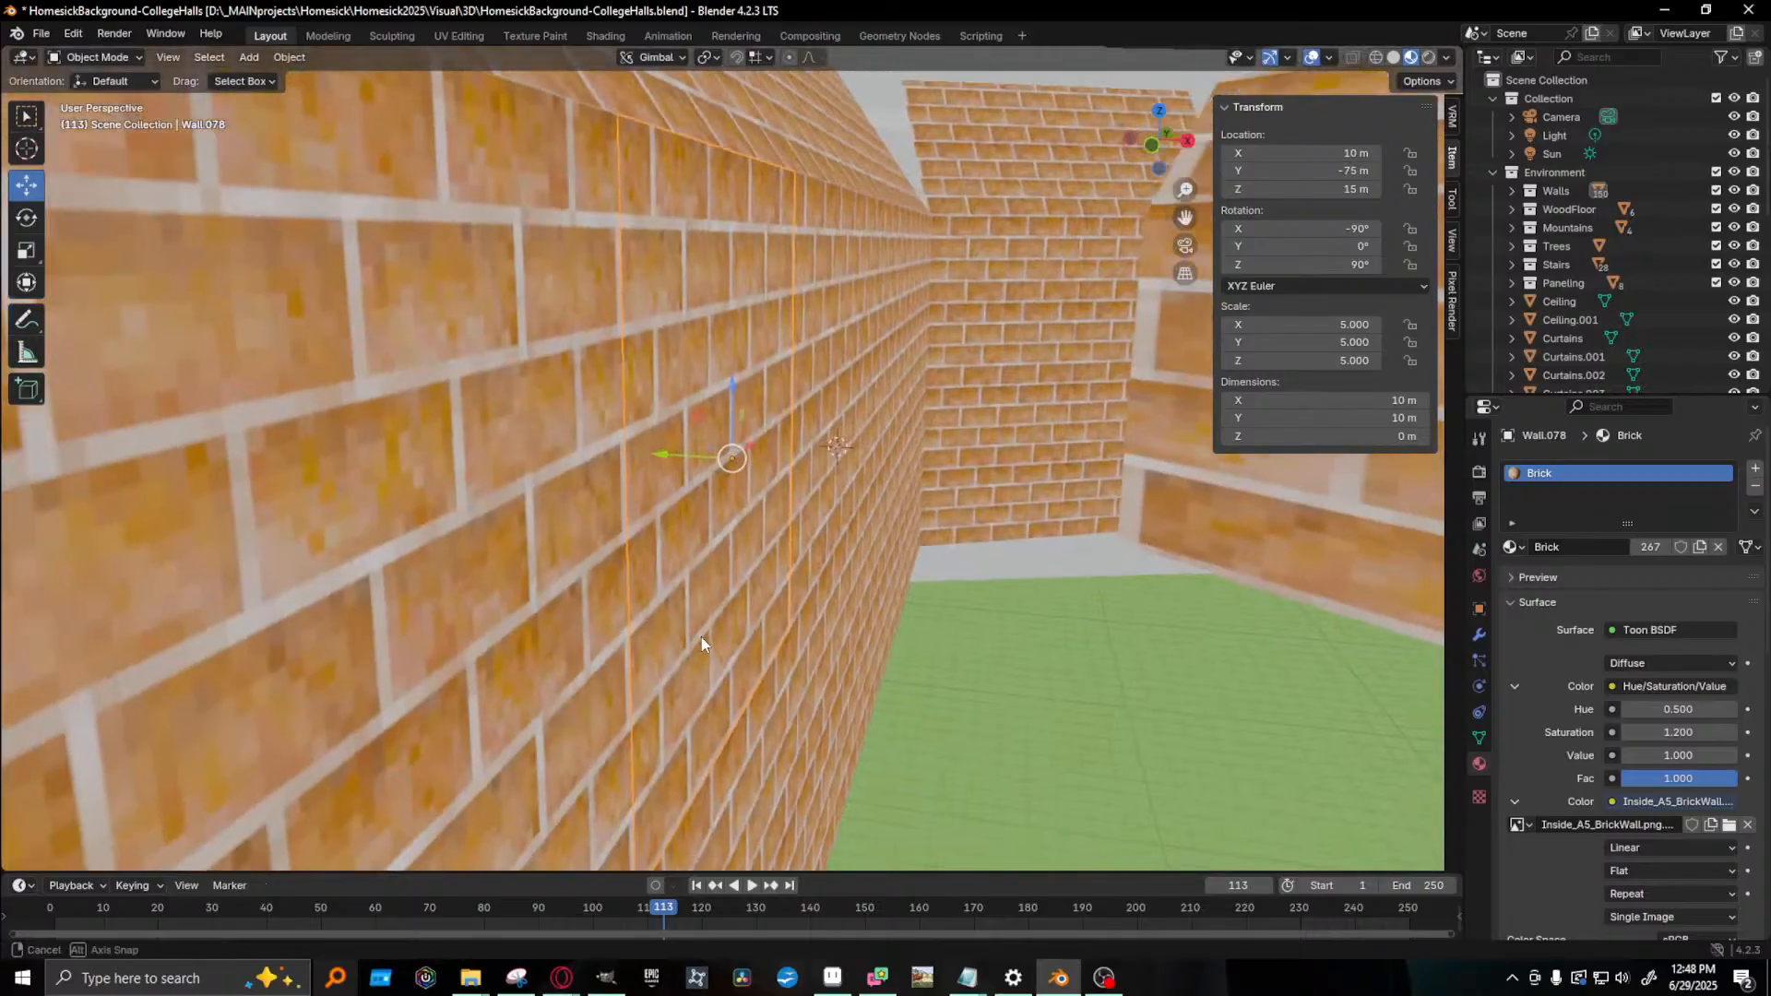
- Render the current frame, inspect its DiffCol pass, and close the render window
{"action": "scroll", "coordinate": [706, 566], "scroll_direction": "up", "scroll_amount": 5}
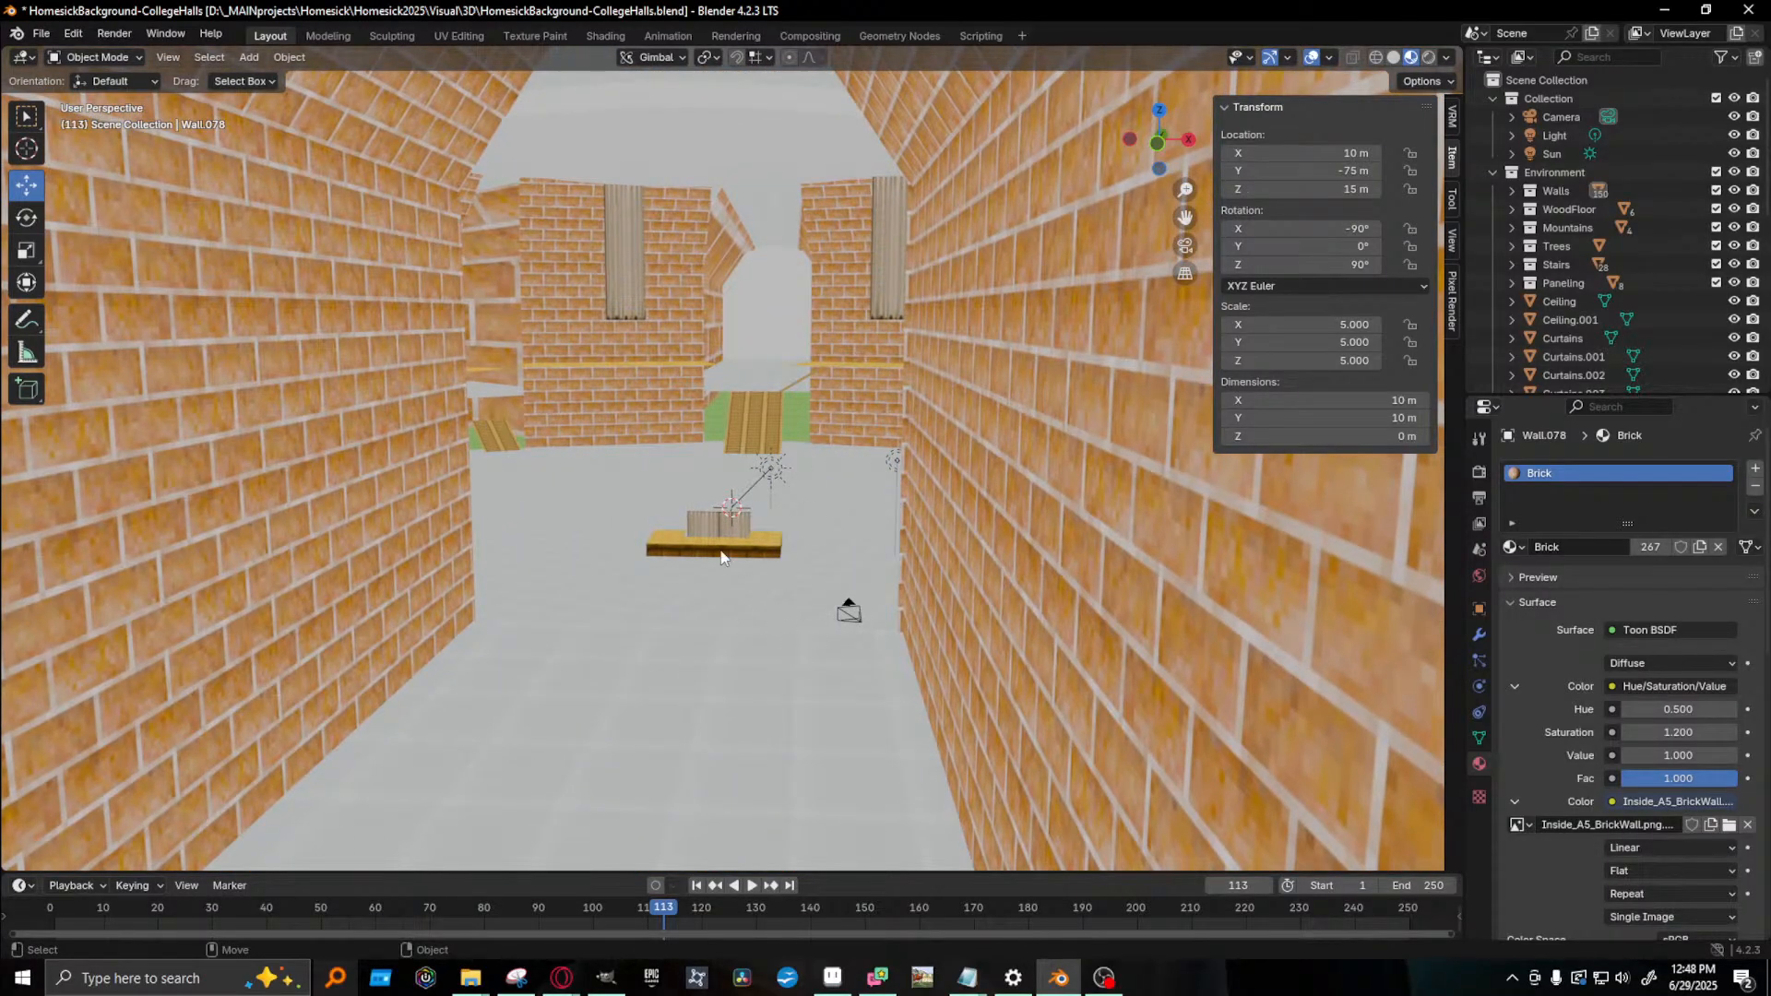
{"action": "key", "text": "super+shift+s"}
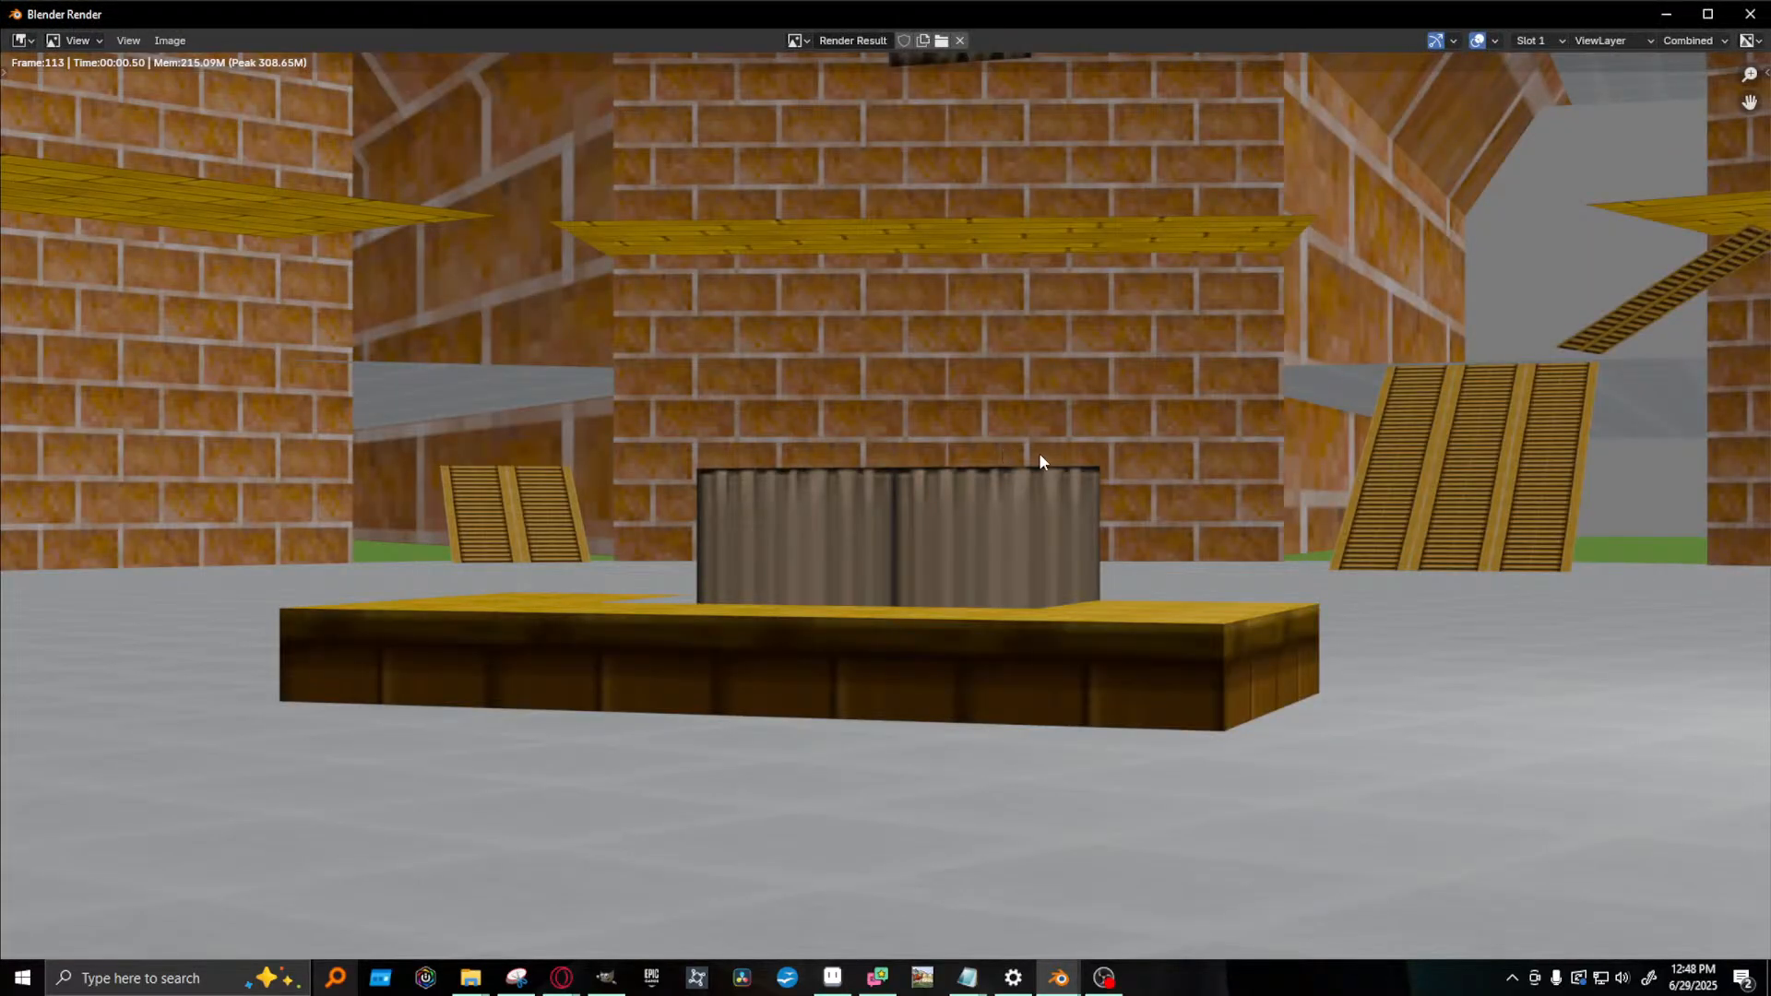
{"action": "left_click", "coordinate": [1689, 40]}
{"action": "left_click", "coordinate": [1669, 81]}
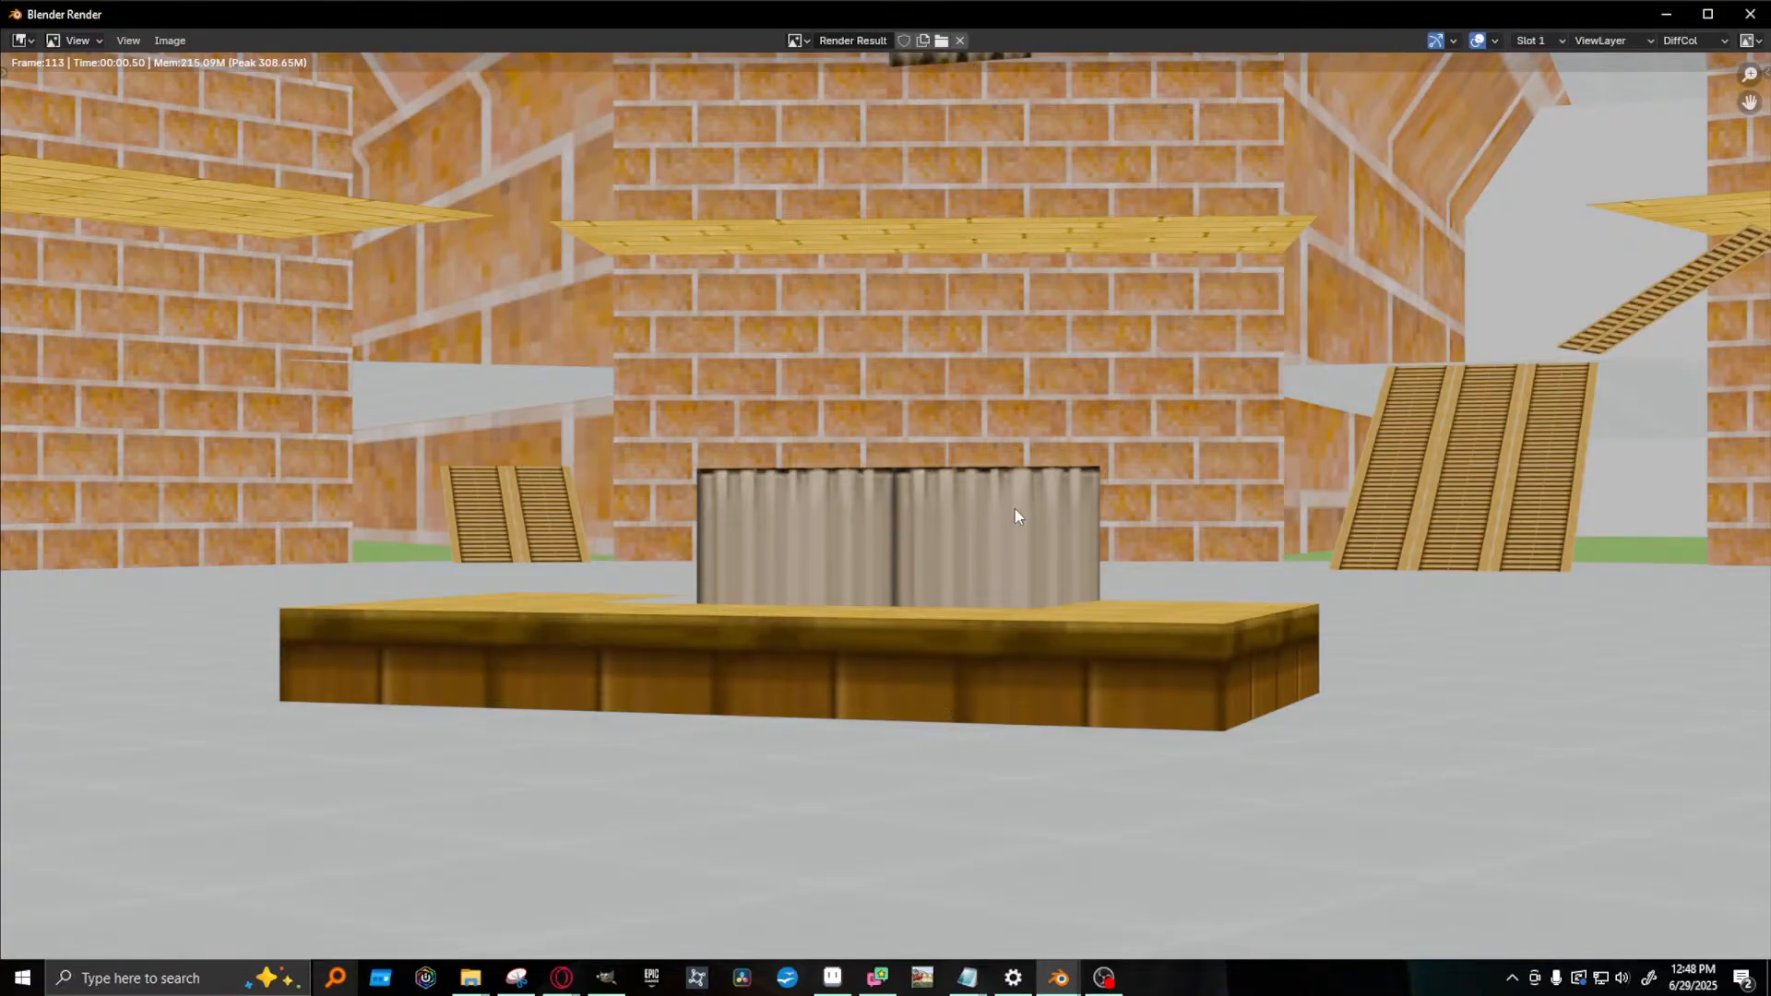
{"action": "left_click", "coordinate": [1750, 14]}
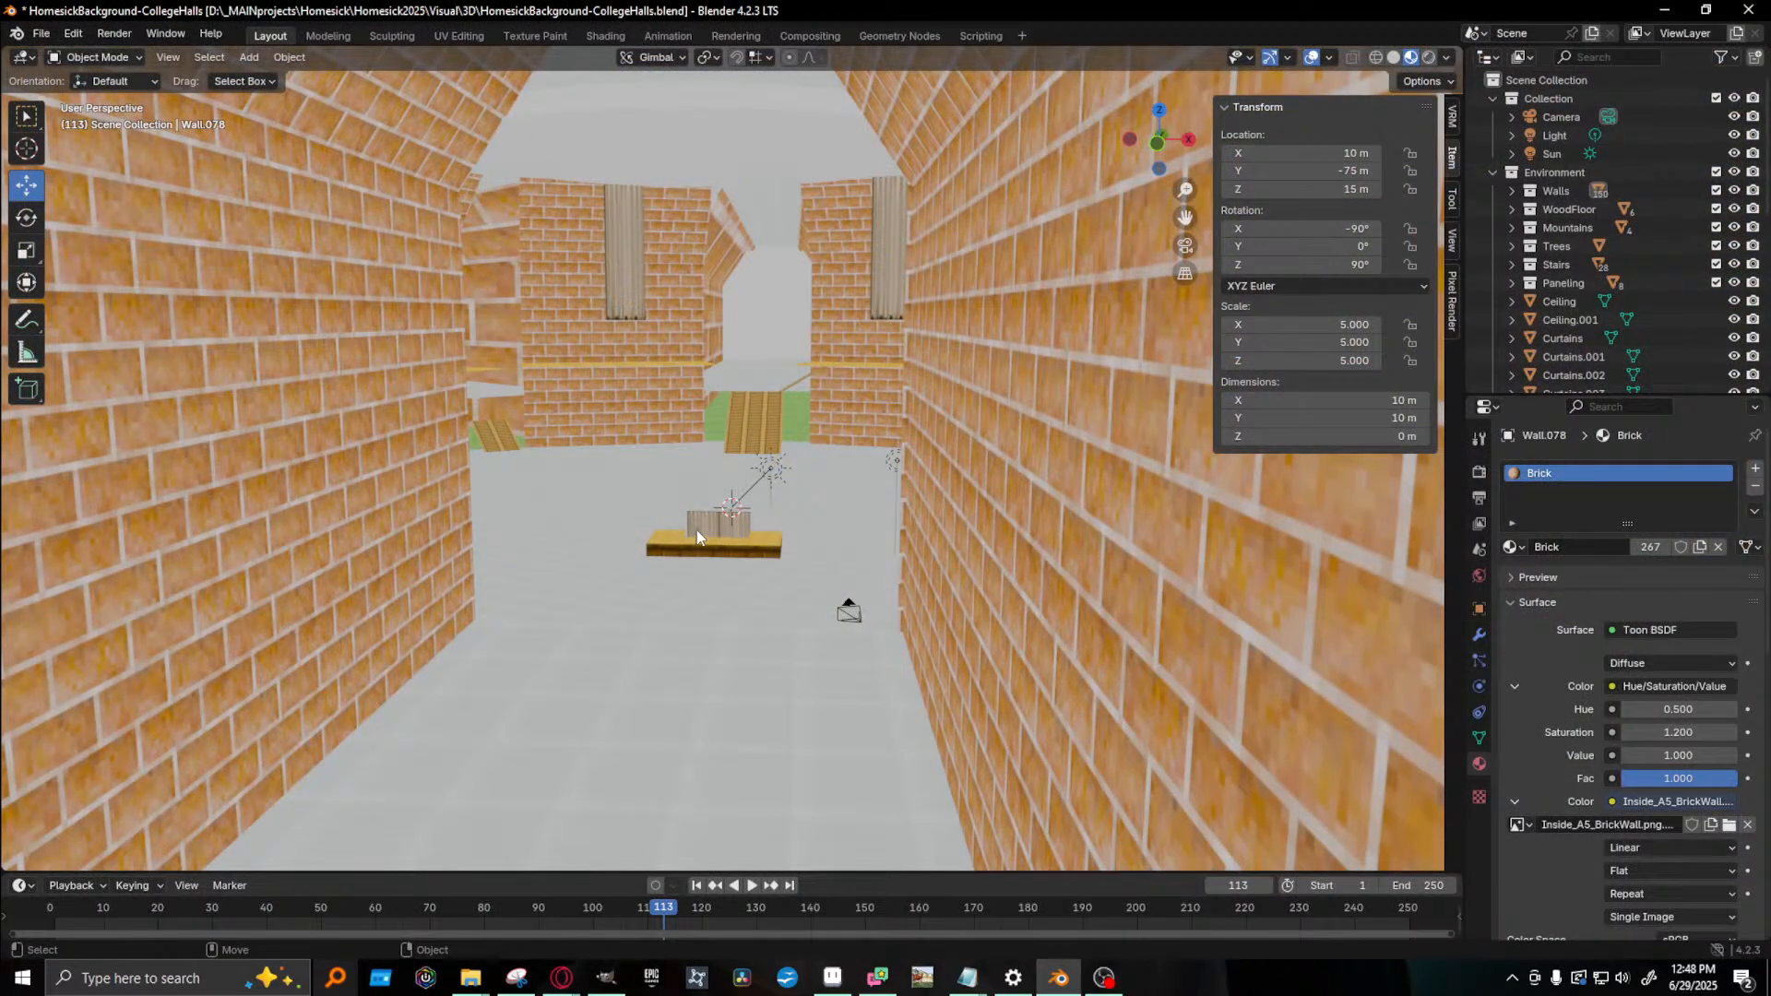
- Switch to the Notepad to-do list and review the transparency dithering and export more sprites items
{"action": "left_click", "coordinate": [739, 562]}
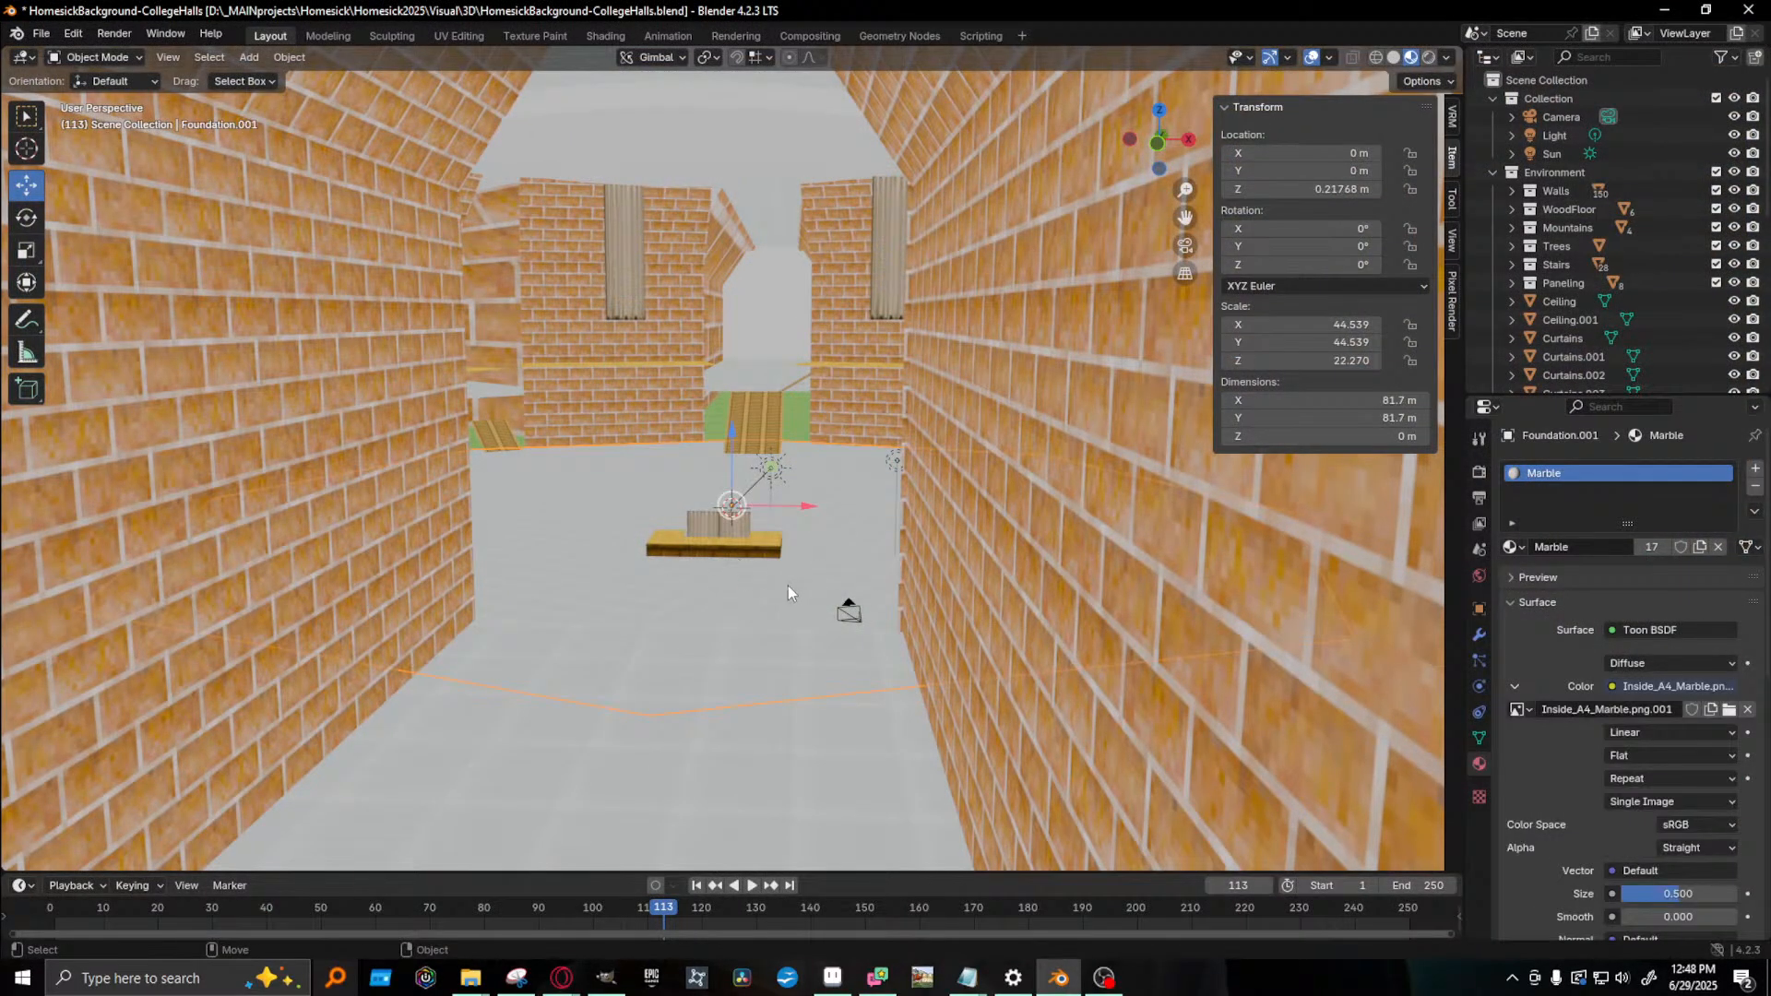
{"action": "middle_click_drag", "start_coordinate": [830, 600], "coordinate": [948, 566]}
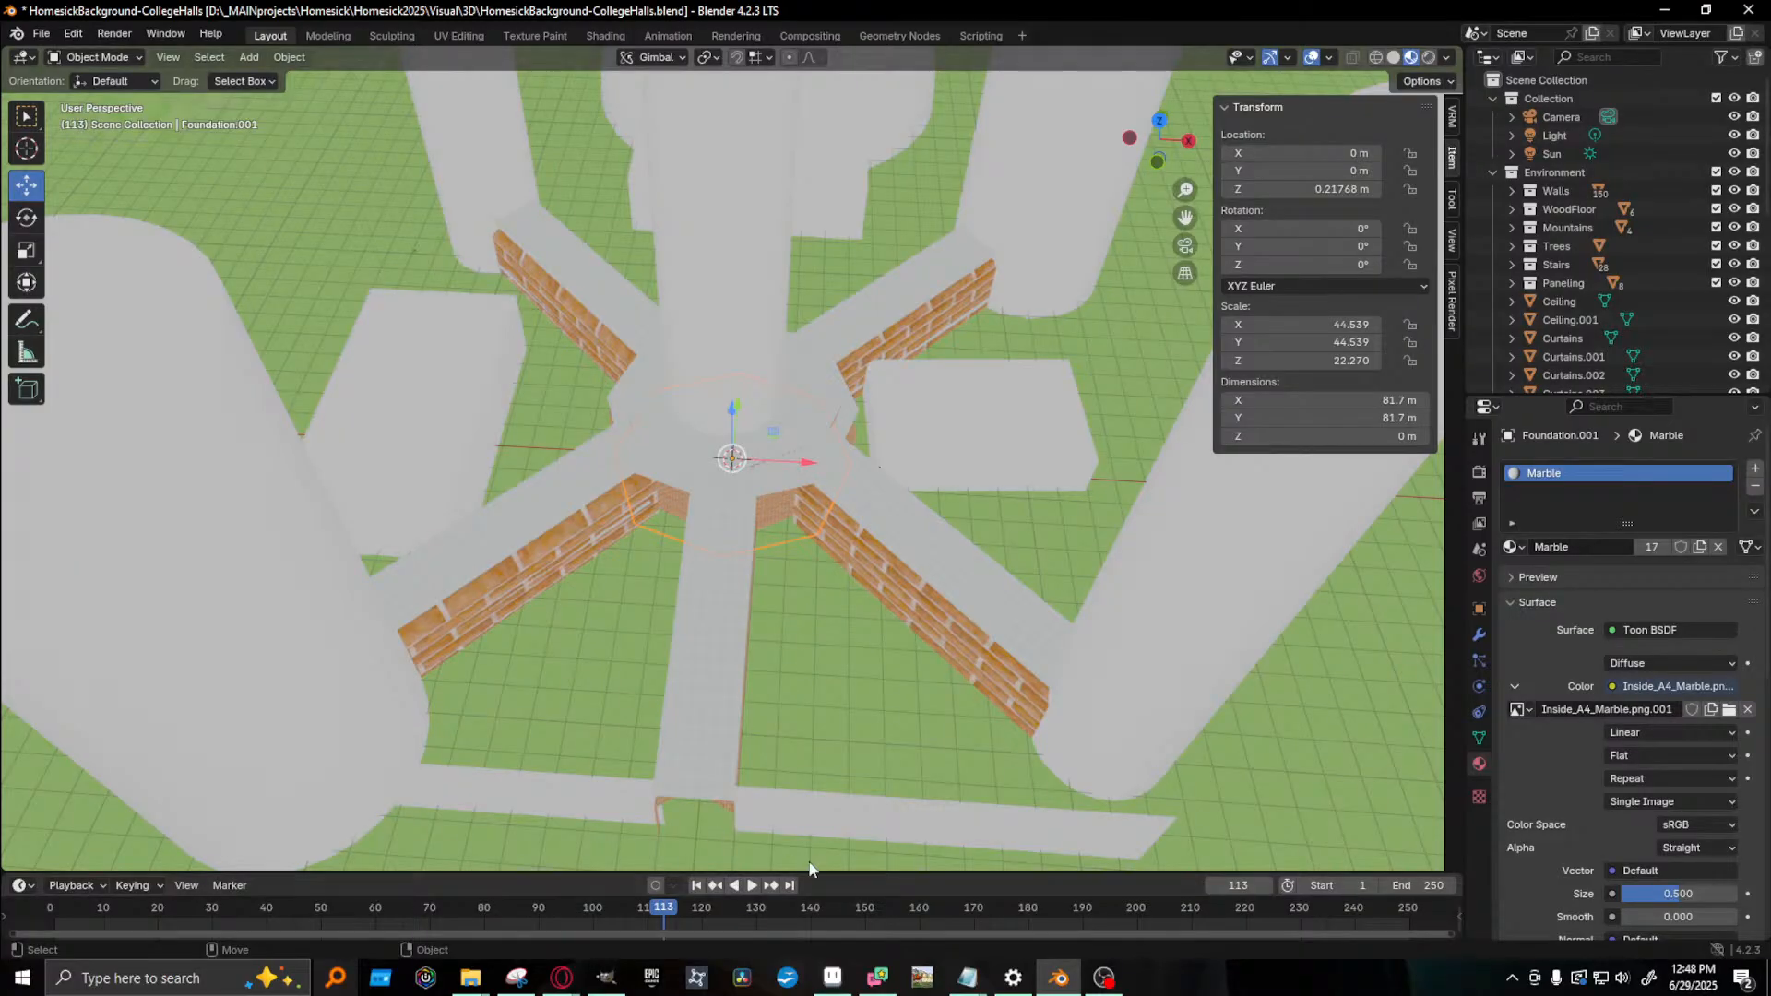
{"action": "mouse_move", "coordinate": [963, 985]}
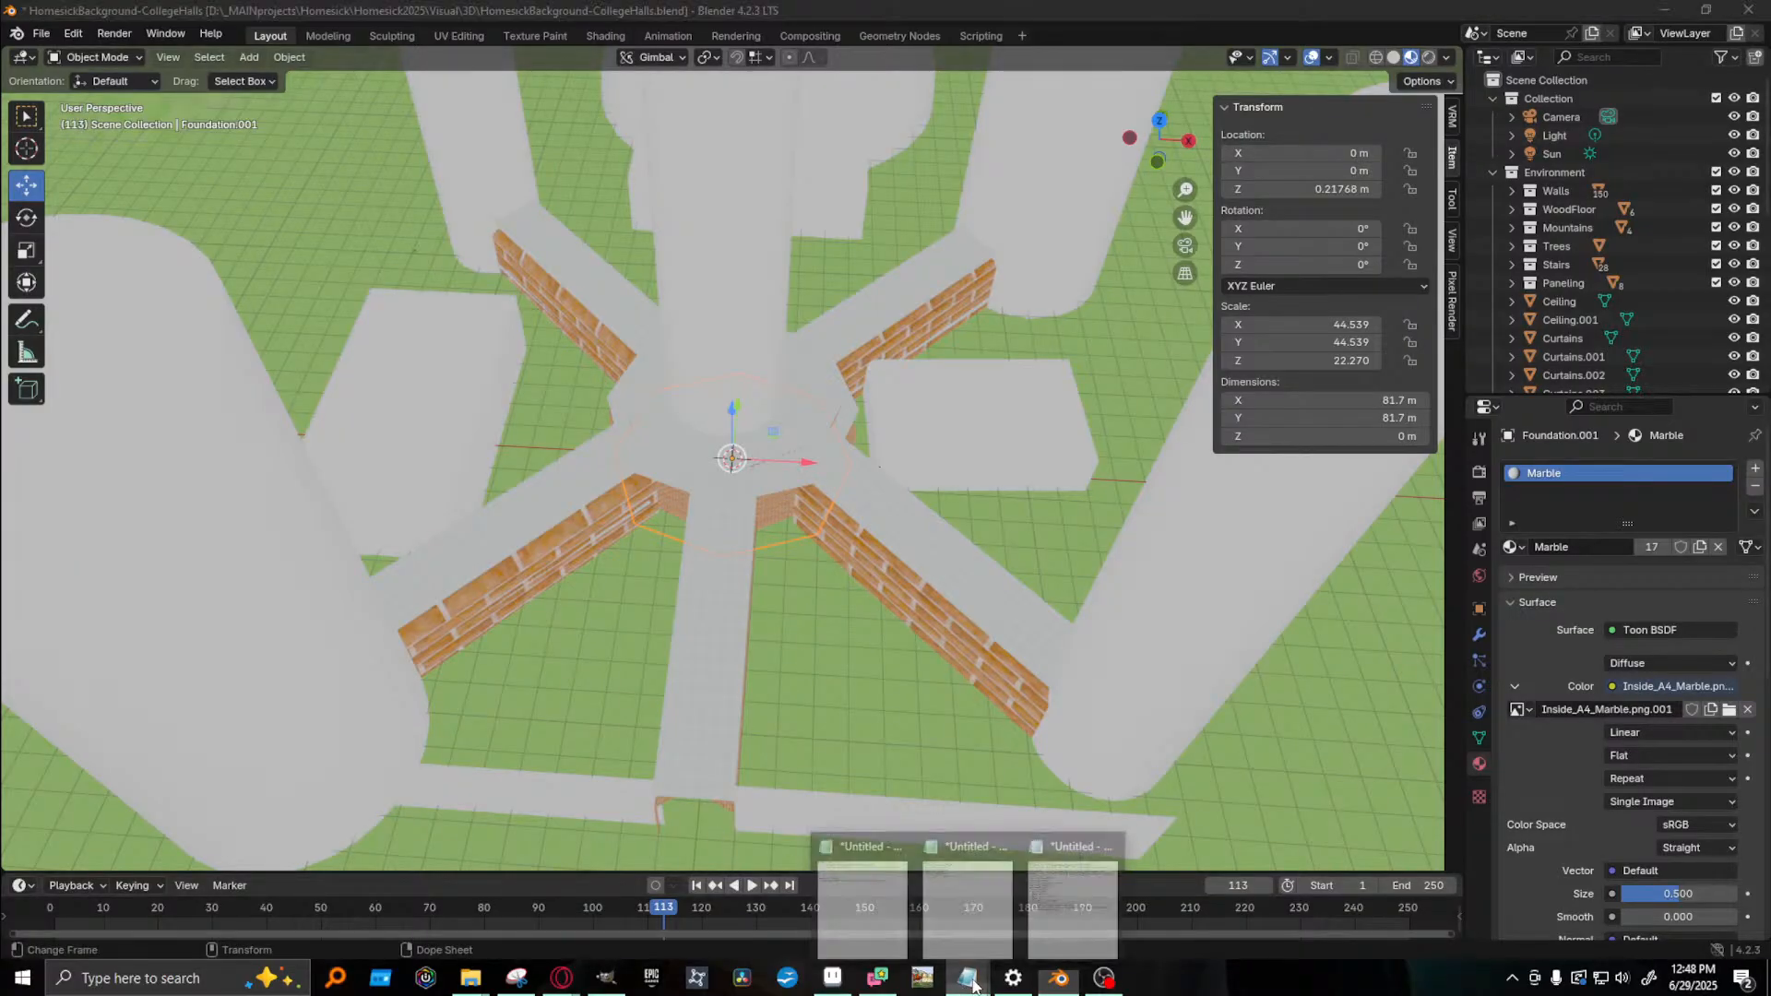
{"action": "mouse_move", "coordinate": [903, 892]}
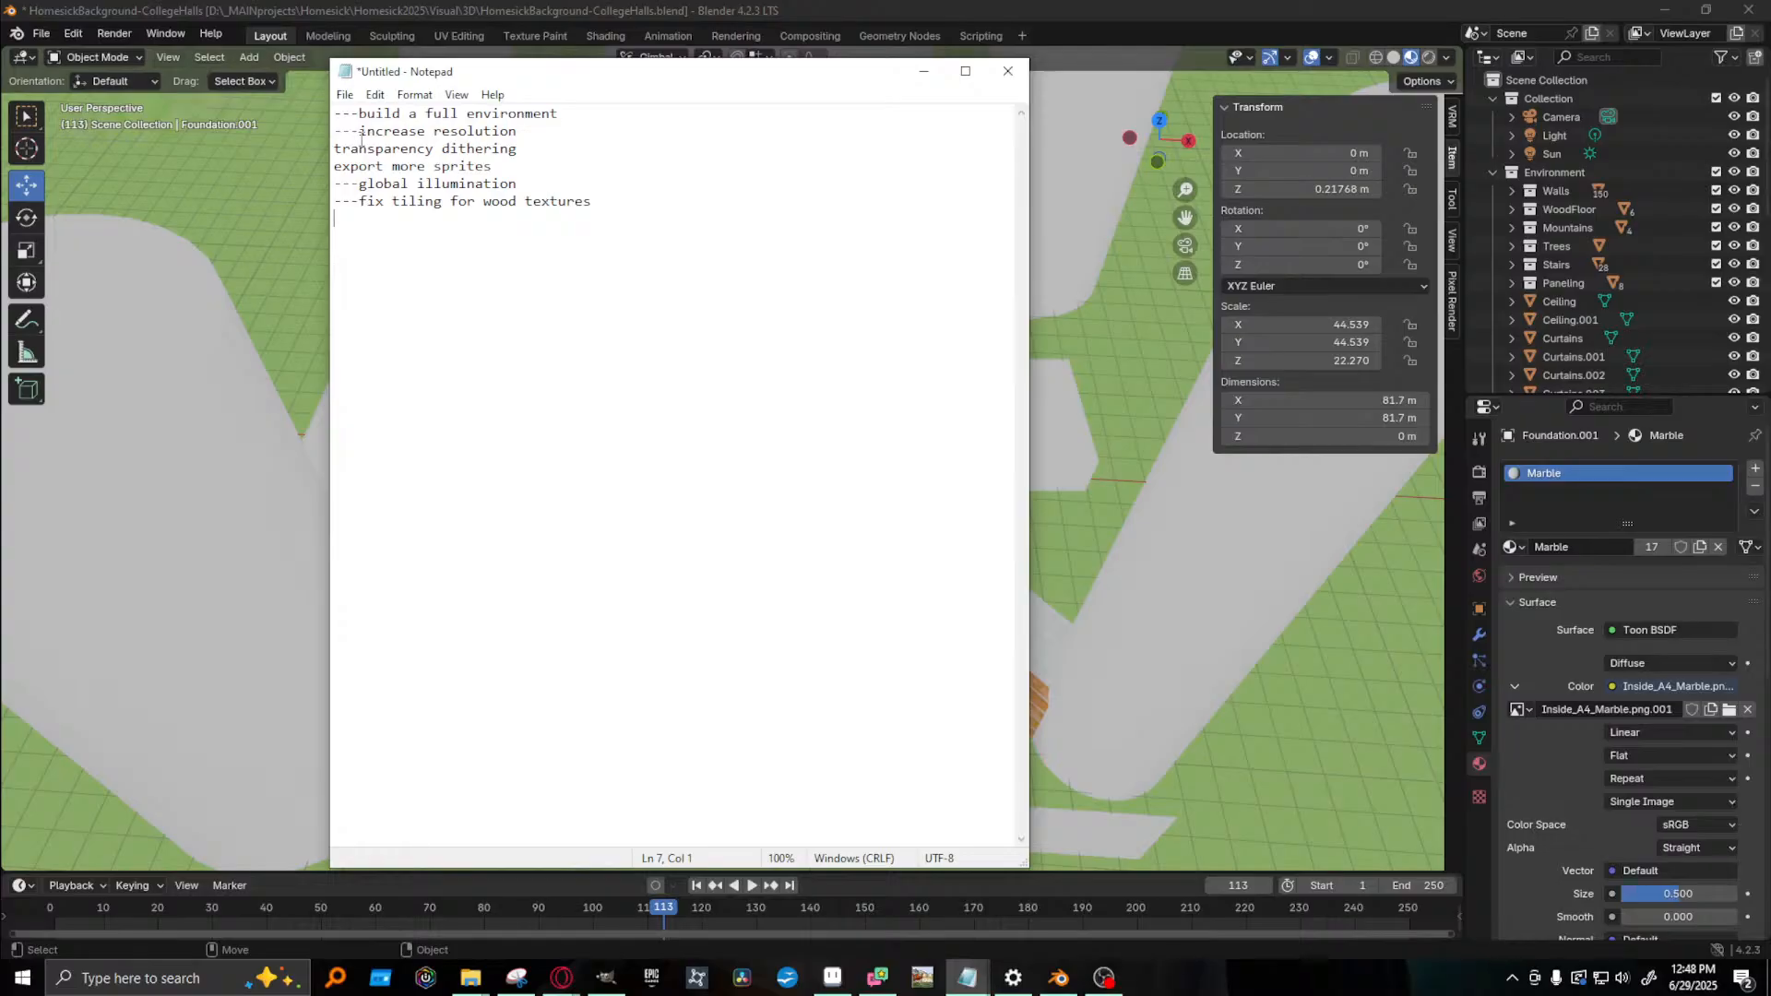
{"action": "left_click_drag", "start_coordinate": [333, 149], "coordinate": [540, 150]}
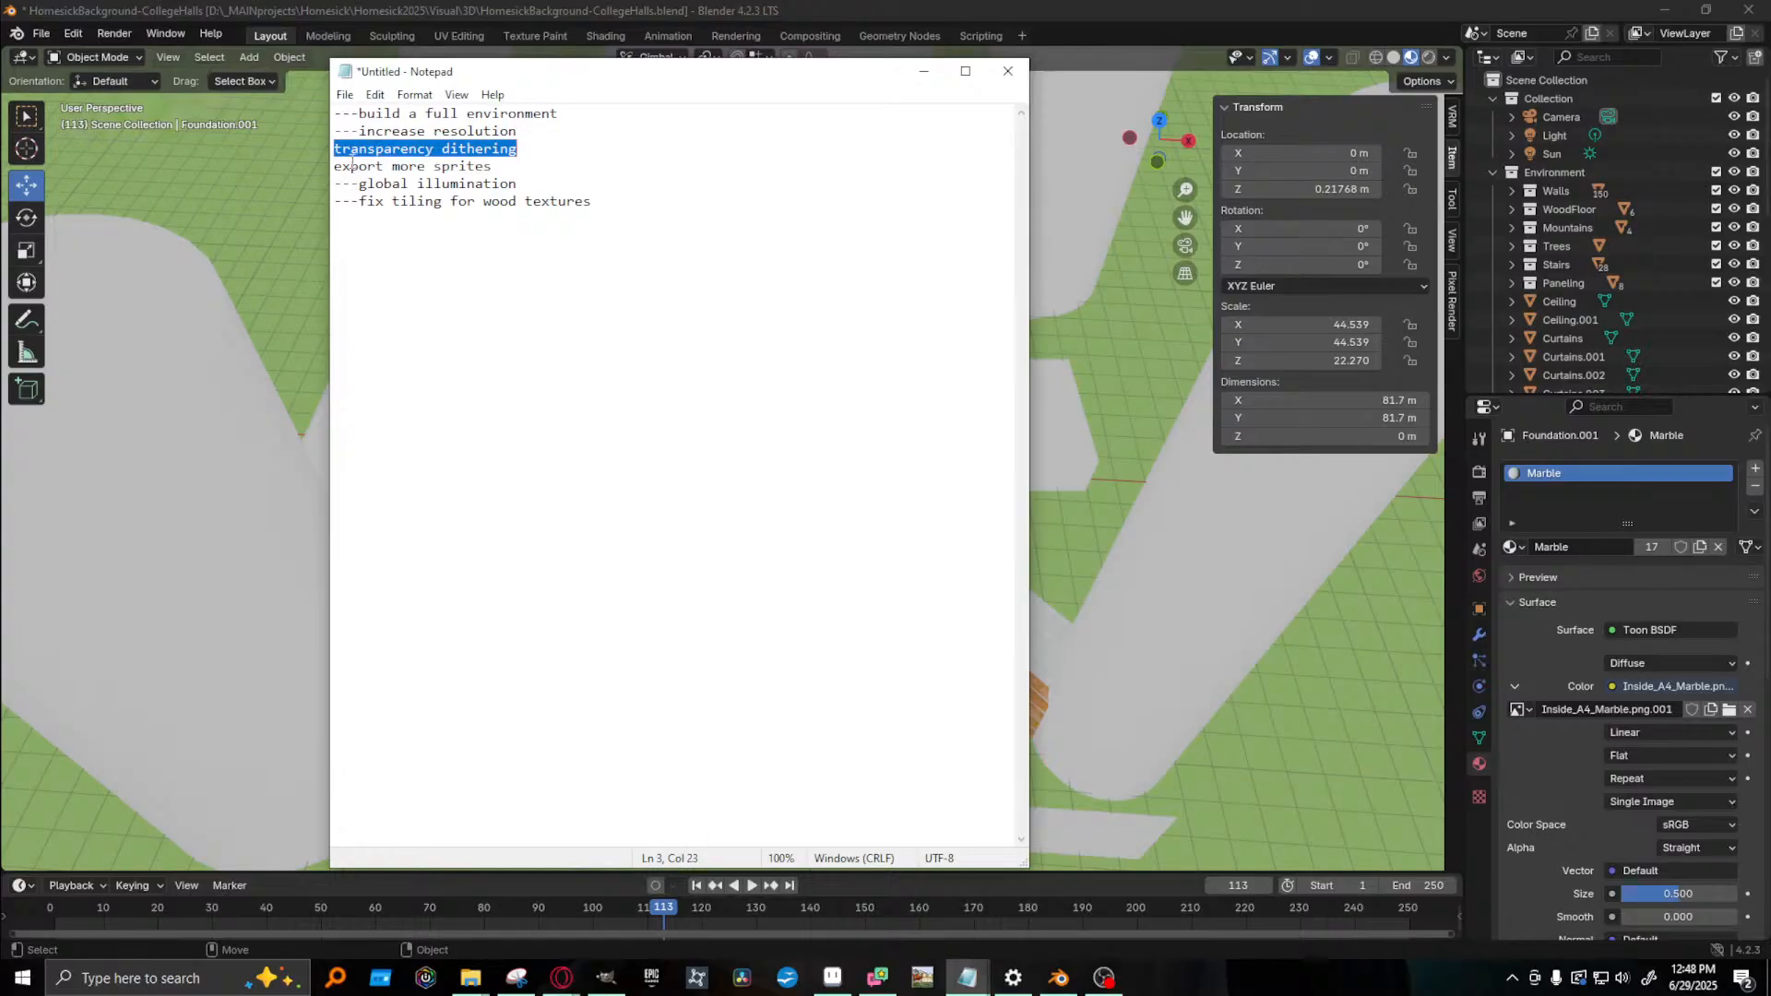
{"action": "left_click_drag", "start_coordinate": [334, 166], "coordinate": [492, 167]}
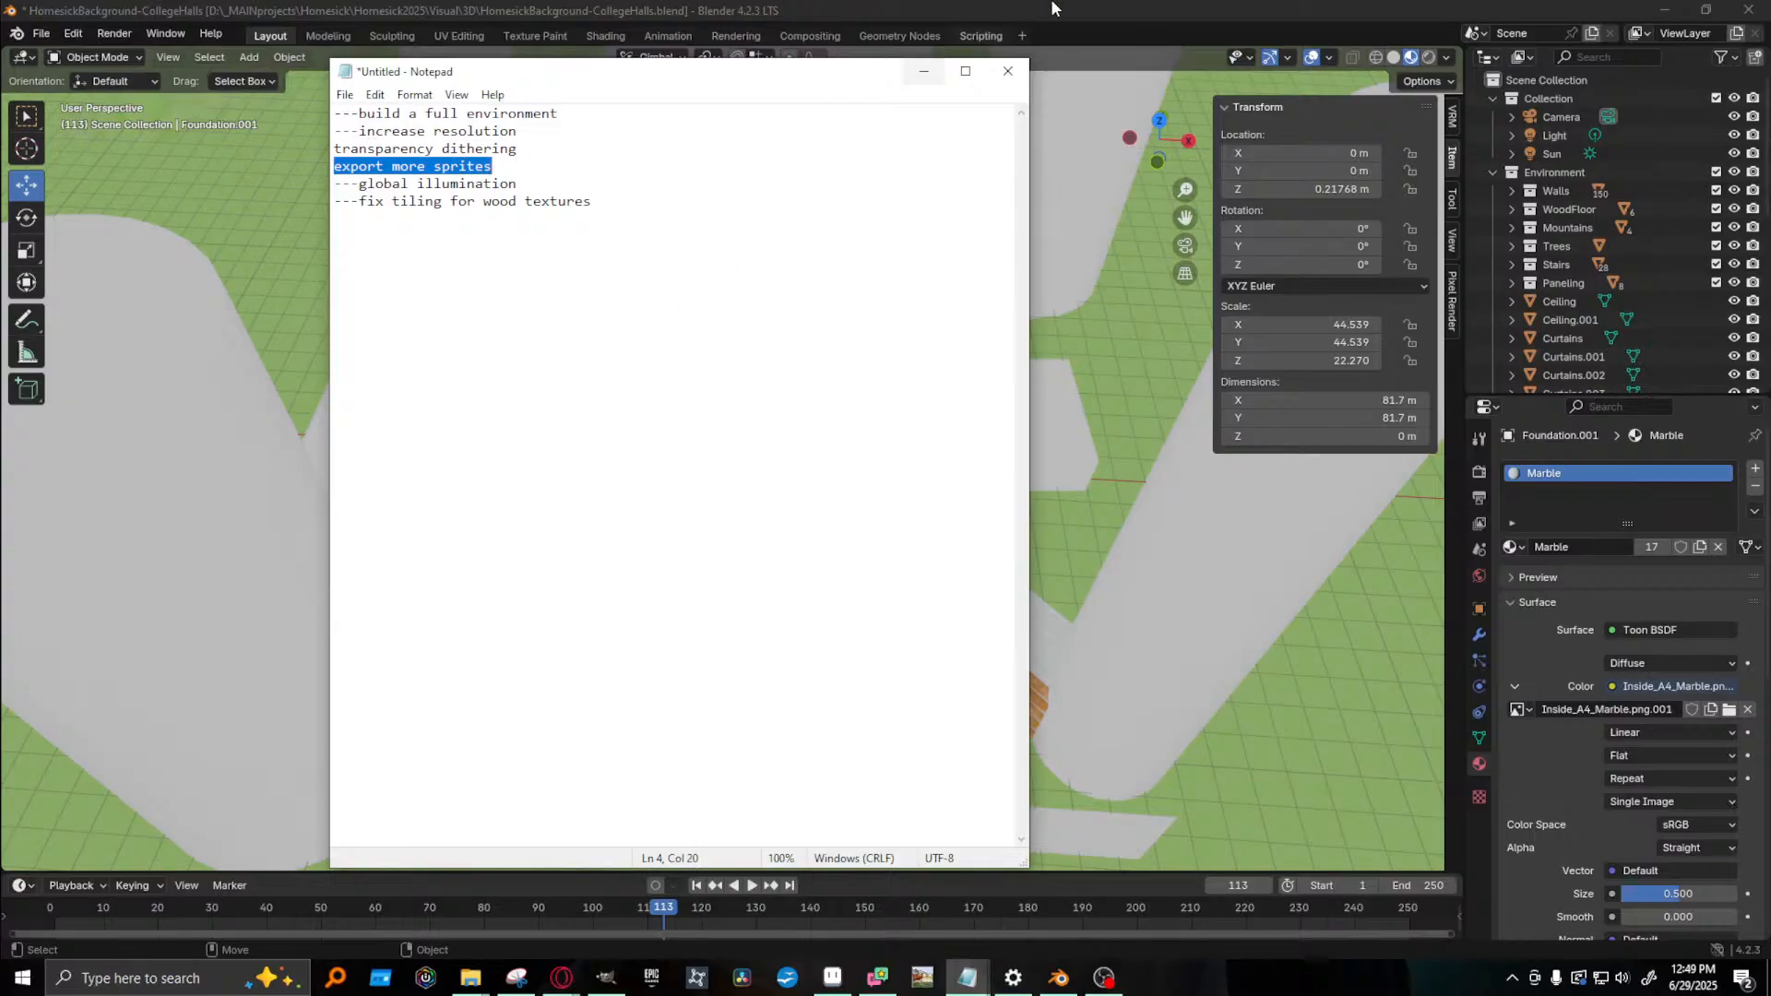
{"action": "left_click", "coordinate": [923, 71]}
- Switch to Snipping Tool and review the annotated workflow checklist and the list of episode locations
{"action": "middle_click_drag", "start_coordinate": [710, 599], "coordinate": [737, 483]}
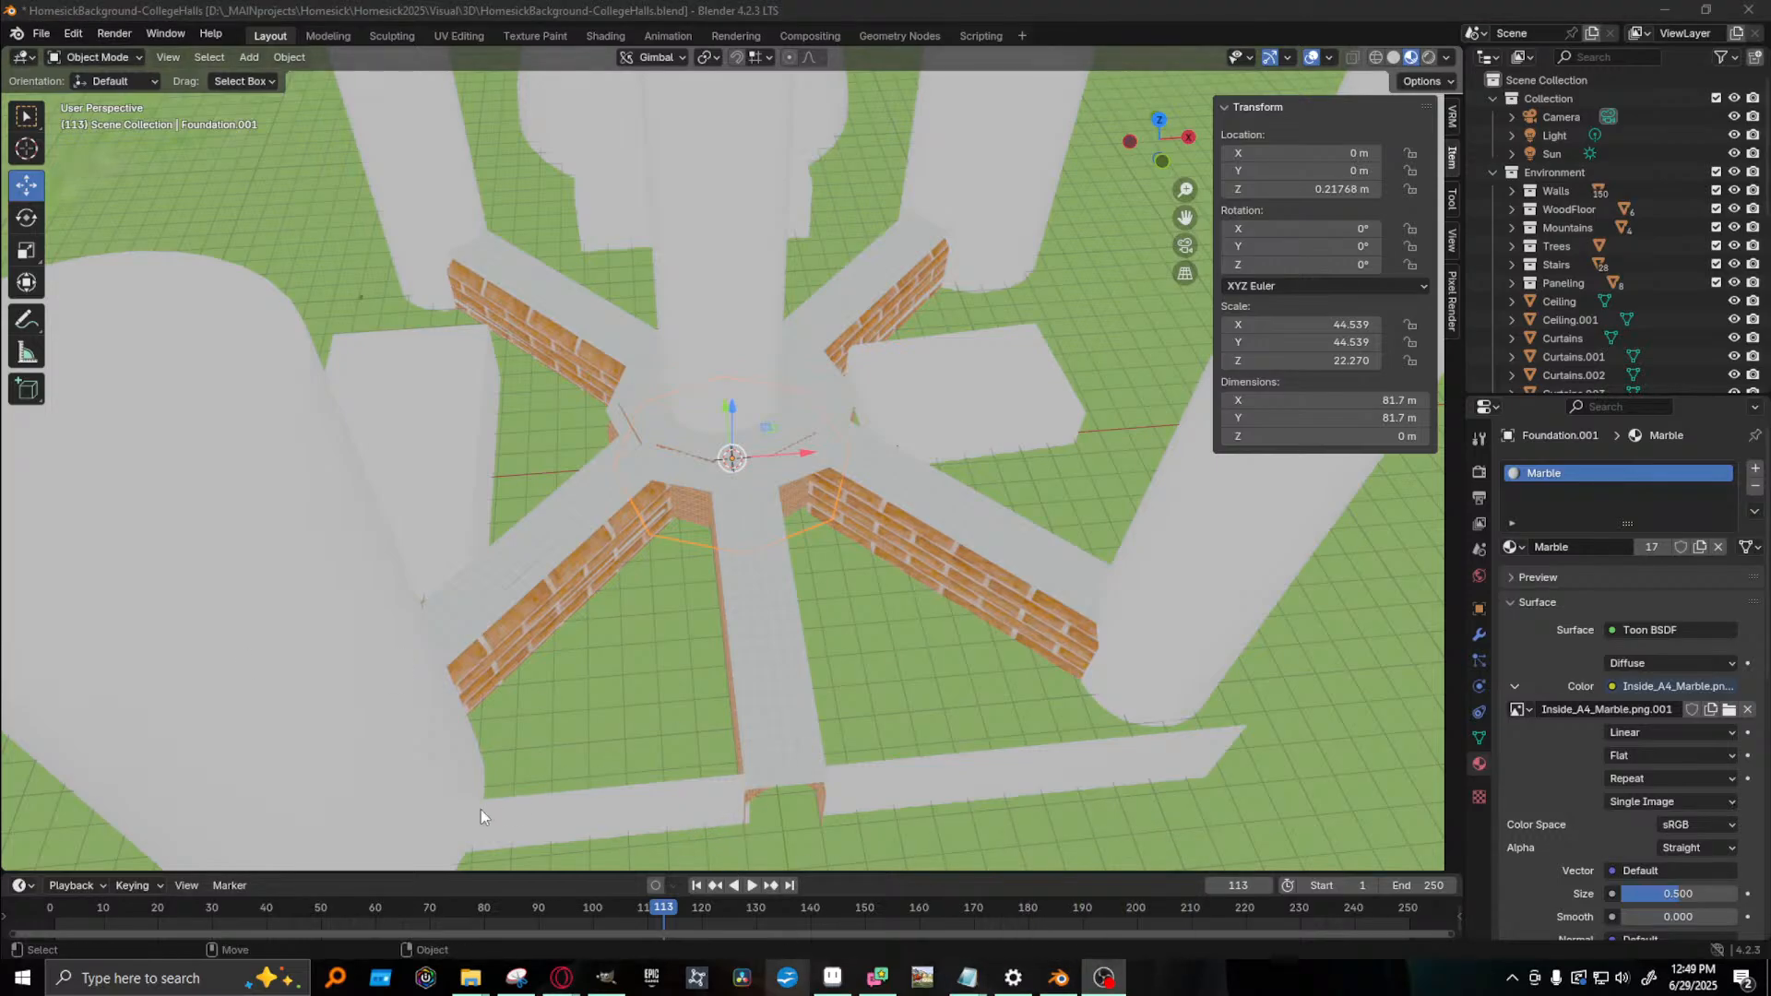
{"action": "mouse_move", "coordinate": [536, 990]}
{"action": "left_click", "coordinate": [514, 894]}
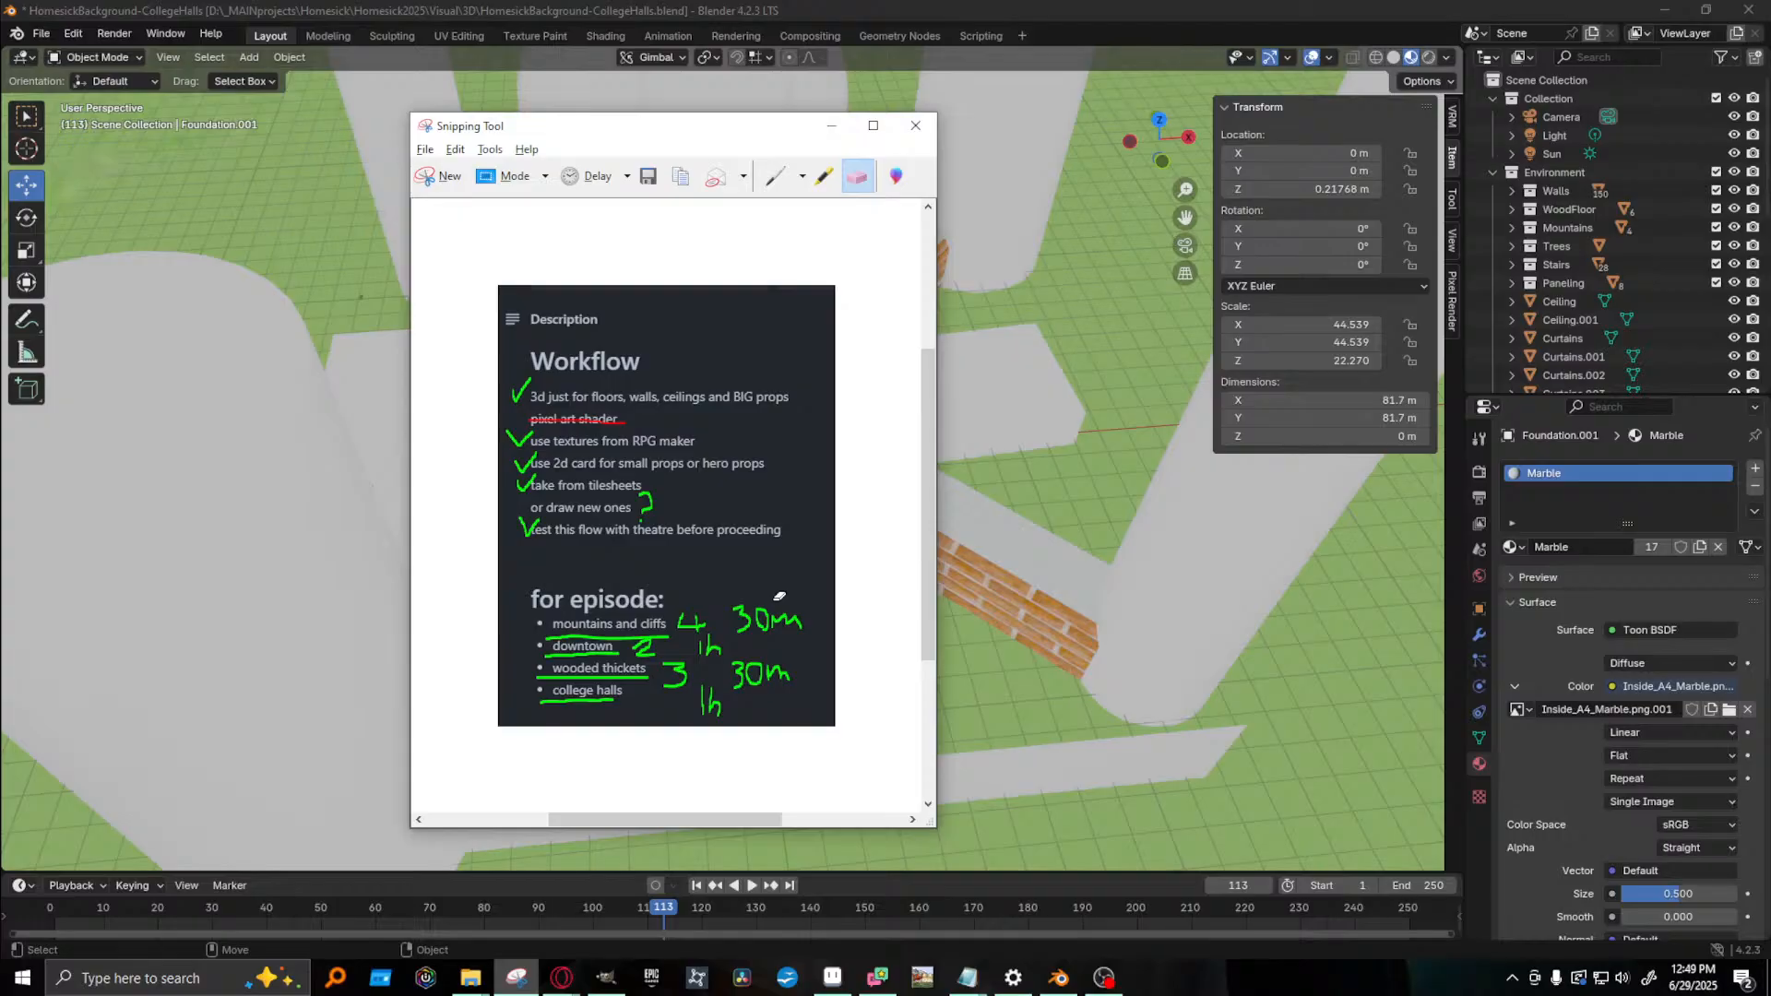
{"action": "left_click", "coordinate": [921, 9]}
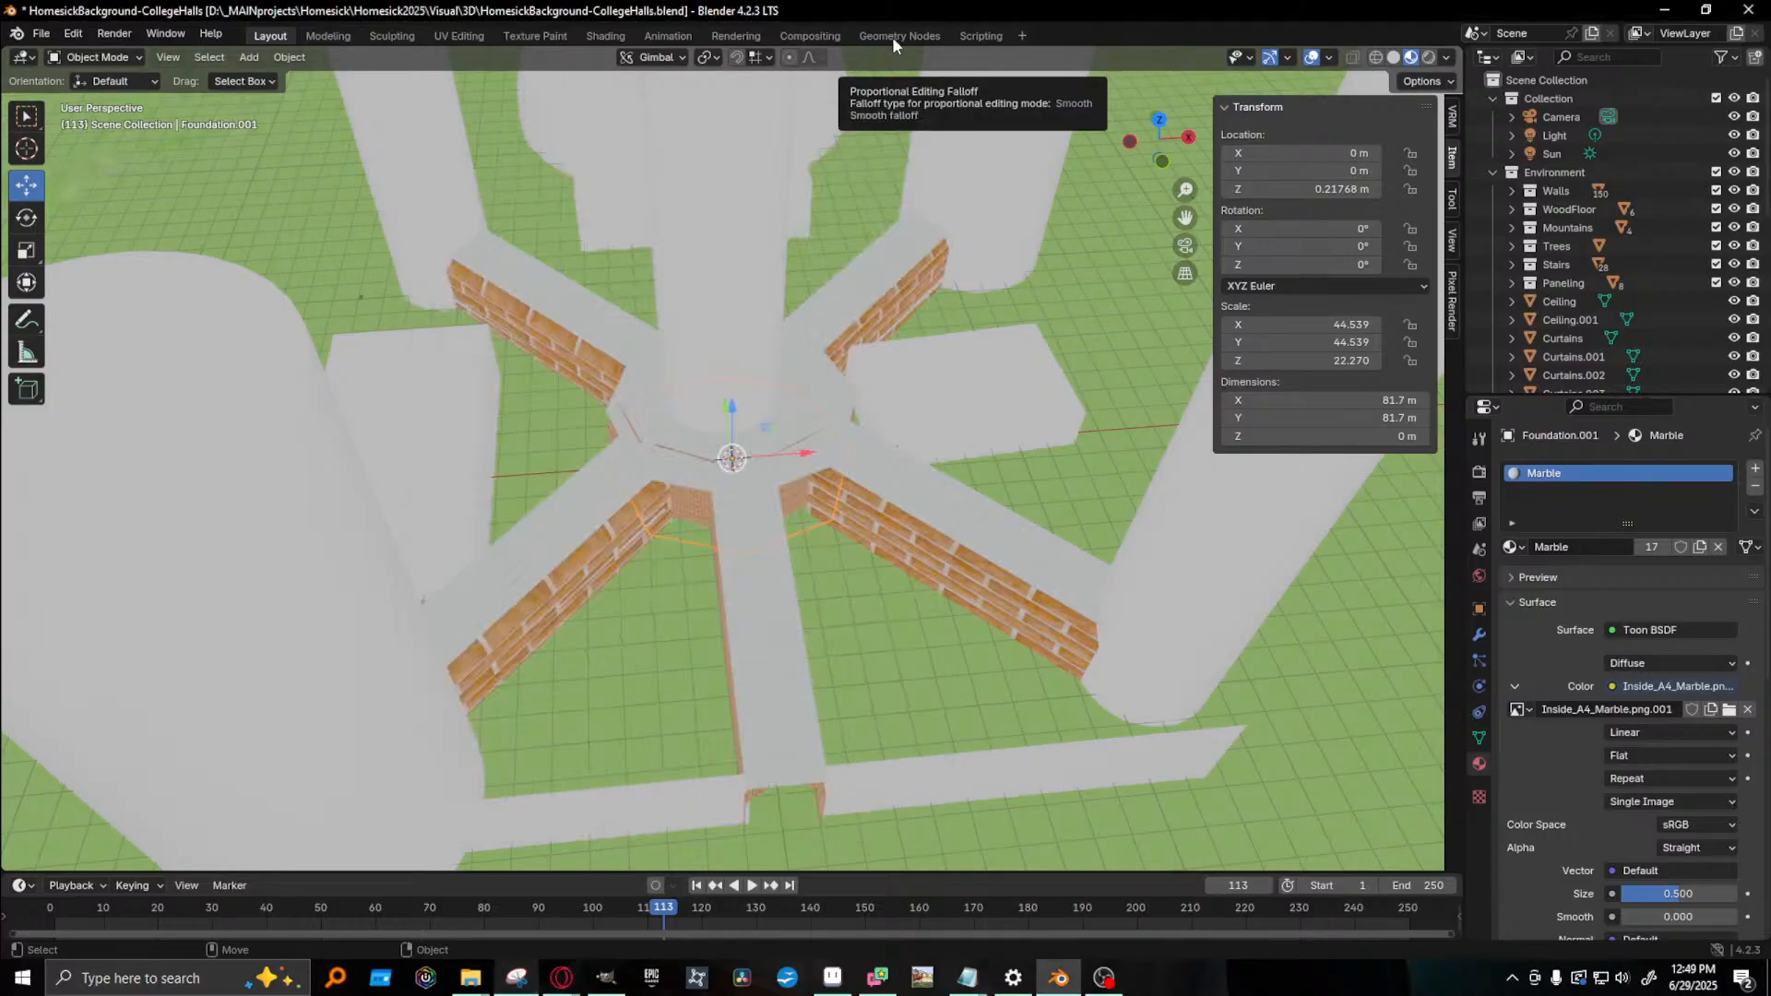
- Switch to Opera and check the YouTube Studio live streaming window
{"action": "mouse_move", "coordinate": [562, 978]}
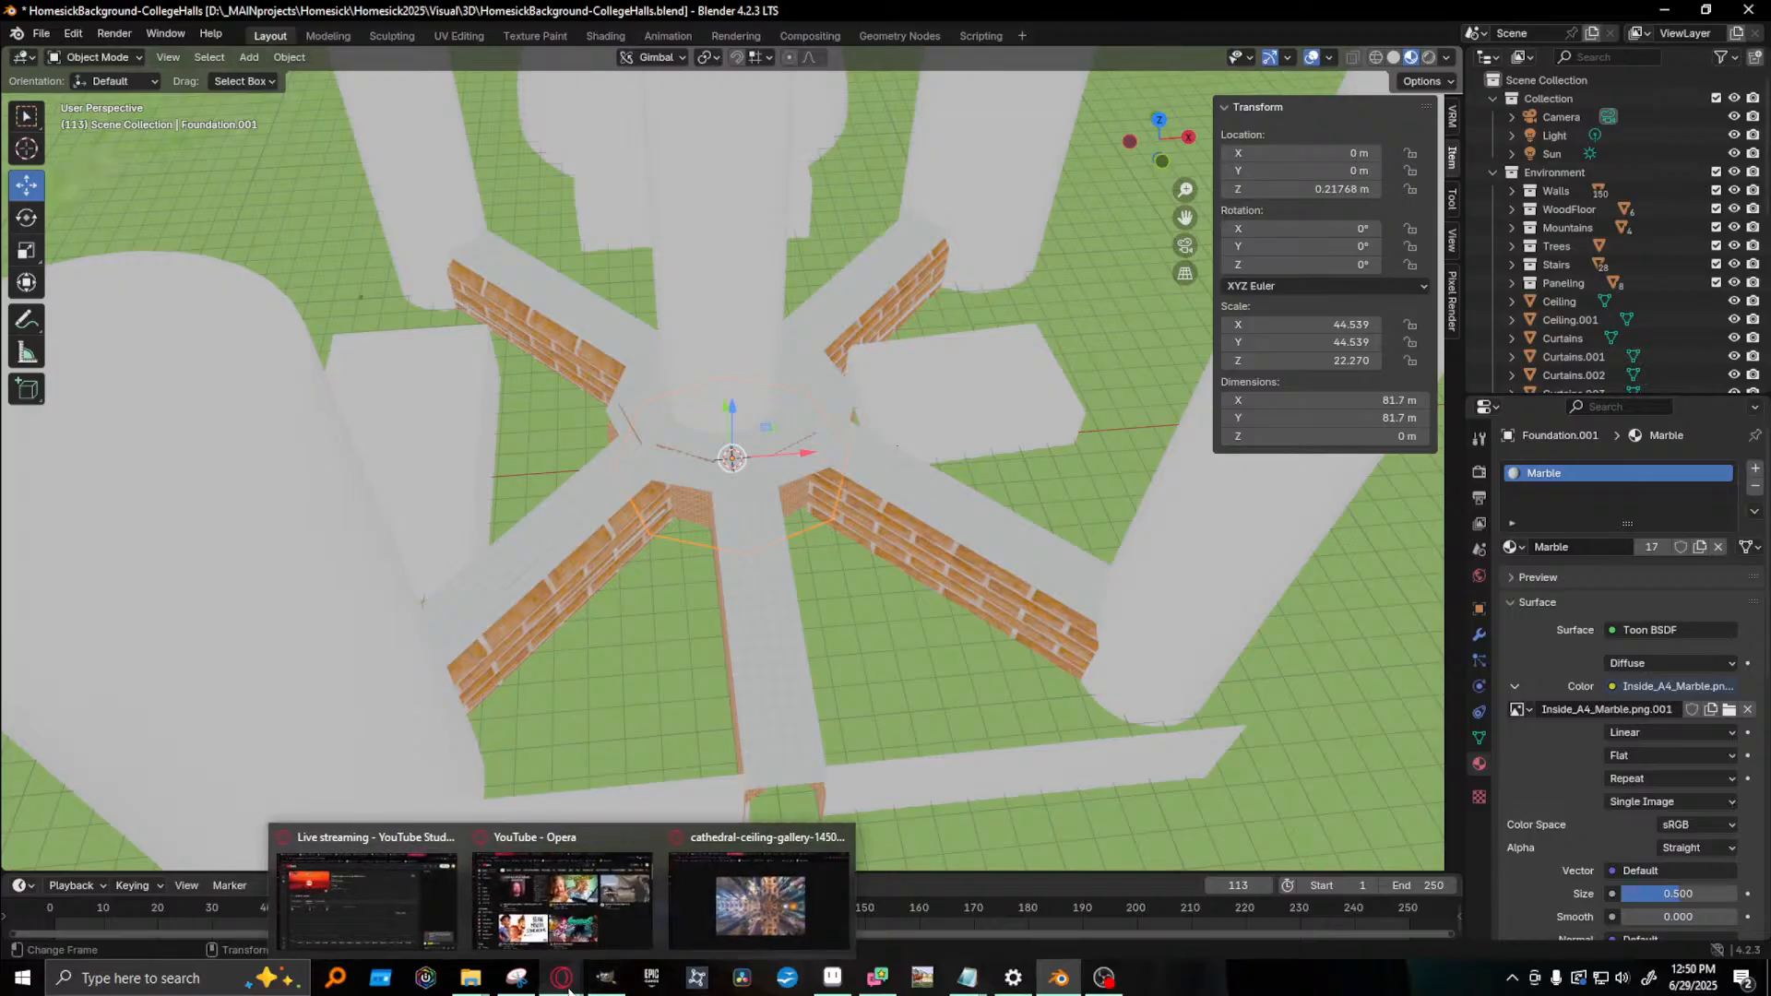
{"action": "left_click", "coordinate": [360, 911]}
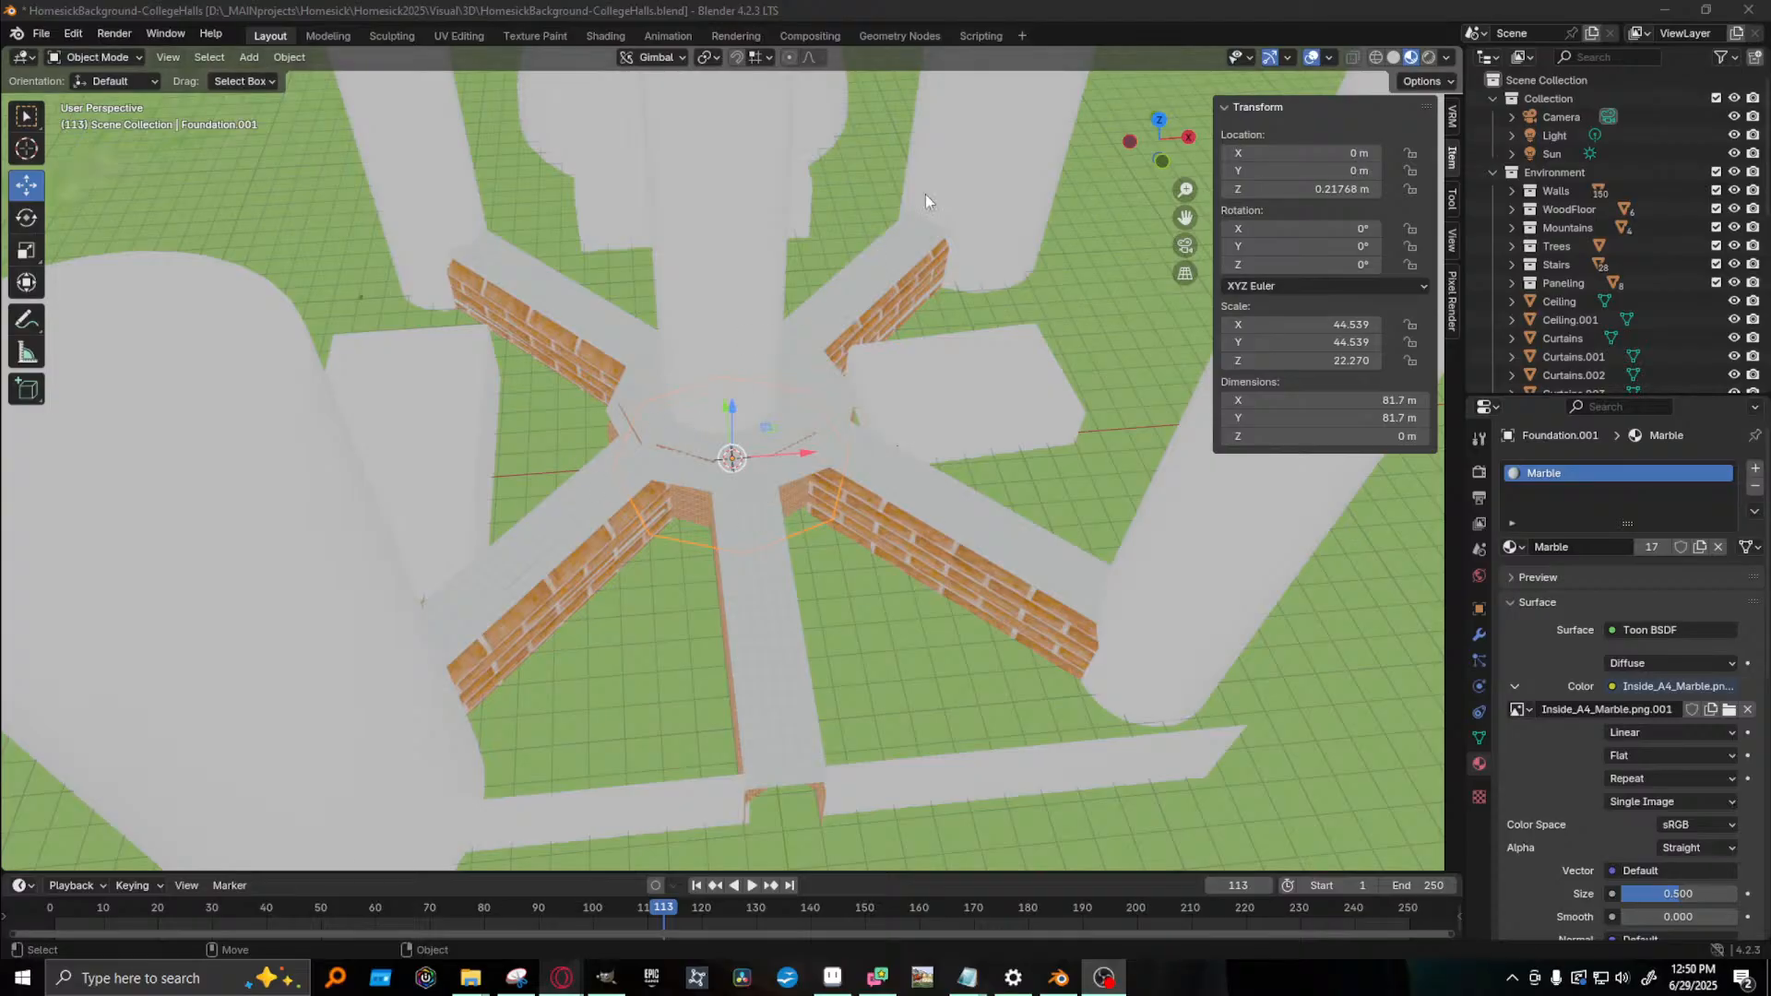
- Examine the central hall's interior and the overall exterior layout of the college buildings
{"action": "middle_click_drag", "start_coordinate": [903, 562], "coordinate": [817, 485]}
{"action": "scroll", "coordinate": [720, 529], "scroll_direction": "up", "scroll_amount": 8}
{"action": "scroll", "coordinate": [720, 528], "scroll_direction": "up", "scroll_amount": 4}
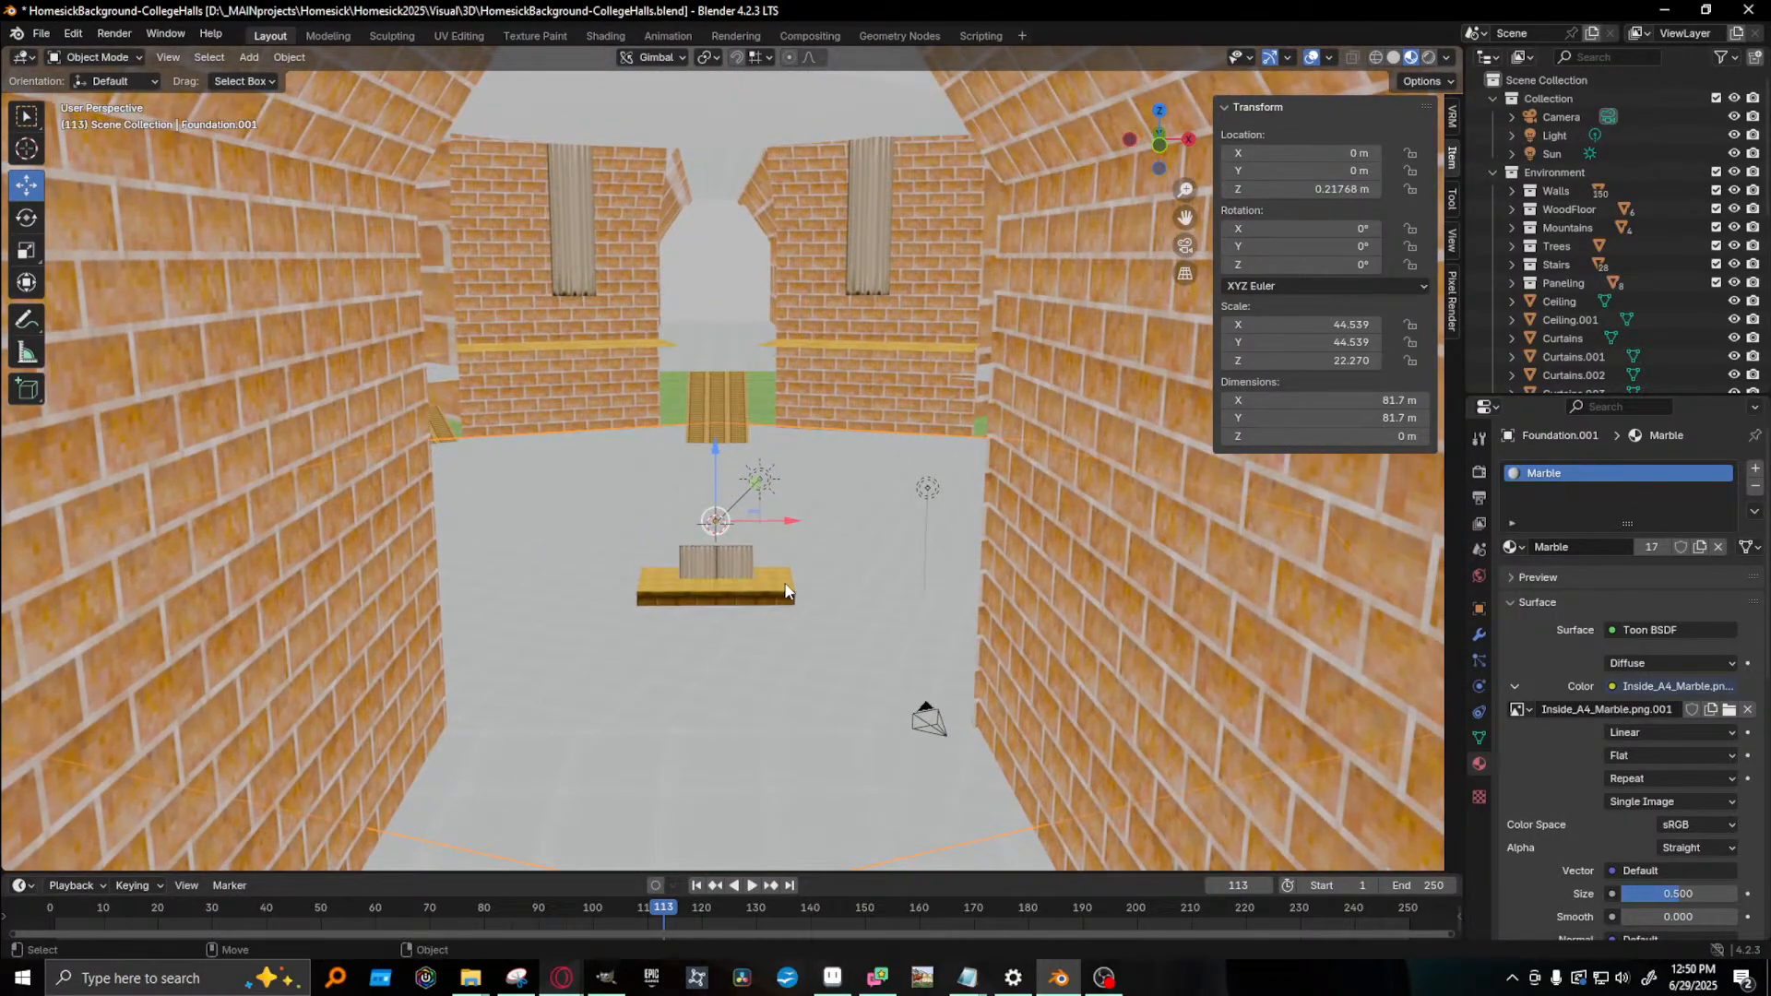
{"action": "middle_click_drag", "start_coordinate": [784, 584], "coordinate": [995, 590]}
{"action": "scroll", "coordinate": [764, 553], "scroll_direction": "up", "scroll_amount": 6}
{"action": "scroll", "coordinate": [938, 616], "scroll_direction": "down", "scroll_amount": 8}
{"action": "scroll", "coordinate": [876, 567], "scroll_direction": "down", "scroll_amount": 5}
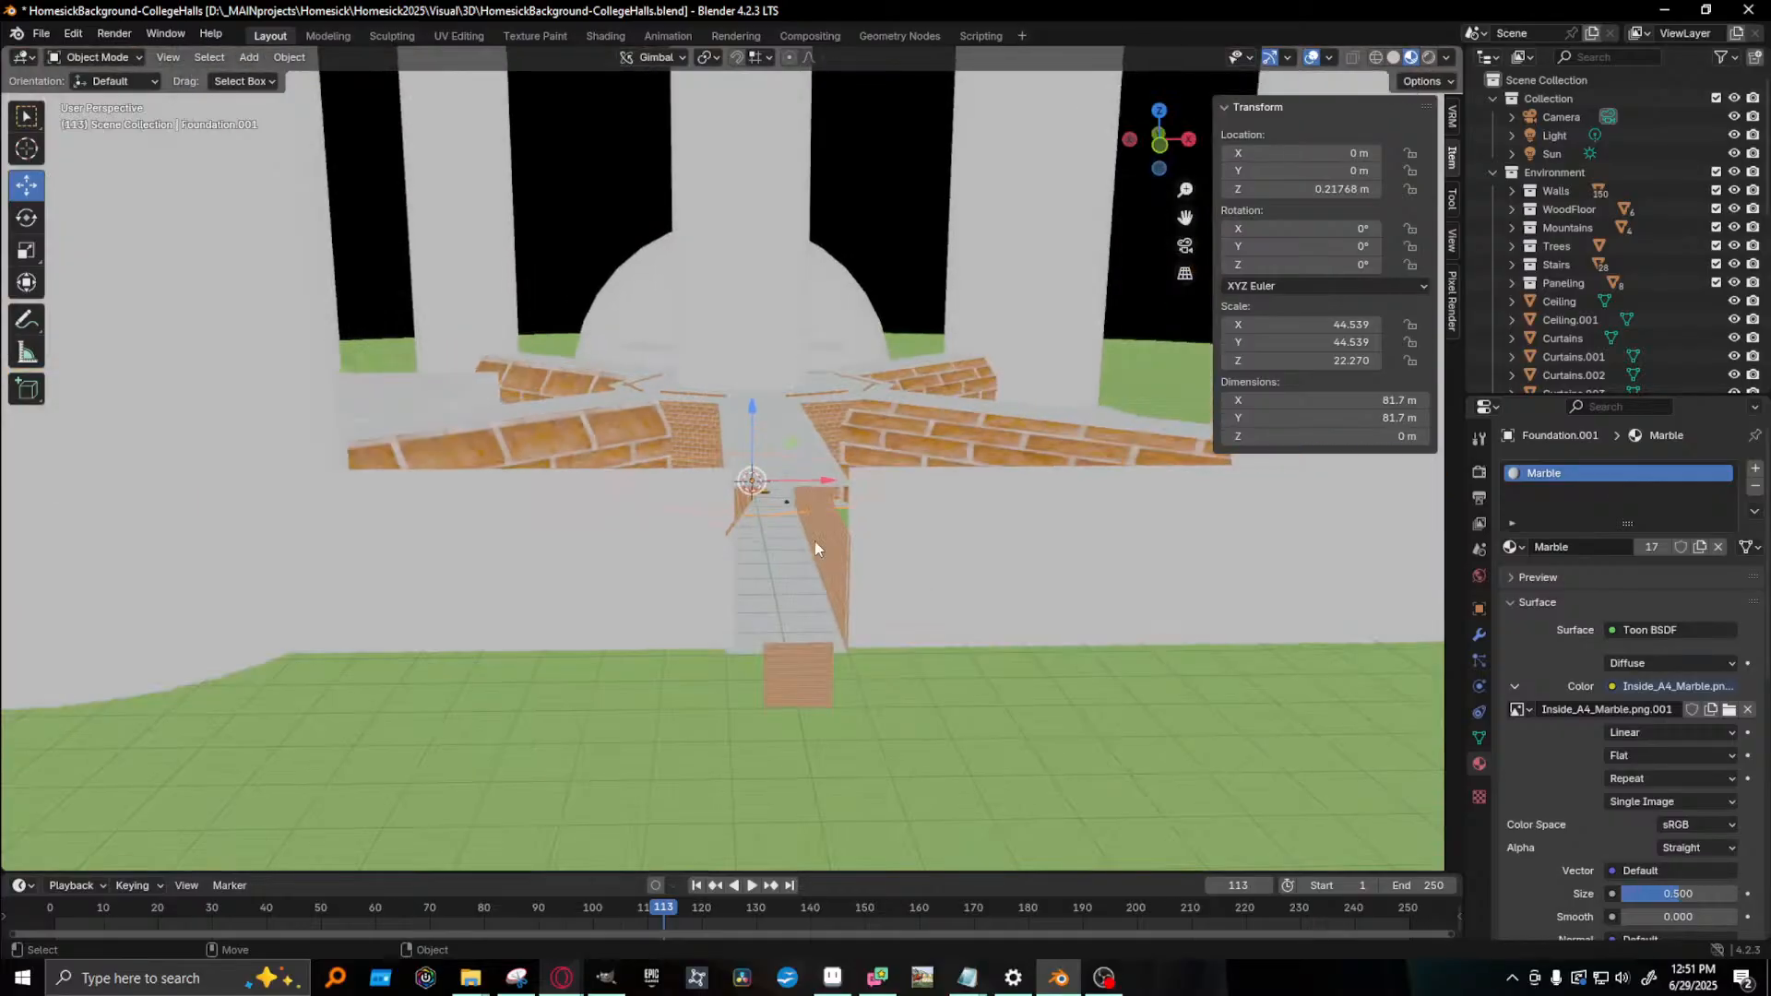
{"action": "middle_click_drag", "start_coordinate": [815, 541], "coordinate": [821, 579]}
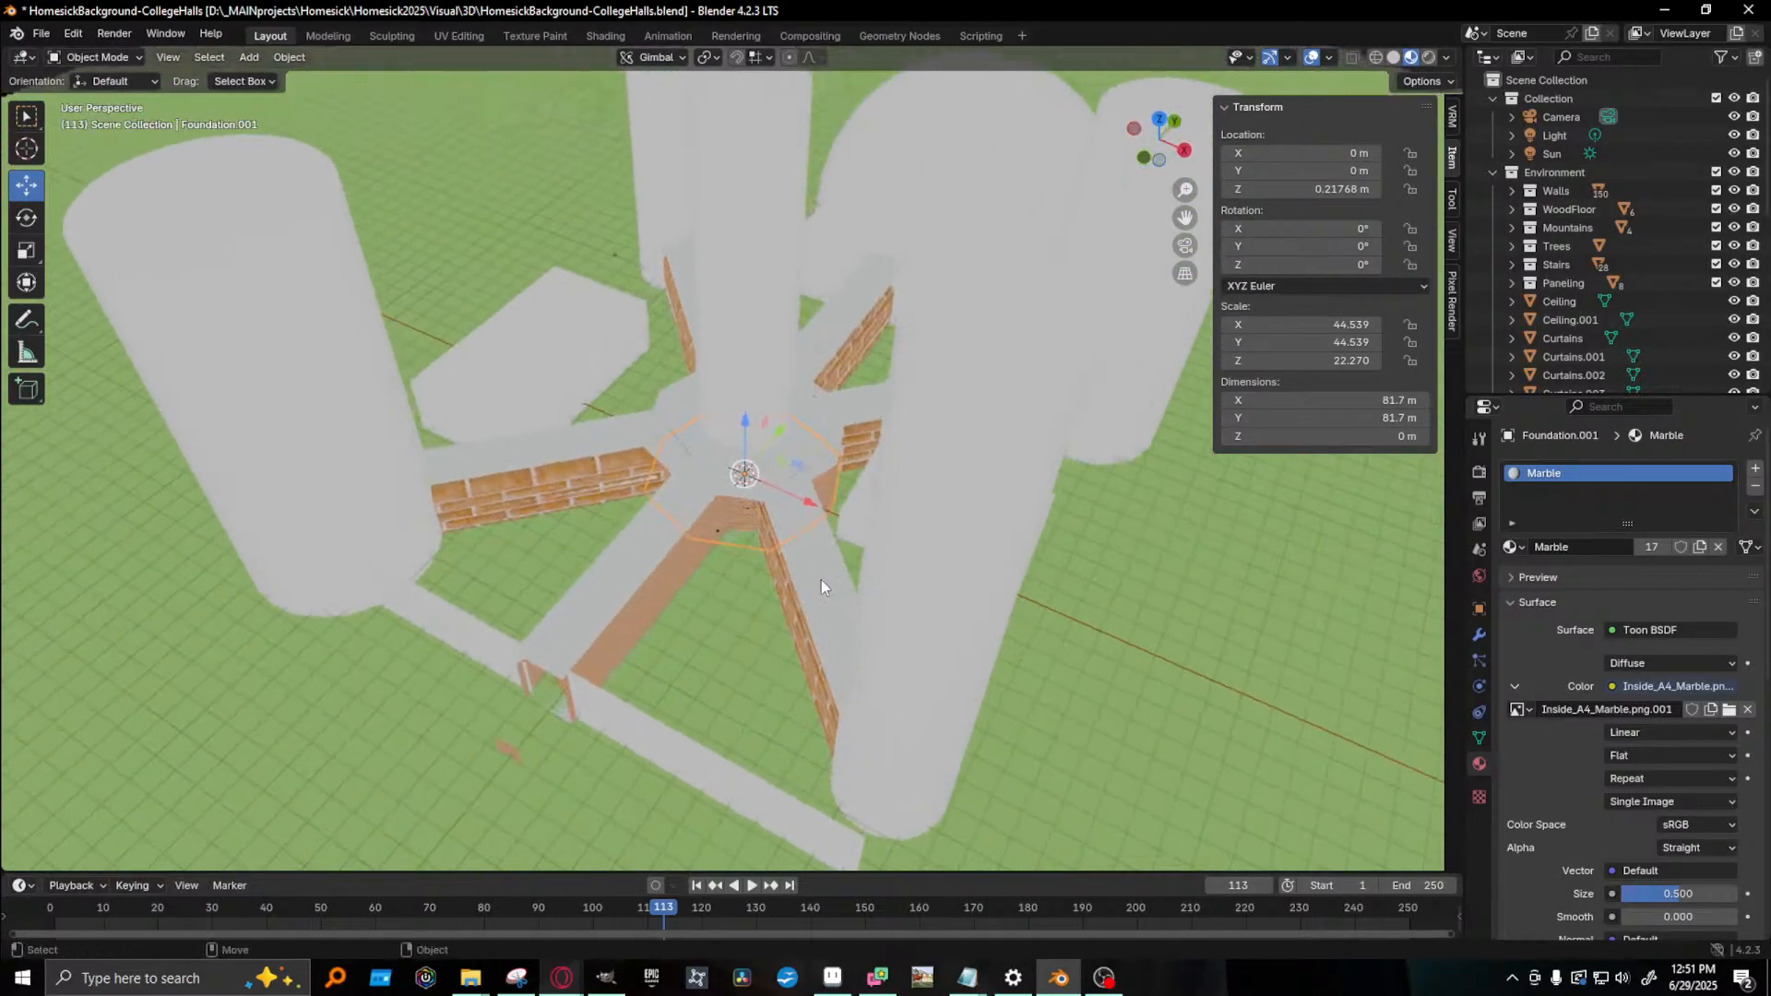
{"action": "scroll", "coordinate": [821, 579], "scroll_direction": "down", "scroll_amount": 1}
{"action": "middle_click_drag", "start_coordinate": [697, 568], "coordinate": [668, 650], "text": "shift"}
{"action": "scroll", "coordinate": [667, 650], "scroll_direction": "down", "scroll_amount": 1}
{"action": "scroll", "coordinate": [760, 616], "scroll_direction": "up", "scroll_amount": 2}
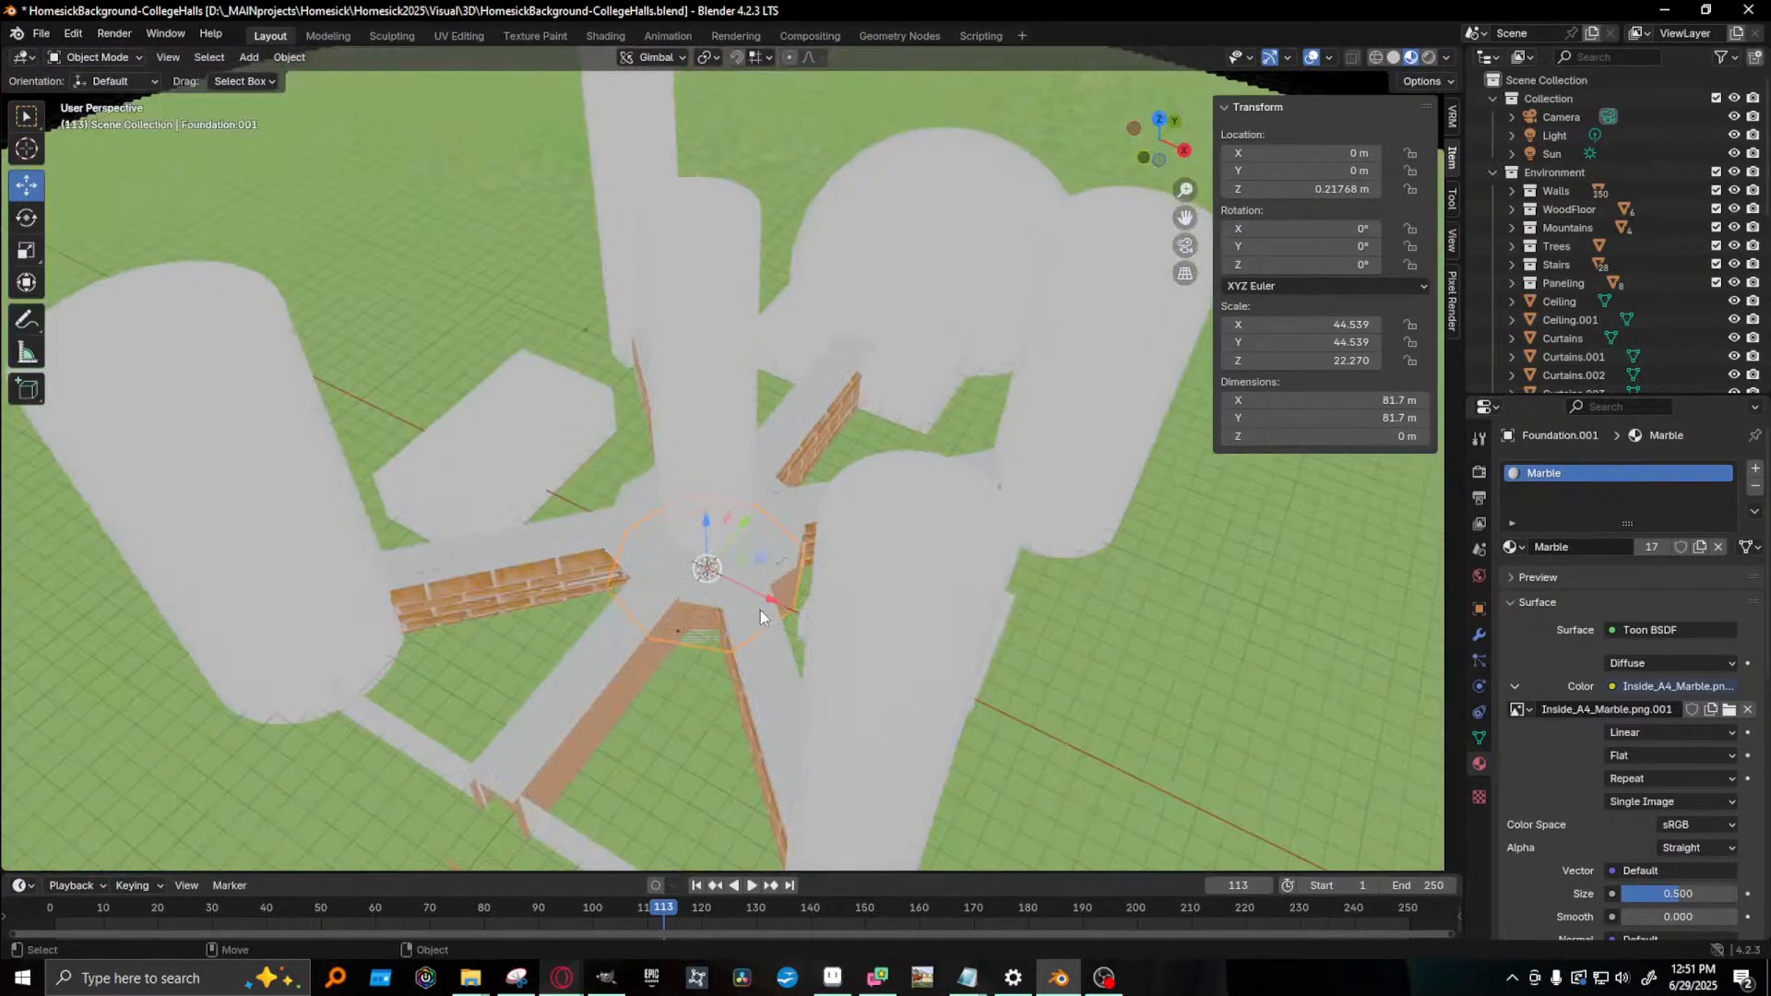
- Select the untextured tower cylinders and the dome sphere in turn to examine these surrounding buildings
{"action": "left_click", "coordinate": [291, 590]}
{"action": "left_click", "coordinate": [709, 402], "text": "shift"}
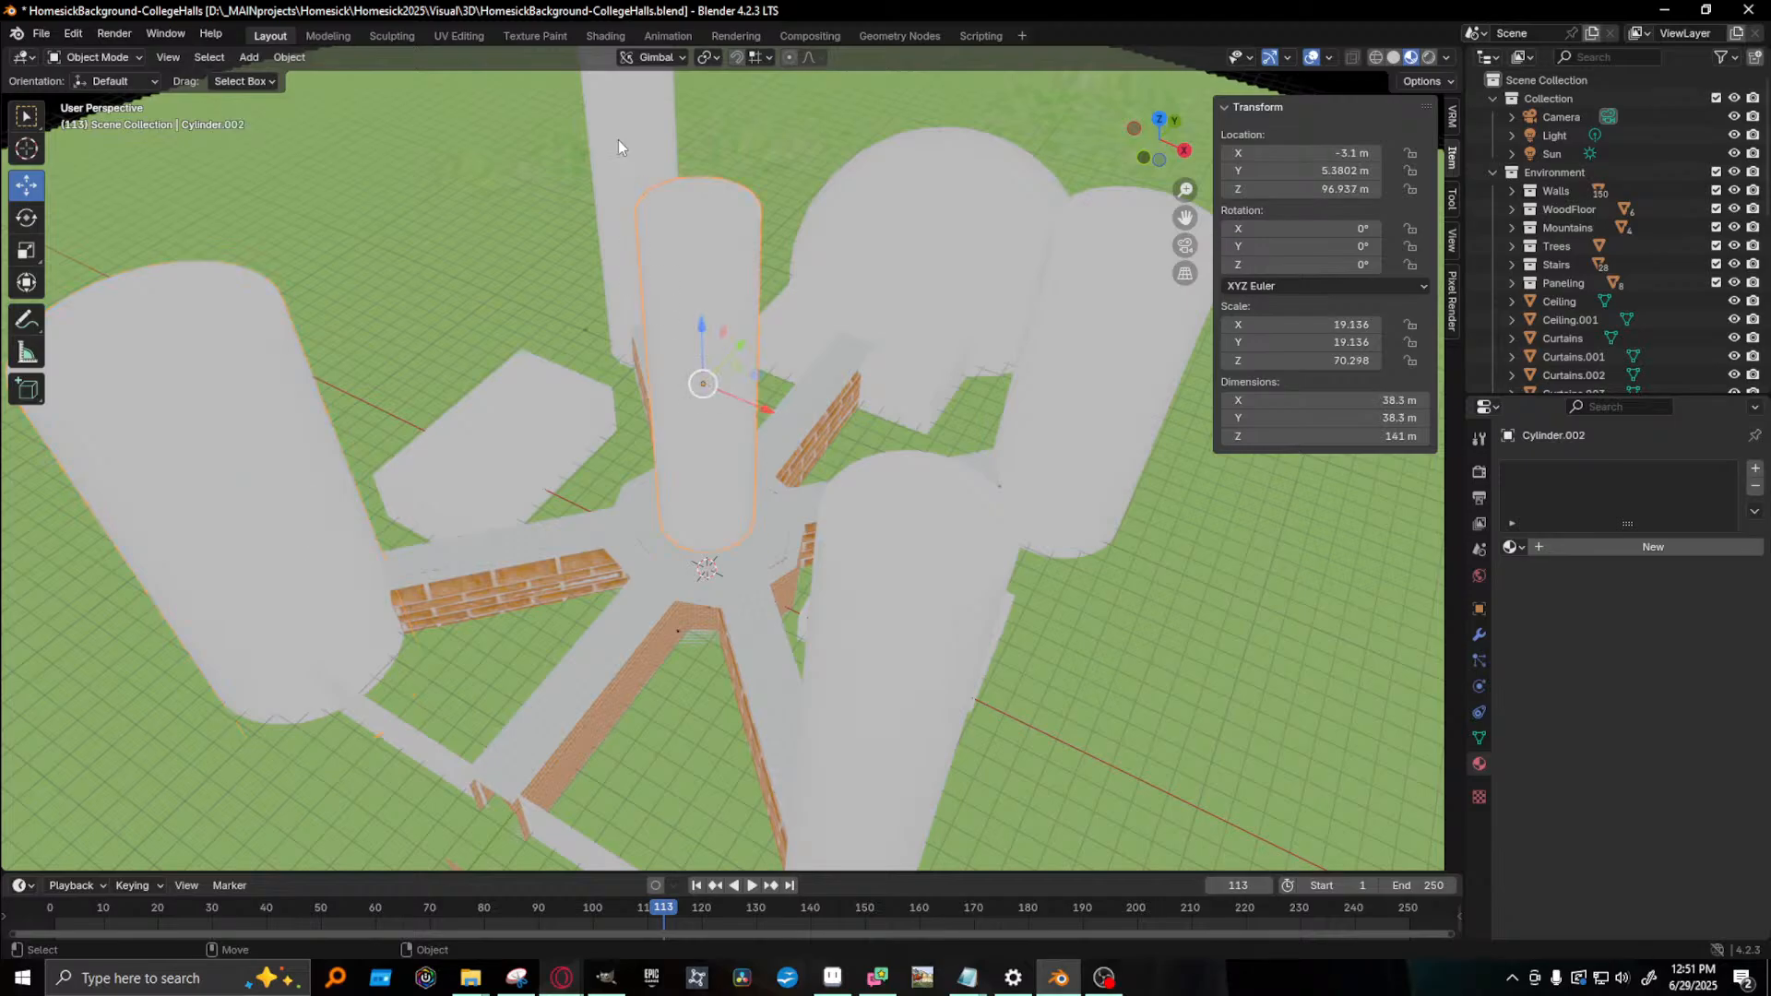
{"action": "left_click", "coordinate": [617, 140], "text": "shift"}
{"action": "left_click", "coordinate": [935, 218], "text": "shift"}
{"action": "middle_click_drag", "start_coordinate": [995, 505], "coordinate": [940, 545]}
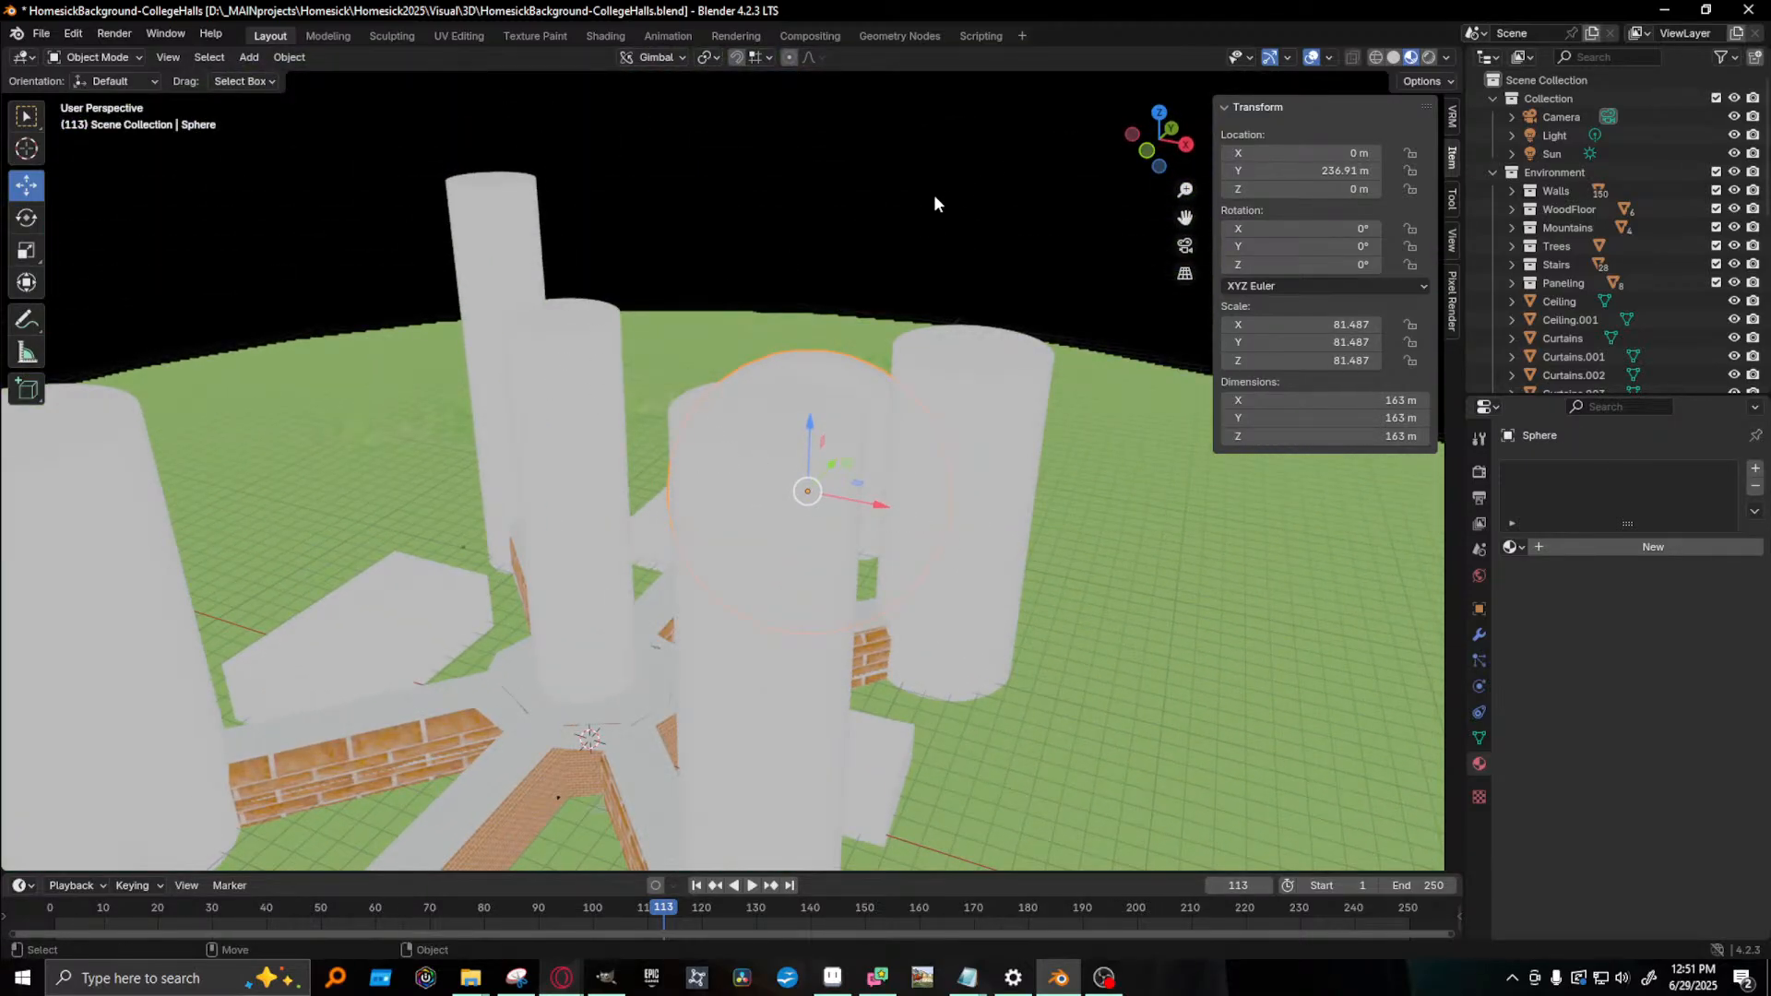
- Change the Skydome's SKY material surface from Background to Toon BSDF and save the file
{"action": "left_click", "coordinate": [825, 242]}
{"action": "middle_click_drag", "start_coordinate": [825, 242], "coordinate": [804, 360]}
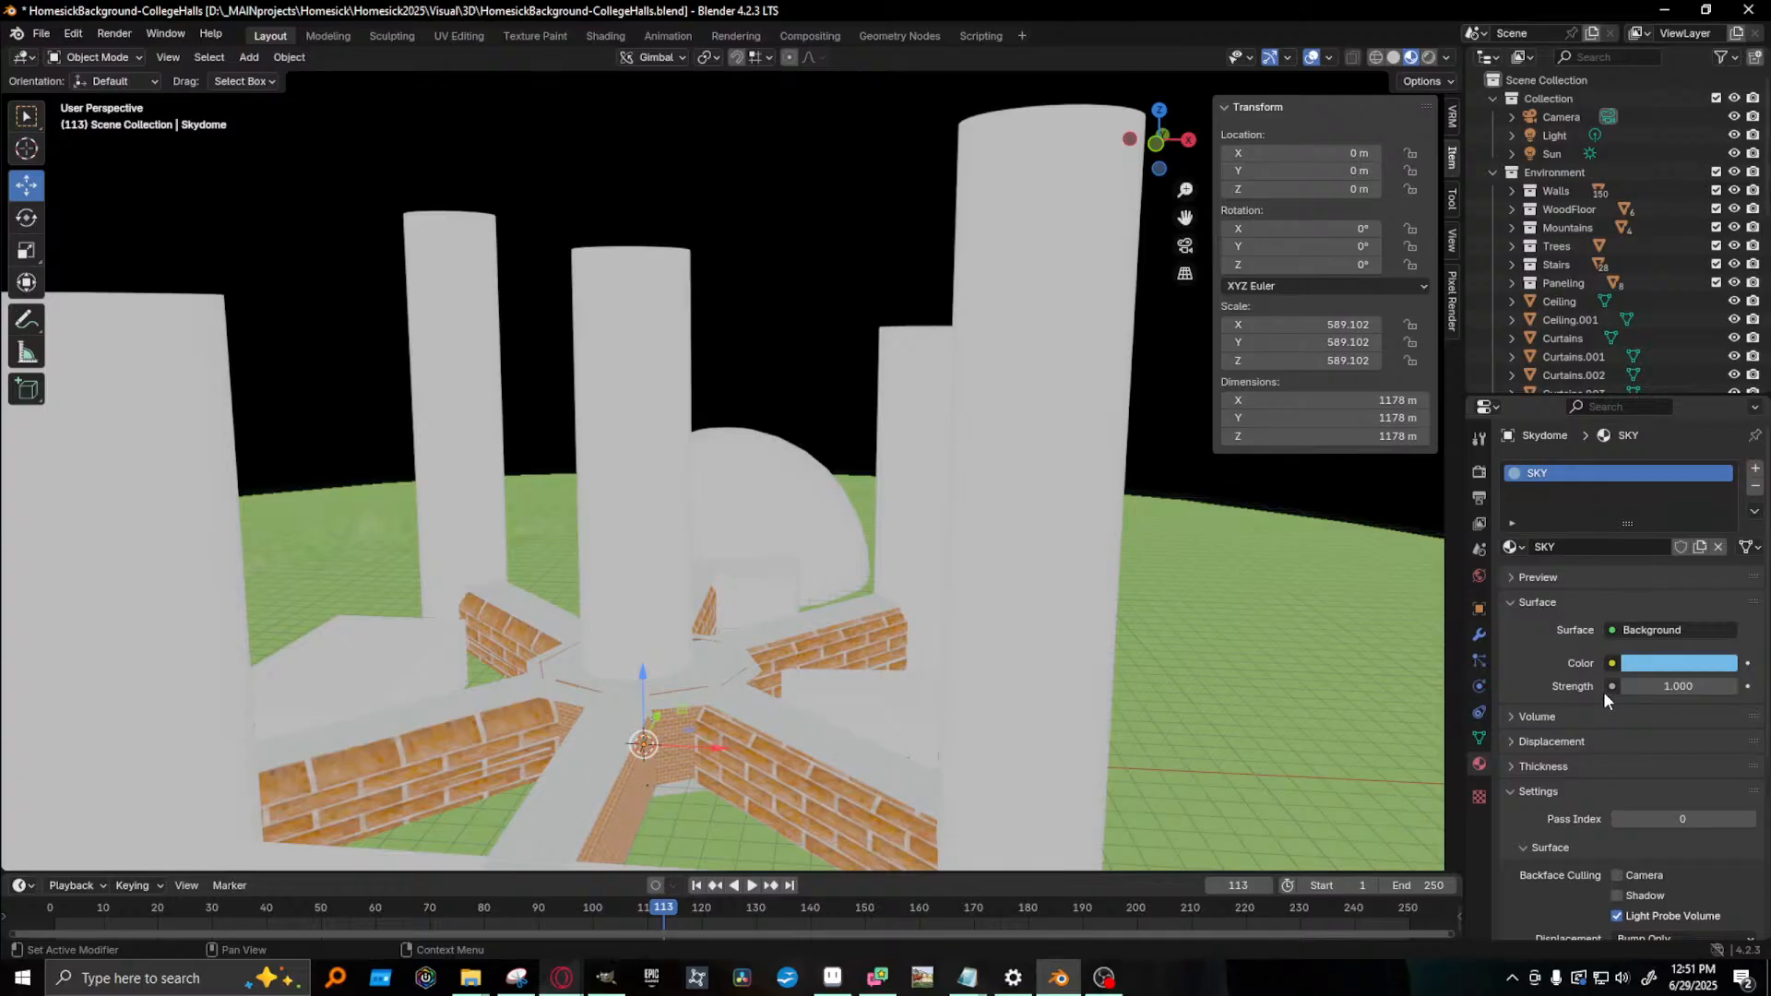
{"action": "scroll", "coordinate": [1579, 706], "scroll_direction": "down", "scroll_amount": 6}
{"action": "scroll", "coordinate": [1592, 661], "scroll_direction": "up", "scroll_amount": 6}
{"action": "left_click", "coordinate": [1615, 628]}
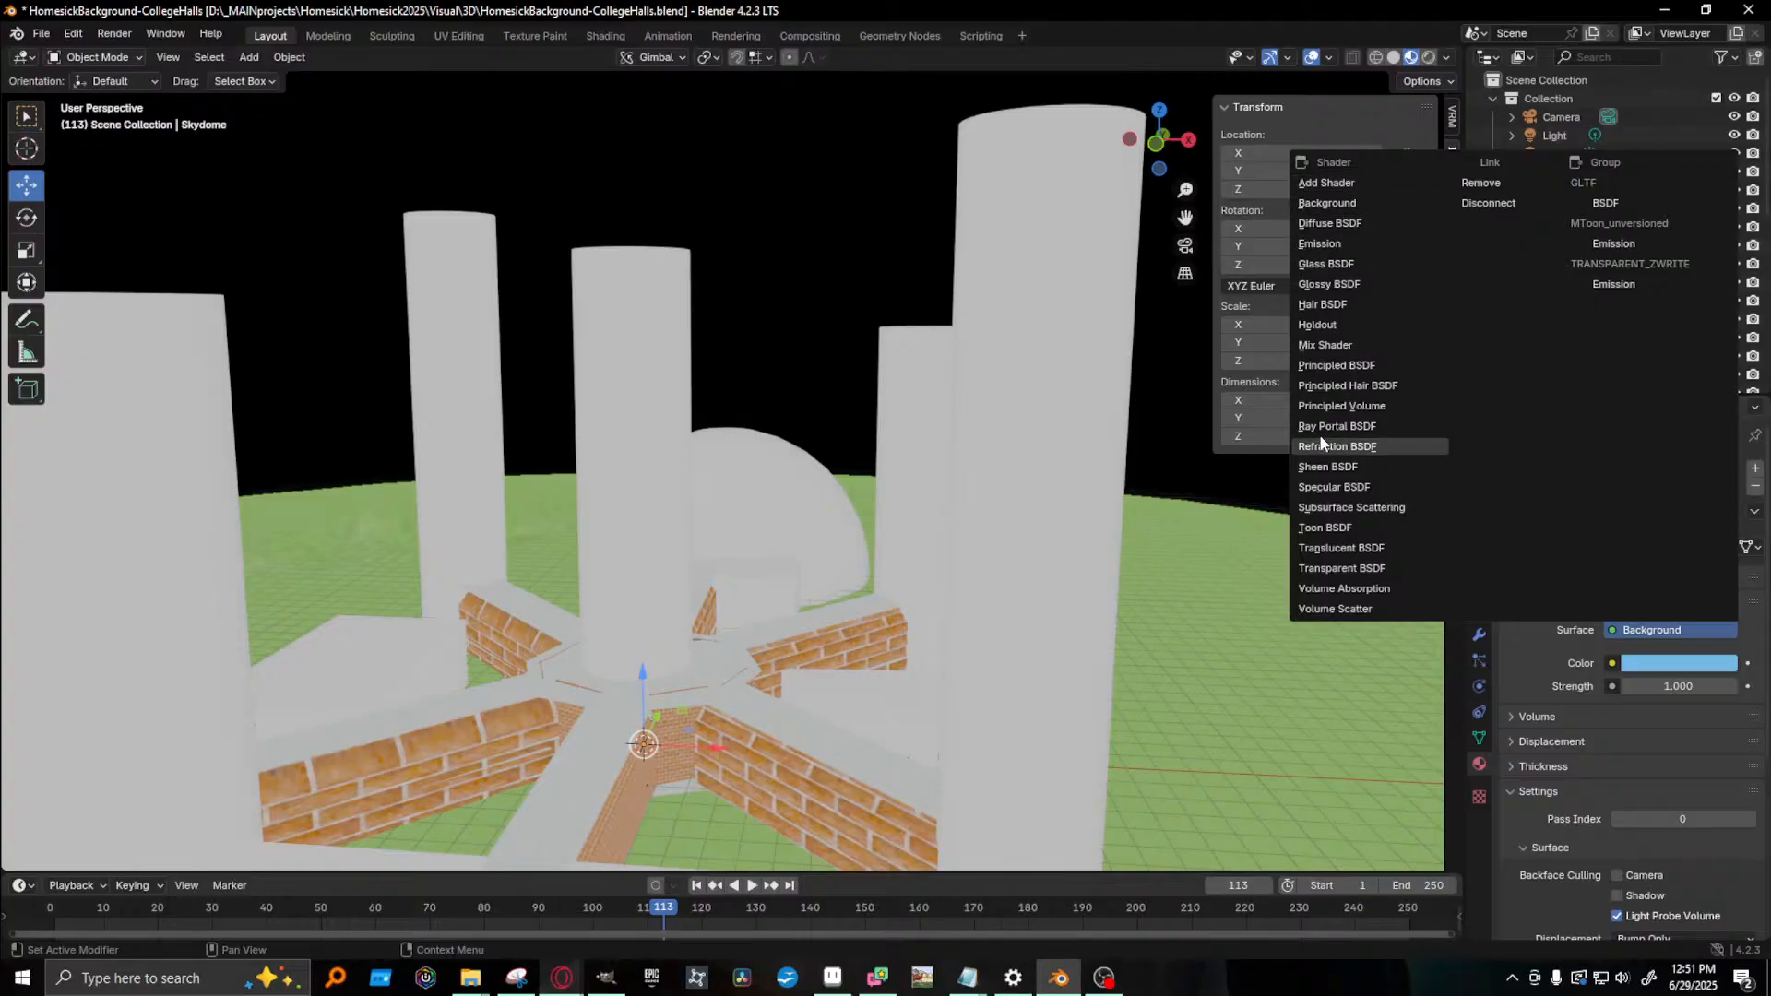
{"action": "left_click", "coordinate": [1365, 530]}
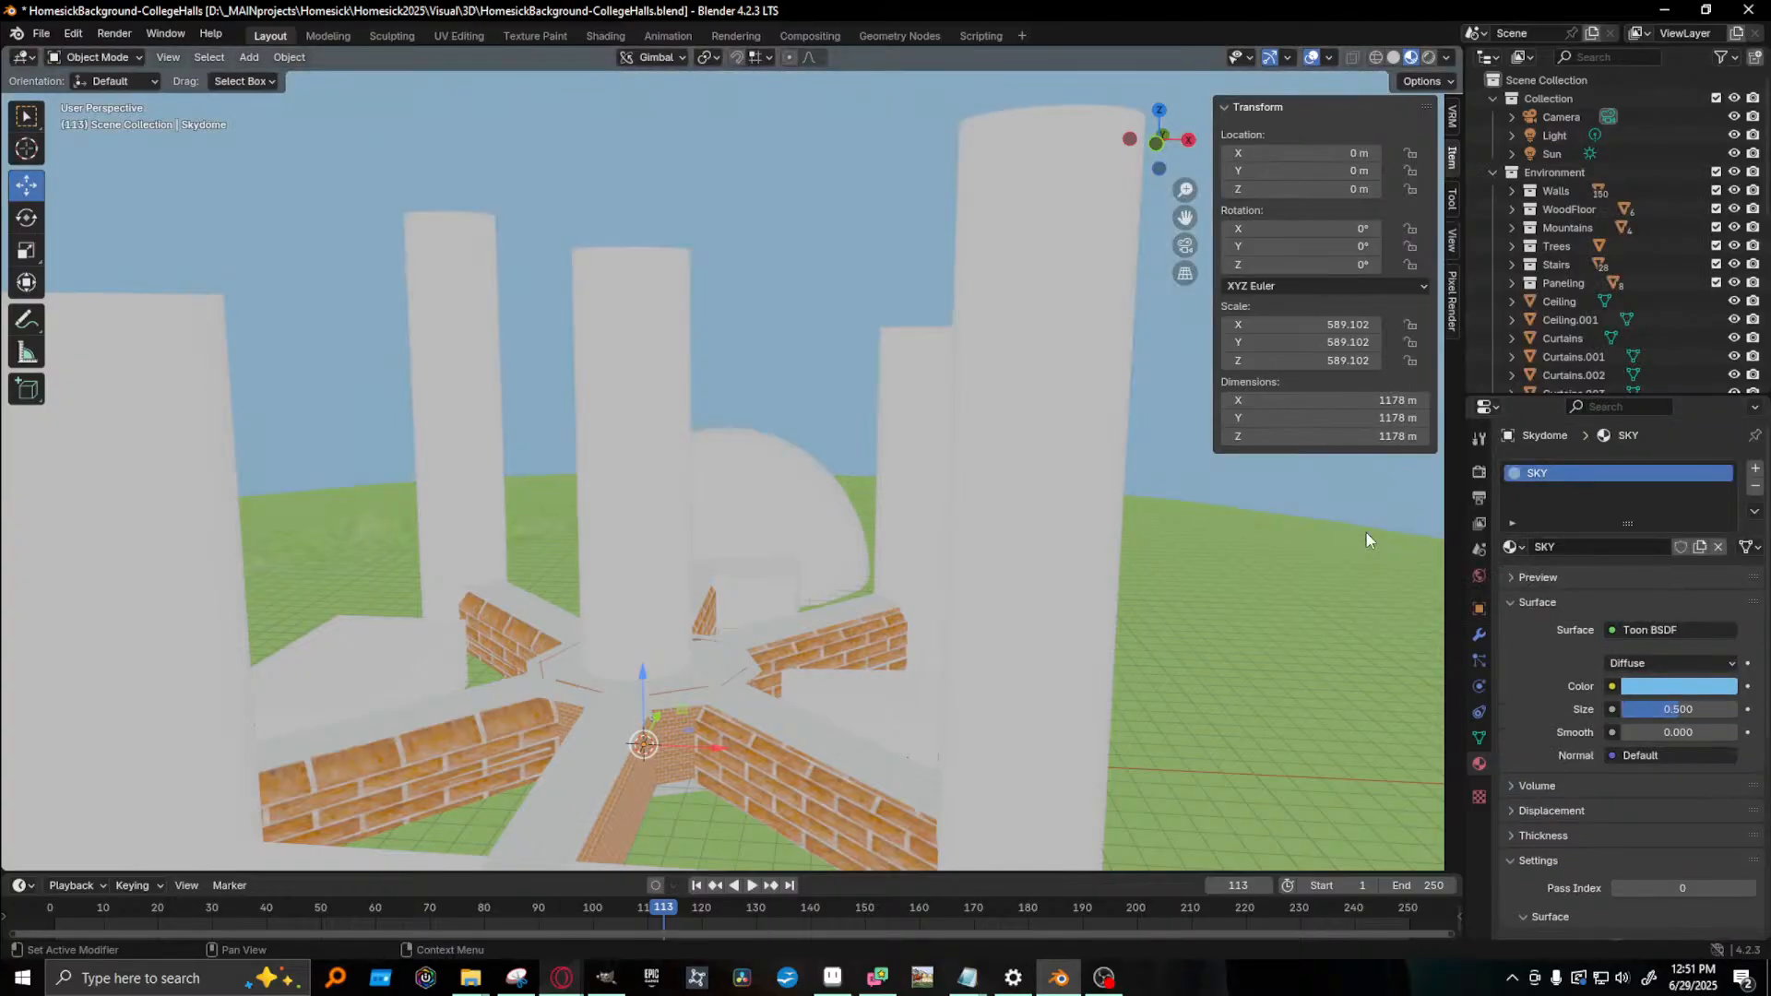
{"action": "left_click", "coordinate": [734, 751]}
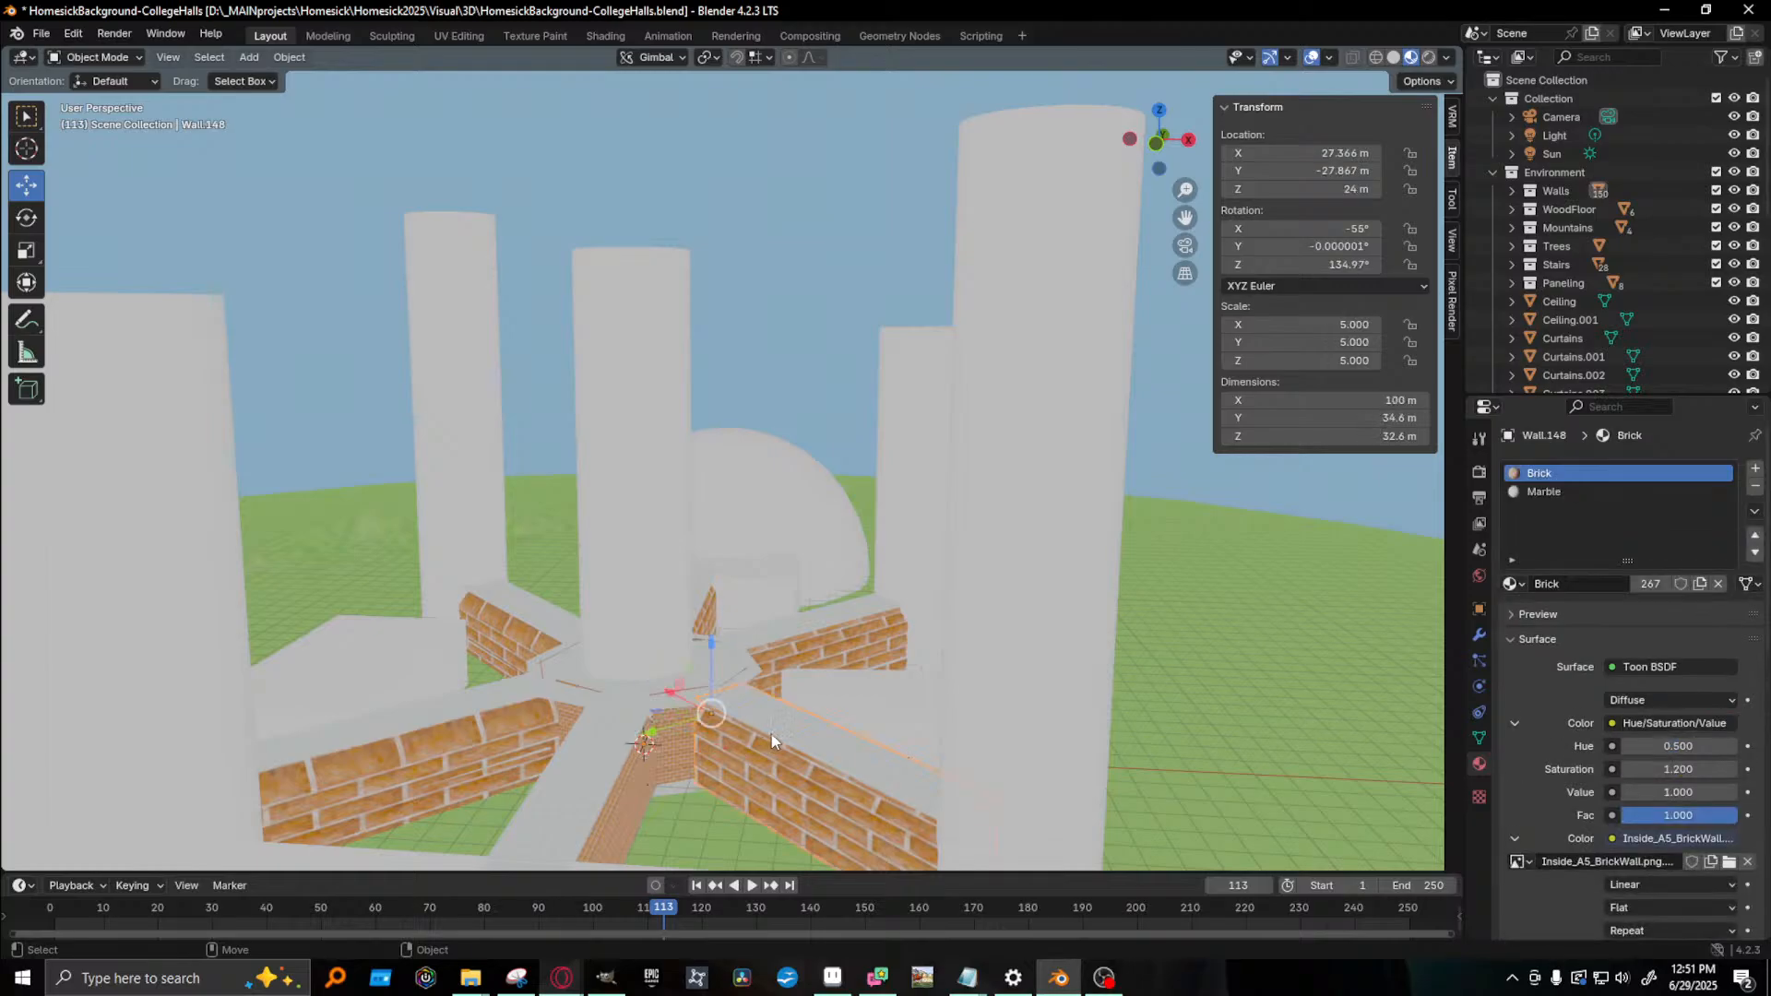
{"action": "key", "text": "ctrl+s"}
- Examine the campus exterior against the sky and focus on the front hallway's ceiling and entrance
{"action": "middle_click_drag", "start_coordinate": [713, 672], "coordinate": [883, 467]}
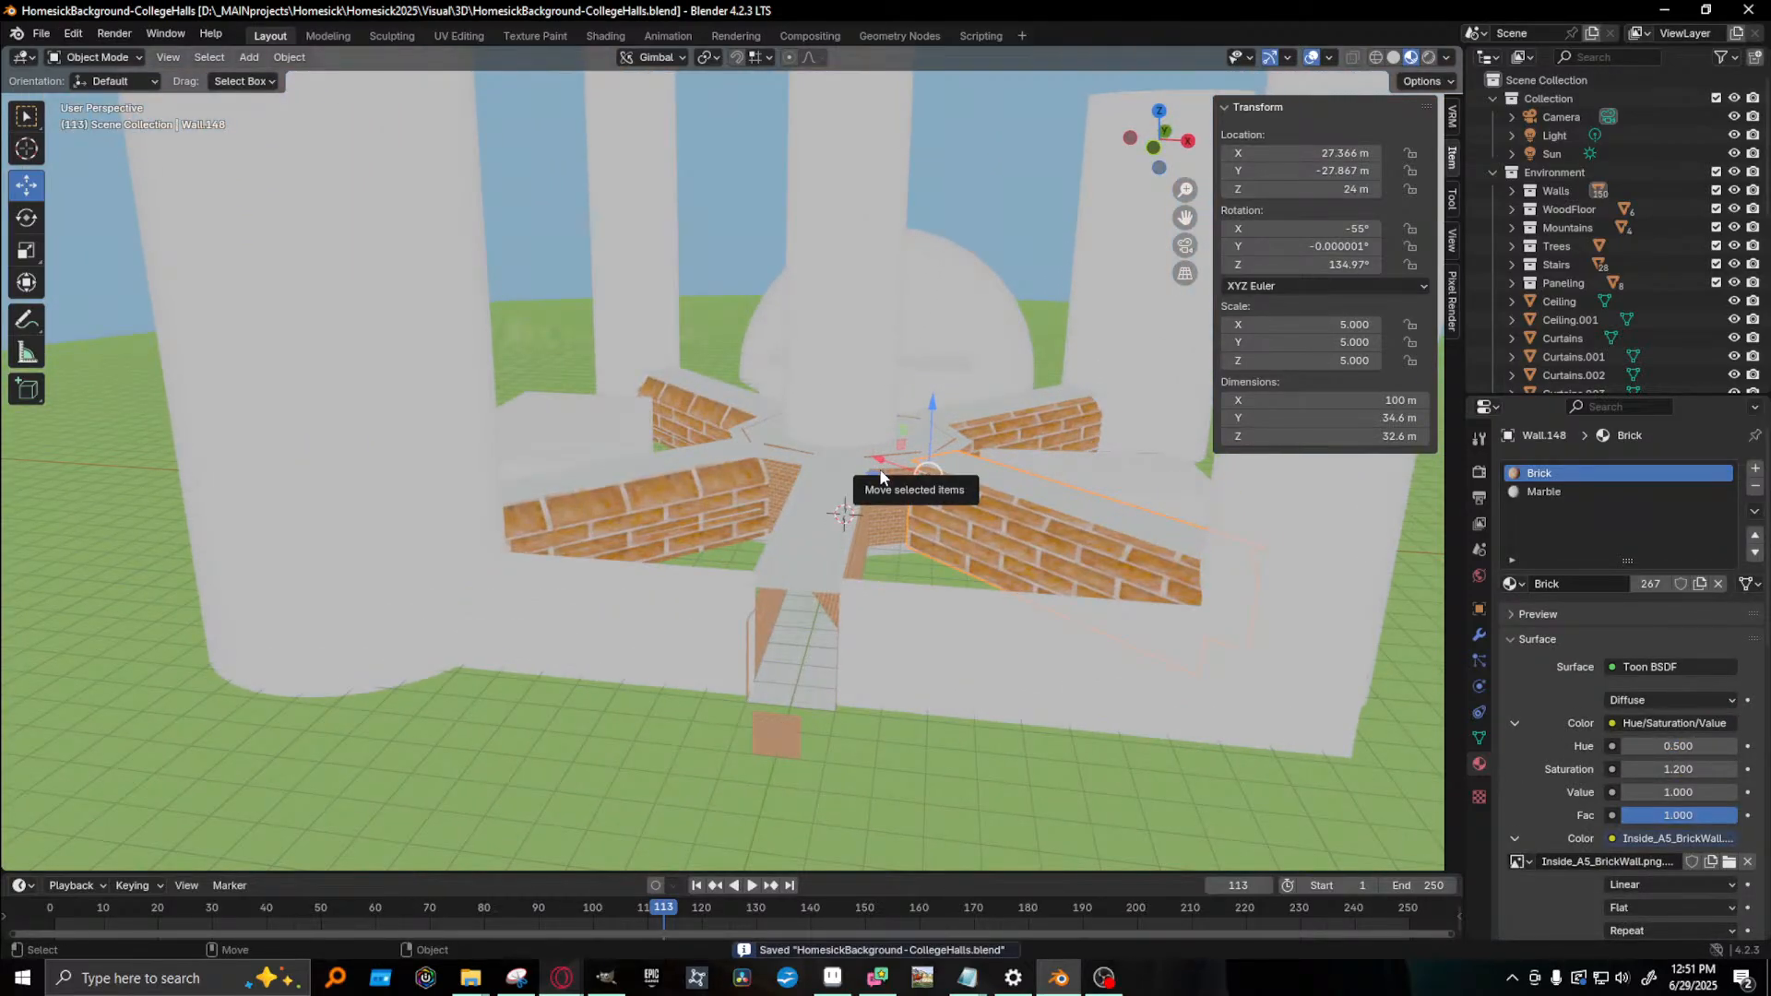
{"action": "scroll", "coordinate": [876, 472], "scroll_direction": "up", "scroll_amount": 5}
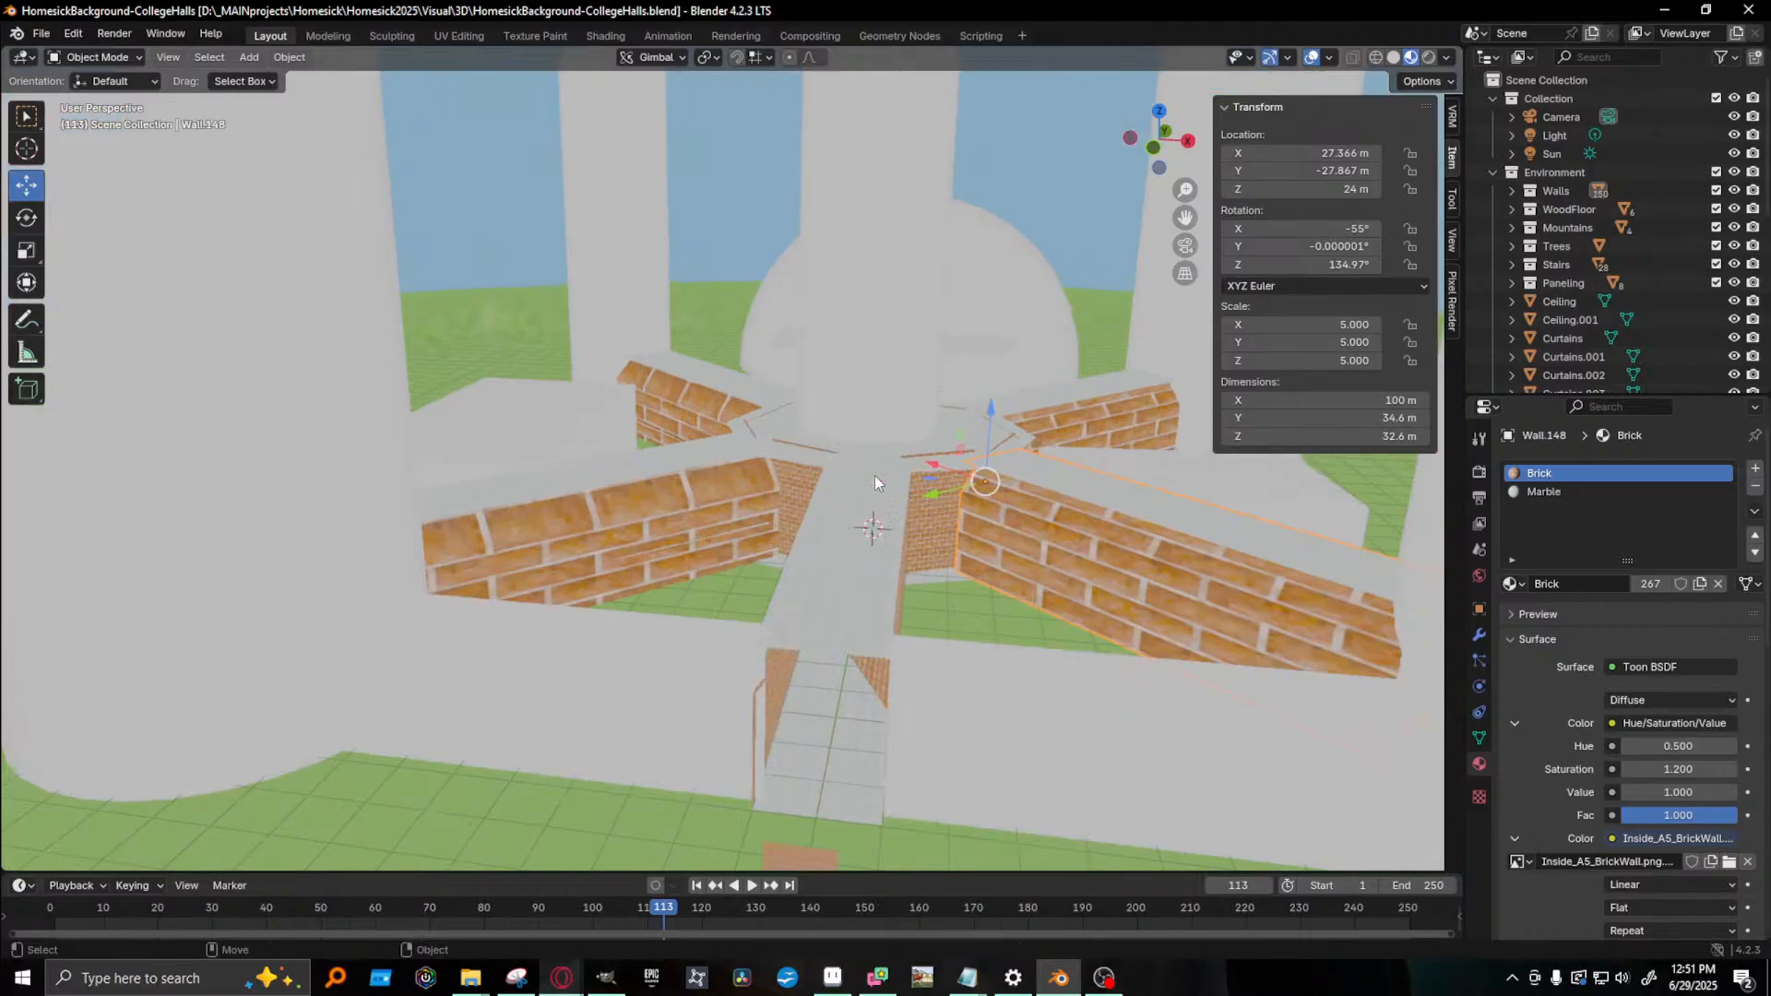
{"action": "scroll", "coordinate": [738, 481], "scroll_direction": "down", "scroll_amount": 8}
{"action": "scroll", "coordinate": [737, 480], "scroll_direction": "up", "scroll_amount": 6}
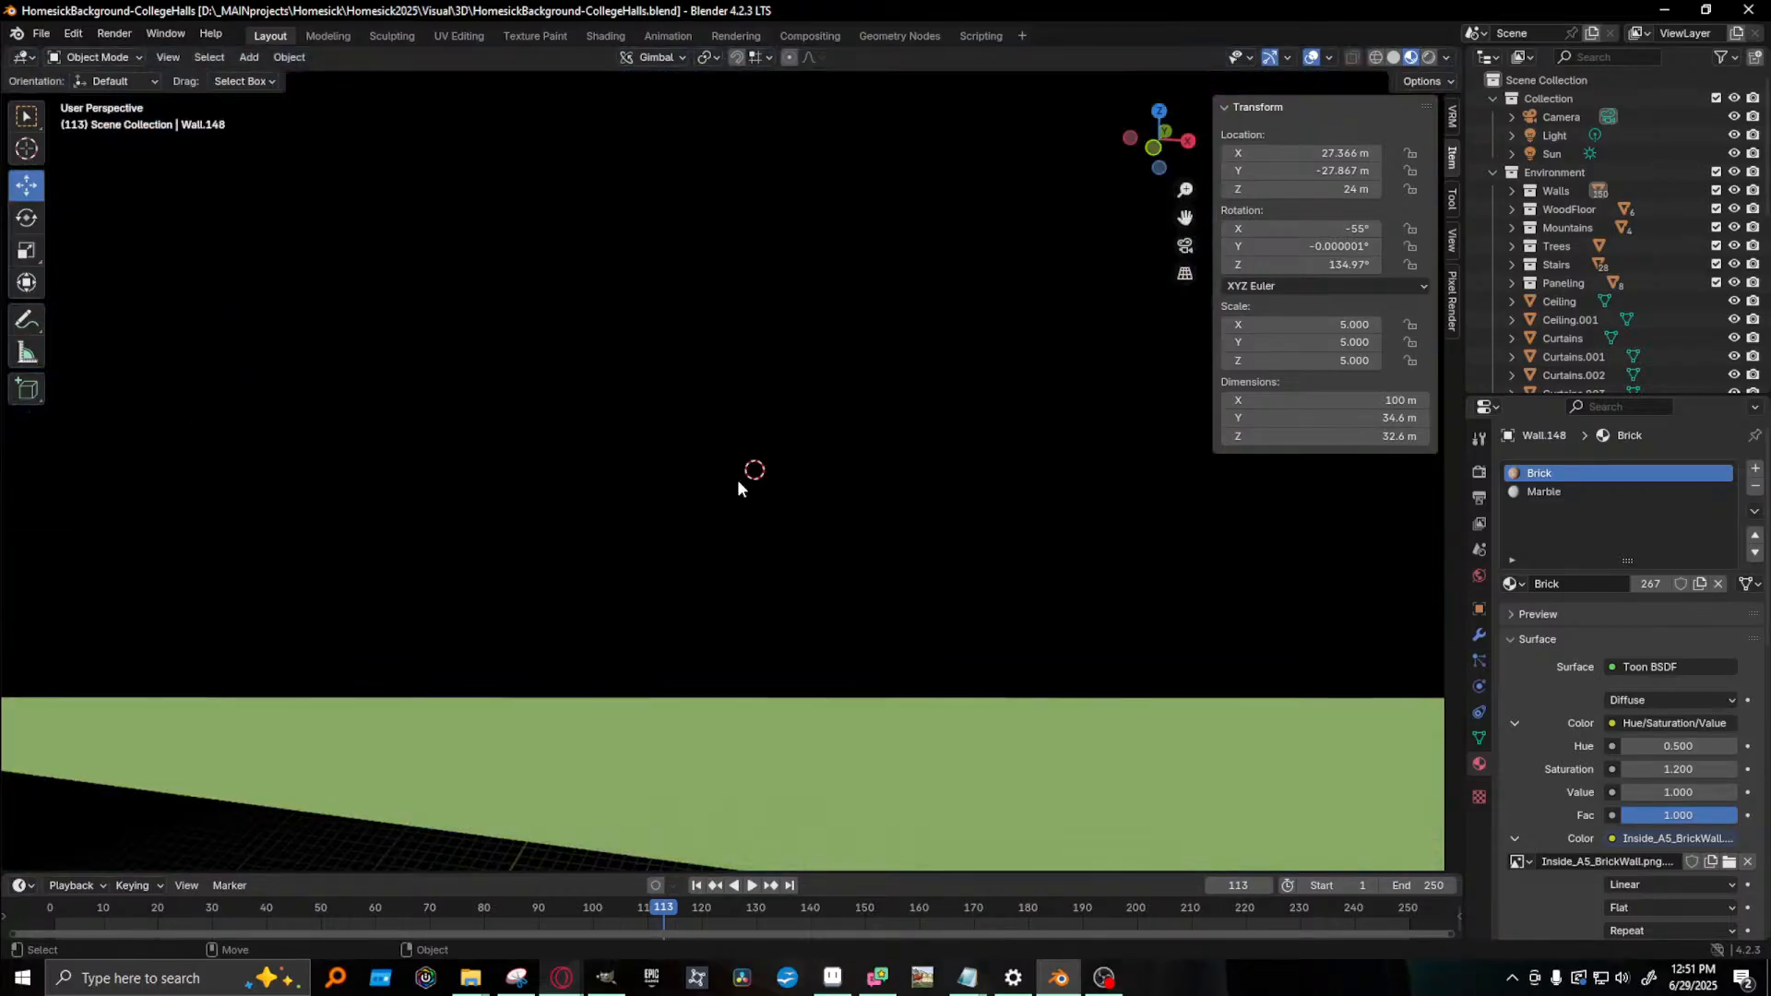
{"action": "scroll", "coordinate": [675, 409], "scroll_direction": "up", "scroll_amount": 8}
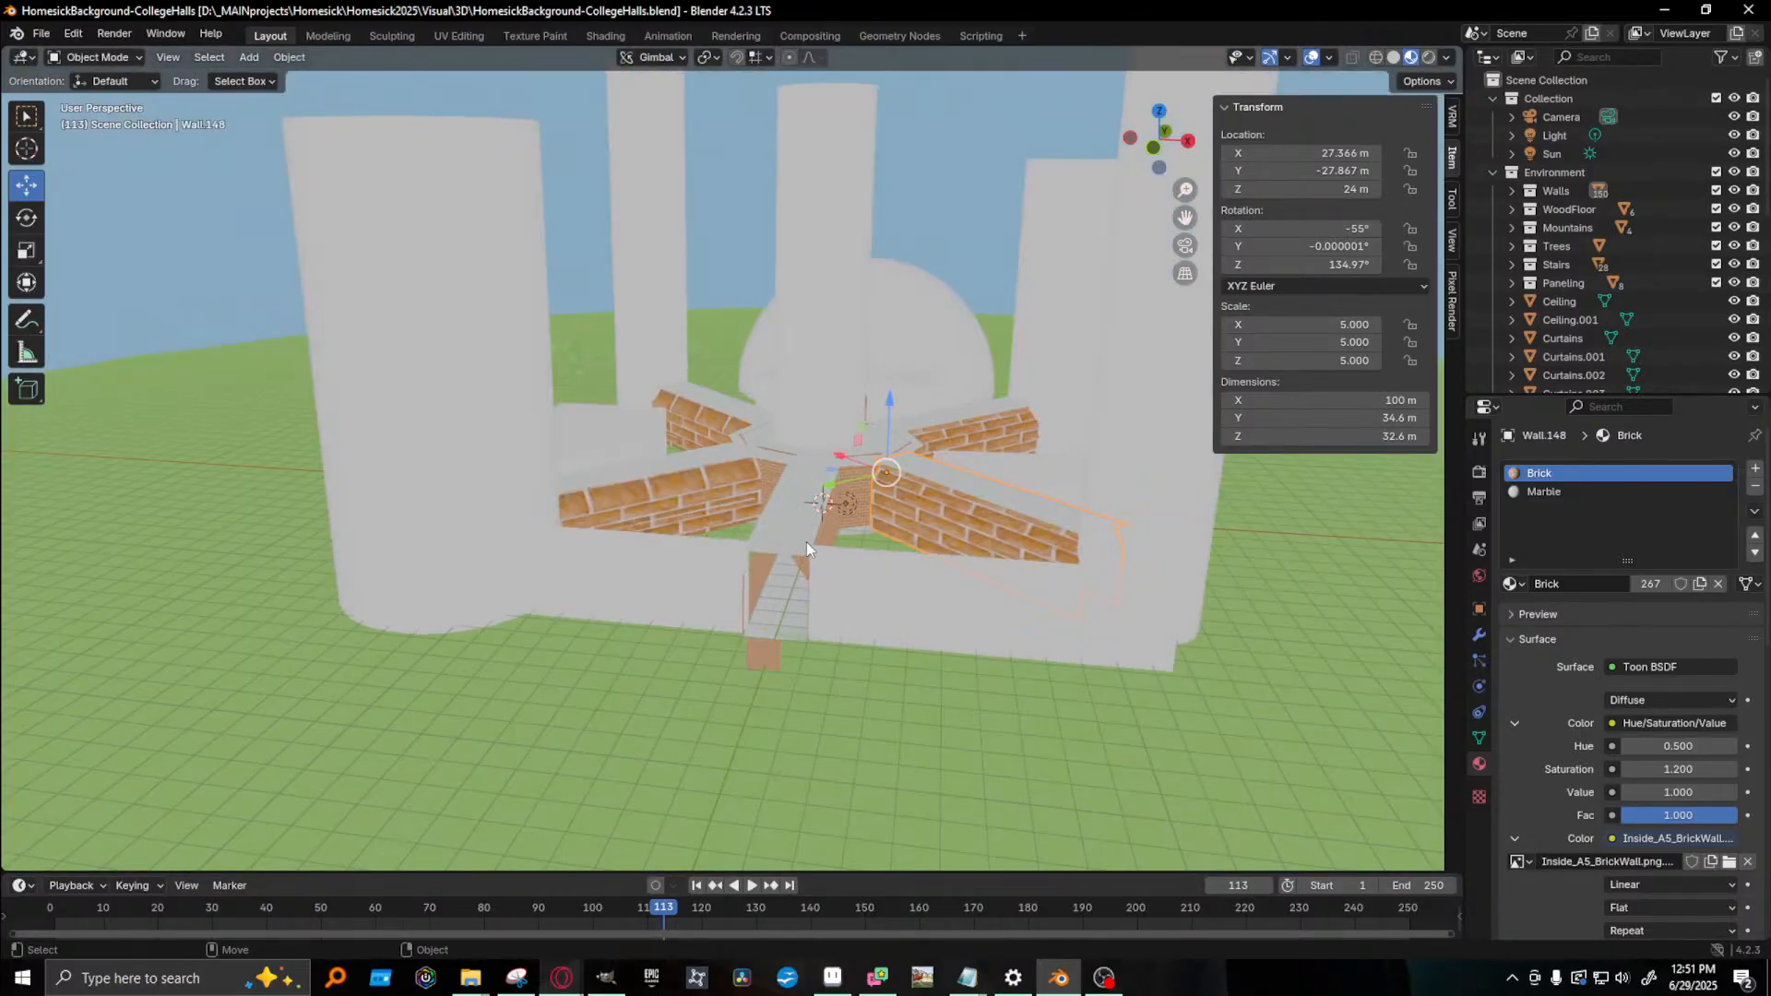
{"action": "left_click", "coordinate": [806, 540]}
{"action": "key", "text": "KP_Decimal"}
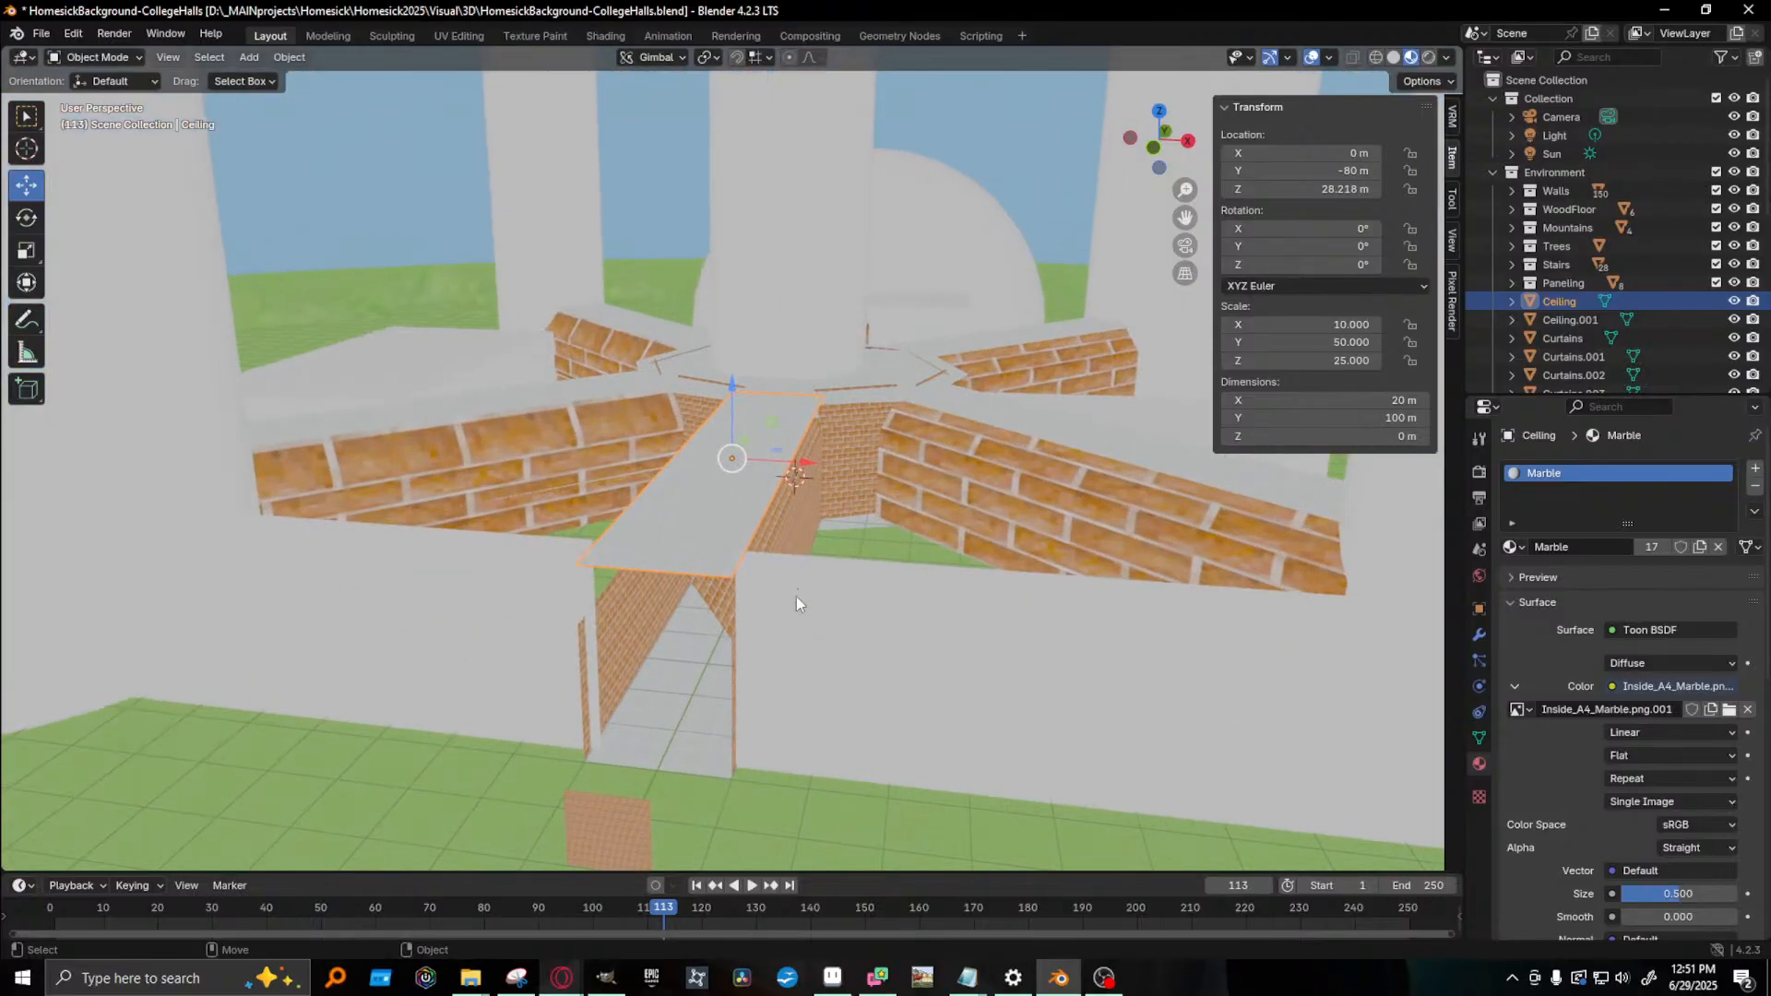
{"action": "middle_click_drag", "start_coordinate": [795, 596], "coordinate": [780, 562]}
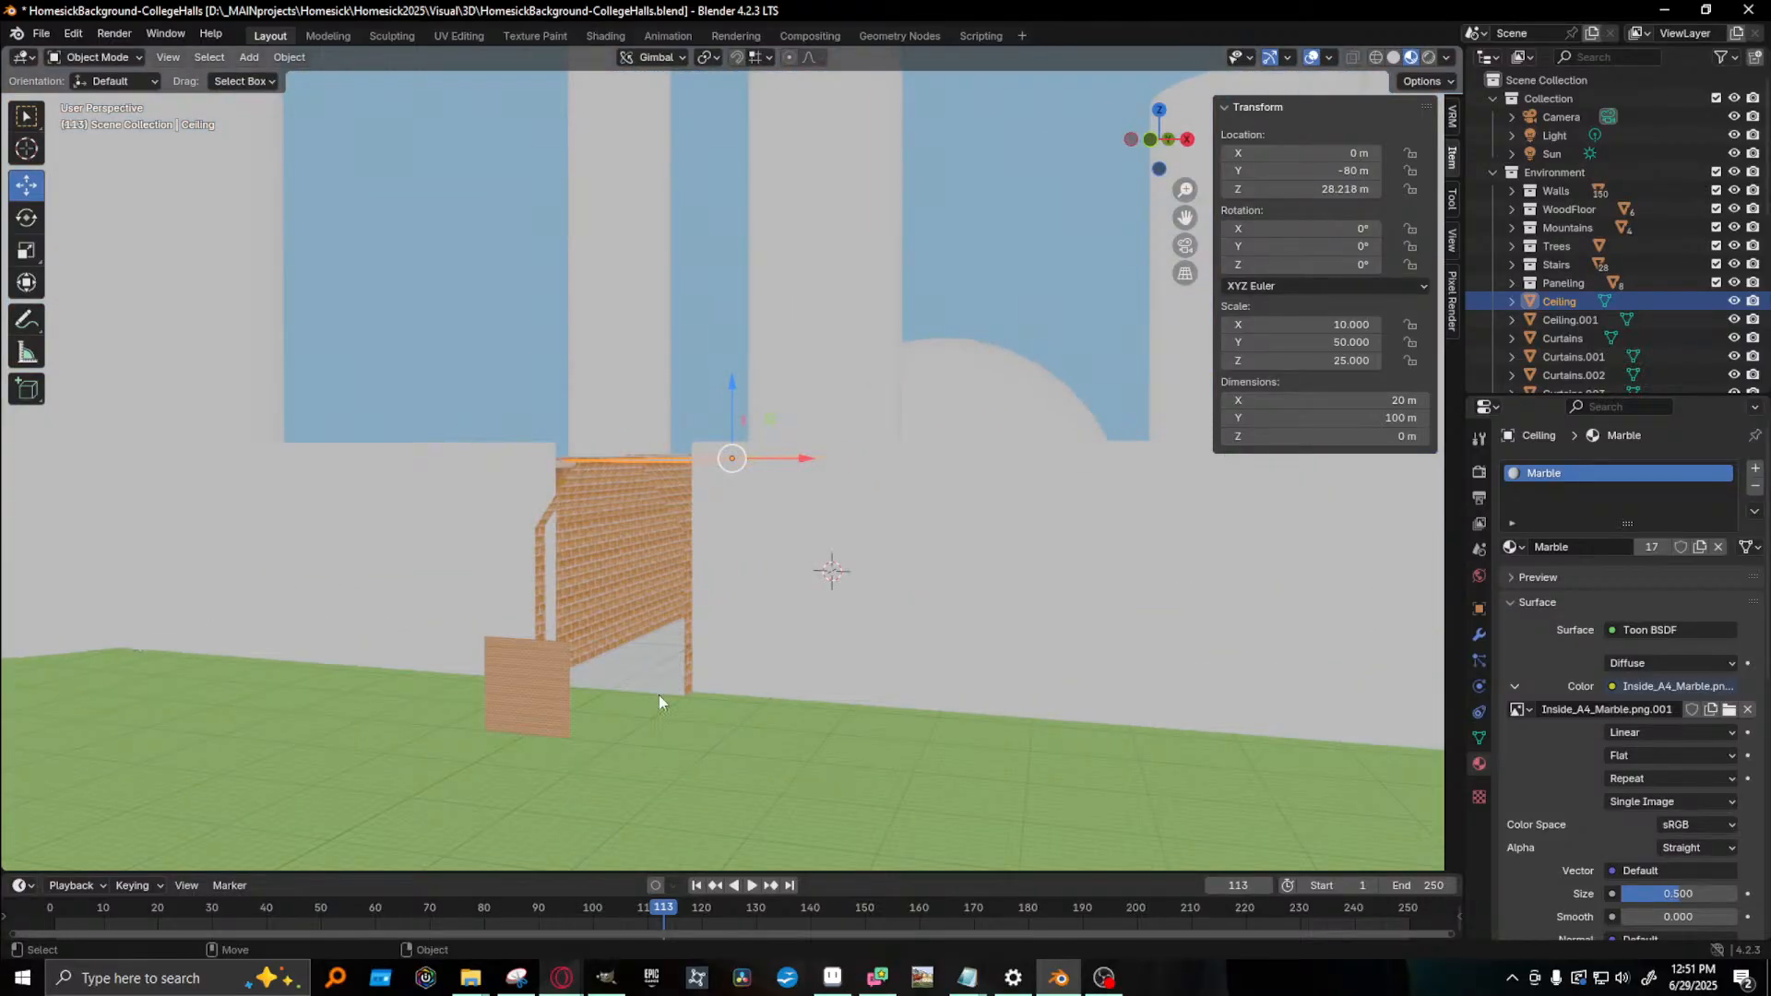
- Switch to the GIMP layout sketch and paint purple (911da0) zigzags along the outer wall around the Sci wing
{"action": "mouse_move", "coordinate": [848, 986]}
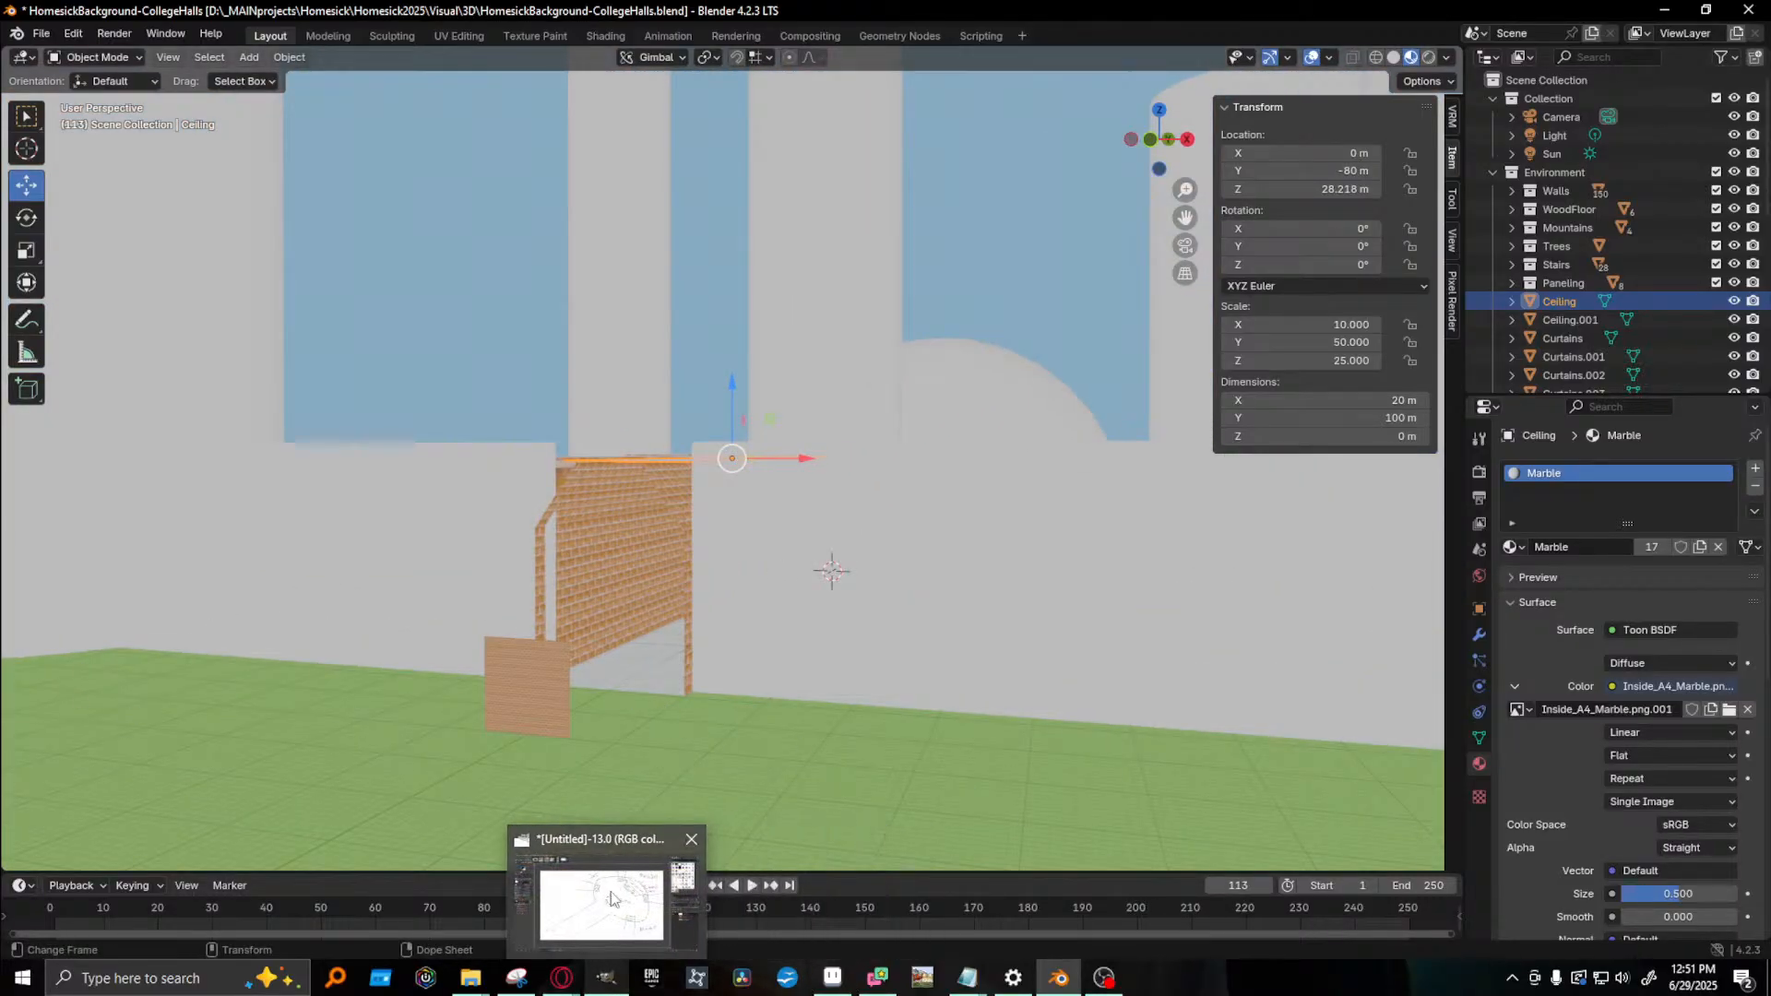
{"action": "left_click", "coordinate": [603, 981]}
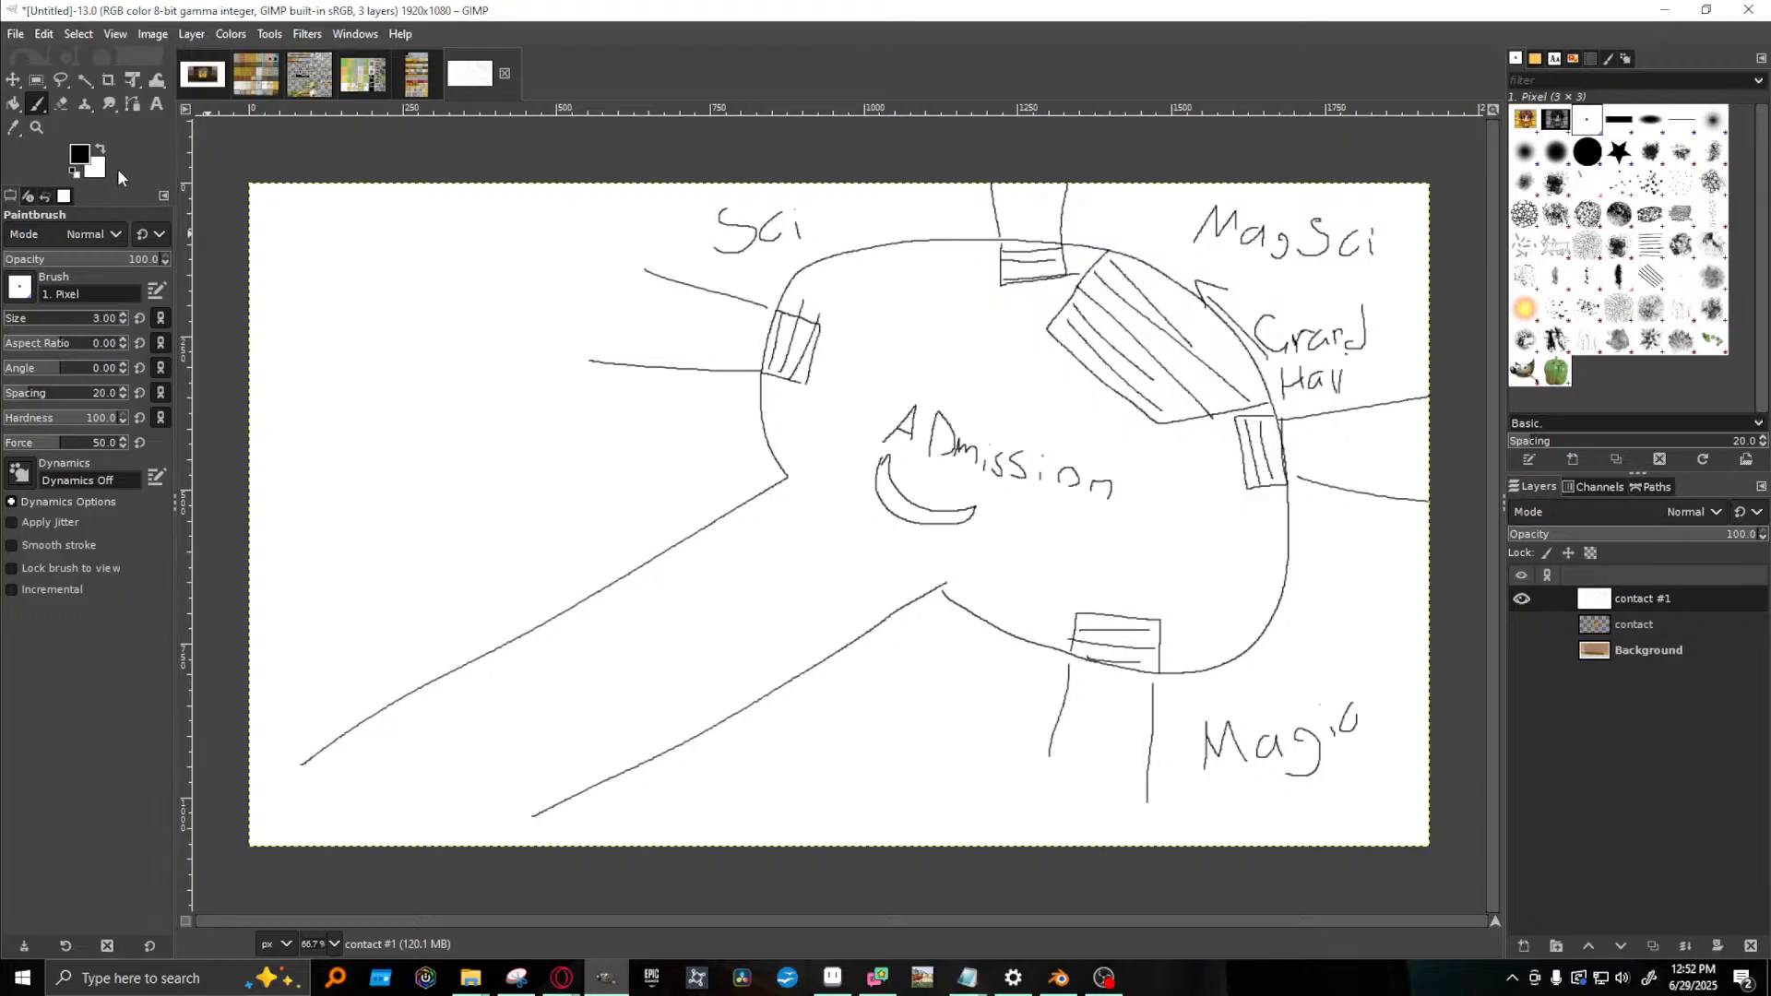
{"action": "left_click", "coordinate": [81, 155]}
{"action": "left_click", "coordinate": [83, 154]}
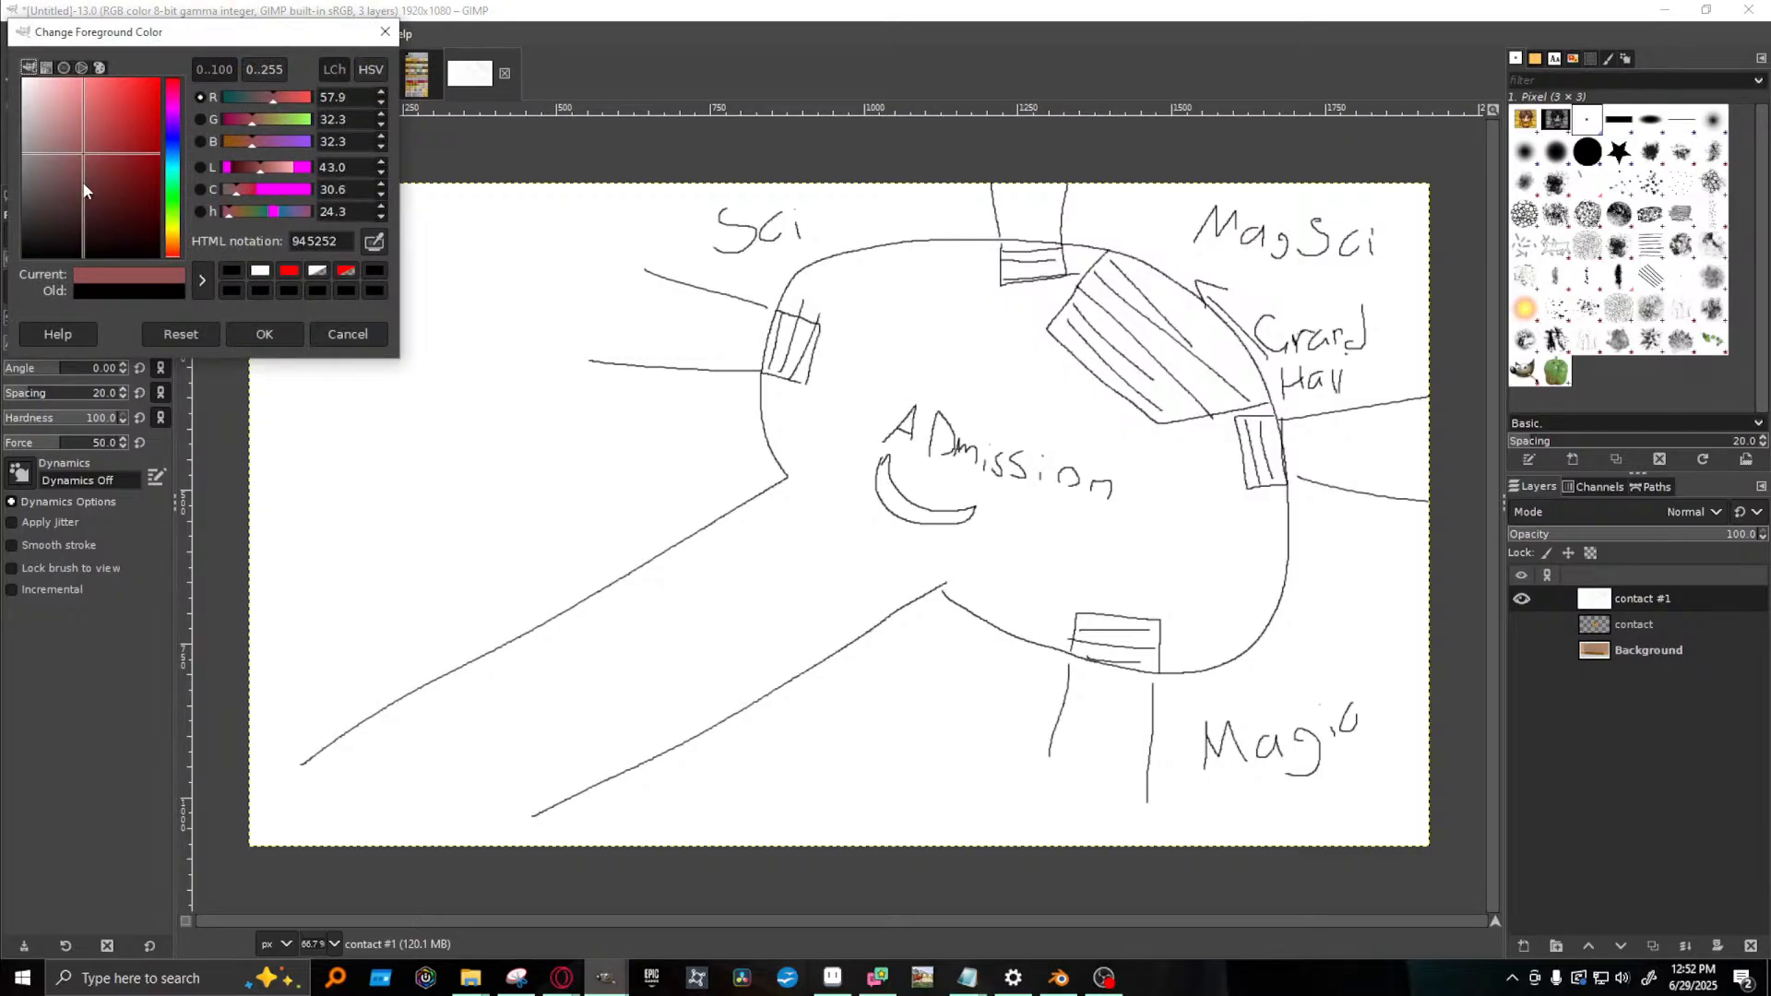
{"action": "left_click_drag", "start_coordinate": [84, 184], "coordinate": [136, 145]}
{"action": "left_click", "coordinate": [172, 111]}
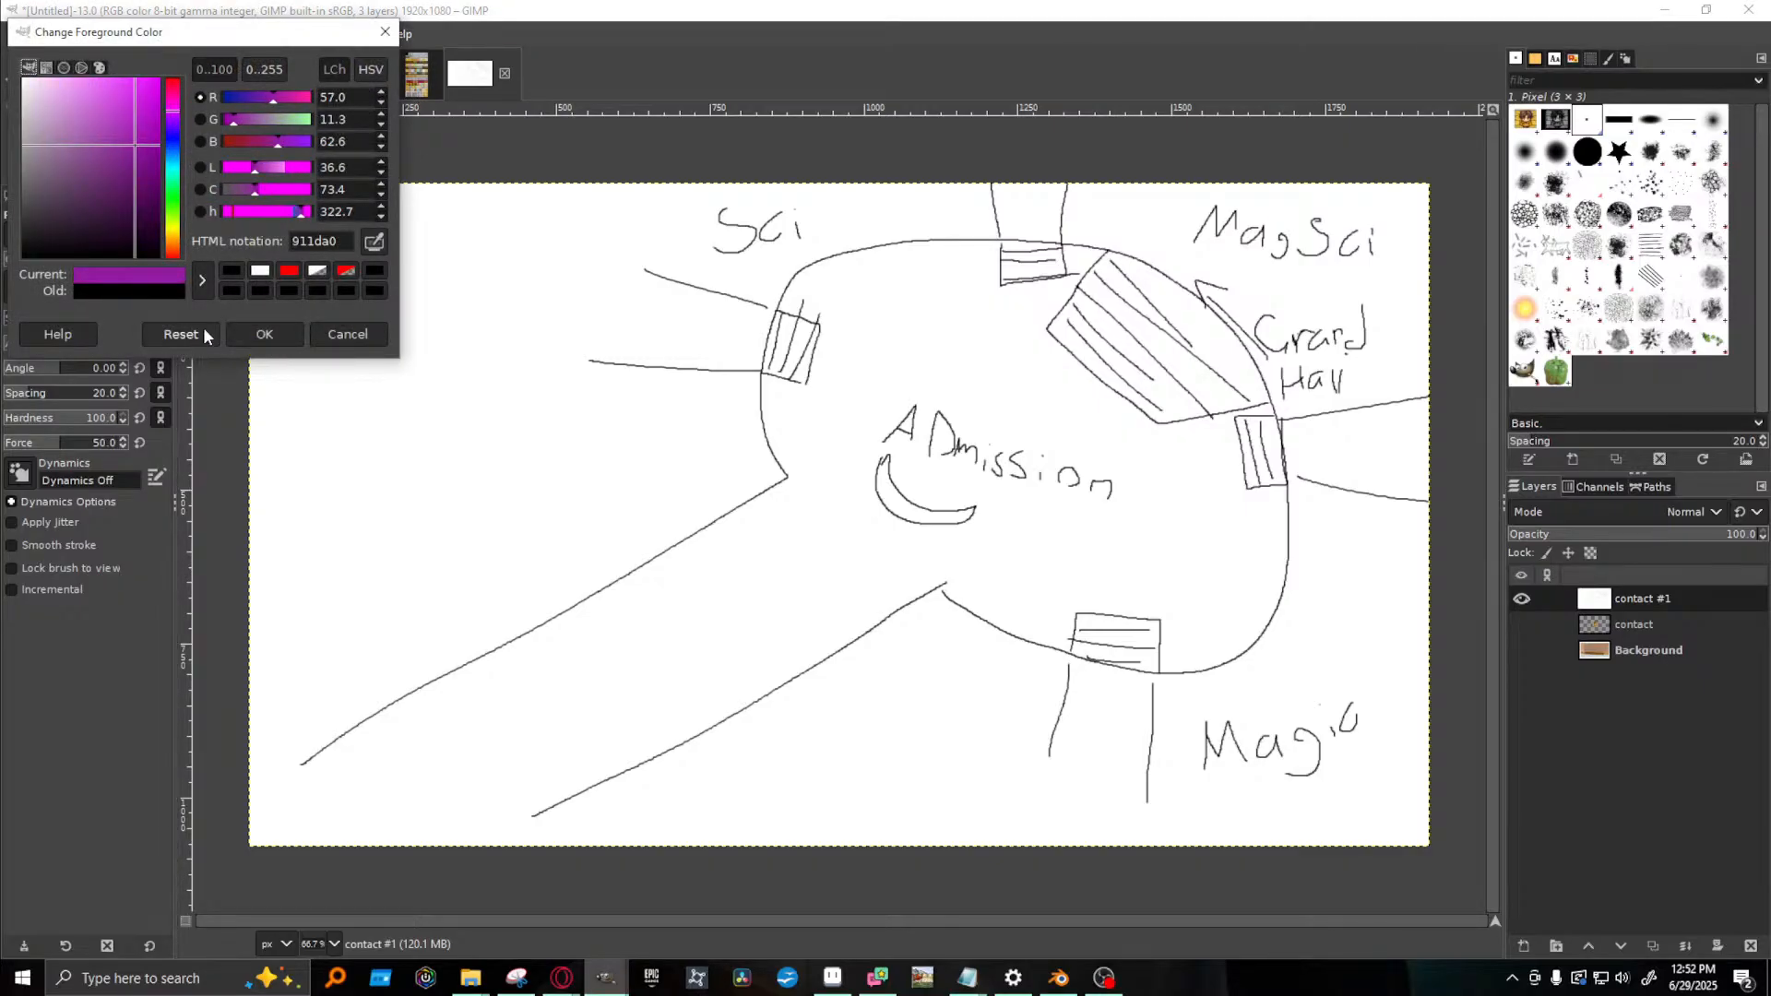
{"action": "left_click", "coordinate": [264, 333]}
{"action": "left_click_drag", "start_coordinate": [754, 481], "coordinate": [714, 374]}
{"action": "mouse_move", "coordinate": [772, 280]}
{"action": "left_mouse_down"}
{"action": "mouse_move", "coordinate": [885, 238]}
{"action": "mouse_move", "coordinate": [1122, 238]}
{"action": "left_mouse_up"}
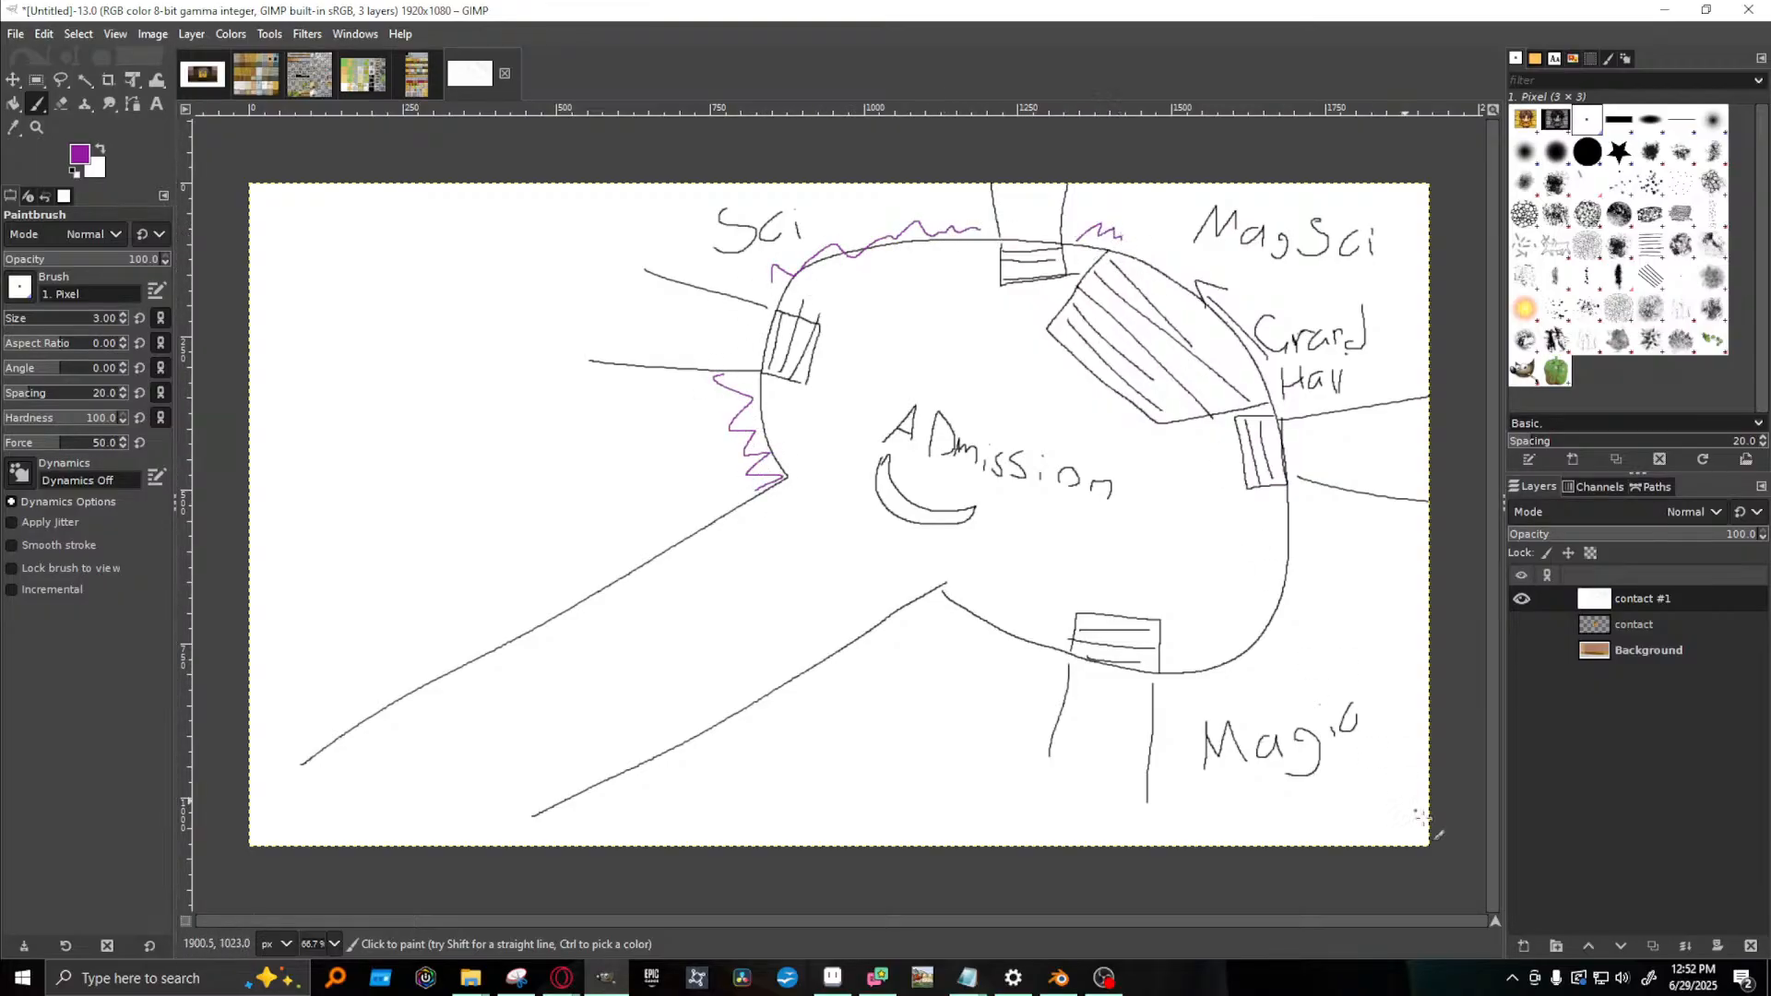
- Paint cyan (45e7ef) zigzags along the outer wall around the Magic wing and behind the Grand Hall
{"action": "left_click", "coordinate": [85, 158]}
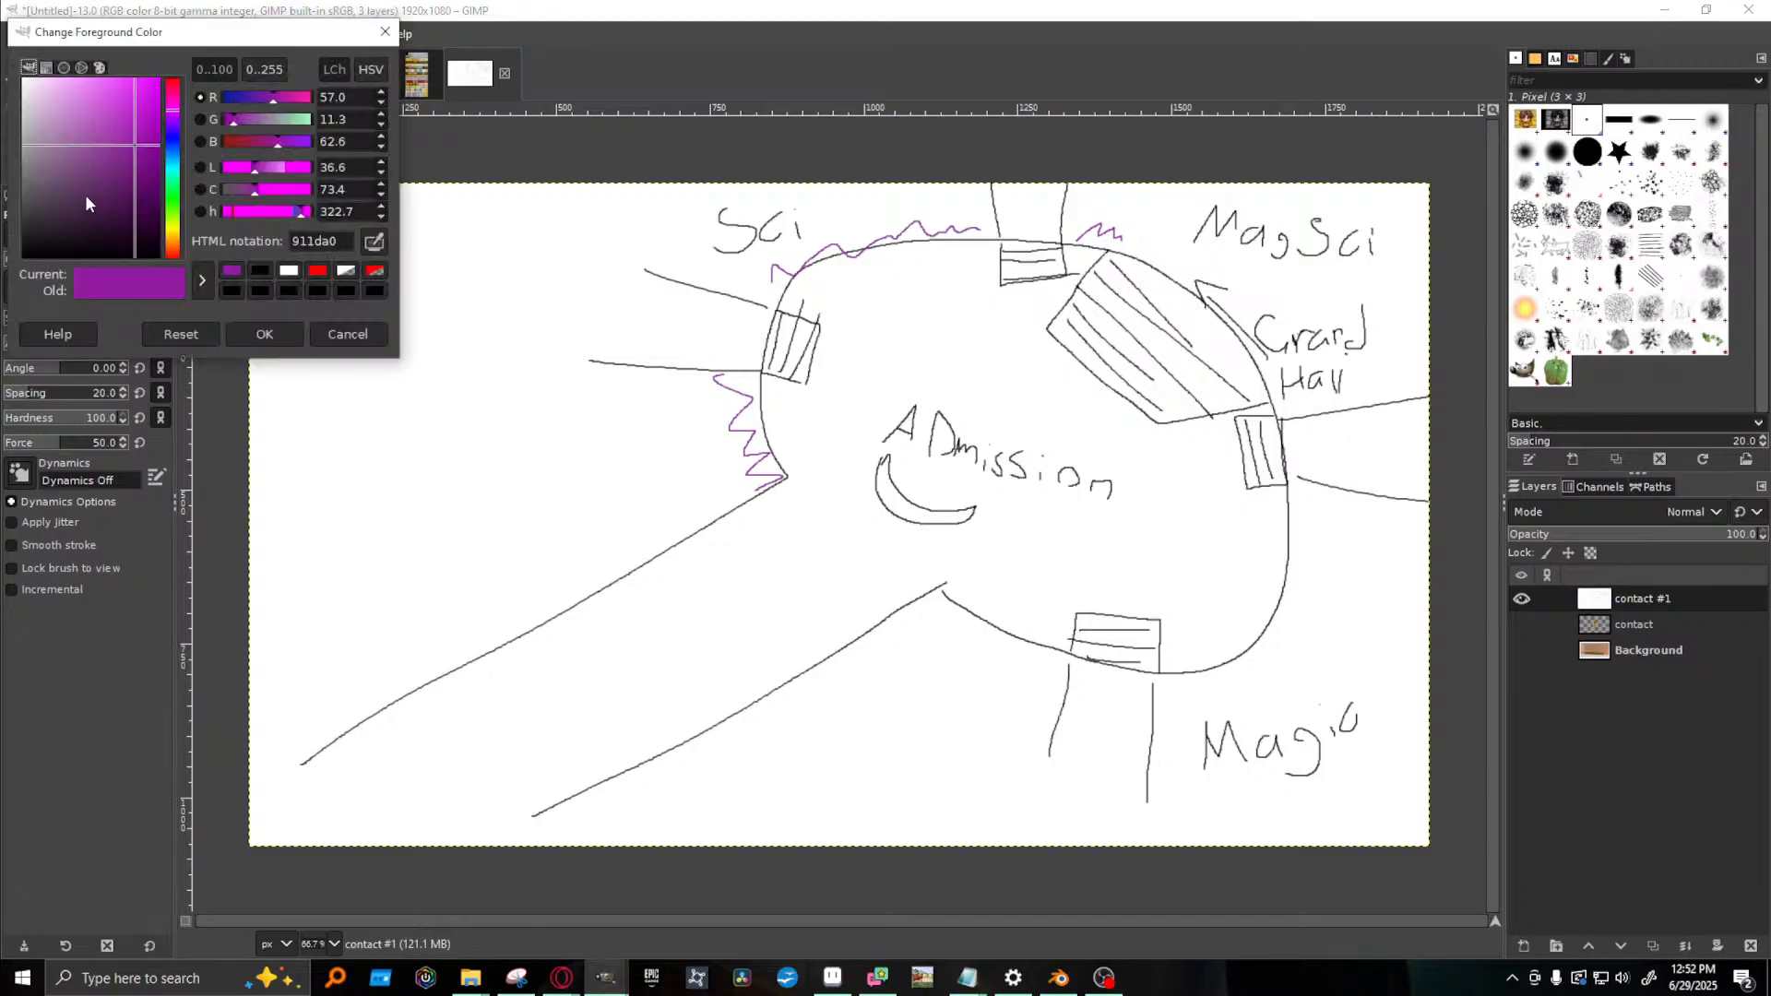
{"action": "left_click", "coordinate": [178, 183]}
{"action": "left_click", "coordinate": [174, 167]}
{"action": "left_click", "coordinate": [143, 97]}
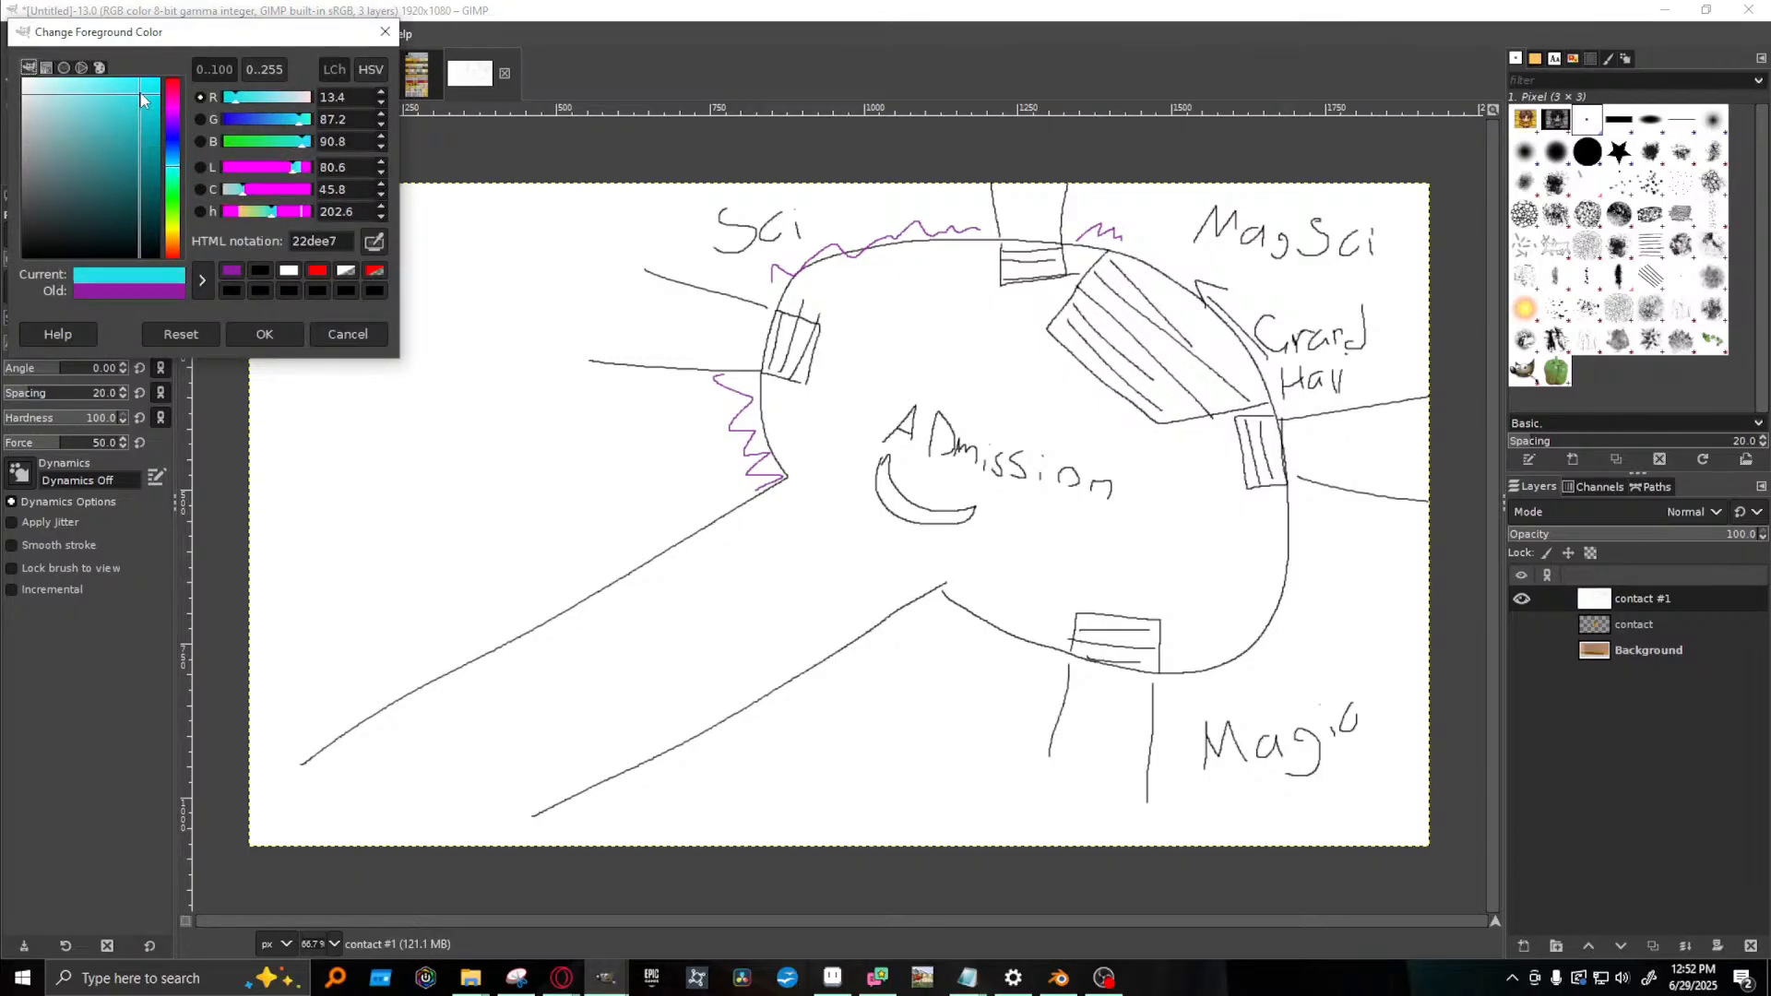
{"action": "left_click", "coordinate": [264, 334]}
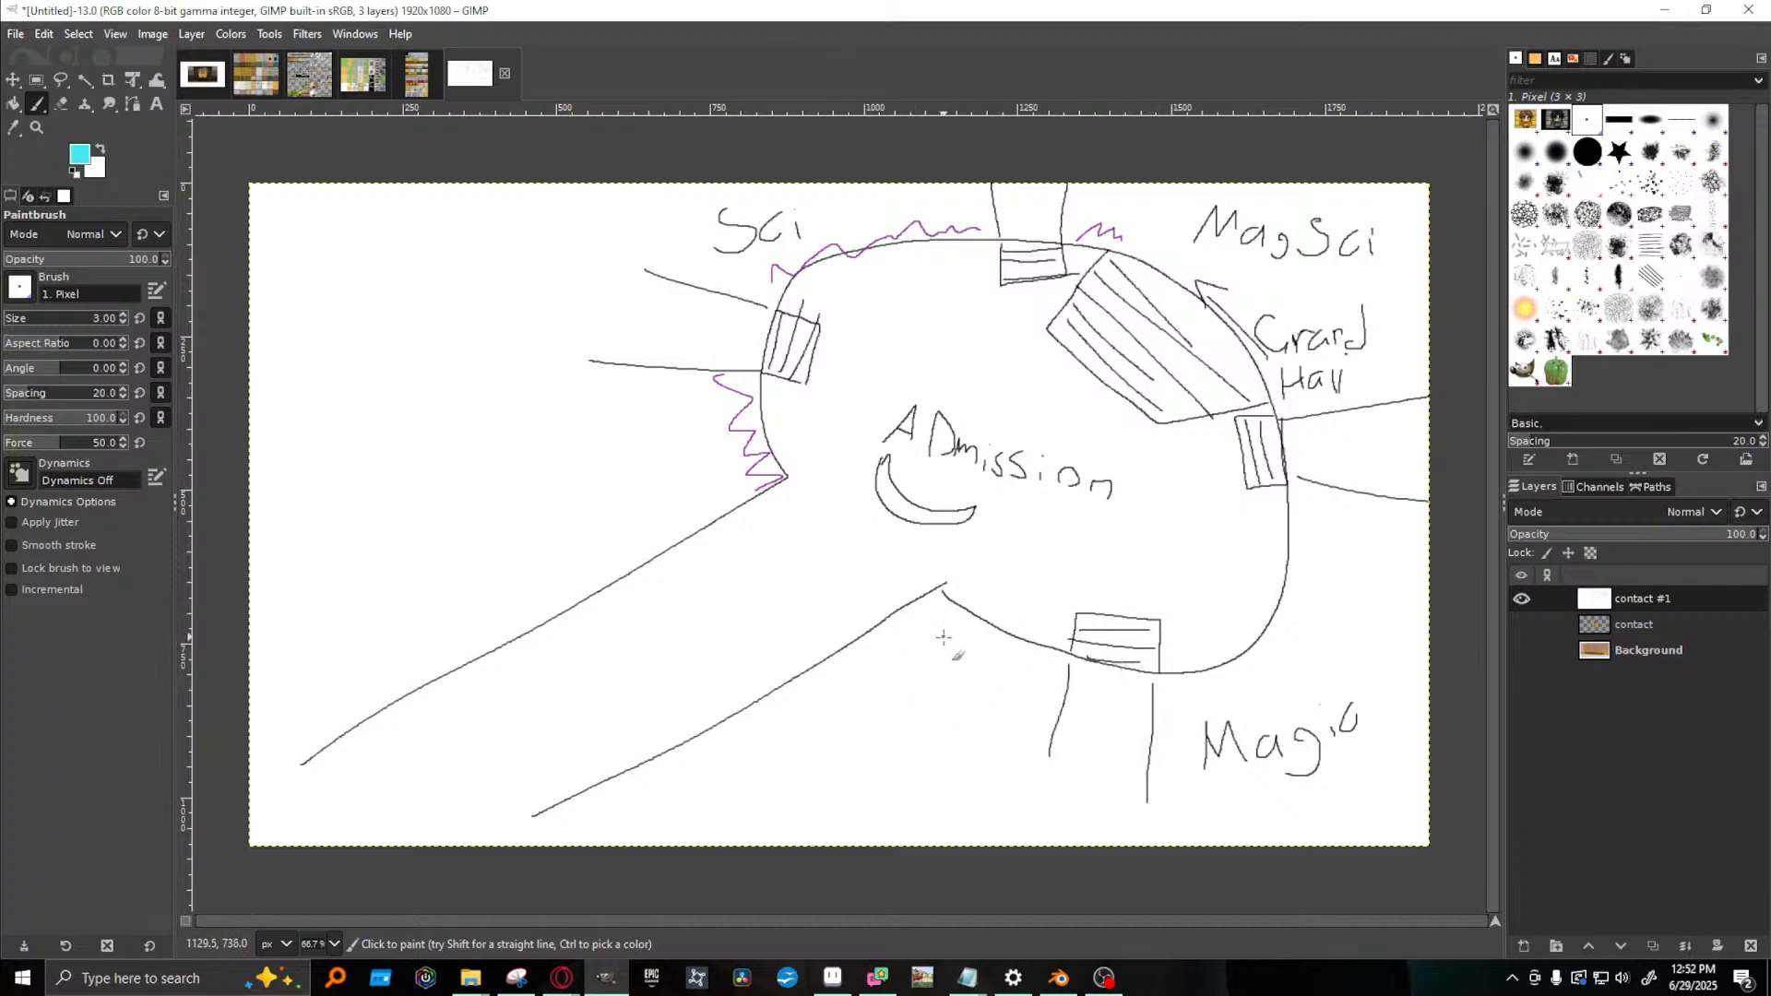
{"action": "left_click_drag", "start_coordinate": [943, 636], "coordinate": [1040, 691]}
{"action": "mouse_move", "coordinate": [1186, 681]}
{"action": "left_mouse_down"}
{"action": "mouse_move", "coordinate": [1291, 644]}
{"action": "mouse_move", "coordinate": [1328, 537]}
{"action": "mouse_move", "coordinate": [1316, 520]}
{"action": "left_mouse_up"}
{"action": "mouse_move", "coordinate": [1282, 406]}
{"action": "left_mouse_down"}
{"action": "mouse_move", "coordinate": [1337, 400]}
{"action": "mouse_move", "coordinate": [1286, 403]}
{"action": "left_mouse_up"}
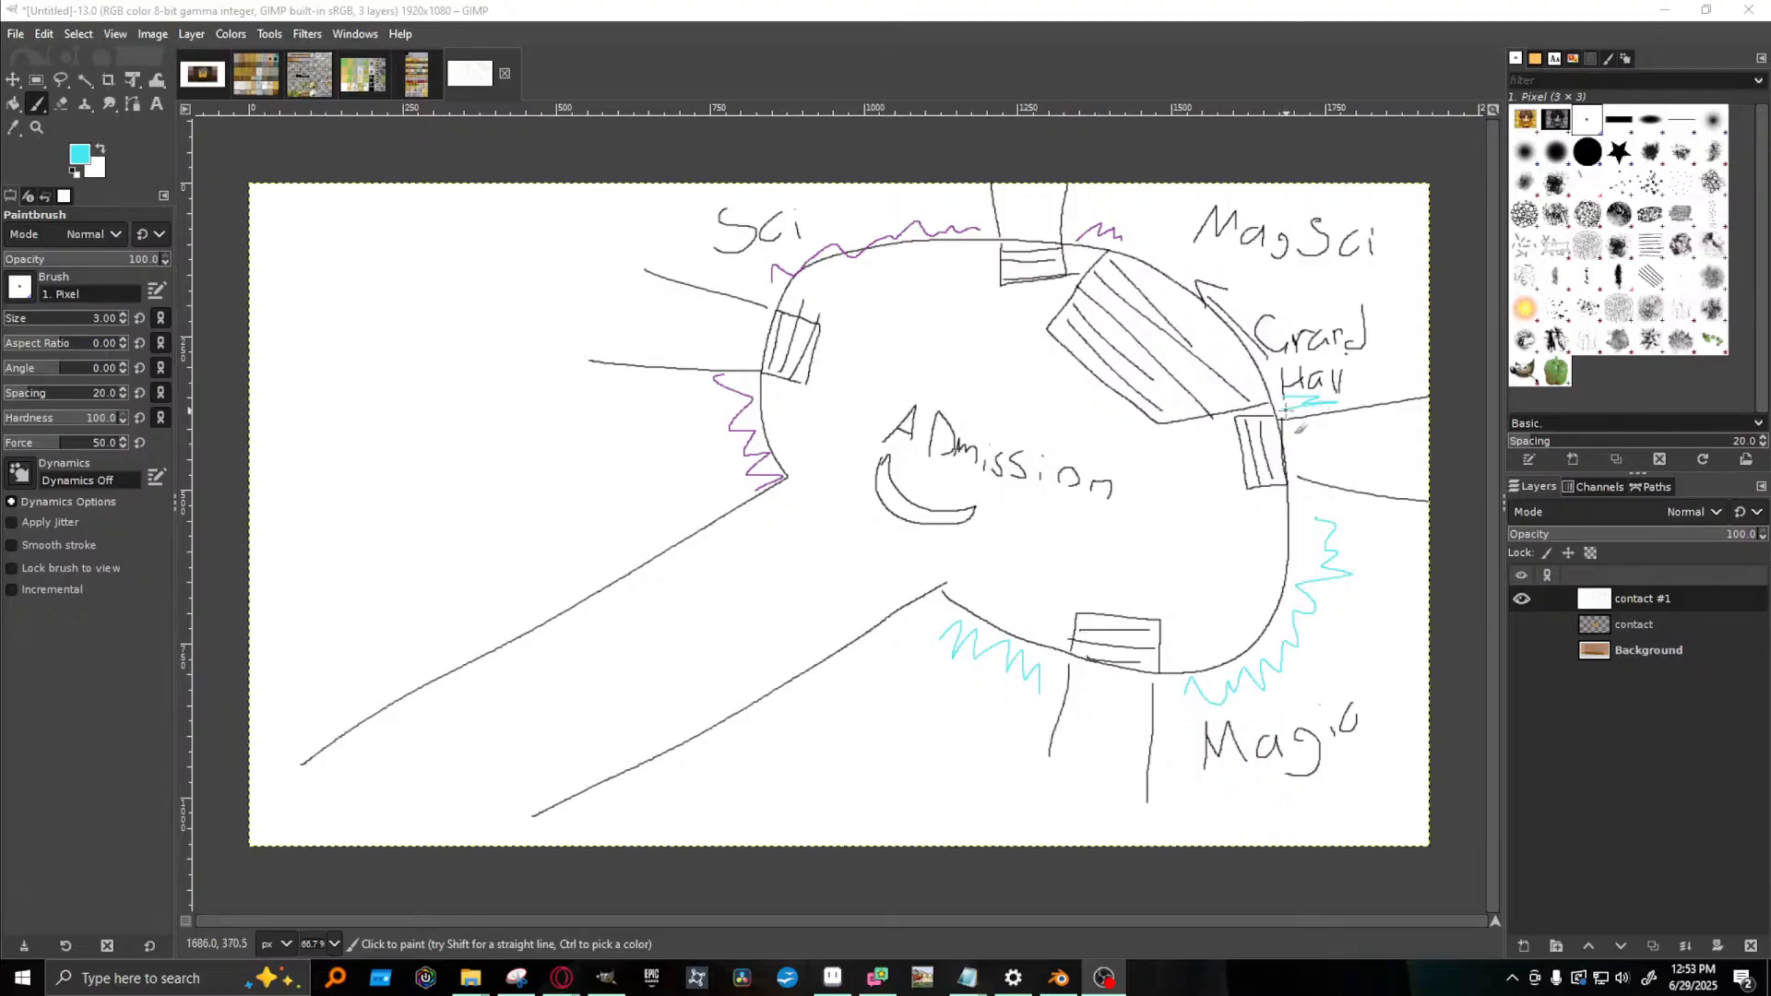
{"action": "mouse_move", "coordinate": [1300, 382]}
{"action": "left_mouse_down"}
{"action": "mouse_move", "coordinate": [1242, 275]}
{"action": "mouse_move", "coordinate": [1142, 247]}
{"action": "left_mouse_up"}
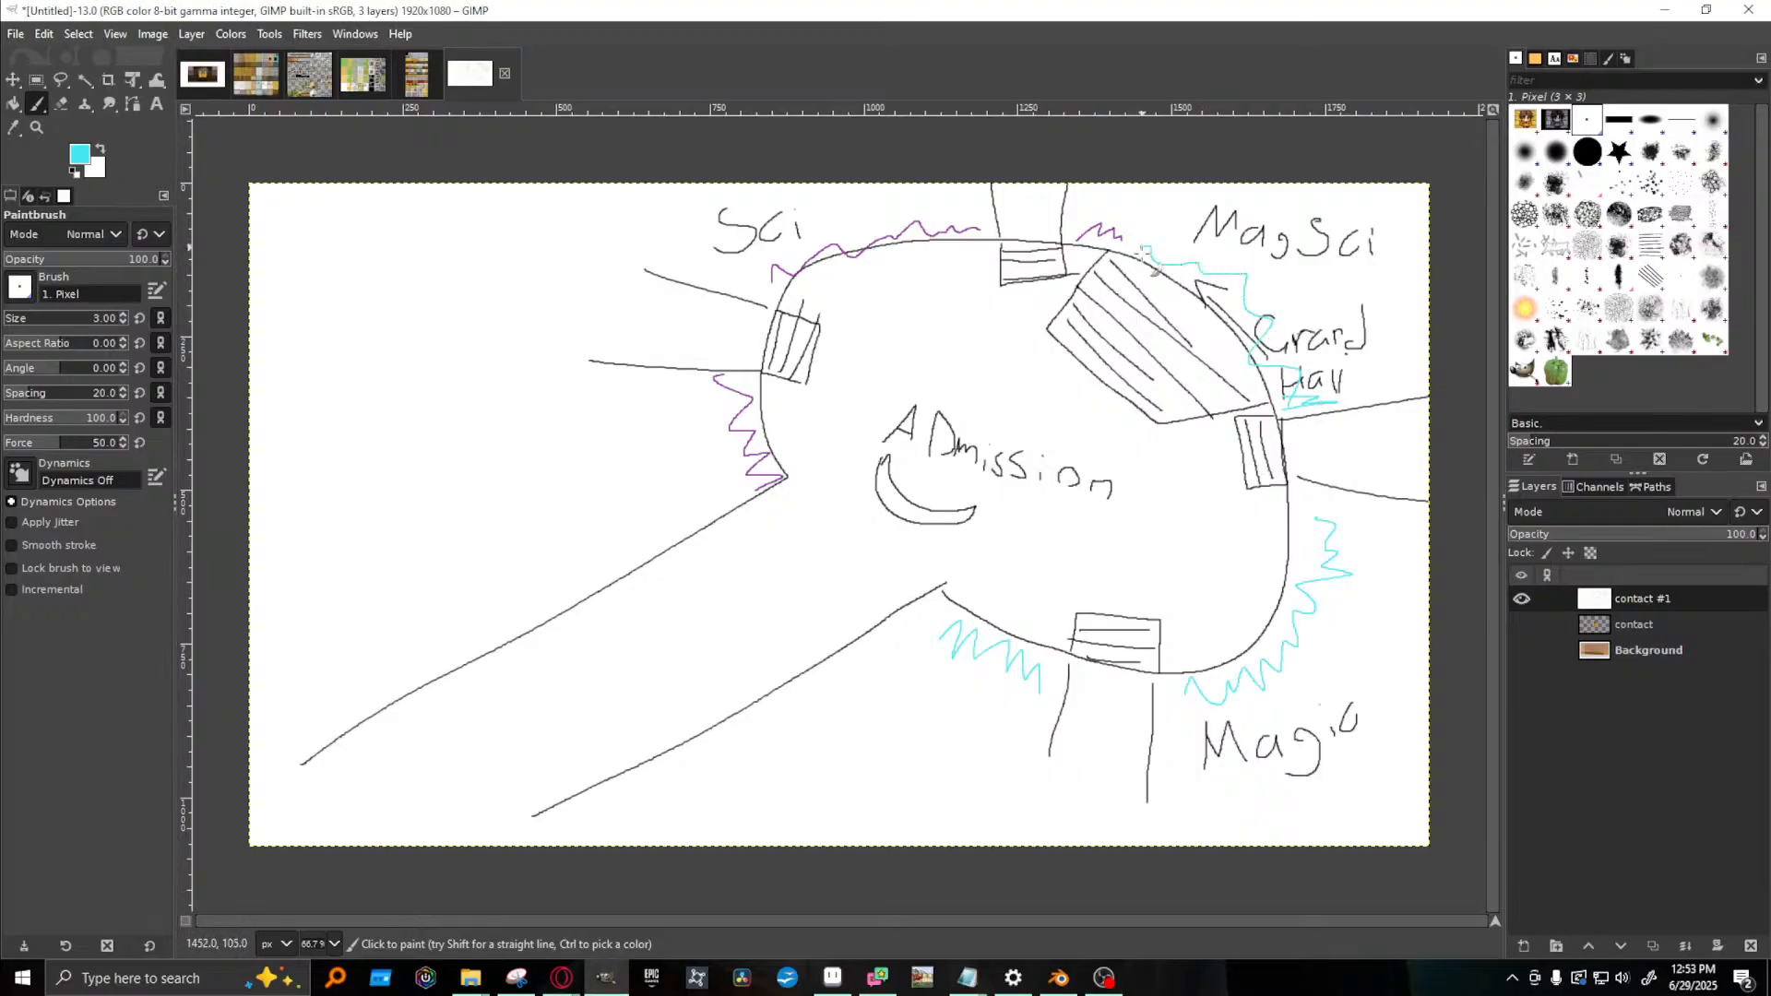
- Paint a purple (be45ef) zigzag over the cyan one along the MagSci wall
{"action": "left_click", "coordinate": [80, 154]}
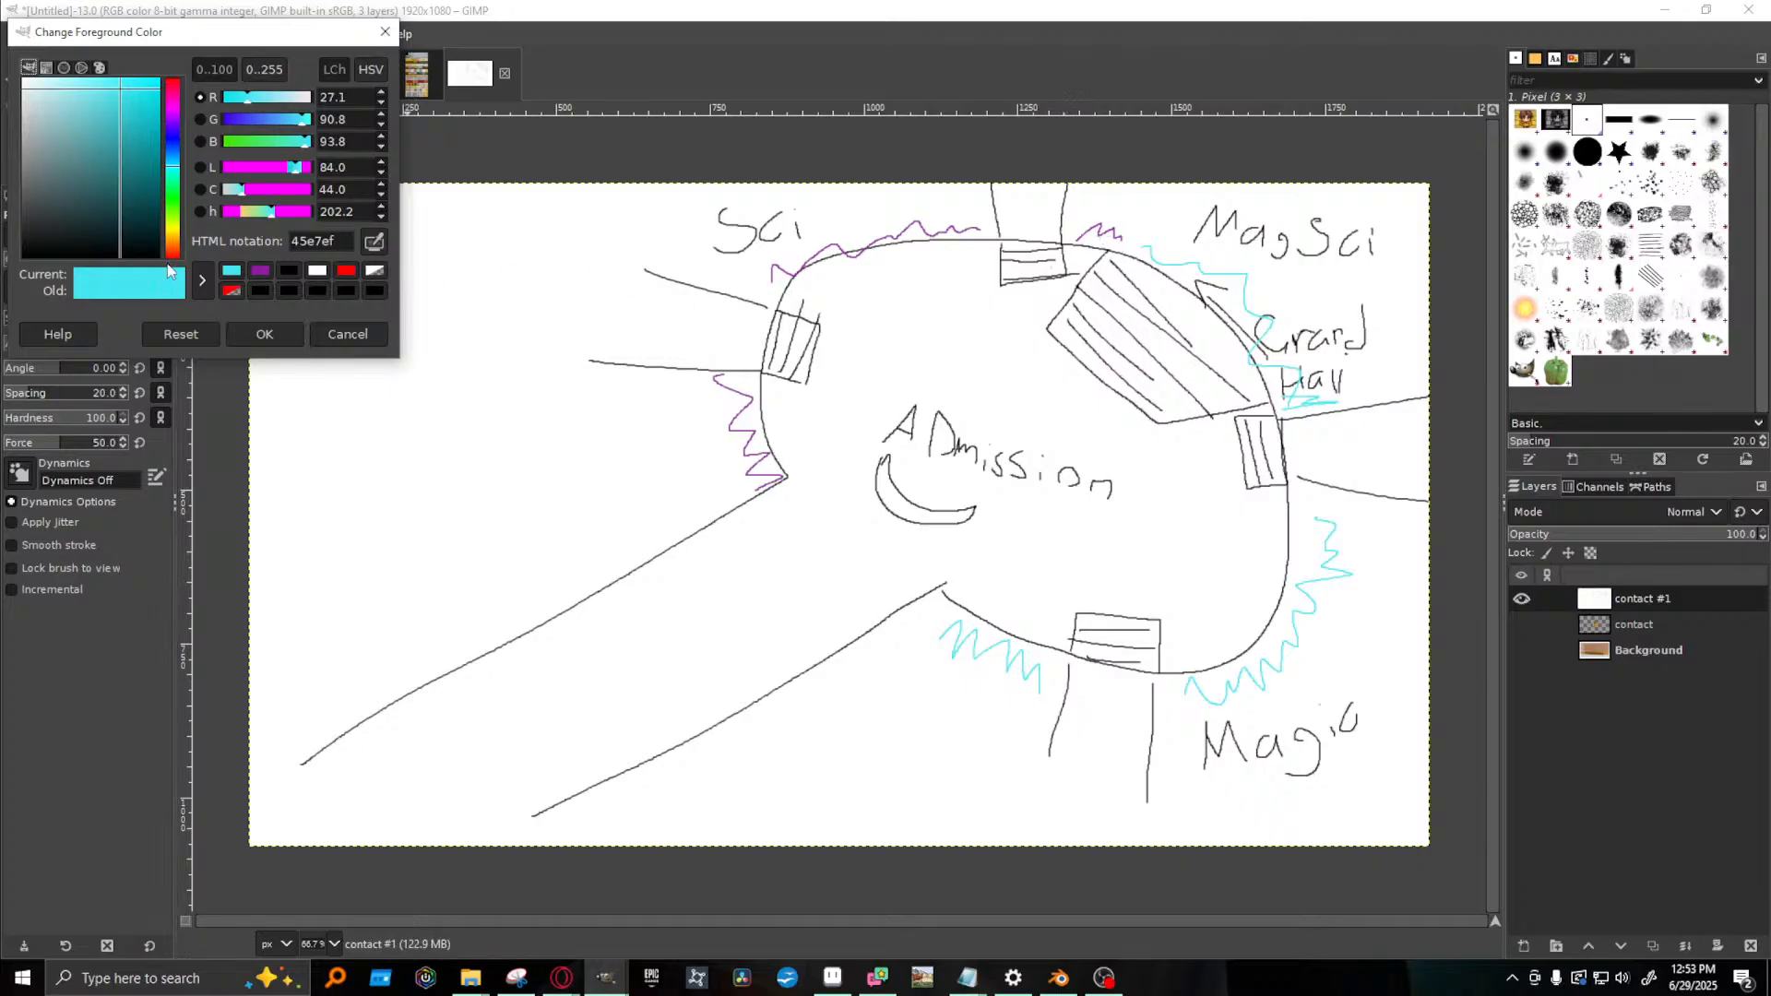
{"action": "left_click", "coordinate": [172, 118]}
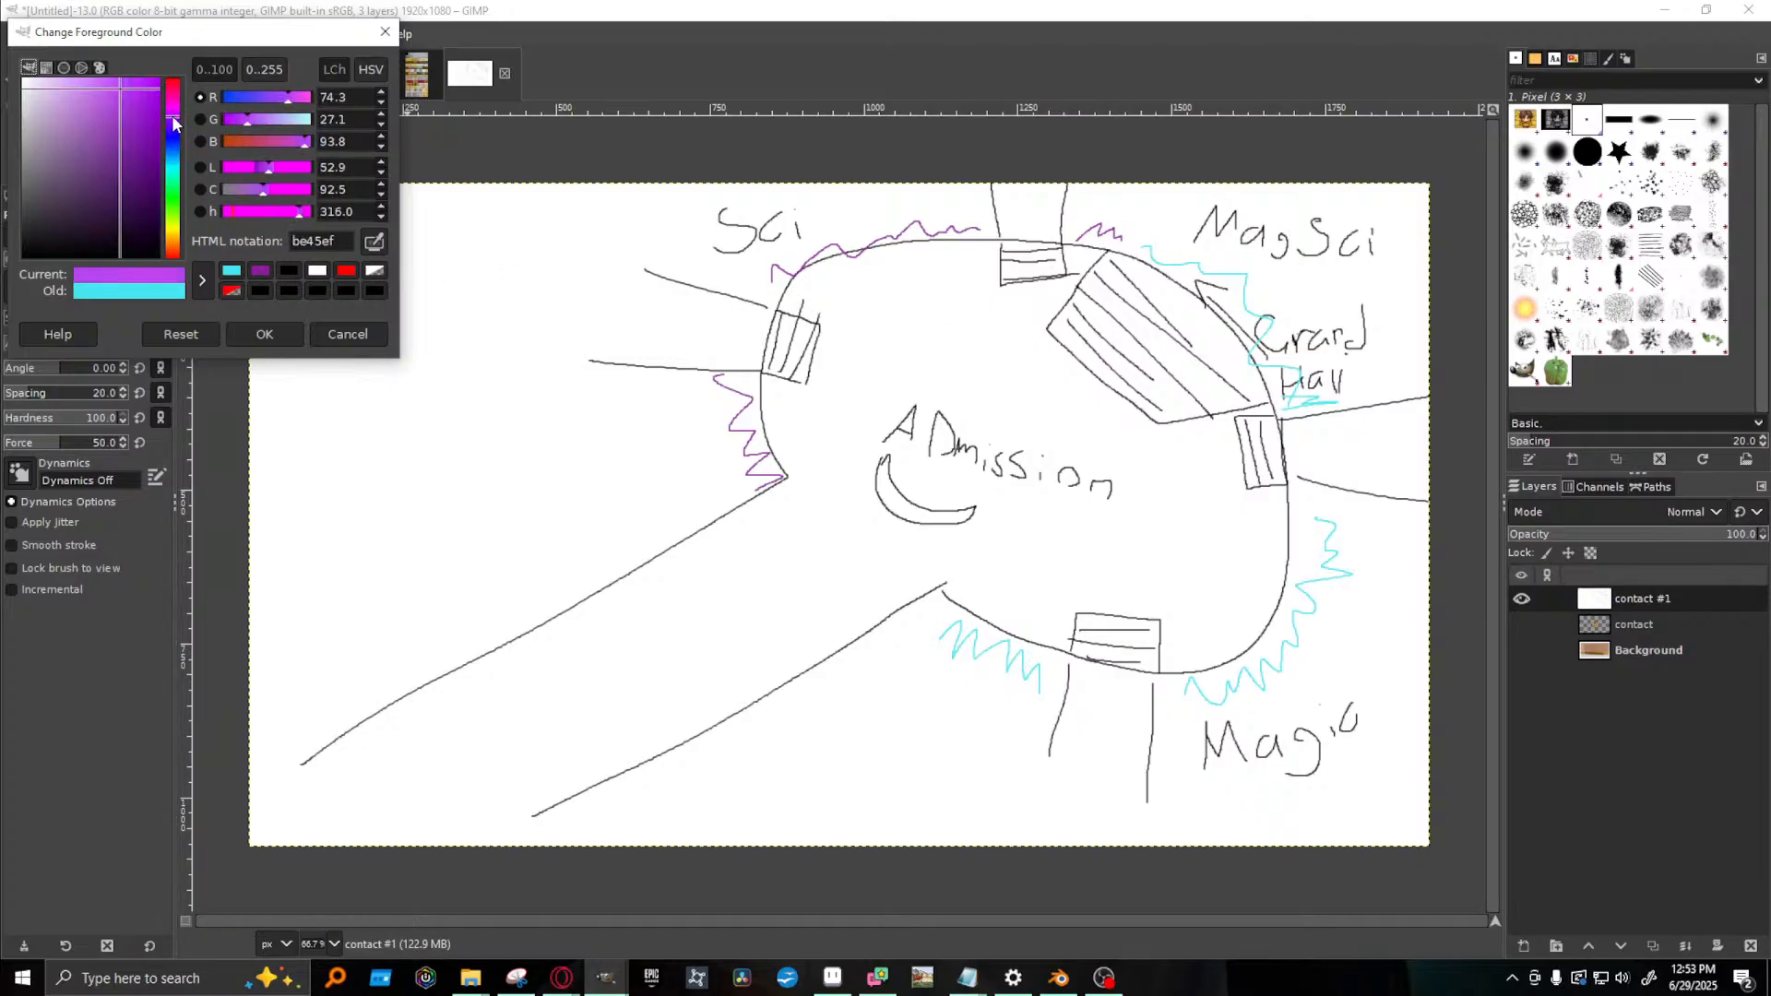
{"action": "left_click", "coordinate": [265, 334]}
{"action": "mouse_move", "coordinate": [1055, 229]}
{"action": "left_mouse_down"}
{"action": "mouse_move", "coordinate": [1199, 264]}
{"action": "mouse_move", "coordinate": [1250, 302]}
{"action": "left_mouse_up"}
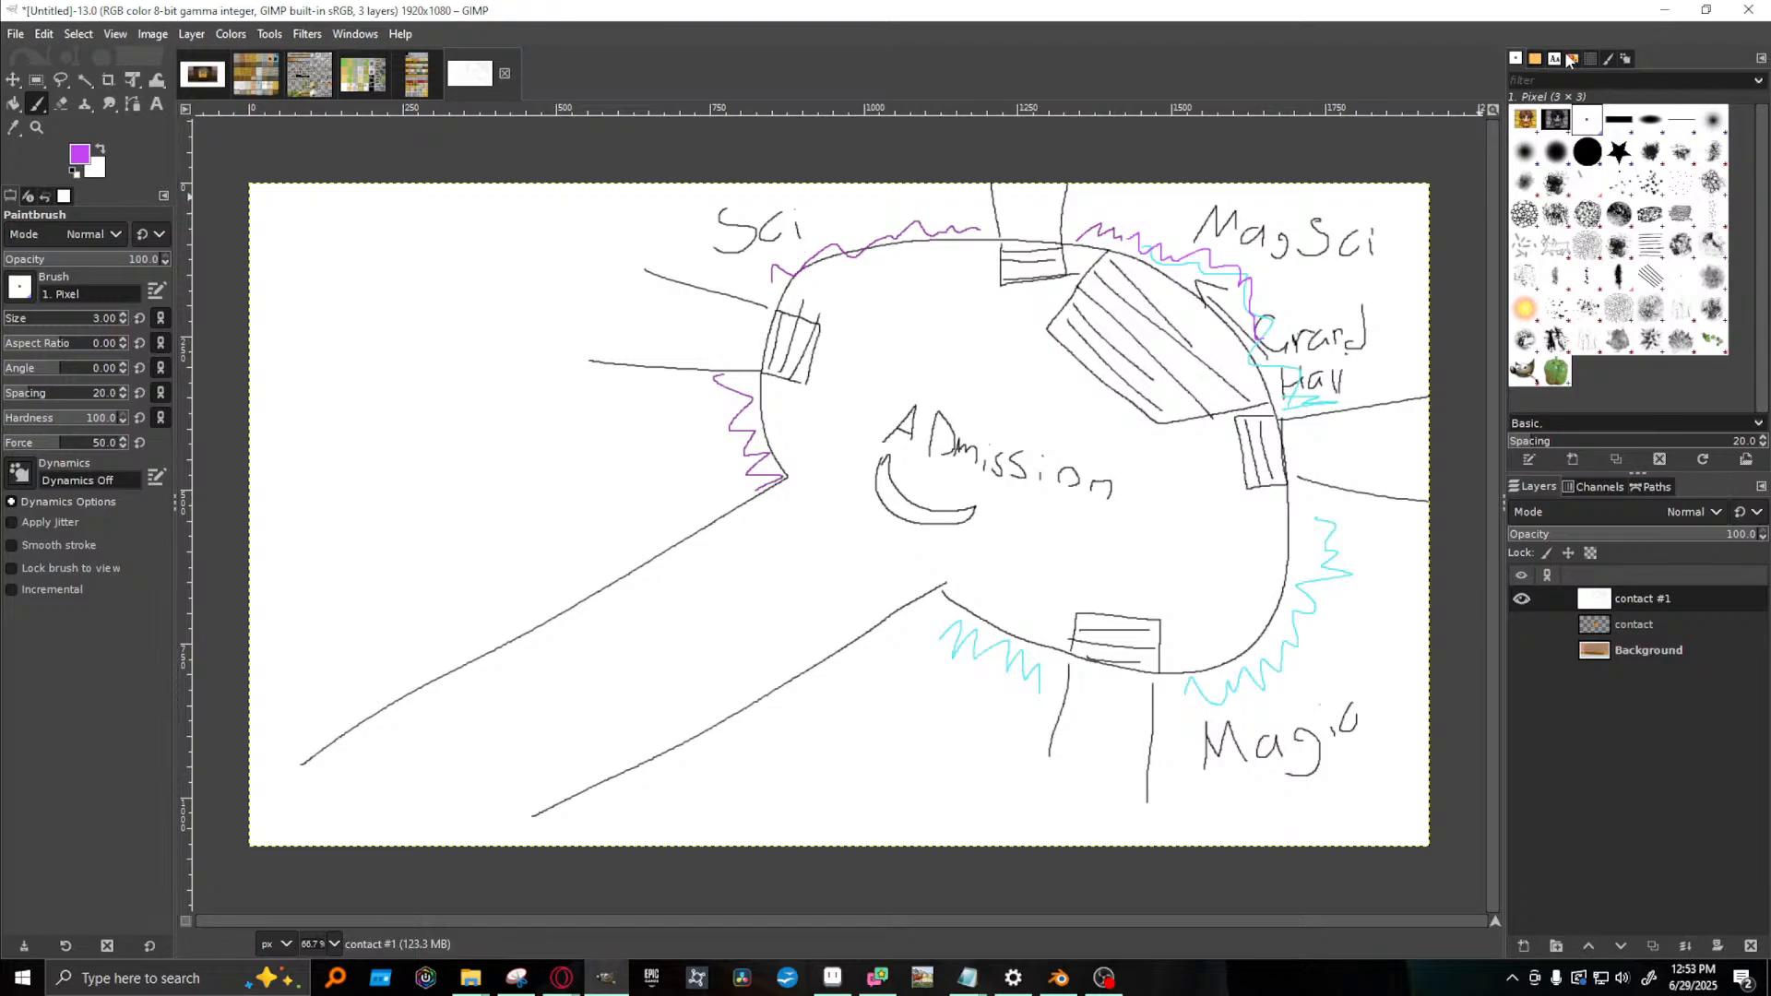
- Open the recent storyboard file EP5-Storyboard.xcf
{"action": "left_click", "coordinate": [16, 35]}
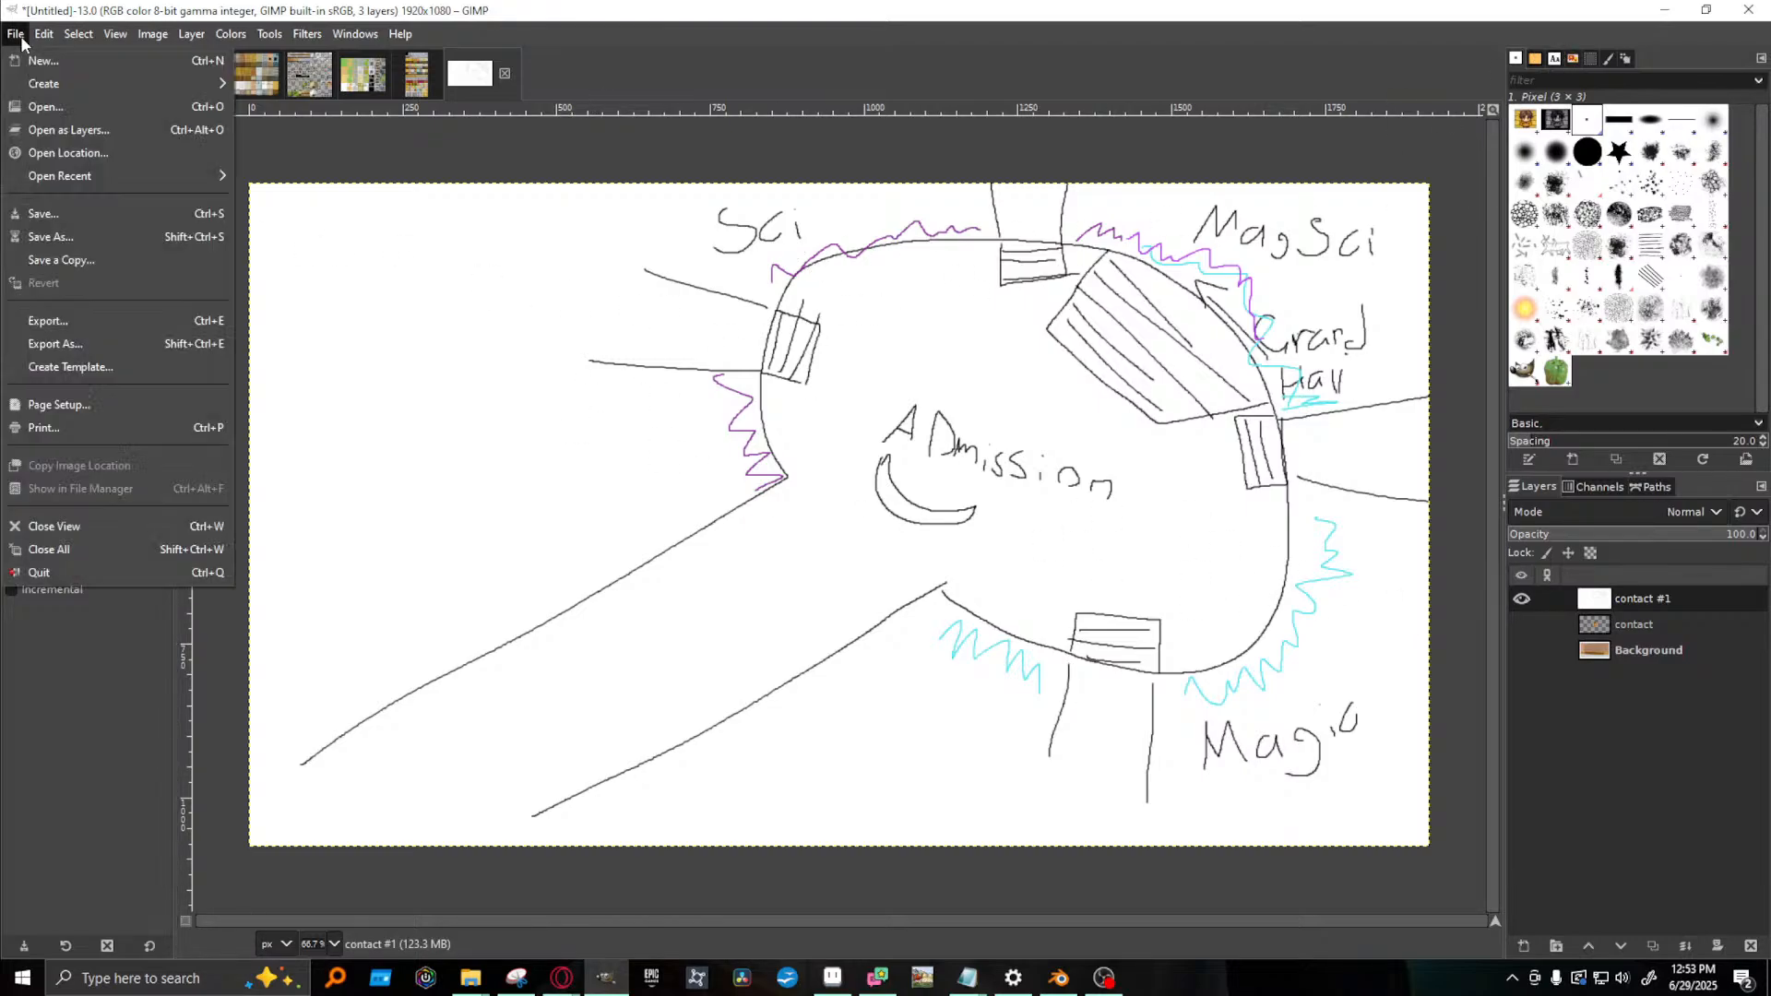
{"action": "mouse_move", "coordinate": [123, 175]}
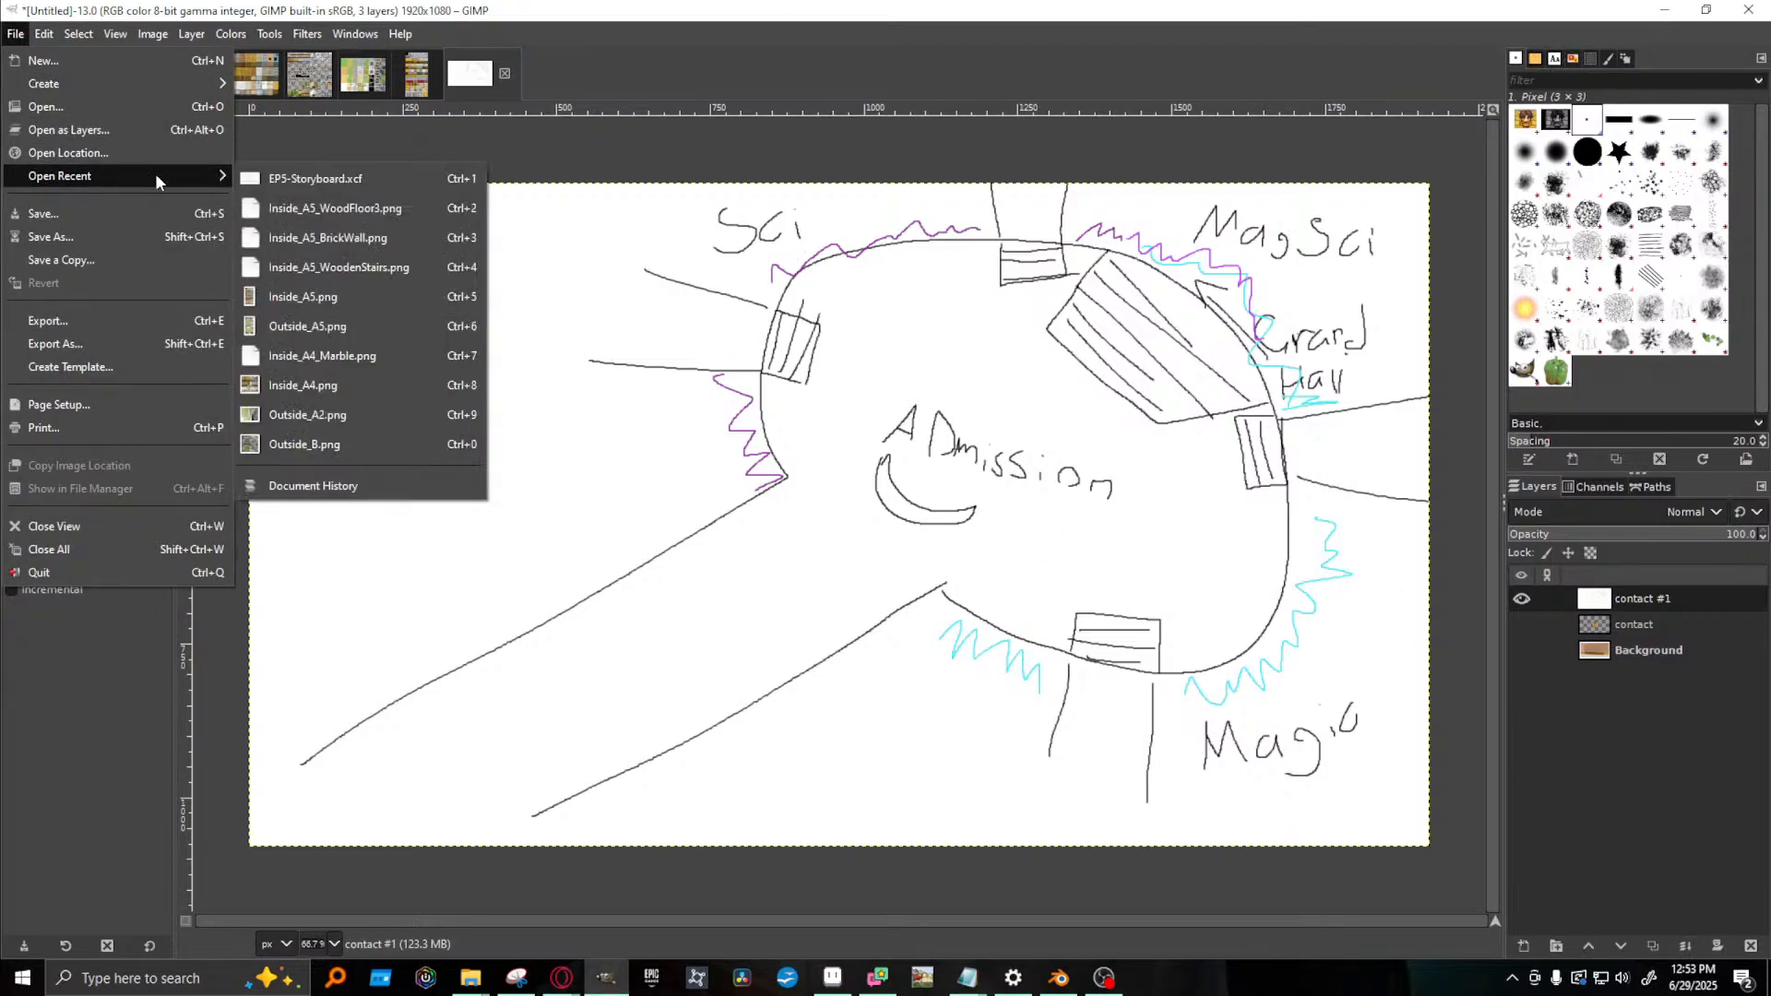
{"action": "left_click", "coordinate": [314, 179]}
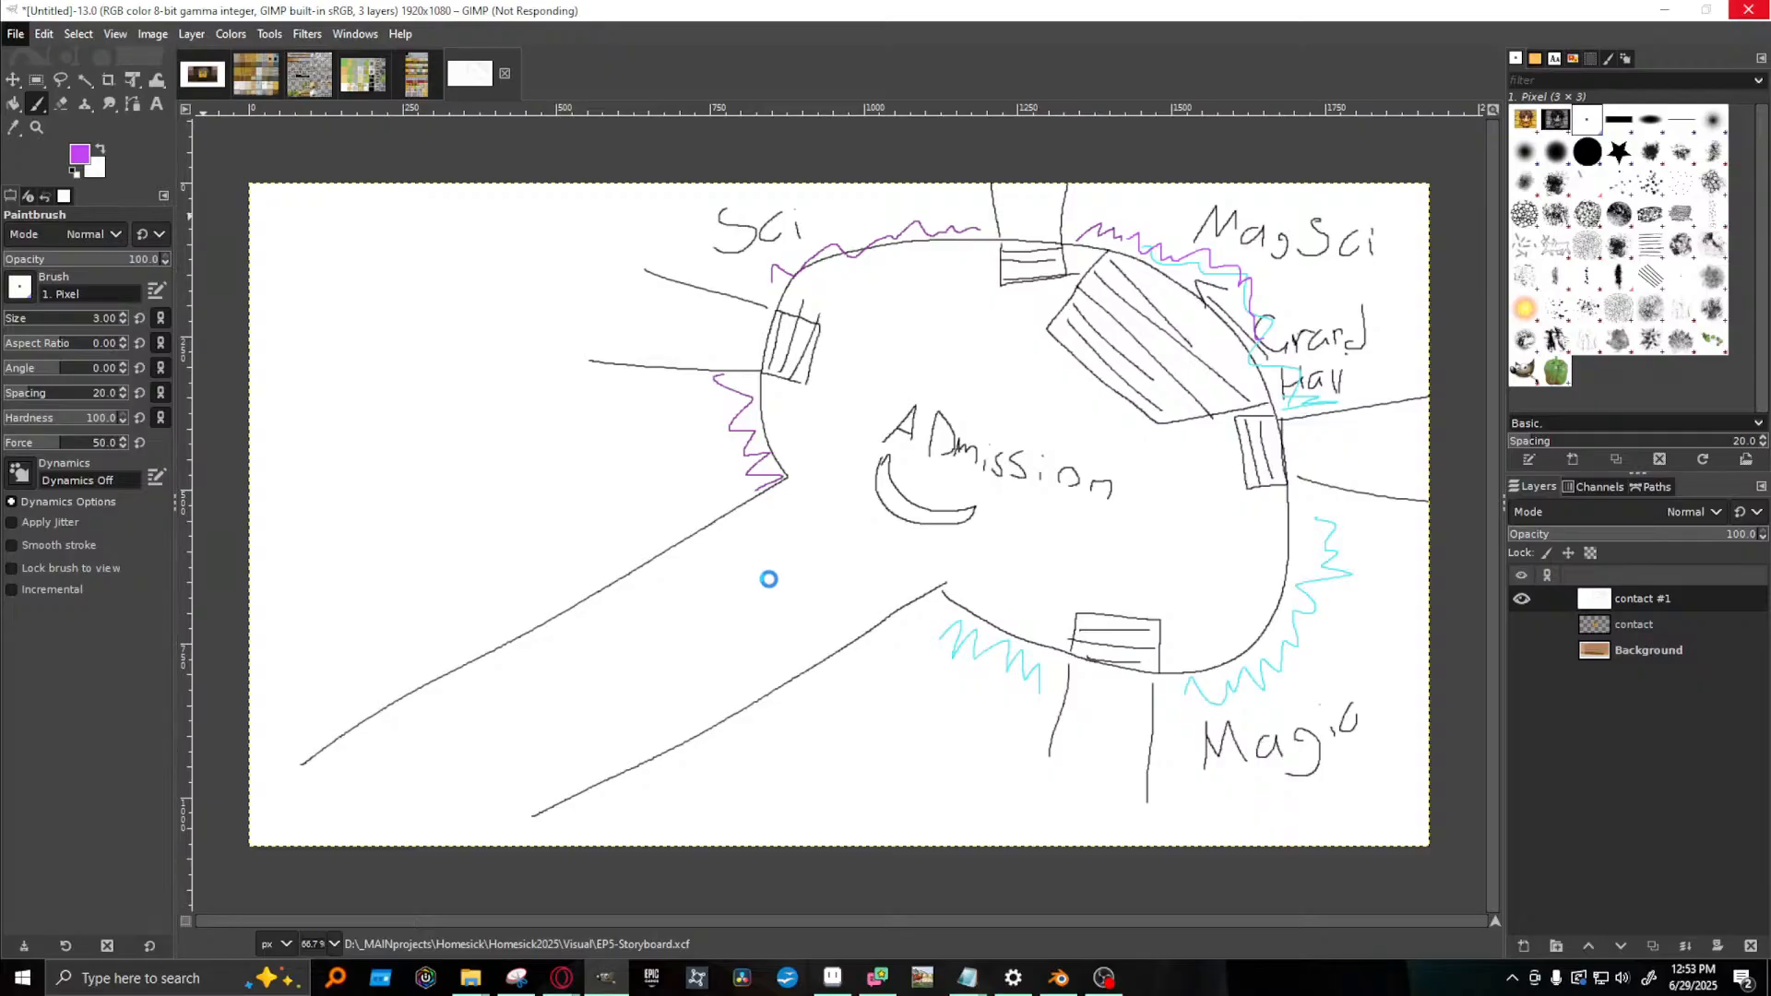
- Switch to the Notepad to-do list and delete the four items marked with leading dashes
{"action": "mouse_move", "coordinate": [966, 978]}
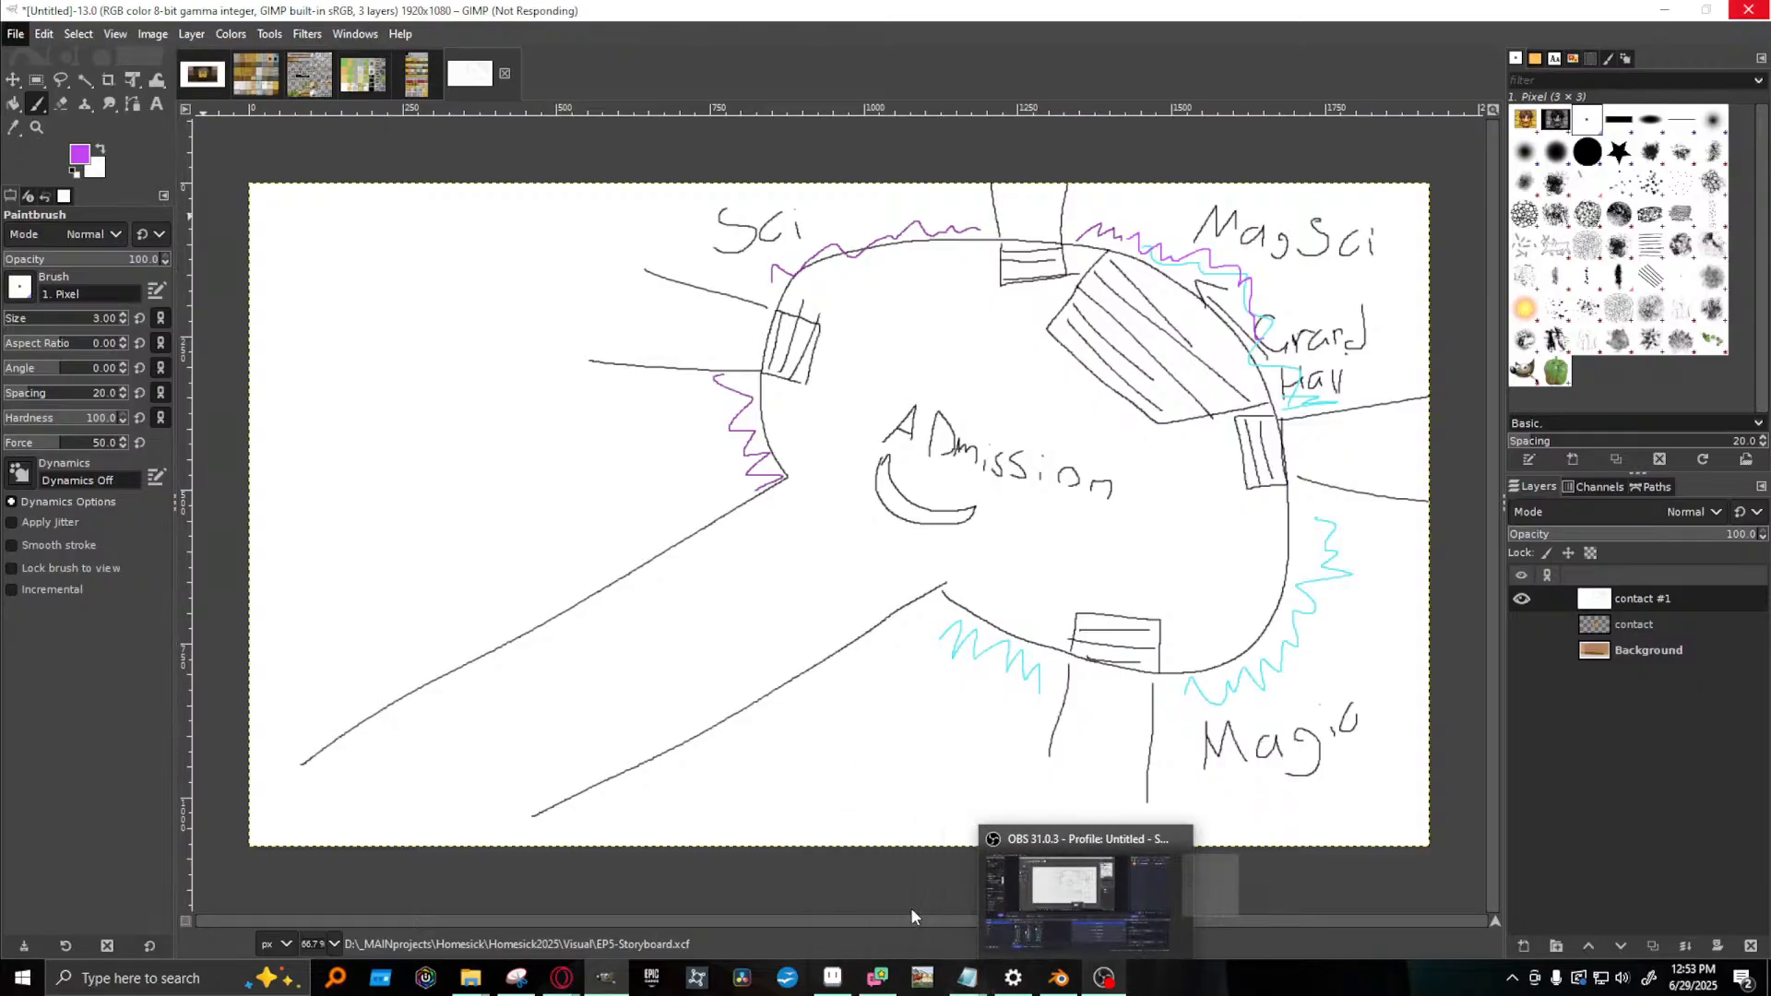
{"action": "left_click", "coordinate": [970, 915]}
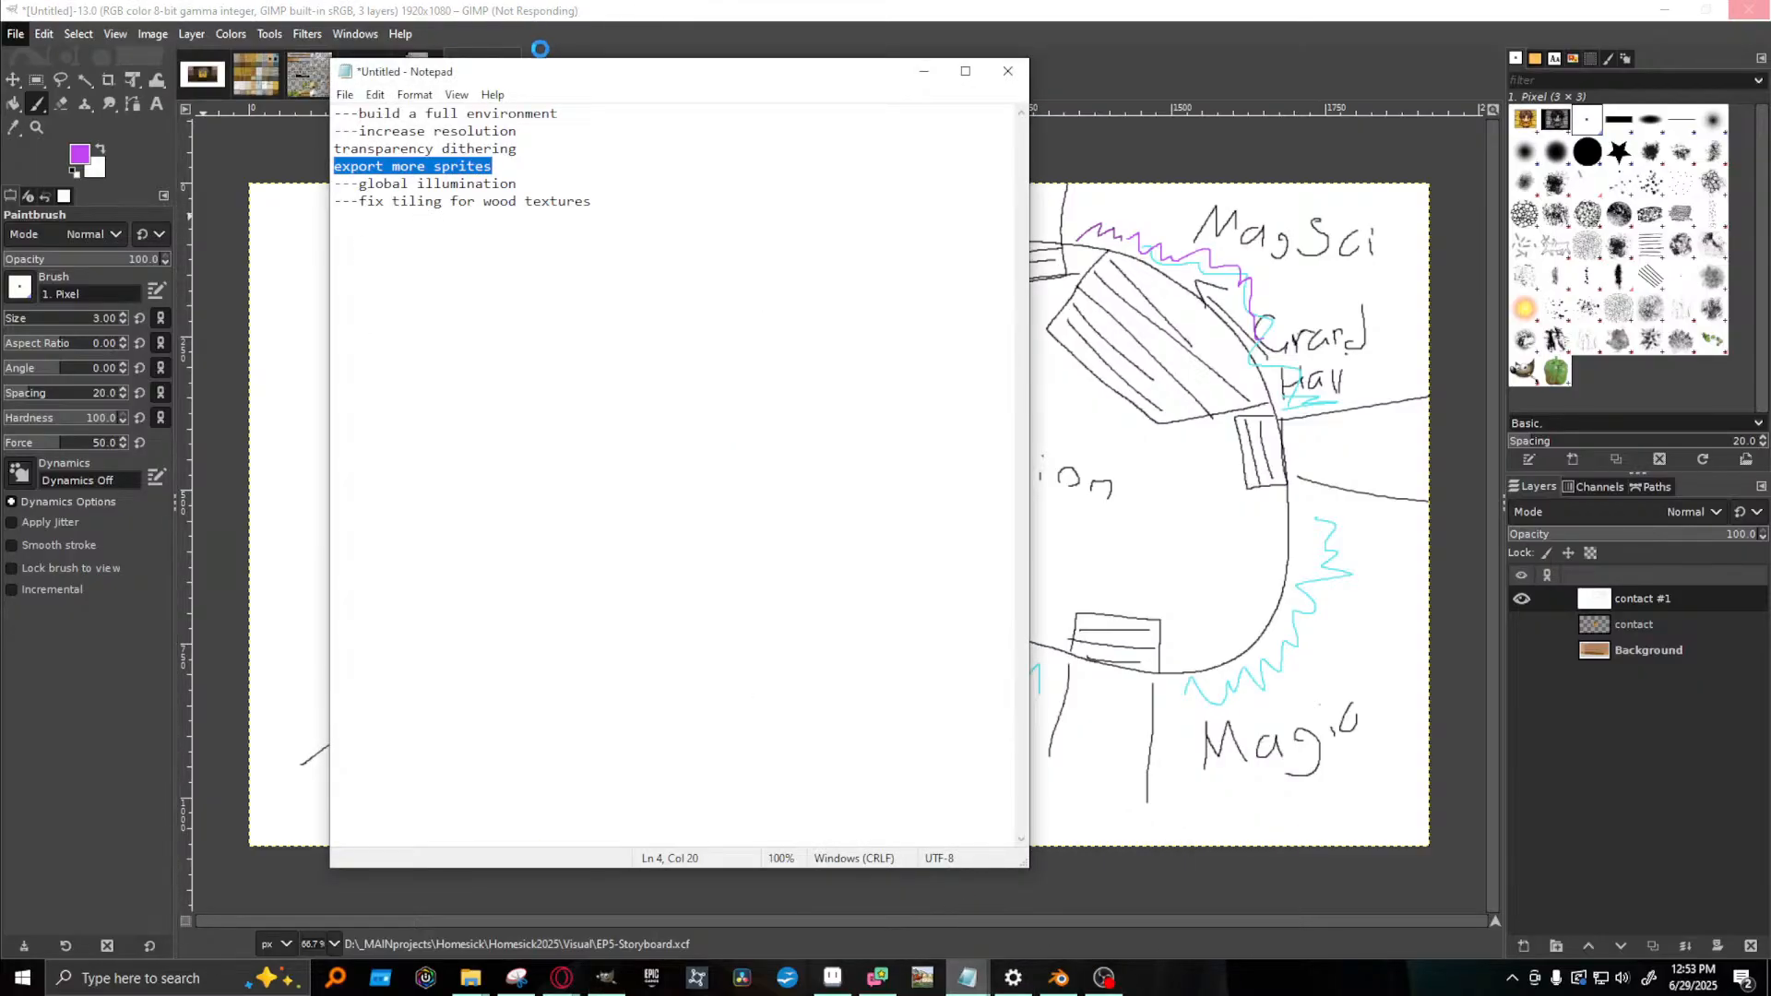
{"action": "left_click_drag", "start_coordinate": [686, 84], "coordinate": [1110, 96]}
{"action": "left_click", "coordinate": [1010, 341]}
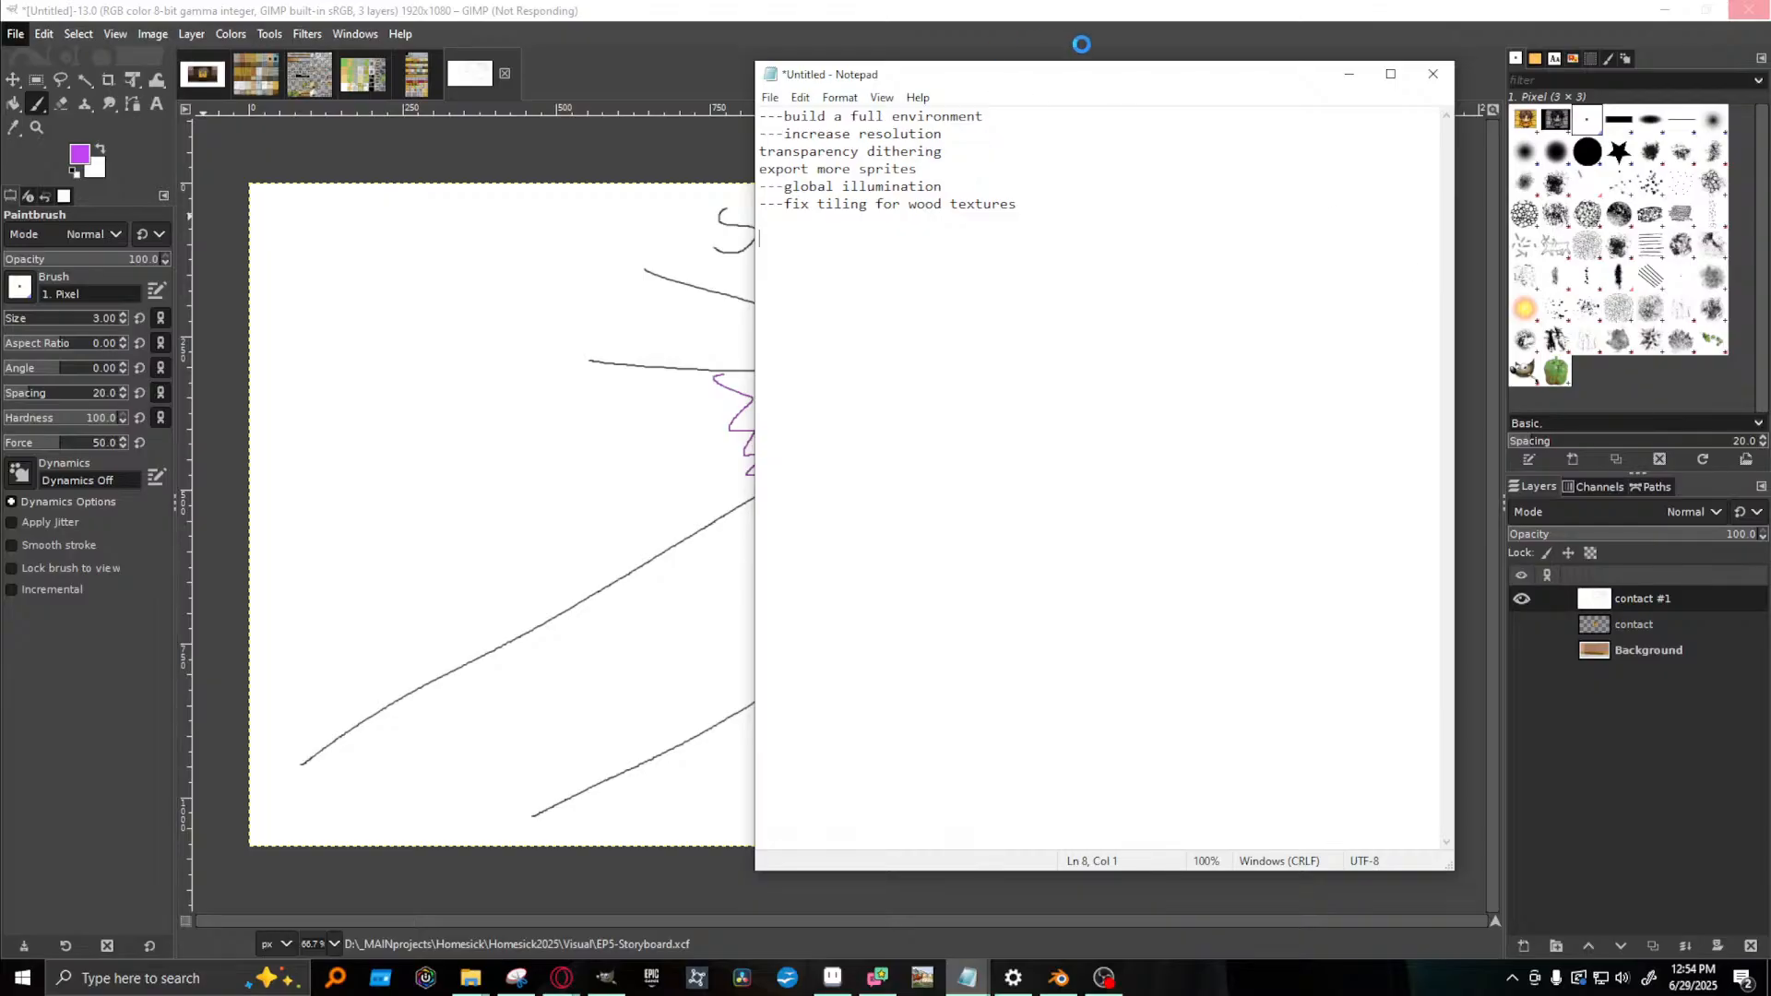
{"action": "left_click_drag", "start_coordinate": [1022, 207], "coordinate": [734, 193]}
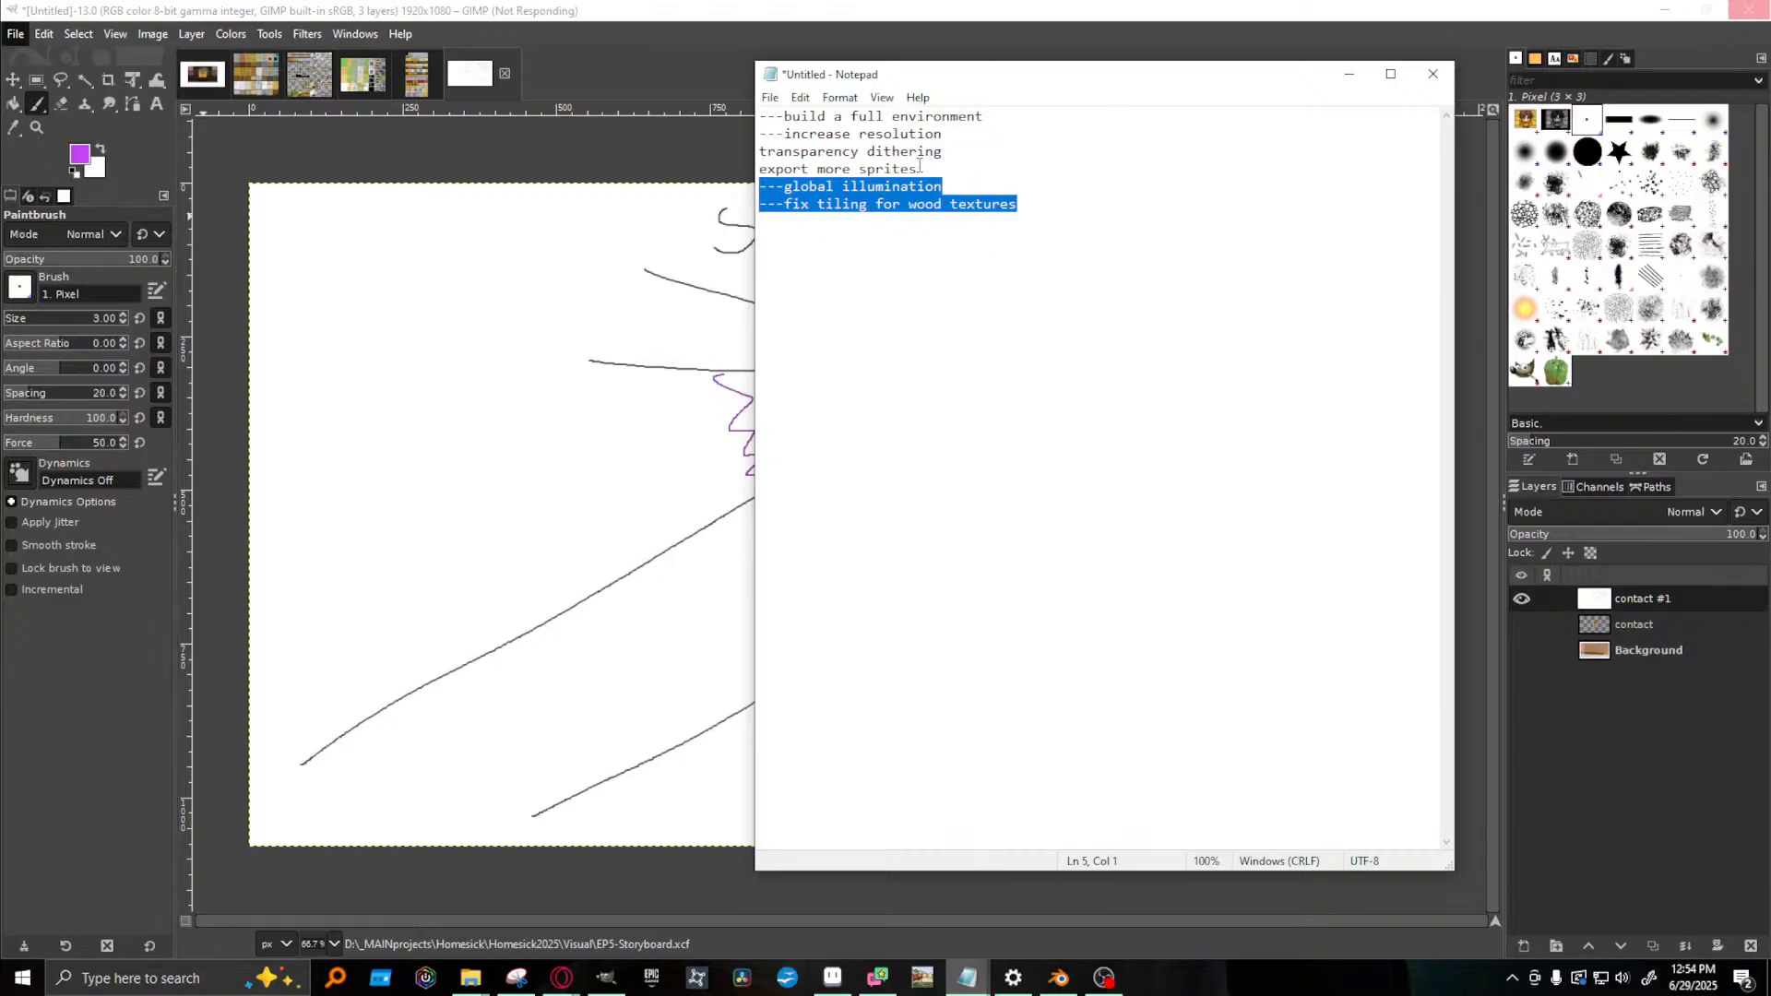
{"action": "key", "text": "Delete"}
{"action": "left_click_drag", "start_coordinate": [965, 134], "coordinate": [734, 123]}
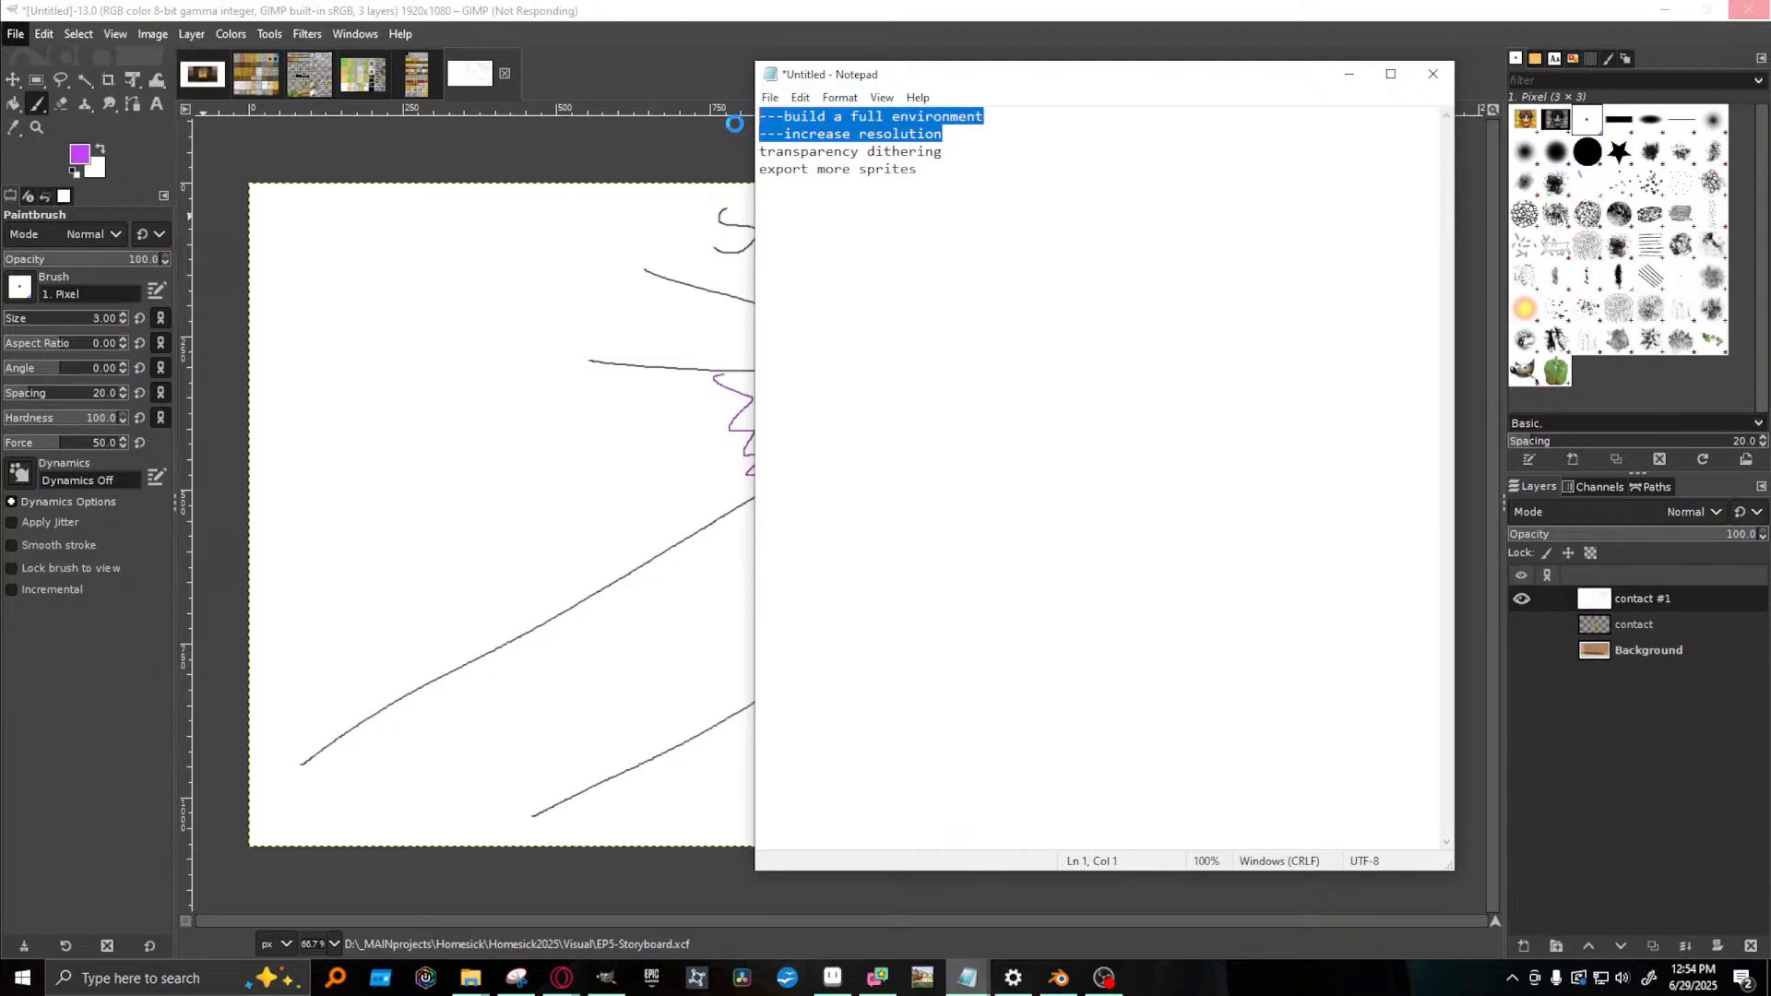
{"action": "key", "text": "Delete"}
- Append "on trees" to the transparency dithering item and add "fix outside facade" with indented "shape of the building" and "exterior environment"
{"action": "left_click", "coordinate": [971, 133]}
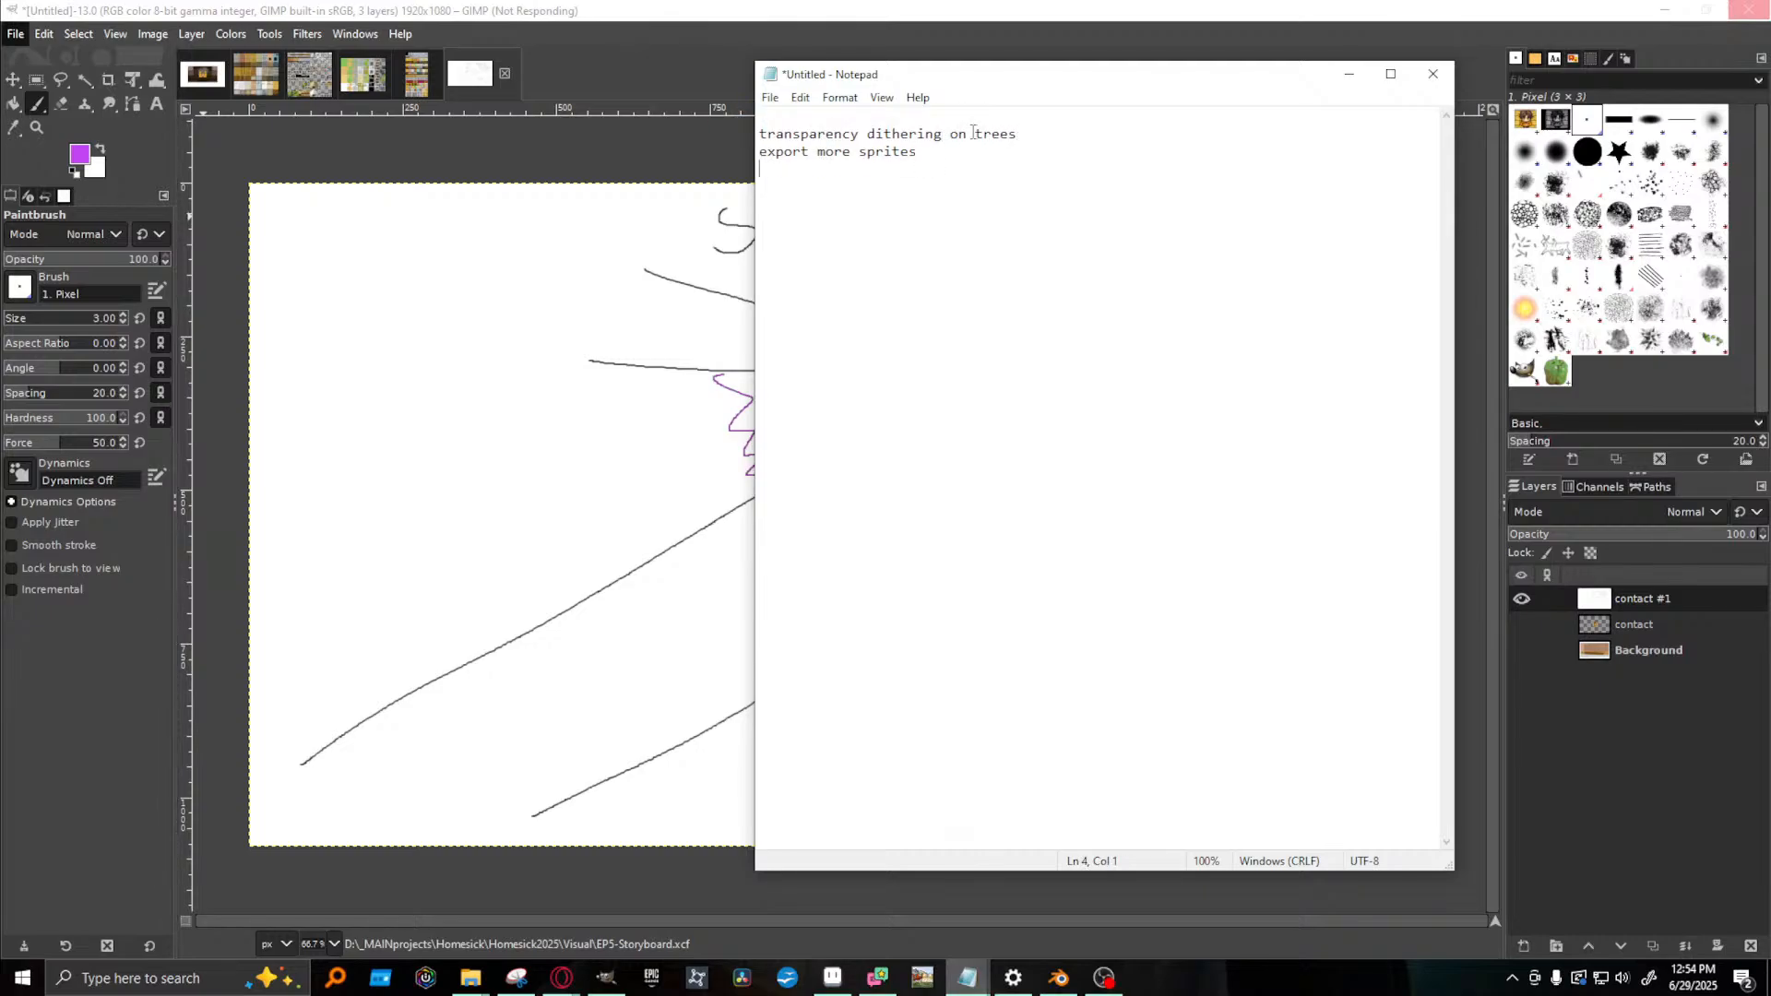
{"action": "key", "text": "Return"}
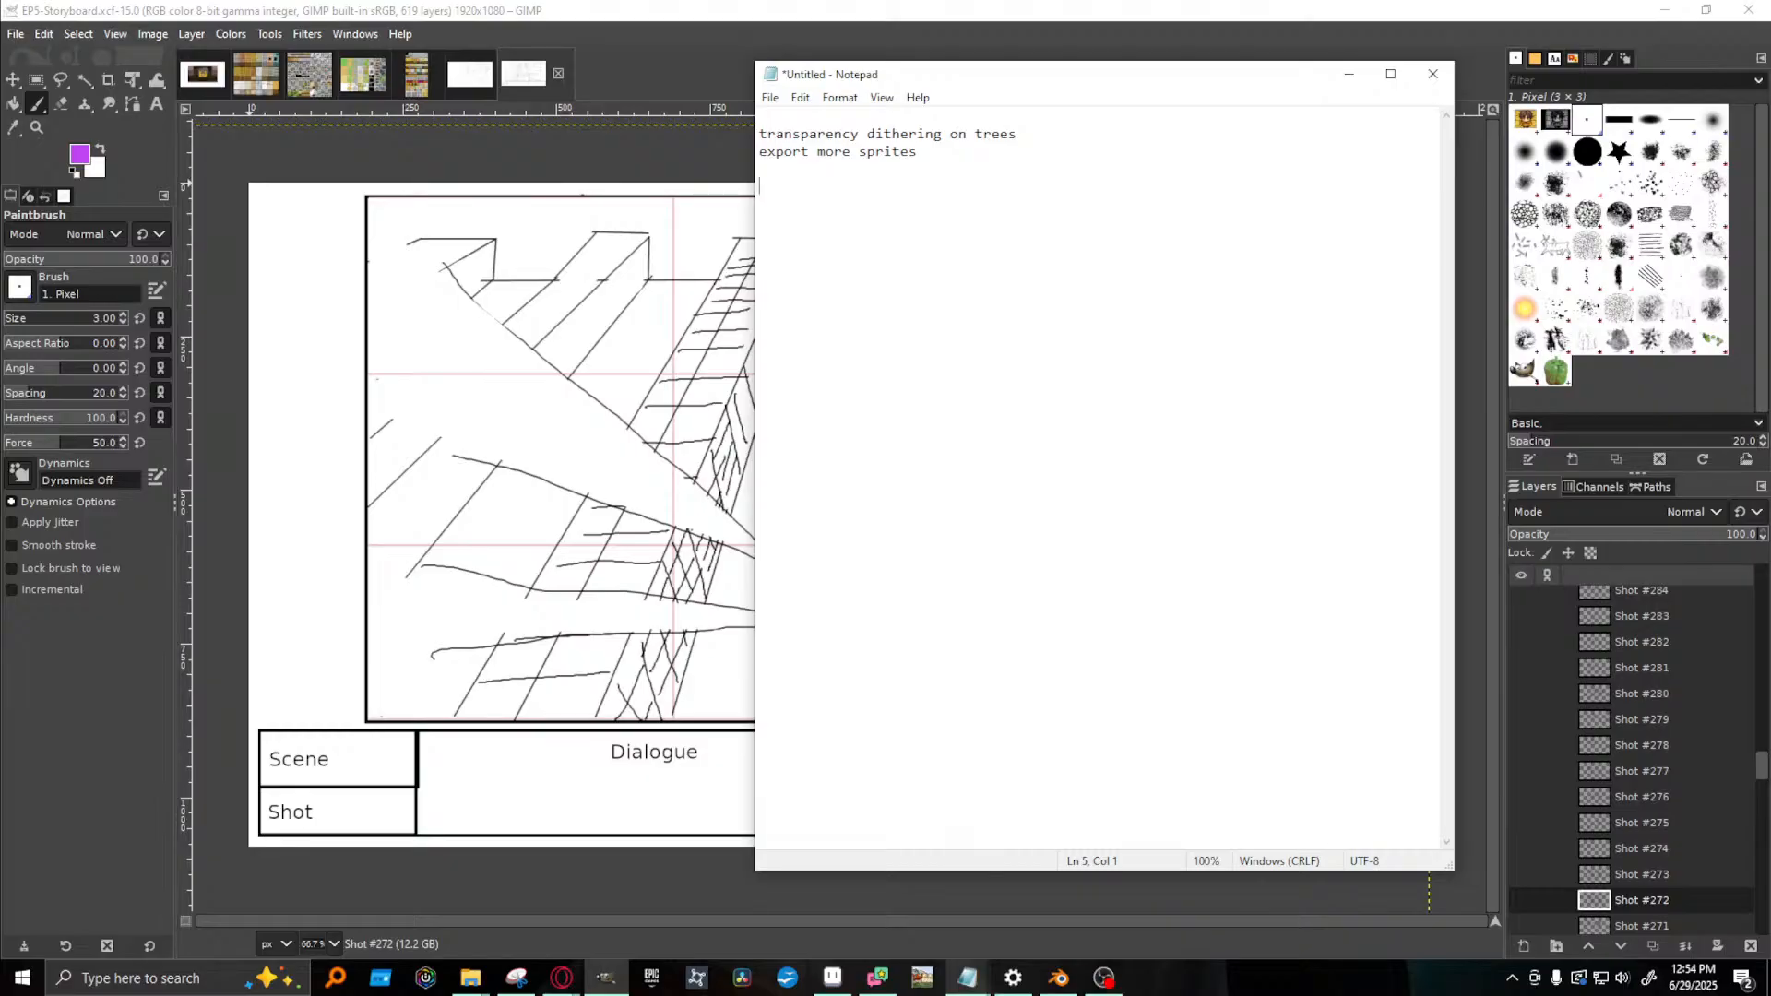
{"action": "type", "text": "fix "}
{"action": "type", "text": "outsid"}
{"action": "type", "text": "of the building"}
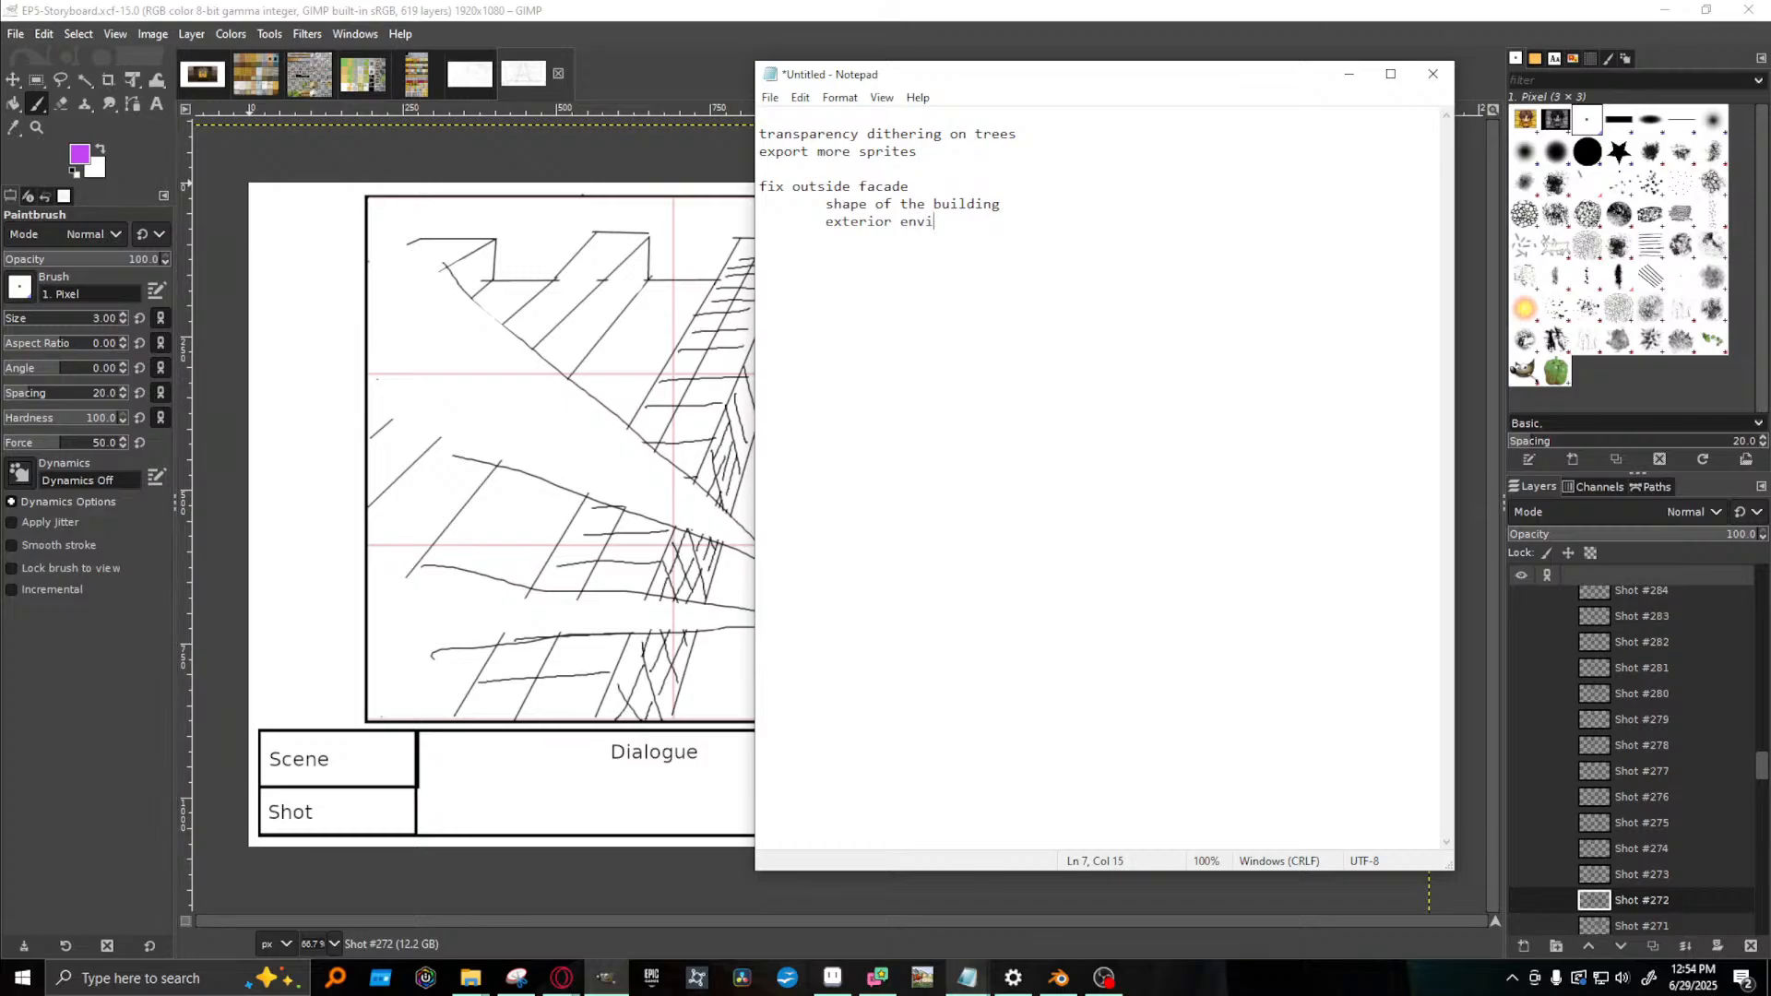
{"action": "type", "text": "ronment"}
- Add a "greebles" item above the facade item, with indented lines "some are sprites" and "some are big models"
{"action": "left_click", "coordinate": [858, 171]}
{"action": "type", "text": "greebles"}
{"action": "key", "text": "Return"}
{"action": "key", "text": "Tab"}
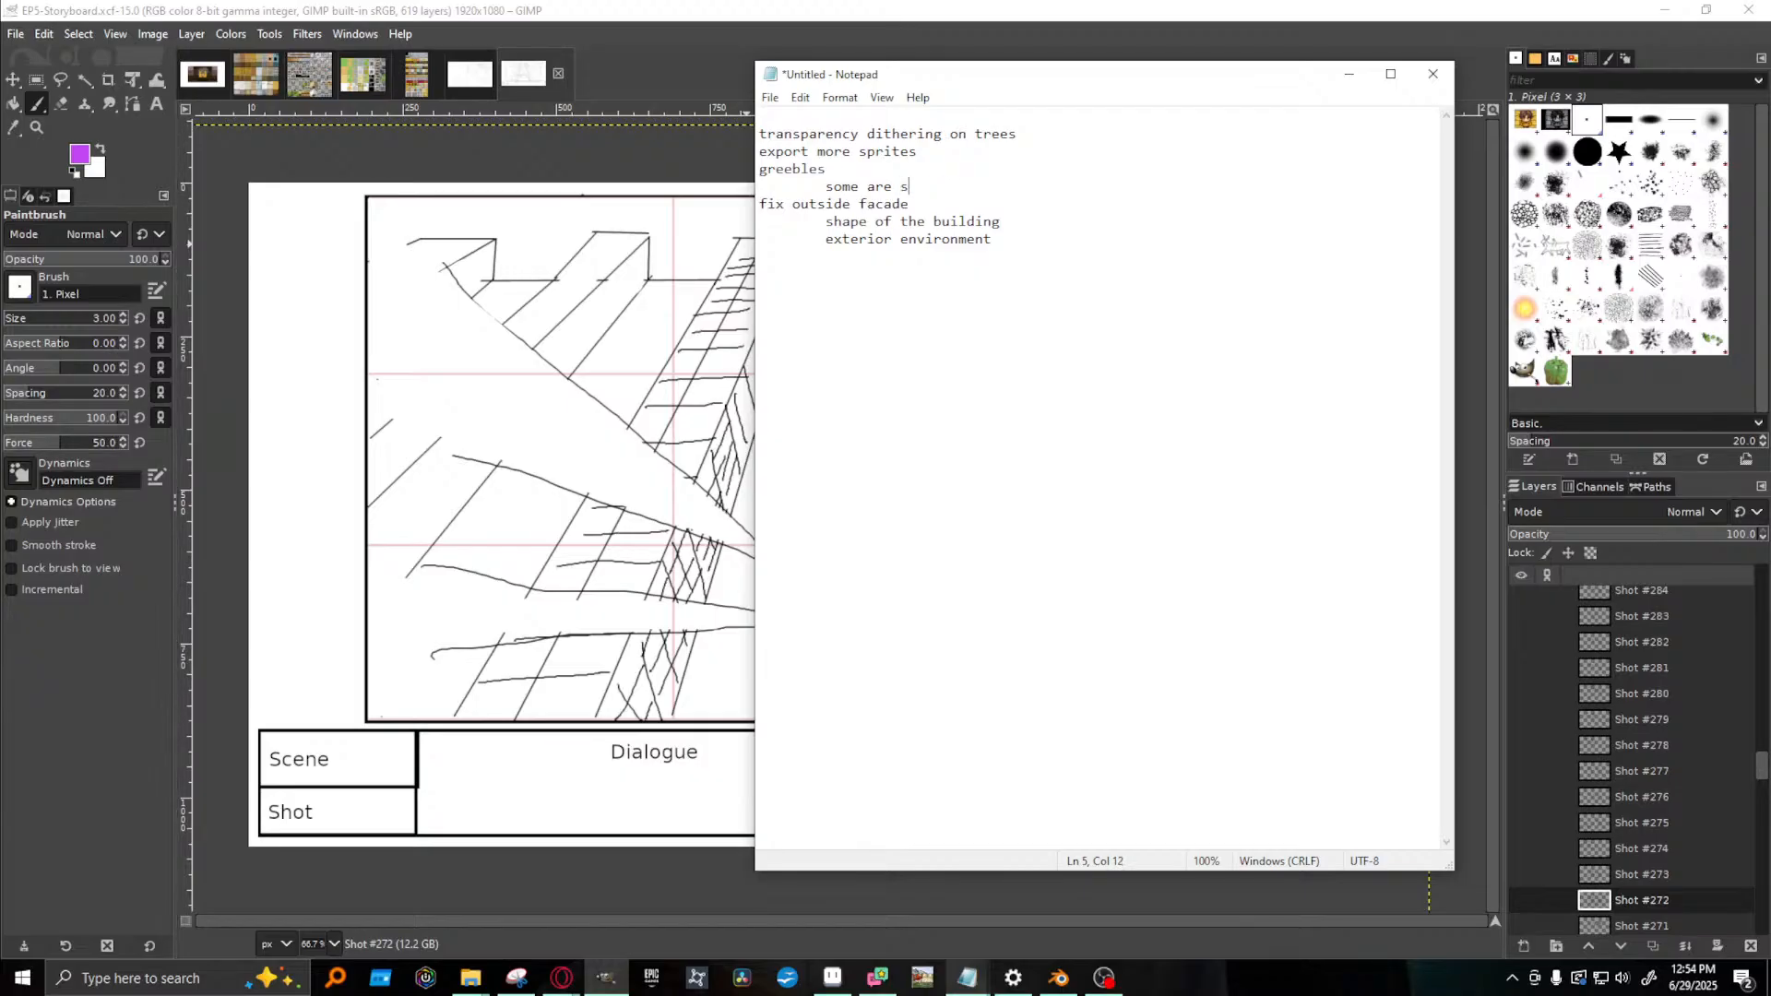
{"action": "key", "text": "Return"}
{"action": "key", "text": "Tab"}
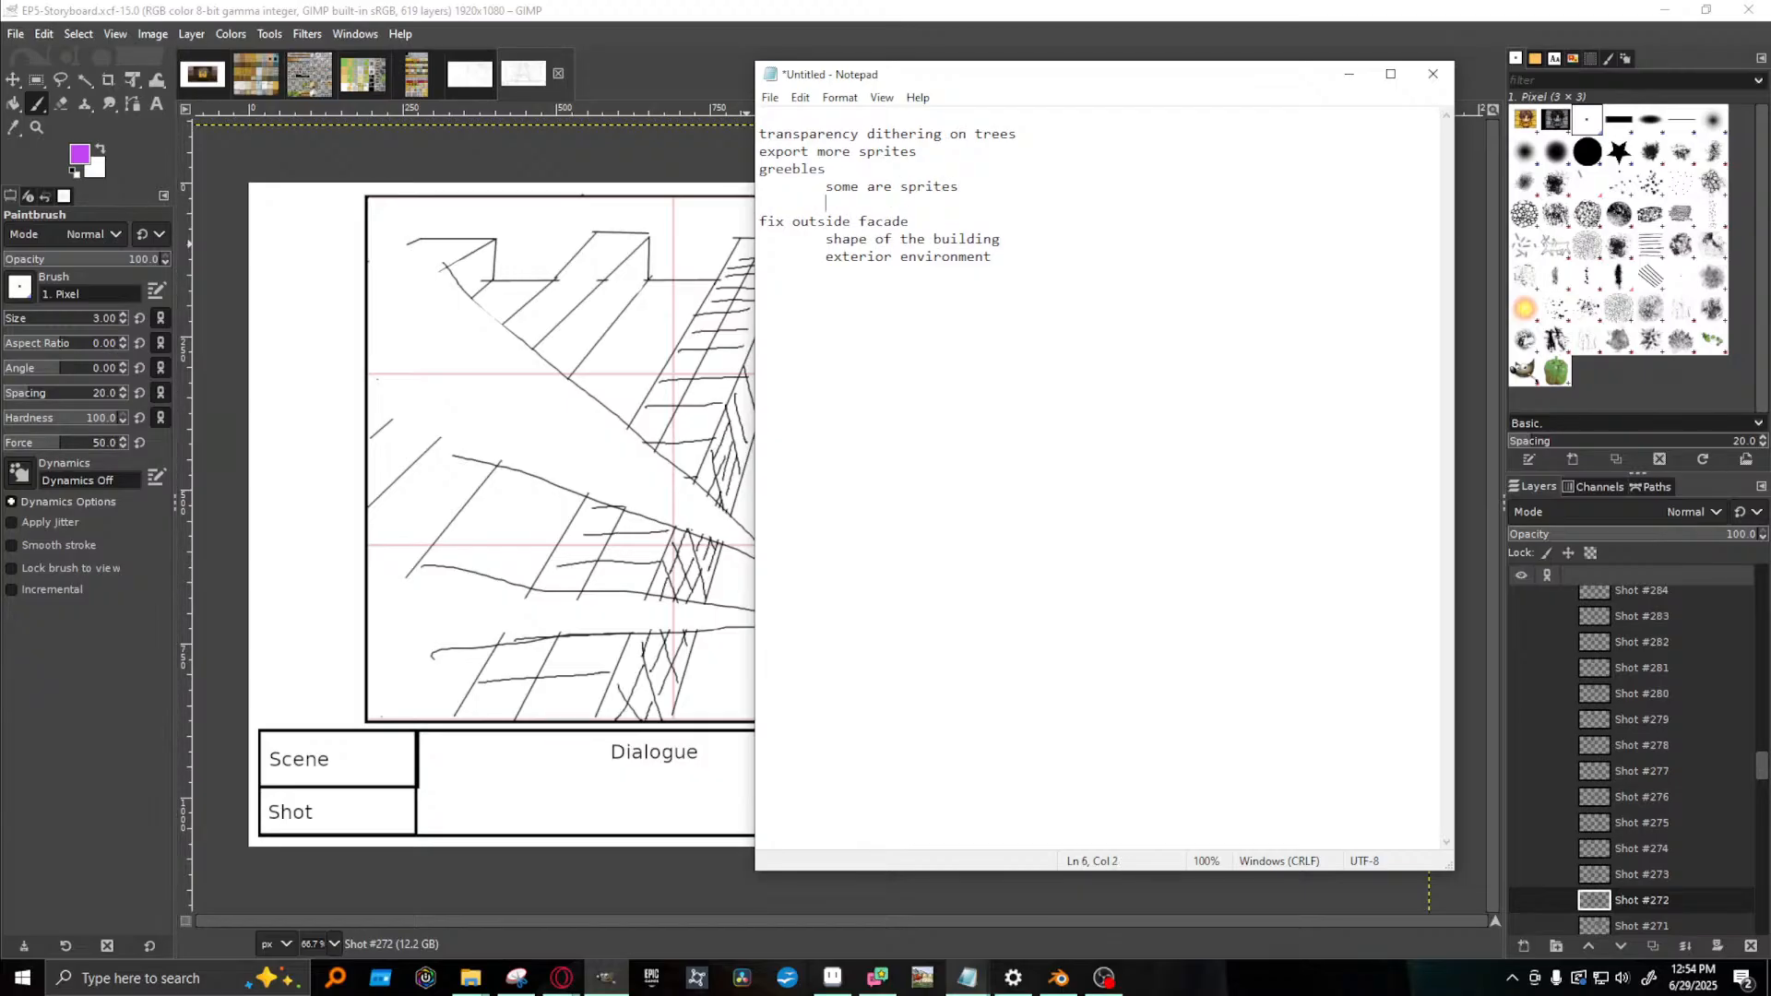
{"action": "type", "text": "some are big models"}
- Return to the GIMP storyboard, hide the Shot #612 layer and preview Shot #594
{"action": "left_click", "coordinate": [930, 22]}
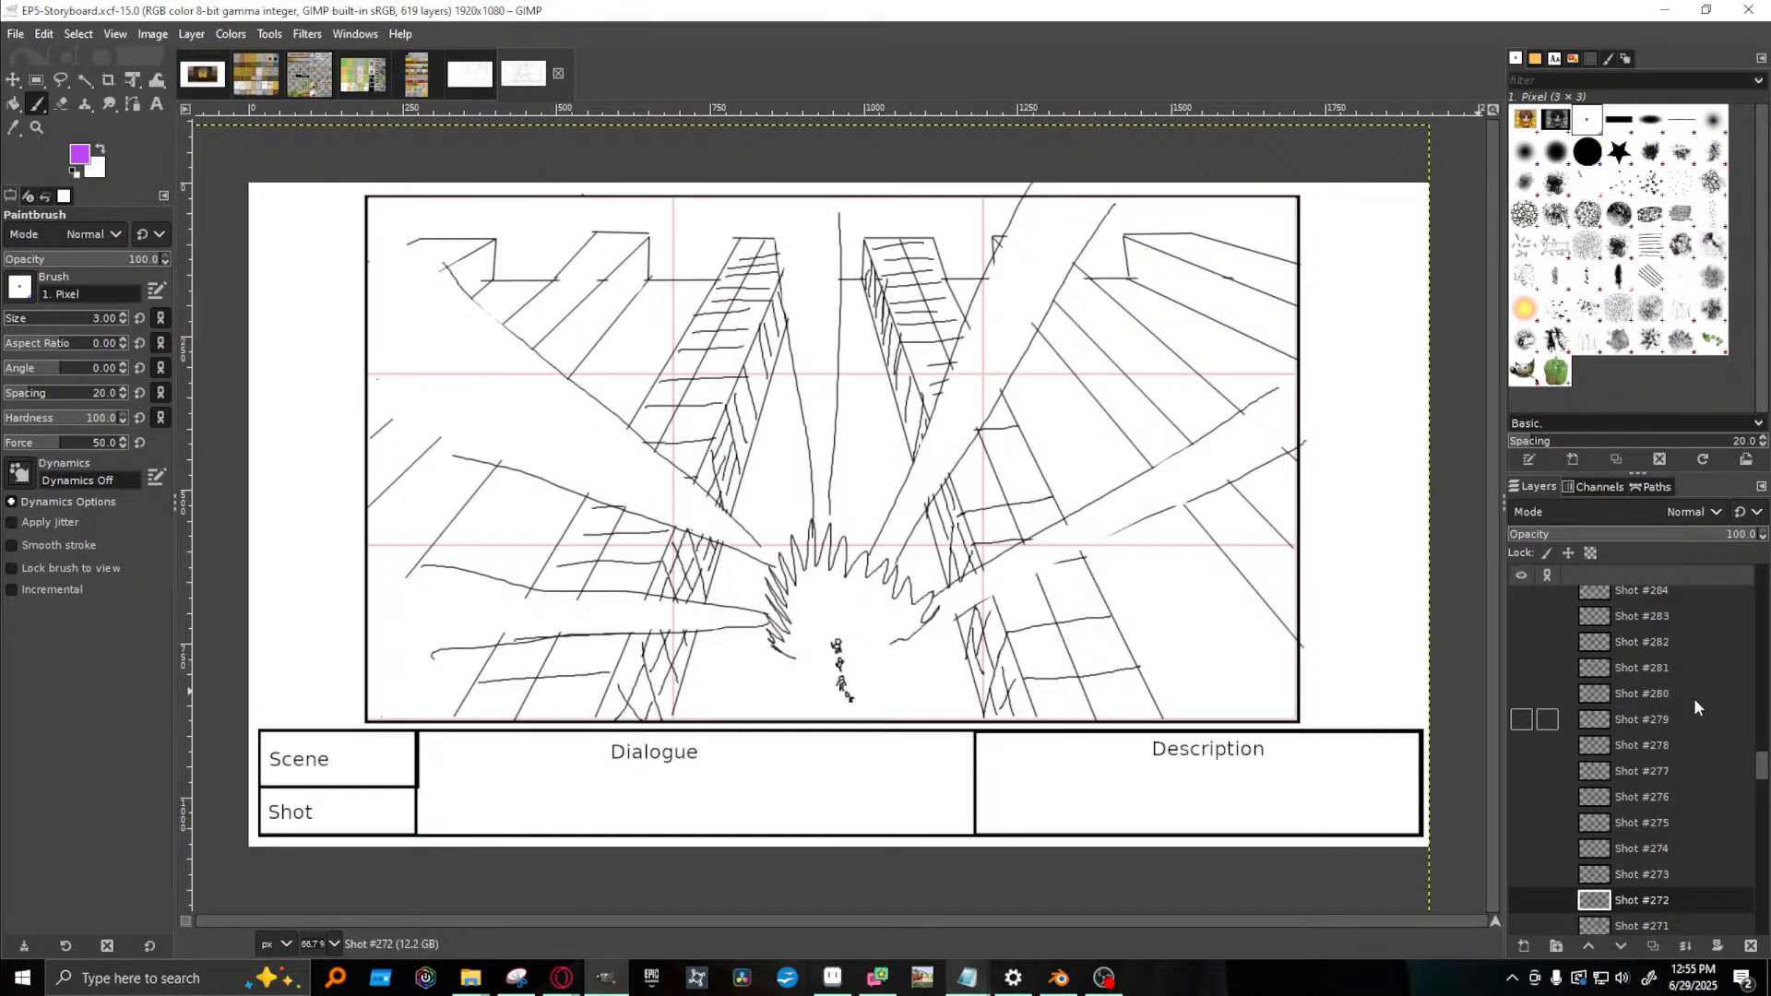
{"action": "left_click_drag", "start_coordinate": [1764, 765], "coordinate": [1763, 581]}
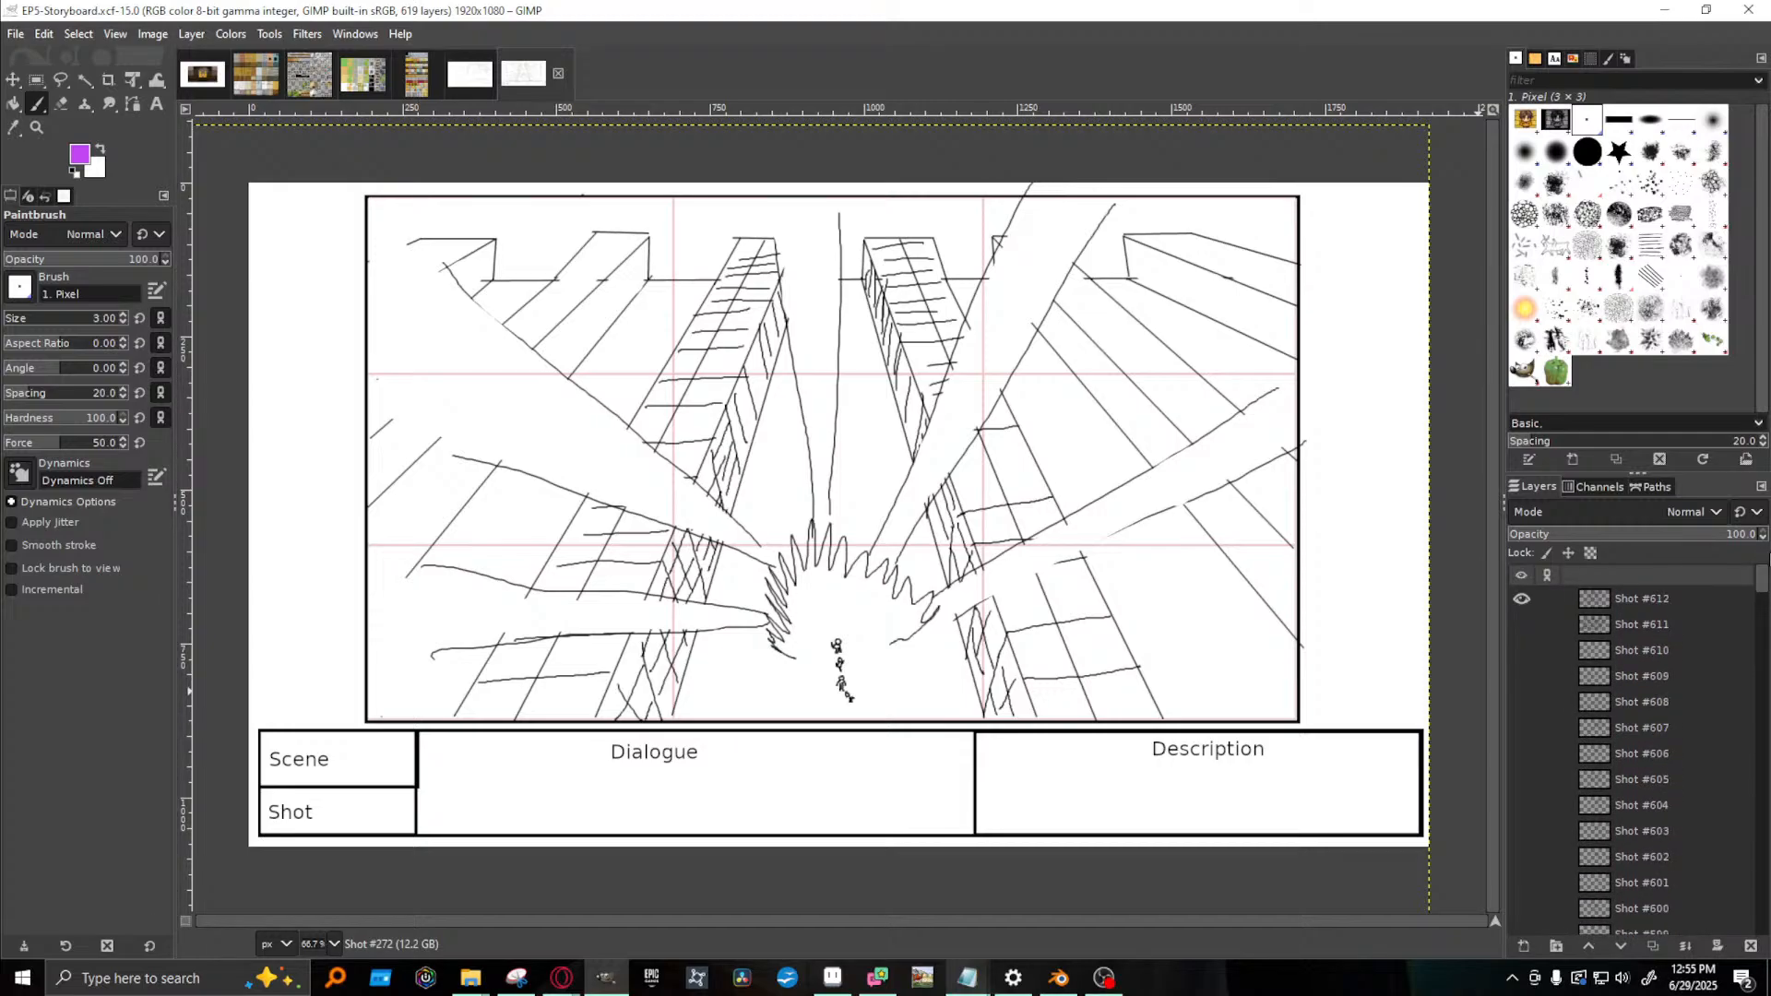
{"action": "left_click", "coordinate": [1521, 595]}
{"action": "scroll", "coordinate": [1540, 821], "scroll_direction": "down", "scroll_amount": 1}
{"action": "left_click", "coordinate": [1520, 823]}
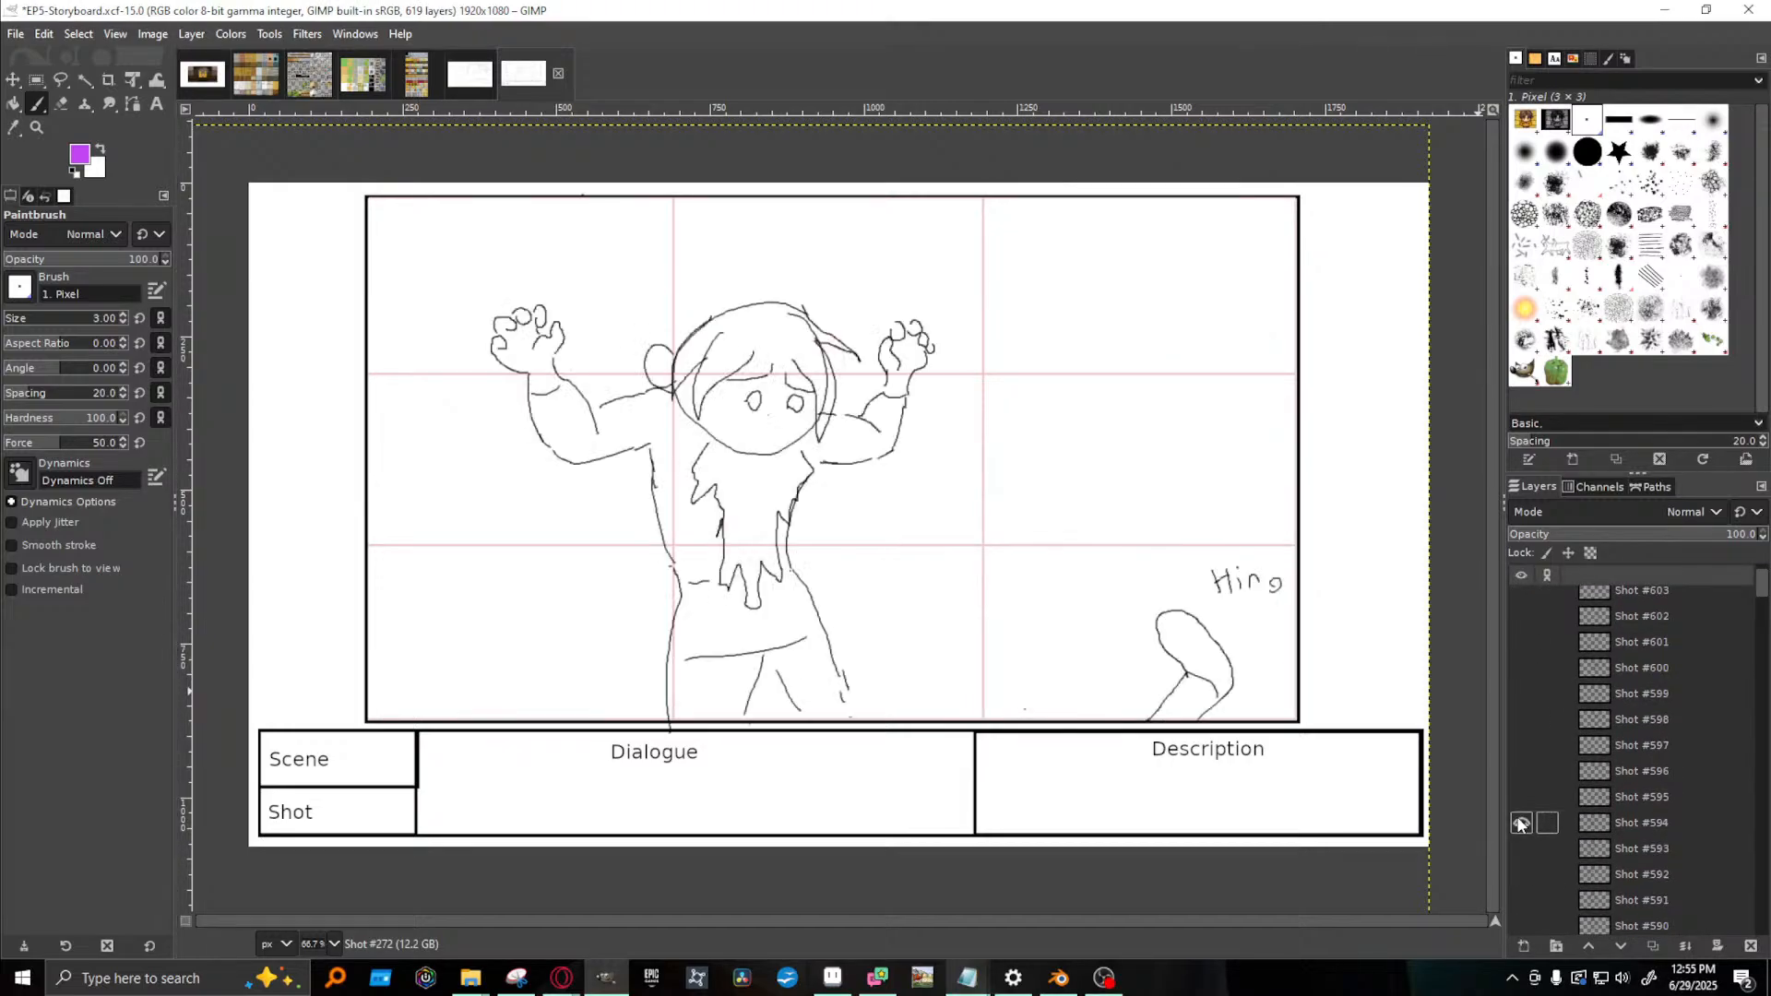
{"action": "left_click", "coordinate": [1520, 823]}
- Preview the Shot #570 and Shot #567 layers, then show Shot #566 with the university's exterior
{"action": "scroll", "coordinate": [1518, 821], "scroll_direction": "down", "scroll_amount": 12}
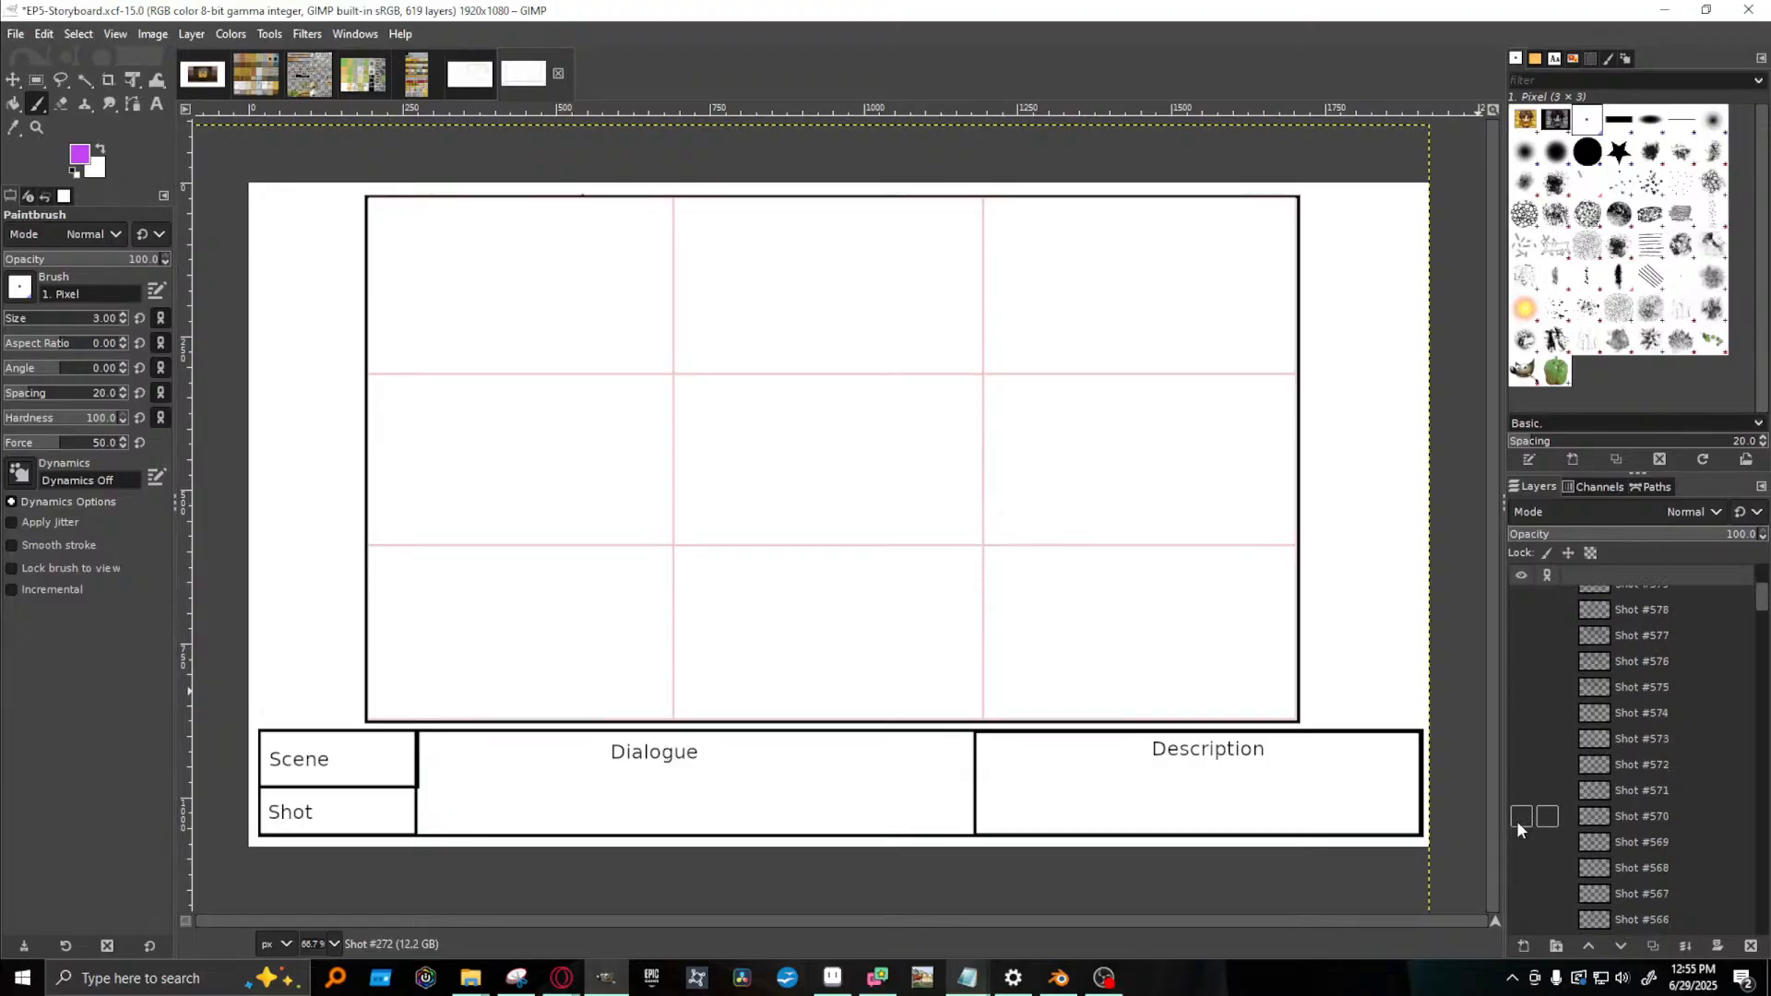
{"action": "left_click", "coordinate": [1520, 816]}
{"action": "left_click", "coordinate": [1520, 816]}
{"action": "left_click", "coordinate": [1521, 817]}
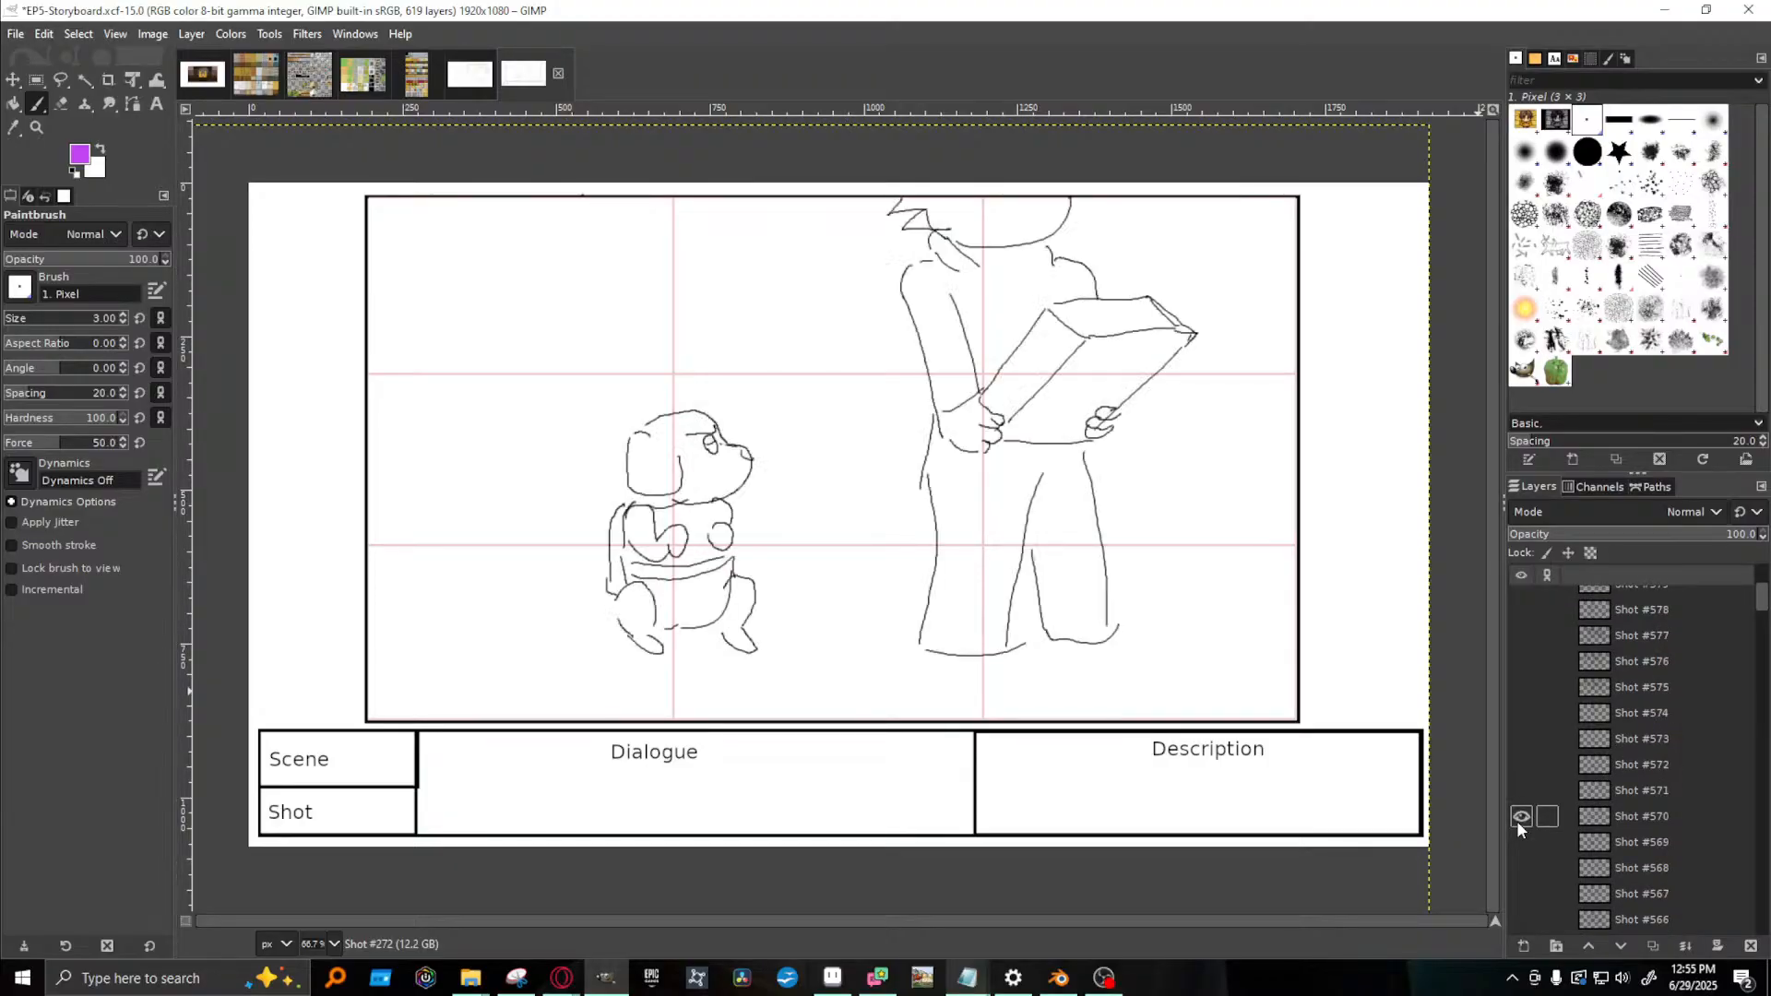
{"action": "left_click", "coordinate": [1520, 817]}
{"action": "left_click", "coordinate": [1521, 893]}
{"action": "left_click", "coordinate": [1522, 894]}
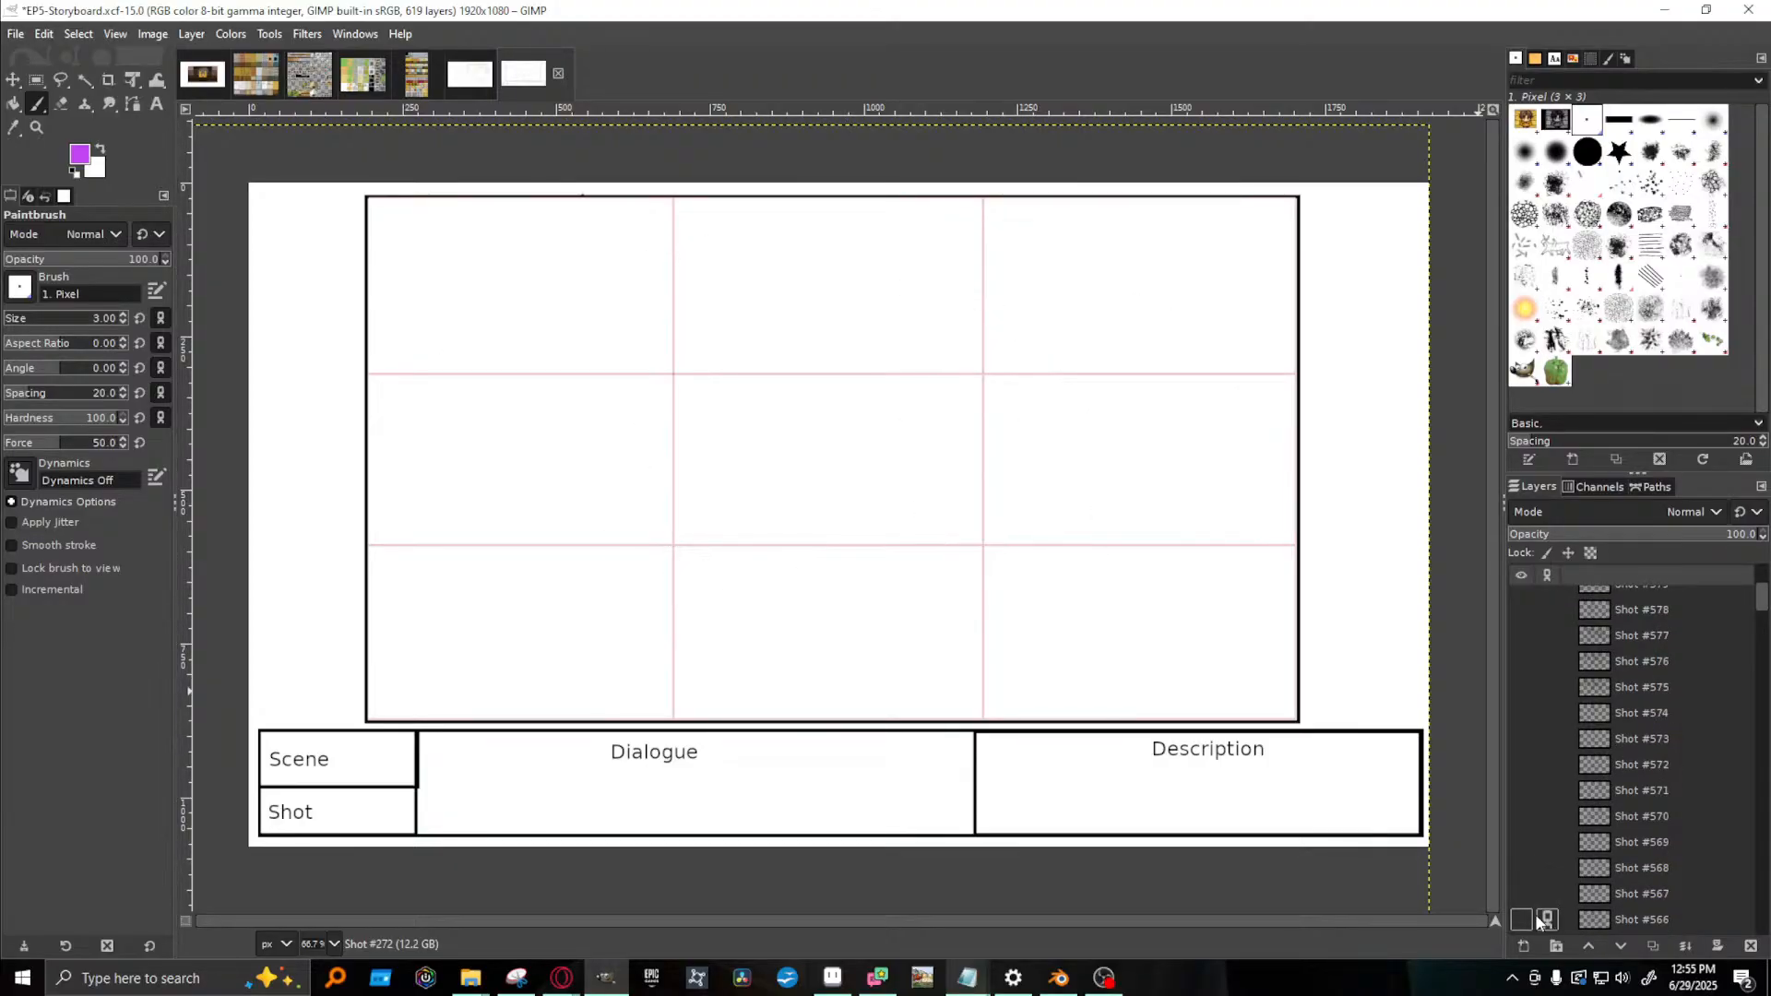
{"action": "left_click", "coordinate": [1521, 919]}
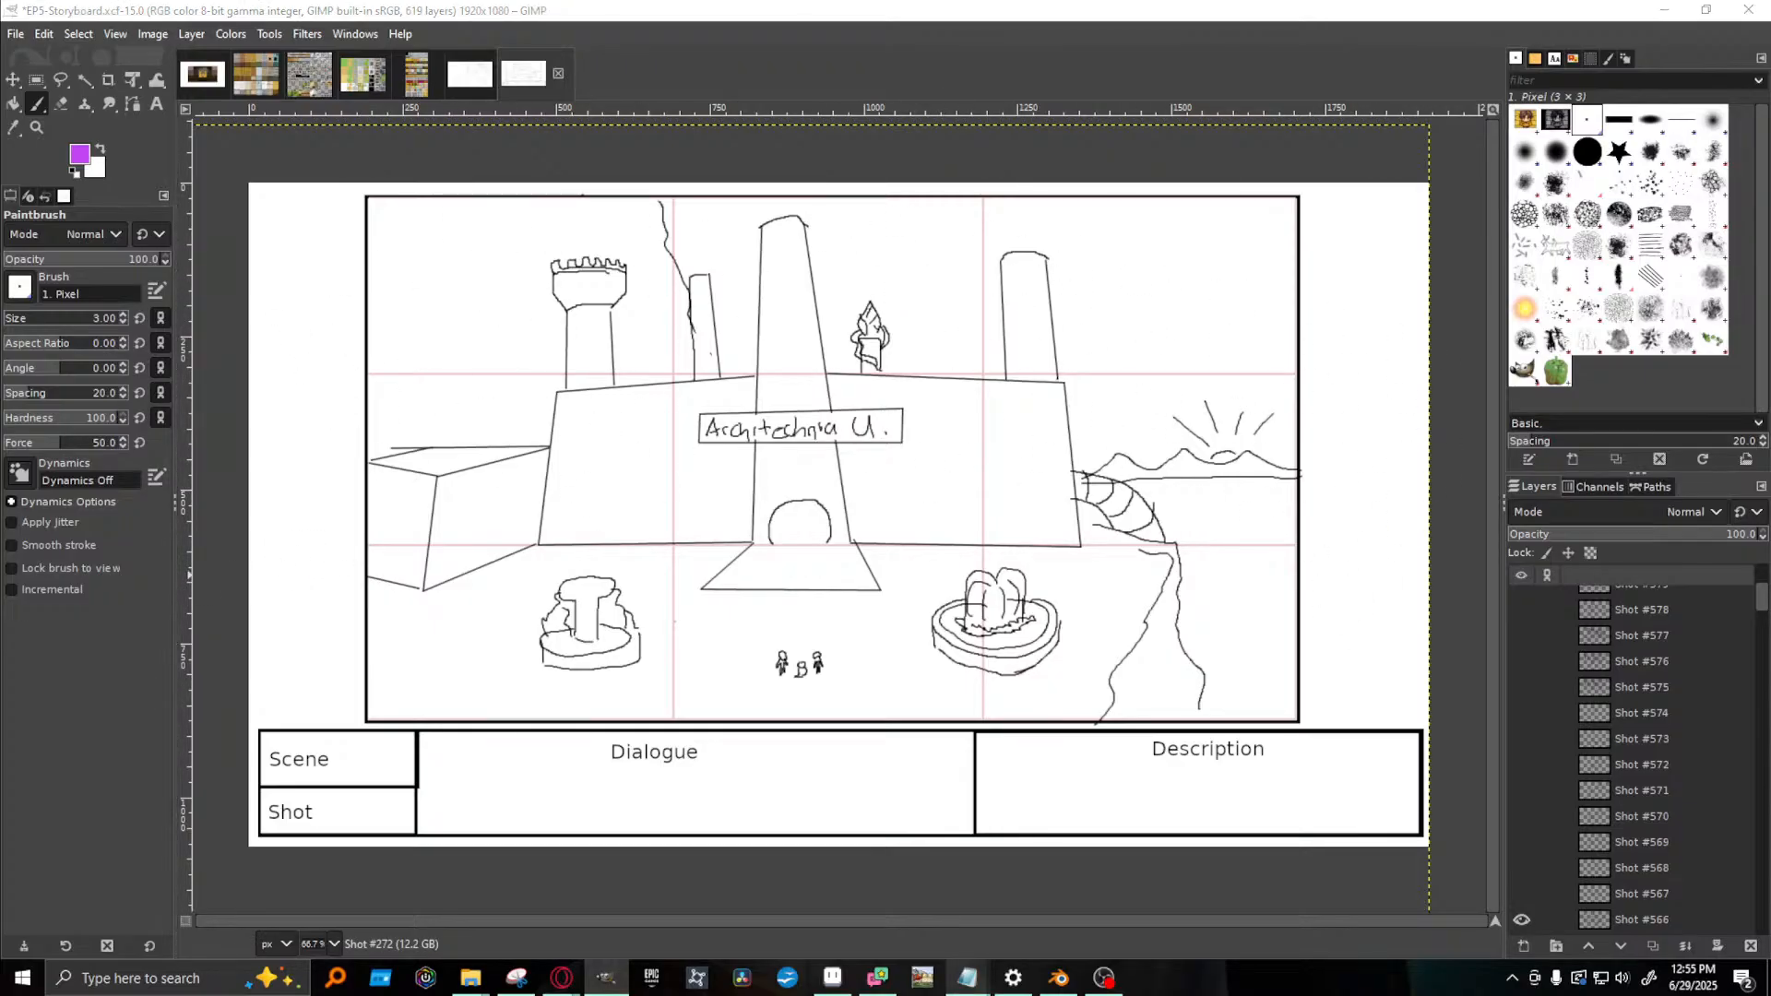
- Switch to Blender and examine the whole campus exterior for comparison with the storyboard shot
{"action": "left_click", "coordinate": [1058, 978]}
{"action": "scroll", "coordinate": [610, 627], "scroll_direction": "up", "scroll_amount": 4}
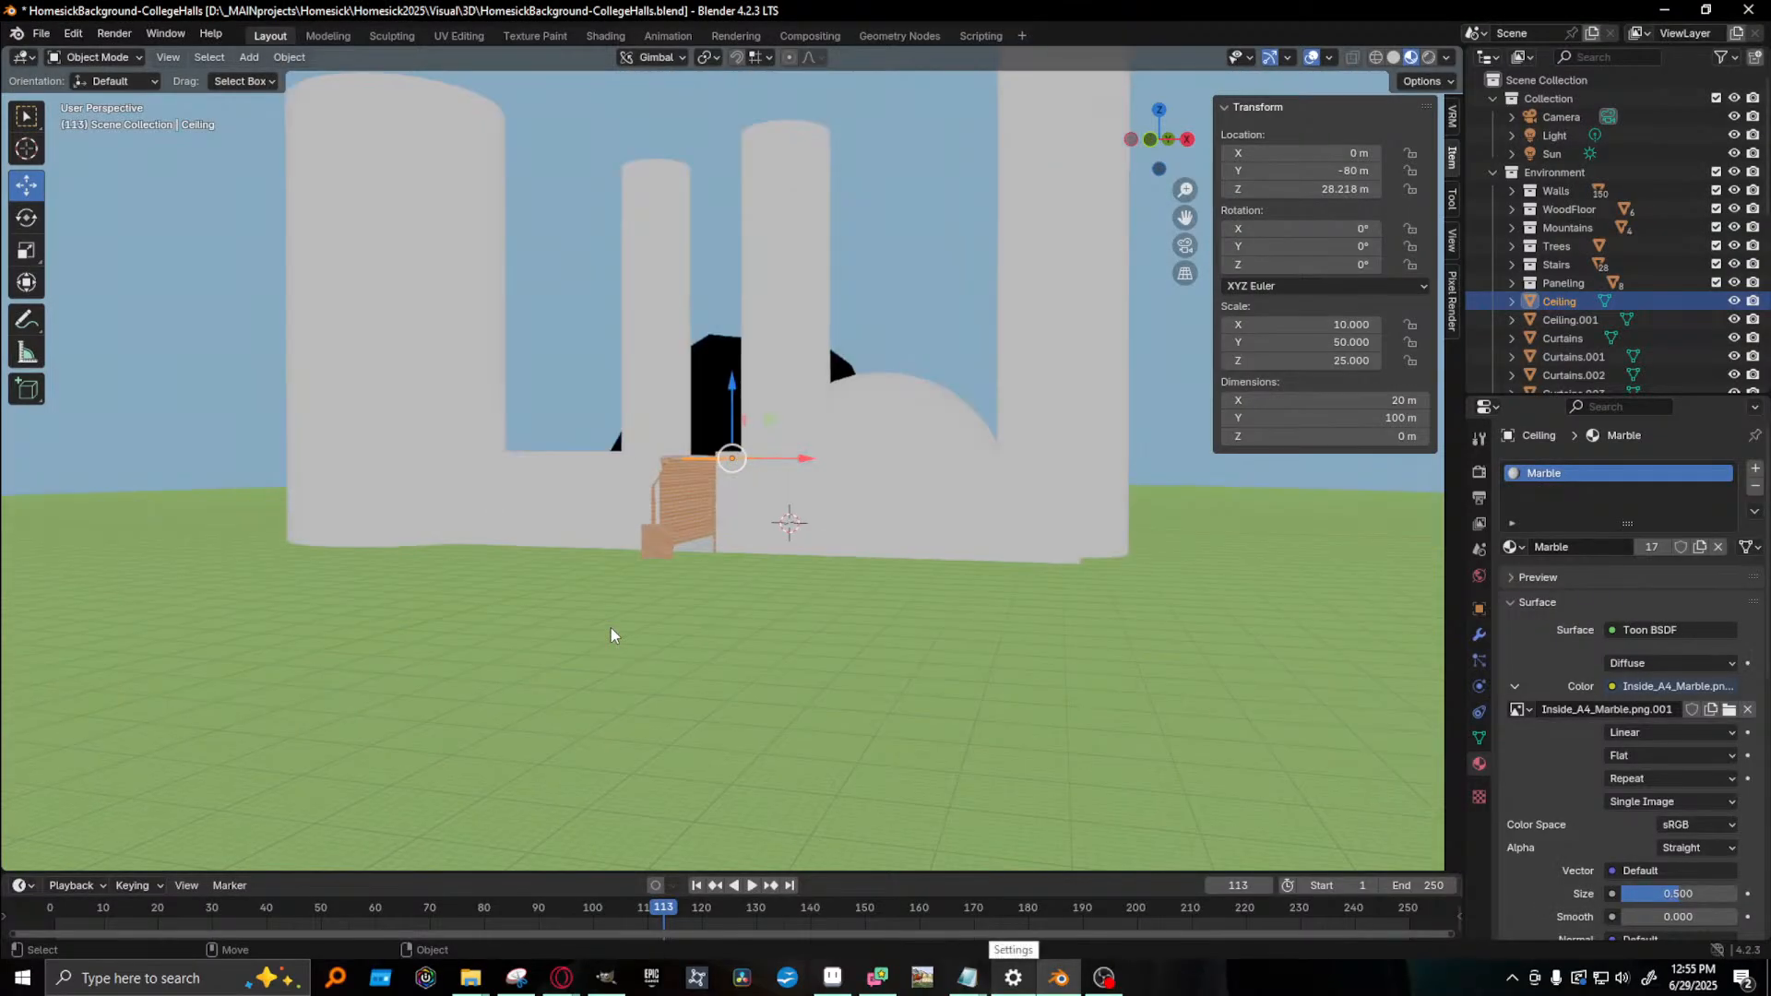
{"action": "mouse_move", "coordinate": [610, 627]}
{"action": "middle_mouse_down"}
{"action": "mouse_move", "coordinate": [649, 659]}
{"action": "mouse_move", "coordinate": [675, 645]}
{"action": "mouse_move", "coordinate": [644, 650]}
{"action": "mouse_move", "coordinate": [651, 667]}
{"action": "mouse_move", "coordinate": [816, 622]}
{"action": "mouse_move", "coordinate": [736, 624]}
{"action": "middle_mouse_up"}
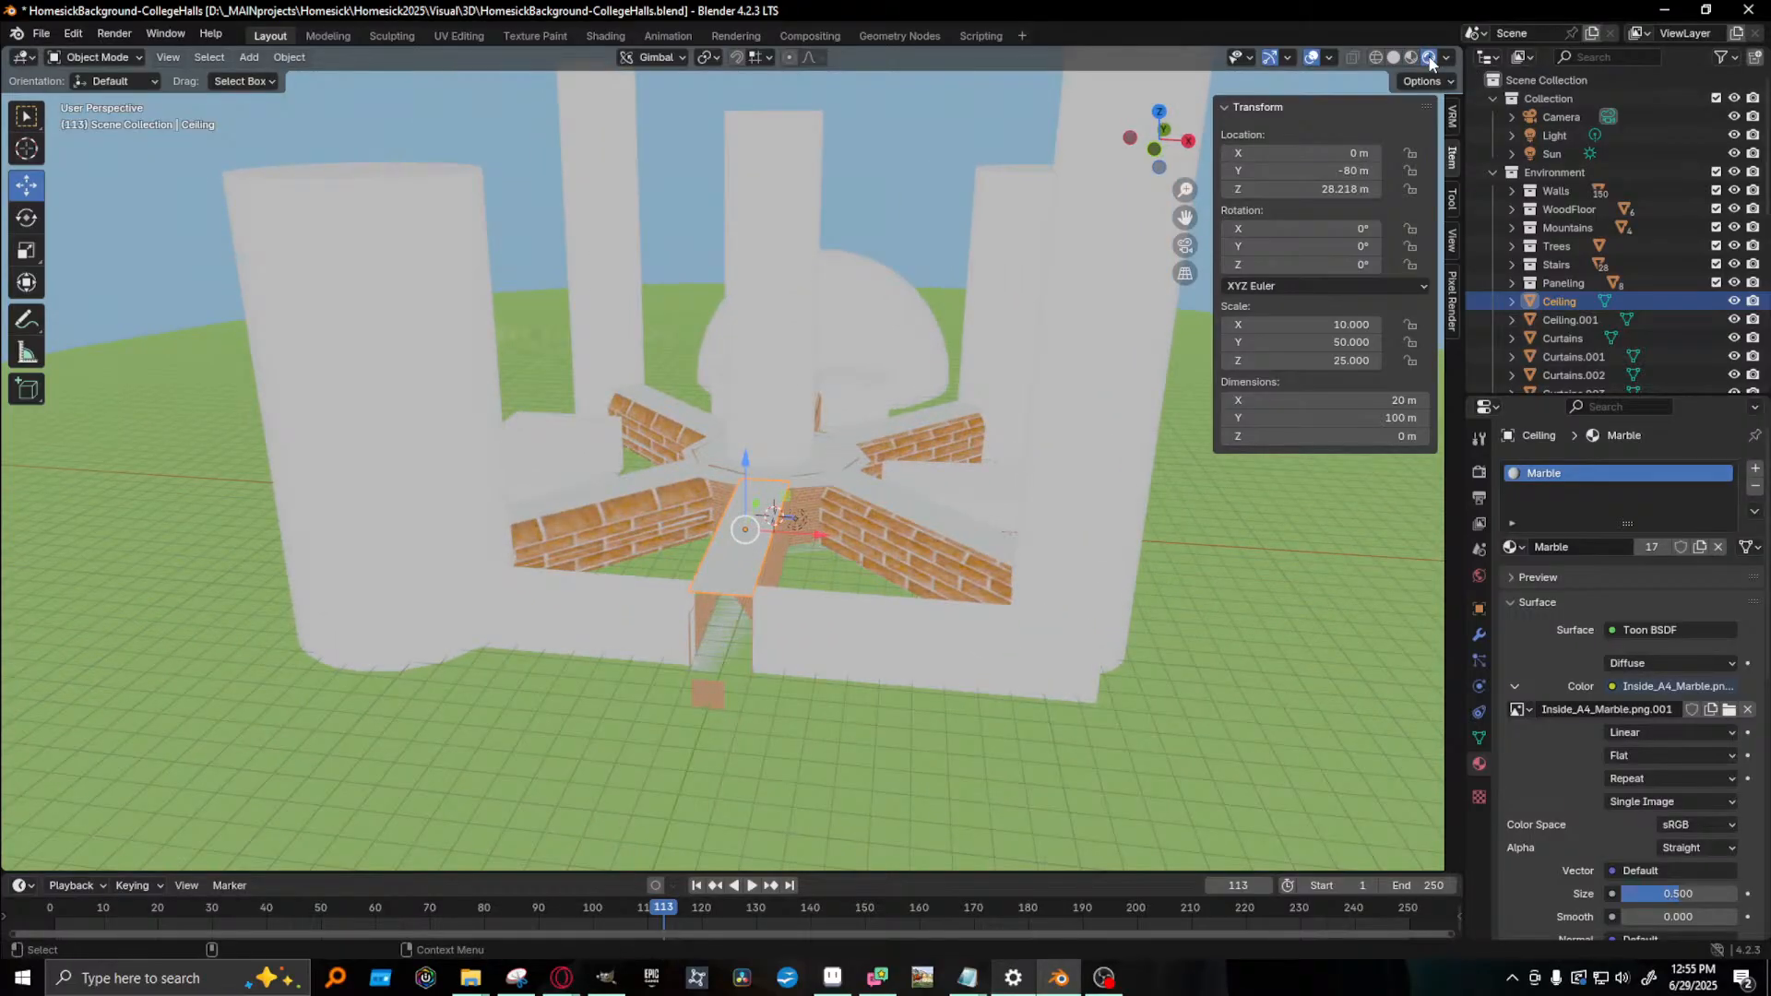
- Move the central cylindrical tower along Y to about -114.6 m, then switch to GIMP to compare it with the storyboard shot
{"action": "mouse_move", "coordinate": [832, 306]}
{"action": "middle_mouse_down"}
{"action": "mouse_move", "coordinate": [634, 417]}
{"action": "mouse_move", "coordinate": [753, 468]}
{"action": "mouse_move", "coordinate": [830, 450]}
{"action": "mouse_move", "coordinate": [762, 494]}
{"action": "middle_mouse_up"}
{"action": "left_click", "coordinate": [808, 435]}
{"action": "middle_click_drag", "start_coordinate": [927, 294], "coordinate": [922, 308]}
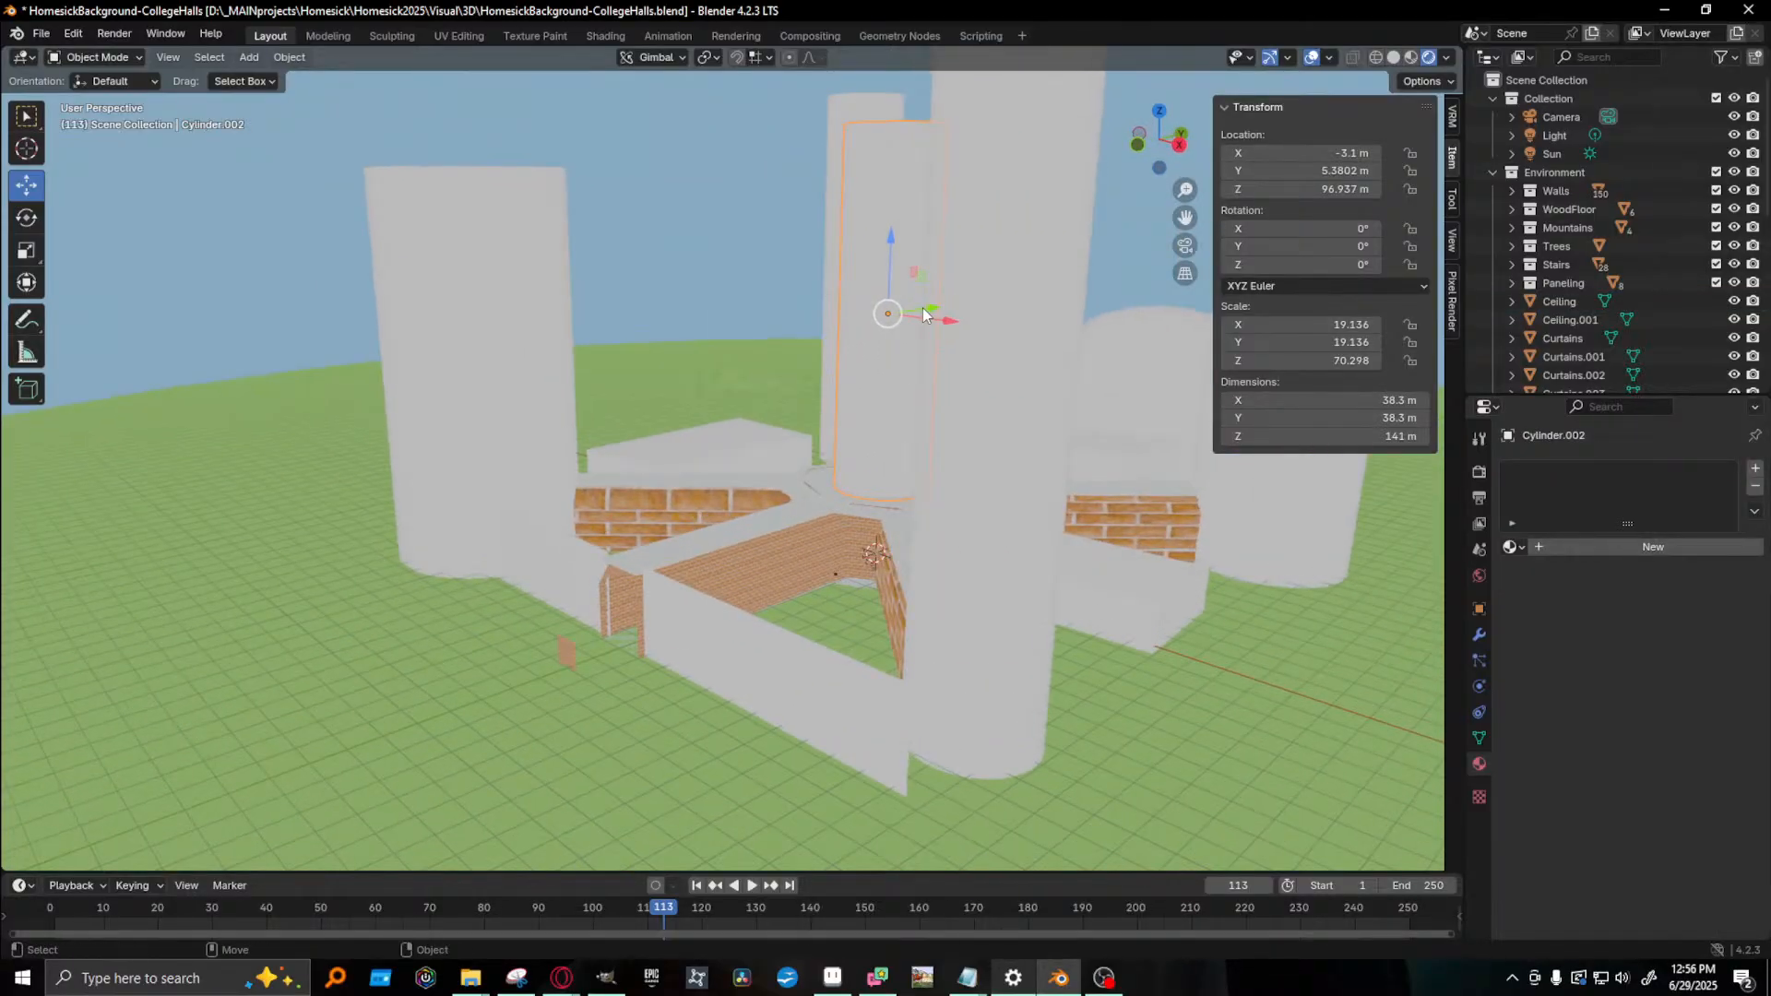
{"action": "left_click_drag", "start_coordinate": [923, 307], "coordinate": [653, 458]}
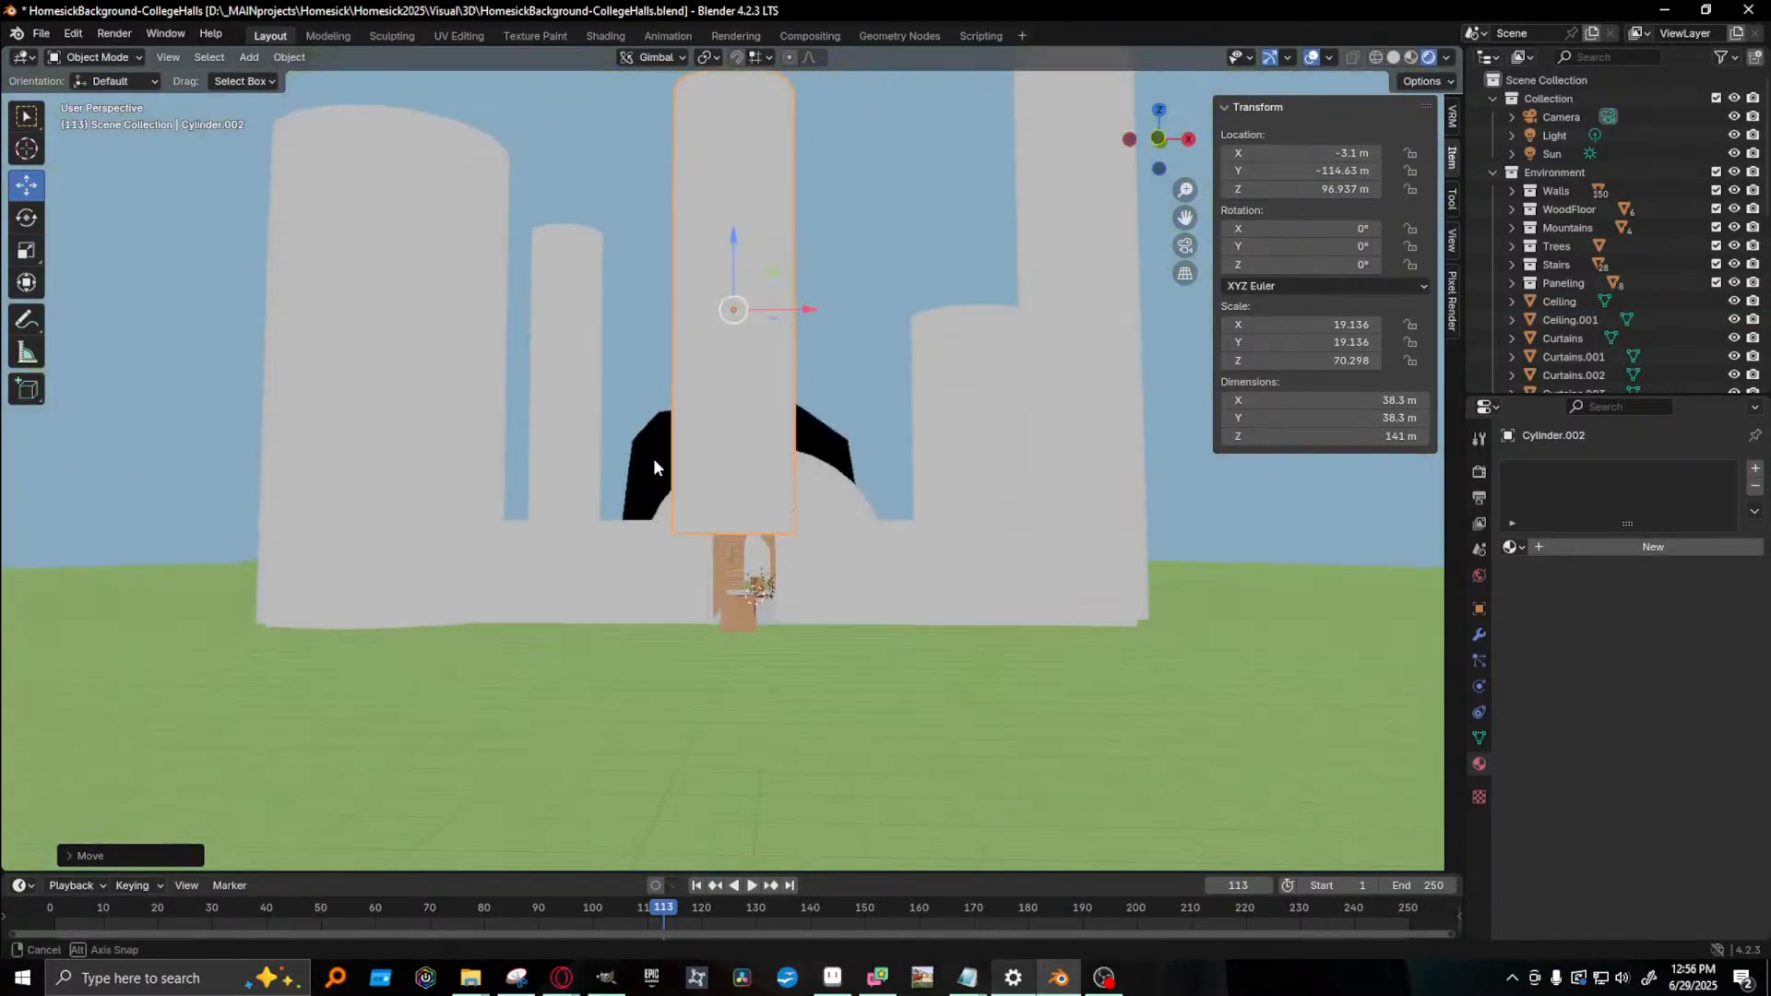
{"action": "middle_click_drag", "start_coordinate": [653, 457], "coordinate": [638, 474]}
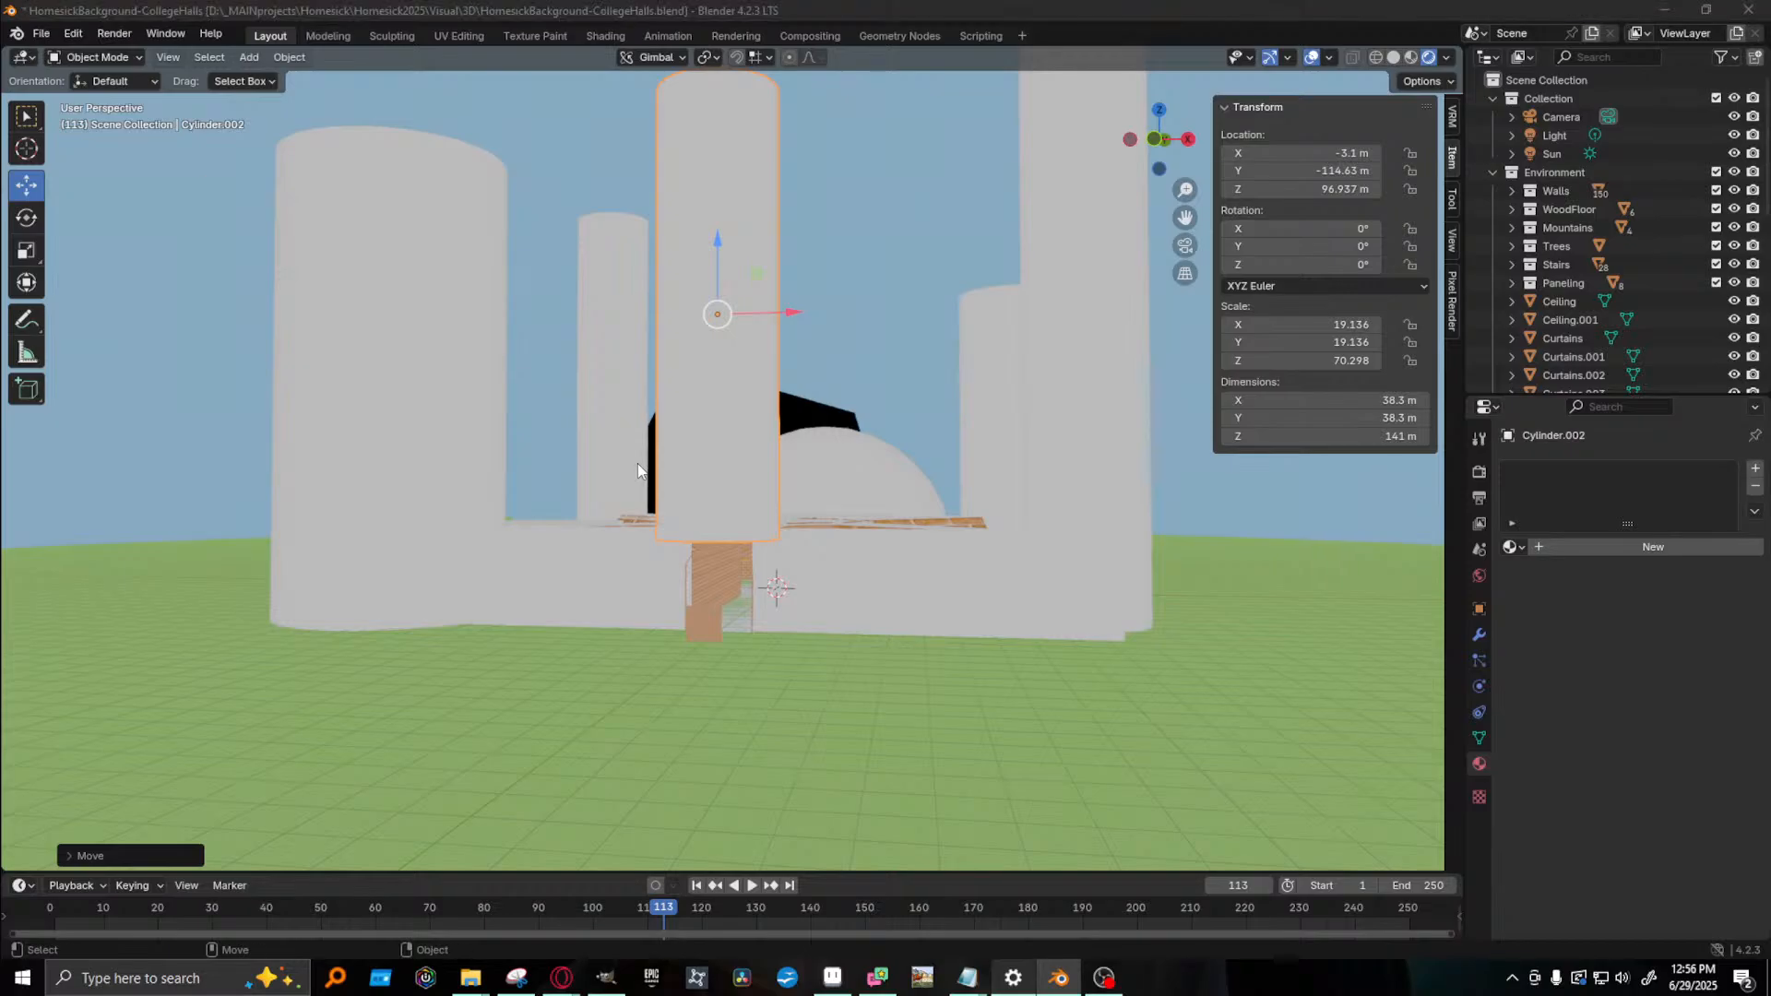
{"action": "left_click", "coordinate": [604, 979]}
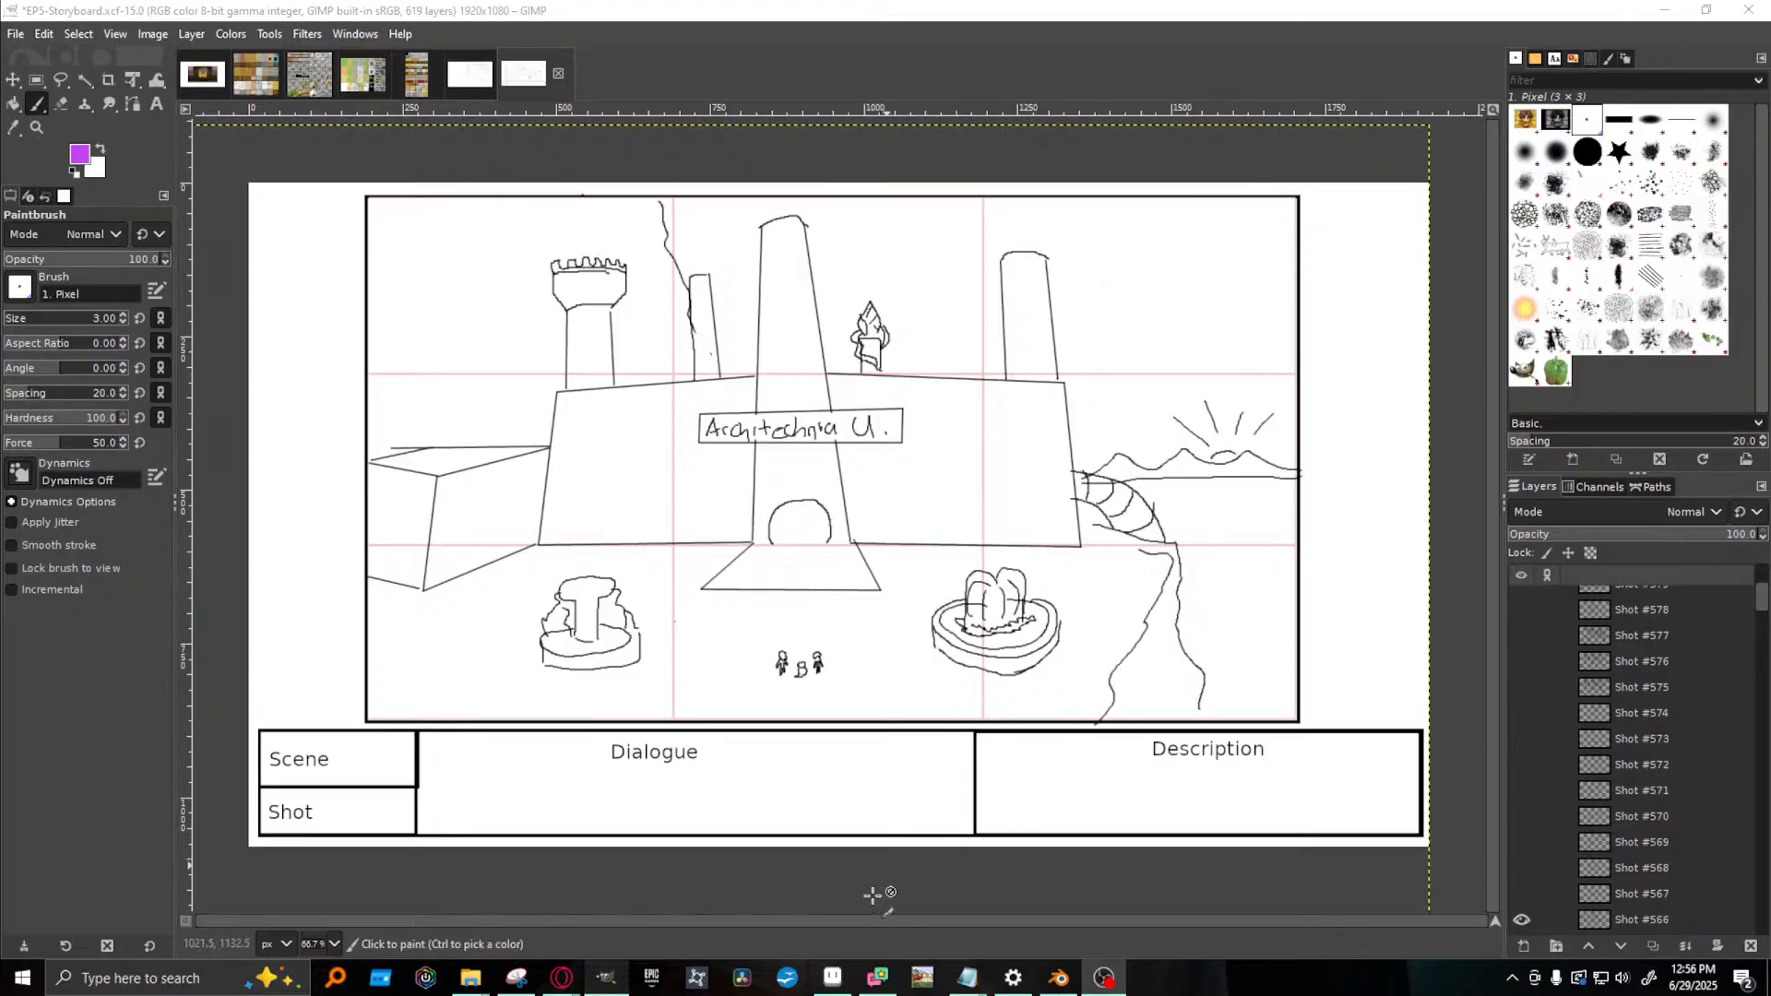
- Return to Blender, move the front tower along Y to about -140 m and lower it to Z about 78 m
{"action": "left_click", "coordinate": [1042, 978]}
{"action": "middle_click_drag", "start_coordinate": [765, 471], "coordinate": [695, 544]}
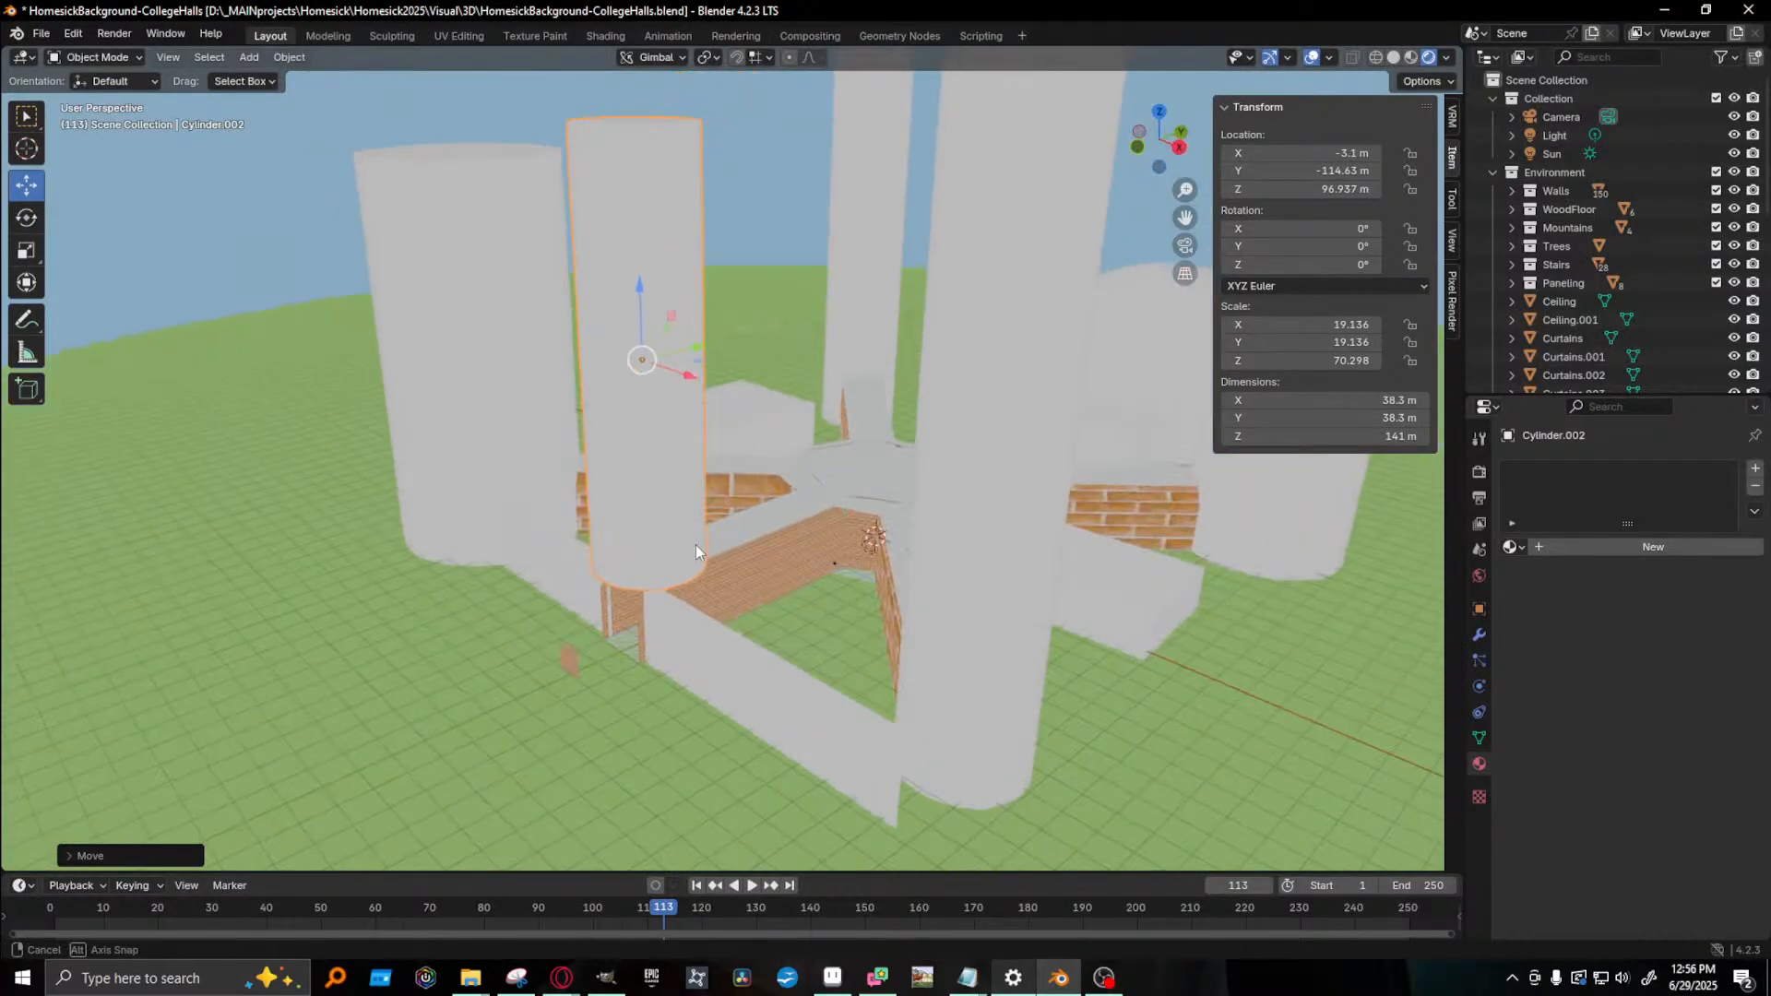
{"action": "left_click_drag", "start_coordinate": [694, 344], "coordinate": [625, 365]}
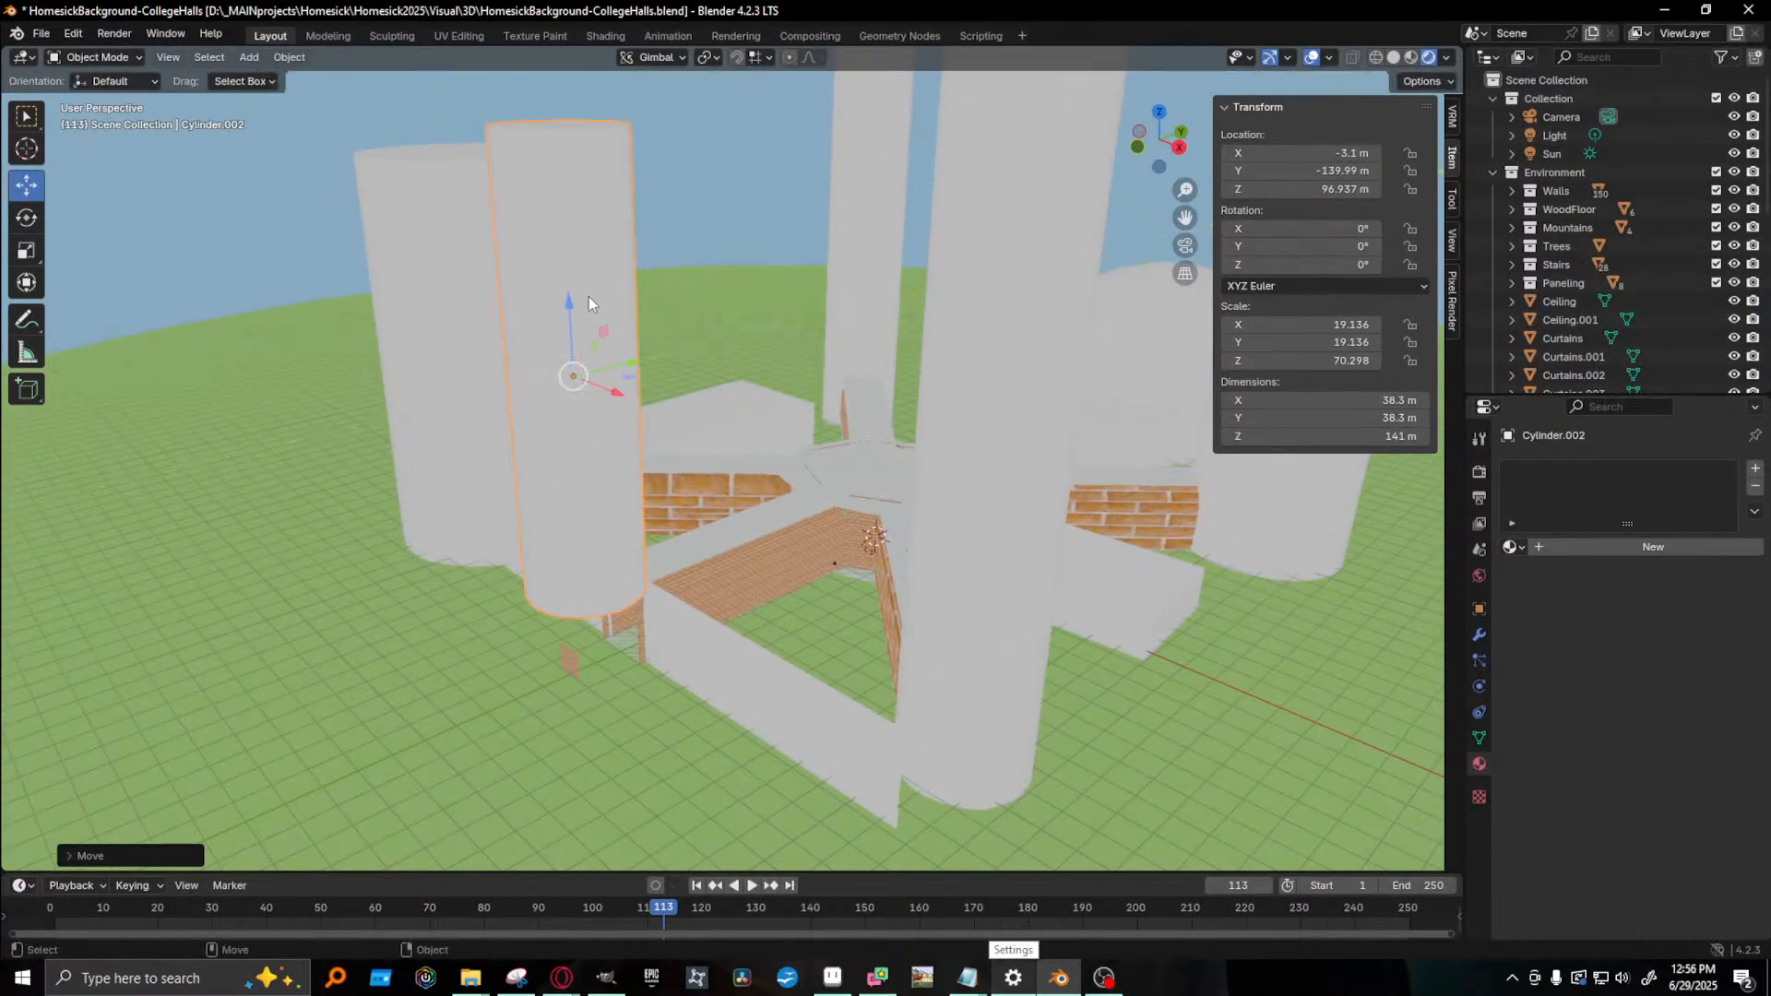
{"action": "left_click_drag", "start_coordinate": [568, 304], "coordinate": [573, 371]}
{"action": "middle_click_drag", "start_coordinate": [574, 378], "coordinate": [541, 530]}
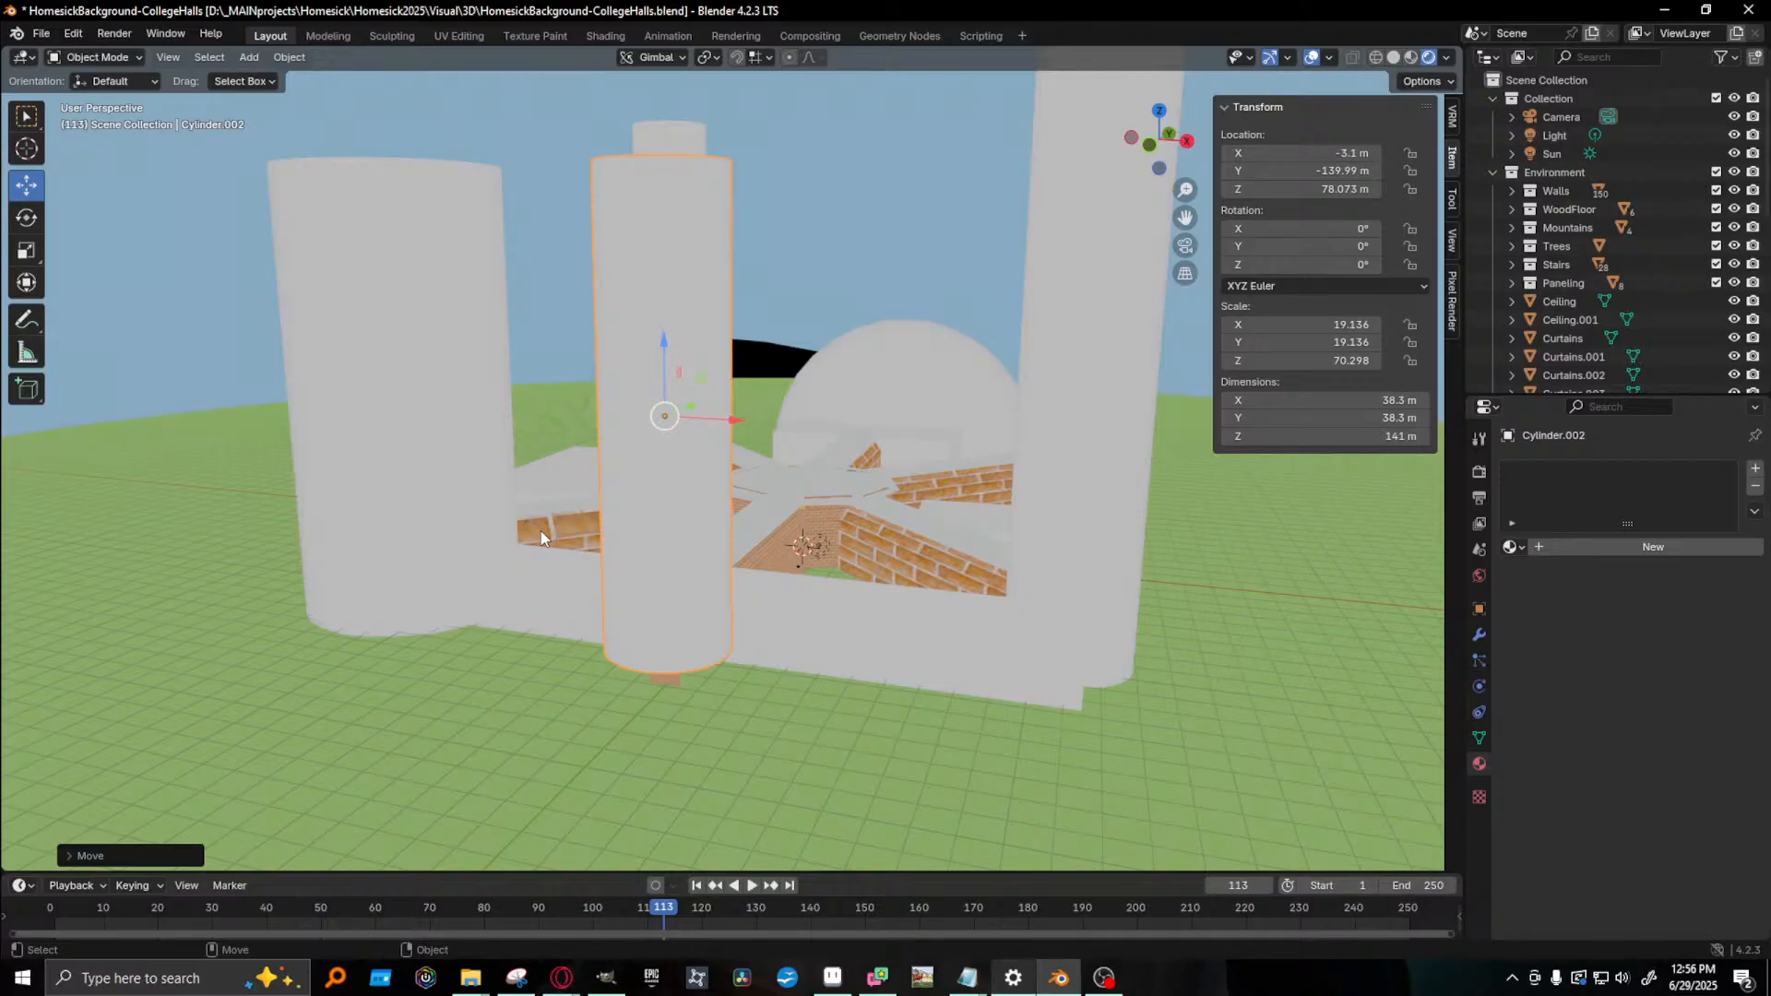
{"action": "middle_click_drag", "start_coordinate": [548, 561], "coordinate": [844, 583]}
{"action": "middle_click_drag", "start_coordinate": [754, 646], "coordinate": [797, 658]}
- Scale the Skydome up uniformly to about 827, giving it a diameter of about 1655 m
{"action": "left_click", "coordinate": [1271, 674]}
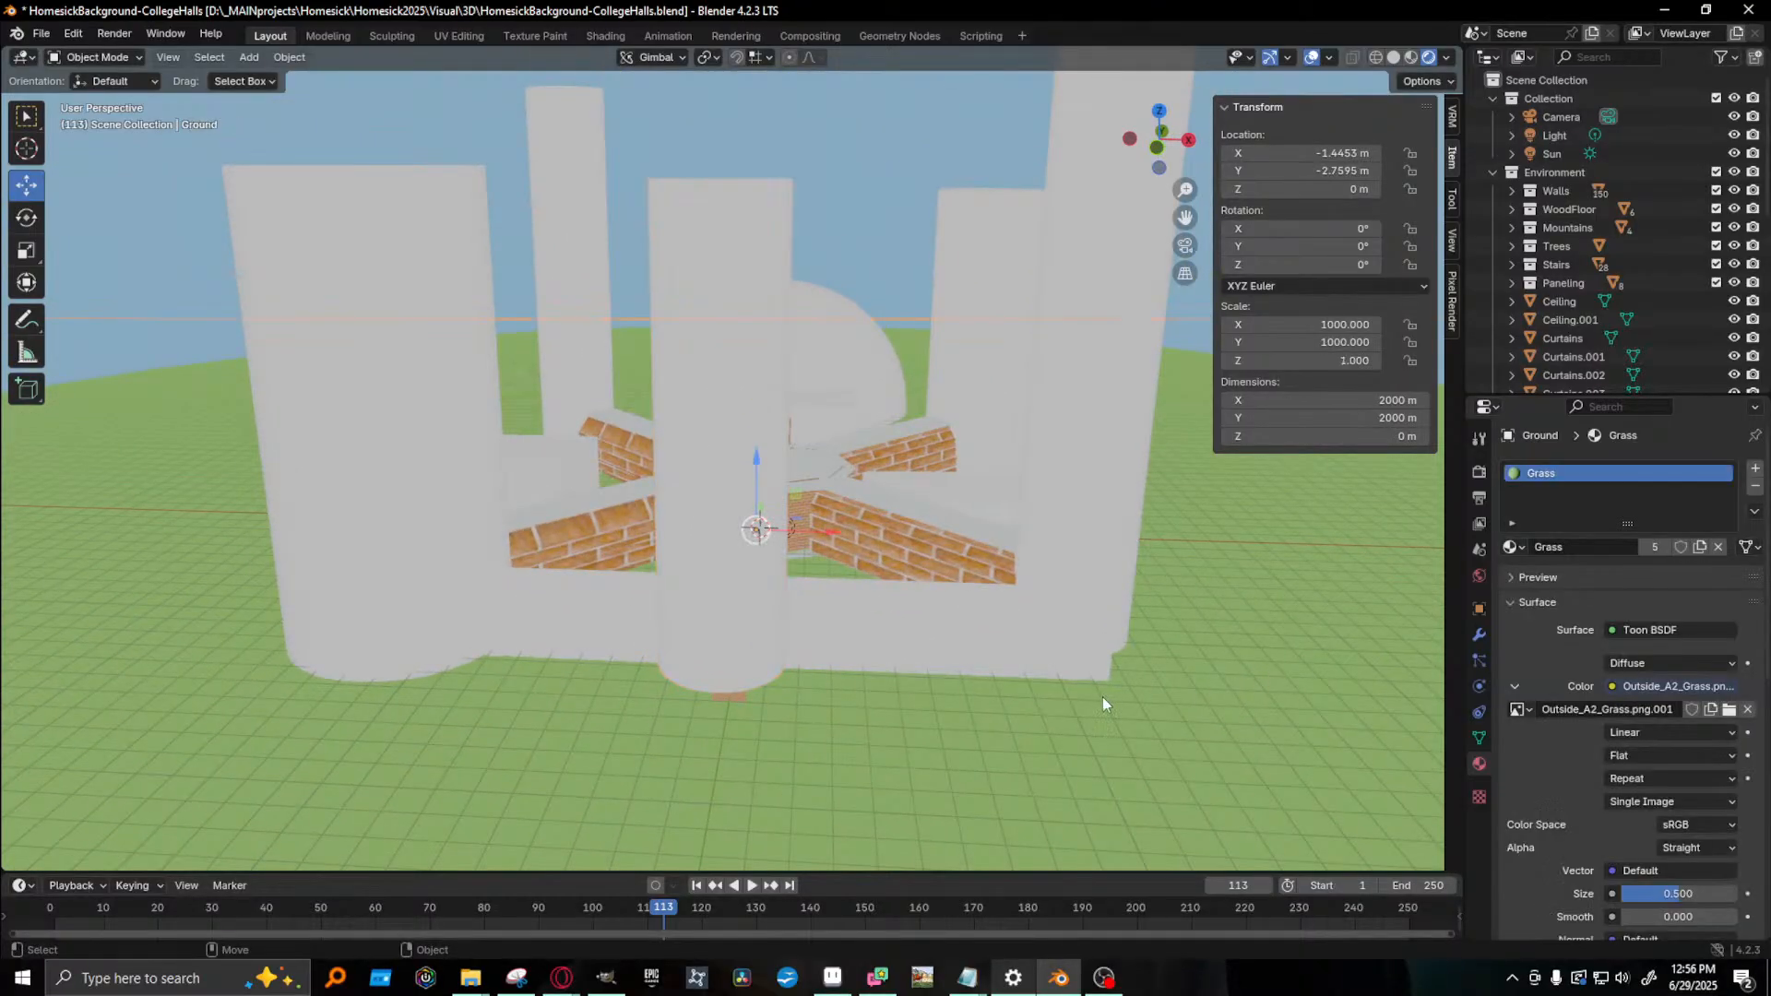
{"action": "middle_click_drag", "start_coordinate": [981, 642], "coordinate": [899, 581], "text": "shift"}
{"action": "left_click", "coordinate": [918, 257]}
{"action": "key", "text": "r"}
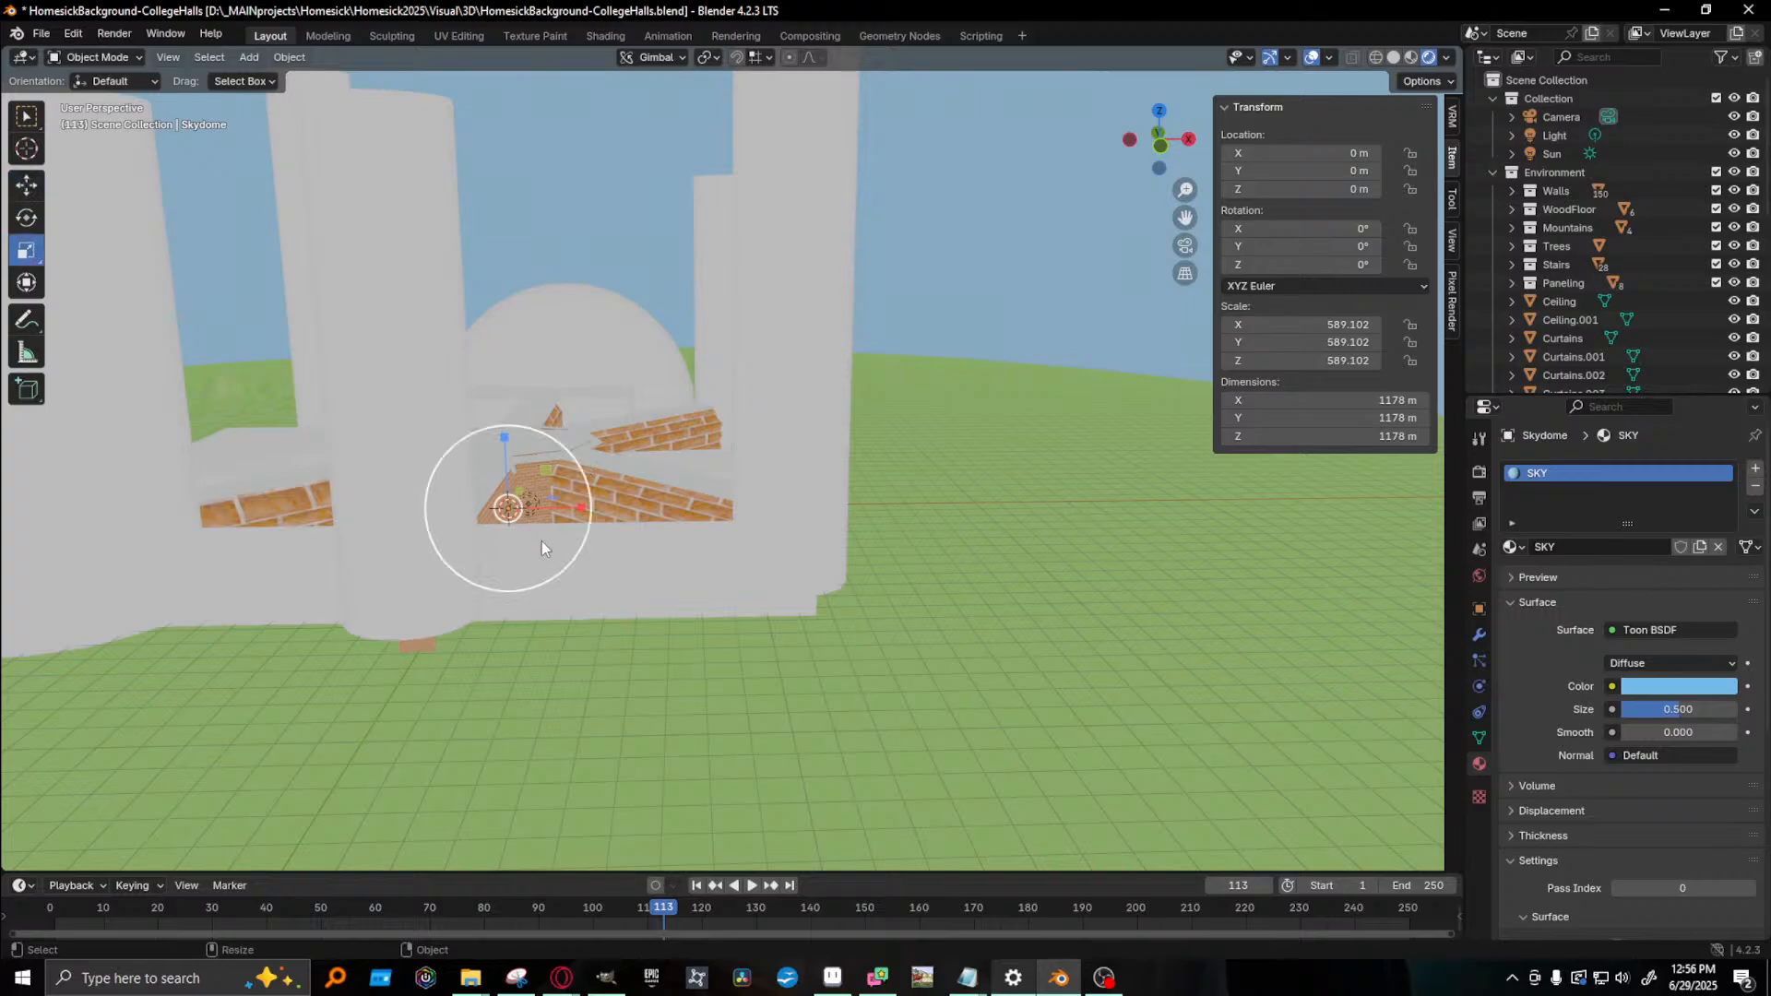
{"action": "left_click_drag", "start_coordinate": [544, 544], "coordinate": [570, 551]}
{"action": "mouse_move", "coordinate": [802, 551]}
{"action": "middle_mouse_down"}
{"action": "mouse_move", "coordinate": [1042, 556]}
{"action": "mouse_move", "coordinate": [981, 533]}
{"action": "mouse_move", "coordinate": [784, 528]}
{"action": "mouse_move", "coordinate": [856, 545]}
{"action": "mouse_move", "coordinate": [835, 543]}
{"action": "middle_mouse_up"}
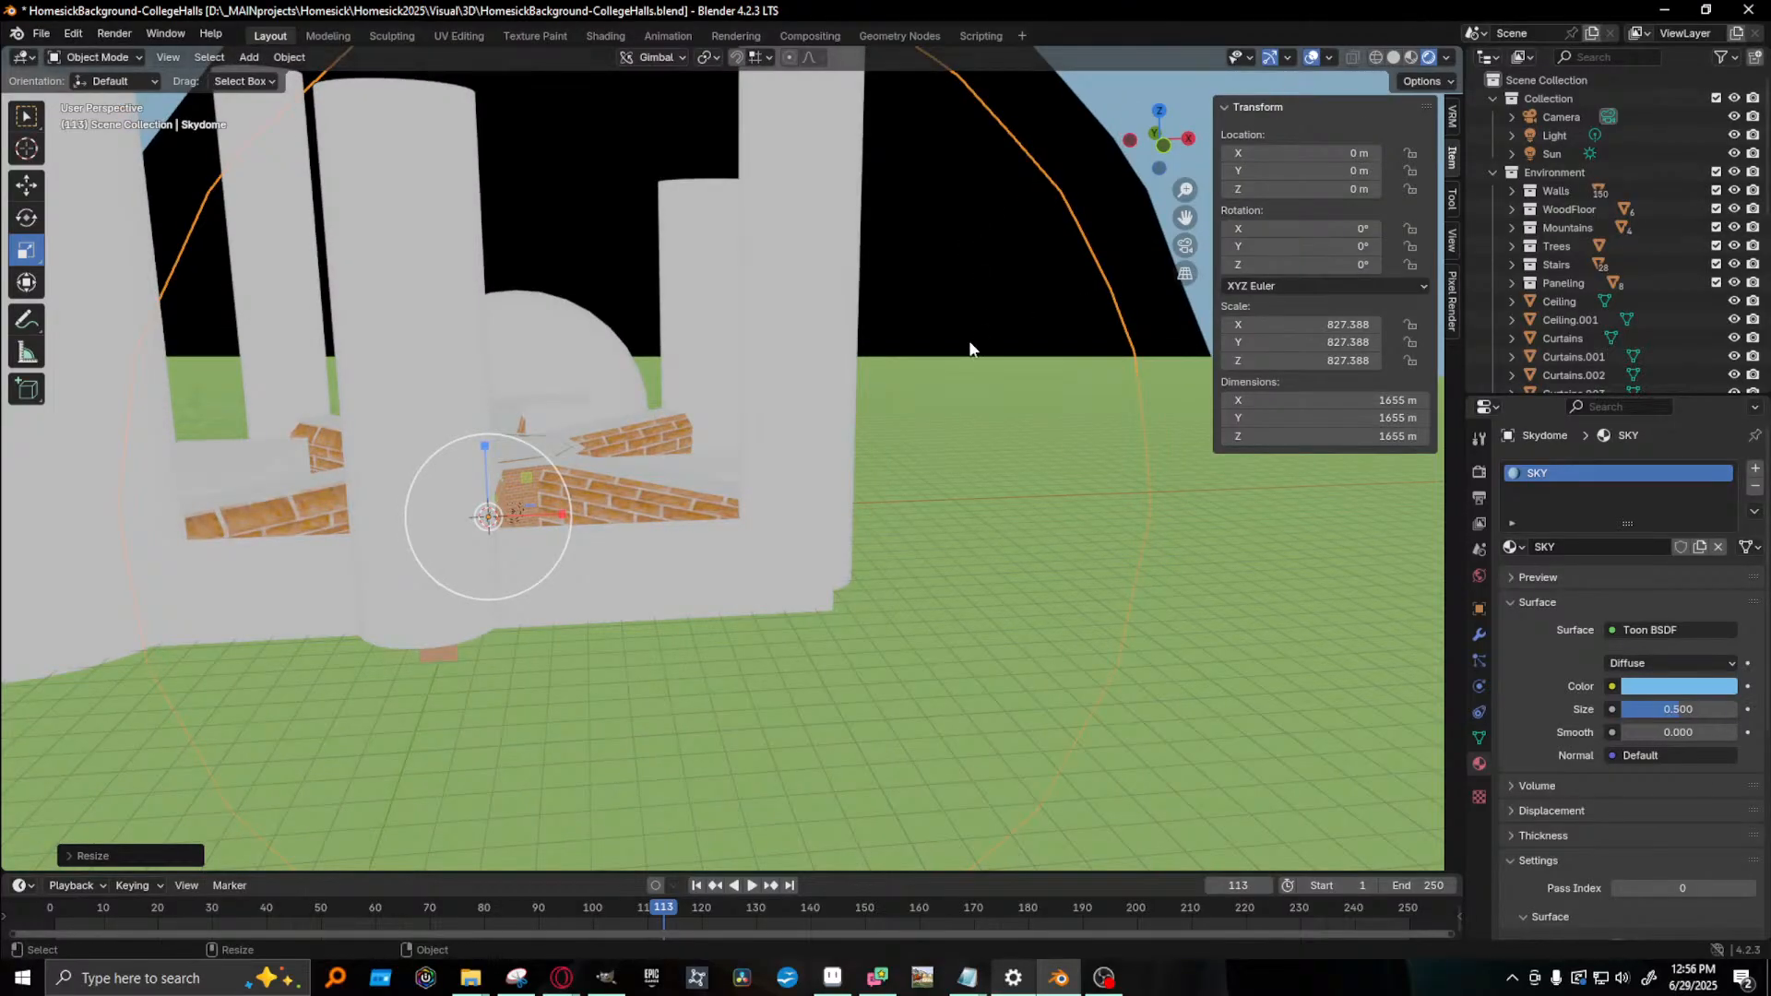
- Search the tool, render, output, scene and object properties for a "clip" setting, then check the viewport options
{"action": "left_click", "coordinate": [1478, 439]}
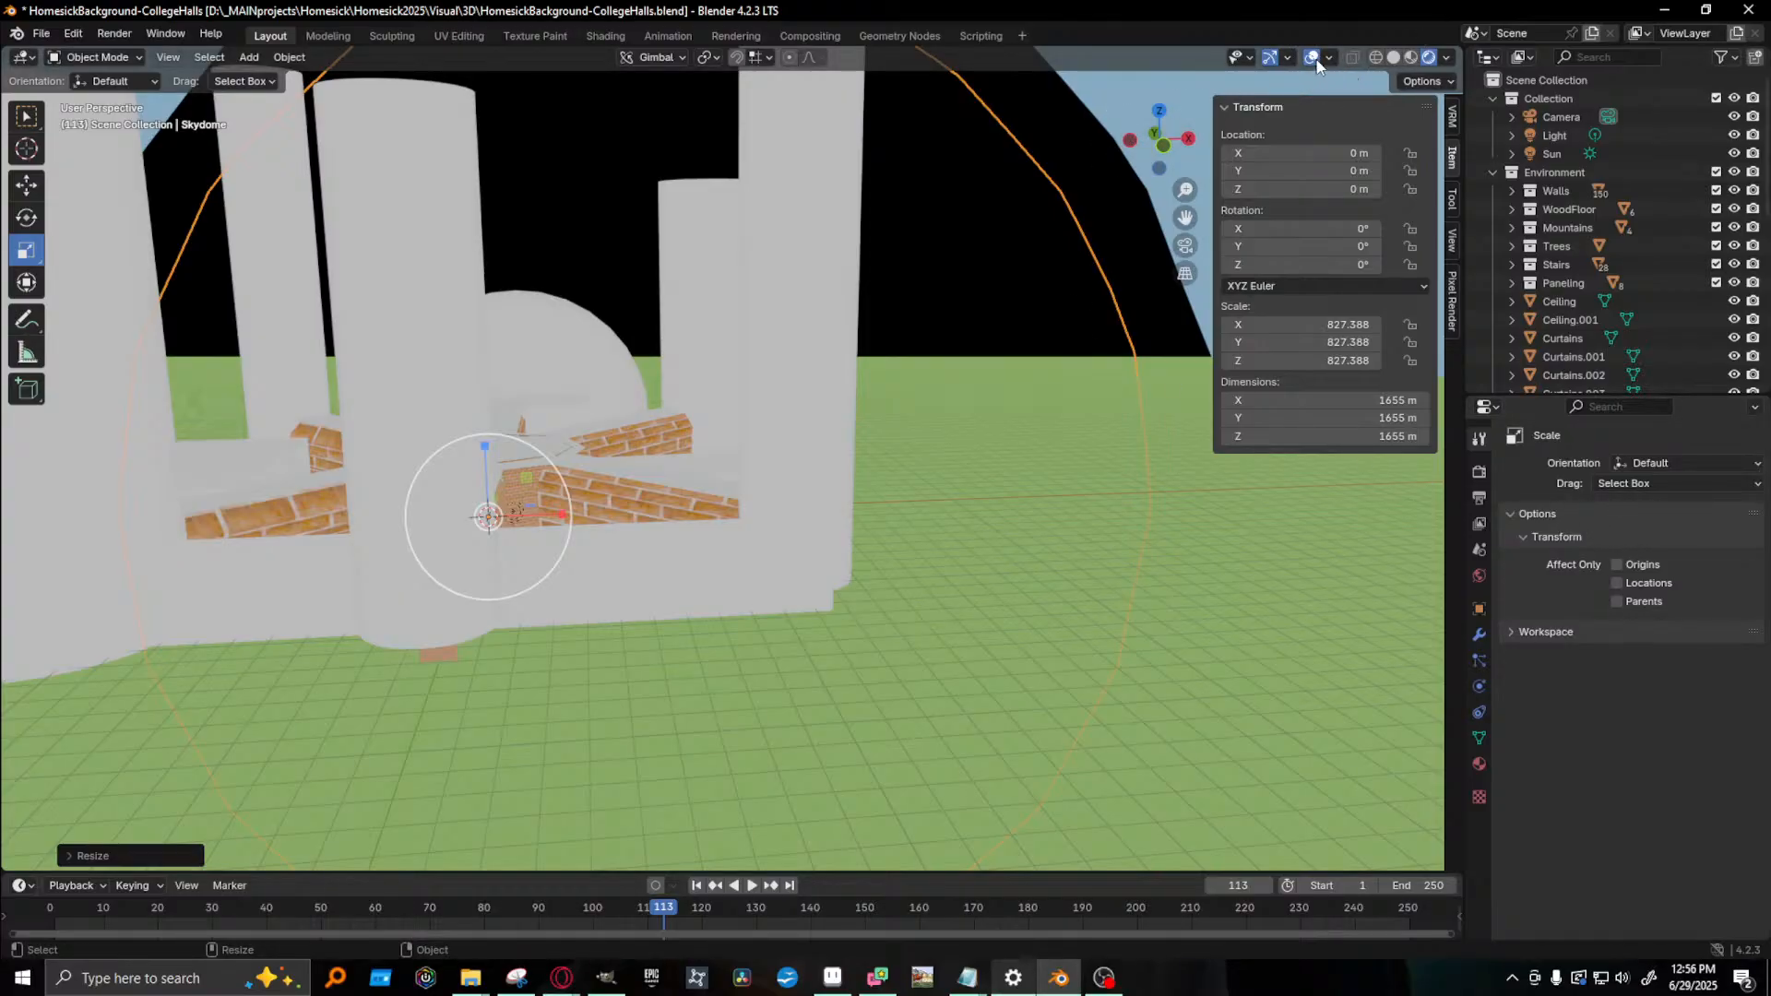
{"action": "left_click", "coordinate": [1600, 407]}
{"action": "type", "text": "clip"}
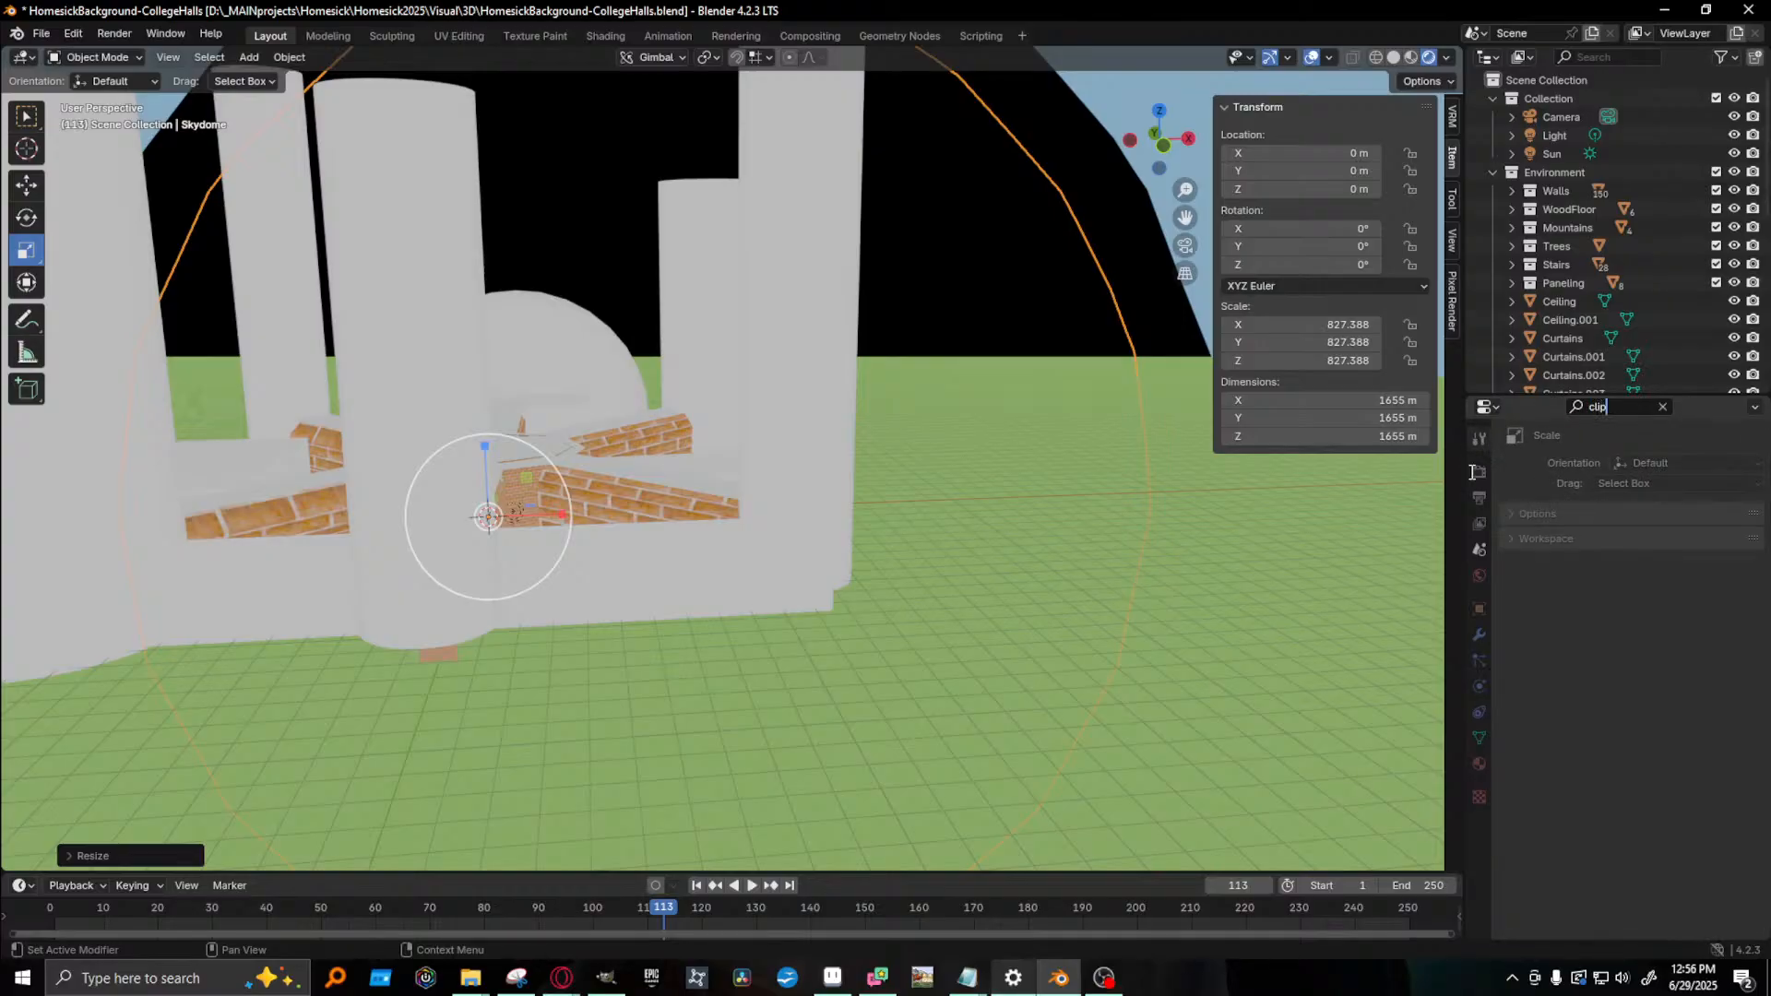
{"action": "left_click", "coordinate": [1473, 472]}
{"action": "left_click", "coordinate": [1477, 474]}
{"action": "left_click", "coordinate": [1476, 497]}
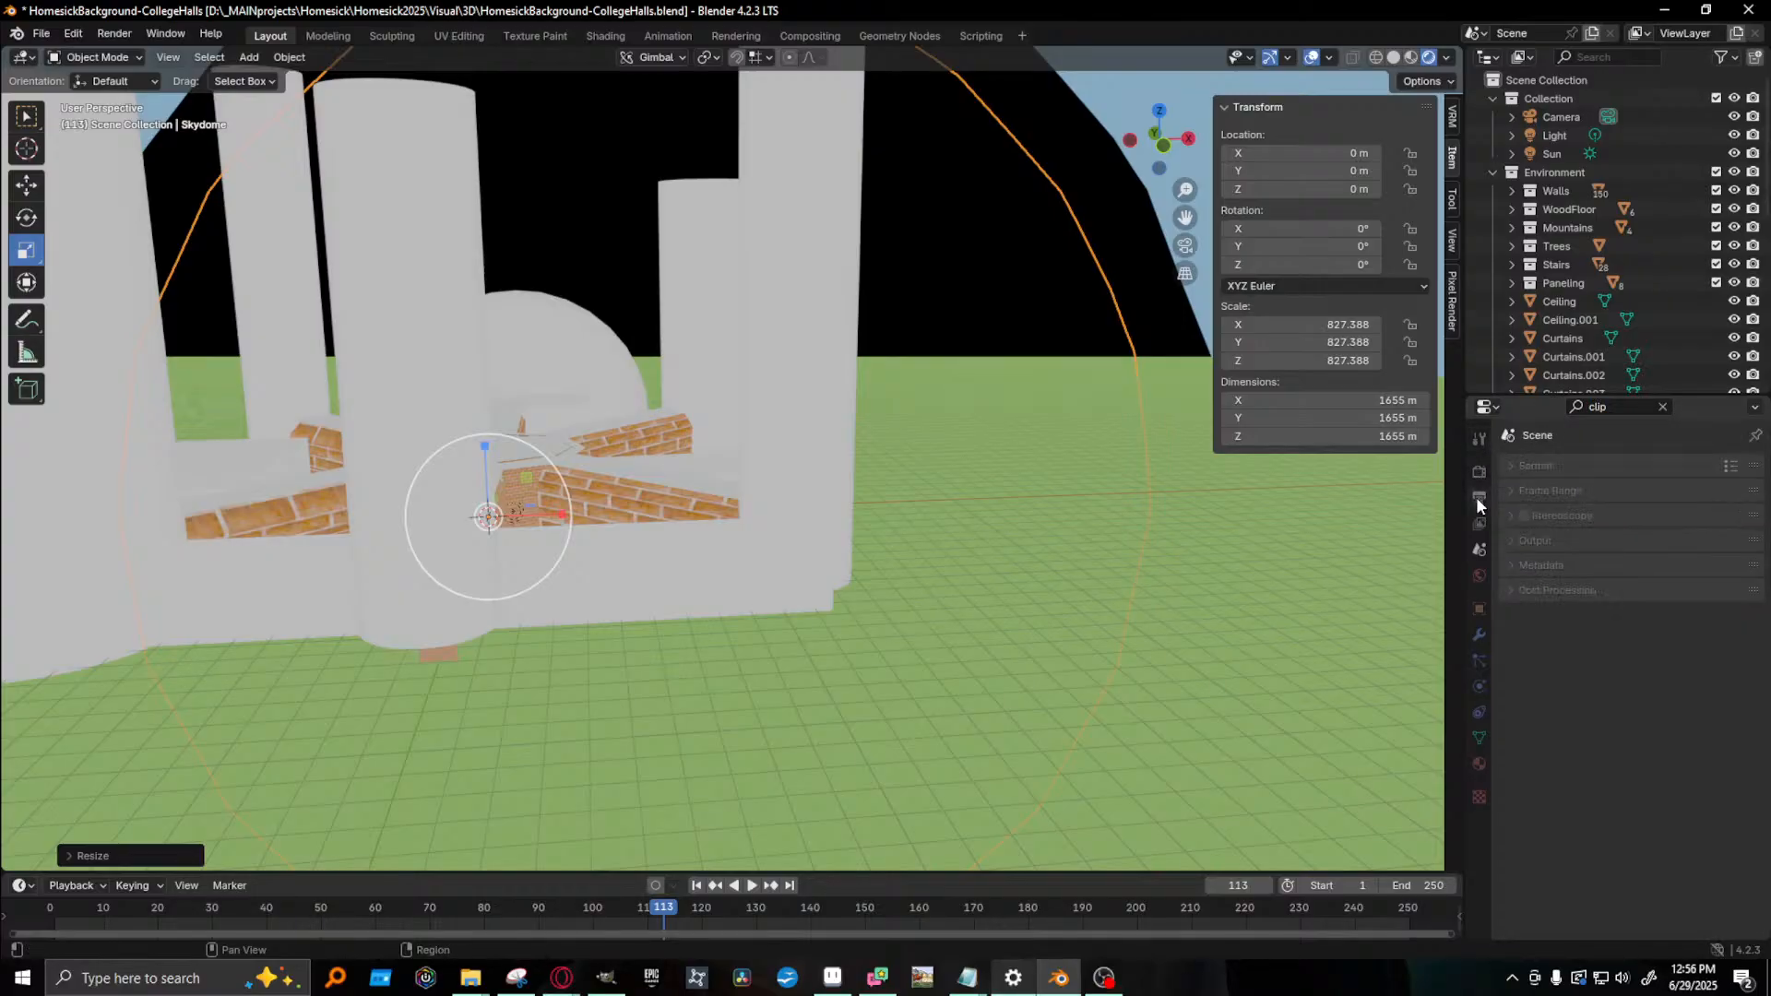
{"action": "left_click", "coordinate": [1481, 517]}
{"action": "left_click", "coordinate": [1482, 548]}
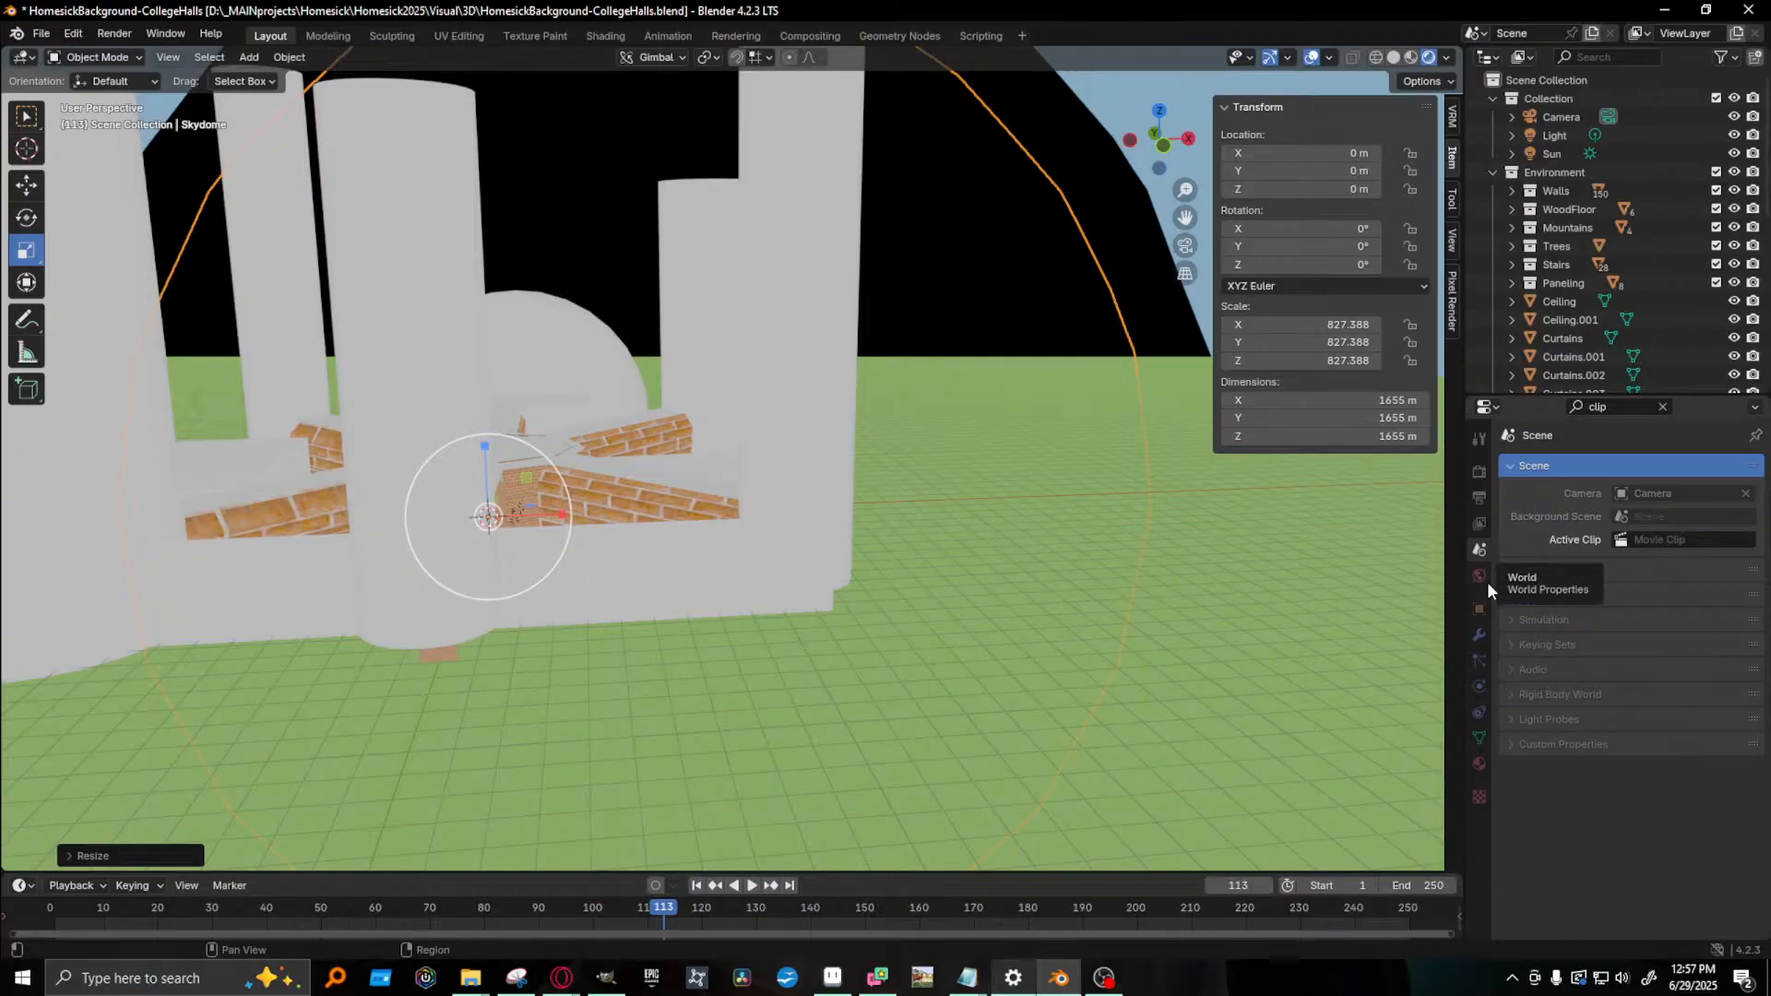
{"action": "left_click", "coordinate": [1478, 605]}
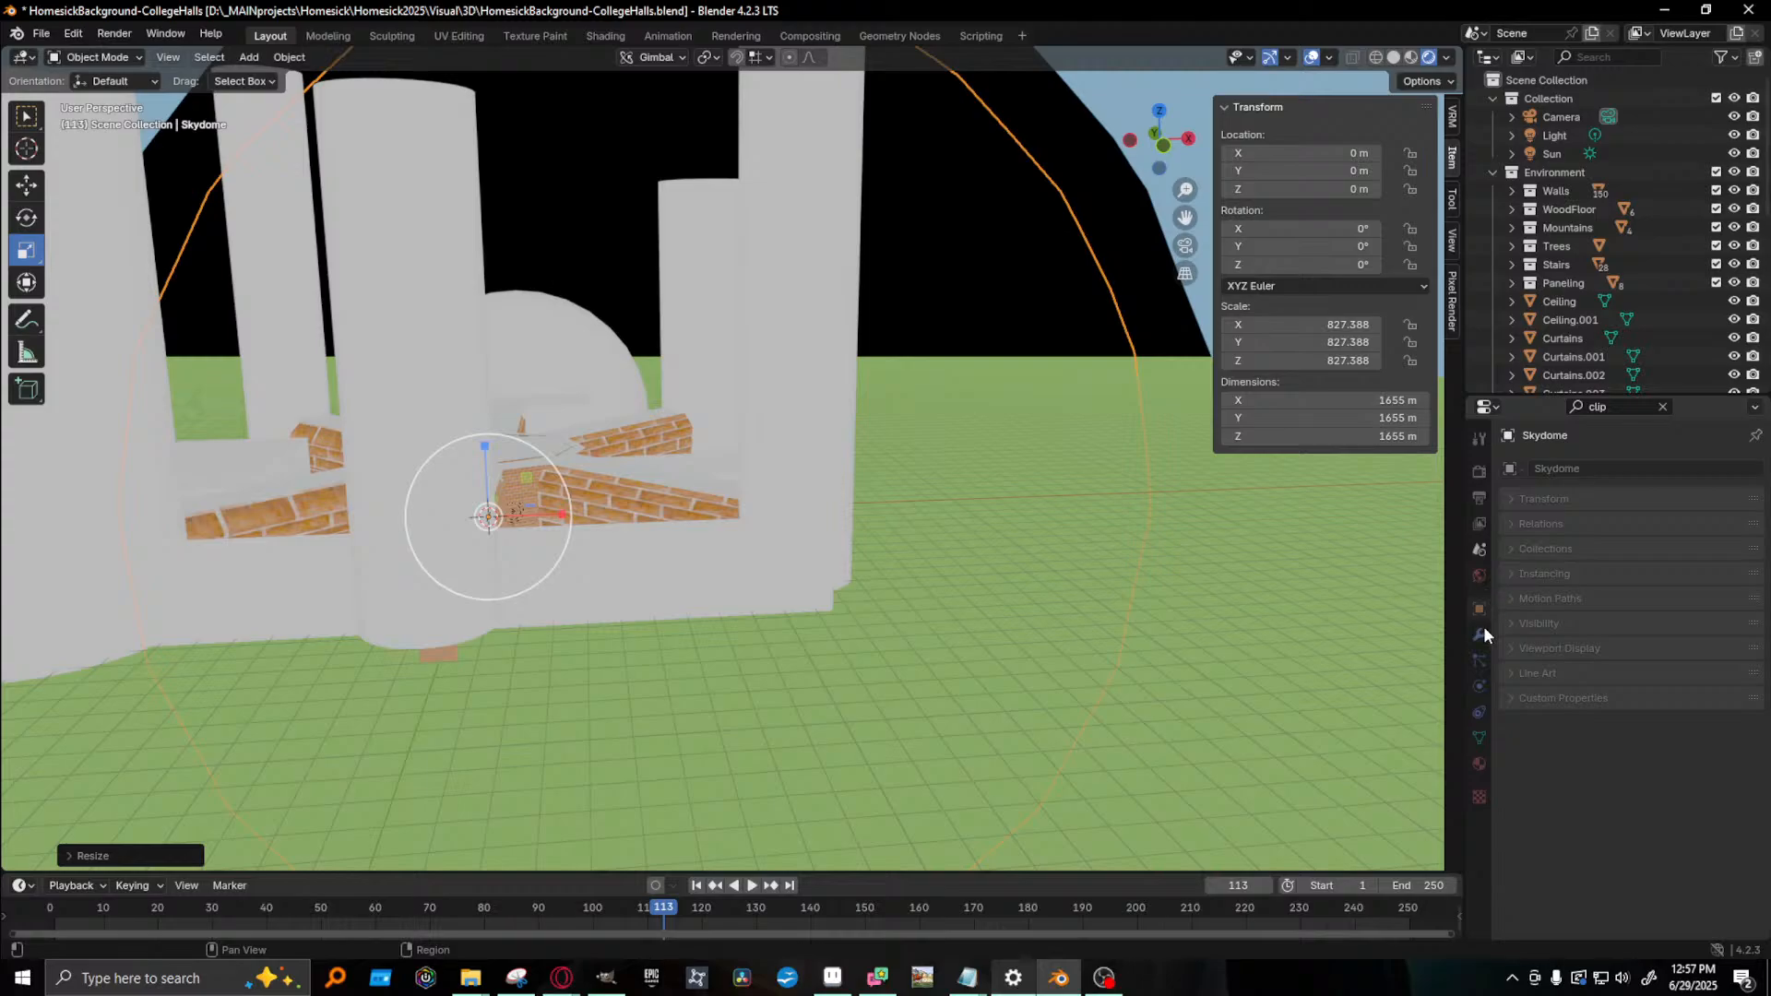
{"action": "left_click", "coordinate": [1480, 655]}
{"action": "left_click", "coordinate": [1481, 709]}
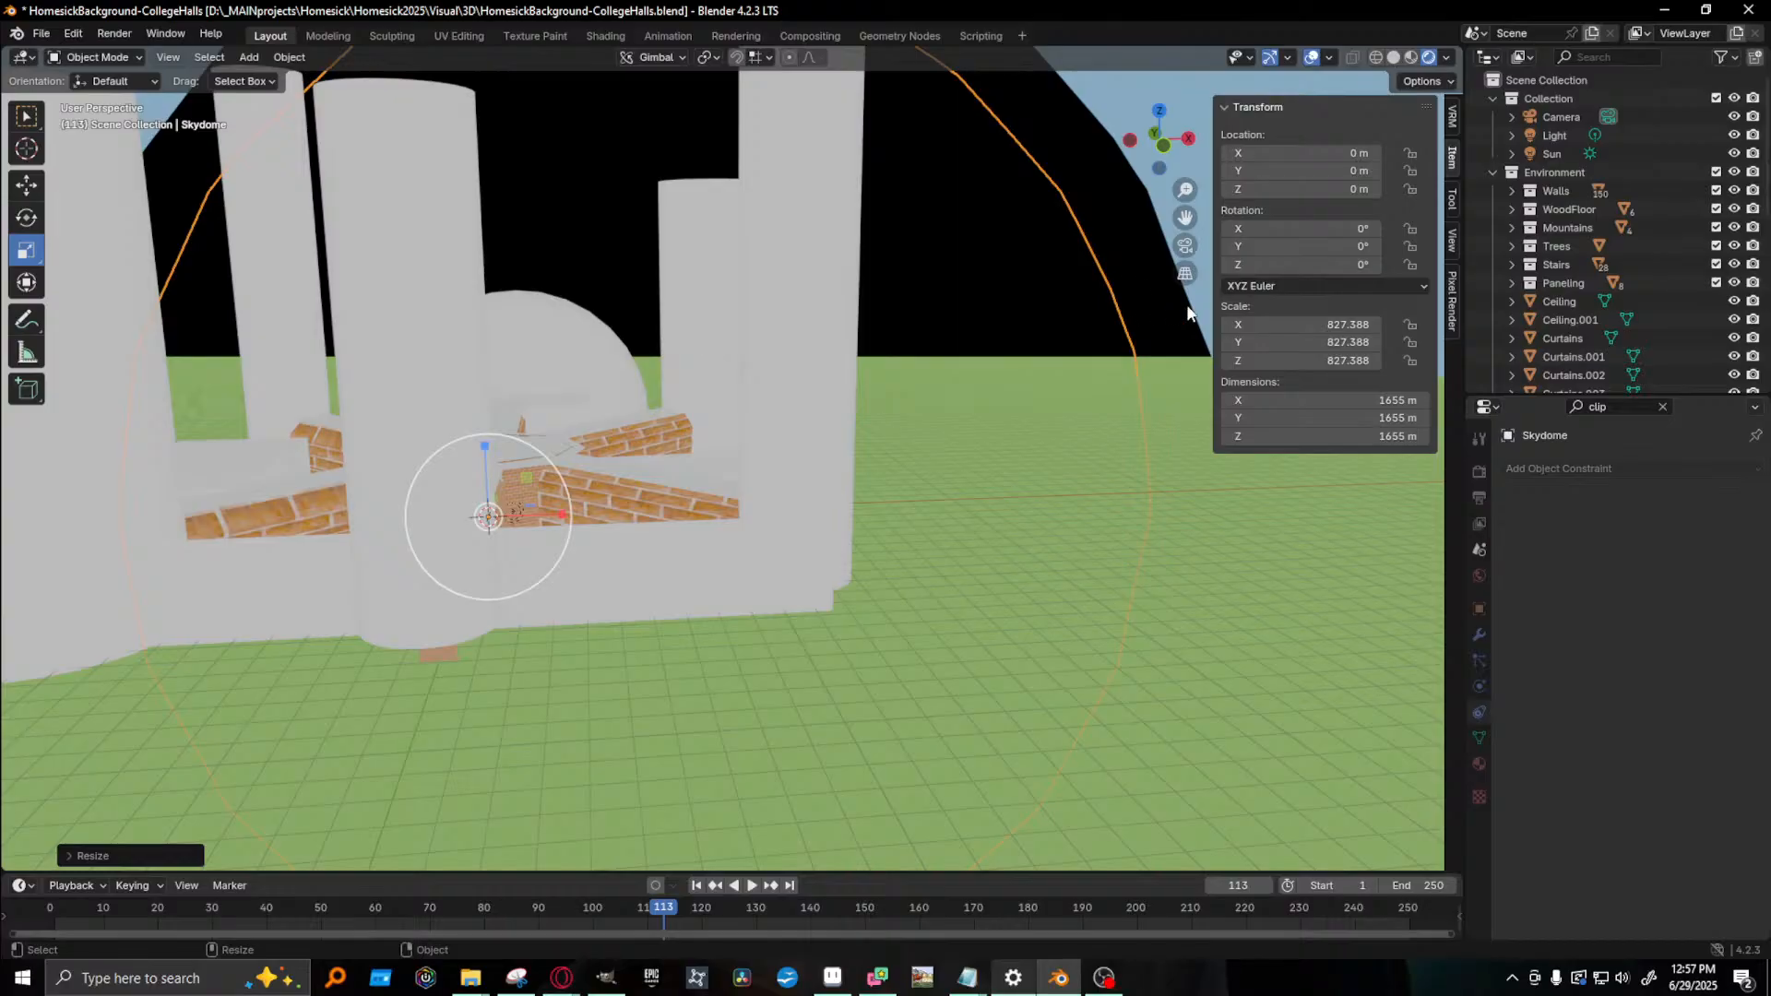
{"action": "left_click", "coordinate": [1429, 83]}
- Replace the properties search with "near" and look through the tool, render and scene settings for a clipping distance
{"action": "left_click", "coordinate": [1662, 407]}
{"action": "left_click", "coordinate": [1605, 411]}
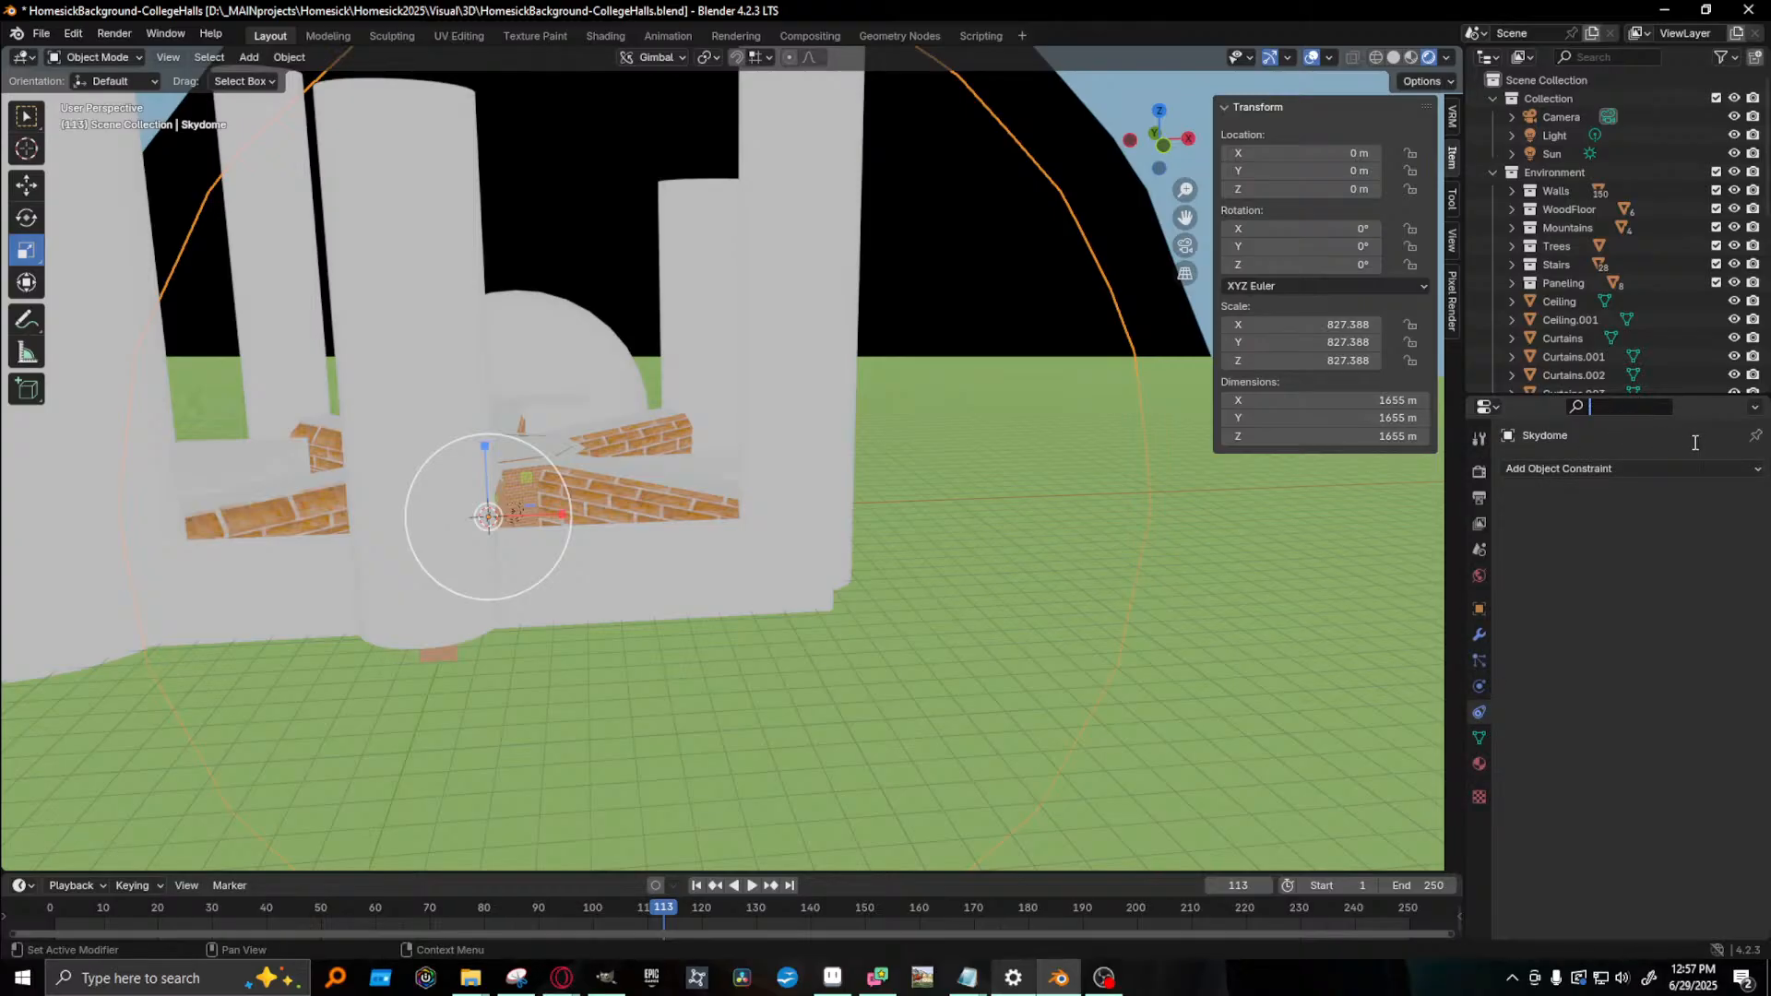
{"action": "type", "text": "near"}
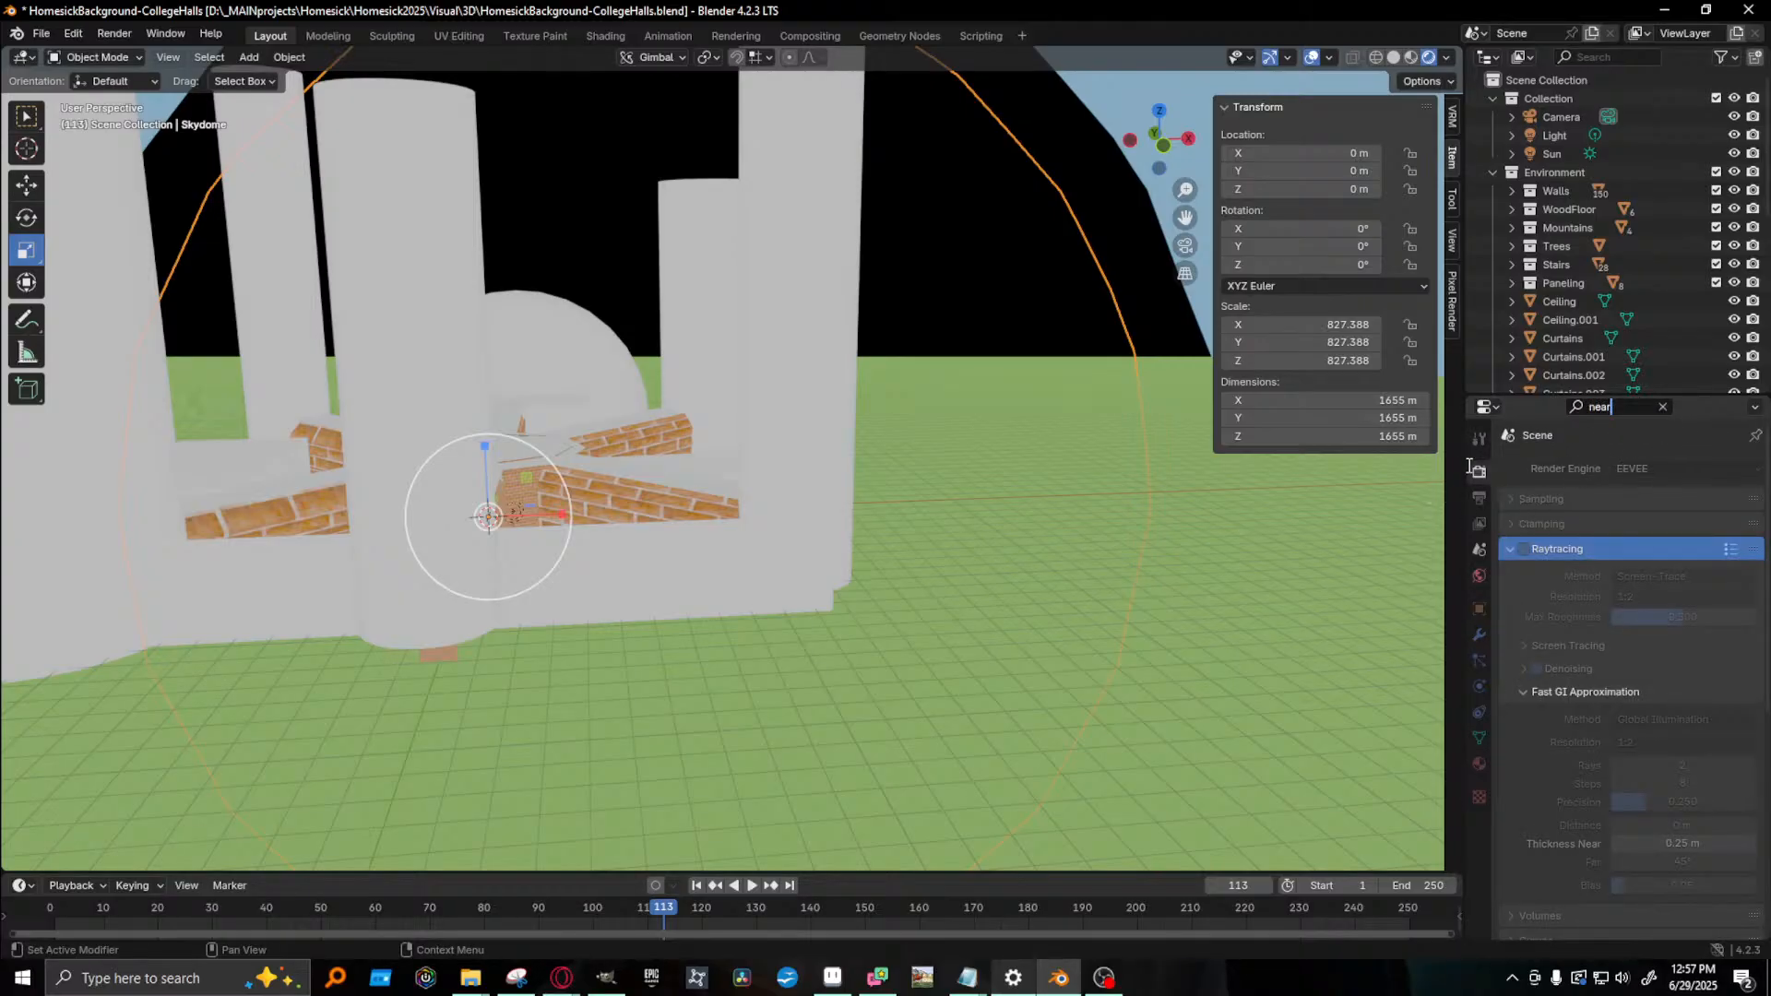
{"action": "left_click", "coordinate": [1482, 440]}
{"action": "left_click", "coordinate": [1479, 550]}
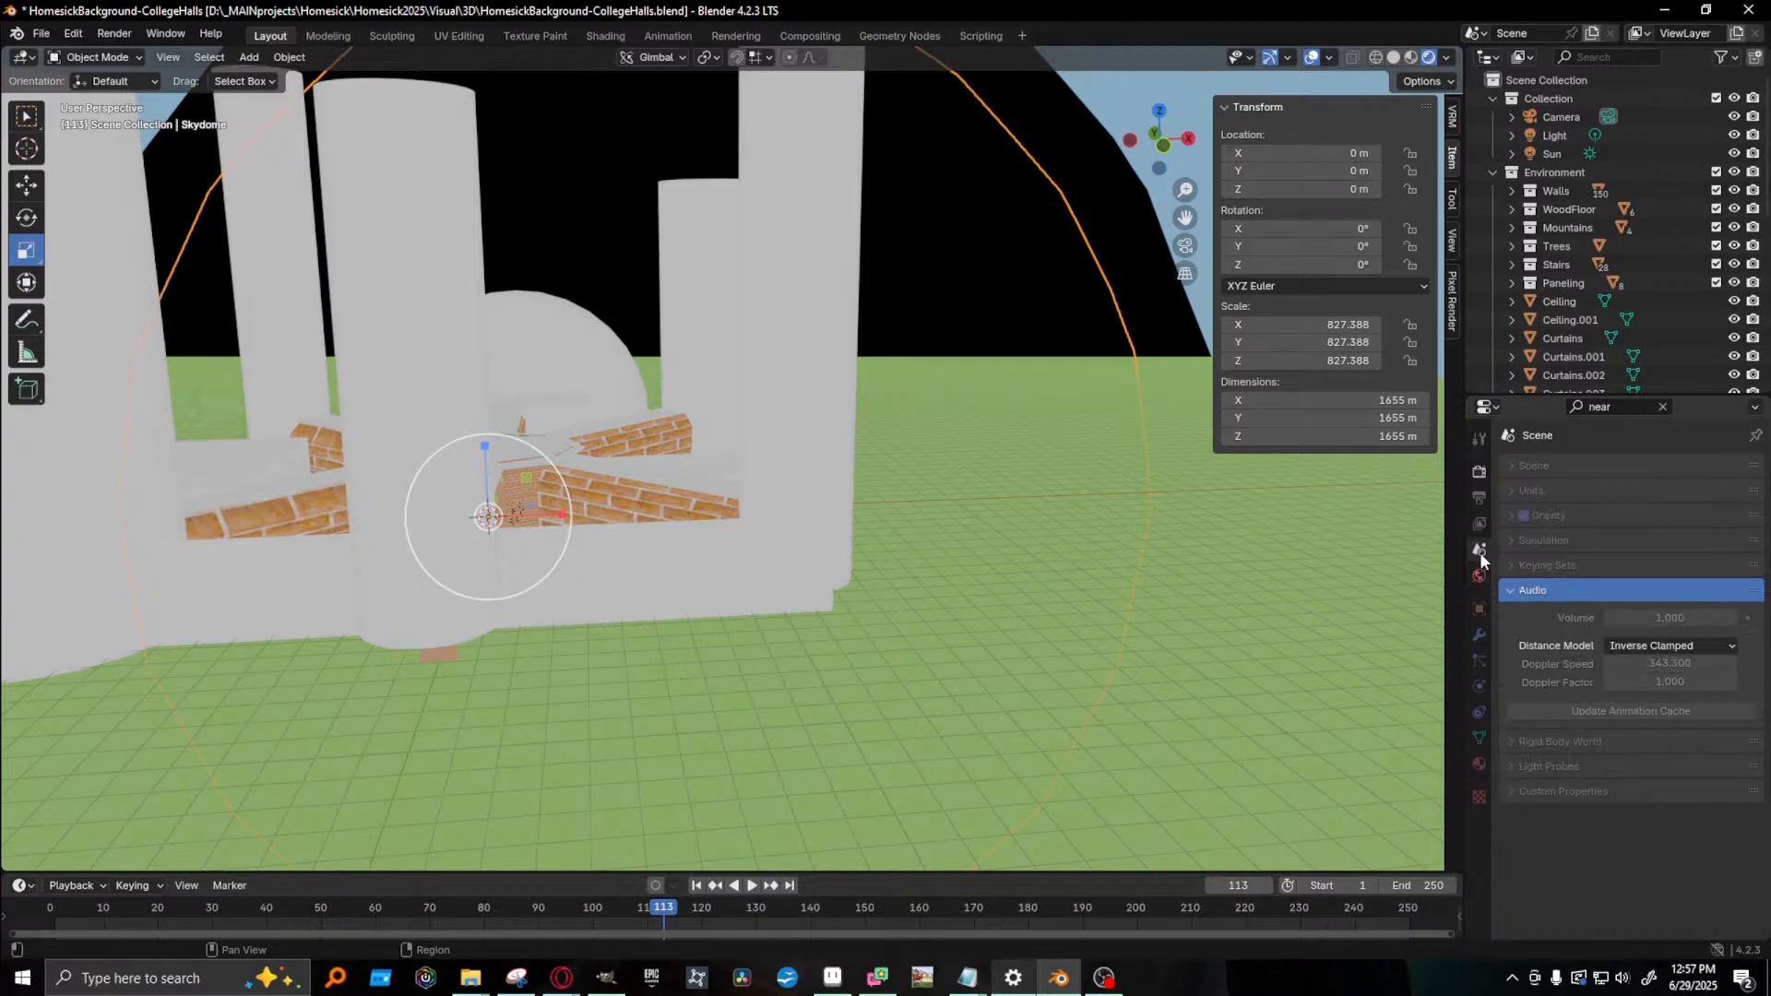
{"action": "left_click", "coordinate": [1478, 478]}
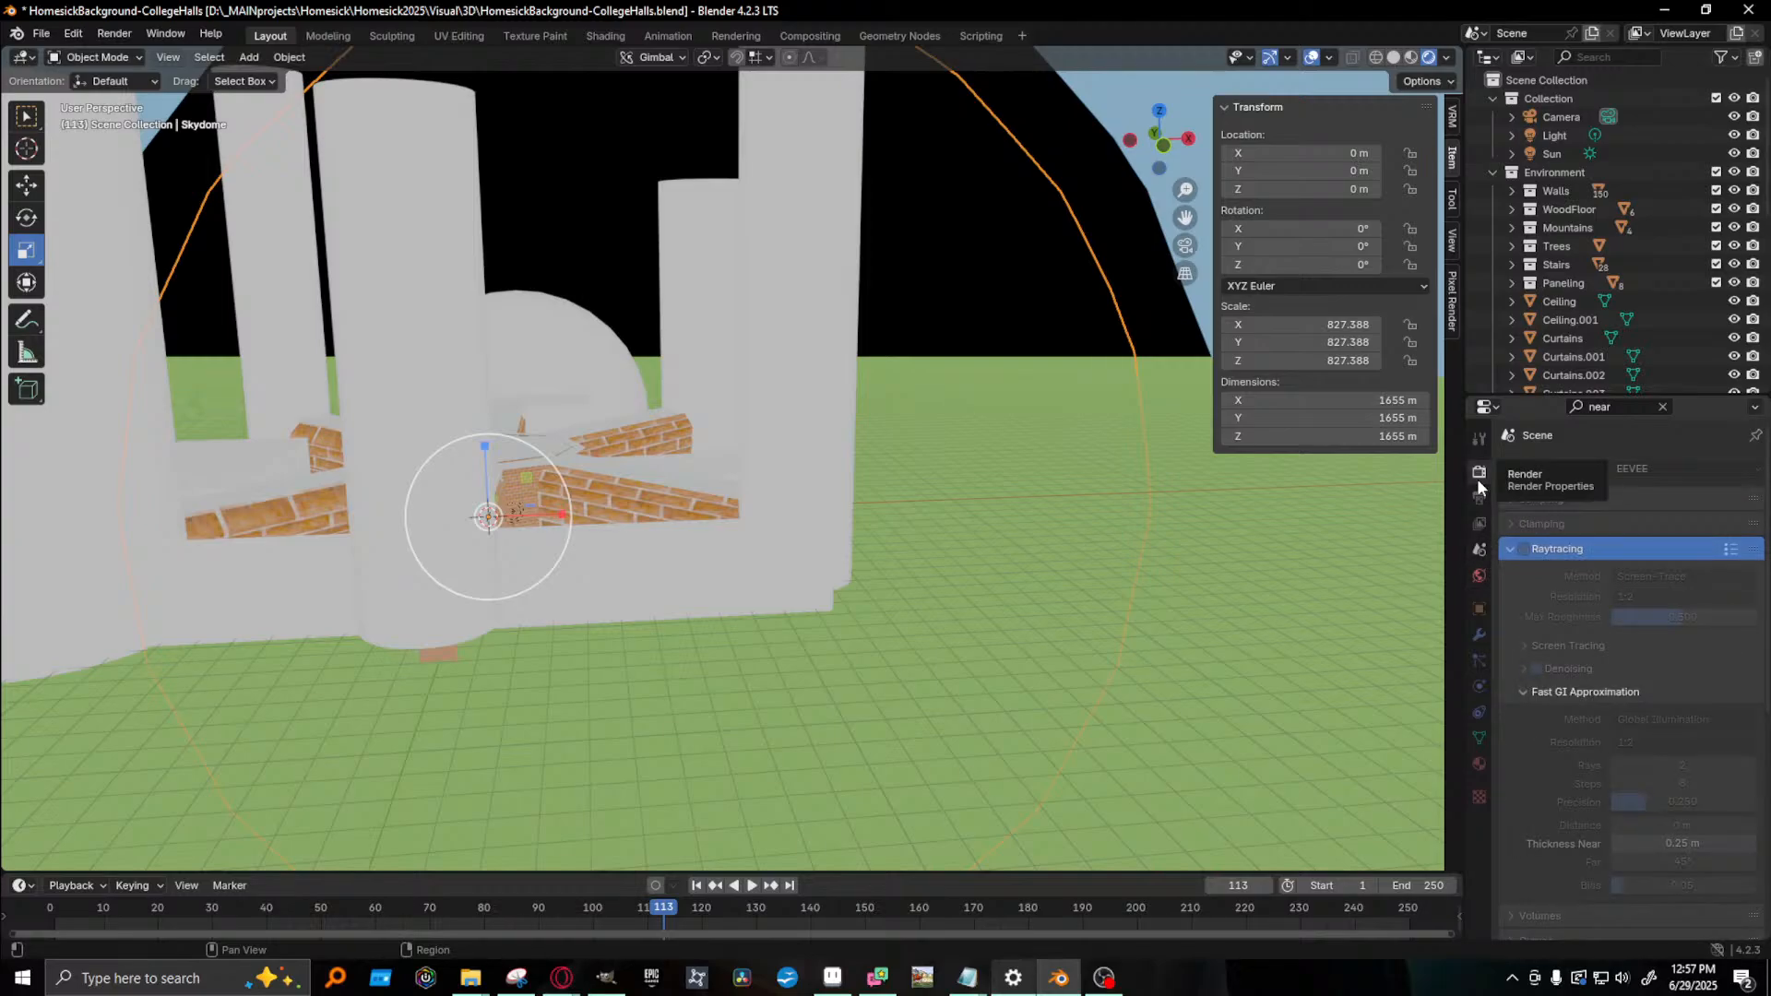
{"action": "scroll", "coordinate": [1555, 526], "scroll_direction": "down", "scroll_amount": 10}
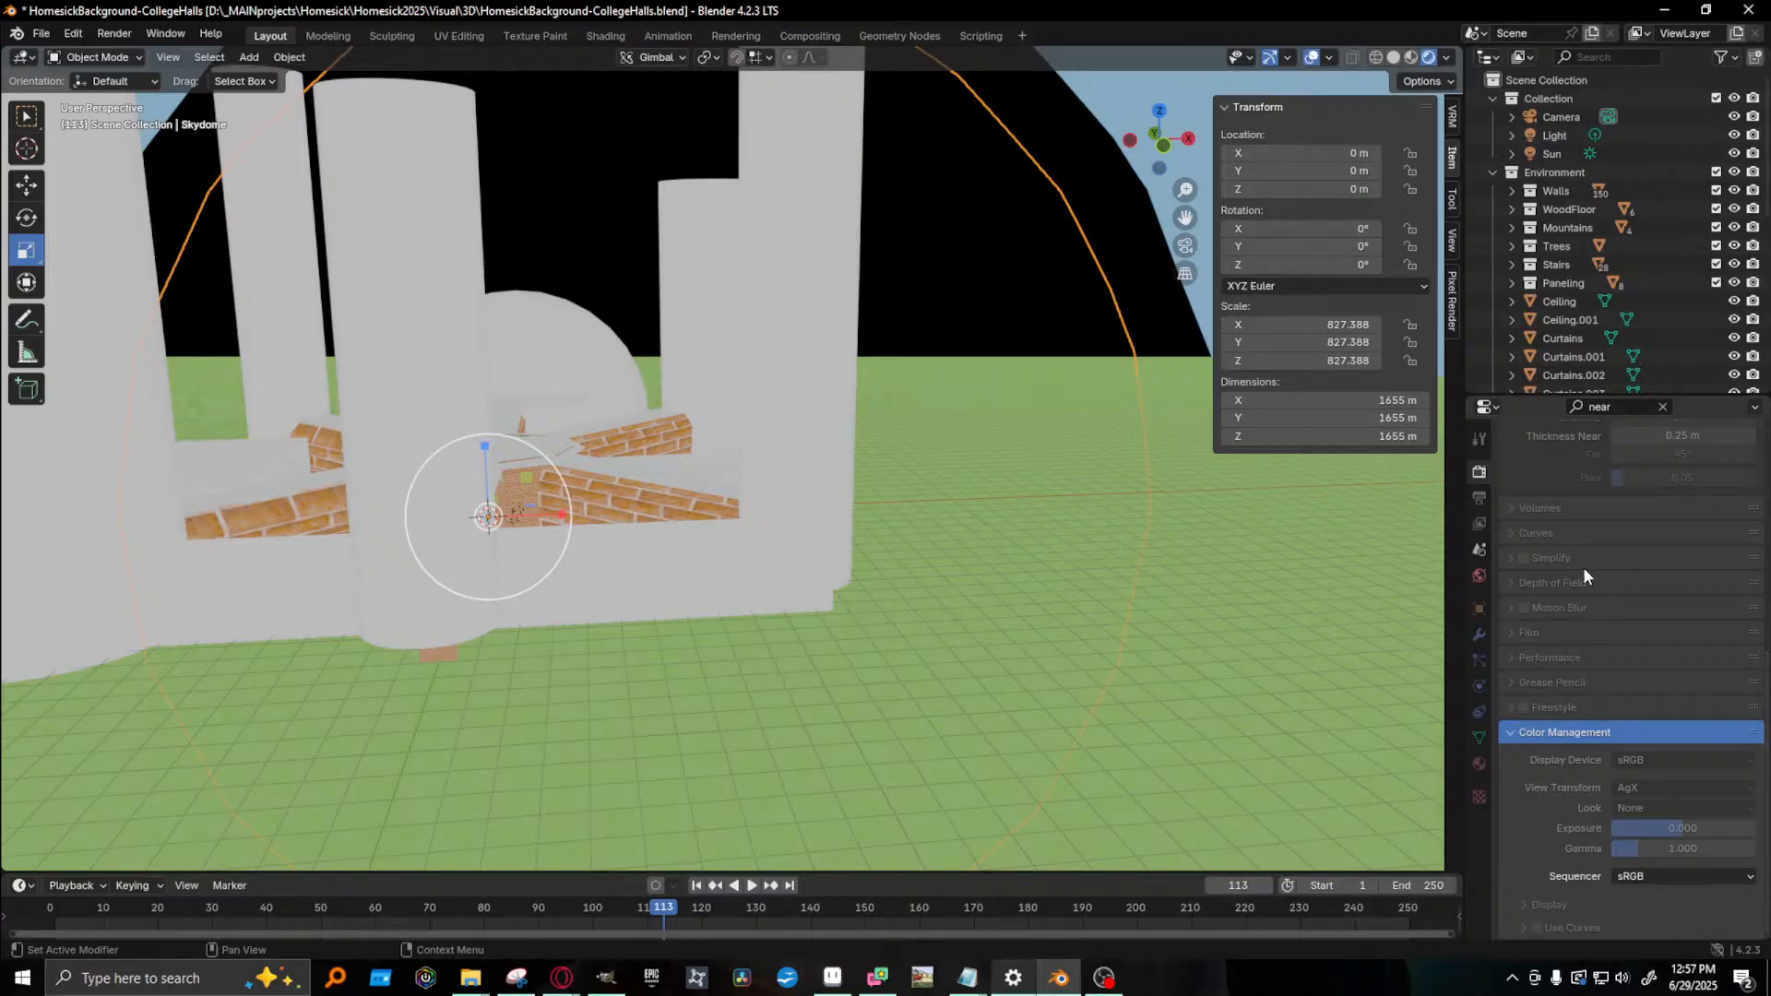
{"action": "scroll", "coordinate": [1582, 567], "scroll_direction": "up", "scroll_amount": 5}
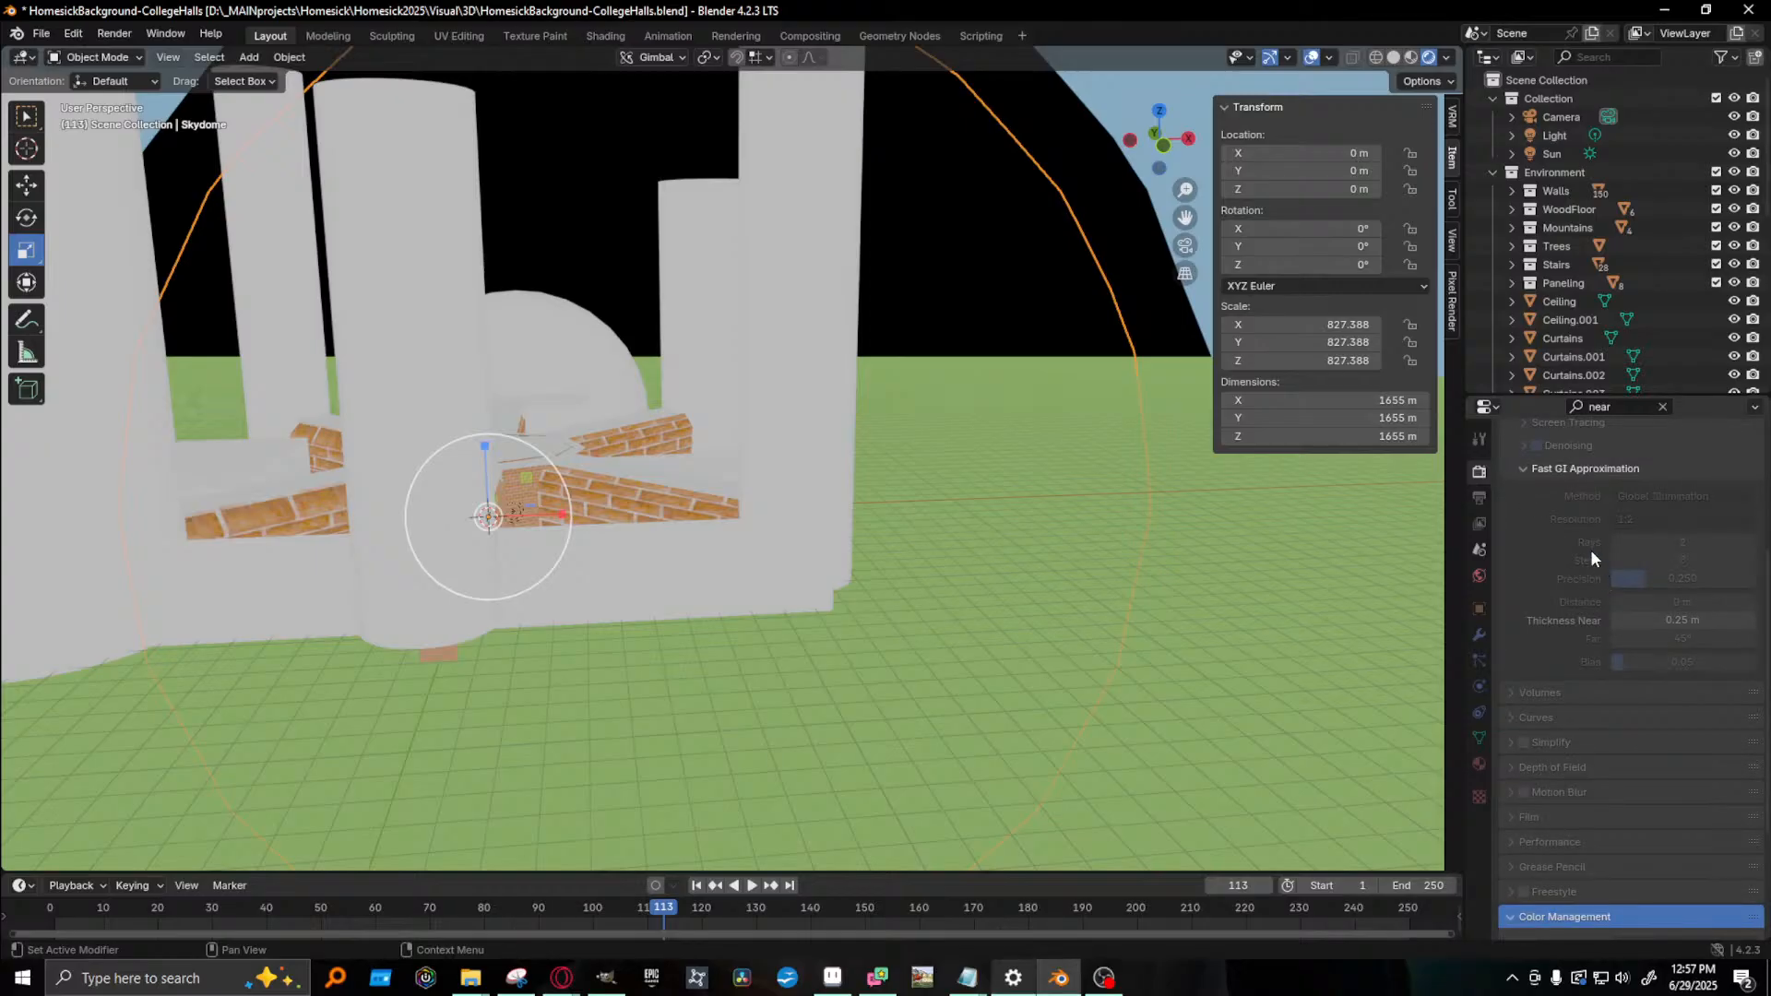
{"action": "scroll", "coordinate": [1559, 701], "scroll_direction": "up", "scroll_amount": 1}
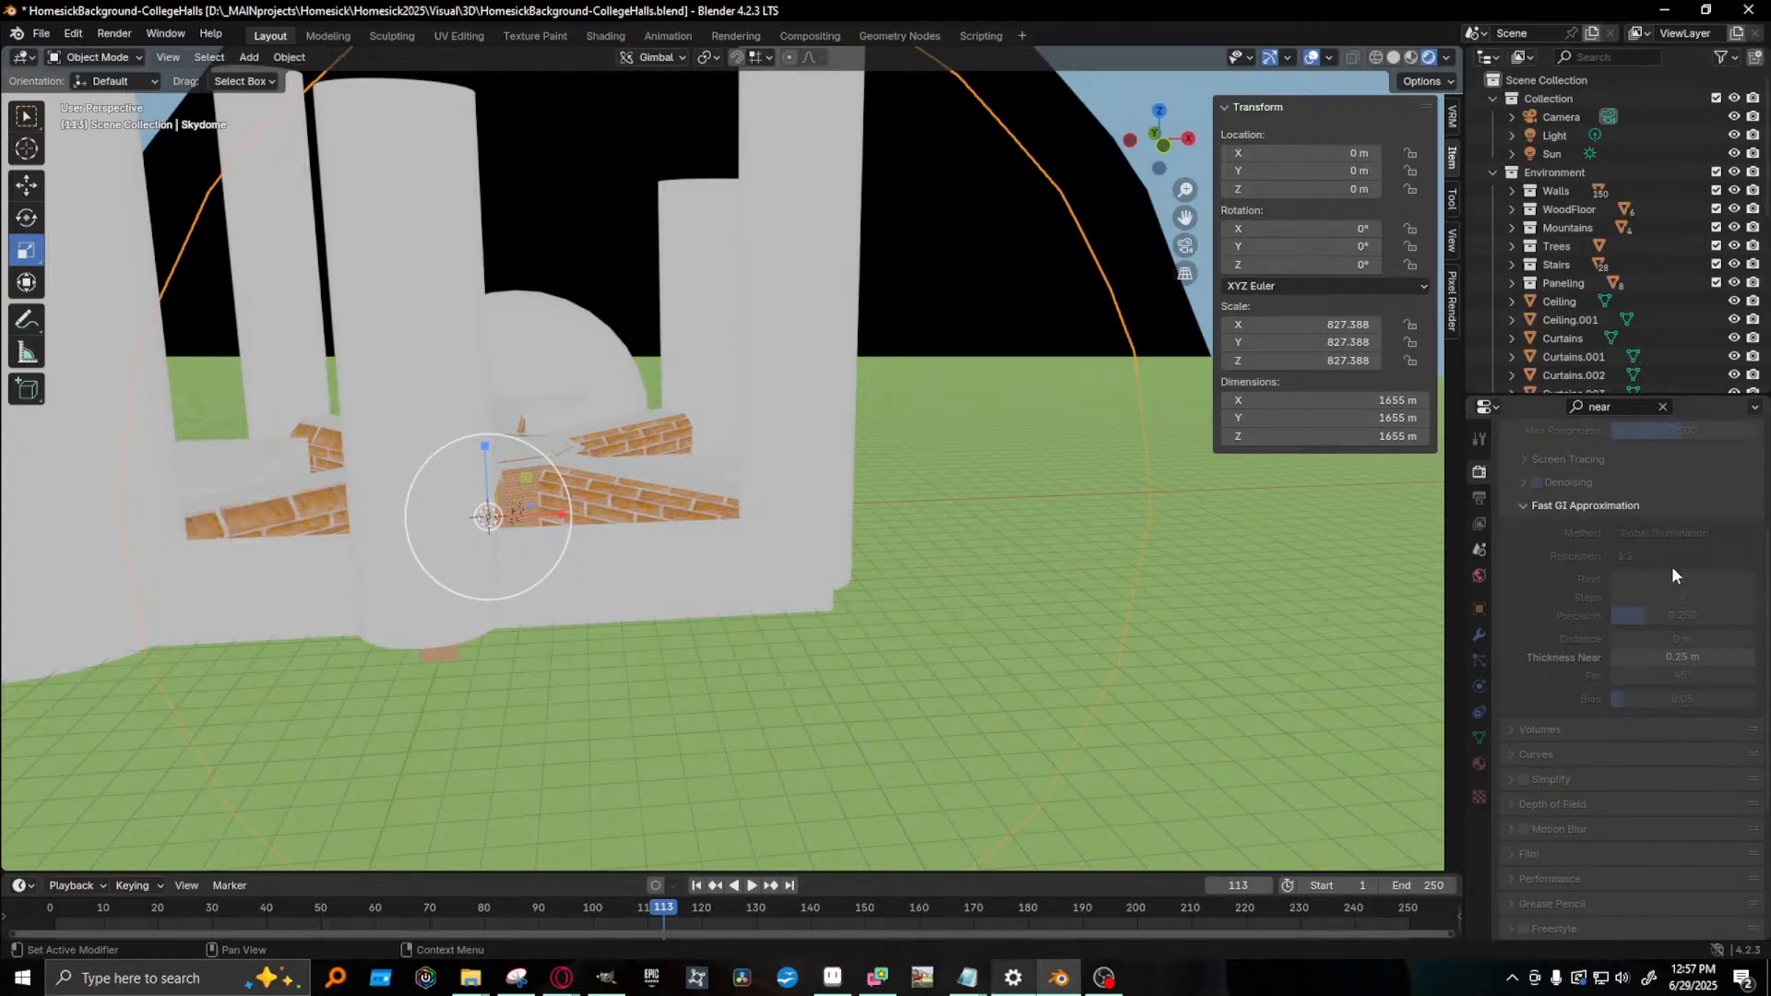
{"action": "left_click", "coordinate": [1478, 439]}
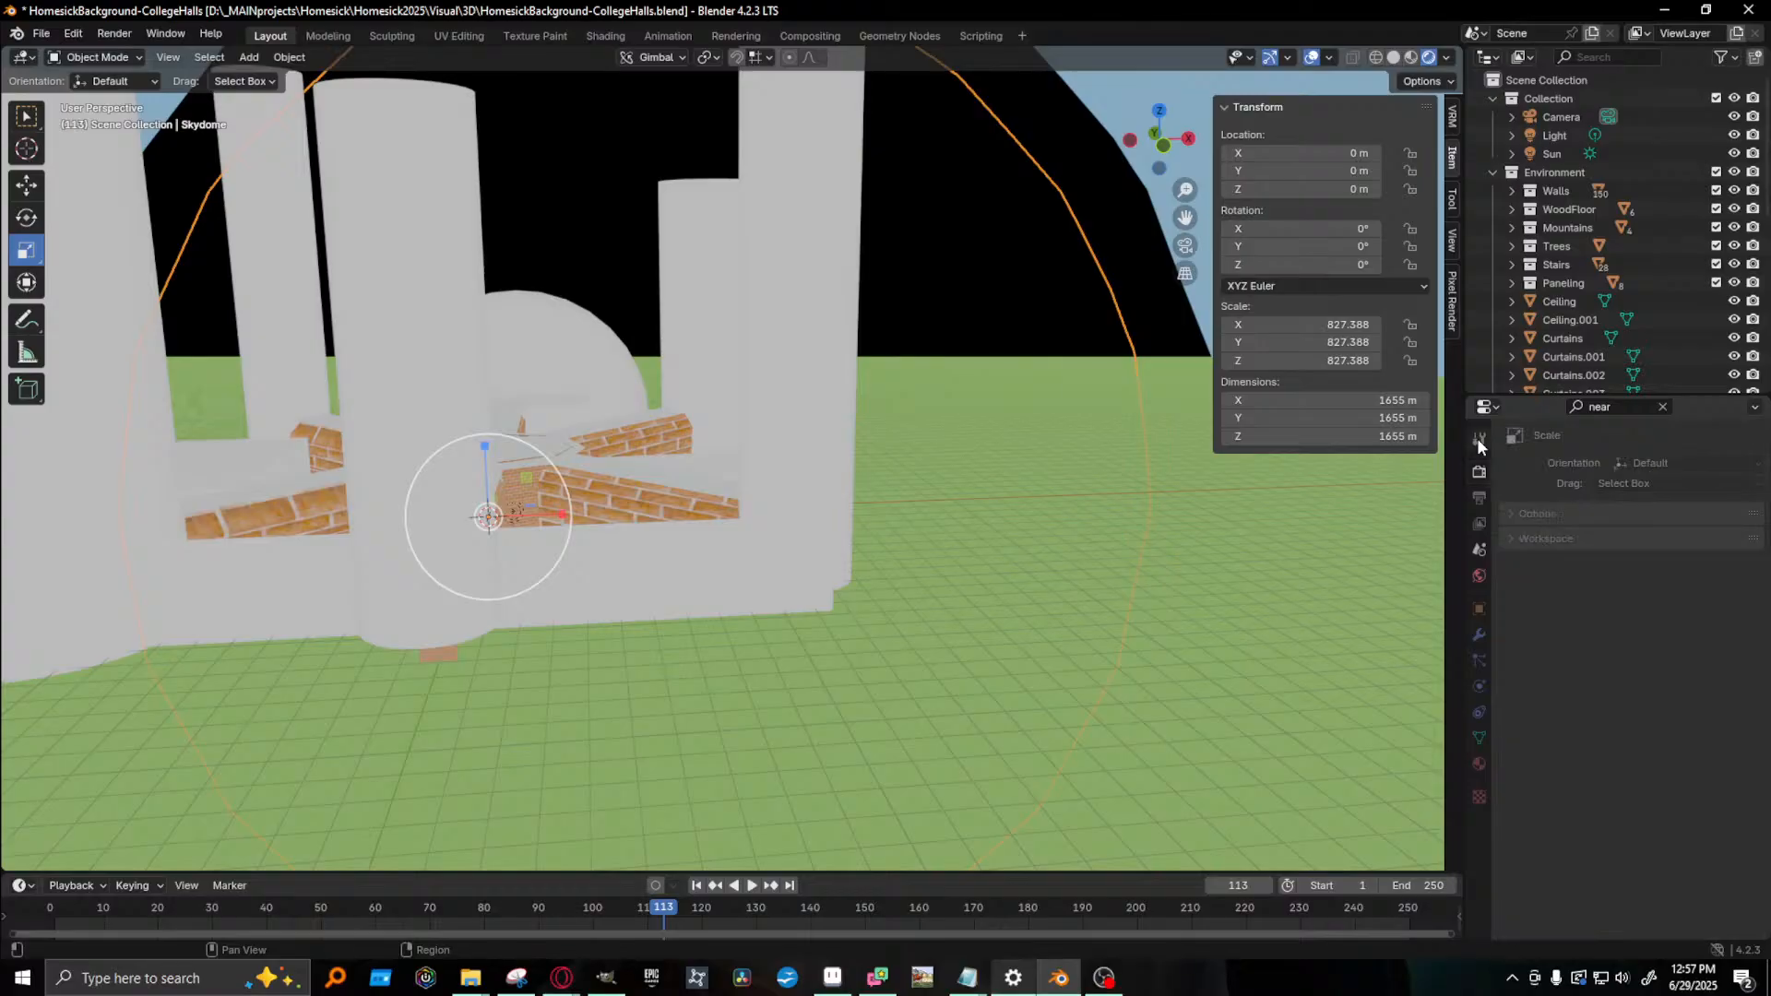
{"action": "left_click", "coordinate": [1479, 470]}
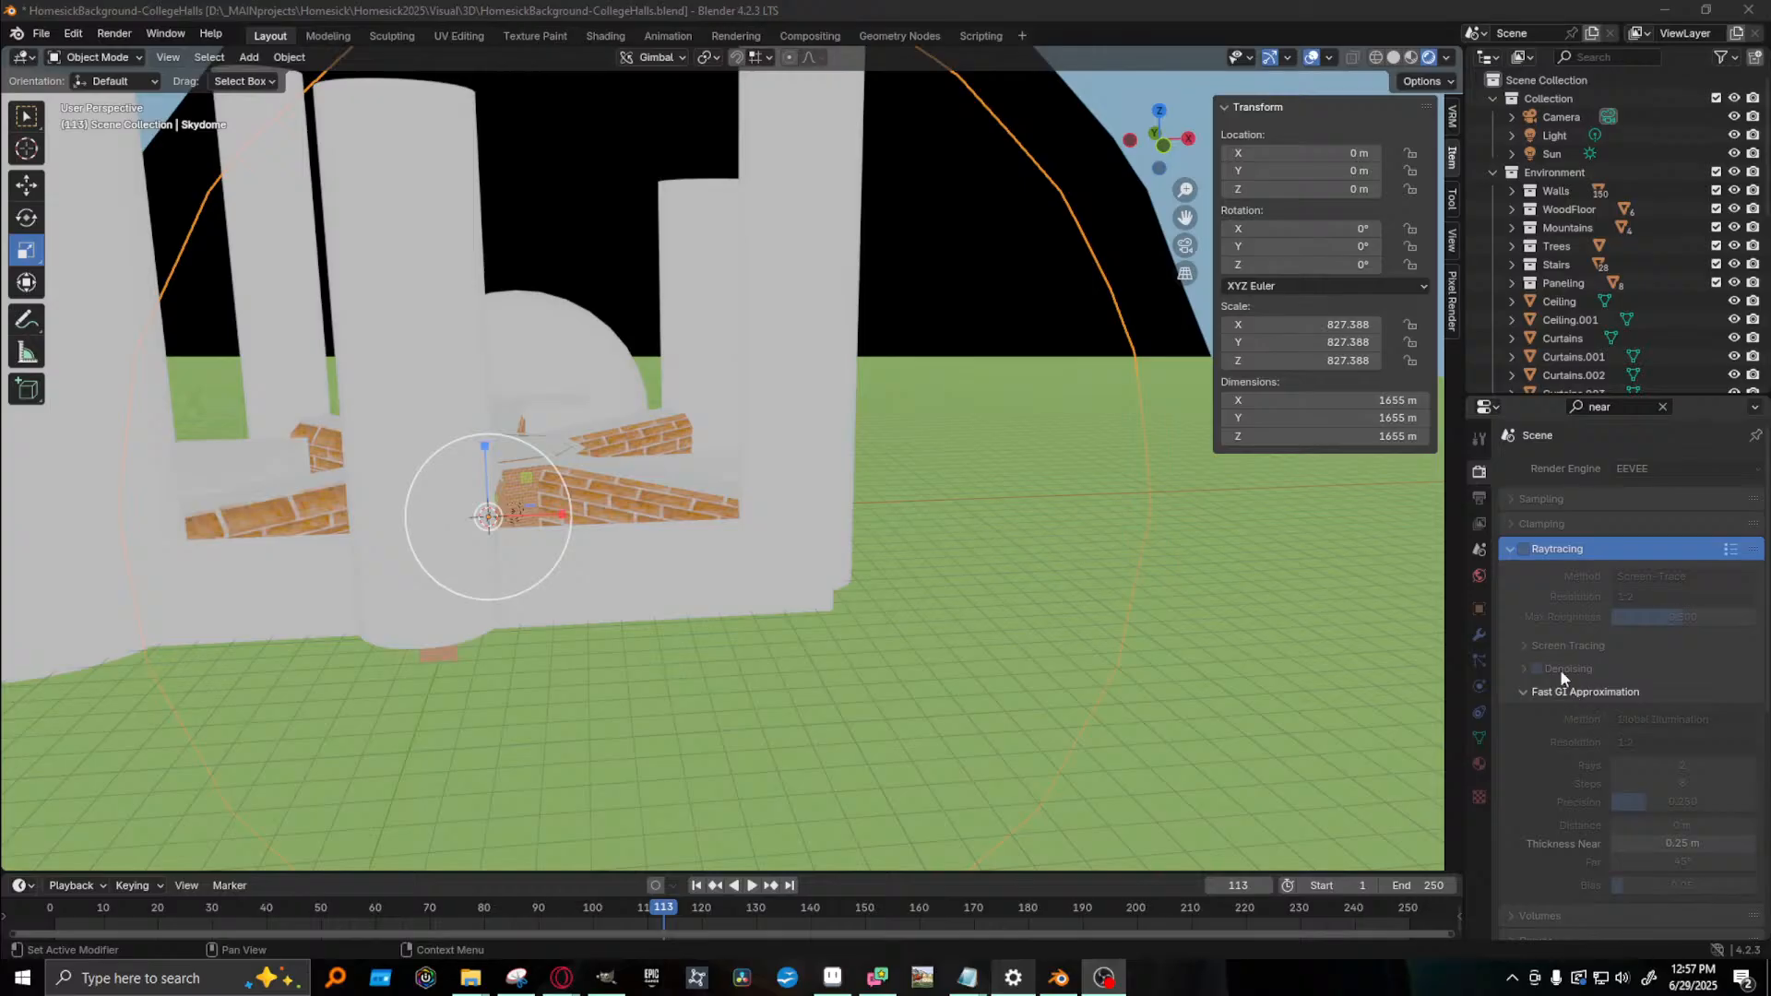
{"action": "left_click", "coordinate": [1479, 549]}
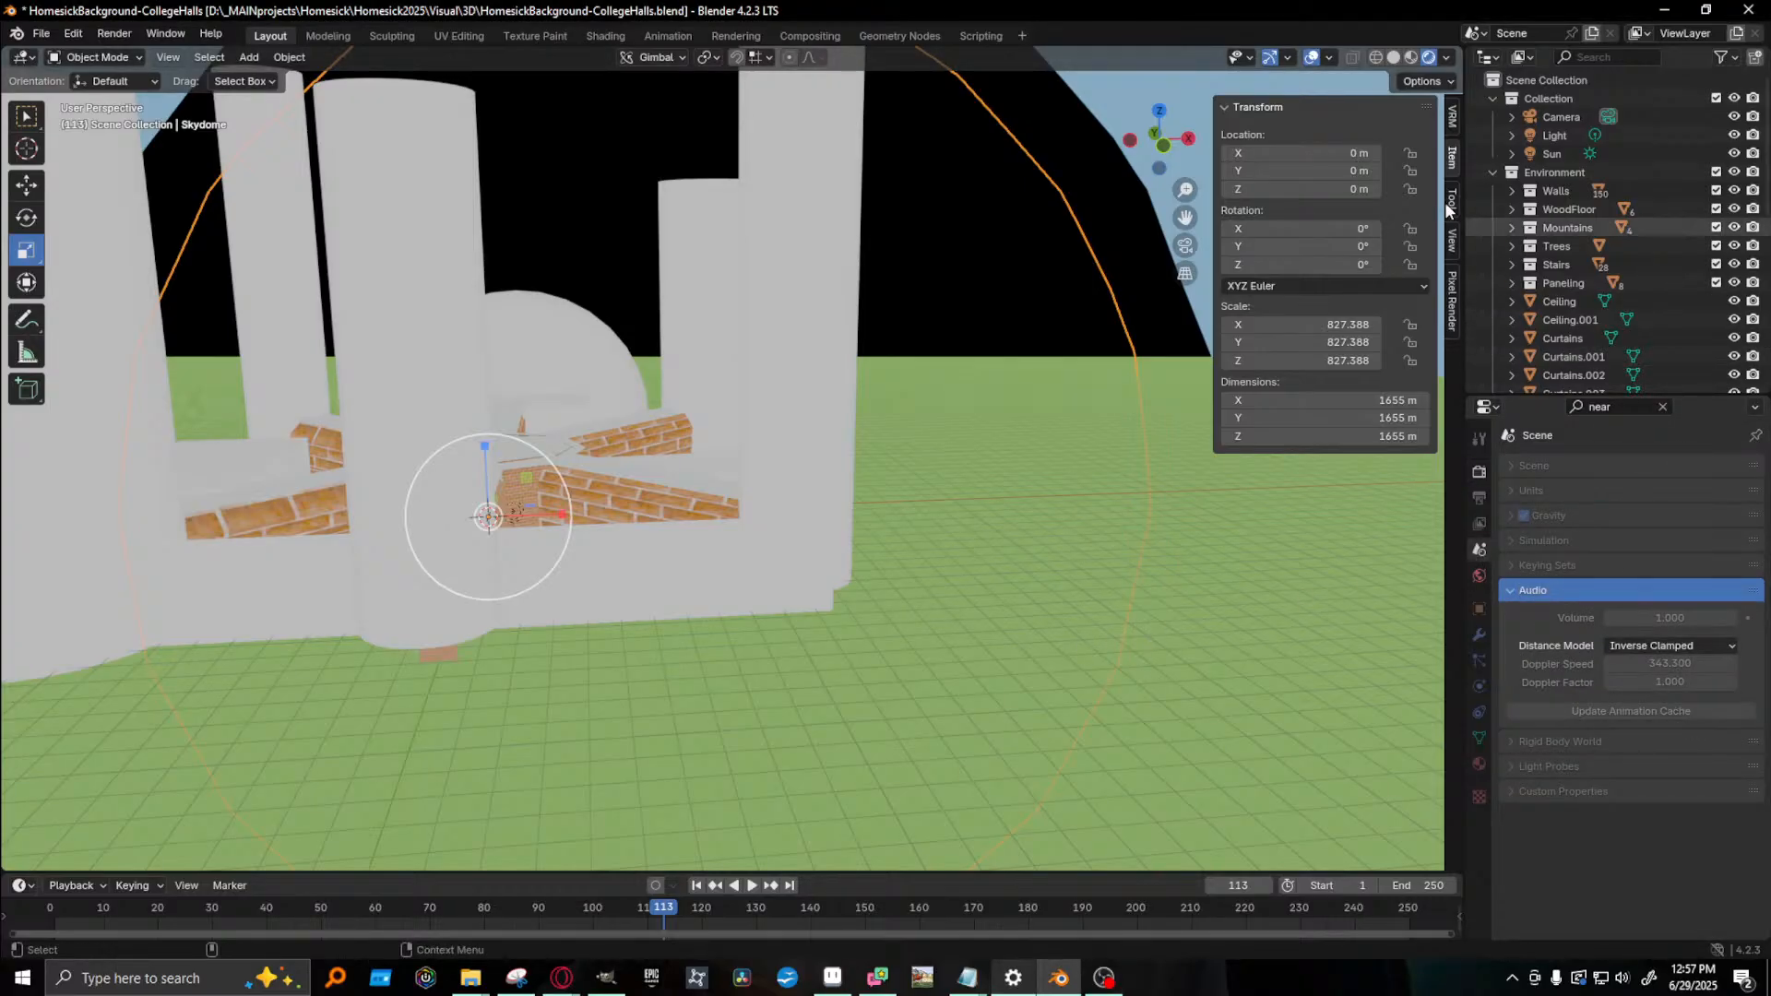
- Select the ground plane, search its tool settings for "clip" and check the viewport's view options, then clear the search
{"action": "left_click", "coordinate": [1662, 406]}
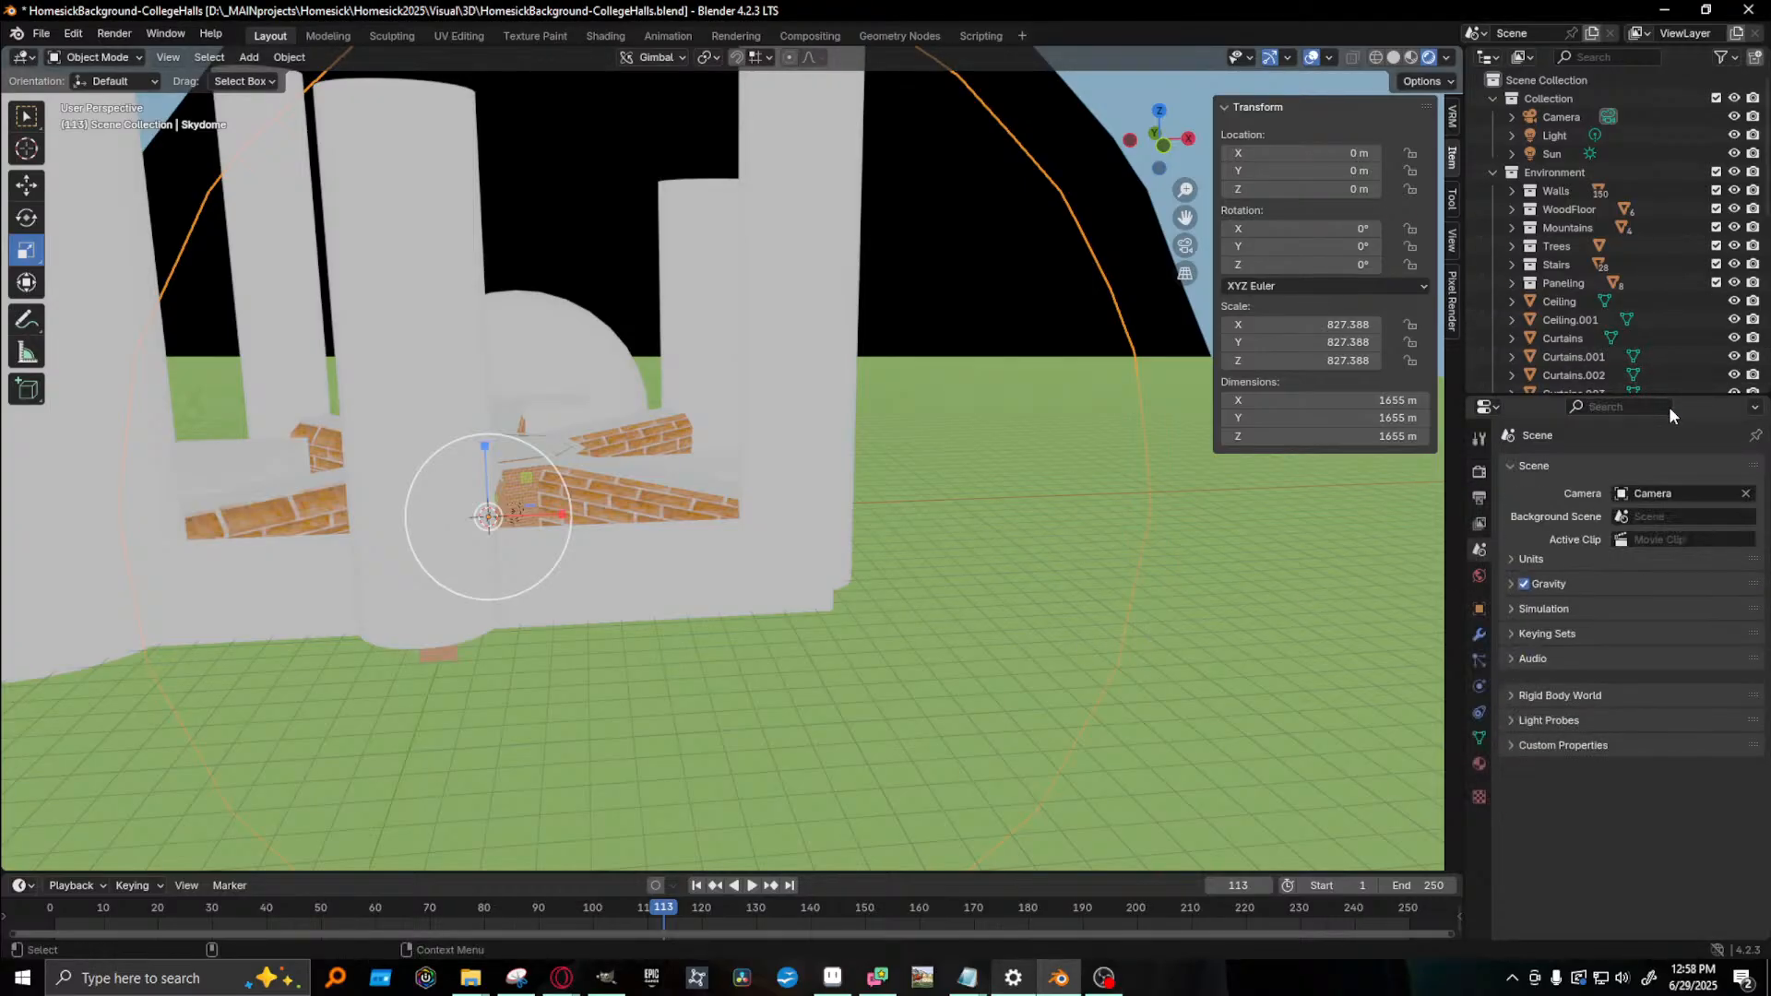
{"action": "left_click", "coordinate": [1059, 439]}
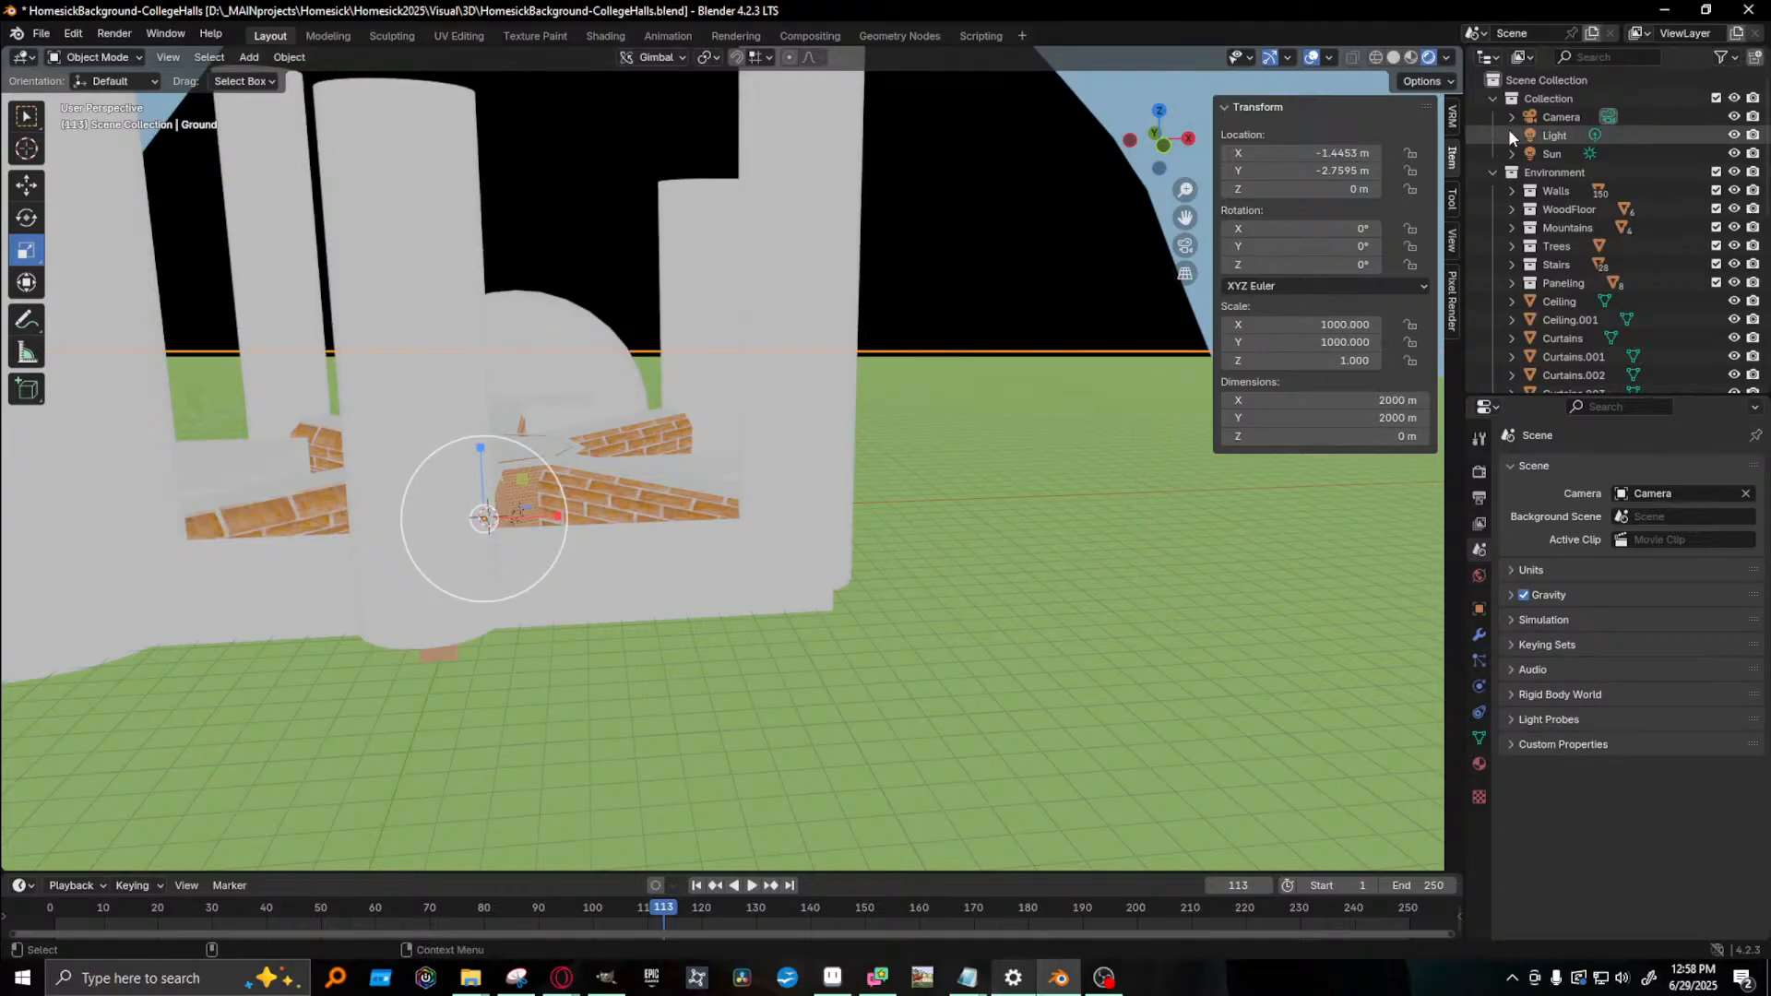
{"action": "left_click", "coordinate": [1478, 439]}
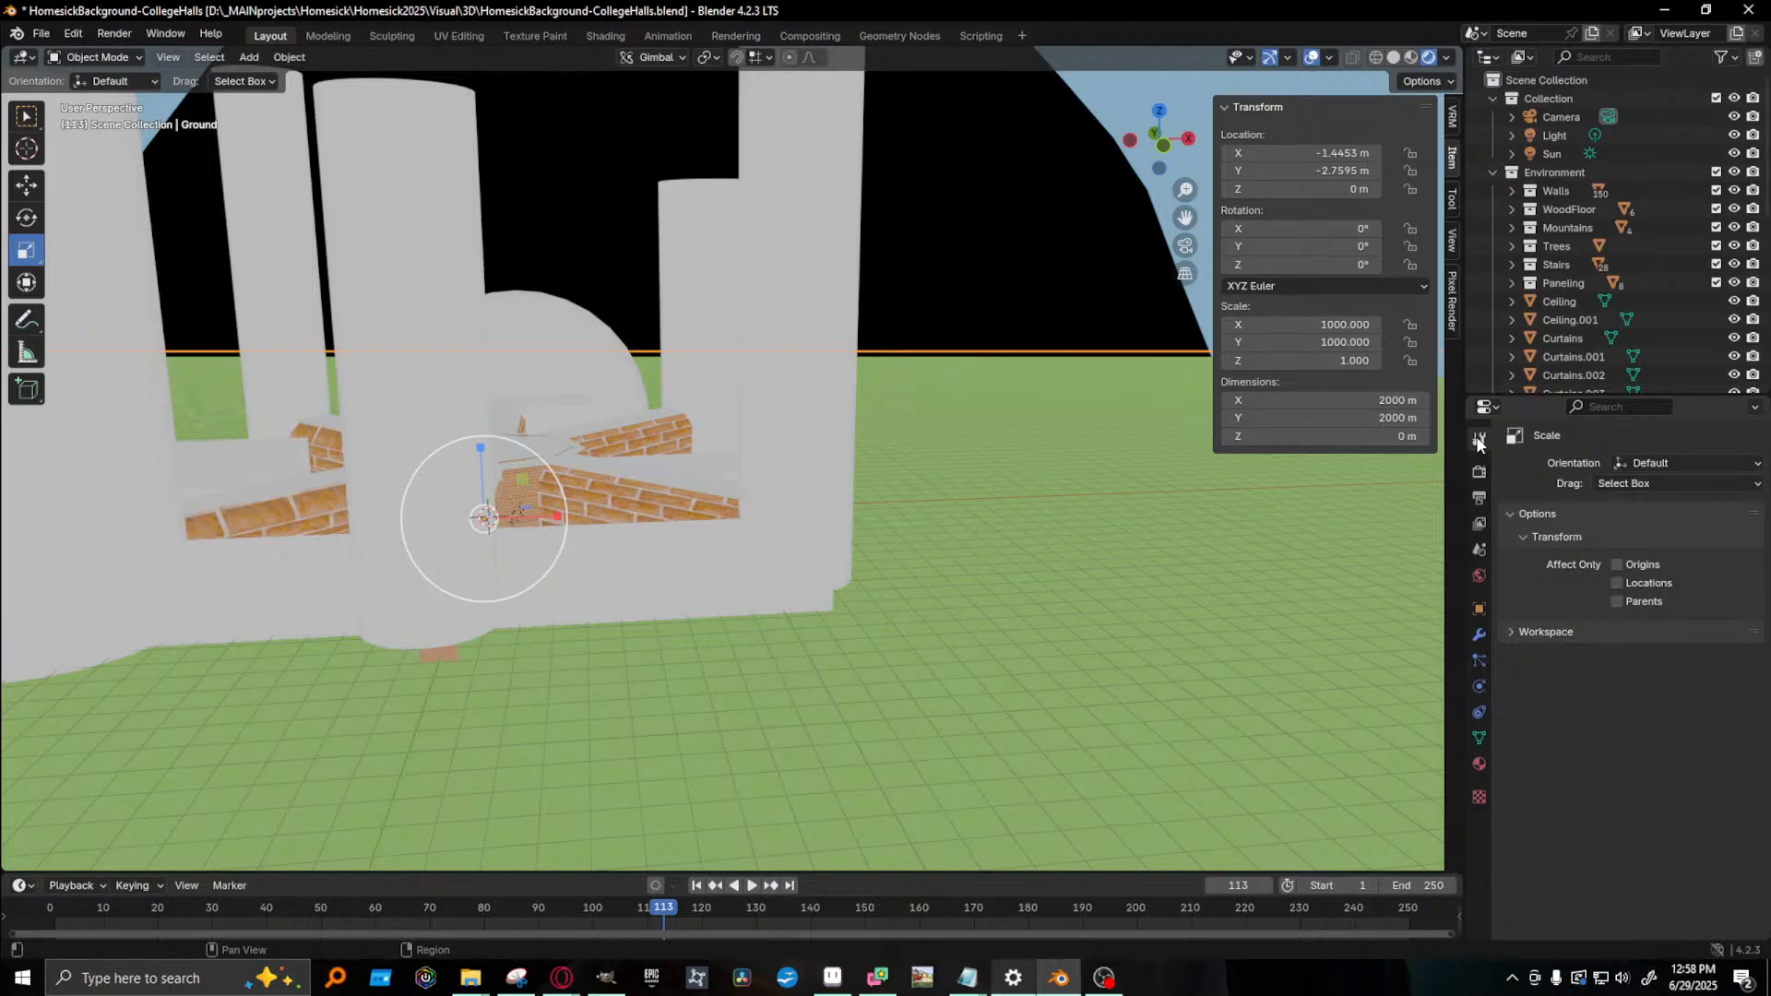
{"action": "left_click", "coordinate": [1639, 406]}
{"action": "type", "text": "clip"}
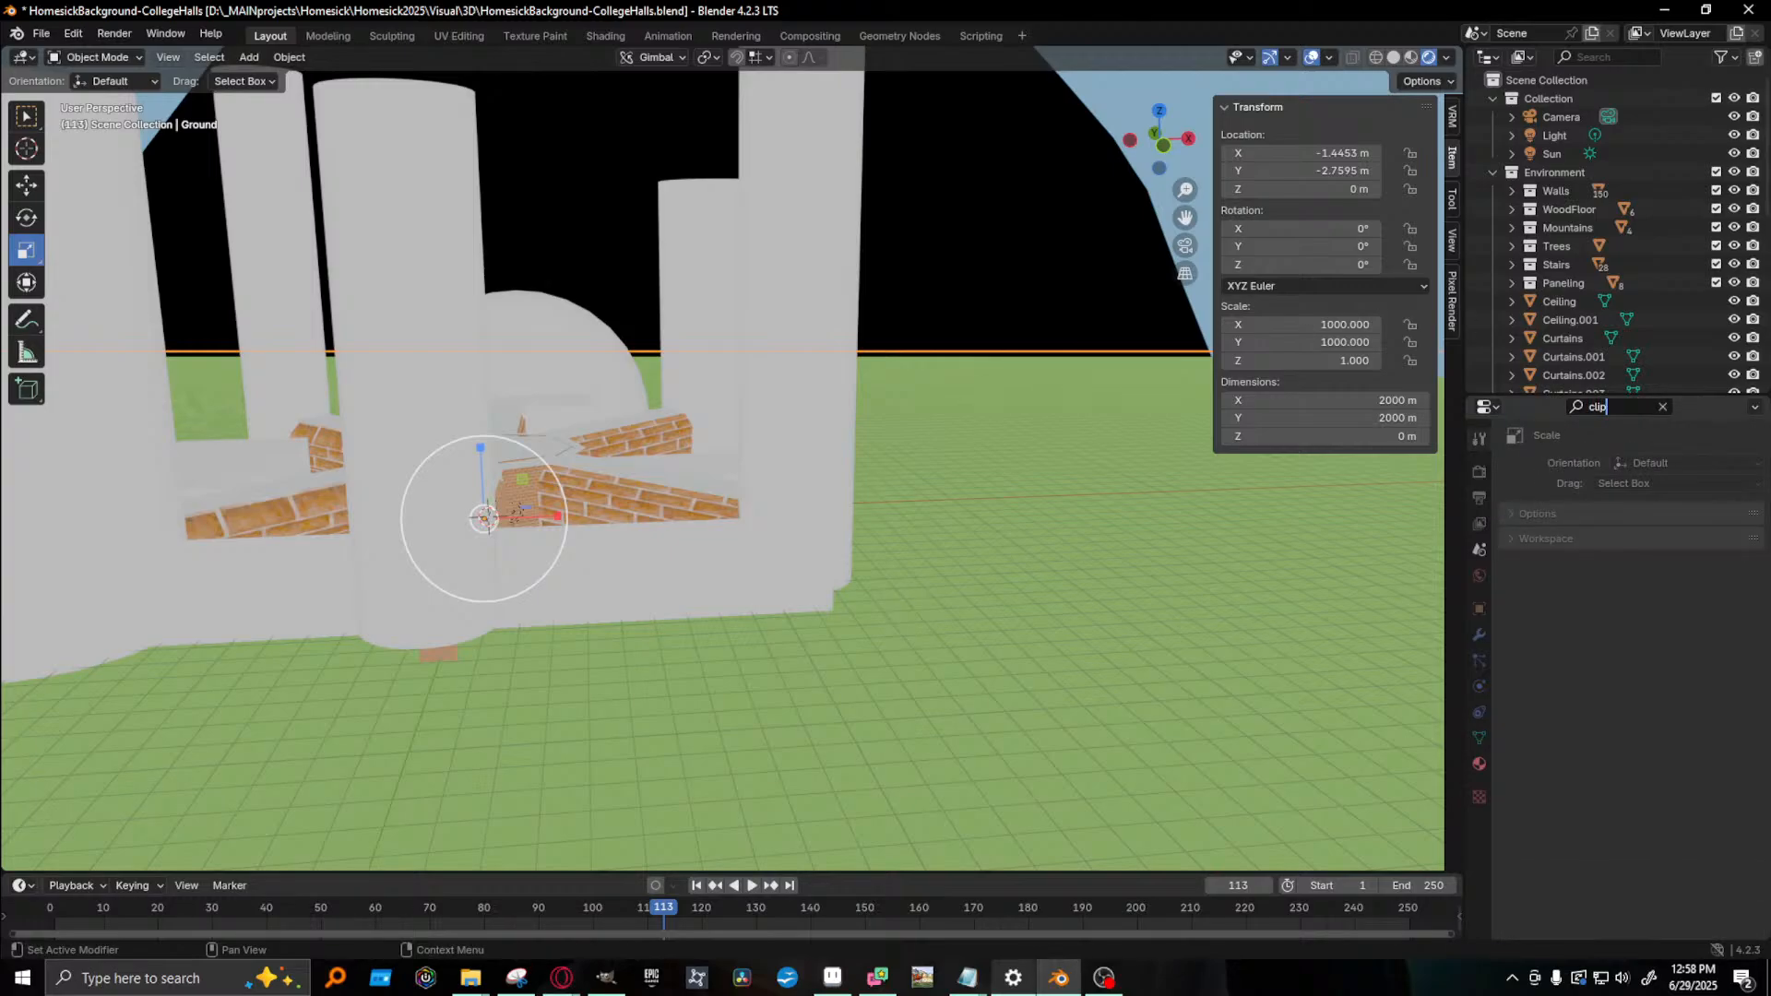
{"action": "left_click", "coordinate": [166, 57]}
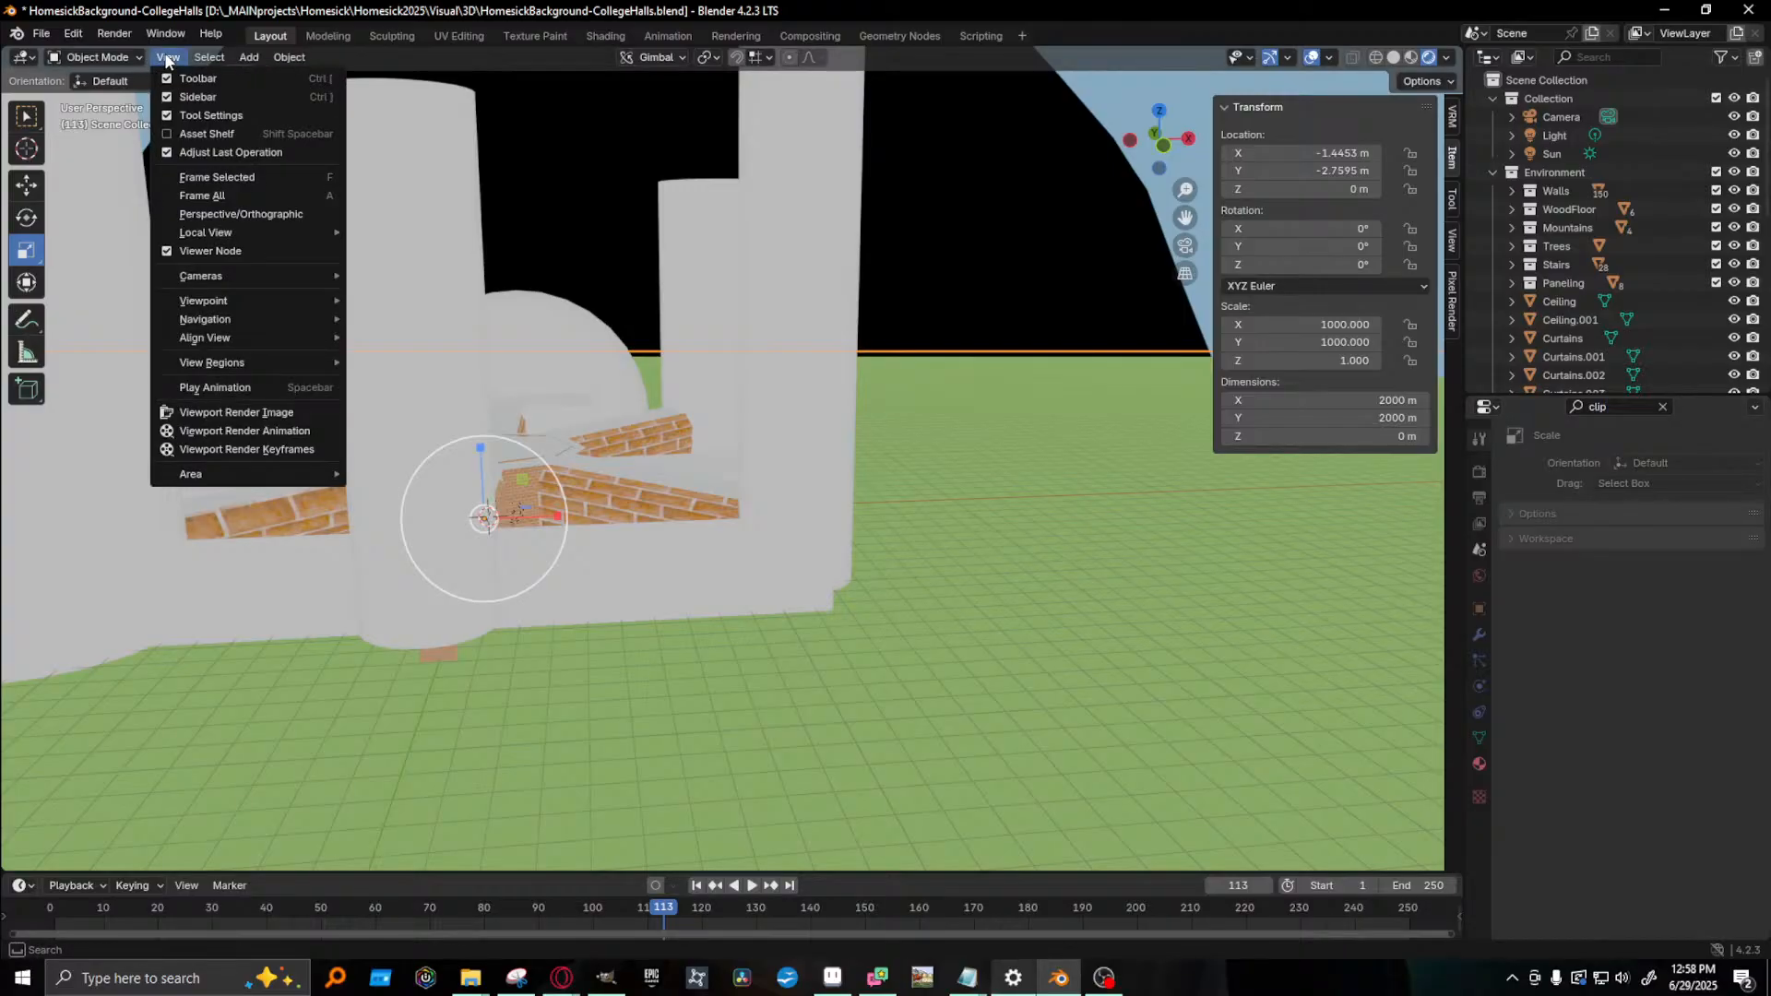
{"action": "left_click", "coordinate": [1664, 406]}
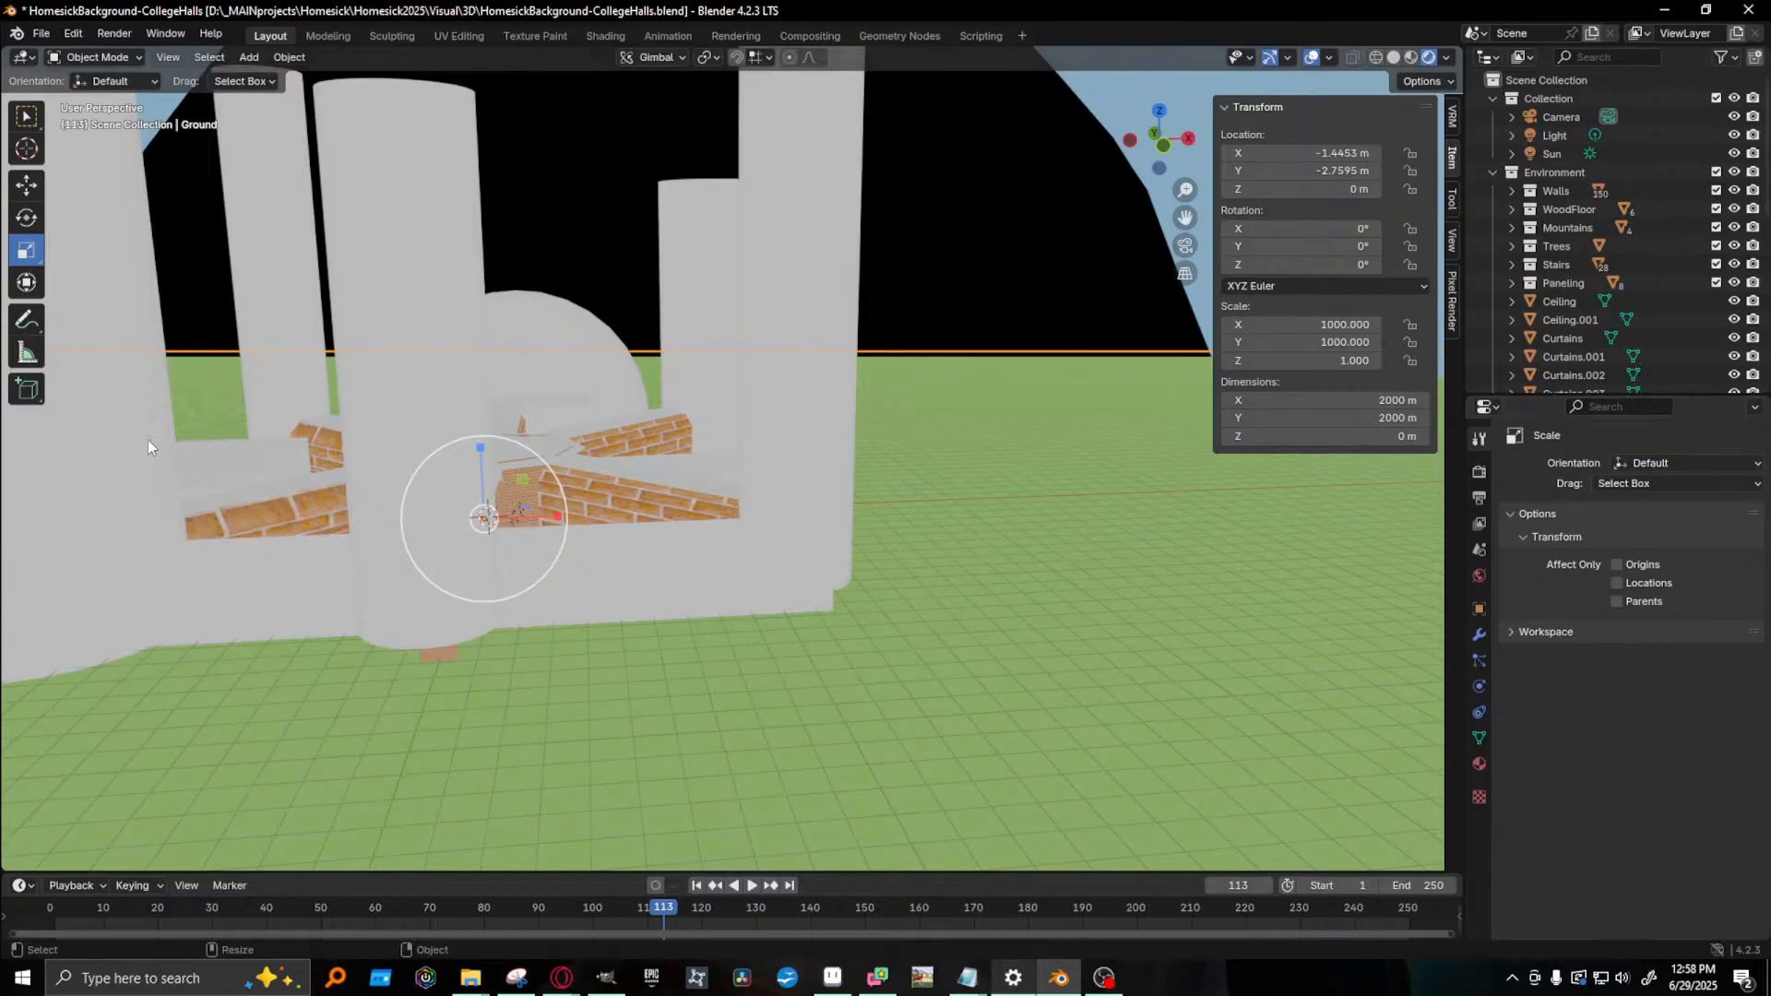
- Frame the ground plane in the viewport and inspect the campus buildings and the sky cut-off around them
{"action": "key", "text": "KP_Decimal"}
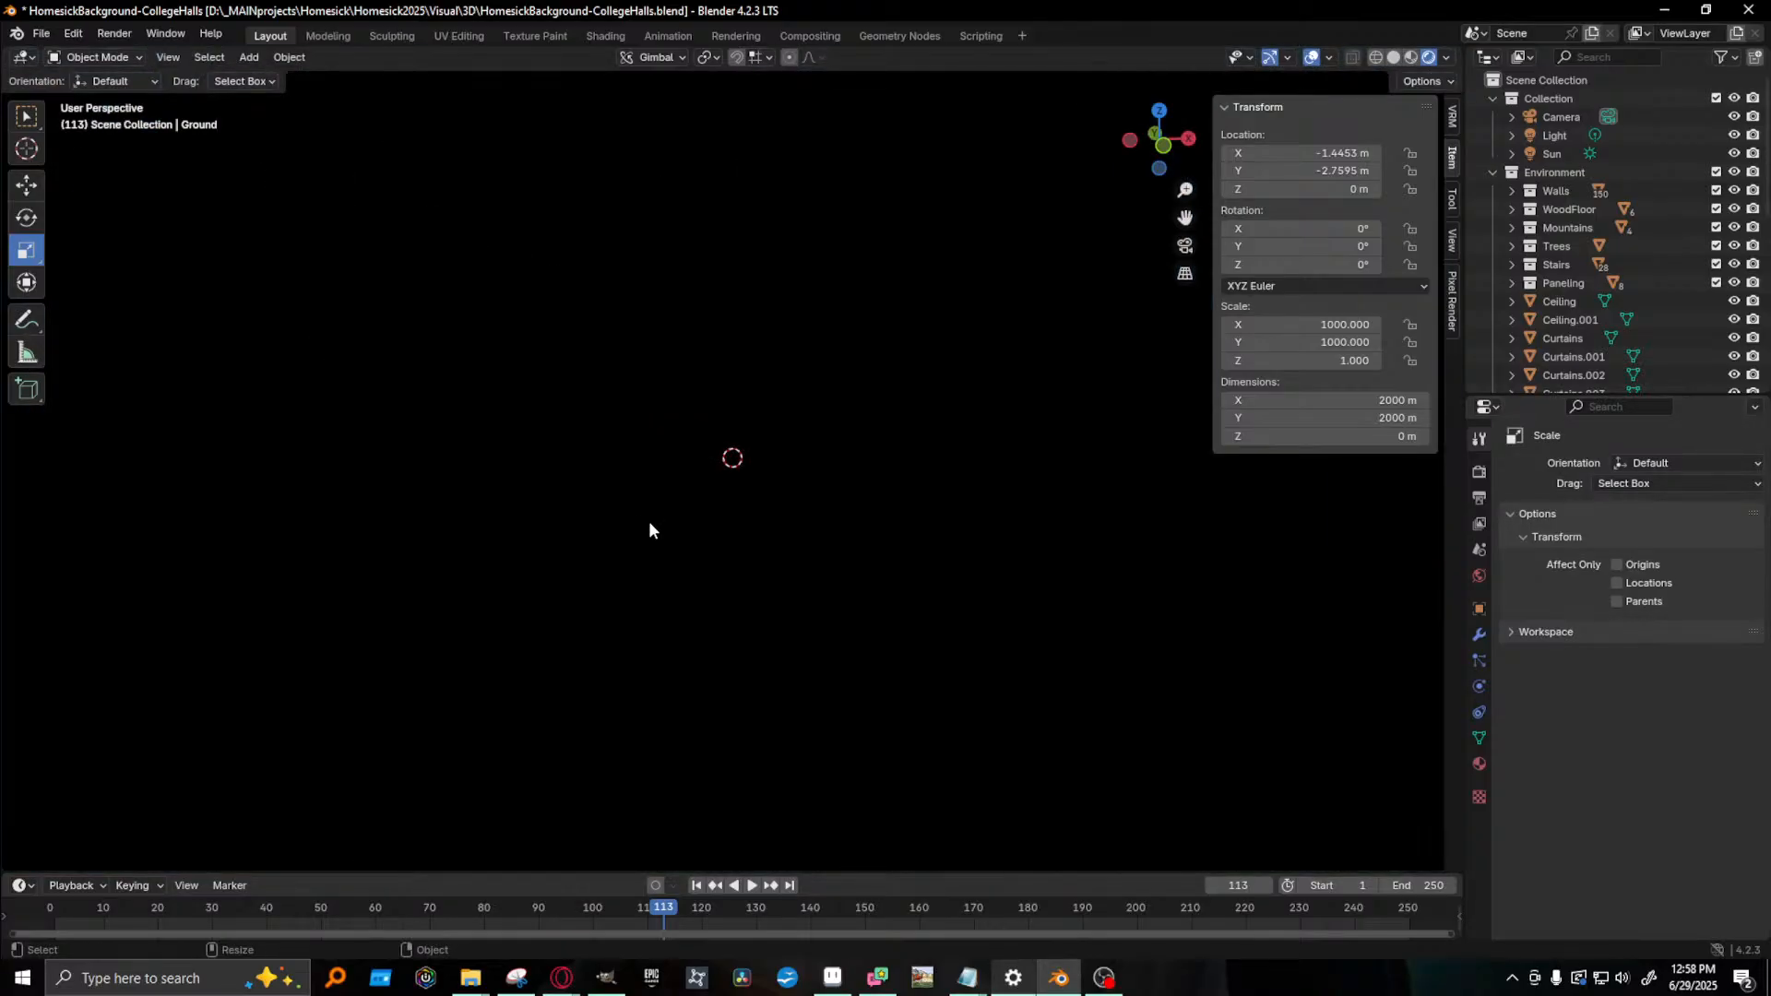
{"action": "scroll", "coordinate": [727, 472], "scroll_direction": "up", "scroll_amount": 10}
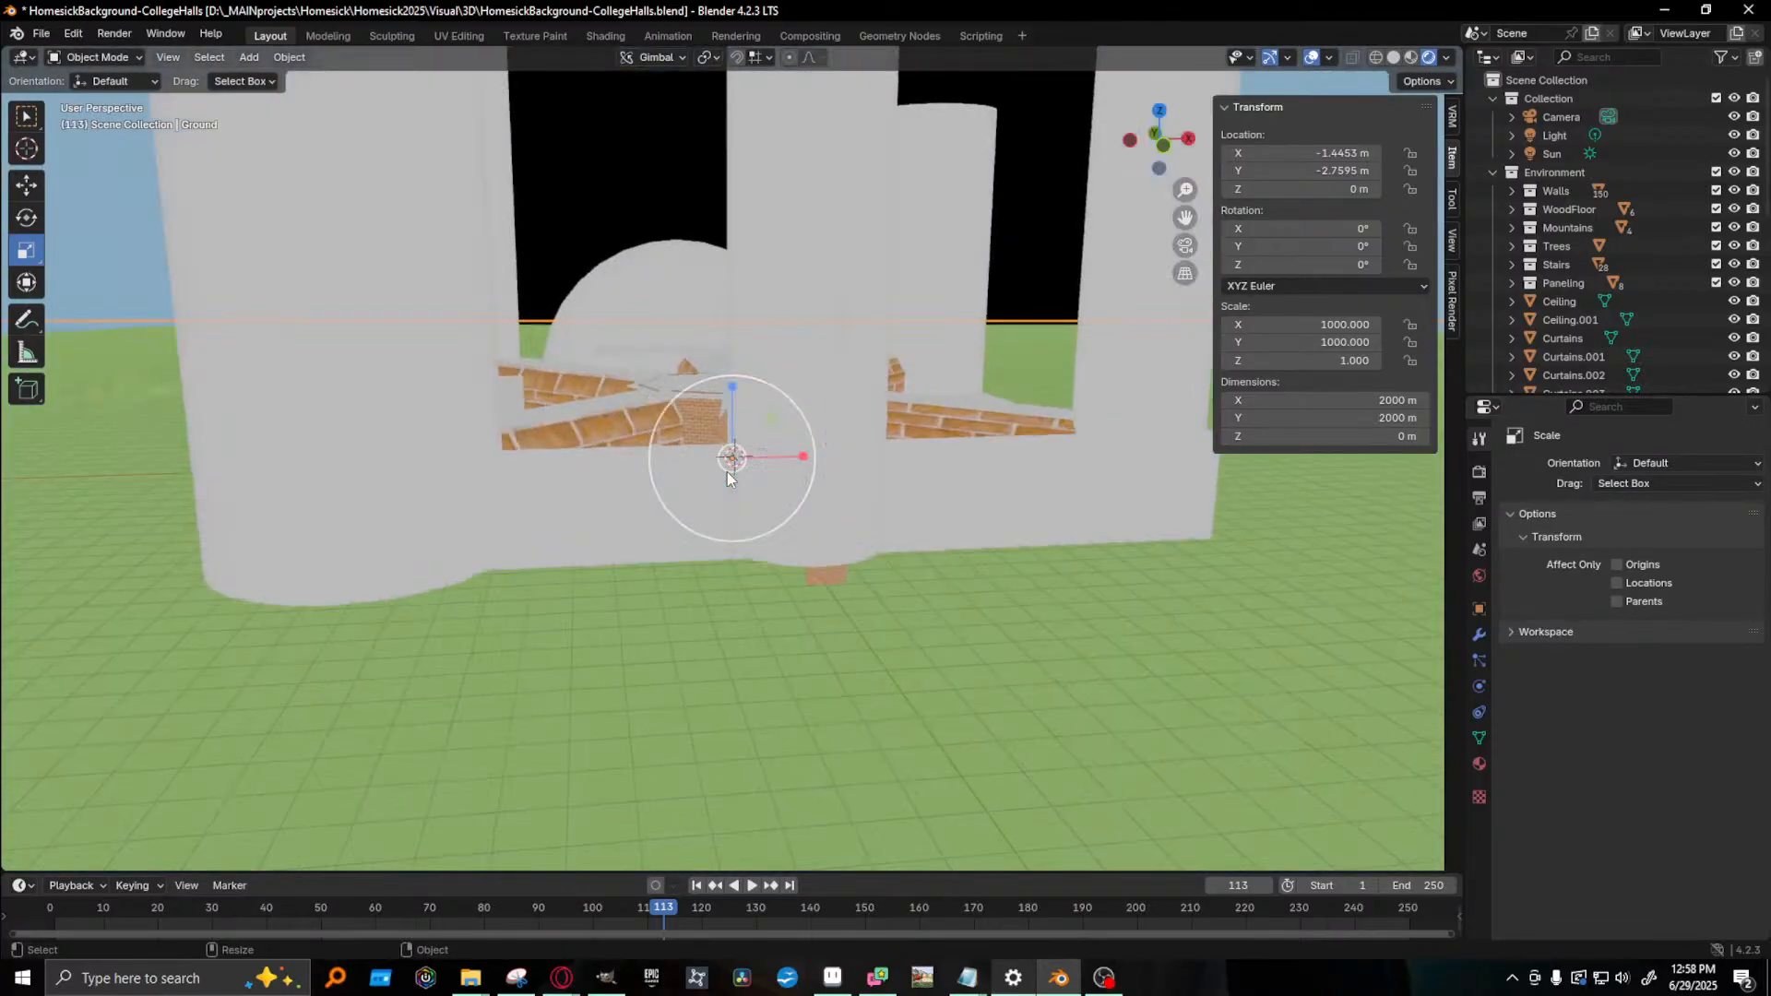
{"action": "middle_click_drag", "start_coordinate": [727, 472], "coordinate": [722, 405]}
{"action": "scroll", "coordinate": [640, 533], "scroll_direction": "up", "scroll_amount": 6}
{"action": "scroll", "coordinate": [722, 406], "scroll_direction": "down", "scroll_amount": 2}
{"action": "scroll", "coordinate": [655, 484], "scroll_direction": "down", "scroll_amount": 8}
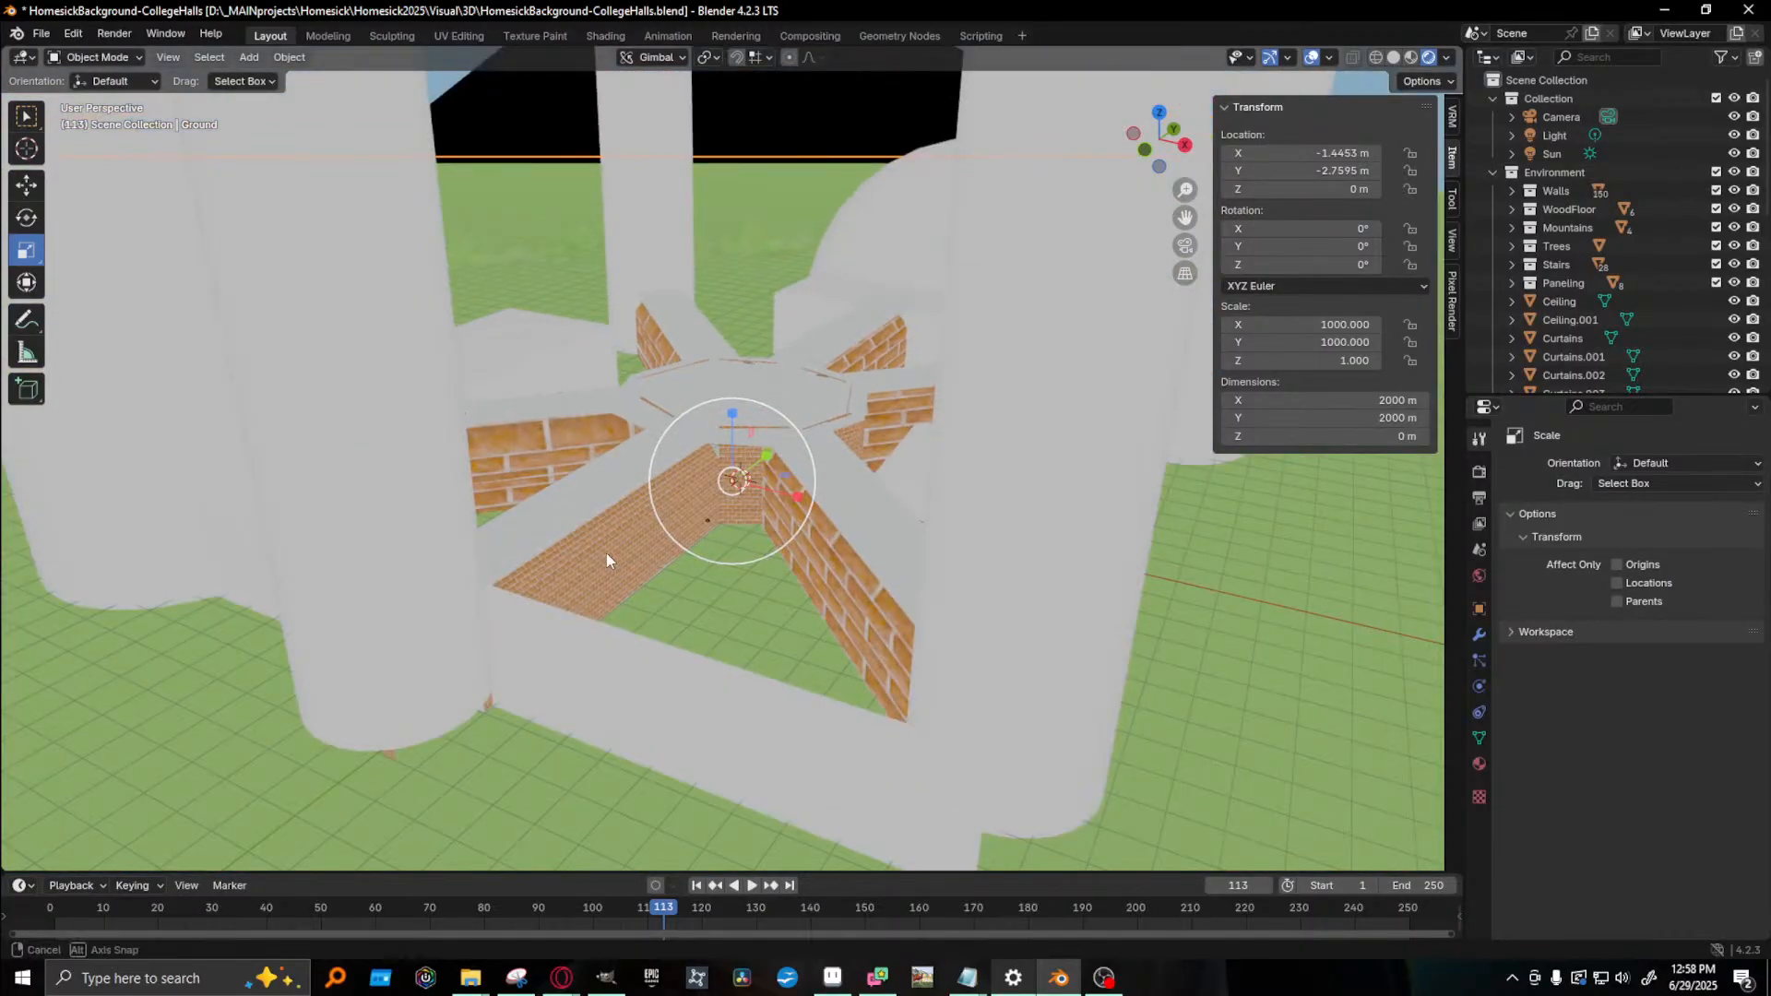
- Compare the exterior front walls and towers with the Architechnia U. storyboard drawing in GIMP, returning to Blender
{"action": "middle_click_drag", "start_coordinate": [606, 552], "coordinate": [642, 517]}
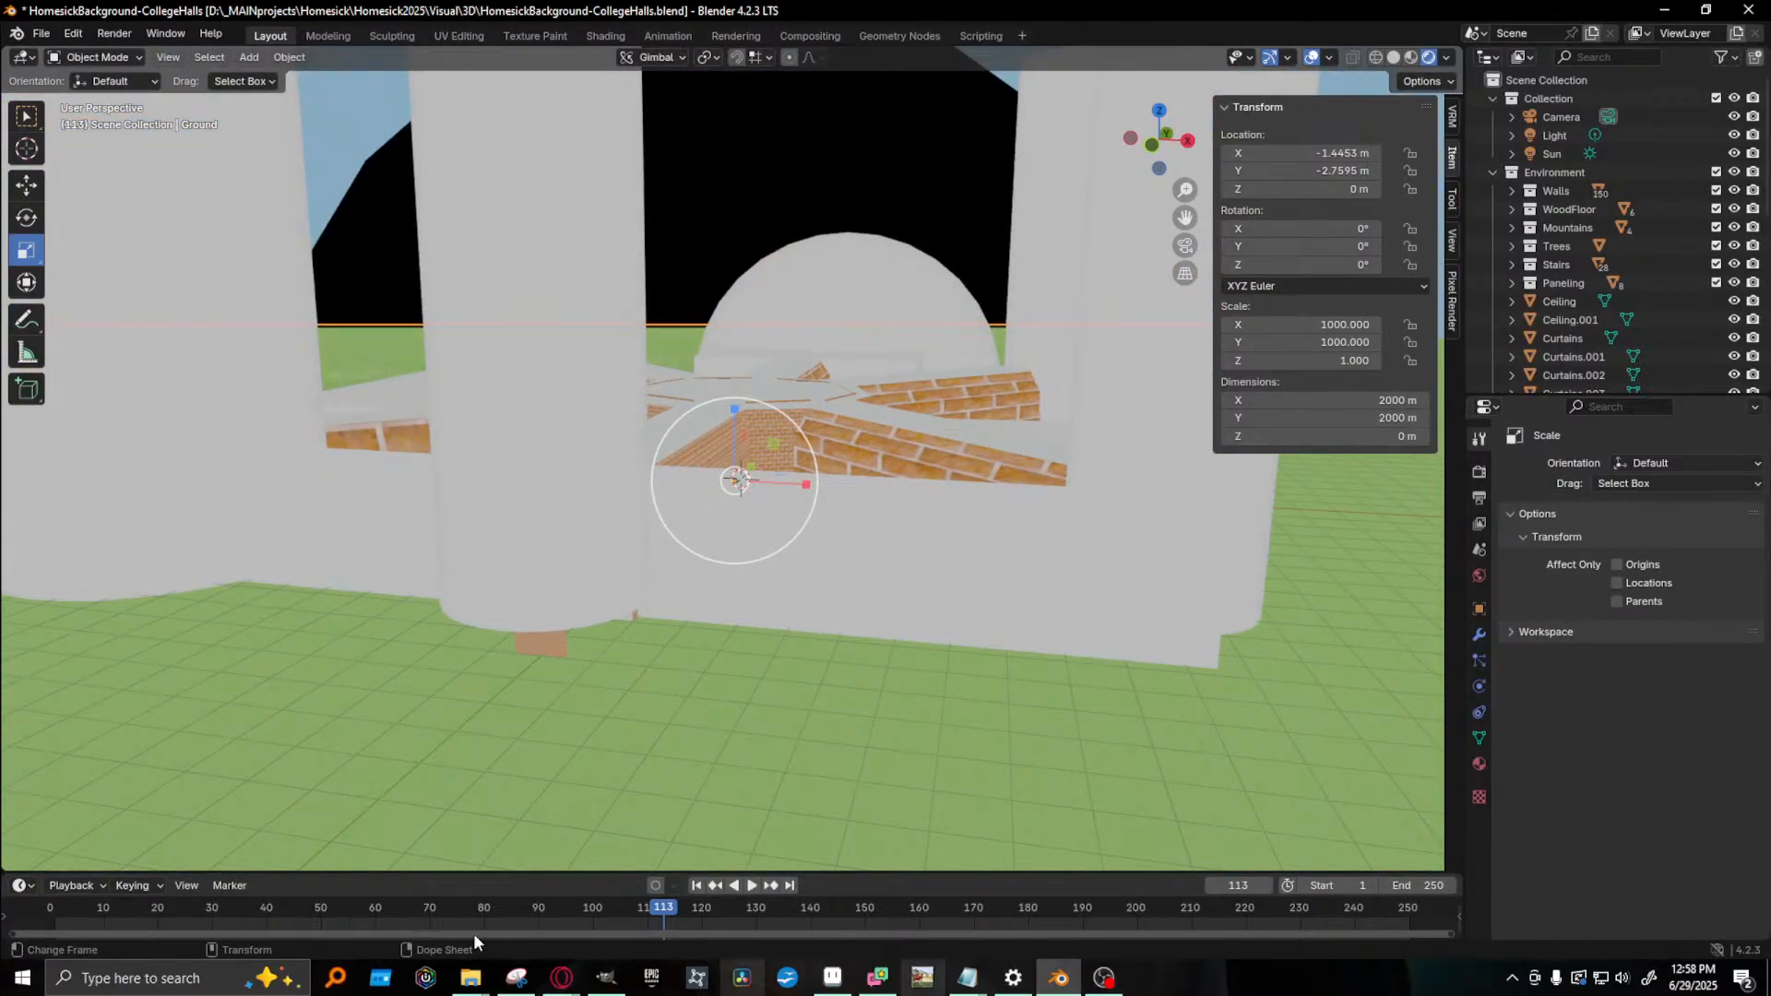
{"action": "left_click", "coordinate": [608, 981]}
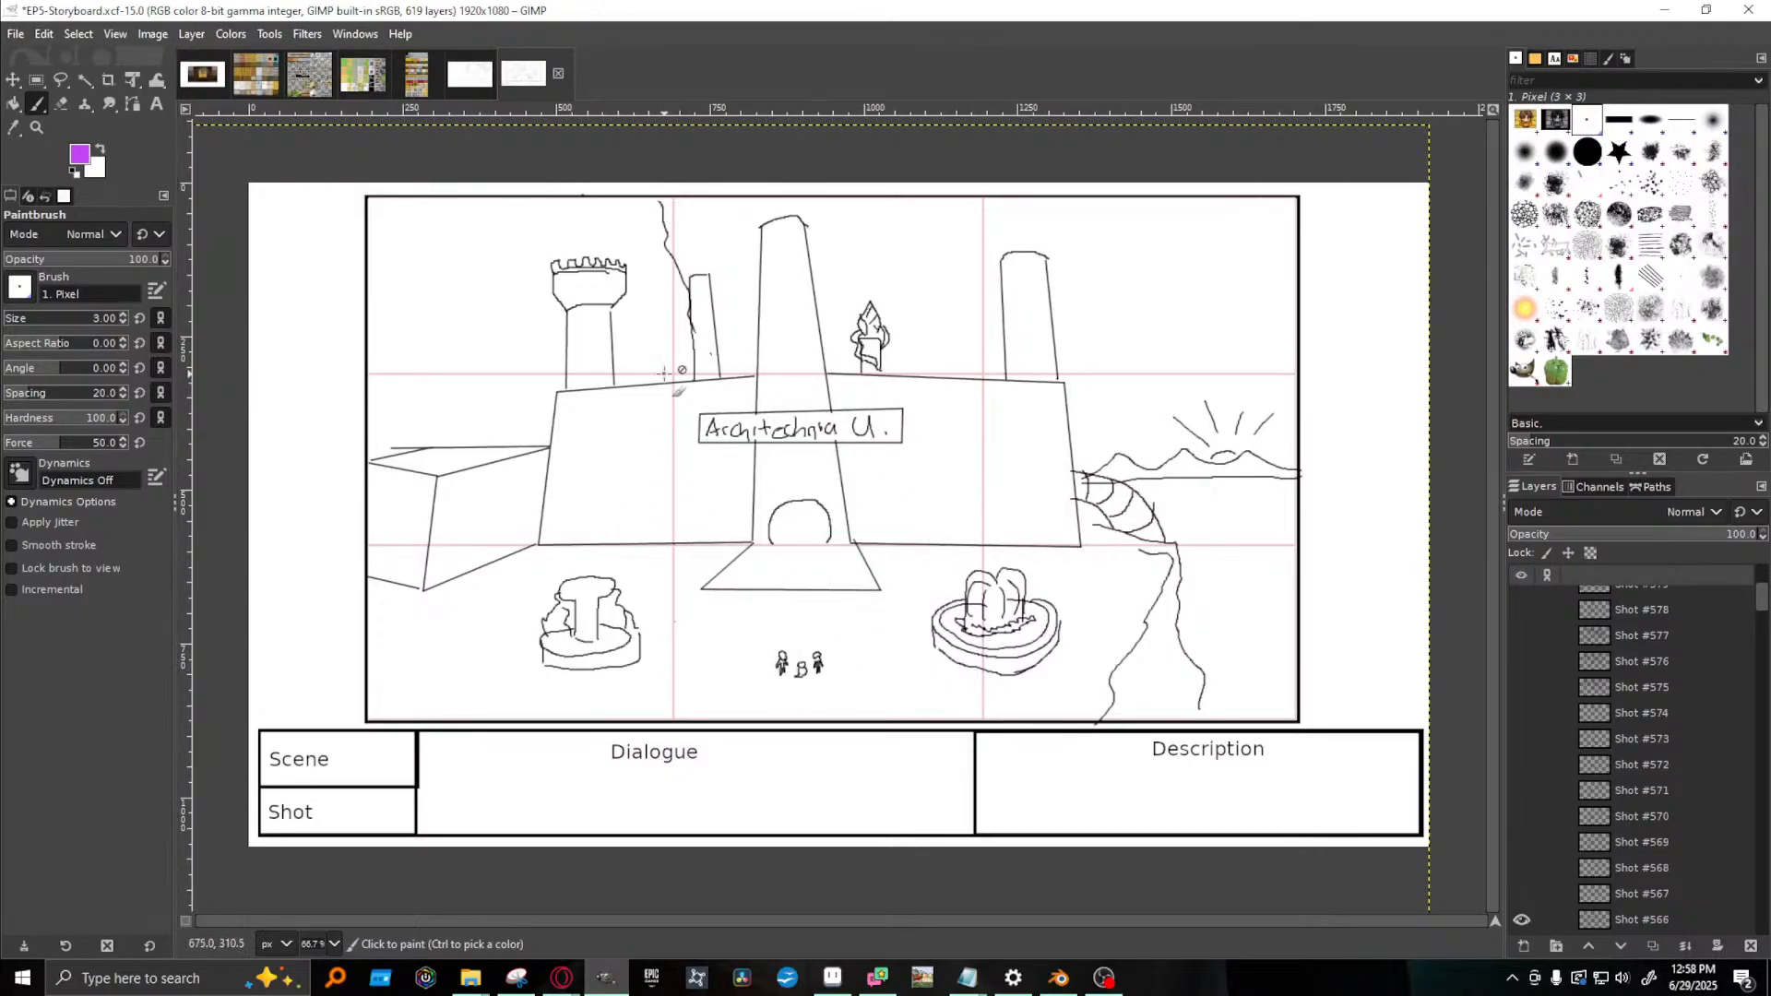
{"action": "key", "text": "alt+Tab"}
{"action": "left_click", "coordinate": [844, 634]}
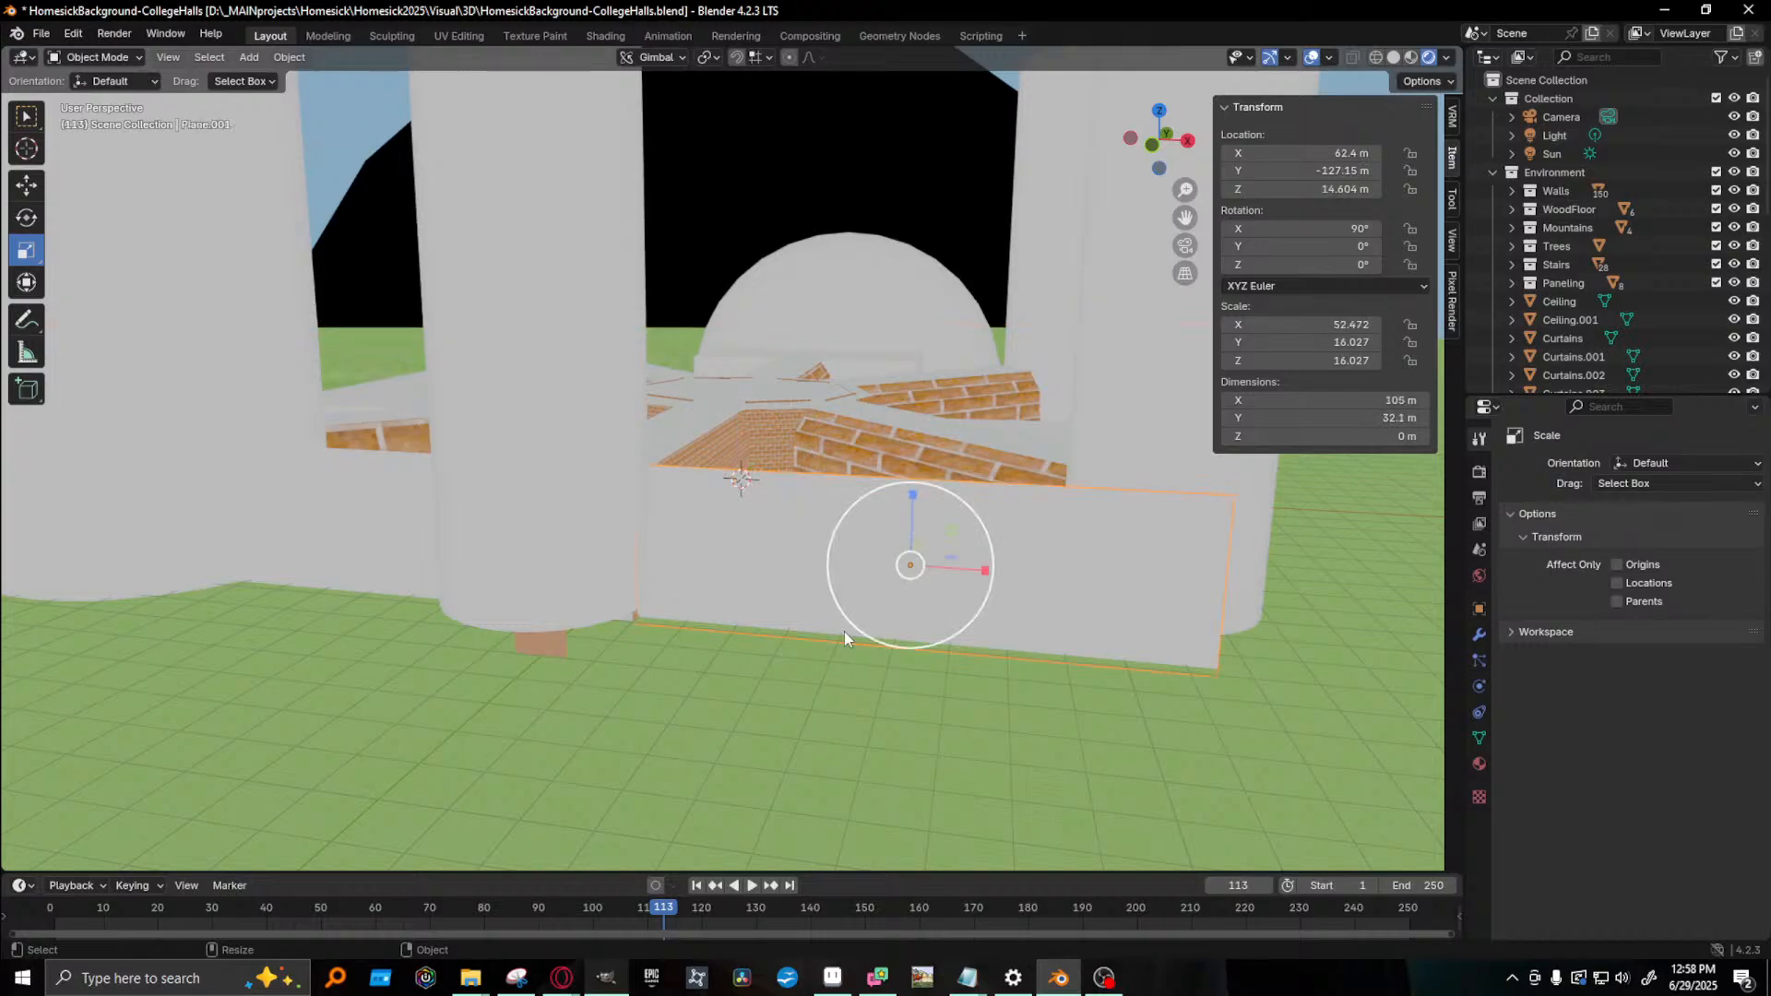
{"action": "middle_click_drag", "start_coordinate": [567, 658], "coordinate": [661, 505]}
{"action": "scroll", "coordinate": [657, 505], "scroll_direction": "down", "scroll_amount": 2}
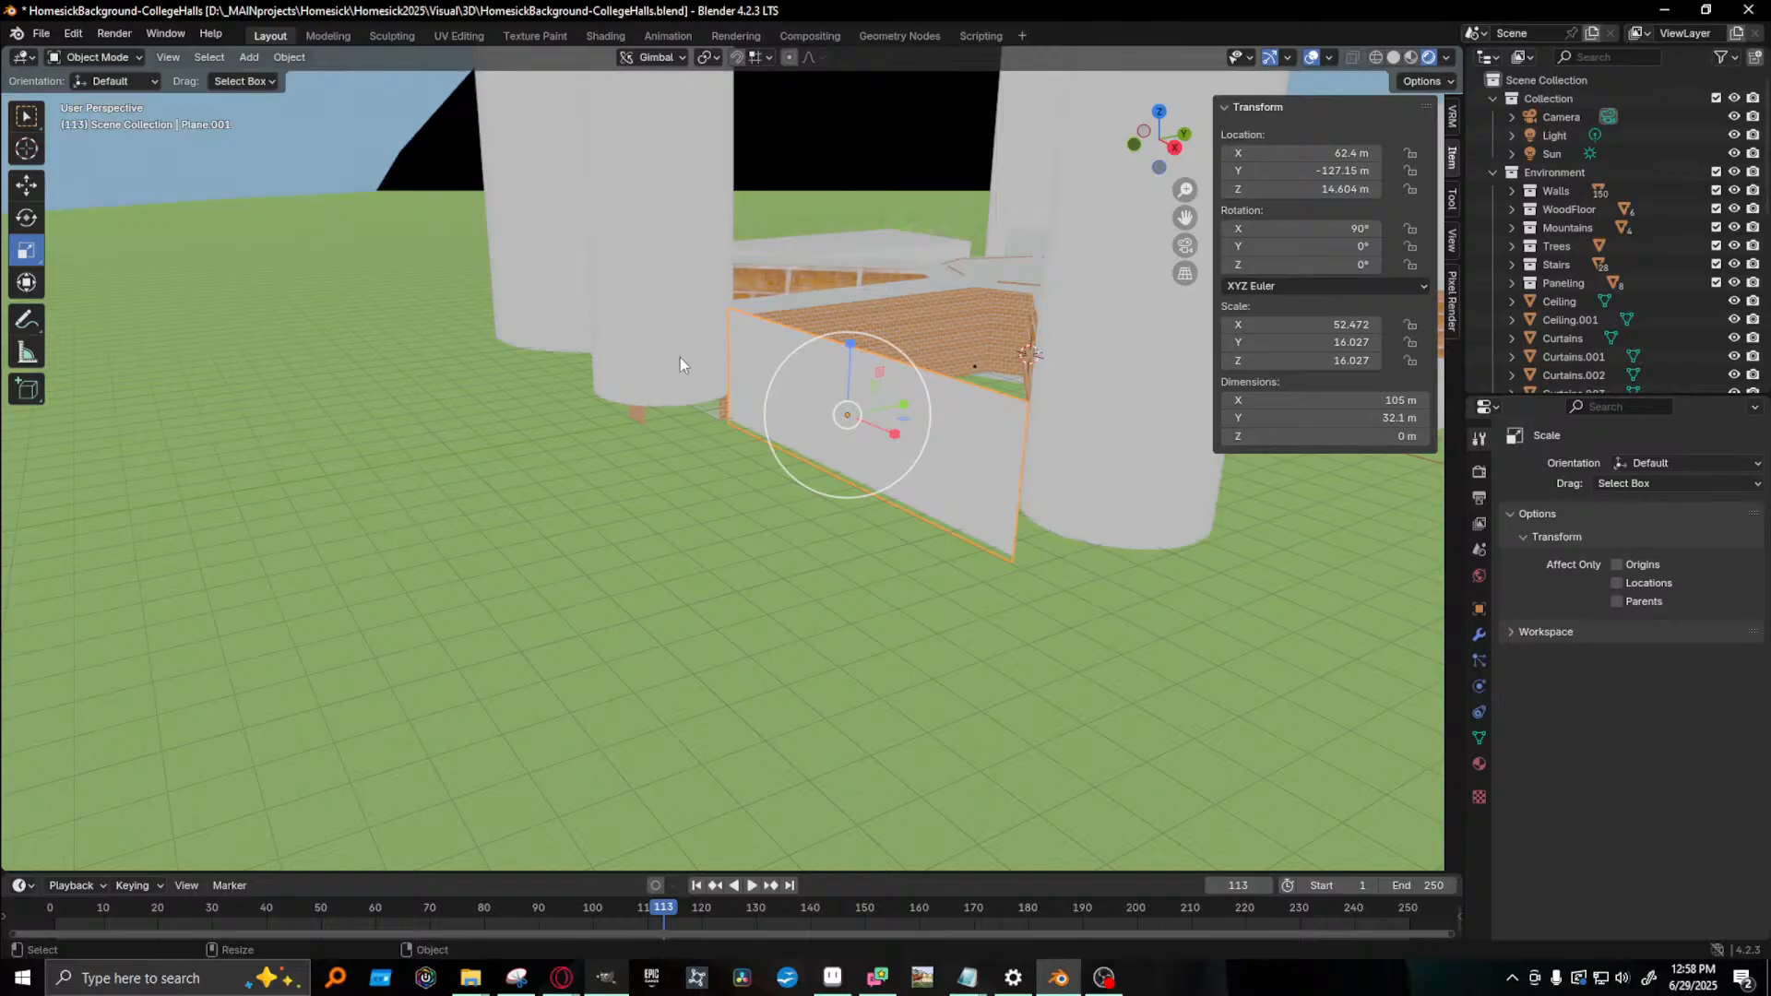
{"action": "middle_click_drag", "start_coordinate": [664, 434], "coordinate": [737, 434]}
{"action": "scroll", "coordinate": [743, 426], "scroll_direction": "down", "scroll_amount": 2}
- Shorten the wide round front corner tower to about 75.8 m and lower it to about Z 33.7 m
{"action": "left_click", "coordinate": [627, 354]}
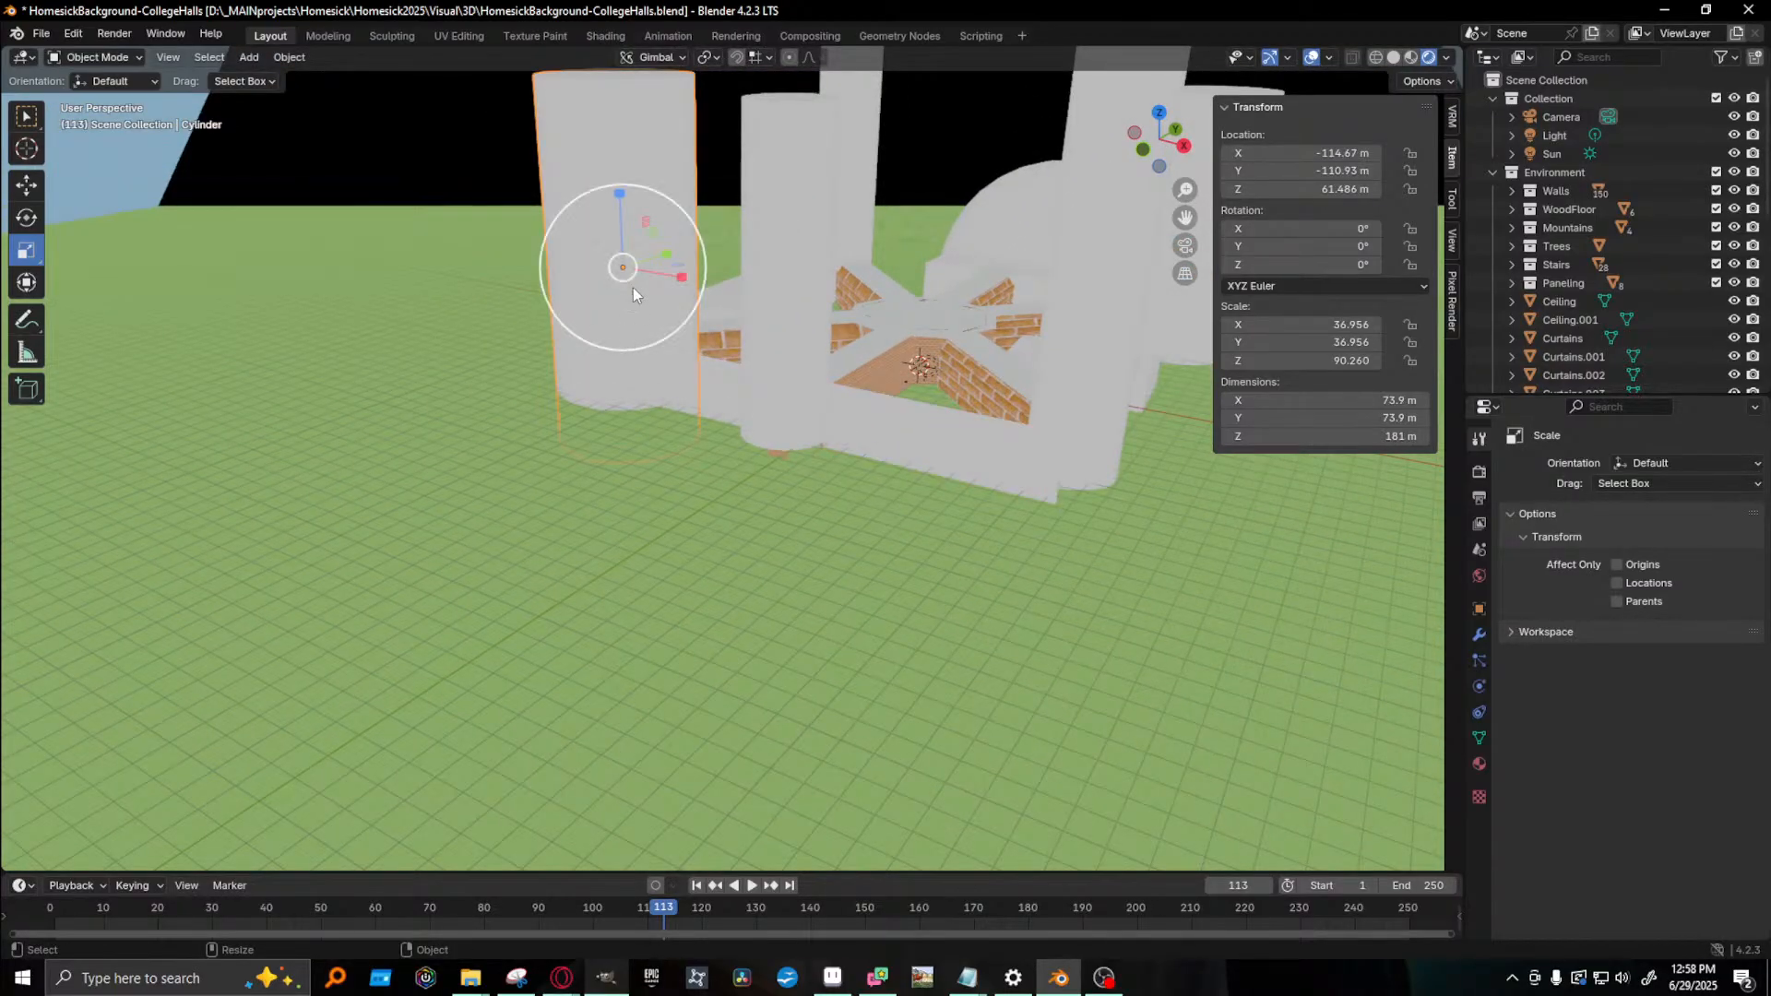
{"action": "left_click_drag", "start_coordinate": [620, 196], "coordinate": [556, 308]}
{"action": "key", "text": "shift+space"}
{"action": "key", "text": "g"}
{"action": "middle_click_drag", "start_coordinate": [556, 308], "coordinate": [741, 452]}
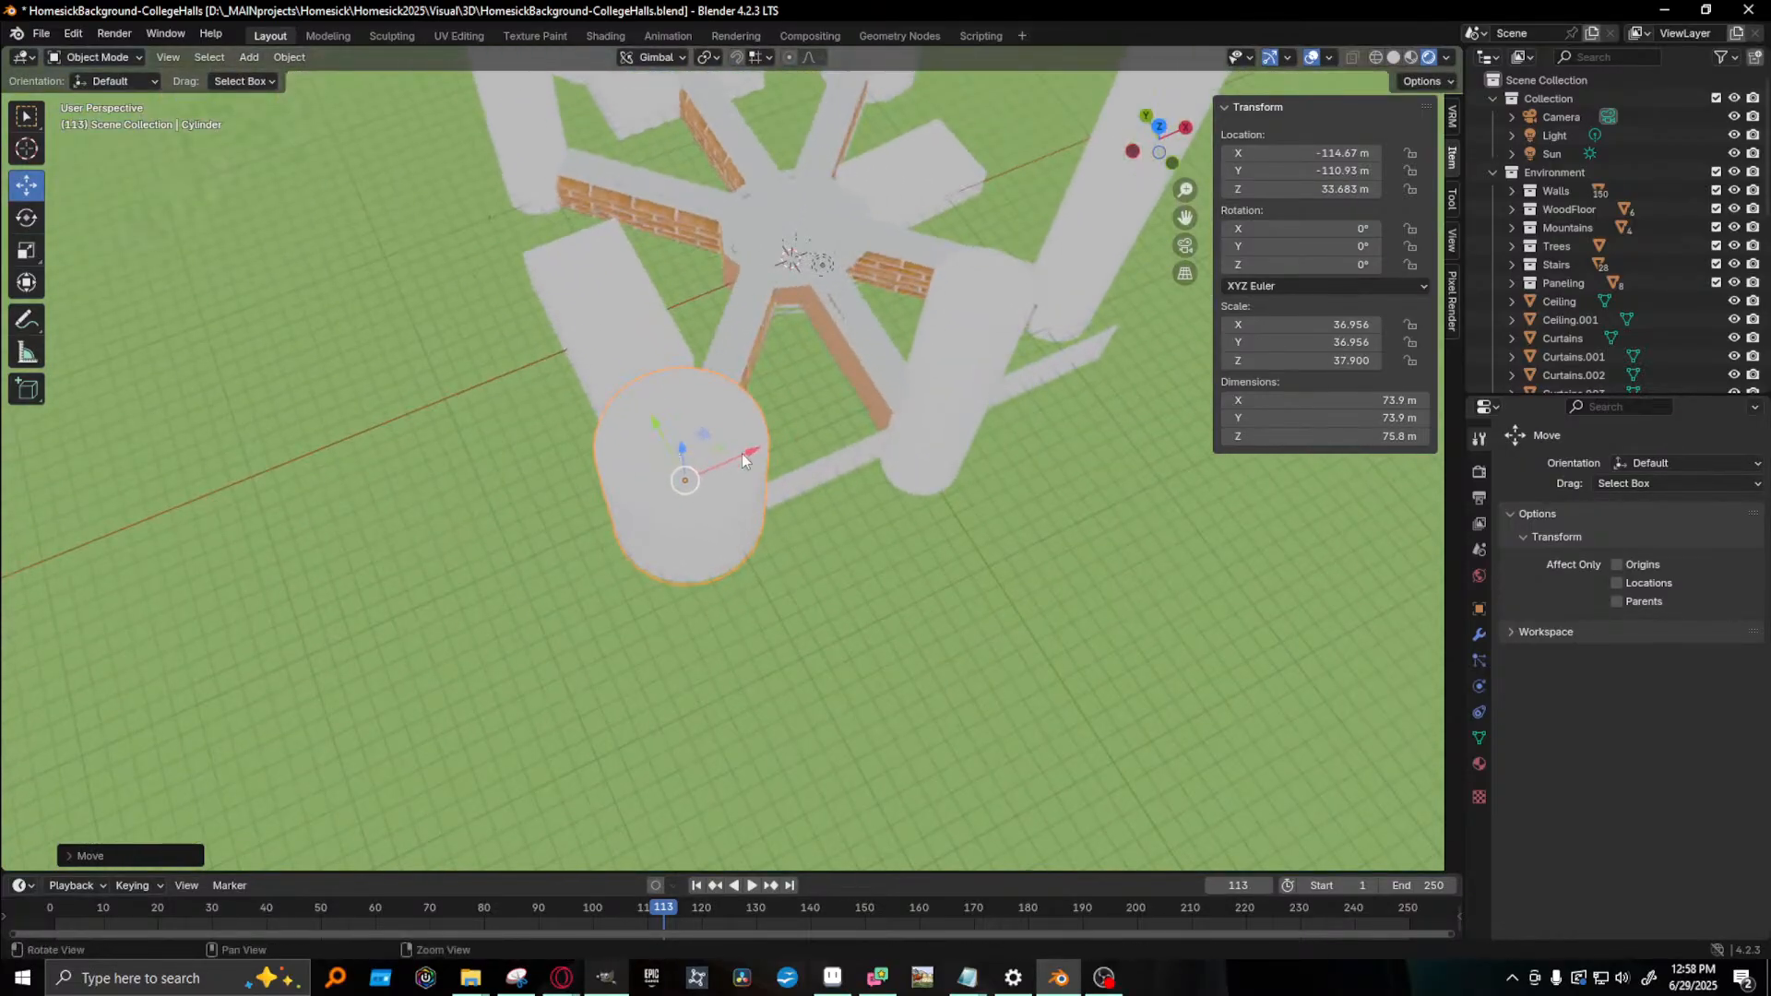
- Move the rectangular block beside the wide round tower along Y to about -47.2 m
{"action": "middle_click_drag", "start_coordinate": [960, 420], "coordinate": [813, 411]}
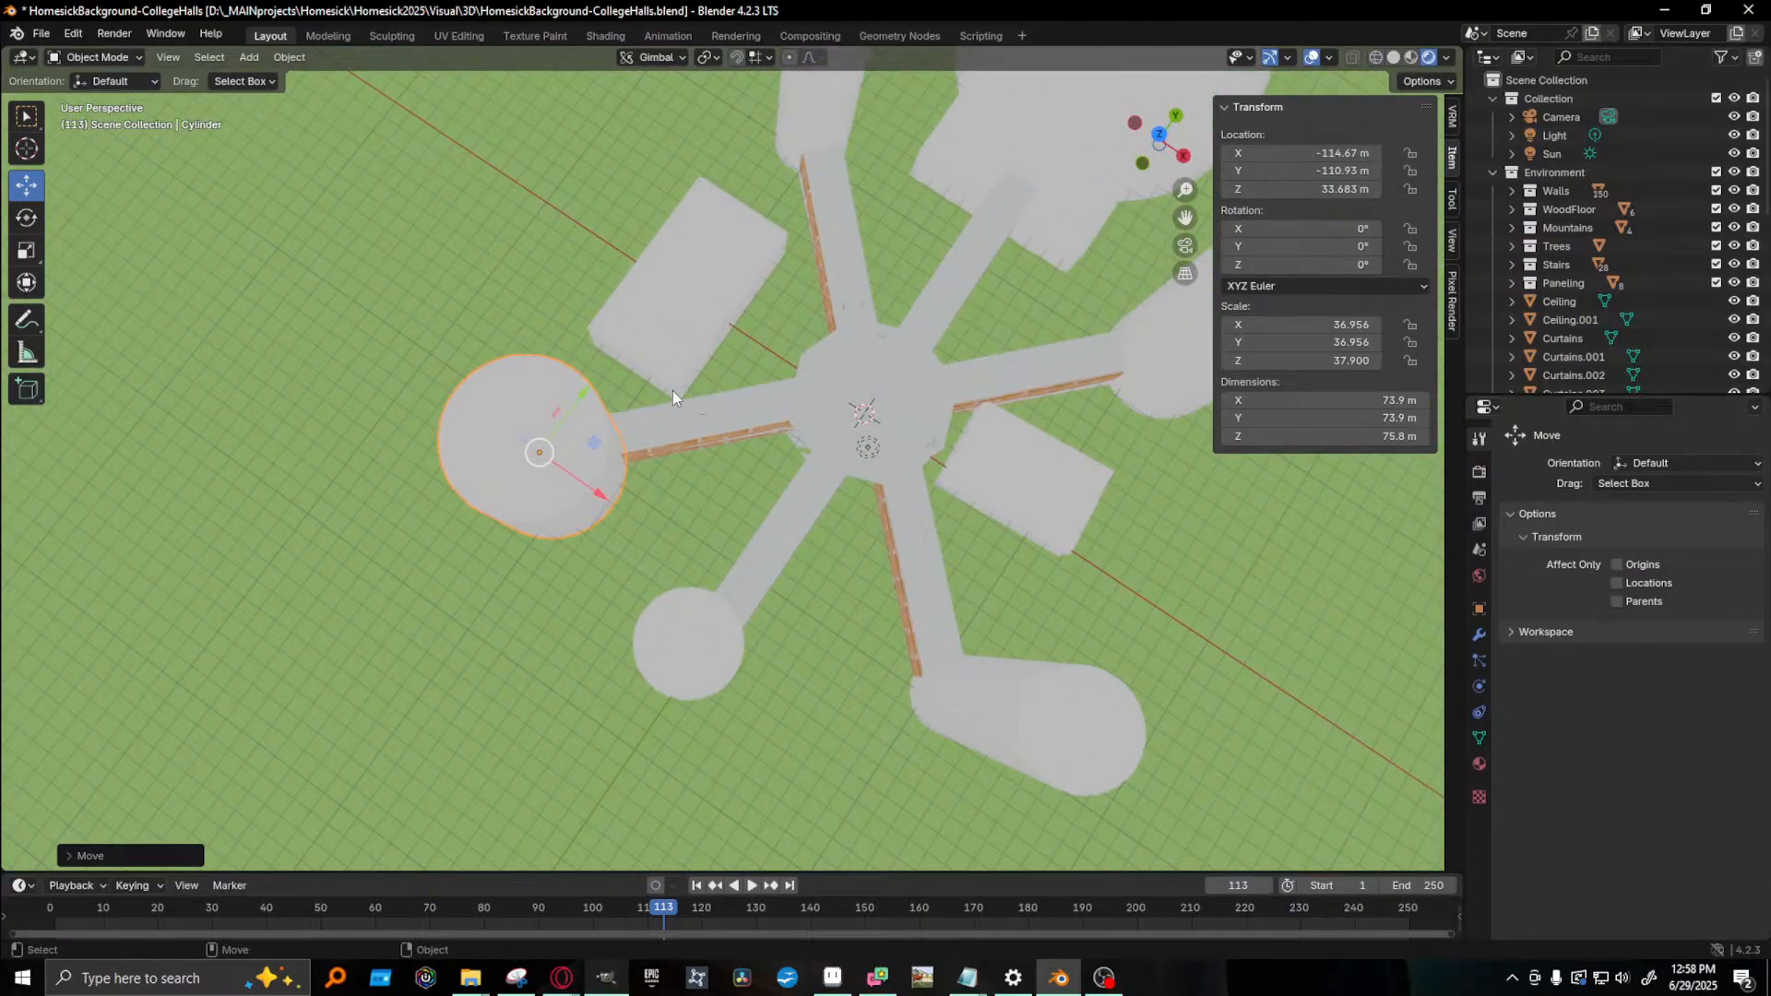
{"action": "left_click", "coordinate": [689, 332]}
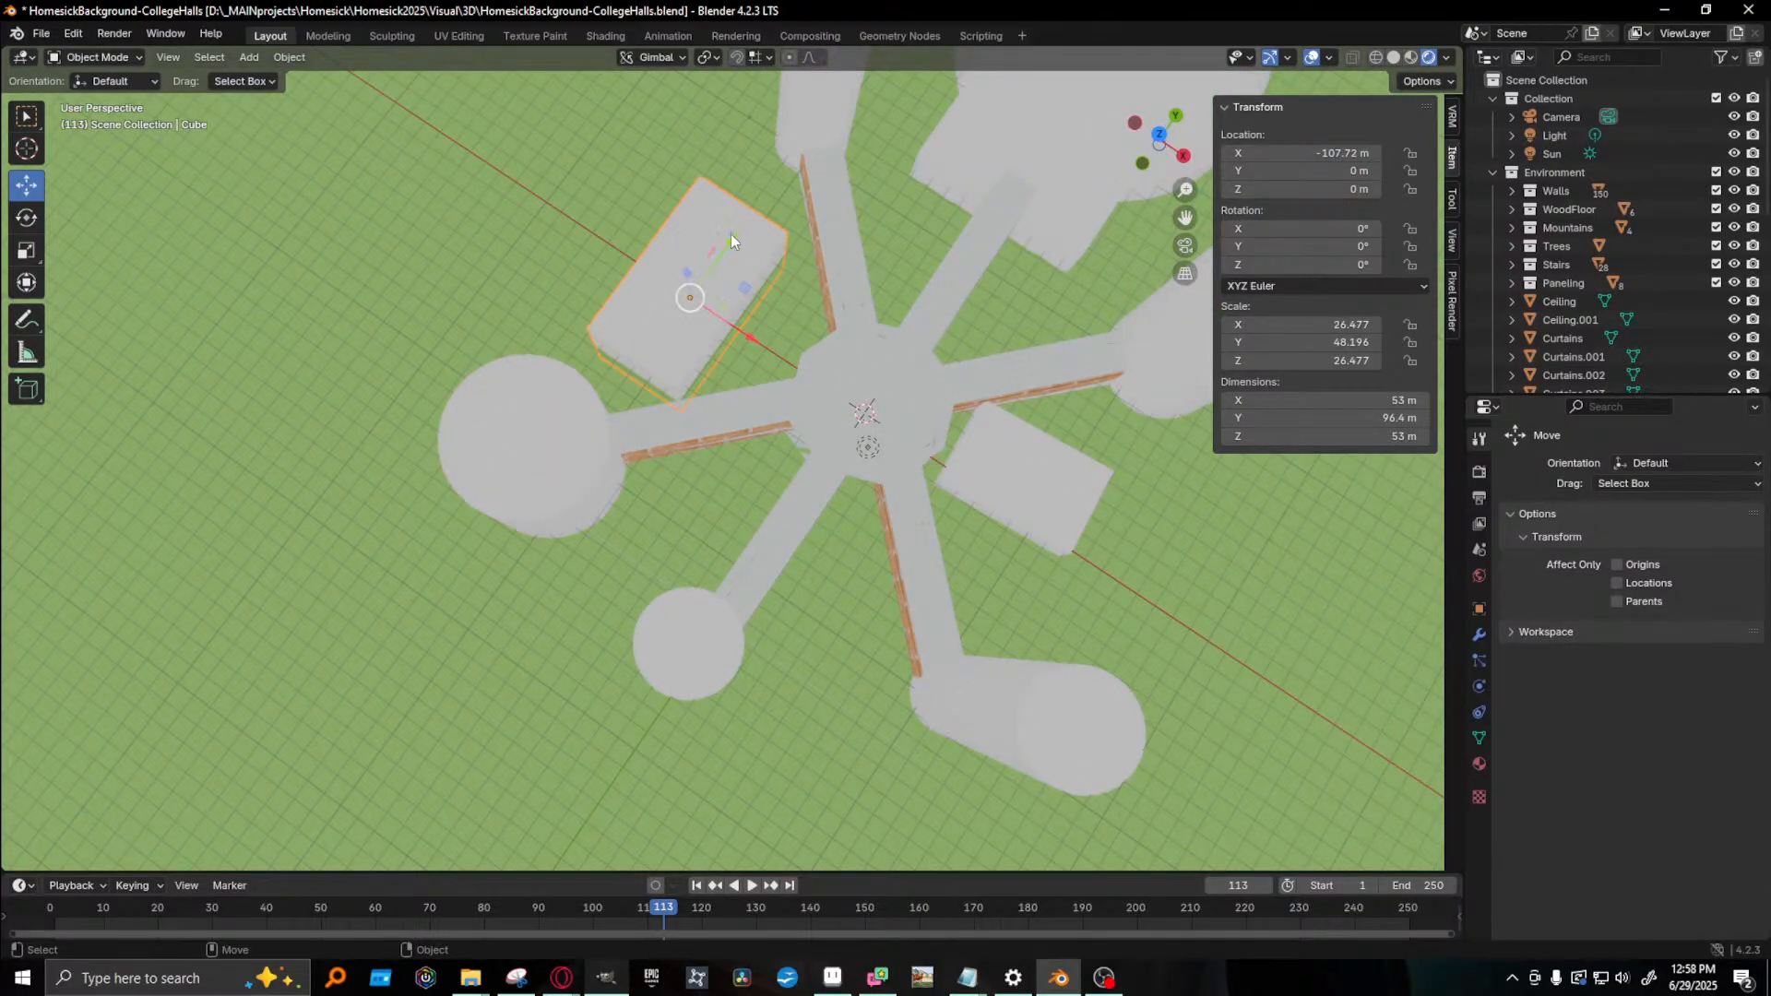
{"action": "left_click_drag", "start_coordinate": [731, 234], "coordinate": [671, 306]}
- Move the smaller block on the opposite side closer to the central hub, to about X 68.4 m, Y 13.9 m
{"action": "left_click", "coordinate": [1026, 518]}
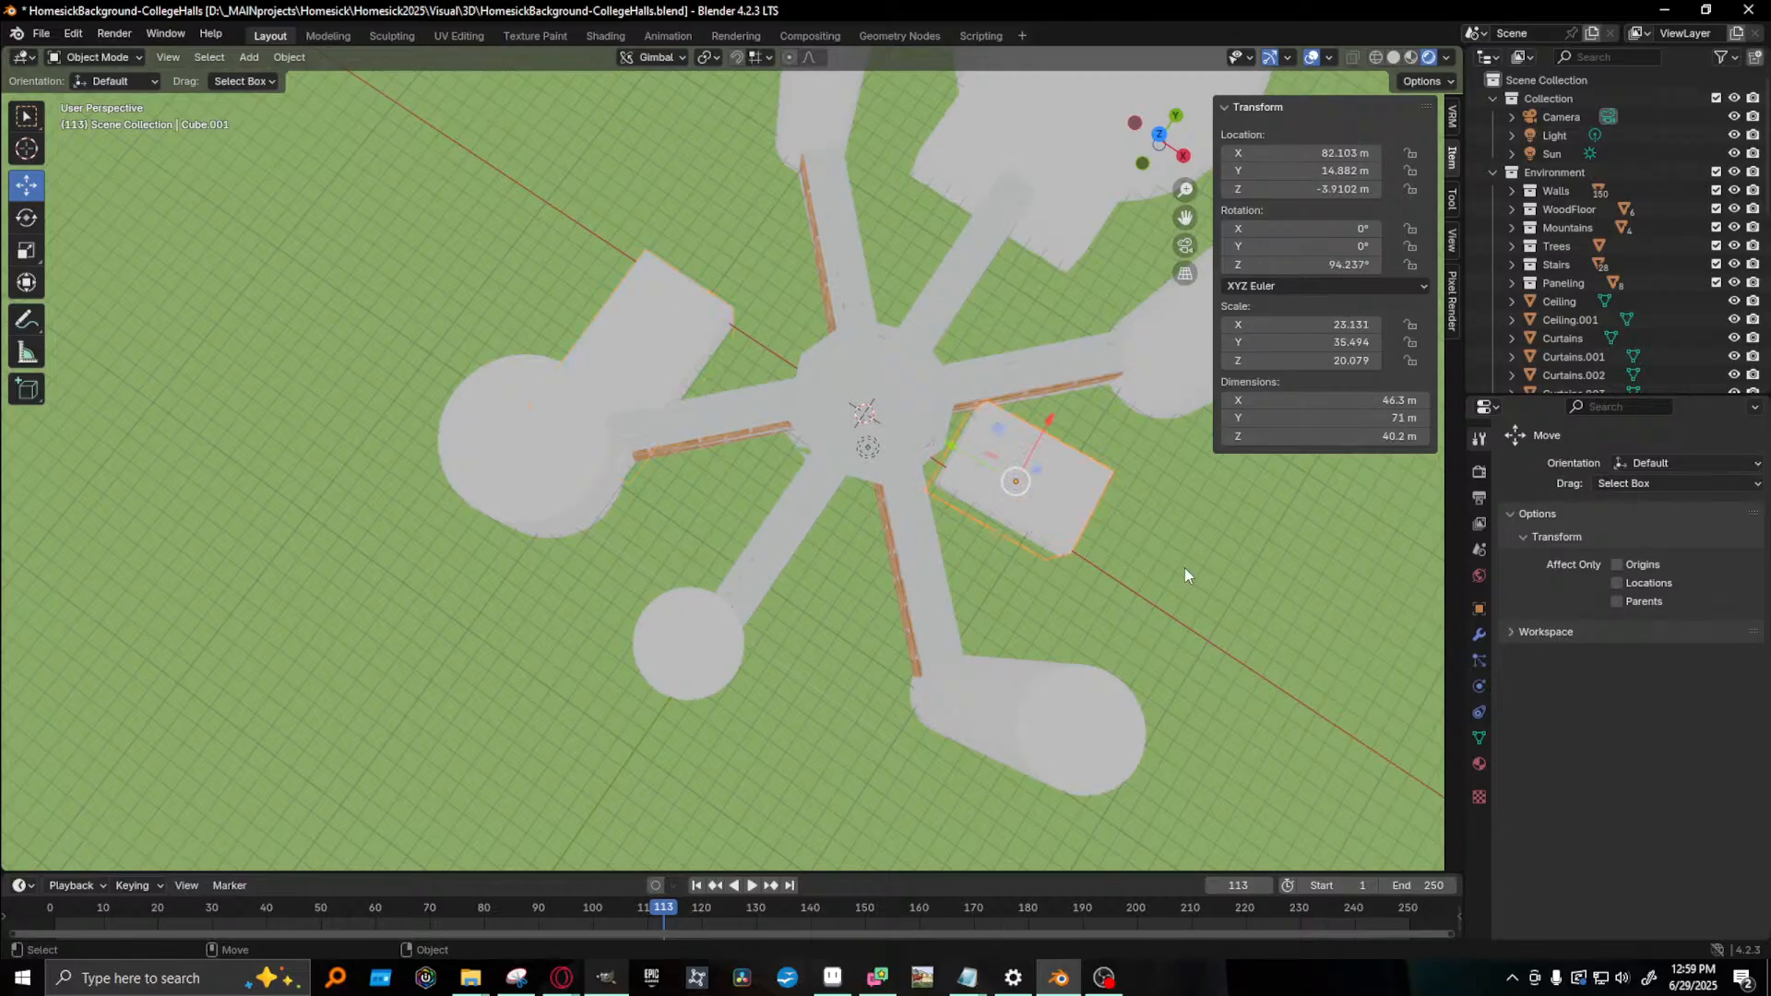
{"action": "middle_click_drag", "start_coordinate": [1184, 567], "coordinate": [1048, 519], "text": "shift"}
{"action": "left_click_drag", "start_coordinate": [819, 400], "coordinate": [796, 387]}
{"action": "middle_click_drag", "start_coordinate": [885, 463], "coordinate": [778, 429]}
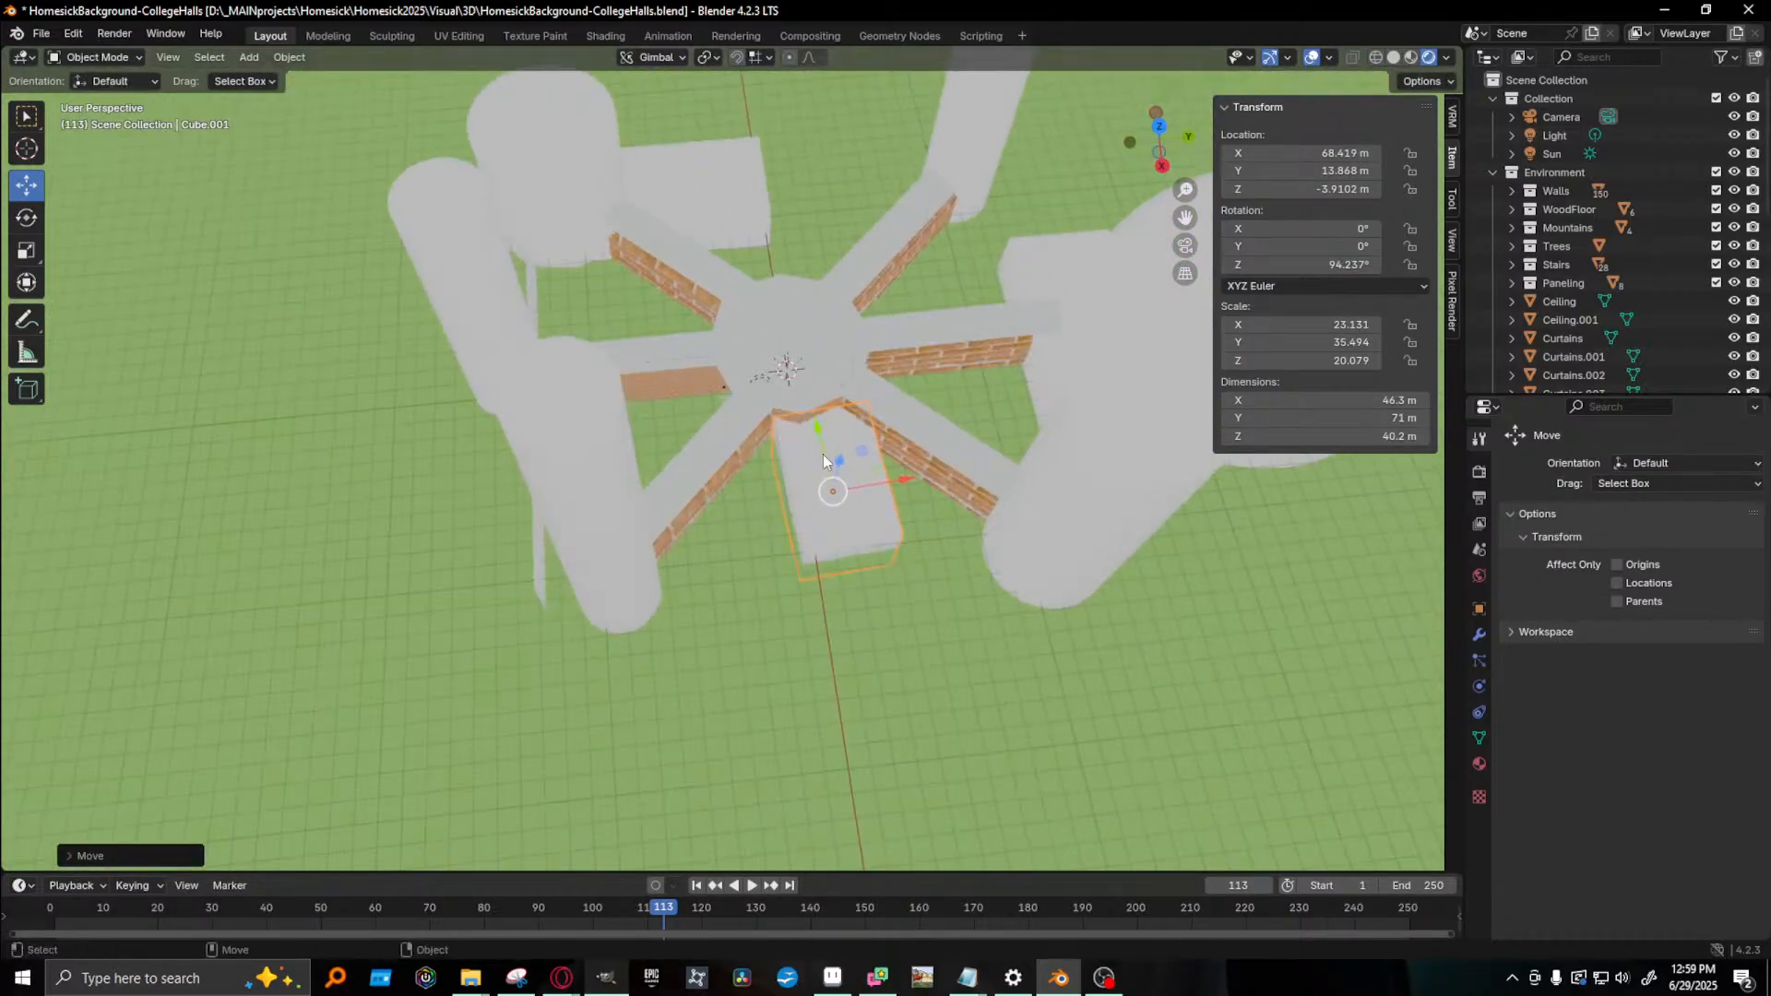
- Shorten the tall narrow tower at the other front corner to about 182 m along Z
{"action": "left_click", "coordinate": [706, 159]}
{"action": "middle_click_drag", "start_coordinate": [707, 158], "coordinate": [766, 527]}
{"action": "middle_click_drag", "start_coordinate": [632, 508], "coordinate": [759, 350]}
{"action": "scroll", "coordinate": [562, 444], "scroll_direction": "up", "scroll_amount": 5}
{"action": "scroll", "coordinate": [561, 452], "scroll_direction": "down", "scroll_amount": 8}
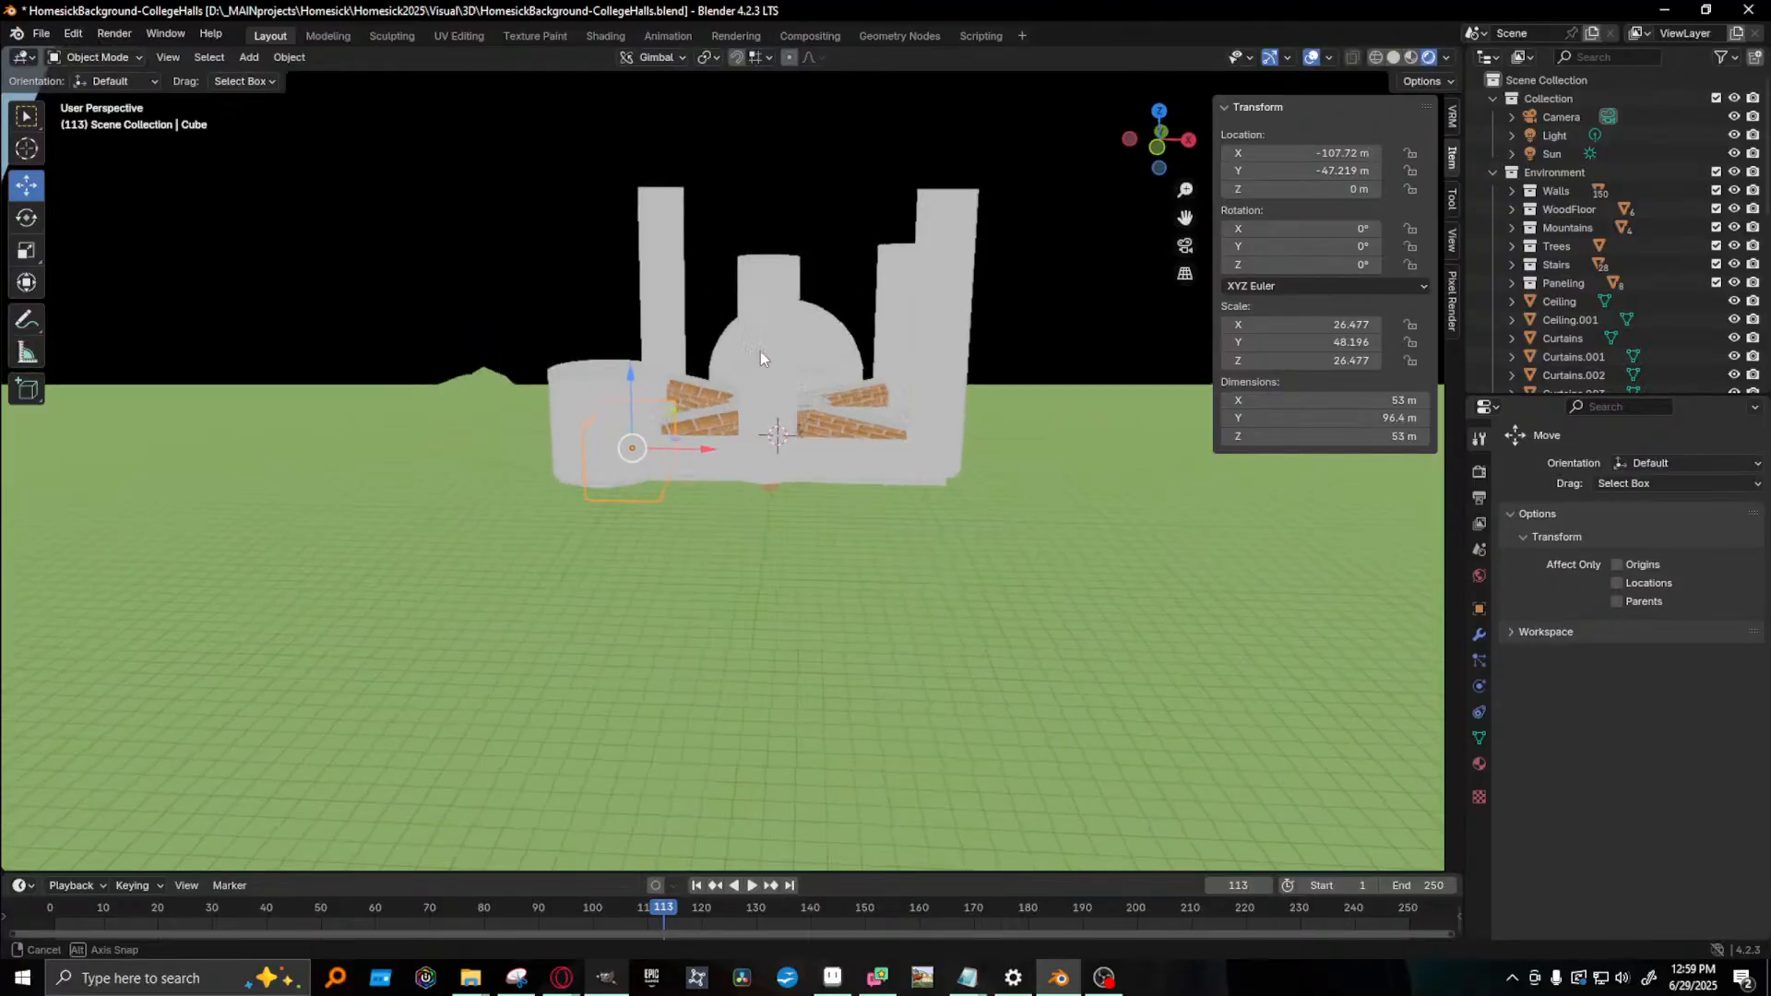
{"action": "left_click", "coordinate": [943, 394]}
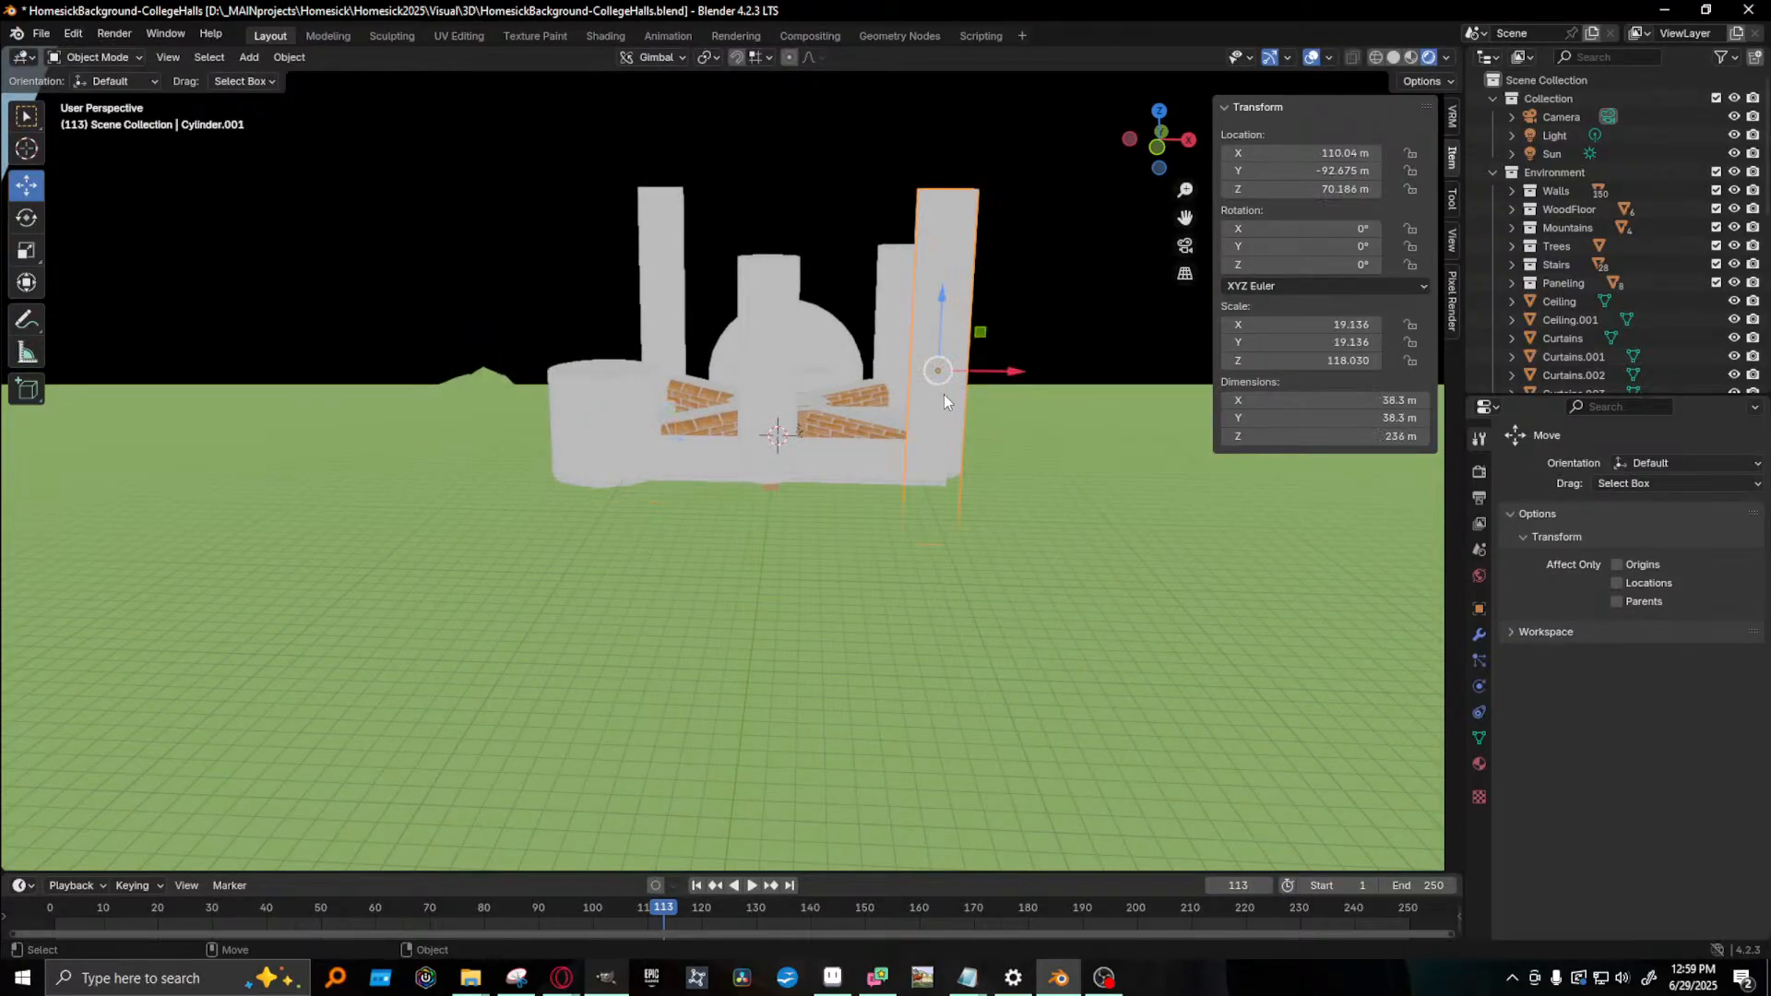
{"action": "key", "text": "r"}
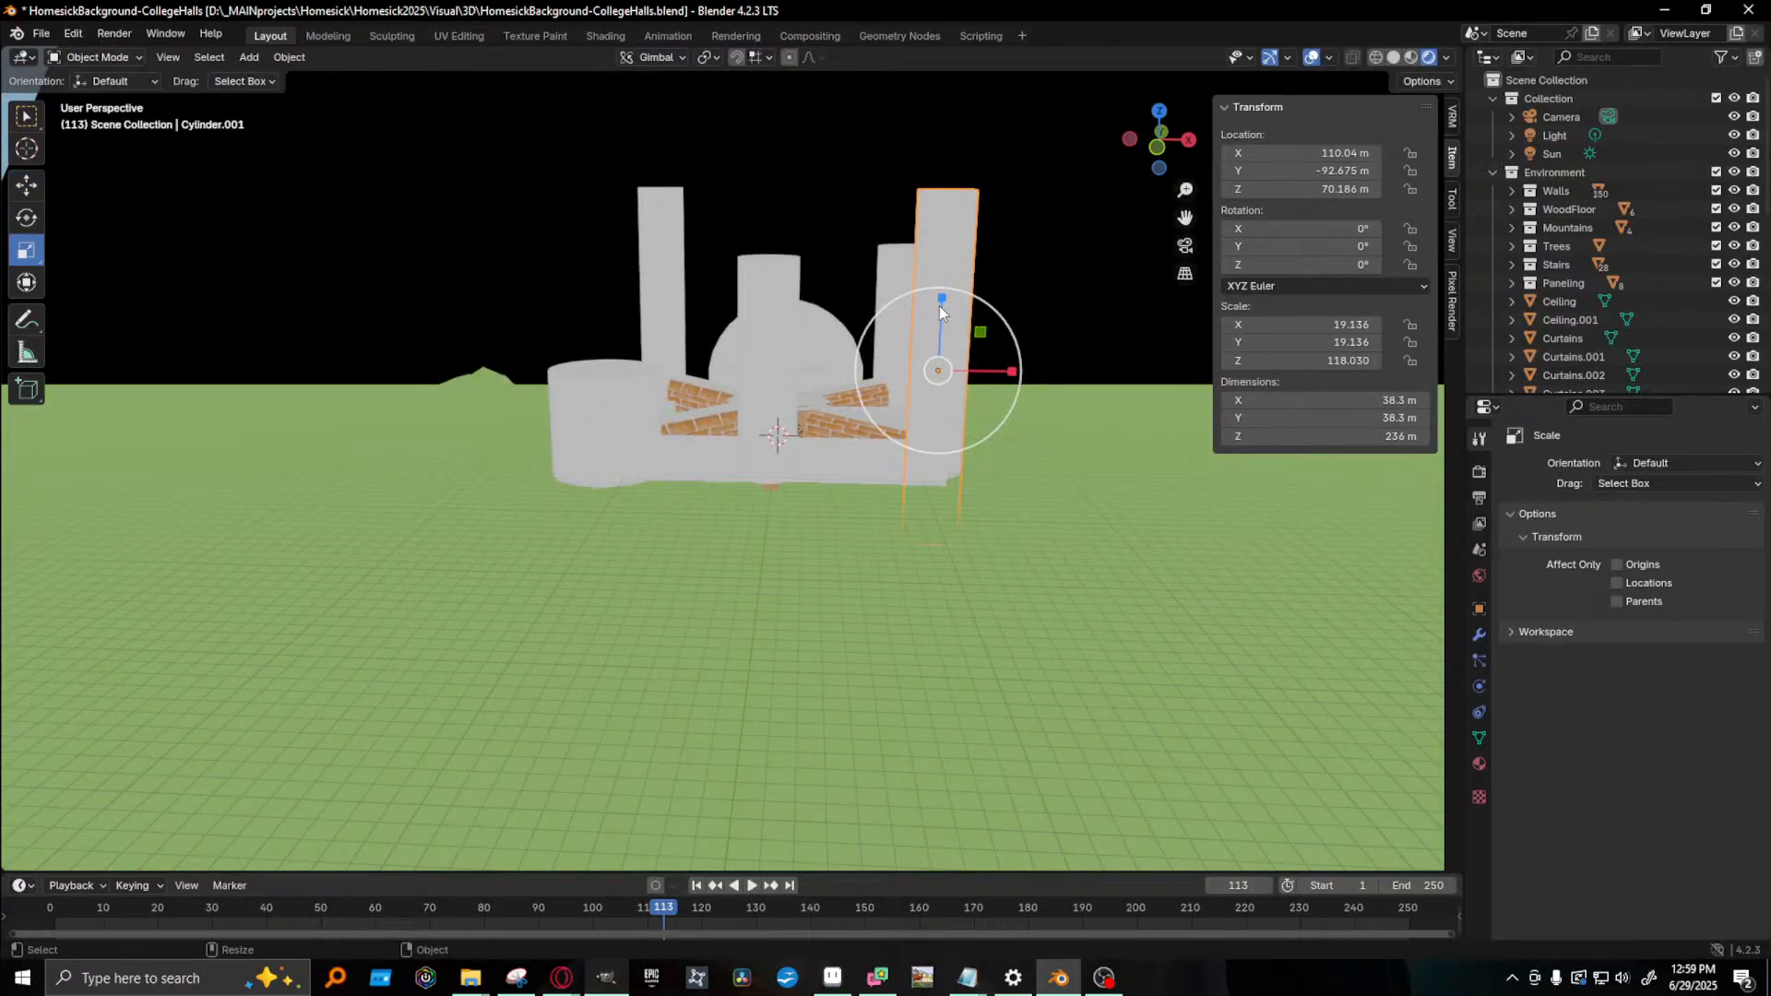
{"action": "left_click_drag", "start_coordinate": [938, 305], "coordinate": [939, 321]}
{"action": "key", "text": "w"}
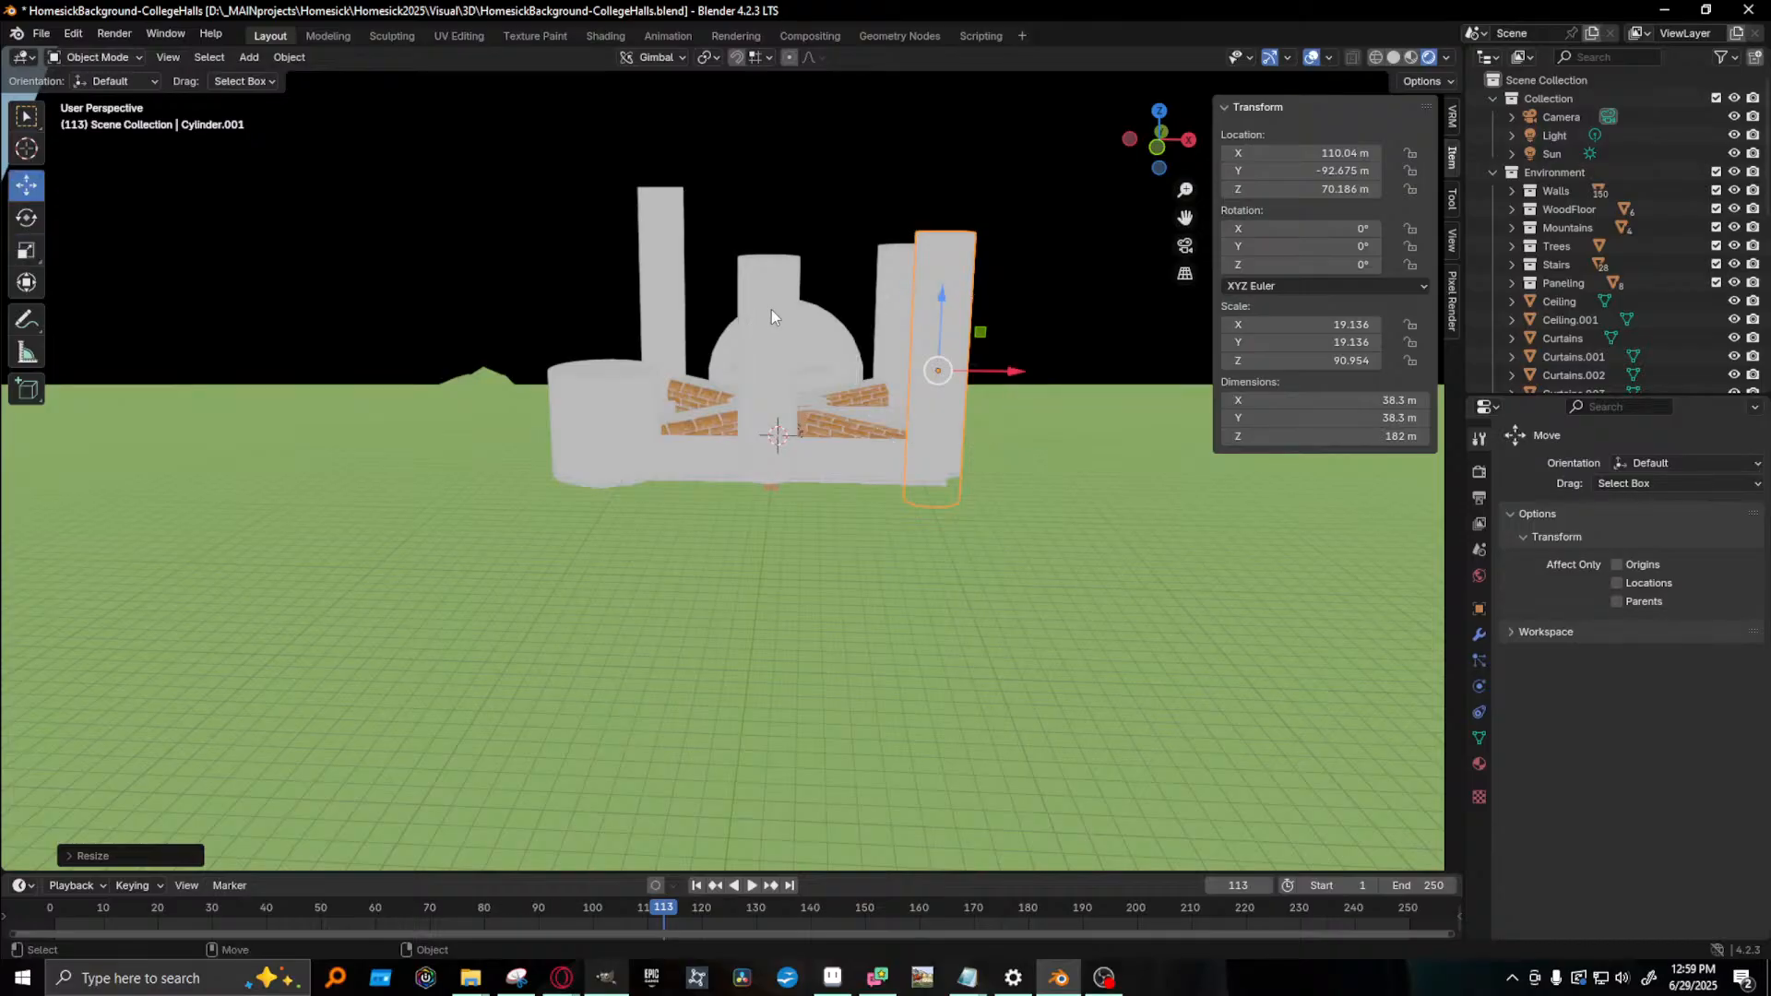
- Stretch both front wall planes to about 44.4 m high and raise them to about Z 21.8 m
{"action": "middle_click_drag", "start_coordinate": [771, 308], "coordinate": [861, 338]}
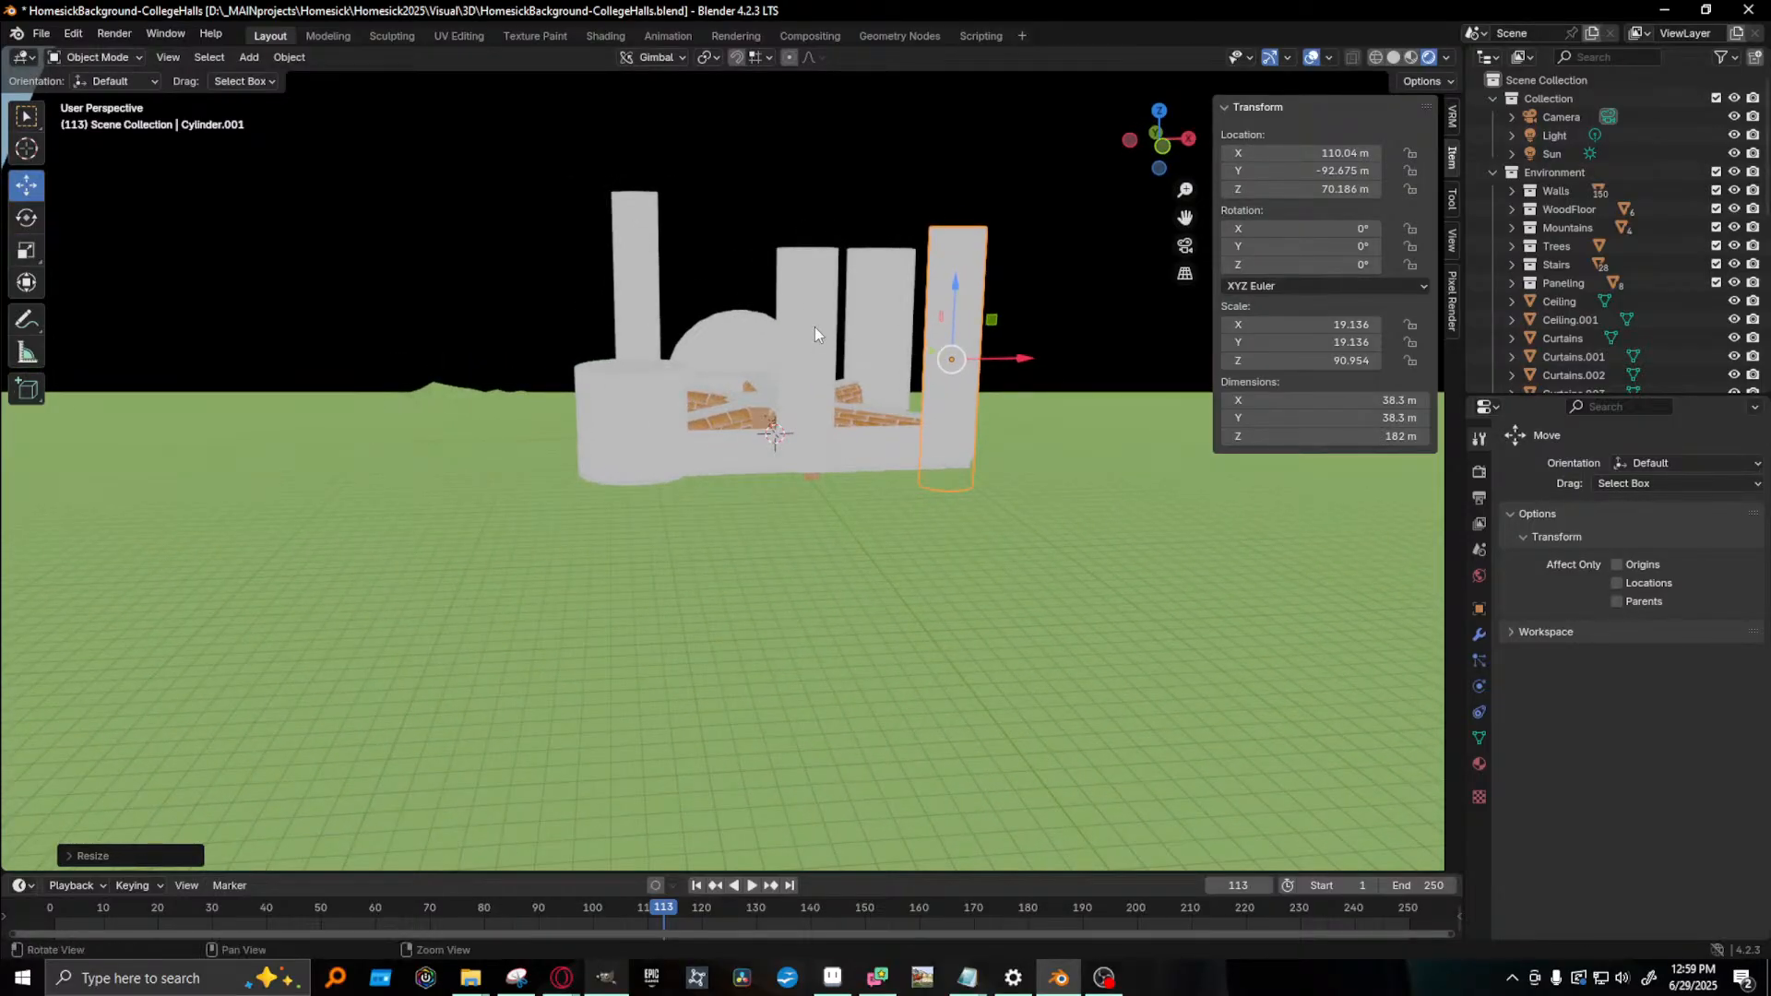
{"action": "scroll", "coordinate": [849, 485], "scroll_direction": "up", "scroll_amount": 8}
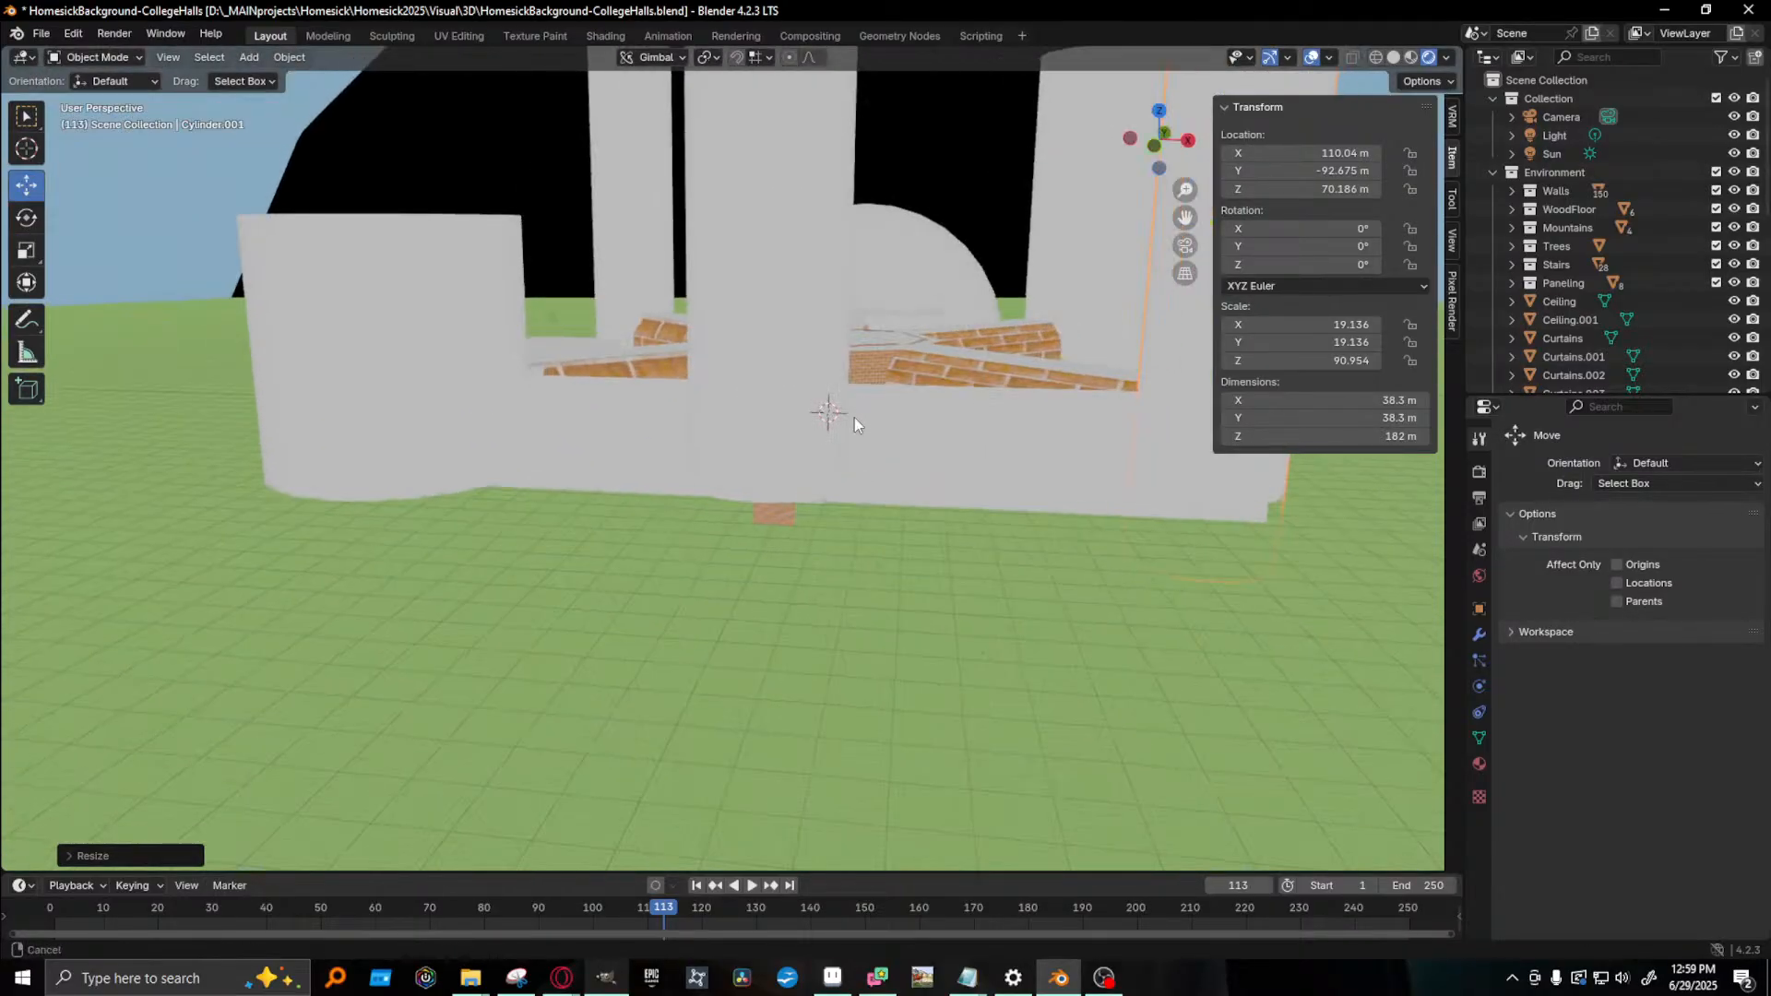
{"action": "middle_click_drag", "start_coordinate": [854, 417], "coordinate": [472, 408]}
{"action": "left_click", "coordinate": [472, 407]}
{"action": "left_click", "coordinate": [839, 435], "text": "shift"}
{"action": "key", "text": "shift+space"}
{"action": "key", "text": "s"}
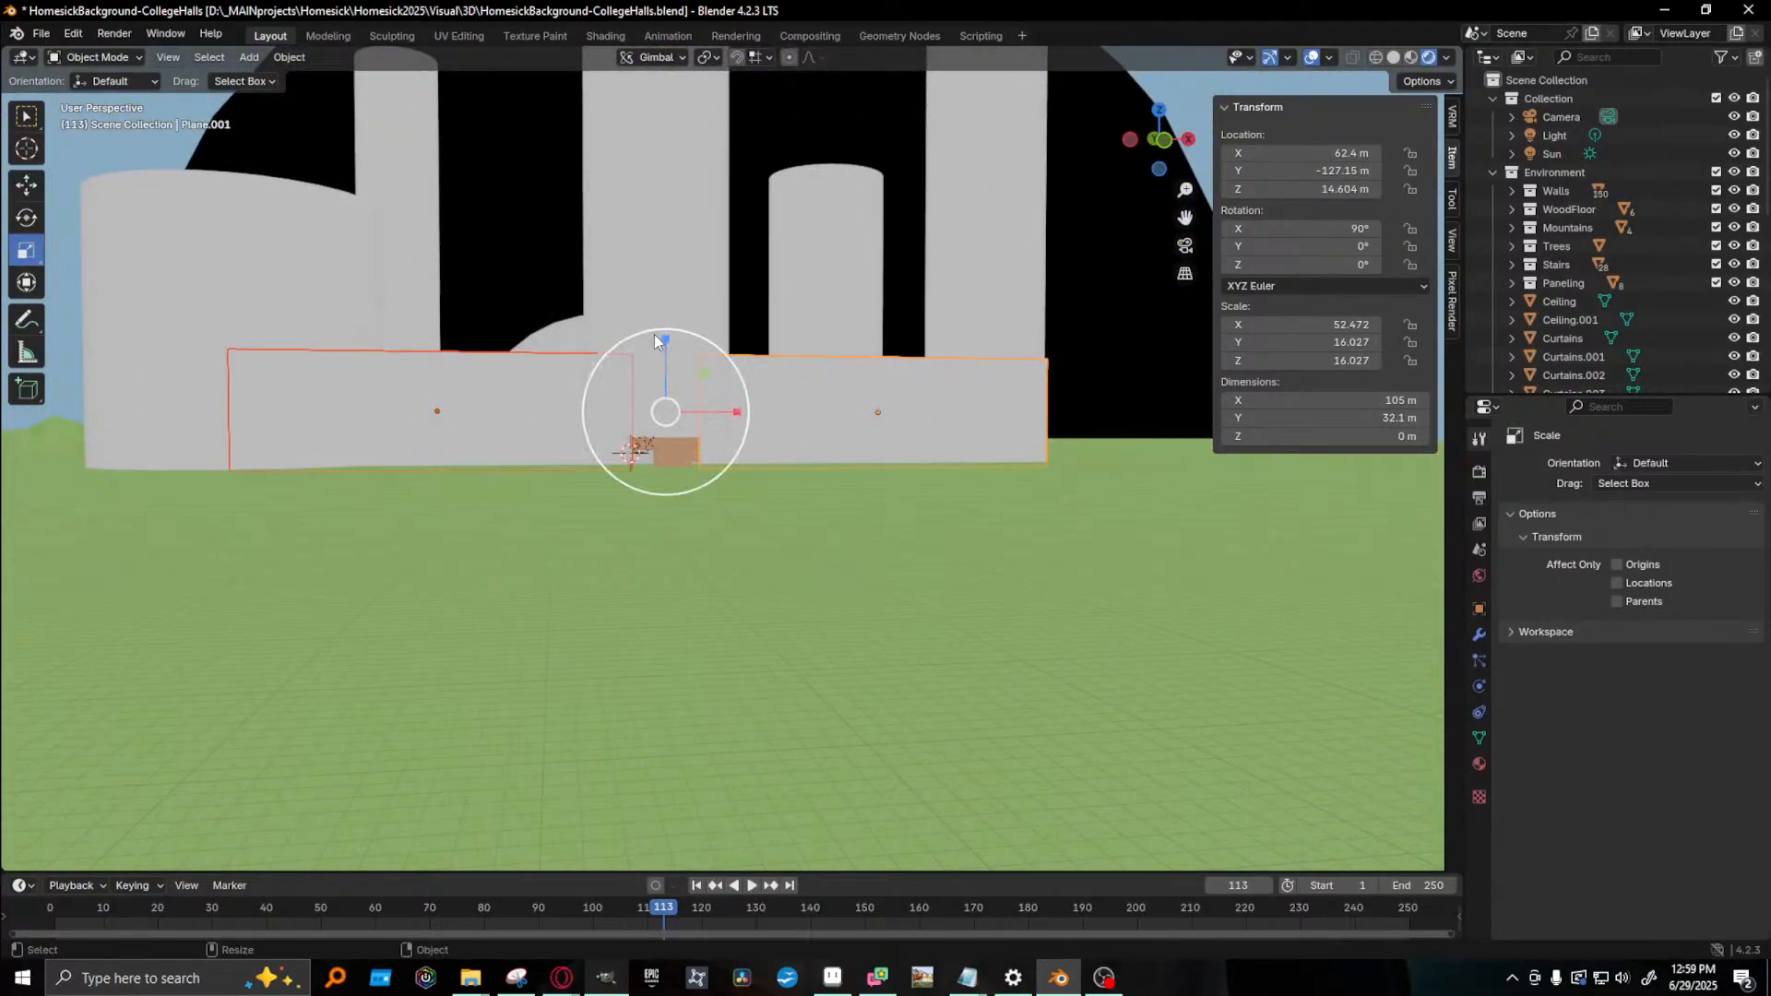
{"action": "mouse_move", "coordinate": [666, 343]}
{"action": "left_mouse_down"}
{"action": "mouse_move", "coordinate": [655, 285]}
{"action": "mouse_move", "coordinate": [654, 311]}
{"action": "left_mouse_up"}
{"action": "key", "text": "shift+space"}
{"action": "key", "text": "g"}
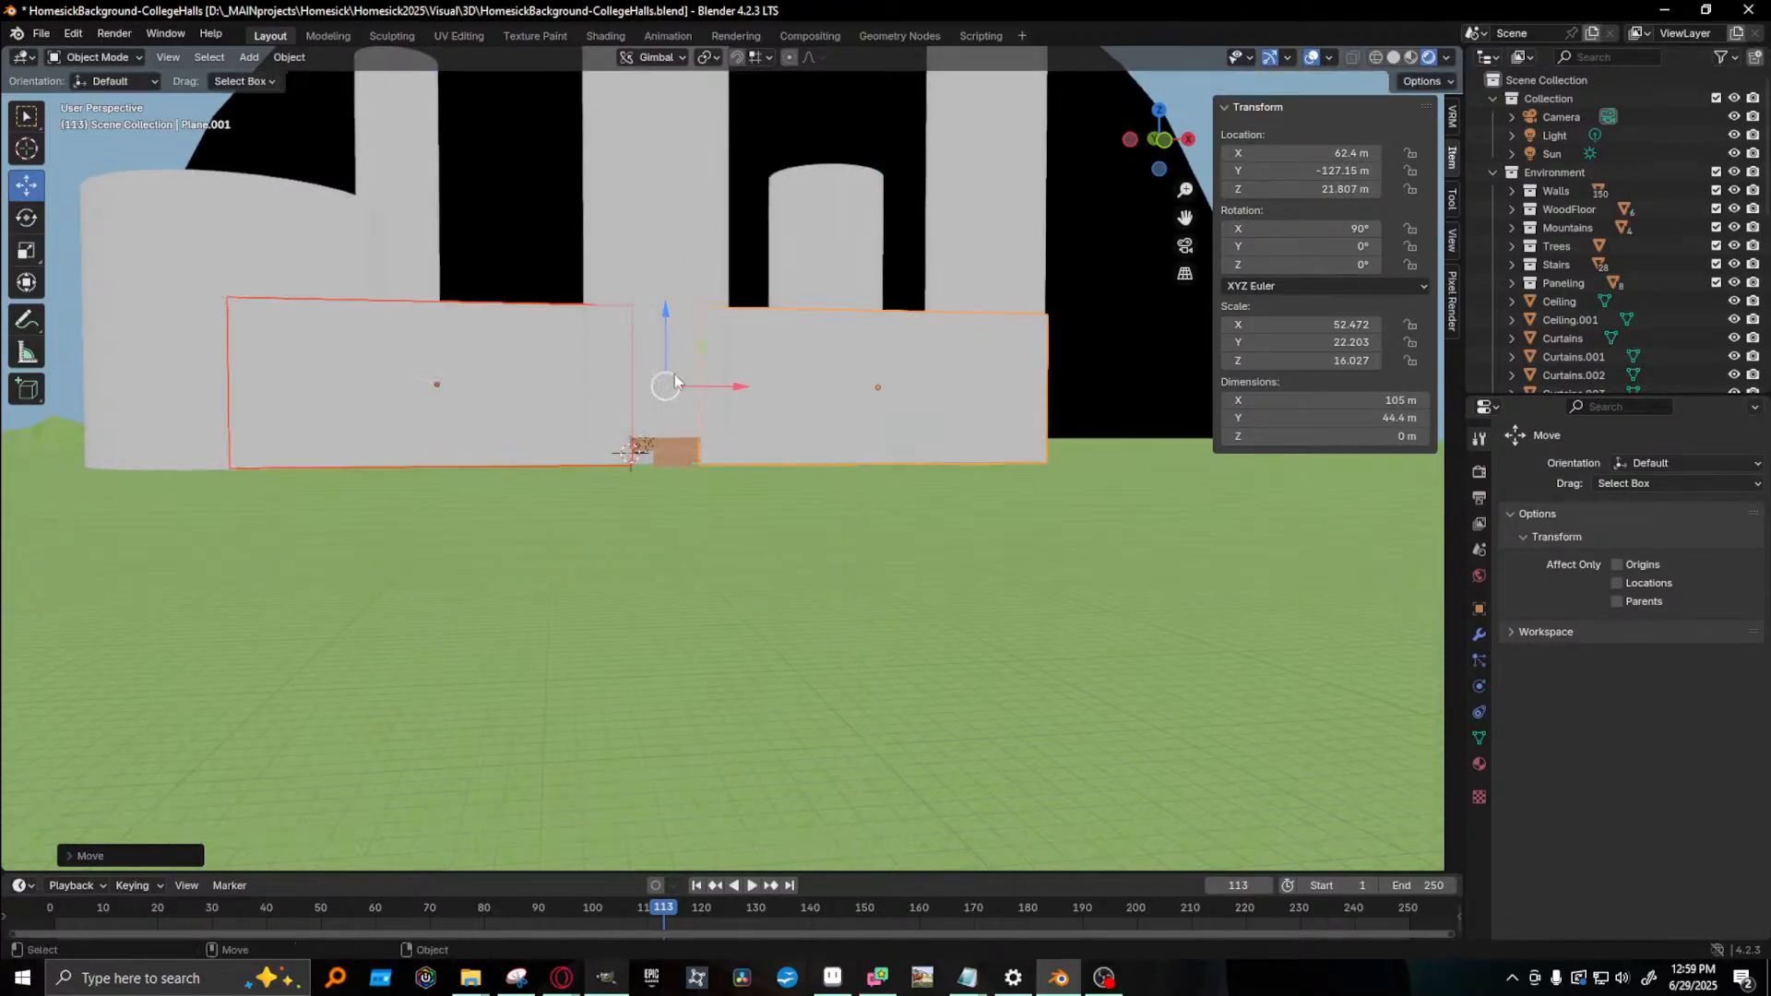
- Check the raised front walls against the storyboard drawing in GIMP and return to Blender
{"action": "middle_click_drag", "start_coordinate": [673, 388], "coordinate": [738, 488]}
{"action": "key", "text": "alt+Tab"}
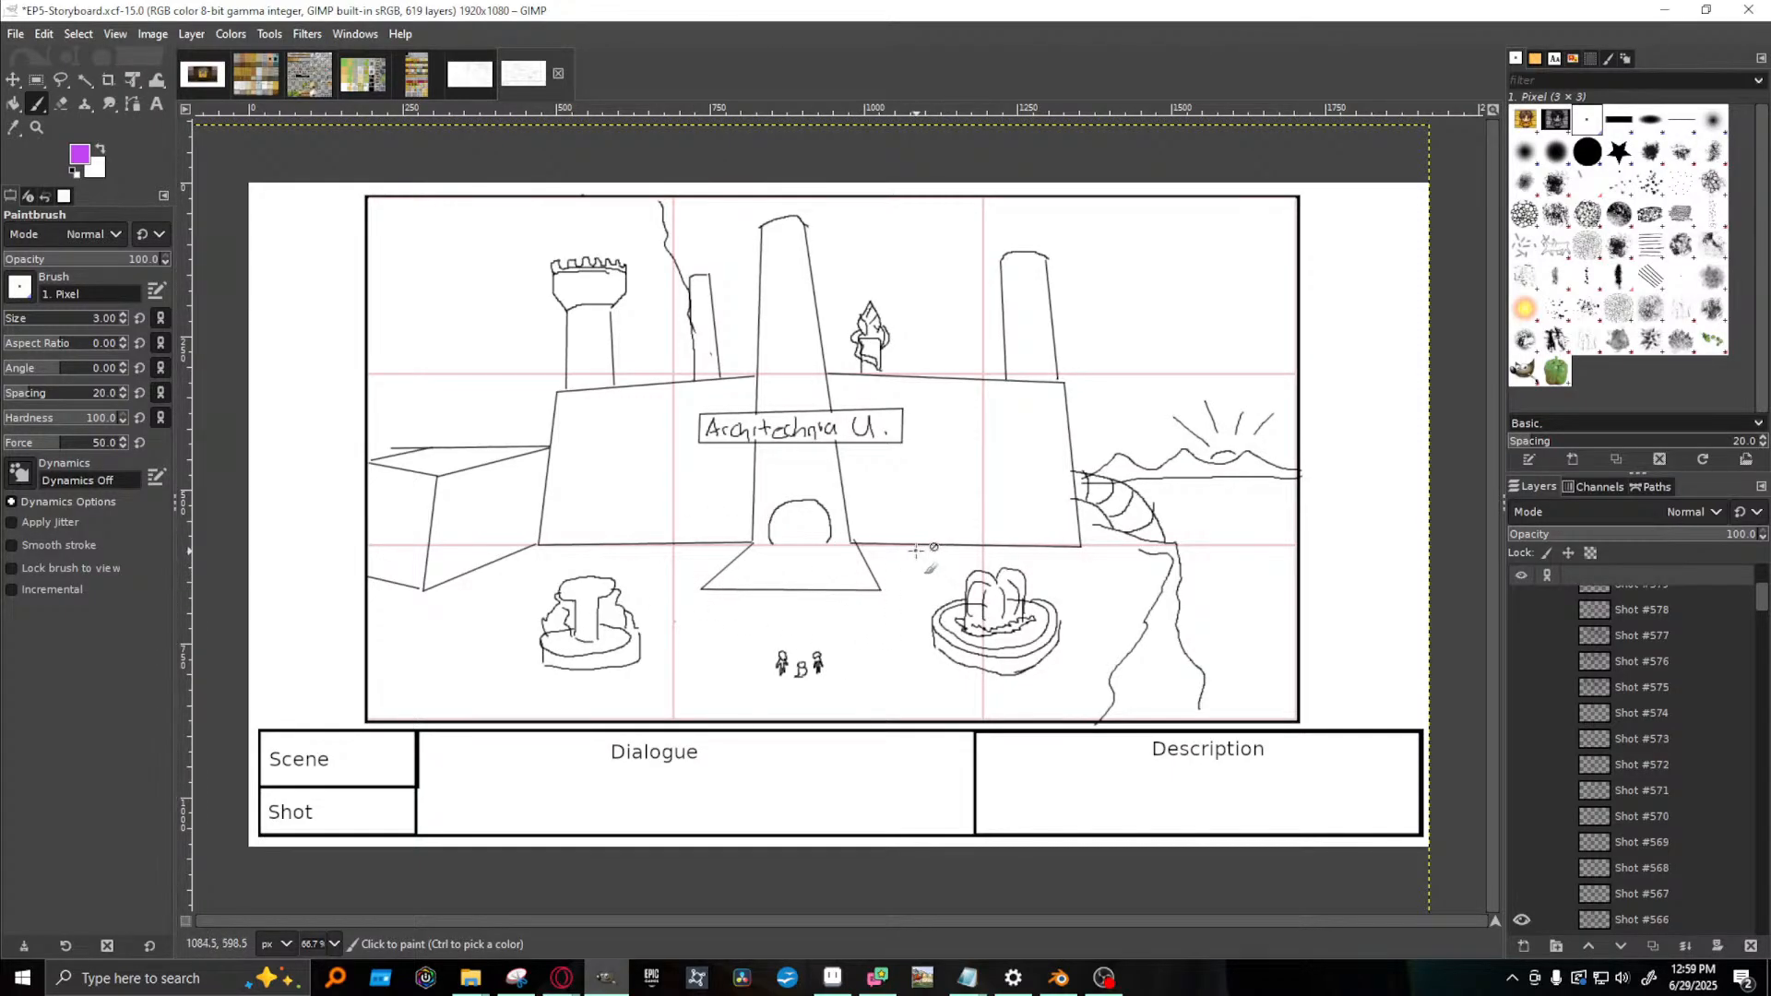
{"action": "key", "text": "alt+Tab"}
- Raise the small block near the hub to about Z 17.5 m and set its Z rotation to 90°
{"action": "middle_click_drag", "start_coordinate": [974, 502], "coordinate": [882, 440]}
{"action": "left_click", "coordinate": [858, 465]}
{"action": "left_click_drag", "start_coordinate": [858, 413], "coordinate": [855, 367]}
{"action": "left_click", "coordinate": [1340, 265]}
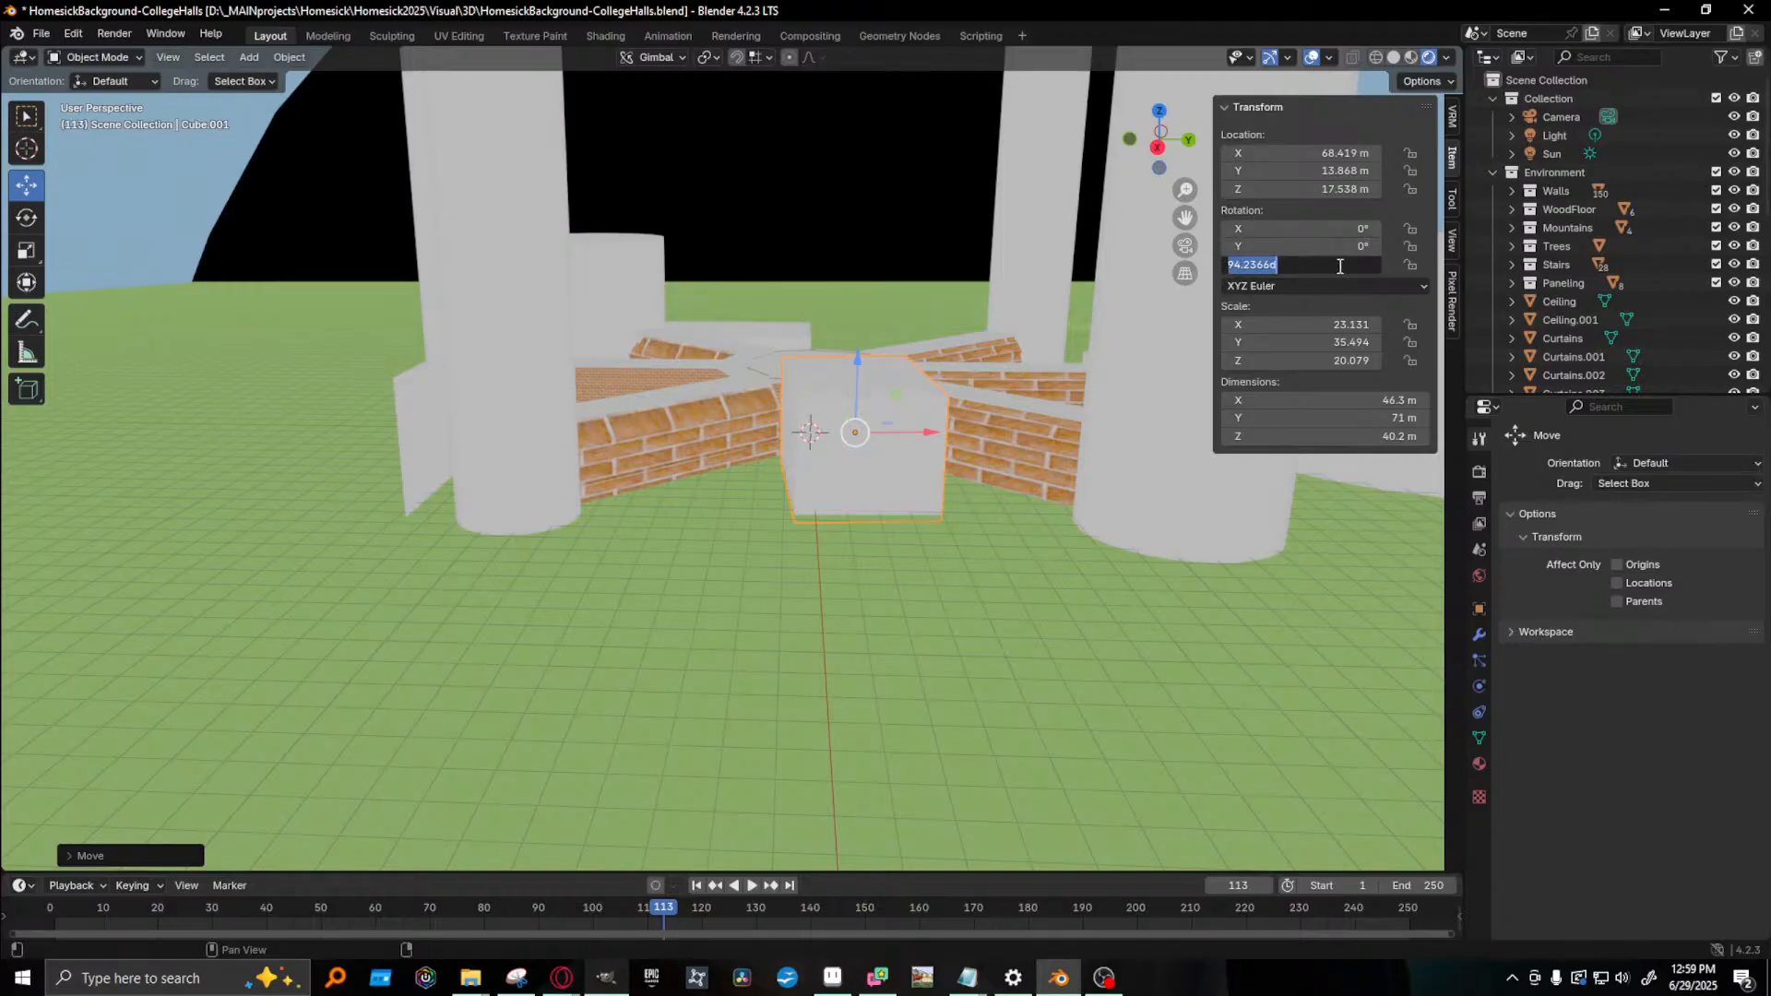
{"action": "type", "text": "90"}
{"action": "key", "text": "Return"}
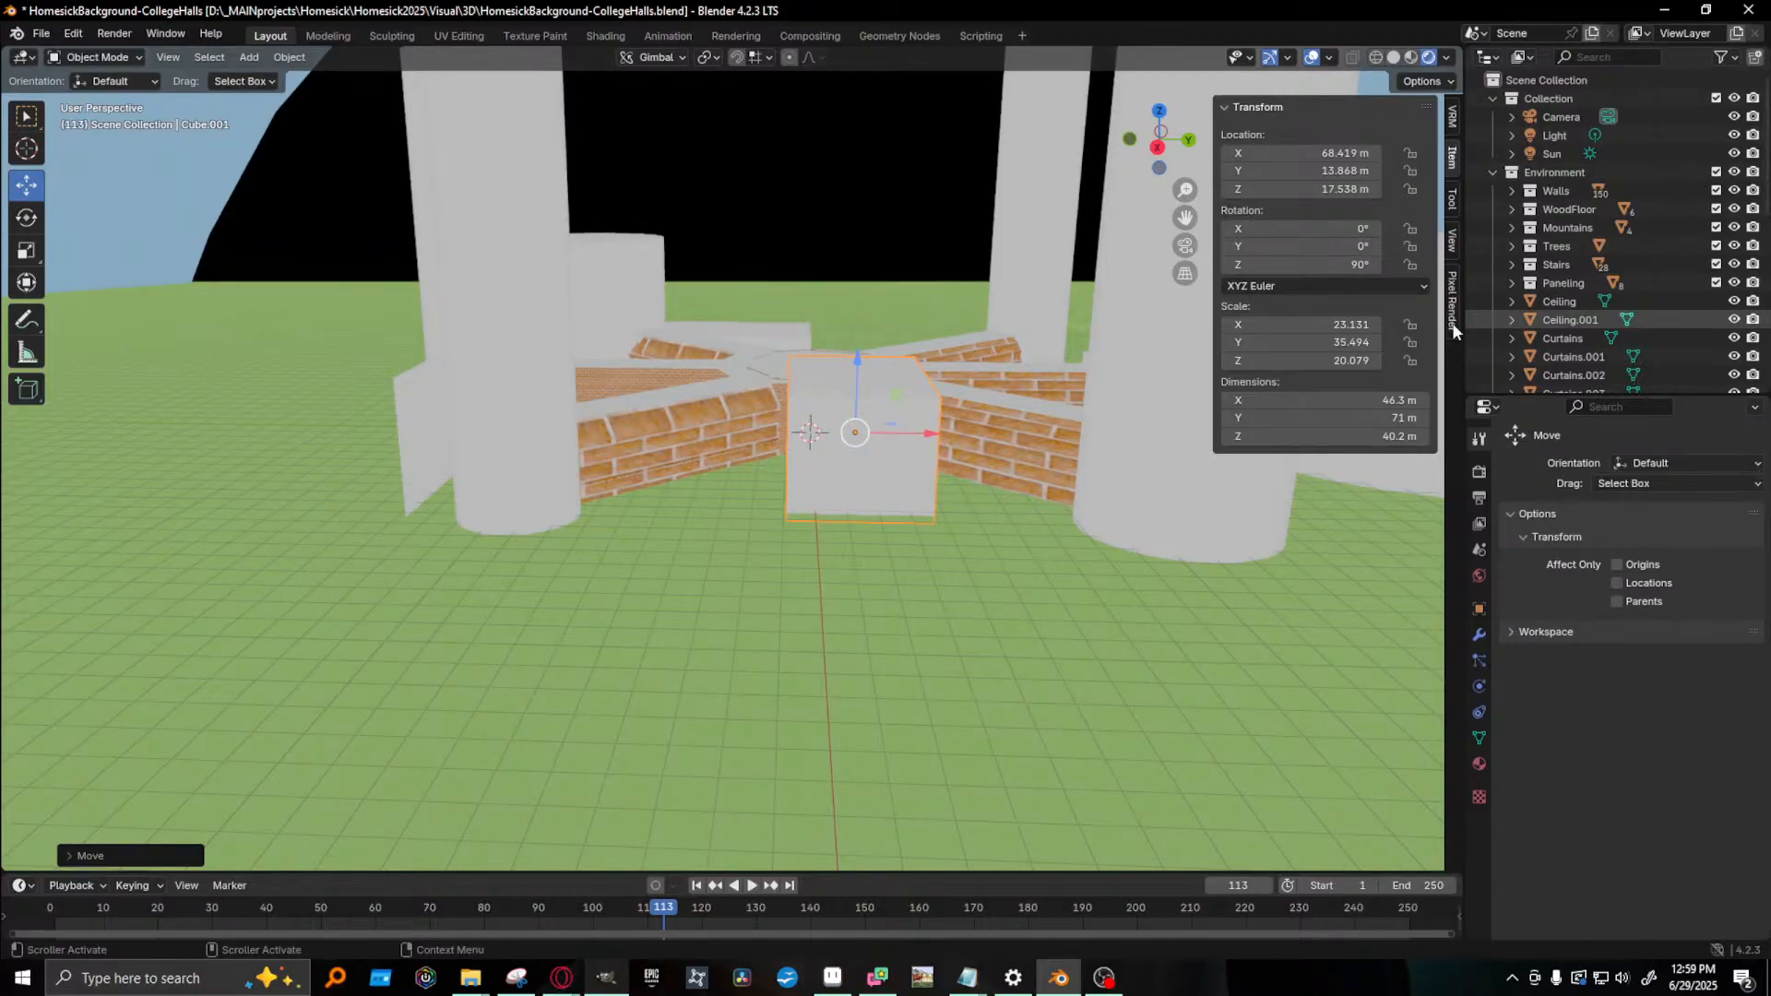
- Adjust the height of the large dome sphere behind the campus to about Z -0.3 m and save the file
{"action": "left_click", "coordinate": [927, 544]}
{"action": "middle_click_drag", "start_coordinate": [1179, 545], "coordinate": [896, 706]}
{"action": "left_click", "coordinate": [653, 350]}
{"action": "key", "text": "KP_Decimal"}
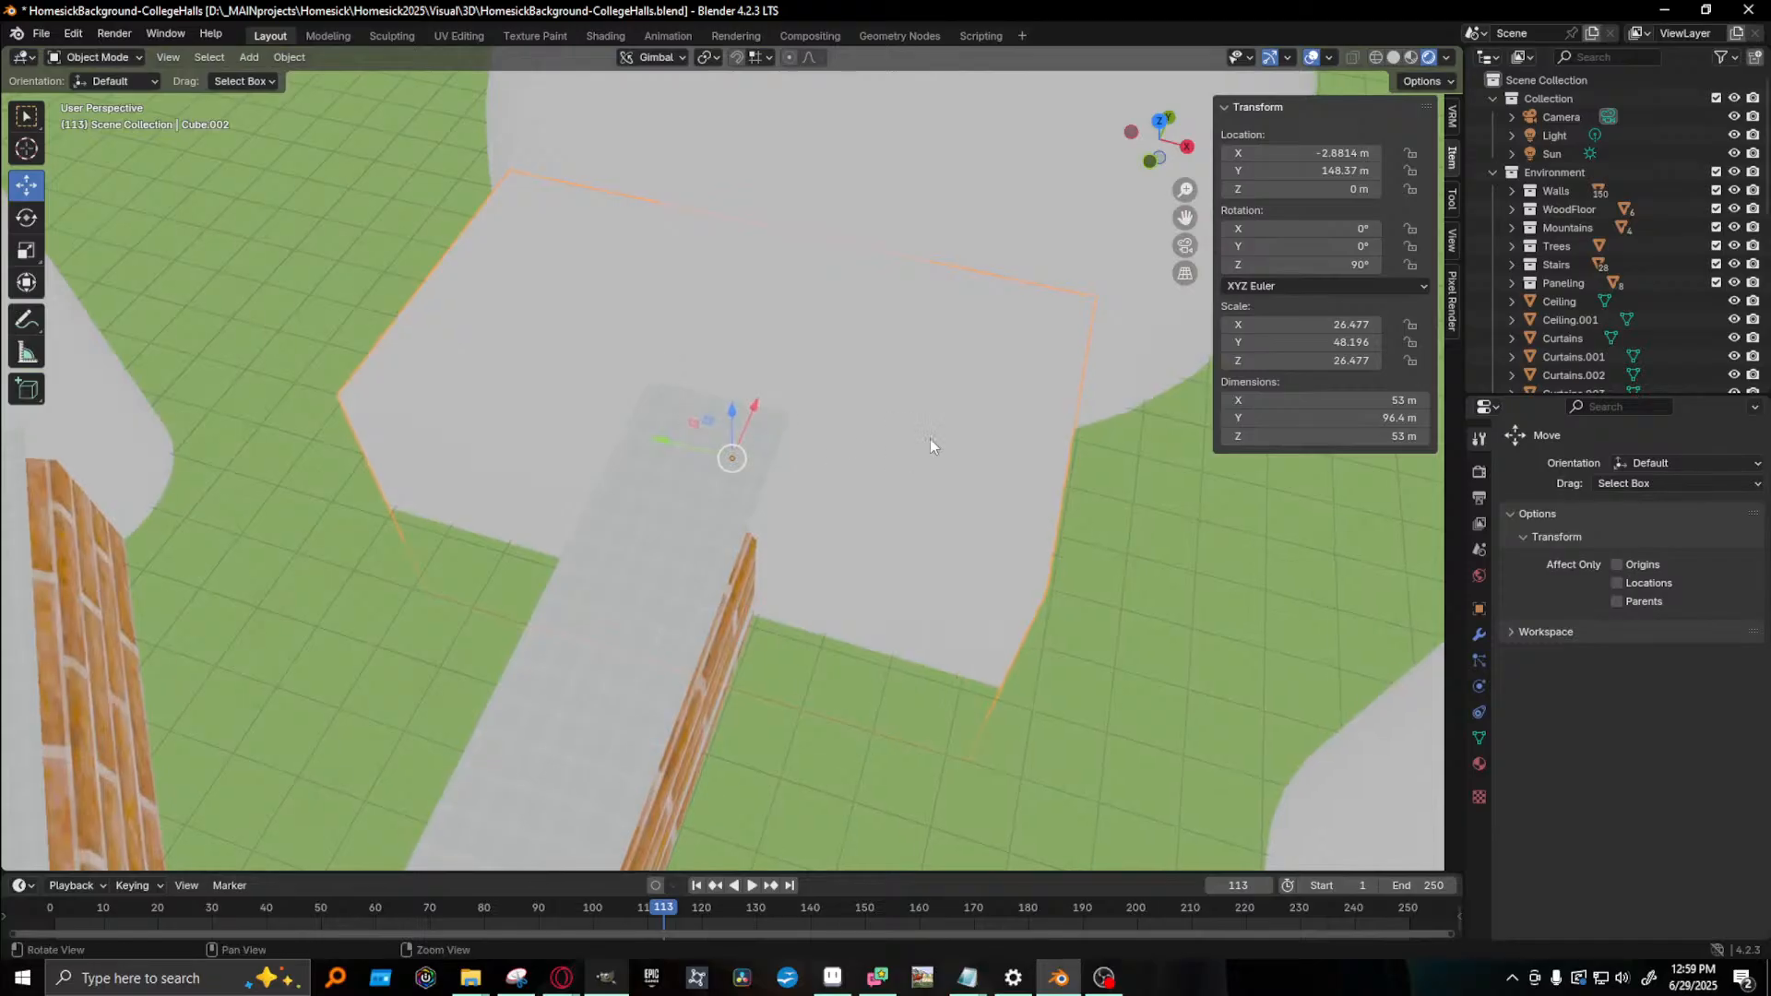
{"action": "middle_click_drag", "start_coordinate": [929, 439], "coordinate": [1011, 413]}
{"action": "left_click", "coordinate": [1029, 434]}
{"action": "key", "text": "KP_Decimal"}
{"action": "mouse_move", "coordinate": [1004, 383]}
{"action": "left_mouse_down"}
{"action": "mouse_move", "coordinate": [1004, 341]}
{"action": "mouse_move", "coordinate": [1003, 383]}
{"action": "left_mouse_up"}
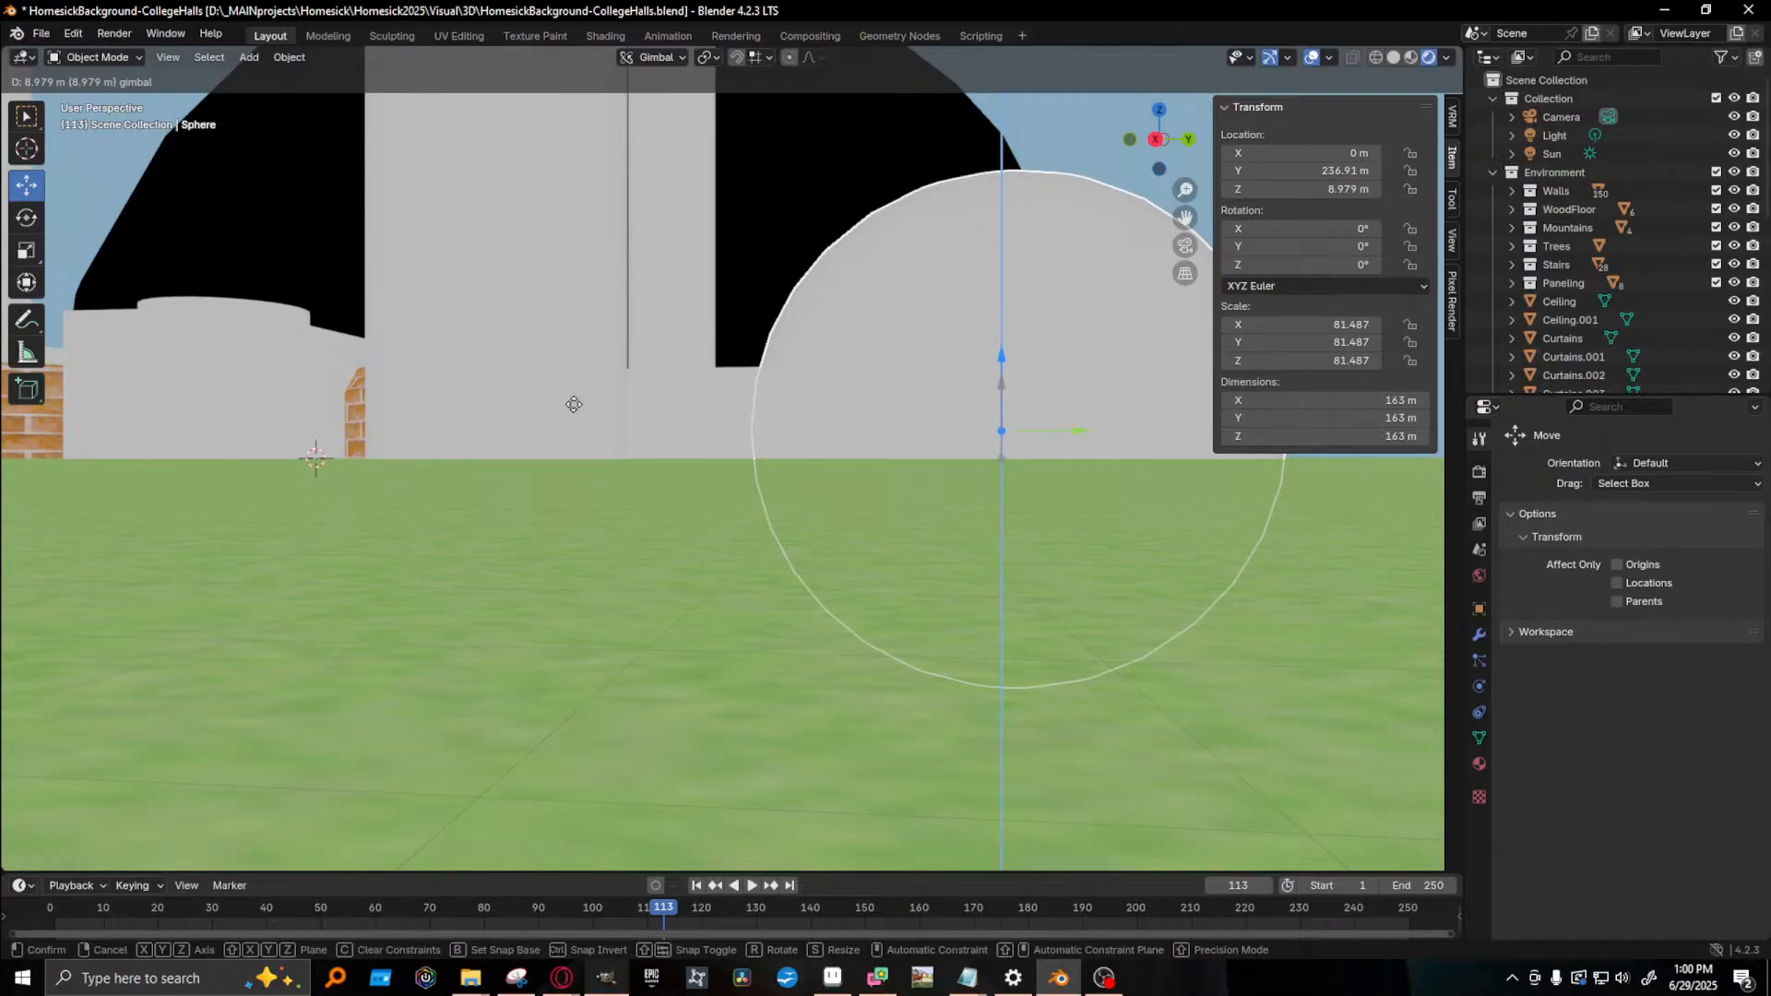
{"action": "left_click_drag", "start_coordinate": [574, 404], "coordinate": [873, 510]}
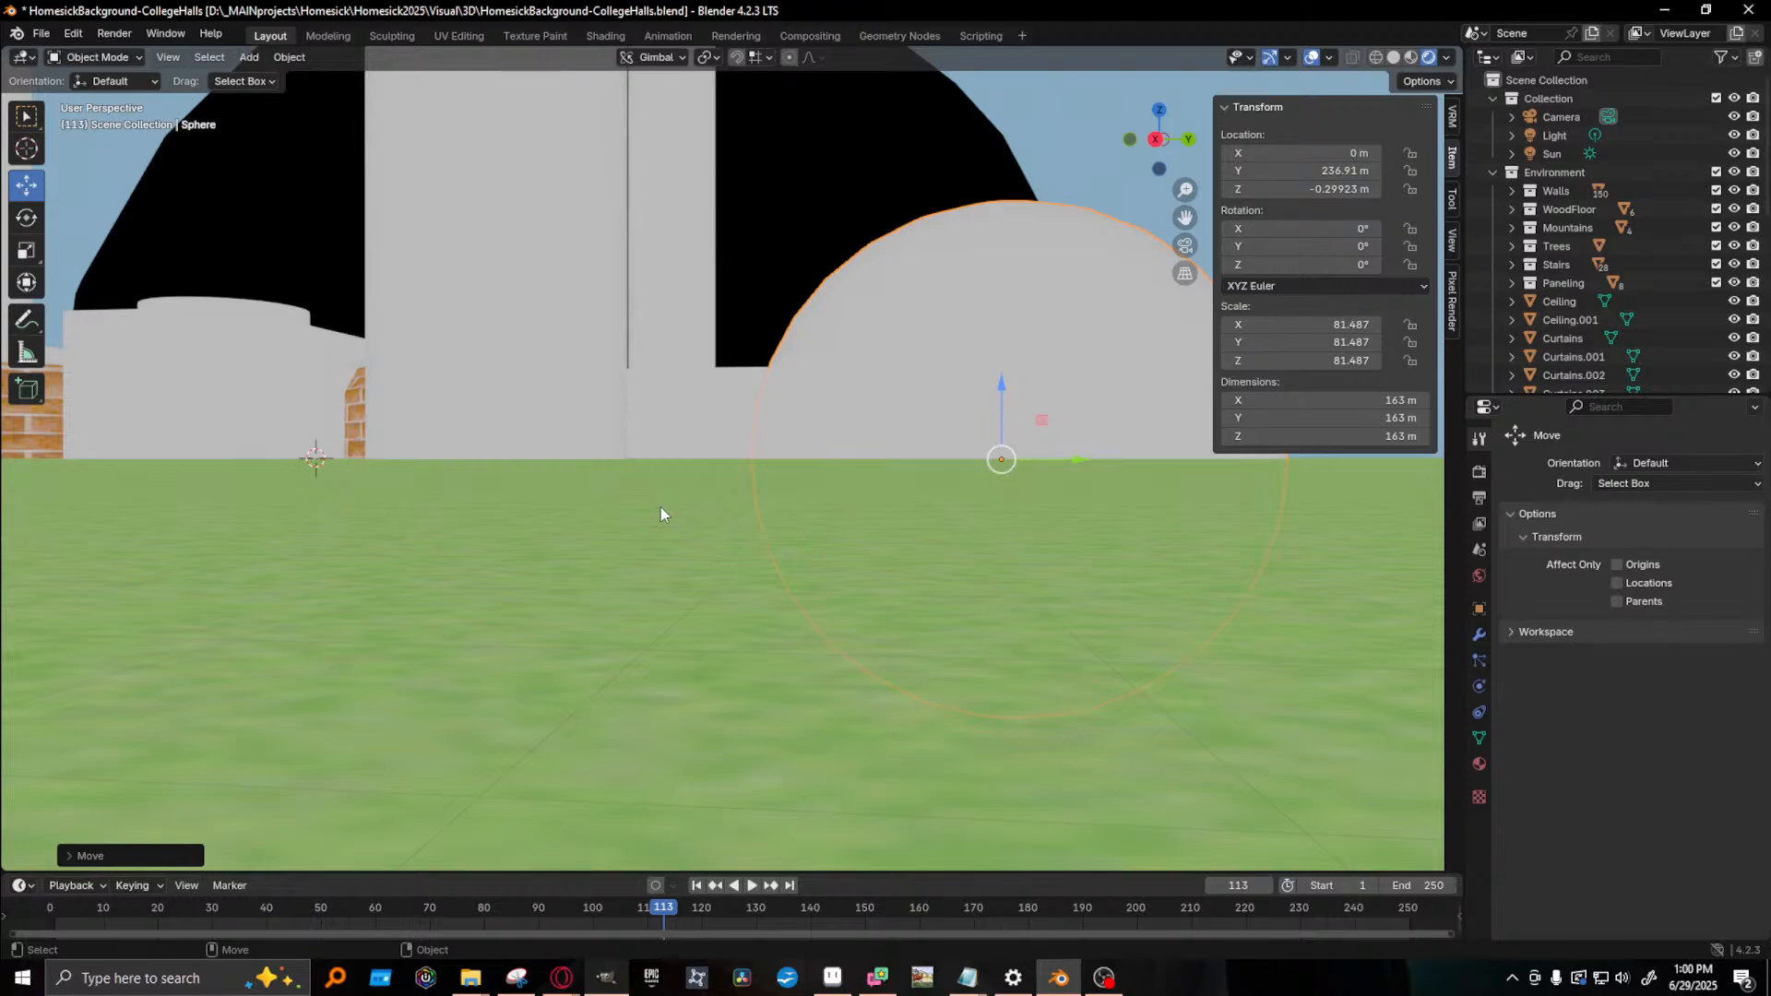
{"action": "key", "text": "ctrl+s"}
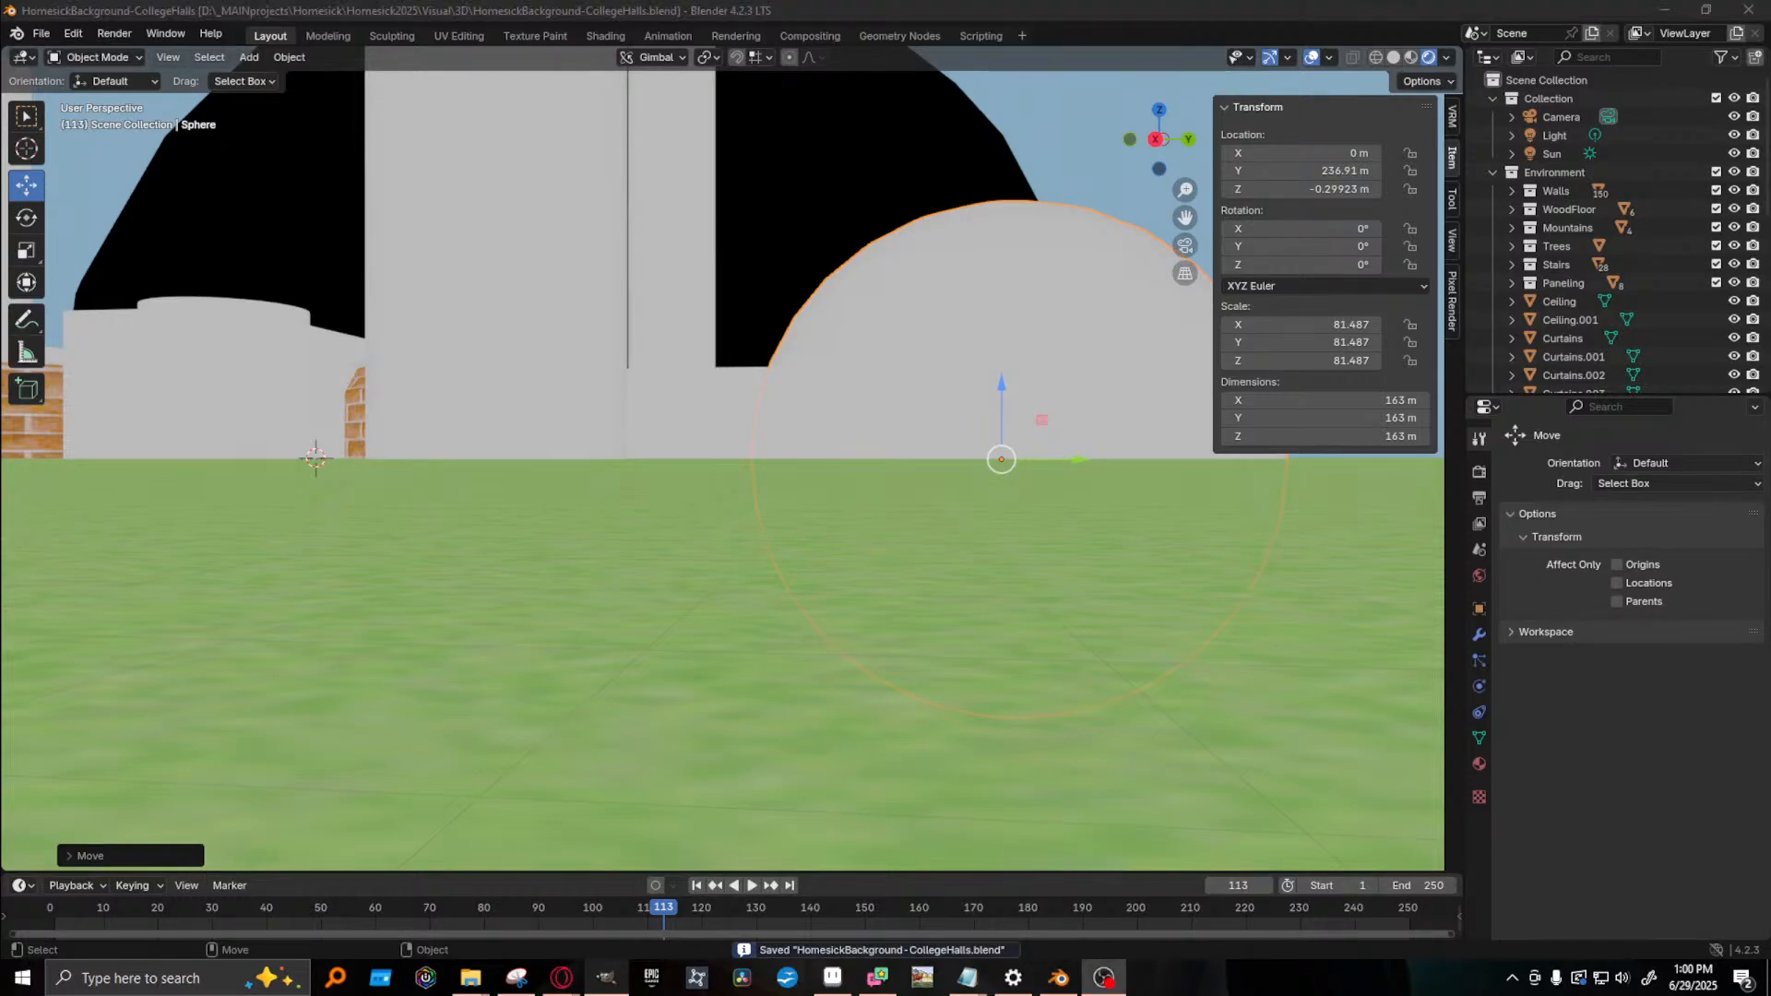
- Set the Z location of the tower between the two front walls to 80 m
{"action": "scroll", "coordinate": [581, 517], "scroll_direction": "down", "scroll_amount": 5}
{"action": "middle_click_drag", "start_coordinate": [581, 518], "coordinate": [473, 552]}
{"action": "left_click", "coordinate": [607, 577]}
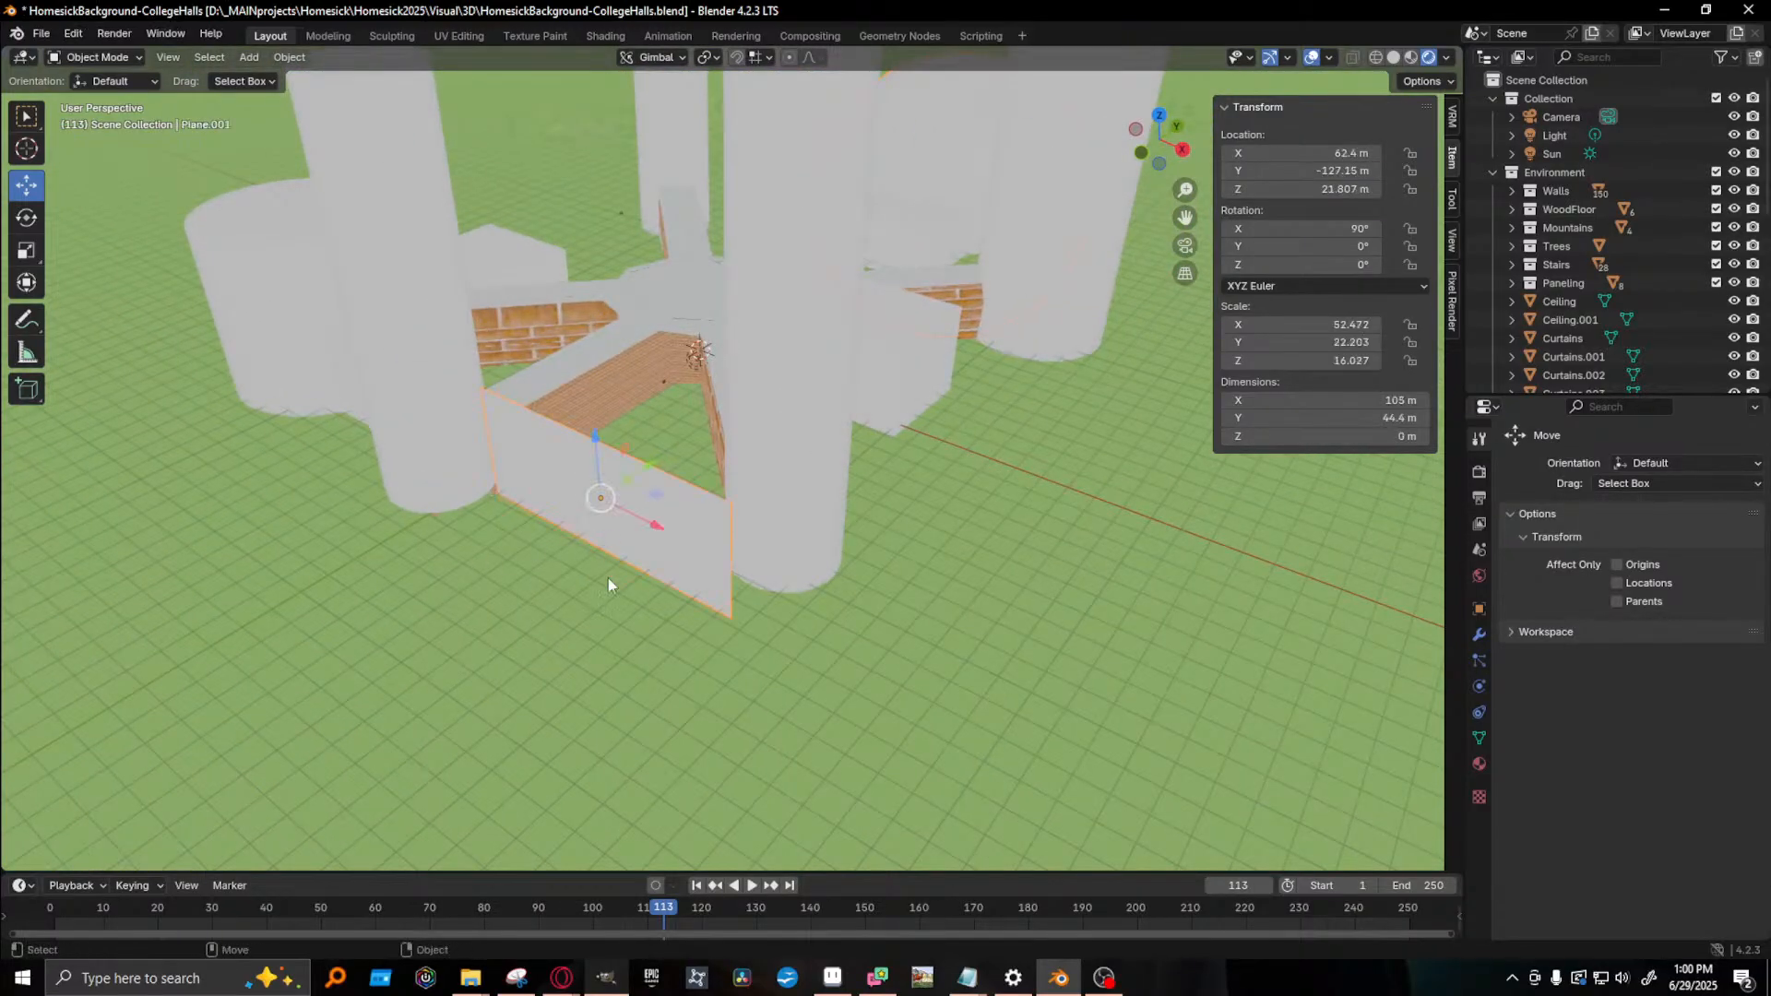
{"action": "middle_click_drag", "start_coordinate": [607, 577], "coordinate": [743, 573]}
{"action": "left_click", "coordinate": [773, 373]}
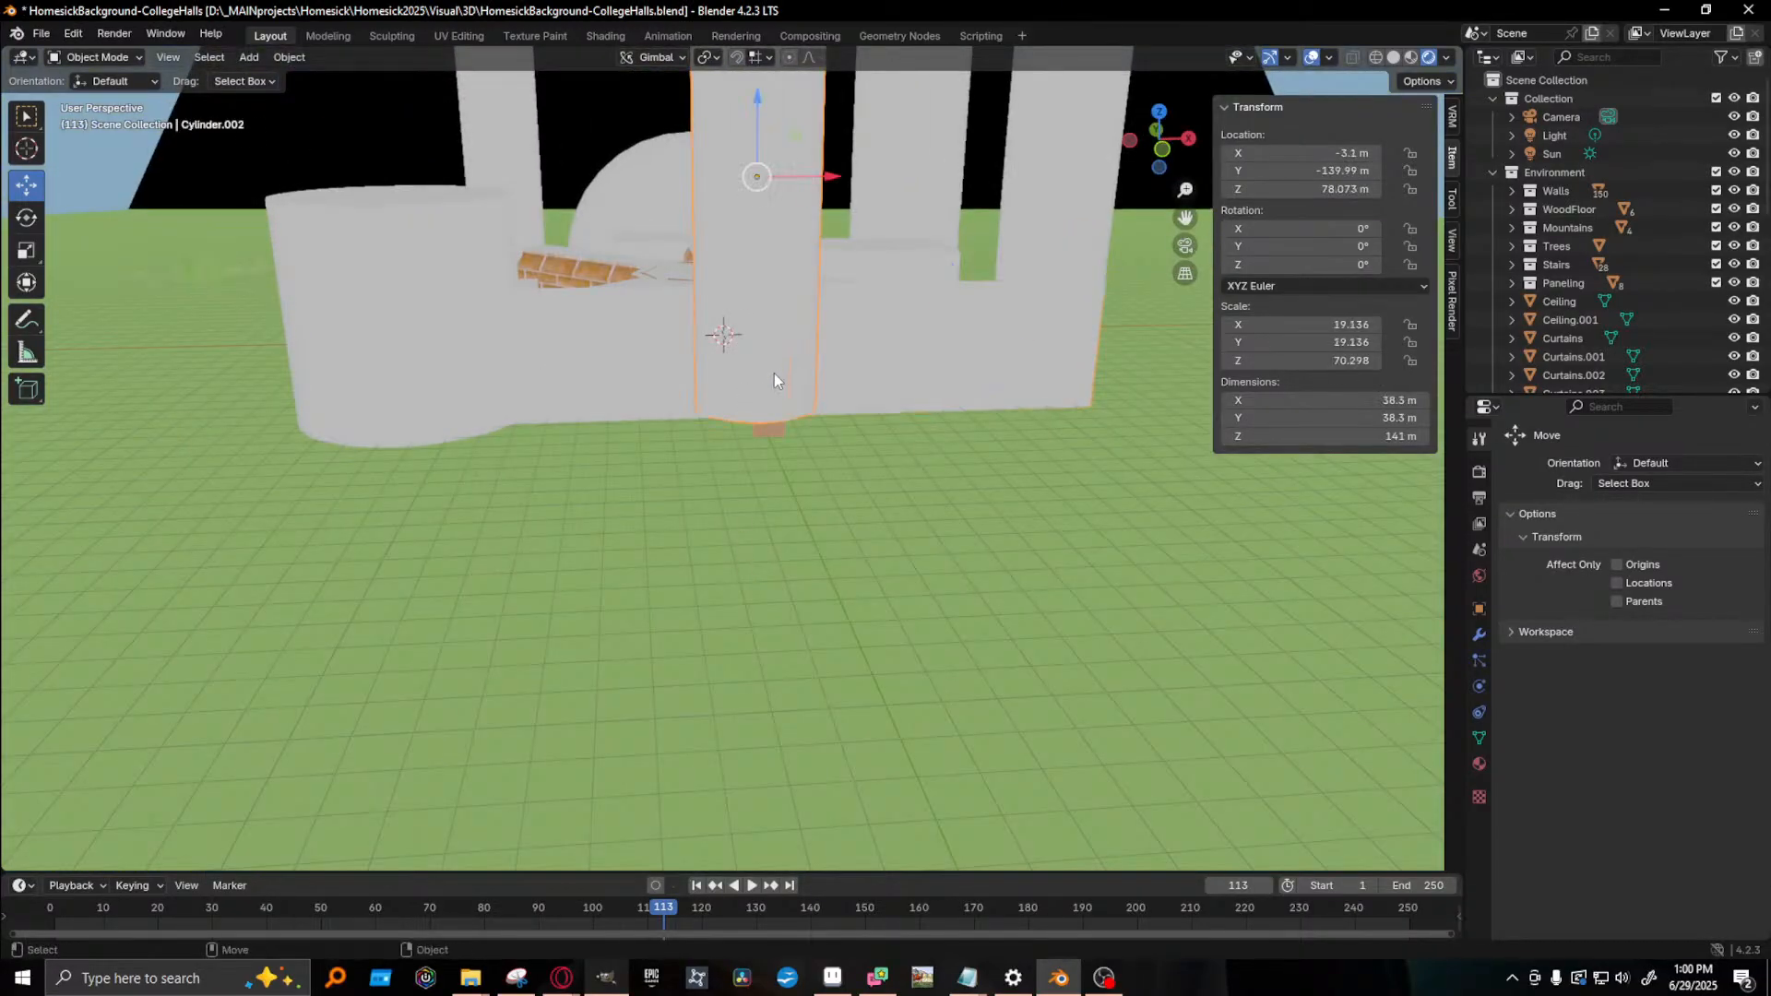
{"action": "middle_click_drag", "start_coordinate": [773, 373], "coordinate": [788, 506]}
{"action": "left_click", "coordinate": [1309, 189]}
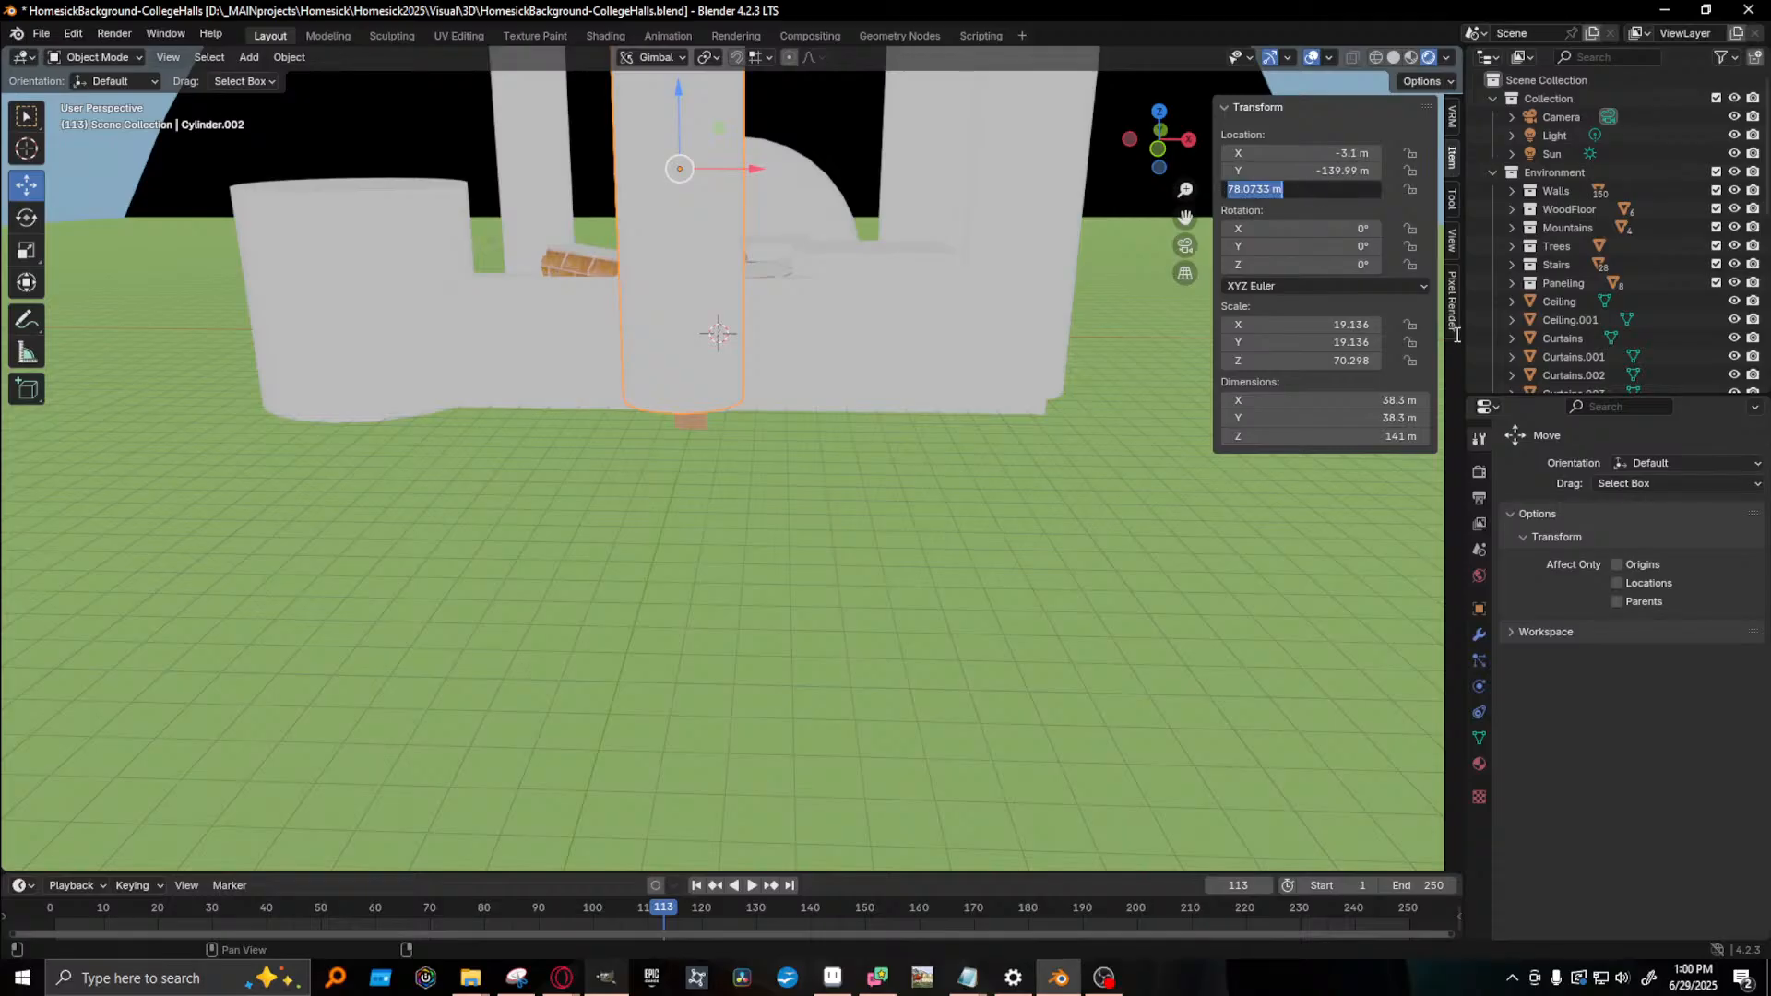
{"action": "type", "text": "80"}
{"action": "key", "text": "Return"}
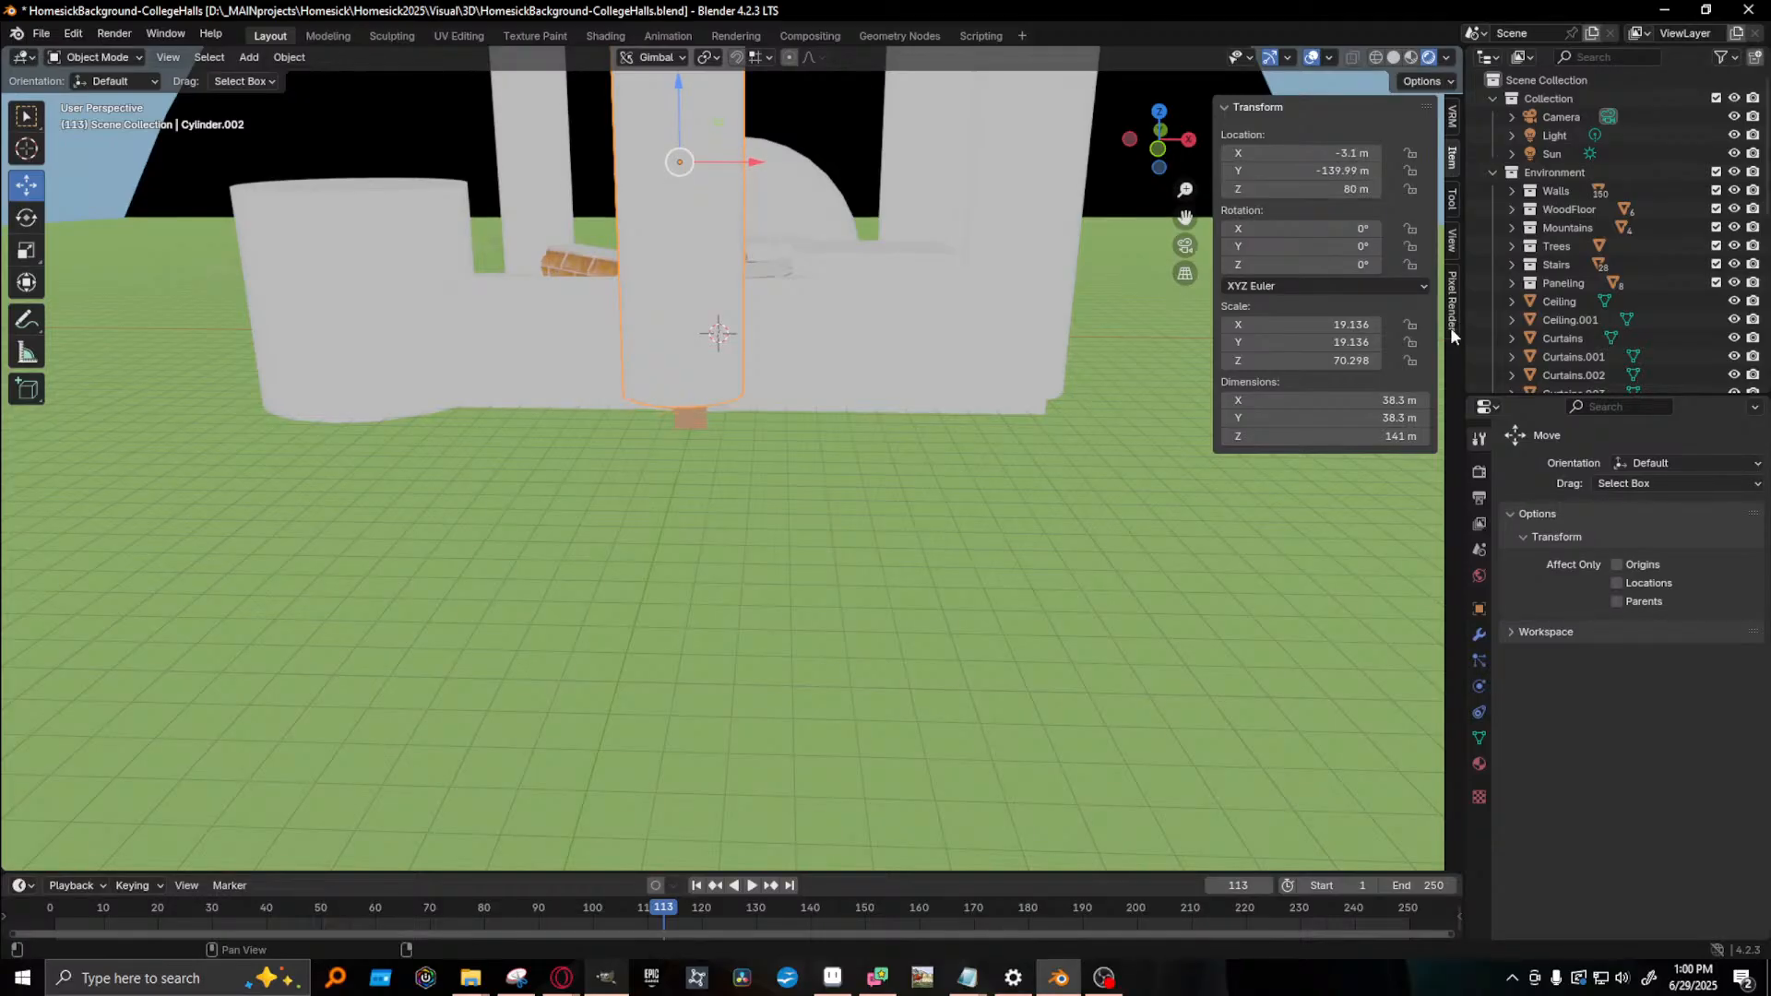
- Set the central front tower's Y location to -140 m and its X location to -3 m
{"action": "left_click", "coordinate": [1342, 170]}
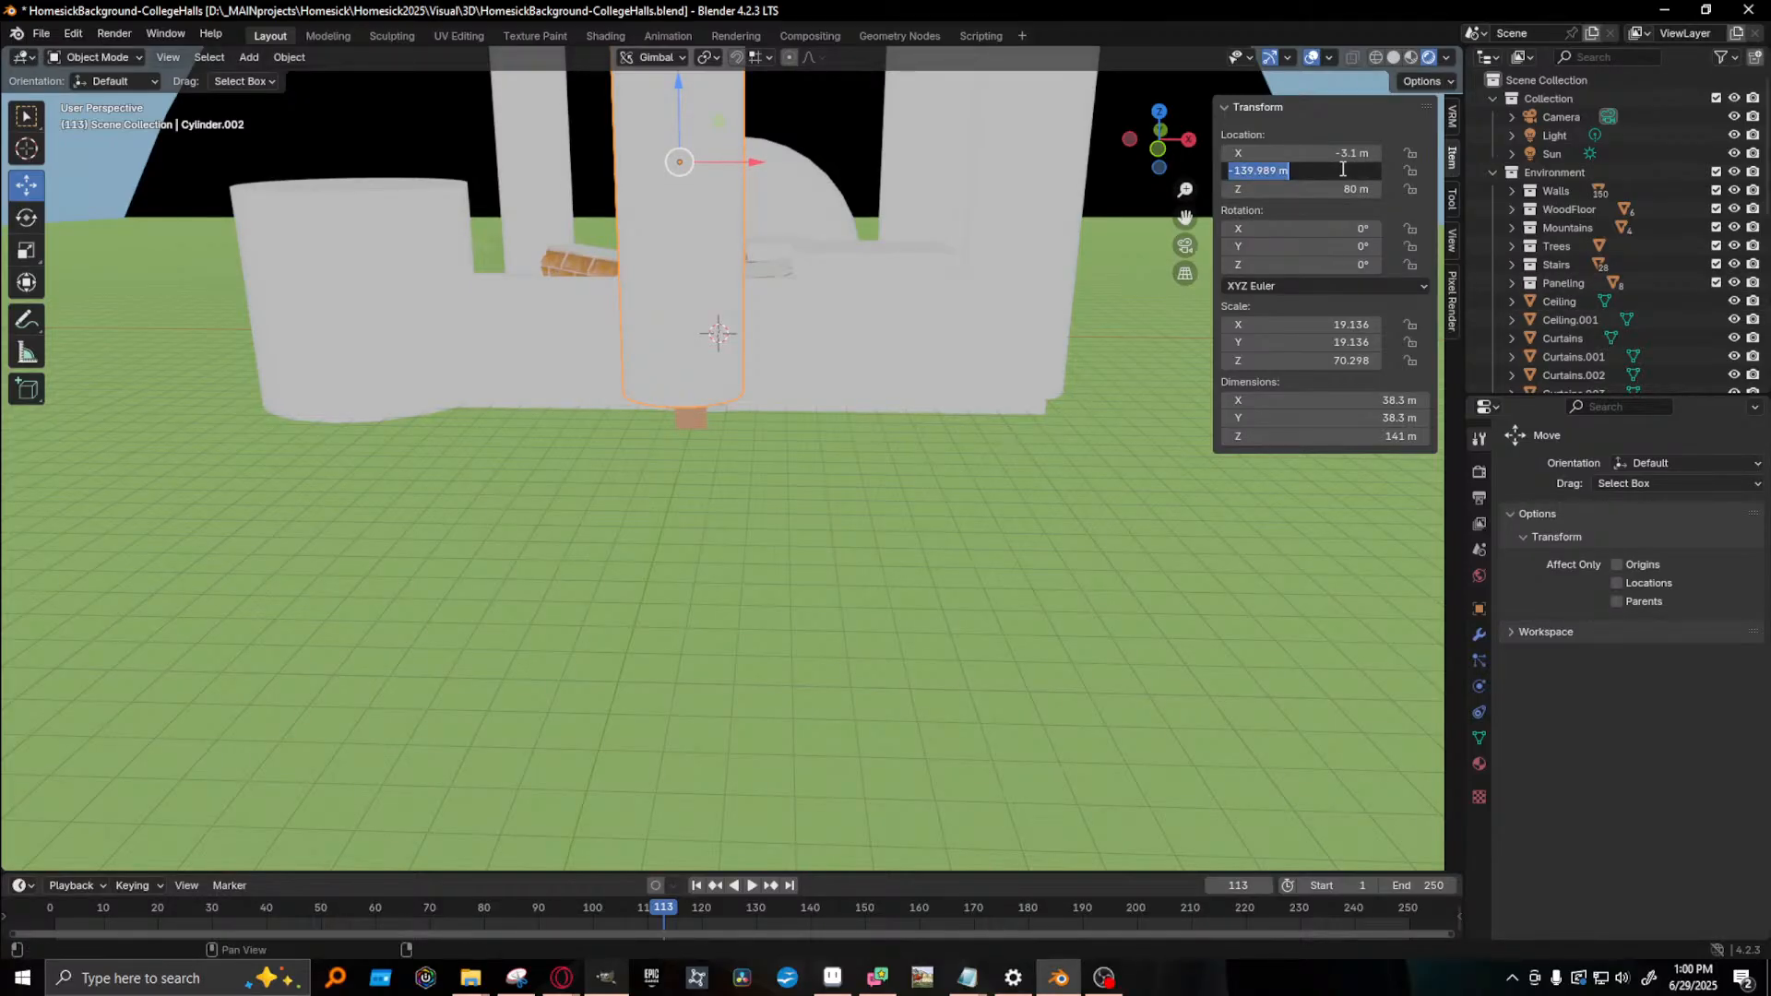
{"action": "type", "text": "-140"}
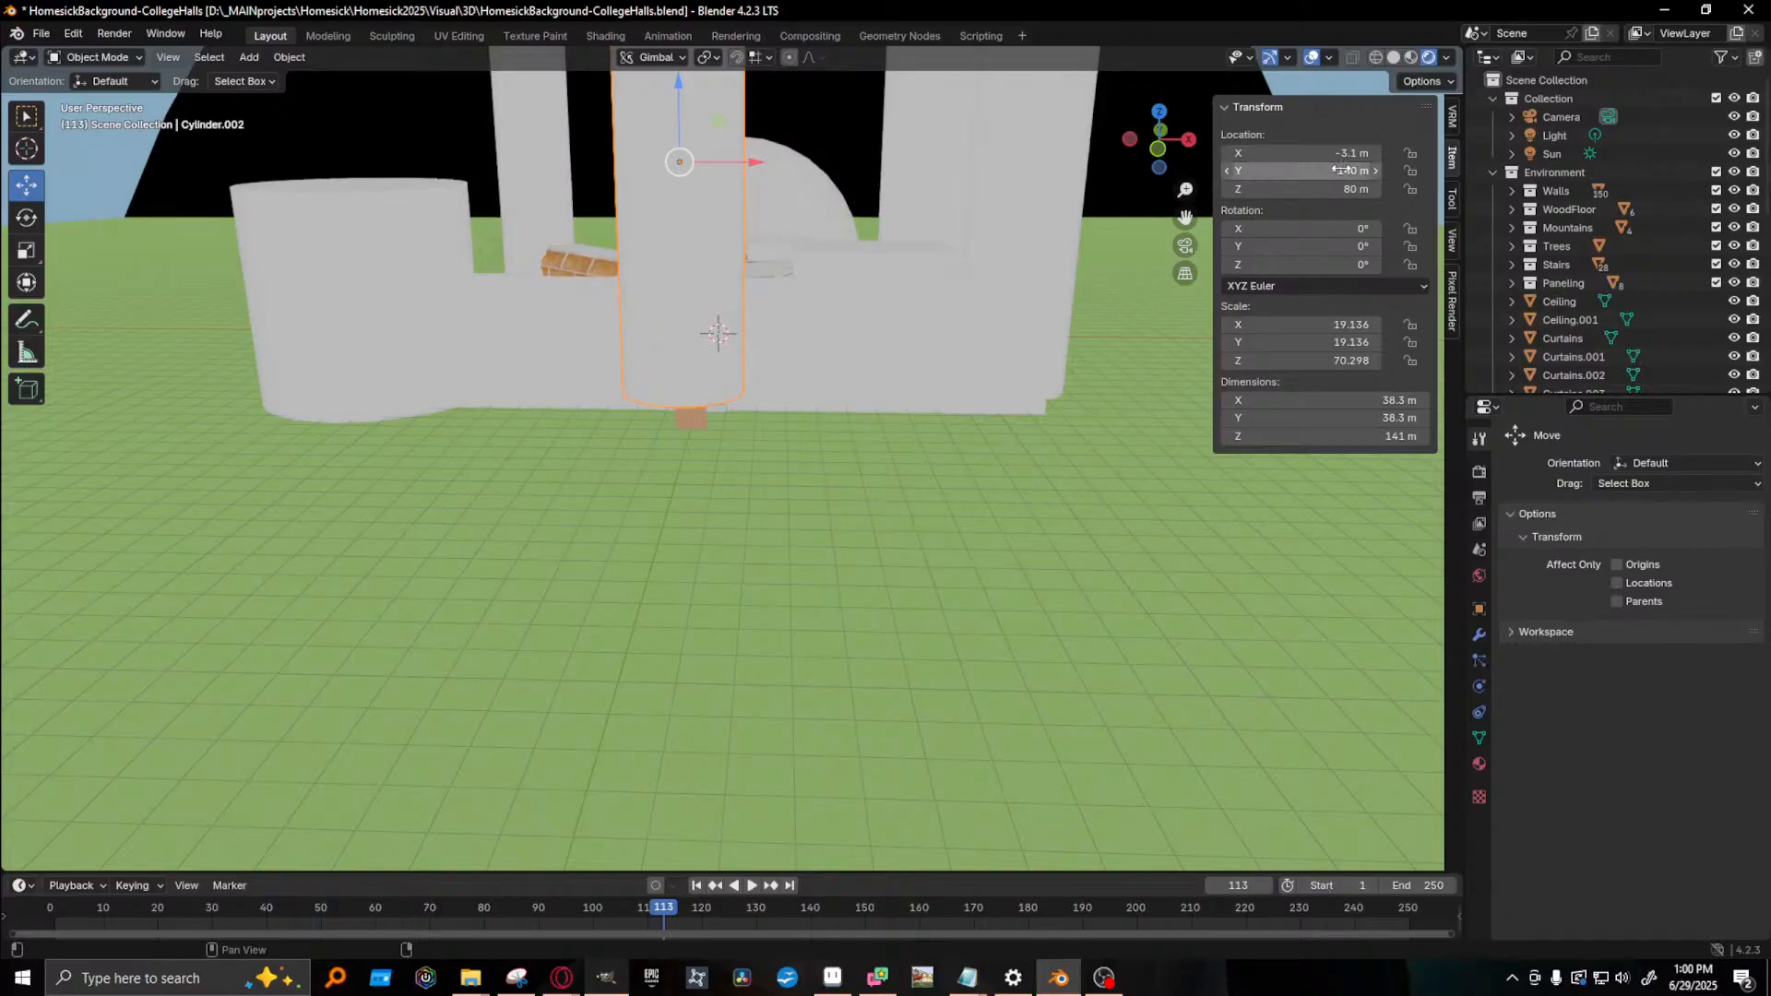
{"action": "left_click", "coordinate": [1342, 151]}
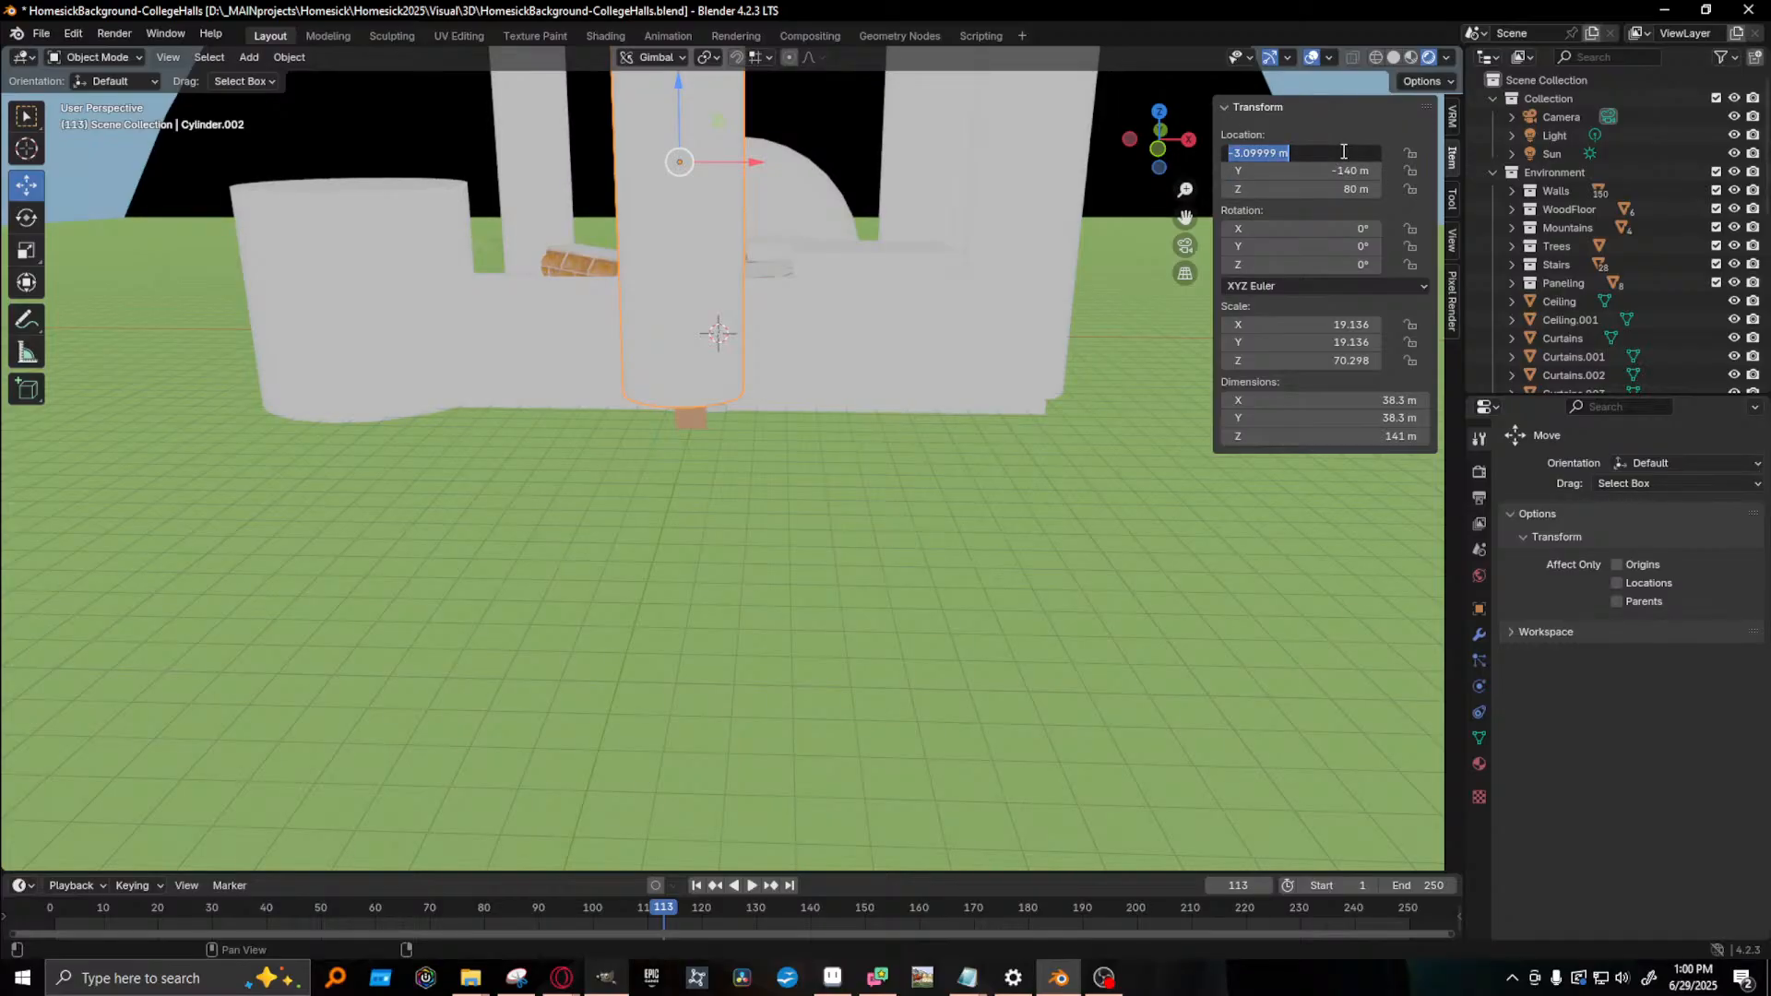
{"action": "type", "text": "-3"}
{"action": "key", "text": "Return"}
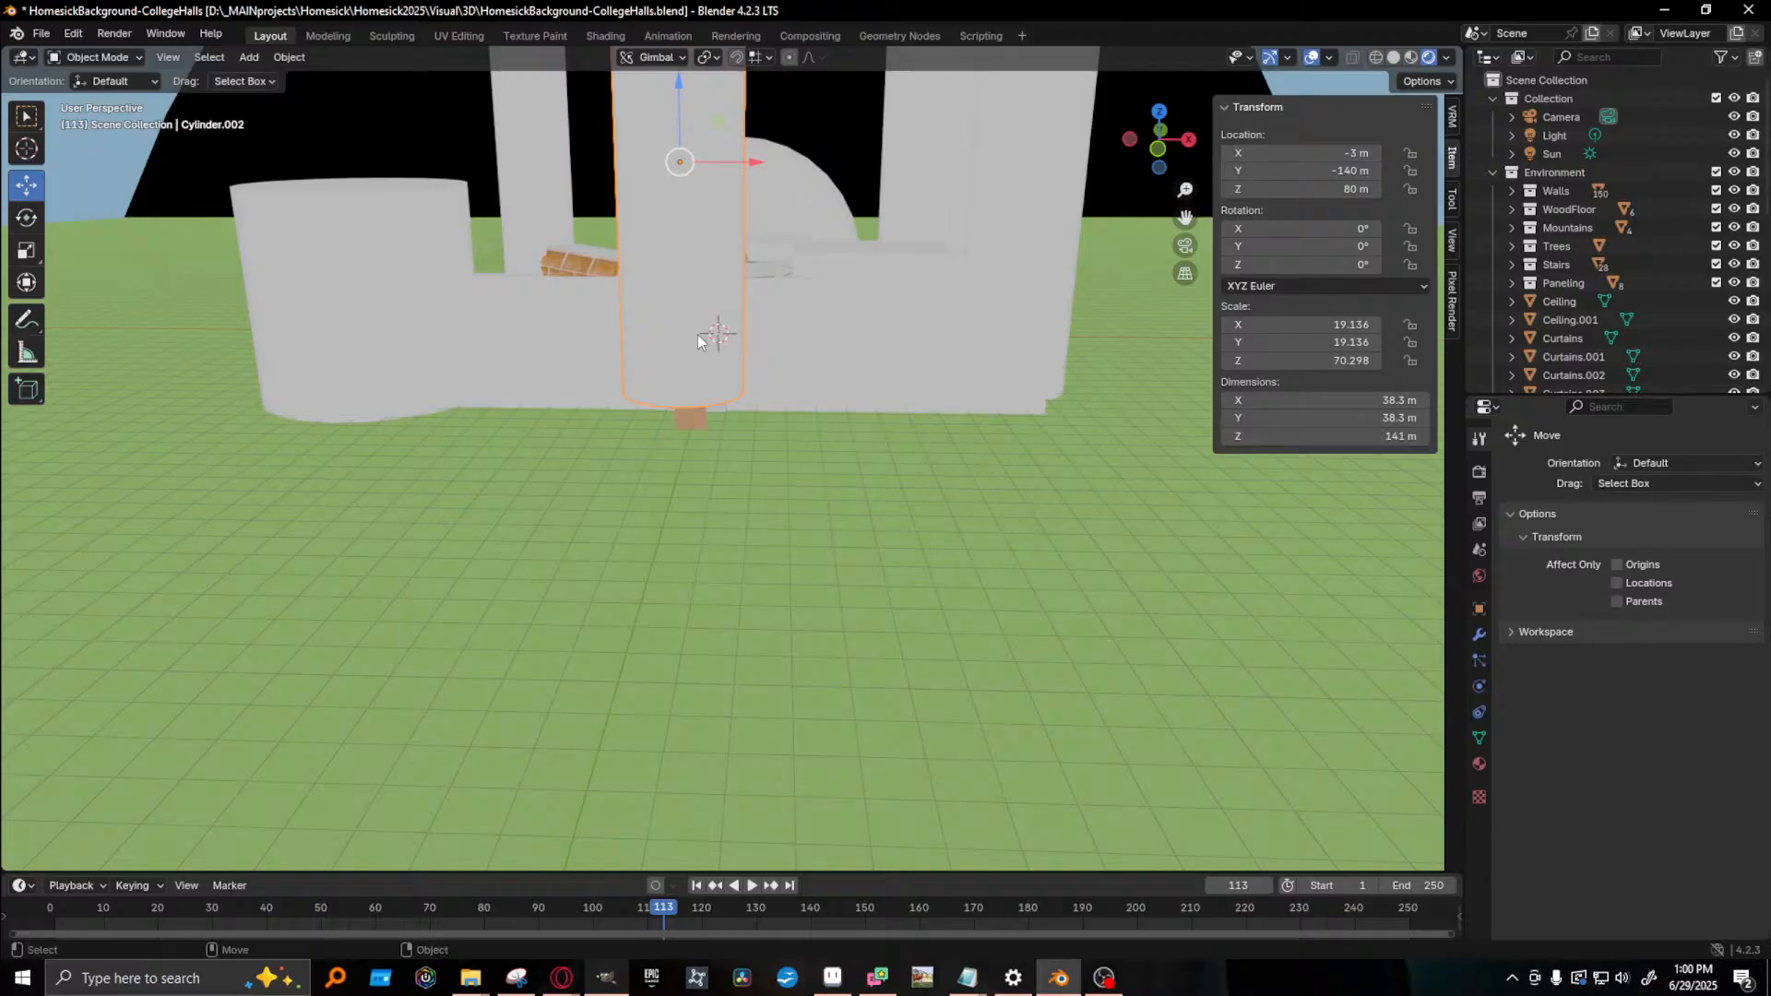
{"action": "left_click_drag", "start_coordinate": [732, 334], "coordinate": [749, 323], "text": "alt"}
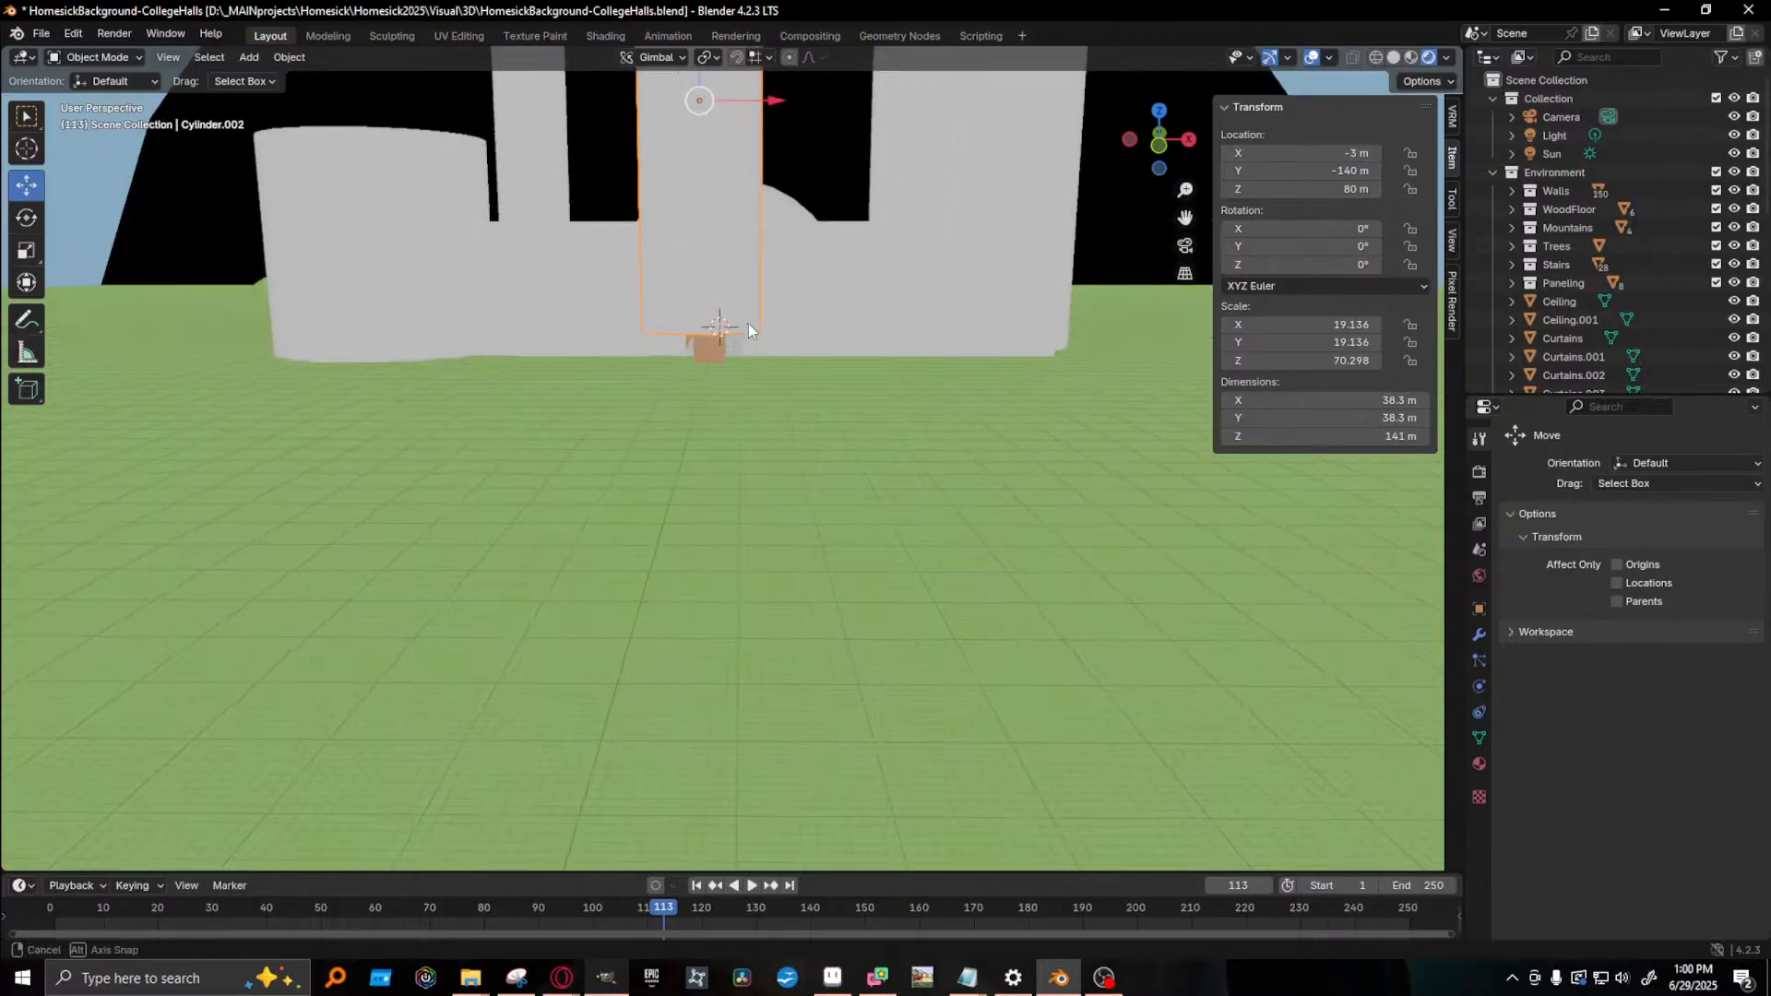
{"action": "left_click_drag", "start_coordinate": [780, 100], "coordinate": [798, 96]}
{"action": "right_click", "coordinate": [797, 95]}
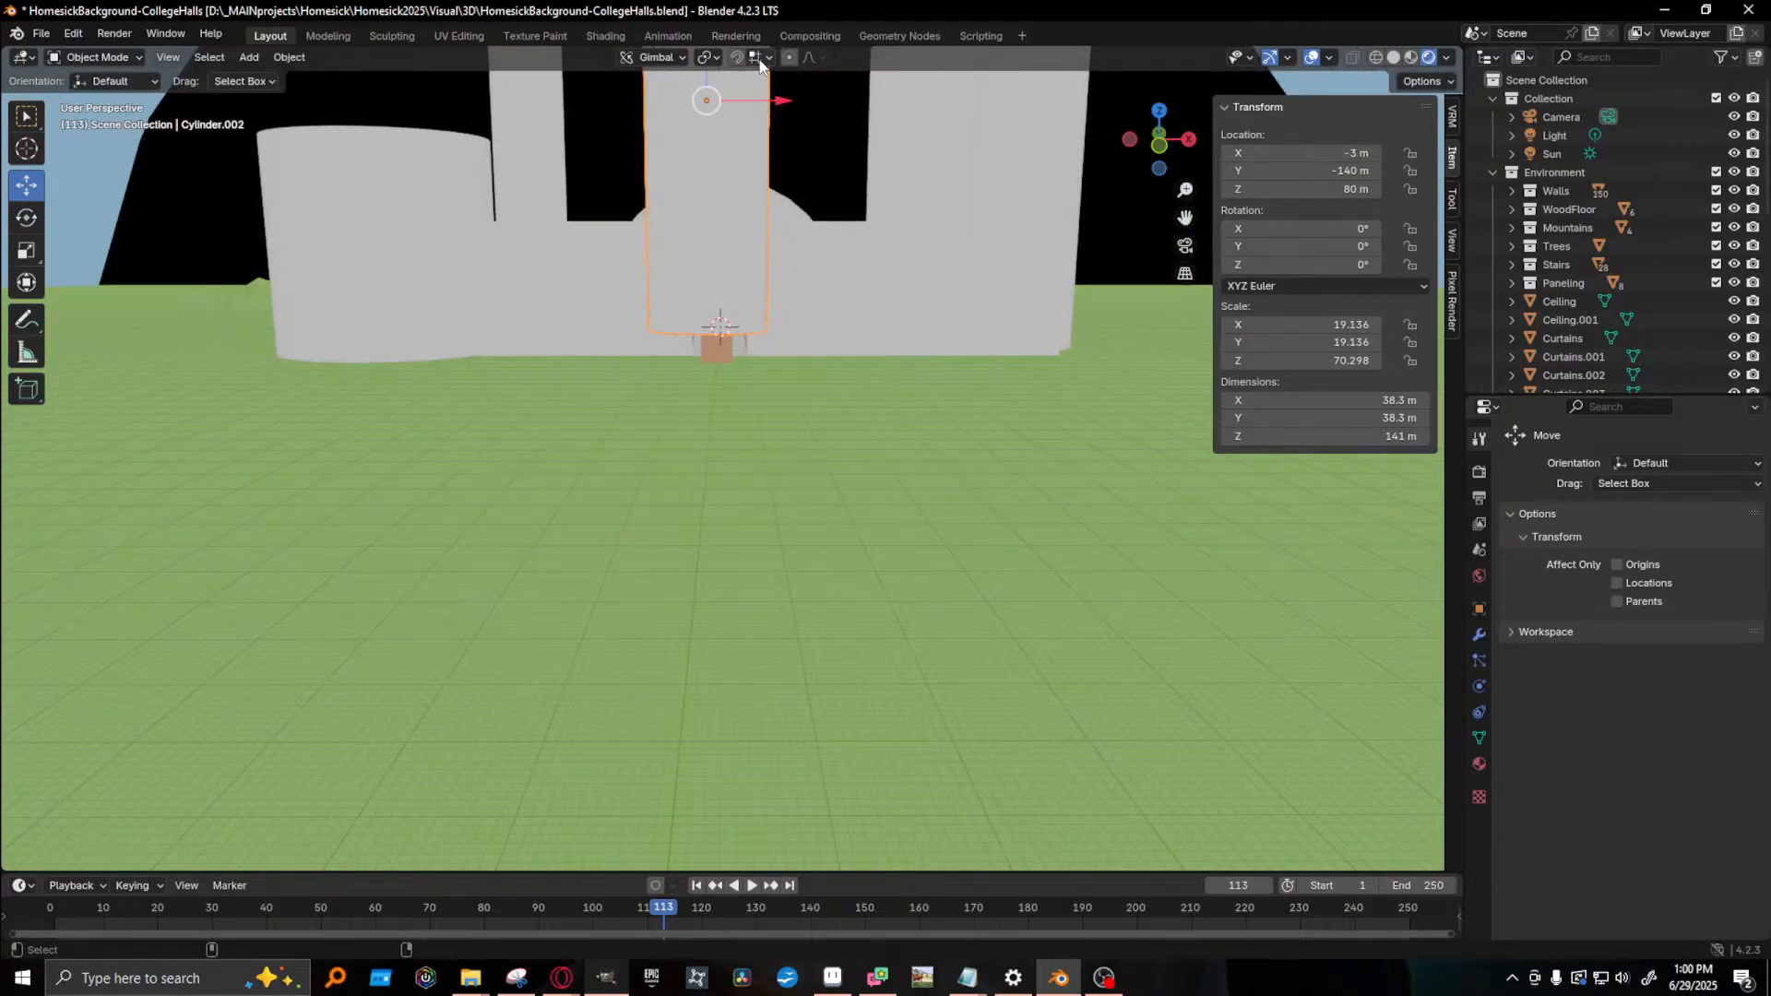
- Turn on snapping and move the central front tower to X 1 m and Y -142 m
{"action": "left_click", "coordinate": [766, 58]}
{"action": "left_click", "coordinate": [708, 57]}
{"action": "left_click_drag", "start_coordinate": [787, 97], "coordinate": [721, 109]}
{"action": "middle_click_drag", "start_coordinate": [854, 263], "coordinate": [252, 476]}
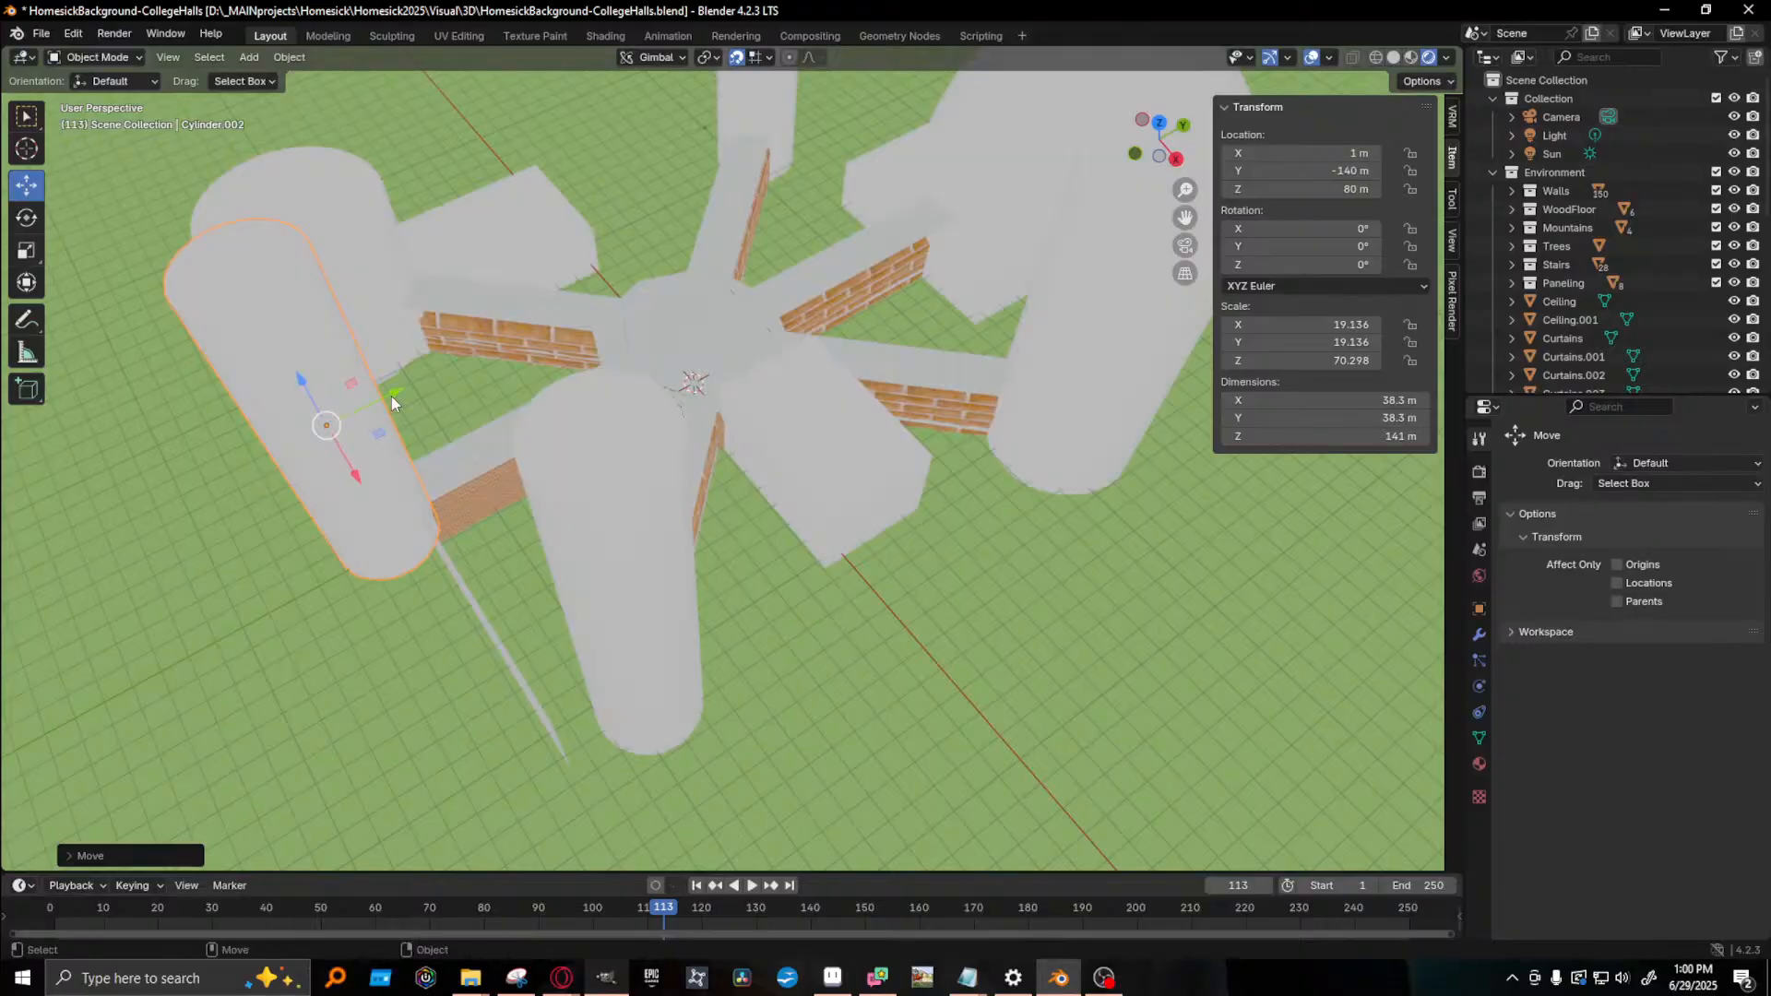
{"action": "left_click_drag", "start_coordinate": [397, 394], "coordinate": [320, 428]}
- Select the five-by-five grid of brick wall panels at the front entrance and move it sideways, placing the lower corner panel at X -29 m
{"action": "middle_click_drag", "start_coordinate": [681, 529], "coordinate": [719, 411]}
{"action": "left_click", "coordinate": [758, 413]}
{"action": "key", "text": "f"}
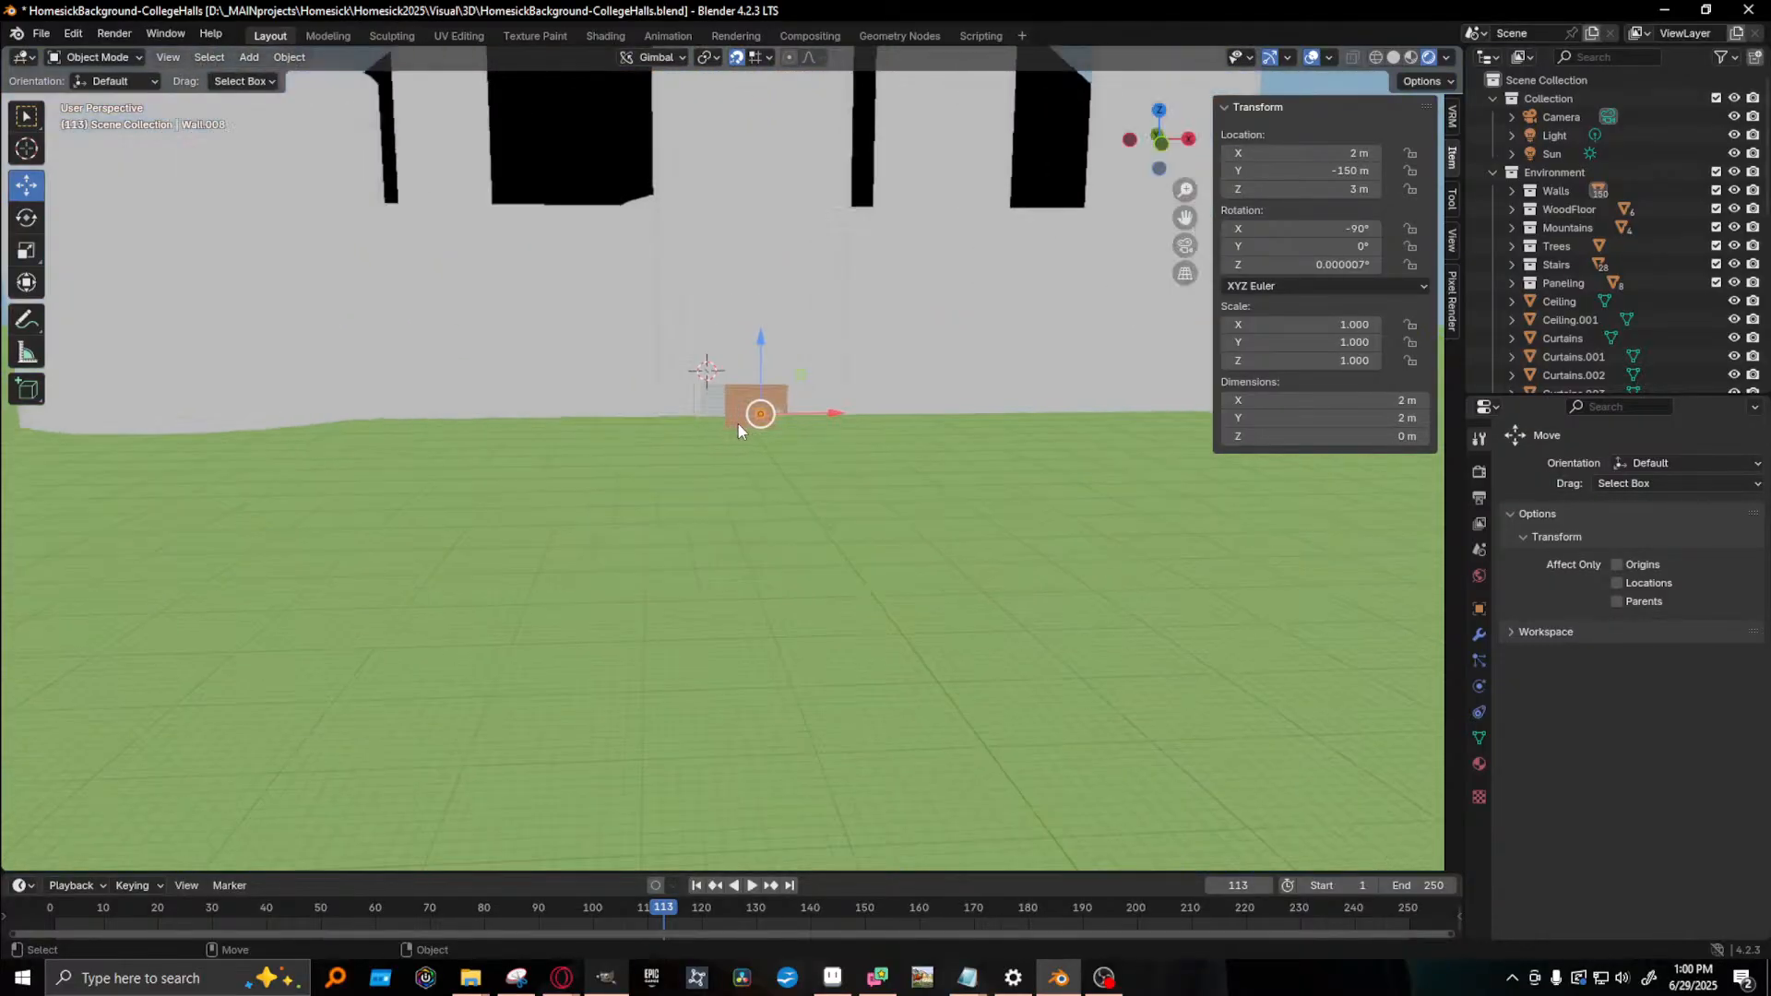
{"action": "scroll", "coordinate": [719, 419], "scroll_direction": "down", "scroll_amount": 6}
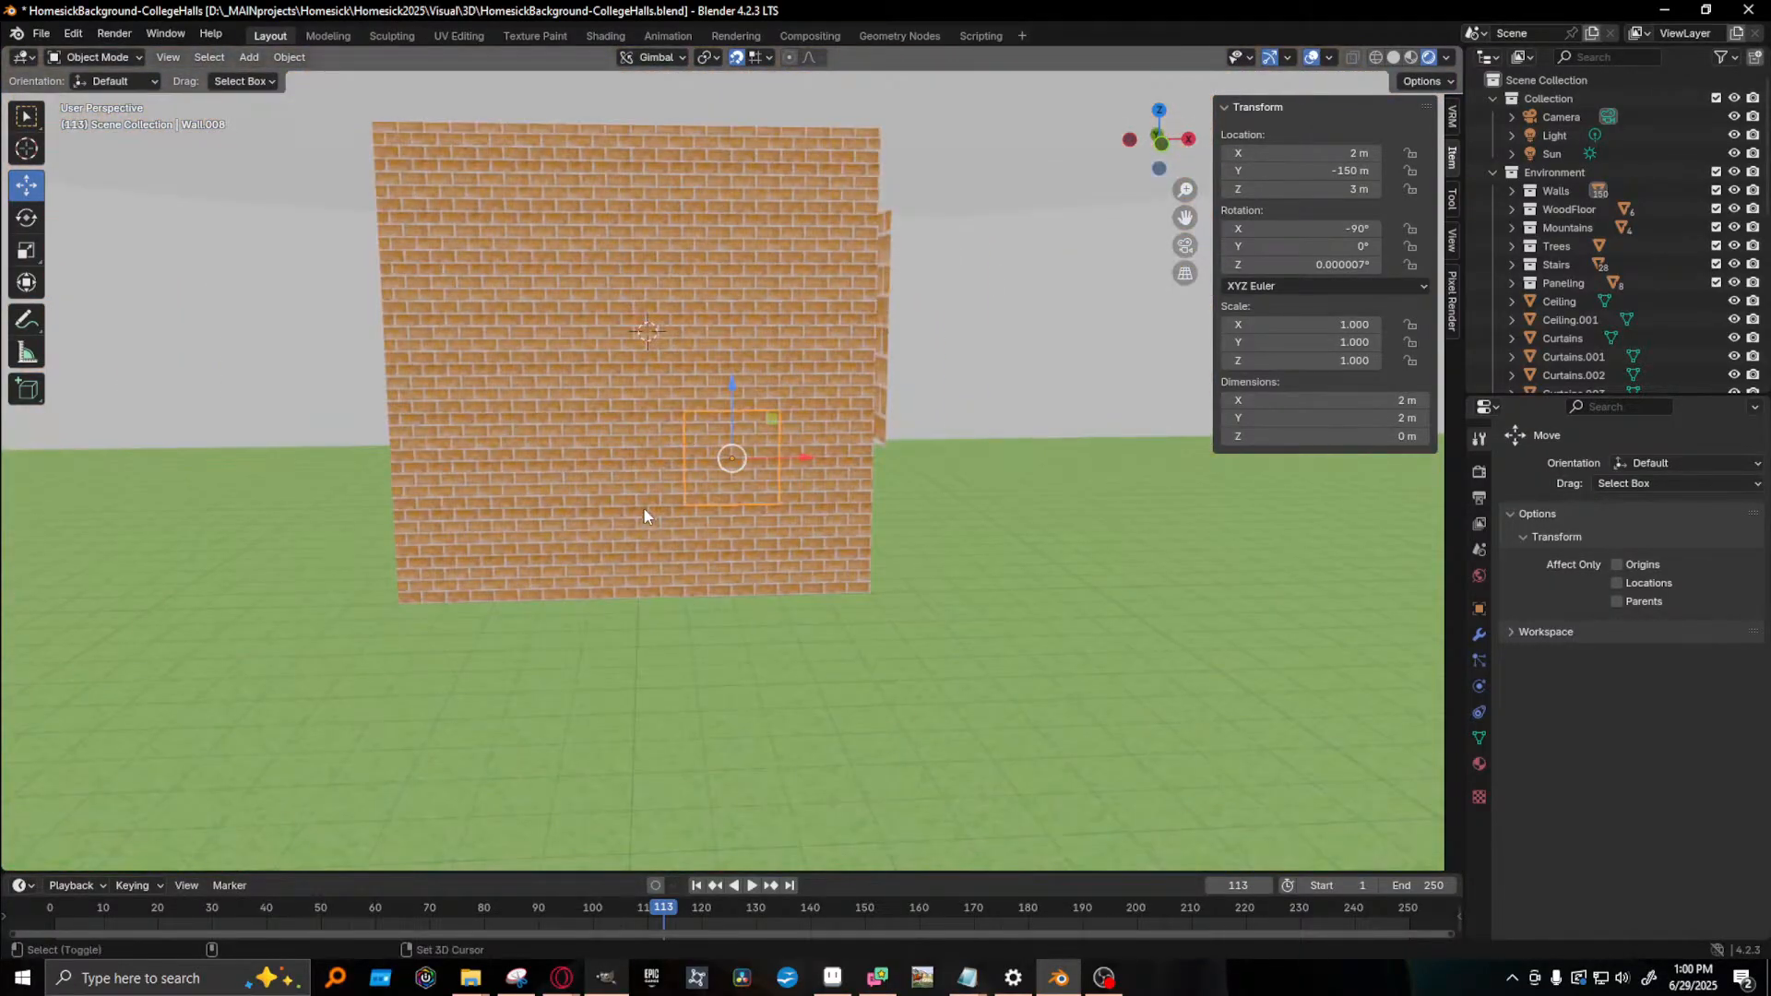
{"action": "left_click", "coordinate": [643, 489], "text": "shift"}
{"action": "left_click", "coordinate": [446, 479], "text": "shift"}
{"action": "left_click", "coordinate": [439, 476], "text": "shift"}
{"action": "left_click", "coordinate": [535, 468], "text": "shift"}
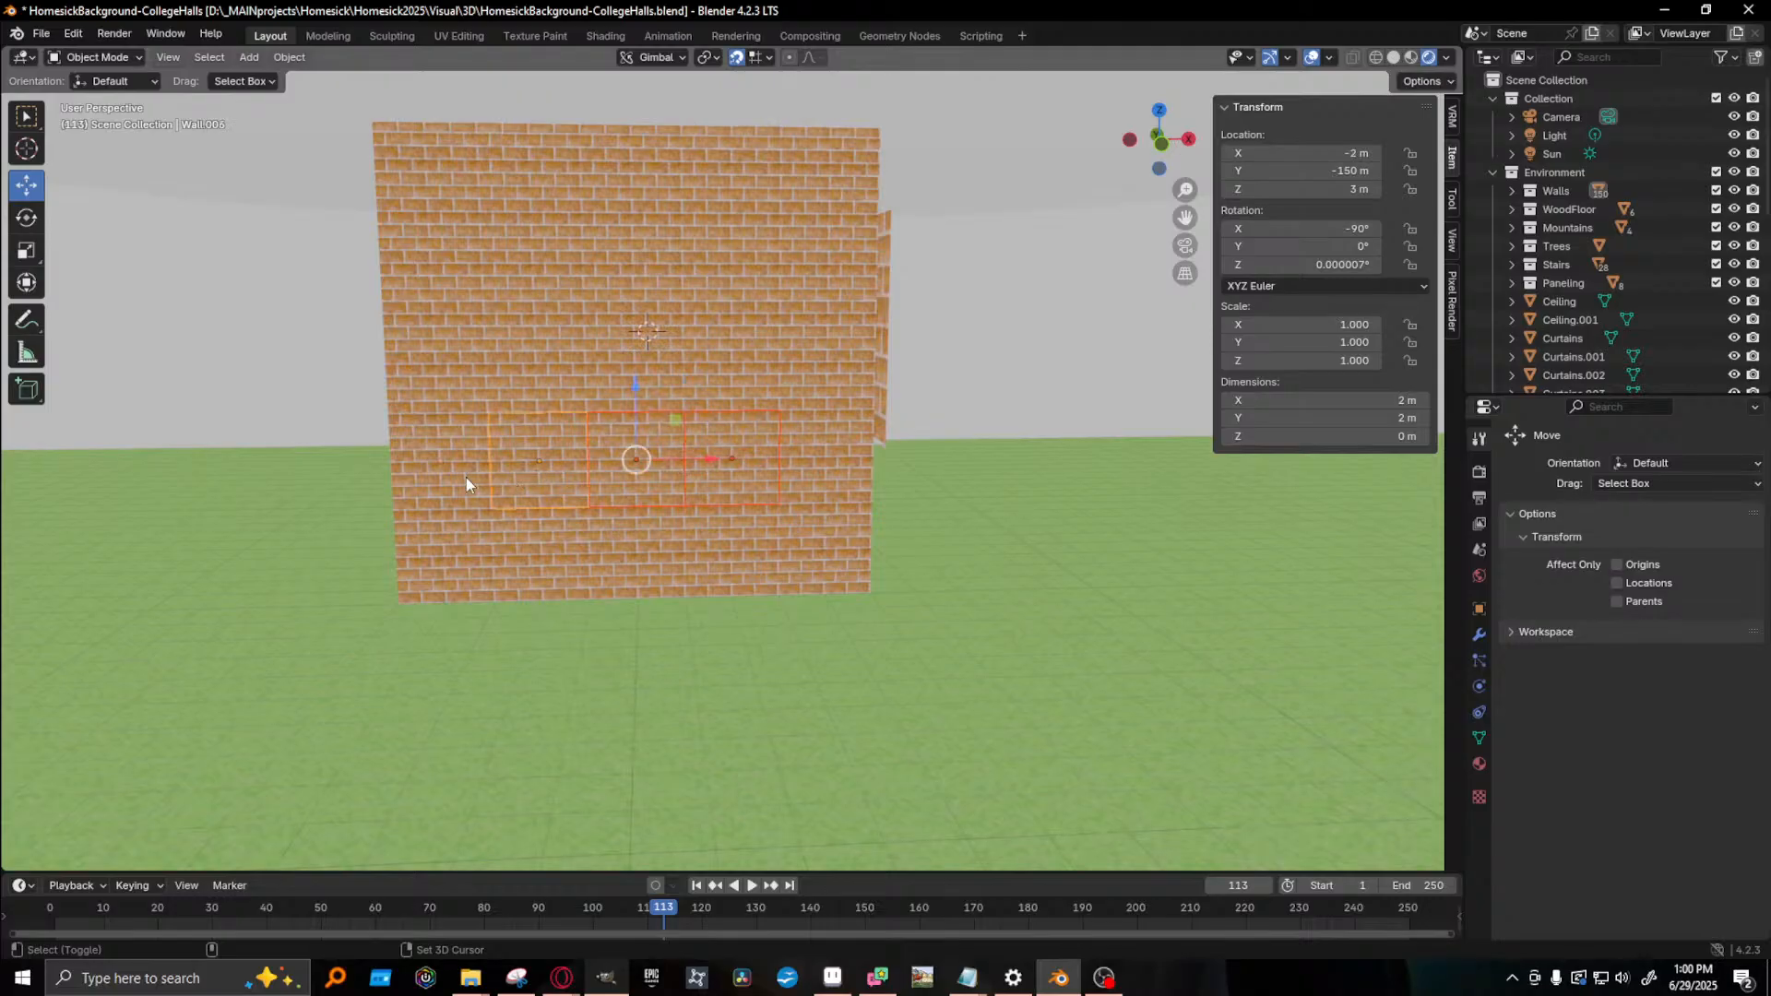
{"action": "left_click", "coordinate": [467, 477], "text": "shift"}
{"action": "left_click", "coordinate": [809, 487], "text": "shift"}
{"action": "left_click", "coordinate": [827, 351], "text": "shift"}
{"action": "left_click", "coordinate": [728, 369], "text": "shift"}
{"action": "left_click", "coordinate": [508, 375], "text": "shift"}
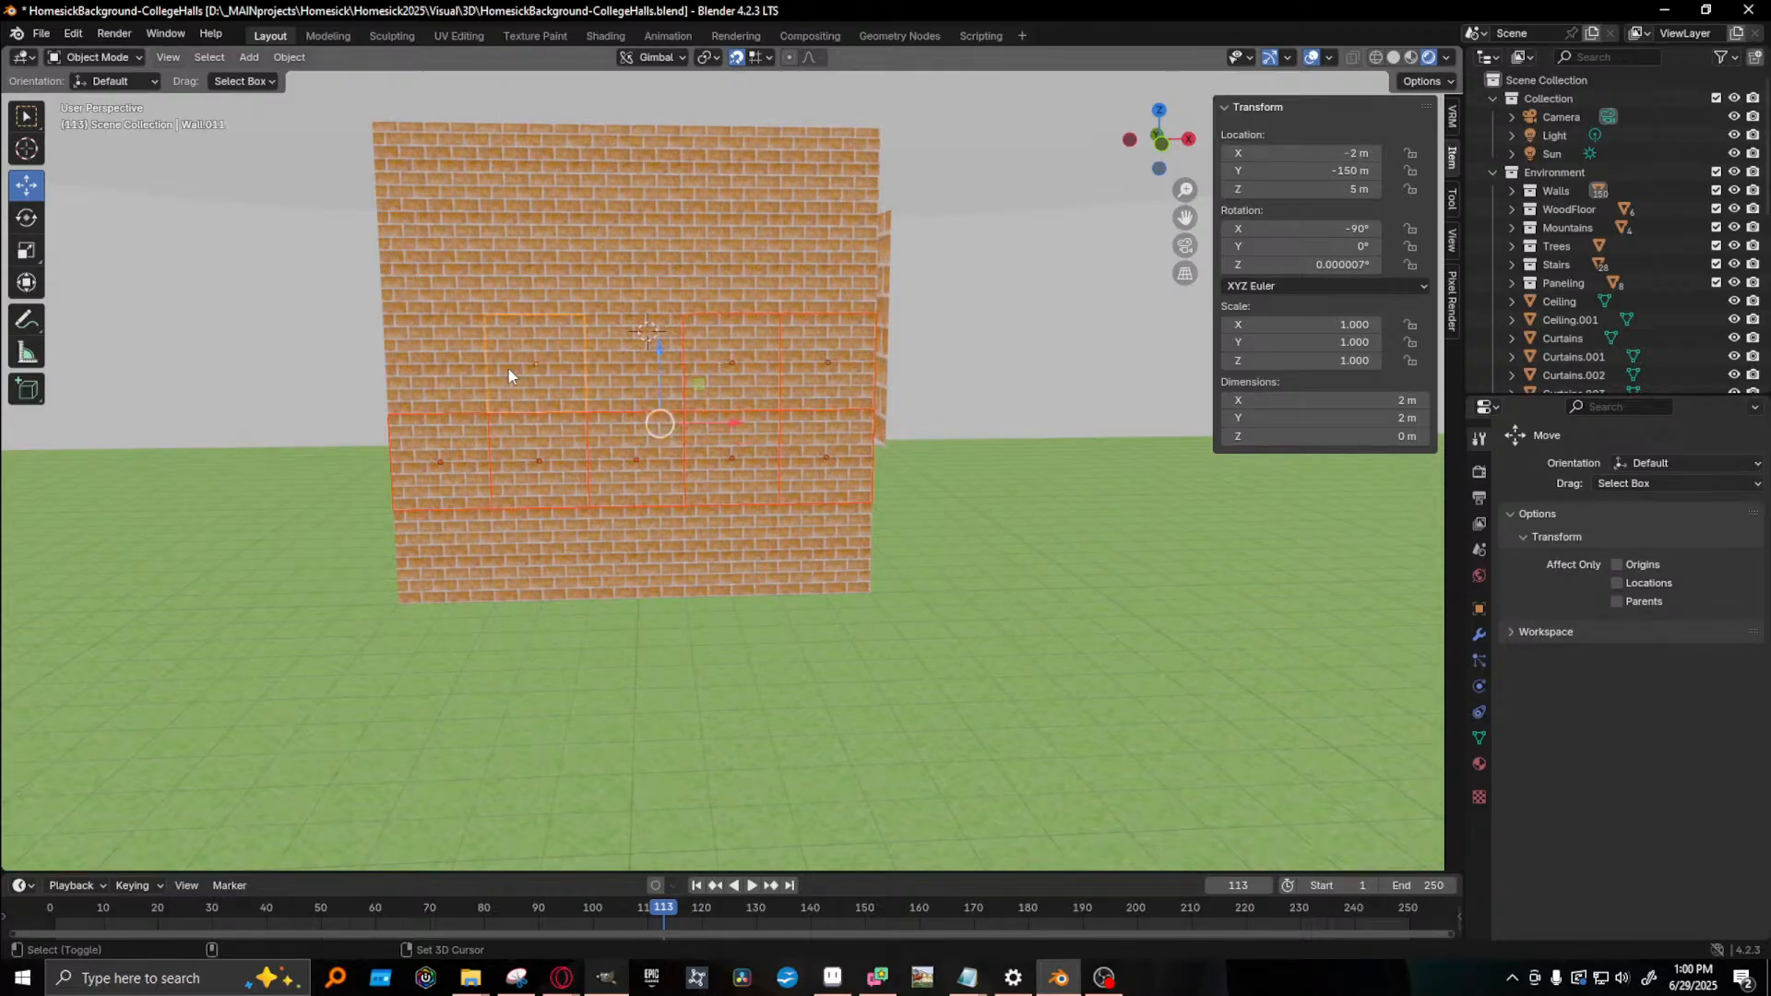
{"action": "left_click", "coordinate": [627, 359], "text": "shift"}
{"action": "left_click", "coordinate": [437, 360], "text": "shift"}
{"action": "left_click", "coordinate": [459, 282], "text": "shift"}
{"action": "left_click", "coordinate": [543, 276], "text": "shift"}
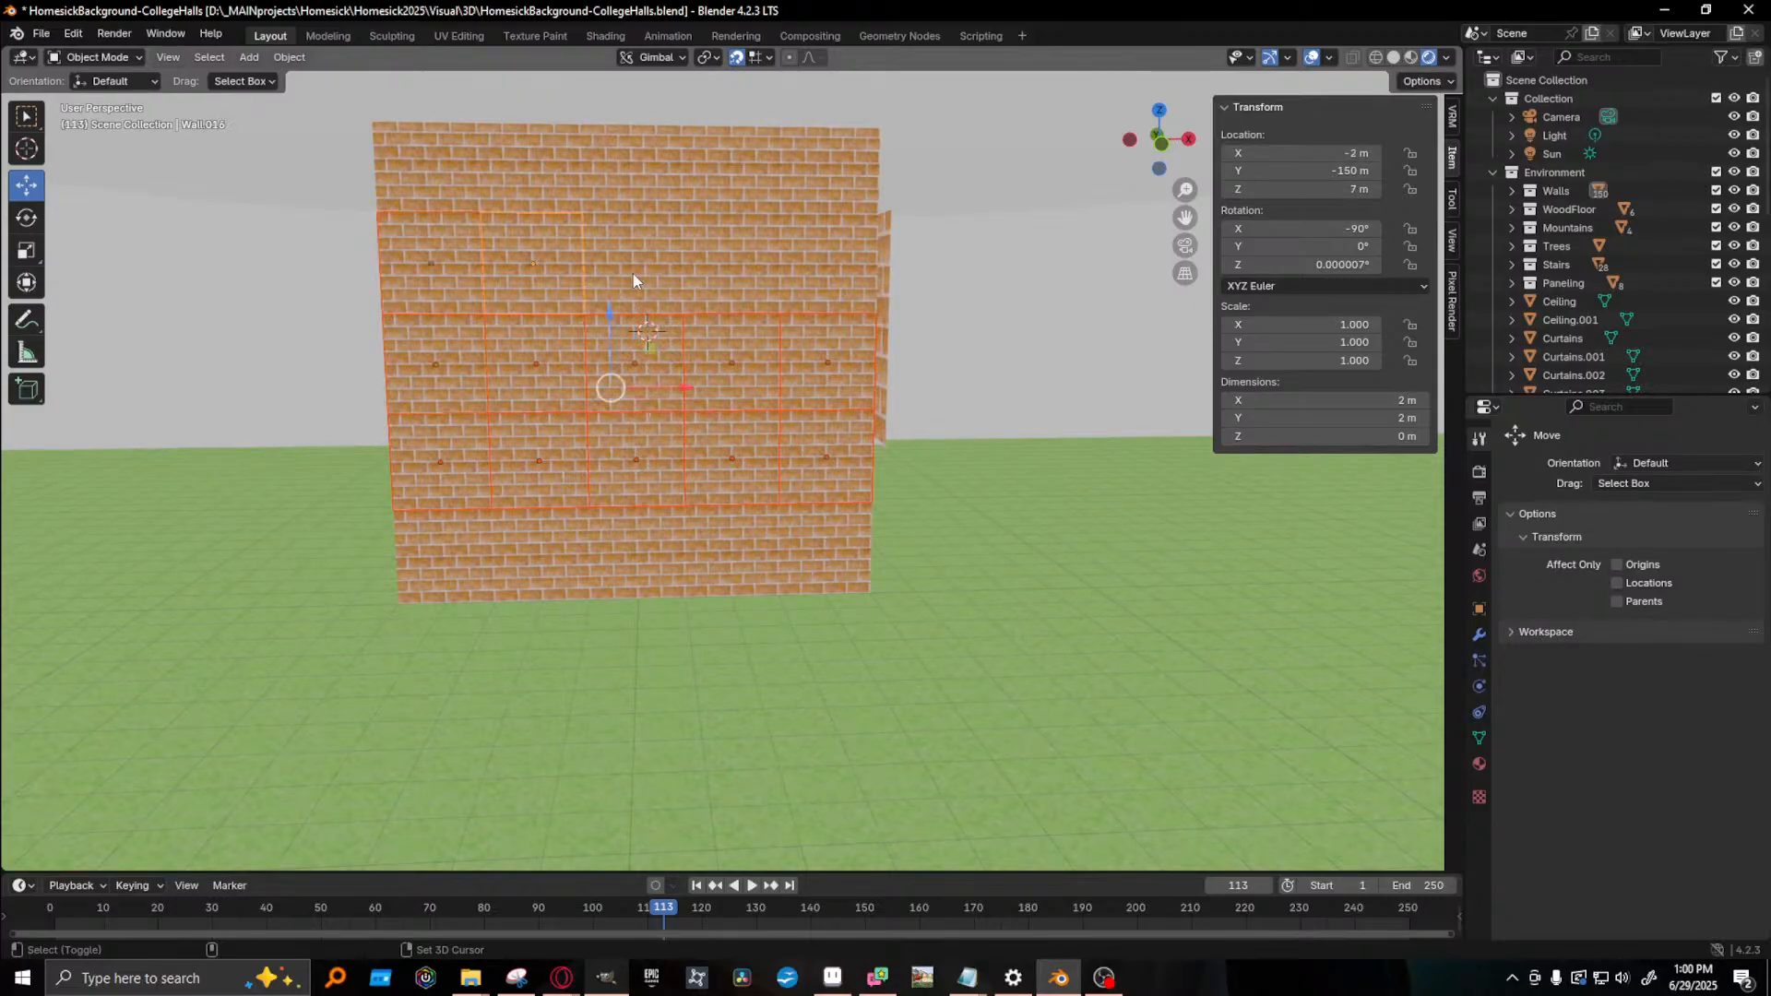
{"action": "left_click", "coordinate": [729, 274], "text": "shift"}
{"action": "left_click", "coordinate": [791, 281], "text": "shift"}
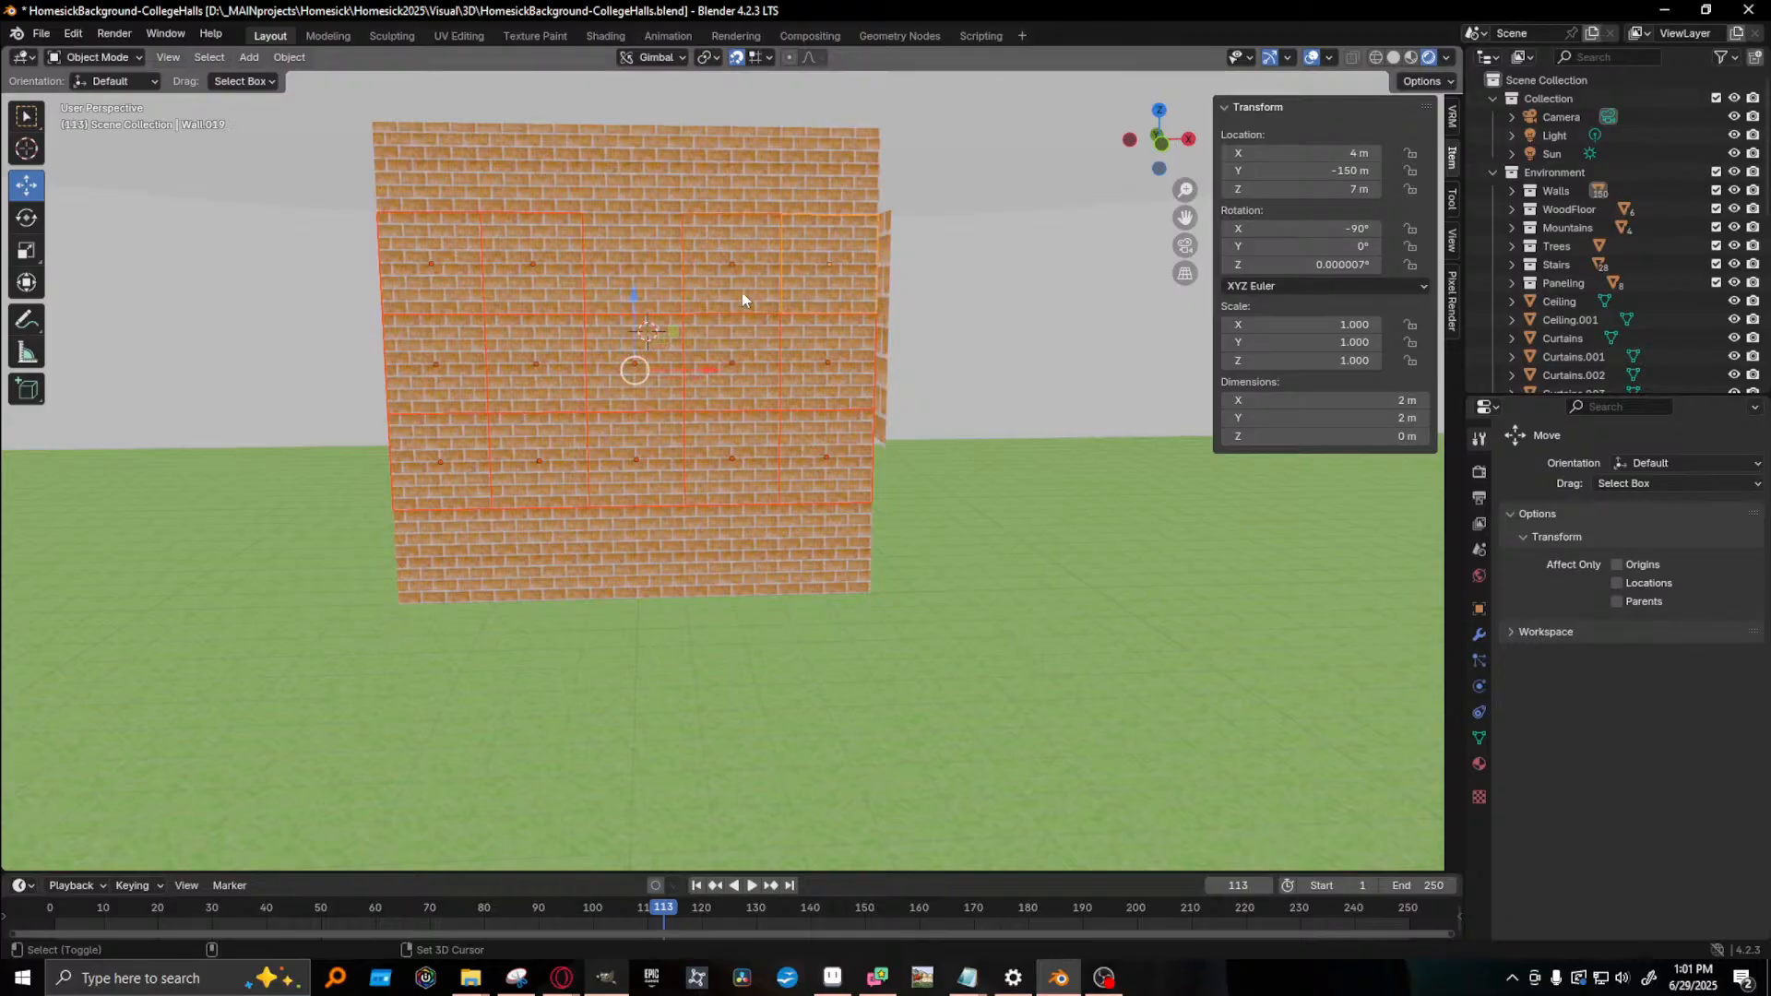
{"action": "left_click", "coordinate": [619, 284], "text": "shift"}
{"action": "left_click", "coordinate": [445, 192], "text": "shift"}
{"action": "left_click", "coordinate": [551, 181], "text": "shift"}
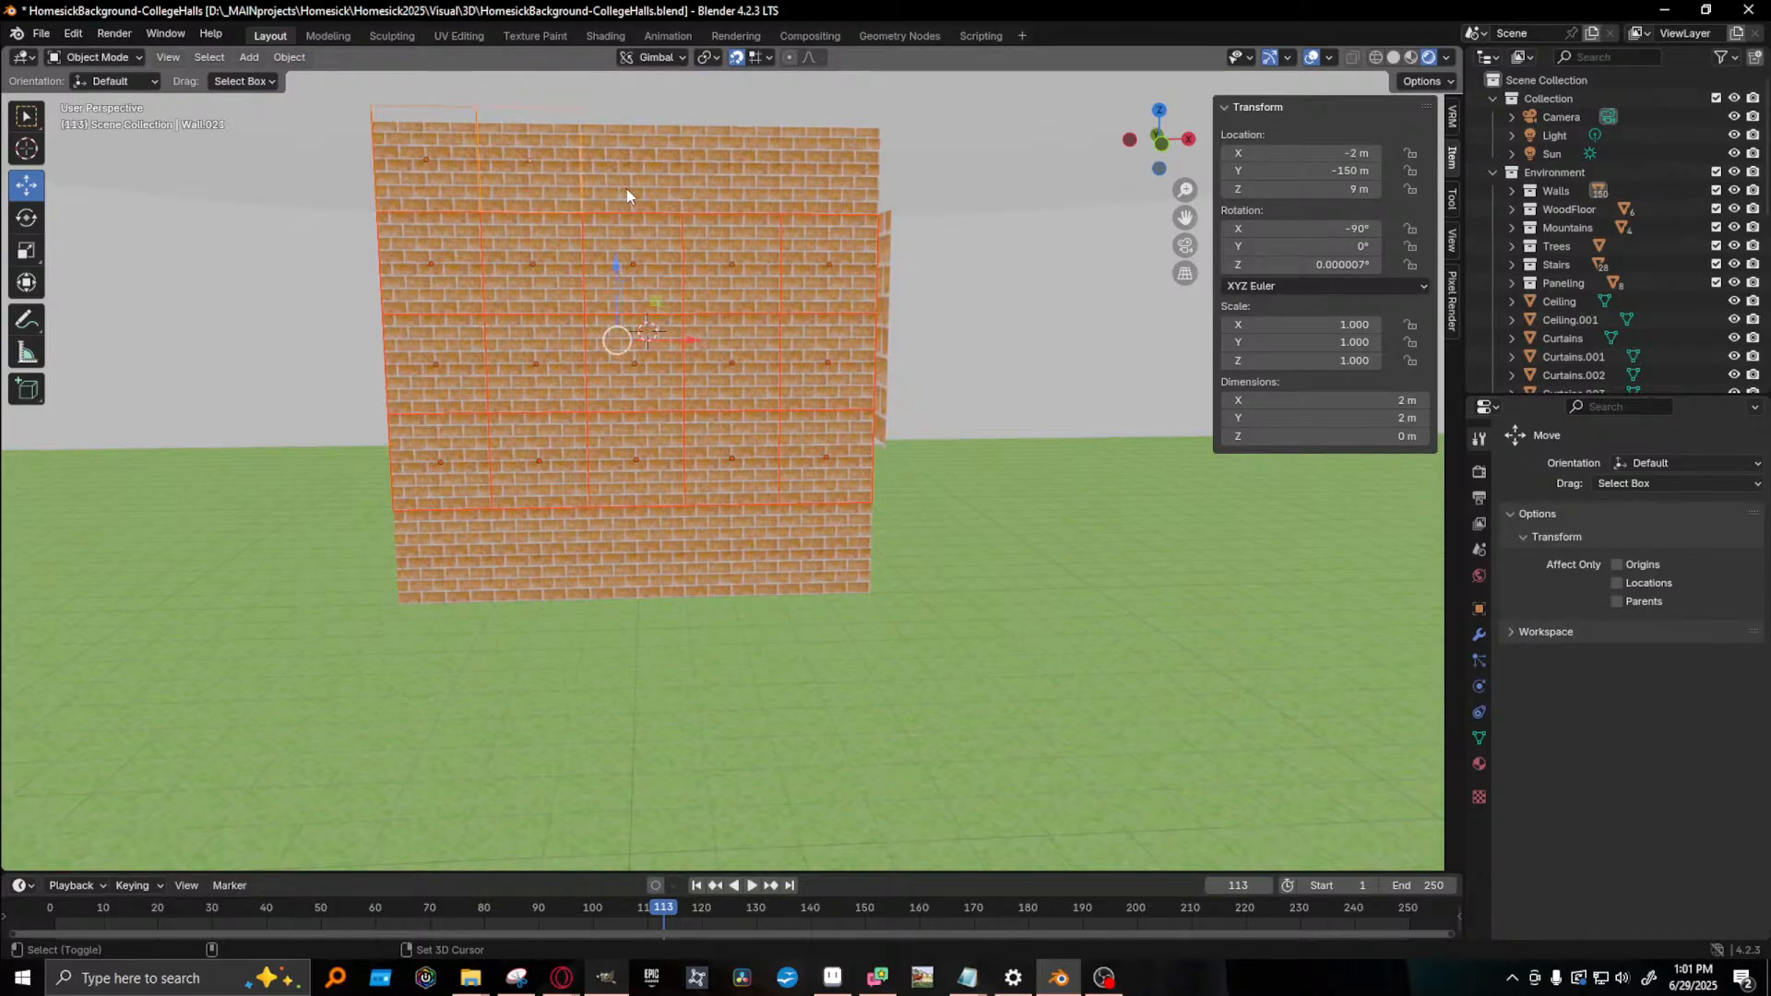
{"action": "left_click", "coordinate": [630, 189], "text": "shift"}
{"action": "left_click", "coordinate": [722, 194], "text": "shift"}
{"action": "left_click", "coordinate": [802, 204], "text": "shift"}
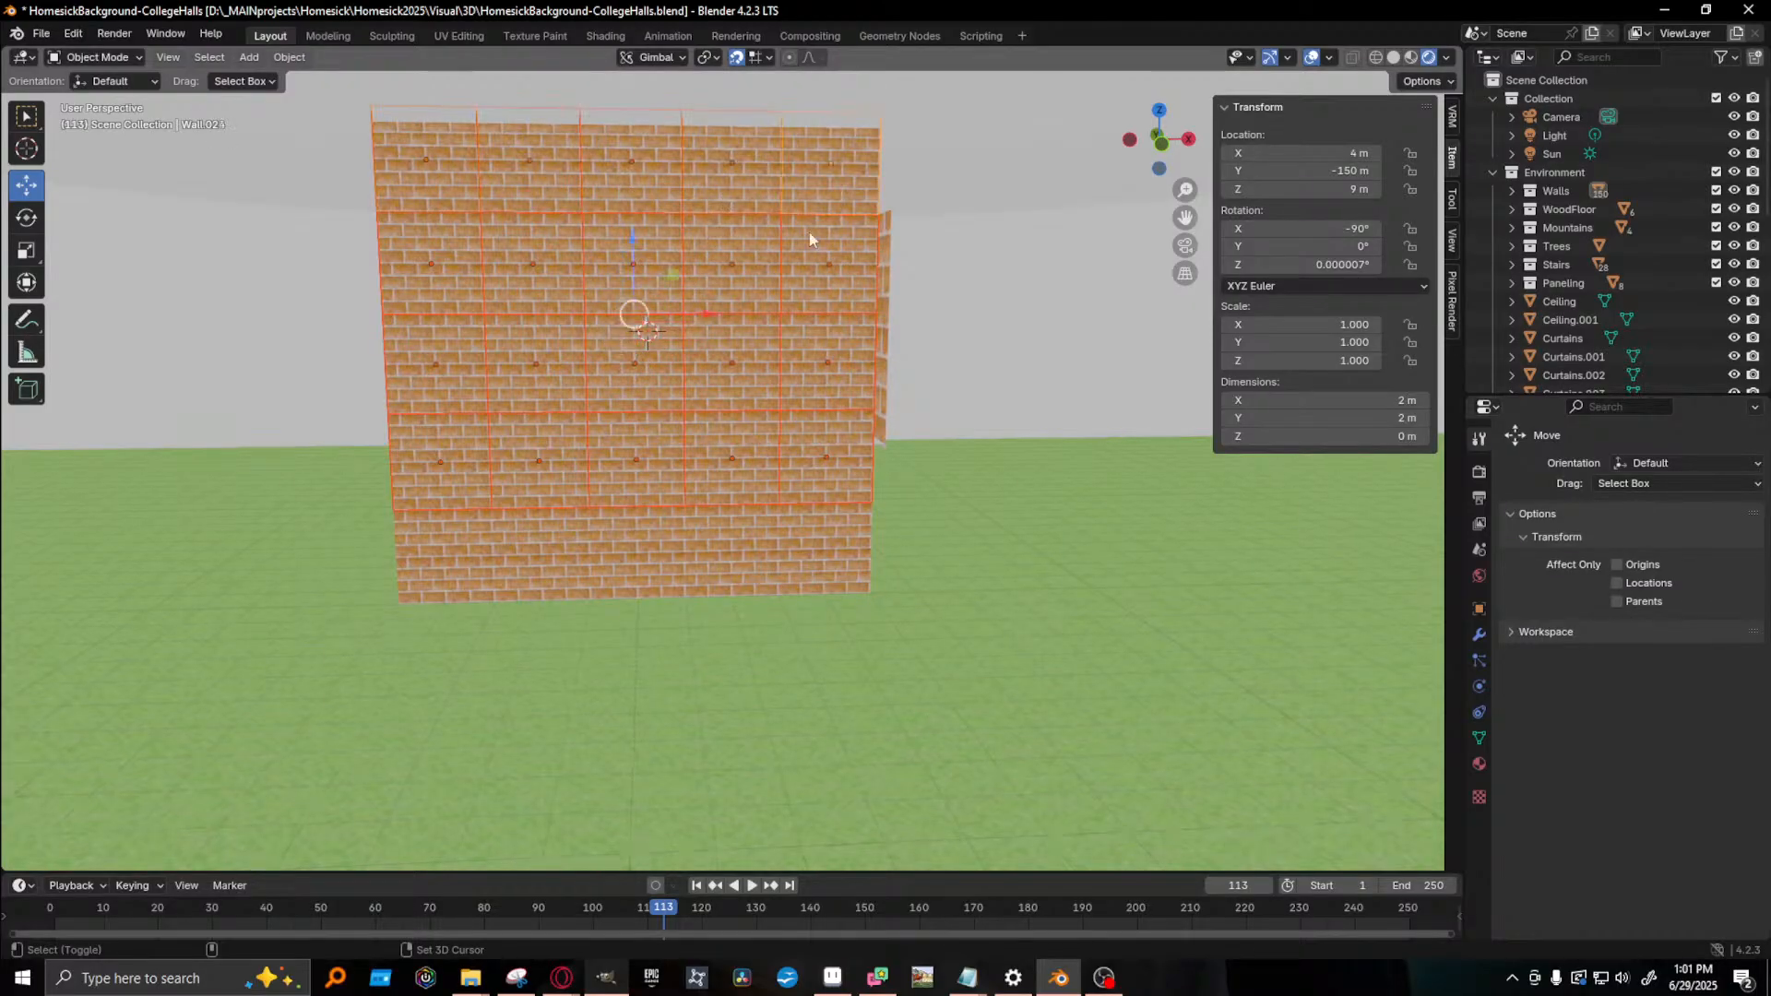
{"action": "left_click", "coordinate": [818, 546], "text": "shift"}
{"action": "left_click", "coordinate": [738, 534], "text": "shift"}
{"action": "left_click", "coordinate": [620, 546], "text": "shift"}
{"action": "left_click", "coordinate": [501, 550], "text": "shift"}
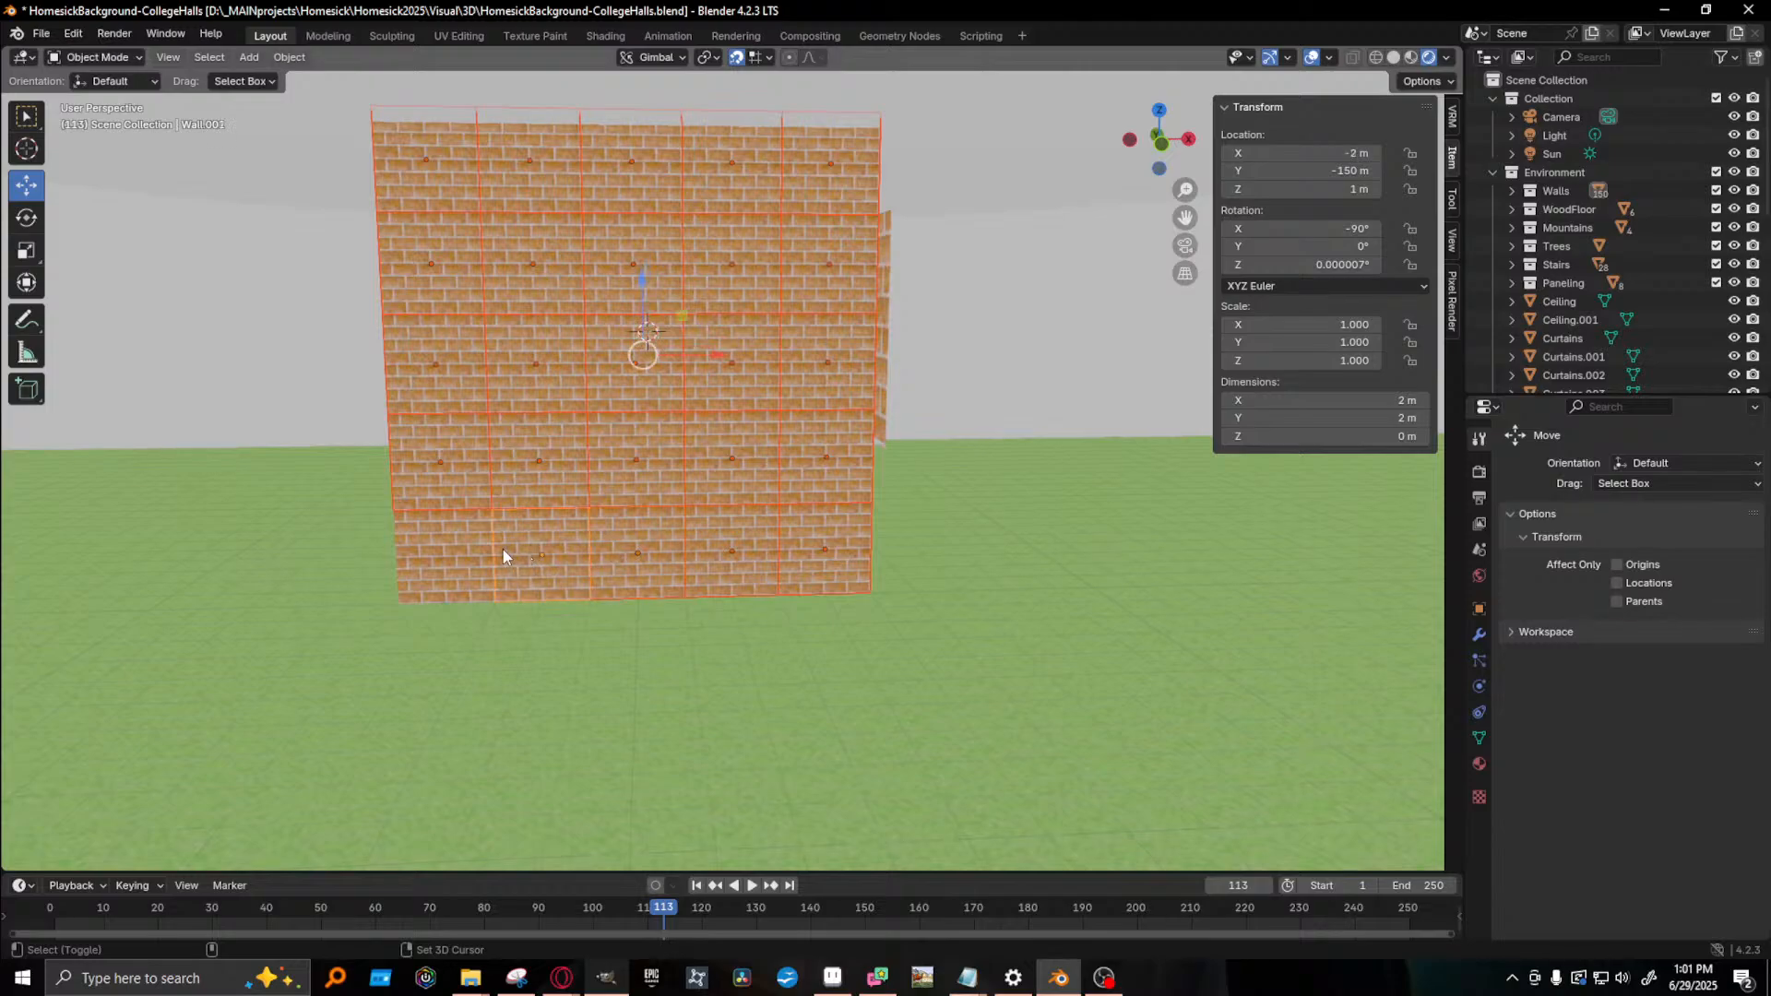
{"action": "left_click", "coordinate": [441, 550], "text": "shift"}
{"action": "scroll", "coordinate": [716, 376], "scroll_direction": "down", "scroll_amount": 3}
{"action": "left_click_drag", "start_coordinate": [762, 404], "coordinate": [186, 396]}
{"action": "middle_click_drag", "start_coordinate": [187, 397], "coordinate": [682, 415]}
{"action": "left_click_drag", "start_coordinate": [700, 421], "coordinate": [572, 420]}
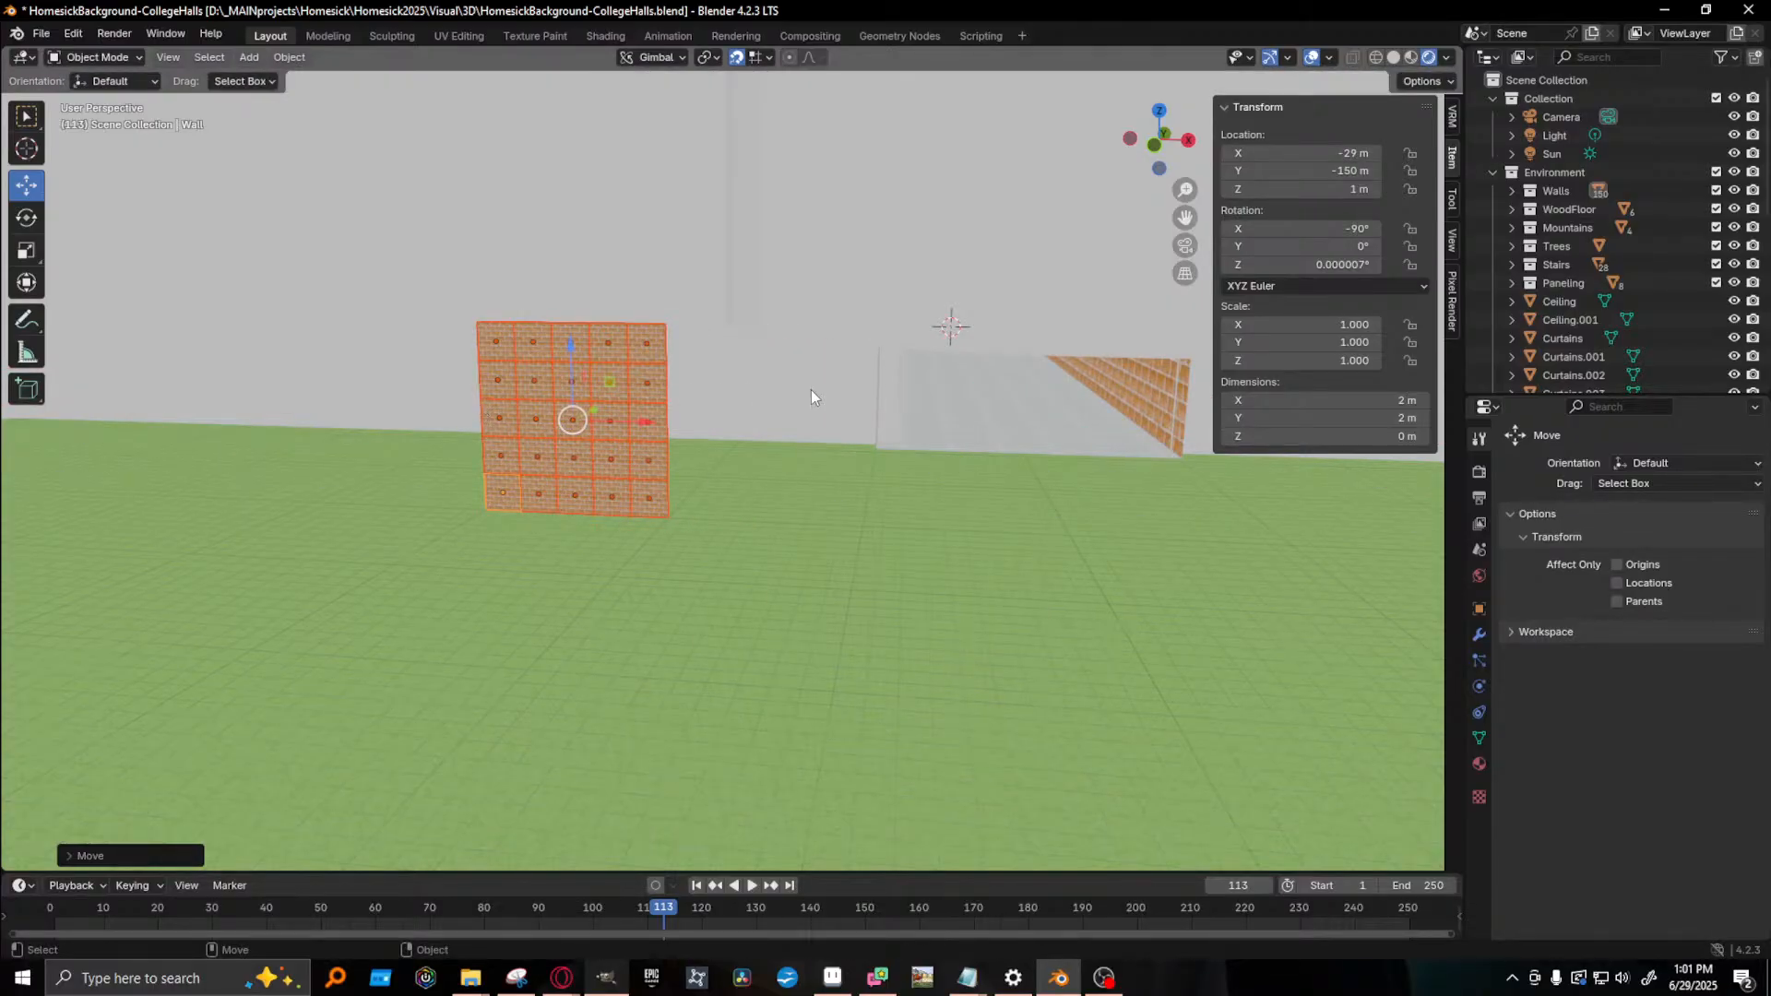
- Raise the central front tower to Z 97 m to check the entrance behind it, and lower it to Z 70 m
{"action": "left_click", "coordinate": [933, 300]}
{"action": "middle_click_drag", "start_coordinate": [821, 350], "coordinate": [821, 146]}
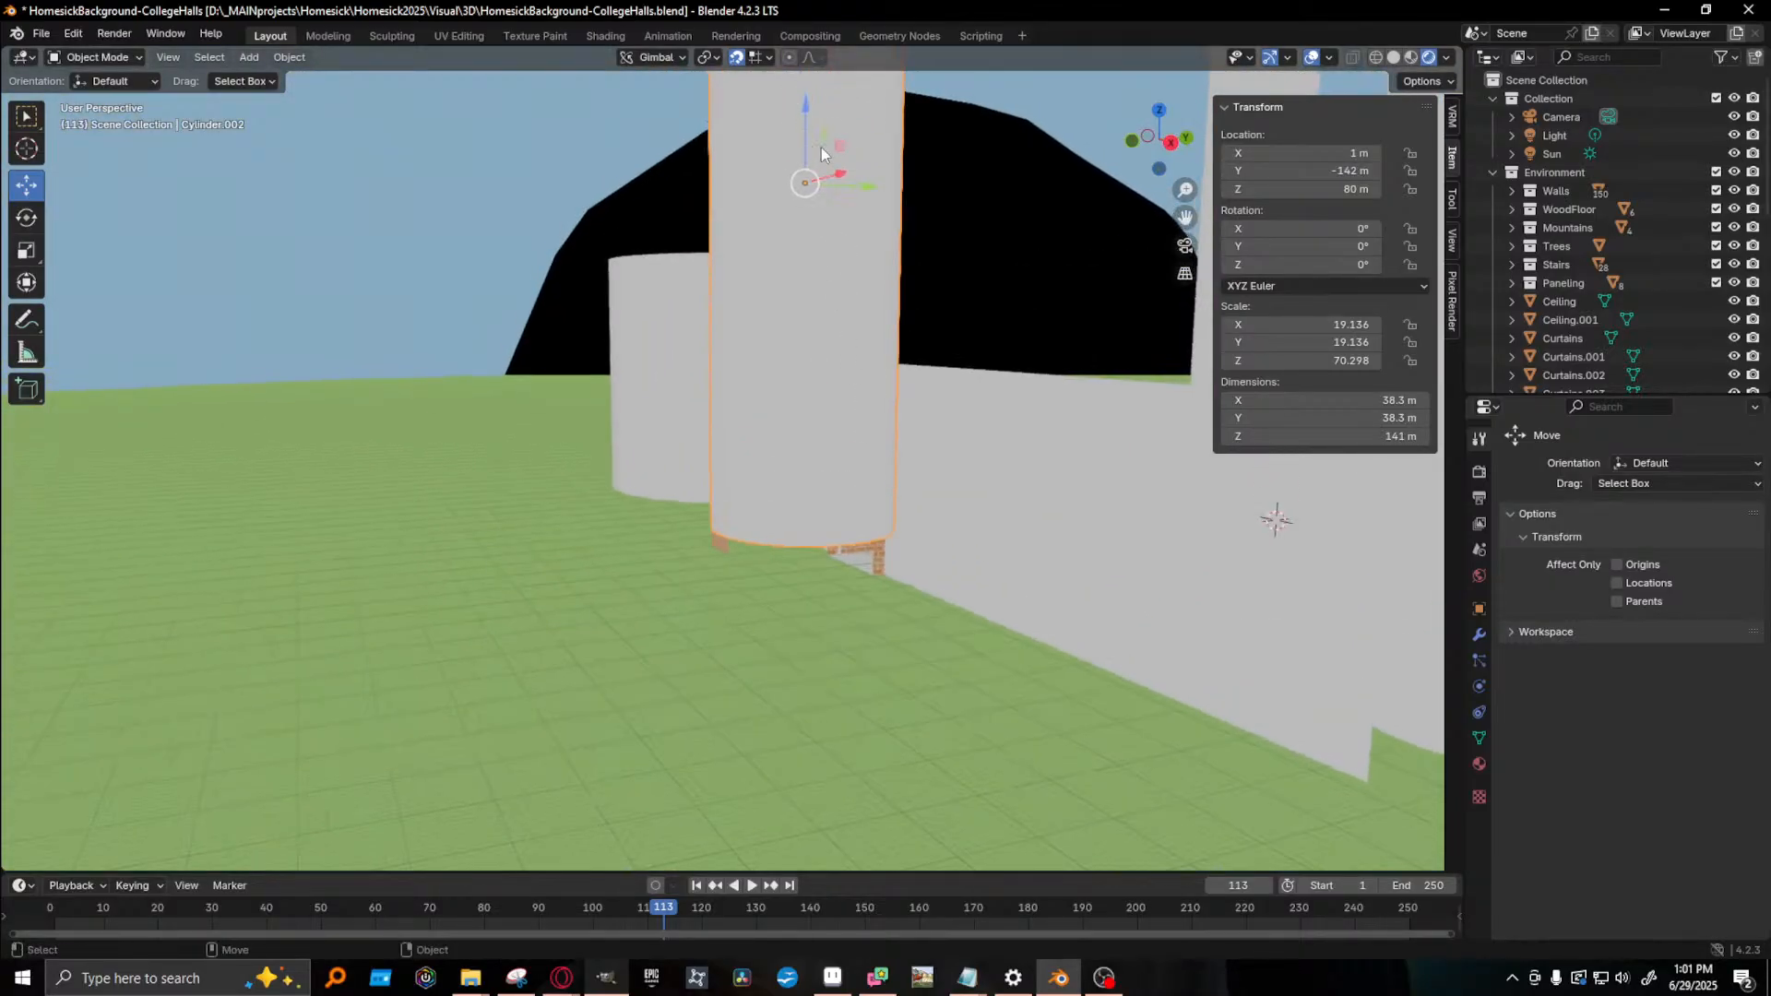
{"action": "left_click_drag", "start_coordinate": [806, 107], "coordinate": [700, 258]}
{"action": "middle_click_drag", "start_coordinate": [700, 265], "coordinate": [784, 426]}
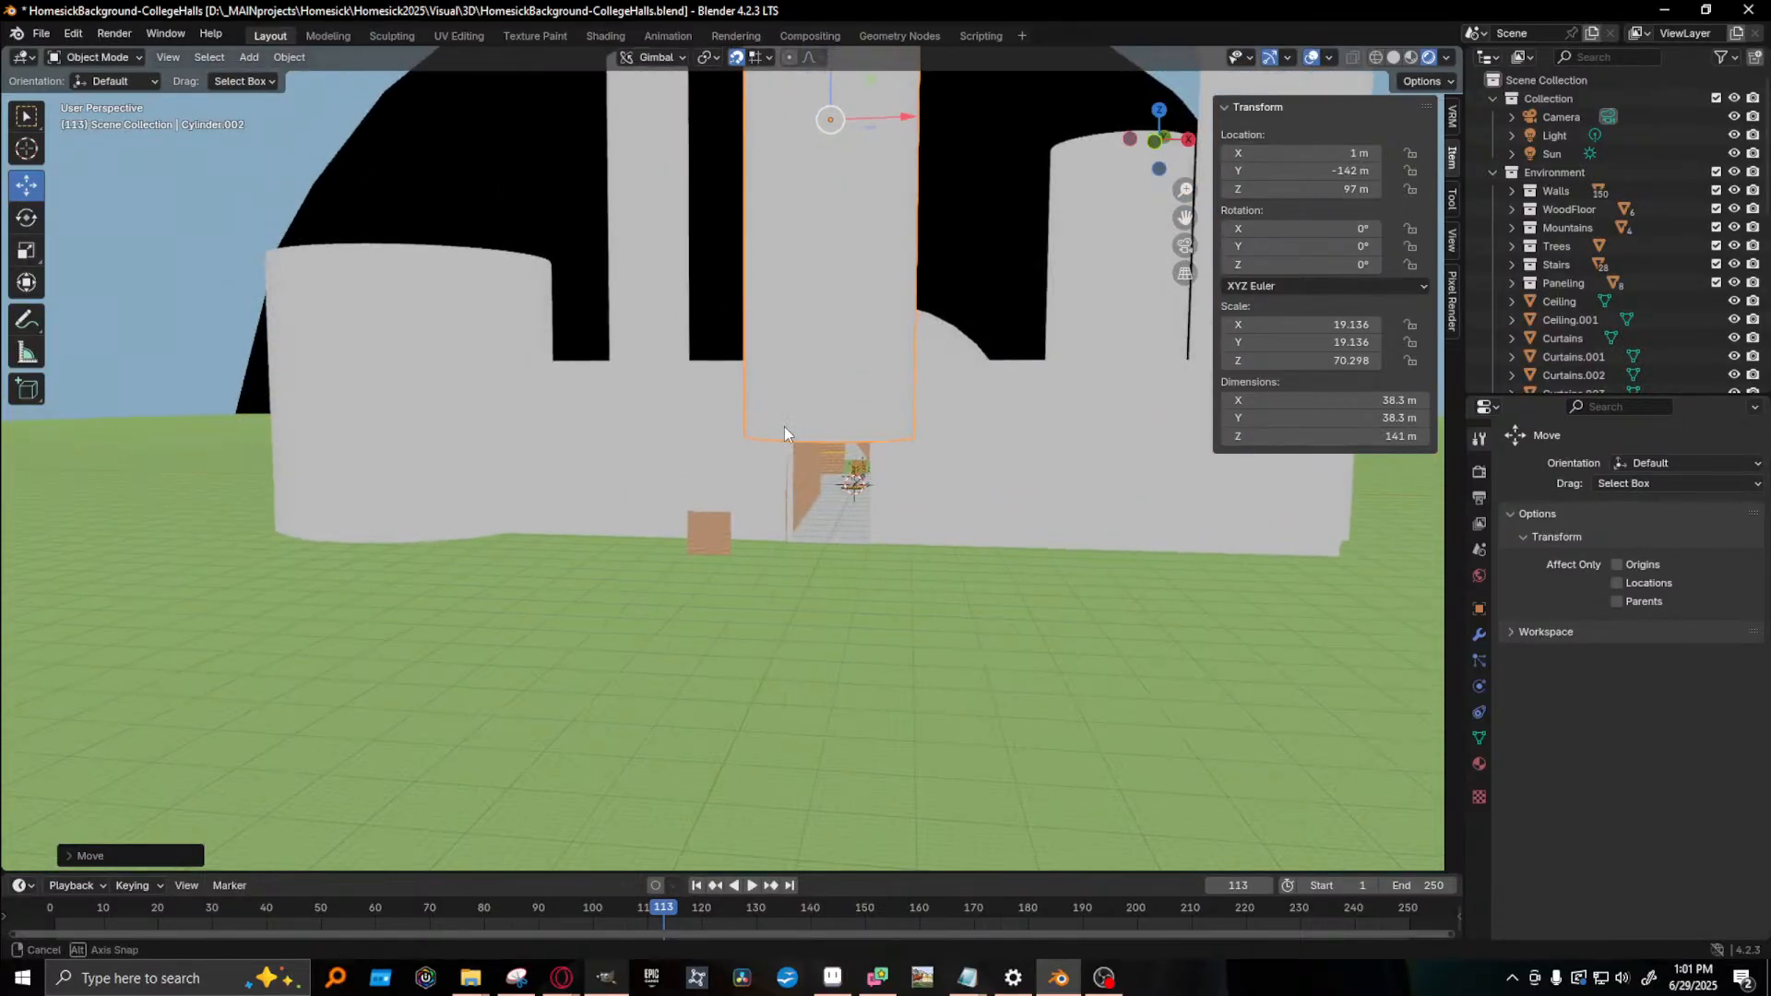
{"action": "scroll", "coordinate": [823, 103], "scroll_direction": "down", "scroll_amount": 1}
{"action": "left_click_drag", "start_coordinate": [812, 102], "coordinate": [805, 283]}
{"action": "left_click", "coordinate": [802, 280]}
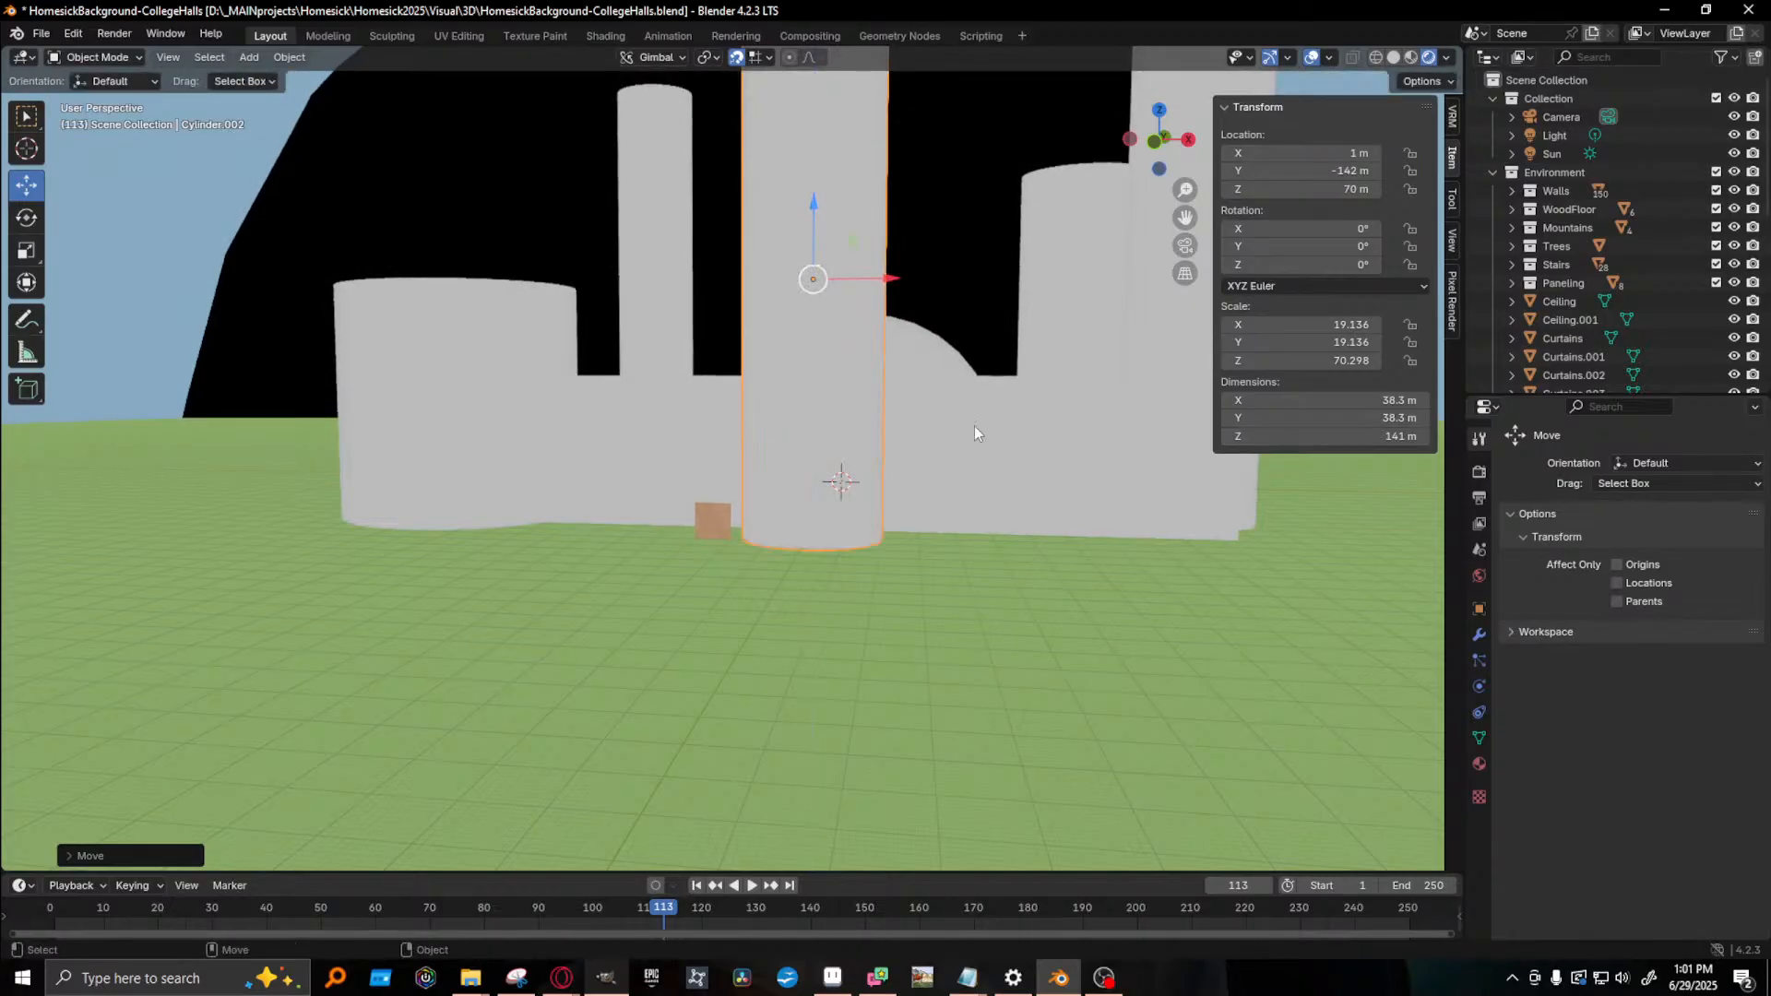
- Compare the tower and block layout with the Architechnia U. storyboard sketch in GIMP and return to the Blender scene
{"action": "middle_click_drag", "start_coordinate": [972, 423], "coordinate": [664, 513]}
{"action": "middle_click_drag", "start_coordinate": [815, 585], "coordinate": [840, 542]}
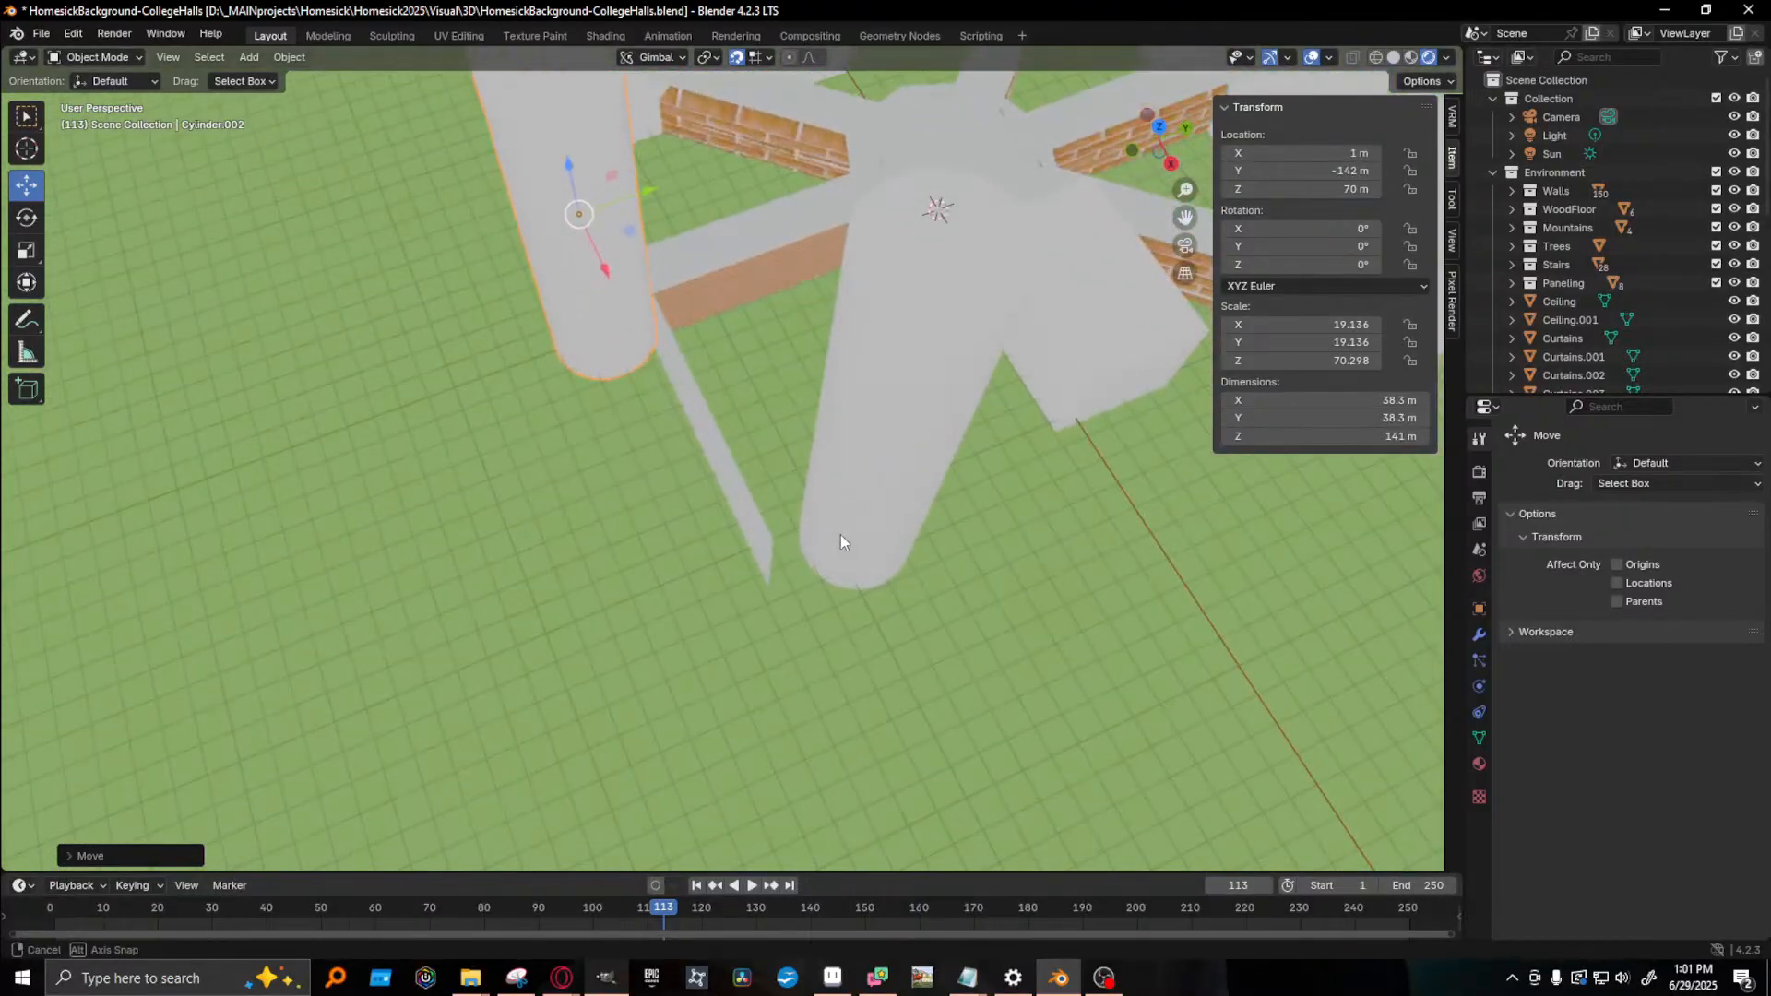
{"action": "left_click", "coordinate": [876, 515]}
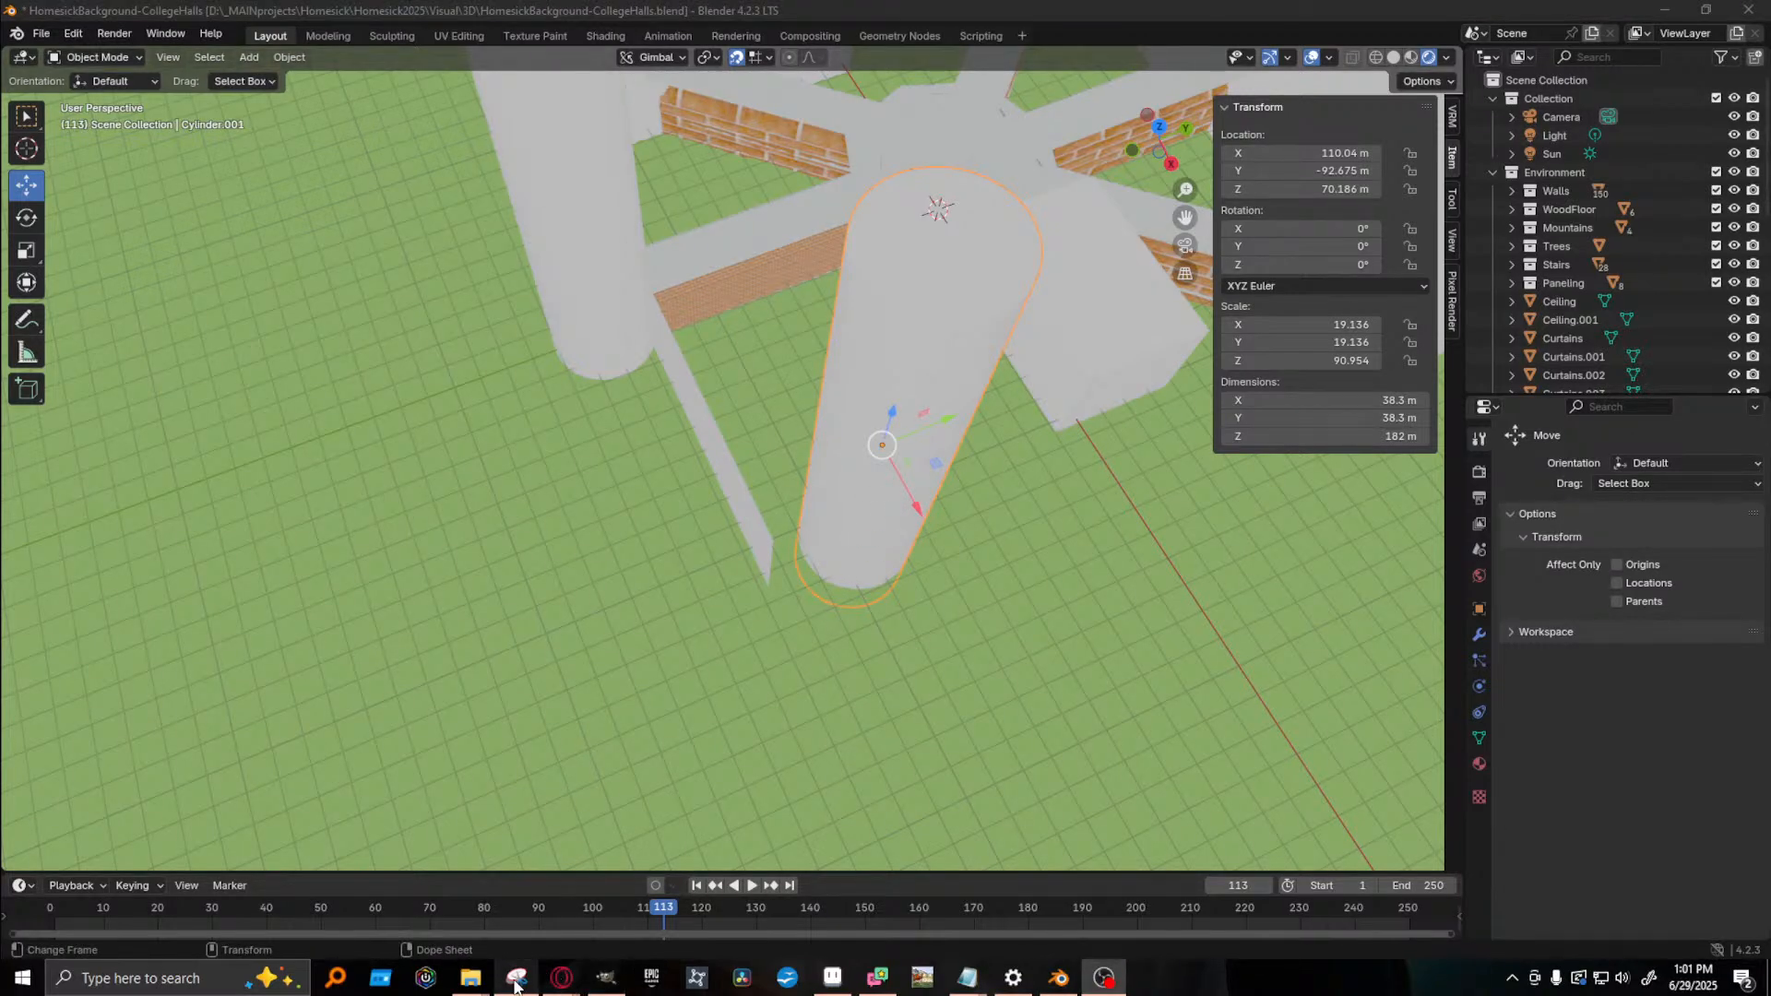
{"action": "left_click", "coordinate": [606, 978]}
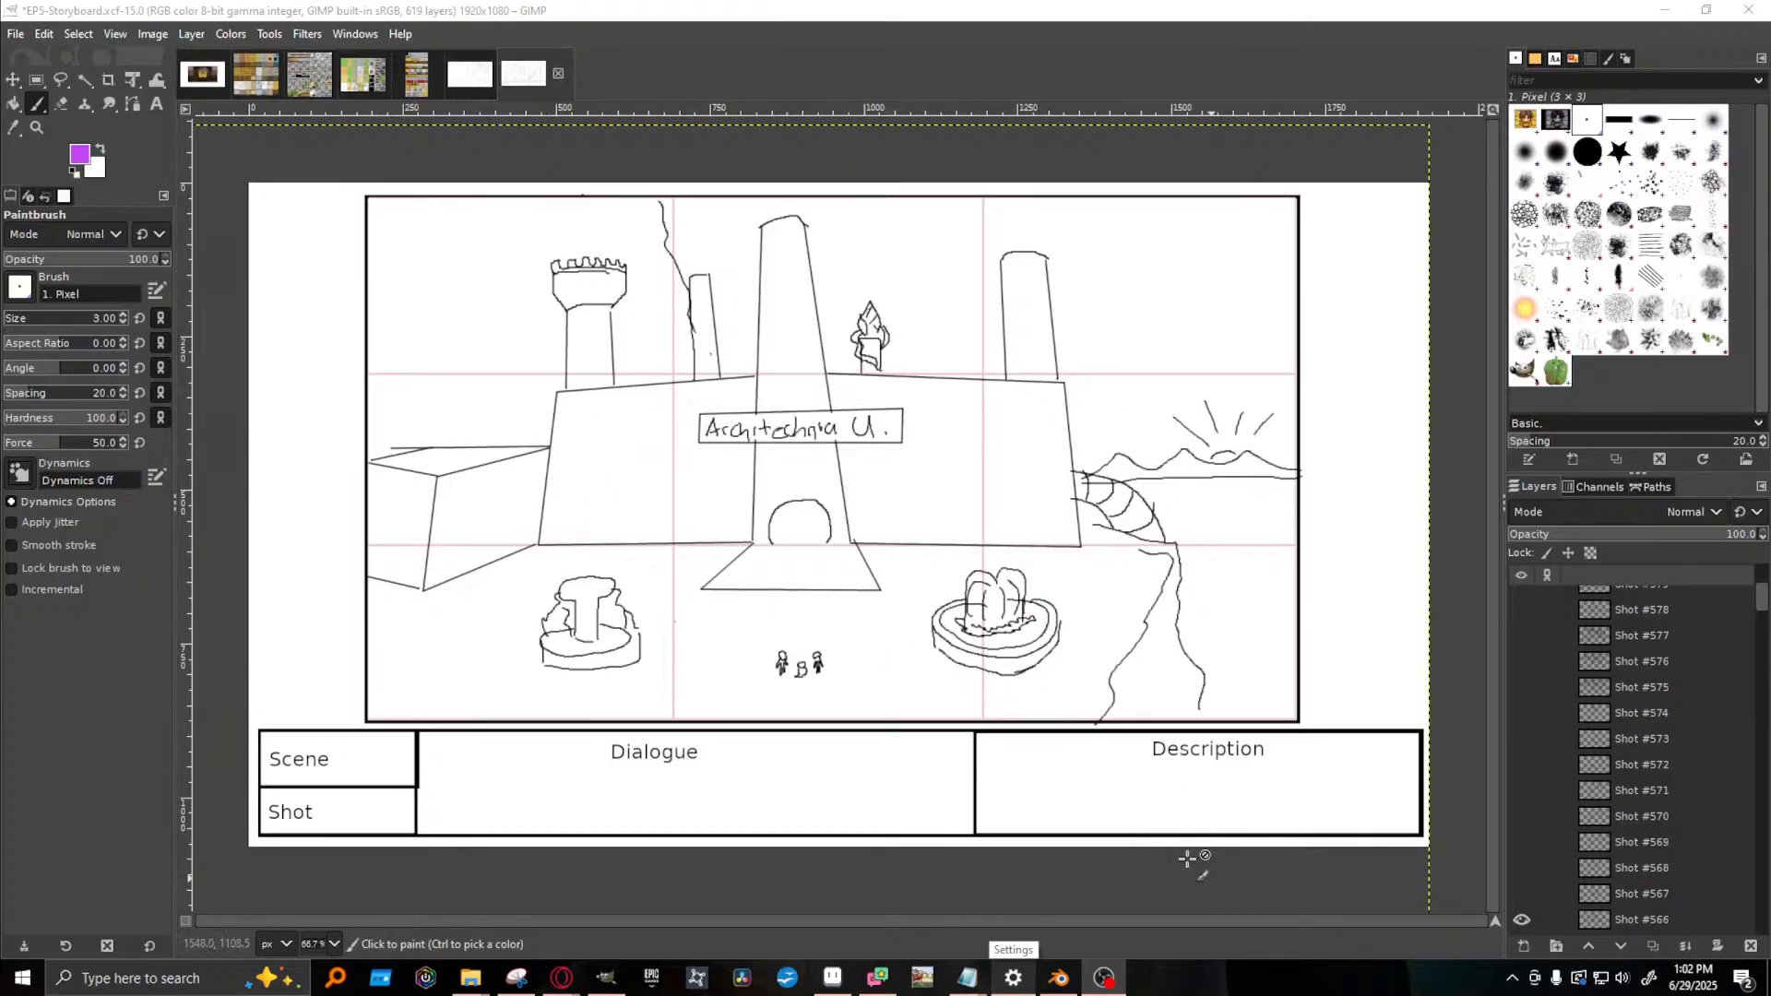
{"action": "left_click", "coordinate": [1057, 977]}
{"action": "middle_click_drag", "start_coordinate": [748, 457], "coordinate": [645, 413]}
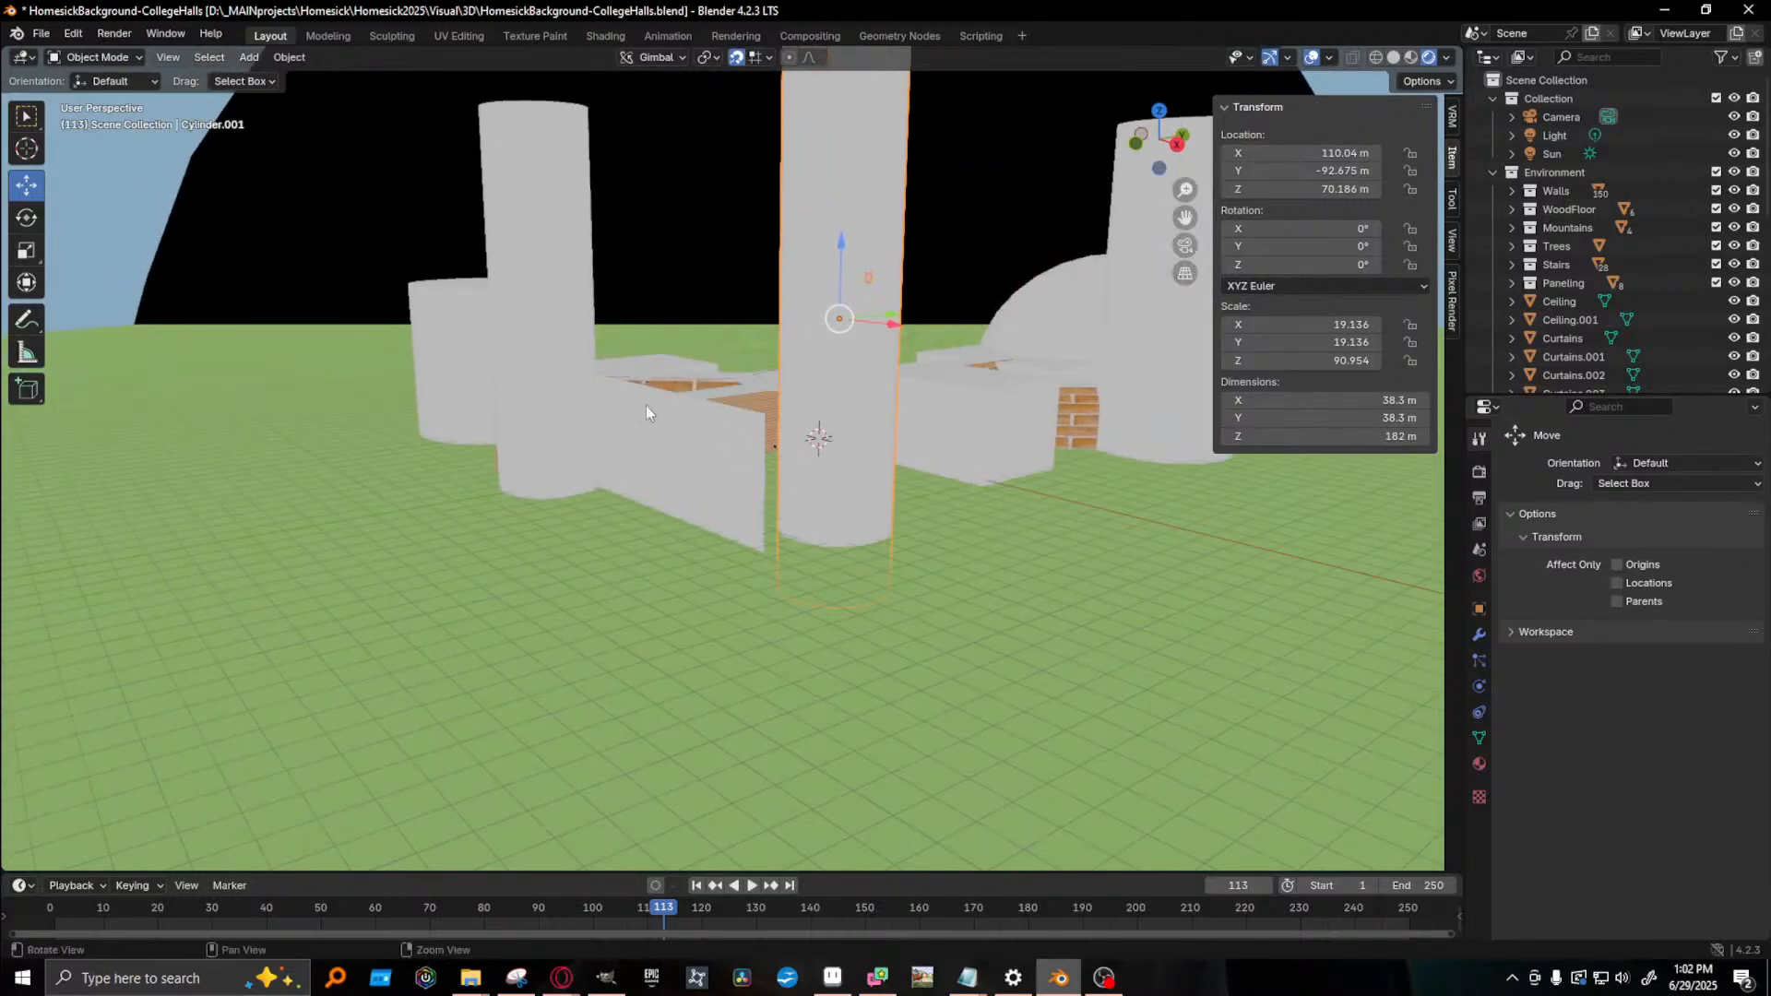
{"action": "middle_click_drag", "start_coordinate": [856, 389], "coordinate": [586, 641]}
{"action": "left_click_drag", "start_coordinate": [596, 588], "coordinate": [524, 561]}
{"action": "middle_click_drag", "start_coordinate": [771, 546], "coordinate": [474, 578]}
- Duplicate the small block beside the hub and place the copy at X 61 m, Y -110 m and Z 0 m
{"action": "left_click", "coordinate": [767, 347]}
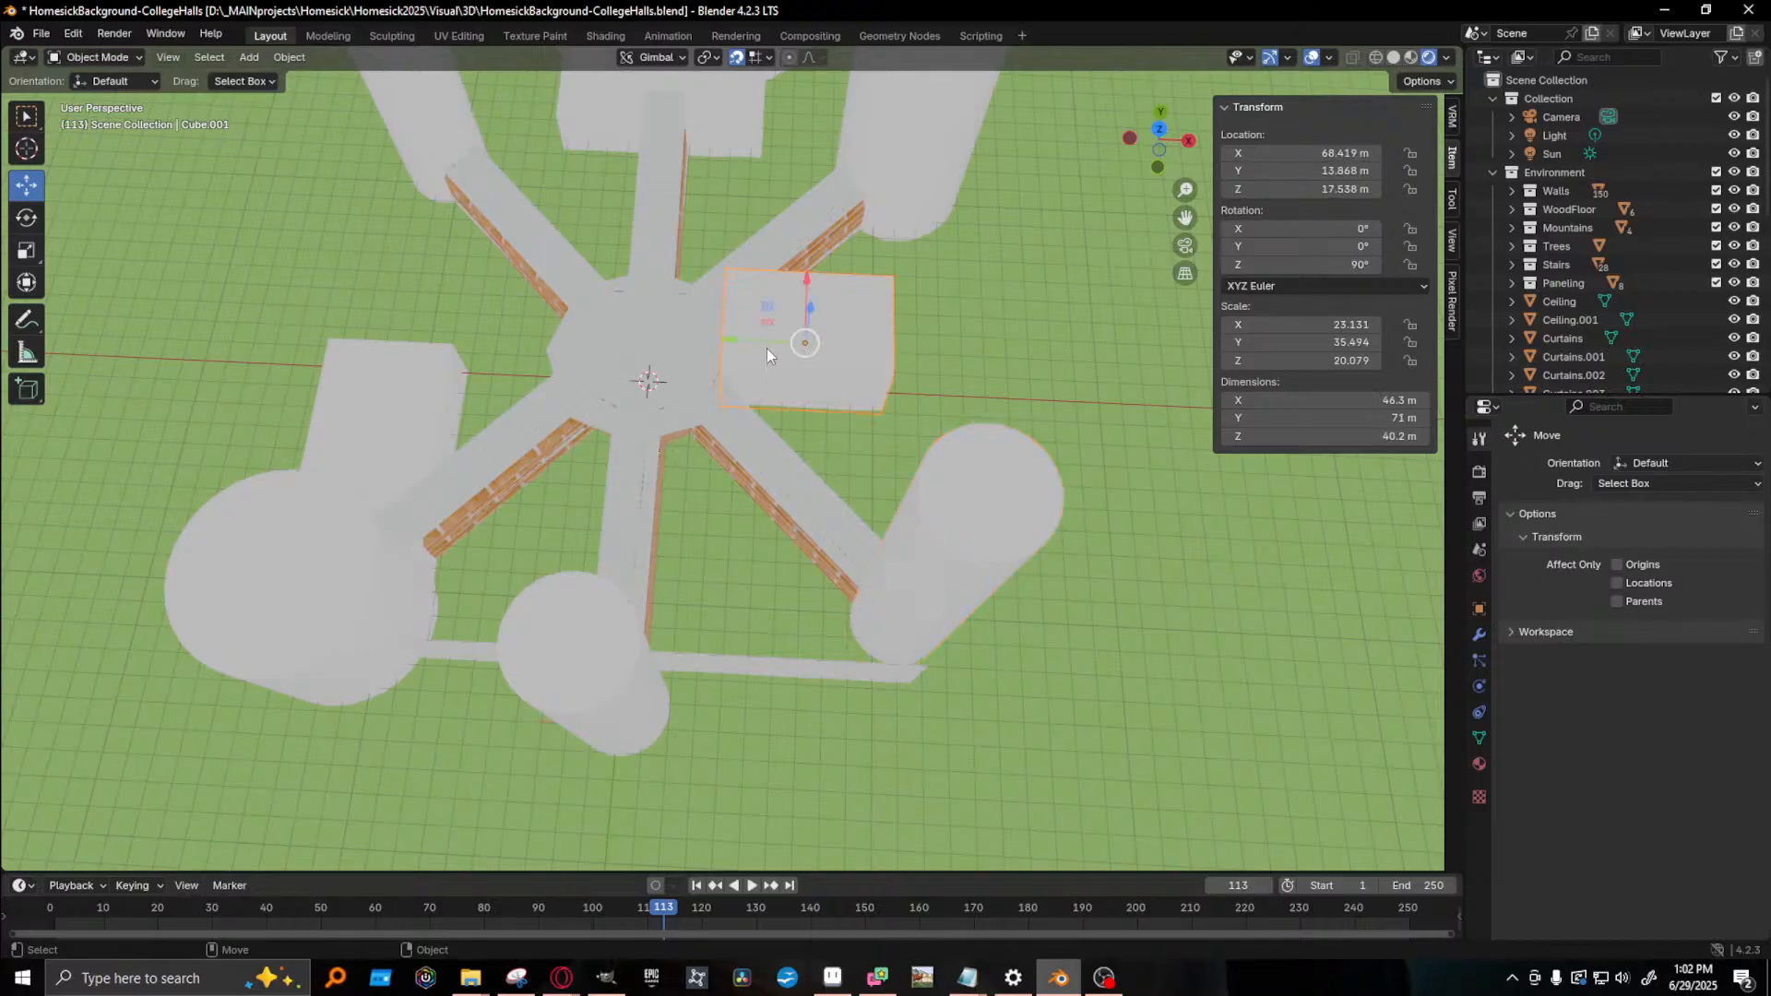
{"action": "middle_click_drag", "start_coordinate": [766, 347], "coordinate": [869, 543]}
{"action": "key", "text": "shift+d"}
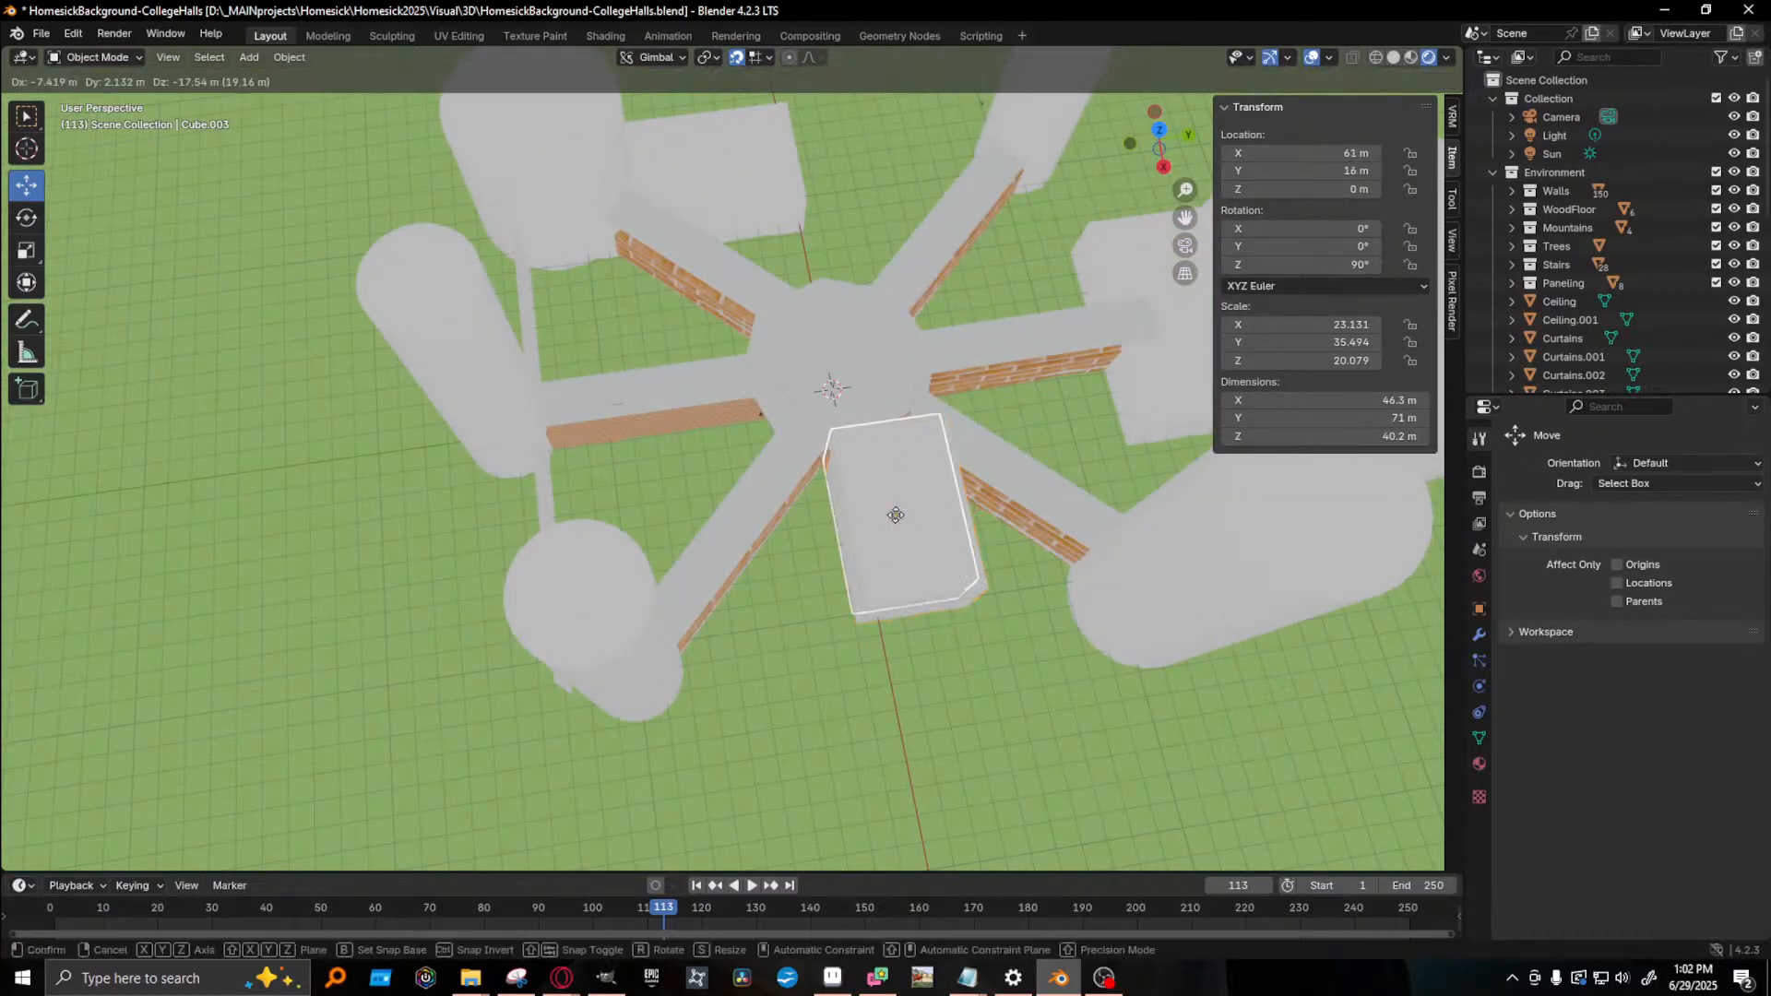
{"action": "right_click", "coordinate": [983, 507]}
{"action": "key", "text": "shift+d"}
{"action": "key", "text": "x"}
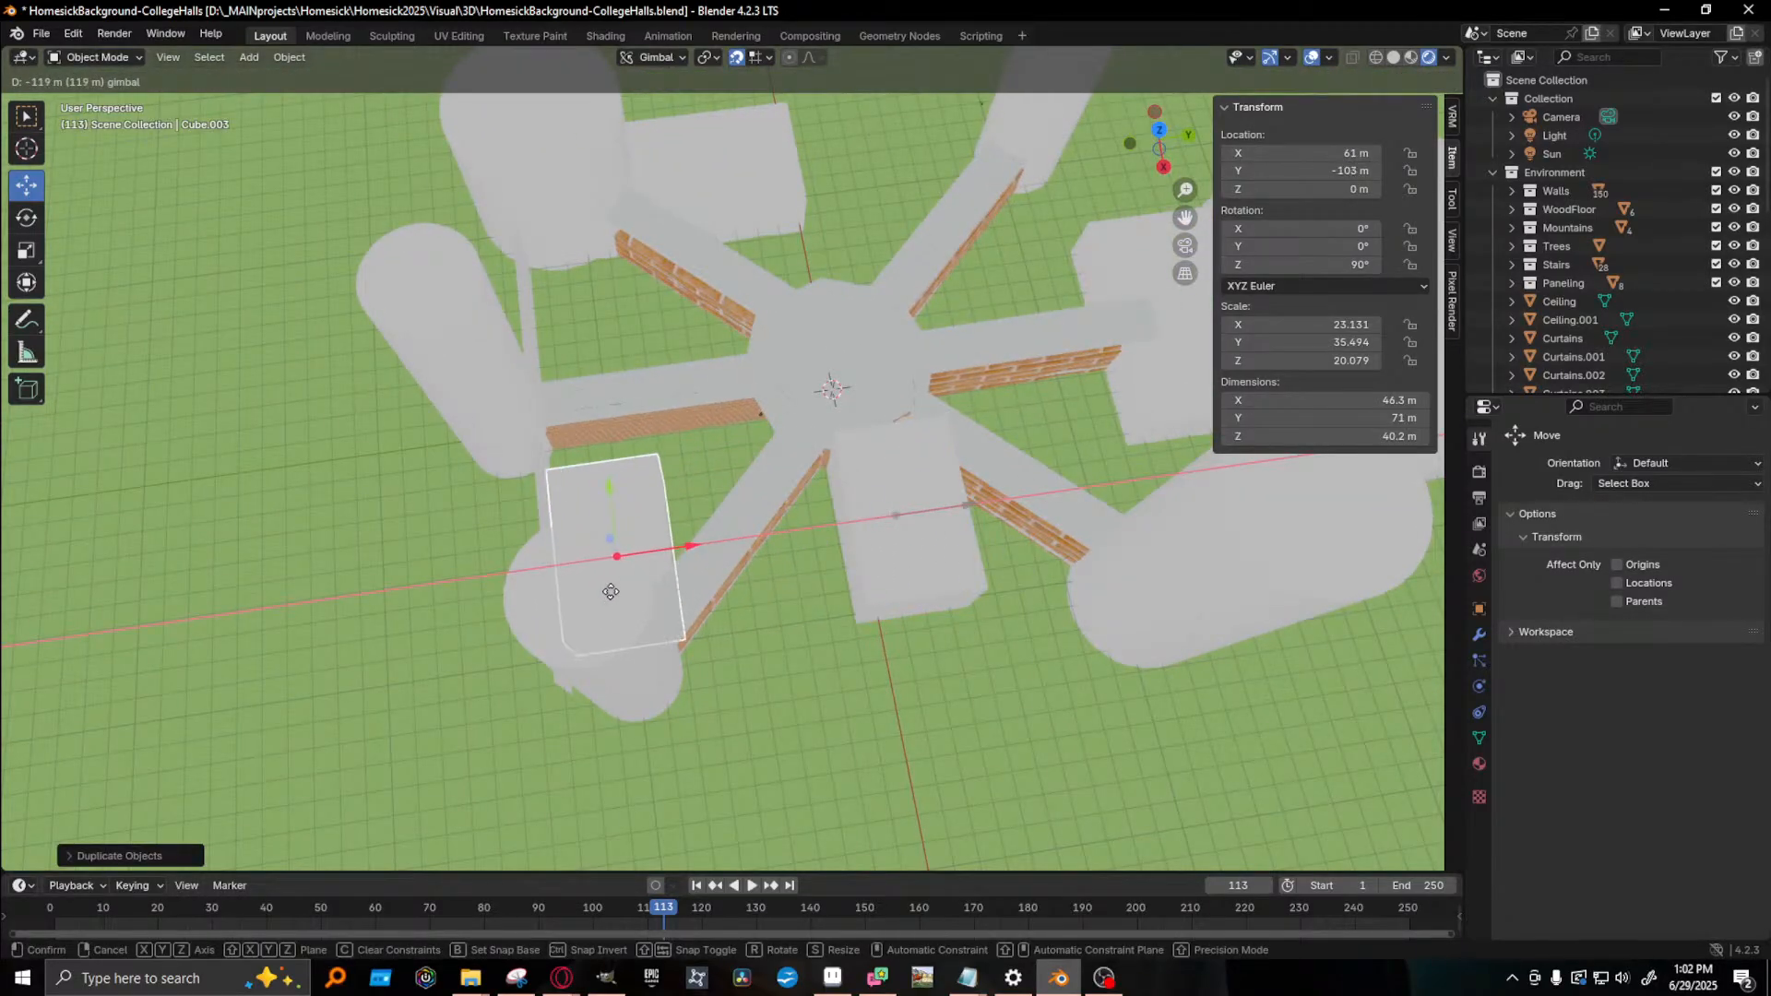
{"action": "left_click", "coordinate": [585, 544]}
- Move the copied block to the base of the corner tower at X 108 m, Y -110 m and Z 20 m
{"action": "middle_click_drag", "start_coordinate": [593, 493], "coordinate": [491, 478]}
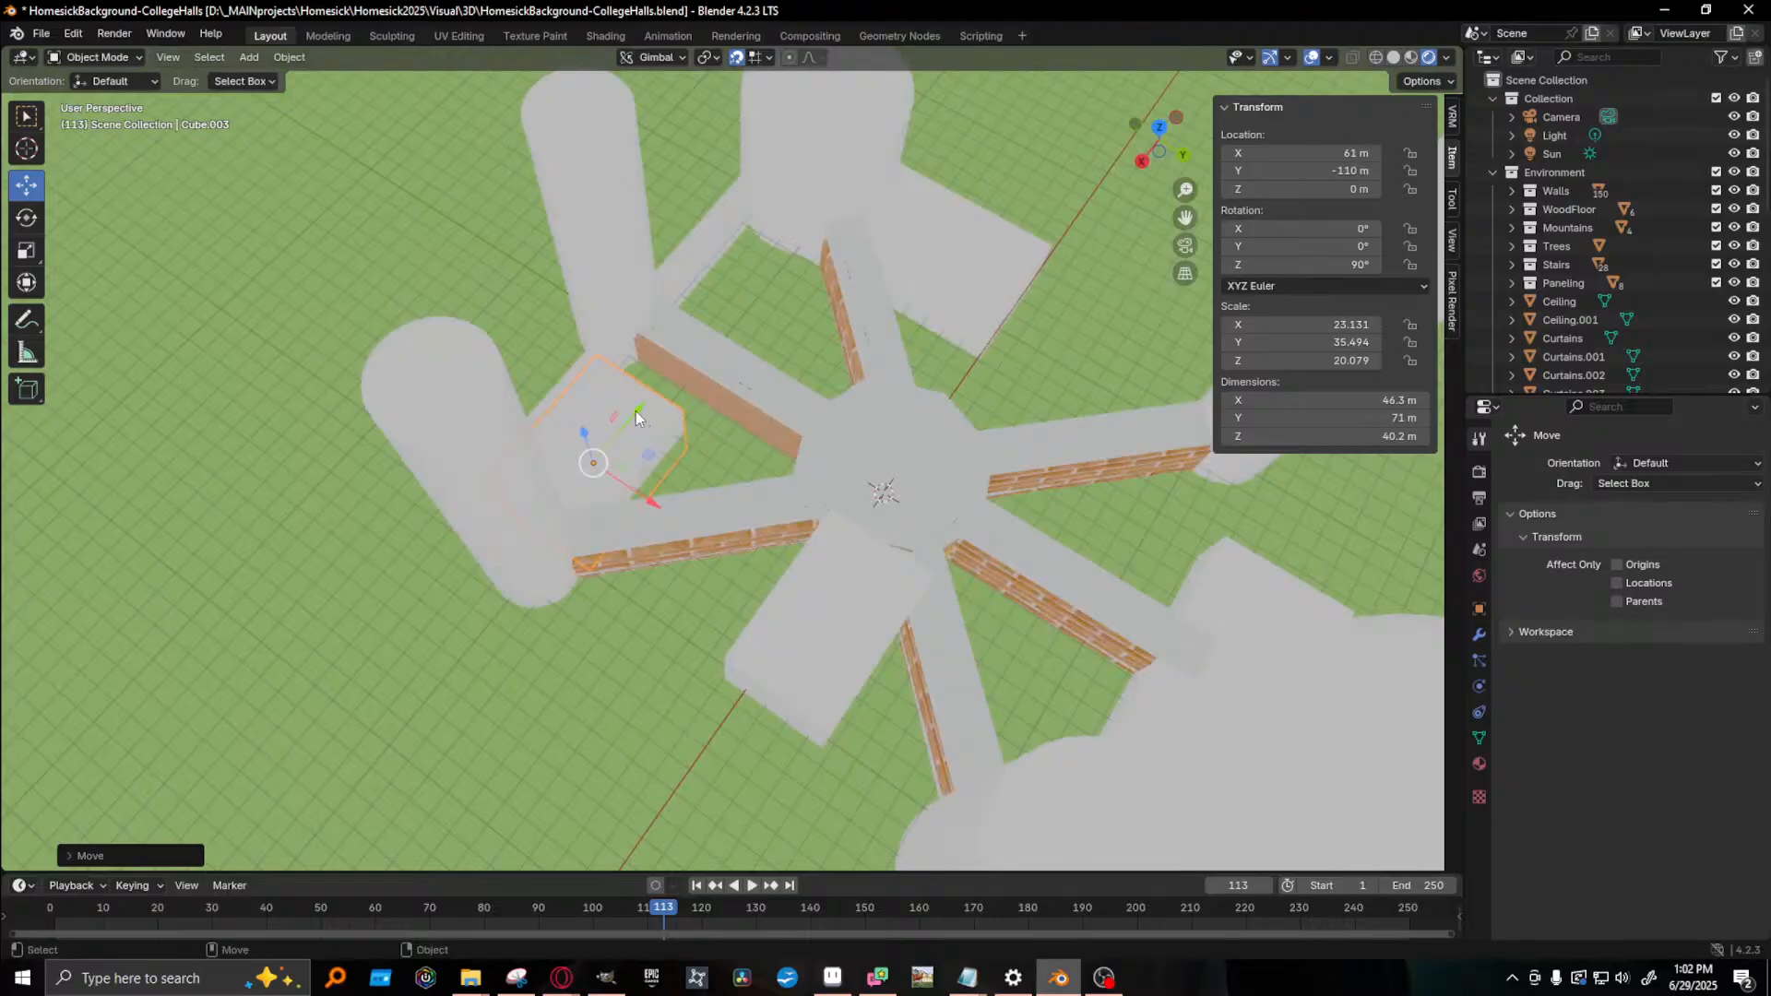
{"action": "left_click_drag", "start_coordinate": [634, 411], "coordinate": [485, 535]}
{"action": "middle_click_drag", "start_coordinate": [485, 535], "coordinate": [778, 603]}
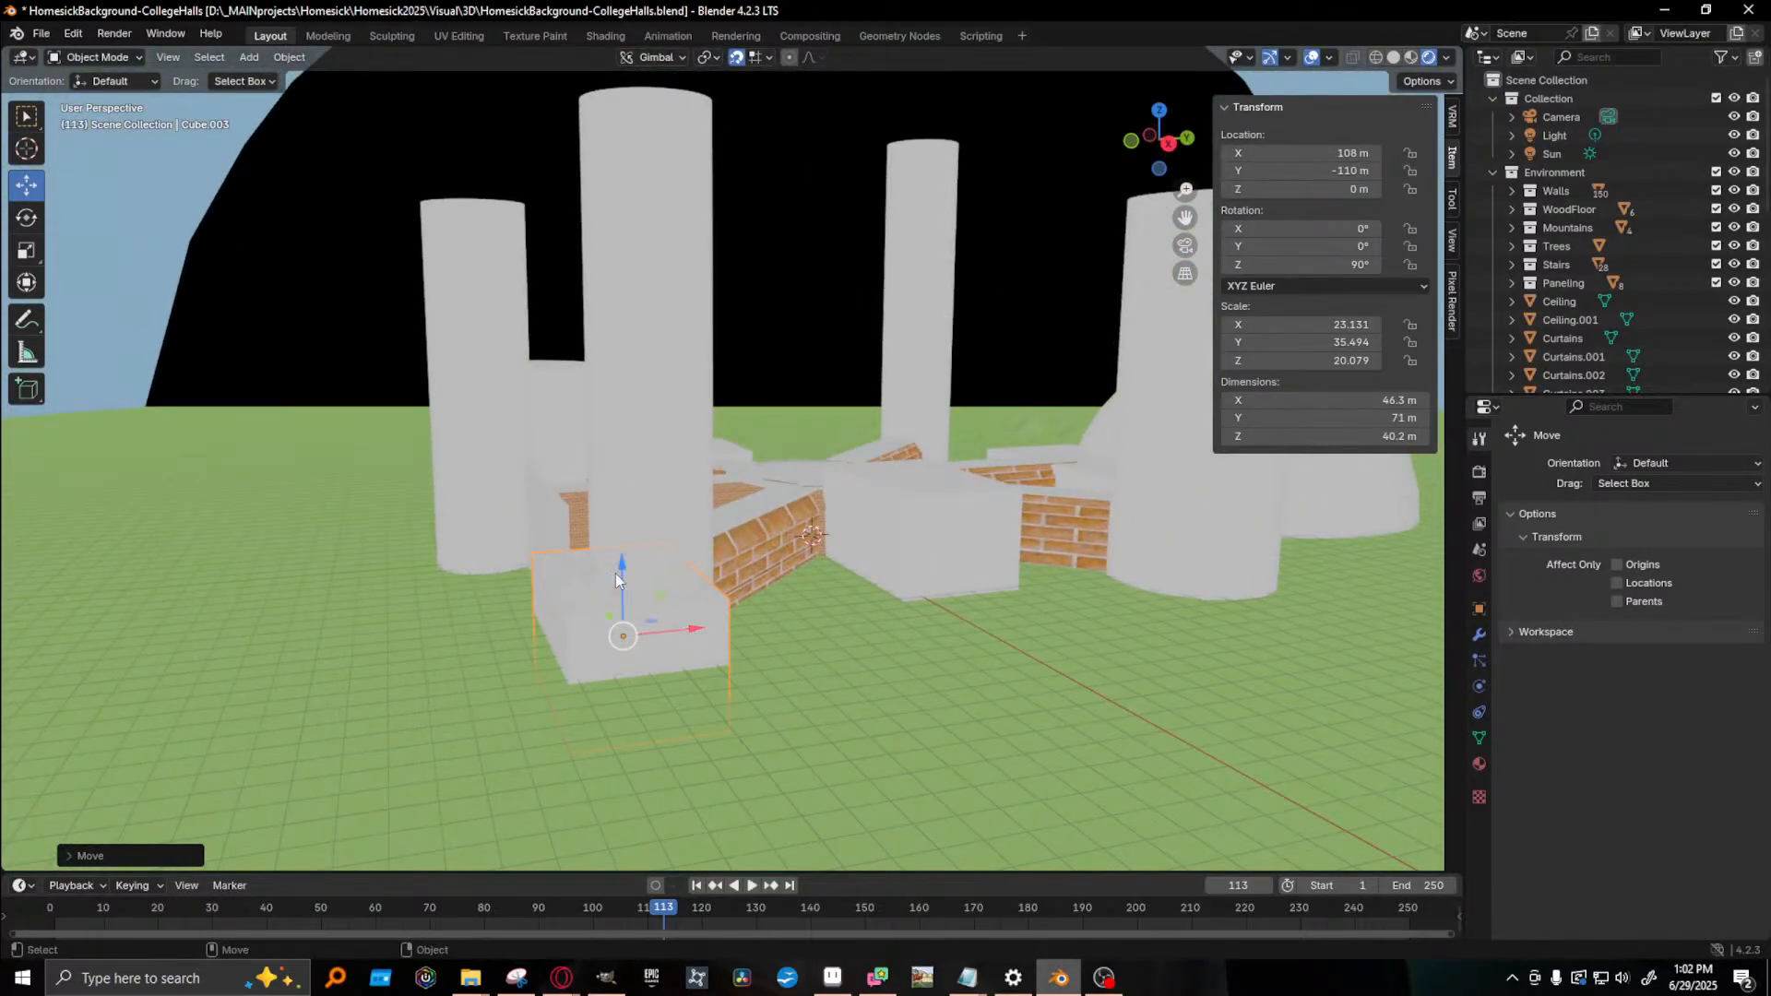
{"action": "left_click_drag", "start_coordinate": [616, 579], "coordinate": [729, 569]}
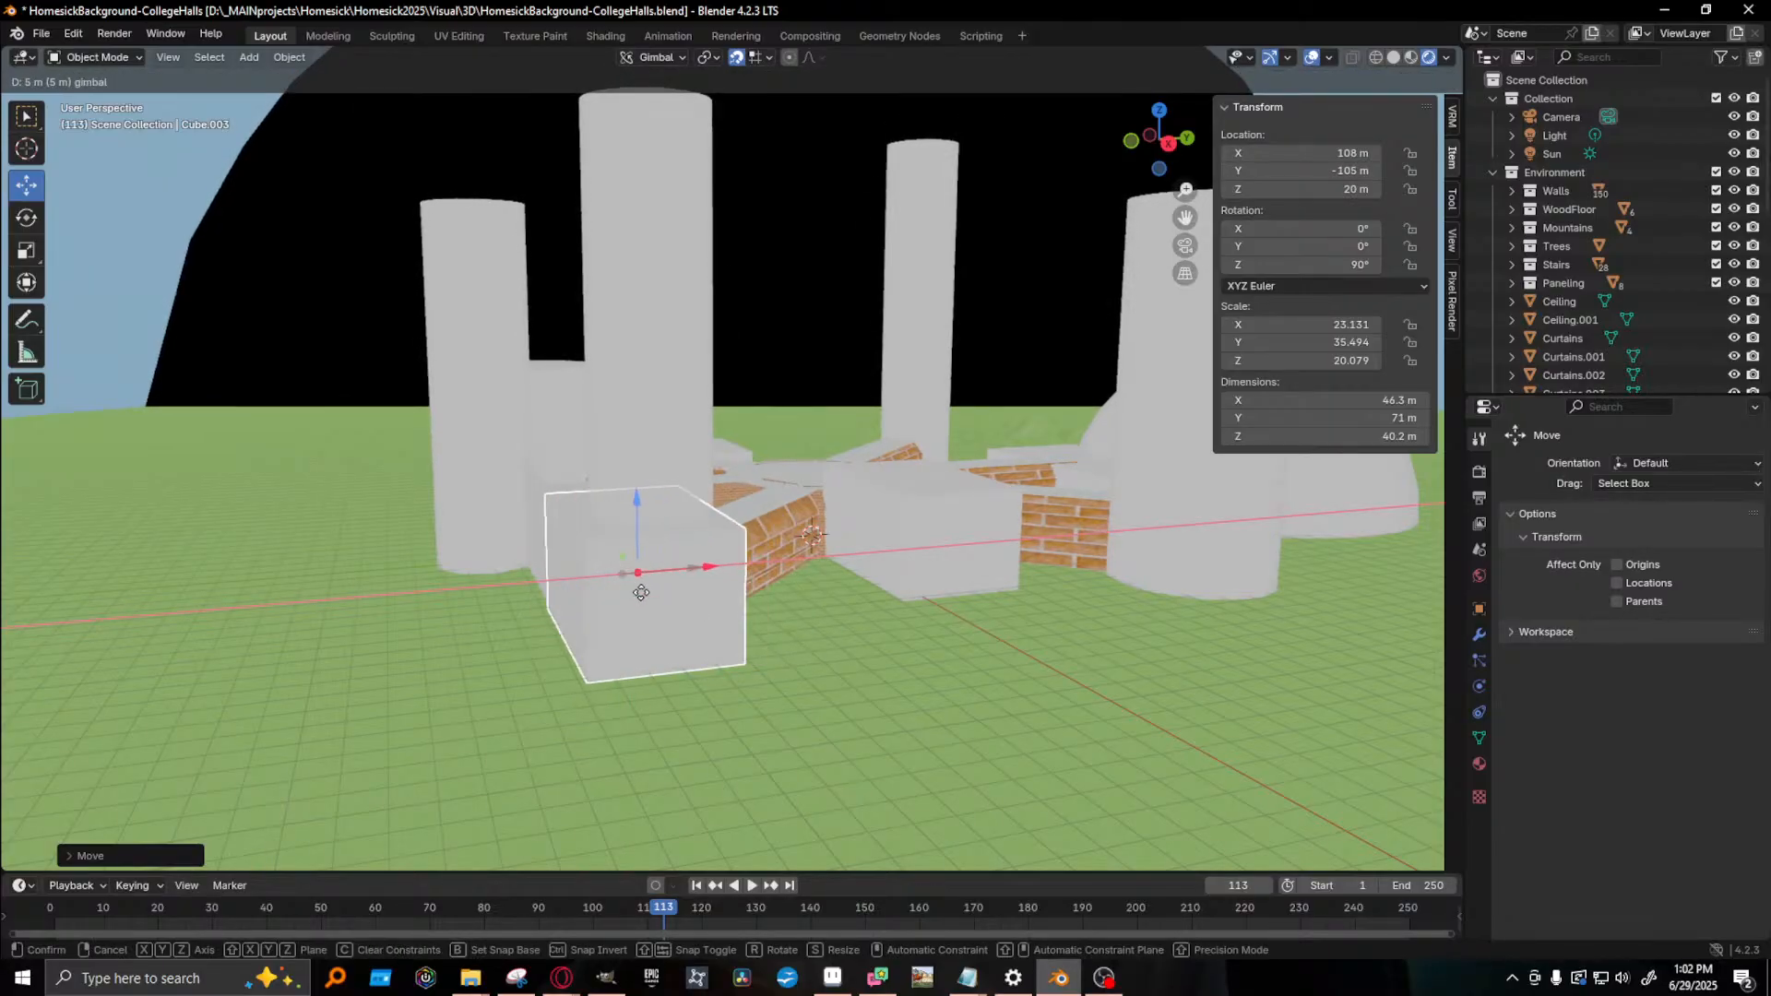
{"action": "middle_click_drag", "start_coordinate": [729, 570], "coordinate": [1000, 738]}
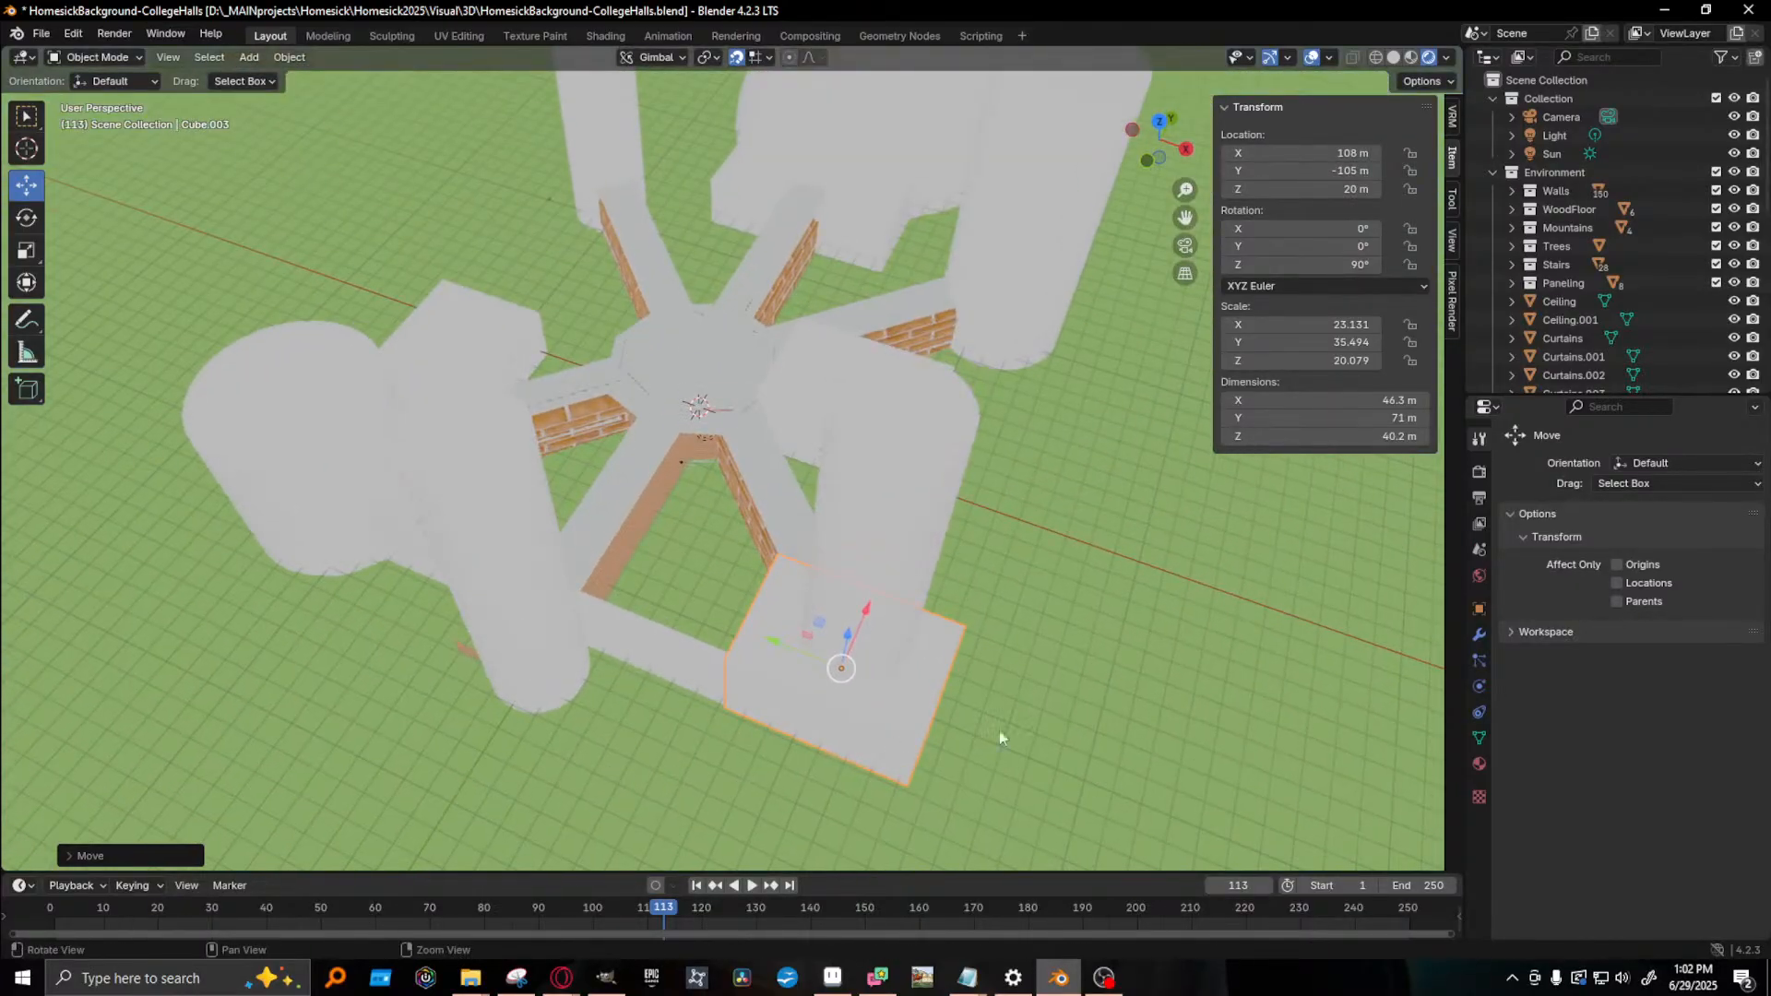
{"action": "middle_click_drag", "start_coordinate": [876, 634], "coordinate": [823, 645]}
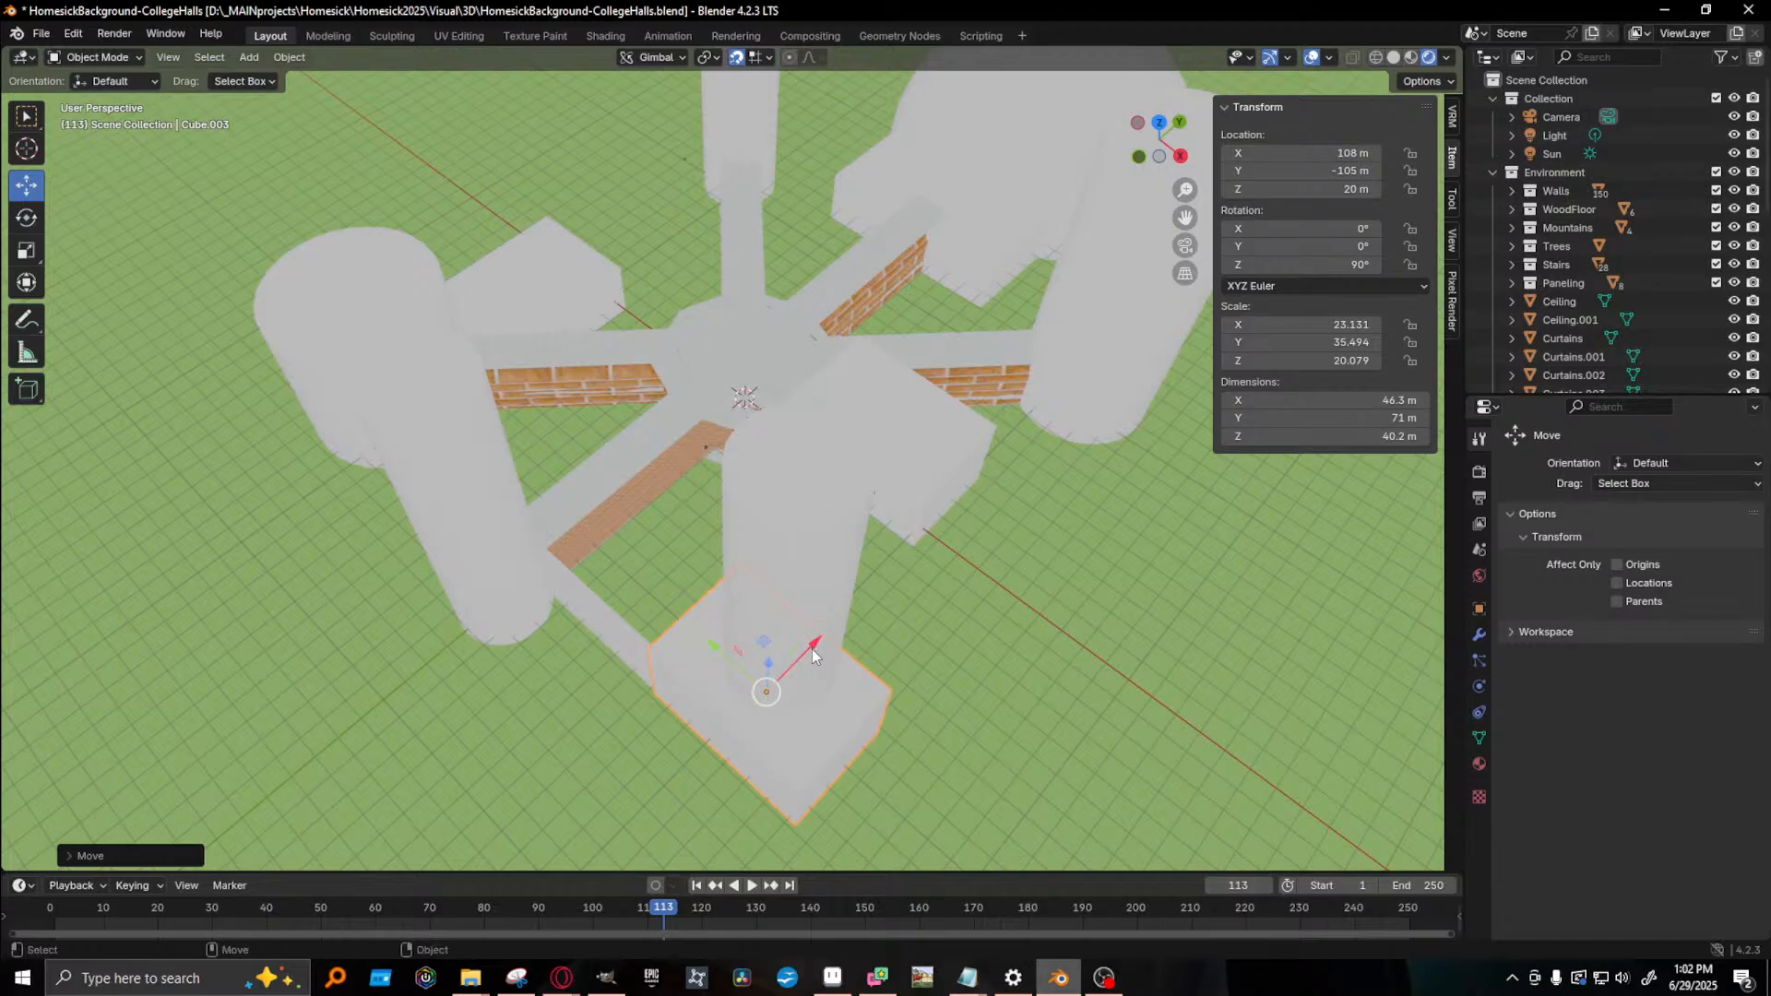
{"action": "left_click_drag", "start_coordinate": [812, 650], "coordinate": [705, 738]}
- Set the copied corner block's Z rotation to 0°
{"action": "key", "text": "r"}
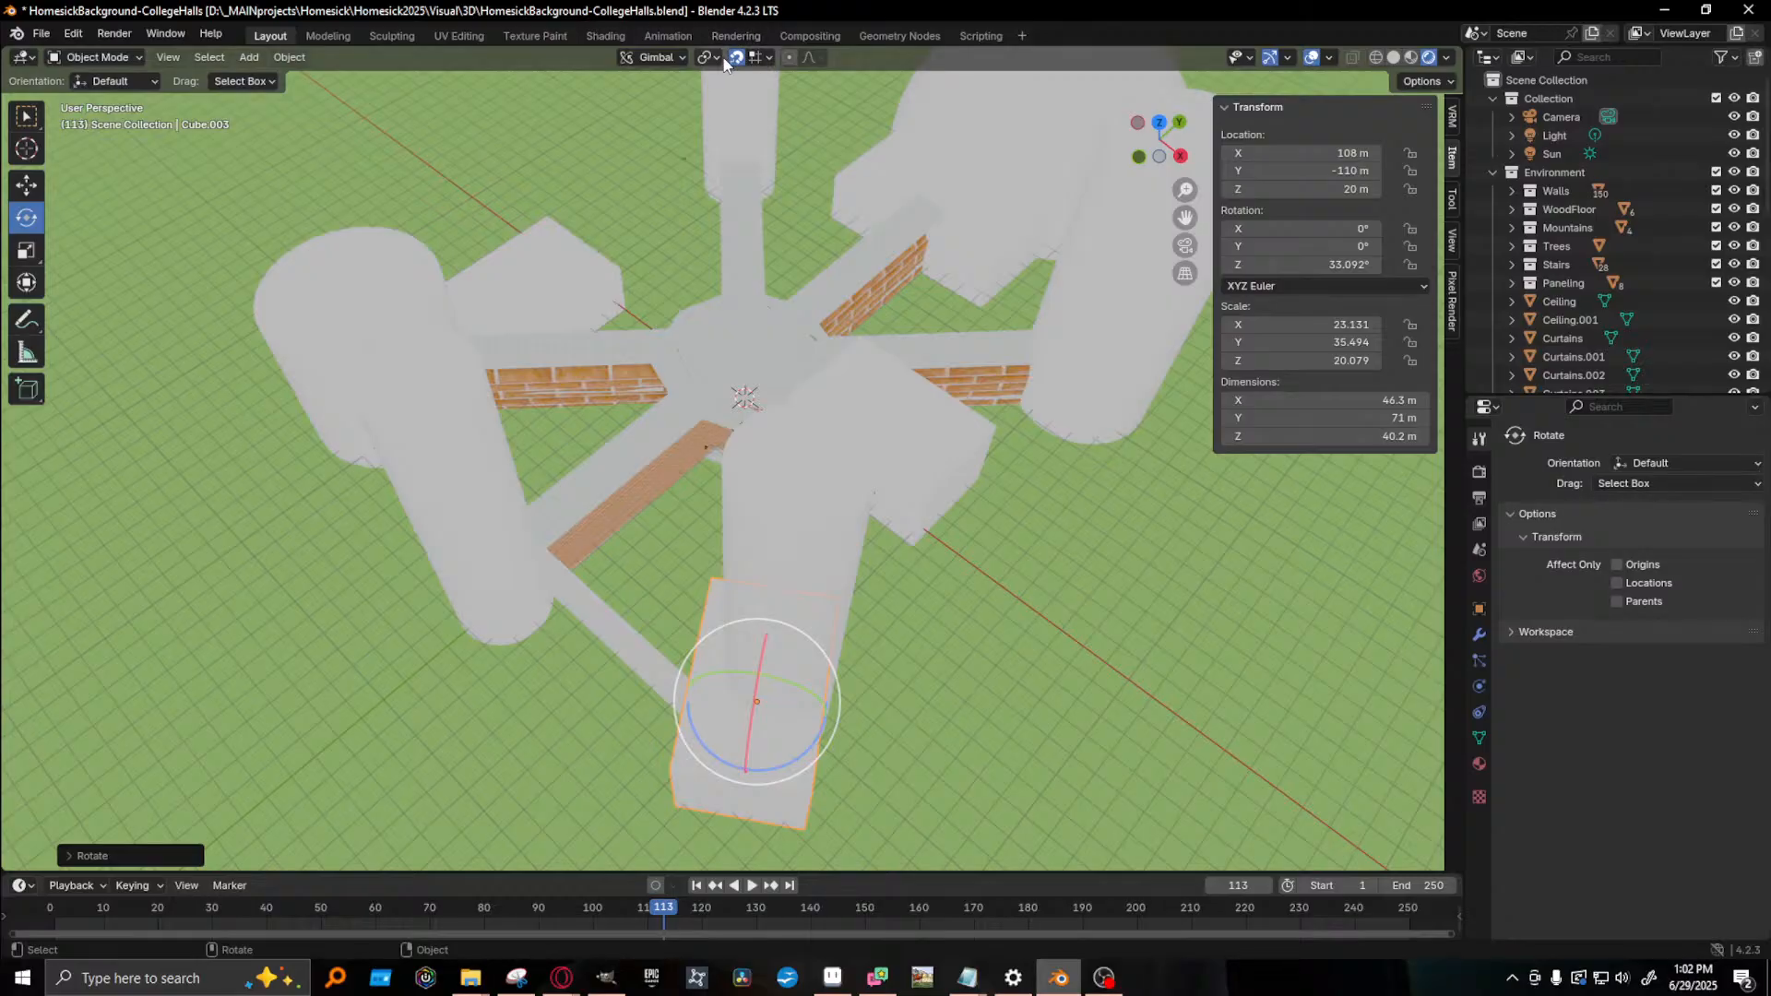
{"action": "left_click", "coordinate": [716, 59]}
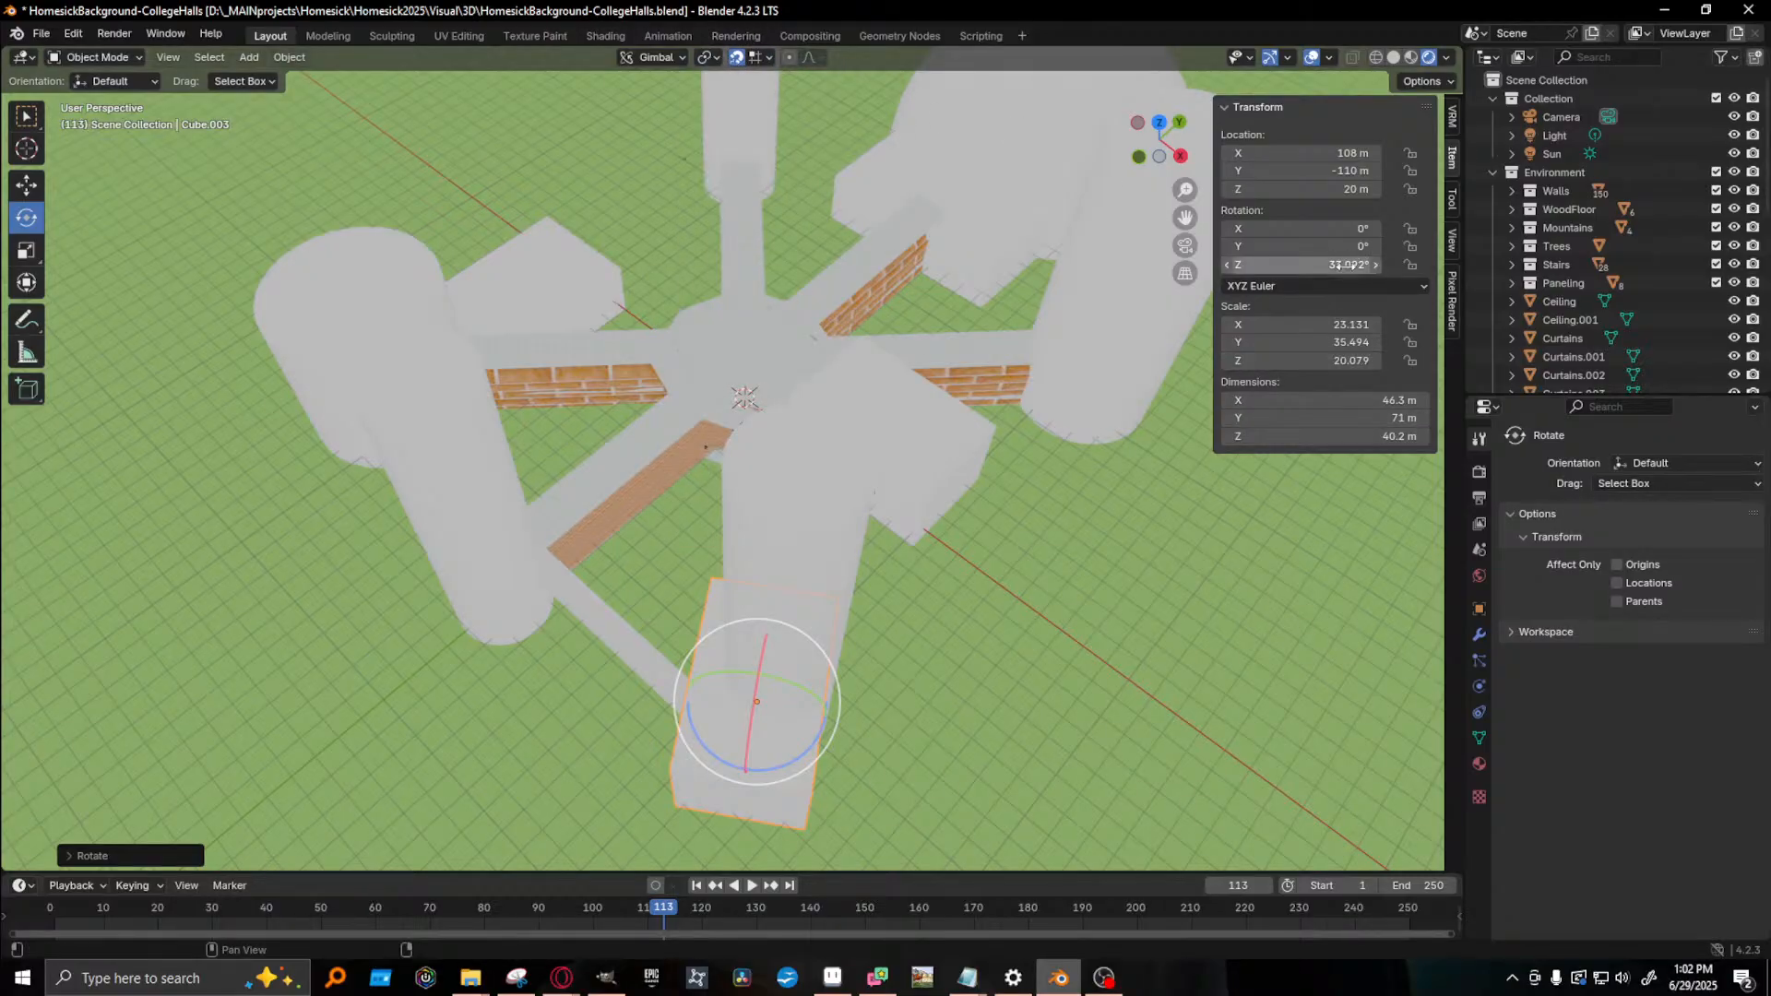
{"action": "key", "text": "Return"}
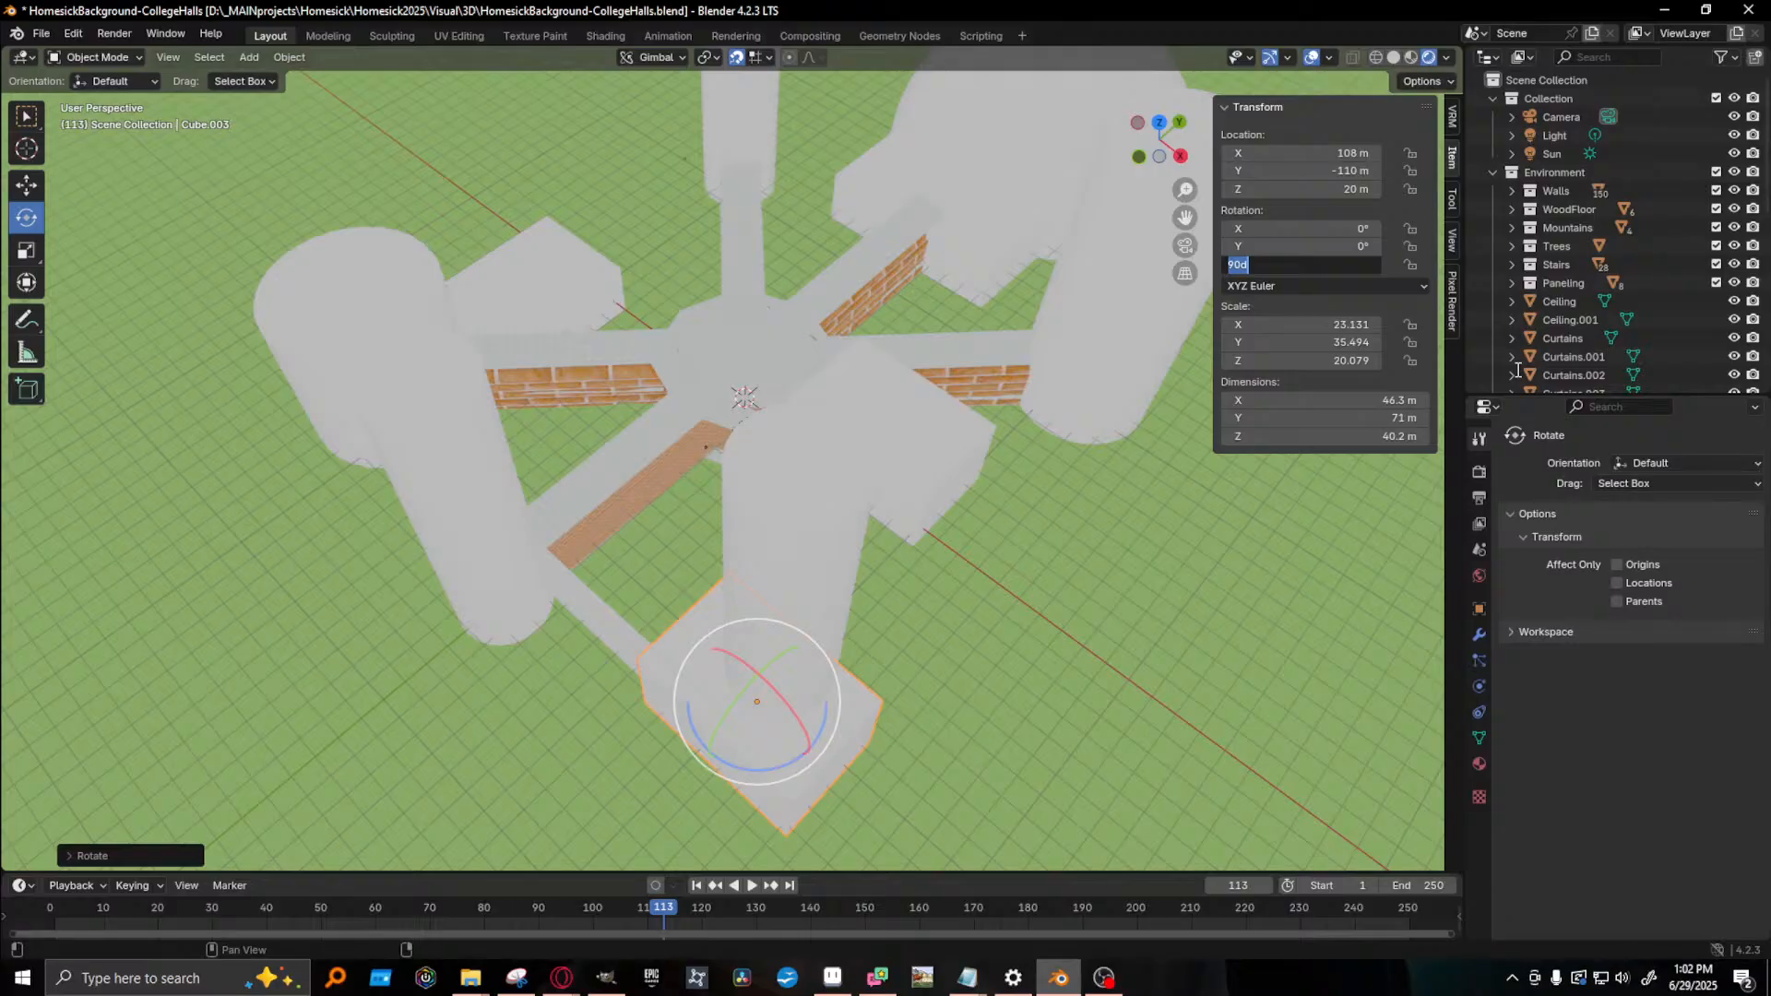
{"action": "key", "text": "Return"}
- Adjust the corner block's vertical position and scale it taller to match the height of the front wall
{"action": "middle_click_drag", "start_coordinate": [514, 583], "coordinate": [1043, 639]}
{"action": "key", "text": "shift+space"}
{"action": "key", "text": "g"}
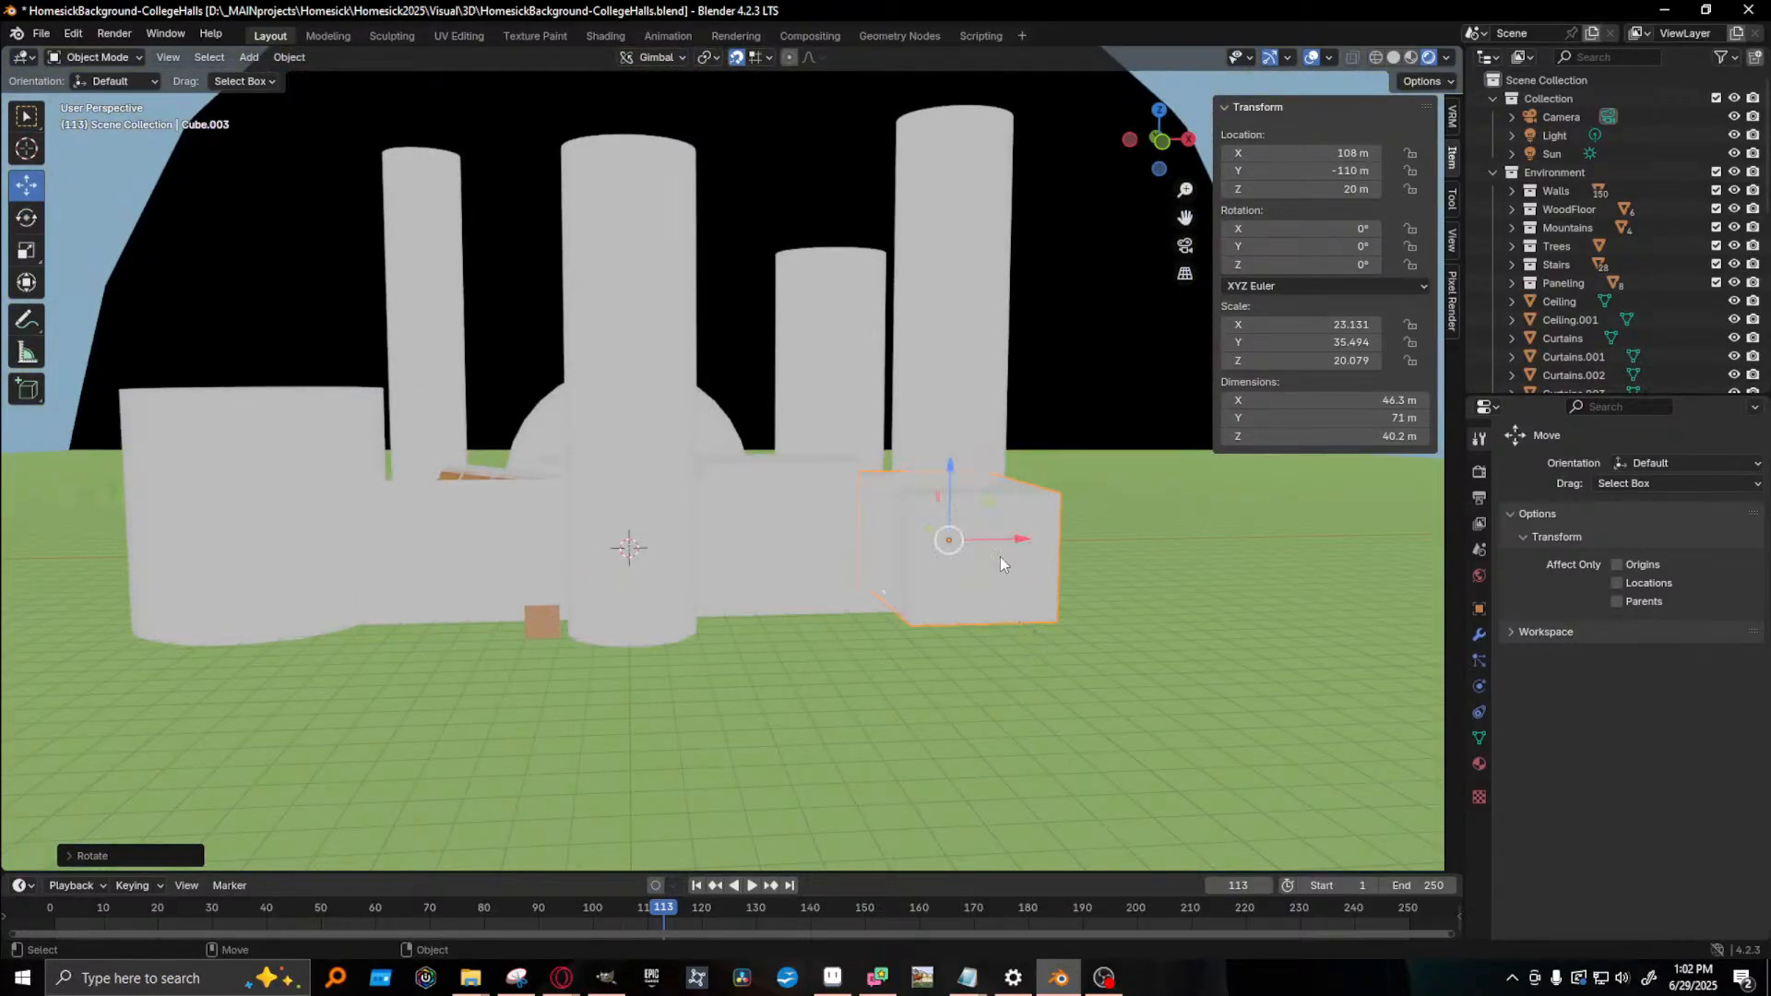
{"action": "mouse_move", "coordinate": [952, 471]}
{"action": "left_mouse_down"}
{"action": "mouse_move", "coordinate": [949, 420]}
{"action": "mouse_move", "coordinate": [939, 544]}
{"action": "mouse_move", "coordinate": [947, 427]}
{"action": "mouse_move", "coordinate": [946, 502]}
{"action": "left_mouse_up"}
{"action": "key", "text": "shift+space"}
{"action": "key", "text": "s"}
{"action": "key", "text": "shift+space"}
{"action": "key", "text": "g"}
- Duplicate the small block beside the hub again and place the new copy at X 70 m, Y 35 m and Z 0 m
{"action": "middle_click_drag", "start_coordinate": [1006, 669], "coordinate": [853, 583]}
{"action": "middle_click_drag", "start_coordinate": [666, 616], "coordinate": [794, 651]}
{"action": "left_click", "coordinate": [883, 557]}
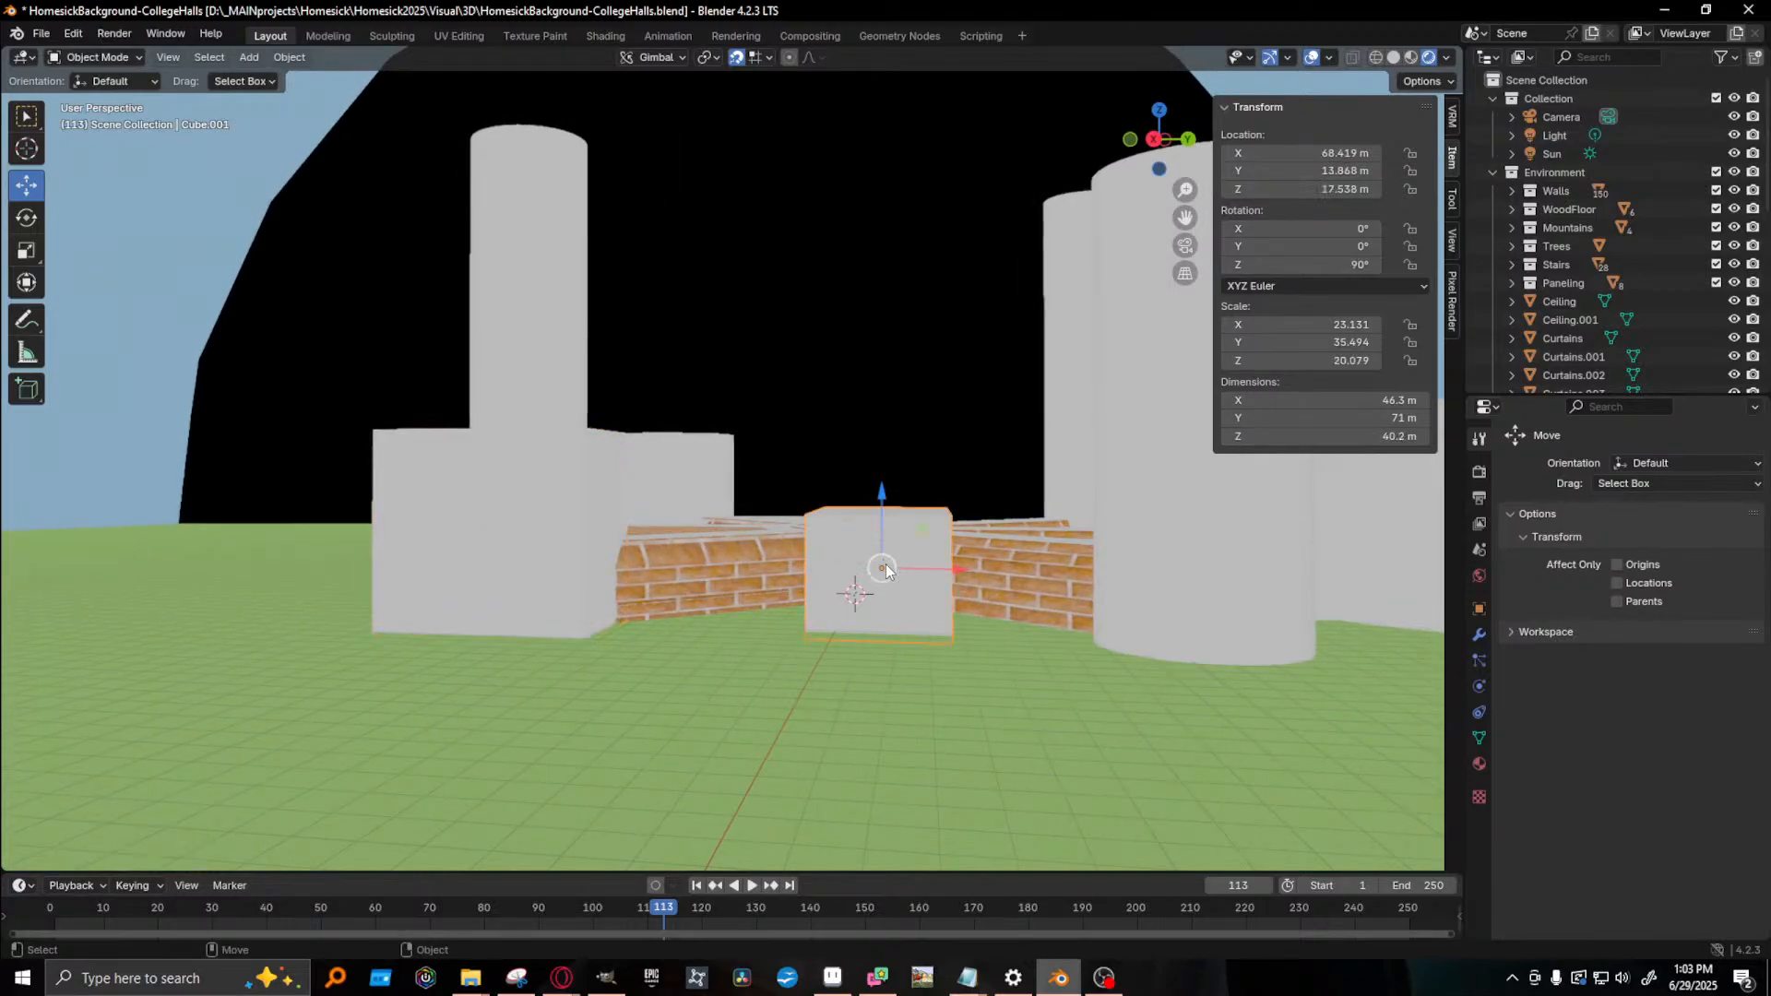
{"action": "middle_click_drag", "start_coordinate": [883, 557], "coordinate": [850, 715]}
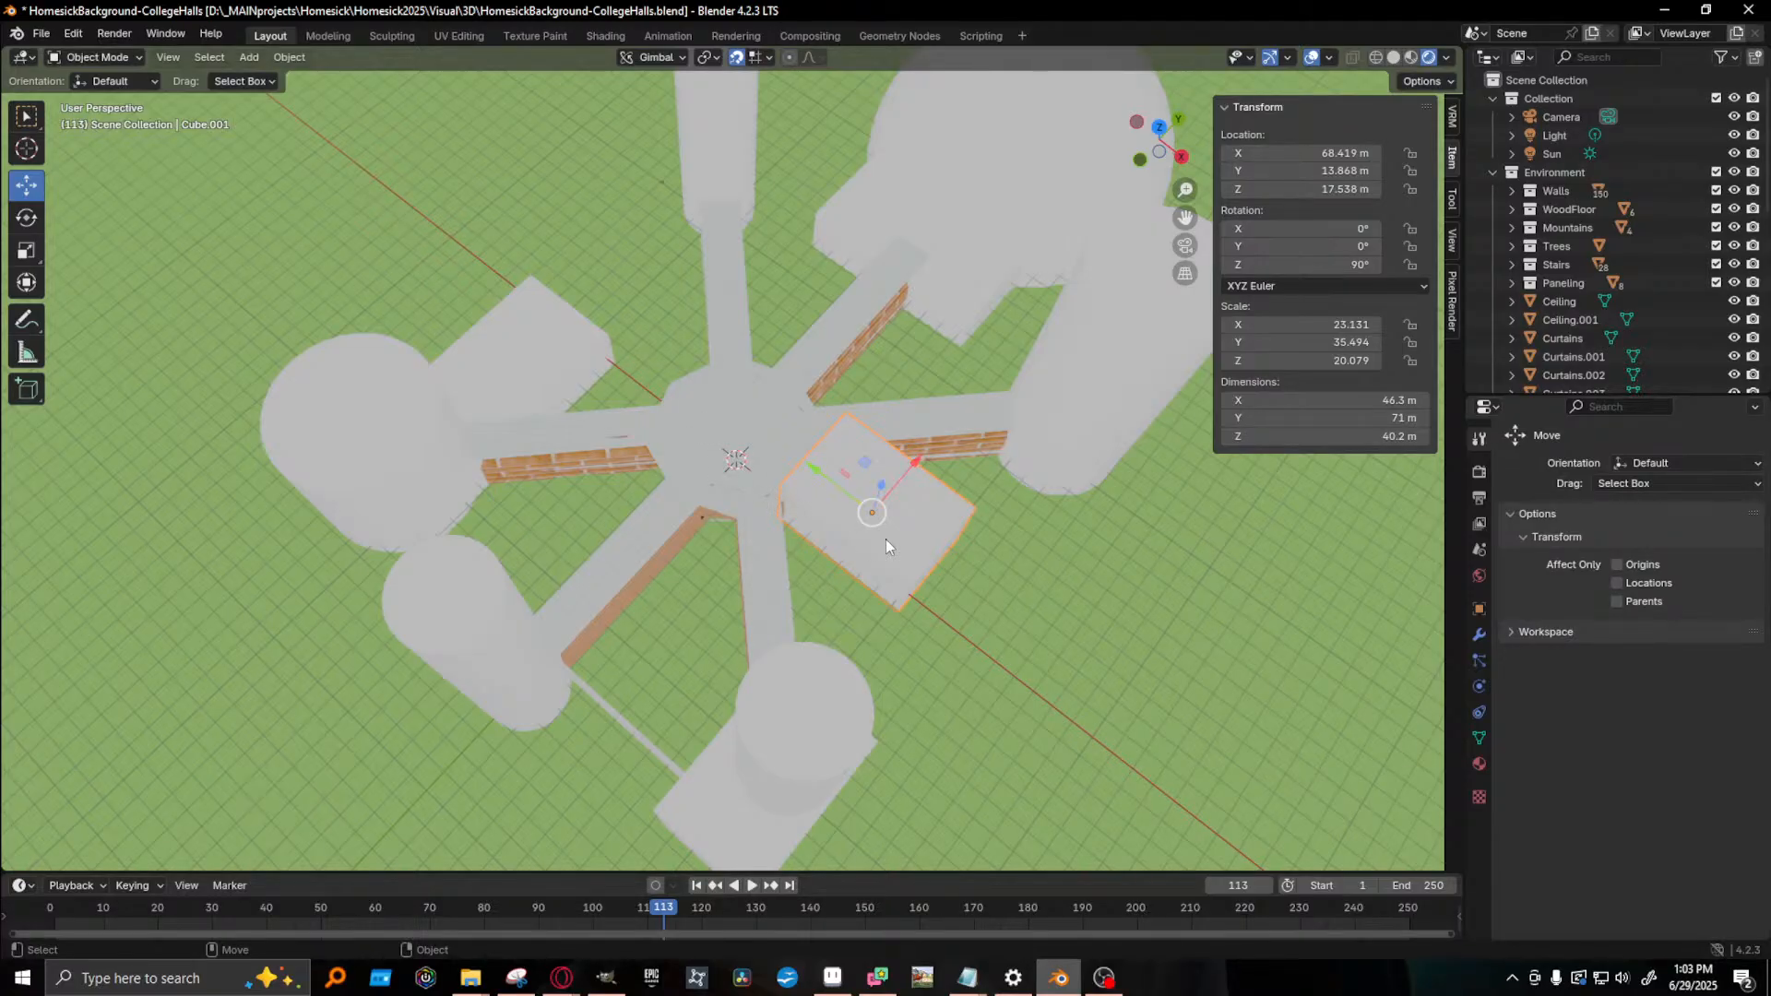
{"action": "mouse_move", "coordinate": [824, 561]}
{"action": "middle_mouse_down"}
{"action": "mouse_move", "coordinate": [825, 508]}
{"action": "mouse_move", "coordinate": [835, 550]}
{"action": "middle_mouse_up"}
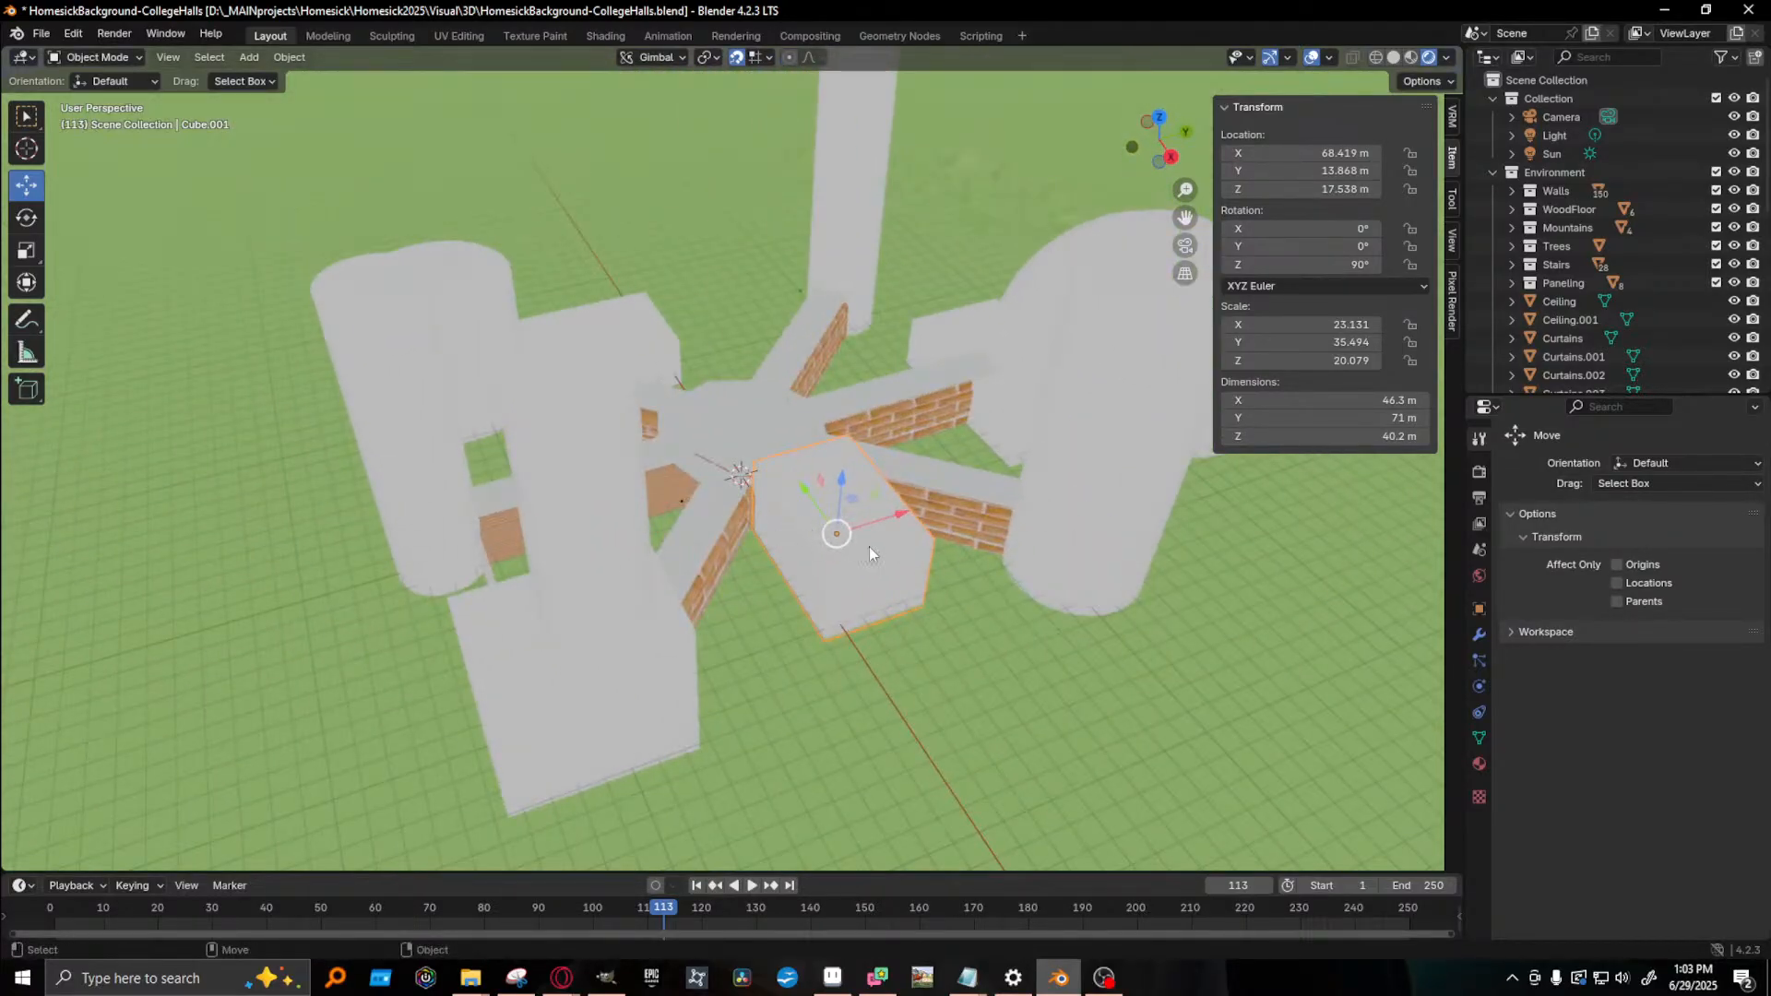
{"action": "key", "text": "shift+d"}
{"action": "left_click", "coordinate": [800, 505]}
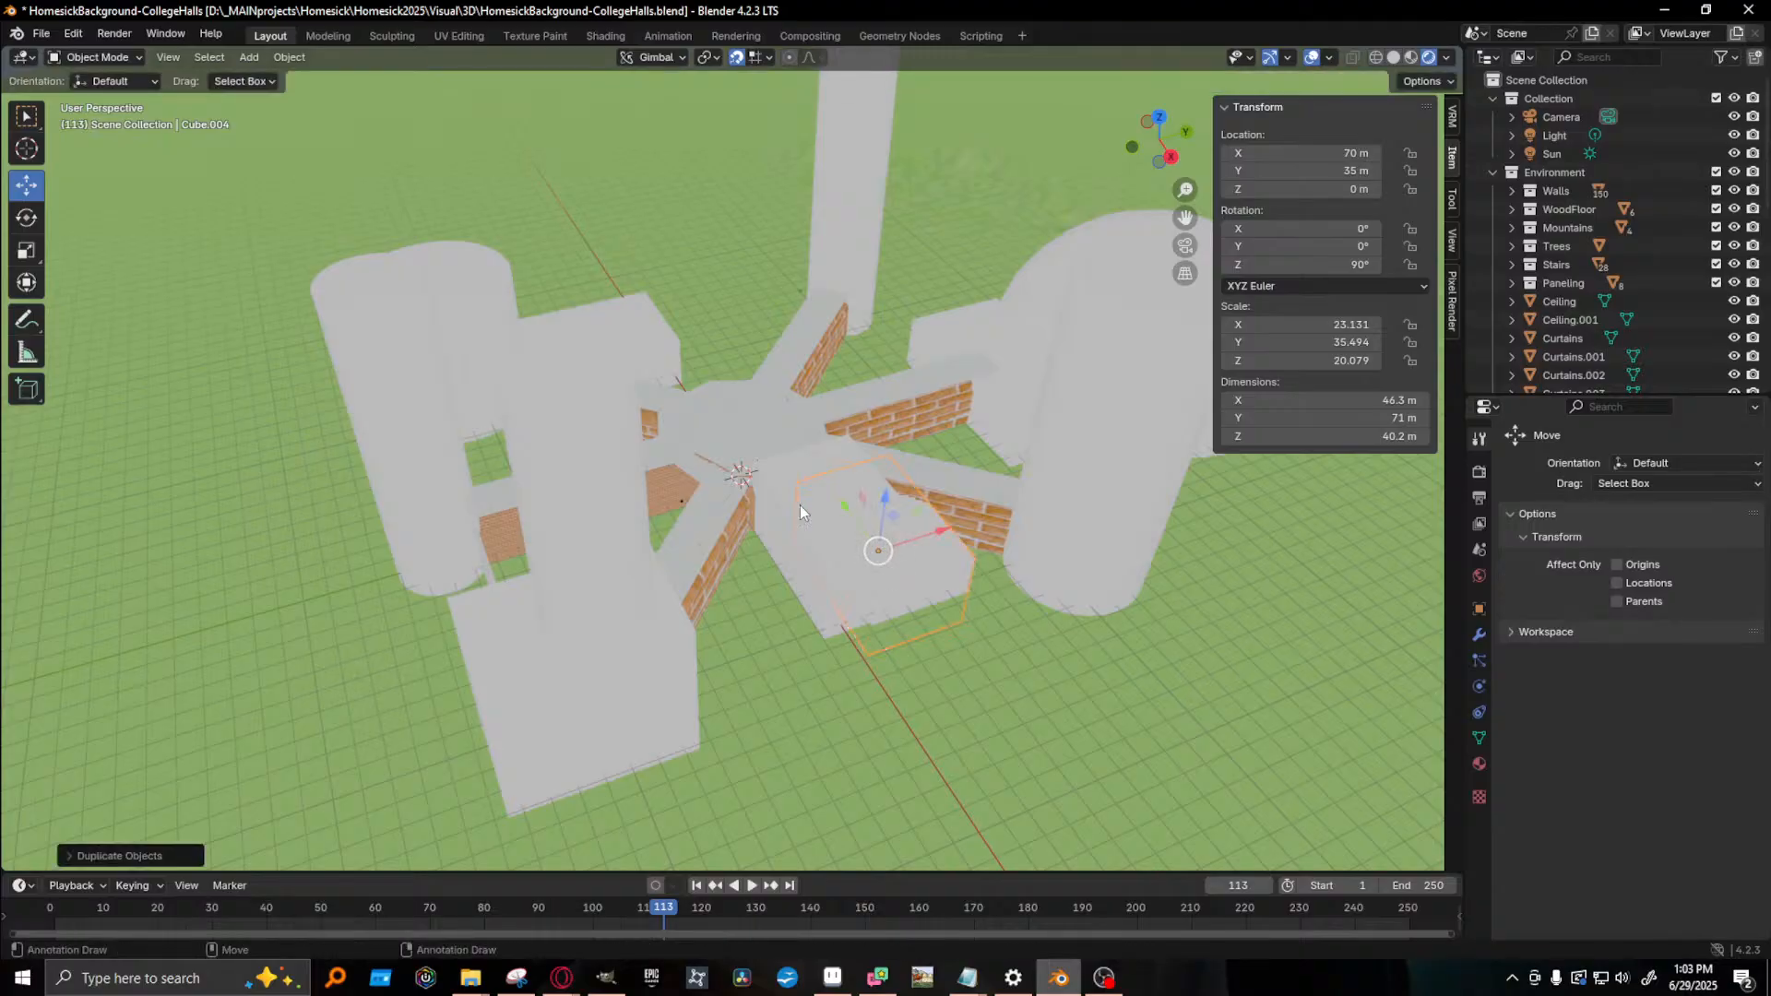
- Set the new block copy's Z rotation to 0°
{"action": "key", "text": "shift+space"}
{"action": "key", "text": "r"}
{"action": "left_click_drag", "start_coordinate": [881, 597], "coordinate": [1042, 577]}
{"action": "key", "text": "ctrl+z"}
{"action": "mouse_move", "coordinate": [849, 597]}
{"action": "left_mouse_down"}
{"action": "mouse_move", "coordinate": [899, 595]}
{"action": "mouse_move", "coordinate": [815, 573]}
{"action": "mouse_move", "coordinate": [867, 604]}
{"action": "left_mouse_up"}
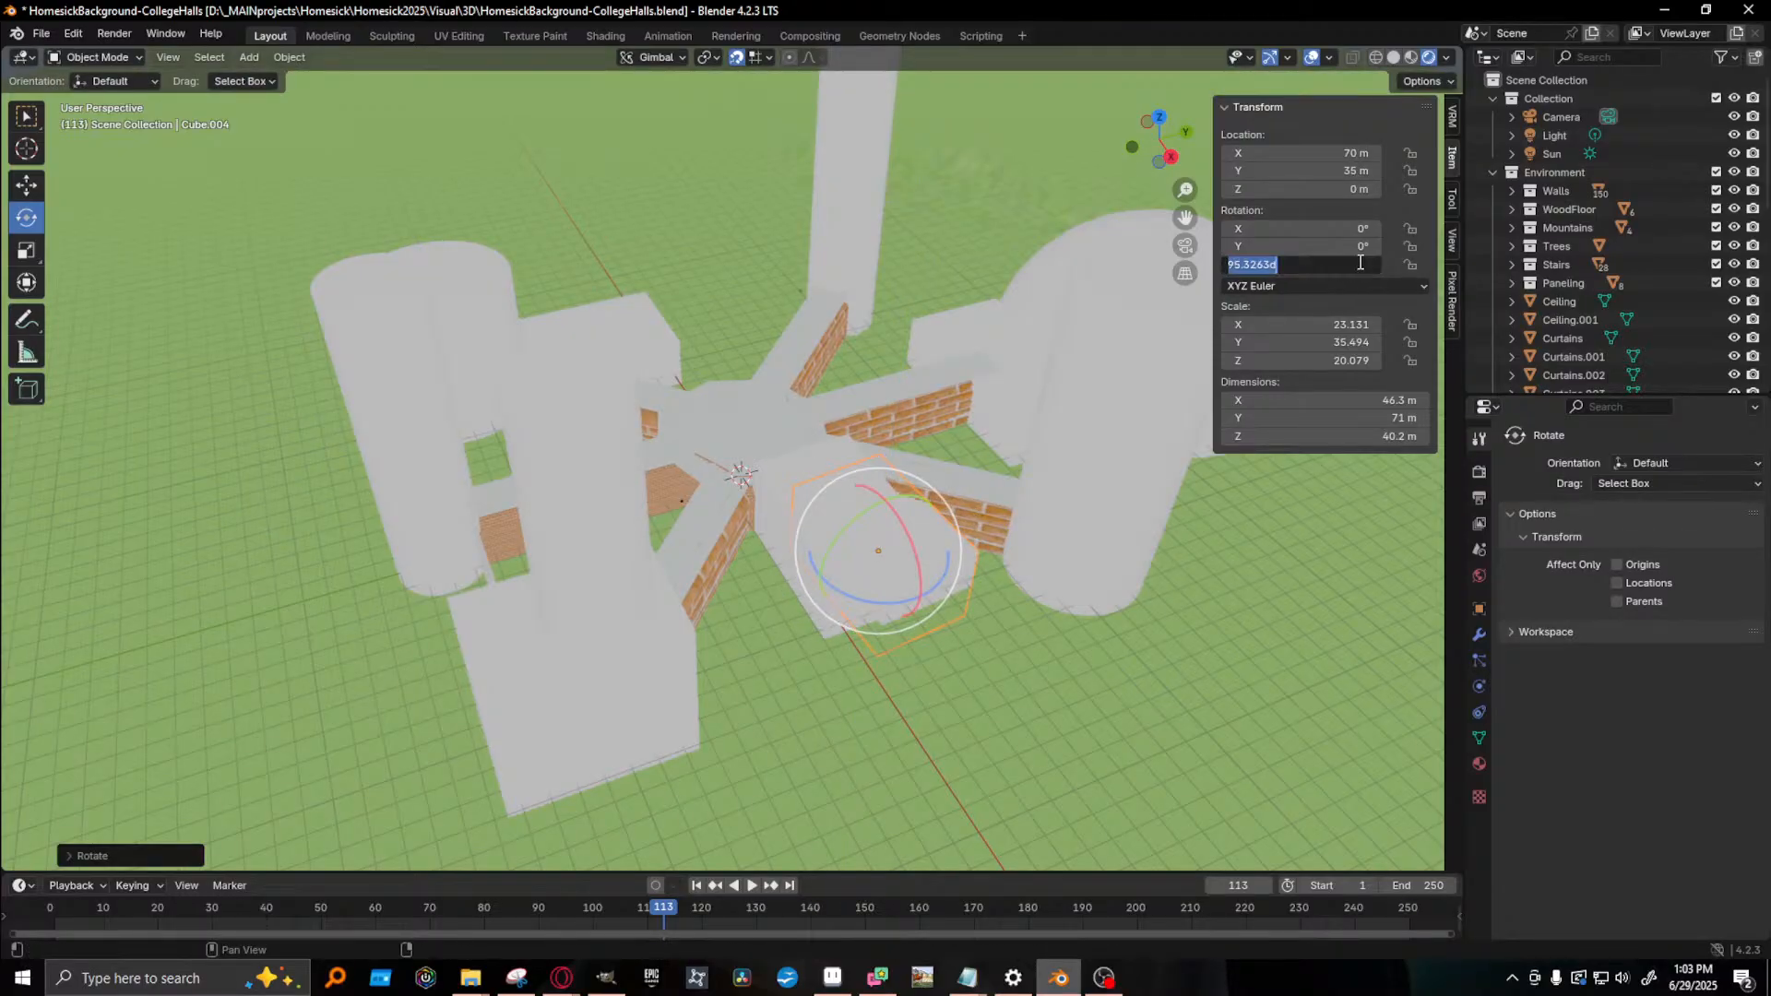
{"action": "type", "text": "0"}
{"action": "key", "text": "Return"}
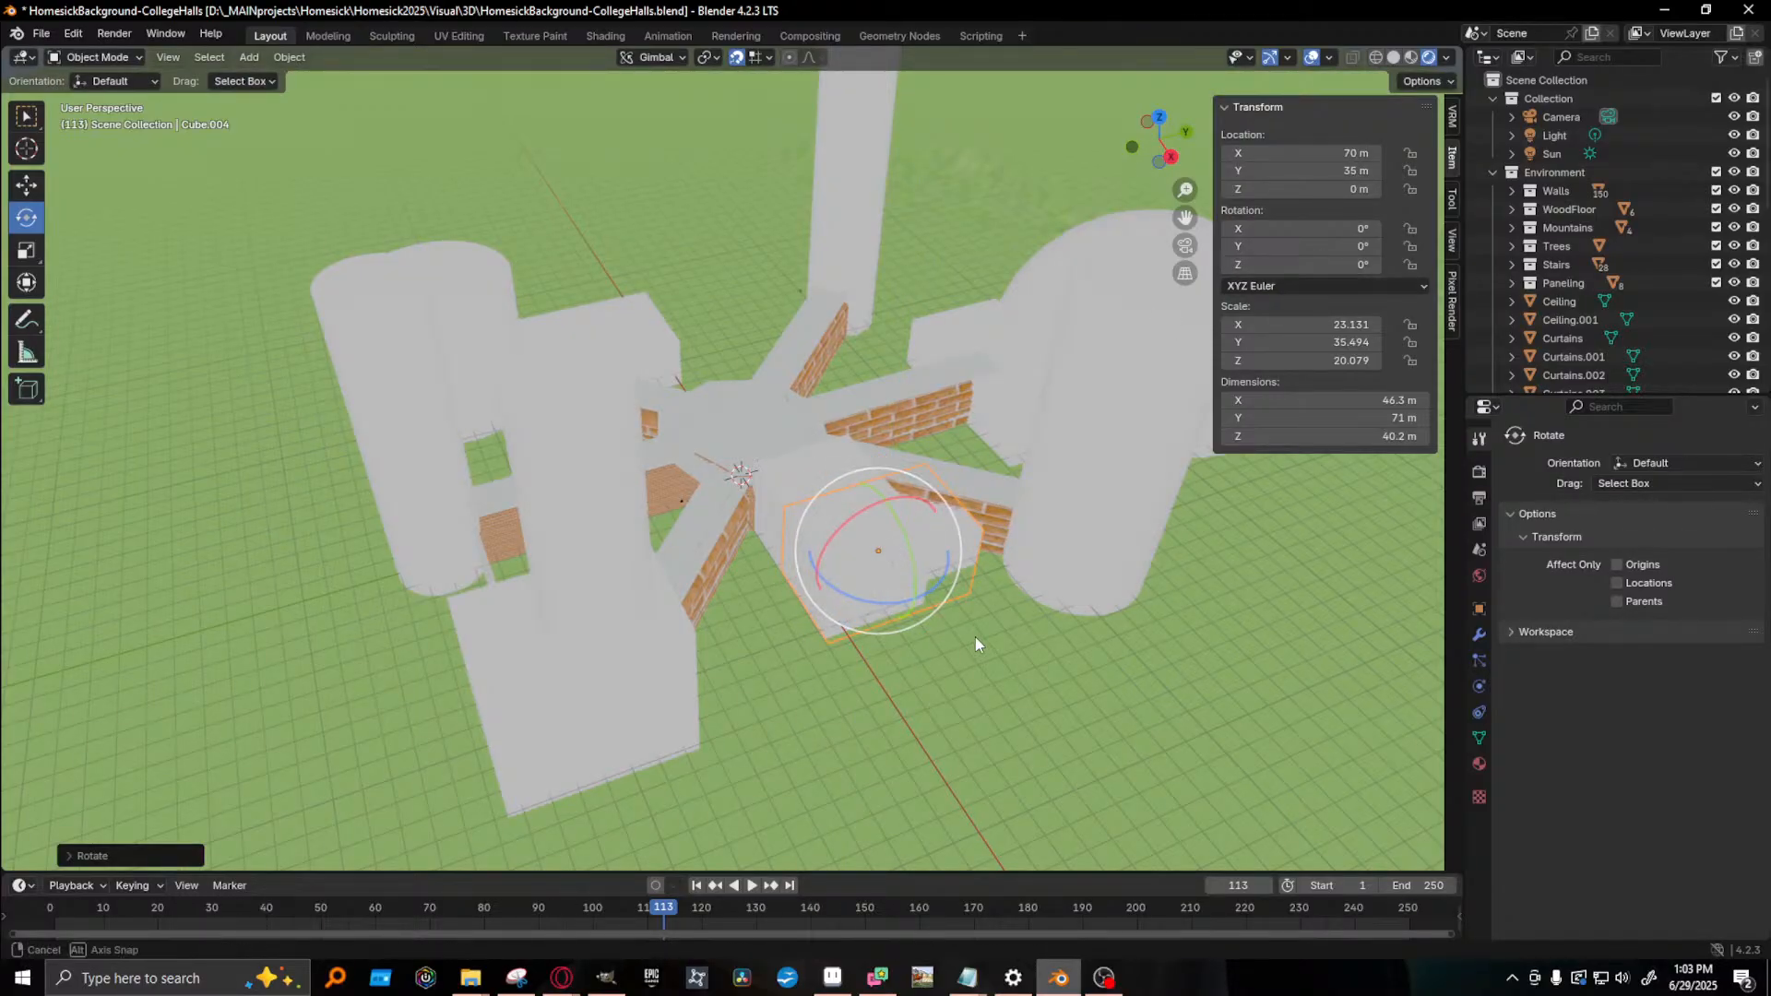
- Move the block copy to the base of the corner tower at X 124 m, Y 104 m and Z 19 m
{"action": "left_click_drag", "start_coordinate": [976, 637], "coordinate": [1002, 561], "text": "alt"}
{"action": "key", "text": "w"}
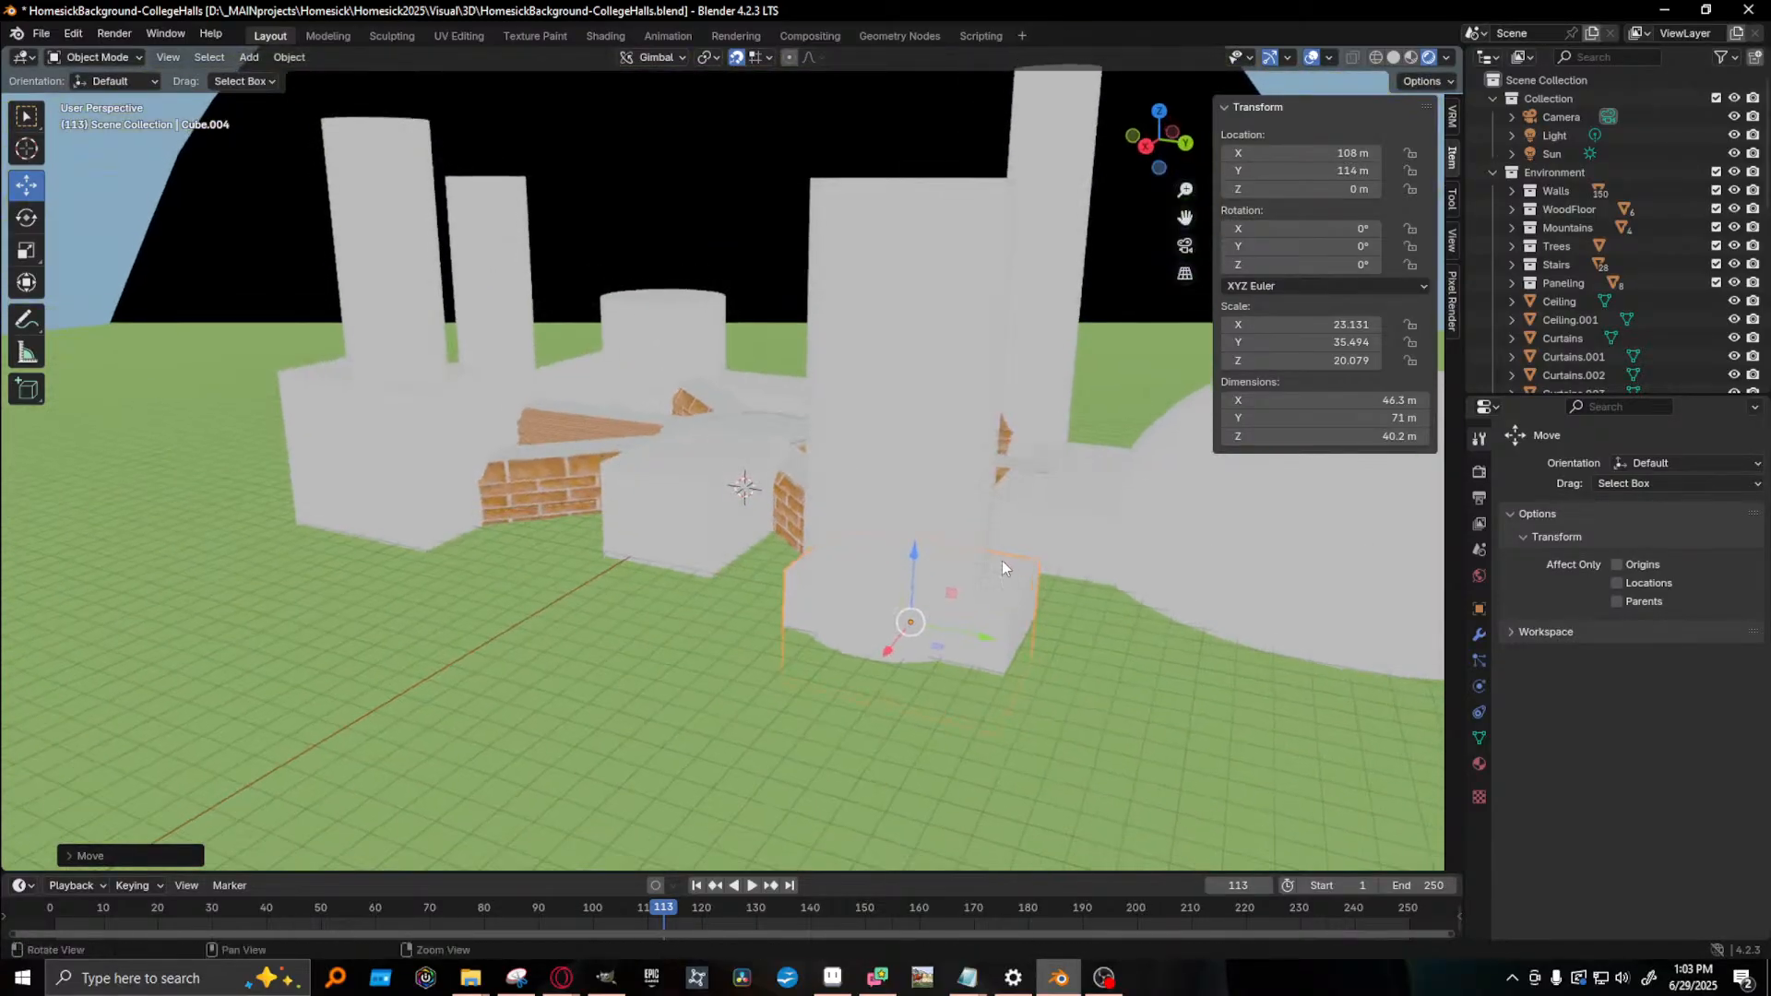
{"action": "left_click_drag", "start_coordinate": [992, 642], "coordinate": [959, 640]}
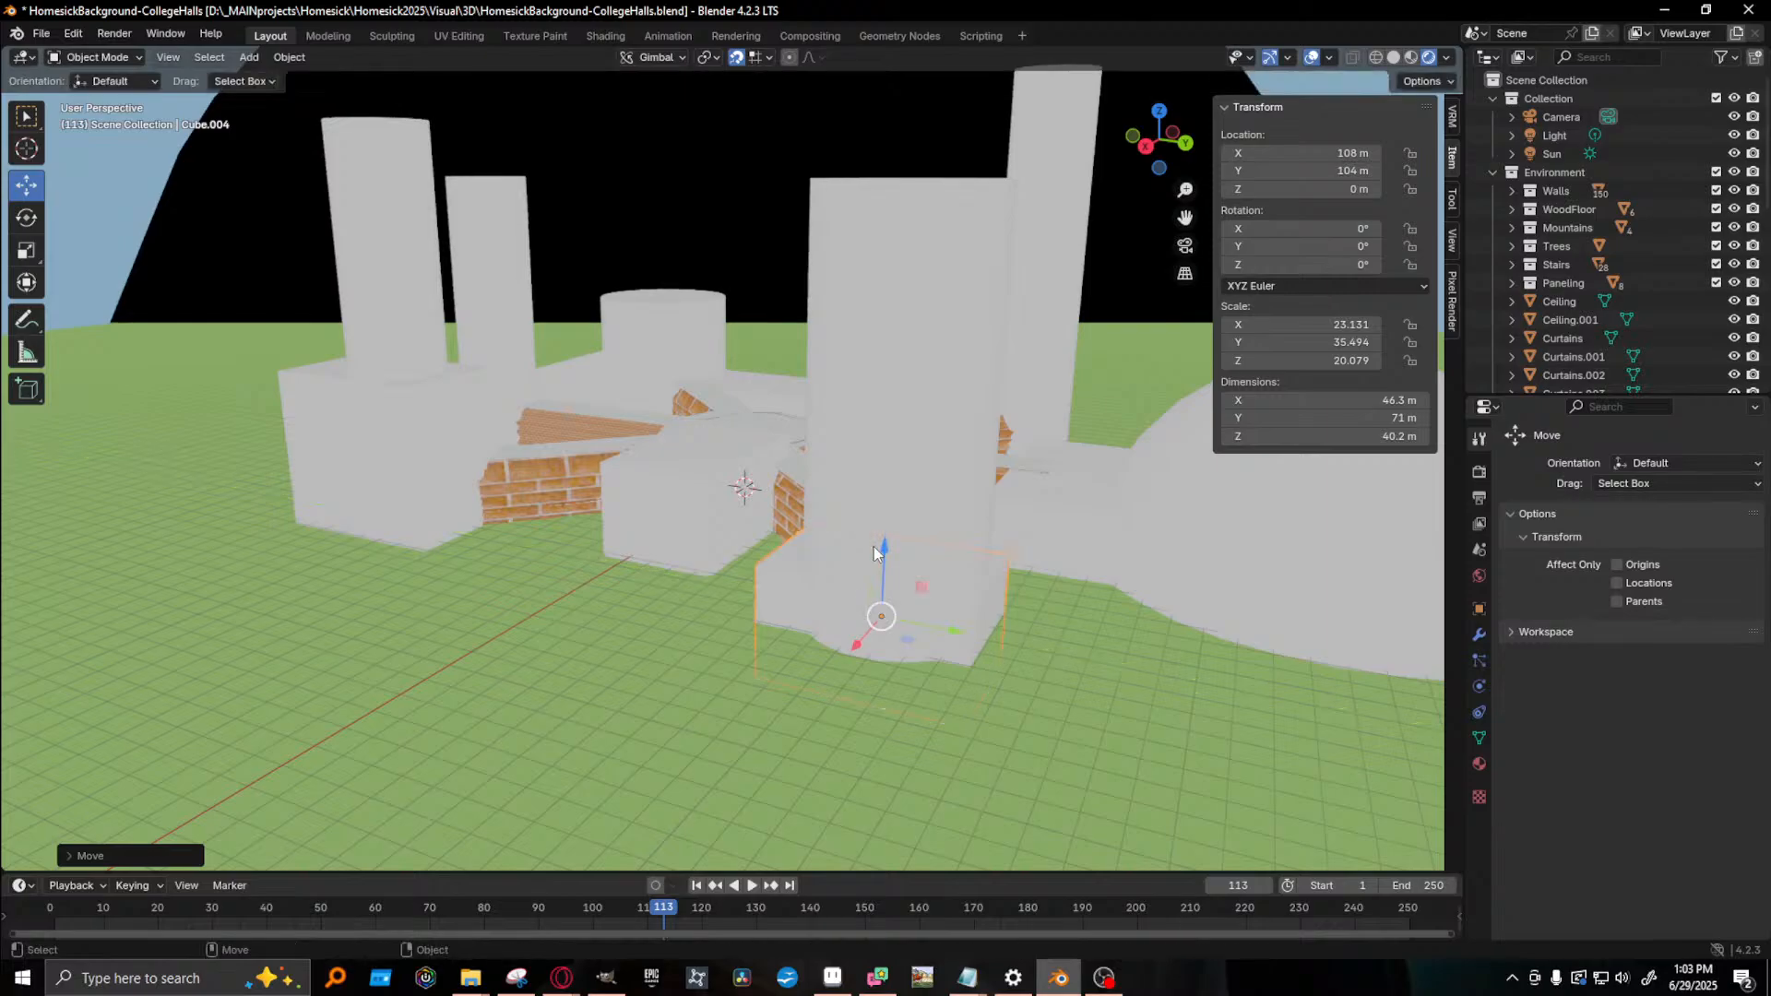
{"action": "left_click_drag", "start_coordinate": [873, 545], "coordinate": [689, 659]}
{"action": "middle_click_drag", "start_coordinate": [689, 659], "coordinate": [849, 738]}
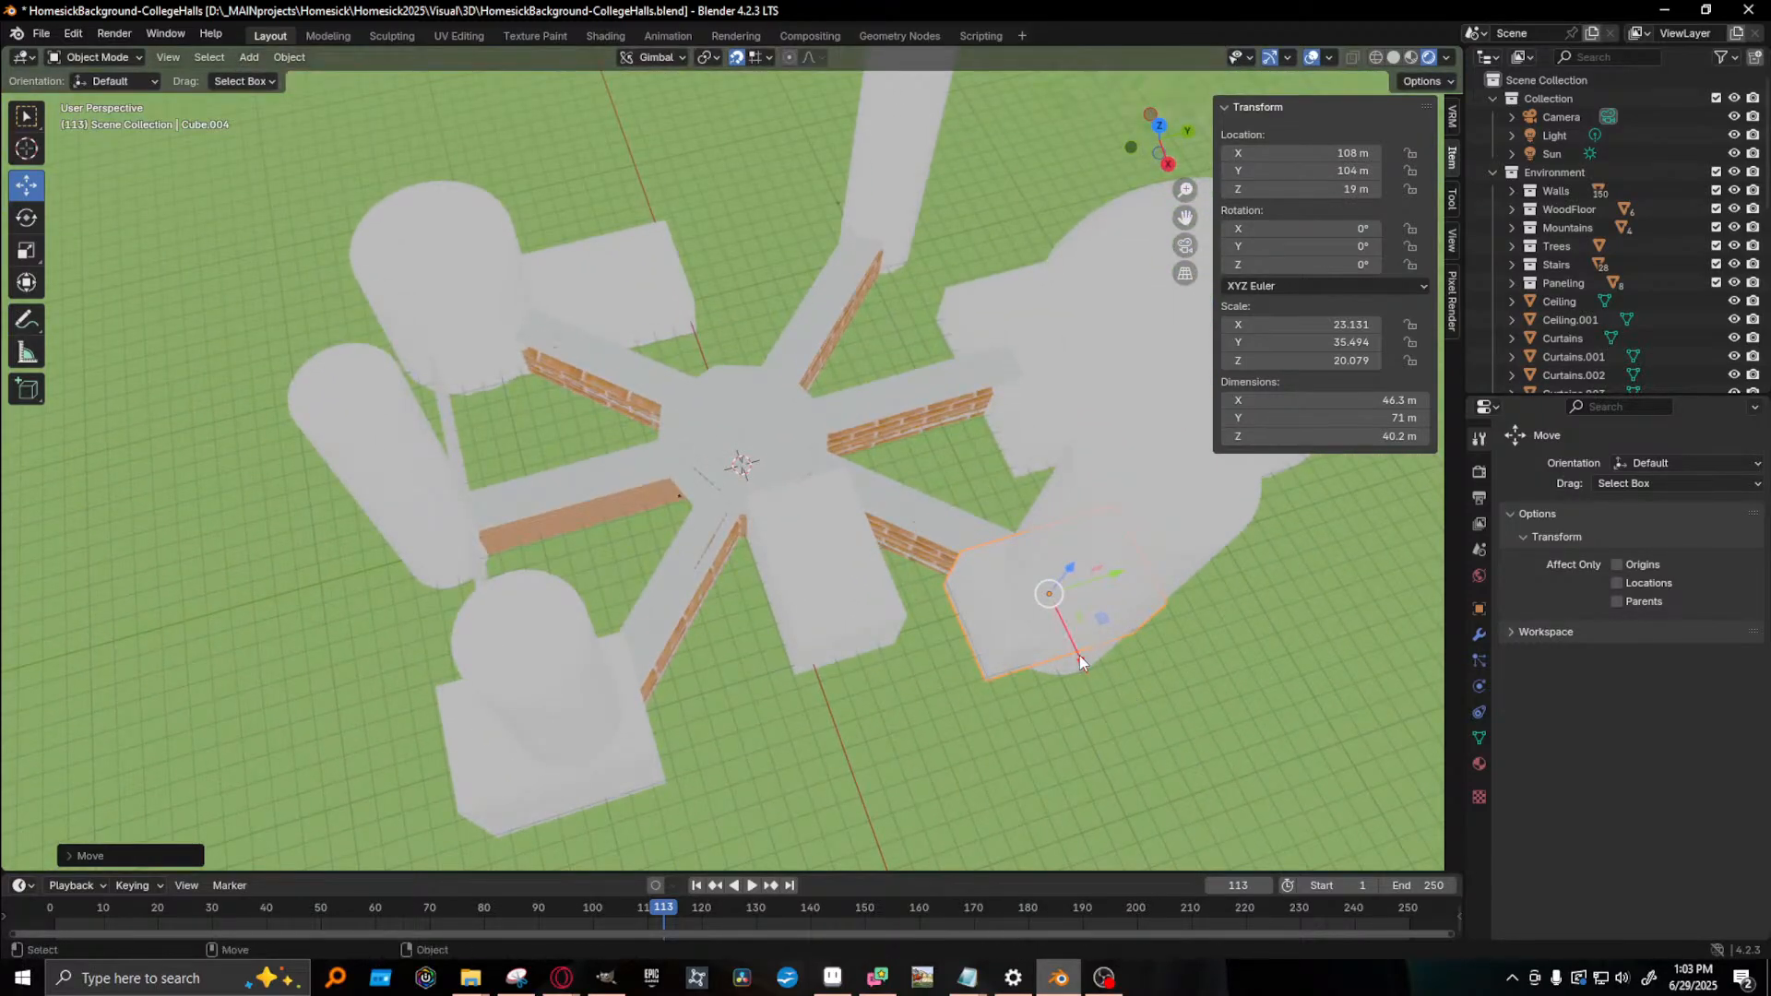
{"action": "mouse_move", "coordinate": [1079, 655]}
{"action": "left_mouse_down"}
{"action": "mouse_move", "coordinate": [1081, 697]}
{"action": "mouse_move", "coordinate": [1069, 679]}
{"action": "left_mouse_up"}
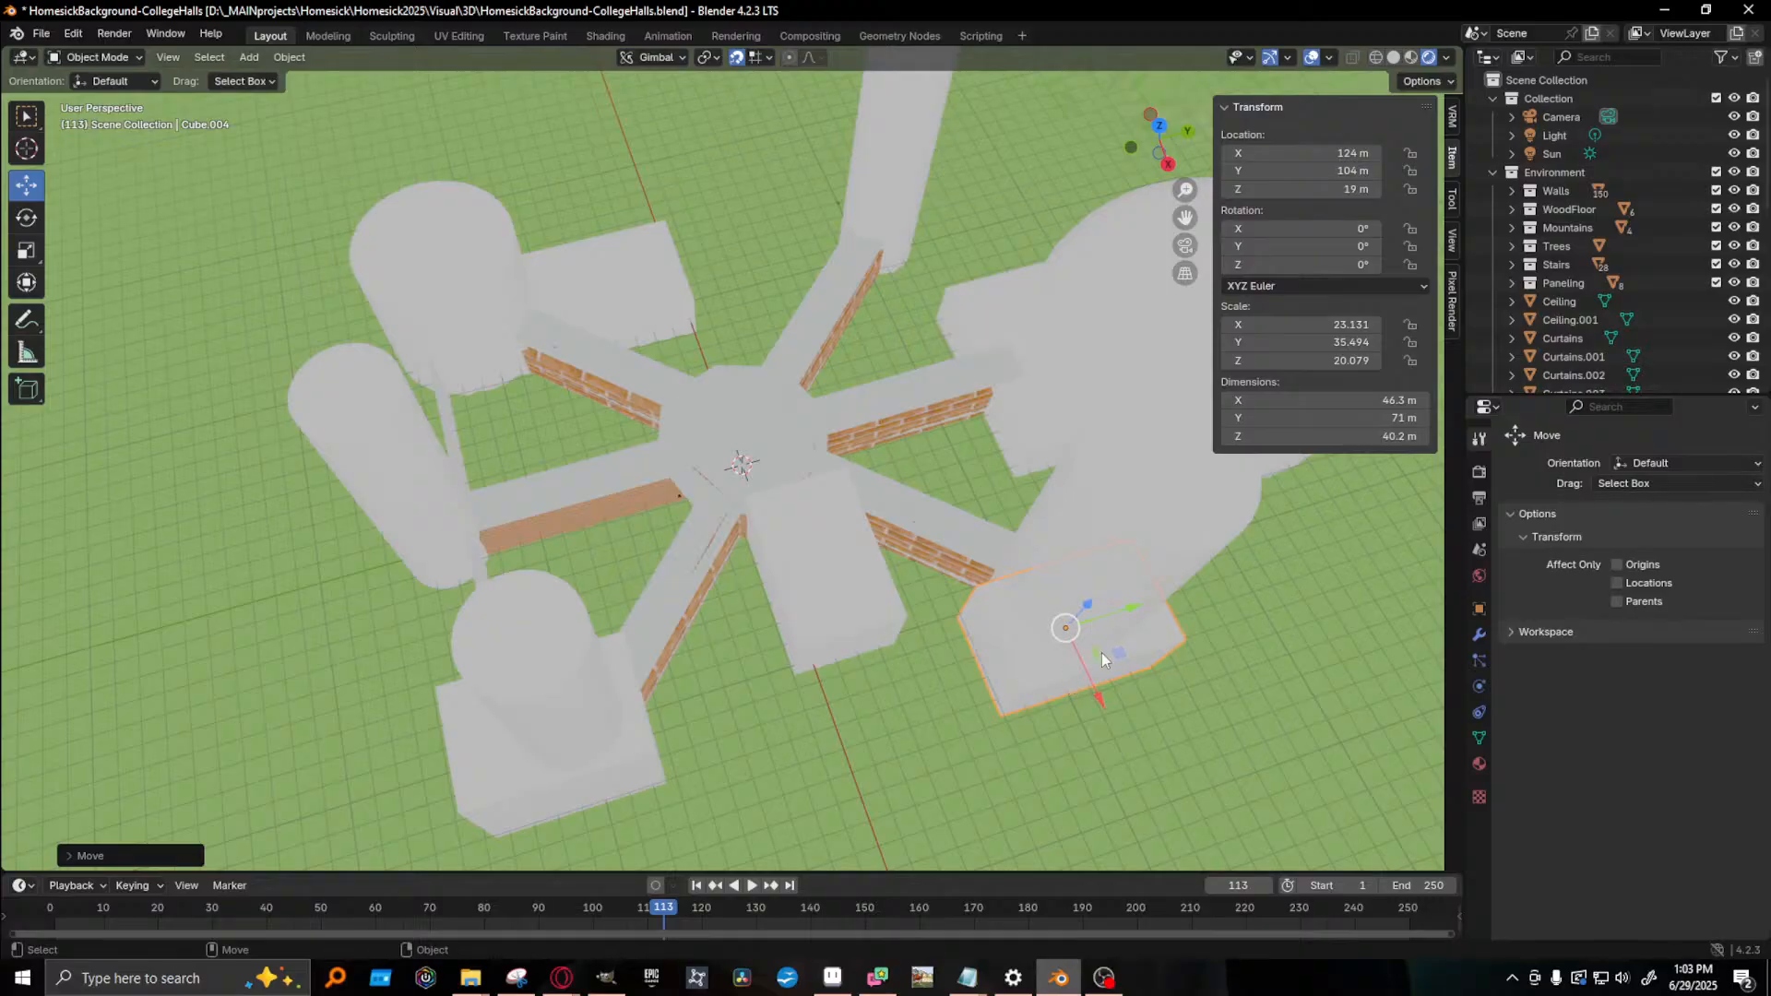
{"action": "middle_click_drag", "start_coordinate": [1101, 651], "coordinate": [1047, 599]}
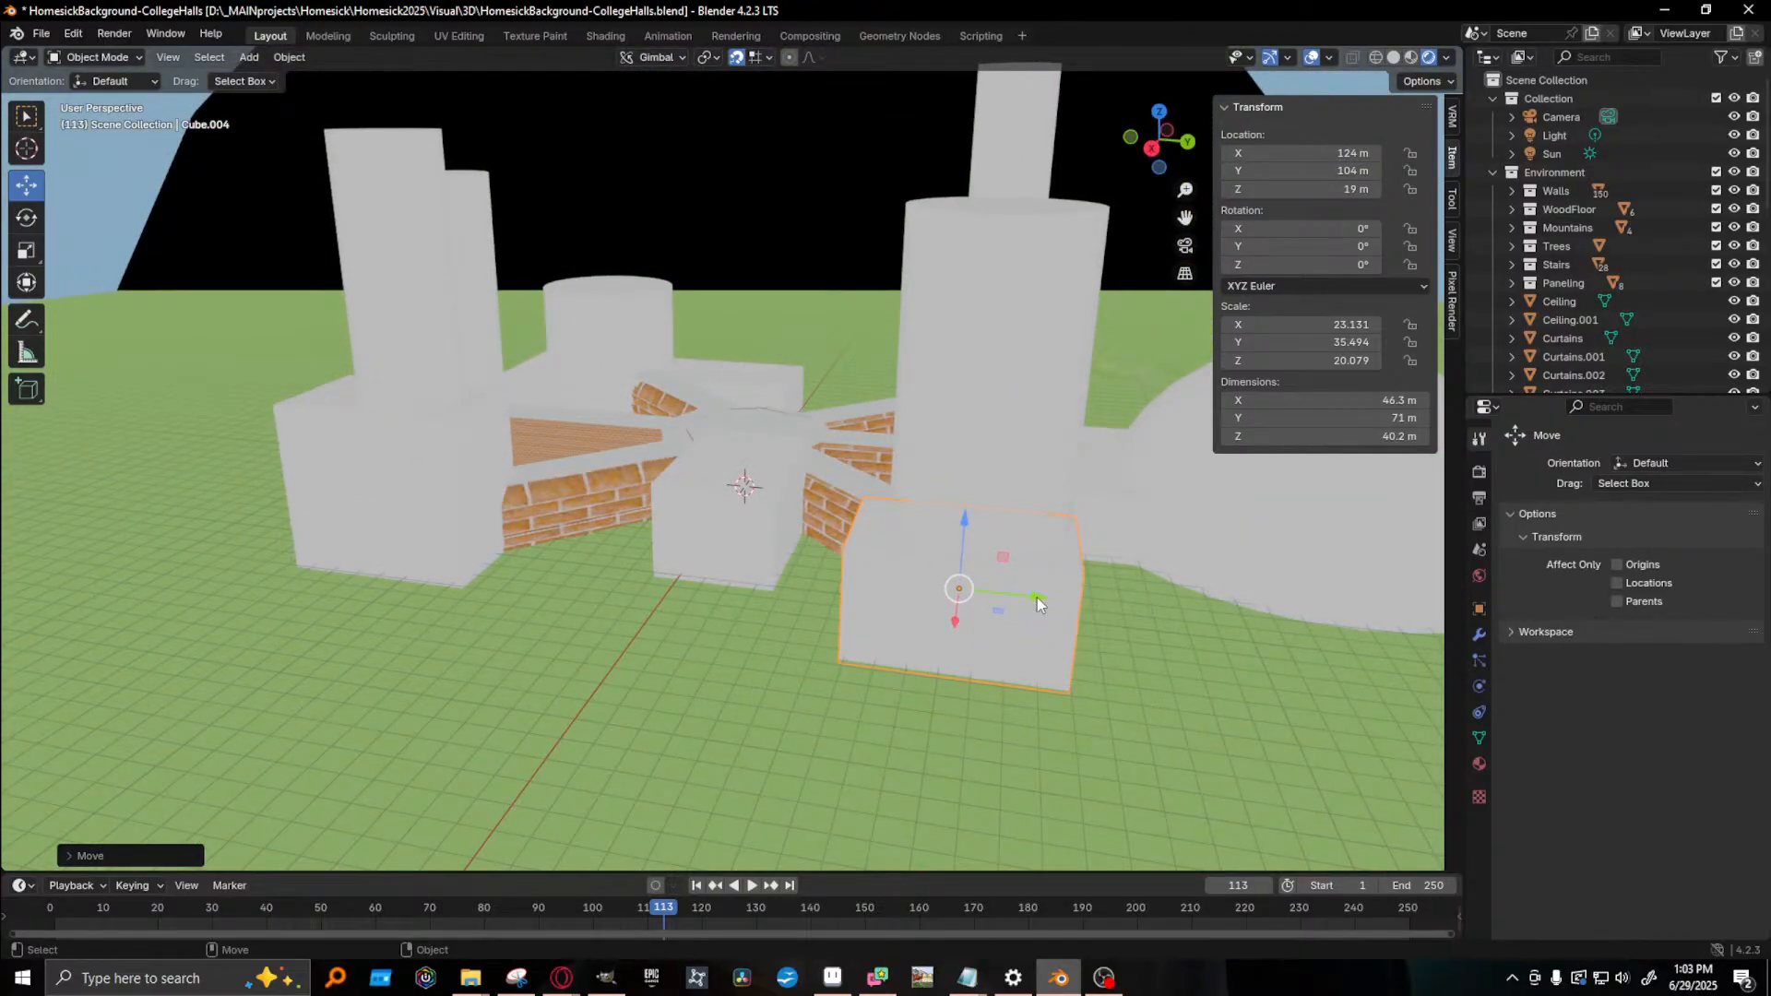
- Stretch the corner block along Y to 134 m and shift it to Y 58 m
{"action": "key", "text": "shift+space"}
{"action": "key", "text": "s"}
{"action": "left_click_drag", "start_coordinate": [1029, 604], "coordinate": [820, 585]}
{"action": "key", "text": "shift+space"}
{"action": "key", "text": "g"}
{"action": "middle_click_drag", "start_coordinate": [820, 585], "coordinate": [880, 540]}
- Scale the block beside the hub to 63.1 m along Z and raise it to Z 30 m
{"action": "left_click", "coordinate": [906, 512]}
{"action": "middle_click_drag", "start_coordinate": [978, 616], "coordinate": [927, 599]}
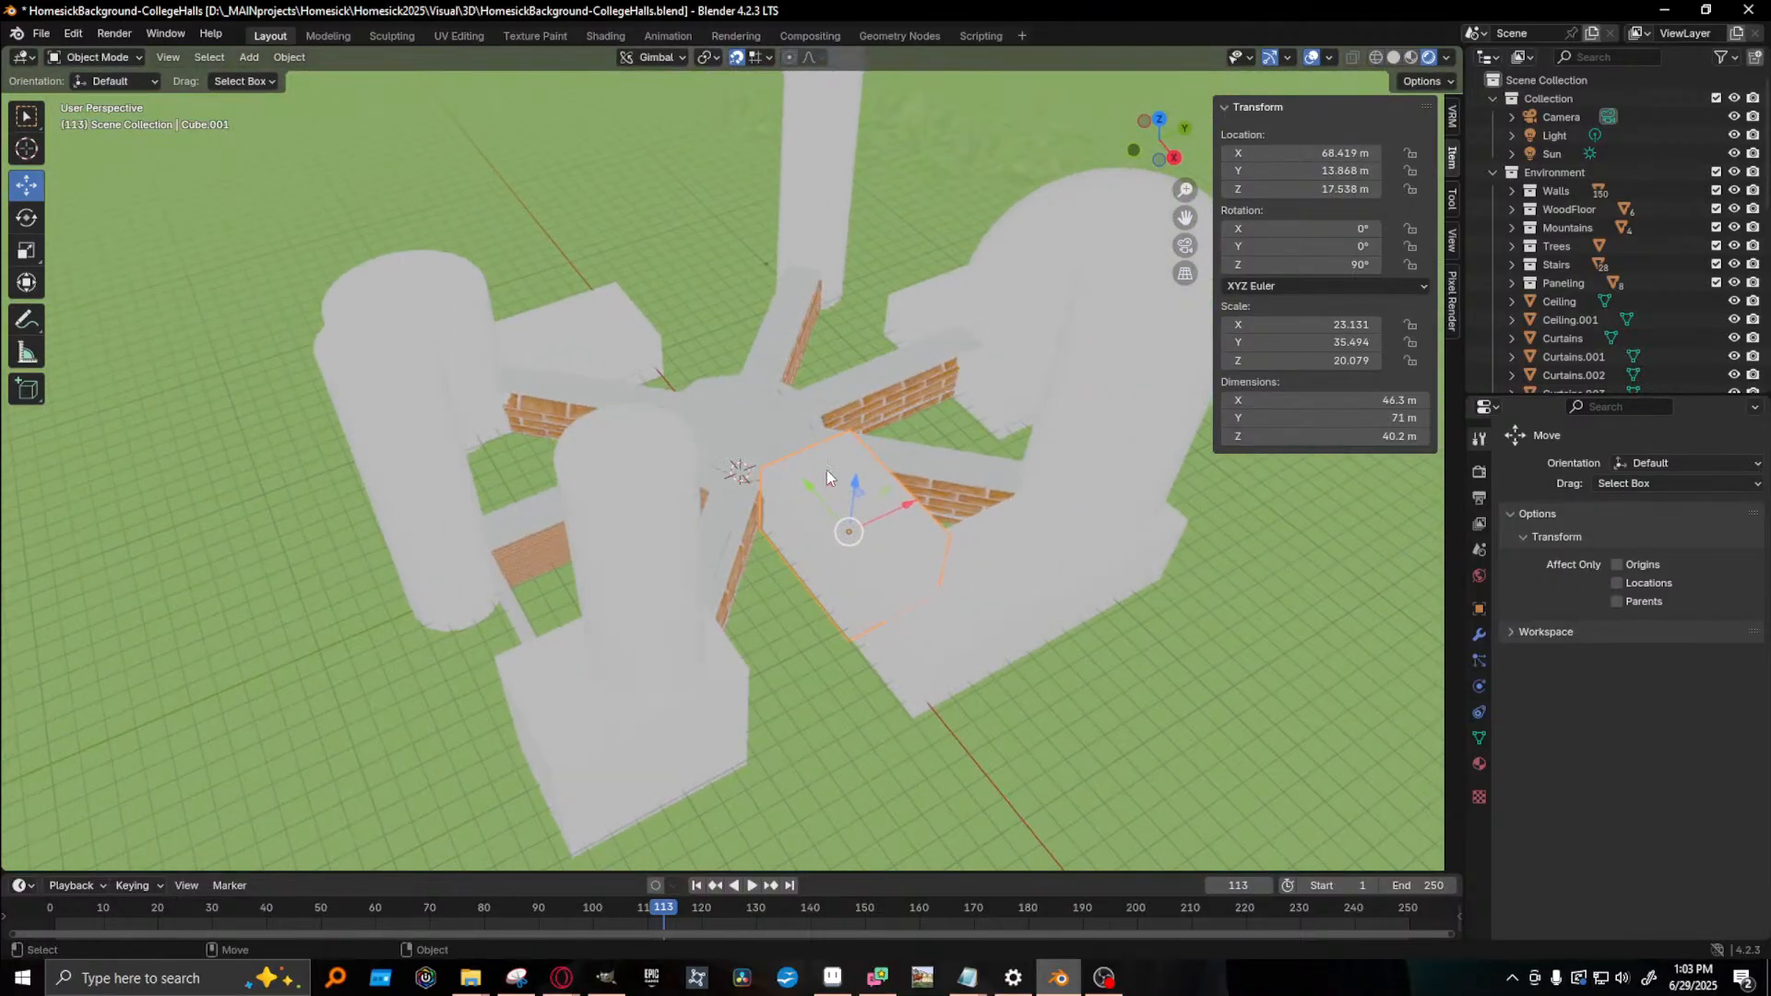
{"action": "key", "text": "shift+space"}
{"action": "key", "text": "s"}
{"action": "left_click_drag", "start_coordinate": [851, 479], "coordinate": [854, 467]}
{"action": "key", "text": "shift+space"}
{"action": "key", "text": "g"}
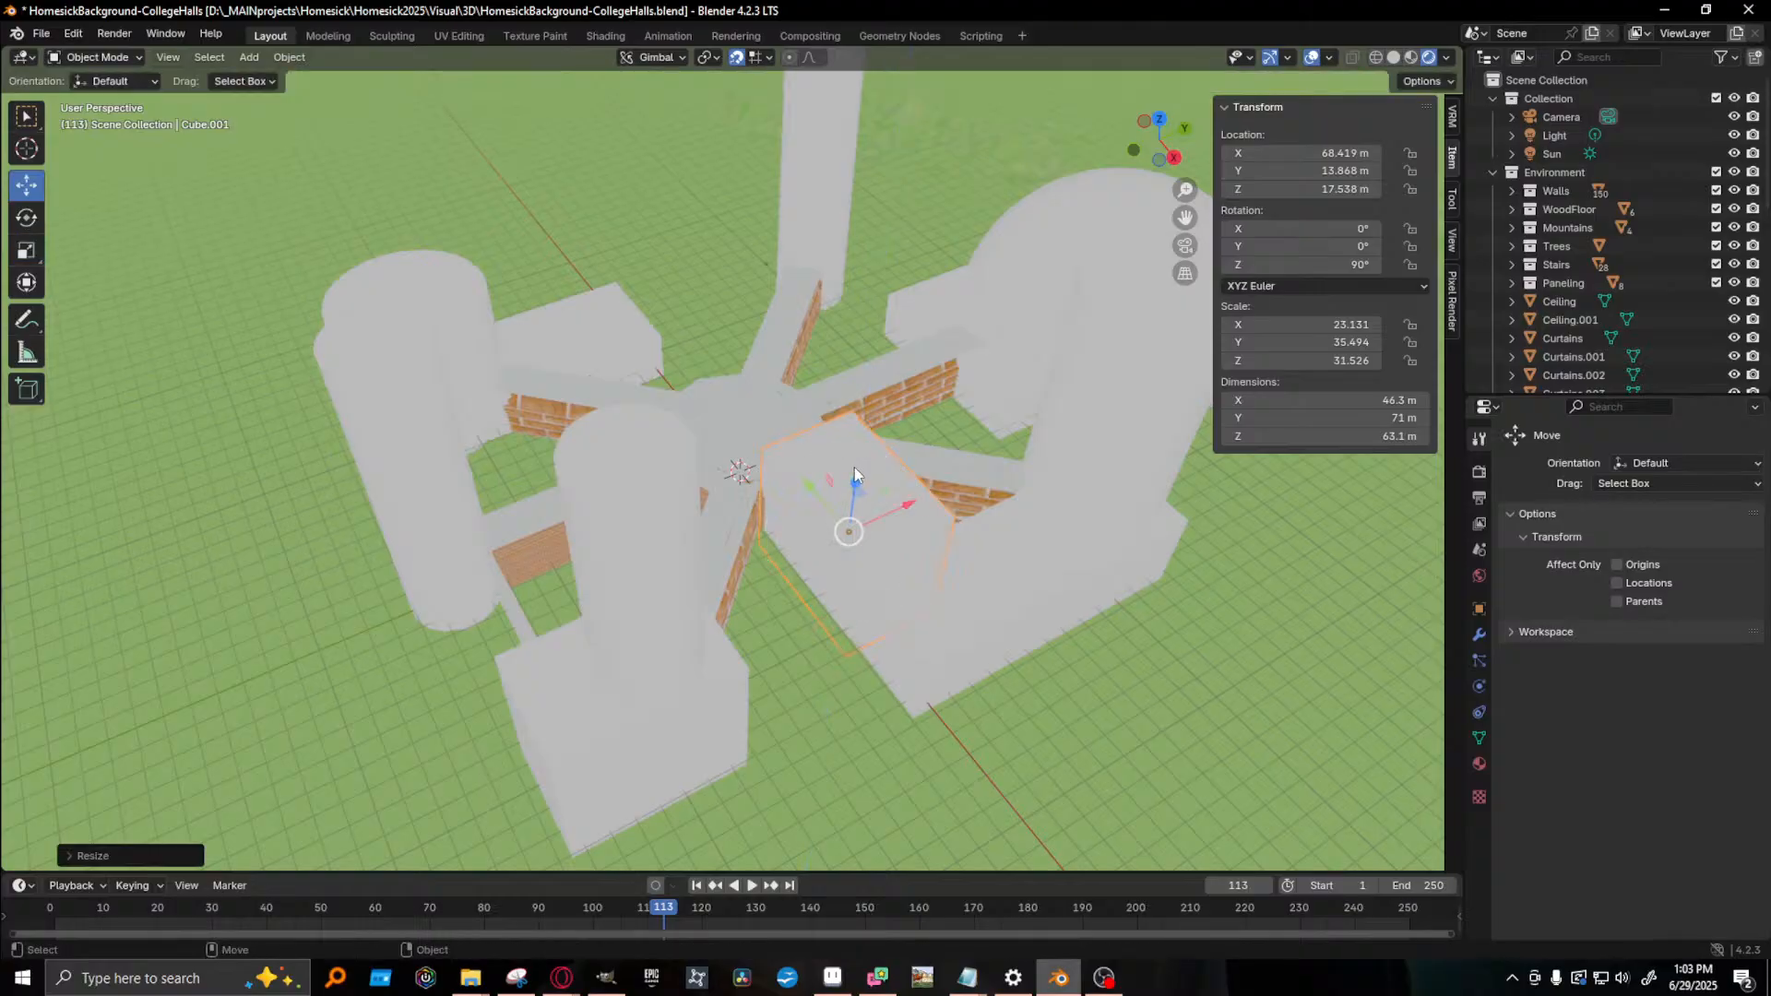
{"action": "middle_click_drag", "start_coordinate": [854, 467], "coordinate": [832, 417]}
{"action": "mouse_move", "coordinate": [822, 409]}
{"action": "left_mouse_down"}
{"action": "mouse_move", "coordinate": [821, 339]}
{"action": "mouse_move", "coordinate": [821, 380]}
{"action": "left_mouse_up"}
- Duplicate the front wall plane, place the copy at X 62.4 m on the other side of the front tower, and save the file
{"action": "middle_click_drag", "start_coordinate": [669, 591], "coordinate": [926, 542]}
{"action": "left_click", "coordinate": [617, 596]}
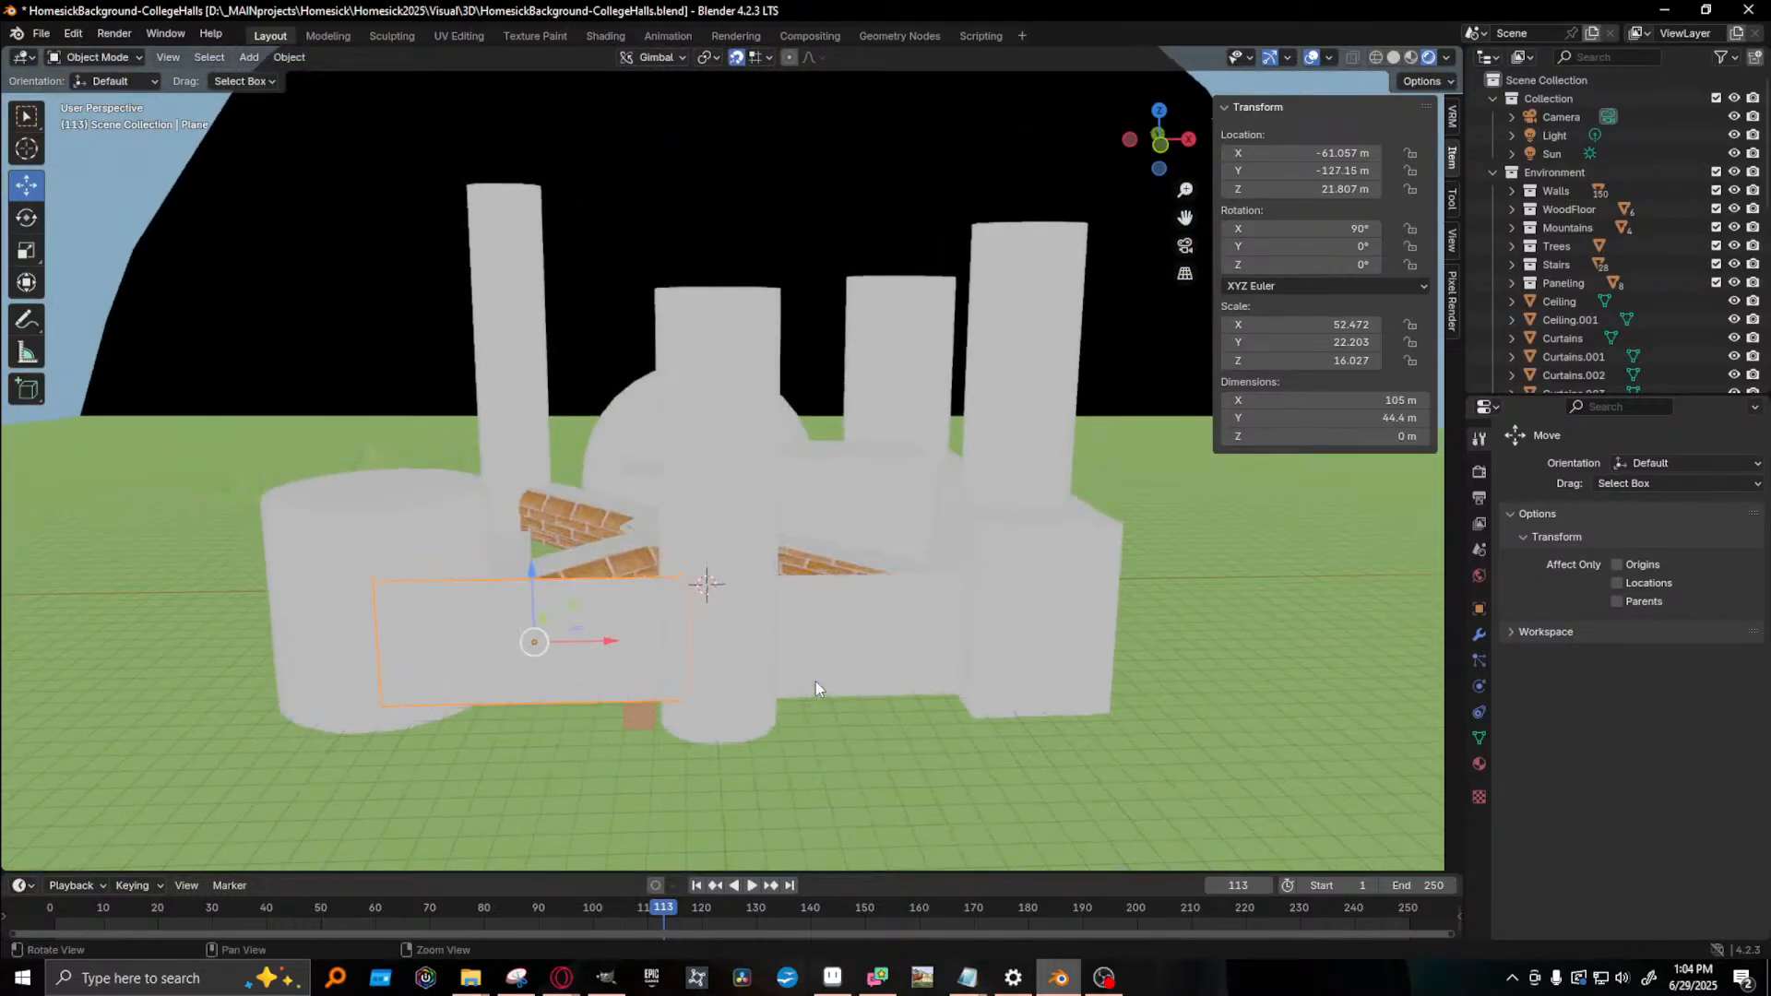
{"action": "key", "text": "shift+d"}
{"action": "middle_click_drag", "start_coordinate": [832, 618], "coordinate": [812, 740]}
{"action": "key", "text": "ctrl+s"}
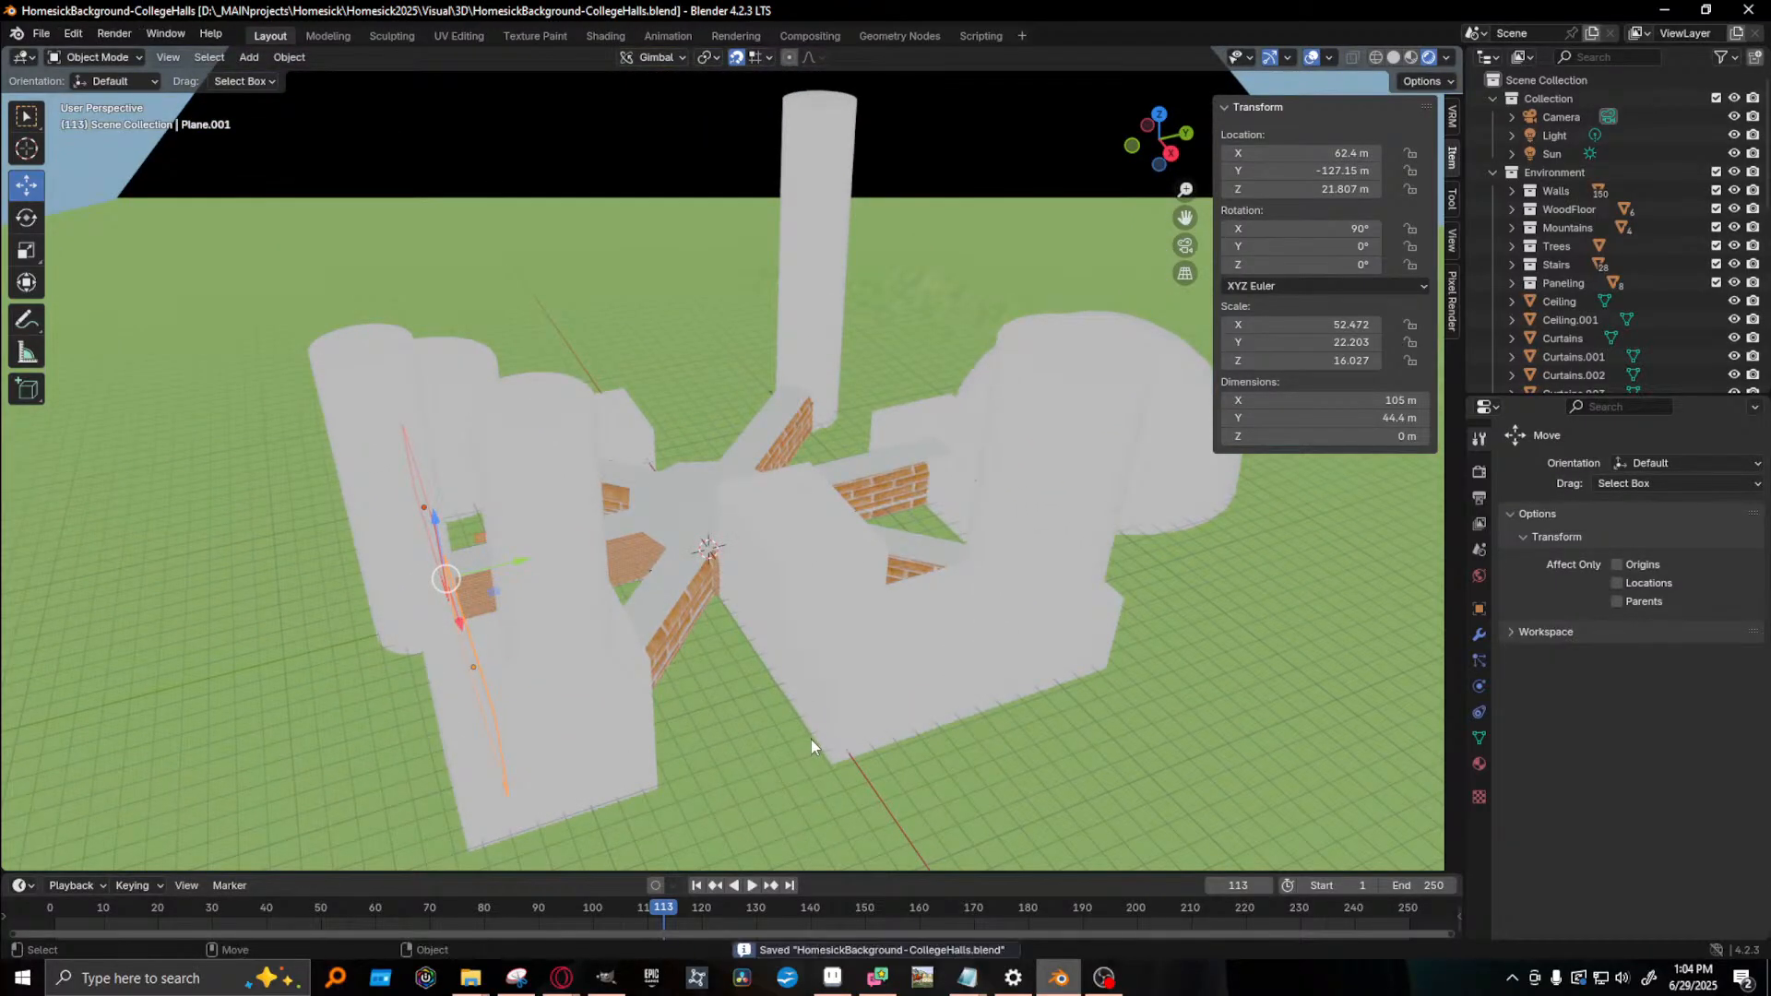
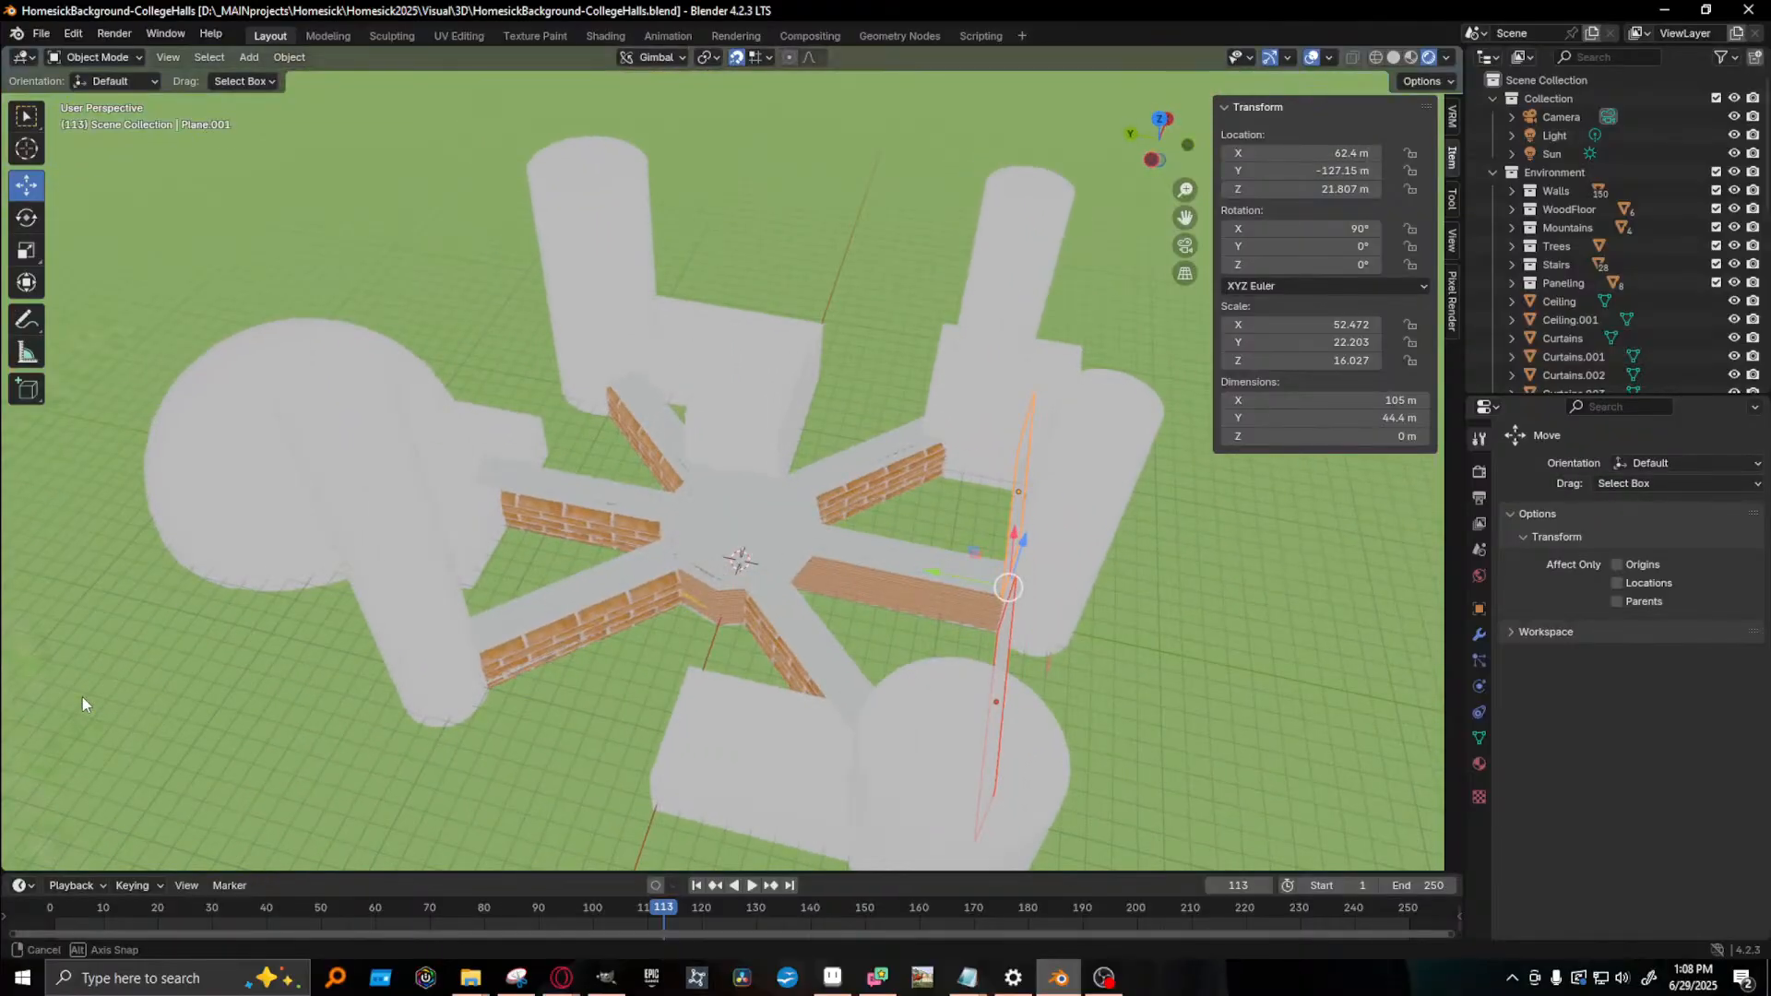
- Duplicate the wide corner cylinder and place the copy around the opposite tower's base at X -111 m, Y 112 m and Z 0 m
{"action": "left_click", "coordinate": [974, 801]}
{"action": "middle_click_drag", "start_coordinate": [605, 695], "coordinate": [671, 638], "text": "shift"}
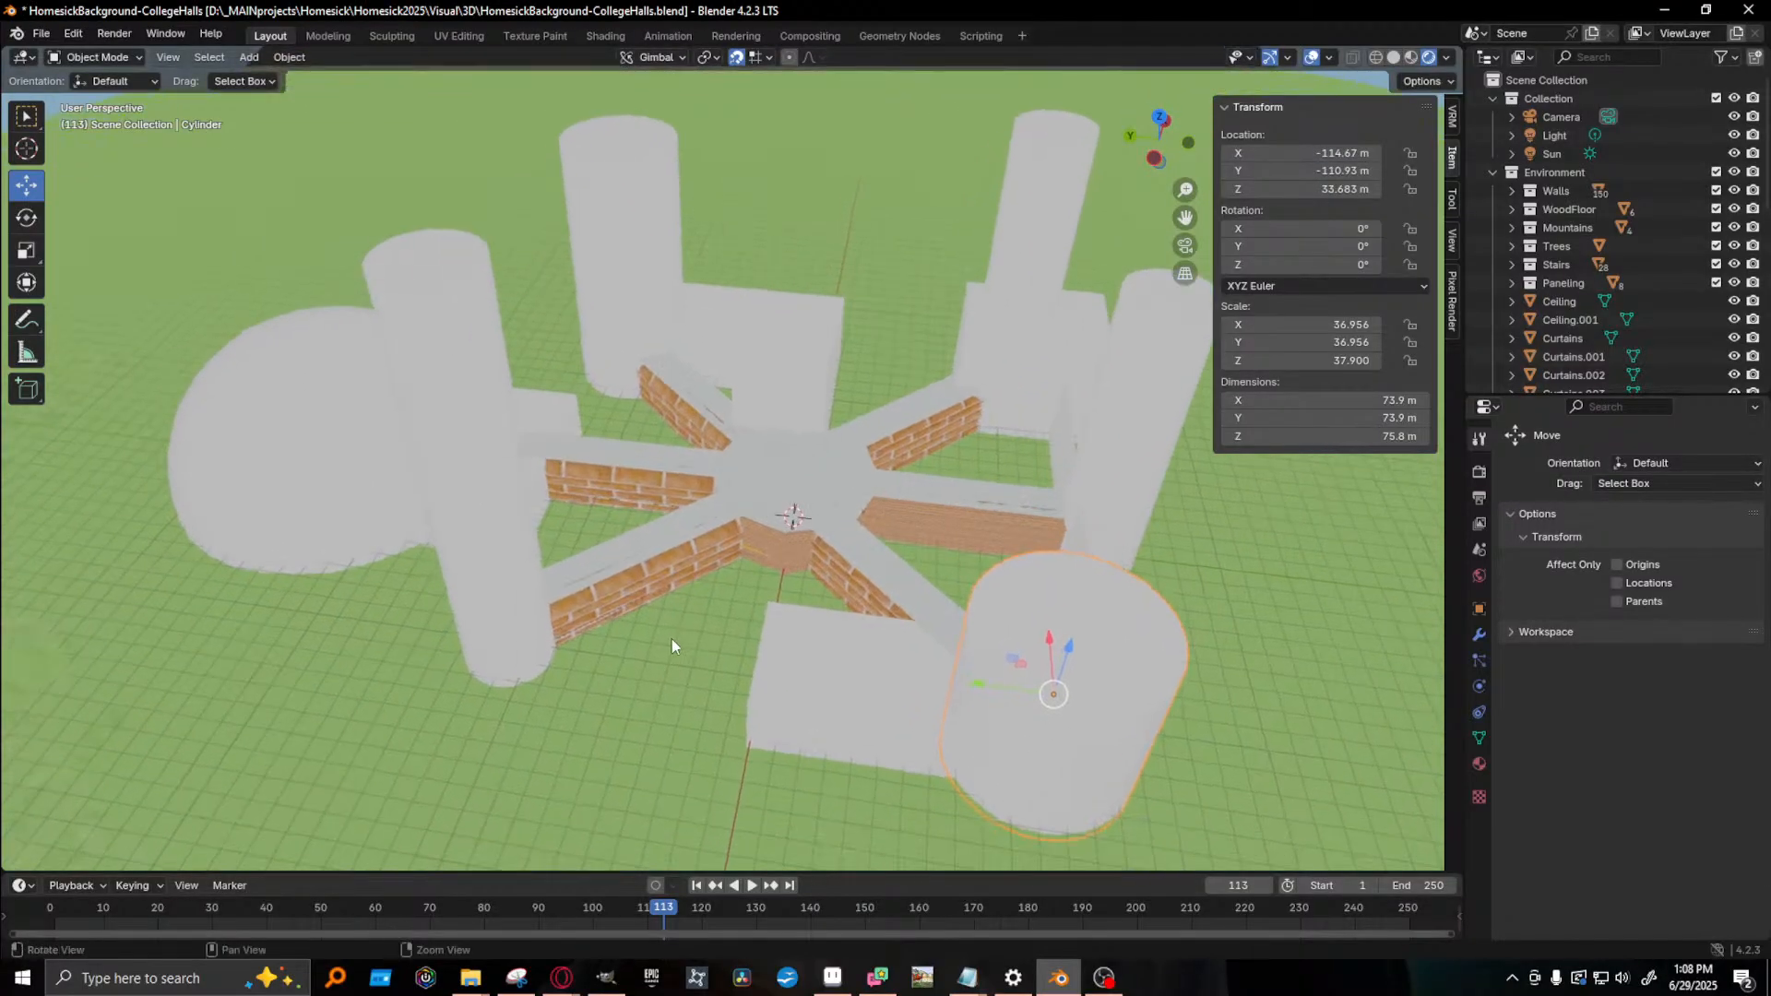
{"action": "middle_click_drag", "start_coordinate": [1044, 411], "coordinate": [1081, 285]}
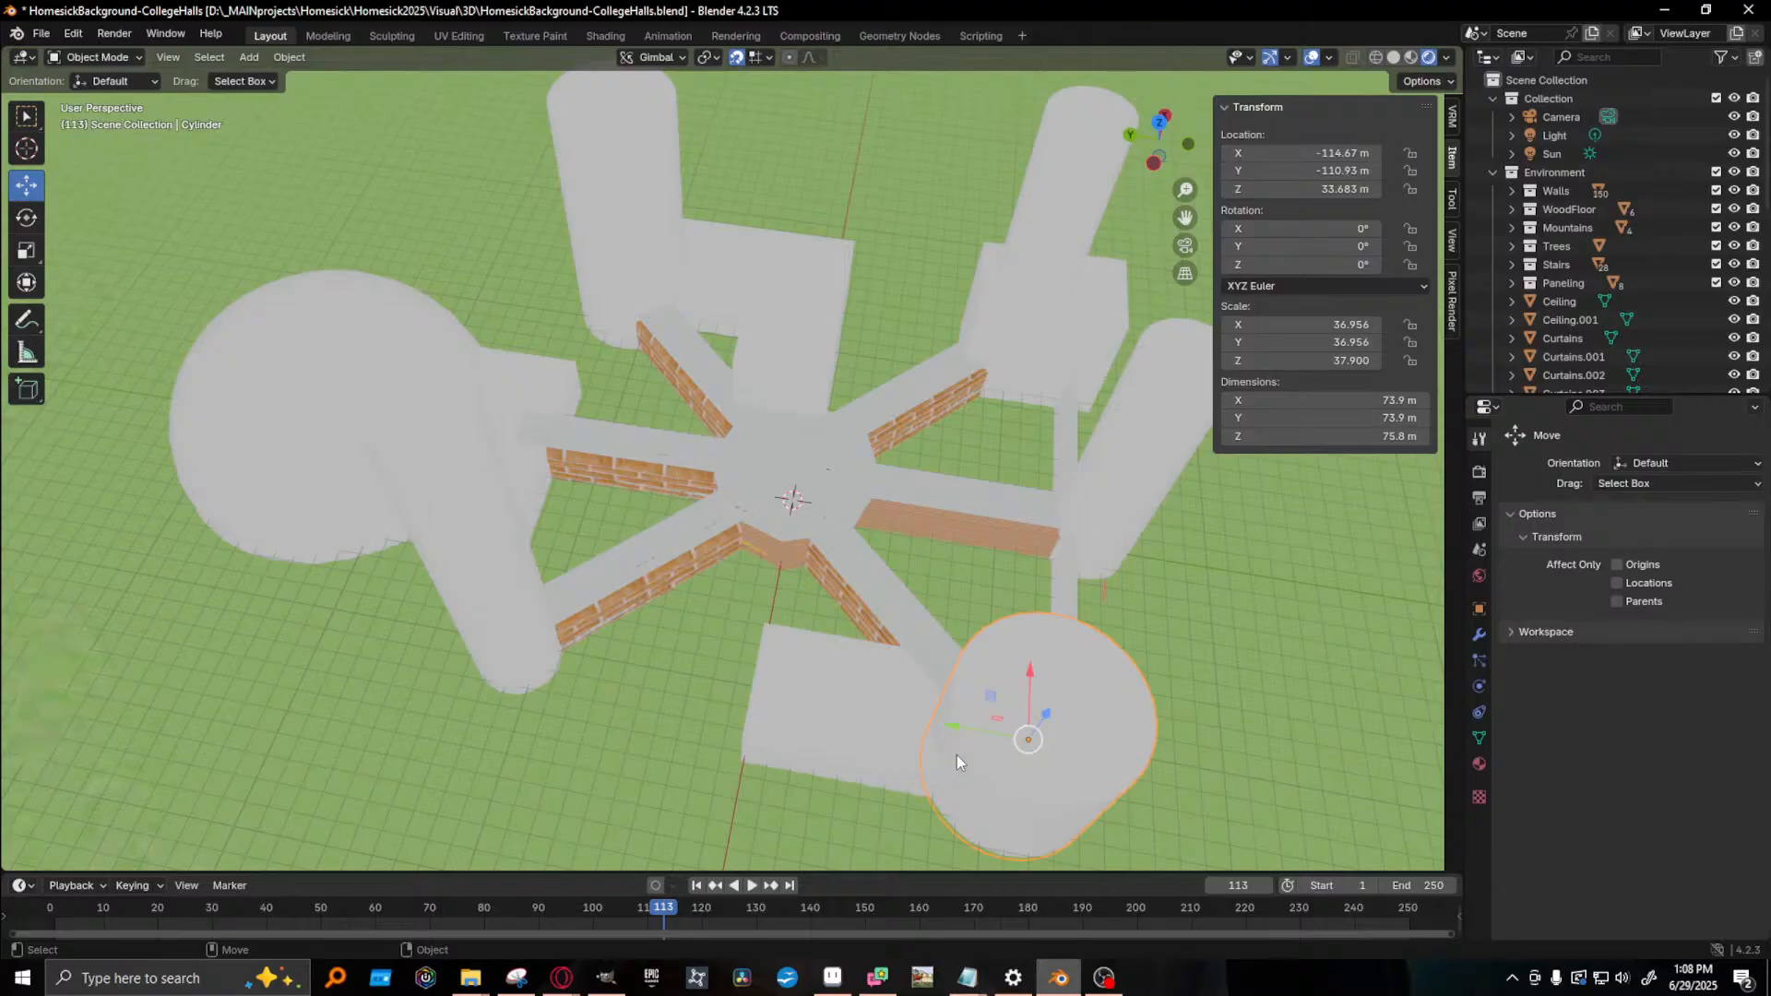
{"action": "key", "text": "shift+d"}
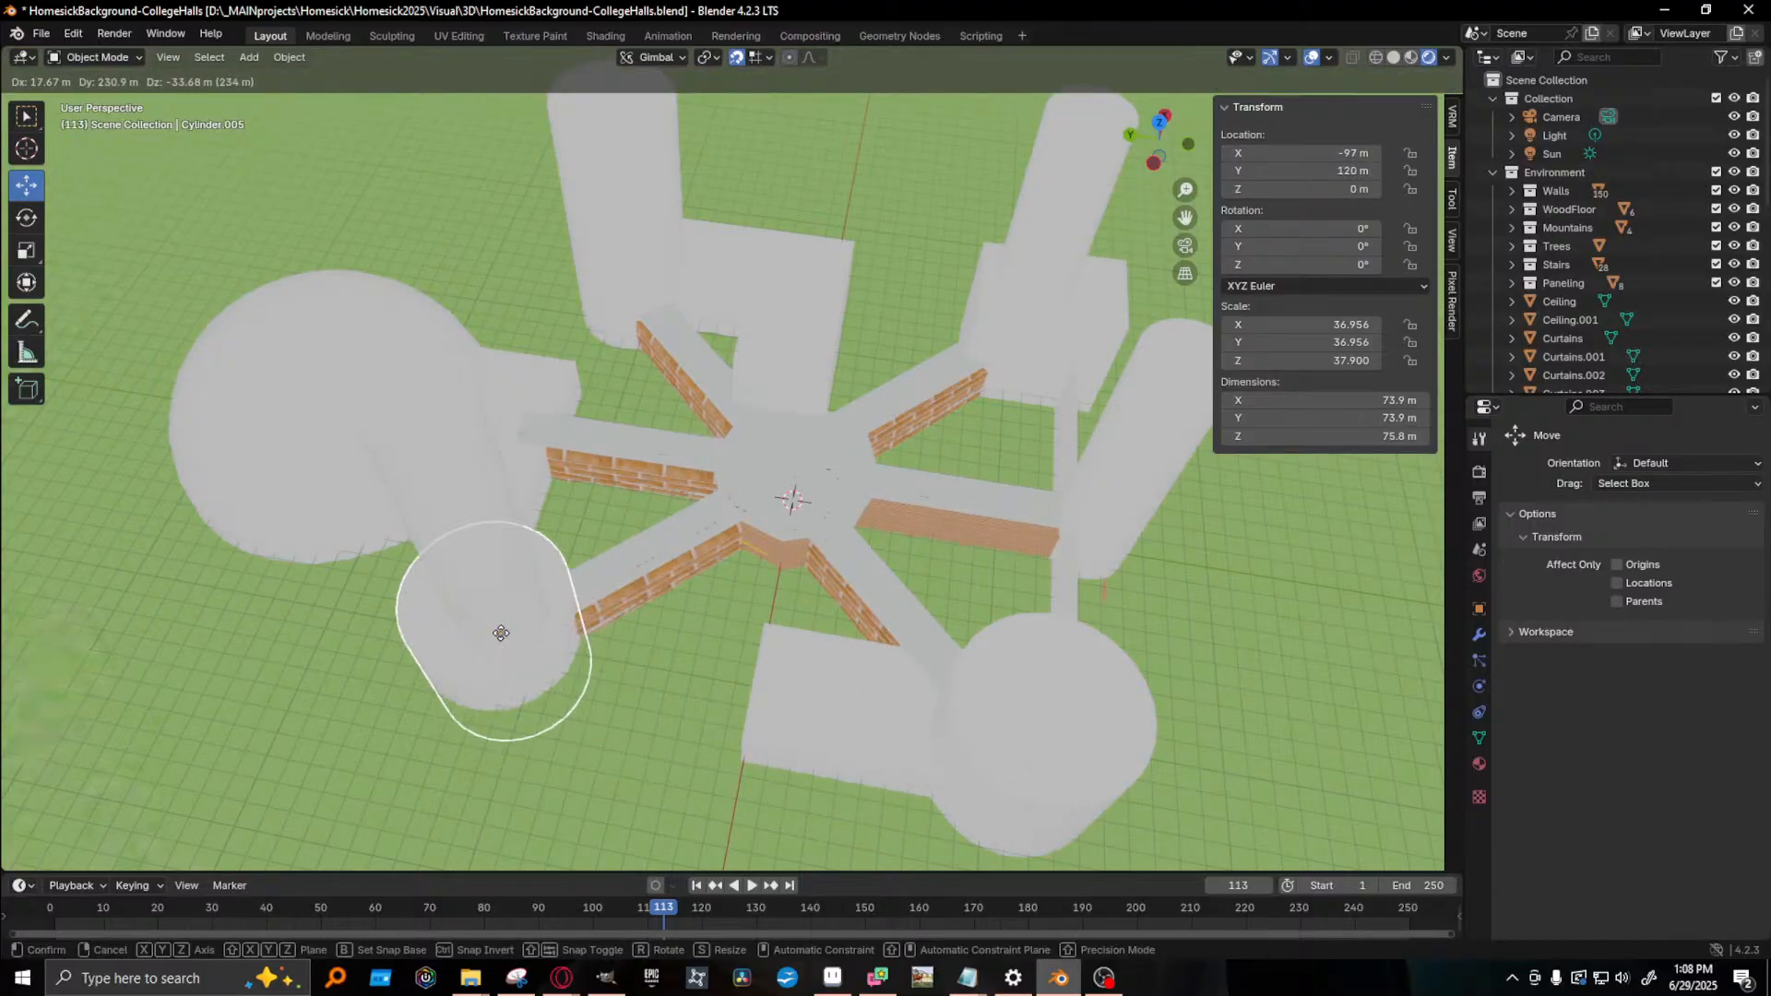
{"action": "left_click", "coordinate": [506, 666]}
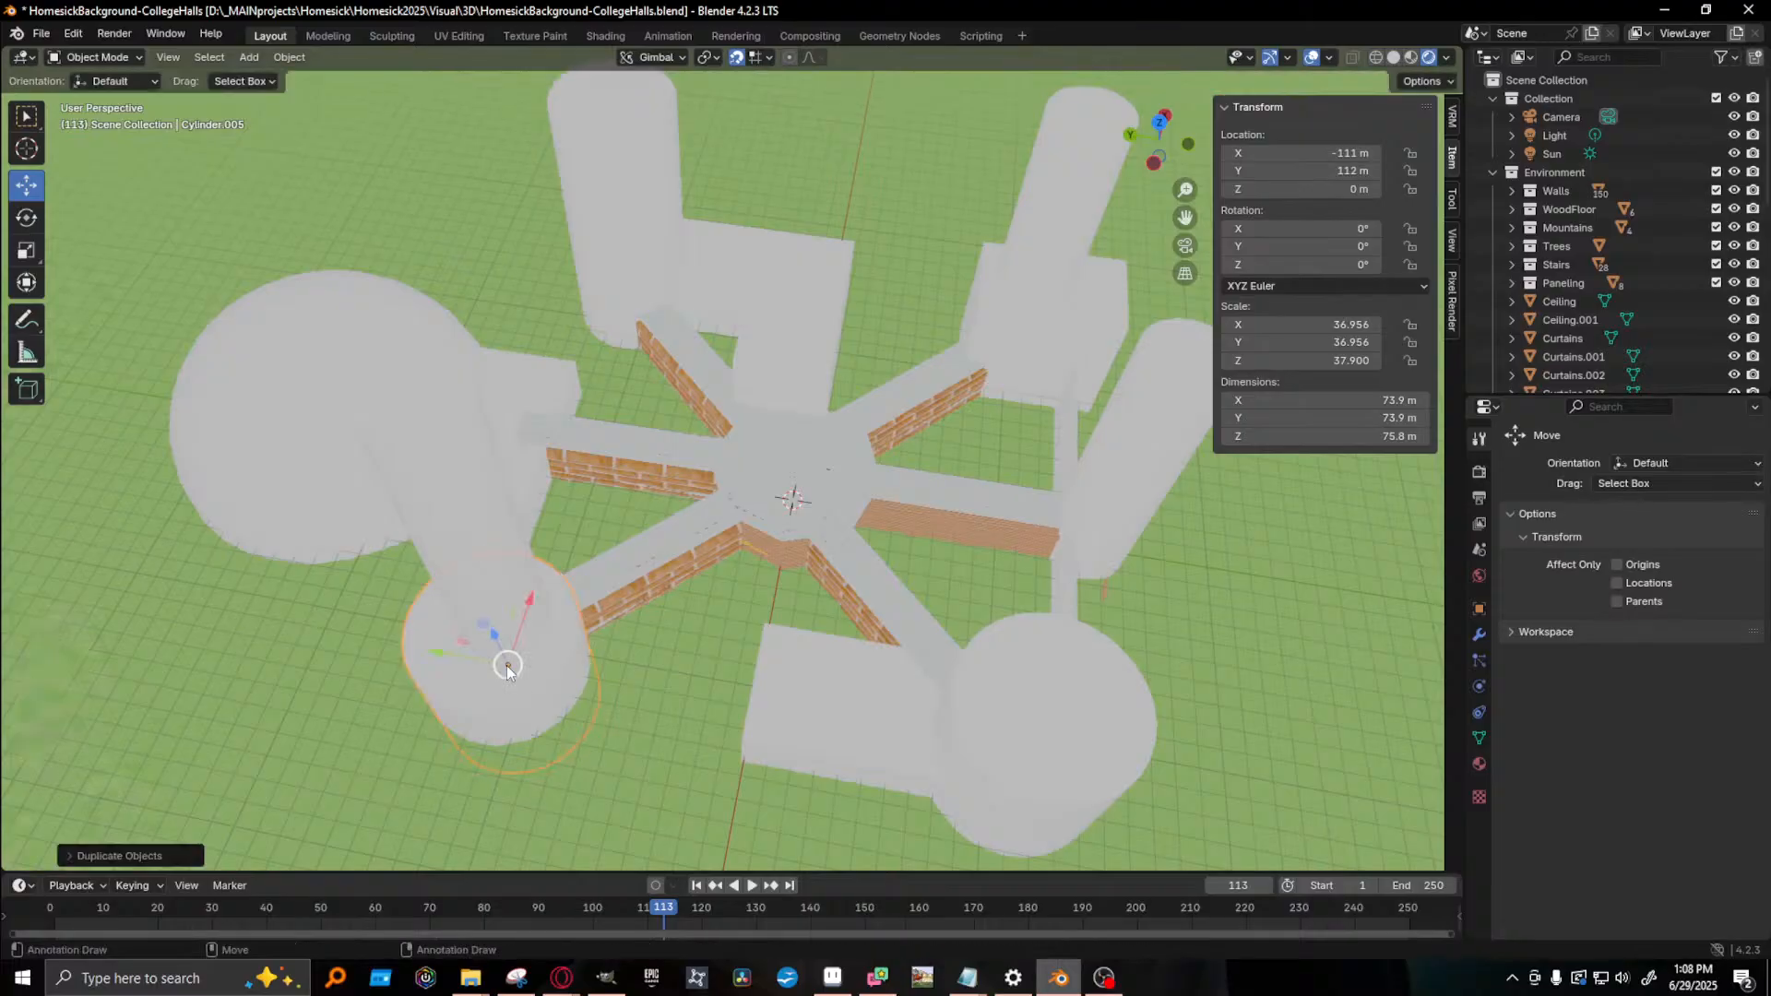
- Align the copied cylinder with the tower at X -105 m and Y 109 m, and raise it to Z 26 m
{"action": "middle_click_drag", "start_coordinate": [506, 665], "coordinate": [630, 622]}
{"action": "mouse_move", "coordinate": [406, 584]}
{"action": "left_mouse_down"}
{"action": "mouse_move", "coordinate": [383, 586]}
{"action": "mouse_move", "coordinate": [434, 580]}
{"action": "left_mouse_up"}
{"action": "middle_click_drag", "start_coordinate": [507, 574], "coordinate": [985, 694]}
{"action": "left_click_drag", "start_coordinate": [841, 667], "coordinate": [906, 682]}
{"action": "middle_click_drag", "start_coordinate": [906, 683], "coordinate": [839, 695]}
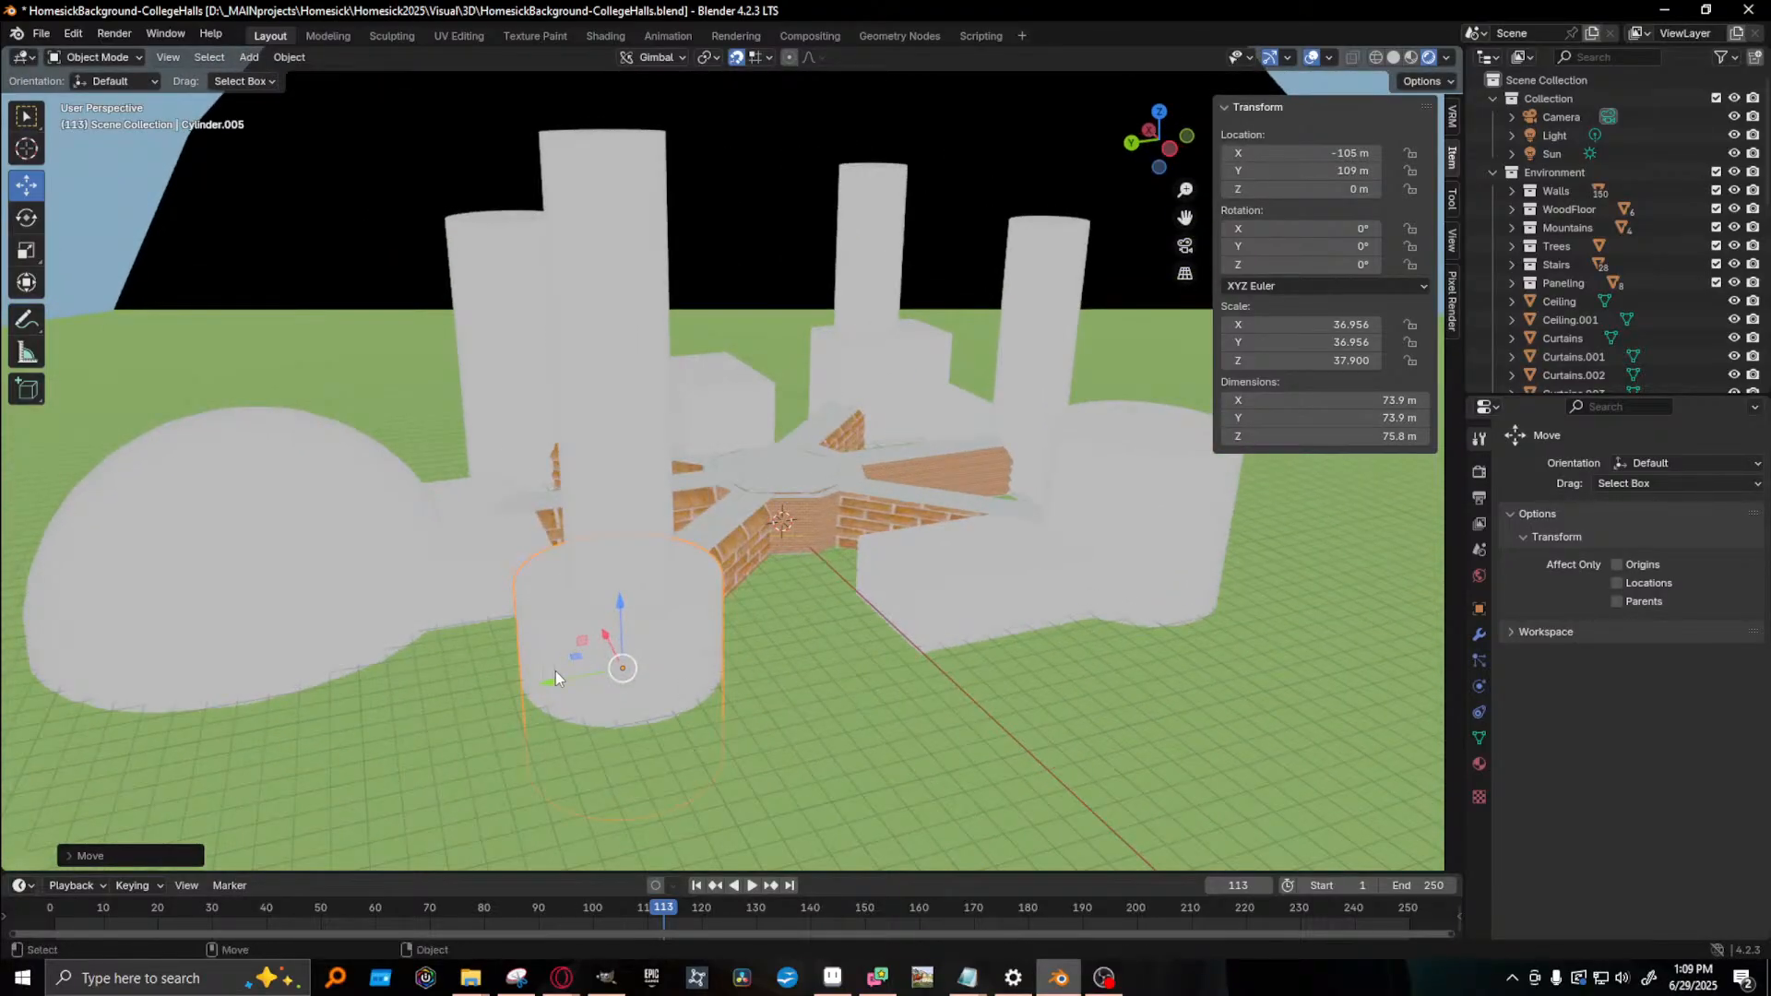
{"action": "left_click_drag", "start_coordinate": [622, 603], "coordinate": [621, 545]}
- Examine the hub's interior floor and stage, and how the exterior blocks surround the halls
{"action": "middle_click_drag", "start_coordinate": [621, 544], "coordinate": [647, 710]}
{"action": "scroll", "coordinate": [740, 679], "scroll_direction": "up", "scroll_amount": 4}
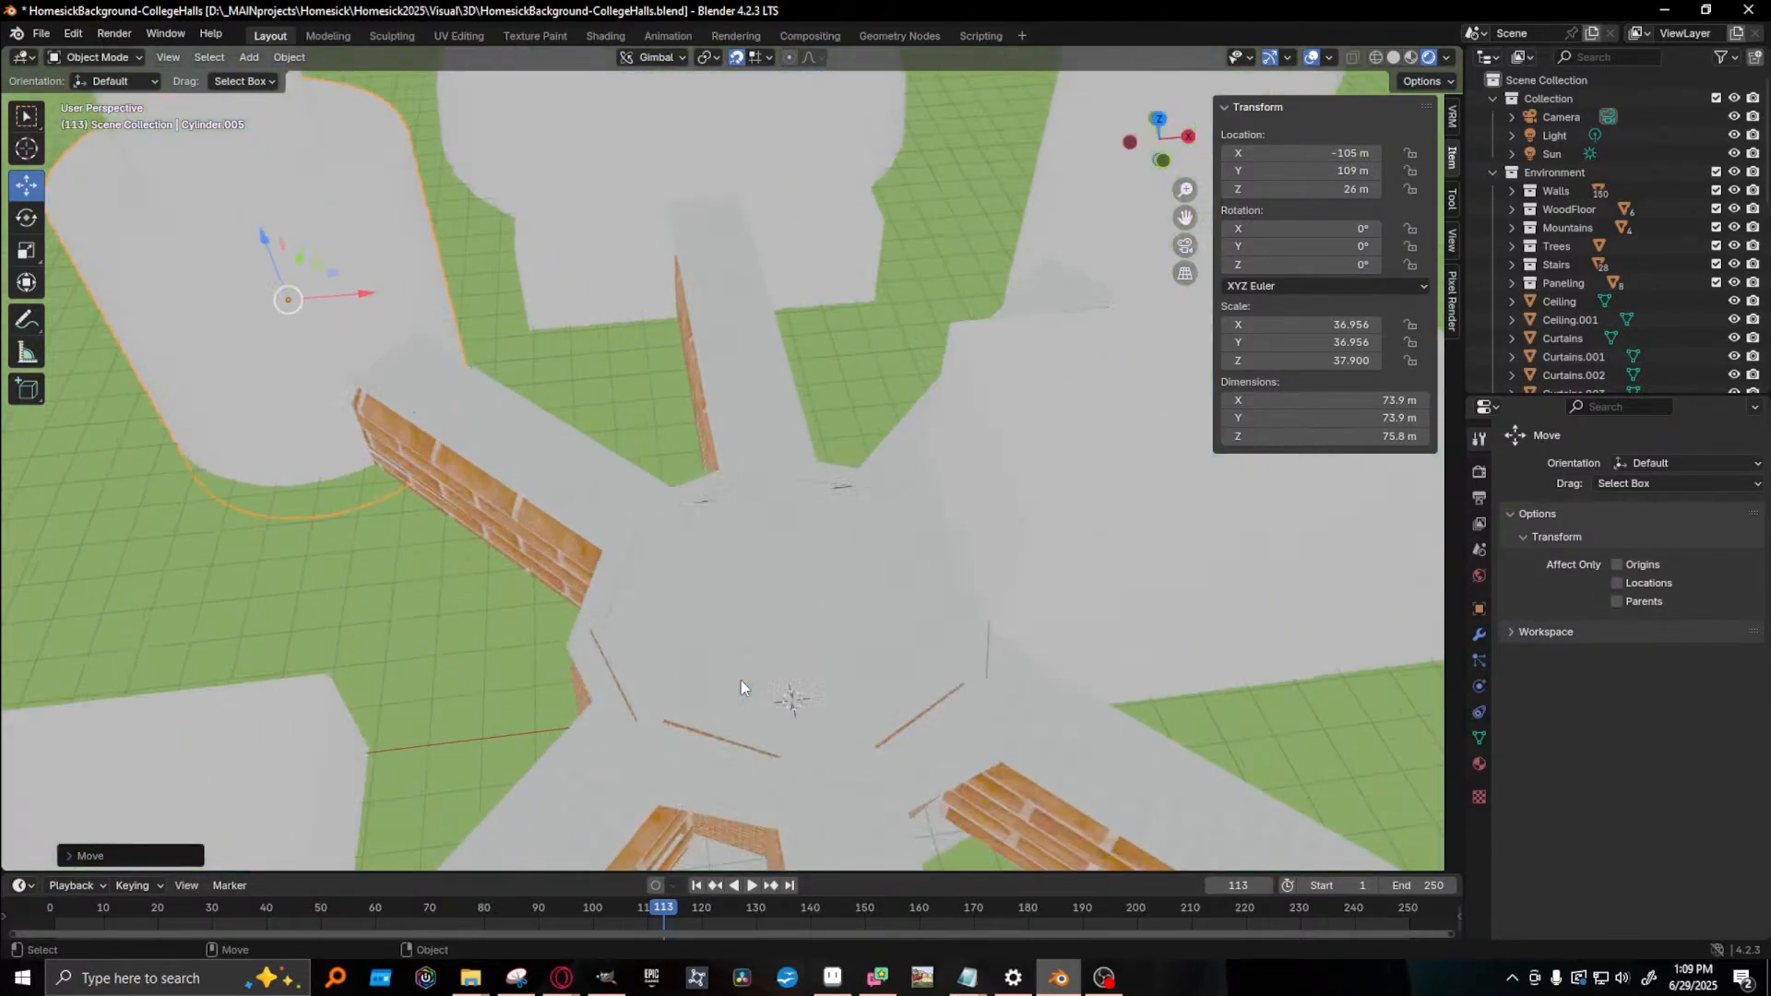
{"action": "scroll", "coordinate": [811, 760], "scroll_direction": "down", "scroll_amount": 2}
{"action": "middle_click_drag", "start_coordinate": [810, 760], "coordinate": [718, 507], "text": "alt"}
{"action": "scroll", "coordinate": [717, 508], "scroll_direction": "up", "scroll_amount": 5}
{"action": "scroll", "coordinate": [718, 507], "scroll_direction": "up", "scroll_amount": 4}
{"action": "scroll", "coordinate": [718, 507], "scroll_direction": "down", "scroll_amount": 8}
{"action": "left_click_drag", "start_coordinate": [718, 508], "coordinate": [719, 466], "text": "alt"}
{"action": "middle_click_drag", "start_coordinate": [738, 323], "coordinate": [764, 530], "text": "alt"}
{"action": "scroll", "coordinate": [775, 522], "scroll_direction": "up", "scroll_amount": 5}
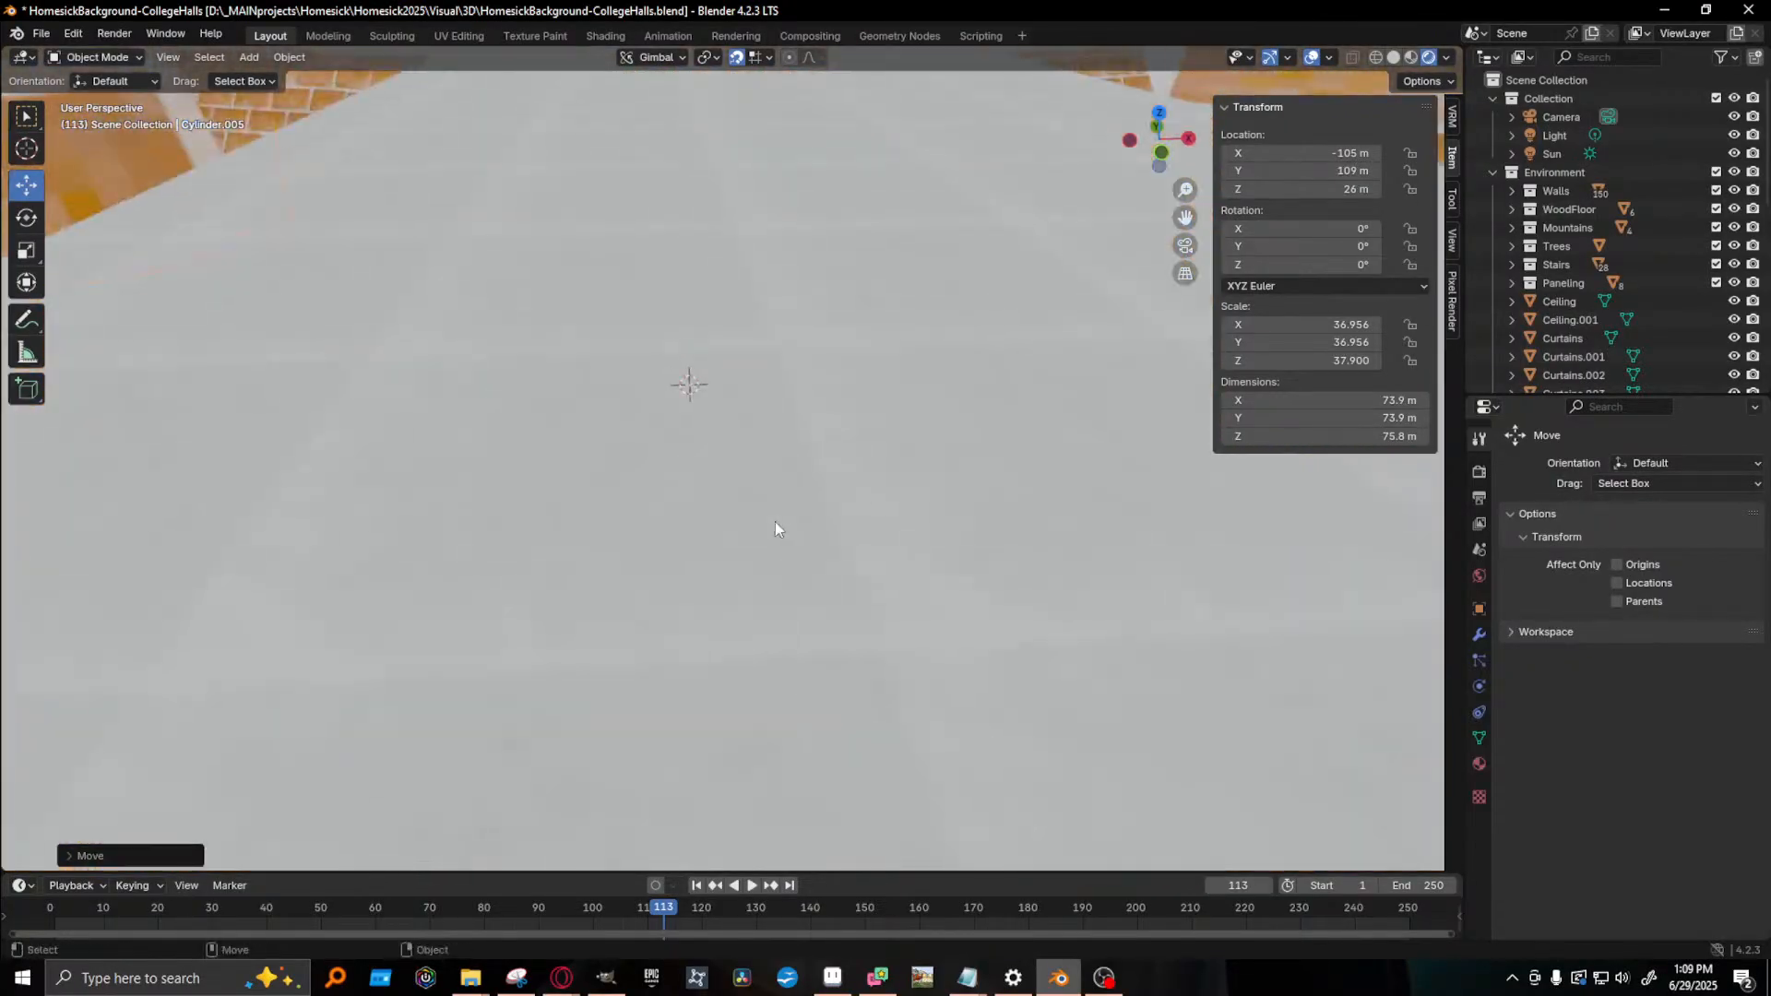
{"action": "scroll", "coordinate": [775, 522], "scroll_direction": "down", "scroll_amount": 6}
{"action": "scroll", "coordinate": [779, 511], "scroll_direction": "up", "scroll_amount": 3}
{"action": "left_click", "coordinate": [834, 509]}
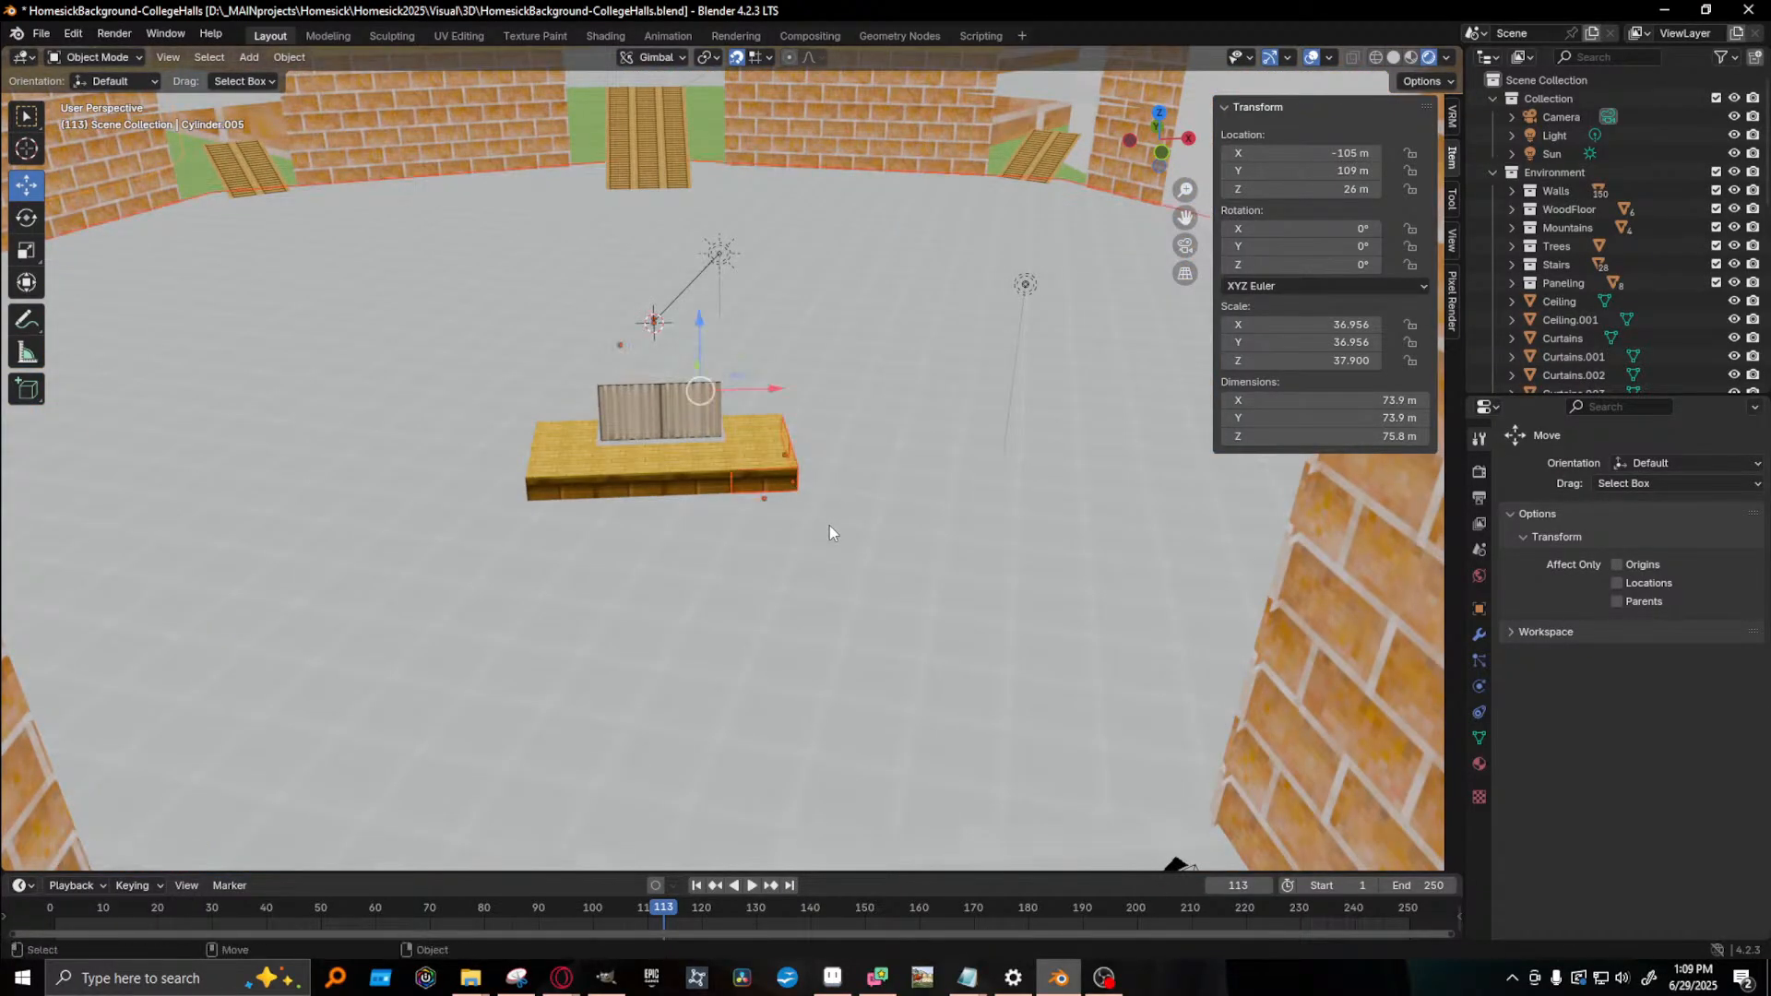
{"action": "left_click", "coordinate": [887, 526]}
{"action": "left_click_drag", "start_coordinate": [902, 528], "coordinate": [824, 618], "text": "alt"}
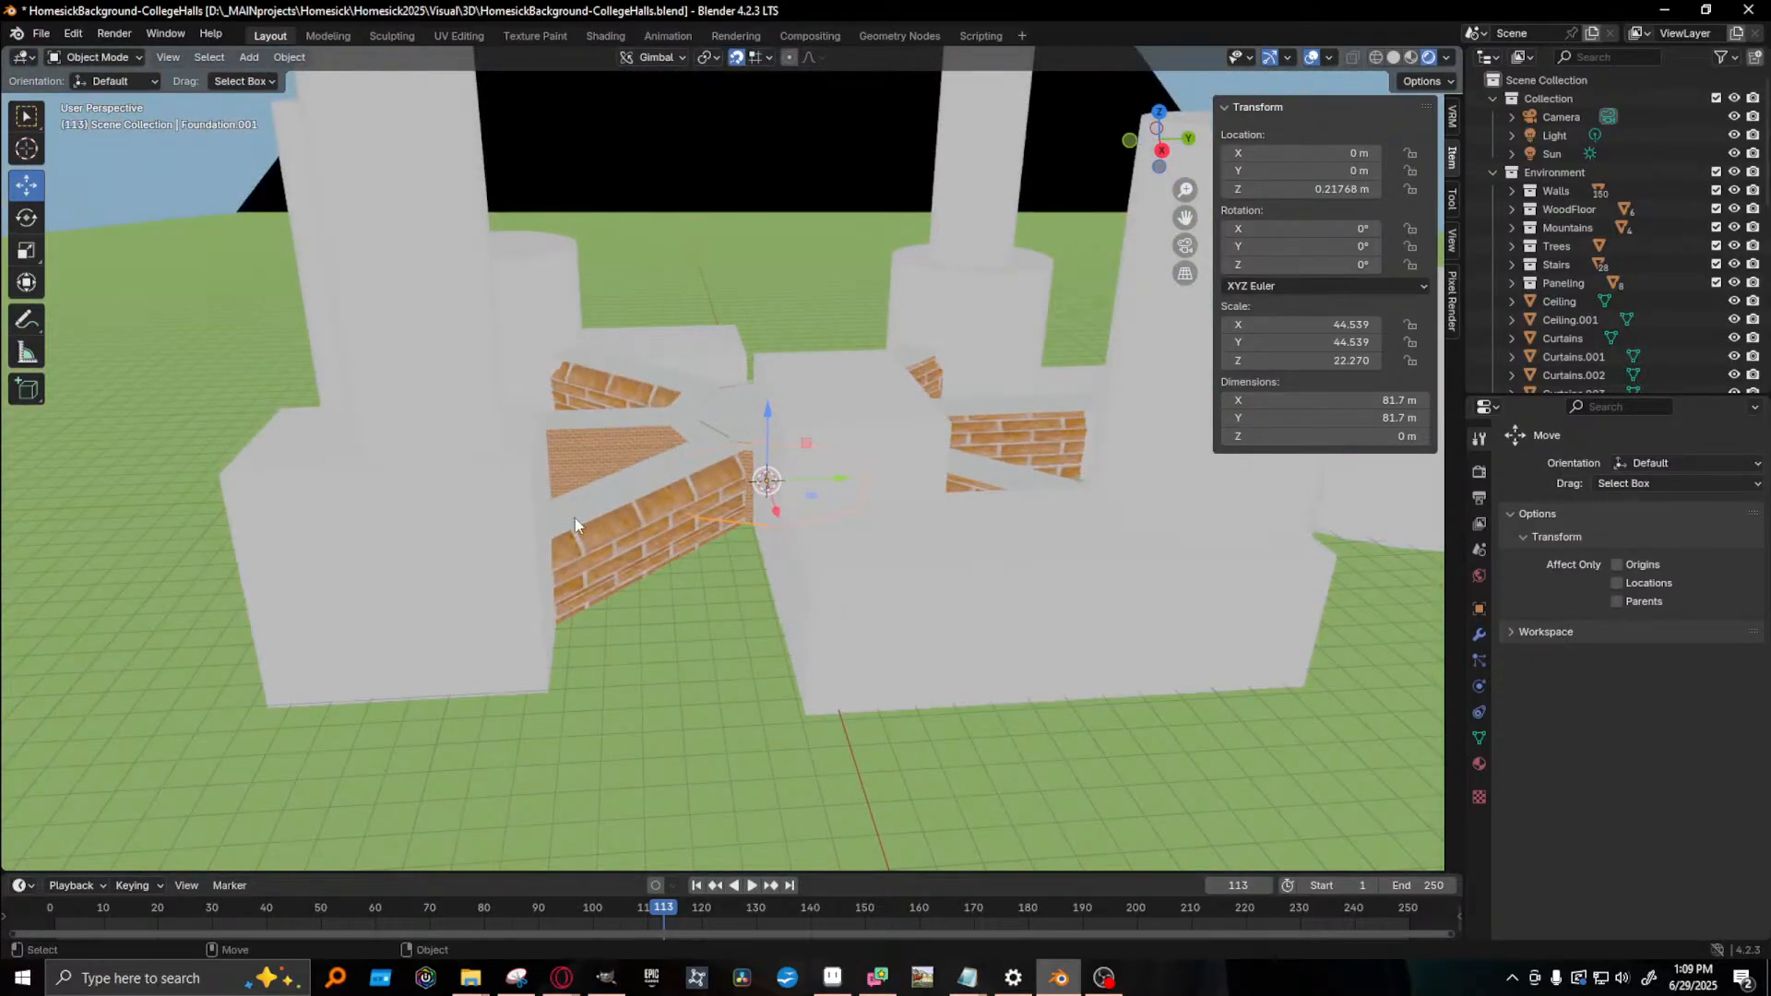
{"action": "left_click_drag", "start_coordinate": [612, 505], "coordinate": [773, 620], "text": "alt"}
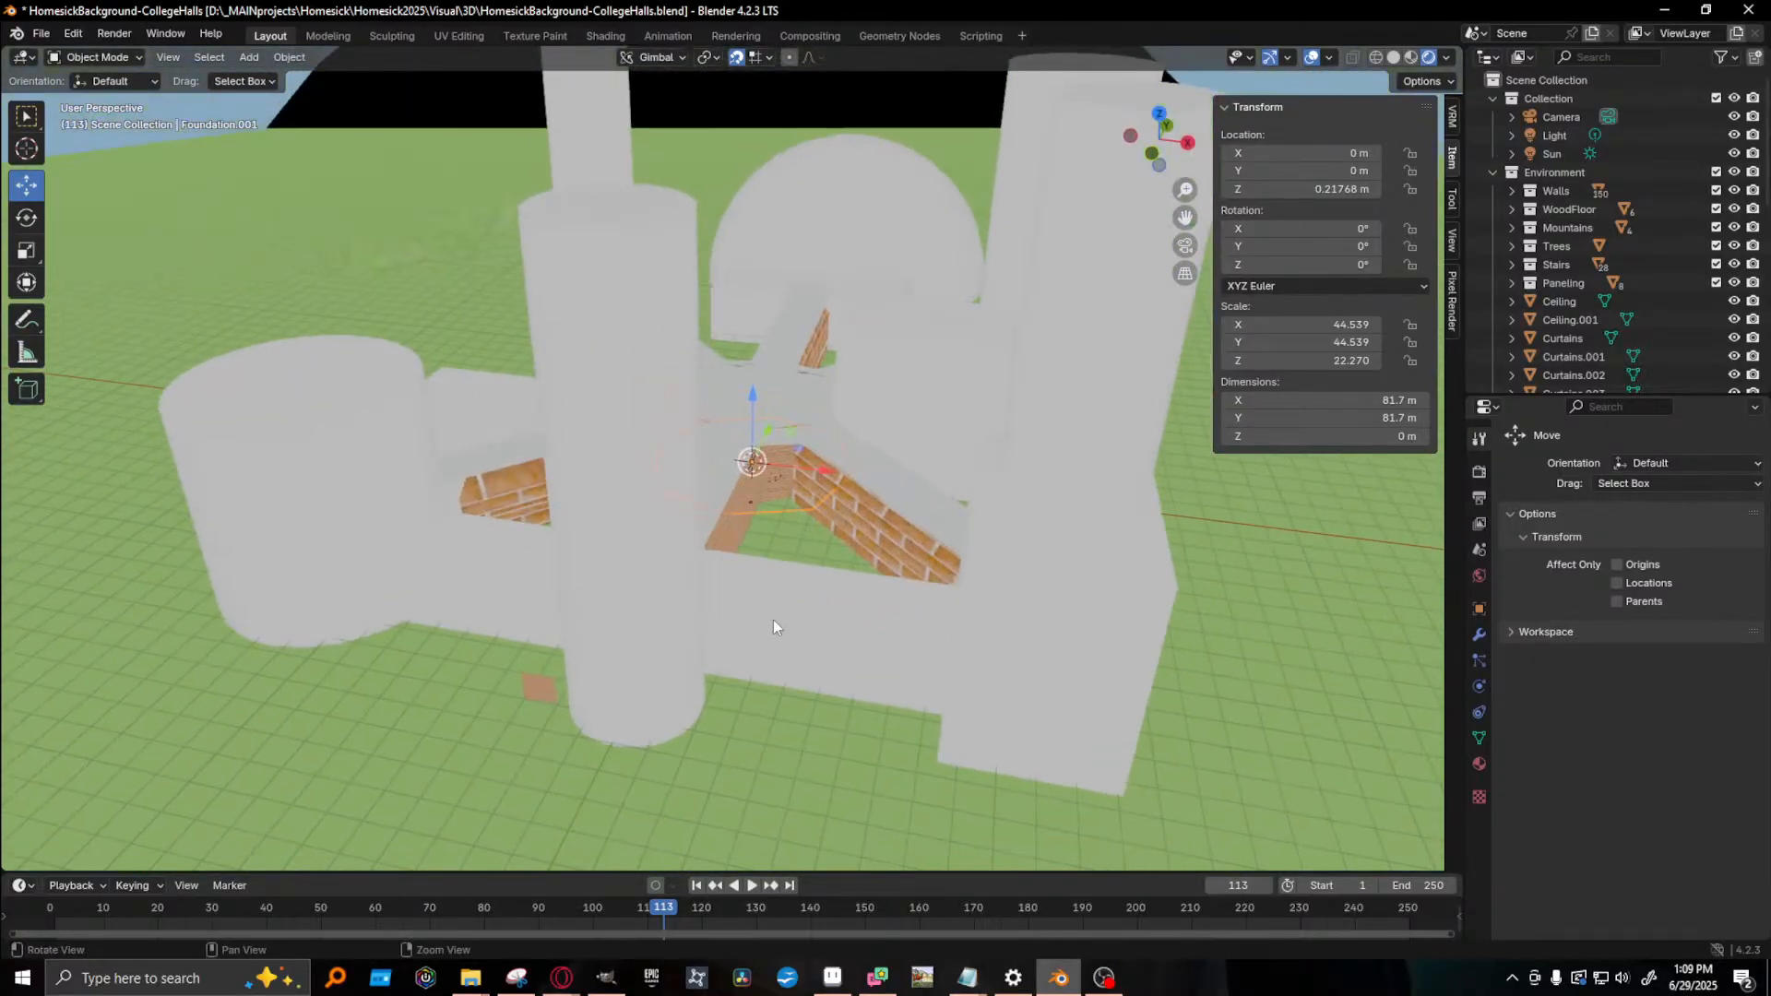
- Select all exterior building shapes from Cube through Sphere and create a new collection
{"action": "left_click", "coordinate": [773, 620]}
{"action": "left_click", "coordinate": [506, 596], "text": "shift"}
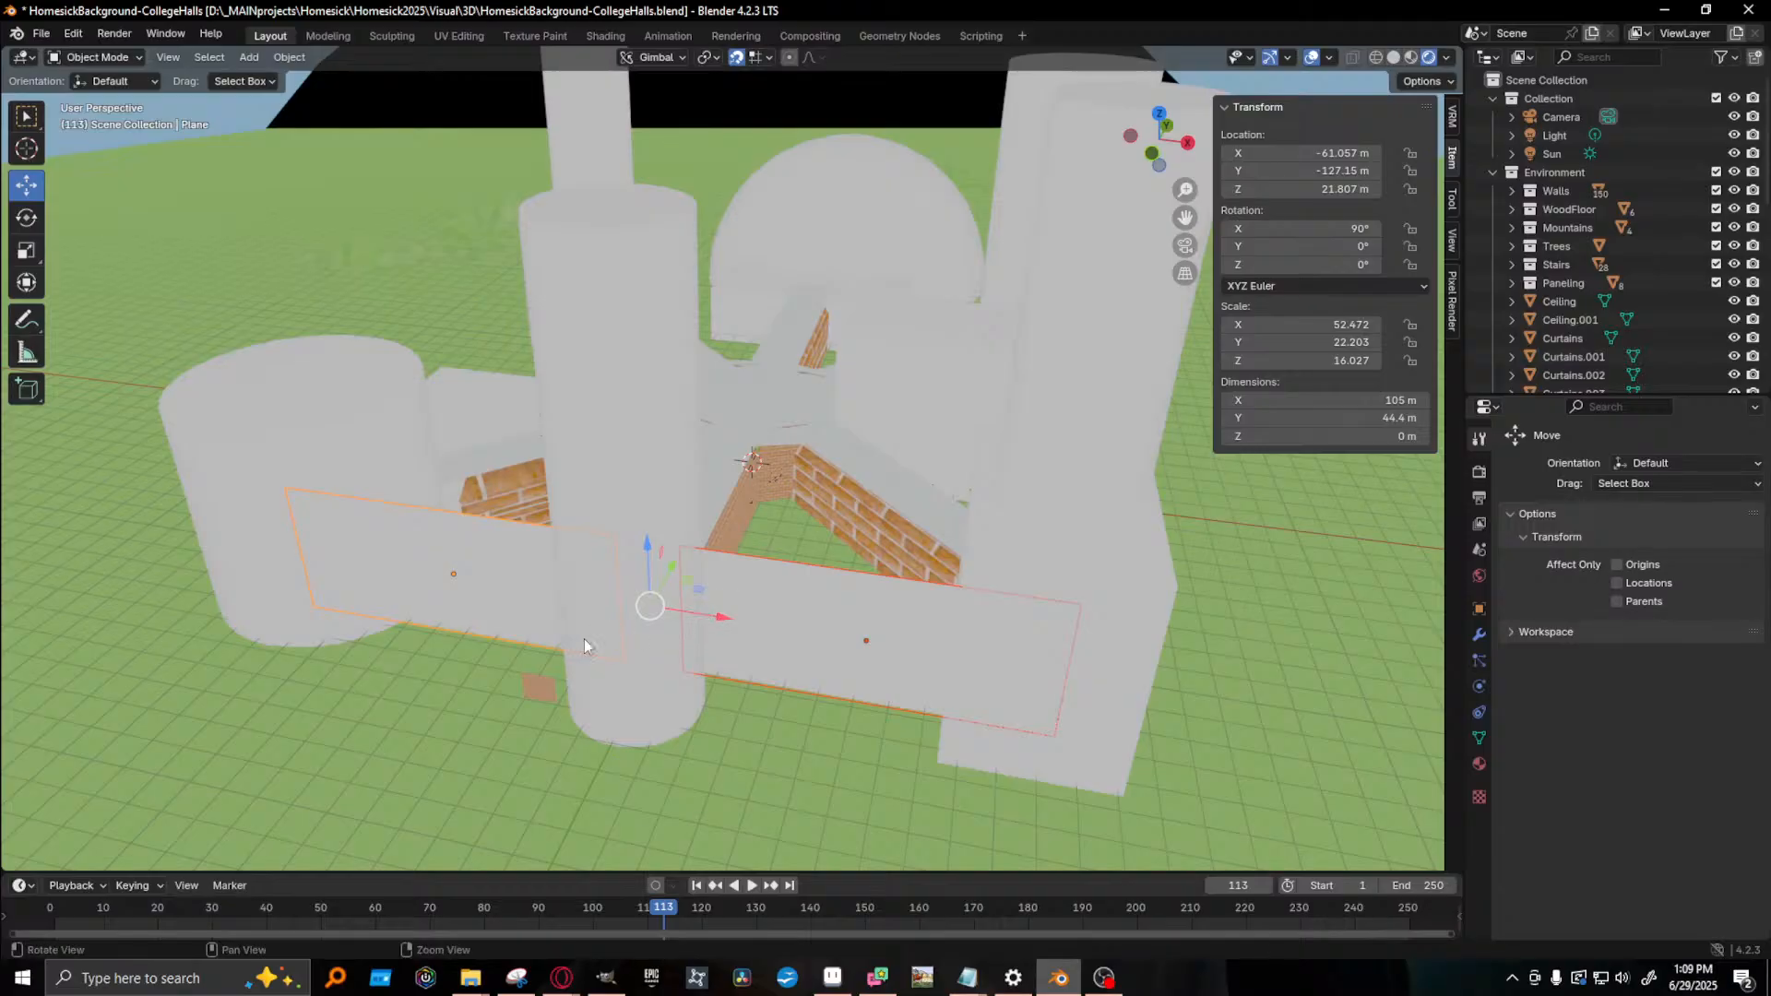
{"action": "left_click_drag", "start_coordinate": [584, 643], "coordinate": [486, 661], "text": "alt"}
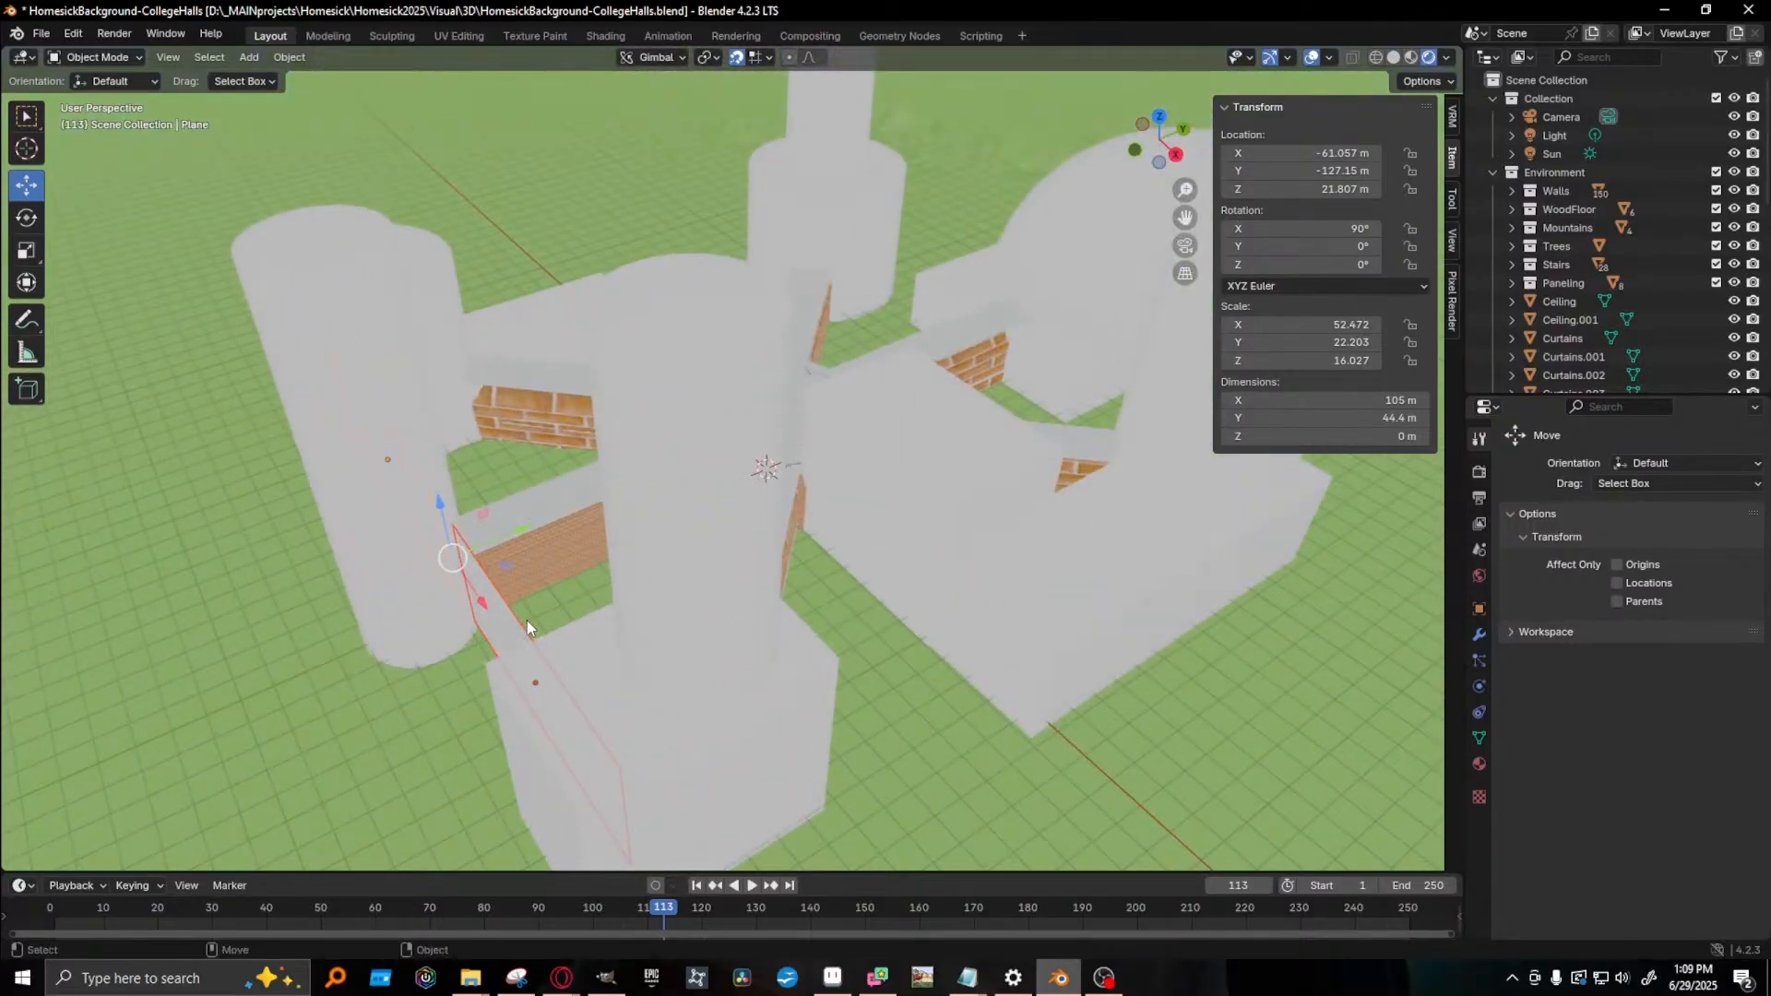
{"action": "left_click", "coordinate": [521, 635]}
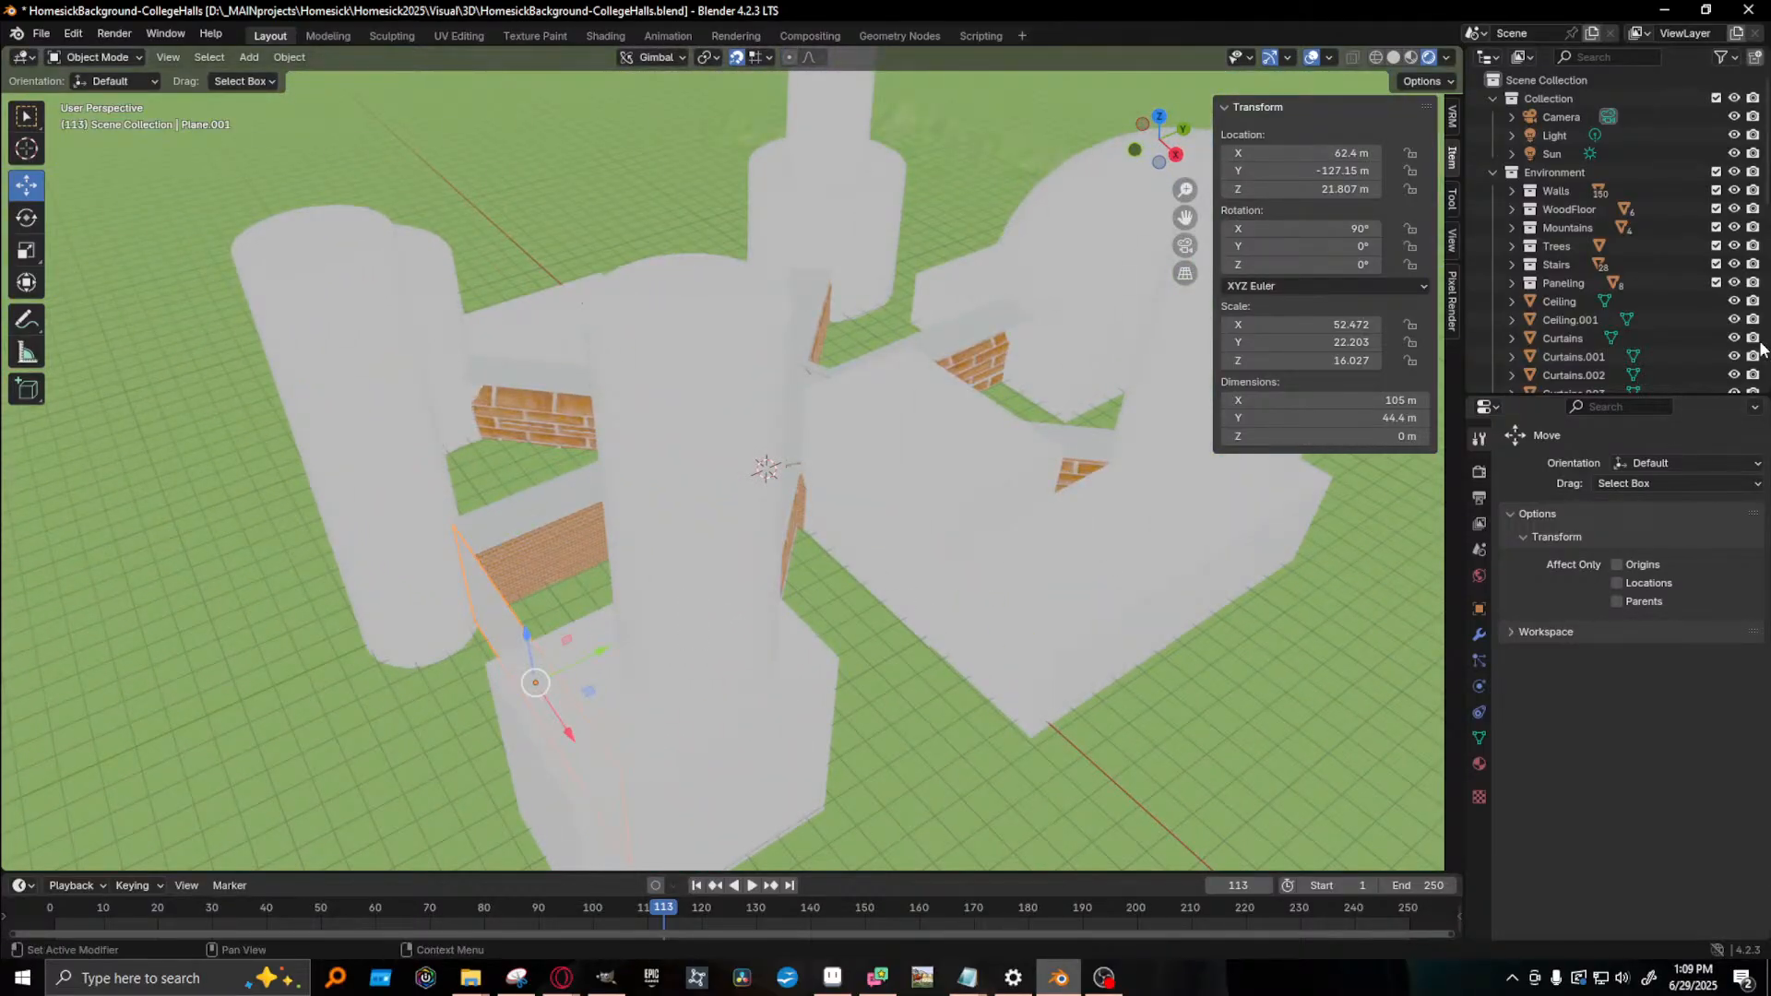
{"action": "scroll", "coordinate": [1552, 303], "scroll_direction": "down", "scroll_amount": 5}
{"action": "scroll", "coordinate": [1649, 325], "scroll_direction": "down", "scroll_amount": 7}
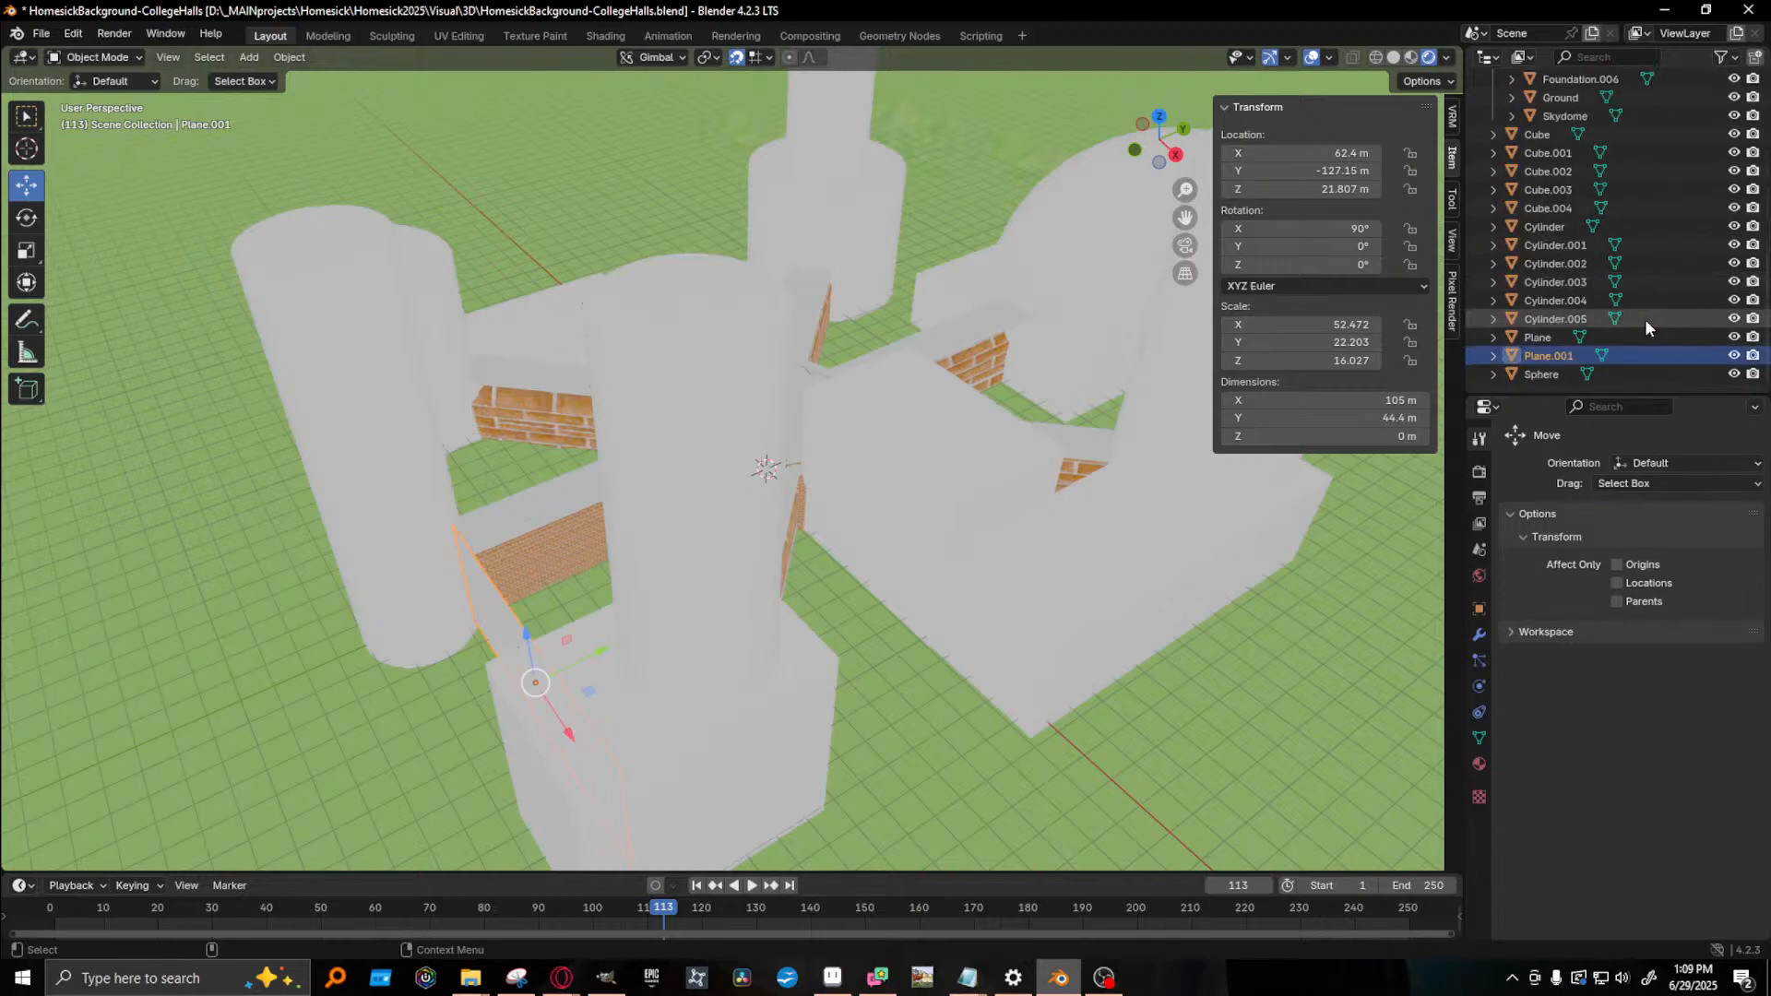
{"action": "left_click", "coordinate": [1550, 135]}
{"action": "left_click", "coordinate": [1562, 374], "text": "shift"}
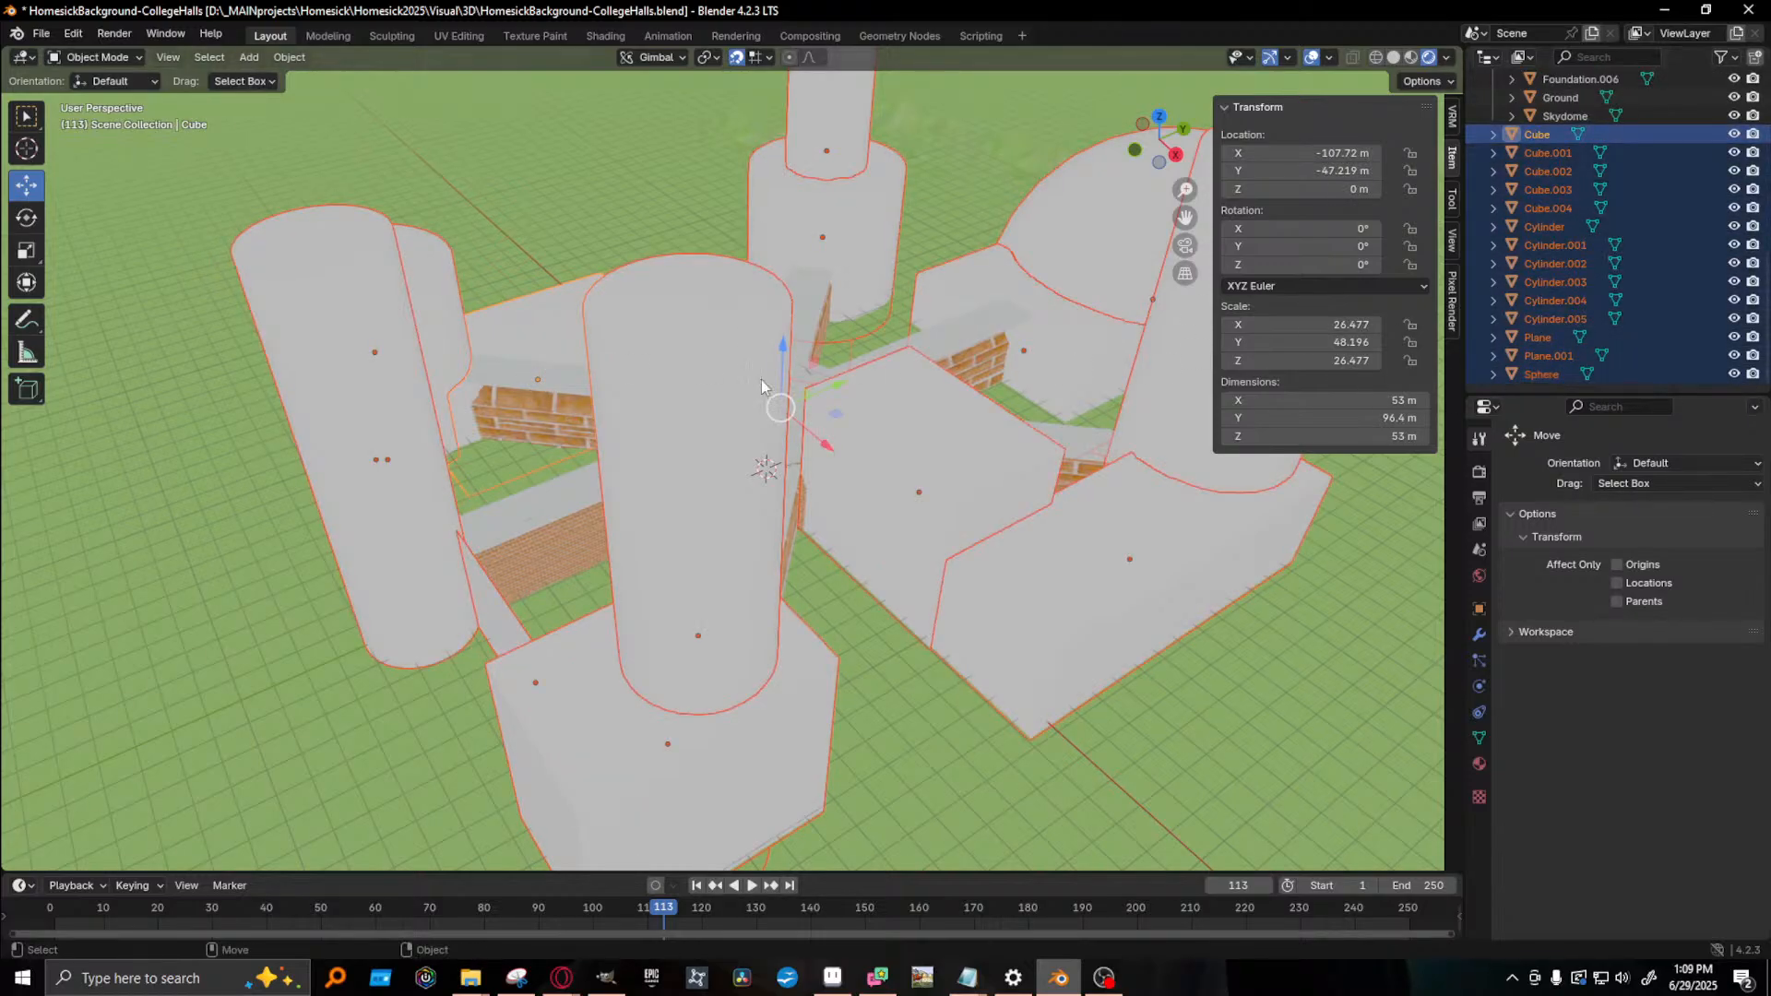
{"action": "scroll", "coordinate": [760, 380], "scroll_direction": "down", "scroll_amount": 5}
{"action": "middle_click_drag", "start_coordinate": [852, 412], "coordinate": [1190, 396]}
{"action": "right_click", "coordinate": [1540, 157]}
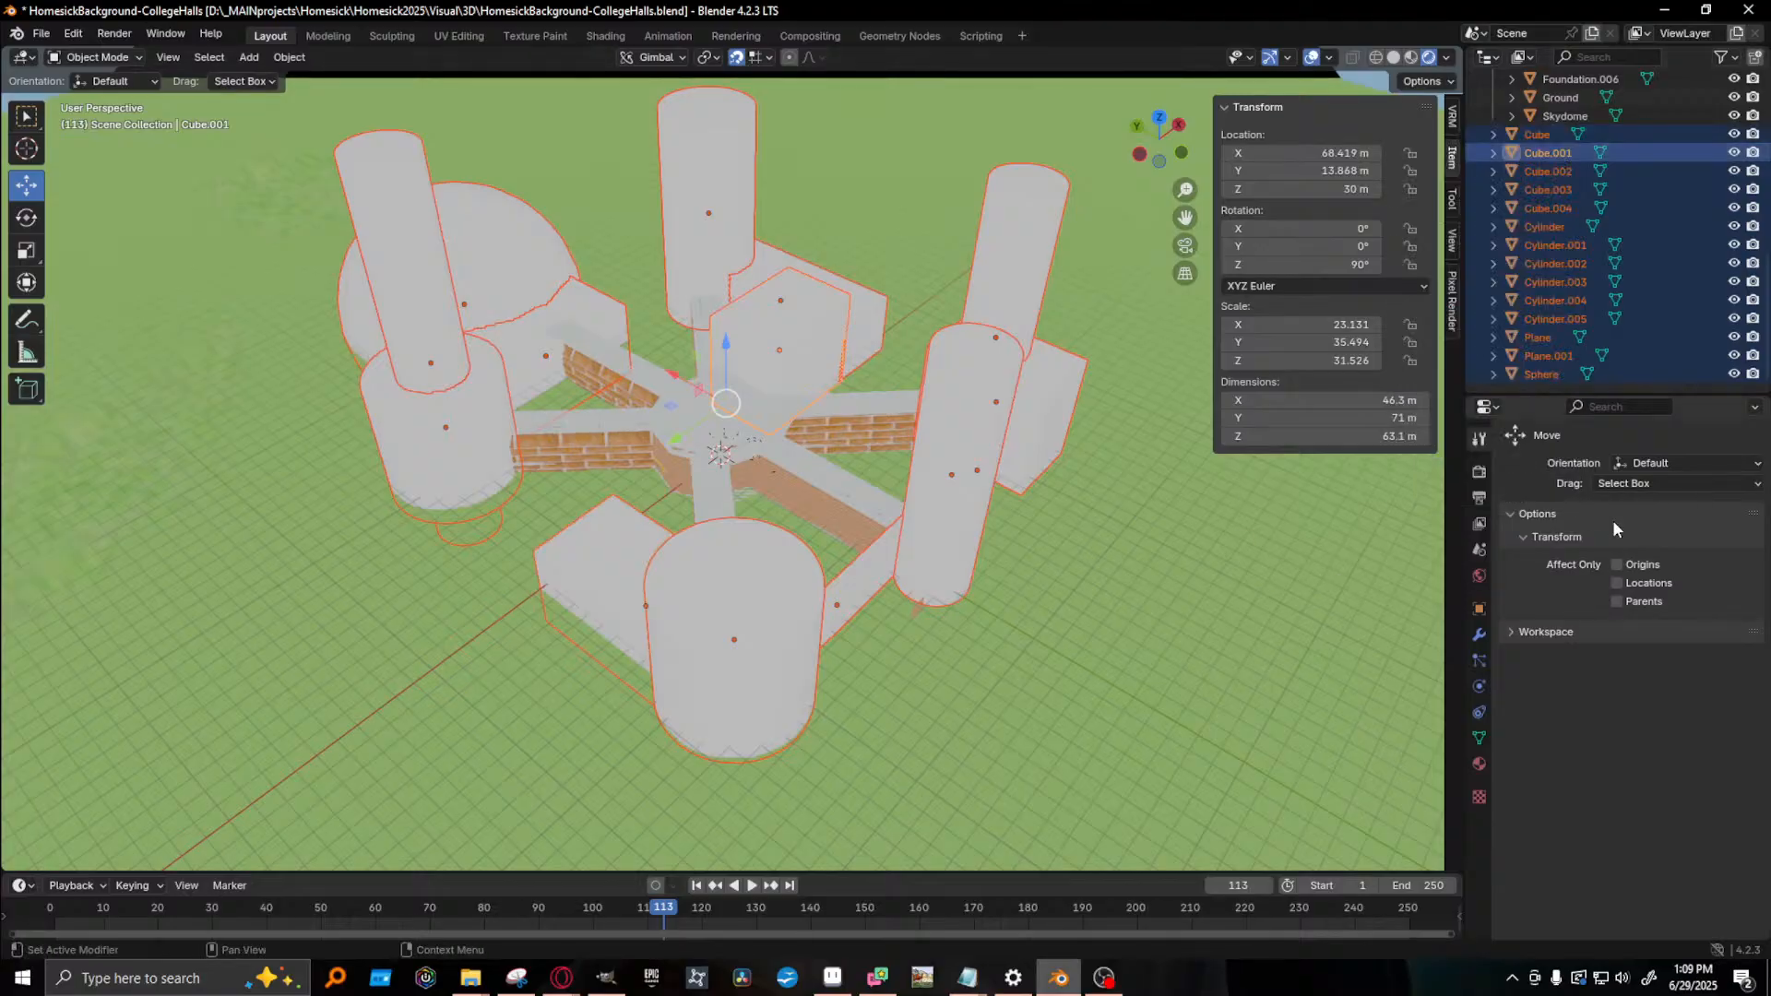
{"action": "right_click", "coordinate": [1541, 199]}
{"action": "mouse_move", "coordinate": [1495, 504]}
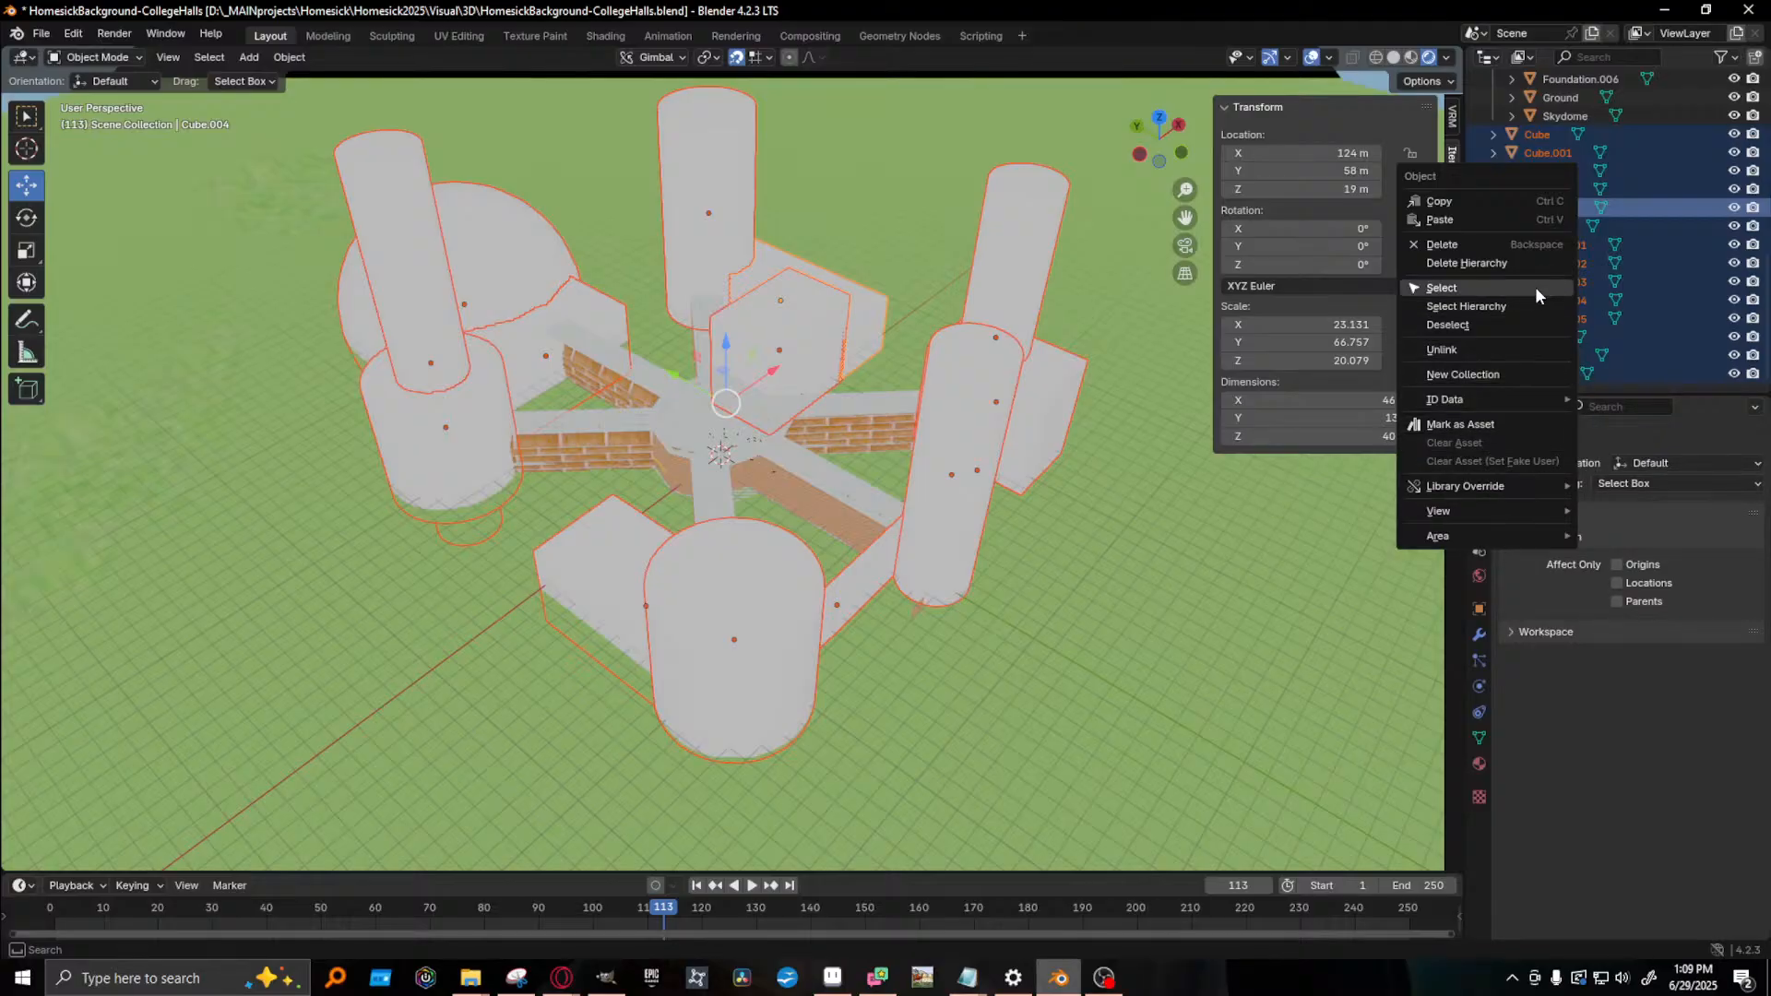
{"action": "left_click", "coordinate": [1475, 373]}
- Rename the new collection as ExteriorFacade
{"action": "scroll", "coordinate": [1531, 277], "scroll_direction": "up", "scroll_amount": 3}
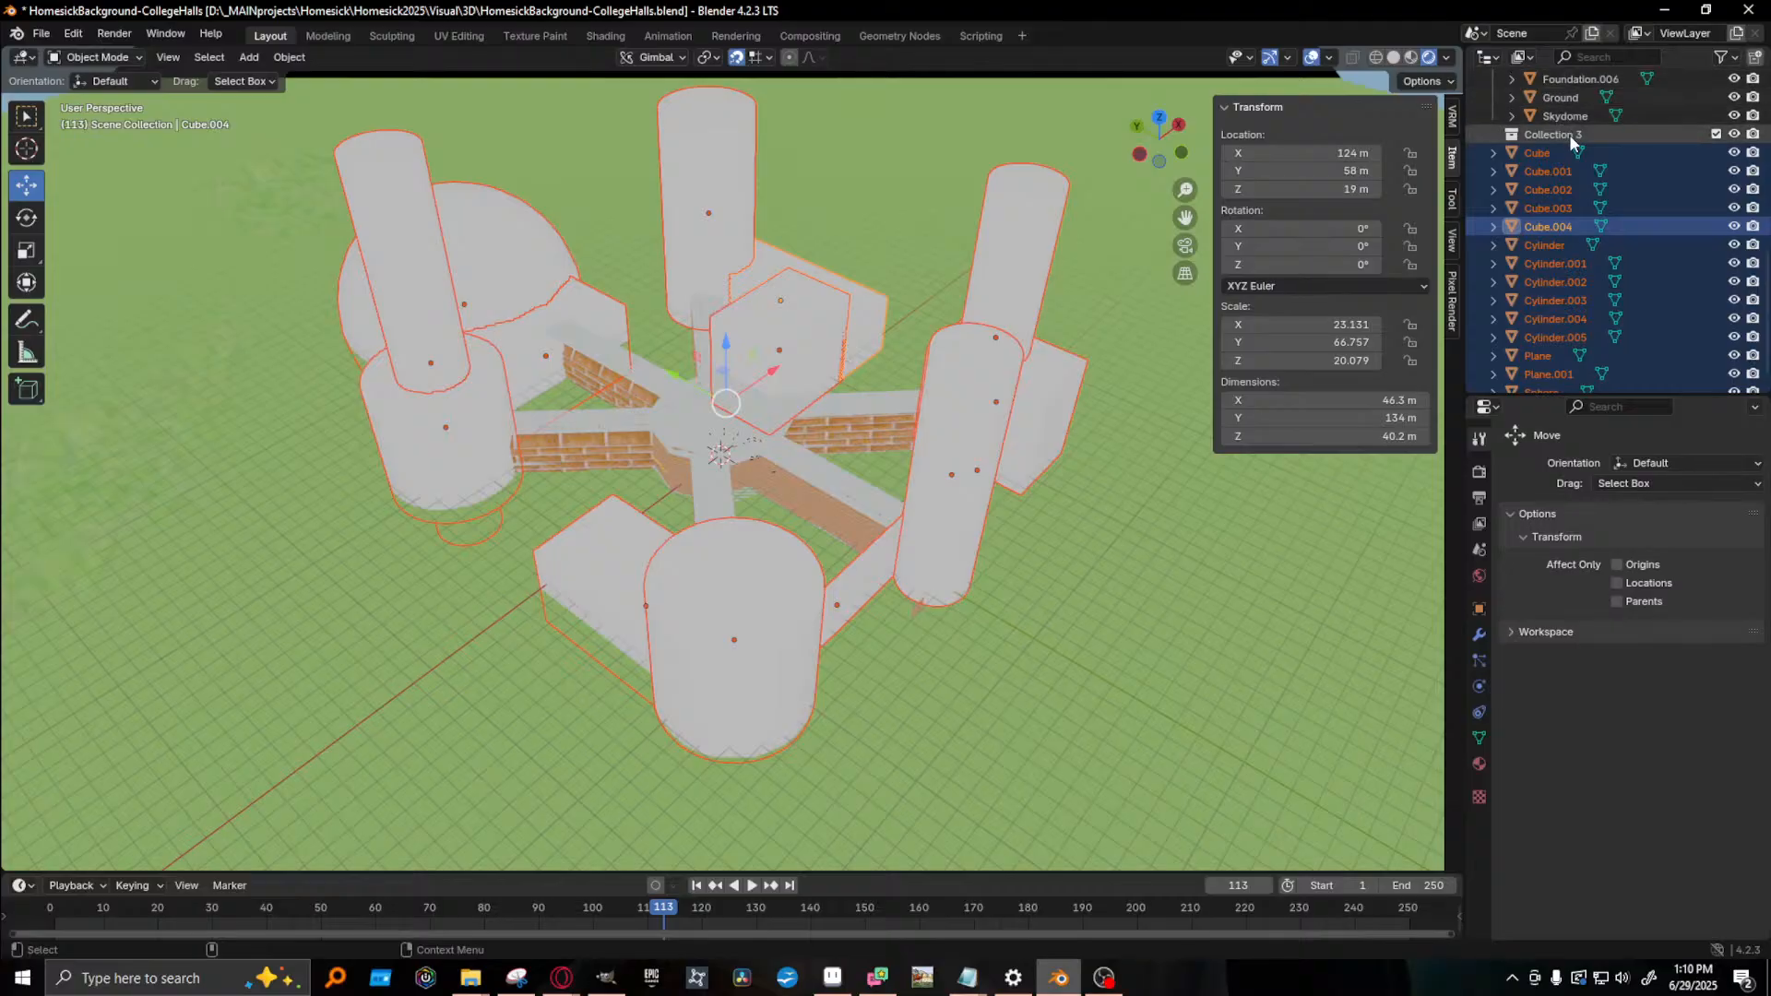
{"action": "double_click", "coordinate": [1549, 221]}
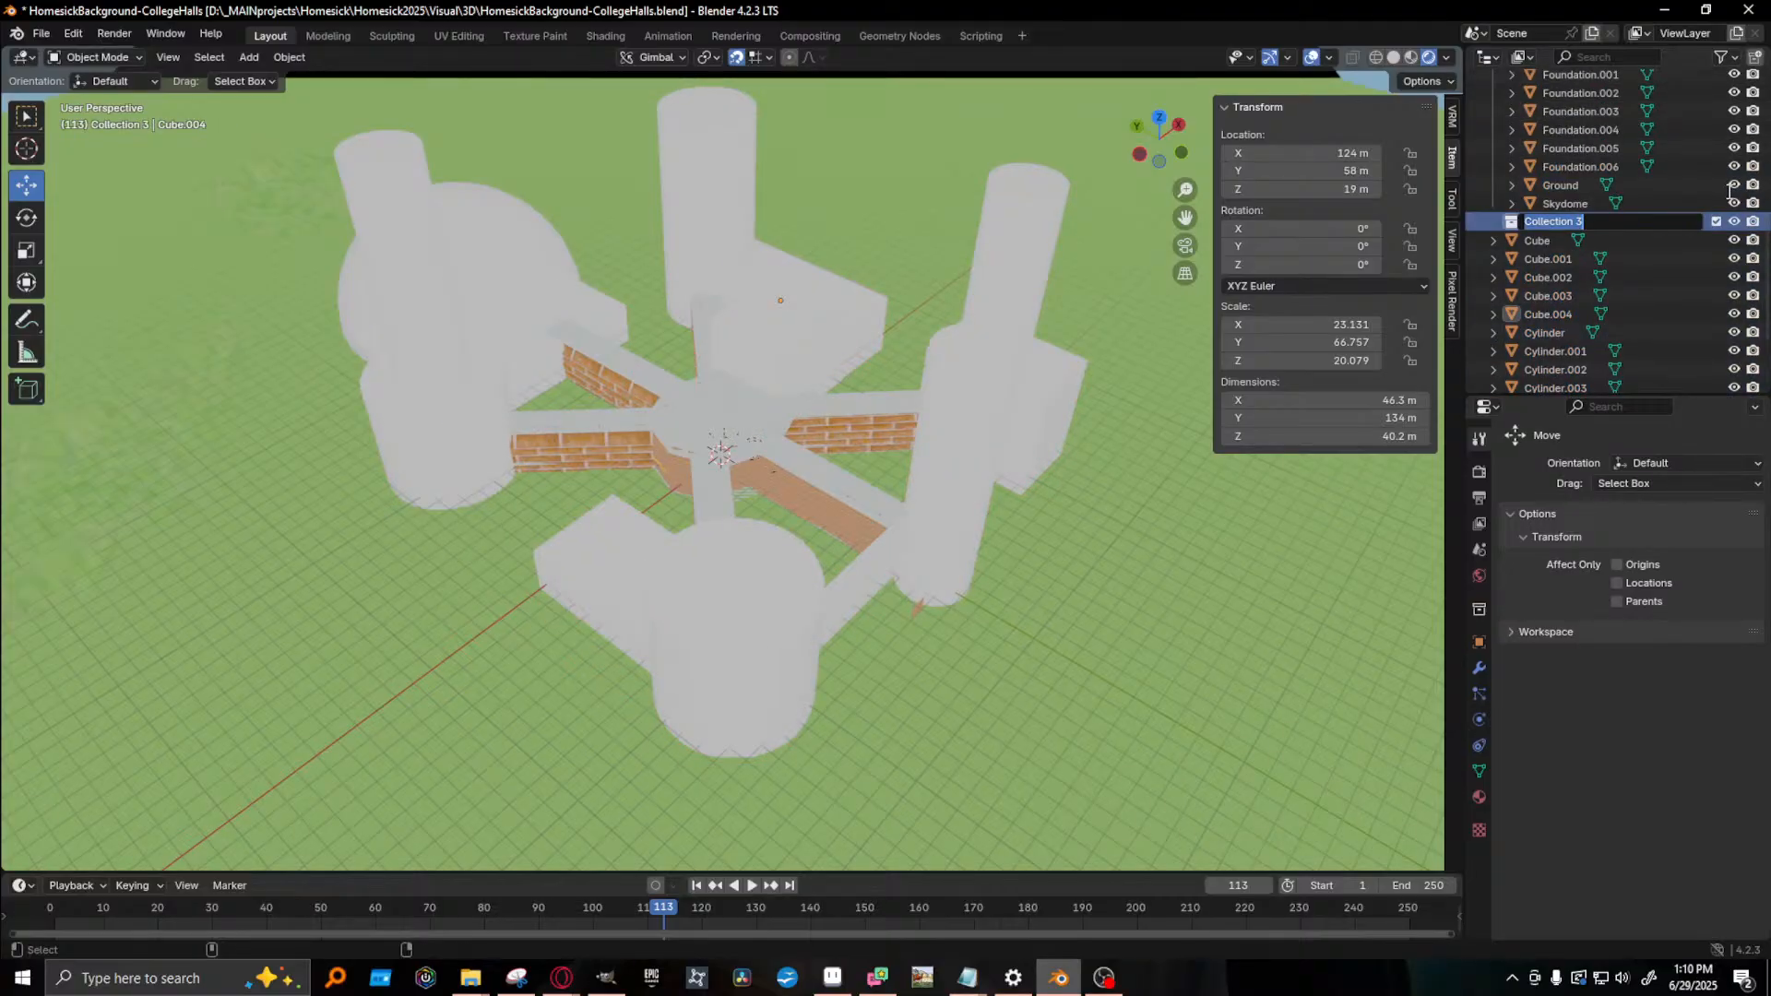
{"action": "type", "text": "Vist"}
{"action": "key", "text": "Return"}
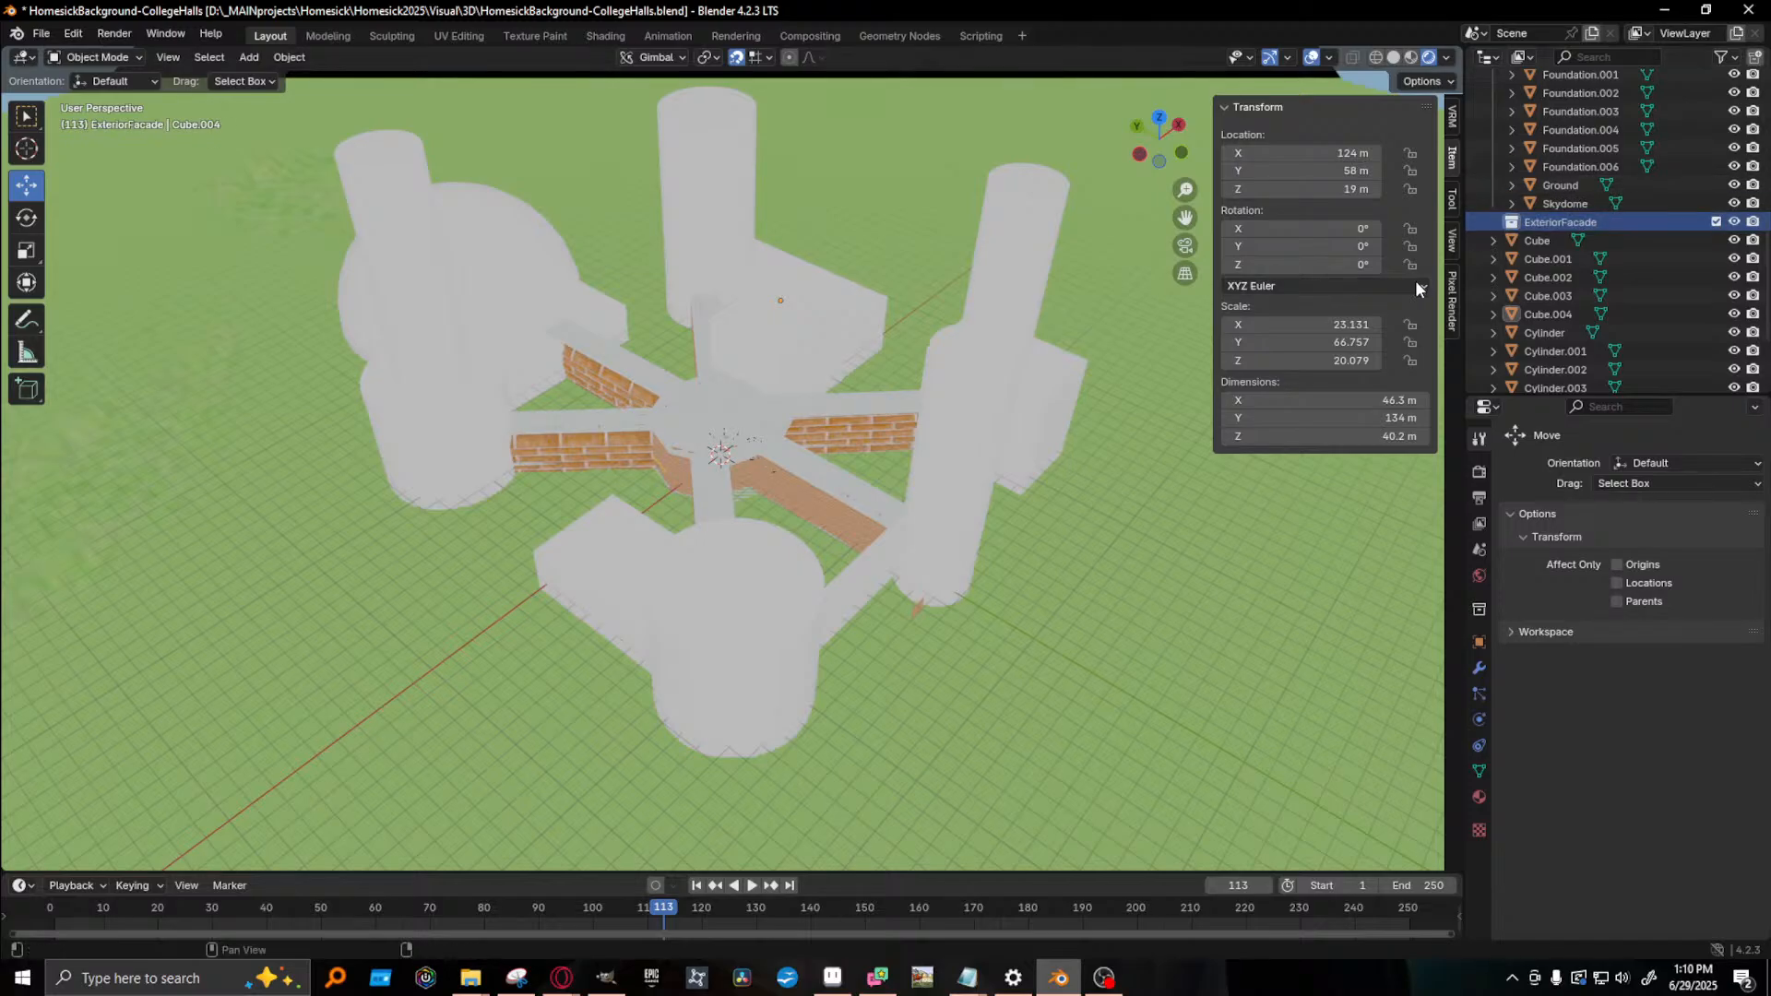
- Move all objects from Cube through Sphere into the ExteriorFacade collection and hide that collection in the viewport
{"action": "left_click", "coordinate": [1567, 241]}
{"action": "scroll", "coordinate": [1604, 312], "scroll_direction": "down", "scroll_amount": 3}
{"action": "left_click", "coordinate": [1562, 374], "text": "shift"}
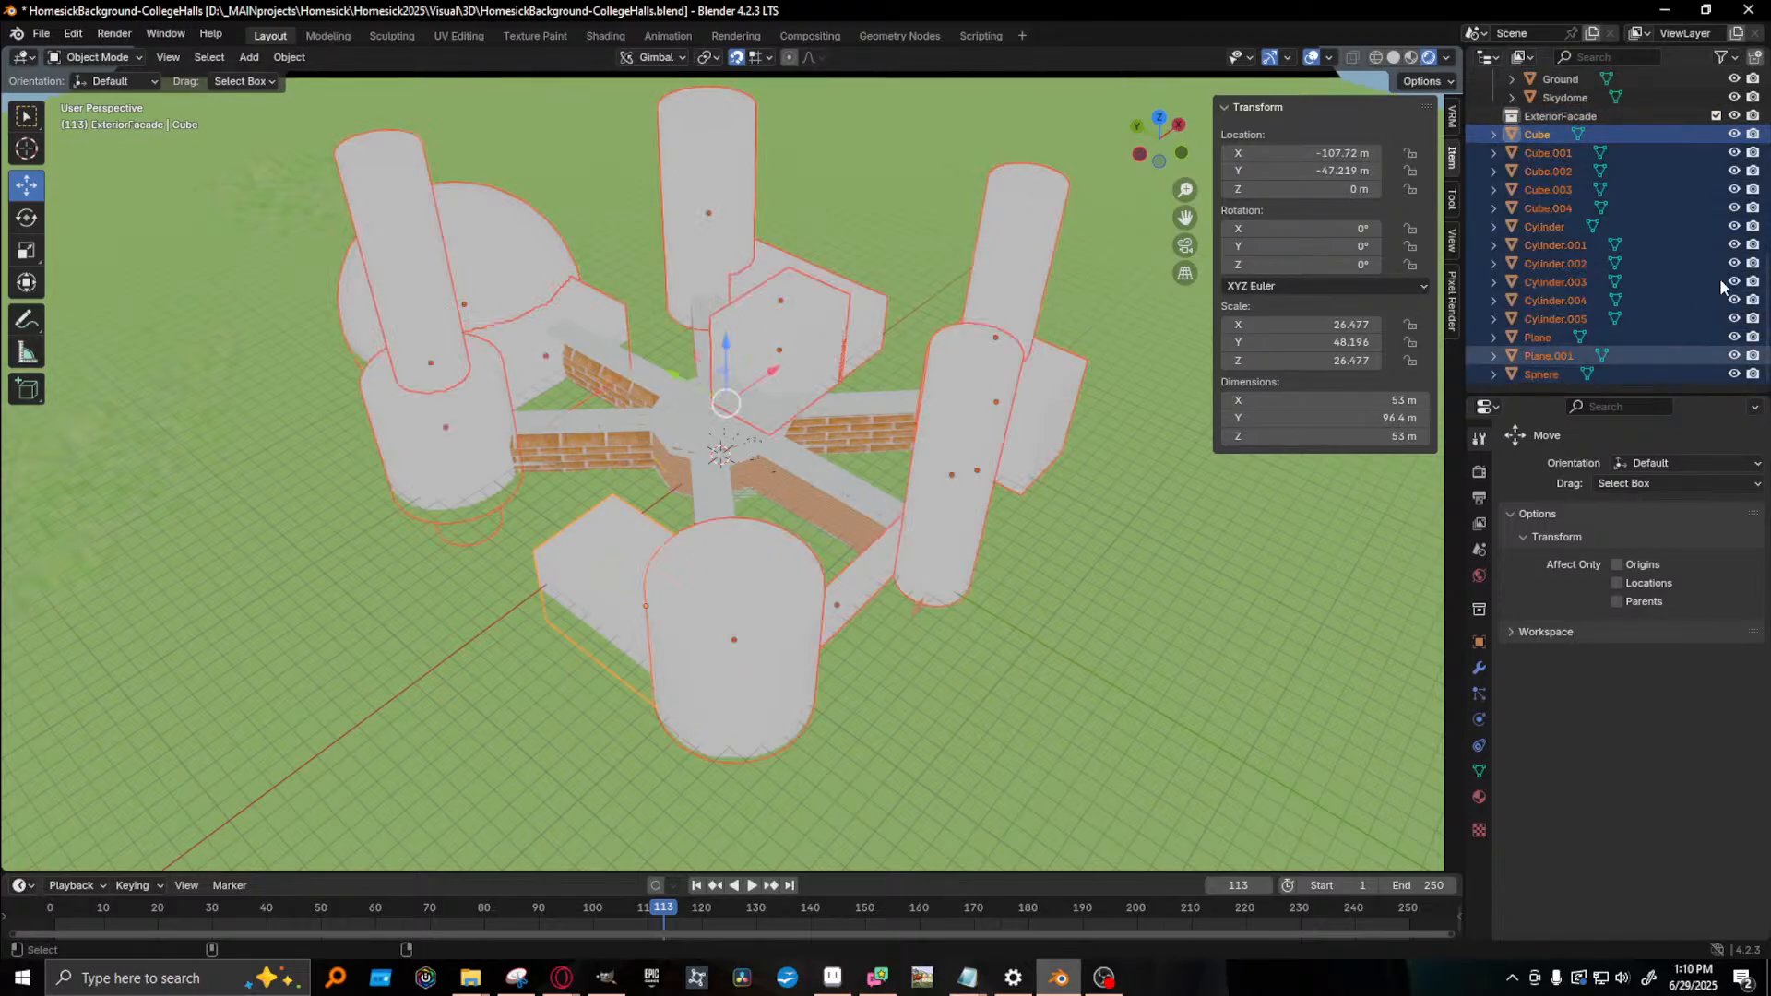
{"action": "left_click_drag", "start_coordinate": [1559, 356], "coordinate": [1557, 120]}
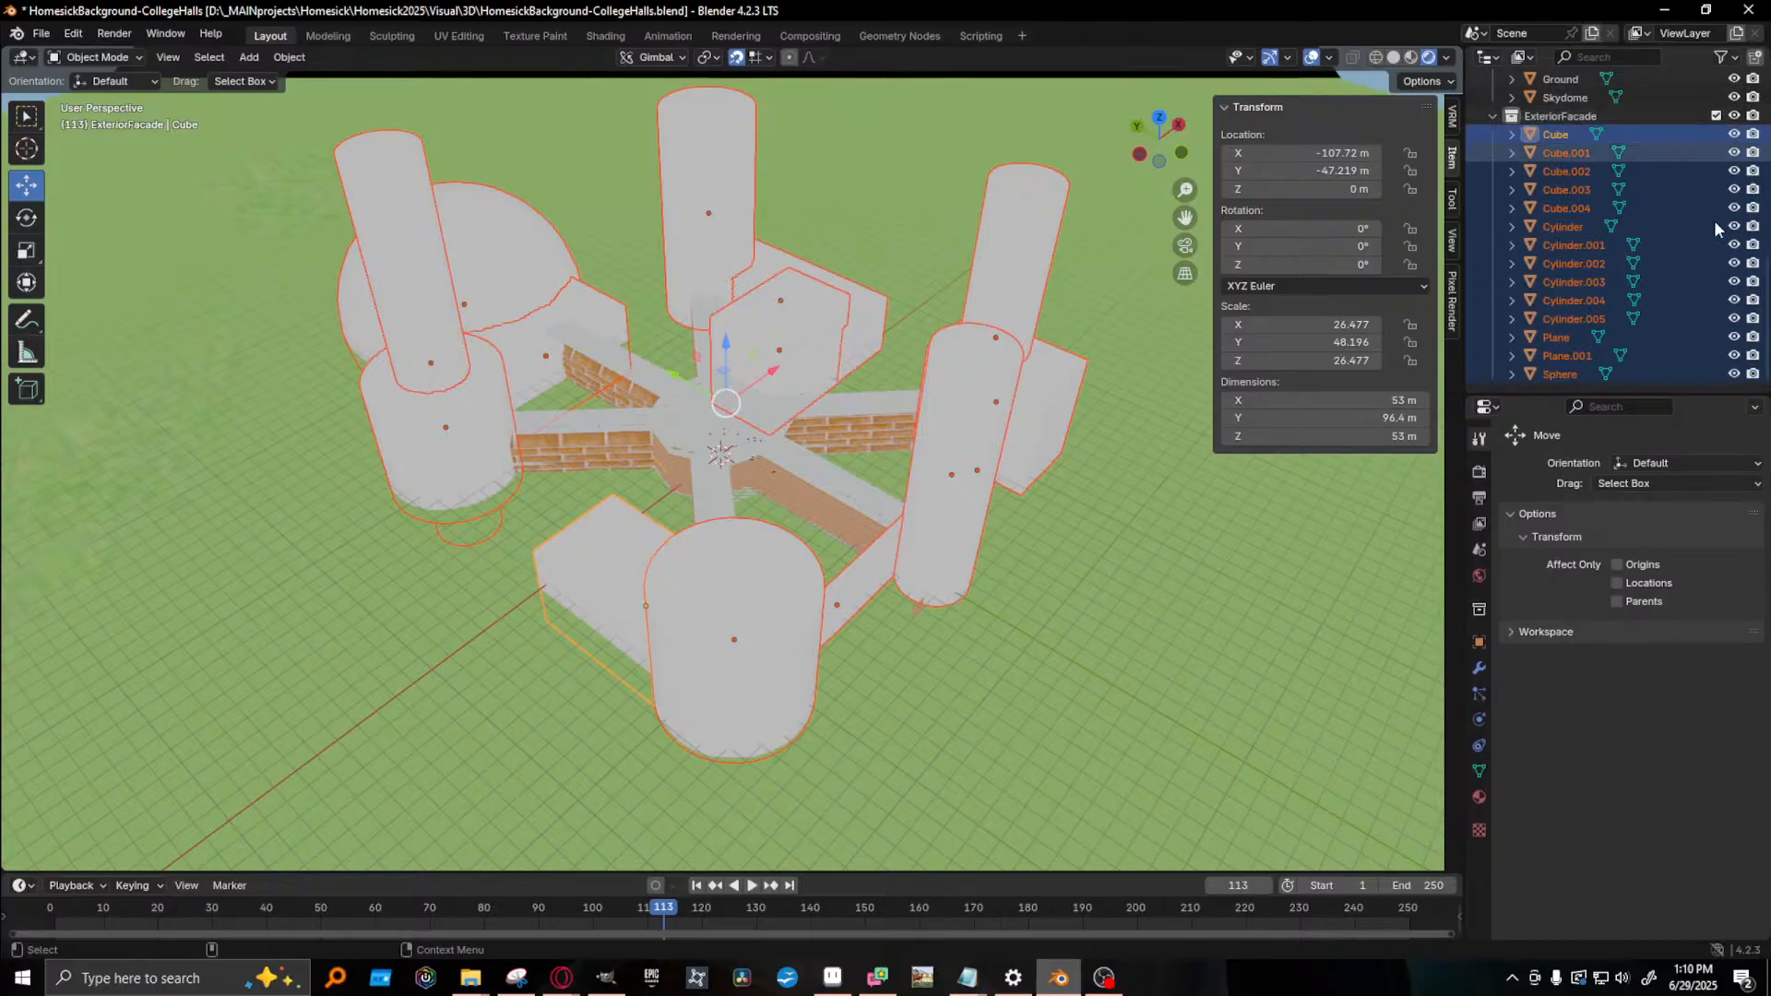
{"action": "left_click", "coordinate": [1735, 115]}
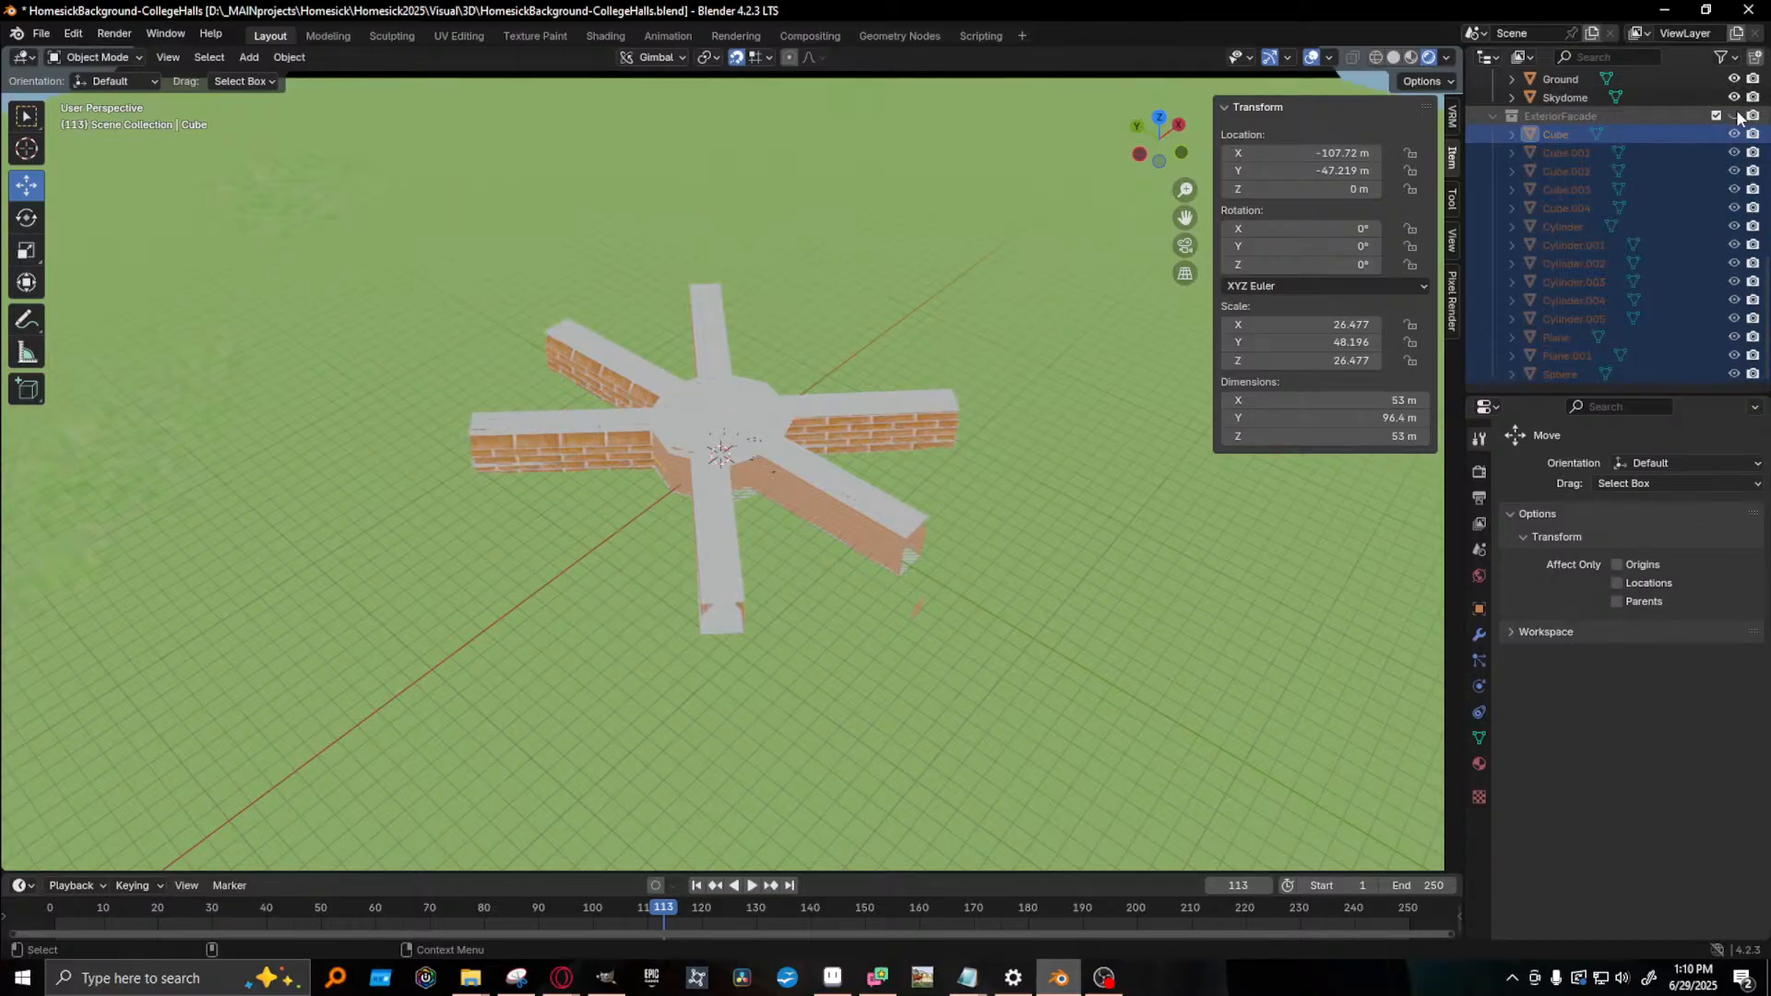
- Show the ExteriorFacade collection in the viewport again and select the square block beneath the corner tower
{"action": "left_click", "coordinate": [1734, 116]}
{"action": "middle_click_drag", "start_coordinate": [1002, 444], "coordinate": [947, 485]}
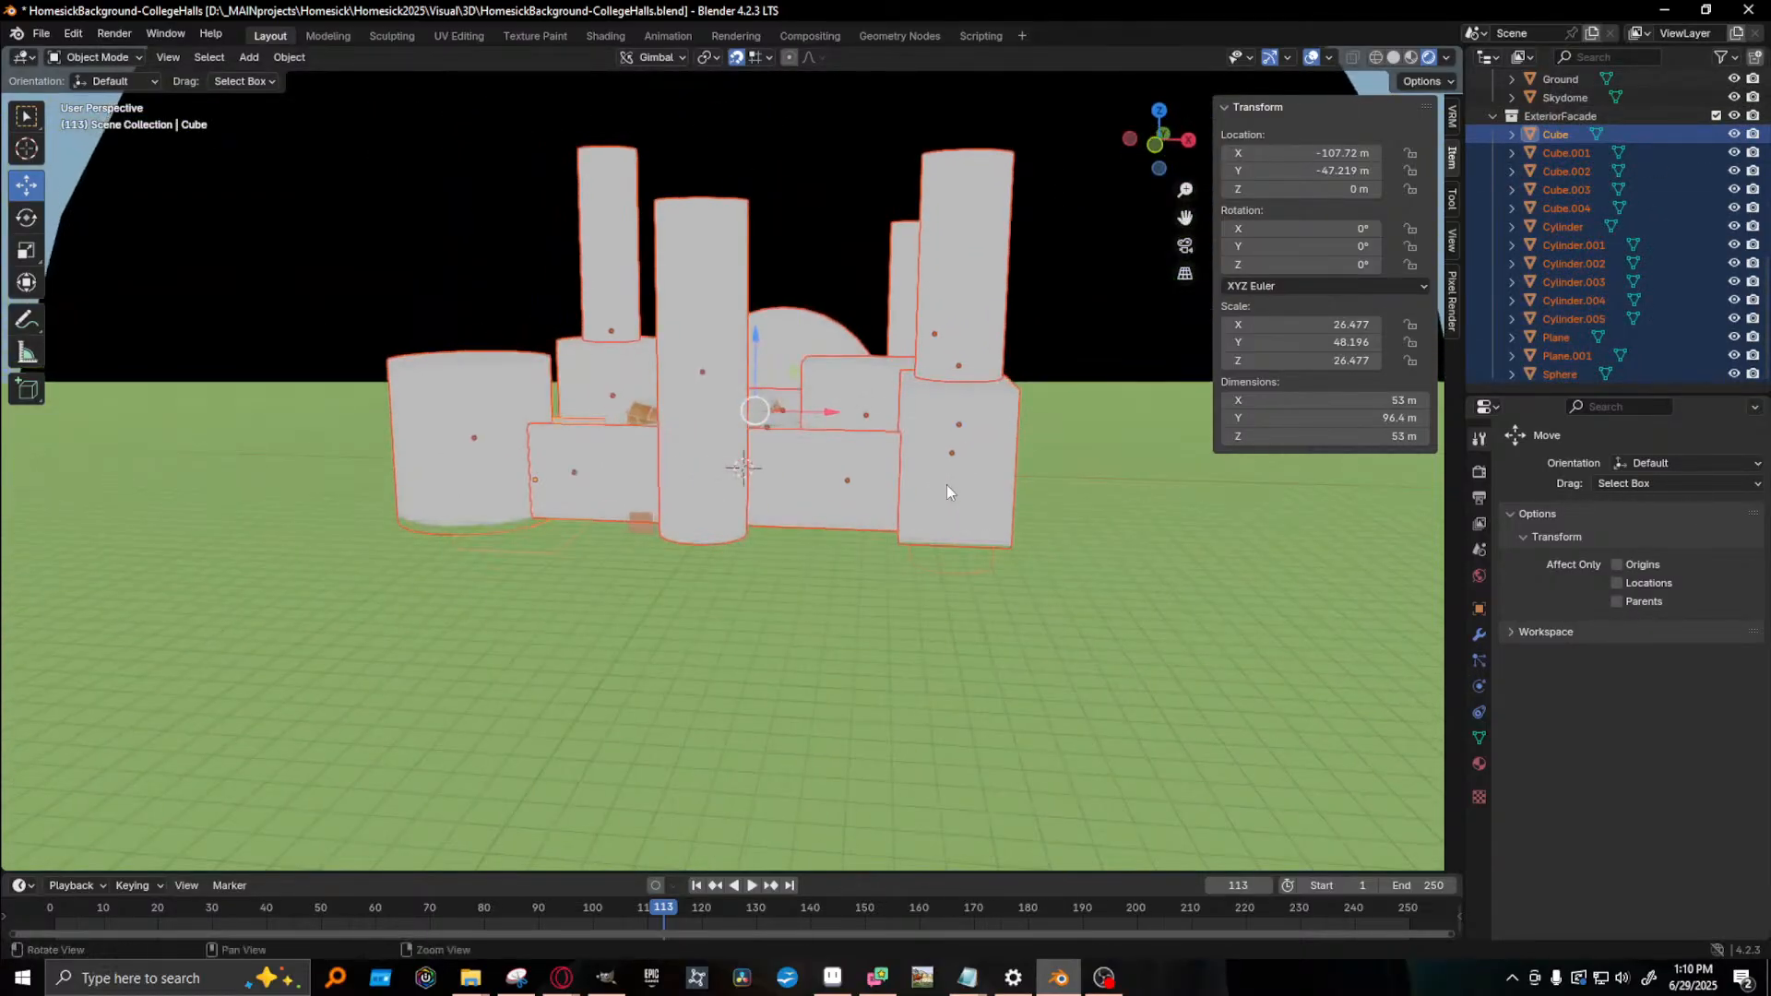
{"action": "left_click", "coordinate": [881, 503]}
{"action": "left_click", "coordinate": [983, 536]}
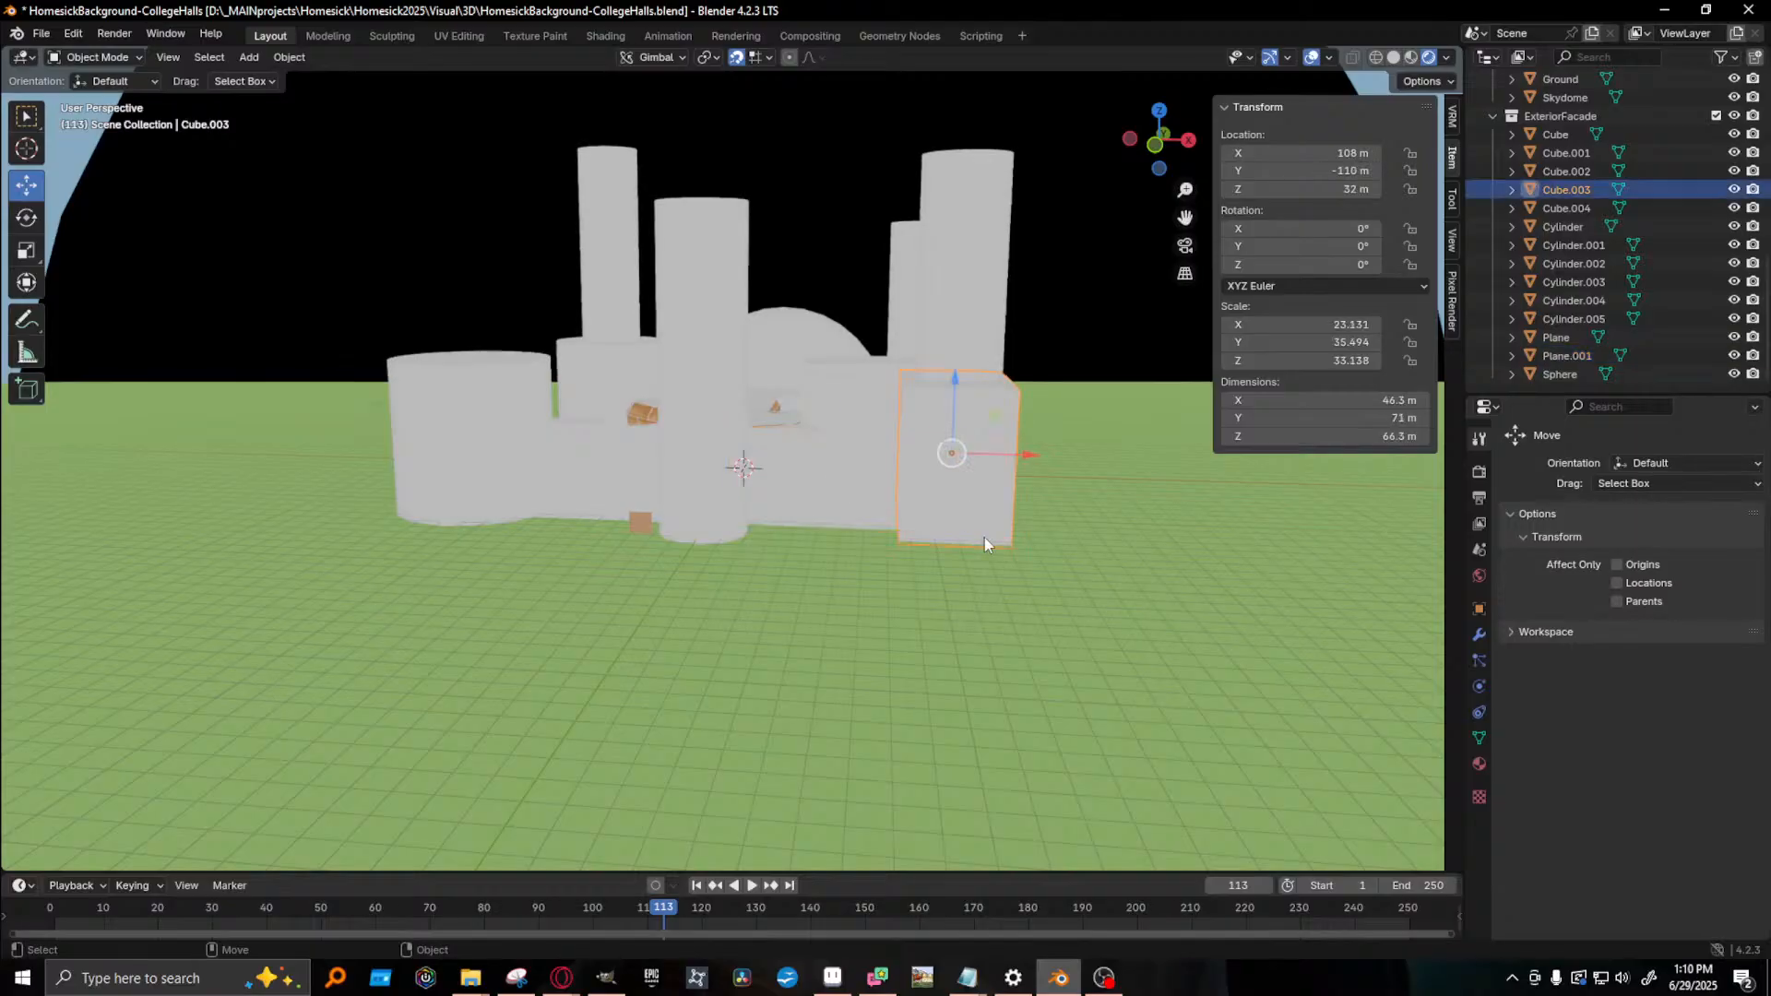
- Examine the front wall planes and the overall layout of the exterior blocks from several angles and from above
{"action": "key", "text": "KP_Decimal"}
{"action": "middle_click_drag", "start_coordinate": [989, 561], "coordinate": [429, 557]}
{"action": "left_click", "coordinate": [429, 557]}
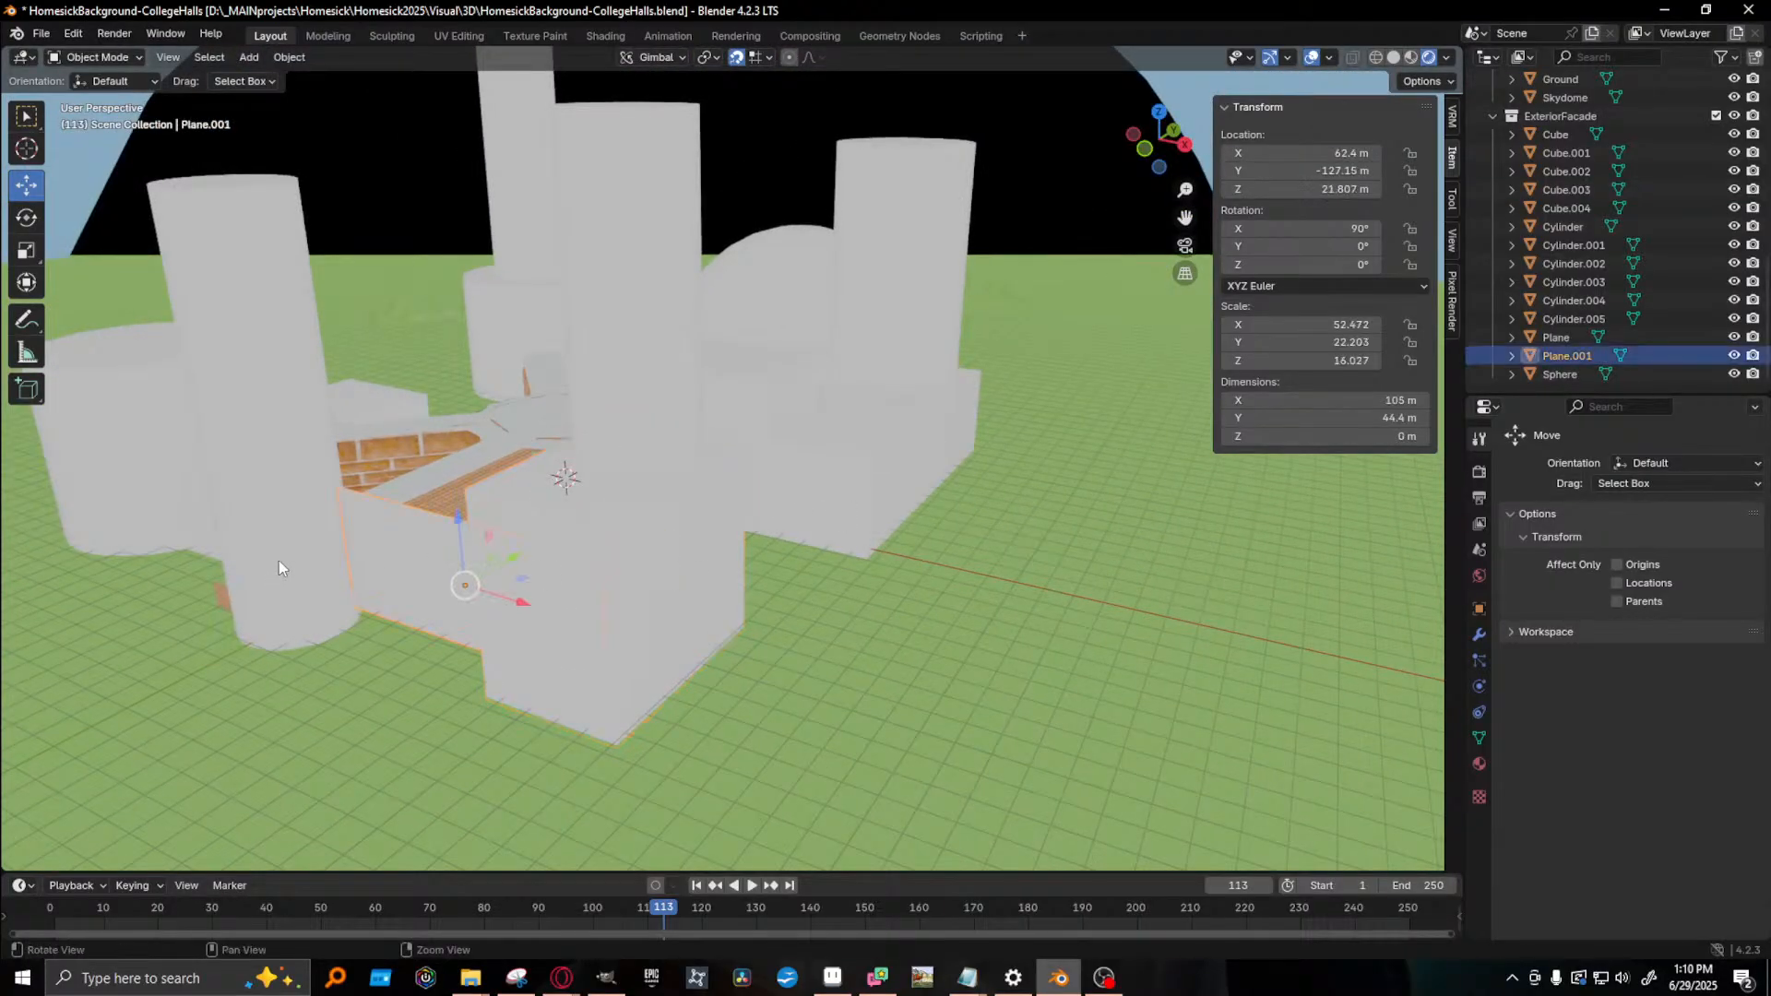
{"action": "left_click", "coordinate": [203, 530], "text": "shift"}
{"action": "middle_click_drag", "start_coordinate": [203, 529], "coordinate": [850, 564]}
{"action": "left_click", "coordinate": [850, 564]}
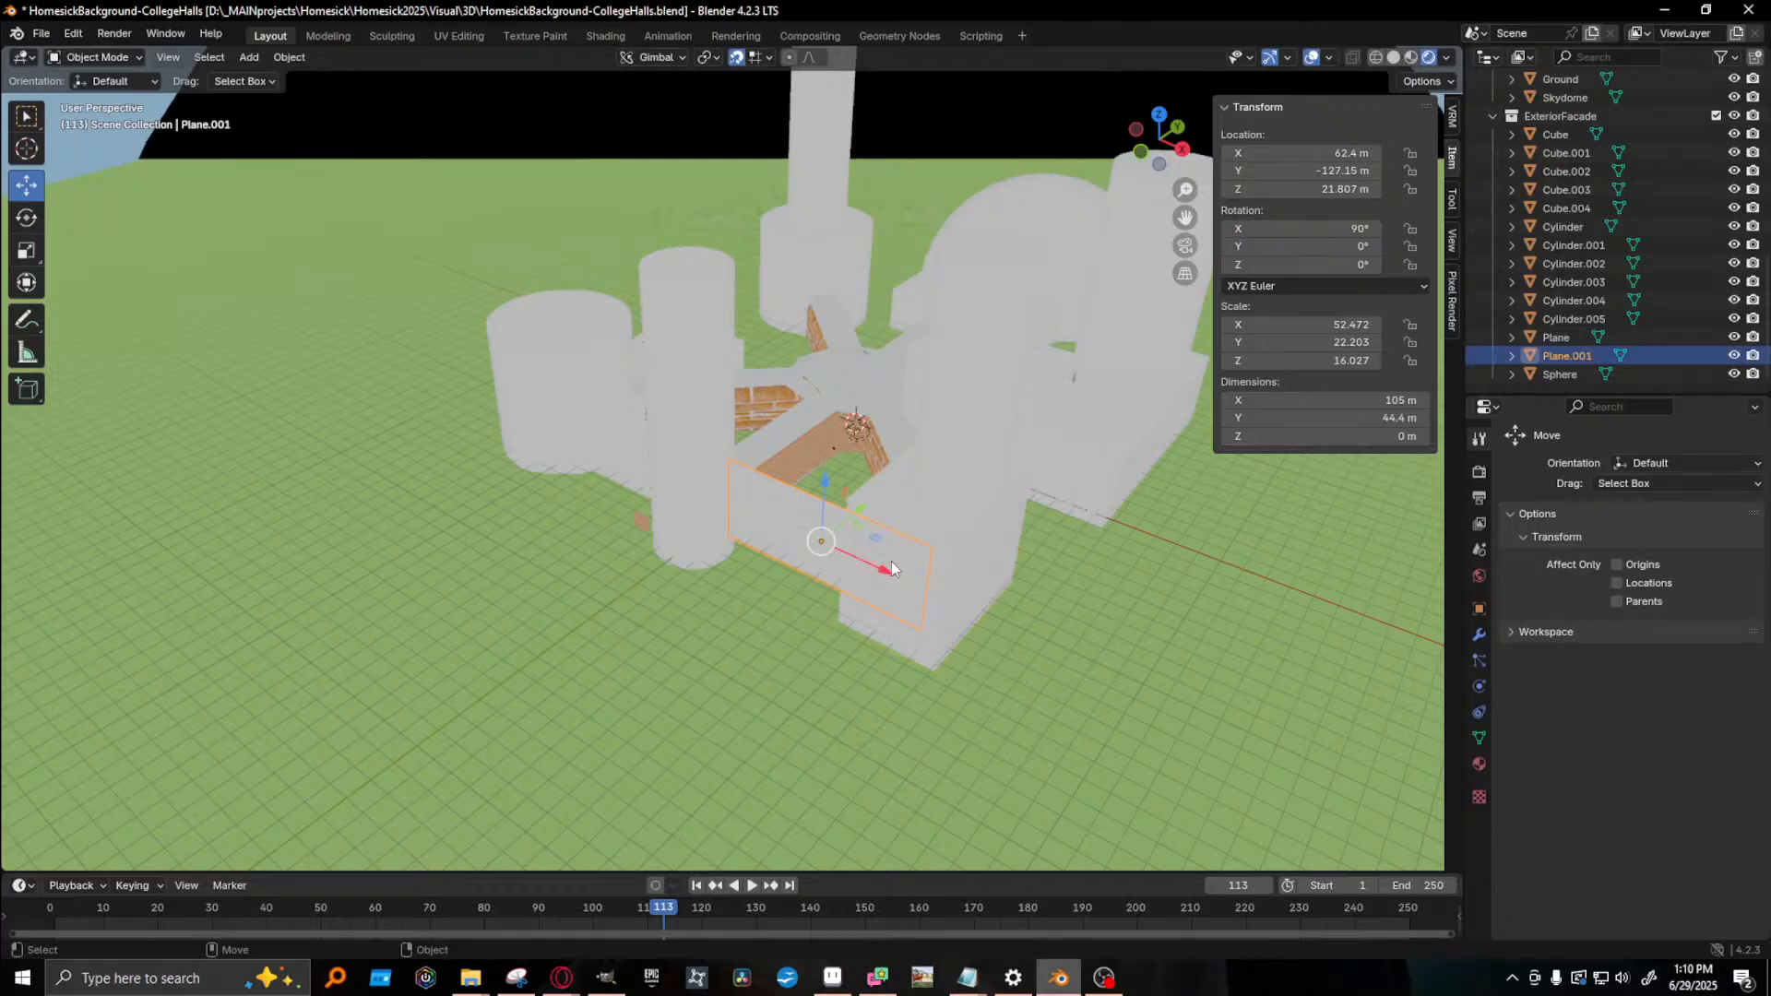
{"action": "middle_click_drag", "start_coordinate": [884, 570], "coordinate": [789, 654]}
{"action": "scroll", "coordinate": [677, 367], "scroll_direction": "down", "scroll_amount": 4}
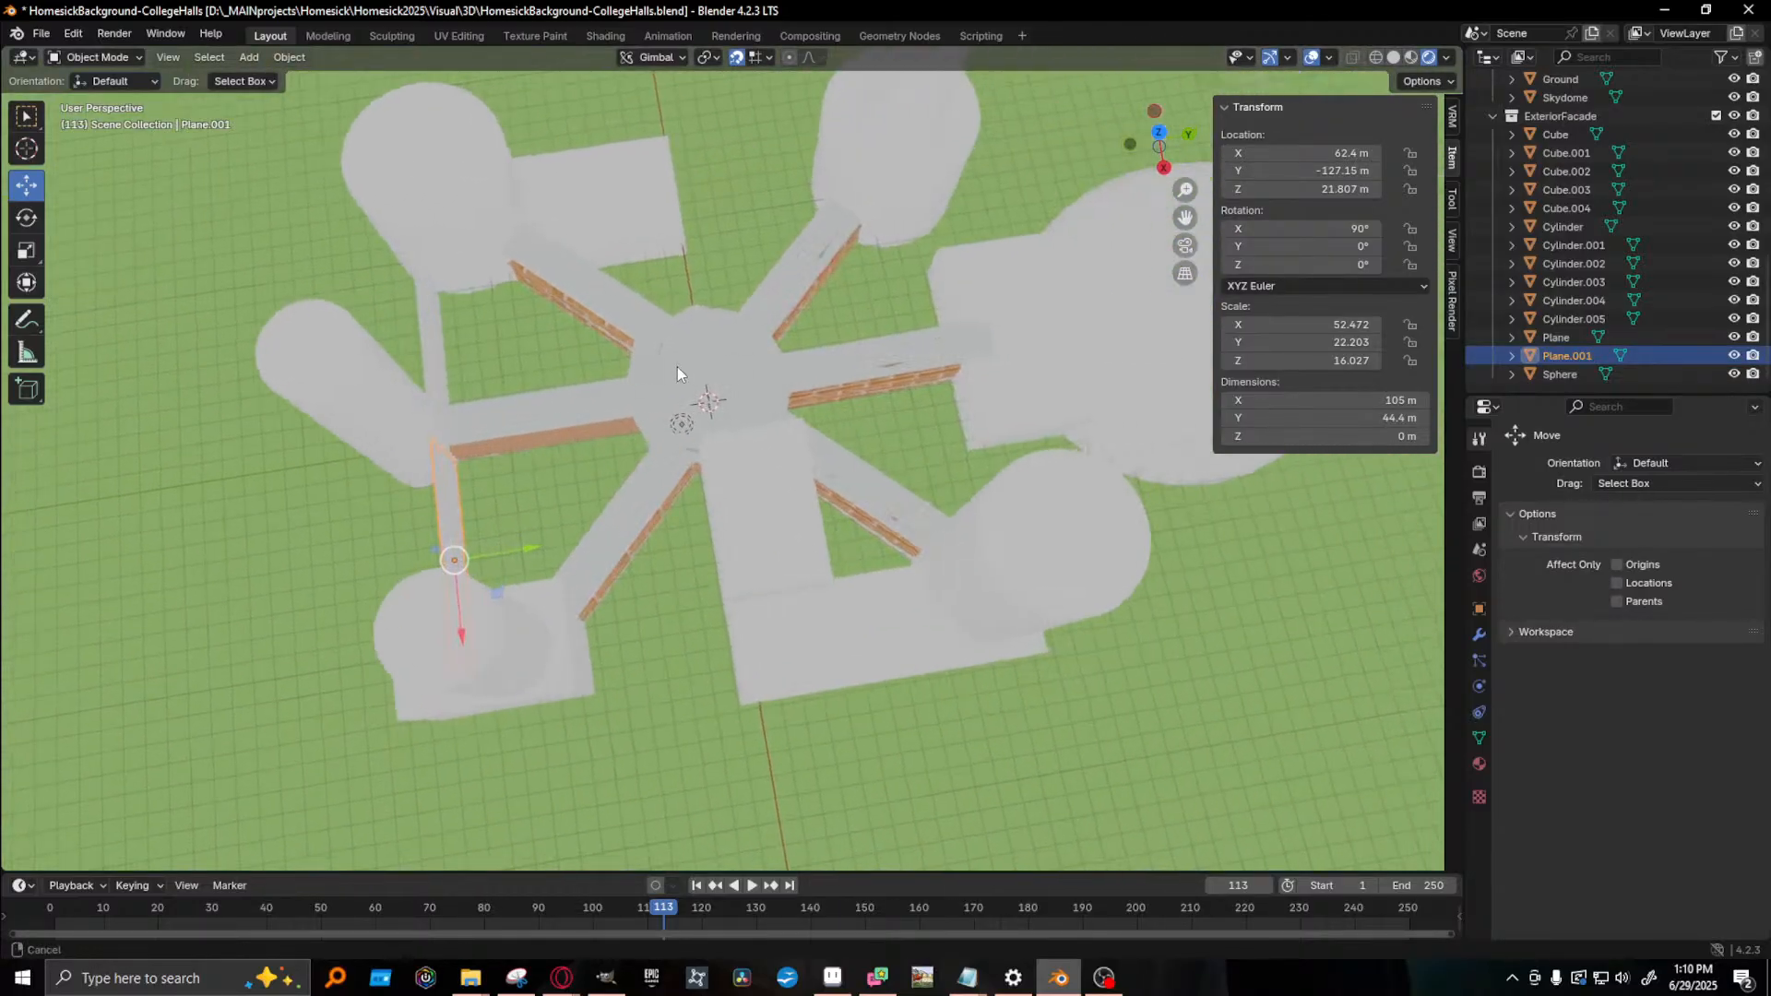
{"action": "middle_click_drag", "start_coordinate": [675, 367], "coordinate": [881, 352]}
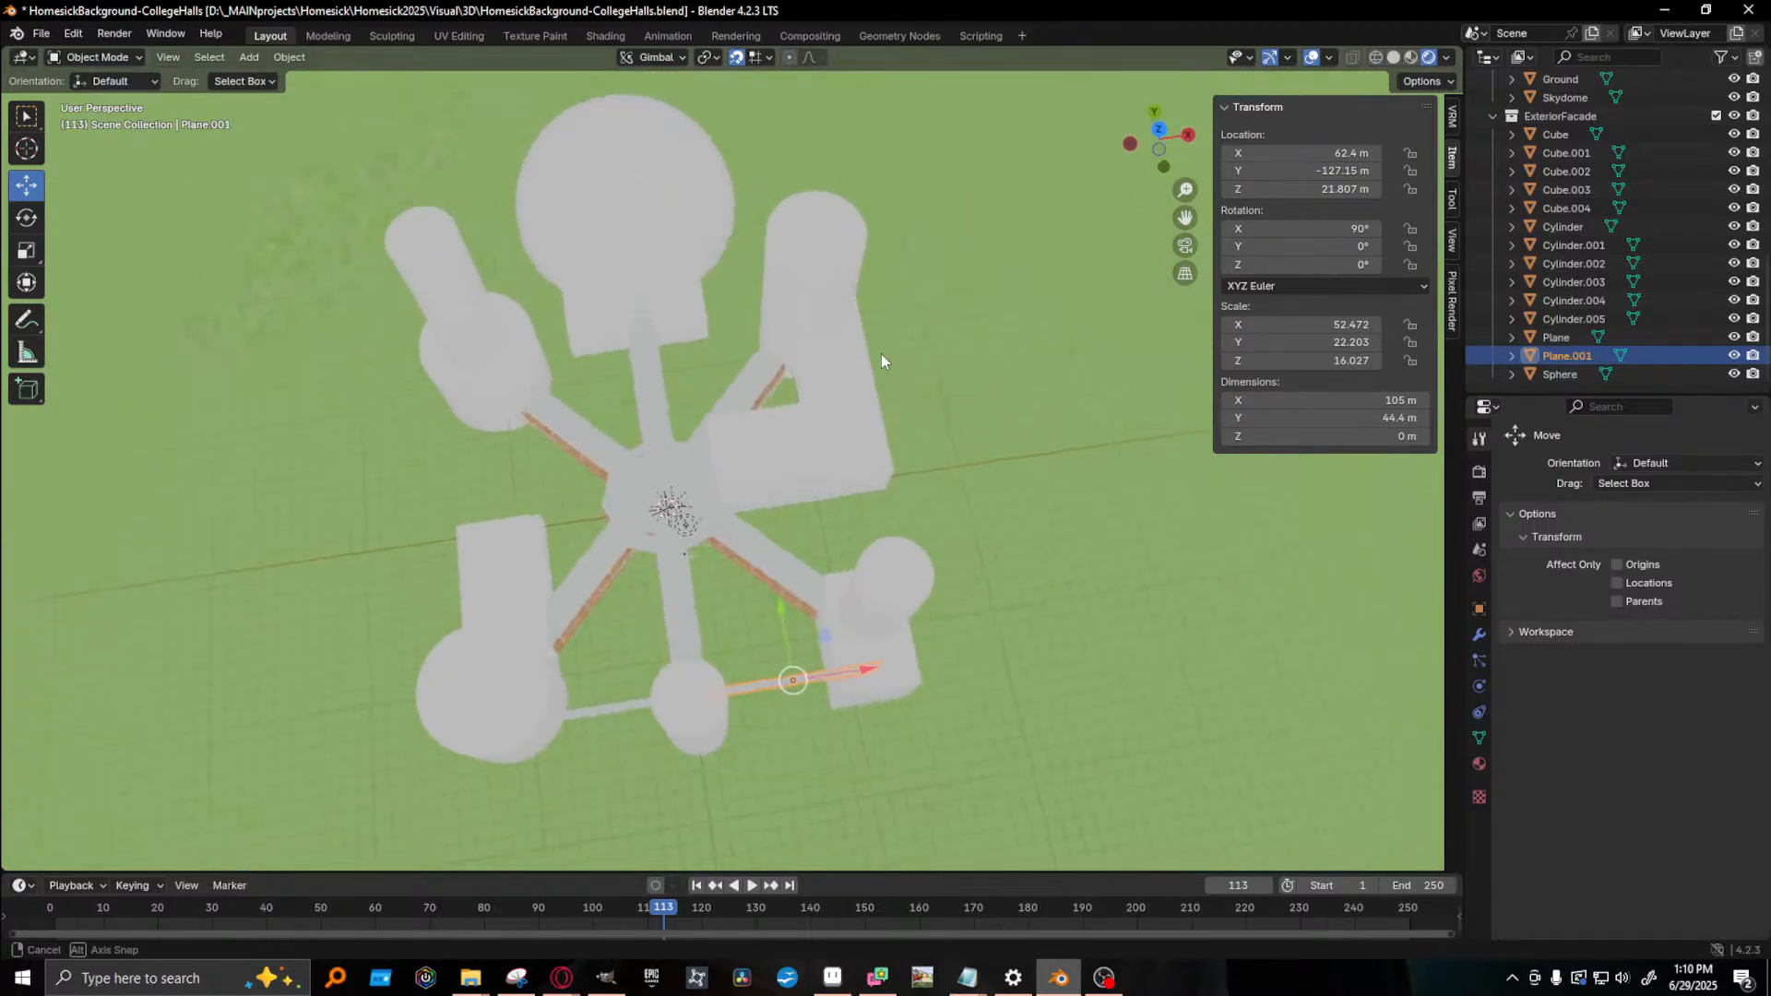
{"action": "middle_click_drag", "start_coordinate": [656, 406], "coordinate": [743, 355], "text": "shift"}
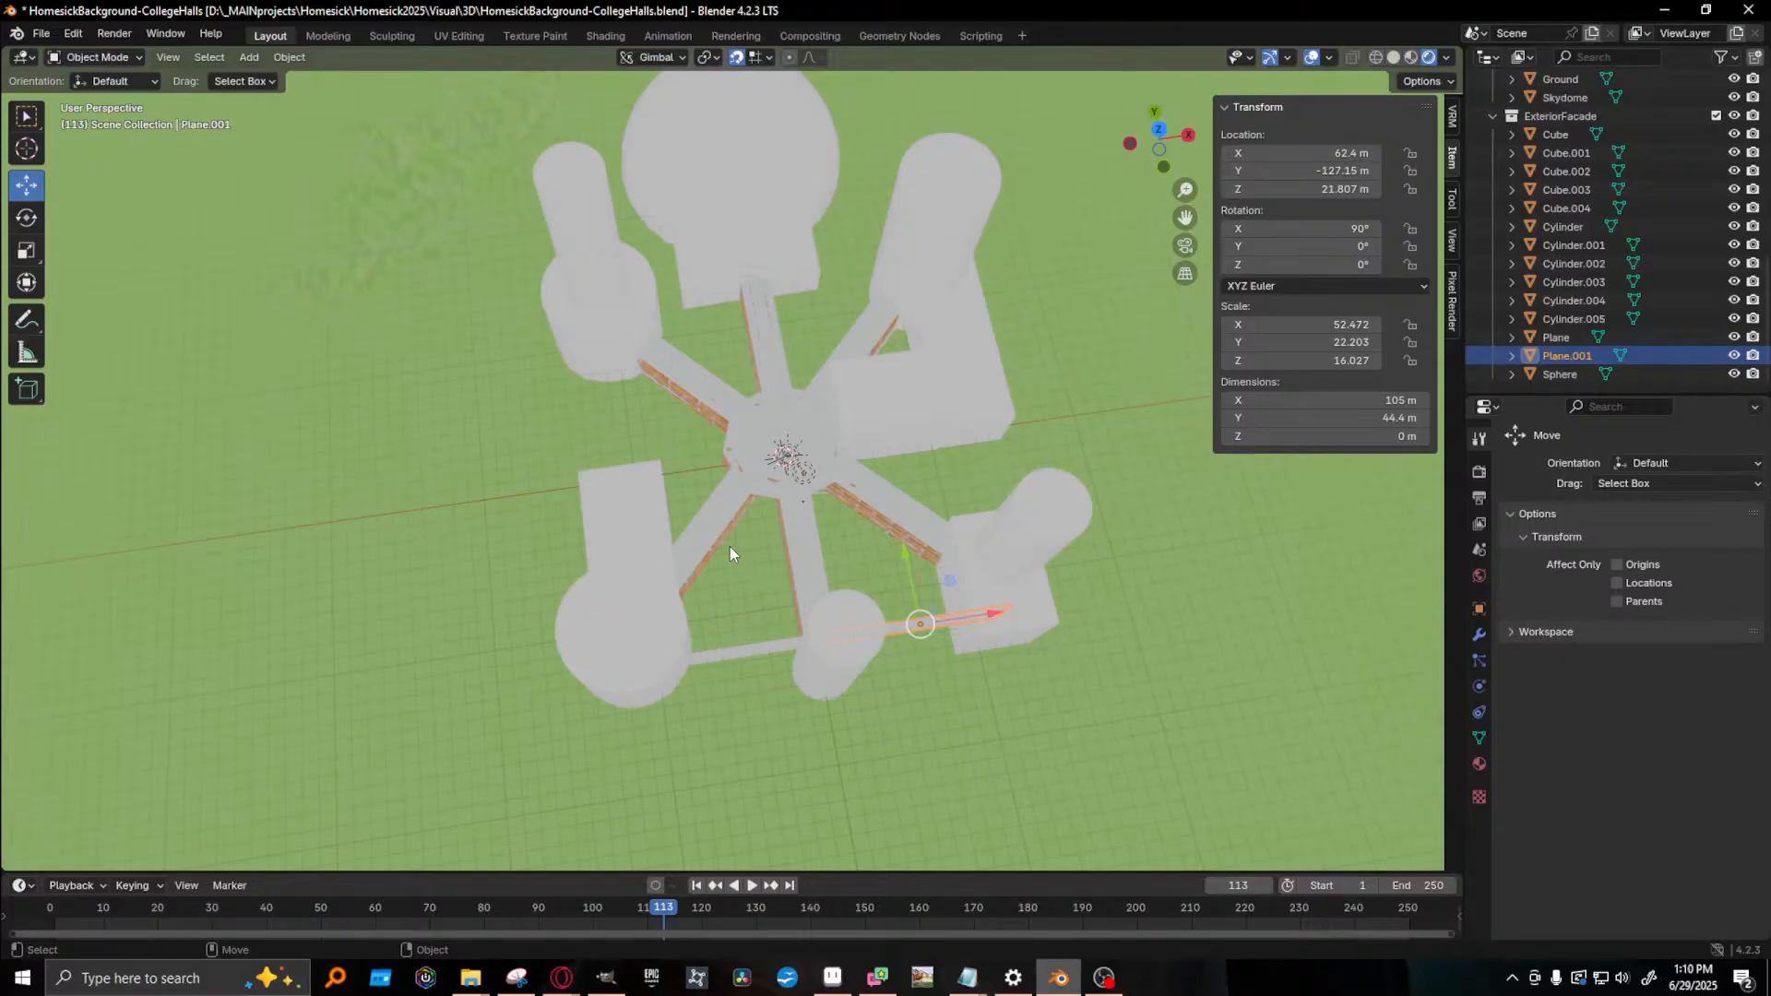
- Duplicate the front wall between the round towers and place the copy beside the -X block at about X -180 m, Y 1 m
{"action": "left_click", "coordinate": [764, 646]}
{"action": "key", "text": "shift+d"}
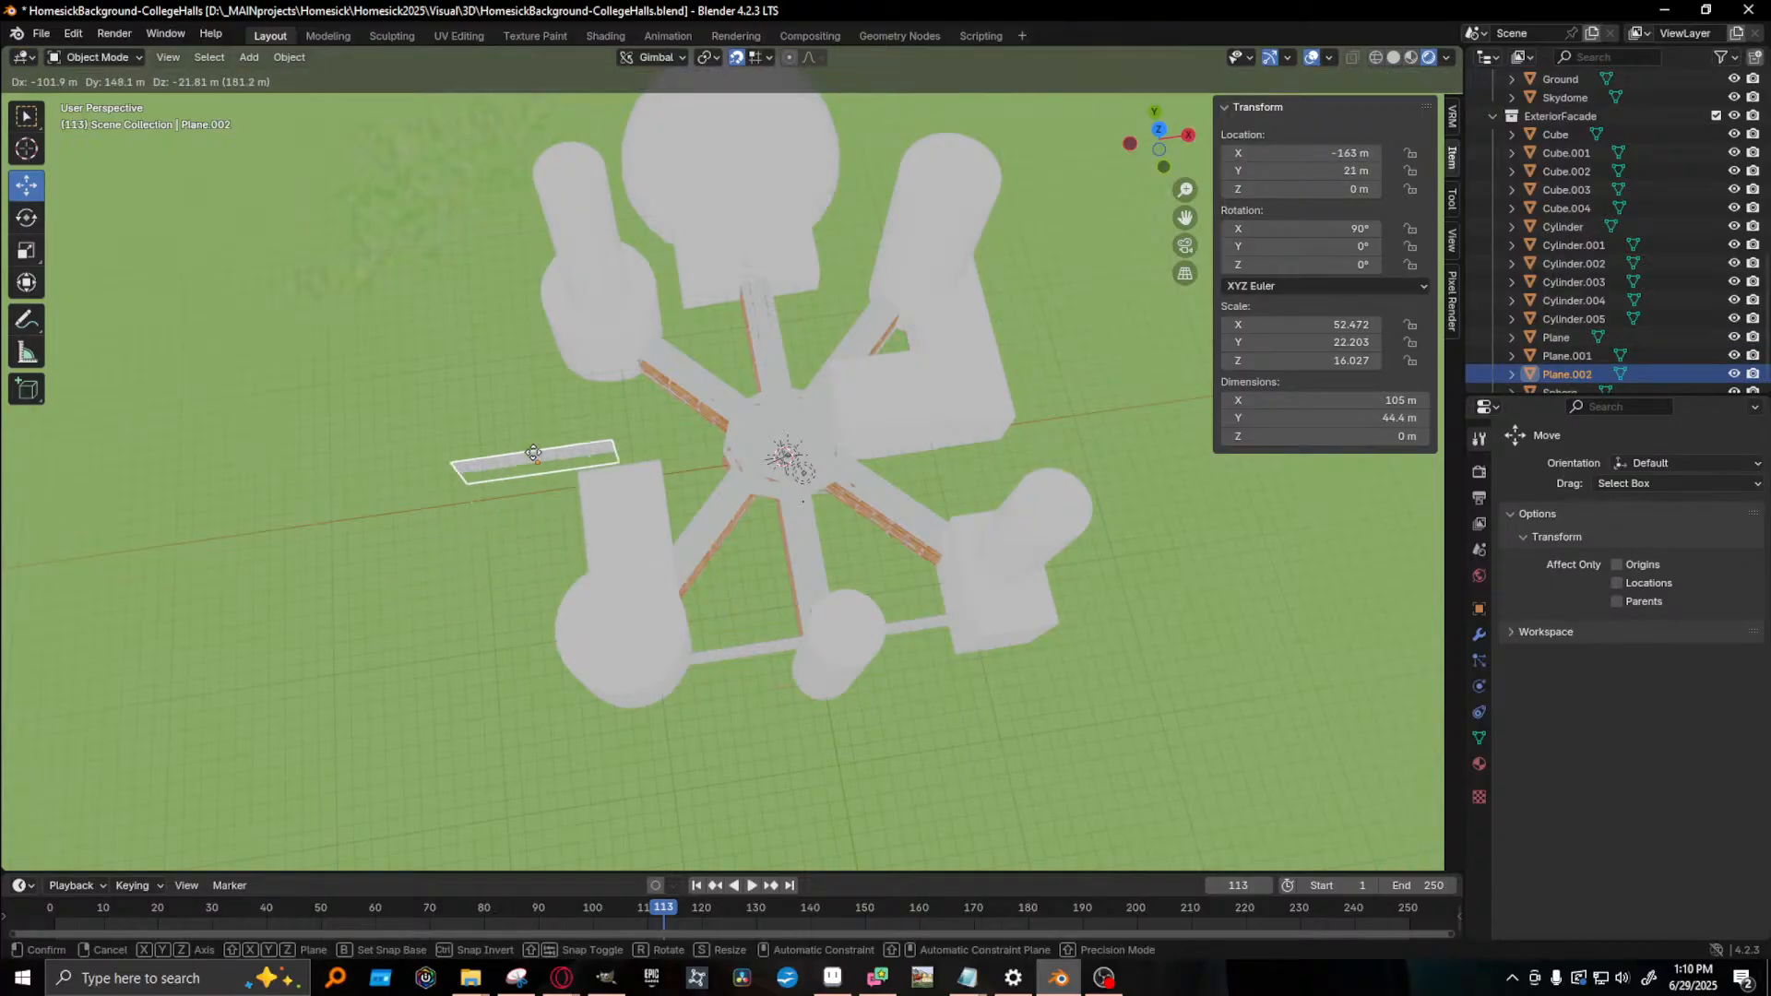
{"action": "left_click", "coordinate": [513, 496]}
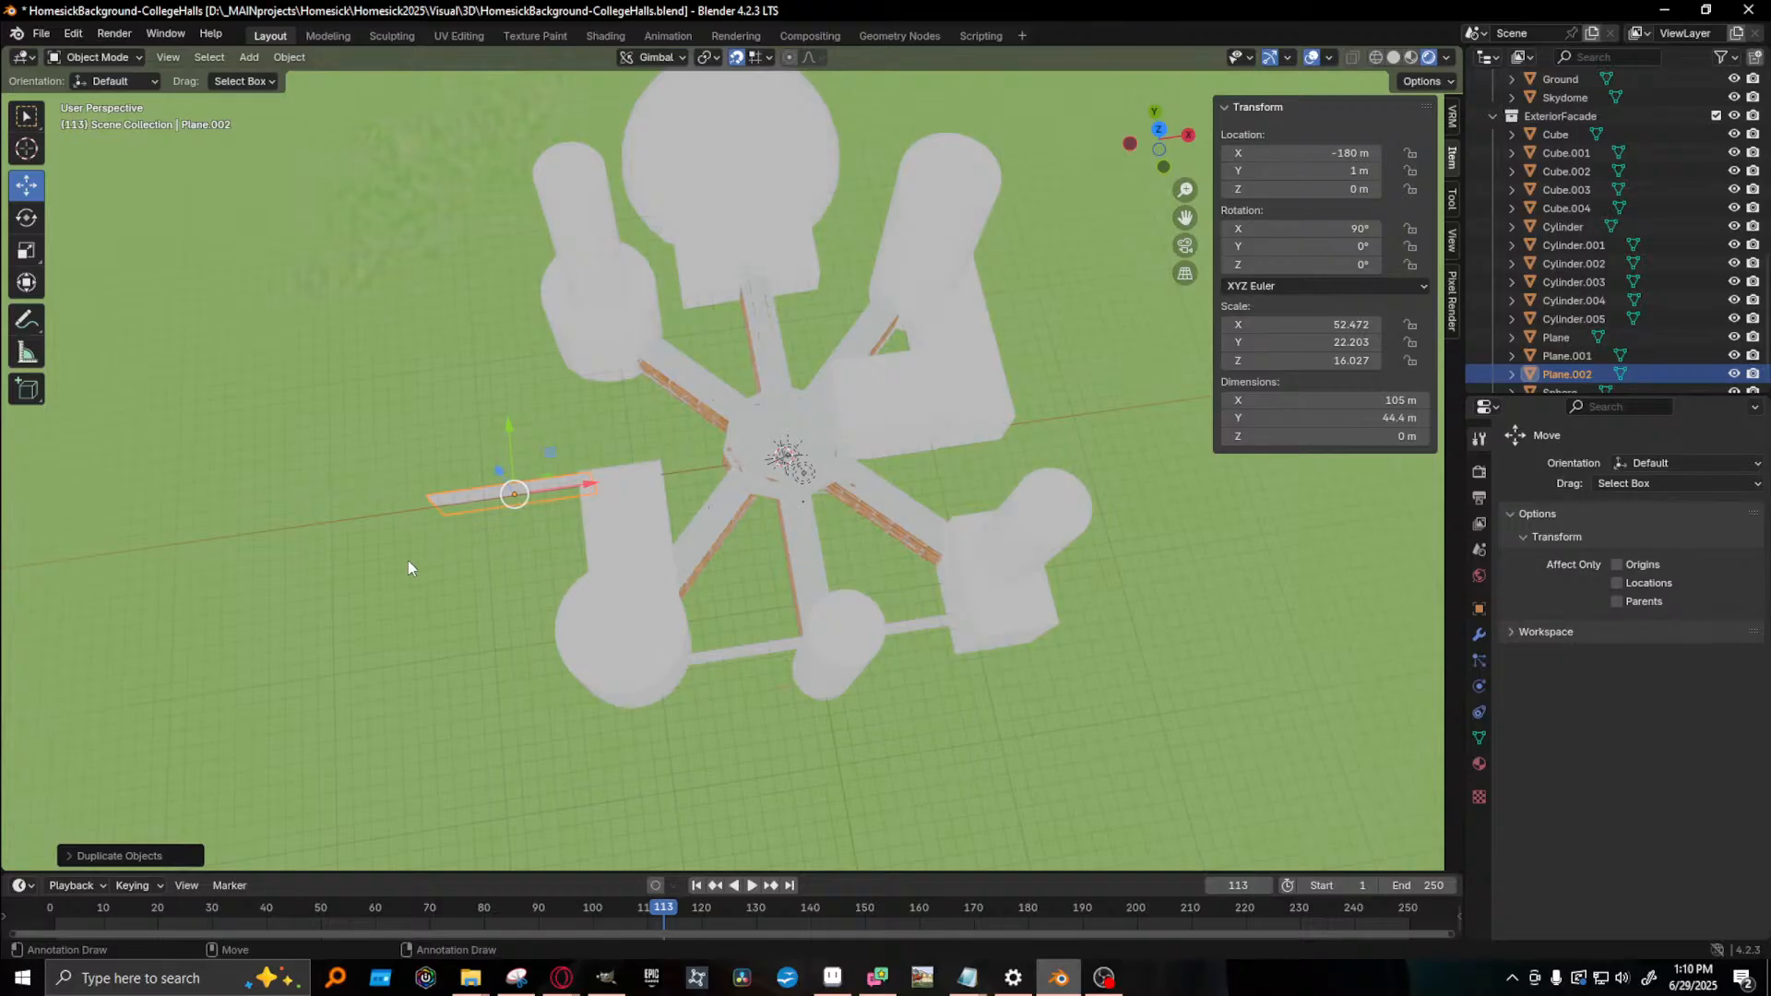
- Duplicate the new wall, rotate the copy -90° about Z, and place it as an end wall at about X -232 m, Y 54 m, Z 21 m
{"action": "middle_click_drag", "start_coordinate": [446, 452], "coordinate": [736, 467], "text": "shift"}
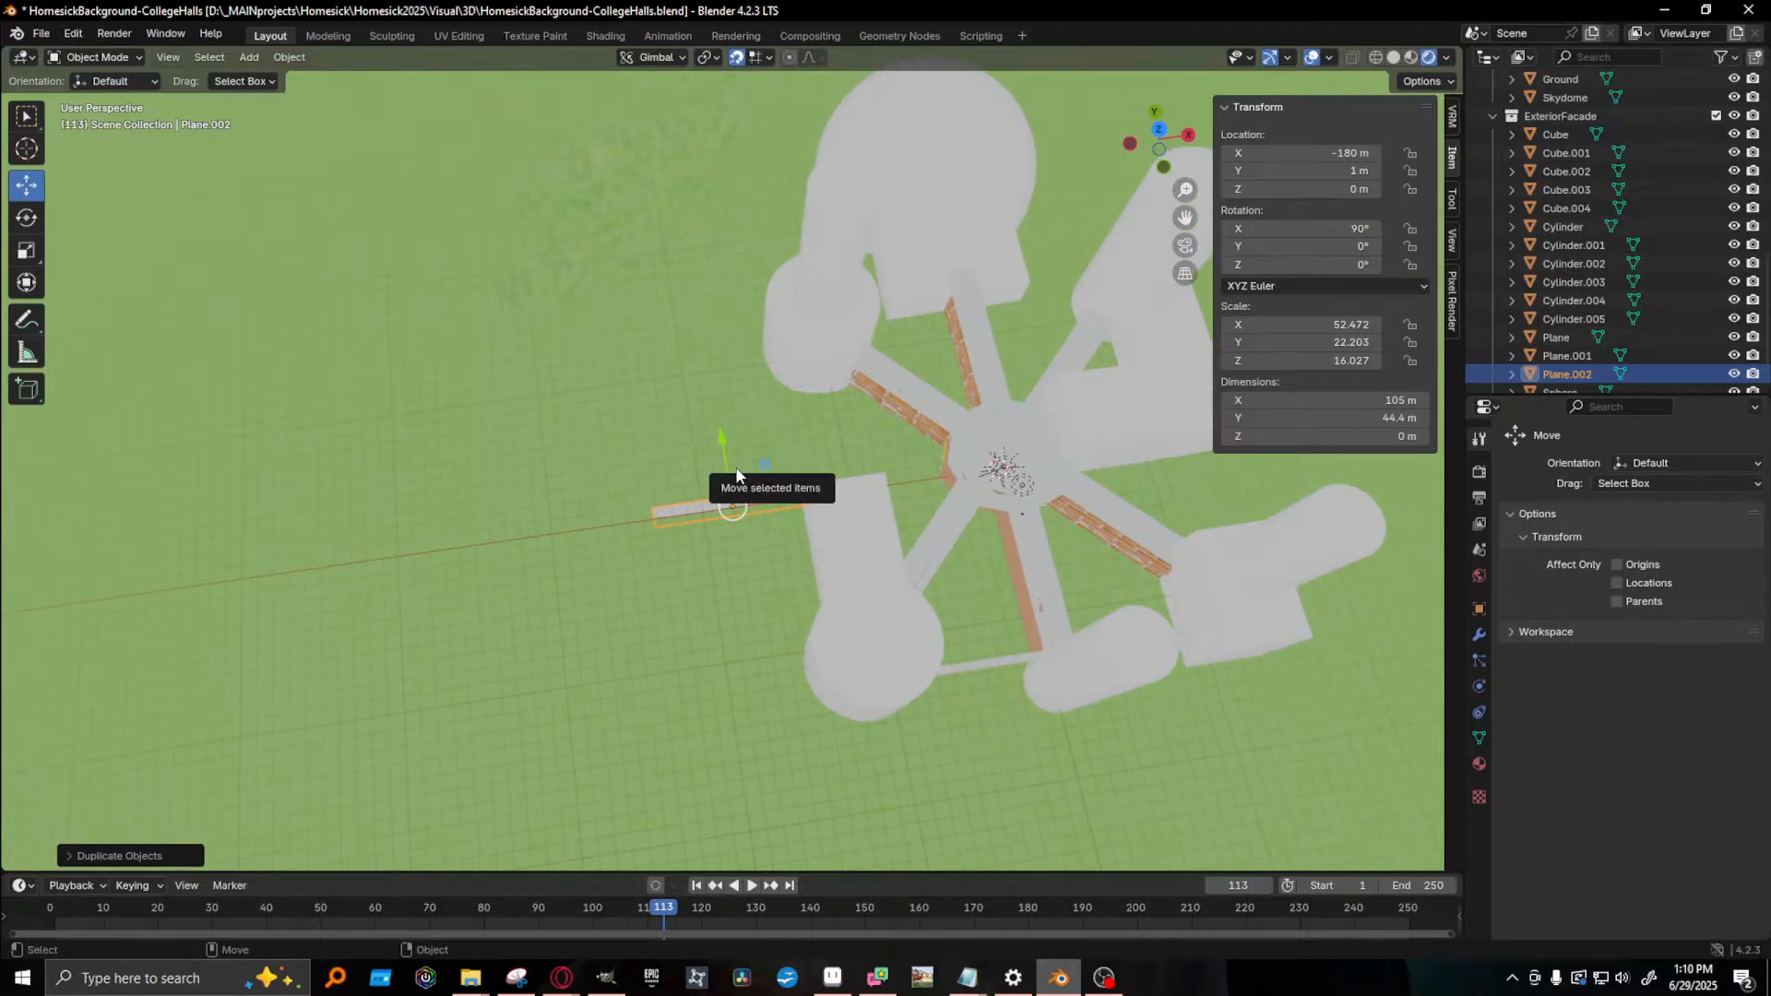
{"action": "key", "text": "shift+d"}
{"action": "left_click", "coordinate": [736, 467]}
{"action": "key", "text": "r"}
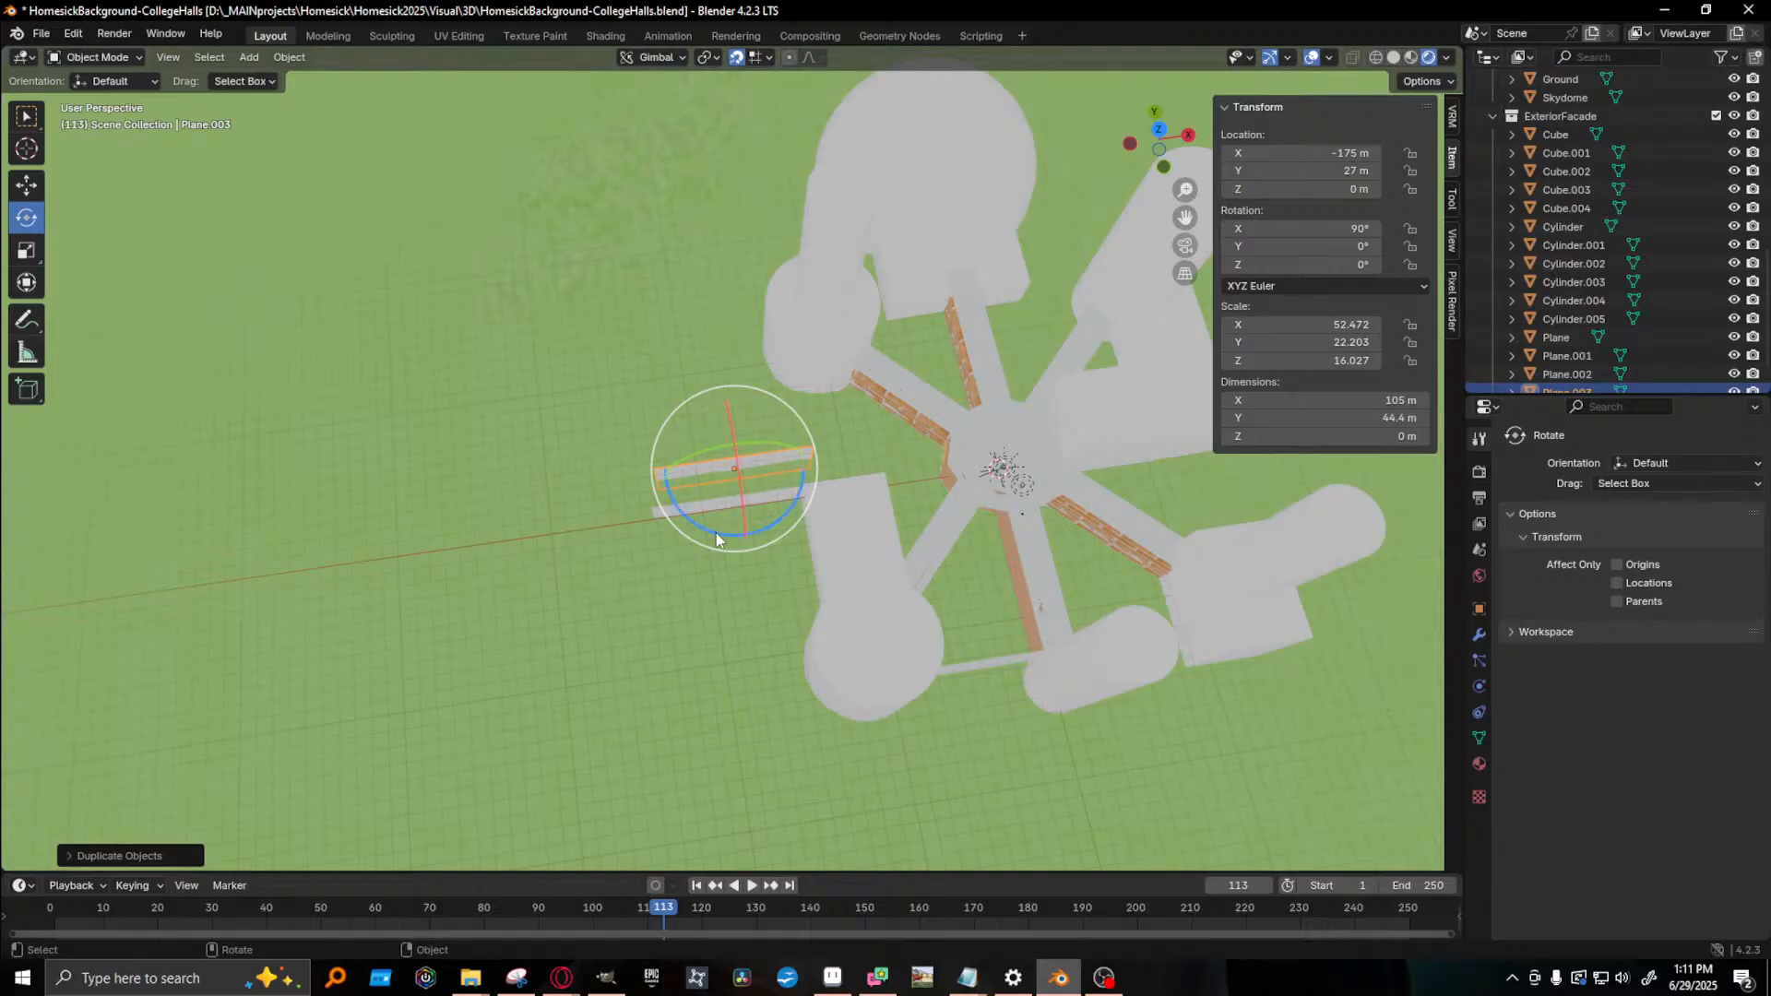
{"action": "left_click_drag", "start_coordinate": [716, 533], "coordinate": [748, 550]}
{"action": "key", "text": "g"}
{"action": "left_click_drag", "start_coordinate": [796, 457], "coordinate": [650, 480]}
{"action": "left_click_drag", "start_coordinate": [656, 555], "coordinate": [656, 568]}
{"action": "left_click_drag", "start_coordinate": [656, 562], "coordinate": [805, 448], "text": "alt"}
{"action": "left_click_drag", "start_coordinate": [778, 575], "coordinate": [732, 578]}
{"action": "left_click_drag", "start_coordinate": [732, 577], "coordinate": [743, 524], "text": "alt"}
- Raise the first copied wall beside the -X block to about Z 21 m
{"action": "left_click", "coordinate": [743, 524]}
{"action": "mouse_move", "coordinate": [678, 456]}
{"action": "left_mouse_down"}
{"action": "mouse_move", "coordinate": [679, 364]}
{"action": "mouse_move", "coordinate": [679, 422]}
{"action": "left_mouse_up"}
{"action": "left_click_drag", "start_coordinate": [948, 535], "coordinate": [765, 516], "text": "alt"}
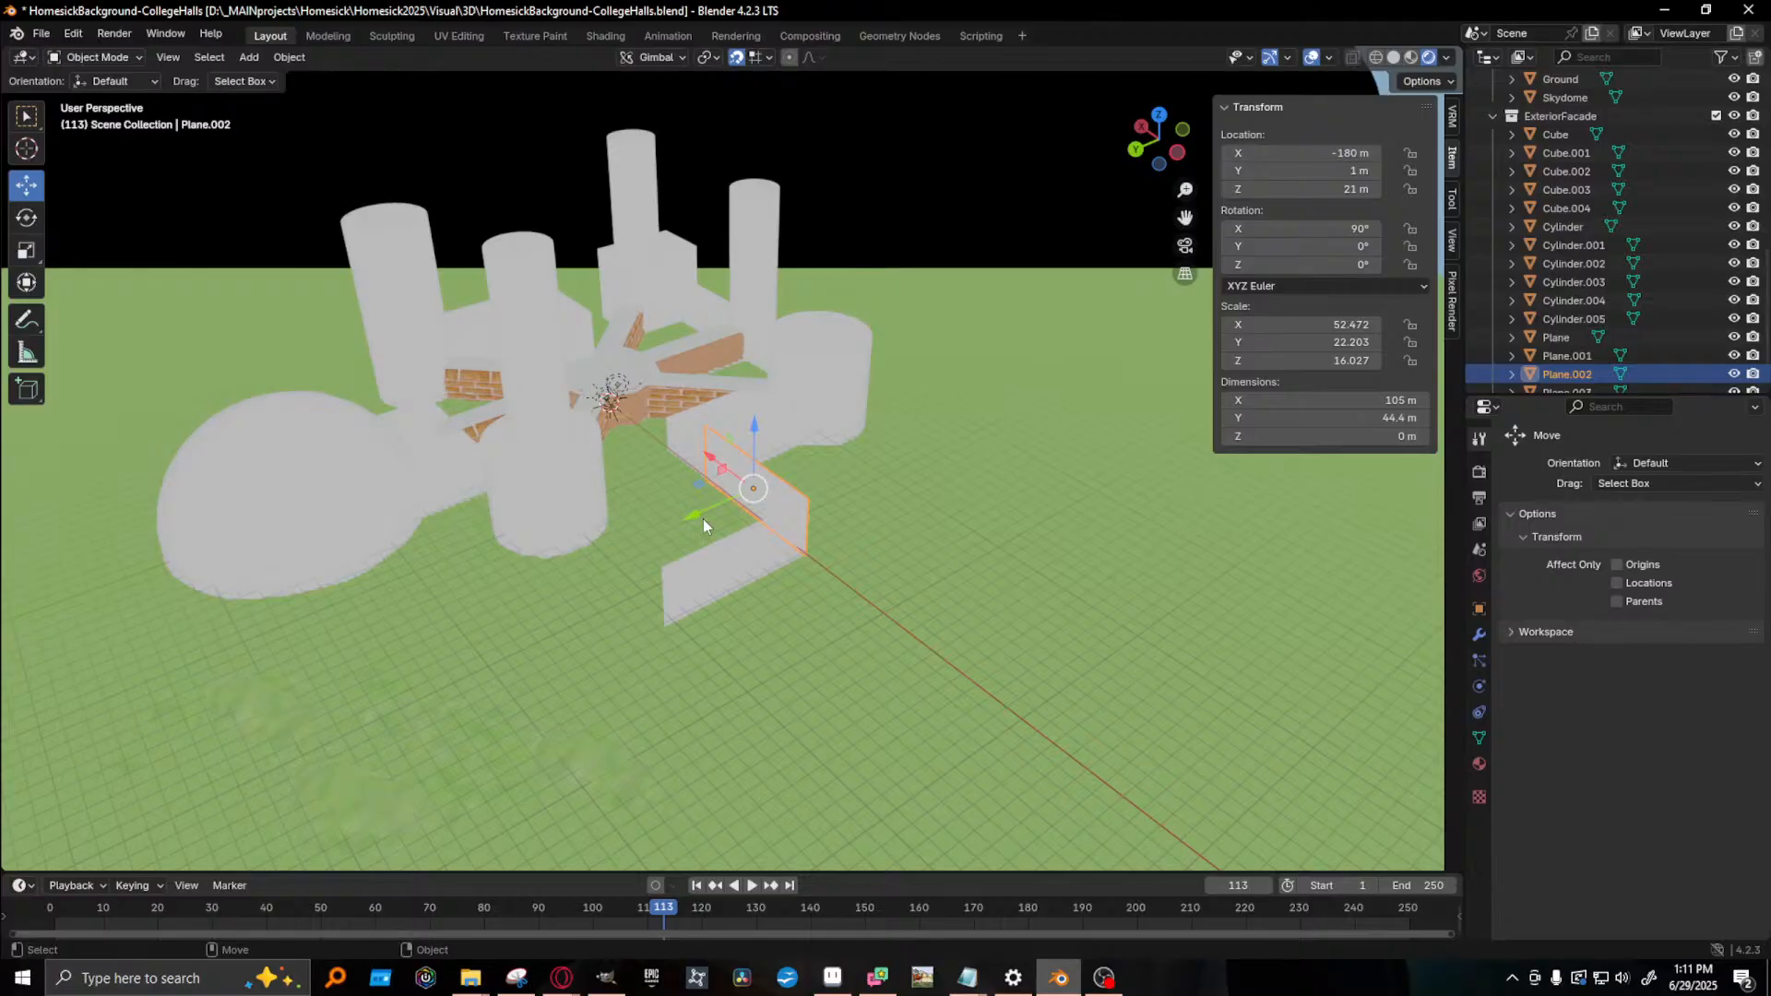
- Duplicate that wall to the courtyard's opposite side, bridging the end wall and round tower at about X -188 m, Y 114 m
{"action": "key", "text": "shift+d"}
{"action": "left_click", "coordinate": [616, 550]}
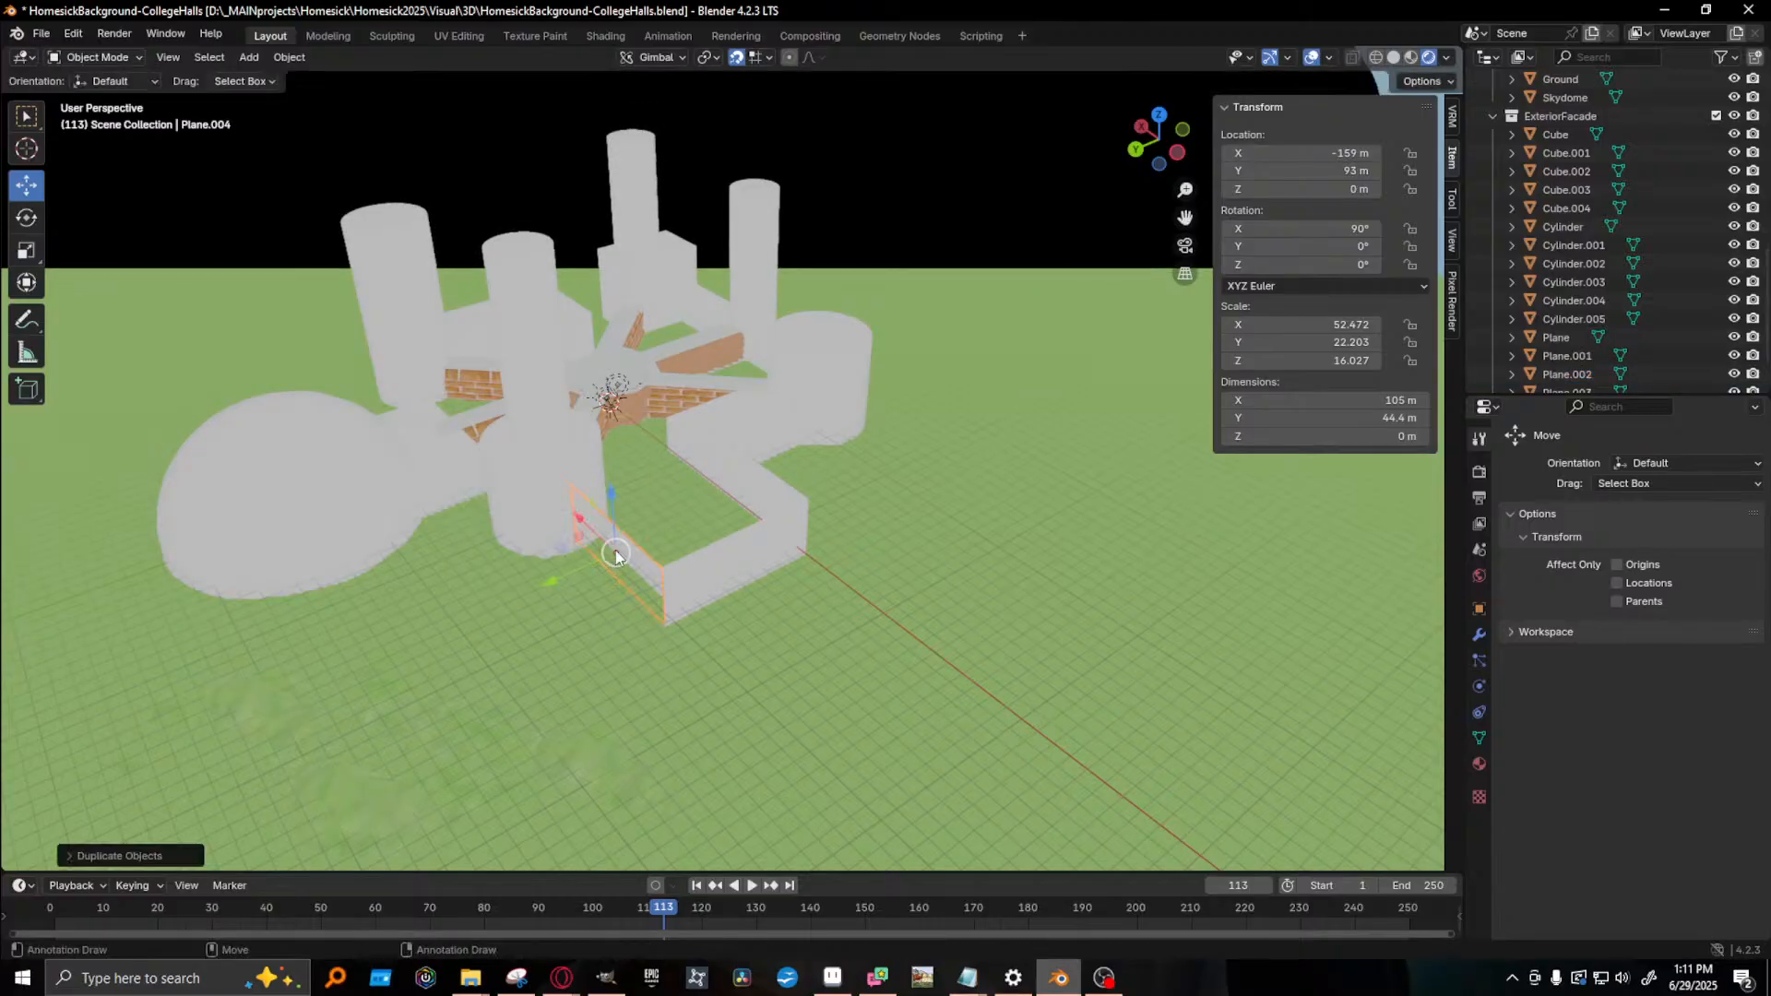
{"action": "left_click_drag", "start_coordinate": [616, 550], "coordinate": [684, 483], "text": "alt"}
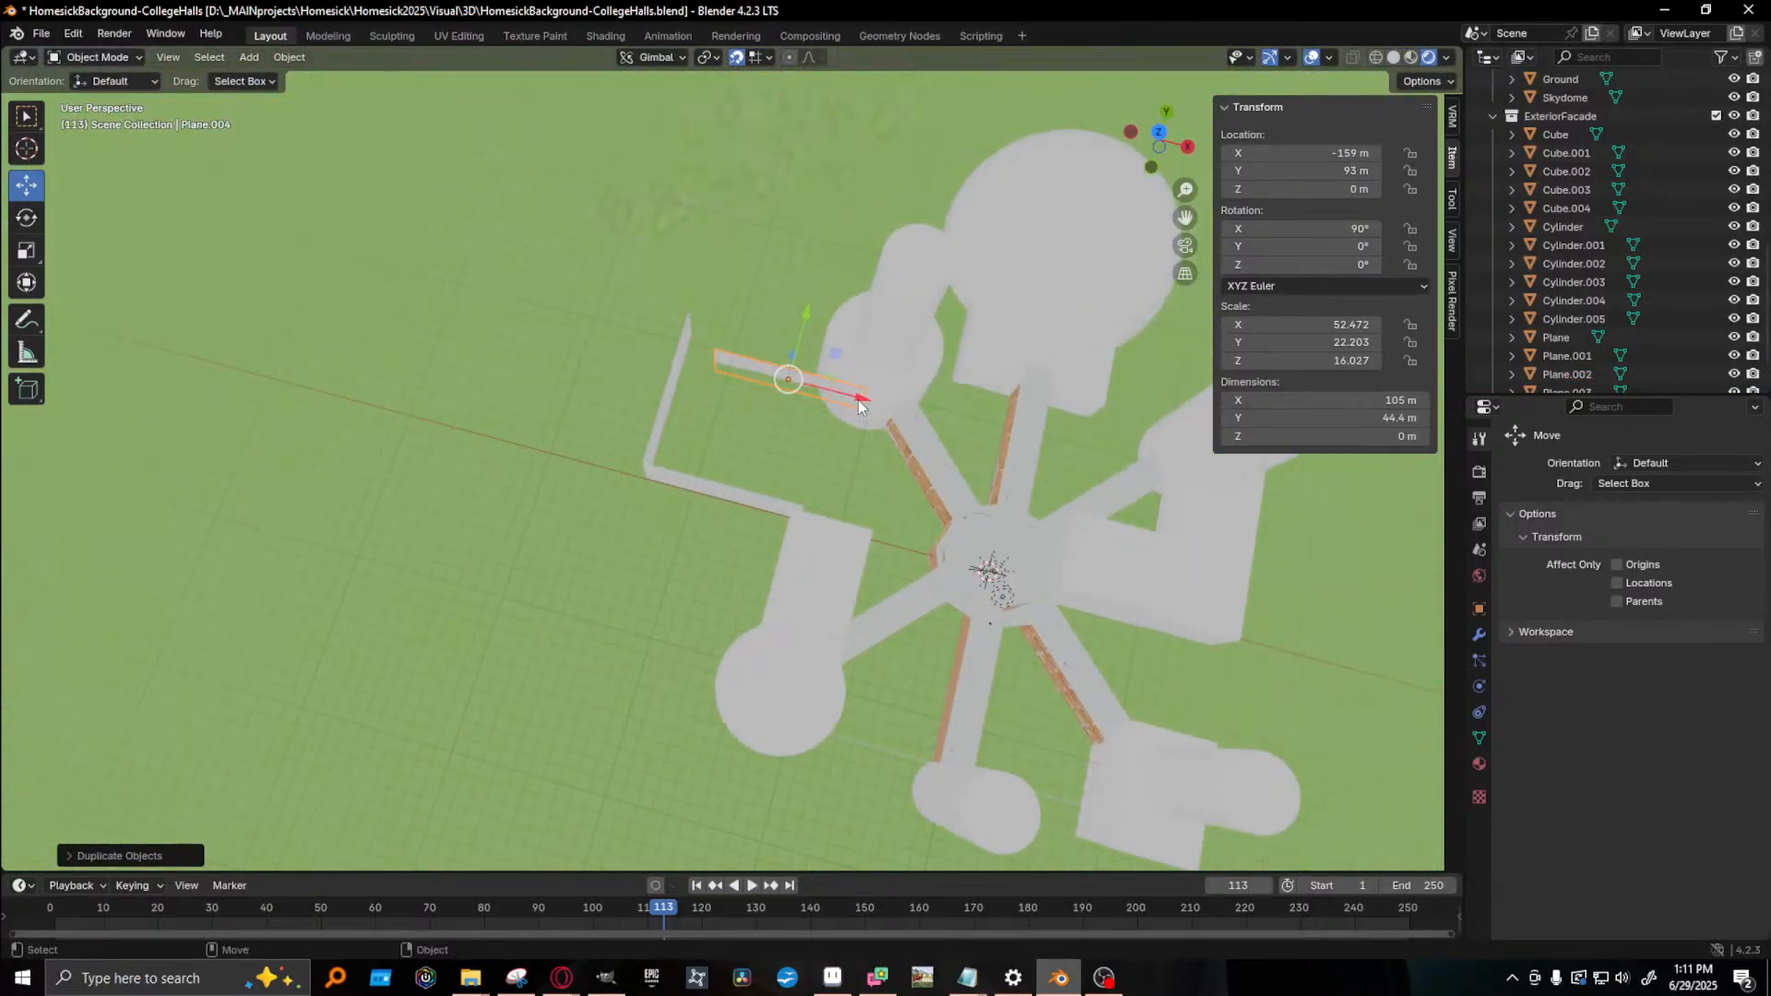
{"action": "left_click_drag", "start_coordinate": [857, 405], "coordinate": [756, 365]}
{"action": "left_click_drag", "start_coordinate": [773, 300], "coordinate": [905, 383]}
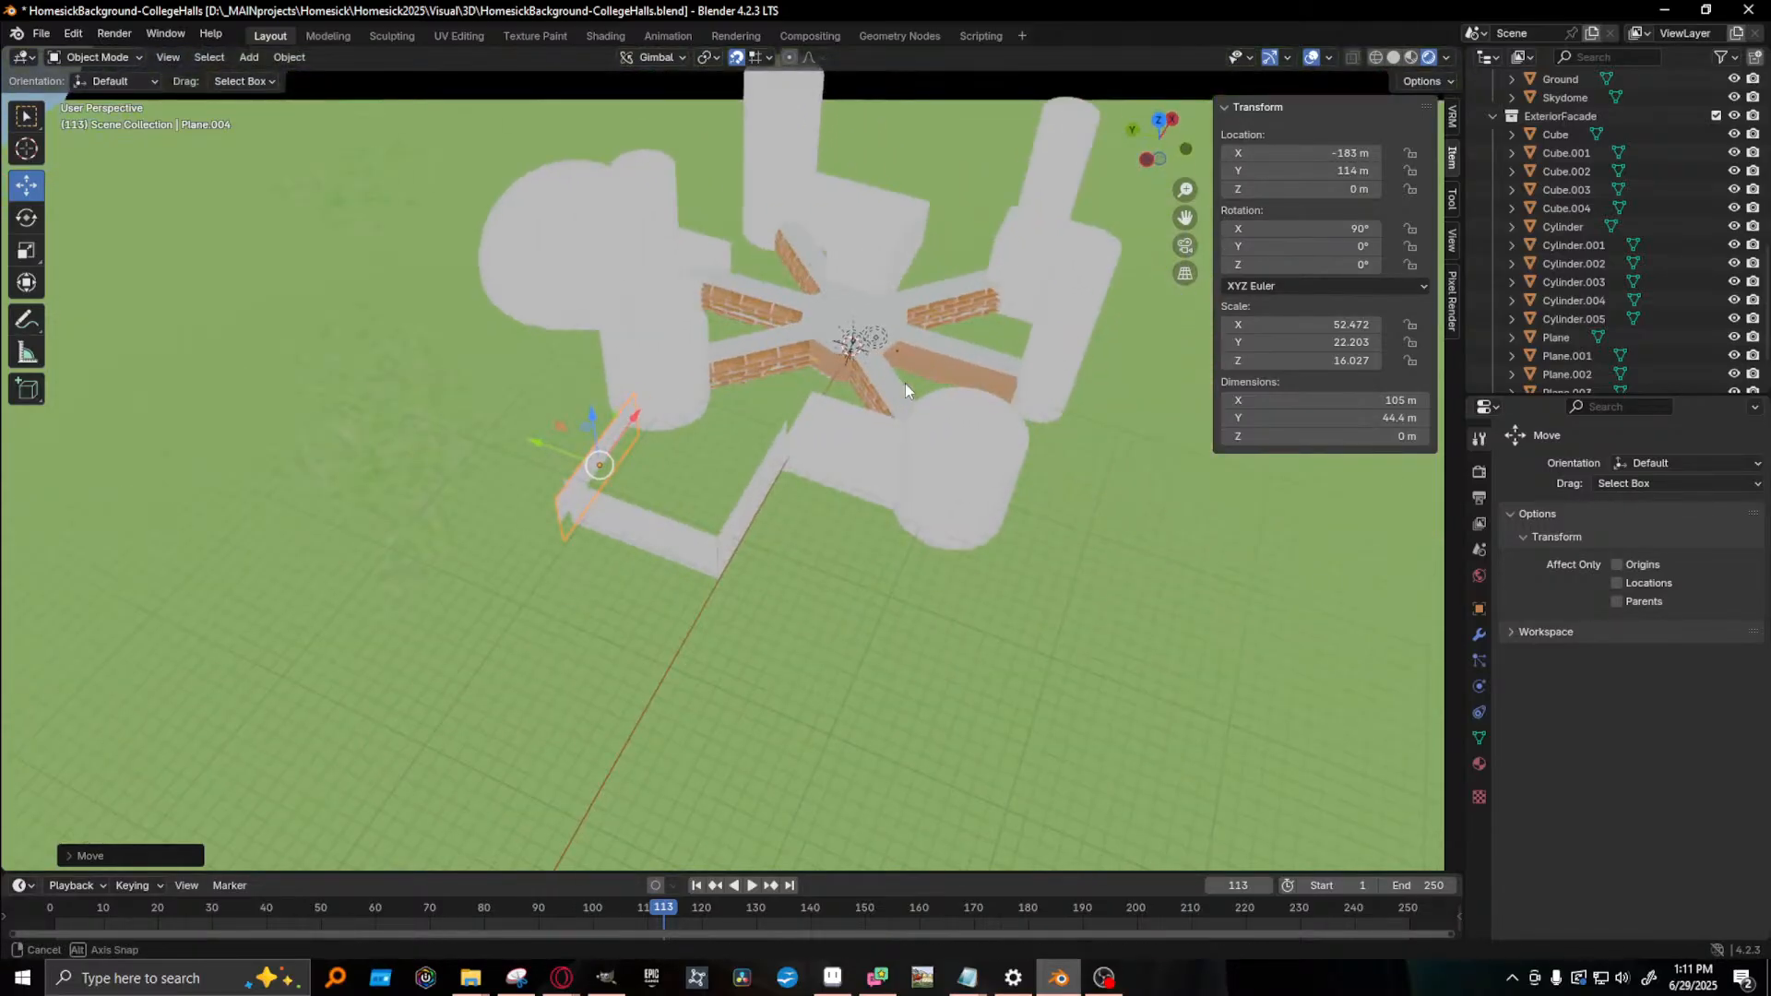
{"action": "middle_click_drag", "start_coordinate": [905, 383], "coordinate": [1026, 423]}
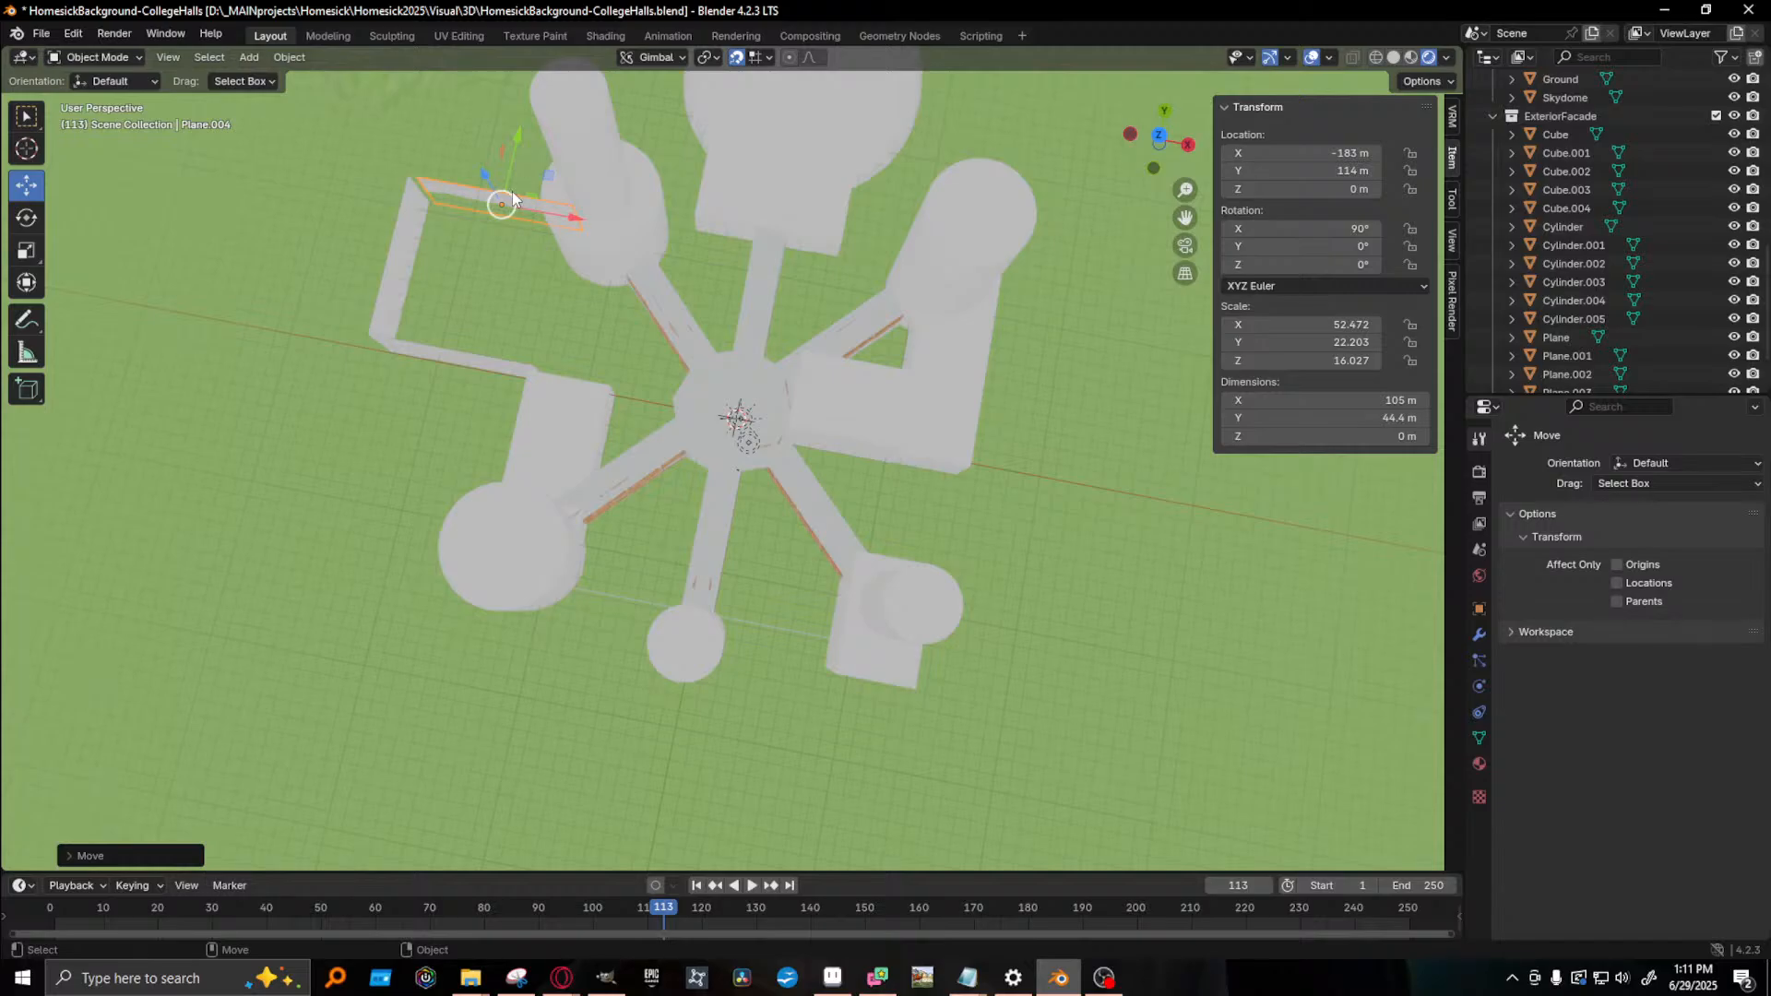
{"action": "left_click_drag", "start_coordinate": [564, 227], "coordinate": [503, 231]}
{"action": "middle_click_drag", "start_coordinate": [503, 230], "coordinate": [704, 452]}
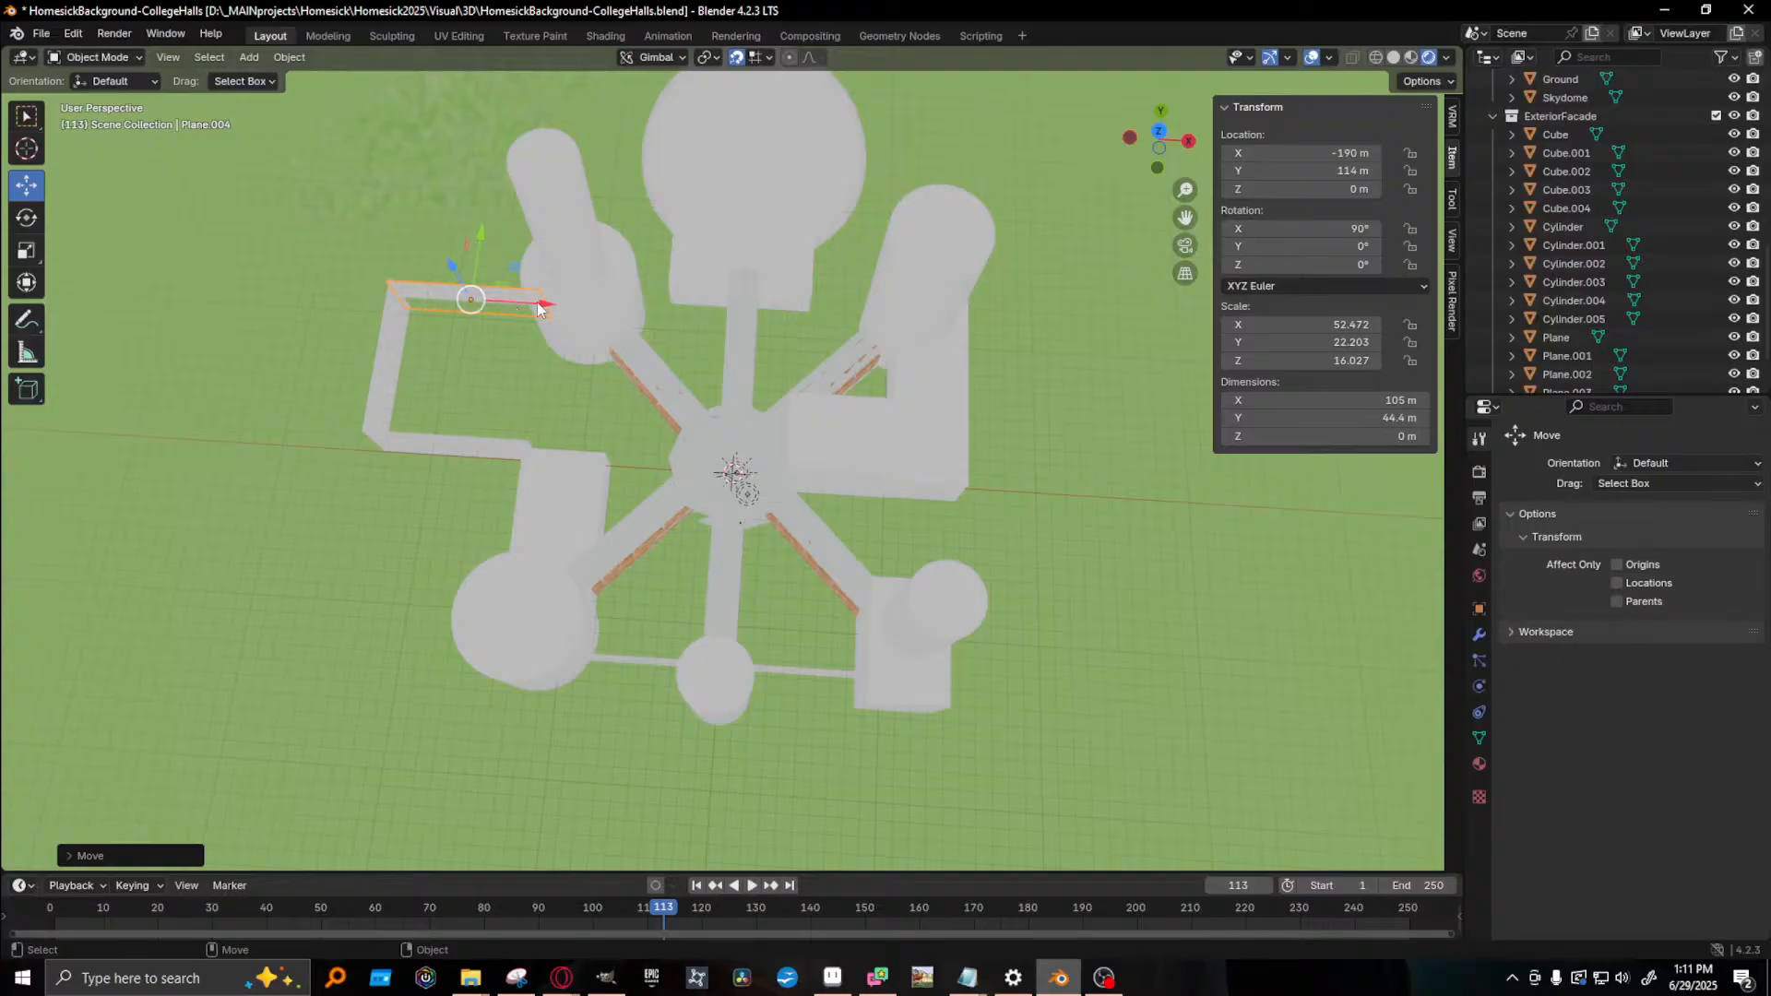
{"action": "left_click_drag", "start_coordinate": [548, 301], "coordinate": [473, 285]}
- Duplicate the courtyard's end wall to the +X side at about X 148 m, Y -35 m, and raise it to about Z 24 m
{"action": "left_click", "coordinate": [382, 373]}
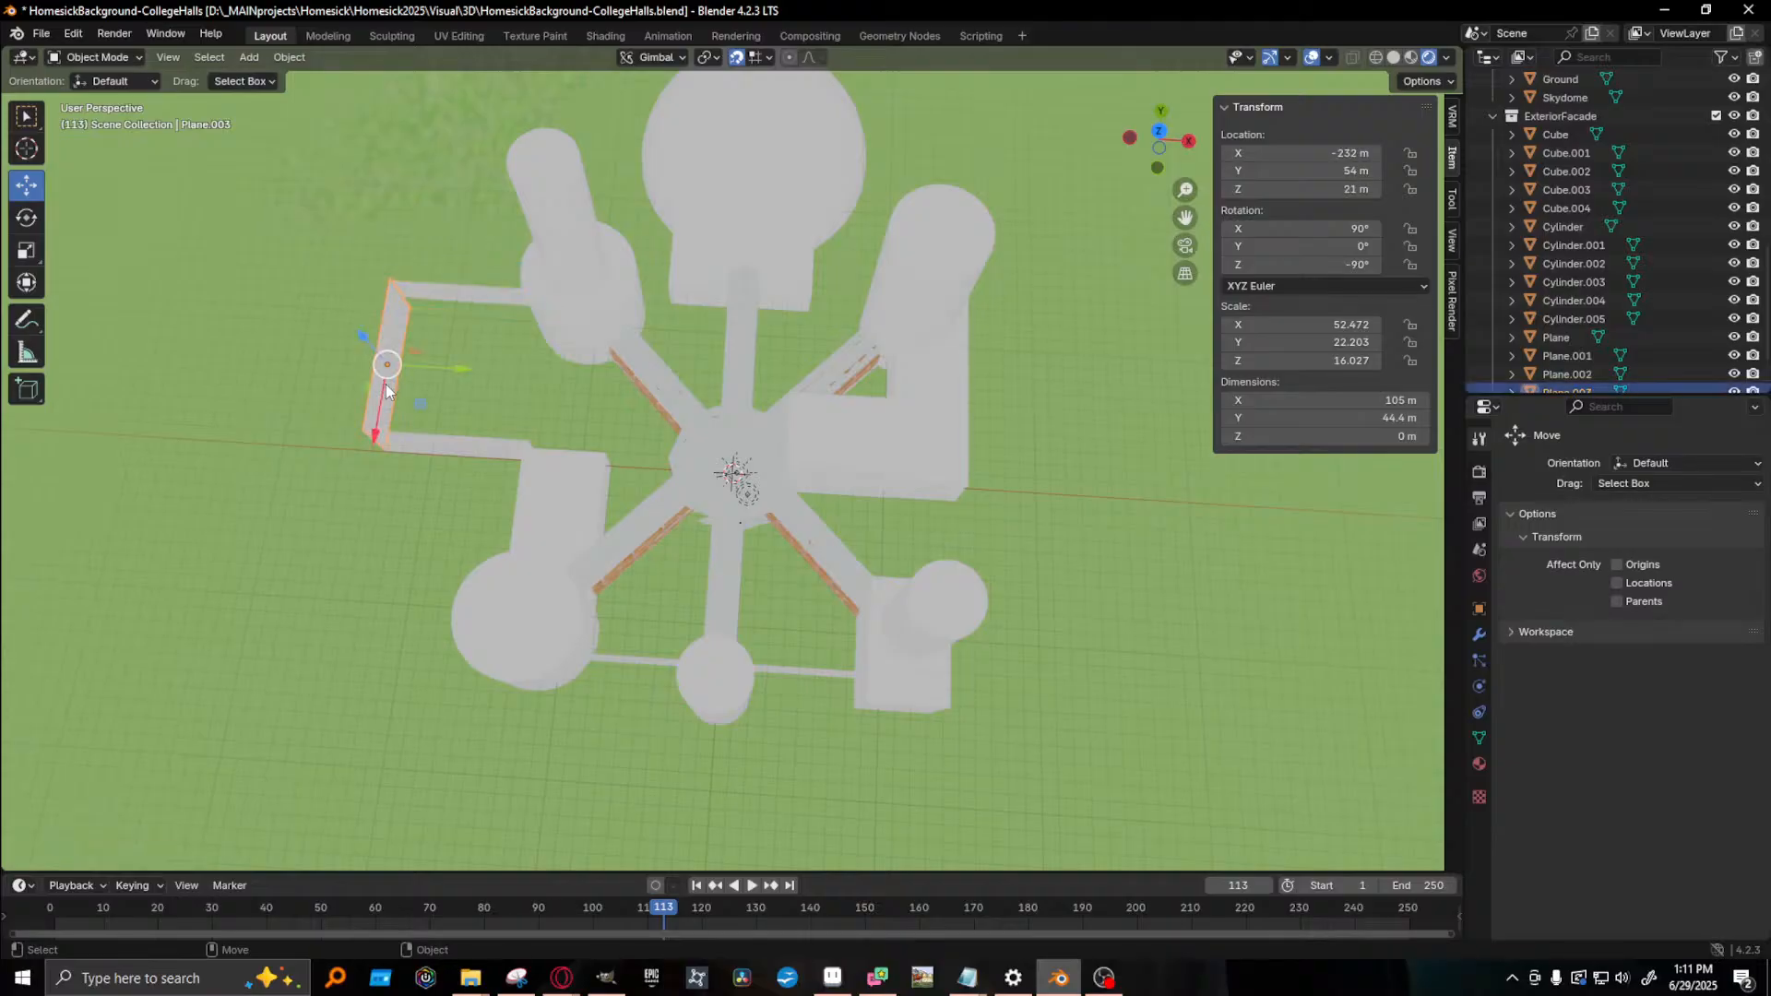
{"action": "key", "text": "shift+d"}
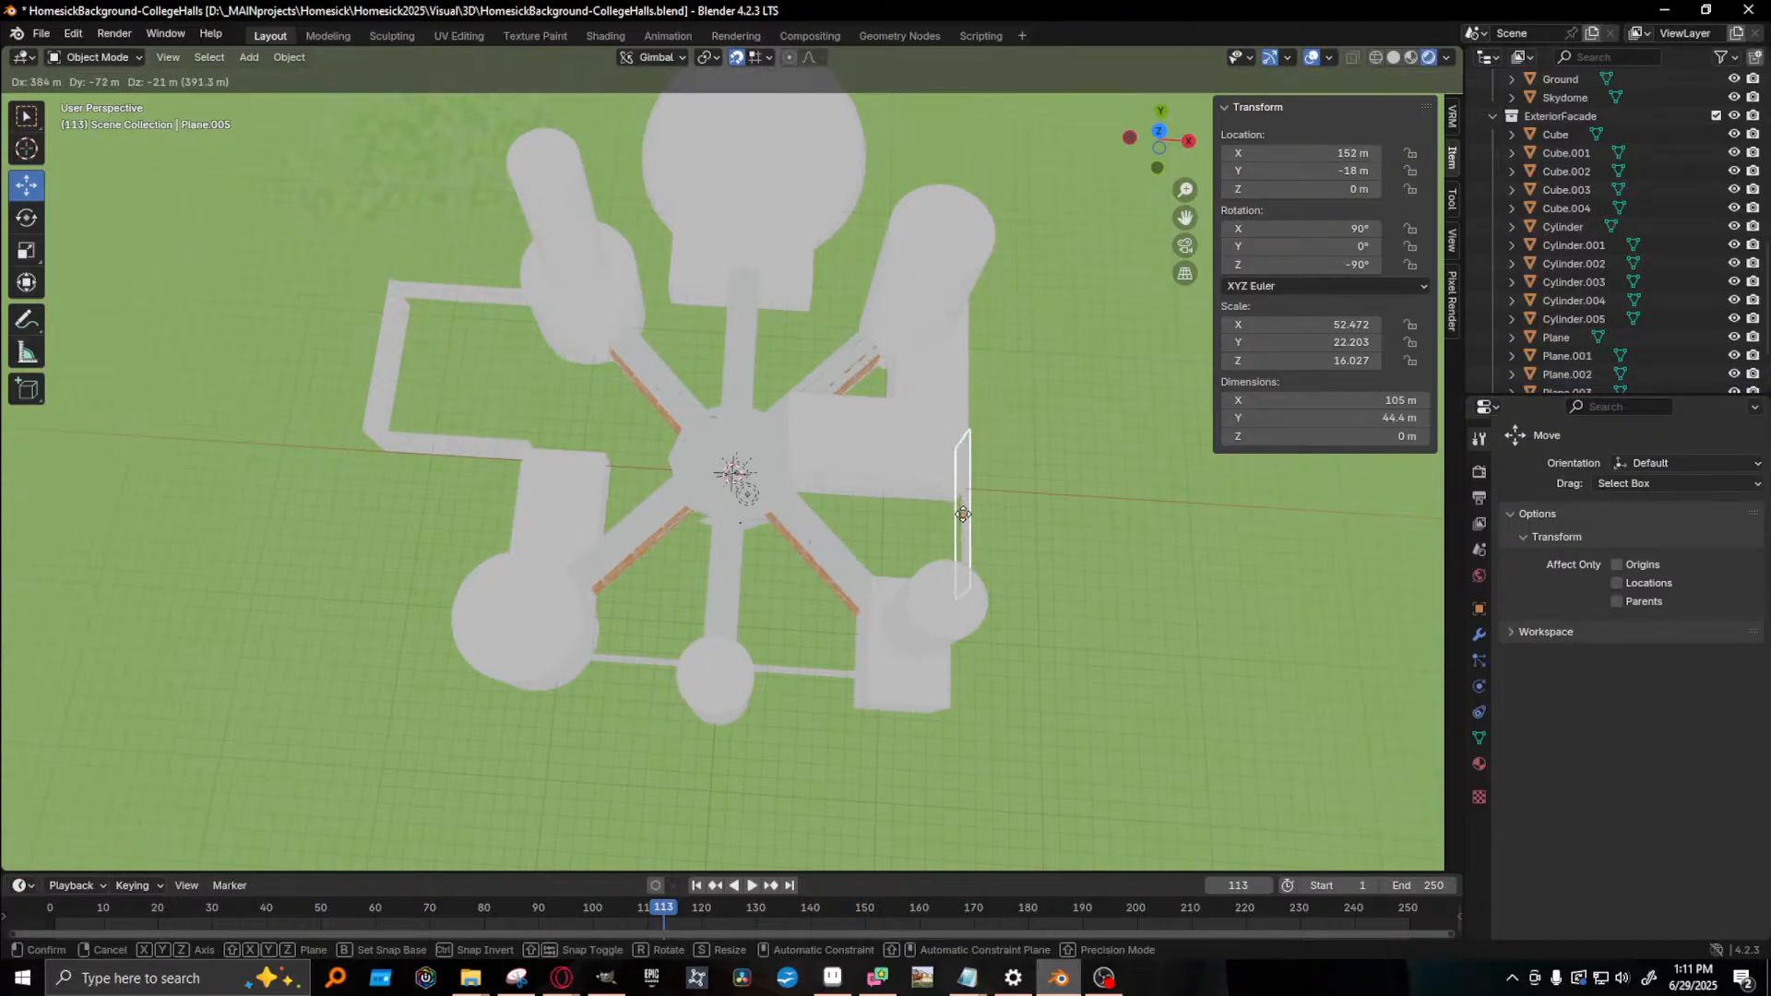
{"action": "left_click", "coordinate": [958, 538]}
{"action": "middle_click_drag", "start_coordinate": [959, 539], "coordinate": [699, 334]}
{"action": "key", "text": "KP_Decimal"}
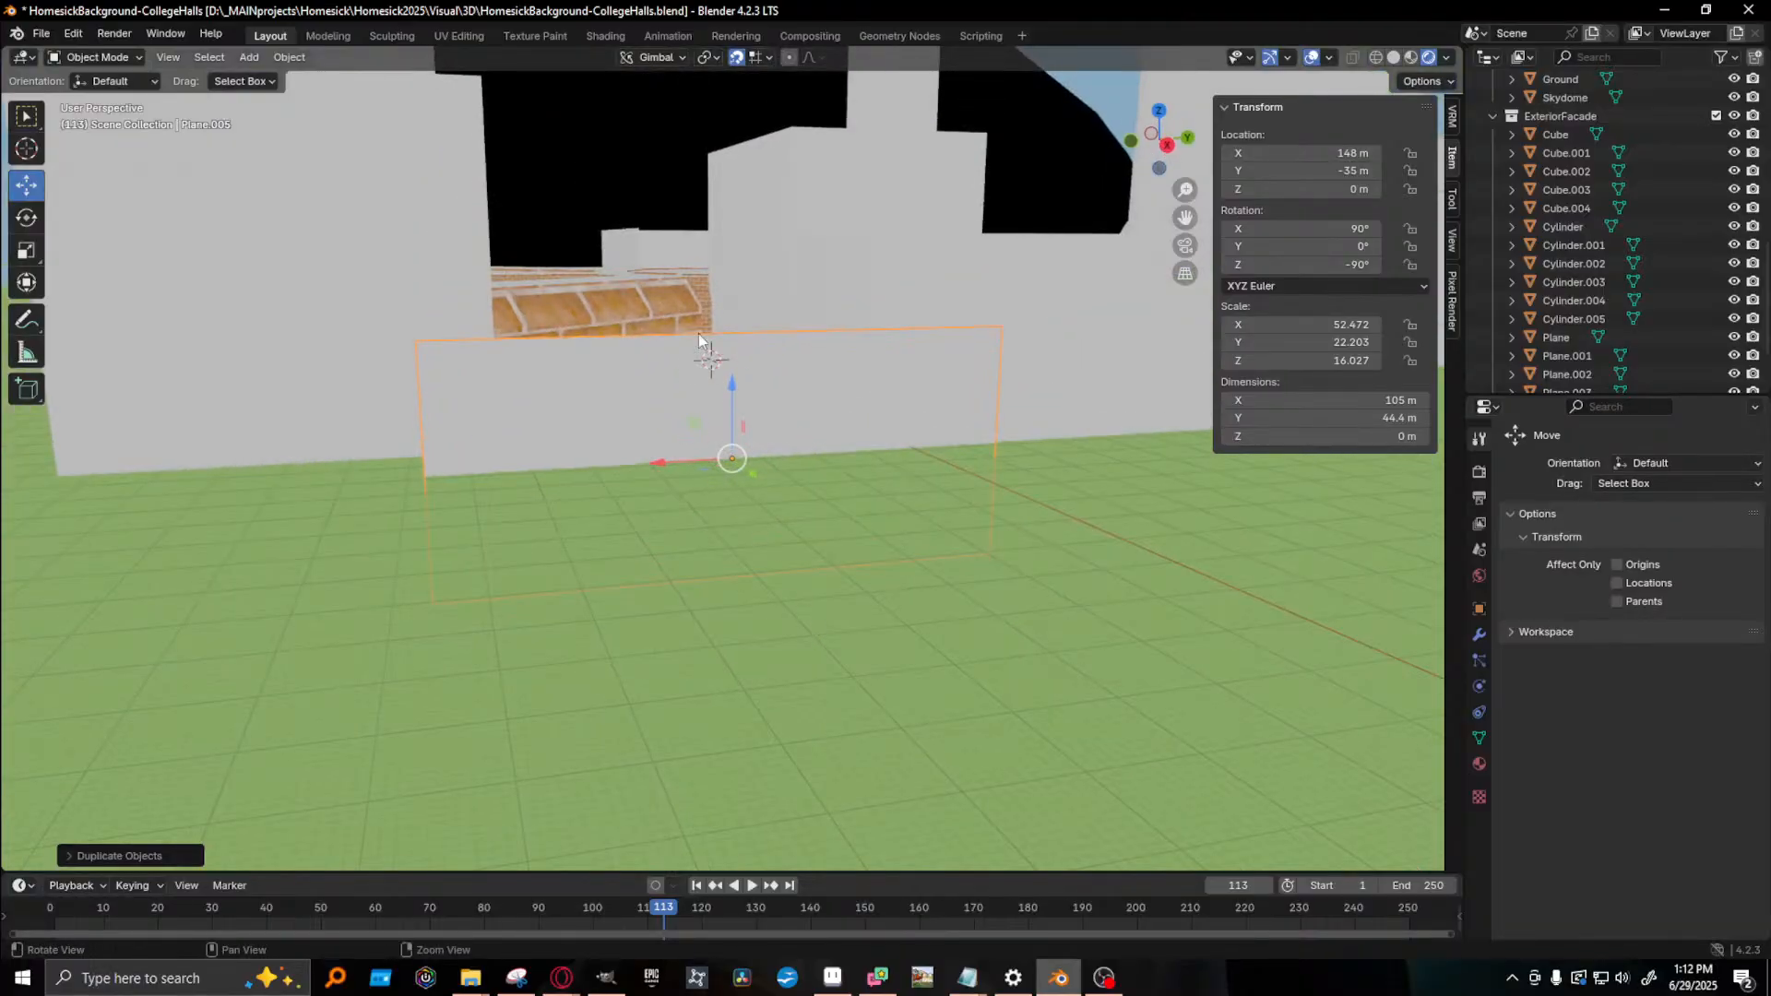
{"action": "left_click_drag", "start_coordinate": [735, 395], "coordinate": [712, 279]}
{"action": "left_click_drag", "start_coordinate": [711, 313], "coordinate": [711, 321]}
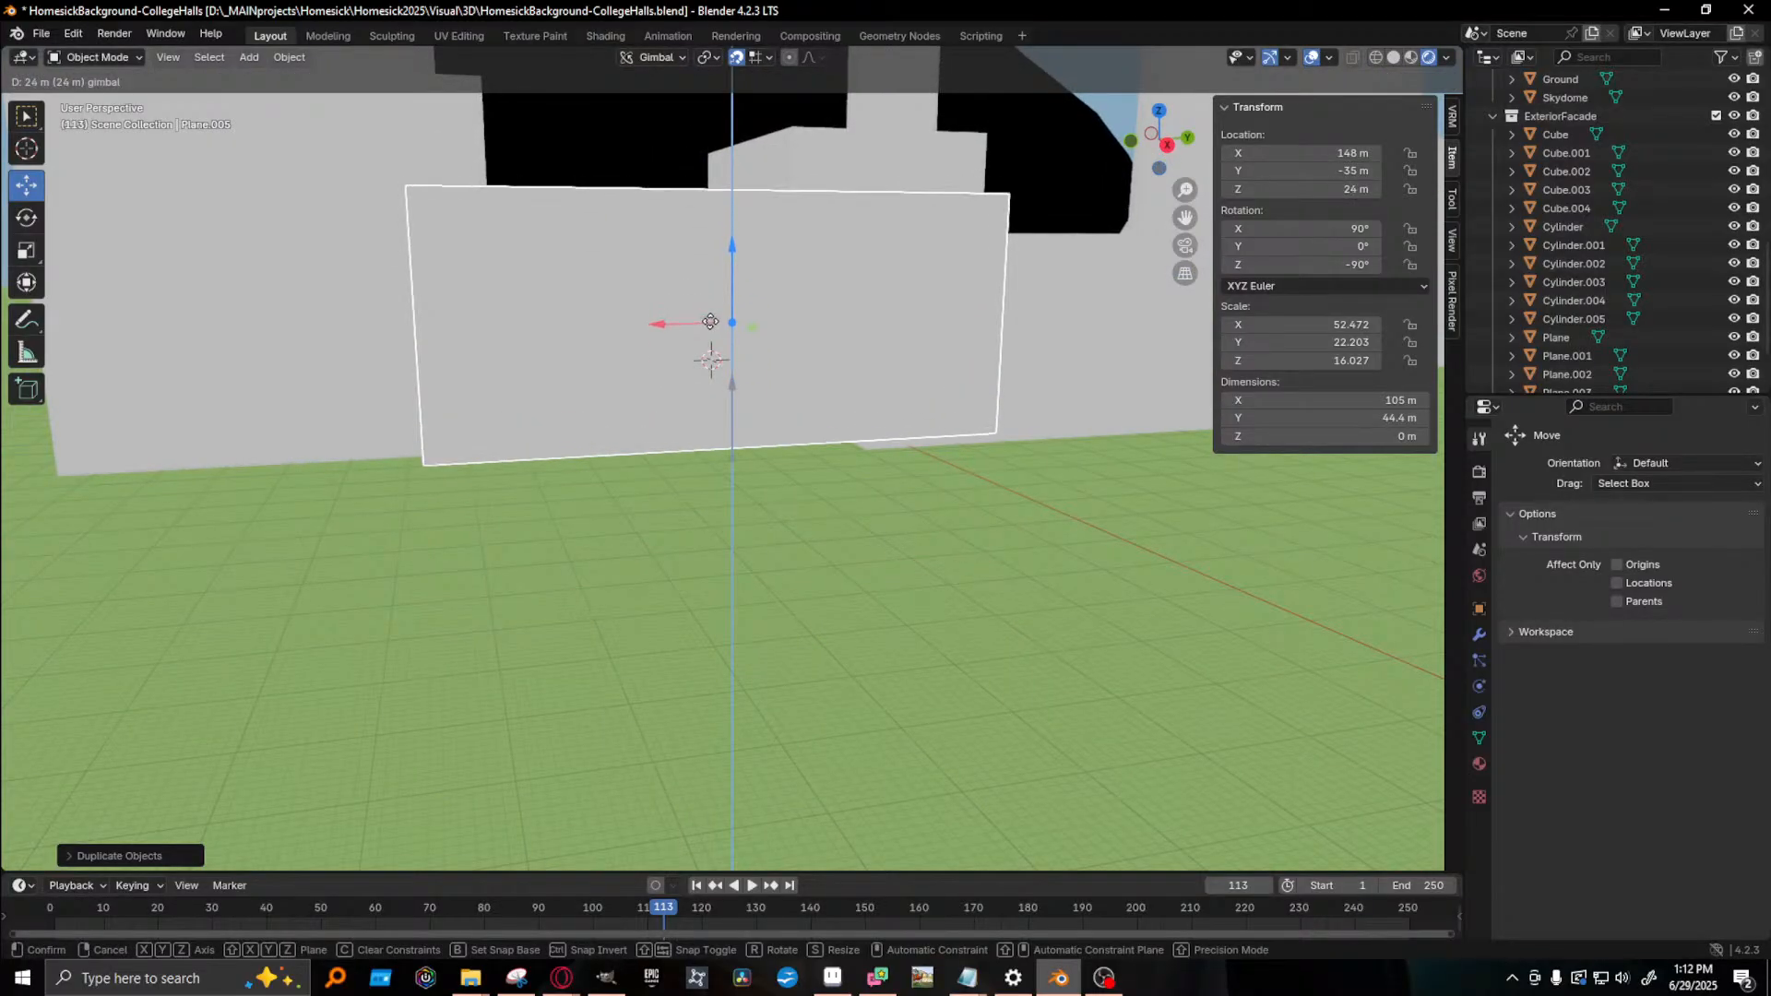
- Move the +X side wall copy outward to about X 171 m, Y -69 m, and lower it to Z 21 m
{"action": "middle_click_drag", "start_coordinate": [637, 378], "coordinate": [722, 451]}
{"action": "left_click_drag", "start_coordinate": [795, 353], "coordinate": [644, 349]}
{"action": "middle_click_drag", "start_coordinate": [645, 348], "coordinate": [831, 256]}
{"action": "left_click_drag", "start_coordinate": [738, 245], "coordinate": [711, 342]}
{"action": "middle_click_drag", "start_coordinate": [471, 463], "coordinate": [751, 548]}
{"action": "scroll", "coordinate": [611, 507], "scroll_direction": "down", "scroll_amount": 3}
{"action": "left_click_drag", "start_coordinate": [775, 453], "coordinate": [772, 514]}
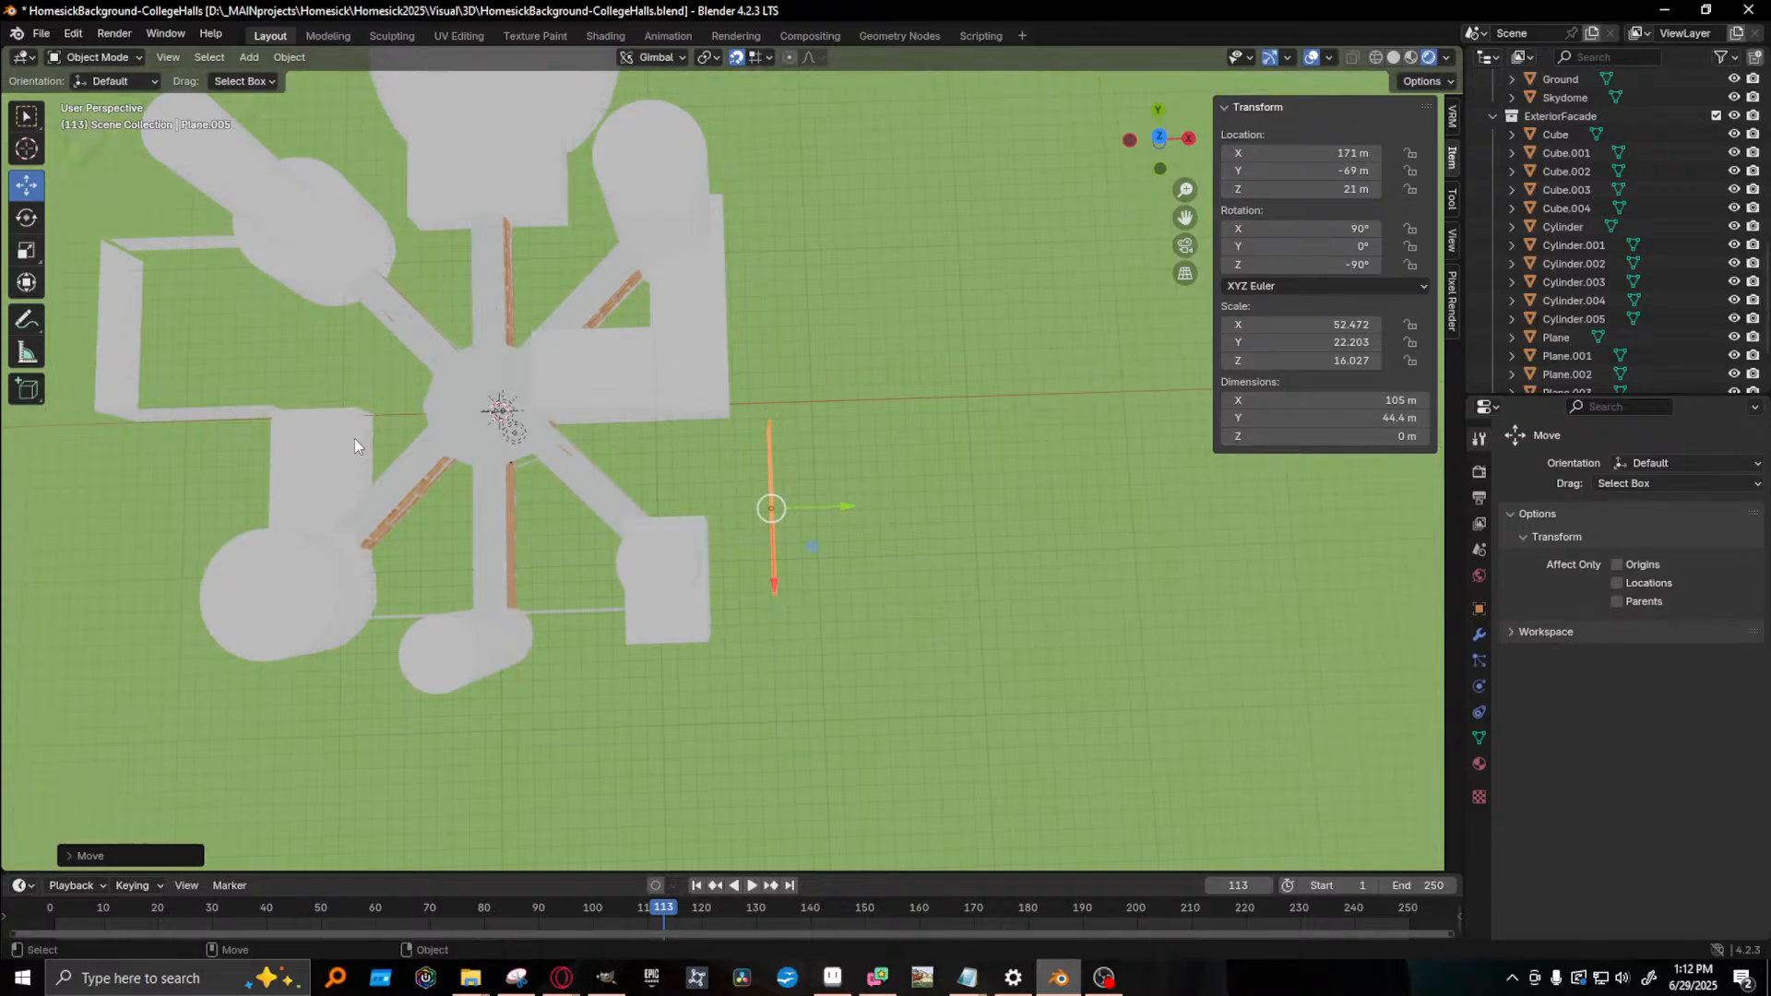
{"action": "middle_click_drag", "start_coordinate": [354, 439], "coordinate": [967, 321]}
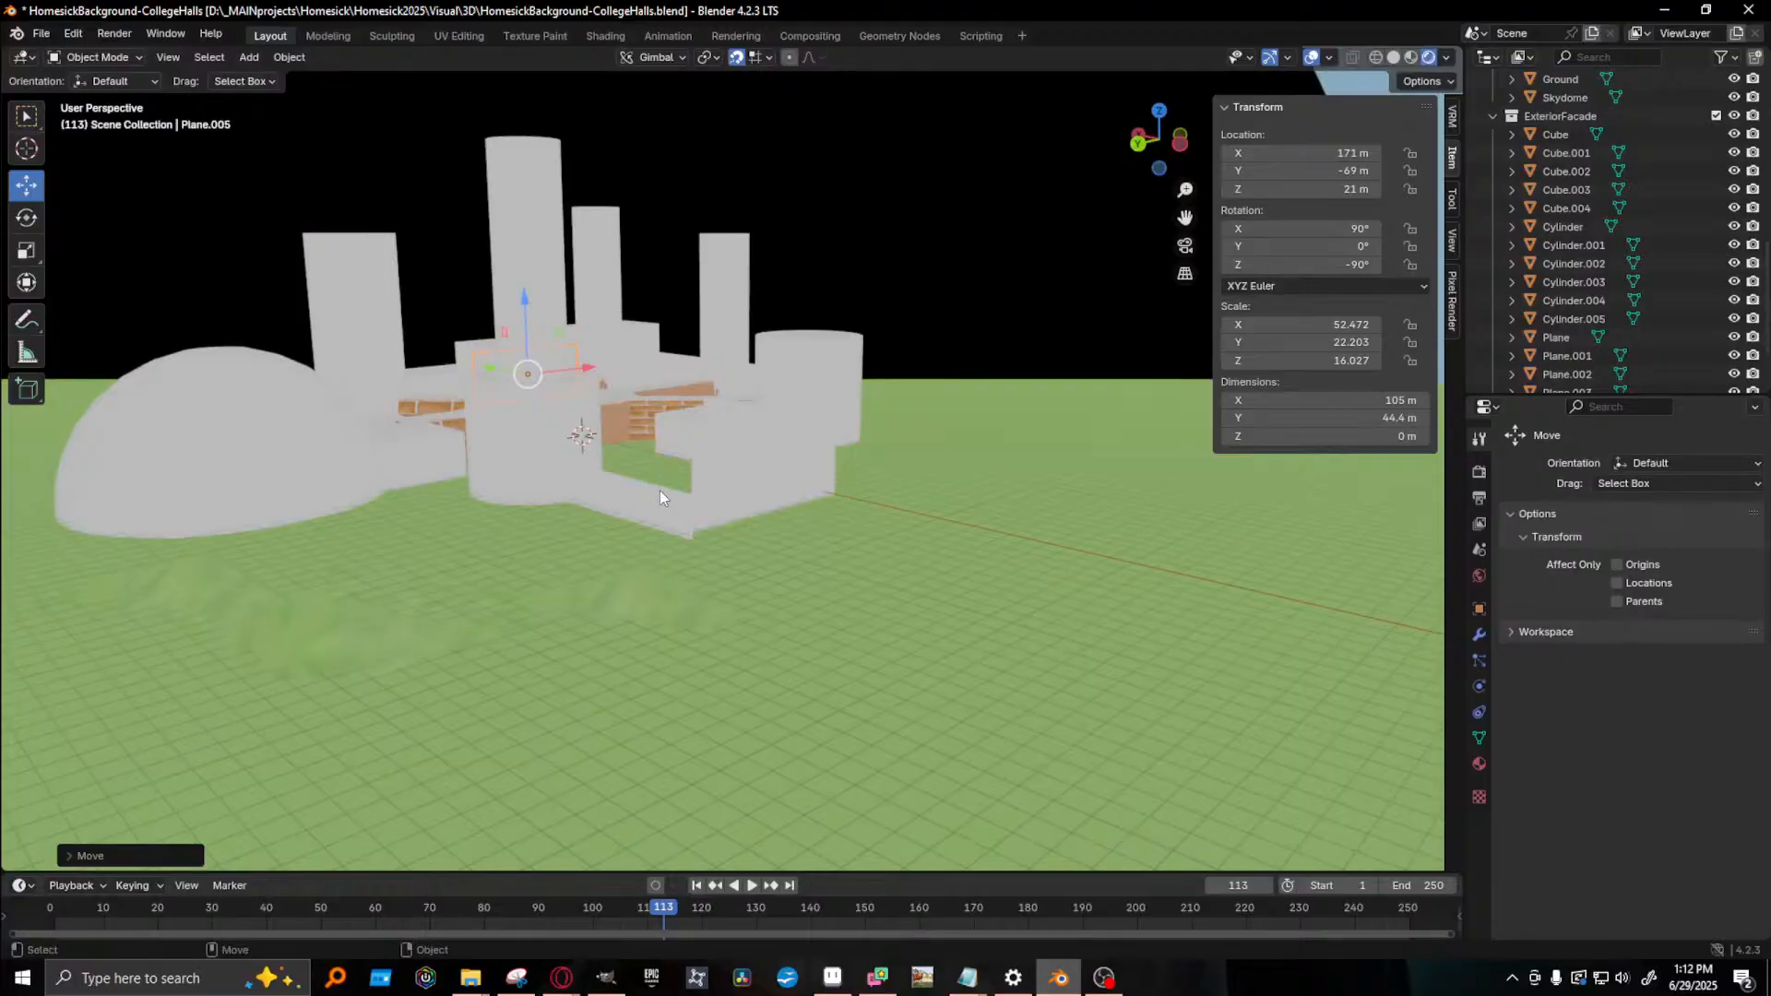
- Raise the courtyard wall beside the round tower out of the ground to Z 21 m
{"action": "left_click", "coordinate": [616, 466]}
{"action": "key", "text": "g"}
{"action": "key", "text": "z"}
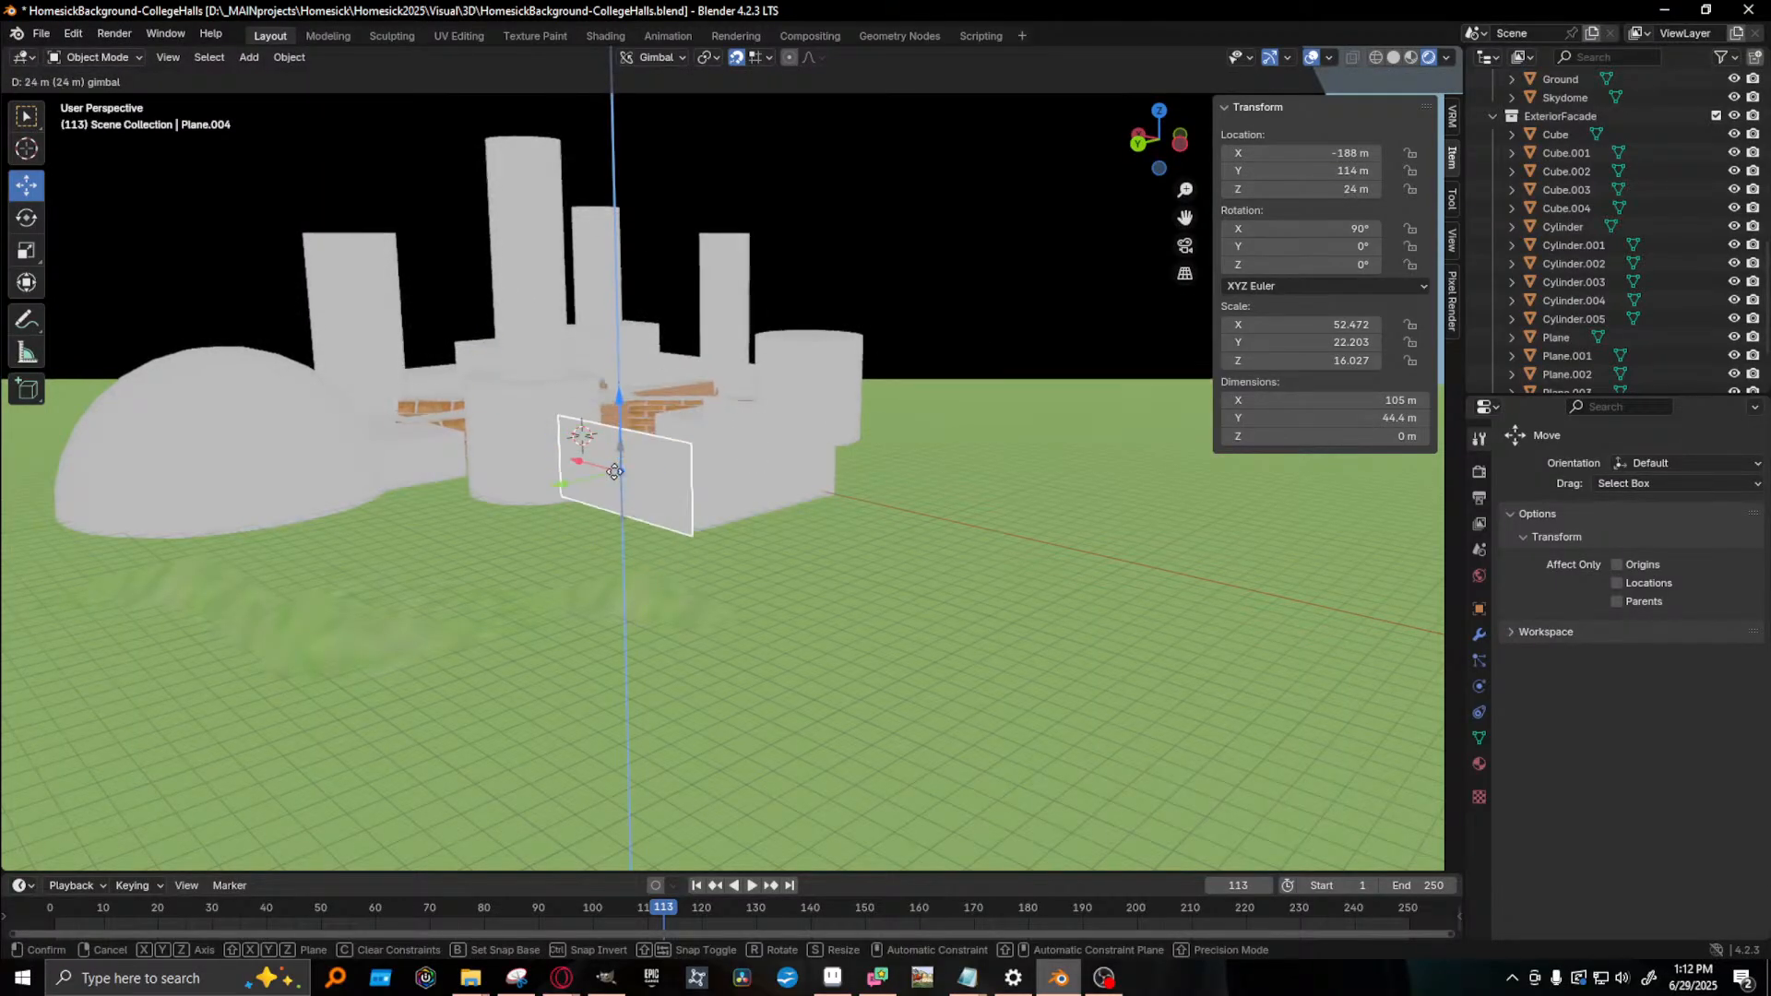
{"action": "left_click", "coordinate": [614, 471]}
{"action": "middle_click_drag", "start_coordinate": [1055, 513], "coordinate": [679, 496]}
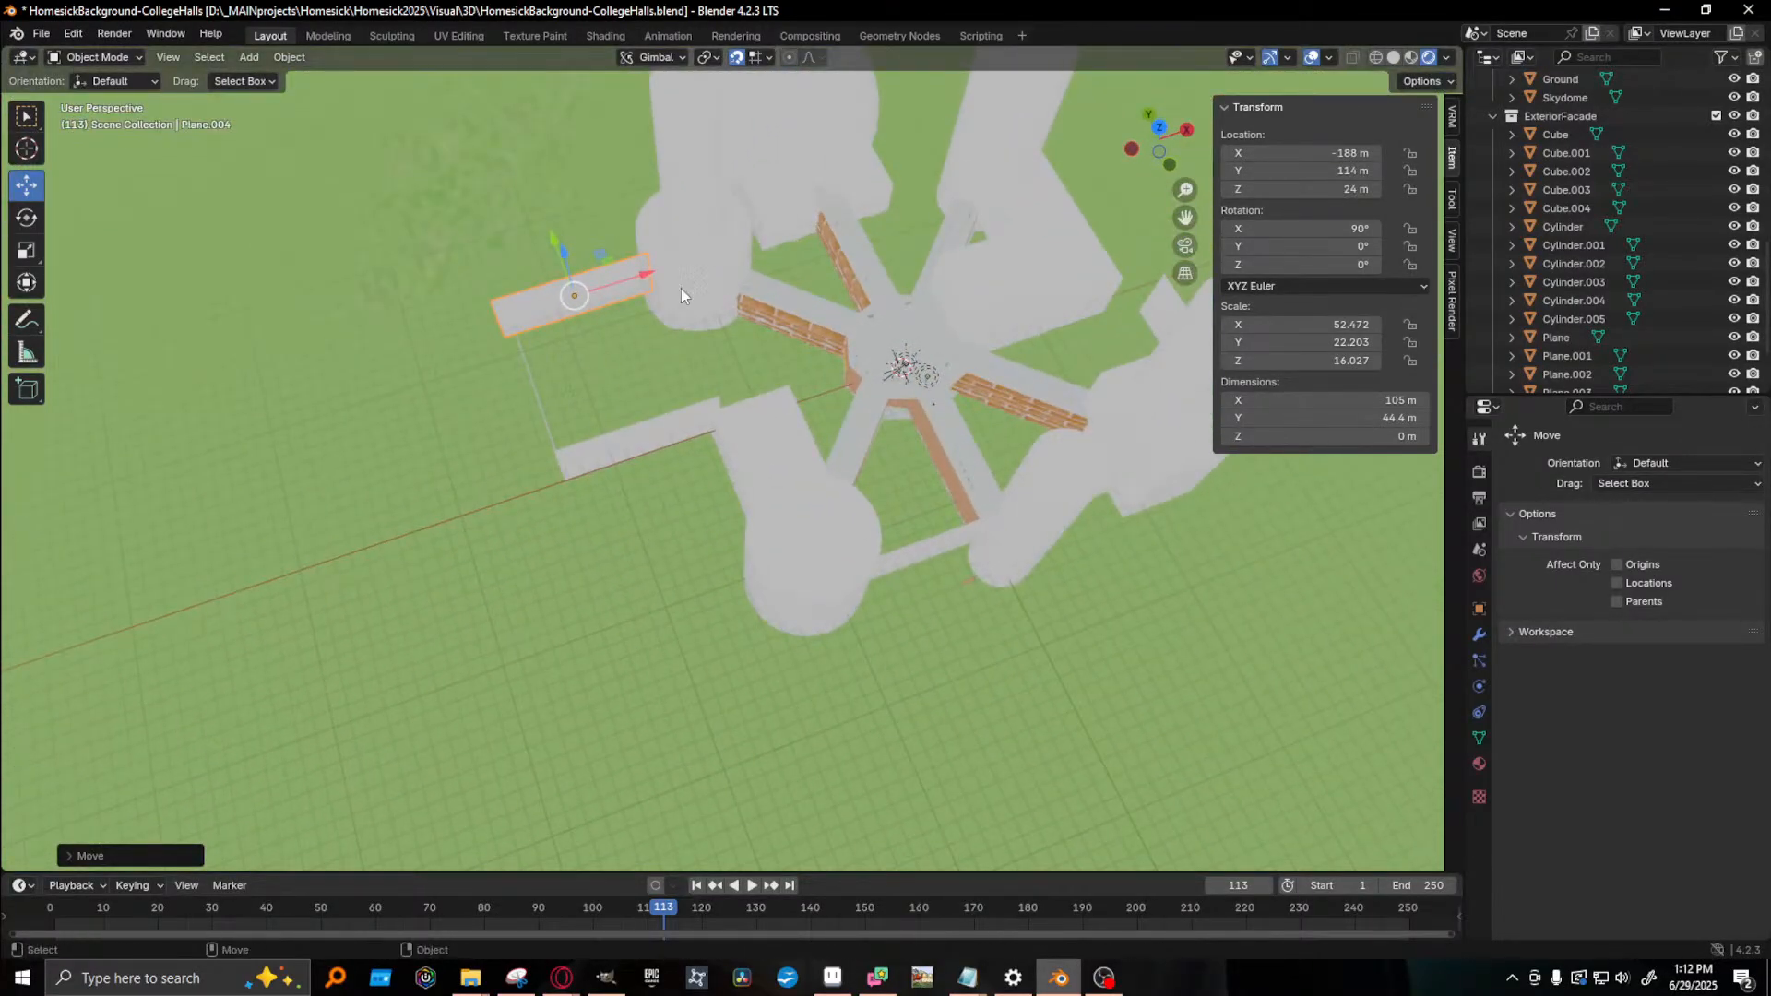
{"action": "middle_click_drag", "start_coordinate": [498, 336], "coordinate": [999, 479], "text": "alt"}
{"action": "scroll", "coordinate": [633, 400], "scroll_direction": "up", "scroll_amount": 6}
{"action": "middle_click_drag", "start_coordinate": [920, 312], "coordinate": [671, 398]}
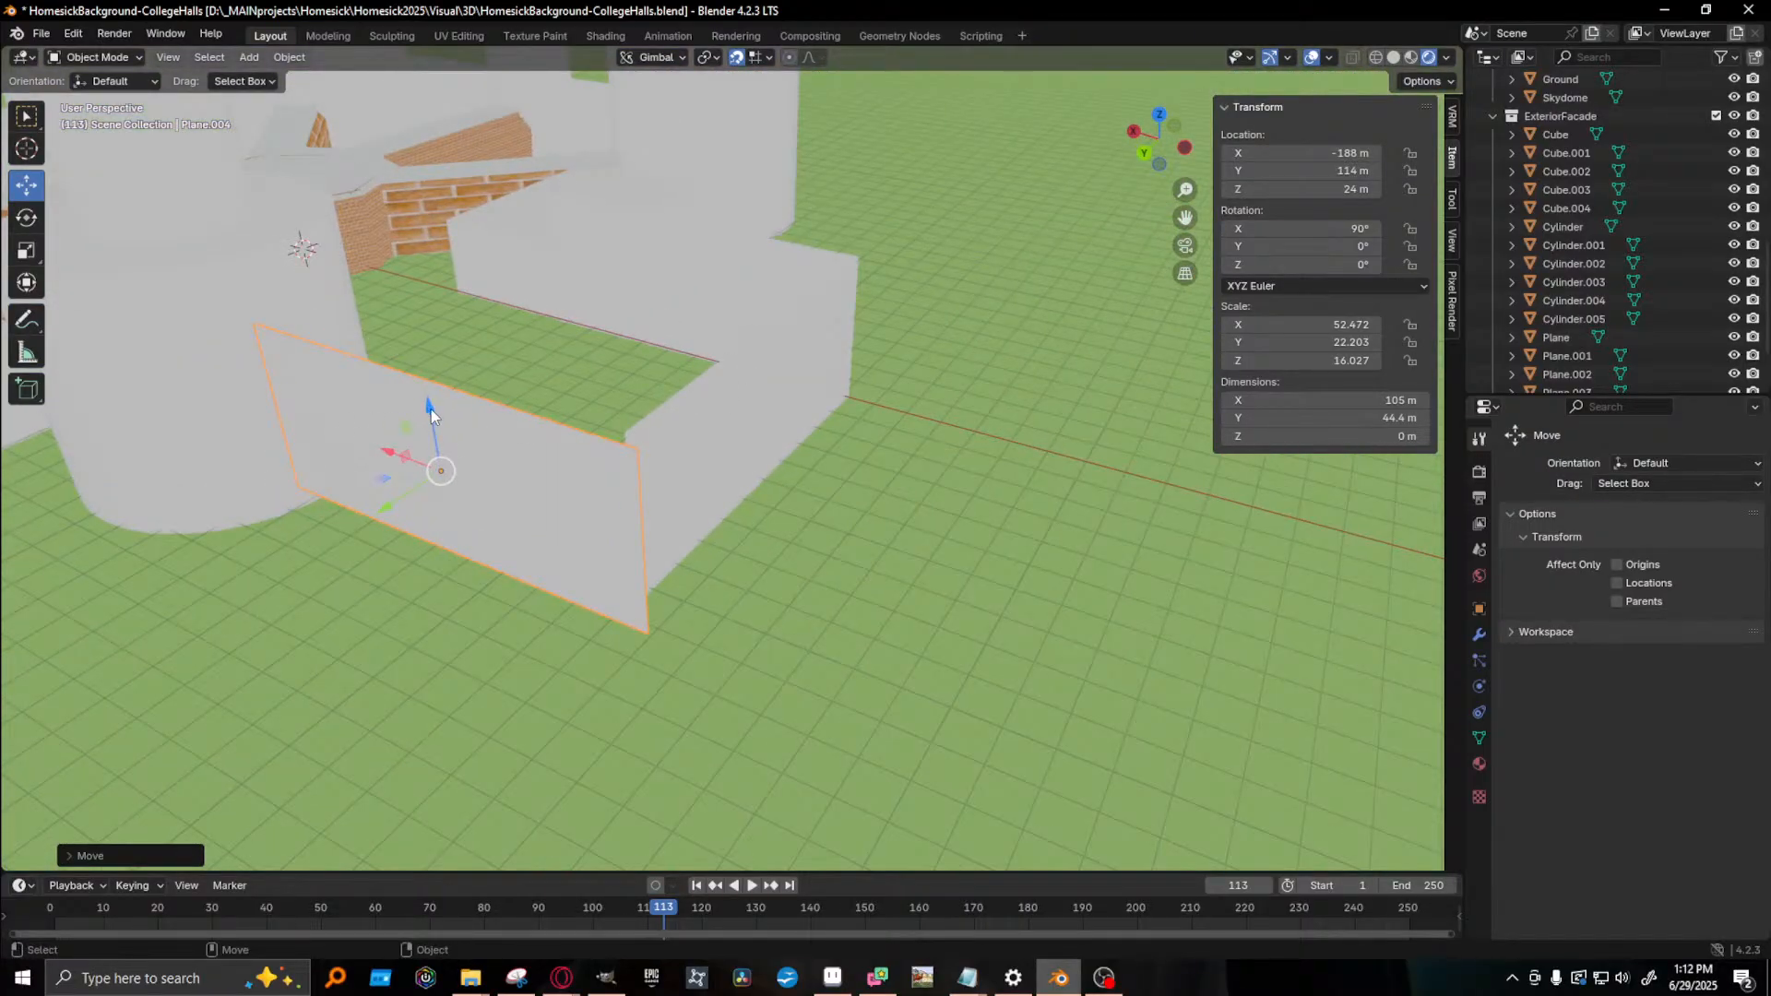
{"action": "left_click_drag", "start_coordinate": [429, 407], "coordinate": [422, 491]}
- Shift the same courtyard wall to about X -181 m, Y 110 m to adjust its corner with the end wall
{"action": "middle_click_drag", "start_coordinate": [590, 516], "coordinate": [495, 525]}
{"action": "left_click", "coordinate": [794, 502]}
{"action": "left_click", "coordinate": [633, 386]}
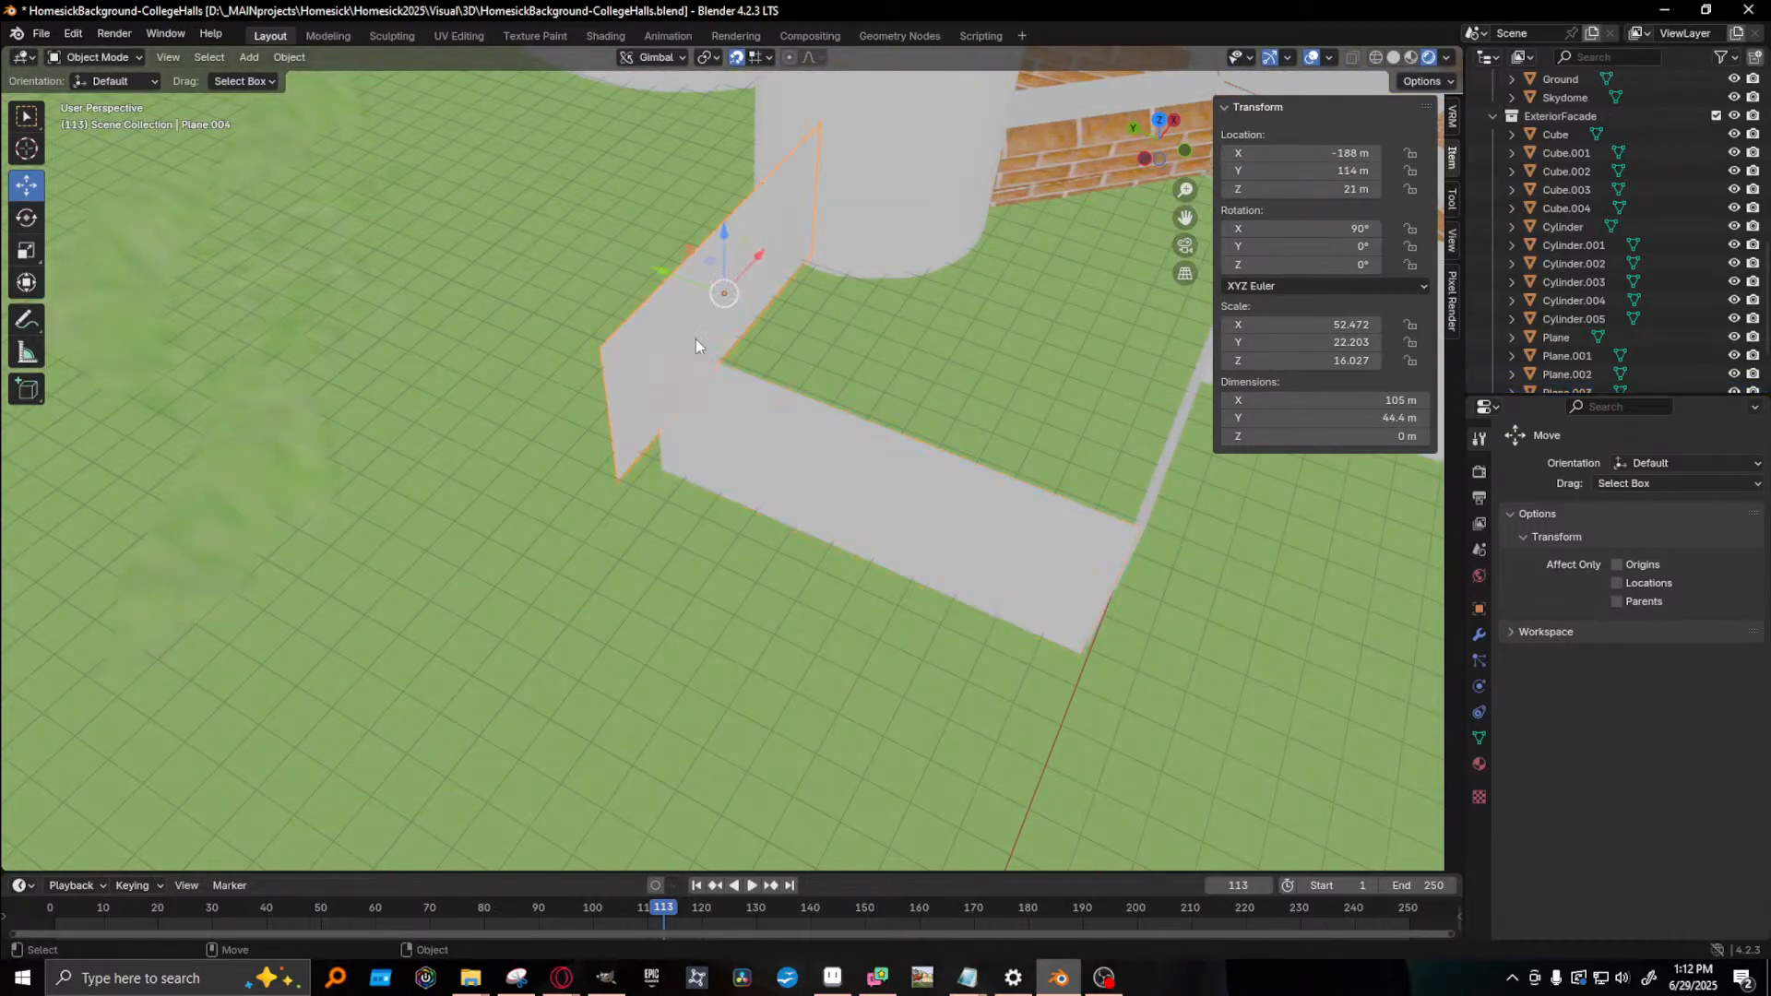
{"action": "middle_click_drag", "start_coordinate": [696, 340], "coordinate": [522, 590]}
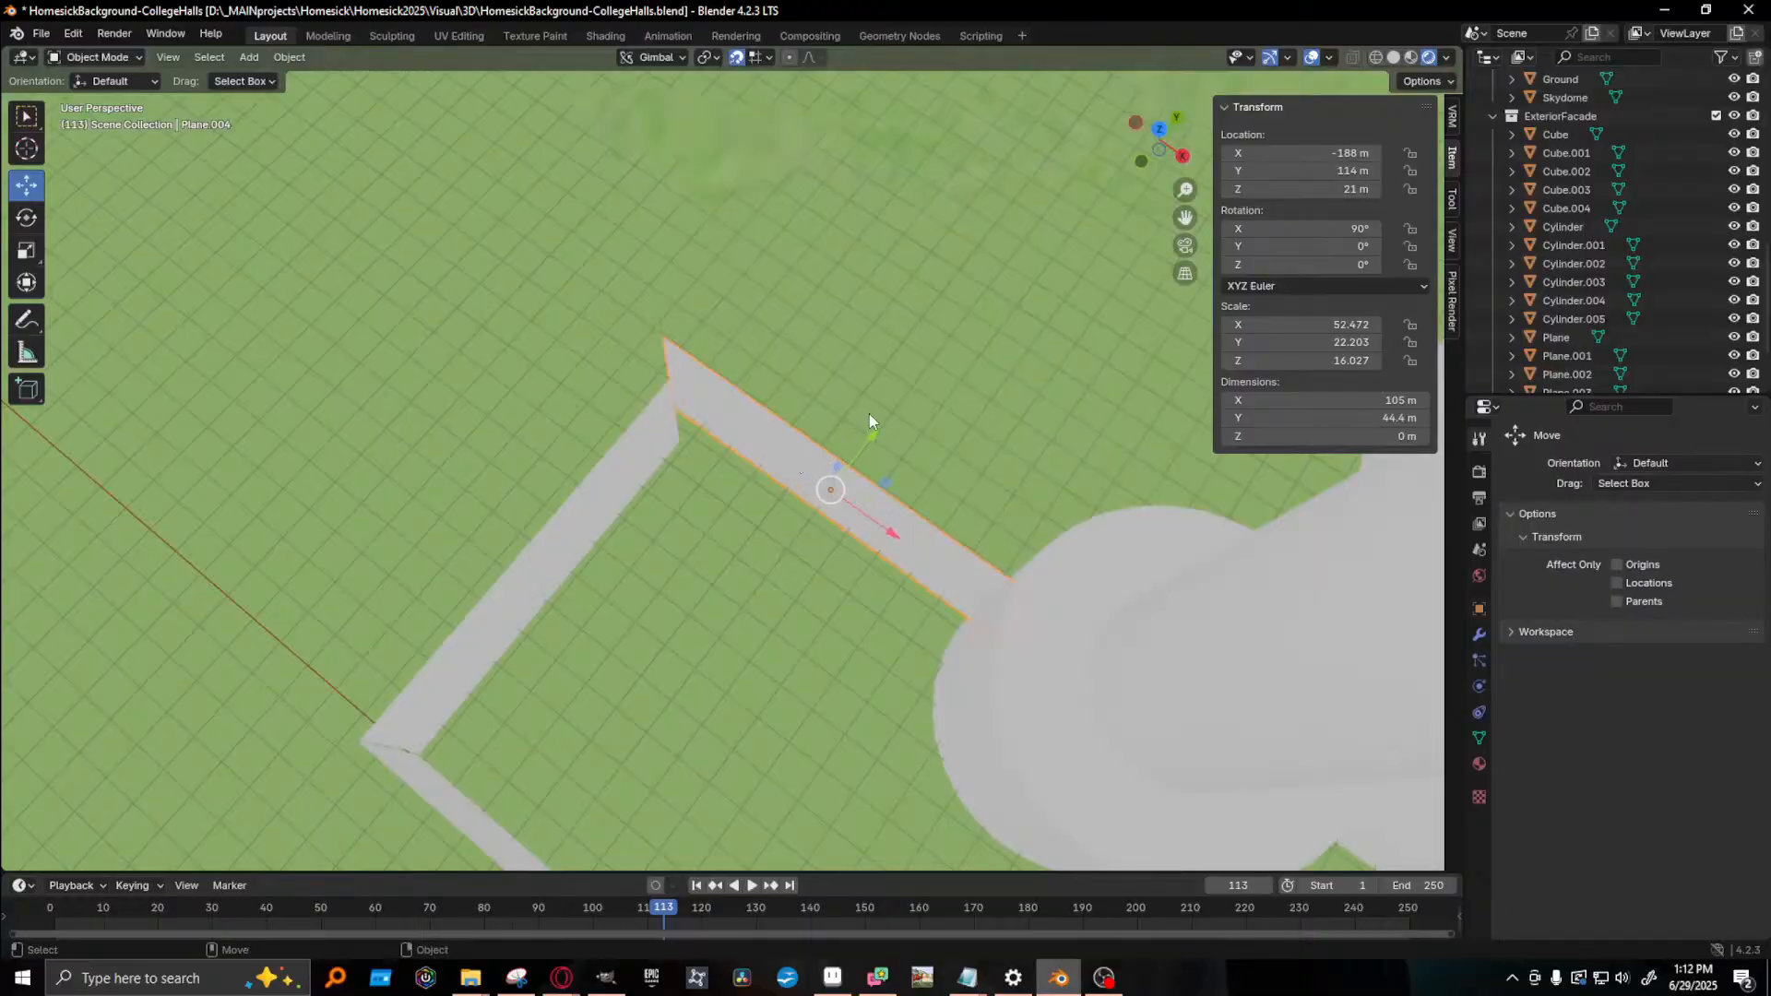
{"action": "left_click_drag", "start_coordinate": [875, 435], "coordinate": [894, 551]}
{"action": "middle_click_drag", "start_coordinate": [832, 533], "coordinate": [755, 598]}
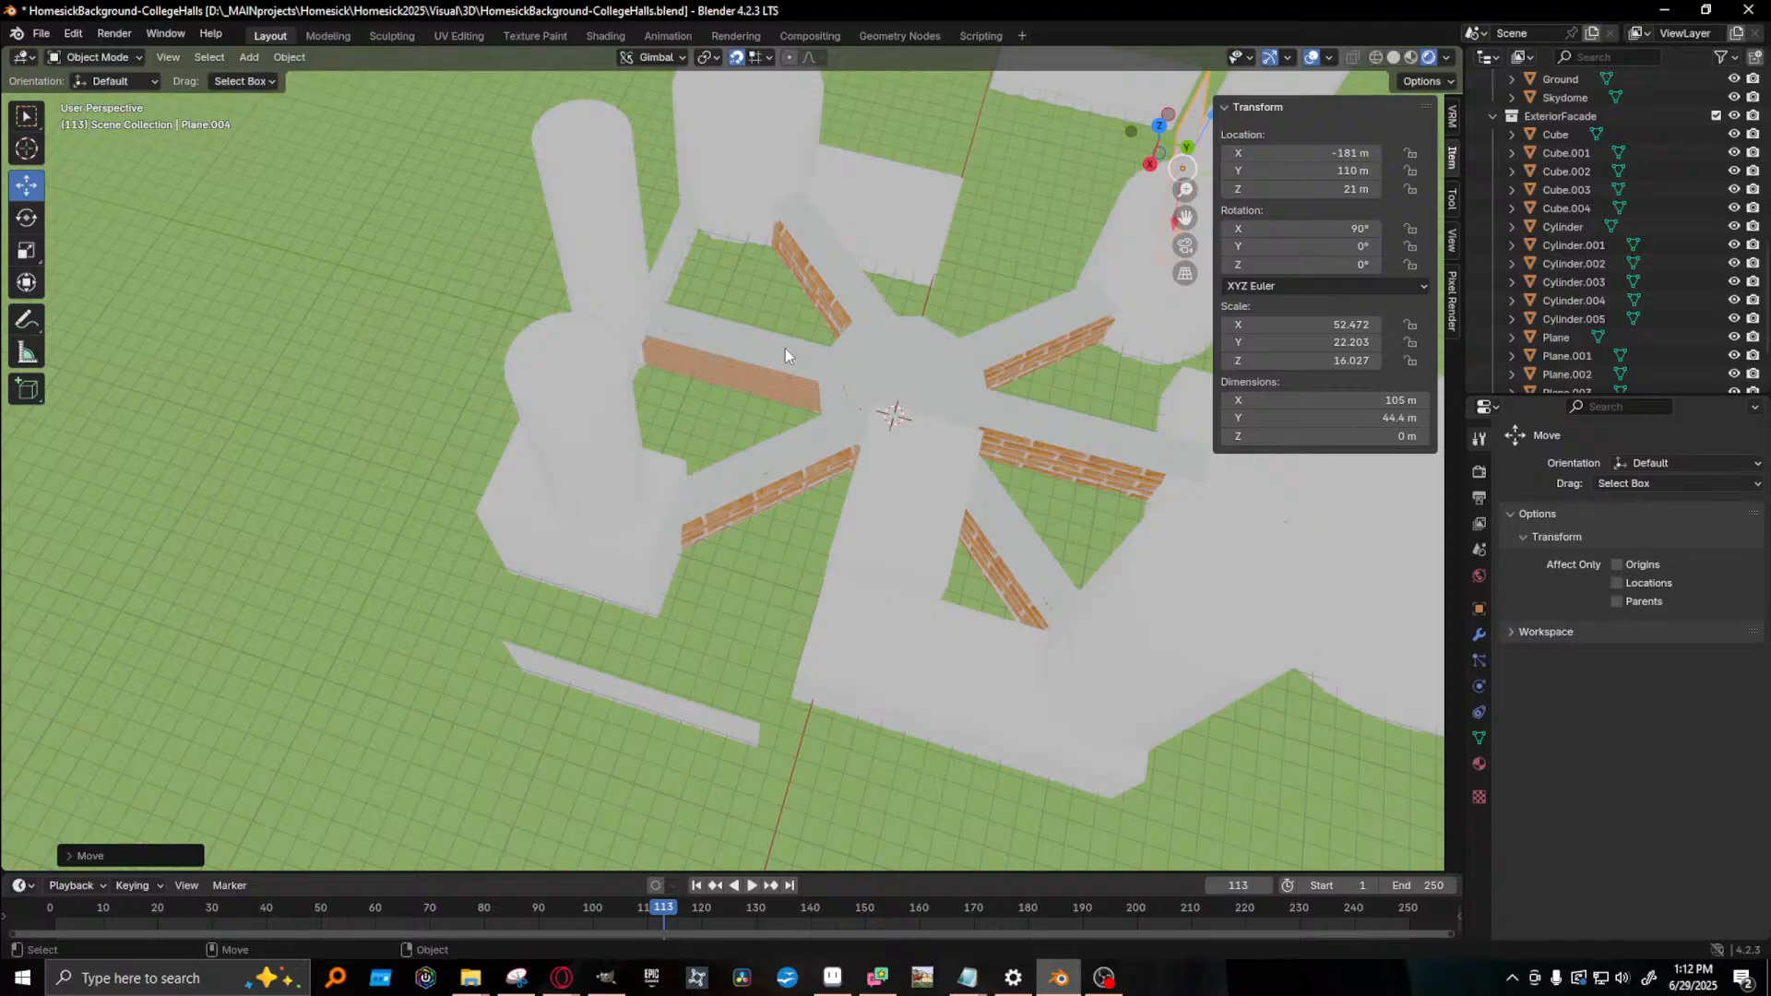
- Examine the central hub's ceiling, brick walls, doors and floor from inside
{"action": "left_click", "coordinate": [817, 386]}
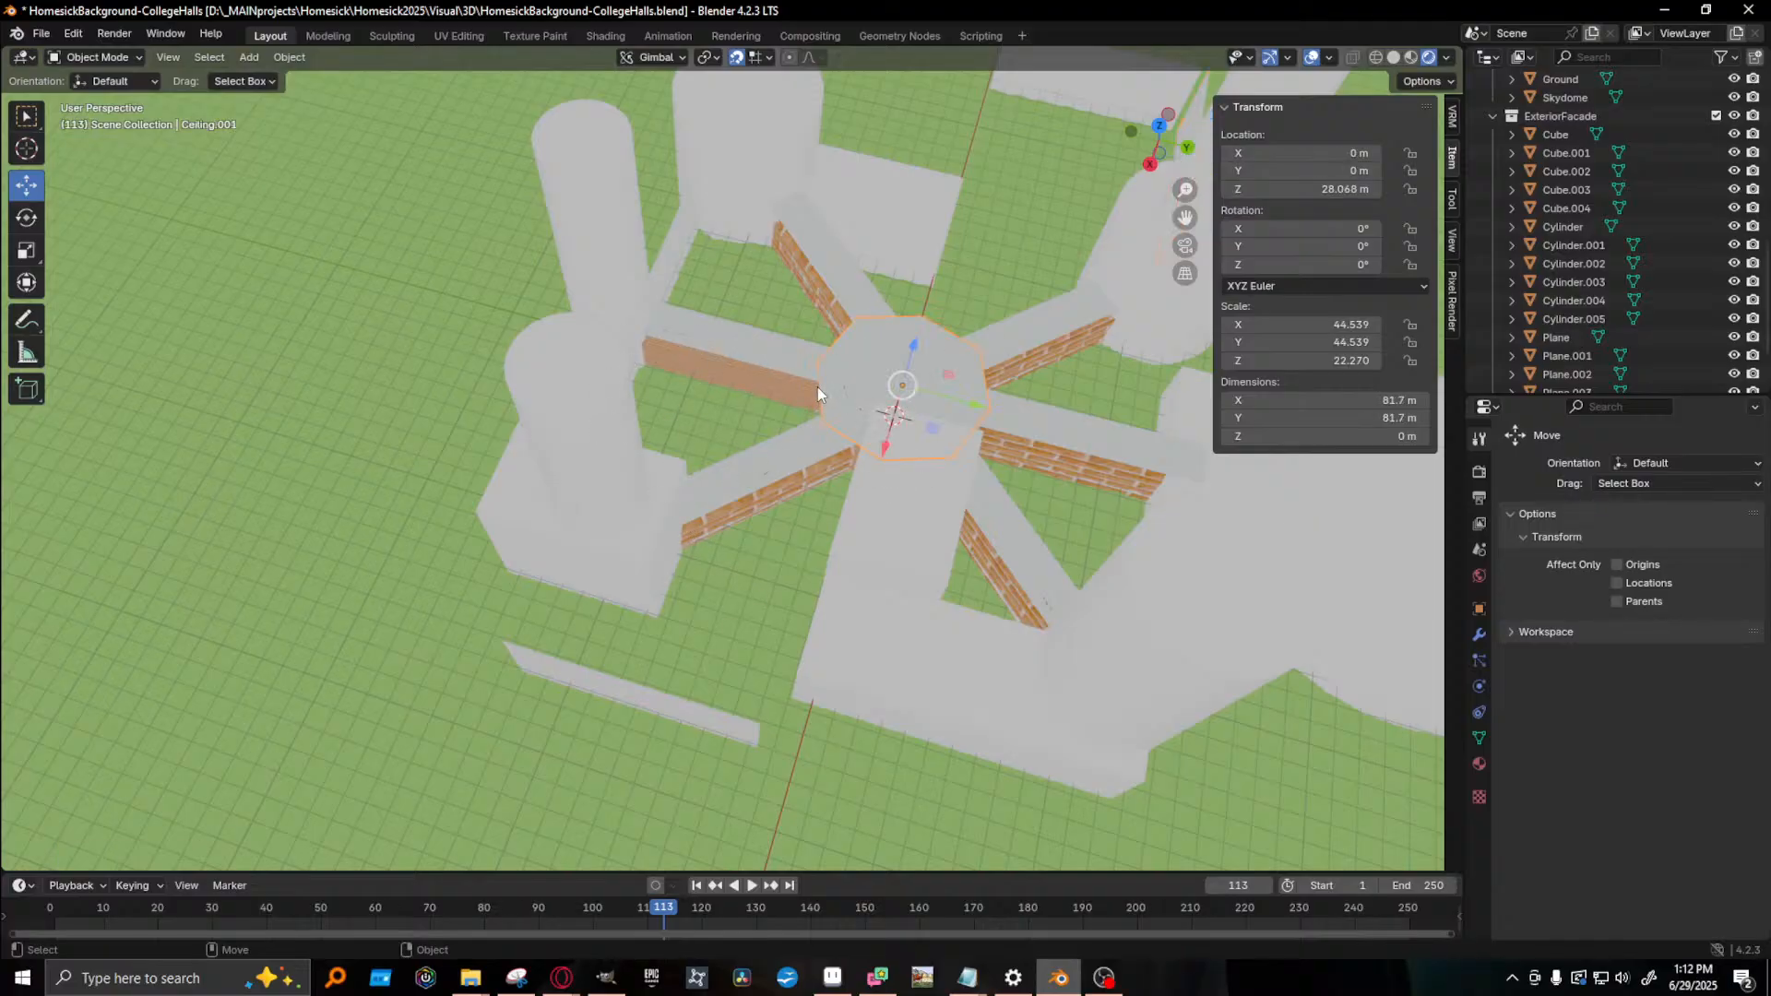
{"action": "key", "text": "KP_Decimal"}
{"action": "middle_click_drag", "start_coordinate": [905, 479], "coordinate": [674, 433]}
{"action": "scroll", "coordinate": [745, 373], "scroll_direction": "up", "scroll_amount": 8}
{"action": "middle_click_drag", "start_coordinate": [744, 600], "coordinate": [680, 778]}
{"action": "left_click_drag", "start_coordinate": [738, 721], "coordinate": [728, 710], "text": "alt"}
{"action": "left_click", "coordinate": [707, 755]}
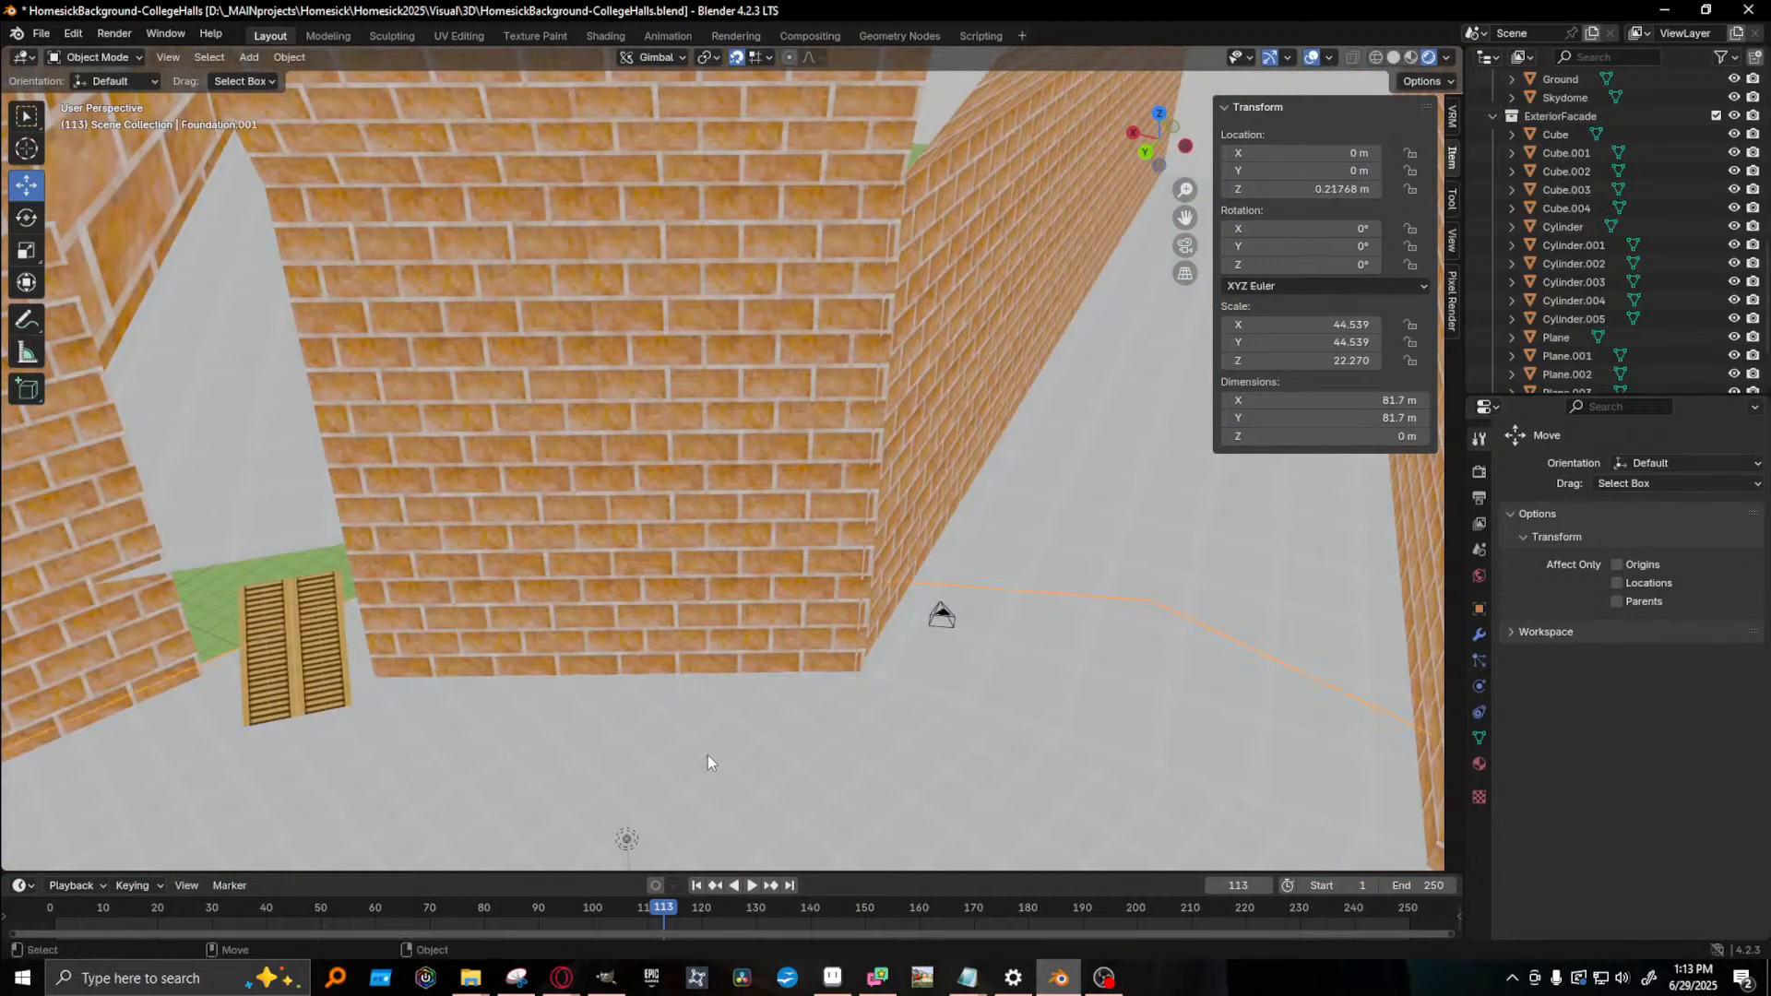
{"action": "key", "text": "f"}
{"action": "scroll", "coordinate": [766, 626], "scroll_direction": "up", "scroll_amount": 5}
{"action": "left_click_drag", "start_coordinate": [766, 625], "coordinate": [915, 534], "text": "alt"}
- Examine the exterior facade from ground level and from above around the central hub
{"action": "scroll", "coordinate": [898, 423], "scroll_direction": "down", "scroll_amount": 5}
{"action": "scroll", "coordinate": [915, 533], "scroll_direction": "down", "scroll_amount": 5}
{"action": "scroll", "coordinate": [915, 538], "scroll_direction": "down", "scroll_amount": 5}
{"action": "middle_click_drag", "start_coordinate": [1027, 519], "coordinate": [806, 474]}
{"action": "scroll", "coordinate": [806, 474], "scroll_direction": "up", "scroll_amount": 6}
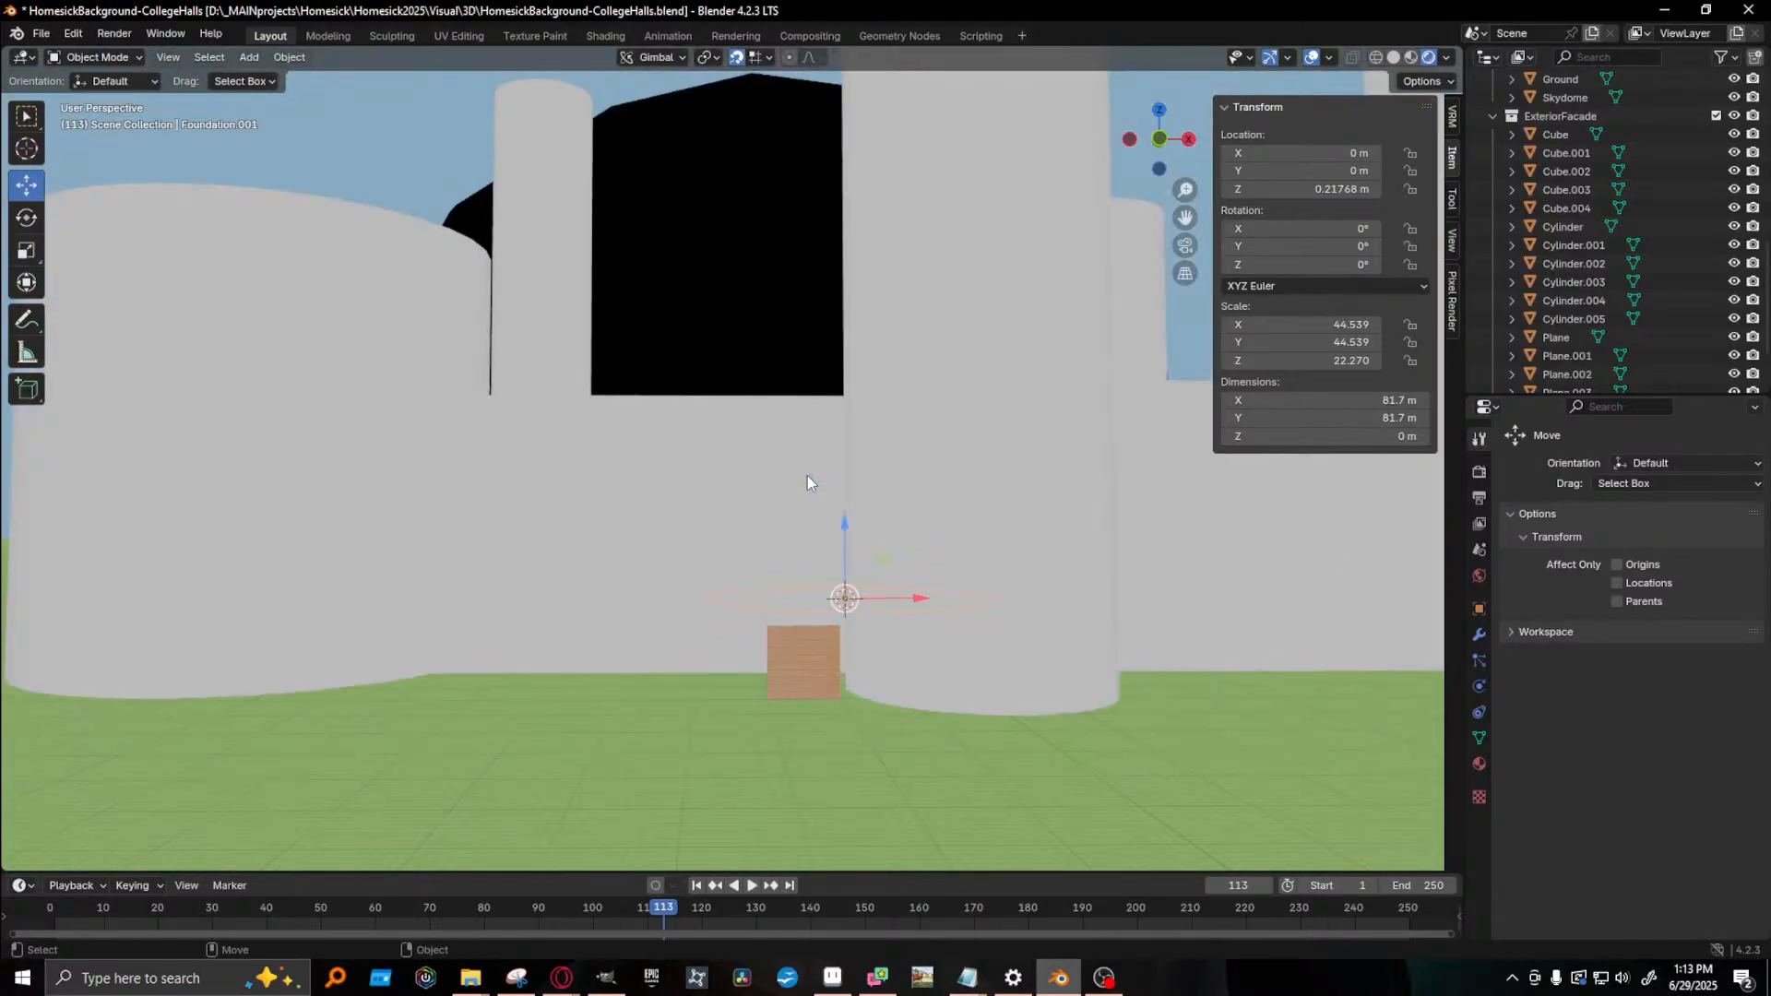
{"action": "scroll", "coordinate": [806, 474], "scroll_direction": "down", "scroll_amount": 3}
{"action": "middle_click_drag", "start_coordinate": [983, 461], "coordinate": [766, 579], "text": "alt"}
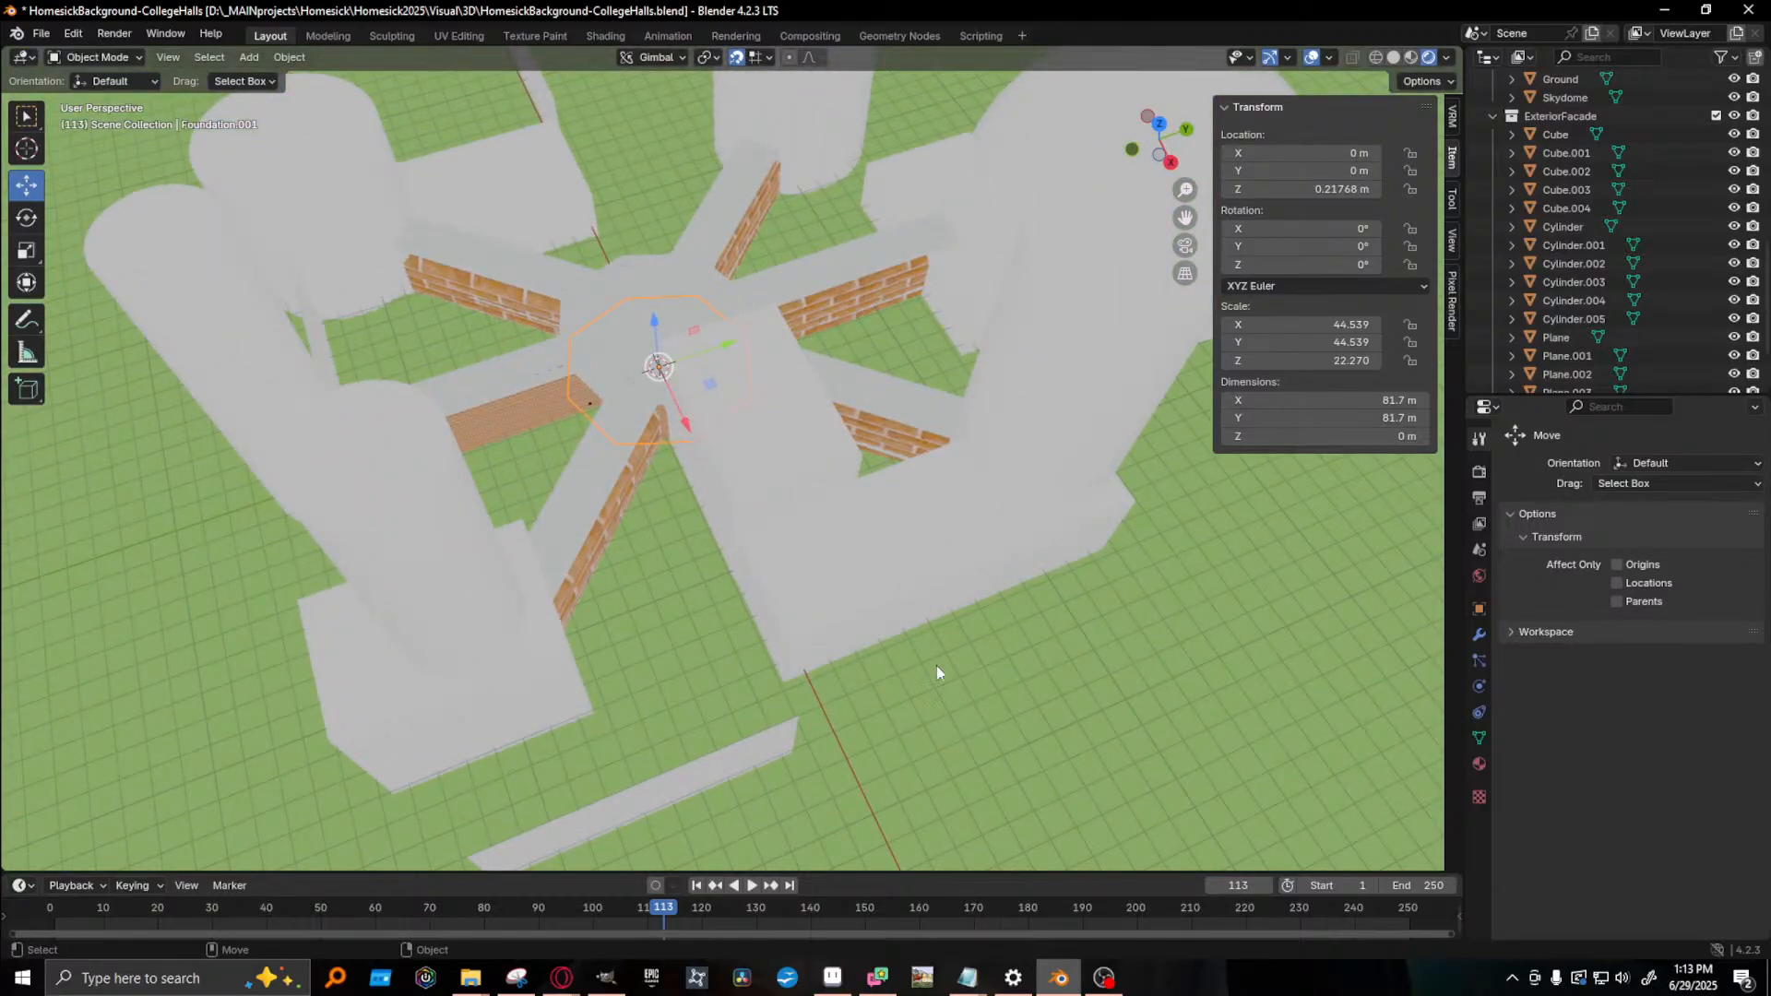
- Select the detached wall on the +X side, between the square block and the large L-shaped block
{"action": "left_click", "coordinate": [727, 760]}
{"action": "left_click", "coordinate": [446, 472], "text": "shift"}
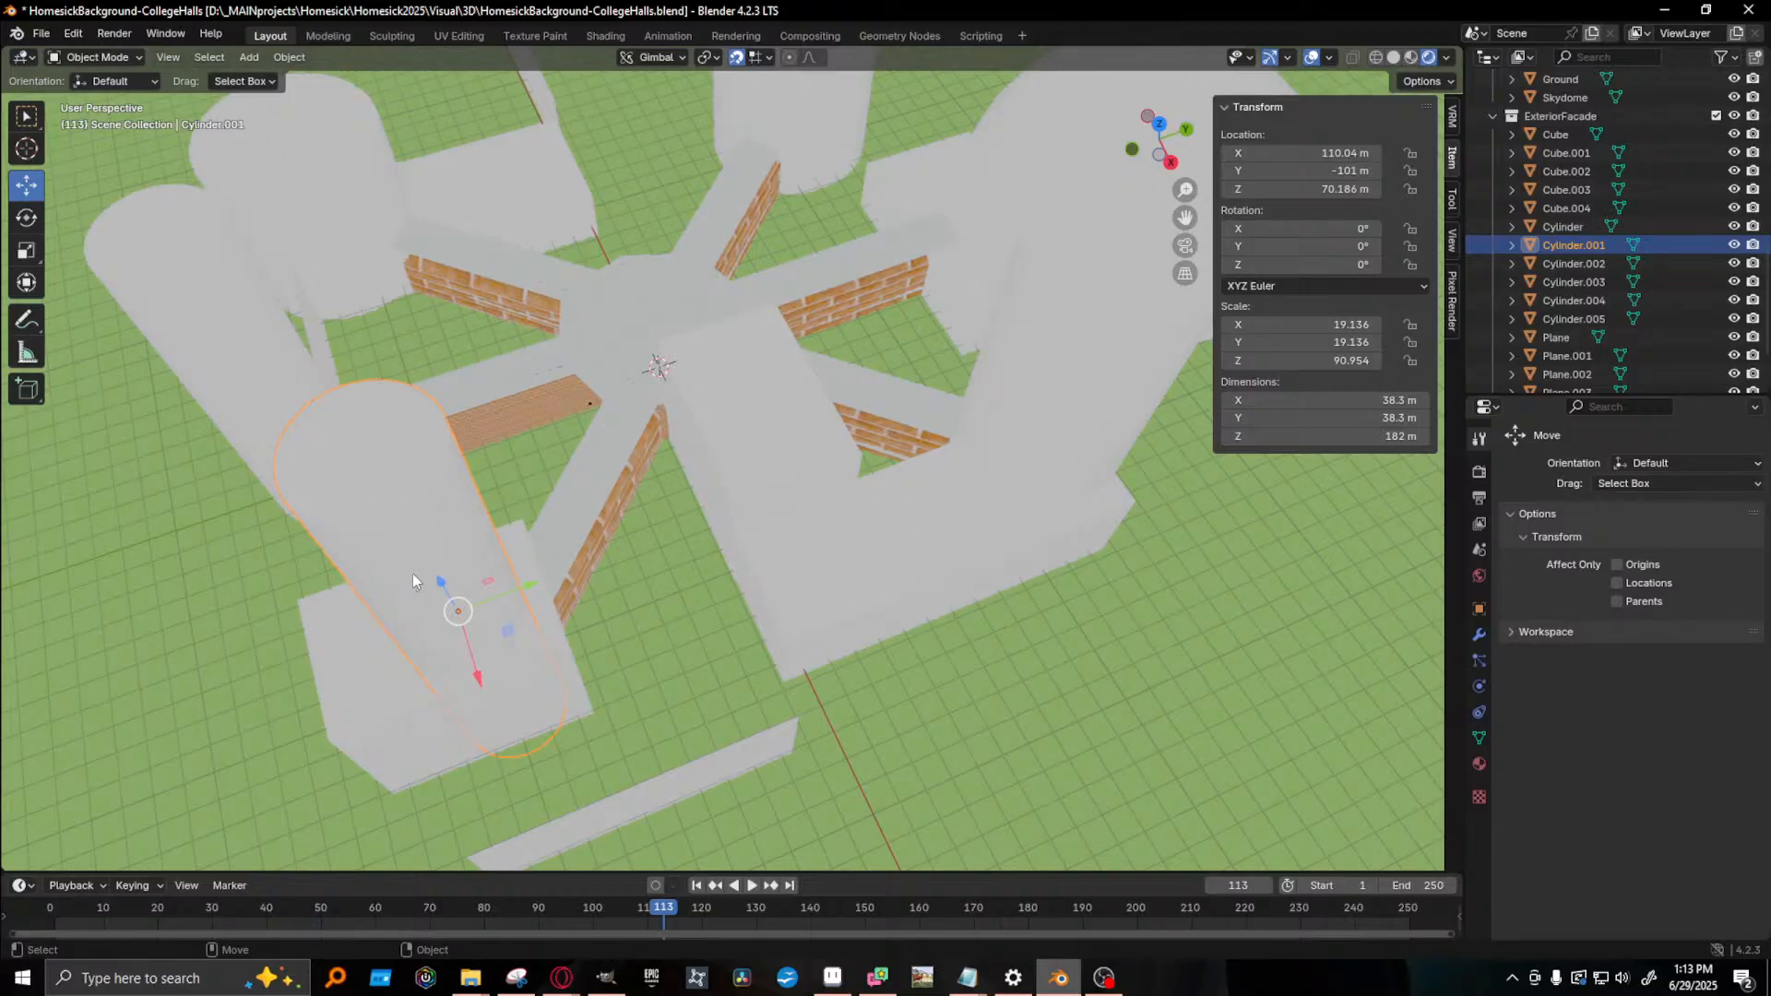
{"action": "left_click", "coordinate": [673, 792]}
{"action": "middle_click_drag", "start_coordinate": [610, 688], "coordinate": [668, 477], "text": "shift"}
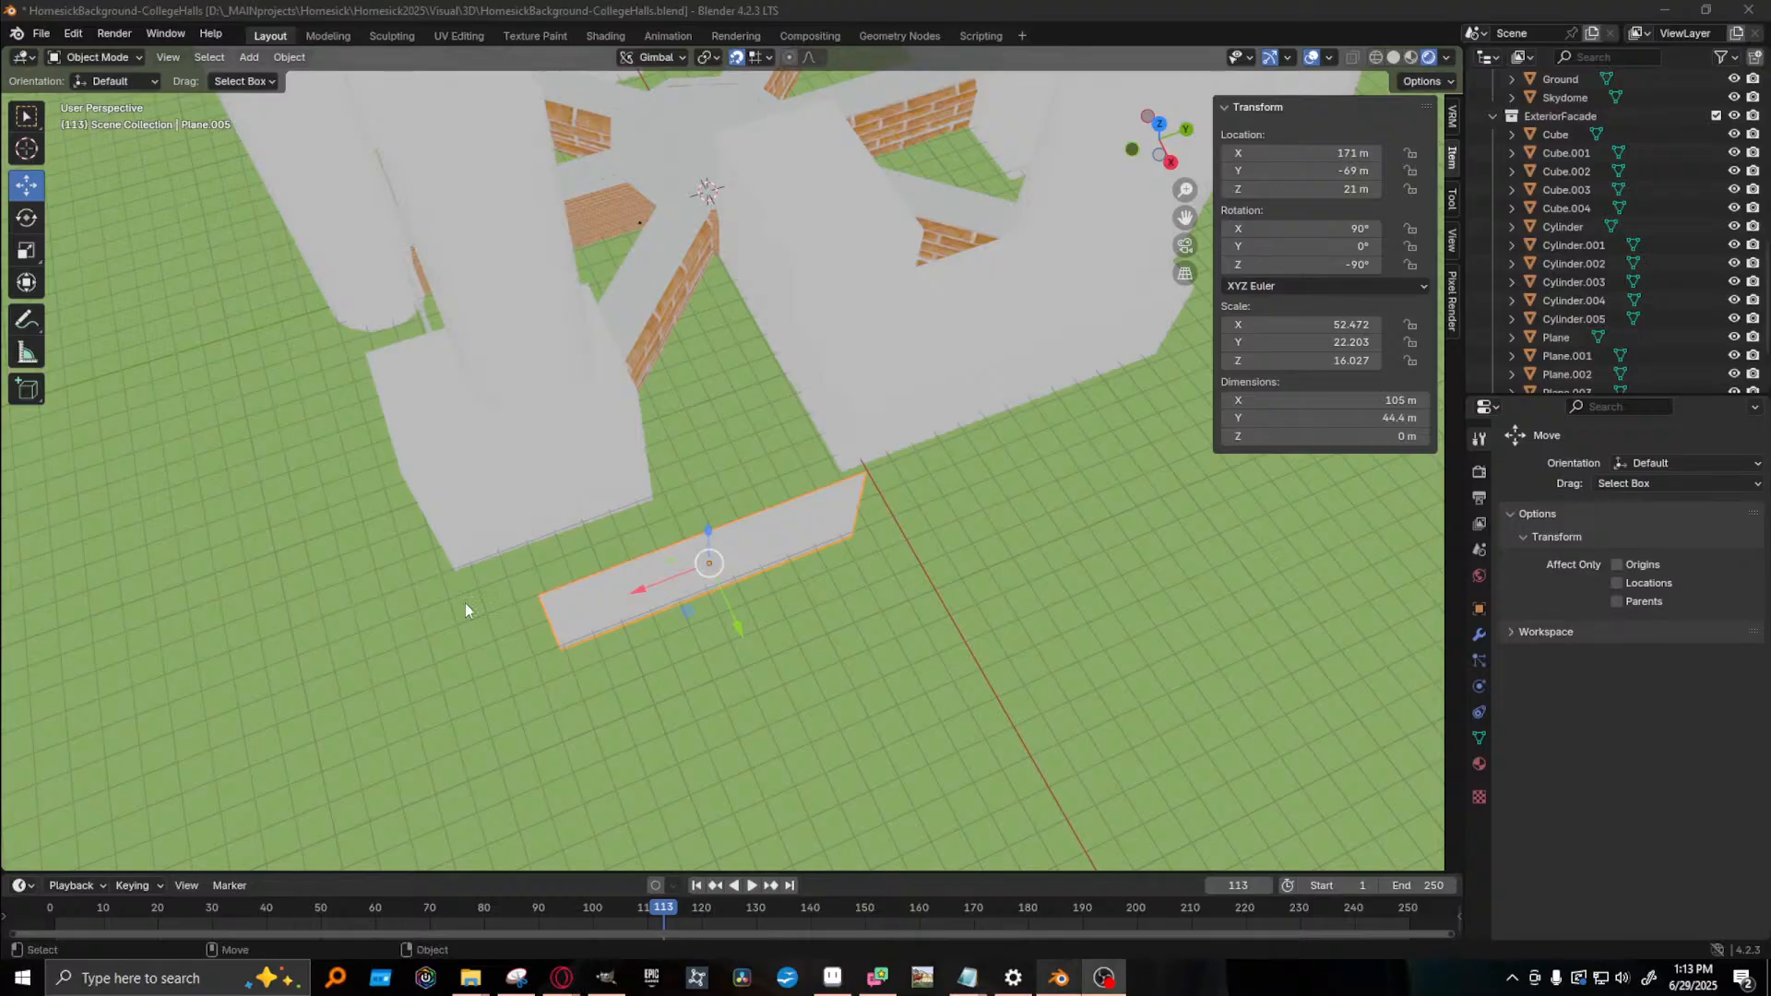
- Shift the detached wall along its length to about Y -61 m, between the square block and the L-shaped block
{"action": "middle_click_drag", "start_coordinate": [672, 596], "coordinate": [612, 634]}
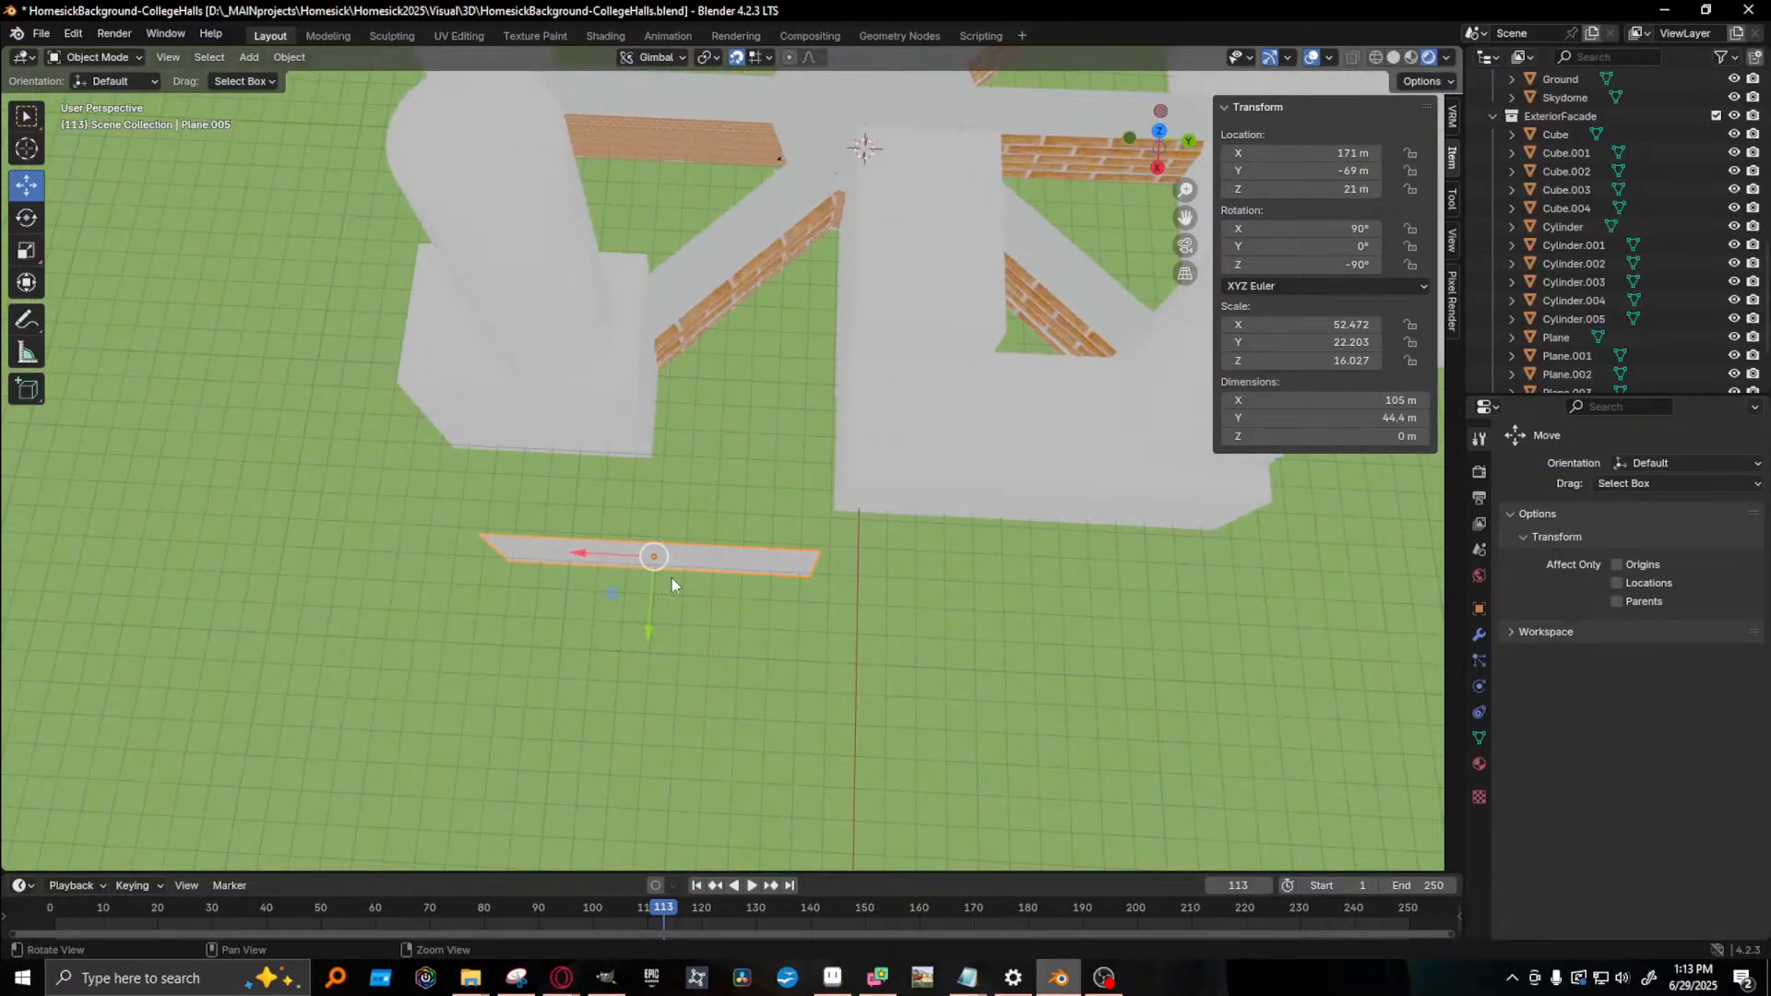
{"action": "left_click_drag", "start_coordinate": [582, 551], "coordinate": [678, 556]}
{"action": "middle_click_drag", "start_coordinate": [661, 662], "coordinate": [472, 291]}
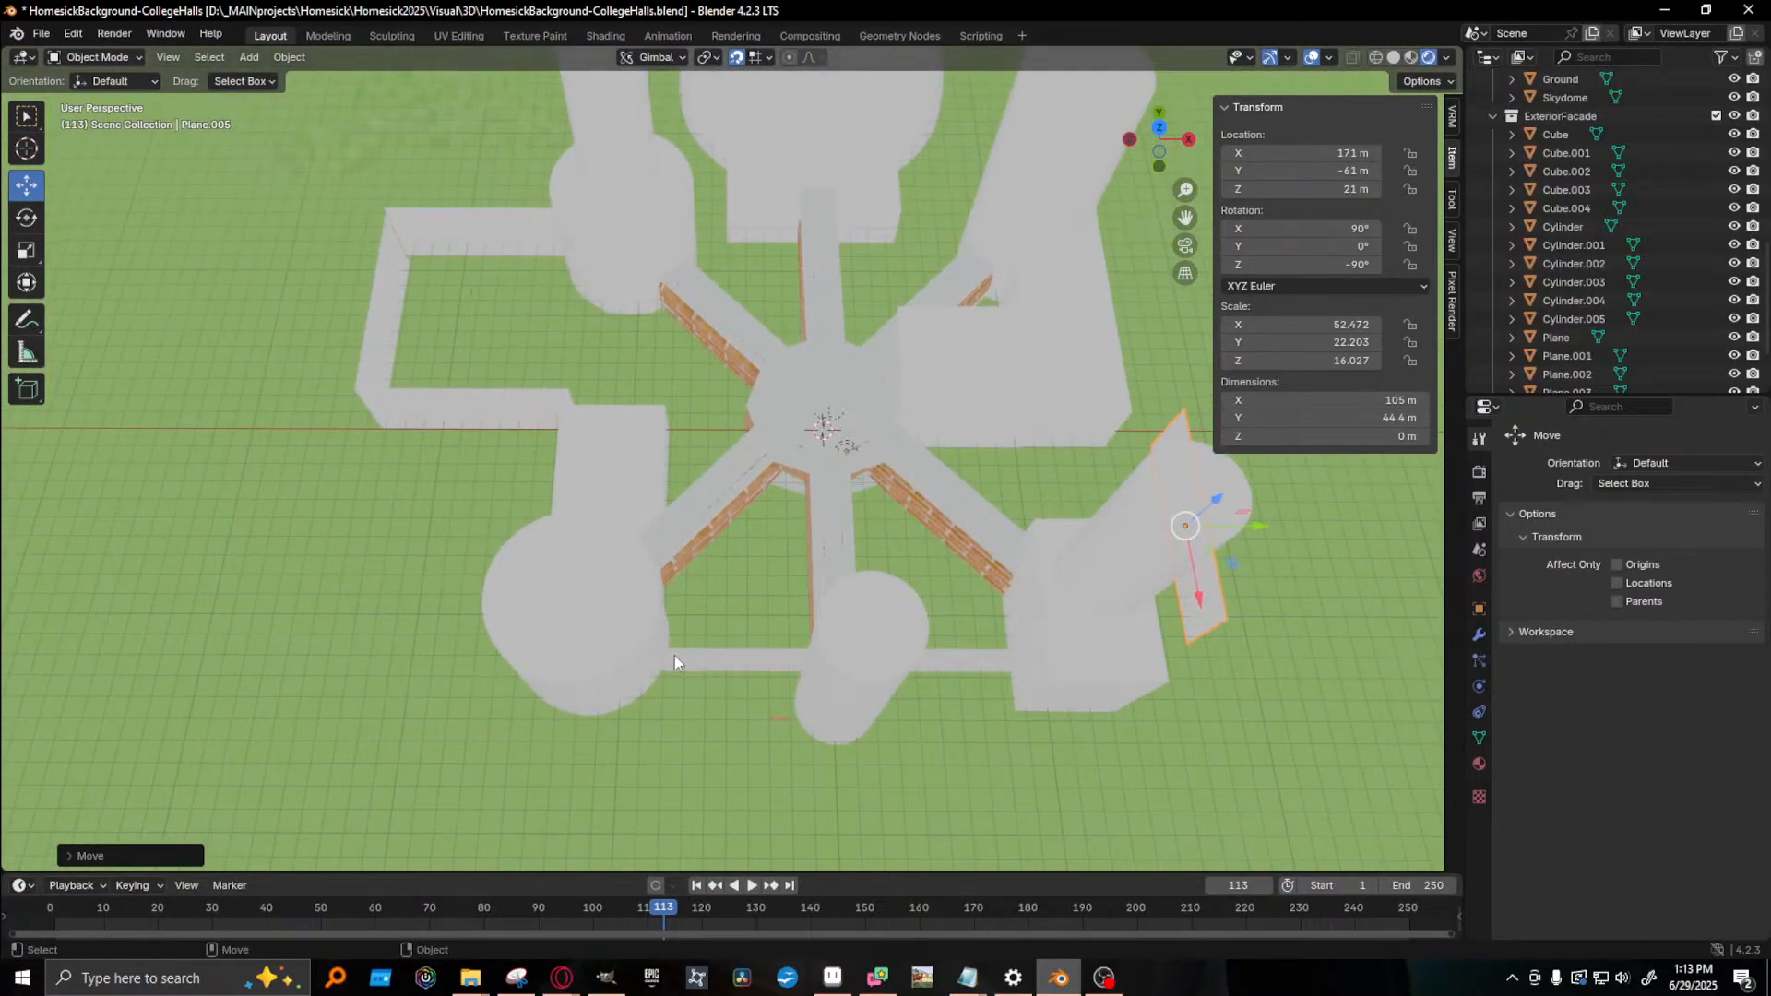
- Switch to the Admission floor-plan sketch in GIMP, scribble out the "Sci" label and write "Mag" beside it in purple
{"action": "left_click", "coordinate": [606, 977]}
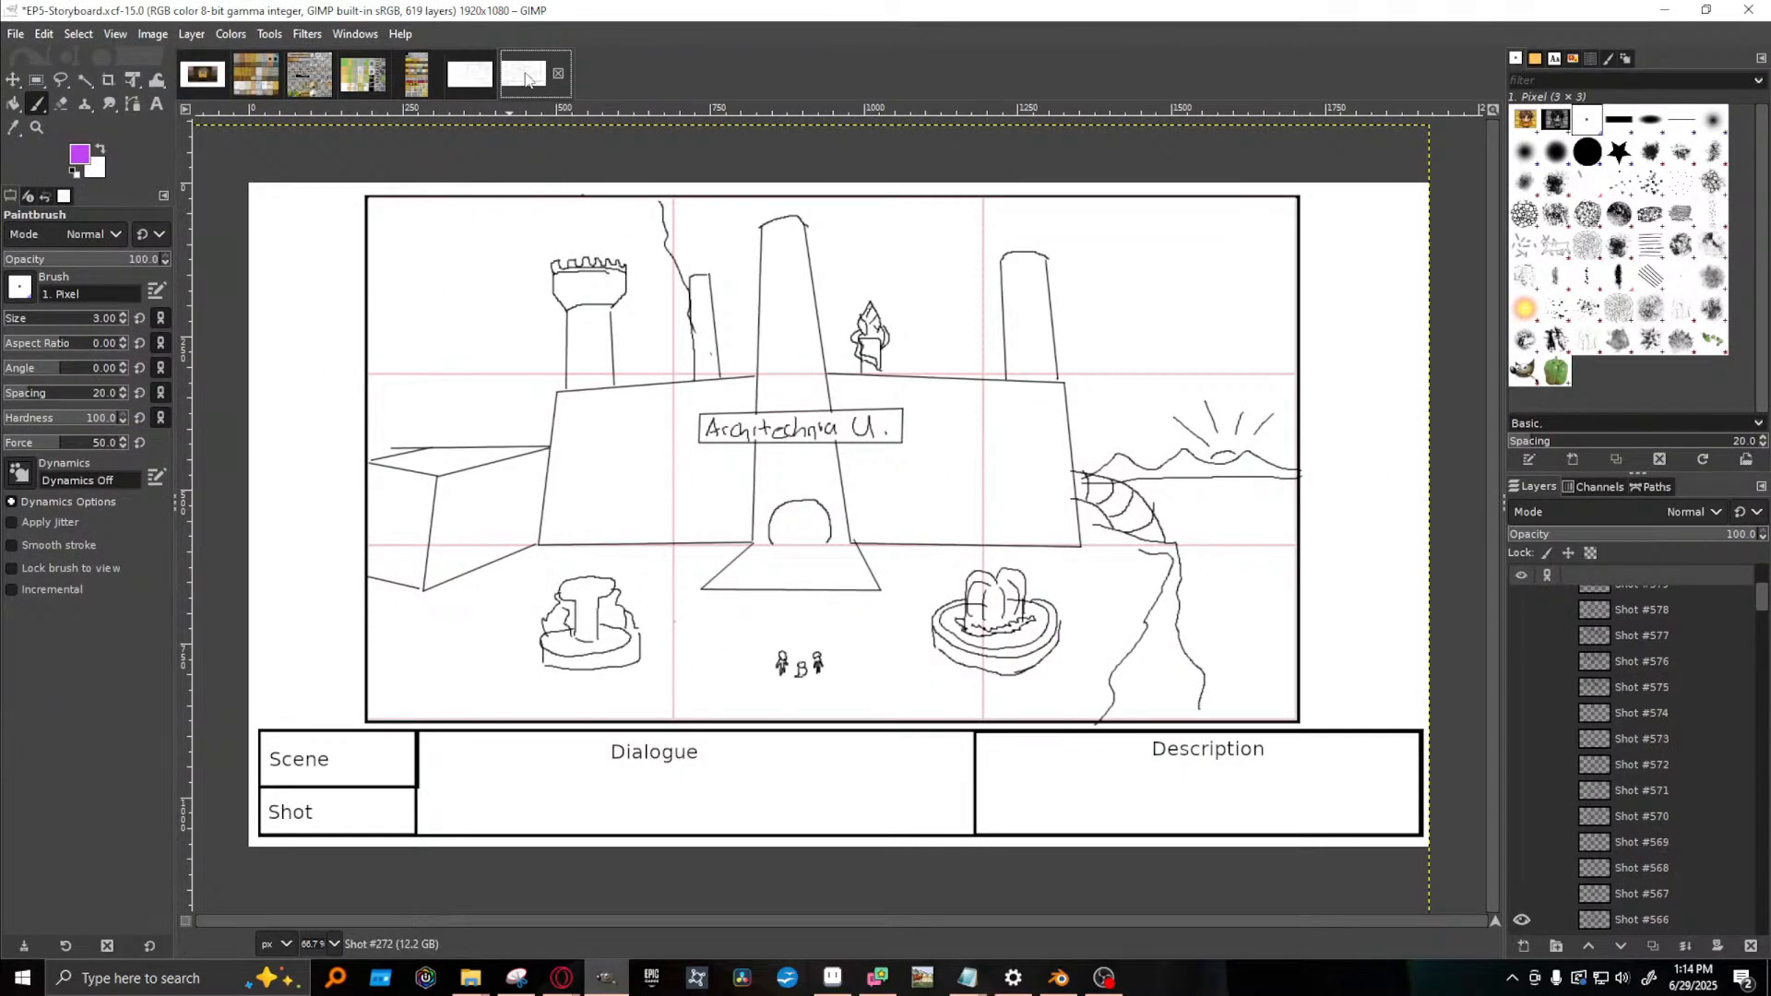
{"action": "left_click", "coordinate": [472, 75]}
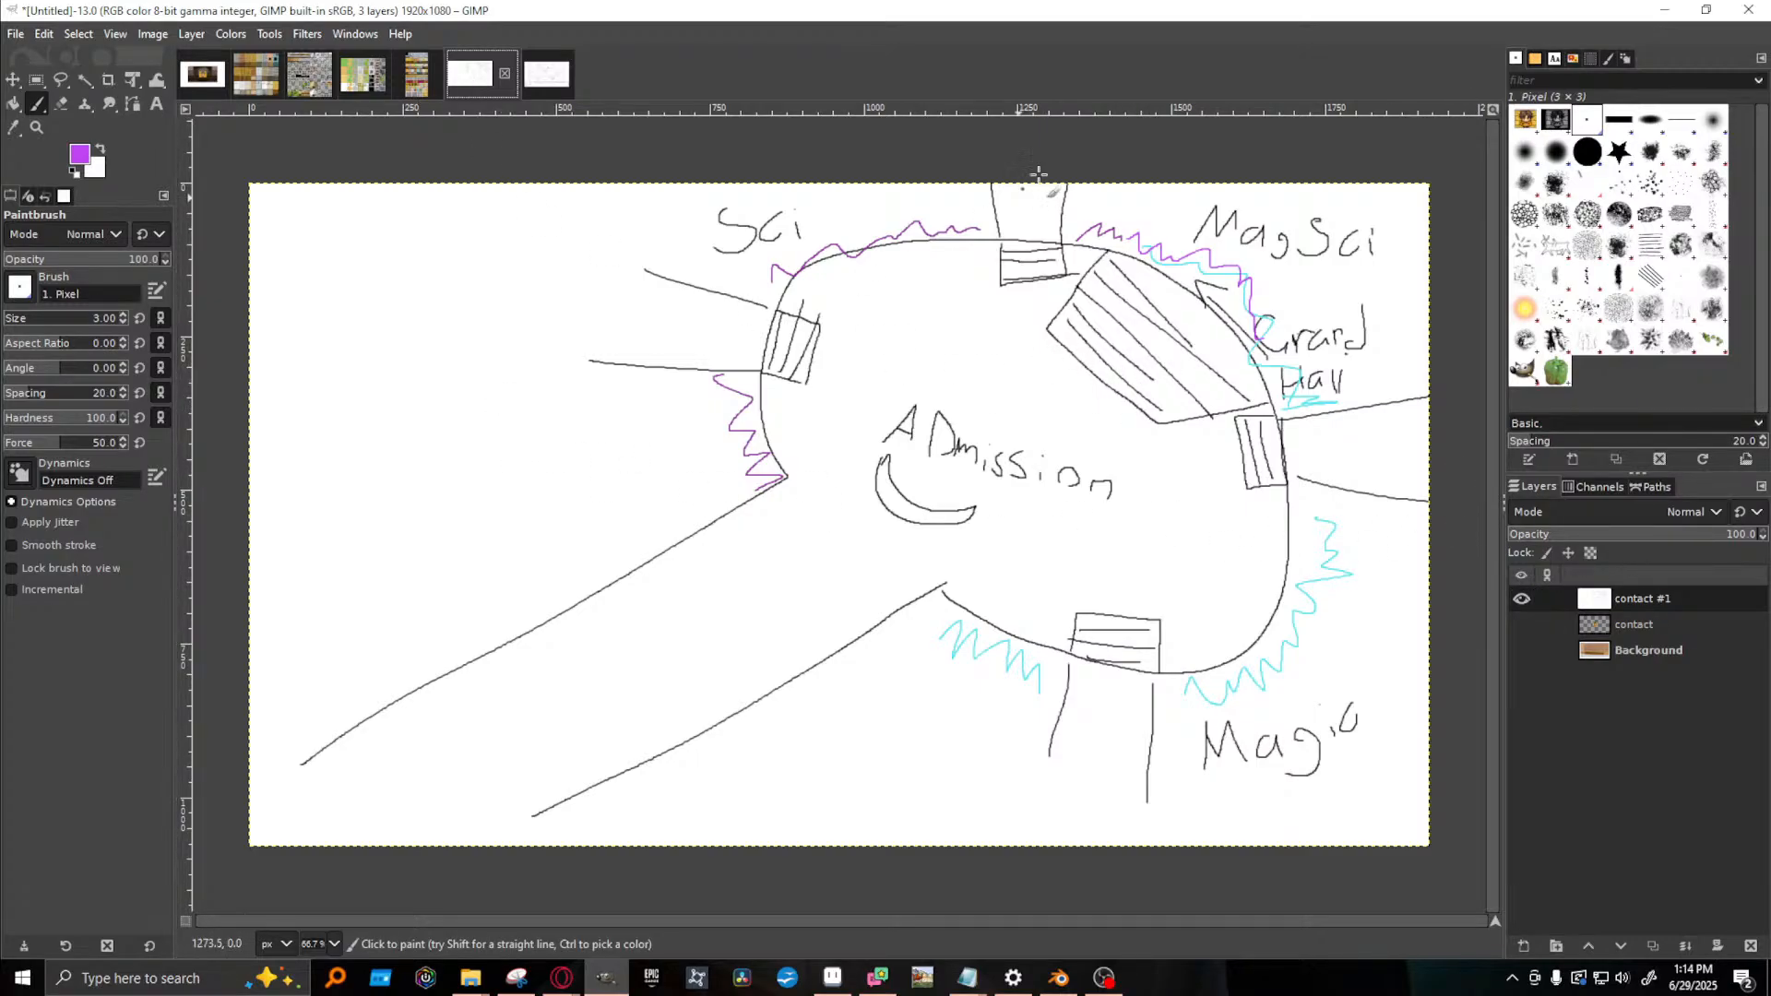
{"action": "mouse_move", "coordinate": [701, 217]}
{"action": "left_mouse_down"}
{"action": "mouse_move", "coordinate": [791, 218]}
{"action": "mouse_move", "coordinate": [728, 242]}
{"action": "mouse_move", "coordinate": [796, 204]}
{"action": "left_mouse_up"}
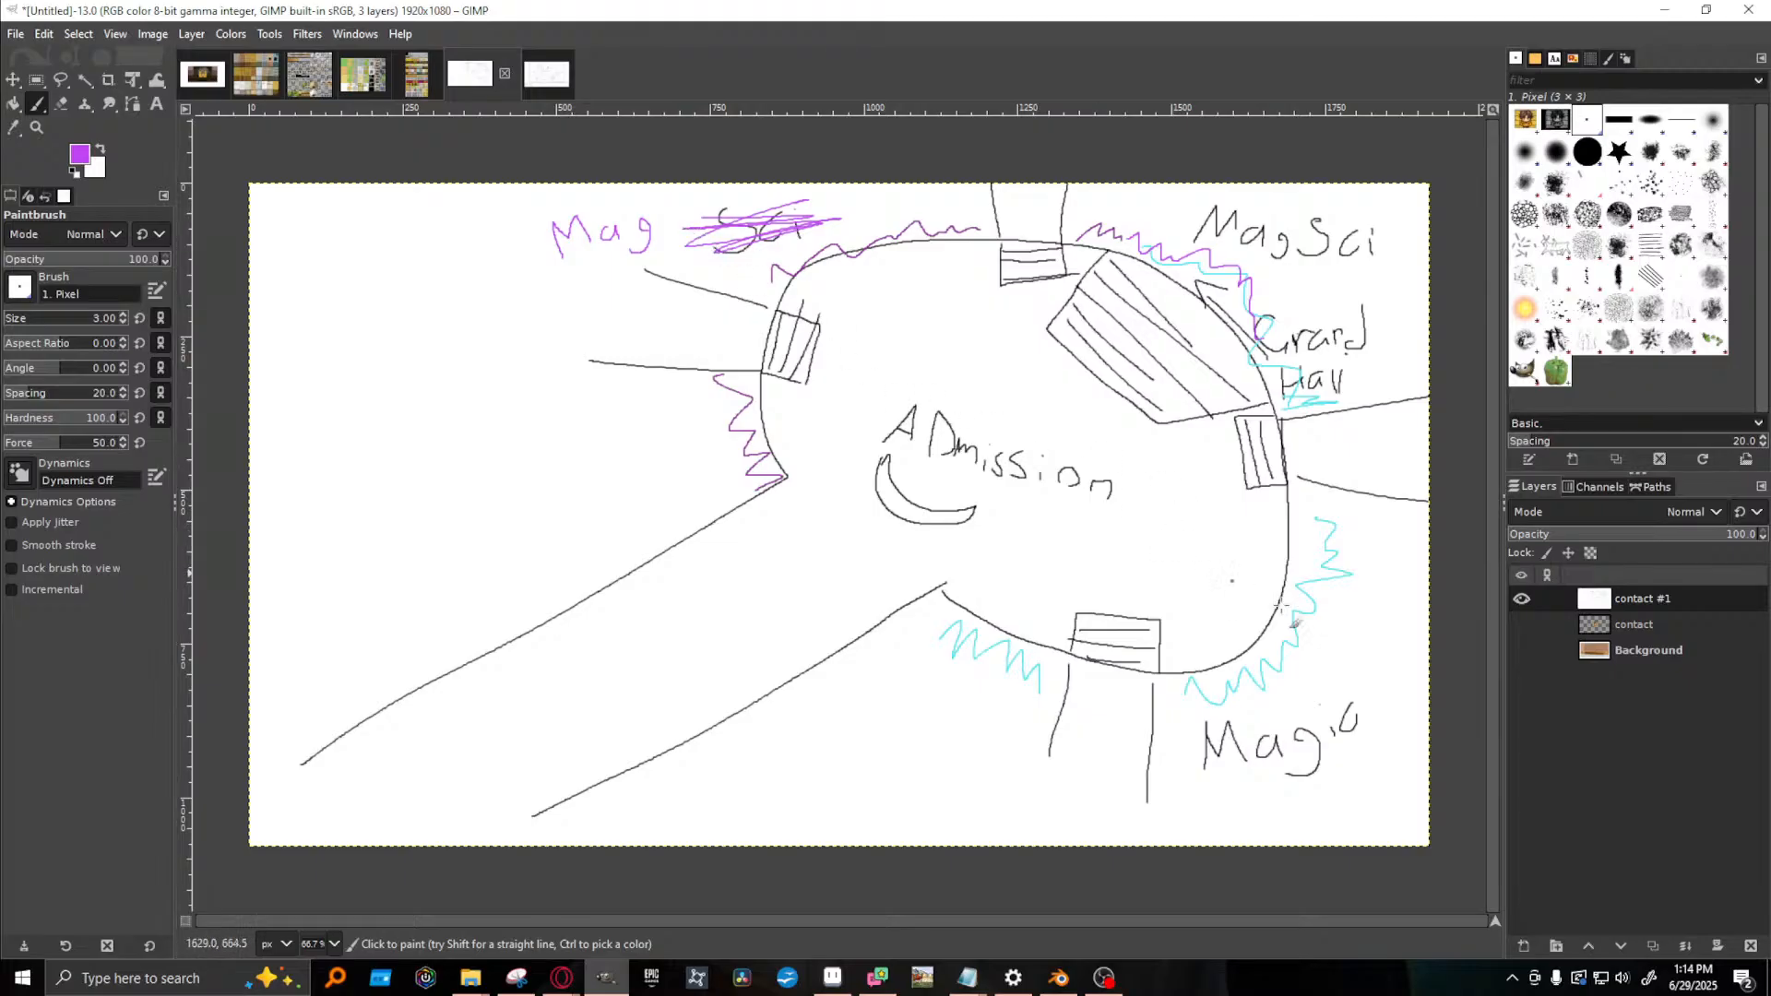
- Change the brush colour to cyan, cross out the "Magic" label and write "Tech" beneath it
{"action": "left_click", "coordinate": [83, 159]}
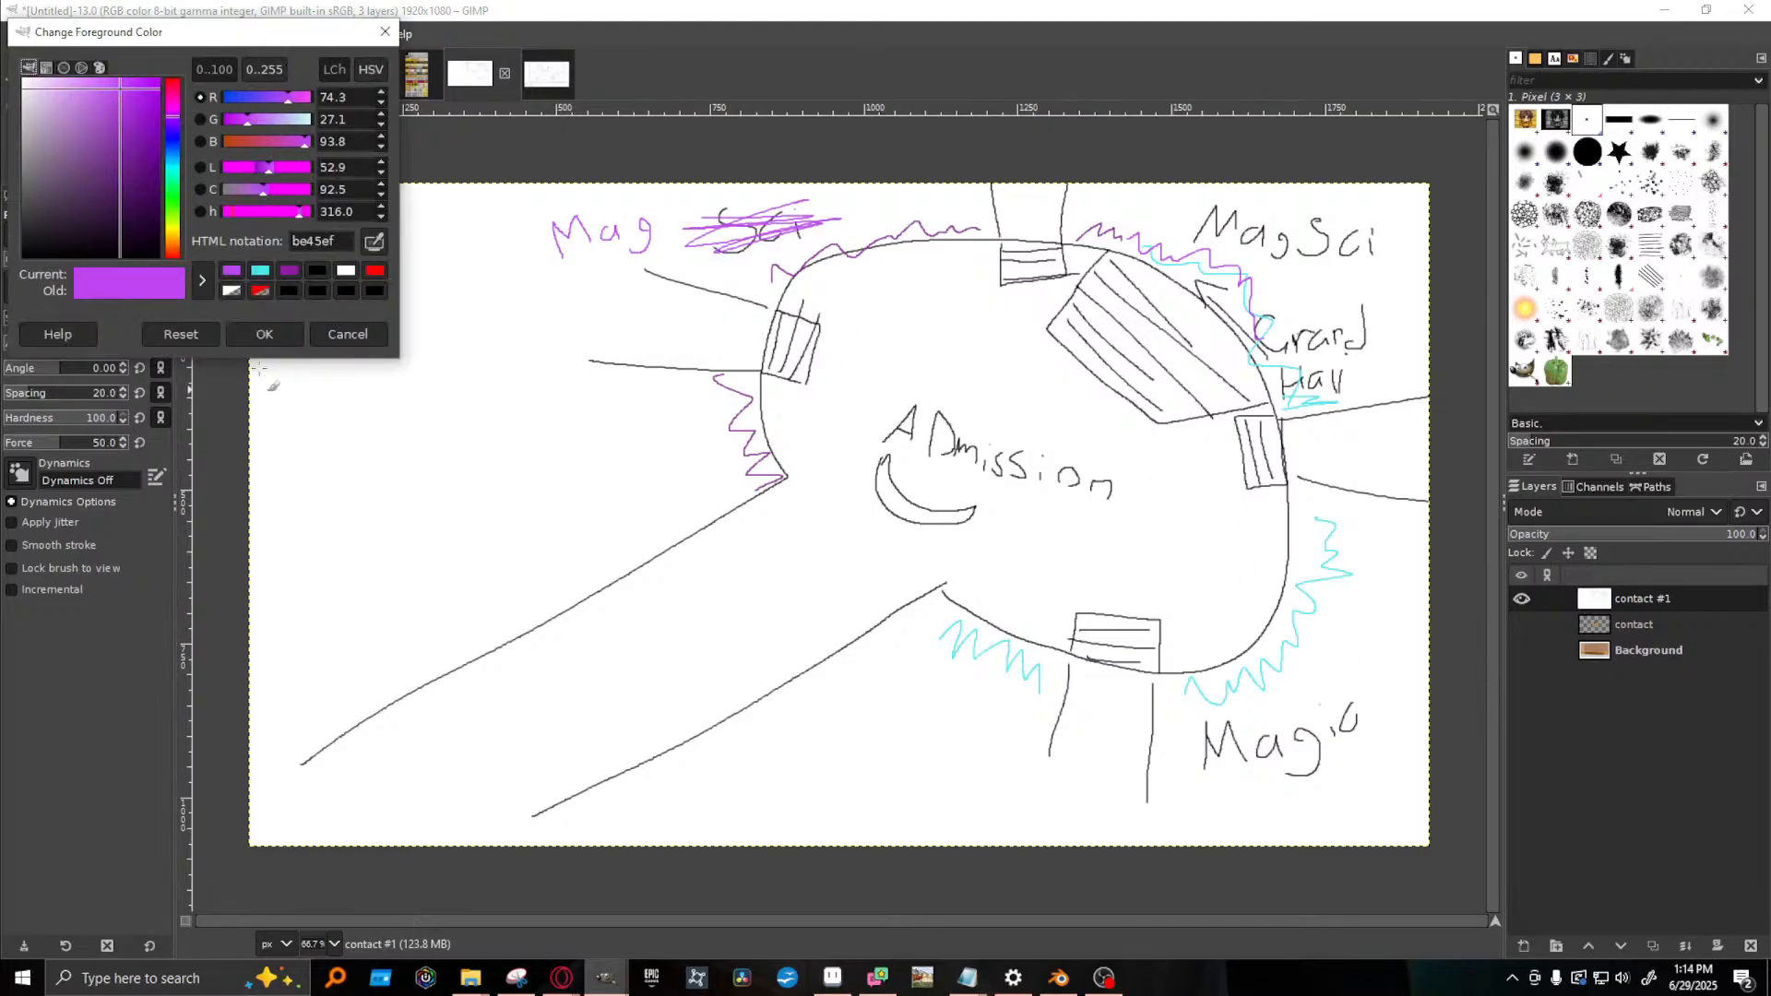
{"action": "mouse_move", "coordinate": [174, 156]}
{"action": "left_mouse_down"}
{"action": "mouse_move", "coordinate": [125, 90]}
{"action": "mouse_move", "coordinate": [157, 97]}
{"action": "left_mouse_up"}
{"action": "left_click", "coordinate": [262, 334]}
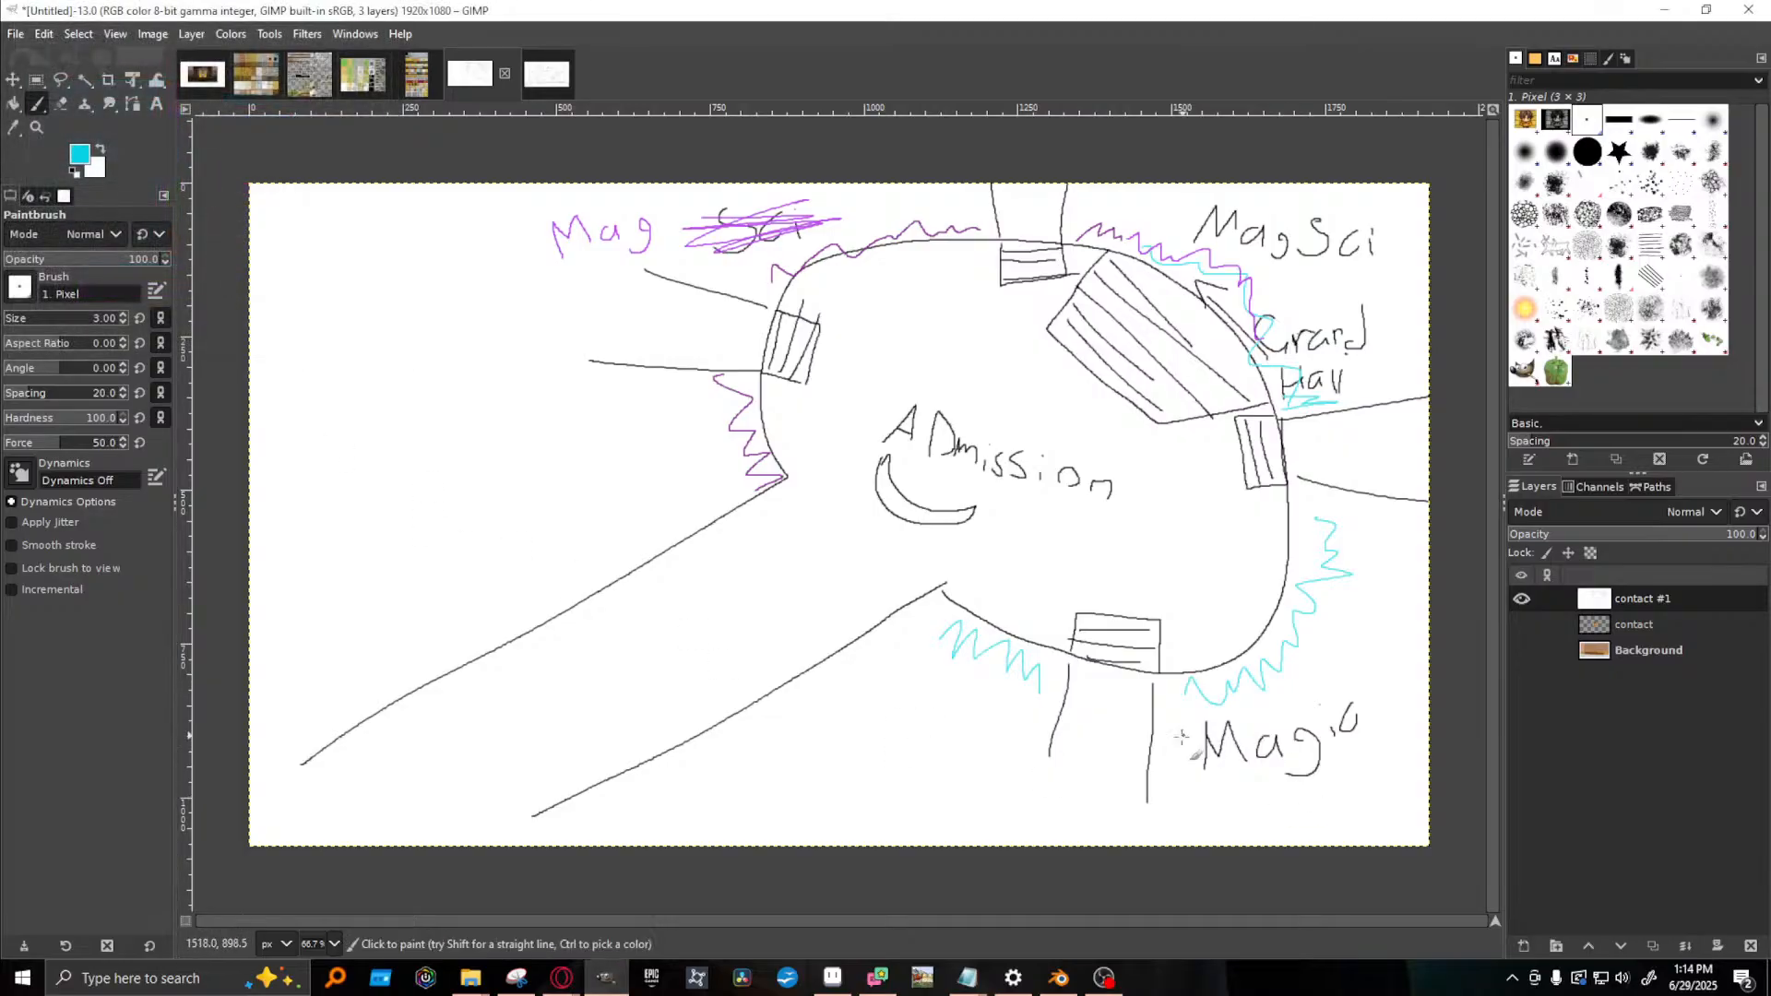
{"action": "mouse_move", "coordinate": [1176, 738]}
{"action": "left_mouse_down"}
{"action": "mouse_move", "coordinate": [1369, 727]}
{"action": "mouse_move", "coordinate": [1155, 752]}
{"action": "mouse_move", "coordinate": [1303, 754]}
{"action": "mouse_move", "coordinate": [1247, 757]}
{"action": "left_mouse_up"}
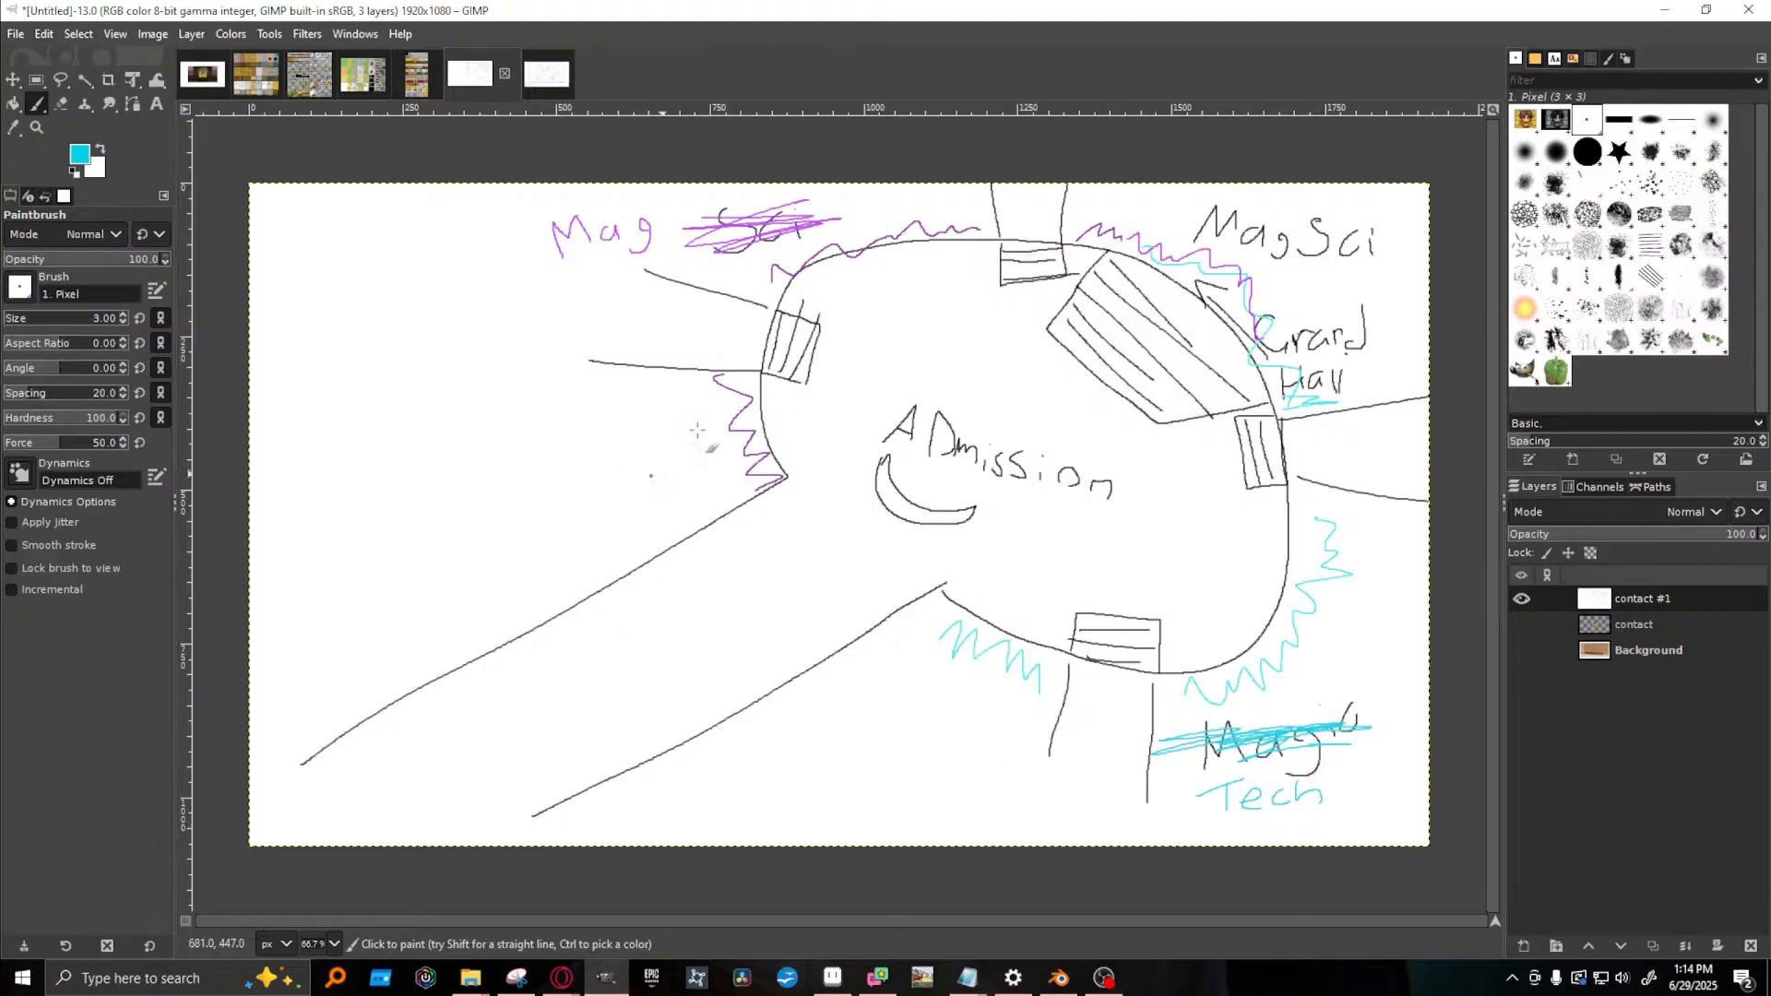
- Switch back to Blender and move the detached wall inward to X 147 m, against the corner of the L-shaped block
{"action": "left_click", "coordinate": [1660, 11]}
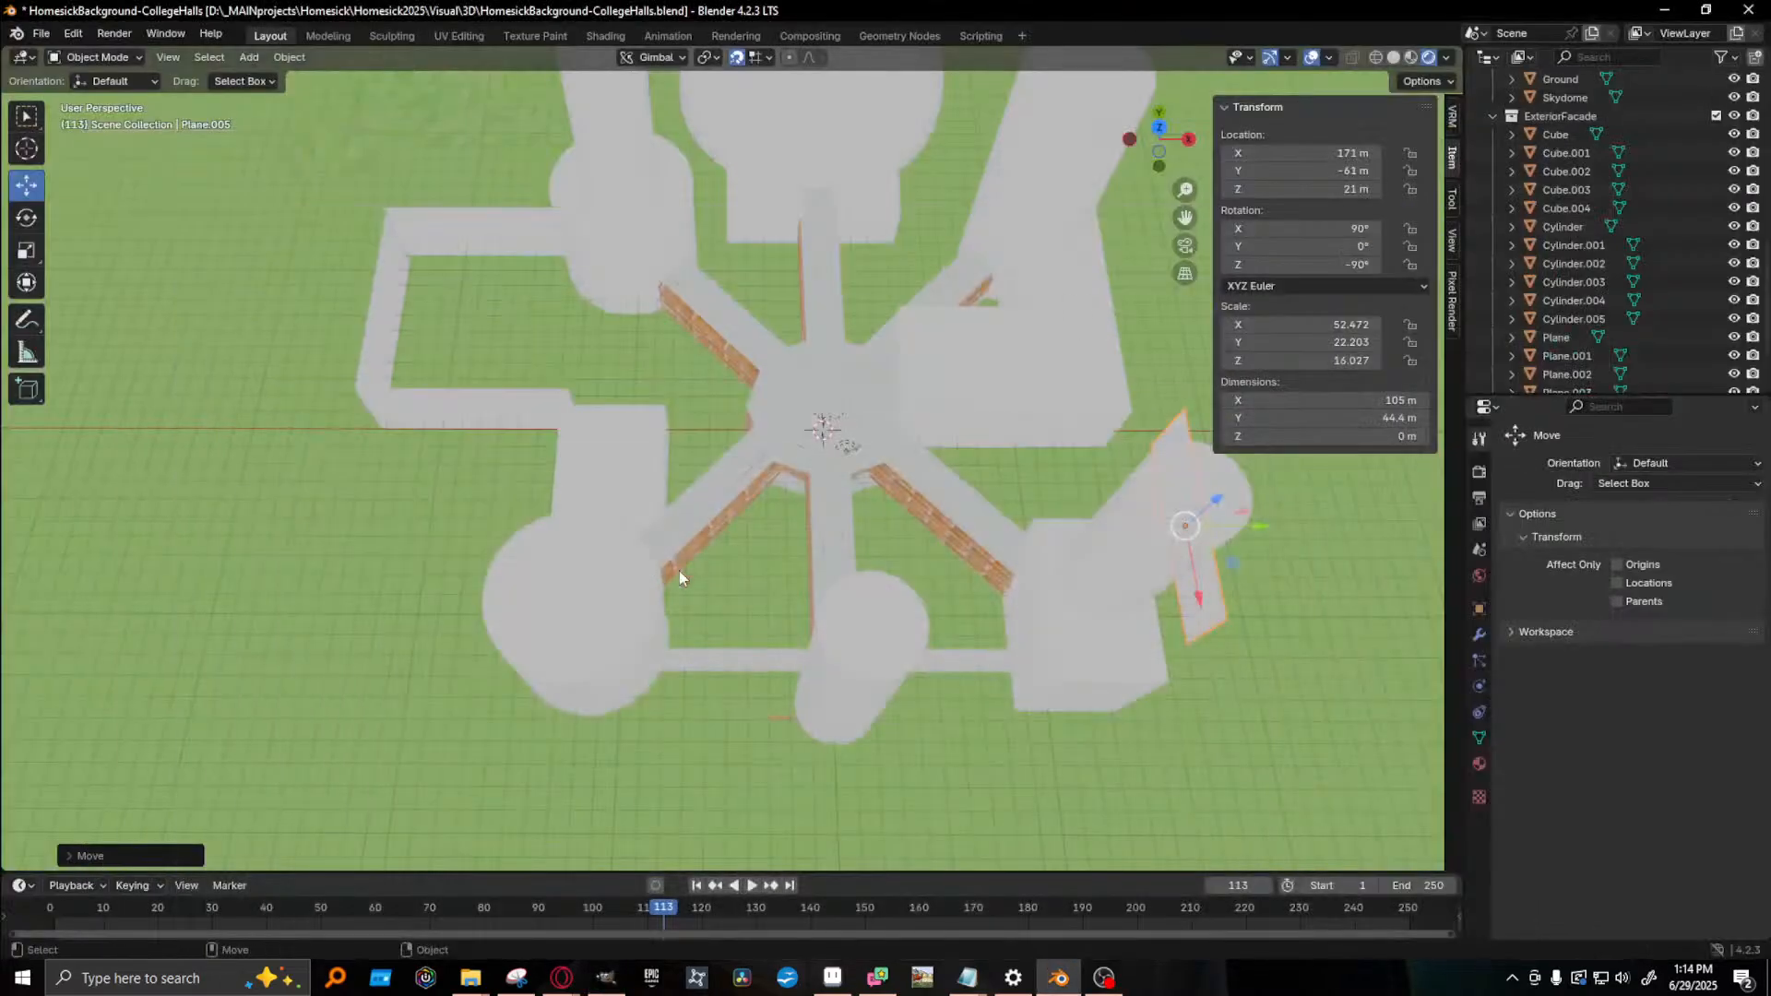
{"action": "middle_click_drag", "start_coordinate": [1123, 559], "coordinate": [723, 439]}
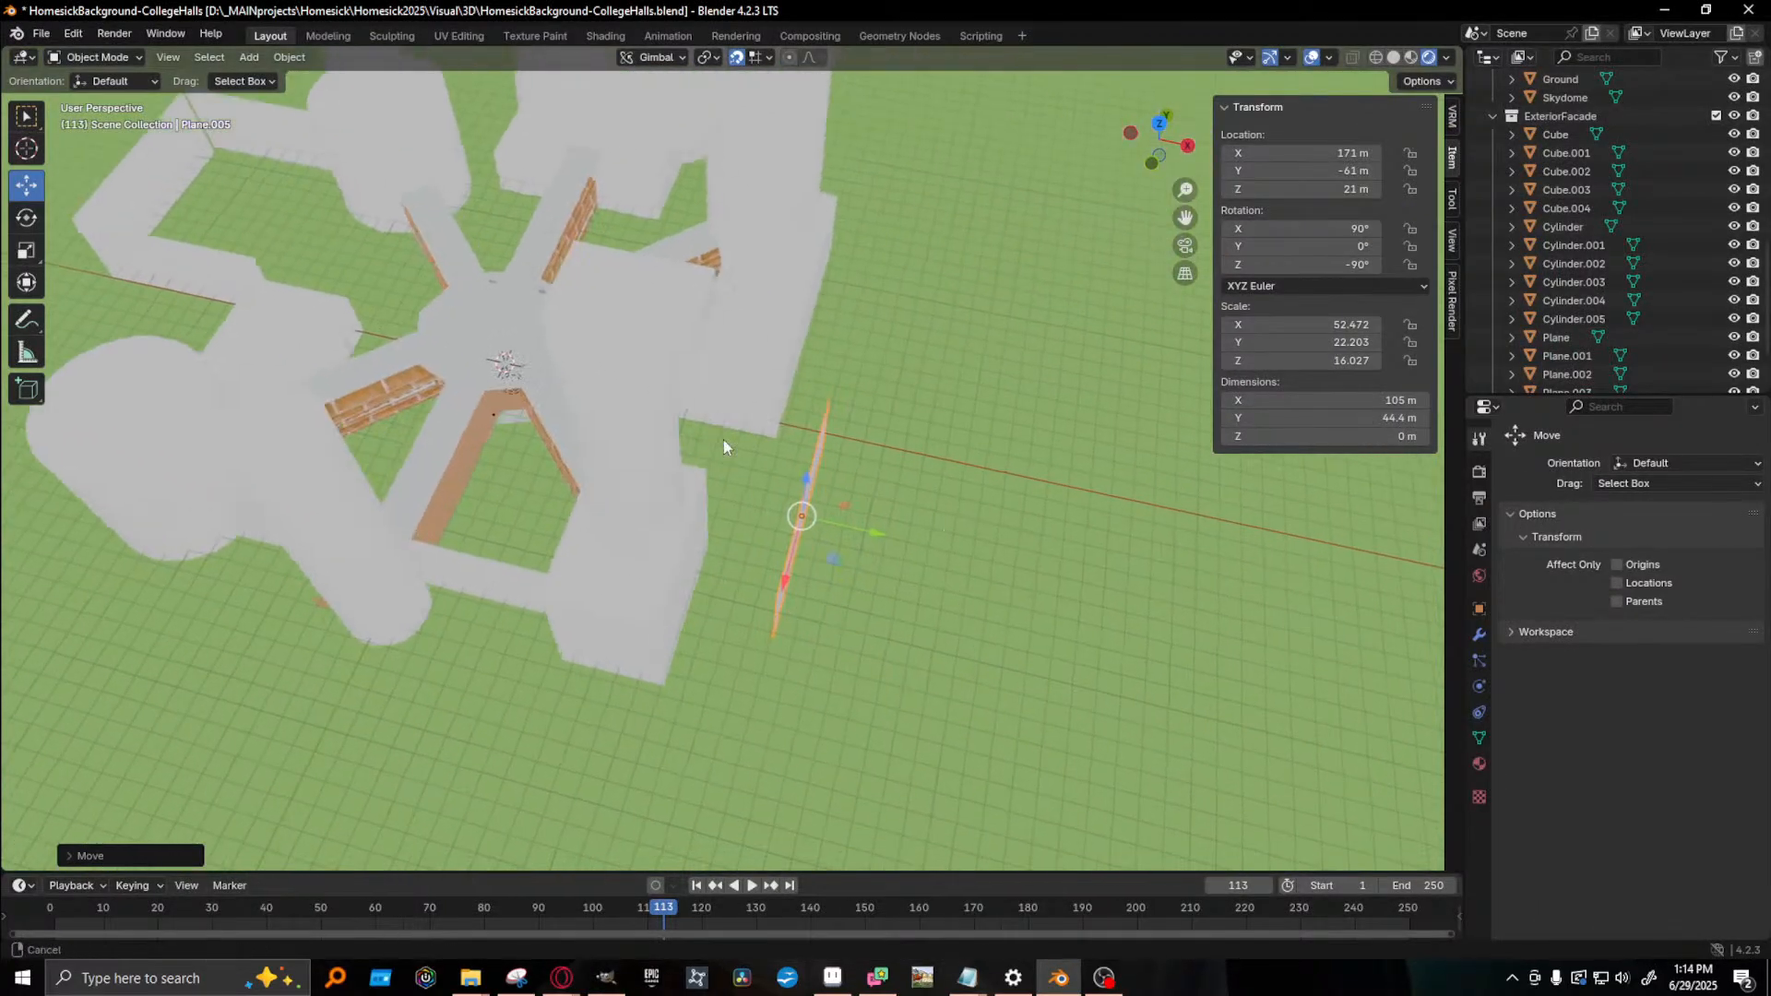
{"action": "middle_click_drag", "start_coordinate": [918, 525], "coordinate": [801, 597]}
{"action": "left_click_drag", "start_coordinate": [800, 604], "coordinate": [684, 520]}
{"action": "middle_click_drag", "start_coordinate": [877, 496], "coordinate": [1009, 538]}
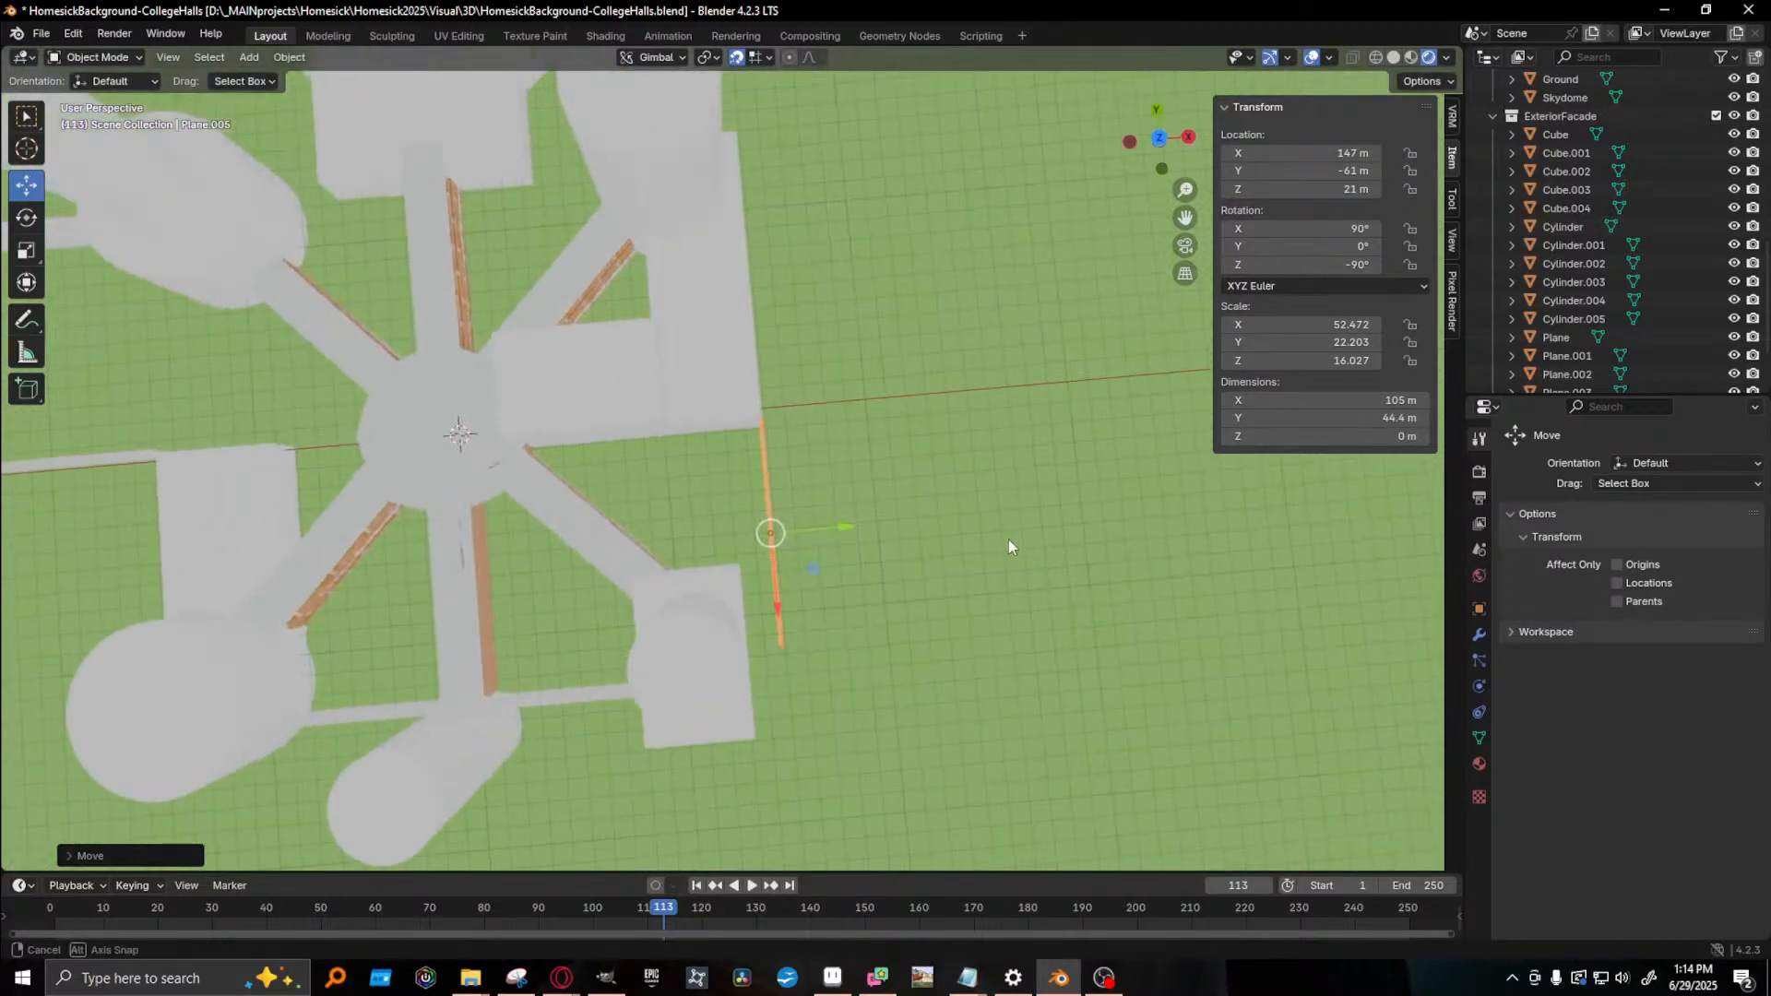
- Duplicate the rectangular block beside the central hub and place the copy at about X 176 m, Y 34 m, Z 0 m
{"action": "left_click", "coordinate": [589, 403]}
{"action": "middle_click_drag", "start_coordinate": [589, 403], "coordinate": [1107, 396]}
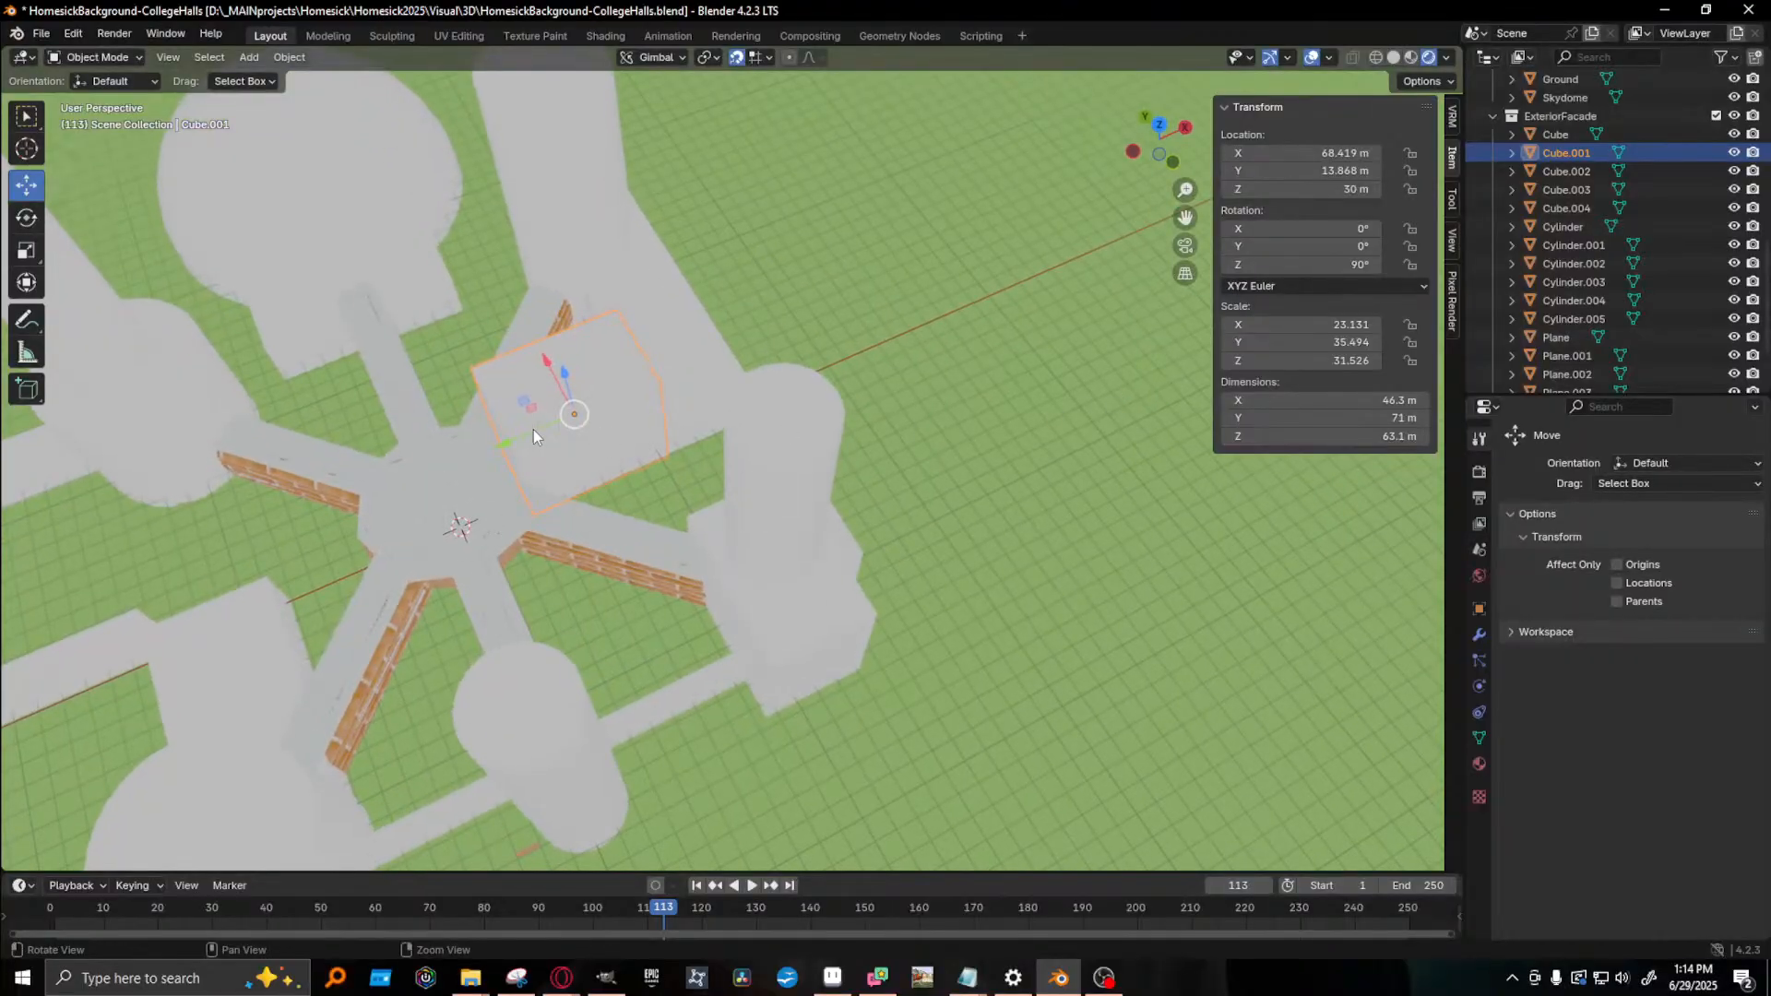
{"action": "key", "text": "shift+d"}
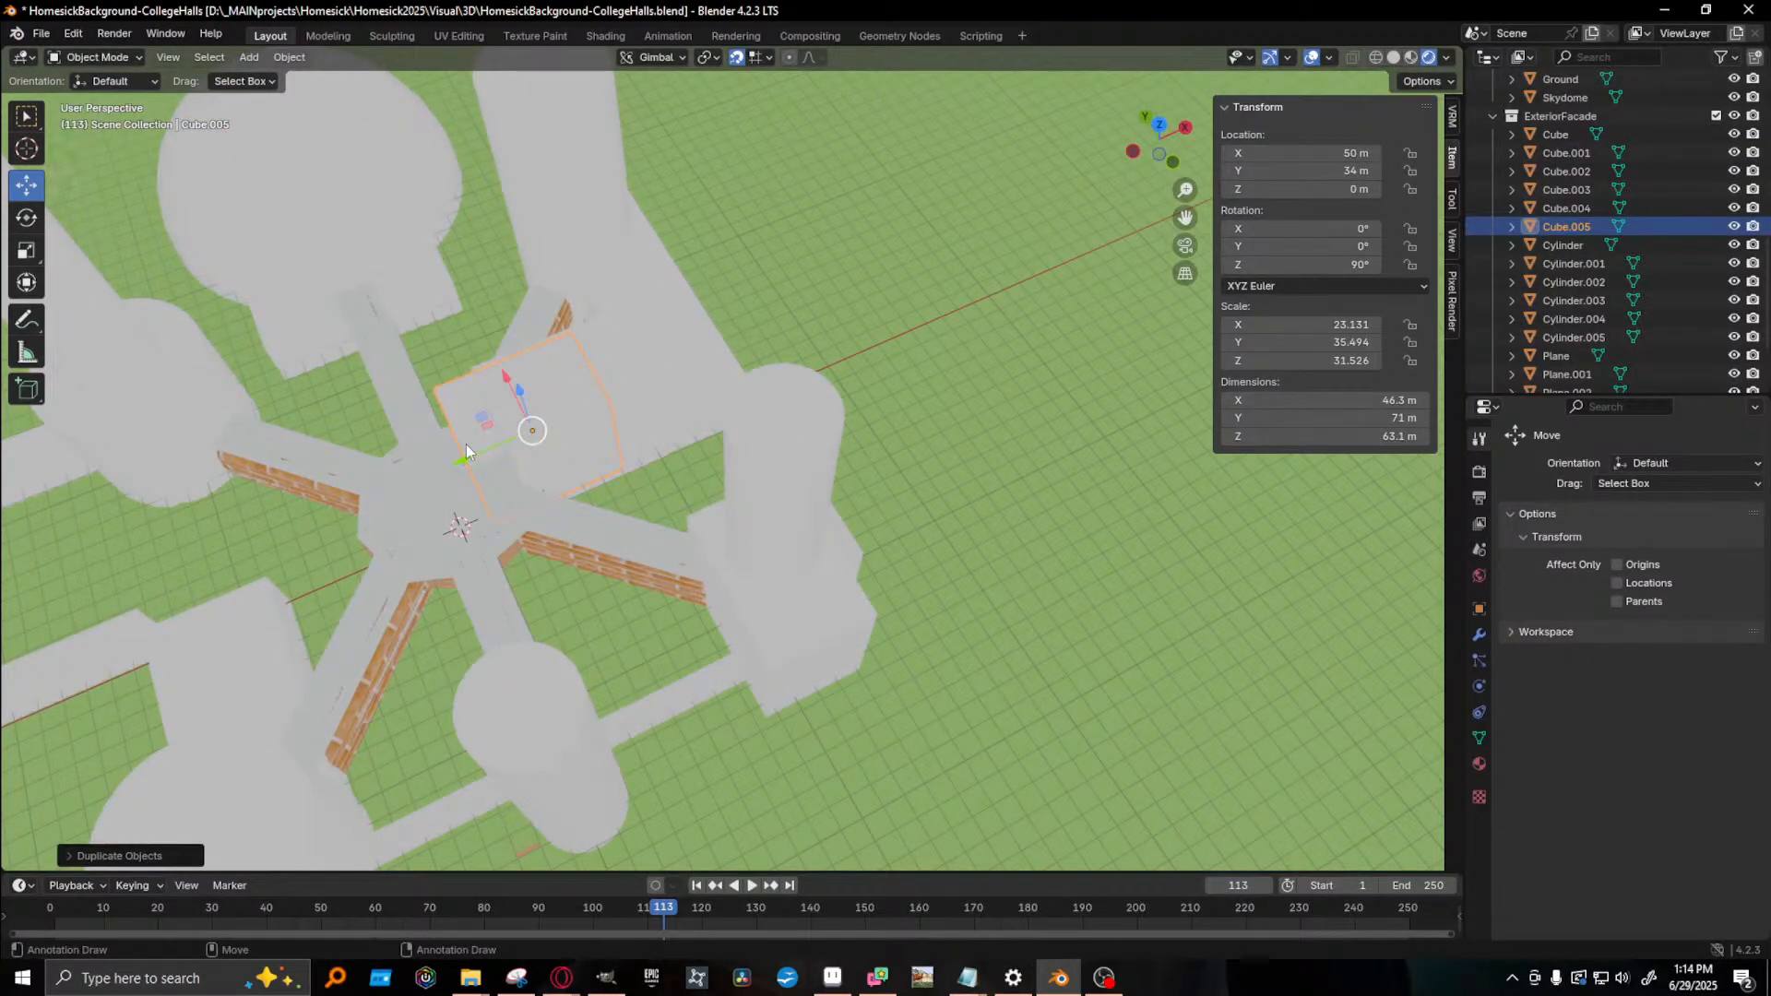
{"action": "left_click_drag", "start_coordinate": [465, 450], "coordinate": [784, 407]}
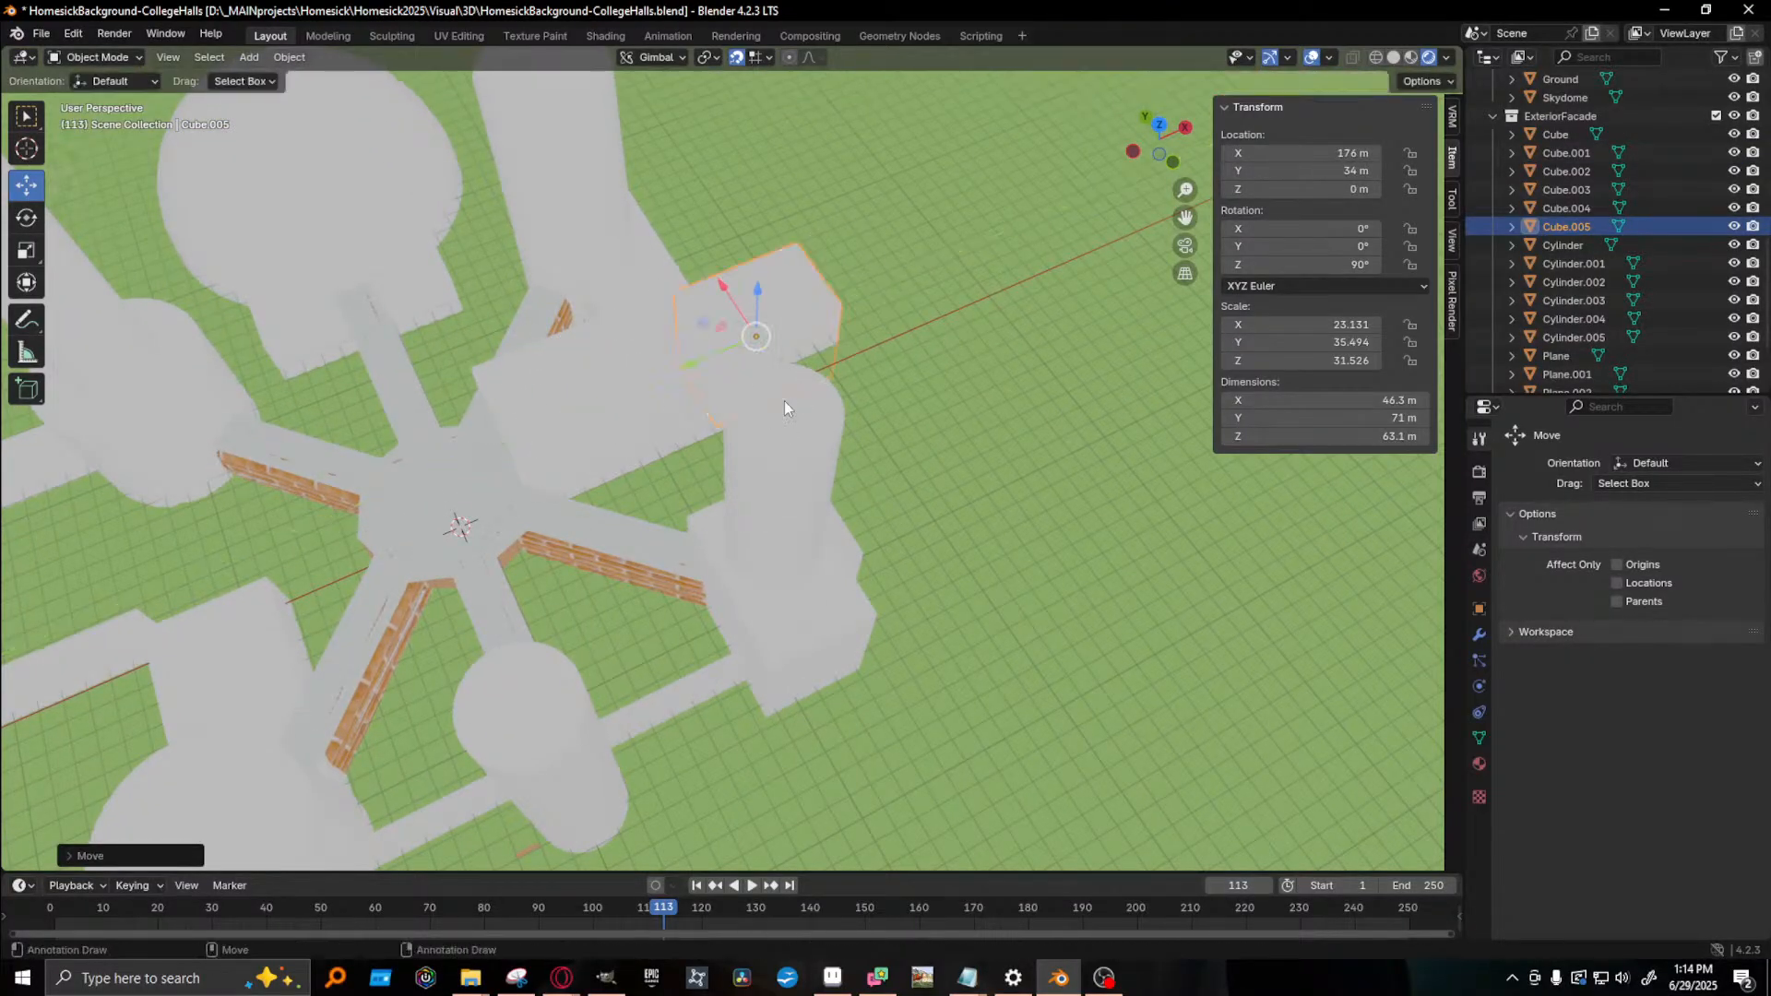
- Reposition the duplicated block to X 163 m, Y -12 m so it projects from the outer facade
{"action": "key", "text": "KP_Decimal"}
{"action": "middle_click_drag", "start_coordinate": [909, 451], "coordinate": [714, 542]}
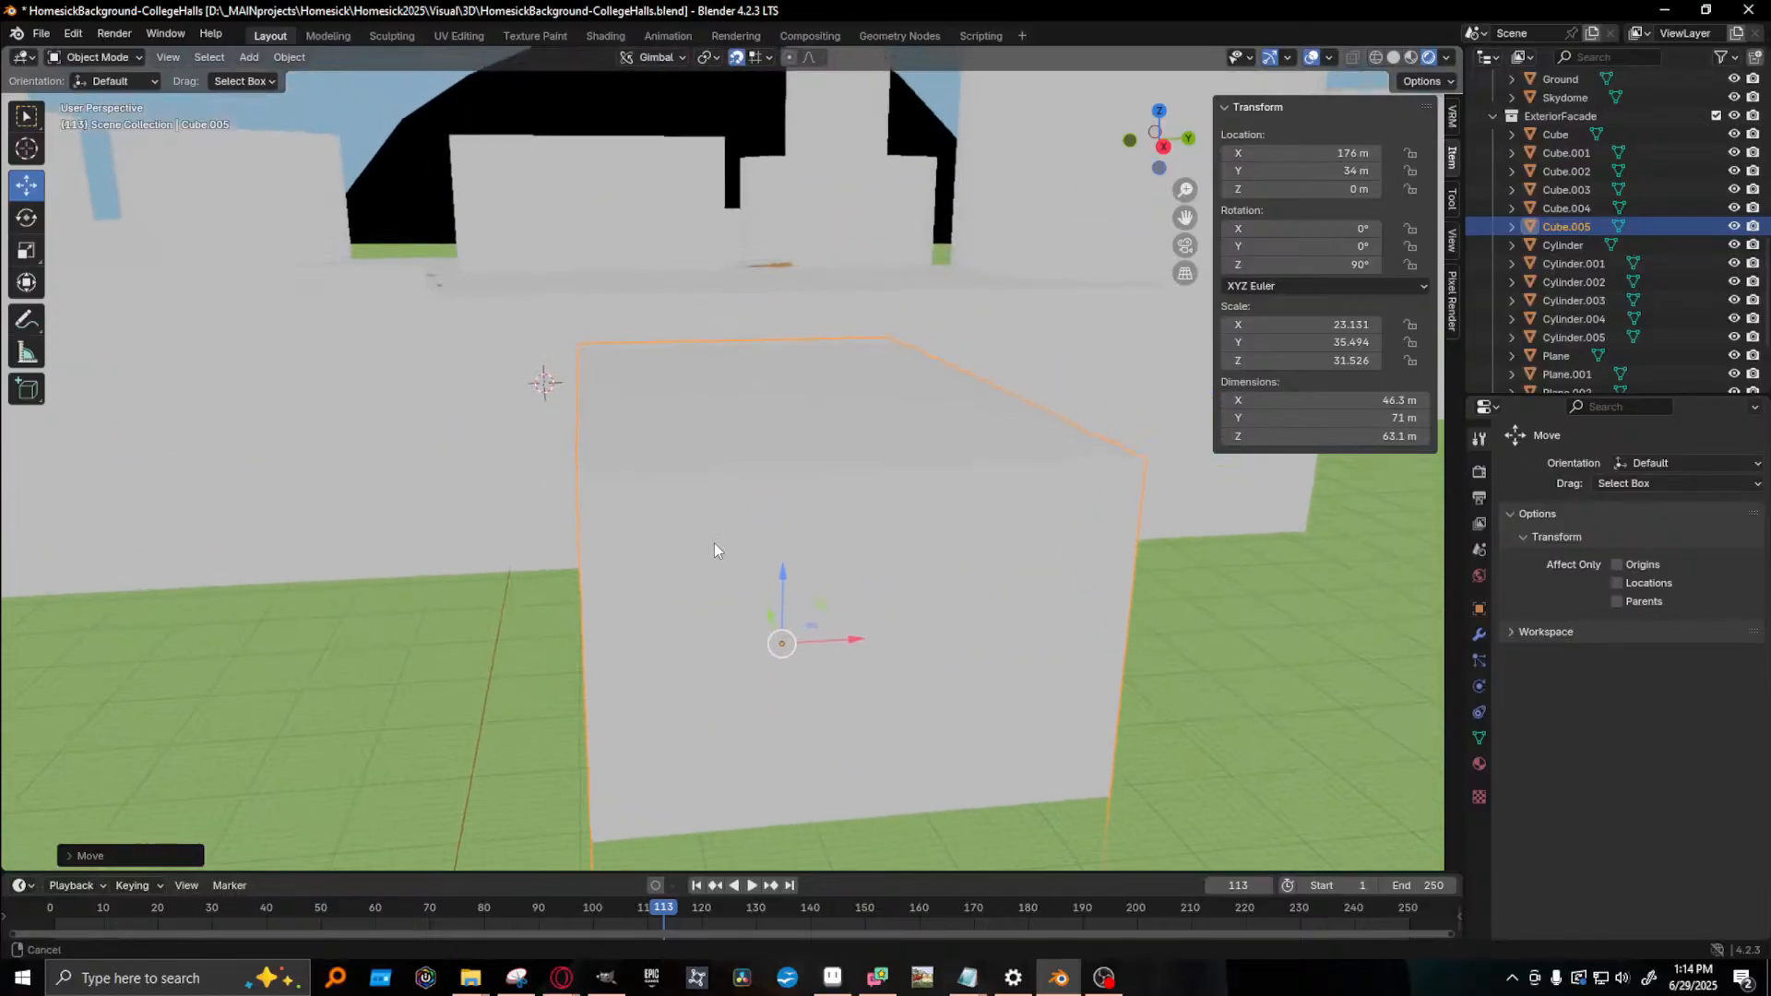
{"action": "scroll", "coordinate": [734, 485], "scroll_direction": "down", "scroll_amount": 2}
{"action": "left_click_drag", "start_coordinate": [688, 474], "coordinate": [659, 528], "text": "alt"}
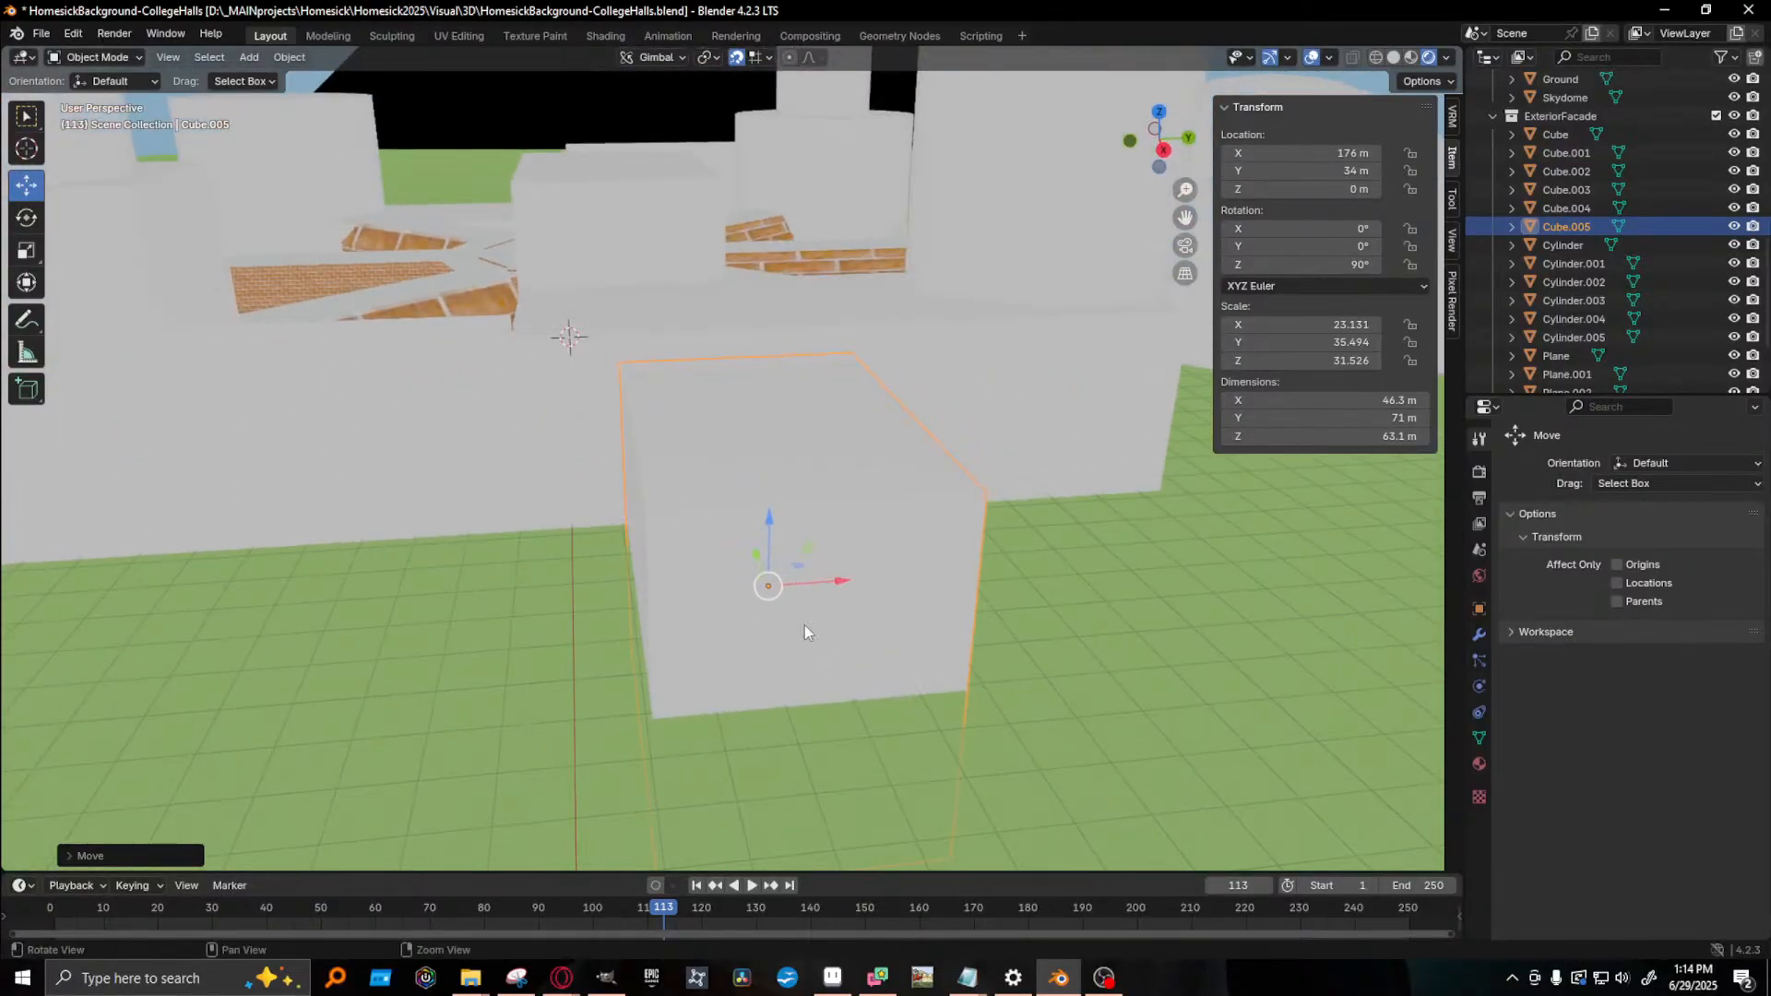
{"action": "middle_click_drag", "start_coordinate": [583, 577], "coordinate": [773, 640]}
{"action": "left_click_drag", "start_coordinate": [841, 535], "coordinate": [422, 516]}
{"action": "middle_click_drag", "start_coordinate": [423, 517], "coordinate": [292, 587]}
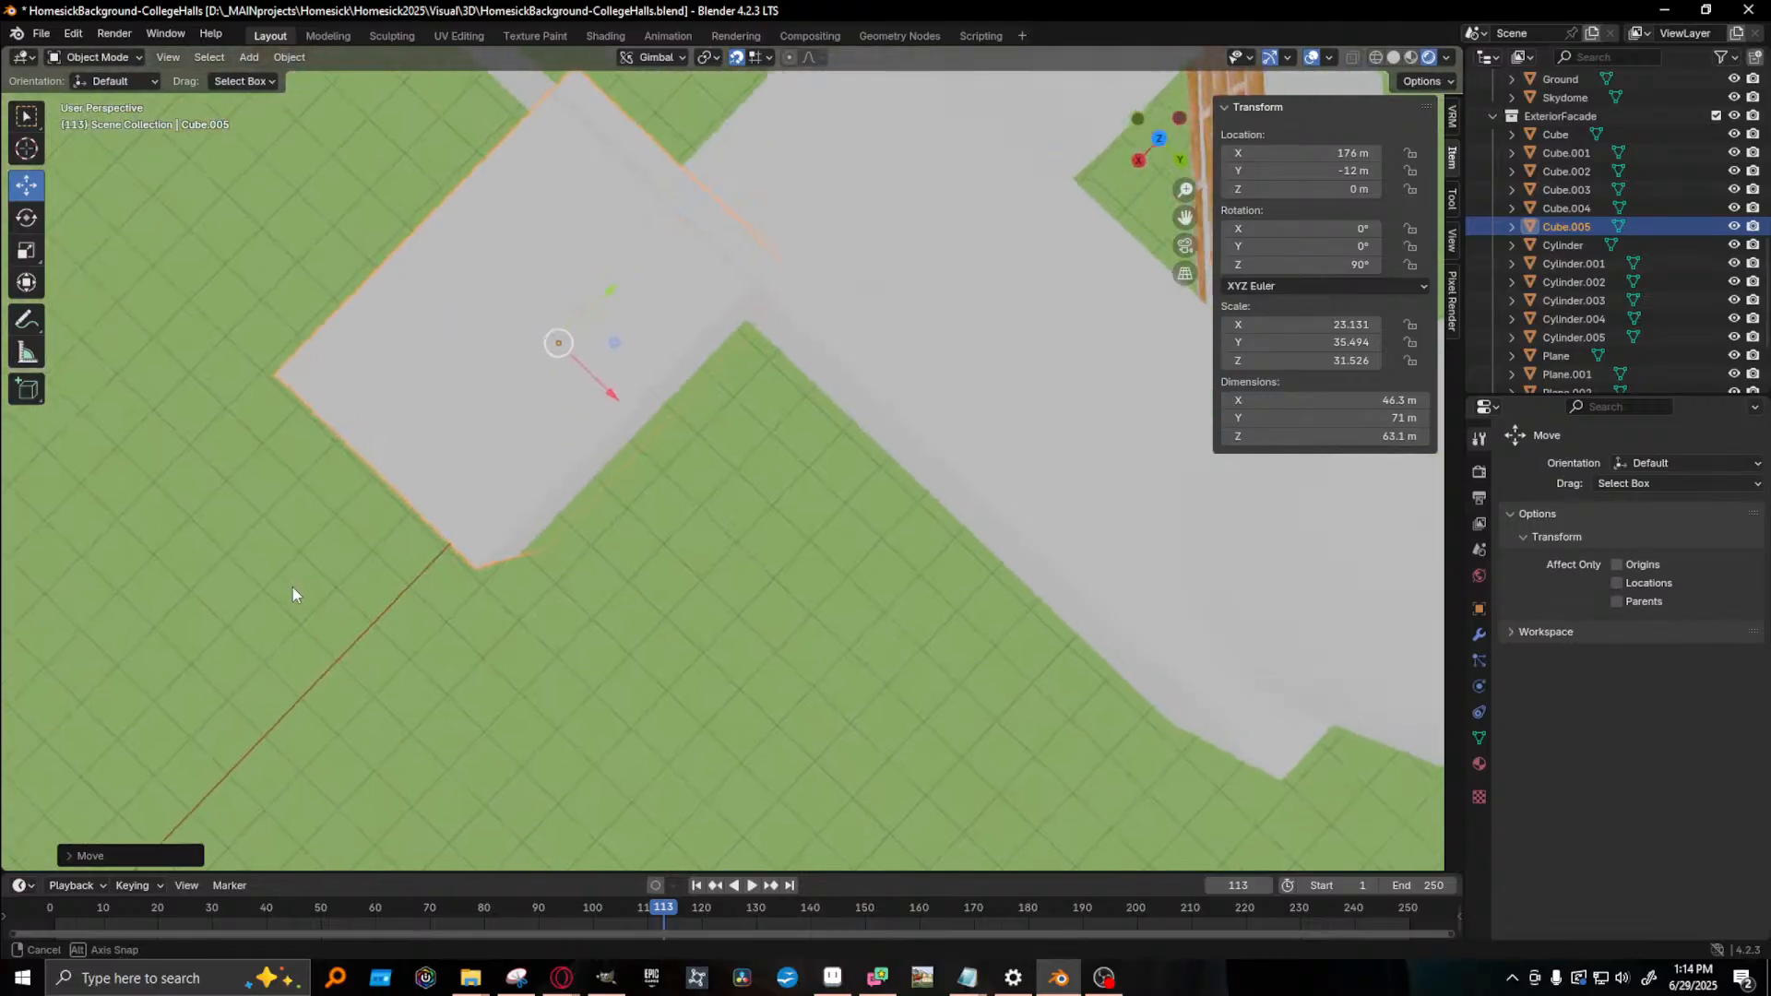
{"action": "mouse_move", "coordinate": [607, 285]}
{"action": "left_mouse_down"}
{"action": "mouse_move", "coordinate": [665, 263]}
{"action": "mouse_move", "coordinate": [636, 274]}
{"action": "left_mouse_up"}
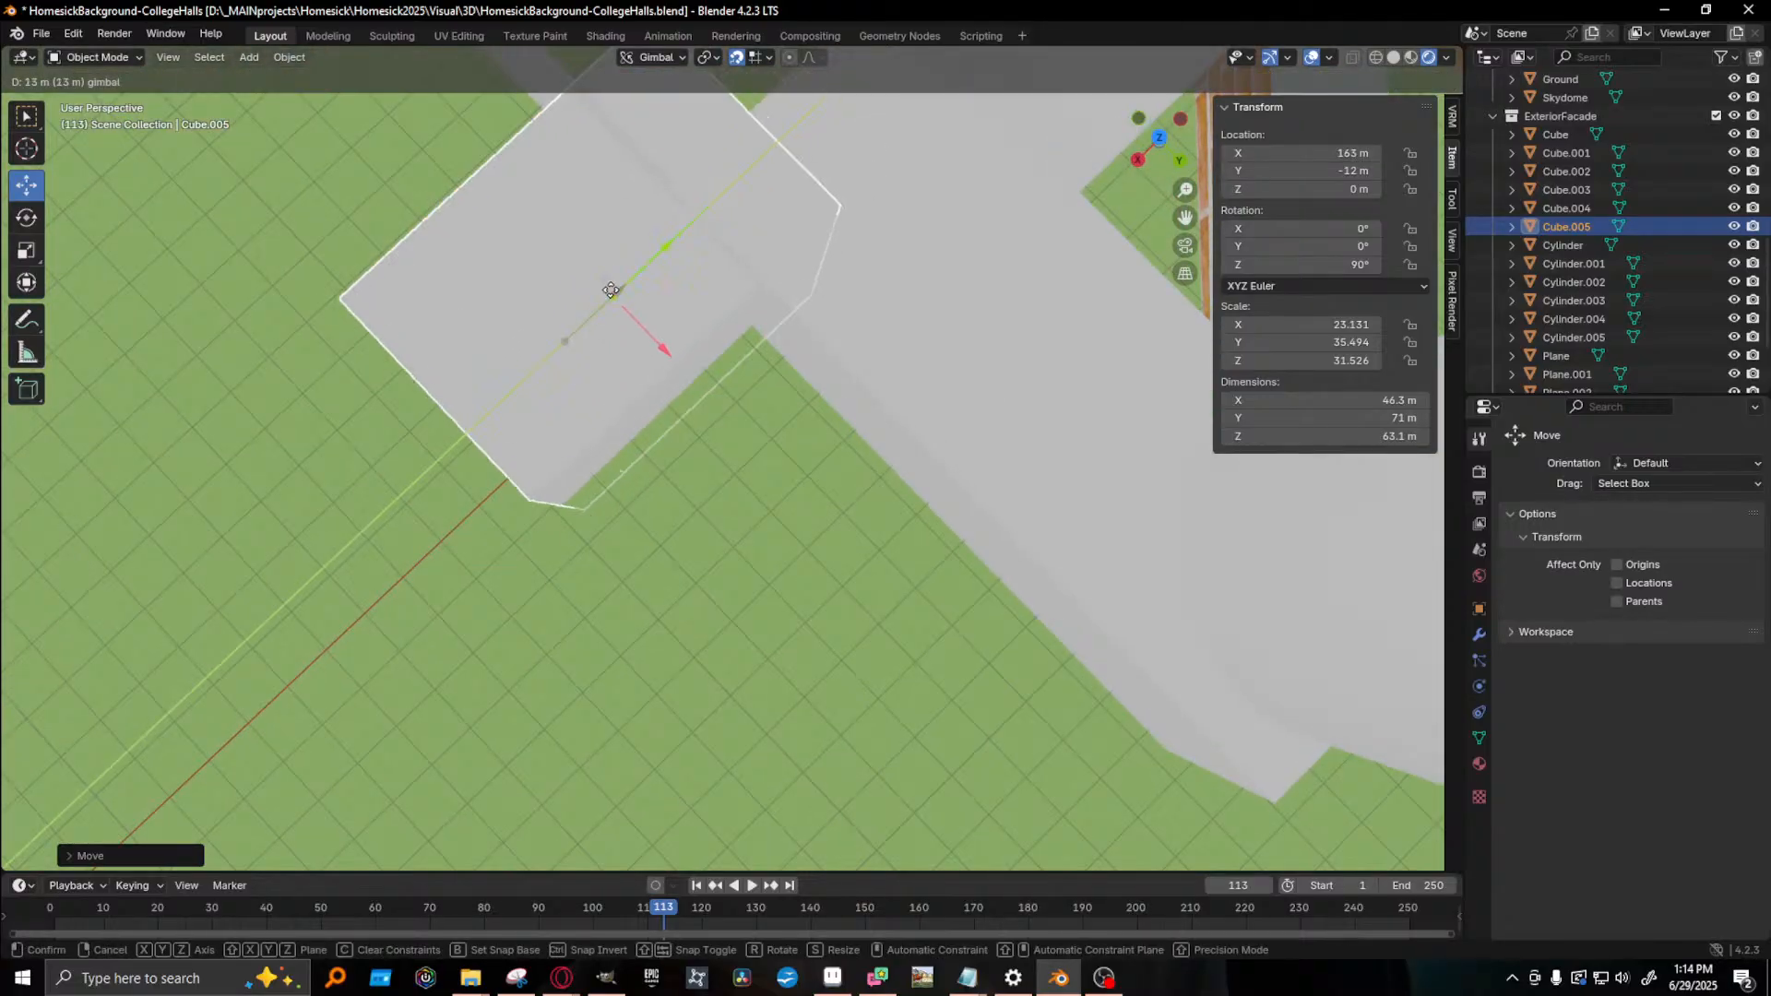
{"action": "middle_click_drag", "start_coordinate": [636, 274], "coordinate": [778, 406]}
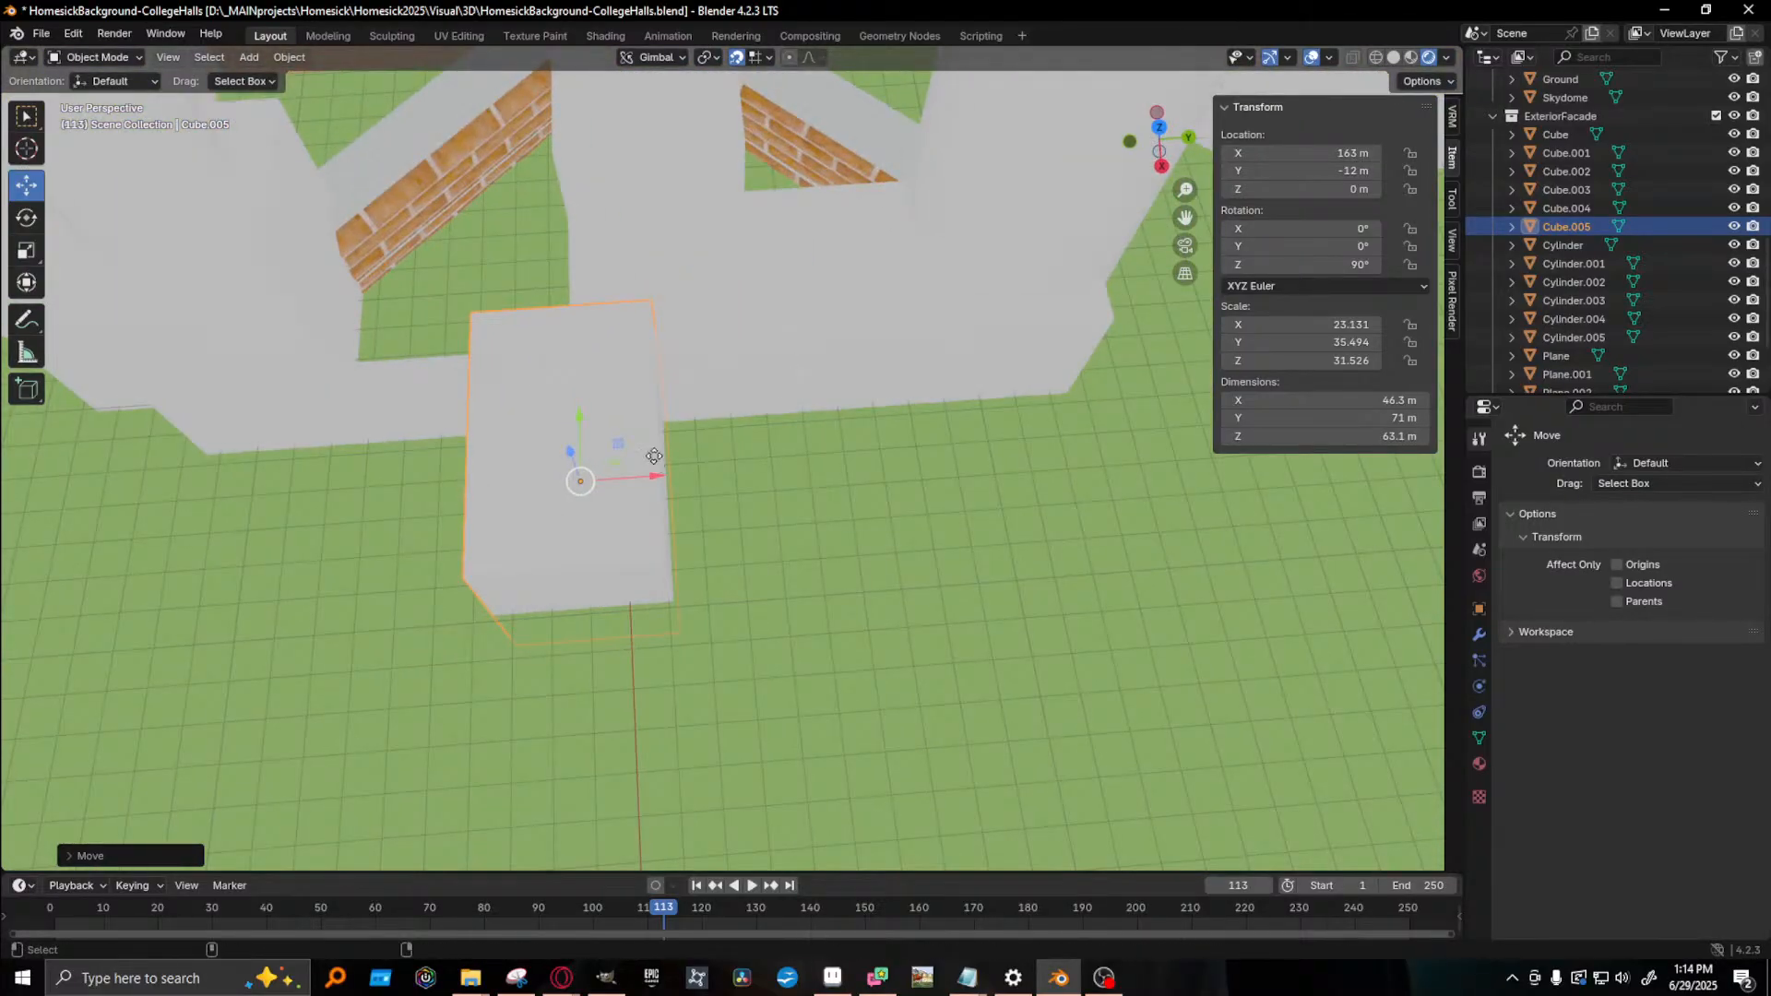
- Duplicate the projecting block twice along the outer facade, placing copies at about X 167 m, Y 63 m and X 169 m, Y 138 m
{"action": "key", "text": "shift+d"}
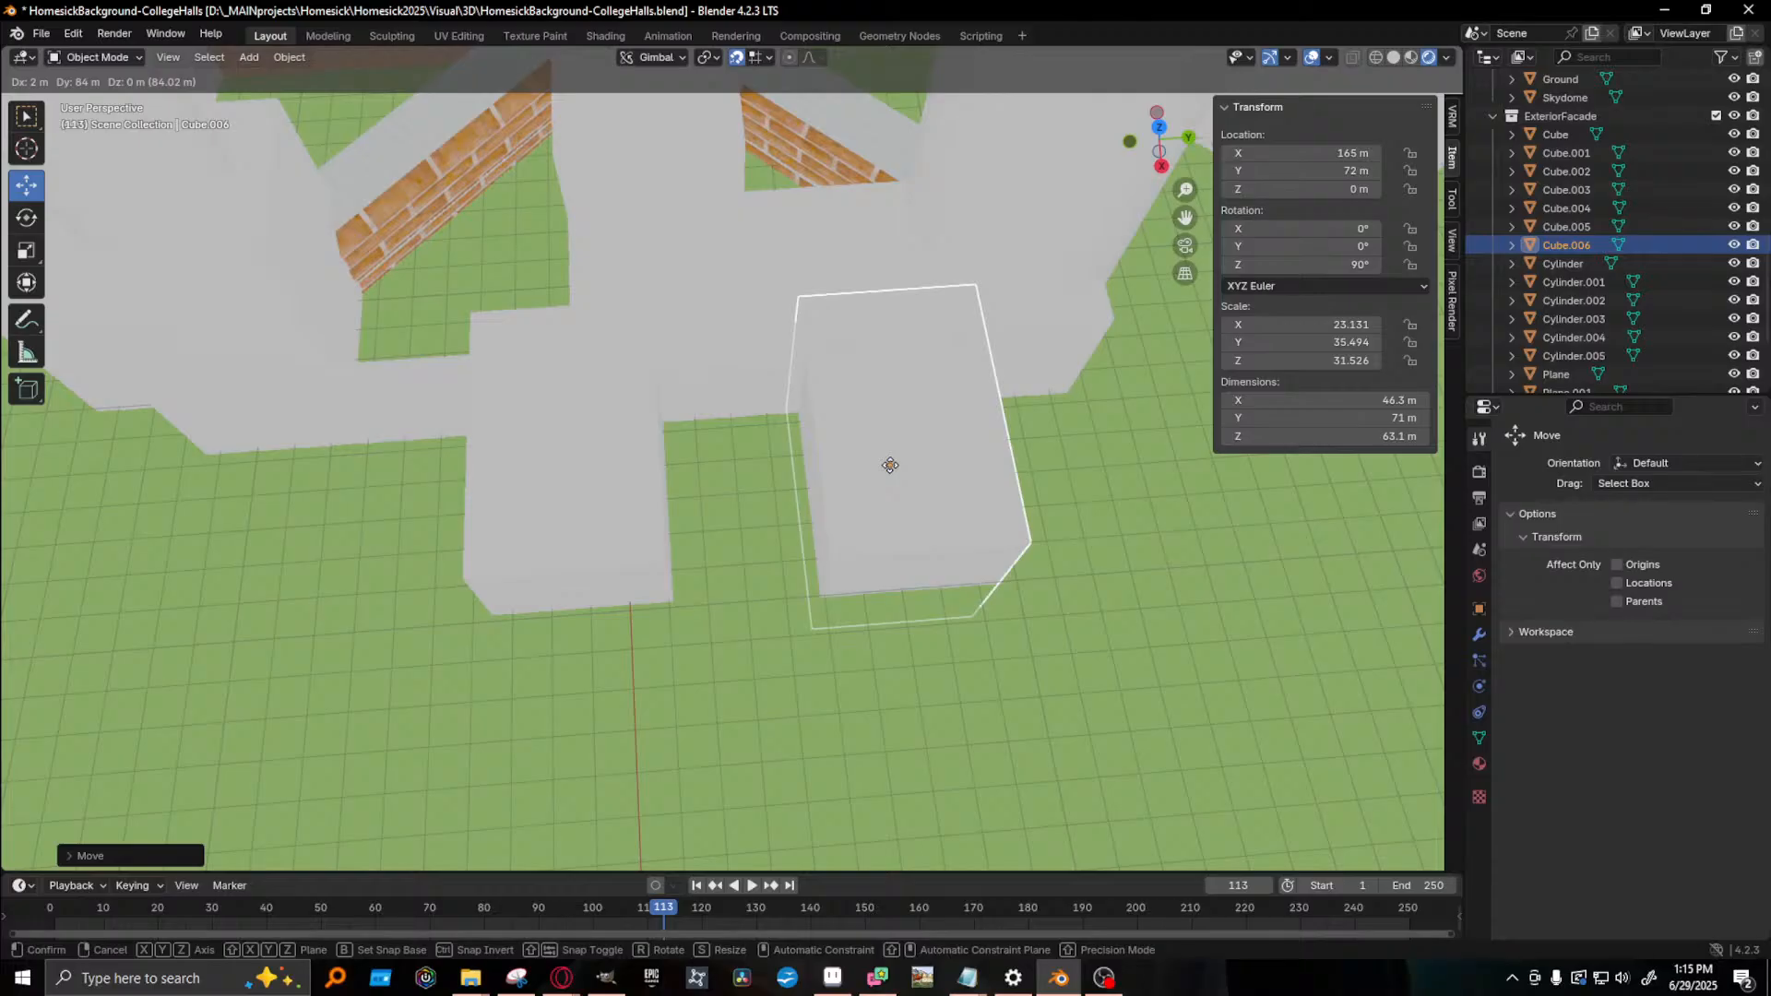
{"action": "left_click", "coordinate": [855, 474]}
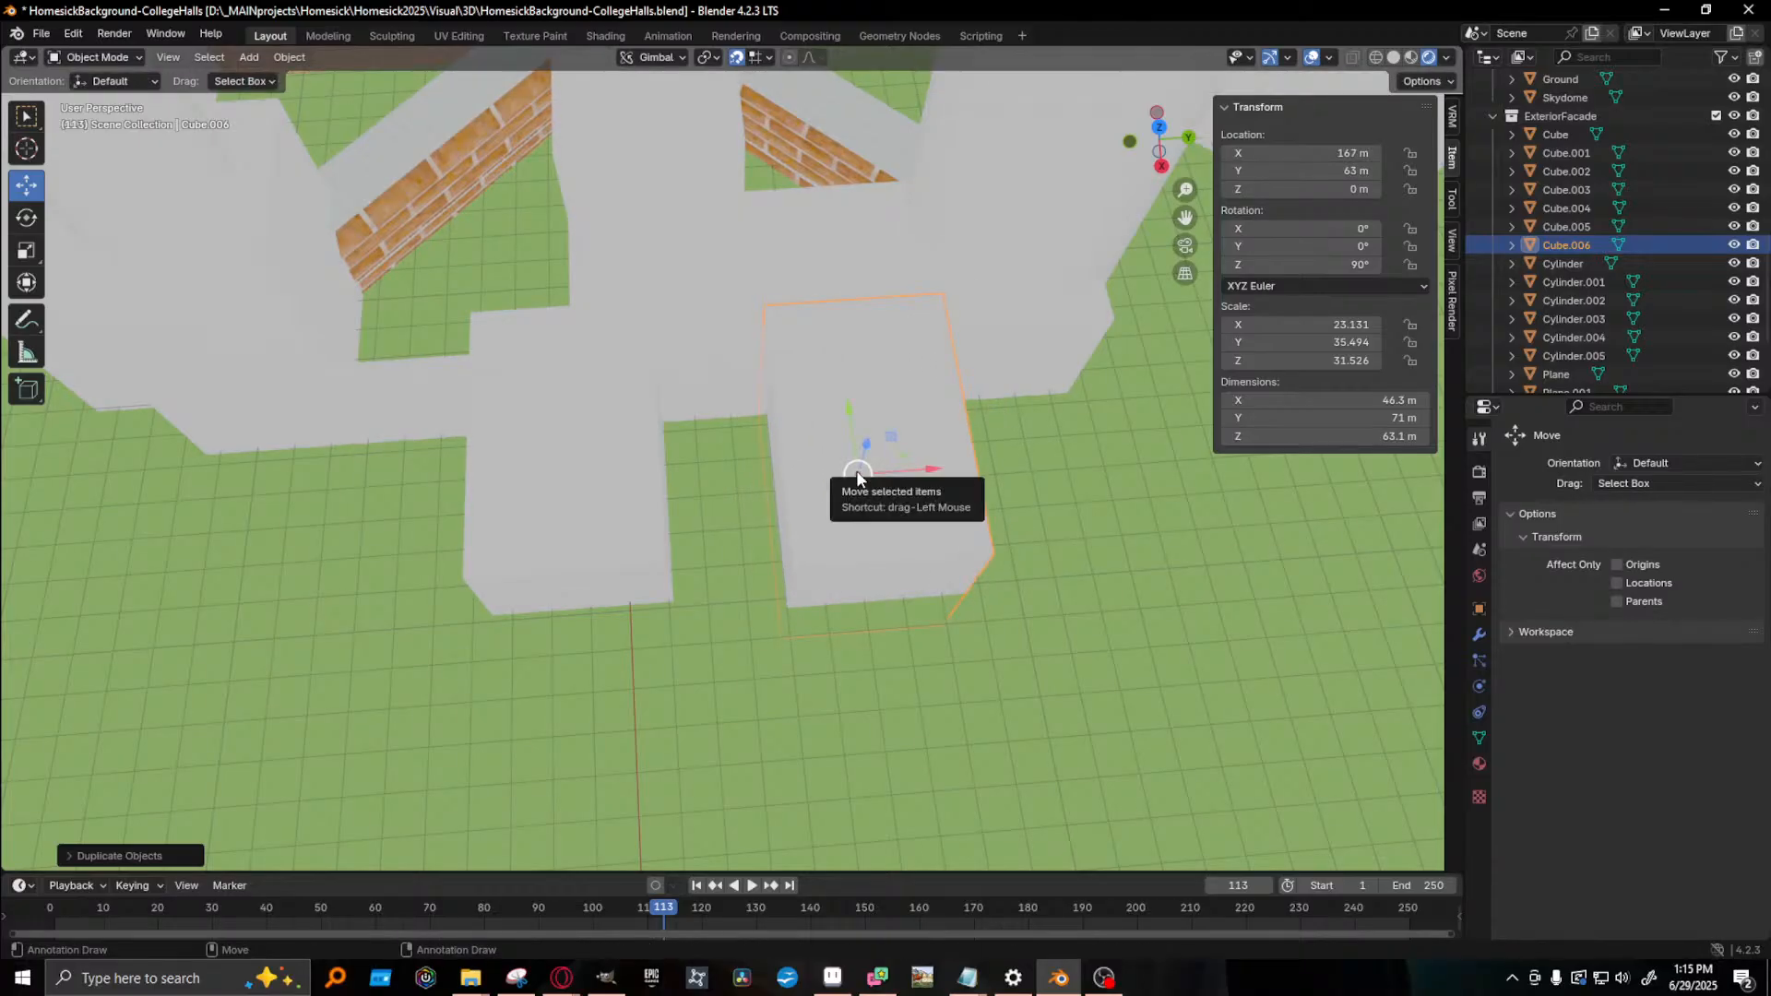
{"action": "key", "text": "shift+d"}
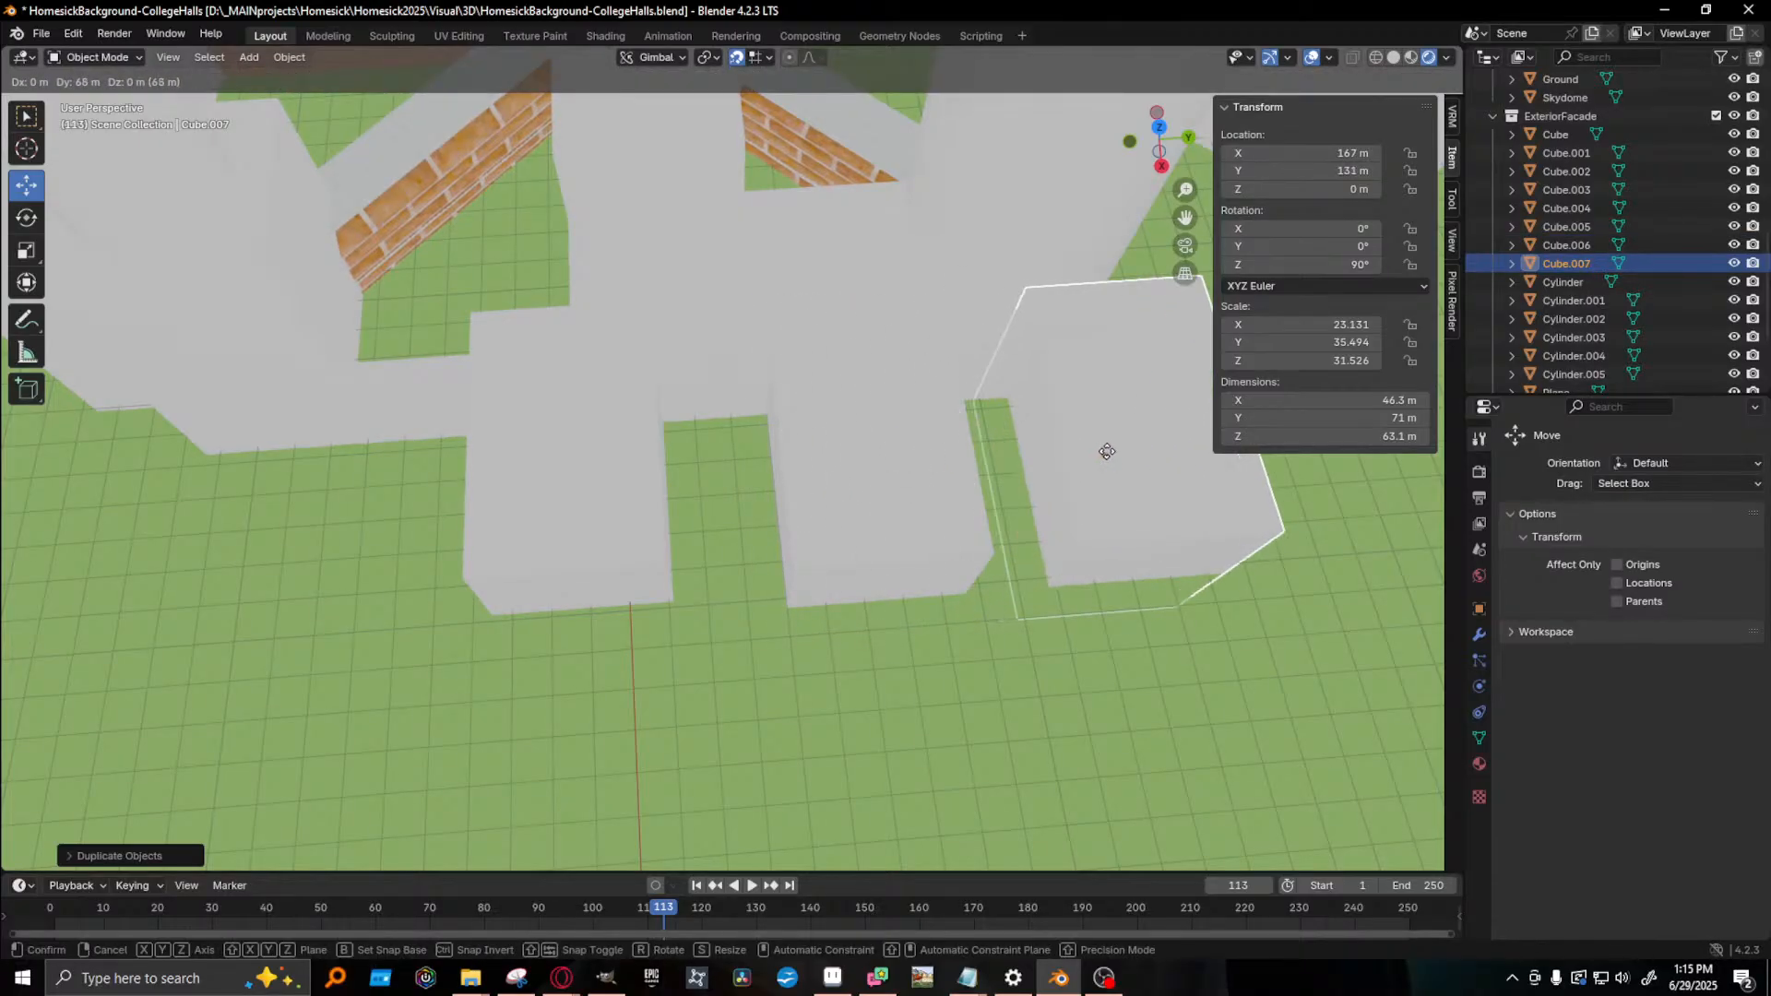
{"action": "left_click", "coordinate": [1130, 454]}
{"action": "middle_click_drag", "start_coordinate": [901, 545], "coordinate": [791, 510]}
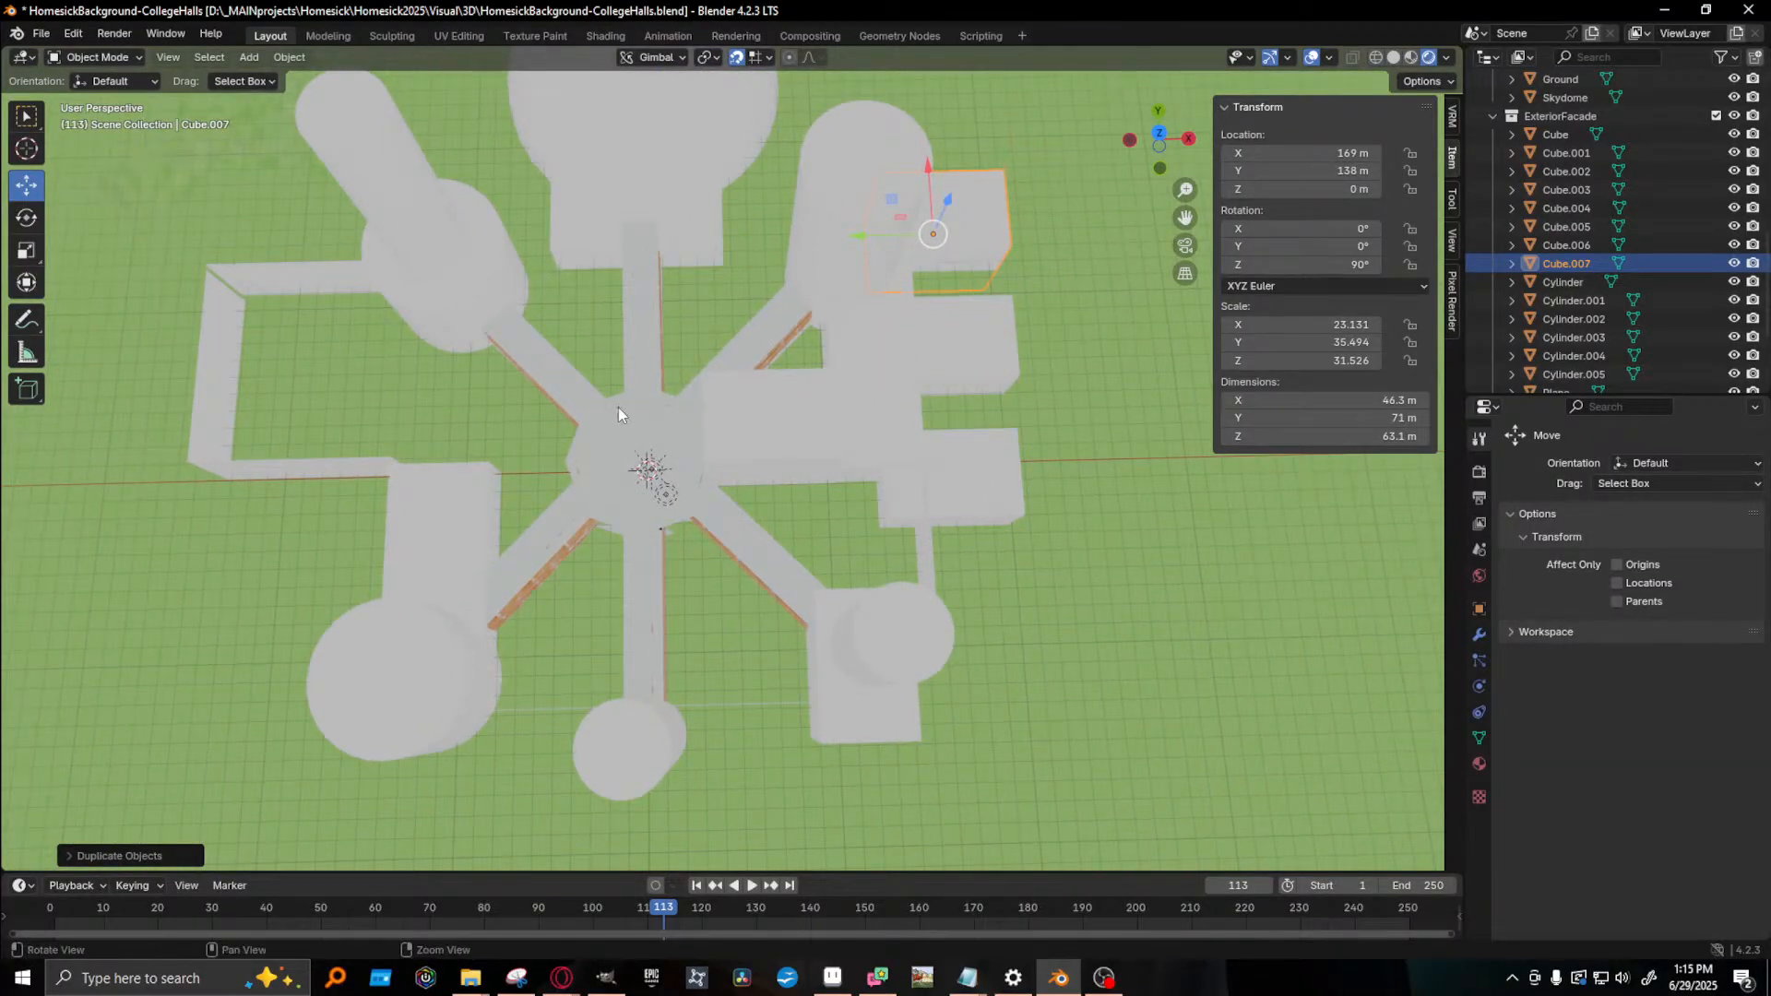
{"action": "middle_click_drag", "start_coordinate": [618, 407], "coordinate": [697, 506], "text": "shift"}
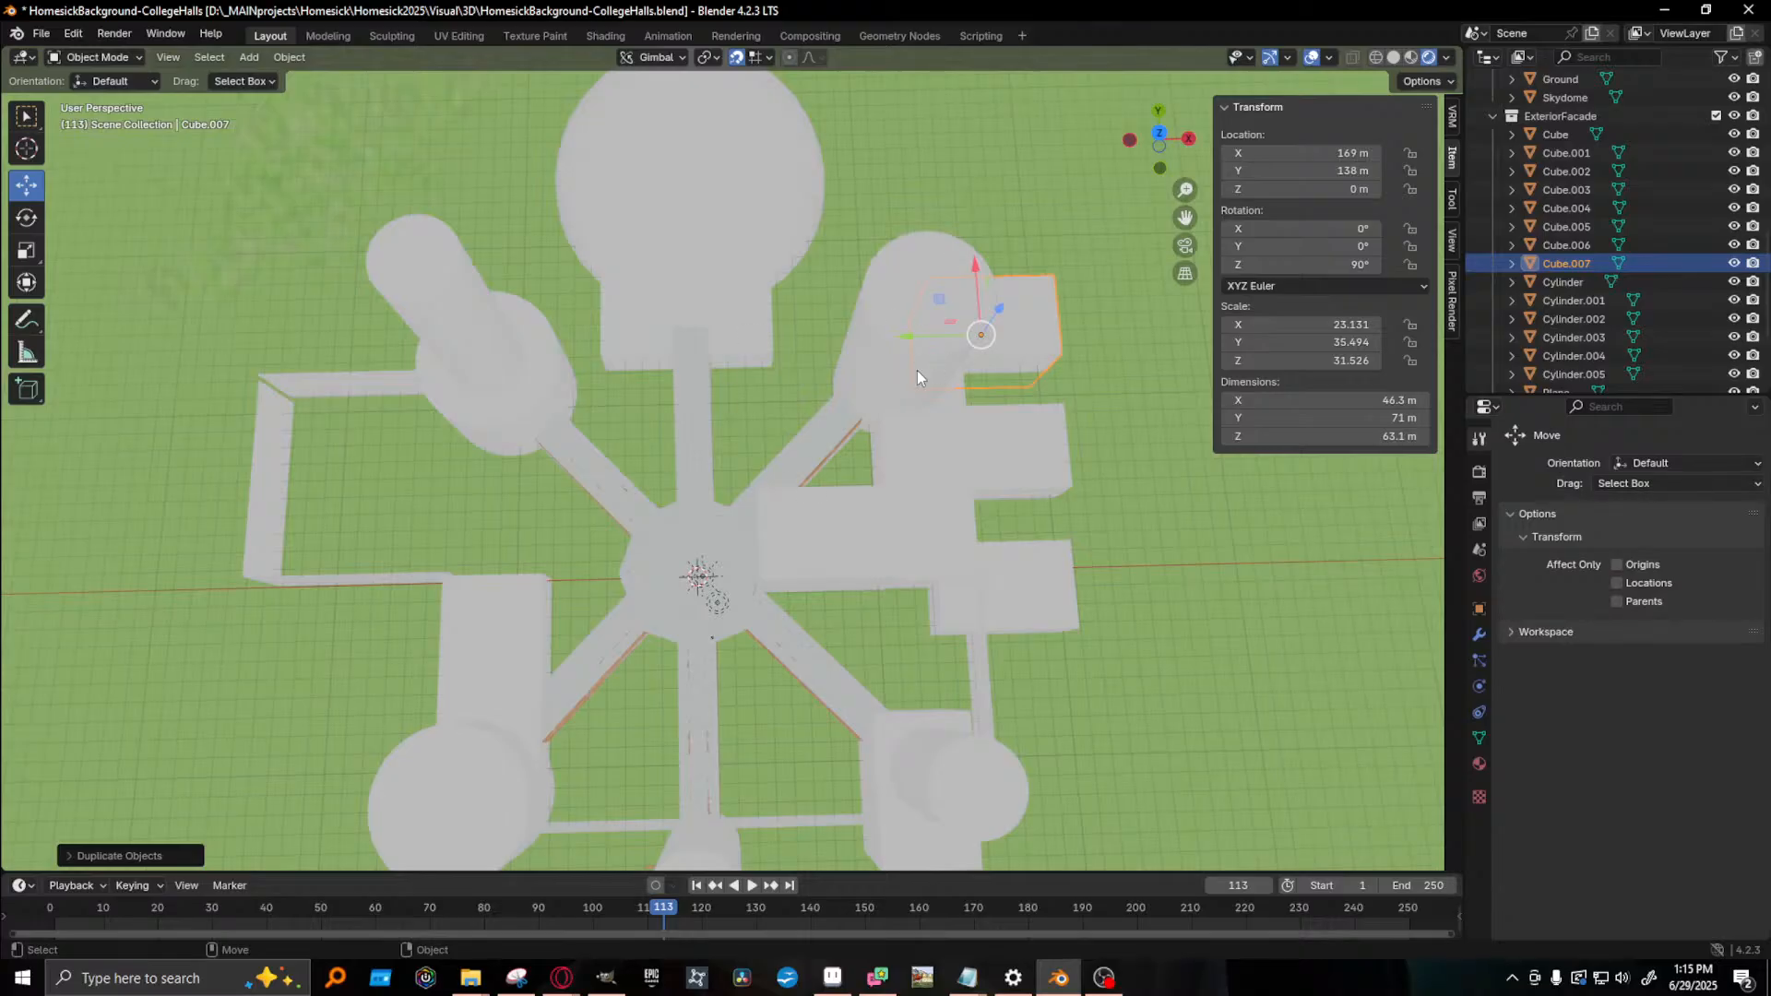
{"action": "scroll", "coordinate": [551, 635], "scroll_direction": "down", "scroll_amount": 4, "text": "shift"}
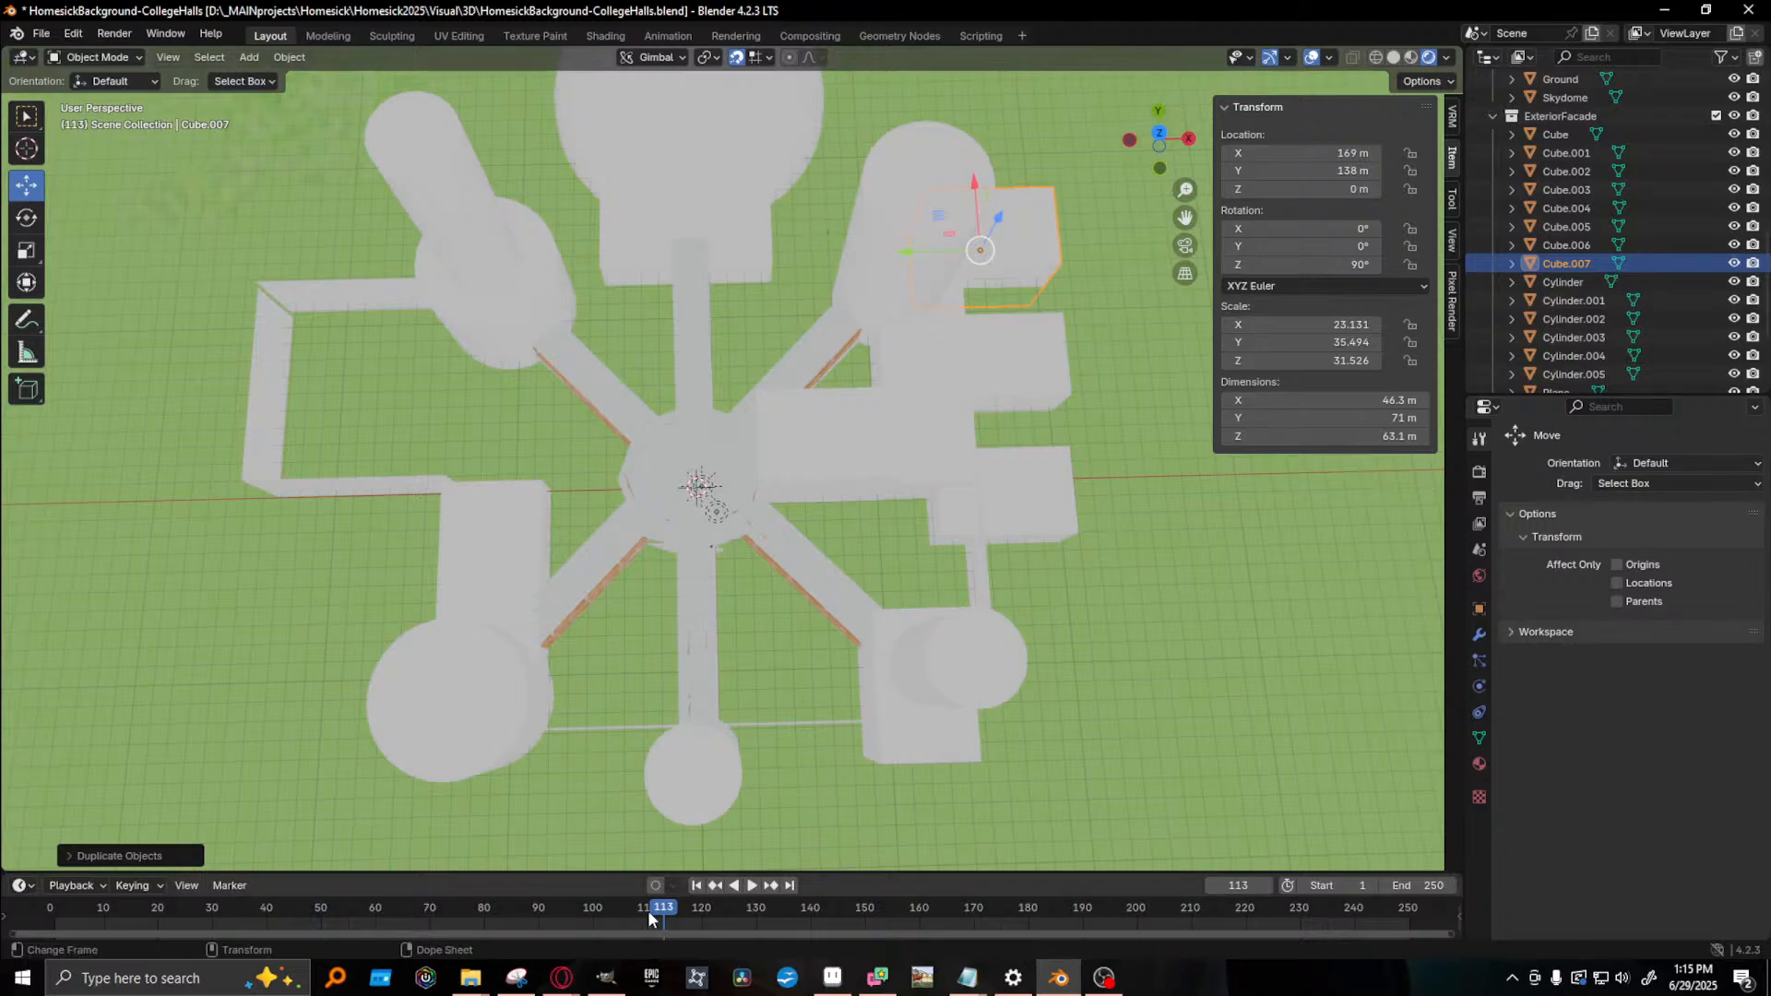
- Switch to the GIMP floor-plan sketch and write "Tech X Mag" in cyan in the hallway below the Grand Hall label
{"action": "key", "text": "alt+Tab"}
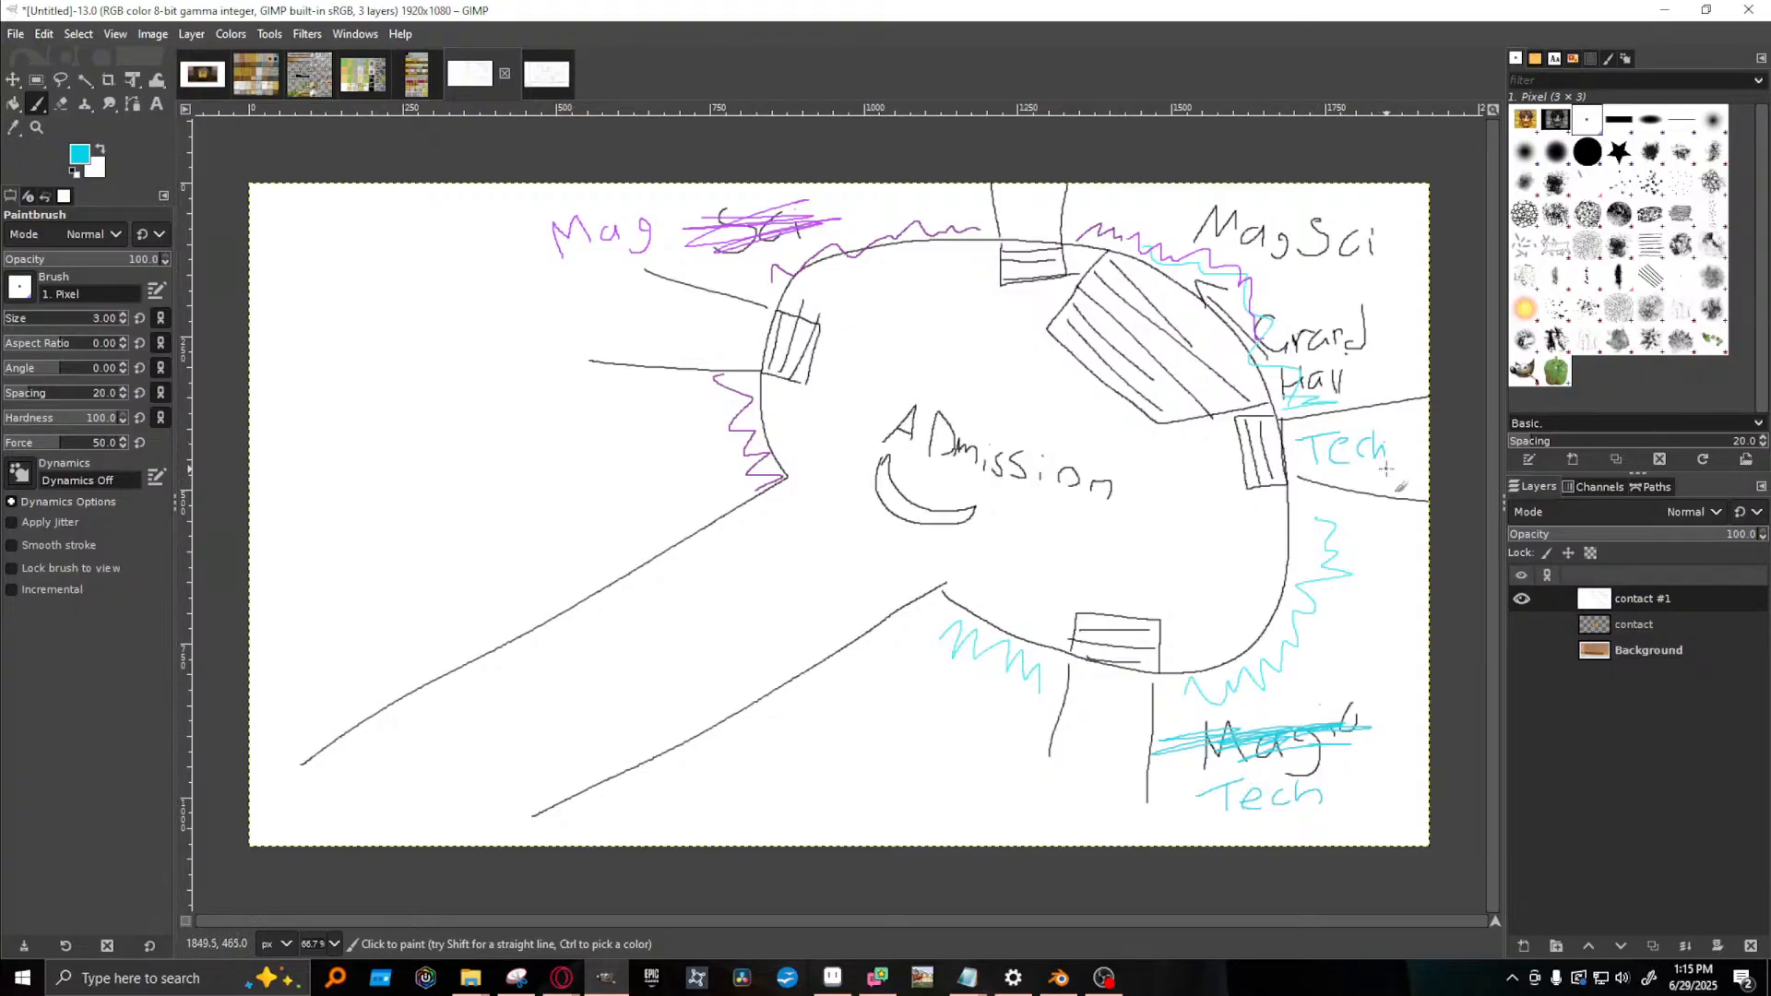
{"action": "mouse_move", "coordinate": [1390, 435]}
{"action": "left_mouse_down"}
{"action": "mouse_move", "coordinate": [1417, 470]}
{"action": "mouse_move", "coordinate": [1375, 491]}
{"action": "left_mouse_up"}
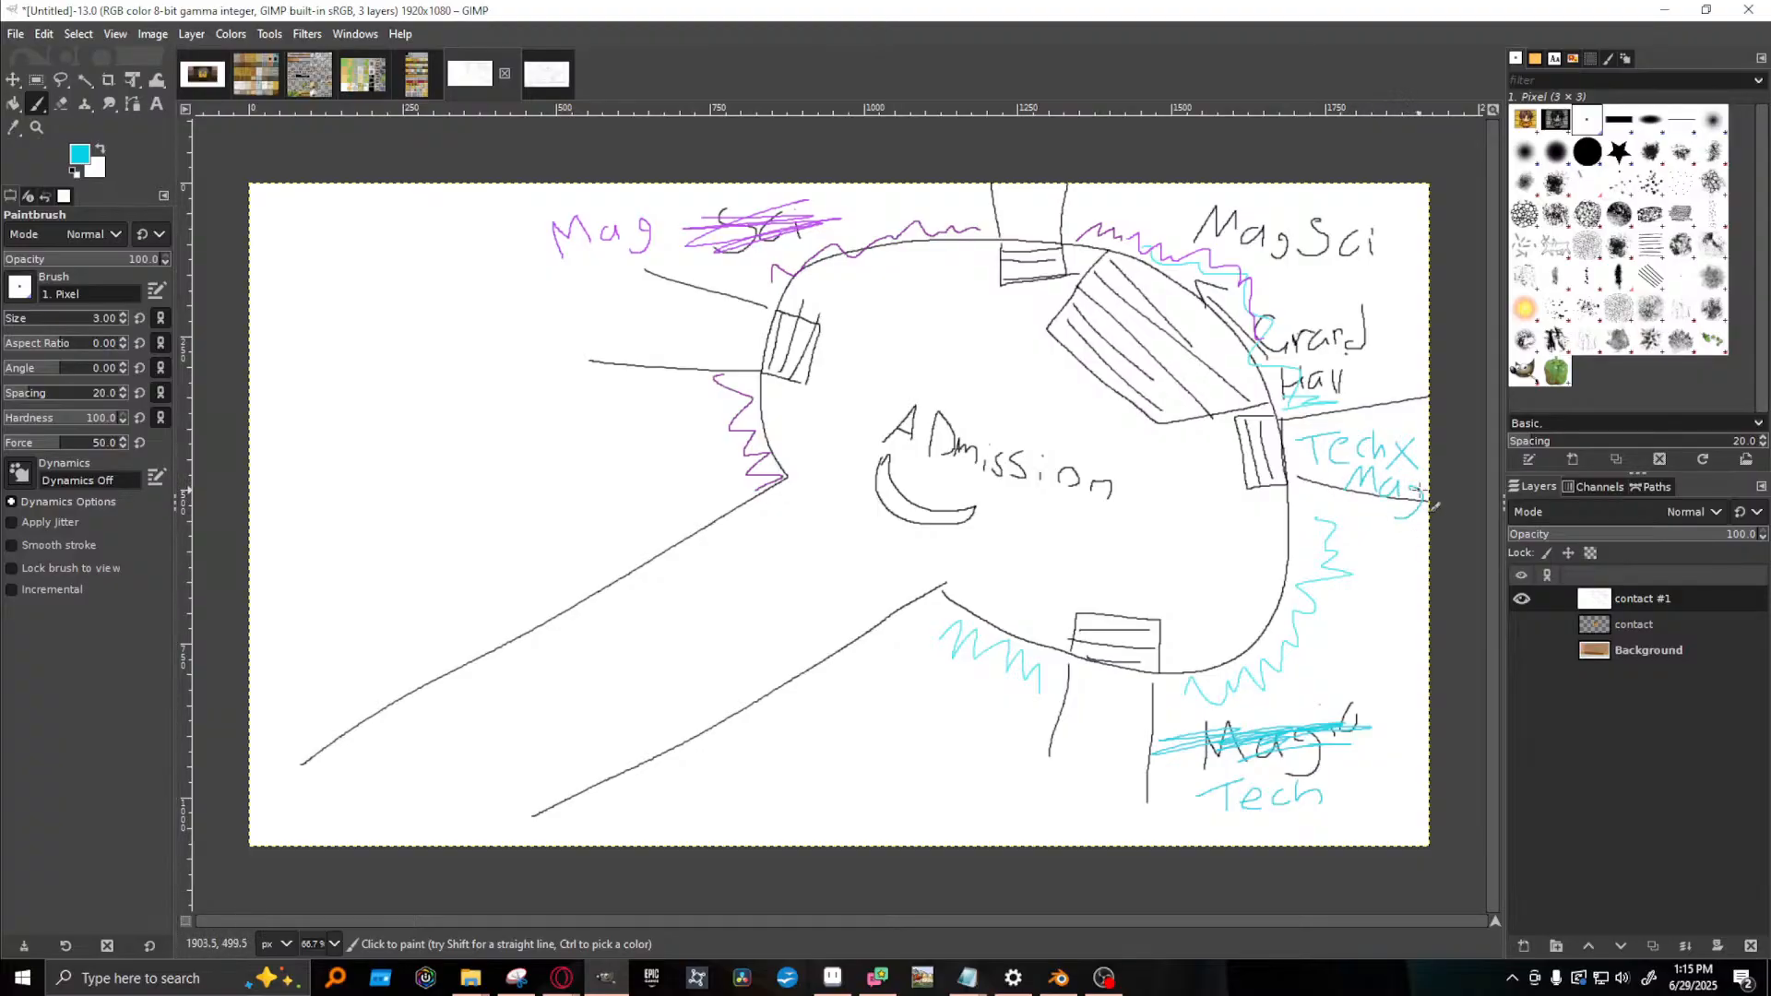
- Change the brush colour to purple (9009e4) and write "Mag X Tech" across the hallway at the sketch's upper edge
{"action": "left_click", "coordinate": [81, 155]}
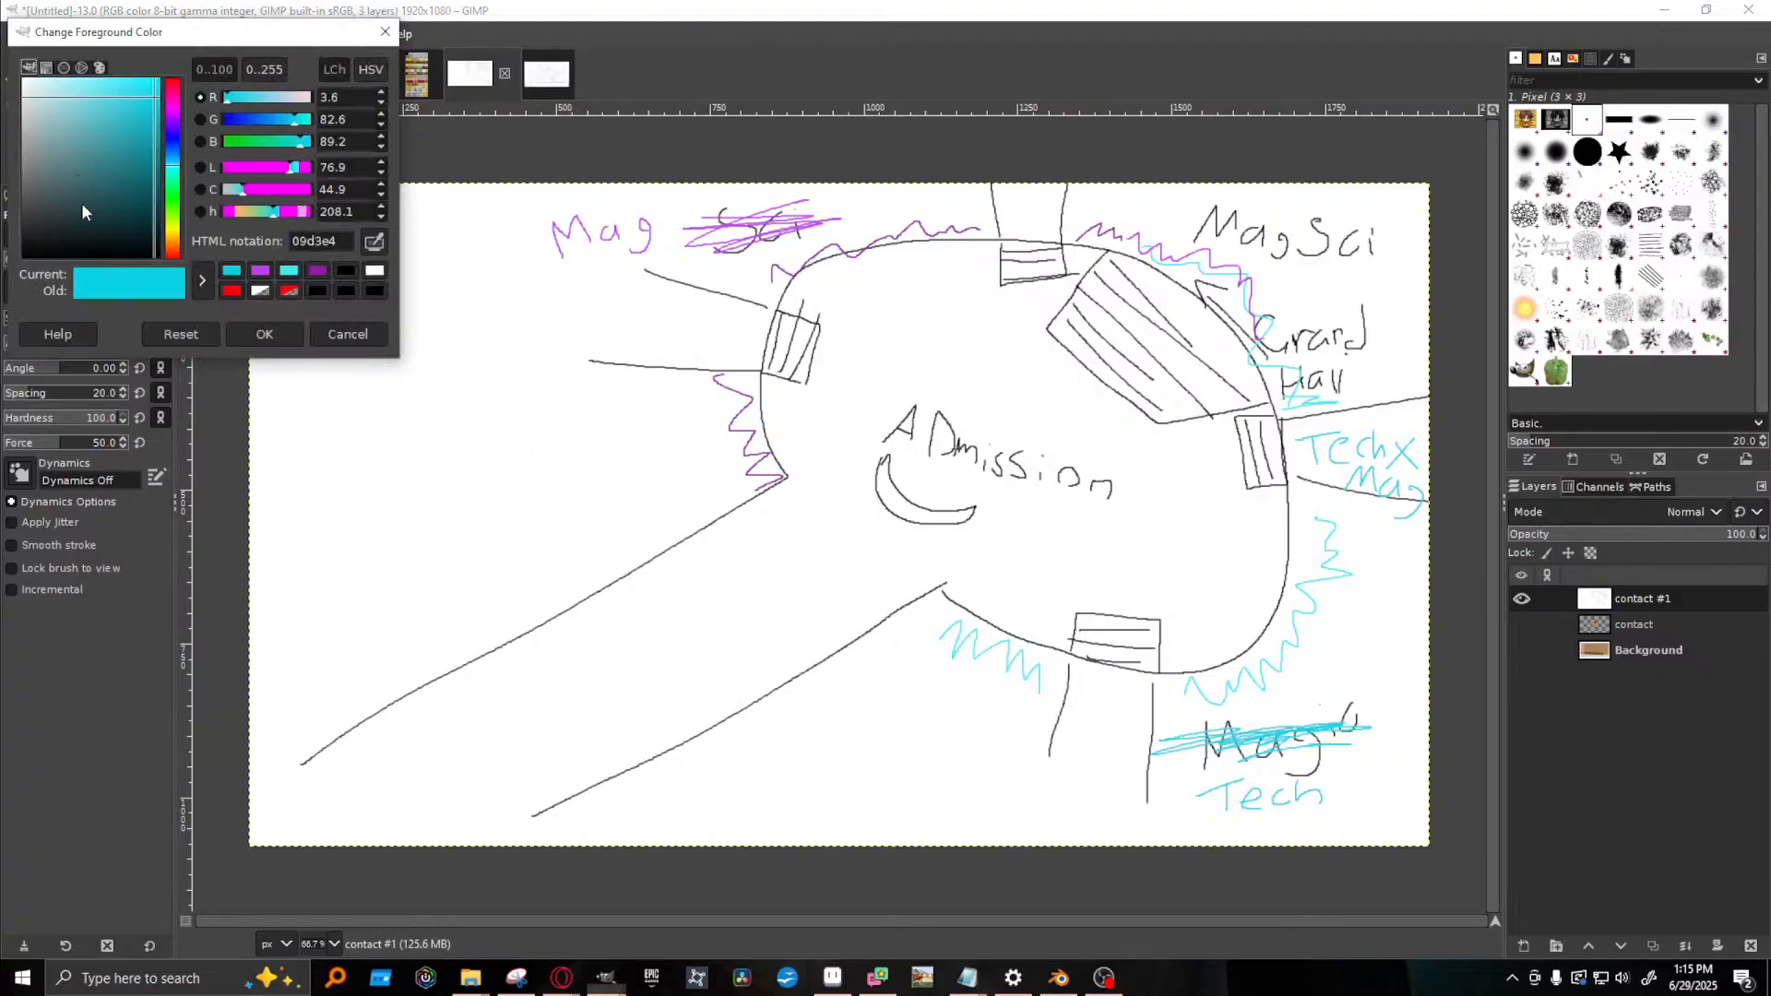
{"action": "left_click", "coordinate": [171, 121]}
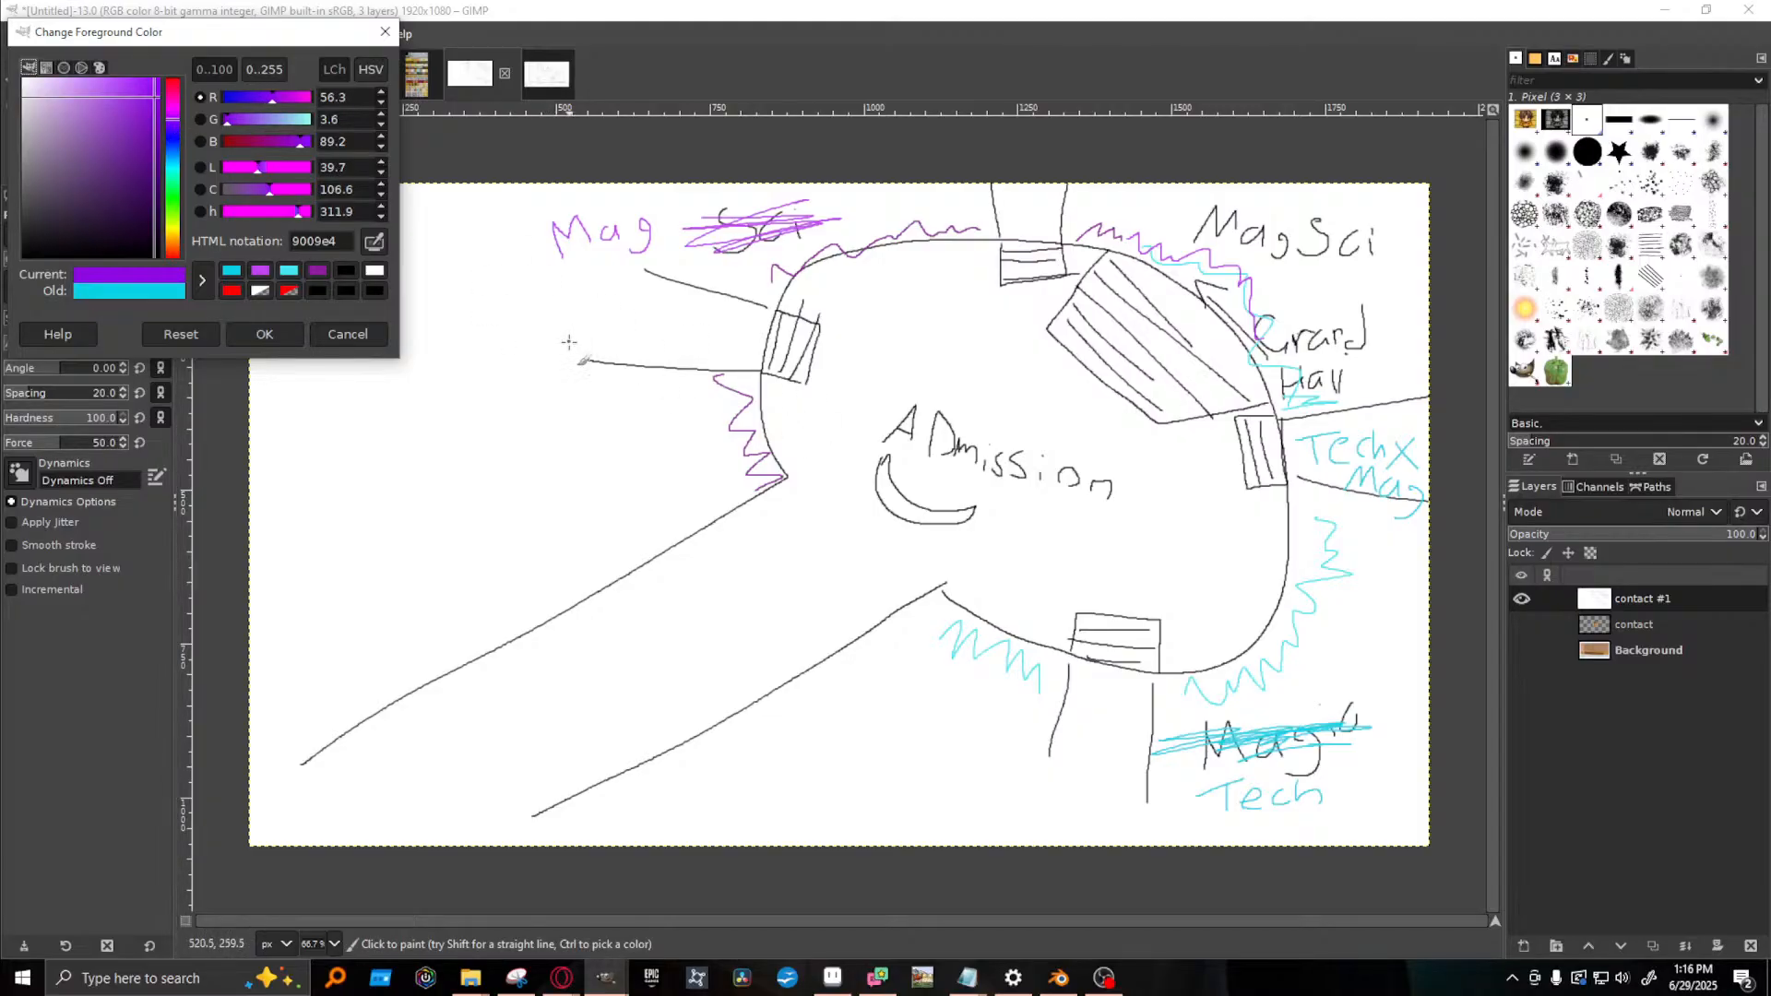
{"action": "left_click", "coordinate": [977, 203]}
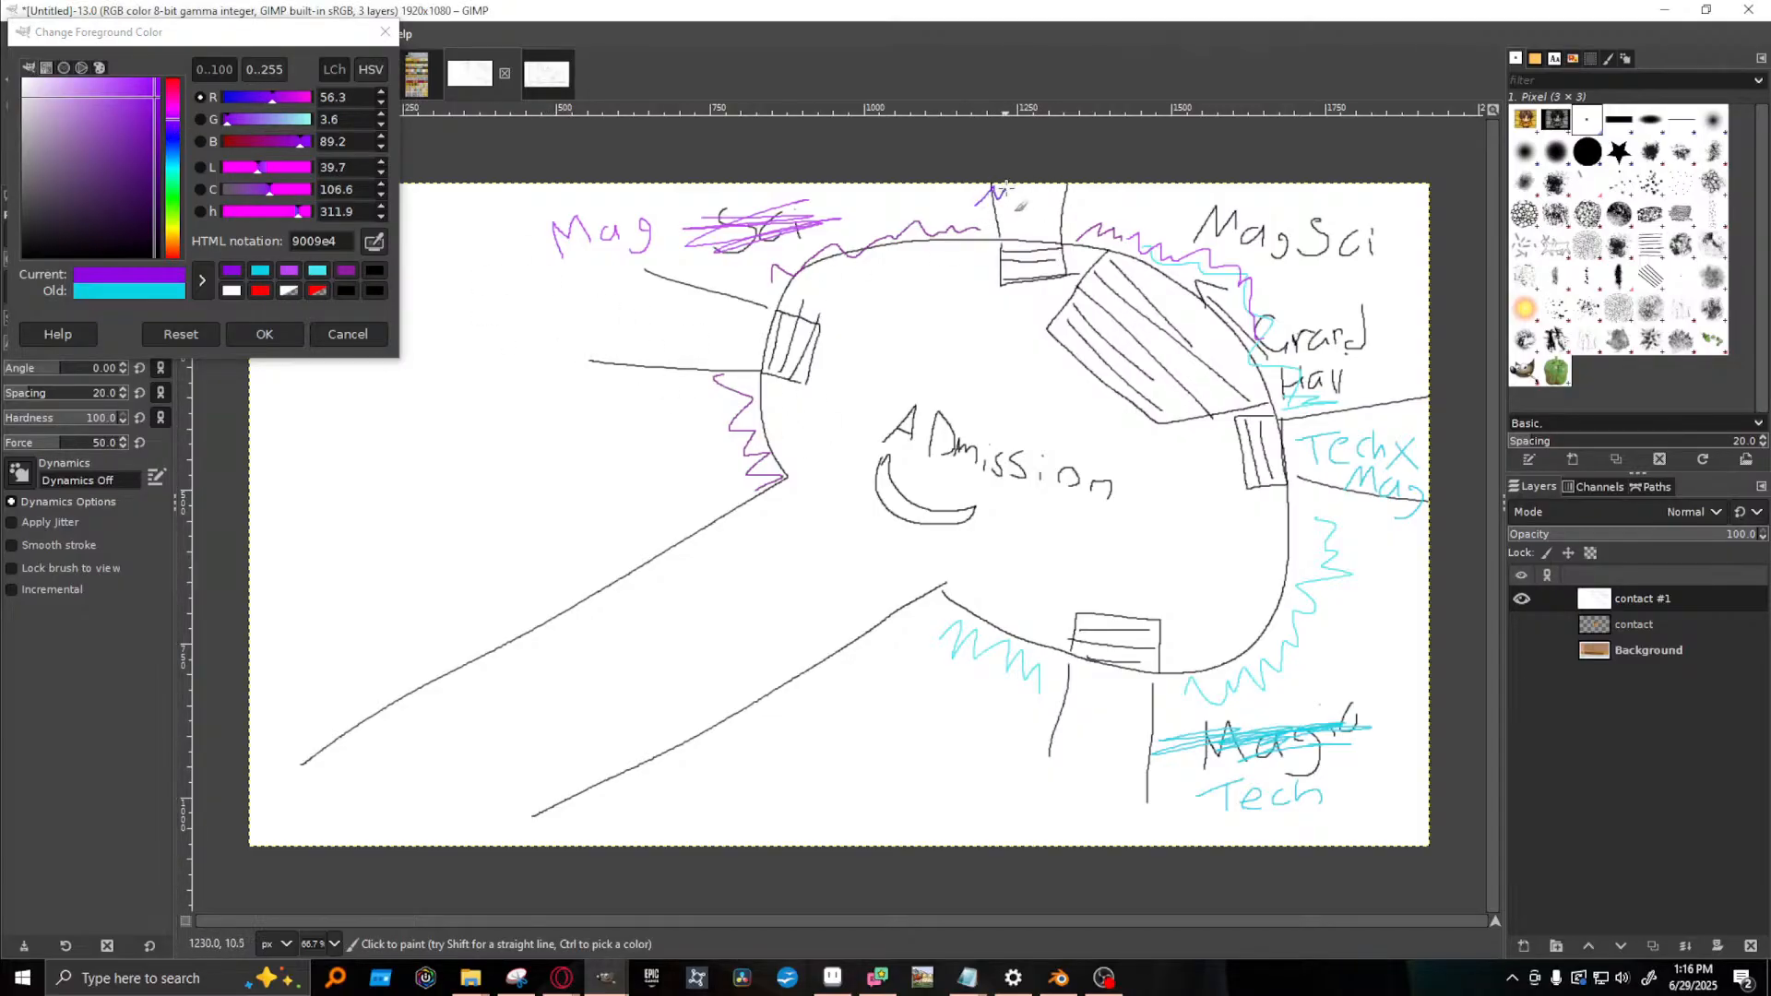
{"action": "left_click_drag", "start_coordinate": [1005, 189], "coordinate": [1023, 192]}
{"action": "left_click_drag", "start_coordinate": [1074, 205], "coordinate": [1072, 198]}
{"action": "left_click_drag", "start_coordinate": [1138, 198], "coordinate": [1164, 214]}
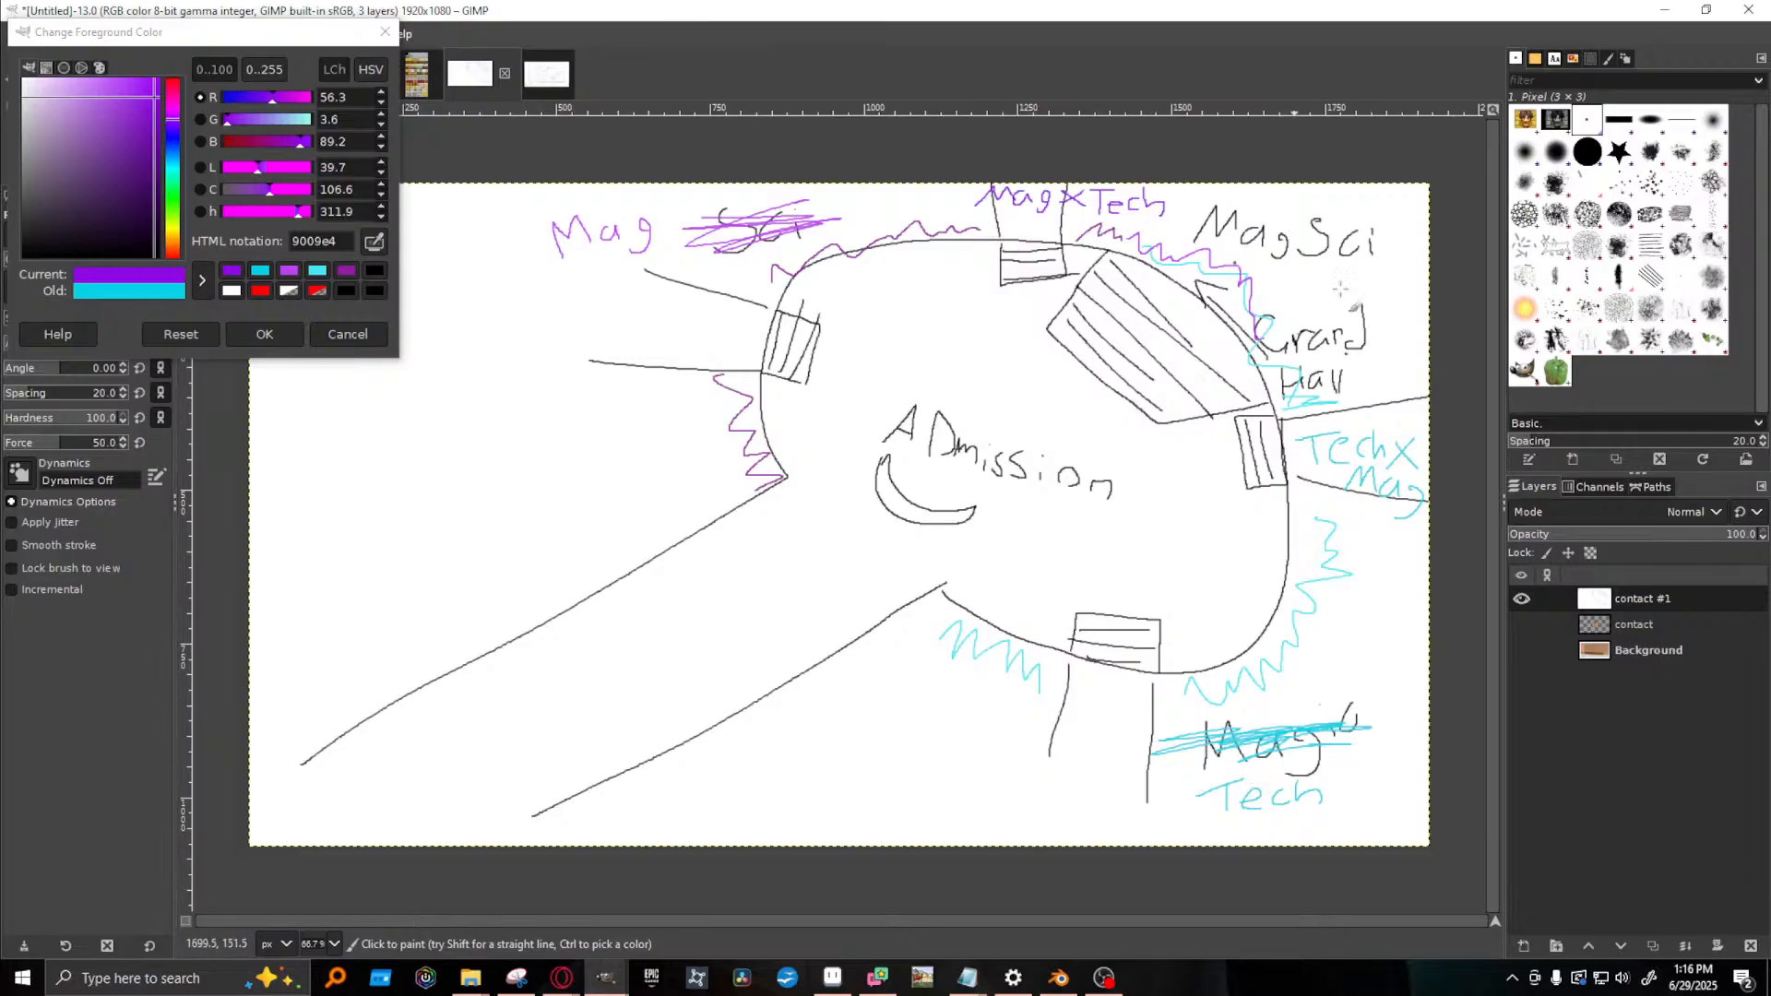
{"action": "left_click", "coordinate": [383, 34]}
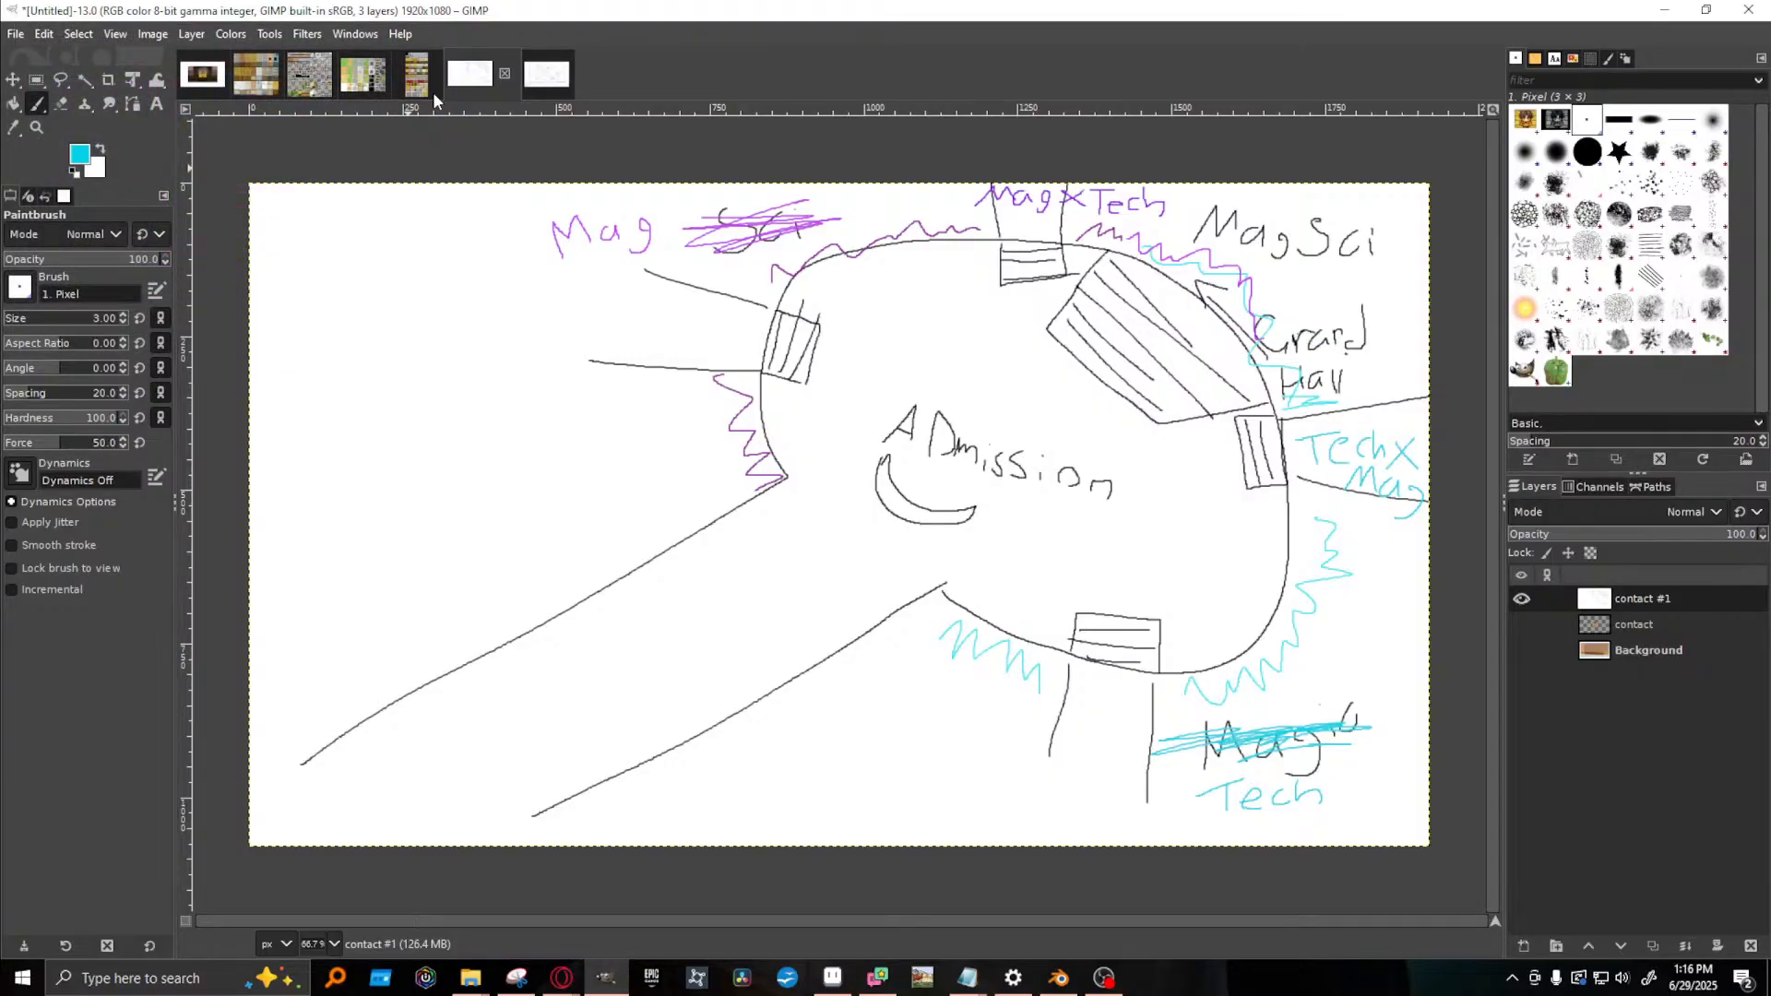
- Return to Blender and duplicate the corner block beneath the tower, placing the copy outward at about X 140 m, Y -104 m, Z 0 m
{"action": "left_click", "coordinate": [1664, 10]}
{"action": "middle_click_drag", "start_coordinate": [975, 376], "coordinate": [678, 377]}
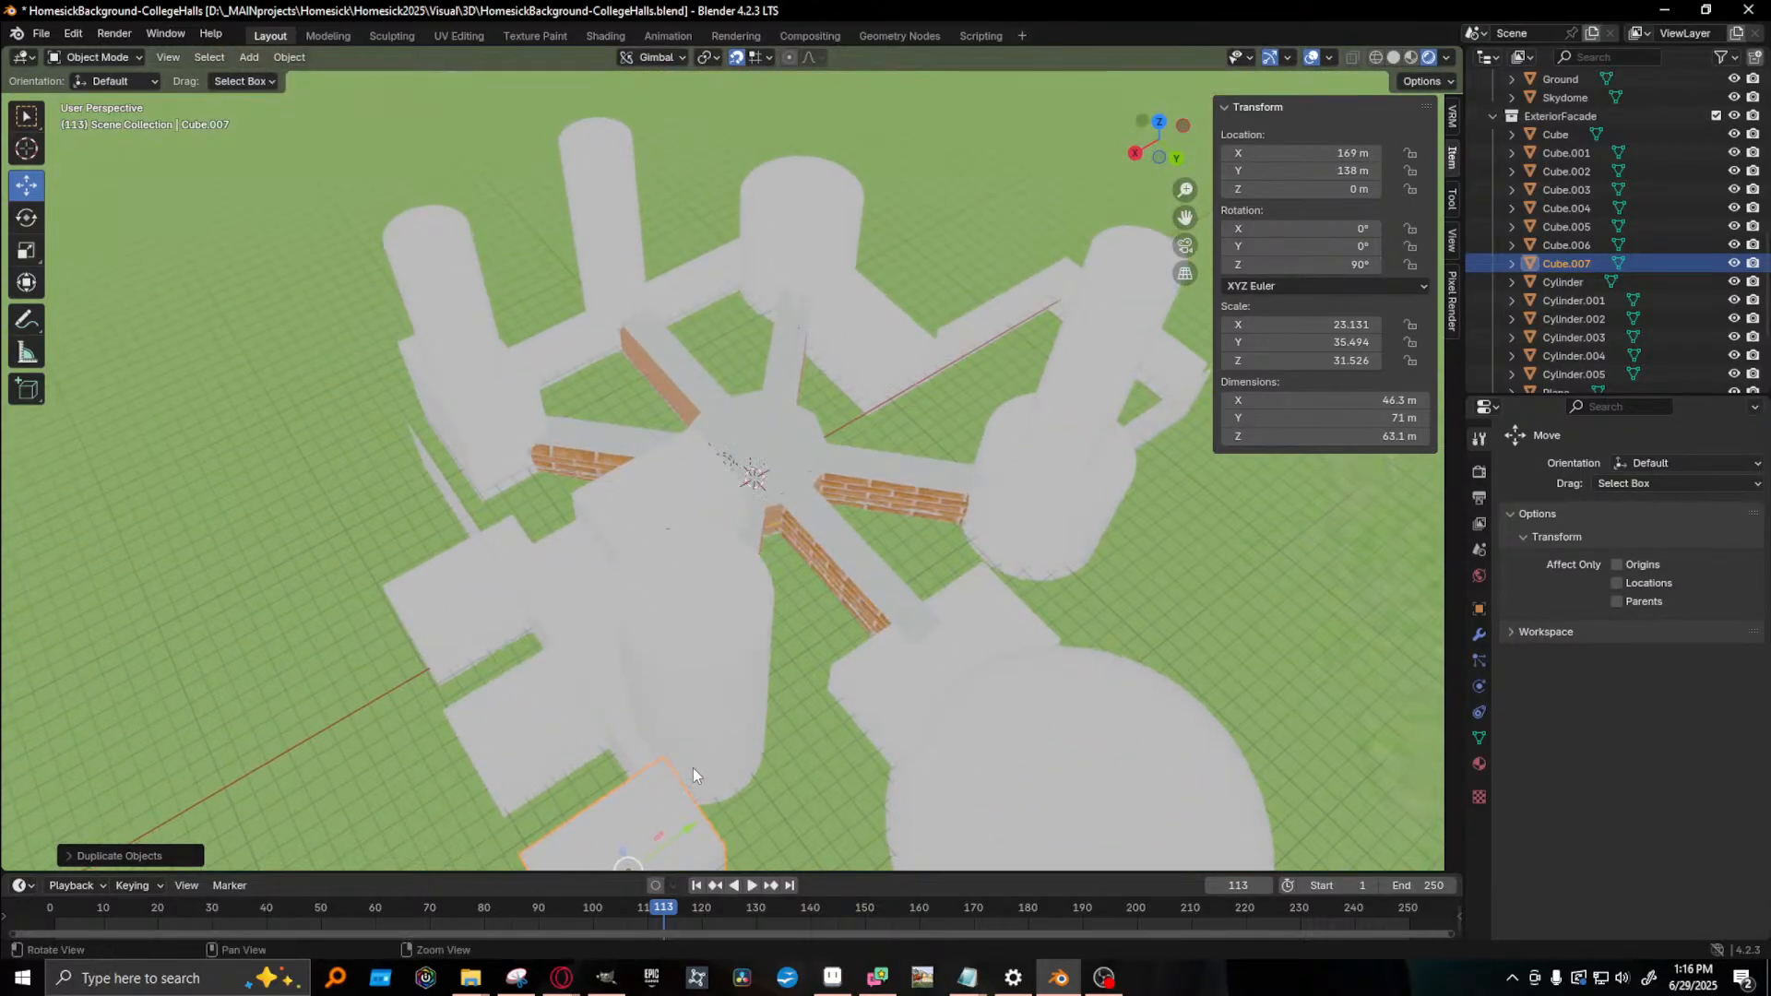
{"action": "middle_click_drag", "start_coordinate": [701, 740], "coordinate": [806, 799]}
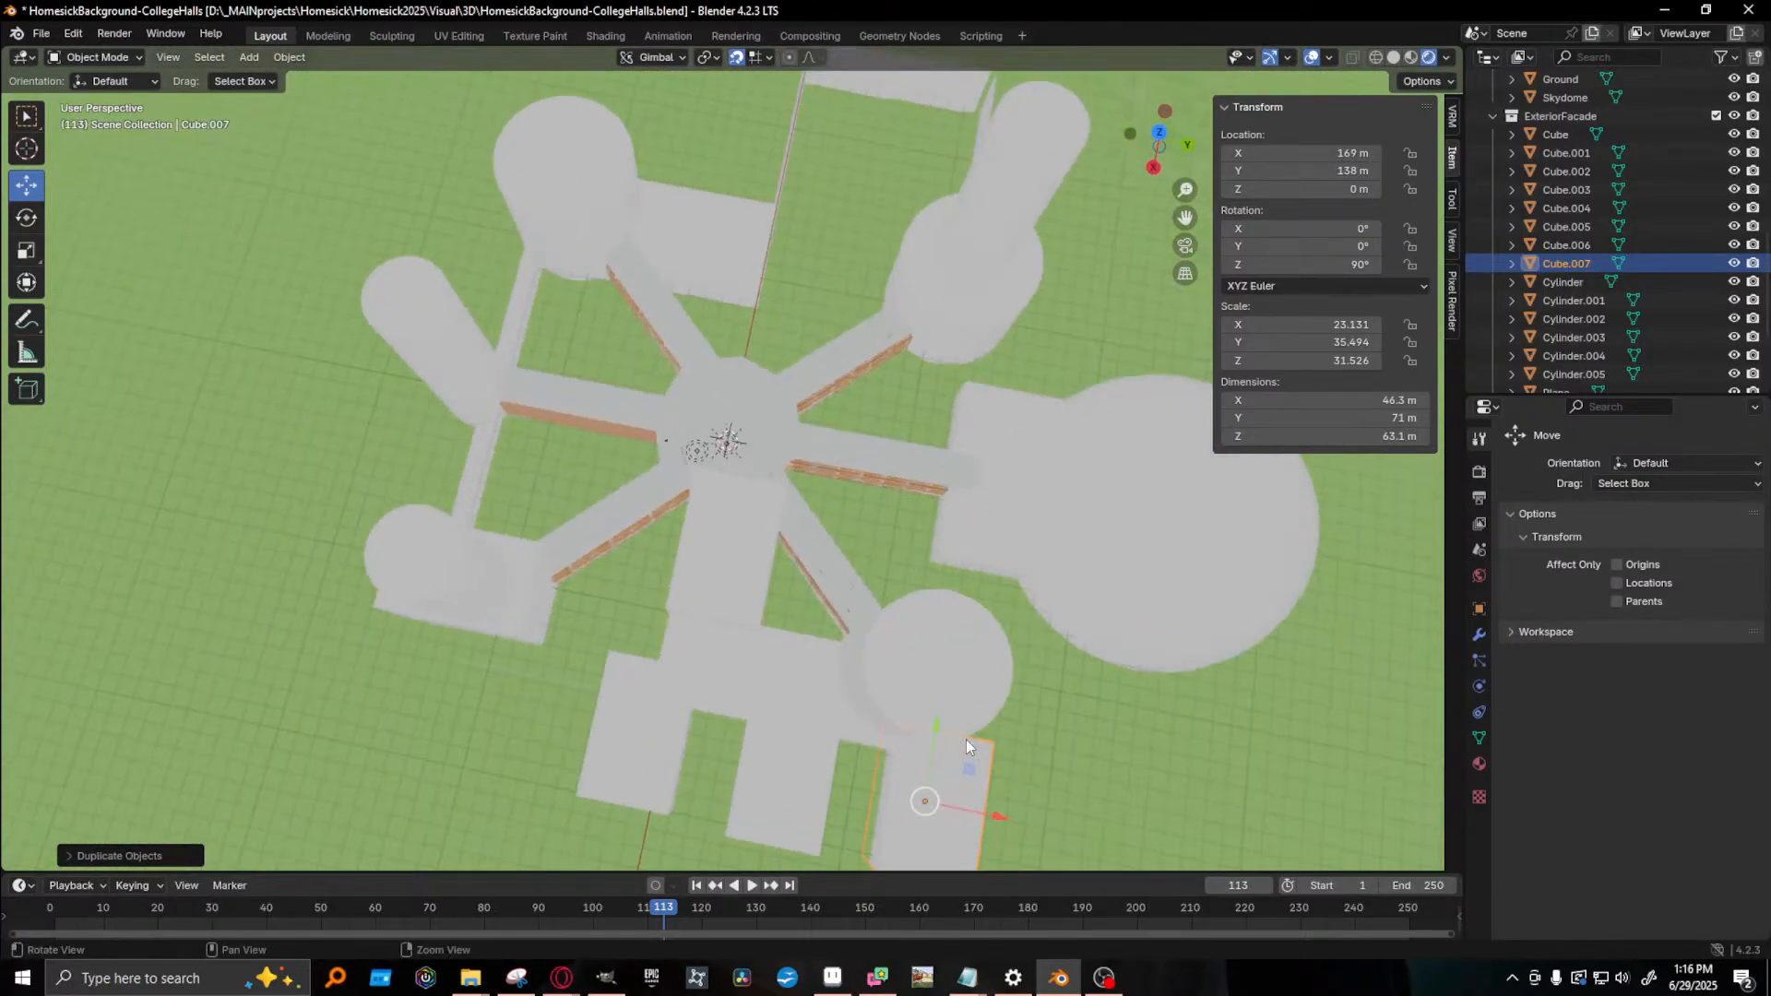
{"action": "middle_click_drag", "start_coordinate": [966, 739], "coordinate": [873, 494], "text": "shift"}
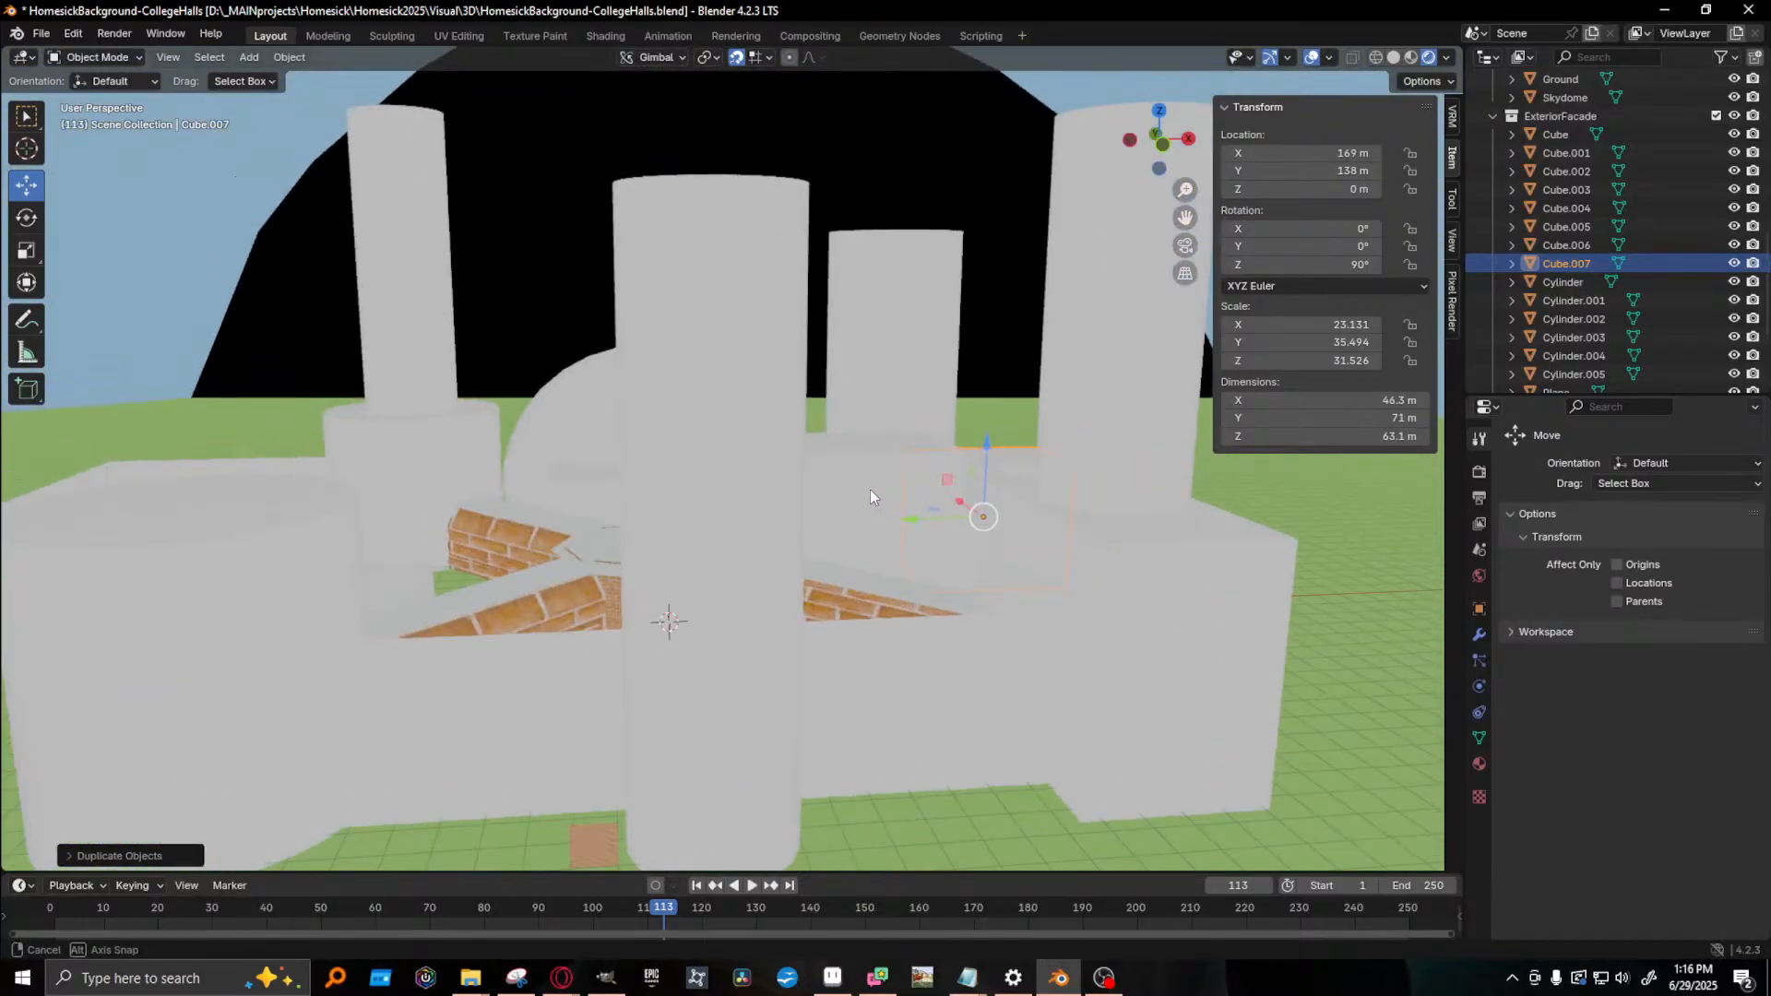
{"action": "middle_click_drag", "start_coordinate": [541, 455], "coordinate": [671, 685]}
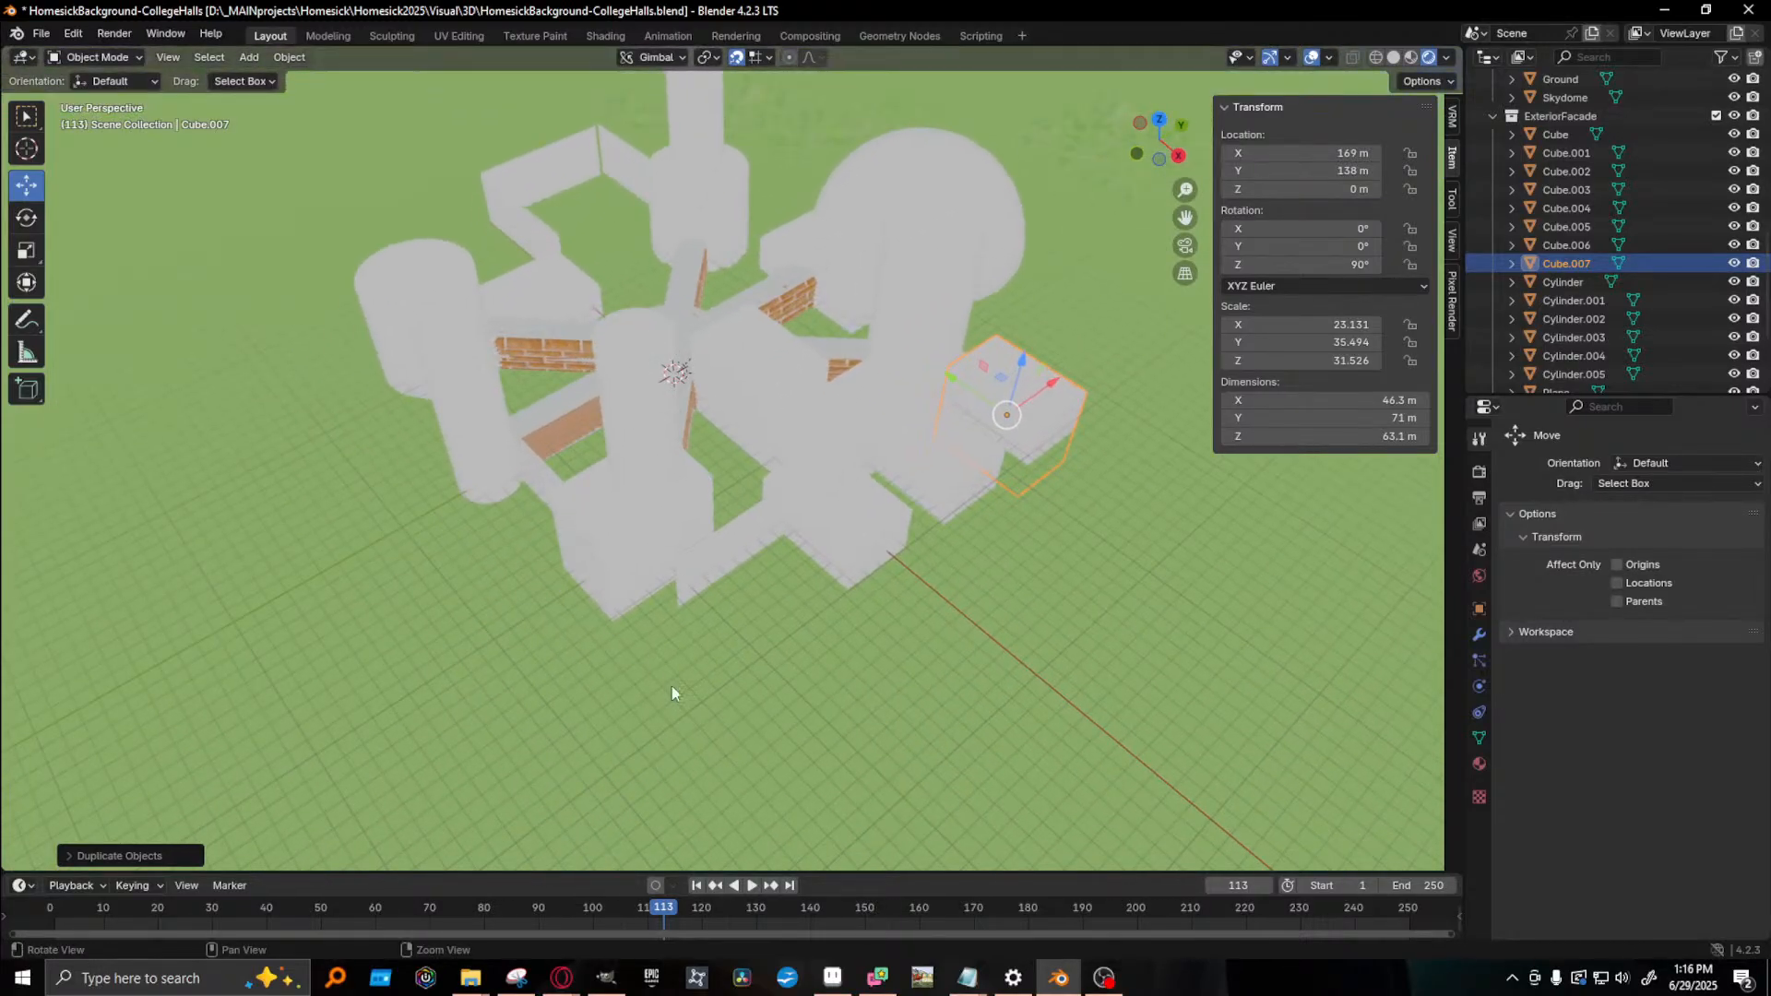
{"action": "left_click", "coordinate": [668, 595]}
{"action": "left_click", "coordinate": [618, 570]}
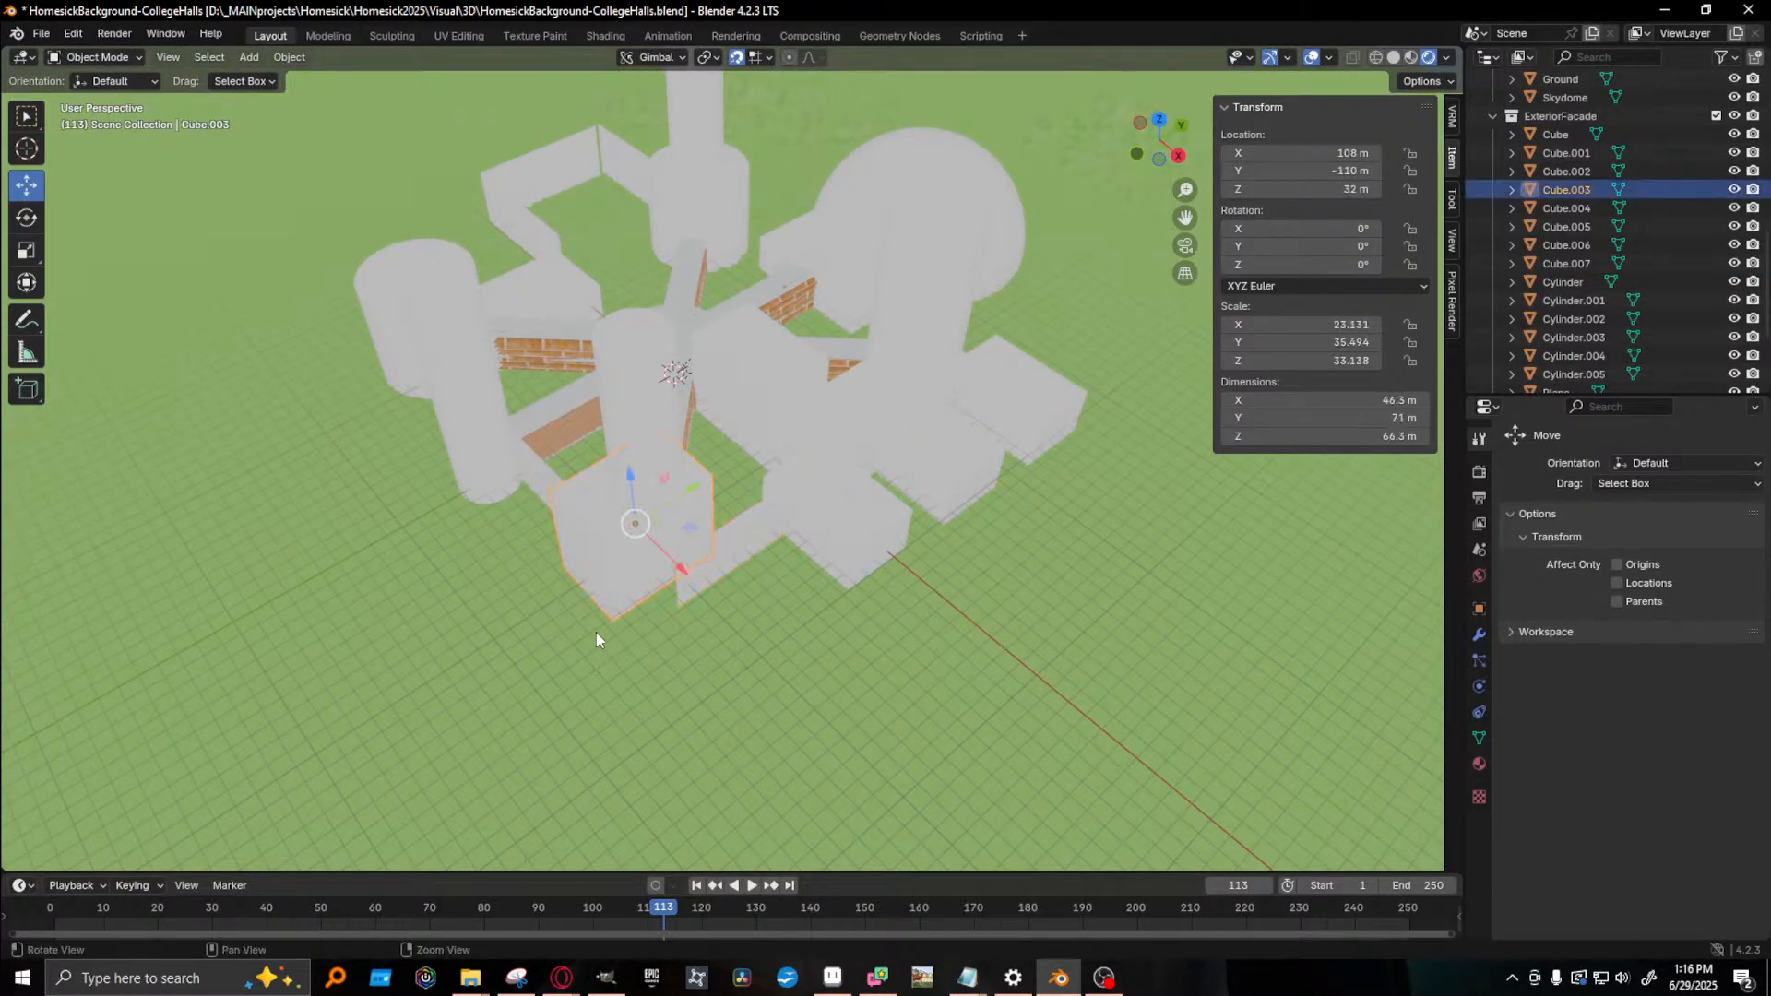
{"action": "middle_click_drag", "start_coordinate": [595, 632], "coordinate": [695, 518]}
{"action": "key", "text": "shift+d"}
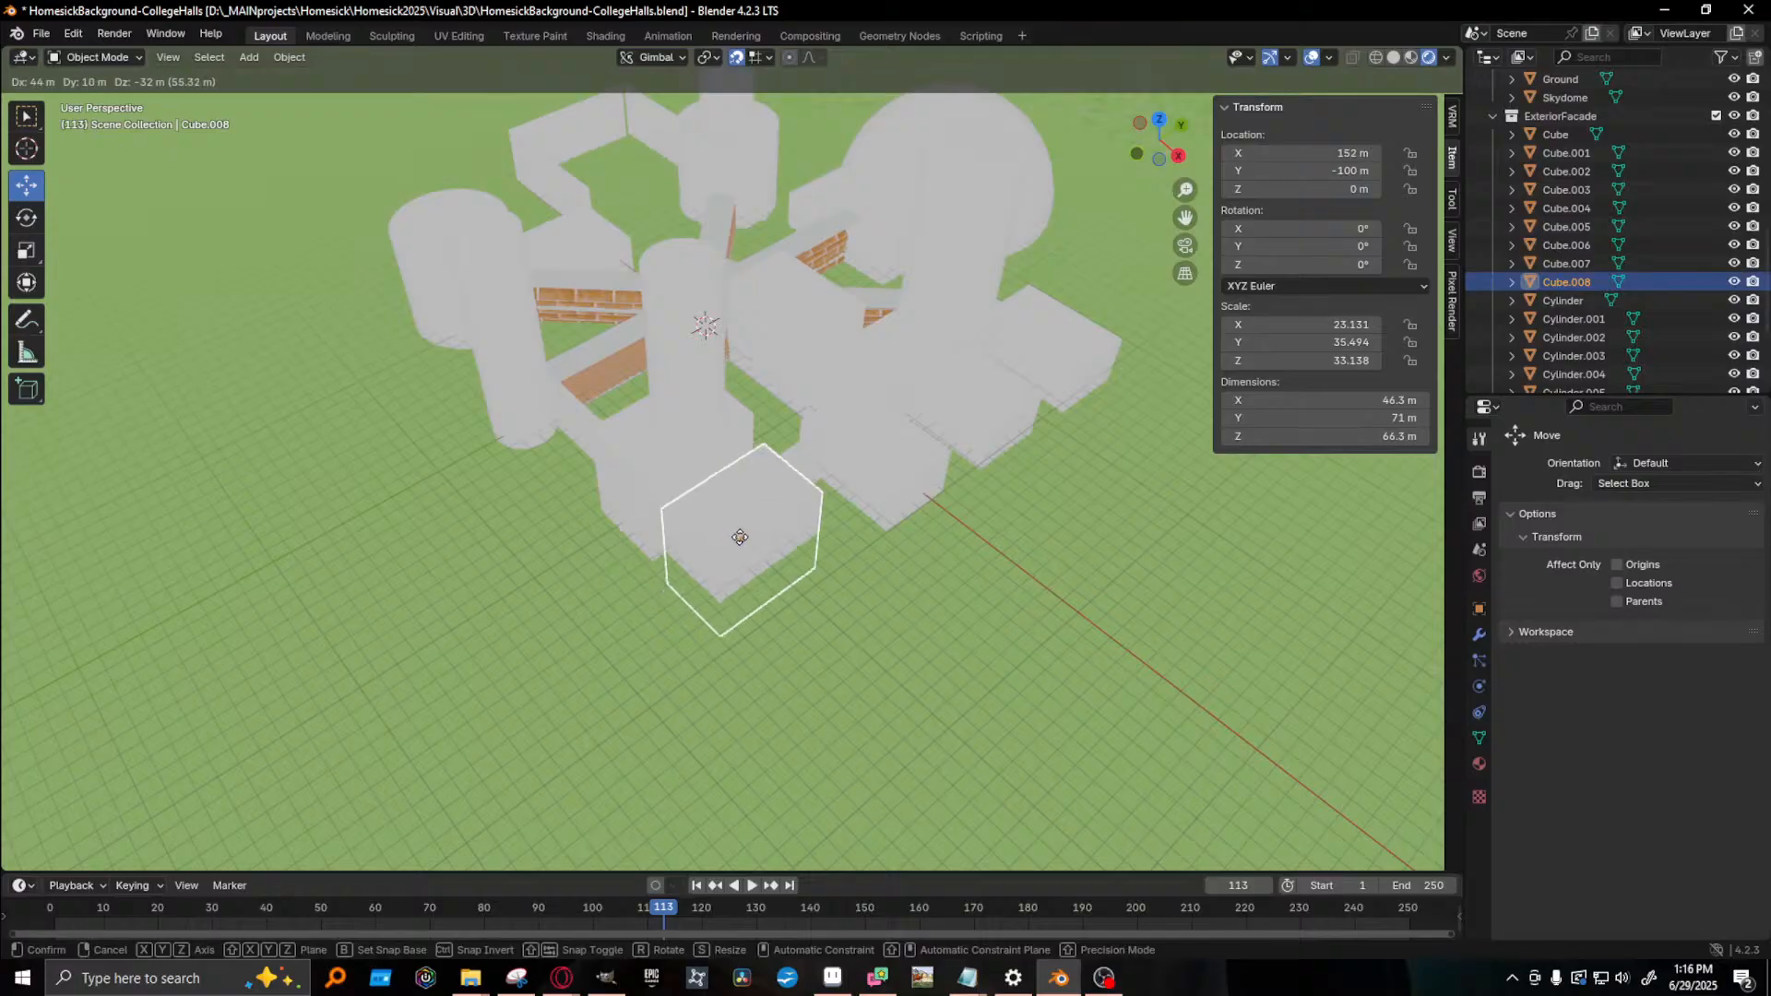
{"action": "left_click", "coordinate": [739, 593]}
- Set the duplicated corner block's Z rotation to 90° so it projects from the outer facade
{"action": "key", "text": "shift+space"}
{"action": "key", "text": "r"}
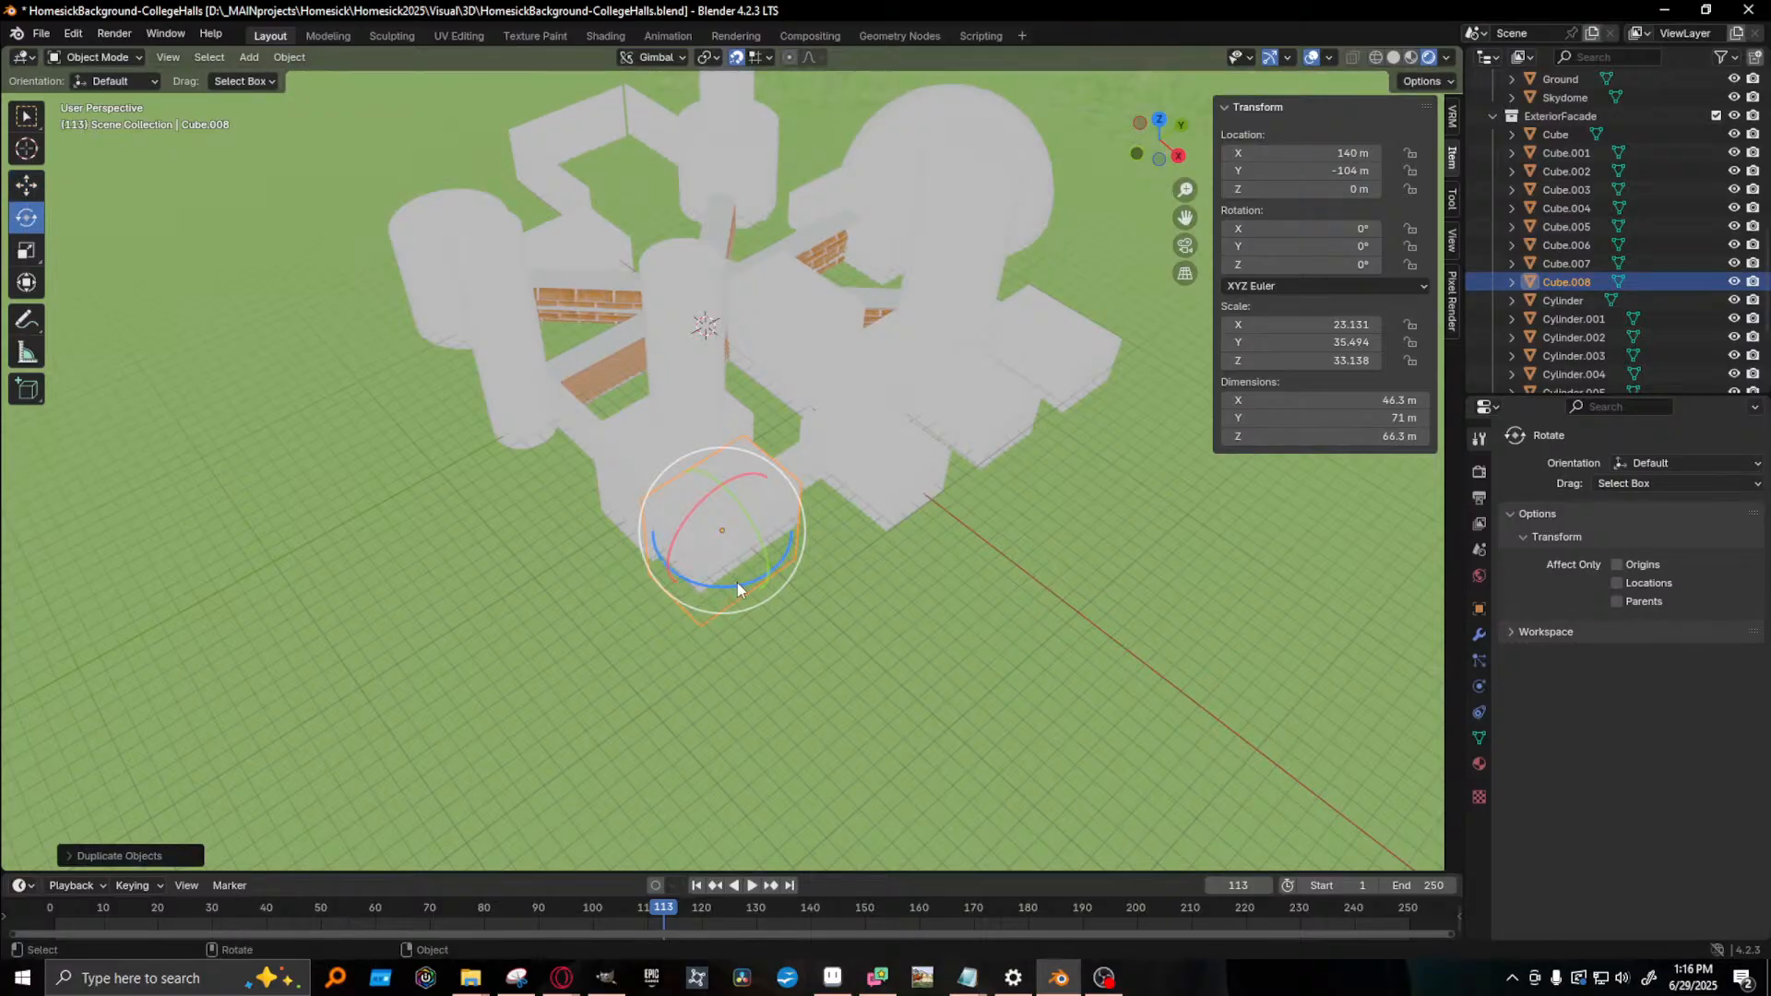
{"action": "left_click_drag", "start_coordinate": [737, 583], "coordinate": [810, 603]}
{"action": "left_click", "coordinate": [1348, 264]}
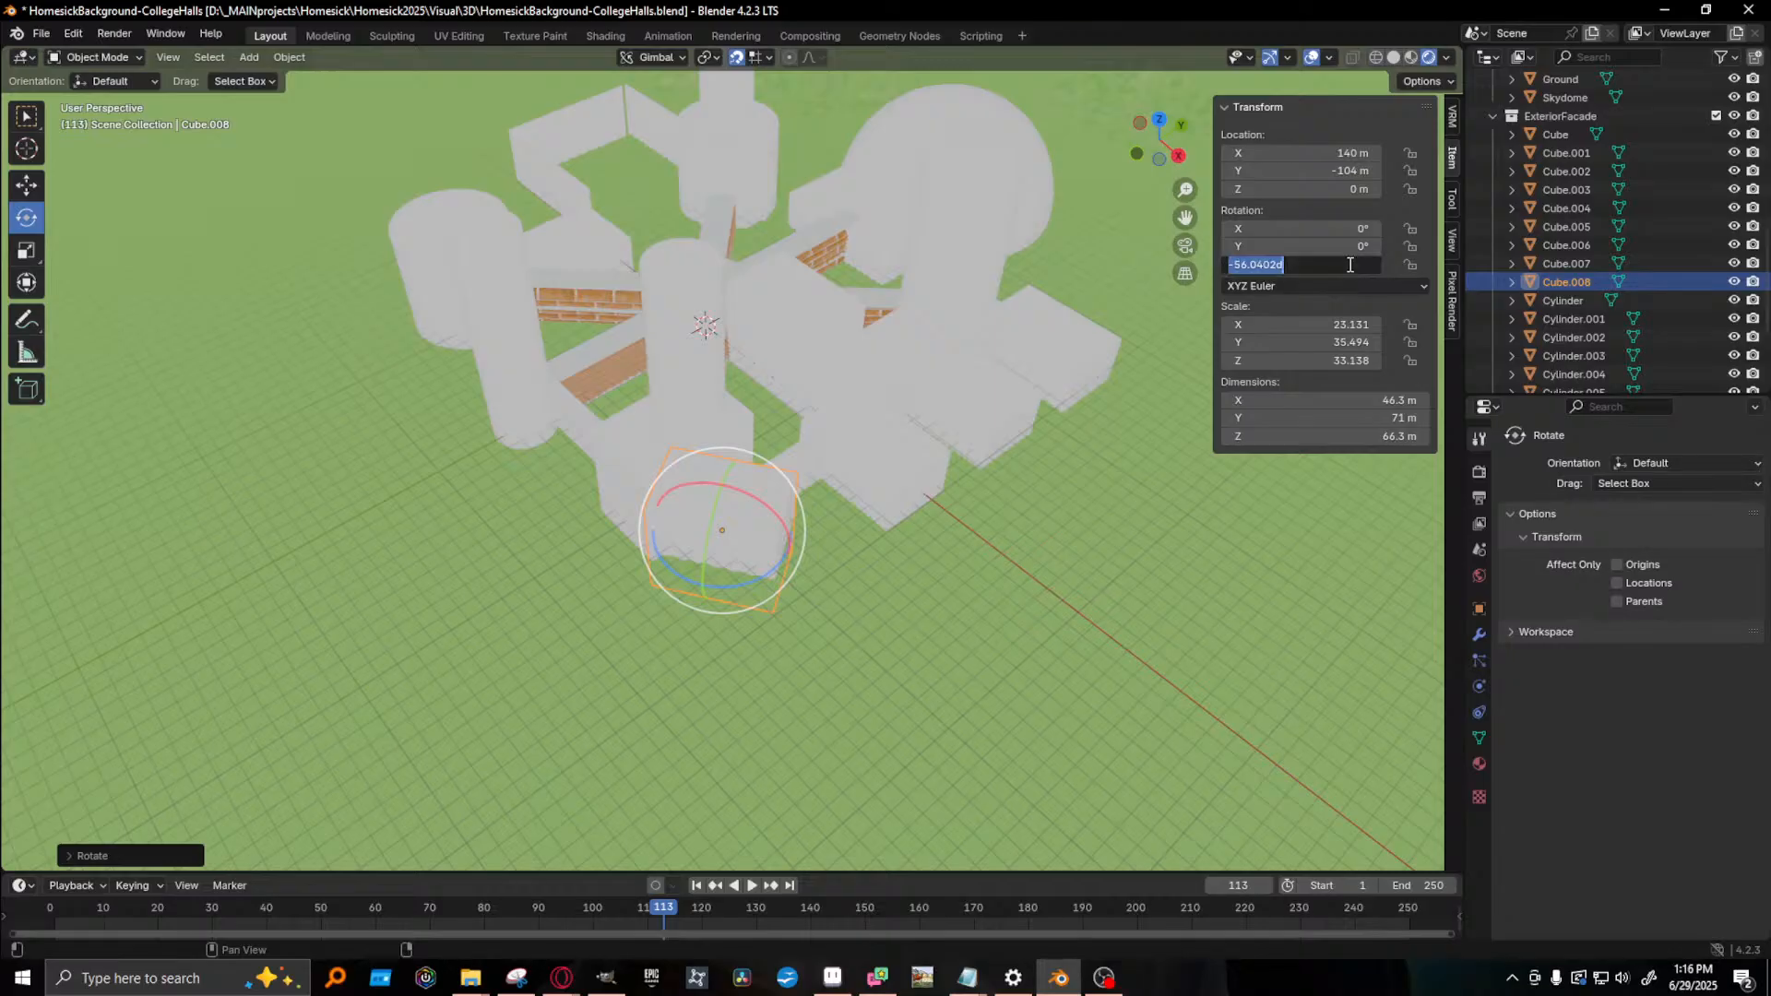
{"action": "type", "text": "0"}
{"action": "key", "text": "Return"}
{"action": "left_click", "coordinate": [1340, 262]}
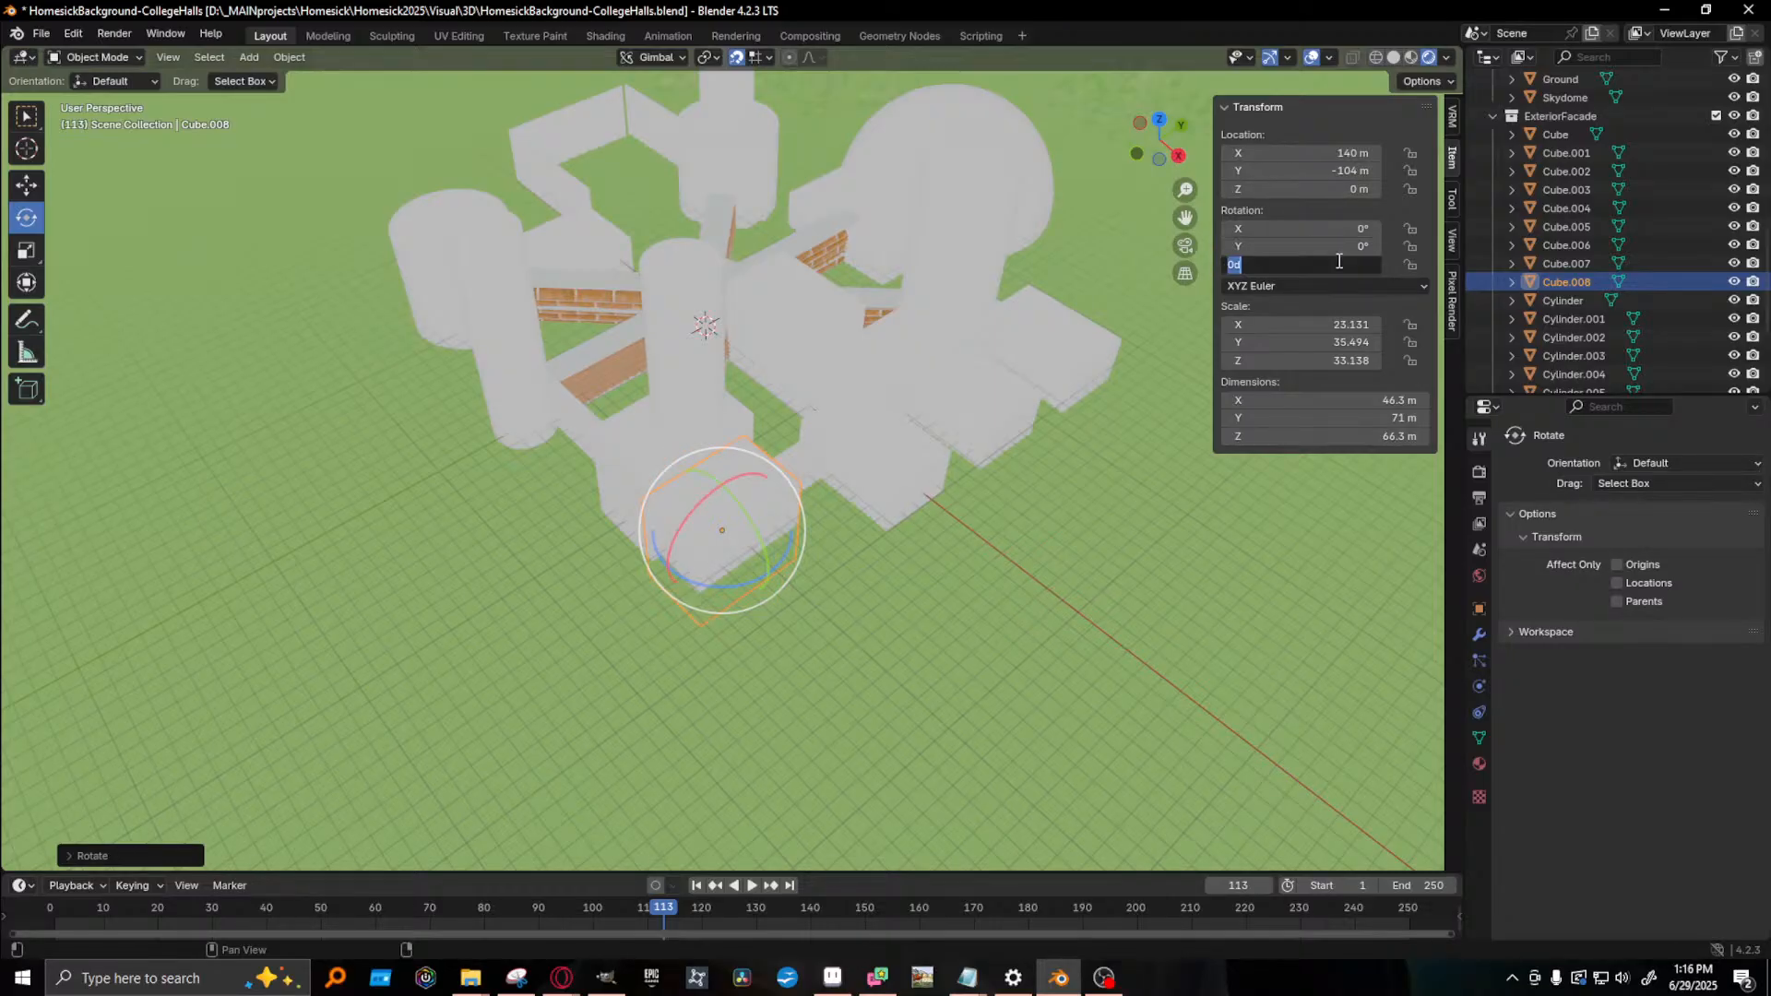
{"action": "type", "text": "90"}
{"action": "key", "text": "Return"}
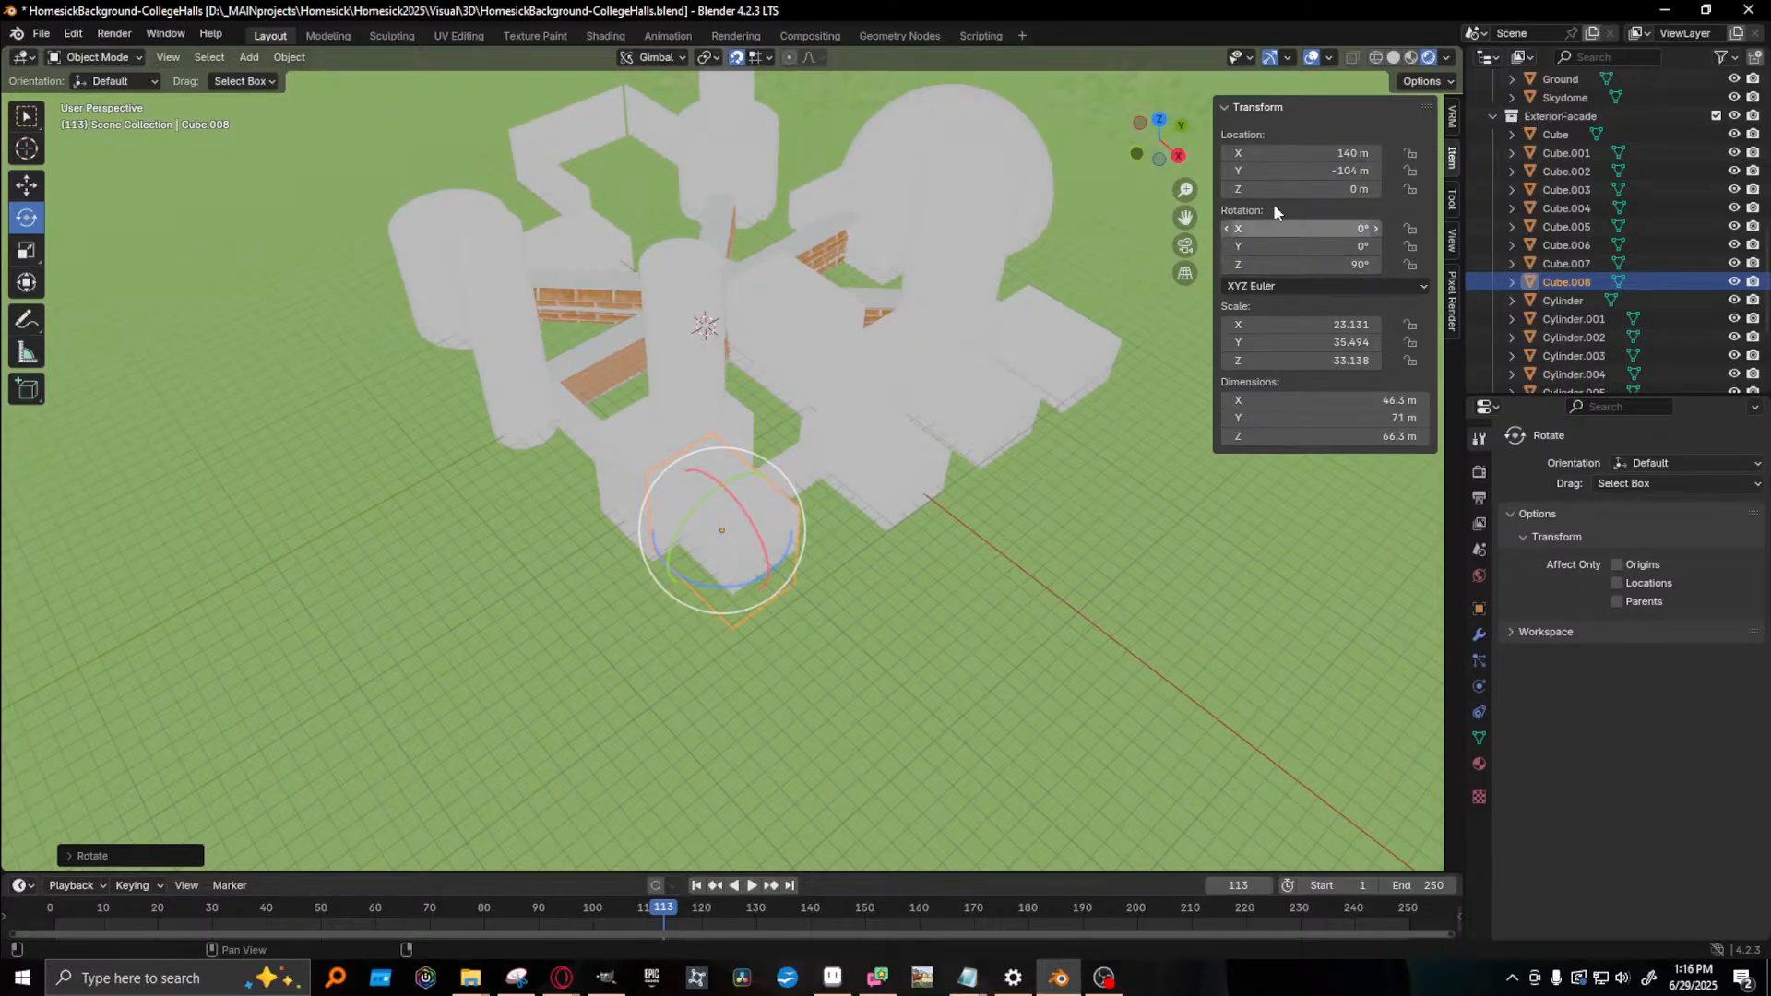
{"action": "middle_click_drag", "start_coordinate": [830, 553], "coordinate": [767, 678]}
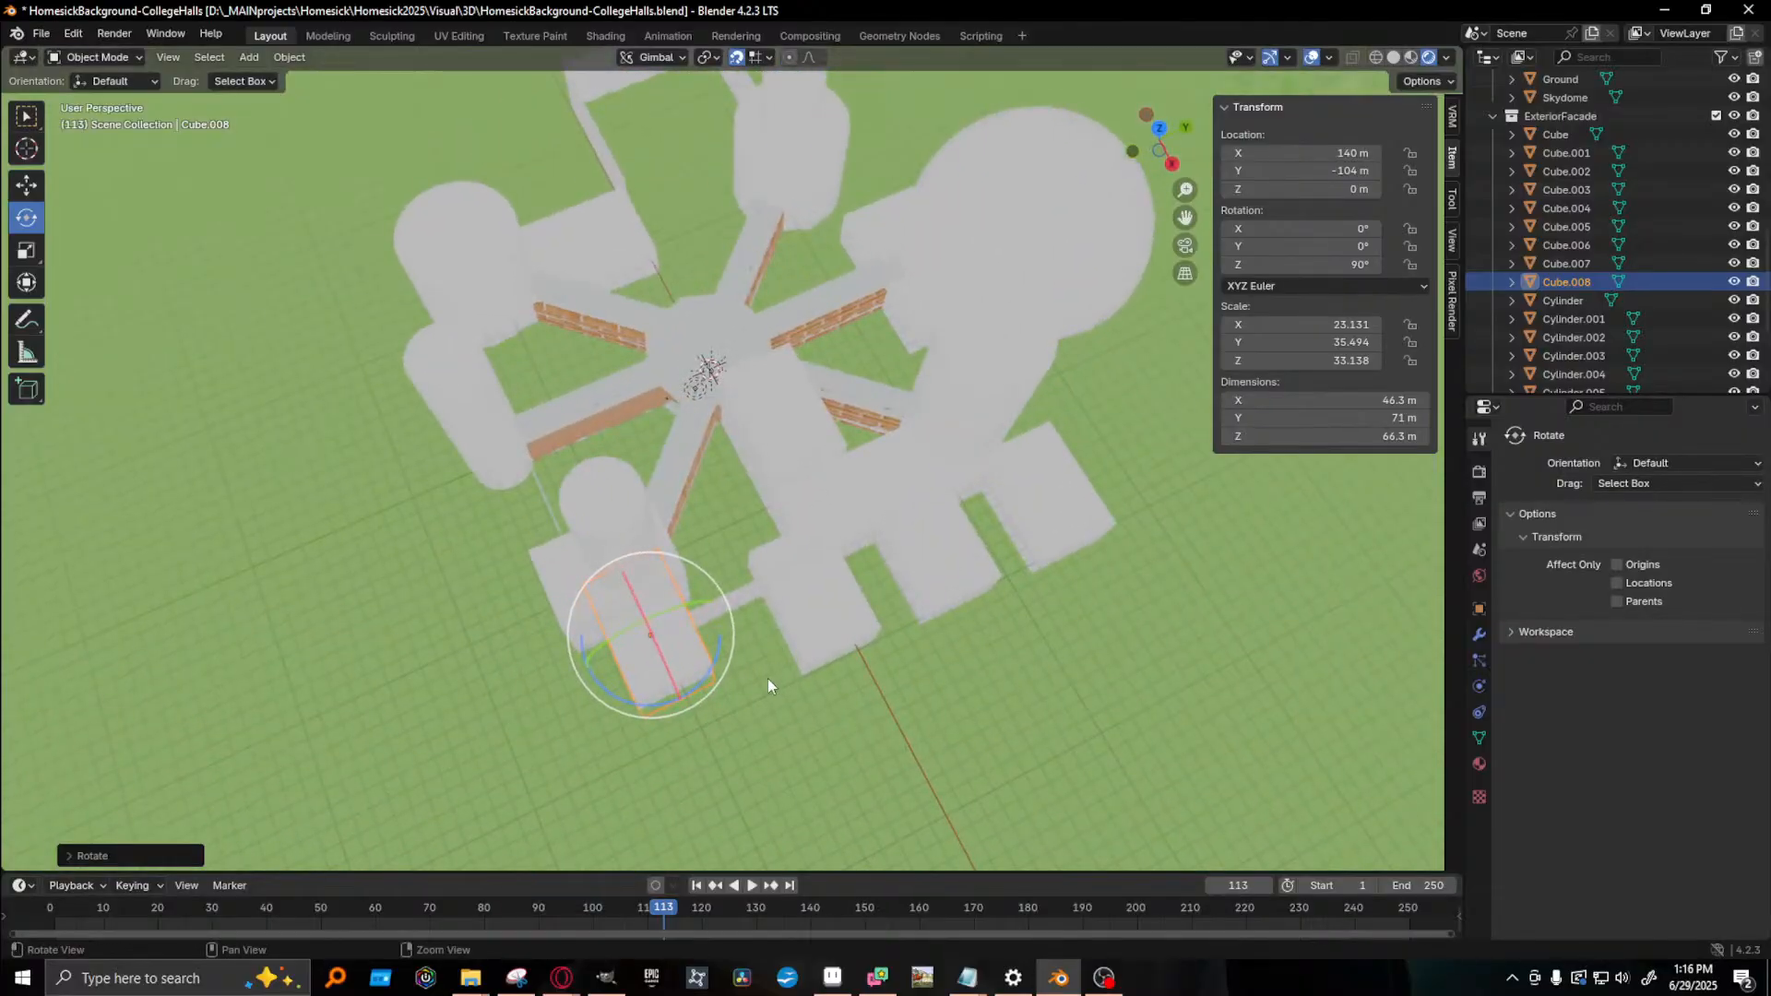
- Move the connecting wall beside the projecting blocks to about X 173 m, Y -61 m, and lower it to Z 18 m
{"action": "key", "text": "w"}
{"action": "middle_click_drag", "start_coordinate": [706, 581], "coordinate": [716, 656]}
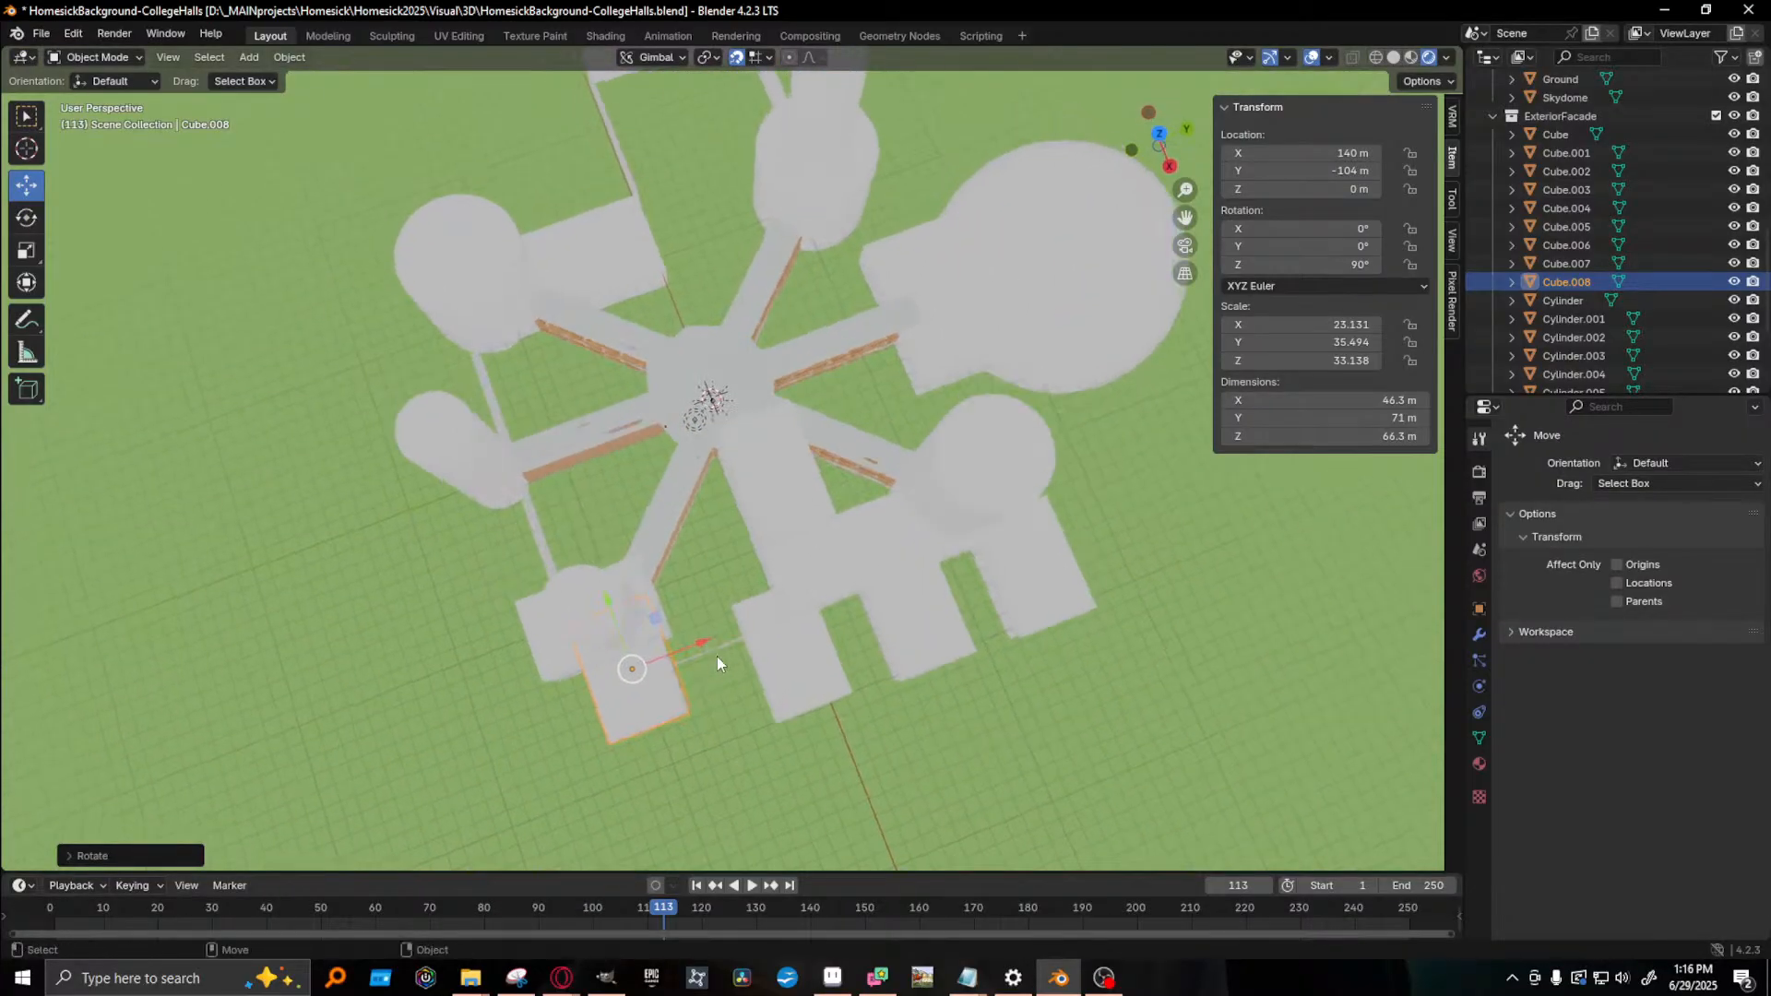
{"action": "left_click", "coordinate": [721, 652]}
{"action": "left_click", "coordinate": [717, 649]}
{"action": "left_click_drag", "start_coordinate": [728, 708], "coordinate": [718, 724]}
{"action": "middle_click_drag", "start_coordinate": [718, 726], "coordinate": [592, 359]}
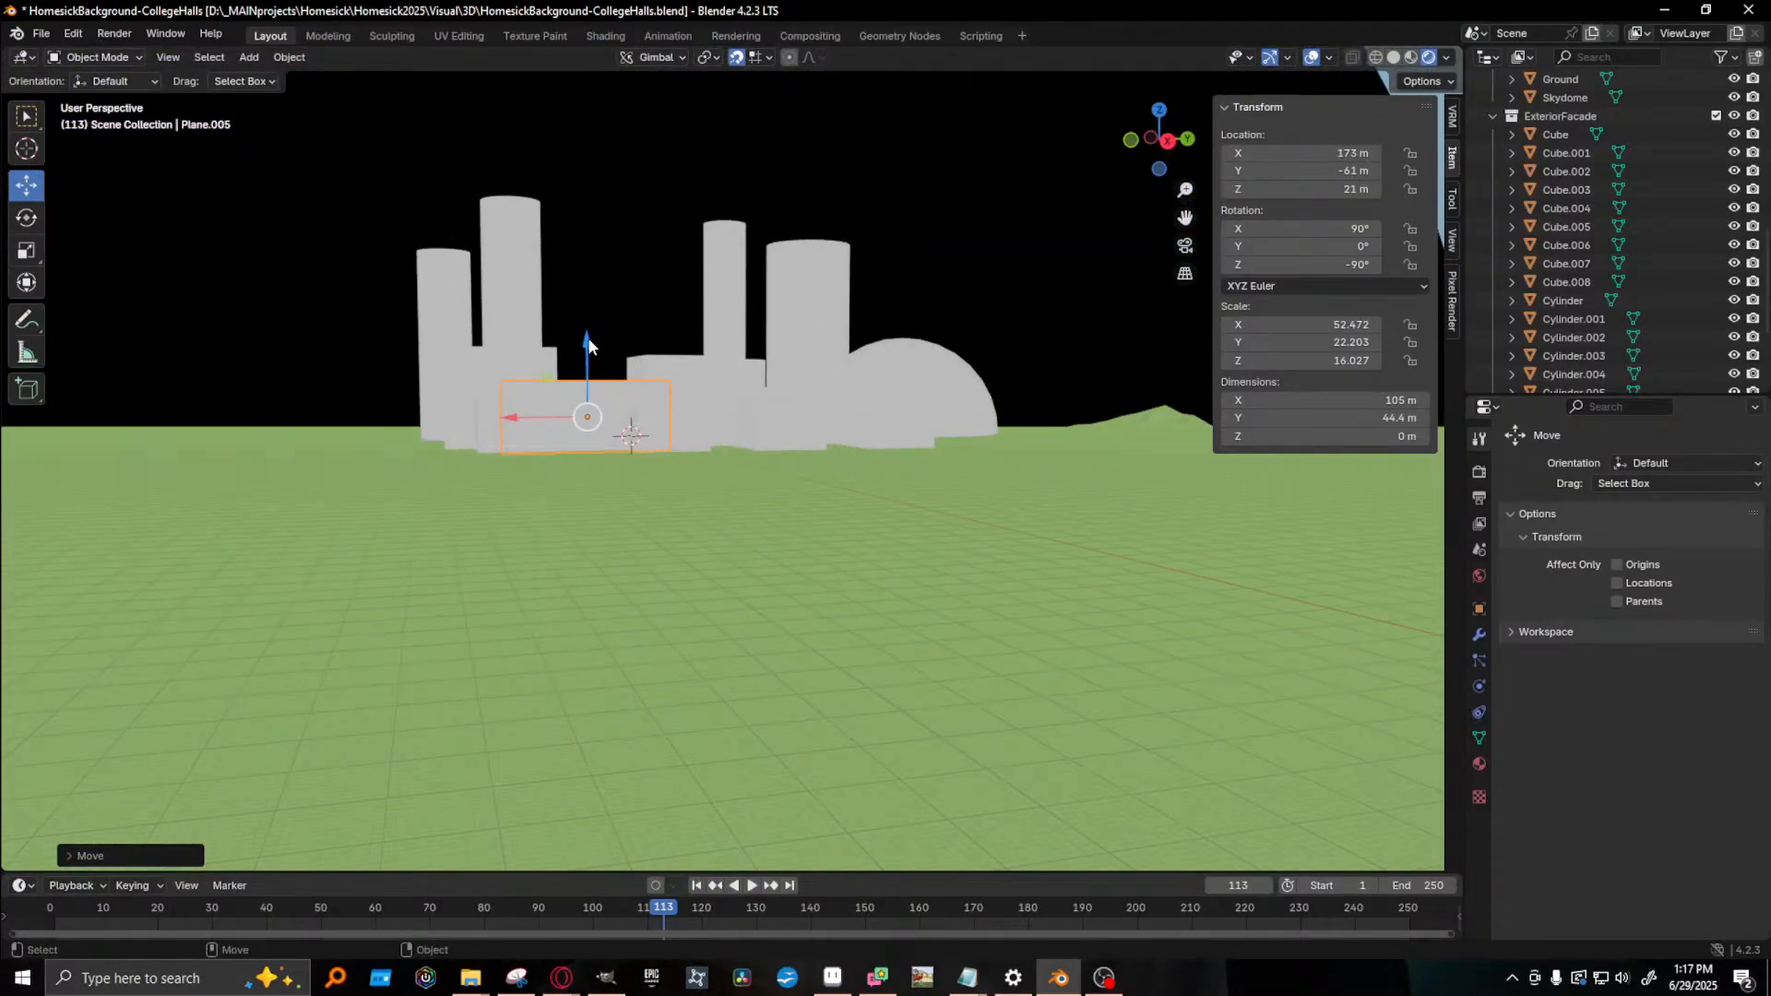
{"action": "left_click_drag", "start_coordinate": [588, 350], "coordinate": [590, 420]}
{"action": "middle_click_drag", "start_coordinate": [589, 421], "coordinate": [827, 880]}
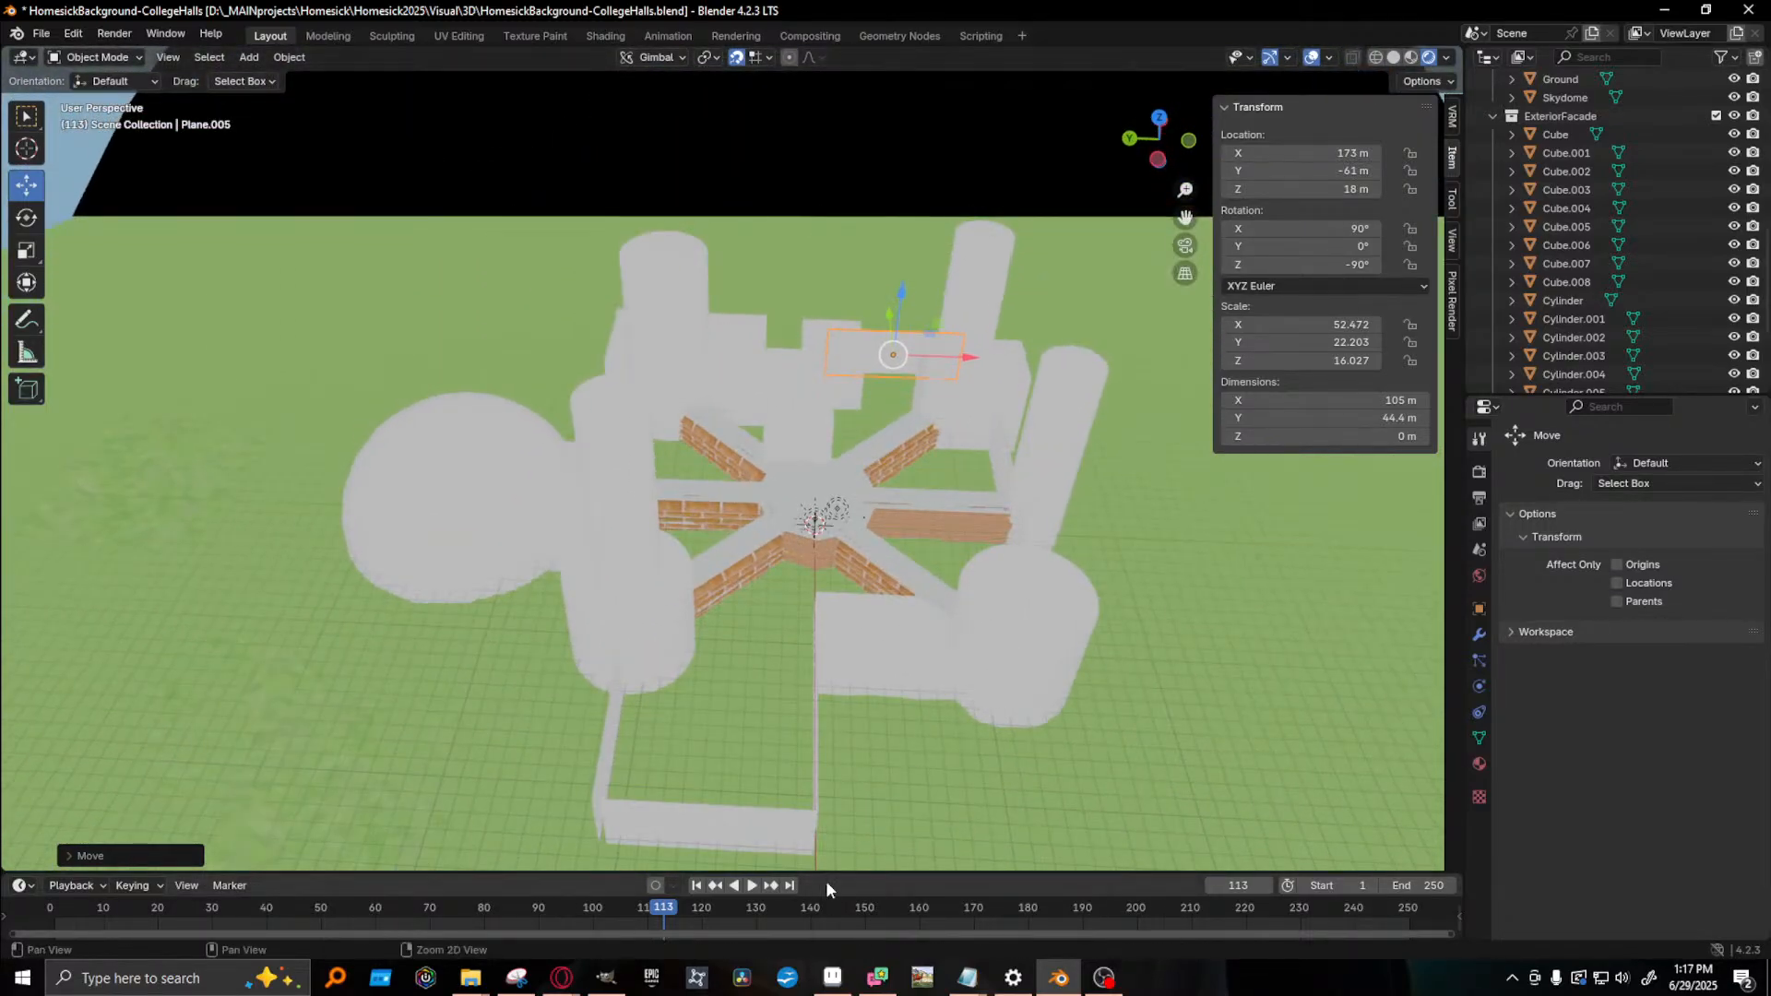
- Duplicate the wide cylinder beside the walled courtyard, placing the copy inside the courtyard at about X -175 m, Y 63 m, Z 0 m
{"action": "left_click", "coordinate": [718, 819]}
{"action": "key", "text": "KP_Decimal"}
{"action": "middle_click_drag", "start_coordinate": [601, 438], "coordinate": [567, 496]}
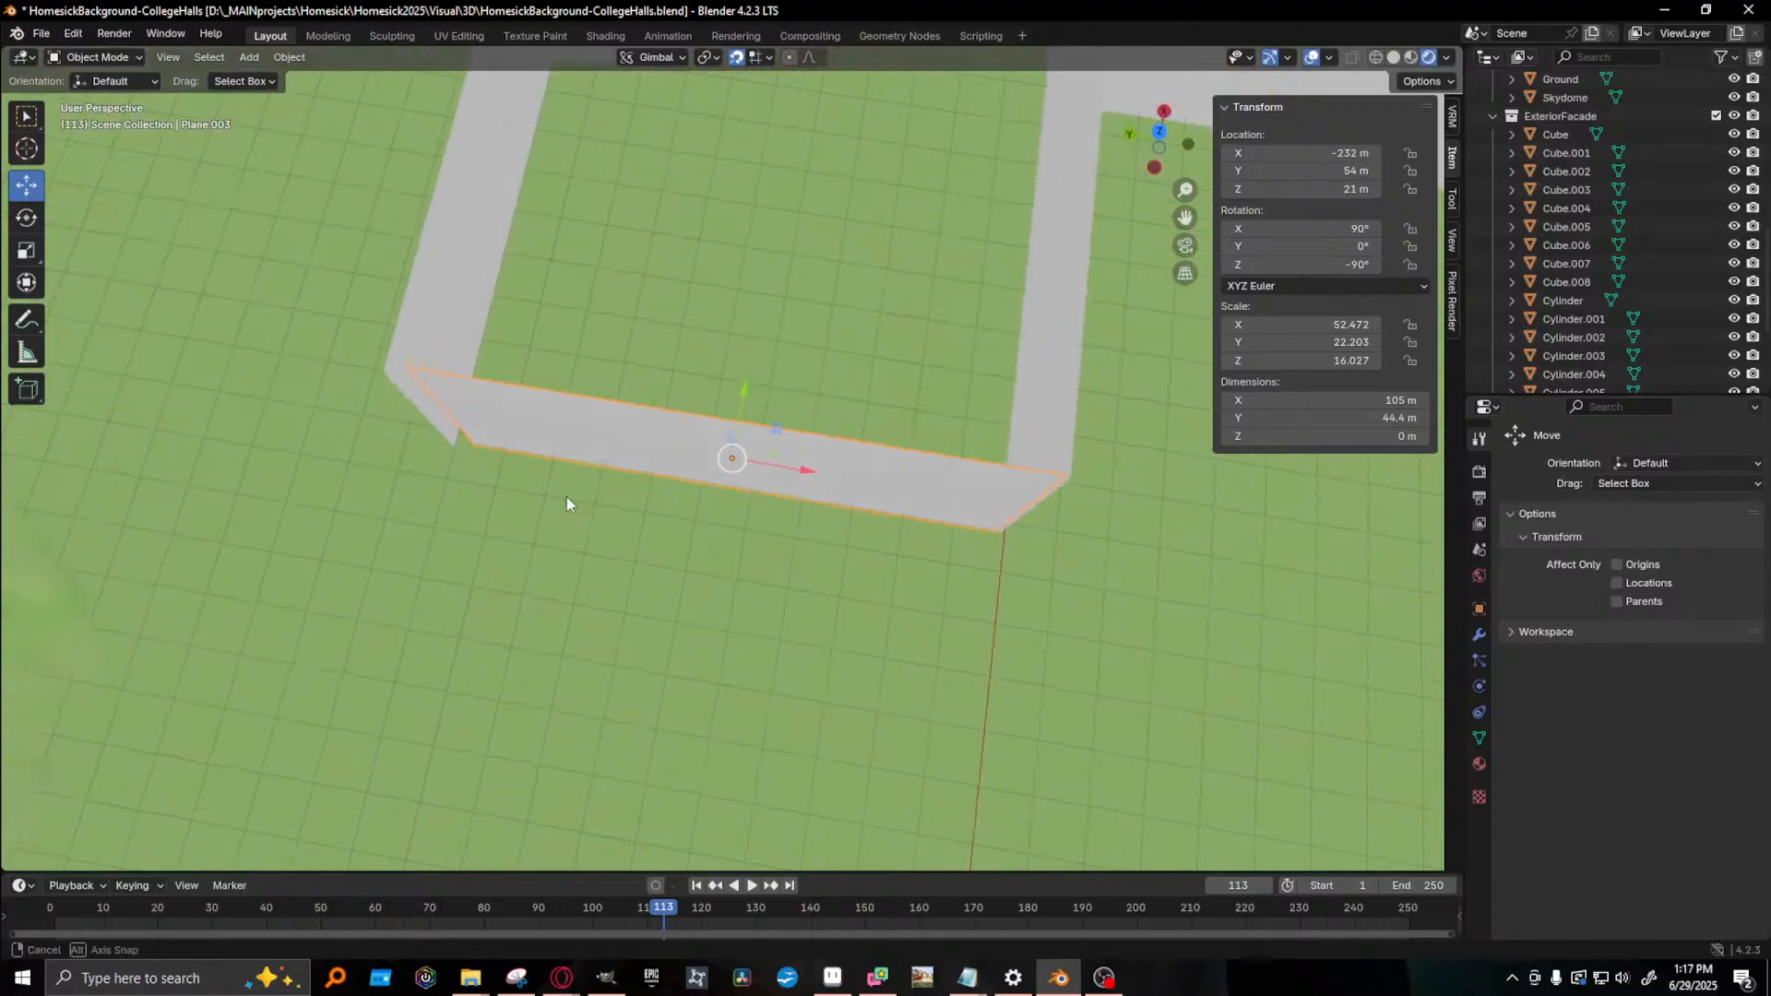
{"action": "middle_click_drag", "start_coordinate": [658, 429], "coordinate": [719, 671], "text": "shift"}
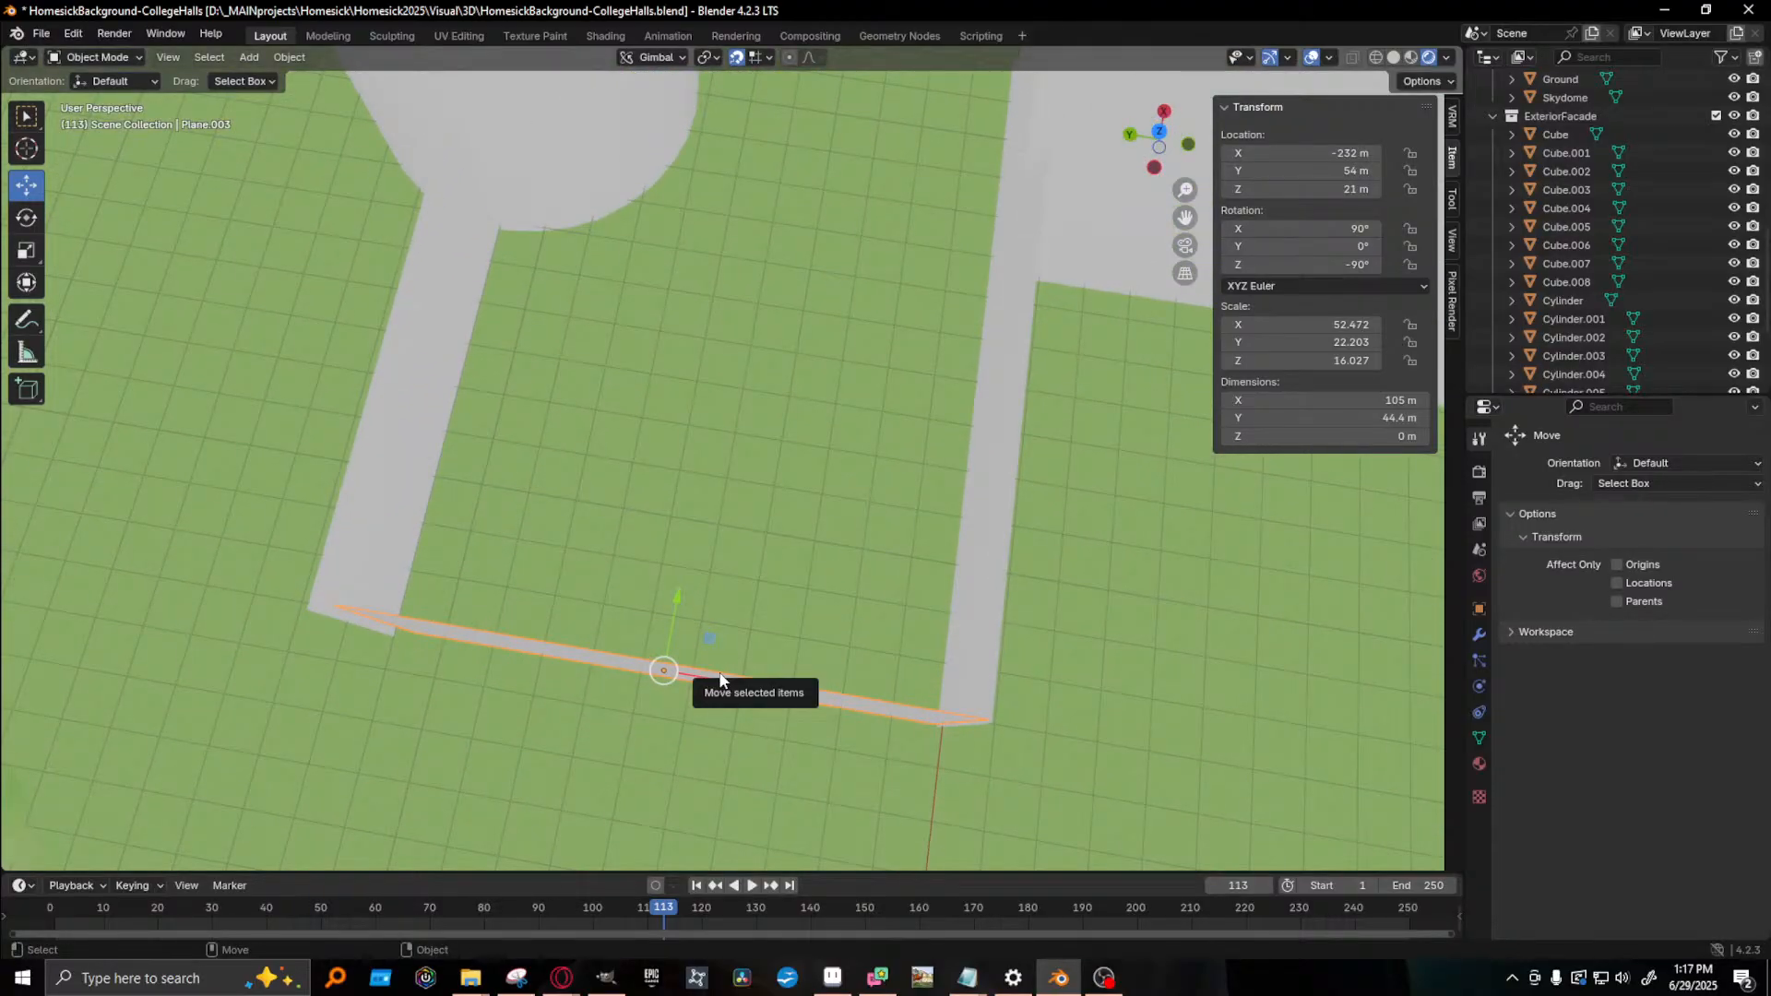
{"action": "scroll", "coordinate": [714, 627], "scroll_direction": "down", "scroll_amount": 3}
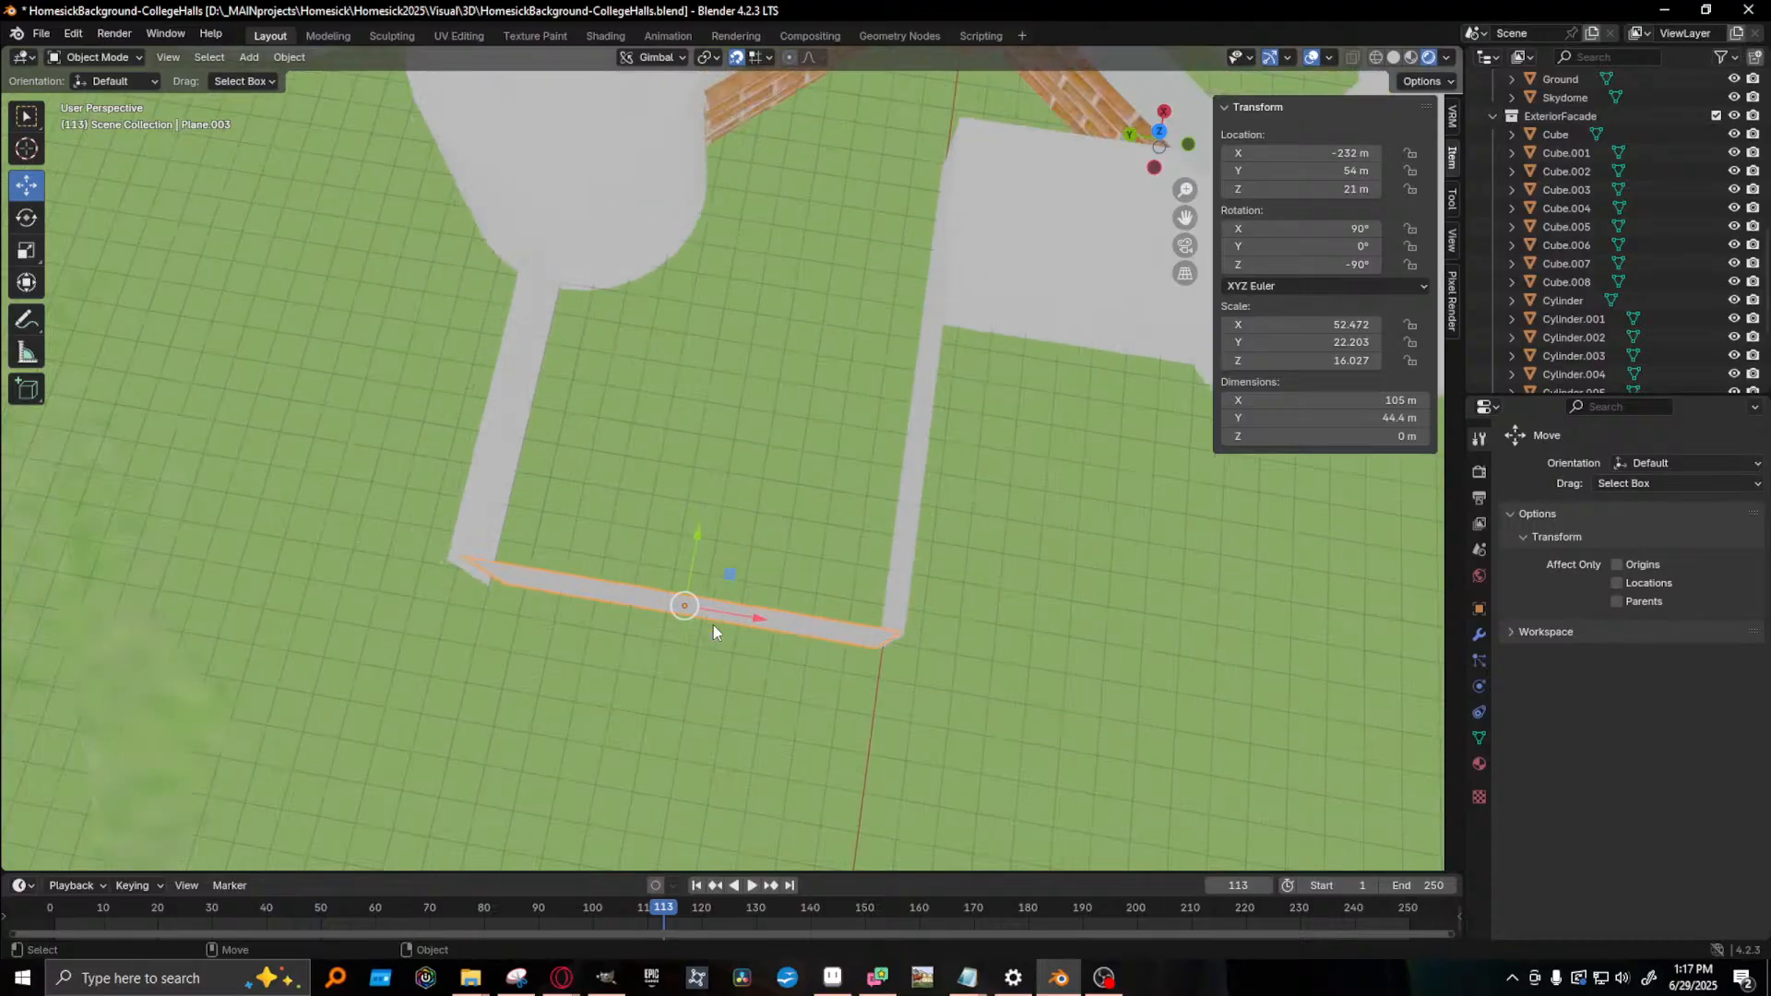
{"action": "middle_click_drag", "start_coordinate": [778, 660], "coordinate": [737, 616]}
{"action": "left_click", "coordinate": [733, 249]}
{"action": "middle_click_drag", "start_coordinate": [734, 249], "coordinate": [716, 297]}
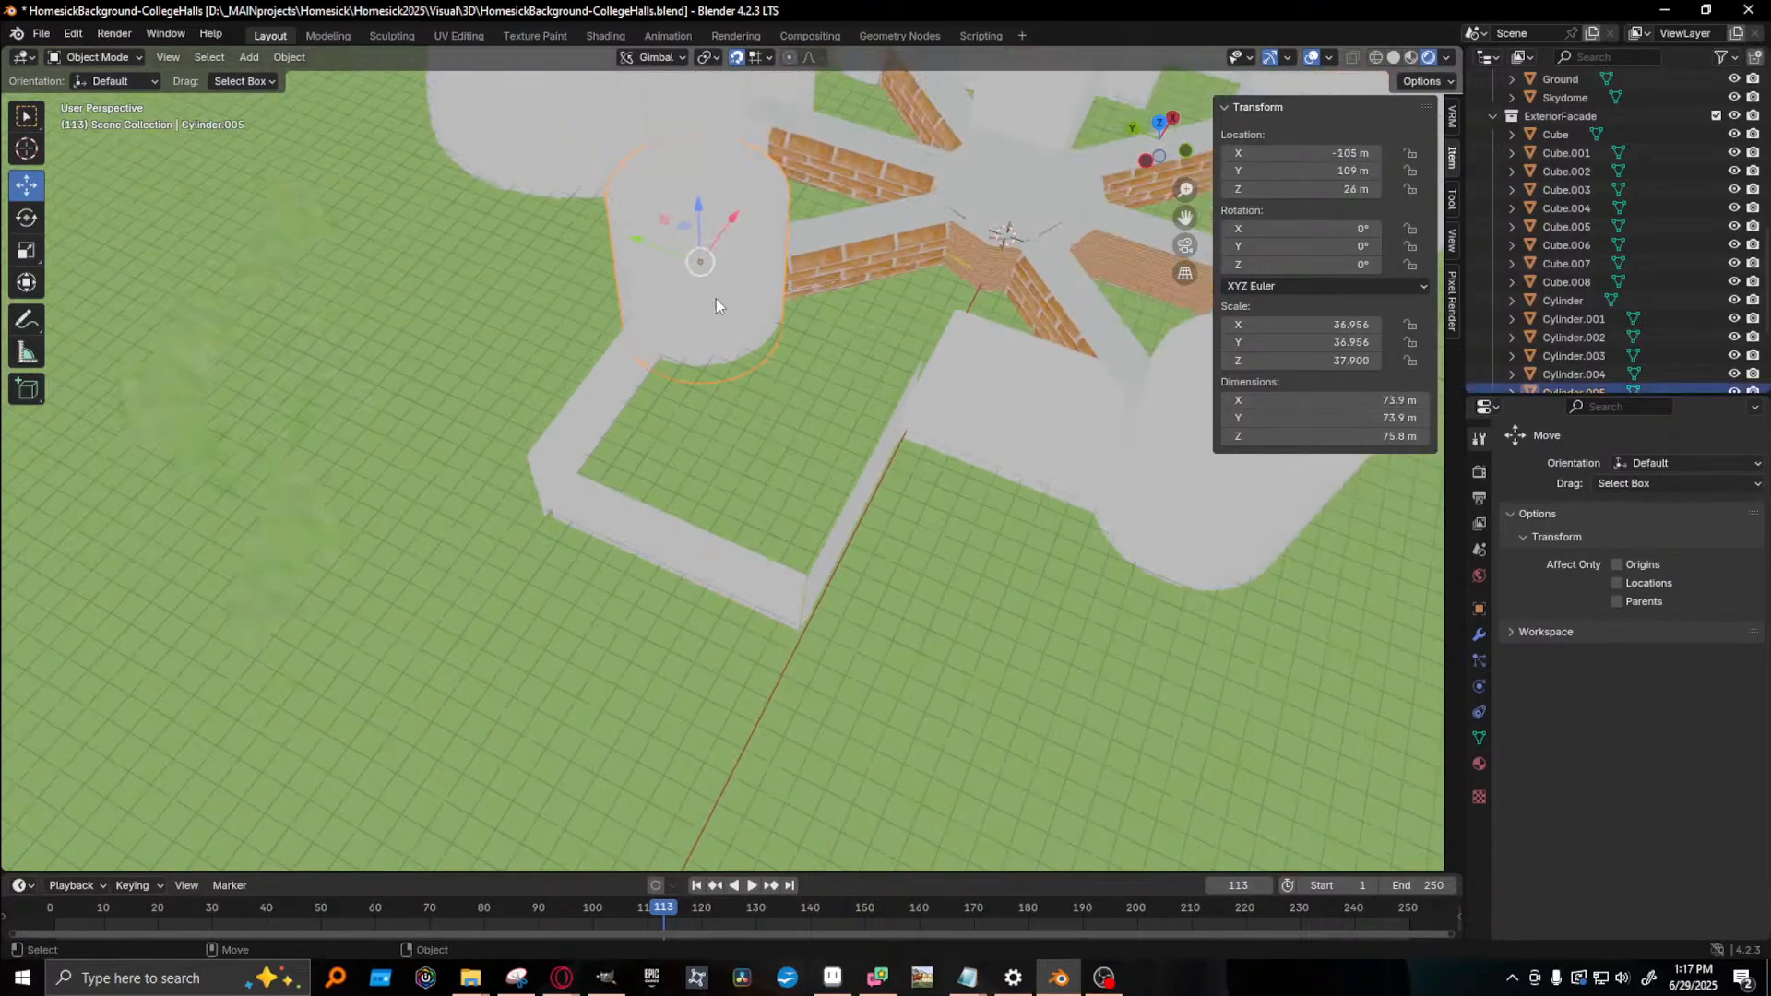
{"action": "key", "text": "shift+d"}
{"action": "left_click", "coordinate": [718, 589]}
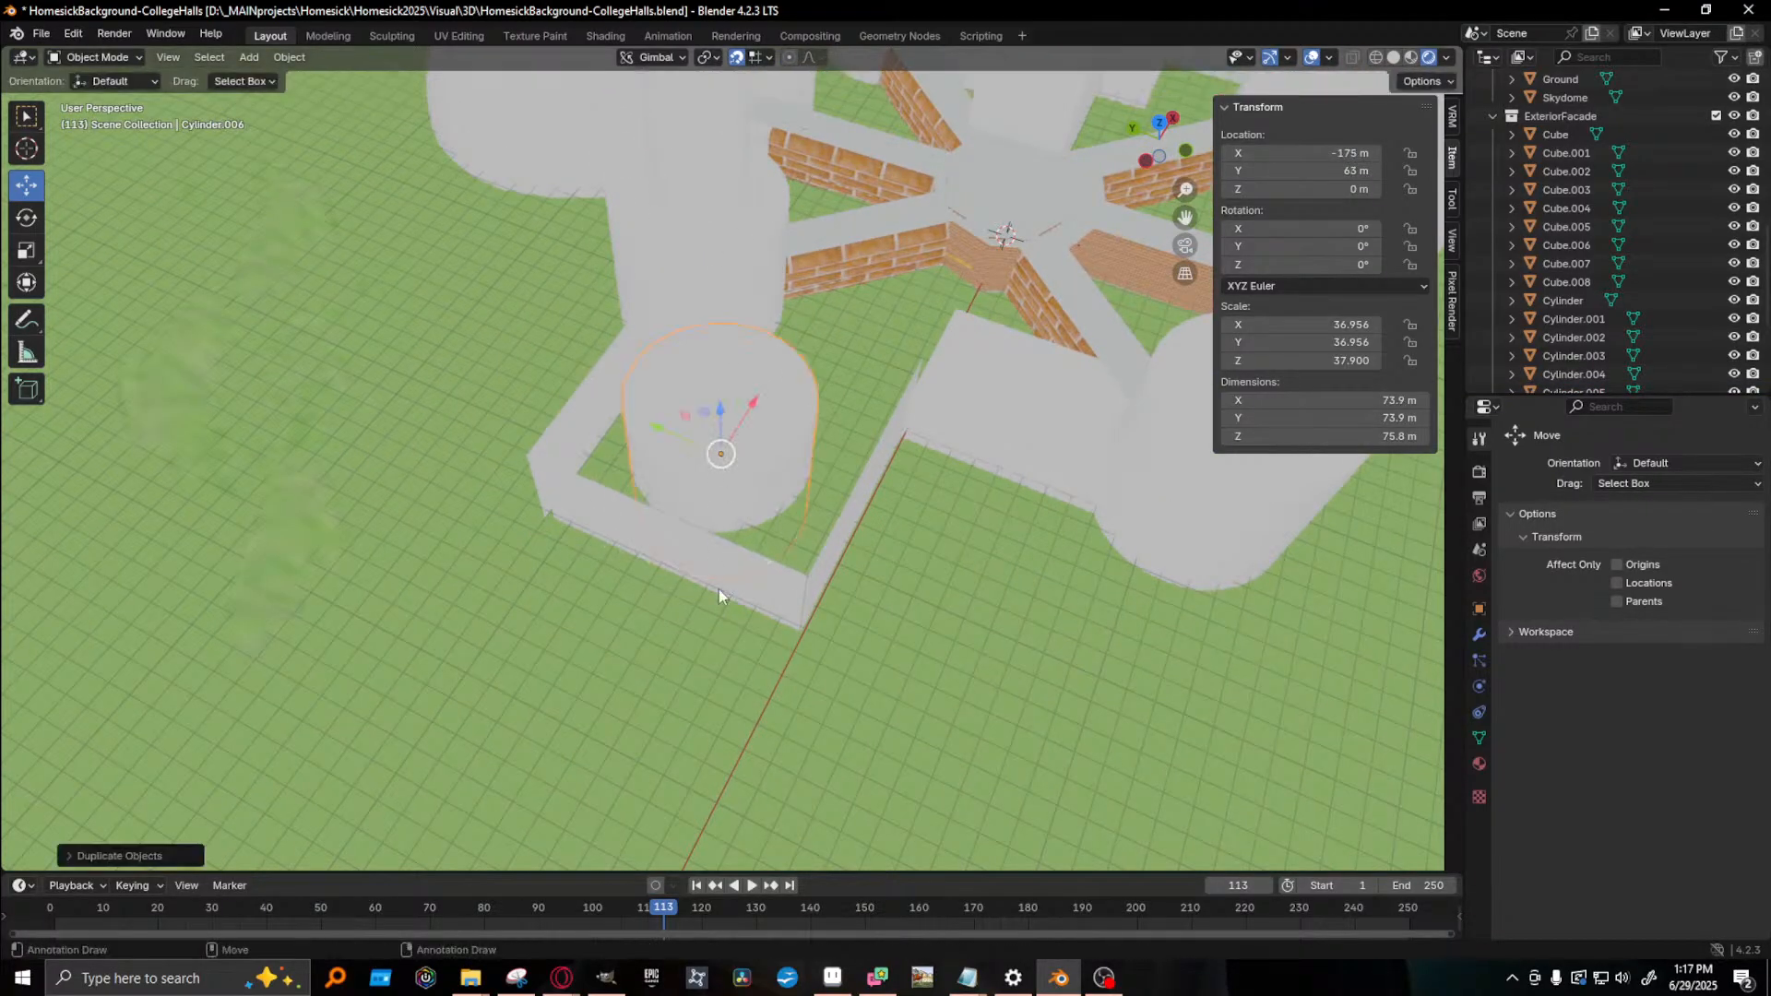
- In Edit Mode, delete the duplicated cylinder's upper and lower cap faces with Only Faces, leaving an open ring
{"action": "left_click", "coordinate": [97, 56]}
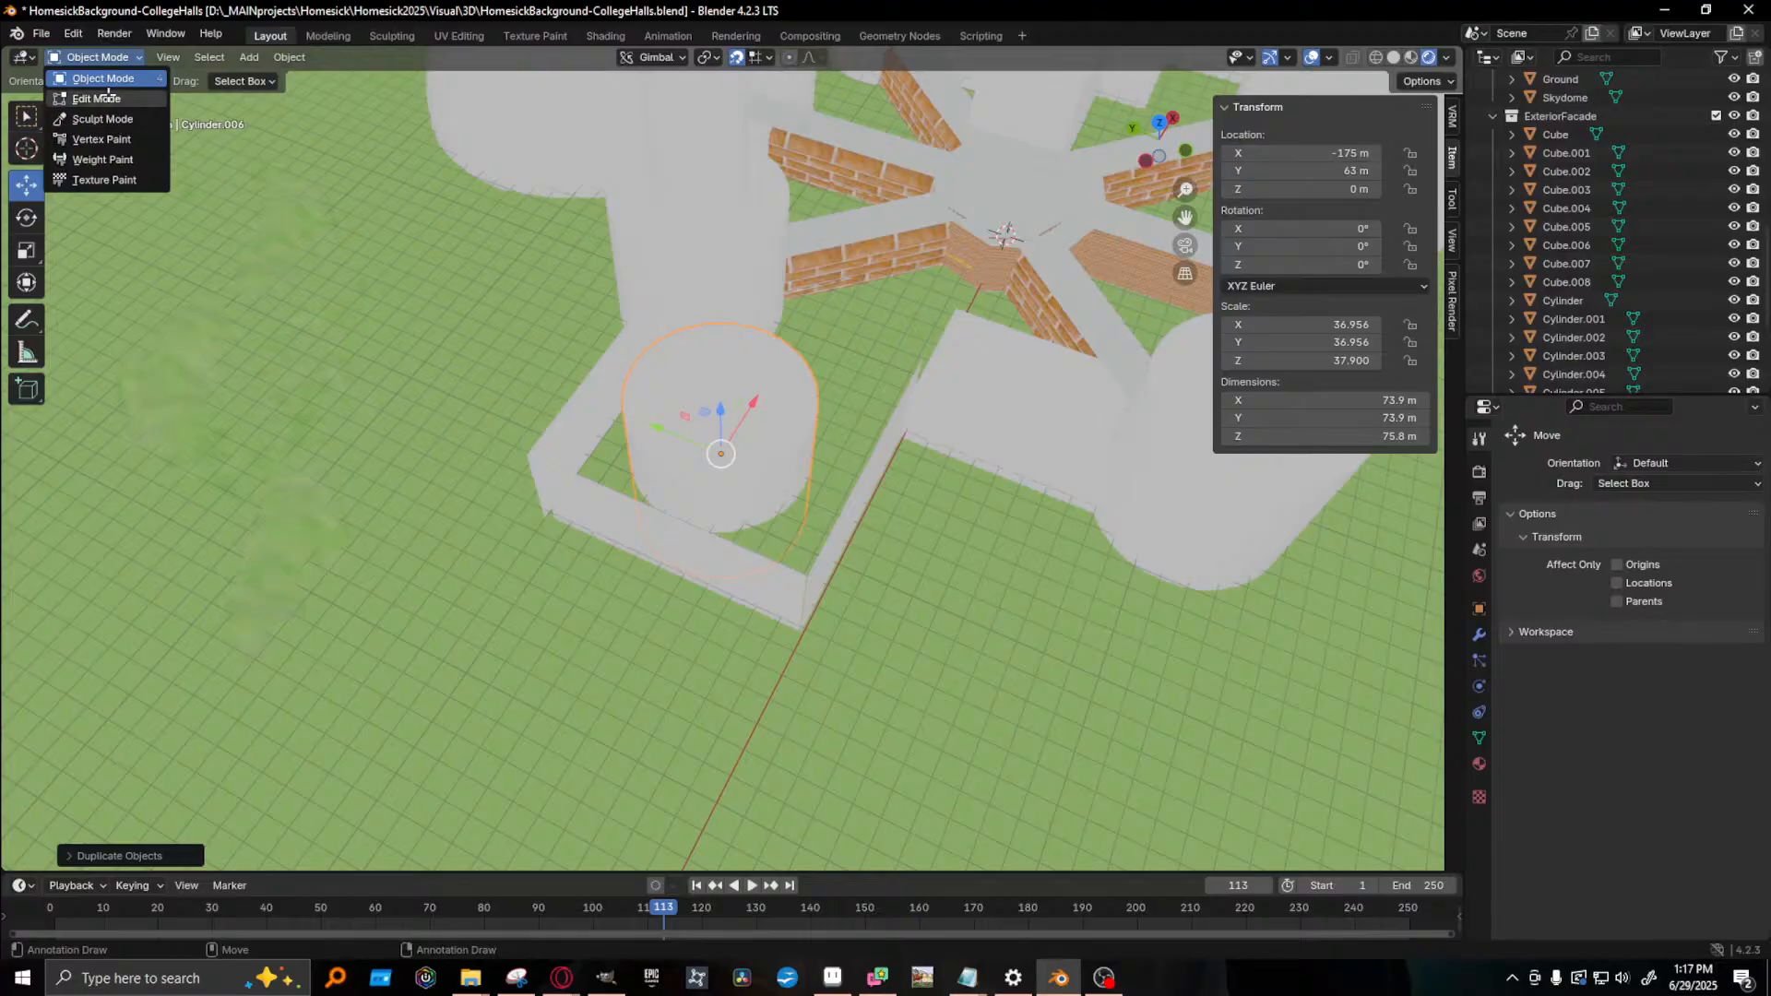
{"action": "left_click", "coordinate": [88, 97]}
{"action": "scroll", "coordinate": [782, 472], "scroll_direction": "up", "scroll_amount": 3}
{"action": "middle_click_drag", "start_coordinate": [782, 472], "coordinate": [698, 481]}
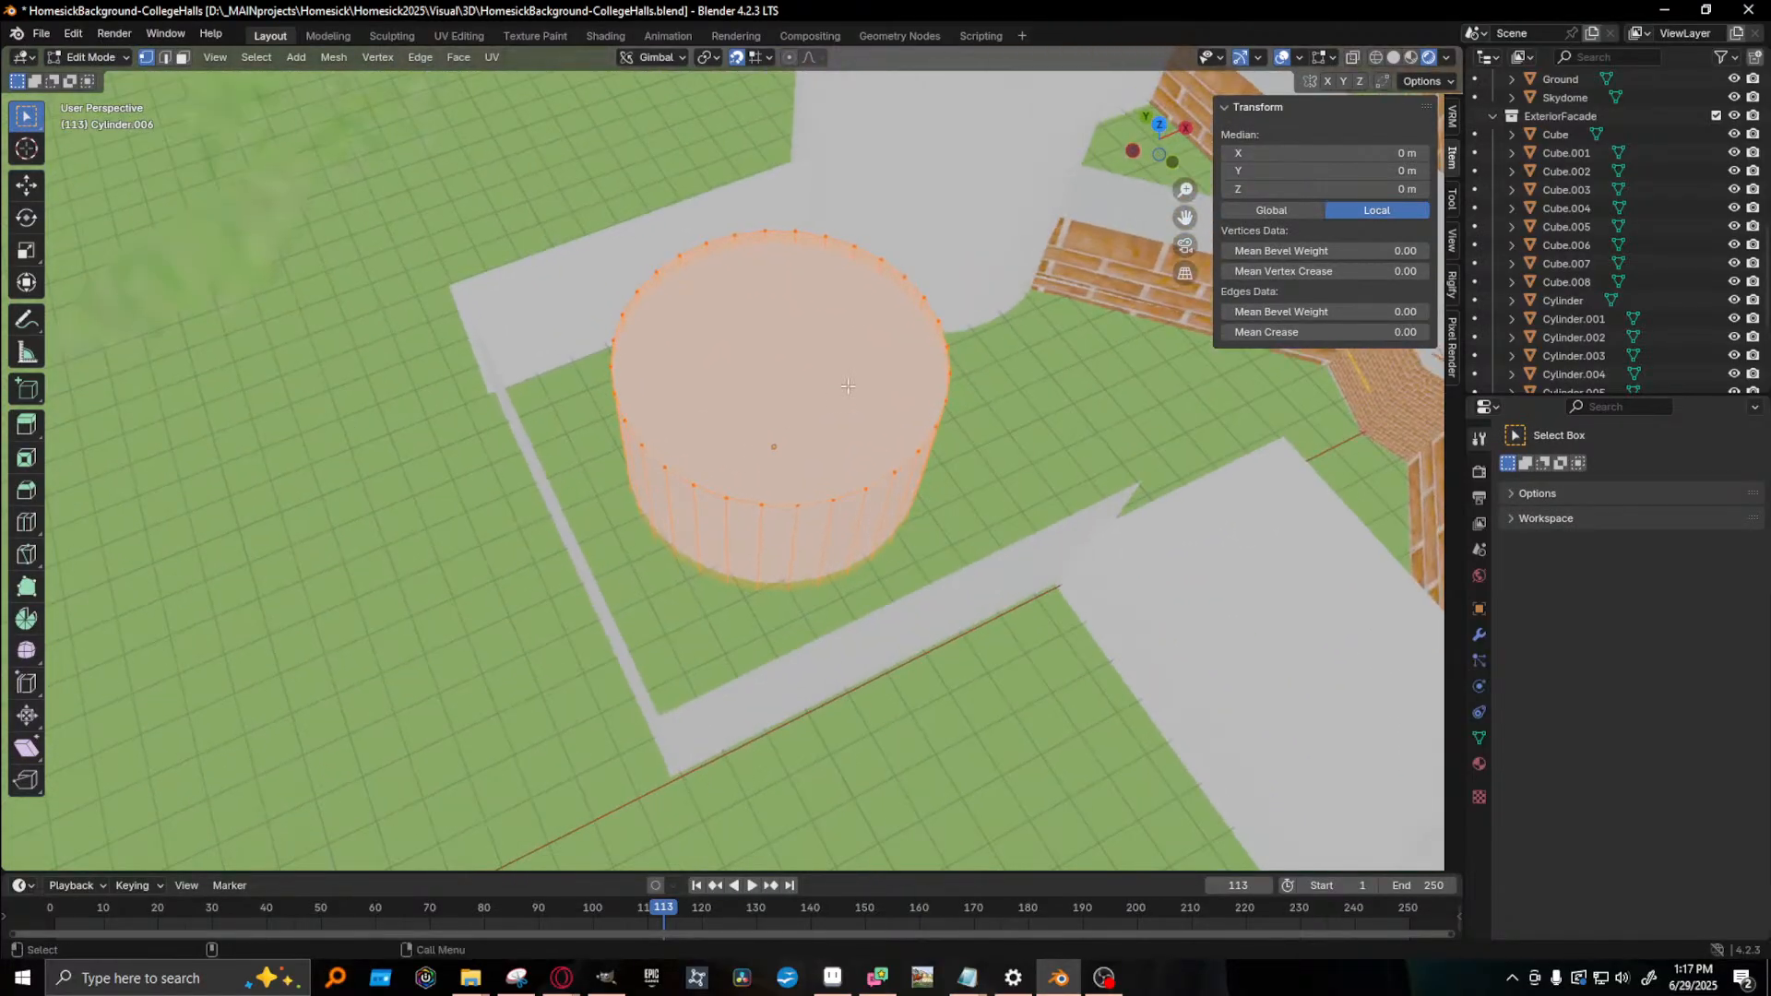
{"action": "left_click", "coordinate": [803, 427]}
{"action": "left_click", "coordinate": [812, 461]}
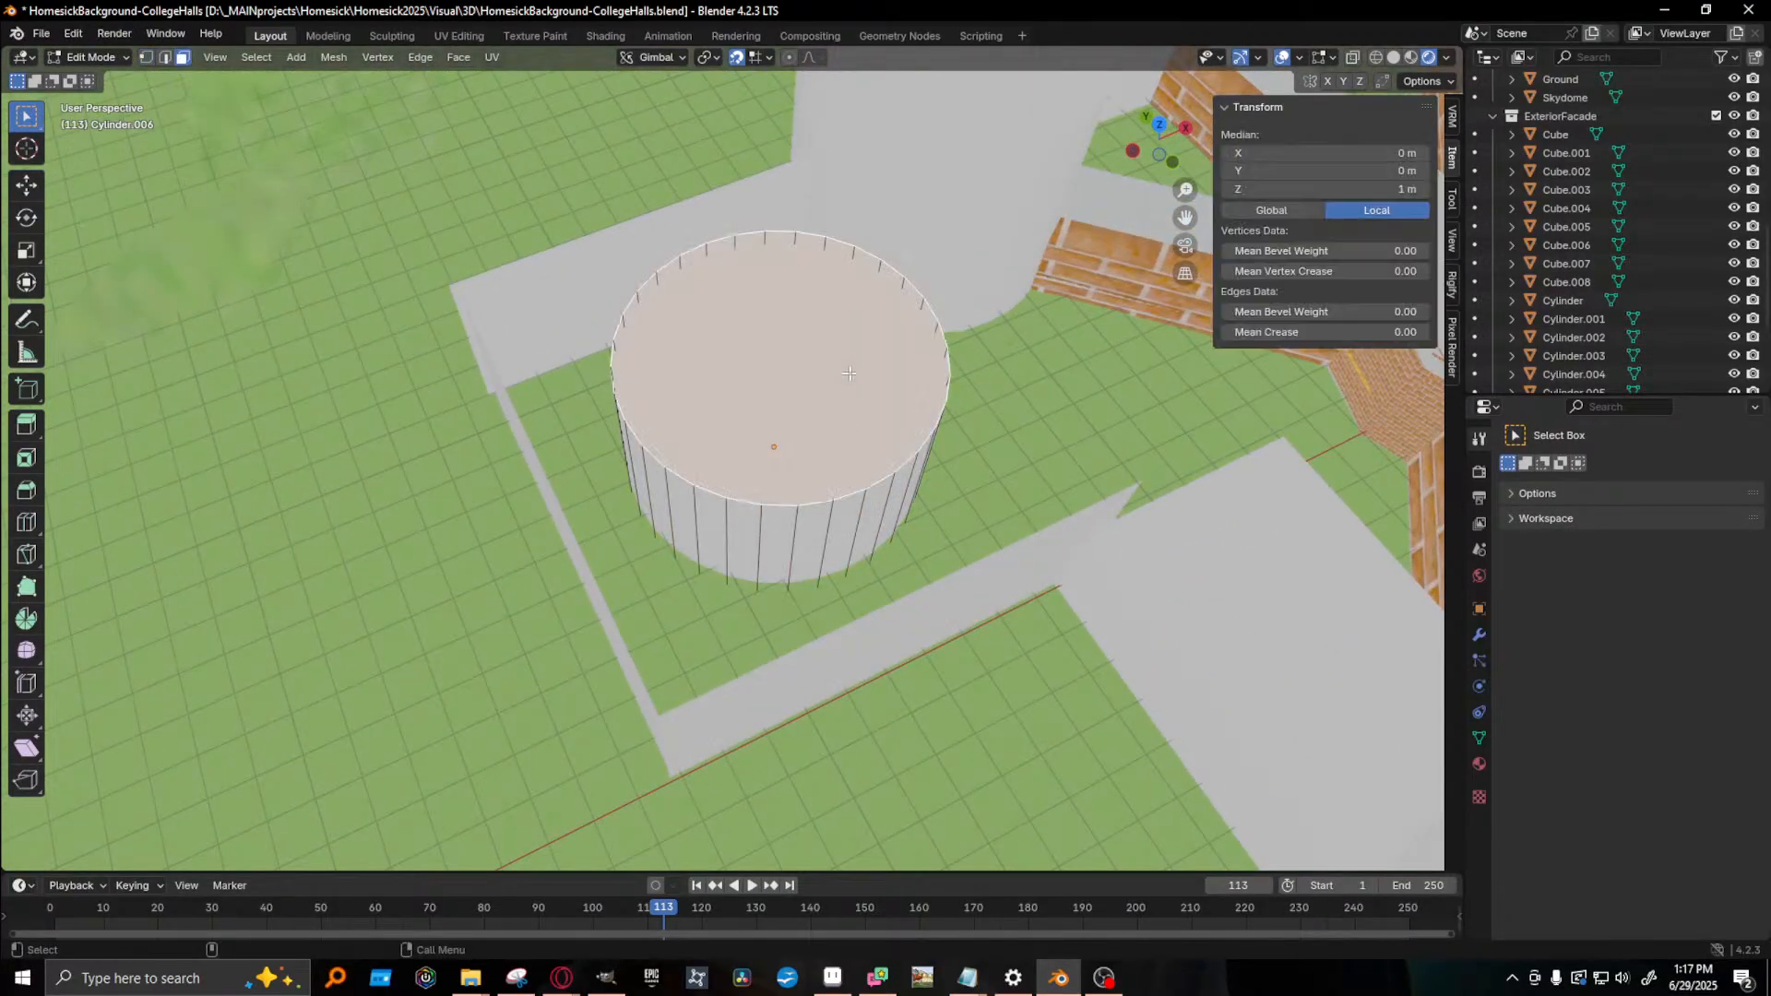
{"action": "key", "text": "x"}
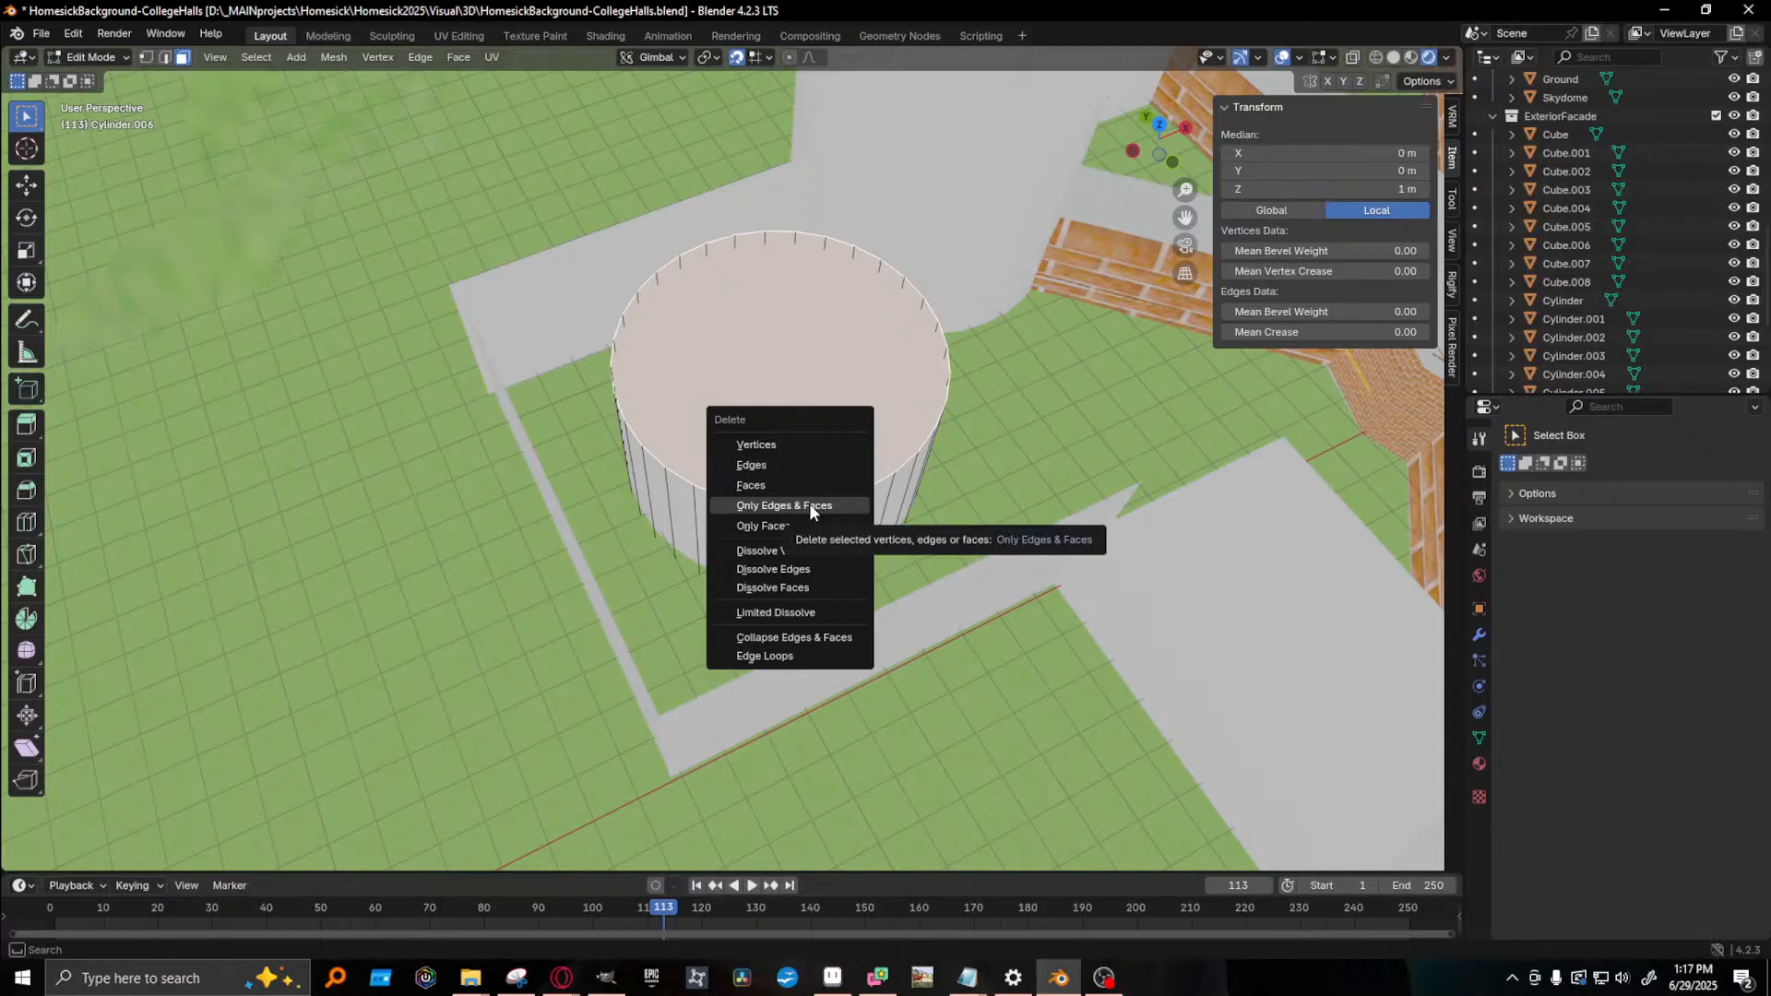
{"action": "left_click", "coordinate": [803, 529]}
{"action": "middle_click_drag", "start_coordinate": [803, 528], "coordinate": [775, 775]}
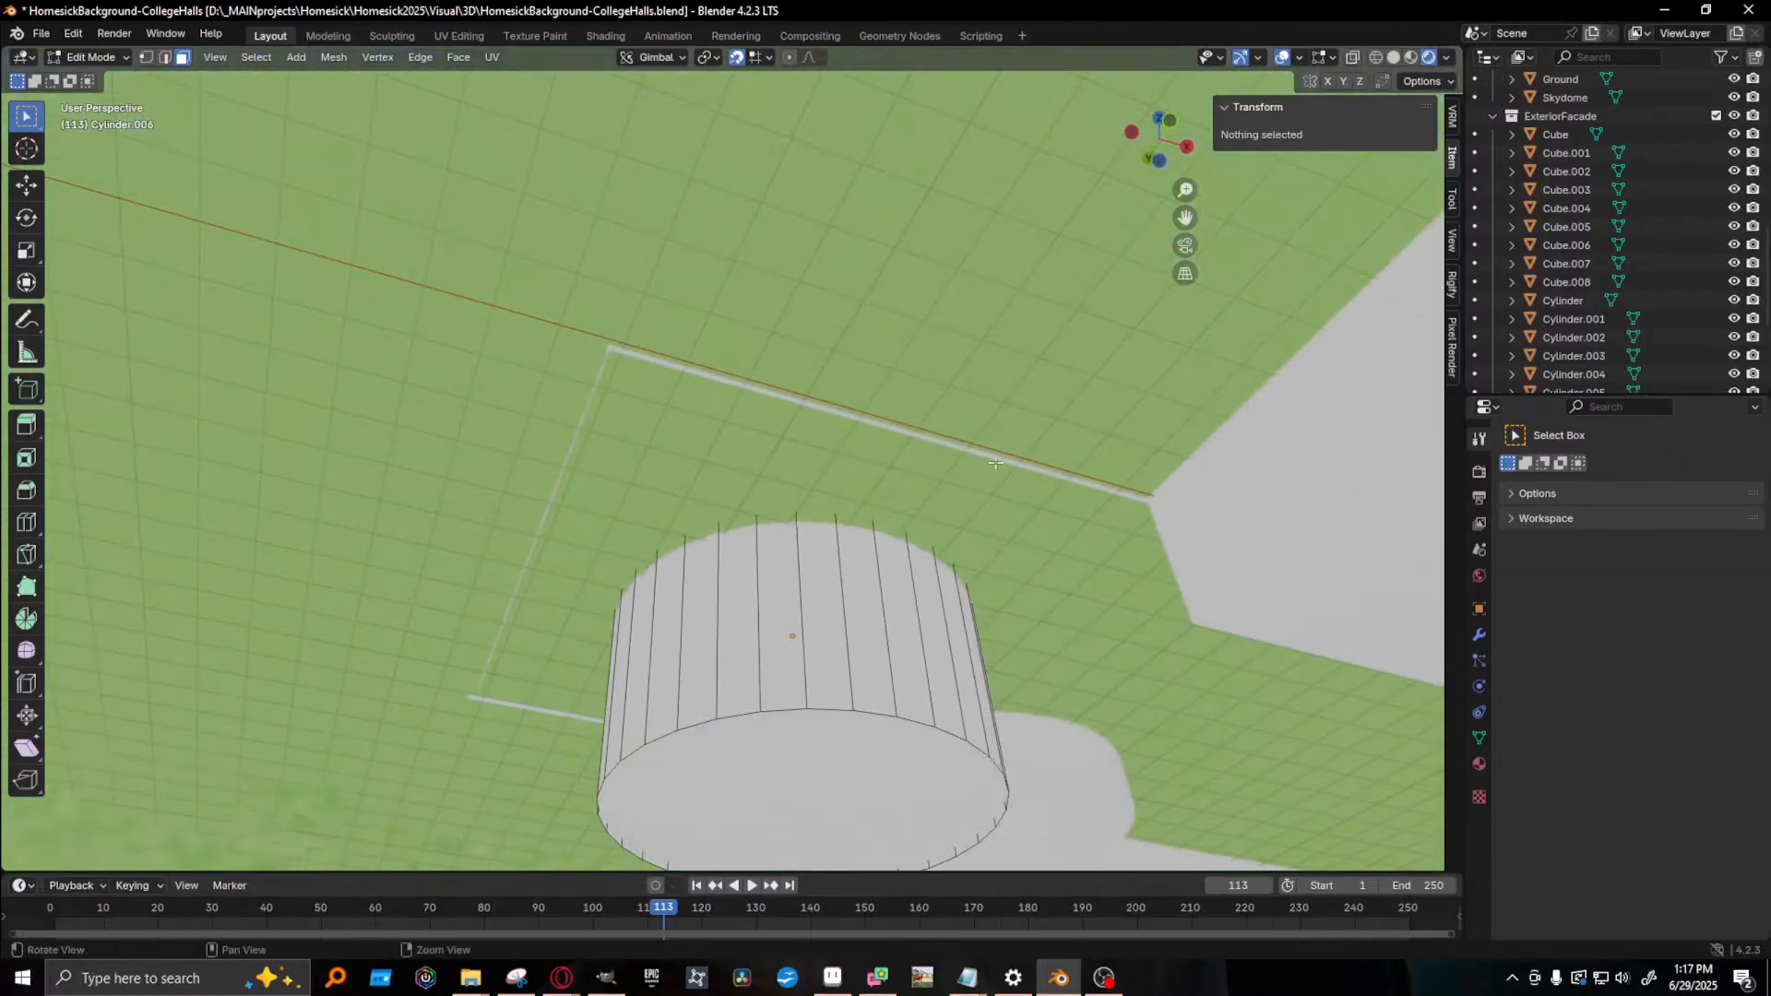
{"action": "left_click", "coordinate": [774, 777]}
{"action": "key", "text": "x"}
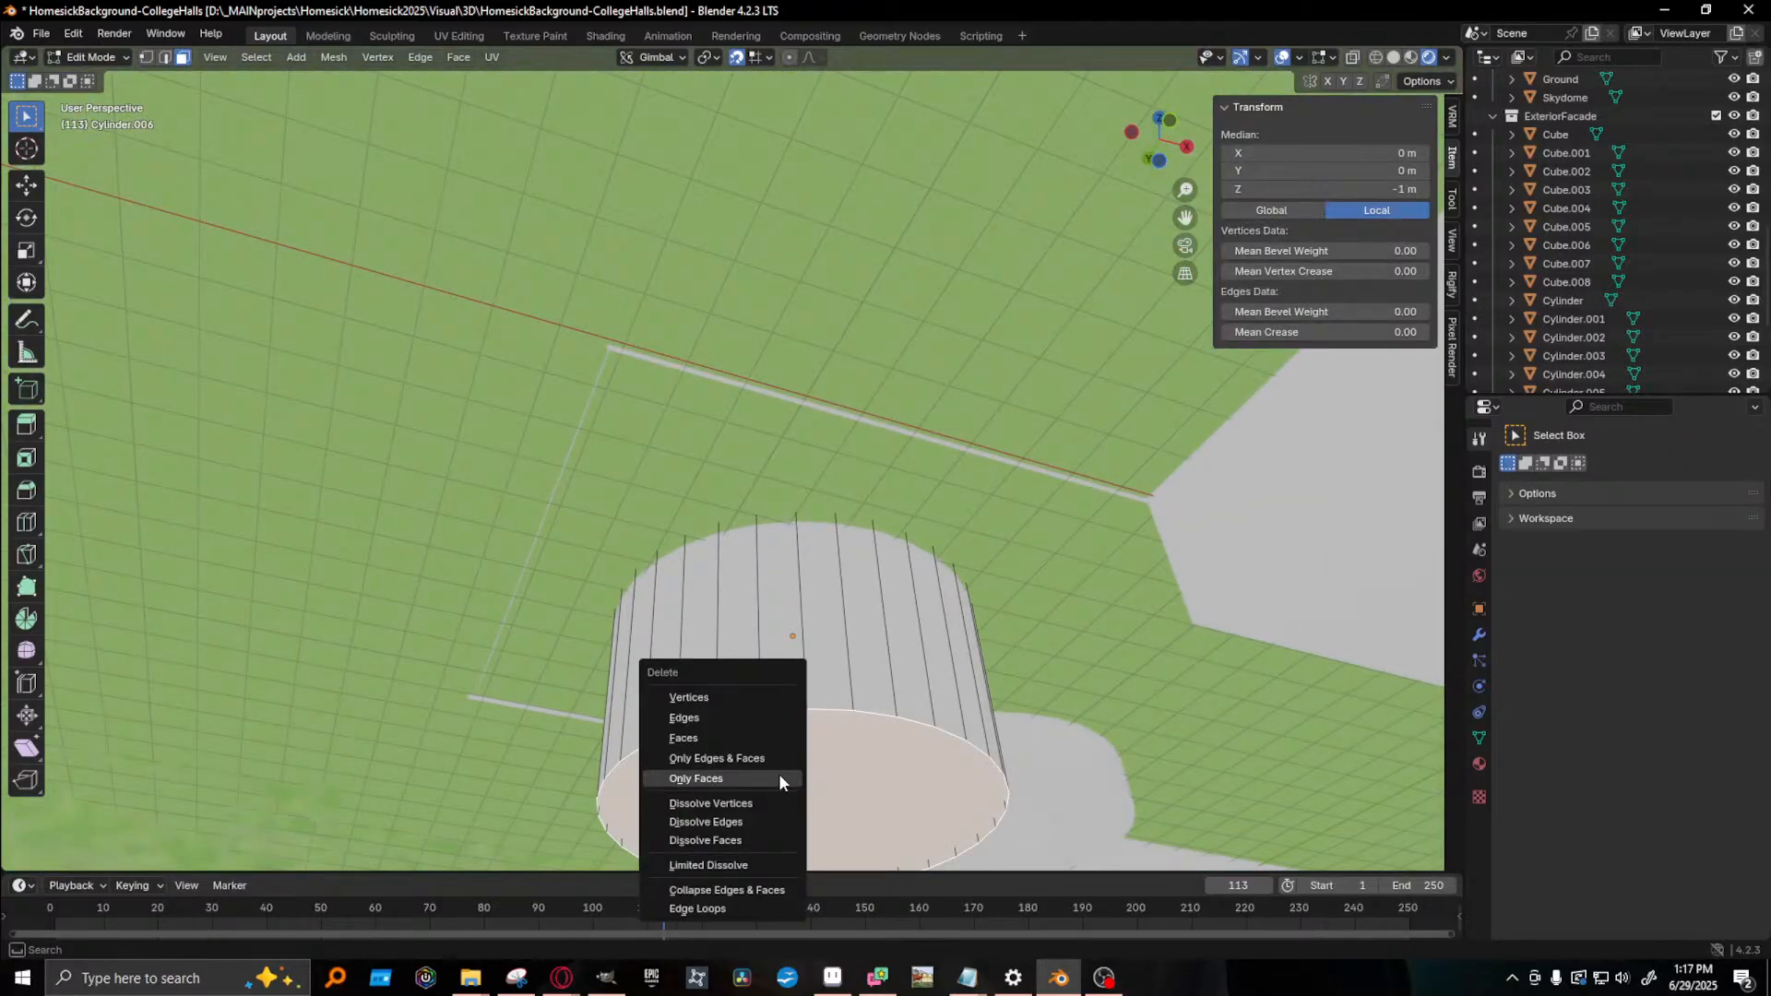
{"action": "left_click", "coordinate": [779, 780]}
- Select the ring's side faces on the half facing the main building and delete them, leaving a semicircular wall
{"action": "middle_click_drag", "start_coordinate": [779, 780], "coordinate": [956, 249]}
{"action": "left_click_drag", "start_coordinate": [956, 249], "coordinate": [752, 710]}
{"action": "middle_click_drag", "start_coordinate": [752, 710], "coordinate": [724, 669]}
{"action": "left_click", "coordinate": [720, 664], "text": "shift"}
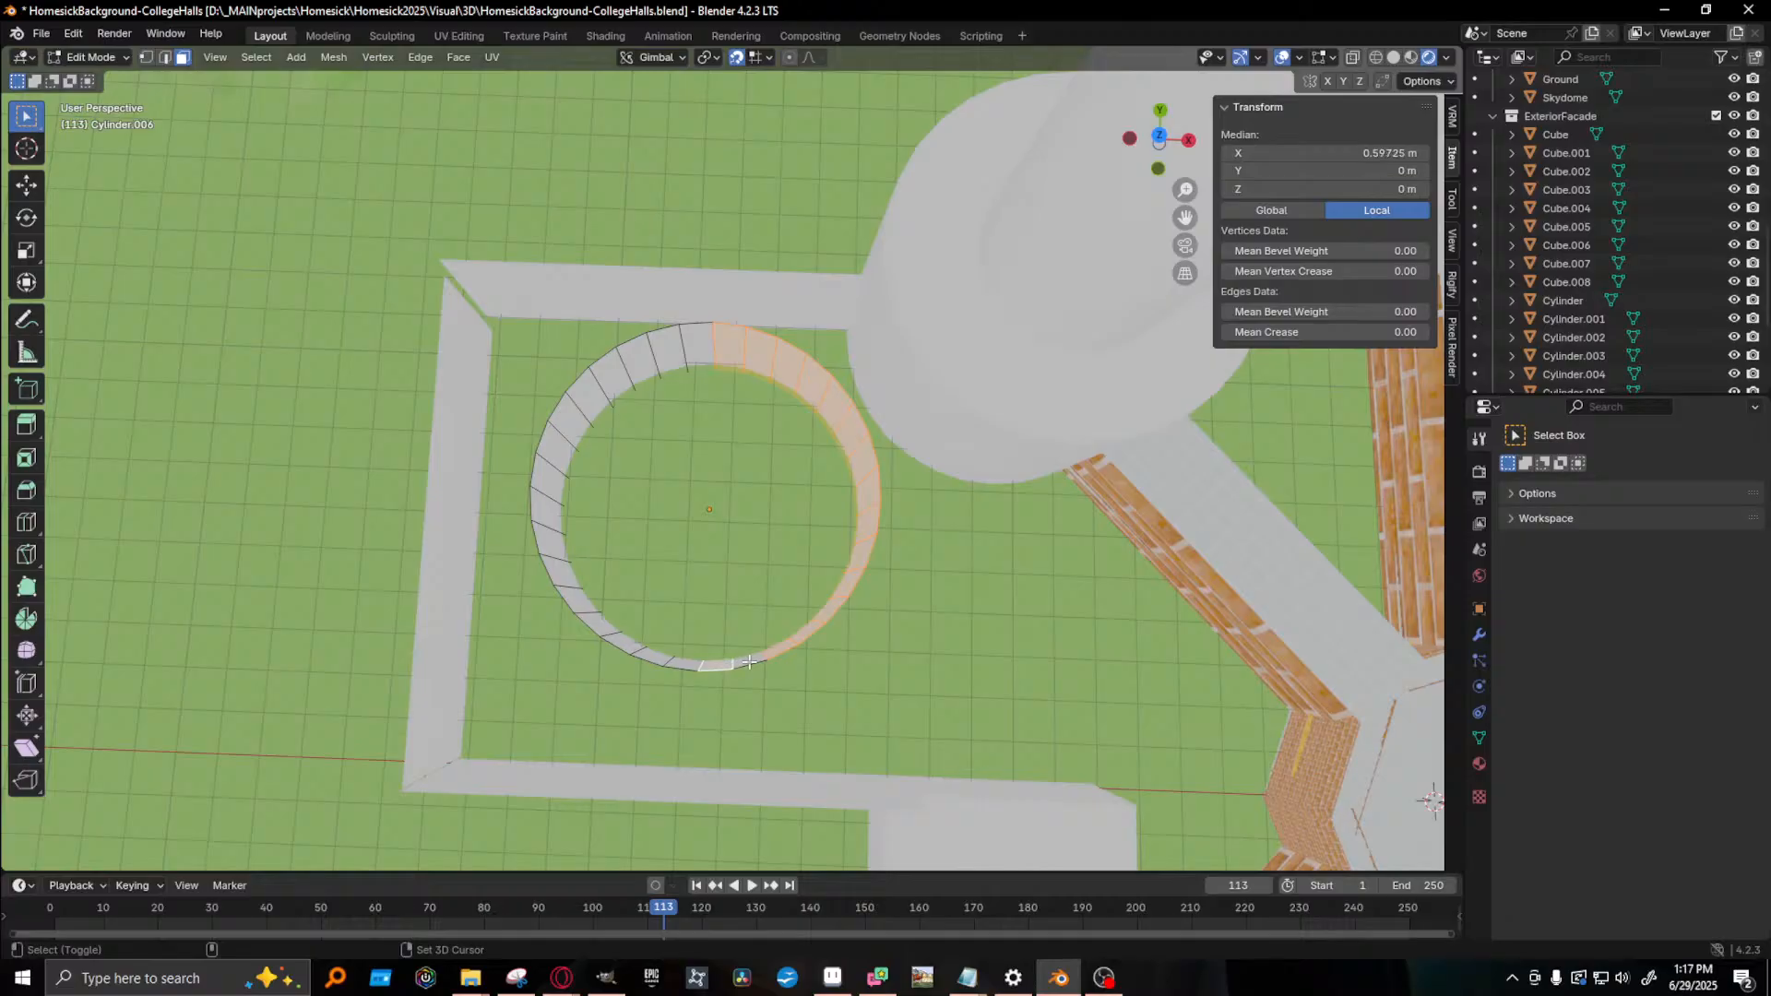
{"action": "key", "text": "x"}
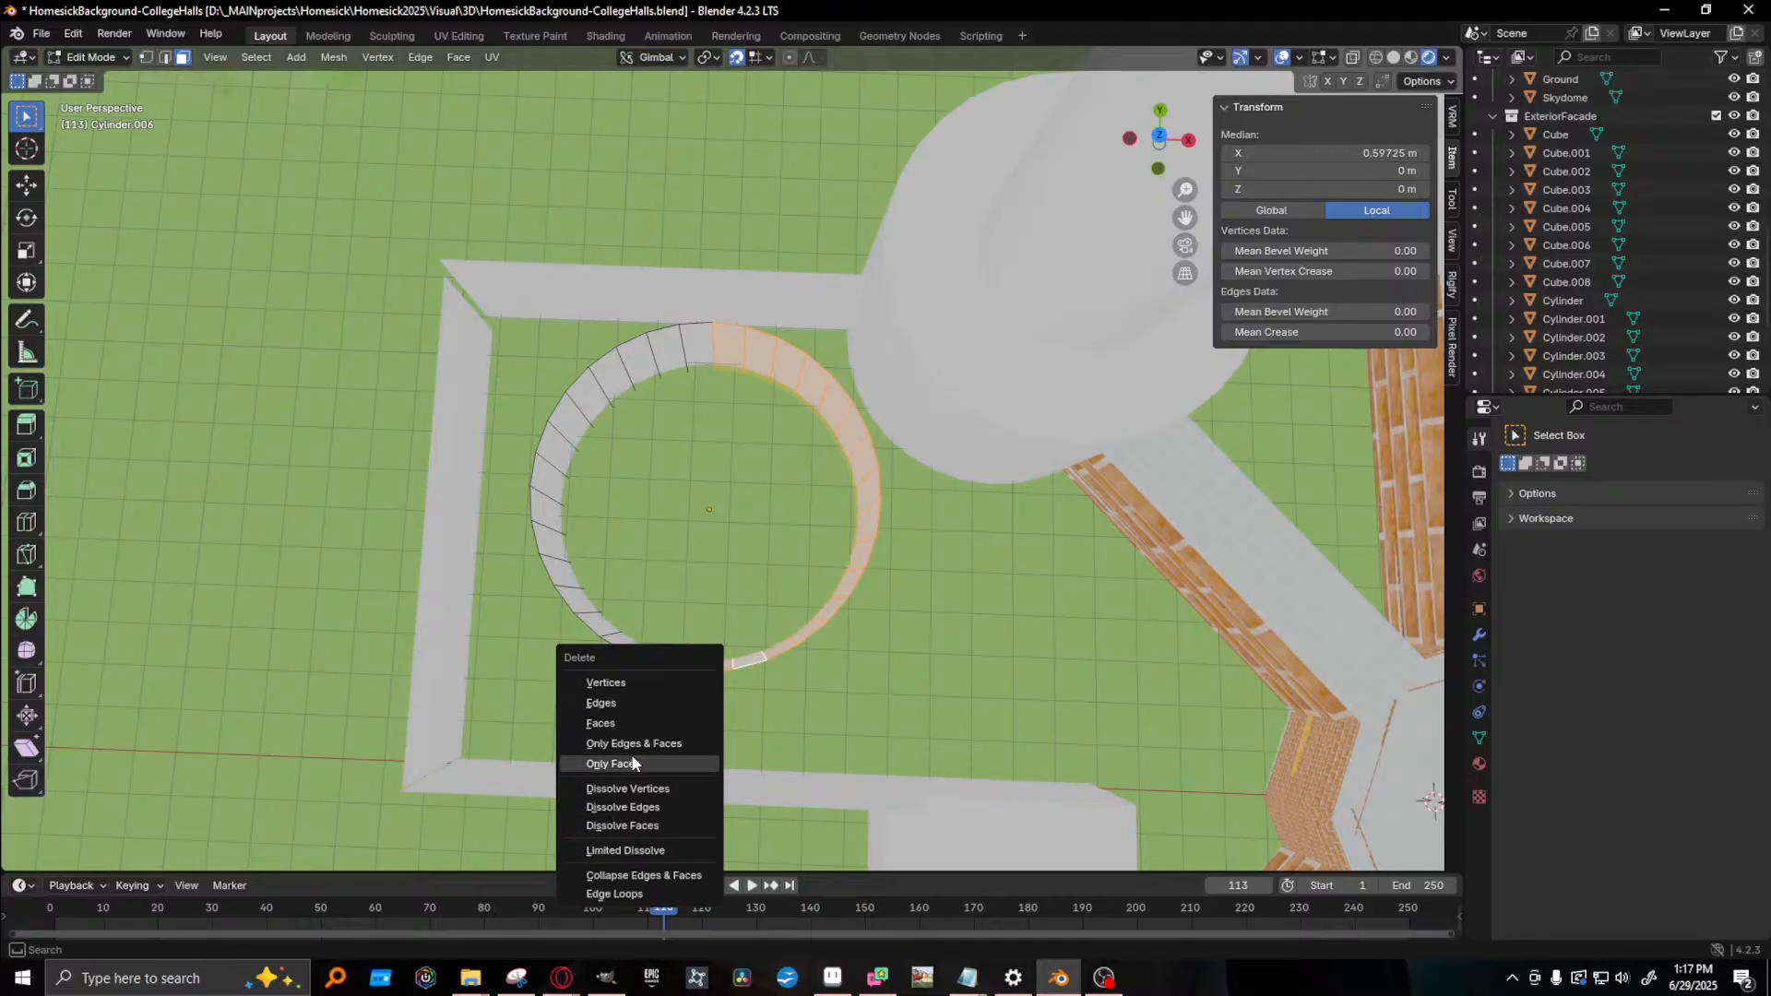
{"action": "left_click", "coordinate": [633, 763]}
{"action": "key", "text": "ctrl+z"}
{"action": "right_click", "coordinate": [863, 569]}
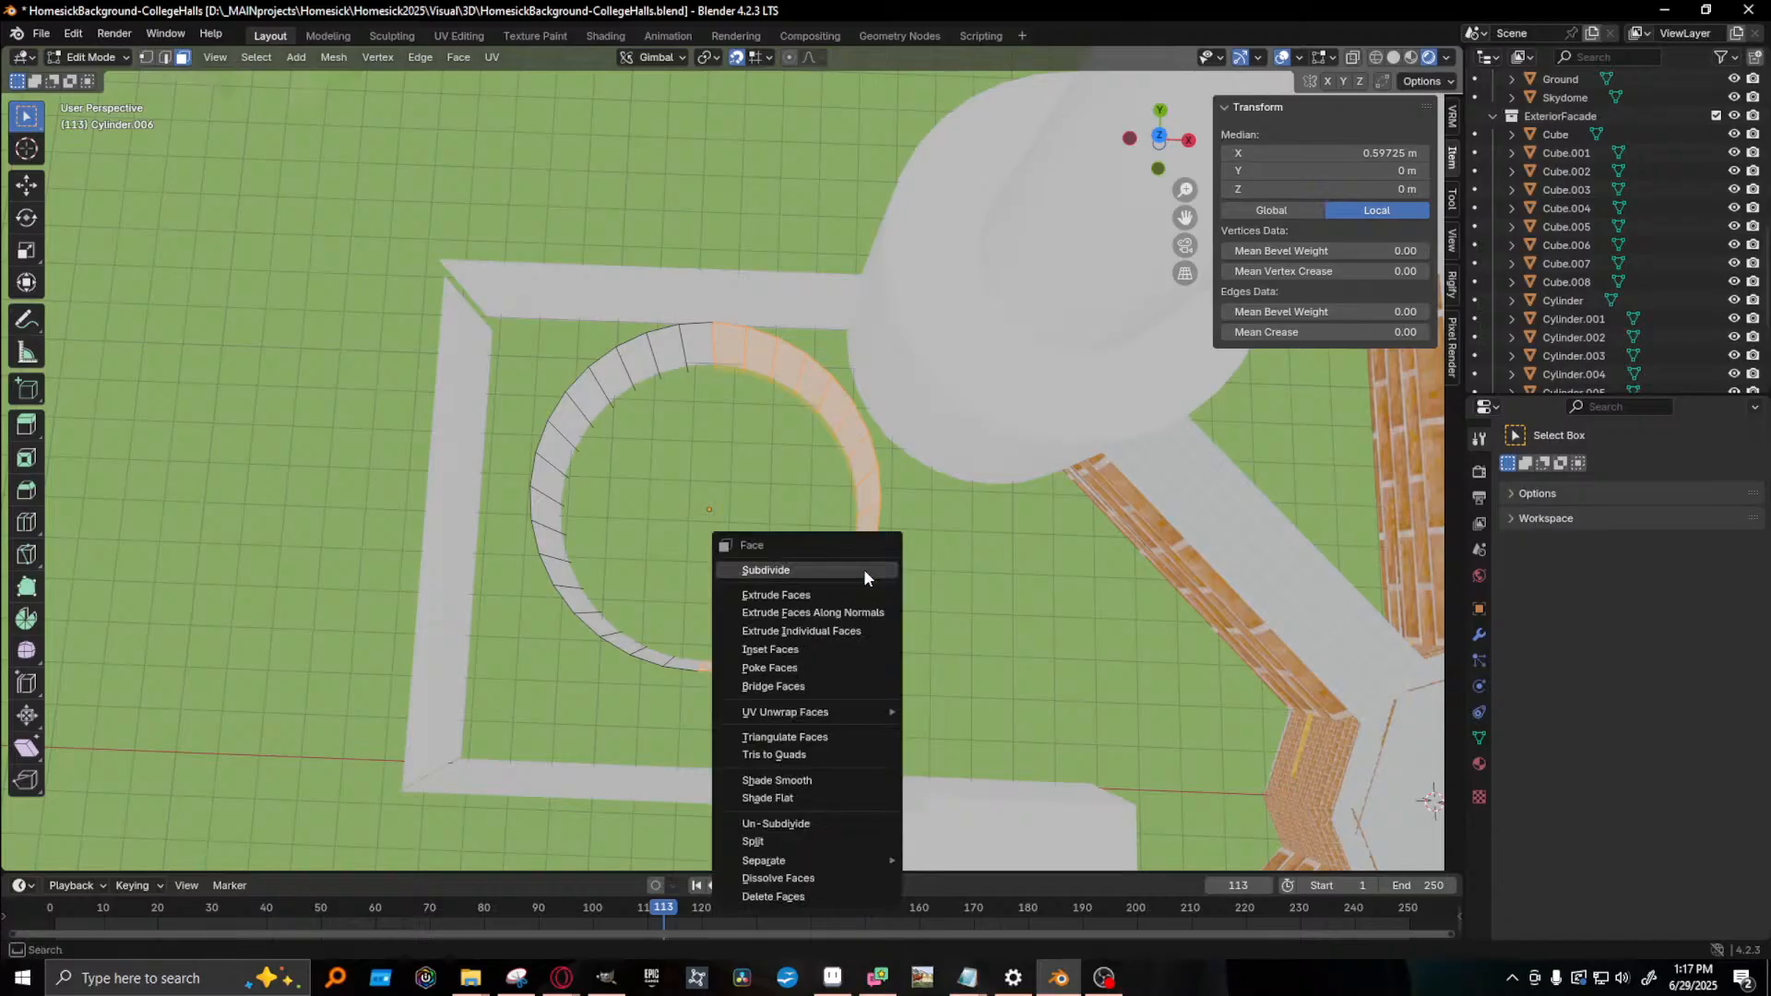
{"action": "mouse_move", "coordinate": [828, 715]}
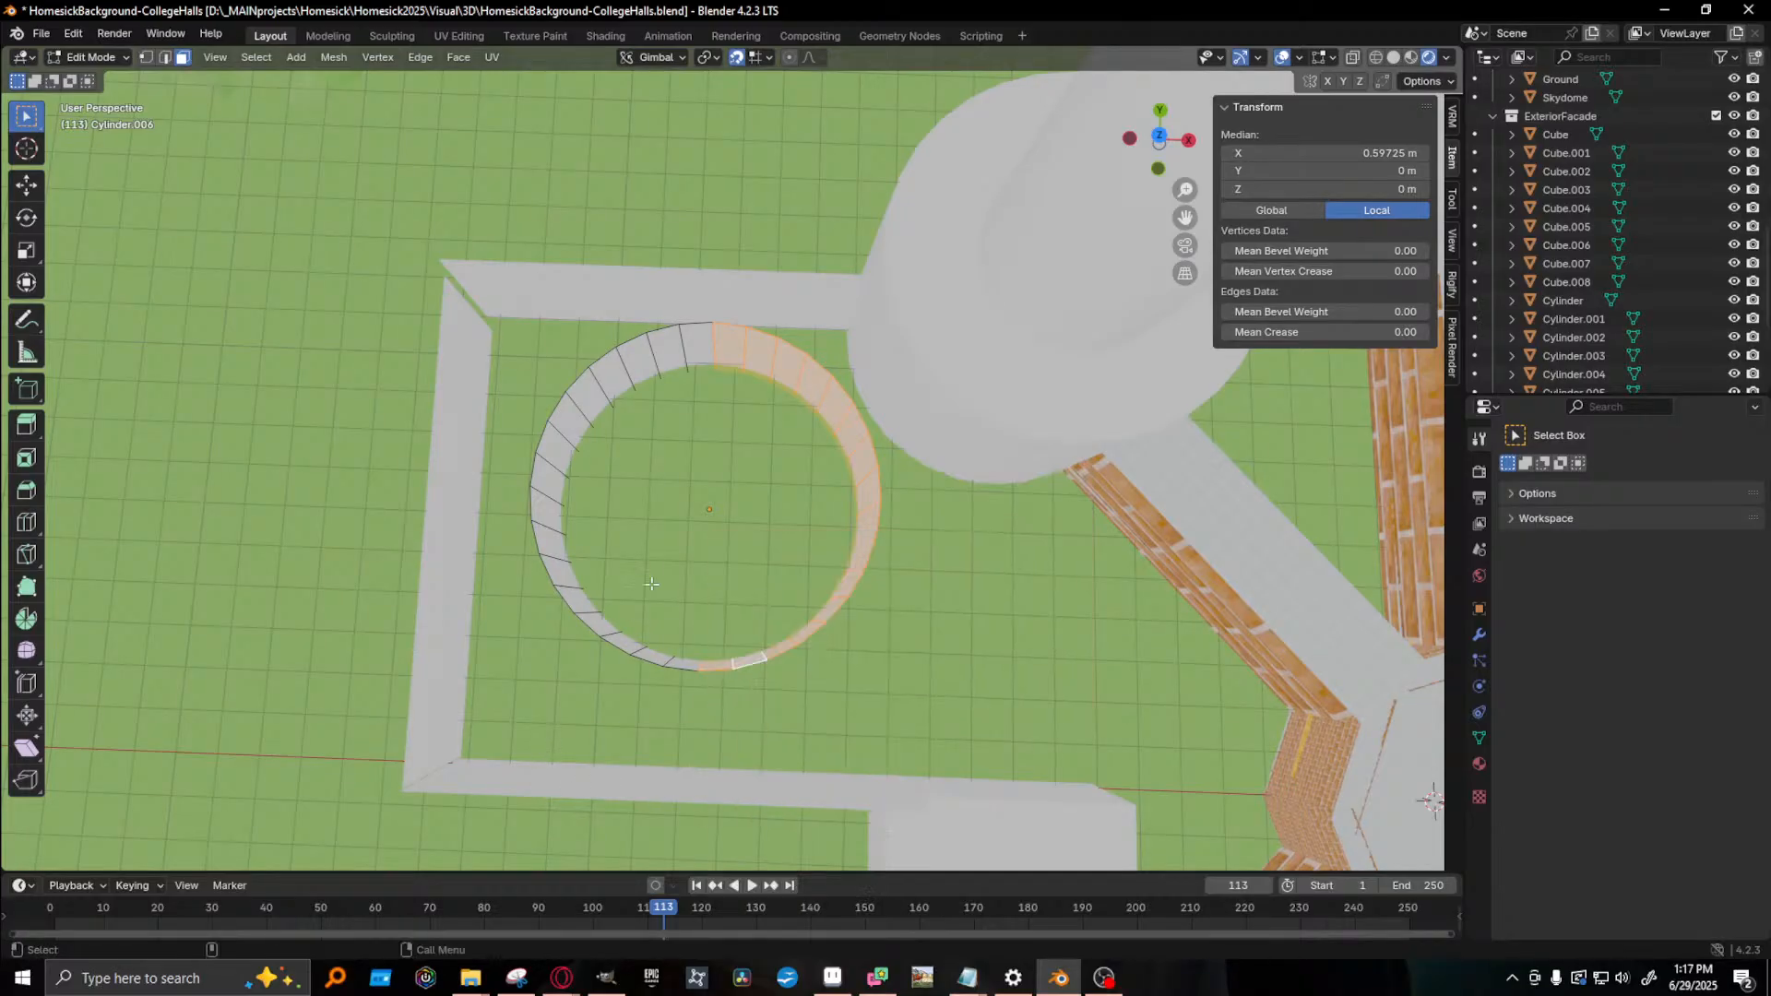
{"action": "key", "text": "x"}
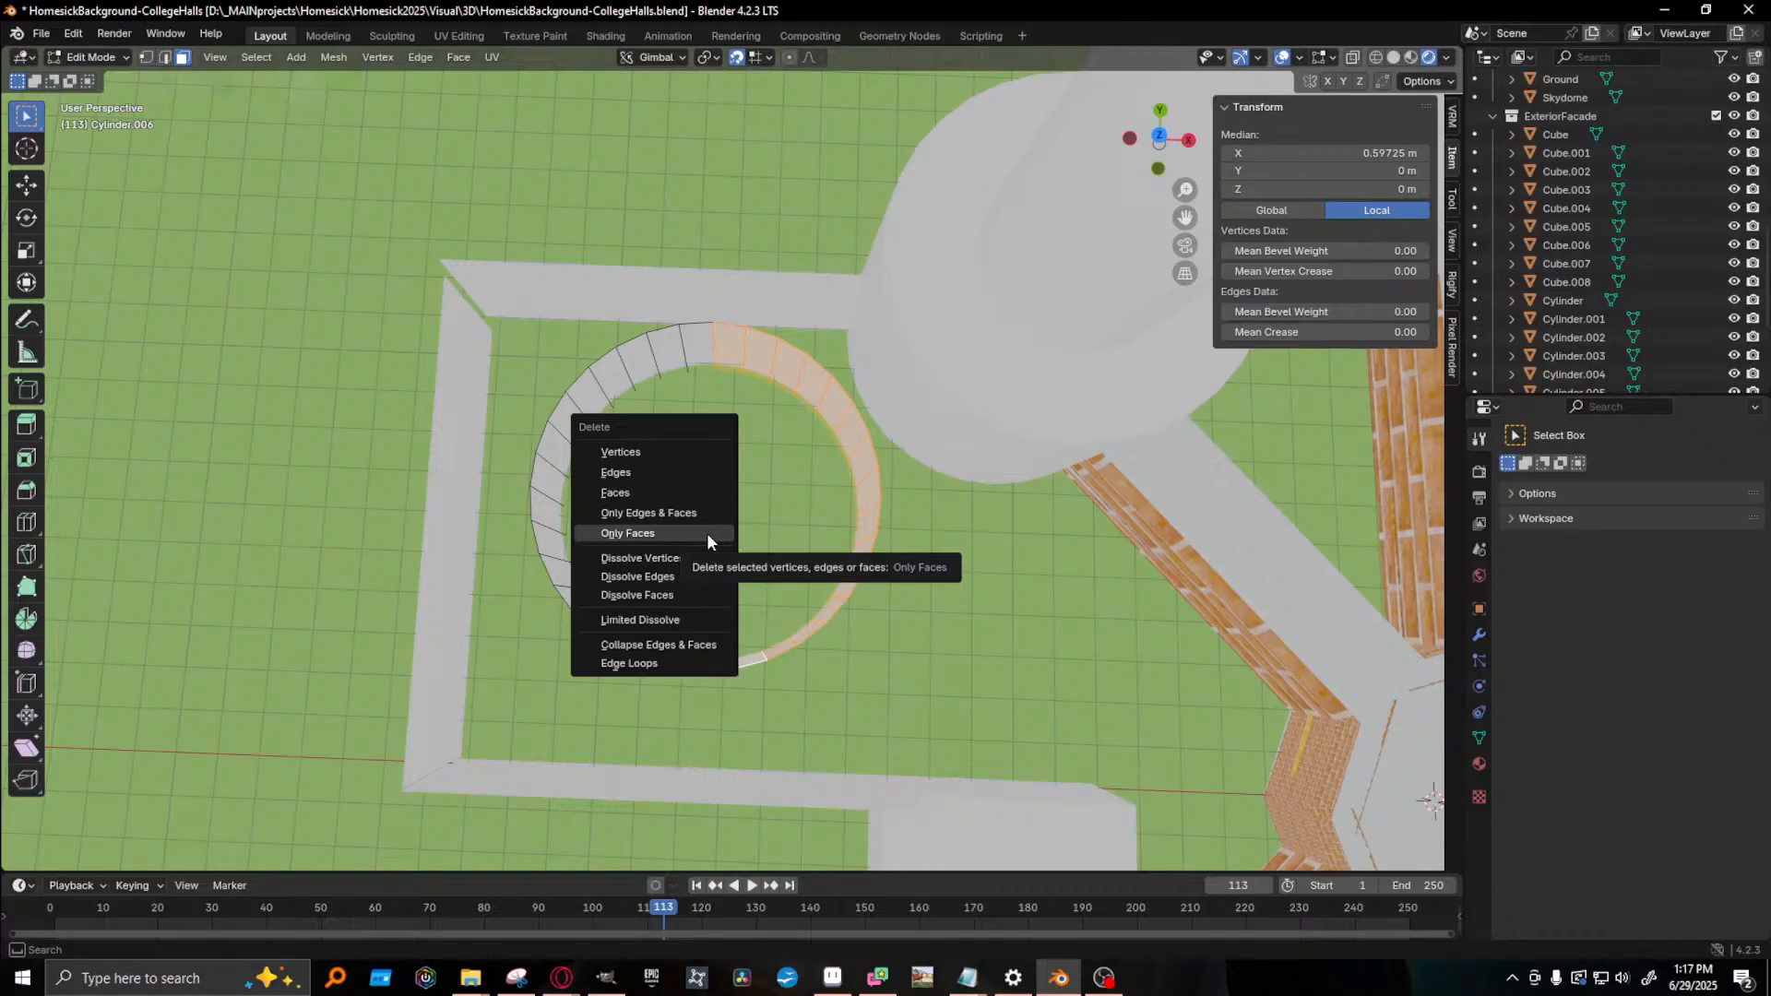
{"action": "left_click", "coordinate": [666, 495]}
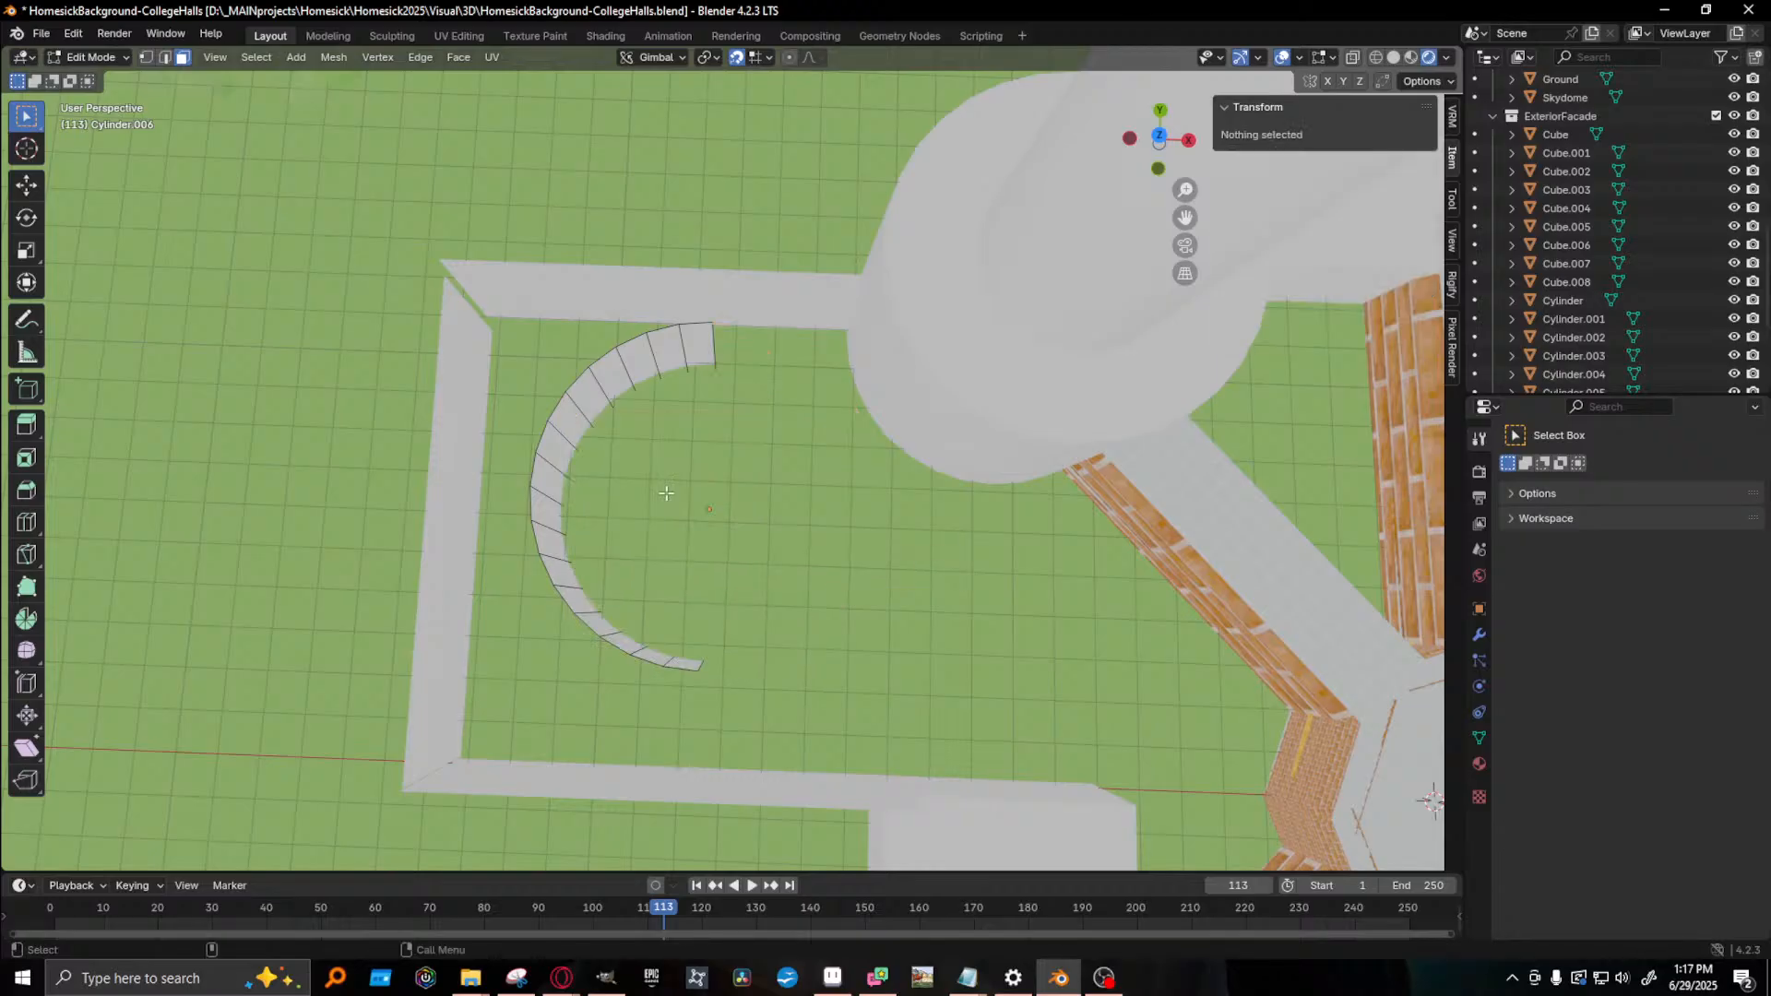
- Return to Object Mode, reduce the semicircular wall's height to about 39 m, and raise it to Z 21 m
{"action": "left_click", "coordinate": [92, 59]}
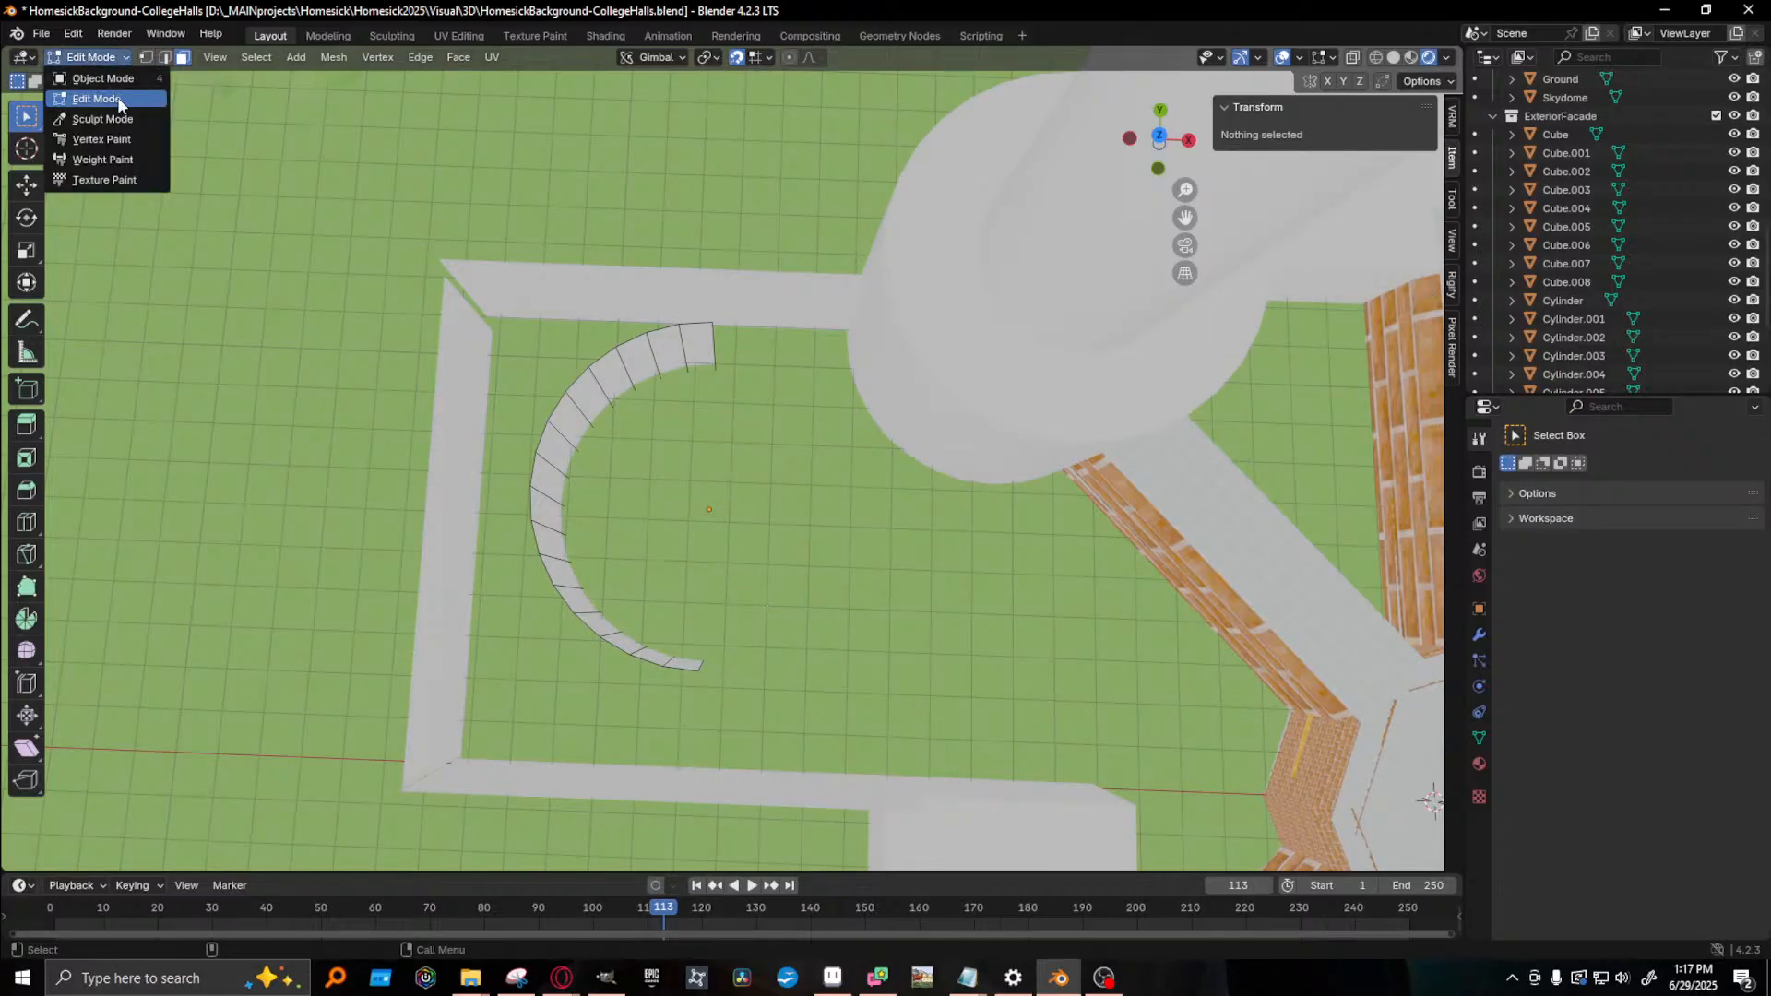
{"action": "left_click", "coordinate": [151, 59]}
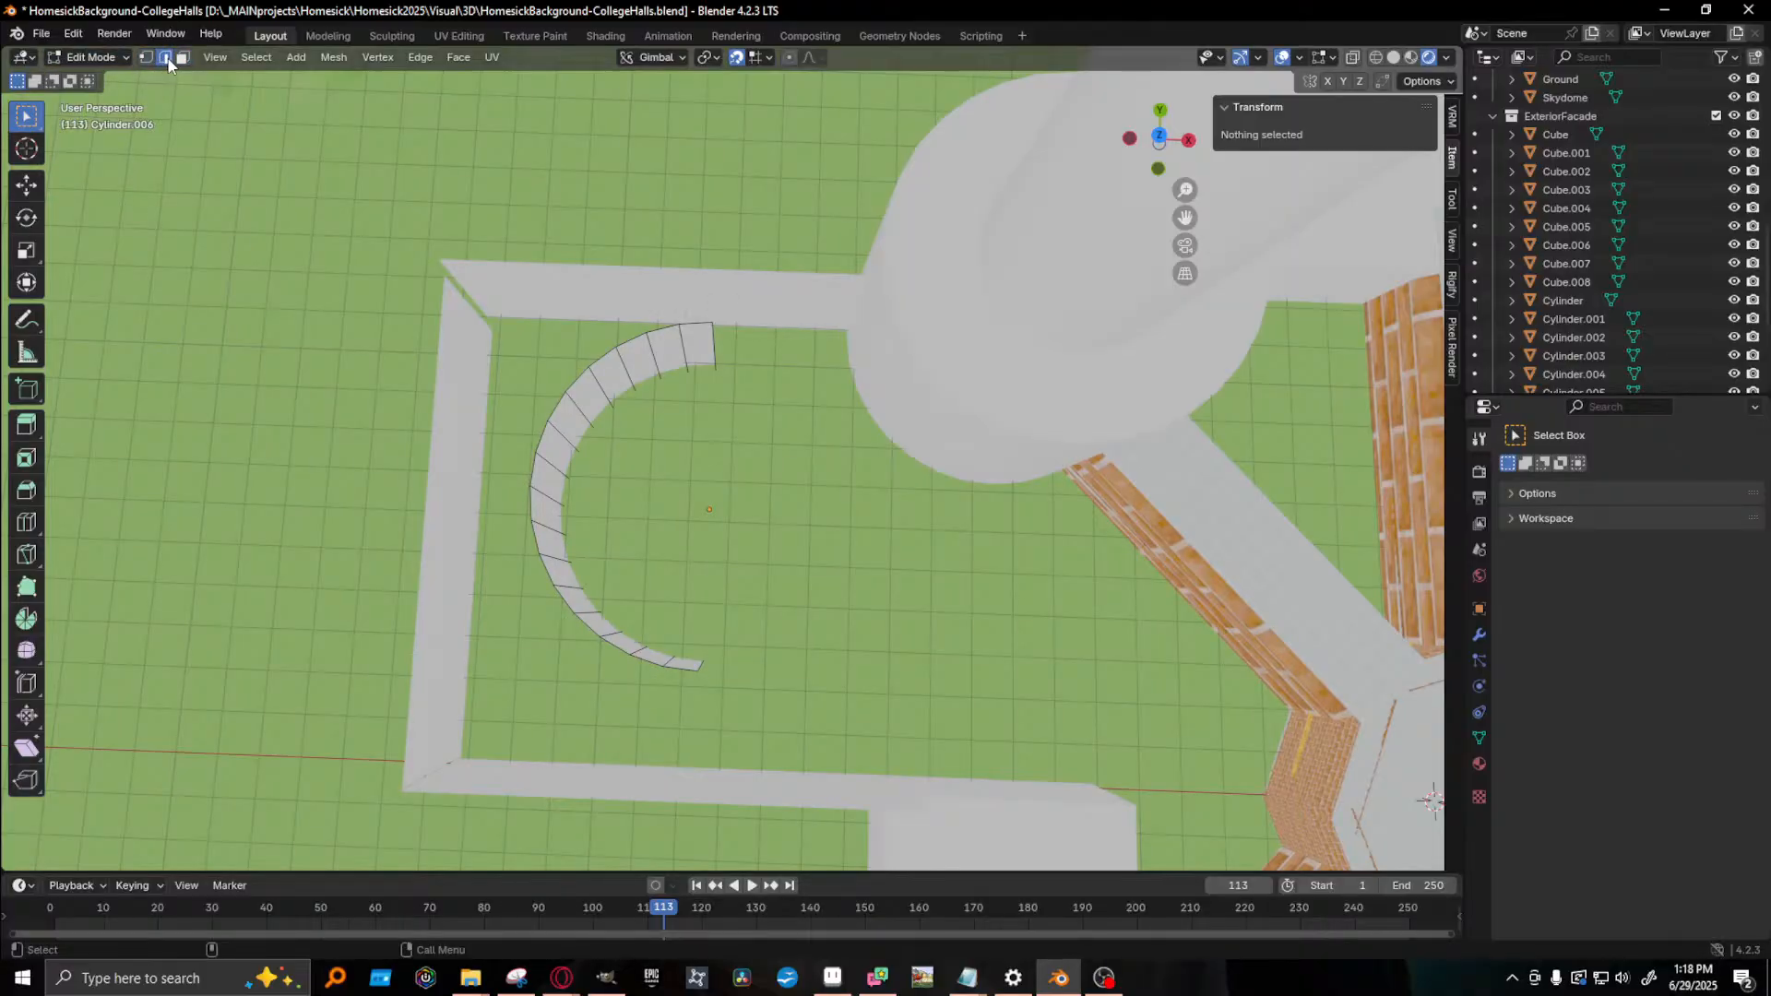
{"action": "left_click", "coordinate": [92, 57]}
{"action": "left_click", "coordinate": [85, 78]}
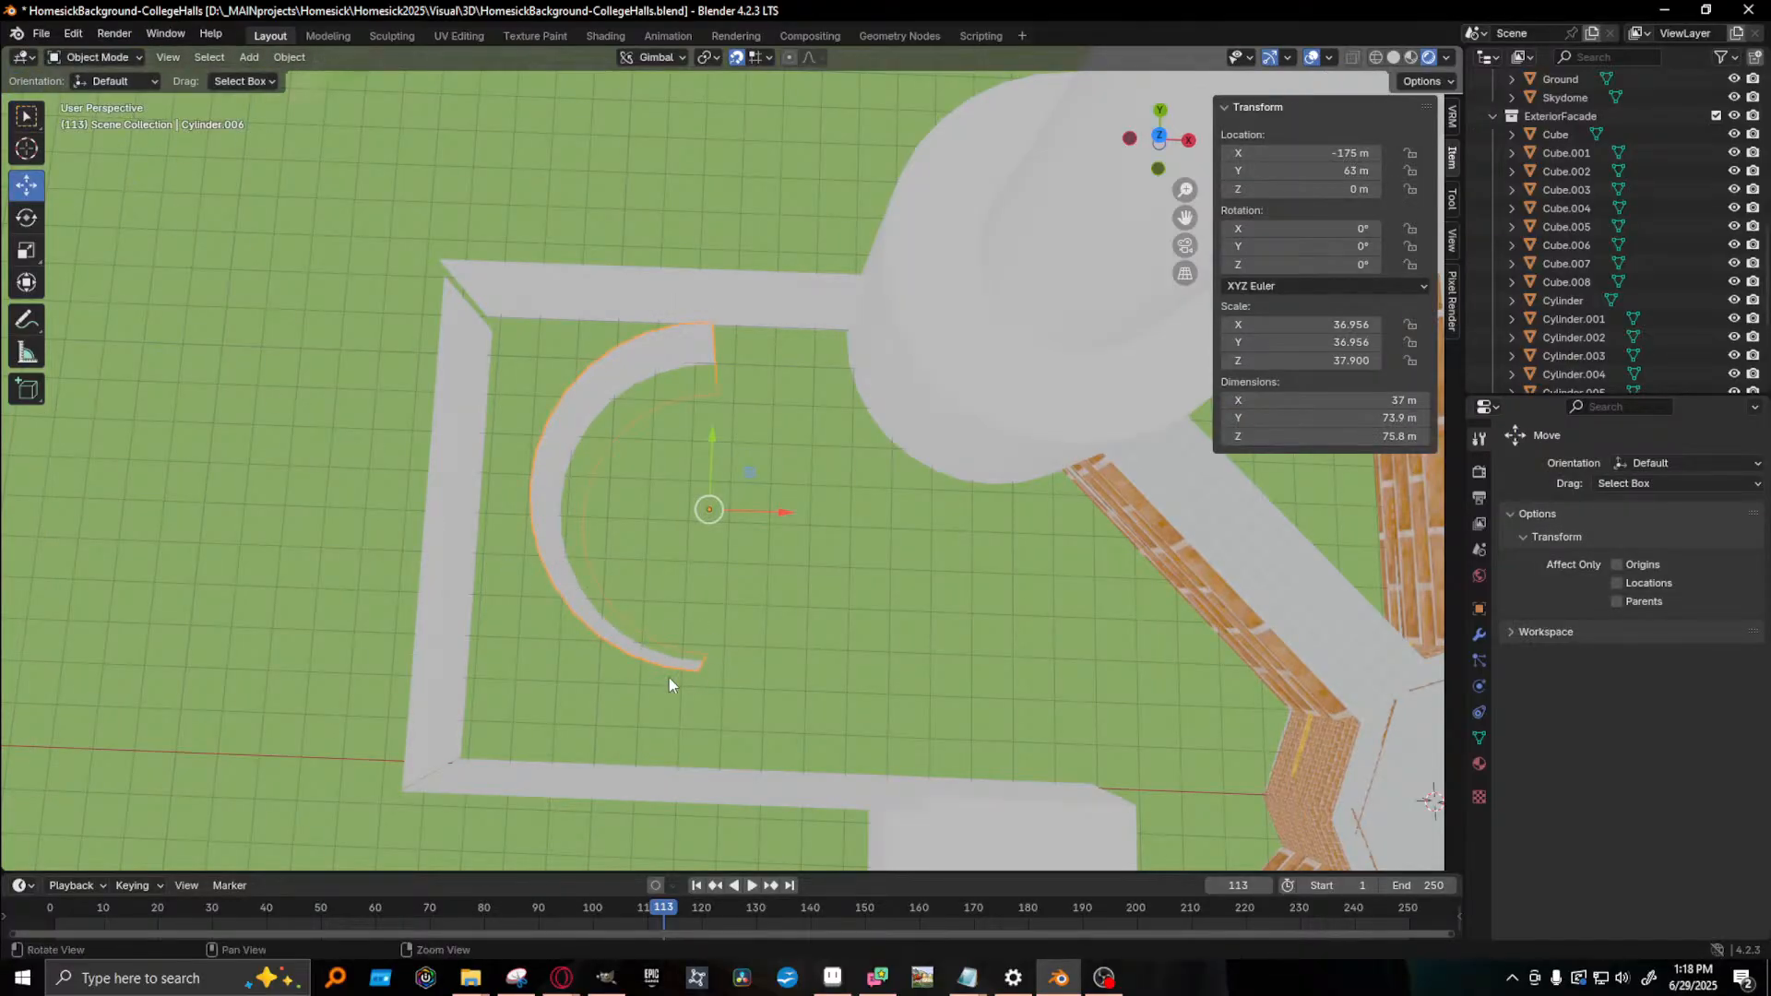
{"action": "middle_click_drag", "start_coordinate": [668, 677], "coordinate": [751, 613]}
{"action": "key", "text": "s"}
{"action": "left_click_drag", "start_coordinate": [741, 546], "coordinate": [737, 429]}
{"action": "key", "text": "g"}
{"action": "middle_click_drag", "start_coordinate": [707, 585], "coordinate": [773, 645]}
- Enlarge the semicircular wall to about 115 m across and centre it between the courtyard's side walls at Y 55 m
{"action": "key", "text": "s"}
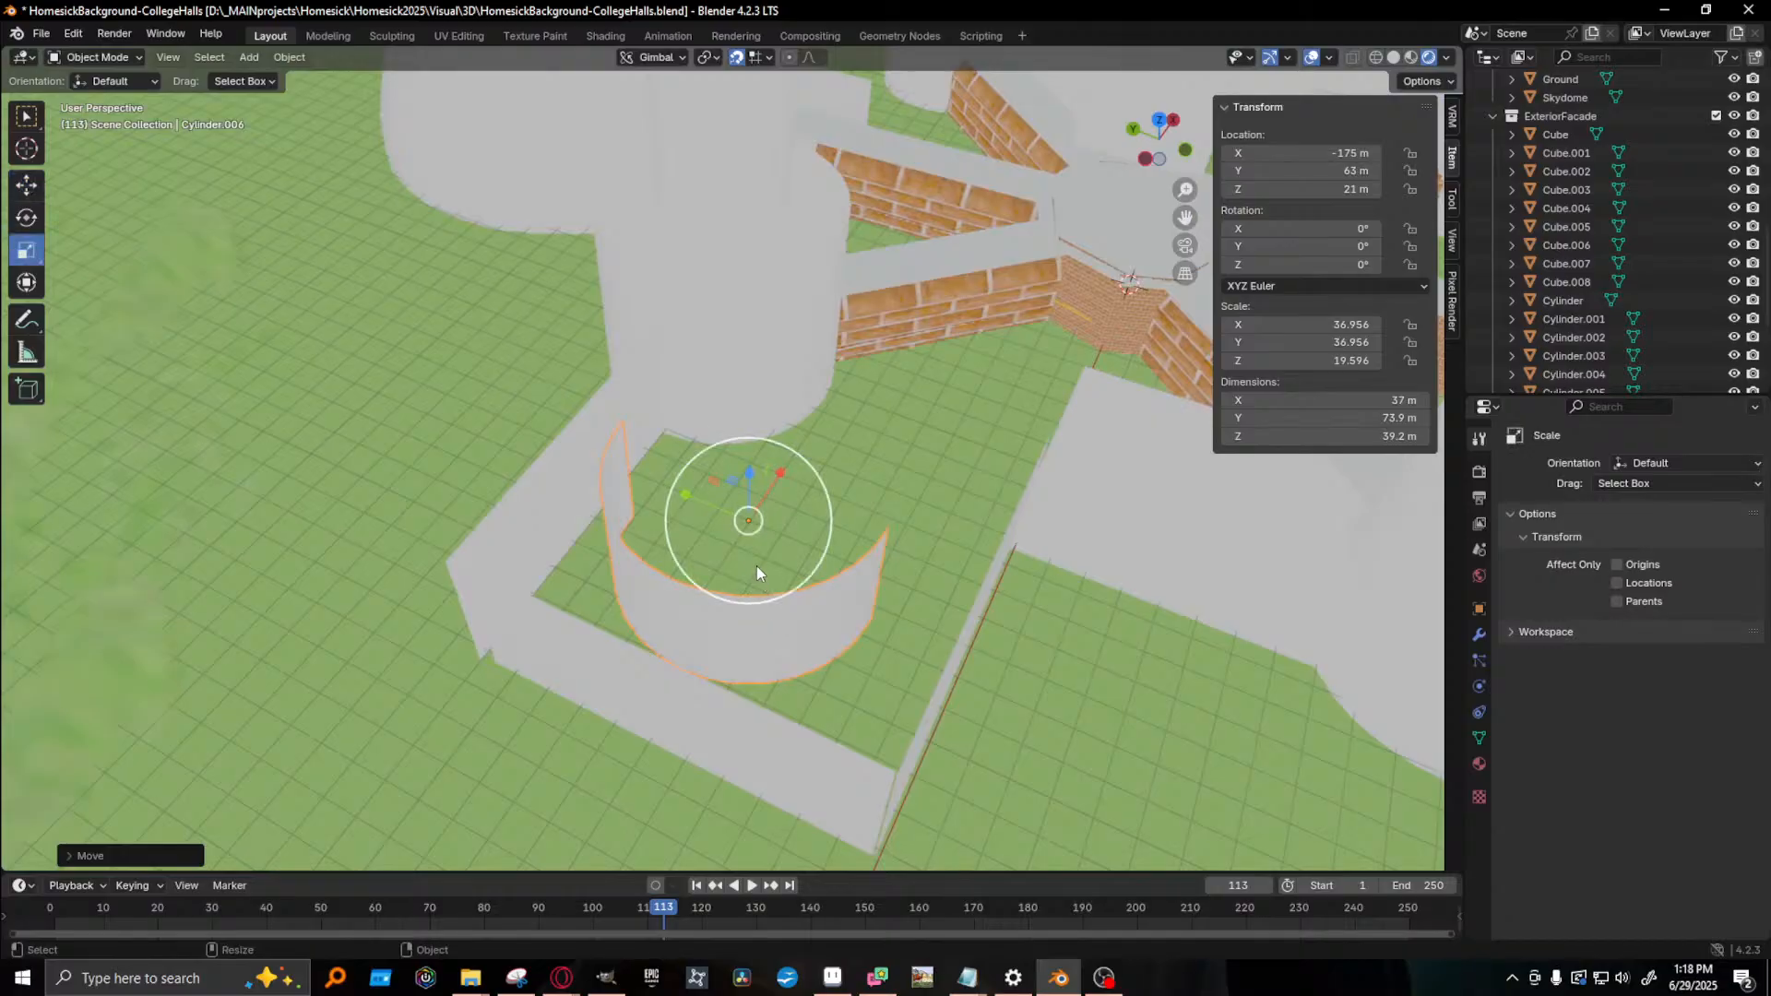
{"action": "left_click_drag", "start_coordinate": [756, 573], "coordinate": [797, 579]}
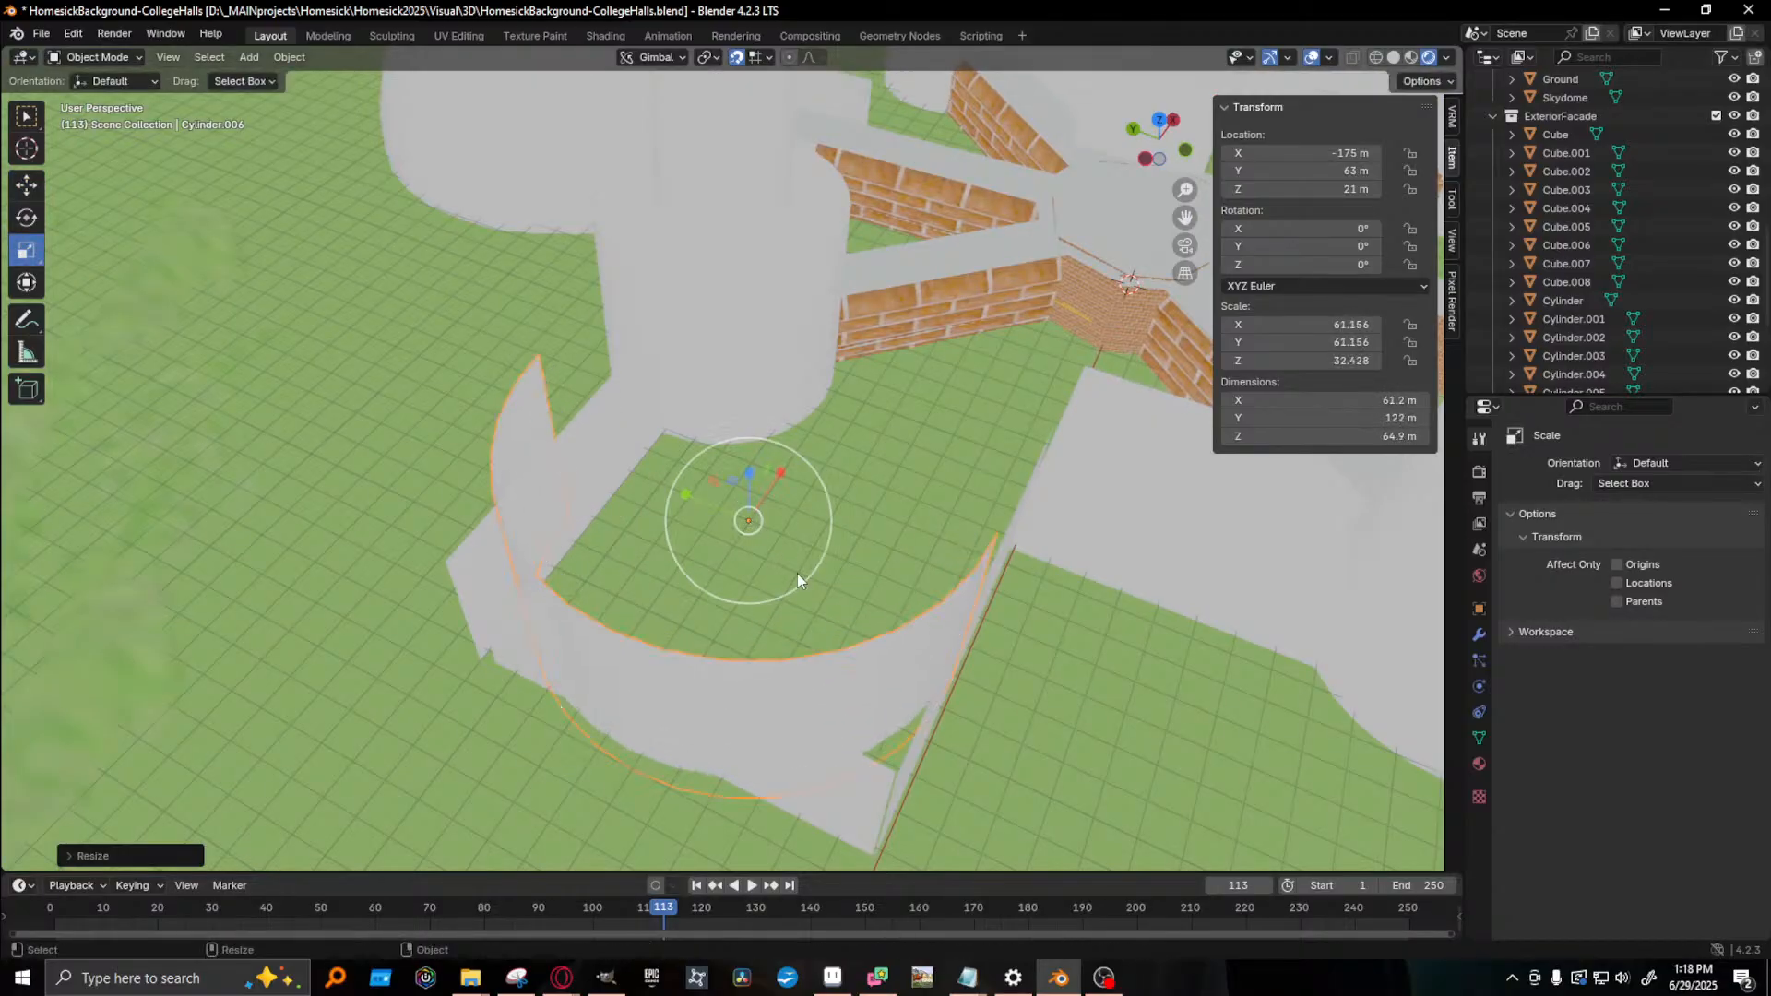
{"action": "middle_click_drag", "start_coordinate": [796, 579], "coordinate": [790, 678]}
{"action": "key", "text": "g"}
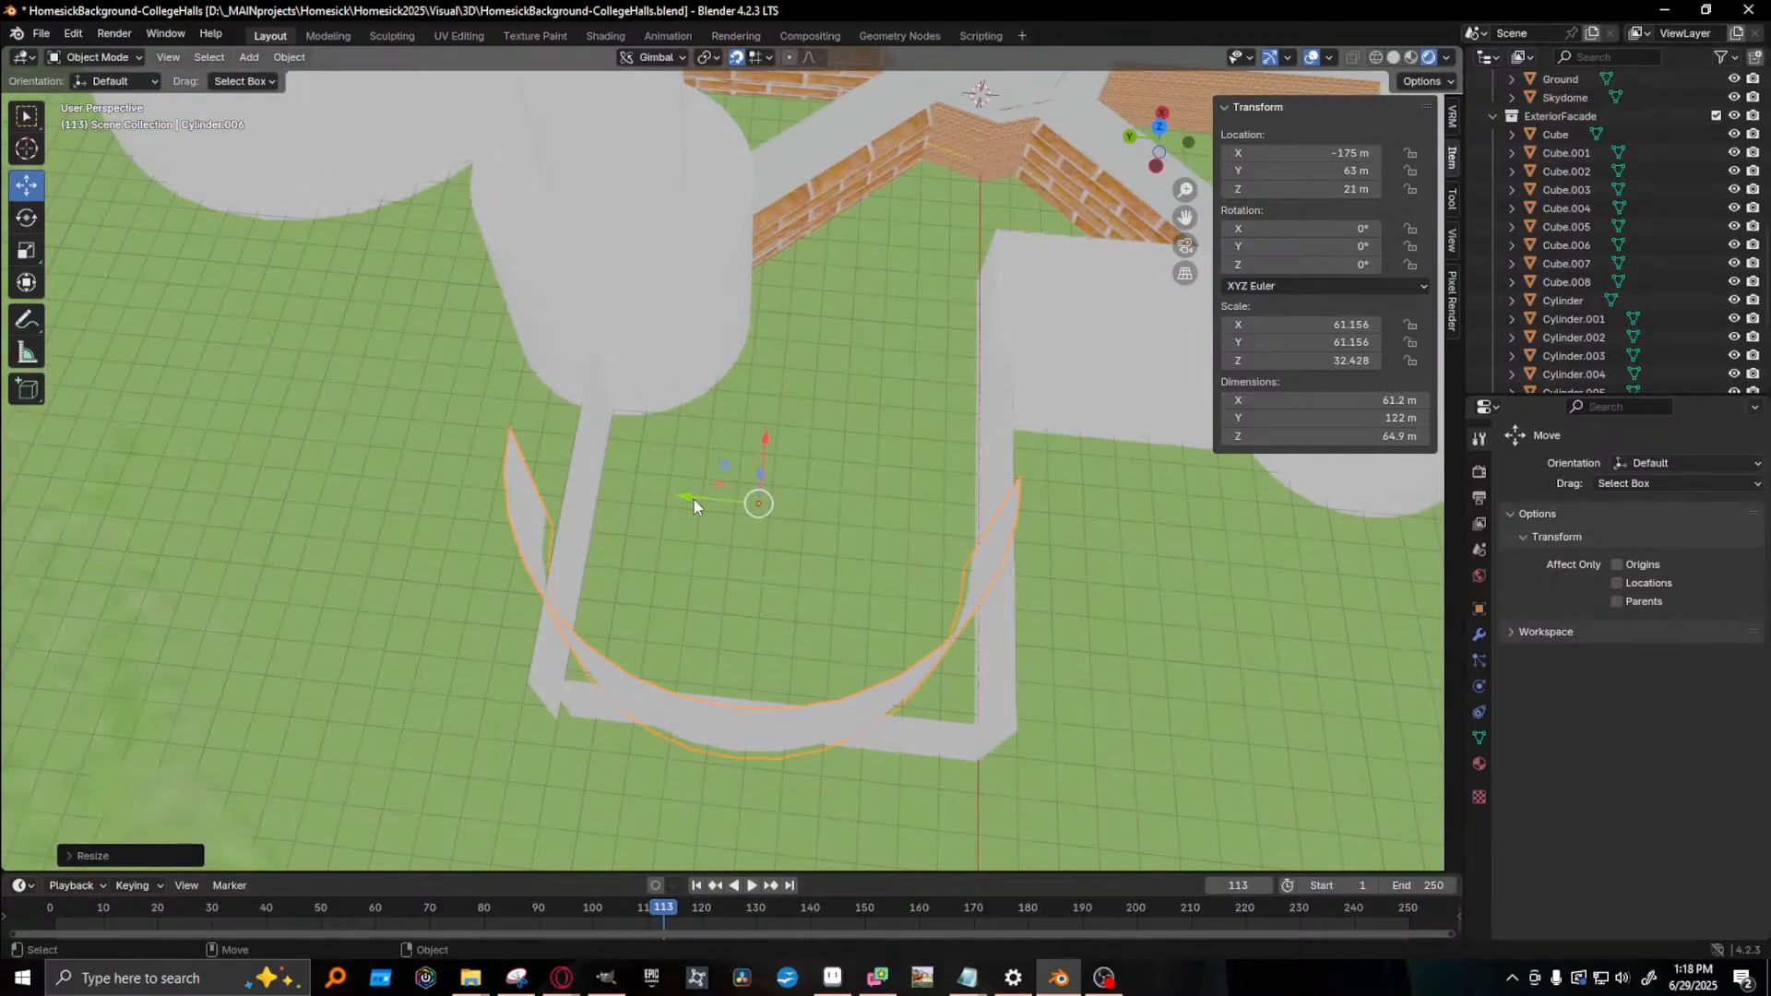
{"action": "left_click_drag", "start_coordinate": [693, 500], "coordinate": [724, 501]}
{"action": "key", "text": "s"}
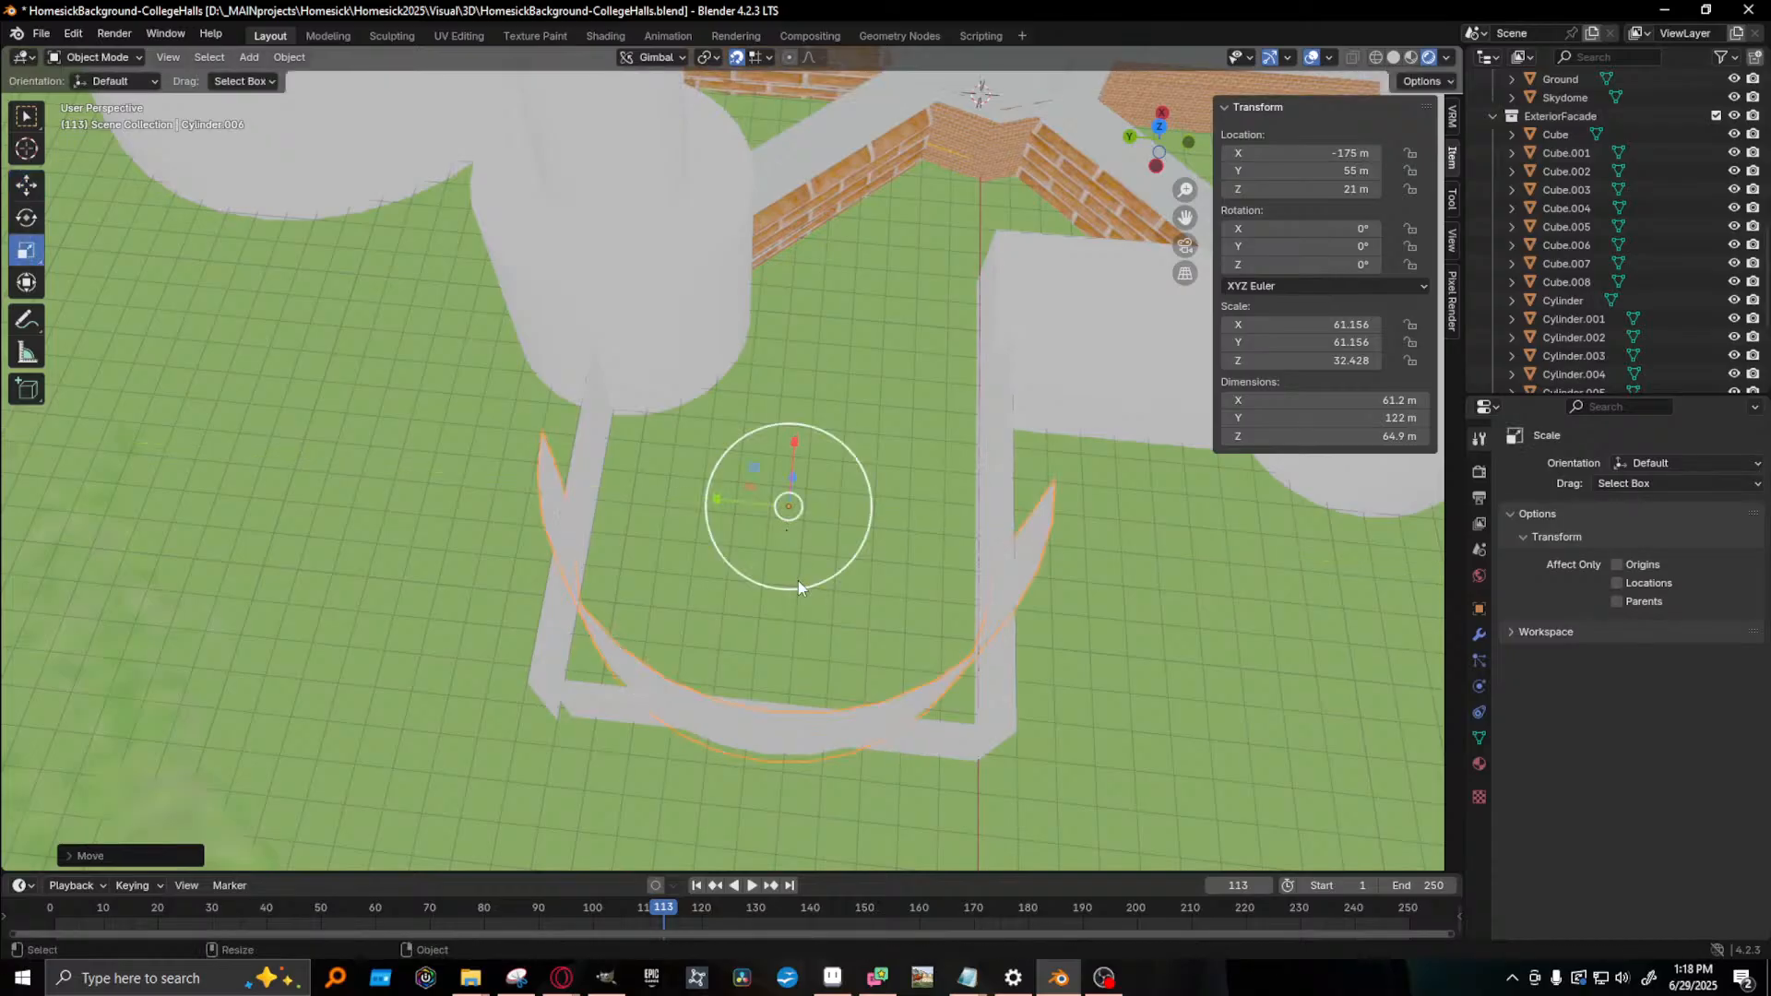
{"action": "left_click_drag", "start_coordinate": [799, 587], "coordinate": [803, 545]}
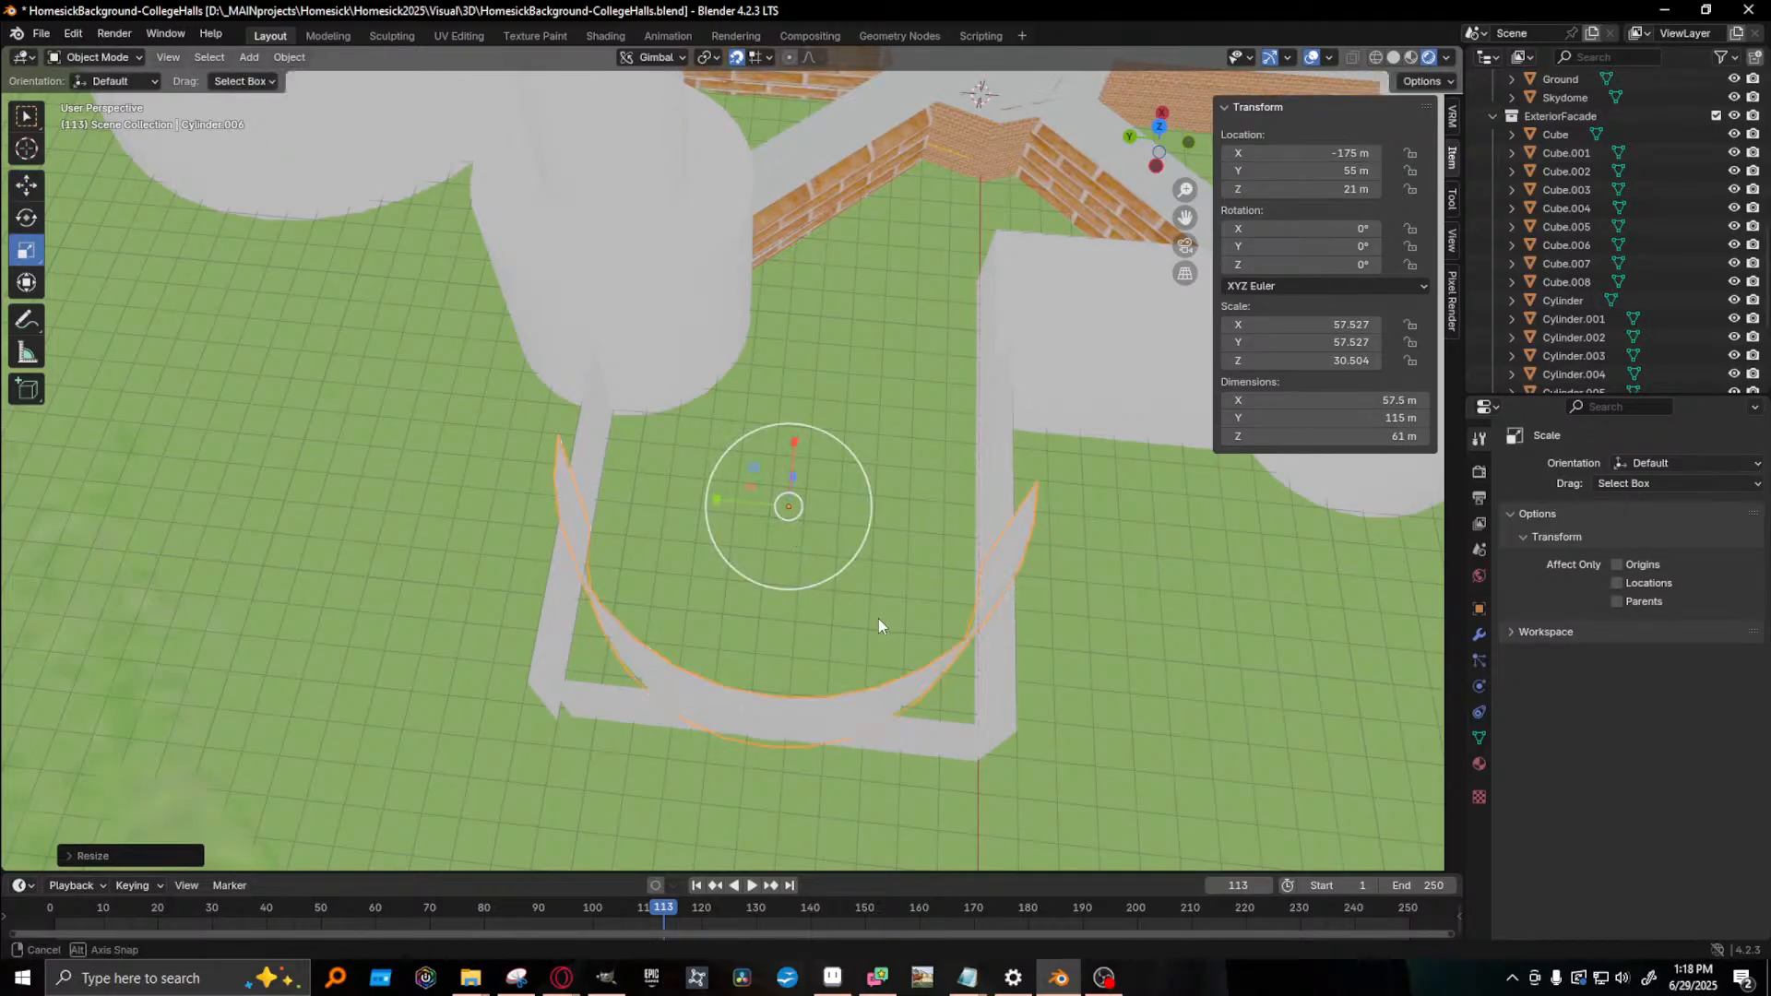
- Move the semicircular wall outward to about X -193 m and delete the straight end wall it replaces
{"action": "middle_click_drag", "start_coordinate": [878, 625], "coordinate": [772, 537]}
{"action": "key", "text": "g"}
{"action": "left_click_drag", "start_coordinate": [778, 539], "coordinate": [648, 531]}
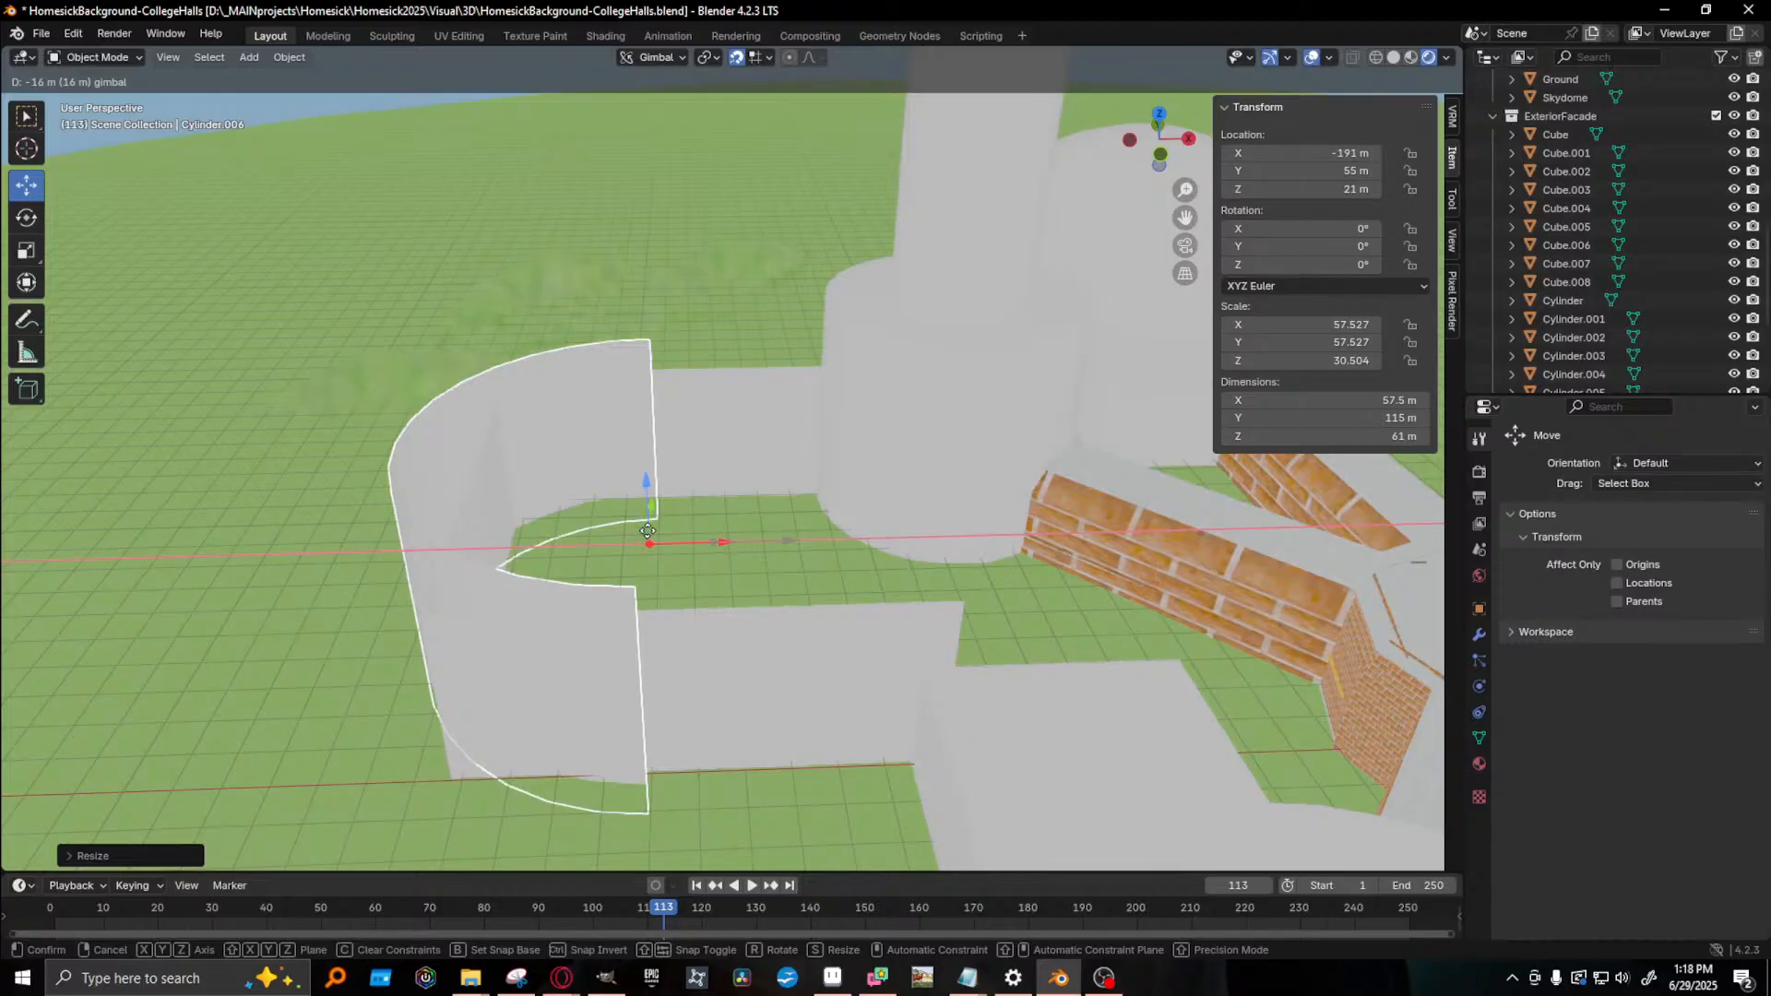
{"action": "left_click", "coordinate": [647, 531]}
{"action": "left_click", "coordinate": [478, 522]}
{"action": "key", "text": "Delete"}
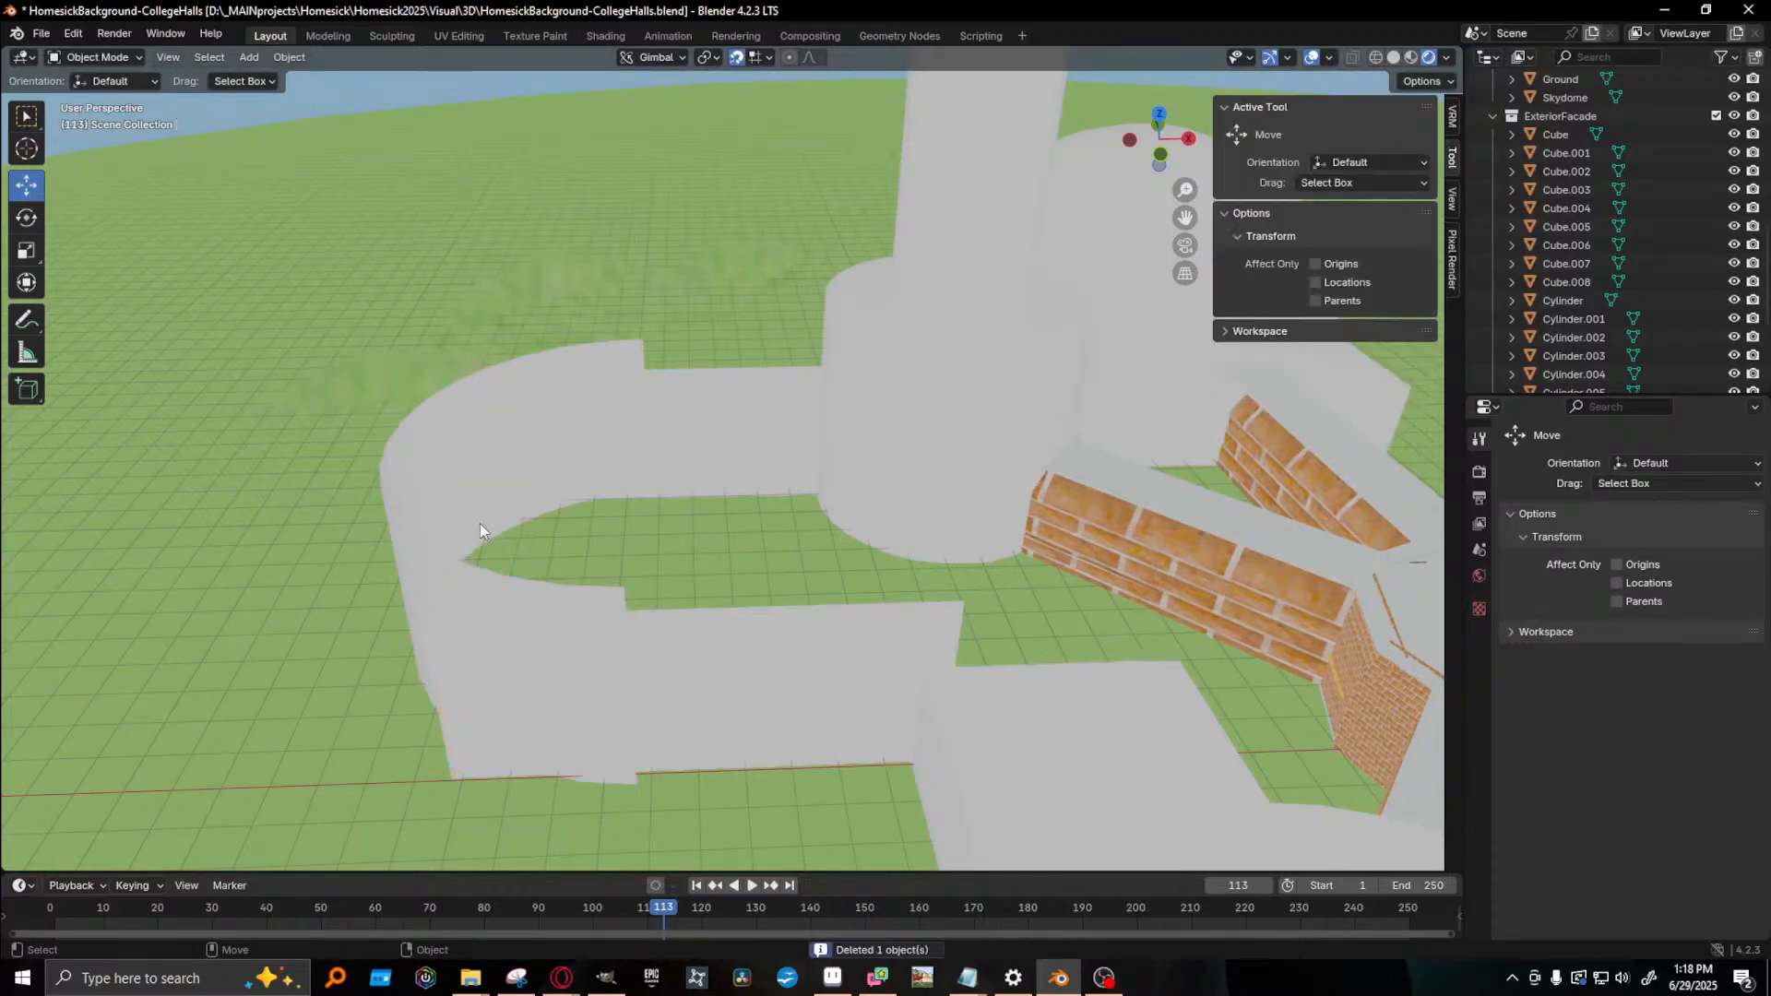
- Scale the semicircular wall along Z to about 44.5 m high, in line with the adjoining straight walls
{"action": "left_click", "coordinate": [491, 593]}
{"action": "left_click_drag", "start_coordinate": [662, 658], "coordinate": [670, 586], "text": "alt"}
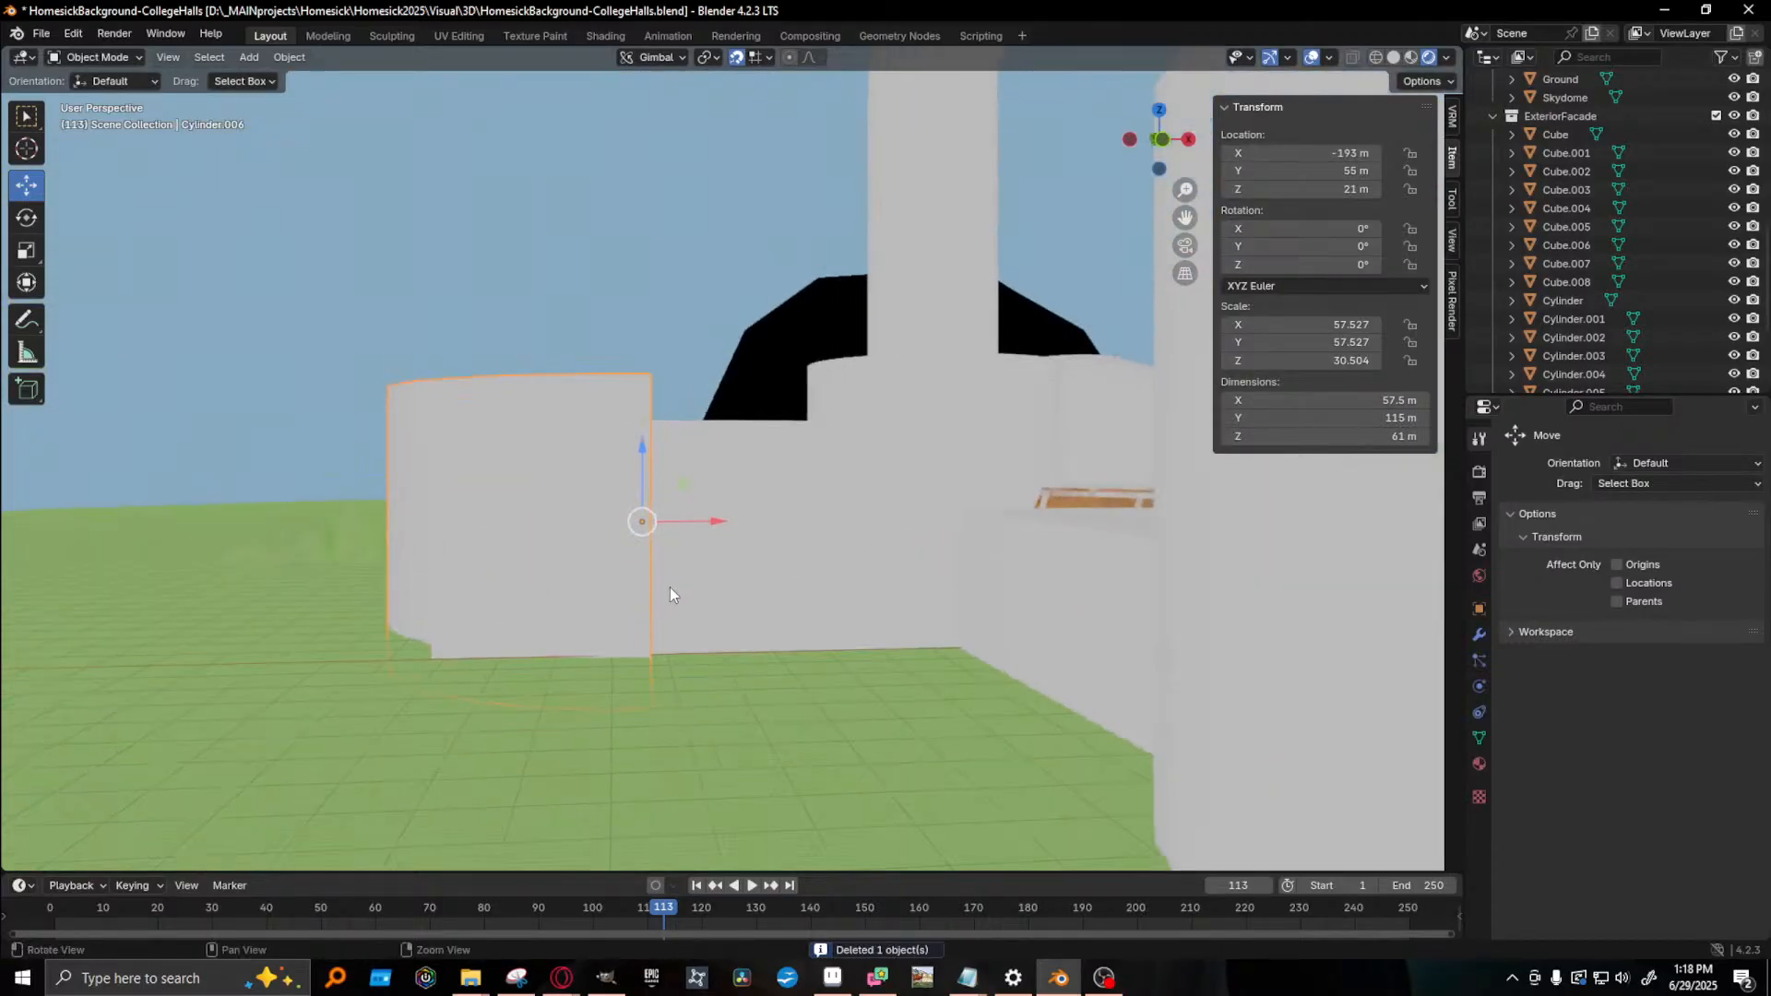
{"action": "key", "text": "shift+space"}
{"action": "key", "text": "s"}
{"action": "left_click_drag", "start_coordinate": [639, 457], "coordinate": [638, 475]}
{"action": "key", "text": "shift+space"}
{"action": "key", "text": "g"}
- Shorten both straight courtyard side walls to about 75 m and move them along X to meet the semicircular wall's ends
{"action": "scroll", "coordinate": [822, 596], "scroll_direction": "down", "scroll_amount": 4}
{"action": "middle_click_drag", "start_coordinate": [821, 596], "coordinate": [825, 693]}
{"action": "middle_click_drag", "start_coordinate": [880, 624], "coordinate": [715, 666], "text": "shift"}
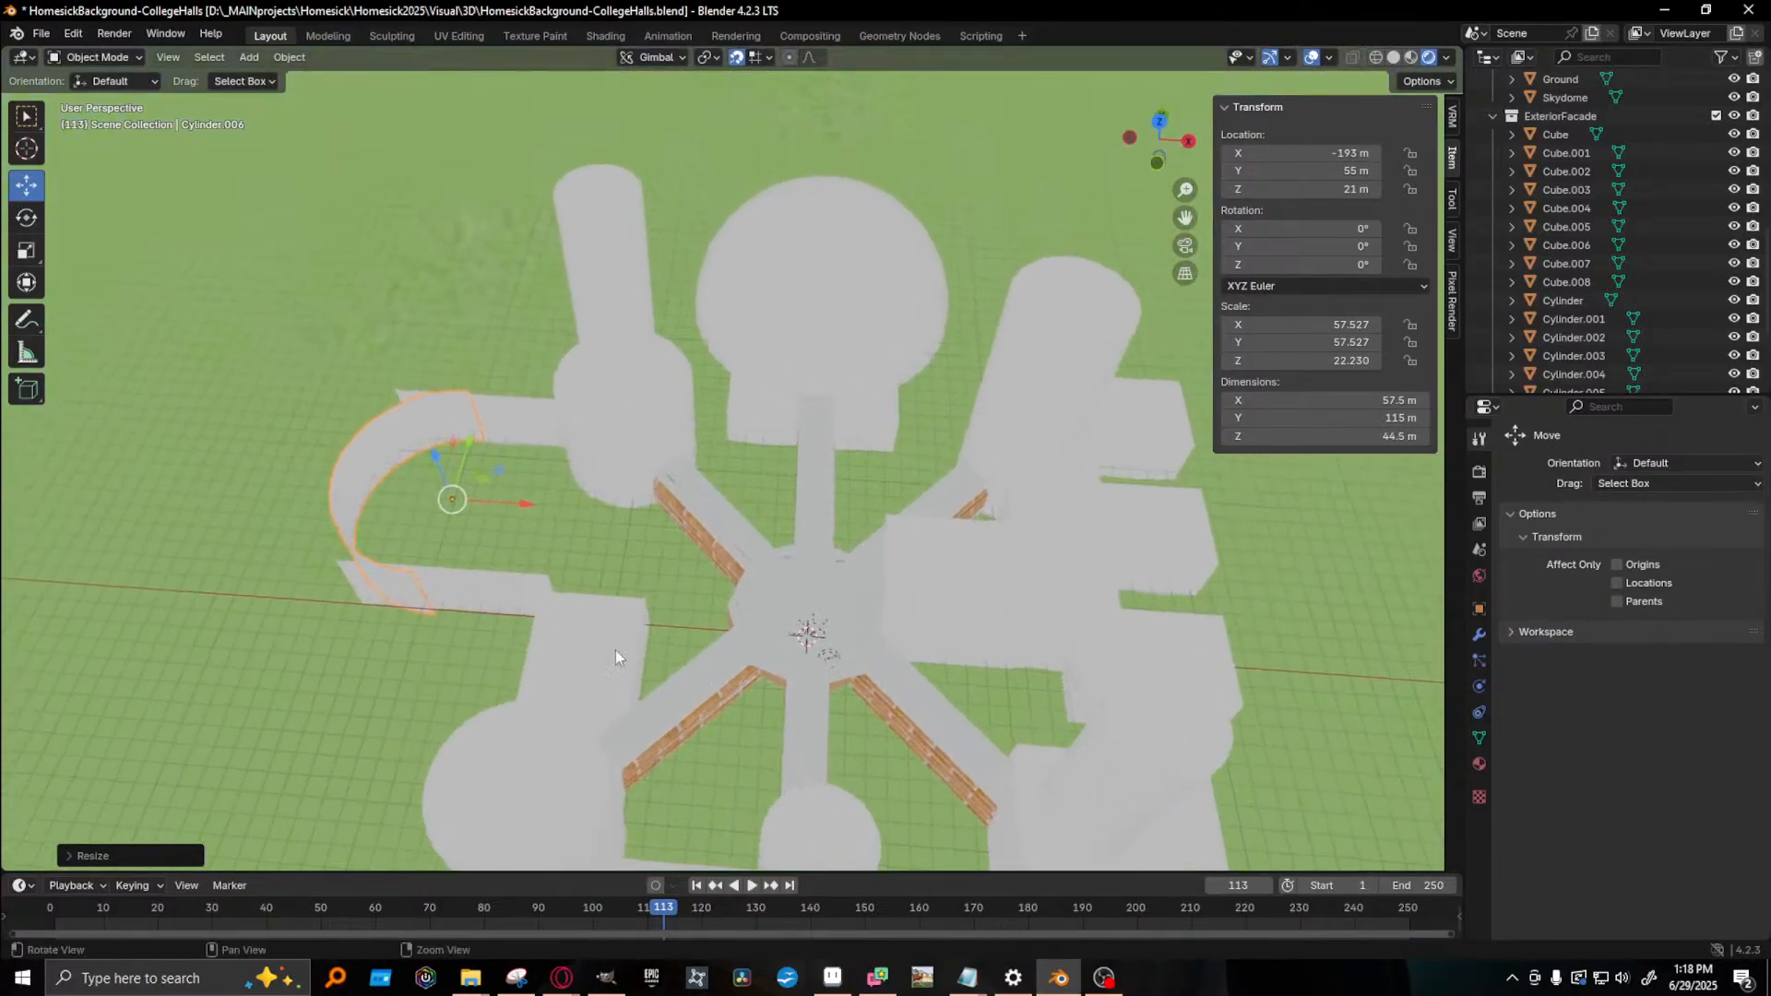
{"action": "left_click", "coordinate": [485, 578]}
{"action": "left_click", "coordinate": [535, 400], "text": "shift"}
{"action": "key", "text": "shift+space"}
{"action": "key", "text": "s"}
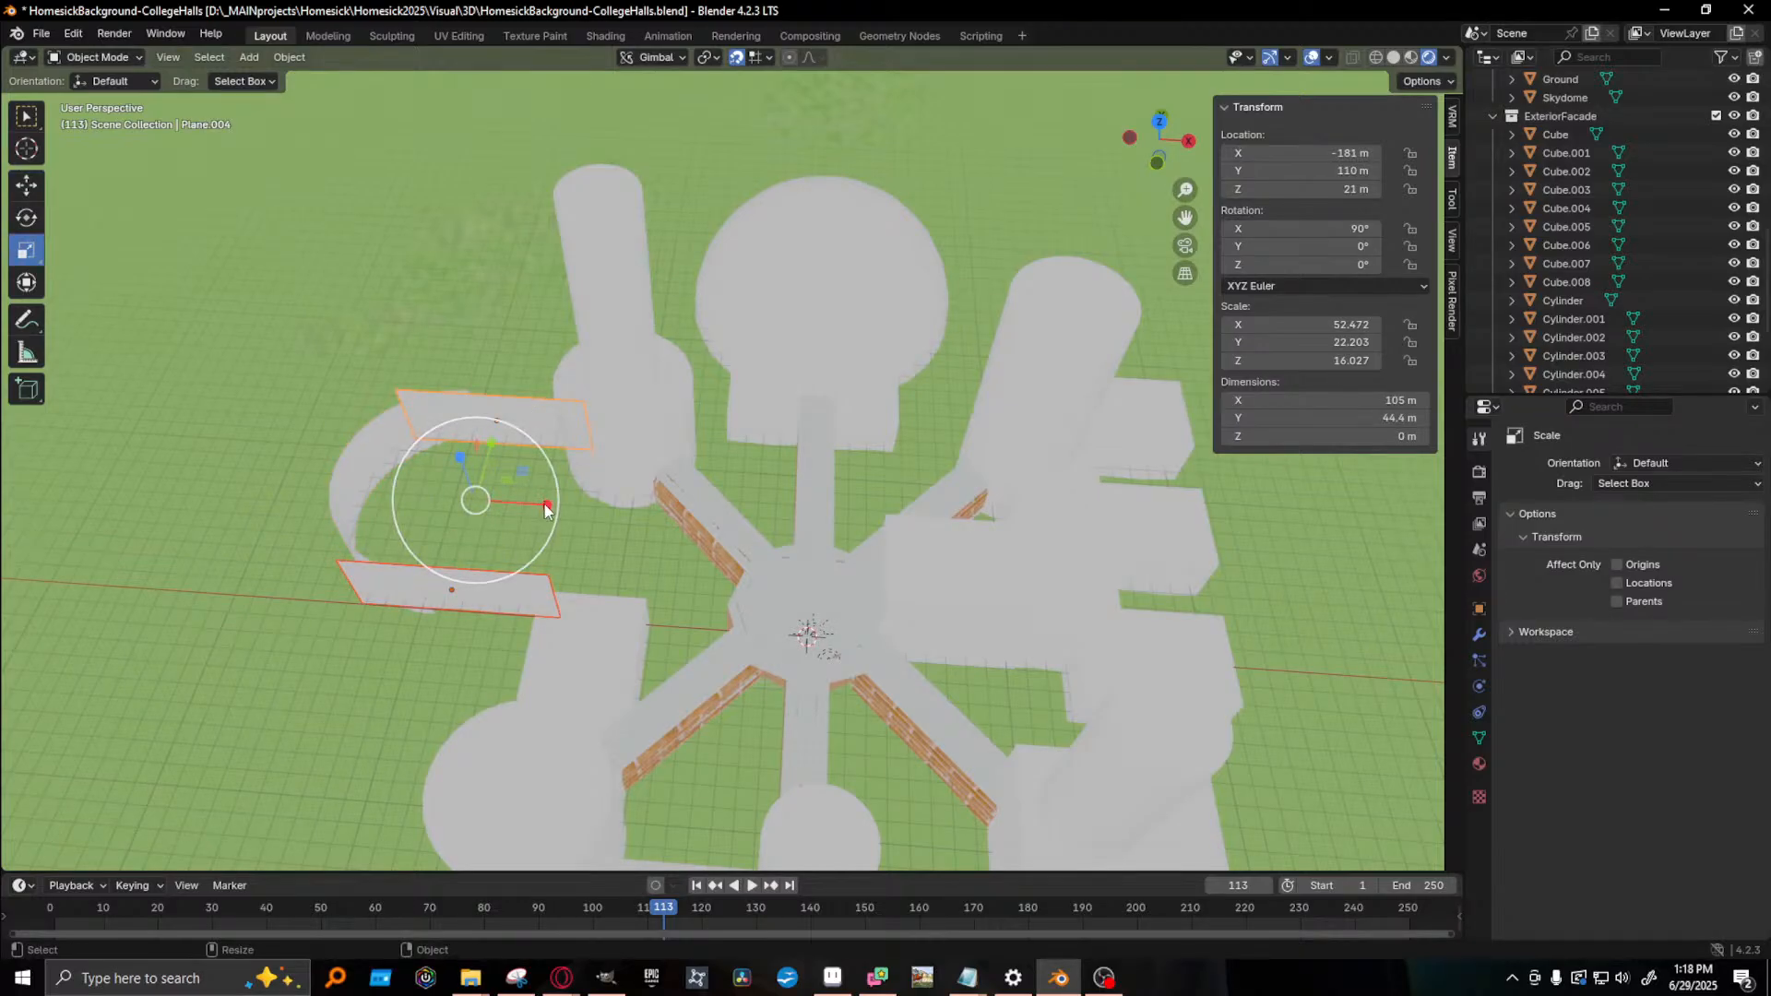
{"action": "left_click_drag", "start_coordinate": [545, 507], "coordinate": [523, 504]}
{"action": "key", "text": "shift+space"}
{"action": "key", "text": "g"}
{"action": "left_click_drag", "start_coordinate": [557, 507], "coordinate": [514, 514]}
- Scale the semicircular wall down uniformly to about 113 m across
{"action": "middle_click_drag", "start_coordinate": [514, 514], "coordinate": [609, 628]}
{"action": "left_click", "coordinate": [604, 643]}
{"action": "key", "text": "s"}
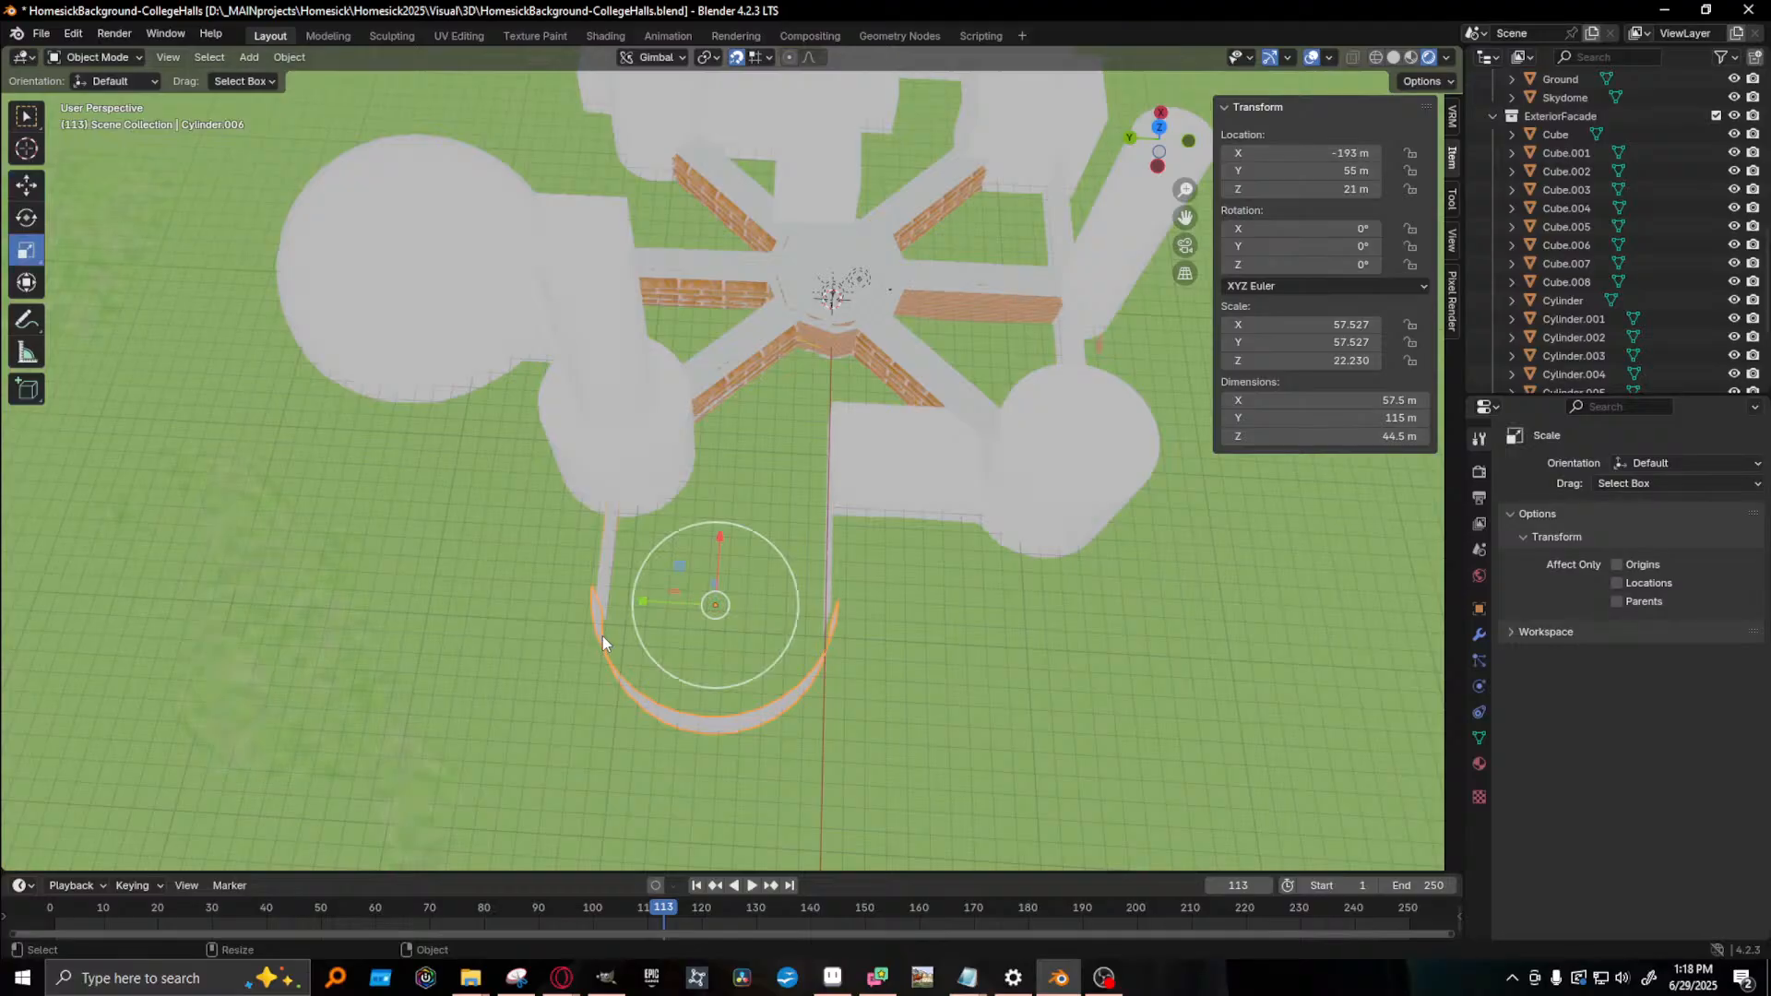
{"action": "mouse_move", "coordinate": [711, 638]}
{"action": "left_mouse_down"}
{"action": "mouse_move", "coordinate": [703, 624]}
{"action": "mouse_move", "coordinate": [708, 641]}
{"action": "left_mouse_up"}
{"action": "middle_click_drag", "start_coordinate": [955, 736], "coordinate": [688, 584]}
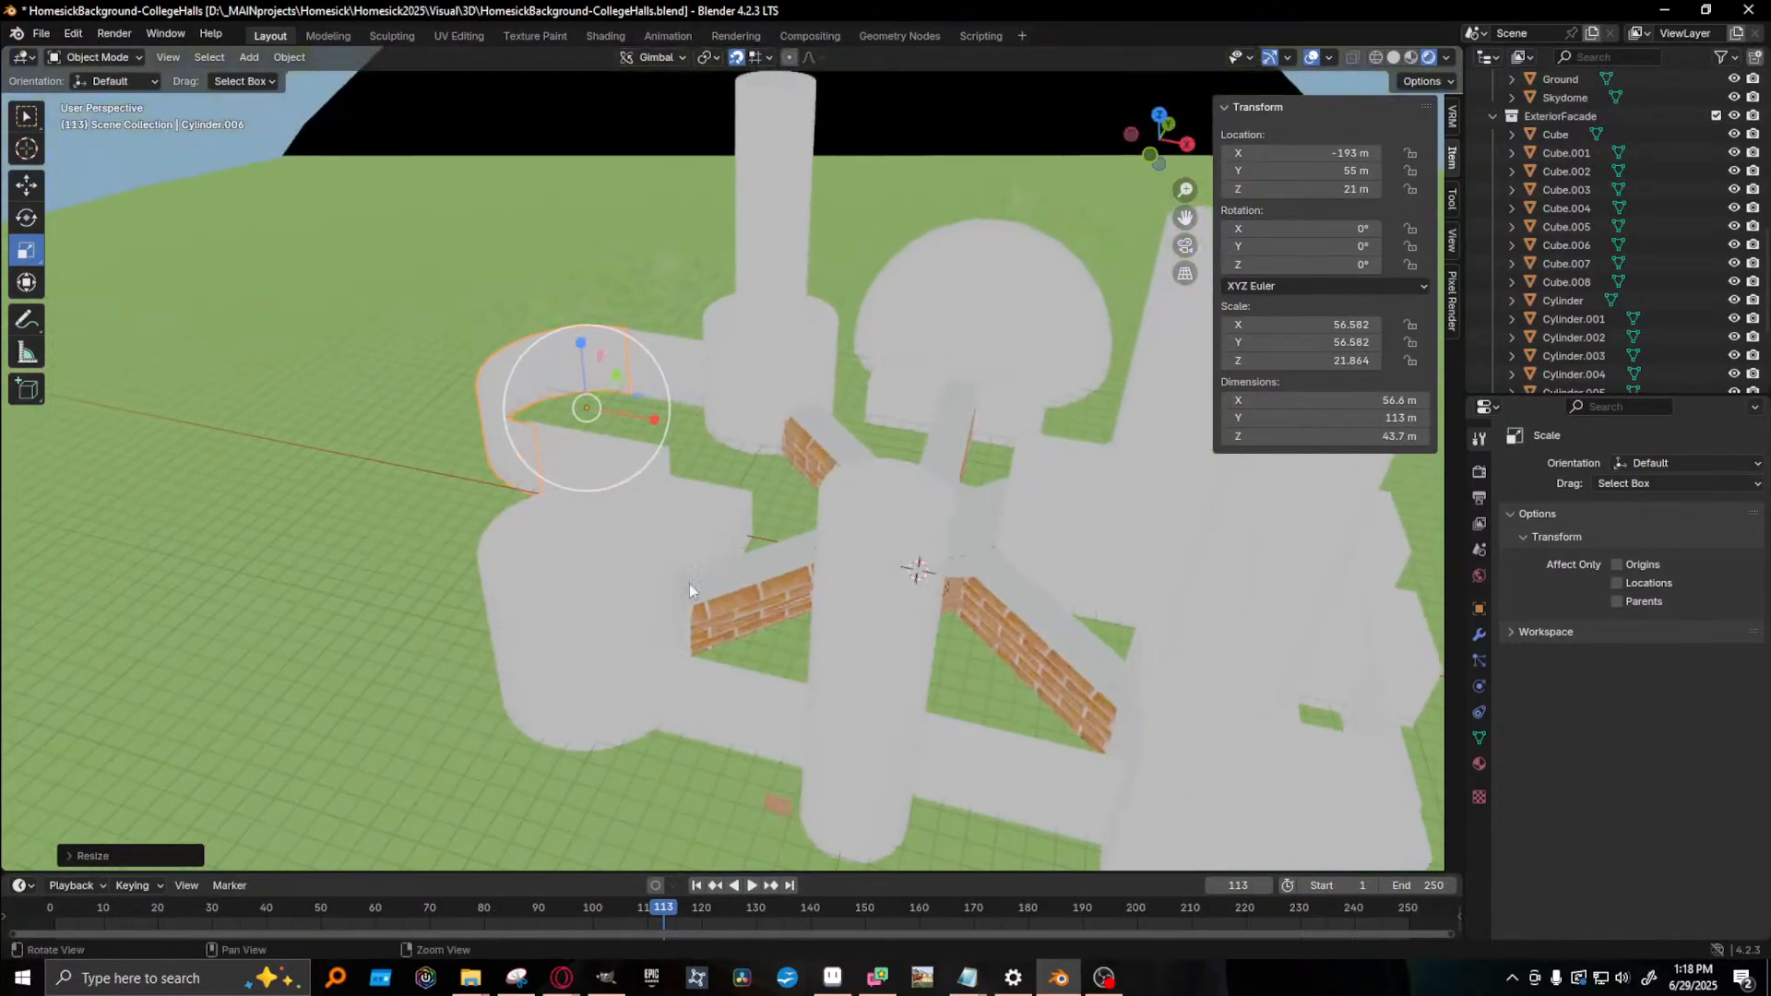
- Shift the straight courtyard wall next to the rectangular block along Y to 0 m
{"action": "left_click", "coordinate": [566, 435]}
{"action": "key", "text": "KP_Decimal"}
{"action": "middle_click_drag", "start_coordinate": [546, 475], "coordinate": [796, 605]}
{"action": "key", "text": "shift+space"}
{"action": "key", "text": "g"}
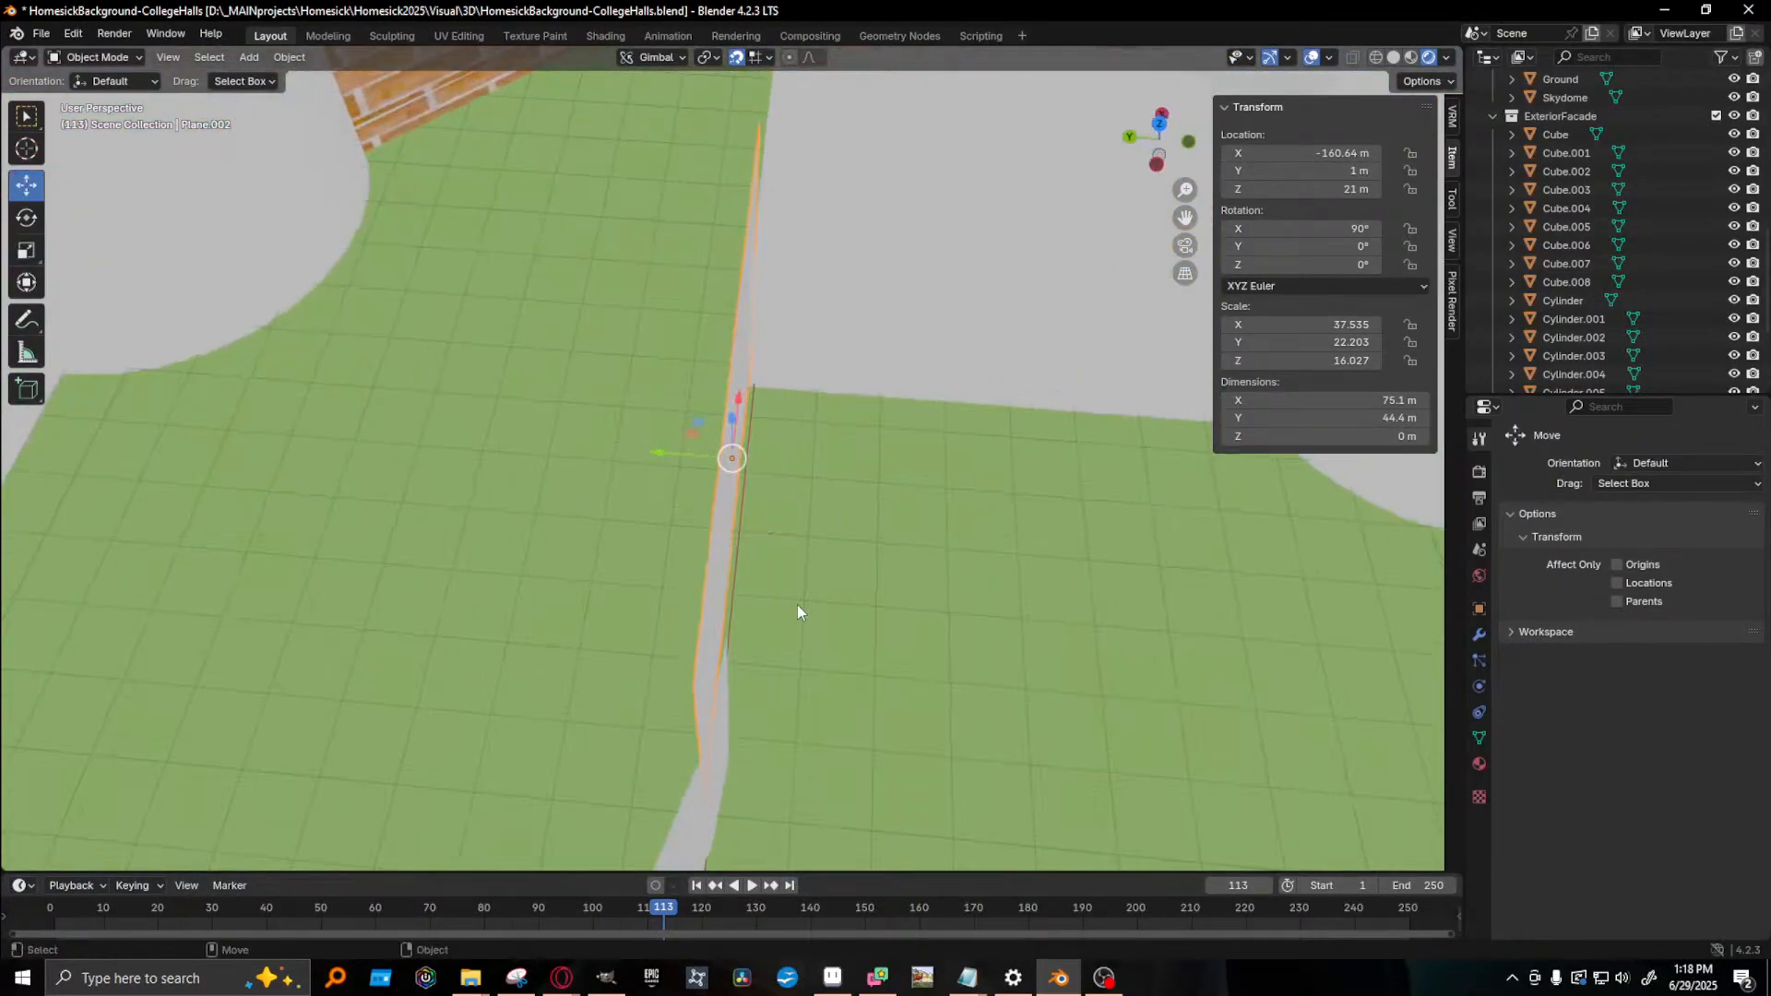
{"action": "left_click_drag", "start_coordinate": [664, 449], "coordinate": [740, 466]}
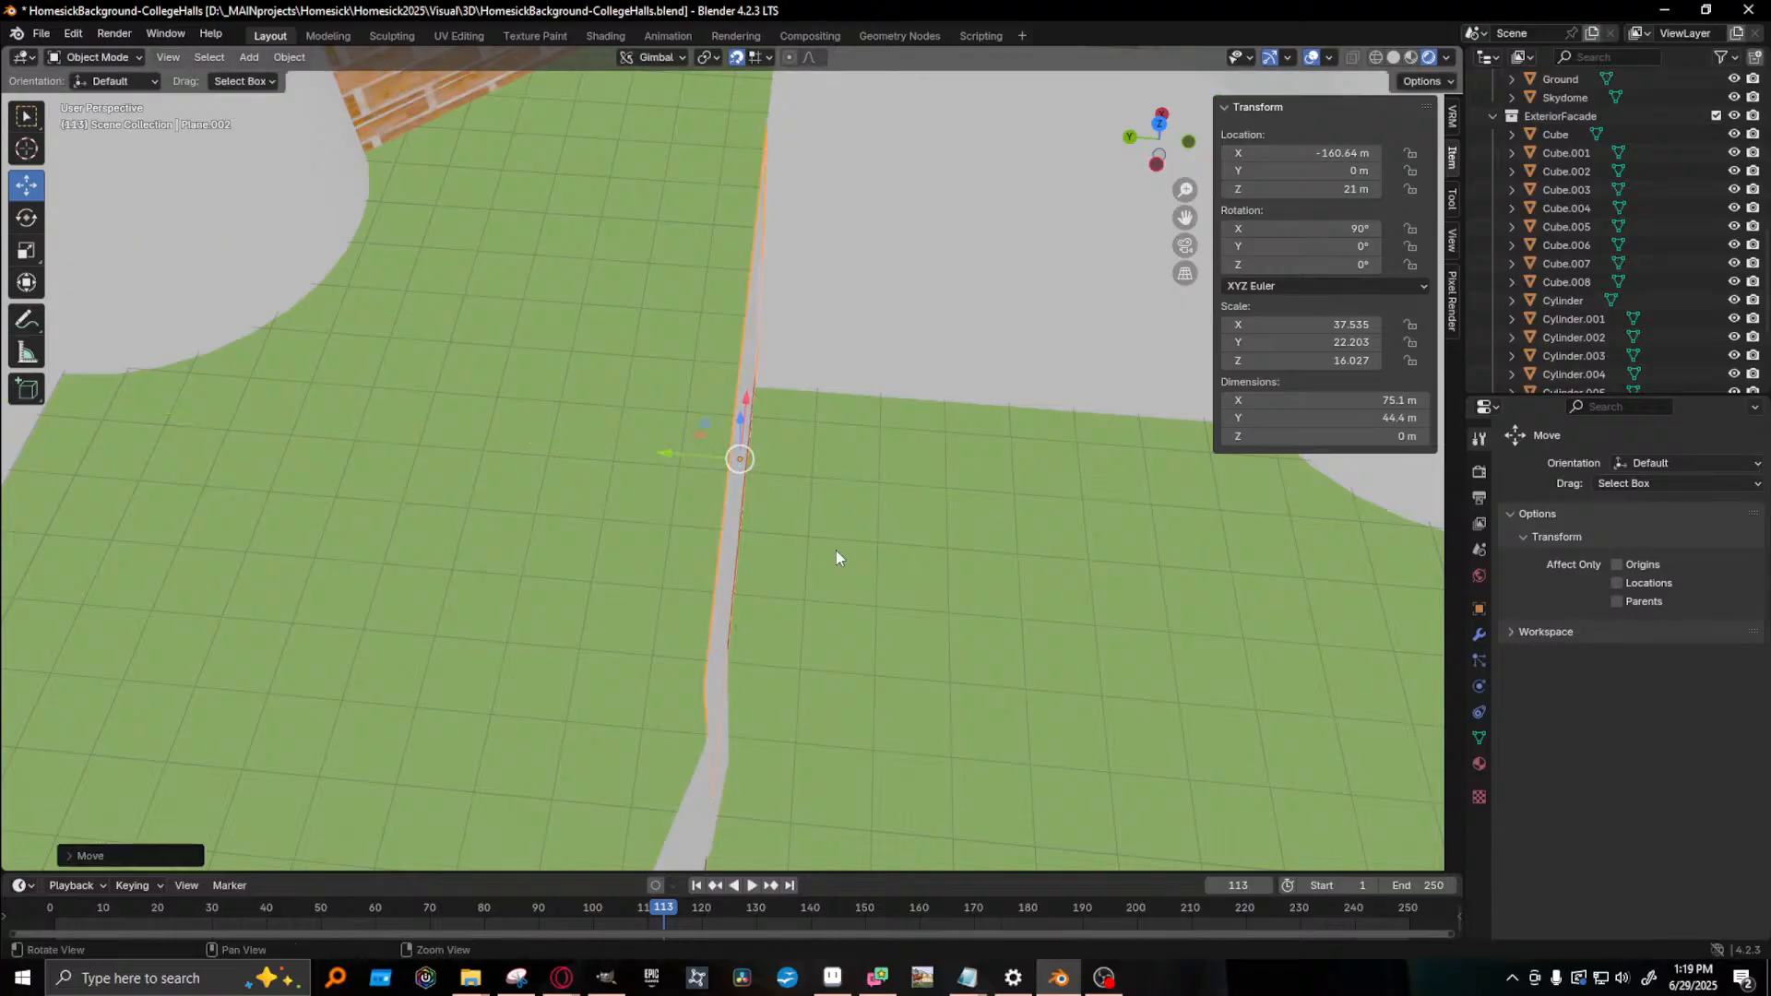
{"action": "middle_click_drag", "start_coordinate": [835, 550], "coordinate": [948, 627]}
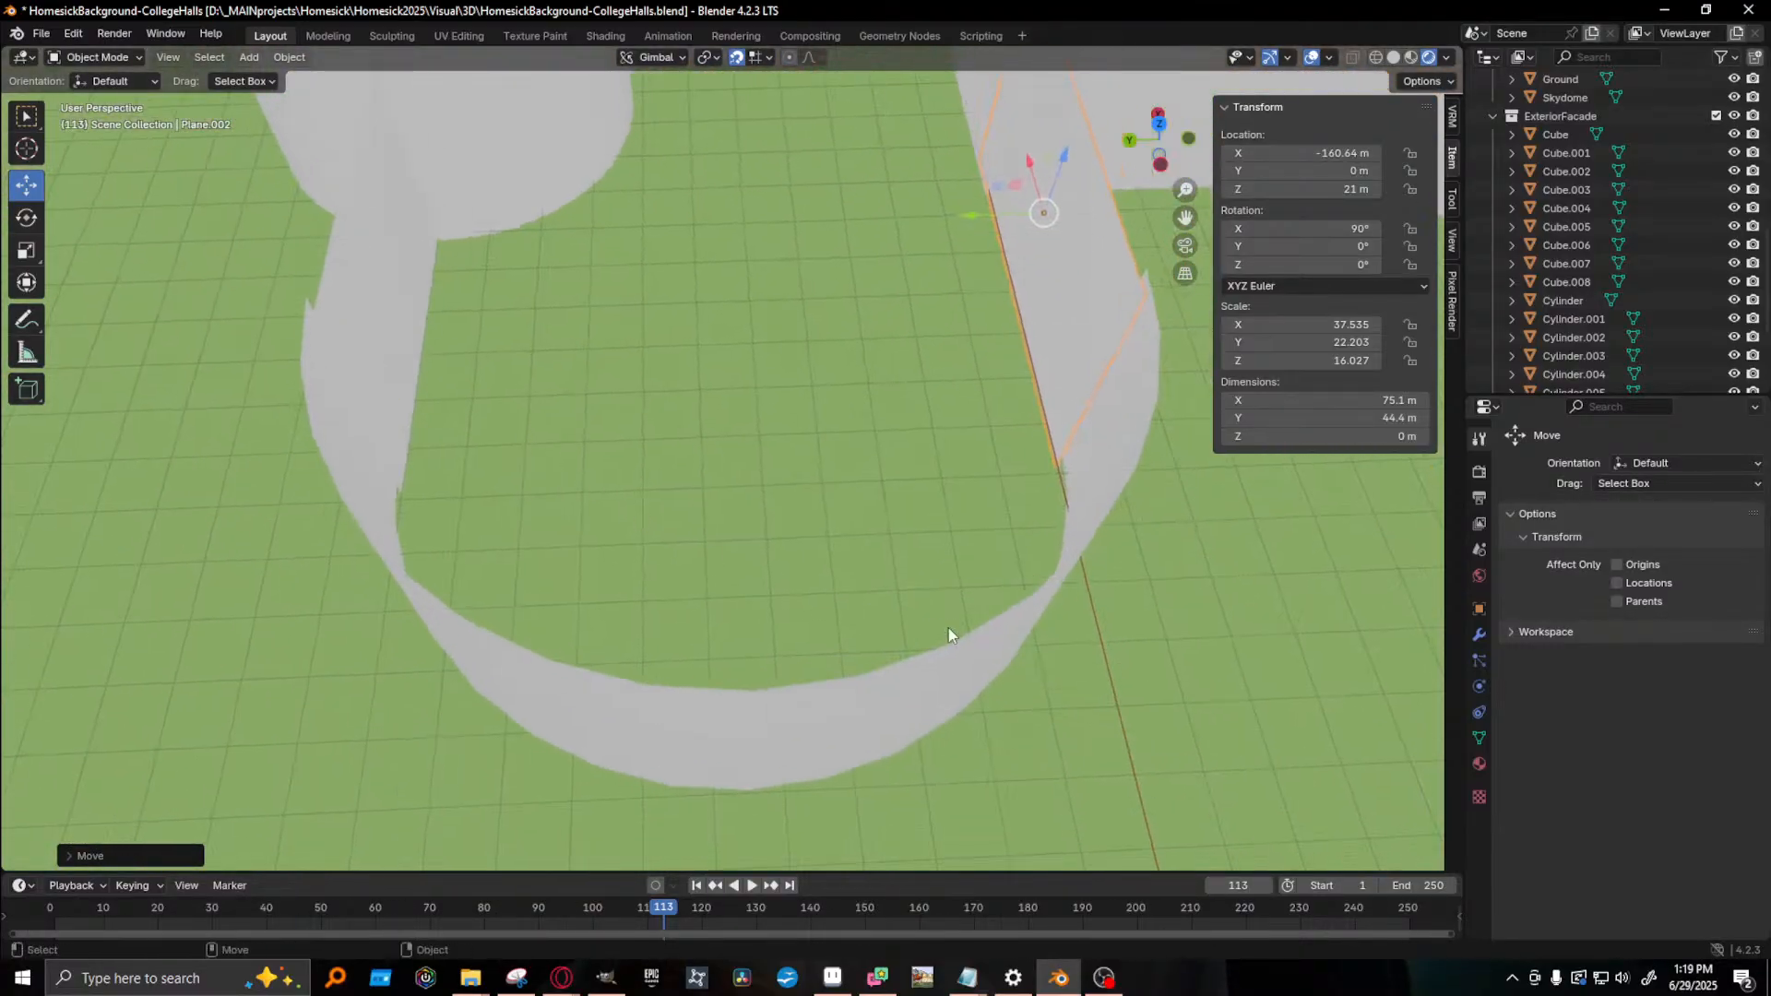
- Shrink the semicircular wall further to about 110 m across so its ends meet the straight side walls
{"action": "left_click", "coordinate": [983, 672], "text": "shift"}
{"action": "key", "text": "shift+space"}
{"action": "key", "text": "s"}
{"action": "left_click_drag", "start_coordinate": [732, 413], "coordinate": [729, 412]}
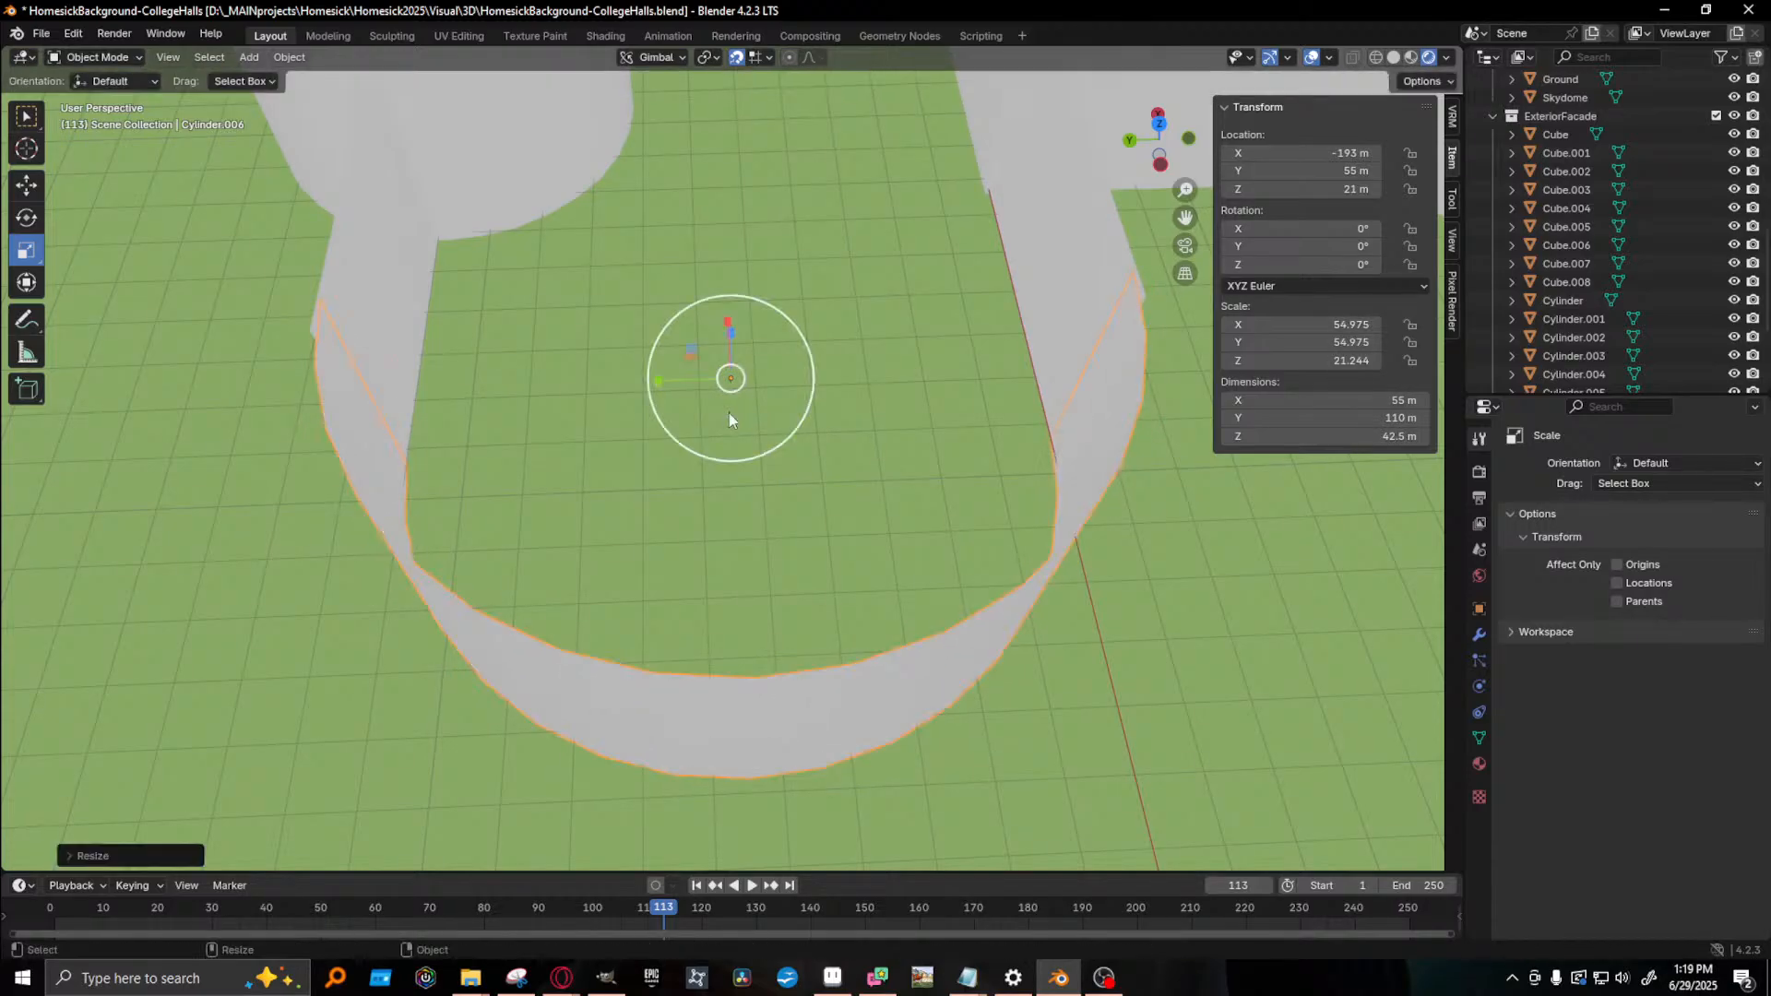
{"action": "middle_click_drag", "start_coordinate": [728, 412], "coordinate": [548, 649]}
{"action": "scroll", "coordinate": [642, 479], "scroll_direction": "down", "scroll_amount": 6}
{"action": "left_click", "coordinate": [629, 711]}
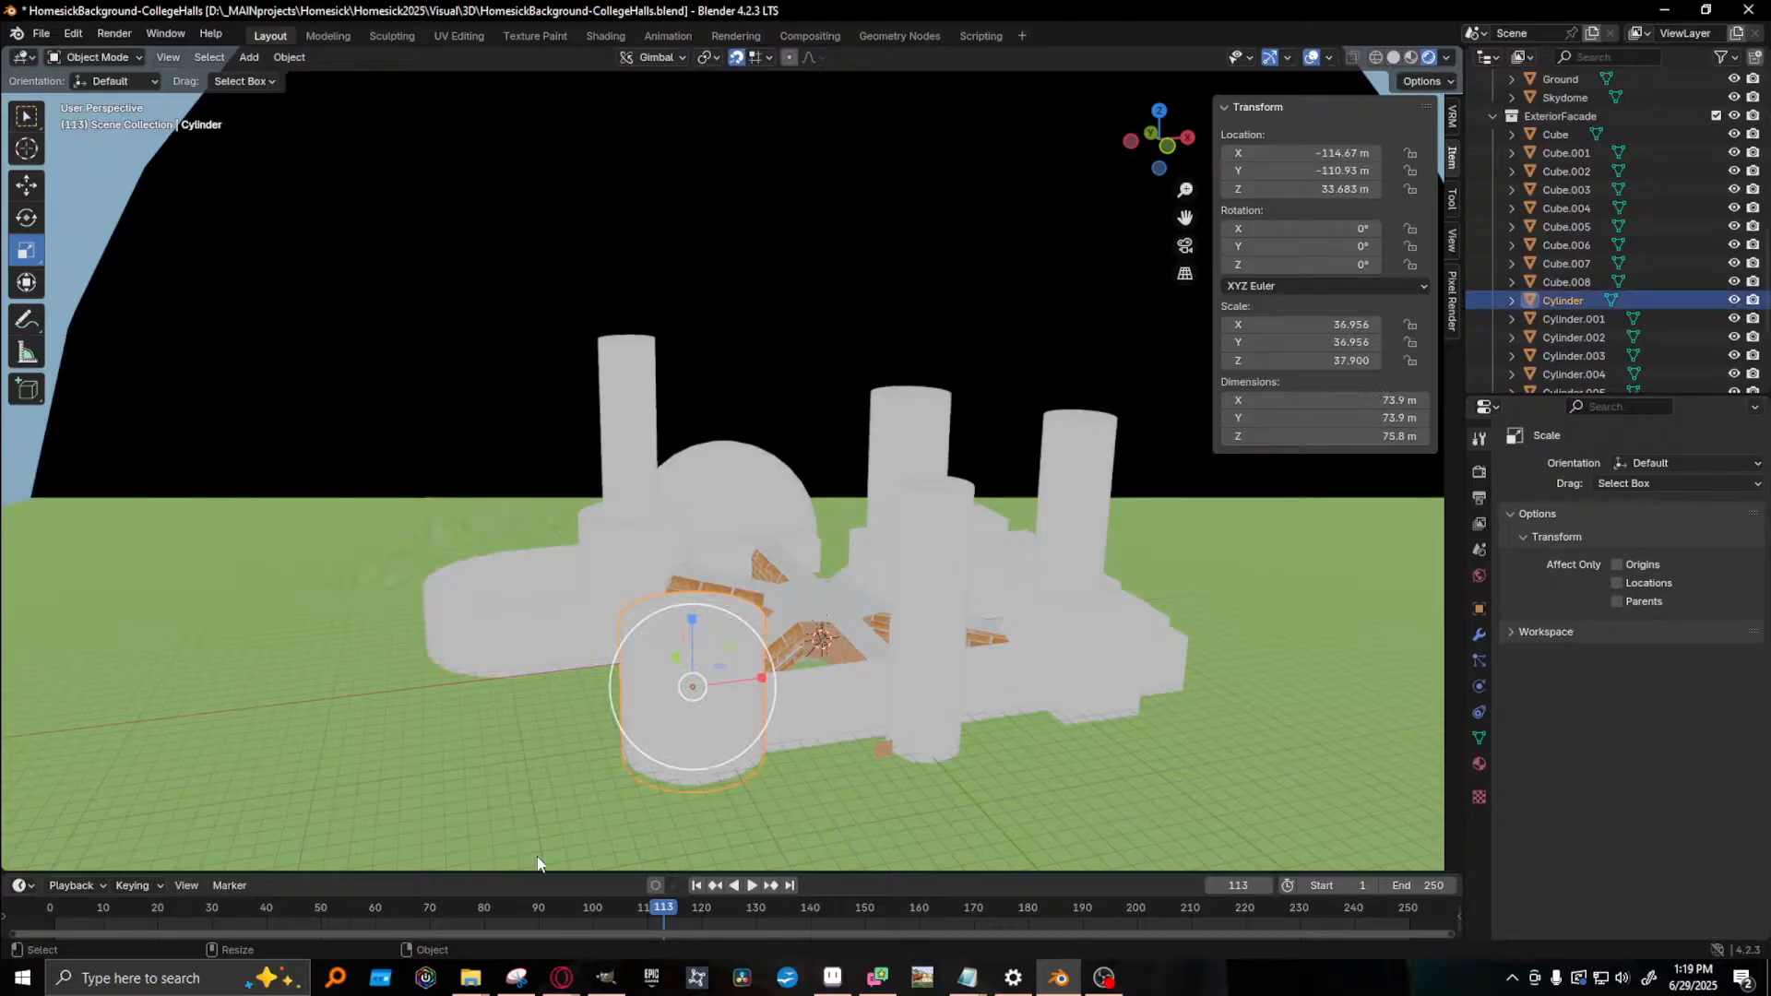
{"action": "middle_click_drag", "start_coordinate": [629, 711], "coordinate": [772, 170]}
{"action": "left_click", "coordinate": [1050, 622]}
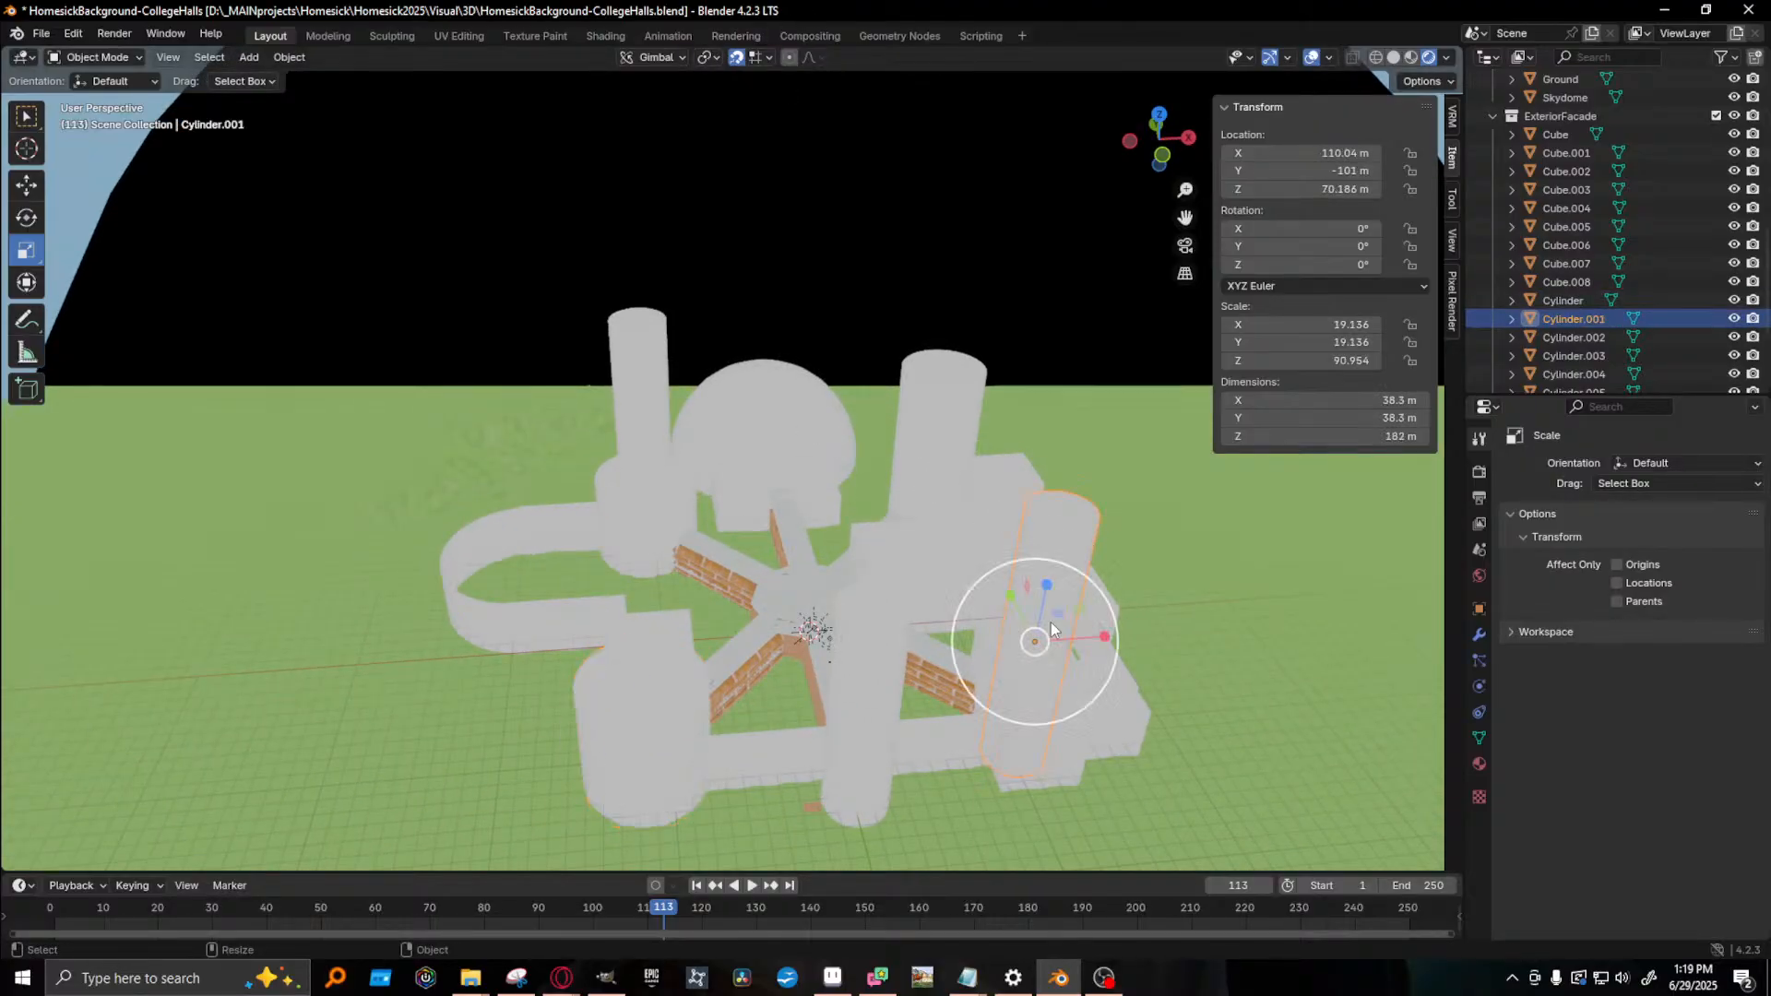
{"action": "middle_click_drag", "start_coordinate": [1050, 622], "coordinate": [632, 595]}
{"action": "left_click_drag", "start_coordinate": [633, 598], "coordinate": [590, 618], "text": "alt"}
- Duplicate the two outer connecting walls and place the copies on the domed hall's side at Y 135 m, Z 0 m
{"action": "left_click", "coordinate": [686, 221]}
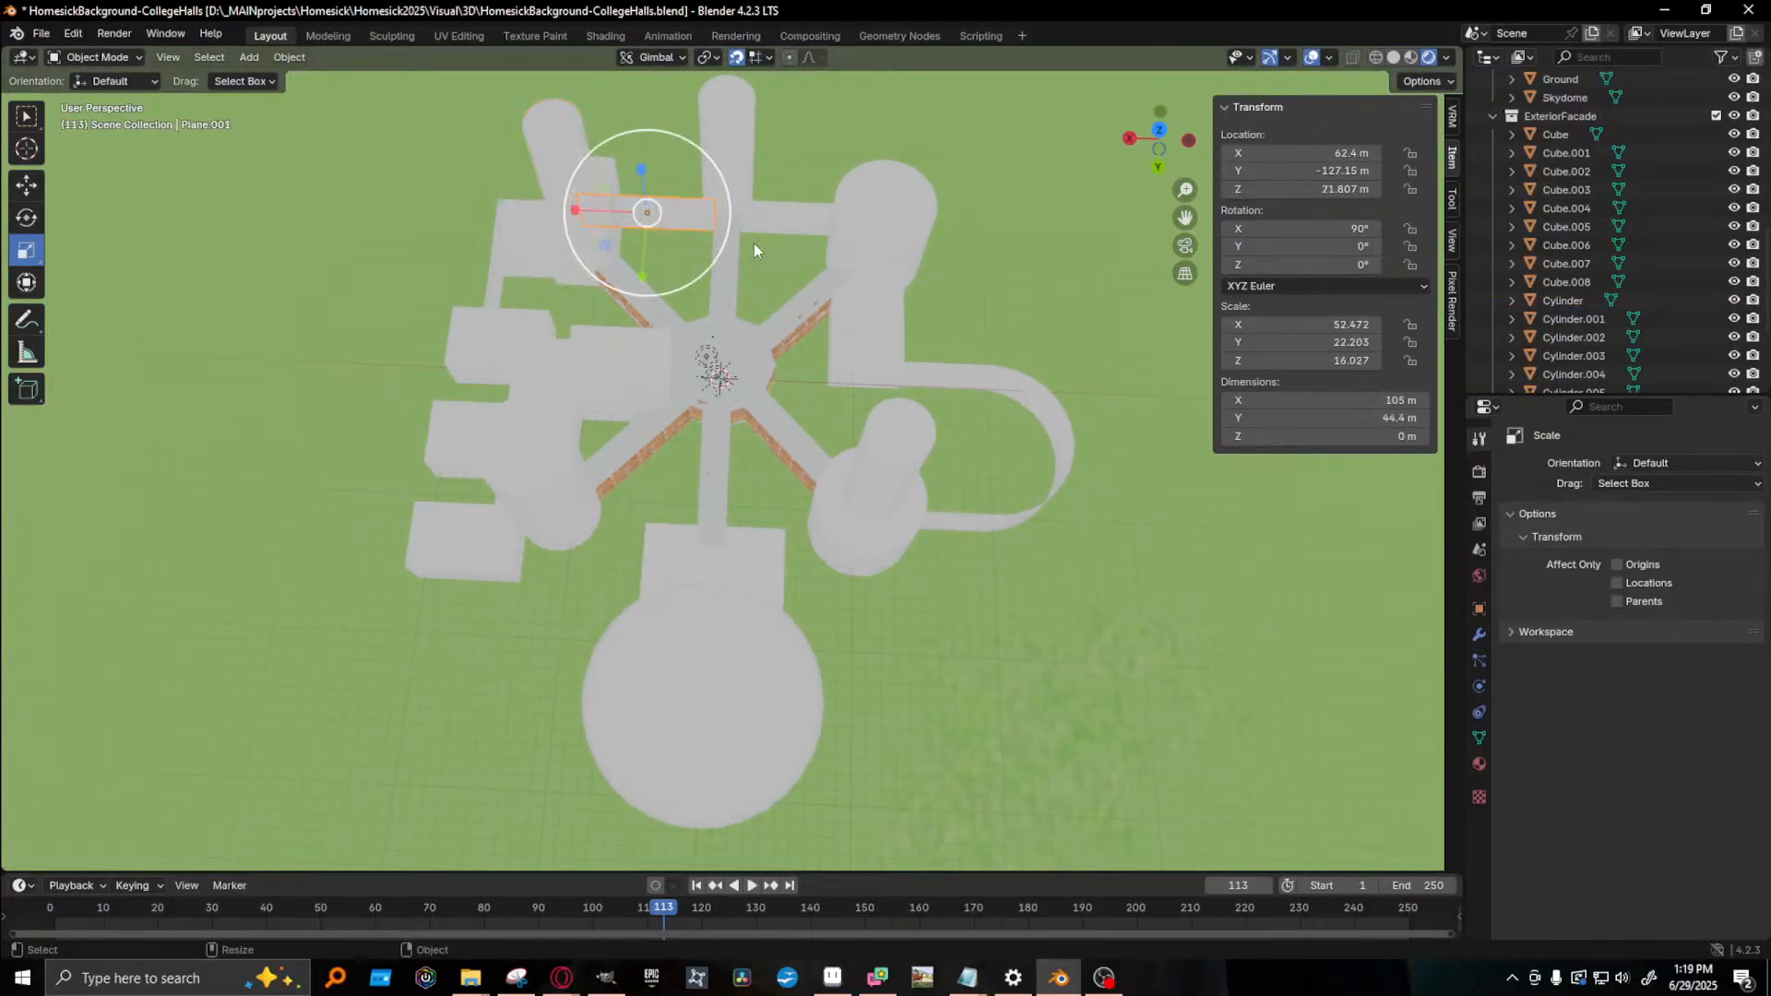
{"action": "left_click", "coordinate": [768, 226], "text": "shift"}
{"action": "key", "text": "w"}
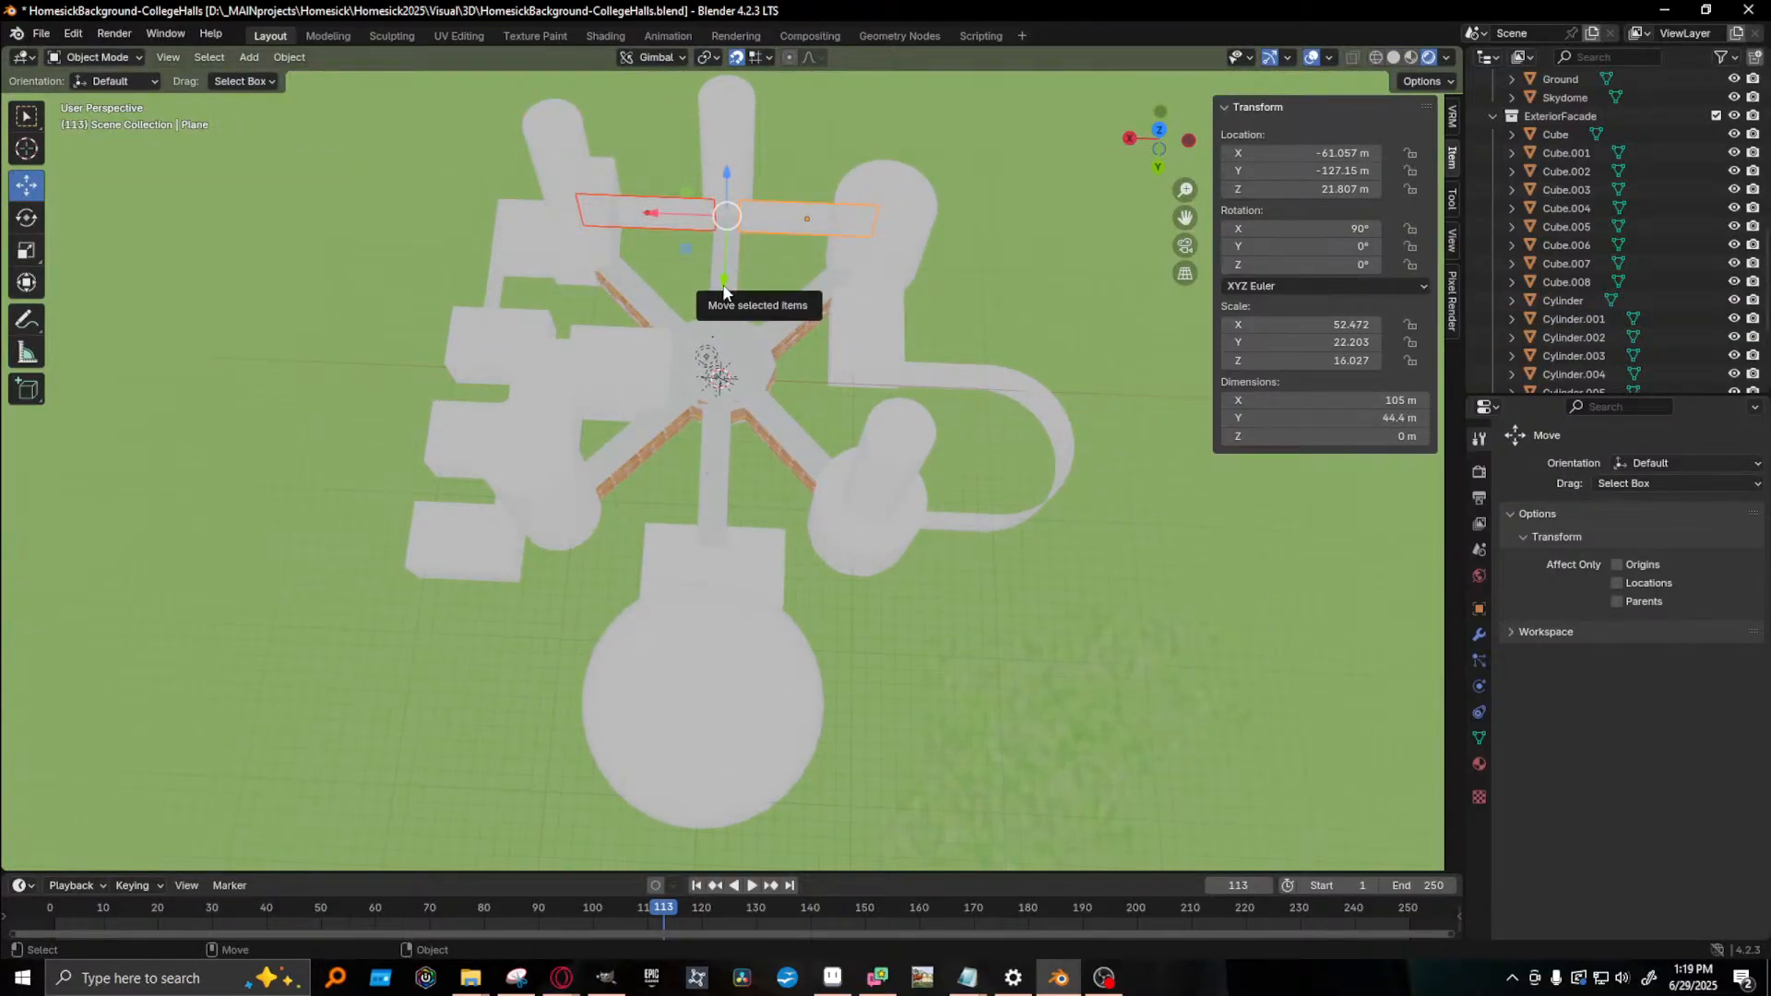
{"action": "key", "text": "shift+d"}
{"action": "left_click", "coordinate": [717, 343]}
{"action": "left_click_drag", "start_coordinate": [716, 343], "coordinate": [706, 552]}
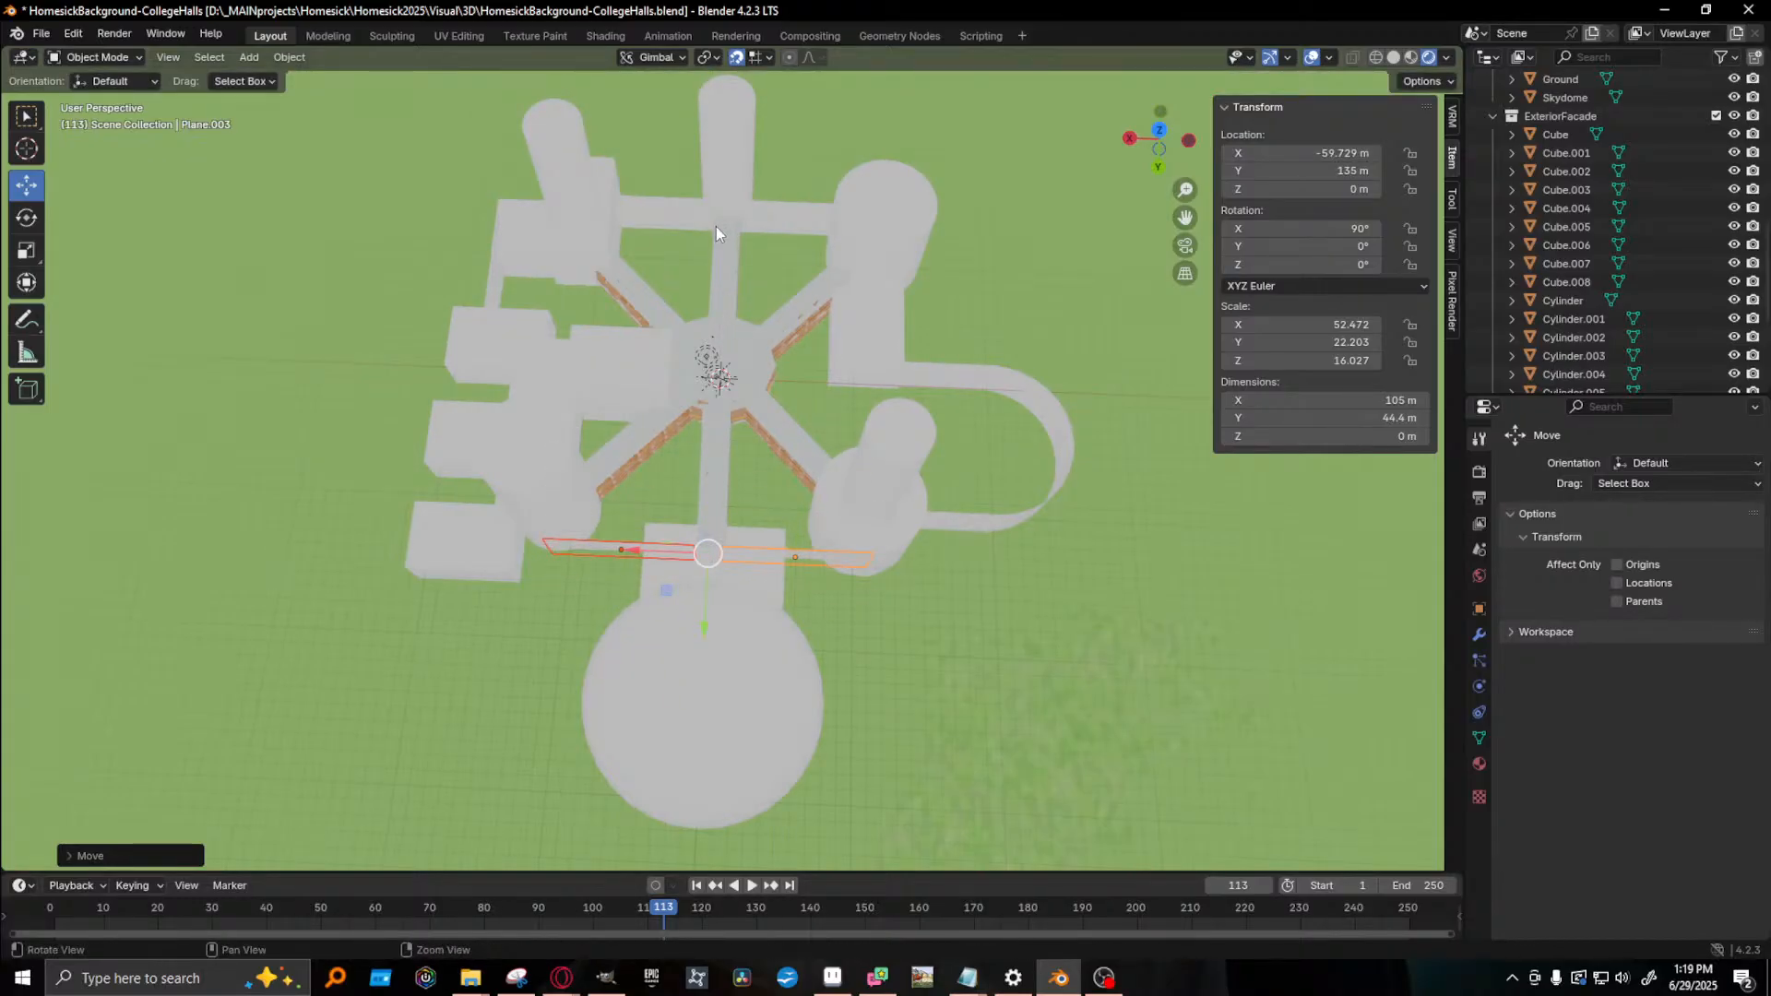
- Rotate the copied wall nearest the projecting blocks to -45° about Z
{"action": "left_click_drag", "start_coordinate": [716, 225], "coordinate": [716, 396], "text": "alt"}
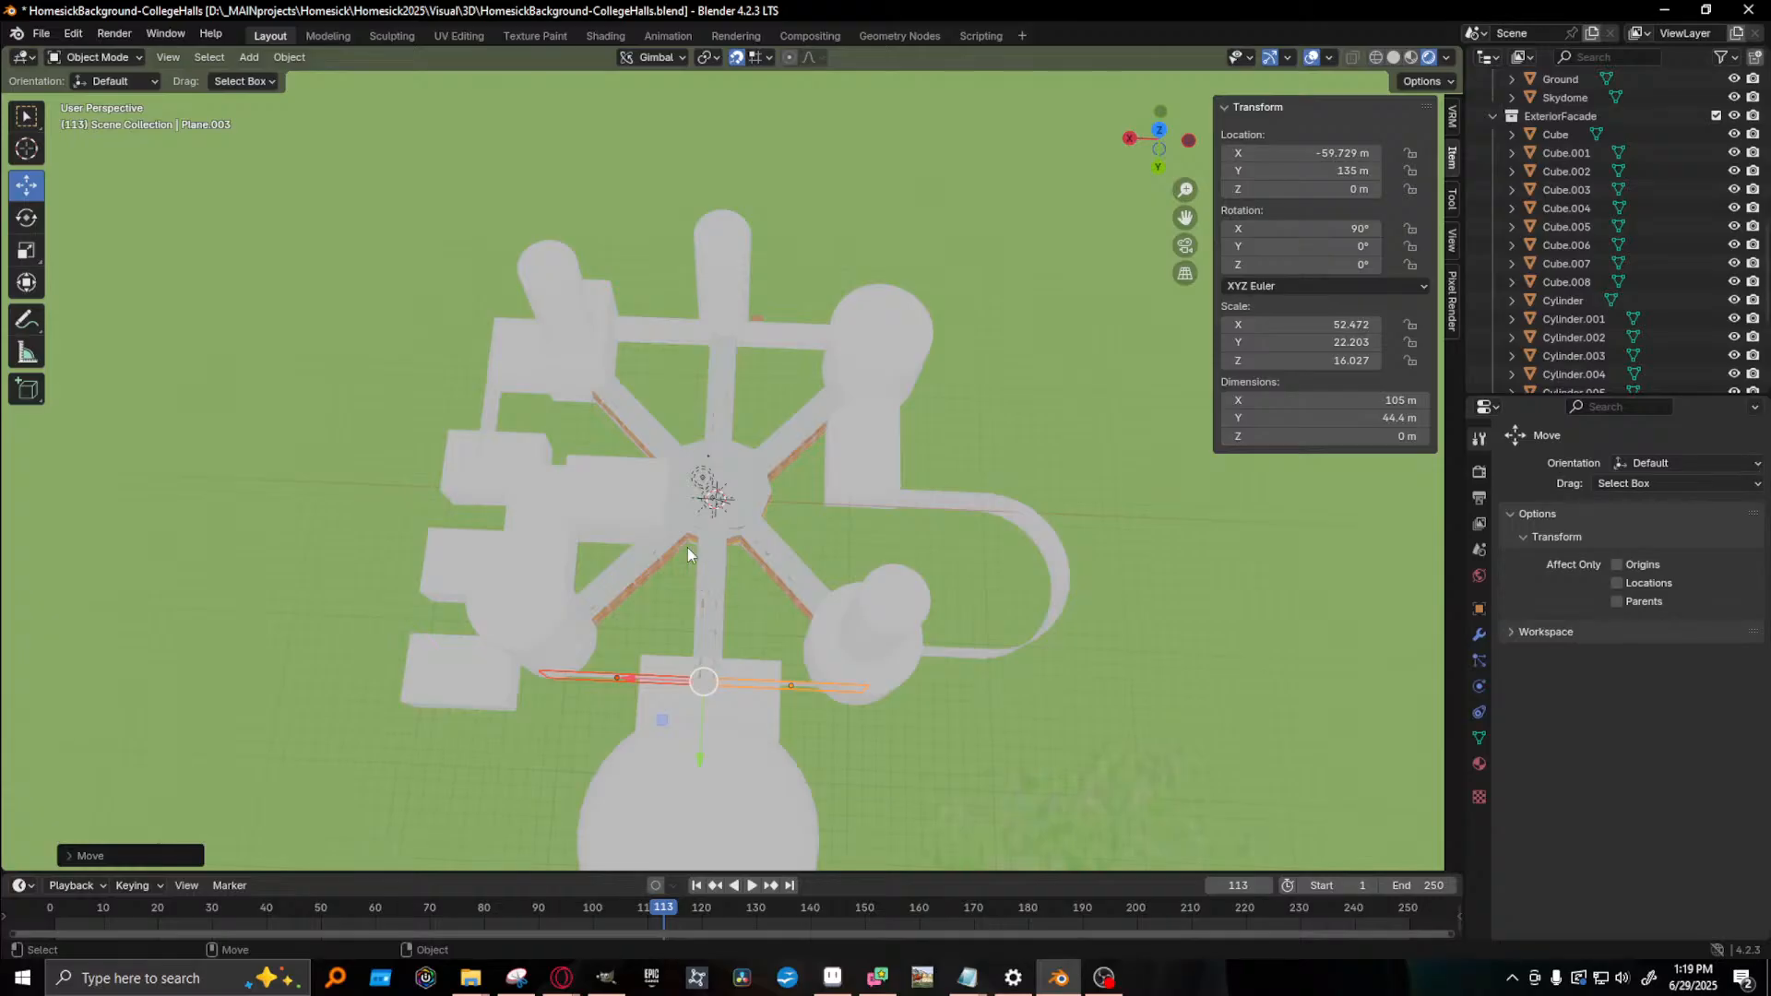
{"action": "middle_click_drag", "start_coordinate": [761, 584], "coordinate": [806, 424], "text": "shift"}
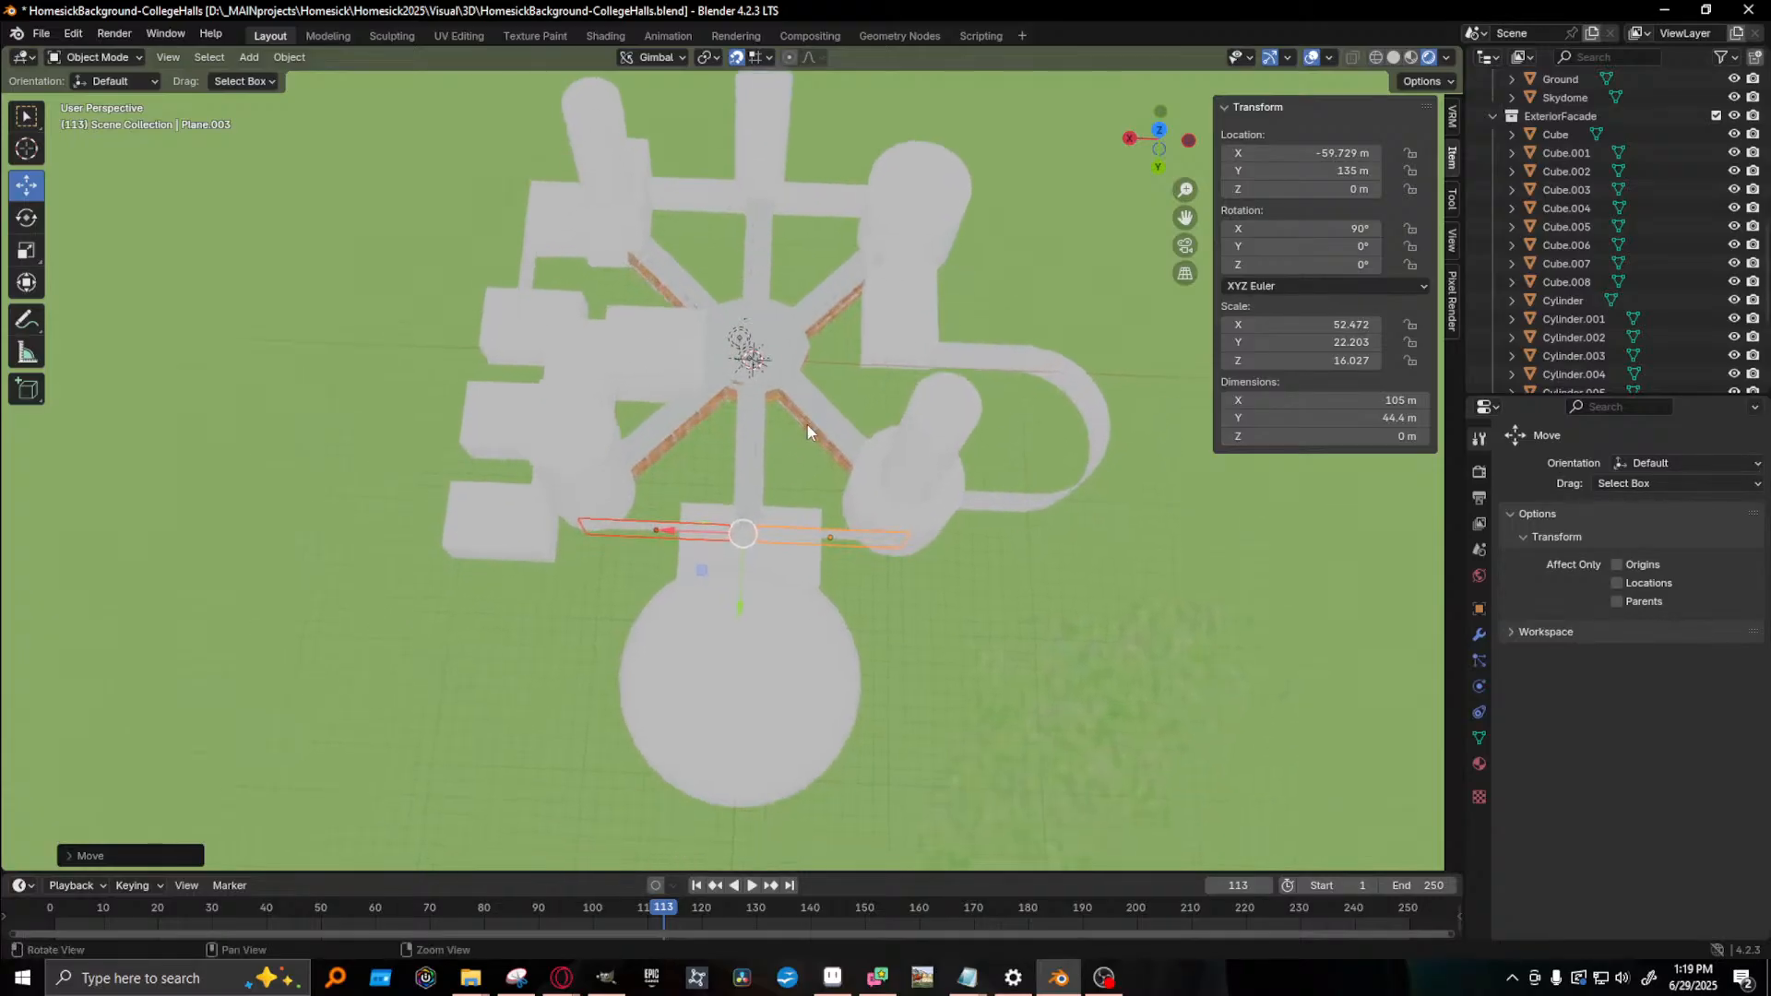
{"action": "left_click", "coordinate": [629, 529]}
{"action": "key", "text": "shift+space"}
{"action": "key", "text": "r"}
{"action": "mouse_move", "coordinate": [705, 583]}
{"action": "left_mouse_down"}
{"action": "mouse_move", "coordinate": [683, 591]}
{"action": "mouse_move", "coordinate": [739, 577]}
{"action": "left_mouse_up"}
{"action": "left_click", "coordinate": [1355, 264]}
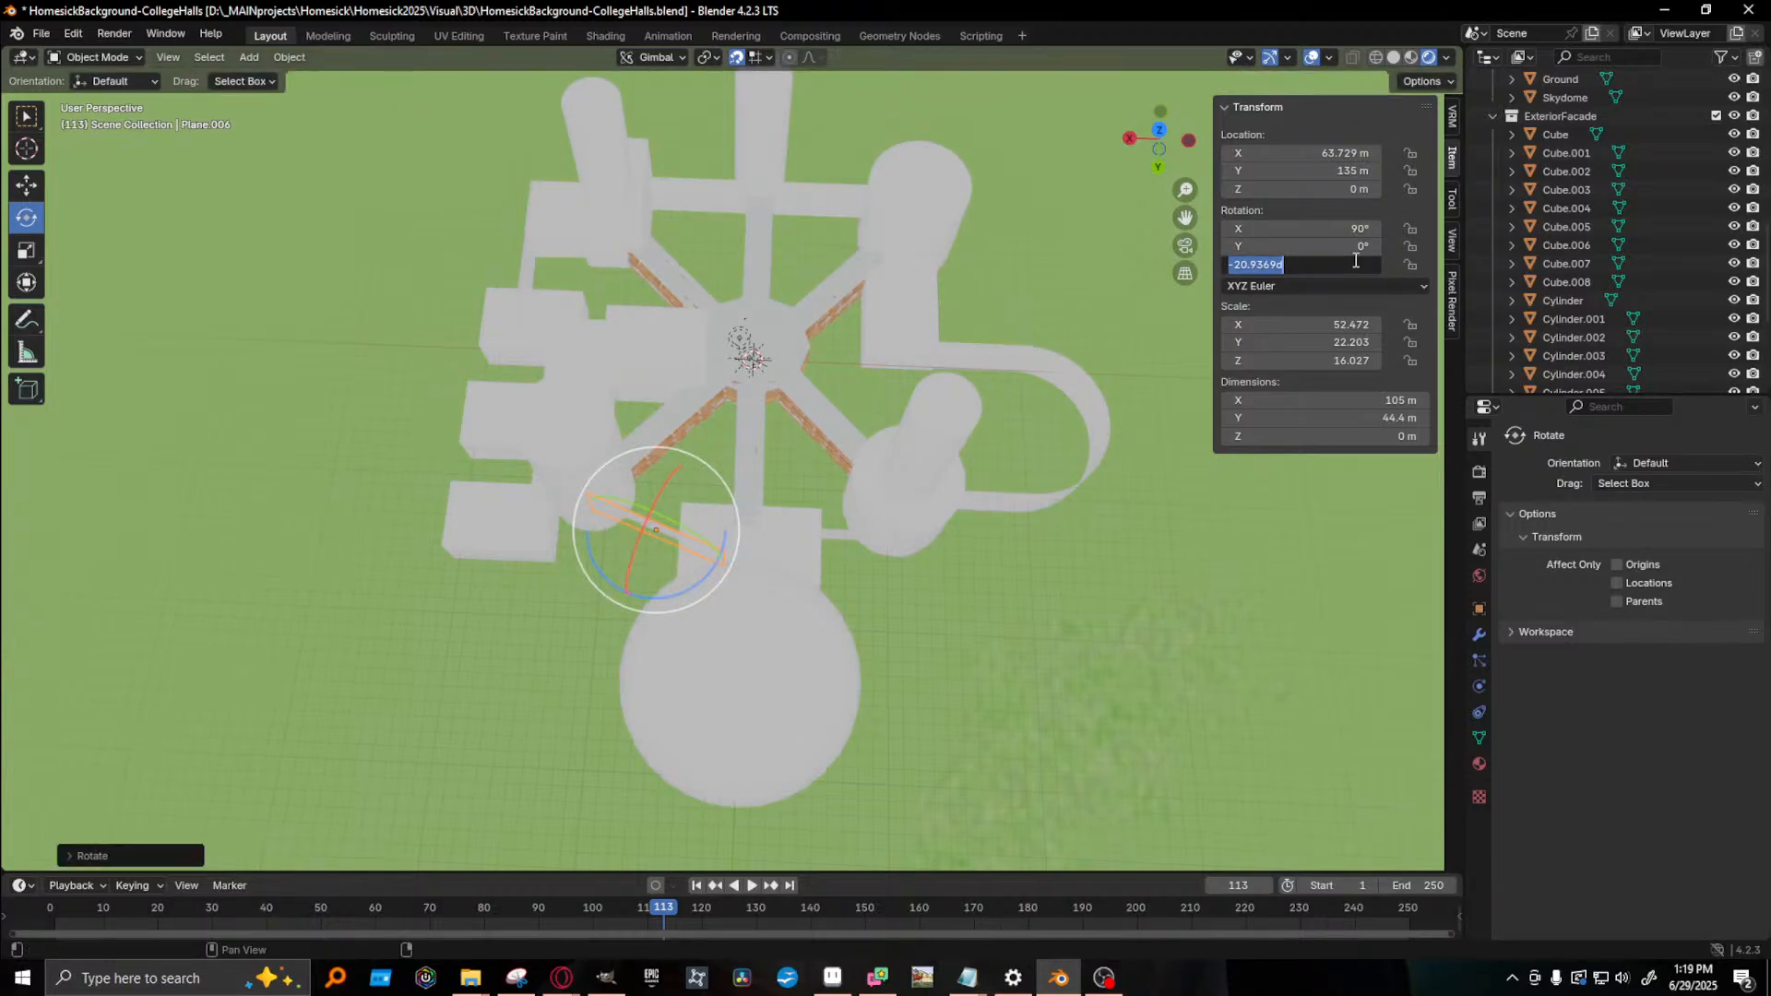
{"action": "type", "text": "-45"}
{"action": "key", "text": "Return"}
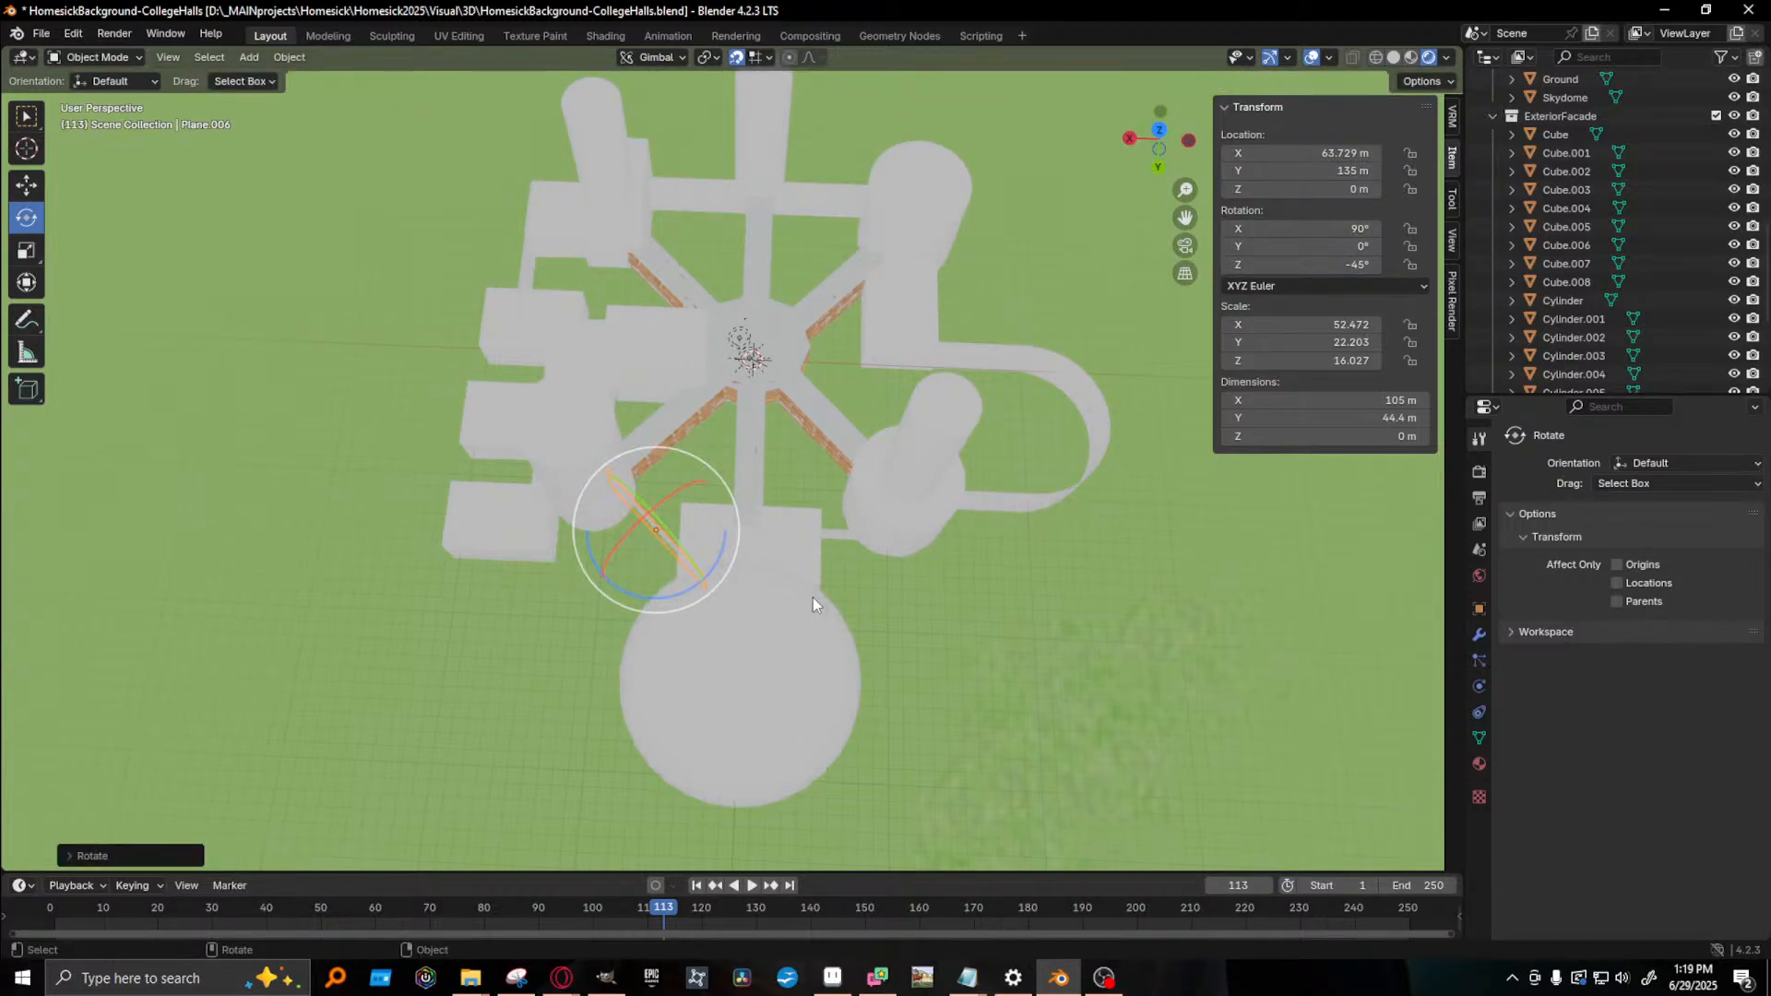
- Move the -45° wall outward until it spans the gap between the end projecting block and the domed hall
{"action": "left_click_drag", "start_coordinate": [811, 597], "coordinate": [807, 616], "text": "alt"}
{"action": "key", "text": "w"}
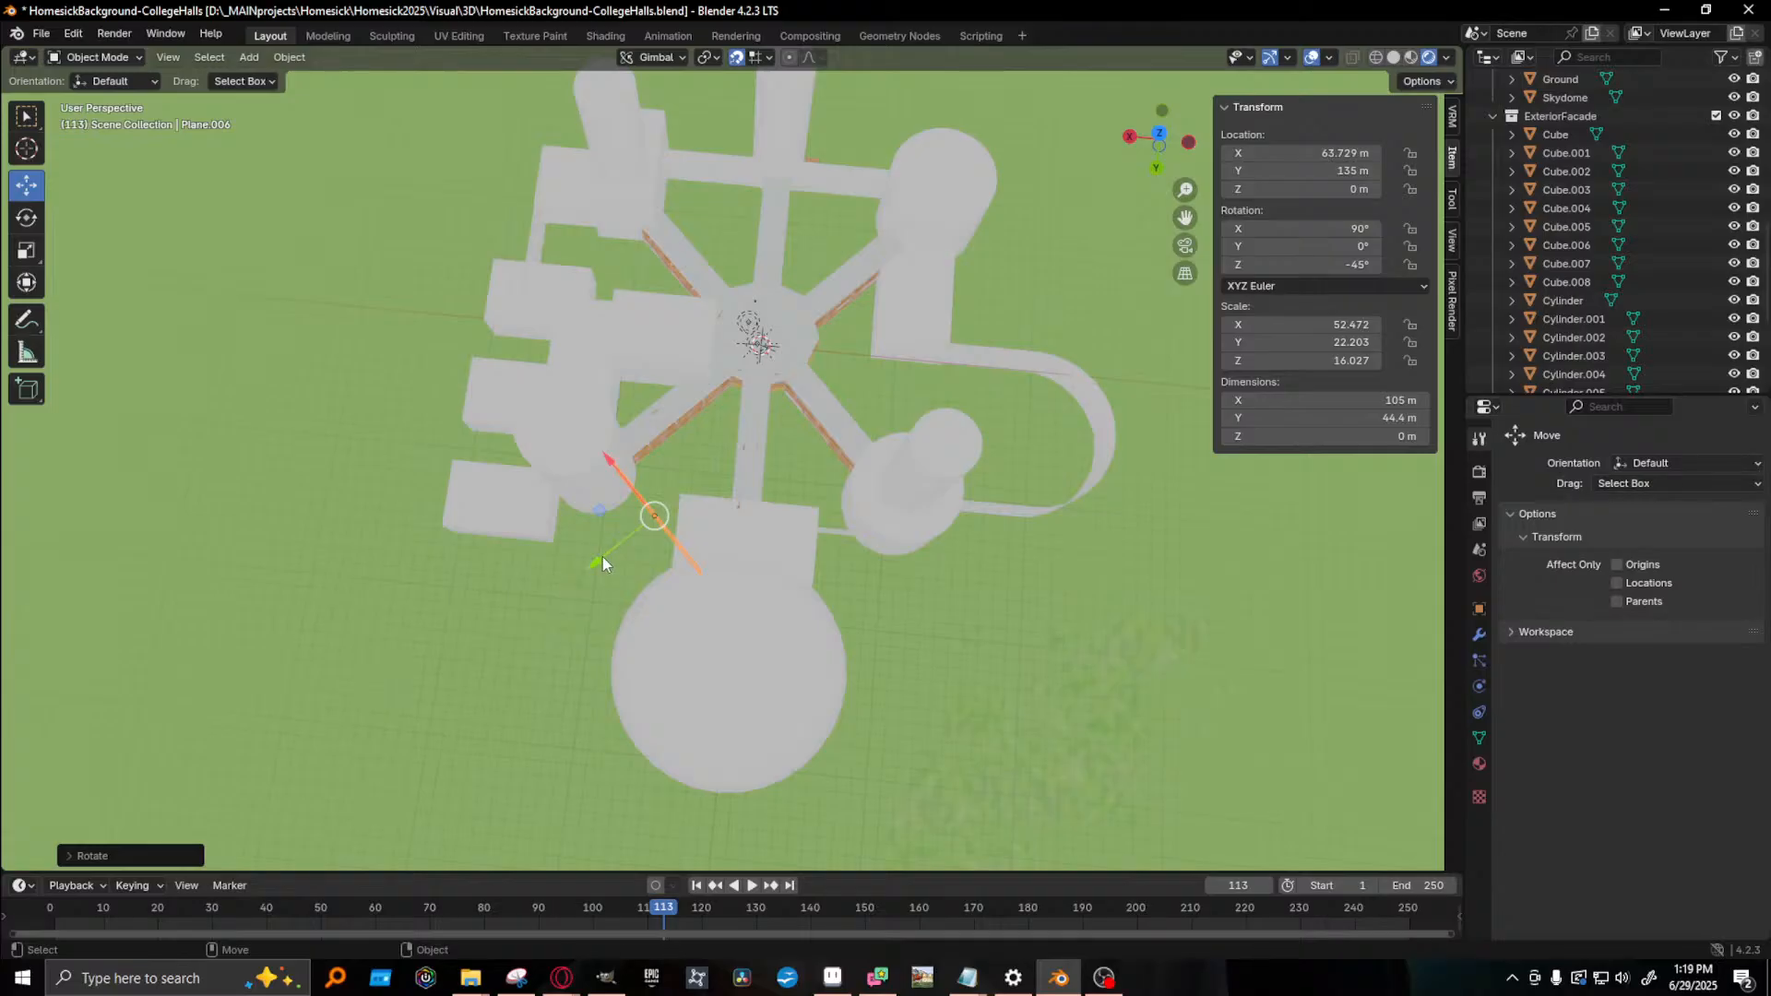
{"action": "left_click_drag", "start_coordinate": [601, 556], "coordinate": [627, 572]}
{"action": "middle_click_drag", "start_coordinate": [627, 574], "coordinate": [939, 682]}
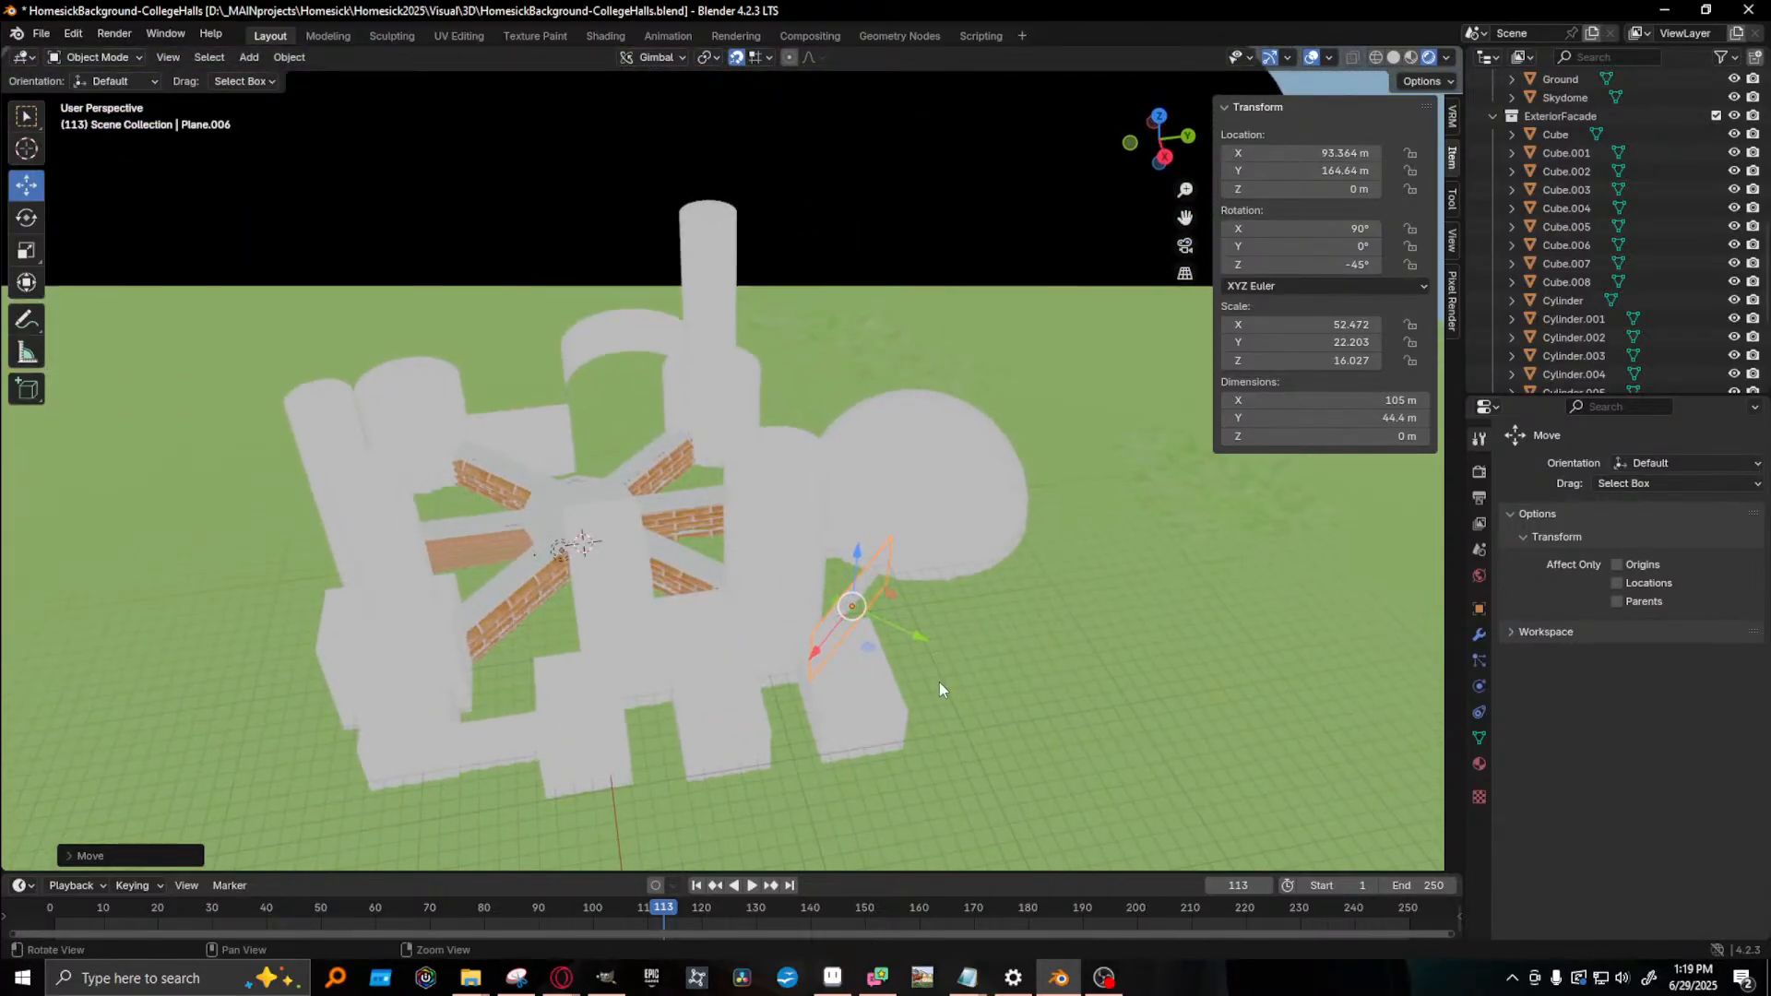
{"action": "left_click_drag", "start_coordinate": [917, 634], "coordinate": [922, 599]}
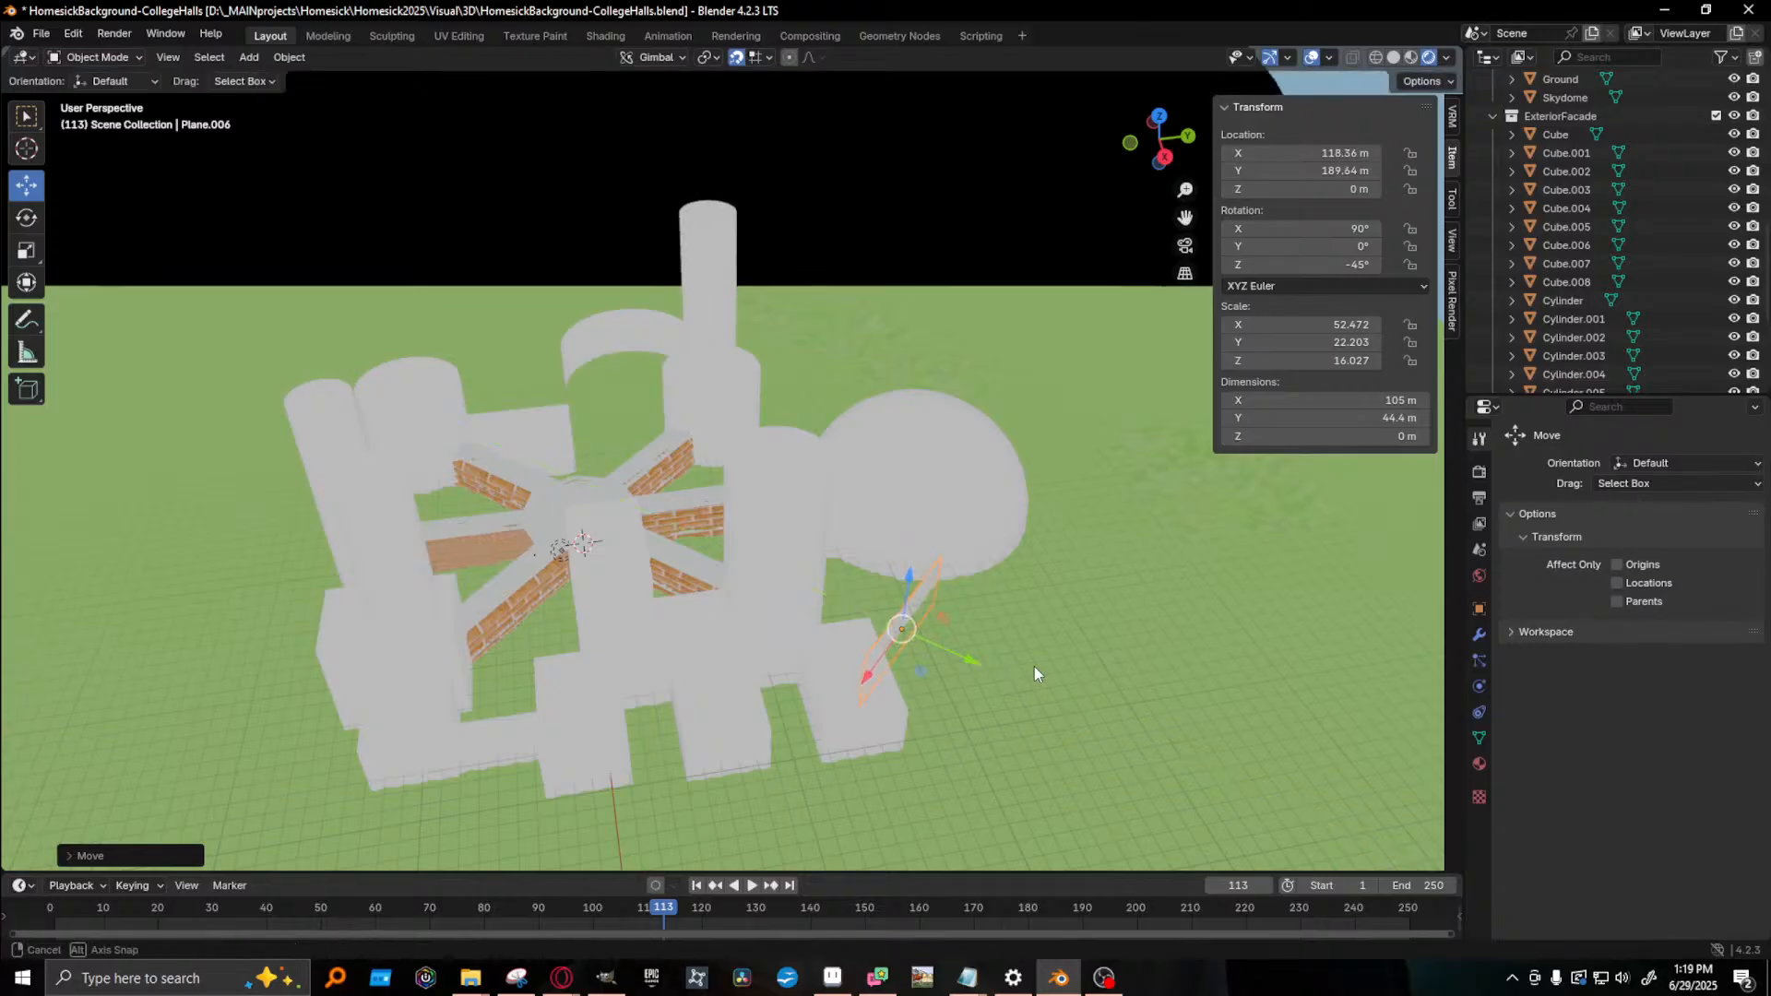
{"action": "middle_click_drag", "start_coordinate": [1032, 666], "coordinate": [937, 724]}
{"action": "middle_click_drag", "start_coordinate": [660, 735], "coordinate": [613, 784]}
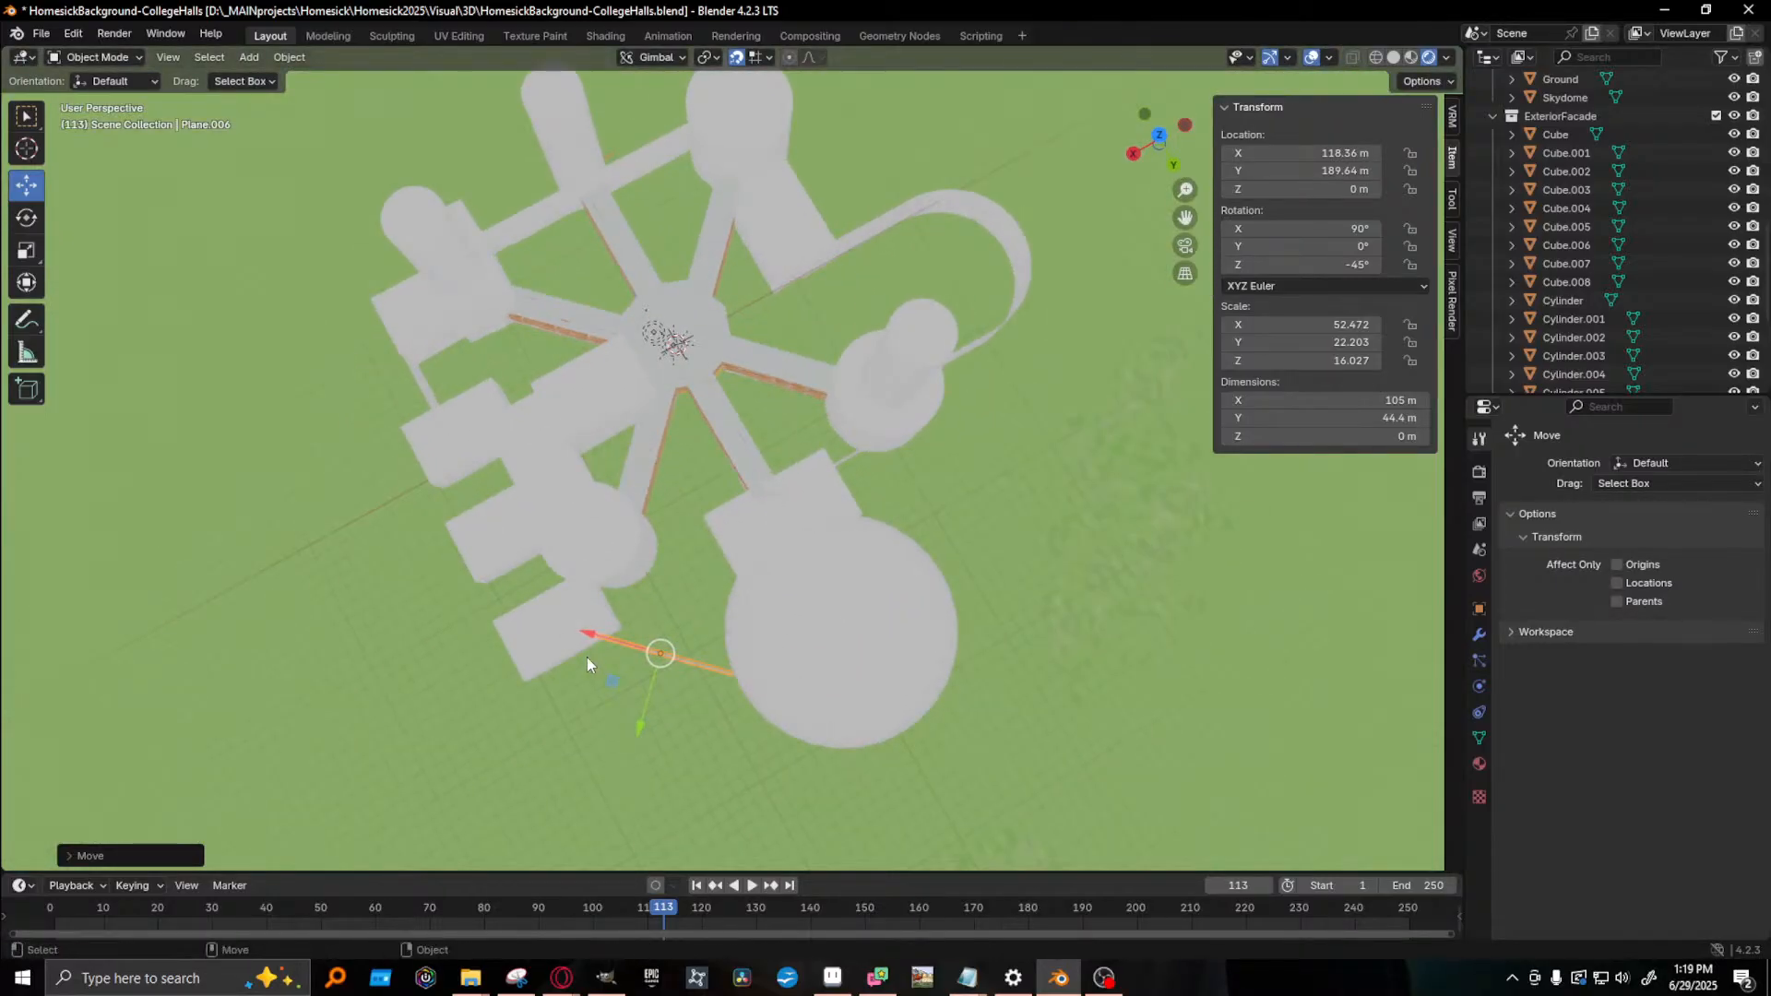
{"action": "left_click_drag", "start_coordinate": [593, 632], "coordinate": [706, 665]}
- Rotate the other copied wall, between the domed hall and the round tower, to 45° about Z
{"action": "middle_click_drag", "start_coordinate": [706, 666], "coordinate": [758, 461]}
{"action": "left_click", "coordinate": [837, 545]}
{"action": "key", "text": "r"}
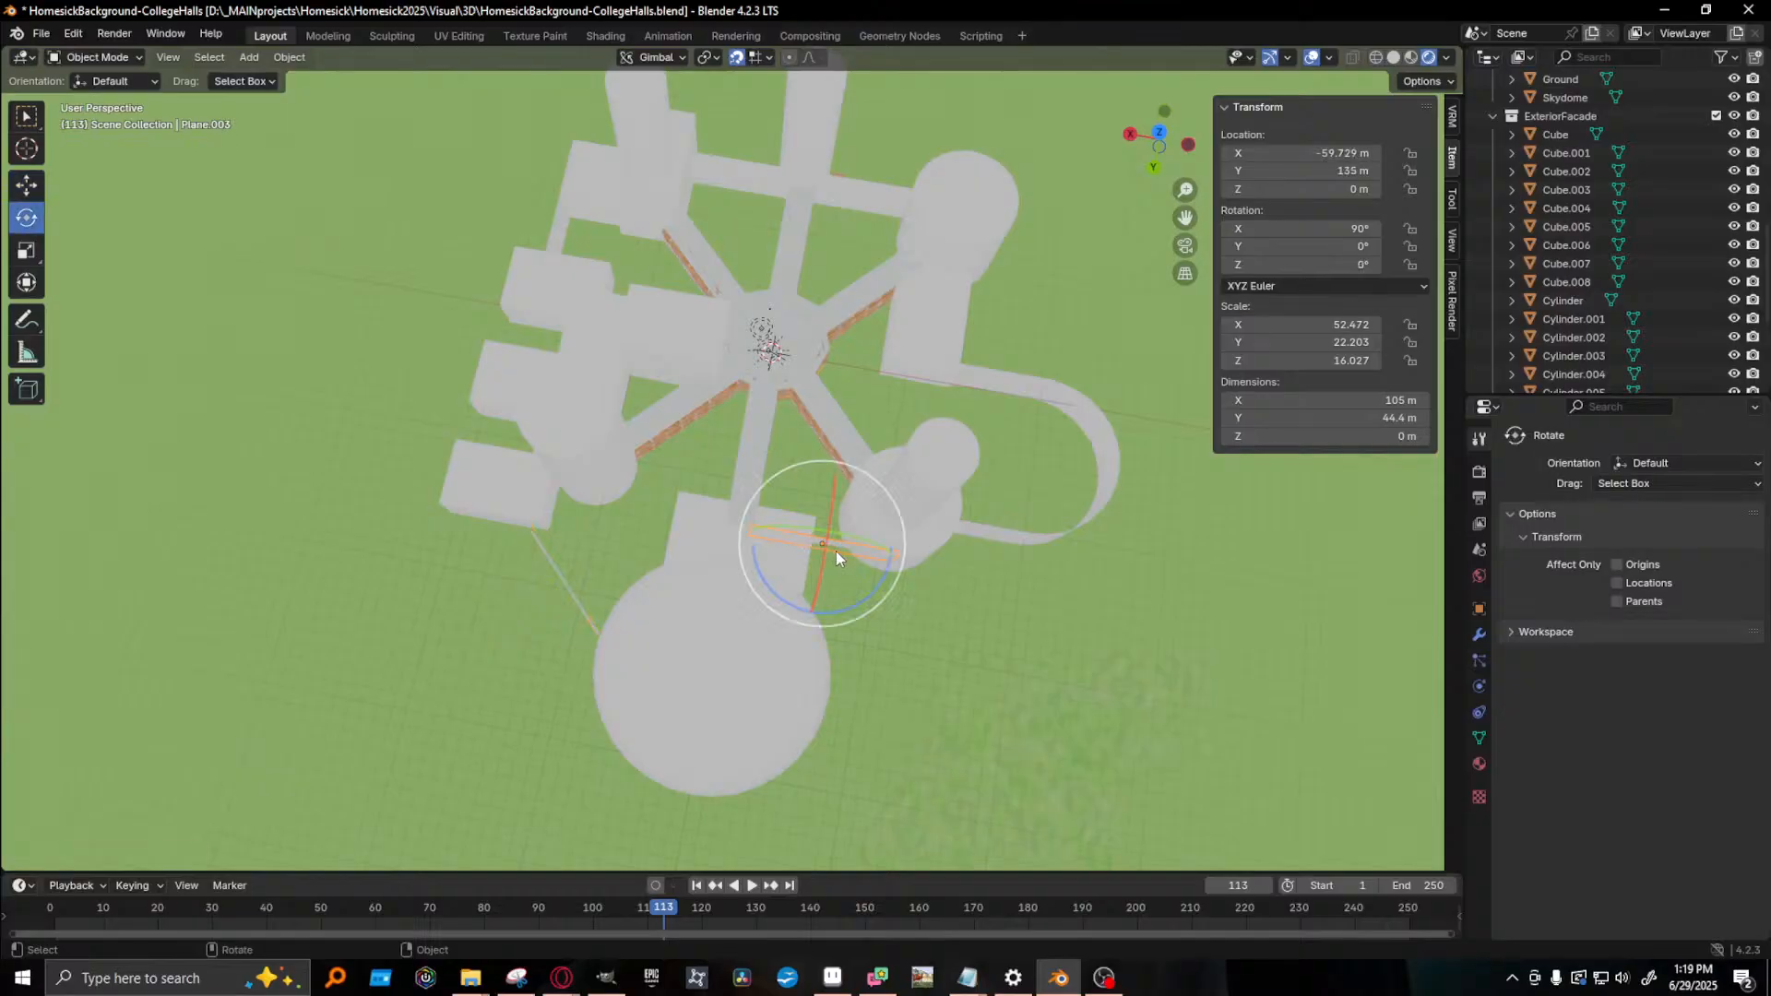
{"action": "left_click_drag", "start_coordinate": [860, 605], "coordinate": [939, 454]}
{"action": "left_click", "coordinate": [1274, 264]}
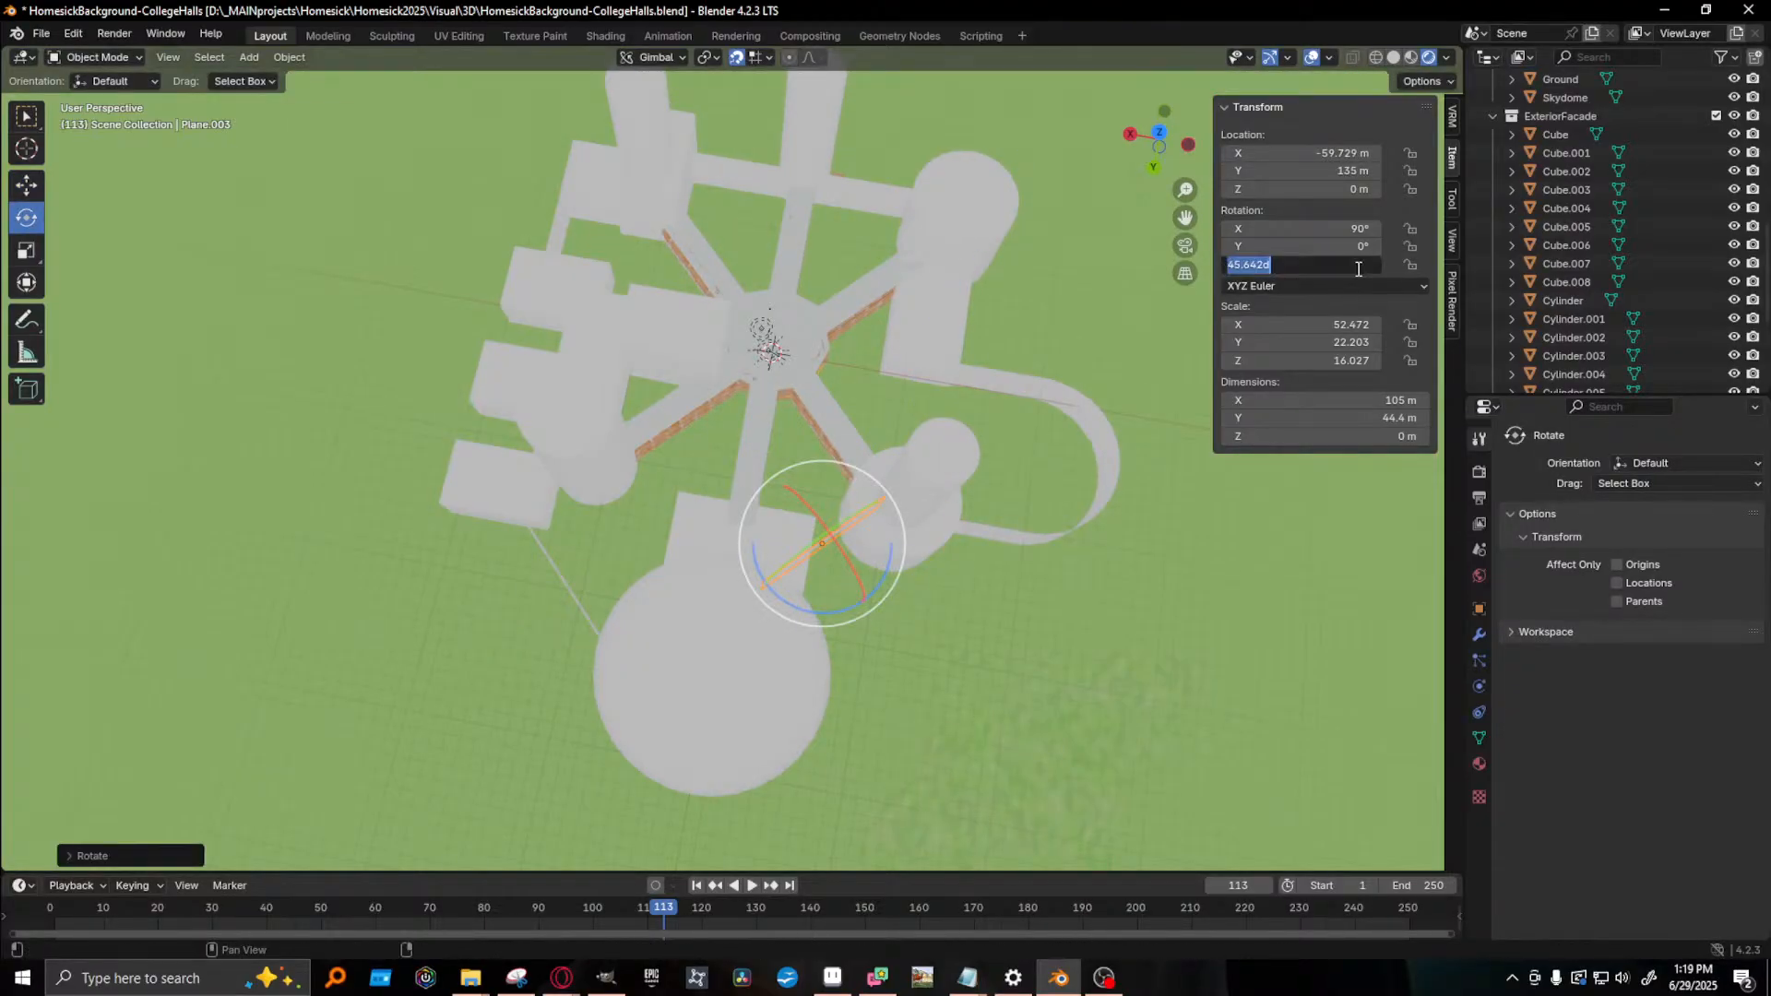
{"action": "type", "text": "45"}
{"action": "key", "text": "Return"}
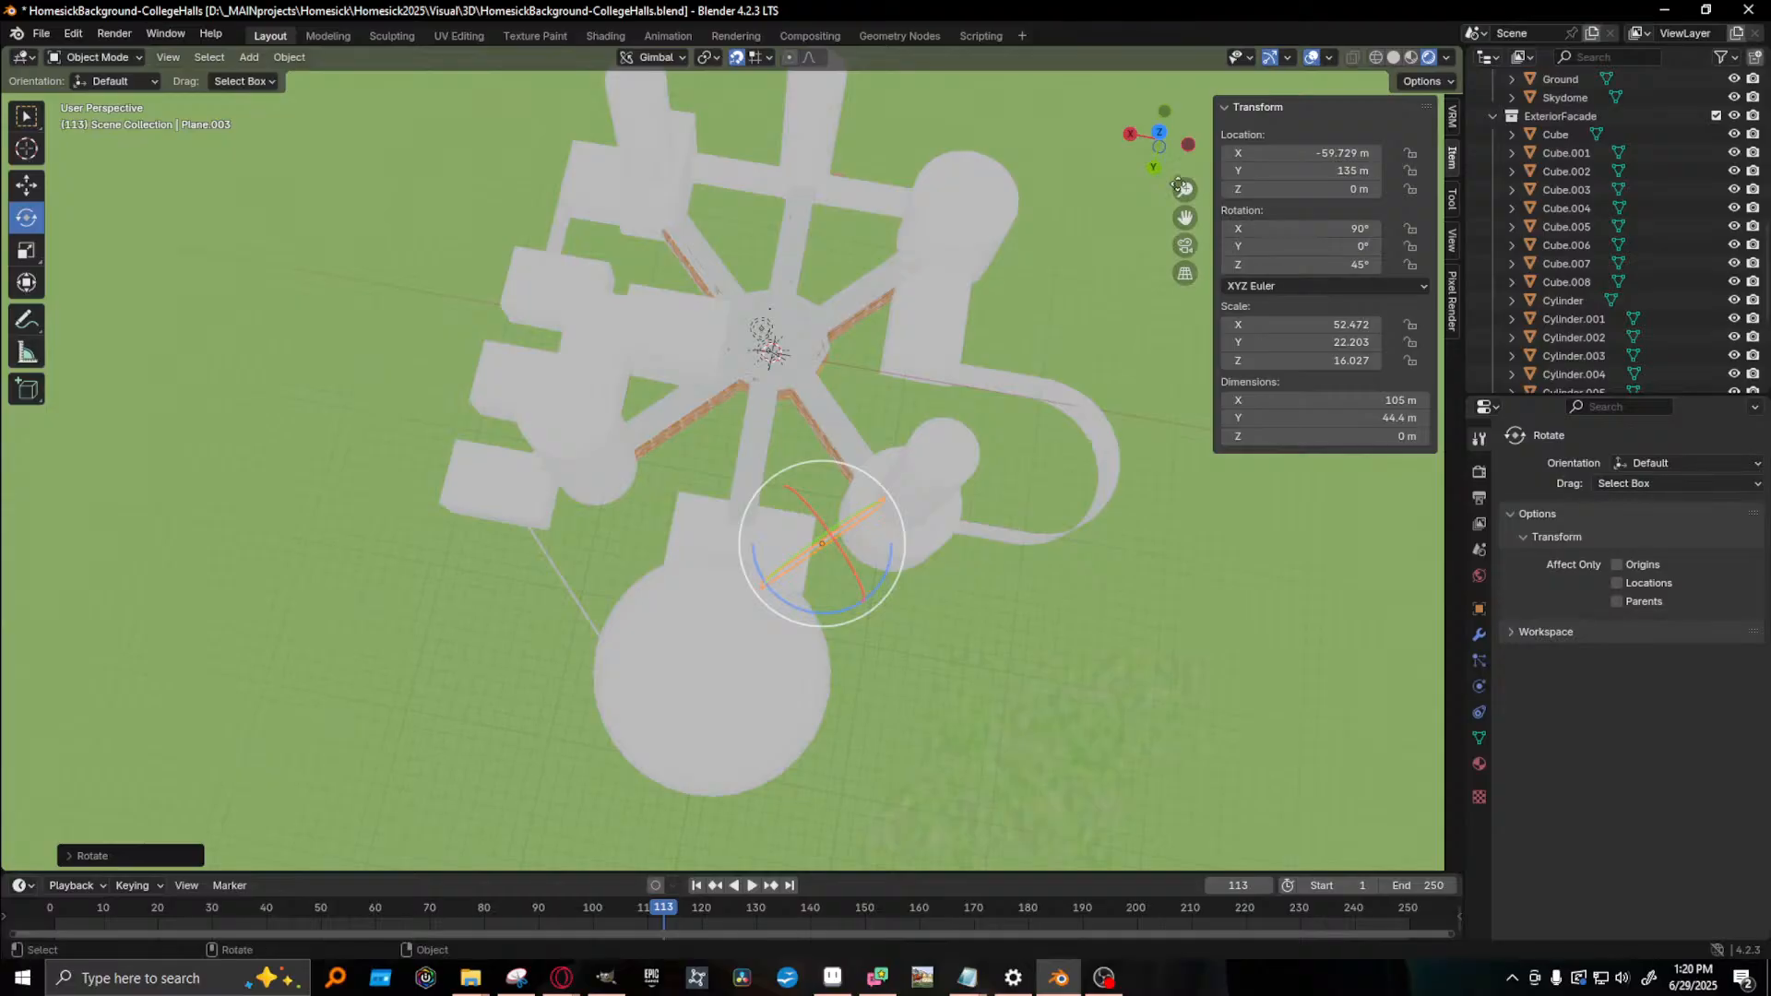
- Move the 45° wall outward between the domed hall and the round tower, to about X -95.4 m, Y 170.6 m
{"action": "middle_click_drag", "start_coordinate": [923, 637], "coordinate": [867, 573]}
{"action": "key", "text": "w"}
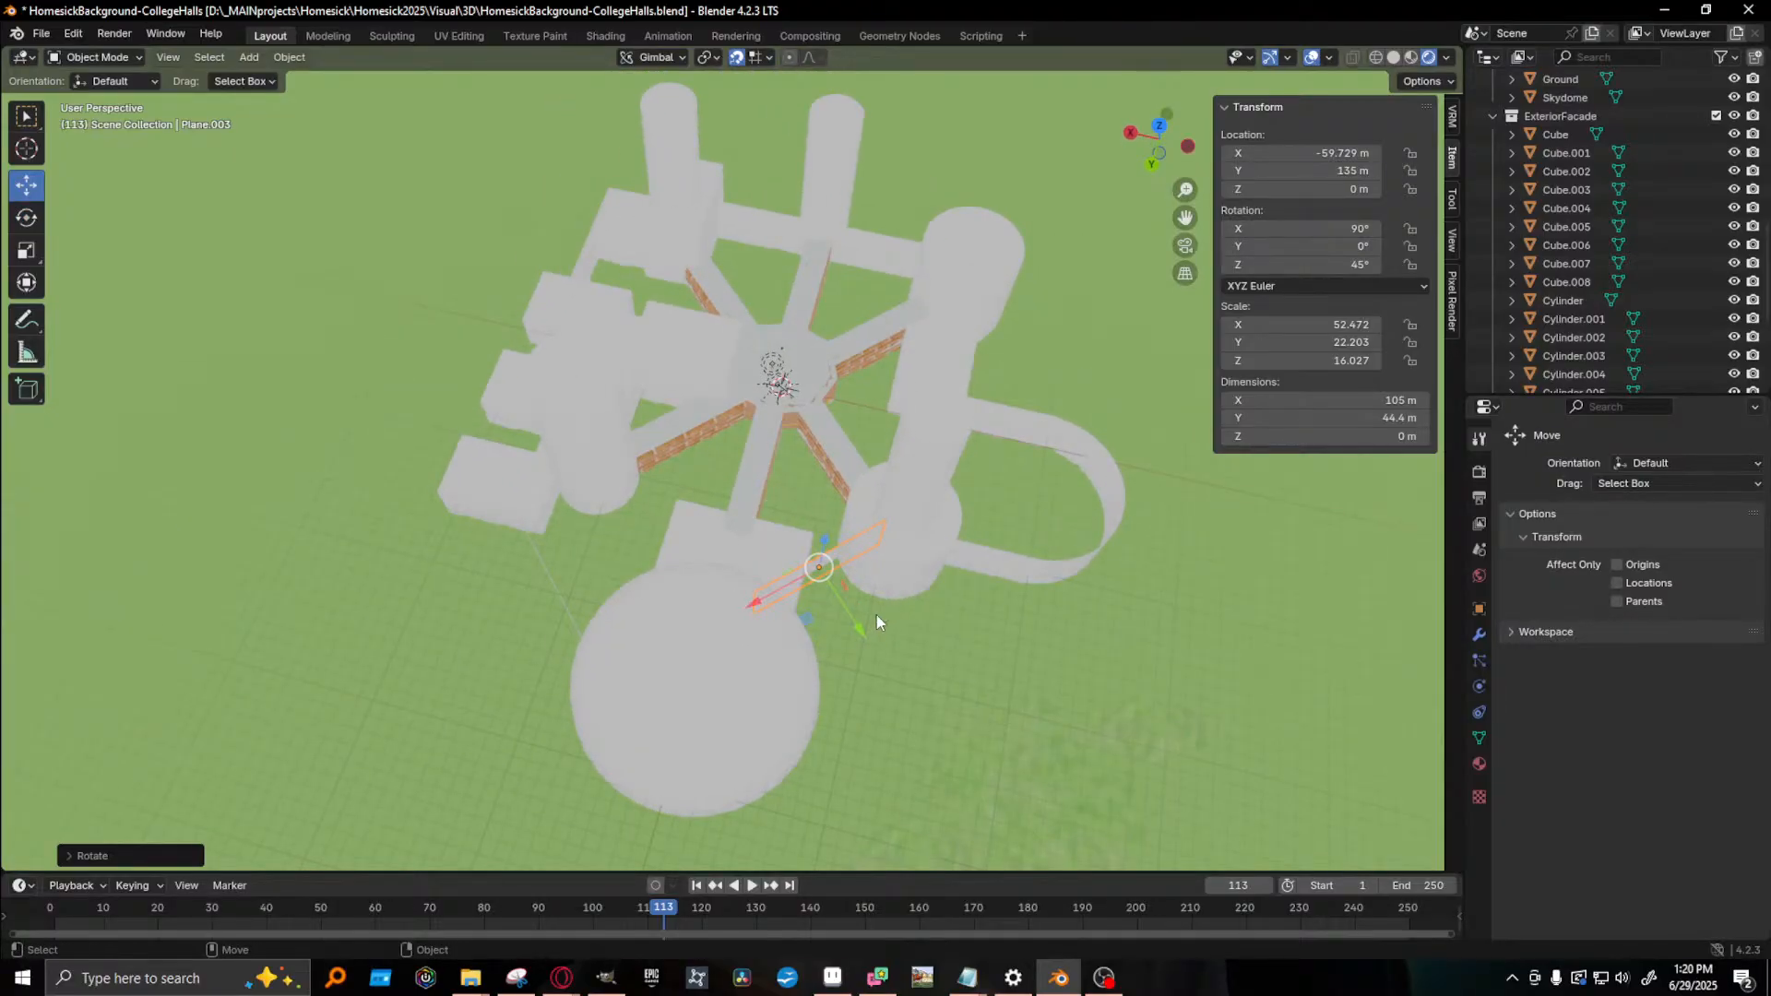
{"action": "left_click_drag", "start_coordinate": [860, 628], "coordinate": [867, 622]}
{"action": "middle_click_drag", "start_coordinate": [909, 683], "coordinate": [944, 574]}
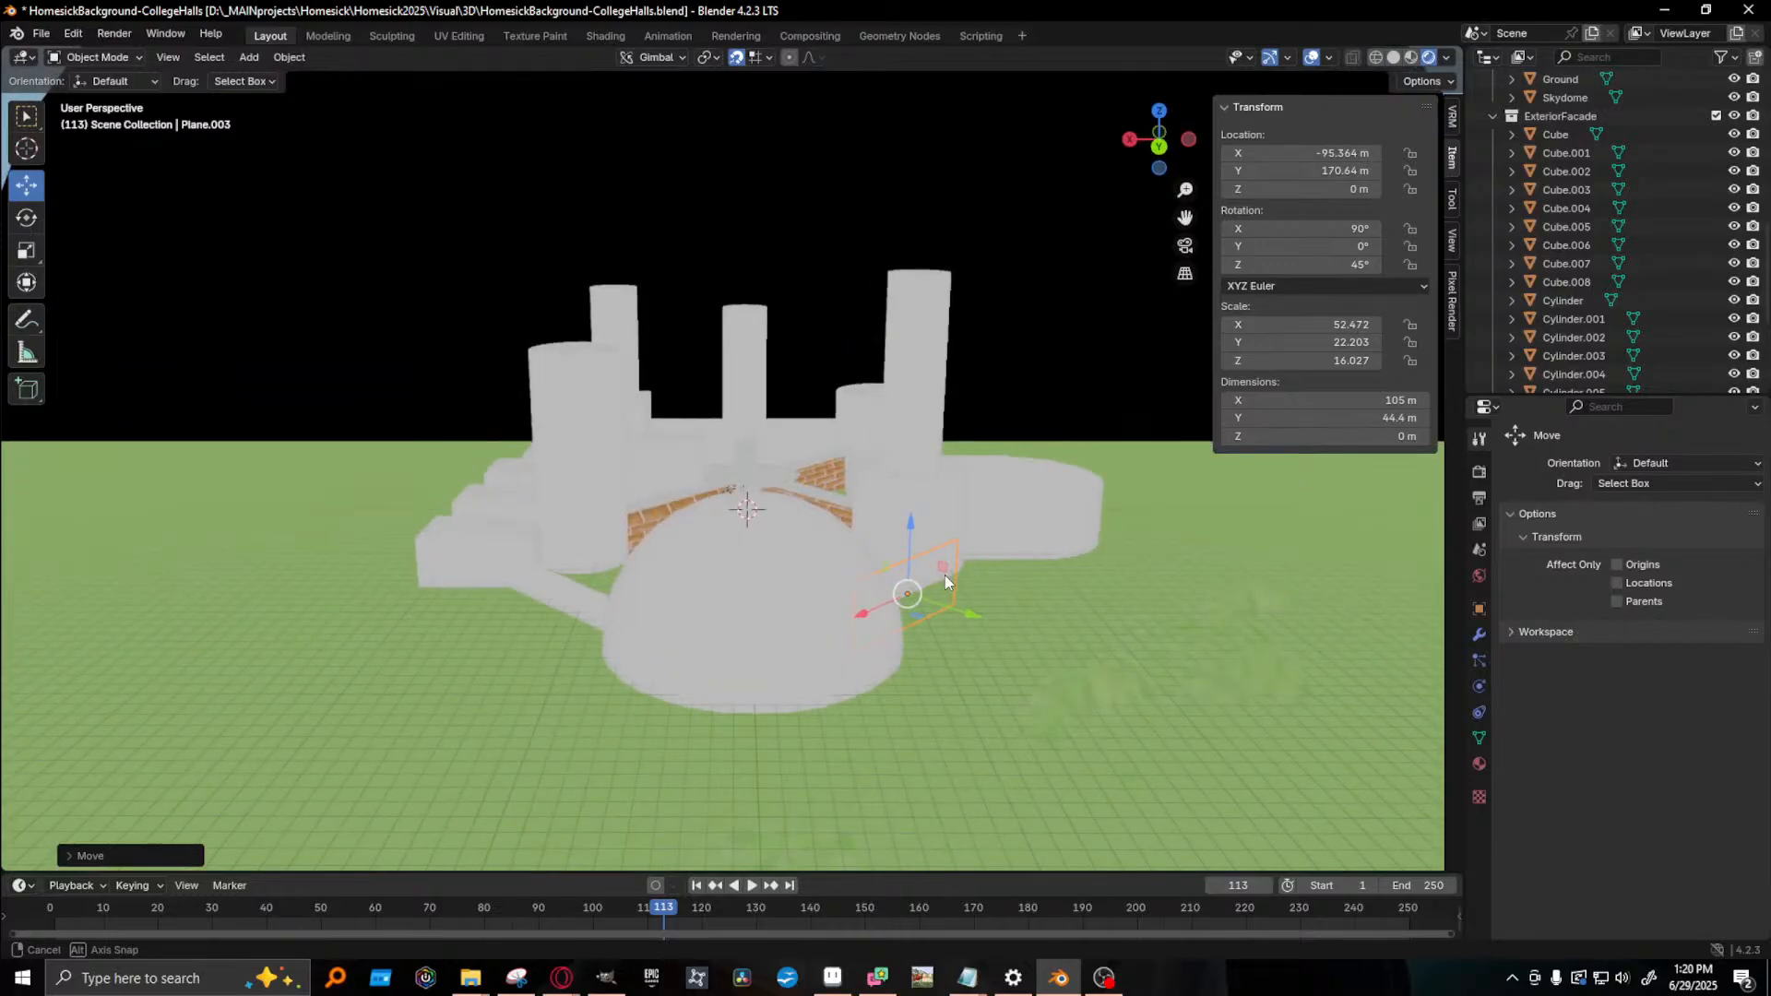
- Raise both angled connecting walls beside the domed hall together to Z 20 m
{"action": "left_click", "coordinate": [570, 600], "text": "shift"}
{"action": "left_click_drag", "start_coordinate": [735, 524], "coordinate": [727, 568]}
{"action": "middle_click_drag", "start_coordinate": [728, 568], "coordinate": [520, 822]}
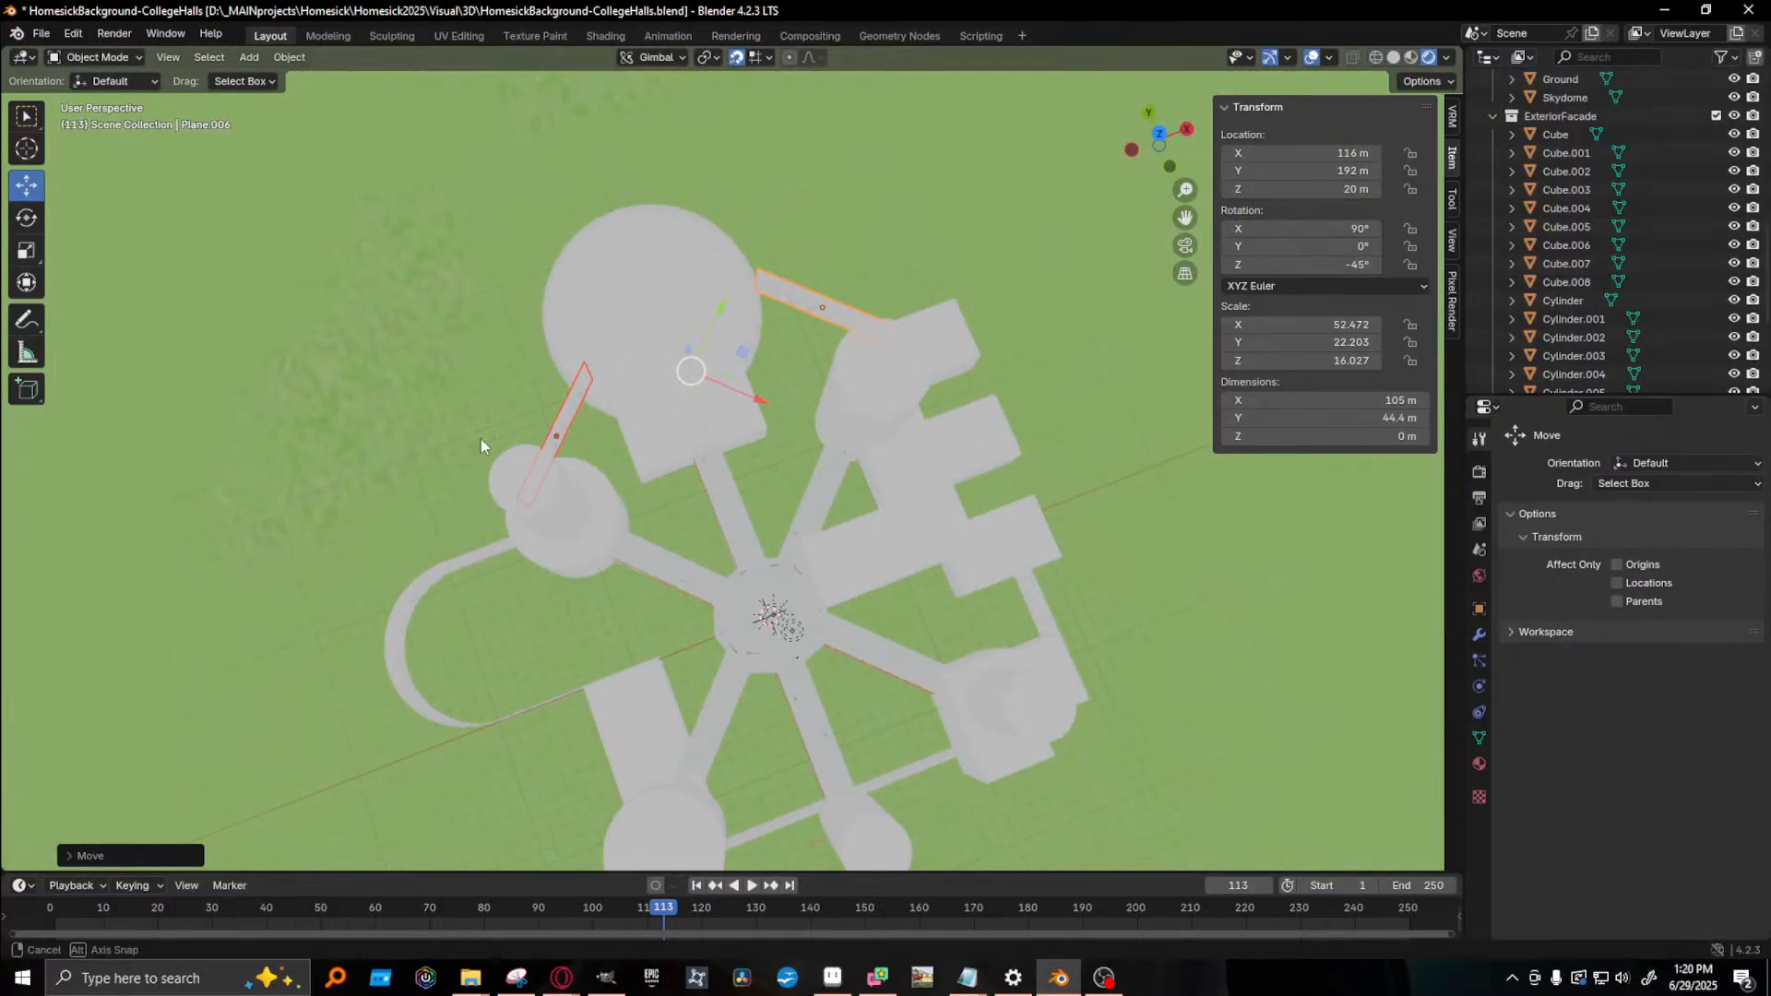
{"action": "left_click", "coordinate": [655, 336]}
{"action": "middle_click_drag", "start_coordinate": [867, 456], "coordinate": [853, 399]}
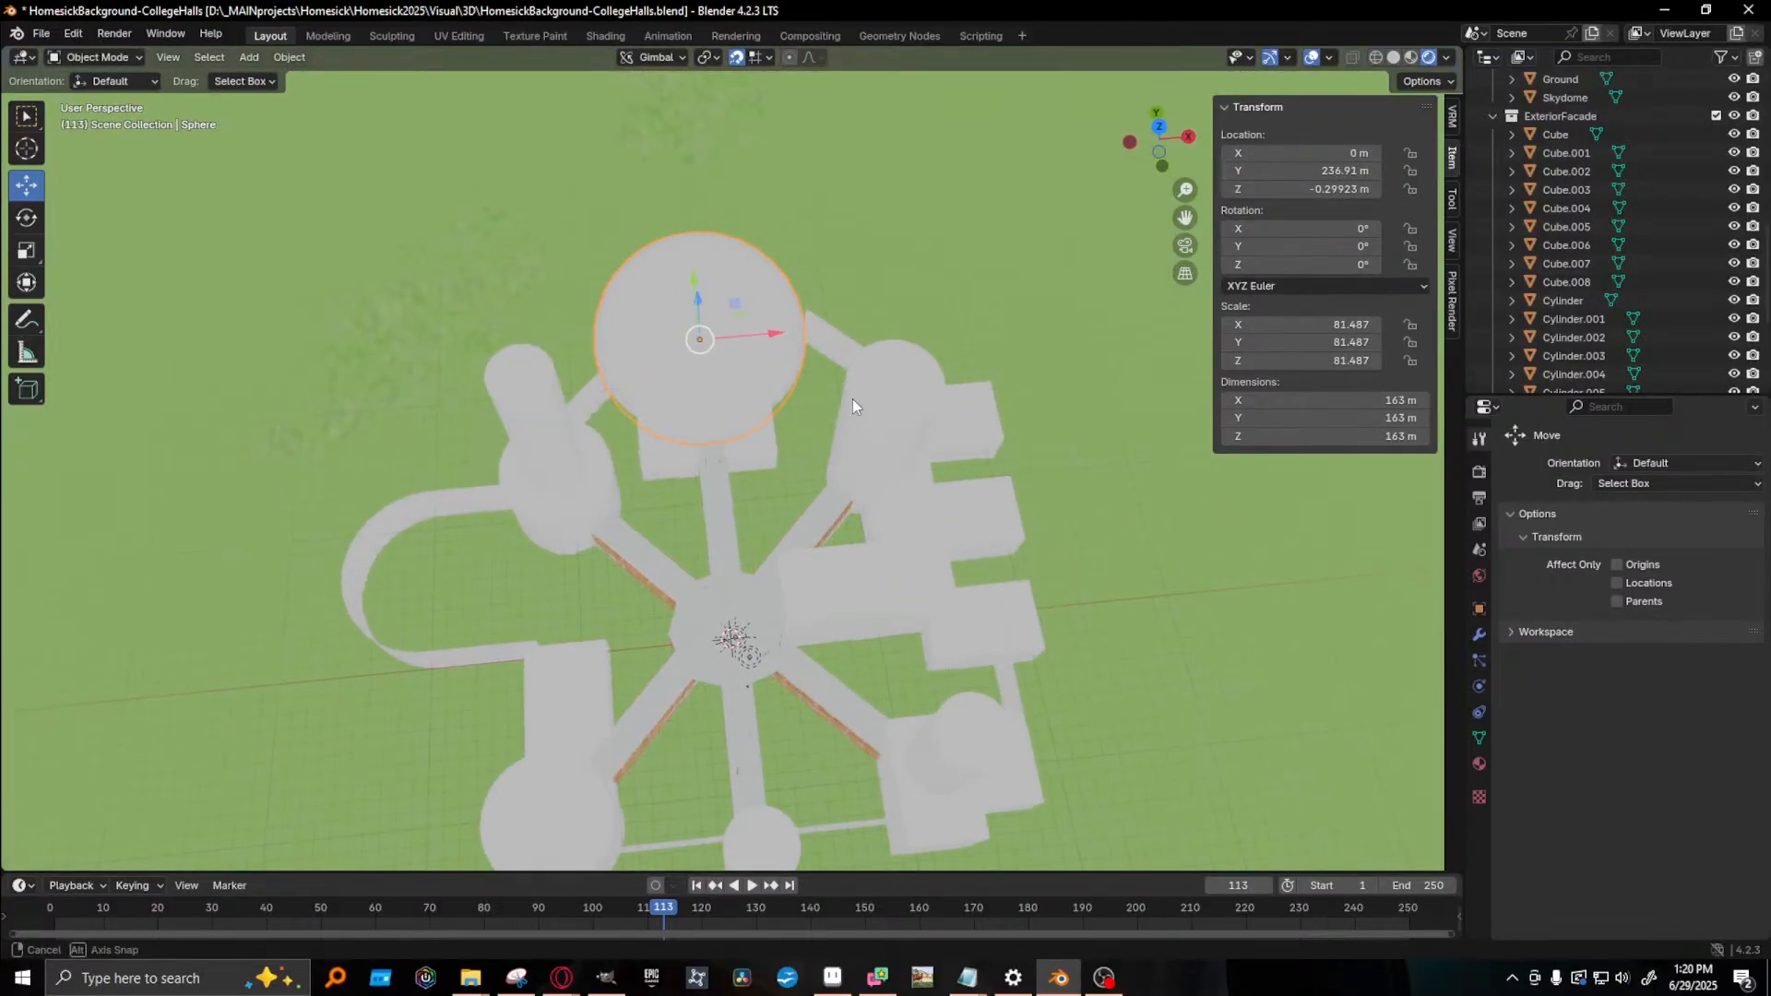
{"action": "middle_click_drag", "start_coordinate": [734, 334], "coordinate": [719, 423]}
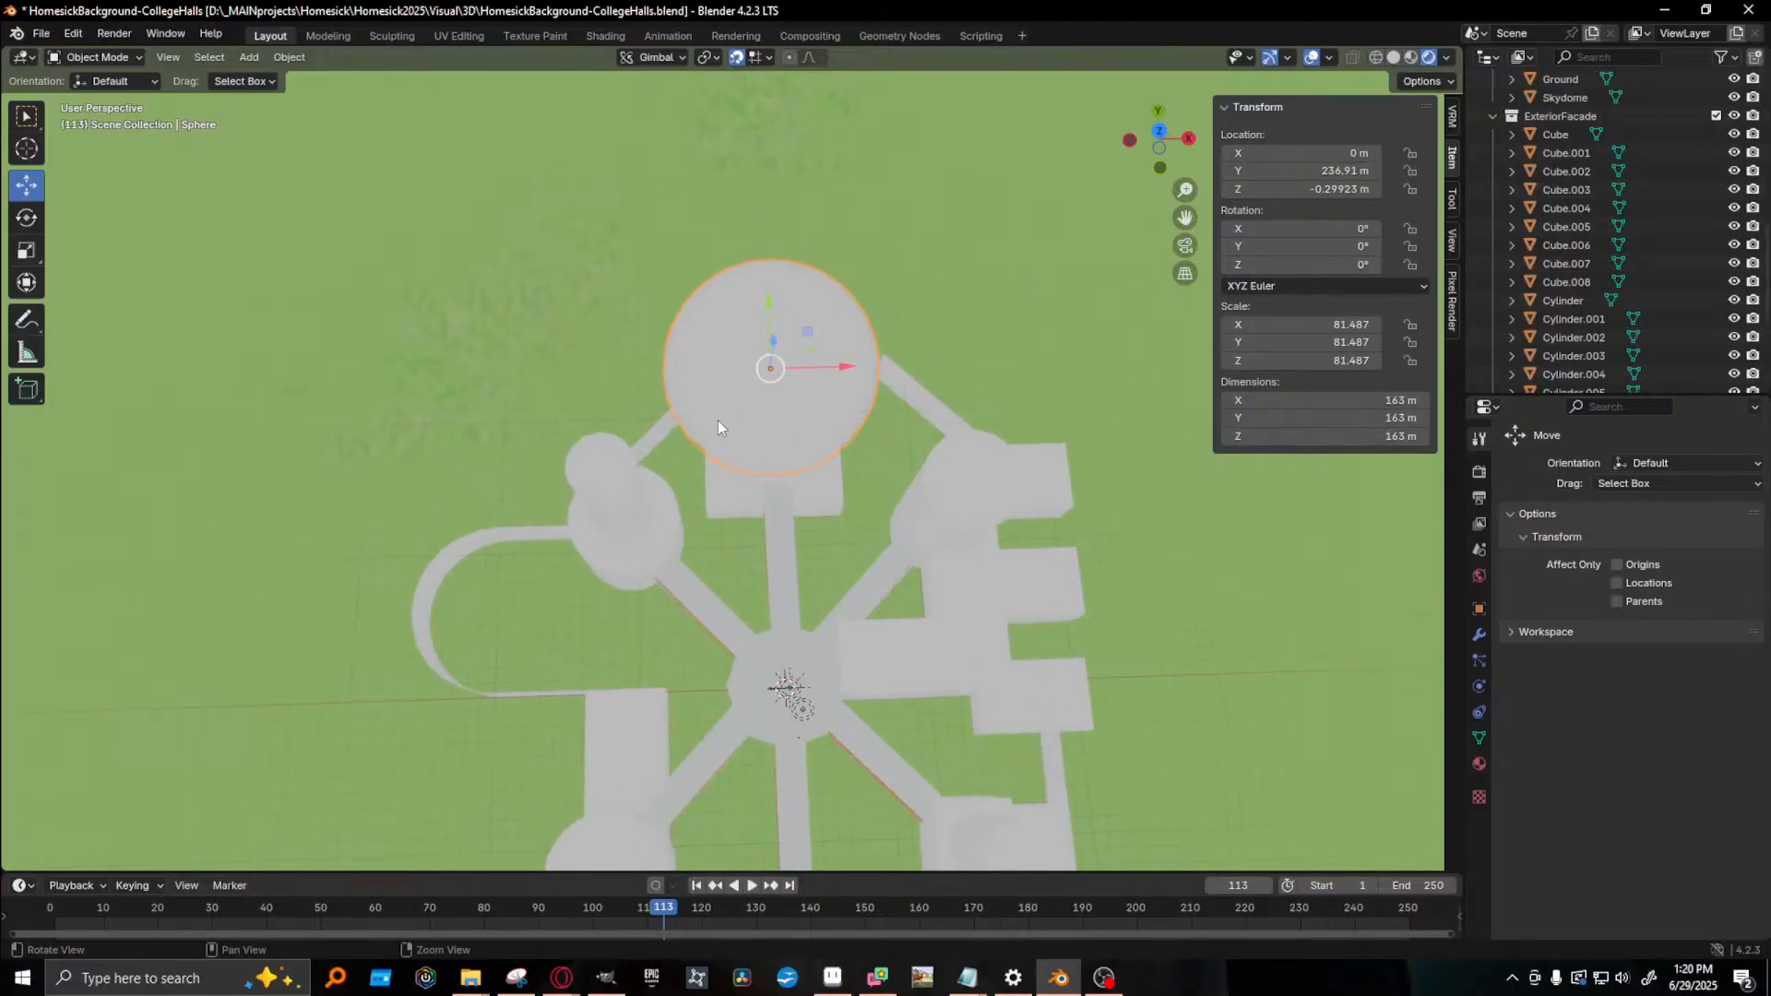
- Open Task Manager, end the DaVinci Resolve process and close Task Manager
{"action": "key", "text": "ctrl+shift+Escape"}
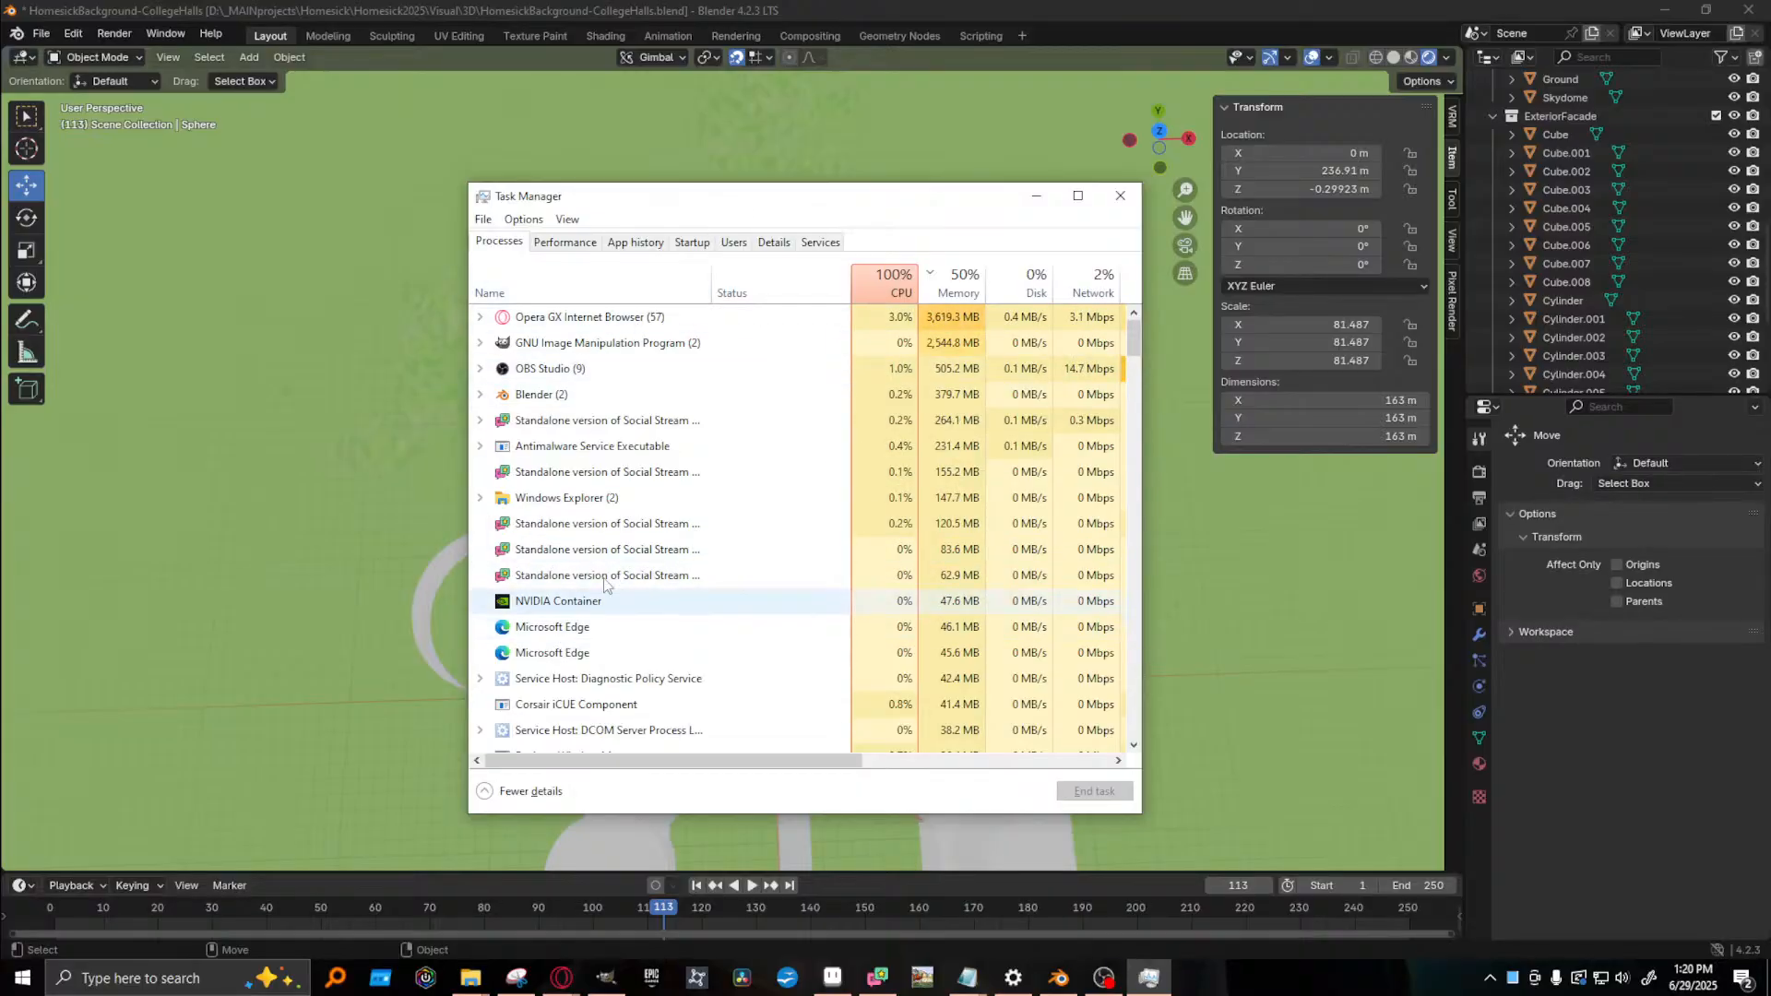
{"action": "scroll", "coordinate": [790, 601], "scroll_direction": "down", "scroll_amount": 4}
{"action": "scroll", "coordinate": [790, 601], "scroll_direction": "down", "scroll_amount": 4}
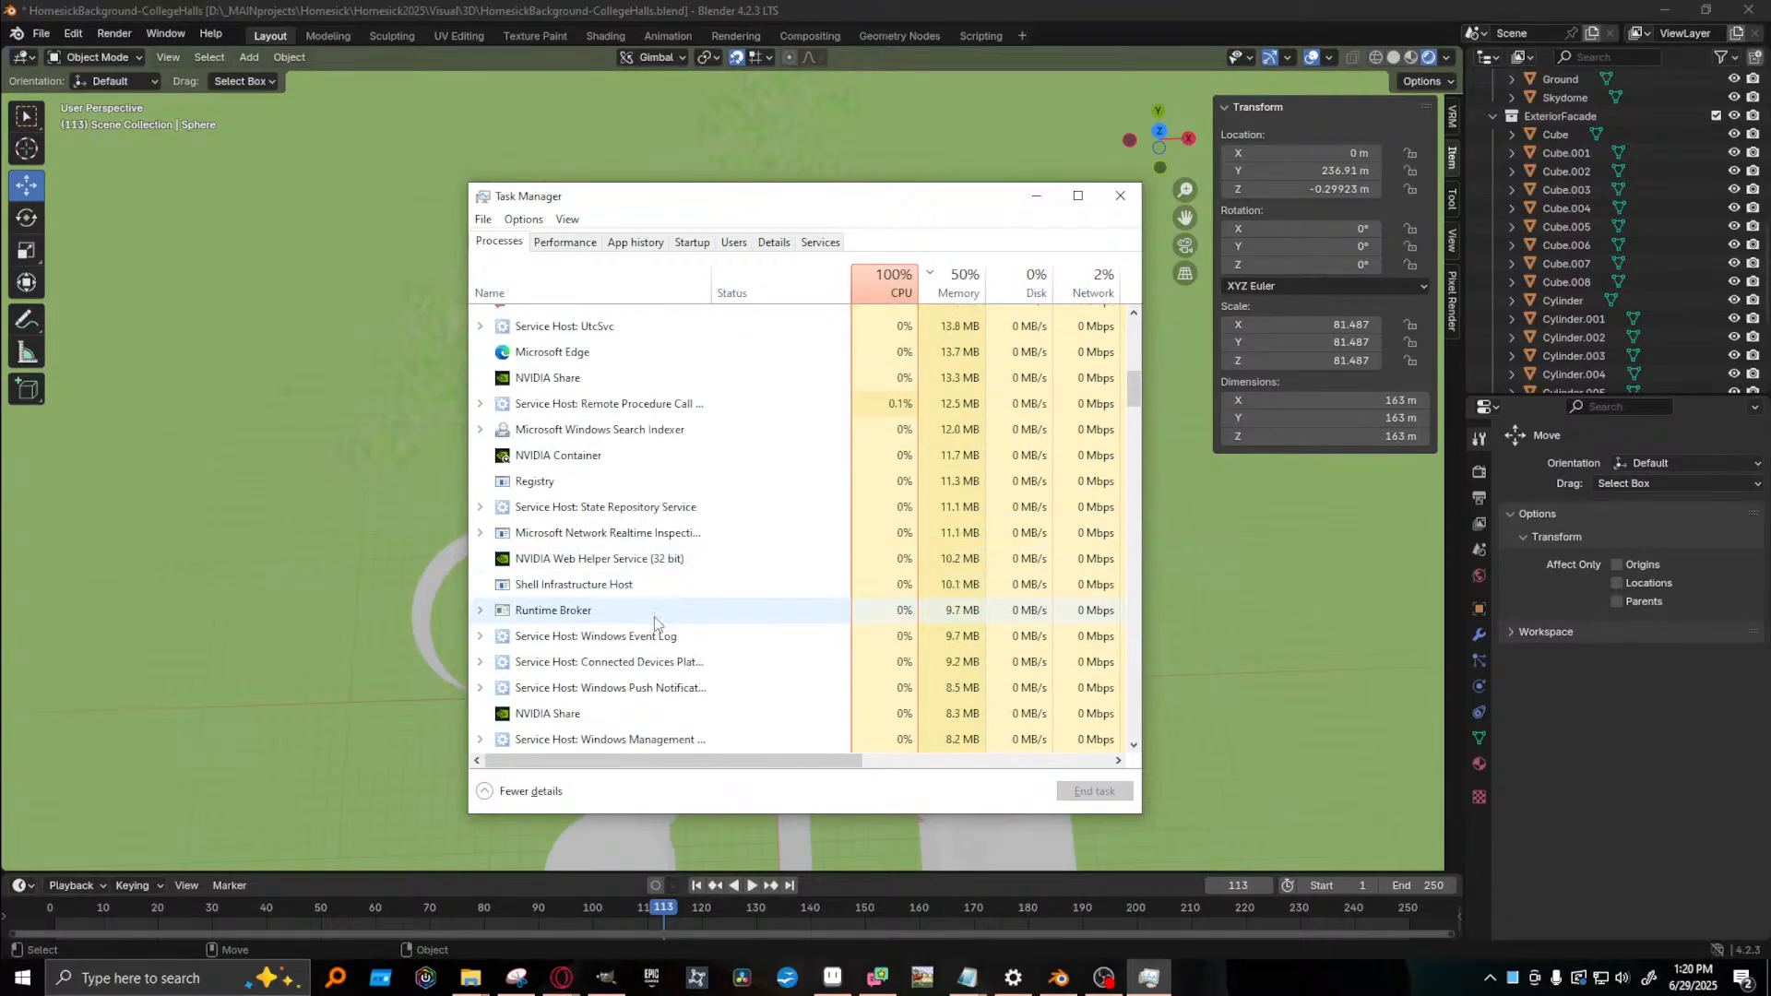
{"action": "left_click_drag", "start_coordinate": [1138, 383], "coordinate": [1133, 409]}
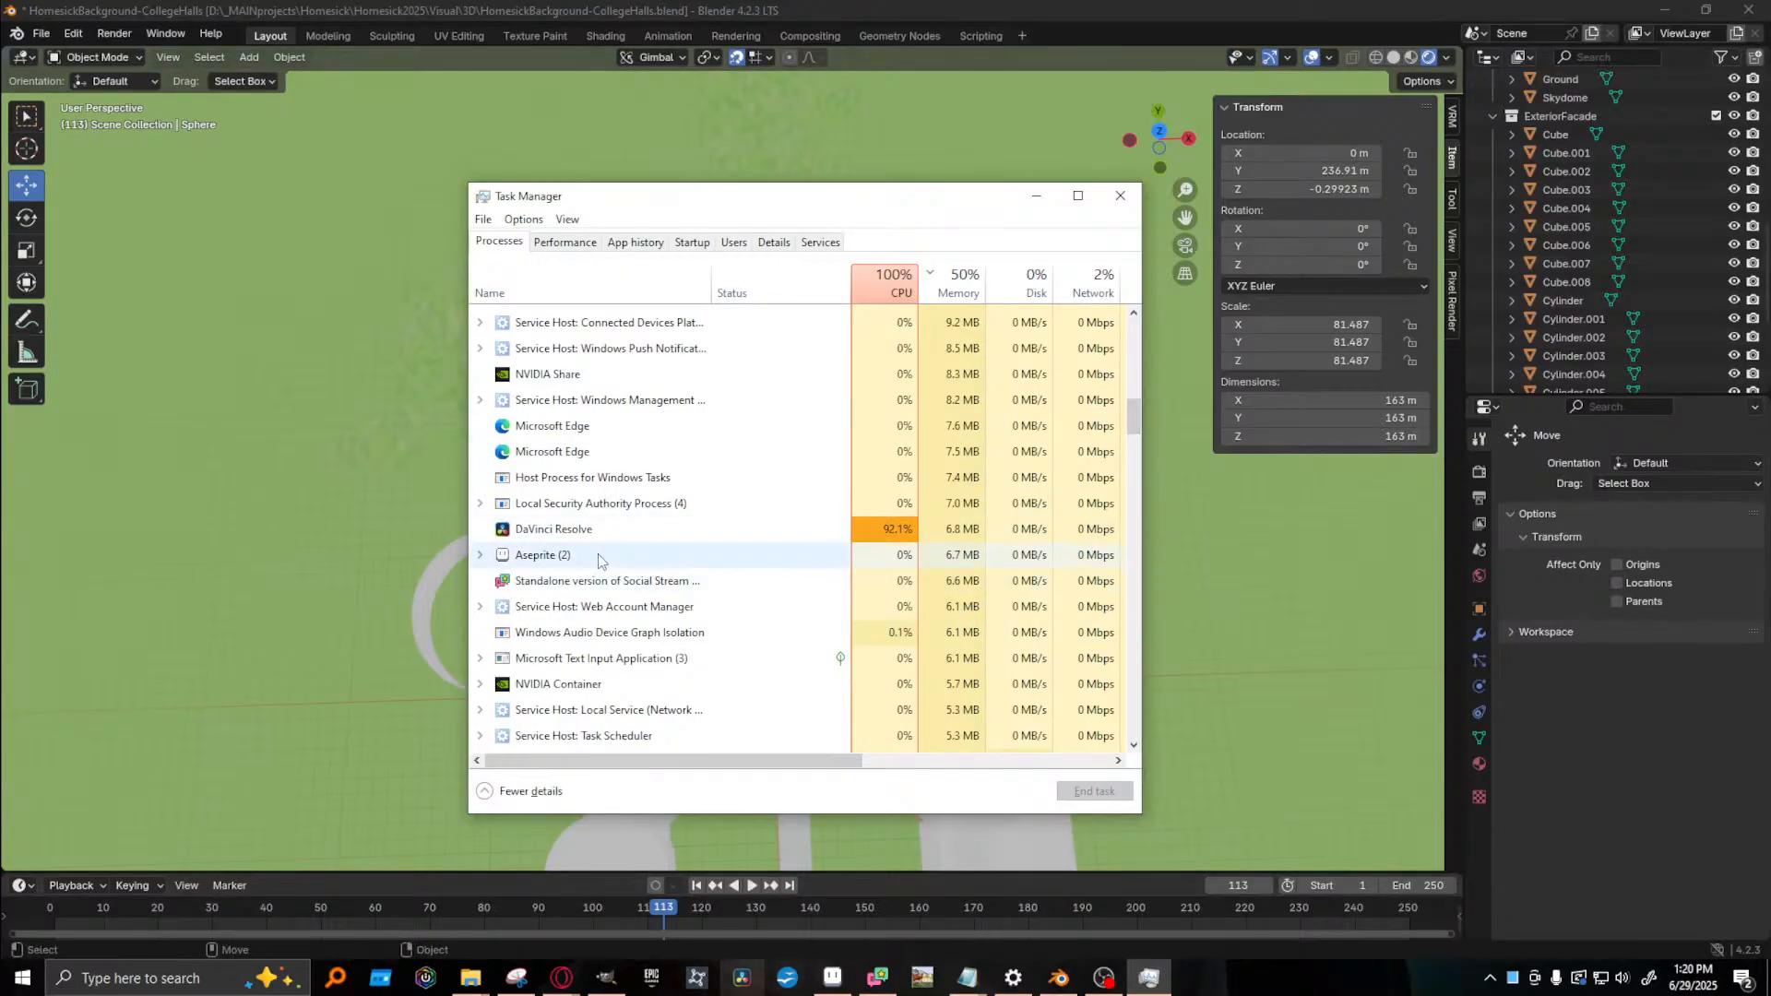
{"action": "left_click", "coordinate": [601, 528]}
{"action": "right_click", "coordinate": [601, 528]}
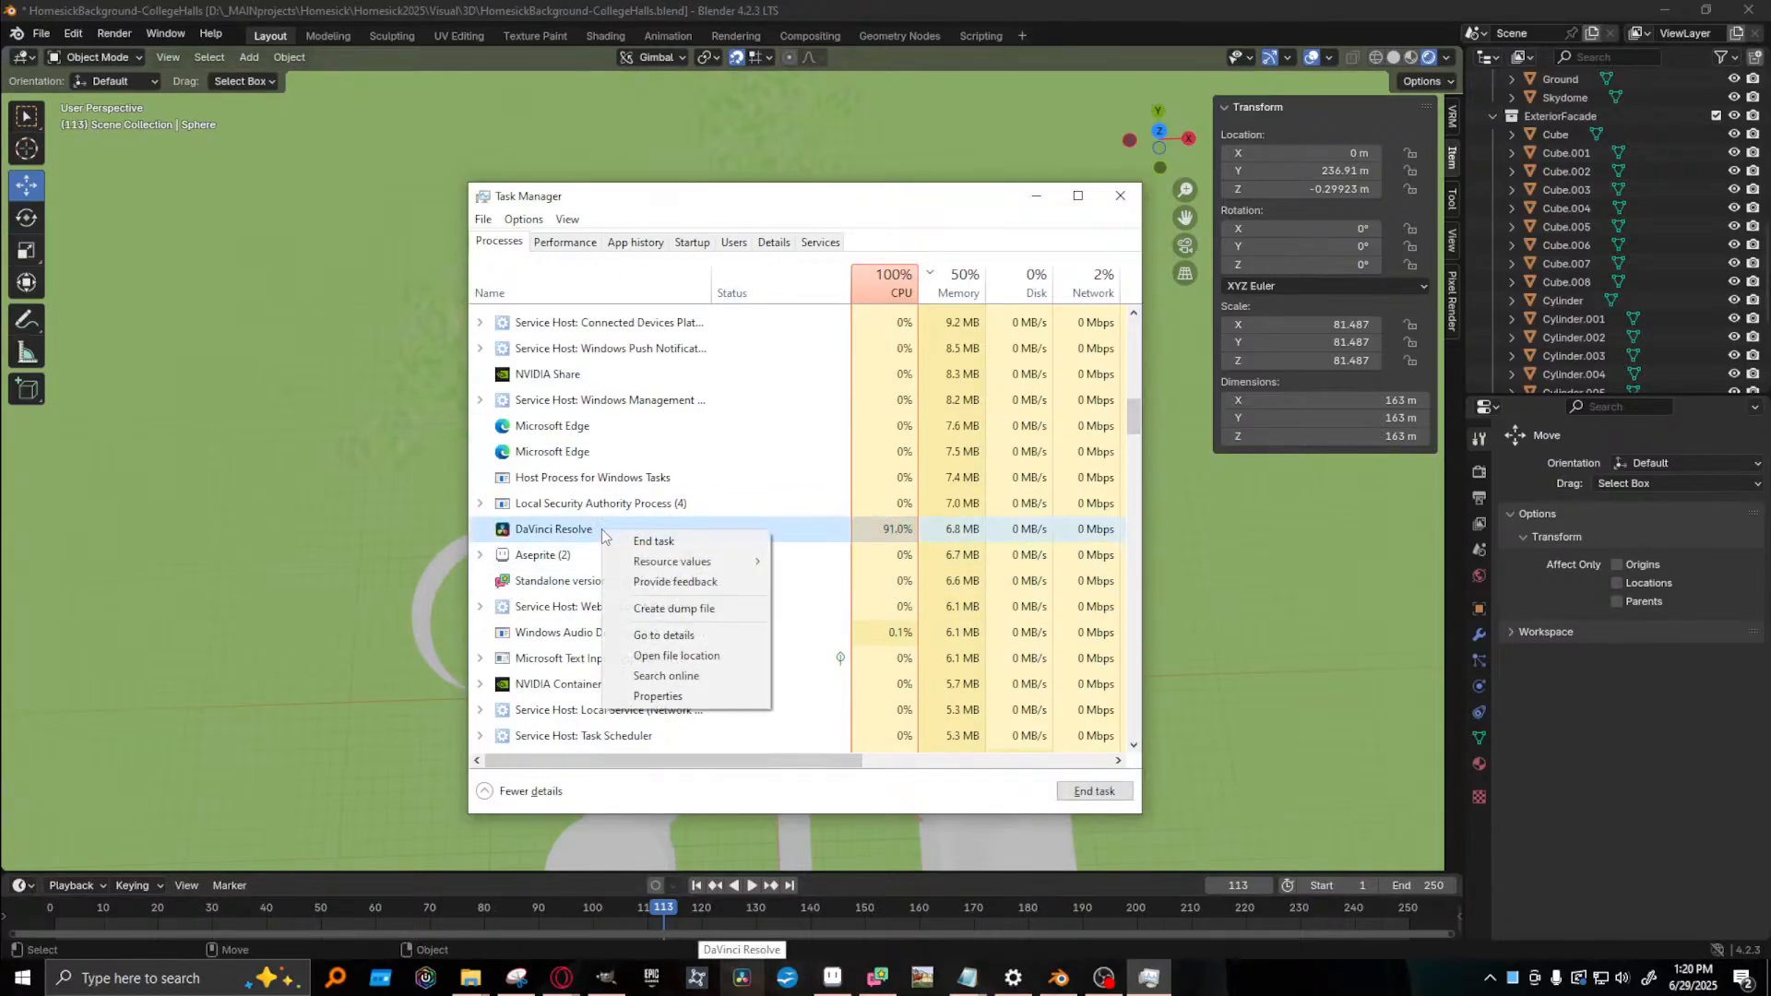
{"action": "left_click", "coordinate": [672, 543]}
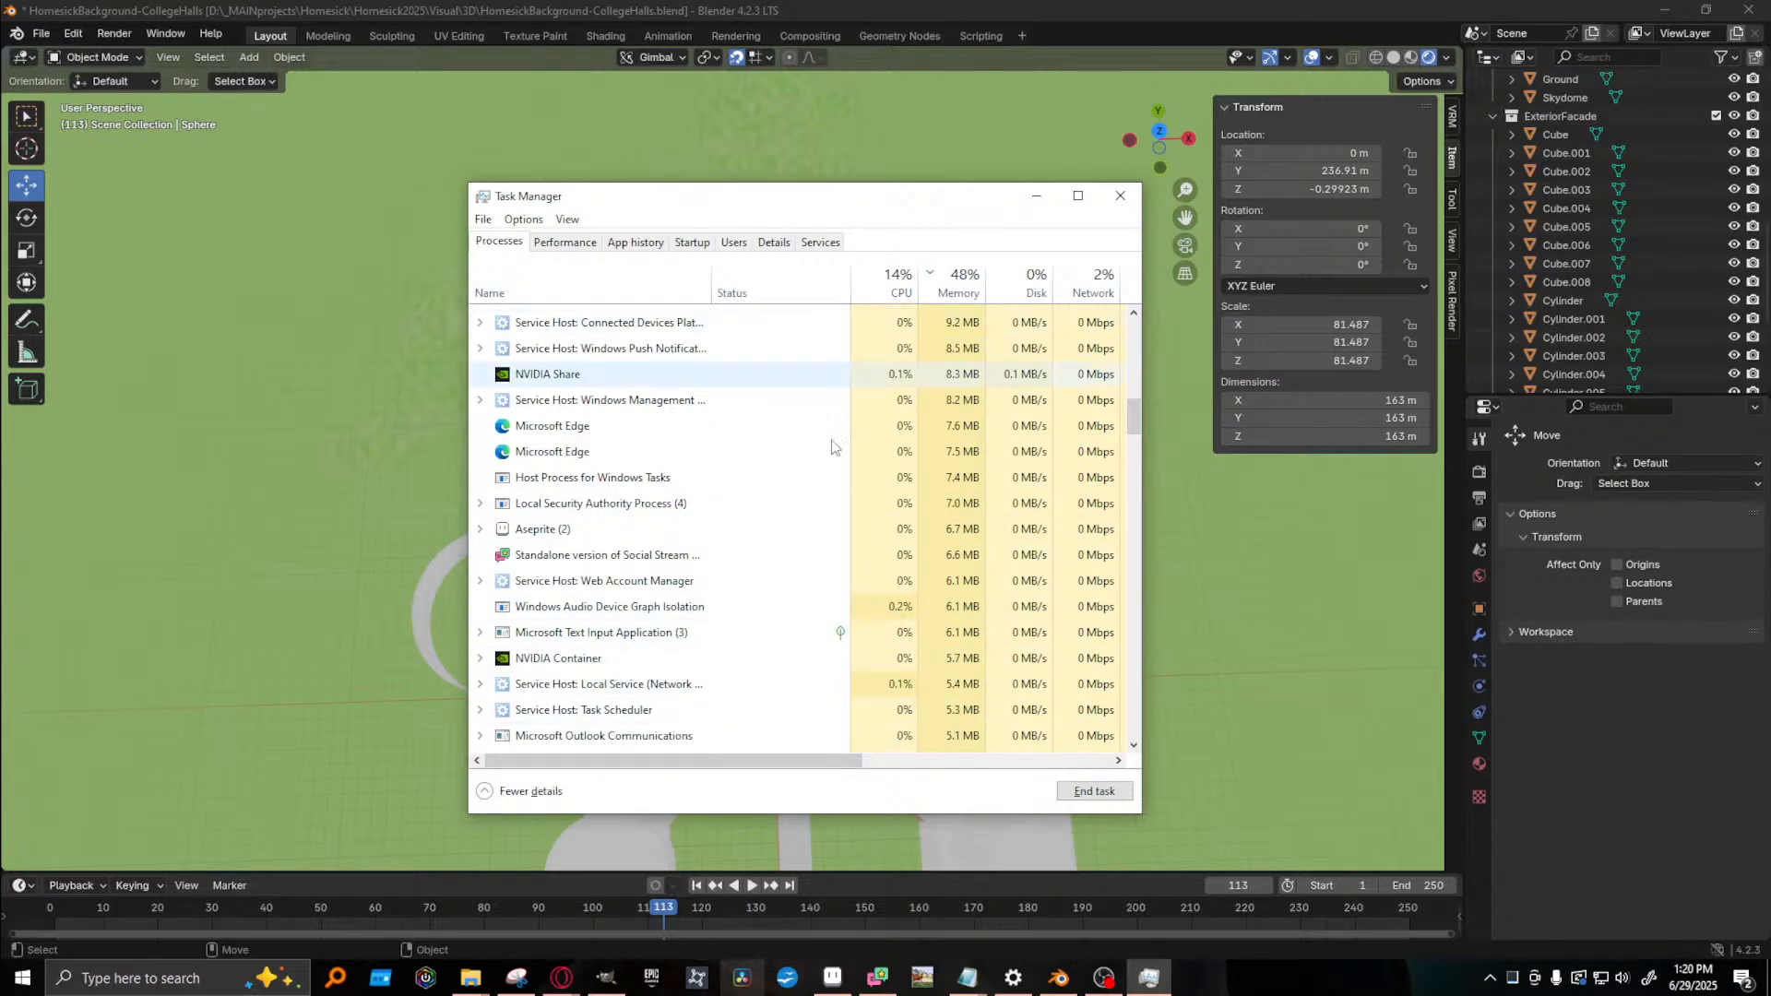
{"action": "left_click", "coordinate": [1121, 197]}
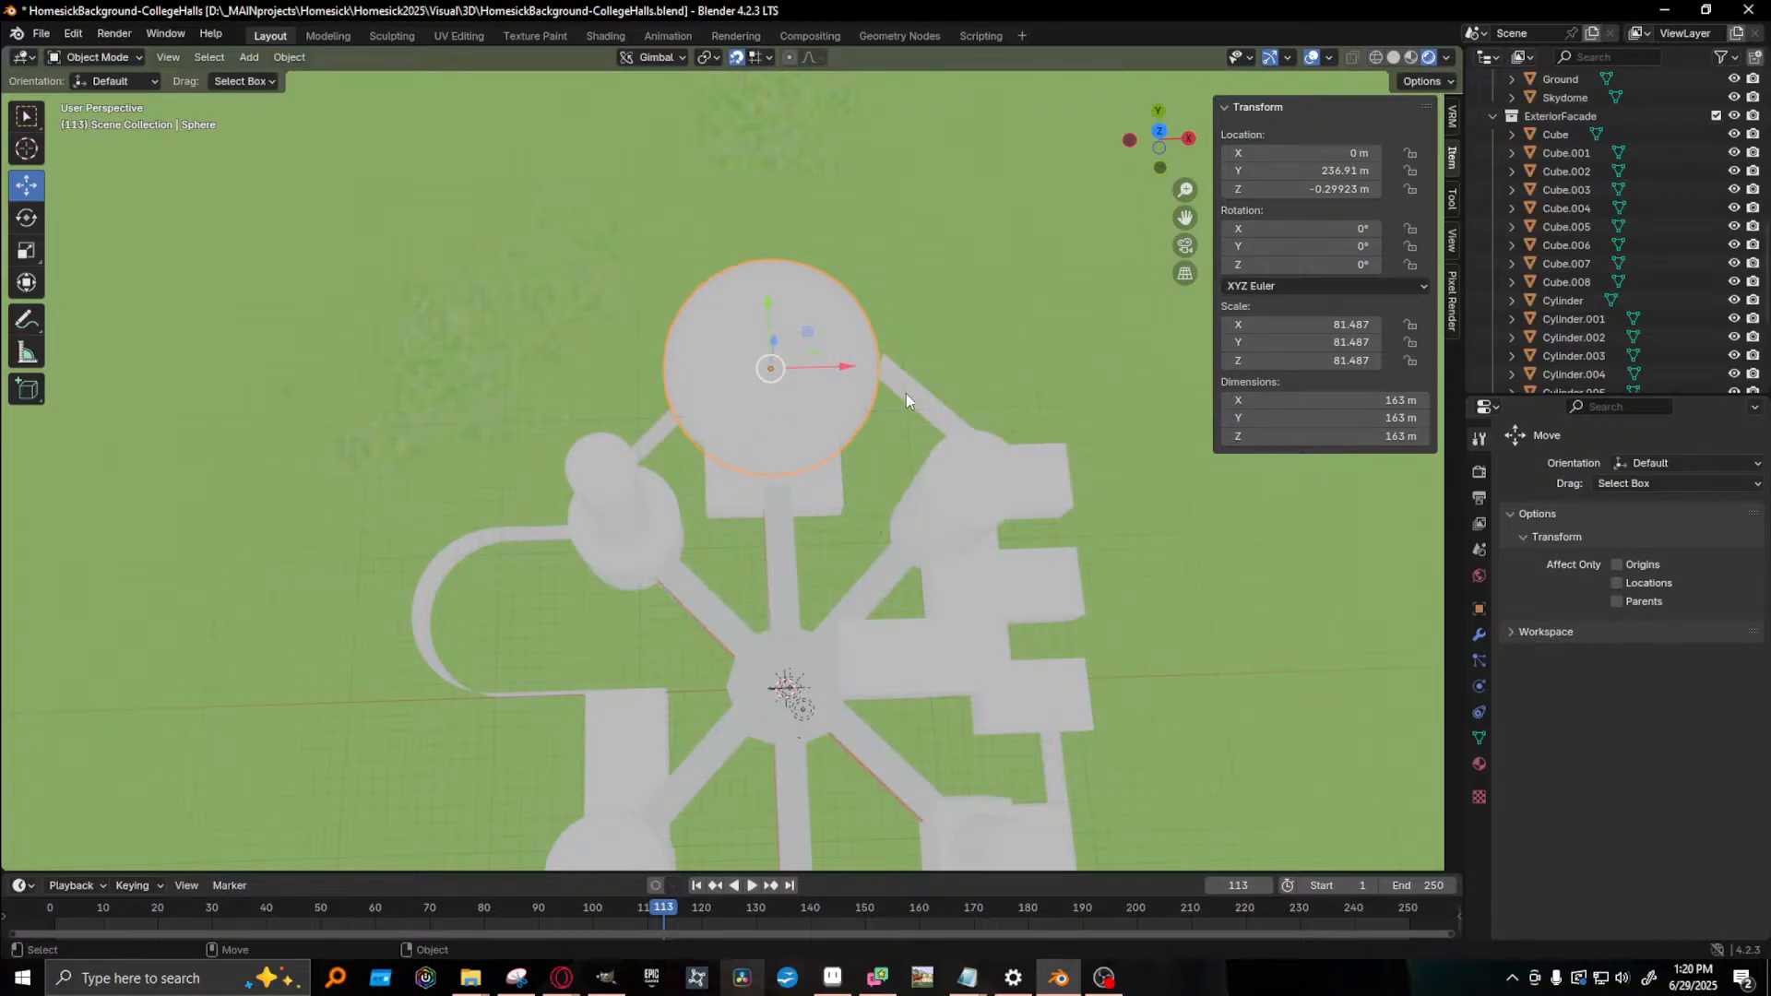
- Set the domed hall's Z location to 0 m
{"action": "left_click", "coordinate": [906, 394]}
{"action": "left_click", "coordinate": [749, 369]}
{"action": "left_click_drag", "start_coordinate": [850, 367], "coordinate": [771, 362]}
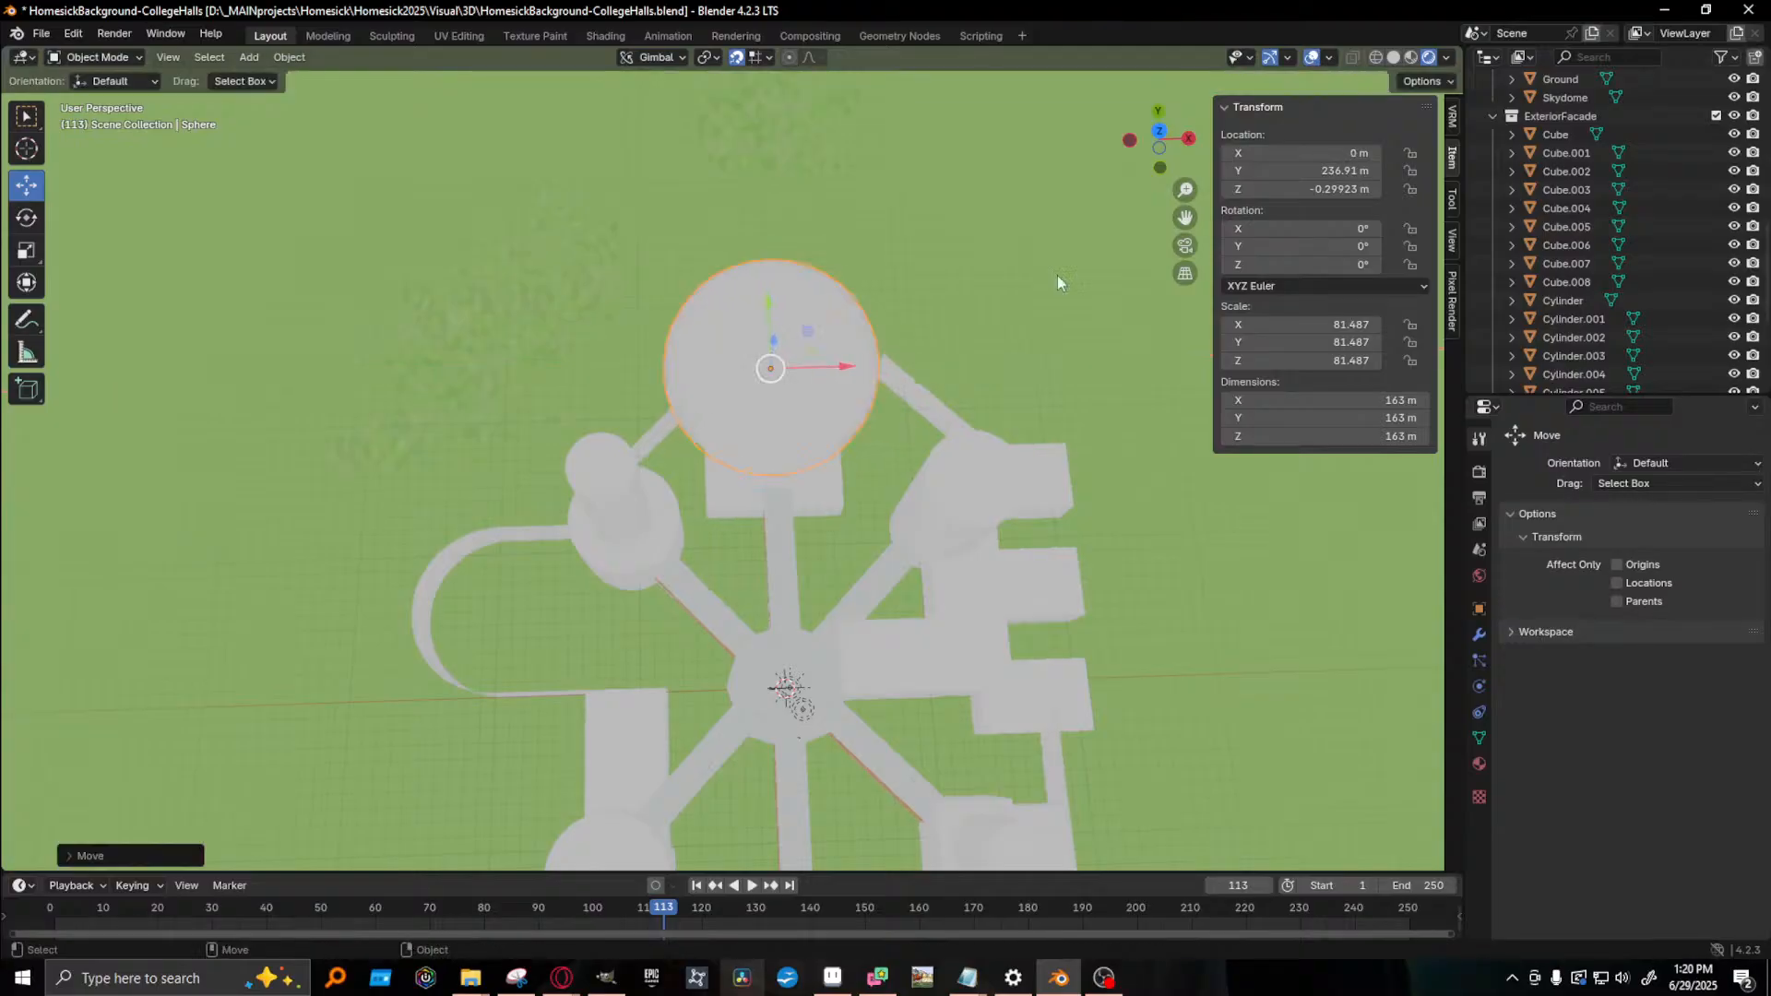
{"action": "left_click", "coordinate": [1342, 189]}
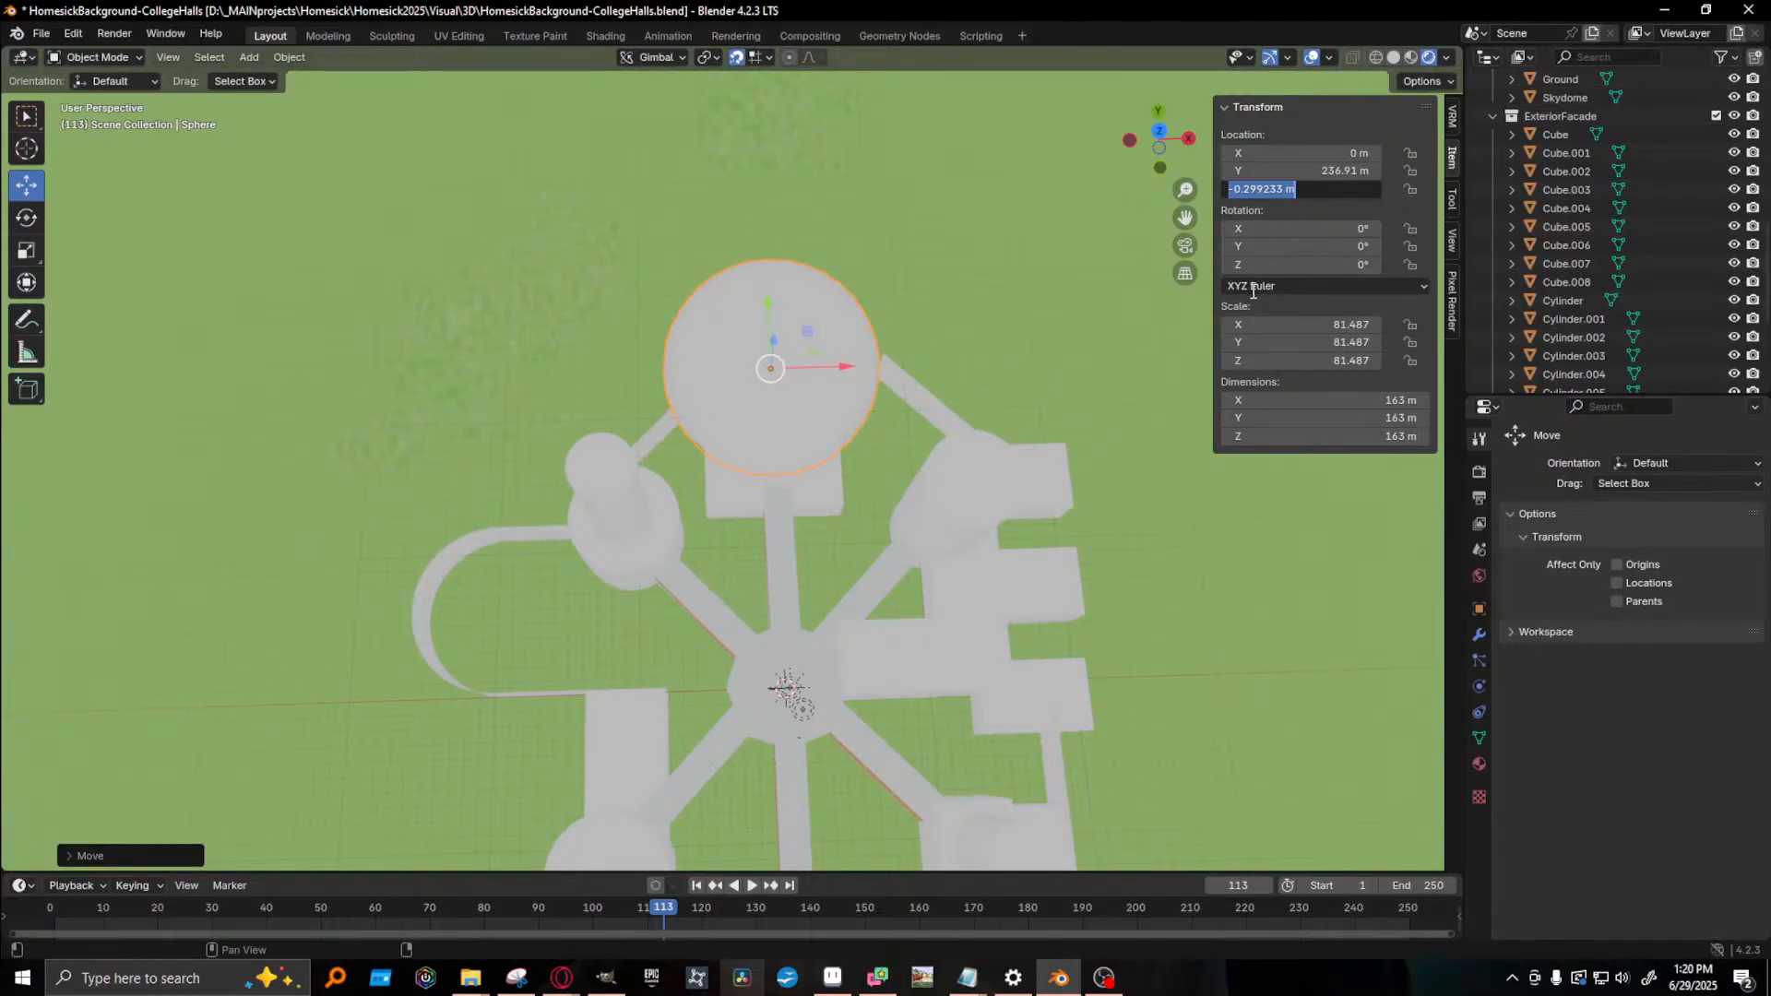
{"action": "type", "text": "0"}
{"action": "key", "text": "Return"}
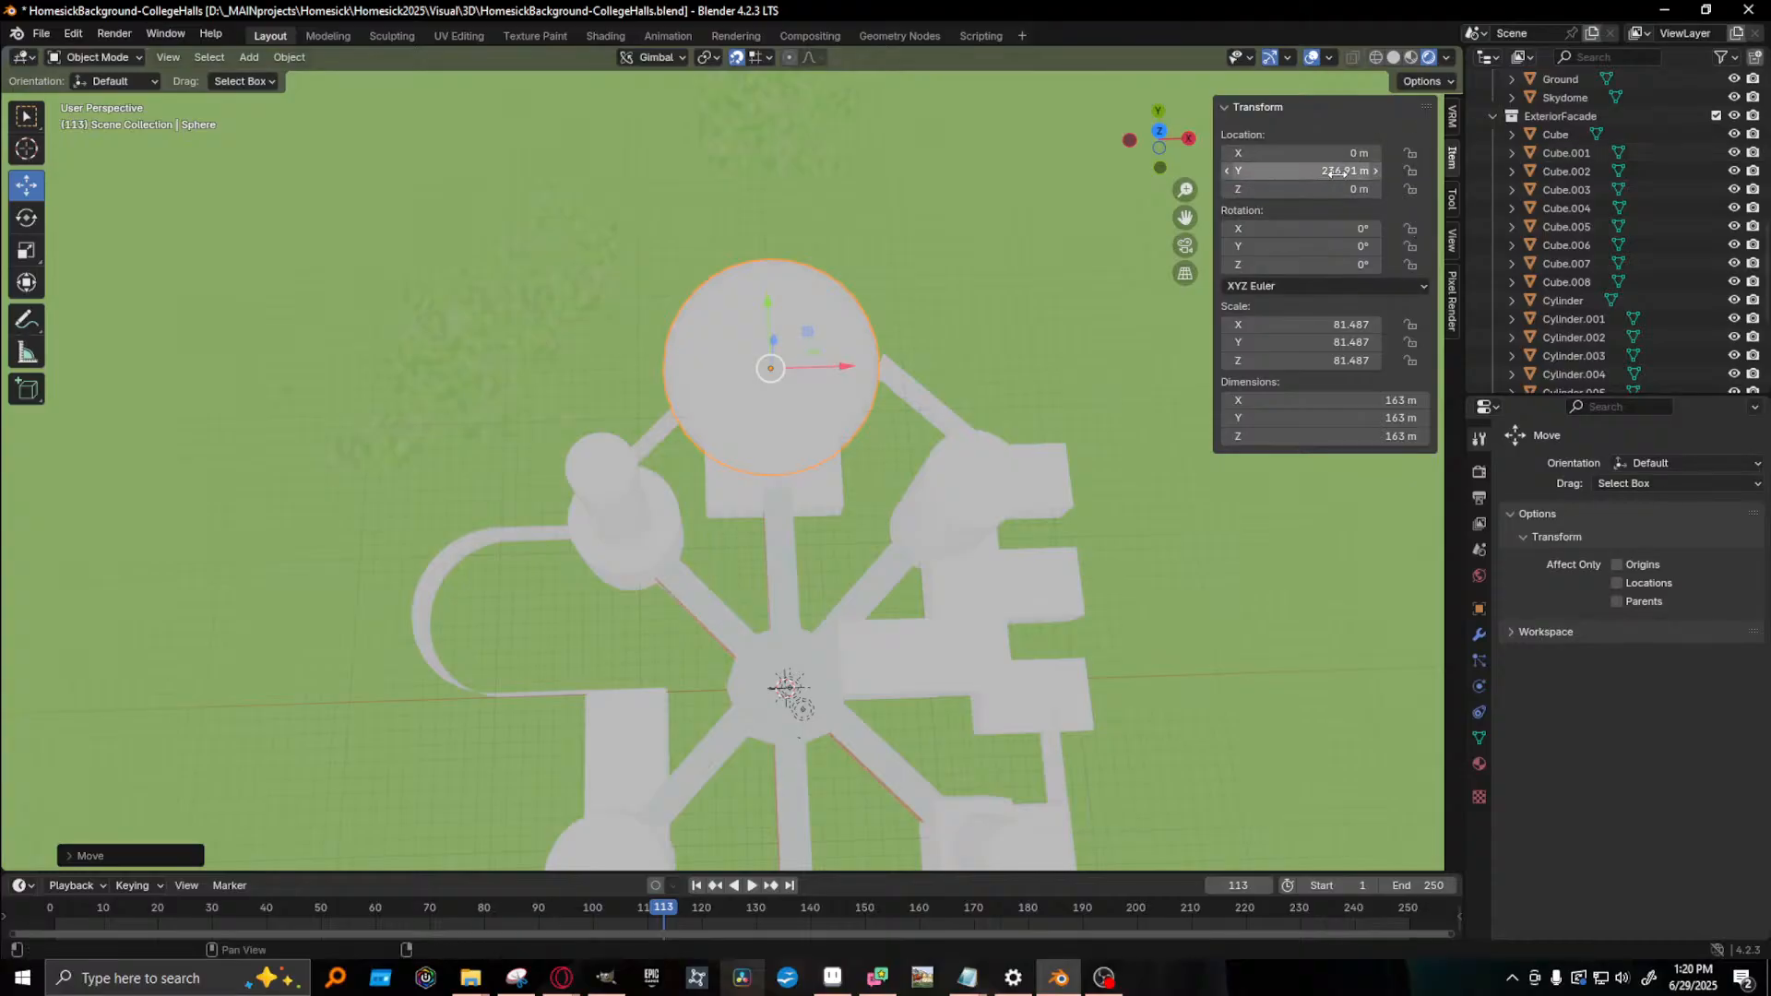
- Set the domed hall's Y location to 270 m and select the 45° connecting wall beside it
{"action": "left_click", "coordinate": [1300, 170]}
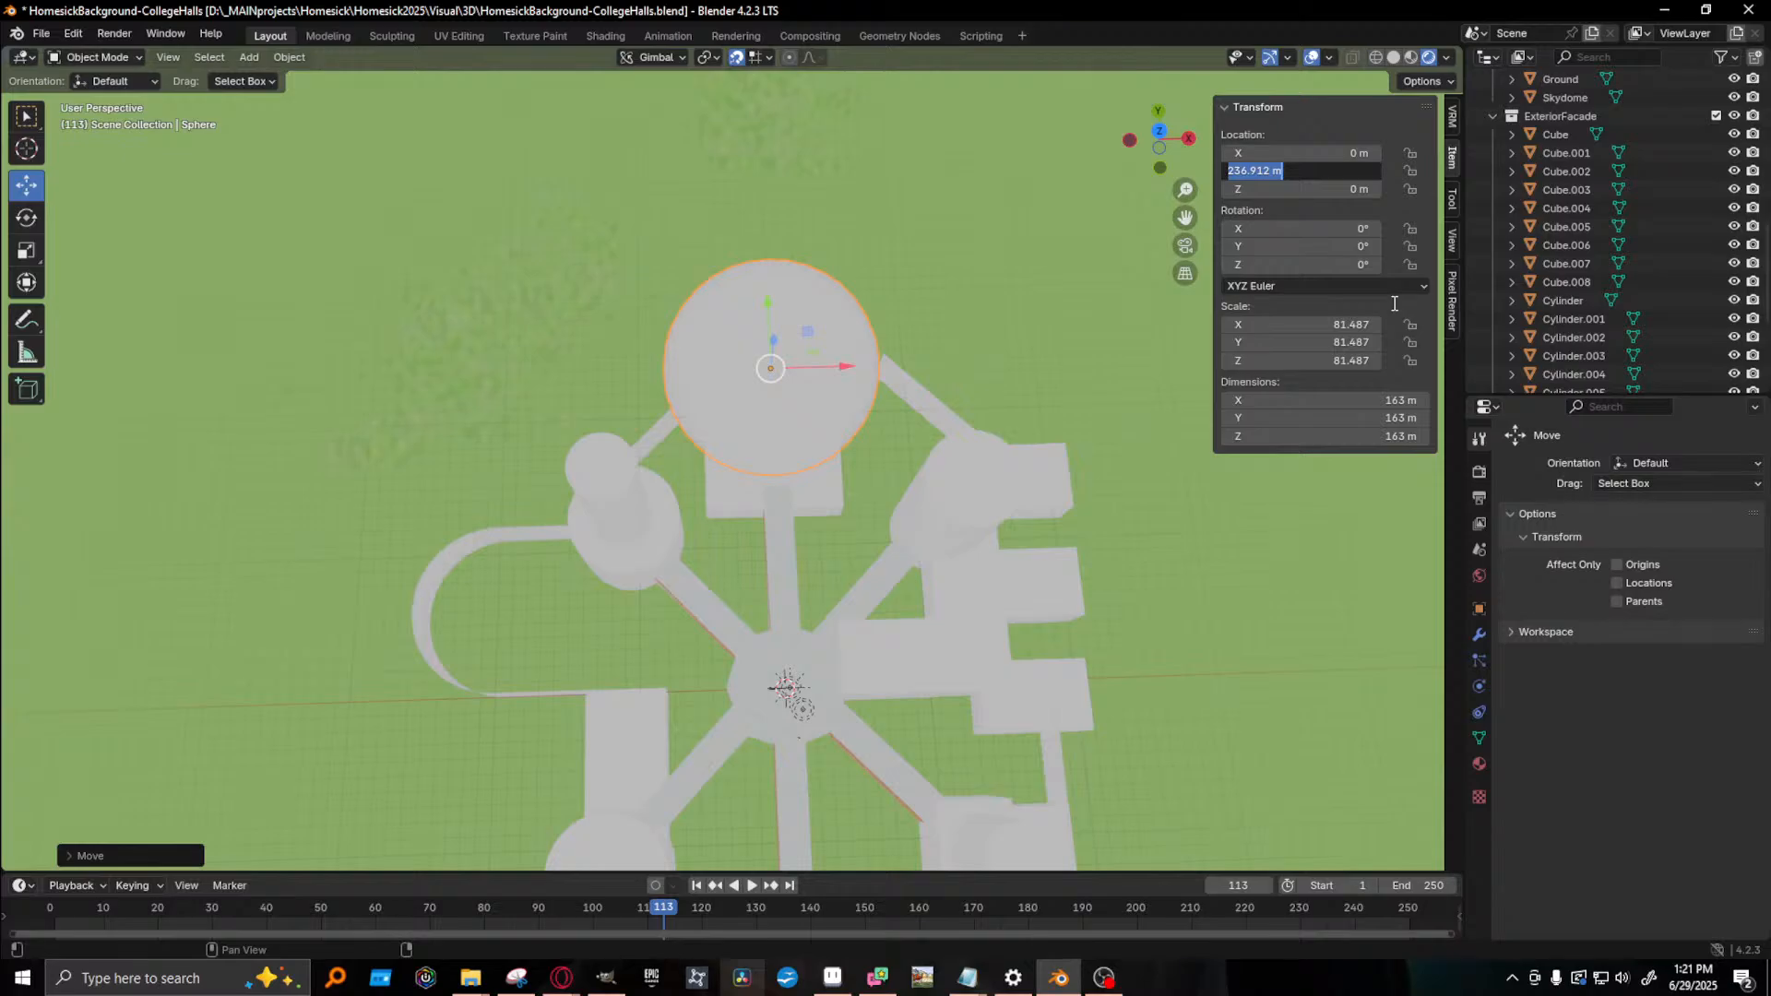
{"action": "type", "text": "270"}
{"action": "key", "text": "Return"}
{"action": "middle_click_drag", "start_coordinate": [830, 365], "coordinate": [710, 343]}
{"action": "left_click", "coordinate": [715, 360]}
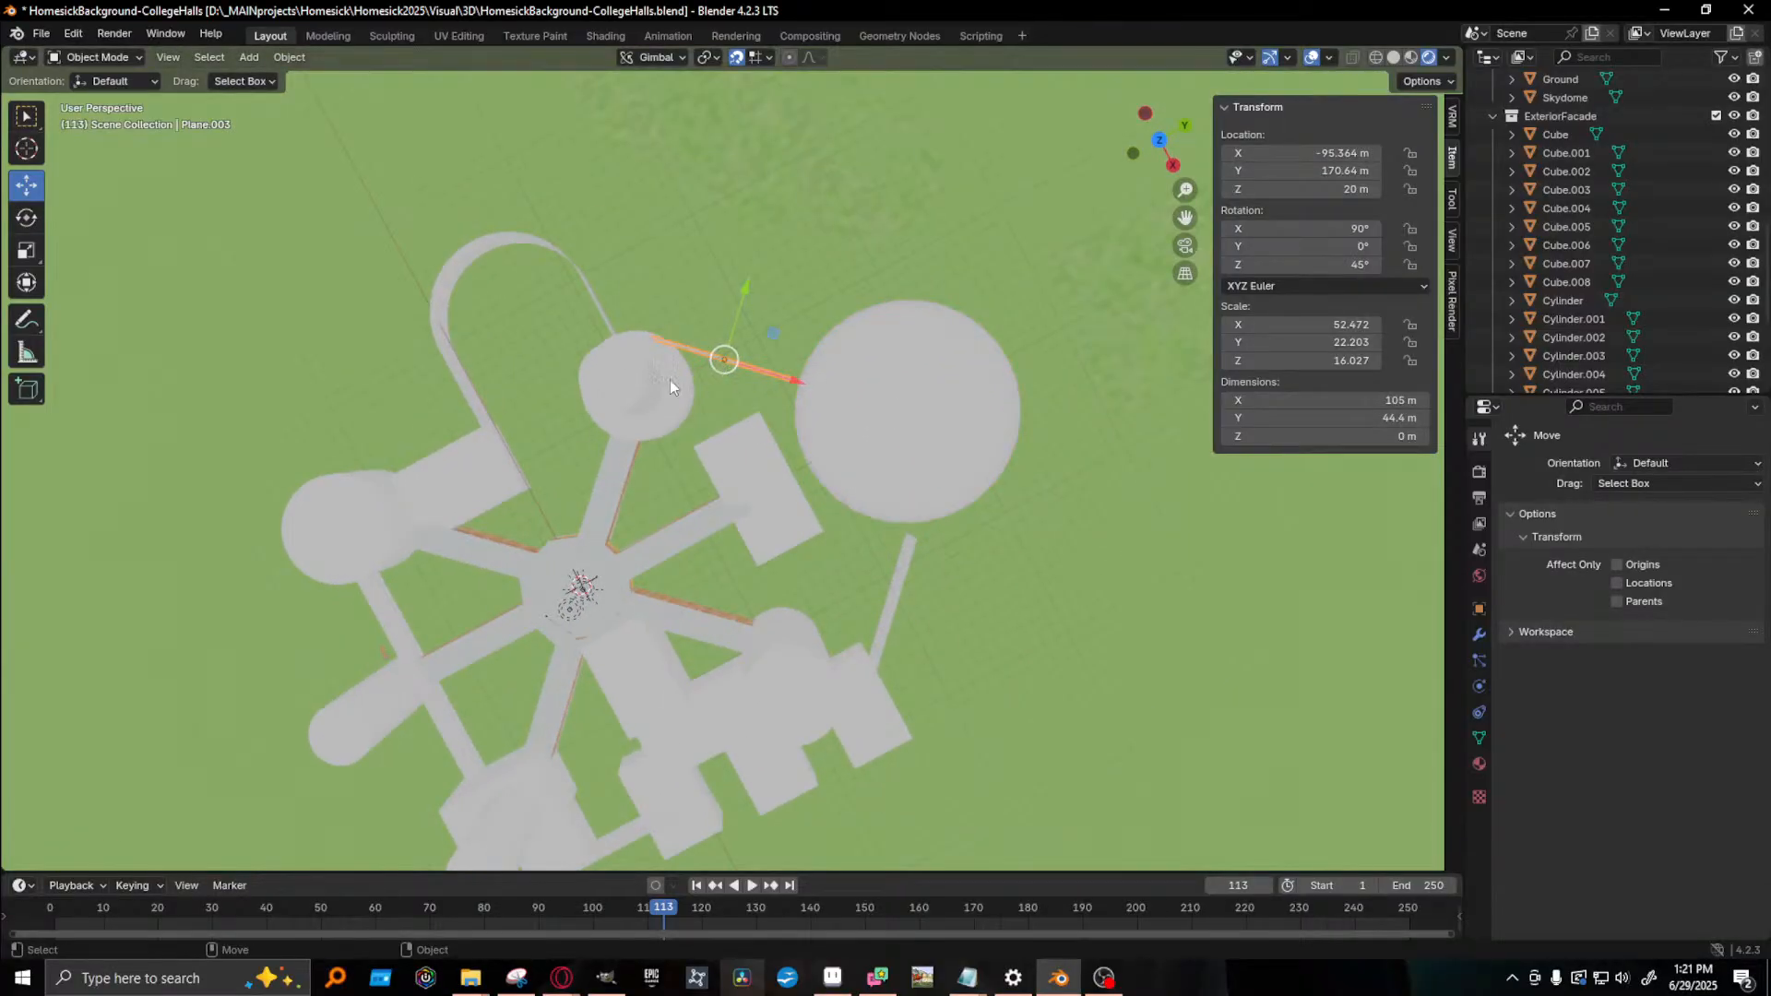
- Calculate 90 + 90 + 90 in Calculator, close it and reselect the domed hall
{"action": "key", "text": "alt+Tab"}
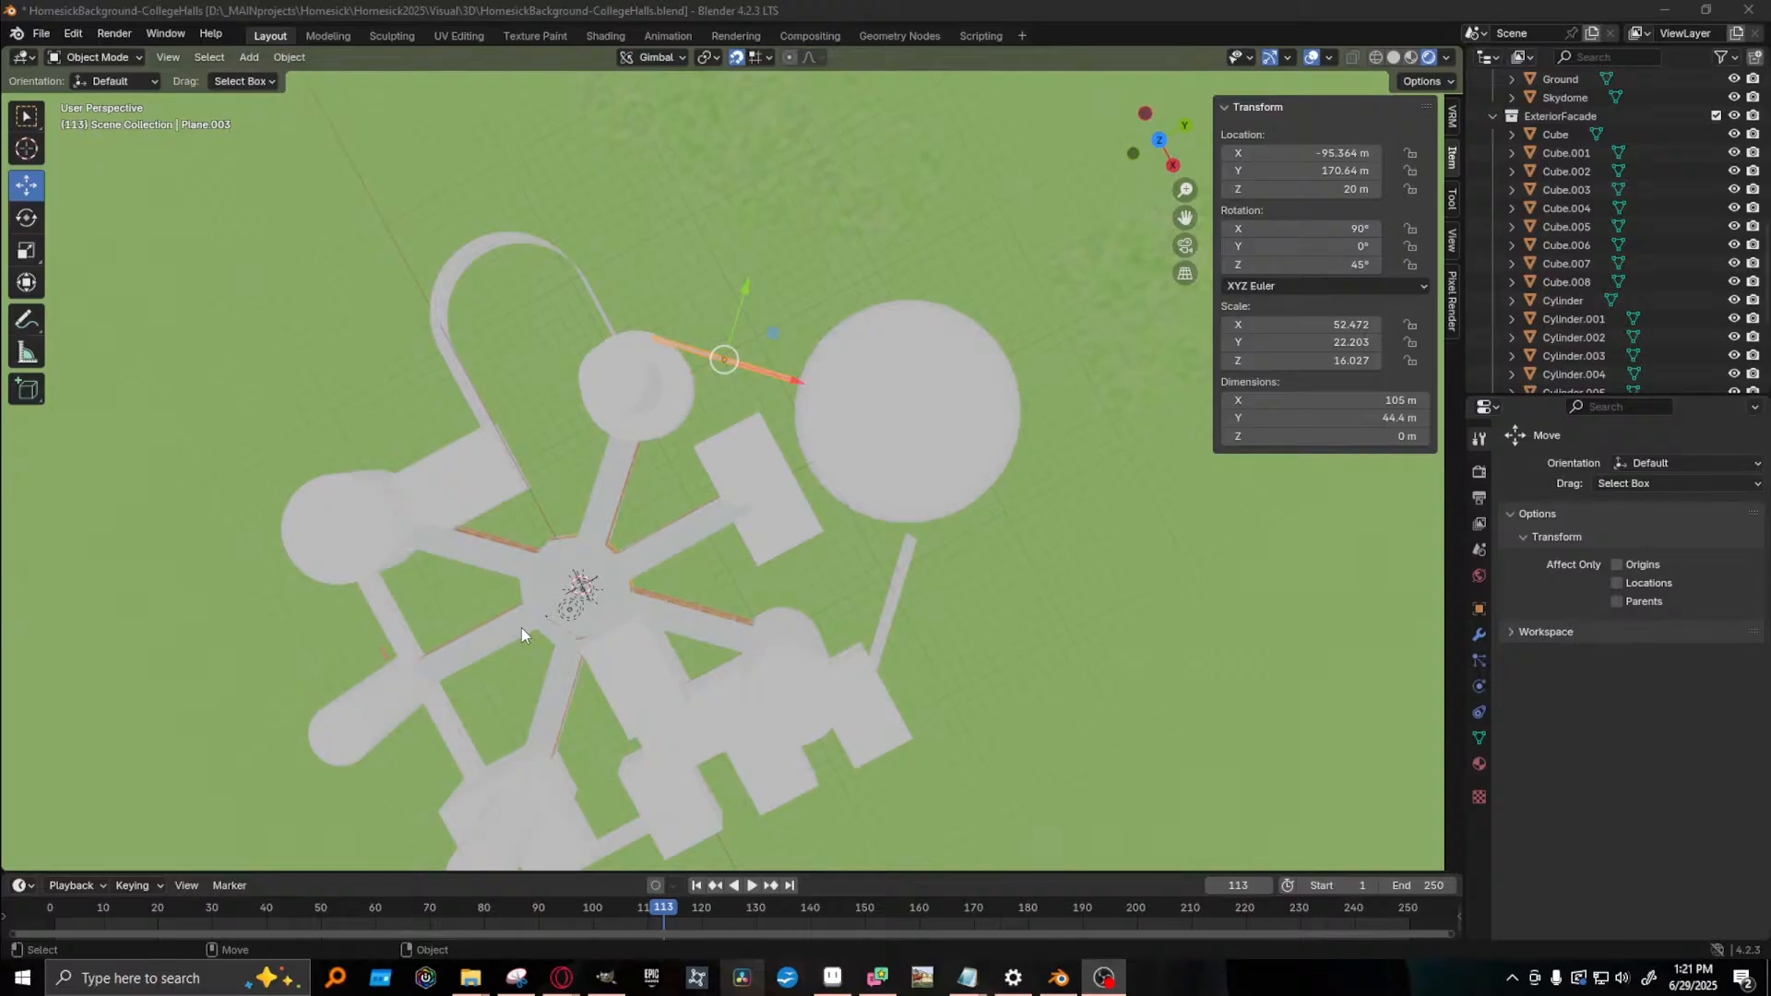
{"action": "key", "text": "super"}
{"action": "type", "text": "calc"}
{"action": "key", "text": "Return"}
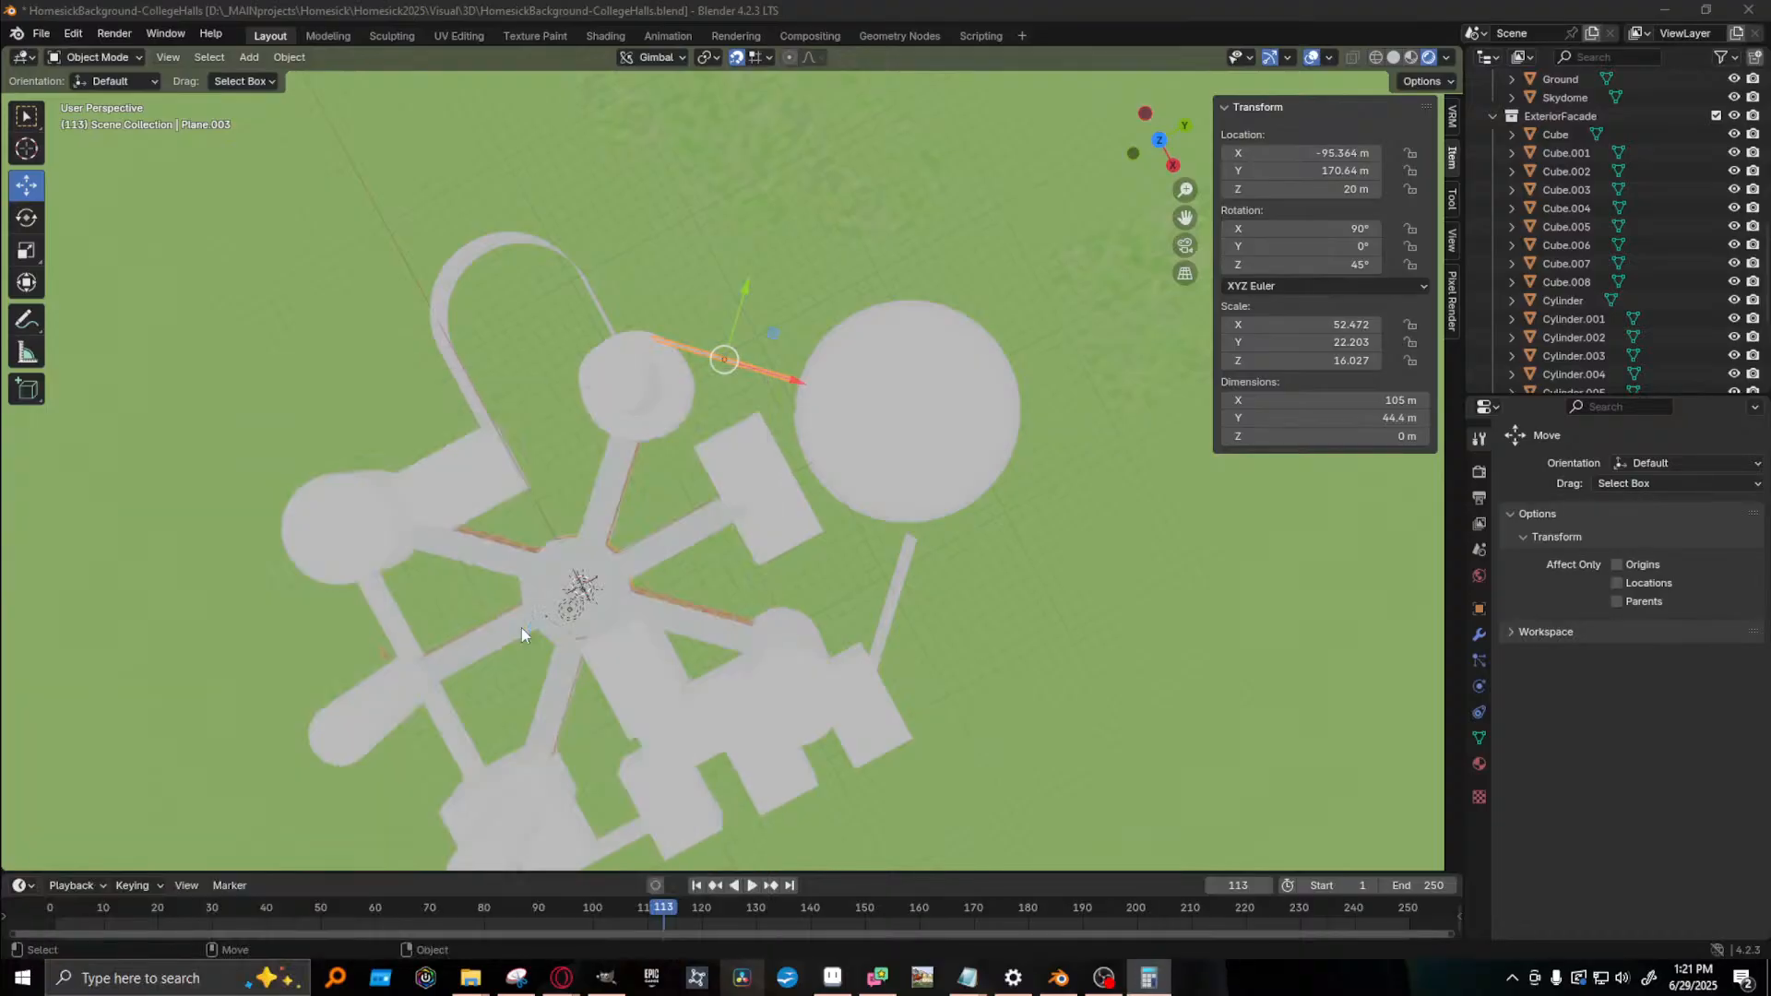
{"action": "type", "text": "90"}
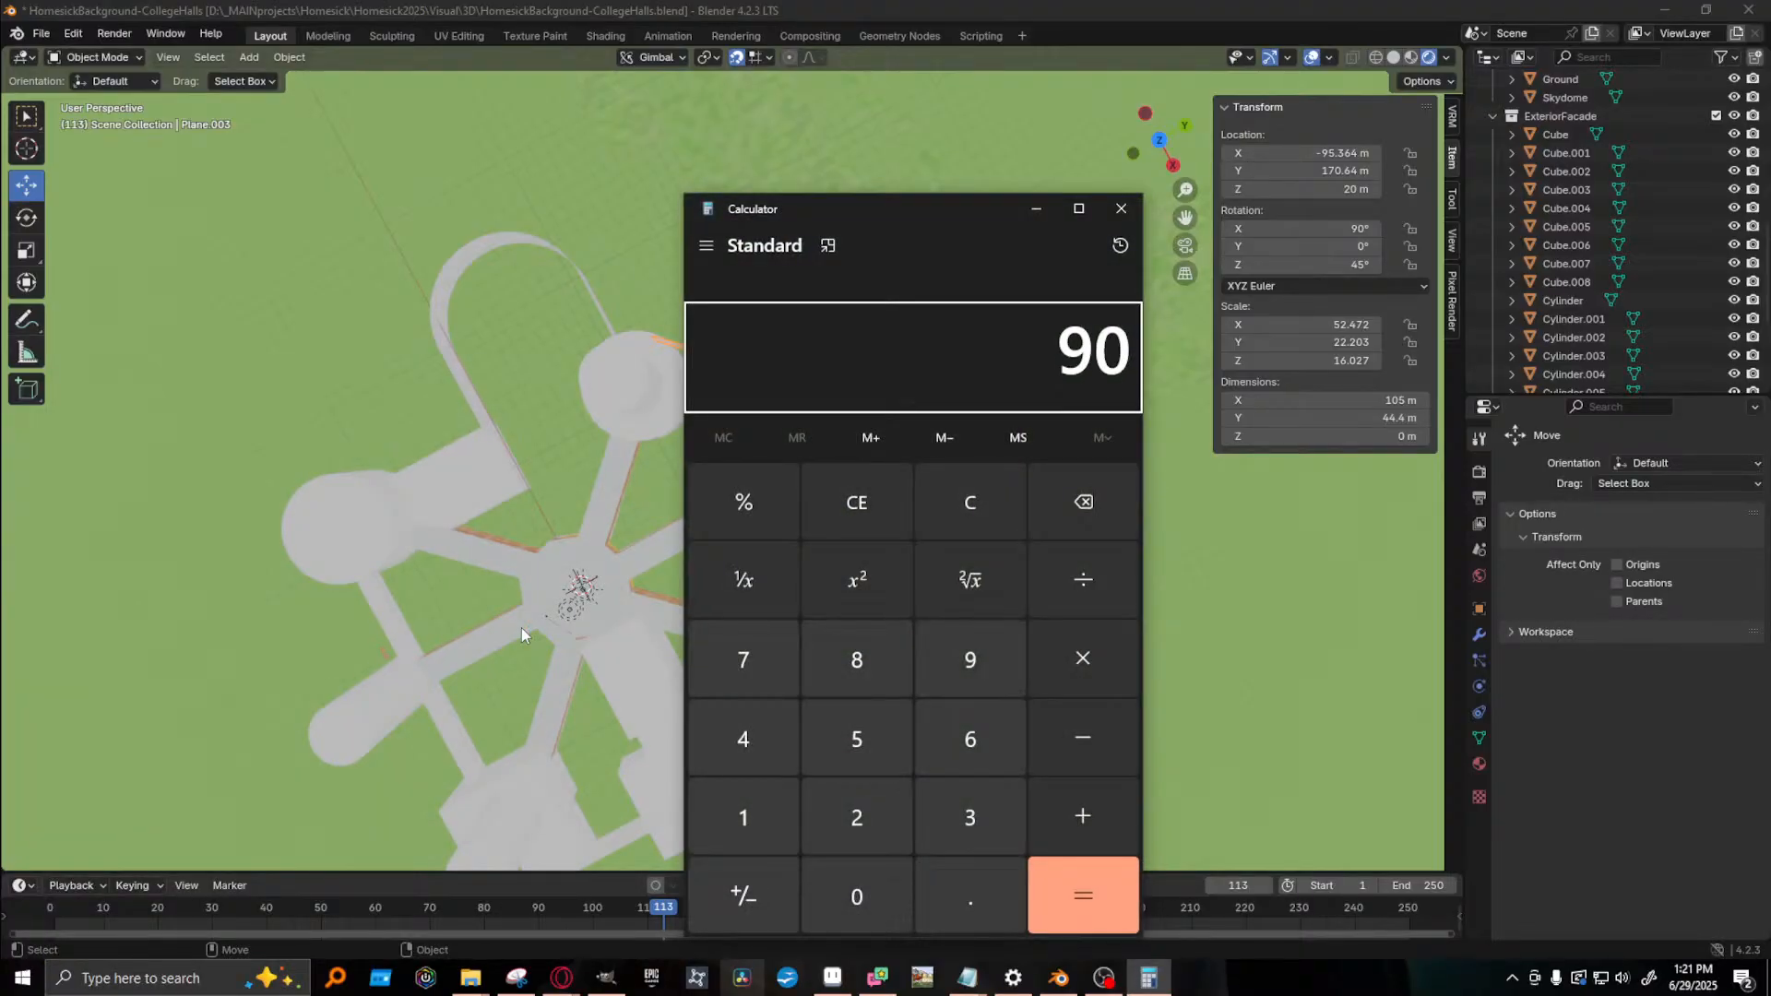
{"action": "type", "text": "+90+"}
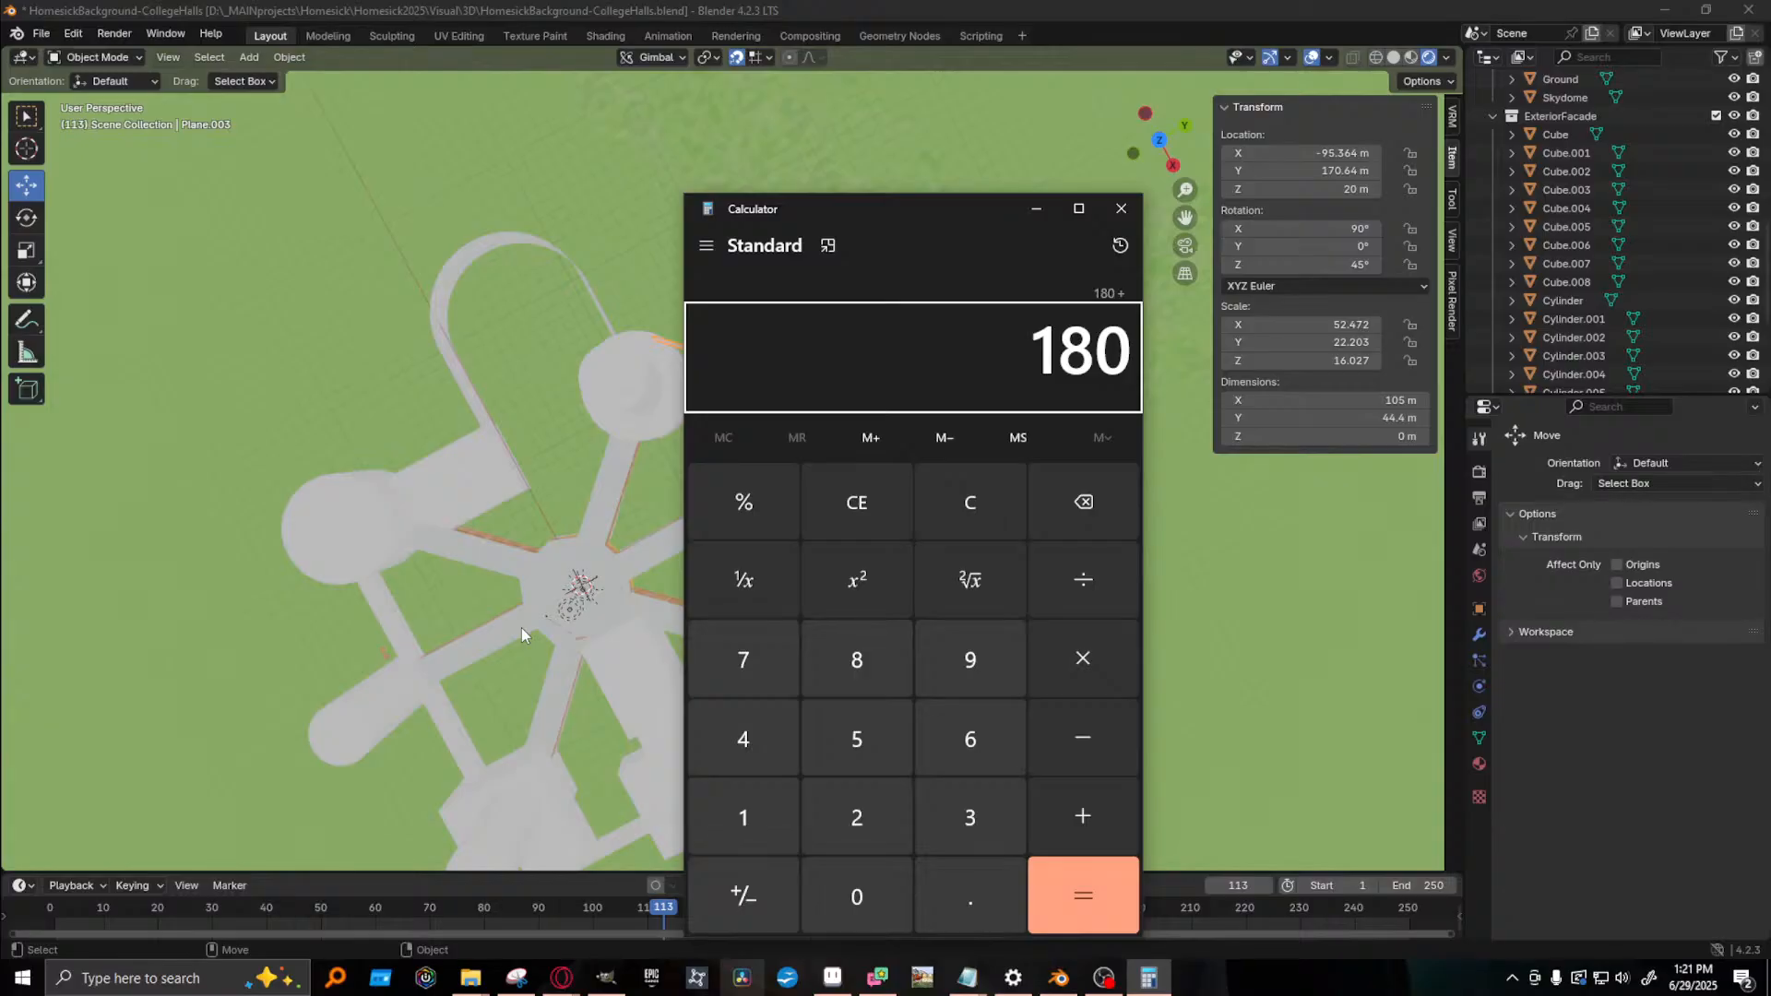
{"action": "type", "text": "90"}
{"action": "key", "text": "Return"}
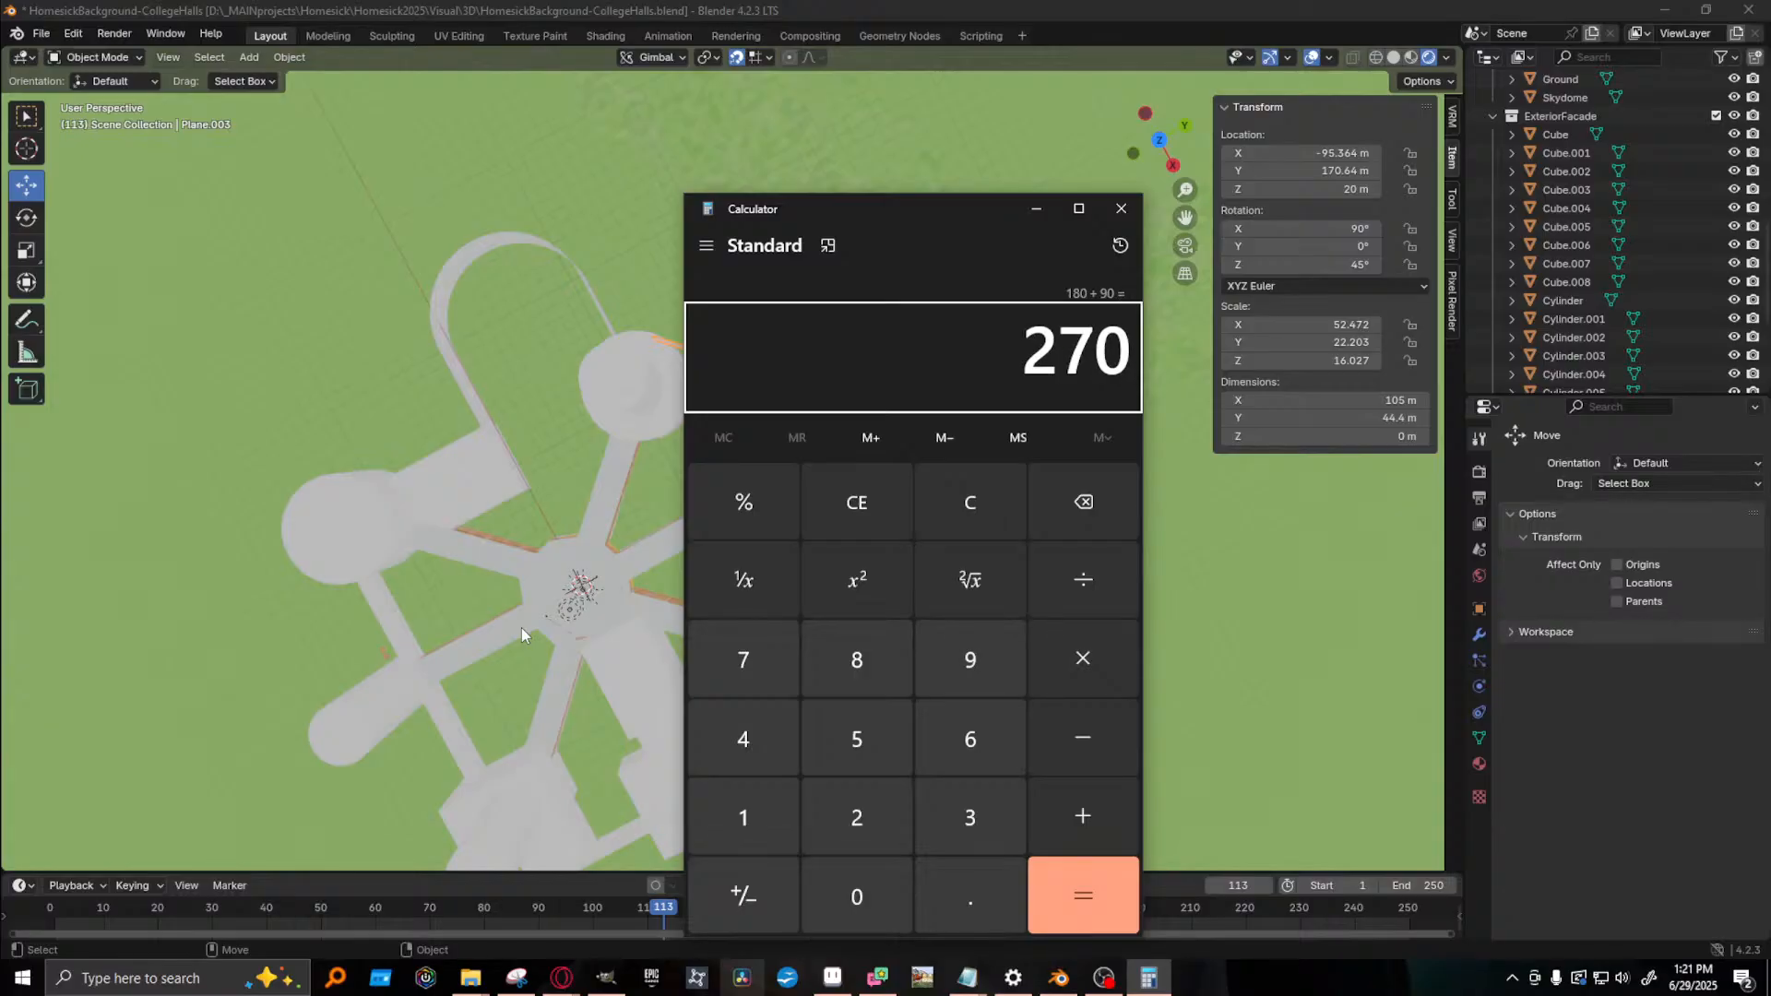
{"action": "left_click", "coordinate": [1122, 208]}
{"action": "left_click", "coordinate": [903, 448]}
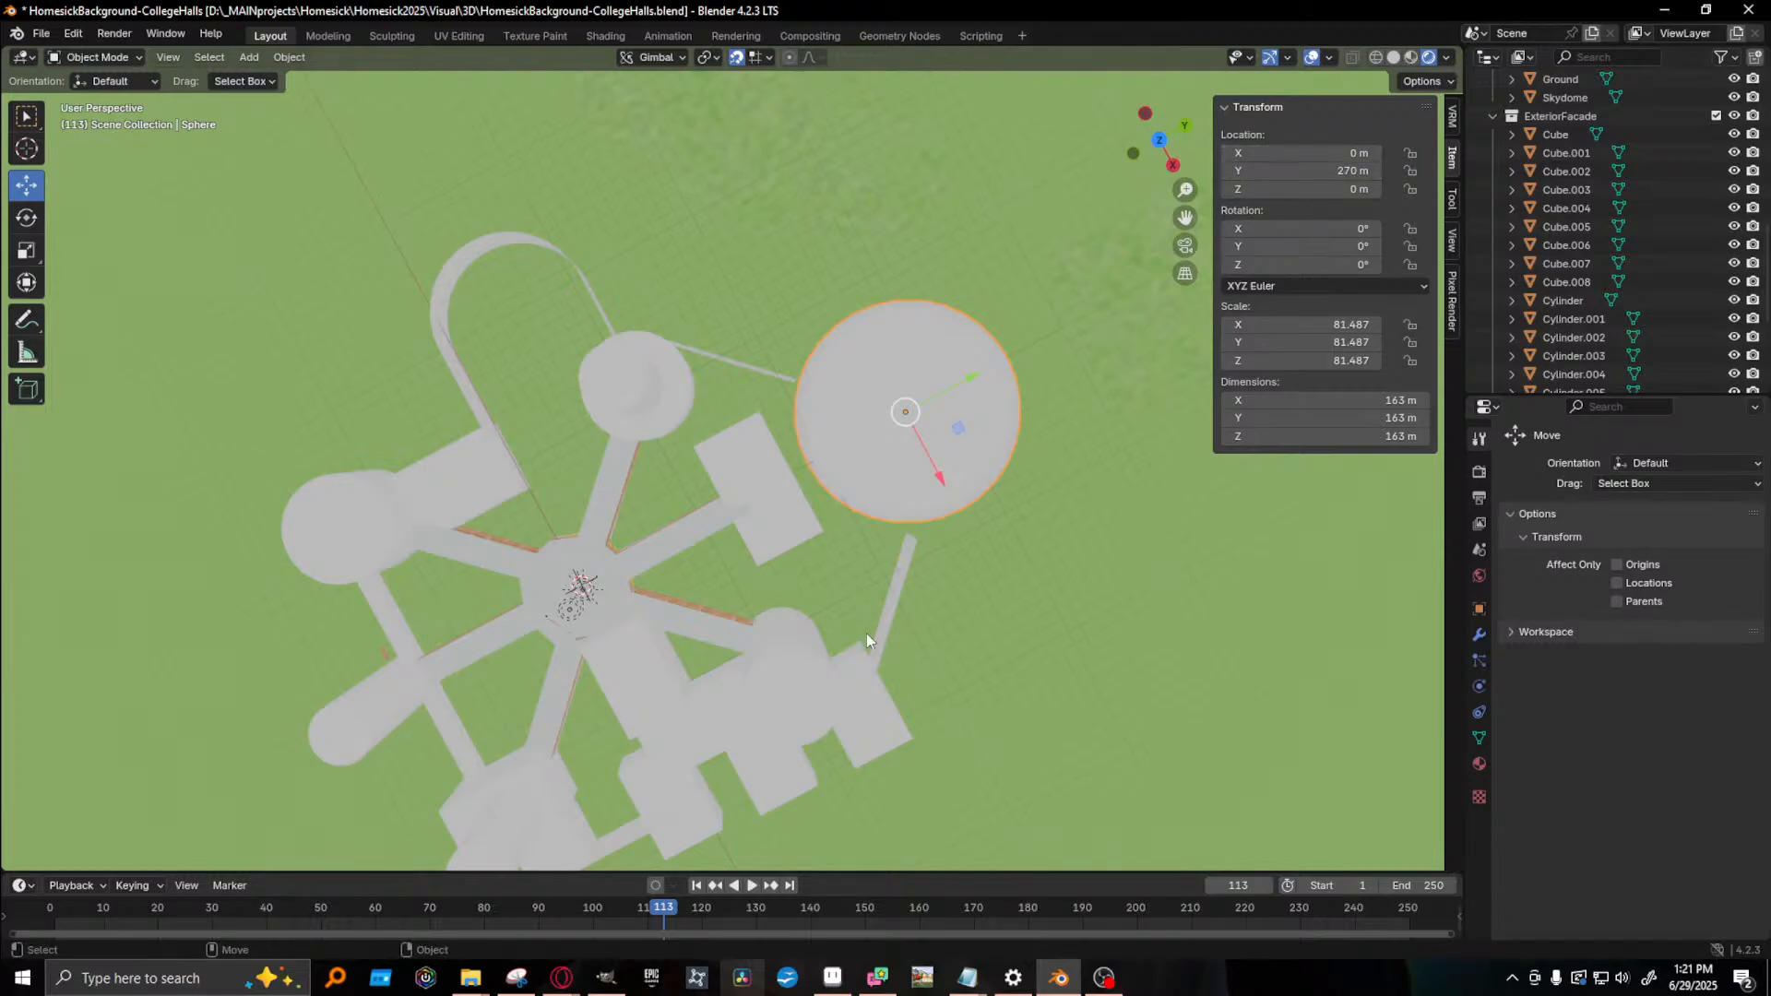
- Move the domed hall back along Y to 234 m so it overlaps the rectangular block
{"action": "middle_click_drag", "start_coordinate": [1020, 353], "coordinate": [810, 419]}
{"action": "left_click", "coordinate": [768, 57]}
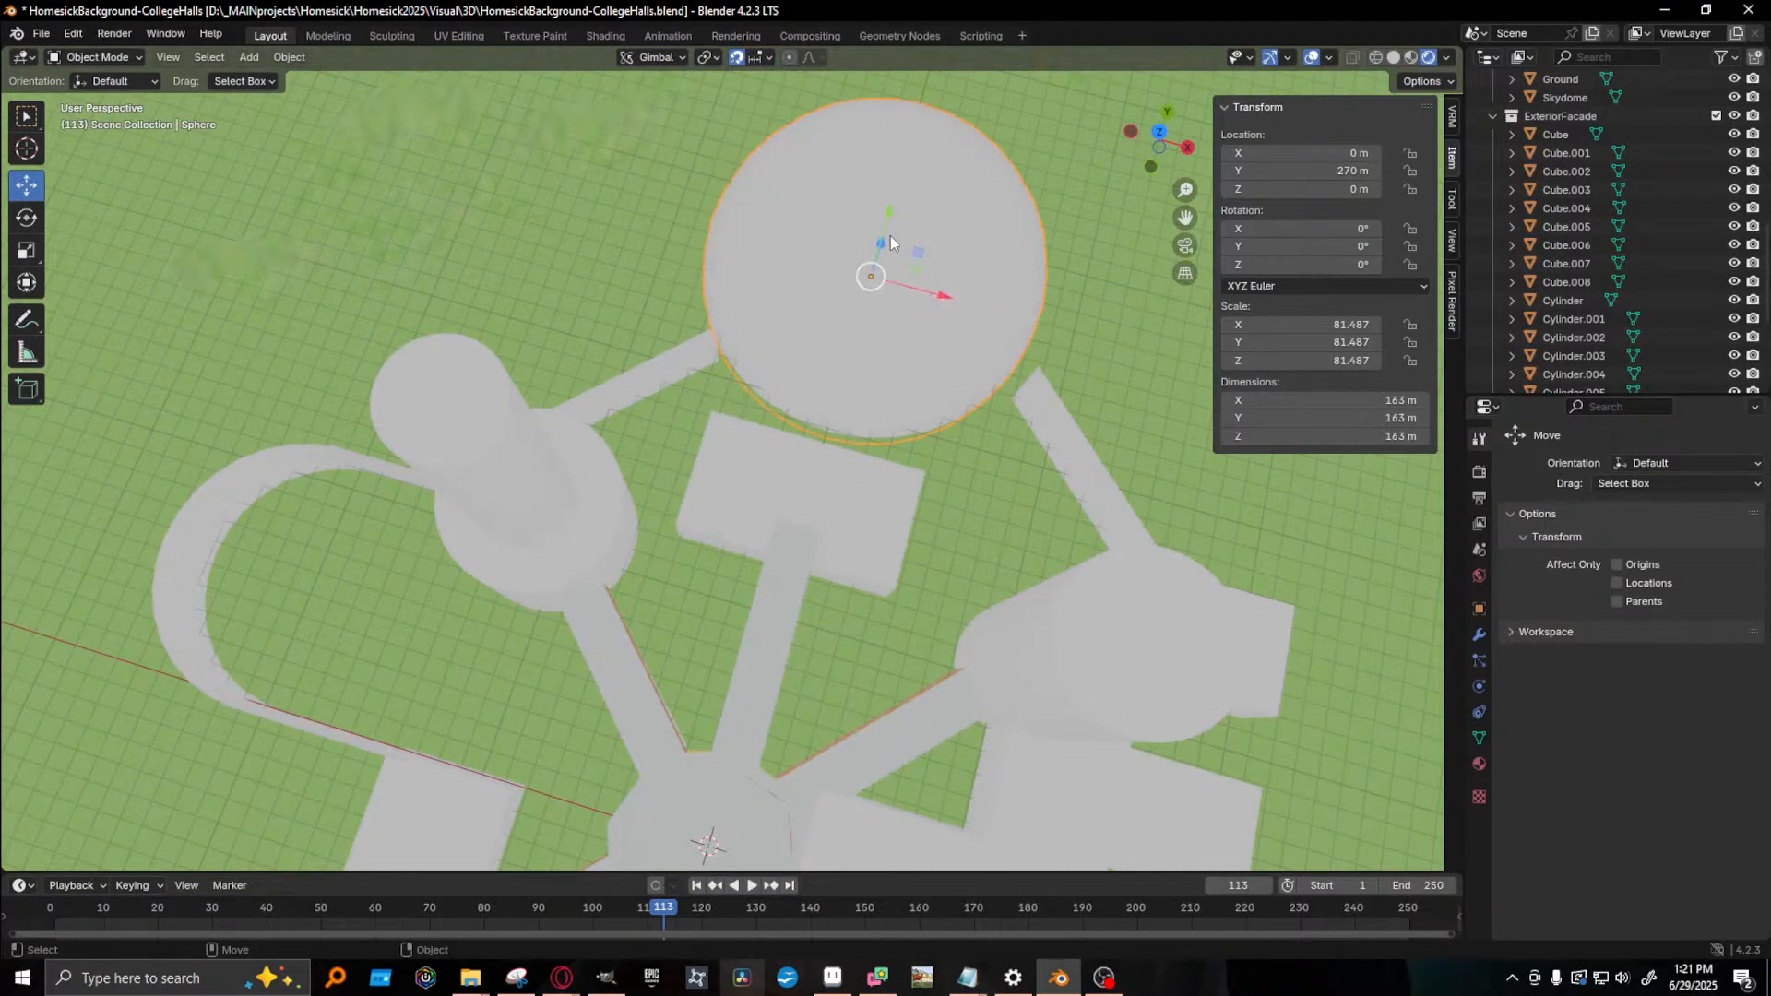
{"action": "middle_click_drag", "start_coordinate": [861, 245], "coordinate": [982, 224]}
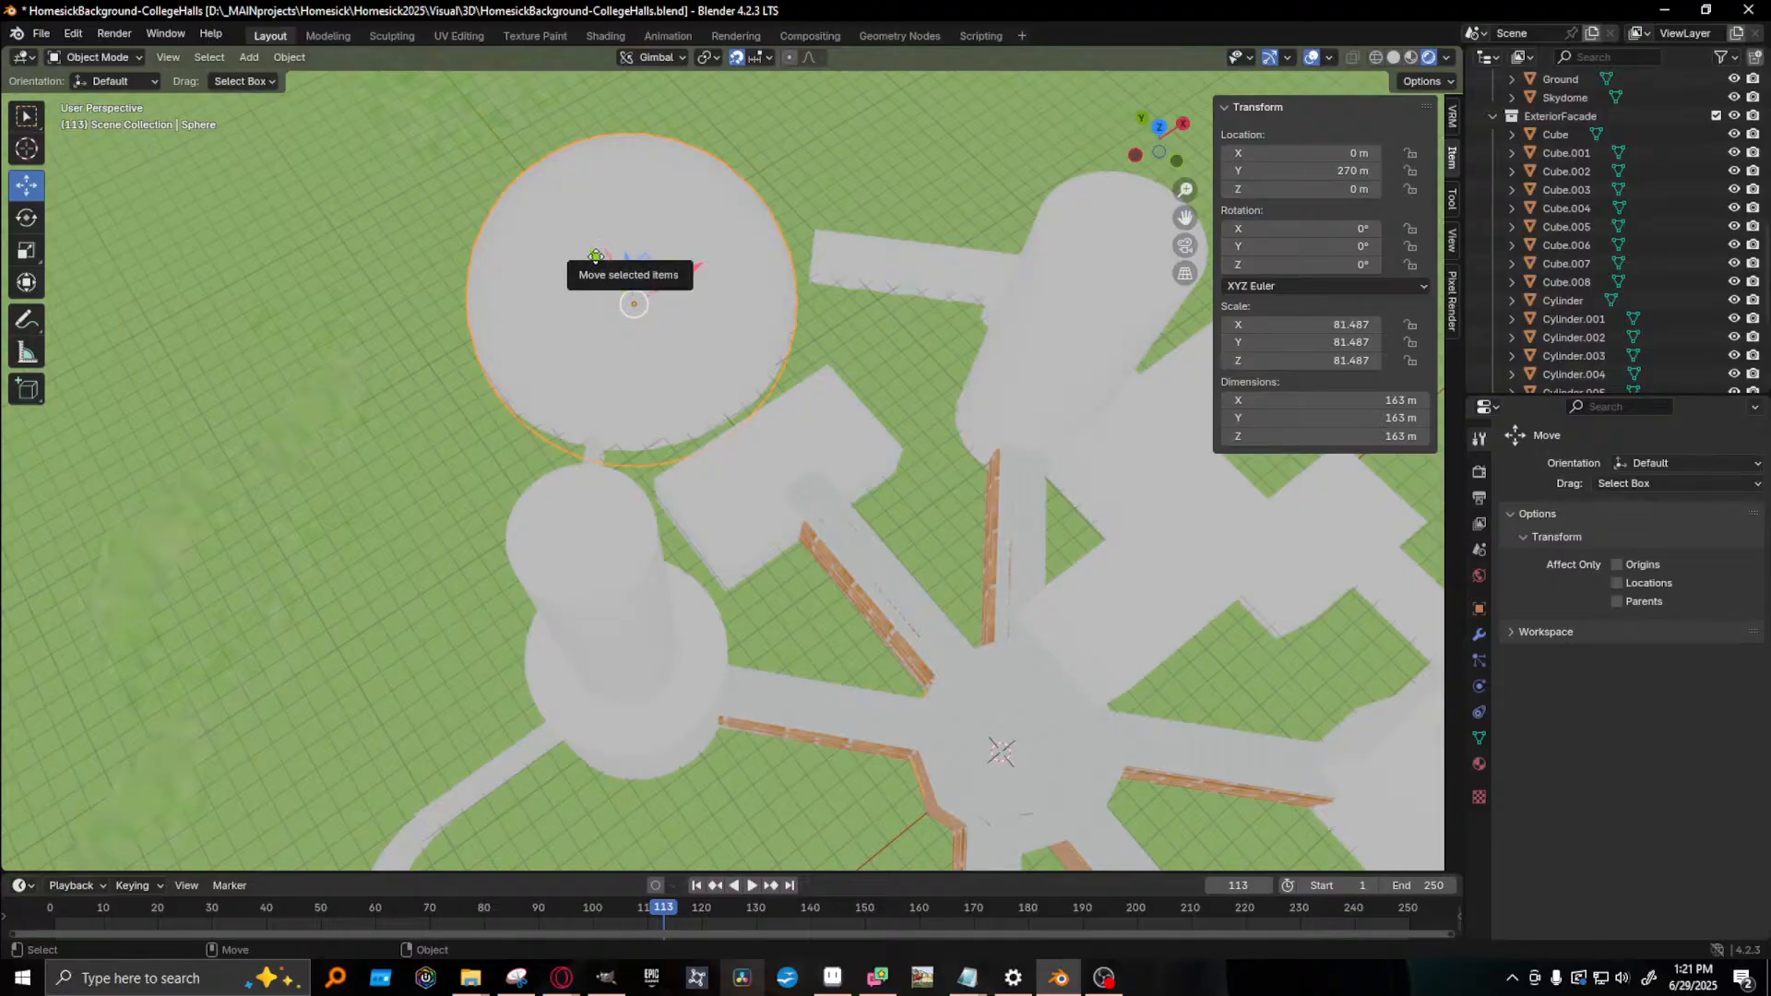
{"action": "left_click_drag", "start_coordinate": [596, 257], "coordinate": [617, 284]}
{"action": "middle_click_drag", "start_coordinate": [833, 332], "coordinate": [766, 470]}
{"action": "left_click_drag", "start_coordinate": [1041, 561], "coordinate": [1010, 568]}
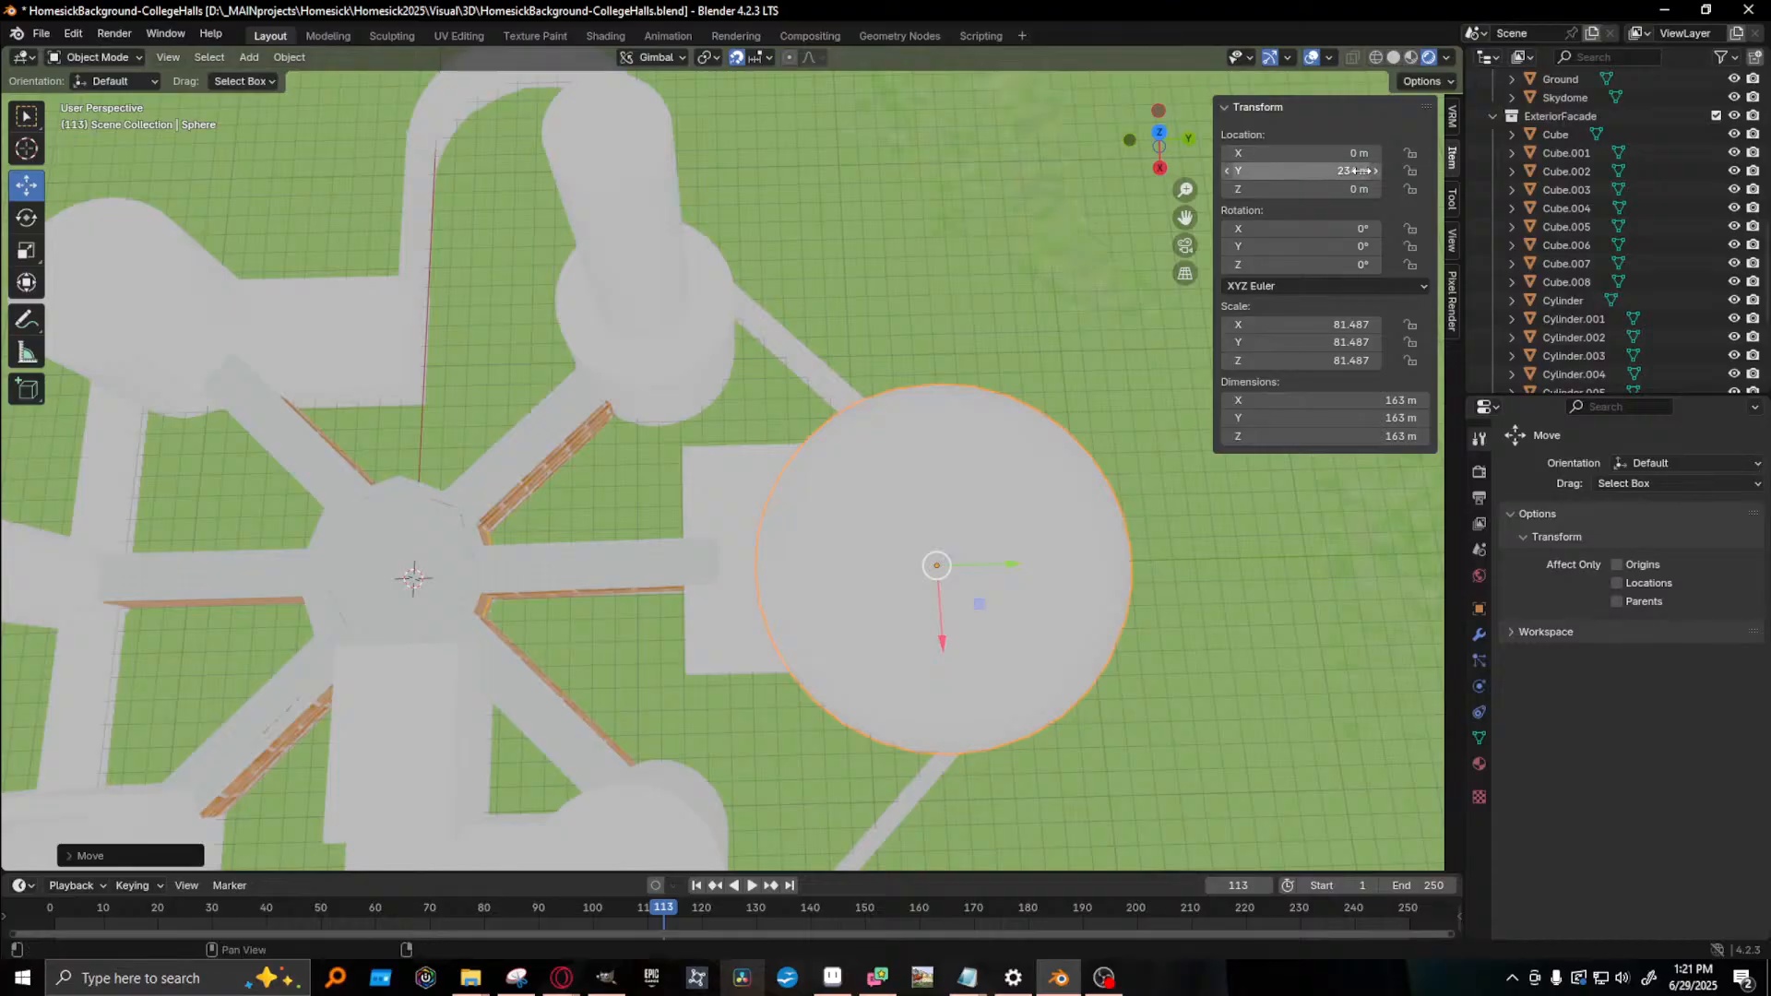
- Set the domed hall's Y location to 230 m and nudge it outward to 235 m
{"action": "left_click", "coordinate": [1328, 170]}
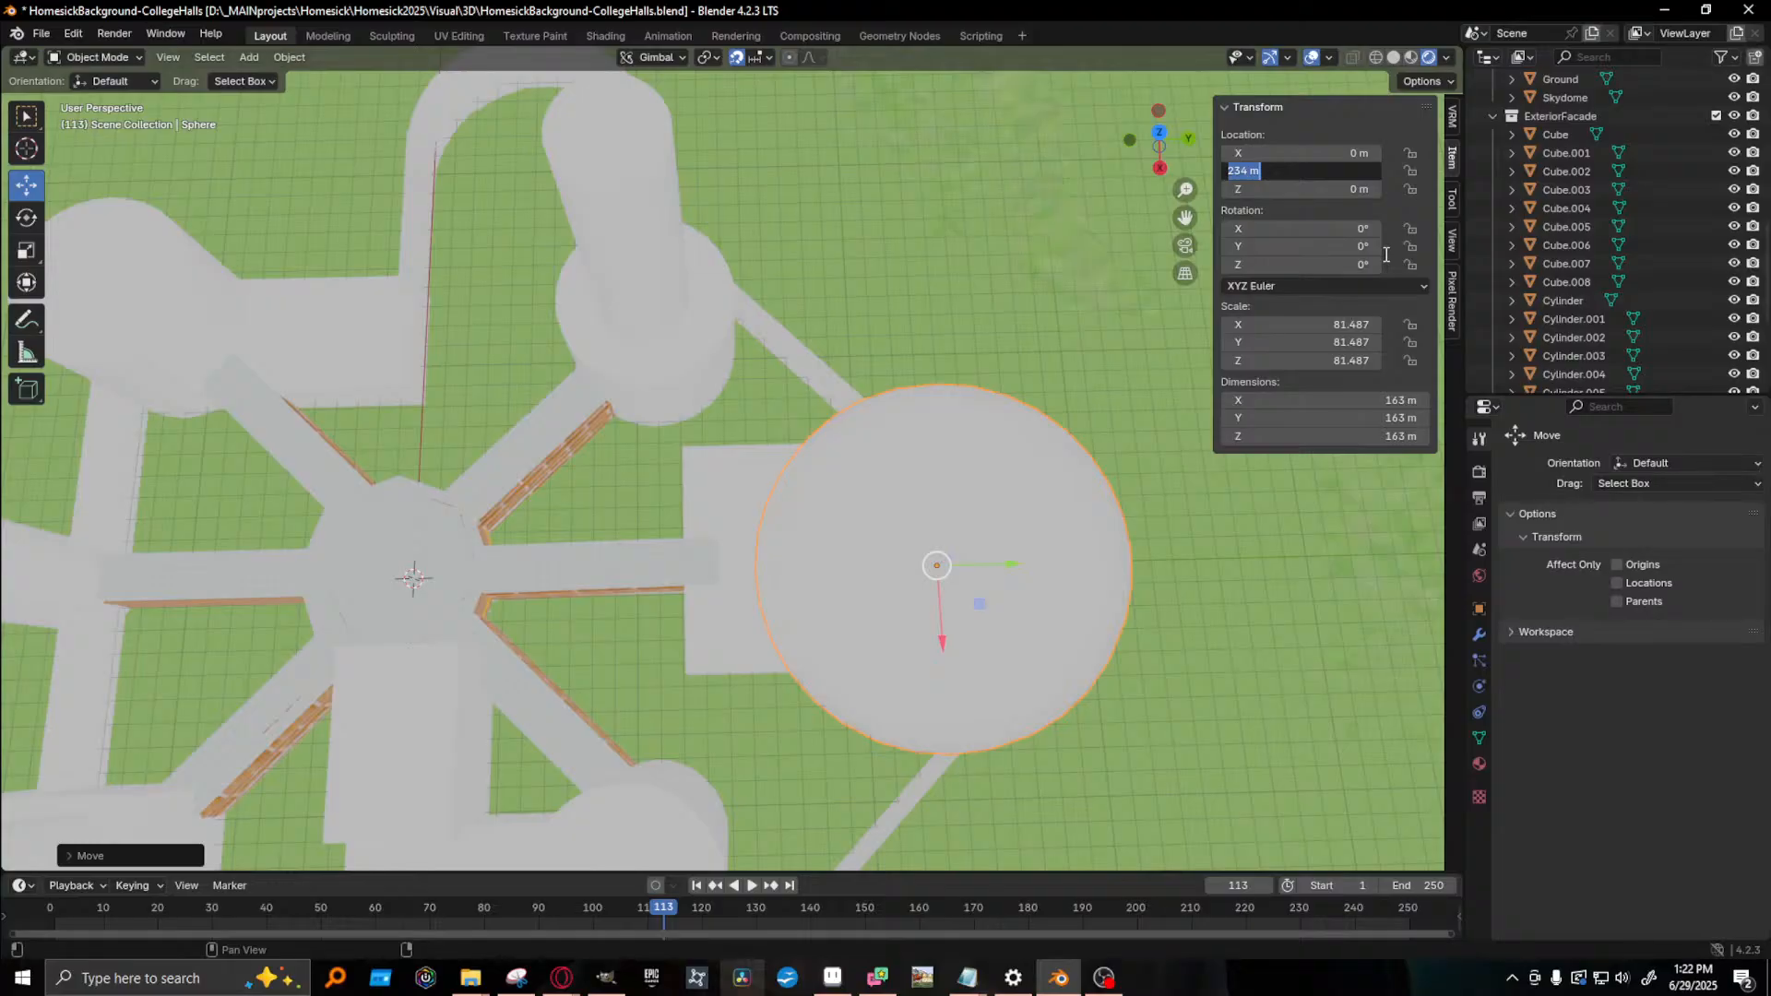
{"action": "key", "text": "Return"}
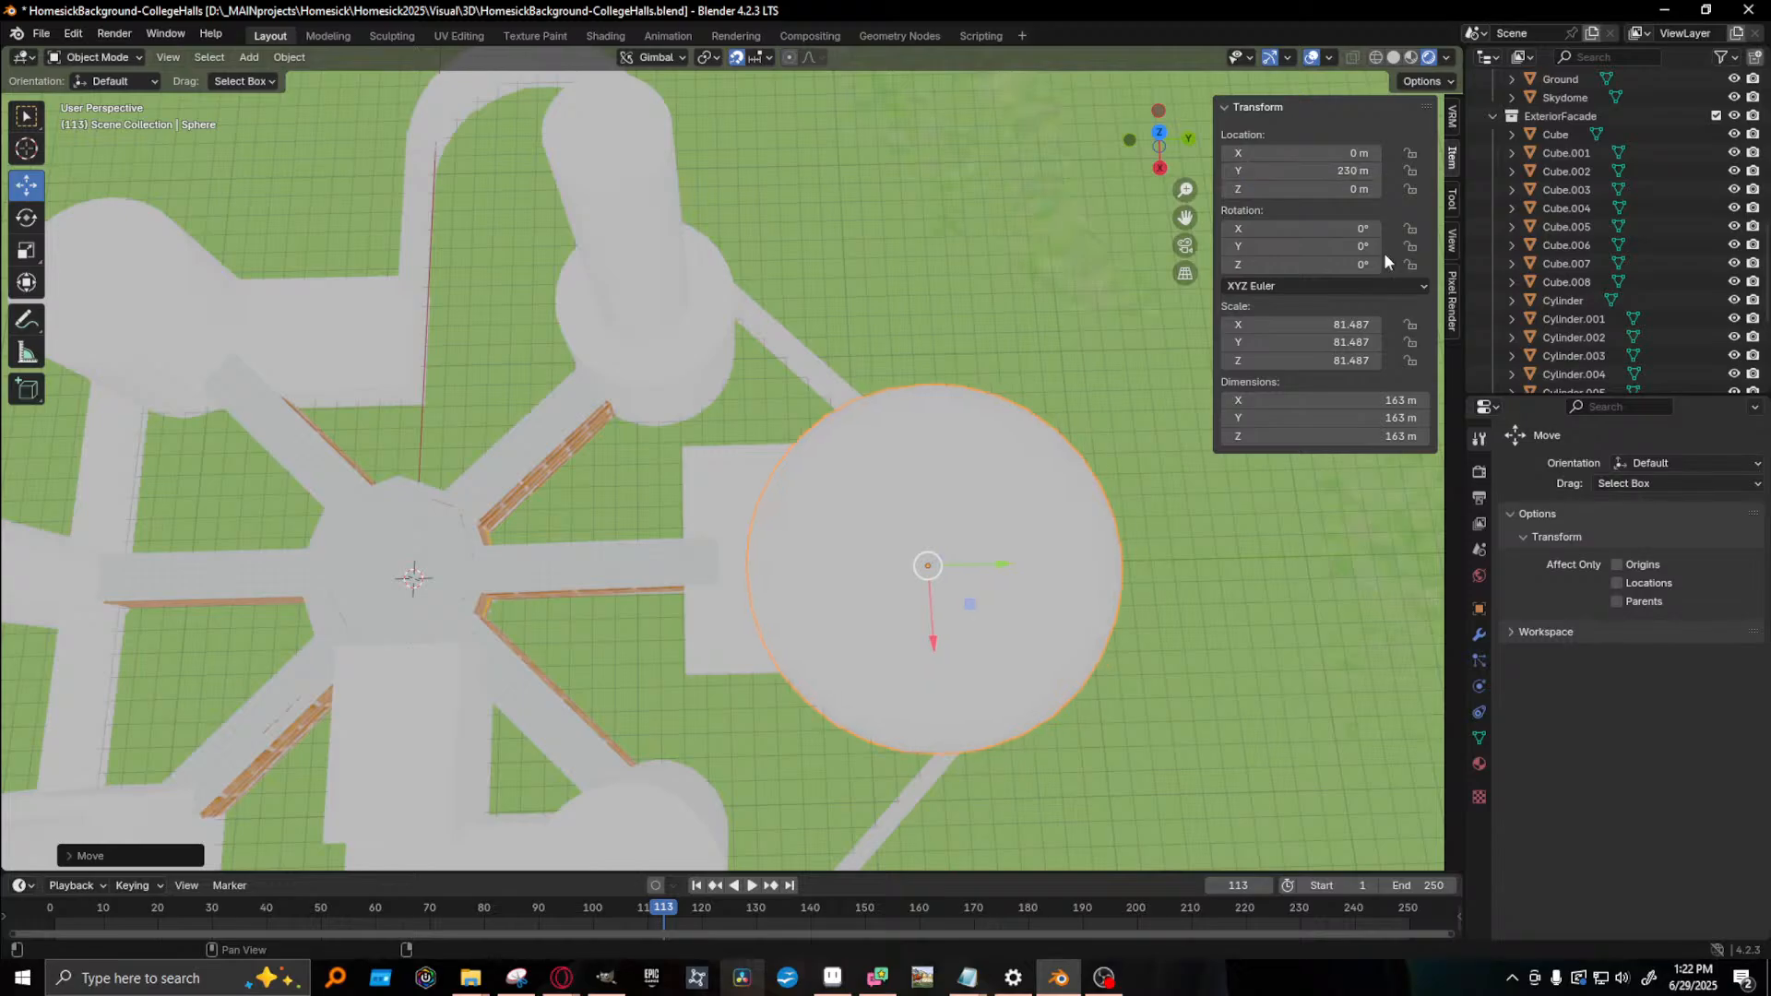
{"action": "middle_click_drag", "start_coordinate": [961, 605], "coordinate": [937, 597]}
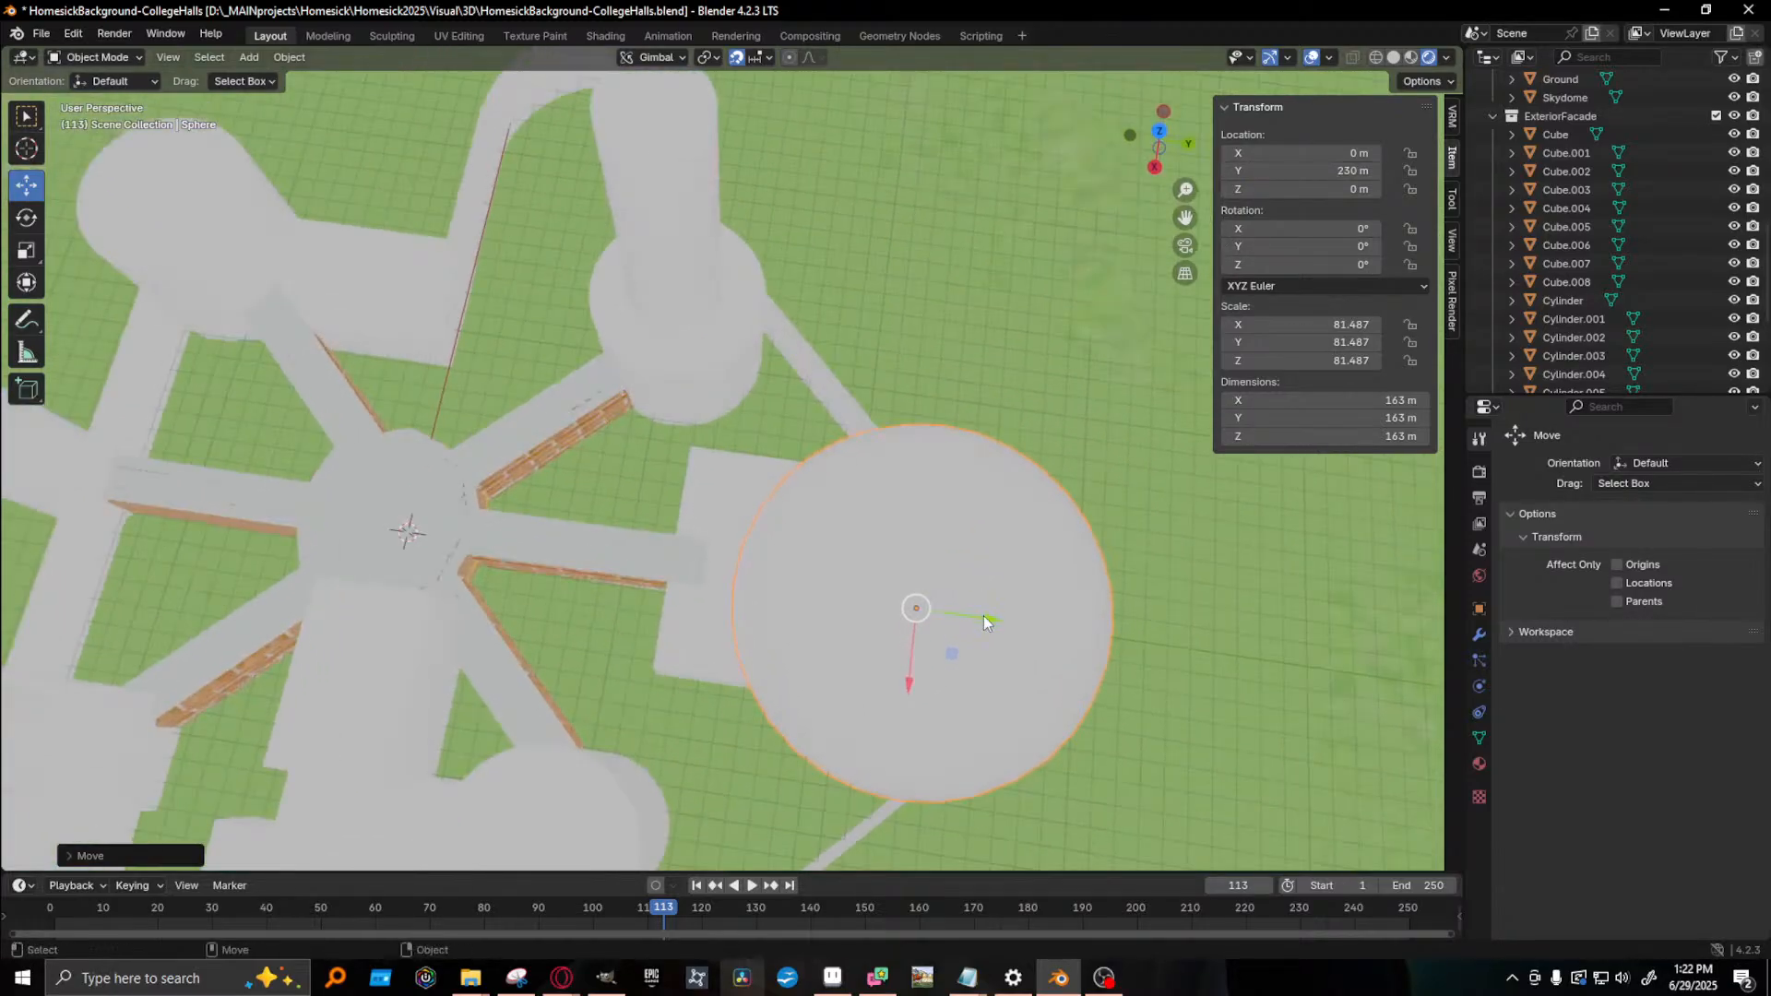
{"action": "mouse_move", "coordinate": [985, 616]}
{"action": "left_mouse_down"}
{"action": "mouse_move", "coordinate": [1034, 631]}
{"action": "mouse_move", "coordinate": [996, 618]}
{"action": "left_mouse_up"}
{"action": "middle_click_drag", "start_coordinate": [996, 618], "coordinate": [1055, 596]}
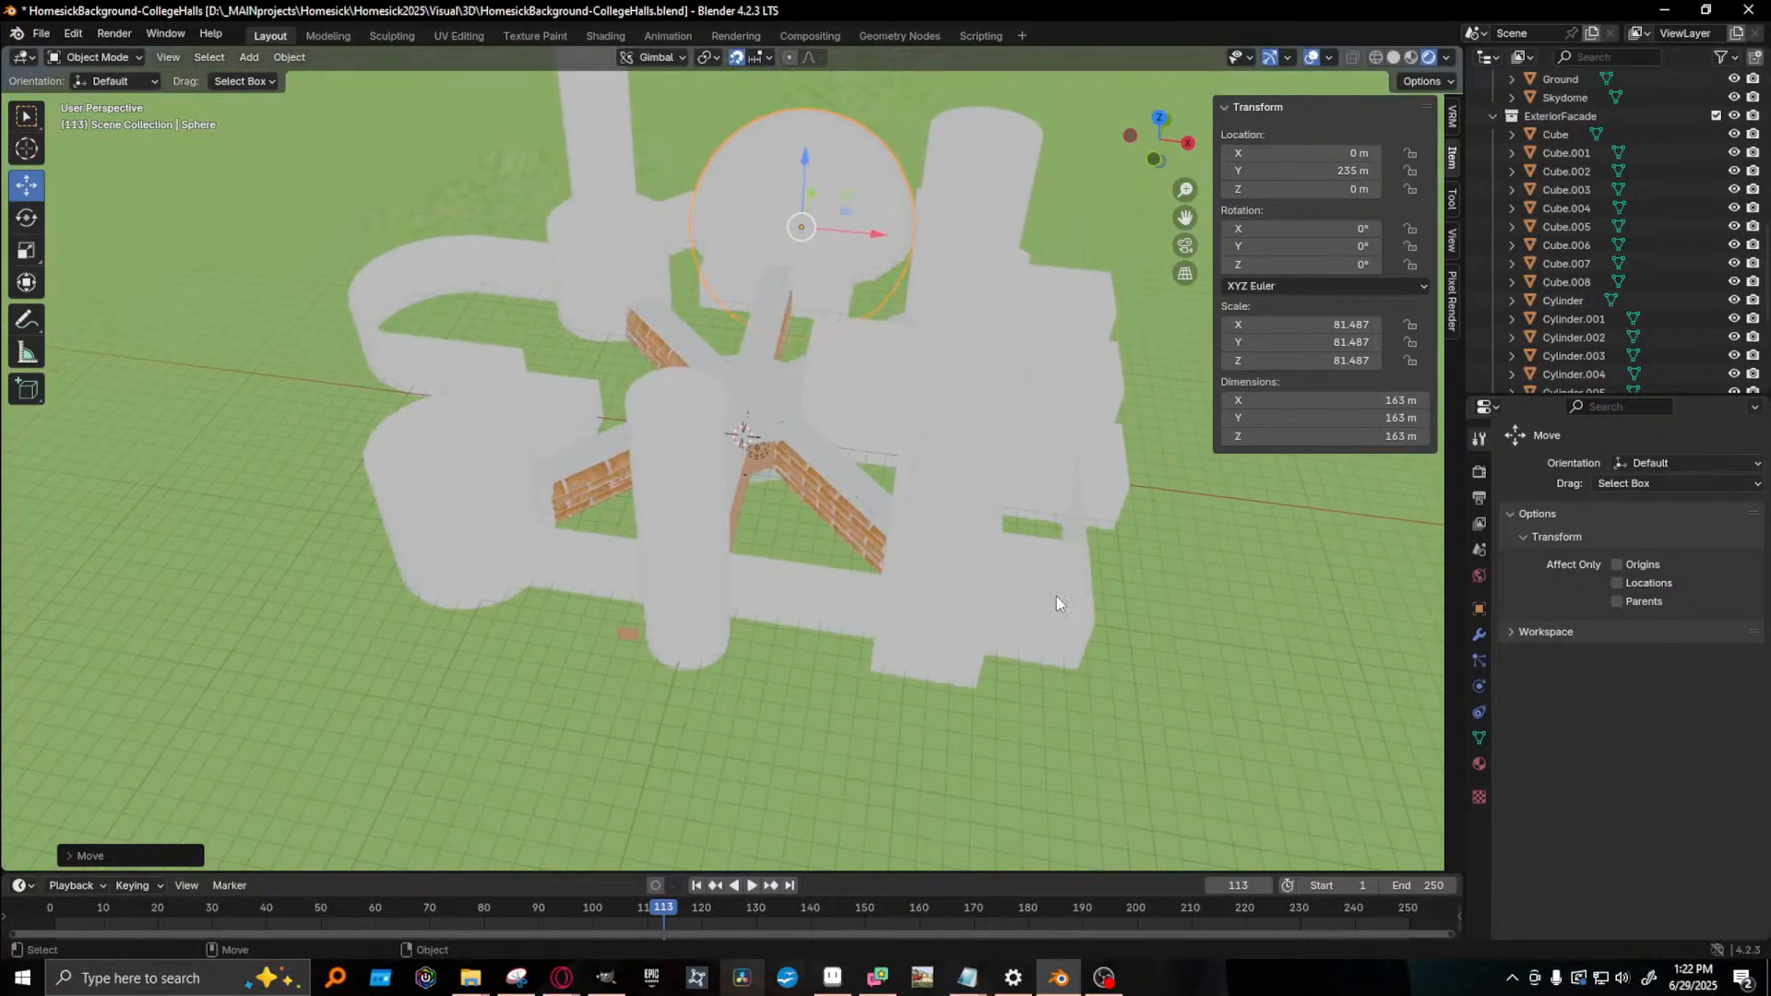
- Duplicate the corner block at X 140 m, Y -104 m and move the copy sideways to X -2 m
{"action": "left_click", "coordinate": [1055, 596]}
{"action": "middle_click_drag", "start_coordinate": [887, 639], "coordinate": [884, 675]}
{"action": "key", "text": "shift+d"}
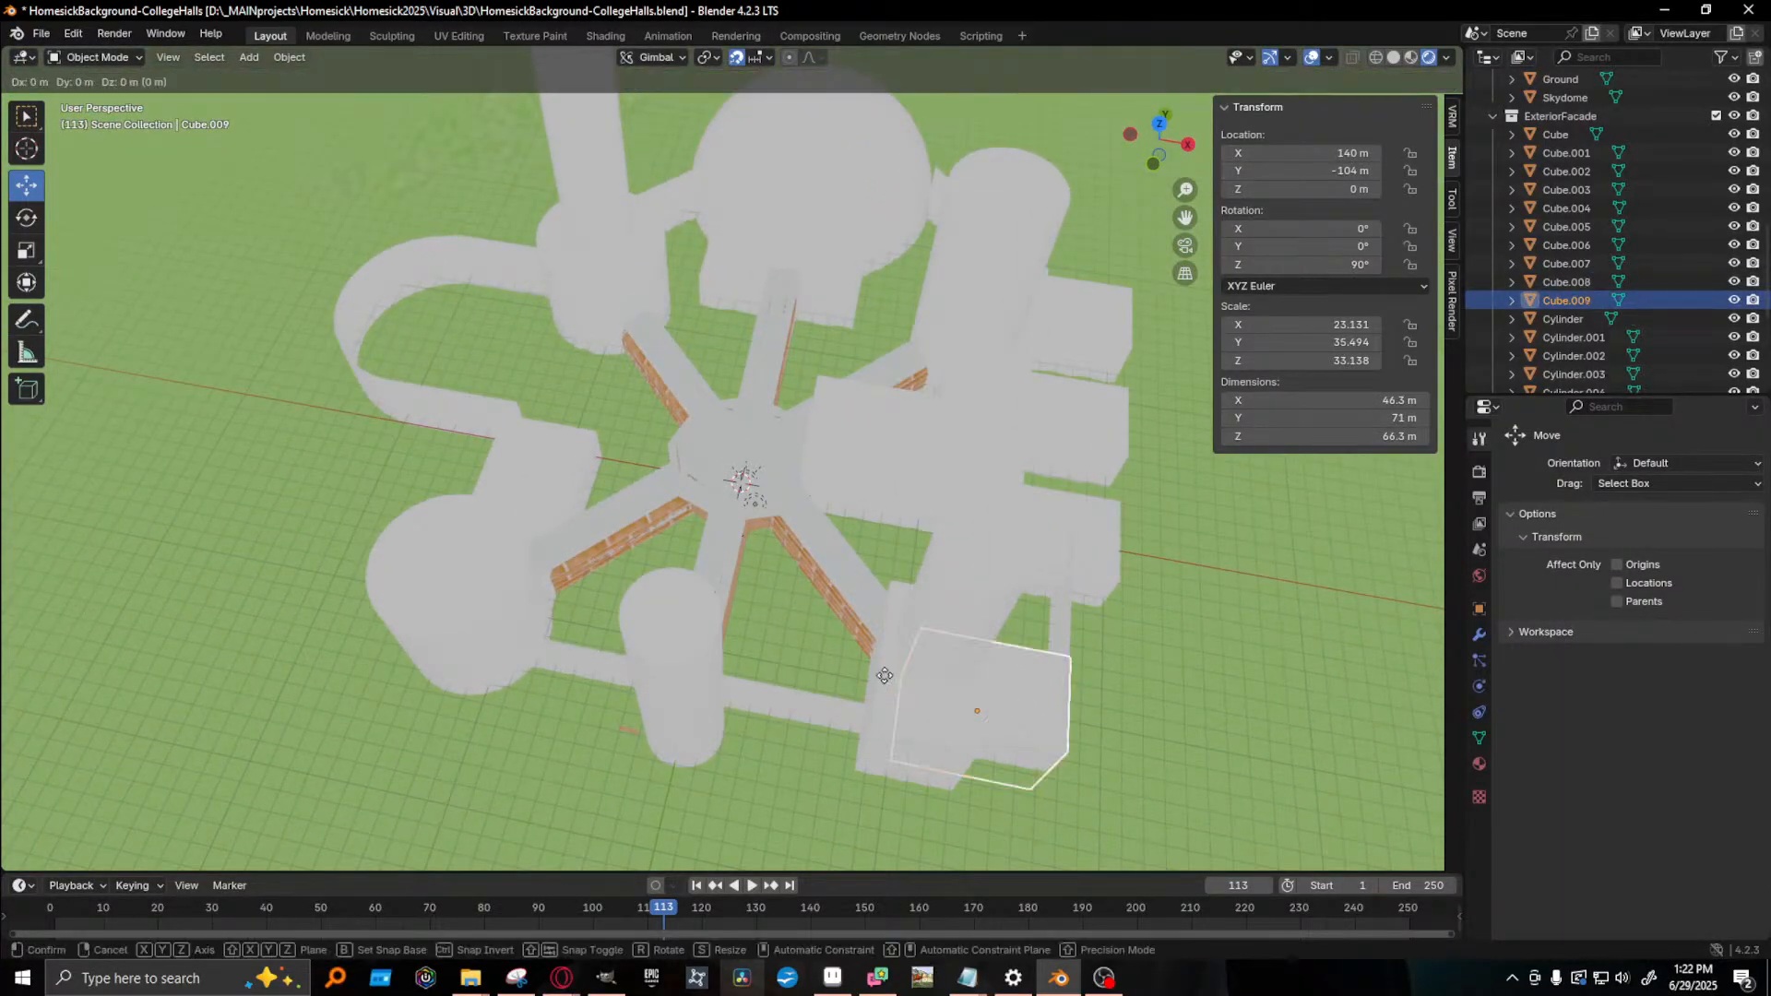
{"action": "right_click", "coordinate": [917, 725]}
{"action": "key", "text": "g"}
{"action": "key", "text": "x"}
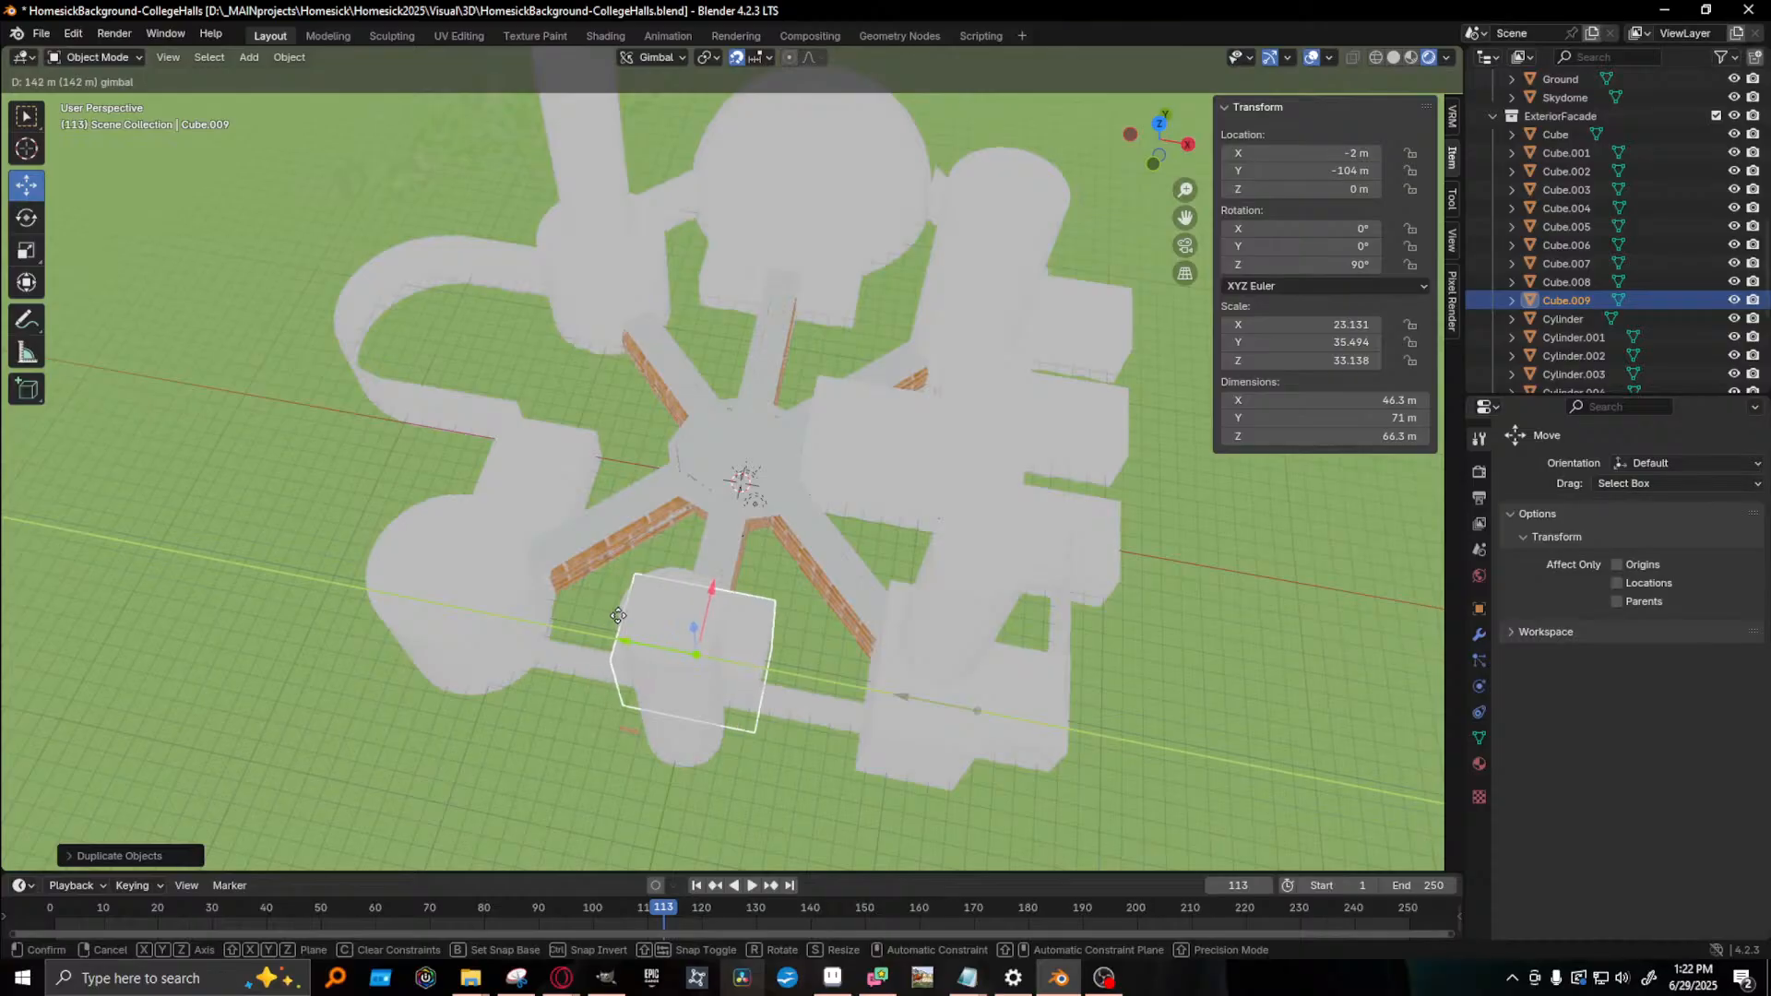
{"action": "left_click", "coordinate": [618, 620]}
- Stretch the copied block lengthwise along its local Y to about 178 m
{"action": "key", "text": "shift+space"}
{"action": "key", "text": "s"}
{"action": "left_click_drag", "start_coordinate": [635, 645], "coordinate": [559, 657]}
{"action": "middle_click_drag", "start_coordinate": [558, 657], "coordinate": [806, 614]}
{"action": "key", "text": "shift+space"}
{"action": "key", "text": "g"}
{"action": "middle_click_drag", "start_coordinate": [725, 382], "coordinate": [1060, 652]}
{"action": "middle_click_drag", "start_coordinate": [921, 583], "coordinate": [783, 612]}
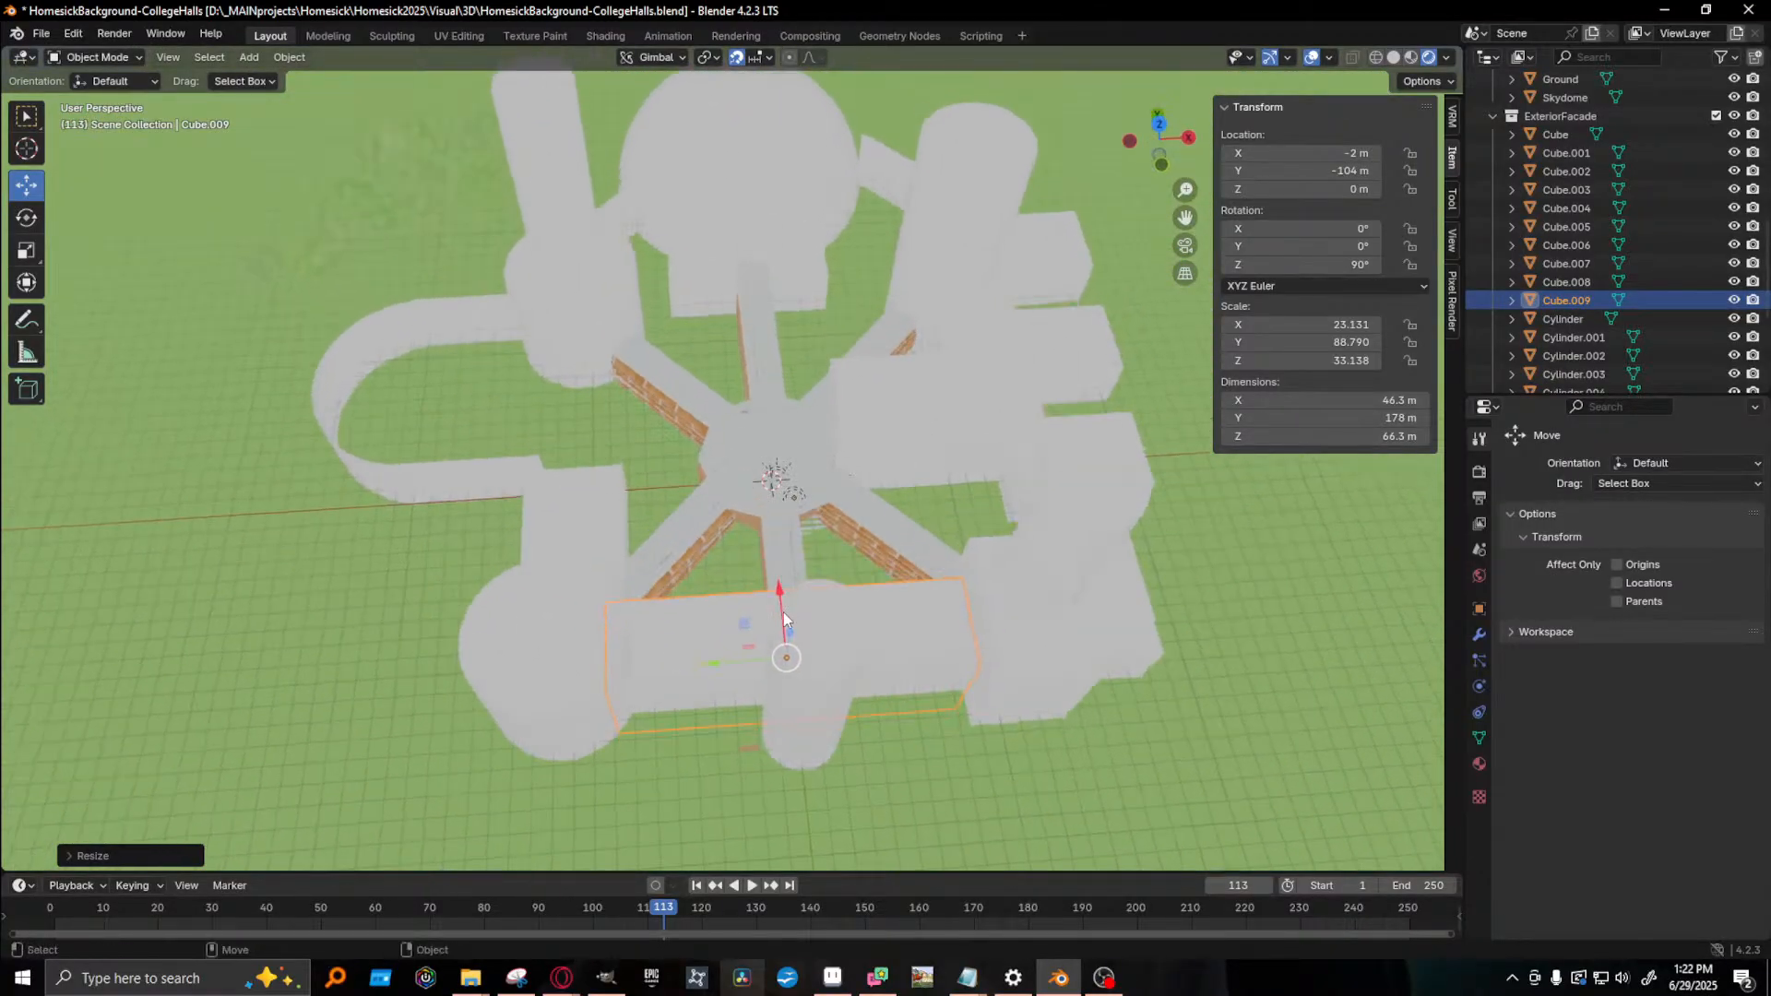
- Shorten the copied block along its local Y to about 131 m, between the round tower and corner block
{"action": "key", "text": "shift+space"}
{"action": "key", "text": "s"}
{"action": "left_click_drag", "start_coordinate": [704, 661], "coordinate": [733, 662]}
{"action": "key", "text": "shift+space"}
{"action": "key", "text": "g"}
- Raise the stretched block behind the middle front tower to Z 28 m
{"action": "middle_click_drag", "start_coordinate": [733, 662], "coordinate": [683, 534]}
{"action": "scroll", "coordinate": [678, 529], "scroll_direction": "up", "scroll_amount": 3}
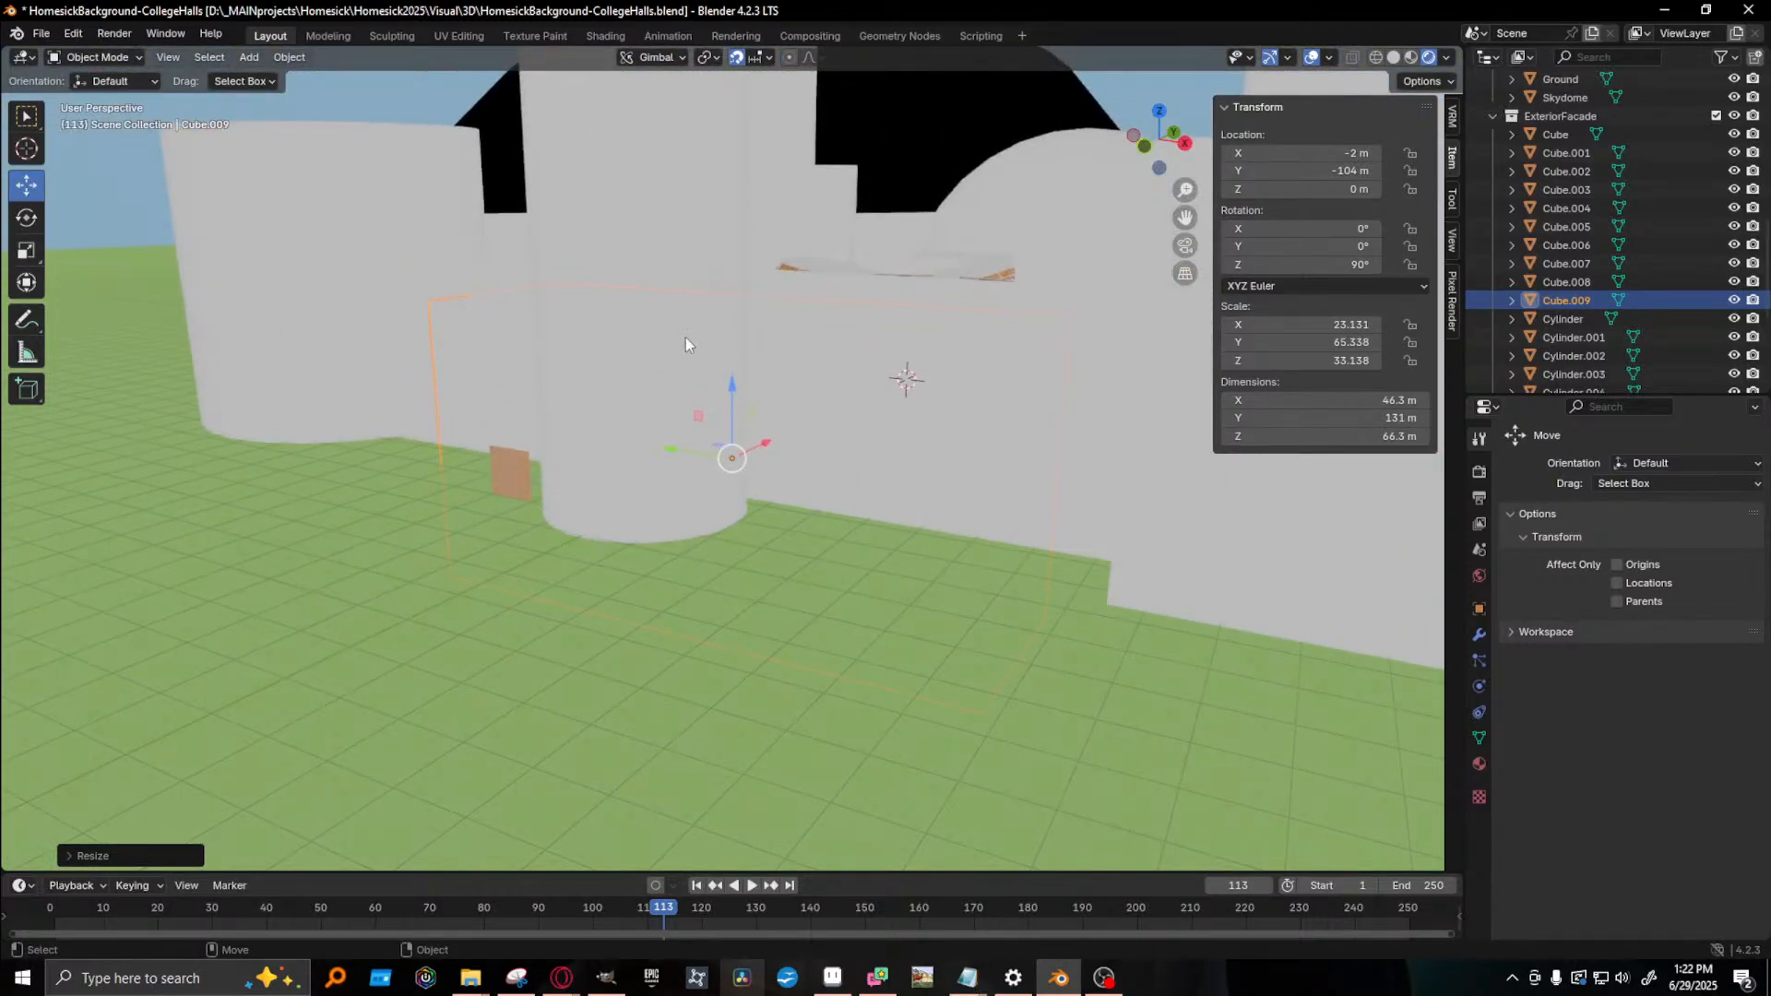
{"action": "left_click_drag", "start_coordinate": [734, 391], "coordinate": [735, 261]}
{"action": "middle_click_drag", "start_coordinate": [899, 345], "coordinate": [918, 434]}
{"action": "scroll", "coordinate": [918, 434], "scroll_direction": "down", "scroll_amount": 2}
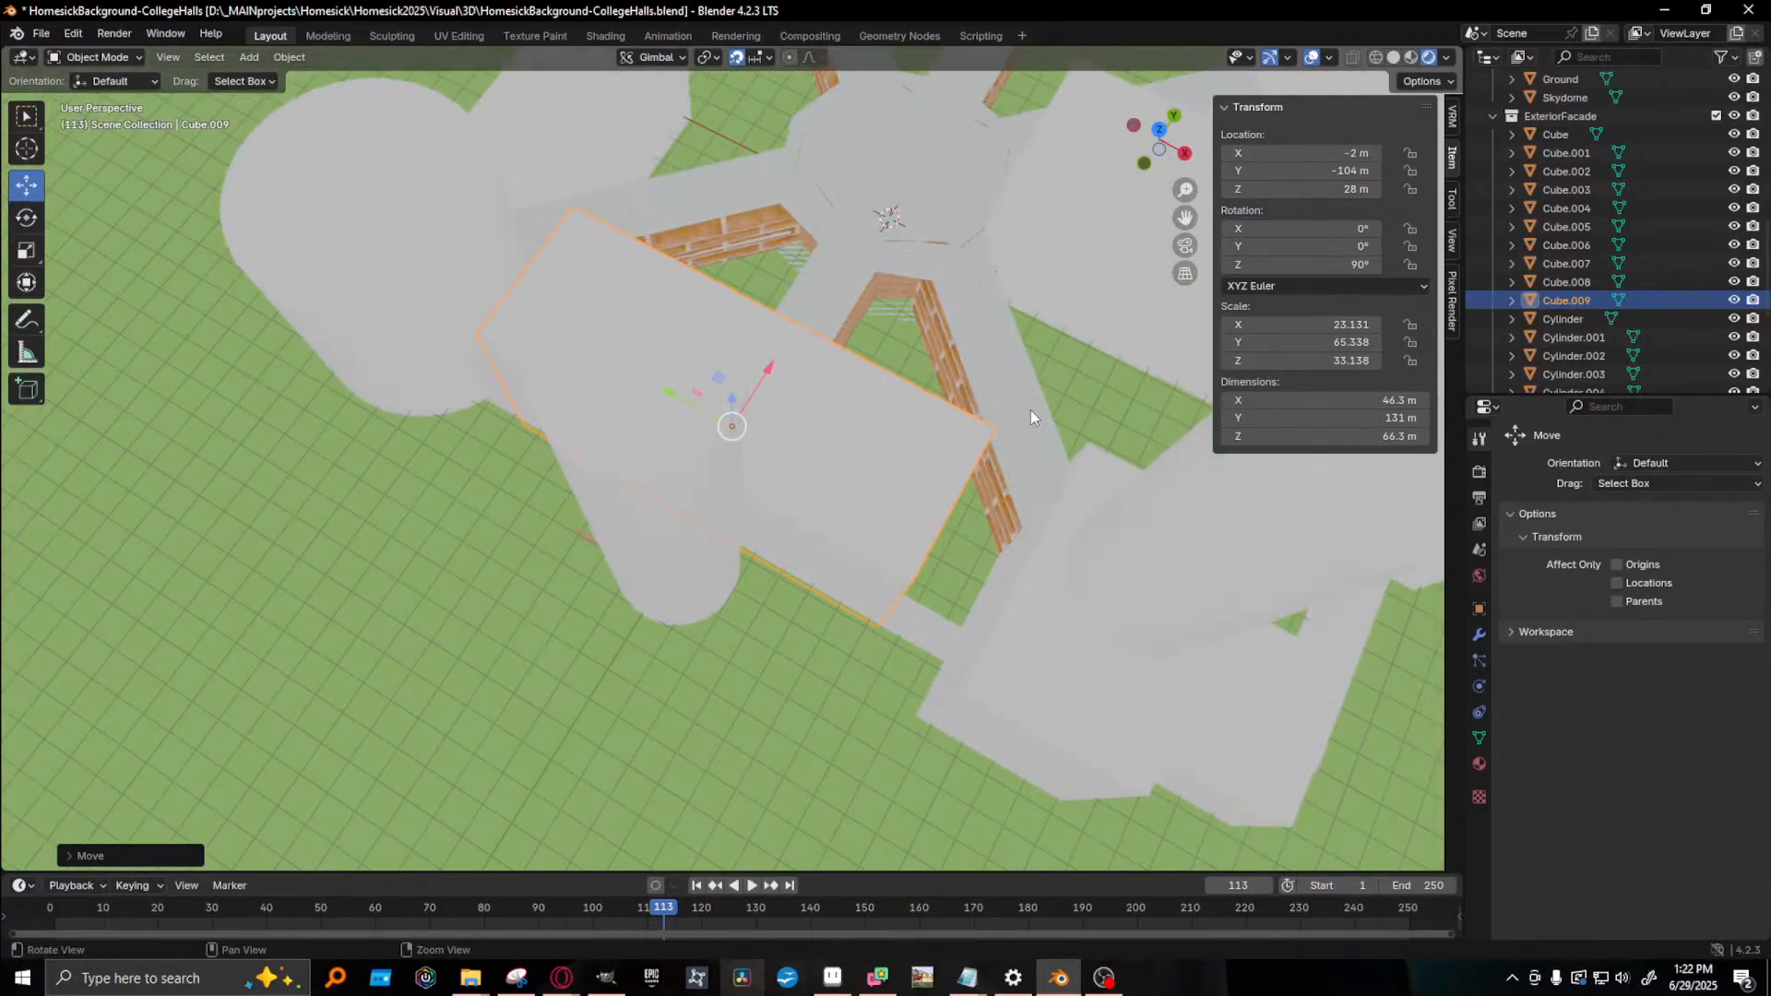
{"action": "middle_click_drag", "start_coordinate": [1031, 369], "coordinate": [831, 535], "text": "shift"}
{"action": "middle_click_drag", "start_coordinate": [832, 535], "coordinate": [915, 530]}
{"action": "middle_click_drag", "start_coordinate": [826, 646], "coordinate": [828, 671]}
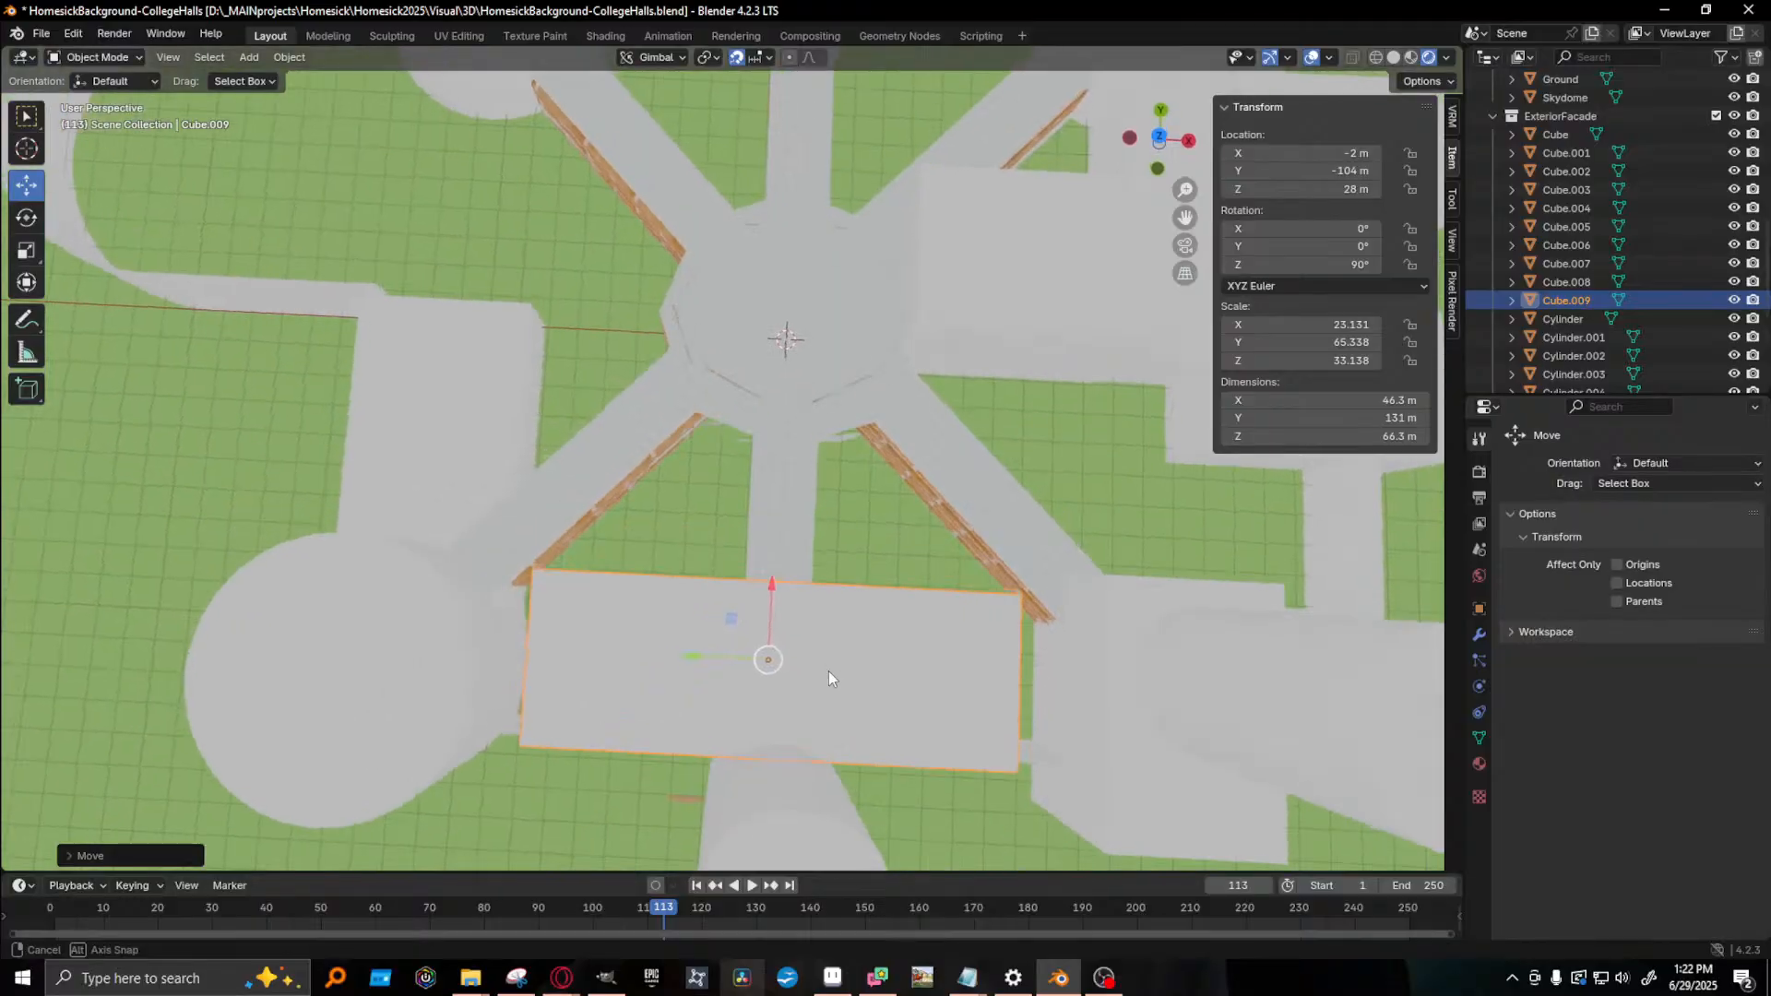
- Move the block behind the middle front tower to X 0 m and stretch it along its local Y to about 167 m
{"action": "left_click_drag", "start_coordinate": [700, 660], "coordinate": [709, 660]}
{"action": "mouse_move", "coordinate": [612, 690]}
{"action": "middle_mouse_down"}
{"action": "mouse_move", "coordinate": [662, 653]}
{"action": "mouse_move", "coordinate": [618, 733]}
{"action": "mouse_move", "coordinate": [663, 660]}
{"action": "mouse_move", "coordinate": [702, 643]}
{"action": "mouse_move", "coordinate": [625, 650]}
{"action": "mouse_move", "coordinate": [601, 676]}
{"action": "middle_mouse_up"}
{"action": "key", "text": "r"}
{"action": "left_click_drag", "start_coordinate": [676, 643], "coordinate": [653, 638]}
{"action": "middle_click_drag", "start_coordinate": [708, 699], "coordinate": [728, 557]}
- Shift the stretched front block sideways to X 1 m, between the round tower and the corner block
{"action": "key", "text": "shift+space"}
{"action": "key", "text": "g"}
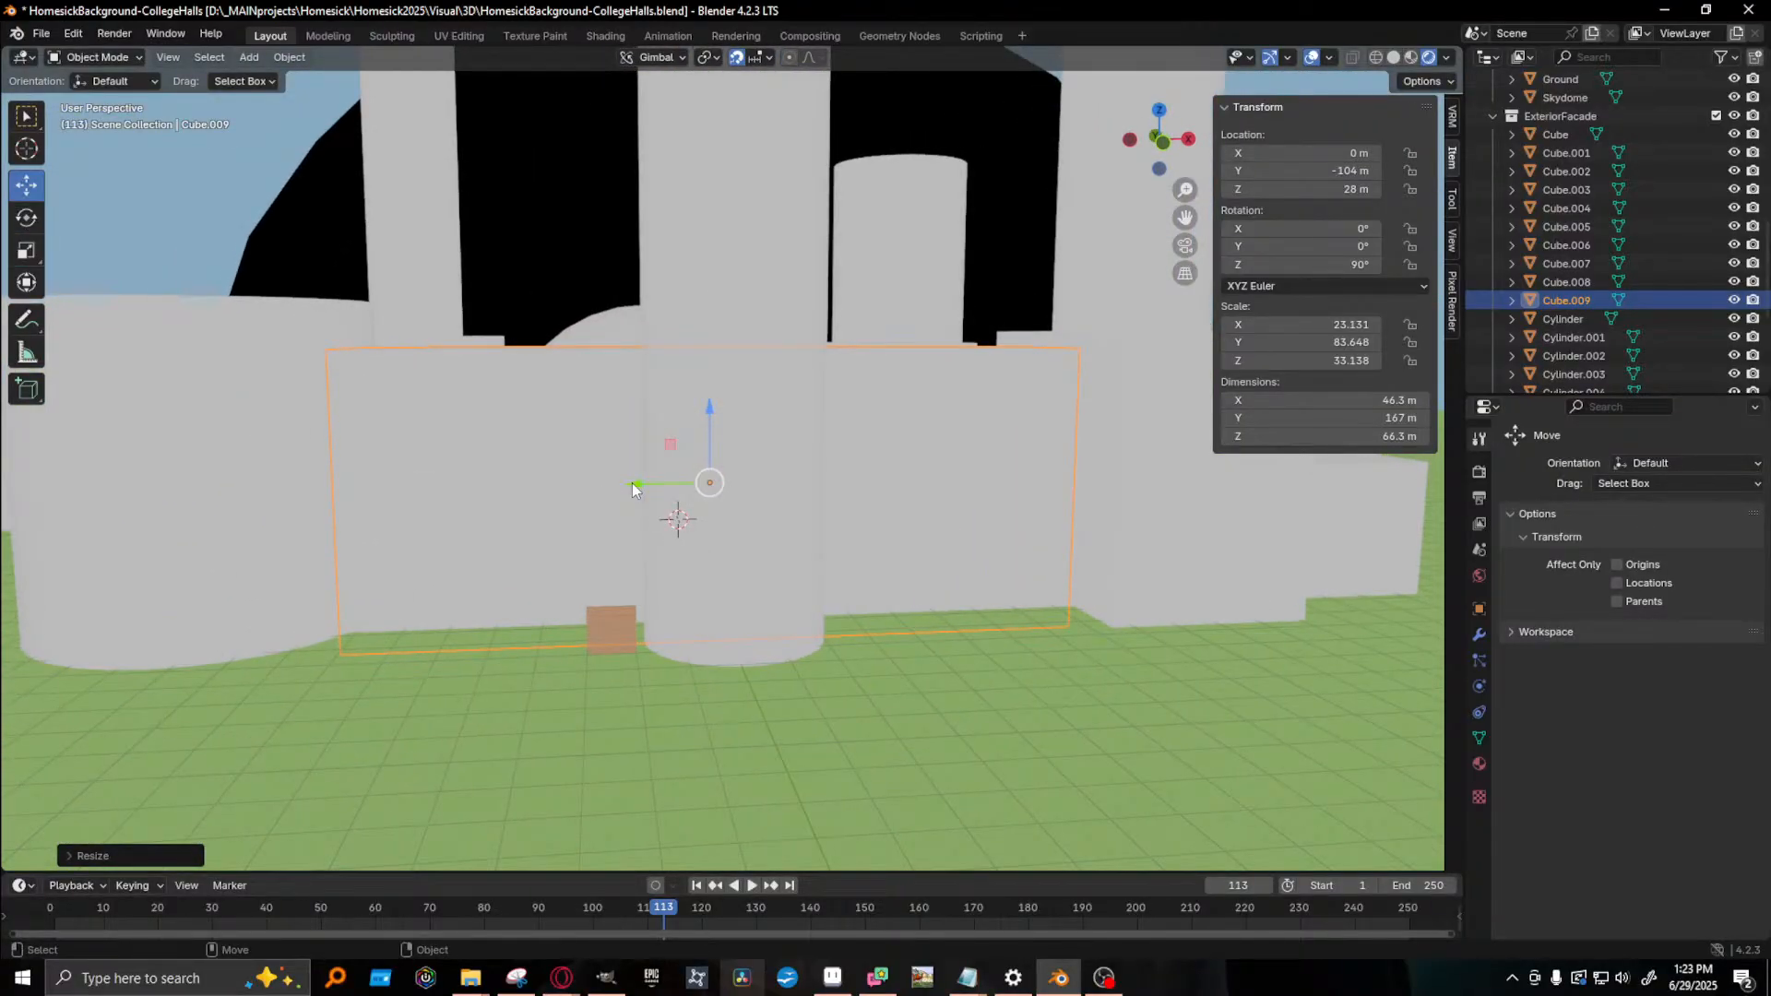
{"action": "left_click_drag", "start_coordinate": [631, 483], "coordinate": [640, 483]}
{"action": "middle_click_drag", "start_coordinate": [640, 483], "coordinate": [541, 723]}
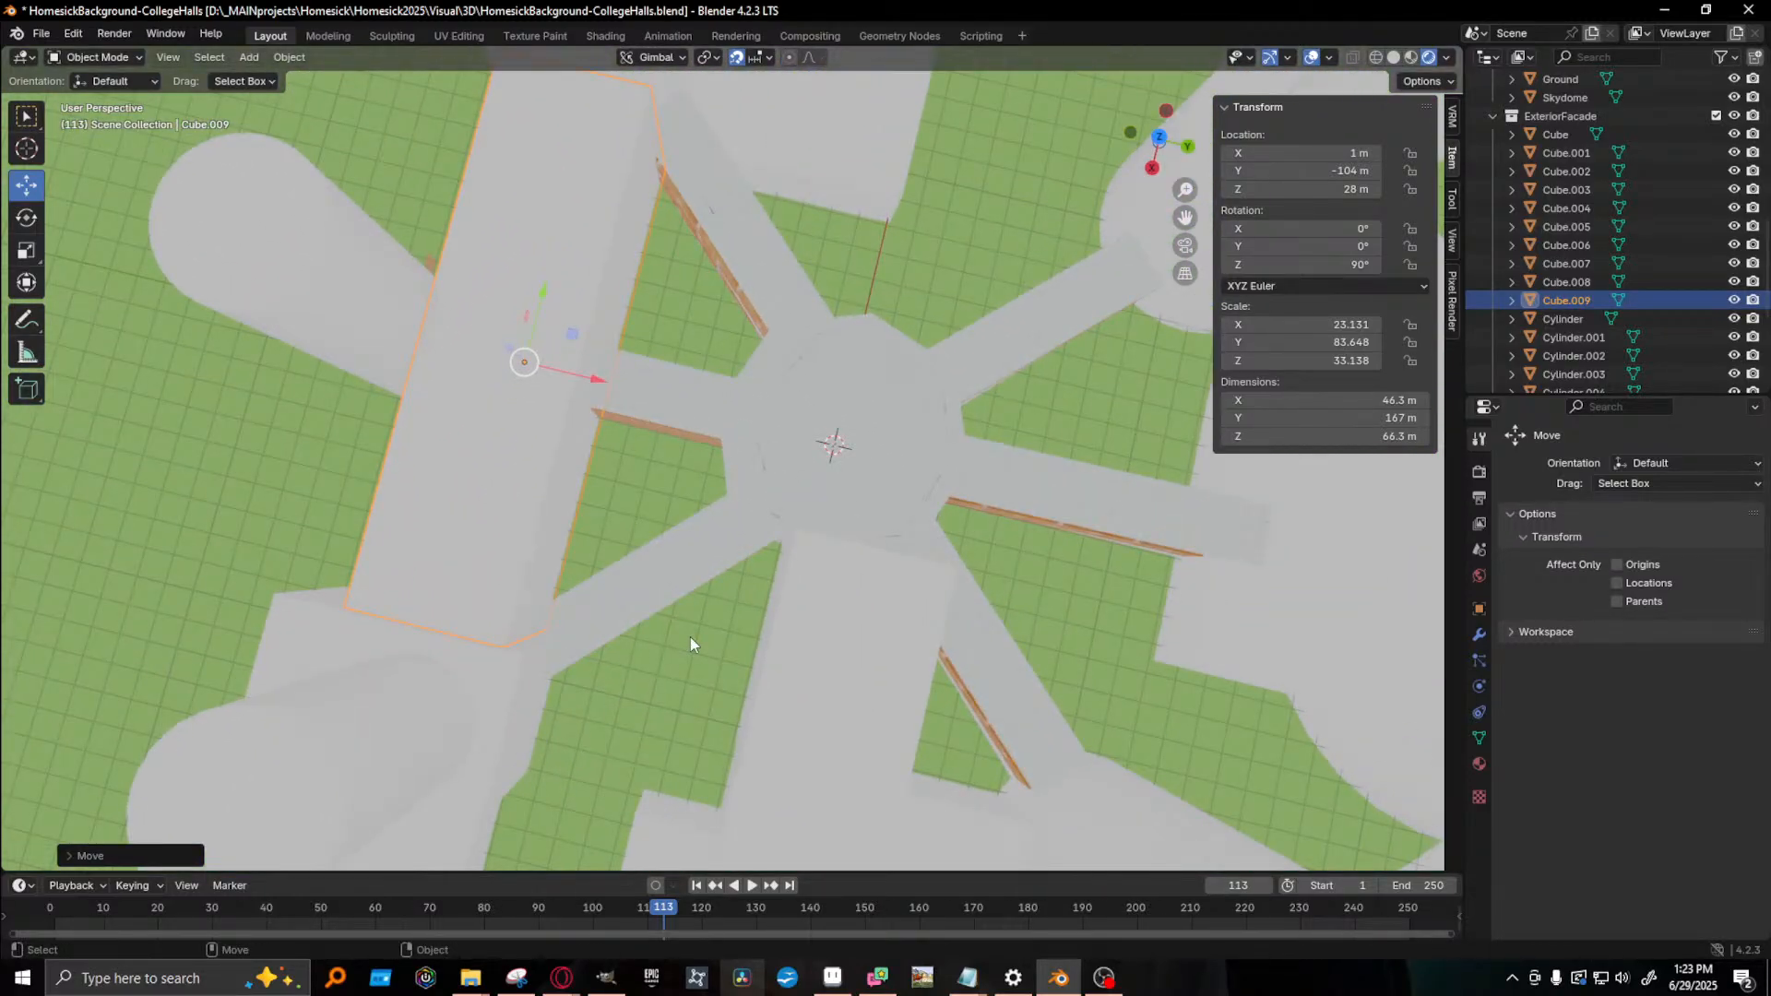
{"action": "scroll", "coordinate": [983, 616], "scroll_direction": "down", "scroll_amount": 4}
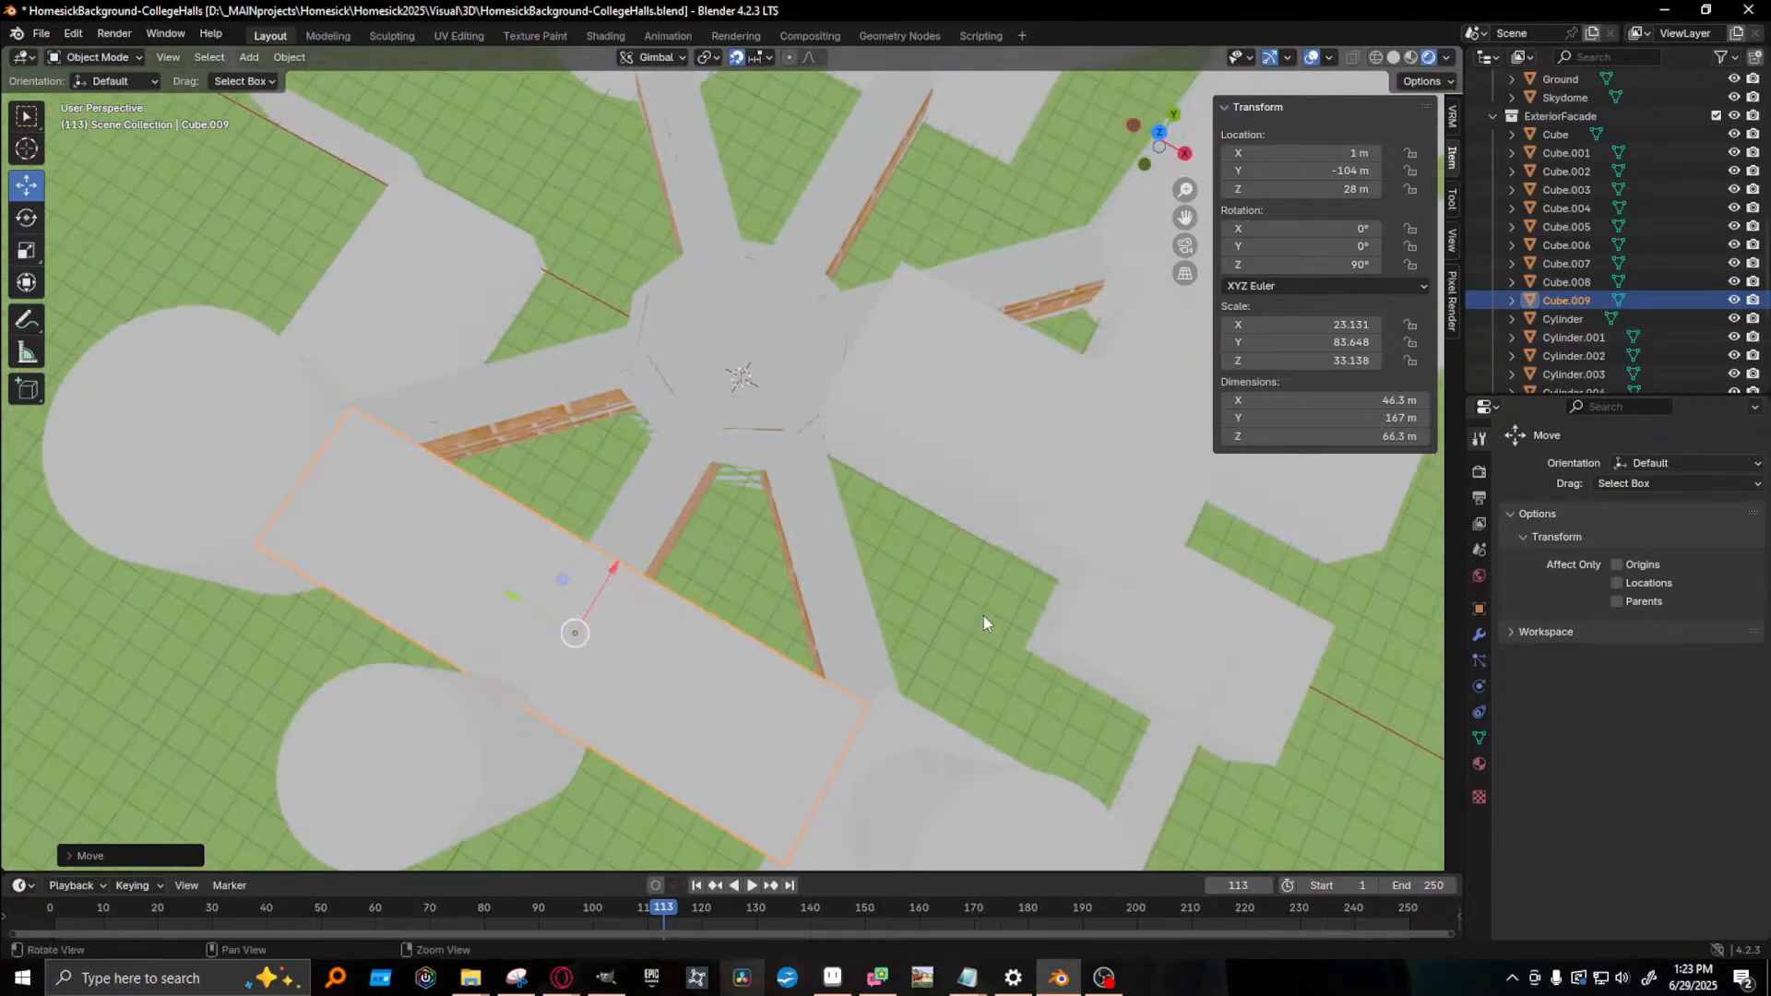
{"action": "middle_click_drag", "start_coordinate": [954, 610], "coordinate": [801, 566]}
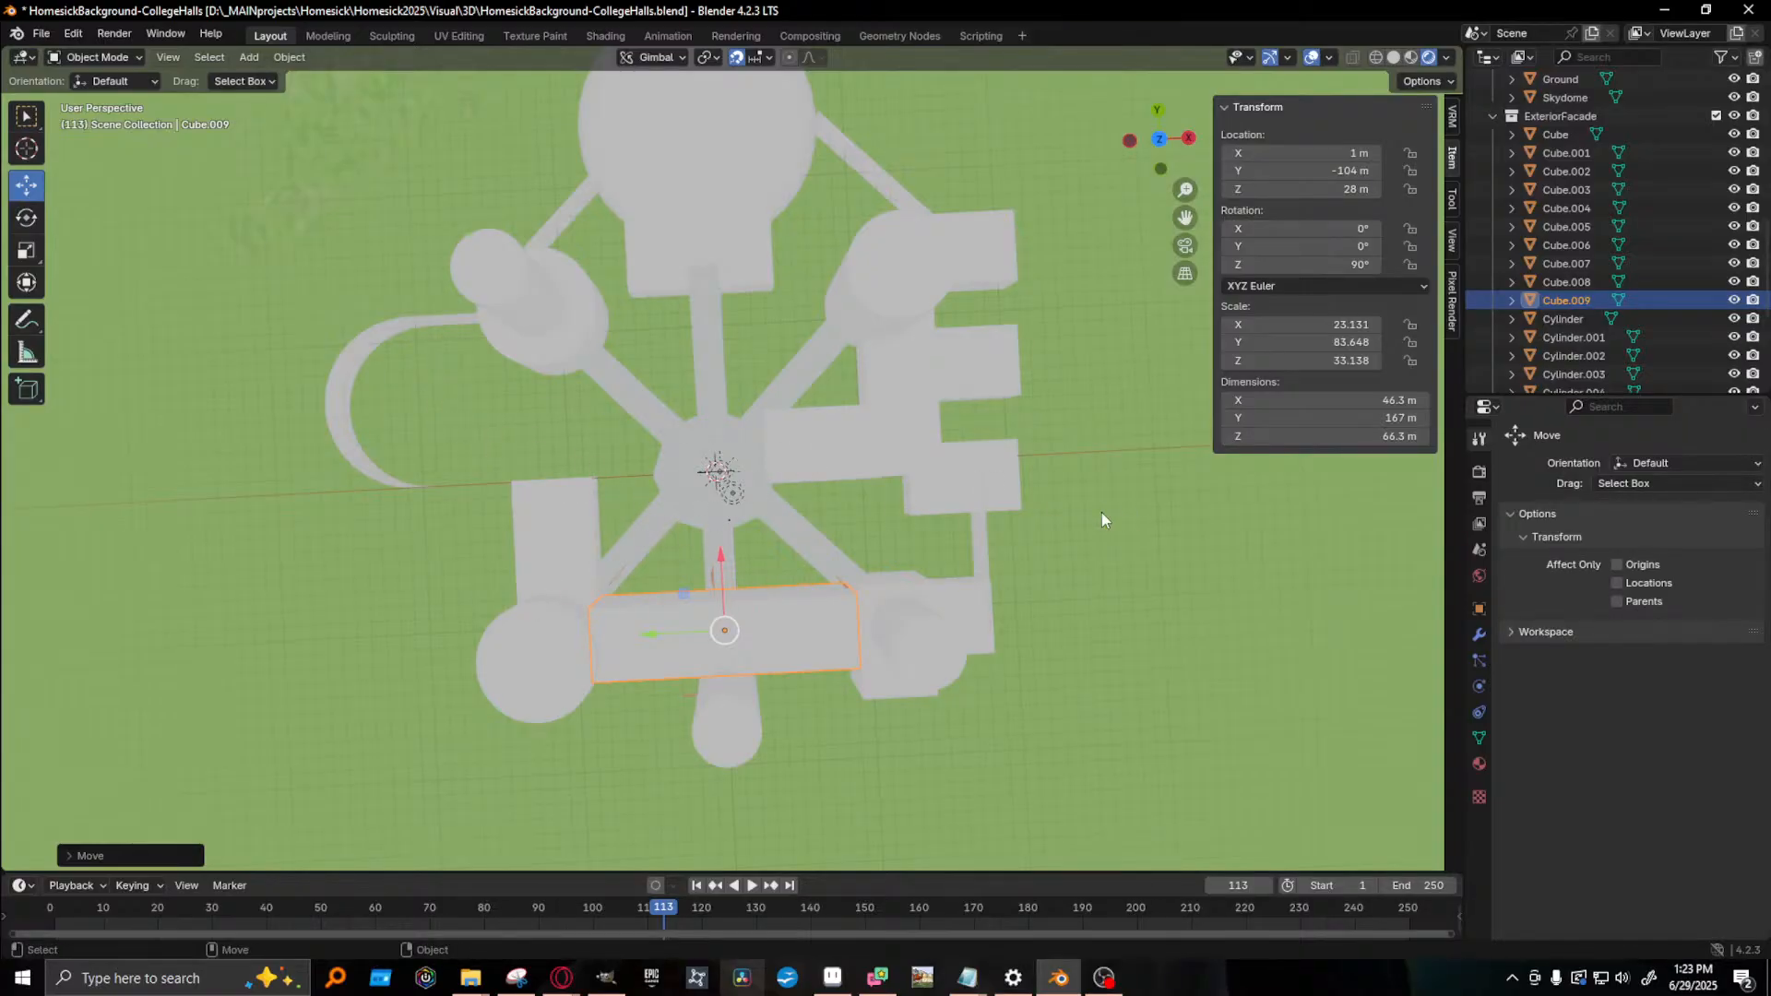
- Duplicate the thin connecting wall at X 173 m, Y -61 m and move the copy to X -99 m, Y 37 m
{"action": "left_click", "coordinate": [975, 535]}
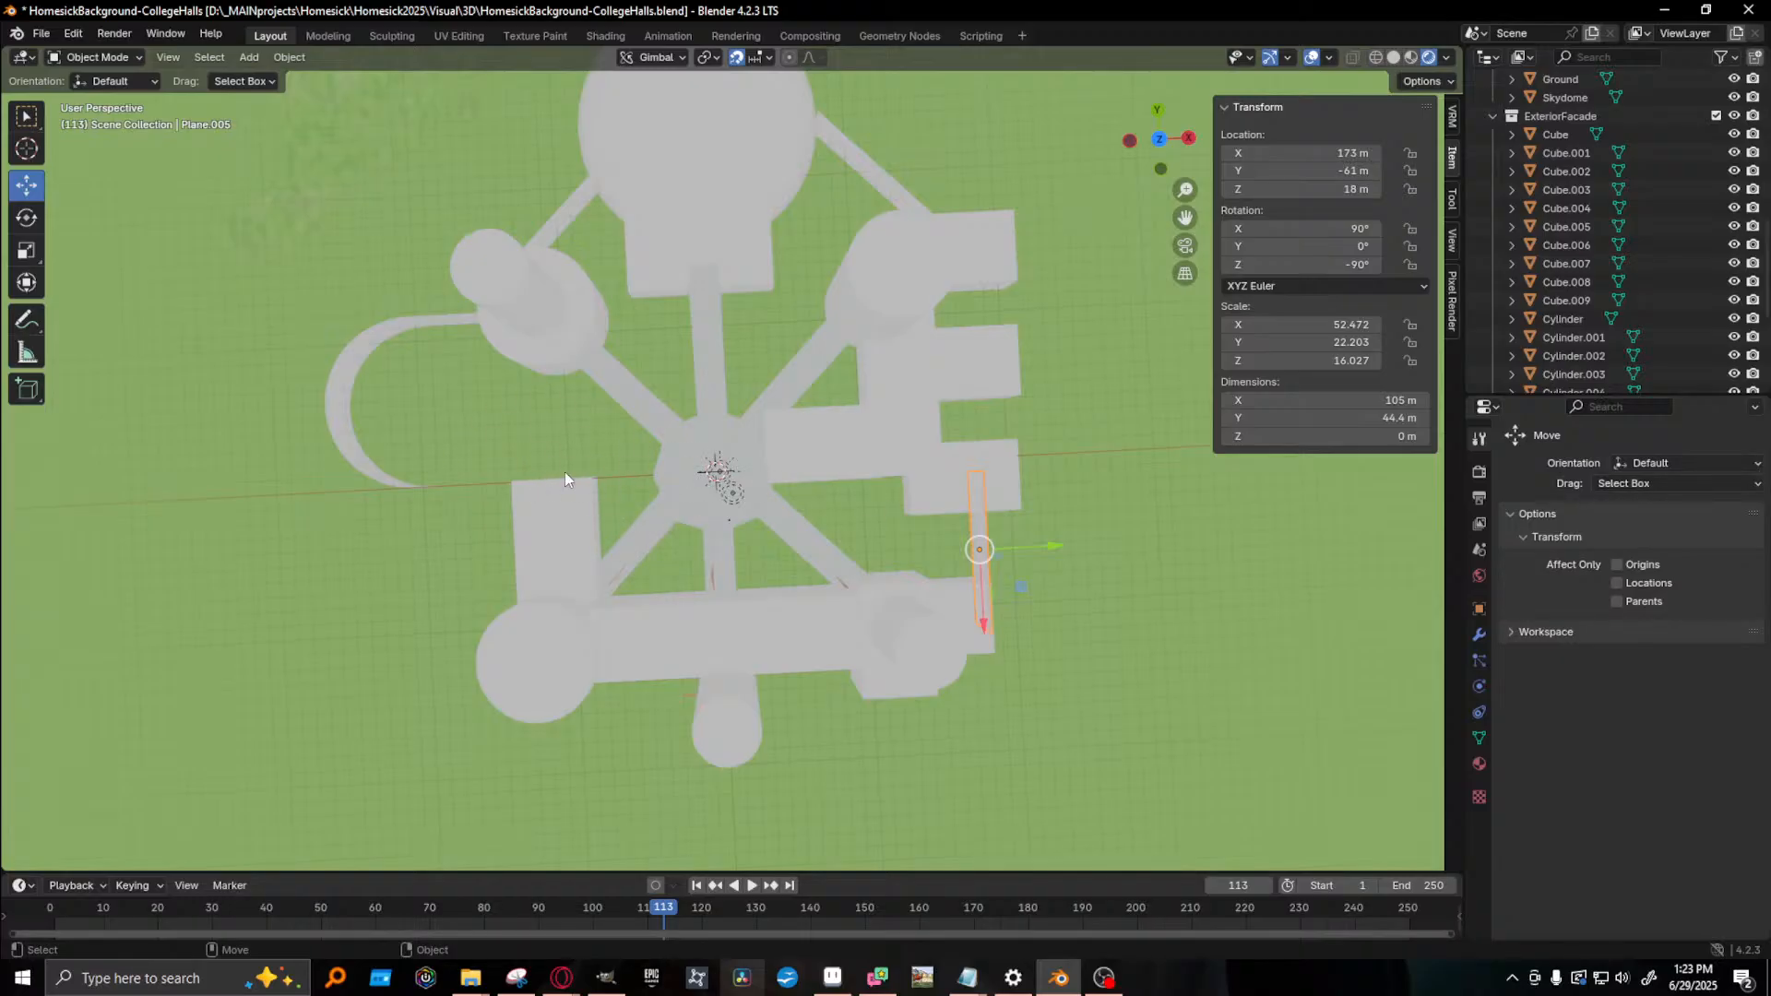
{"action": "key", "text": "shift+d"}
{"action": "right_click", "coordinate": [1052, 549]}
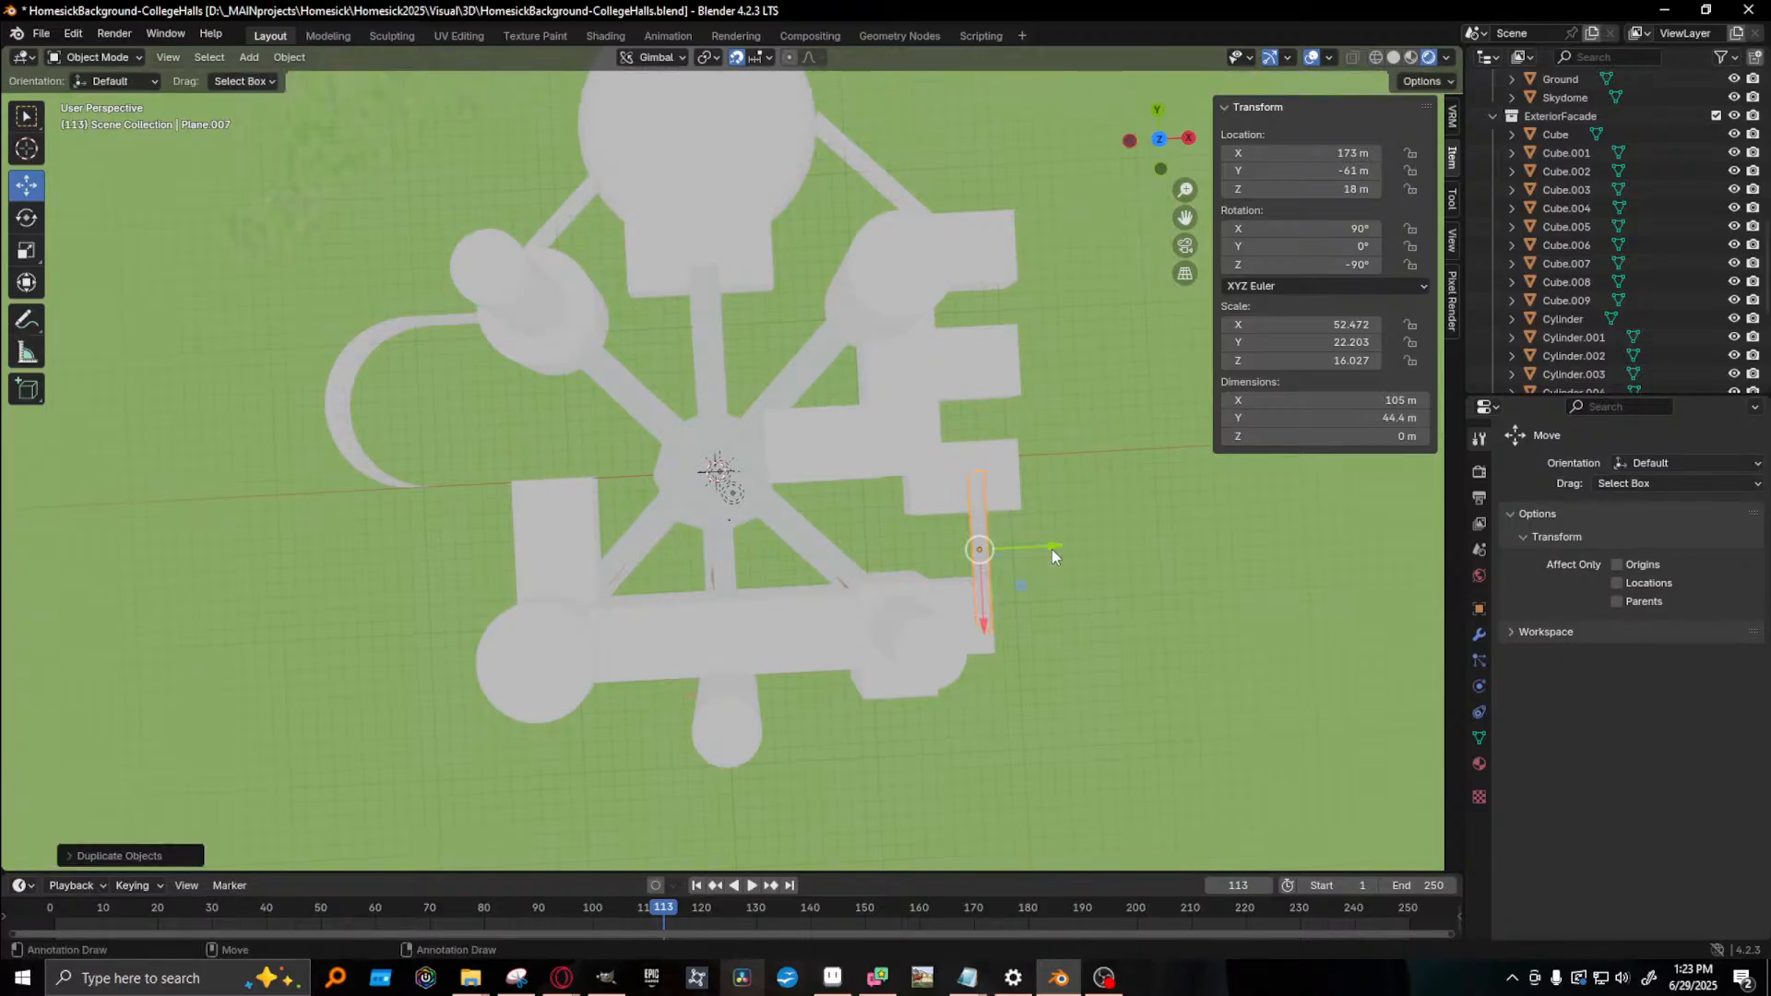
{"action": "left_click_drag", "start_coordinate": [1053, 547], "coordinate": [573, 496]}
{"action": "mouse_move", "coordinate": [758, 511]}
{"action": "middle_mouse_down"}
{"action": "mouse_move", "coordinate": [922, 435]}
{"action": "mouse_move", "coordinate": [937, 391]}
{"action": "mouse_move", "coordinate": [785, 424]}
{"action": "mouse_move", "coordinate": [742, 531]}
{"action": "middle_mouse_up"}
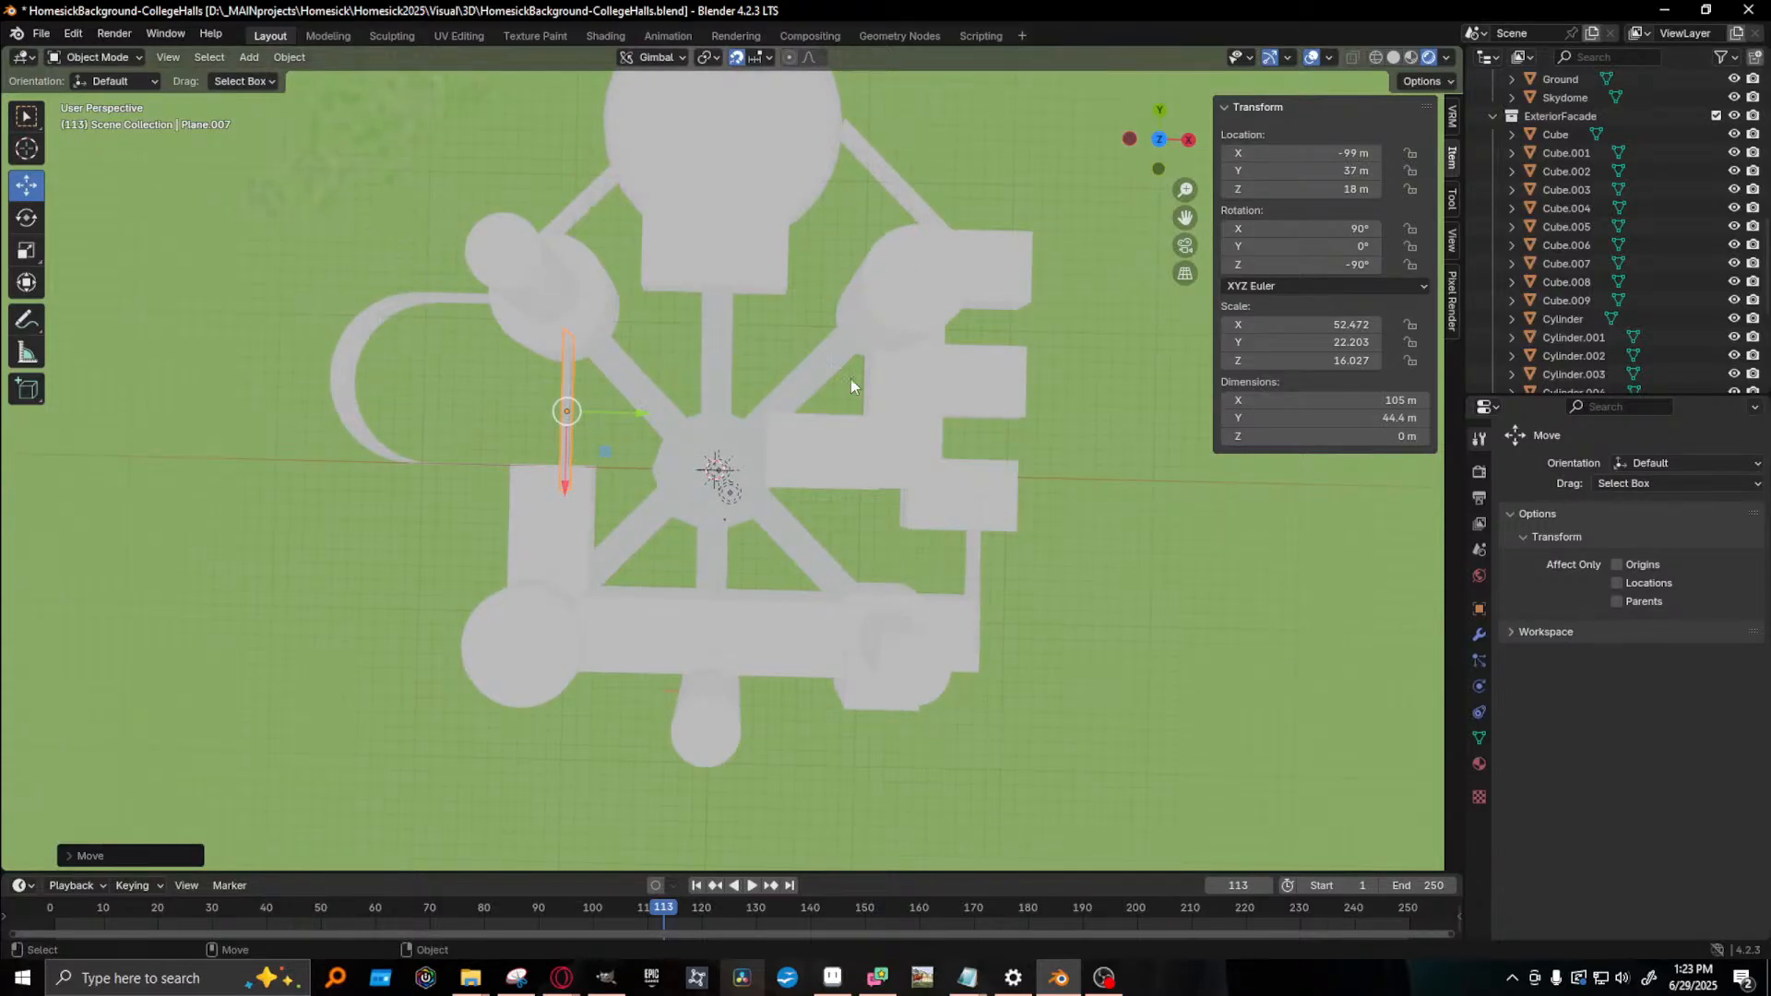
{"action": "middle_click_drag", "start_coordinate": [883, 547], "coordinate": [1046, 563]}
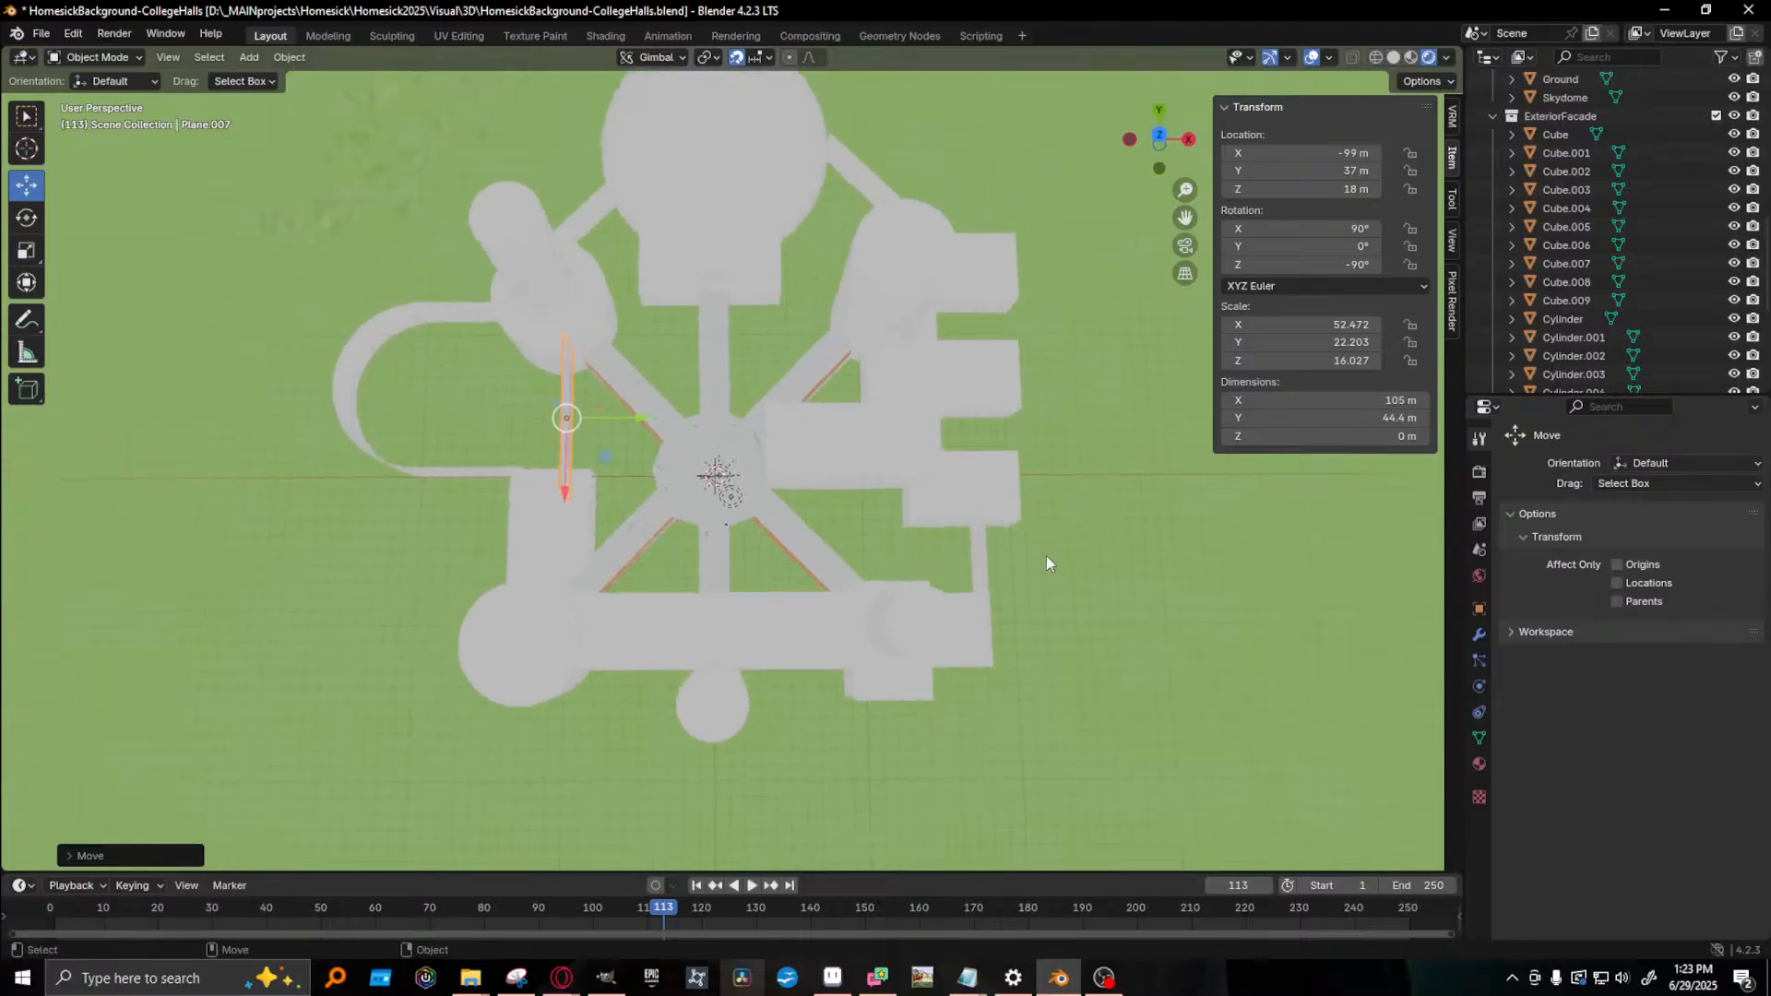
- Deselect the copied wall by selecting the ground plane, and save the scene file
{"action": "left_click", "coordinate": [1187, 522]}
{"action": "middle_click_drag", "start_coordinate": [889, 628], "coordinate": [889, 583]}
{"action": "key", "text": "ctrl+s"}
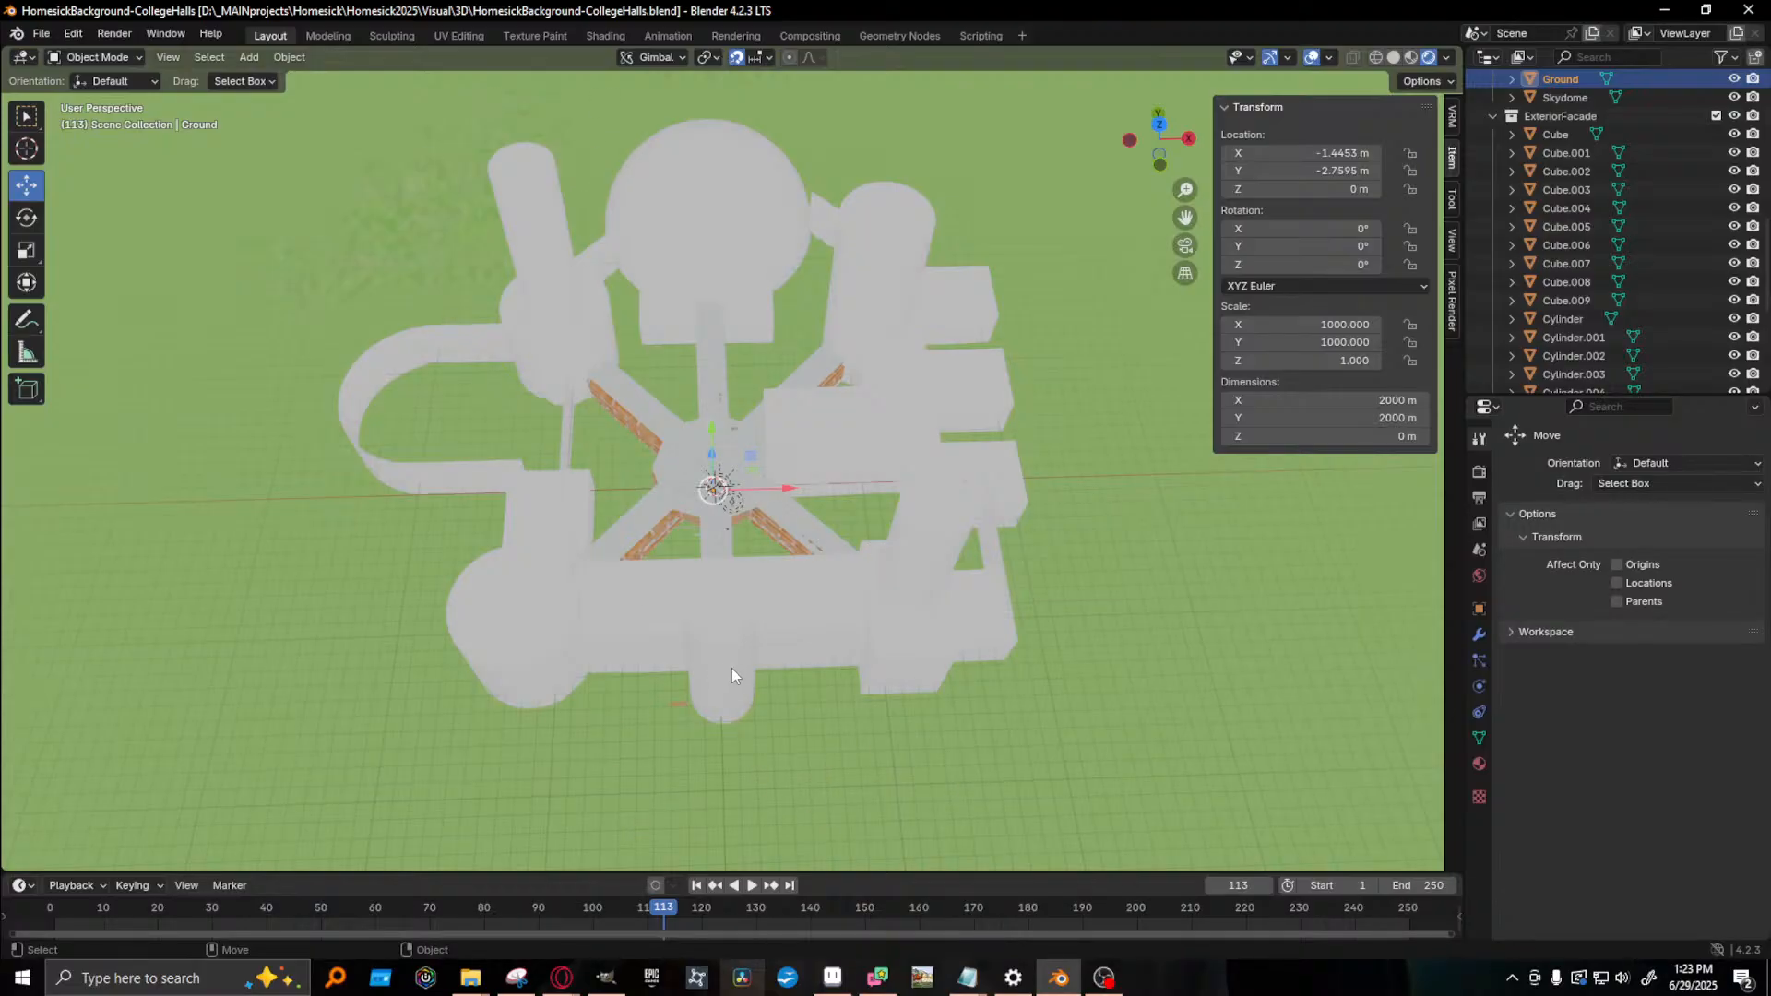
- Examine the front block and middle tower from outside, and check them against the Architechnia U. storyboard drawing in GIMP before returning to Blender
{"action": "key", "text": "KP_Decimal"}
{"action": "scroll", "coordinate": [727, 675], "scroll_direction": "up", "scroll_amount": 20}
{"action": "scroll", "coordinate": [726, 675], "scroll_direction": "up", "scroll_amount": 5}
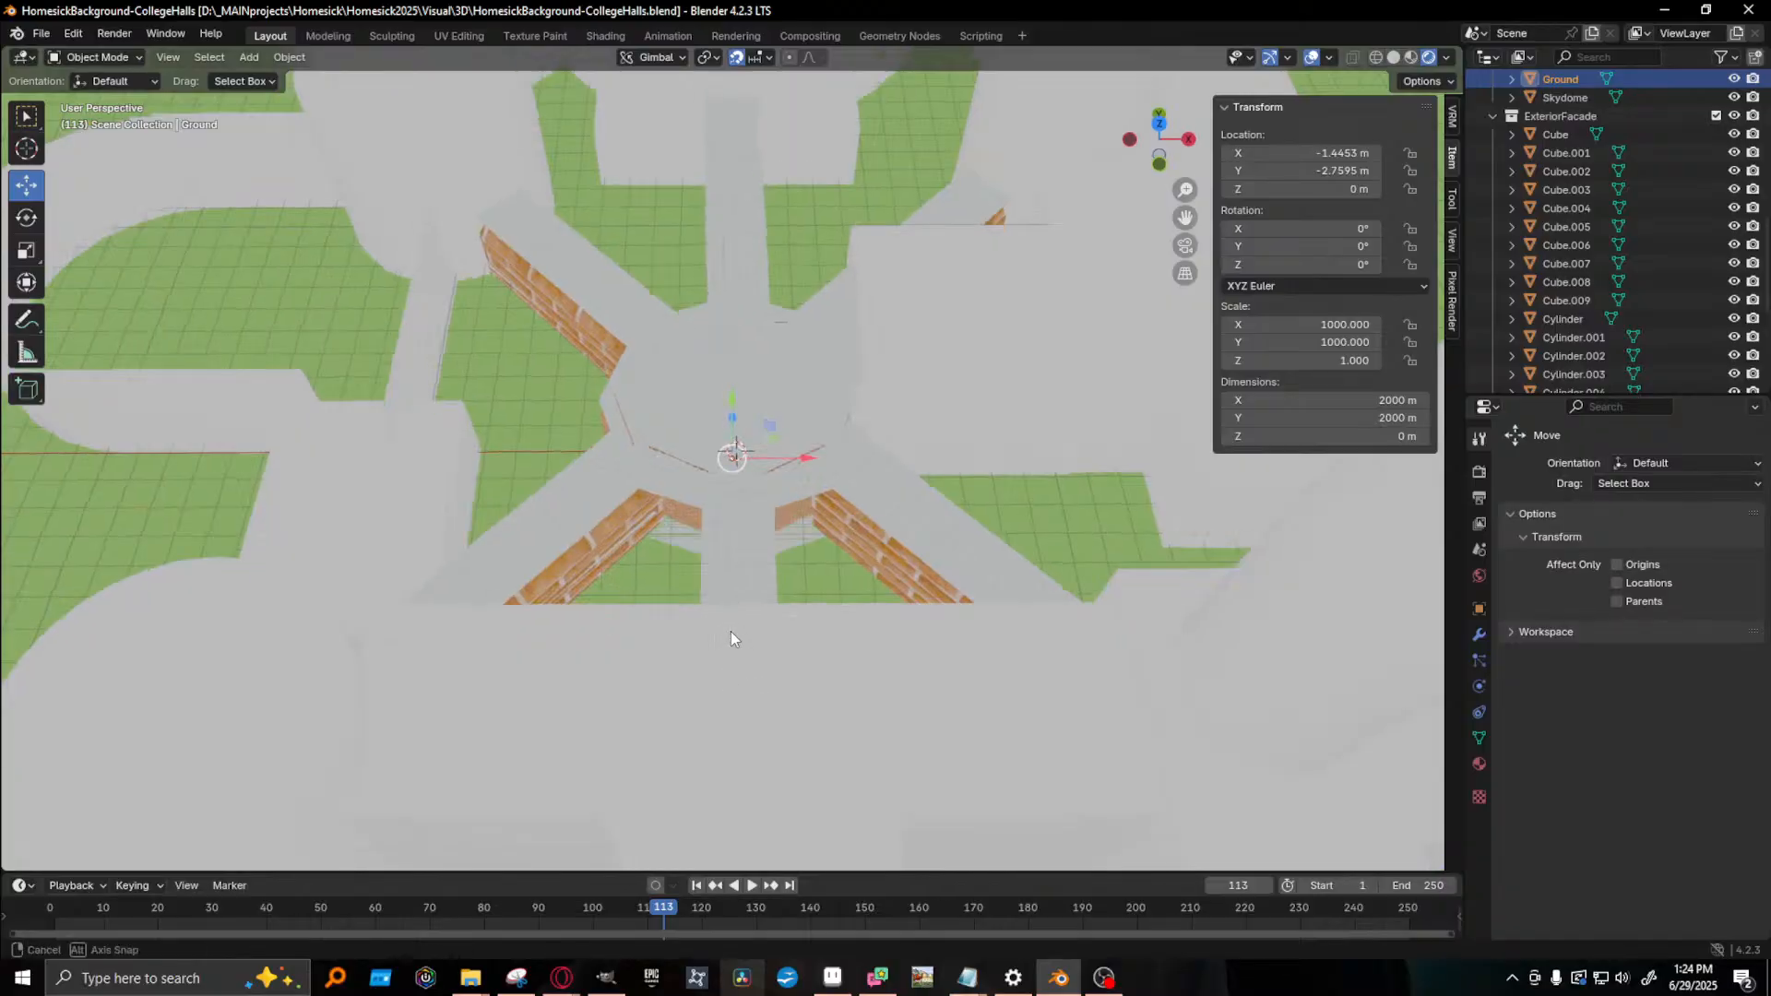
{"action": "left_click", "coordinate": [744, 561]}
{"action": "scroll", "coordinate": [743, 557], "scroll_direction": "down", "scroll_amount": 6}
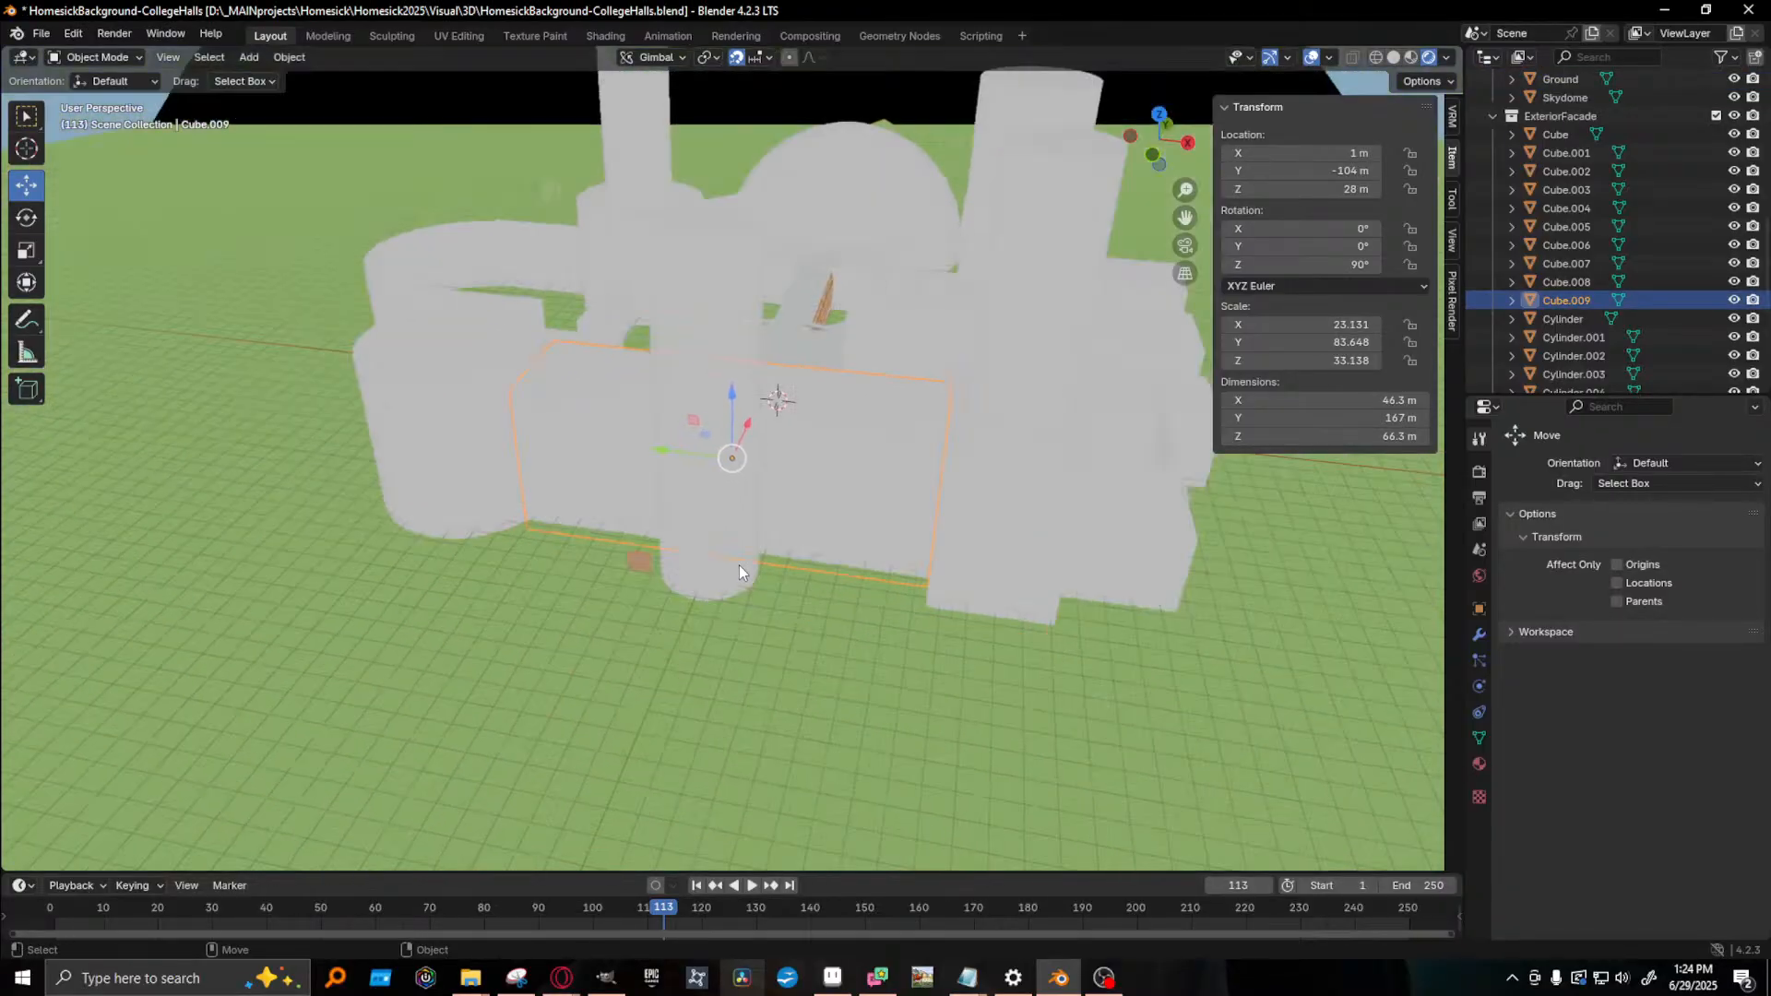
{"action": "middle_click_drag", "start_coordinate": [767, 606], "coordinate": [857, 701]}
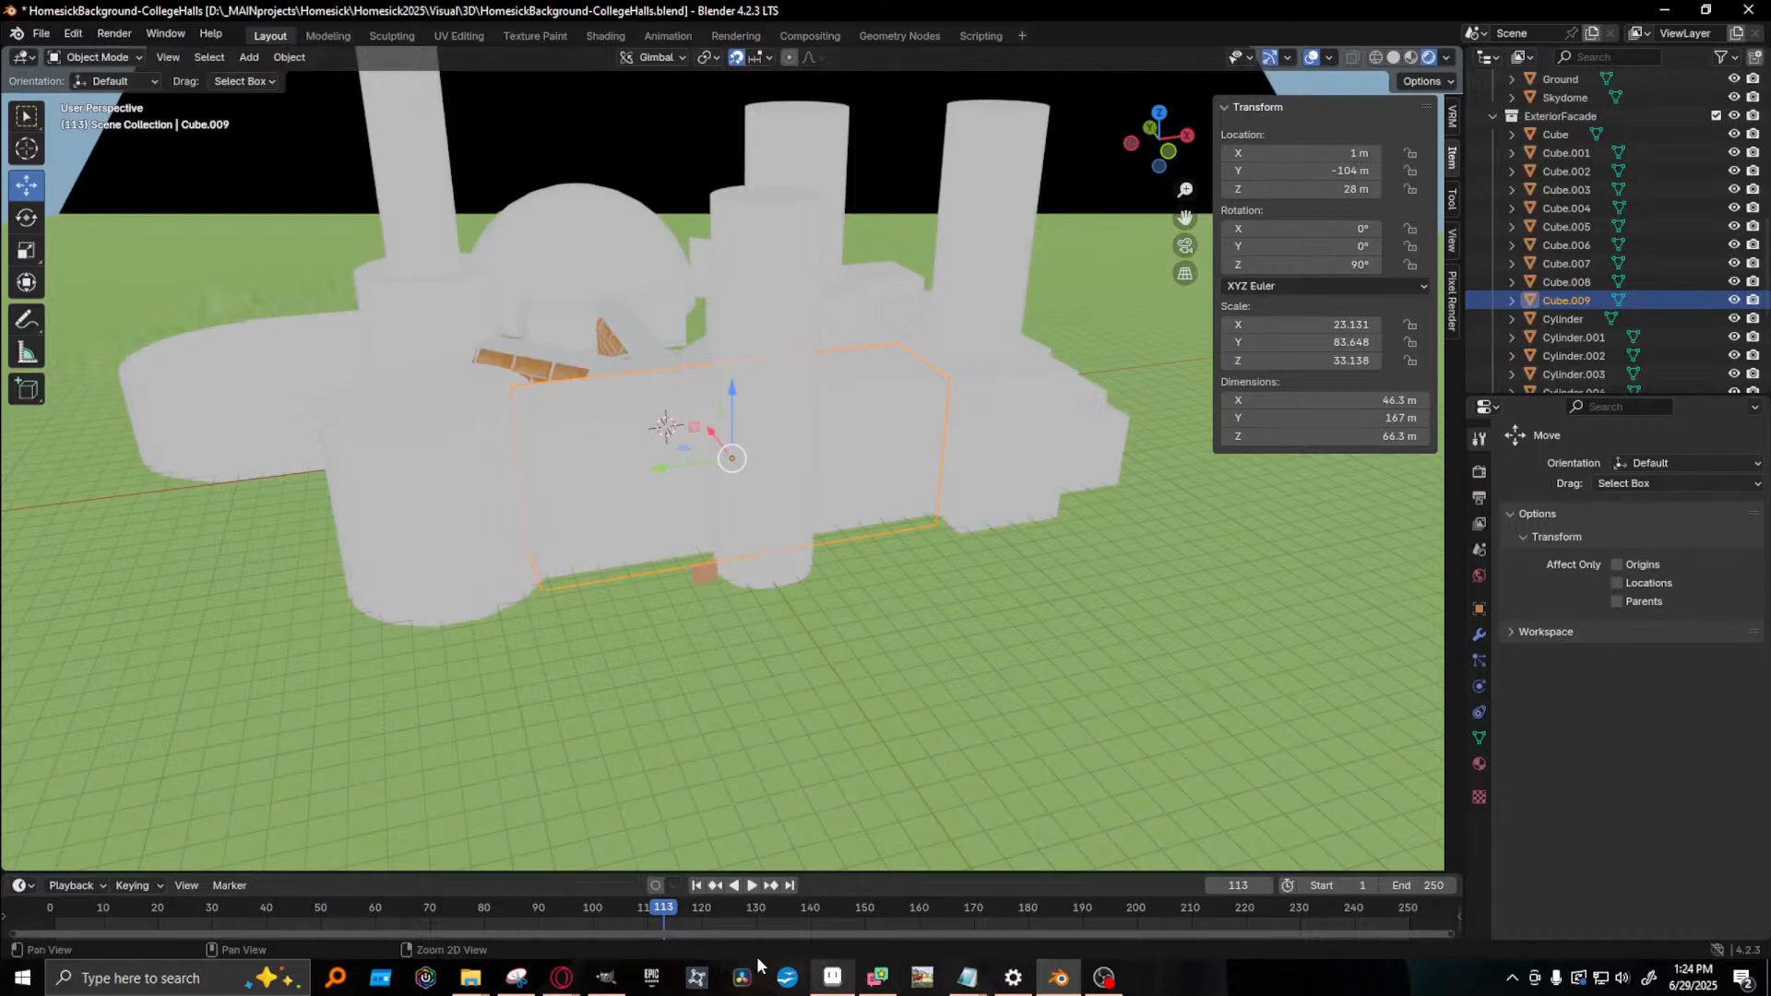
{"action": "left_click", "coordinate": [606, 977]}
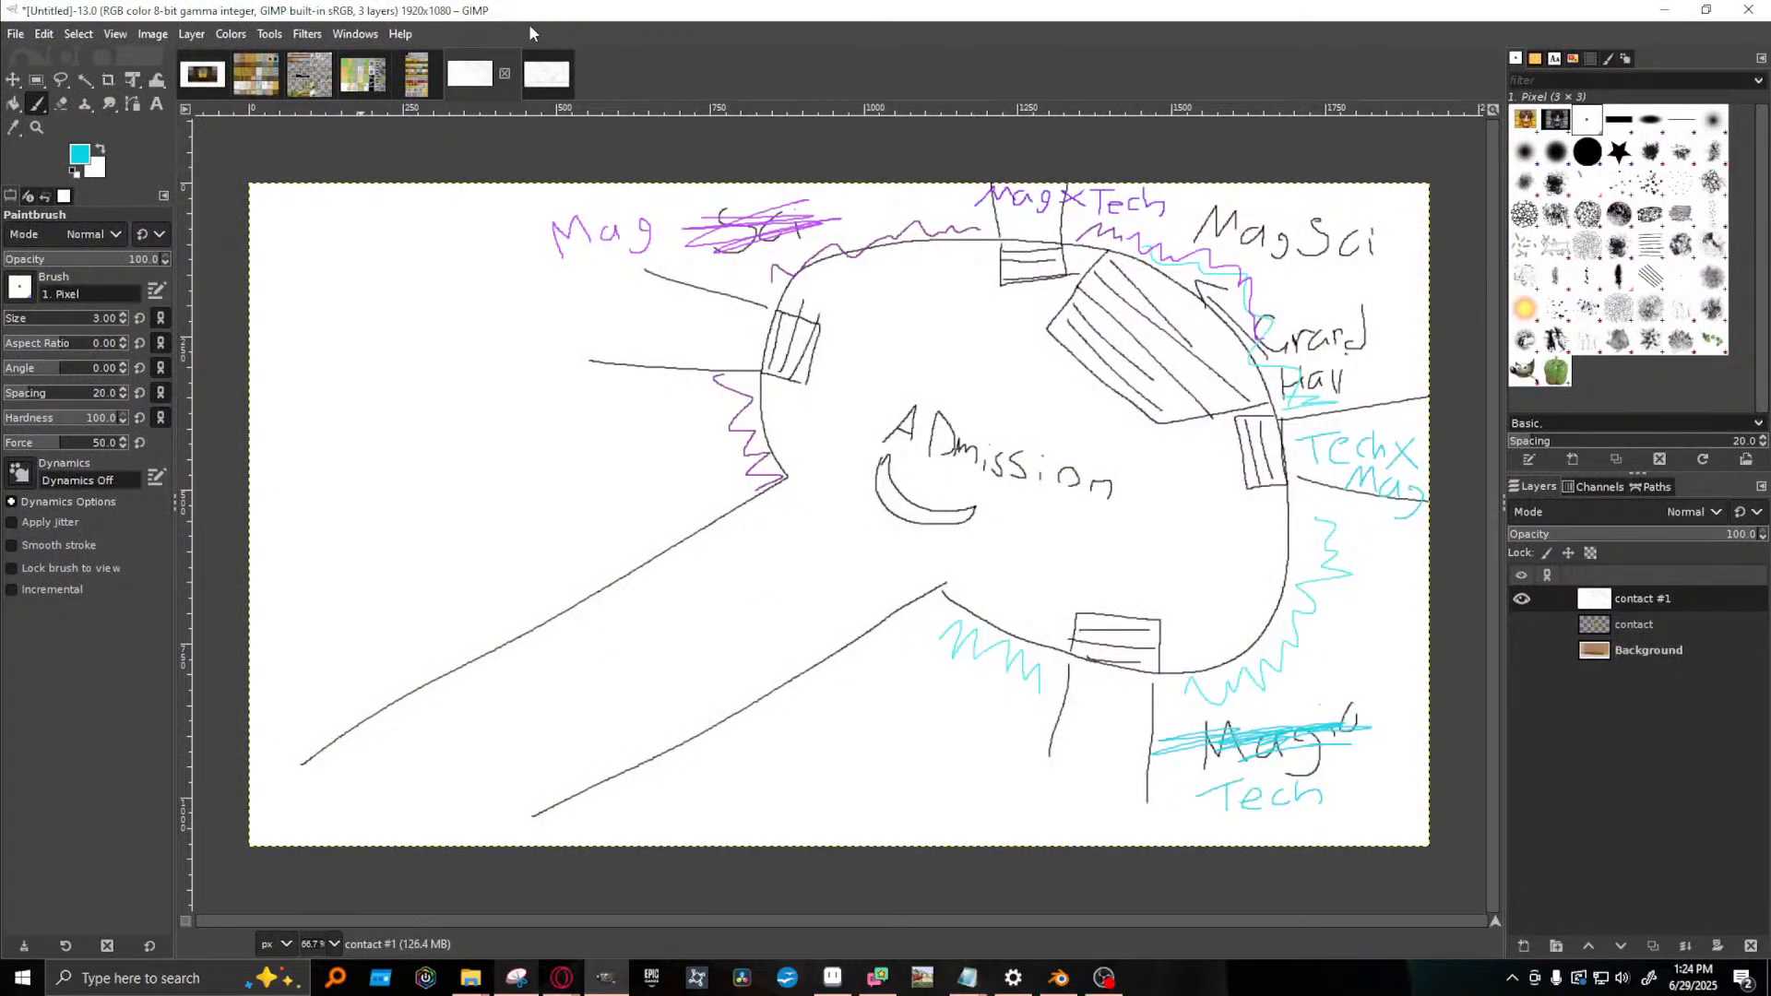
{"action": "left_click", "coordinate": [546, 76]}
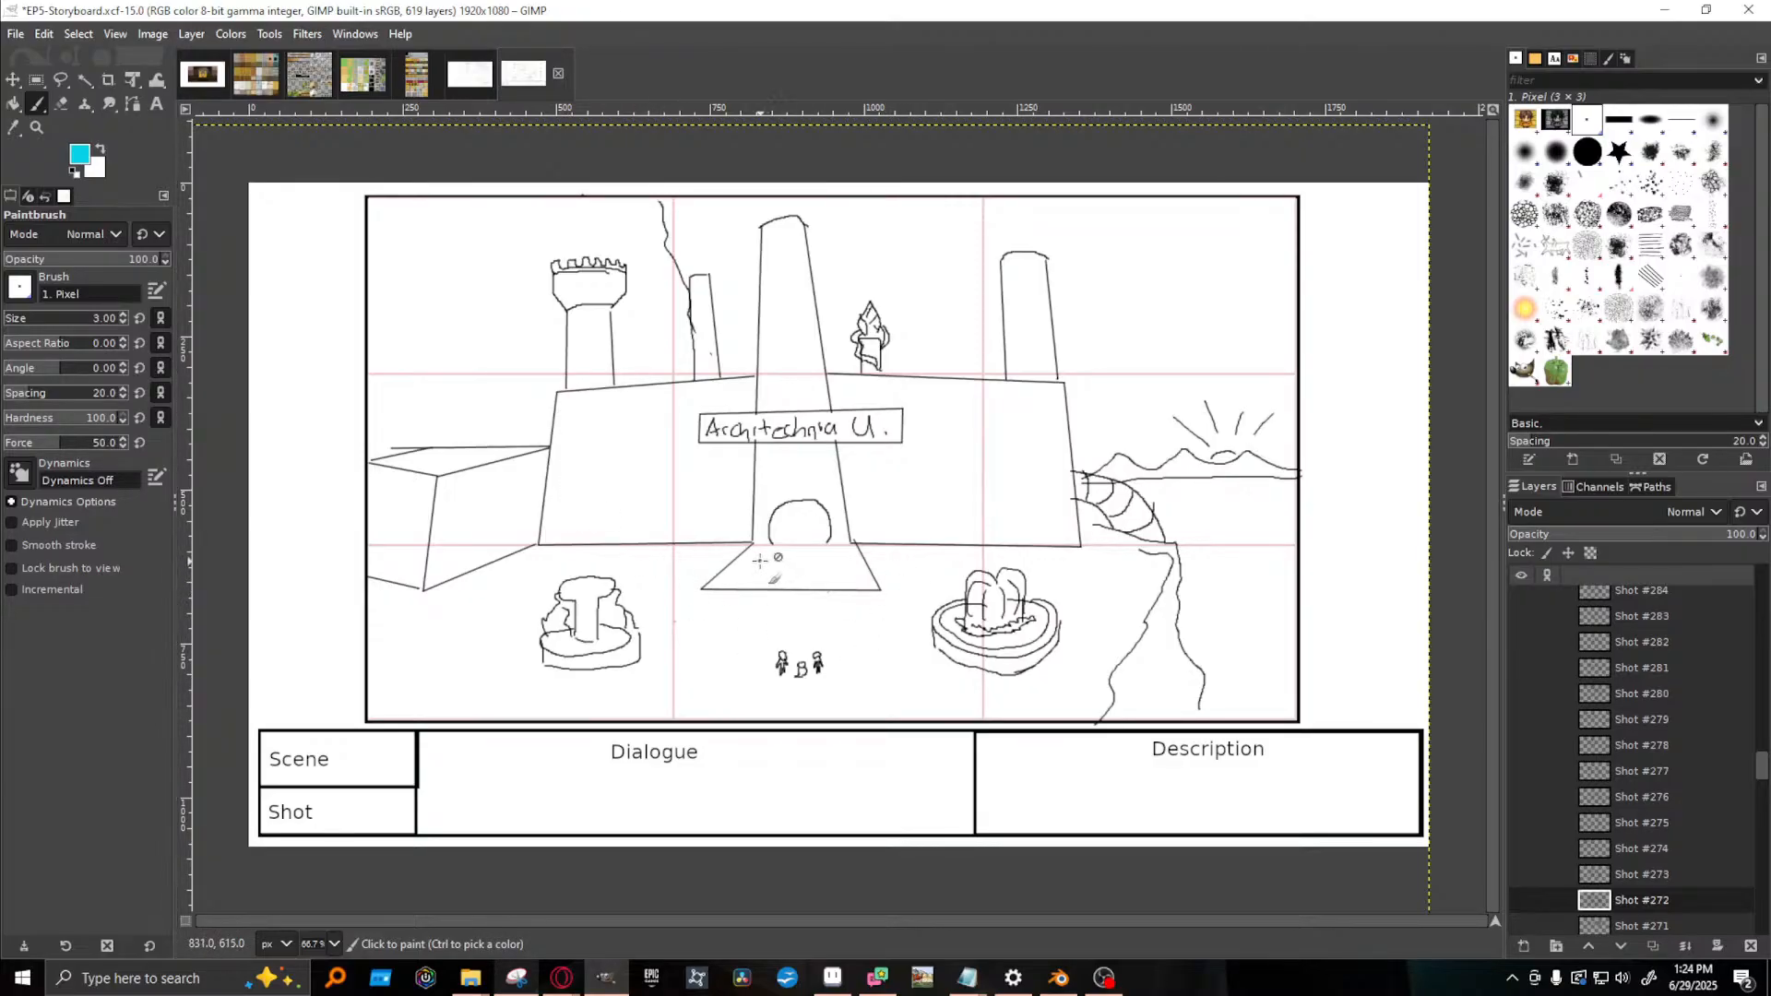
{"action": "key", "text": "alt+Tab"}
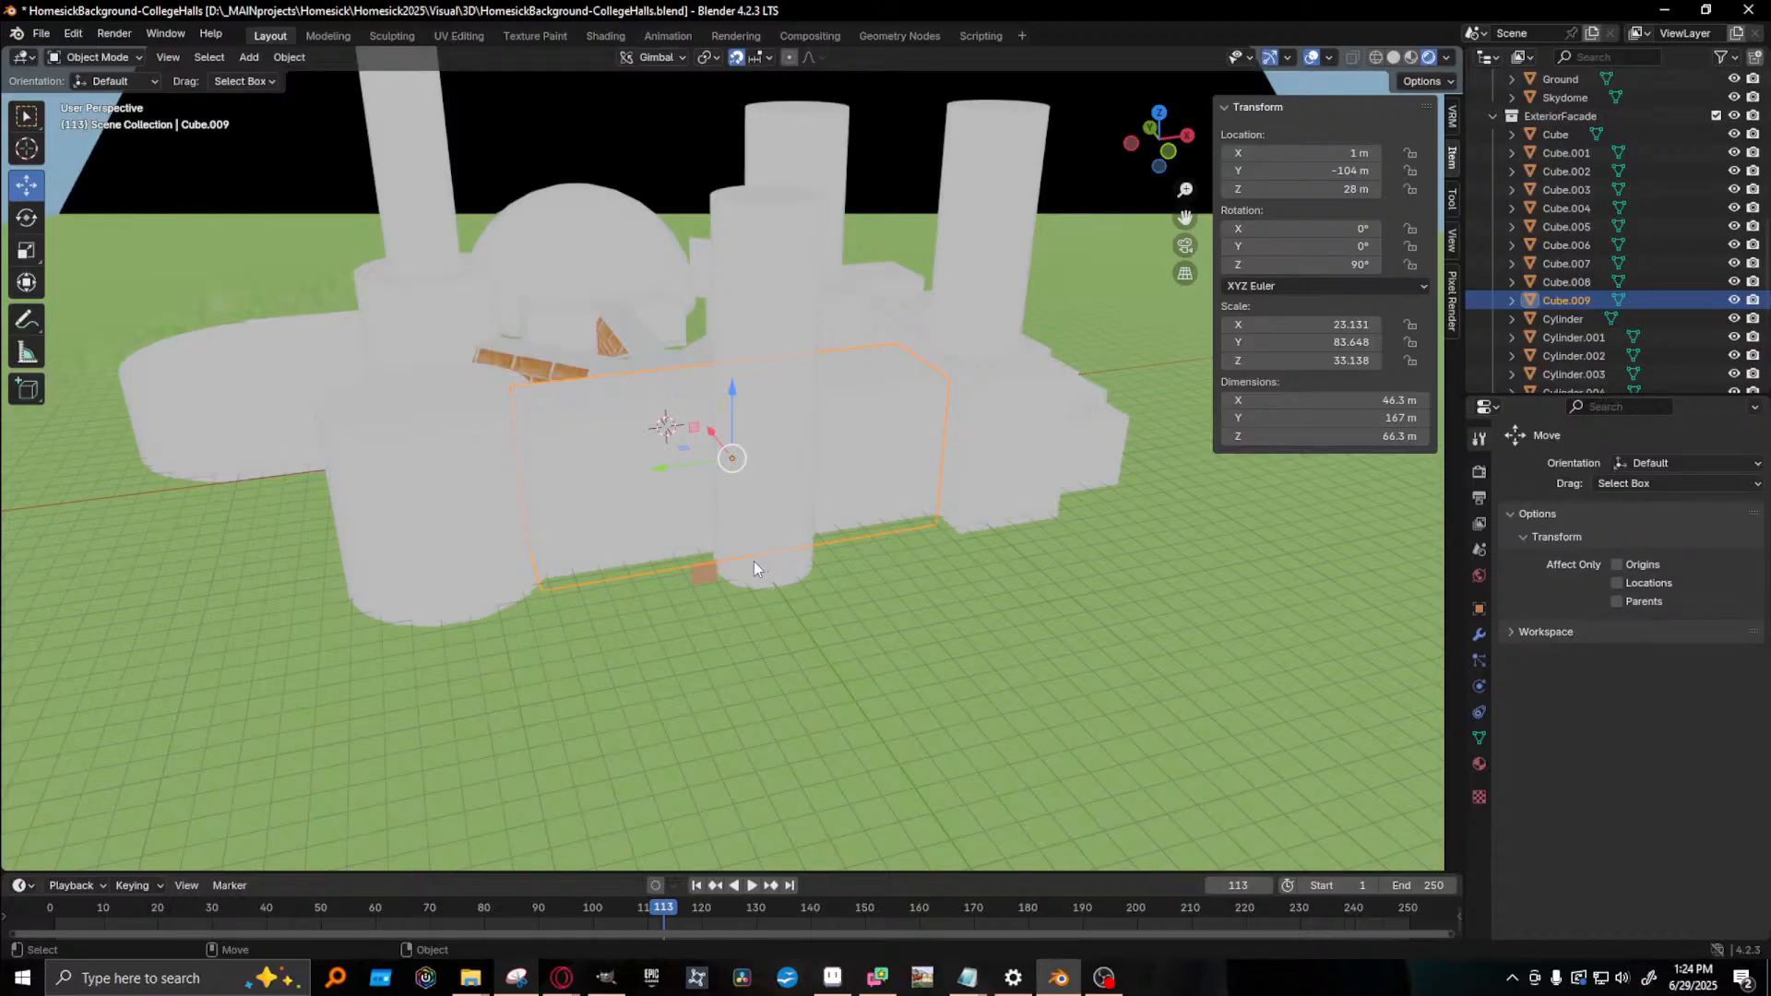
- Look through the building's interior, along the brick corridors and central hall, to find the existing stair ramps
{"action": "scroll", "coordinate": [678, 367], "scroll_direction": "up", "scroll_amount": 6}
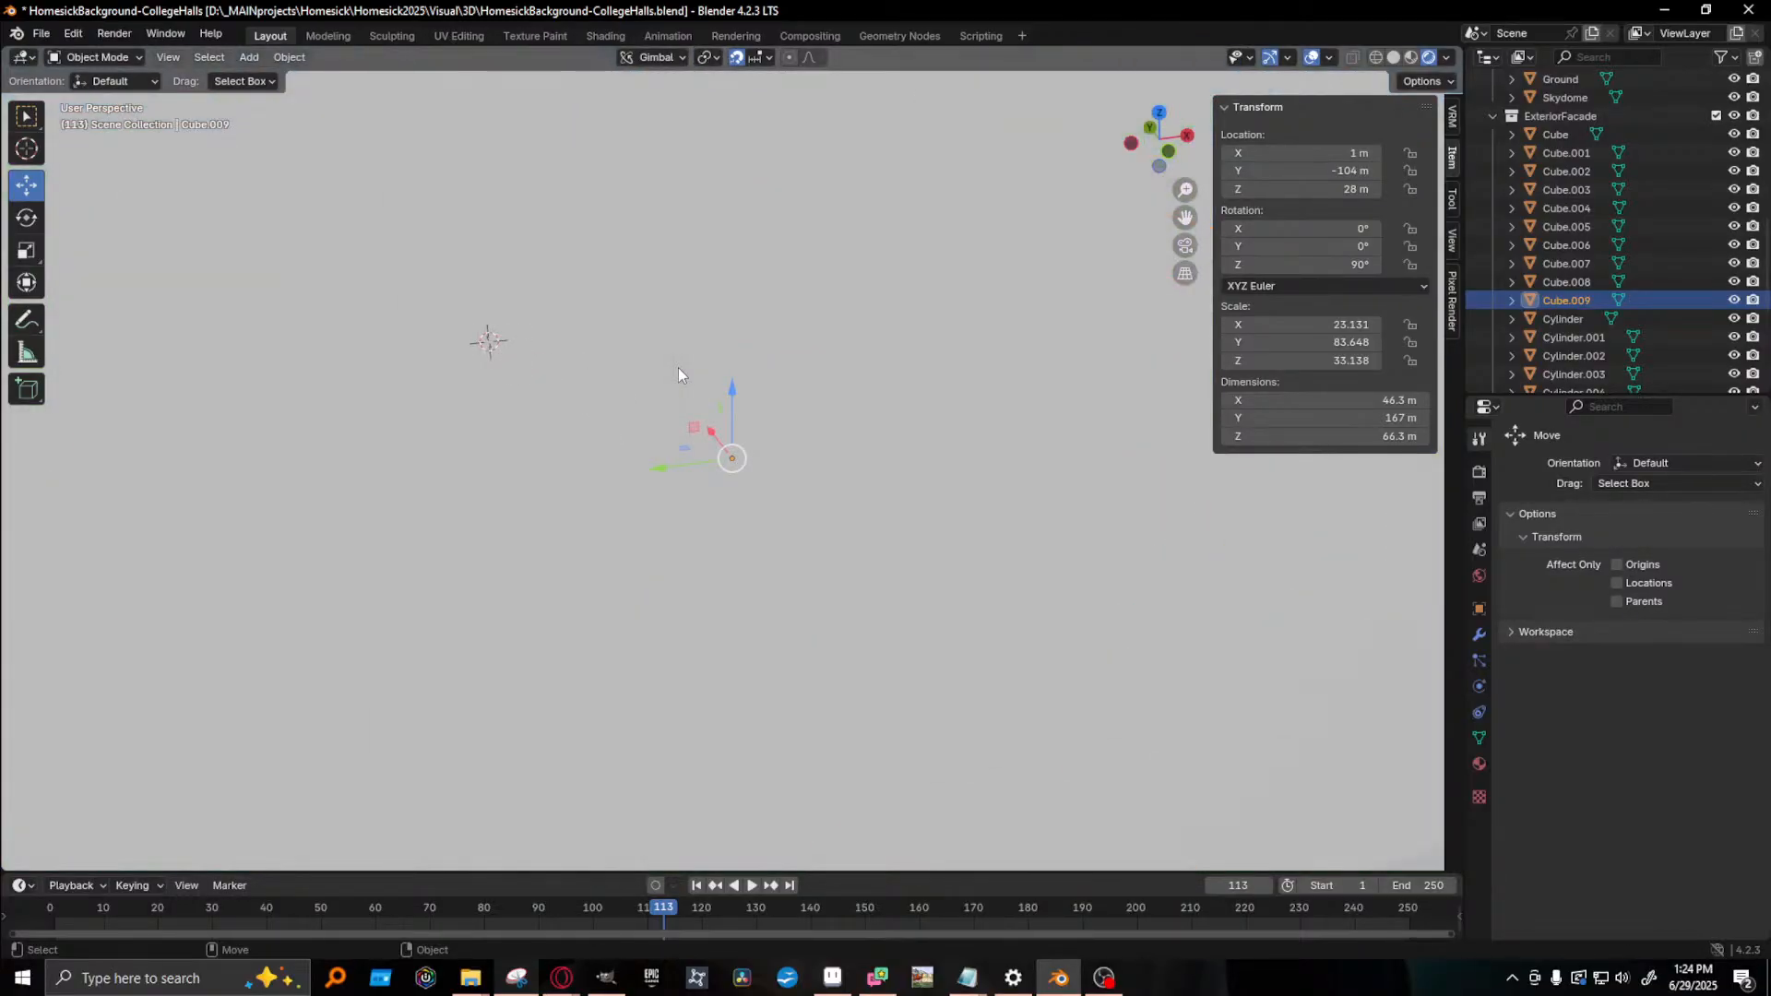
{"action": "scroll", "coordinate": [678, 367], "scroll_direction": "up", "scroll_amount": 5}
{"action": "left_click_drag", "start_coordinate": [631, 339], "coordinate": [633, 430]}
{"action": "middle_click_drag", "start_coordinate": [629, 472], "coordinate": [551, 581]}
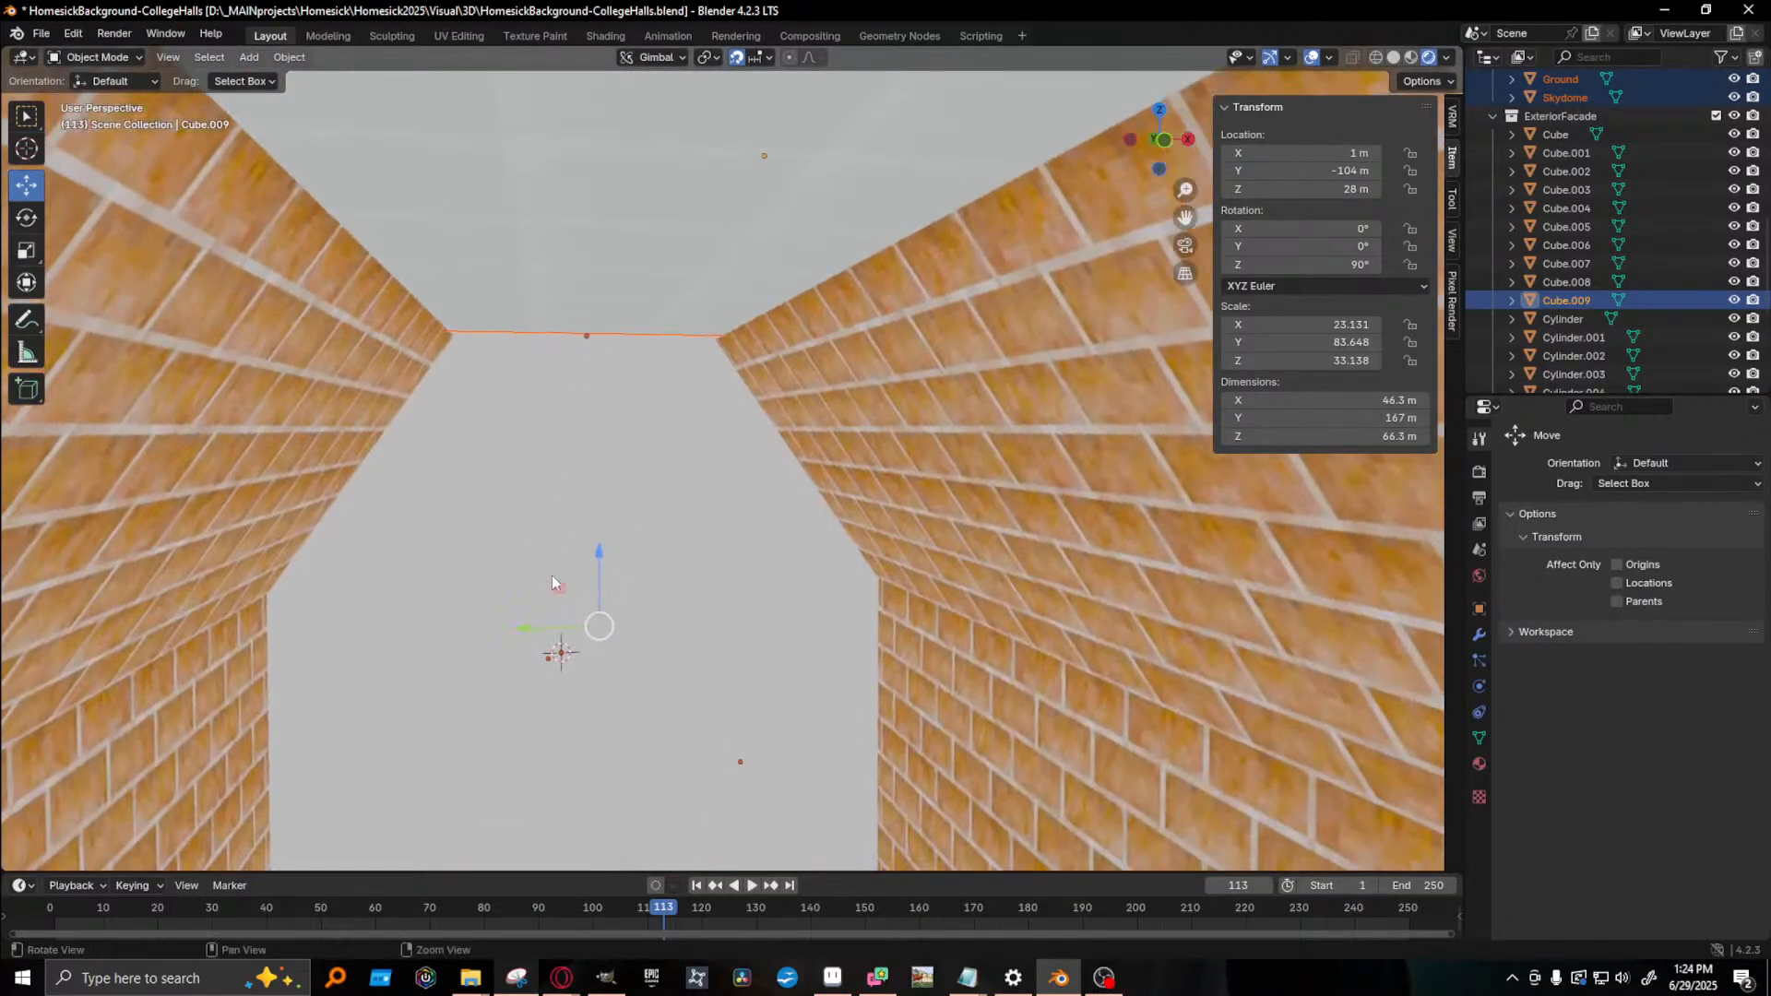
{"action": "left_click", "coordinate": [567, 655]}
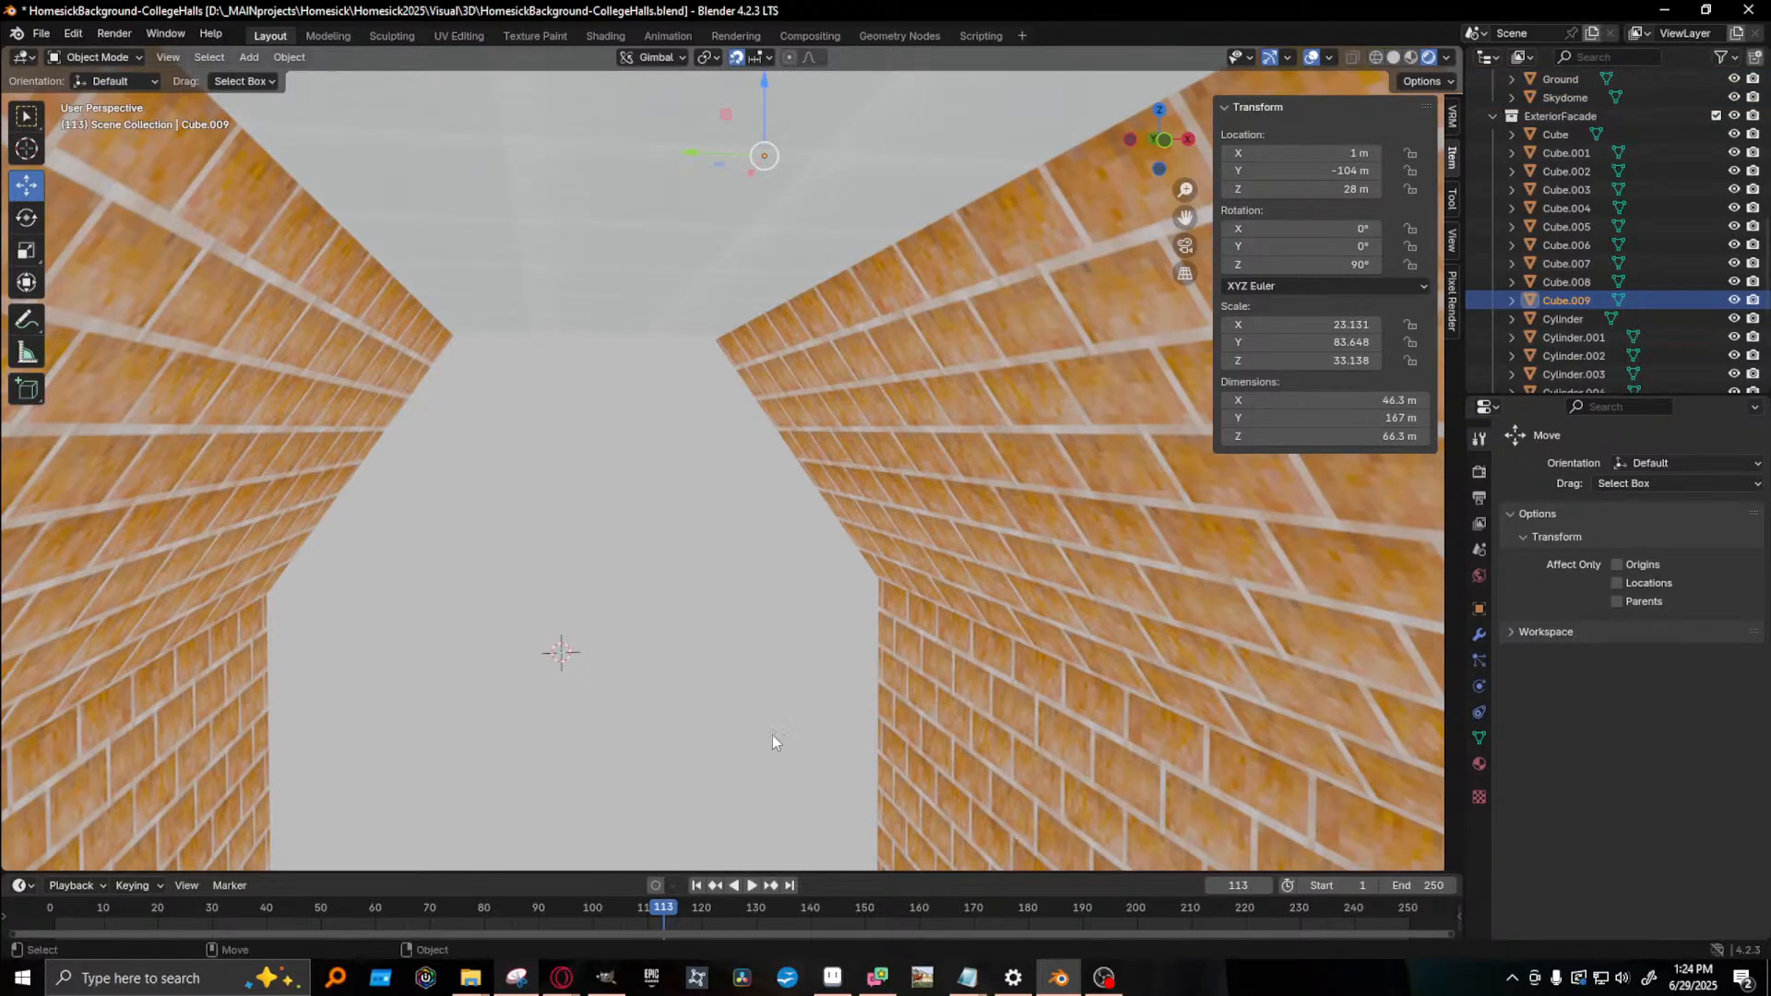
{"action": "middle_click_drag", "start_coordinate": [772, 734], "coordinate": [878, 673]}
{"action": "scroll", "coordinate": [877, 663], "scroll_direction": "down", "scroll_amount": 9}
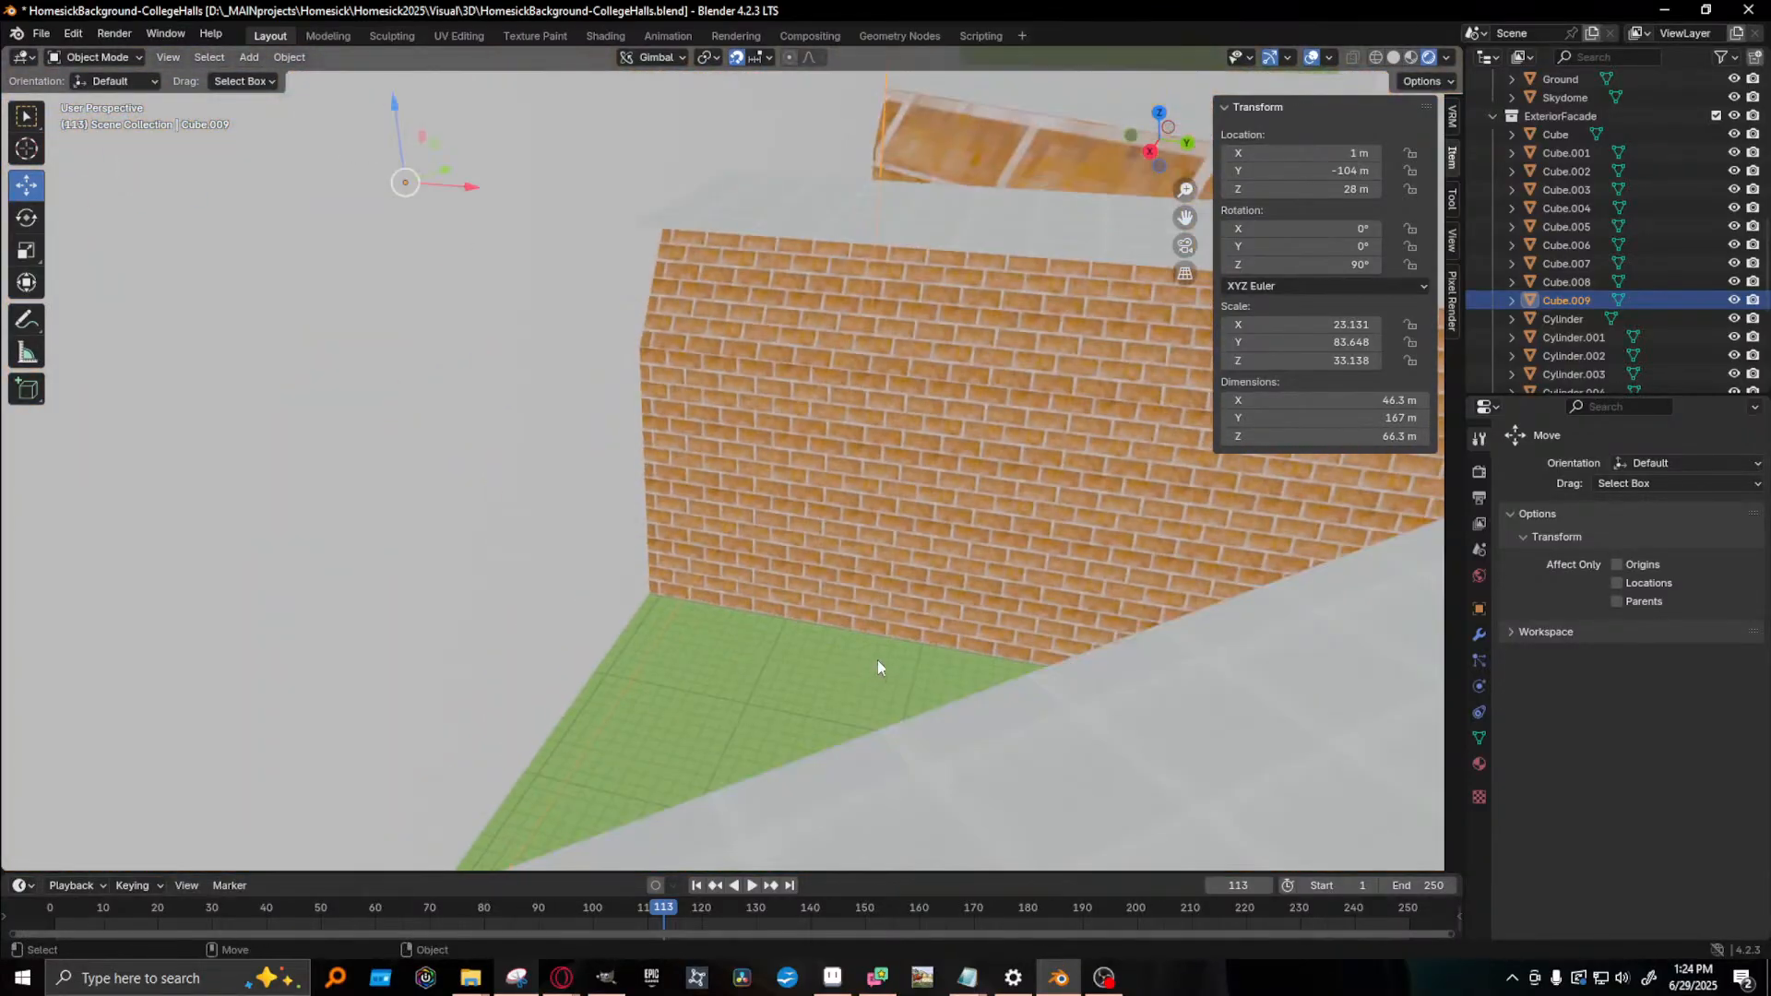
{"action": "left_click", "coordinate": [977, 413]}
{"action": "key", "text": "KP_Decimal"}
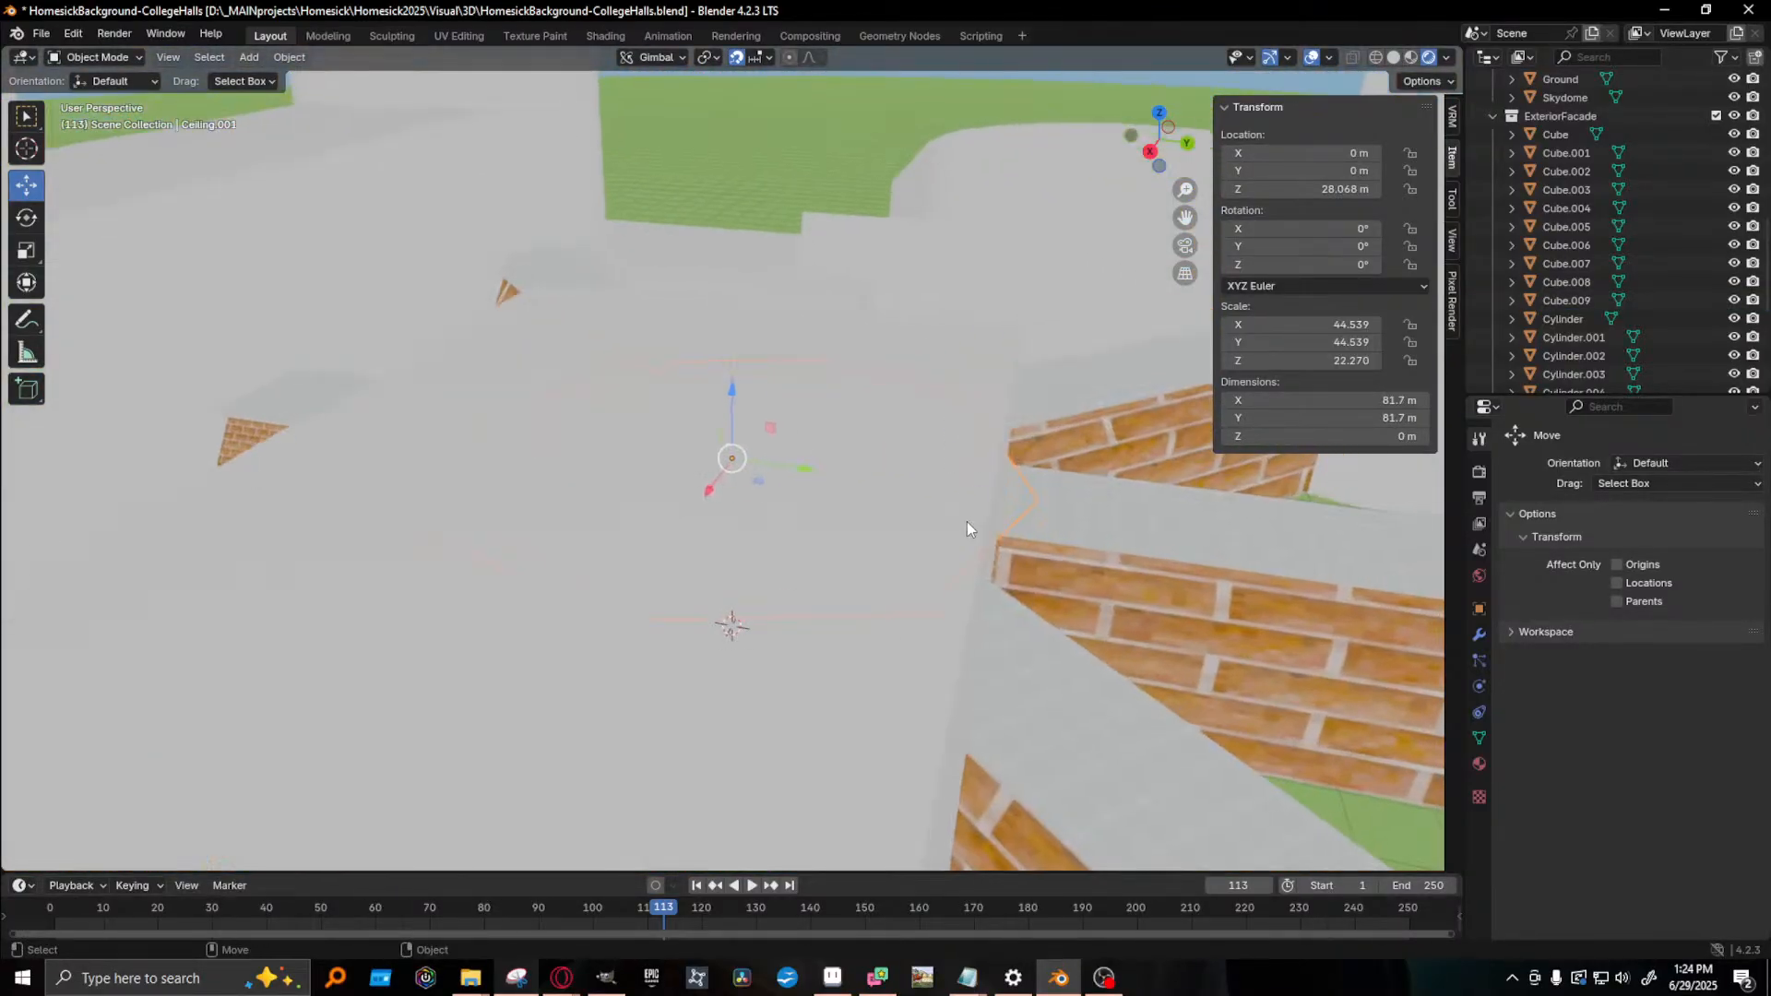
{"action": "middle_click_drag", "start_coordinate": [922, 658], "coordinate": [911, 587]}
{"action": "left_click", "coordinate": [910, 586]}
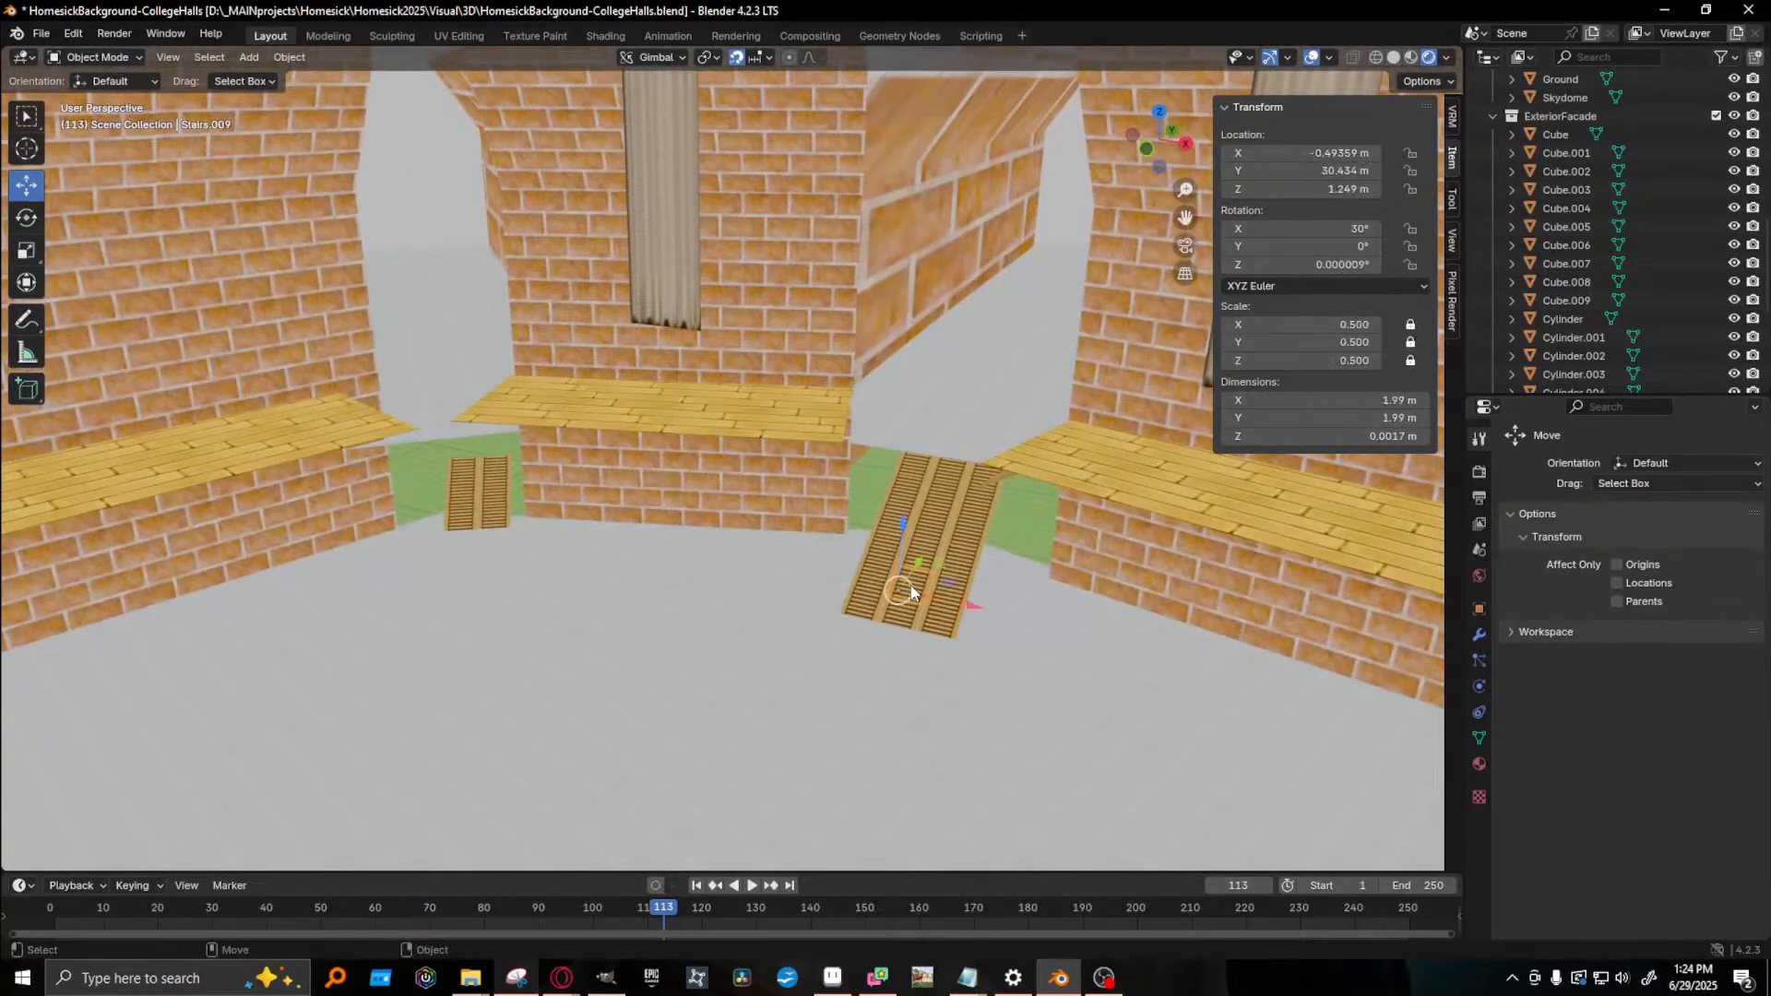
- Duplicate the small two-column stairs in the far wall opening, place the copy beside the original and raise it 3 m
{"action": "left_click", "coordinate": [510, 551]}
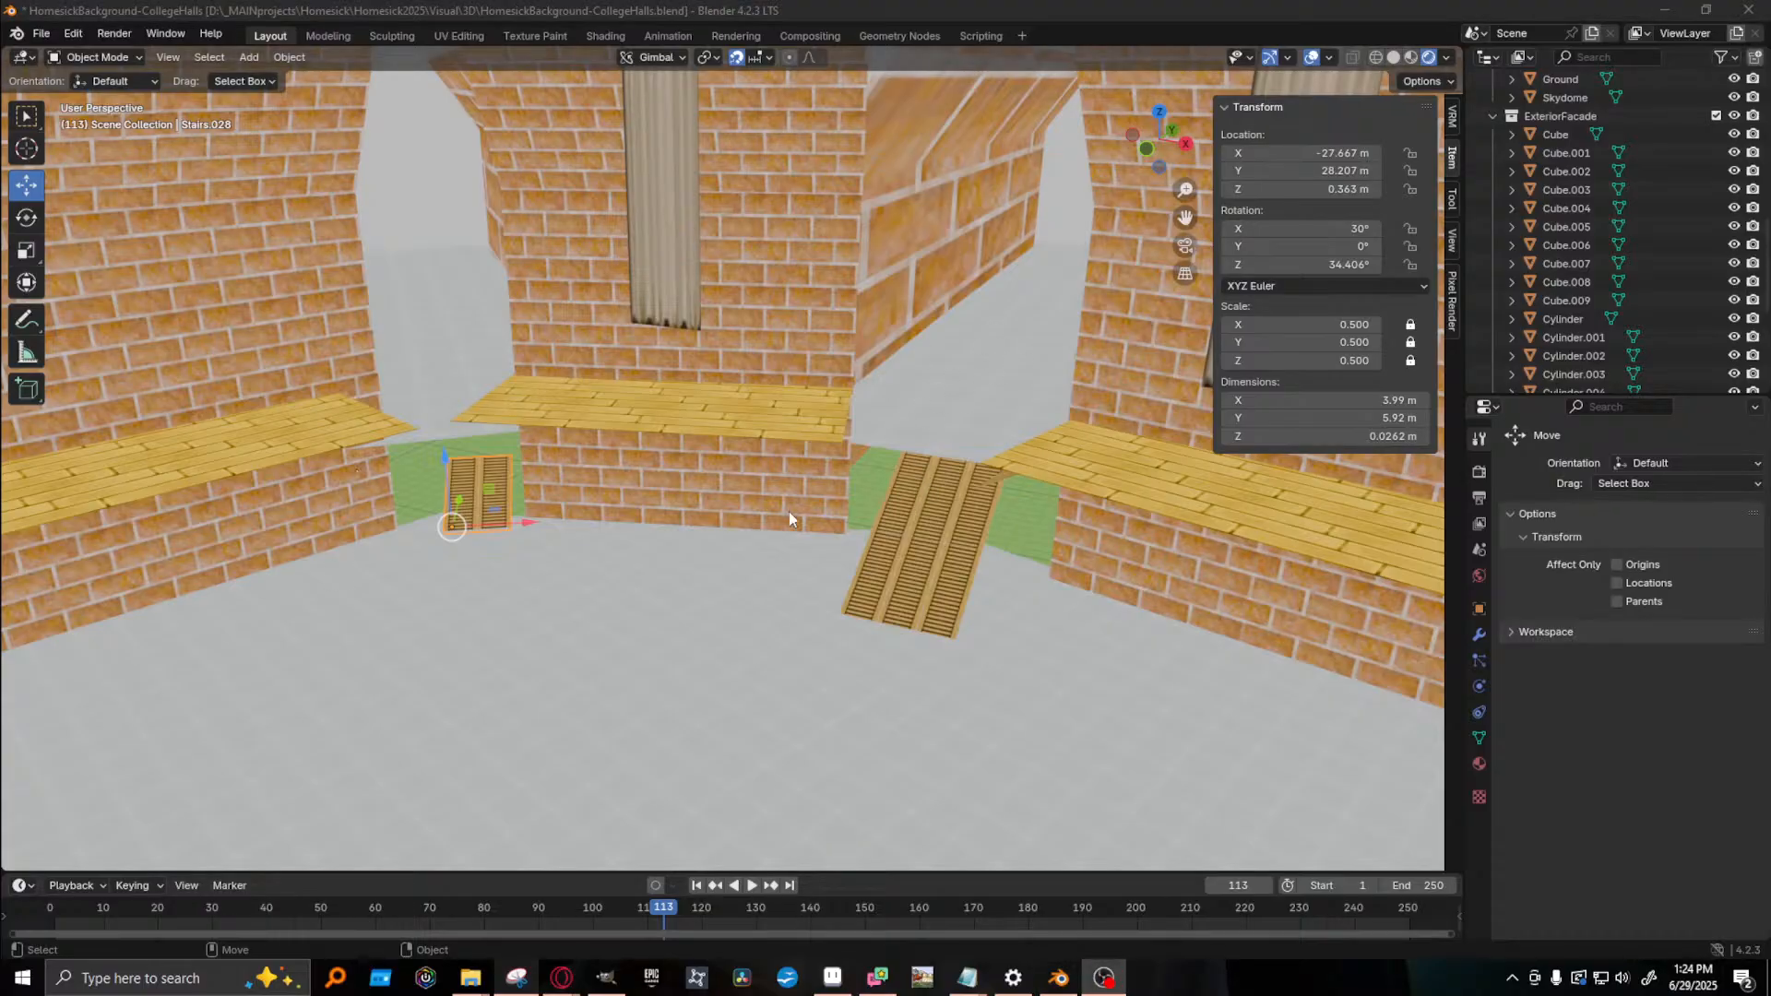
{"action": "middle_click_drag", "start_coordinate": [789, 511], "coordinate": [568, 544]}
{"action": "scroll", "coordinate": [568, 545], "scroll_direction": "up", "scroll_amount": 2}
{"action": "key", "text": "shift+d"}
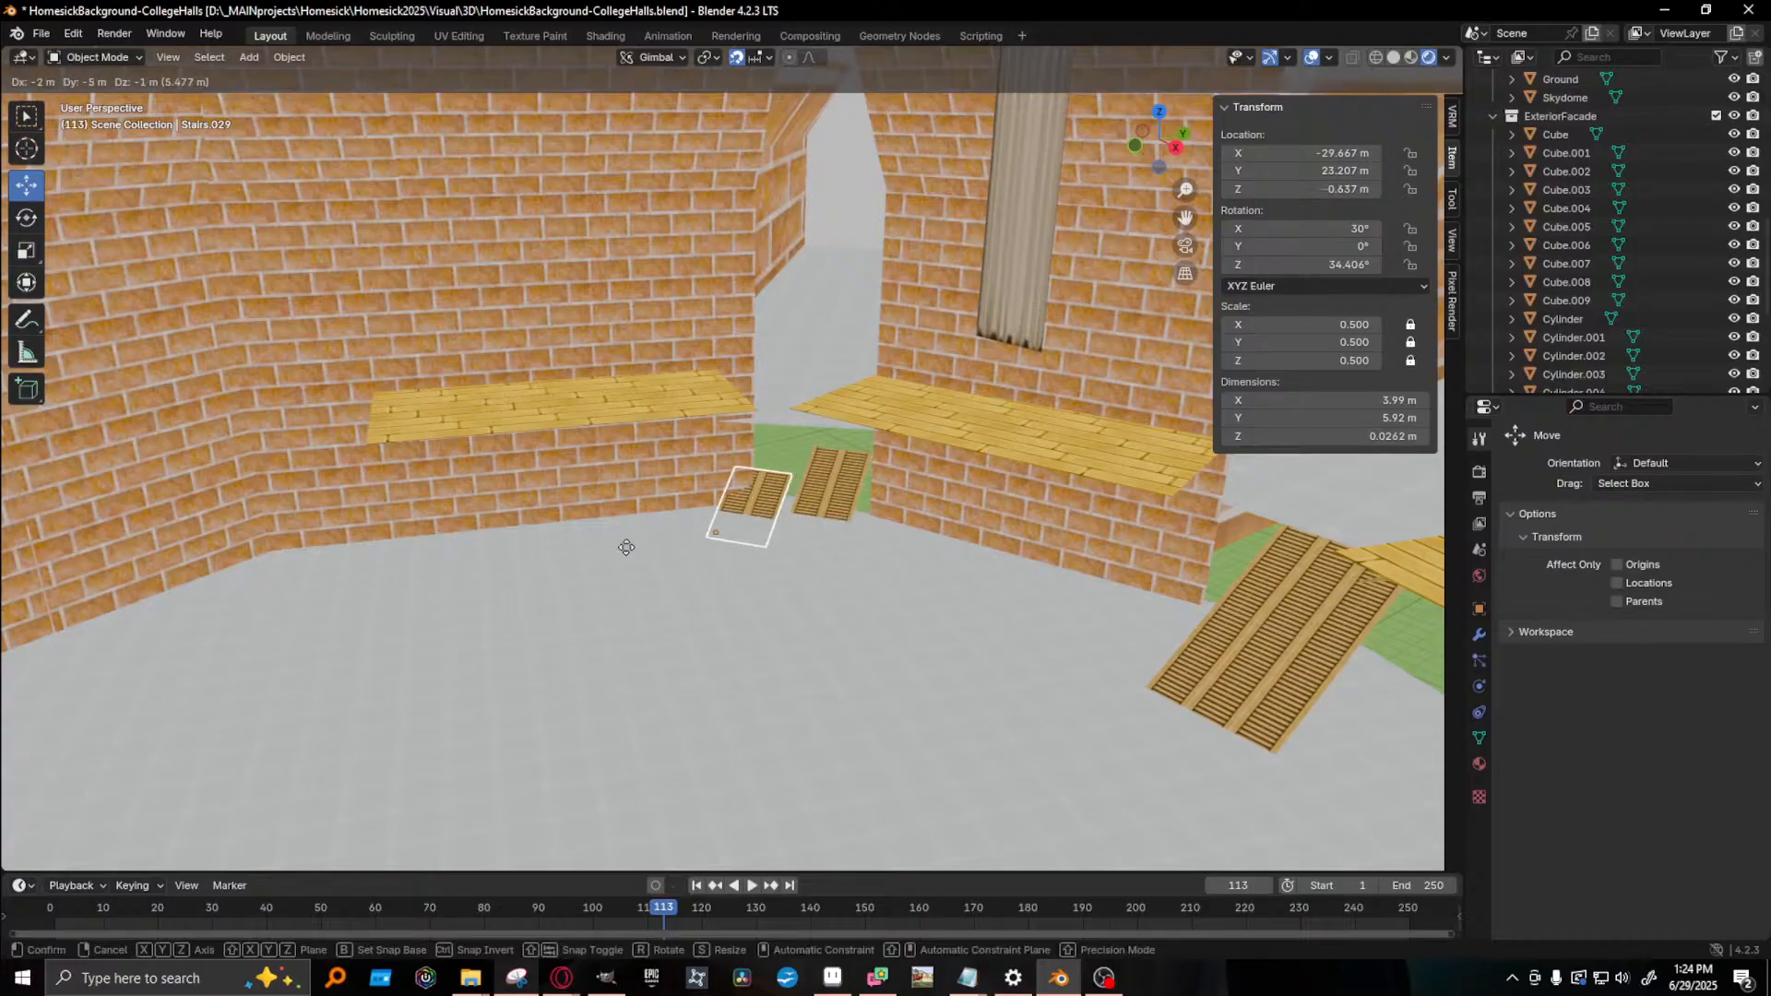
{"action": "left_click", "coordinate": [553, 574]}
{"action": "key", "text": "g"}
{"action": "key", "text": "z"}
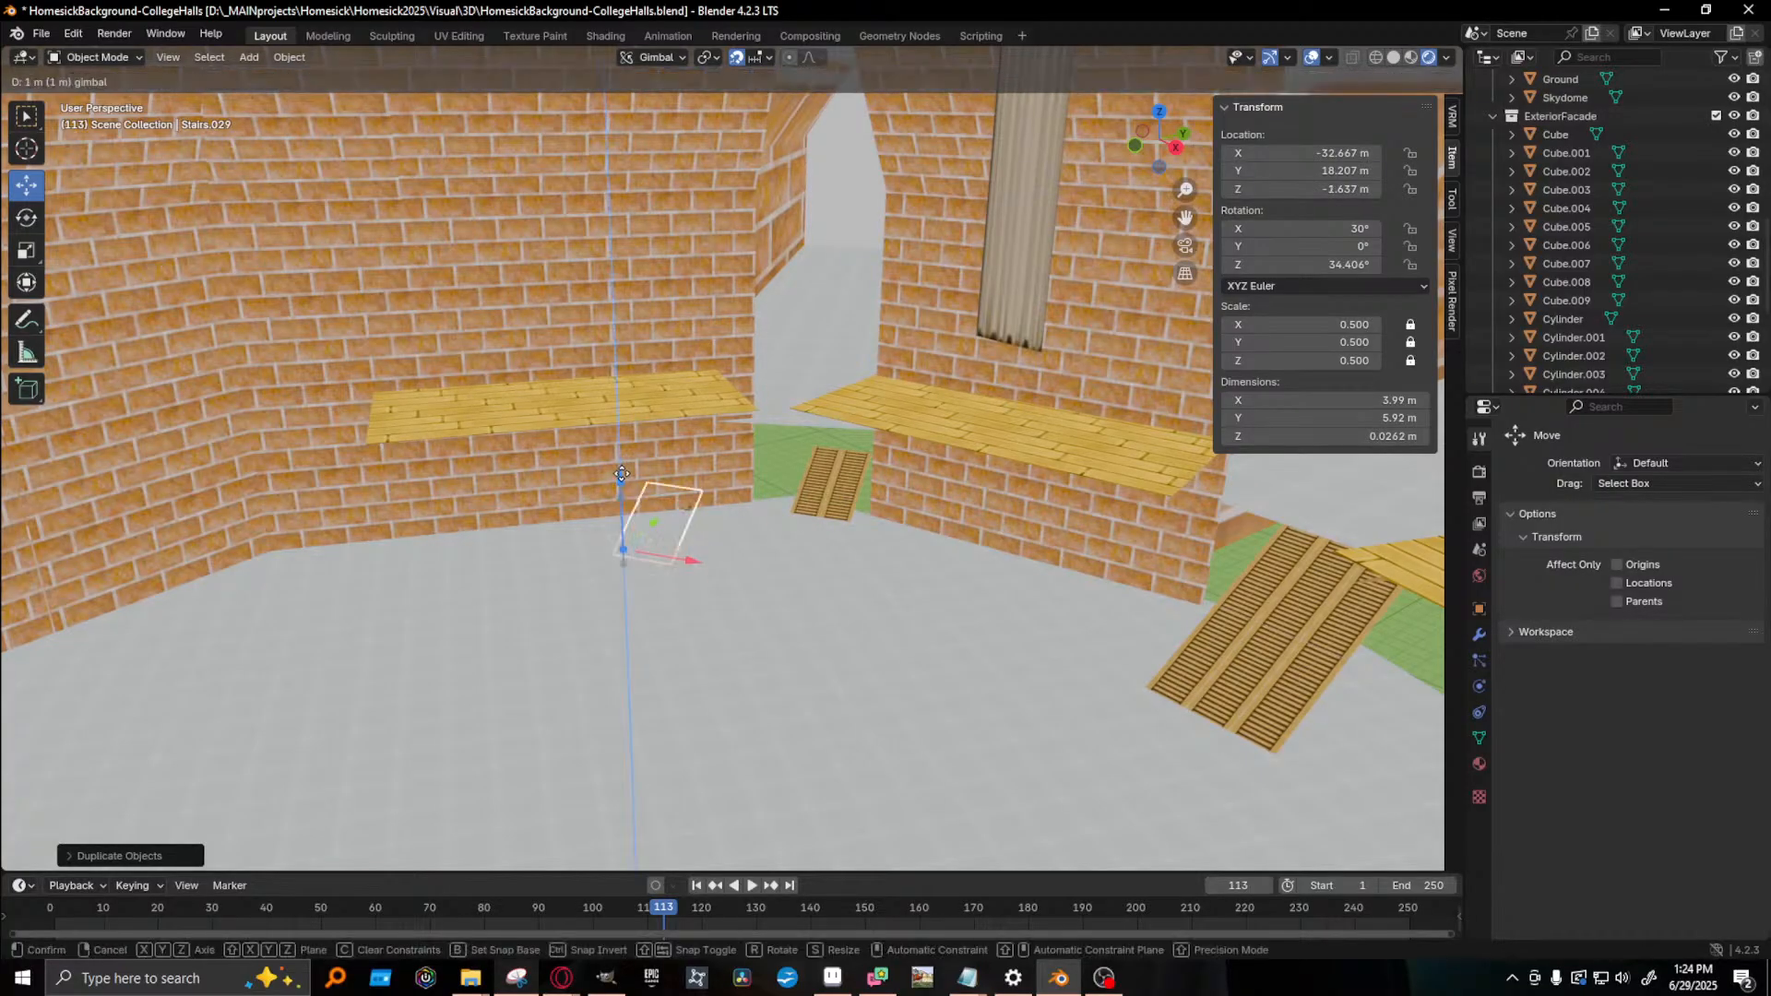
{"action": "left_click", "coordinate": [652, 469]}
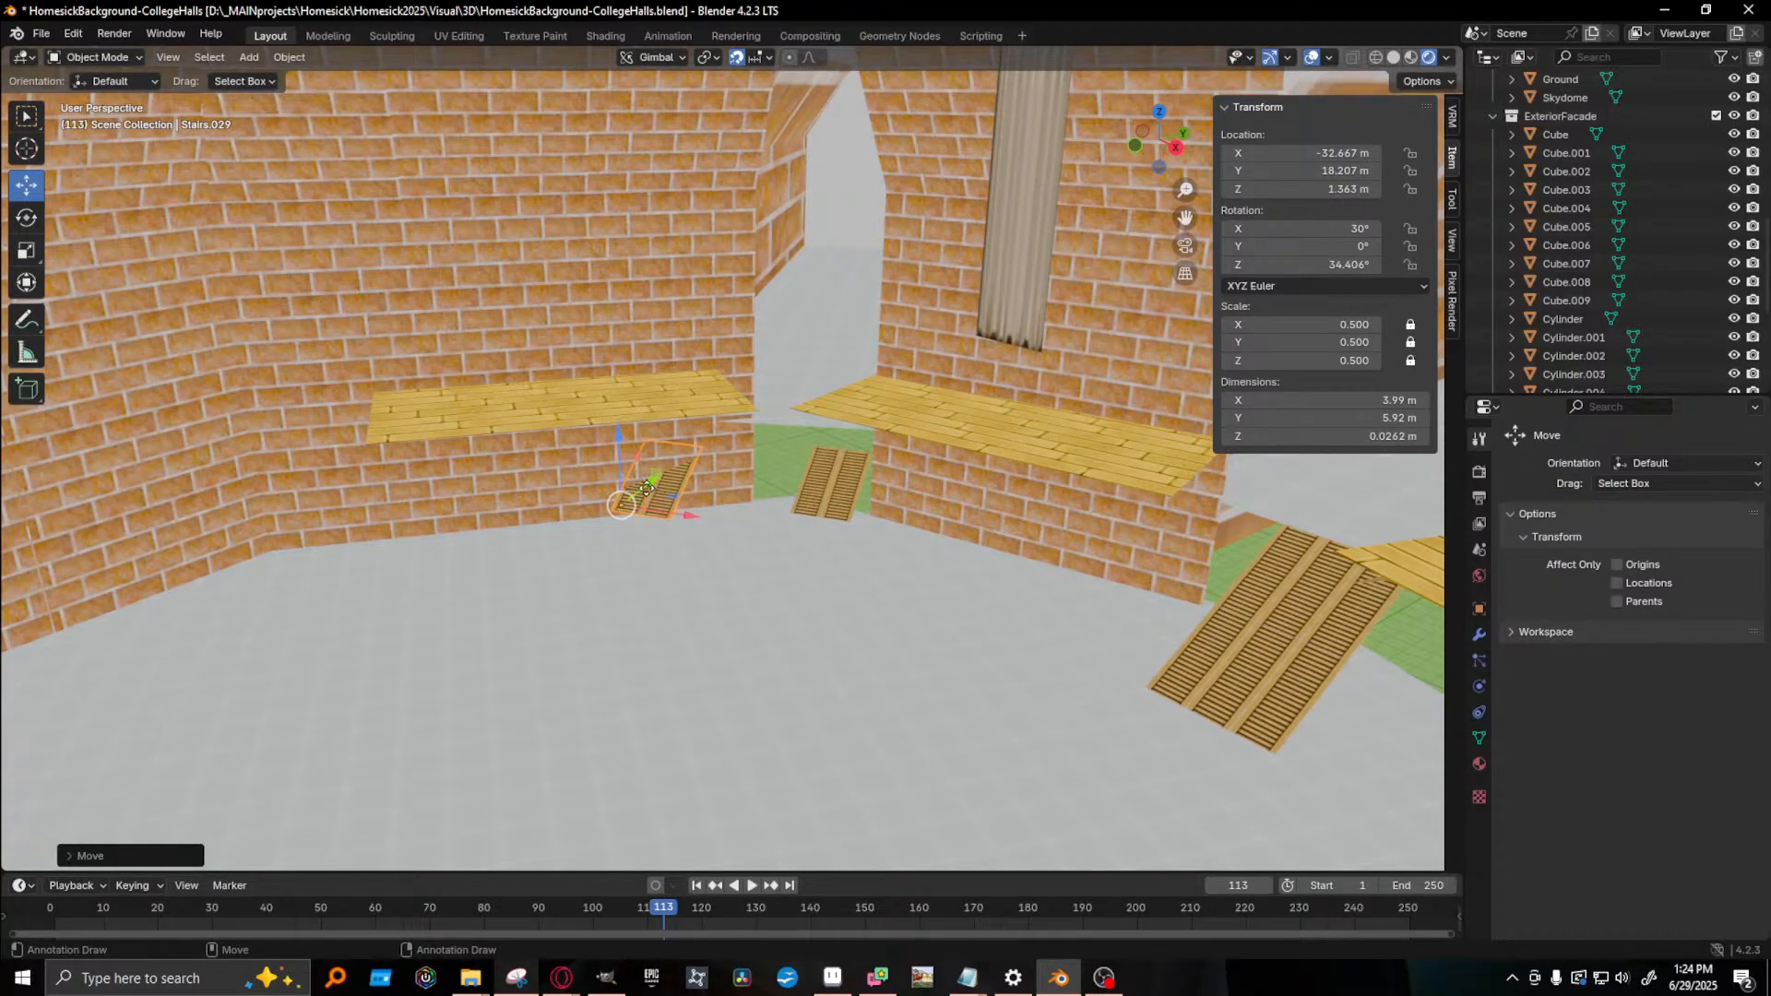
- Move the copied stairs out of the hall onto the grass before the front cylindrical tower, at about X -4.7 m, Y -178.4 m
{"action": "left_click_drag", "start_coordinate": [646, 487], "coordinate": [231, 684]}
{"action": "scroll", "coordinate": [389, 638], "scroll_direction": "down", "scroll_amount": 5}
{"action": "middle_click_drag", "start_coordinate": [192, 636], "coordinate": [1071, 463], "text": "shift"}
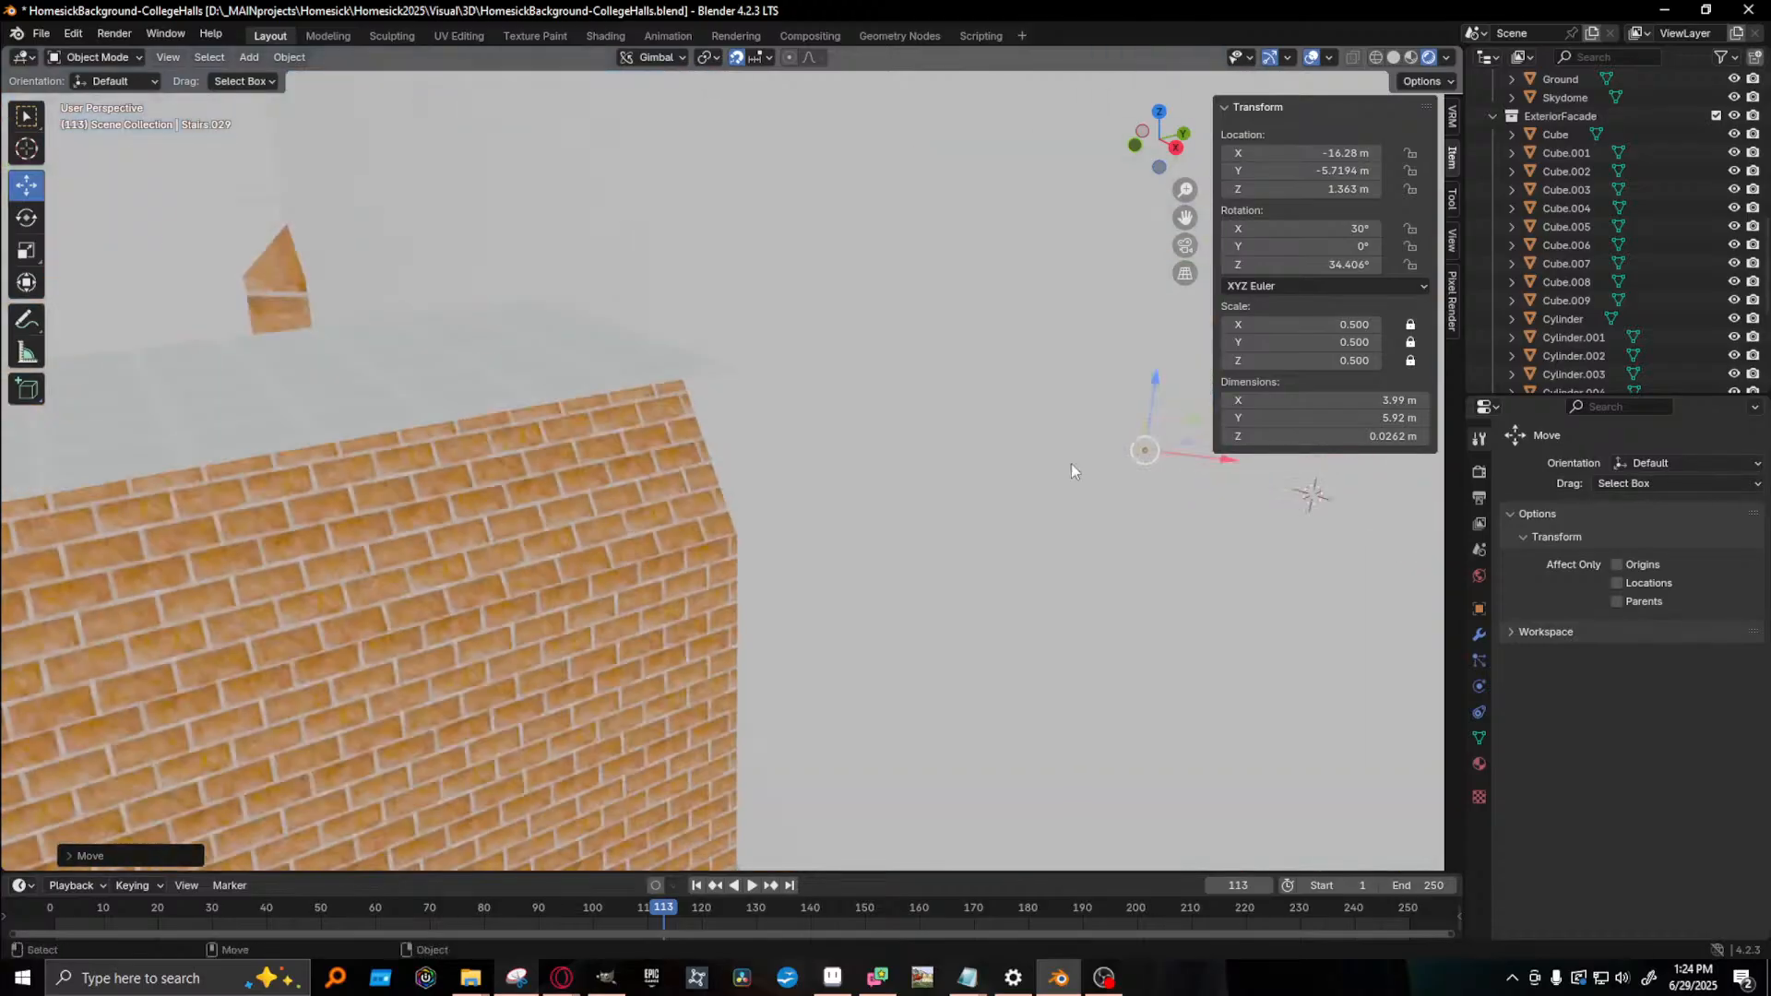
{"action": "scroll", "coordinate": [1071, 463], "scroll_direction": "down", "scroll_amount": 4}
{"action": "left_click_drag", "start_coordinate": [899, 498], "coordinate": [947, 530], "text": "alt"}
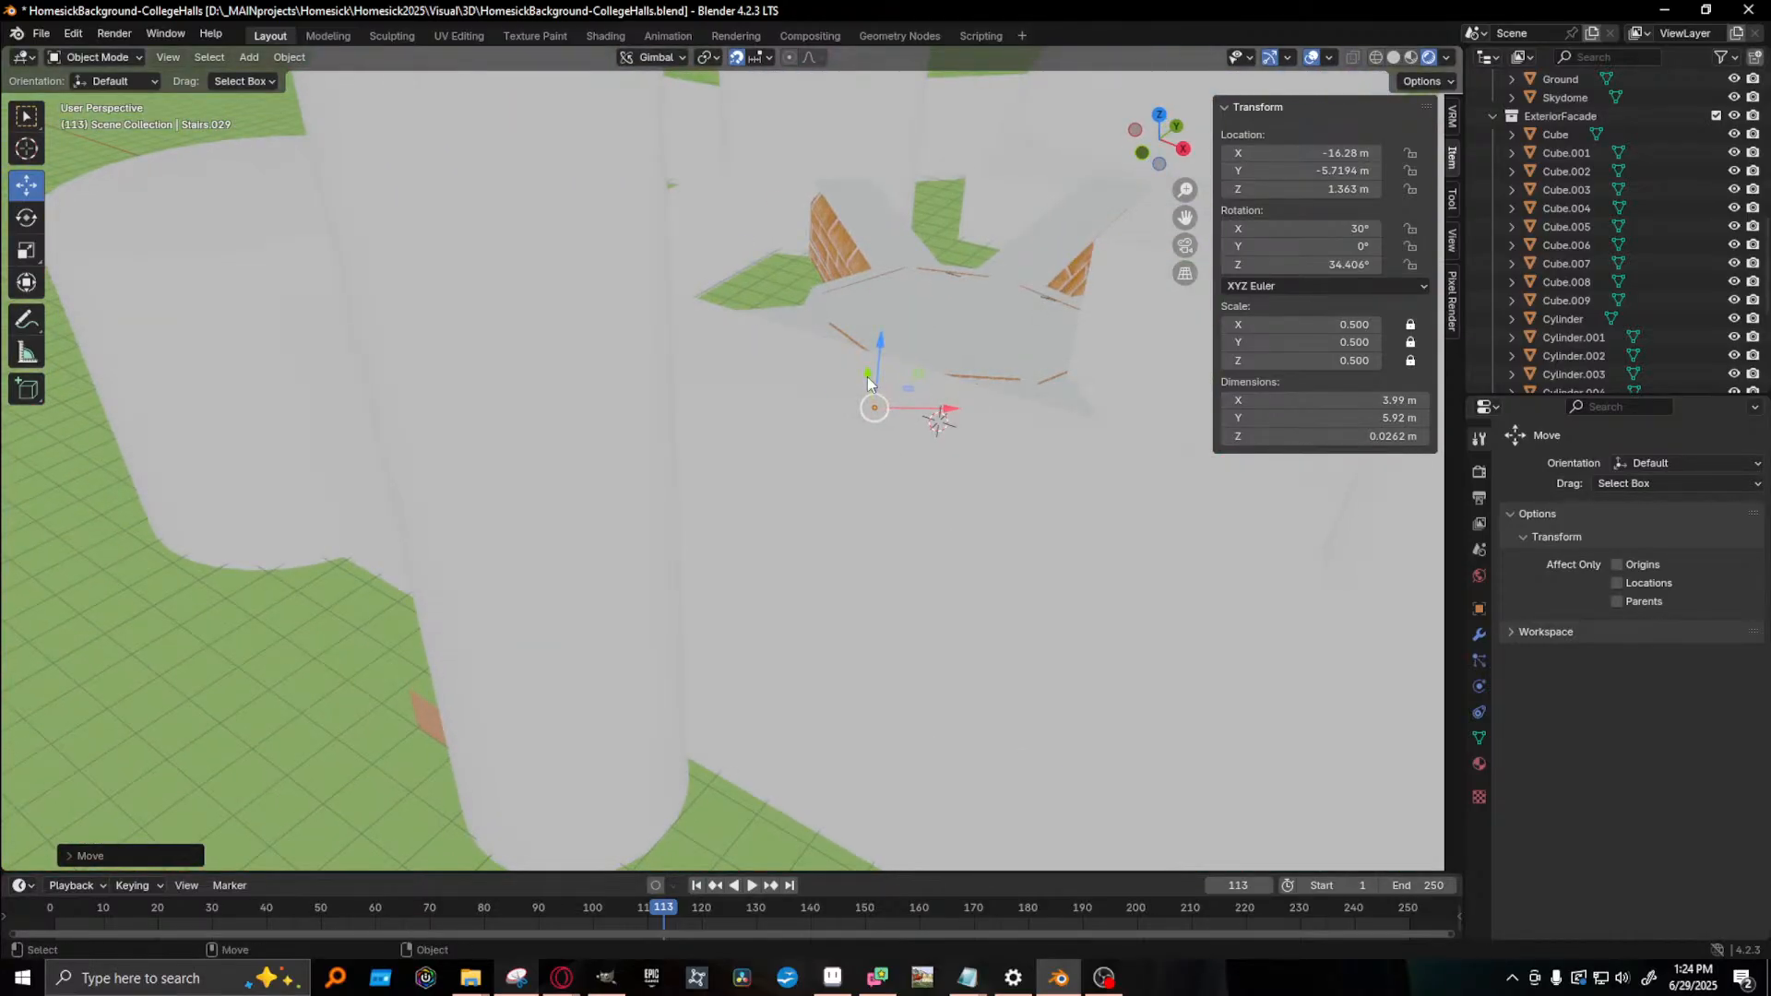
{"action": "left_click_drag", "start_coordinate": [866, 383], "coordinate": [438, 604]}
{"action": "middle_click_drag", "start_coordinate": [358, 577], "coordinate": [638, 379], "text": "shift"}
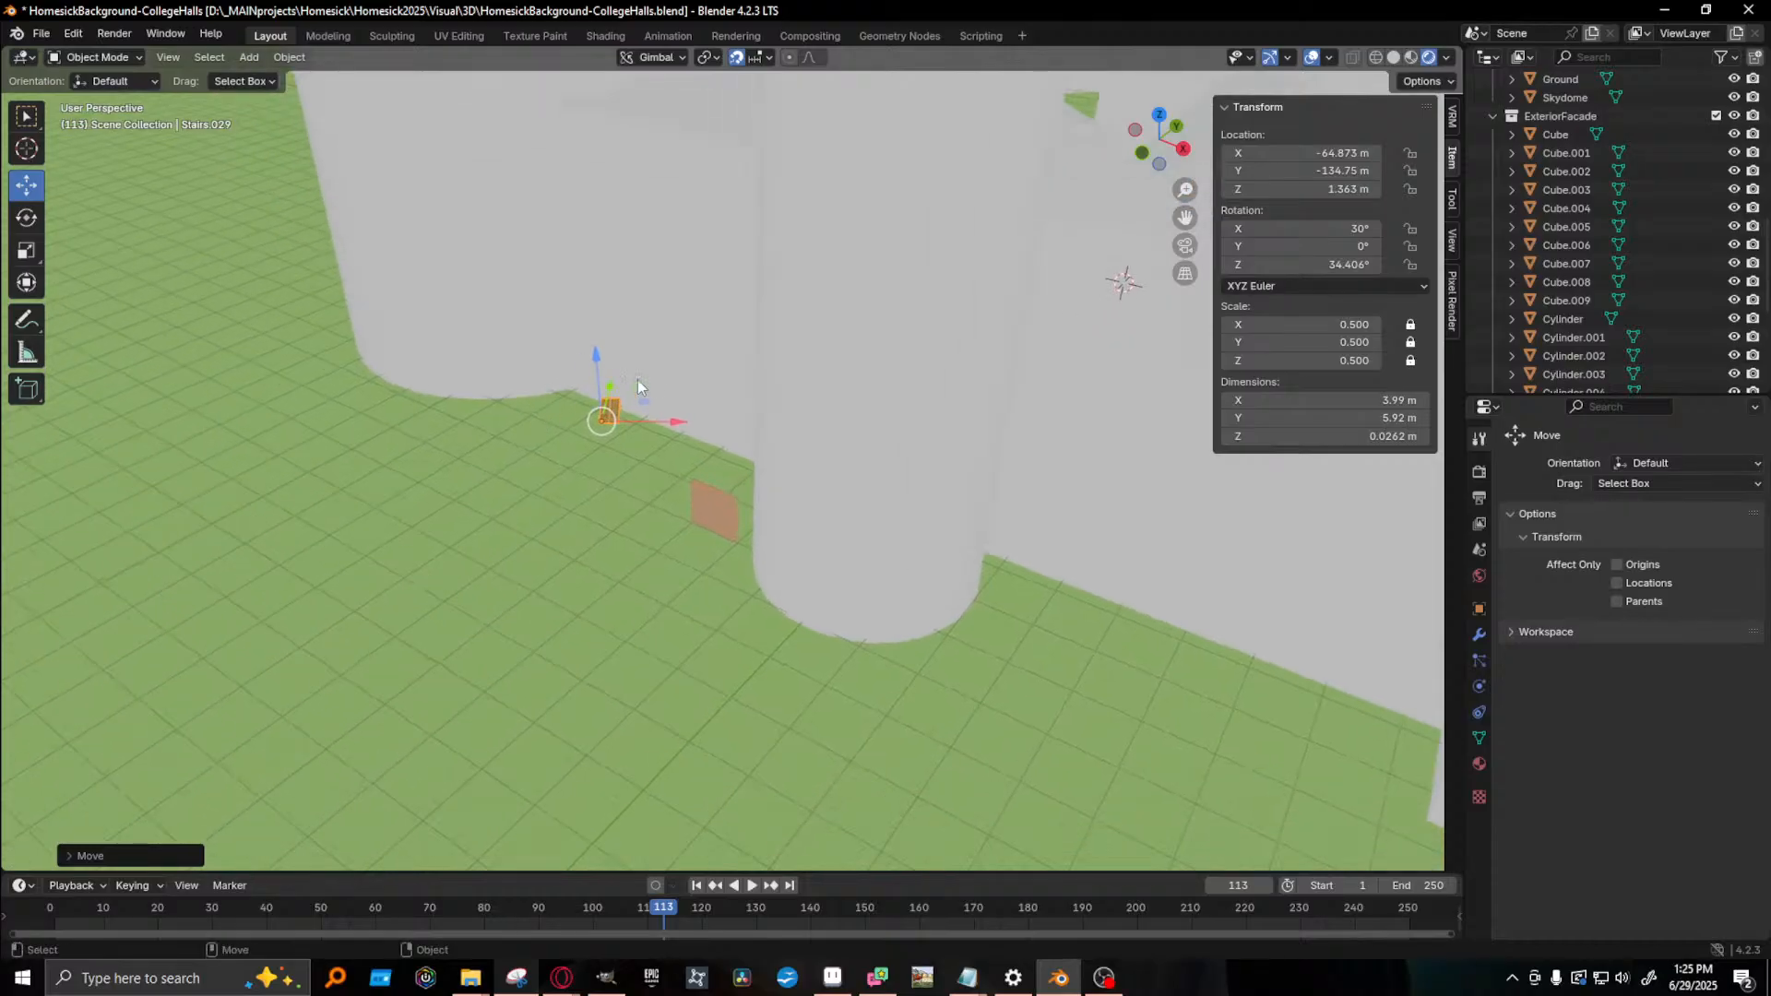
{"action": "left_click_drag", "start_coordinate": [606, 397], "coordinate": [784, 573]}
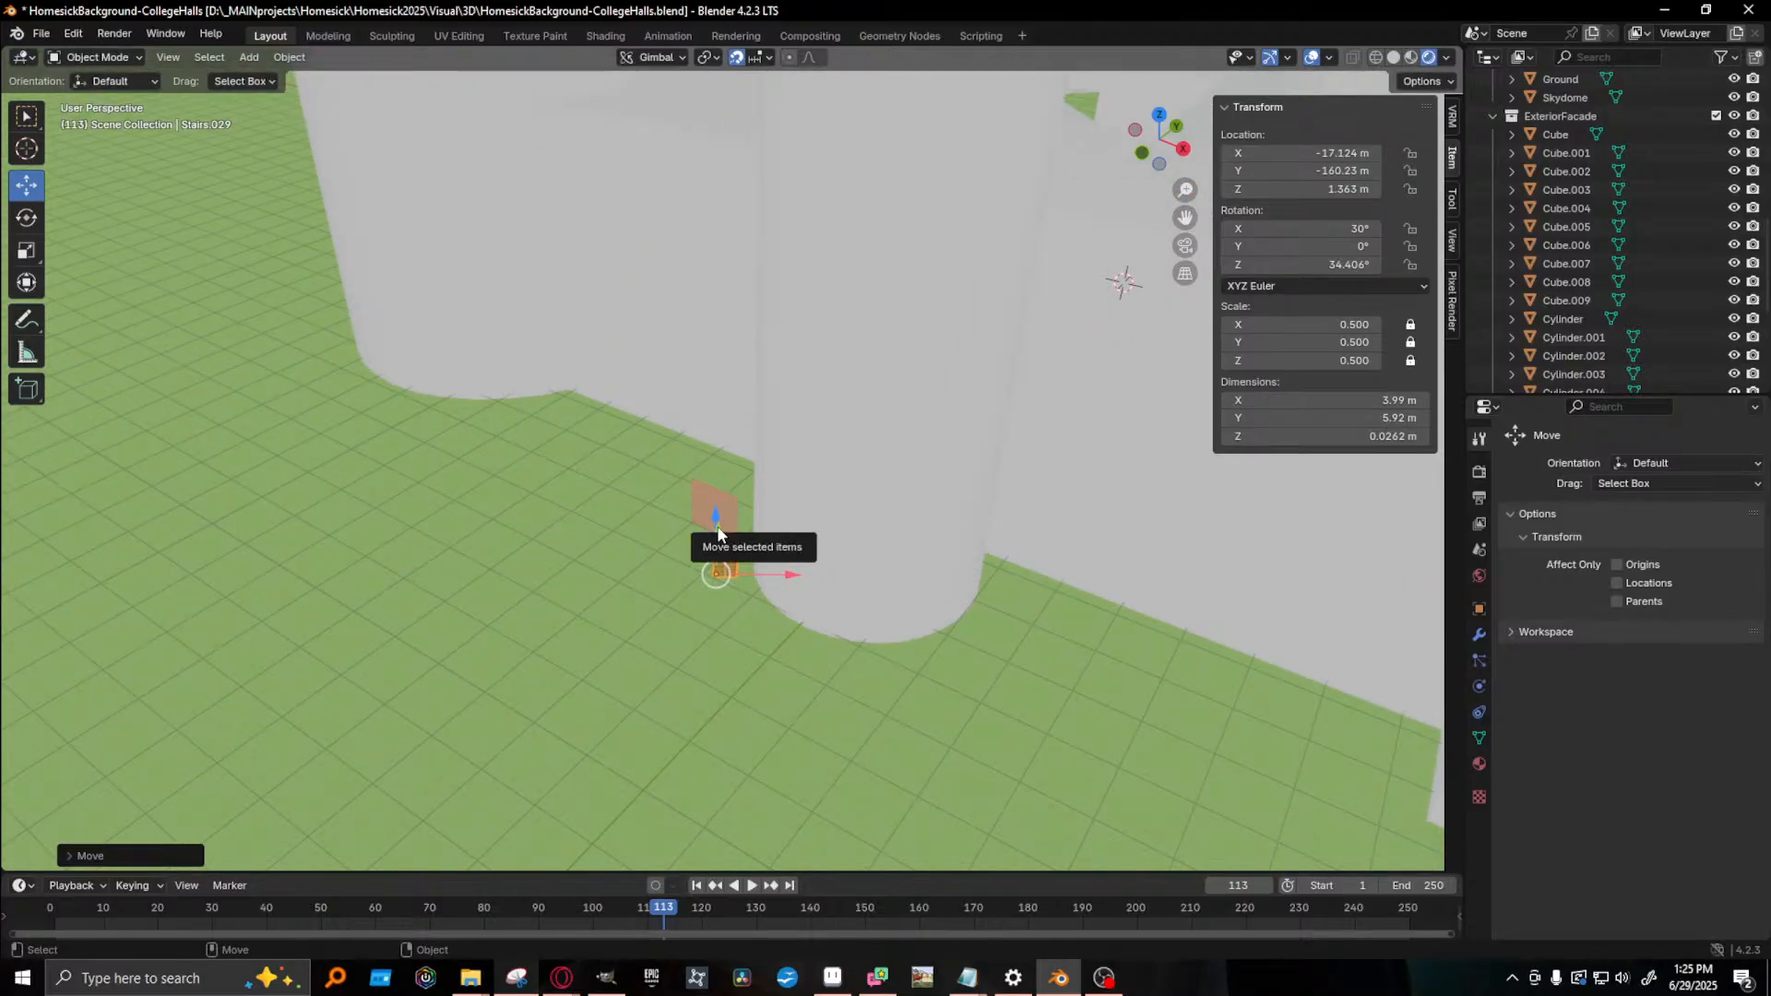
{"action": "middle_click_drag", "start_coordinate": [718, 533], "coordinate": [954, 469]}
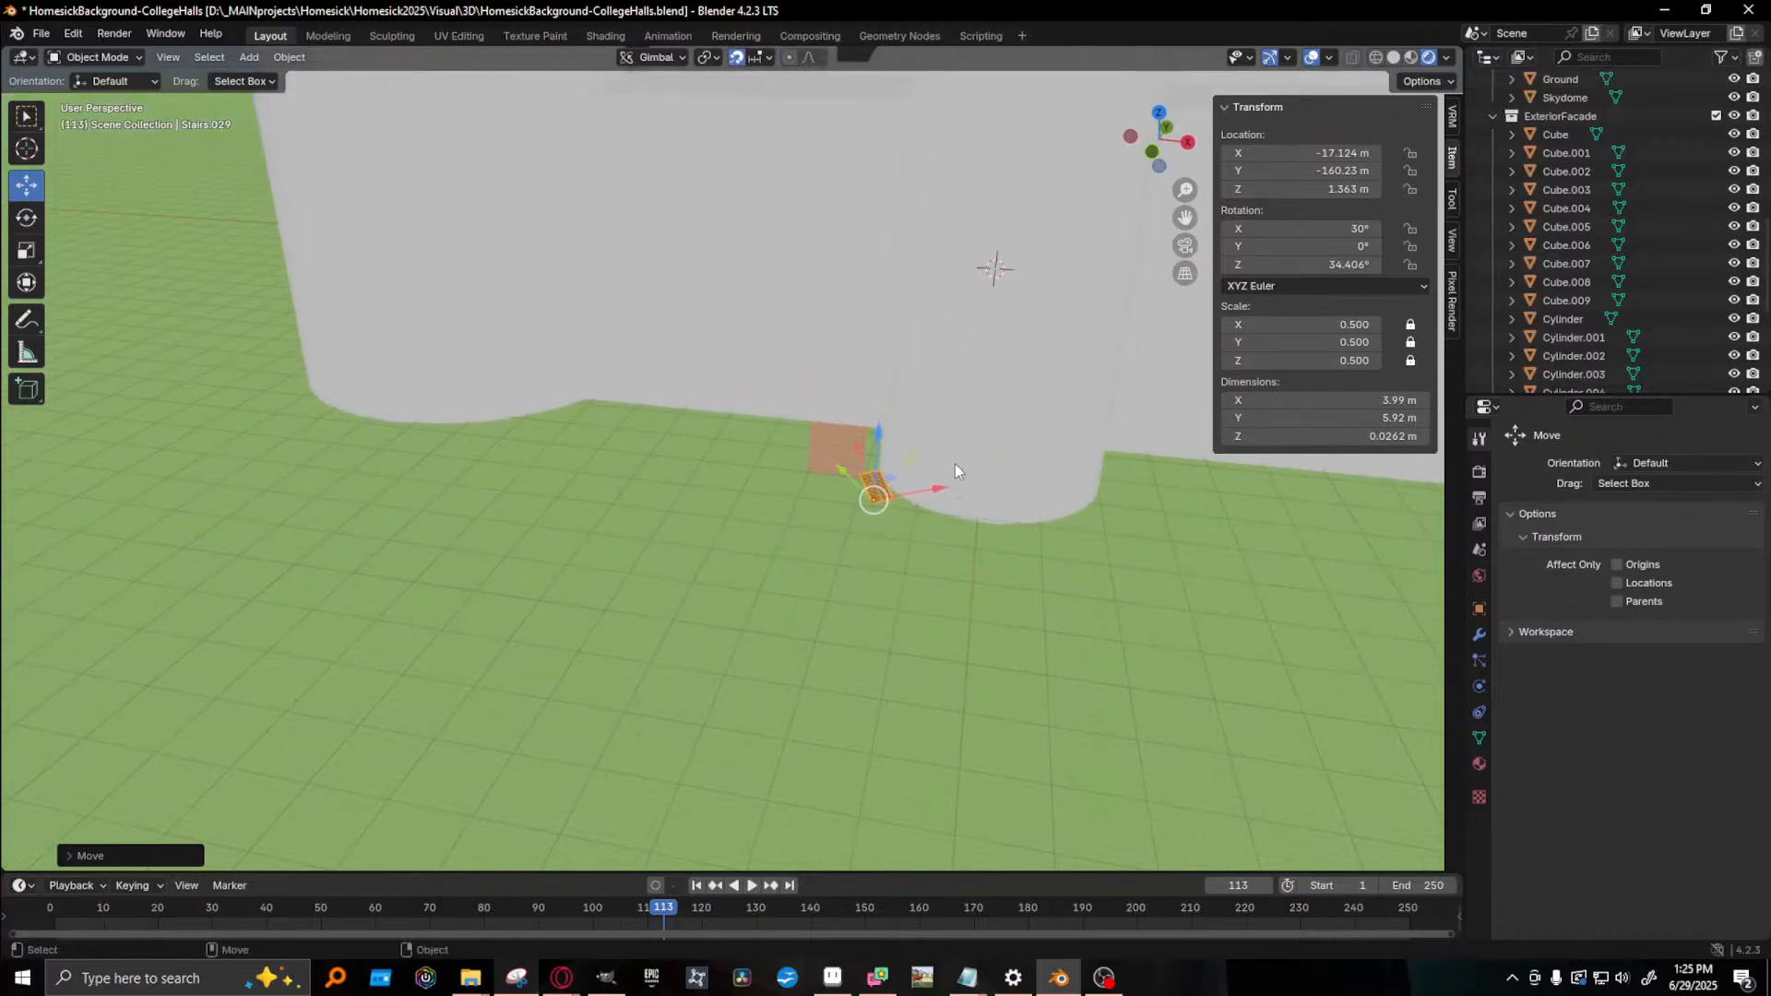
{"action": "left_click_drag", "start_coordinate": [848, 473], "coordinate": [926, 539]}
- Switch to the Rotate tool, try the Global and Local transform orientations, and restore Gimbal
{"action": "key", "text": "shift+space"}
{"action": "key", "text": "r"}
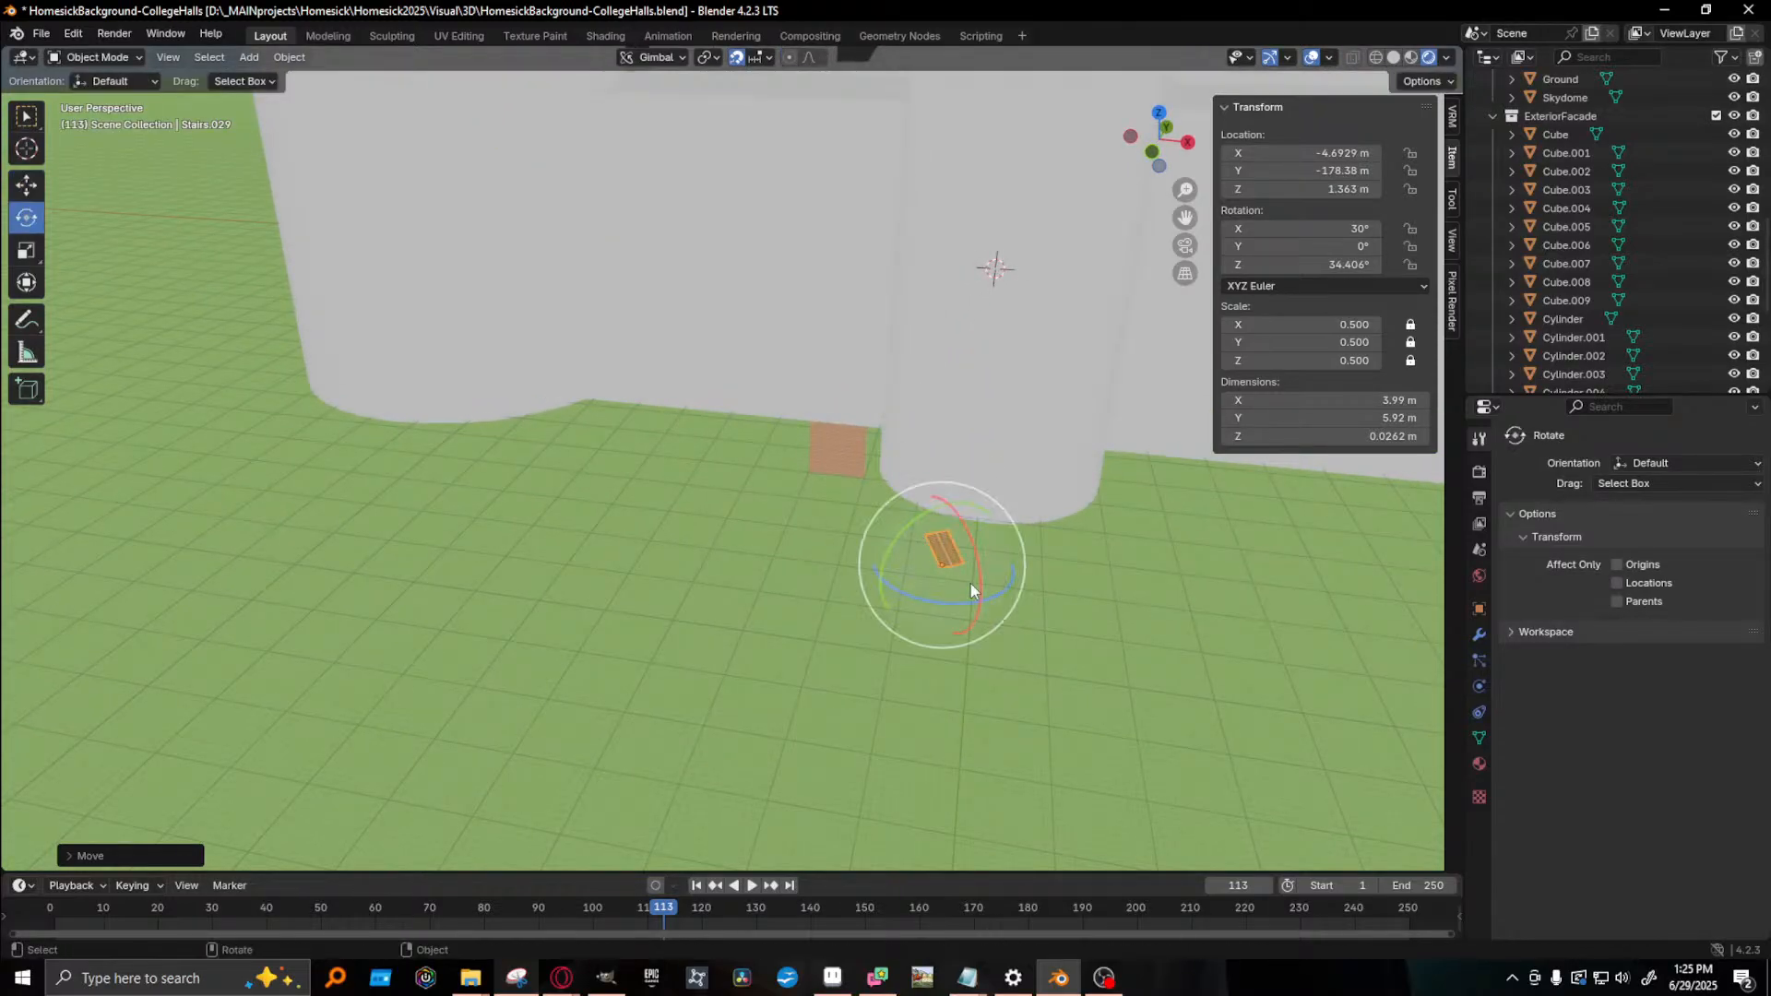
{"action": "left_click", "coordinate": [679, 58]}
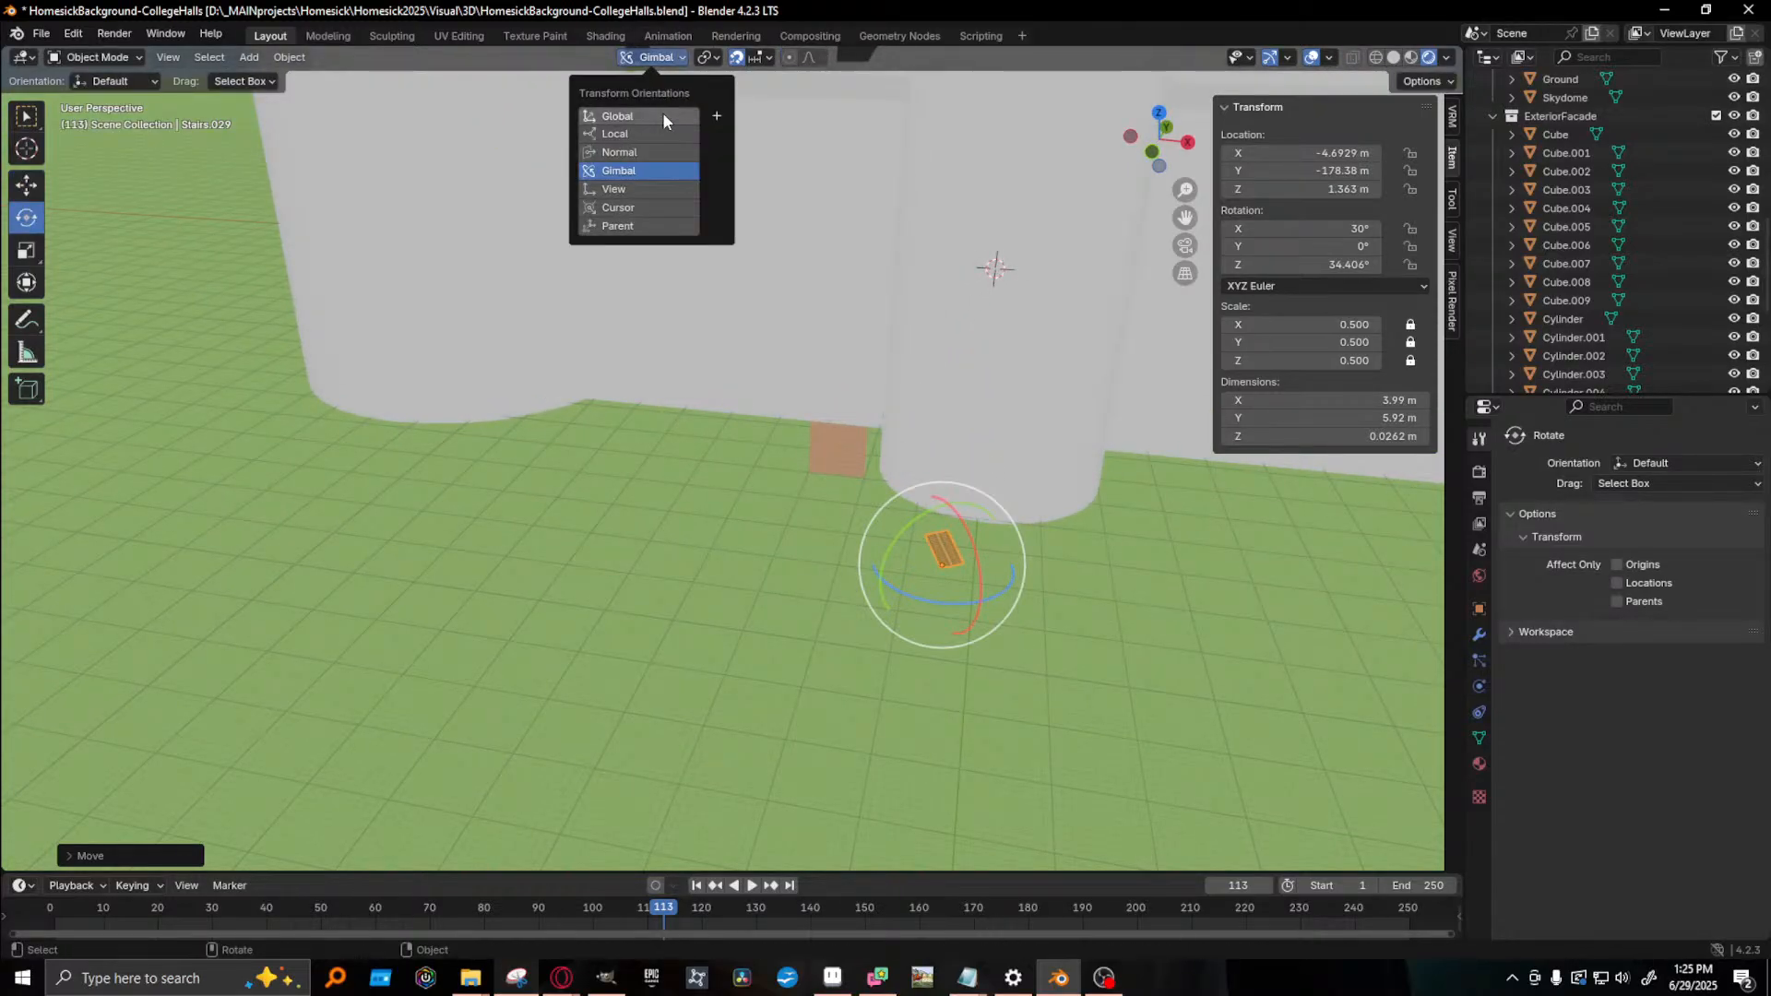
{"action": "left_click", "coordinate": [663, 117]}
{"action": "left_click", "coordinate": [662, 58]}
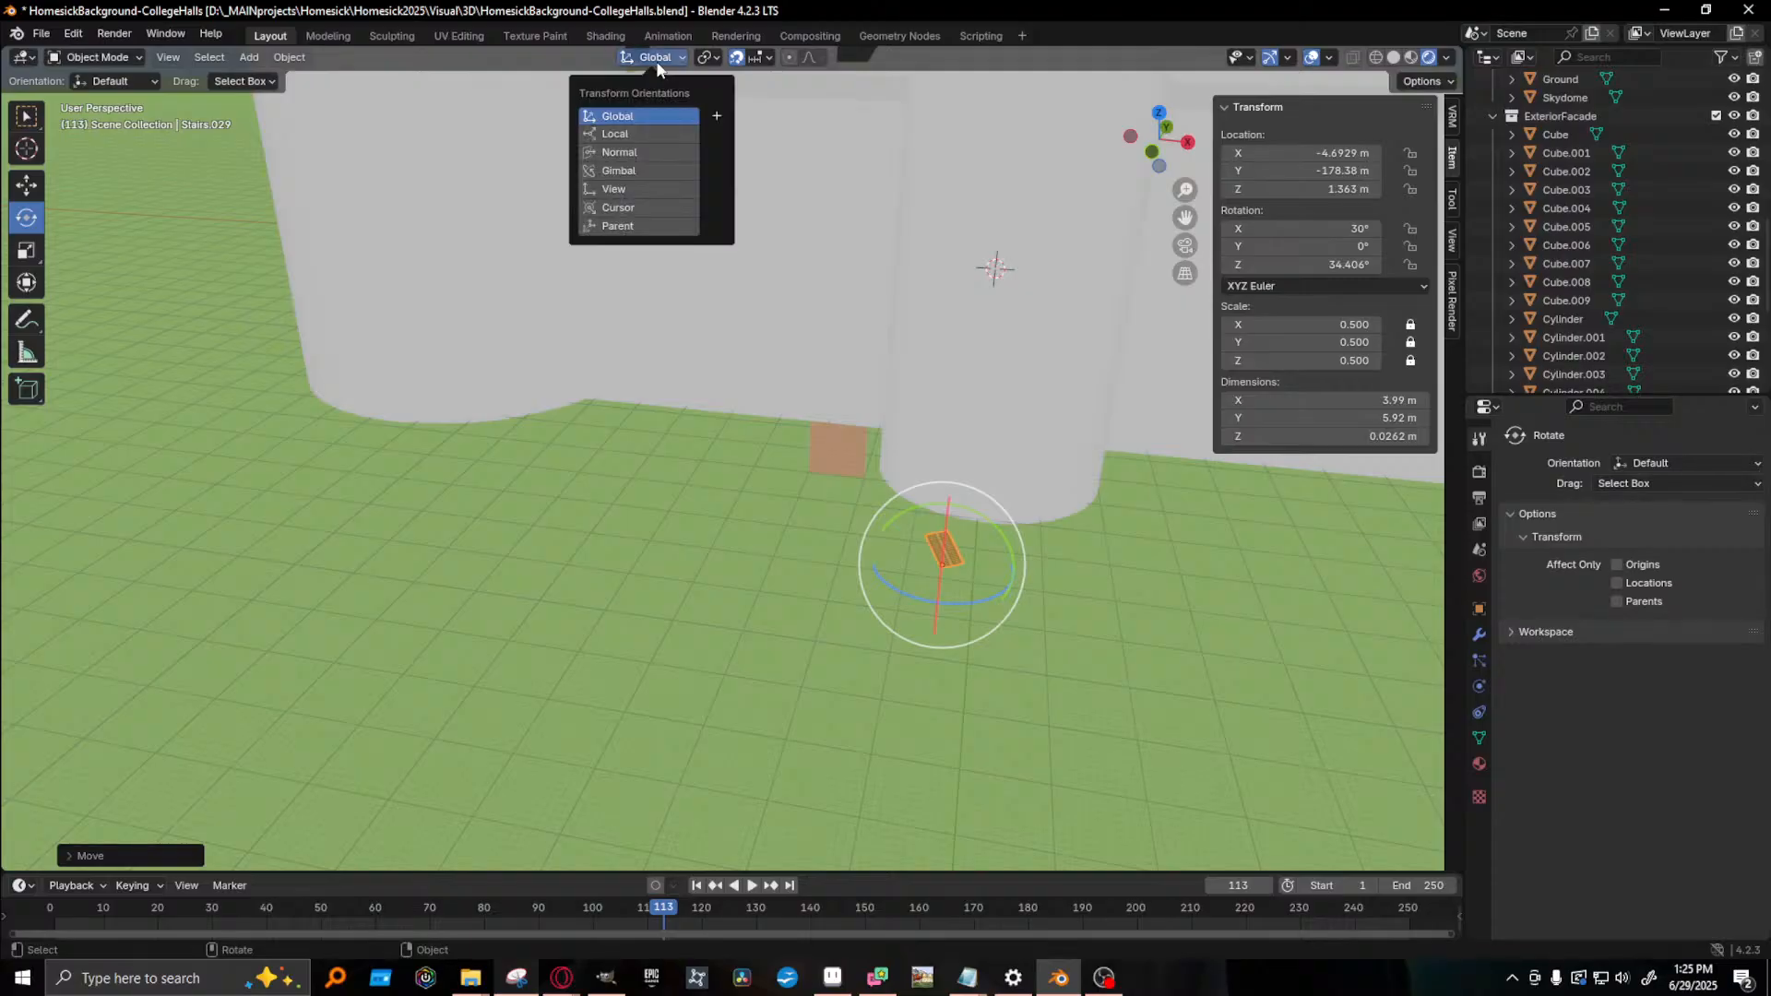
{"action": "left_click", "coordinate": [666, 135]}
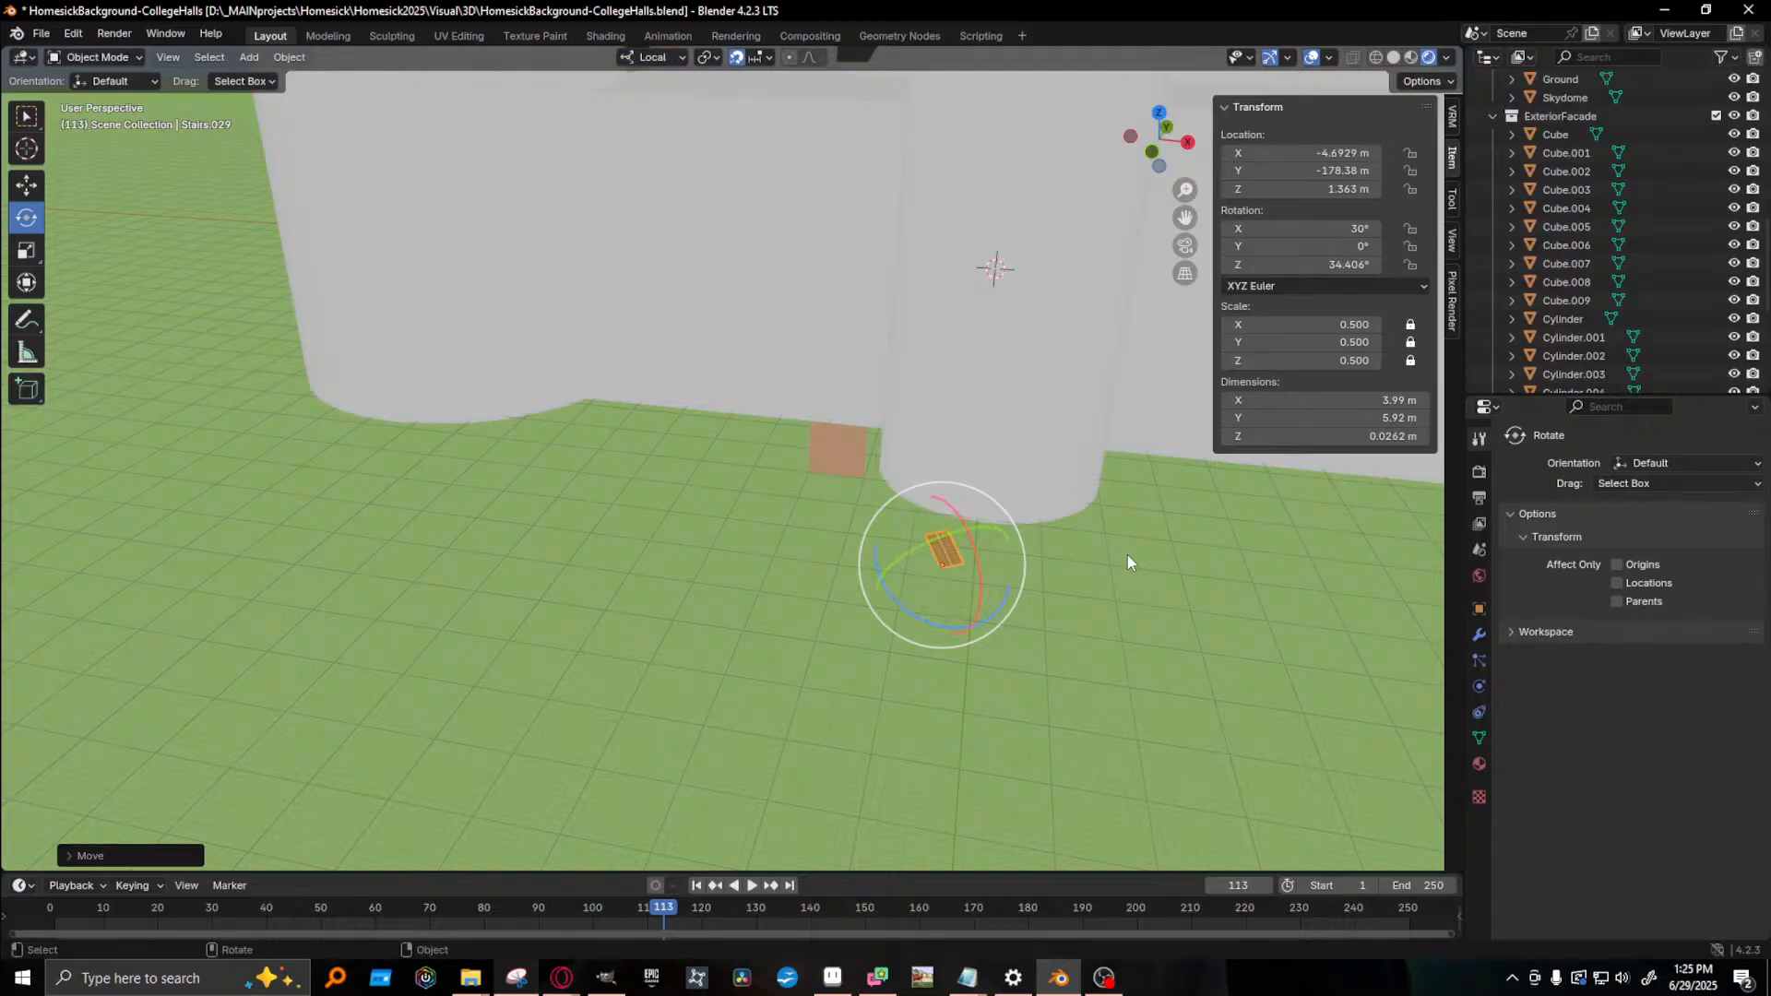
{"action": "left_click", "coordinate": [672, 59]}
{"action": "left_click", "coordinate": [656, 173]}
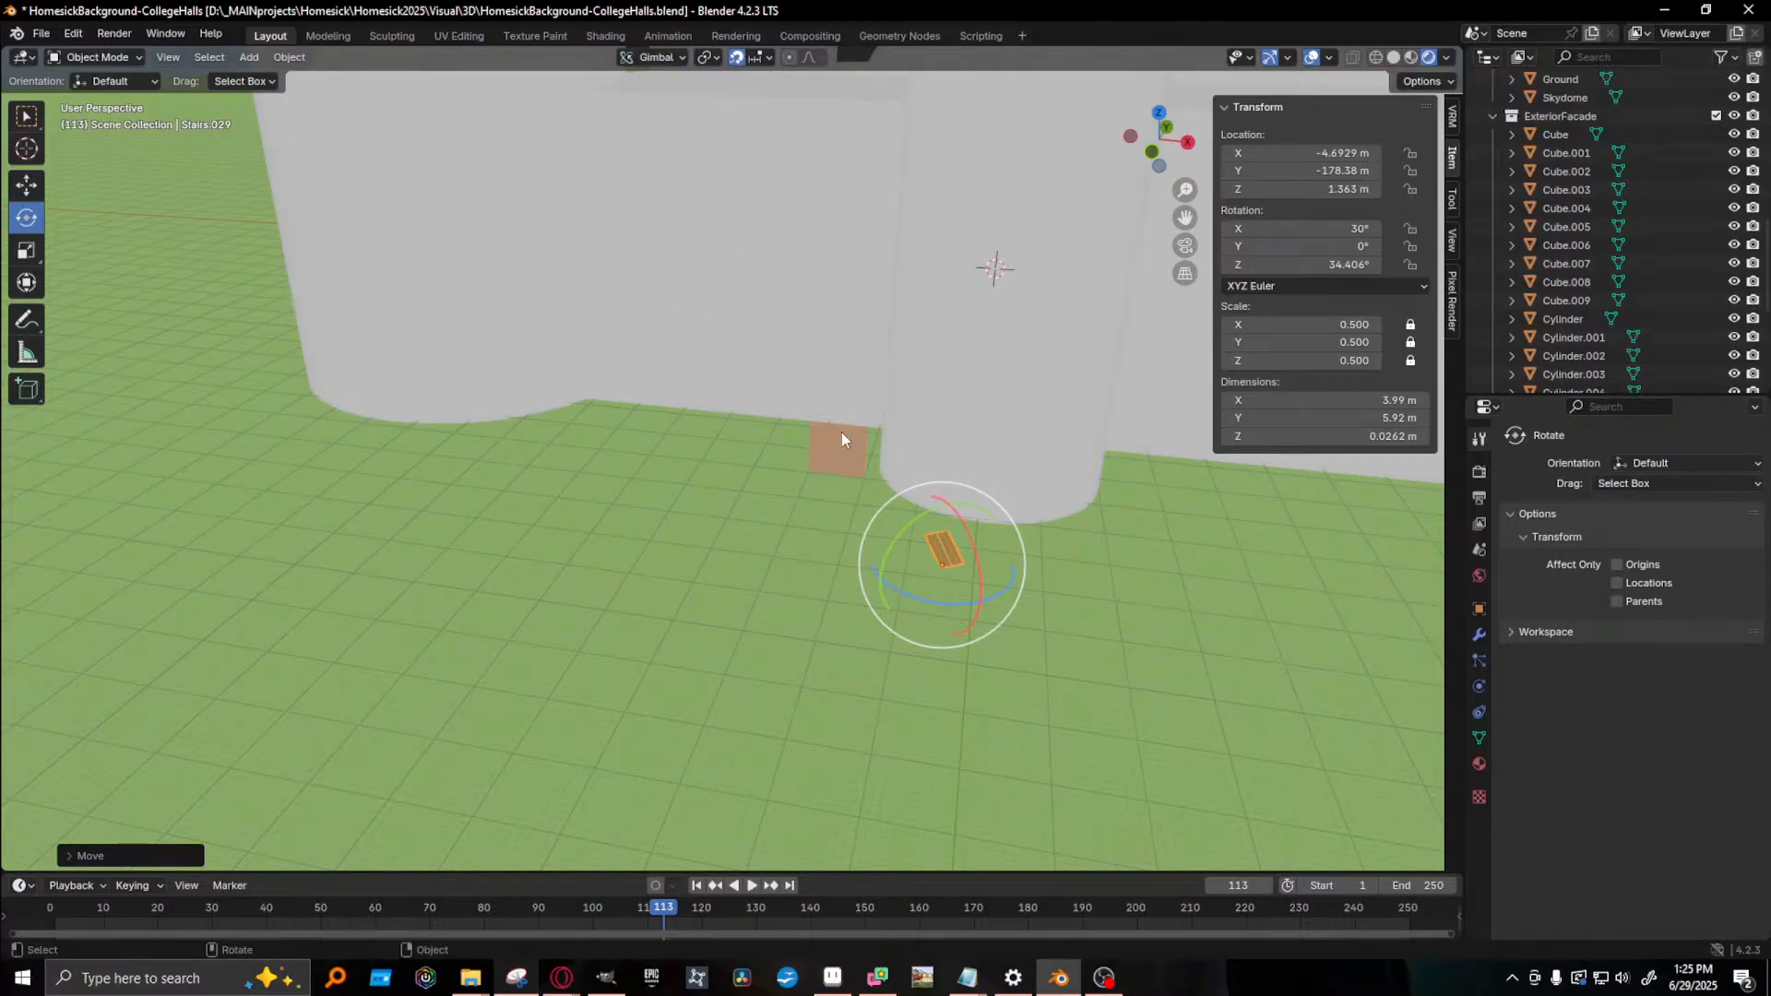
- Rotate the copied stairs about their Z axis to about -0.6° so they face the tower
{"action": "left_click_drag", "start_coordinate": [959, 605], "coordinate": [931, 609]}
{"action": "key", "text": "w"}
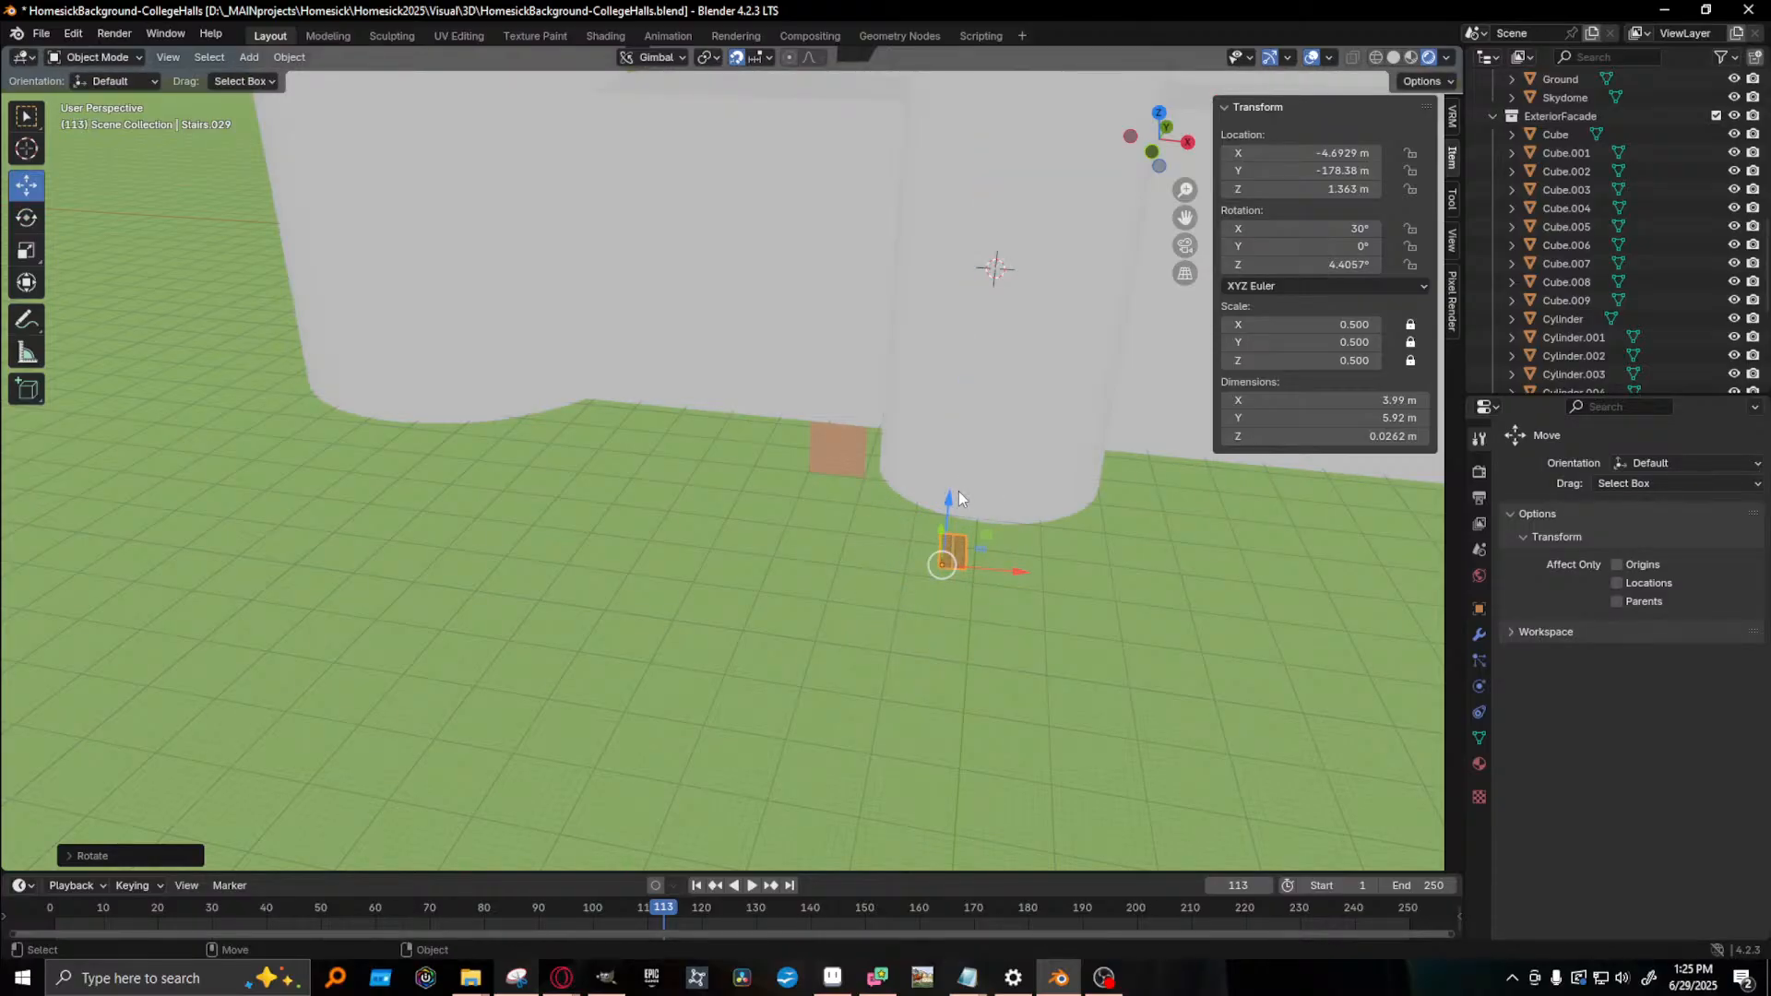
{"action": "key", "text": "e"}
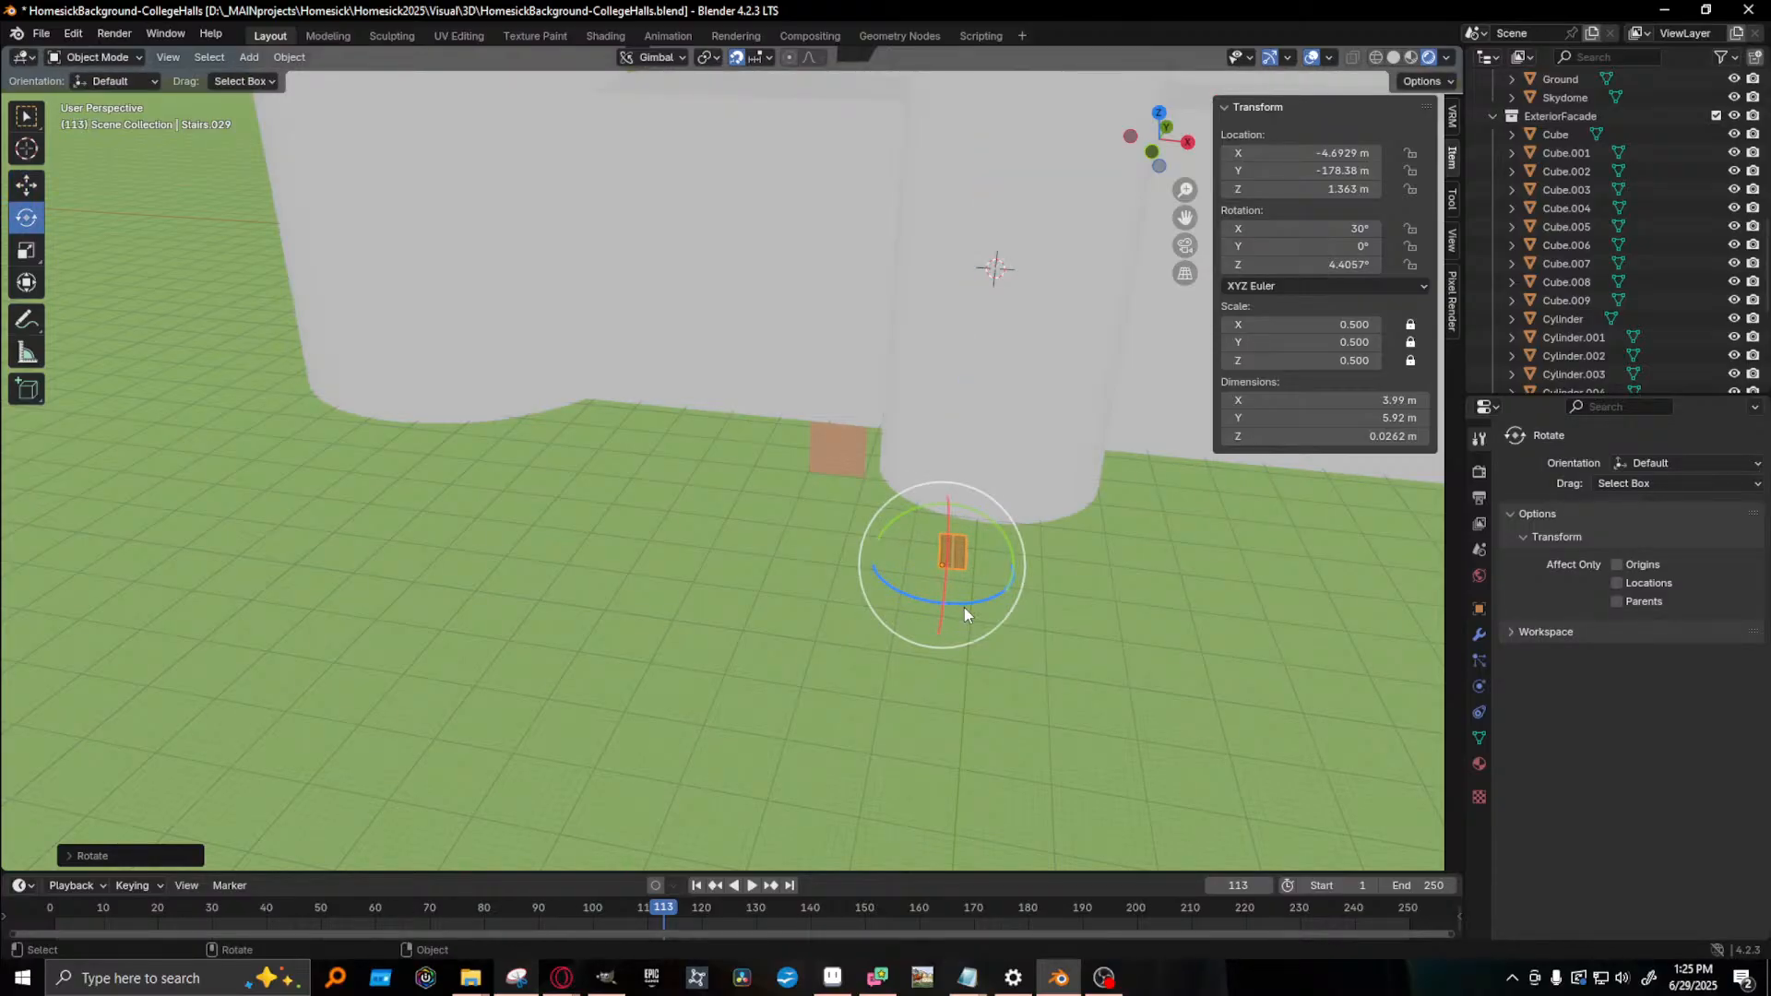
{"action": "left_click_drag", "start_coordinate": [965, 607], "coordinate": [953, 607]}
- Move the stairs against the front tower's base, at about X -1.56 m, Y -165.41 m and Z 0.363 m
{"action": "key", "text": "KP_Decimal"}
{"action": "scroll", "coordinate": [954, 610], "scroll_direction": "down", "scroll_amount": 5}
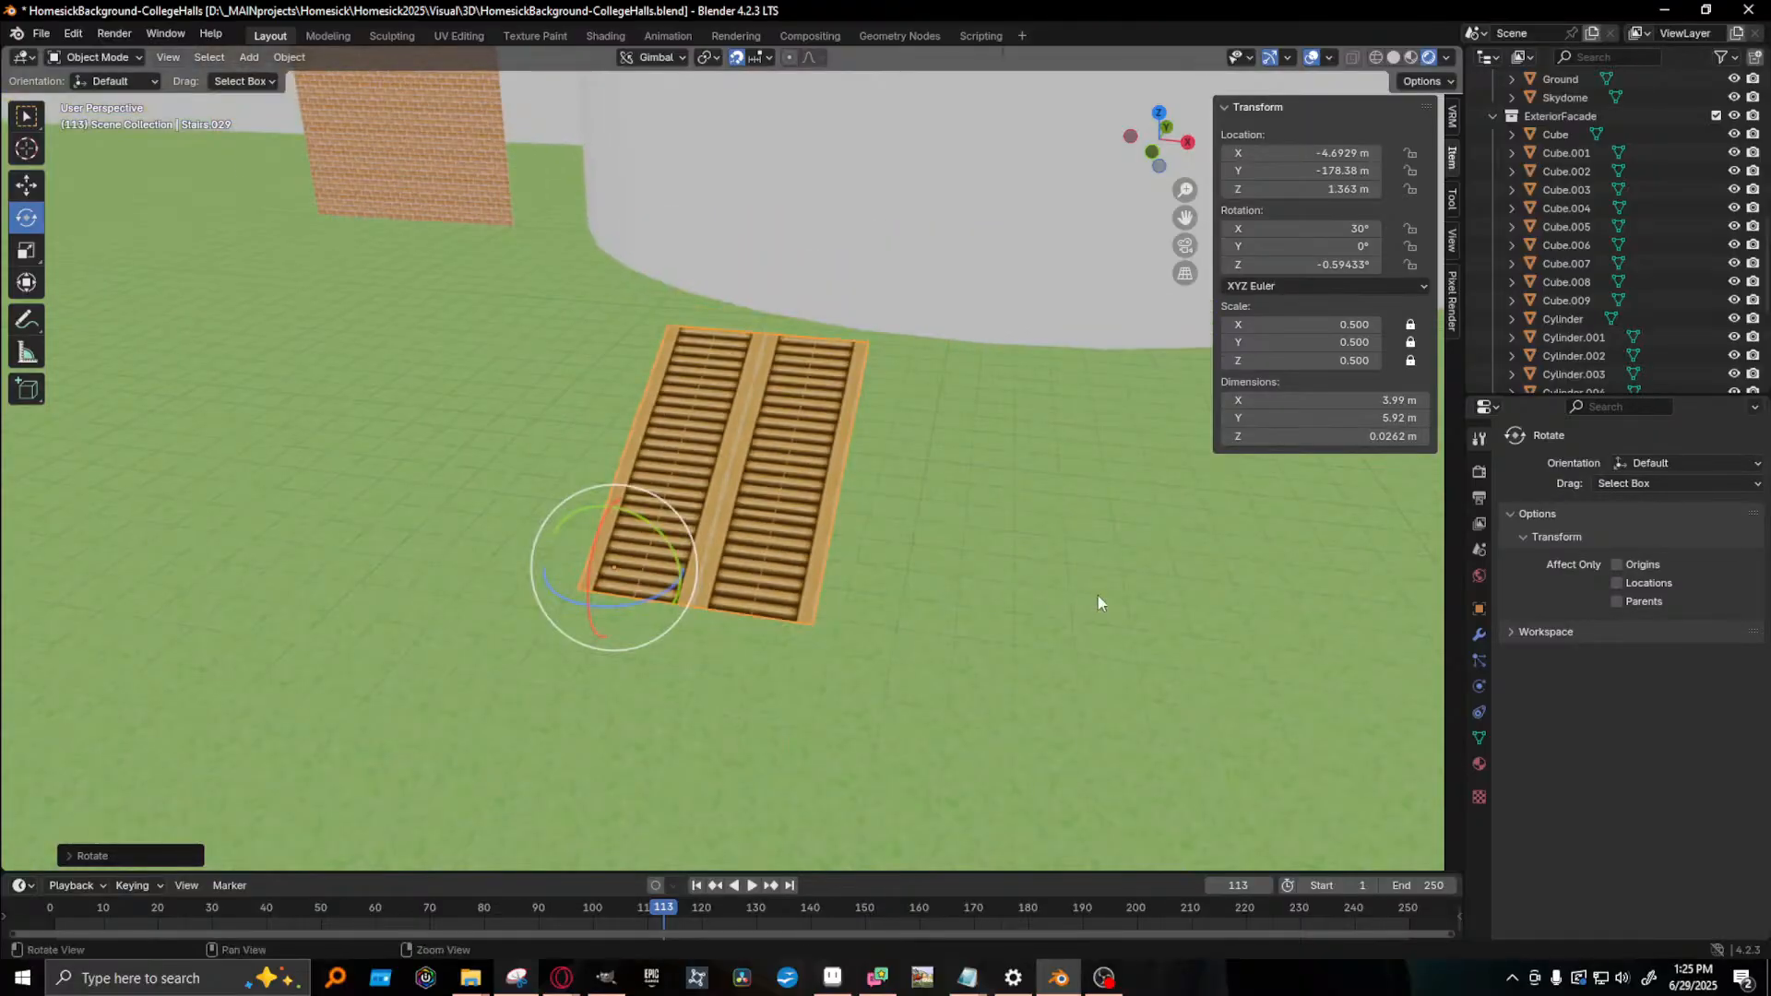
{"action": "scroll", "coordinate": [1099, 605], "scroll_direction": "down", "scroll_amount": 3}
{"action": "middle_click_drag", "start_coordinate": [1098, 605], "coordinate": [785, 578]}
{"action": "key", "text": "w"}
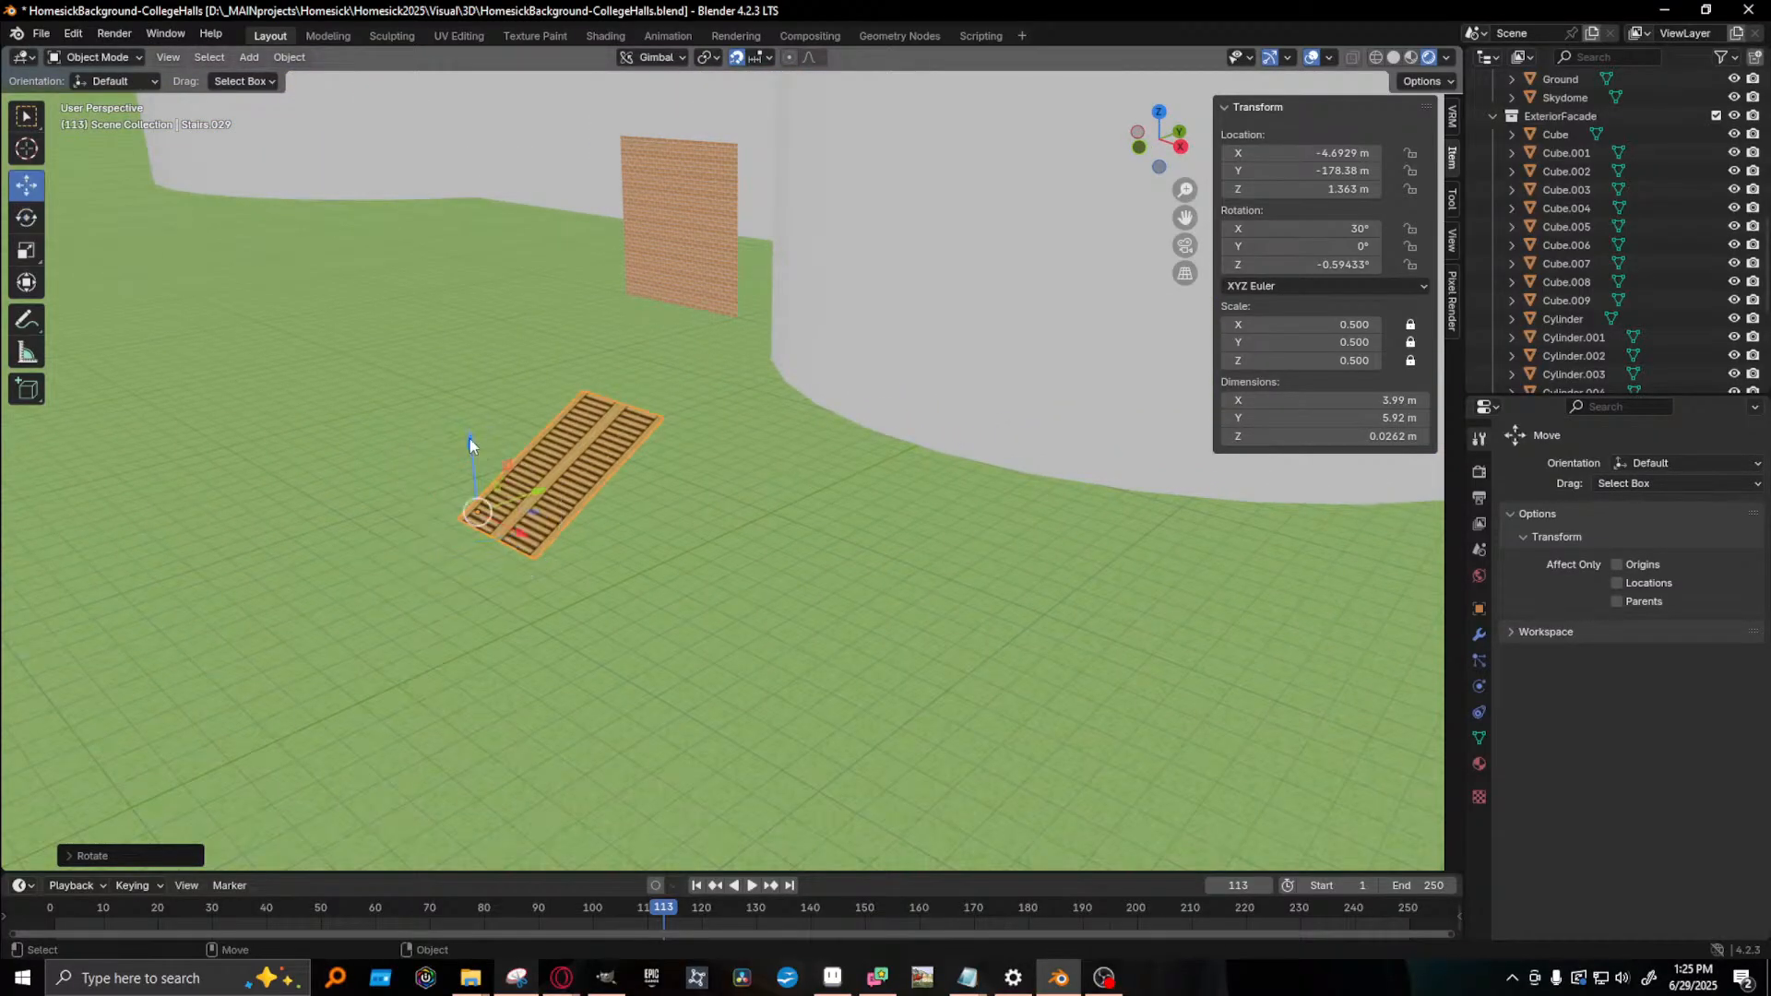
{"action": "left_click_drag", "start_coordinate": [469, 452], "coordinate": [893, 474]}
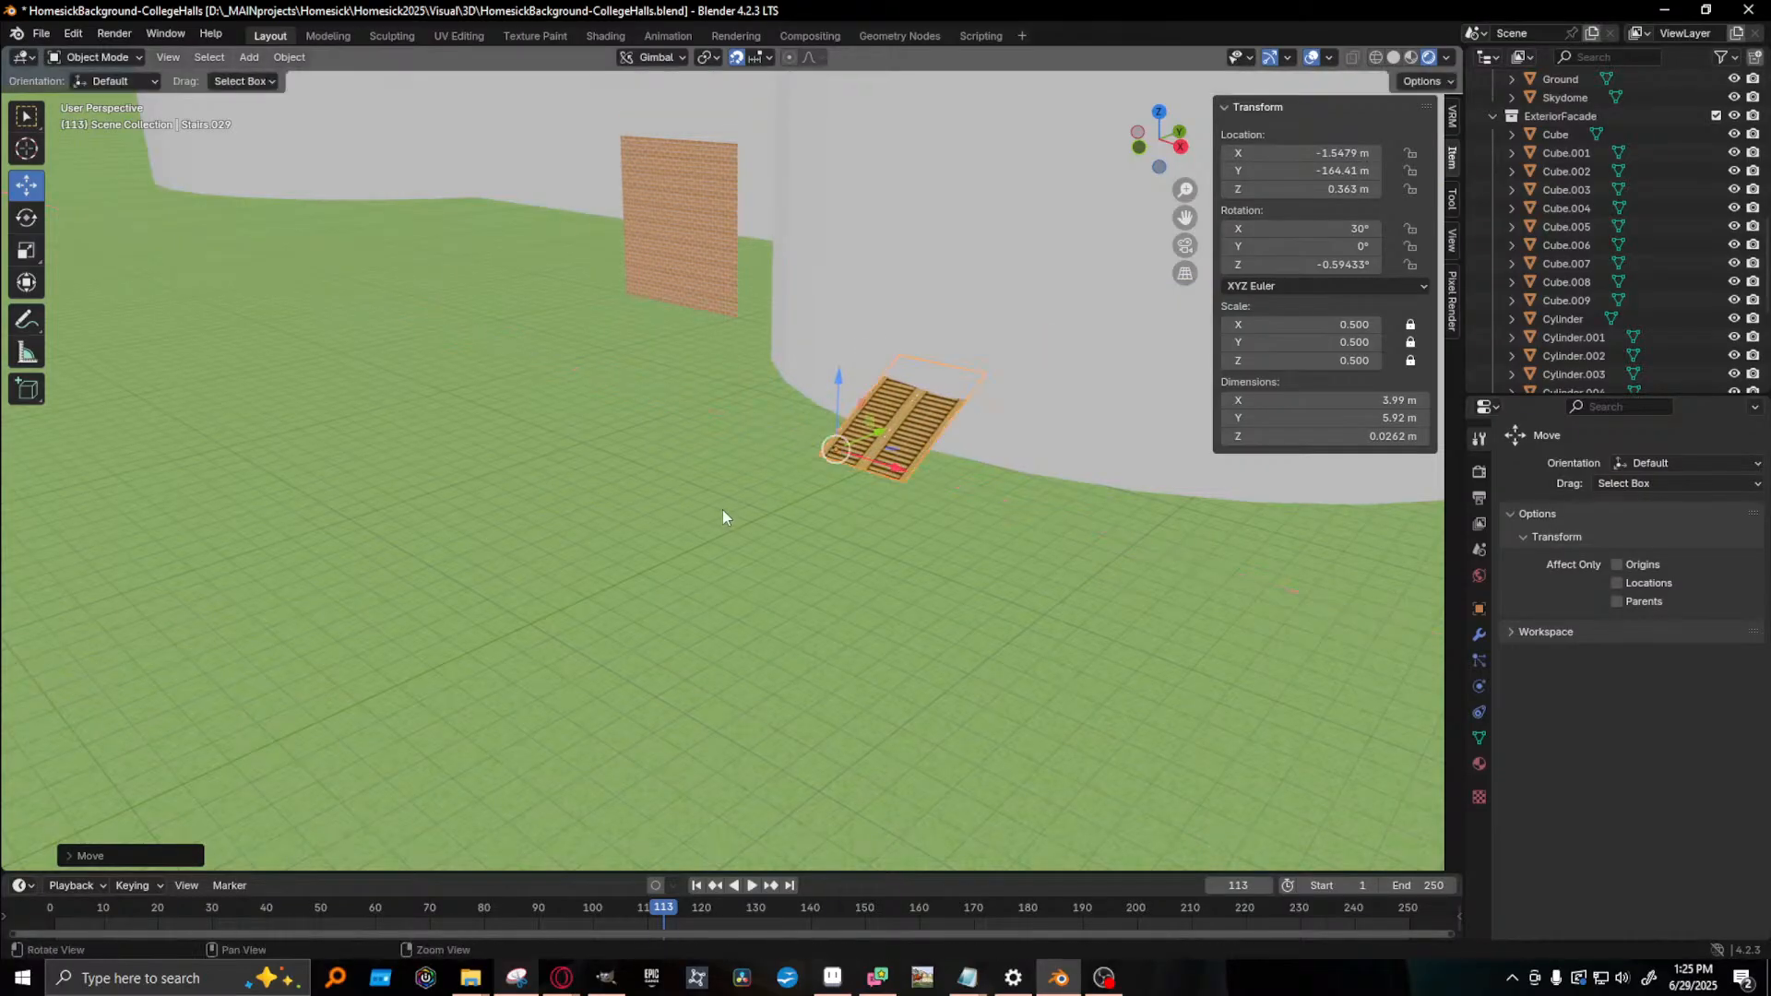
{"action": "middle_click_drag", "start_coordinate": [722, 509], "coordinate": [777, 518]}
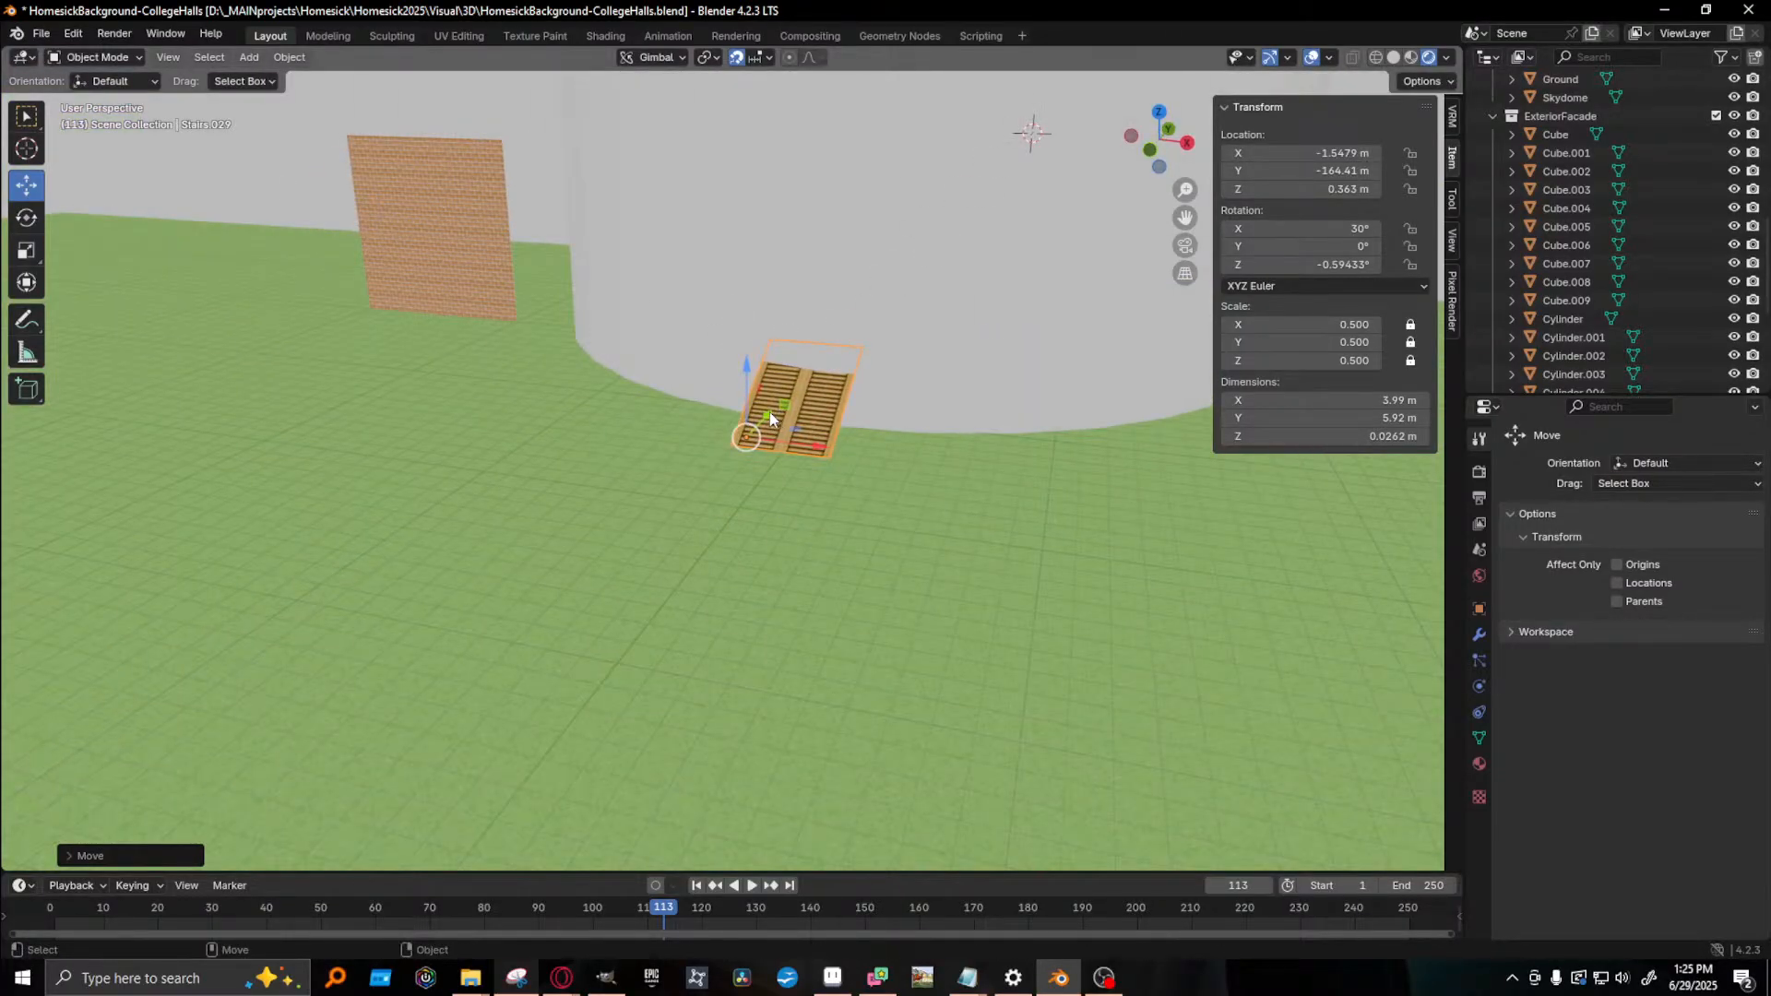
{"action": "left_click_drag", "start_coordinate": [770, 420], "coordinate": [765, 426]}
- Duplicate the front tower cylinder in place and flatten the copy along Z to about 13 m high
{"action": "middle_click_drag", "start_coordinate": [1036, 379], "coordinate": [783, 540]}
{"action": "left_click", "coordinate": [749, 373]}
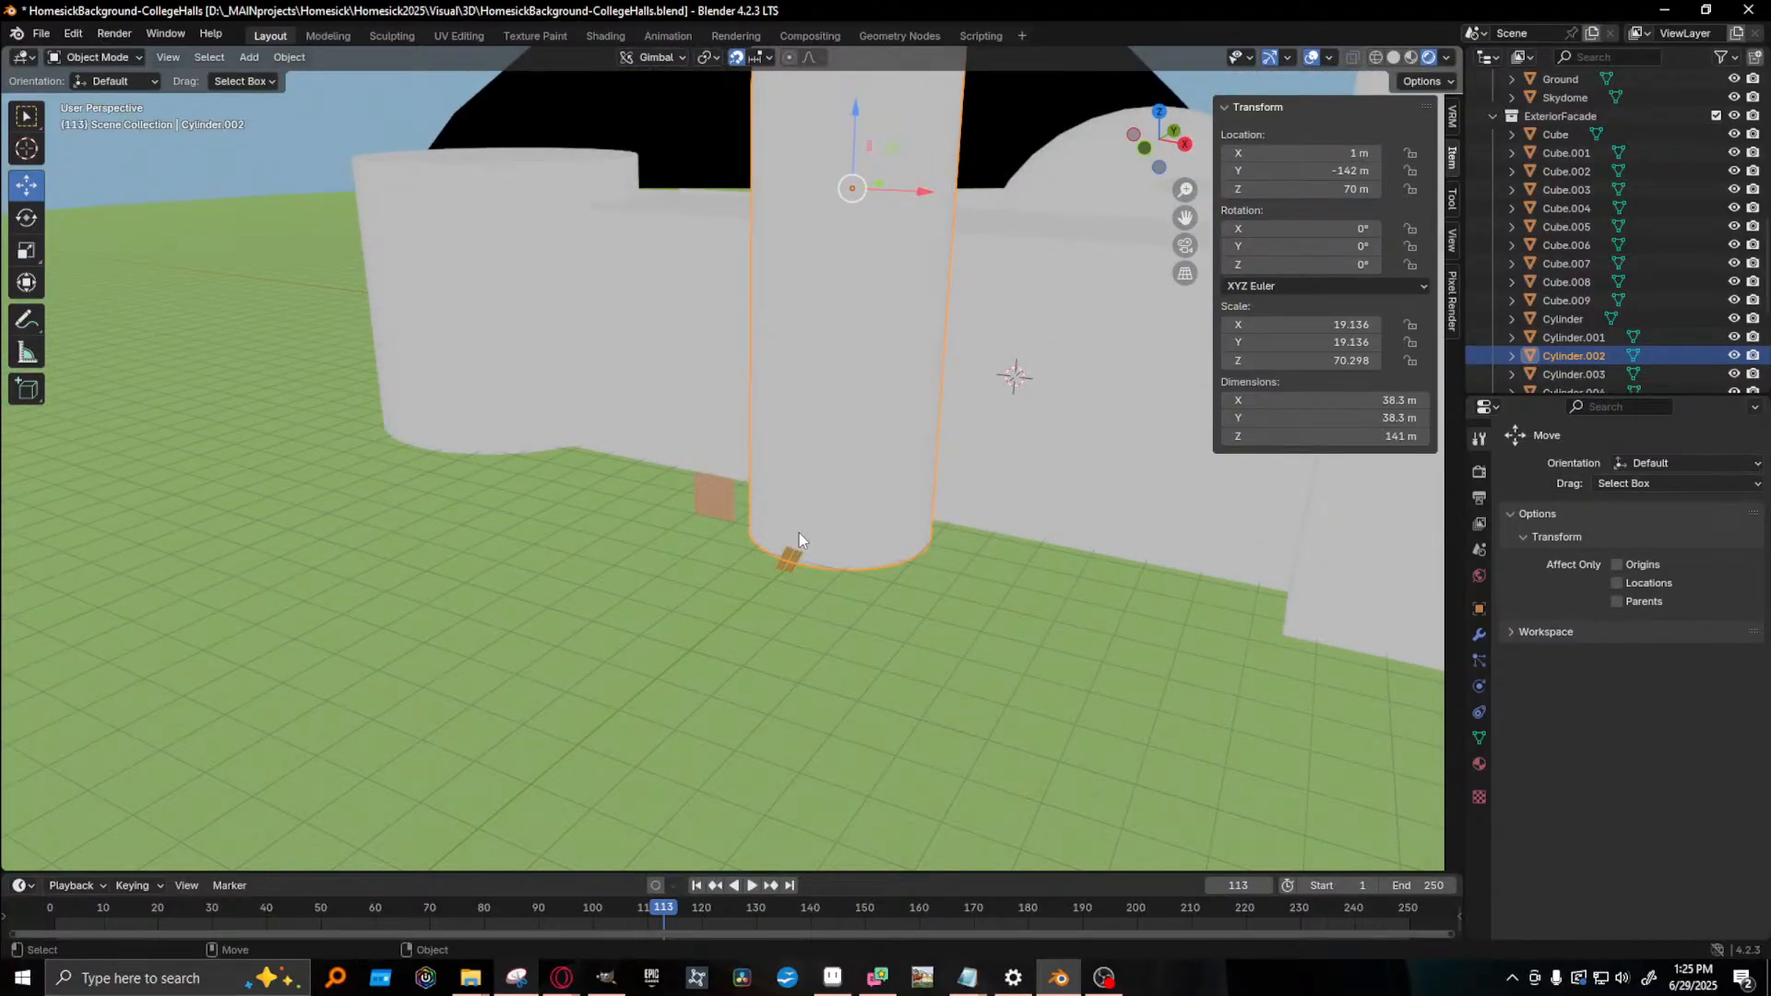
{"action": "key", "text": "shift+d"}
{"action": "right_click", "coordinate": [799, 533]}
{"action": "key", "text": "shift+space"}
{"action": "key", "text": "s"}
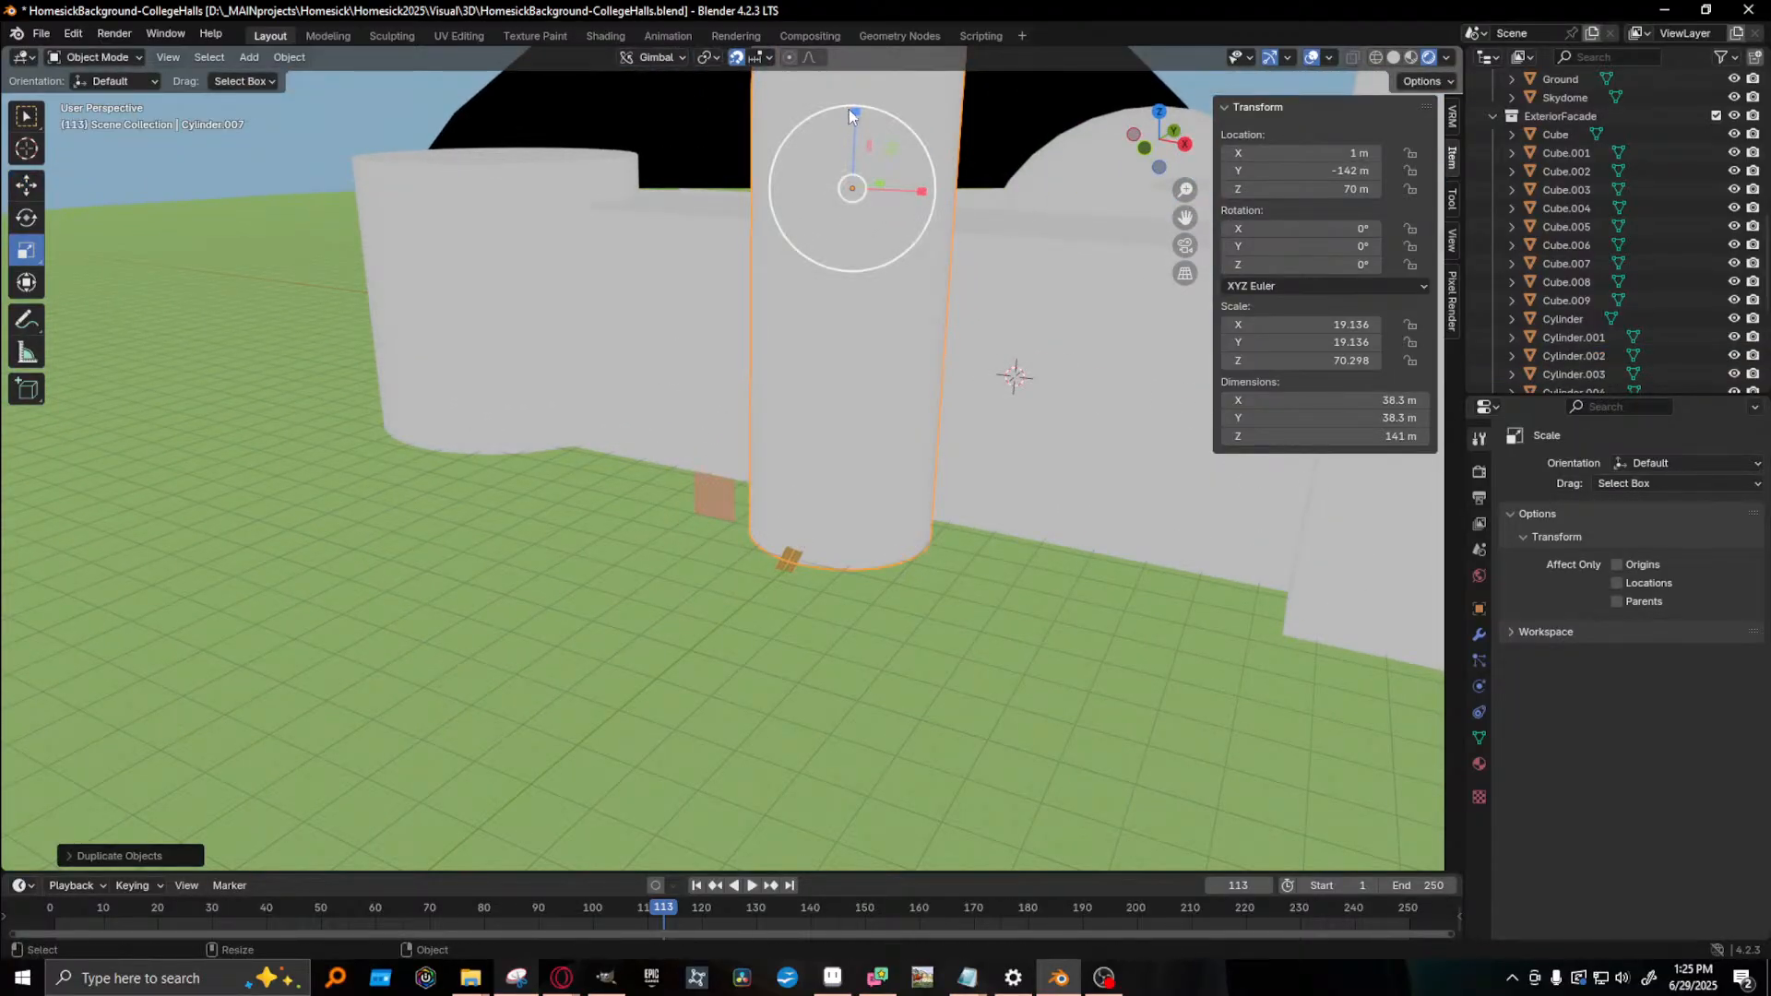
{"action": "left_click_drag", "start_coordinate": [853, 112], "coordinate": [848, 166]}
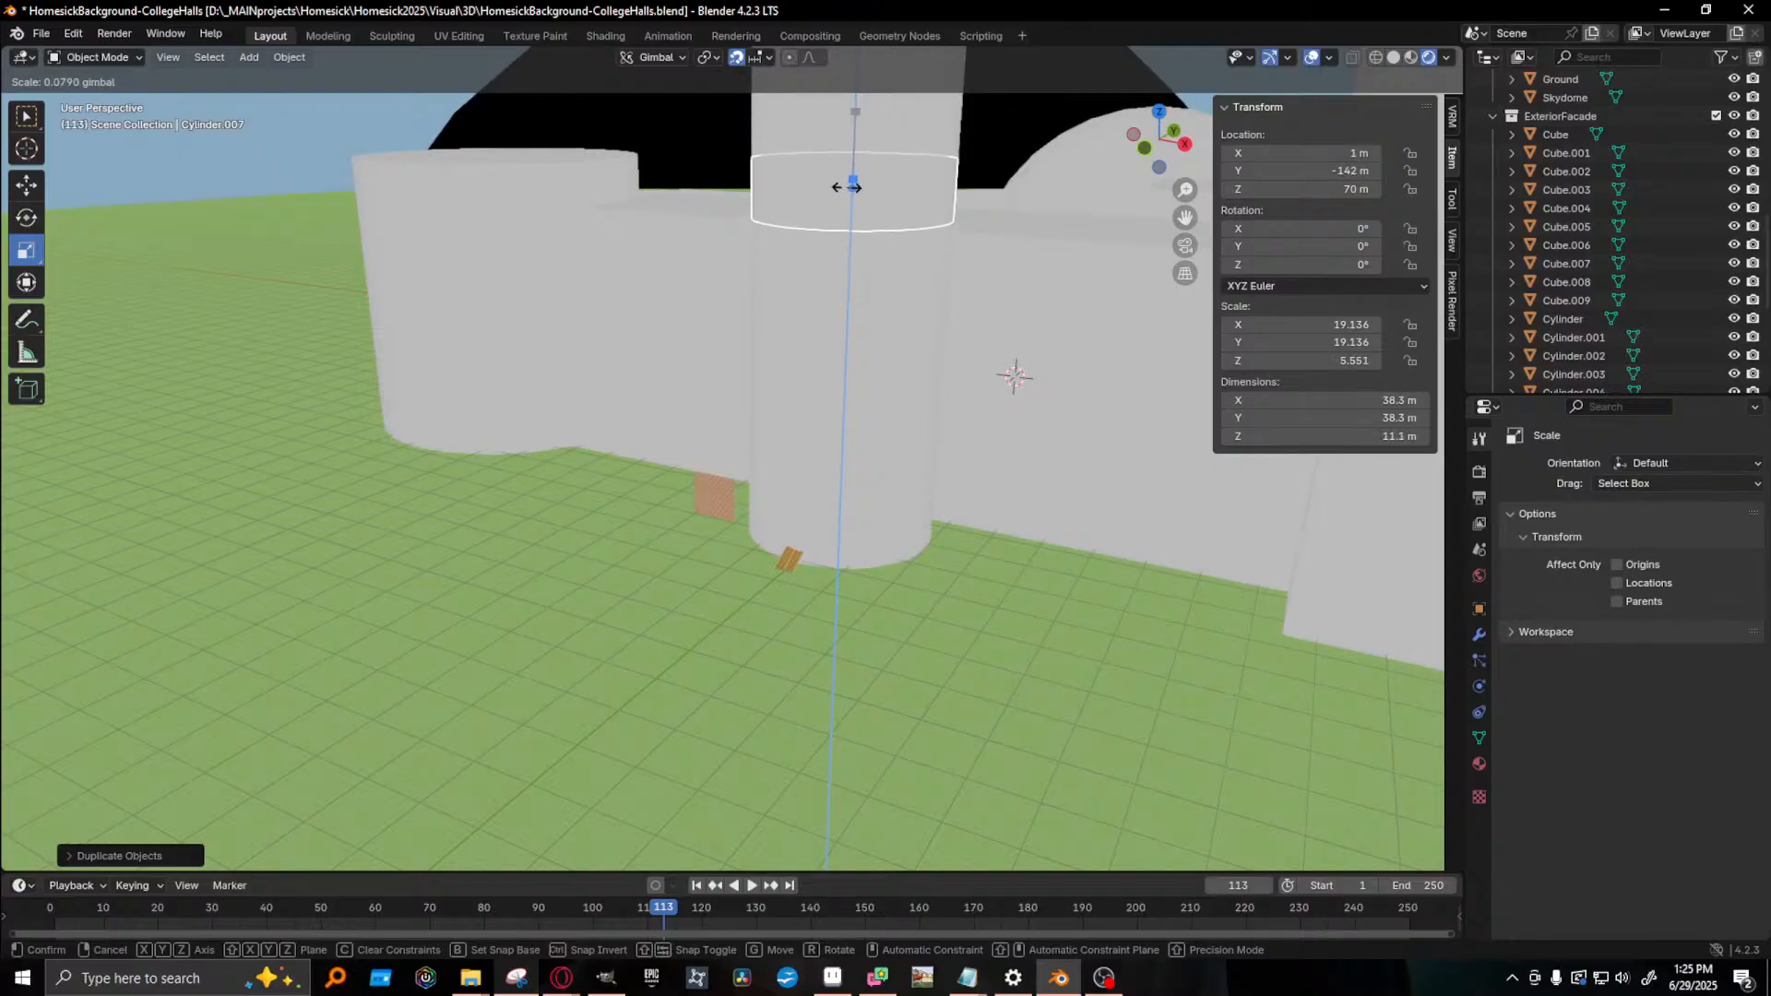
- Move the flattened cylinder down and forward to the tower's base, at Y -157 m and Z 2 m
{"action": "left_click_drag", "start_coordinate": [852, 186], "coordinate": [833, 513]}
{"action": "key", "text": "shift+space"}
{"action": "key", "text": "g"}
{"action": "right_click", "coordinate": [854, 500]}
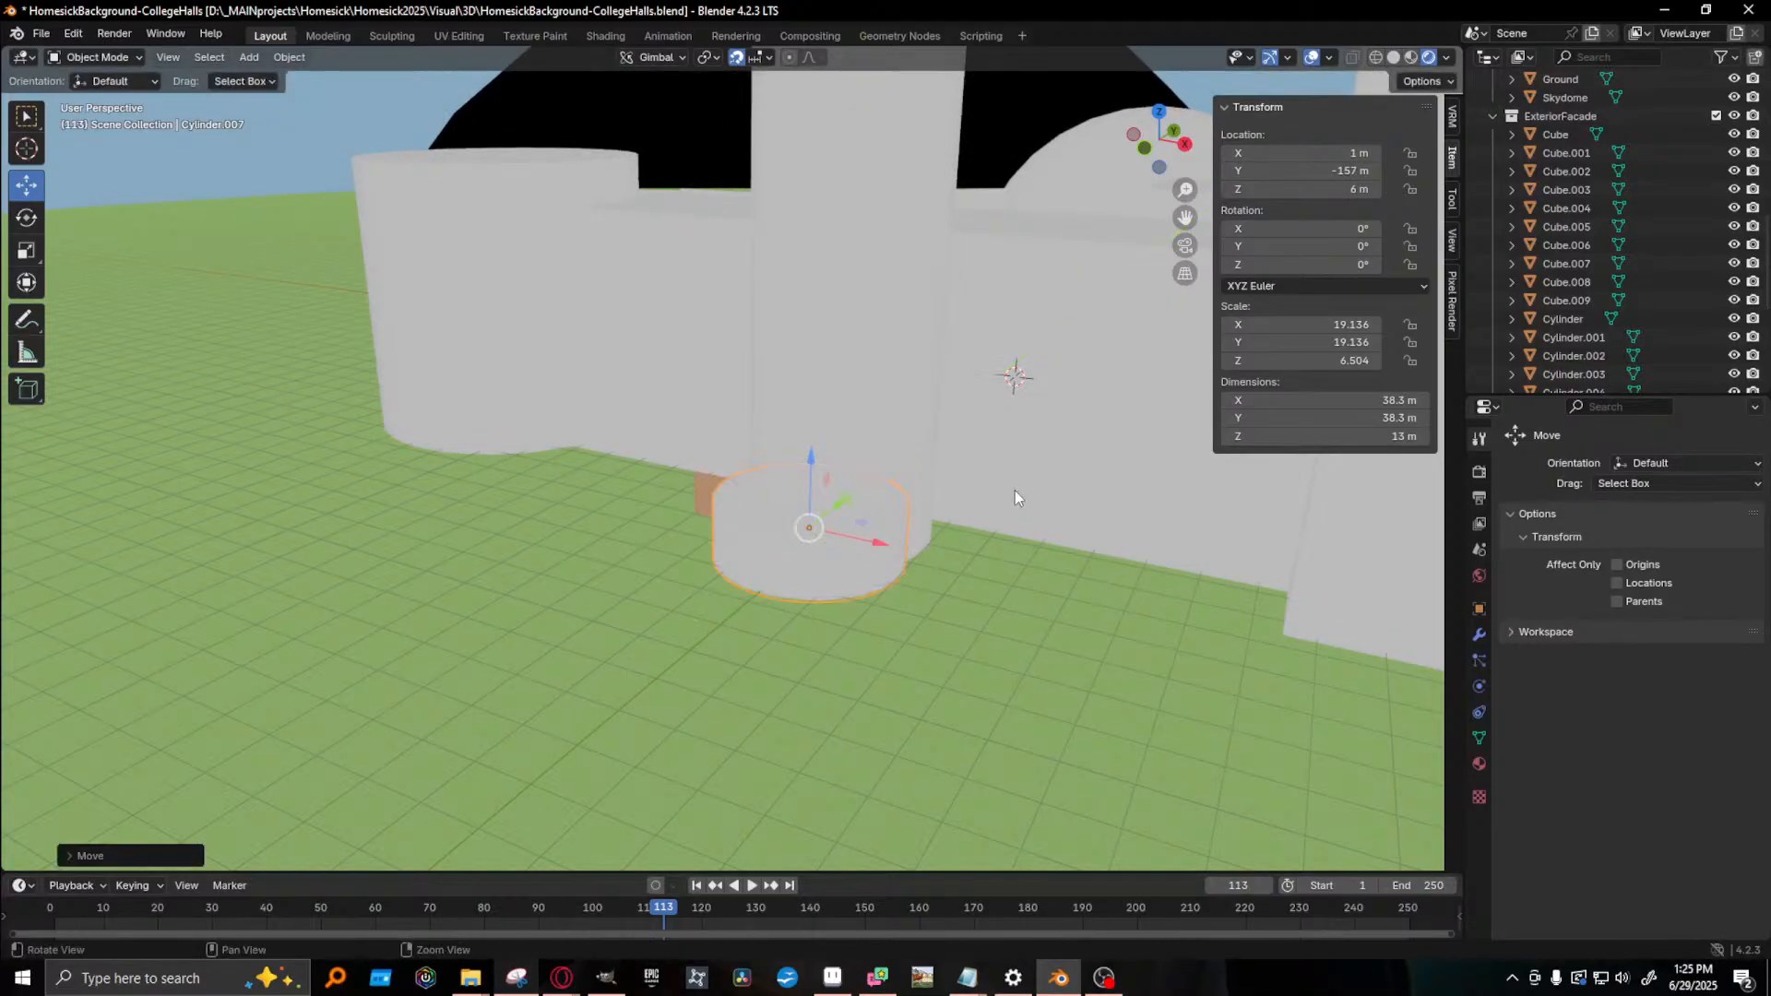
{"action": "middle_click_drag", "start_coordinate": [1014, 489], "coordinate": [1232, 489]}
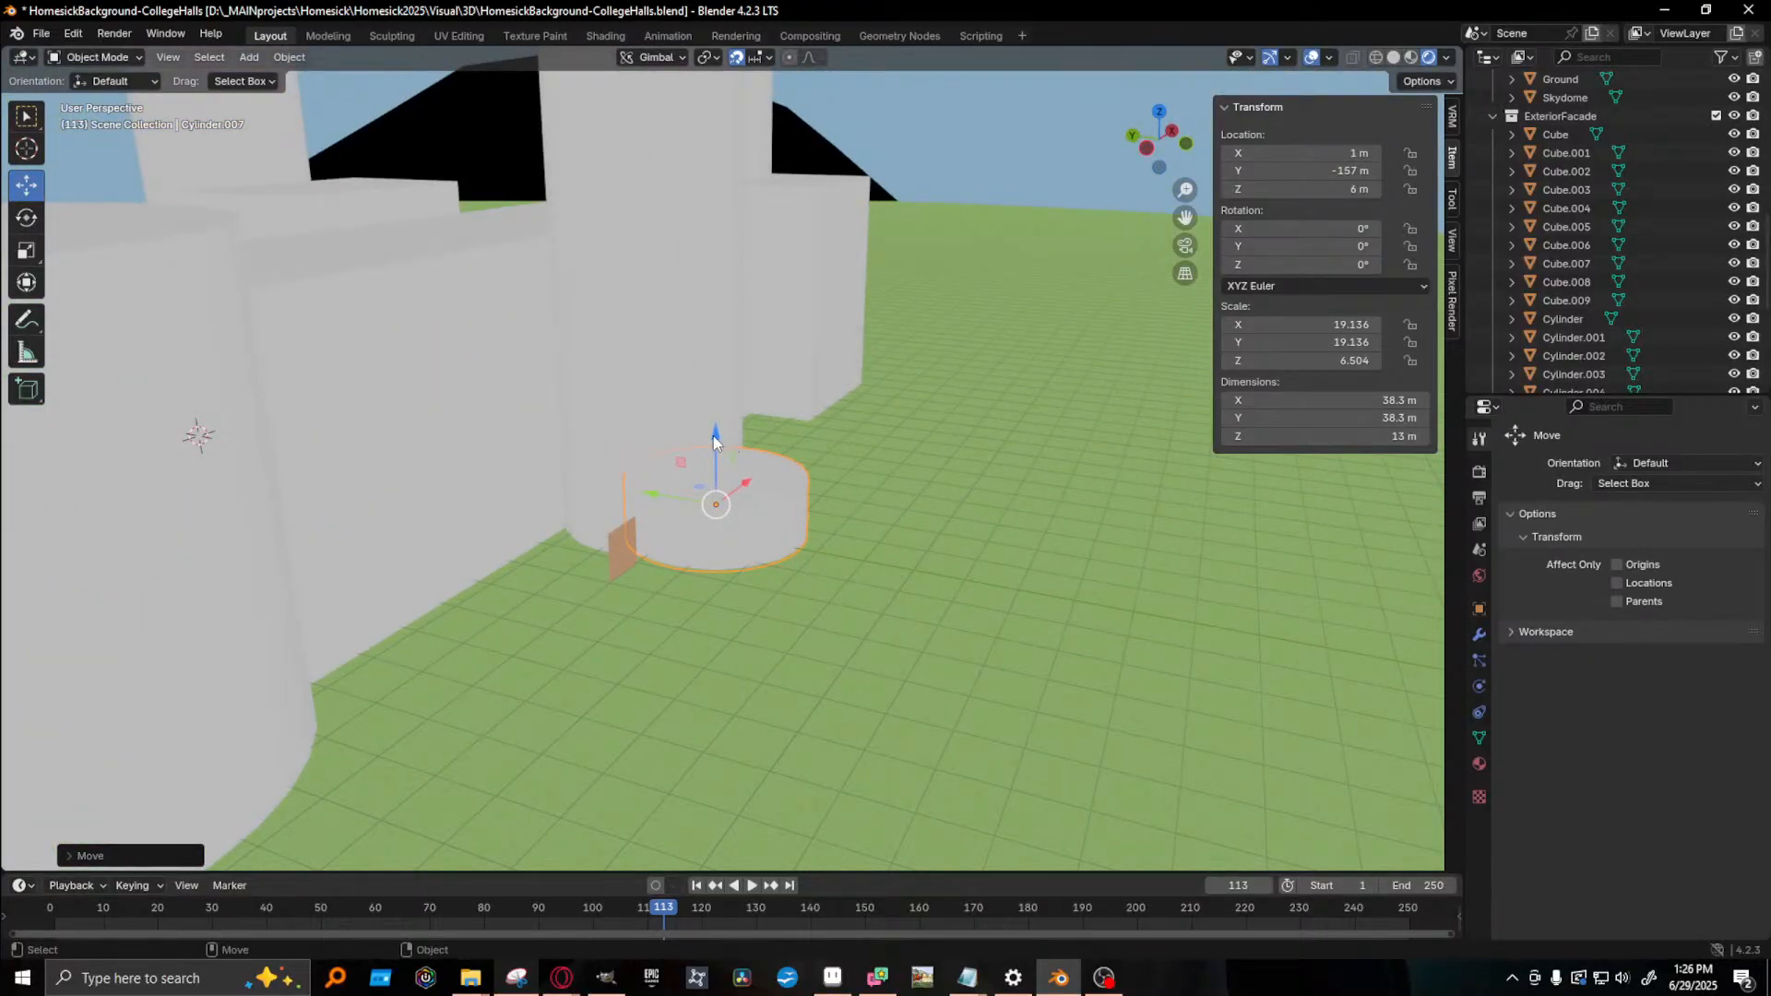
{"action": "left_click_drag", "start_coordinate": [714, 437], "coordinate": [717, 456]}
- Move the stairs out to the front edge of the flattened cylinder, and lower that cylinder to Z -3 m
{"action": "key", "text": "KP_Decimal"}
{"action": "middle_click_drag", "start_coordinate": [793, 569], "coordinate": [628, 551]}
{"action": "scroll", "coordinate": [607, 535], "scroll_direction": "up", "scroll_amount": 6}
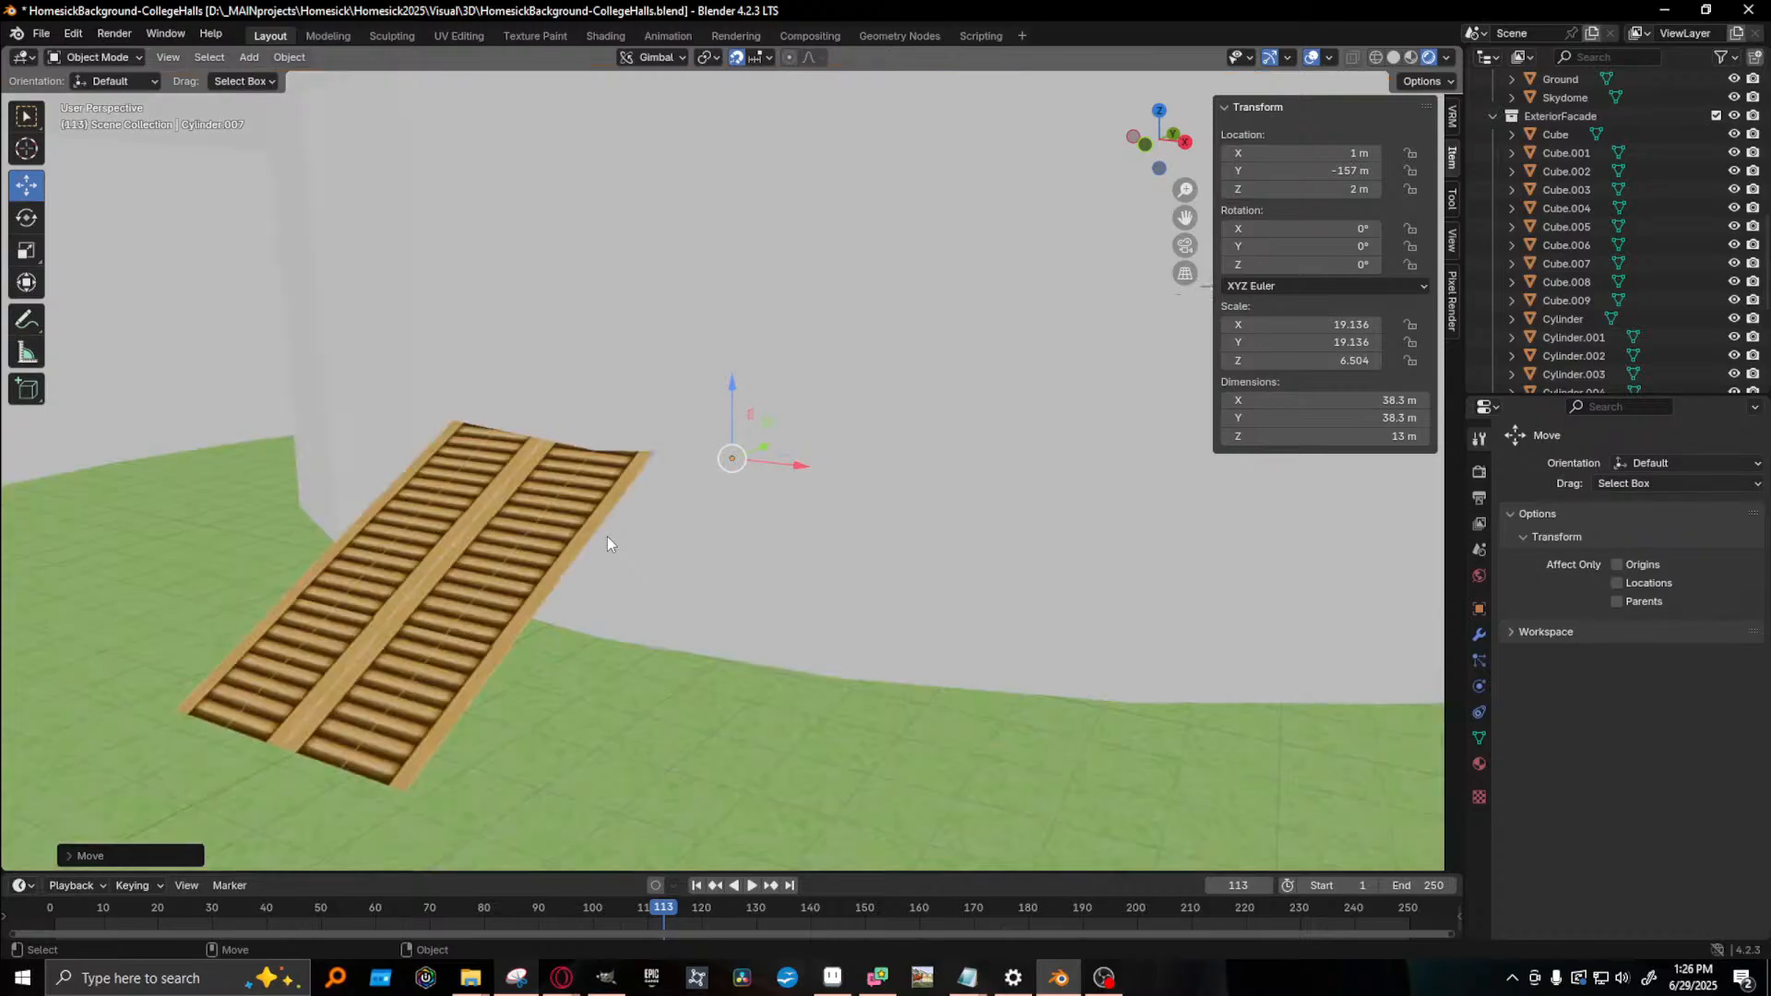
{"action": "left_click", "coordinate": [497, 579]}
{"action": "scroll", "coordinate": [594, 573], "scroll_direction": "down", "scroll_amount": 8}
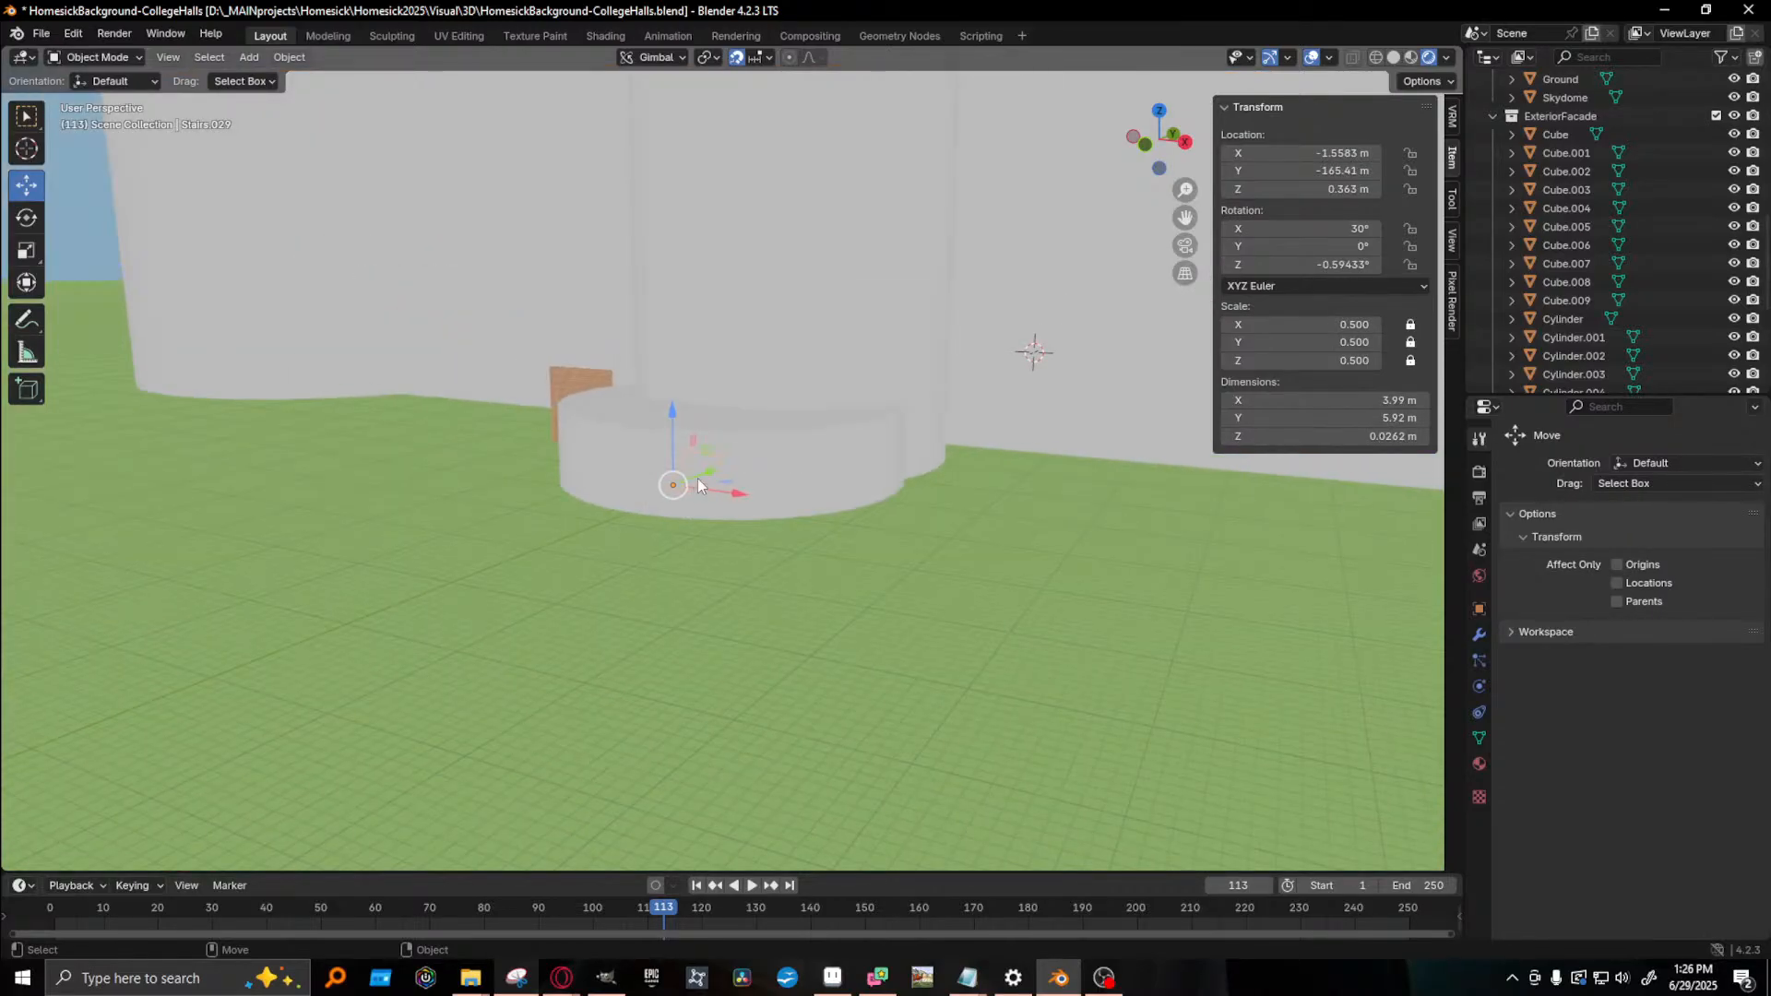
{"action": "left_click_drag", "start_coordinate": [711, 475], "coordinate": [636, 529]}
{"action": "left_click", "coordinate": [686, 457]}
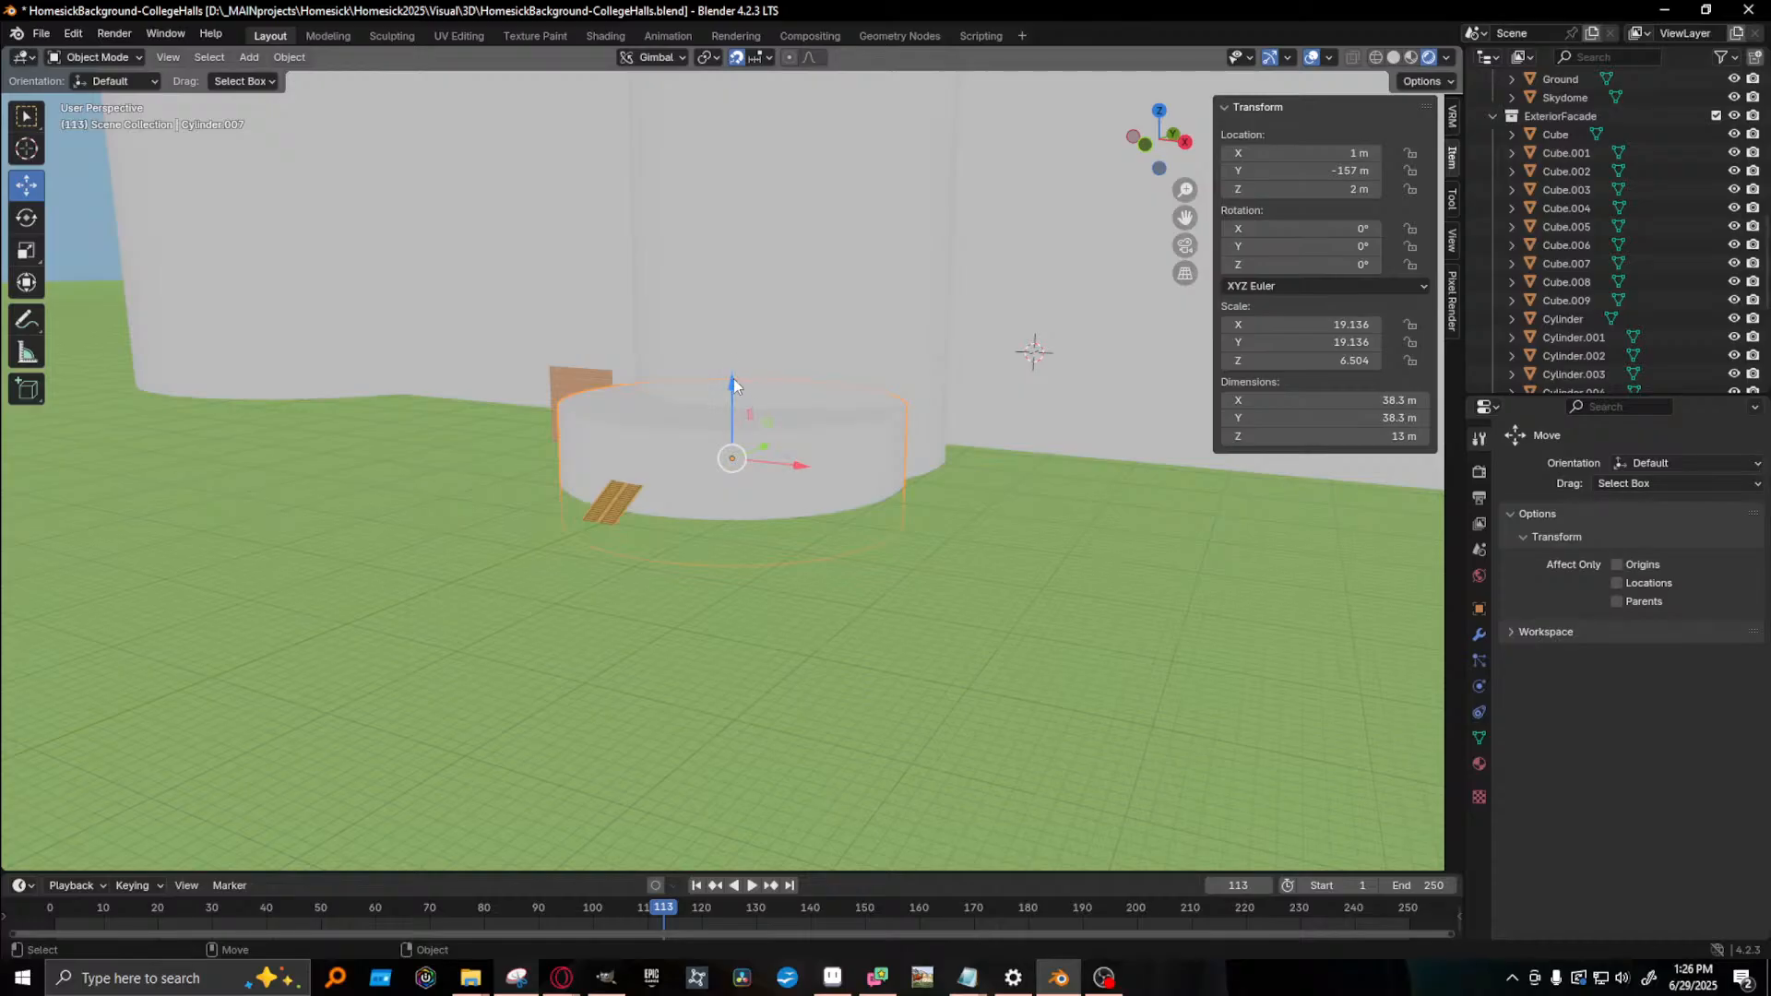
{"action": "left_click_drag", "start_coordinate": [733, 383], "coordinate": [514, 544]}
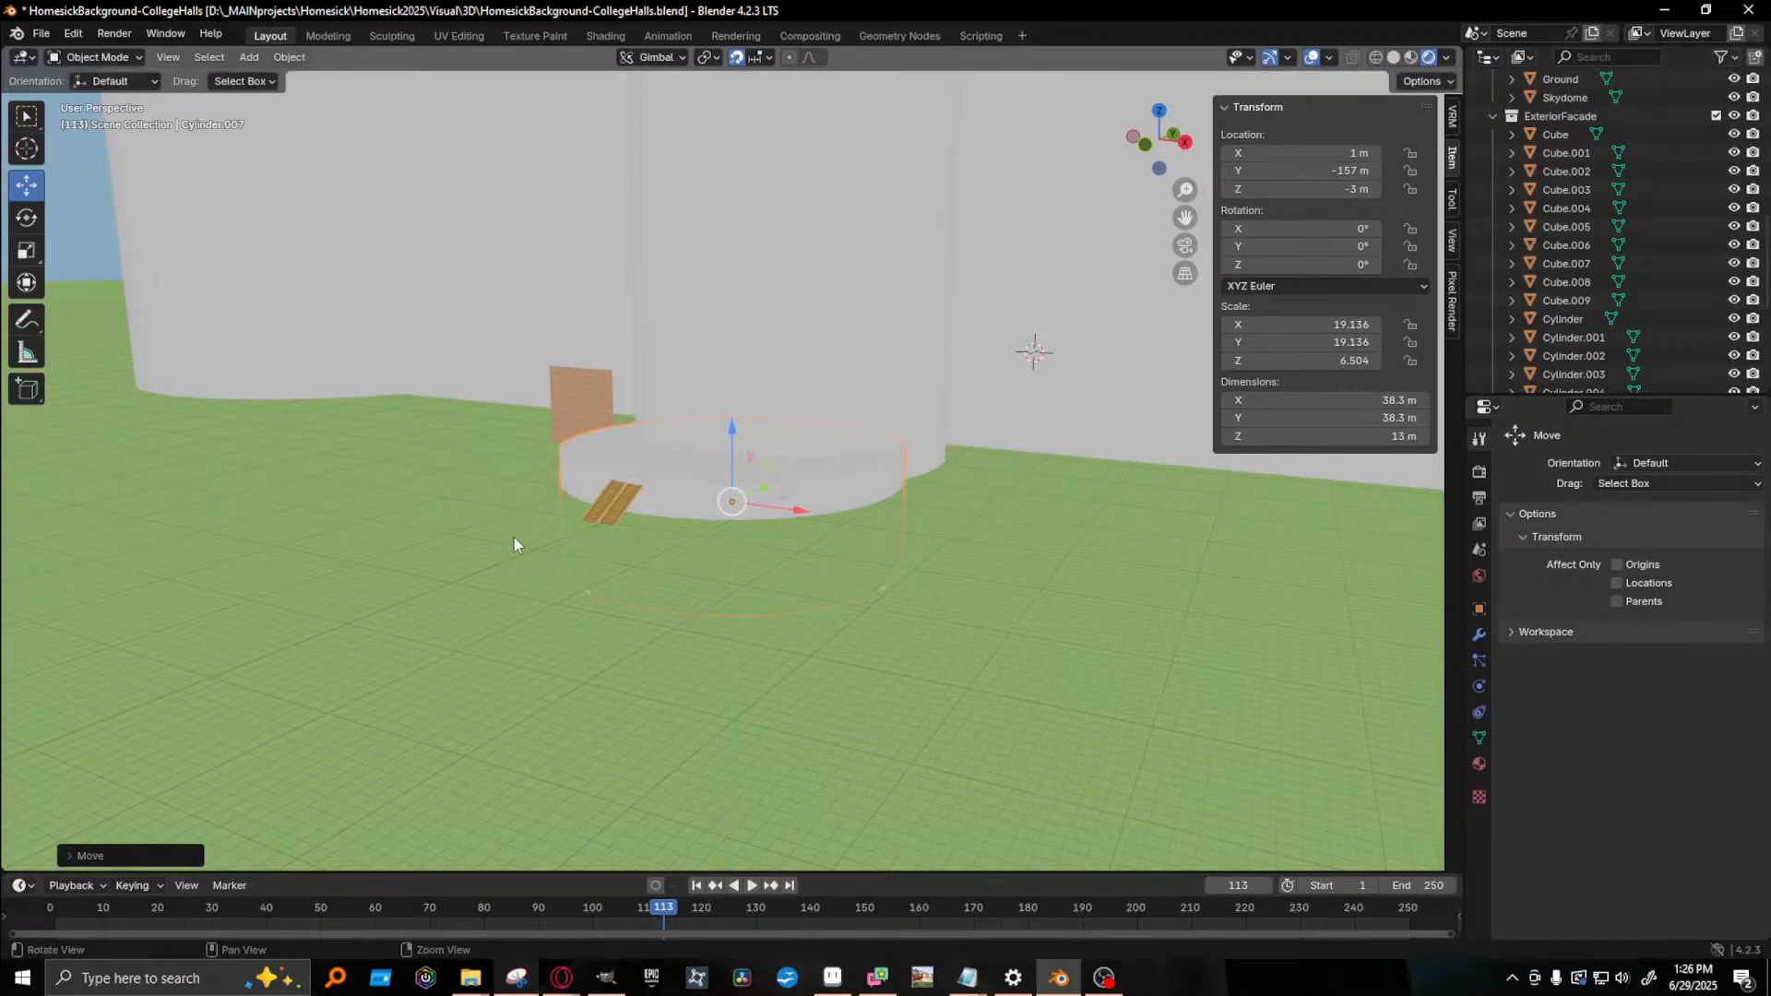
- Examine the stairs at the front platform's edge and the brick wall panel beside the front tower up close
{"action": "middle_click_drag", "start_coordinate": [514, 544], "coordinate": [641, 523]}
{"action": "left_click", "coordinate": [817, 477]}
{"action": "key", "text": "KP_Decimal"}
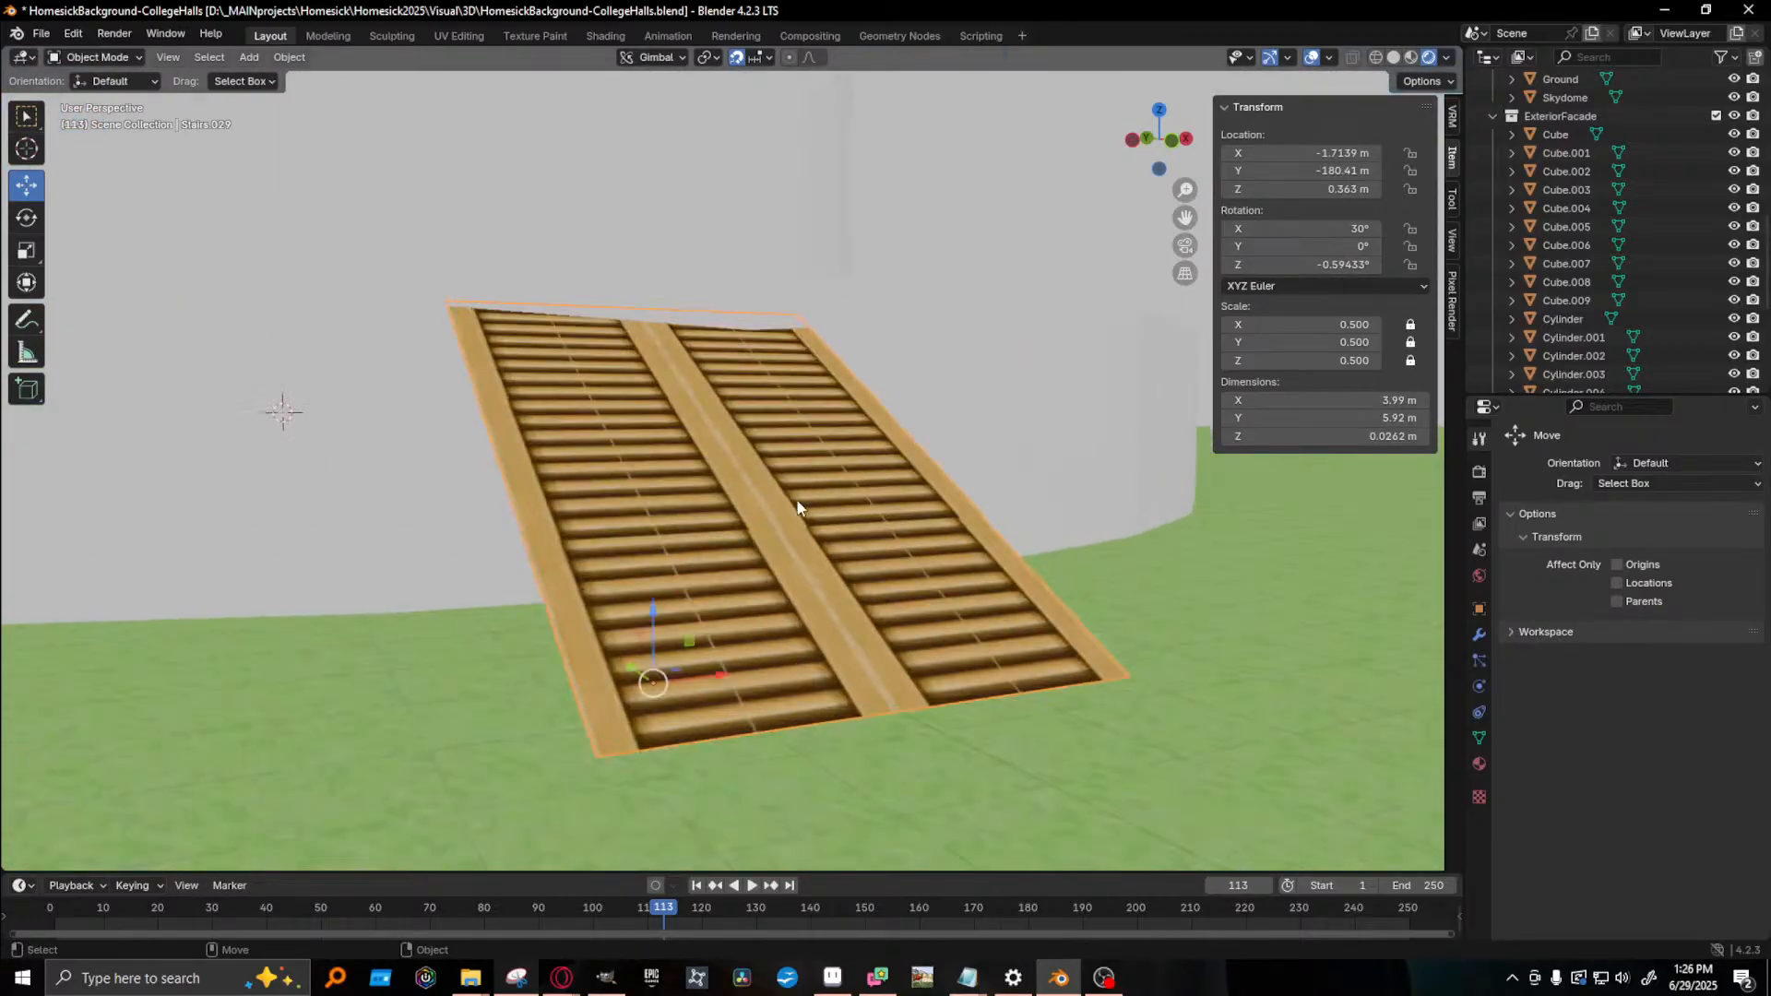
{"action": "middle_click_drag", "start_coordinate": [797, 500], "coordinate": [683, 550]}
{"action": "scroll", "coordinate": [858, 493], "scroll_direction": "down", "scroll_amount": 8}
{"action": "middle_click_drag", "start_coordinate": [834, 483], "coordinate": [708, 450]}
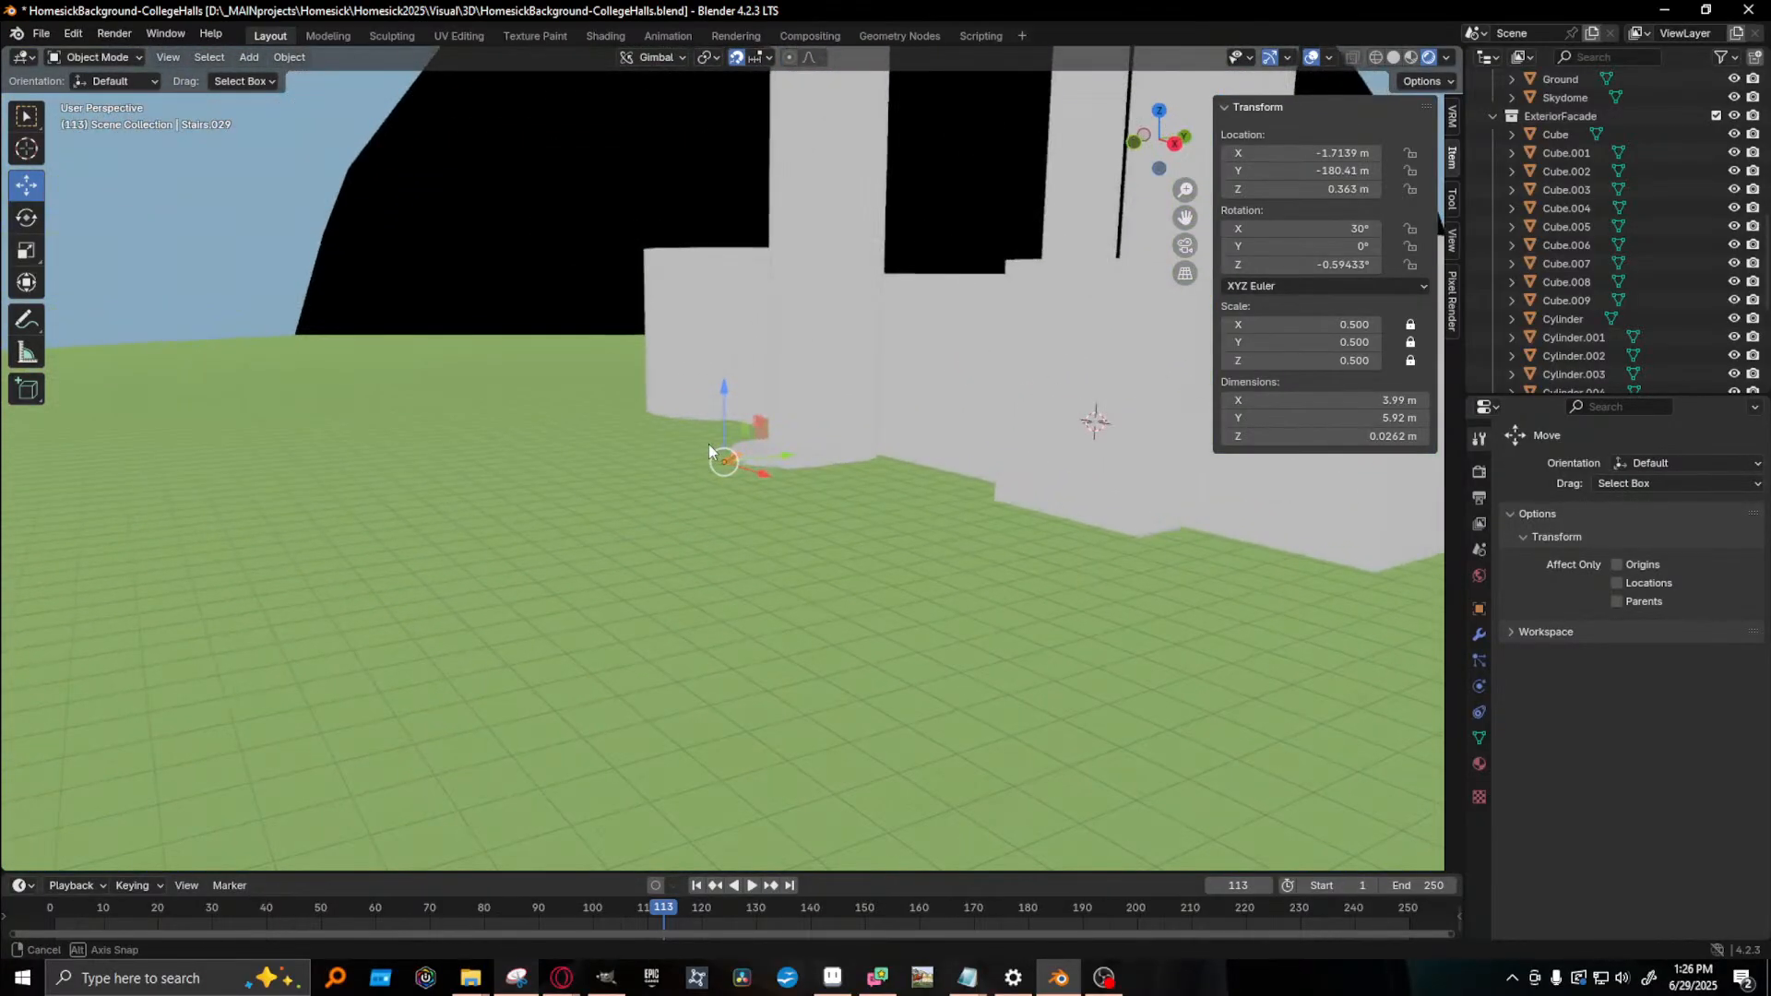
{"action": "left_click", "coordinate": [756, 433]}
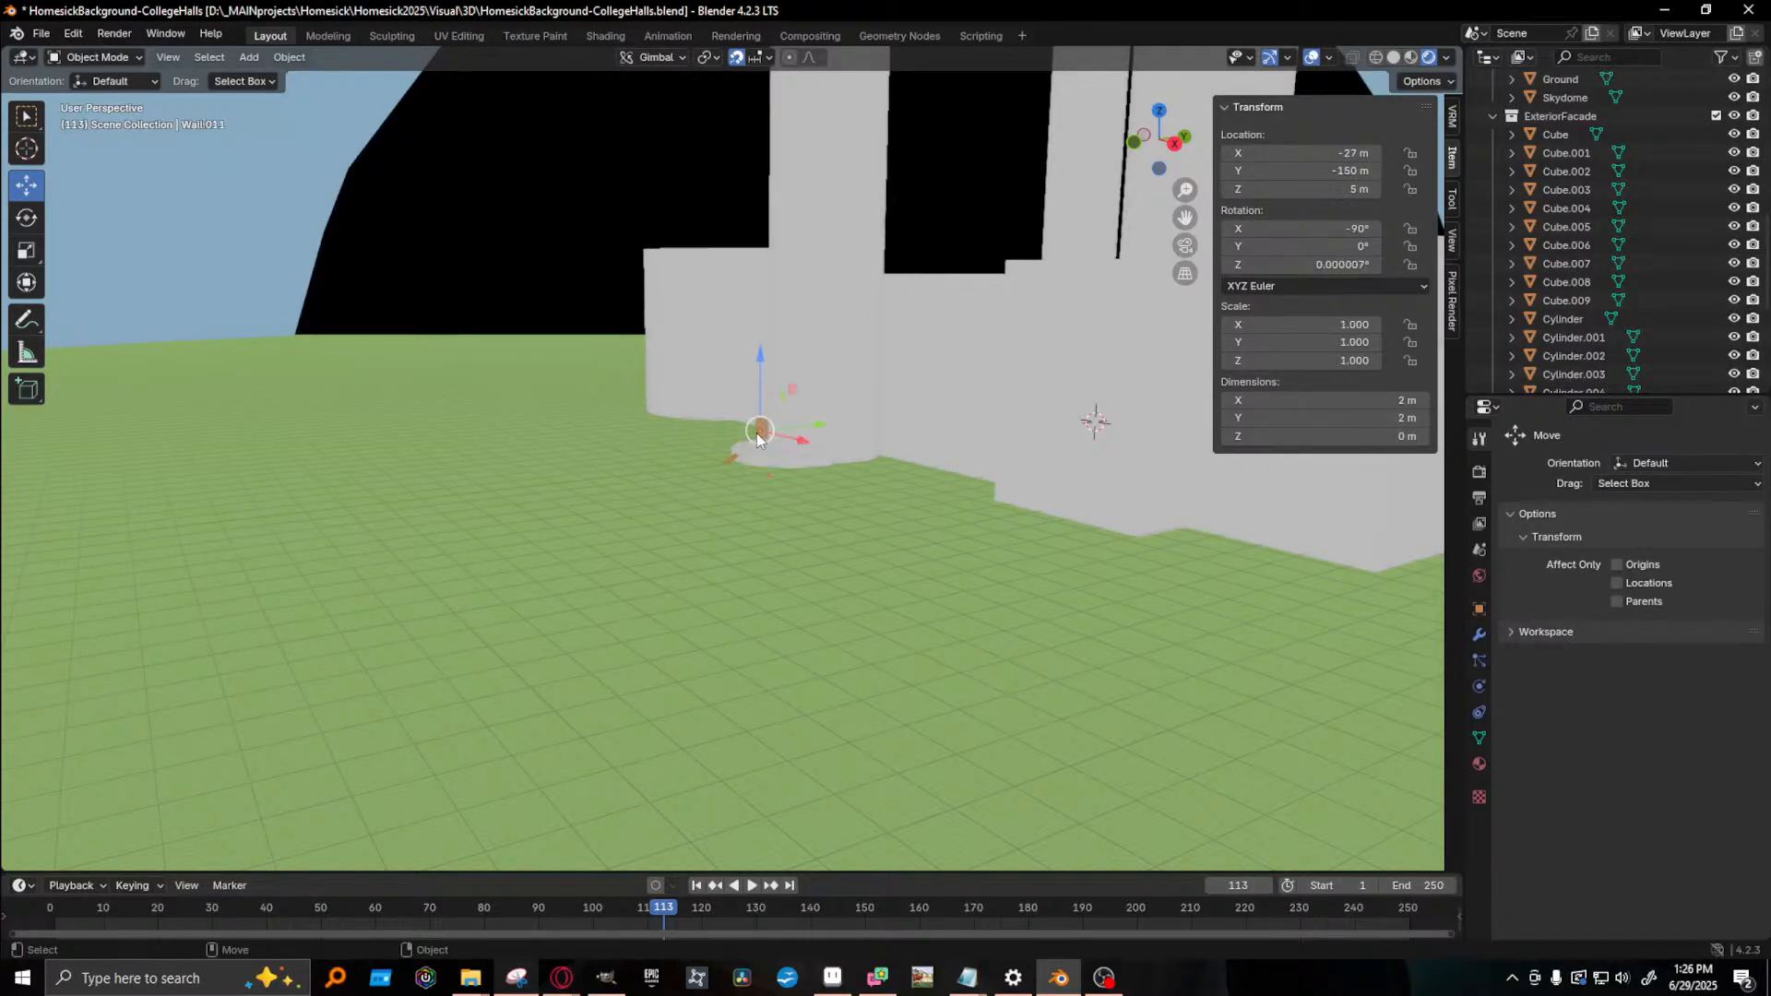
{"action": "key", "text": "KP_Decimal"}
{"action": "scroll", "coordinate": [701, 522], "scroll_direction": "down", "scroll_amount": 8}
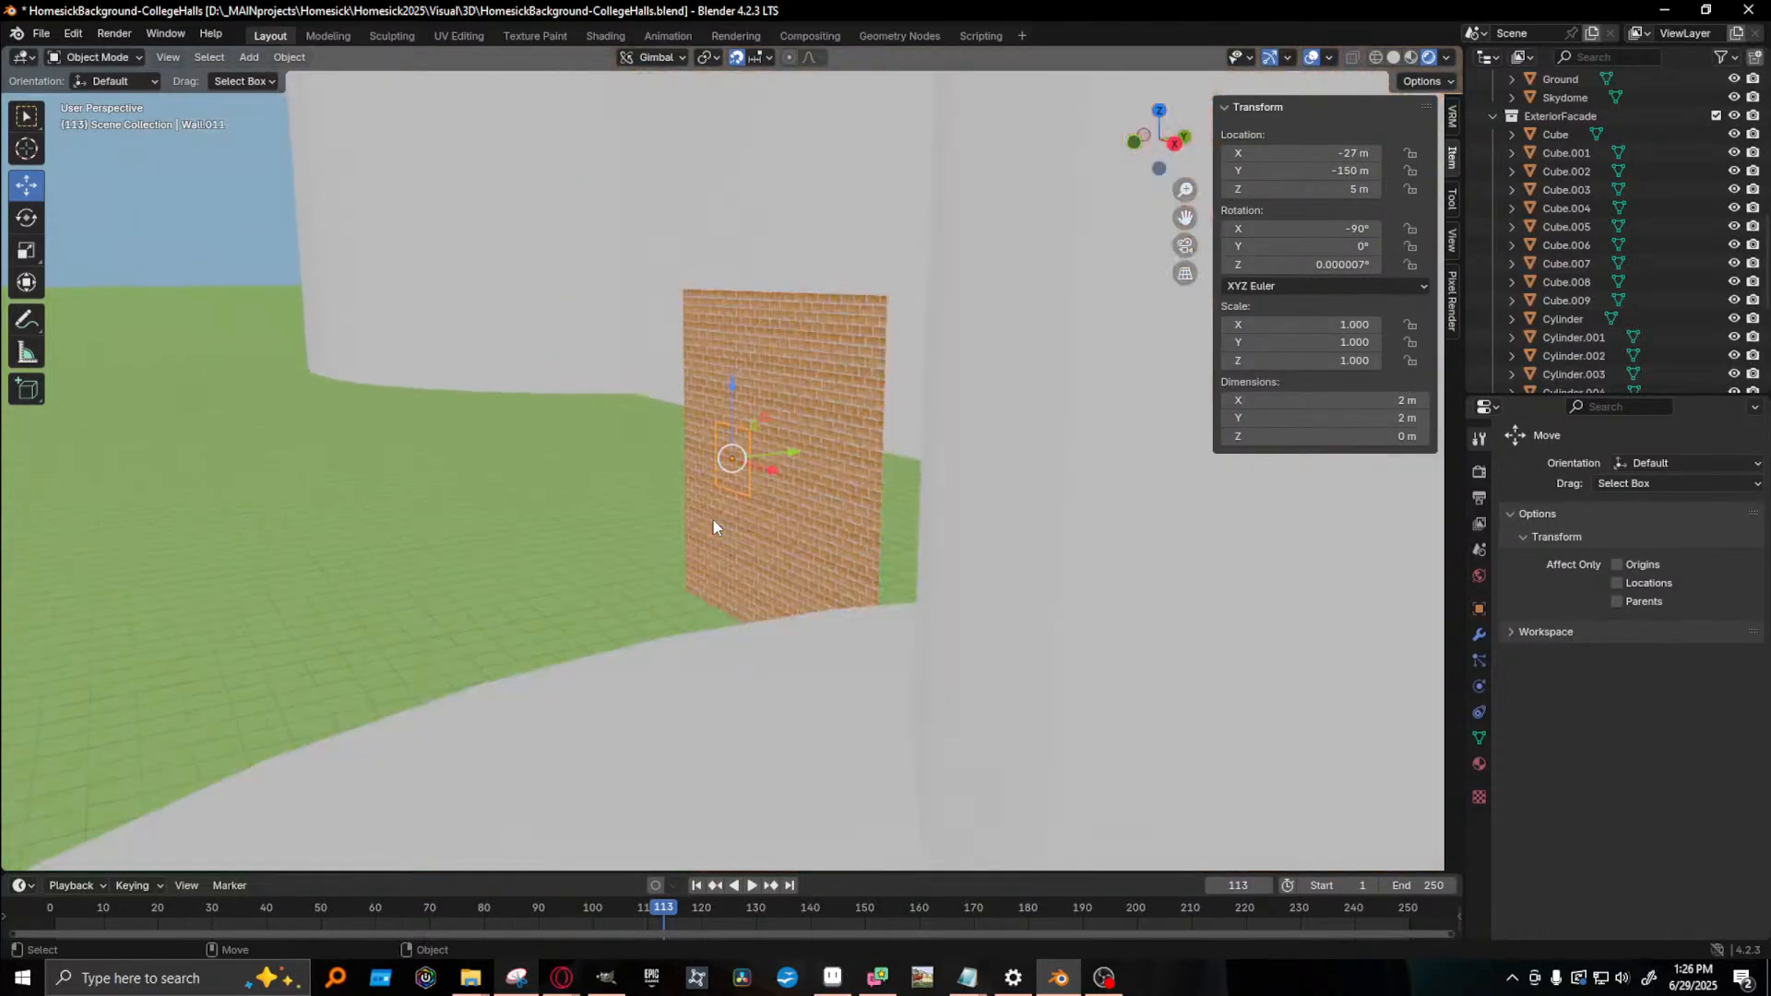
- Duplicate the brick wall tile at X -29 m, Y -150 m straight up to Z 9 m
{"action": "middle_click_drag", "start_coordinate": [712, 518], "coordinate": [656, 581]}
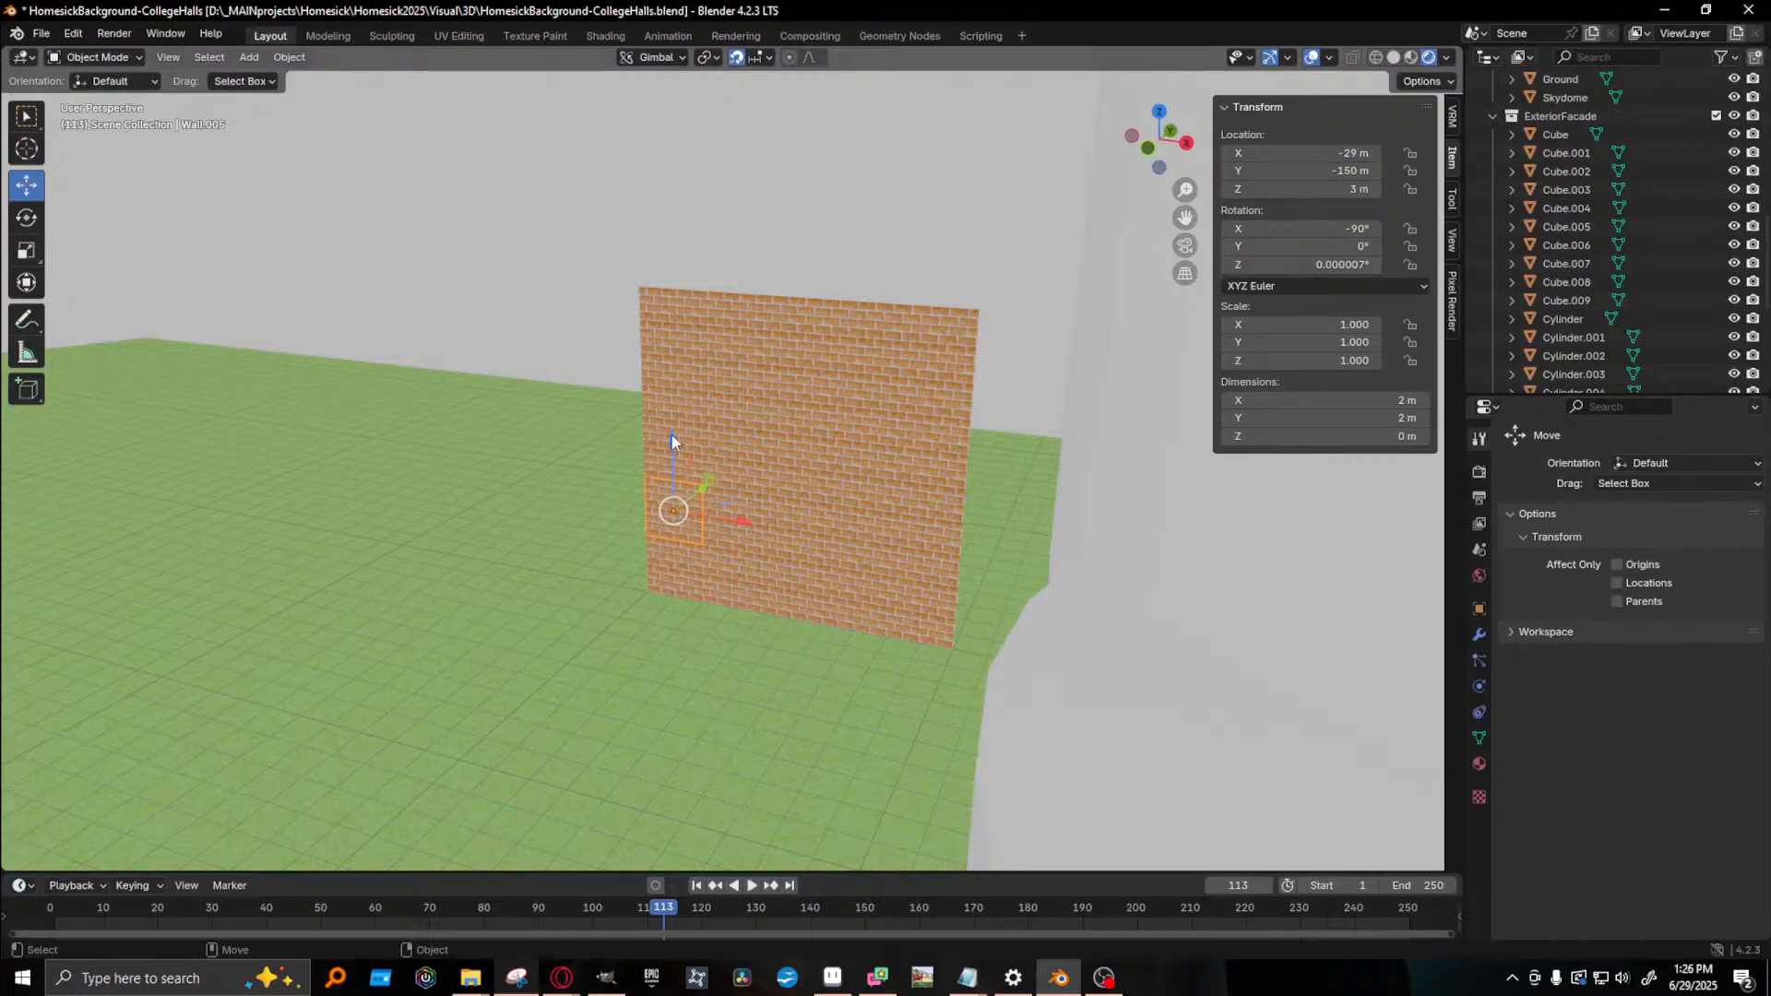
{"action": "key", "text": "shift+d"}
{"action": "key", "text": "z"}
{"action": "left_click", "coordinate": [687, 318]}
{"action": "scroll", "coordinate": [1092, 470], "scroll_direction": "down", "scroll_amount": 4}
{"action": "scroll", "coordinate": [1079, 461], "scroll_direction": "down", "scroll_amount": 3}
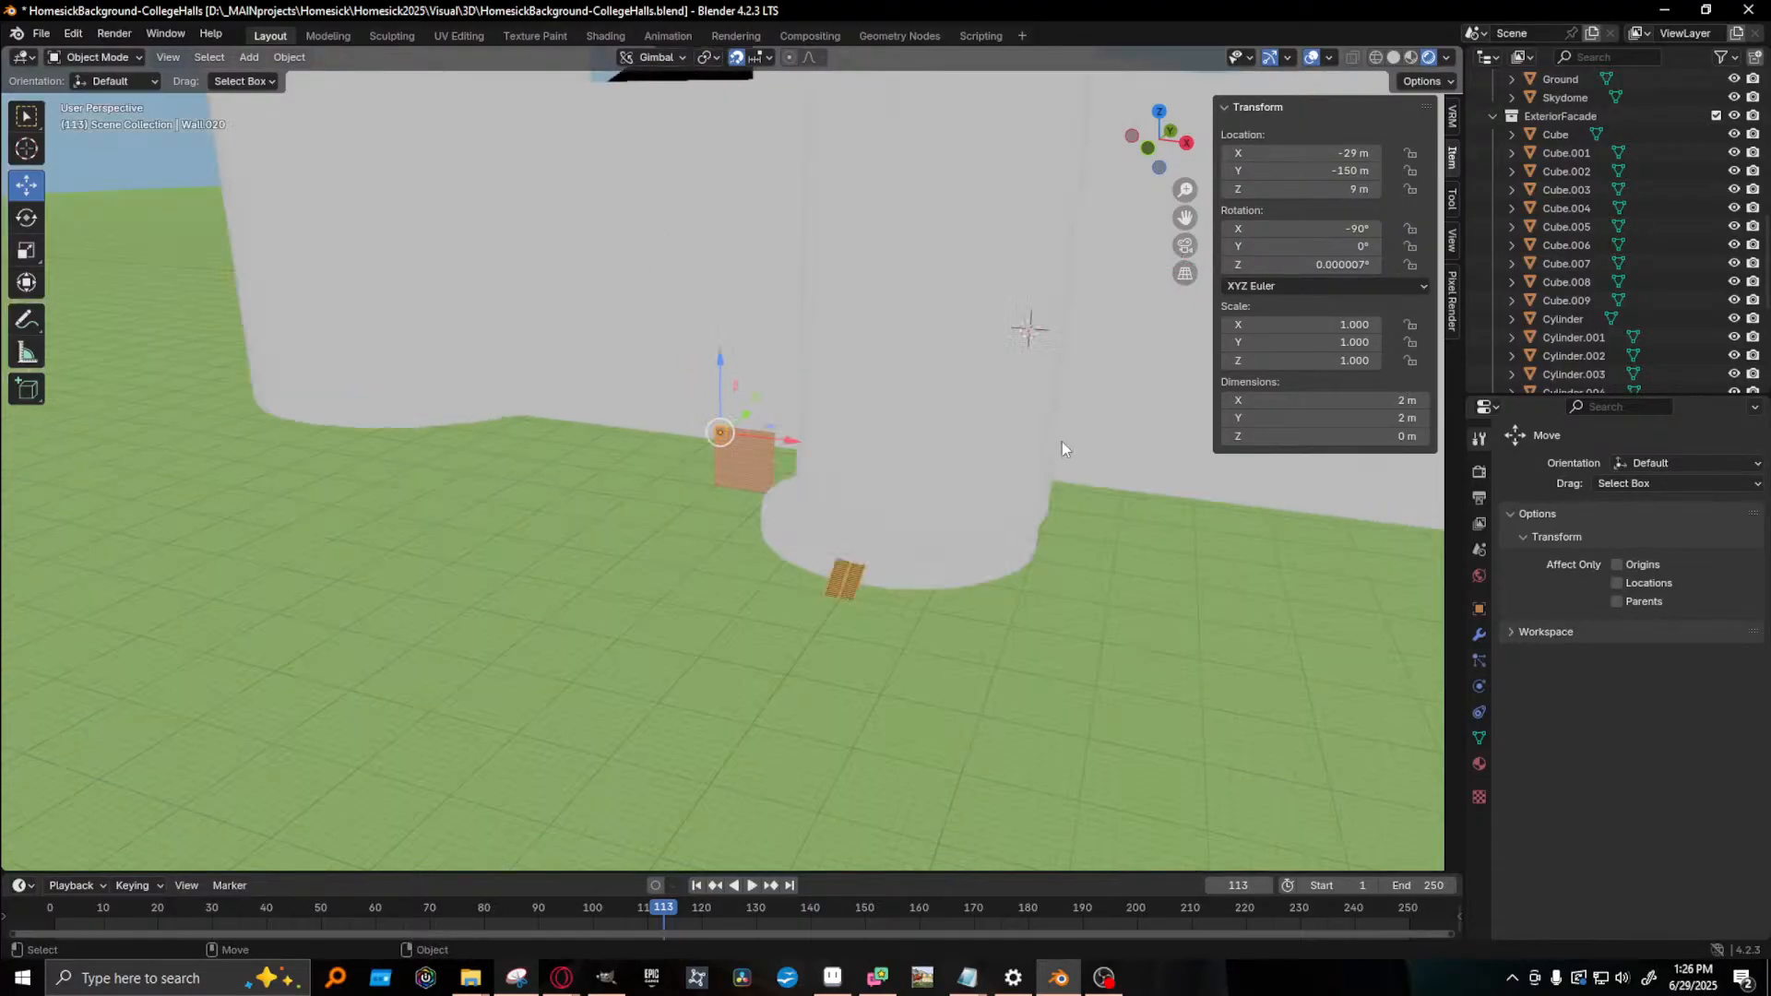
- Examine the brick side walls and slanted upper walls of the corridor leading into the main hall
{"action": "middle_click_drag", "start_coordinate": [1061, 441], "coordinate": [1012, 574]}
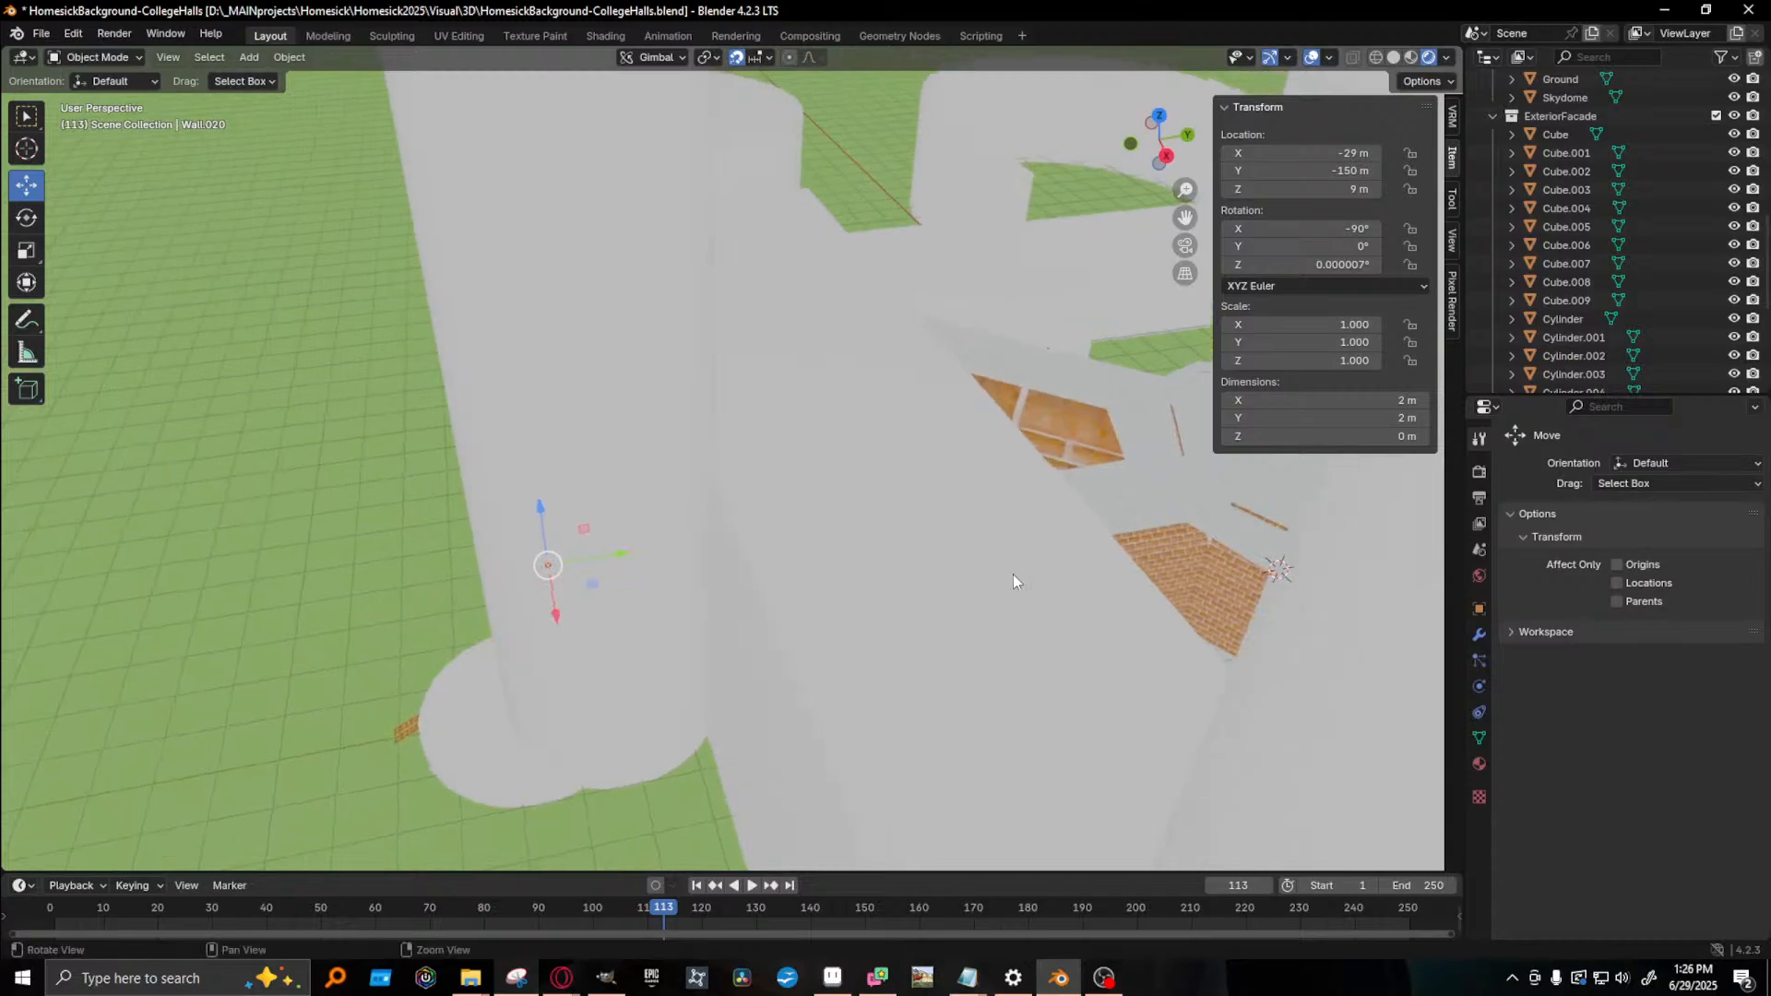
{"action": "left_click", "coordinate": [1177, 583]}
{"action": "key", "text": "KP_Decimal"}
{"action": "middle_click_drag", "start_coordinate": [797, 676], "coordinate": [617, 394]}
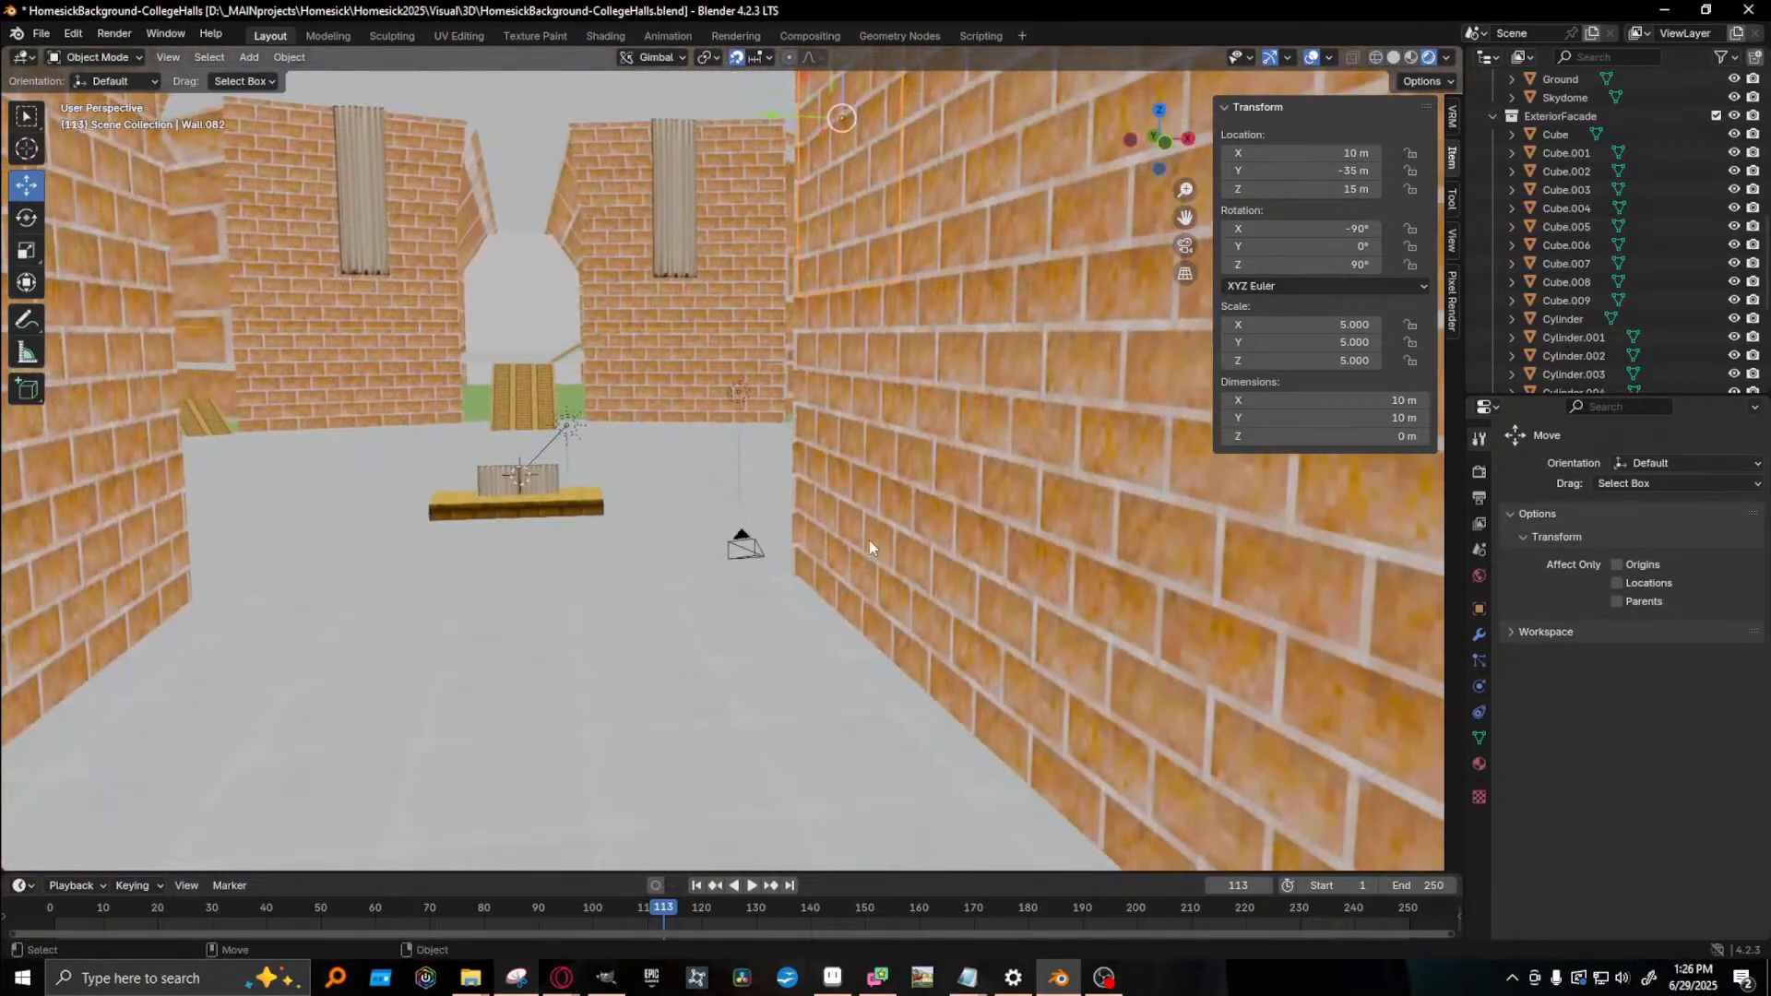
{"action": "middle_click_drag", "start_coordinate": [865, 356], "coordinate": [850, 589]}
{"action": "left_click", "coordinate": [824, 379]}
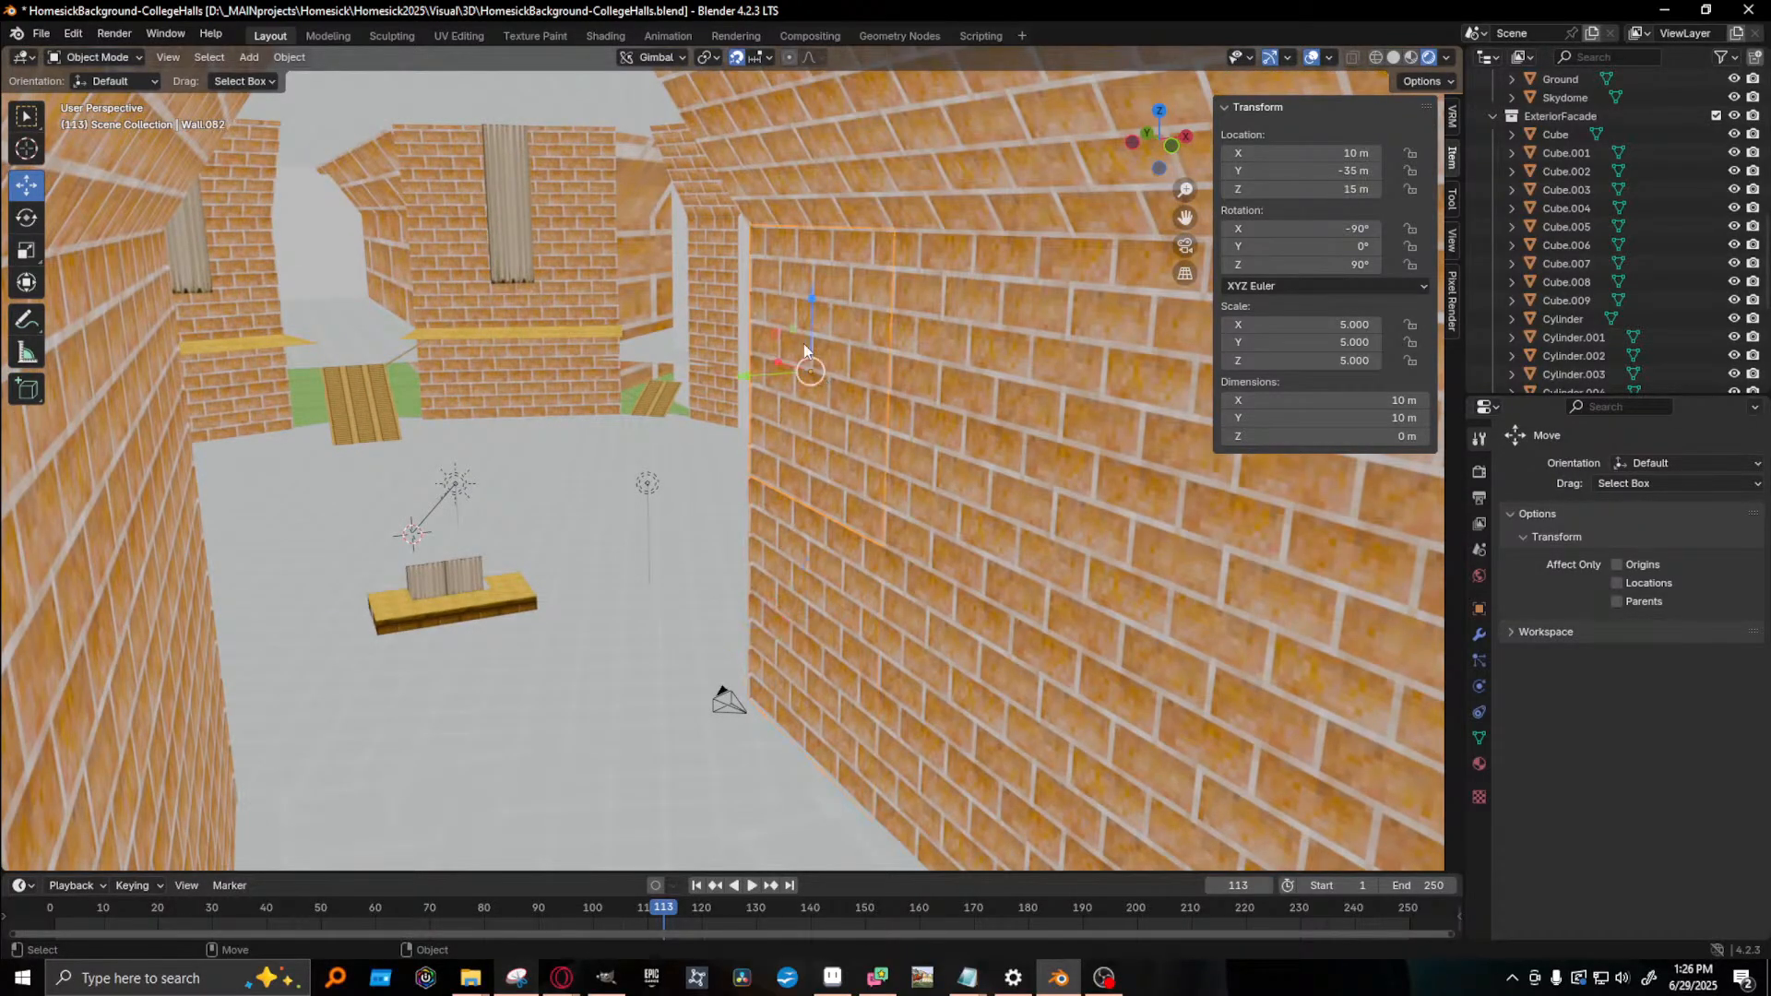
{"action": "middle_click_drag", "start_coordinate": [805, 332], "coordinate": [803, 490], "text": "shift"}
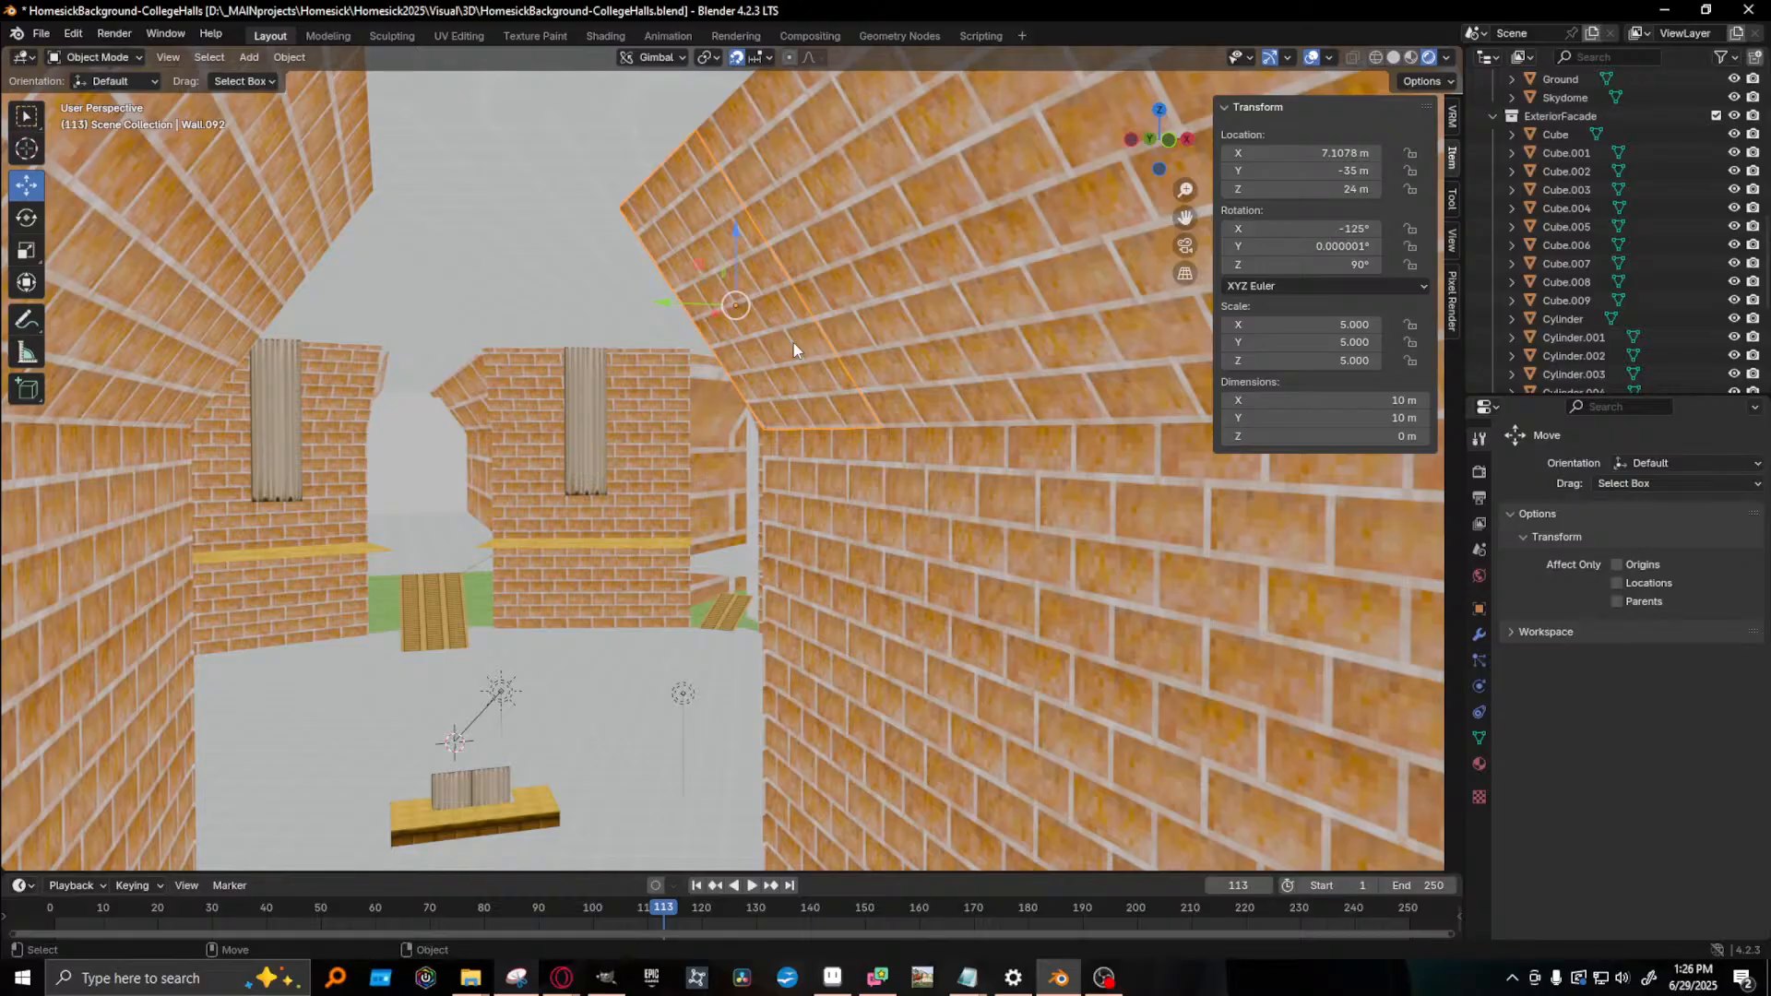
{"action": "scroll", "coordinate": [793, 342], "scroll_direction": "down", "scroll_amount": 8}
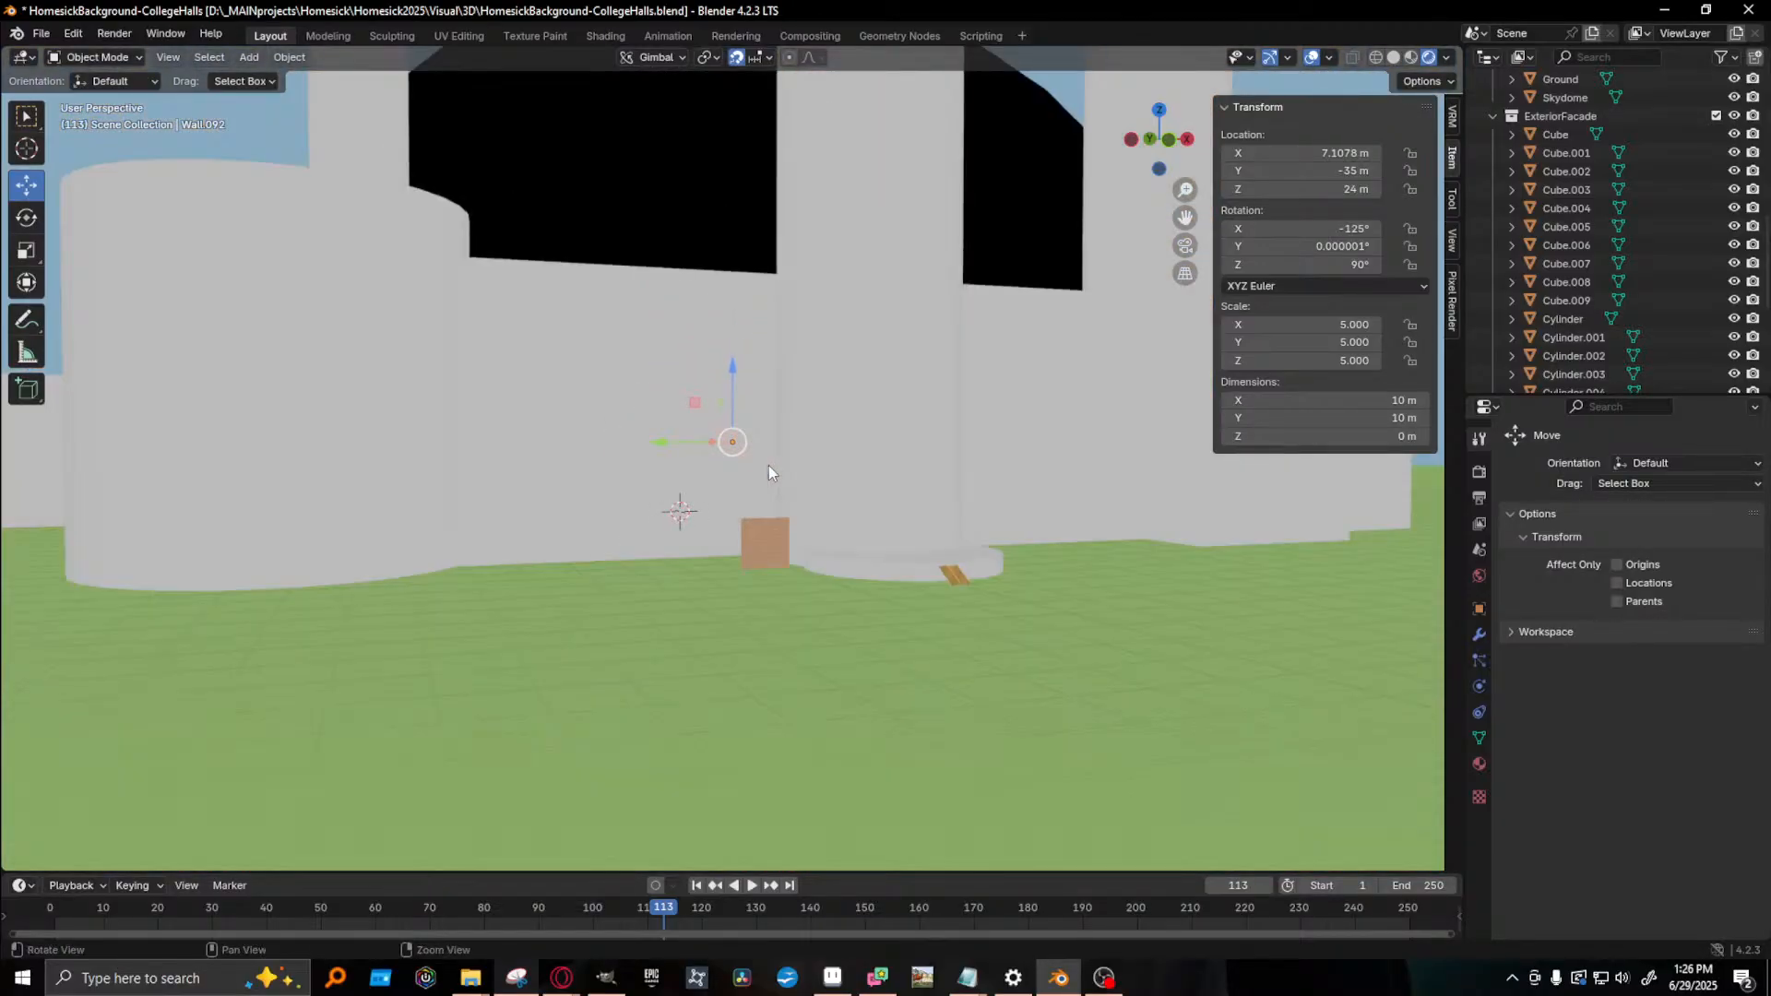
- Shorten the front tower cylinder along Z to about 118 m high
{"action": "middle_click_drag", "start_coordinate": [758, 504], "coordinate": [784, 430]}
{"action": "scroll", "coordinate": [764, 433], "scroll_direction": "up", "scroll_amount": 3}
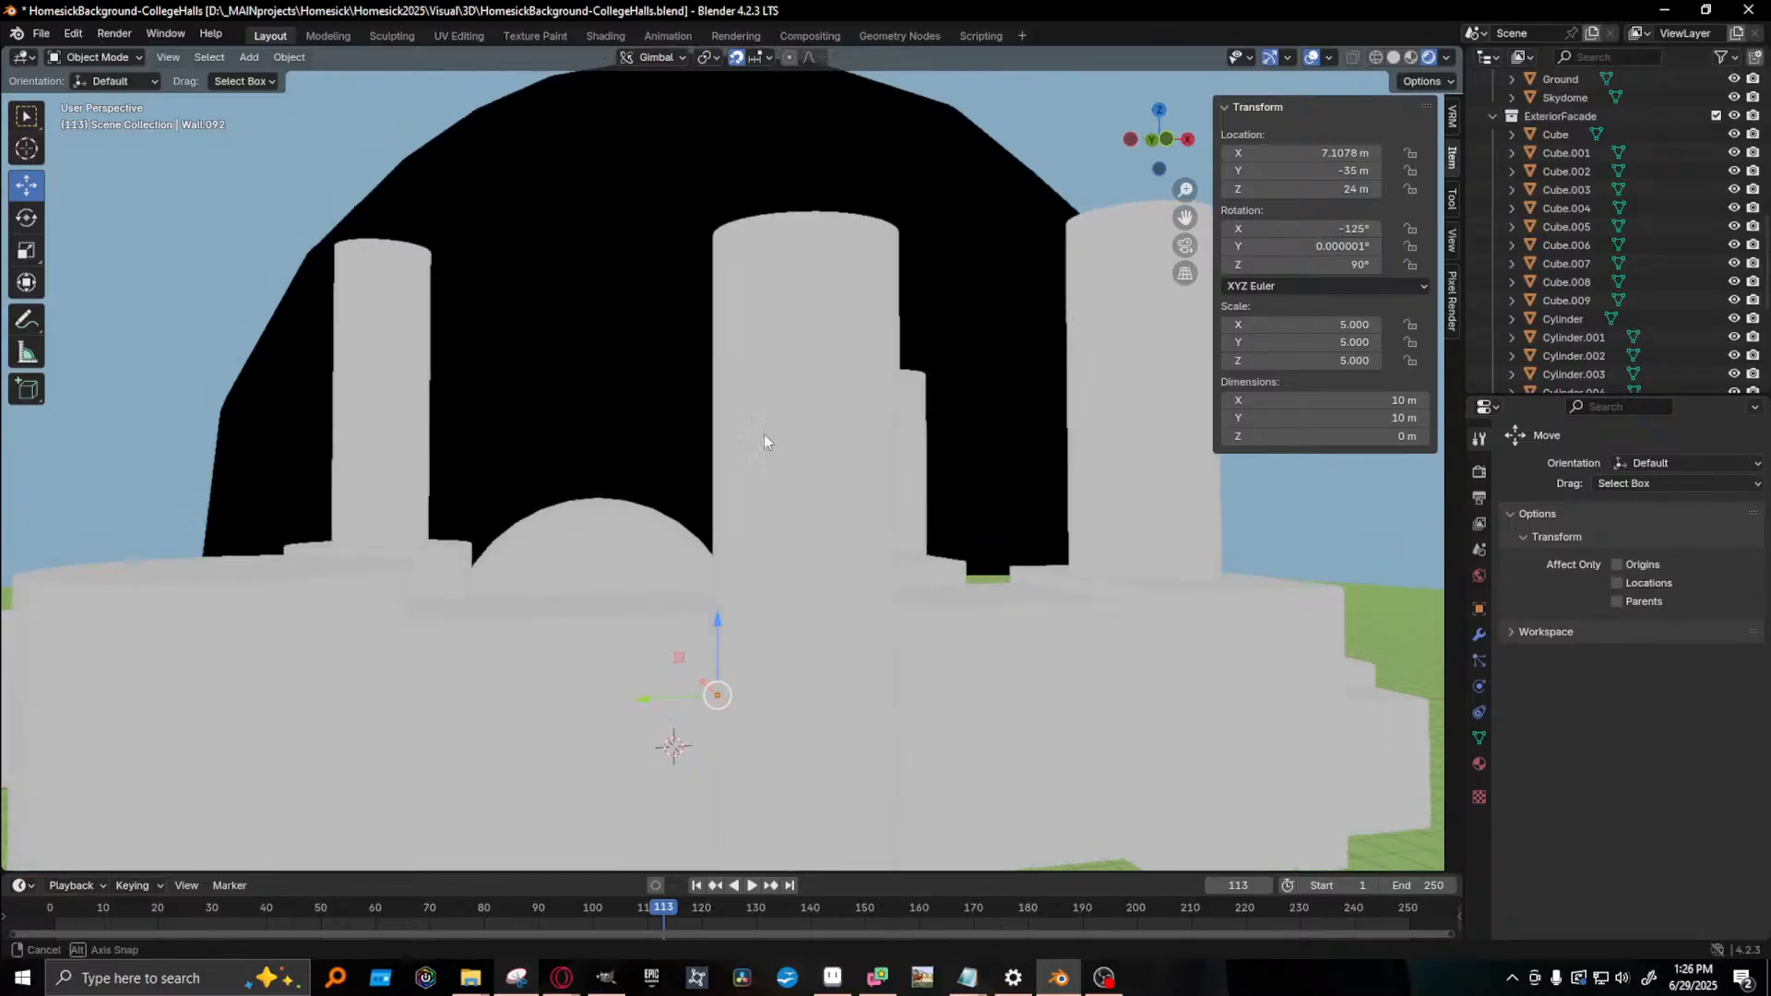
{"action": "key", "text": "shift+space"}
{"action": "key", "text": "s"}
{"action": "left_click", "coordinate": [690, 479]}
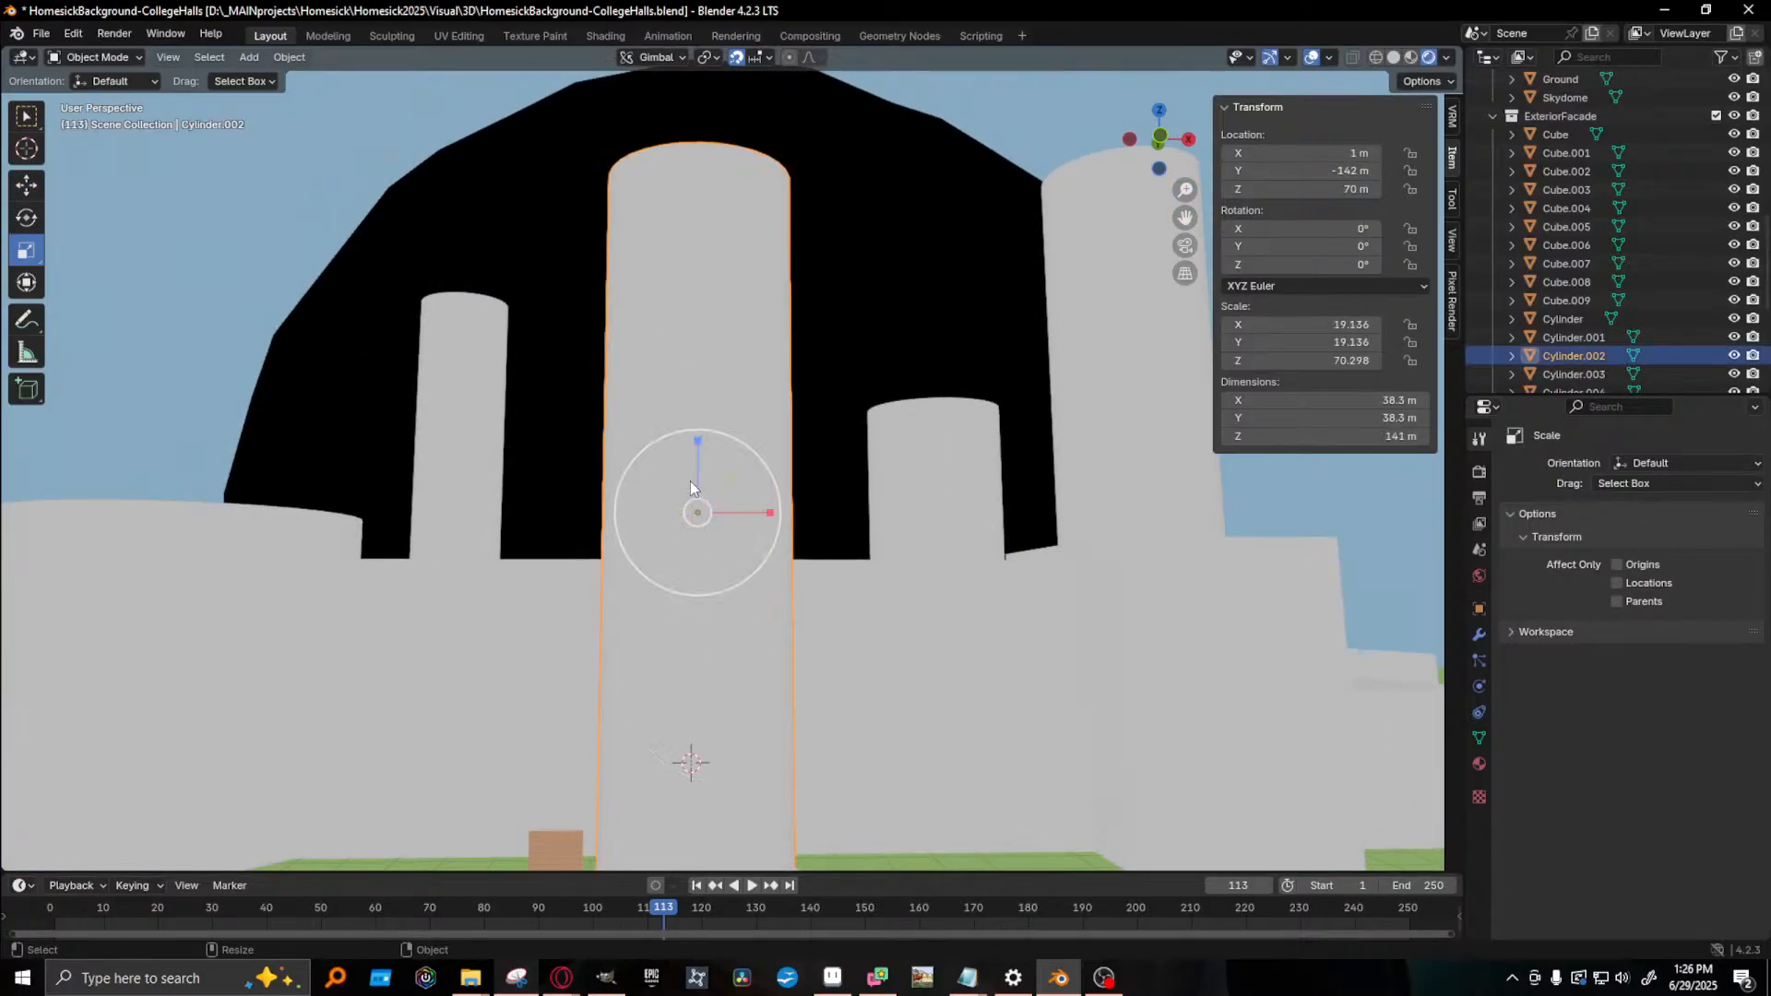
{"action": "left_click_drag", "start_coordinate": [698, 441], "coordinate": [698, 453]}
- Lower the shortened front tower cylinder to Z 55 m
{"action": "key", "text": "shift+space"}
{"action": "key", "text": "g"}
{"action": "middle_click_drag", "start_coordinate": [705, 522], "coordinate": [712, 384]}
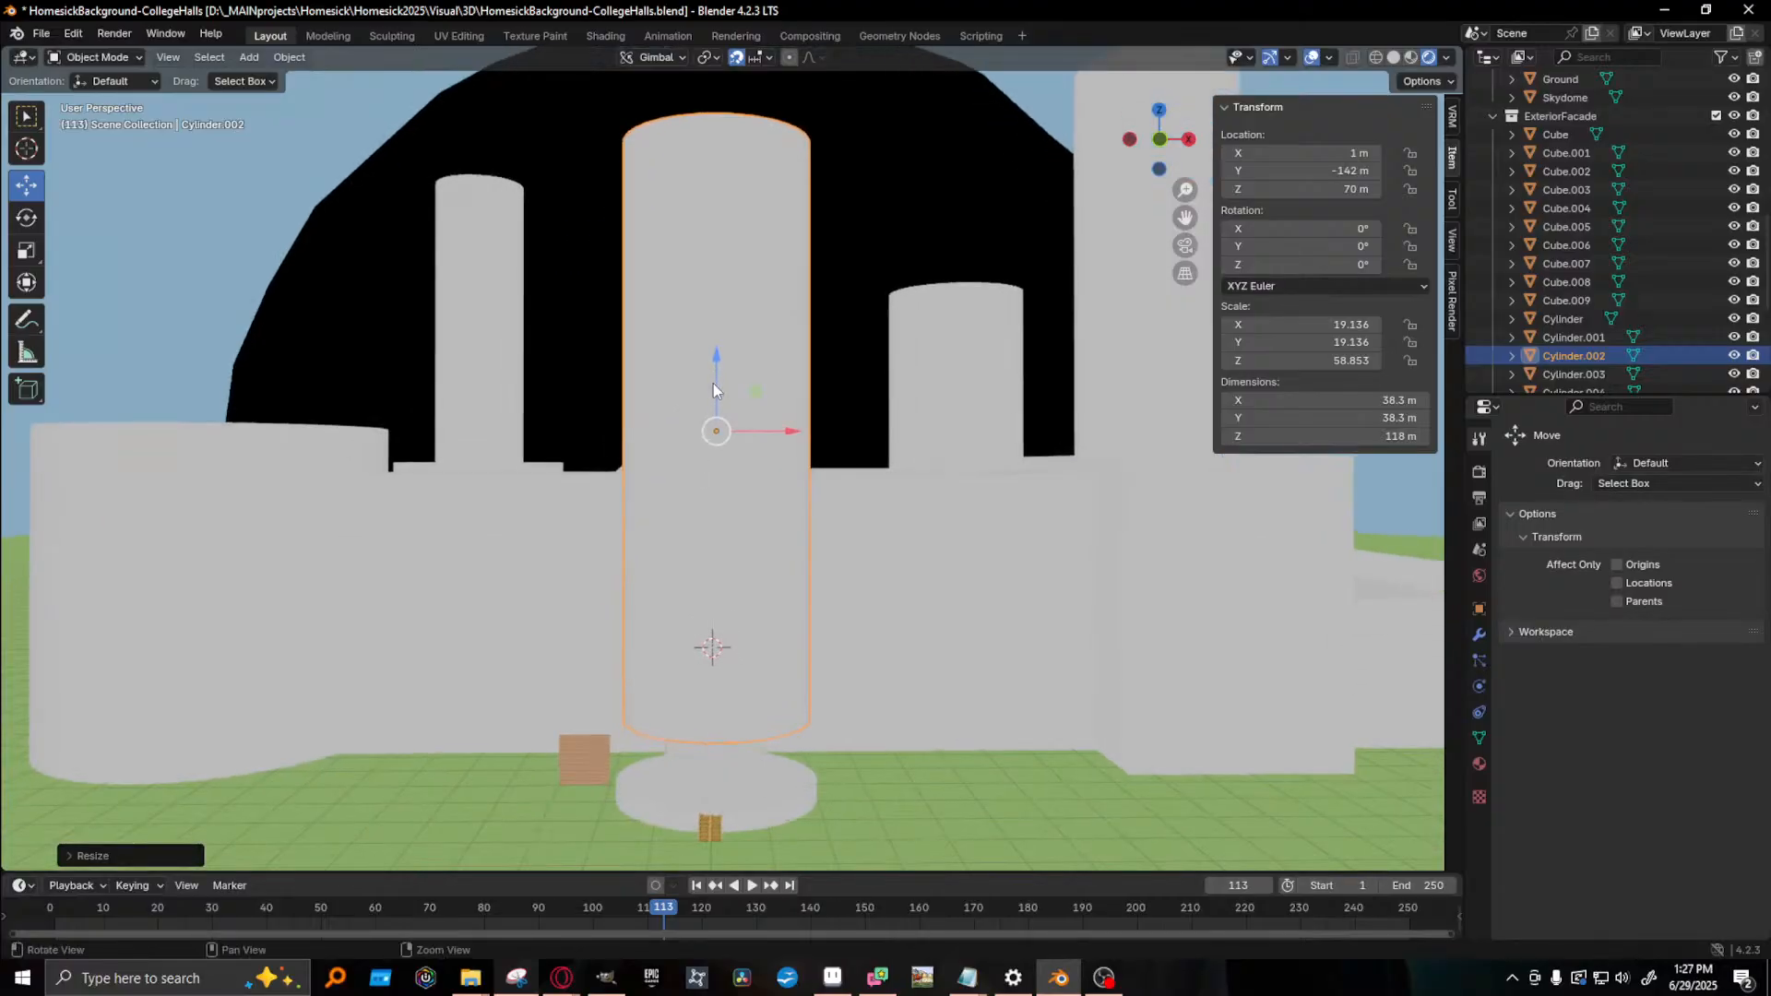
{"action": "left_click_drag", "start_coordinate": [713, 359], "coordinate": [708, 433]}
{"action": "middle_click_drag", "start_coordinate": [832, 481], "coordinate": [976, 527]}
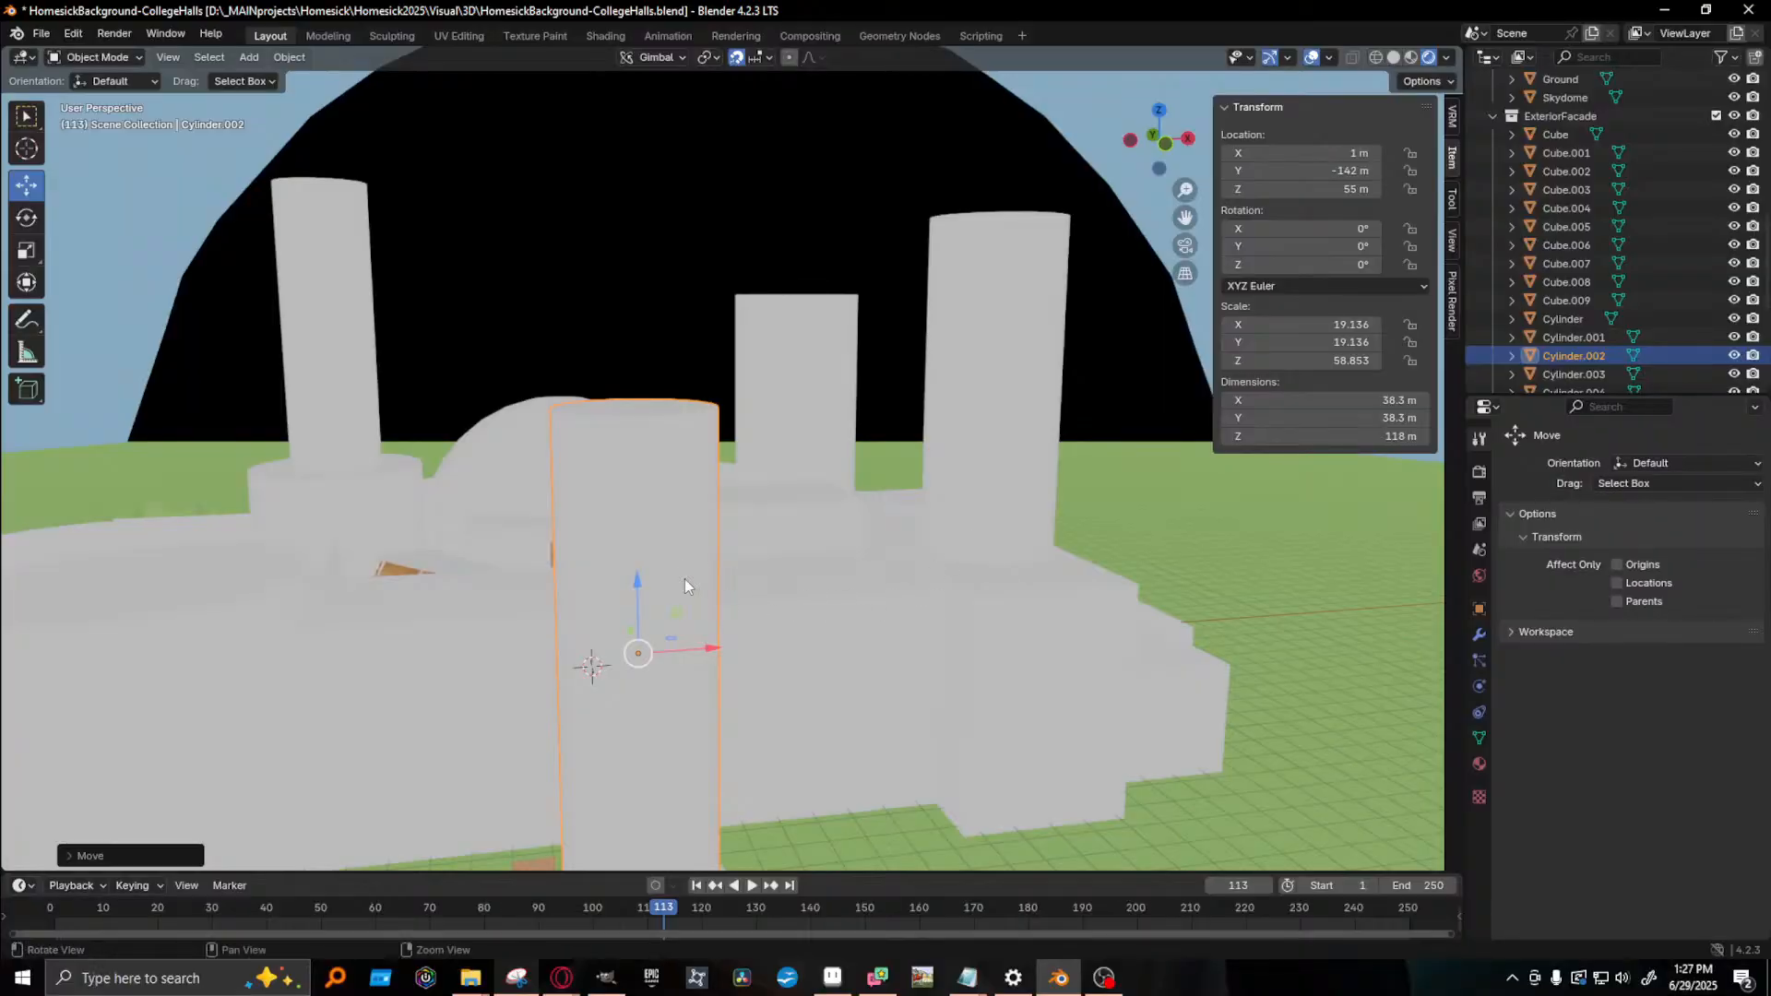
- Raise the exterior box at X 140 m, Y -104 m to Z 7 m
{"action": "left_click", "coordinate": [497, 455]}
{"action": "middle_click_drag", "start_coordinate": [515, 468], "coordinate": [481, 720]}
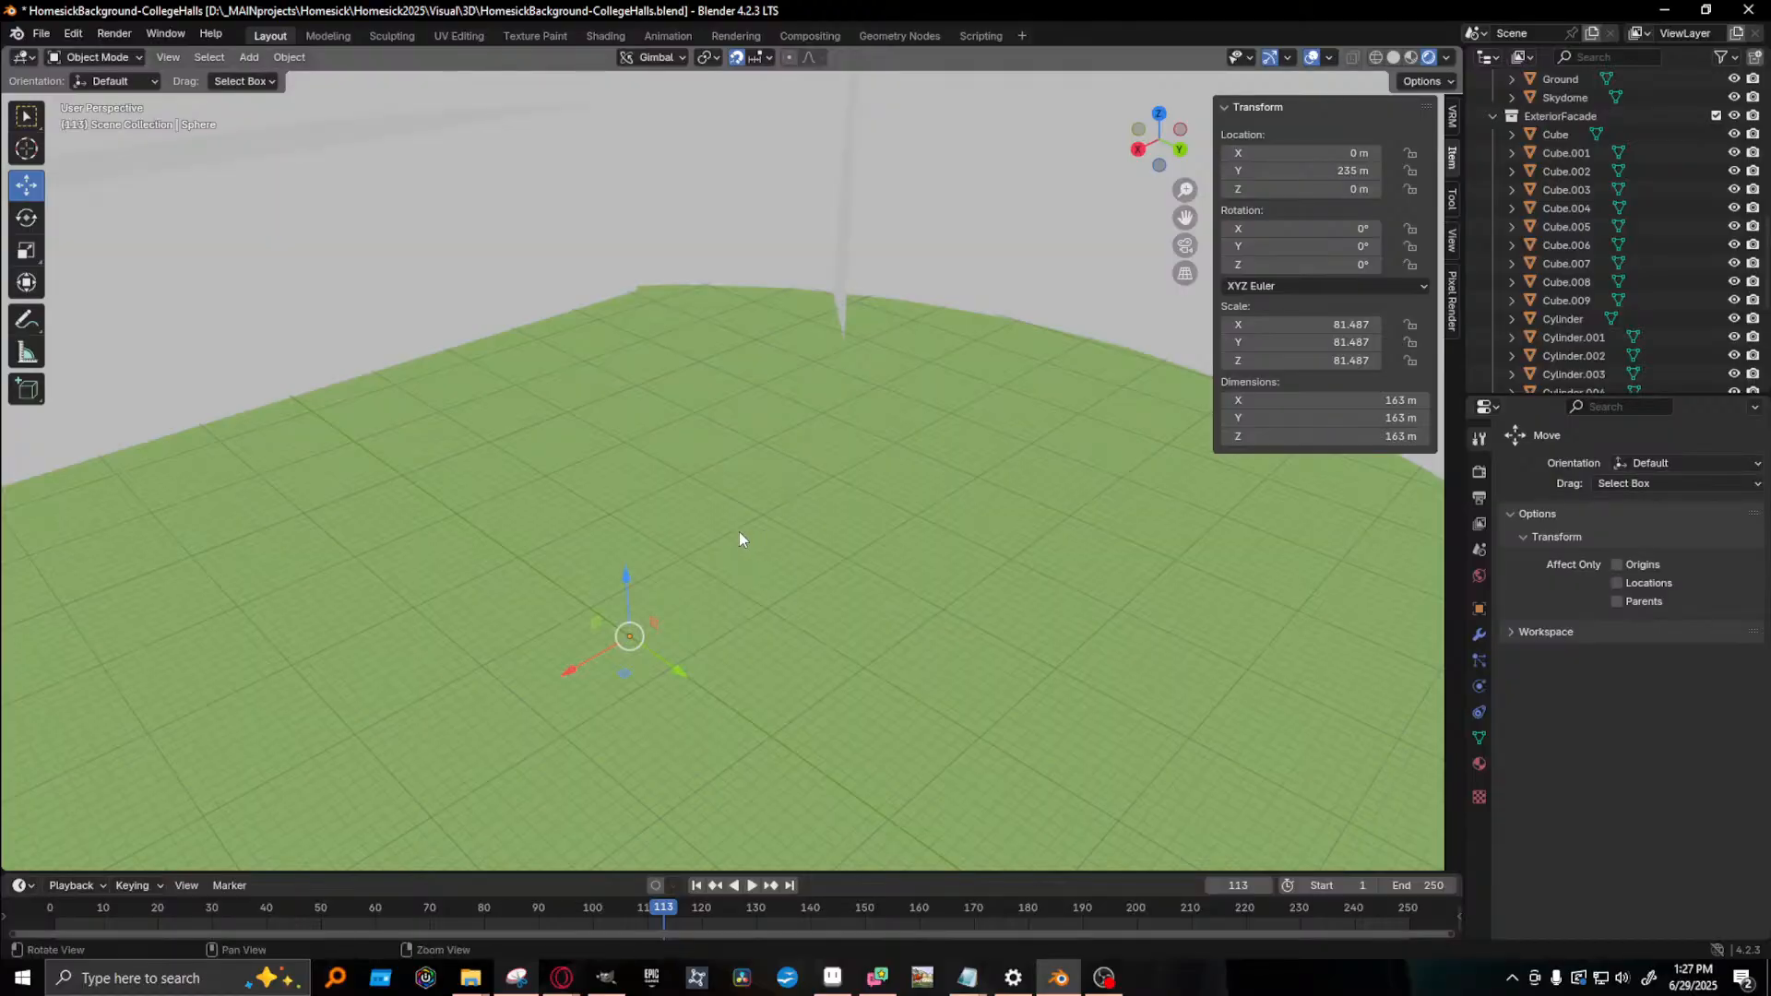
{"action": "scroll", "coordinate": [673, 548], "scroll_direction": "down", "scroll_amount": 5}
{"action": "middle_click_drag", "start_coordinate": [688, 553], "coordinate": [843, 432]}
{"action": "middle_click_drag", "start_coordinate": [1009, 446], "coordinate": [605, 513]}
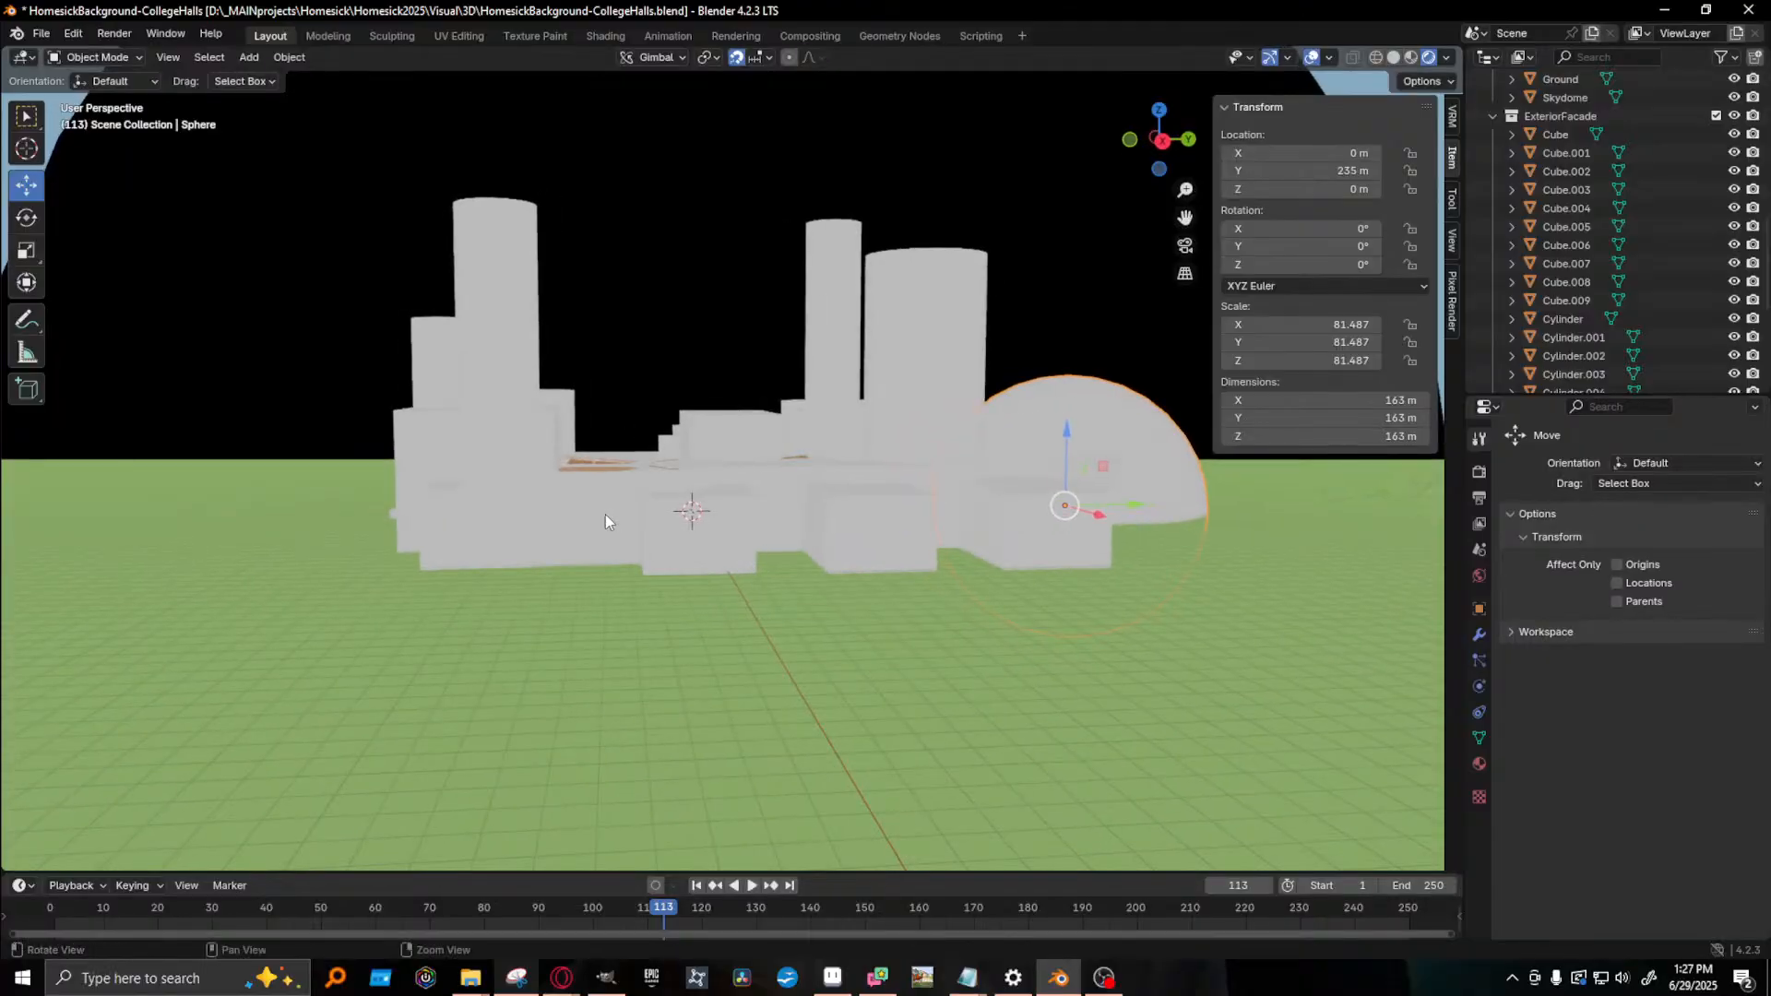
{"action": "left_click", "coordinate": [552, 525]}
{"action": "left_click", "coordinate": [452, 507]}
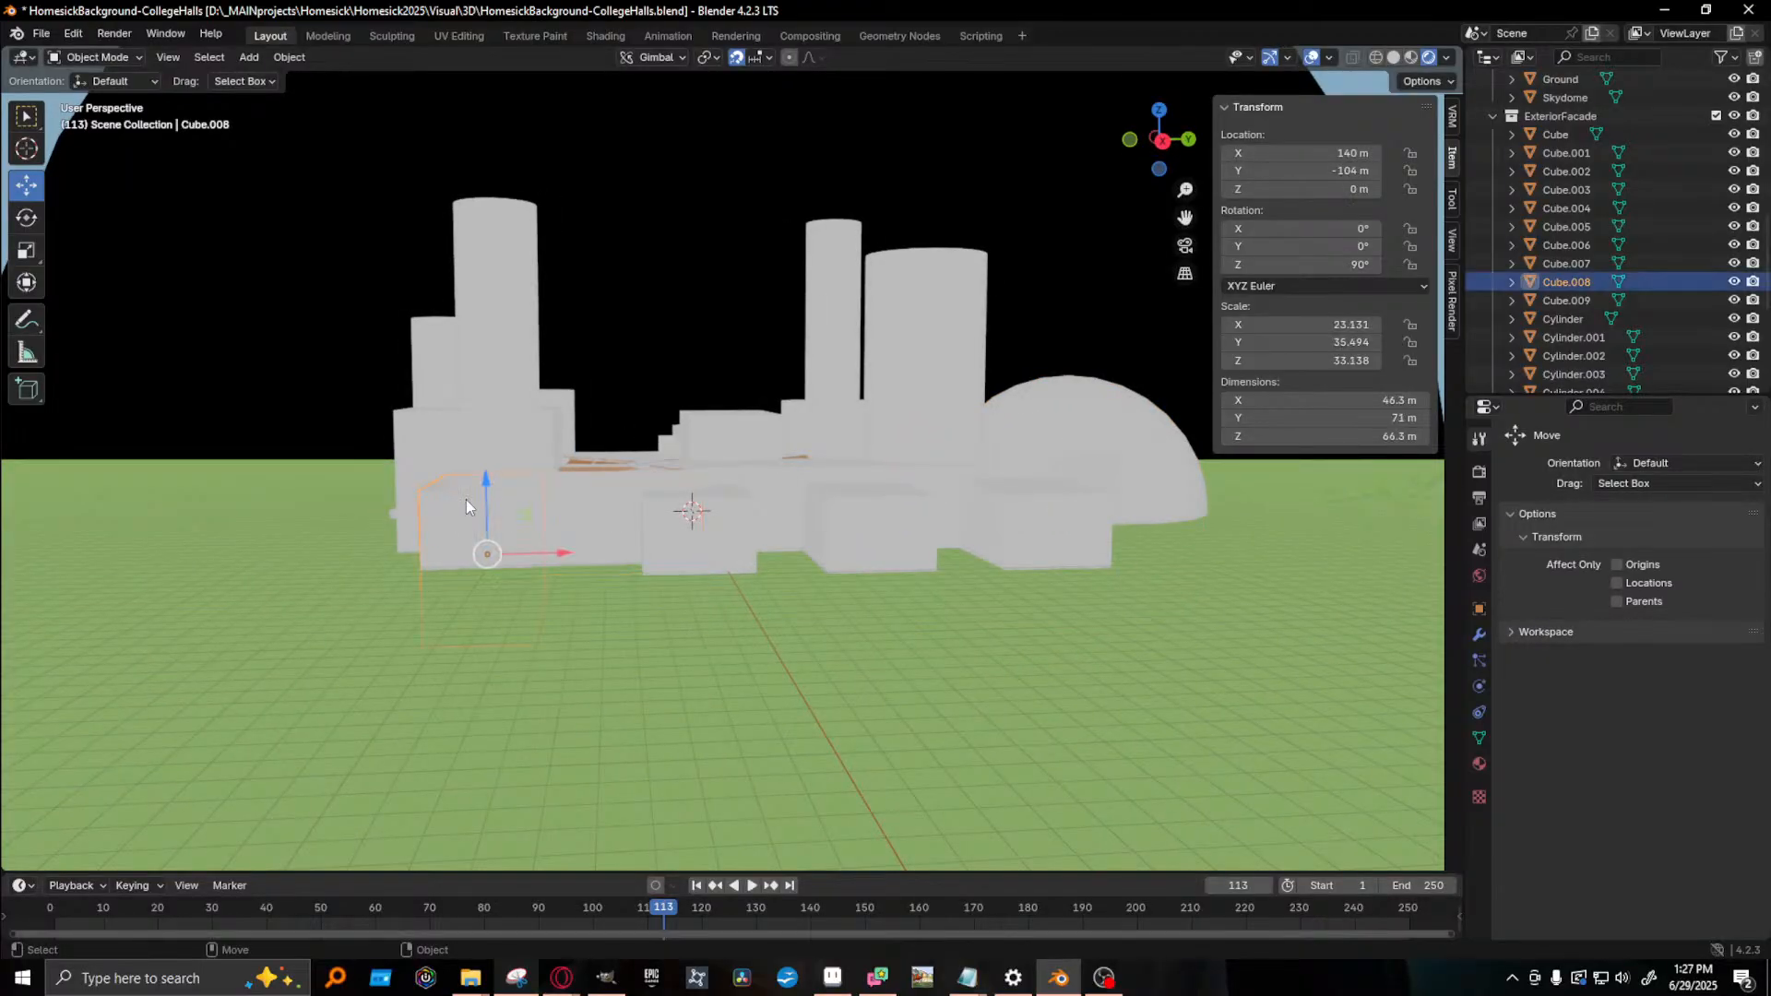
{"action": "middle_click_drag", "start_coordinate": [467, 499], "coordinate": [587, 533]}
{"action": "left_click_drag", "start_coordinate": [799, 535], "coordinate": [799, 513]}
{"action": "scroll", "coordinate": [949, 568], "scroll_direction": "up", "scroll_amount": 6}
{"action": "middle_click_drag", "start_coordinate": [949, 568], "coordinate": [856, 469]}
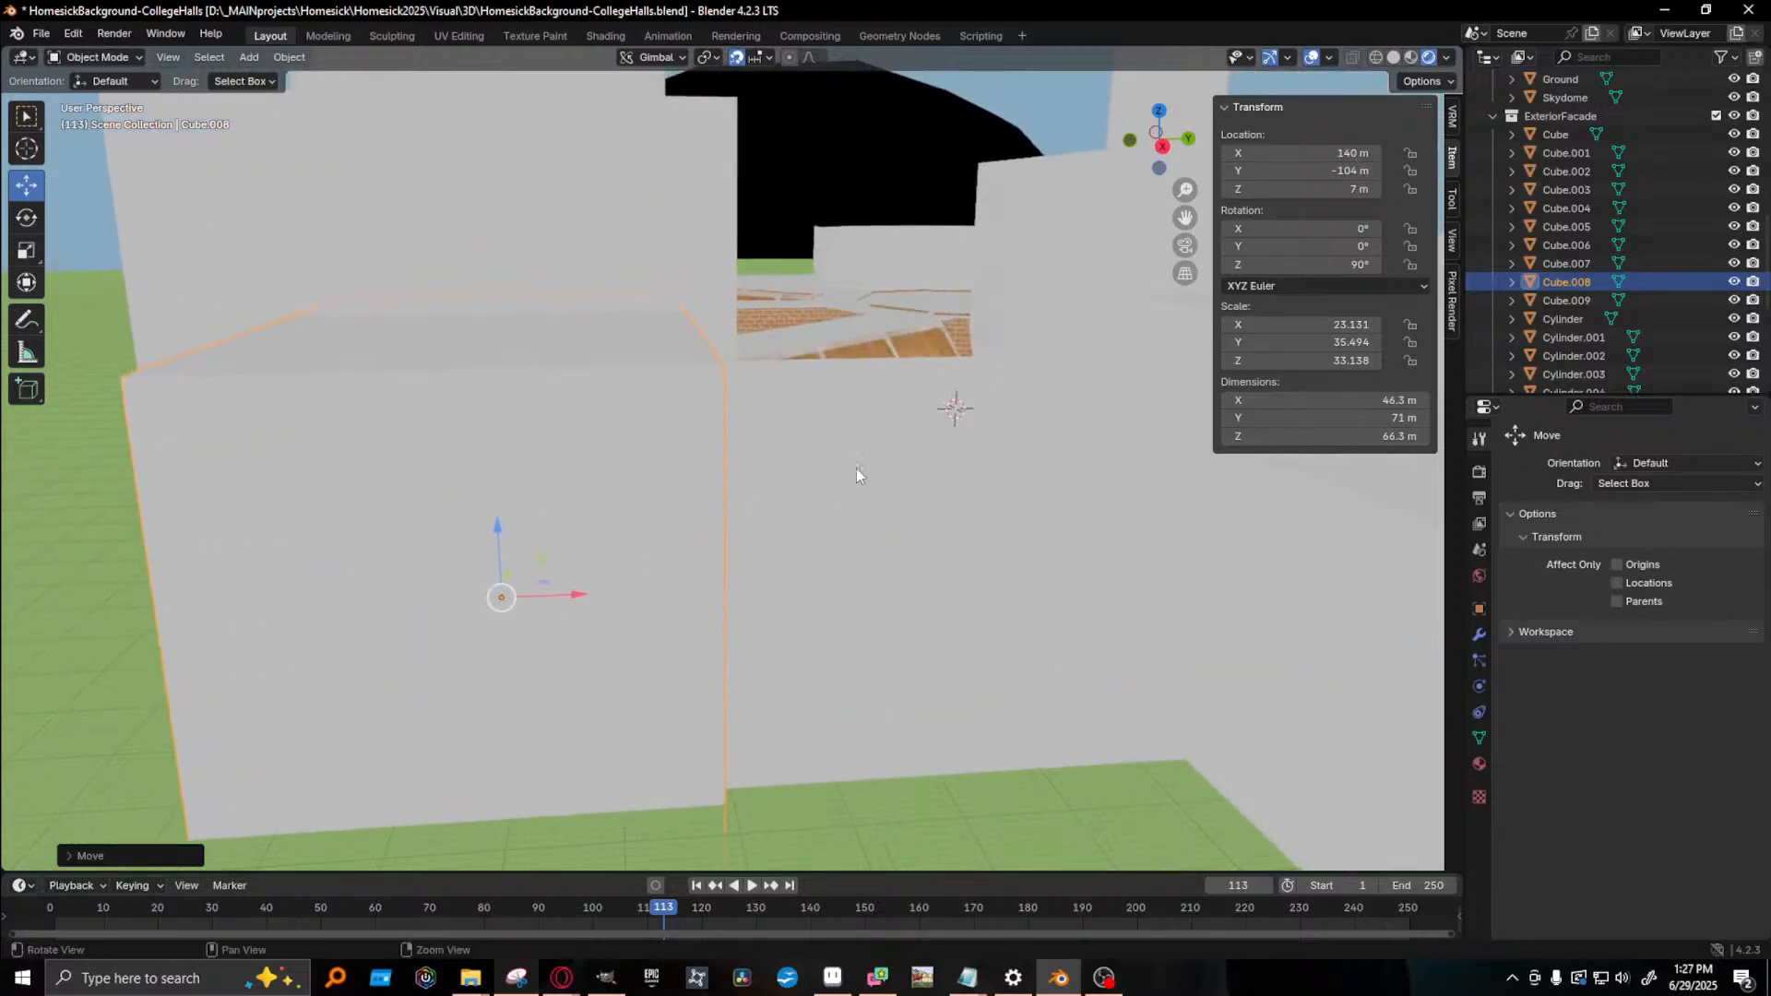
- Lower the flat wall plane at X 173 m, Y -61 m to about Z 10 m
{"action": "left_click", "coordinate": [809, 433]}
{"action": "left_click_drag", "start_coordinate": [937, 528], "coordinate": [935, 611]}
{"action": "middle_click_drag", "start_coordinate": [954, 485], "coordinate": [394, 512]}
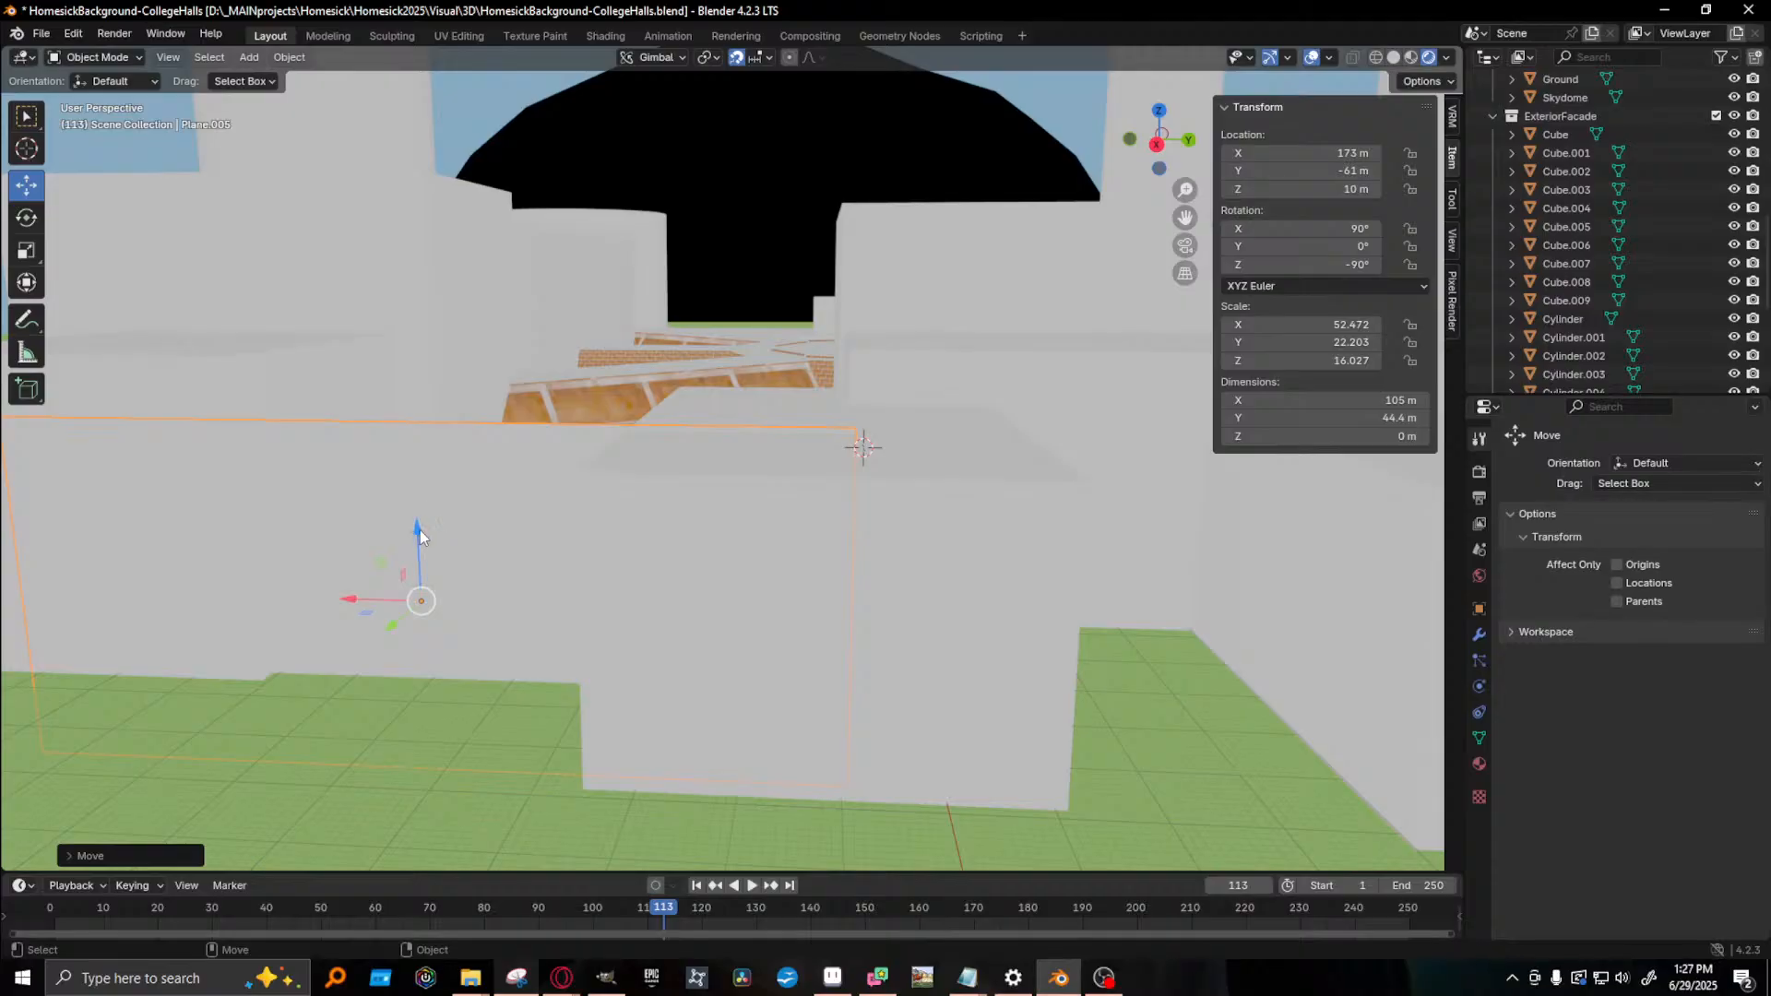
{"action": "left_click_drag", "start_coordinate": [419, 529], "coordinate": [421, 544]}
- Try lowering the angled wall plane at X 116 m, Y 192 m to Z 8 m
{"action": "middle_click_drag", "start_coordinate": [808, 522], "coordinate": [966, 506]}
{"action": "left_click", "coordinate": [968, 501]}
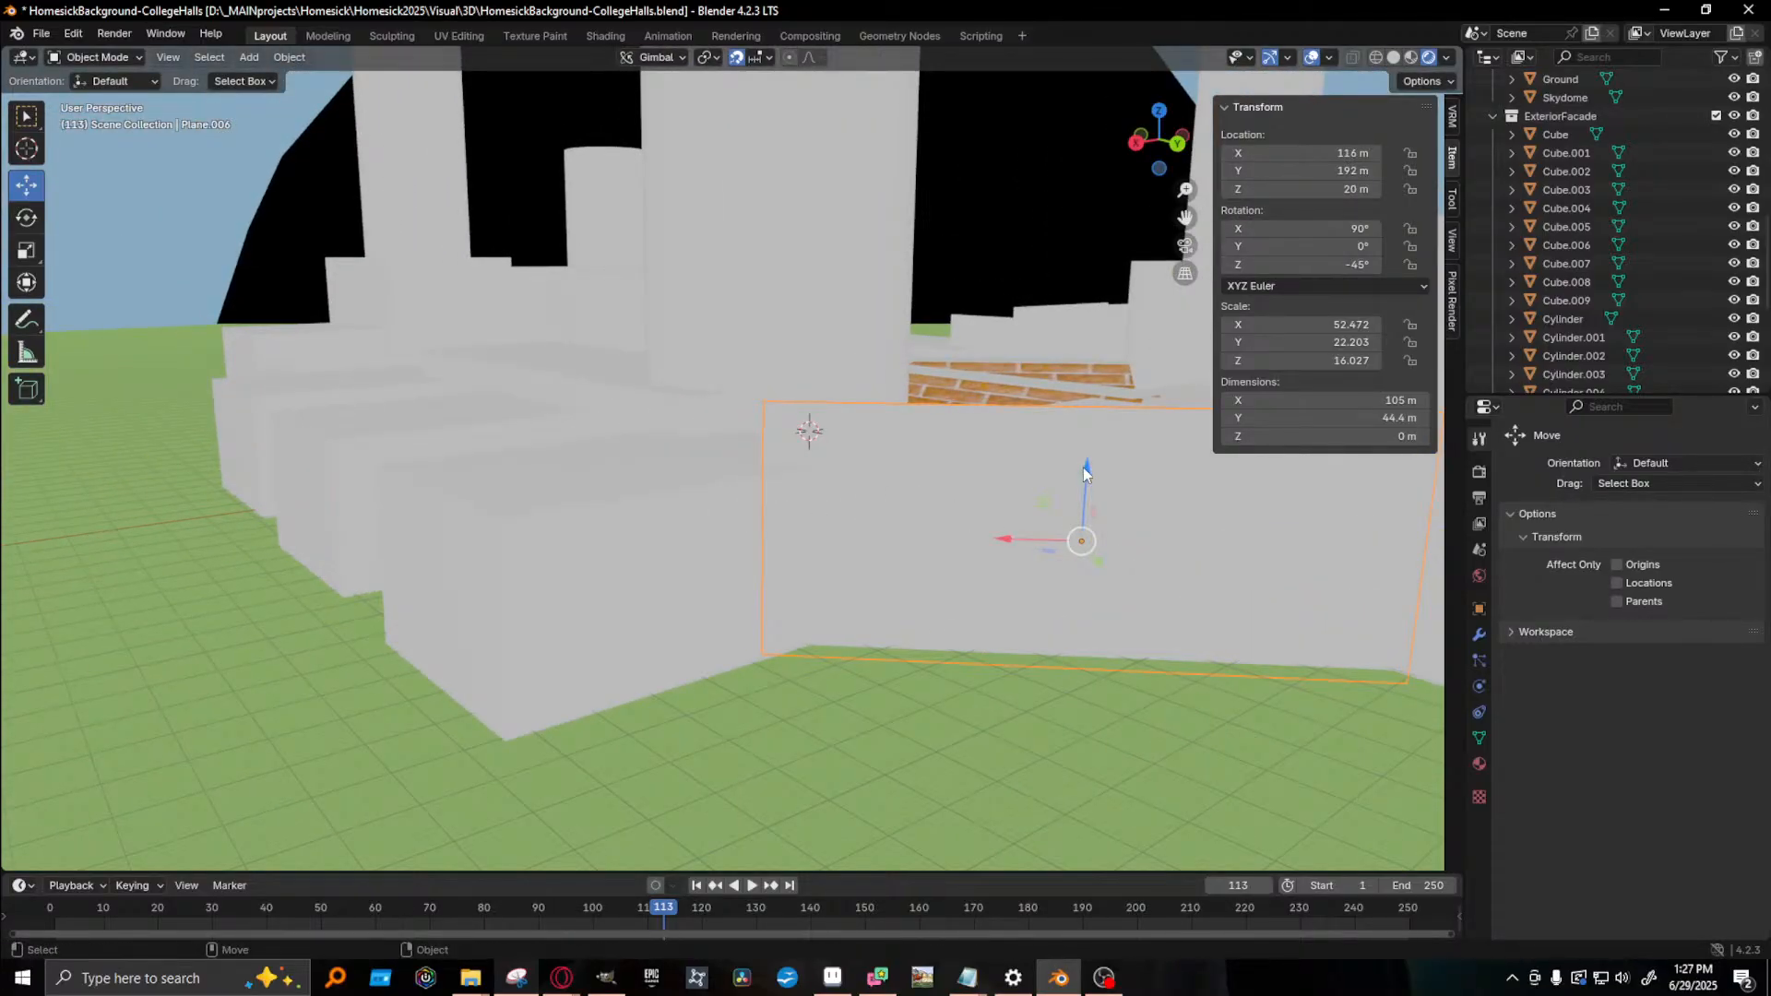
{"action": "left_click_drag", "start_coordinate": [1084, 473], "coordinate": [1080, 551]}
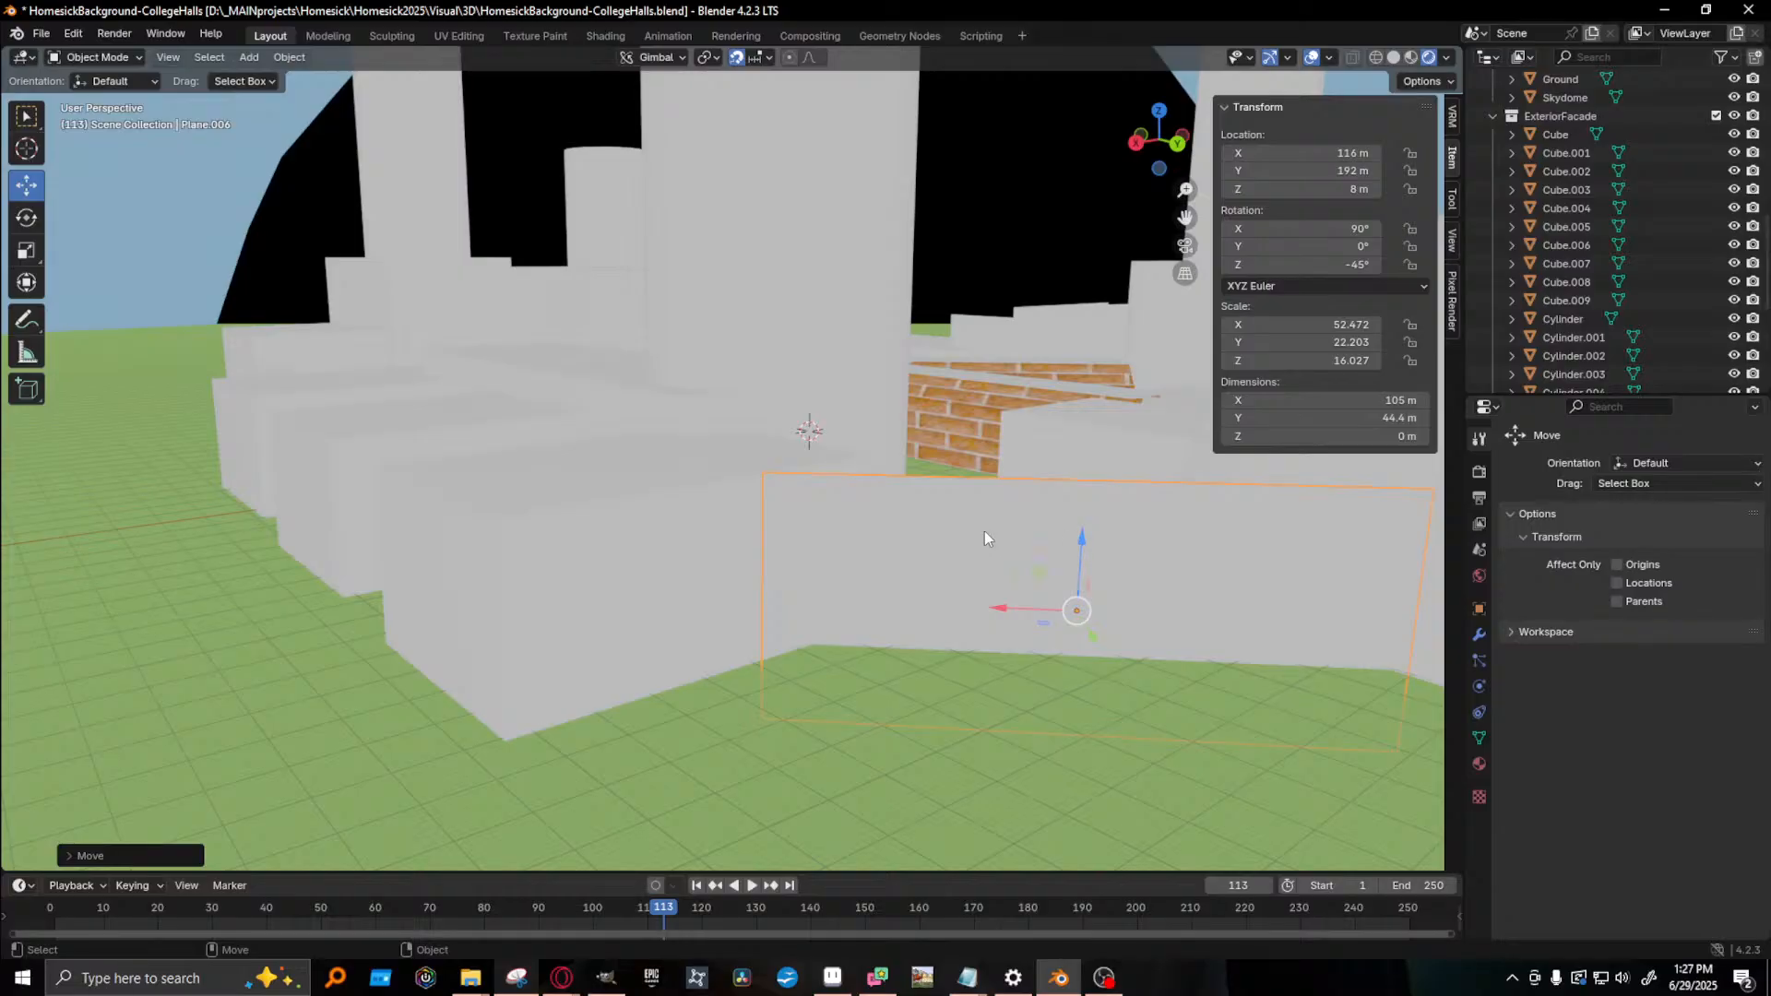
- Lower the angled wall plane at X -95.364 m, Y 170.64 m to Z 9 m together with its opposite counterpart, and save the file
{"action": "middle_click_drag", "start_coordinate": [1081, 549], "coordinate": [777, 577]}
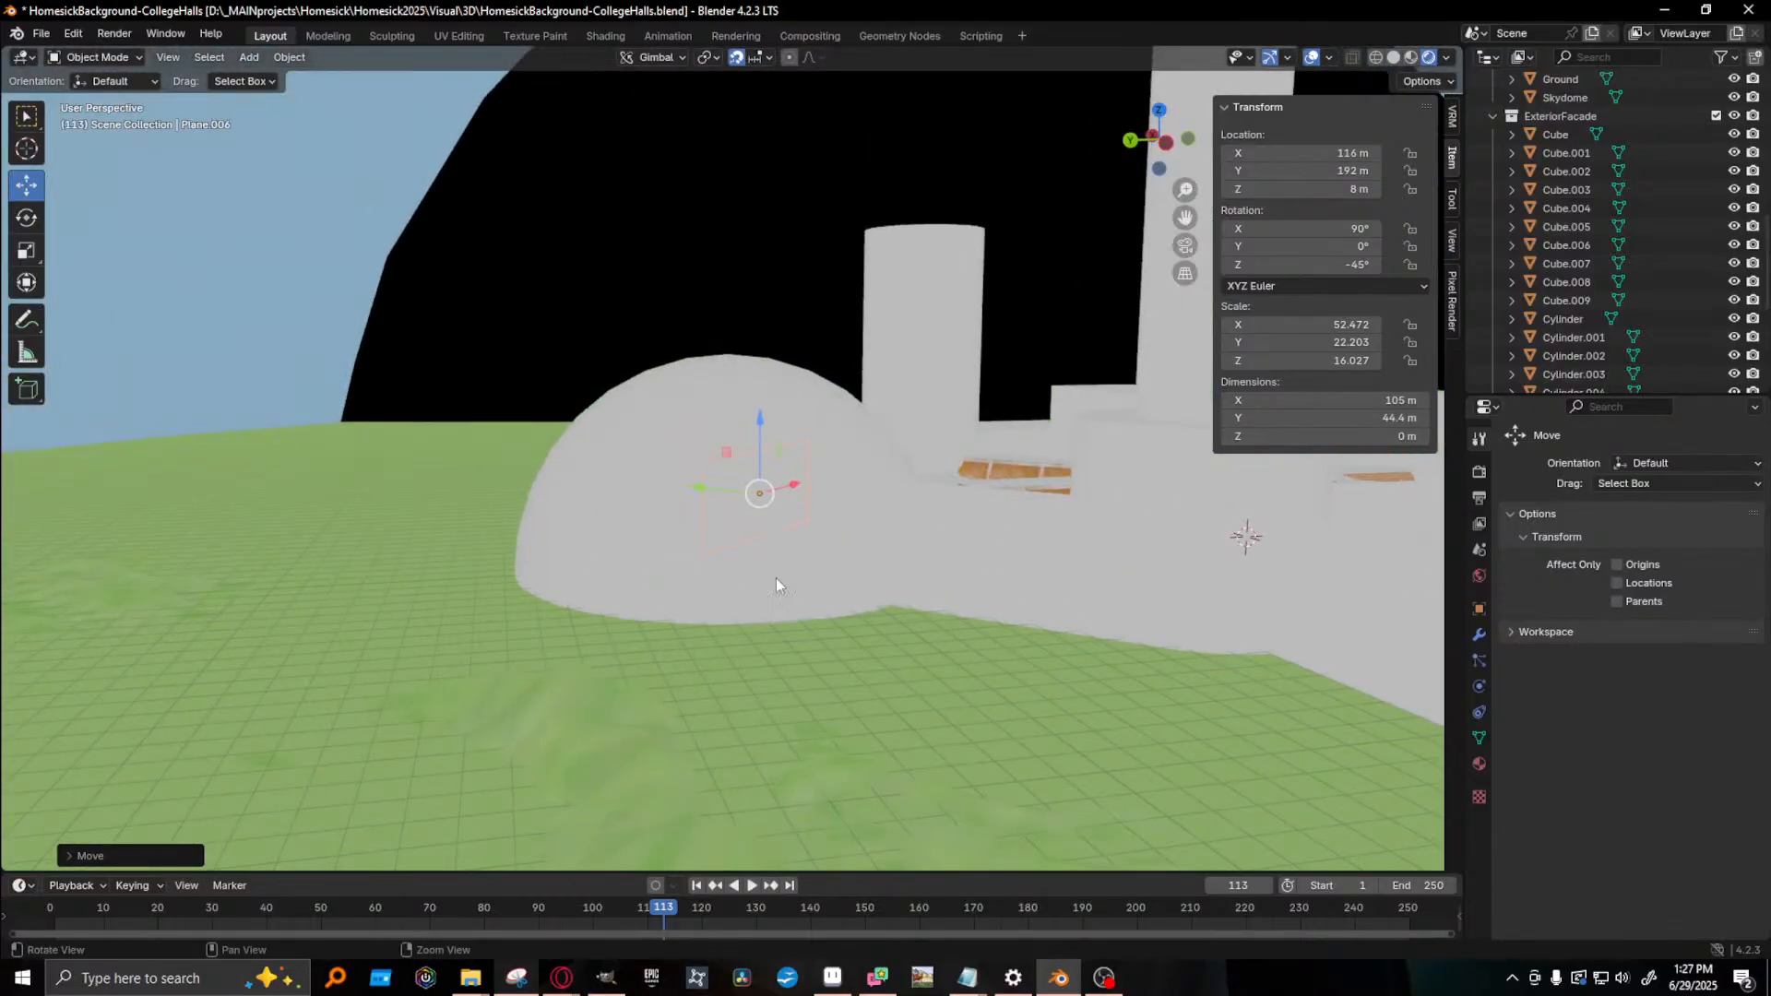
{"action": "left_click", "coordinate": [1036, 550]}
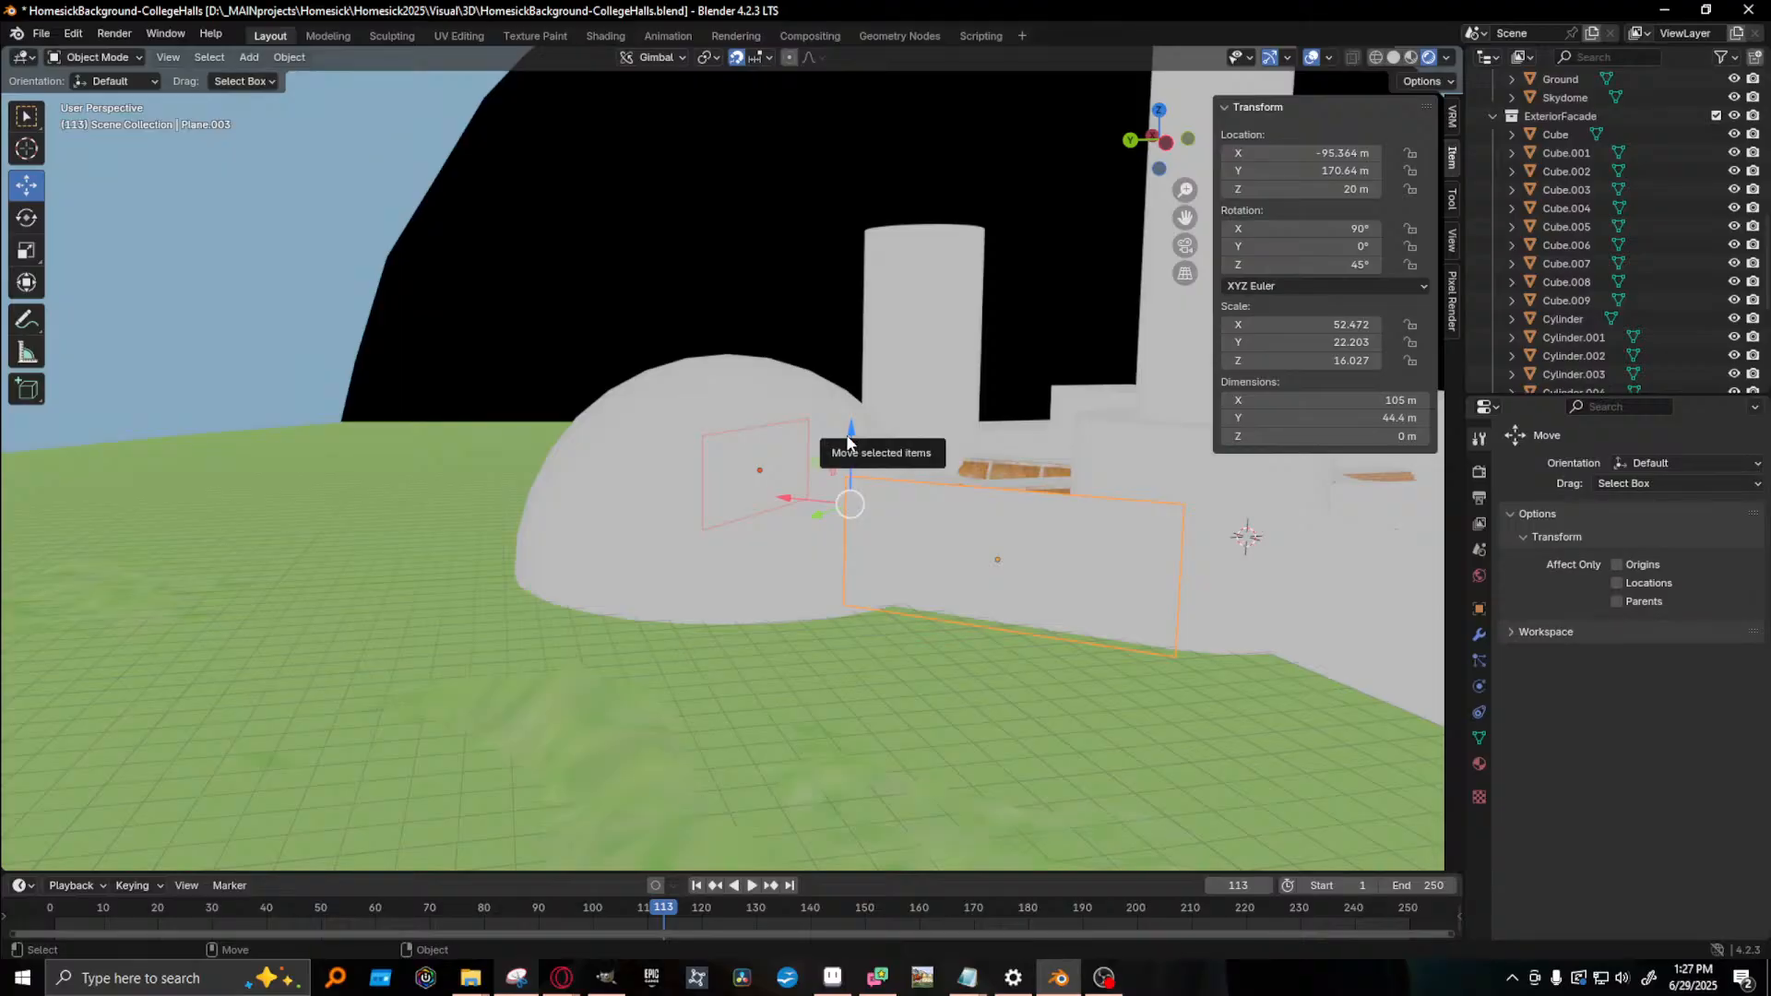
{"action": "left_click_drag", "start_coordinate": [846, 443], "coordinate": [849, 475]}
{"action": "middle_click_drag", "start_coordinate": [849, 475], "coordinate": [568, 509]}
{"action": "left_click_drag", "start_coordinate": [684, 456], "coordinate": [683, 494]}
{"action": "middle_click_drag", "start_coordinate": [915, 523], "coordinate": [760, 439]}
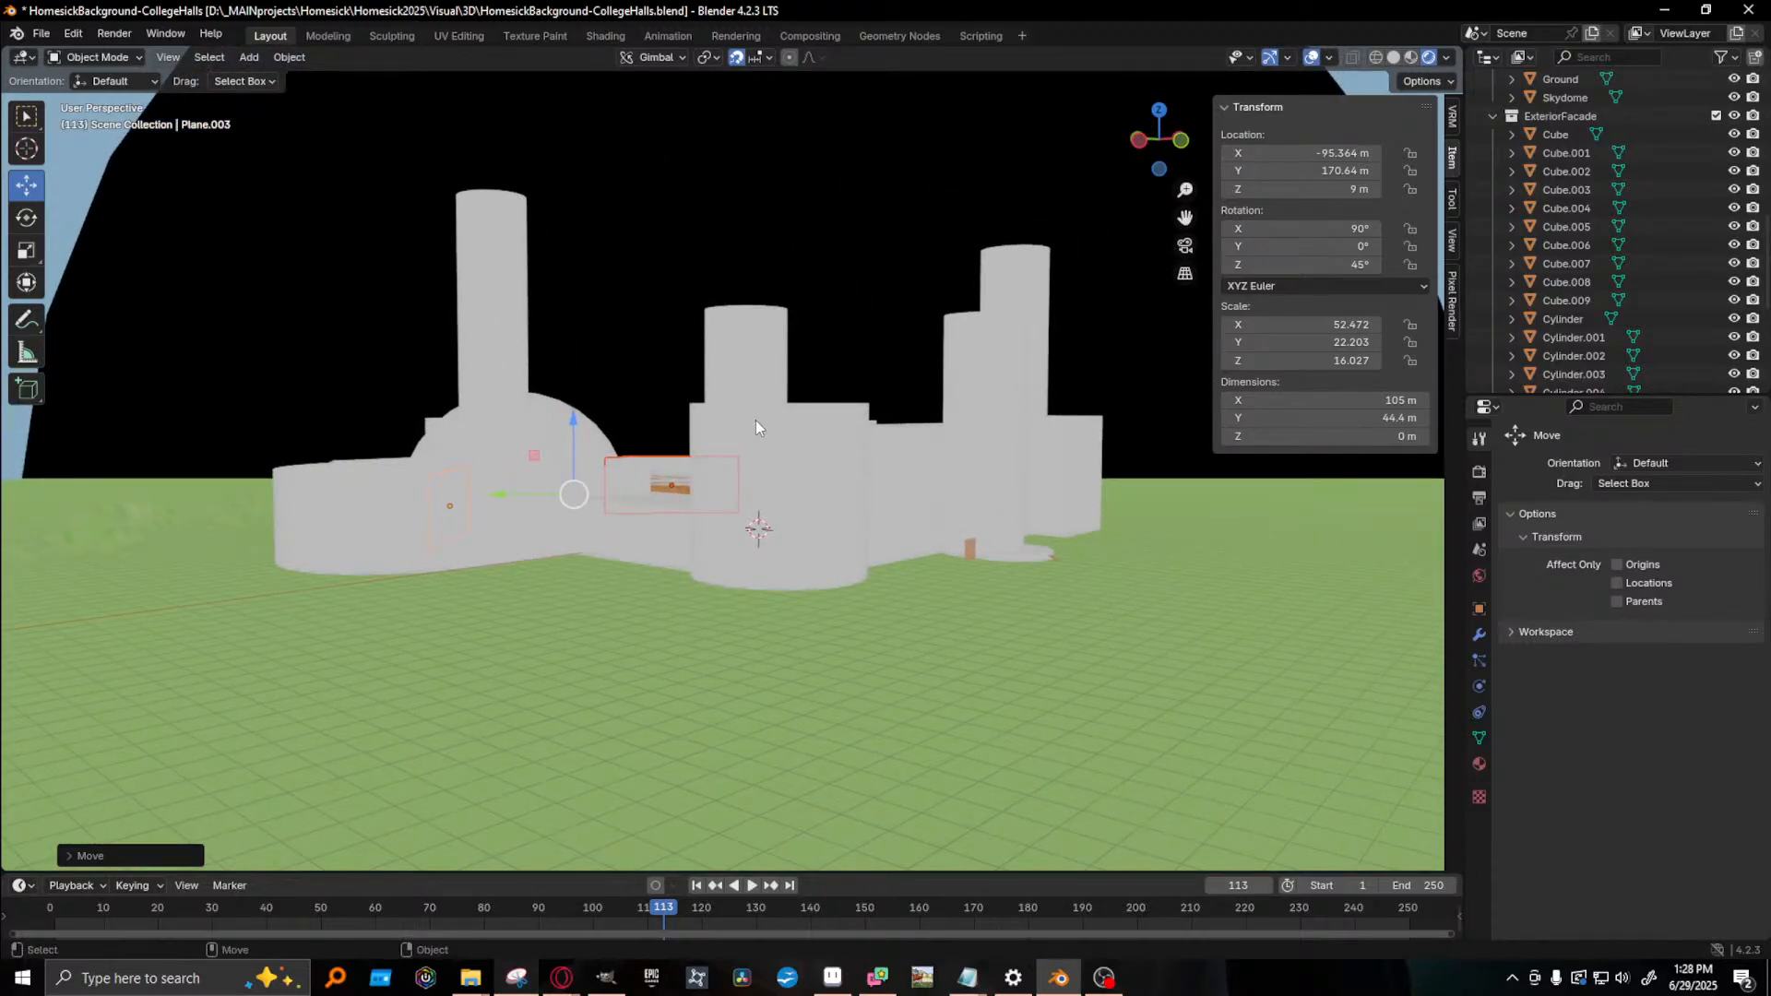
{"action": "key", "text": "ctrl+s"}
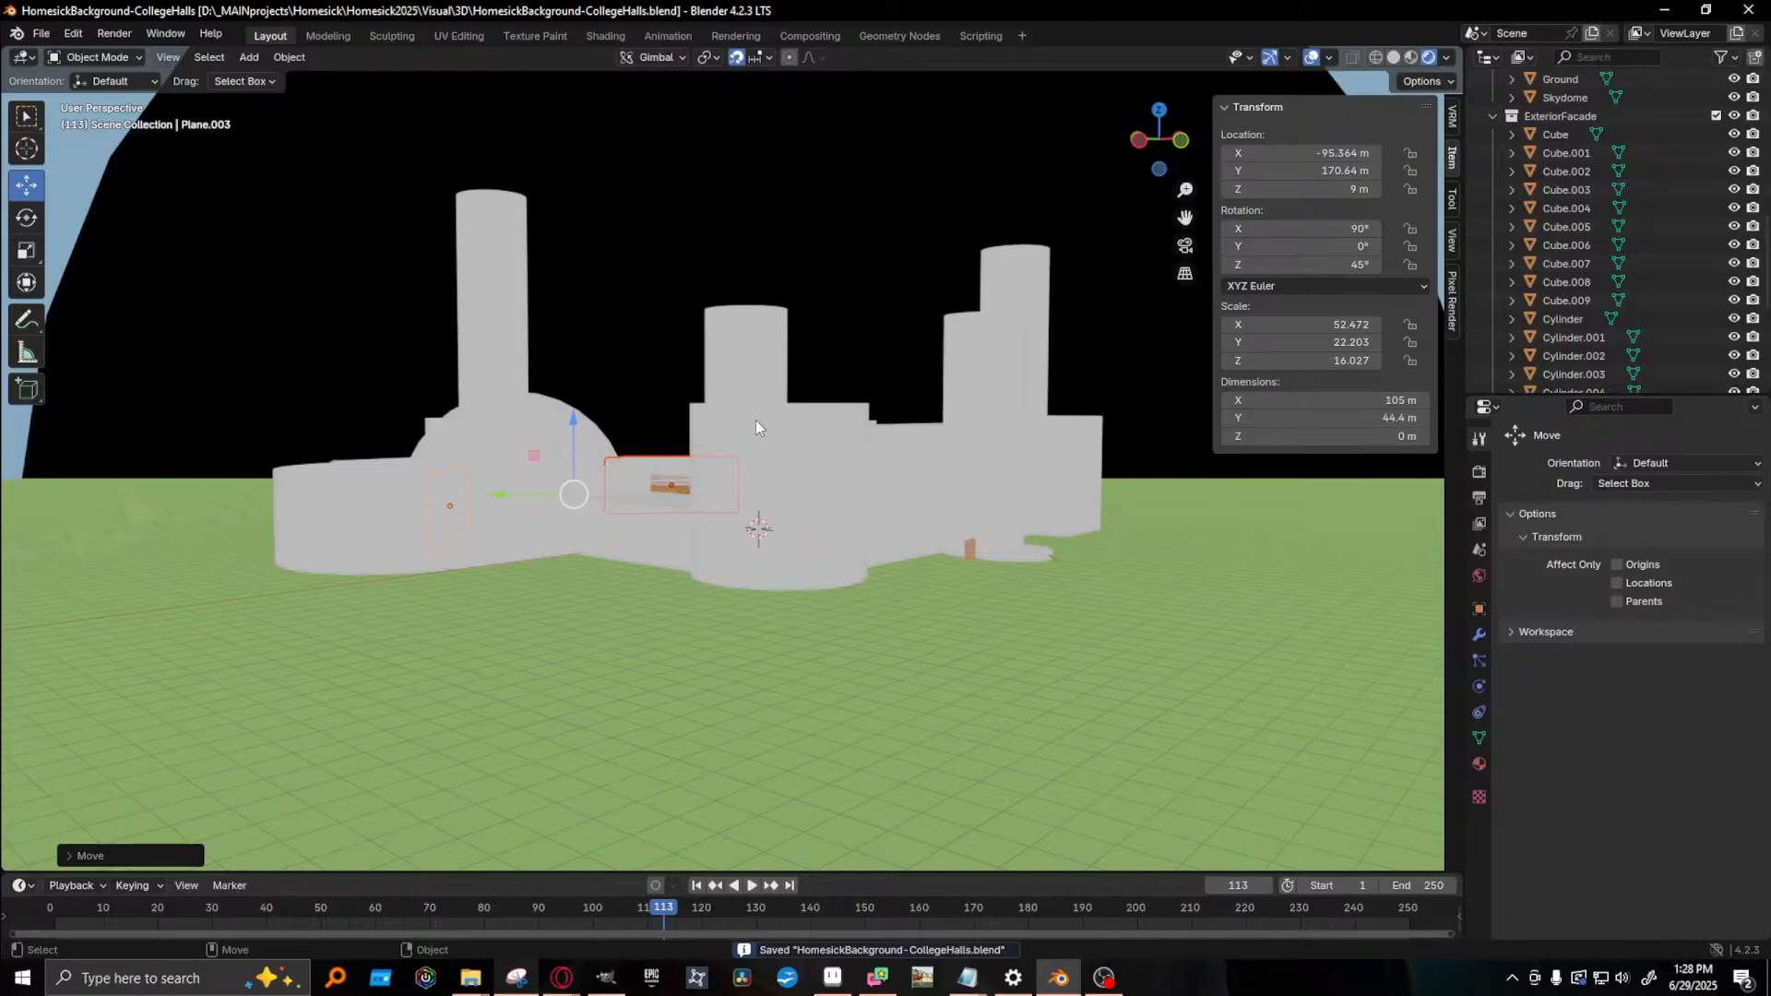
- Review the overall exterior silhouette and the main hall's interior, including its brick walls, stairs and ledges
{"action": "scroll", "coordinate": [756, 427], "scroll_direction": "down", "scroll_amount": 3}
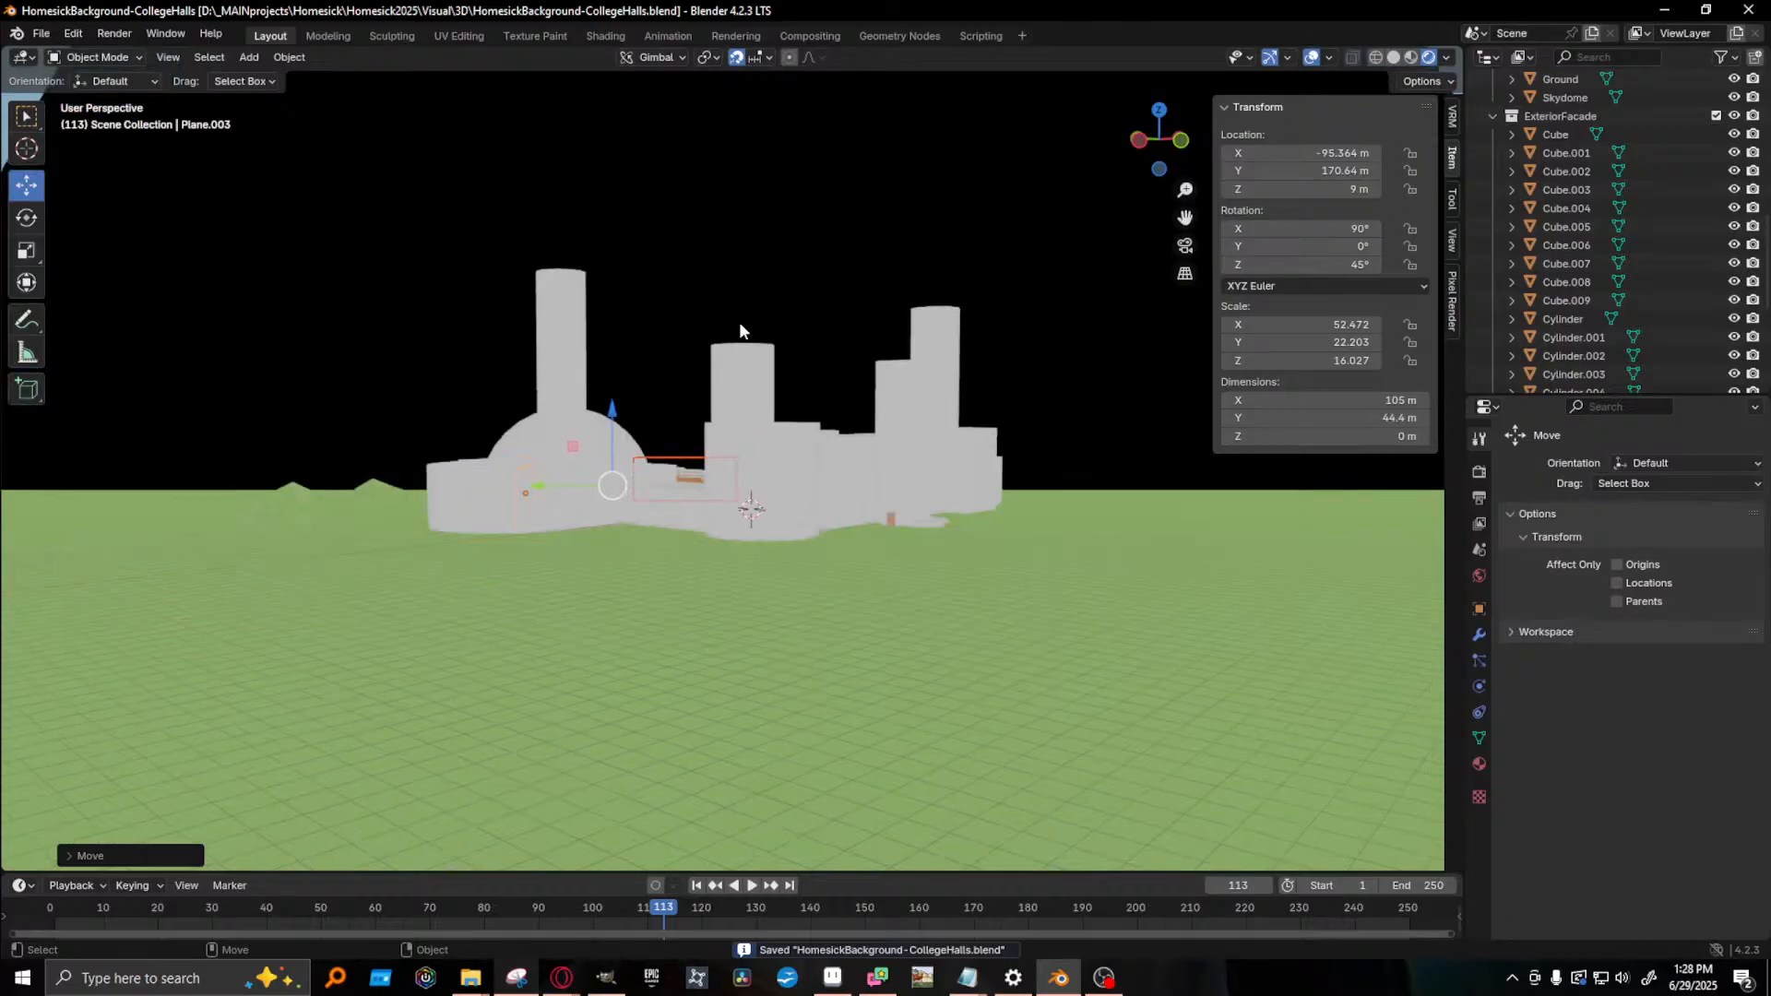
{"action": "scroll", "coordinate": [690, 410], "scroll_direction": "up", "scroll_amount": 5}
{"action": "middle_click_drag", "start_coordinate": [605, 457], "coordinate": [800, 655]}
{"action": "left_click", "coordinate": [789, 571]}
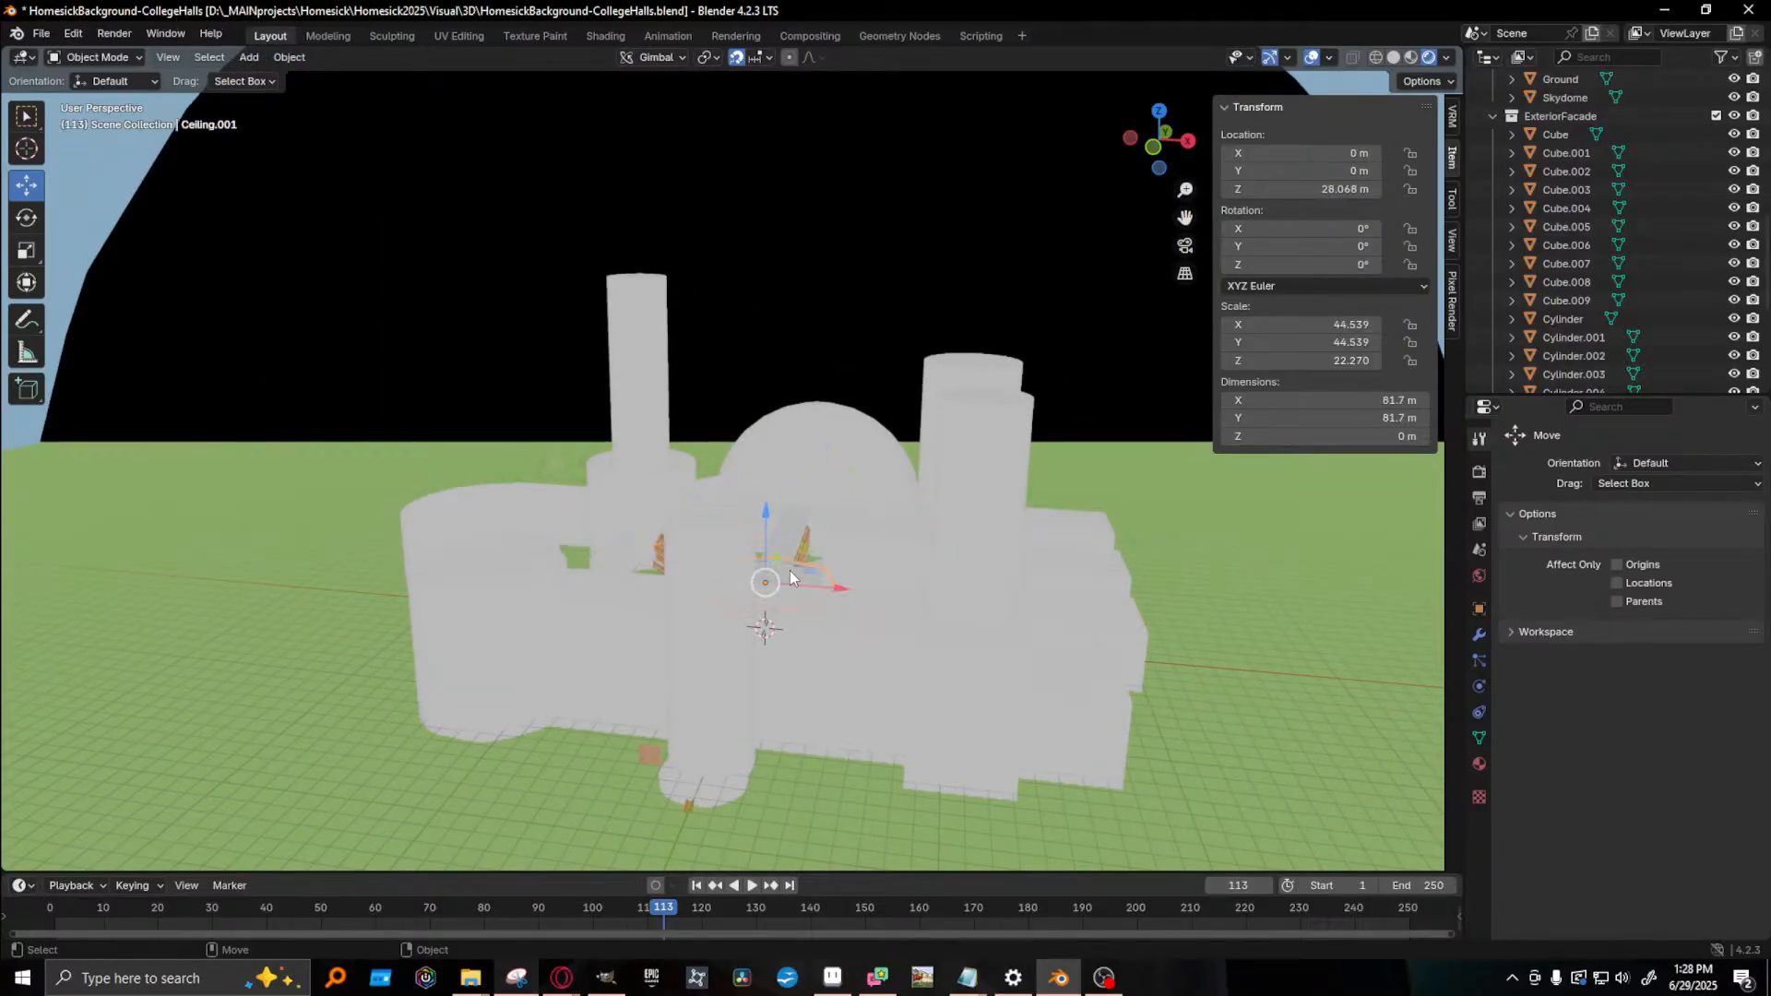
{"action": "key", "text": "KP_Decimal"}
{"action": "middle_click_drag", "start_coordinate": [773, 581], "coordinate": [730, 592]}
{"action": "middle_click_drag", "start_coordinate": [731, 592], "coordinate": [679, 422], "text": "shift"}
{"action": "scroll", "coordinate": [769, 556], "scroll_direction": "up", "scroll_amount": 5}
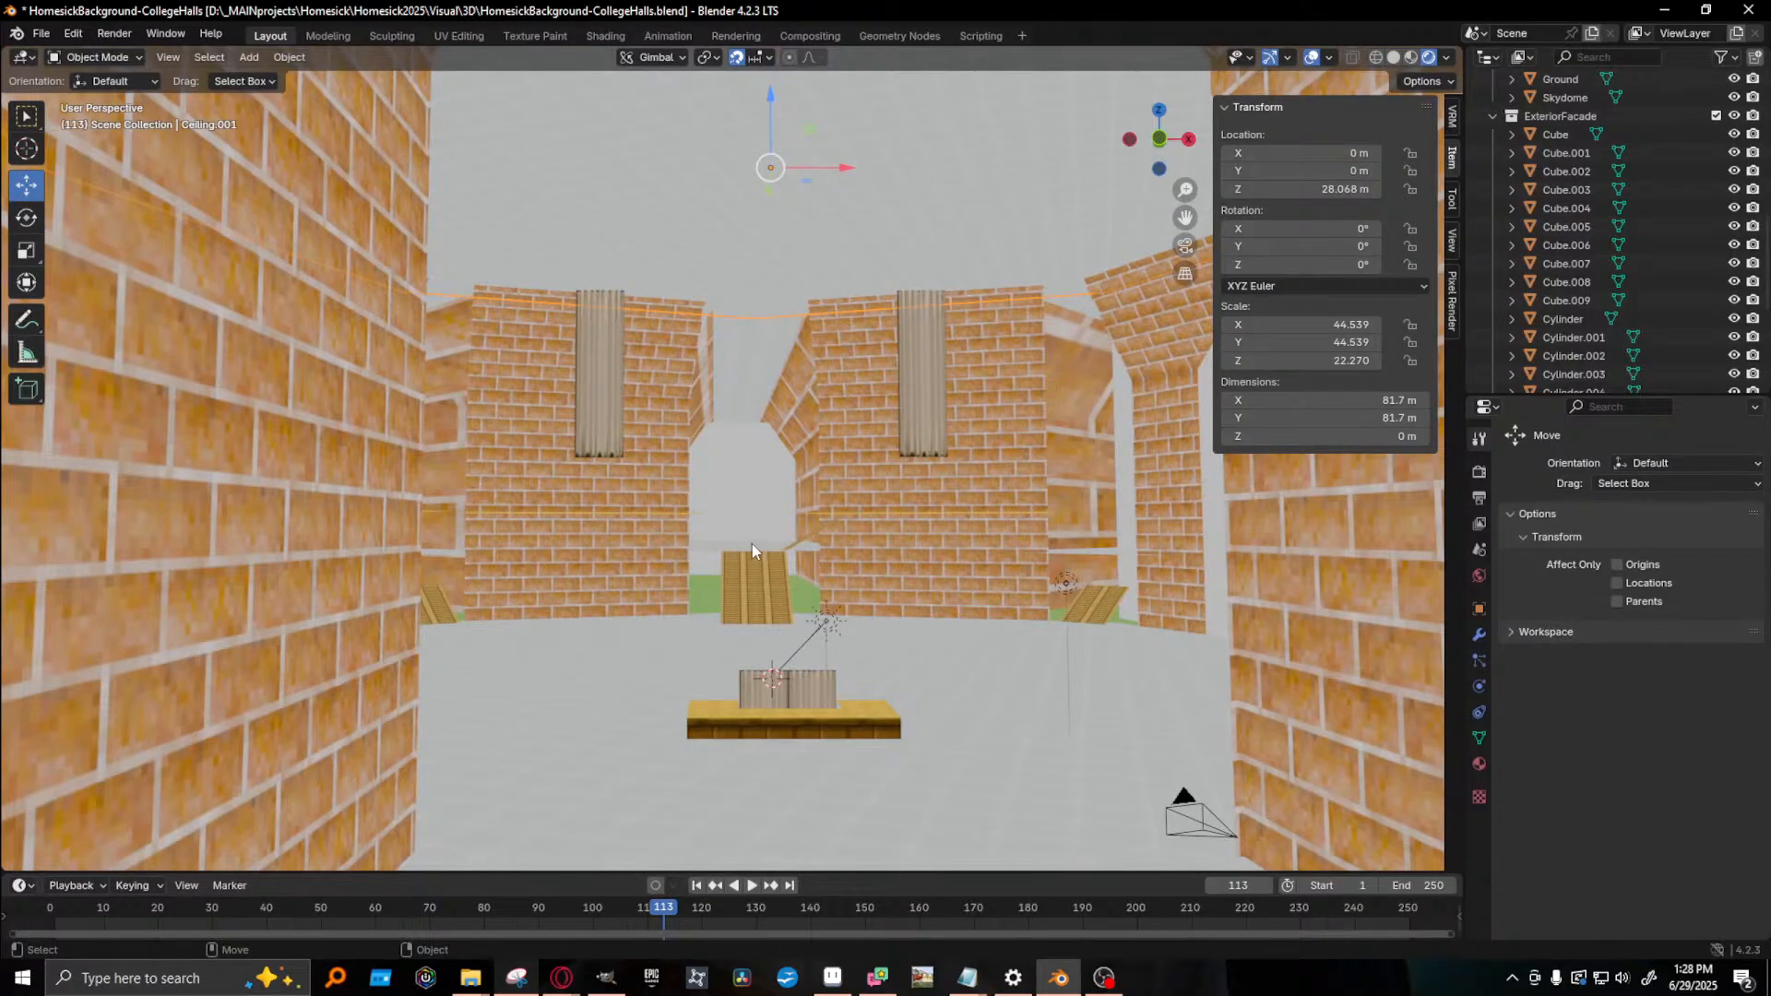
{"action": "scroll", "coordinate": [739, 551], "scroll_direction": "up", "scroll_amount": 2}
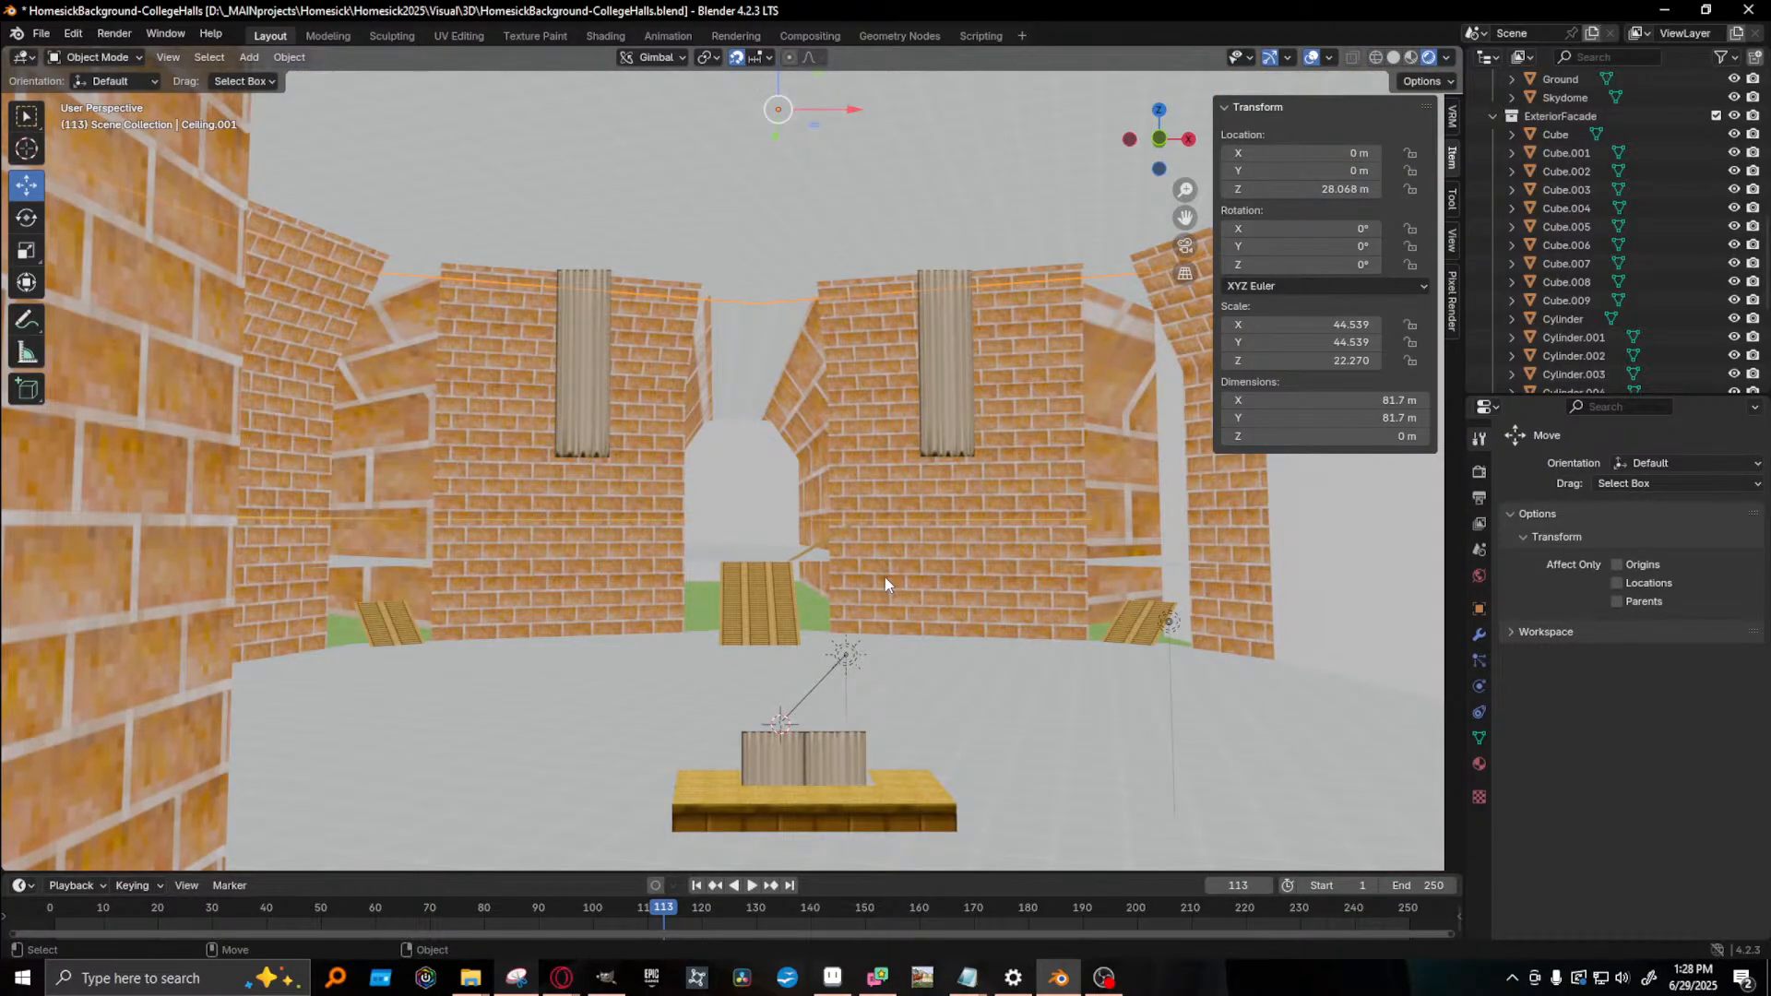
{"action": "middle_click_drag", "start_coordinate": [874, 572], "coordinate": [627, 611]}
{"action": "scroll", "coordinate": [819, 556], "scroll_direction": "up", "scroll_amount": 4}
{"action": "scroll", "coordinate": [627, 611], "scroll_direction": "down", "scroll_amount": 4}
{"action": "scroll", "coordinate": [627, 615], "scroll_direction": "up", "scroll_amount": 5}
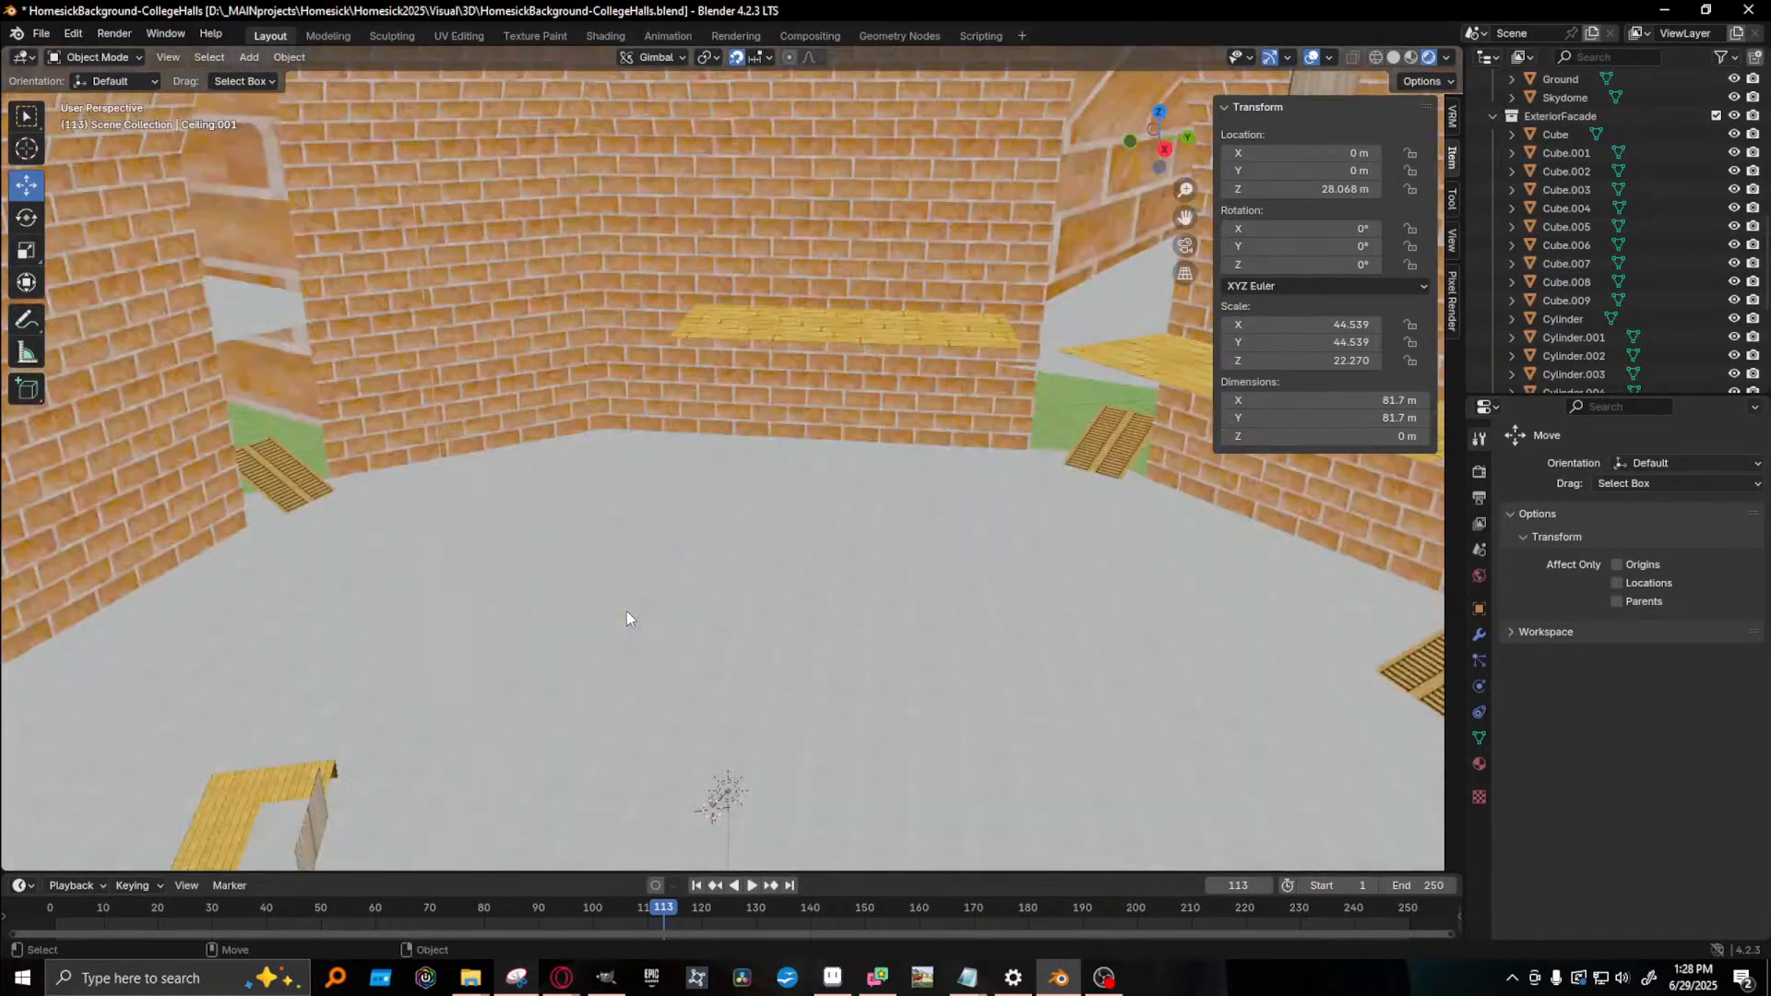
- Move the camera back into the corridor, to about X 6.89 m and Y -54.906 m, and rotate it to 10.016° about Z
{"action": "scroll", "coordinate": [484, 620], "scroll_direction": "down", "scroll_amount": 5}
{"action": "middle_click_drag", "start_coordinate": [484, 616], "coordinate": [339, 483]}
{"action": "left_click", "coordinate": [337, 467]}
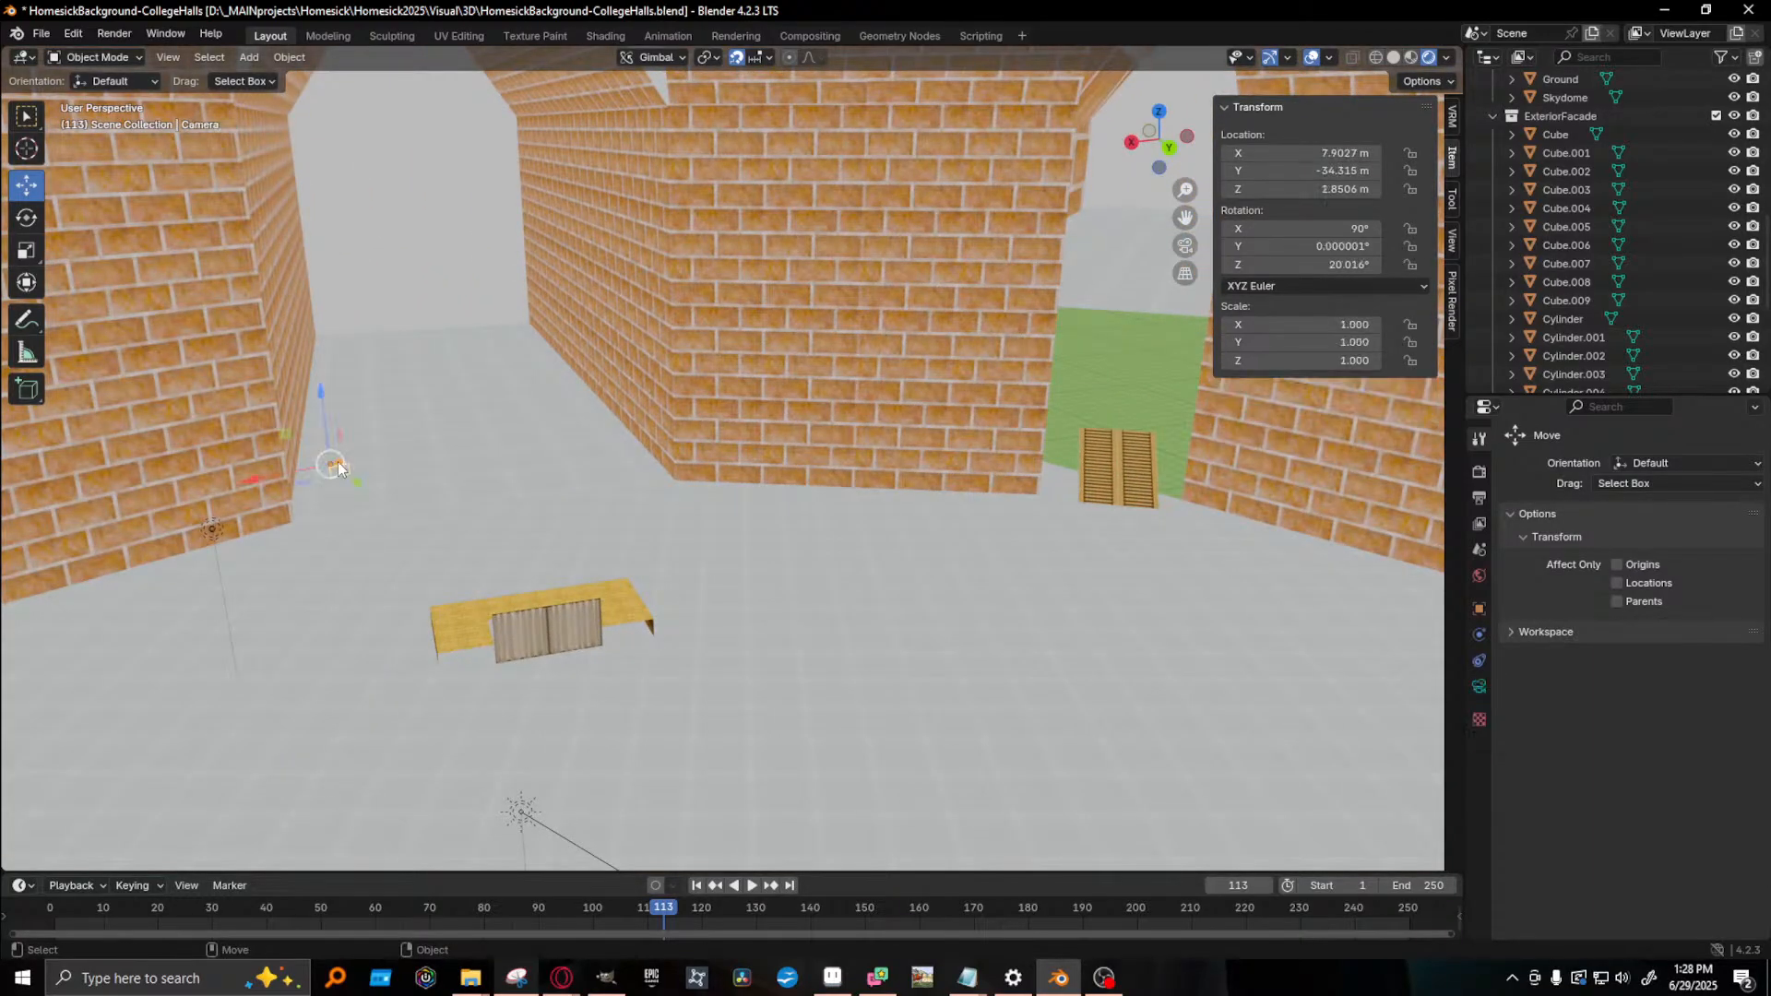
{"action": "left_click_drag", "start_coordinate": [266, 475], "coordinate": [413, 409]}
{"action": "key", "text": "shift+space"}
{"action": "key", "text": "r"}
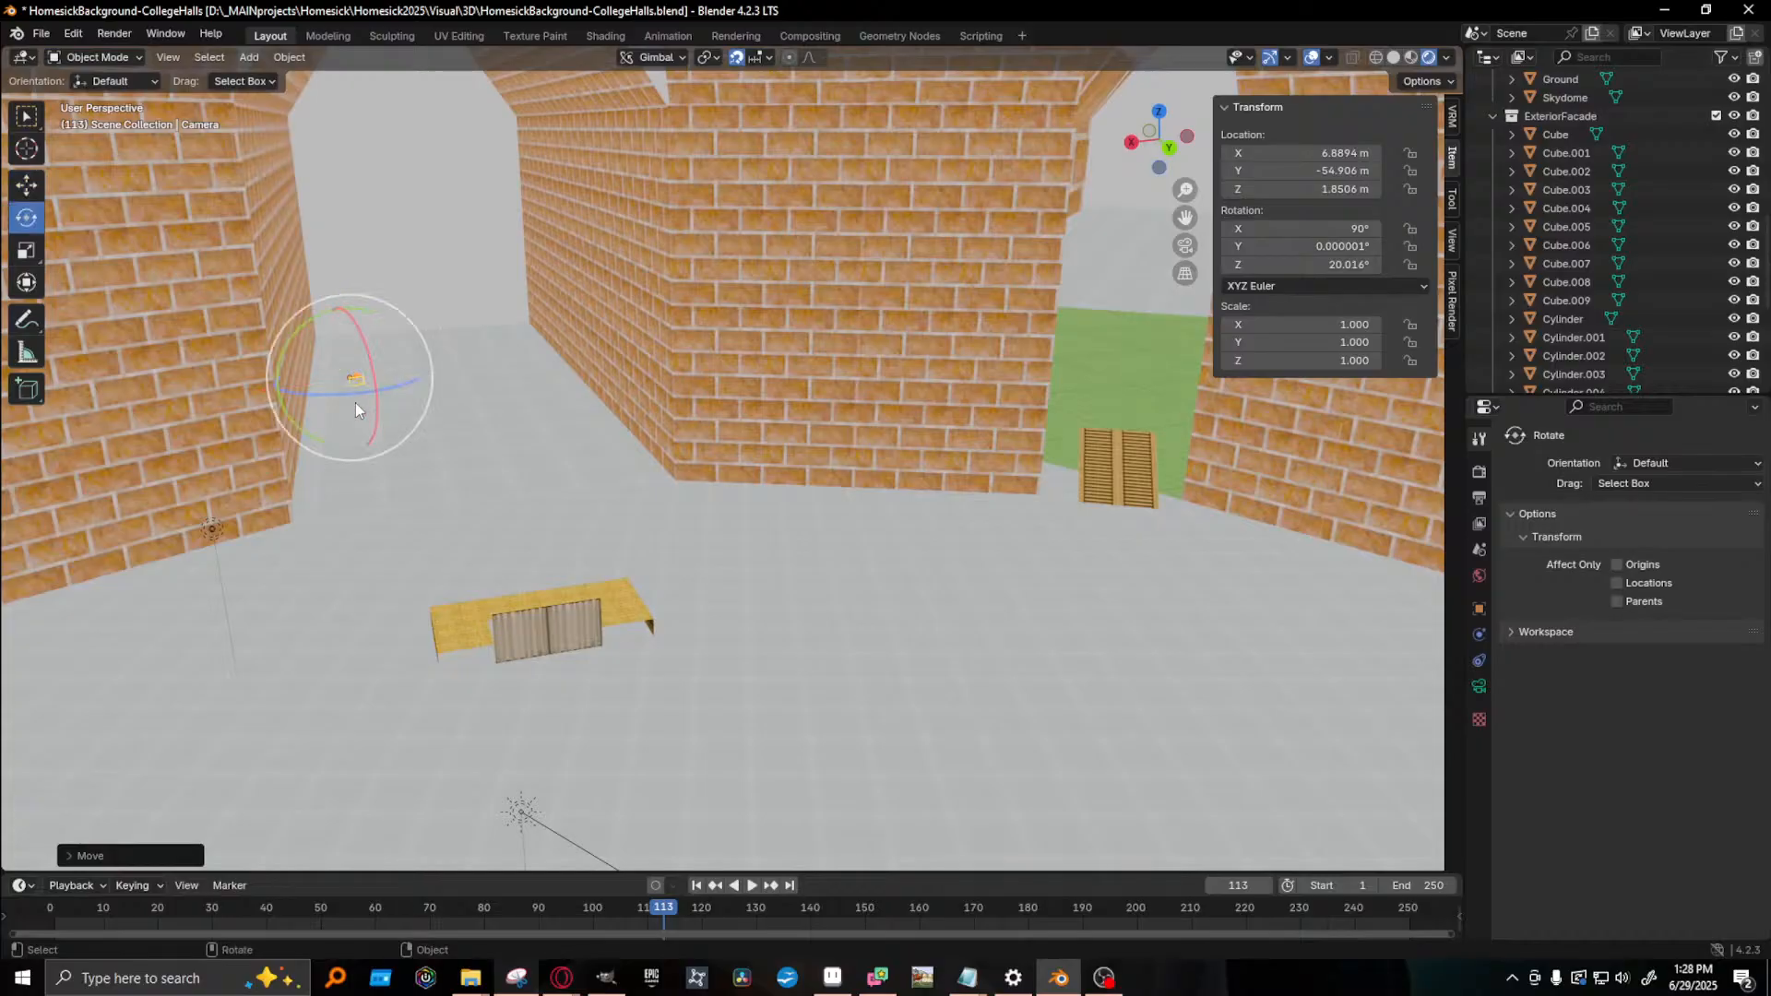
{"action": "left_click_drag", "start_coordinate": [356, 394], "coordinate": [384, 387]}
- Move the camera toward the corridor's centre, at about X 0.98 m and Y -55.95 m, and render the image
{"action": "key", "text": "shift+space"}
{"action": "key", "text": "g"}
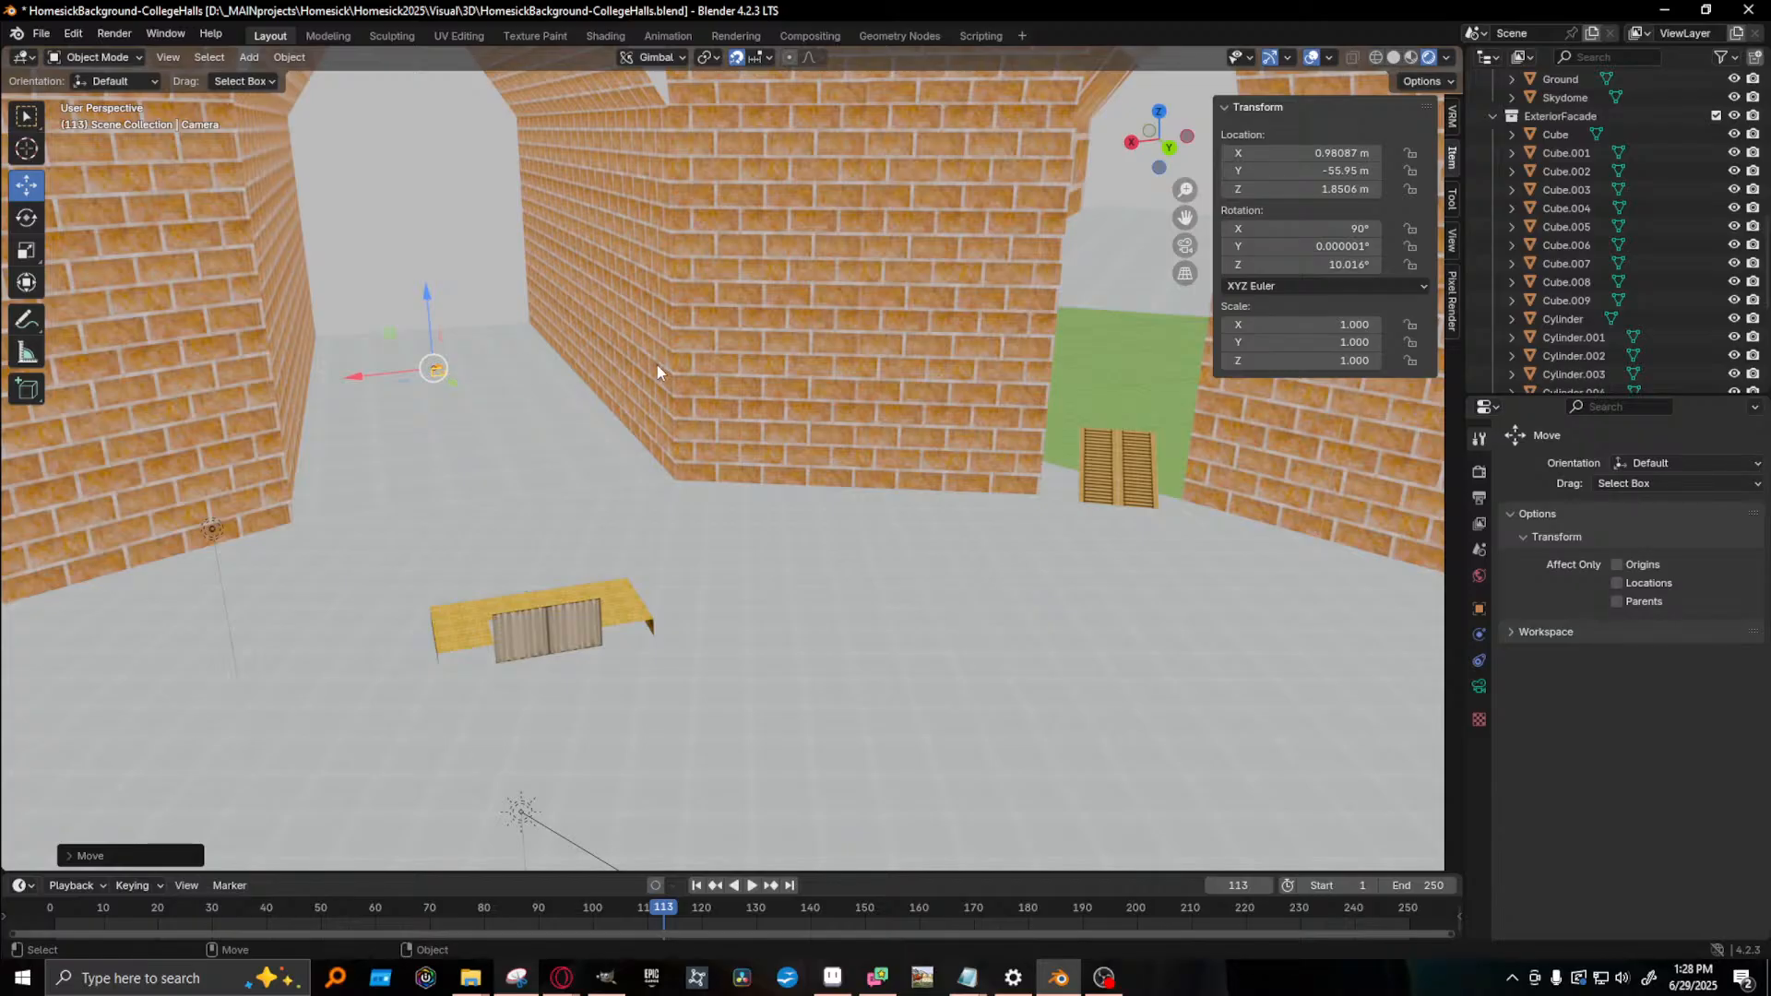
{"action": "key", "text": "F12"}
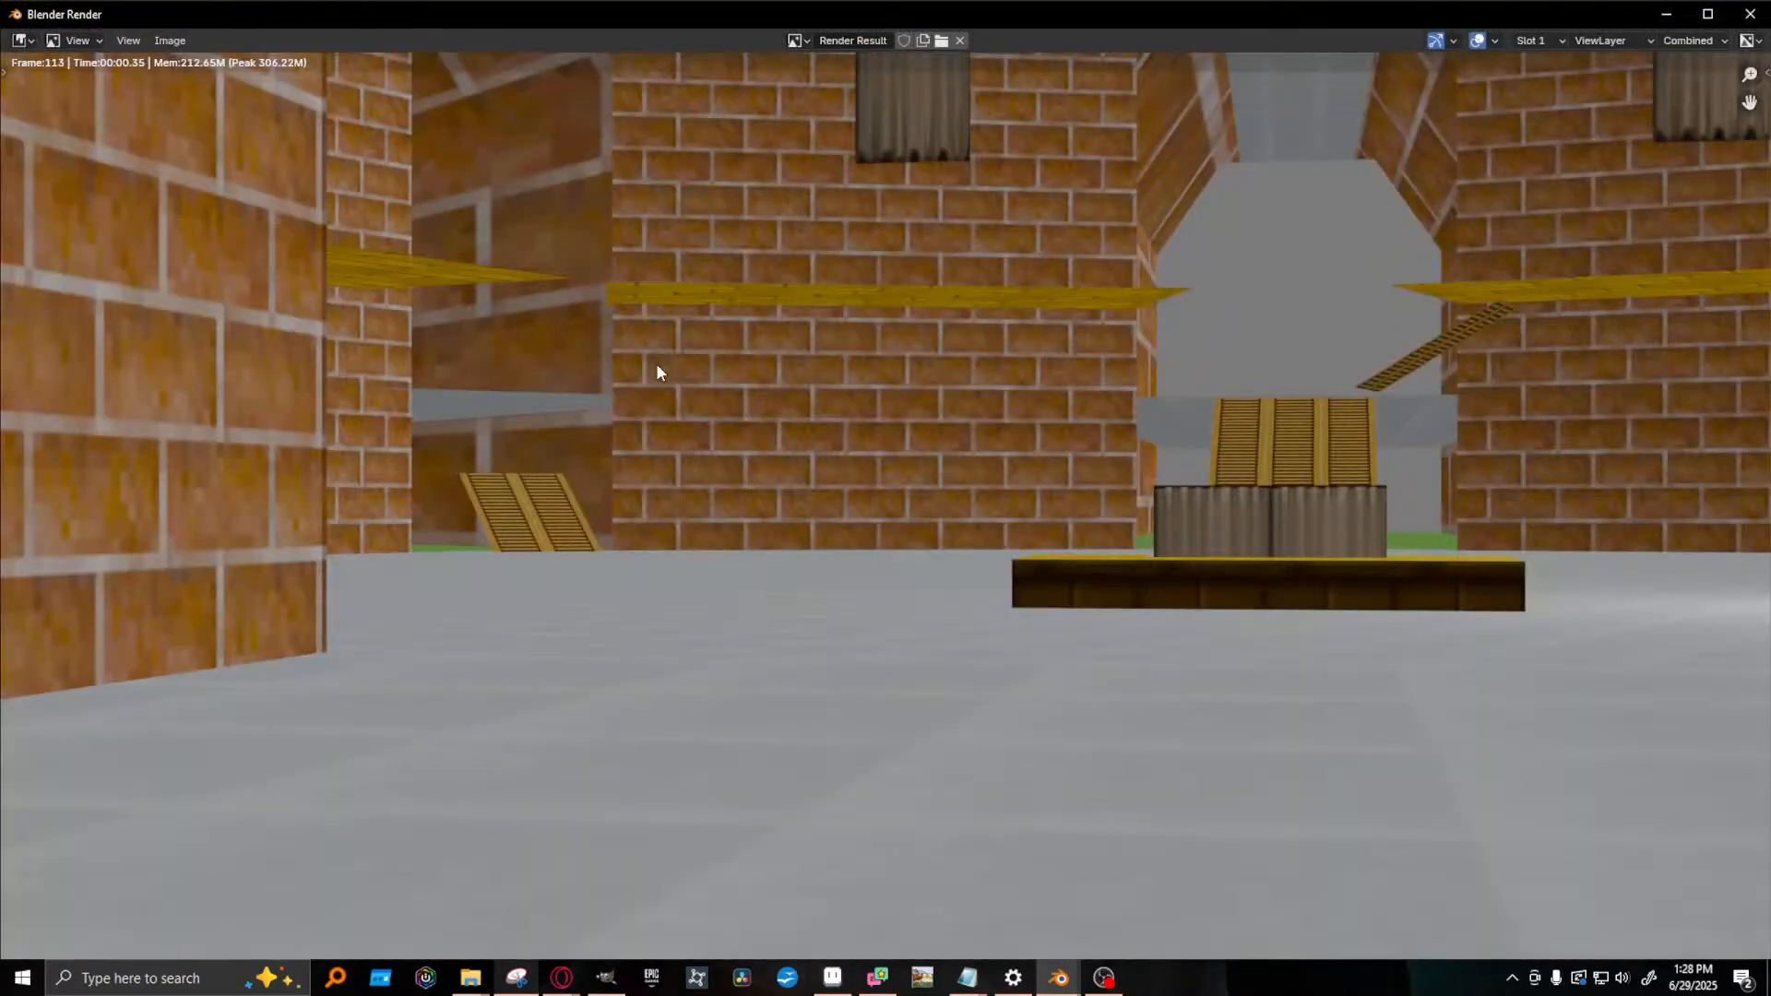
- Close the render, search the camera's properties for "focal", "fov" and "field", and enable its Depth of Field
{"action": "left_click", "coordinate": [1749, 14]}
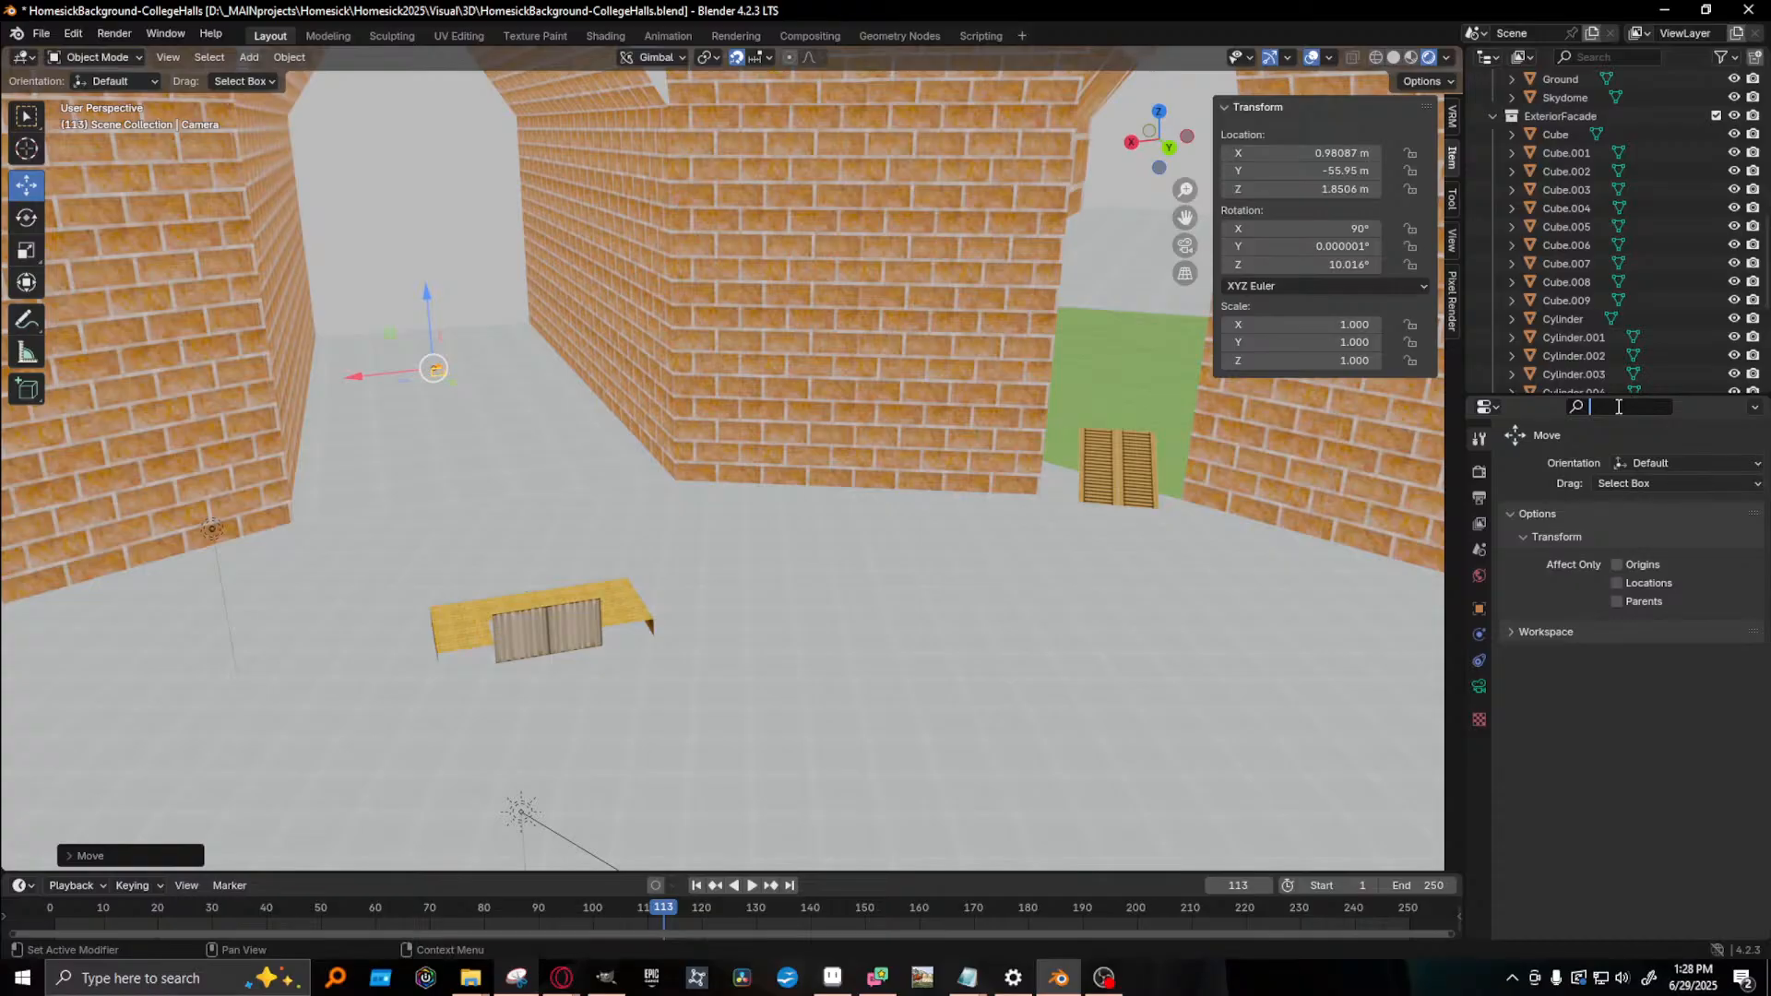
{"action": "type", "text": "focal"}
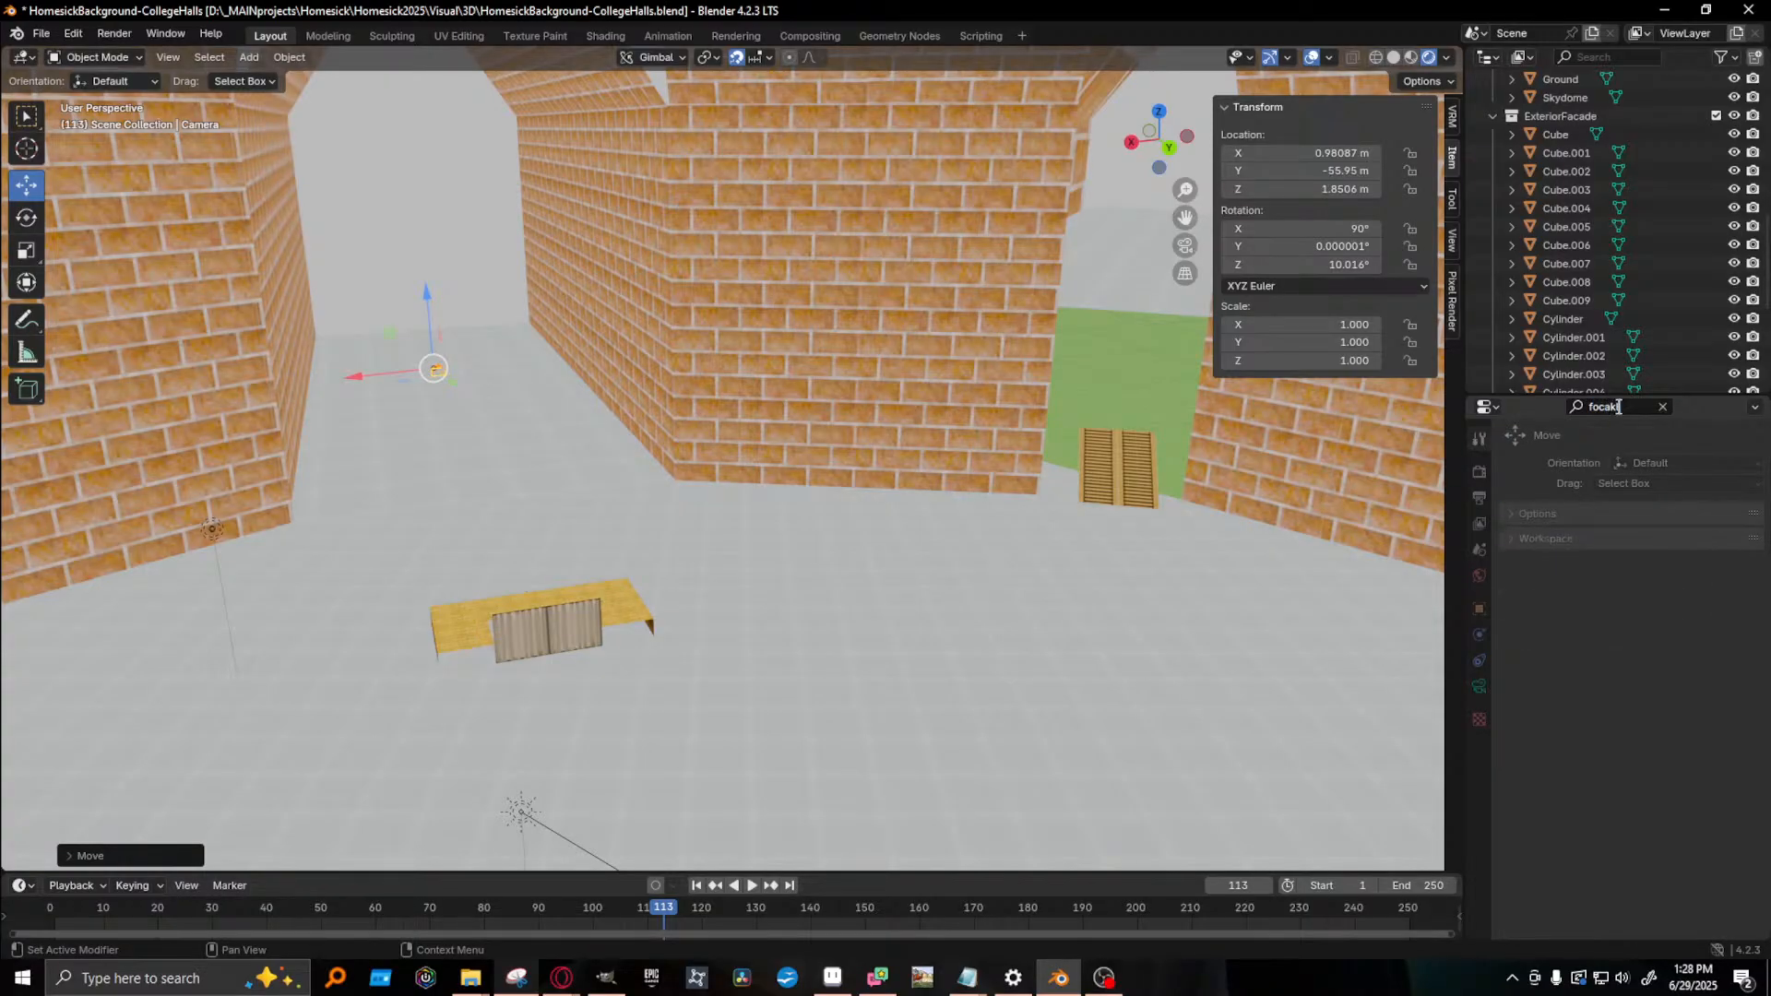
{"action": "left_click", "coordinate": [1480, 692]}
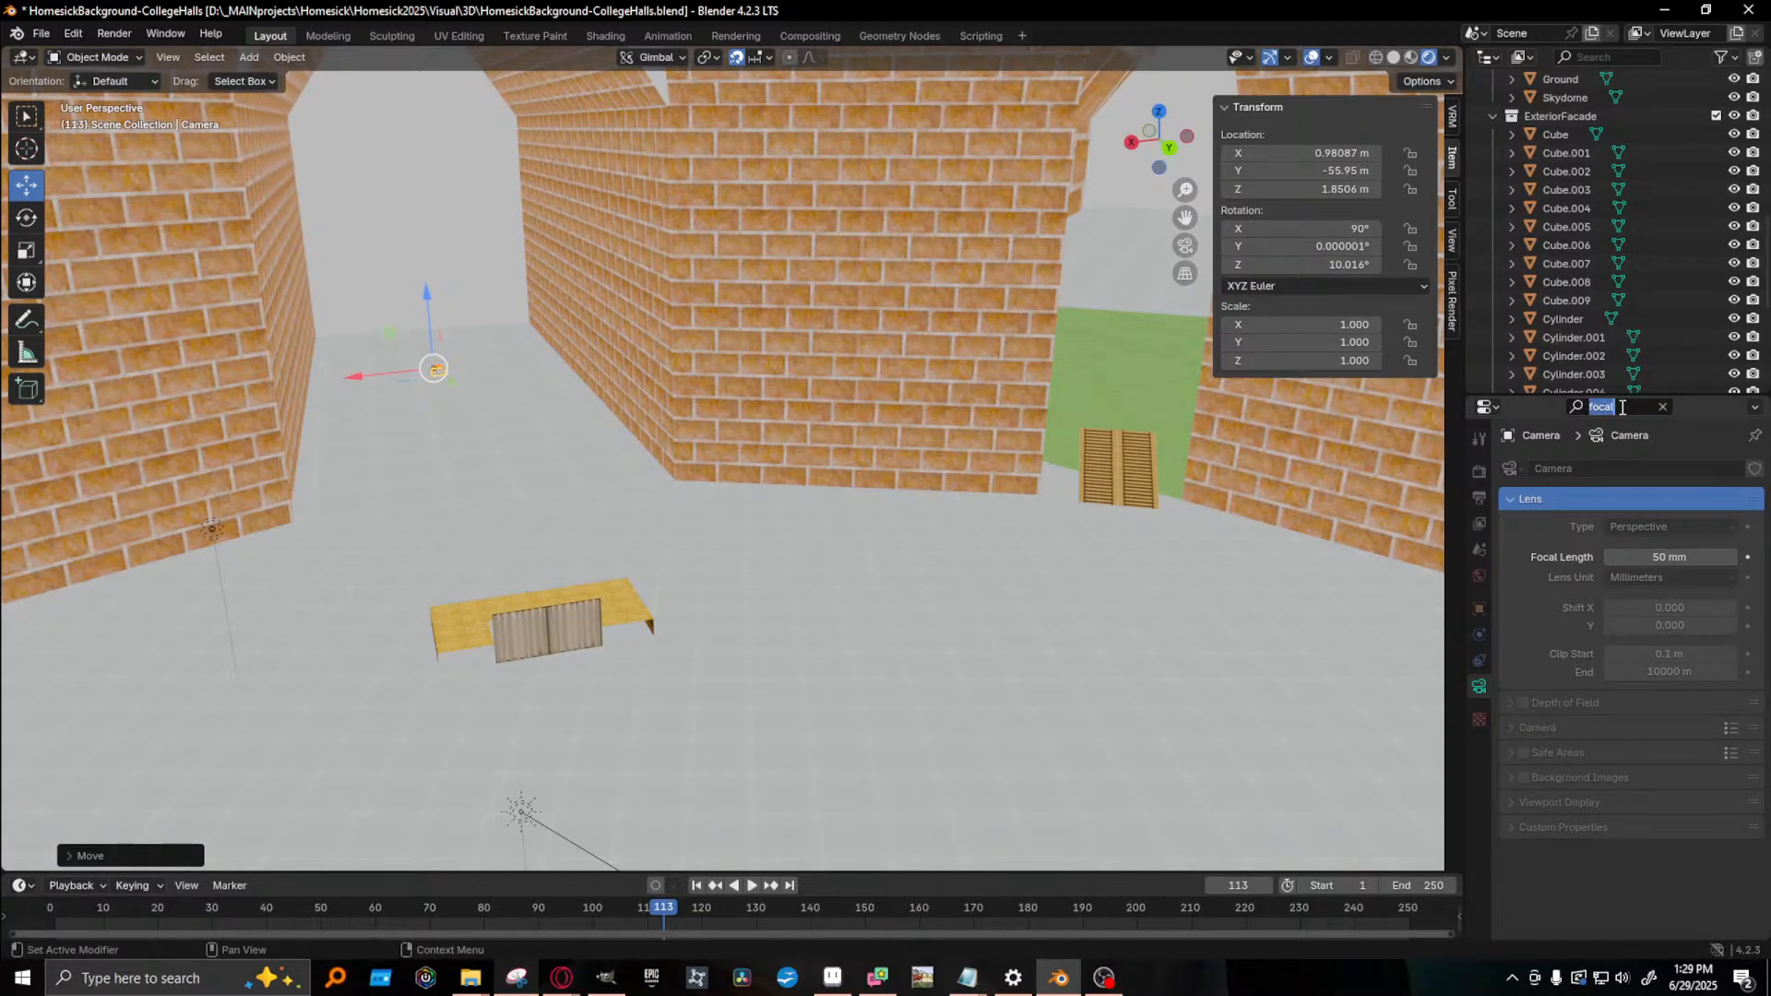
{"action": "type", "text": "fov"}
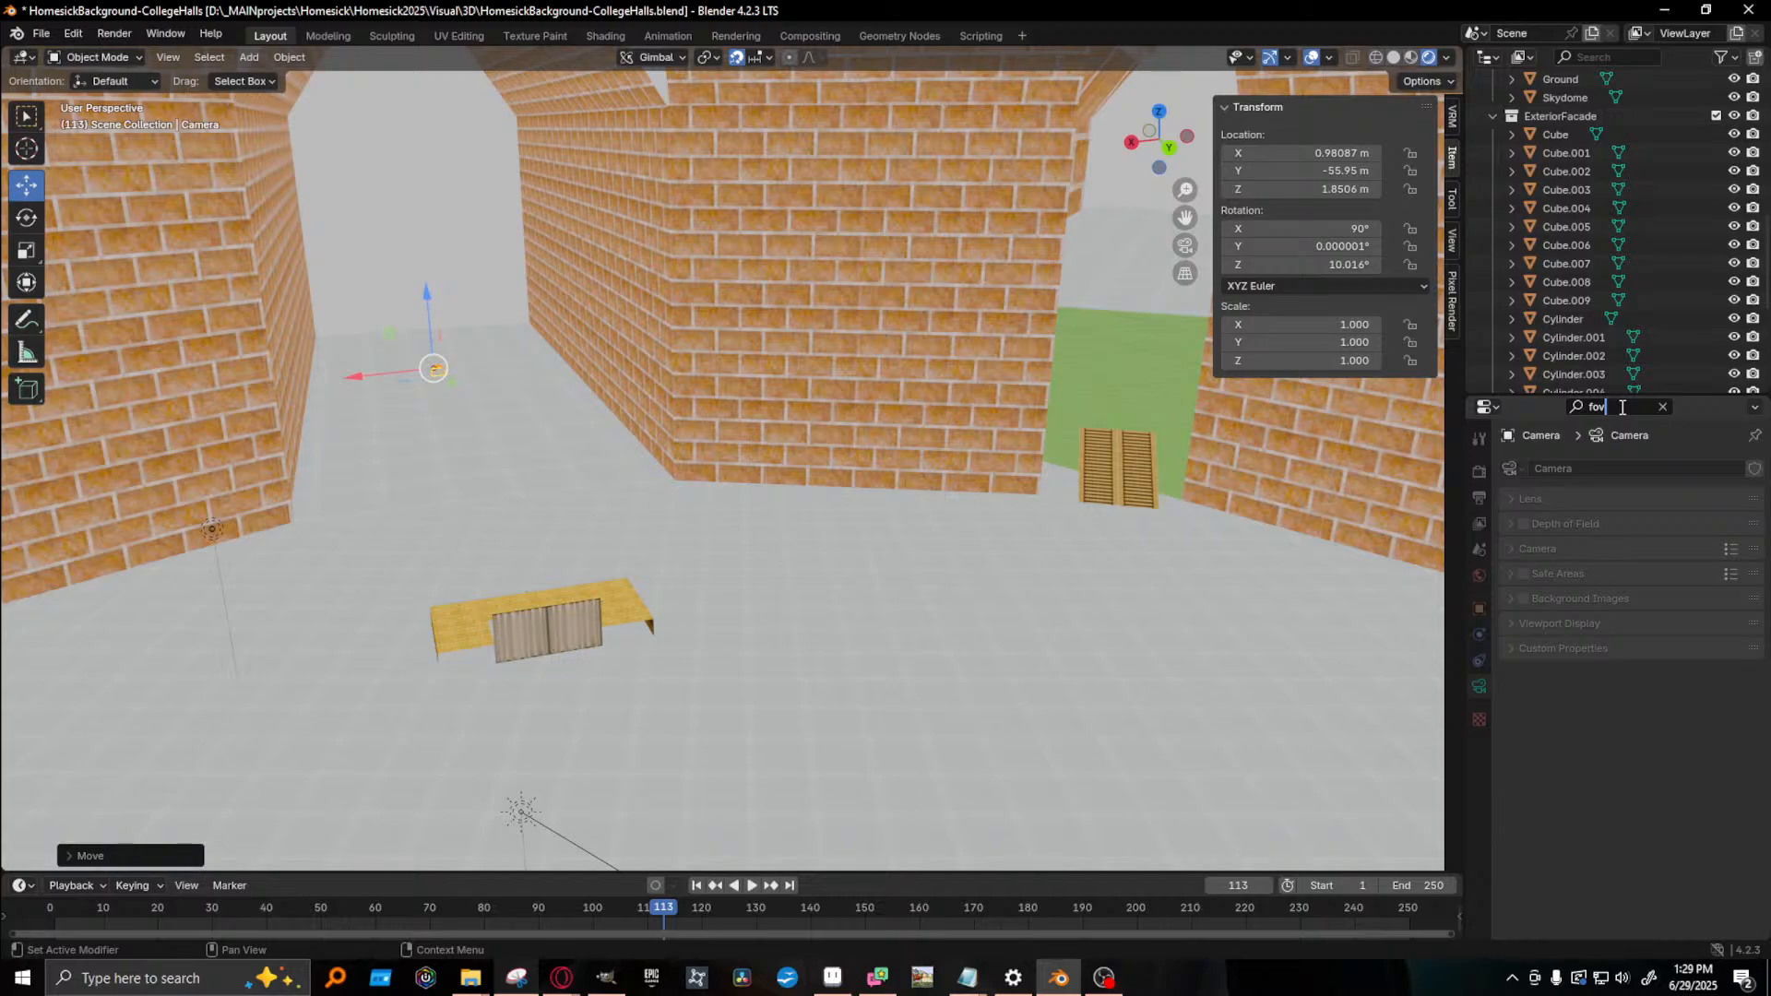
{"action": "key", "text": "BackSpace"}
{"action": "key", "text": "BackSpace"}
{"action": "key", "text": "BackSpace"}
{"action": "type", "text": "field"}
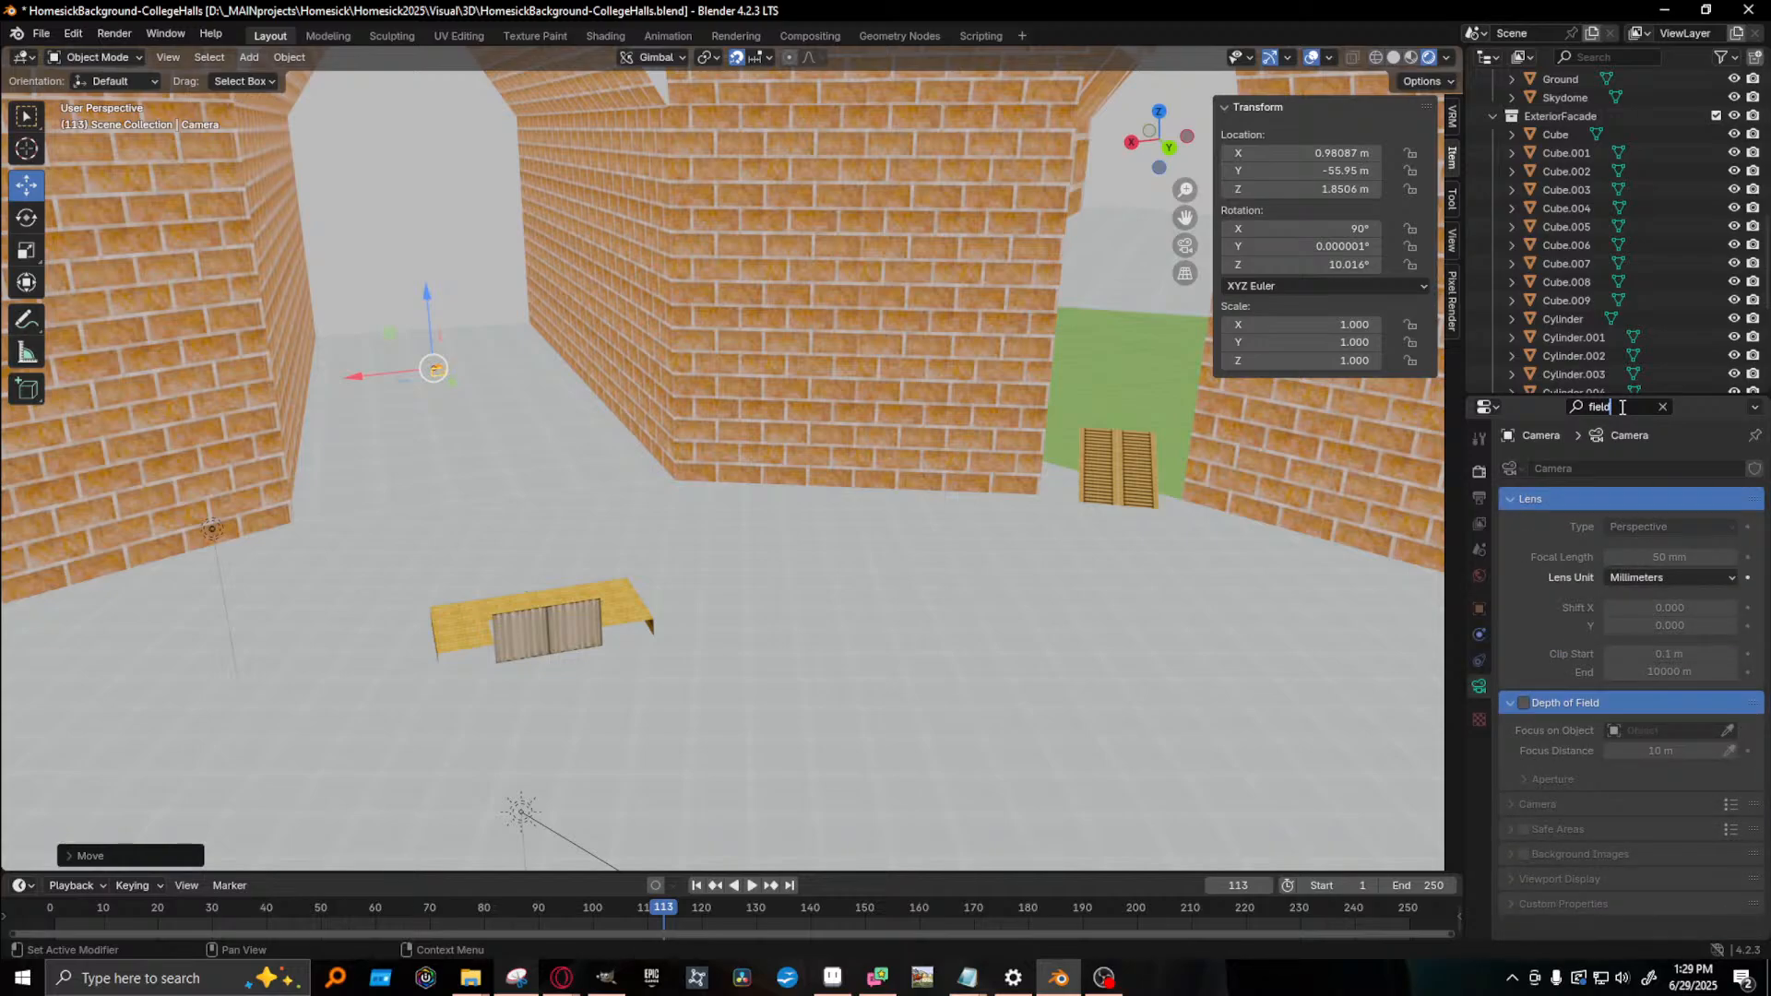
{"action": "left_click", "coordinate": [1524, 702]}
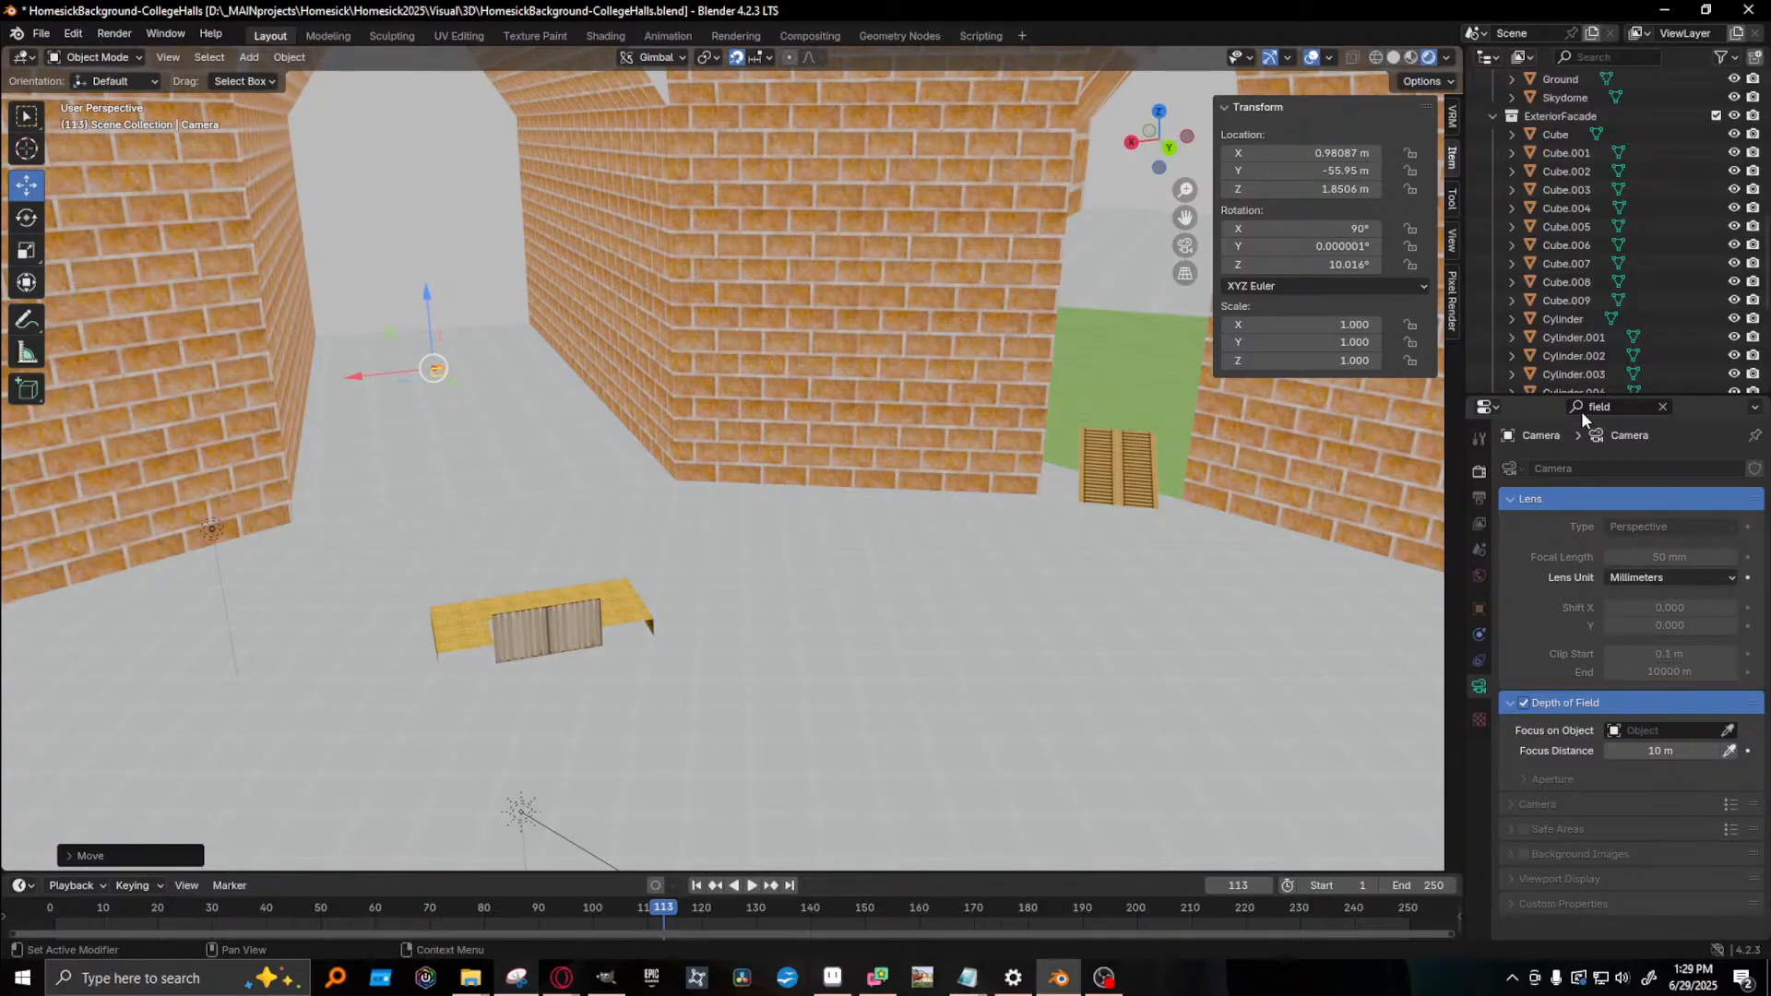
- Filter the camera's properties by "focal" to isolate its Focal Length setting
{"action": "left_click", "coordinate": [1635, 406]}
{"action": "type", "text": "fov"}
{"action": "key", "text": "BackSpace"}
{"action": "key", "text": "BackSpace"}
{"action": "key", "text": "BackSpace"}
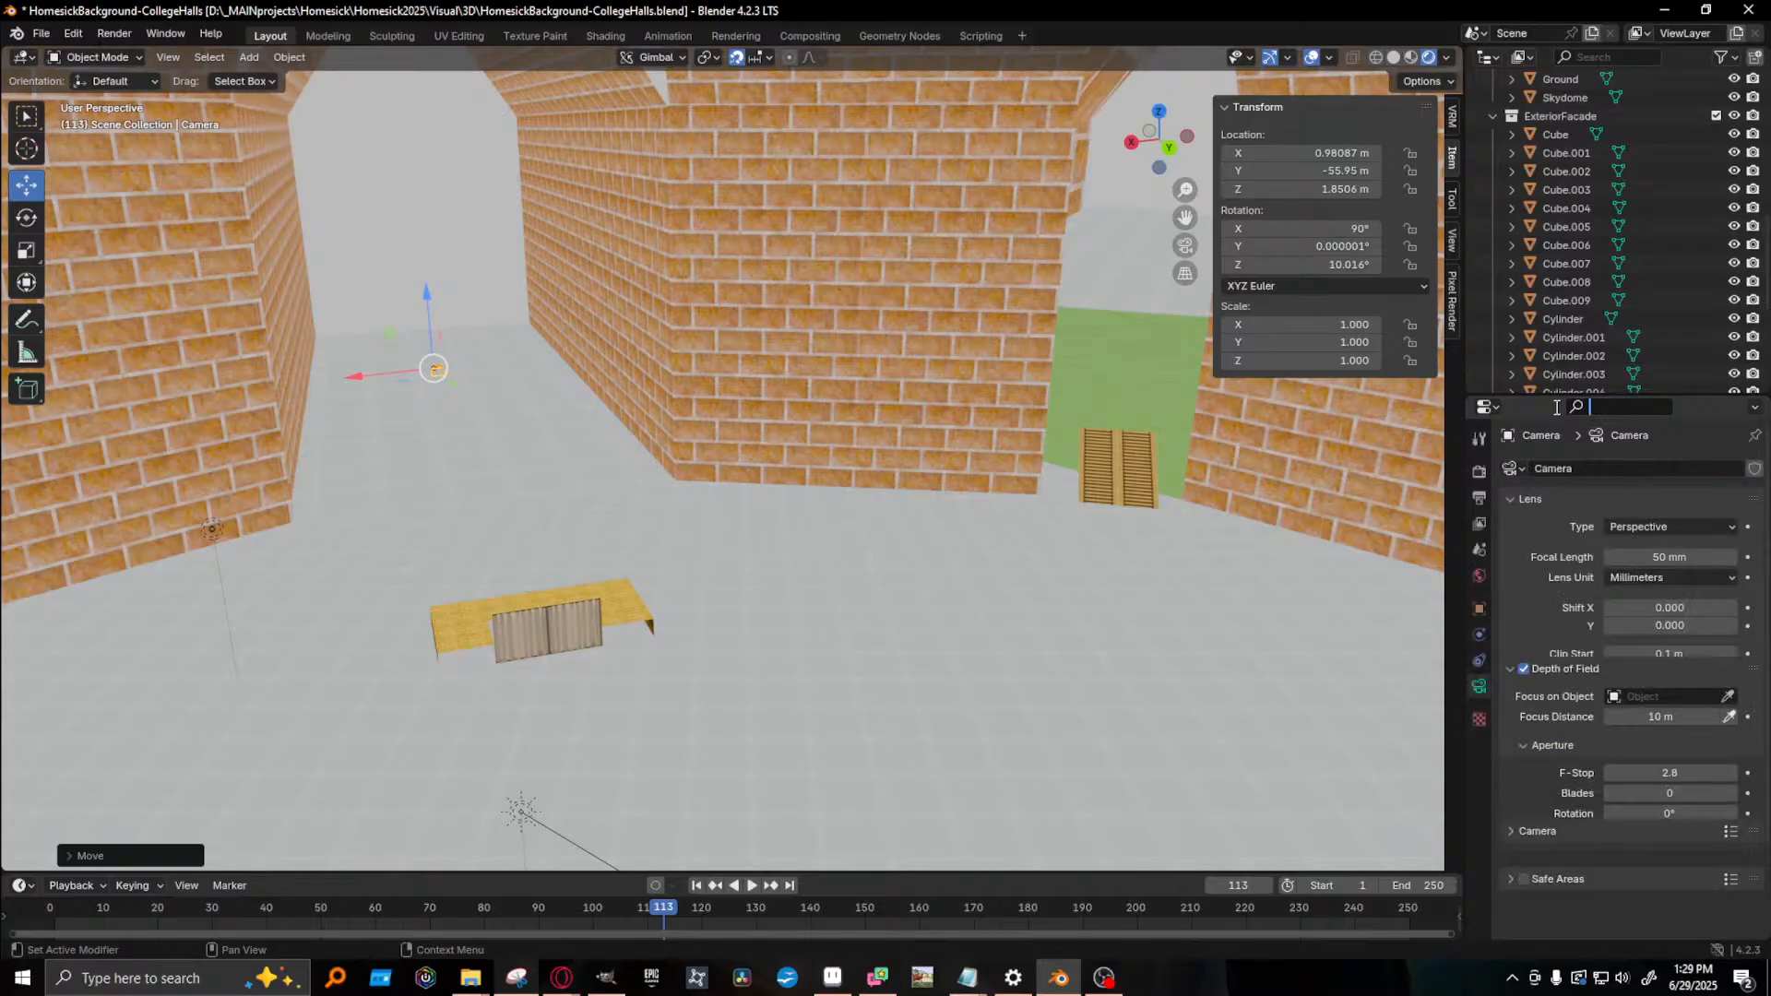
{"action": "type", "text": "foc"}
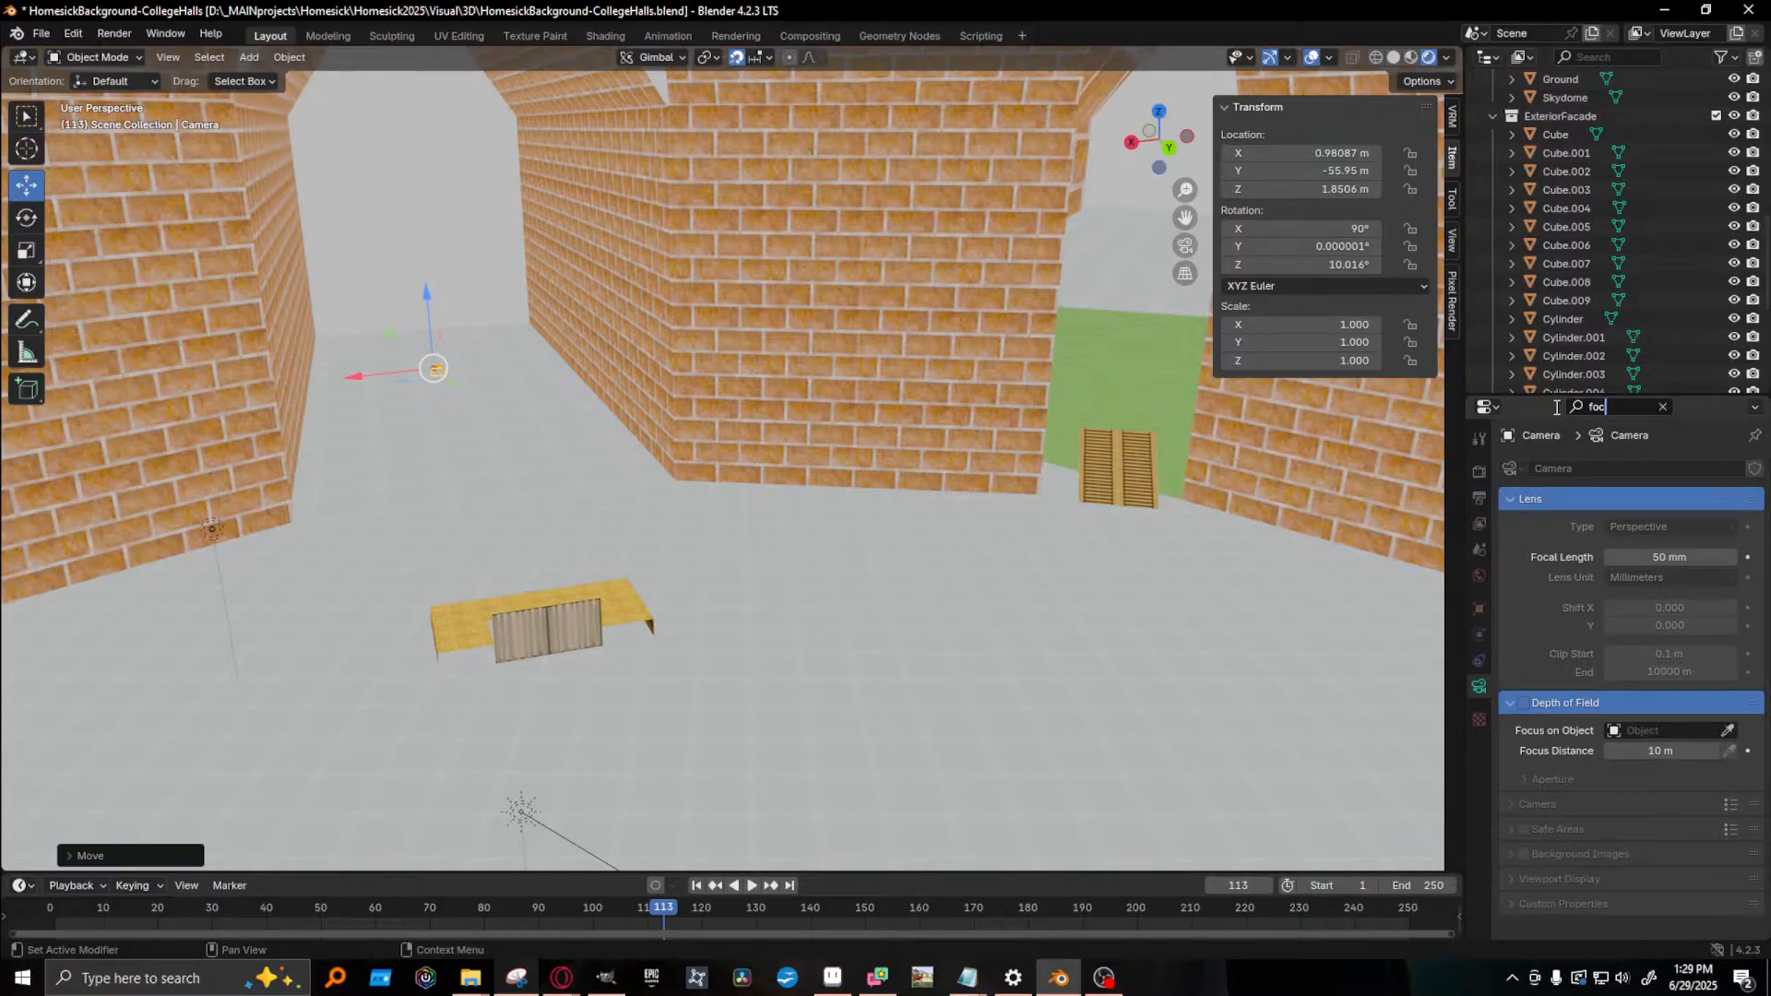
{"action": "type", "text": "al"}
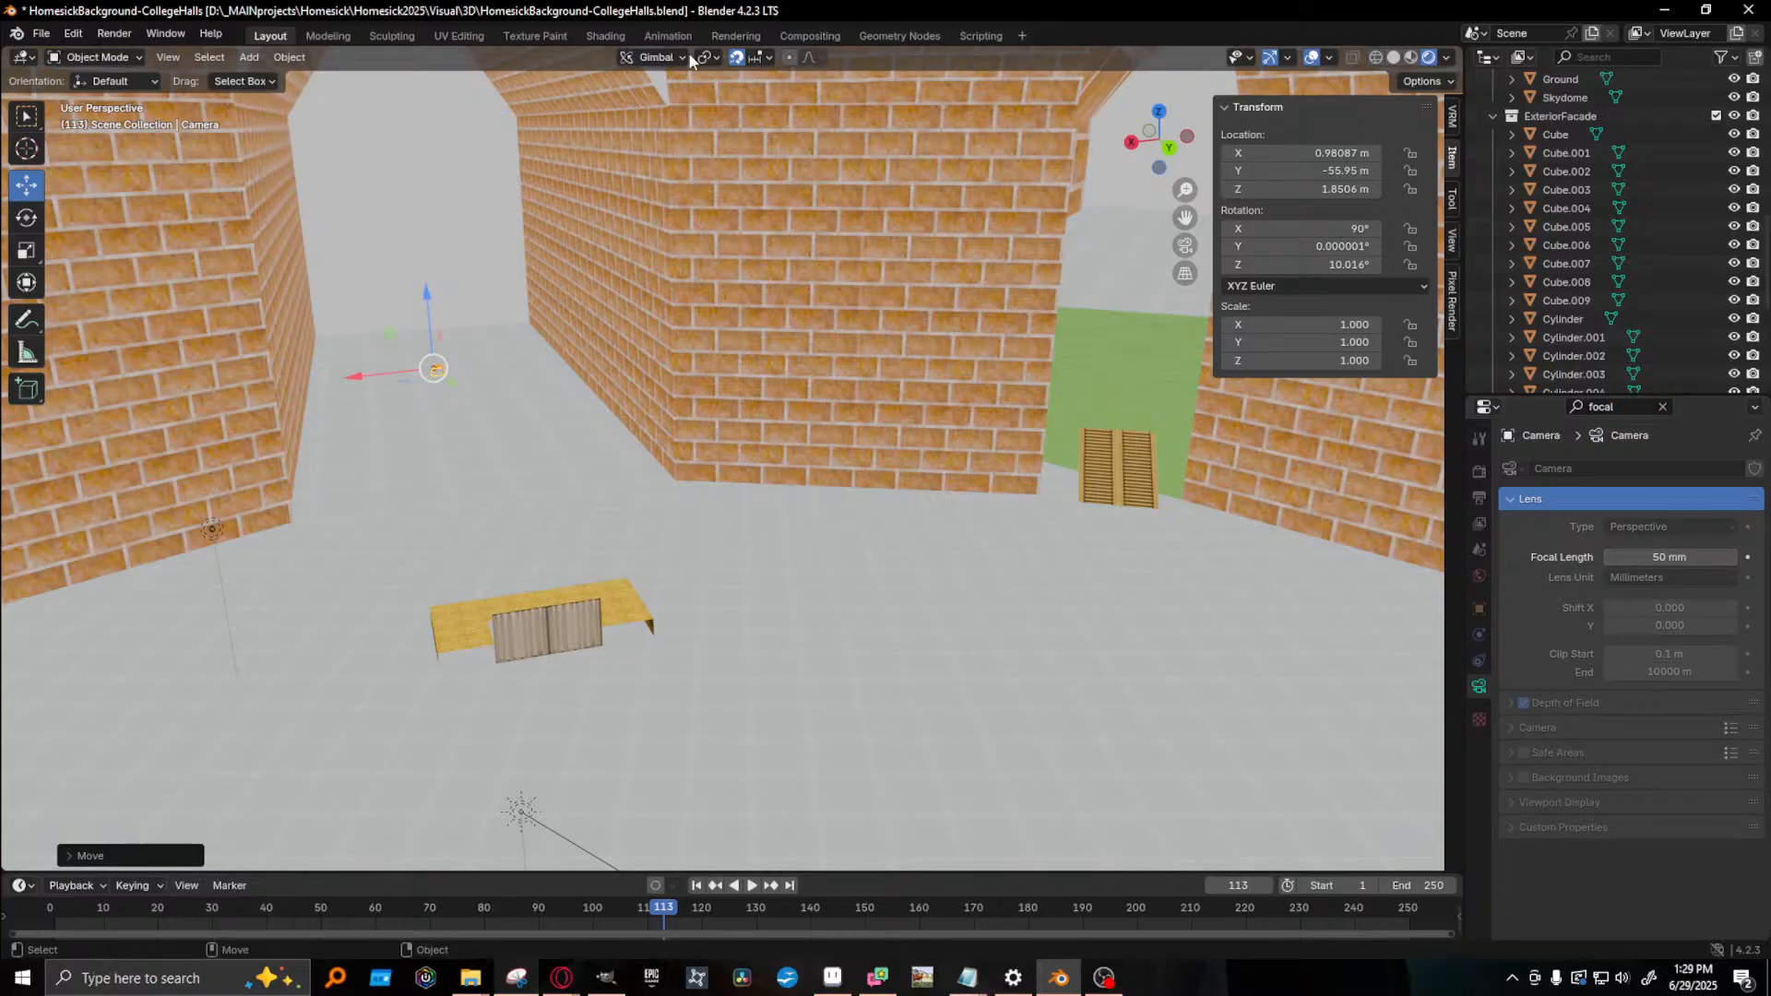
- Render the image again, view its DiffCol pass, and close the render
{"action": "left_click", "coordinate": [847, 334]}
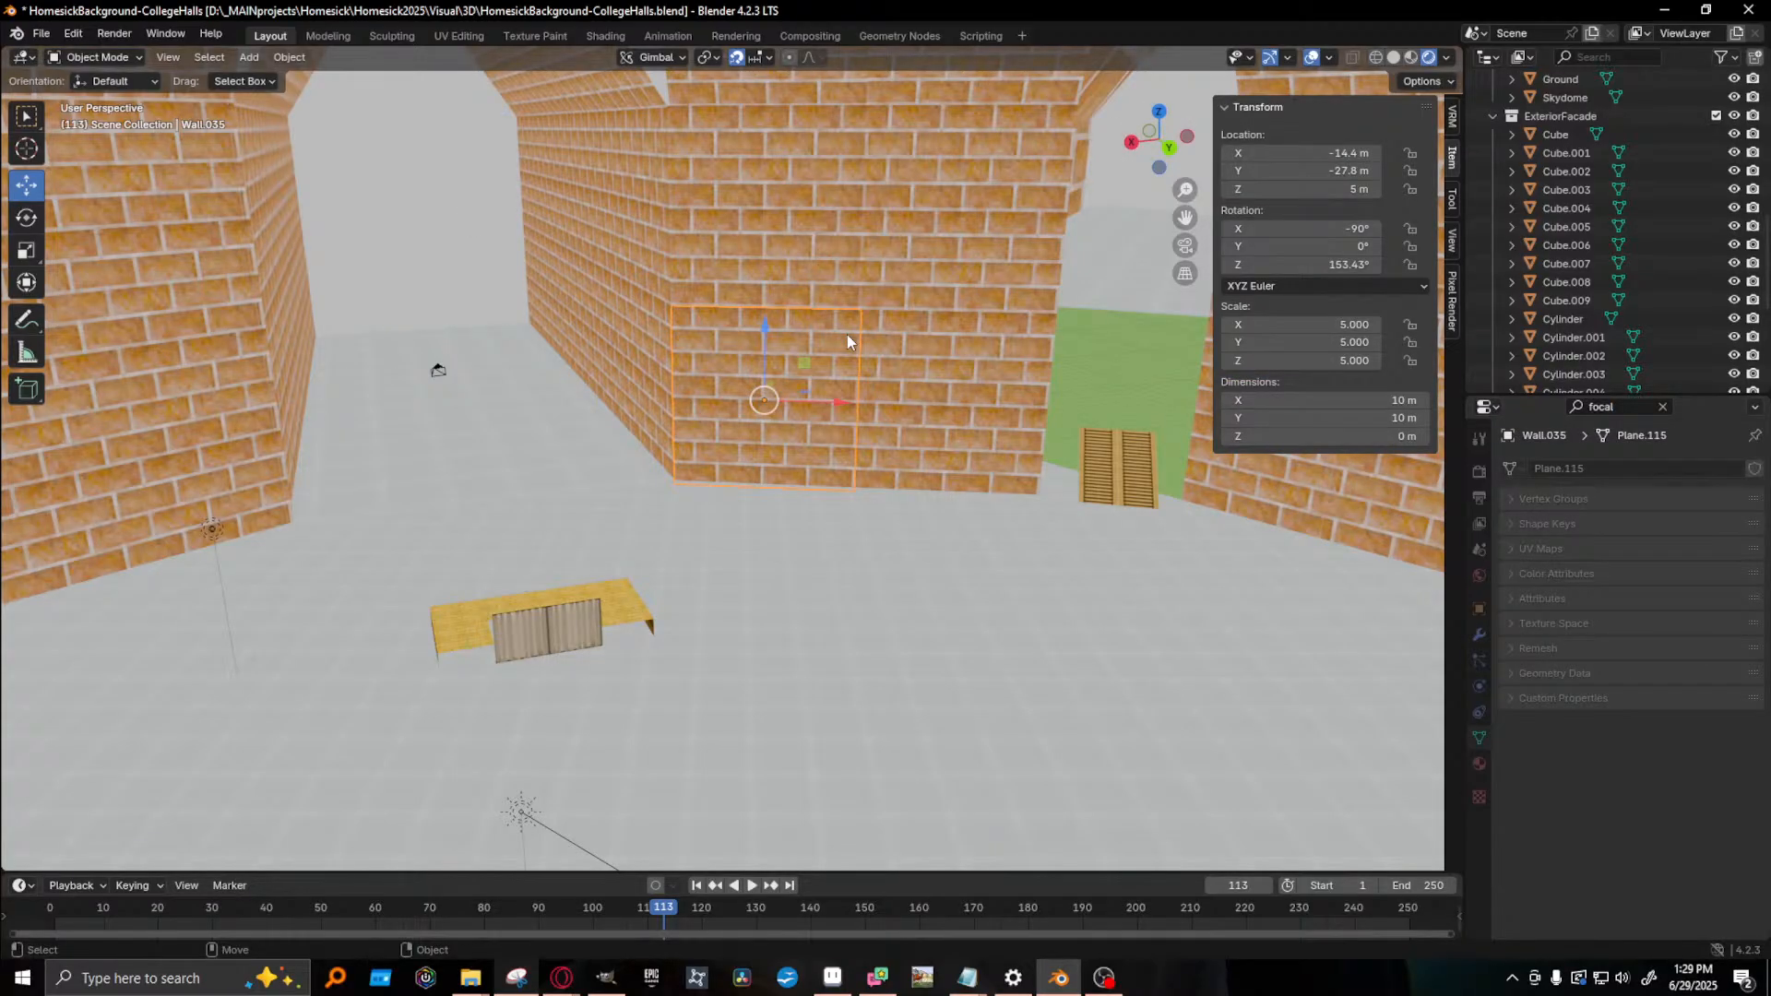
{"action": "key", "text": "F12"}
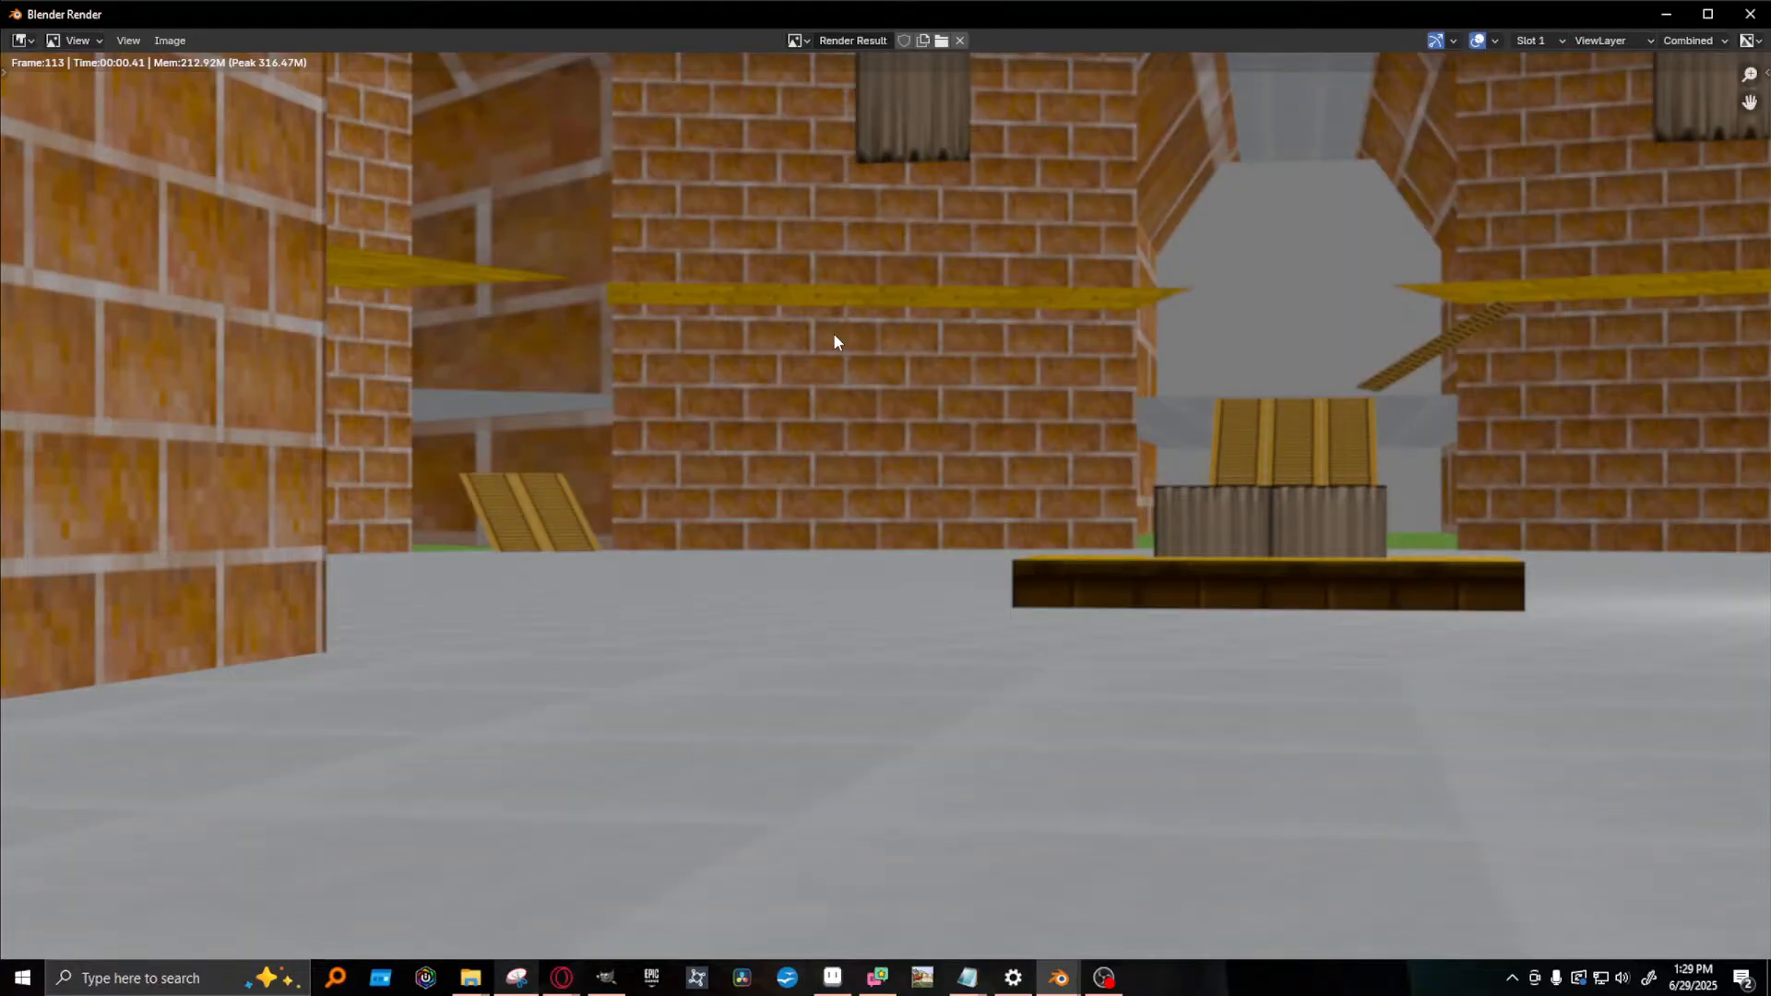
{"action": "left_click", "coordinate": [1690, 40]}
{"action": "left_click", "coordinate": [1673, 81]}
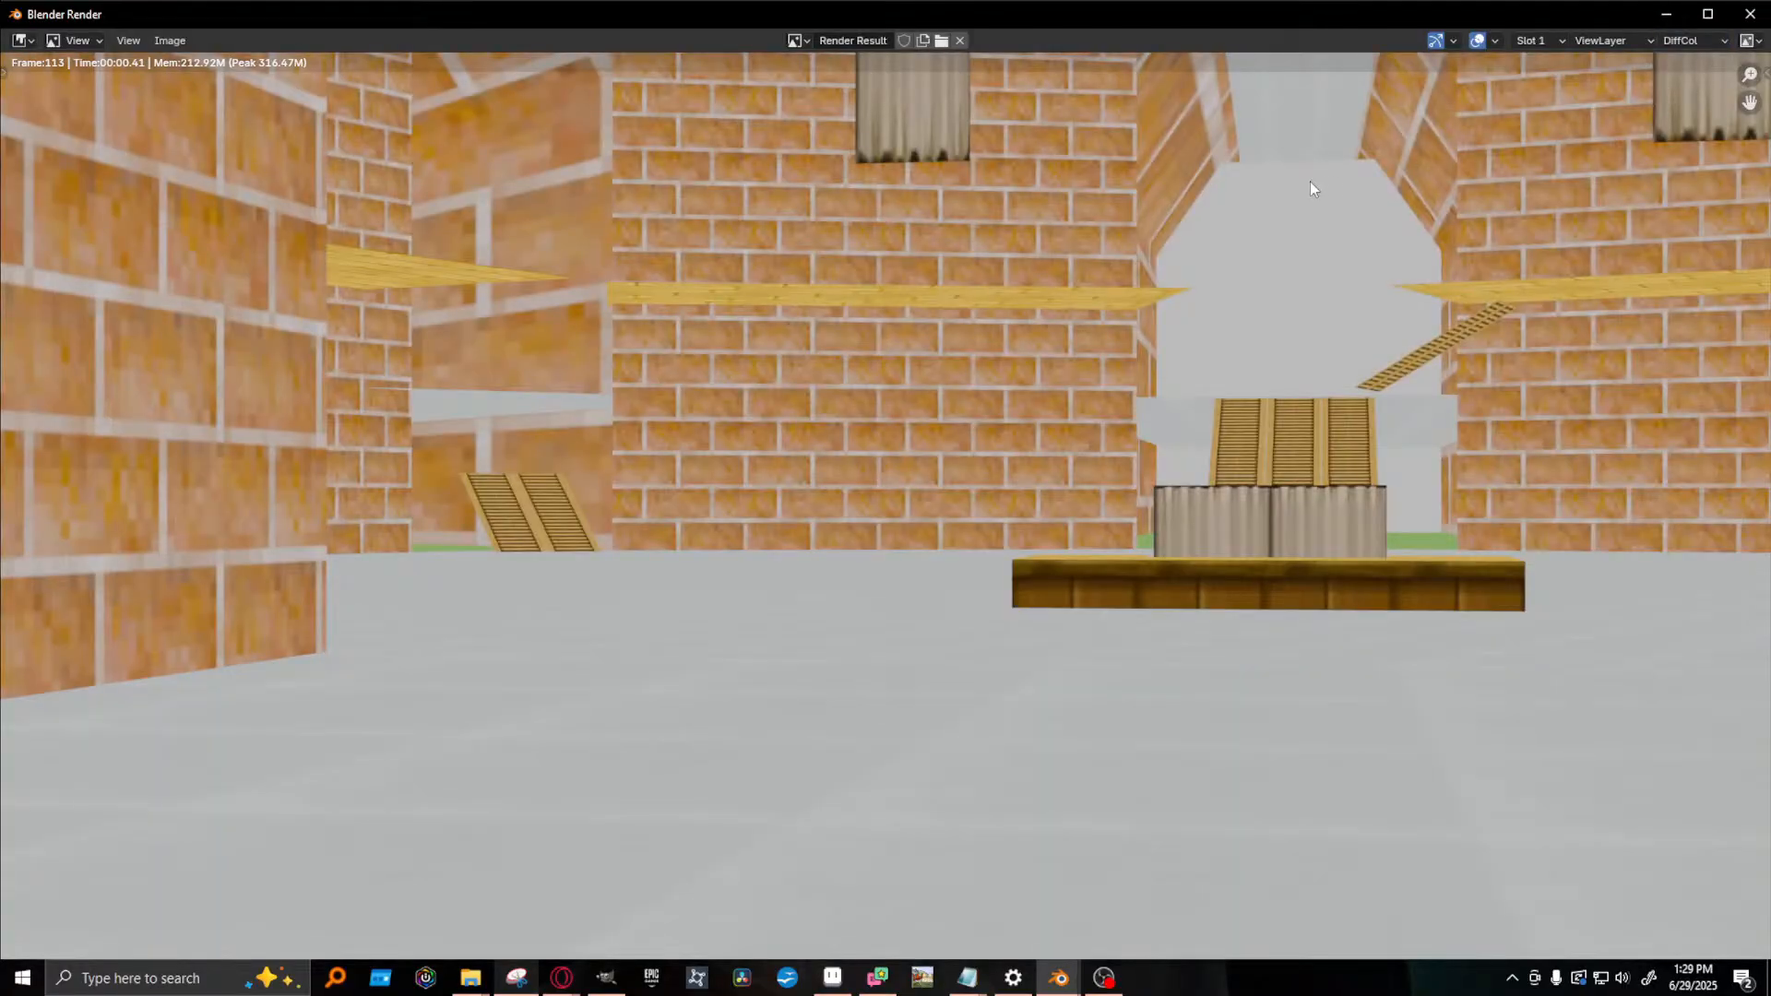
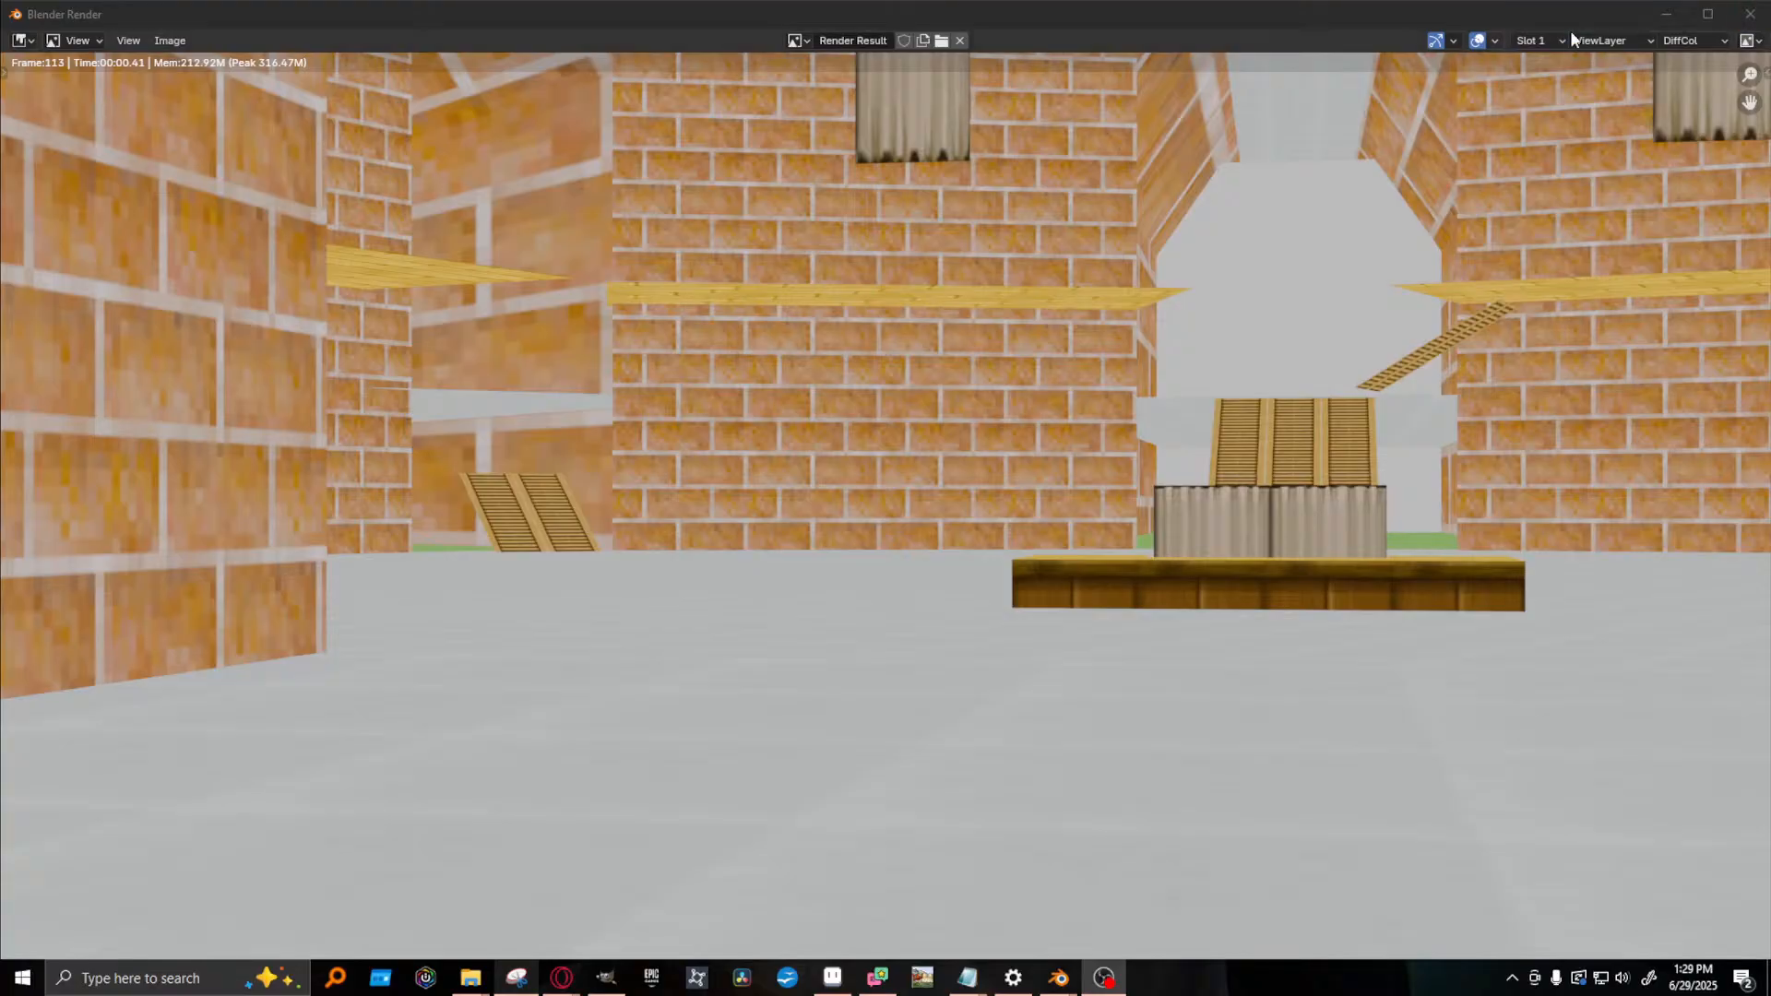
{"action": "left_click", "coordinate": [1750, 13]}
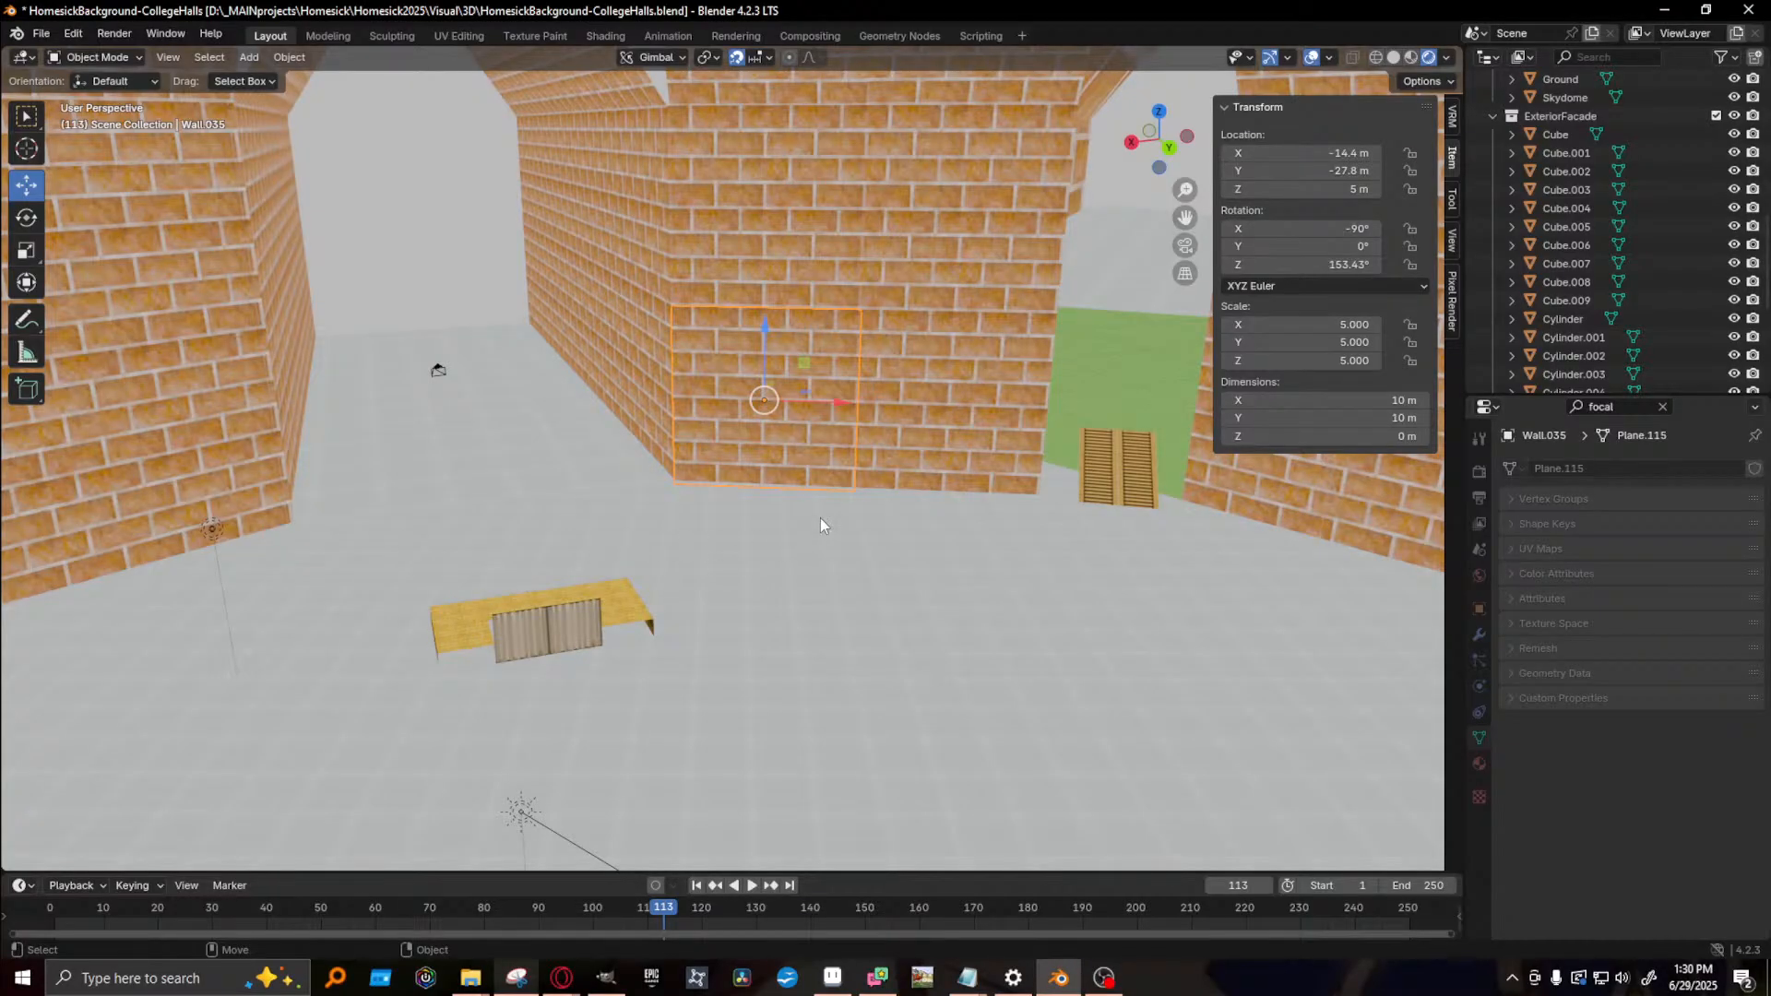
- Select the camera in the corridor and view it from behind, facing the hall
{"action": "middle_click_drag", "start_coordinate": [821, 517], "coordinate": [889, 535]}
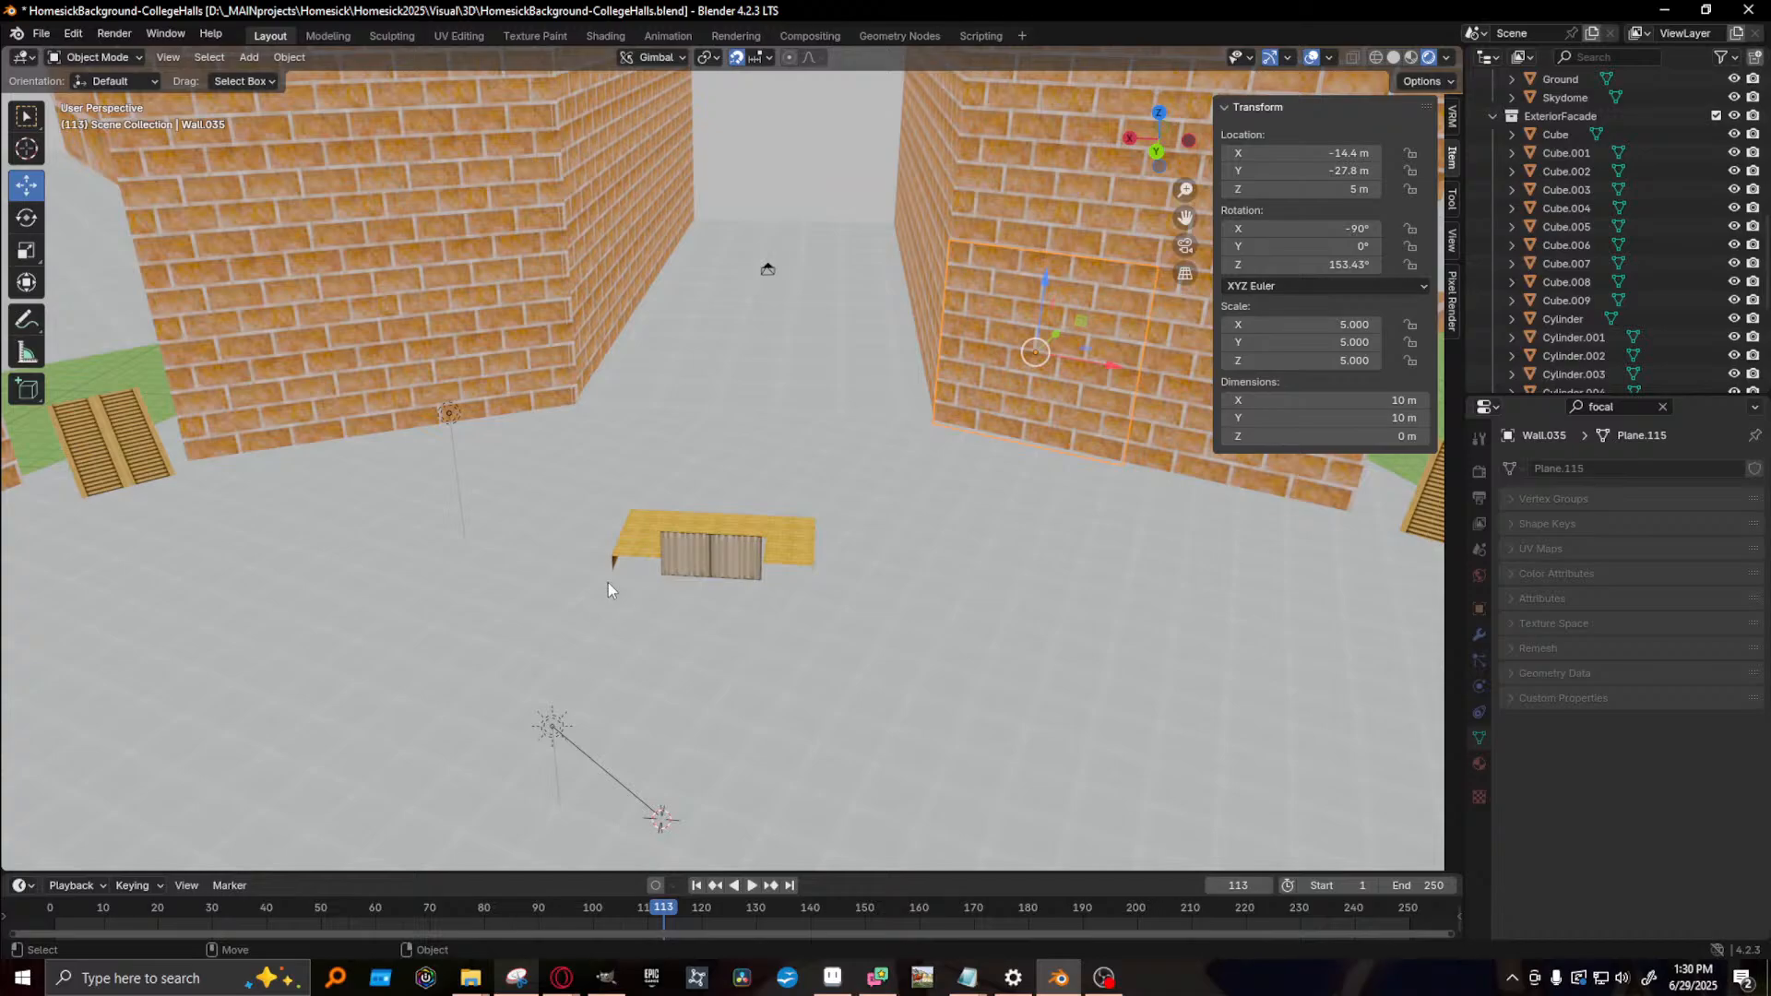
{"action": "left_click", "coordinate": [769, 264]}
{"action": "key", "text": "KP_Decimal"}
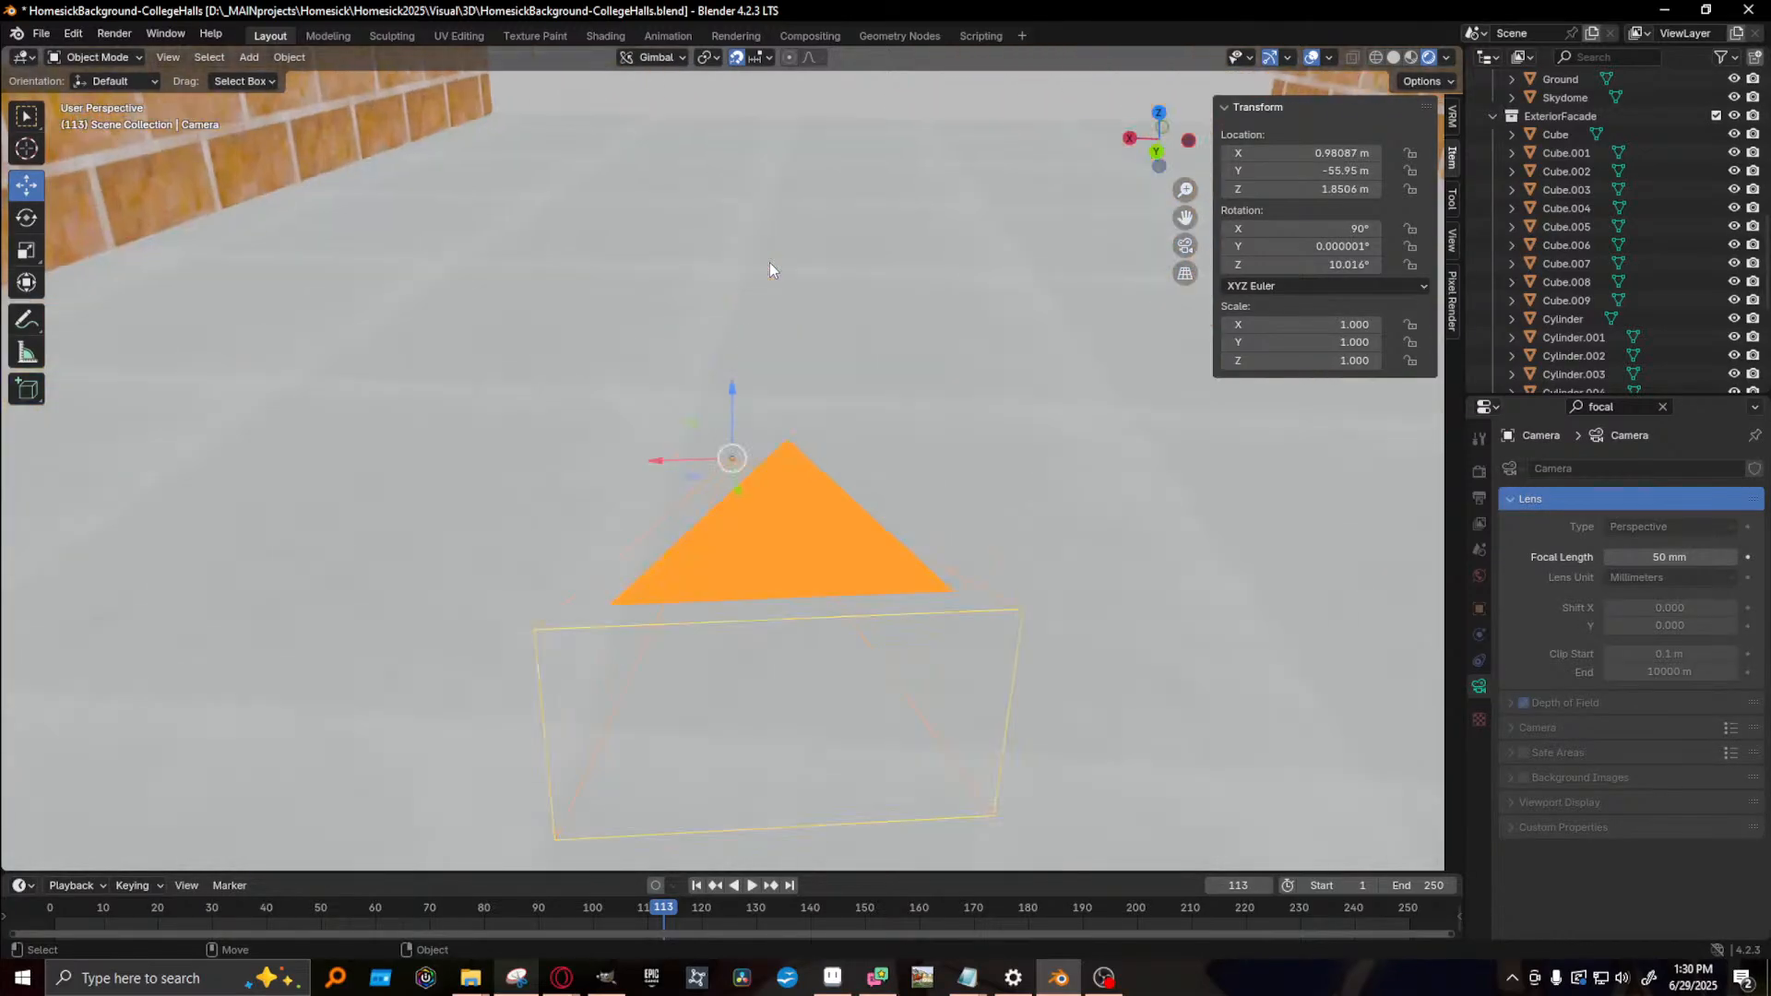
{"action": "middle_click_drag", "start_coordinate": [1024, 376], "coordinate": [606, 361]}
{"action": "scroll", "coordinate": [694, 415], "scroll_direction": "down", "scroll_amount": 7}
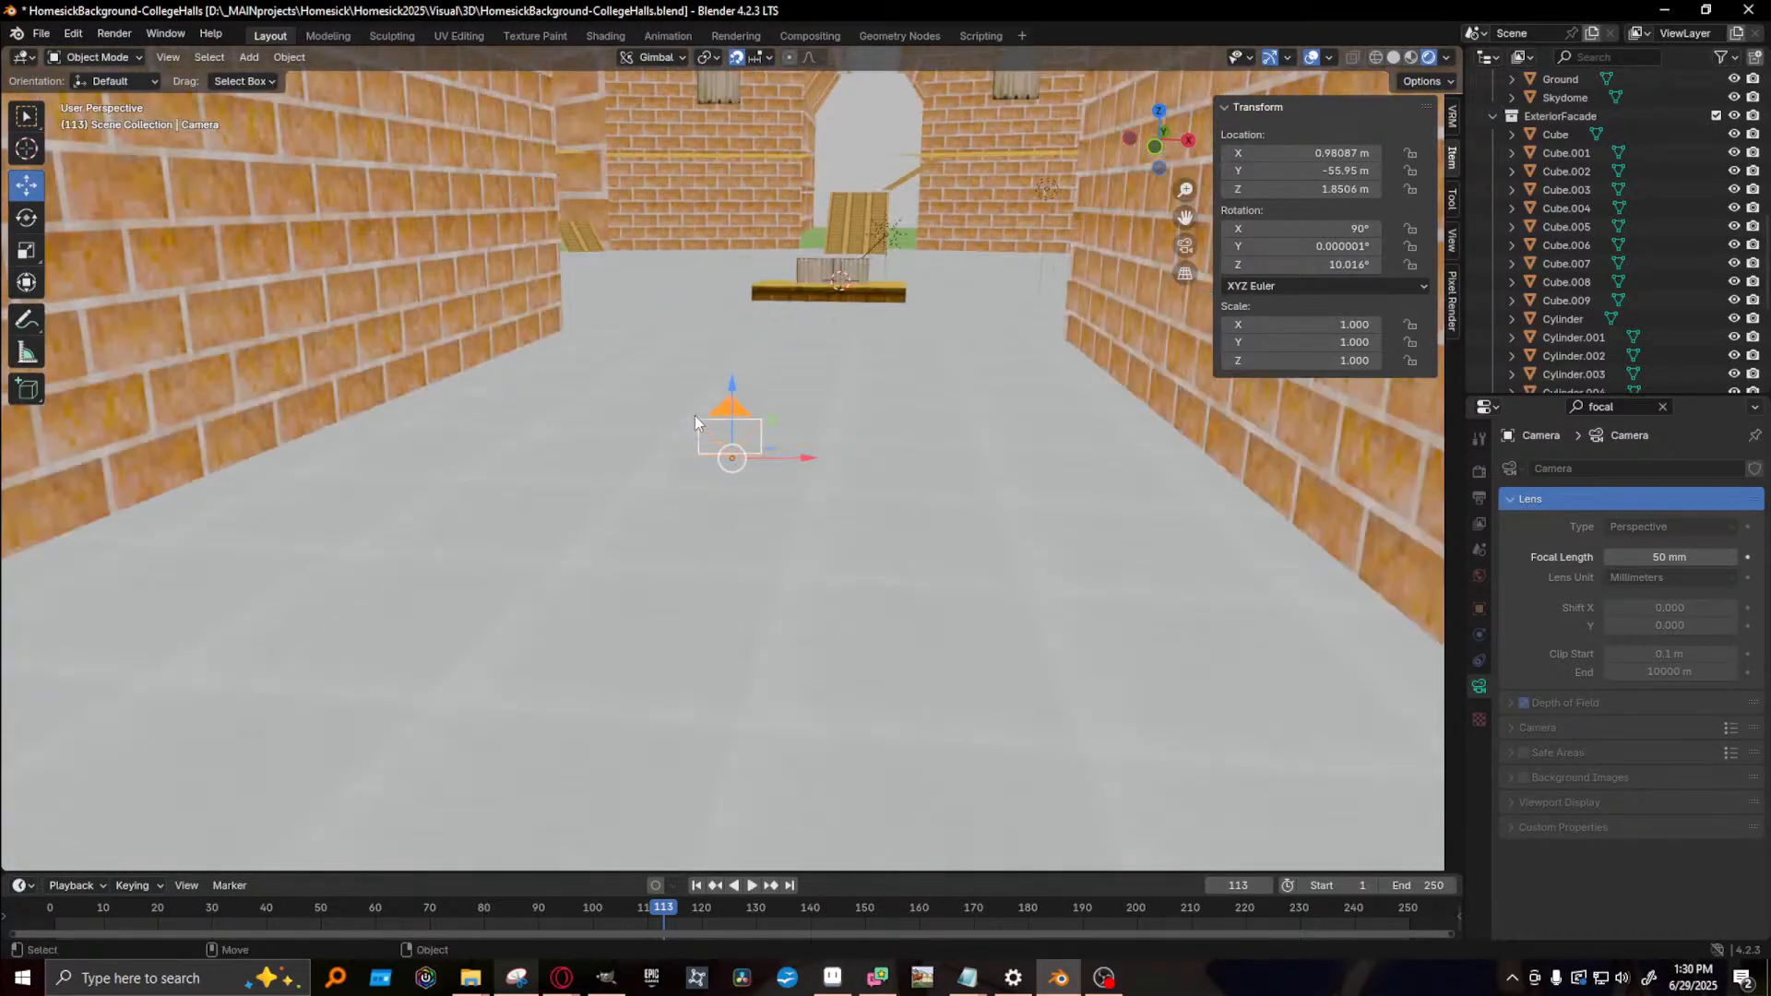
{"action": "scroll", "coordinate": [756, 452], "scroll_direction": "down", "scroll_amount": 5}
{"action": "scroll", "coordinate": [756, 451], "scroll_direction": "up", "scroll_amount": 1}
{"action": "scroll", "coordinate": [757, 458], "scroll_direction": "up", "scroll_amount": 1}
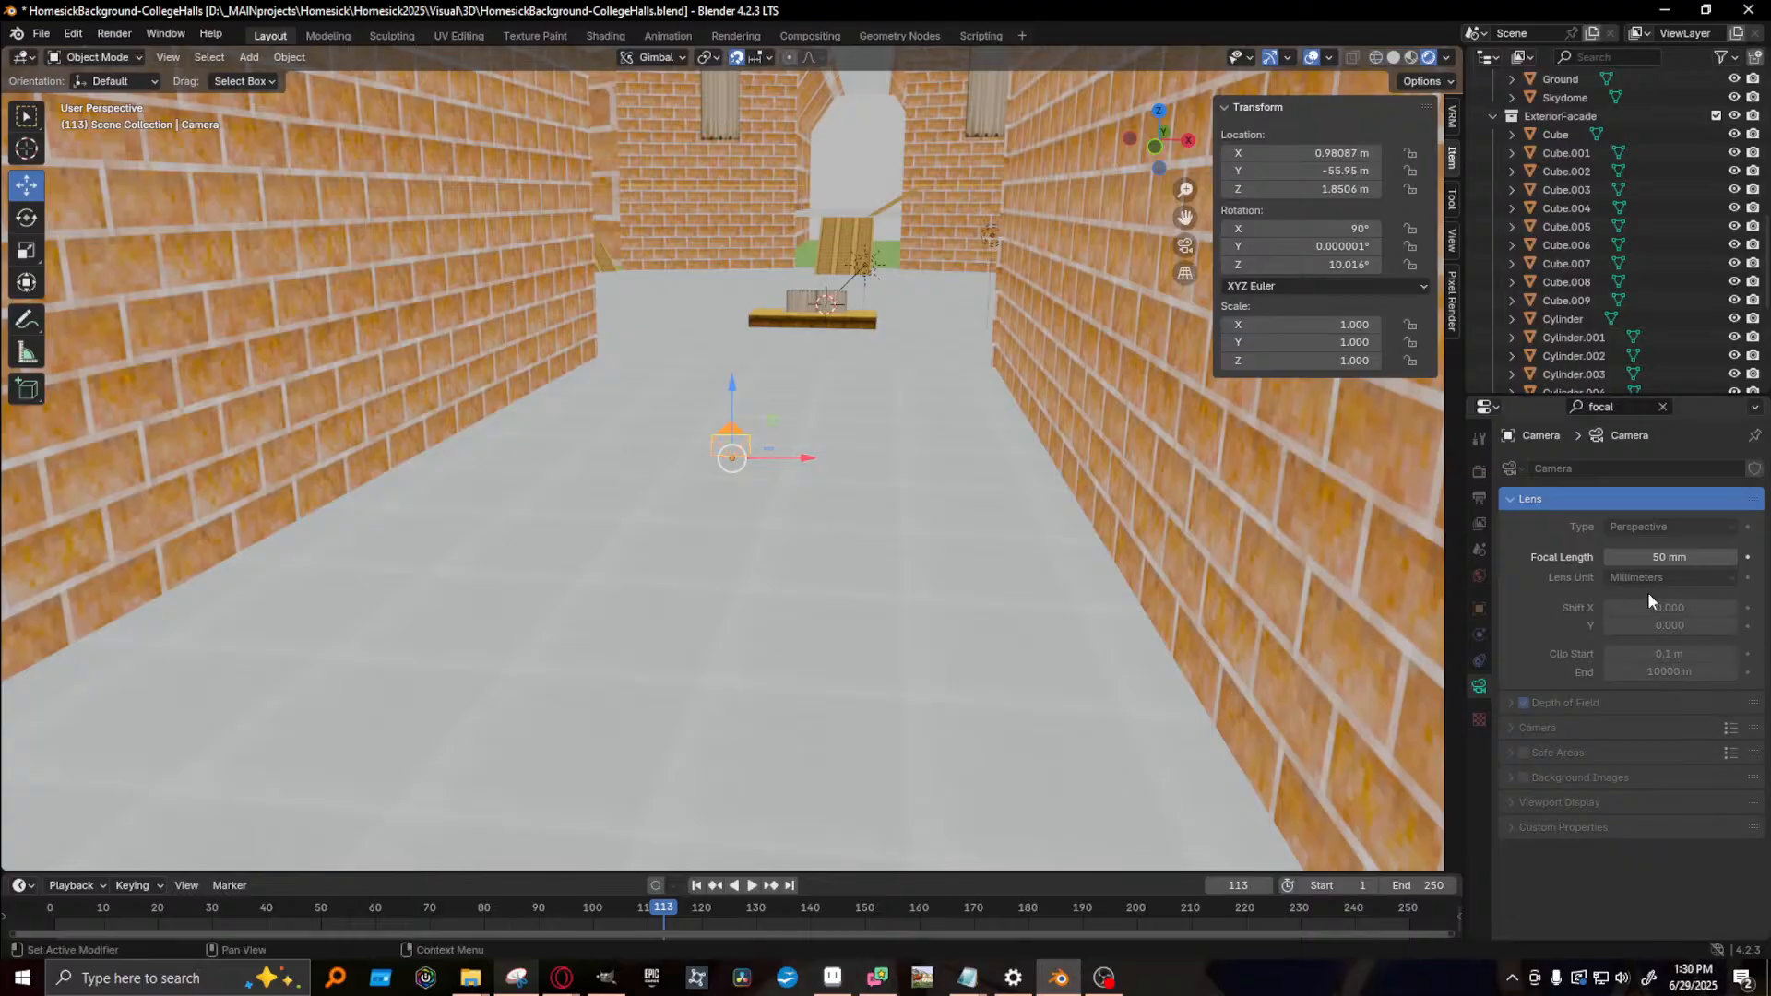
- Set the camera's focal length to 100 mm and render a test image
{"action": "left_click", "coordinate": [1660, 557]}
{"action": "type", "text": "100"}
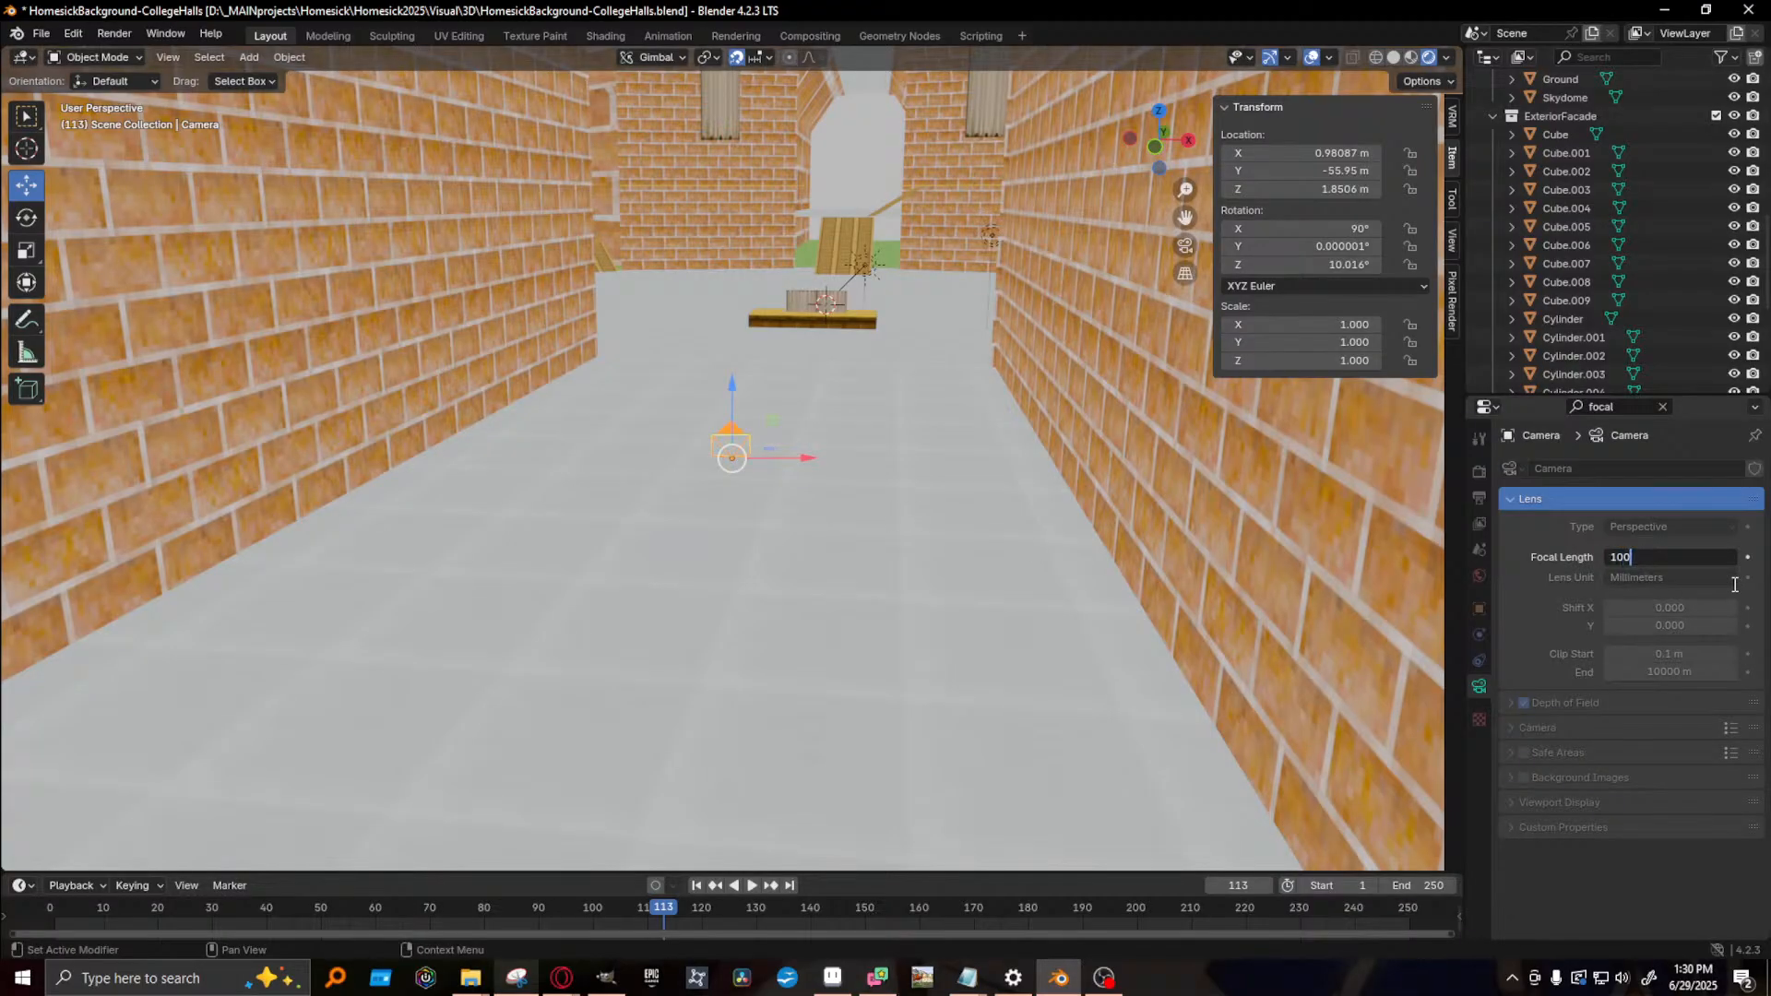
{"action": "key", "text": "Return"}
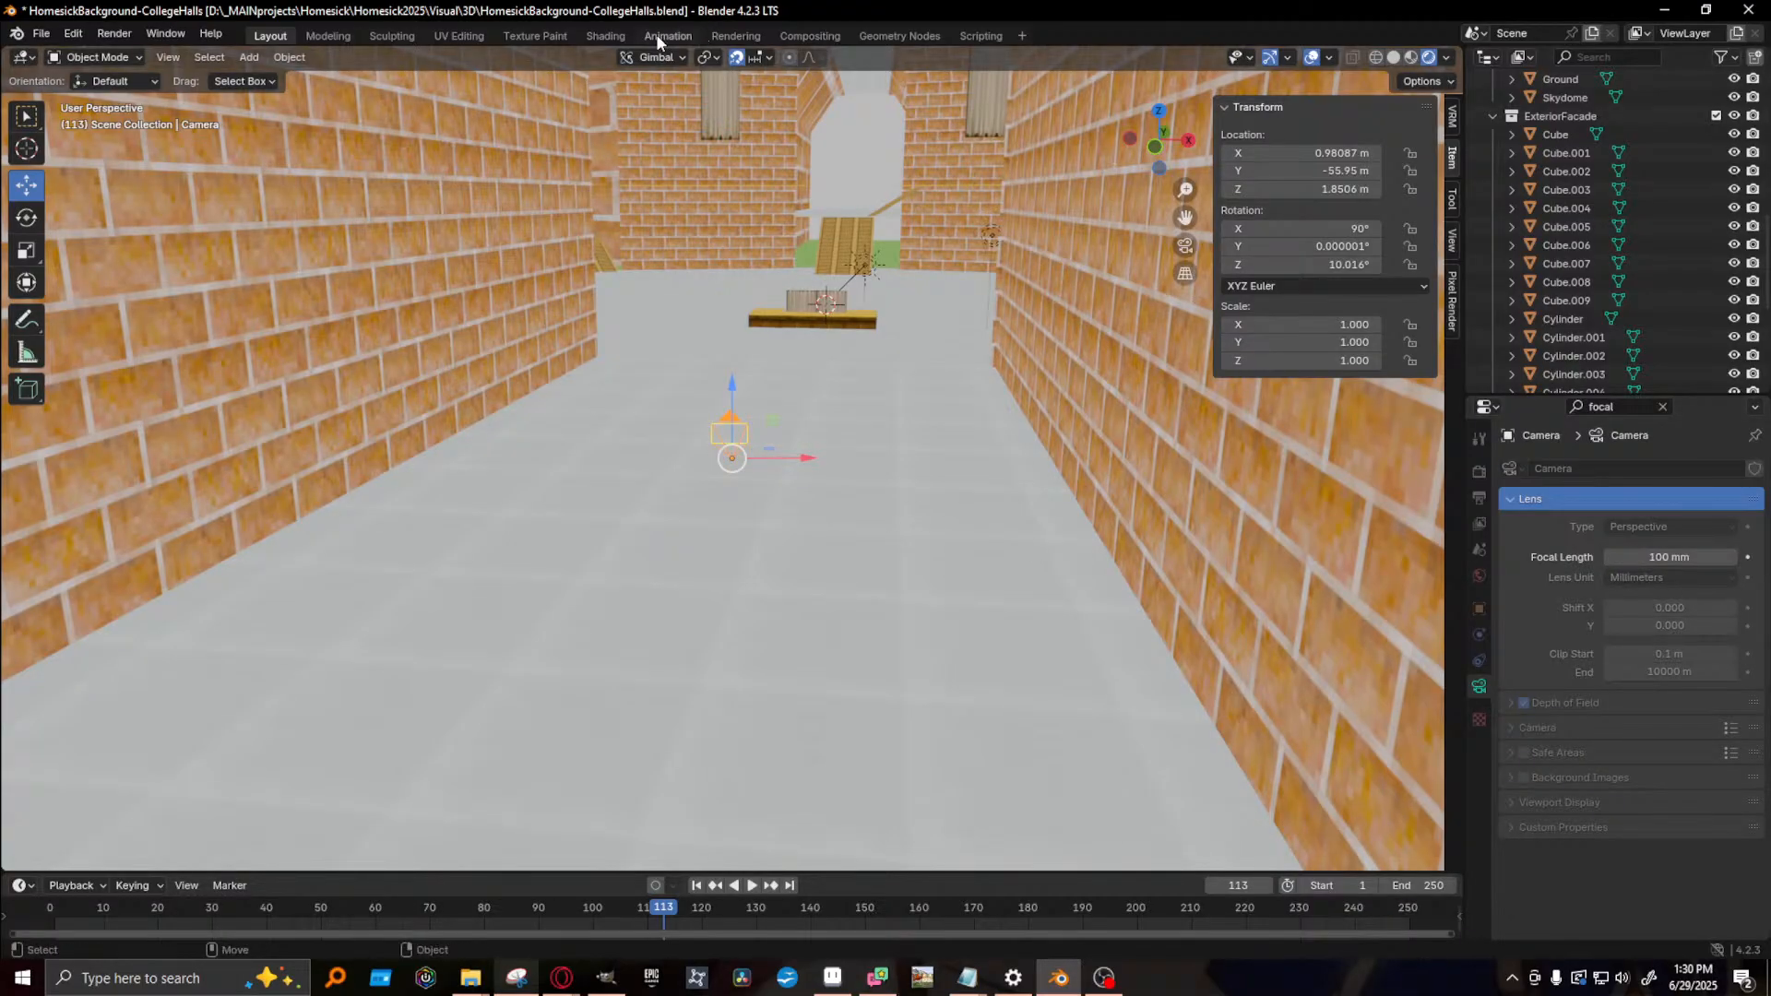
{"action": "key", "text": "F12"}
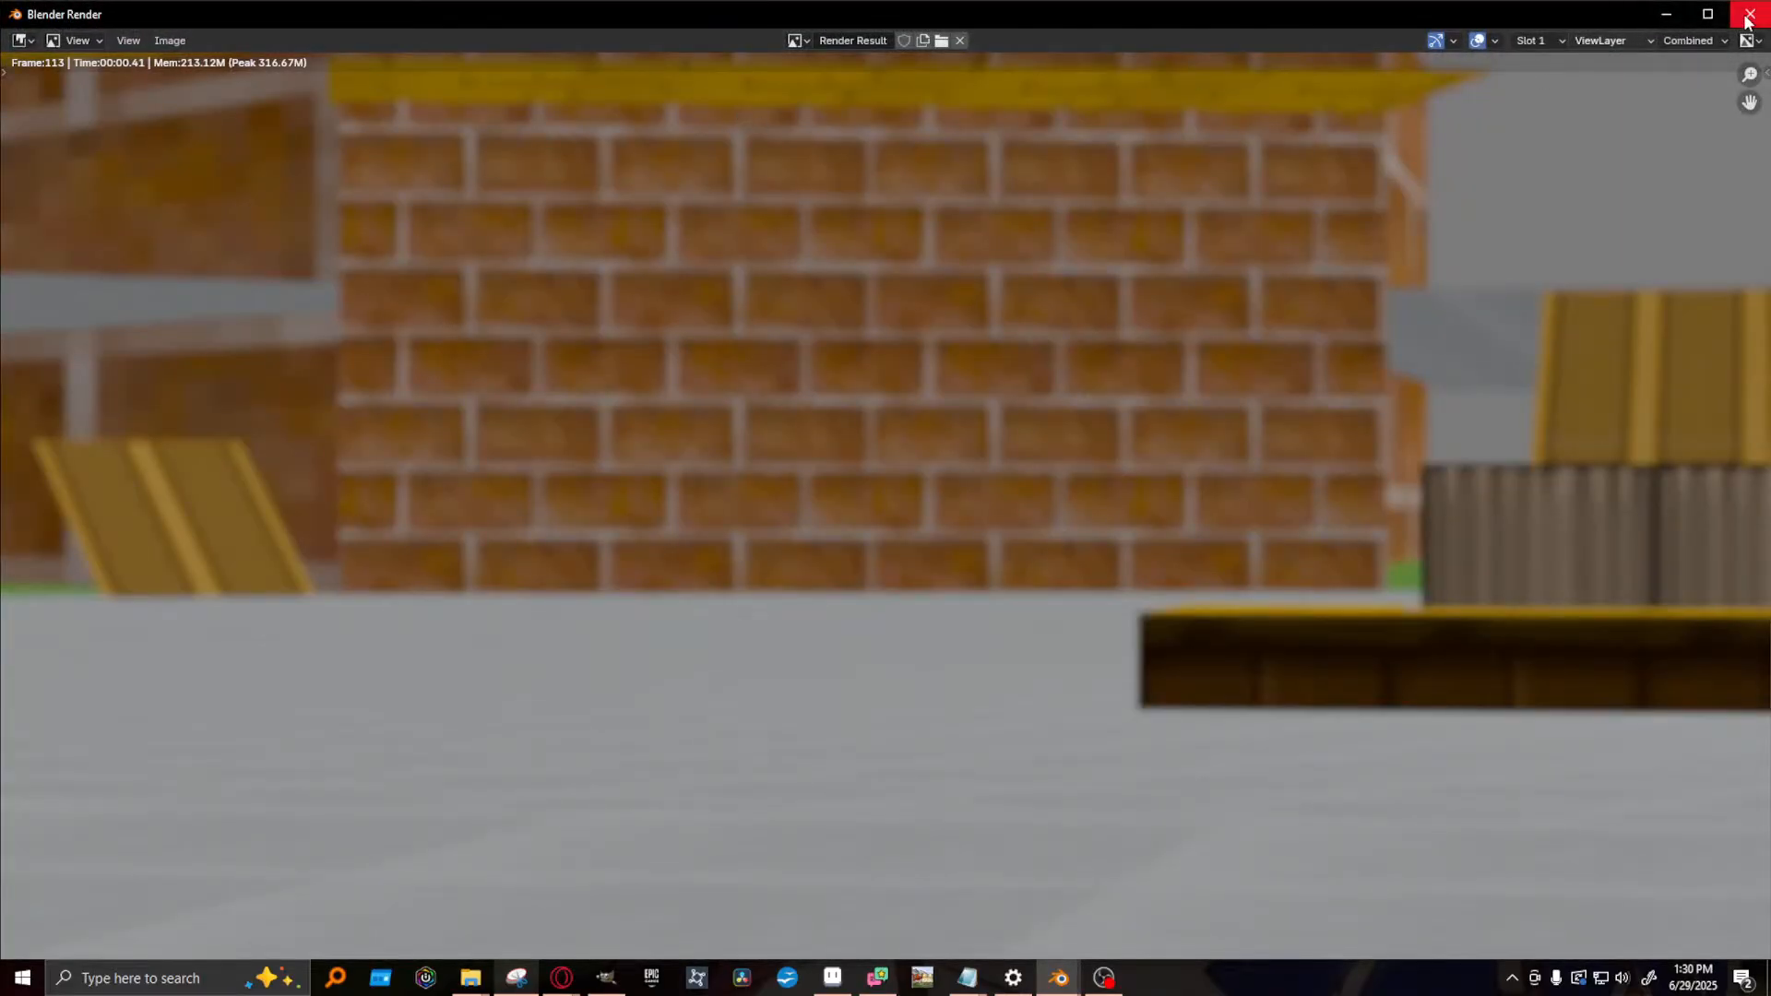
{"action": "left_click", "coordinate": [1746, 20]}
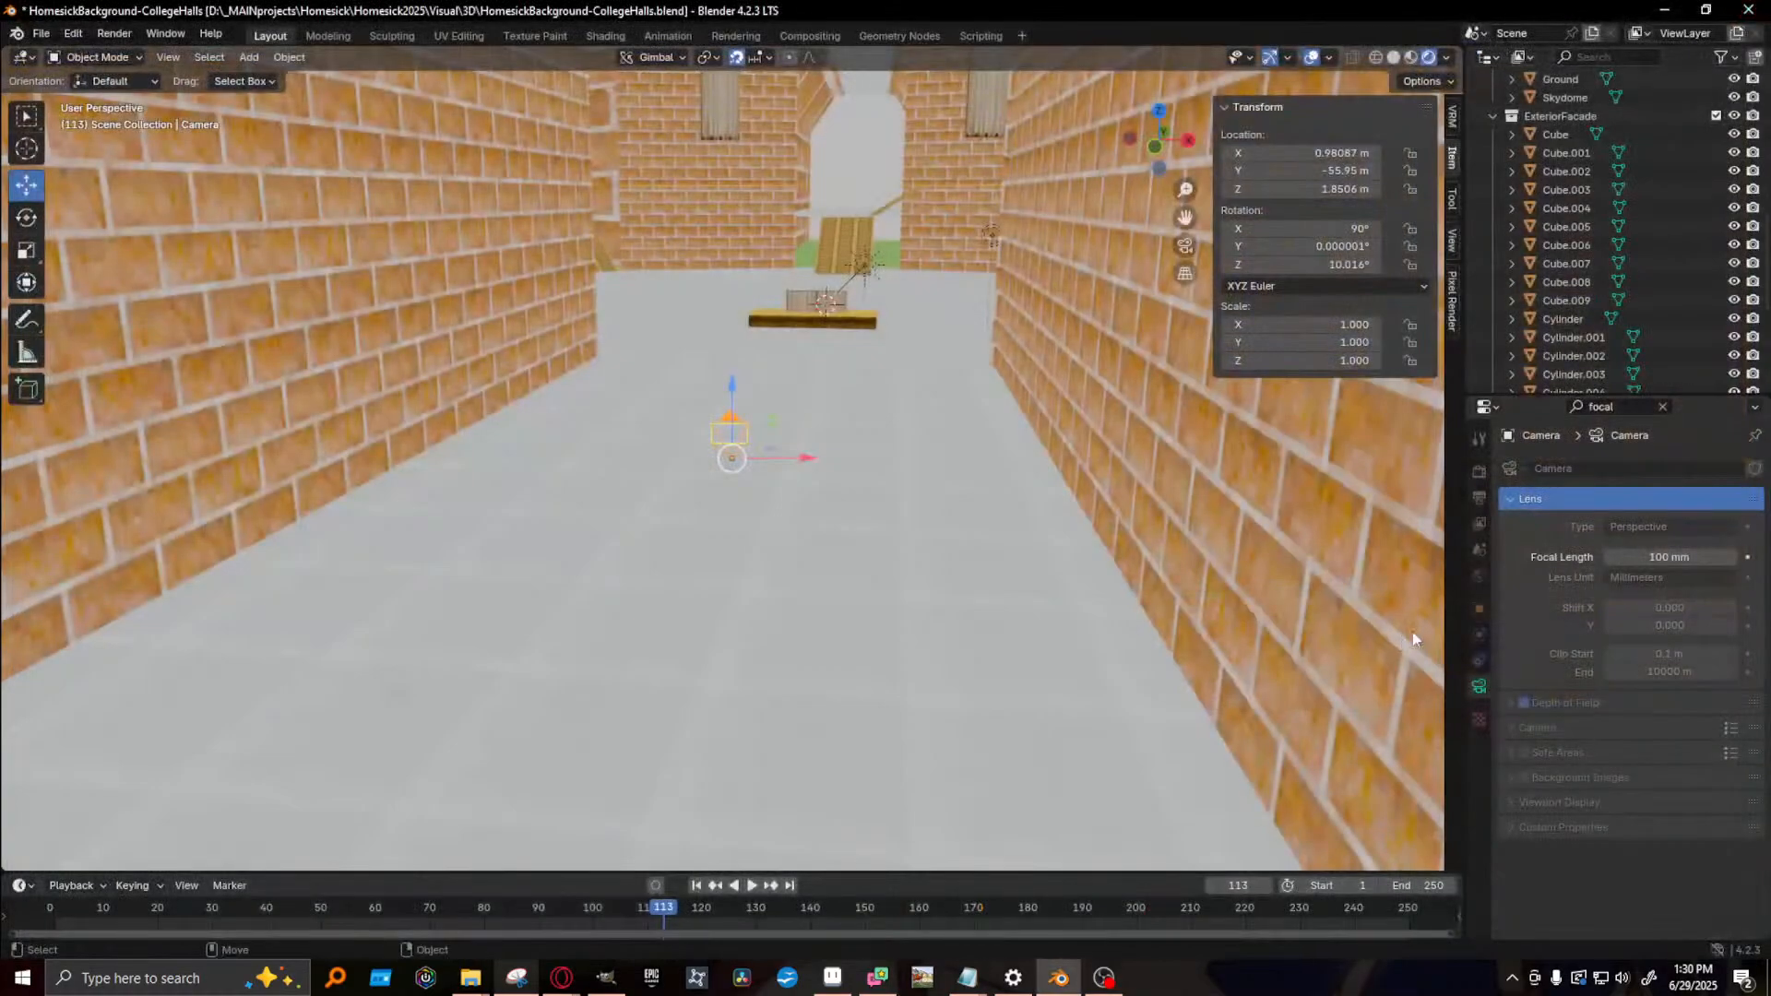
- Set the camera's focal length to 12 mm and render the wide corridor view
{"action": "left_click", "coordinate": [1671, 557]}
{"action": "type", "text": "12"}
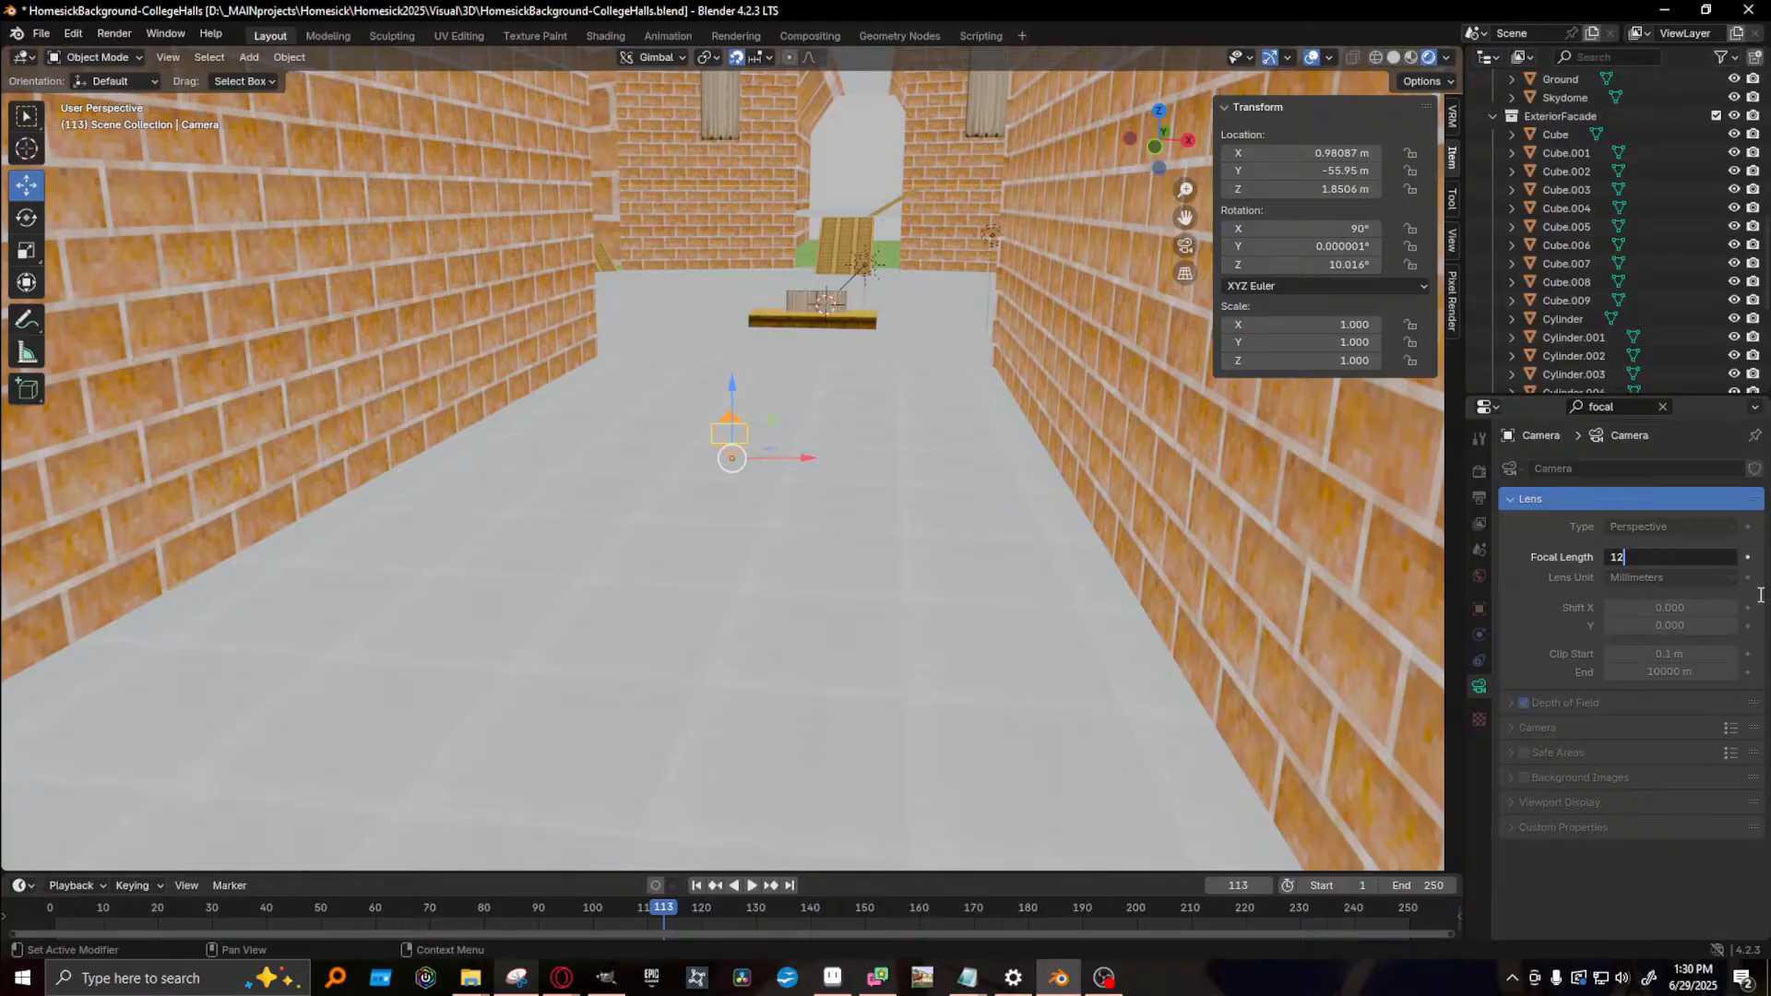
{"action": "key", "text": "Return"}
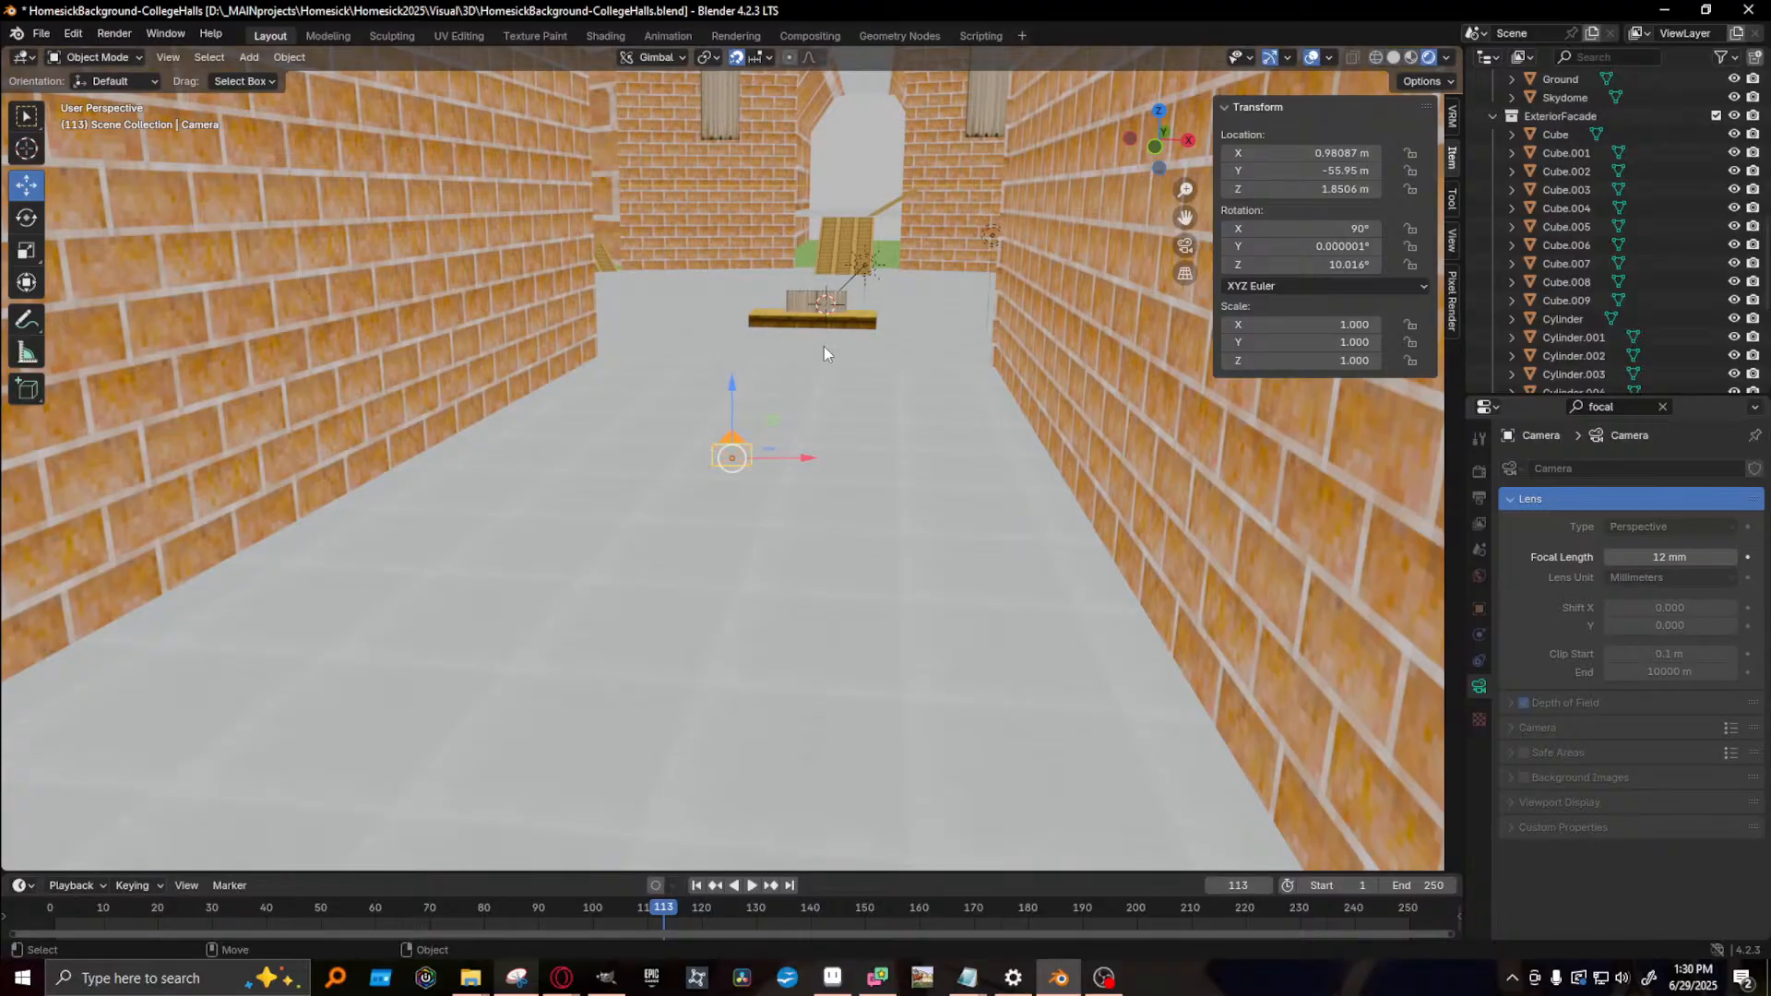
{"action": "key", "text": "F12"}
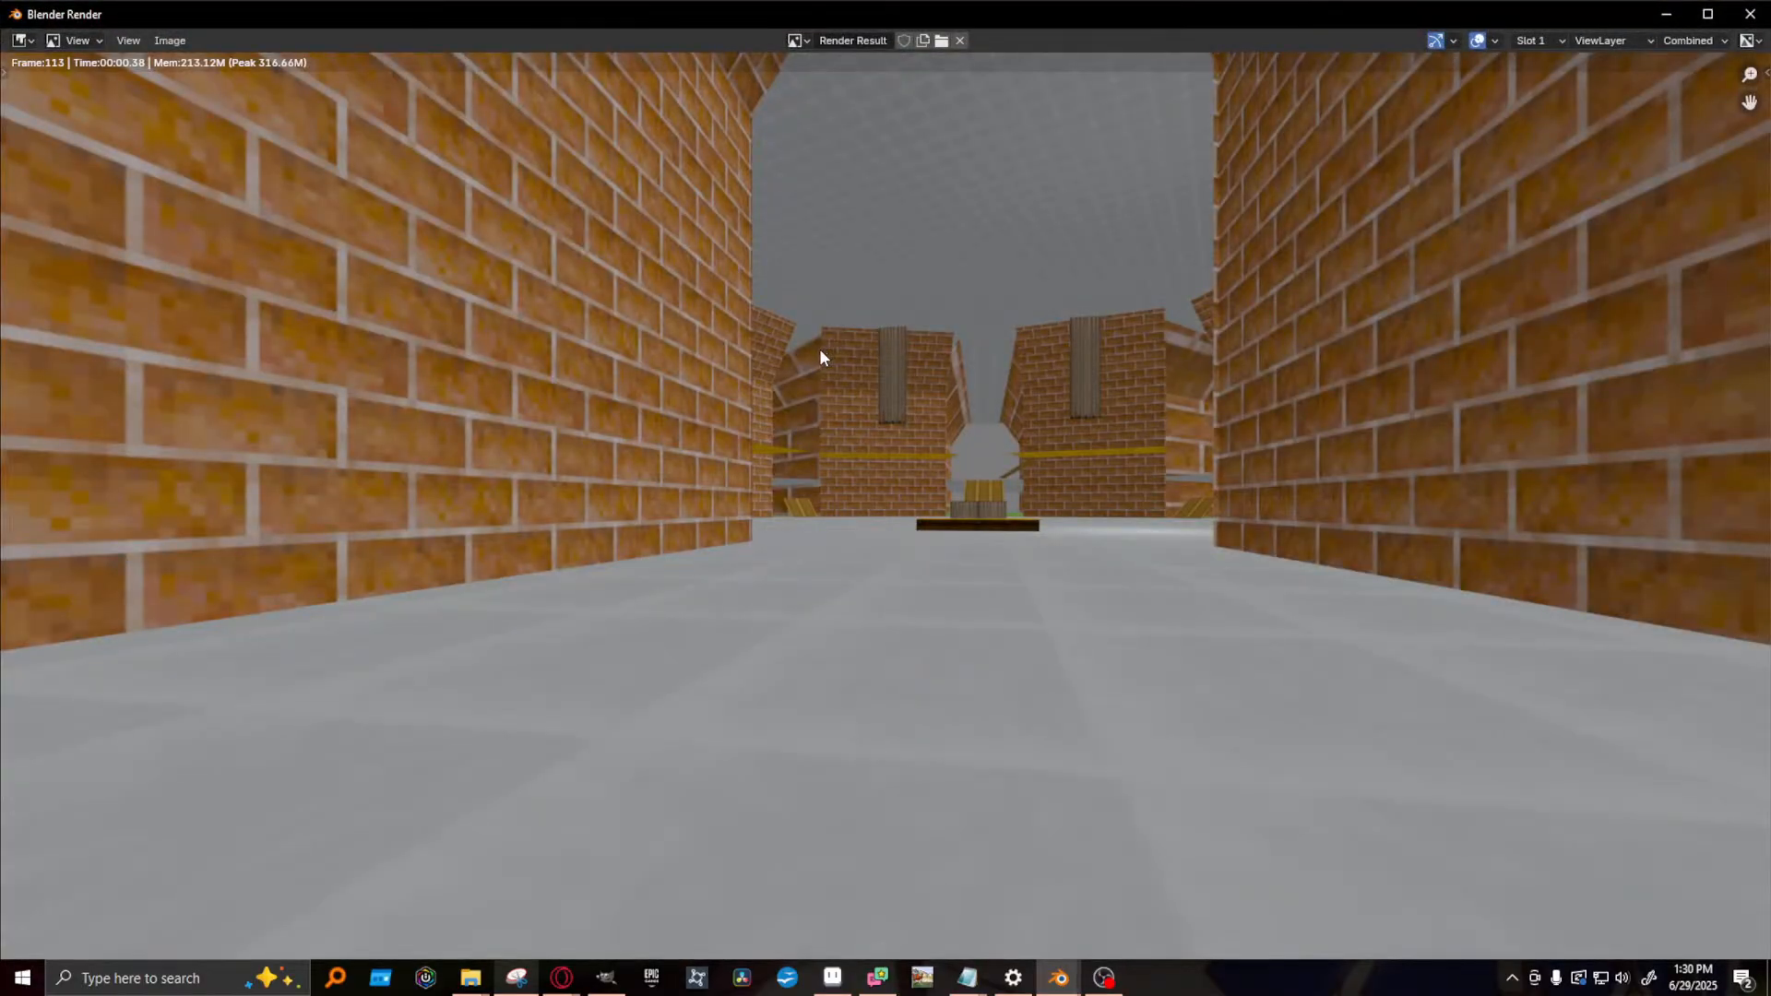
{"action": "left_click", "coordinate": [1762, 14]}
- Save the college halls file with the camera changes
{"action": "mouse_move", "coordinate": [851, 345]}
{"action": "middle_mouse_down"}
{"action": "mouse_move", "coordinate": [881, 373]}
{"action": "mouse_move", "coordinate": [496, 415]}
{"action": "mouse_move", "coordinate": [870, 358]}
{"action": "middle_mouse_up"}
{"action": "middle_click_drag", "start_coordinate": [764, 273], "coordinate": [775, 375], "text": "shift"}
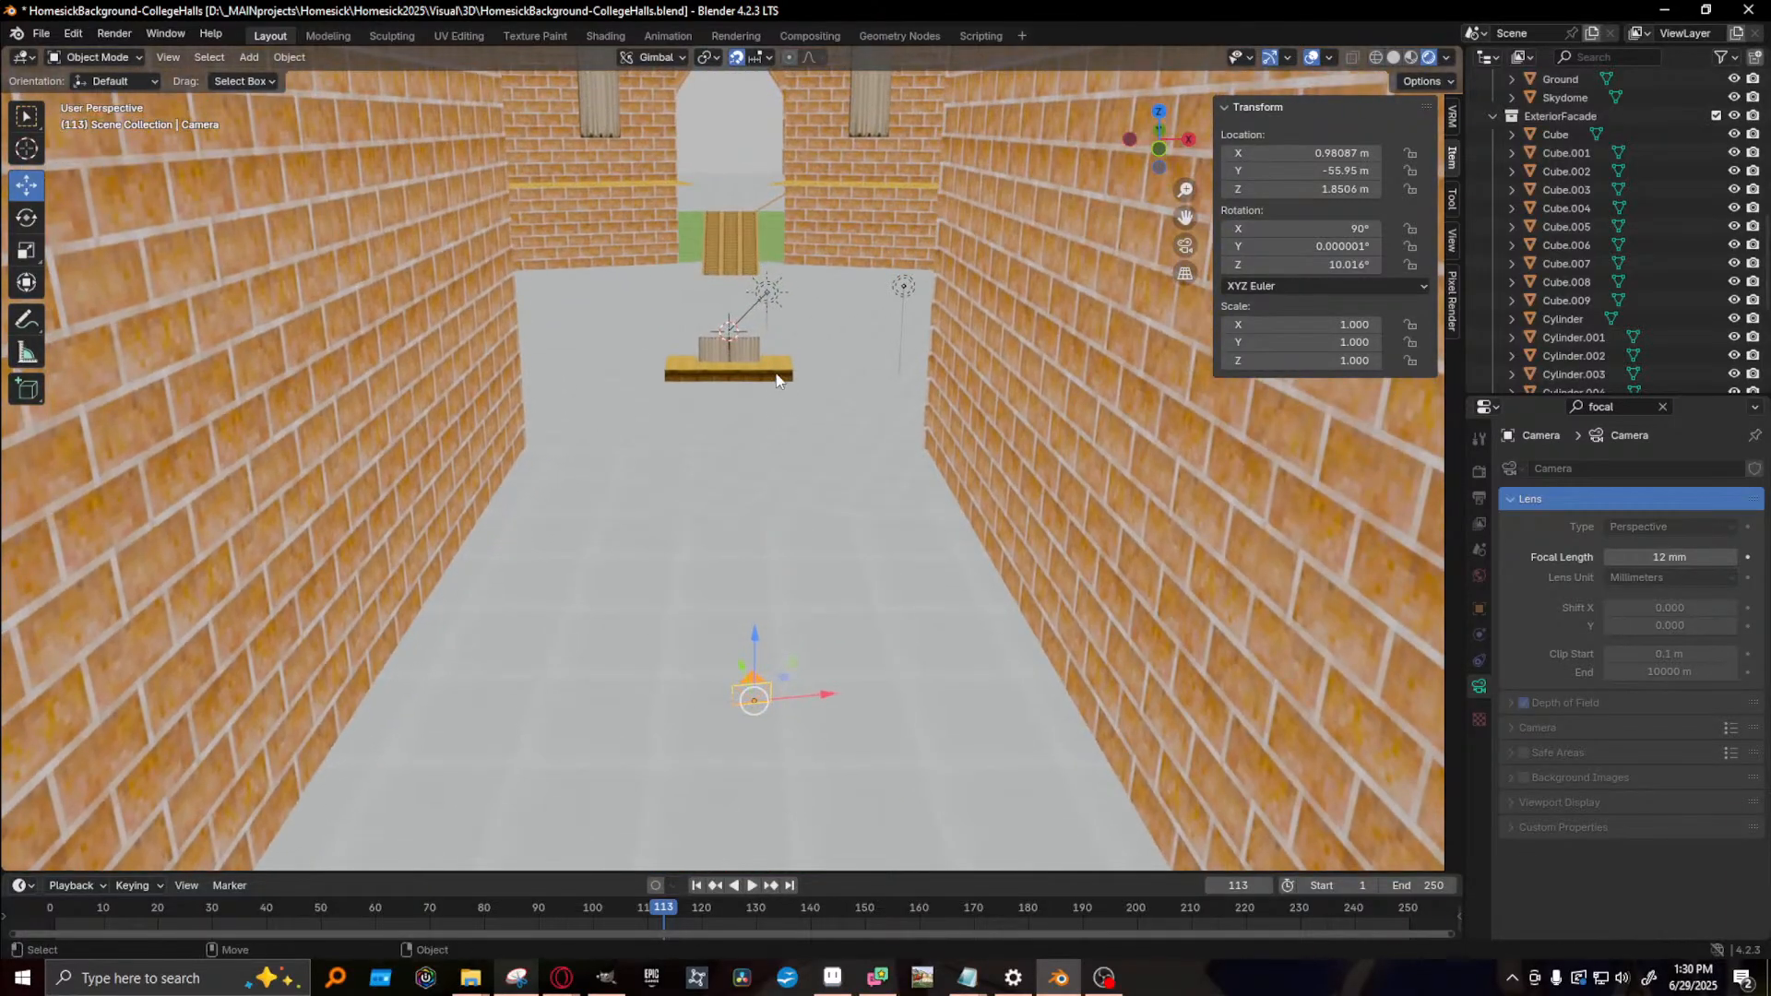
{"action": "key", "text": "ctrl+s"}
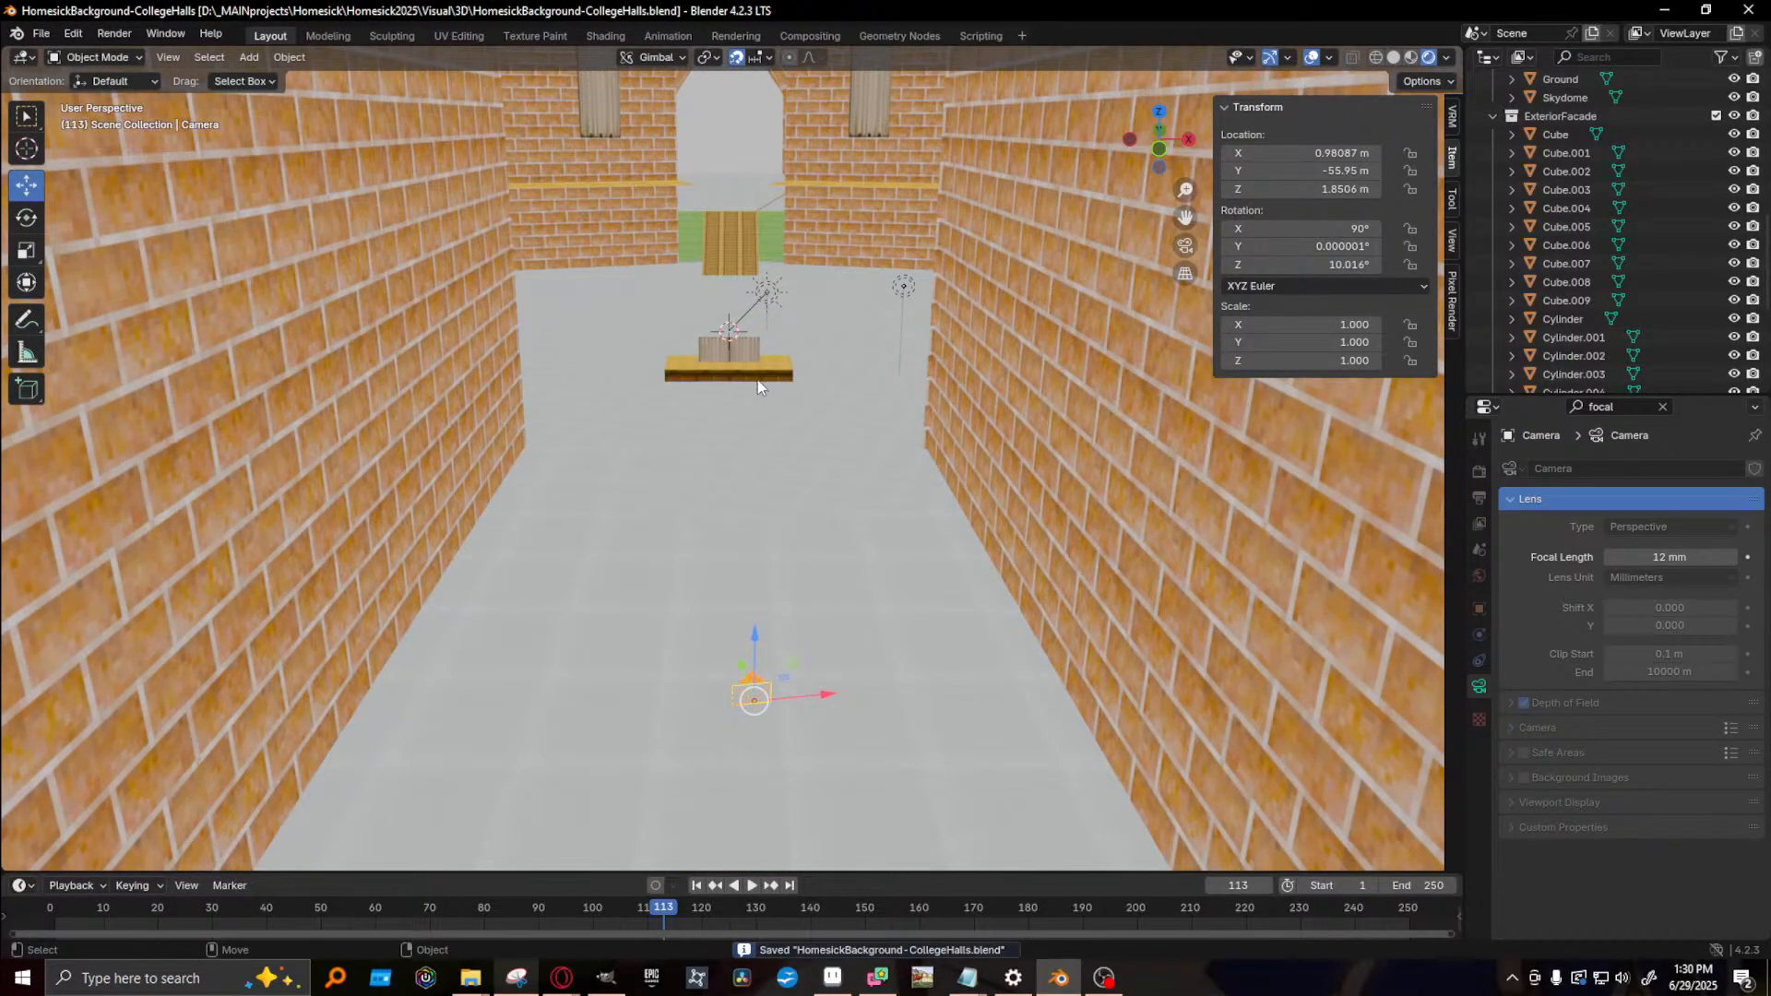
- Add an ico sphere mesh at the scene origin in the main hall and clear the properties search filter
{"action": "scroll", "coordinate": [739, 395], "scroll_direction": "down", "scroll_amount": 10}
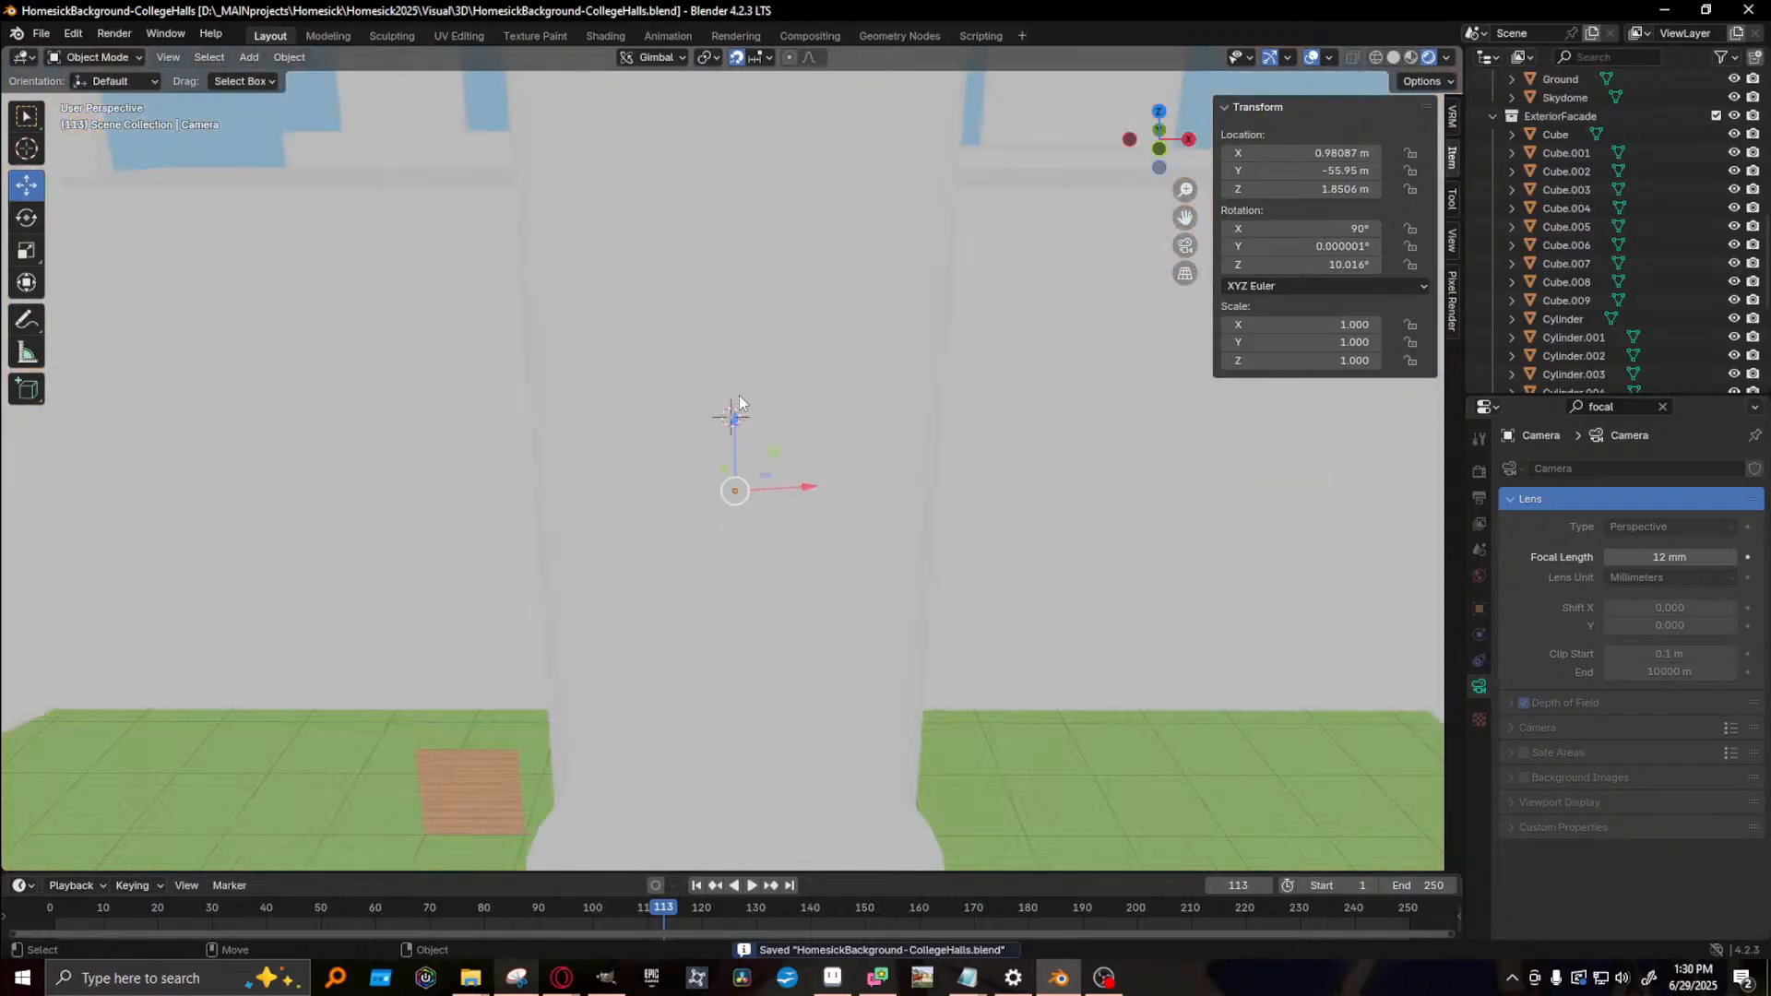
{"action": "scroll", "coordinate": [734, 389], "scroll_direction": "up", "scroll_amount": 5}
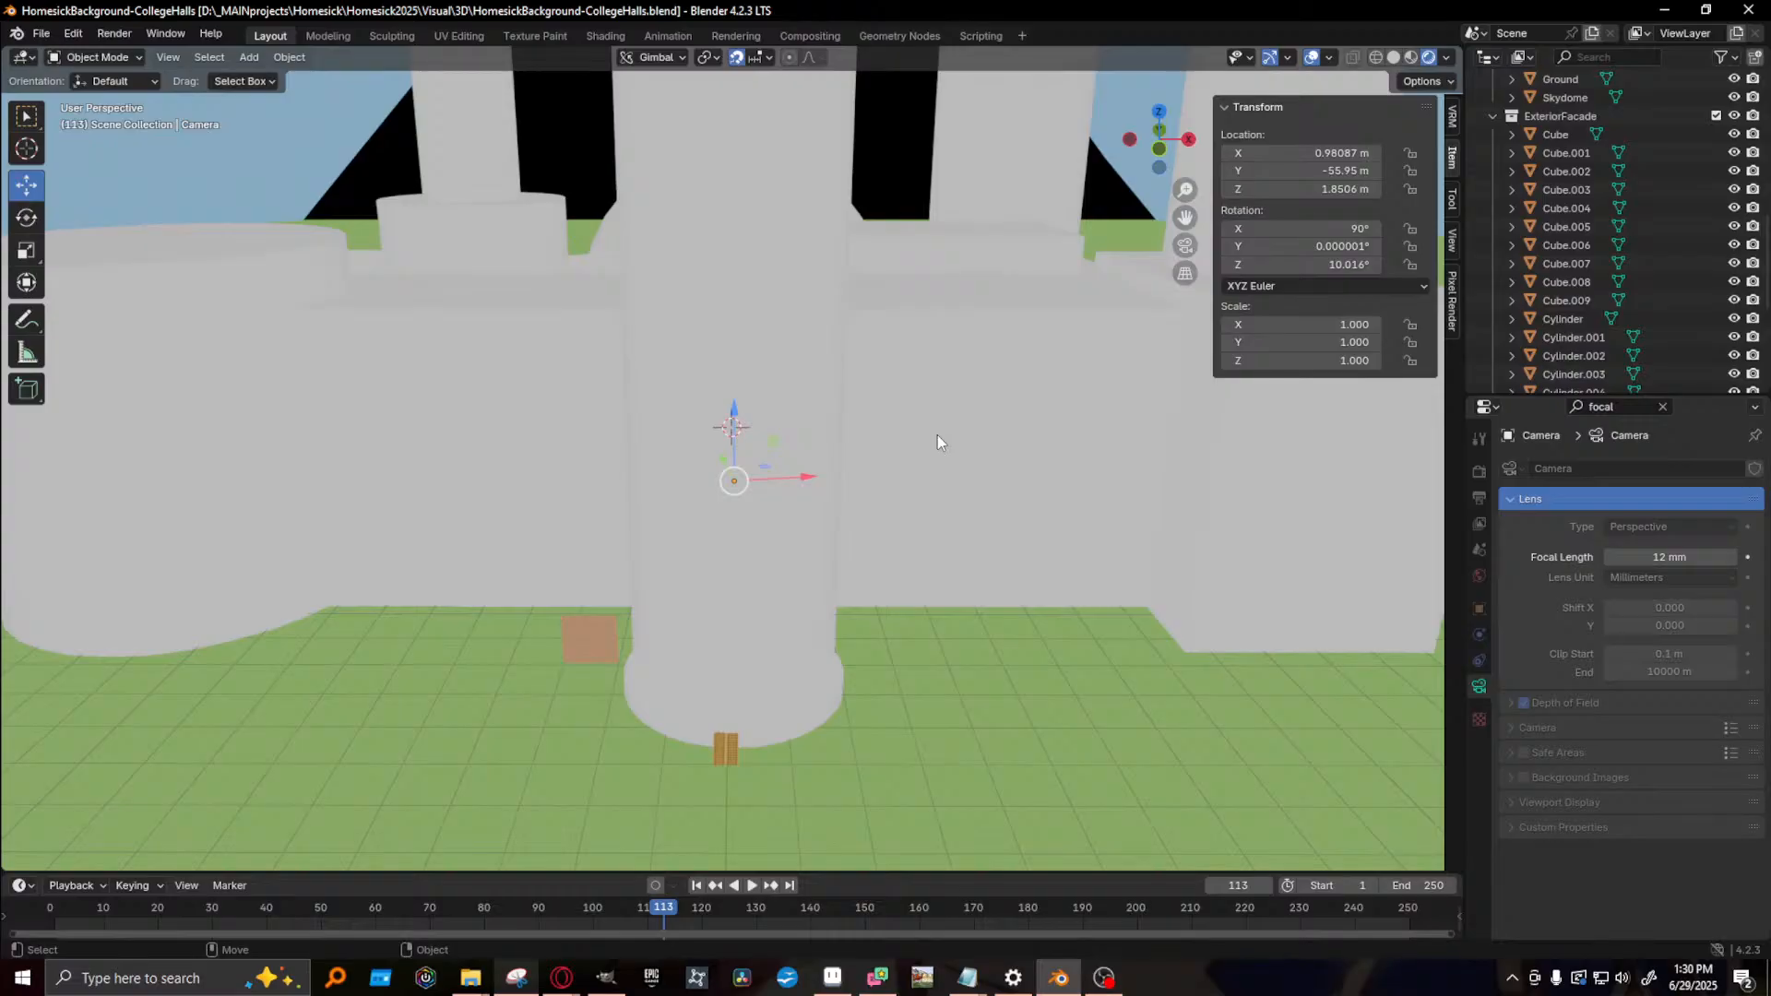
{"action": "scroll", "coordinate": [871, 503], "scroll_direction": "down", "scroll_amount": 4}
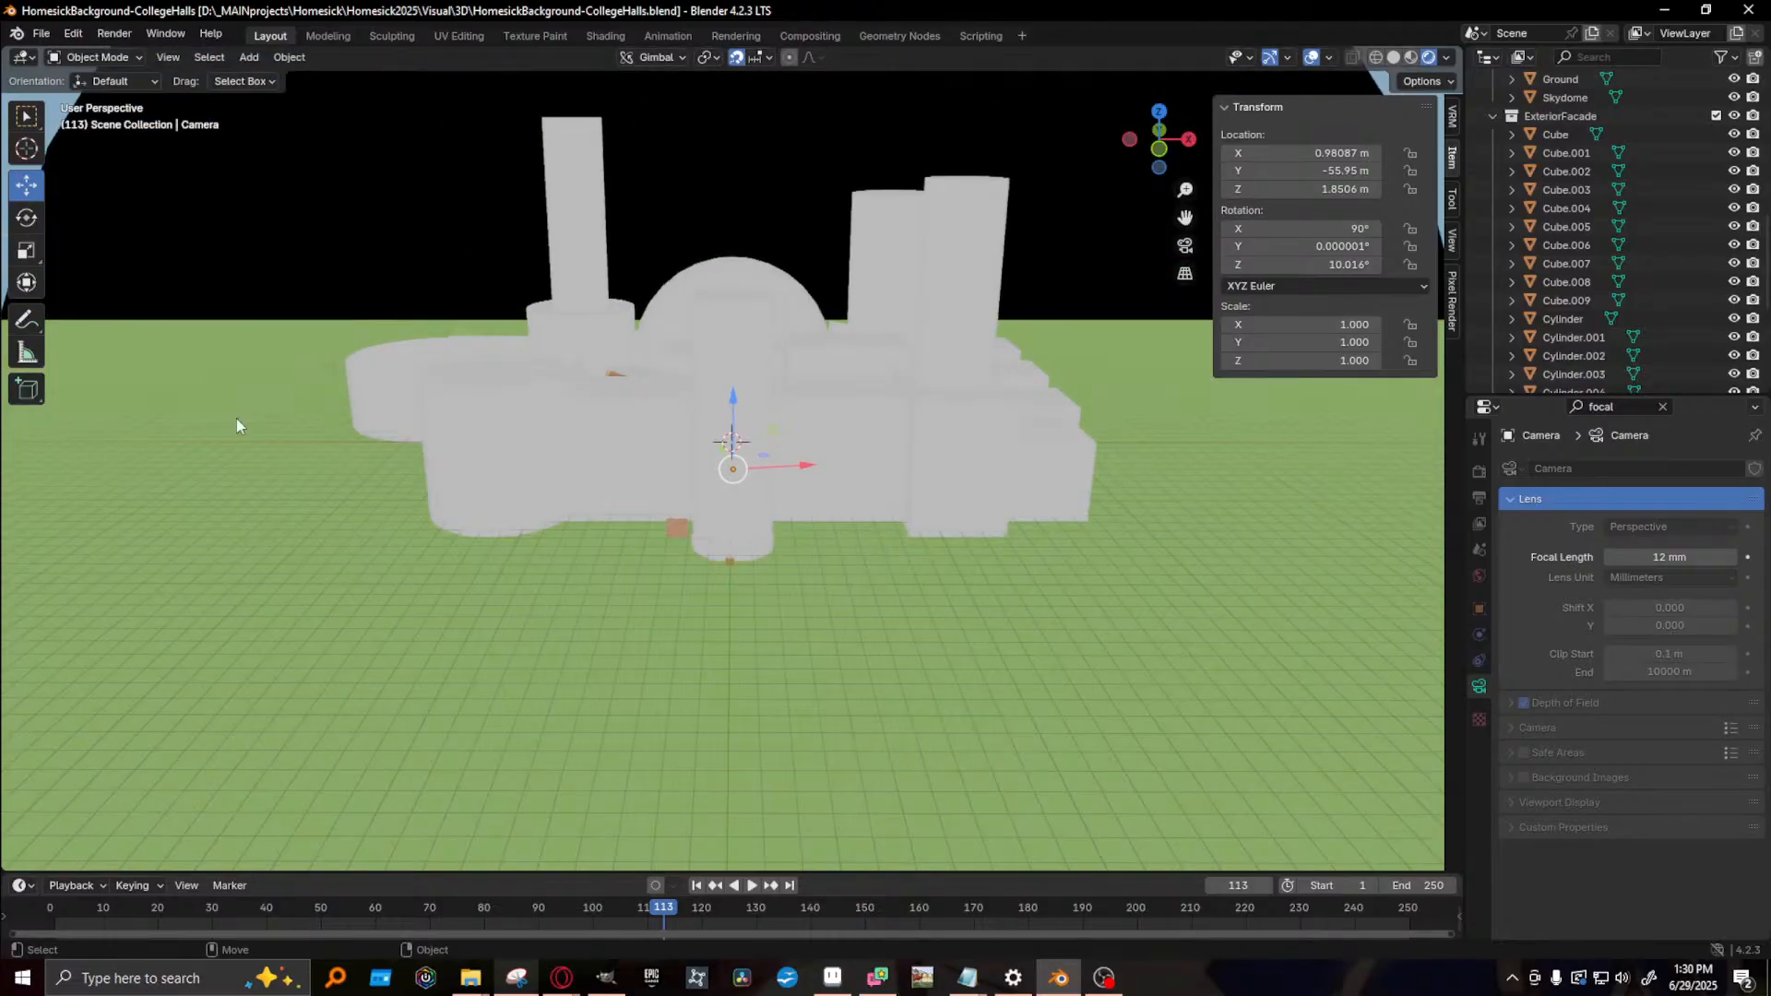
{"action": "left_click", "coordinate": [249, 57]}
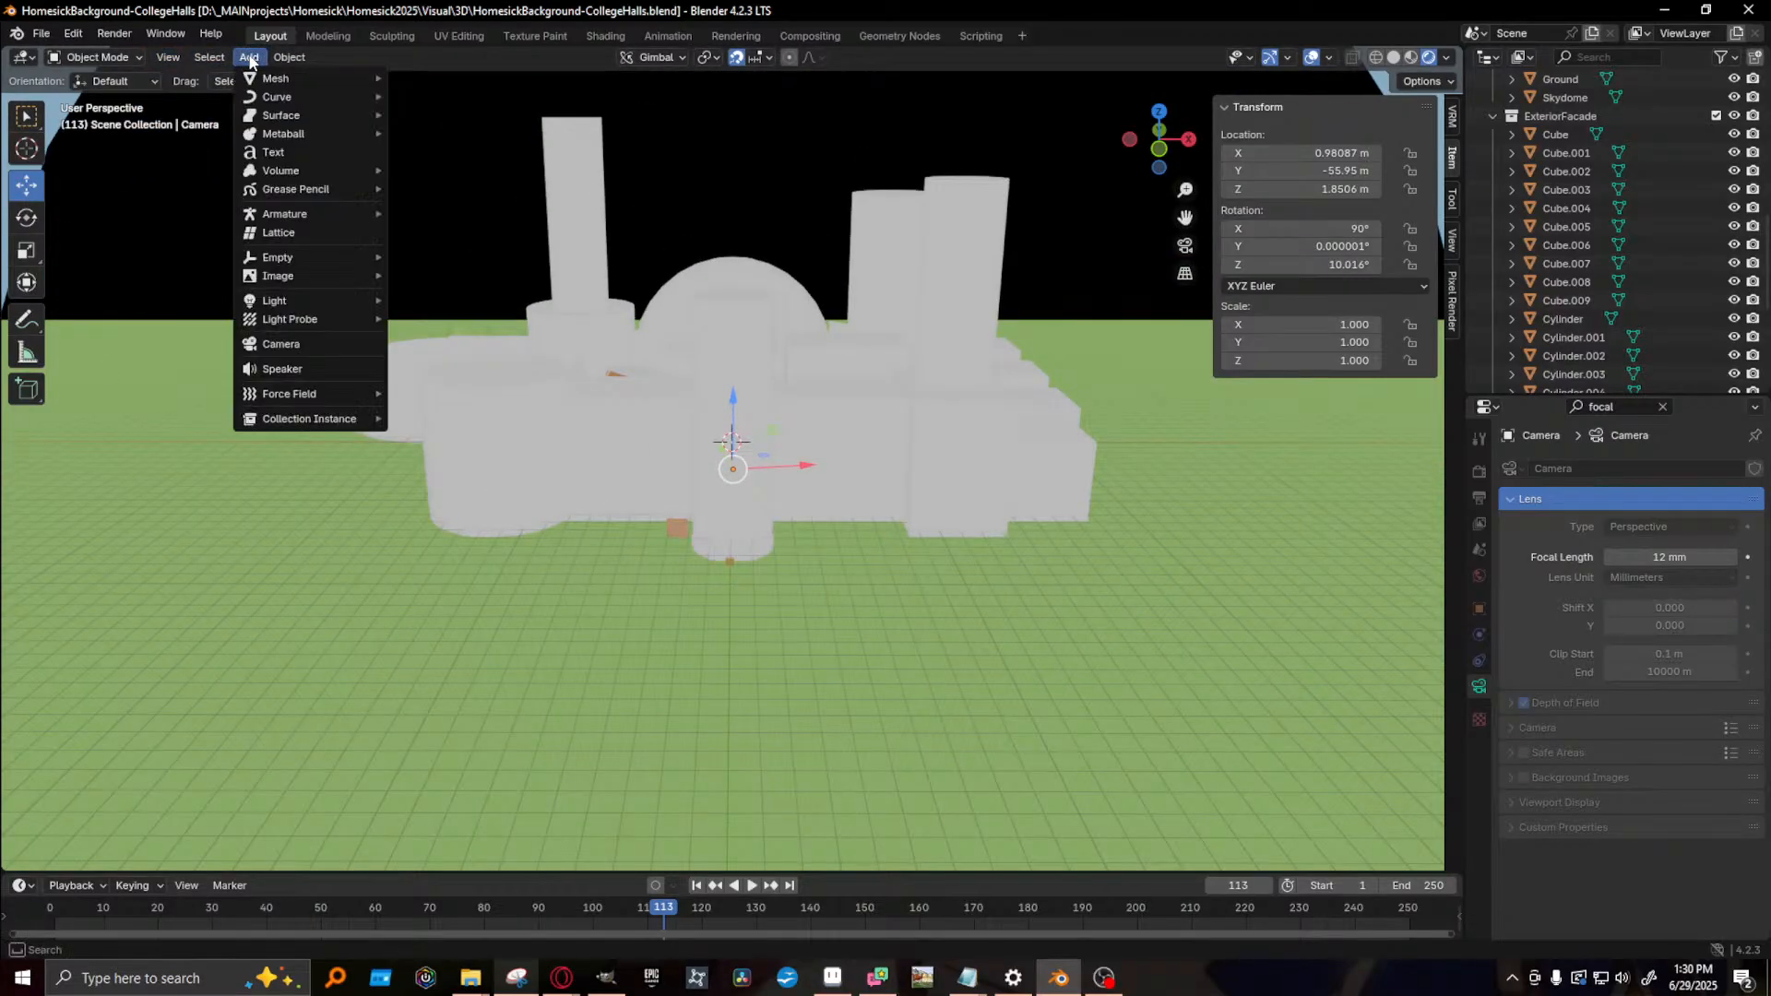
{"action": "mouse_move", "coordinate": [277, 78]}
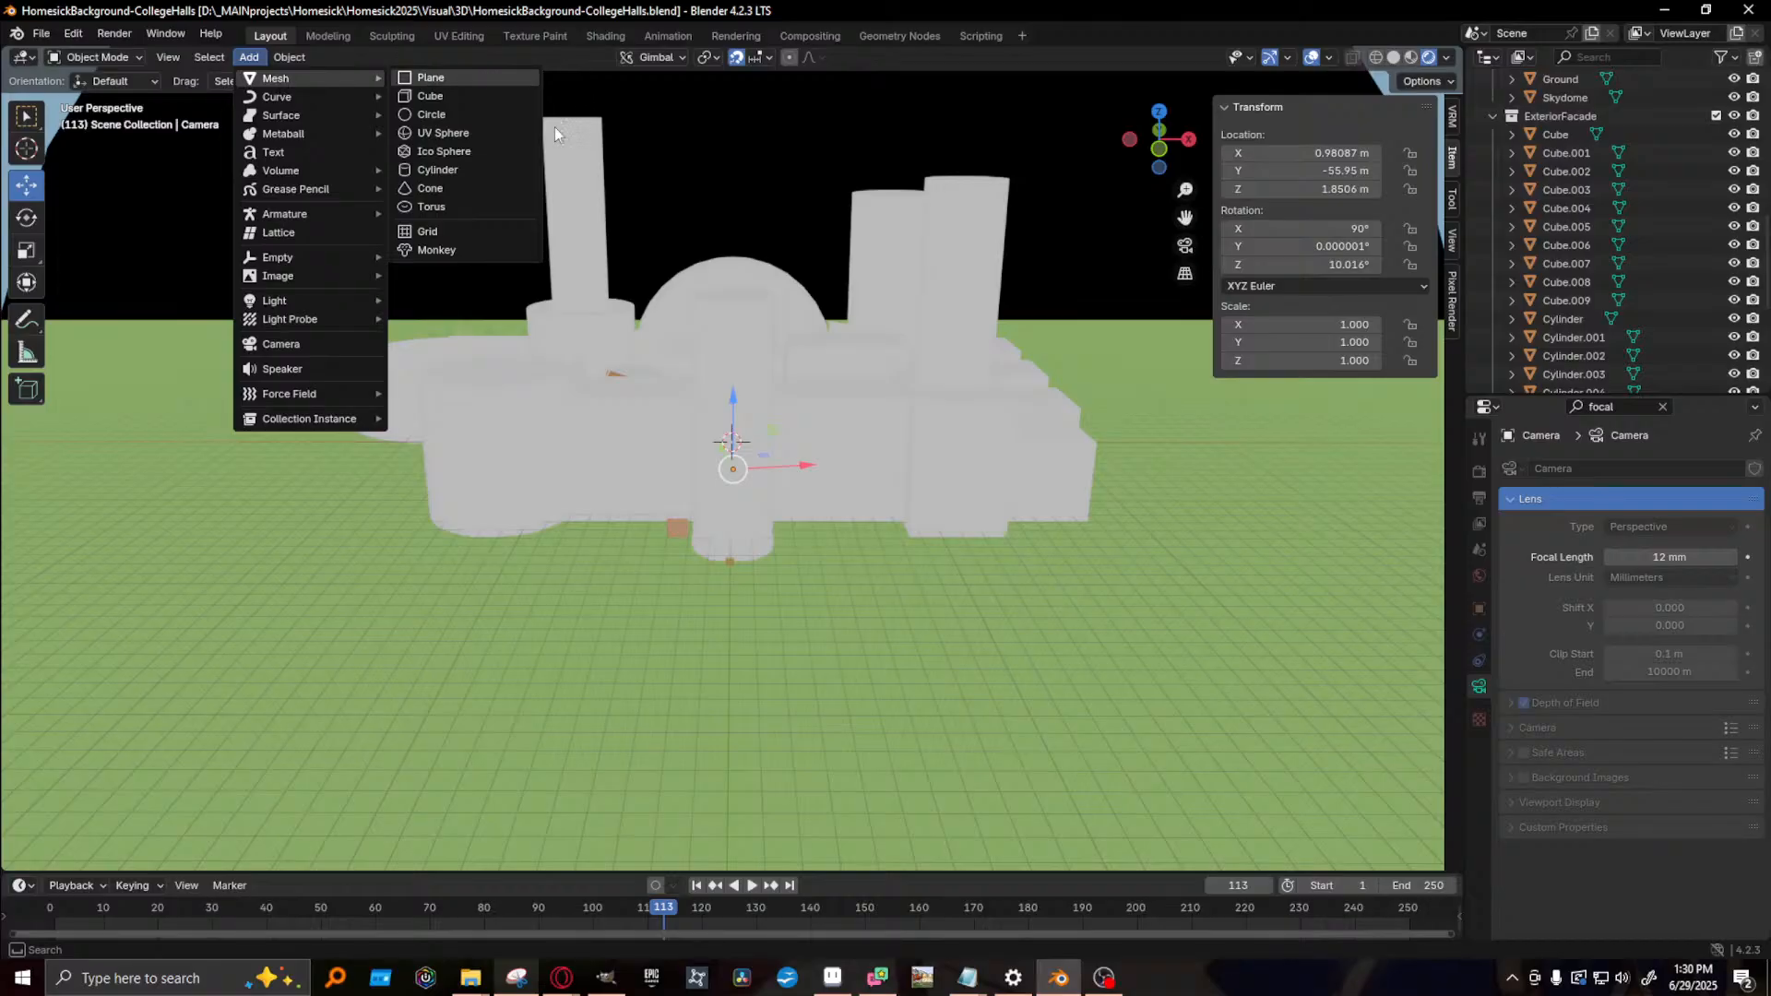
{"action": "left_click", "coordinate": [441, 151]}
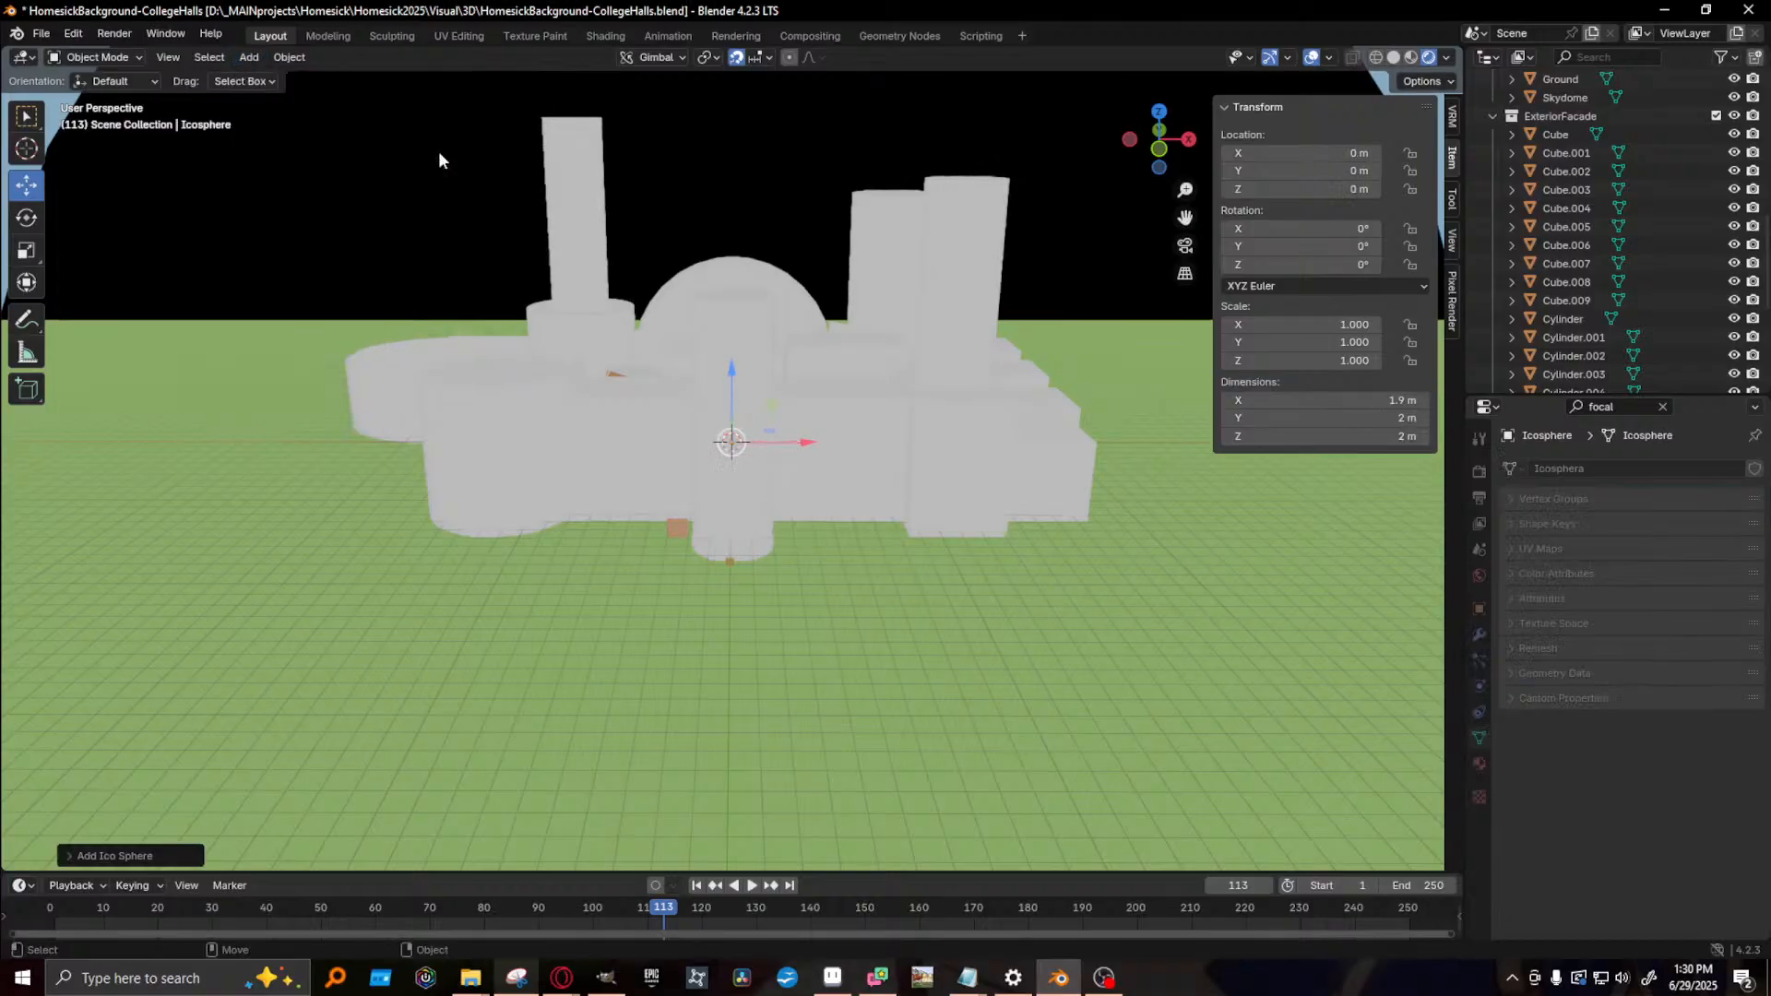
{"action": "scroll", "coordinate": [803, 513], "scroll_direction": "up", "scroll_amount": 5}
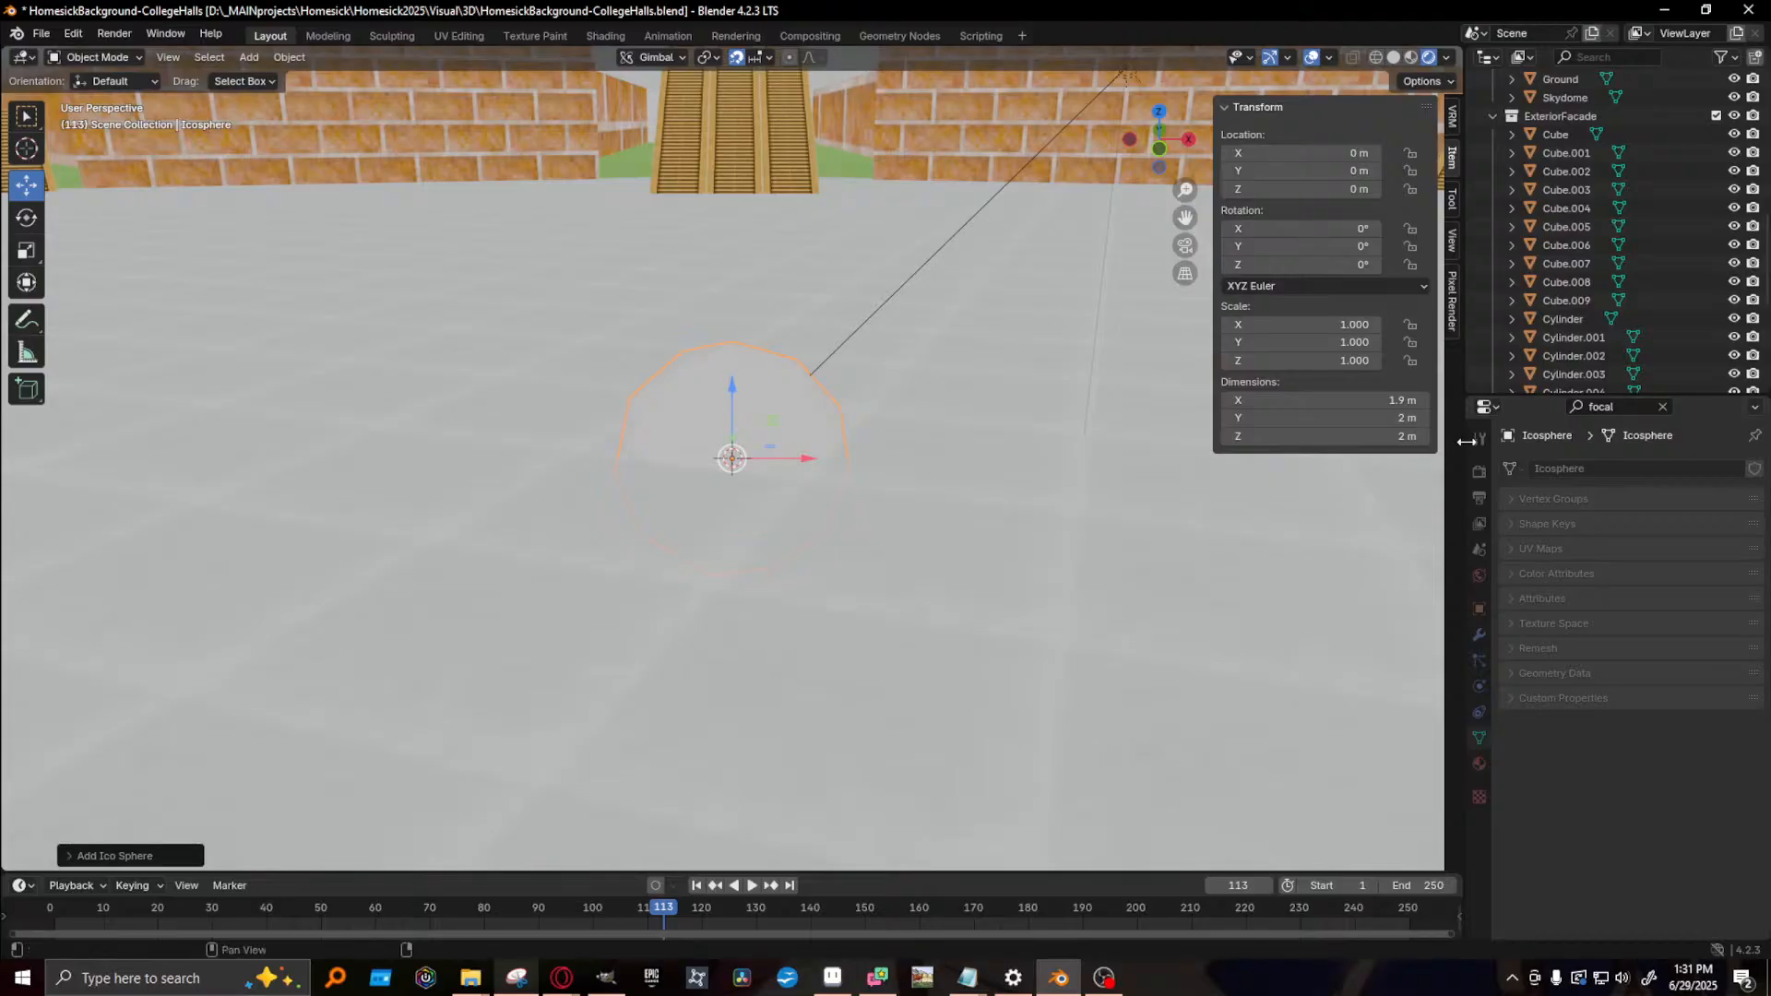
{"action": "left_click", "coordinate": [1662, 406]}
{"action": "scroll", "coordinate": [766, 454], "scroll_direction": "down", "scroll_amount": 5}
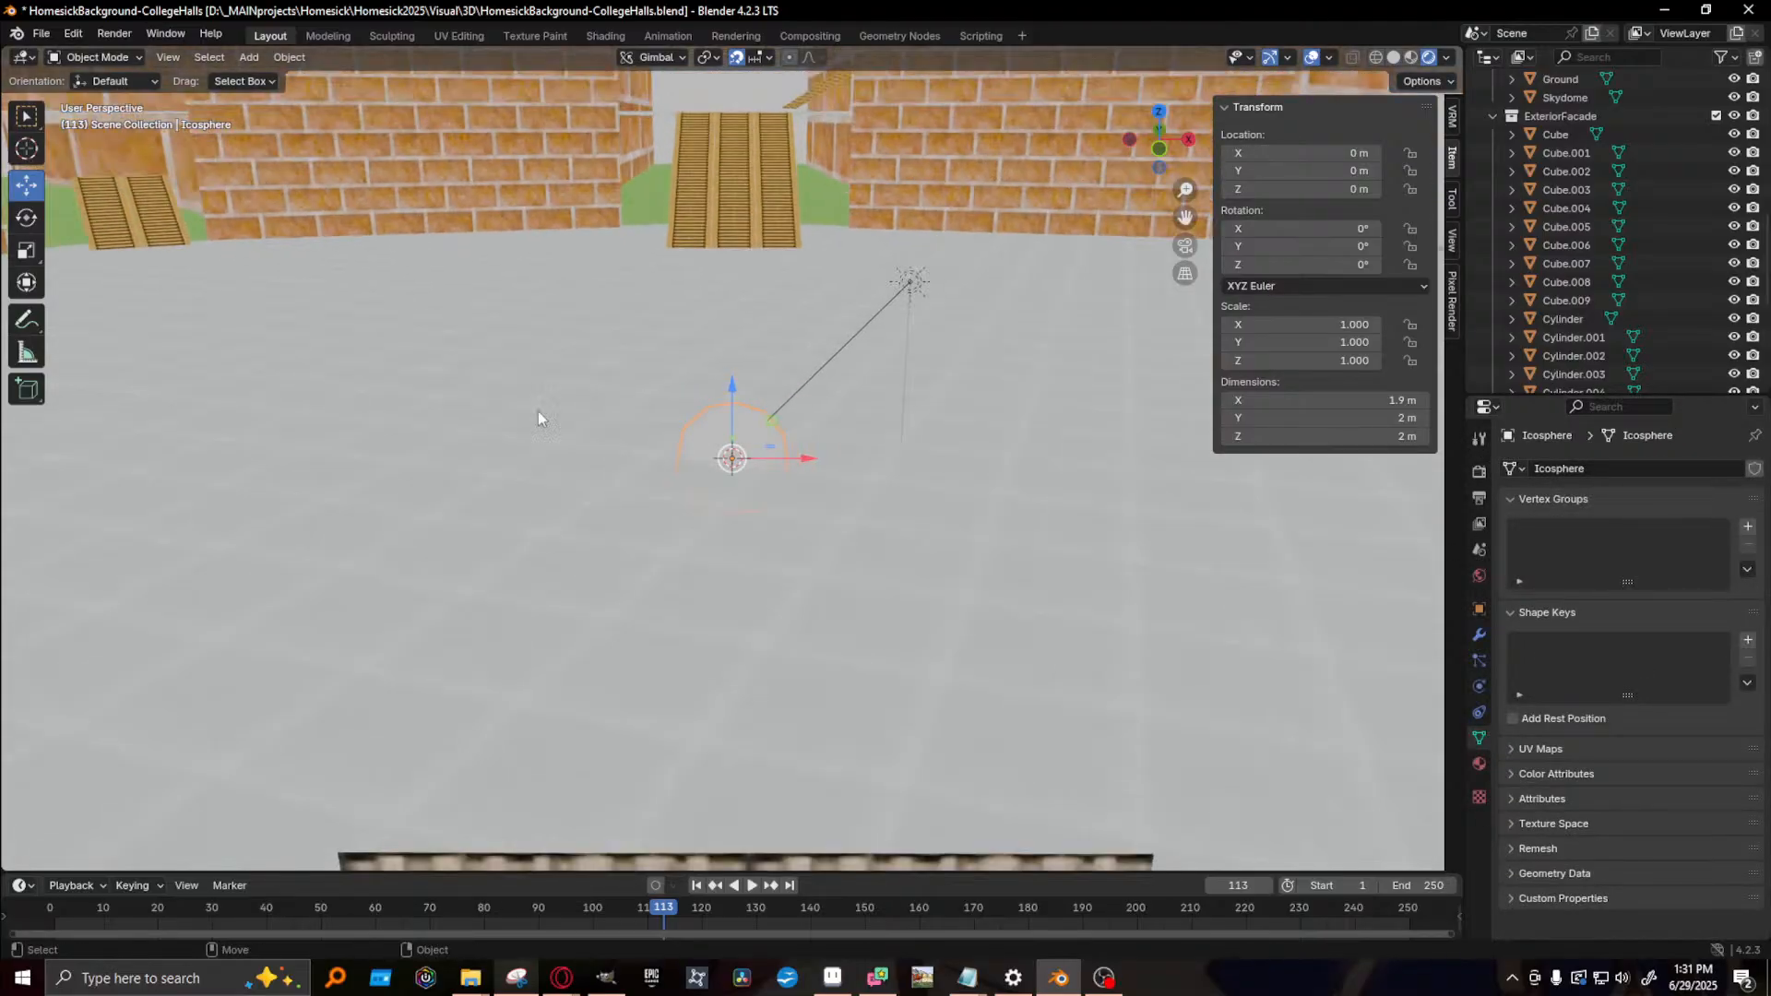
- Raise the ico sphere to 3 m on the Z axis above the hall floor
{"action": "left_click_drag", "start_coordinate": [757, 480], "coordinate": [756, 313]}
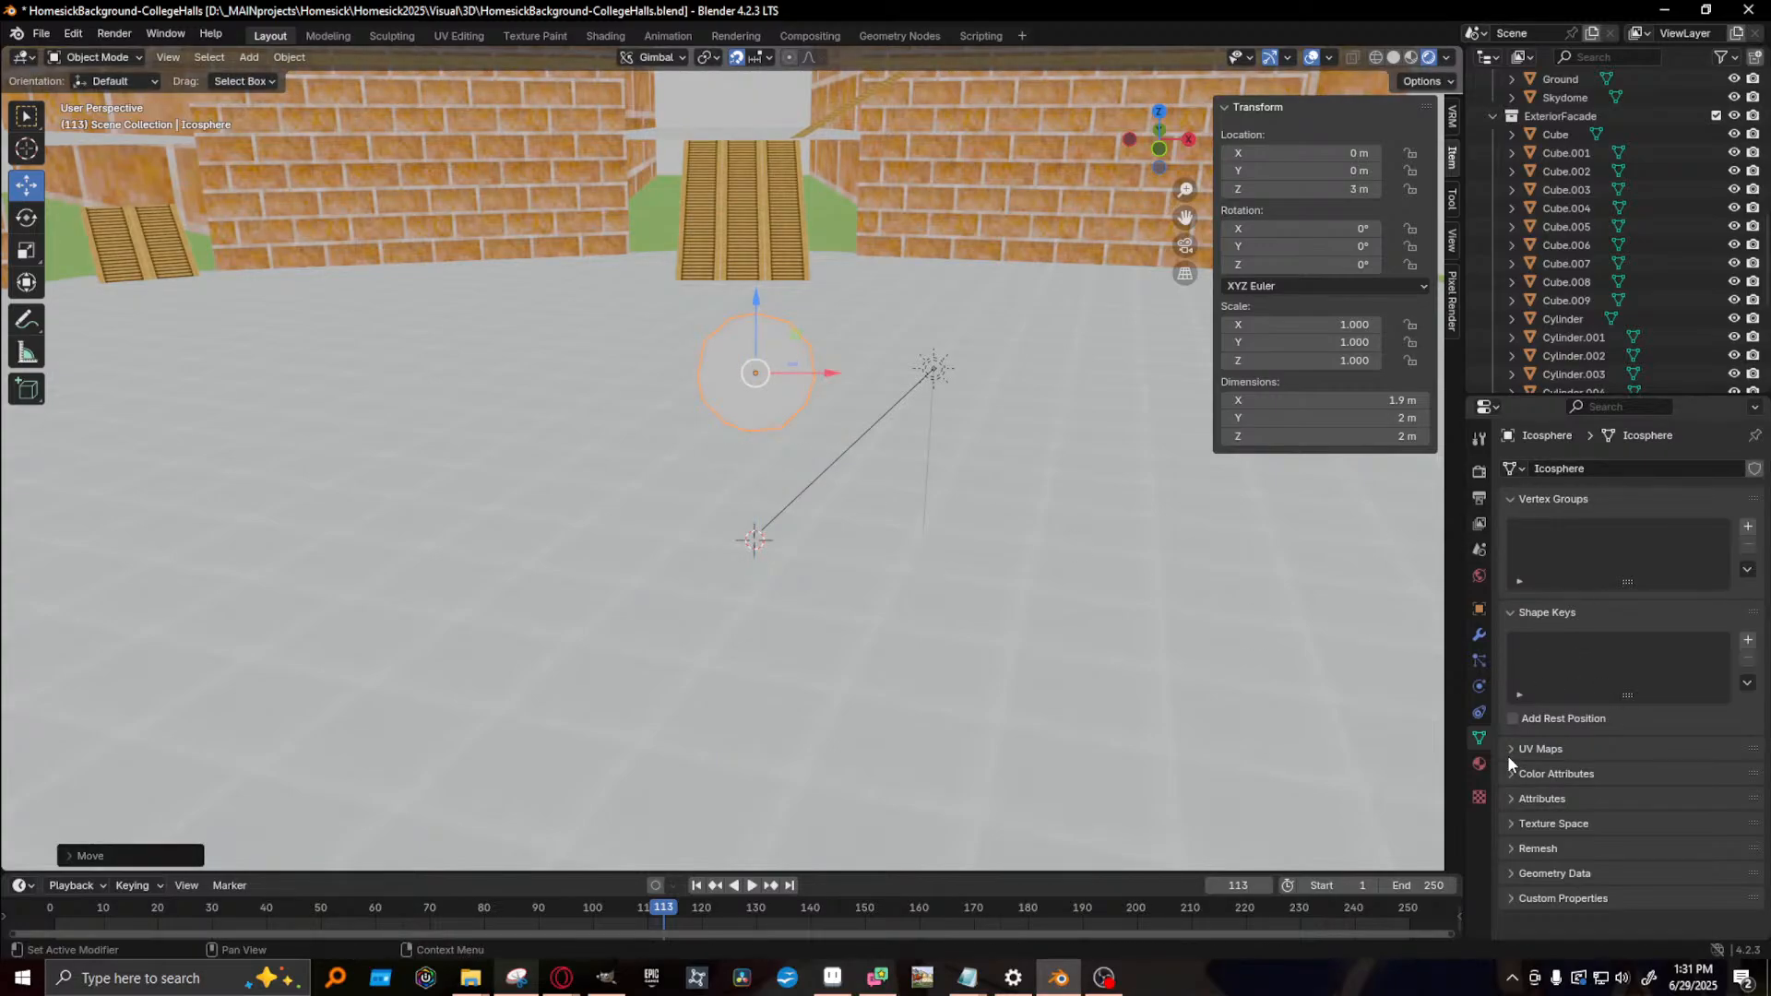
{"action": "left_click", "coordinate": [1477, 440]}
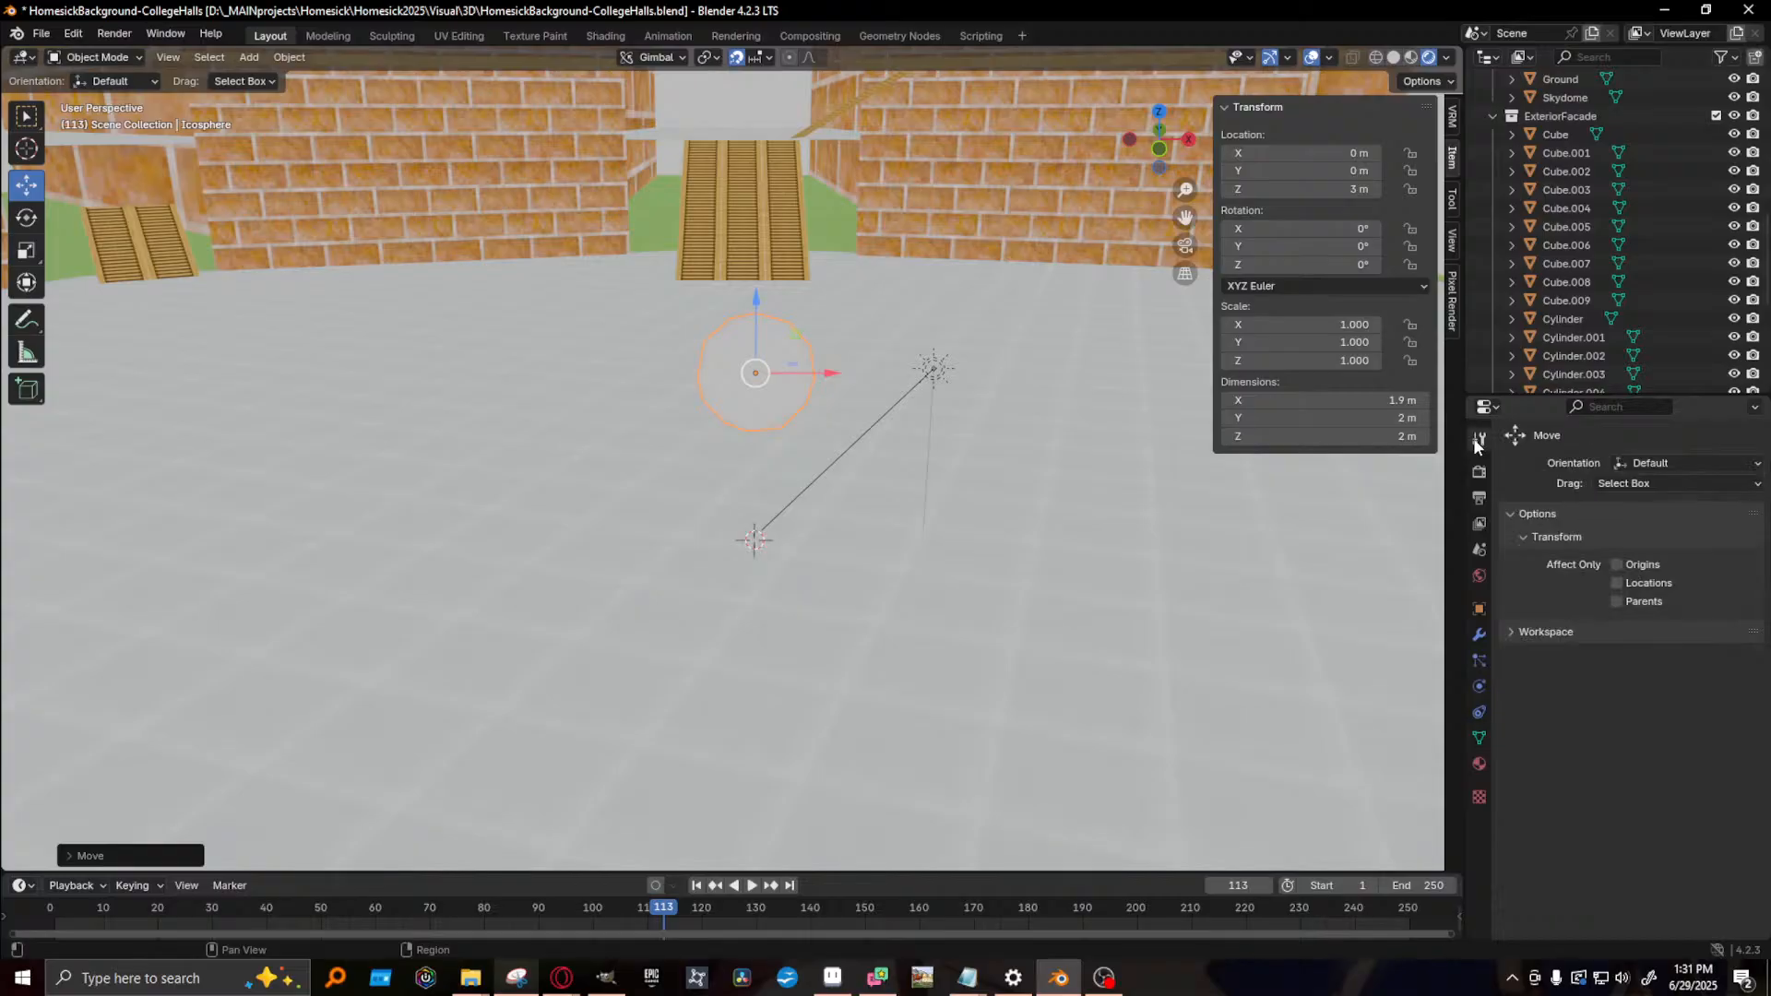
{"action": "left_click", "coordinate": [1475, 501]}
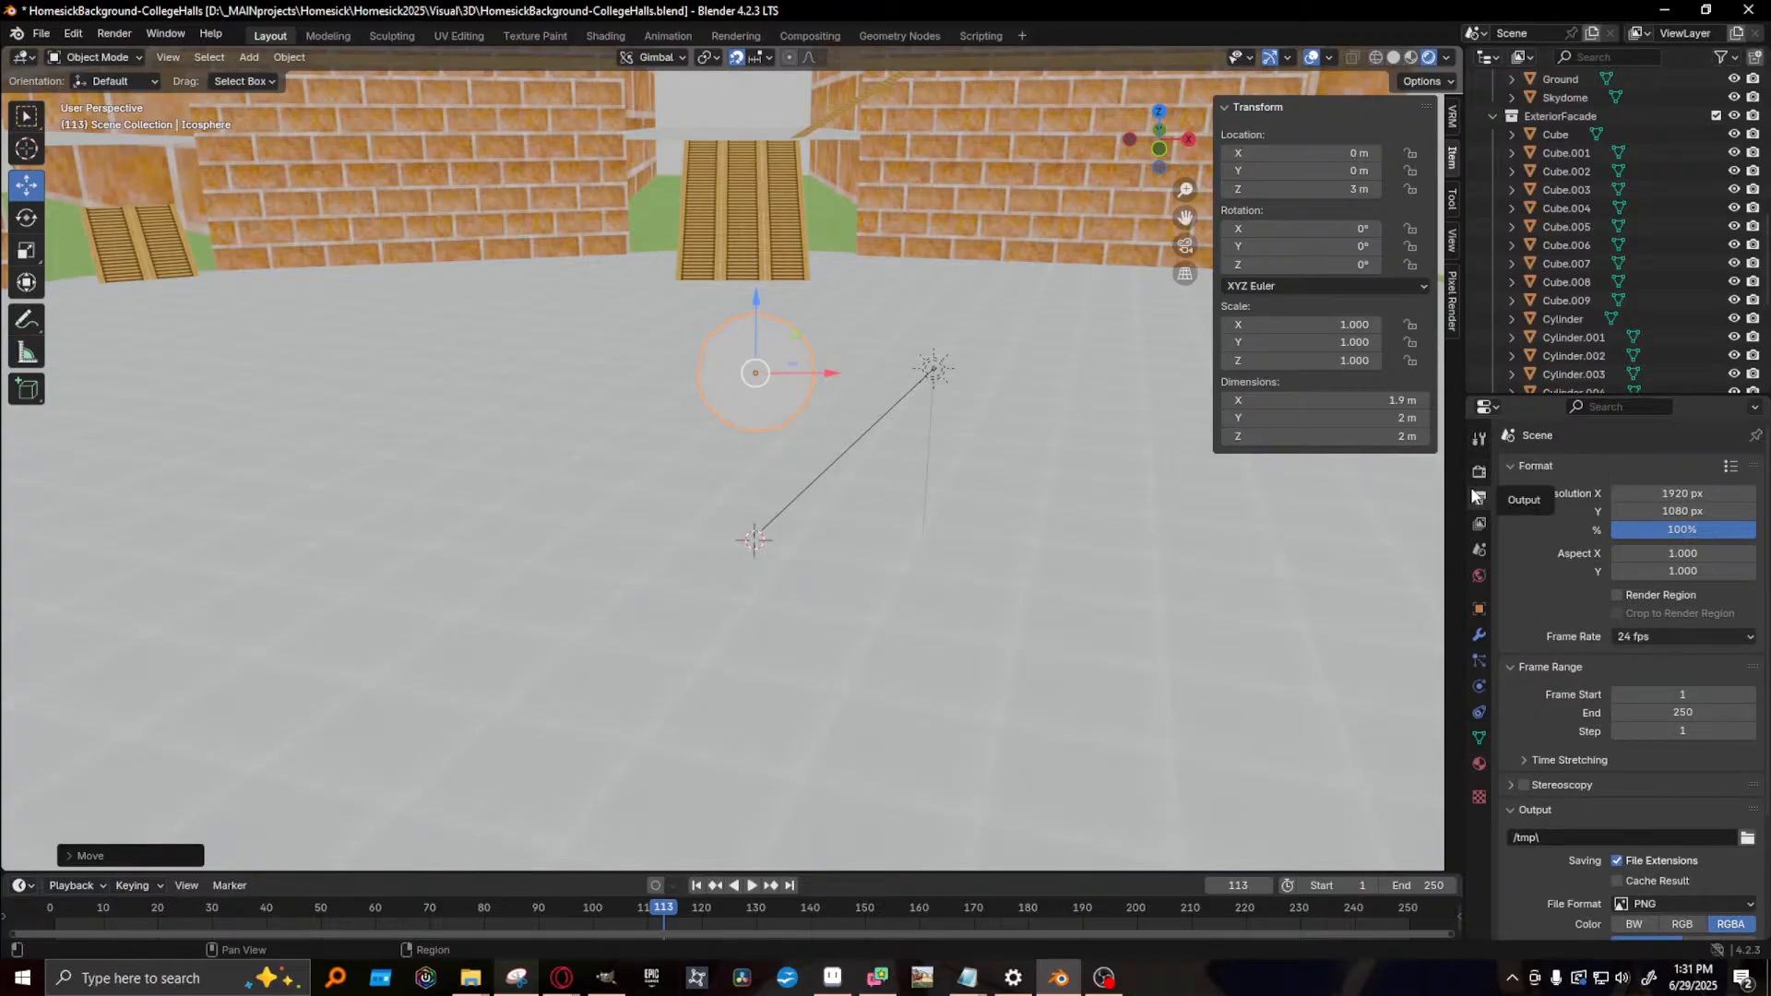
- Switch to GIMP, examine the admission hall floor plan sketch, and return to Blender
{"action": "left_click", "coordinate": [601, 979]}
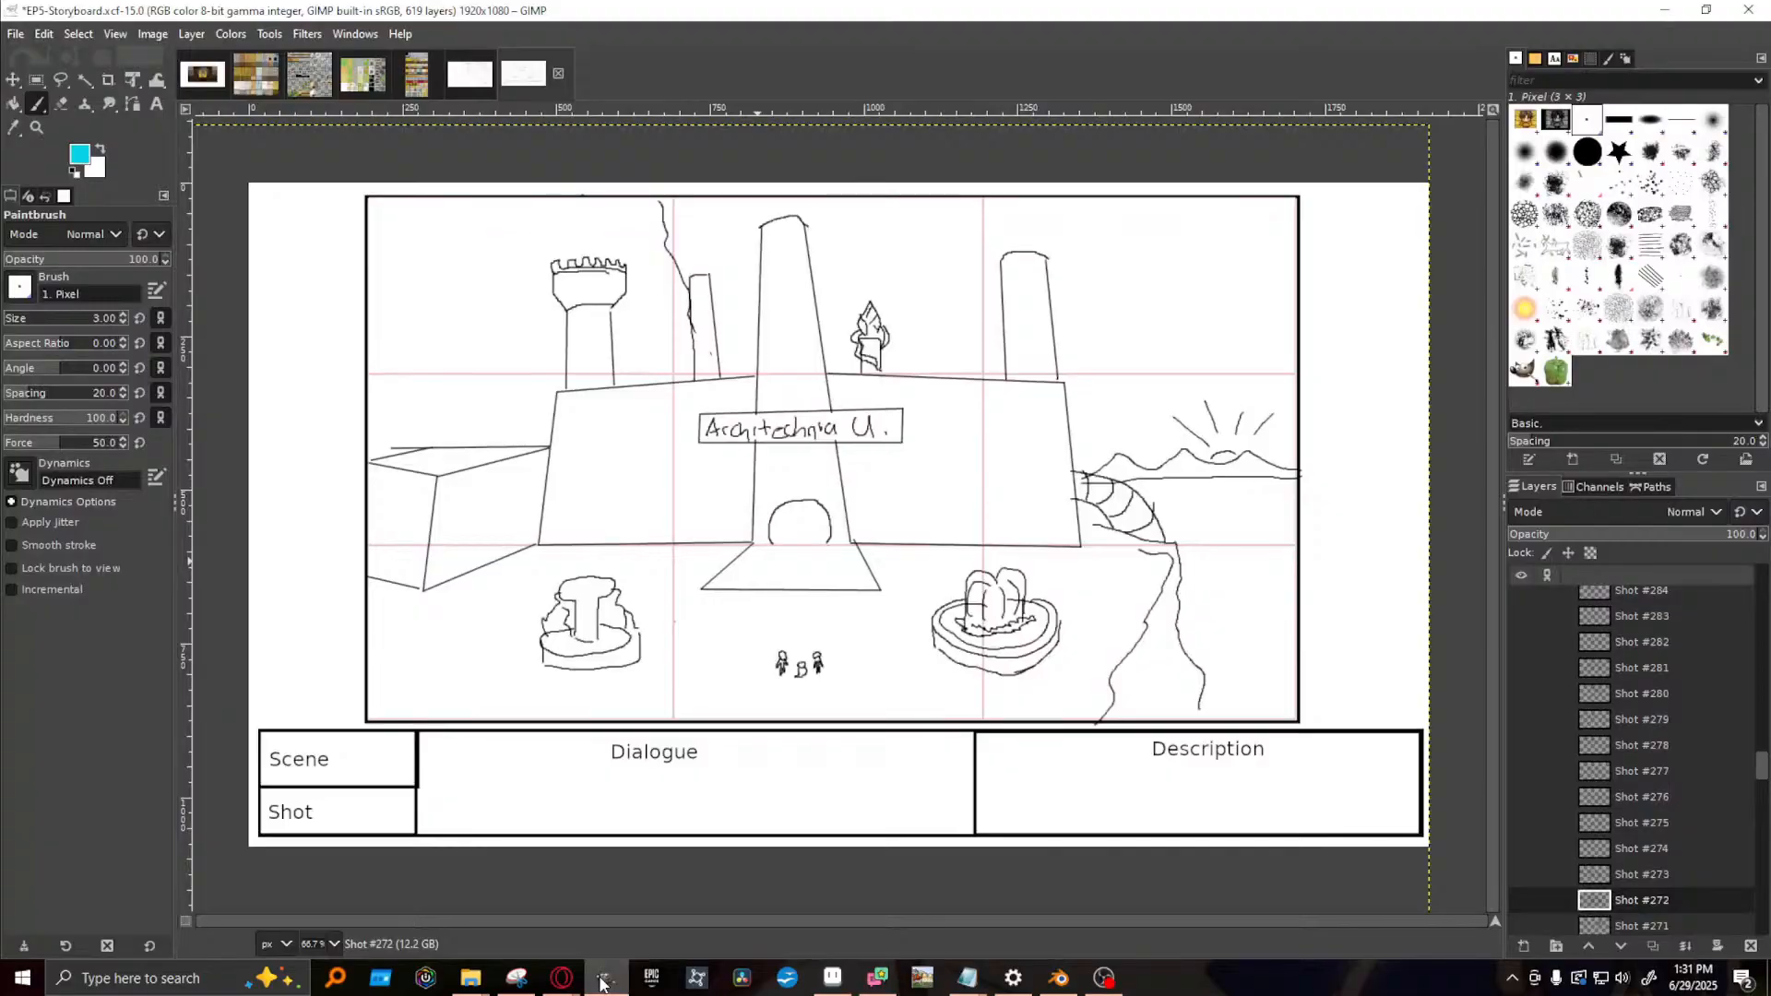
{"action": "left_click", "coordinate": [469, 74]}
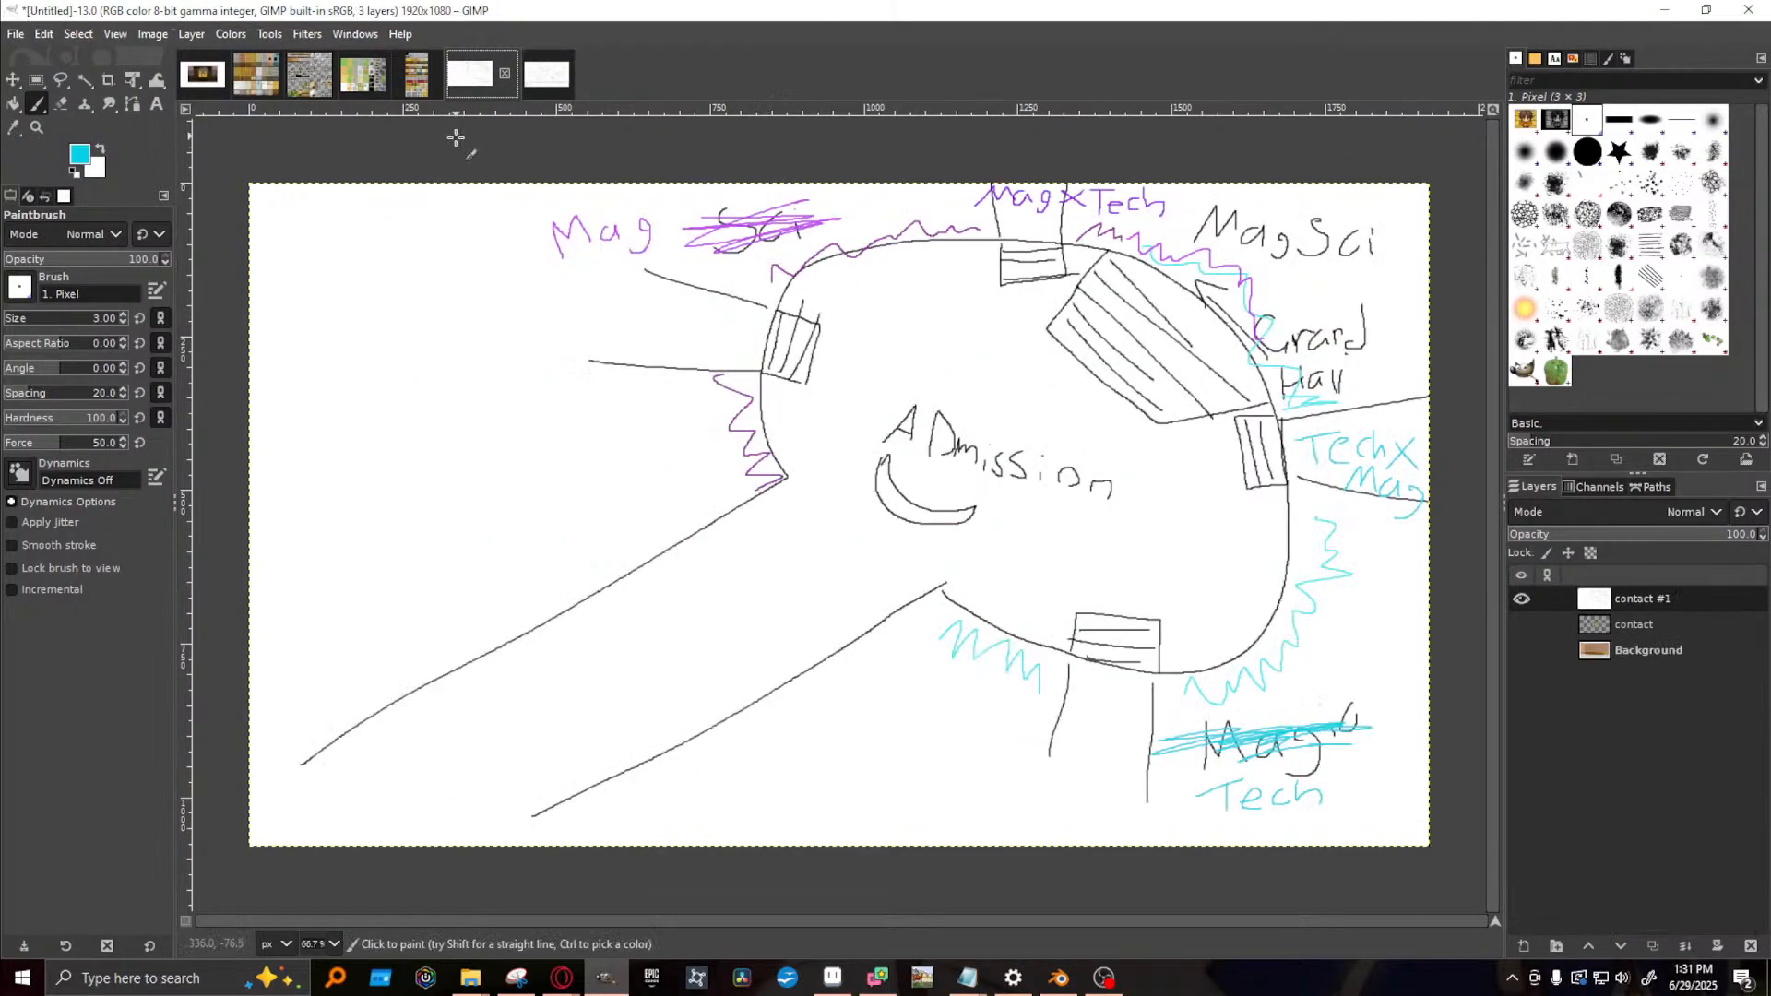
{"action": "left_click", "coordinate": [1663, 13]}
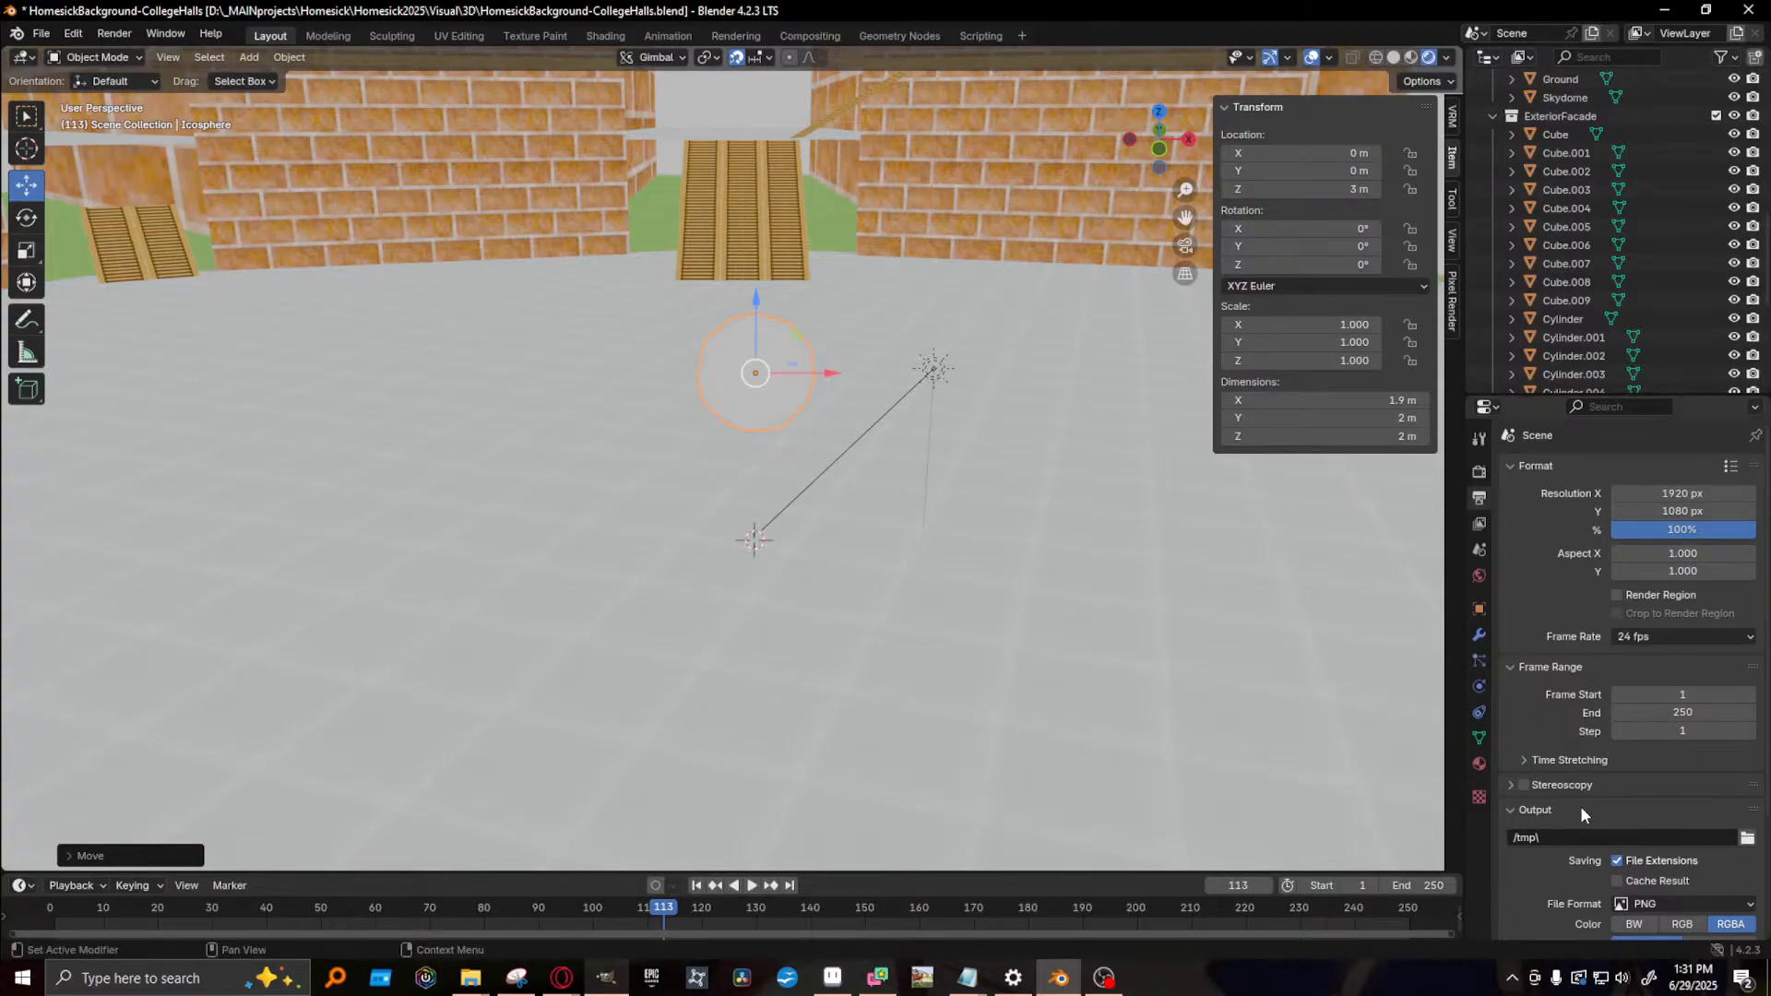
{"action": "scroll", "coordinate": [1580, 799], "scroll_direction": "down", "scroll_amount": 4}
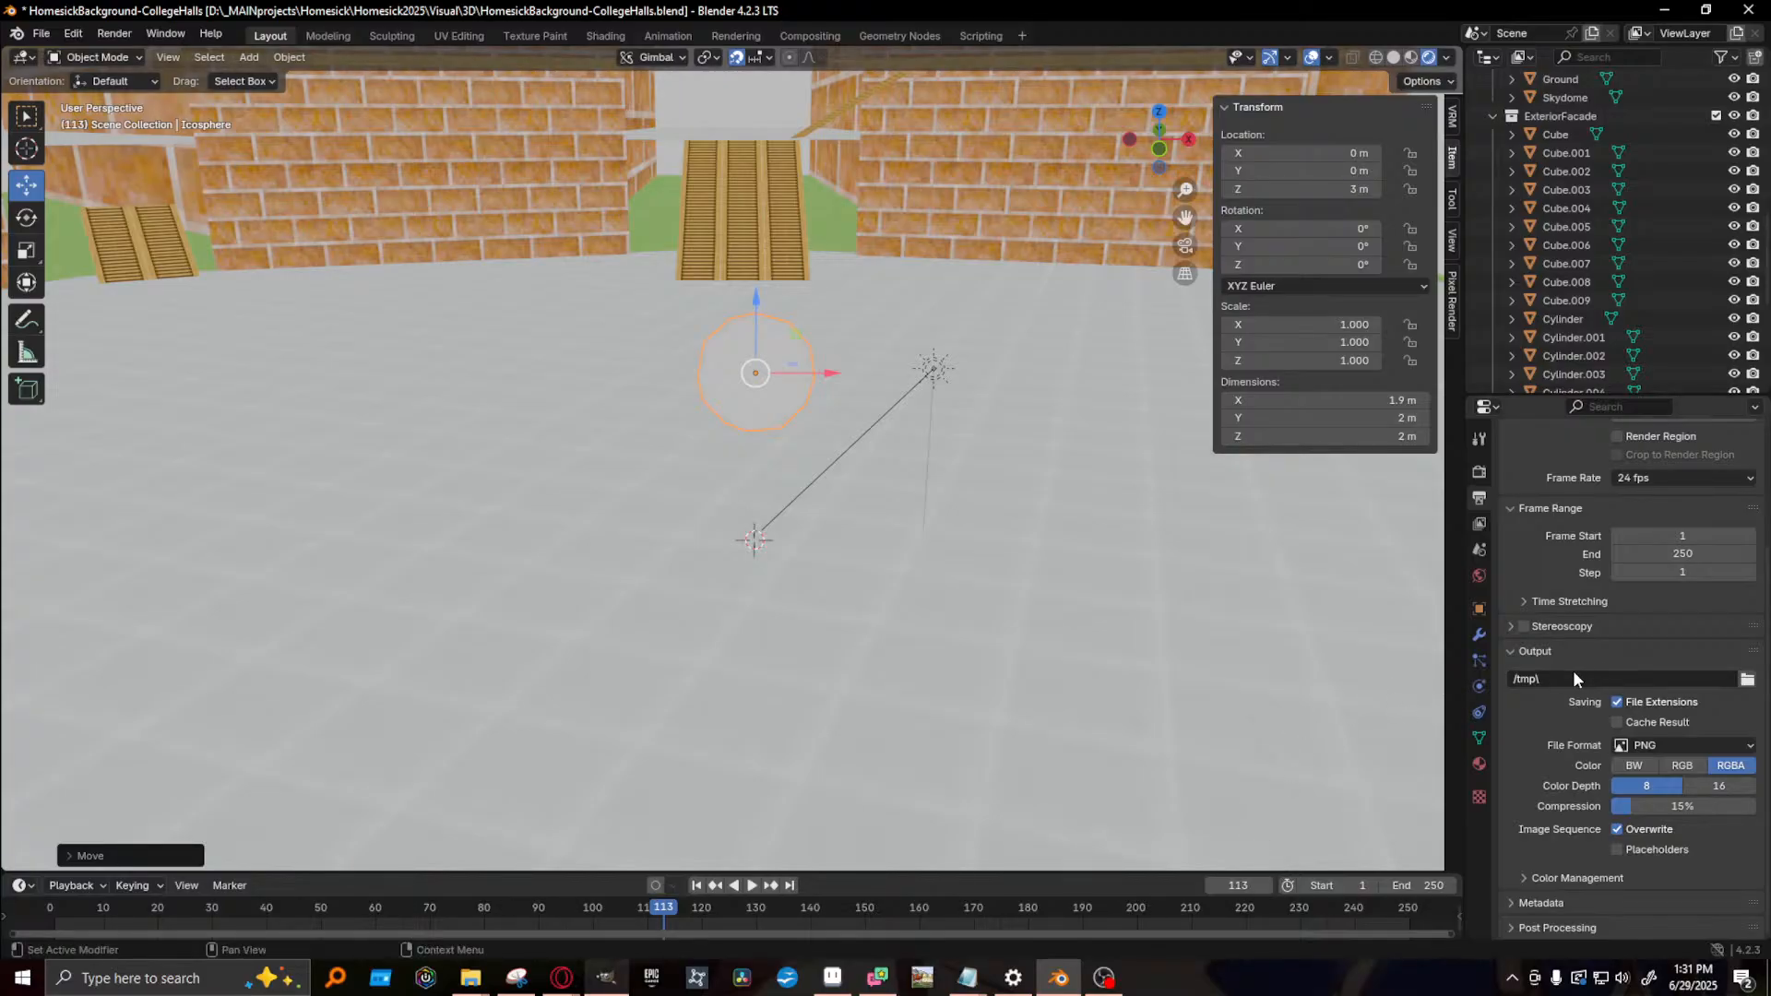
{"action": "left_click", "coordinate": [1478, 550]}
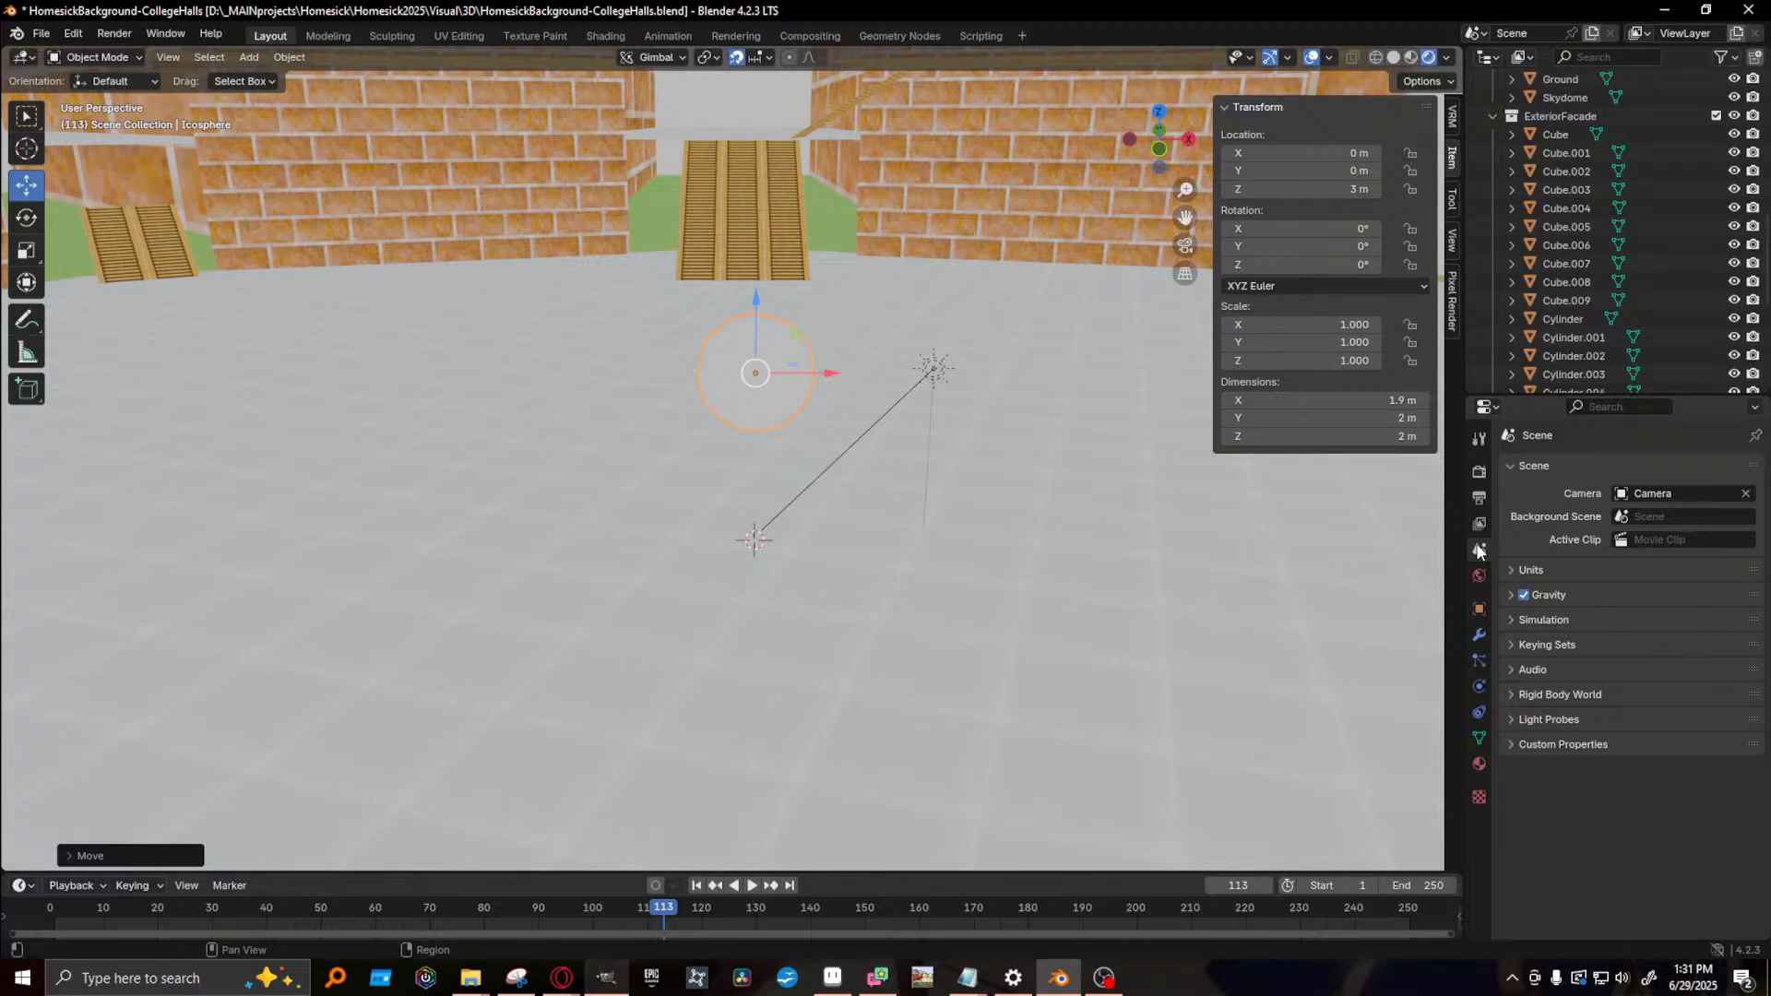
{"action": "left_click", "coordinate": [1504, 562]}
{"action": "left_click", "coordinate": [1504, 562]}
{"action": "left_click", "coordinate": [249, 57]}
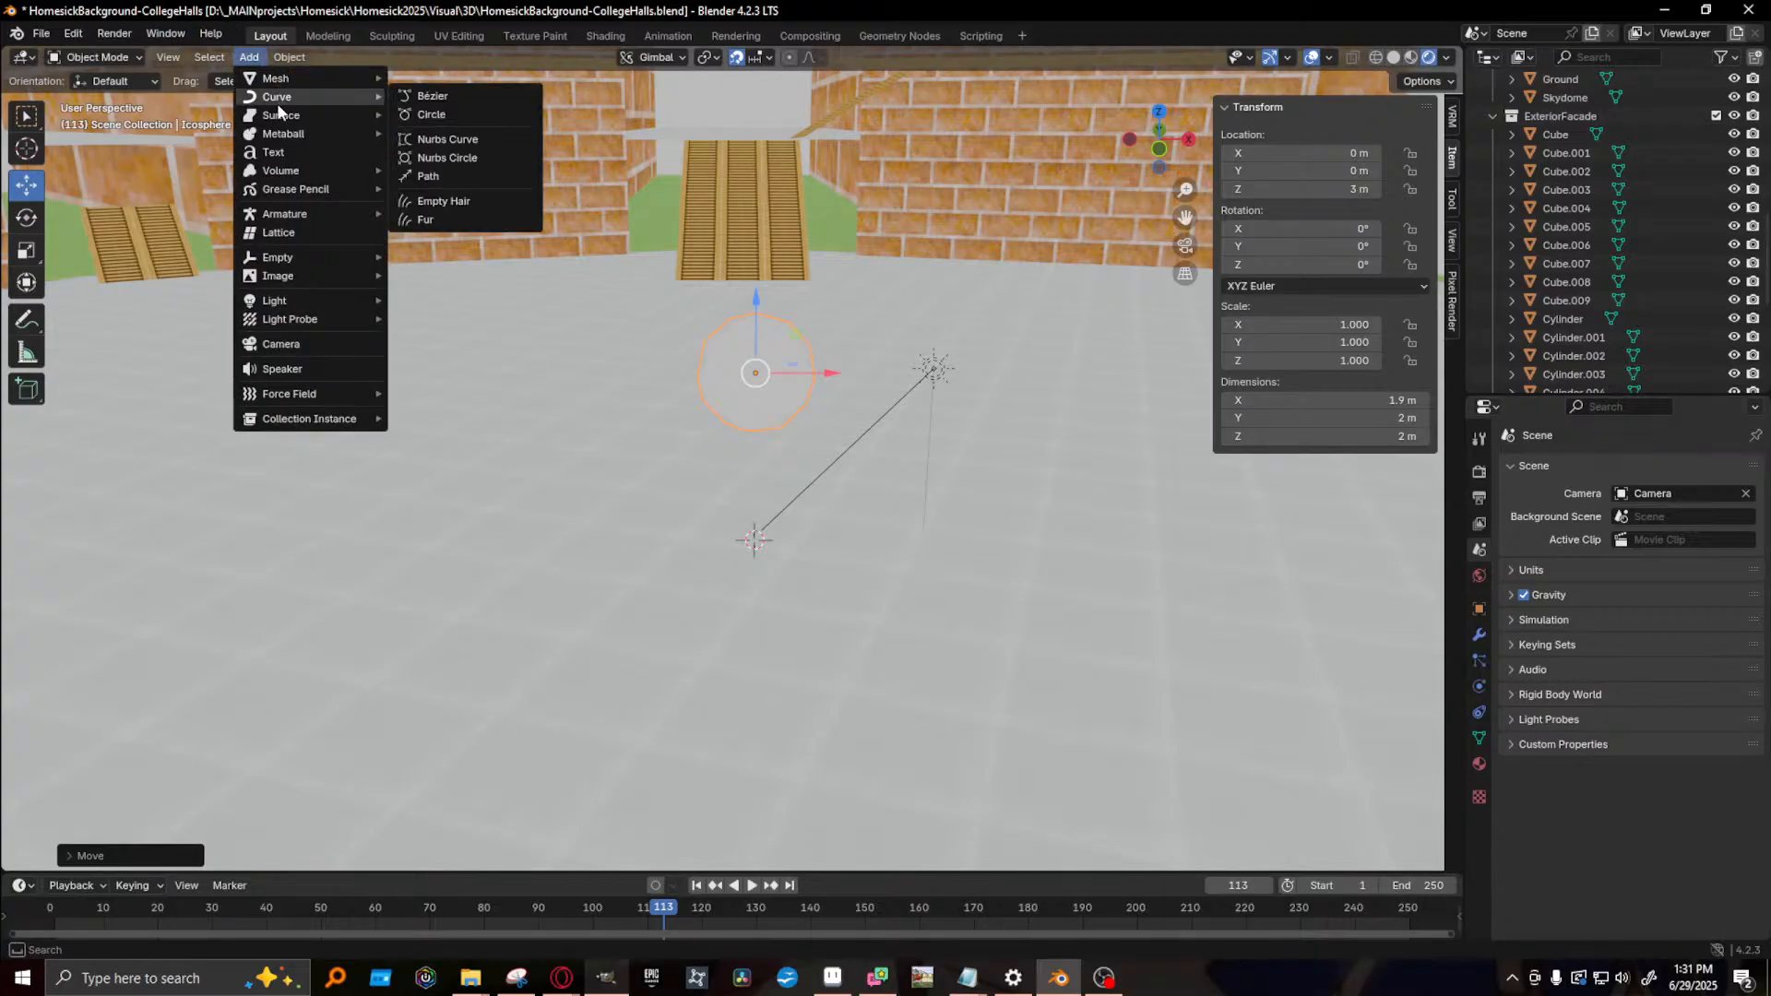
{"action": "mouse_move", "coordinate": [287, 82]}
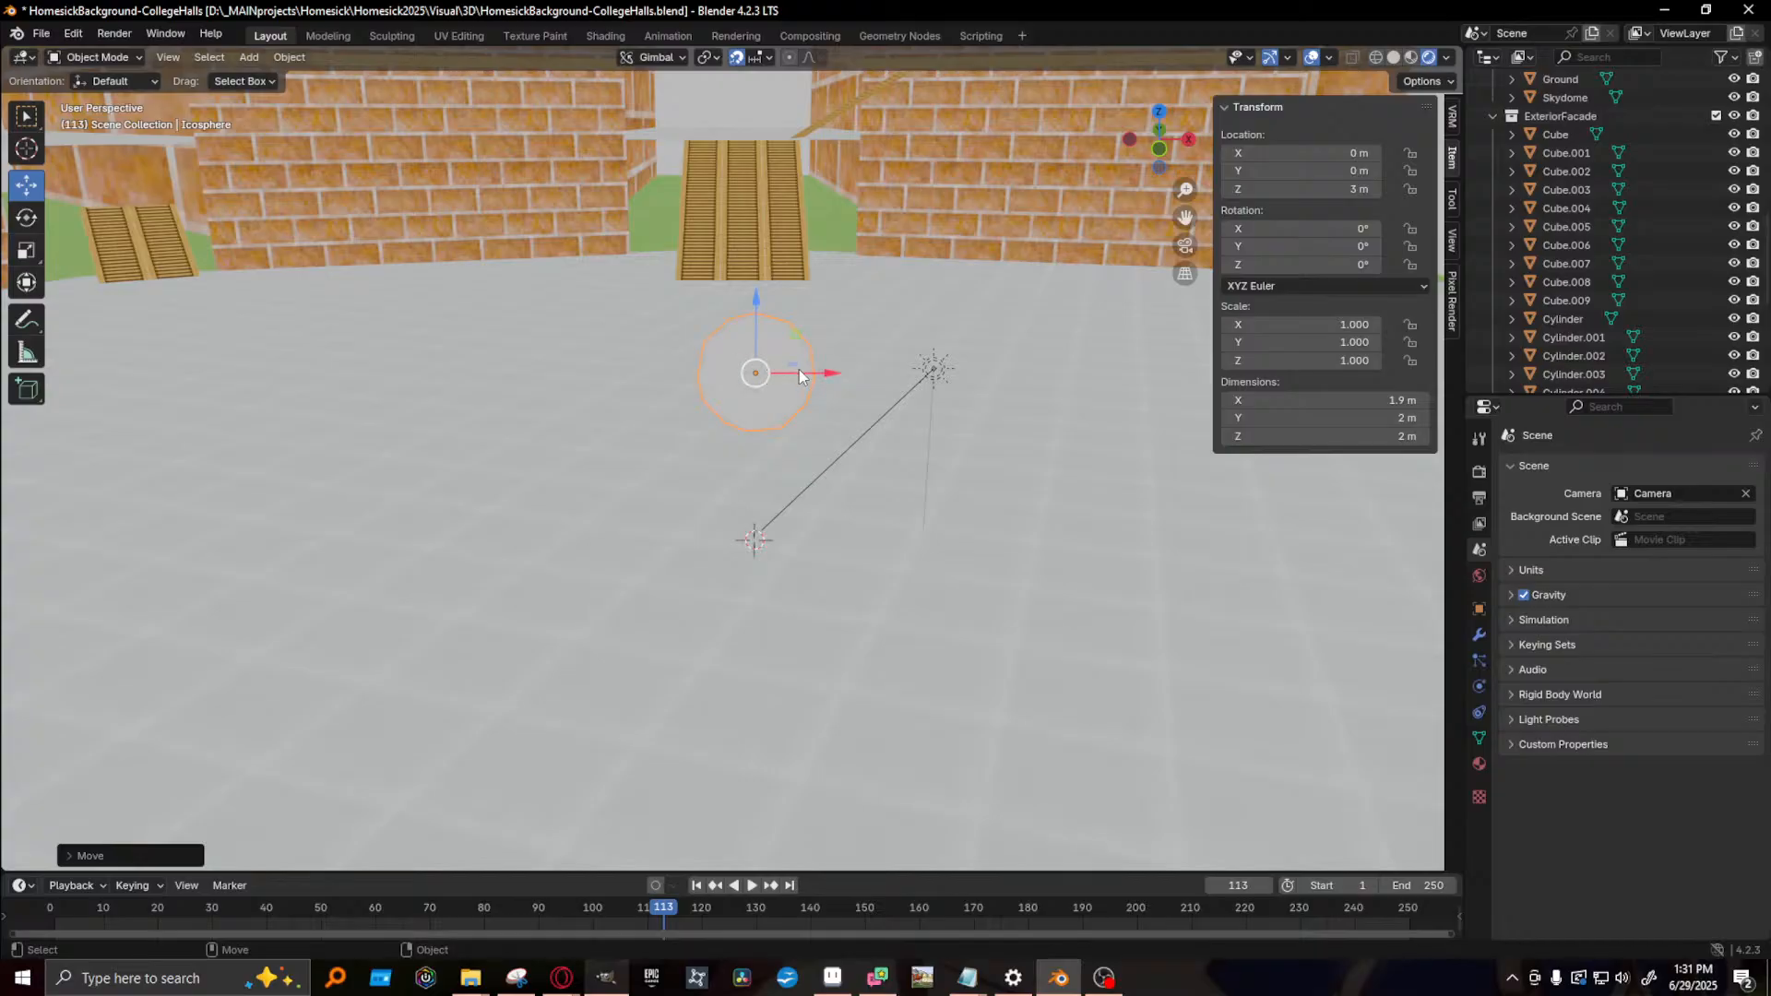
- Show the viewport in solid shading and stretch the ico sphere along Z to a scale of about 2.43
{"action": "left_click", "coordinate": [1392, 58]}
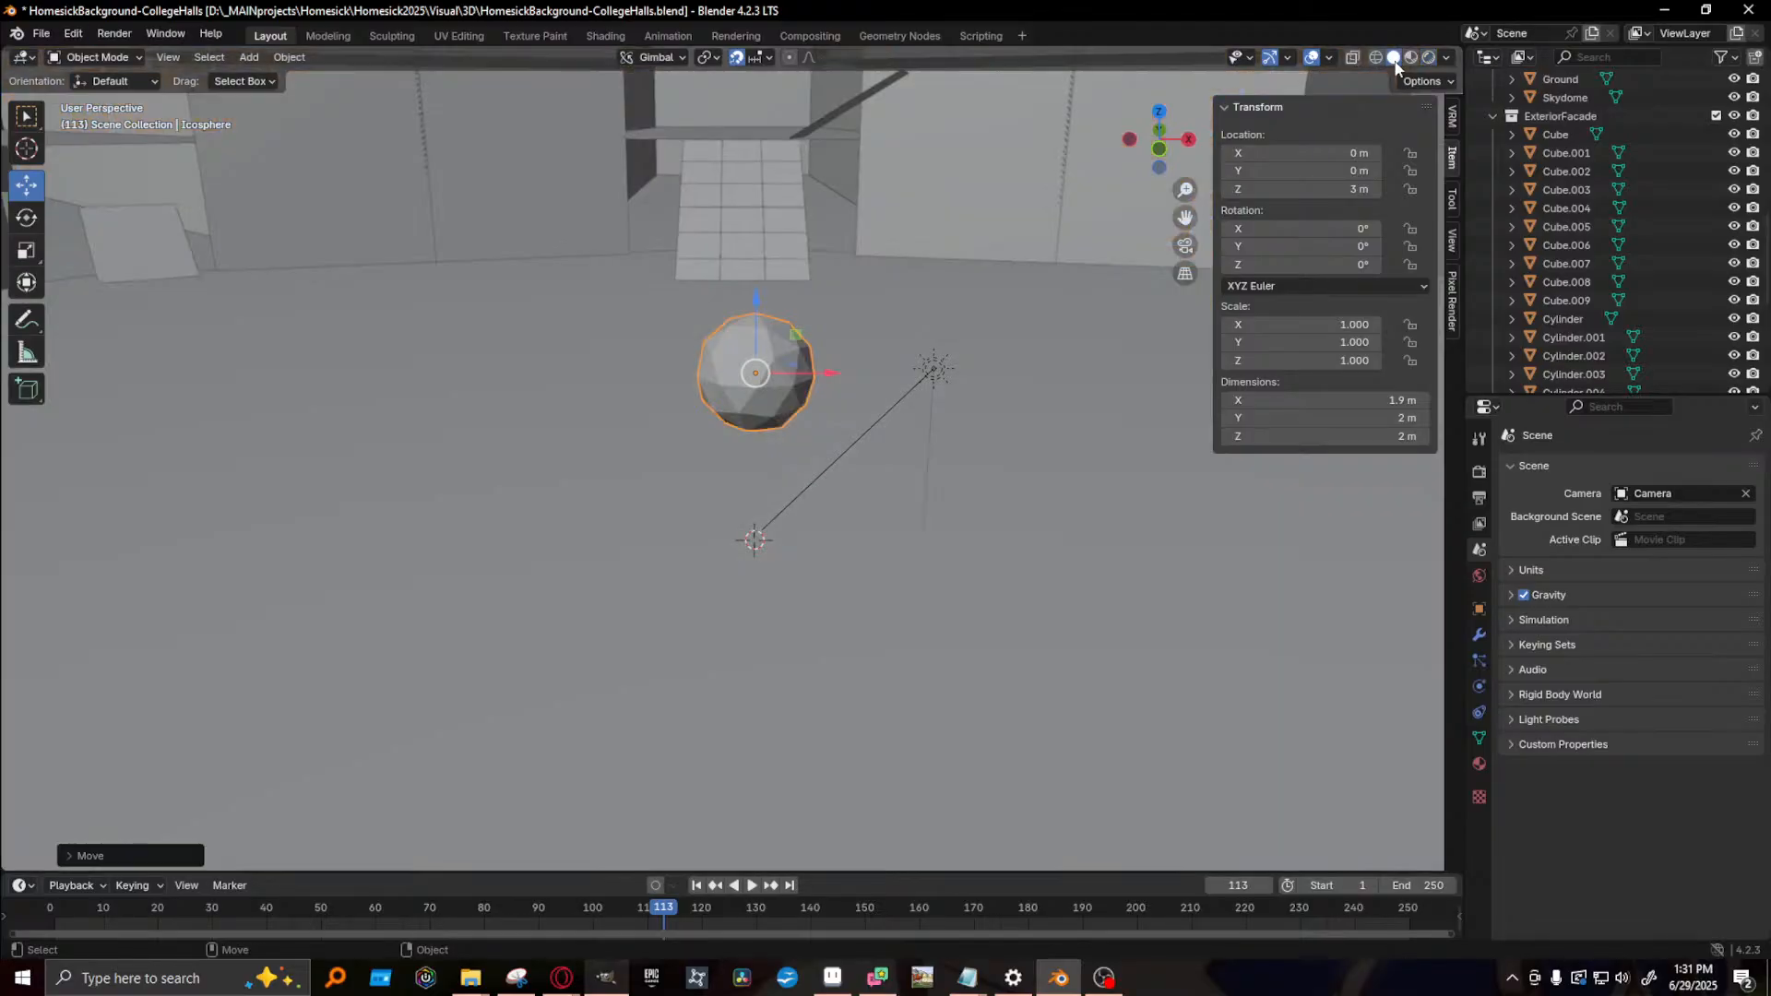
{"action": "mouse_move", "coordinate": [660, 420]}
{"action": "middle_mouse_down"}
{"action": "mouse_move", "coordinate": [476, 430]}
{"action": "mouse_move", "coordinate": [579, 507]}
{"action": "mouse_move", "coordinate": [625, 424]}
{"action": "middle_mouse_up"}
{"action": "left_click_drag", "start_coordinate": [625, 422], "coordinate": [627, 420], "text": "alt"}
{"action": "left_click_drag", "start_coordinate": [765, 373], "coordinate": [850, 342], "text": "alt"}
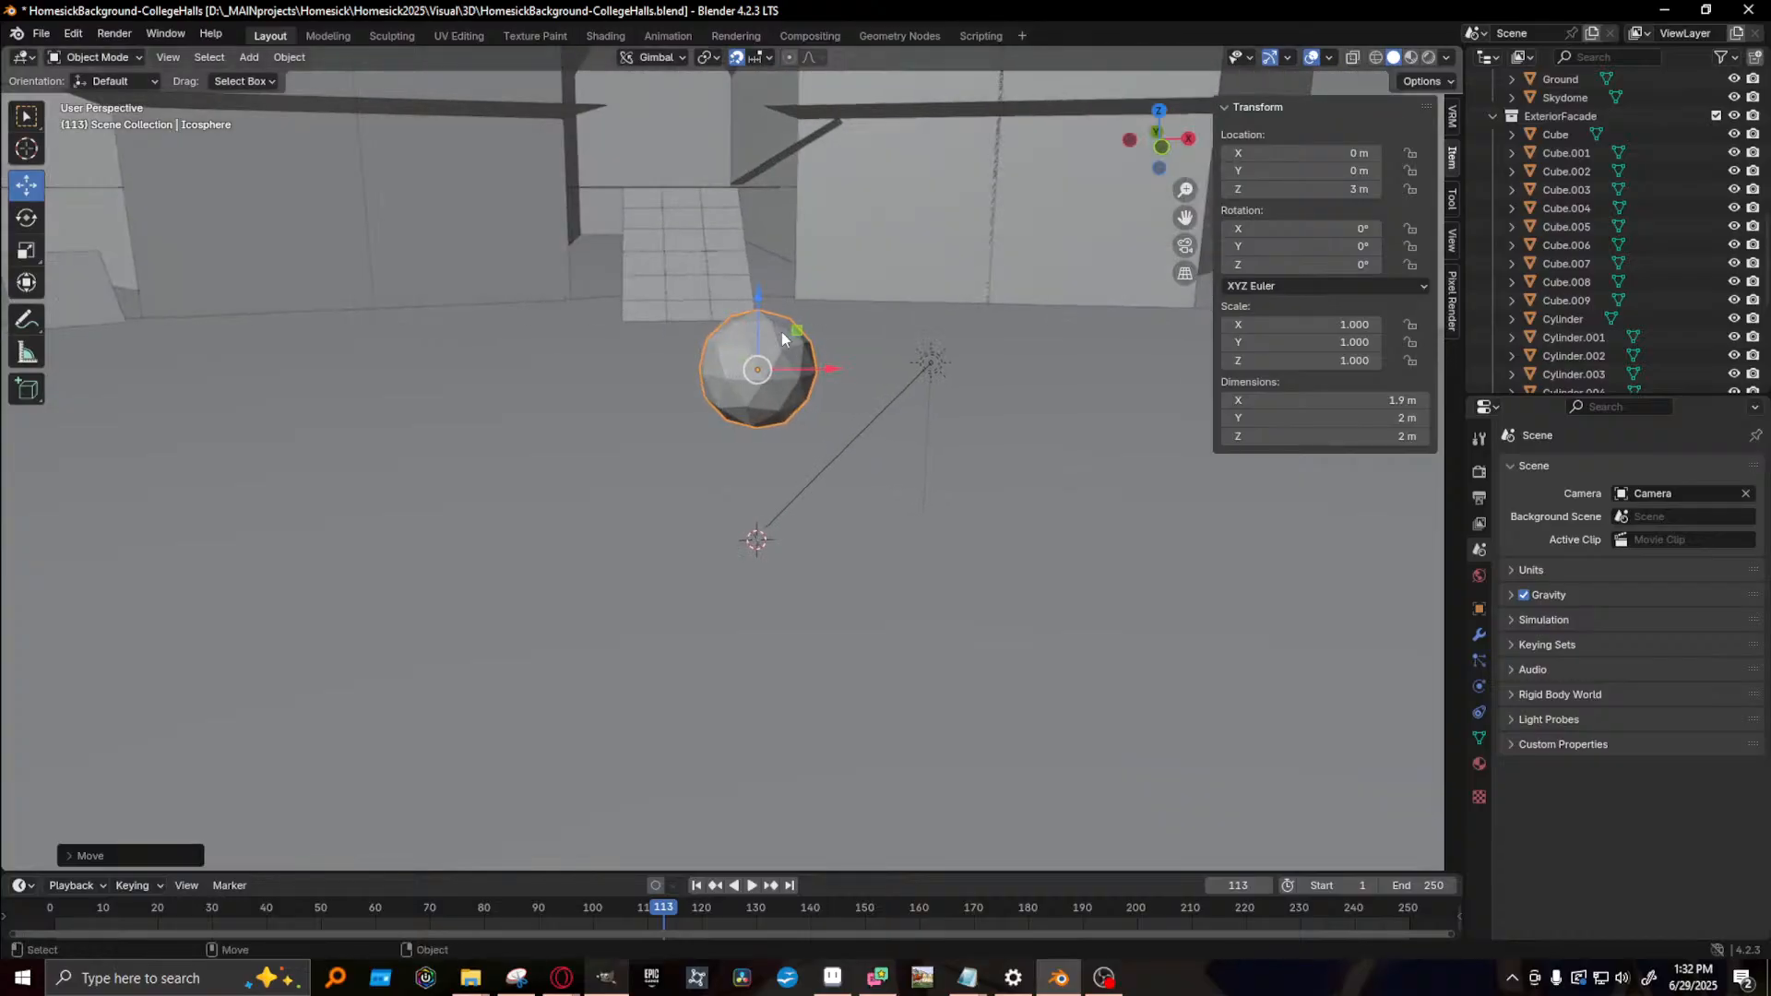
{"action": "key", "text": "r"}
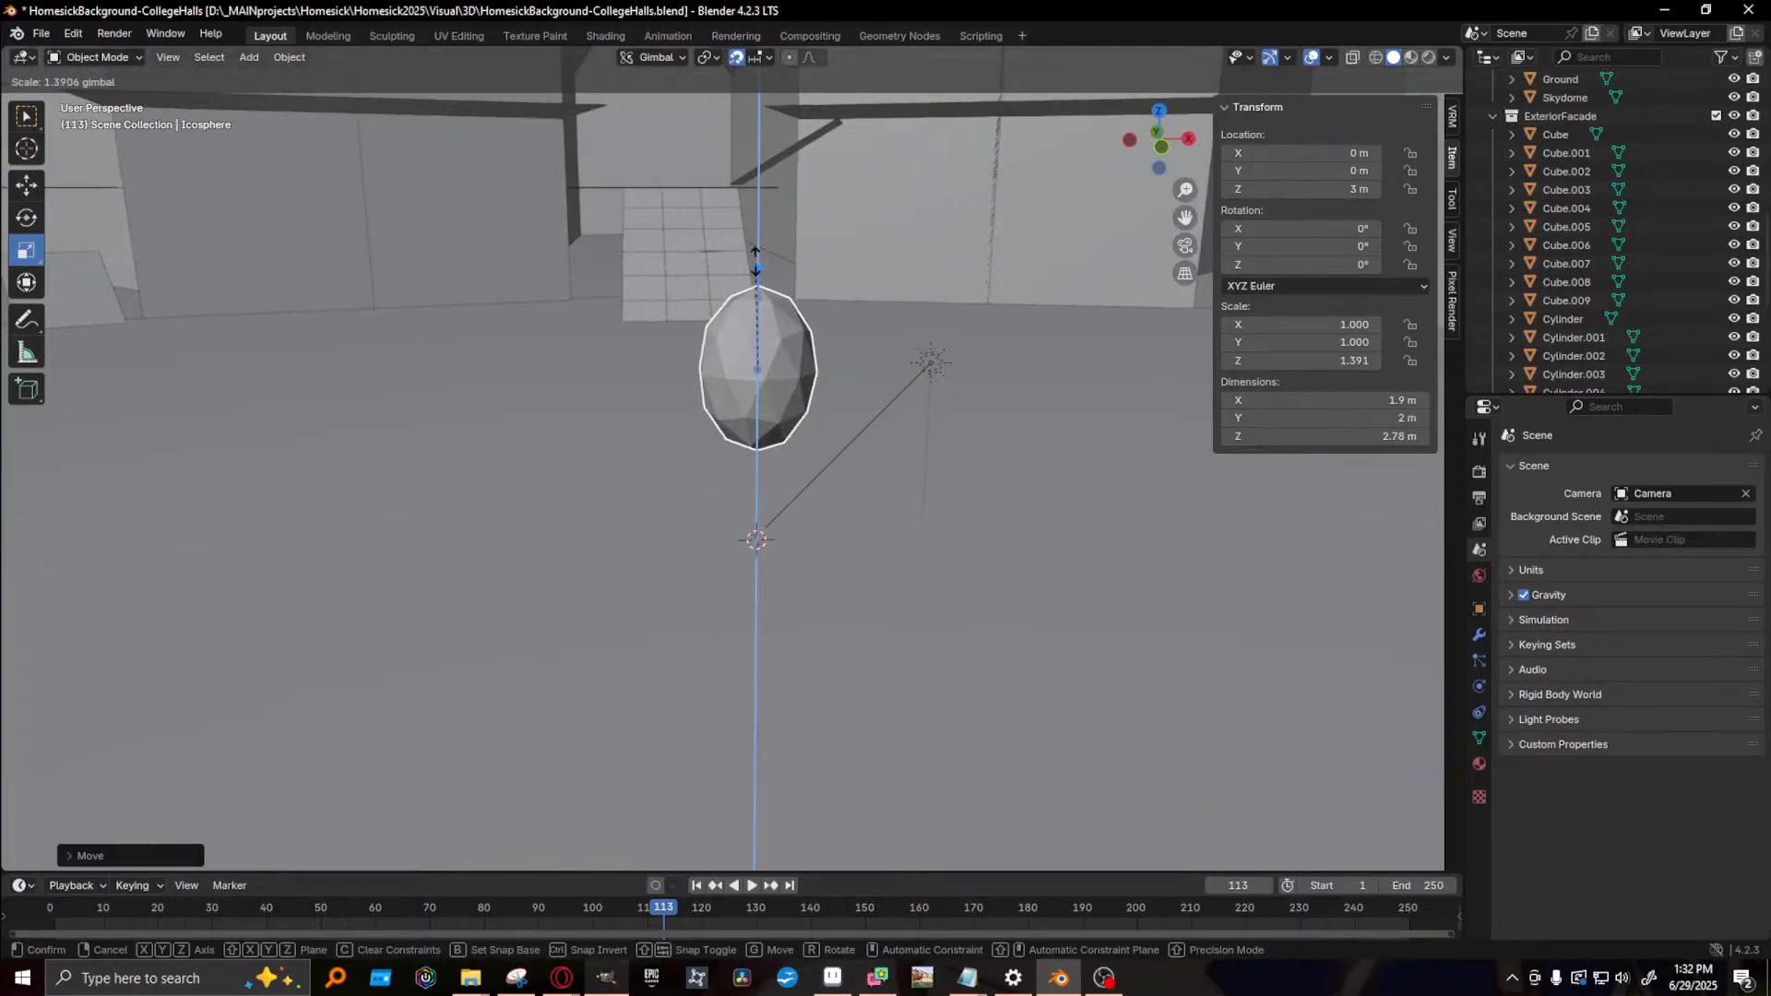
{"action": "left_click", "coordinate": [752, 201]}
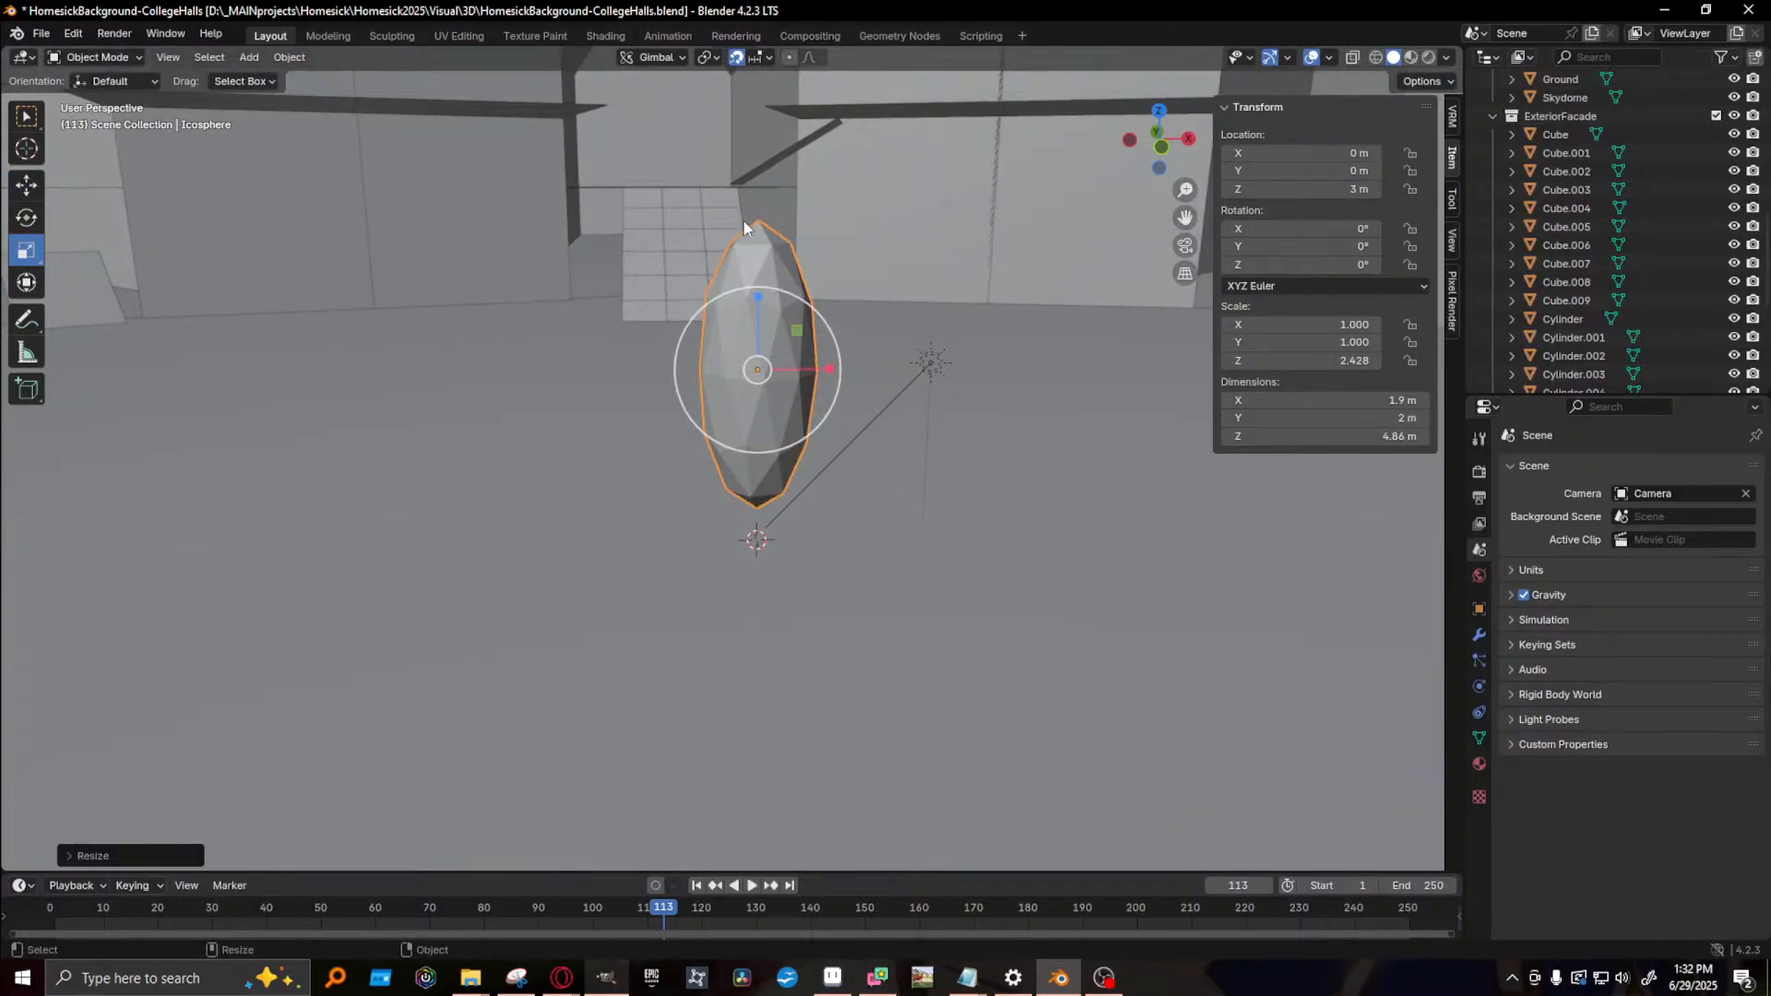
- Delete the ico sphere and add a cone mesh at the scene origin instead
{"action": "key", "text": "Delete"}
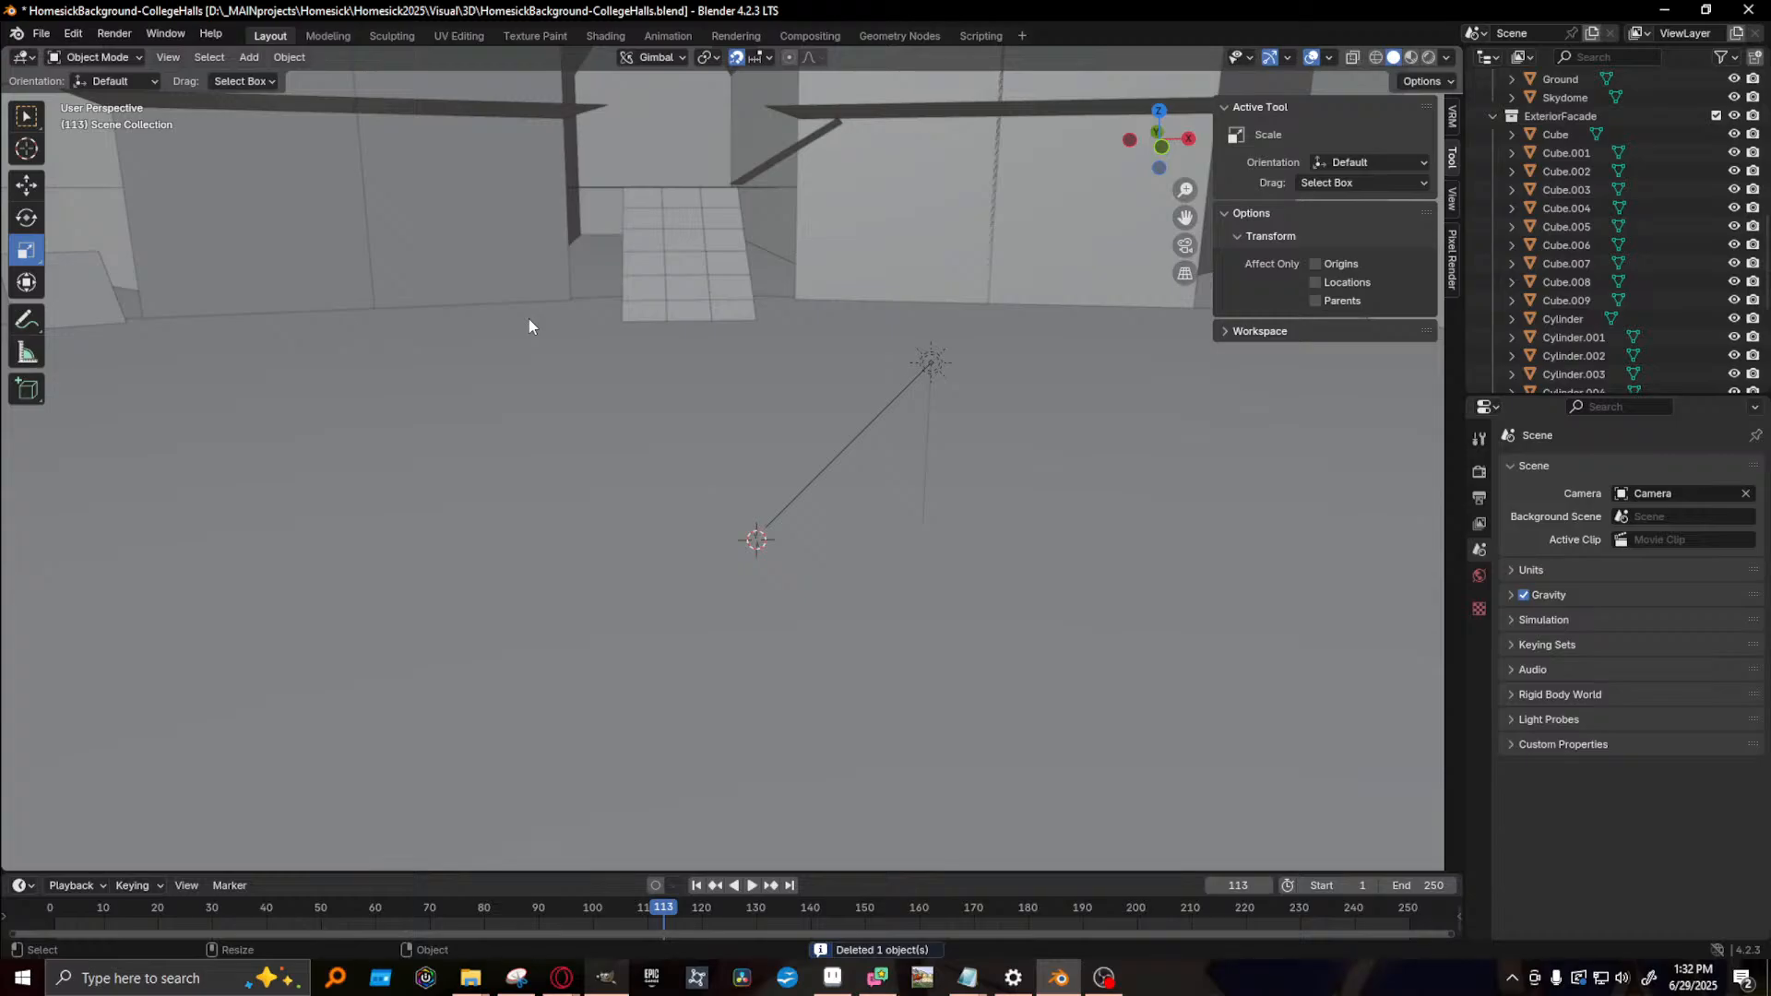
{"action": "left_click", "coordinate": [289, 57]}
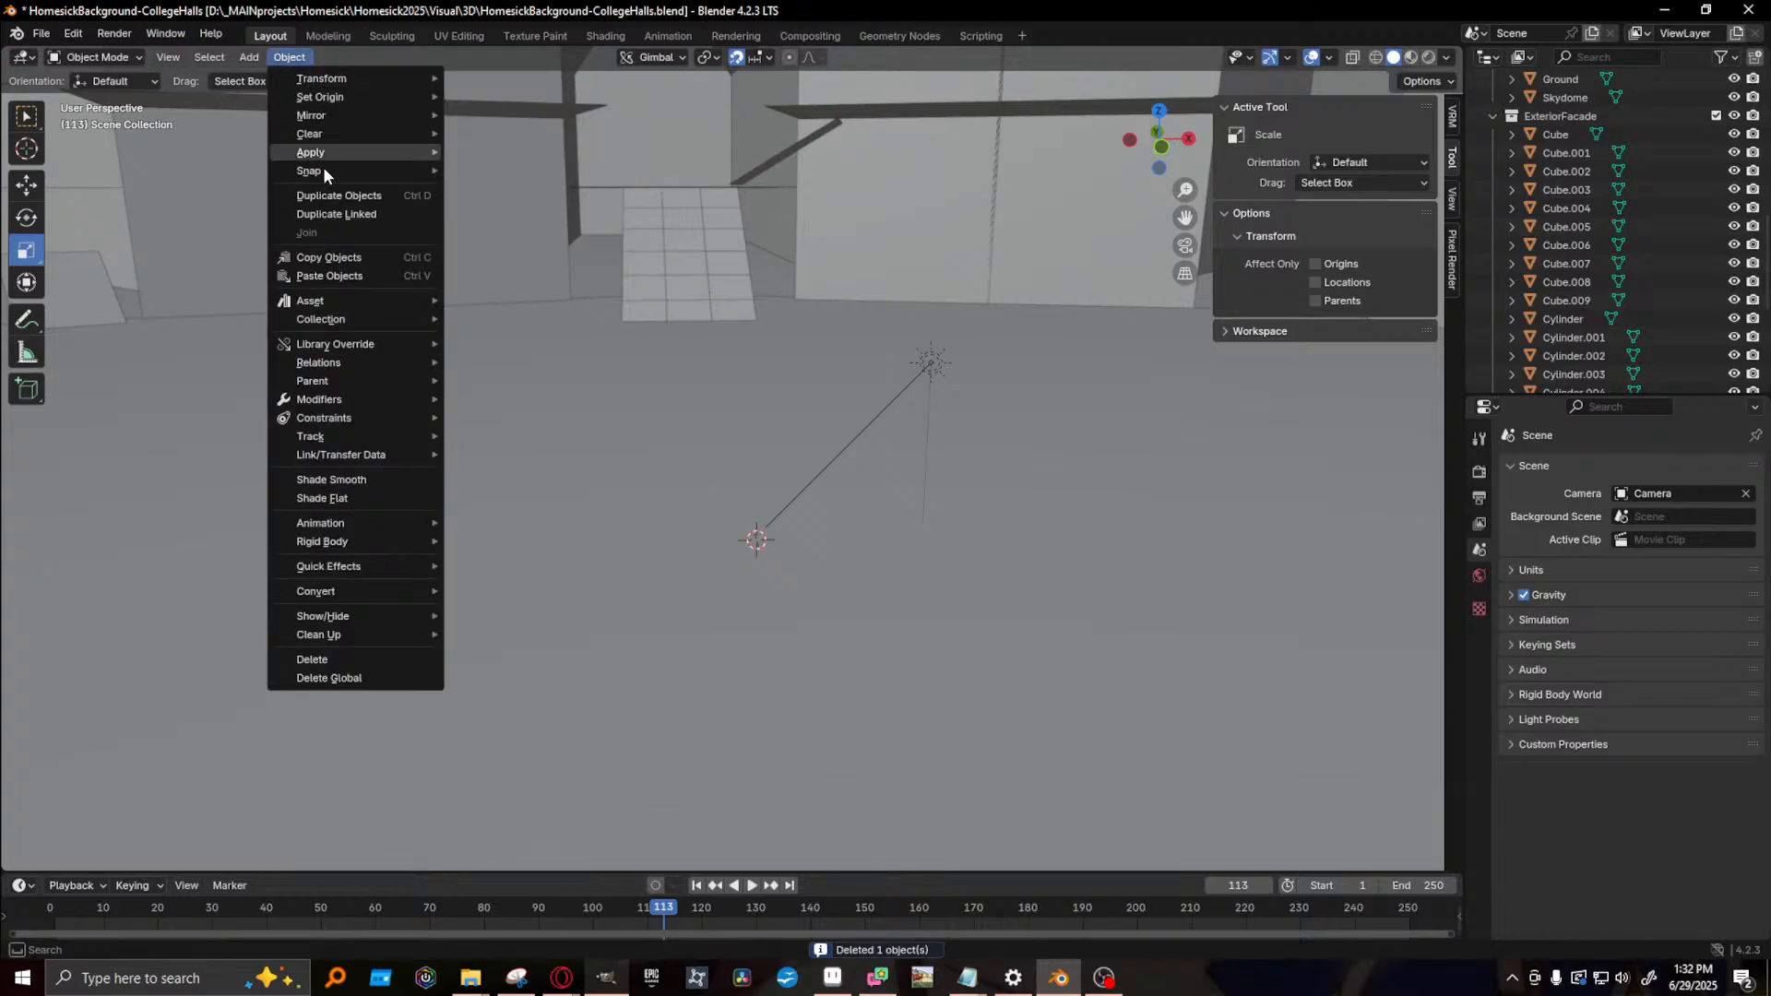
{"action": "mouse_move", "coordinate": [197, 58]}
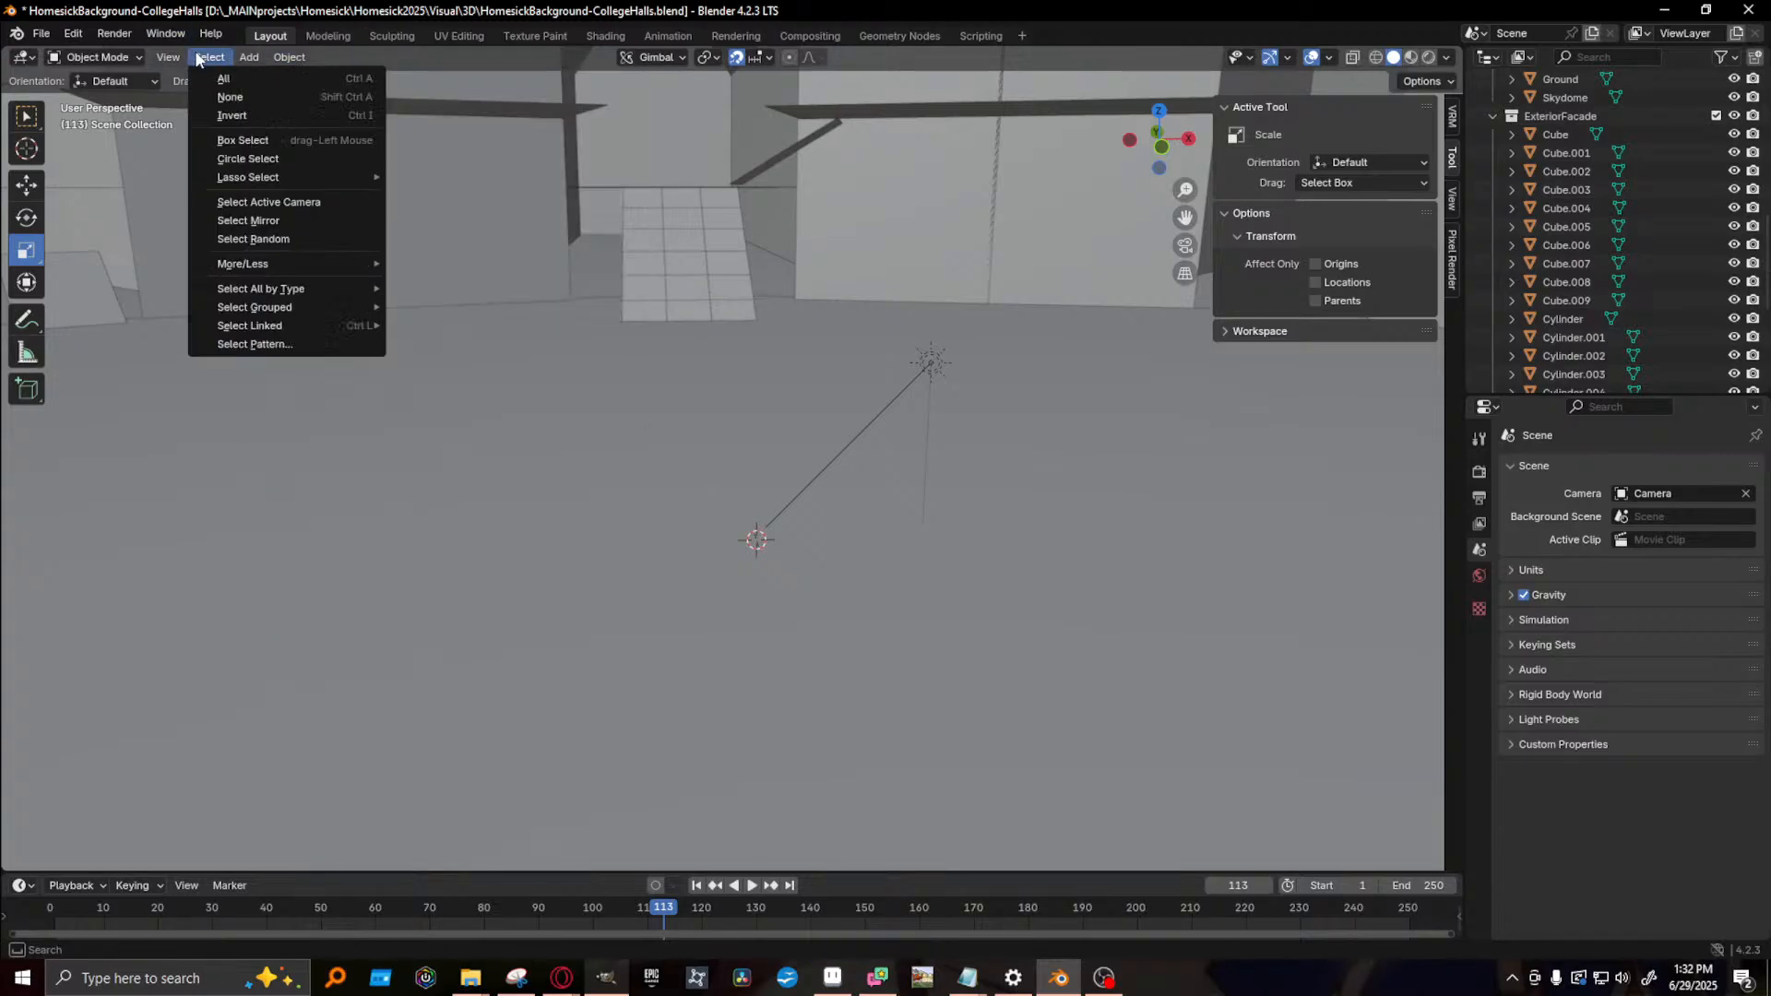
{"action": "mouse_move", "coordinate": [308, 74]}
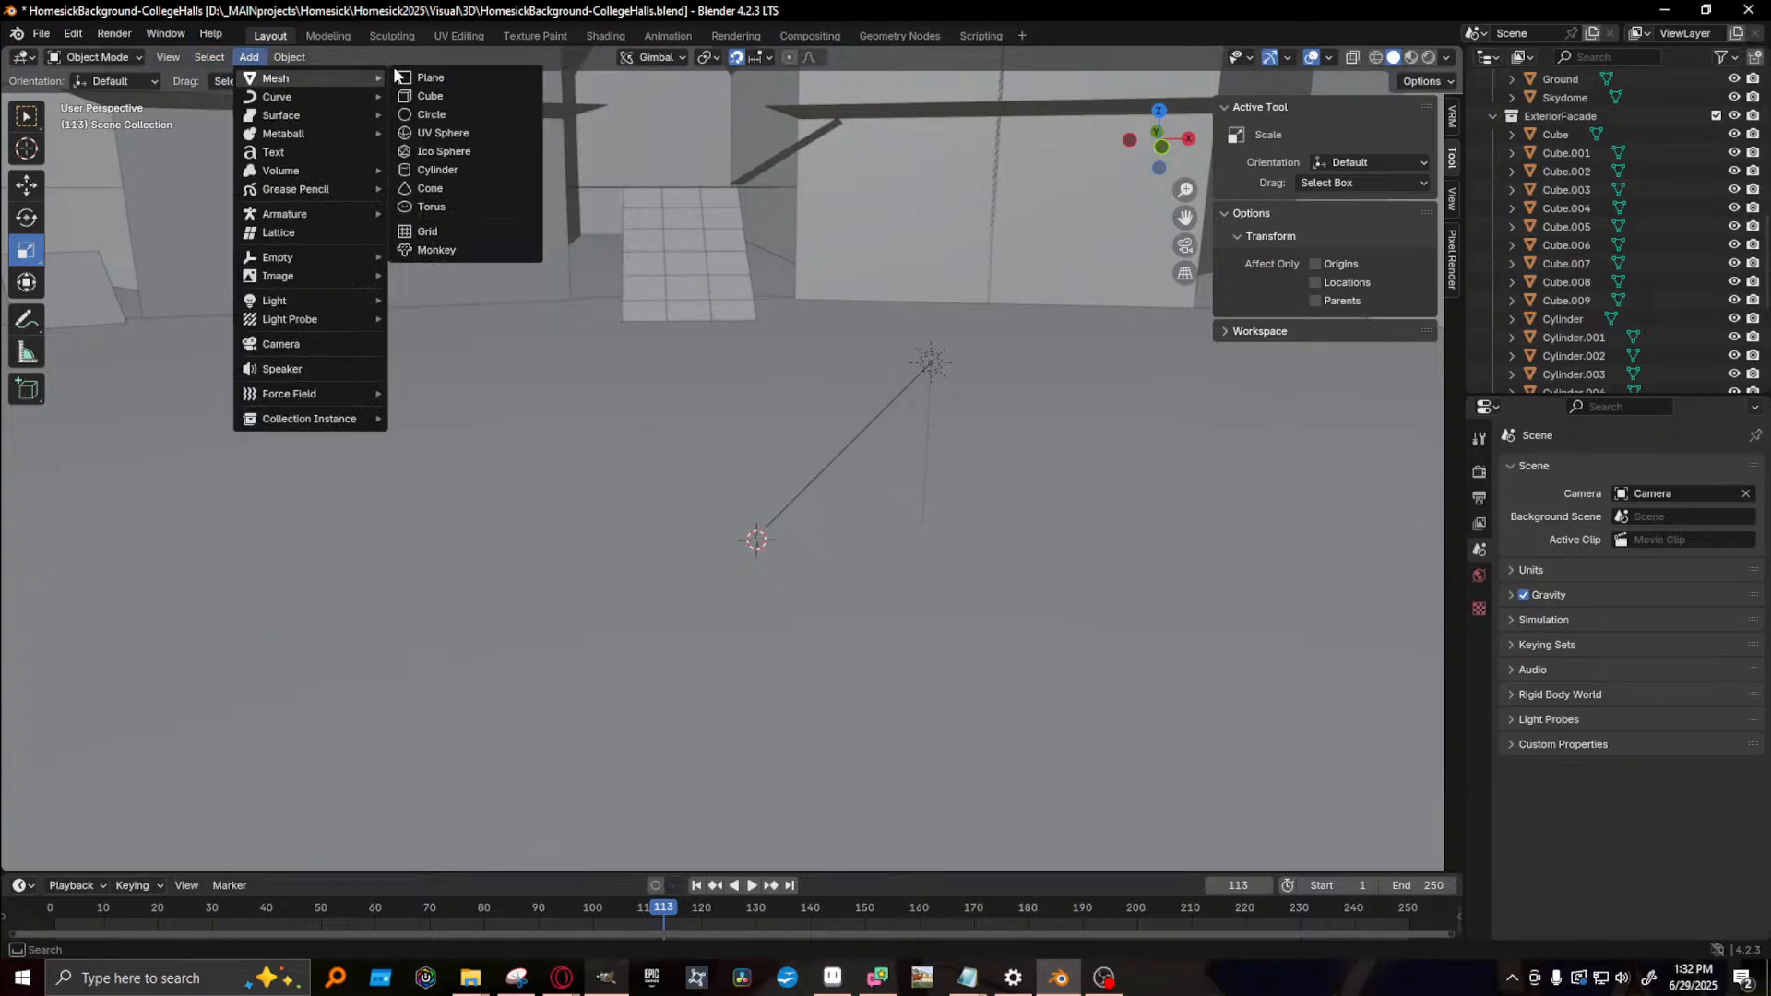
{"action": "left_click", "coordinate": [472, 186]}
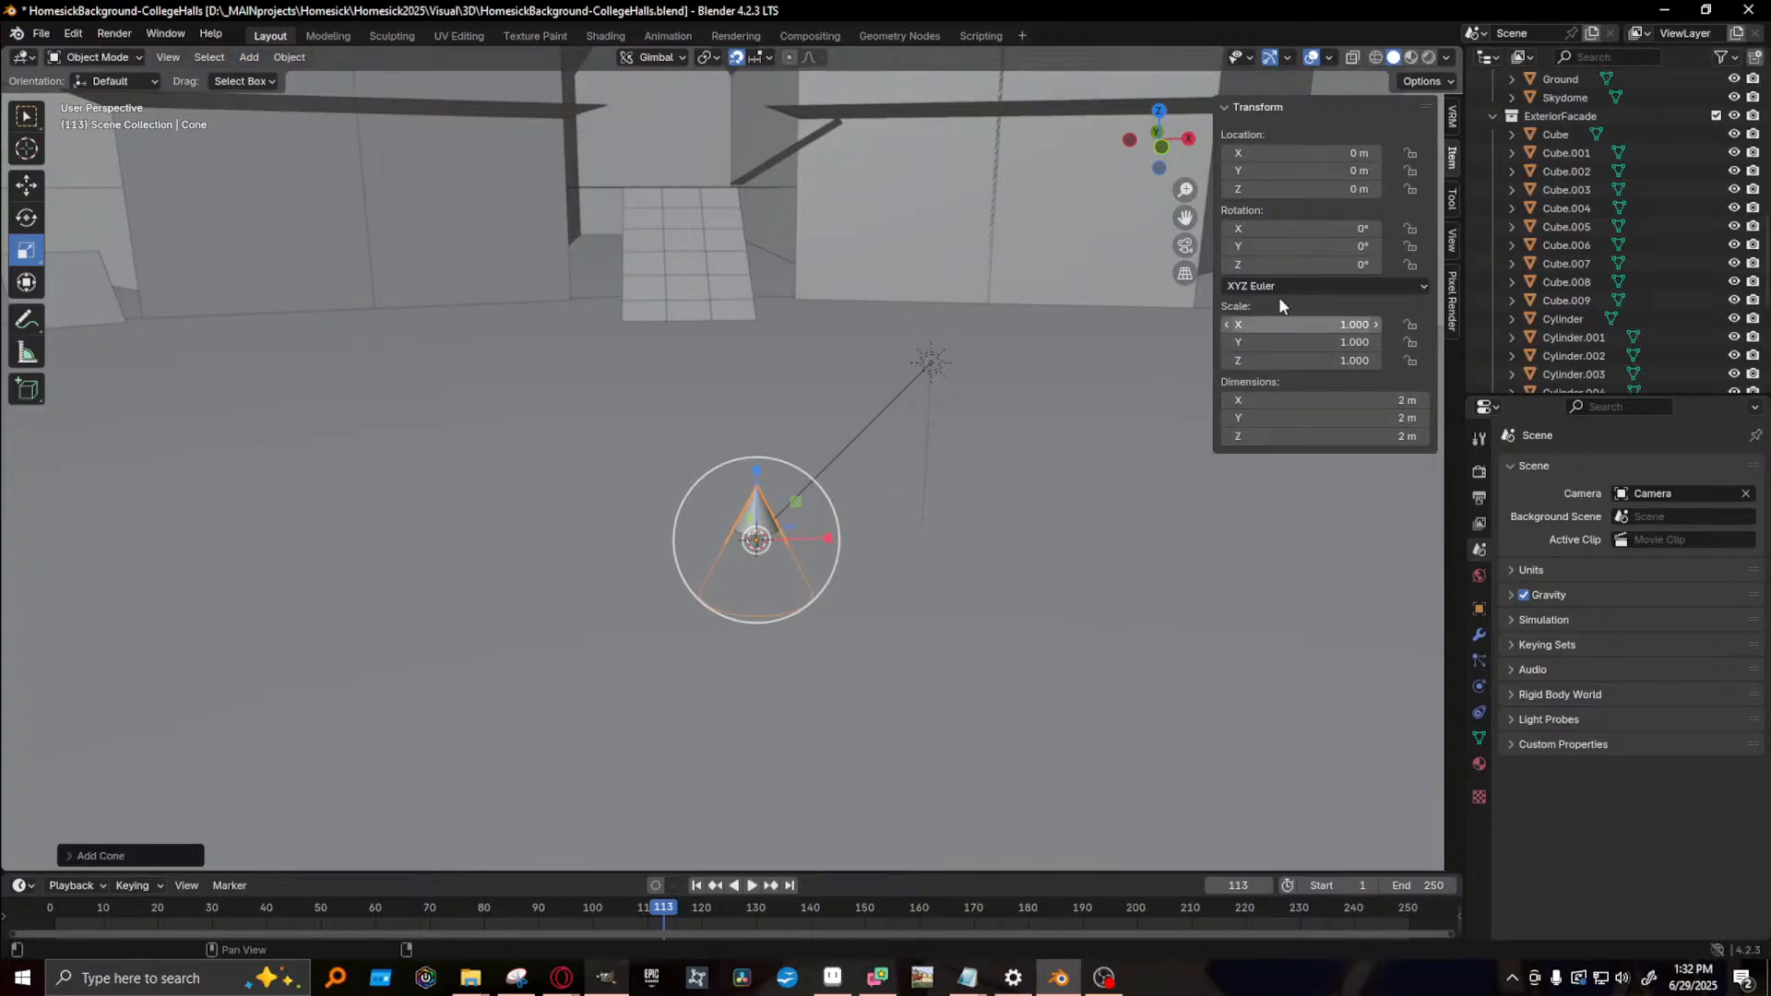
- Look through the cone's transform, visibility and viewport display options and the scene's render settings
{"action": "left_click", "coordinate": [1452, 205]}
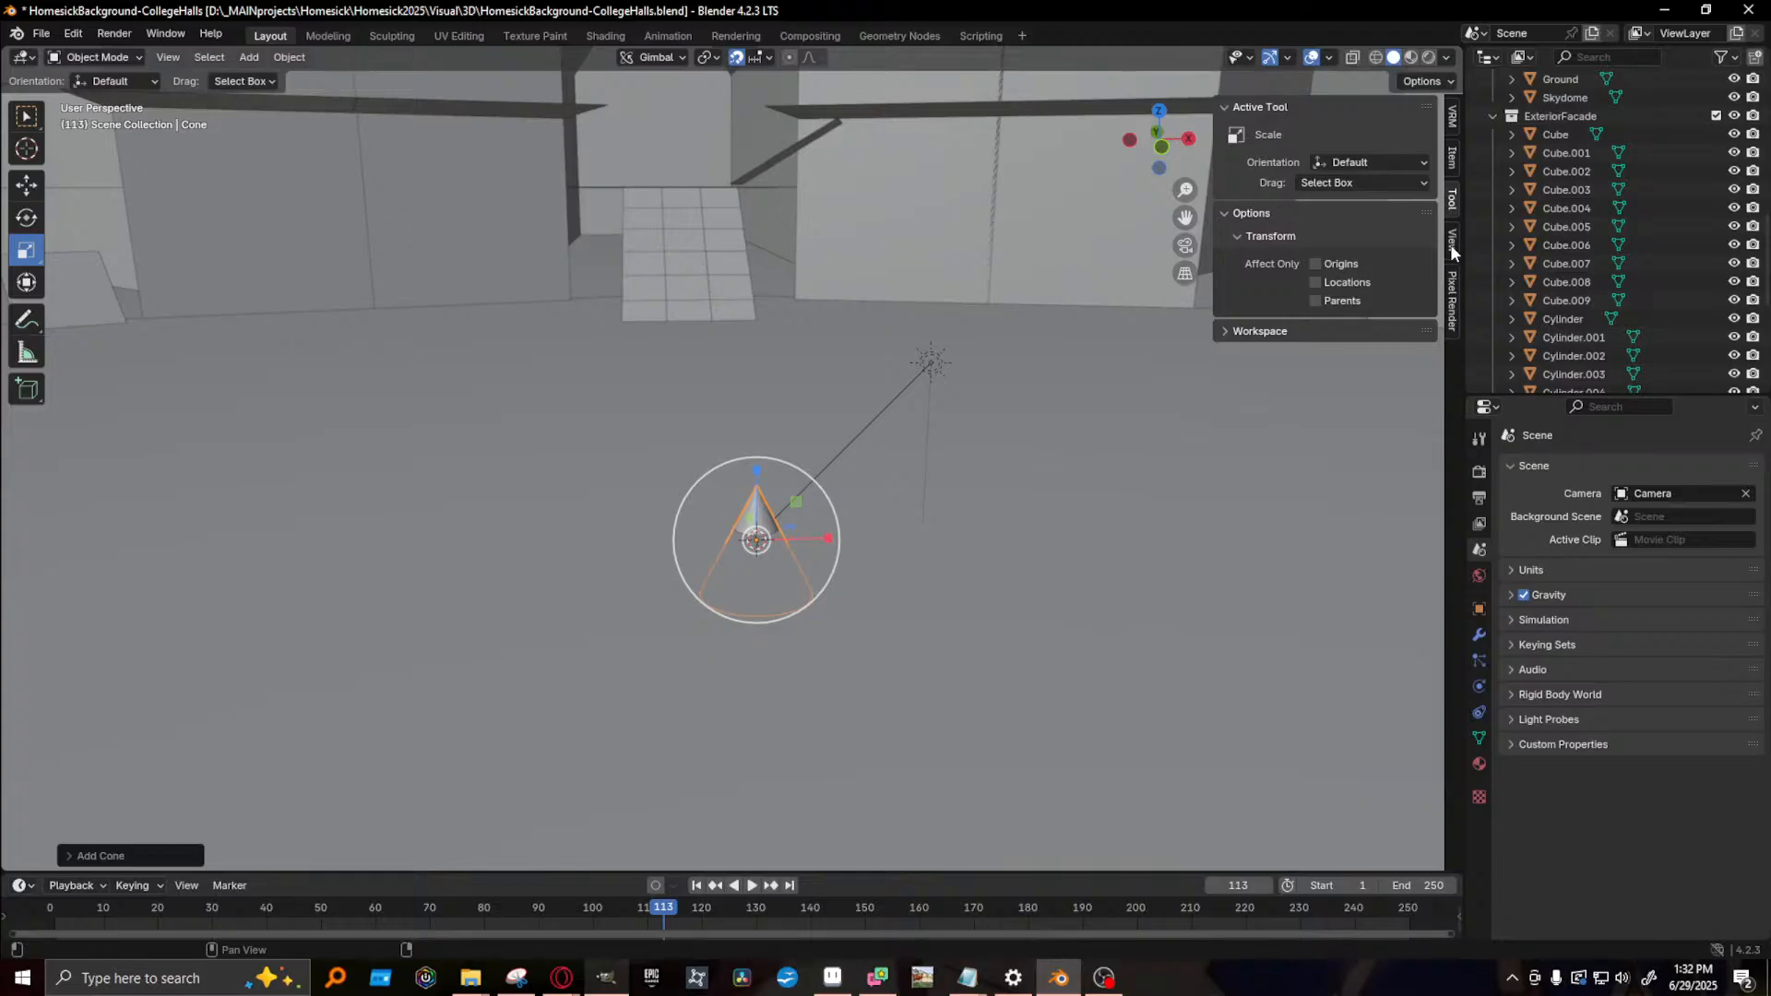
{"action": "left_click", "coordinate": [1449, 159]}
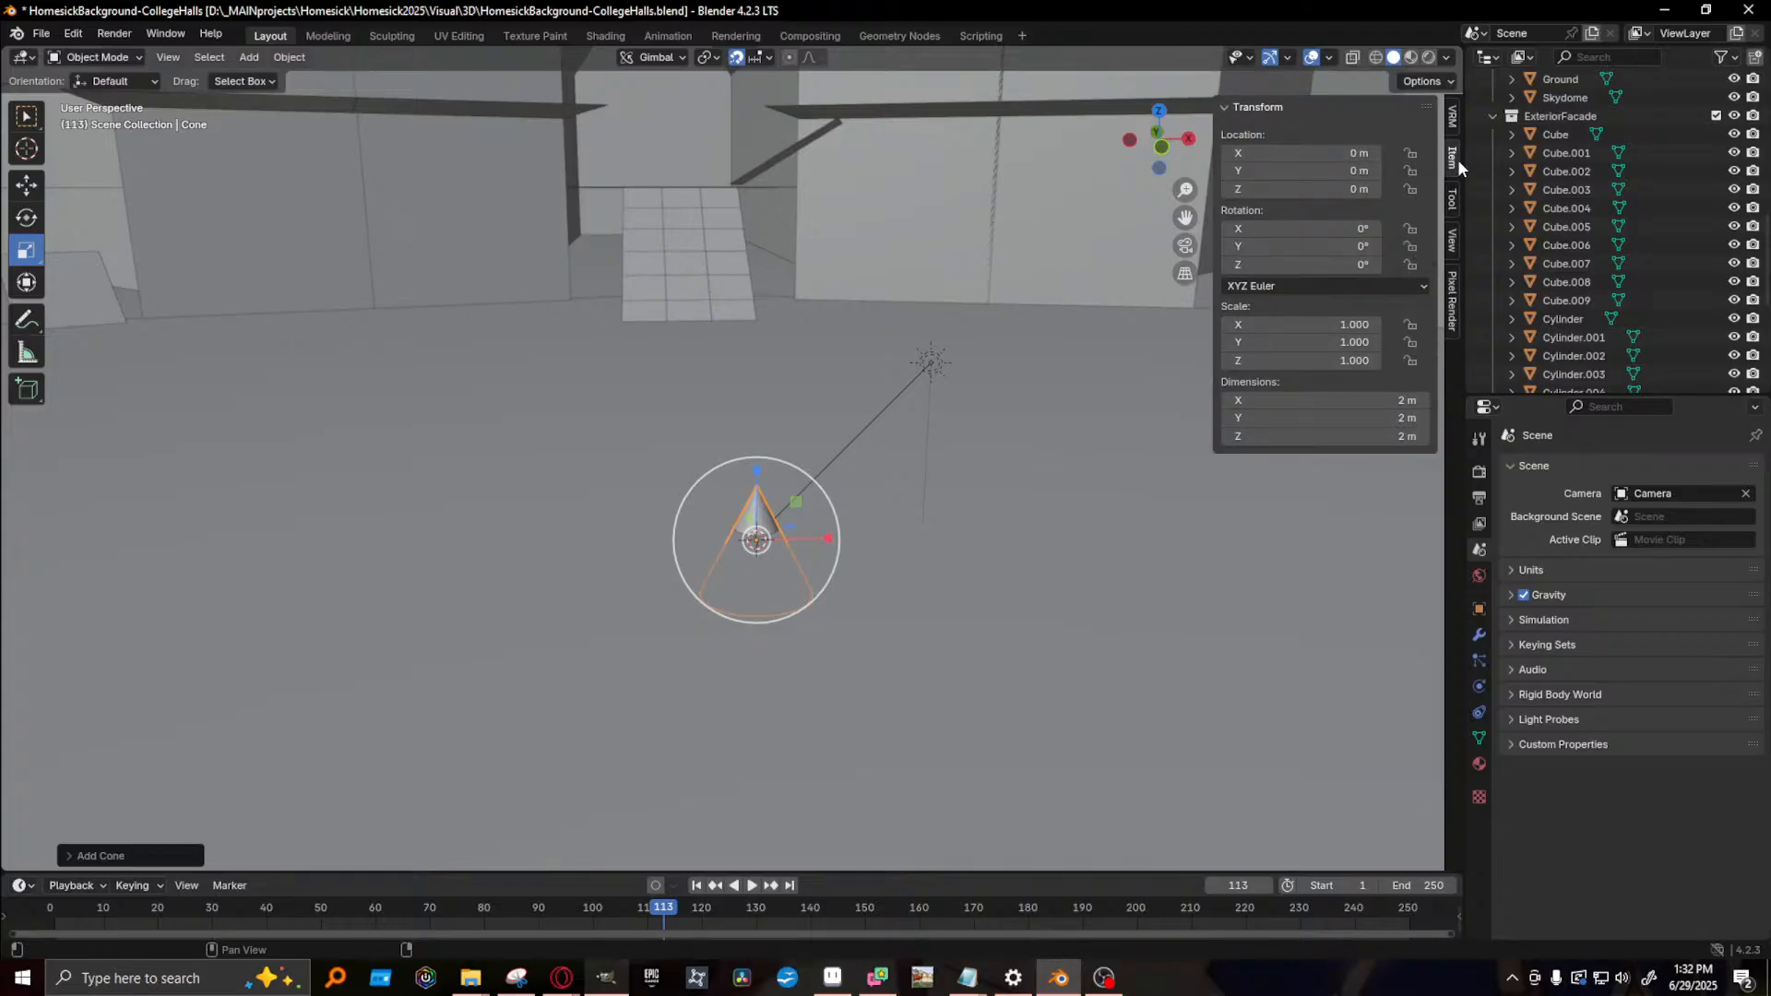
{"action": "left_click", "coordinate": [1480, 612]}
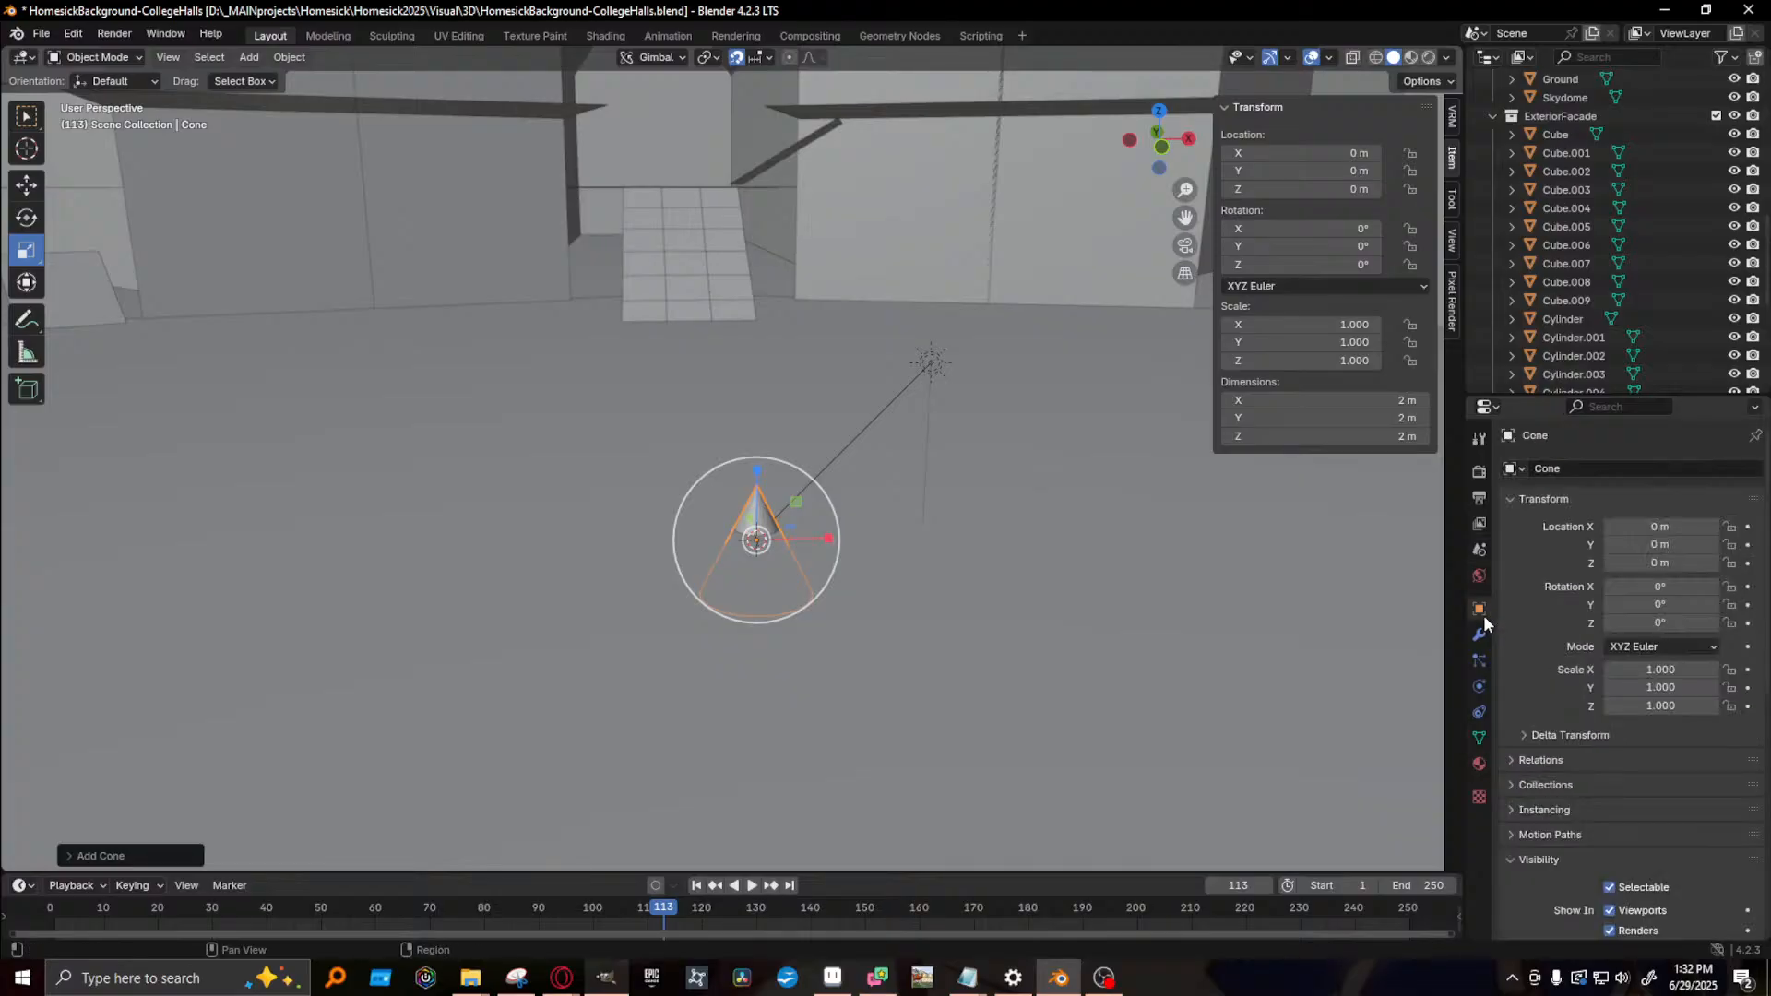
{"action": "scroll", "coordinate": [1515, 570], "scroll_direction": "down", "scroll_amount": 4}
{"action": "scroll", "coordinate": [1573, 664], "scroll_direction": "down", "scroll_amount": 8}
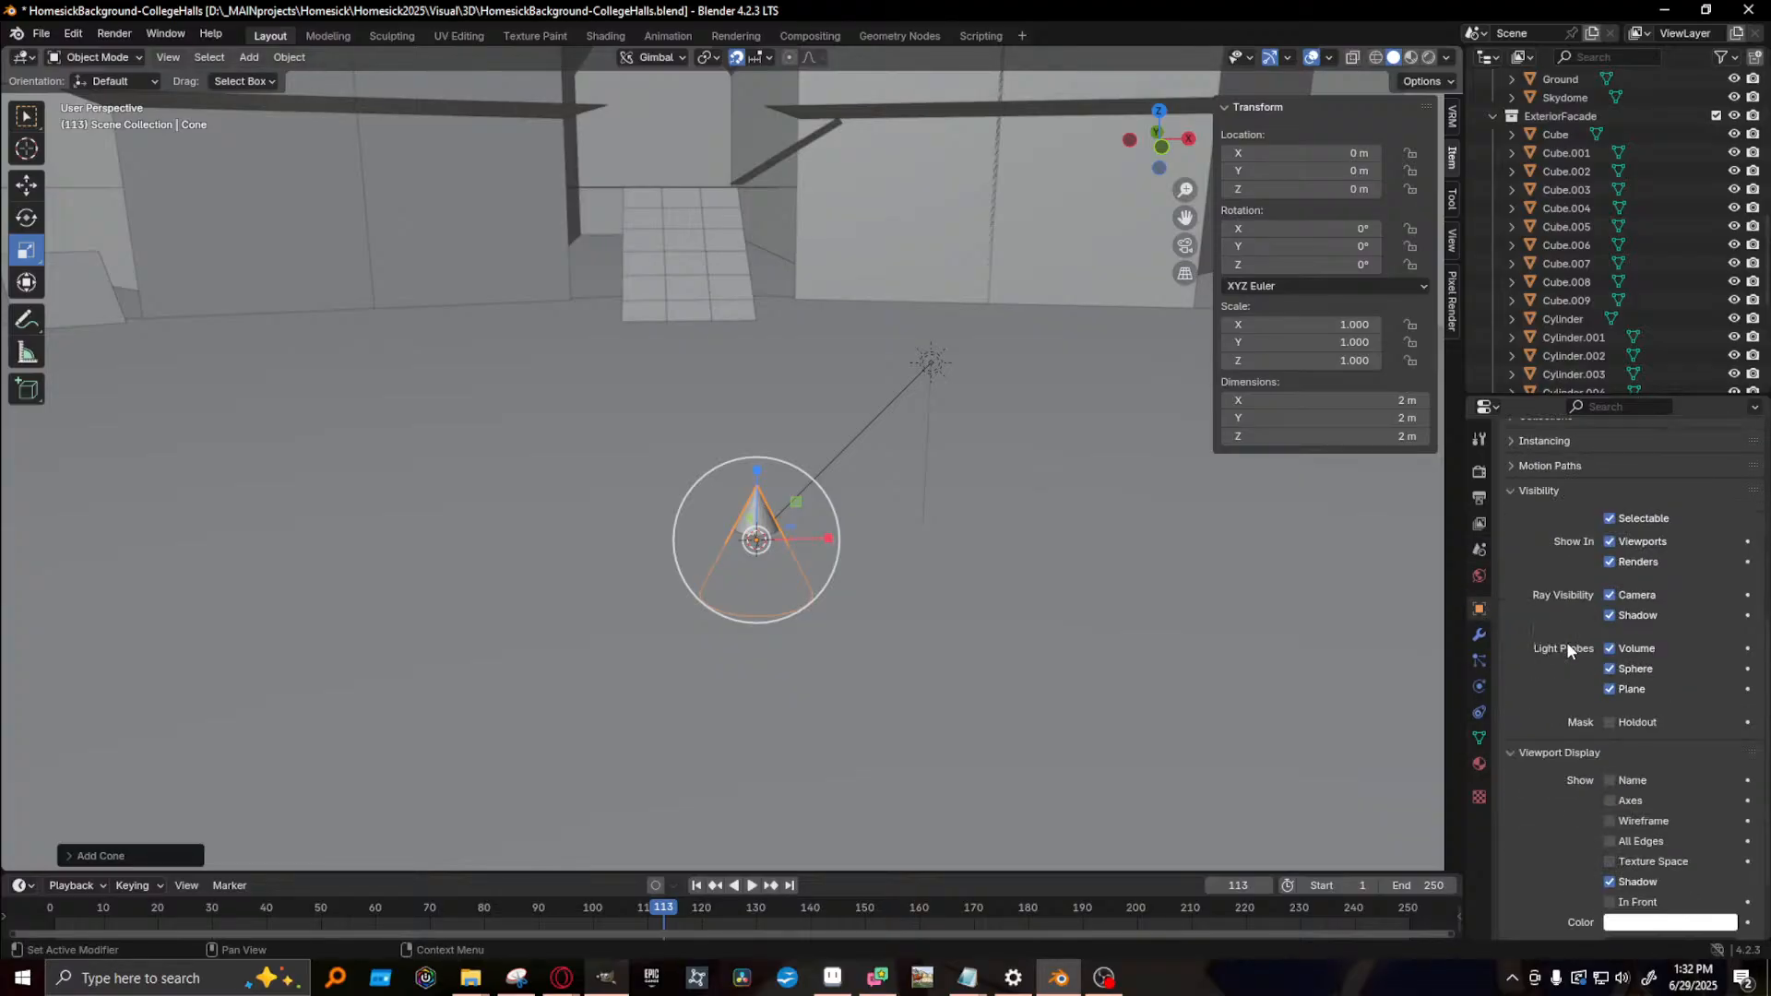
{"action": "scroll", "coordinate": [1573, 626], "scroll_direction": "up", "scroll_amount": 12}
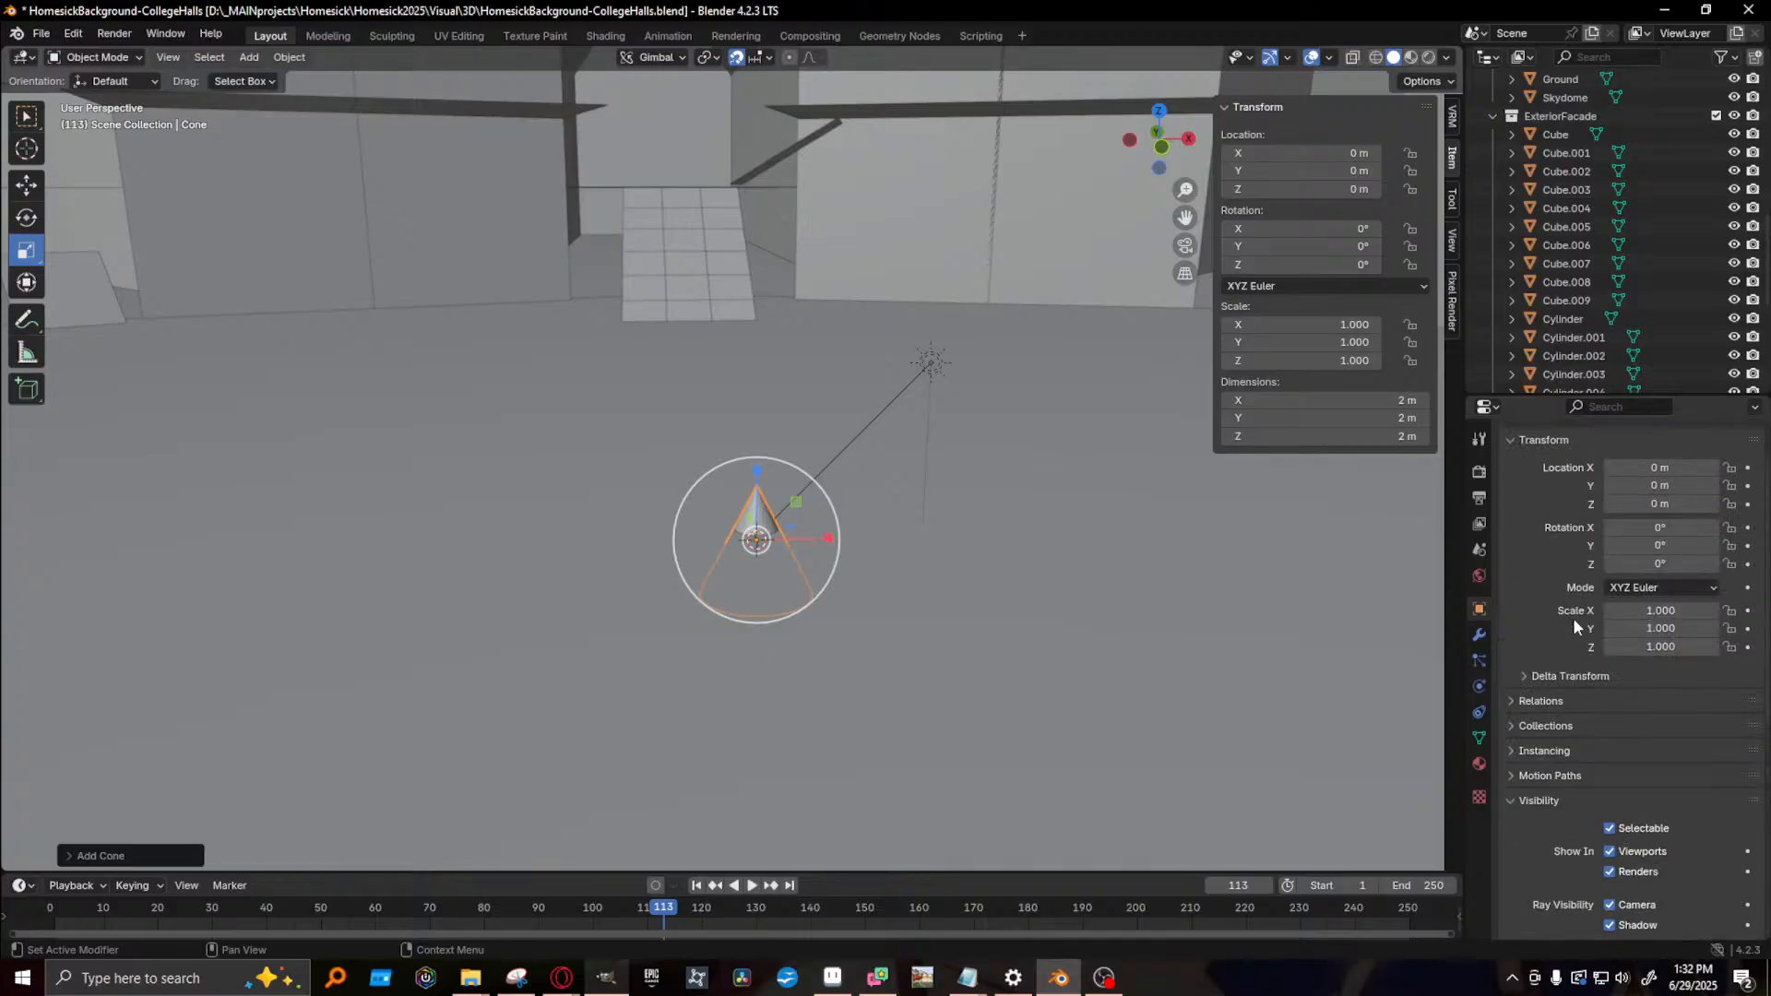
{"action": "left_click", "coordinate": [1480, 441]}
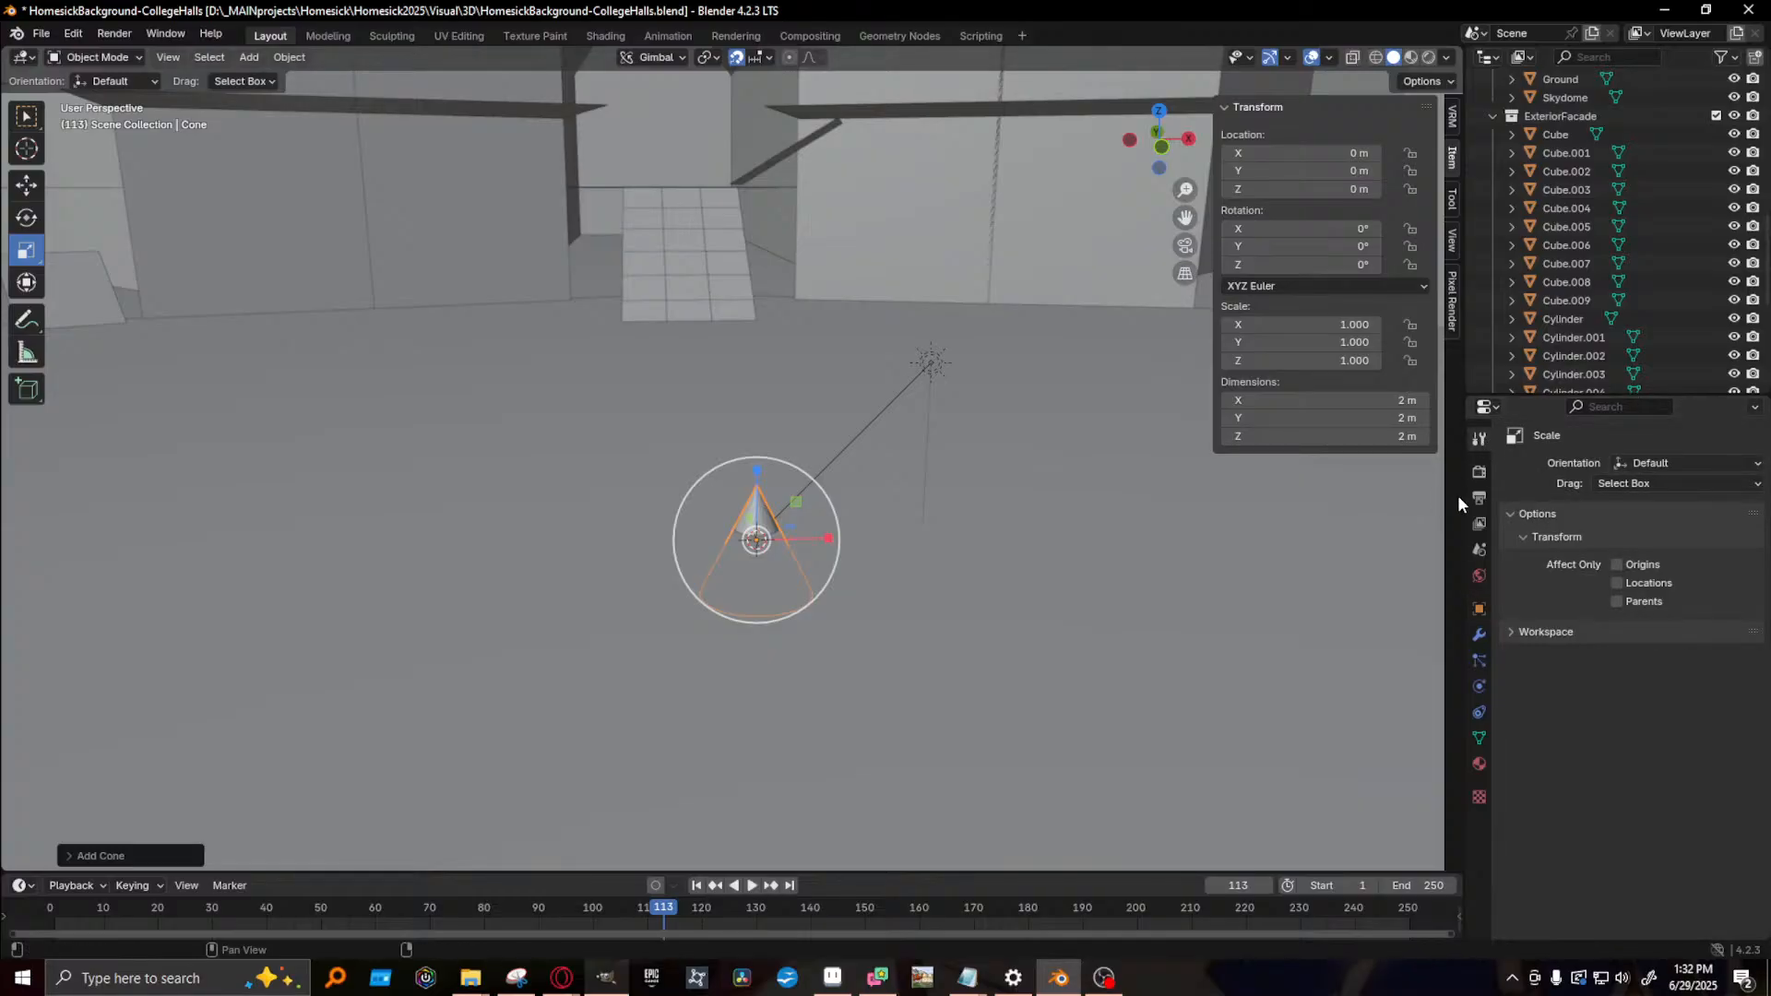
{"action": "left_click", "coordinate": [1478, 472]}
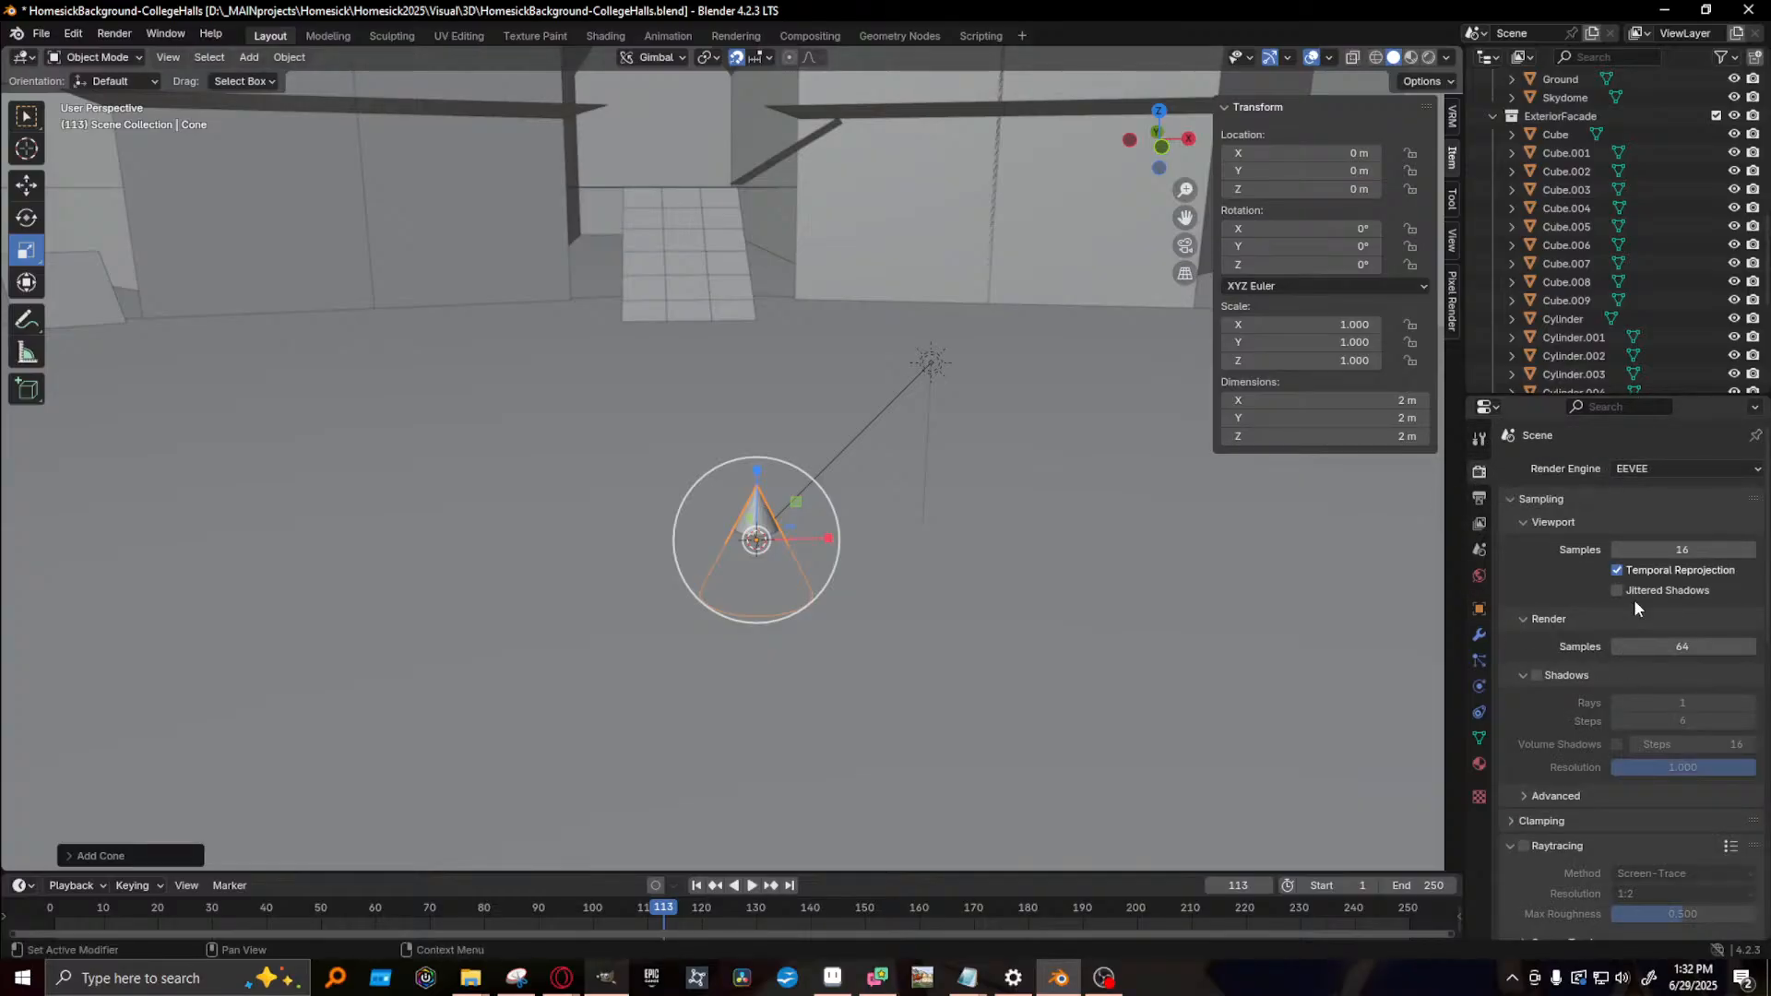
{"action": "scroll", "coordinate": [1634, 600], "scroll_direction": "down", "scroll_amount": 5}
{"action": "scroll", "coordinate": [1549, 523], "scroll_direction": "down", "scroll_amount": 6}
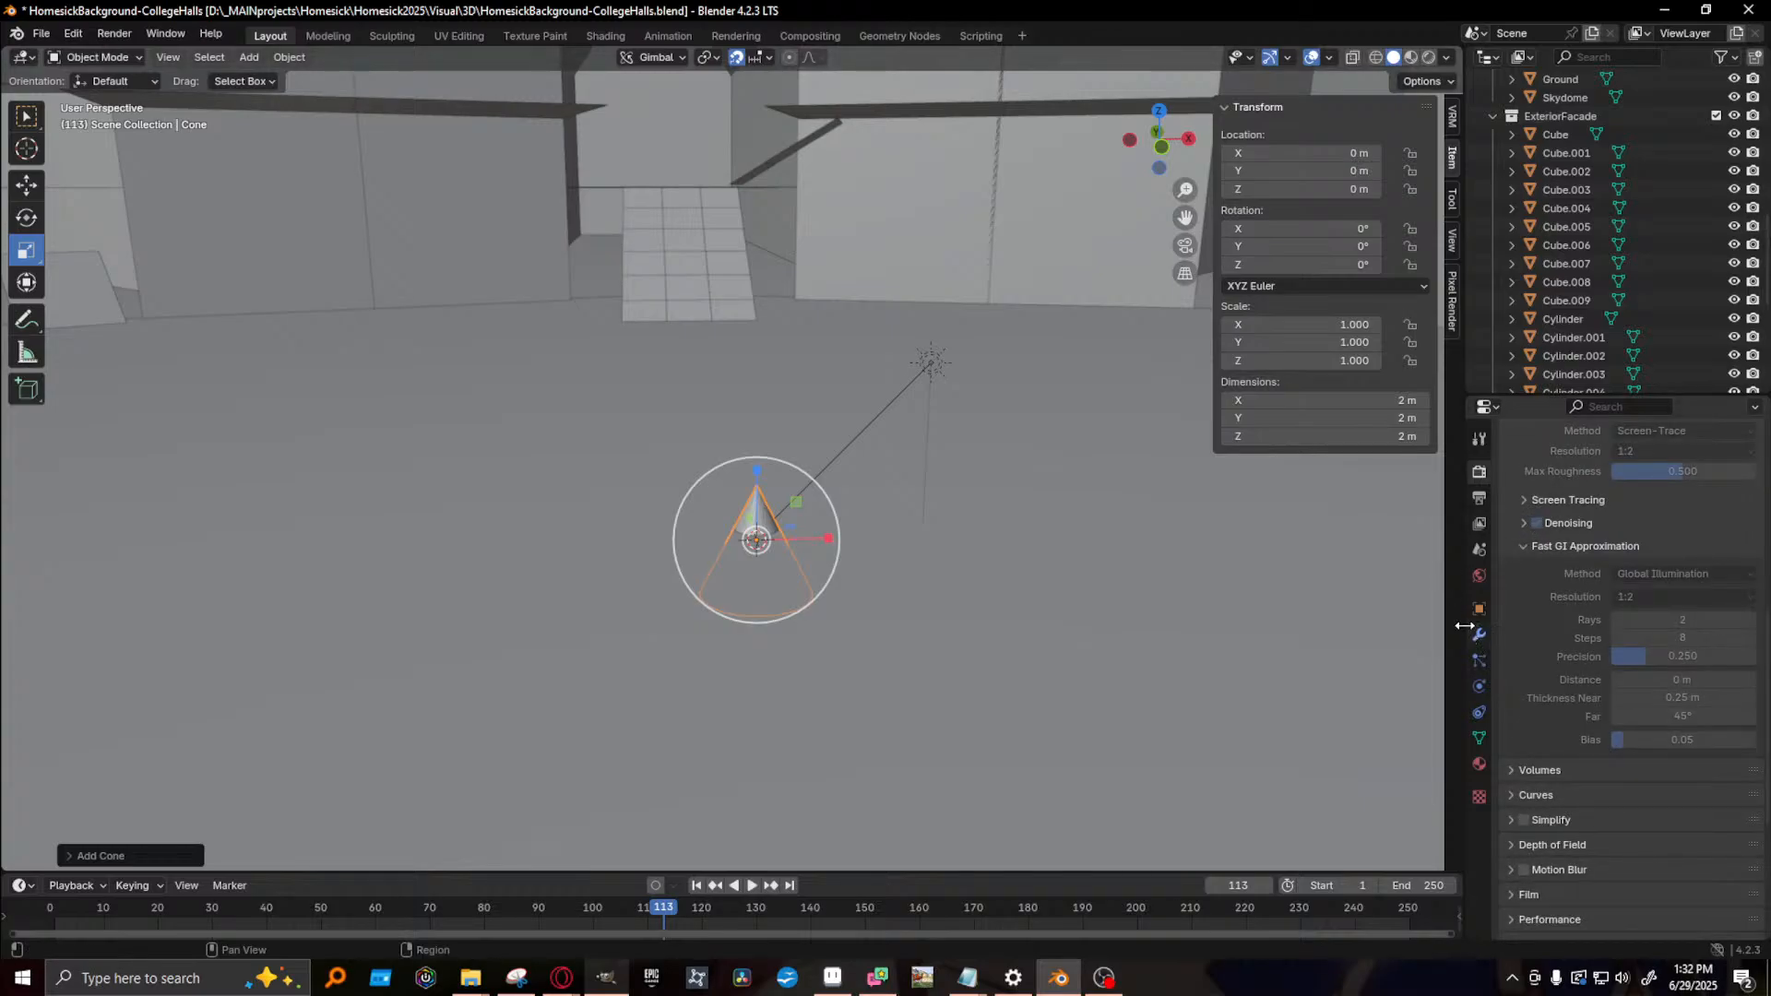
- Review the output, view layer, scene and world settings and the cone's object, modifier and particle settings
{"action": "left_click", "coordinate": [1479, 498]}
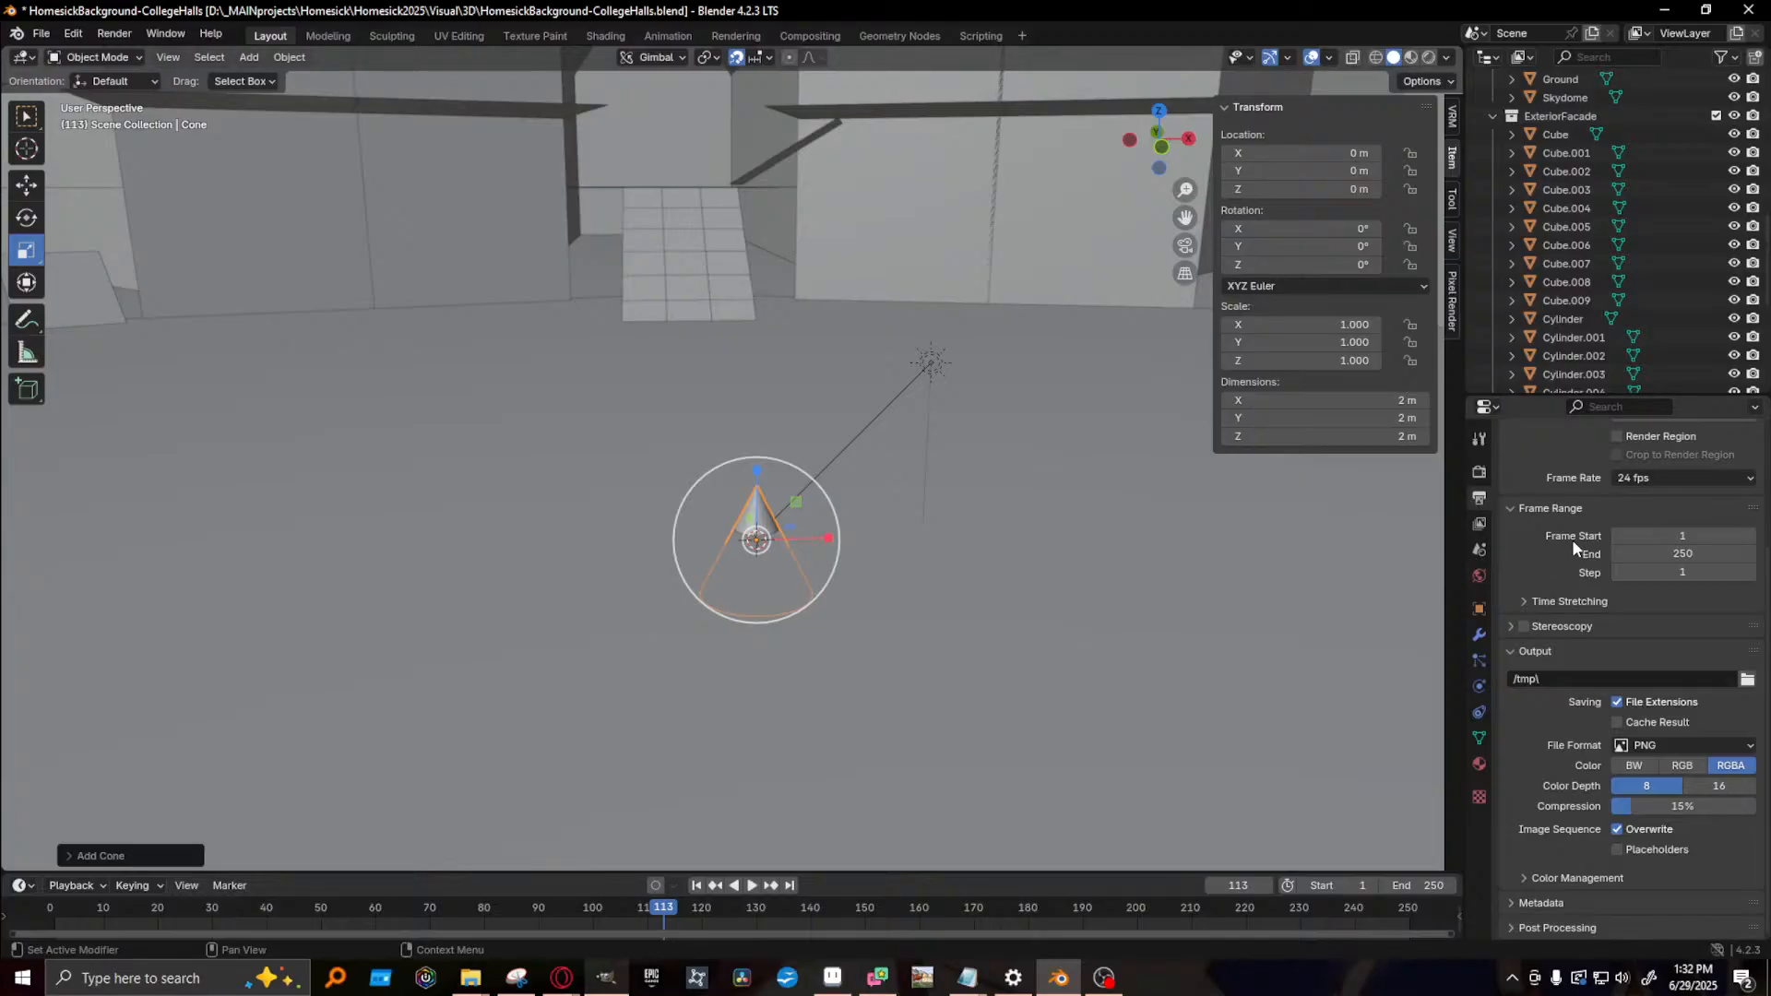
{"action": "left_click", "coordinate": [1478, 524]}
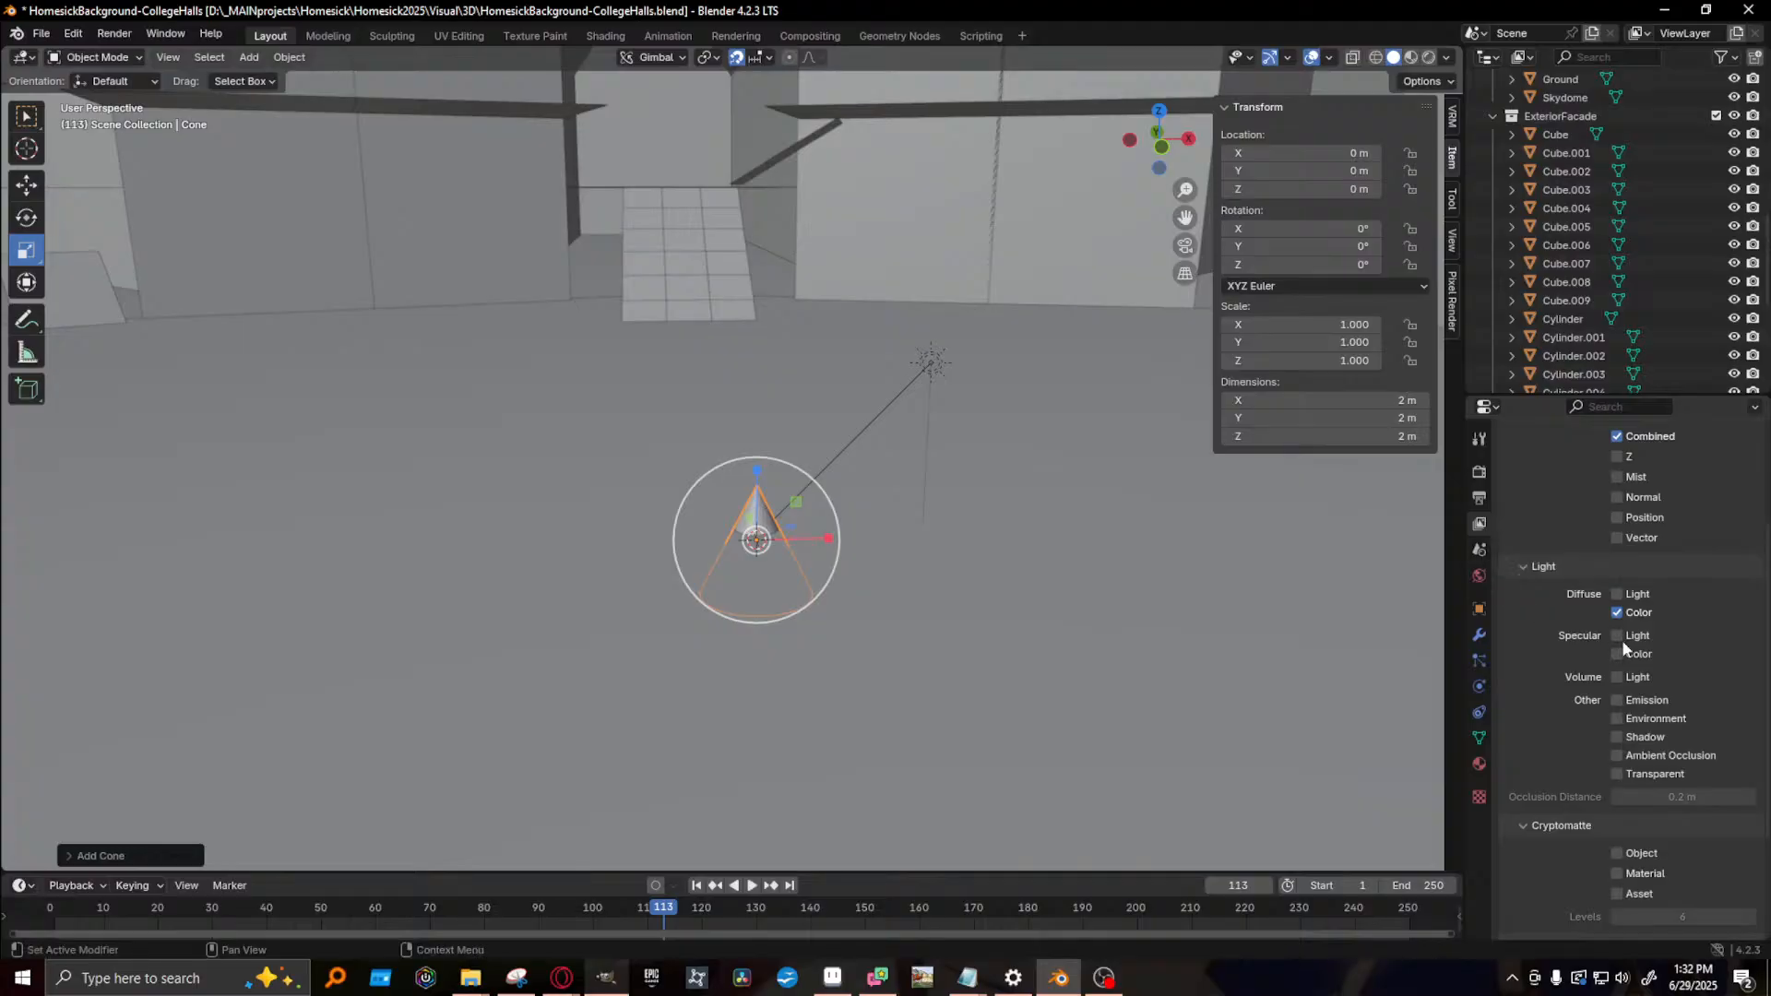
{"action": "scroll", "coordinate": [1690, 632], "scroll_direction": "up", "scroll_amount": 5}
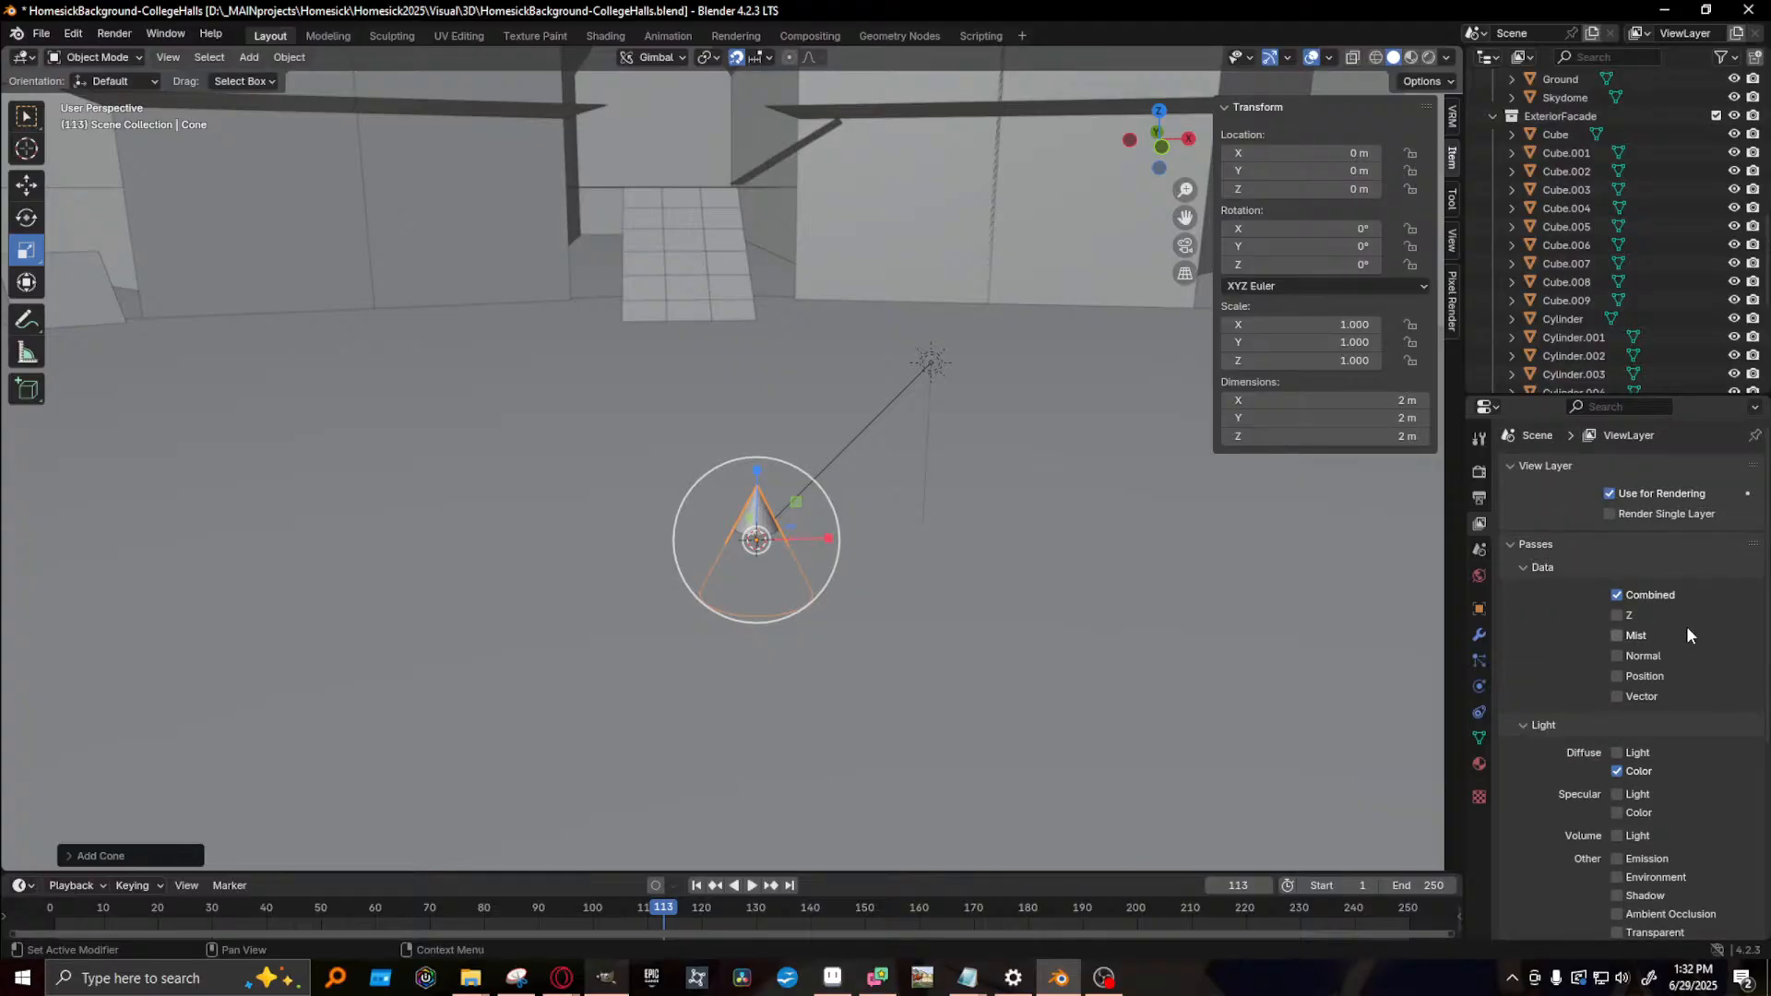
{"action": "left_click", "coordinate": [1478, 549]}
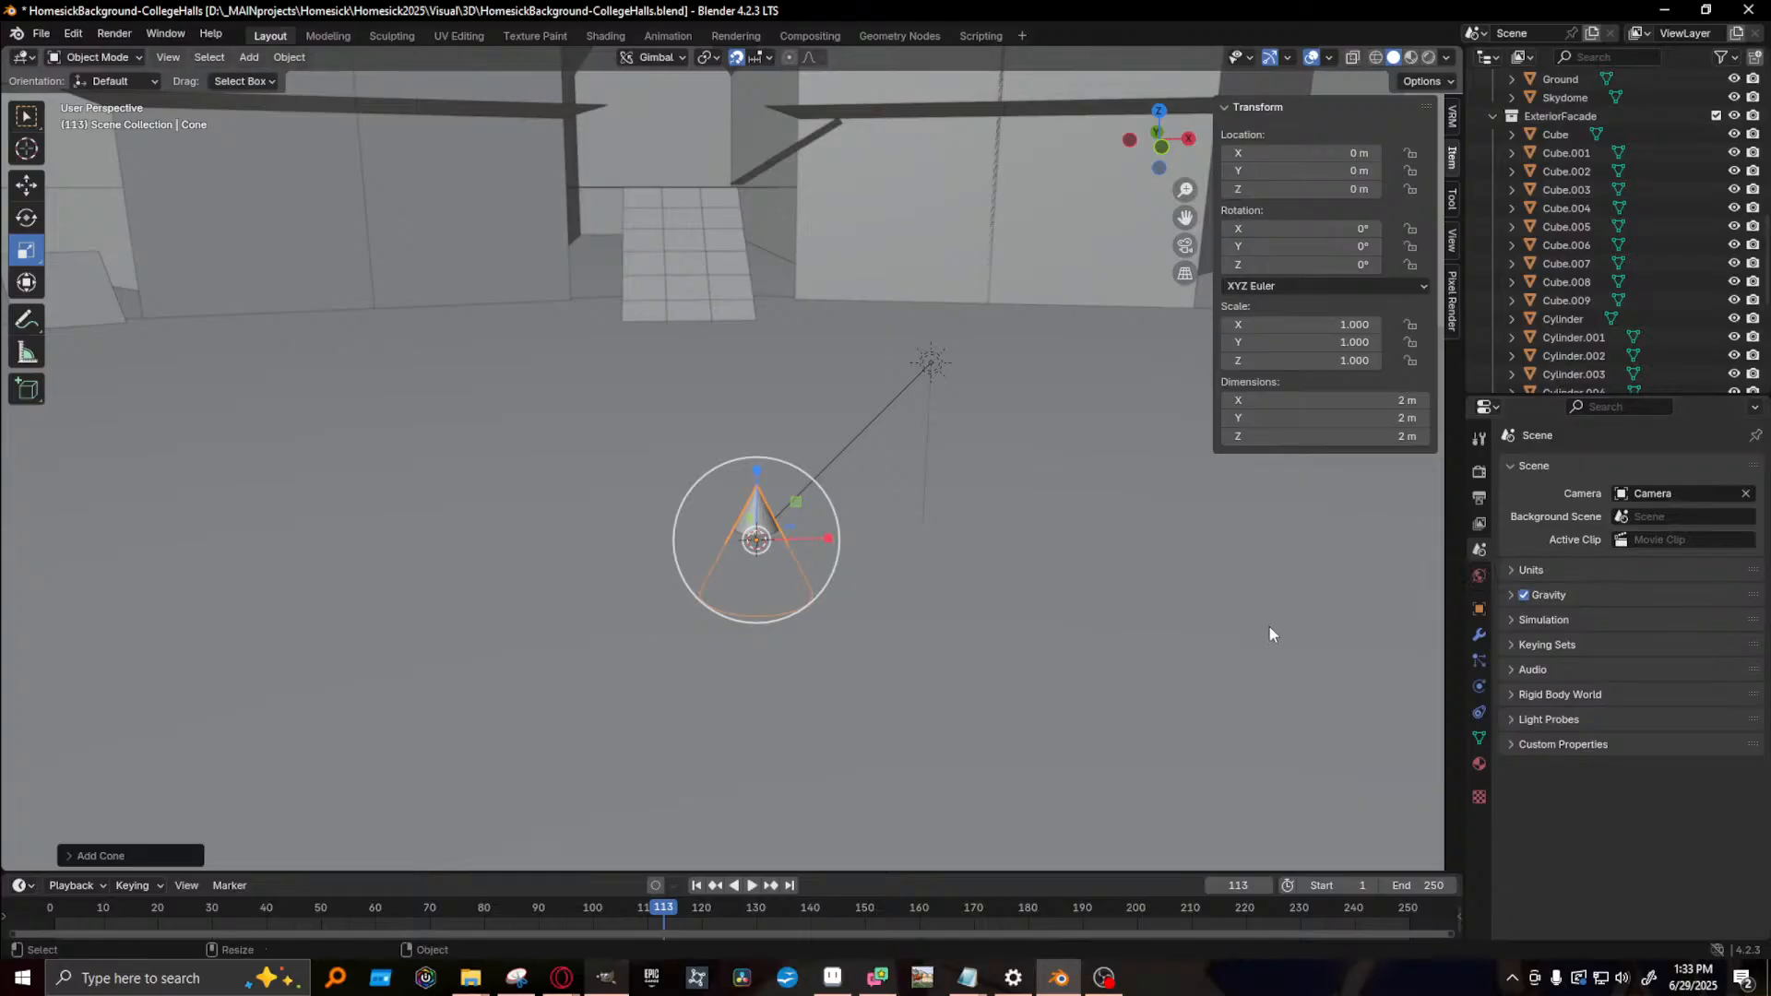
{"action": "left_click", "coordinate": [1480, 574]}
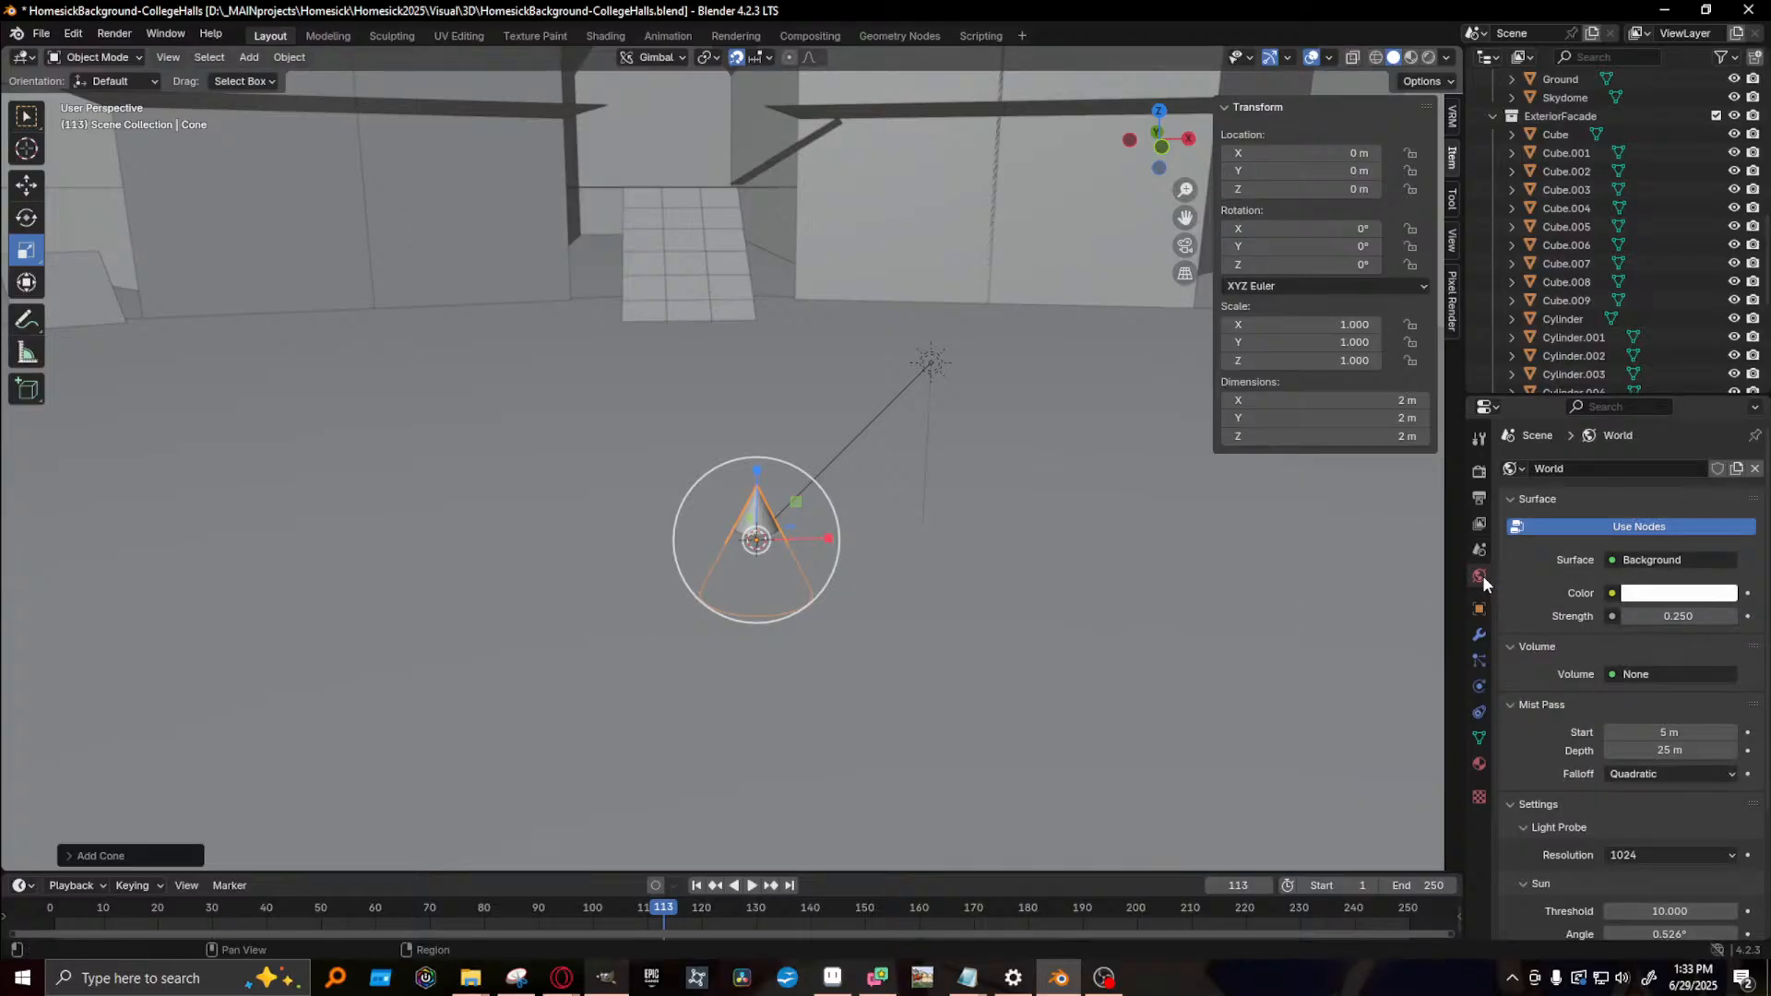
{"action": "scroll", "coordinate": [1521, 639], "scroll_direction": "down", "scroll_amount": 2}
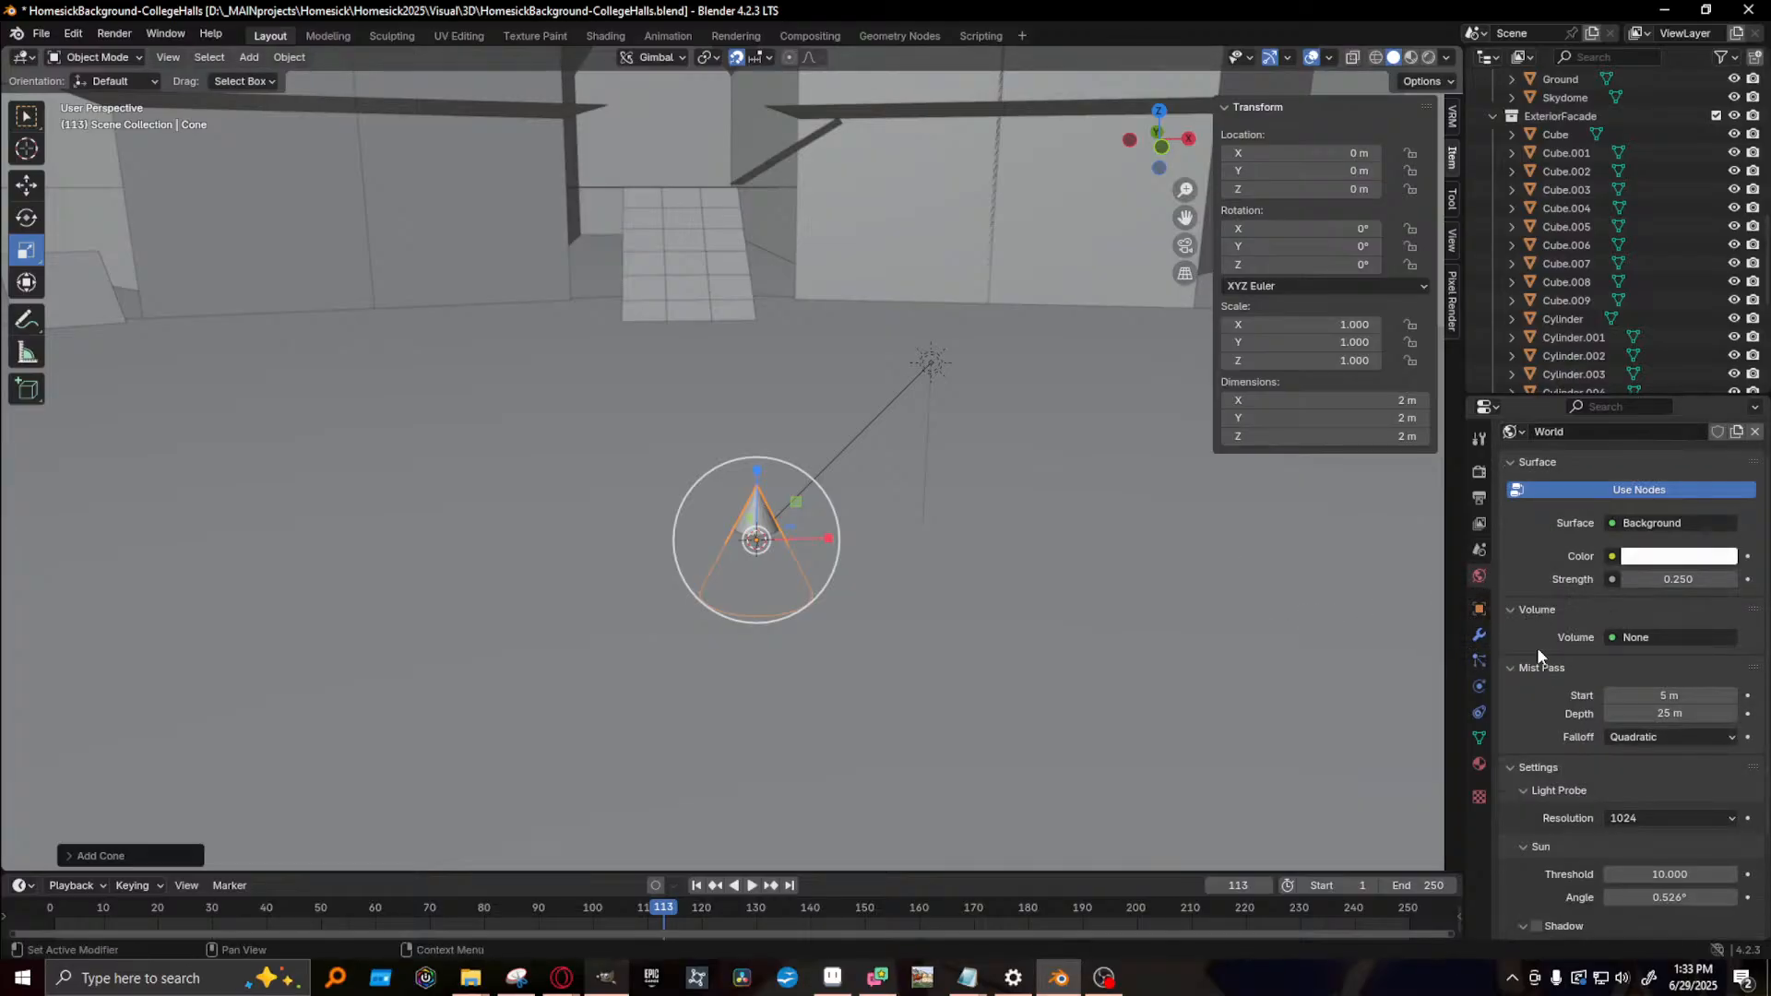
{"action": "left_click", "coordinate": [1482, 607]}
{"action": "left_click", "coordinate": [1480, 634]}
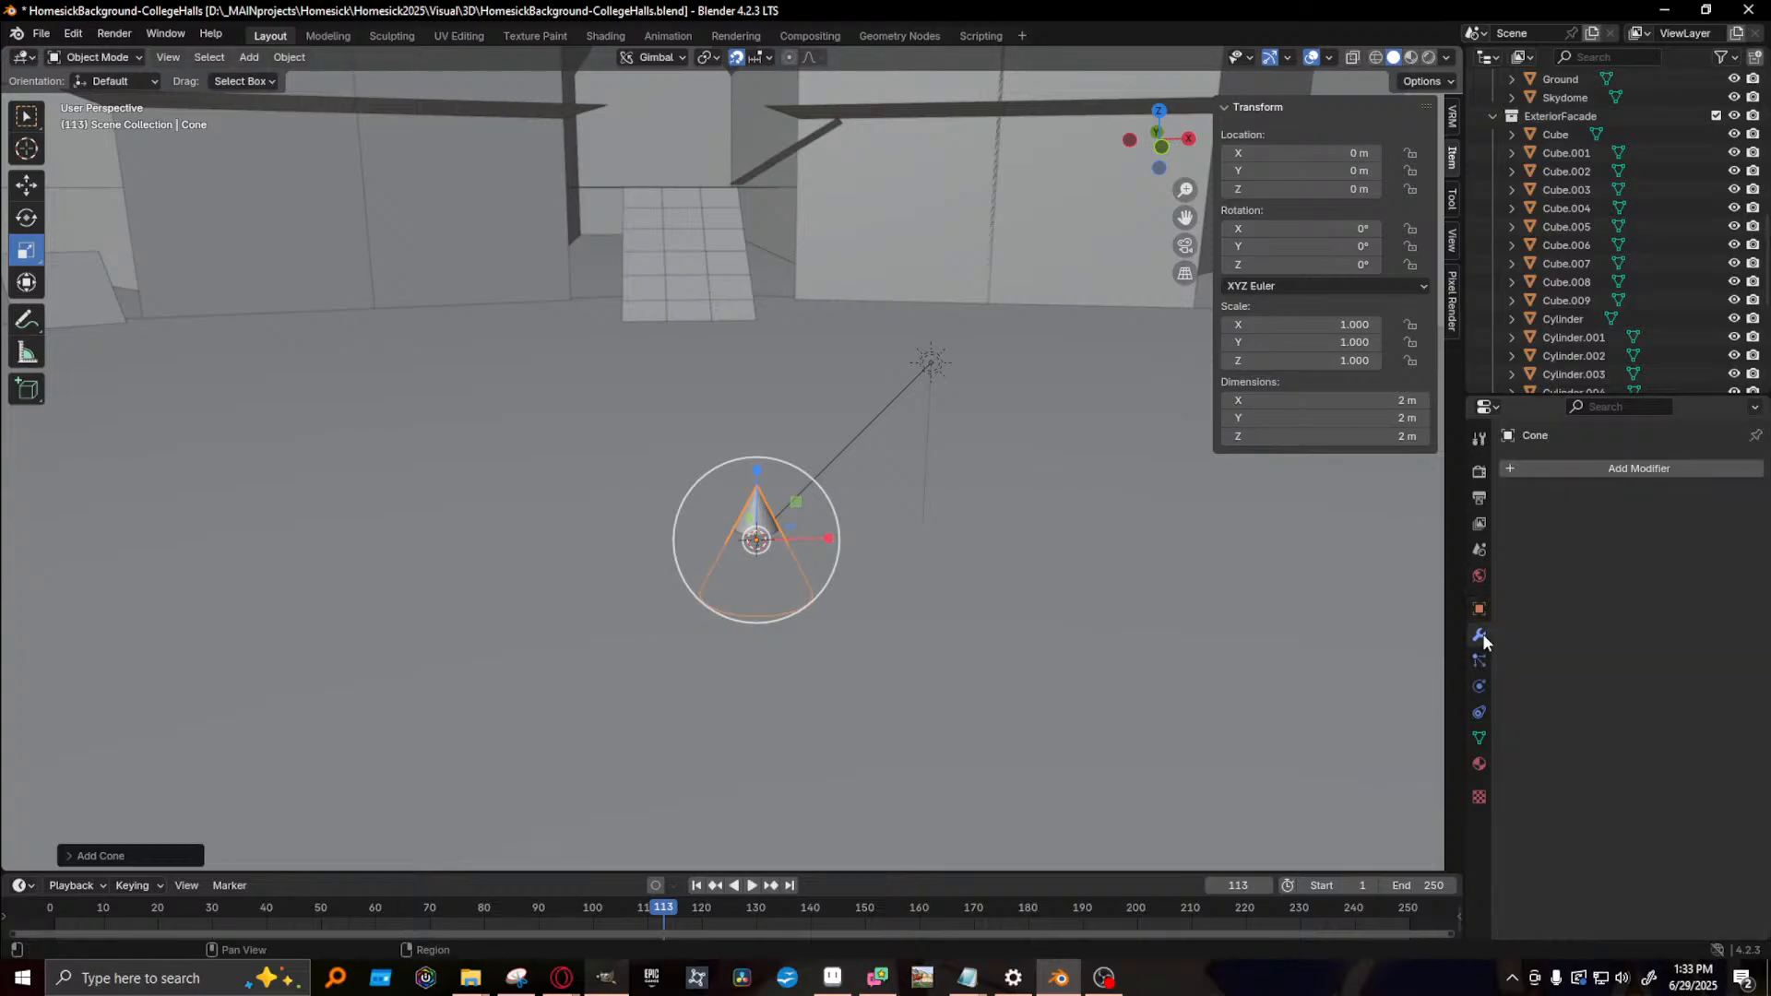
{"action": "left_click", "coordinate": [1480, 660]}
{"action": "left_click", "coordinate": [1479, 634]}
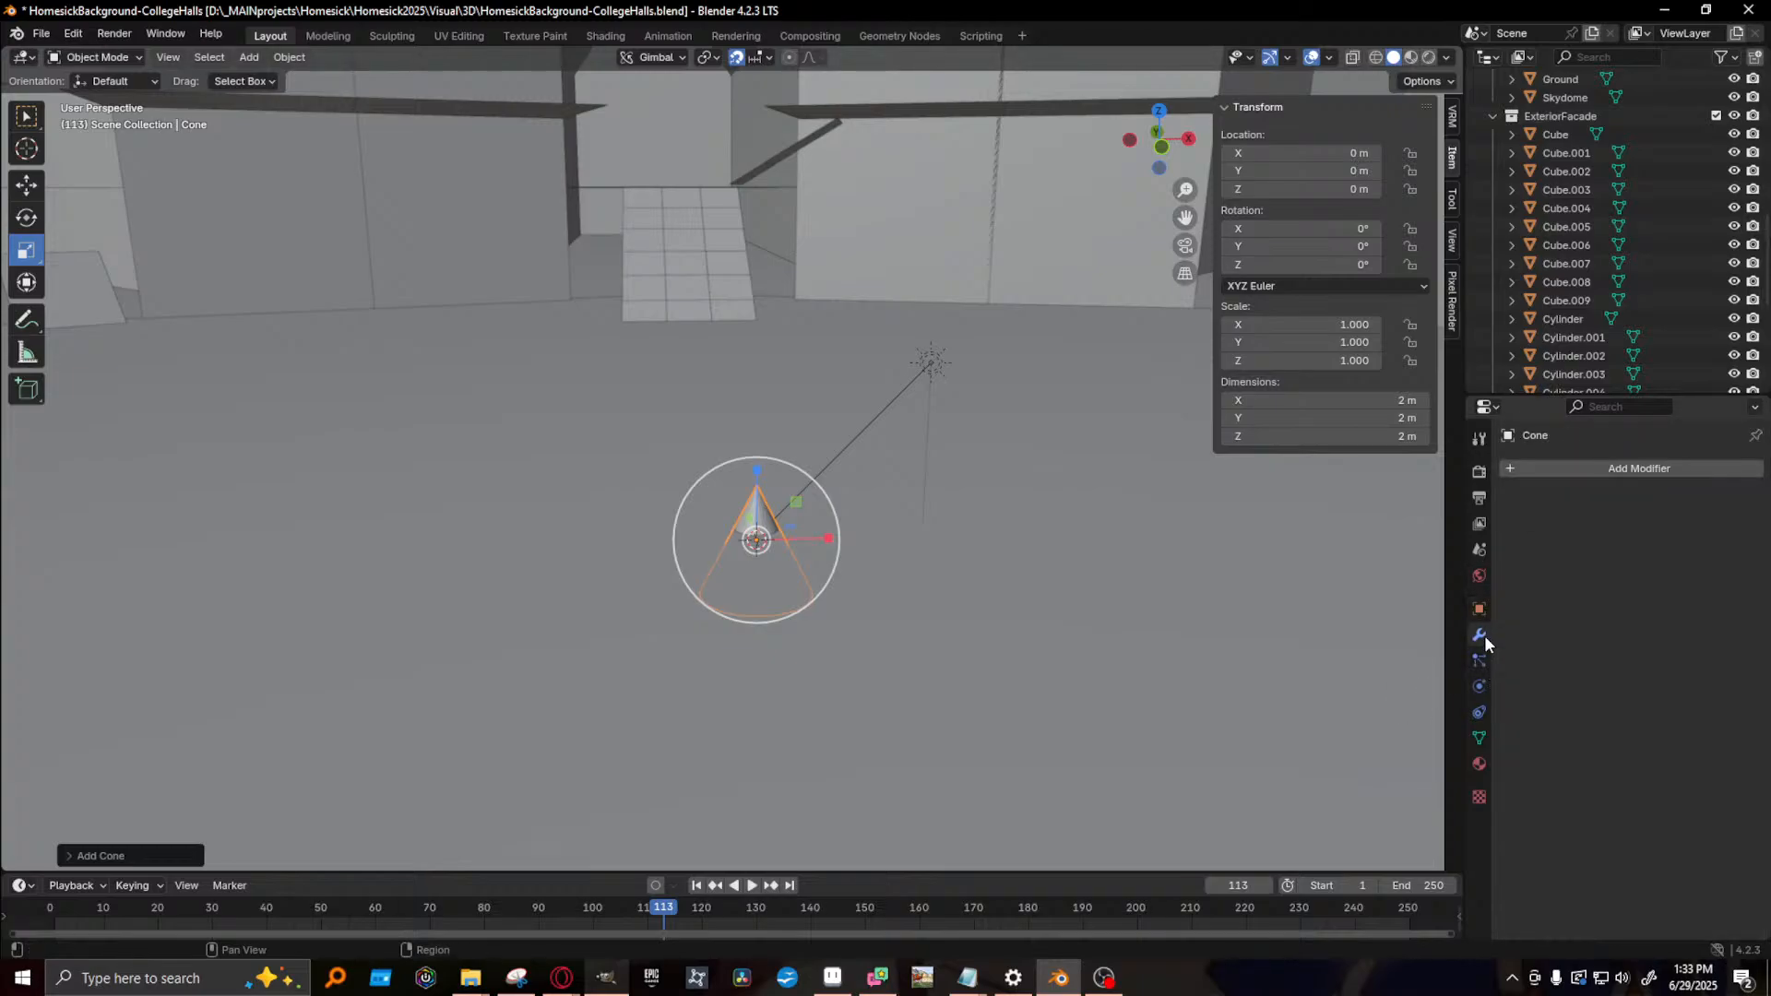
- Try a Remesh modifier on the cone and remove it again
{"action": "left_click", "coordinate": [1568, 468]}
{"action": "key", "text": "Escape"}
{"action": "left_click", "coordinate": [1577, 468]}
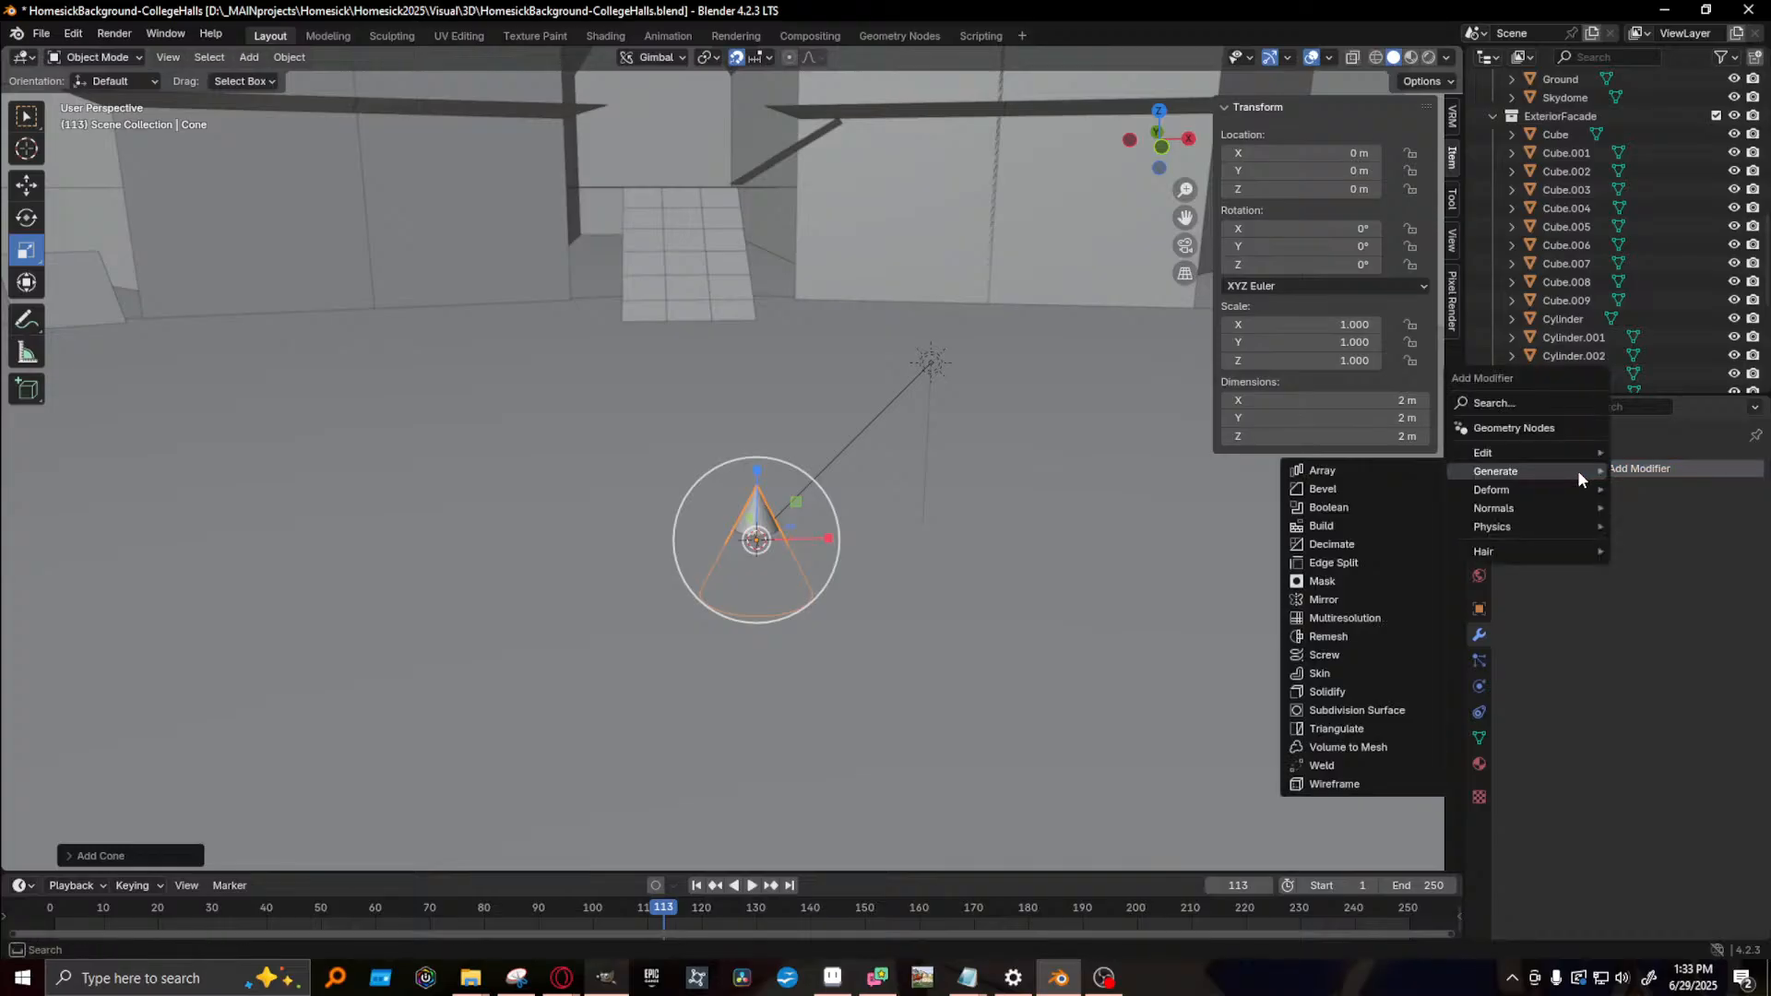
{"action": "mouse_move", "coordinate": [1577, 469]}
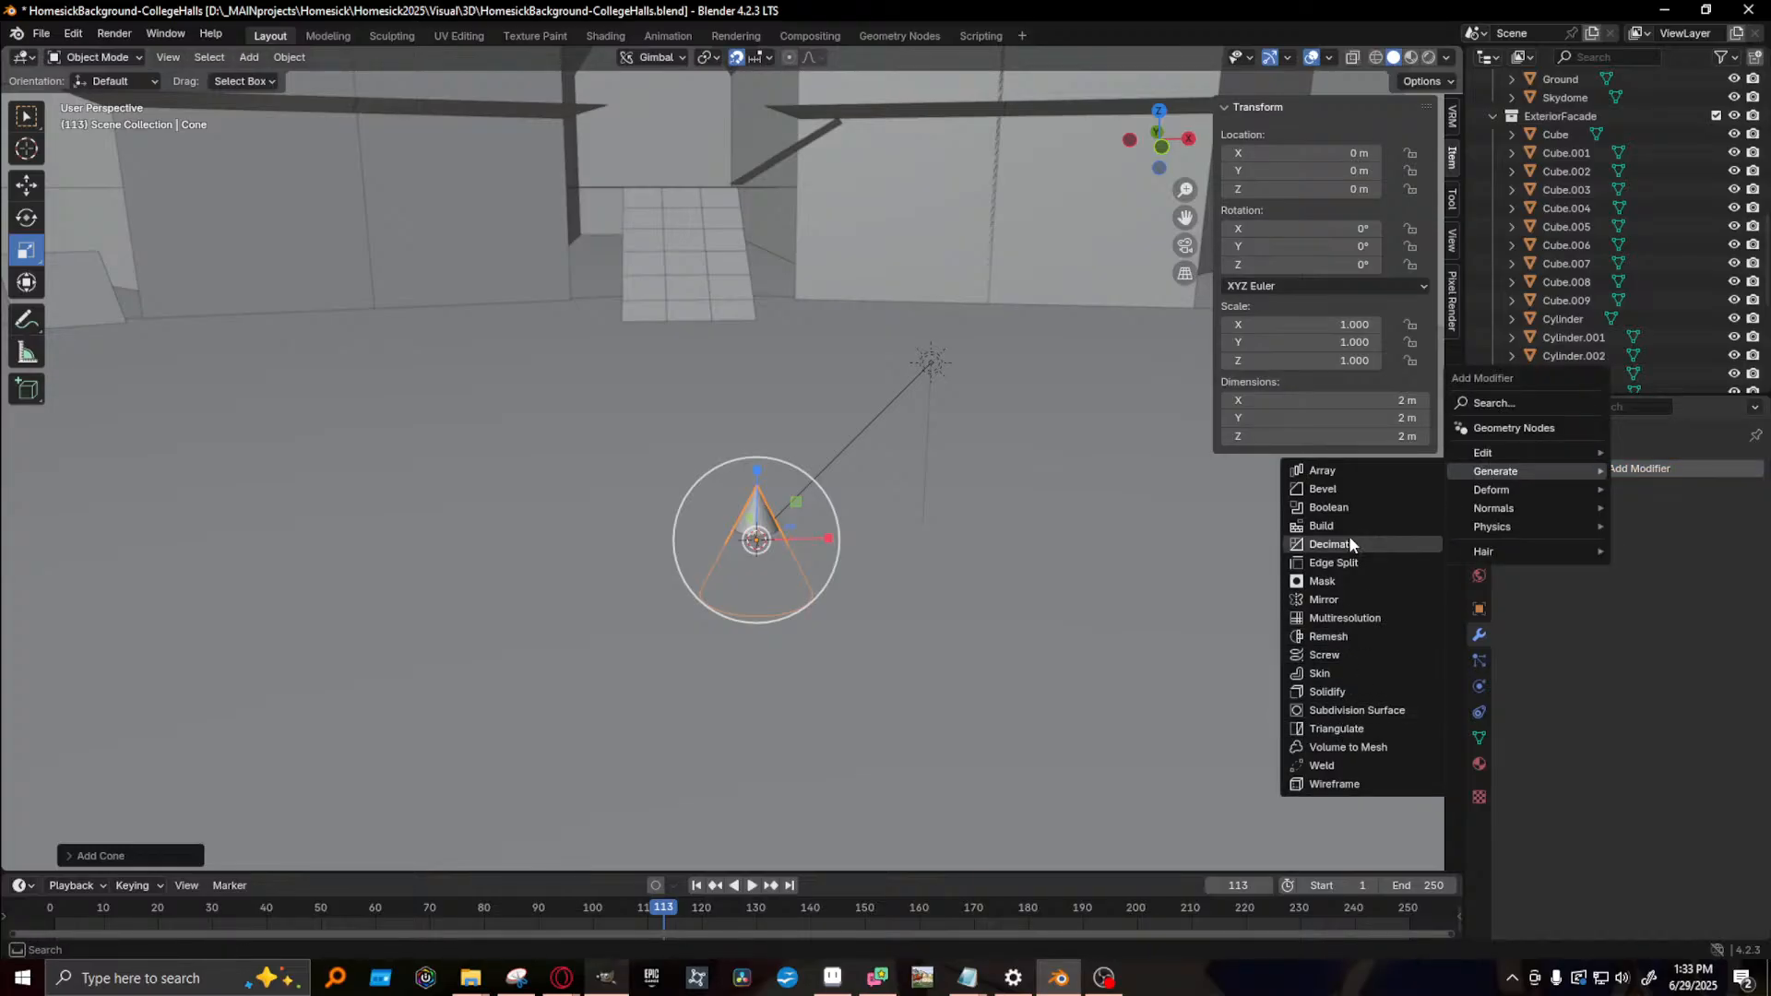
{"action": "left_click", "coordinate": [1332, 635]}
{"action": "middle_click_drag", "start_coordinate": [1232, 624], "coordinate": [830, 567]}
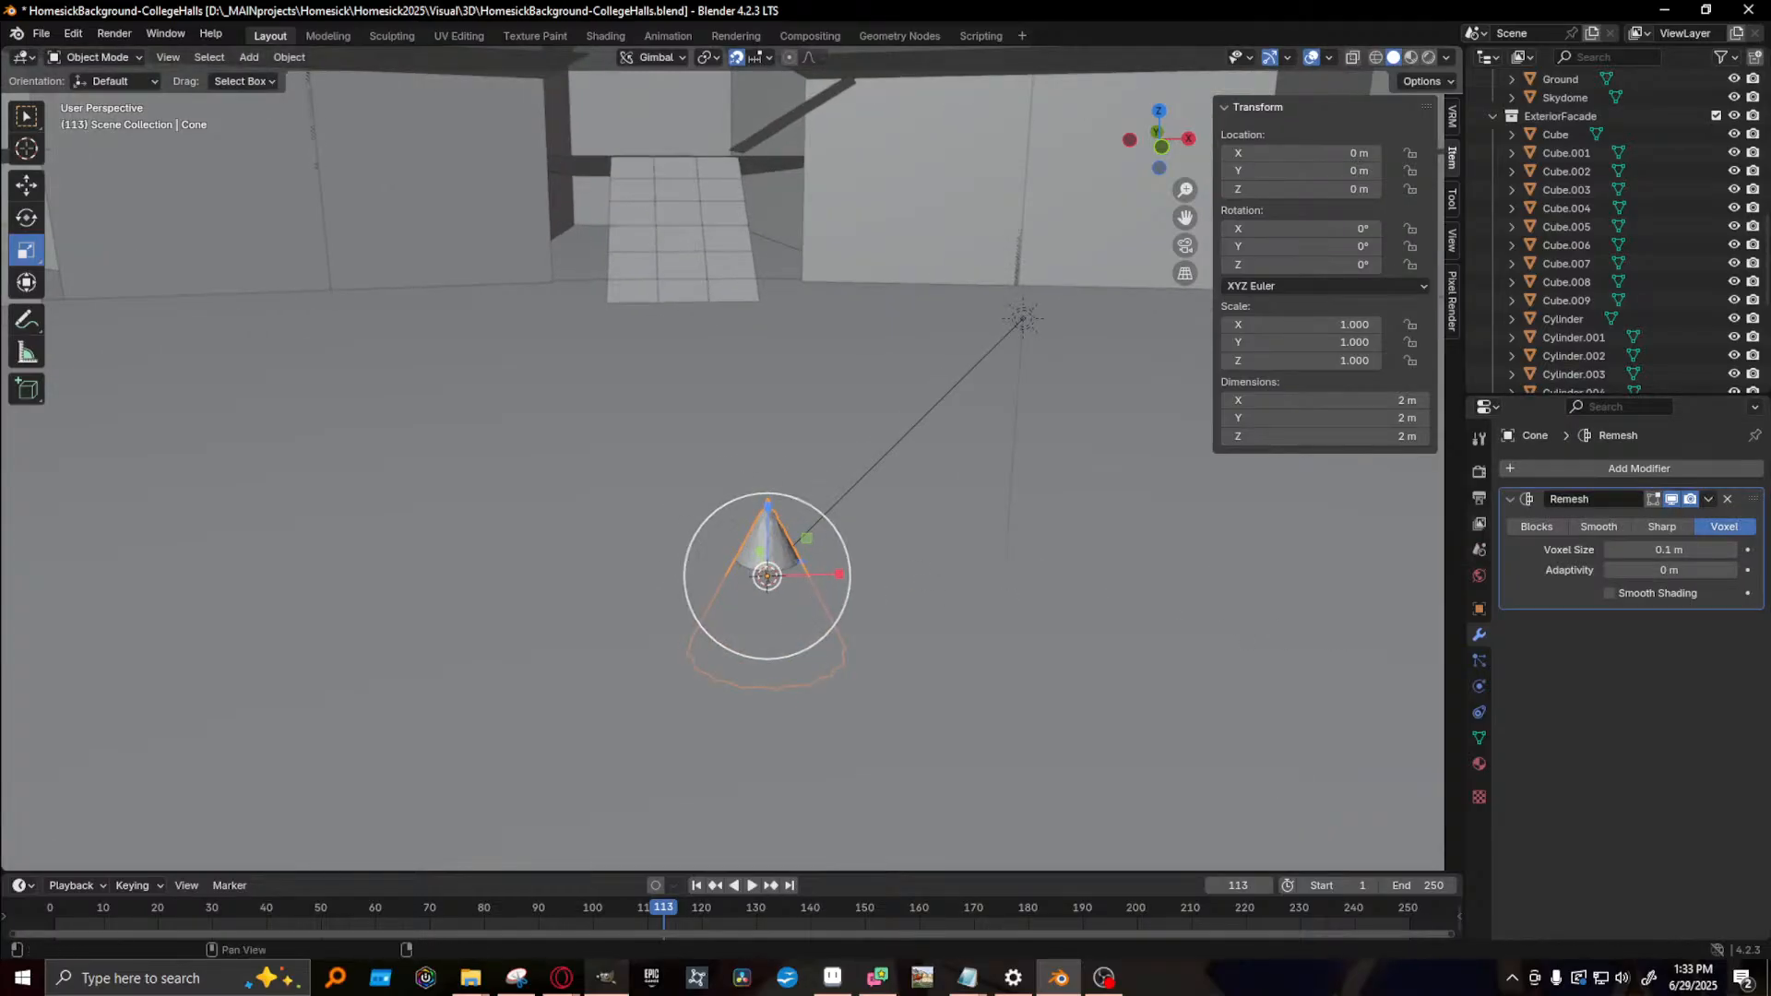
{"action": "left_click", "coordinate": [1725, 499]}
- Add a Decimate modifier to the cone and set it to Un-Subdivide with 2 iterations
{"action": "left_click", "coordinate": [1545, 465]}
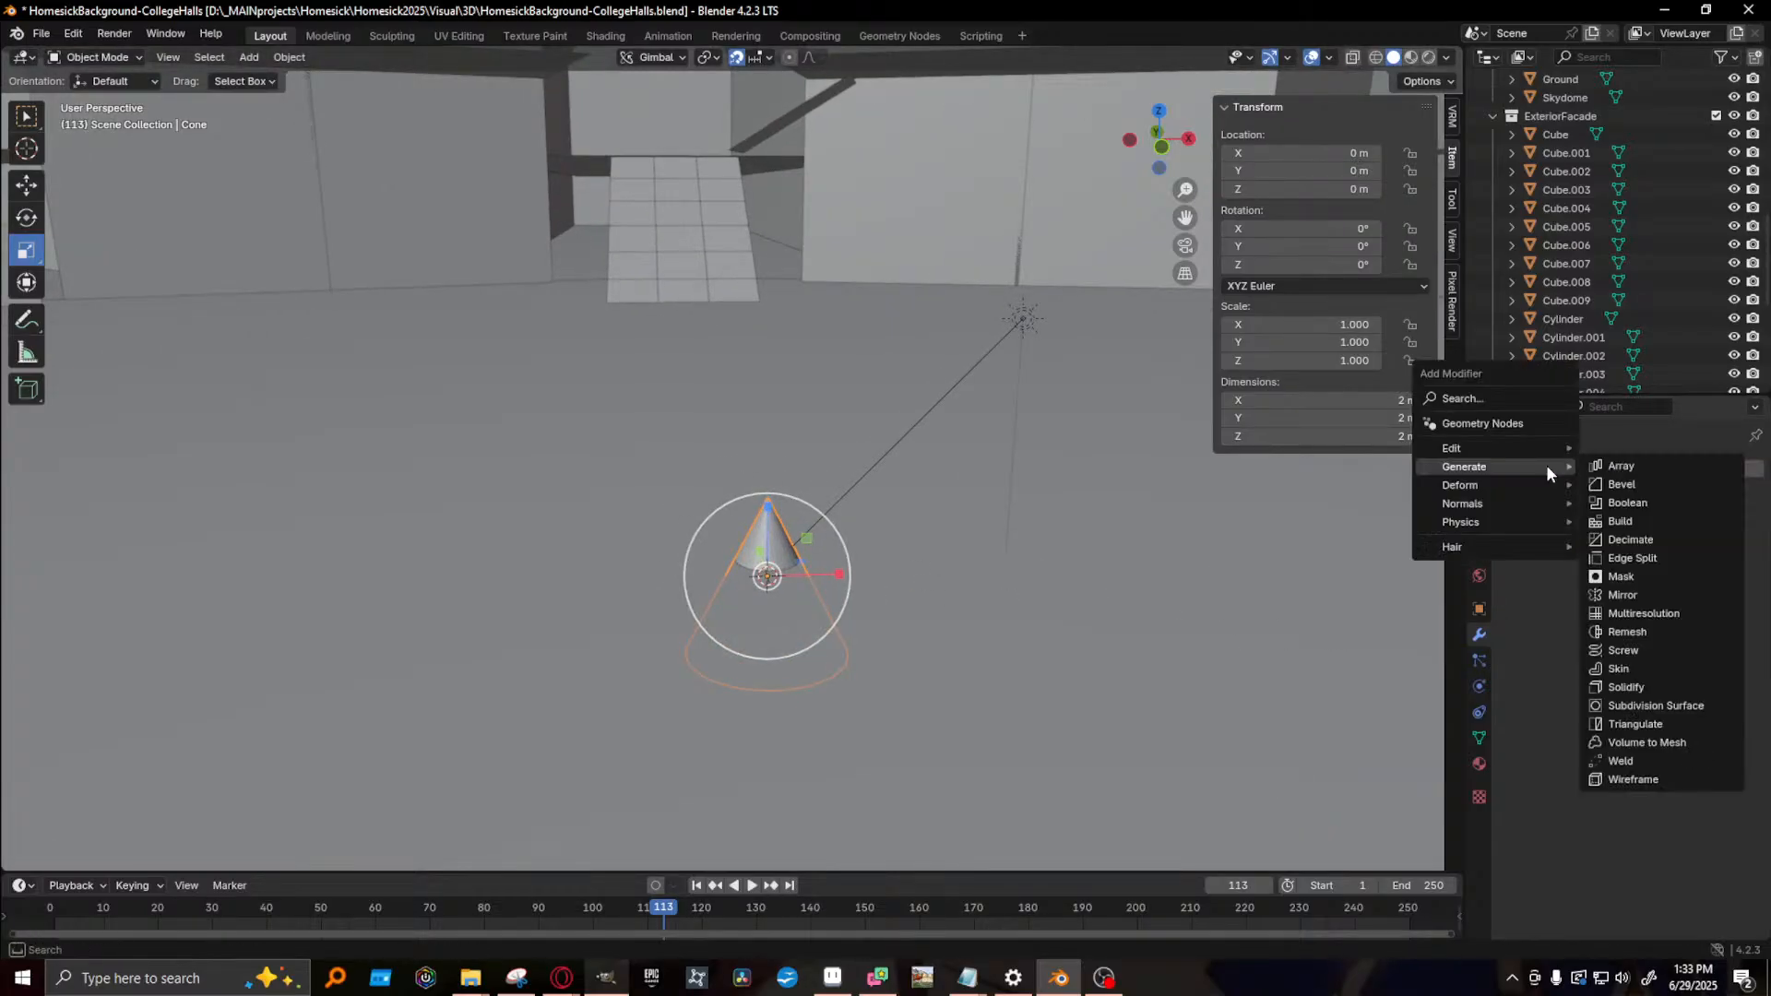
{"action": "mouse_move", "coordinate": [1501, 449]}
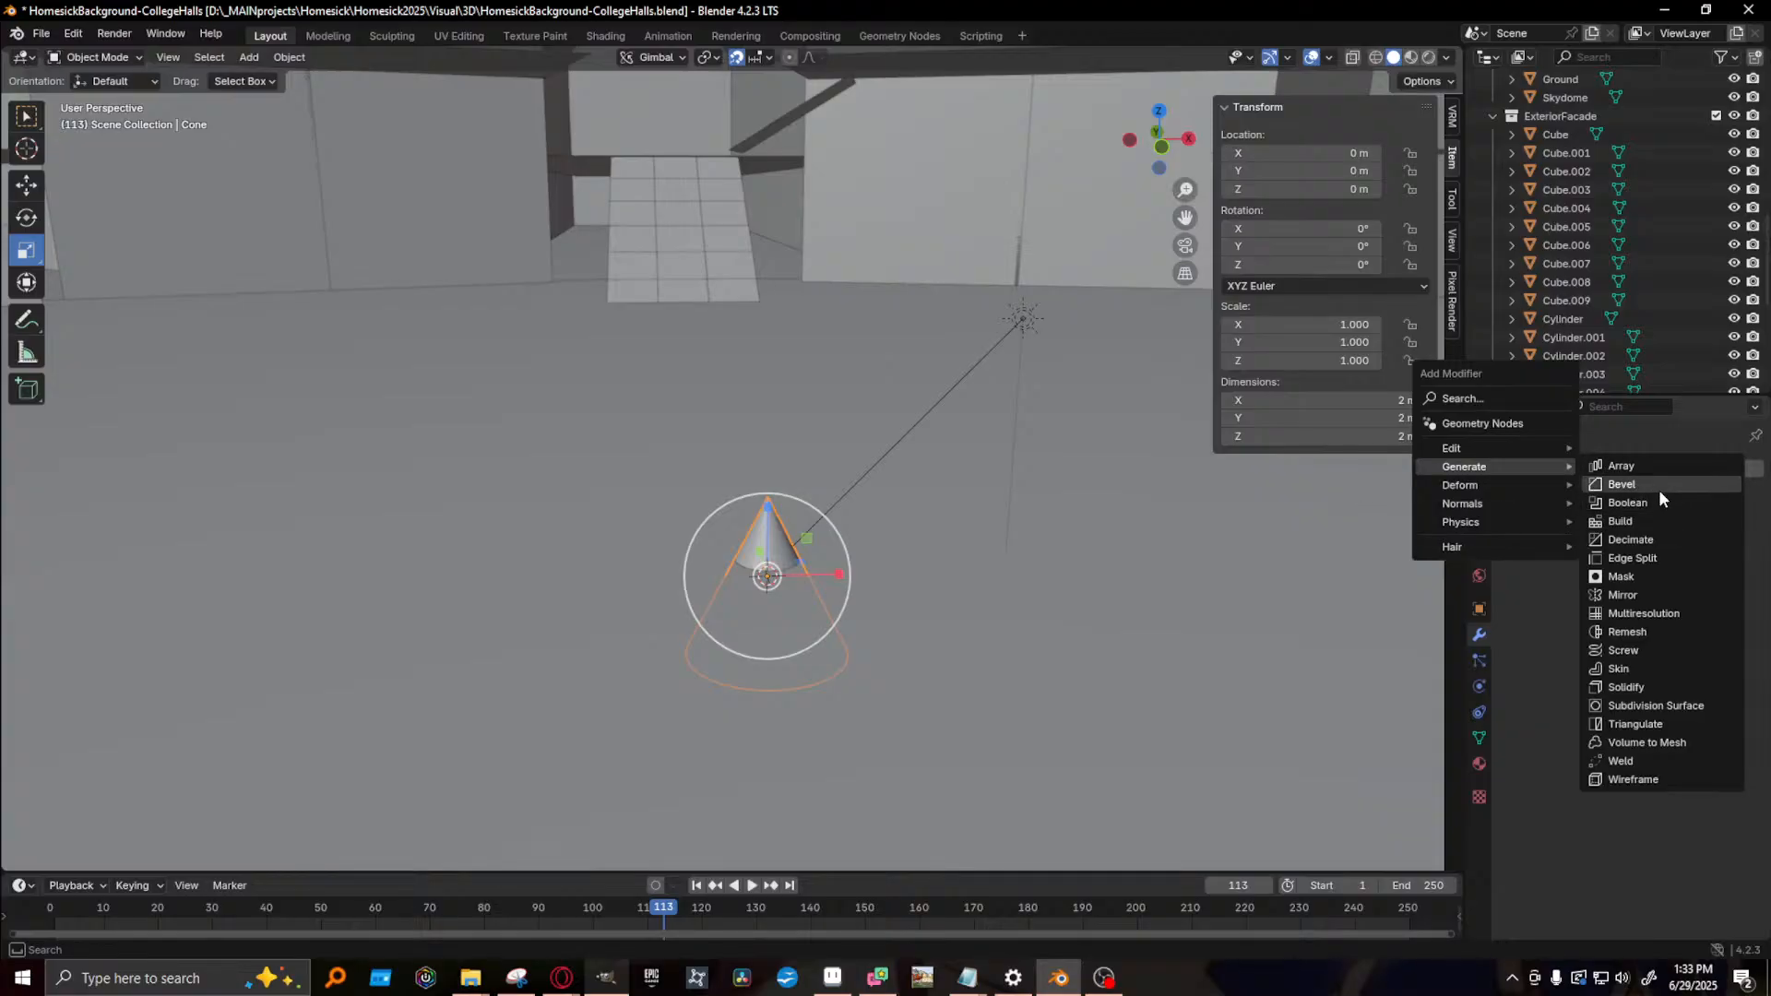
{"action": "left_click", "coordinate": [1648, 546]}
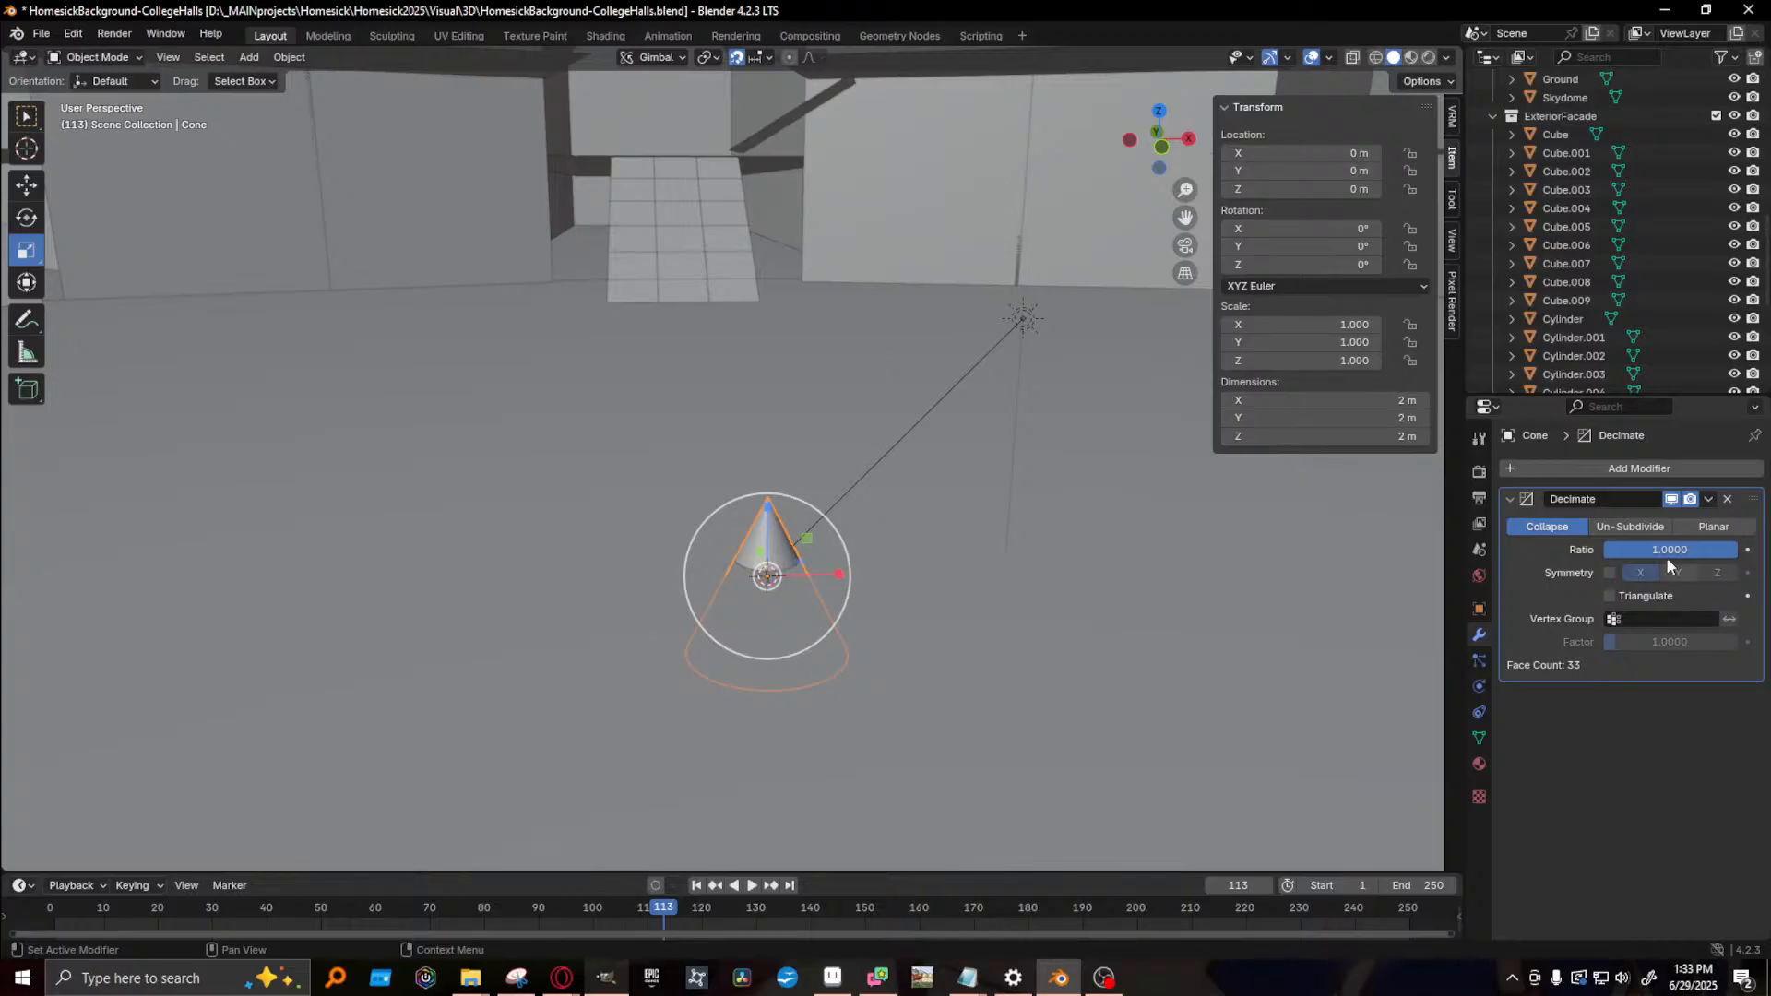
{"action": "left_click", "coordinate": [1641, 533]}
{"action": "left_click_drag", "start_coordinate": [1651, 549], "coordinate": [1688, 549]}
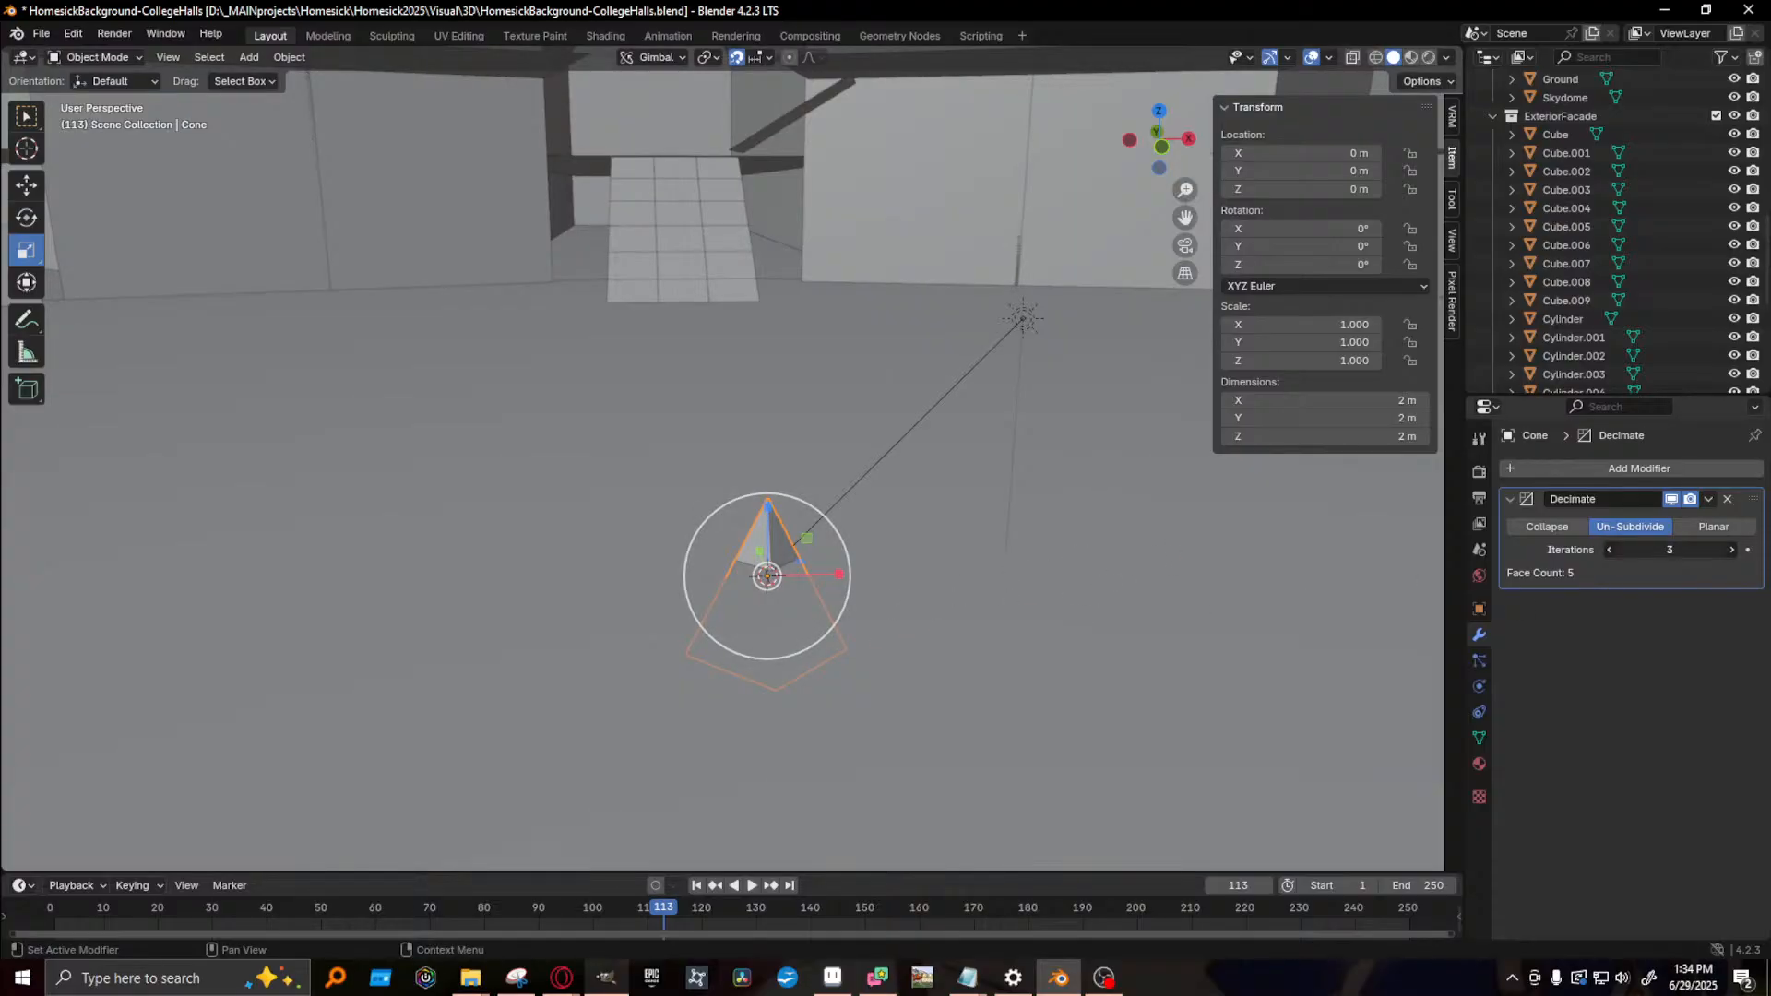
{"action": "left_click_drag", "start_coordinate": [1669, 550], "coordinate": [1657, 549]}
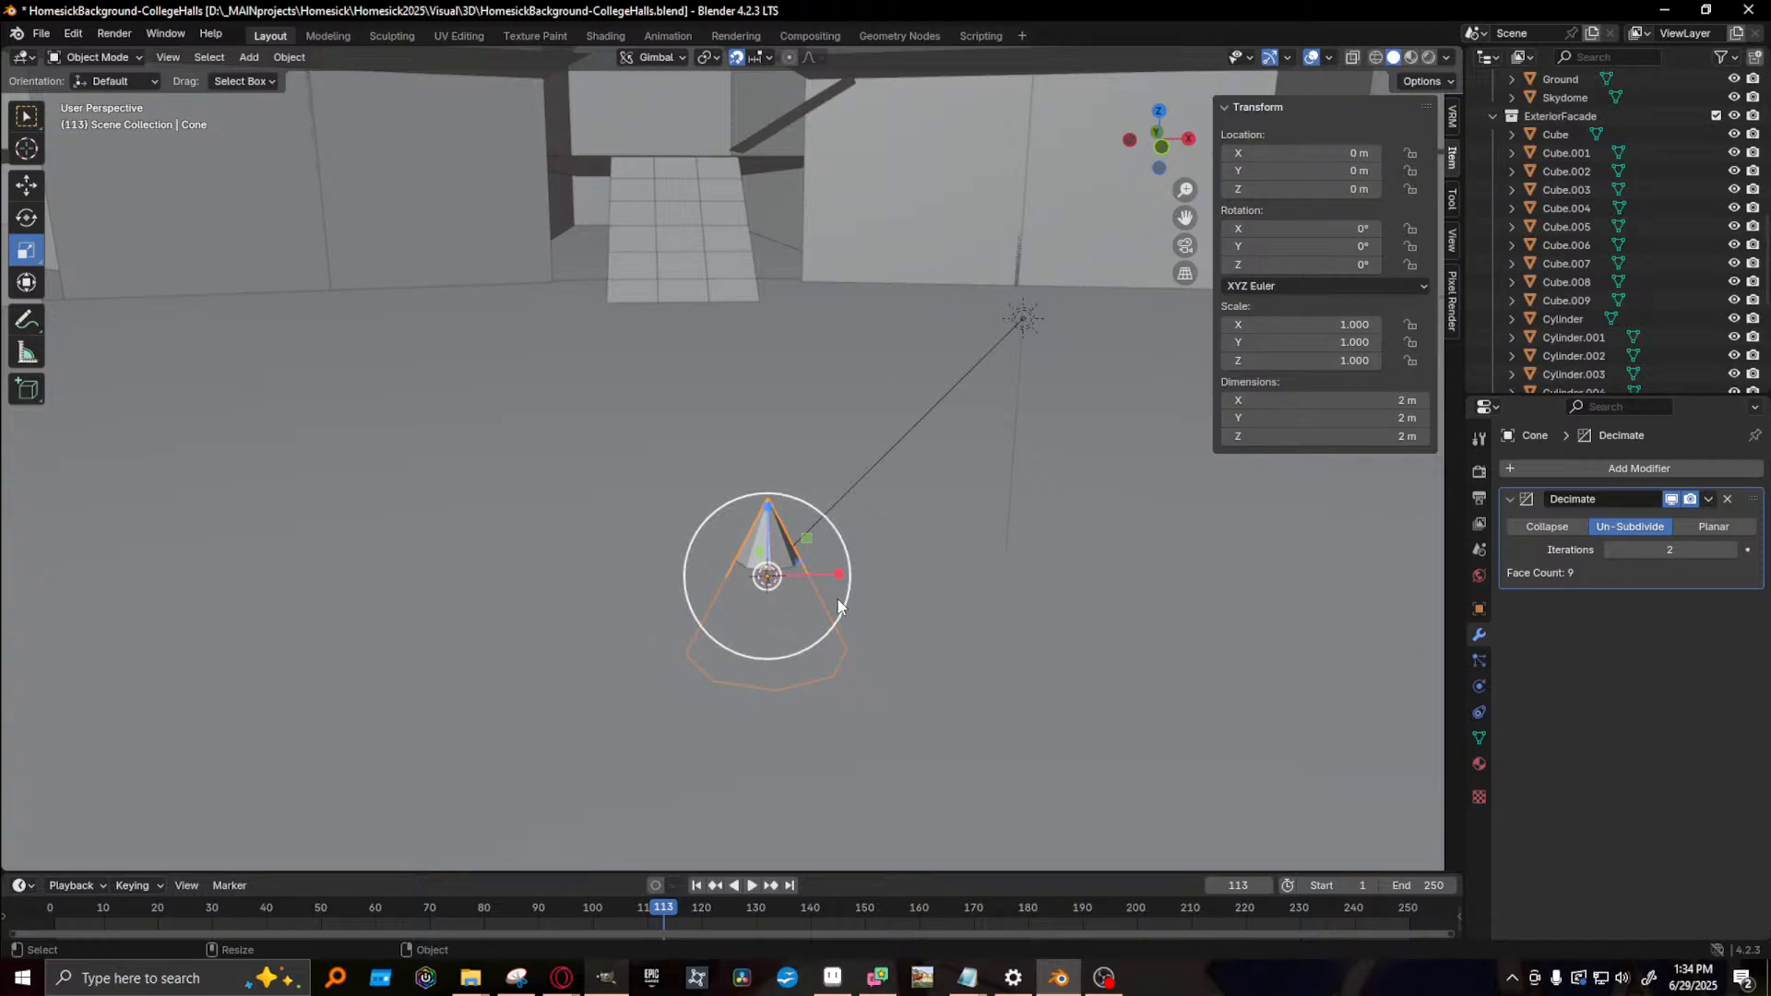
- Raise the cone along Z to 2 m and apply its Decimate modifier
{"action": "key", "text": "g"}
{"action": "left_click_drag", "start_coordinate": [773, 511], "coordinate": [791, 348]}
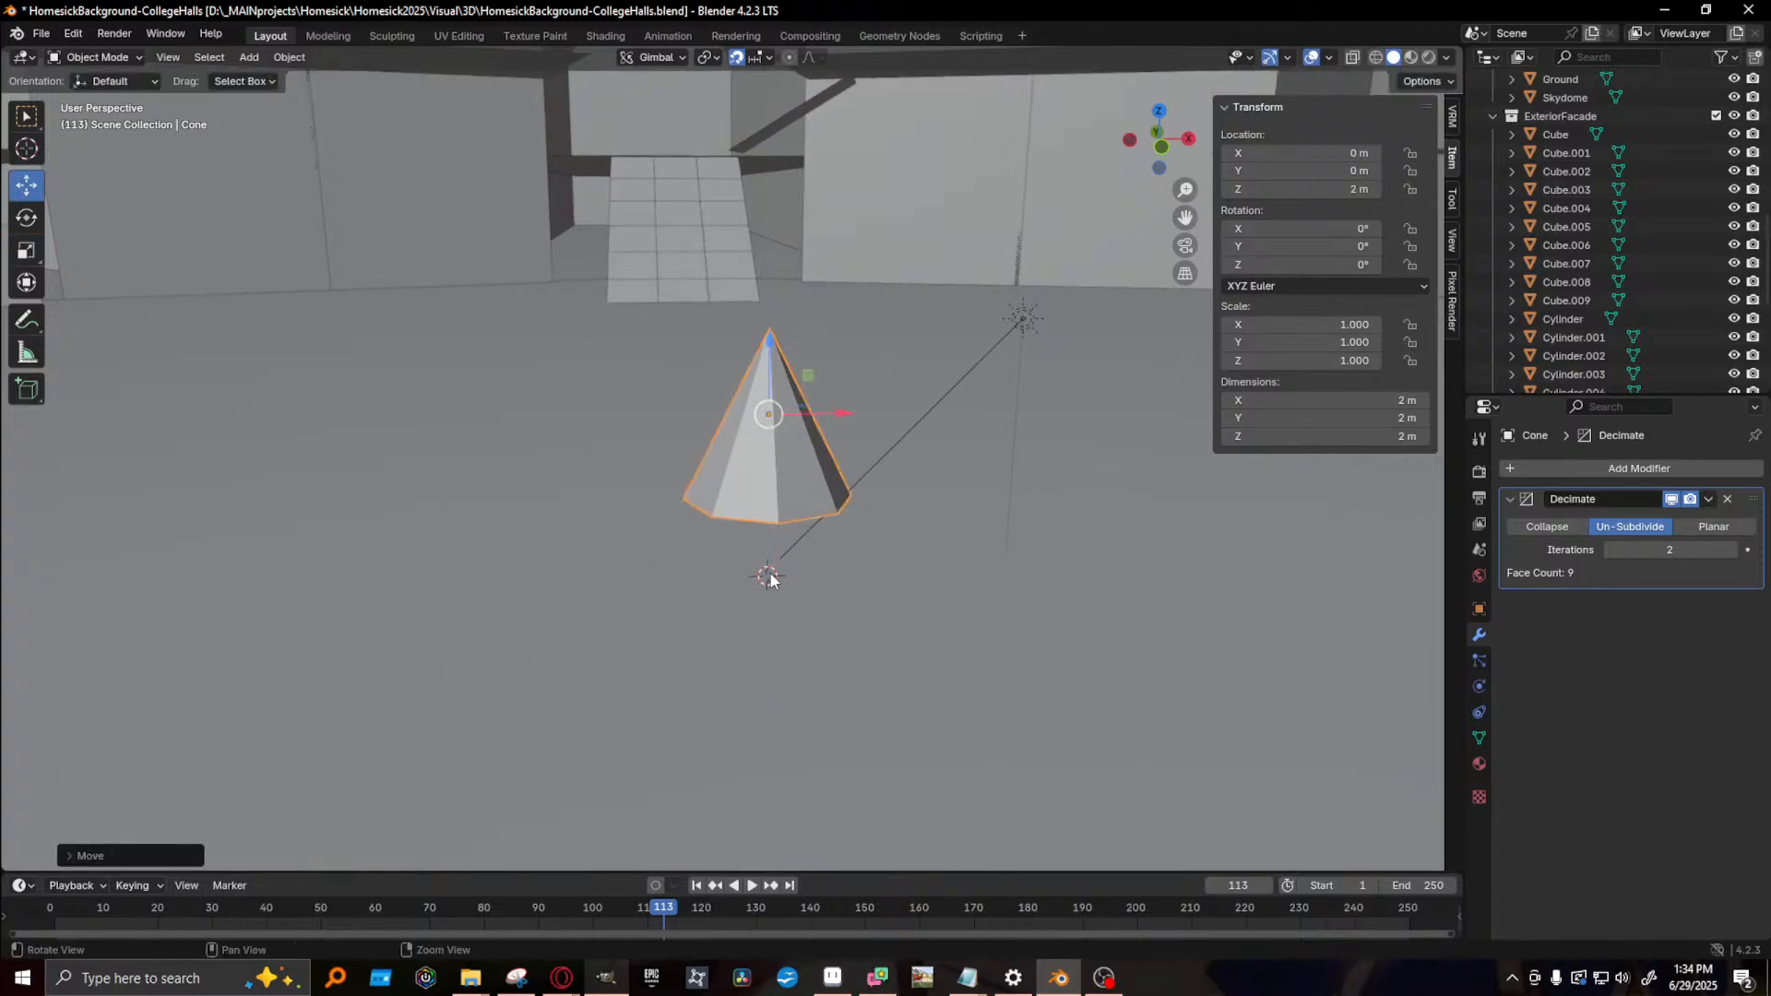
{"action": "middle_click_drag", "start_coordinate": [773, 579], "coordinate": [723, 502]}
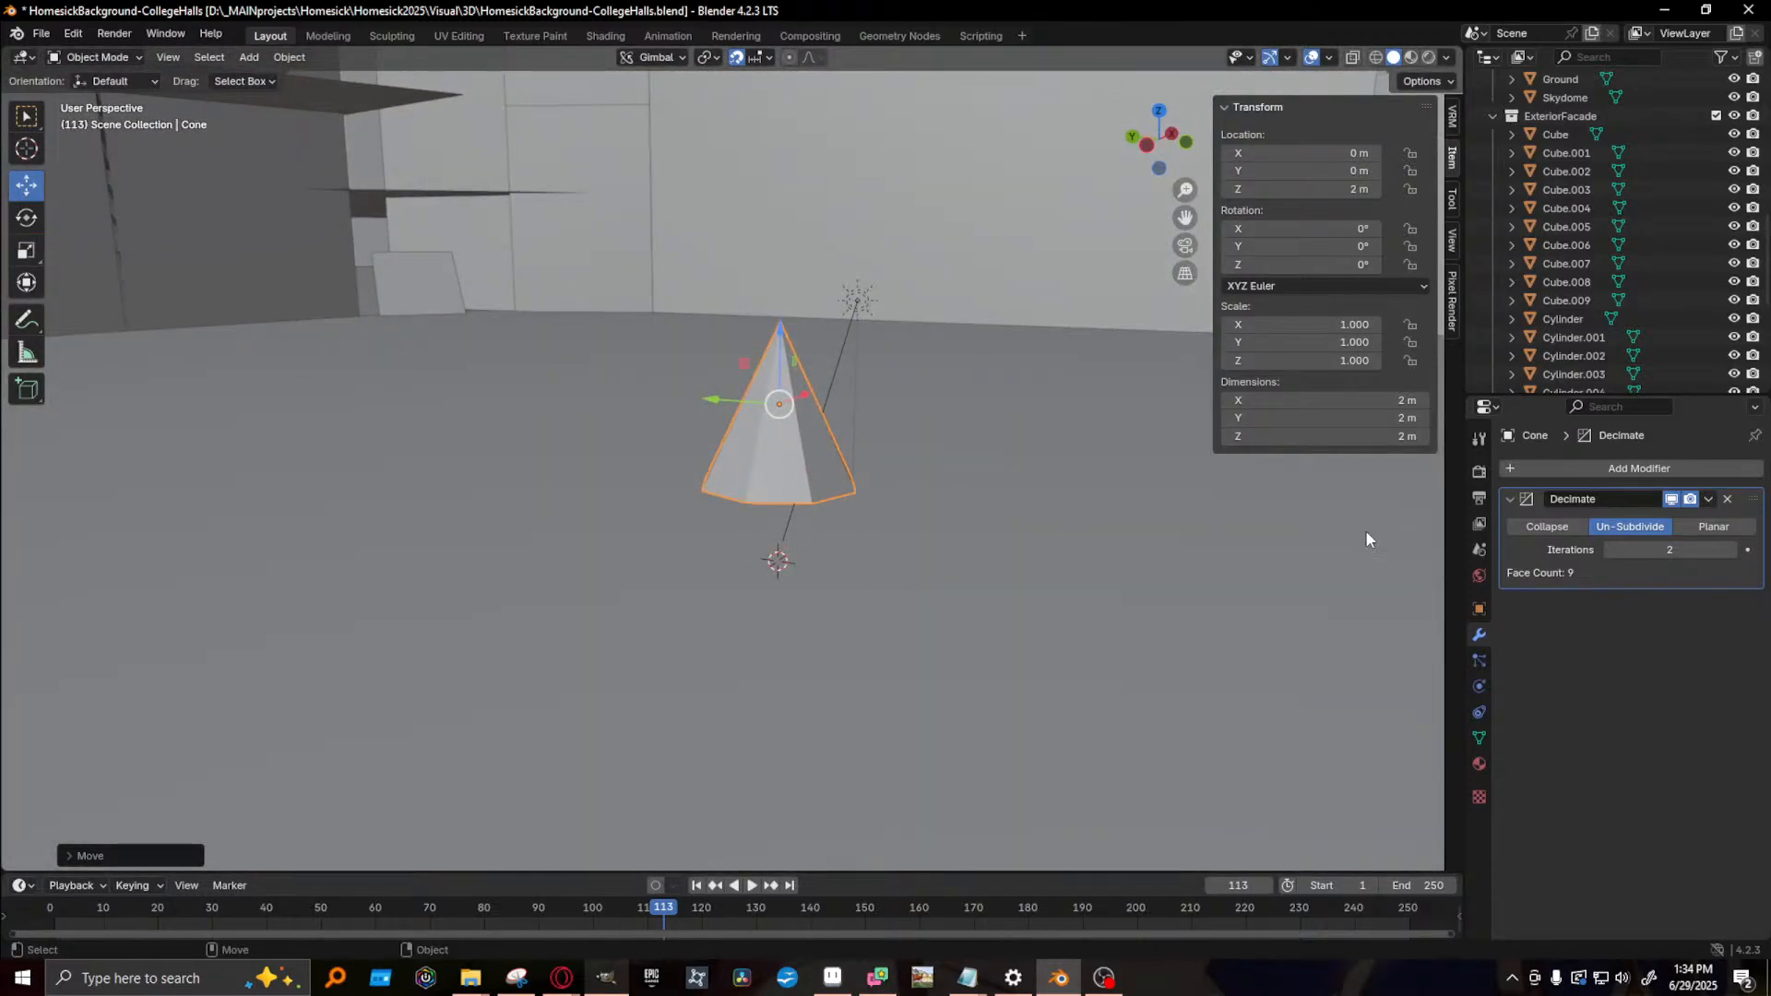
{"action": "left_click", "coordinate": [1708, 499]}
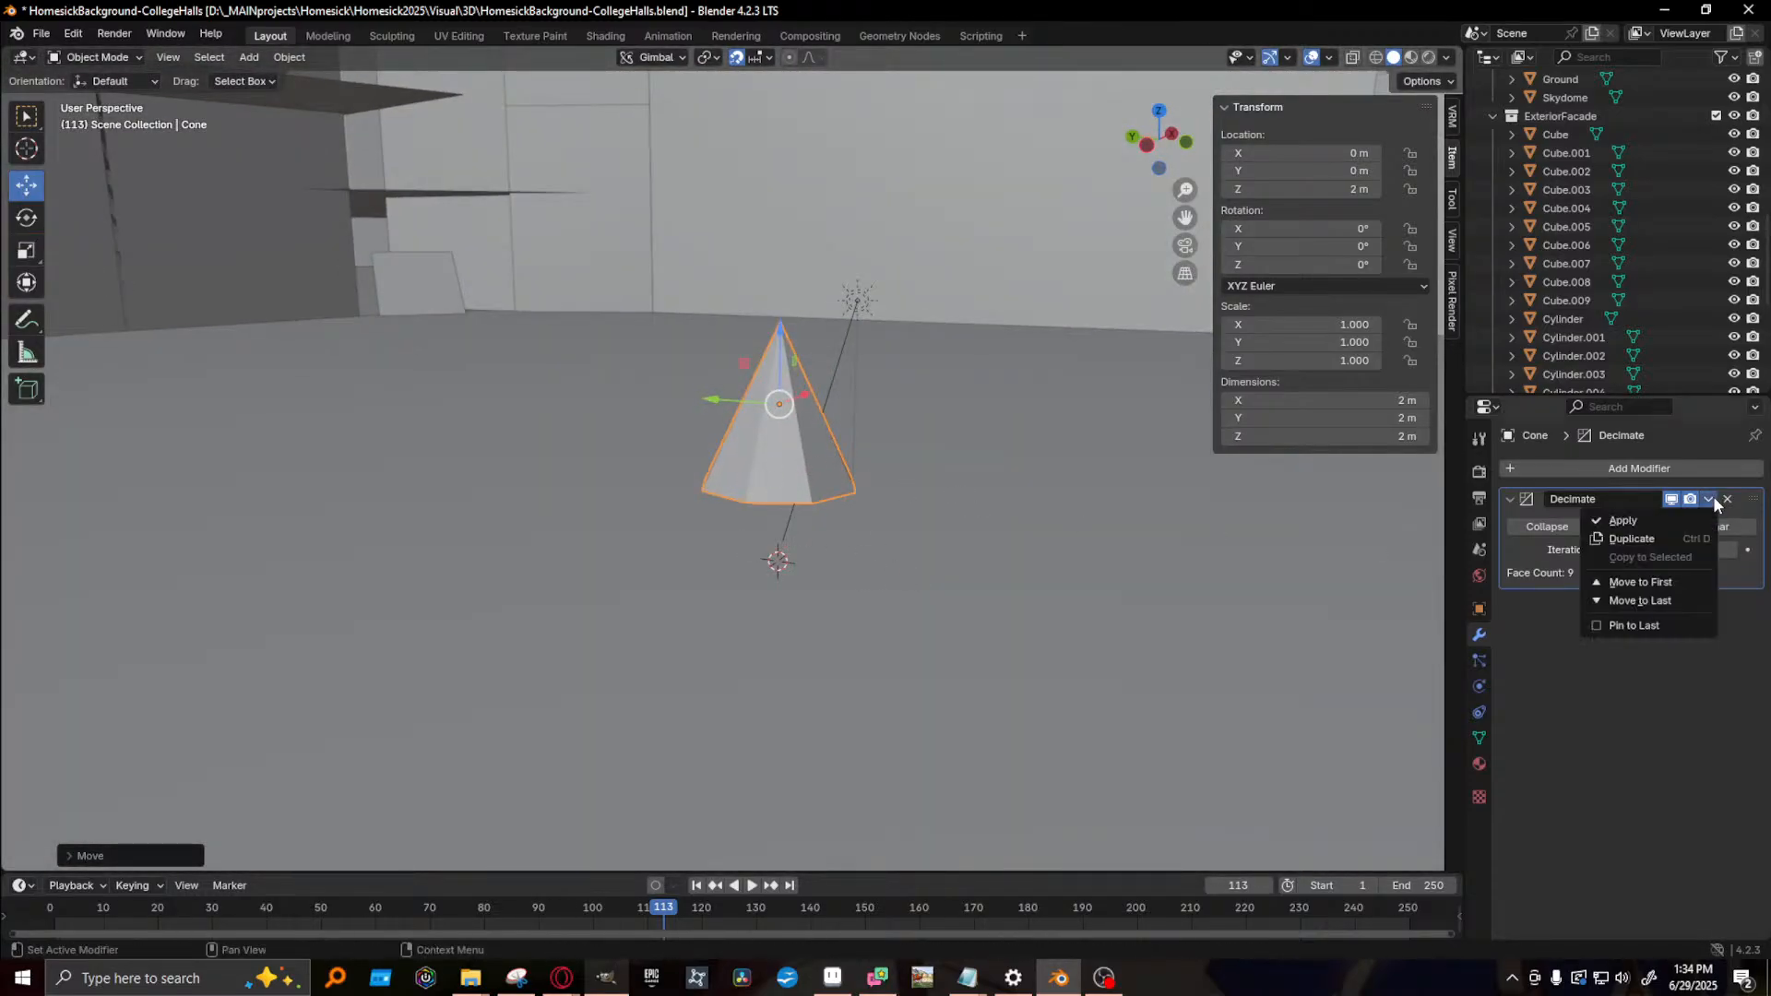
{"action": "left_click", "coordinate": [1625, 520]}
- Duplicate the cone in place and rotate the copy 180° about Y so it points downward
{"action": "middle_click_drag", "start_coordinate": [891, 485], "coordinate": [790, 451]}
{"action": "key", "text": "shift+space"}
{"action": "key", "text": "r"}
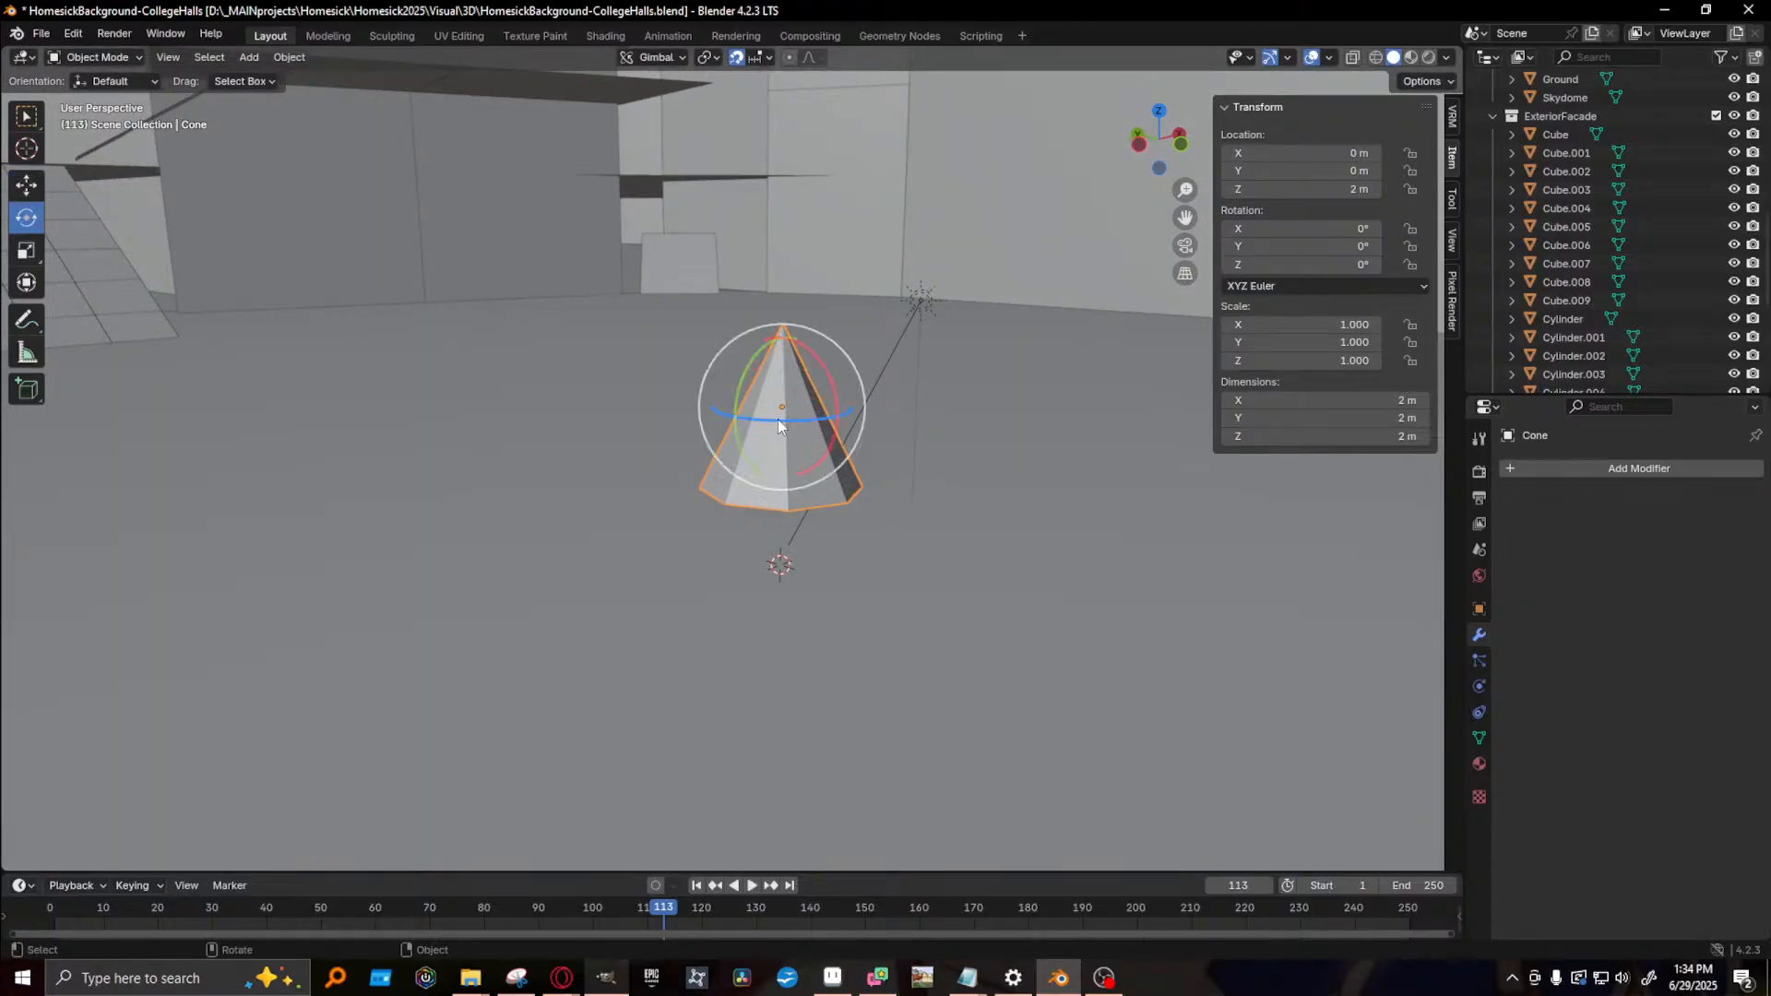
{"action": "key", "text": "shift+d"}
{"action": "key", "text": "Escape"}
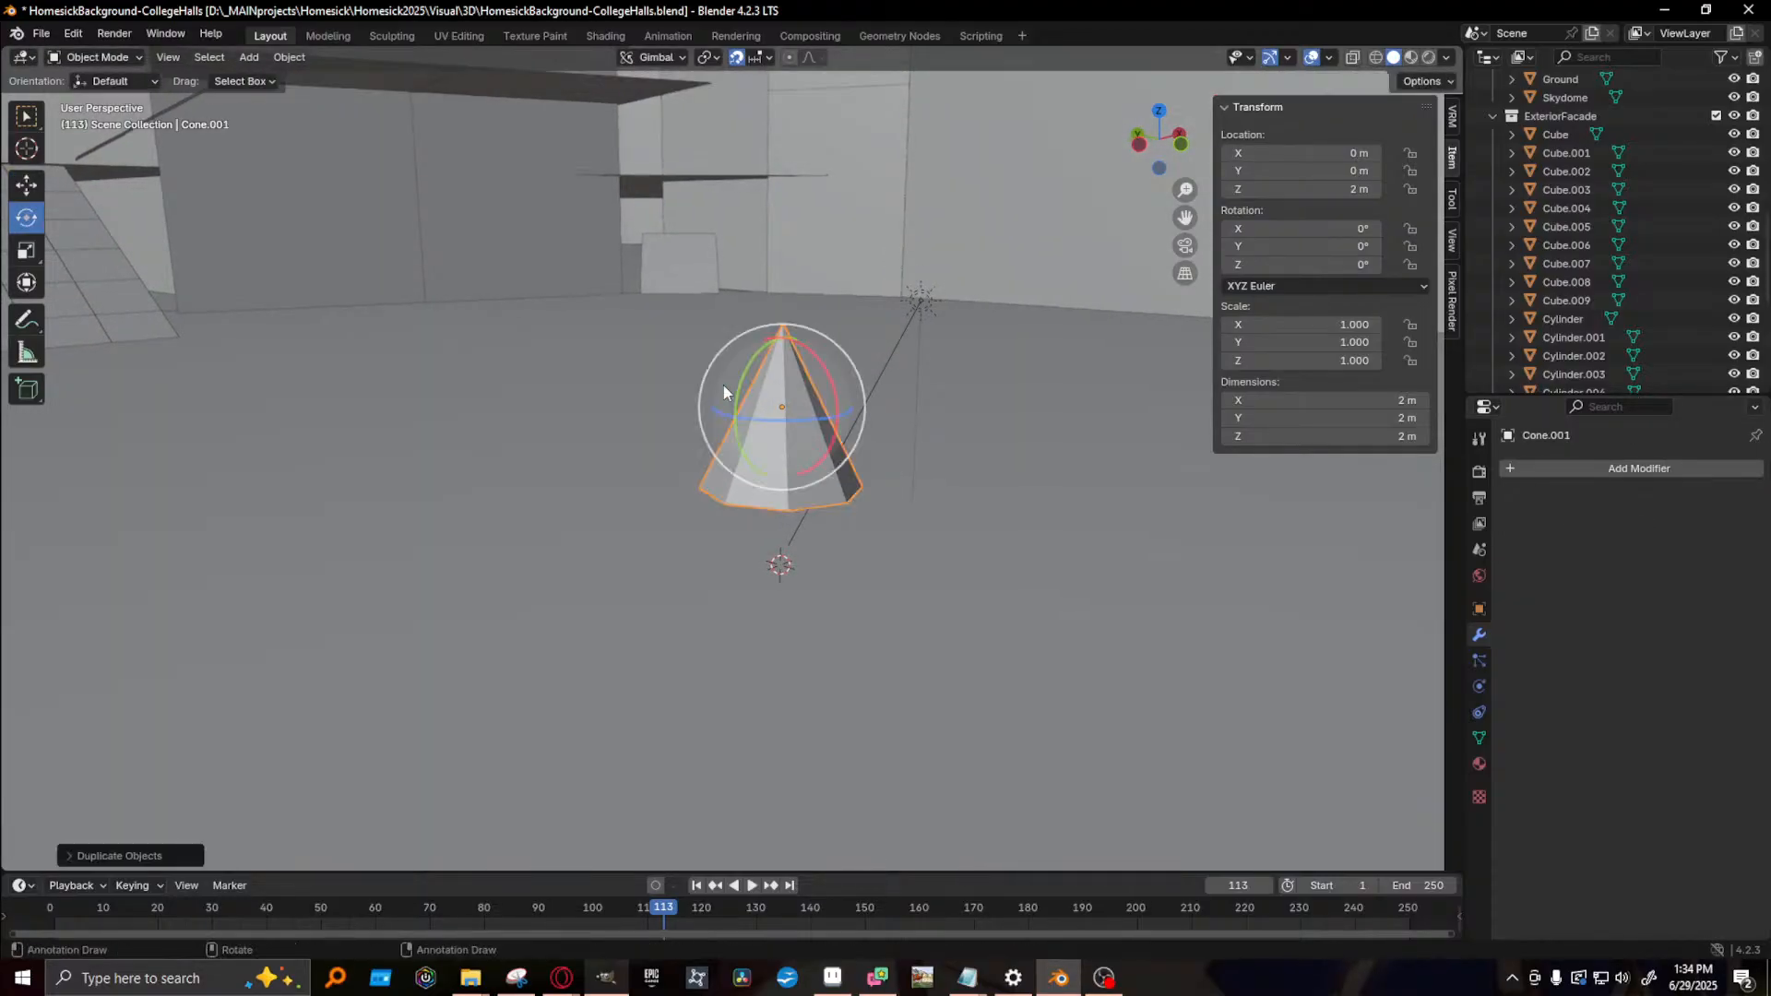
{"action": "left_click_drag", "start_coordinate": [754, 364], "coordinate": [888, 595]}
- Lower the flipped cone until its base meets the upright cone's base, and join both into one crystal object
{"action": "key", "text": "shift+space"}
{"action": "key", "text": "g"}
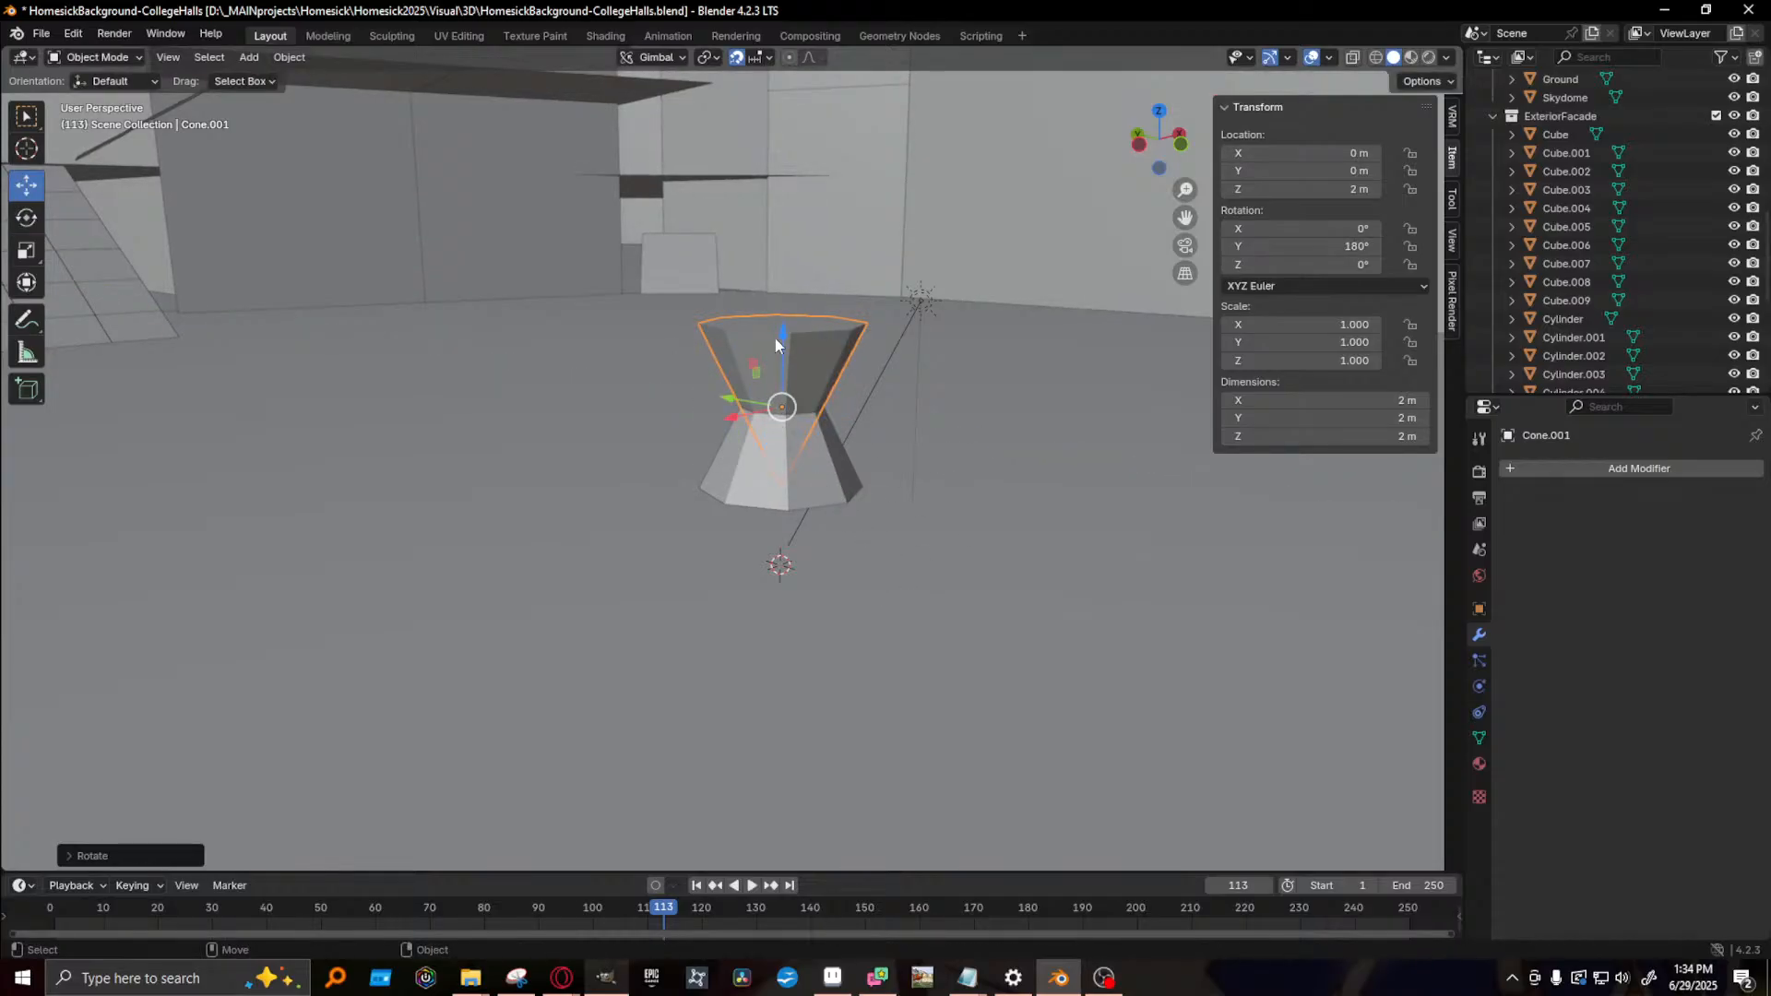
{"action": "left_click_drag", "start_coordinate": [787, 351], "coordinate": [777, 504]}
{"action": "left_click", "coordinate": [778, 445], "text": "shift"}
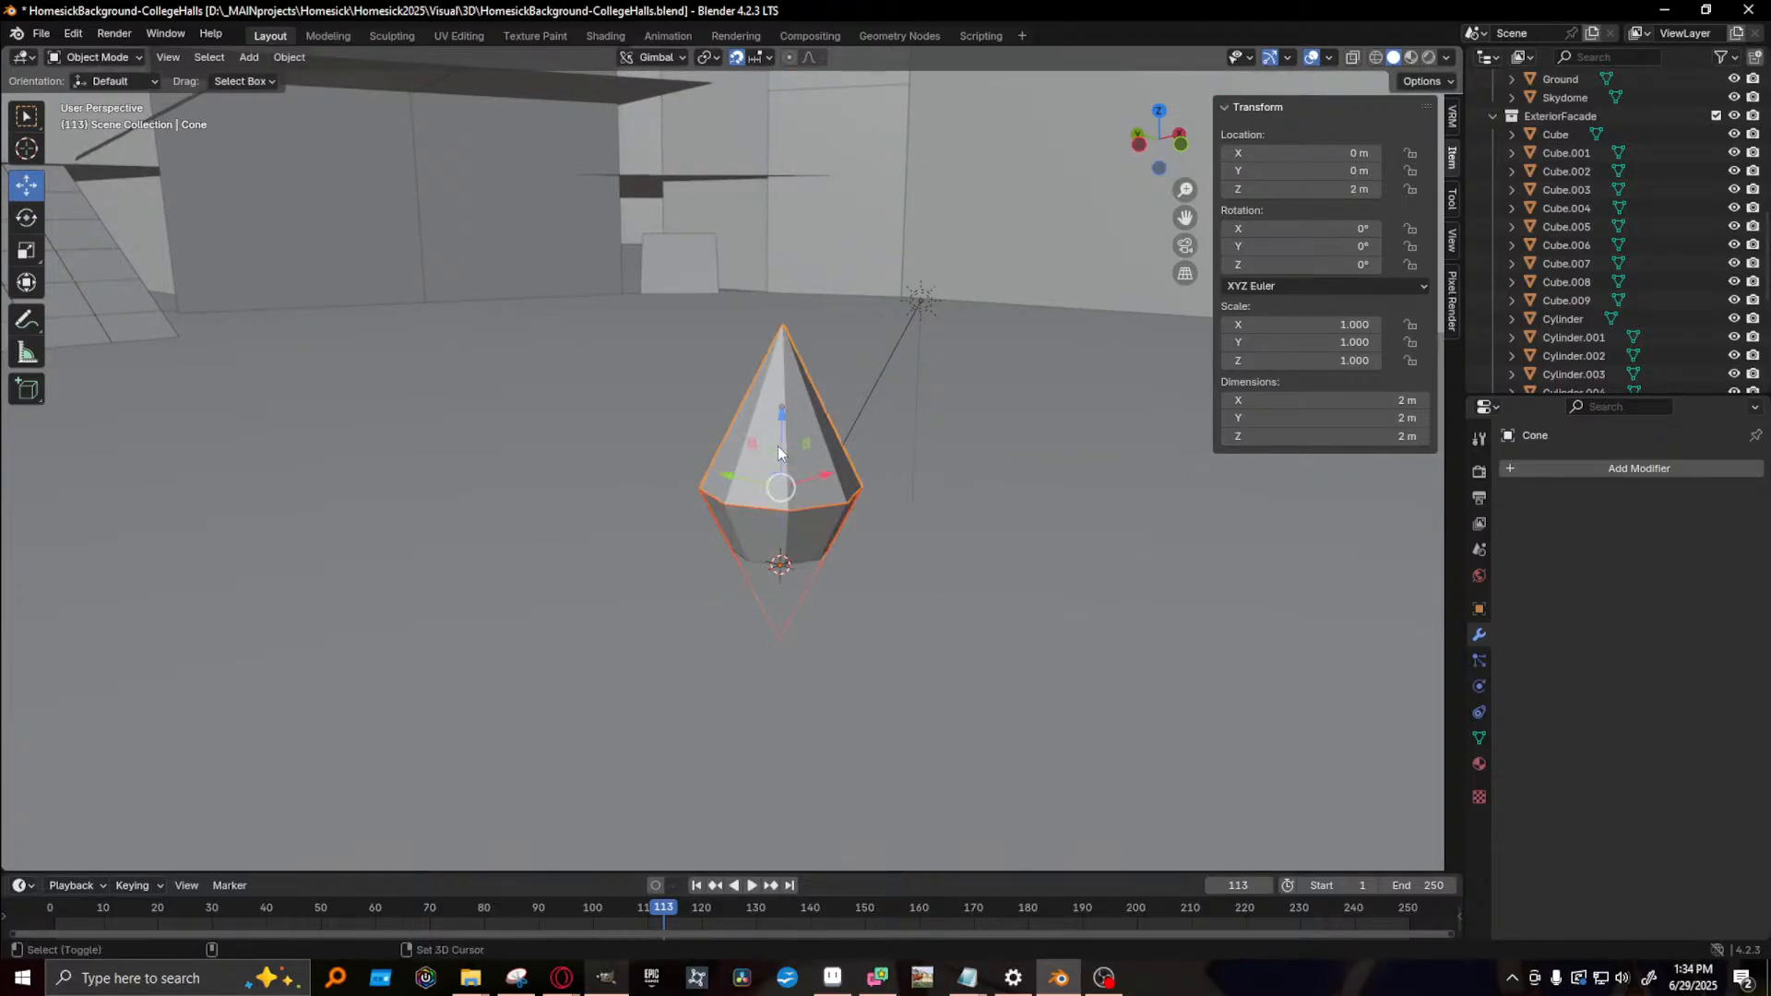
{"action": "right_click", "coordinate": [778, 446]}
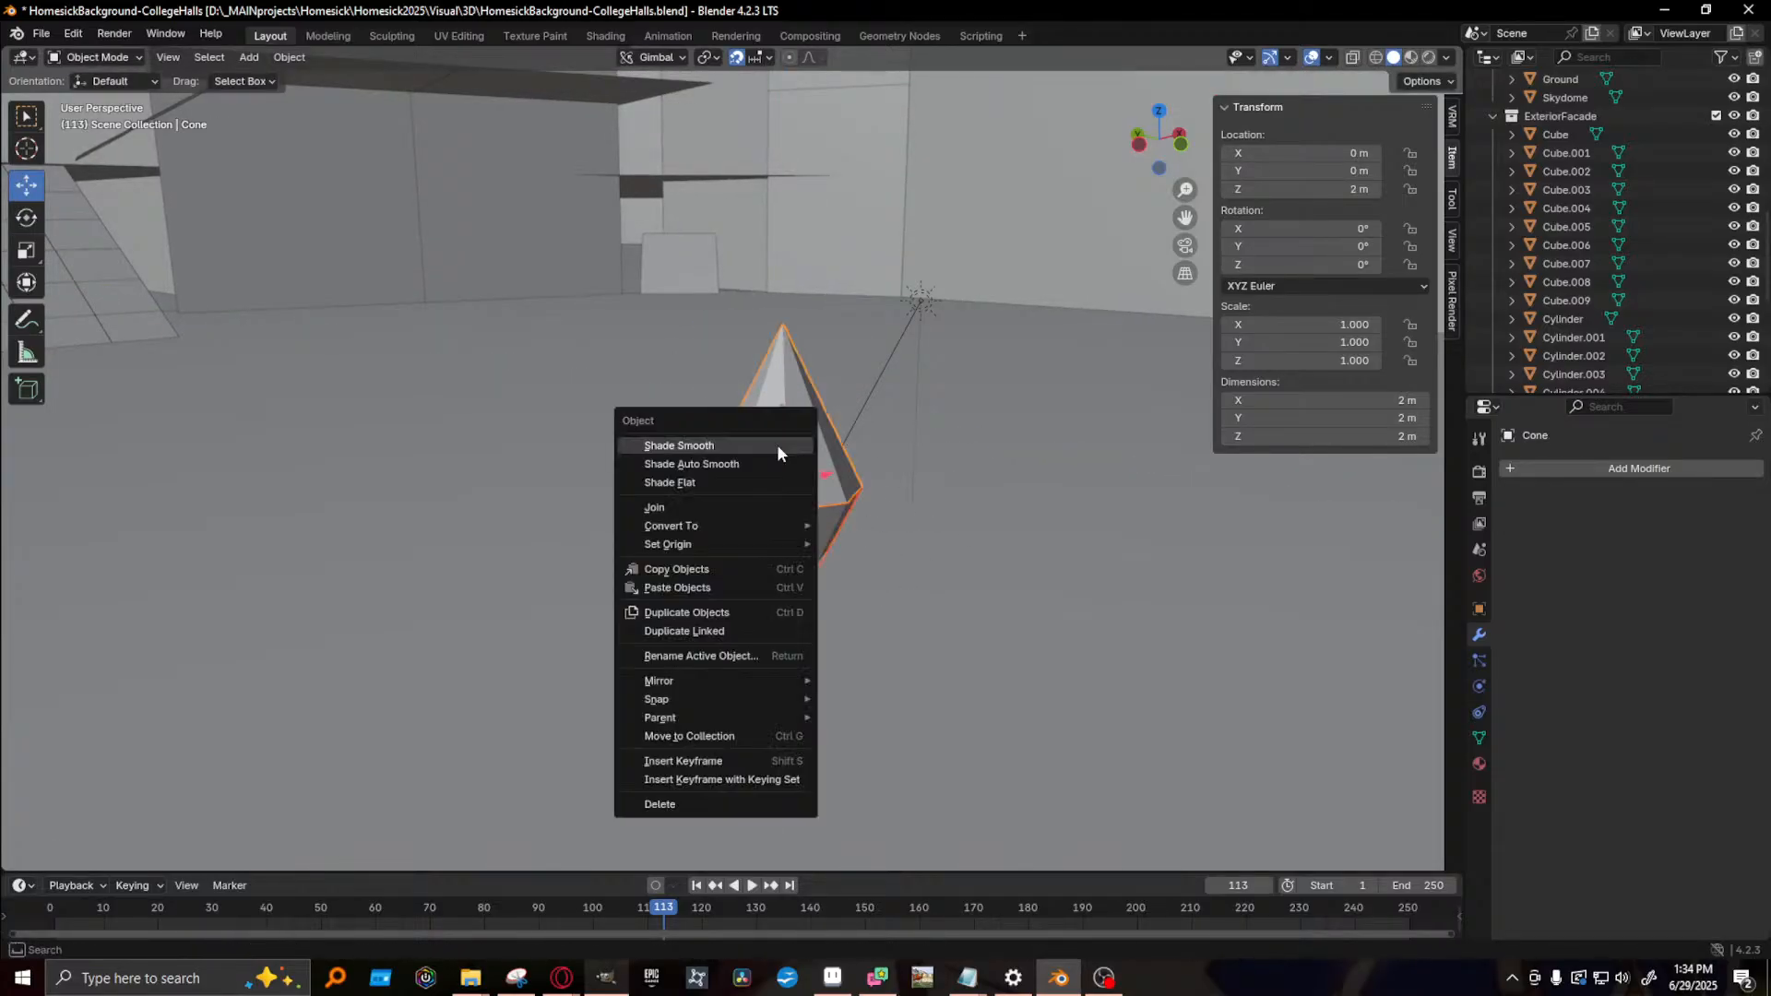
{"action": "left_click", "coordinate": [688, 506]}
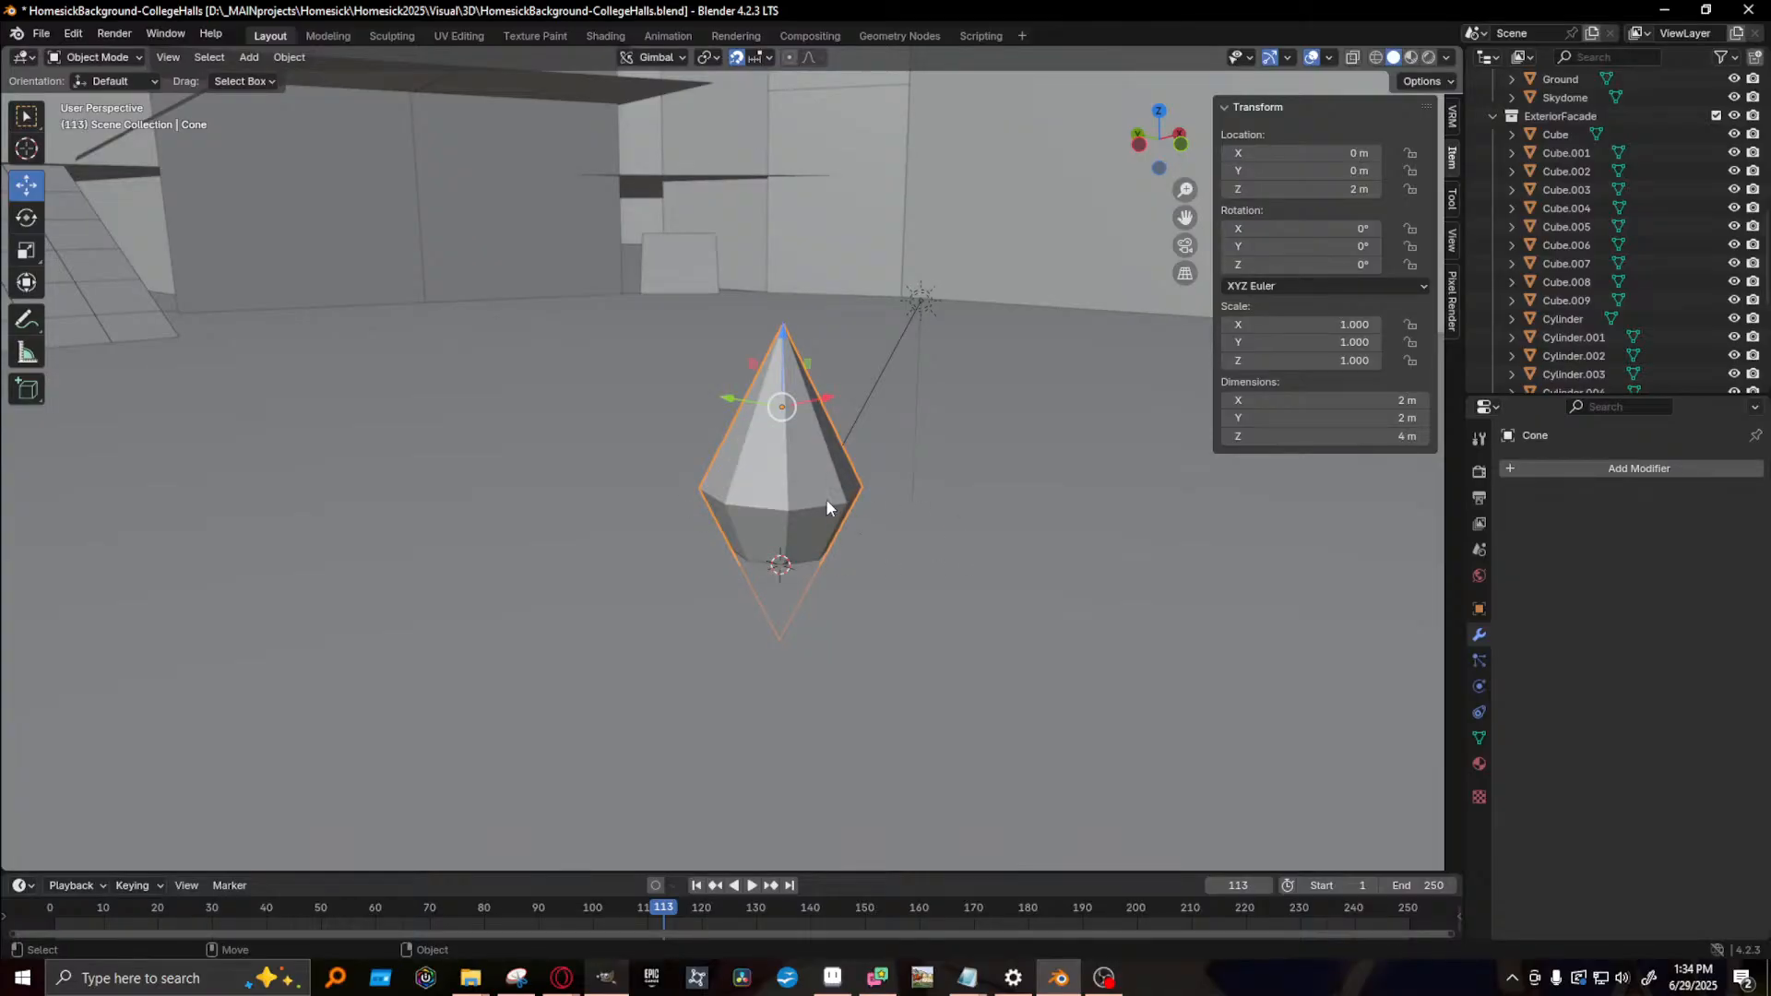
- Raise the crystal above the central hall to Z 85 m and scale it uniformly to about 17.83
{"action": "scroll", "coordinate": [827, 500], "scroll_direction": "up", "scroll_amount": 1}
{"action": "scroll", "coordinate": [826, 500], "scroll_direction": "down", "scroll_amount": 13}
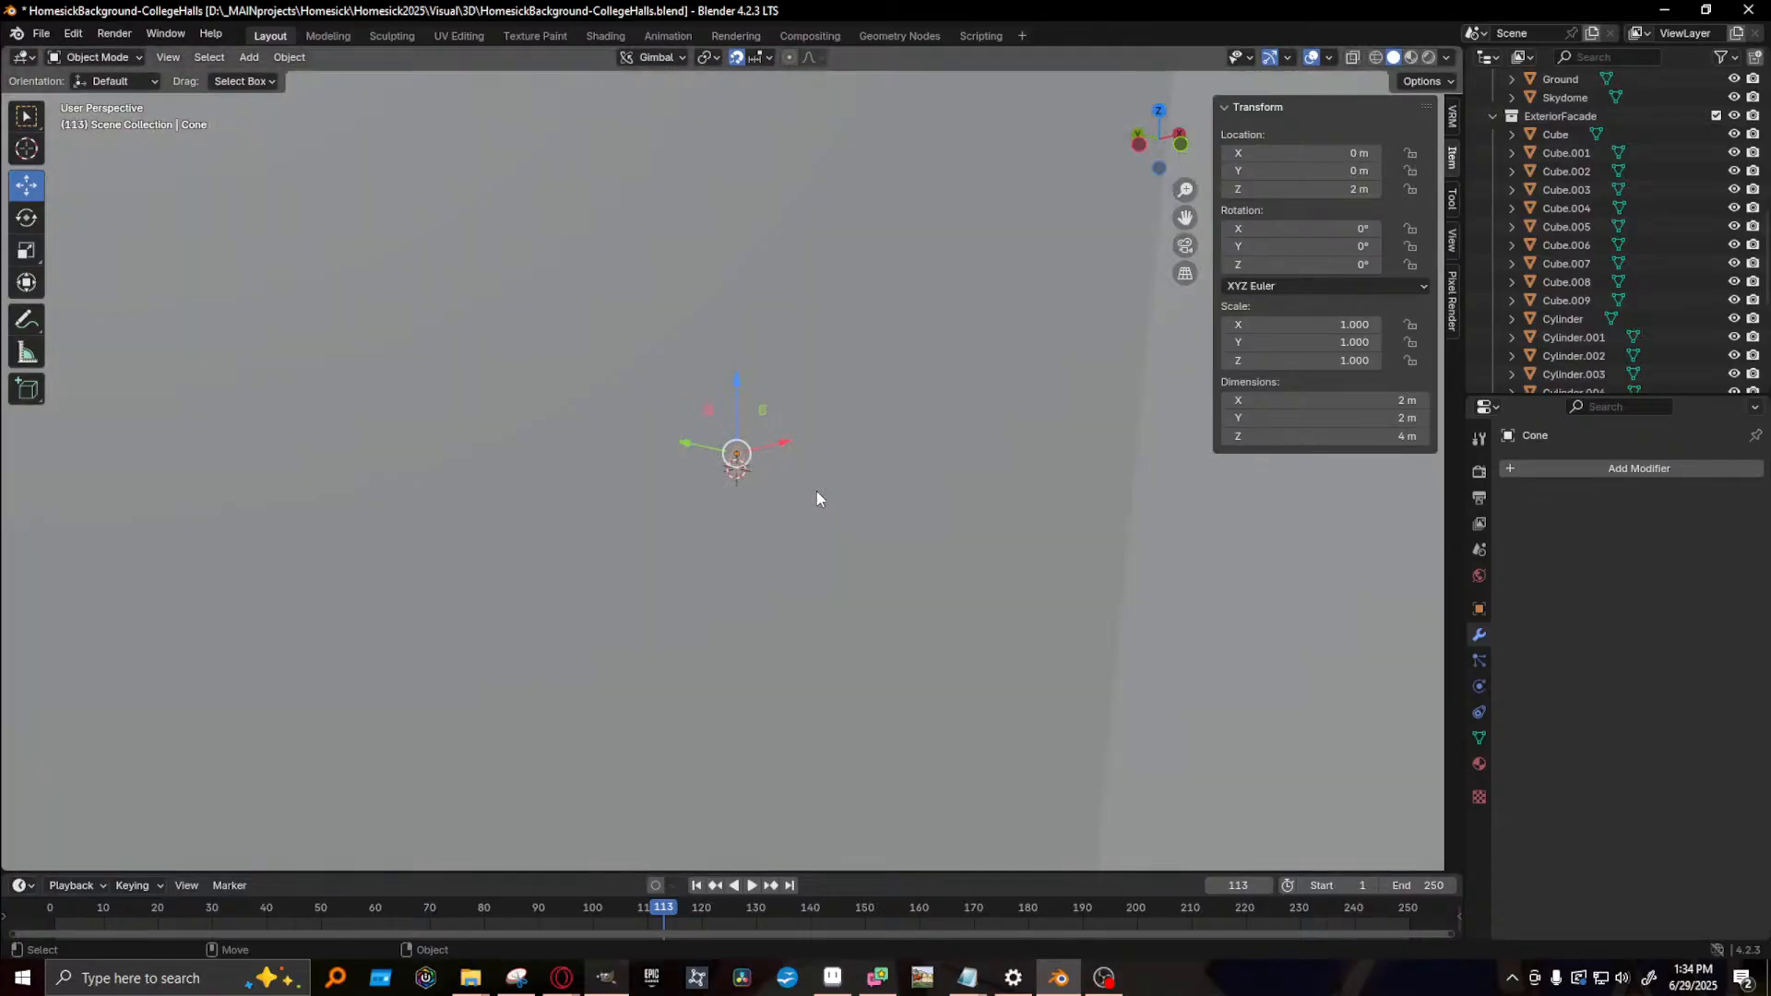
{"action": "scroll", "coordinate": [816, 493], "scroll_direction": "up", "scroll_amount": 12}
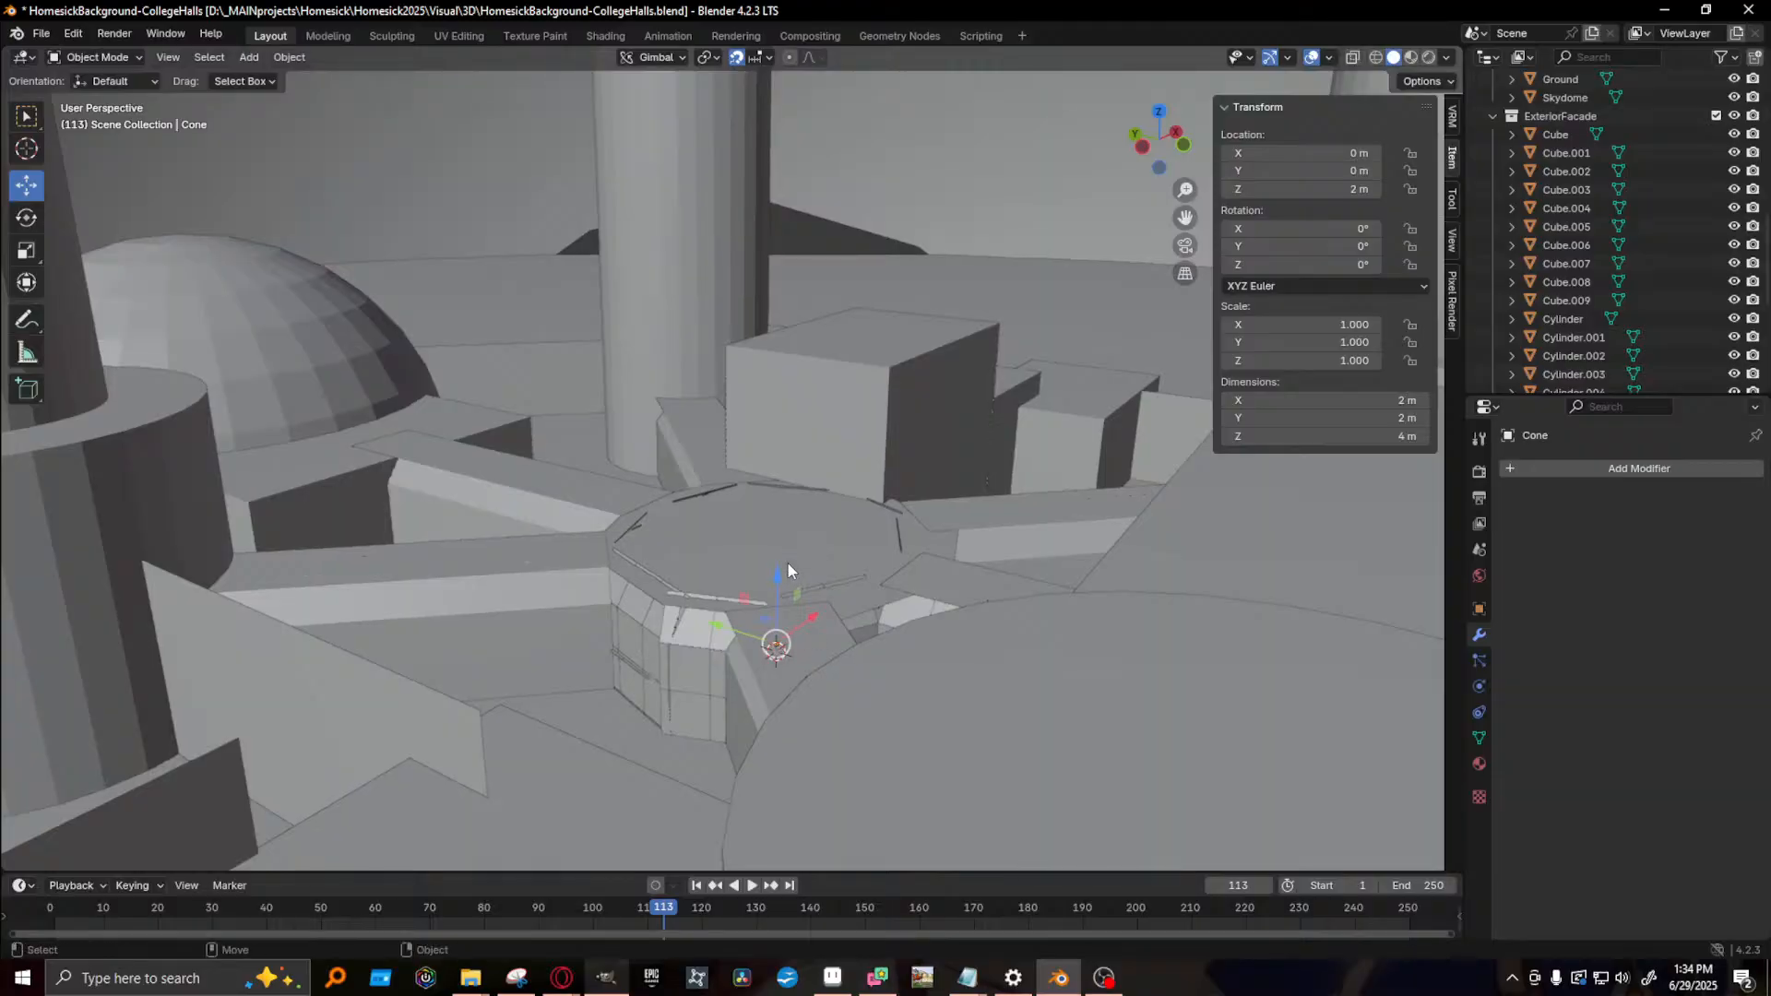
{"action": "left_click_drag", "start_coordinate": [775, 577], "coordinate": [834, 205]}
{"action": "key", "text": "s"}
{"action": "left_click_drag", "start_coordinate": [791, 318], "coordinate": [1446, 671]}
{"action": "scroll", "coordinate": [919, 467], "scroll_direction": "down", "scroll_amount": 7}
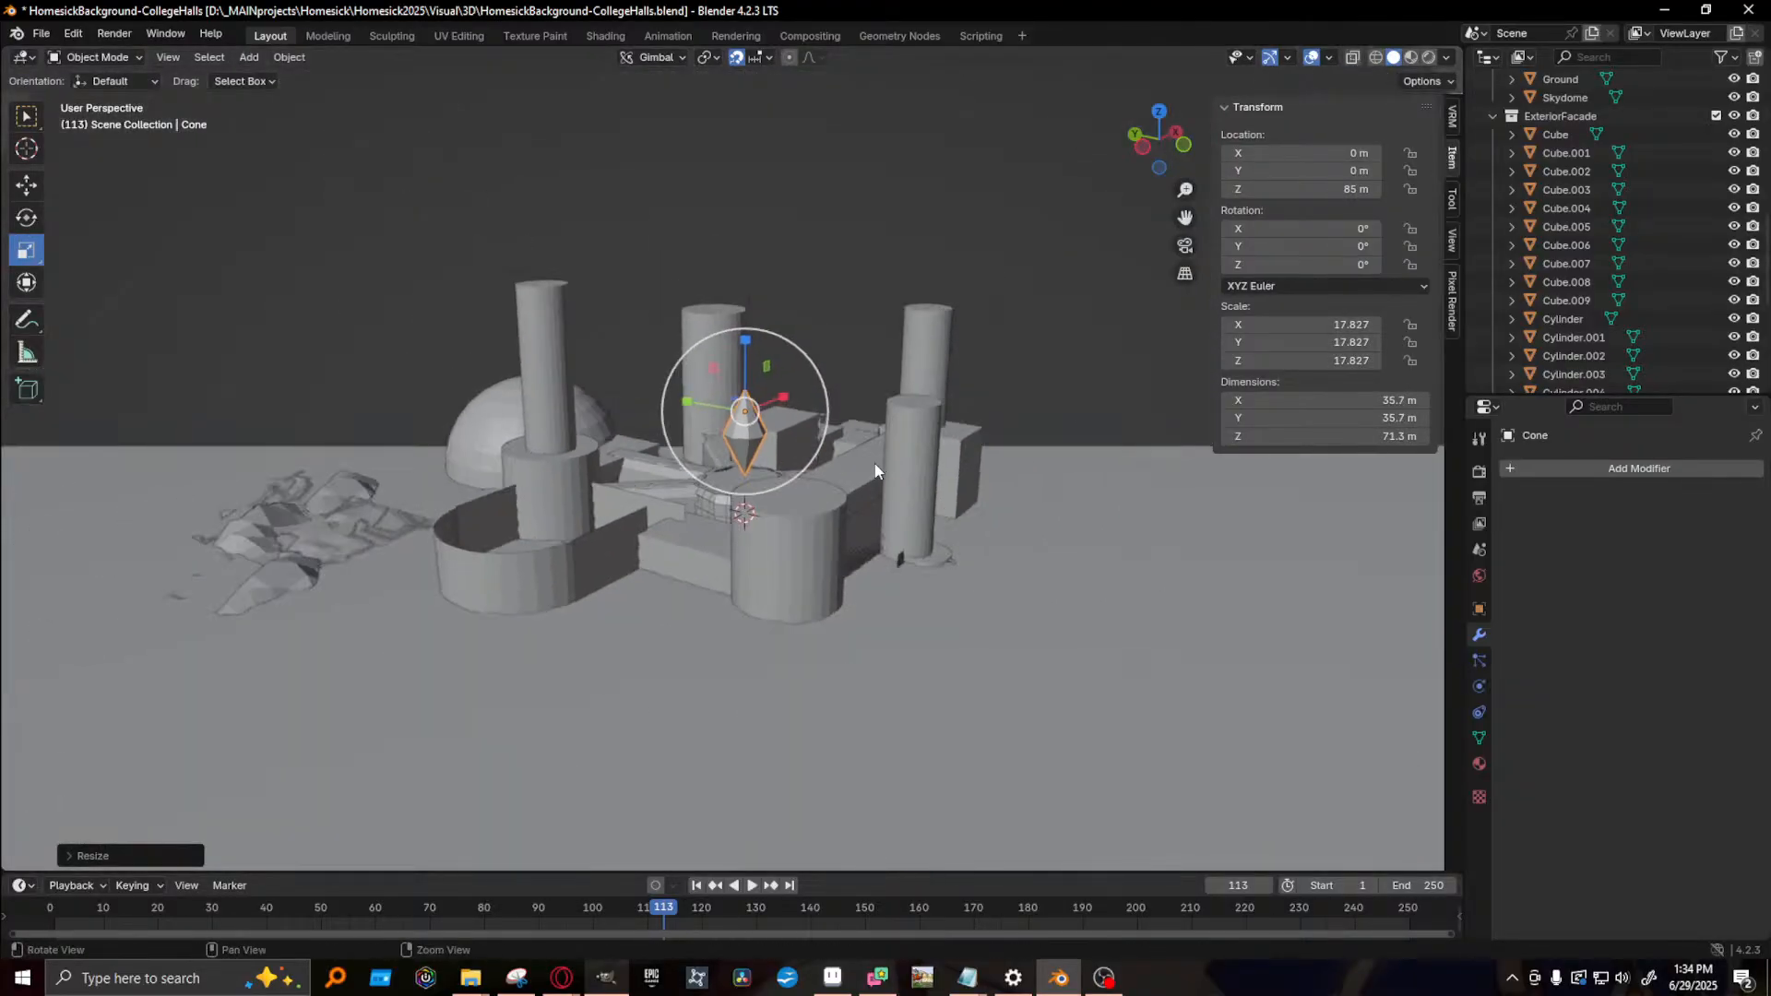
- Duplicate the crystal and place the copy on top of the tallest tower at X -105 m, Y 109 m, Z 214 m
{"action": "middle_click_drag", "start_coordinate": [877, 470], "coordinate": [874, 629]}
{"action": "scroll", "coordinate": [808, 453], "scroll_direction": "up", "scroll_amount": 5}
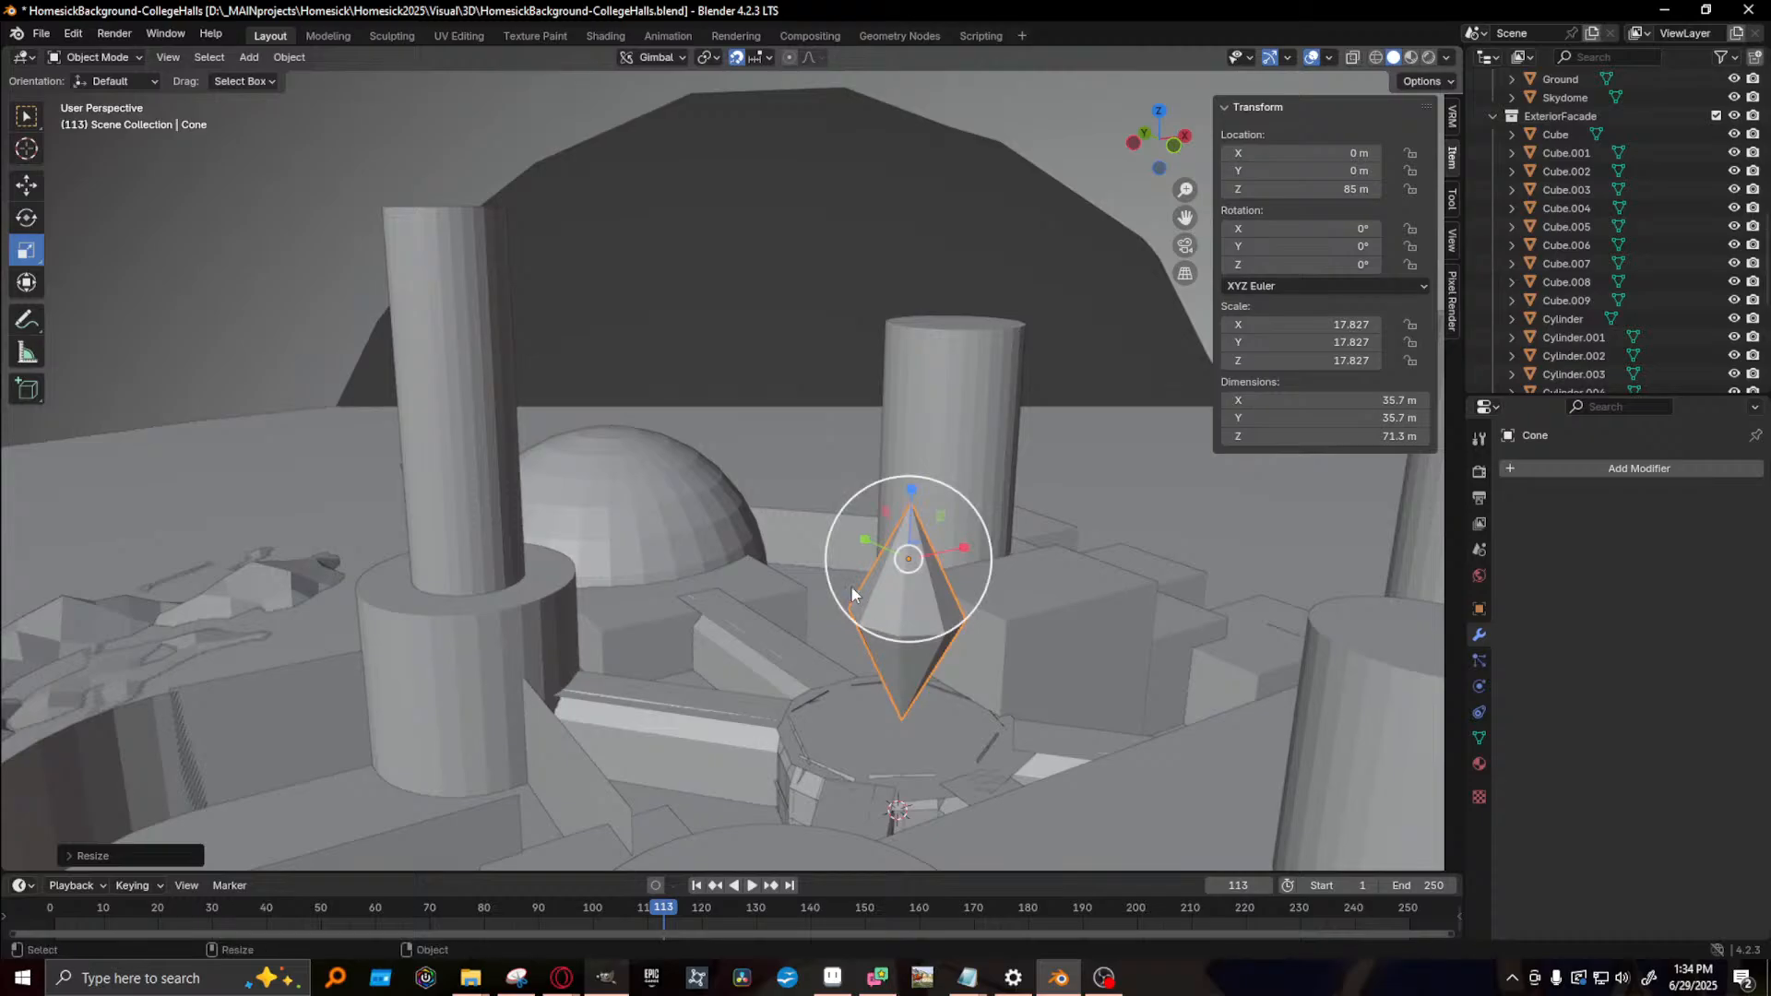
{"action": "key", "text": "g"}
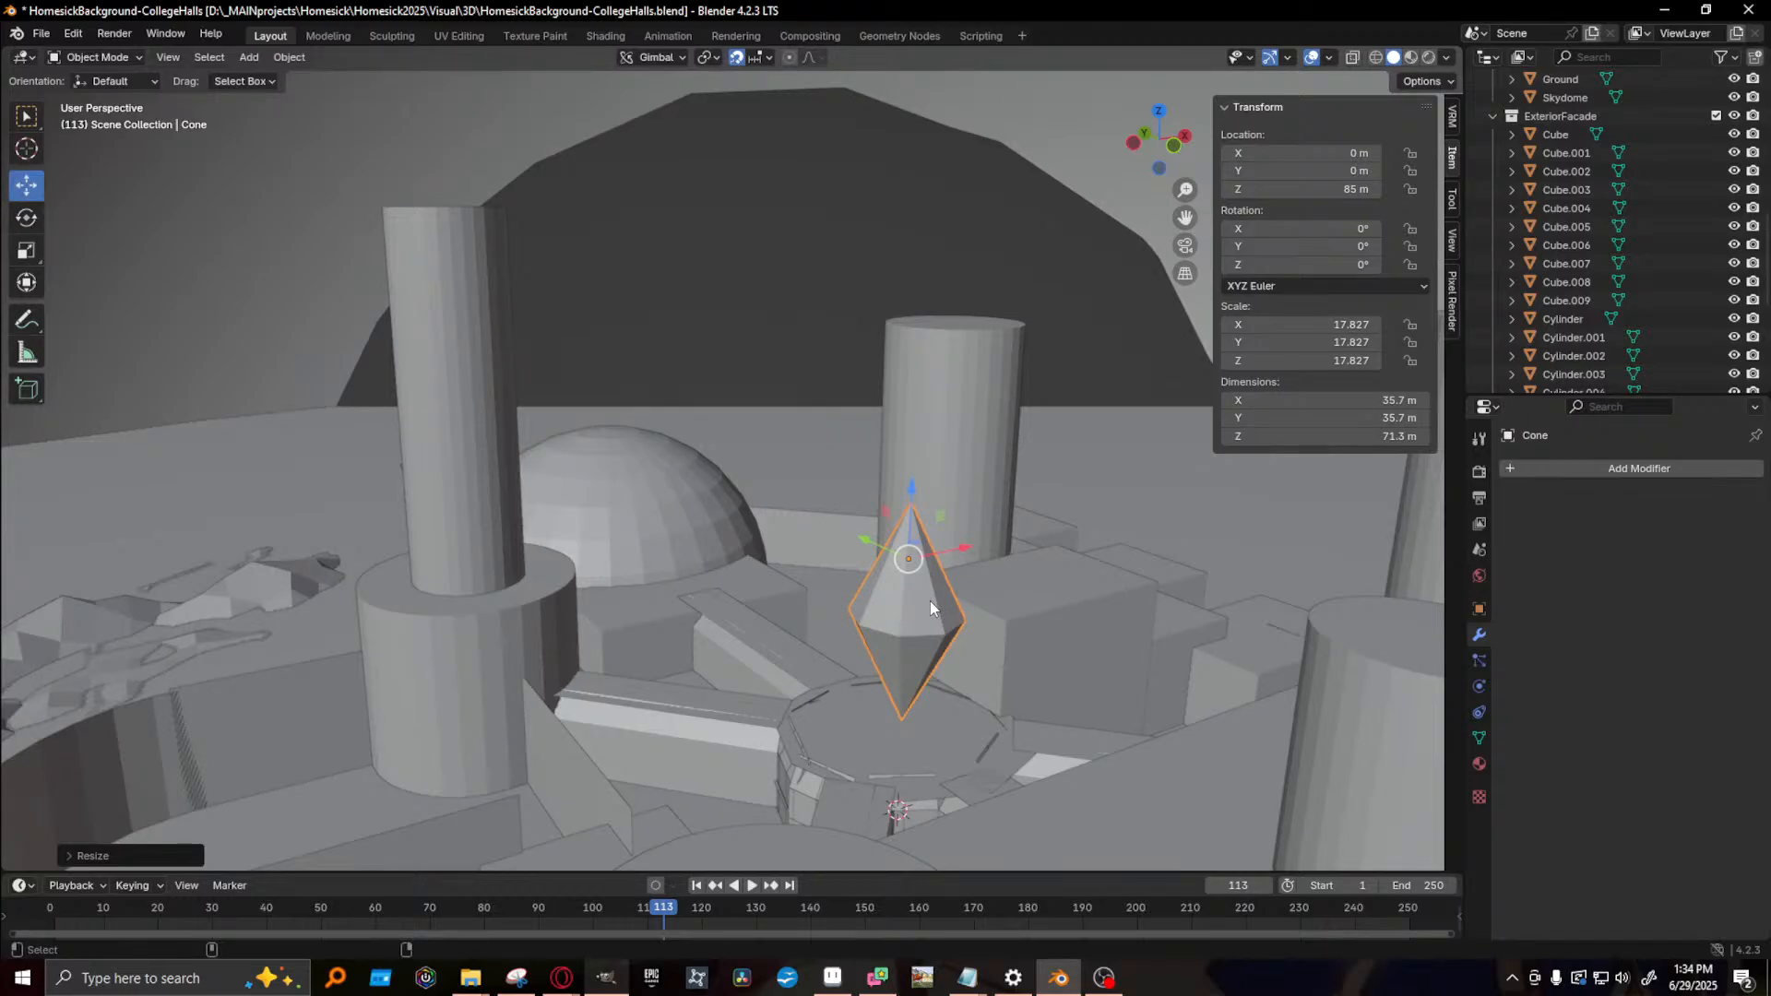
{"action": "key", "text": "shift+d"}
{"action": "right_click", "coordinate": [930, 601]}
{"action": "left_click_drag", "start_coordinate": [959, 549], "coordinate": [408, 495]}
{"action": "left_click_drag", "start_coordinate": [449, 435], "coordinate": [425, 61]}
{"action": "middle_click_drag", "start_coordinate": [432, 249], "coordinate": [586, 439], "text": "shift"}
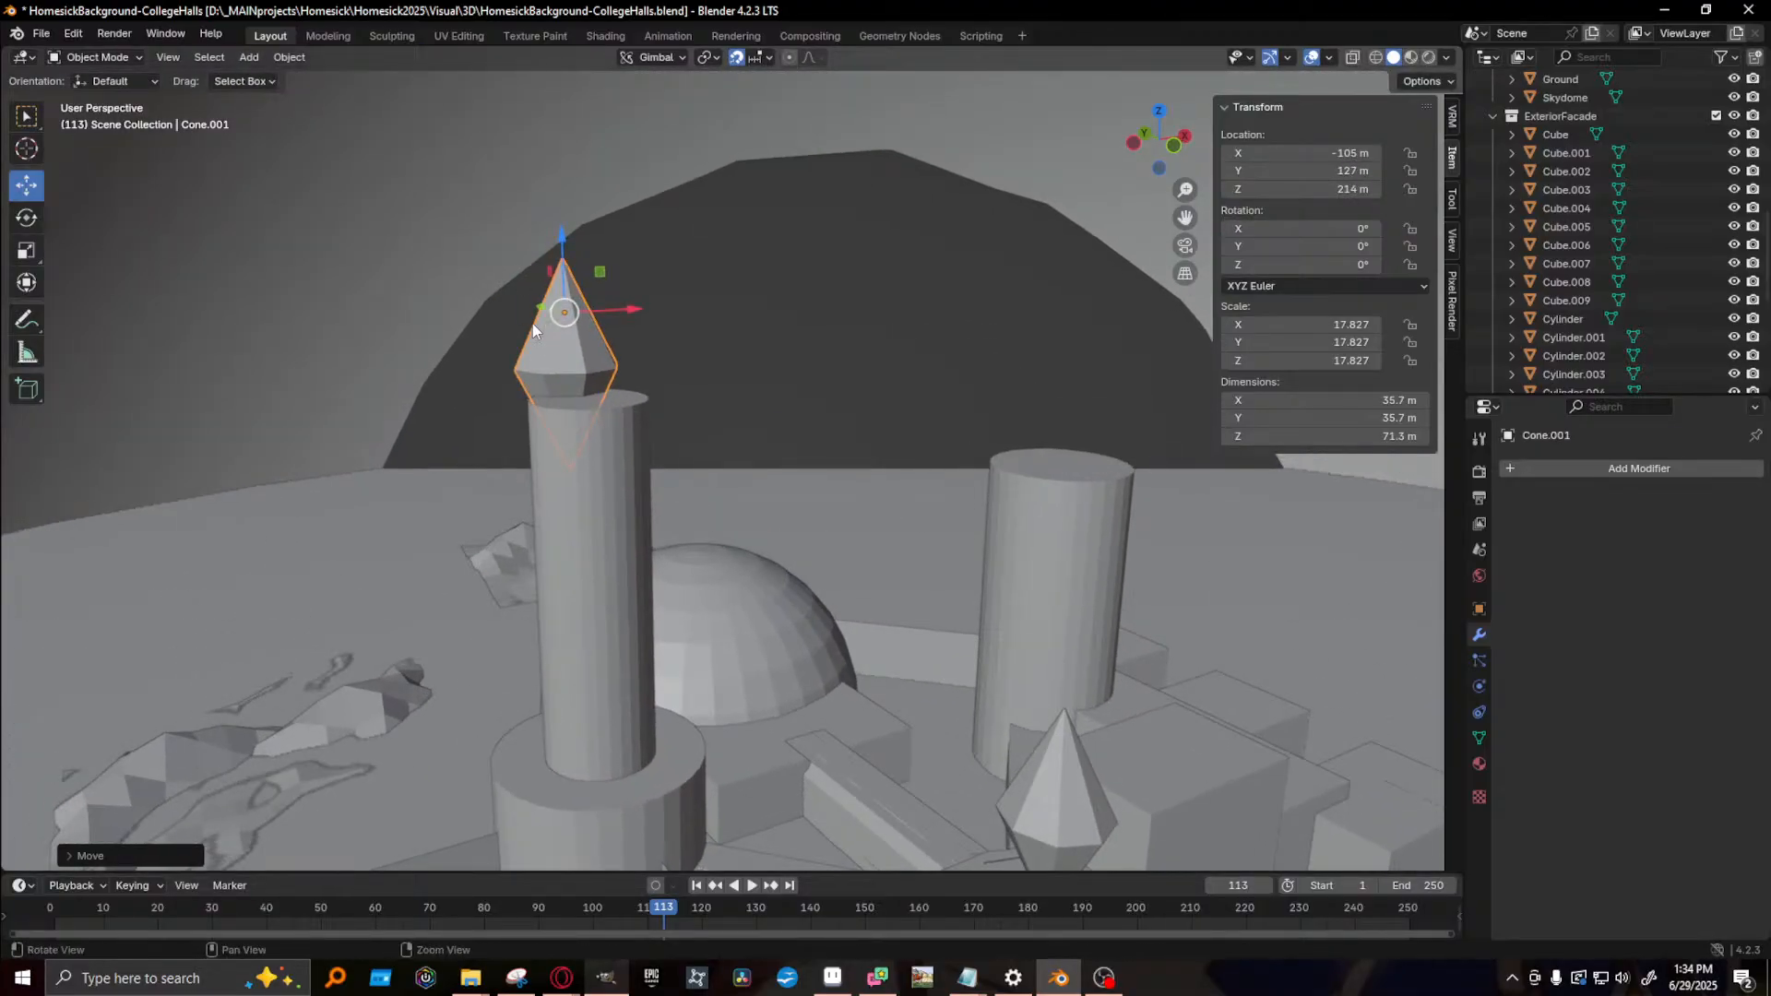
{"action": "middle_click_drag", "start_coordinate": [533, 323], "coordinate": [490, 360]}
{"action": "left_click_drag", "start_coordinate": [491, 321], "coordinate": [595, 310]}
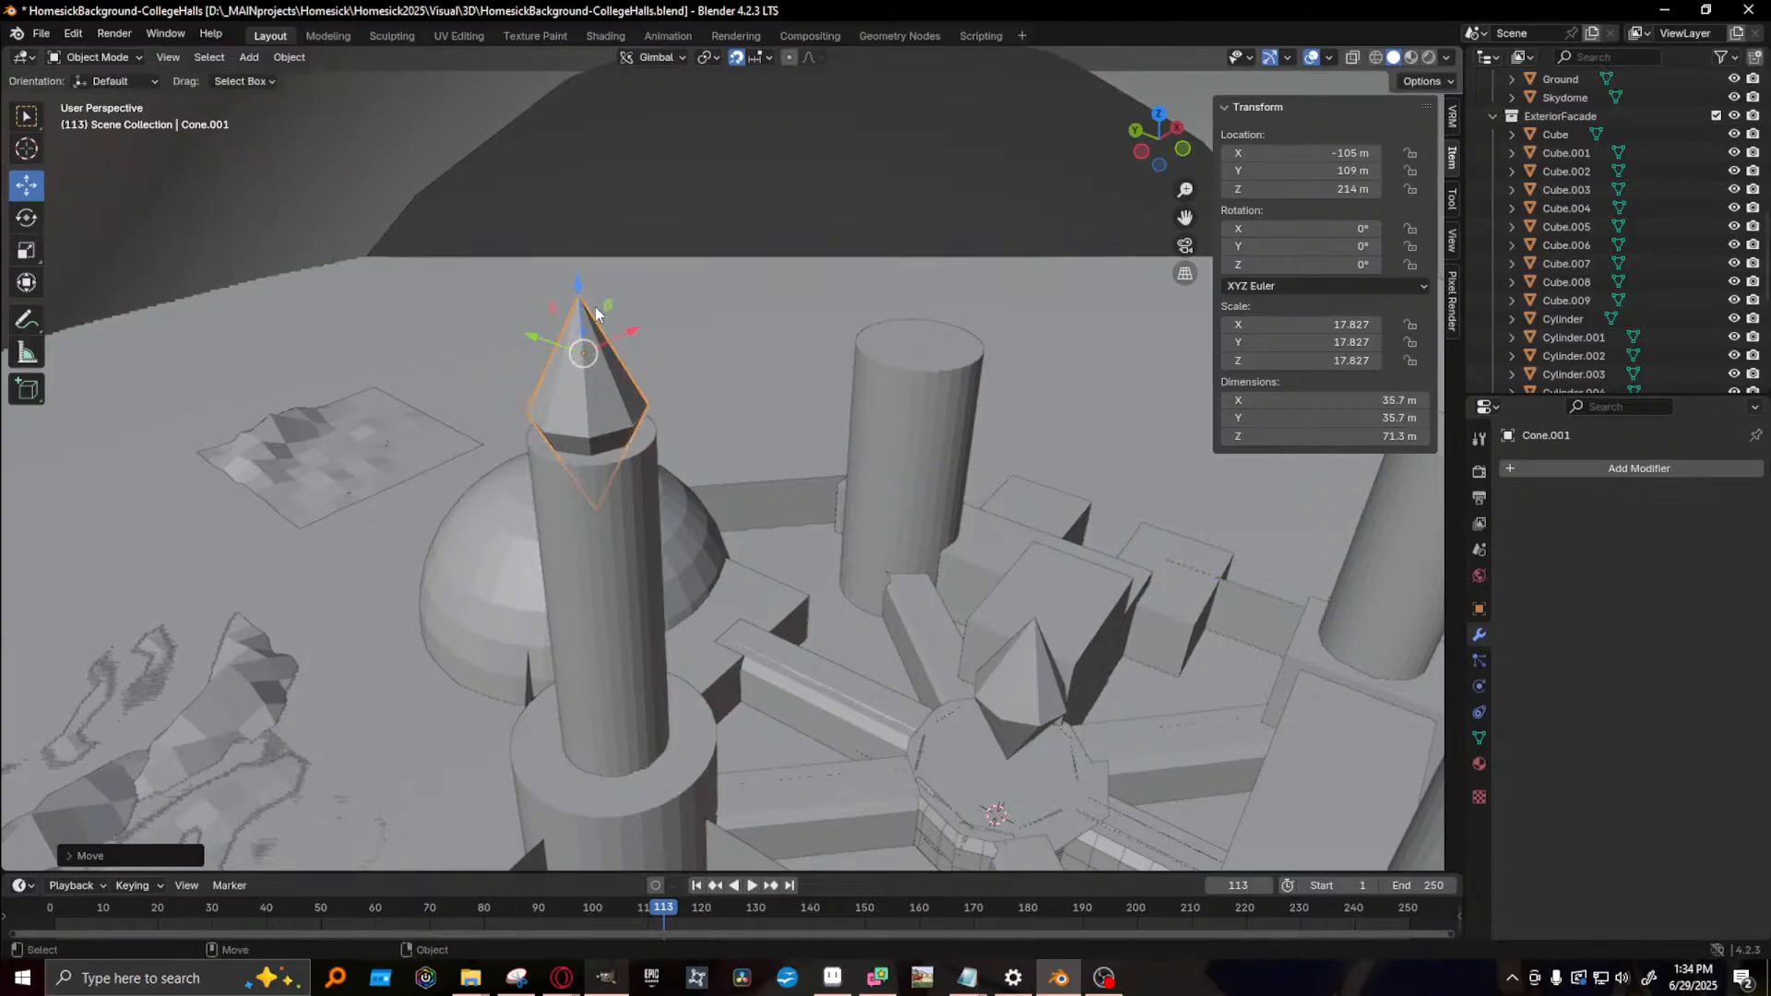
- Scale the tower's crystal down uniformly to about 11.34 and raise it to Z 224 m
{"action": "key", "text": "s"}
{"action": "left_click_drag", "start_coordinate": [601, 396], "coordinate": [579, 249]}
{"action": "key", "text": "g"}
{"action": "middle_click_drag", "start_coordinate": [594, 289], "coordinate": [688, 523]}
{"action": "middle_click_drag", "start_coordinate": [434, 545], "coordinate": [780, 610]}
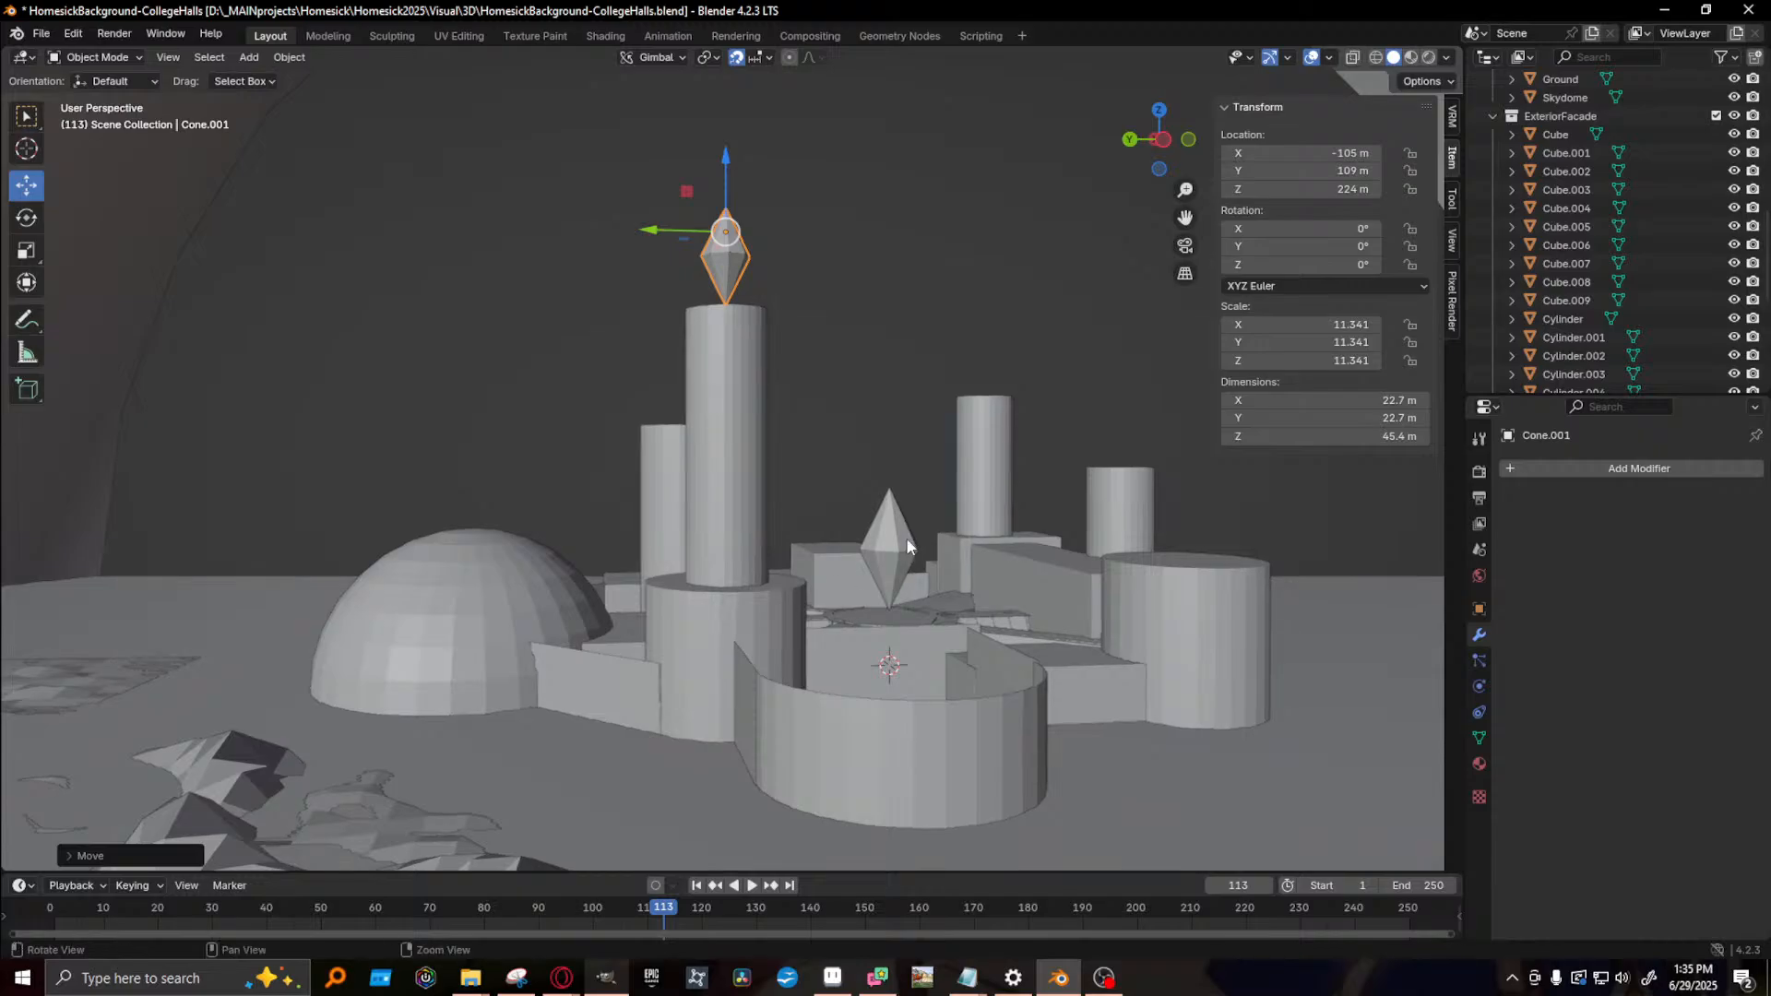
- Try placing the central crystal above the dome, then undo both moves
{"action": "left_click", "coordinate": [906, 537]}
{"action": "left_click_drag", "start_coordinate": [821, 526], "coordinate": [405, 522]}
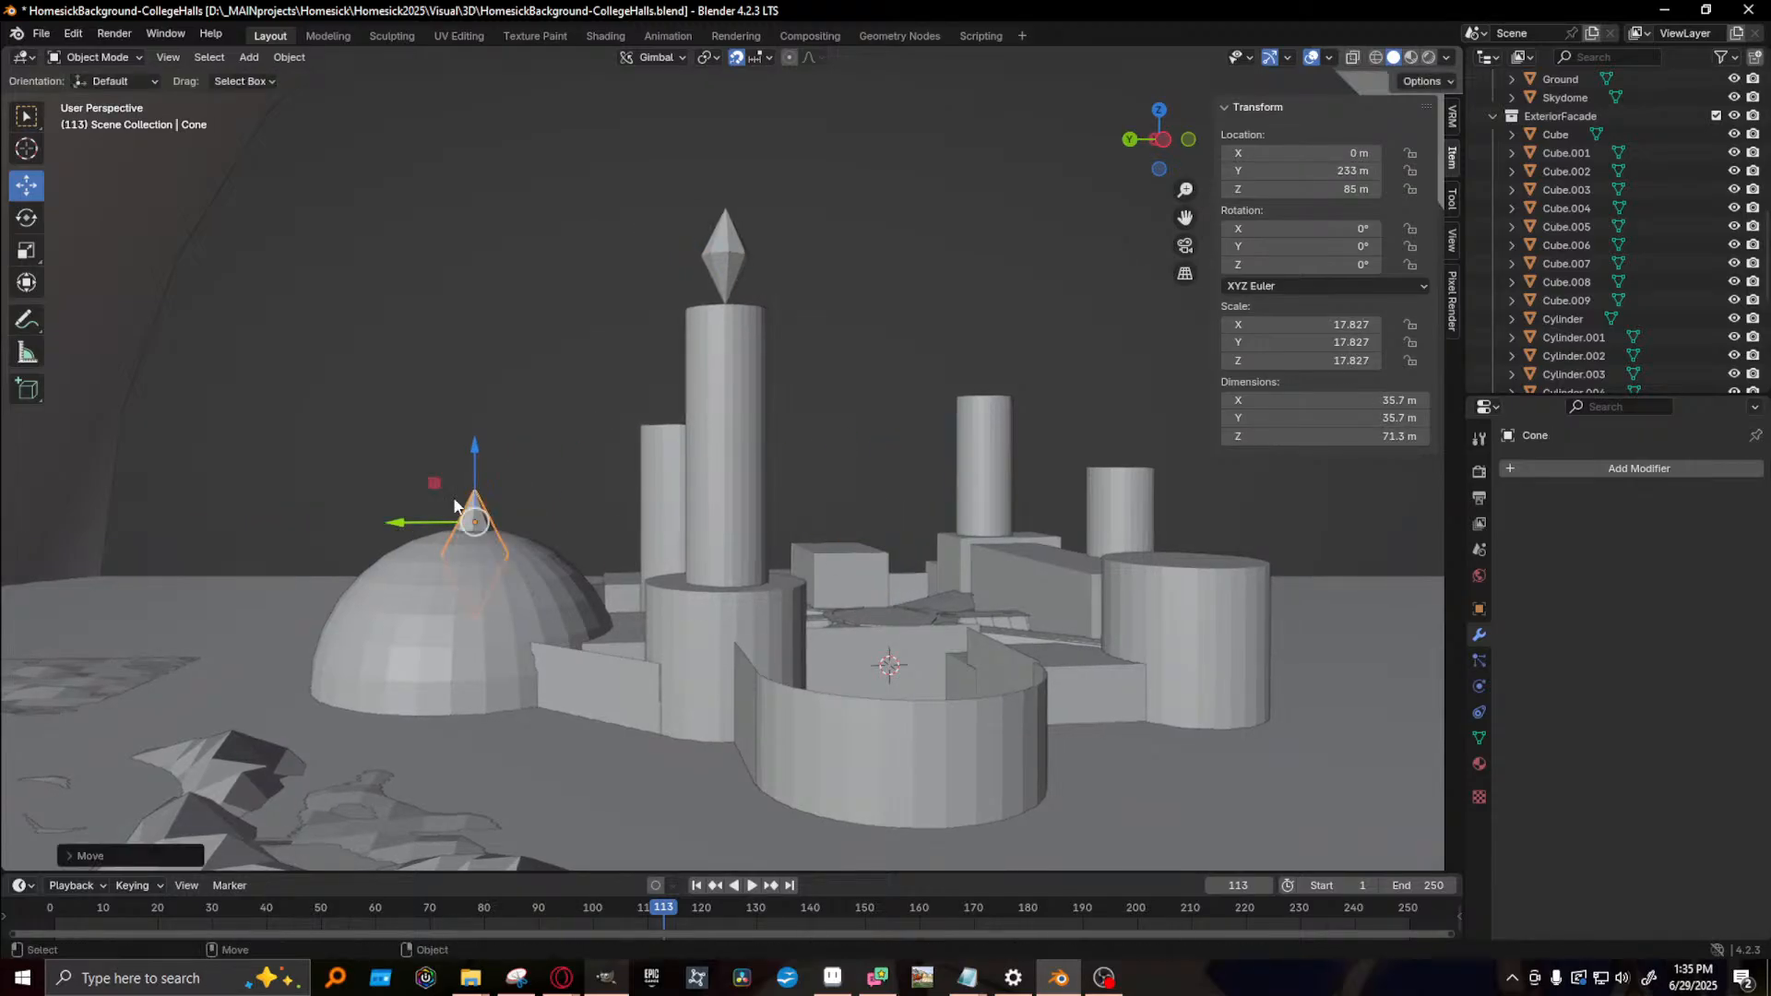
{"action": "left_click_drag", "start_coordinate": [474, 395], "coordinate": [473, 335]}
{"action": "middle_click_drag", "start_coordinate": [858, 509], "coordinate": [820, 567]}
{"action": "key", "text": "ctrl+z"}
{"action": "key", "text": "ctrl+z"}
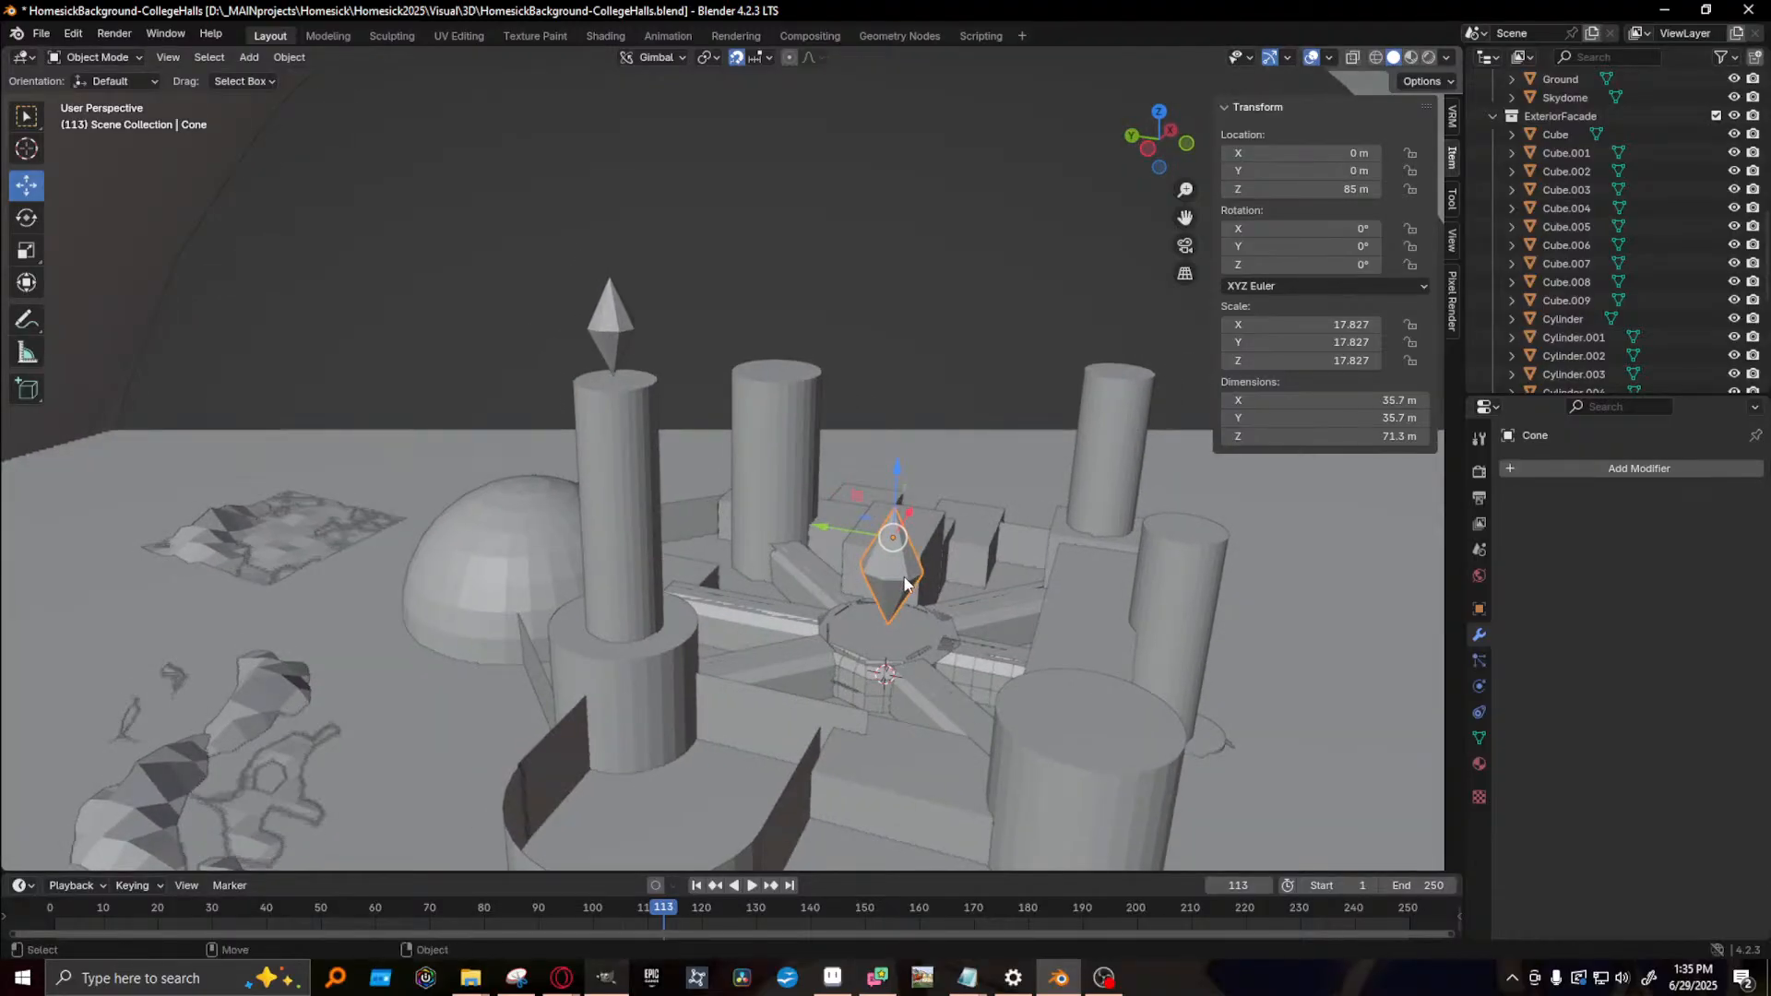
- Save the file and show the viewport in Material Preview shading
{"action": "key", "text": "ctrl+s"}
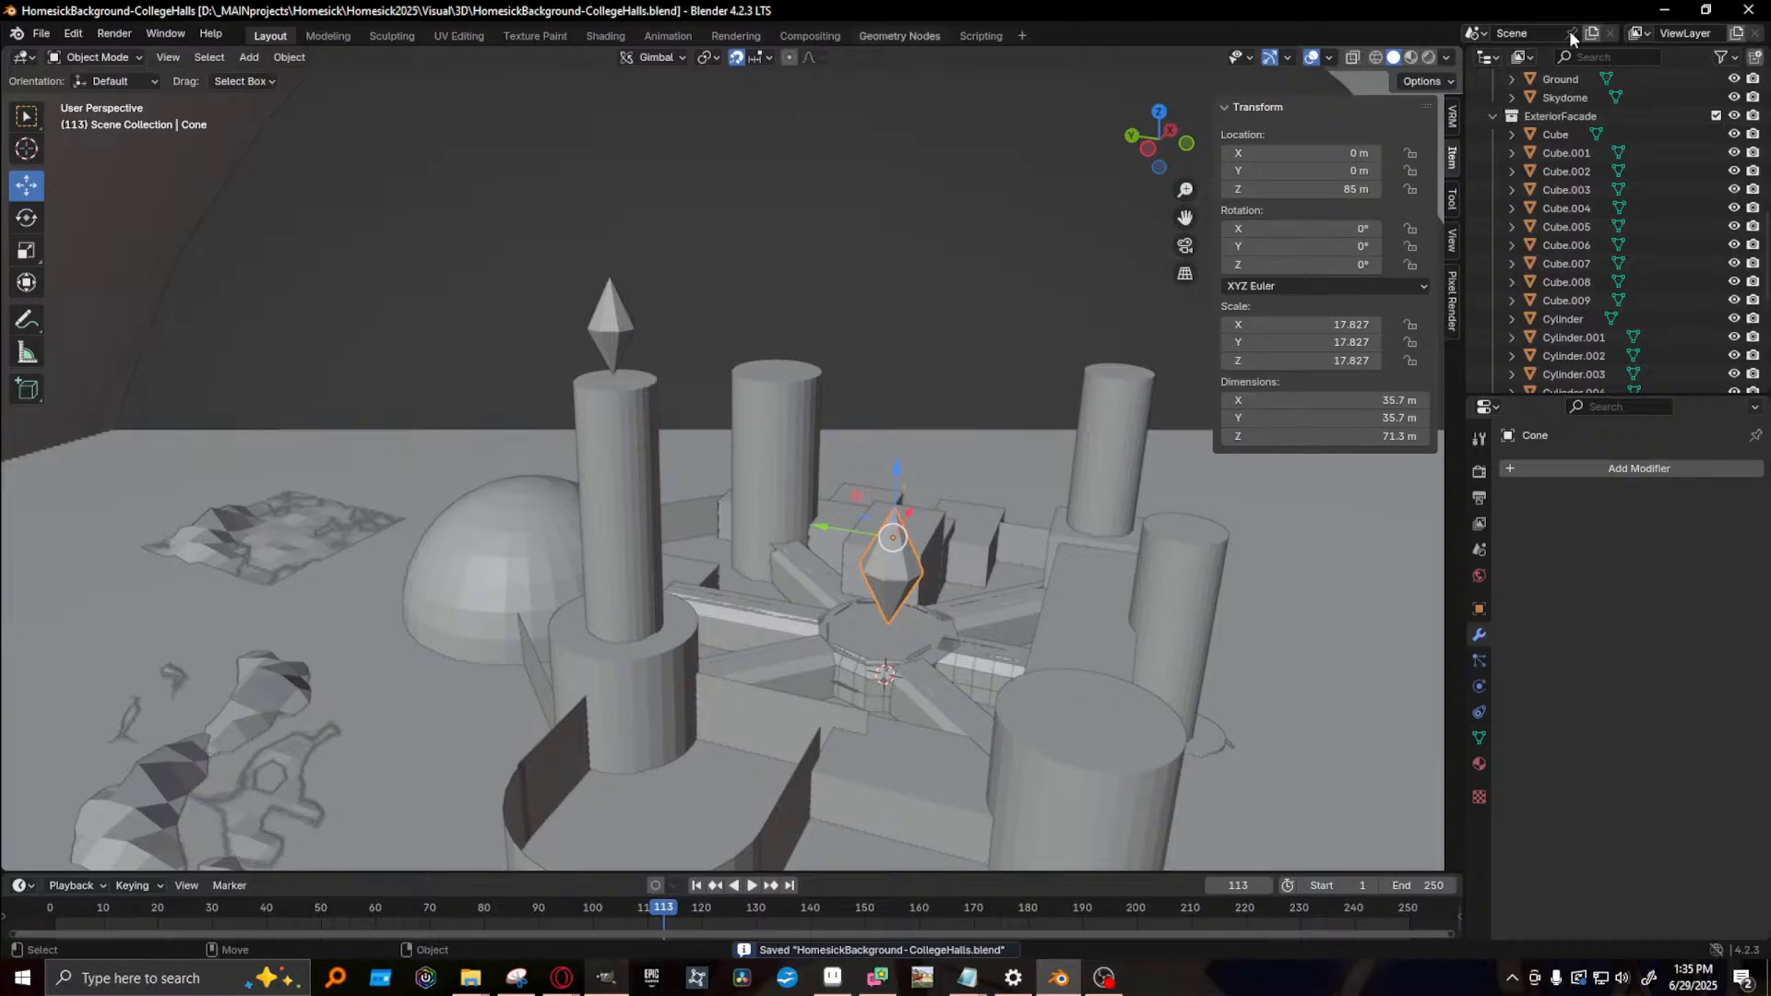
{"action": "left_click", "coordinate": [1411, 58]}
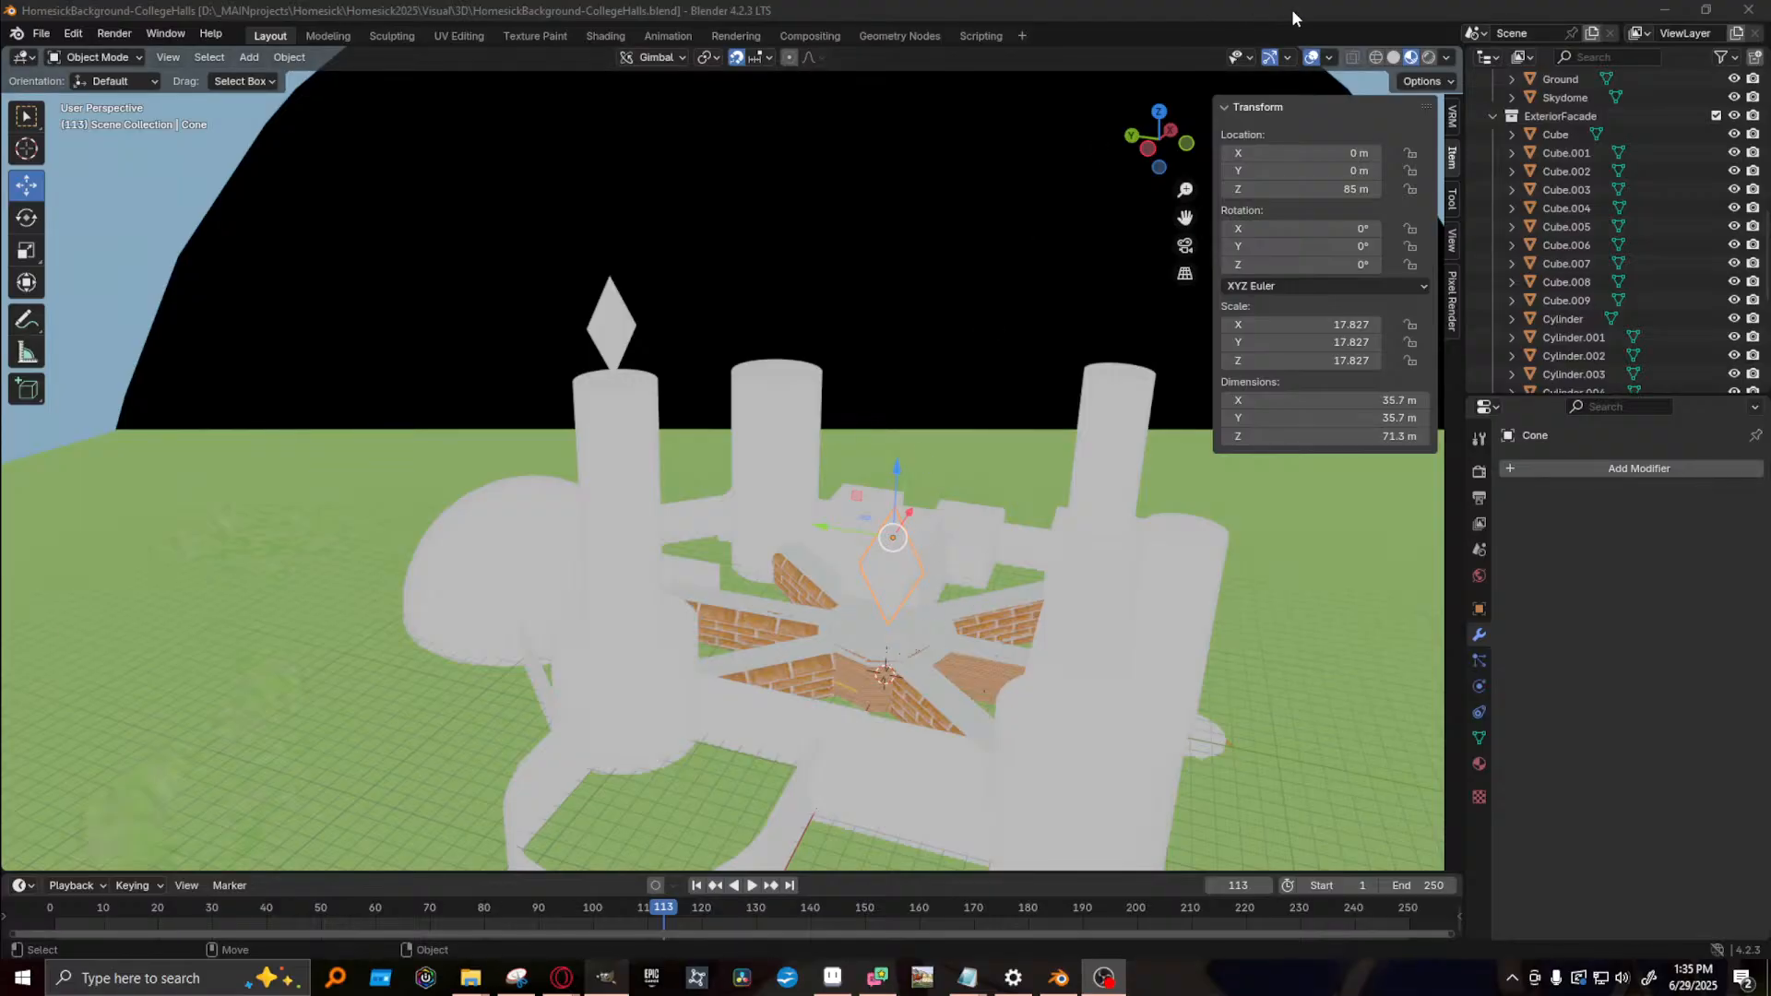
- Assign the existing Brick material to the wall plane Plane.005 between the exterior blocks
{"action": "middle_click_drag", "start_coordinate": [904, 568], "coordinate": [677, 656]}
{"action": "scroll", "coordinate": [763, 627], "scroll_direction": "up", "scroll_amount": 4}
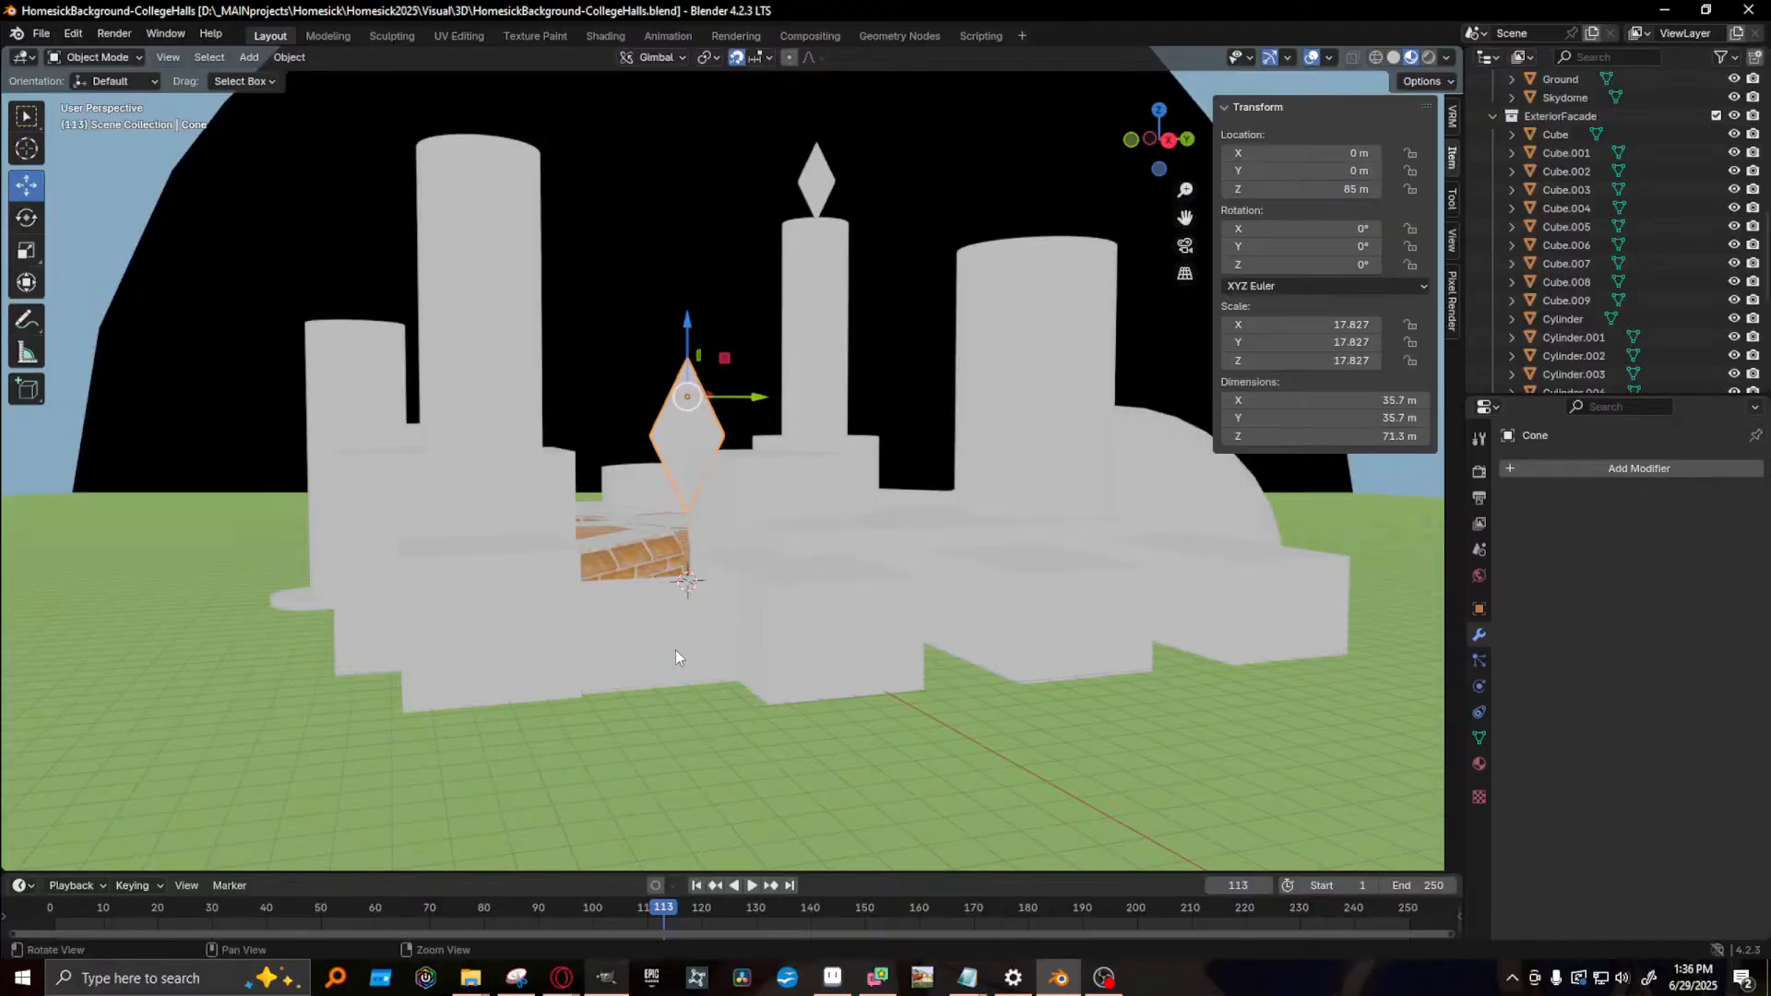
{"action": "left_click", "coordinate": [675, 657]}
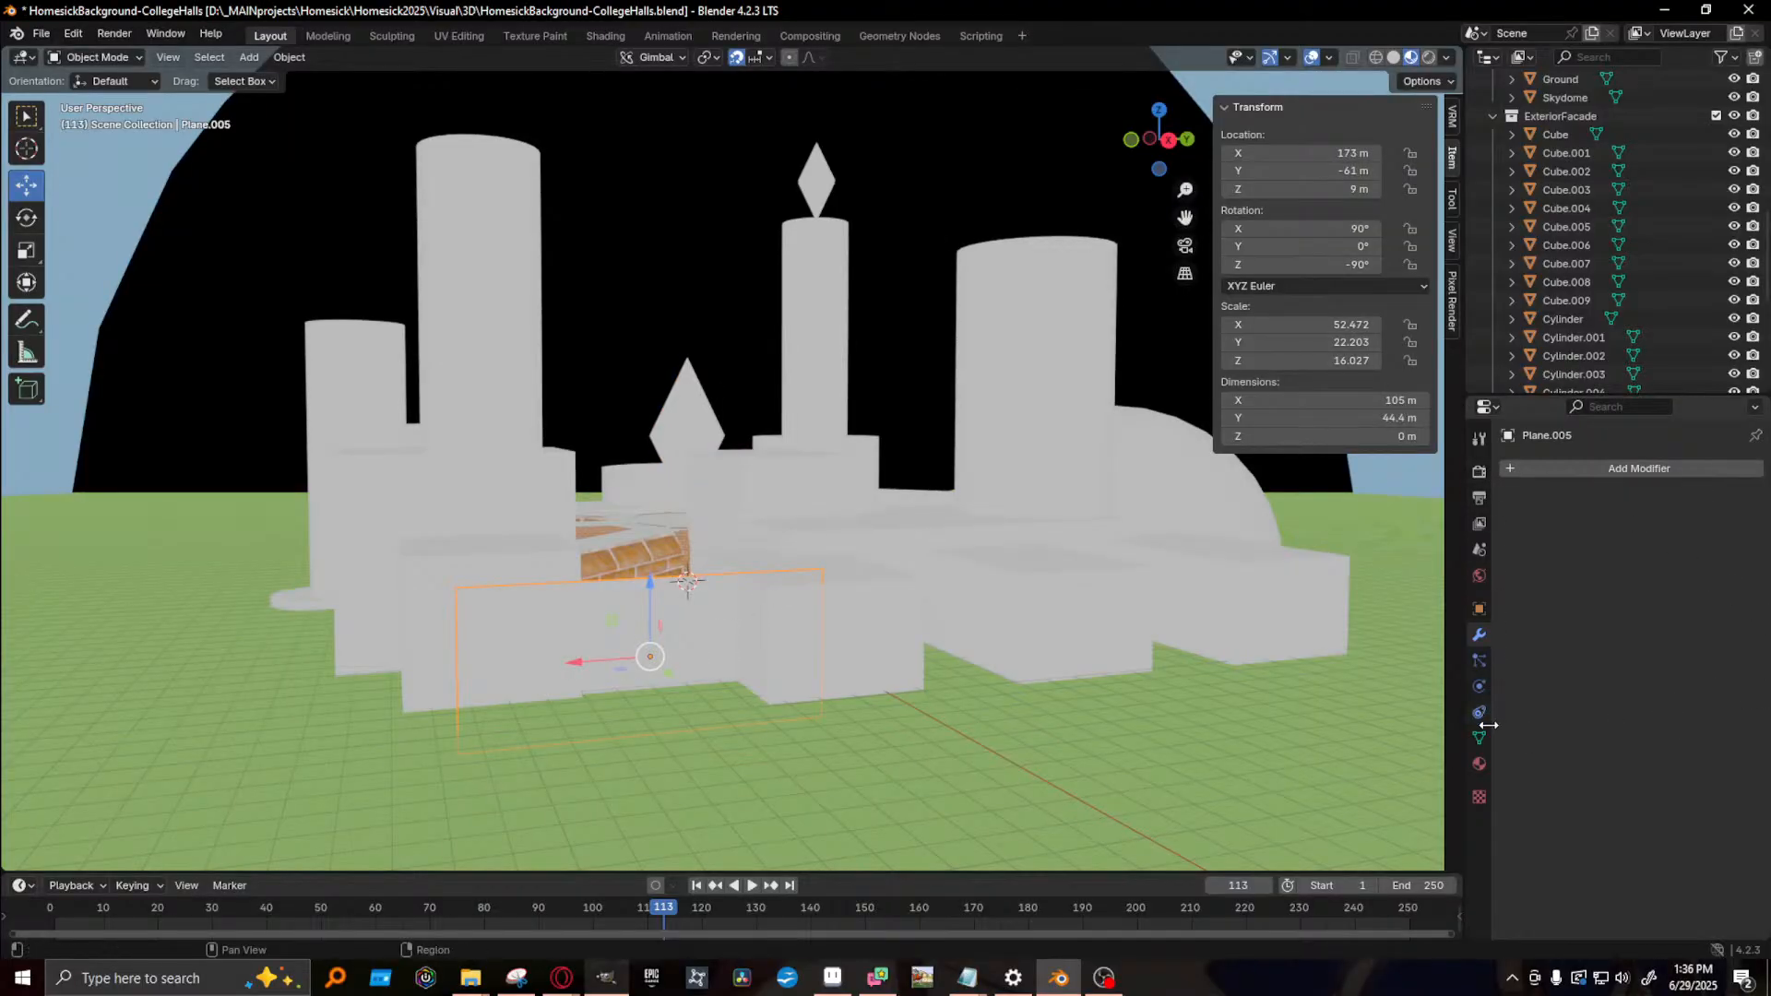
{"action": "left_click", "coordinate": [1478, 764]}
{"action": "left_click", "coordinate": [1515, 546]}
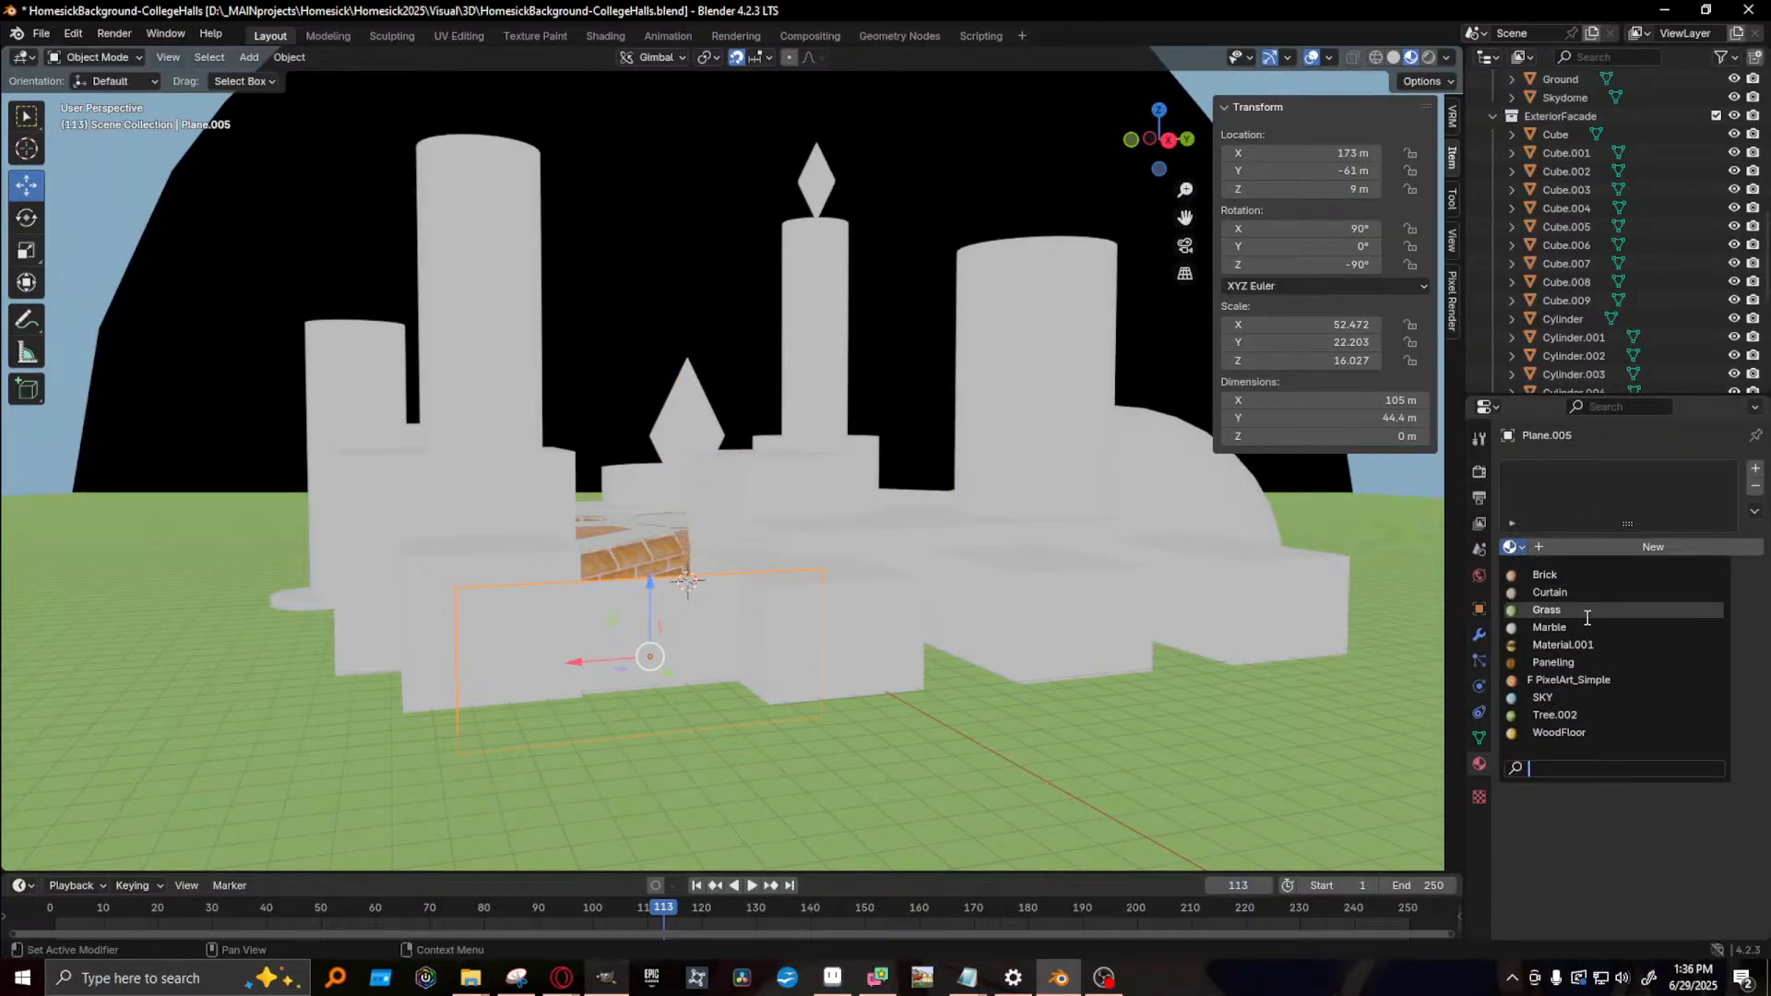
{"action": "left_click", "coordinate": [1561, 572]}
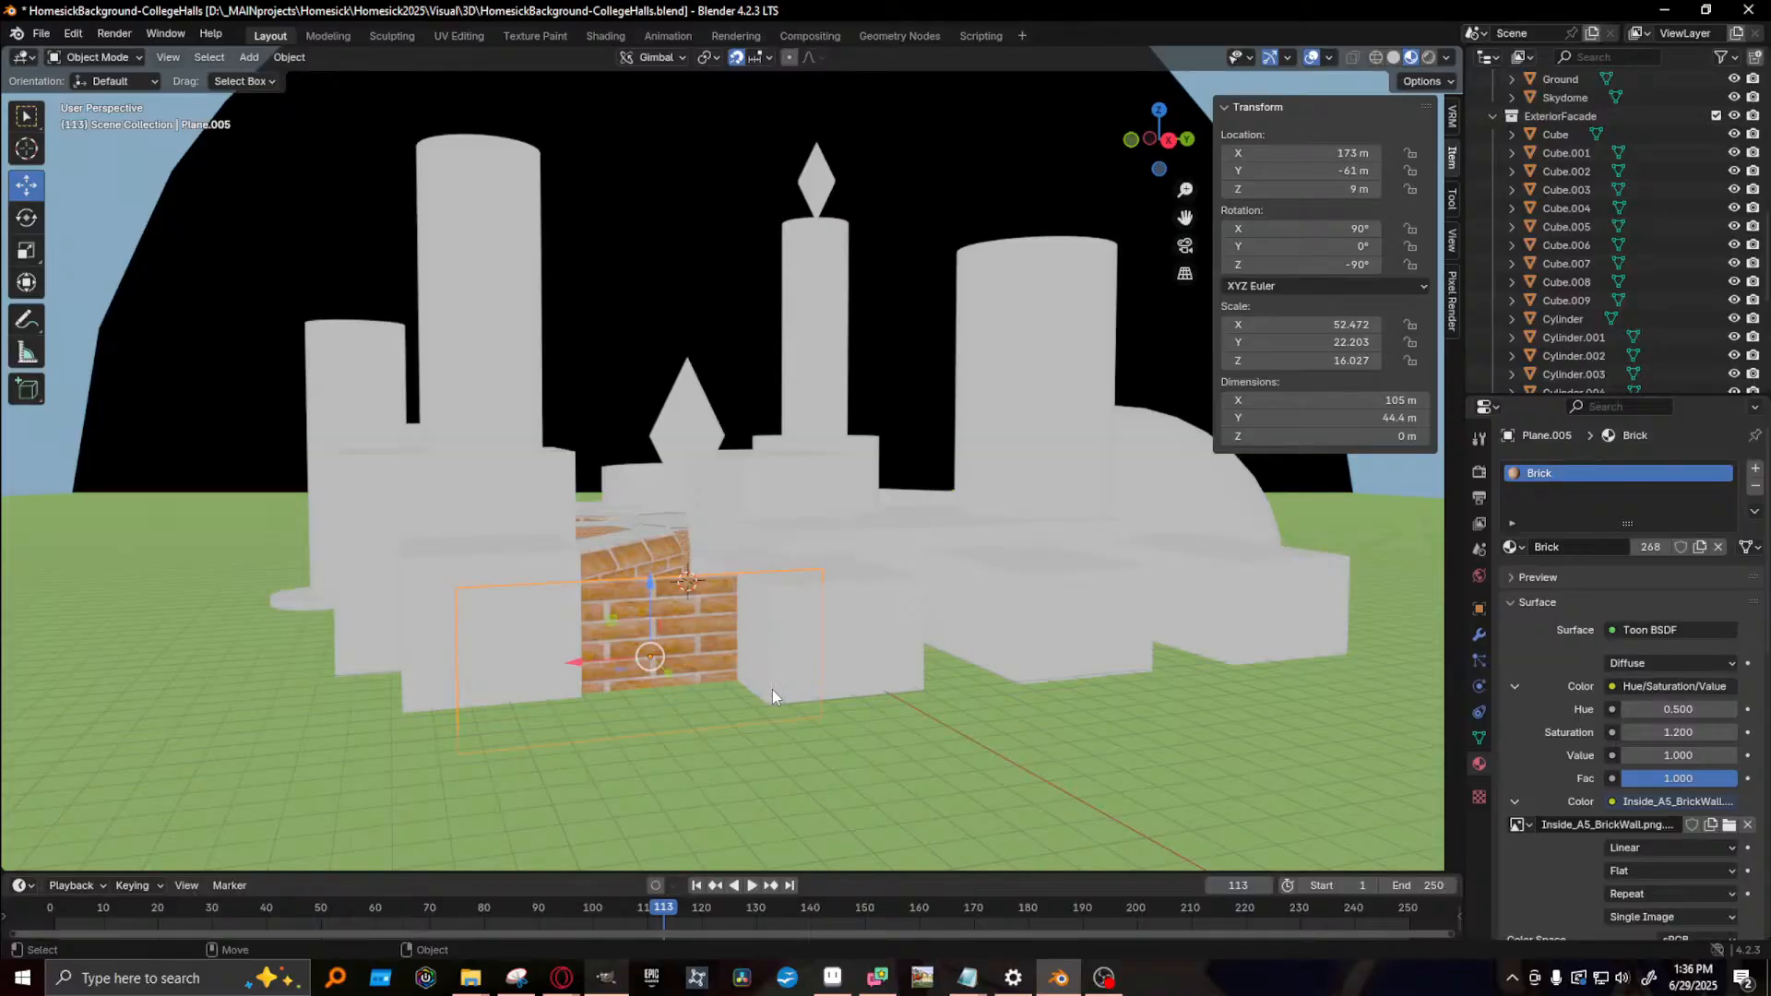
- Assign the existing Brick material to the angled wall plane Plane.003 beside the dome
{"action": "middle_click_drag", "start_coordinate": [673, 723], "coordinate": [792, 726]}
{"action": "middle_click_drag", "start_coordinate": [733, 667], "coordinate": [953, 677]}
{"action": "left_click", "coordinate": [876, 651]}
{"action": "middle_click_drag", "start_coordinate": [804, 734], "coordinate": [900, 729]}
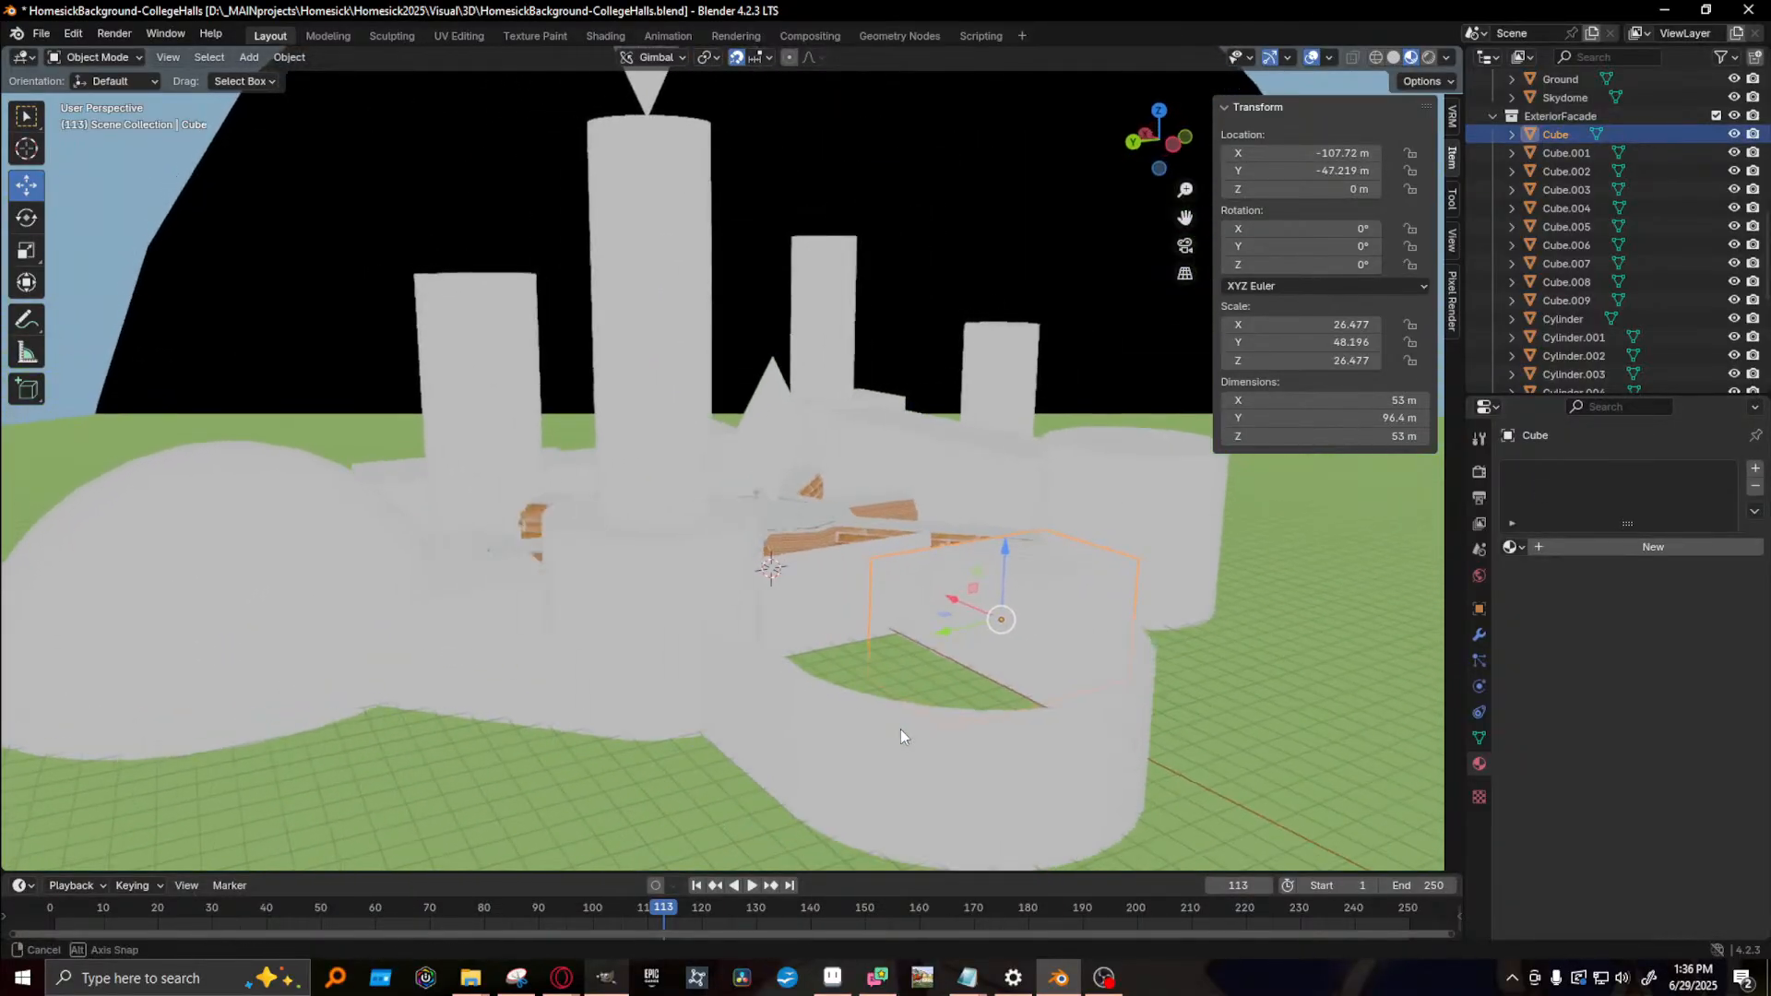
{"action": "left_click", "coordinate": [642, 720]}
{"action": "left_click", "coordinate": [522, 725]}
{"action": "left_click", "coordinate": [1512, 547]}
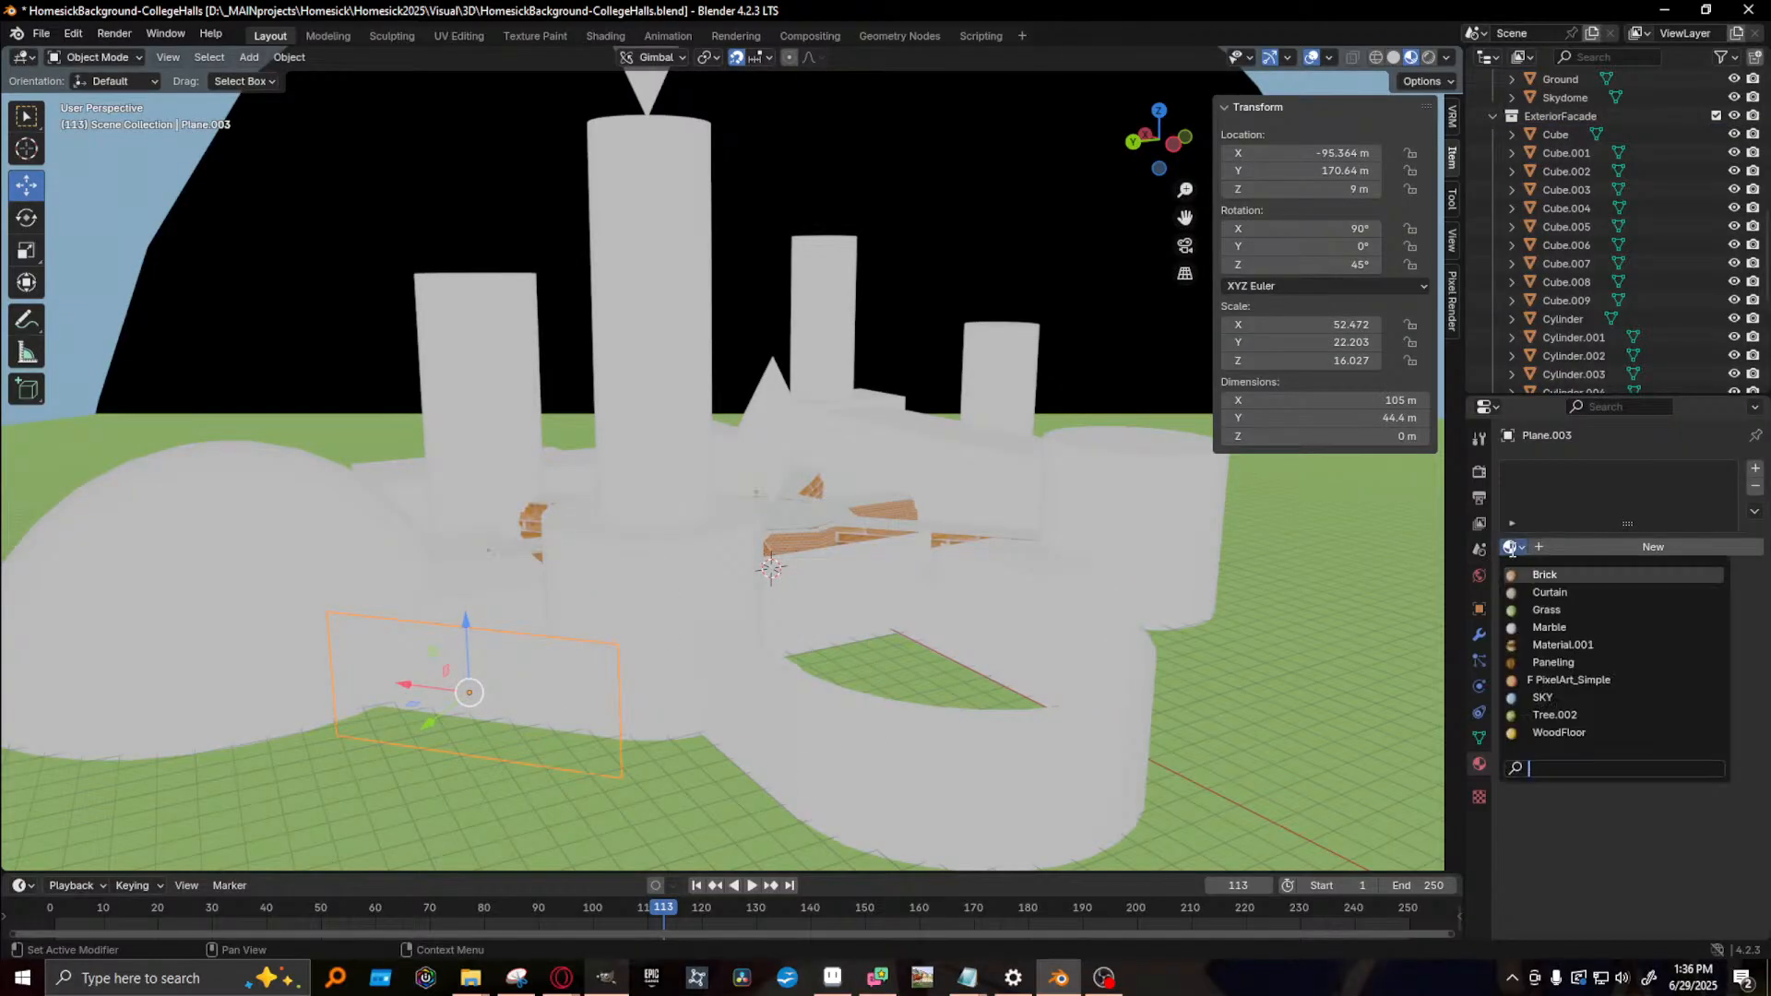
{"action": "left_click", "coordinate": [1545, 574]}
- Assign the existing Brick material to the wall plane Plane.006 on the other side of the dome
{"action": "middle_click_drag", "start_coordinate": [530, 640], "coordinate": [710, 634]}
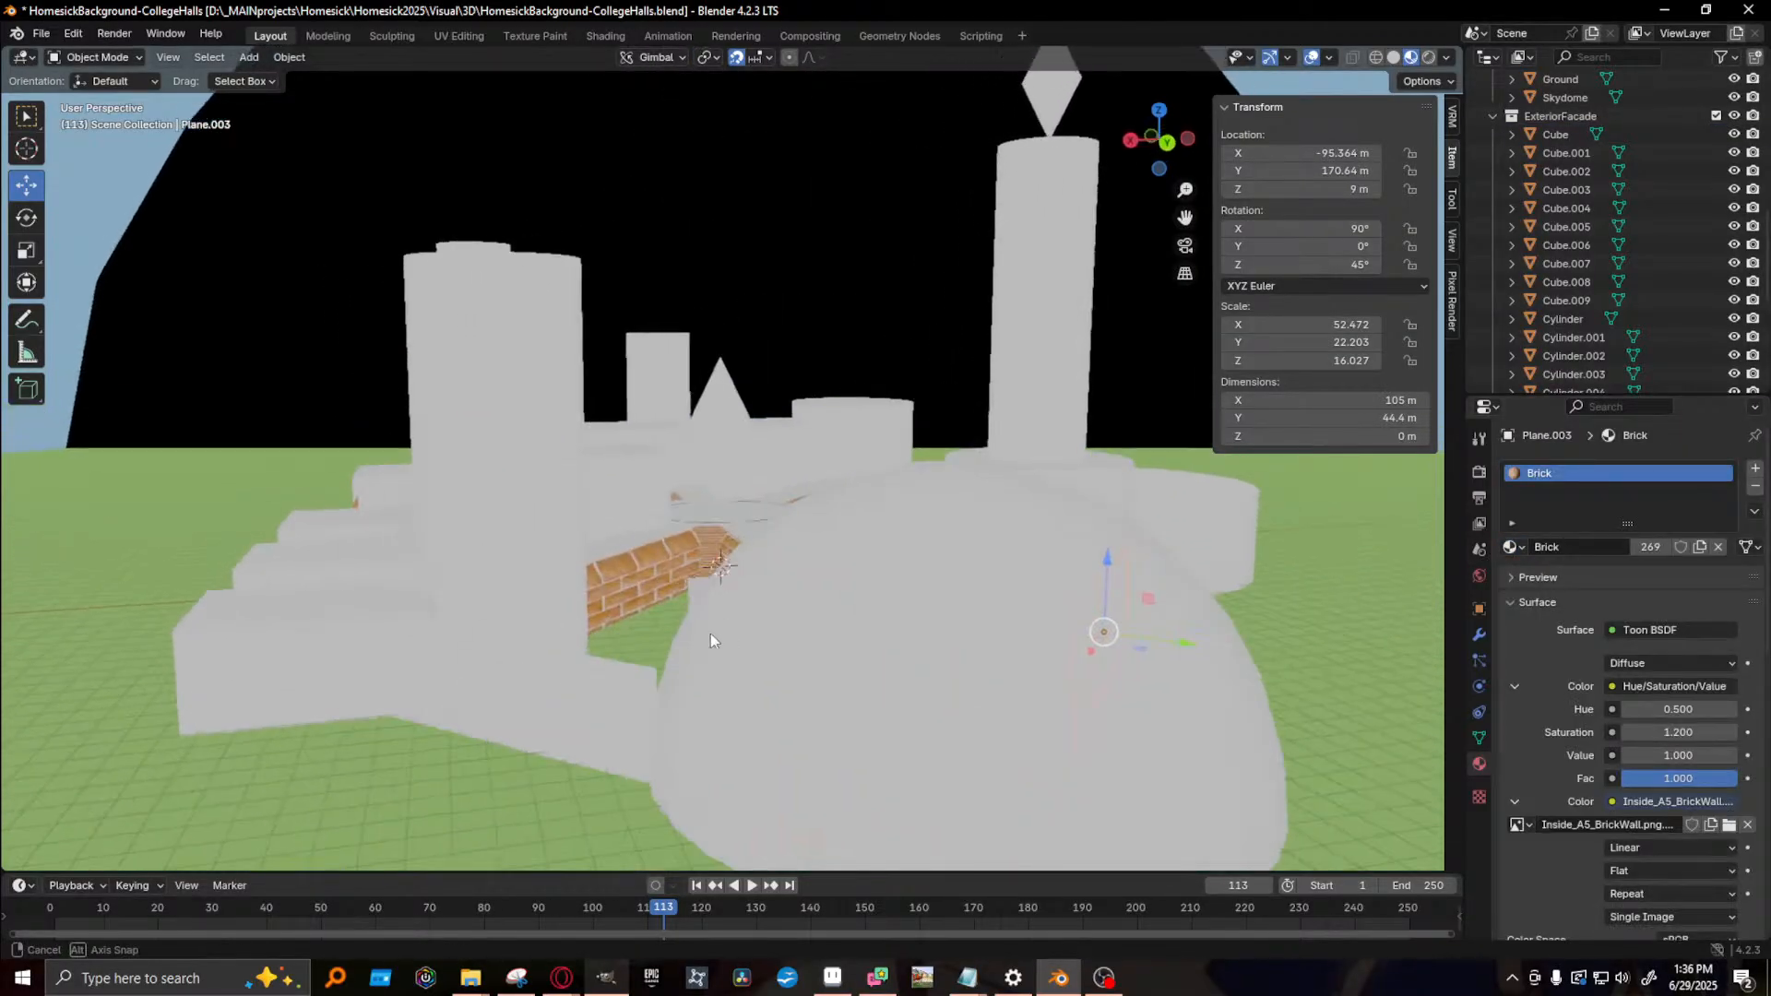
{"action": "left_click", "coordinate": [534, 709]}
{"action": "left_click", "coordinate": [1511, 547]}
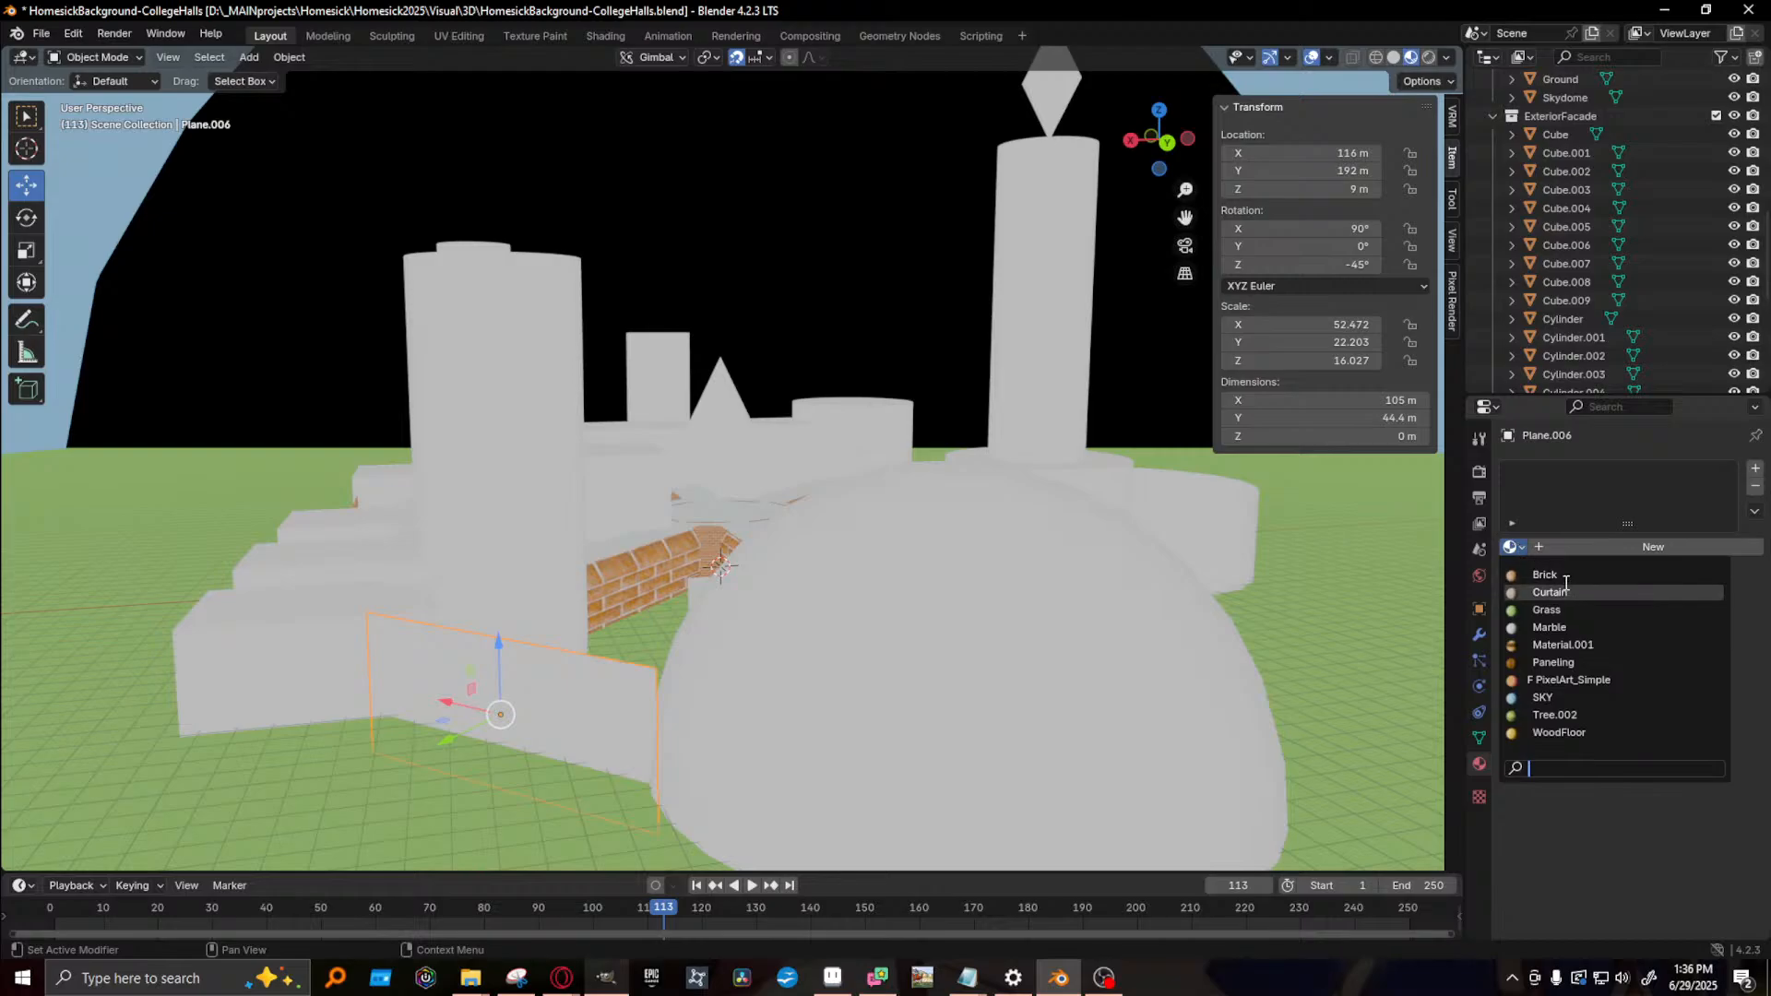
{"action": "left_click", "coordinate": [1544, 574]}
- Assign the existing Brick material to the wall plane Plane.007 near the curved courtyard wall
{"action": "middle_click_drag", "start_coordinate": [592, 666], "coordinate": [627, 624]}
{"action": "left_click", "coordinate": [627, 631]}
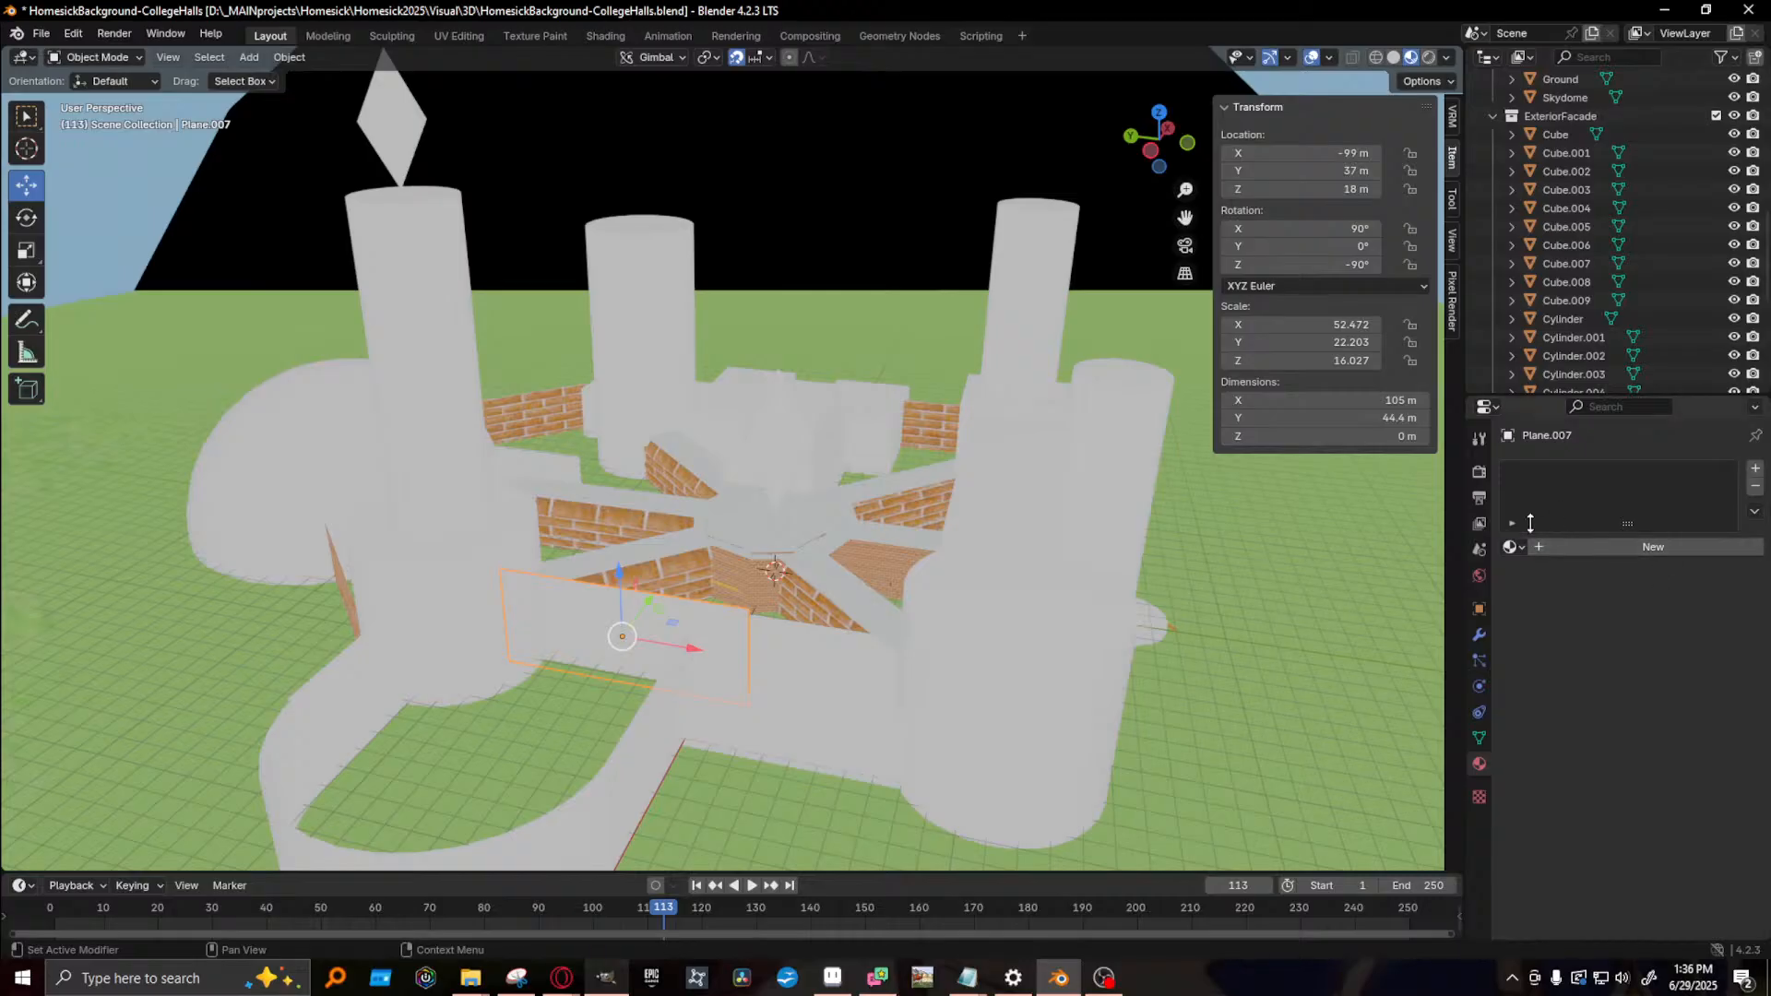
{"action": "left_click", "coordinate": [1513, 547]}
{"action": "left_click", "coordinate": [1567, 571]}
- Inspect the brick walls inside the central hall, selecting Wall.119, and save the file
{"action": "middle_click_drag", "start_coordinate": [693, 594], "coordinate": [793, 640]}
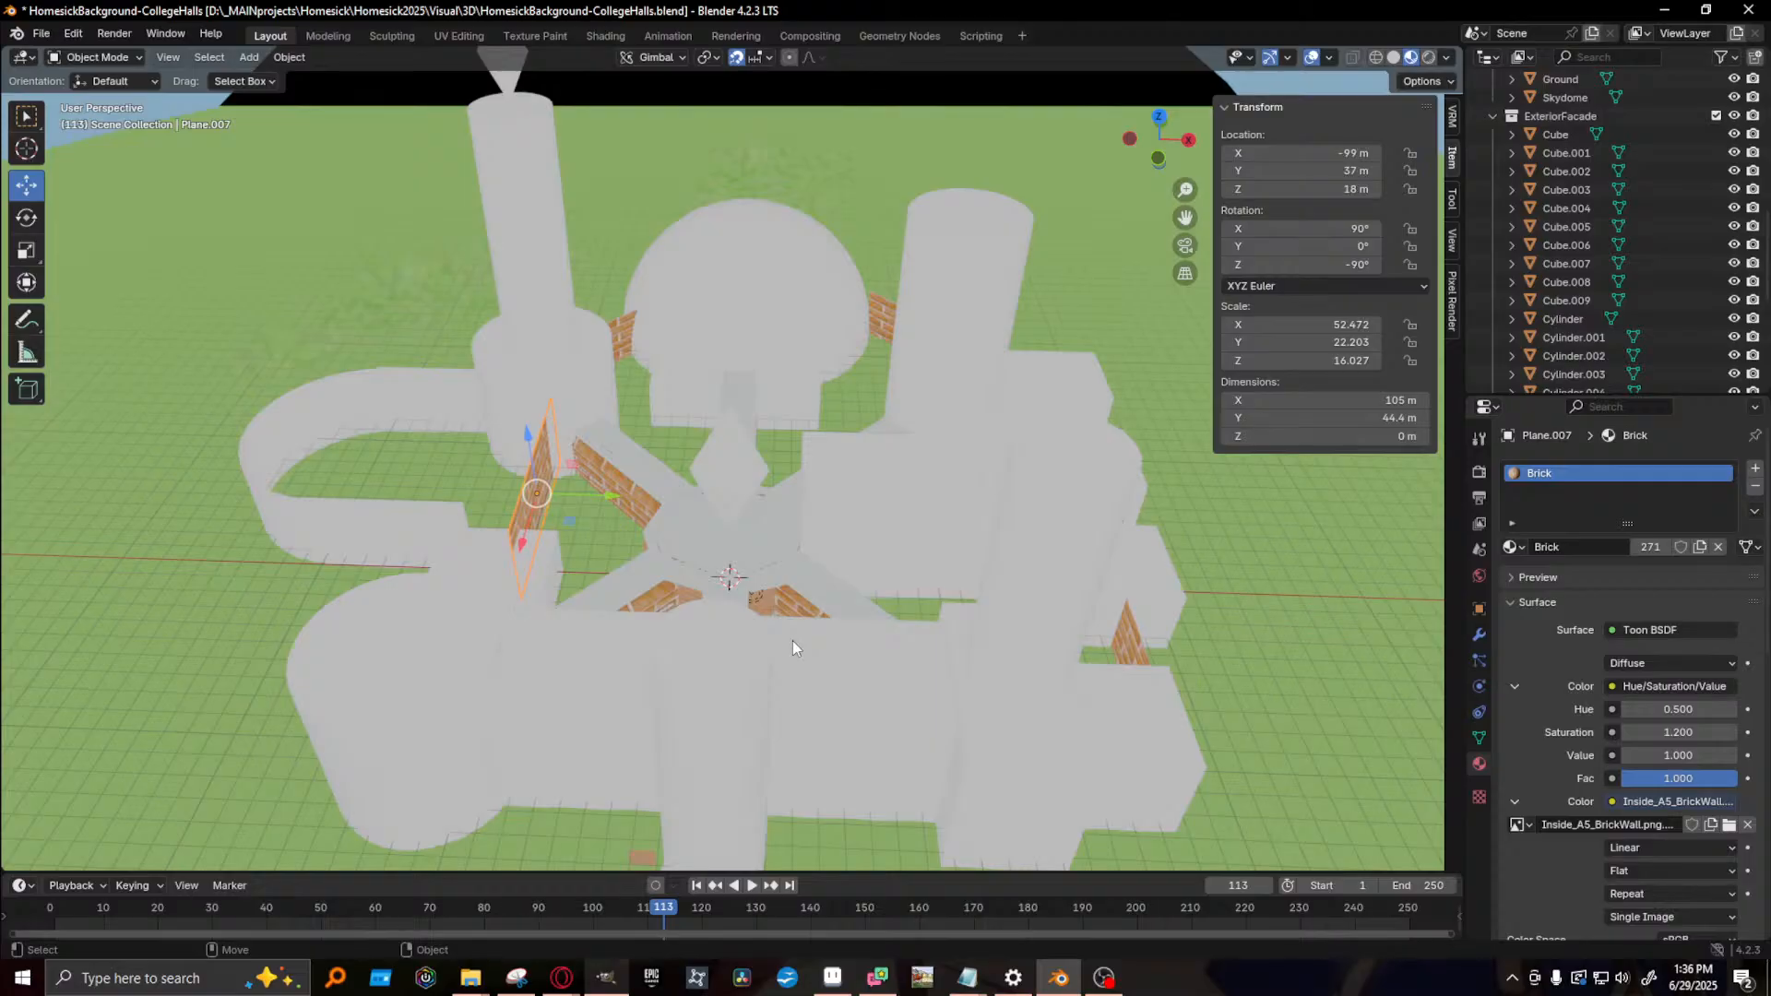
{"action": "left_click", "coordinate": [764, 611]}
{"action": "scroll", "coordinate": [764, 599], "scroll_direction": "up", "scroll_amount": 8}
{"action": "middle_click_drag", "start_coordinate": [764, 599], "coordinate": [548, 445]}
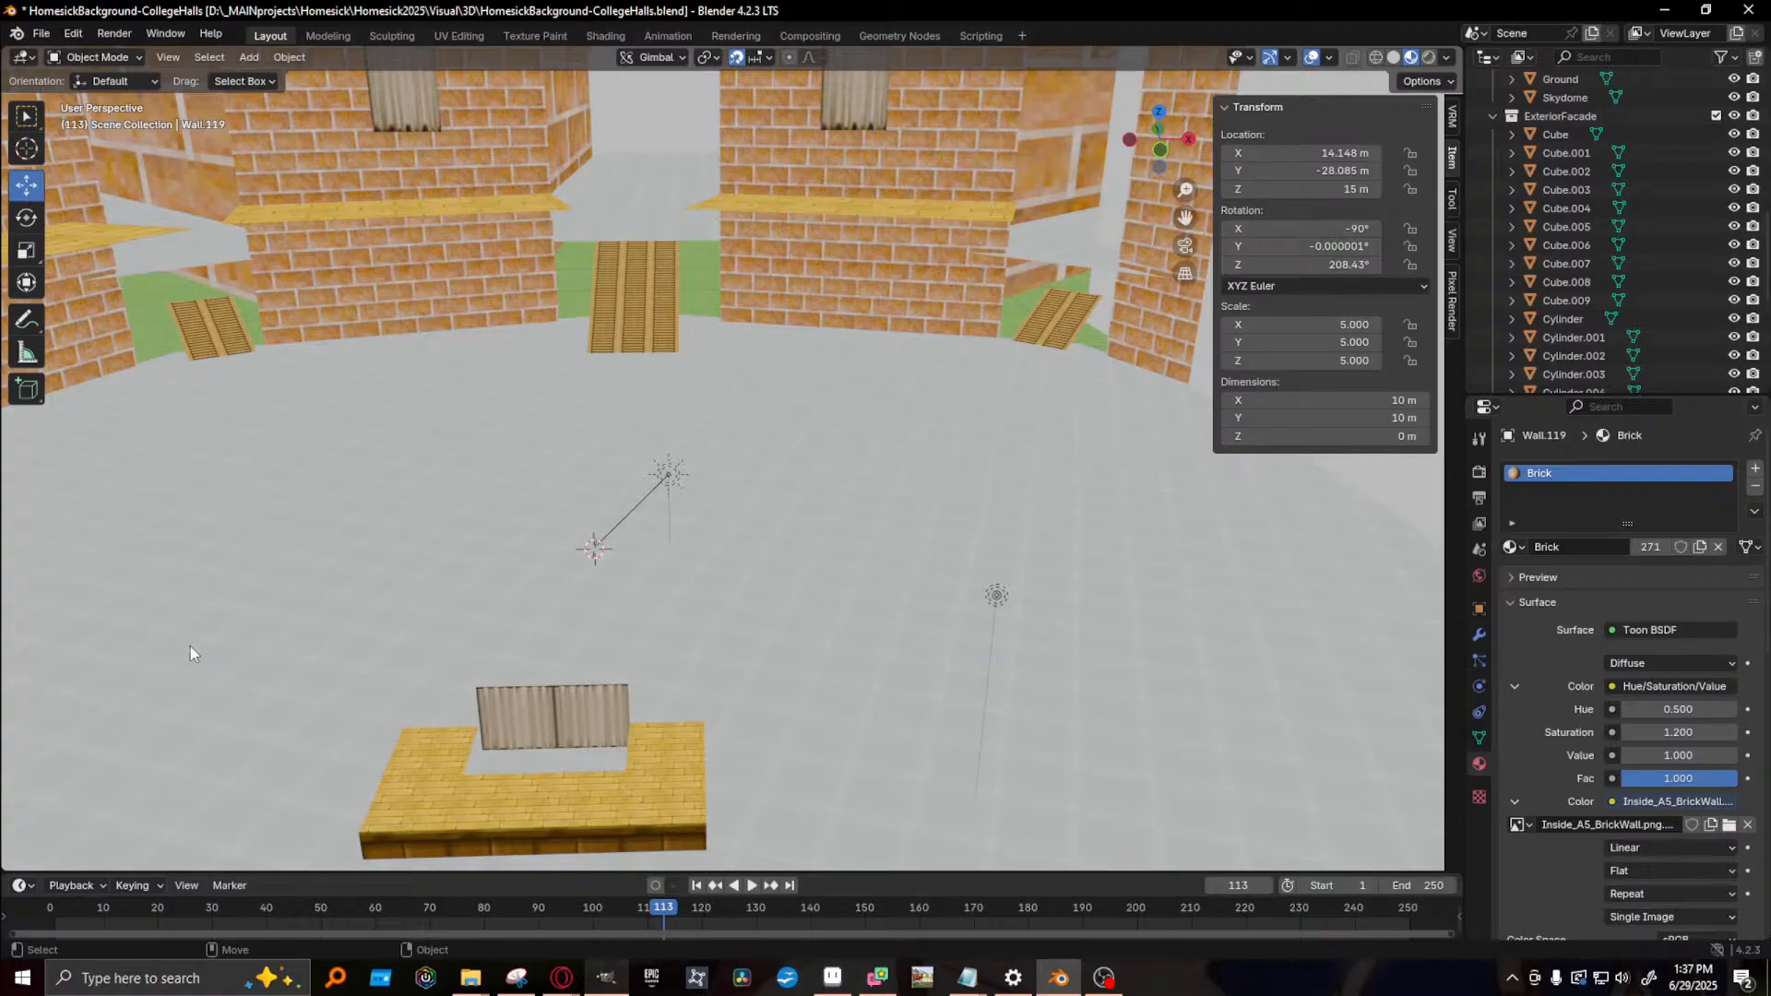
{"action": "key", "text": "ctrl+s"}
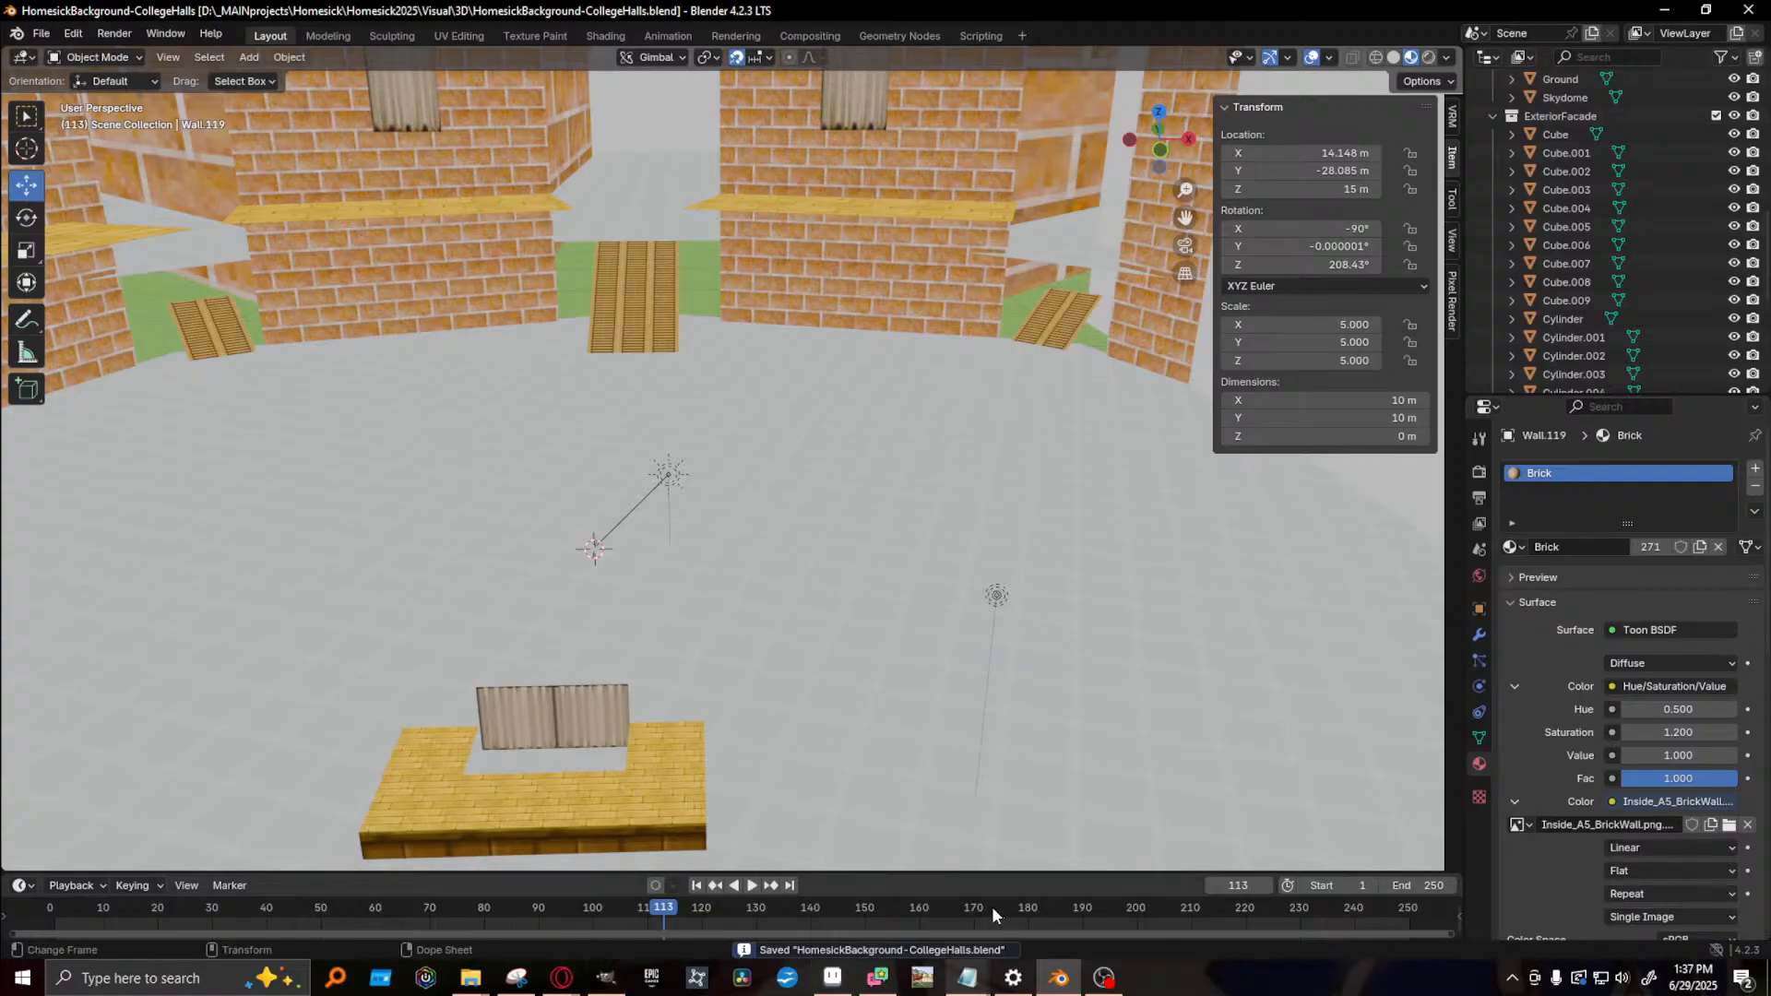
- Switch to GIMP and examine the open Inside_A4 and Outside_A2 tilesets for suitable exterior textures
{"action": "left_click", "coordinate": [607, 980]}
{"action": "left_click", "coordinate": [242, 92]}
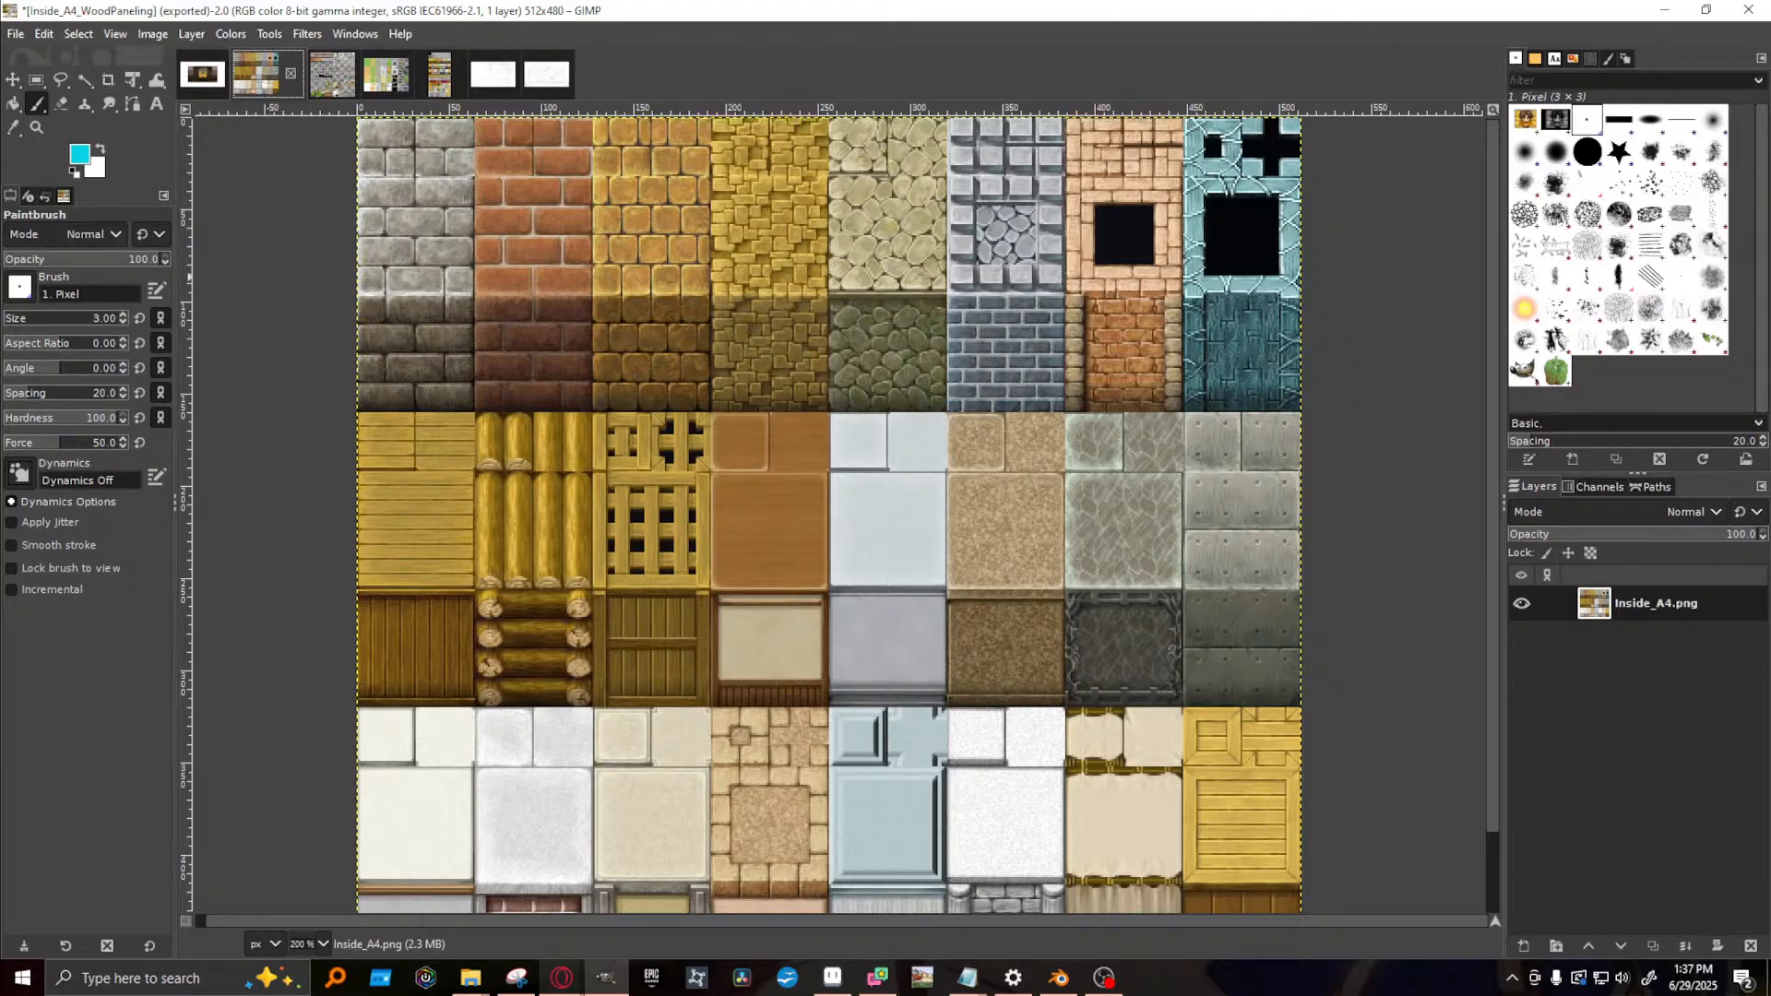
{"action": "key", "text": "r"}
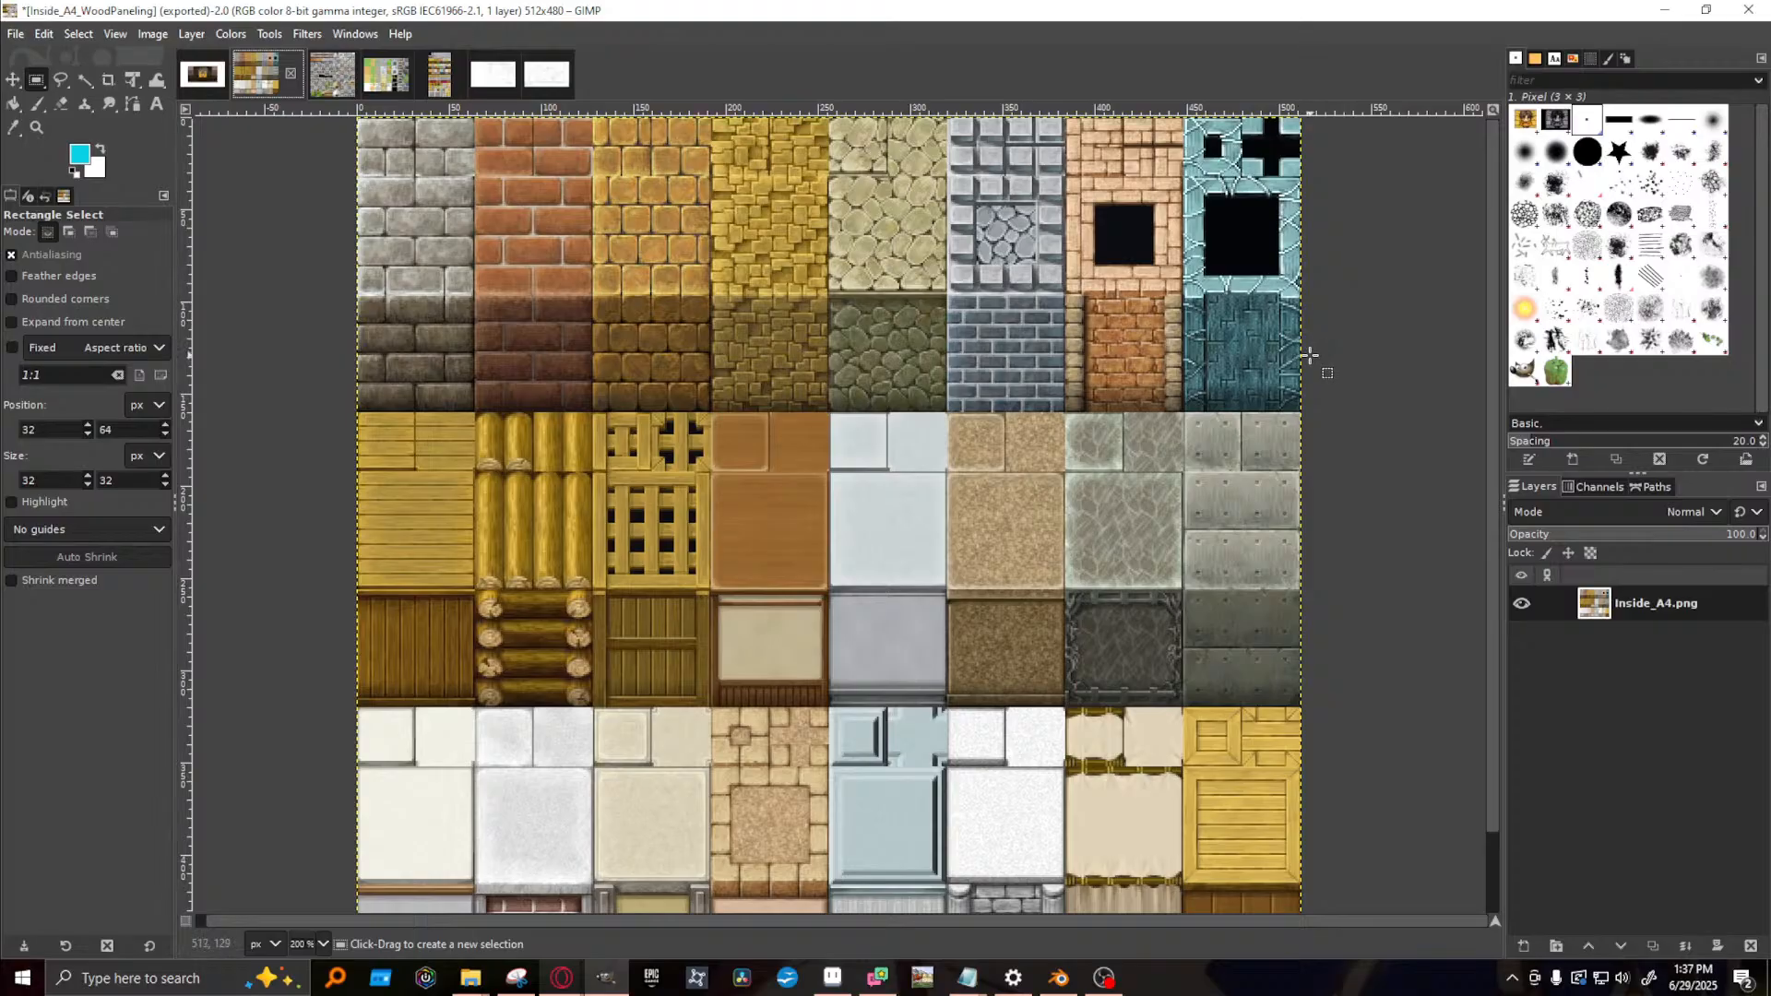
{"action": "scroll", "coordinate": [1496, 463], "scroll_direction": "down", "scroll_amount": 1}
{"action": "left_click_drag", "start_coordinate": [1496, 467], "coordinate": [1530, 338]}
{"action": "scroll", "coordinate": [1093, 391], "scroll_direction": "down", "scroll_amount": 2}
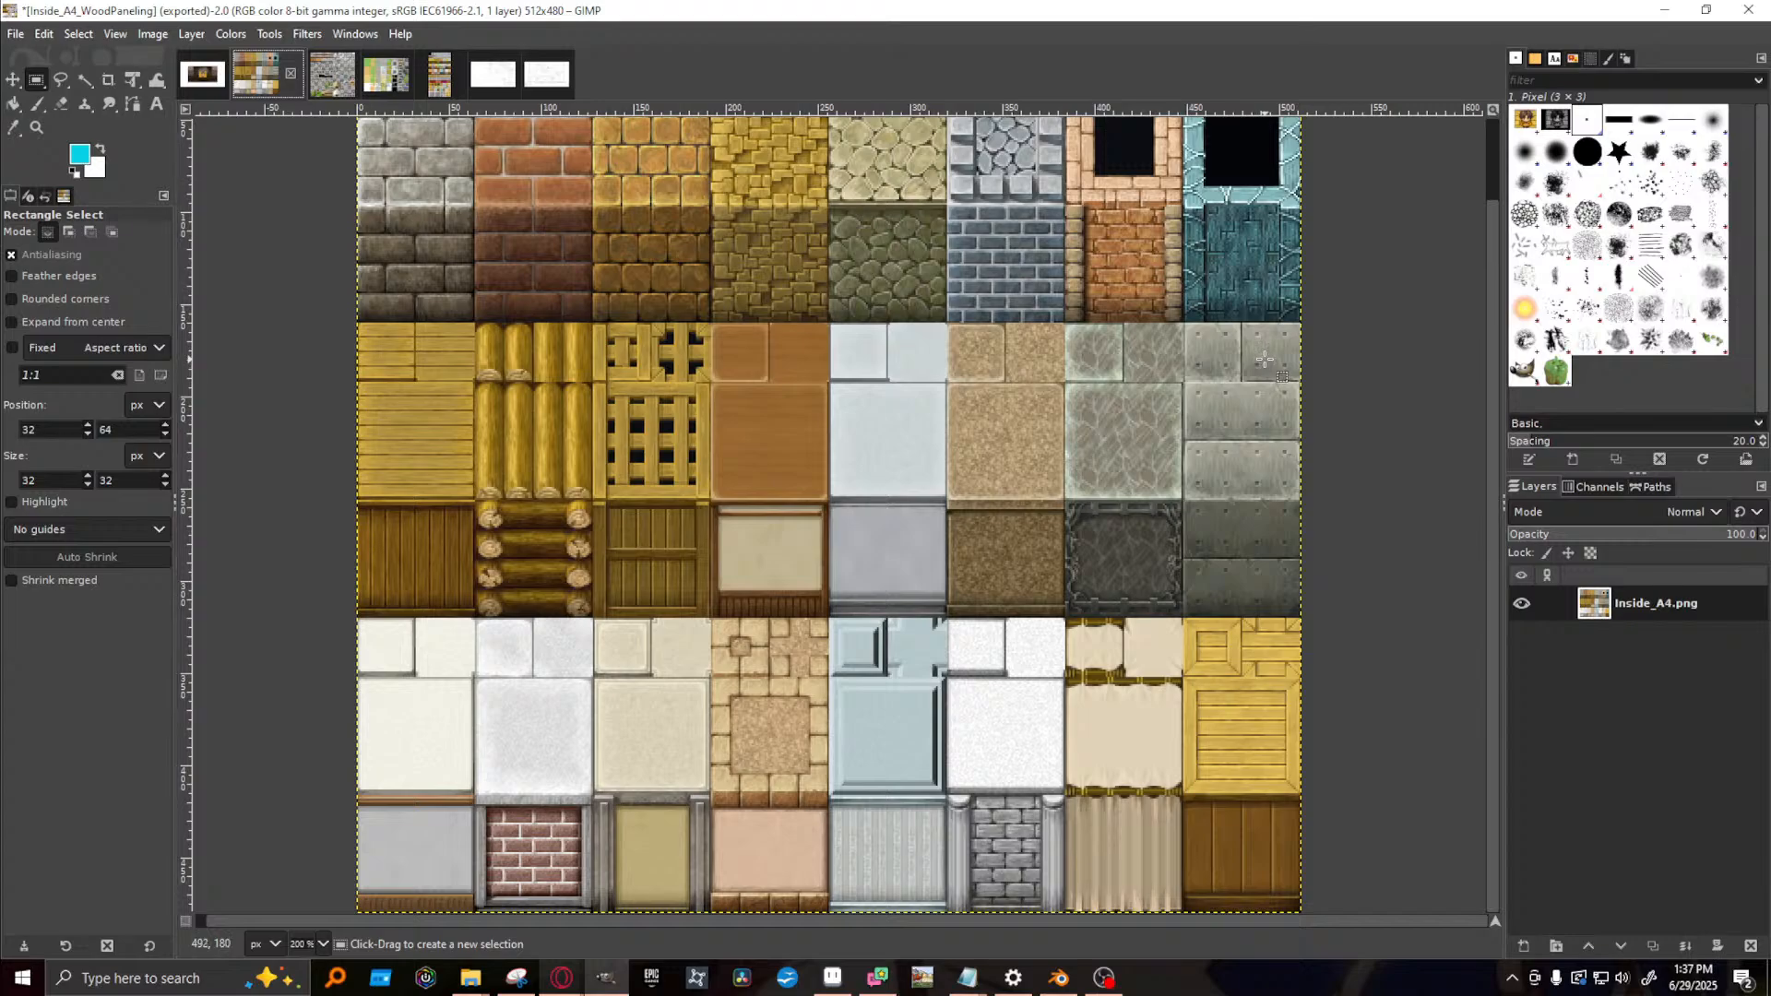
{"action": "scroll", "coordinate": [1263, 359], "scroll_direction": "up", "scroll_amount": 2}
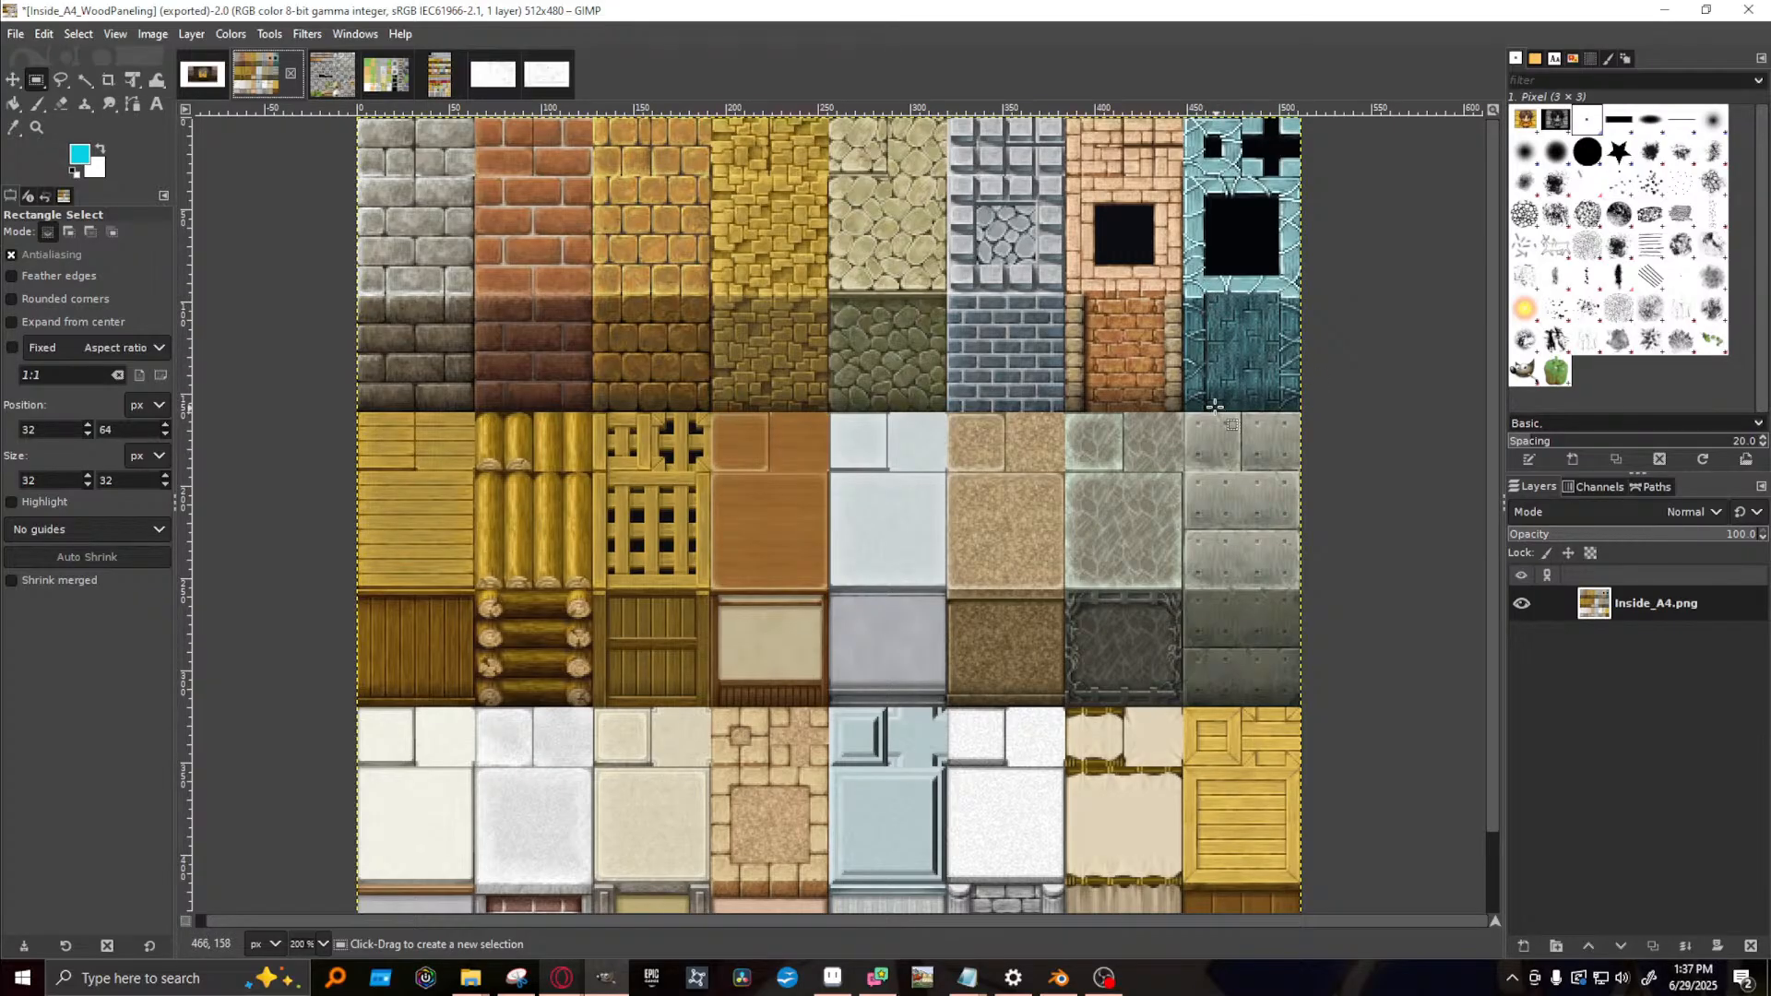
{"action": "left_click_drag", "start_coordinate": [1208, 291], "coordinate": [1257, 349]}
{"action": "left_click", "coordinate": [1337, 380]}
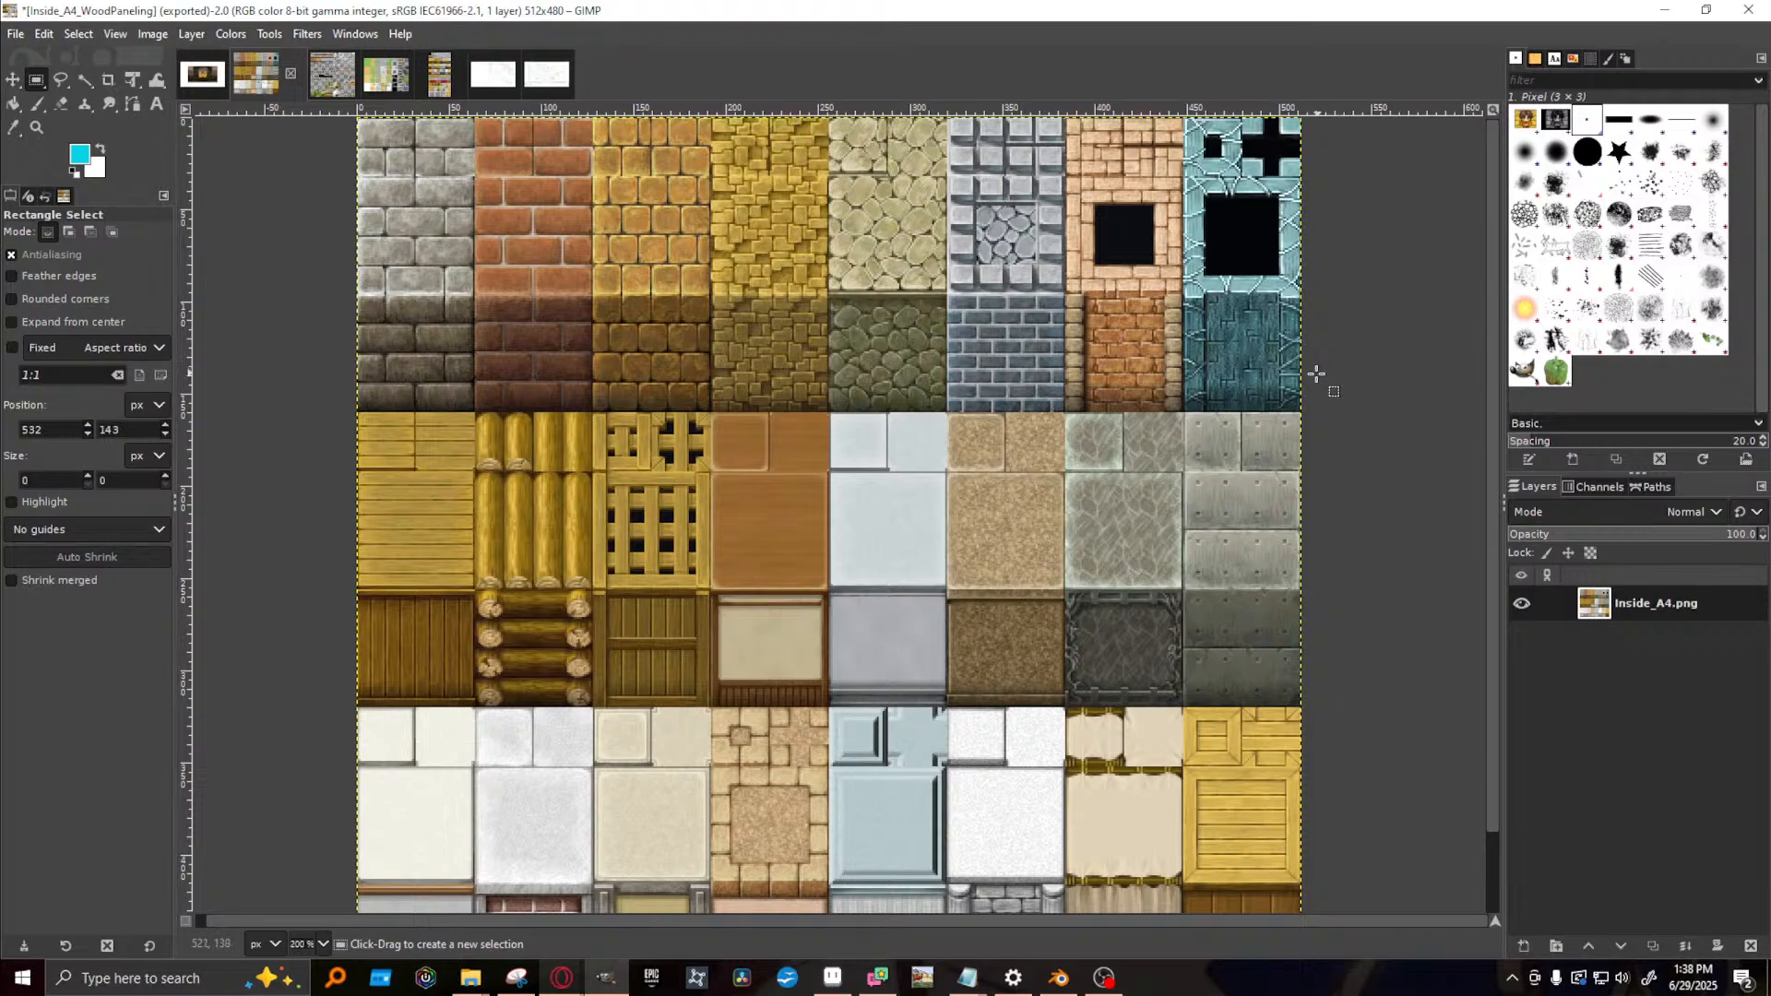
{"action": "scroll", "coordinate": [1241, 392], "scroll_direction": "down", "scroll_amount": 2}
{"action": "scroll", "coordinate": [1226, 396], "scroll_direction": "up", "scroll_amount": 2}
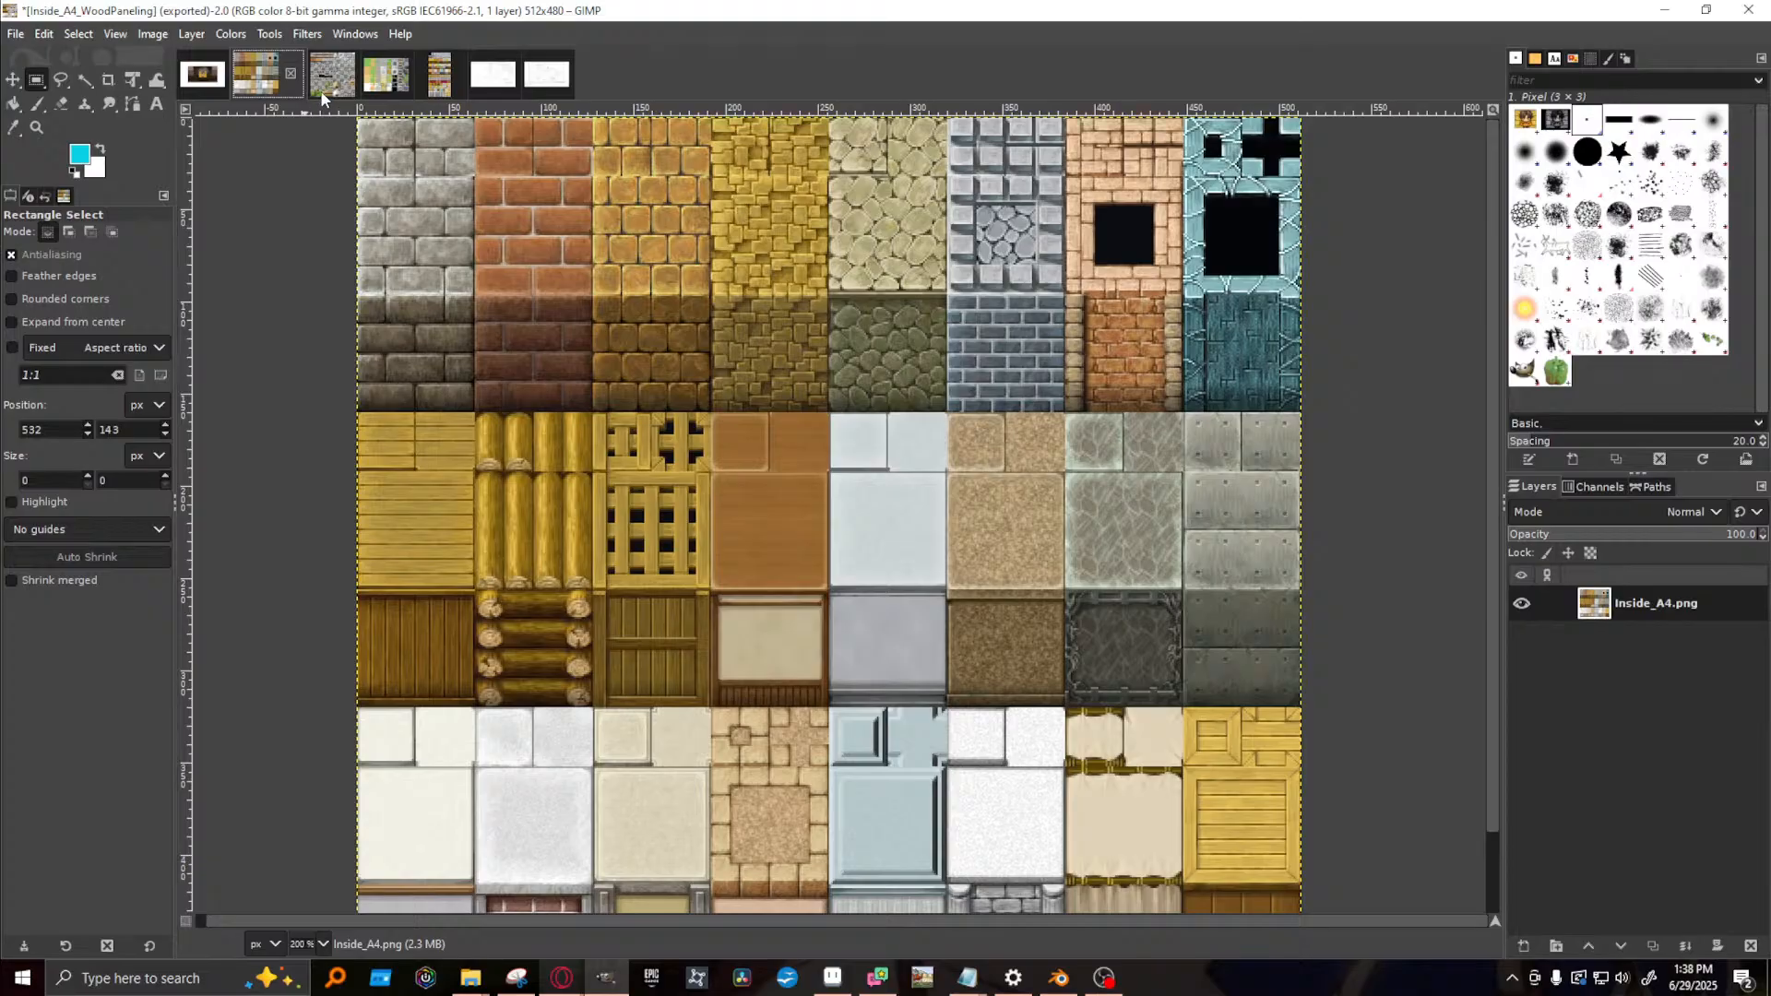
{"action": "left_click", "coordinate": [322, 94]}
{"action": "left_click", "coordinate": [372, 91]}
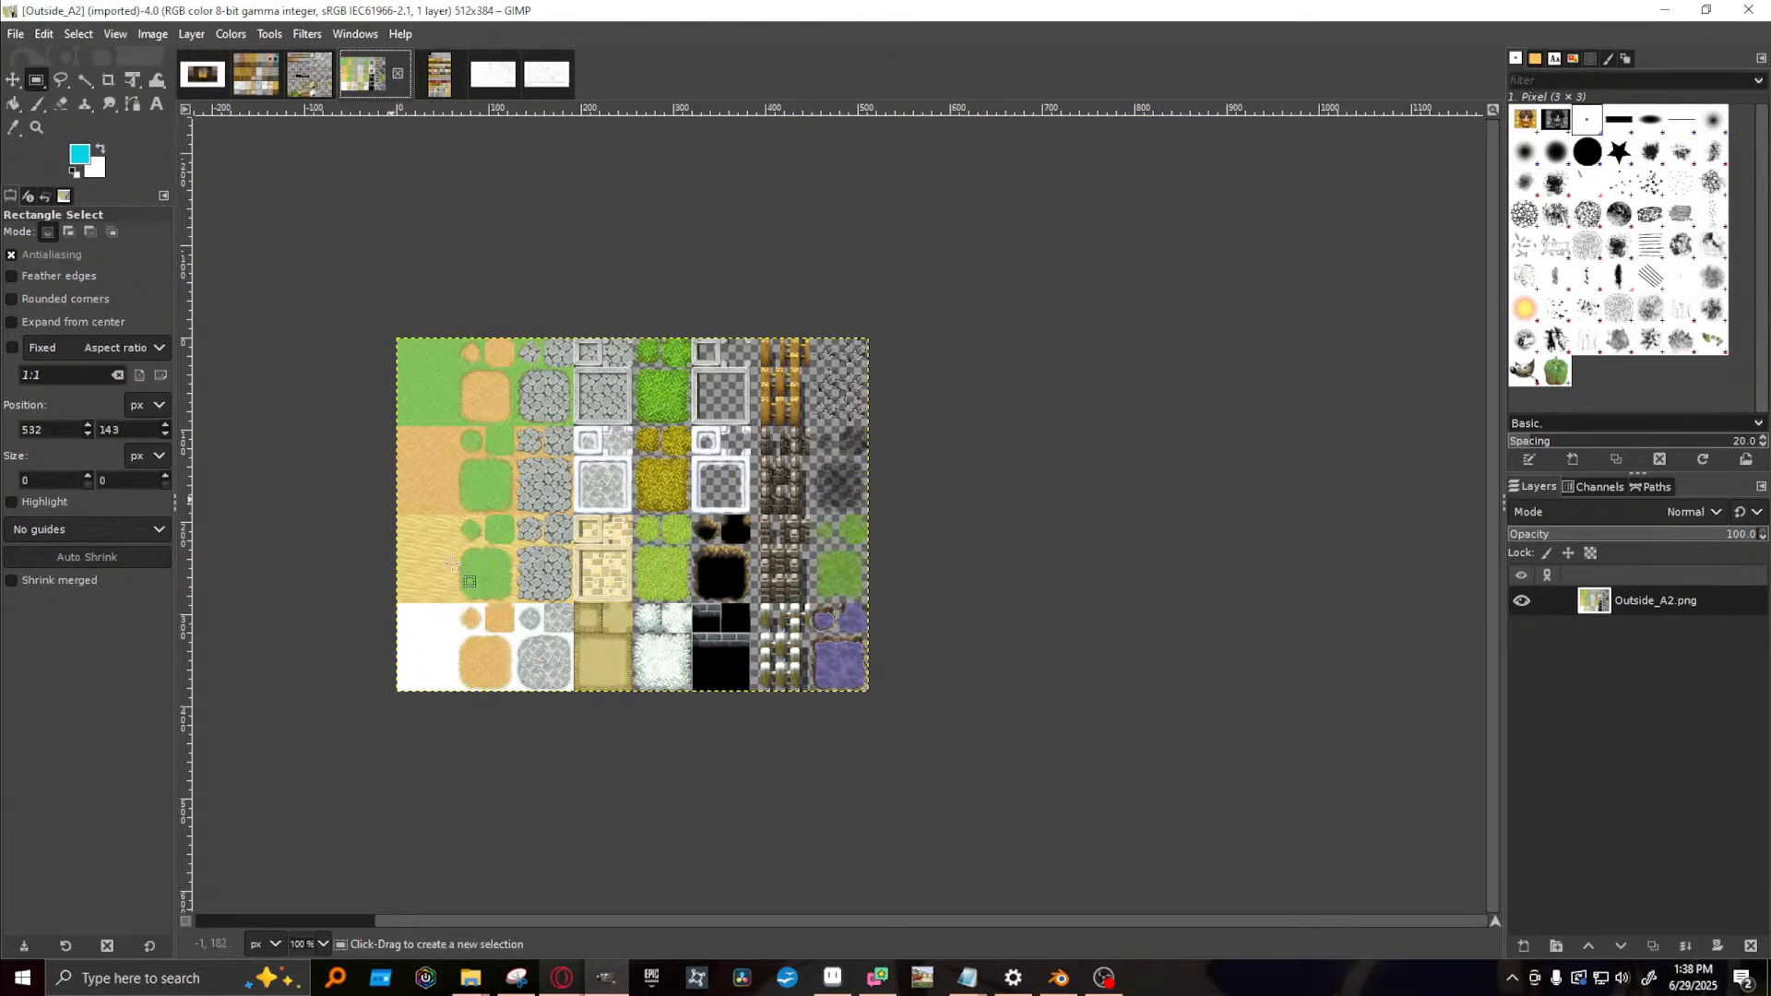
- Switch to File Explorer and open the Environment folder under Visual, Sprites, OldSprites
{"action": "mouse_move", "coordinate": [471, 983]}
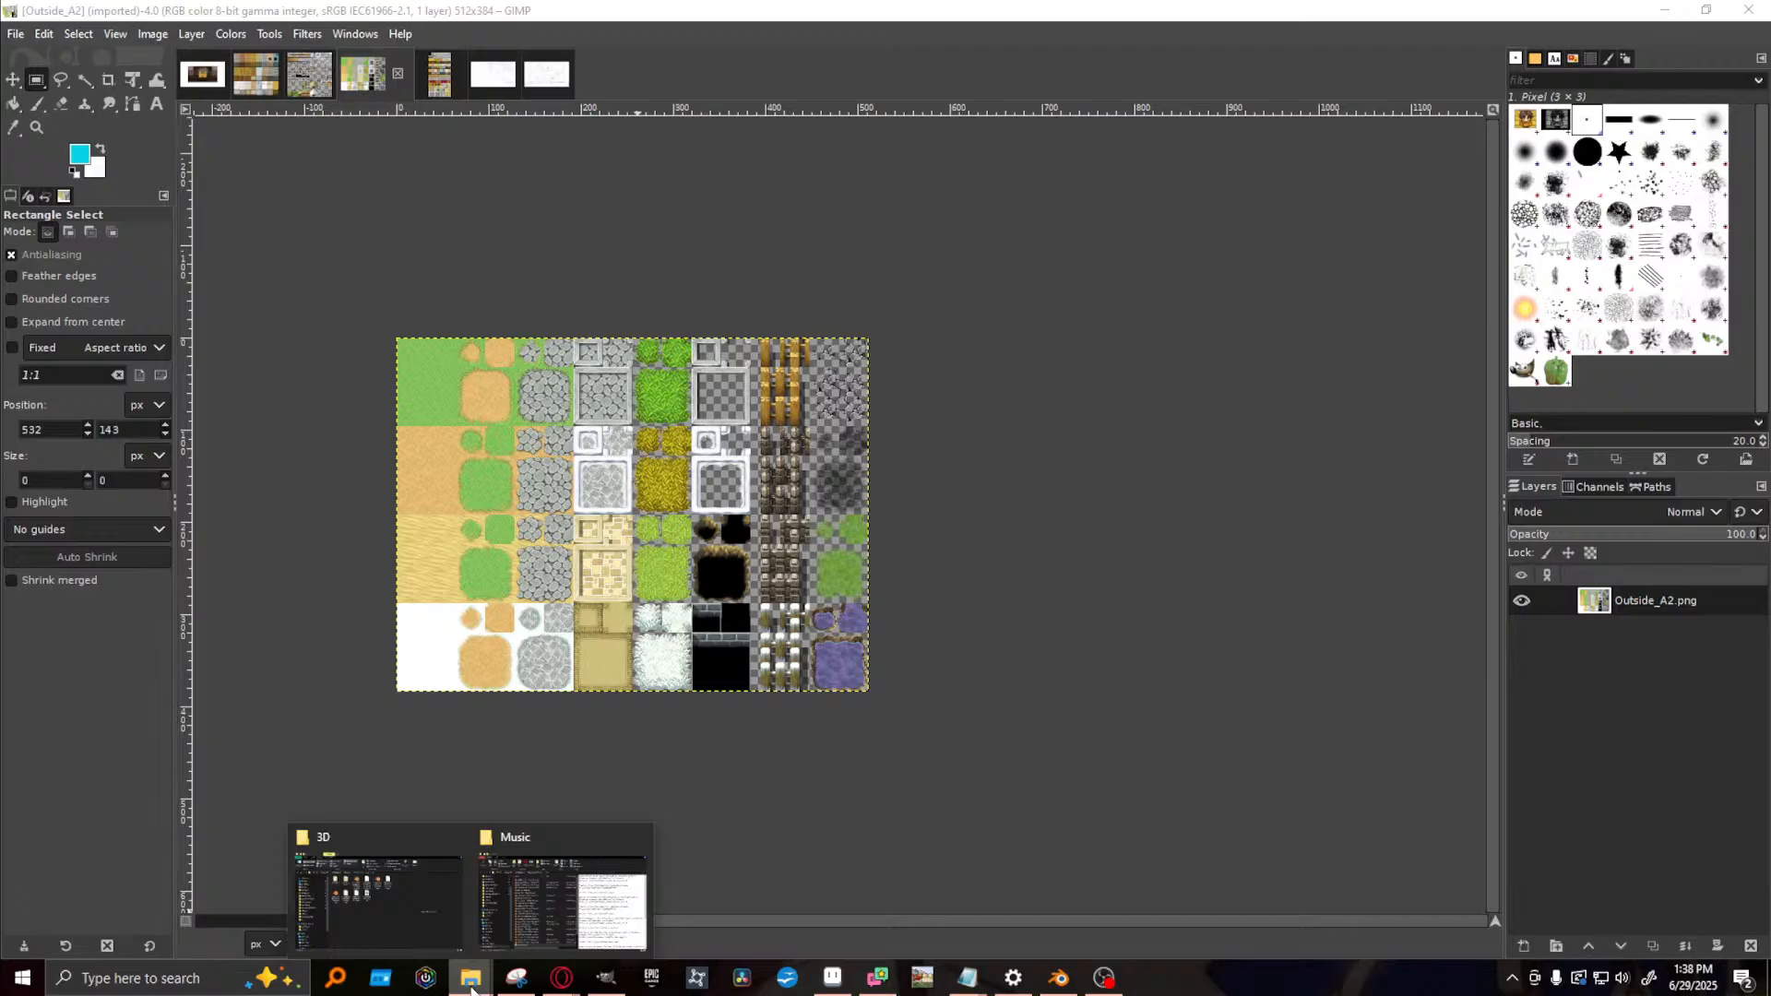
{"action": "left_click", "coordinate": [639, 841]}
{"action": "left_click", "coordinate": [468, 893]}
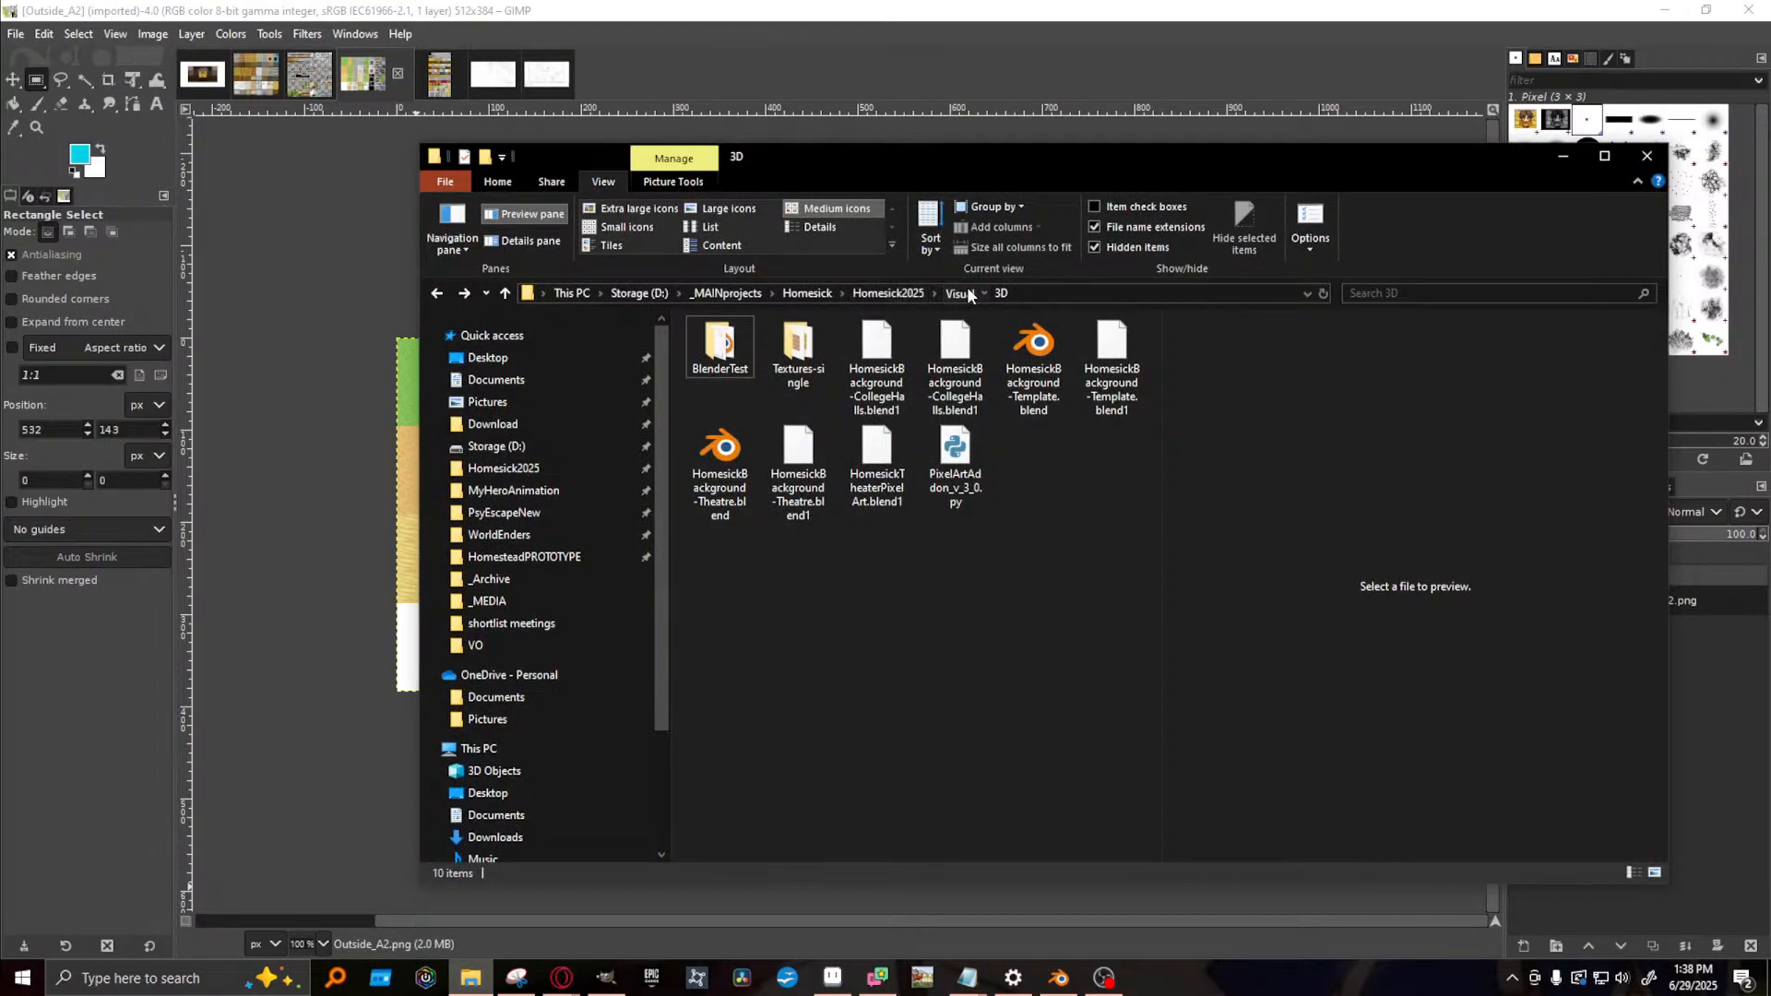
{"action": "left_click", "coordinate": [958, 293]}
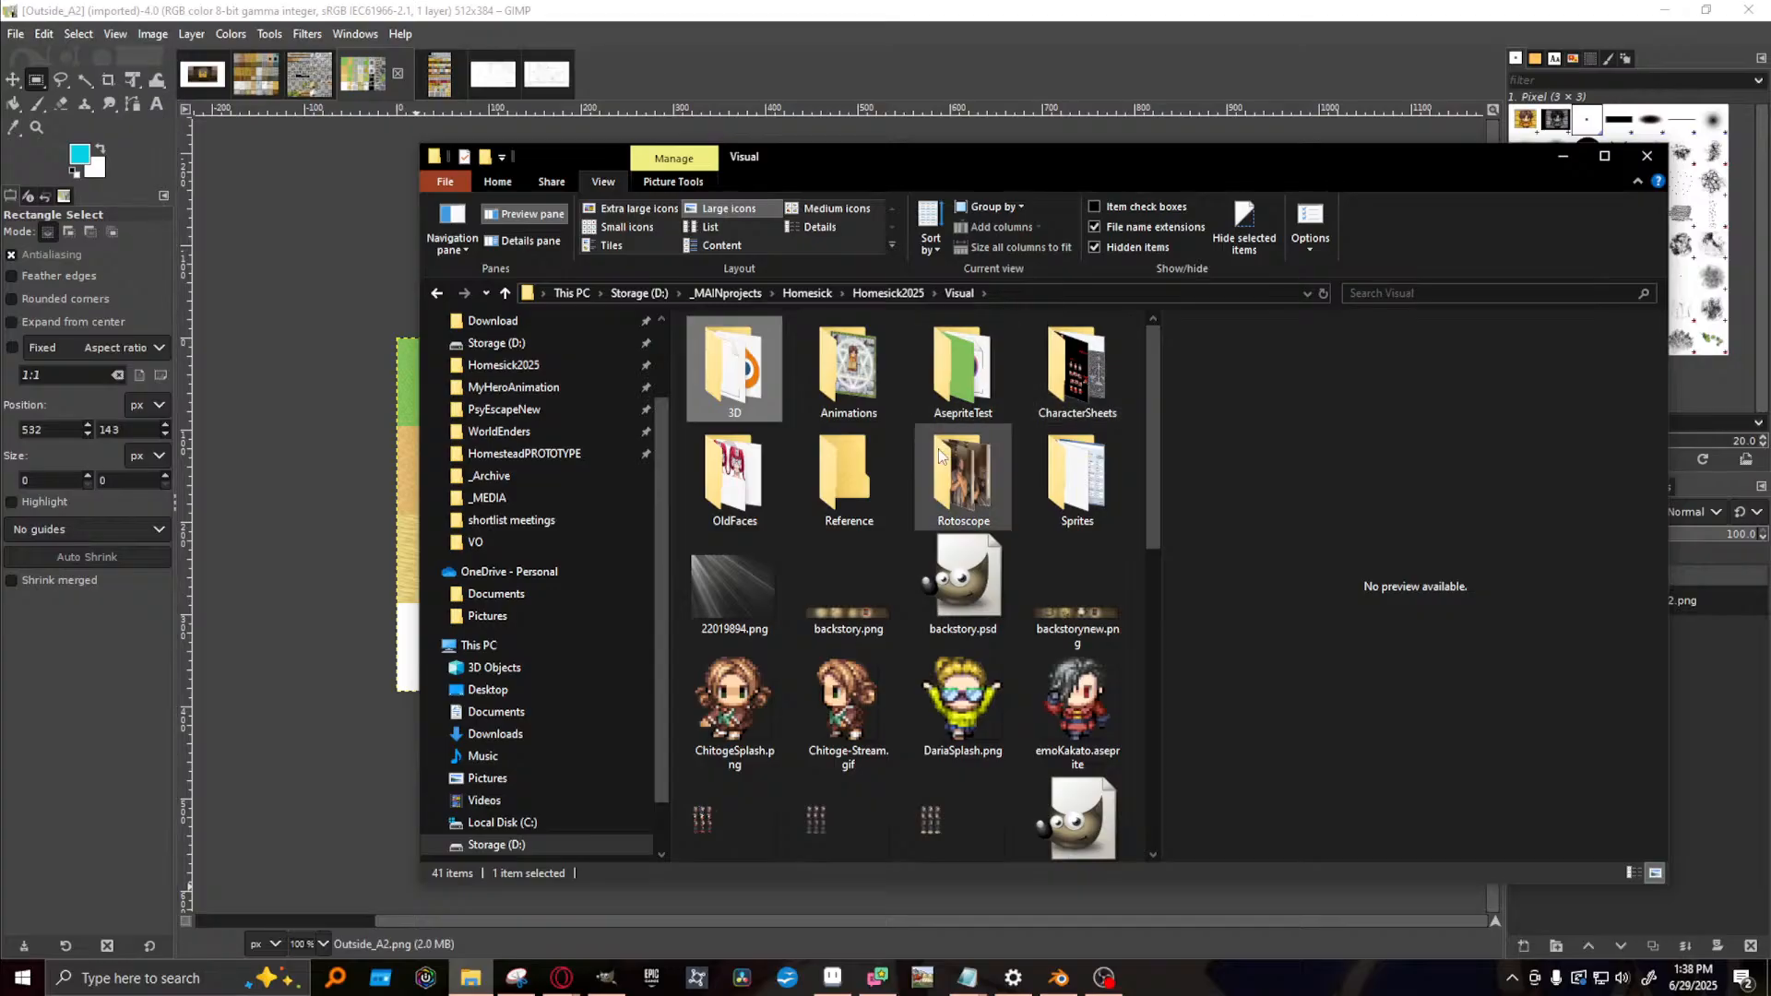
{"action": "double_click", "coordinate": [1077, 475]}
{"action": "double_click", "coordinate": [716, 385]}
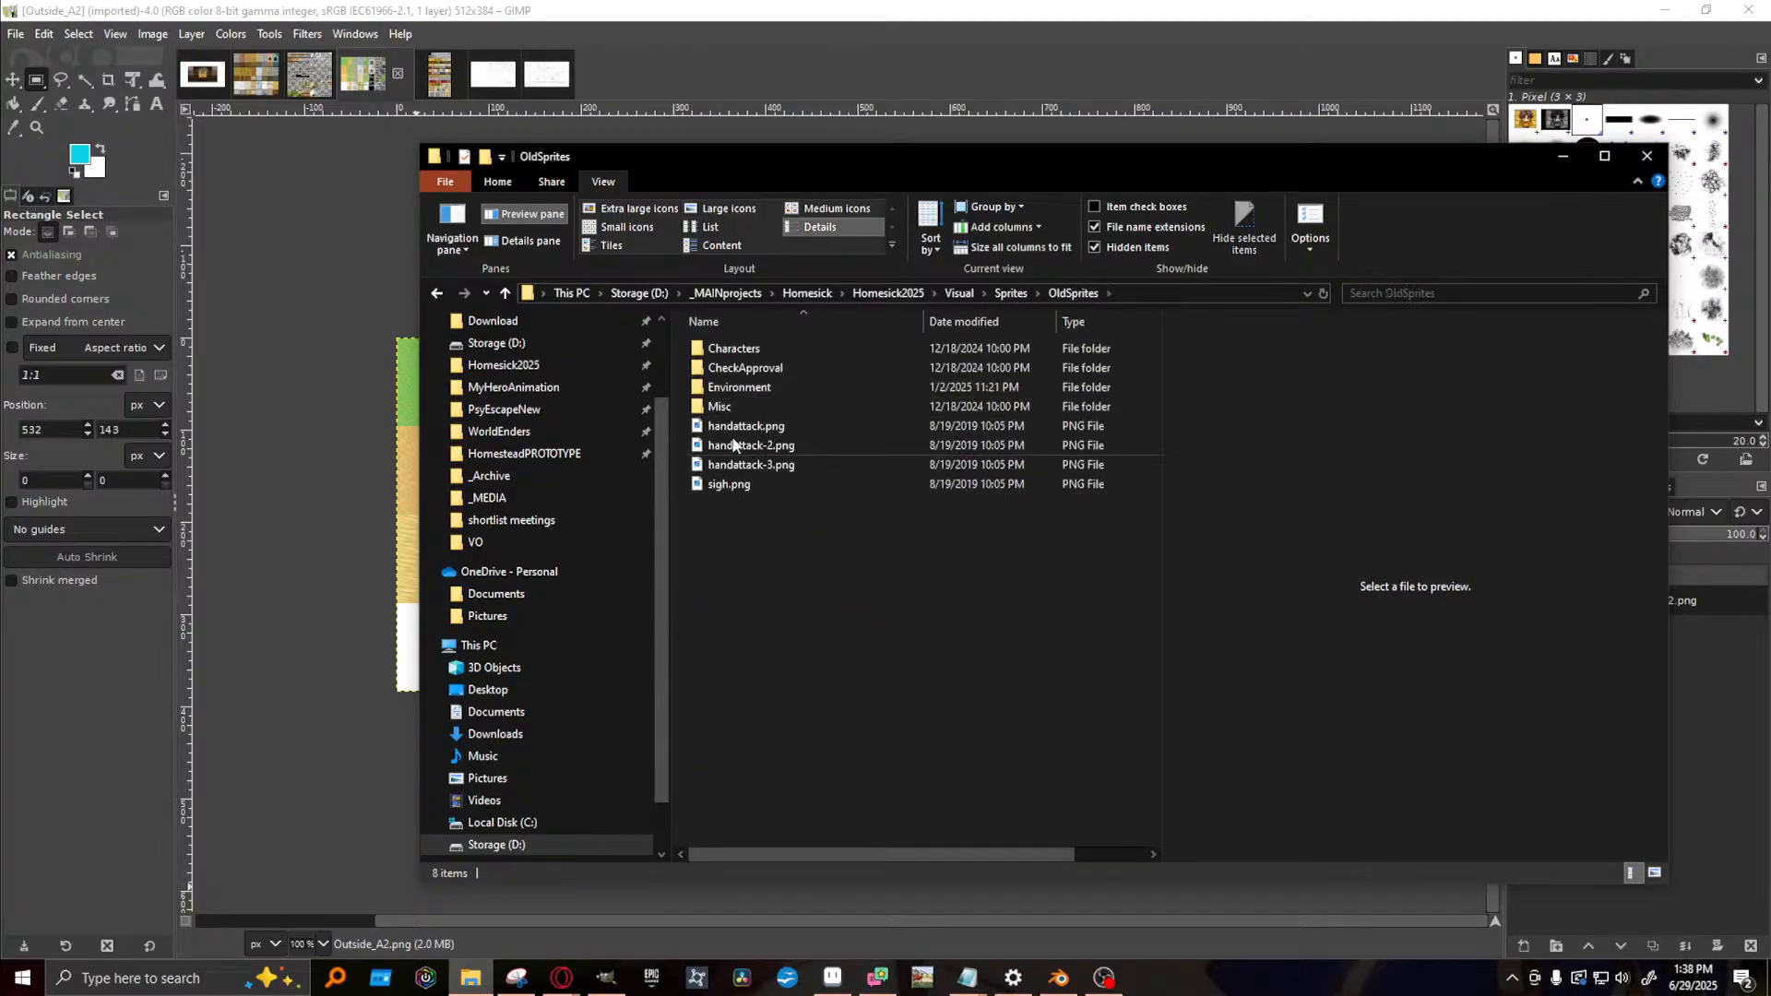
{"action": "double_click", "coordinate": [748, 392]}
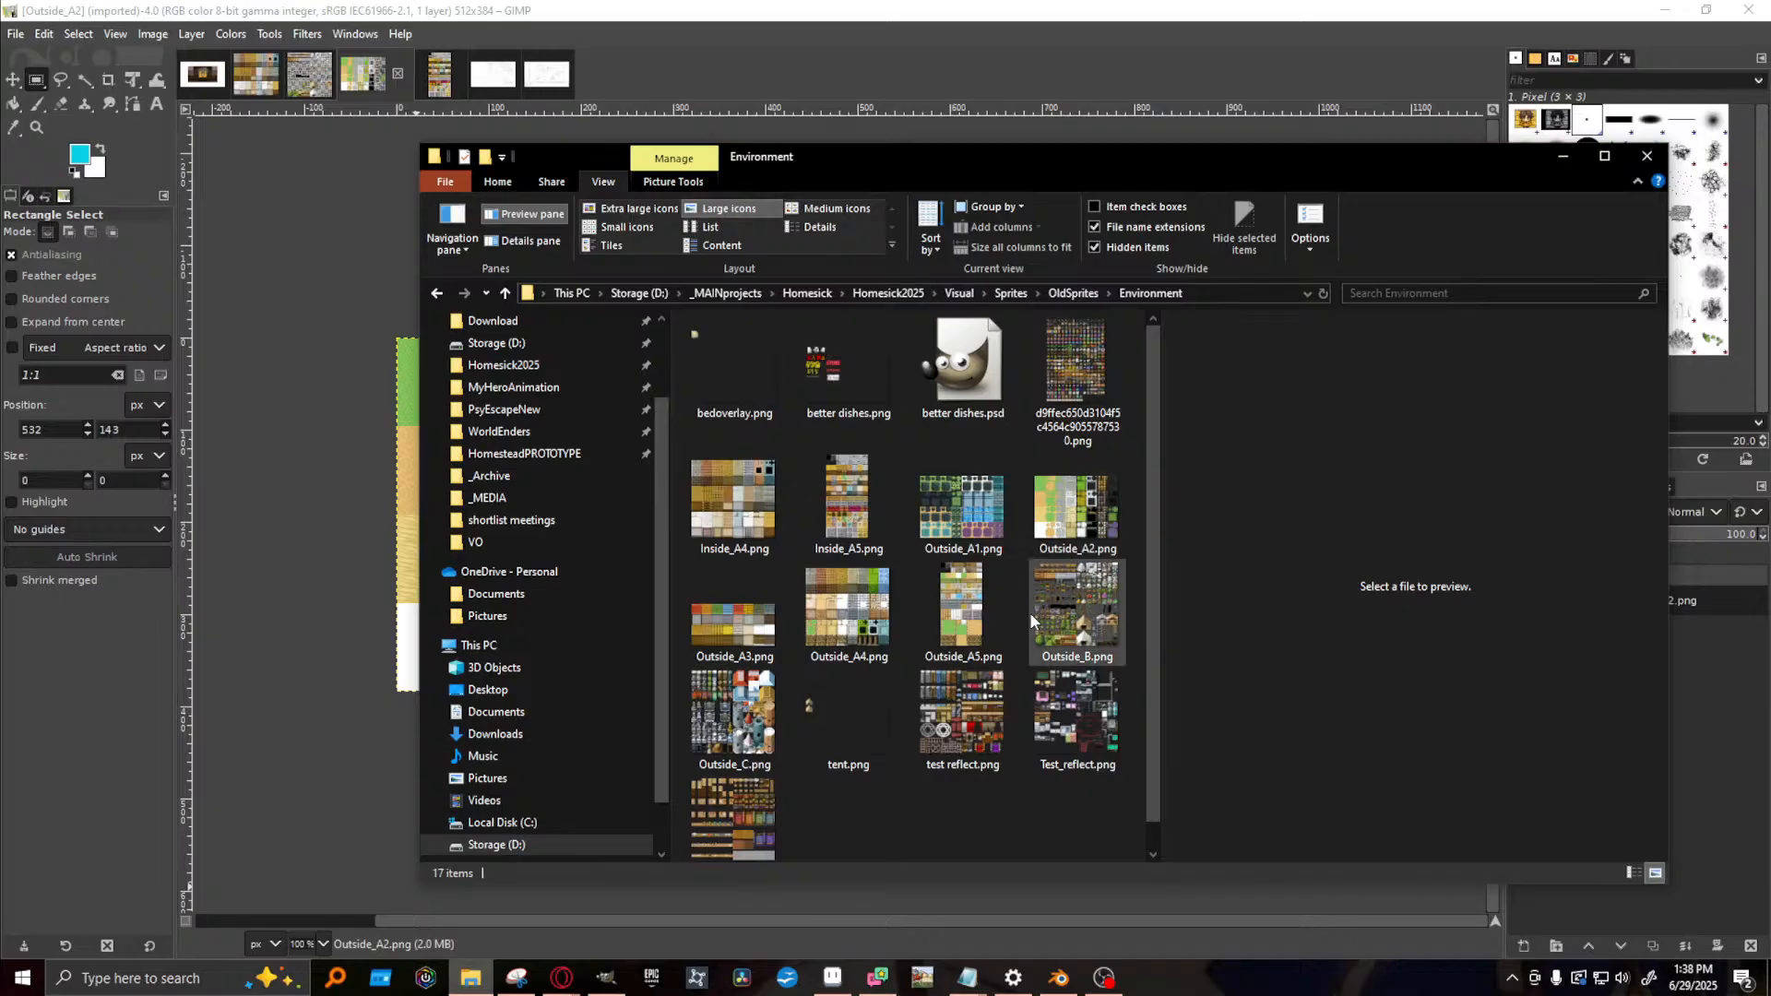
- Preview the tilesets Outside_A5, Outside_A3, test reflect, Test_reflect, Inside_A4 and Inside_A5 for usable textures
{"action": "left_click", "coordinate": [968, 616]}
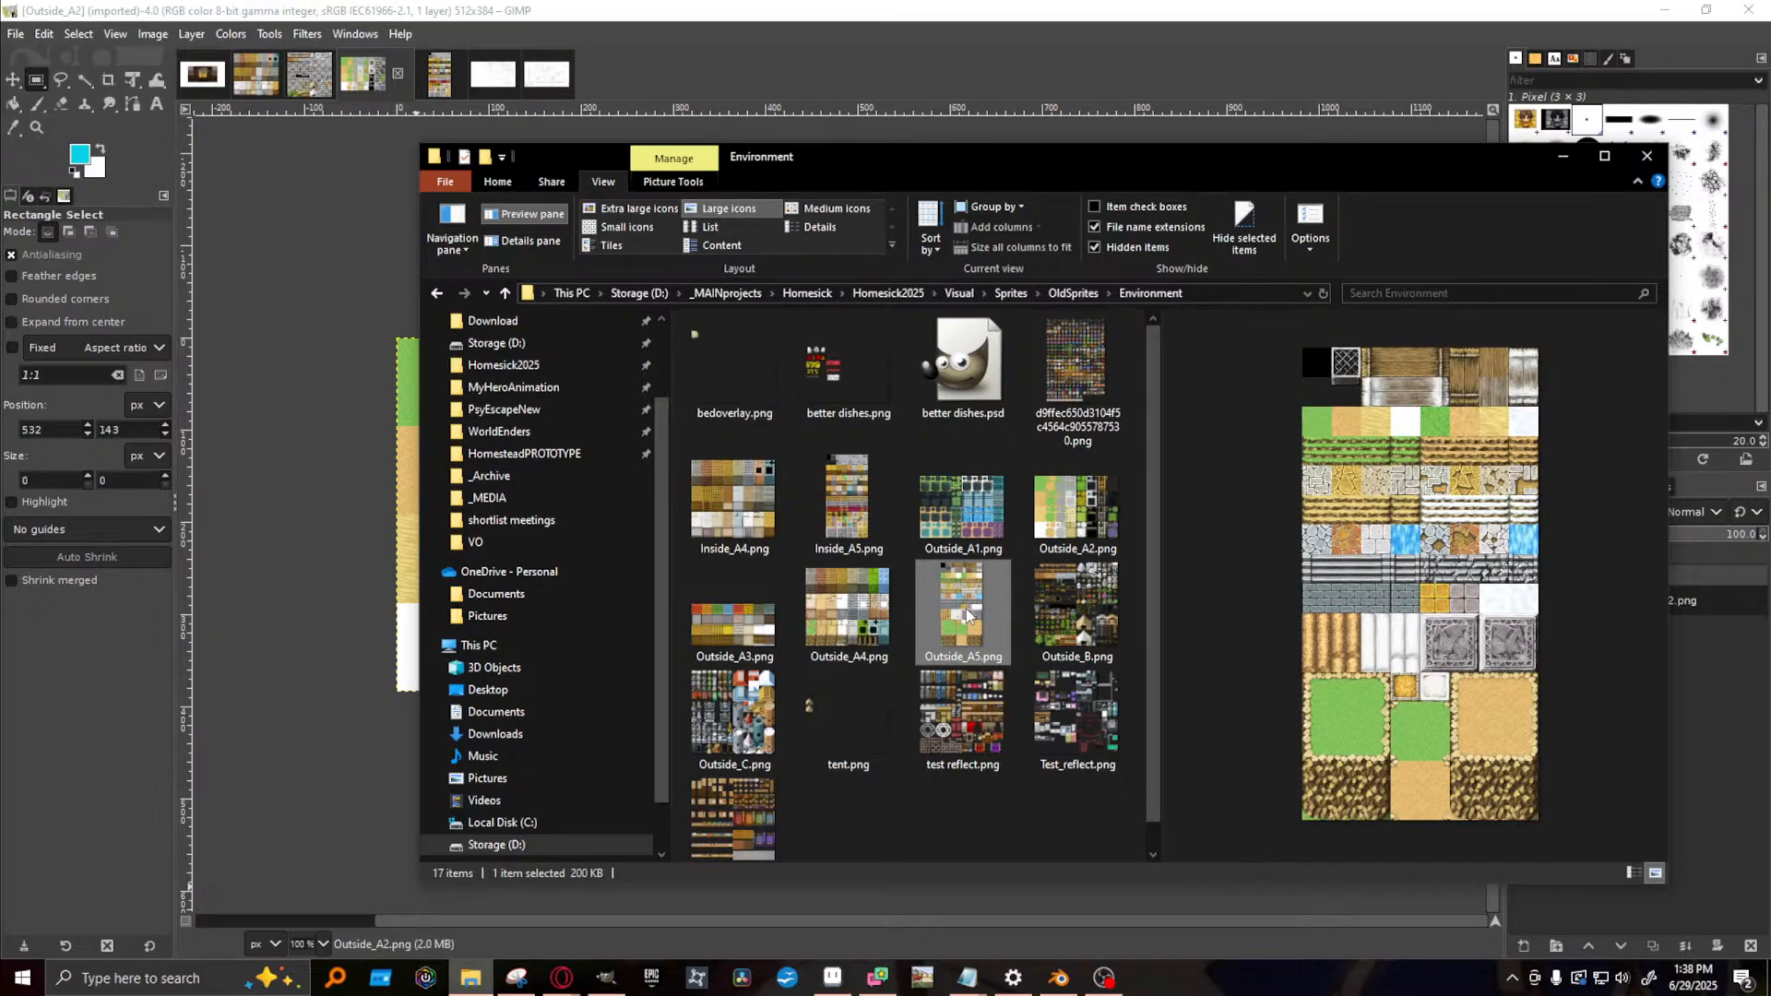
{"action": "left_click", "coordinate": [733, 643]}
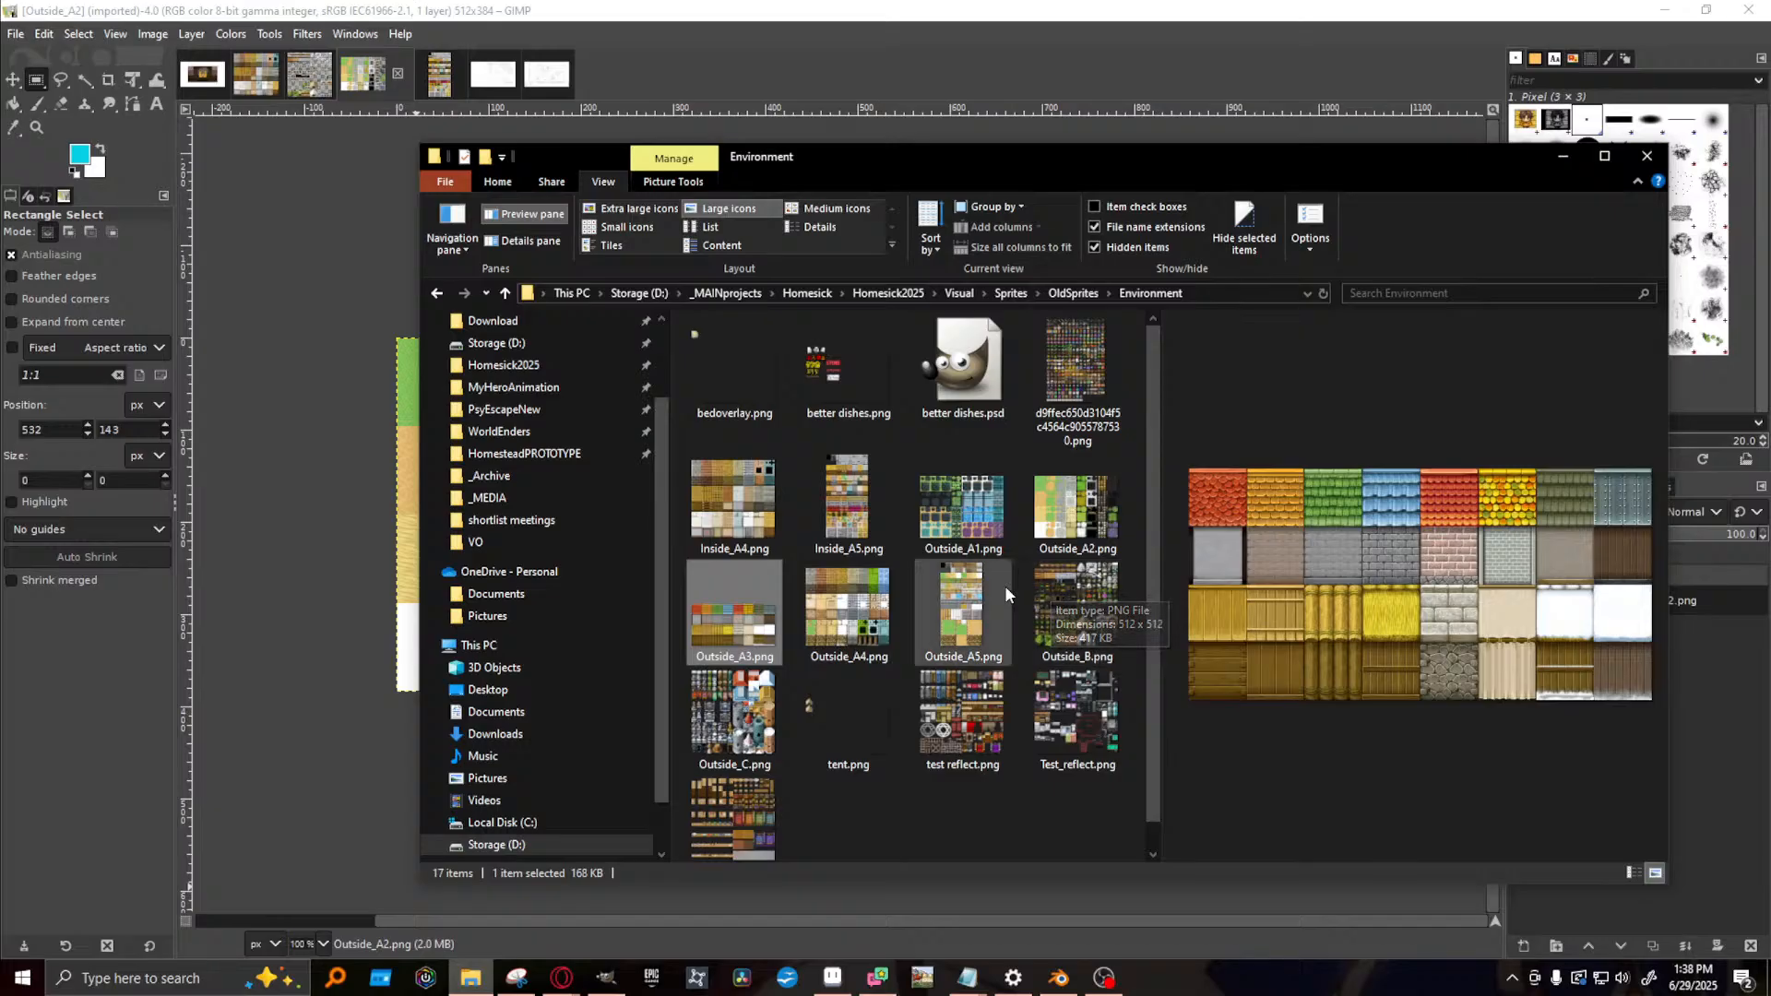
{"action": "left_click", "coordinate": [954, 728]}
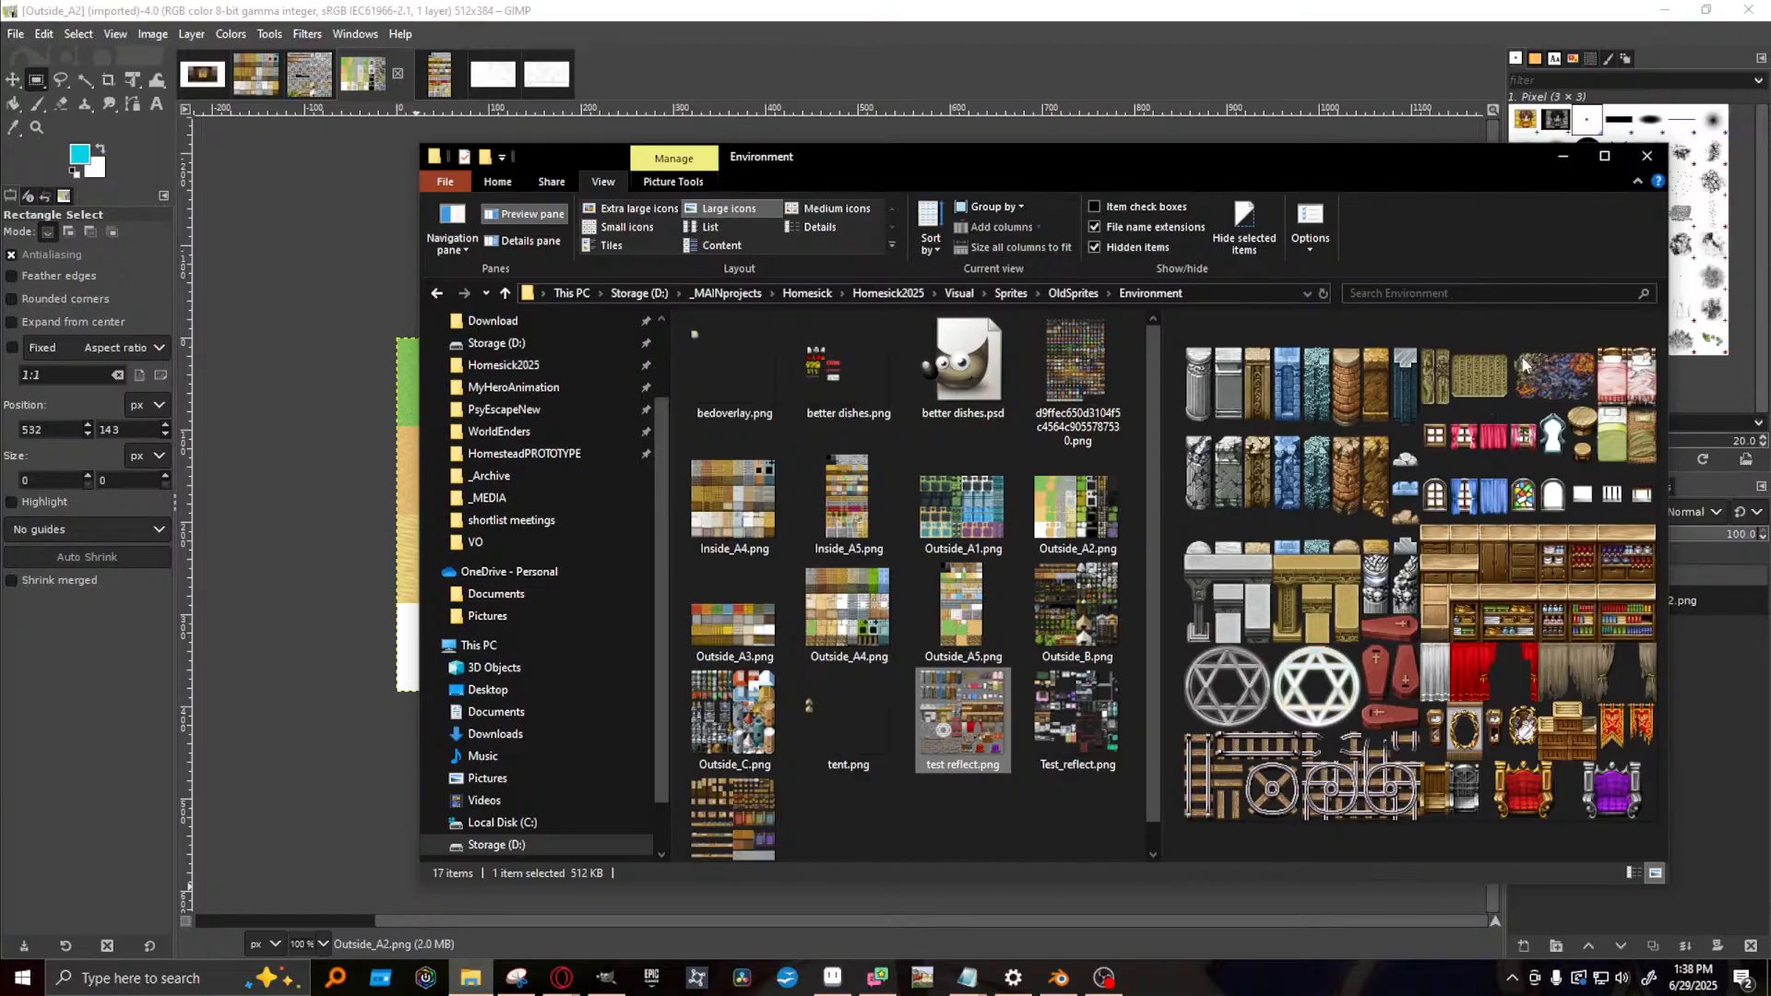
{"action": "left_click", "coordinate": [1068, 712]}
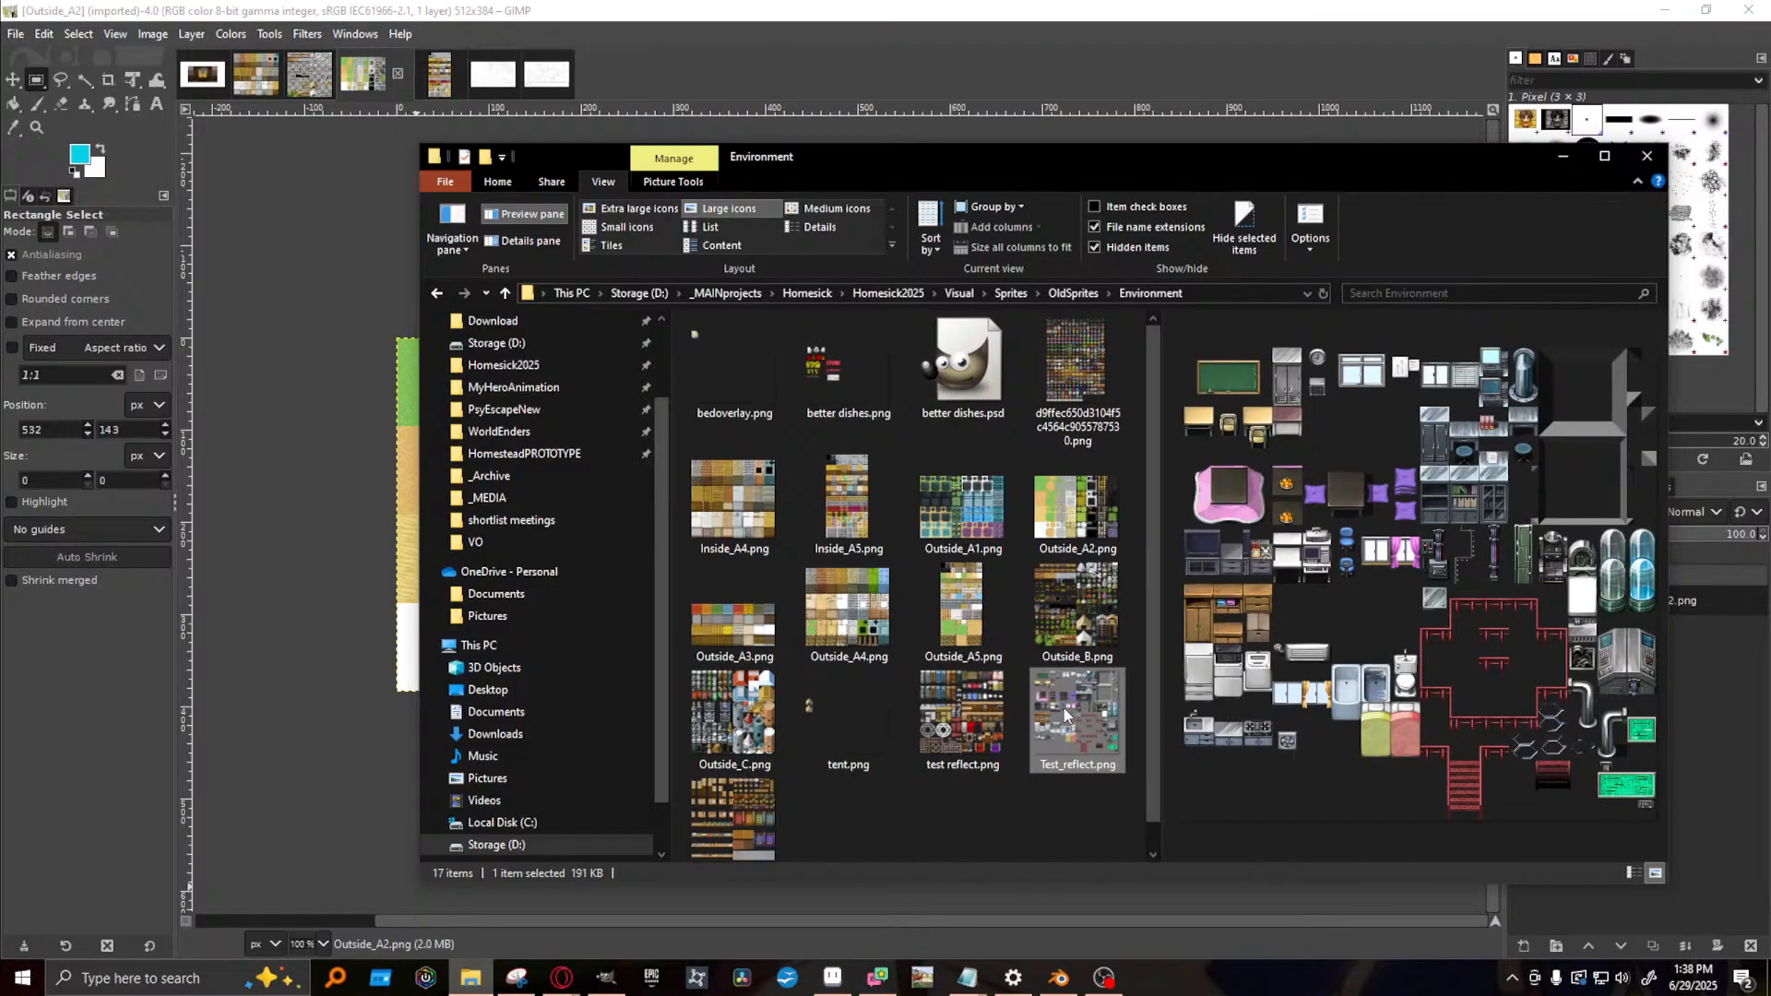
{"action": "left_click", "coordinate": [735, 505]}
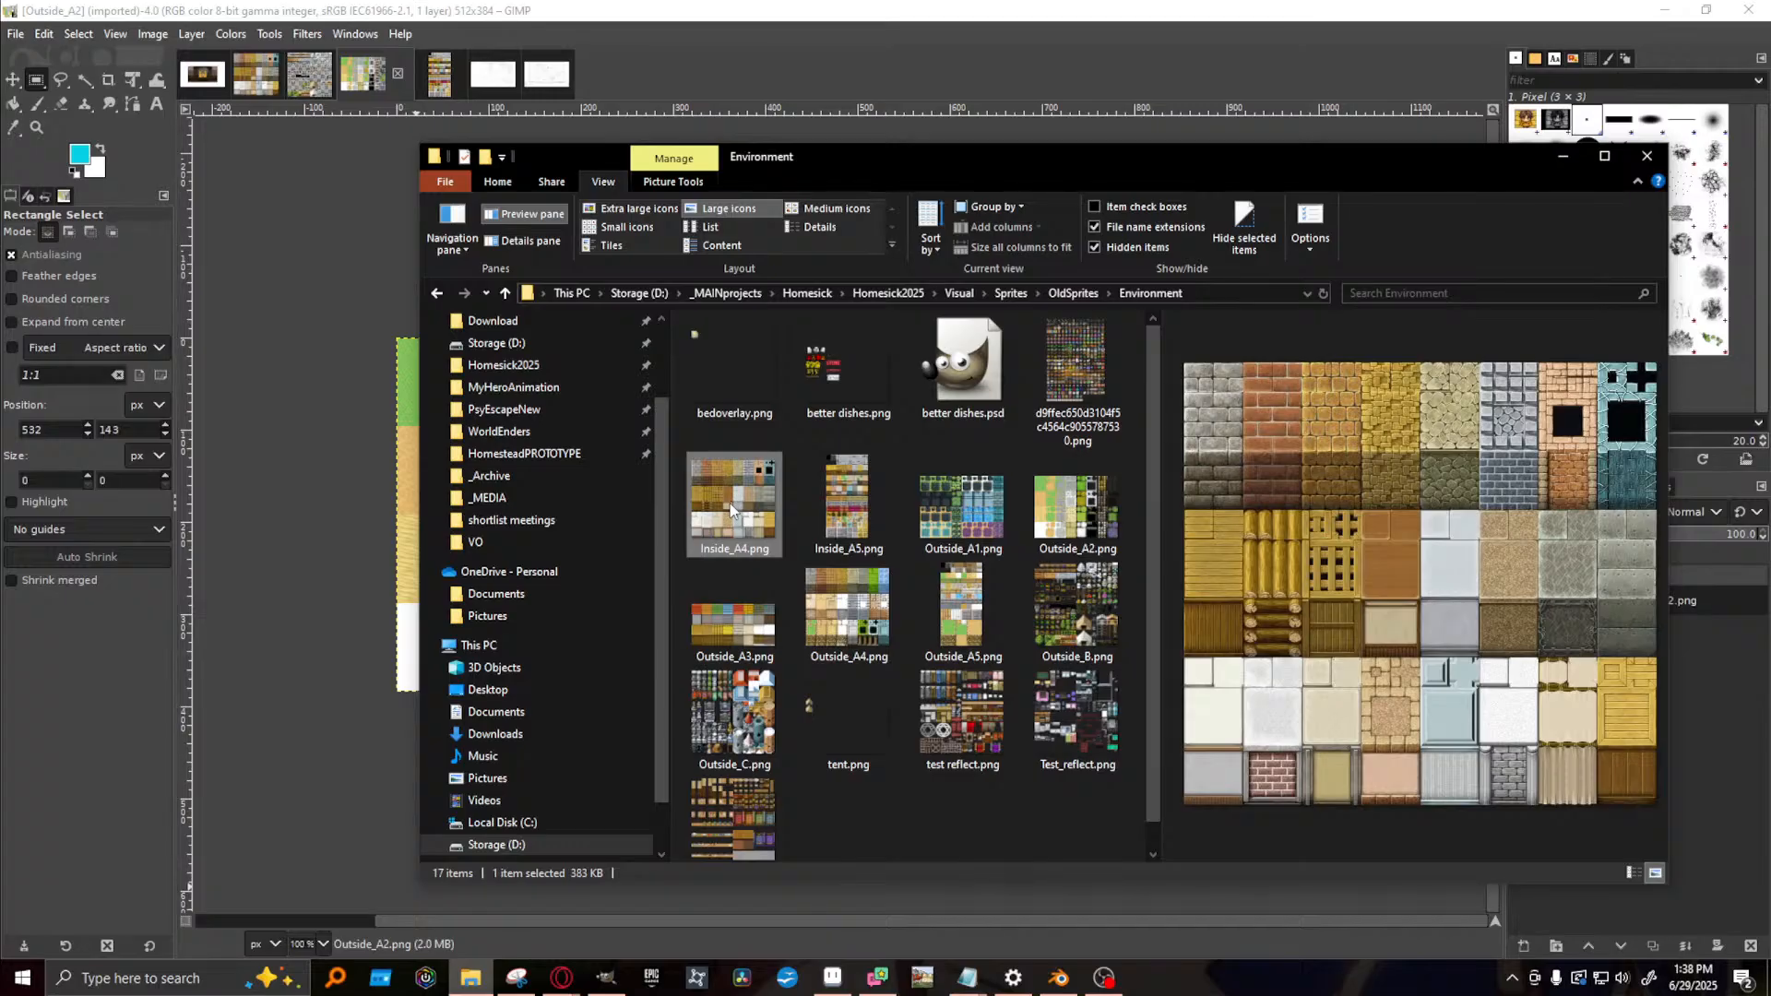
{"action": "left_click", "coordinate": [854, 531]}
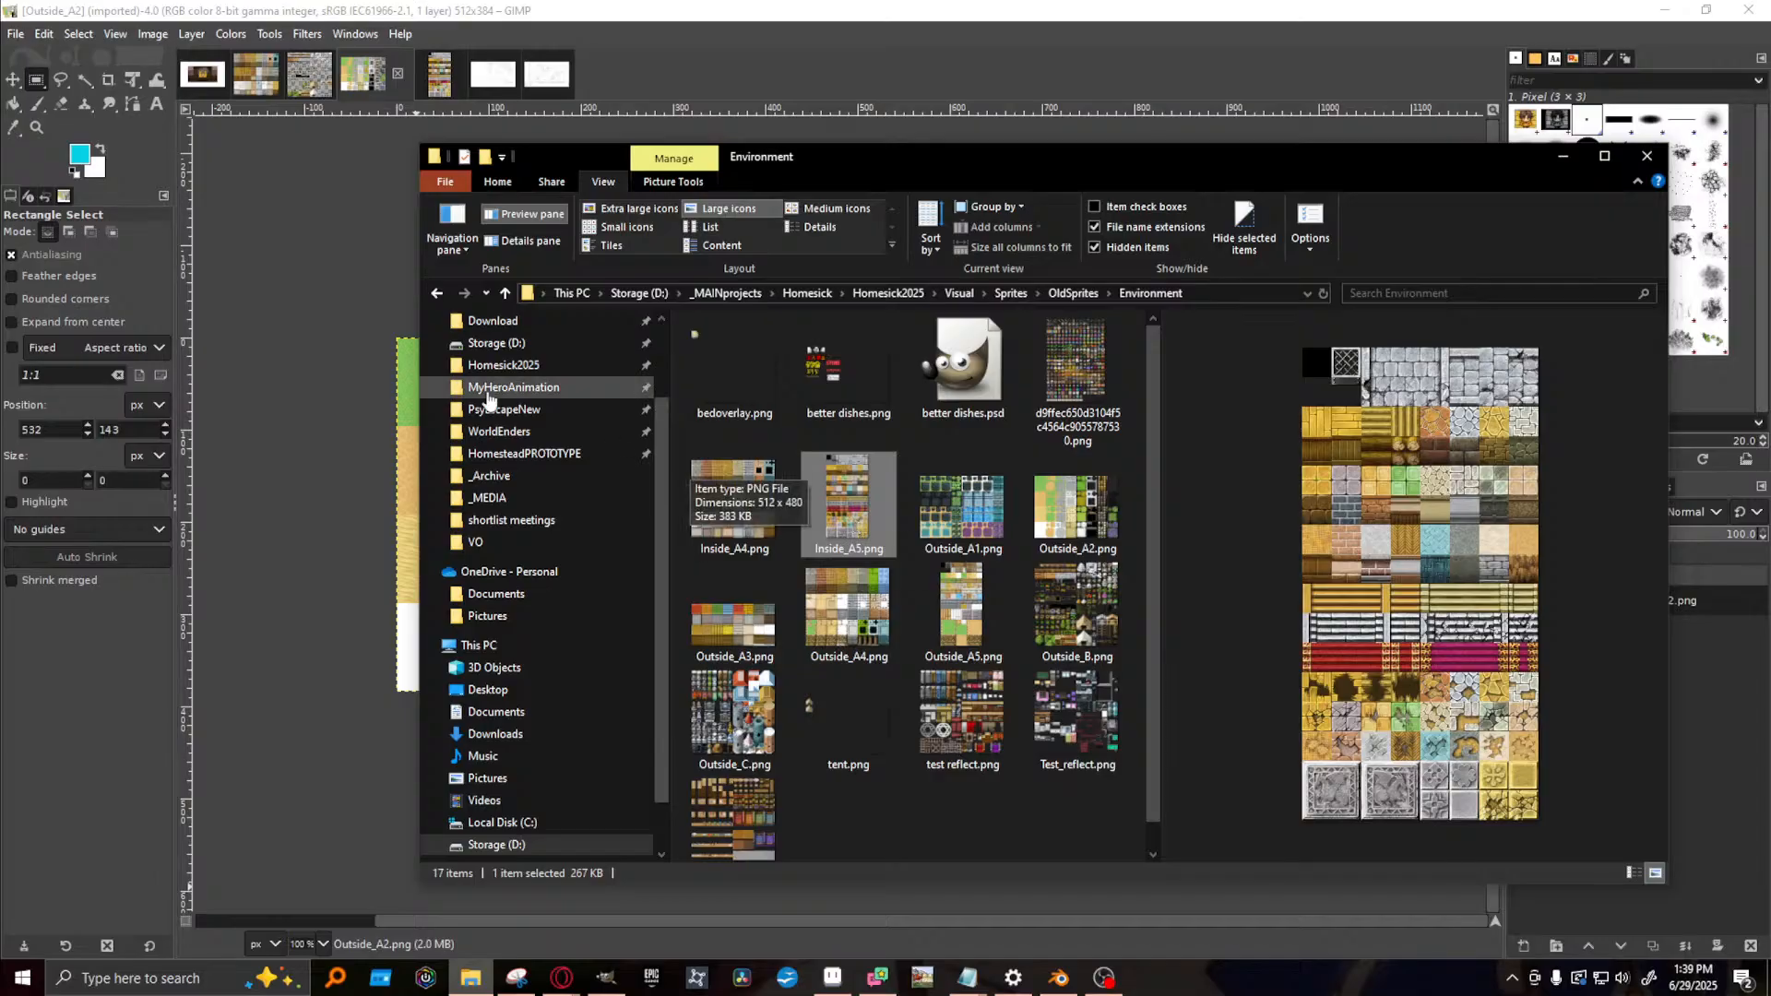
- Select the dark teal 32 by 32 px tile at position 128, 224 in GIMP's open Inside_A5 image
{"action": "left_click", "coordinate": [435, 81]}
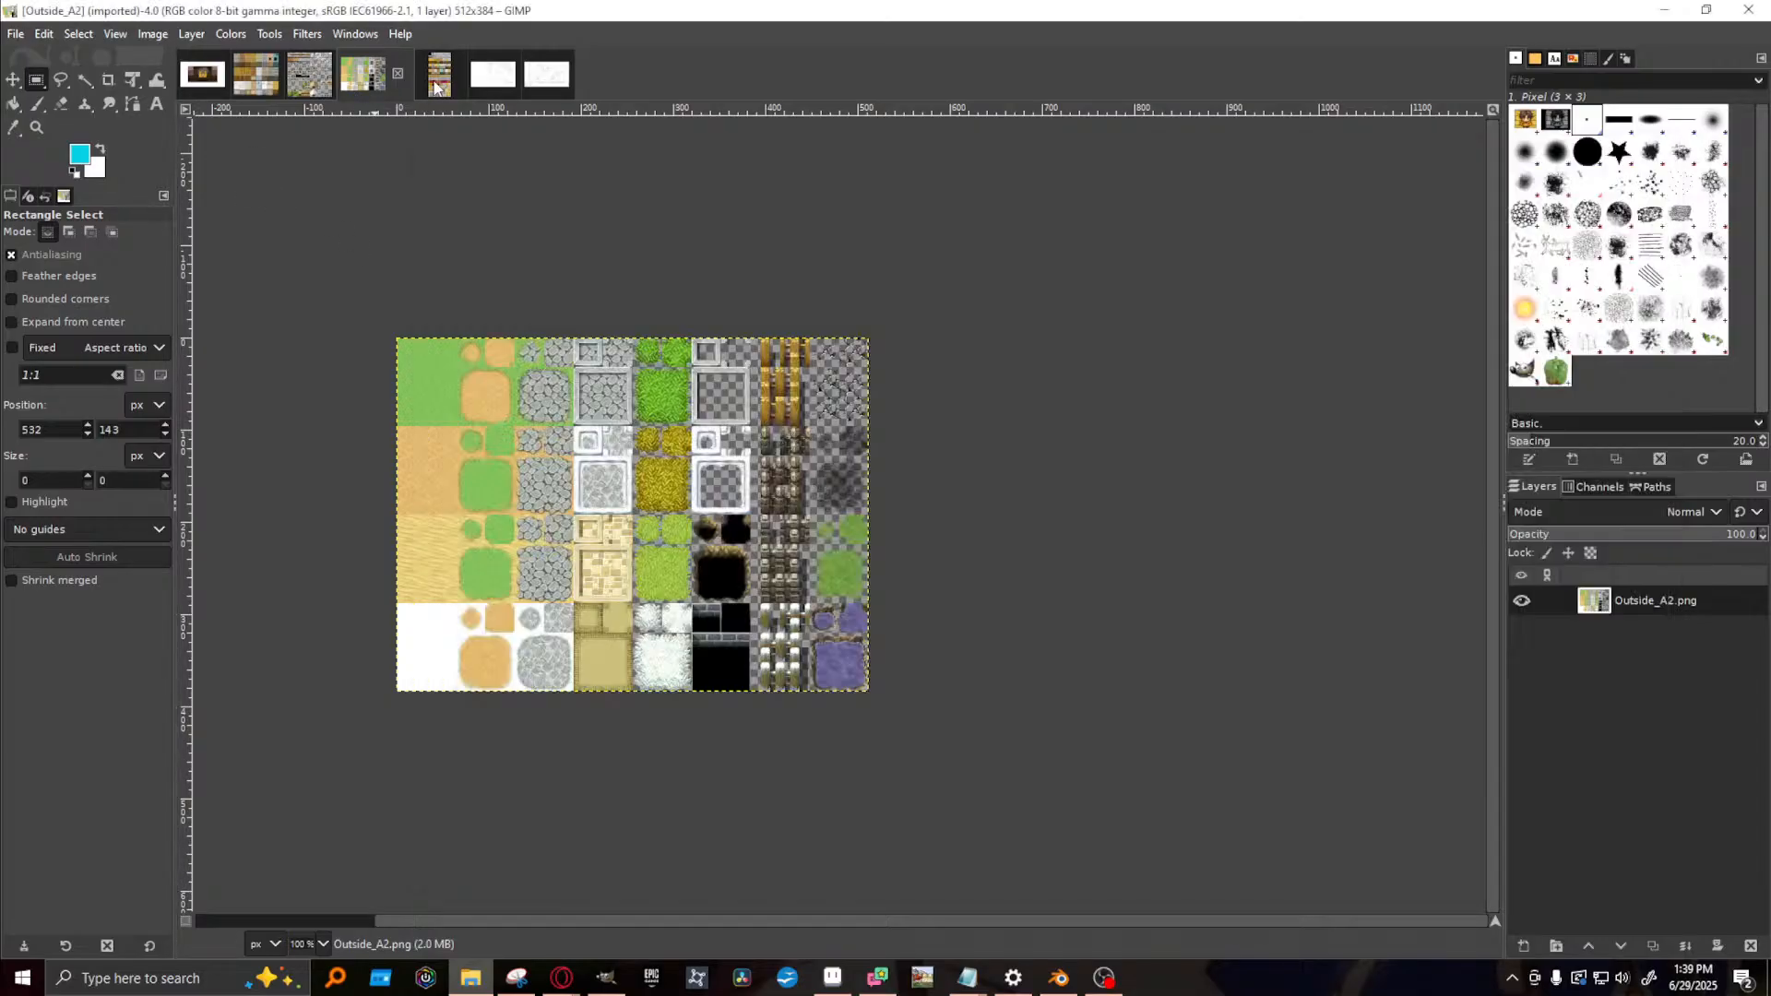
{"action": "scroll", "coordinate": [779, 519], "scroll_direction": "down", "scroll_amount": 5}
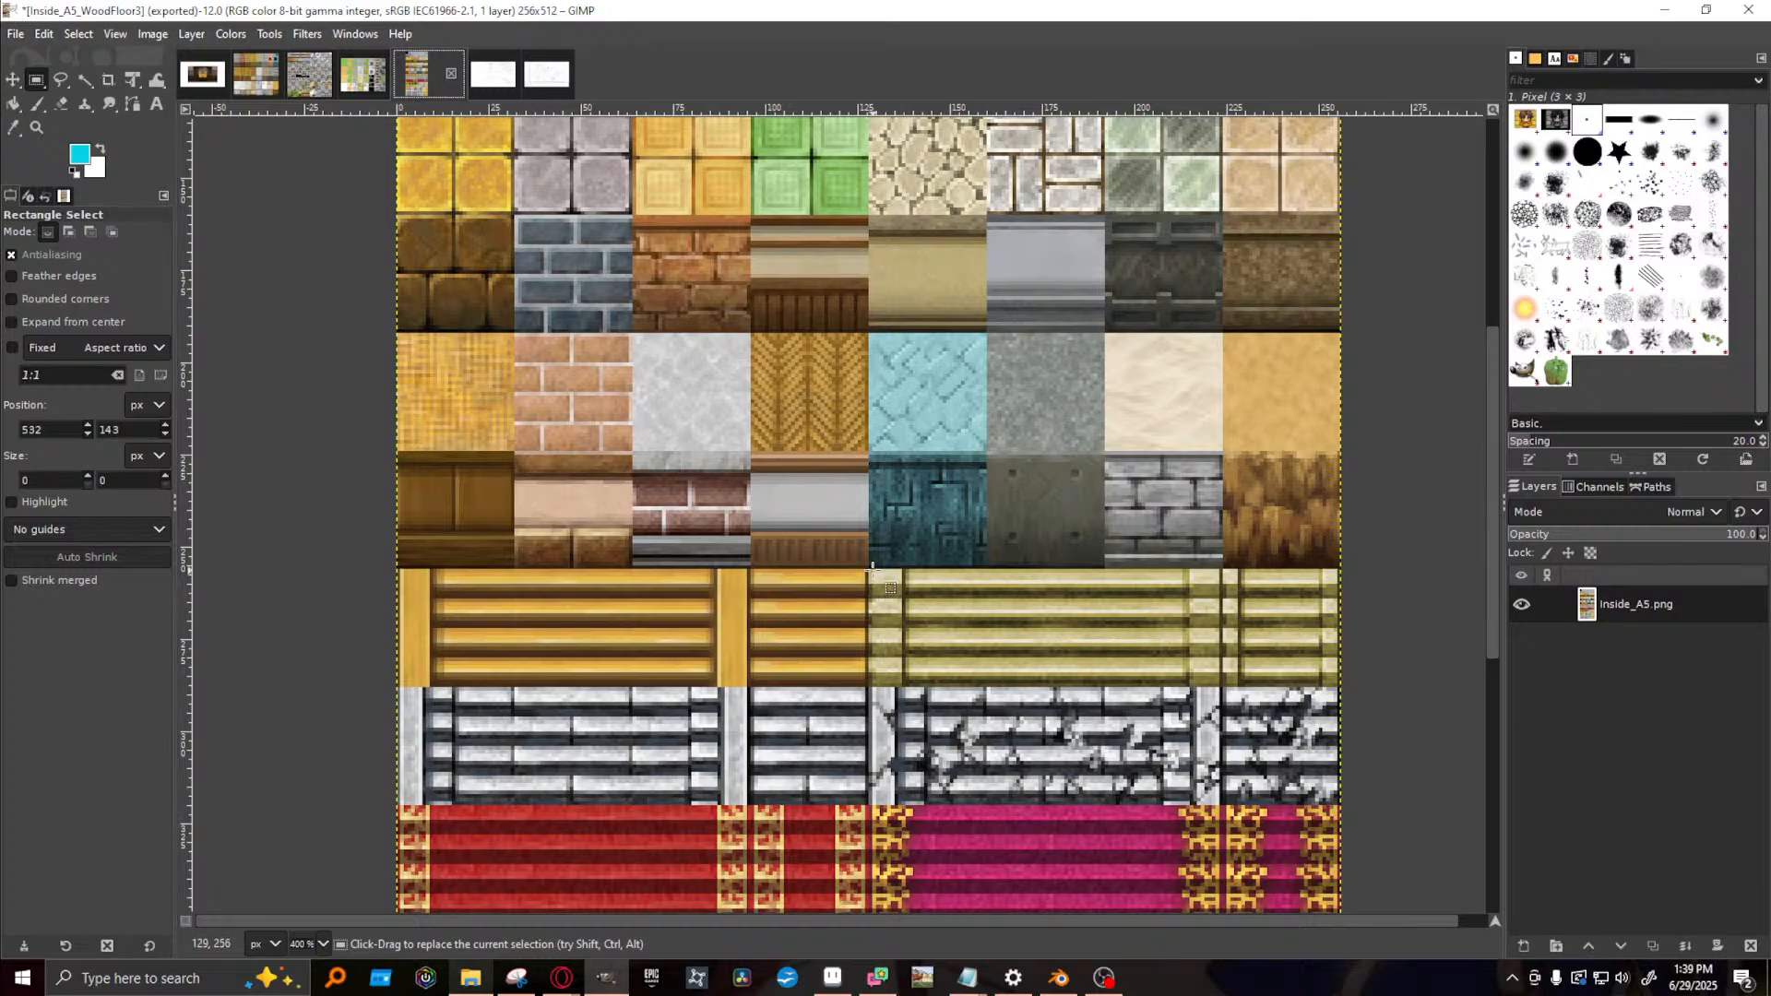
{"action": "left_click_drag", "start_coordinate": [871, 568], "coordinate": [985, 452]}
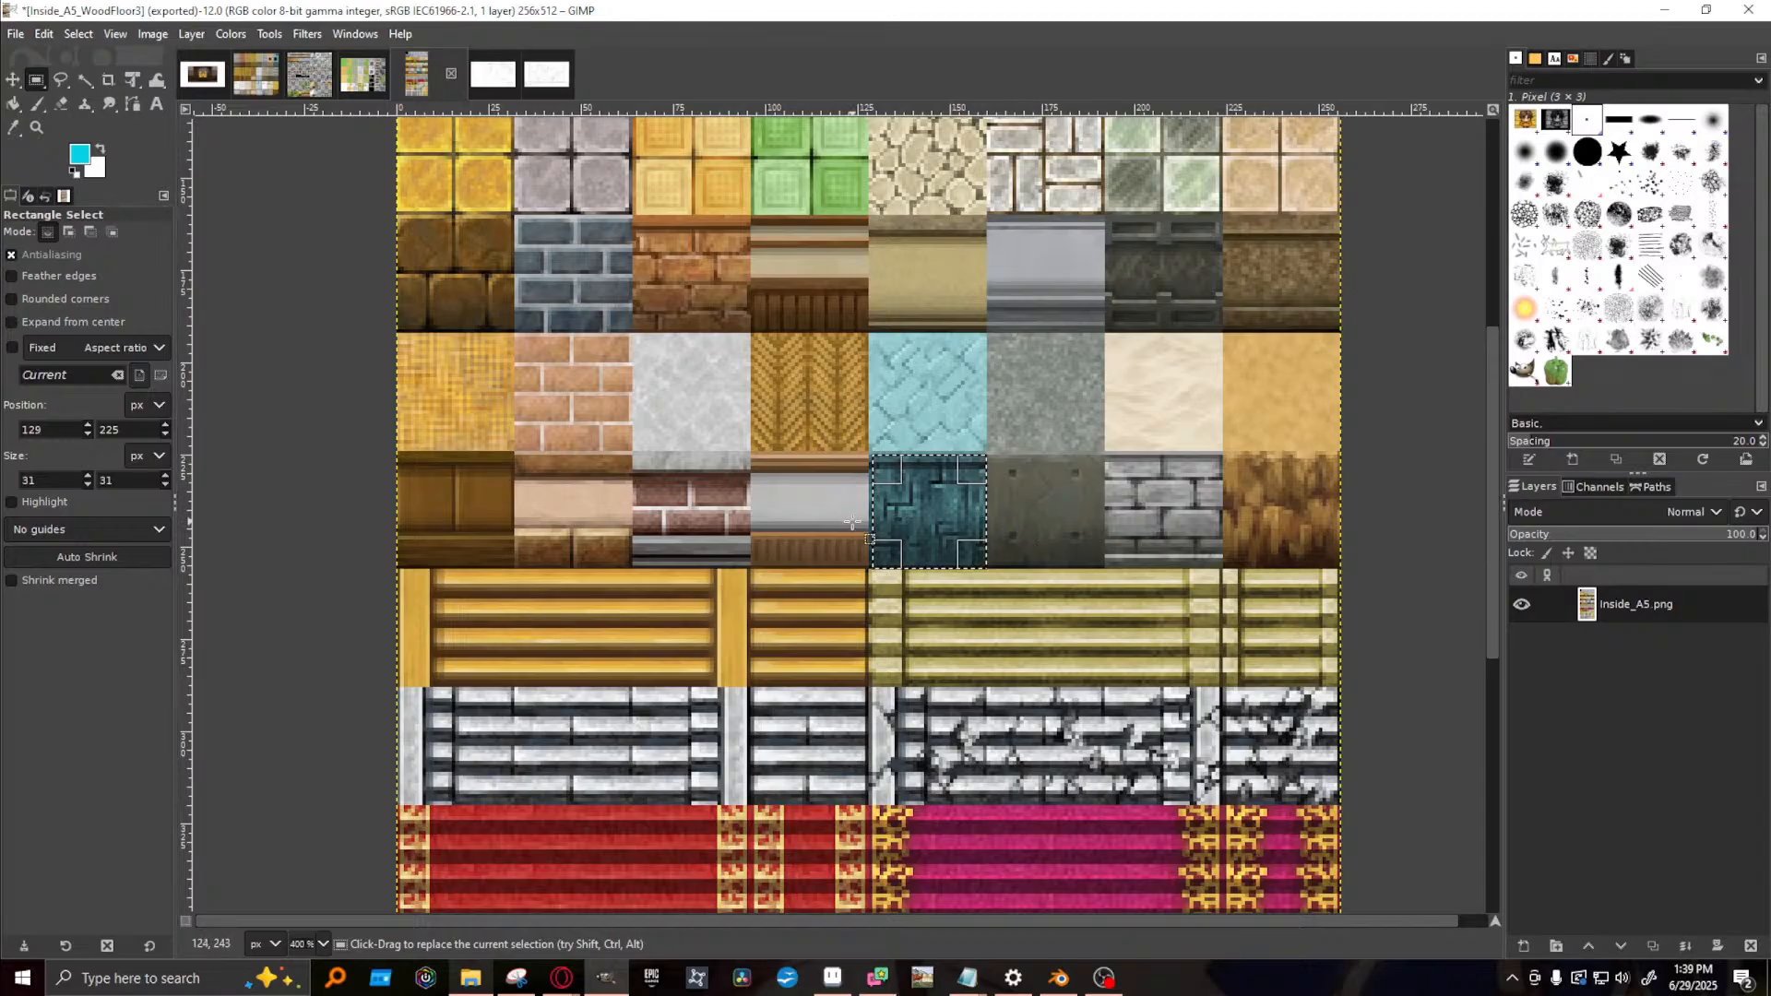
{"action": "left_click_drag", "start_coordinate": [890, 550], "coordinate": [888, 551]}
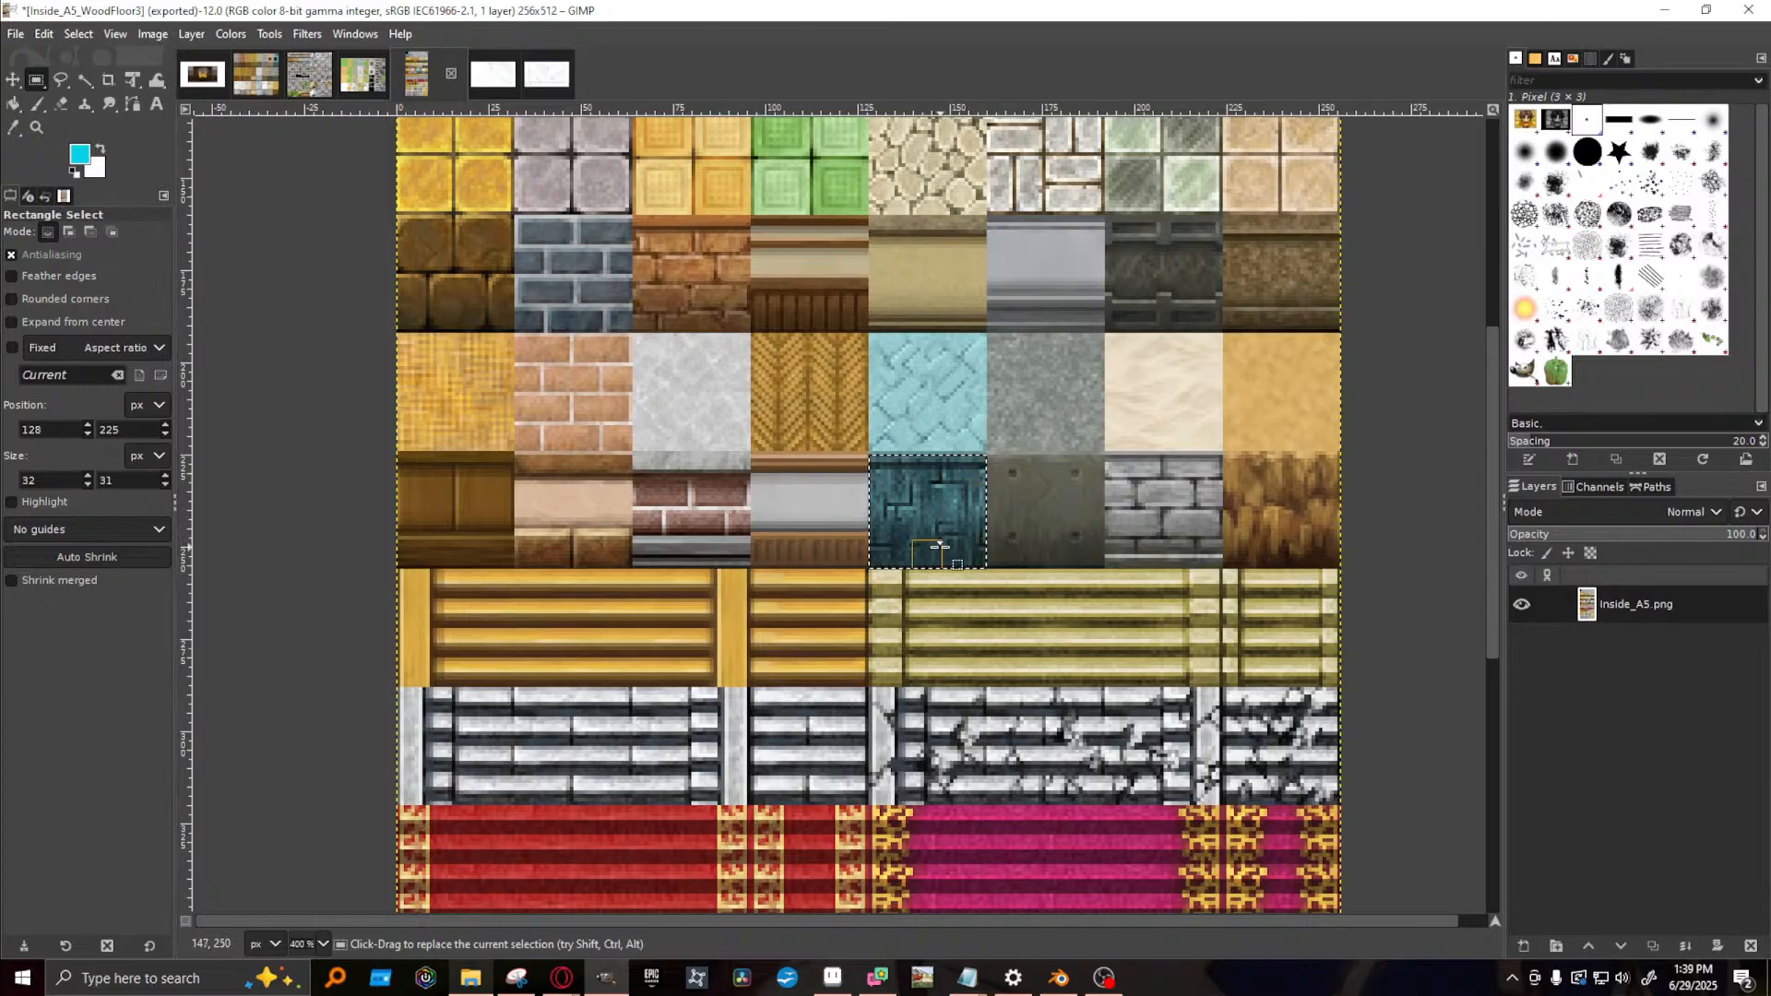
{"action": "left_click_drag", "start_coordinate": [931, 472], "coordinate": [929, 468]}
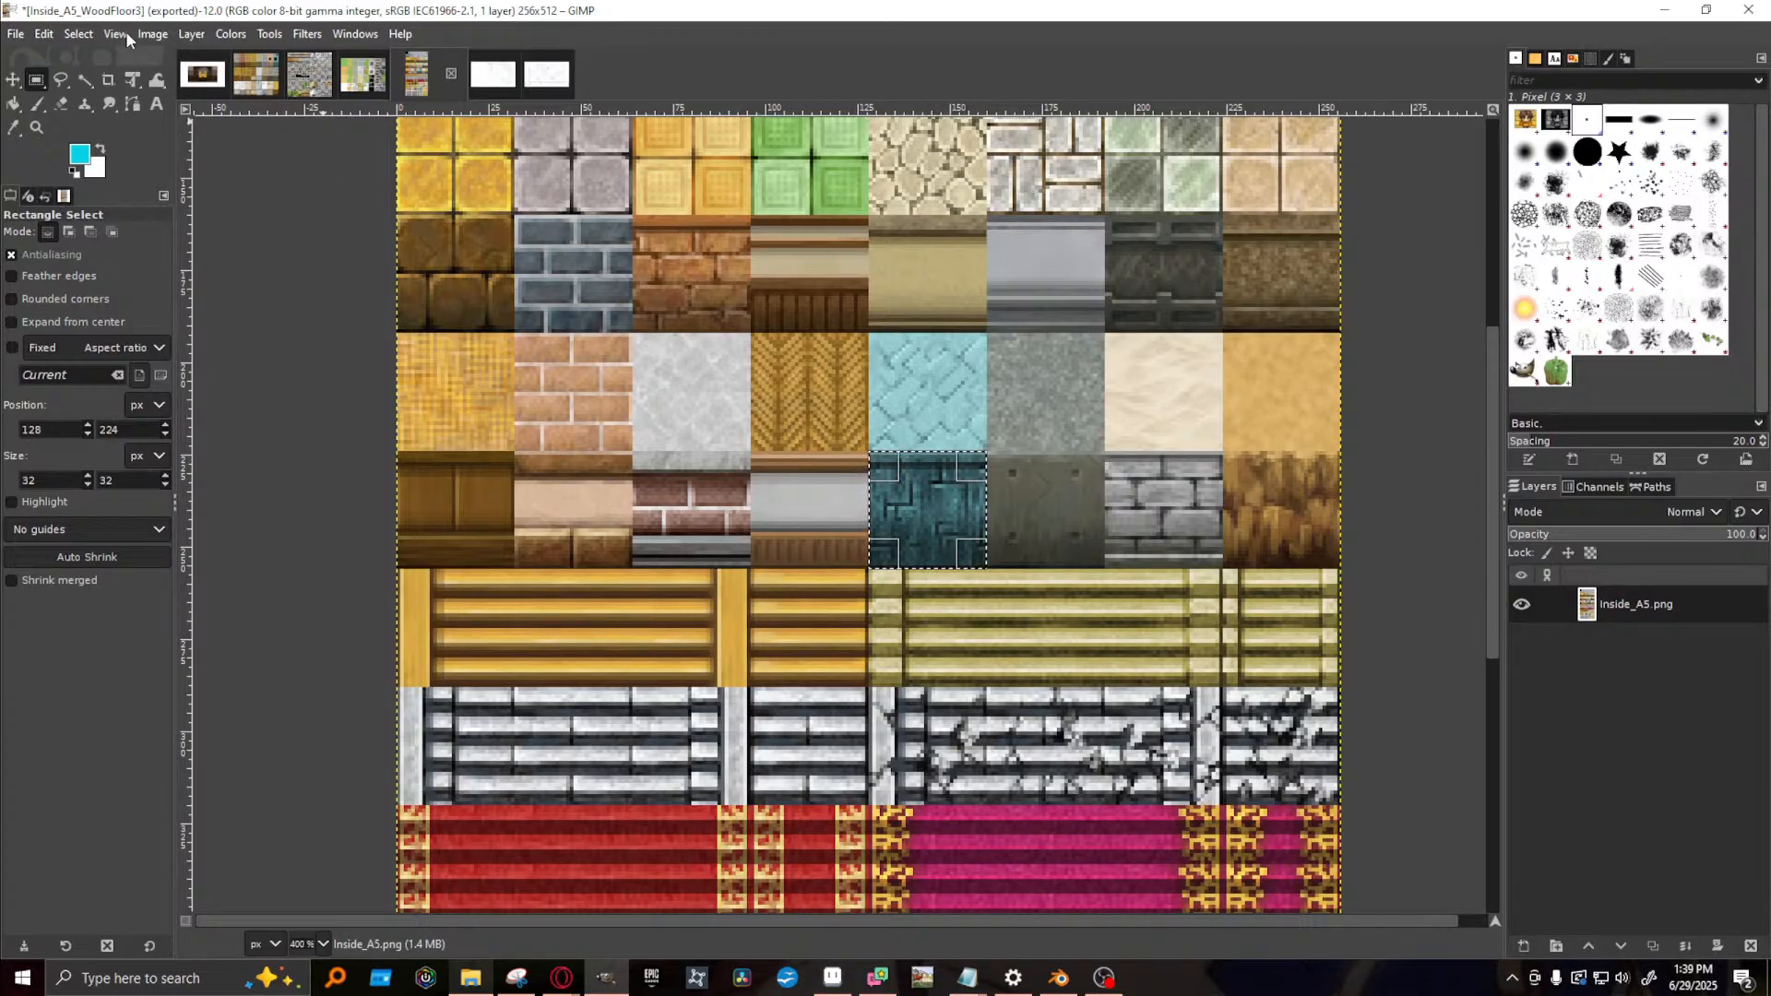
- Try to crop the Inside_A5 image to its content
{"action": "left_click", "coordinate": [144, 35]}
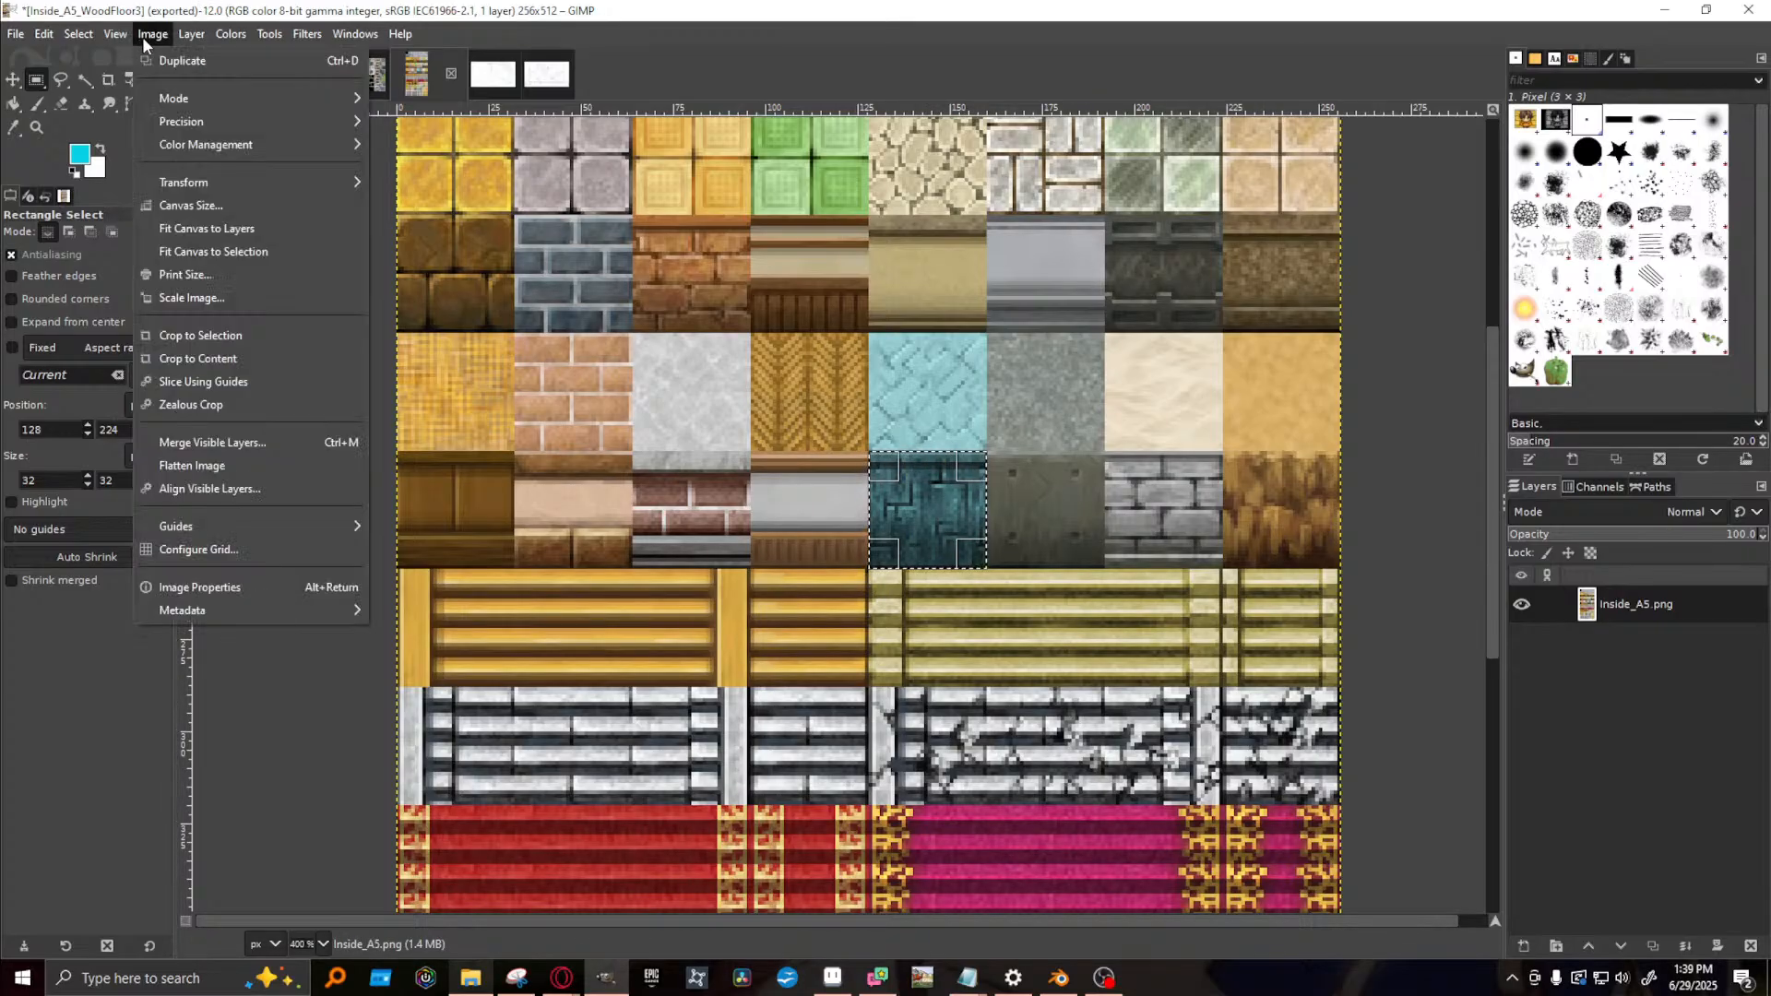
{"action": "left_click", "coordinate": [218, 359]}
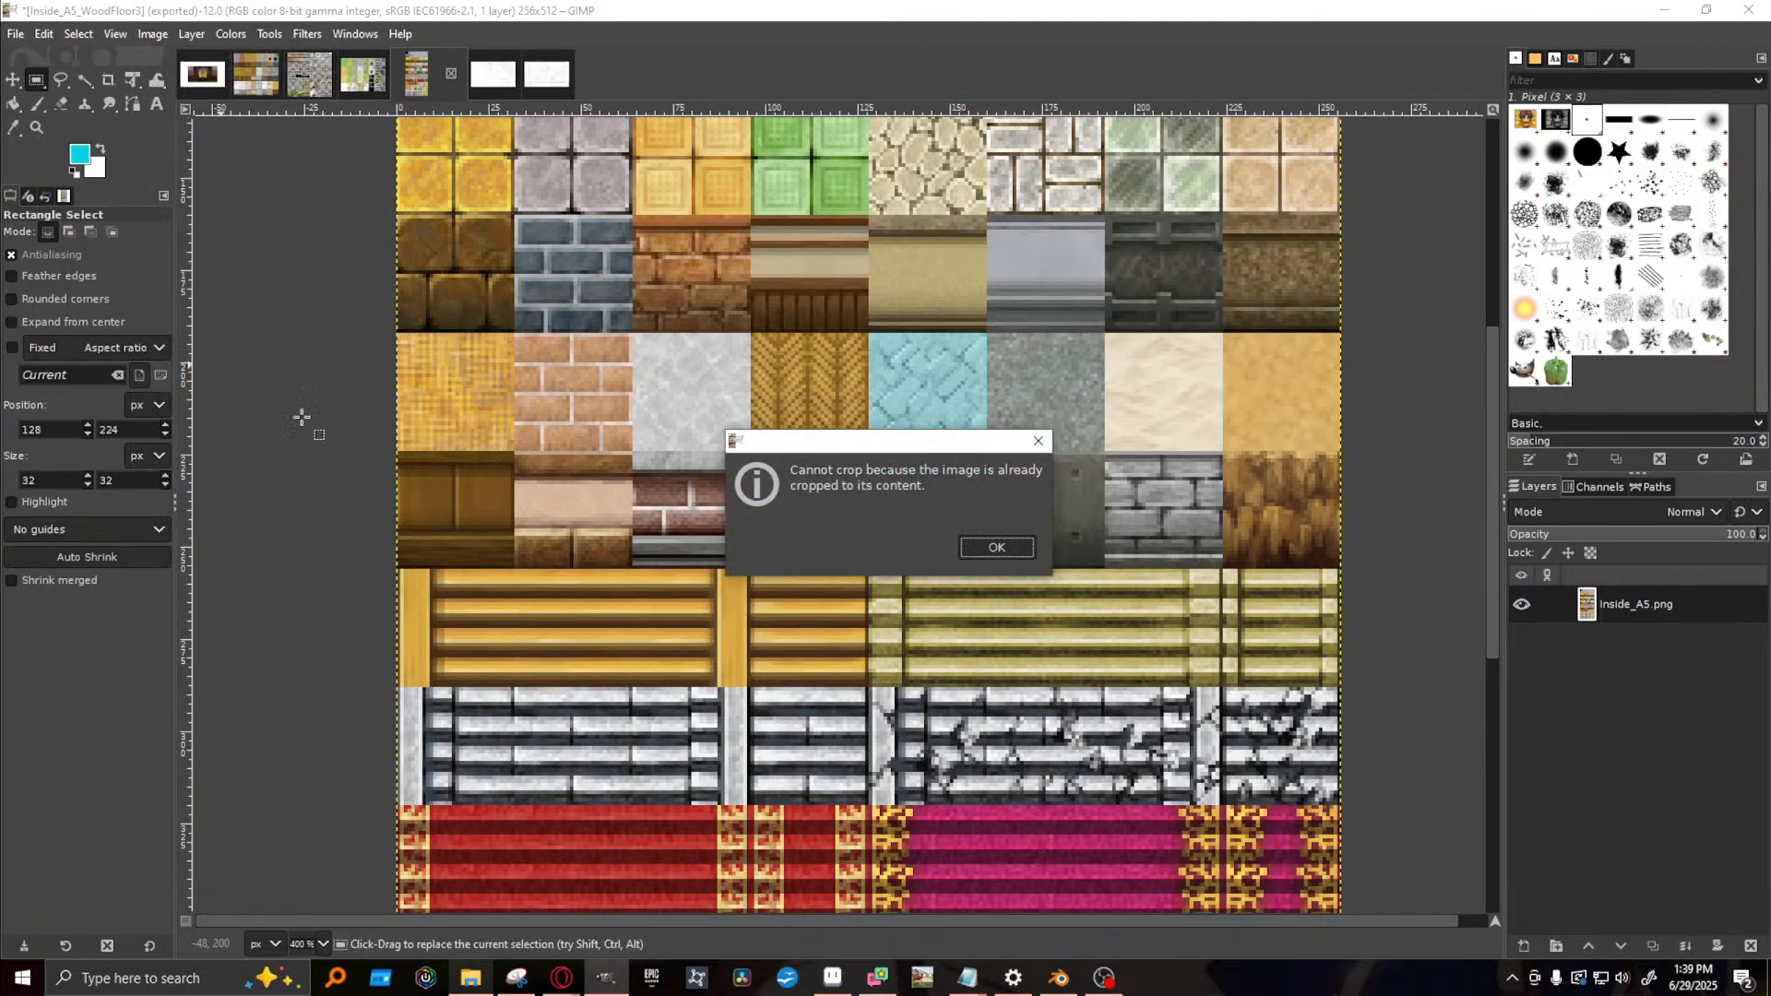
{"action": "left_click", "coordinate": [996, 548]}
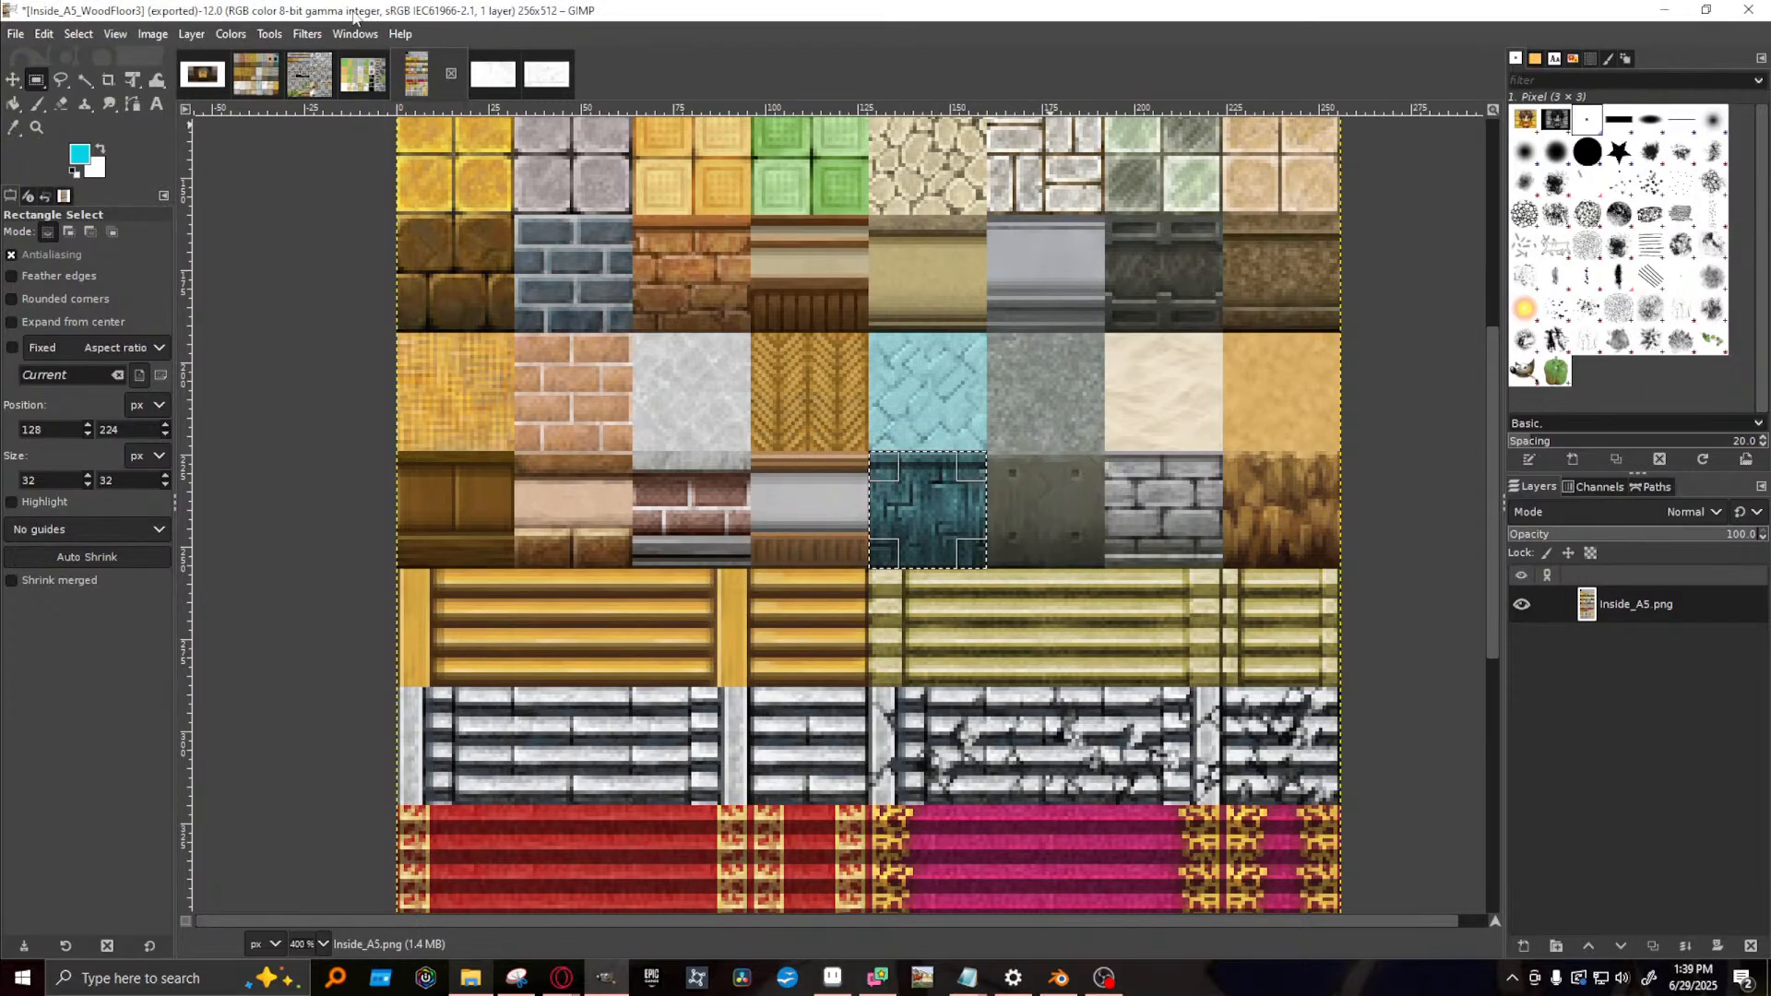
- Crop Inside_A5 to the selected dark teal tile and export it as Inside_A5_RuneWall.png in the Textures-single folder
{"action": "left_click", "coordinate": [153, 34]}
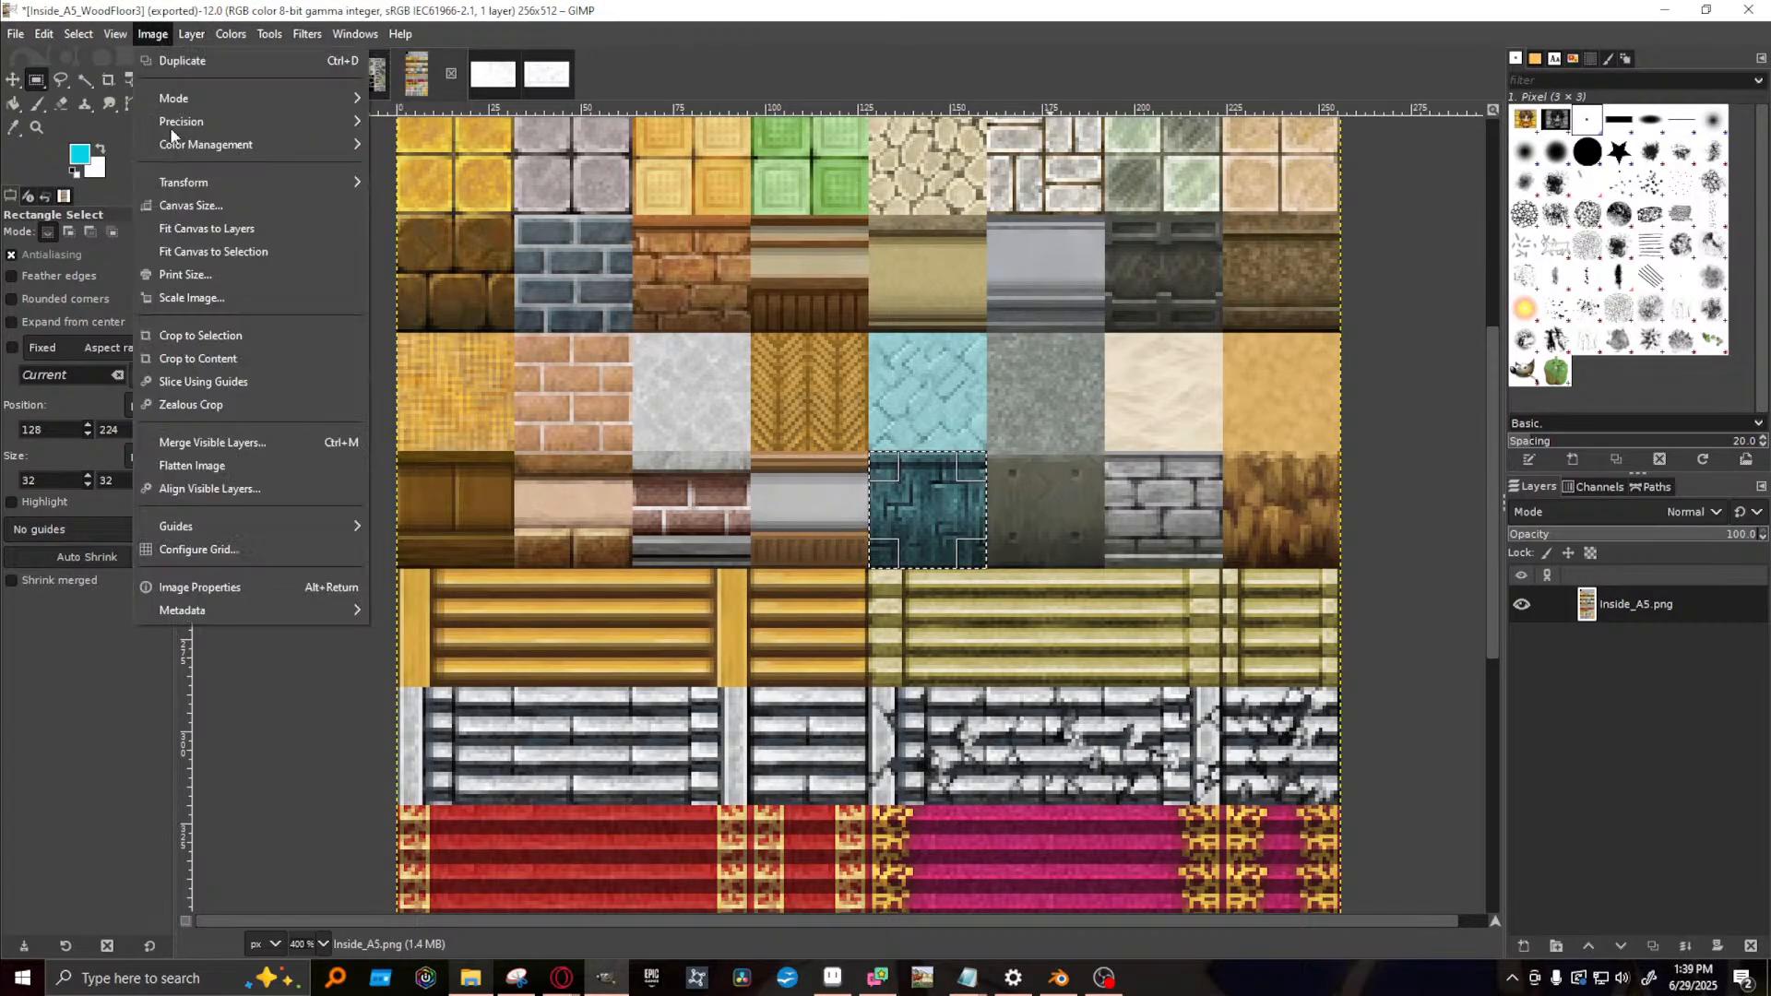
{"action": "left_click", "coordinate": [230, 334]}
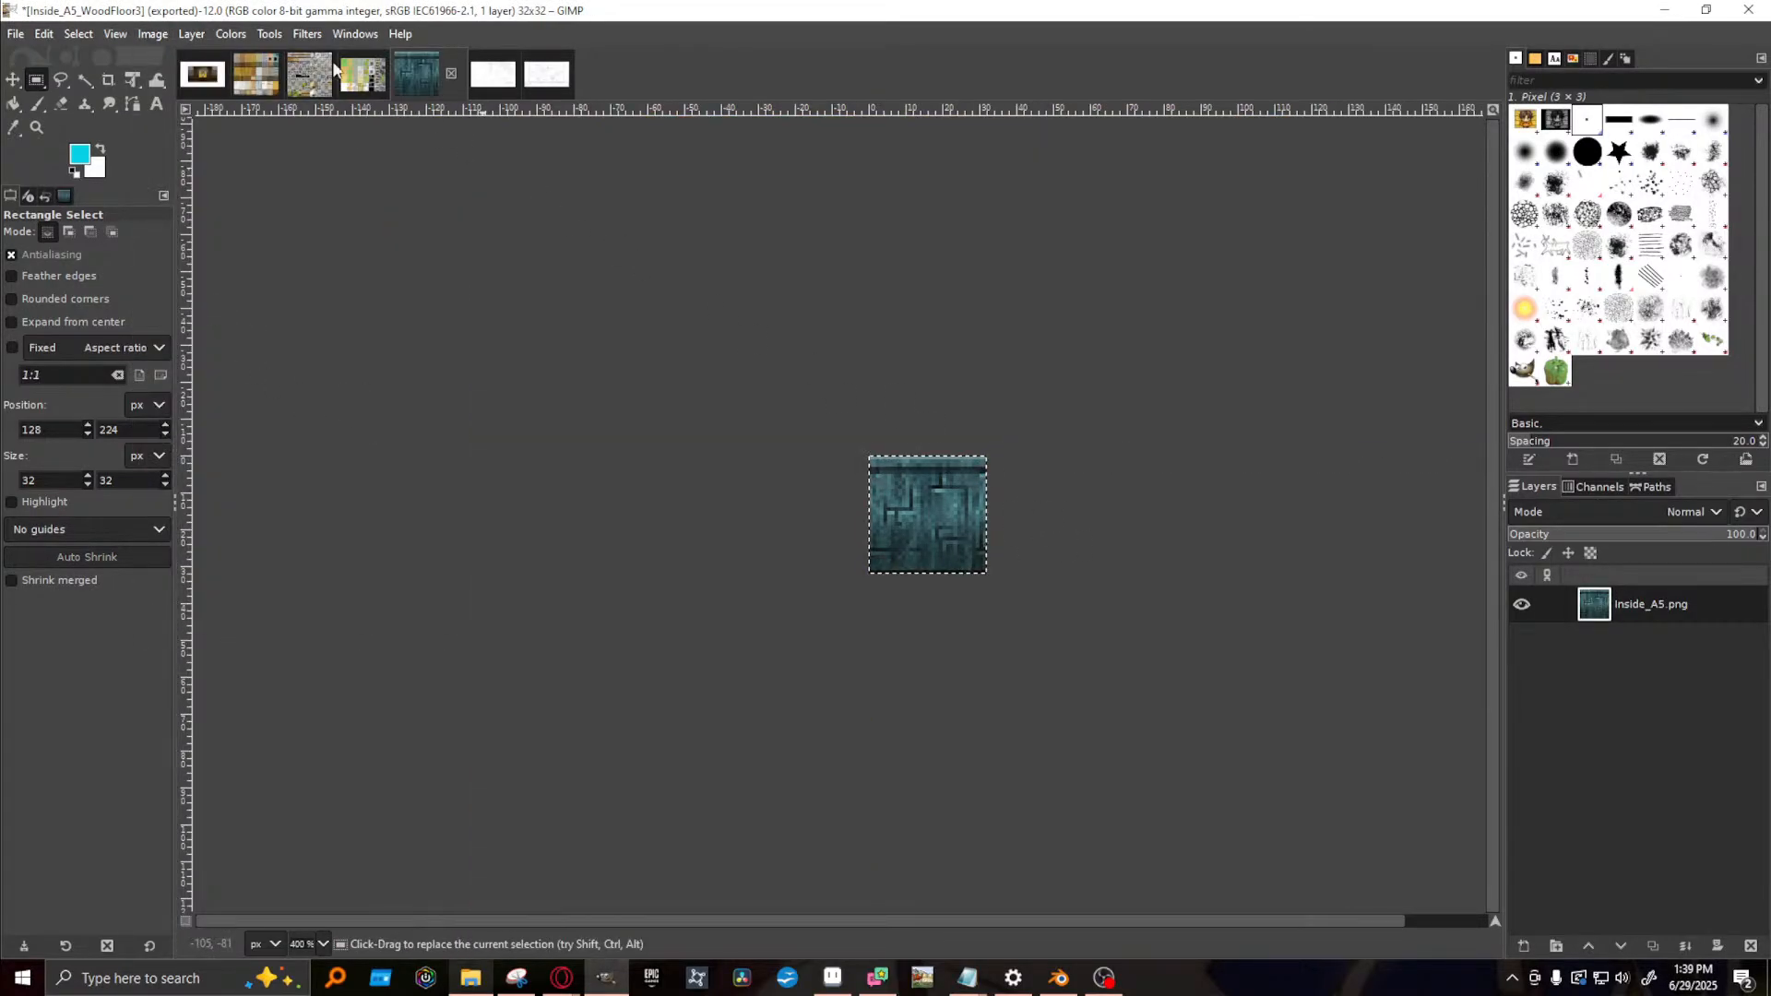
{"action": "left_click", "coordinate": [17, 34]}
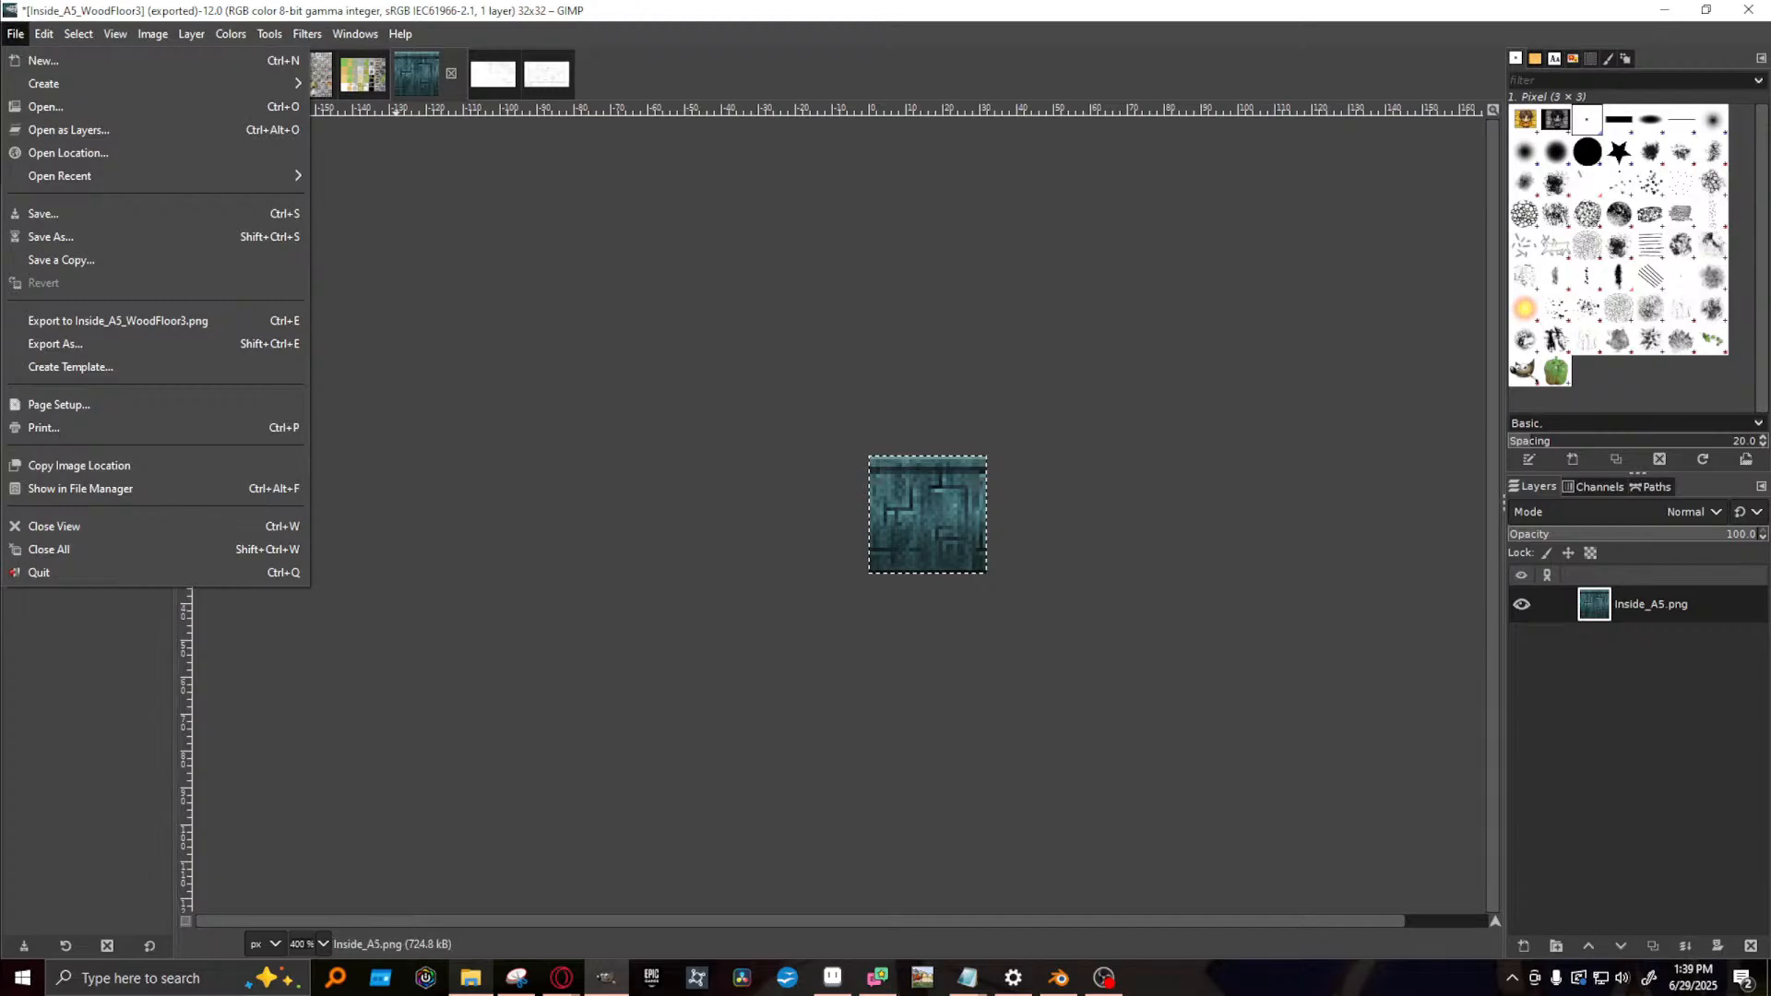
{"action": "left_click", "coordinate": [94, 345]}
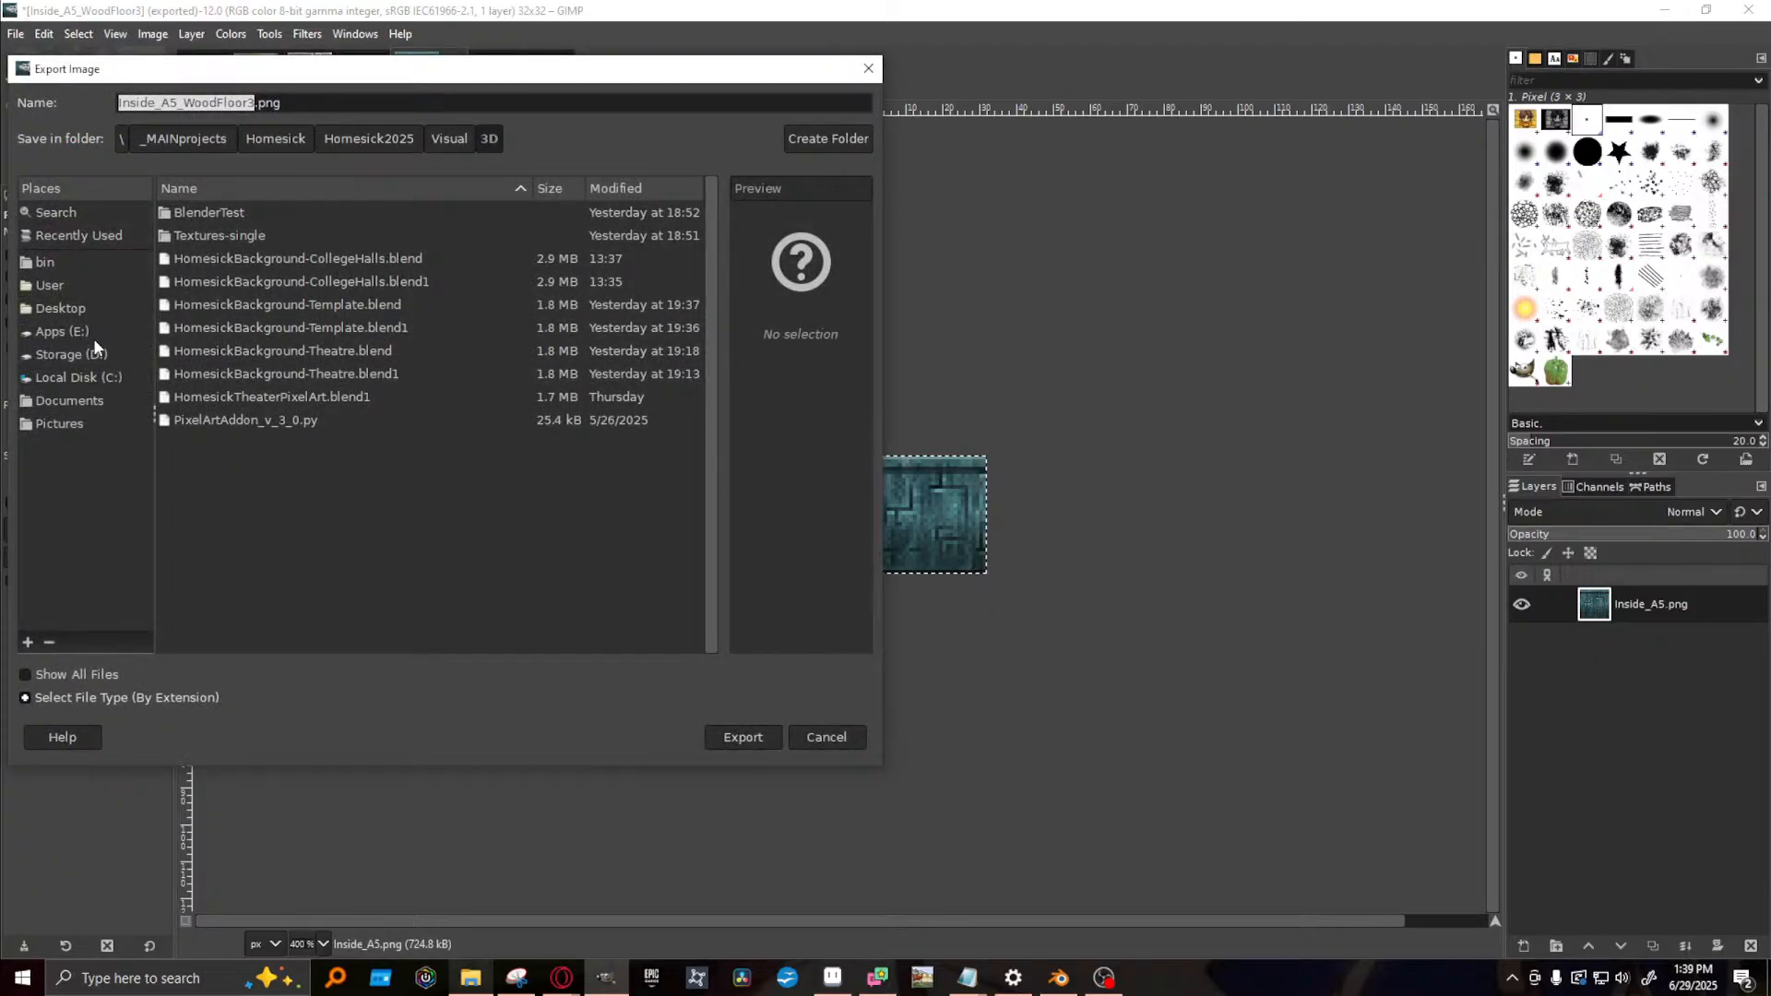
{"action": "double_click", "coordinate": [240, 235]}
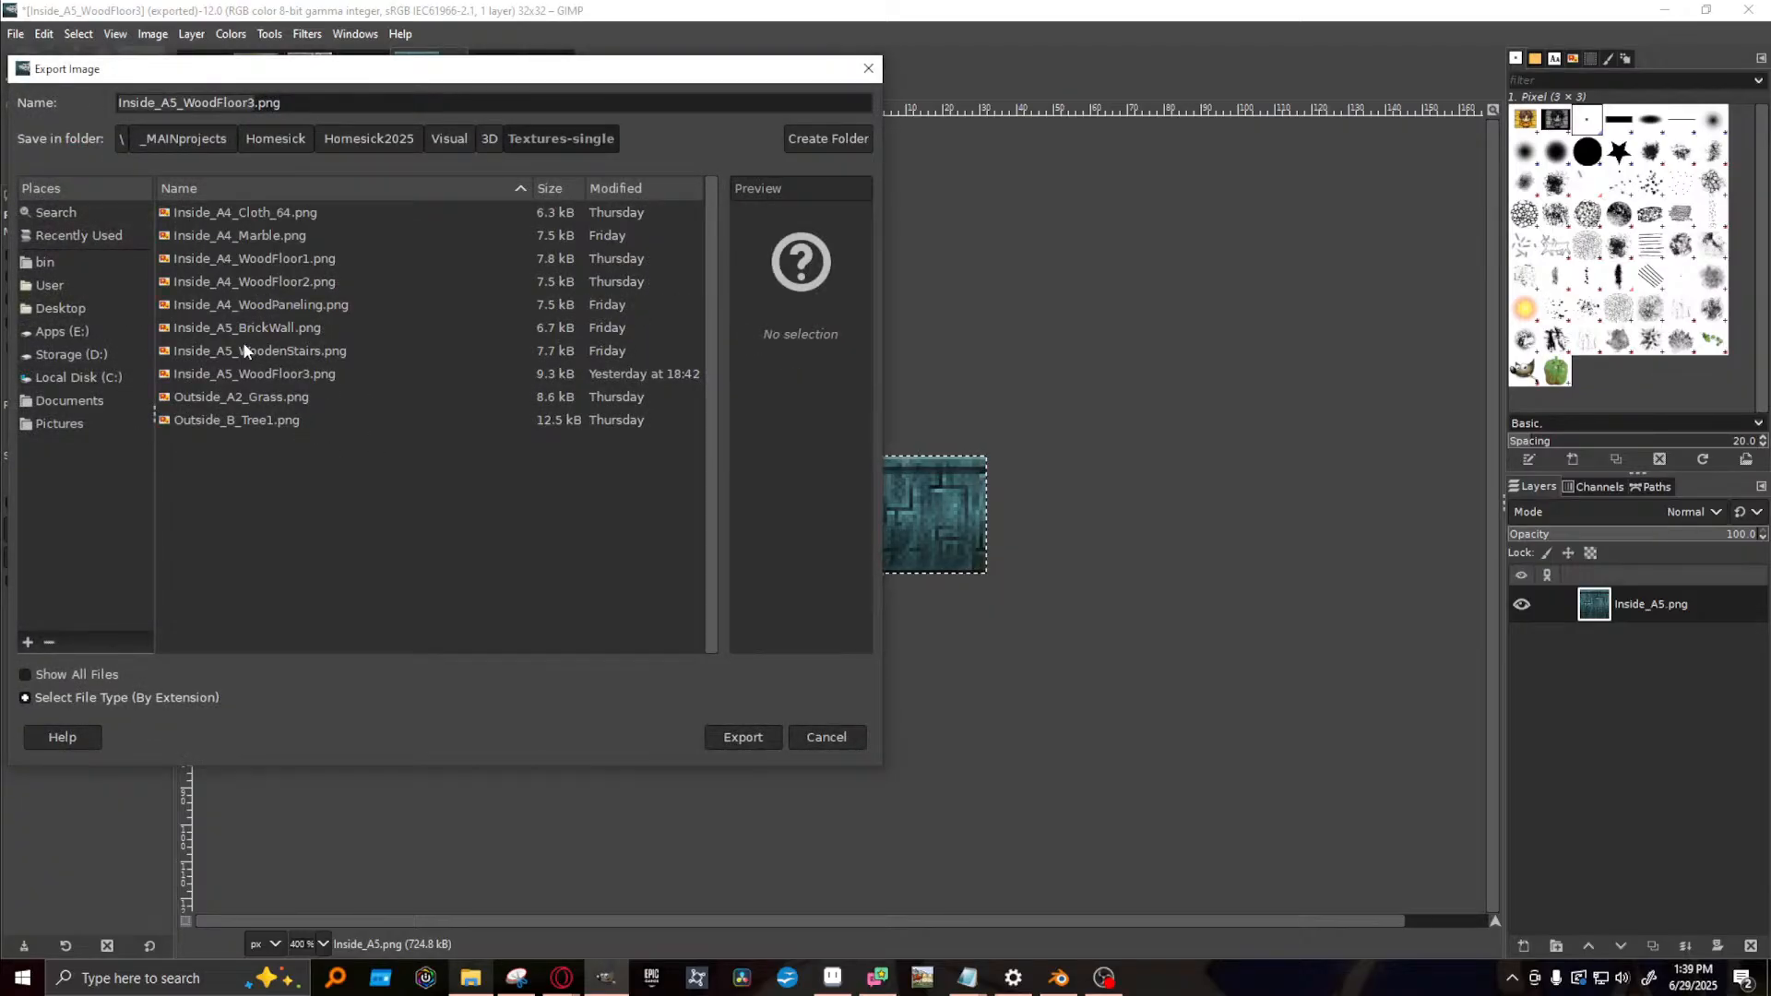
{"action": "left_click_drag", "start_coordinate": [194, 104], "coordinate": [259, 103]}
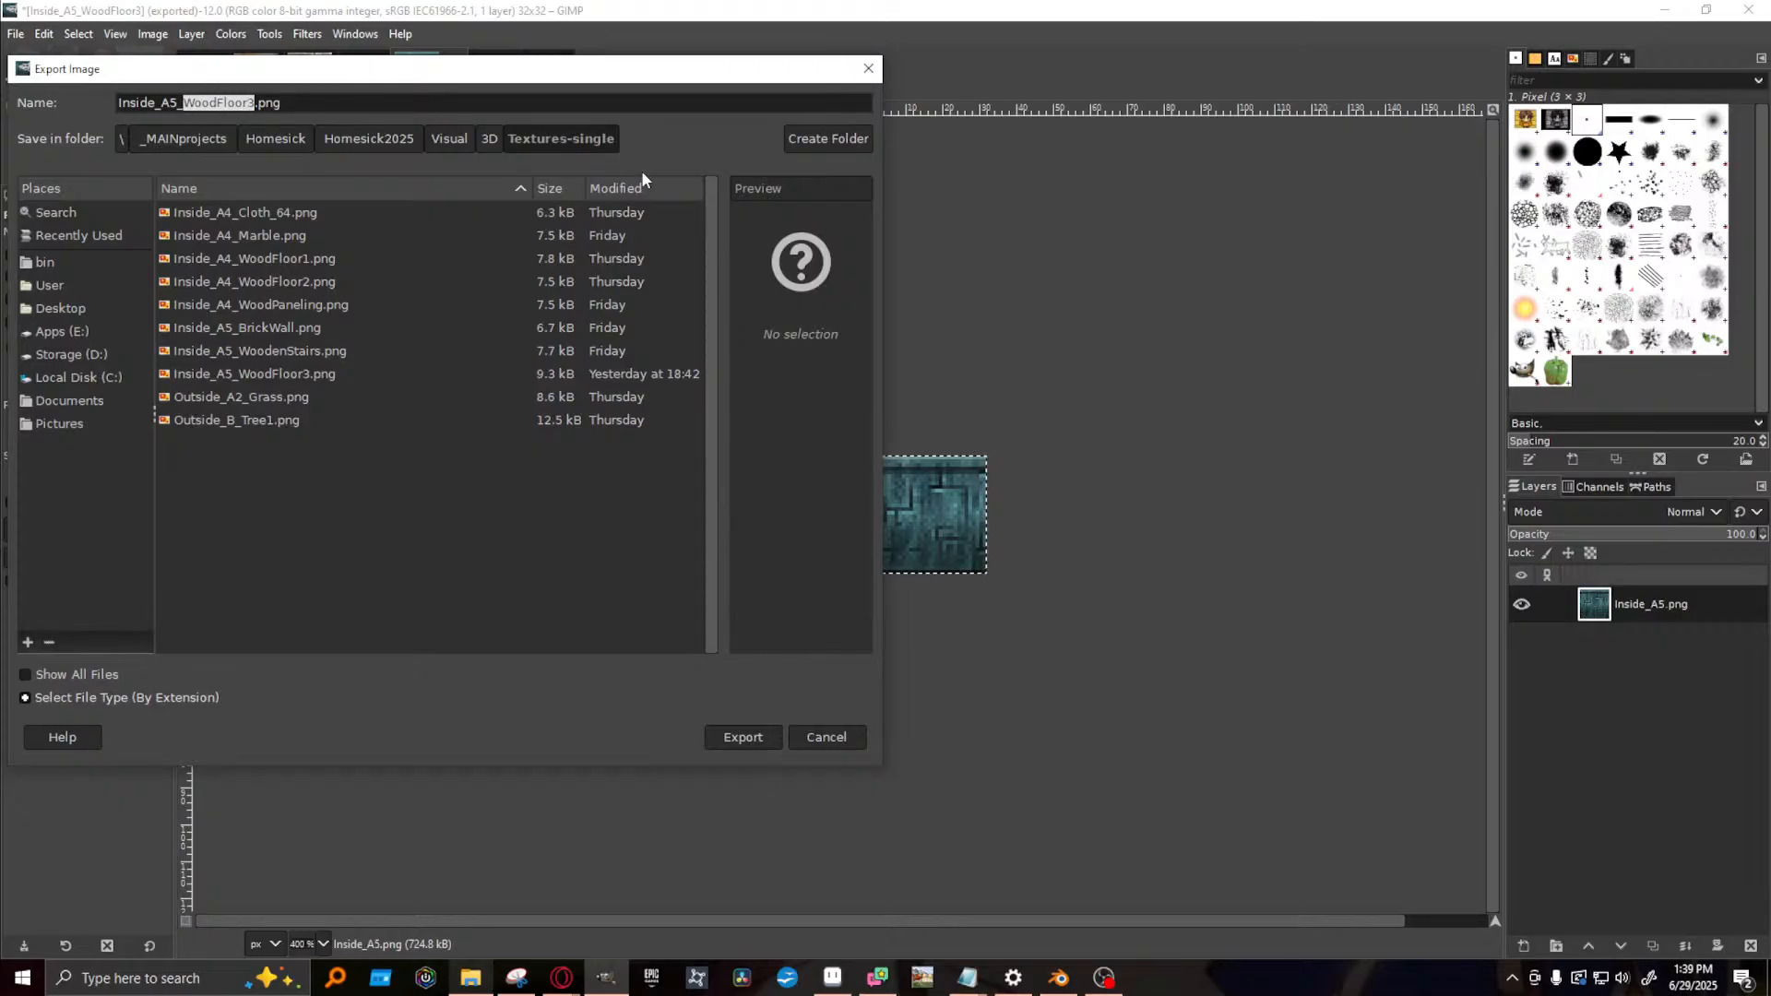
{"action": "type", "text": "RuneWall"}
{"action": "left_click", "coordinate": [758, 738]}
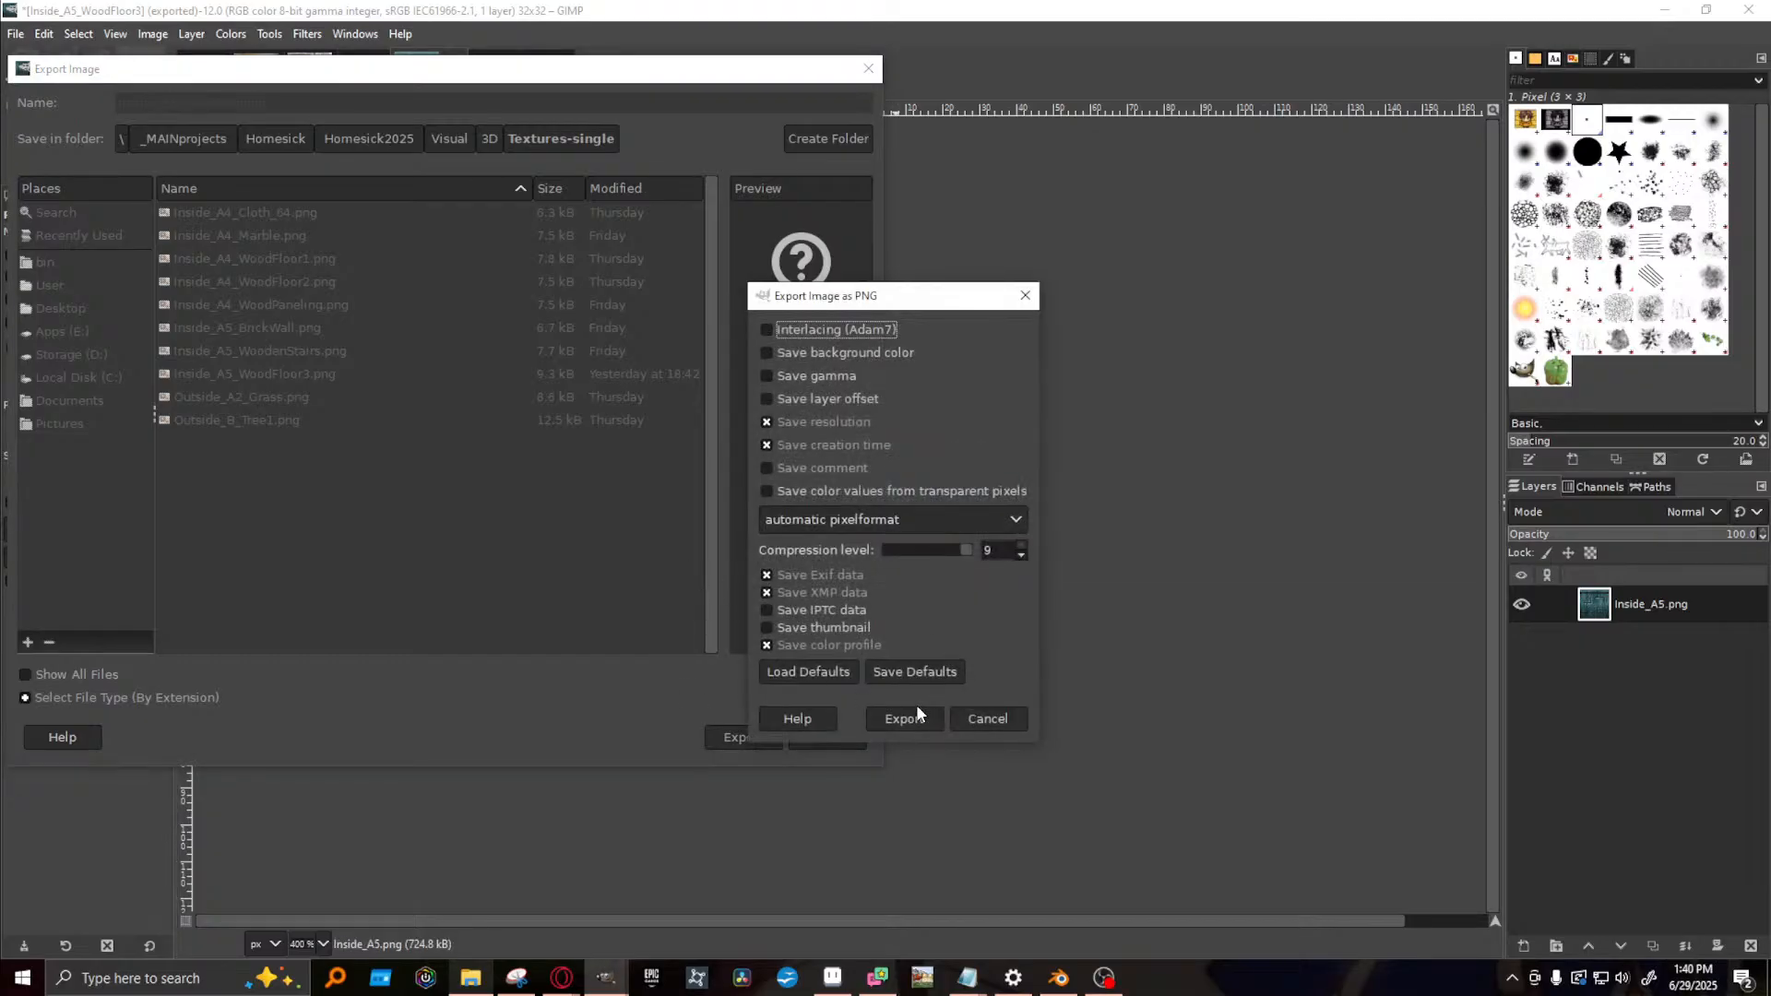
{"action": "left_click", "coordinate": [917, 715]}
- Look over the hall's brick walls in Blender, and back in GIMP undo the crop of the Inside_A5 image
{"action": "left_click", "coordinate": [1058, 977]}
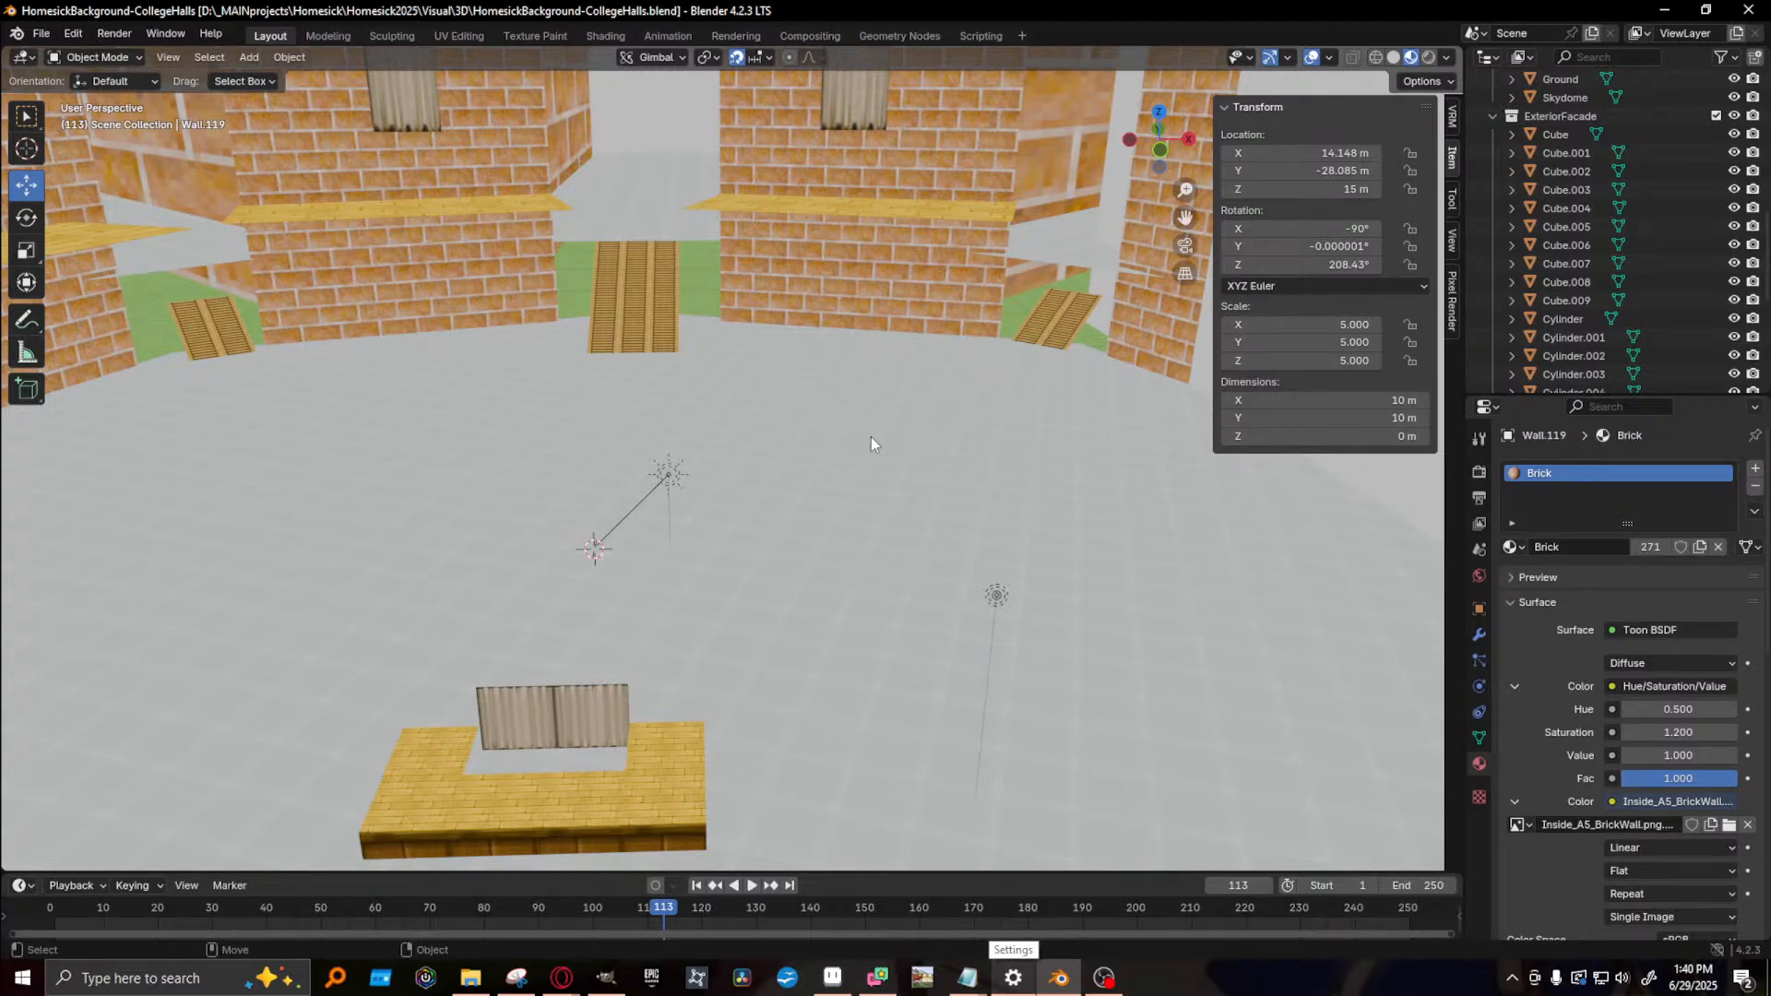
{"action": "middle_click_drag", "start_coordinate": [806, 353], "coordinate": [814, 408]}
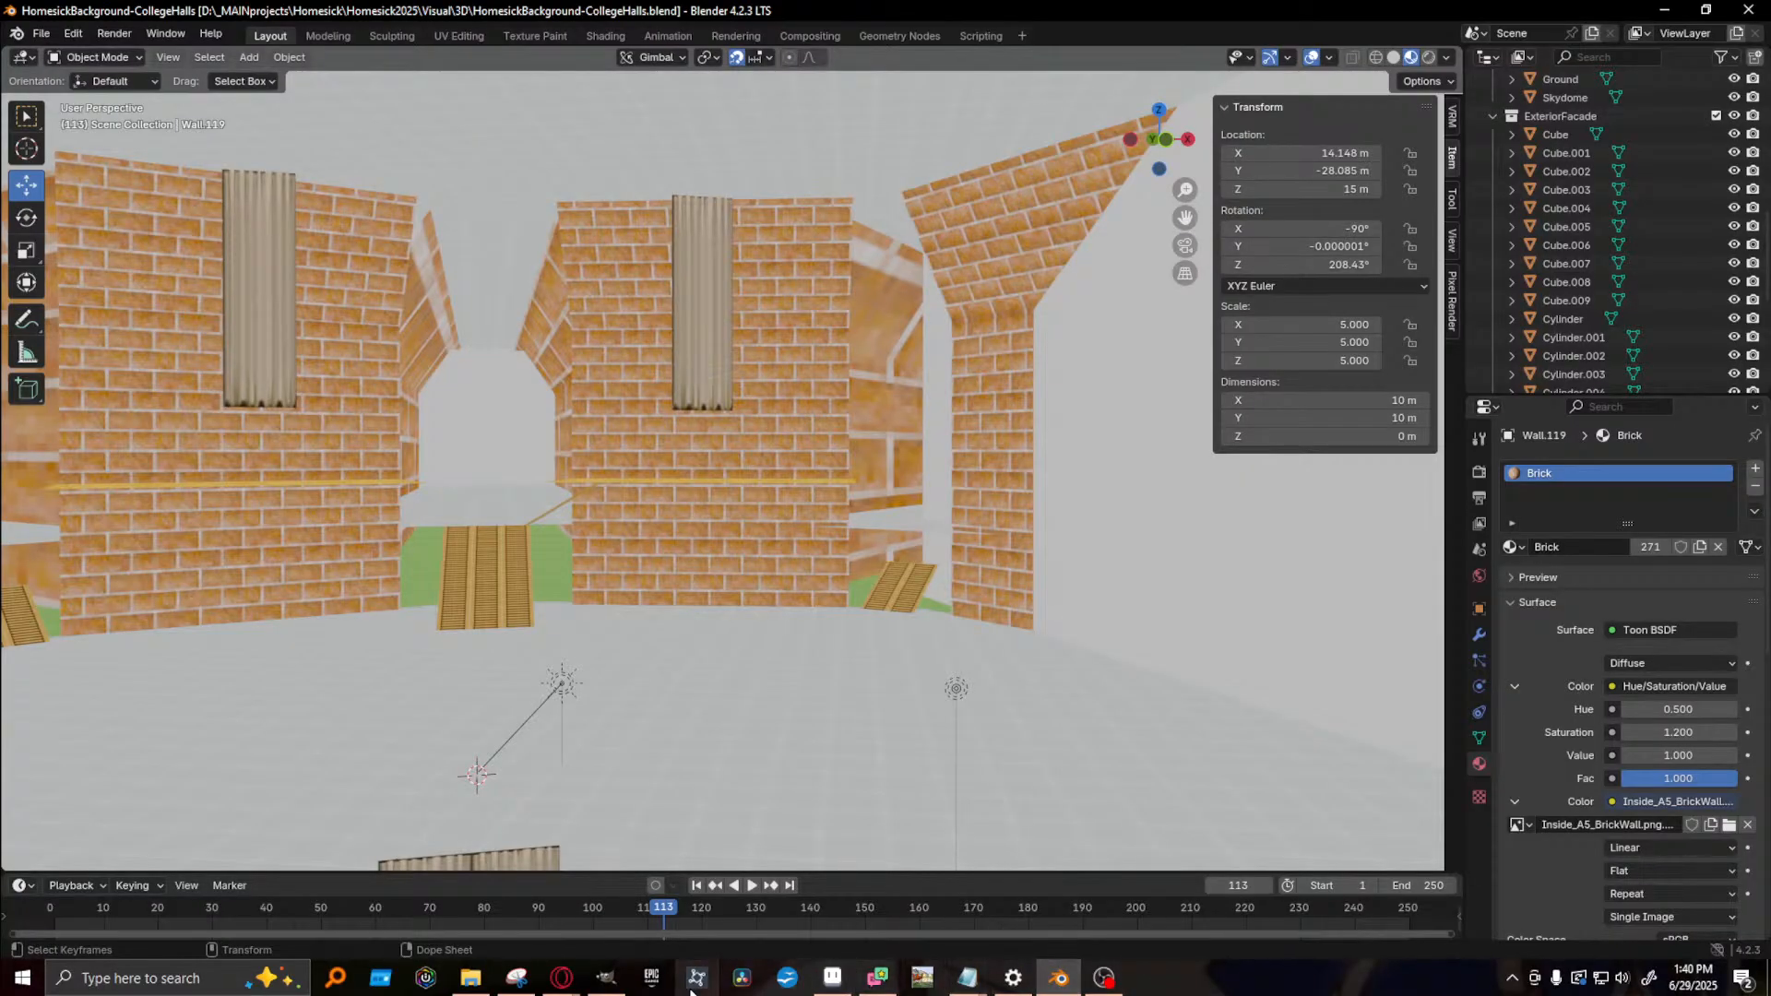
{"action": "left_click", "coordinate": [604, 979]}
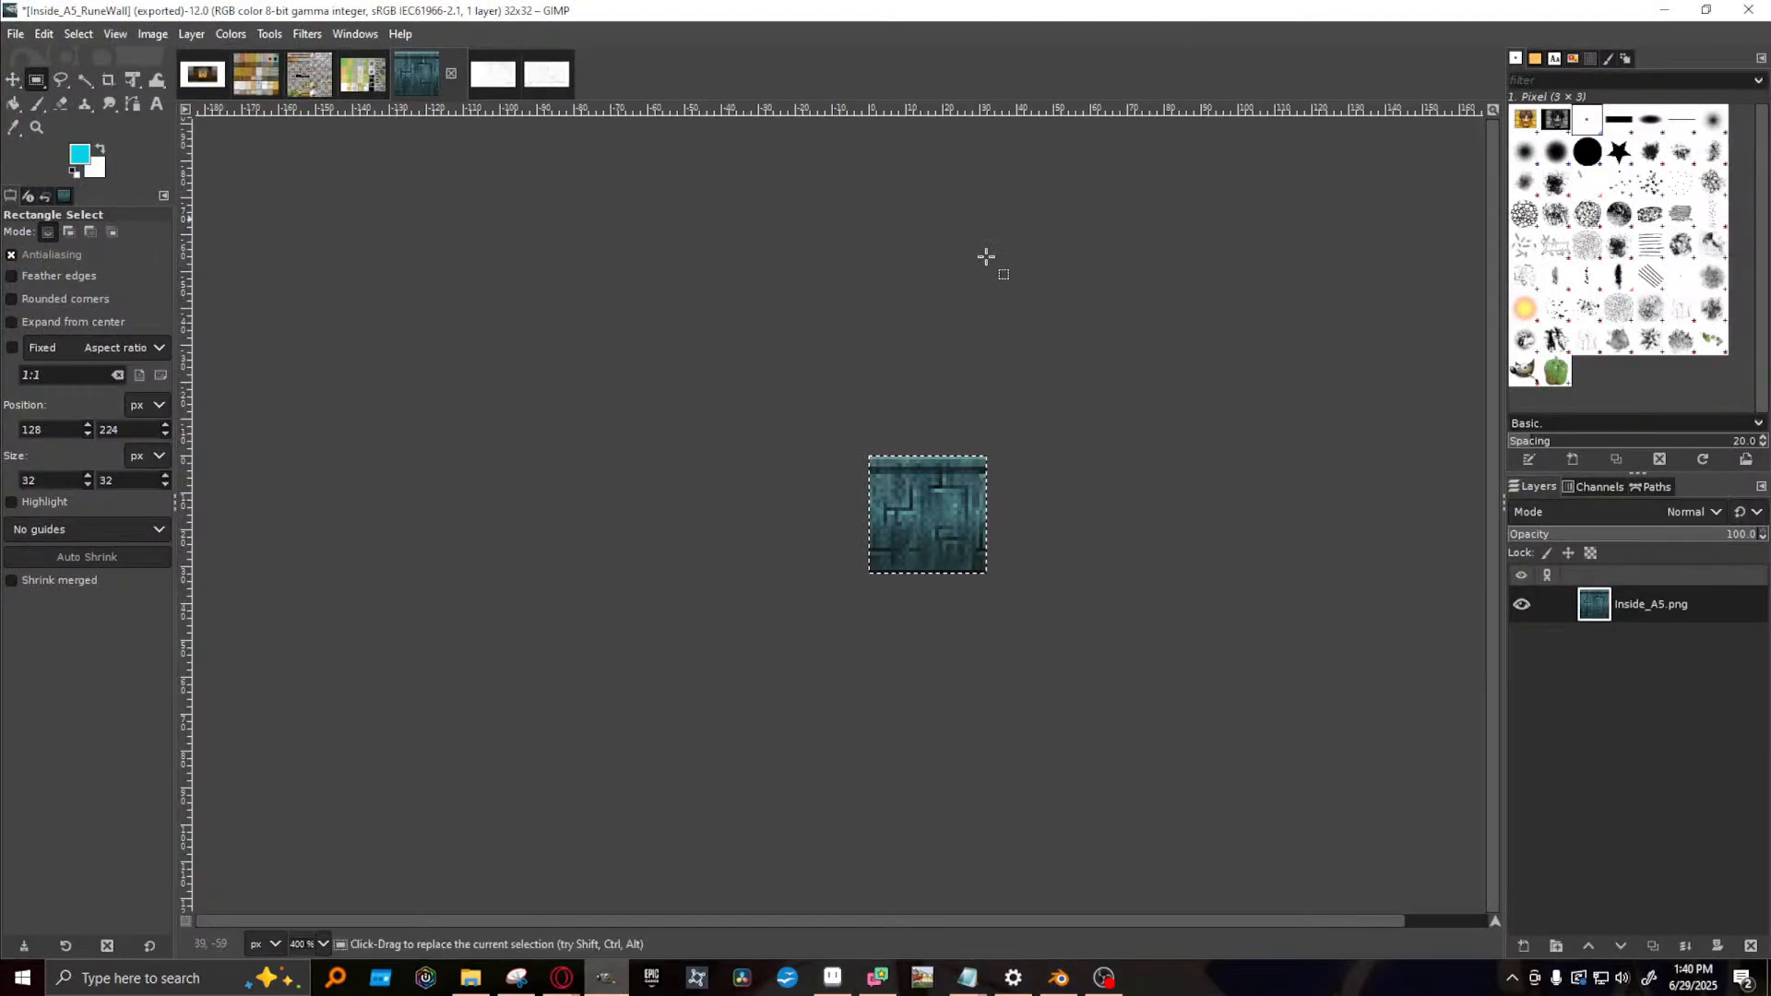
{"action": "key", "text": "ctrl+z"}
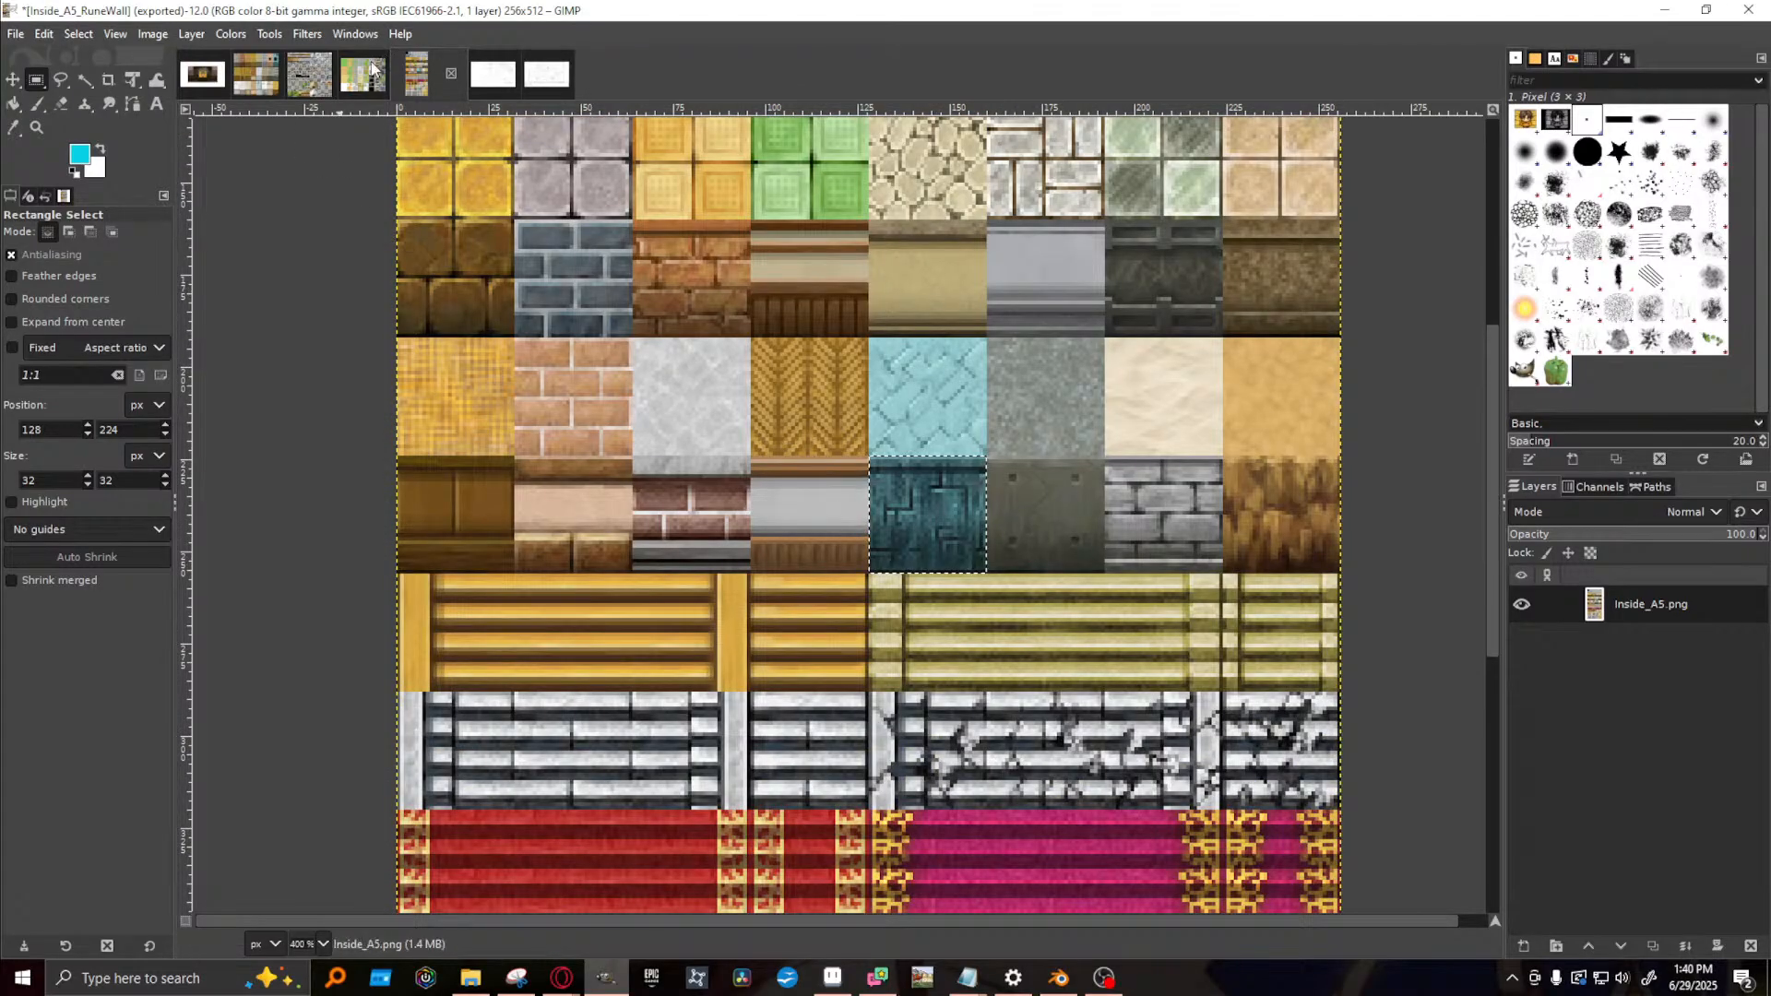
- Examine the other open tilesets, including Outside_B and Inside_A4, for suitable wall textures
{"action": "left_click", "coordinate": [360, 87]}
{"action": "left_click", "coordinate": [297, 88]}
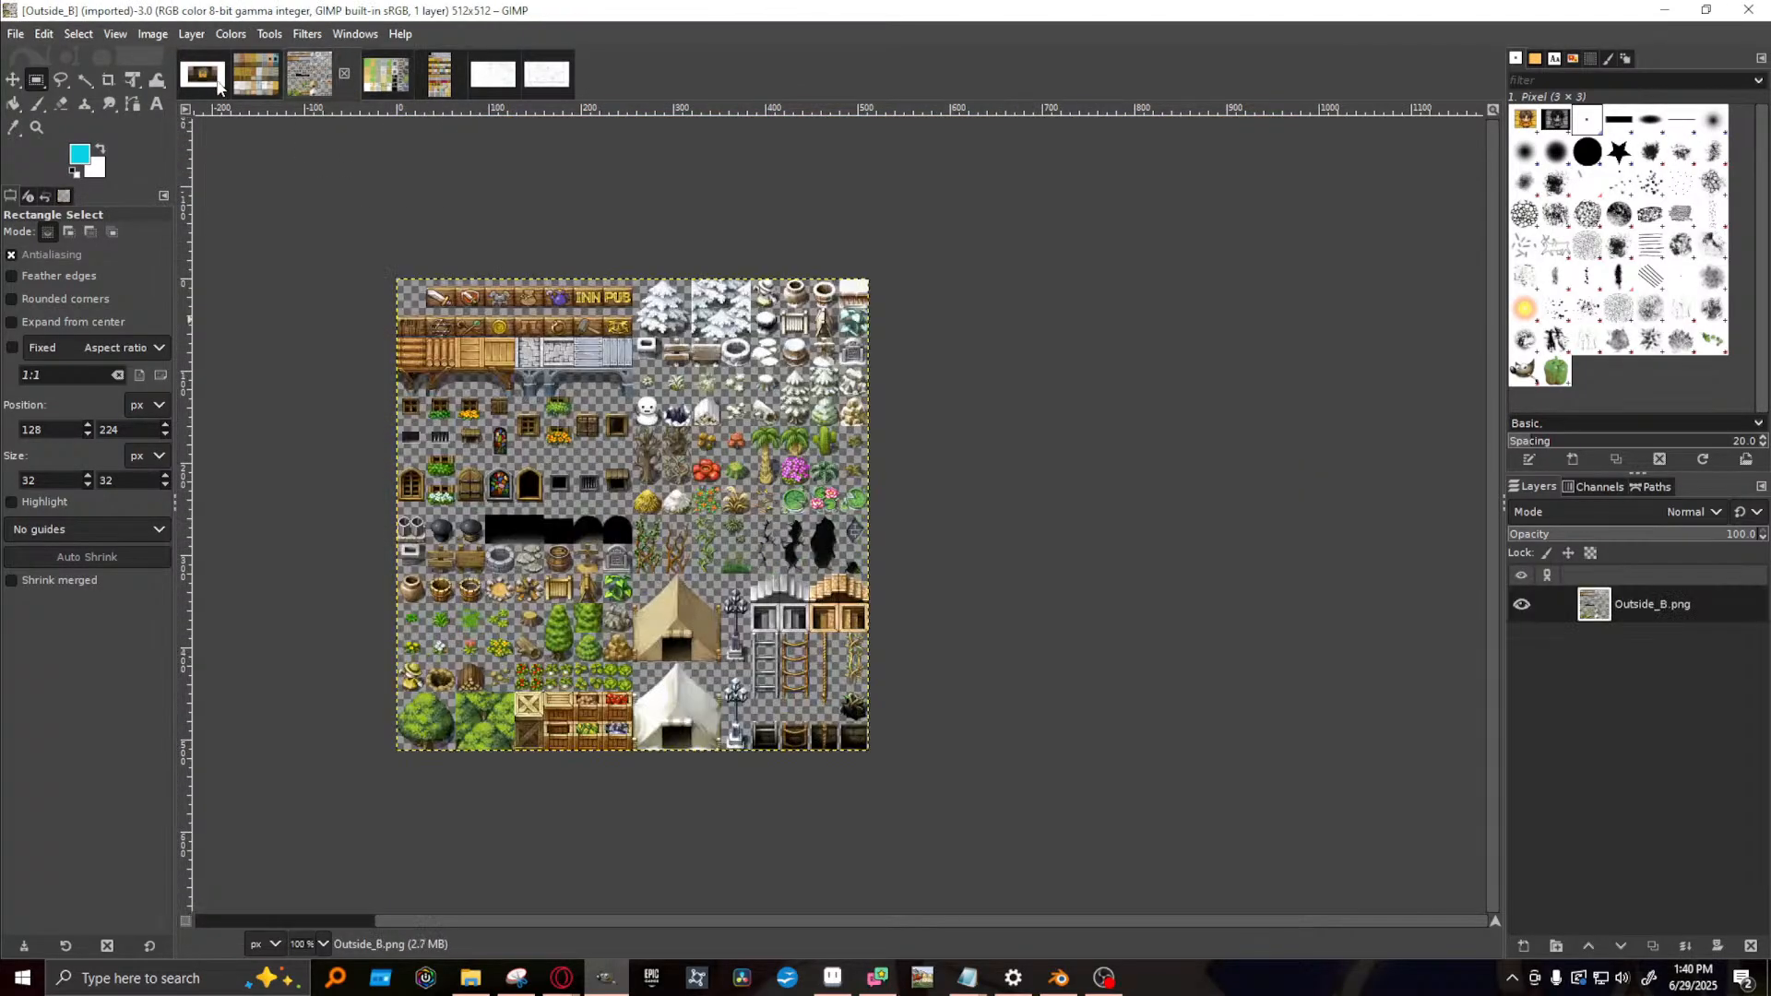
{"action": "left_click", "coordinate": [242, 88]}
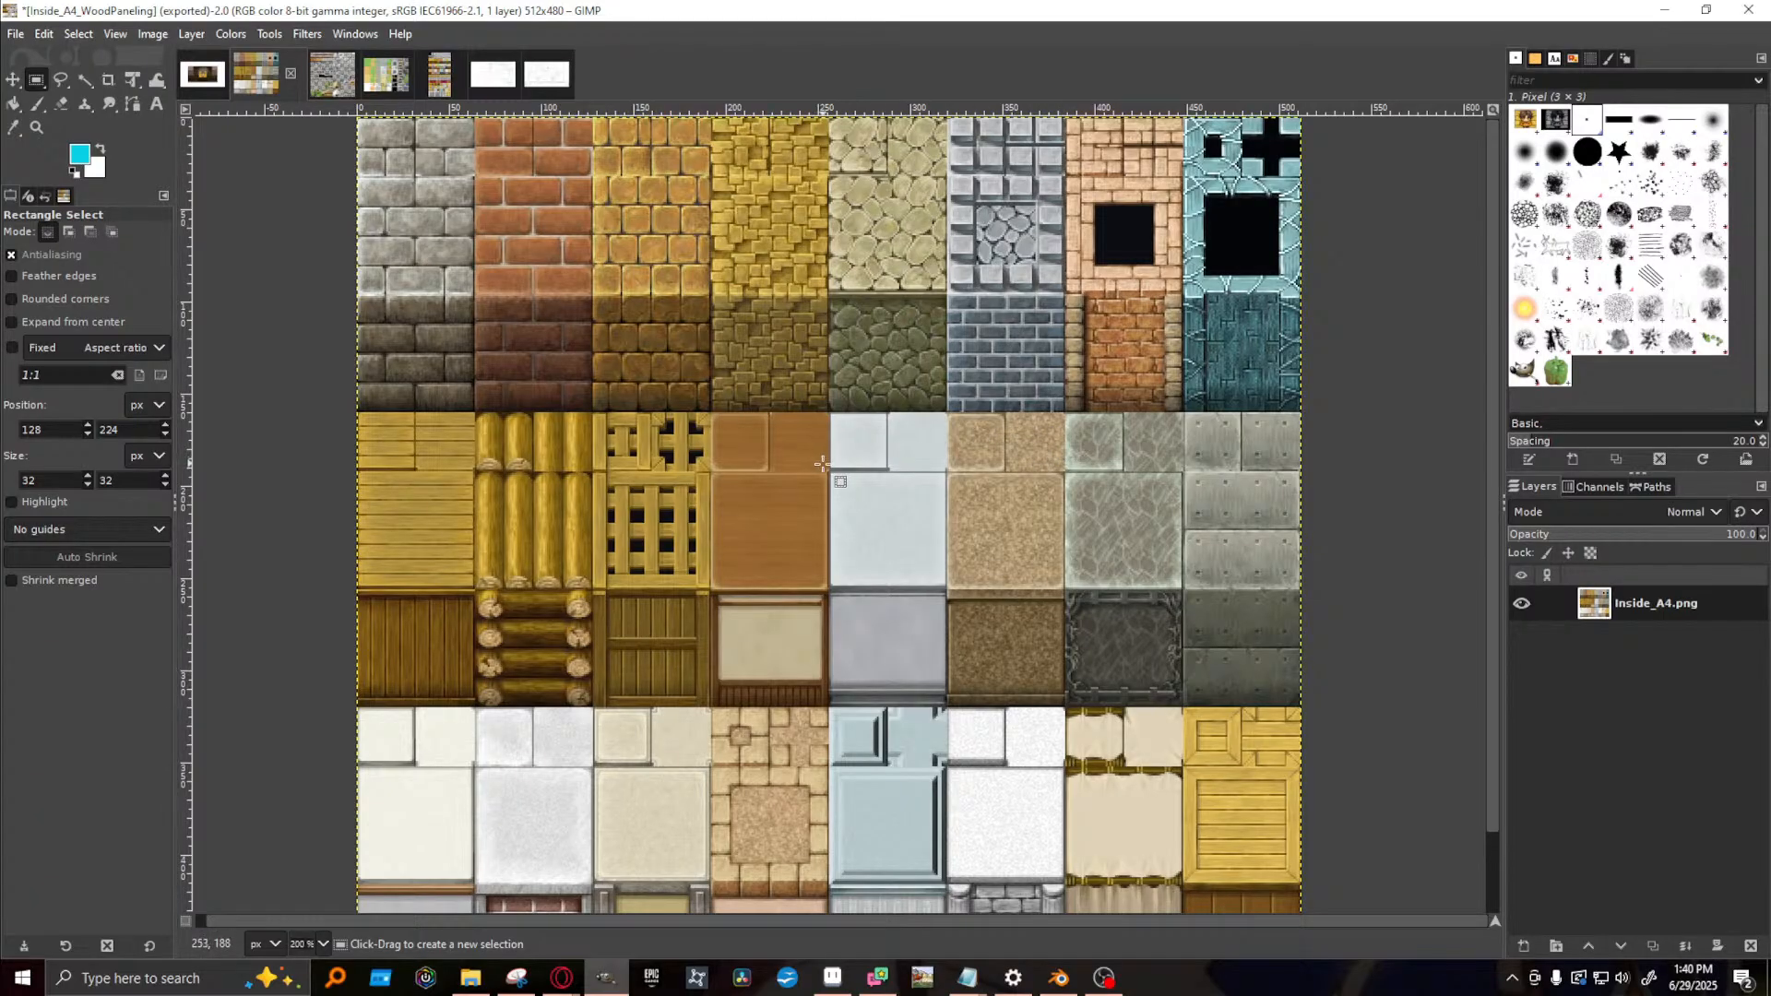
{"action": "scroll", "coordinate": [824, 468], "scroll_direction": "down", "scroll_amount": 2}
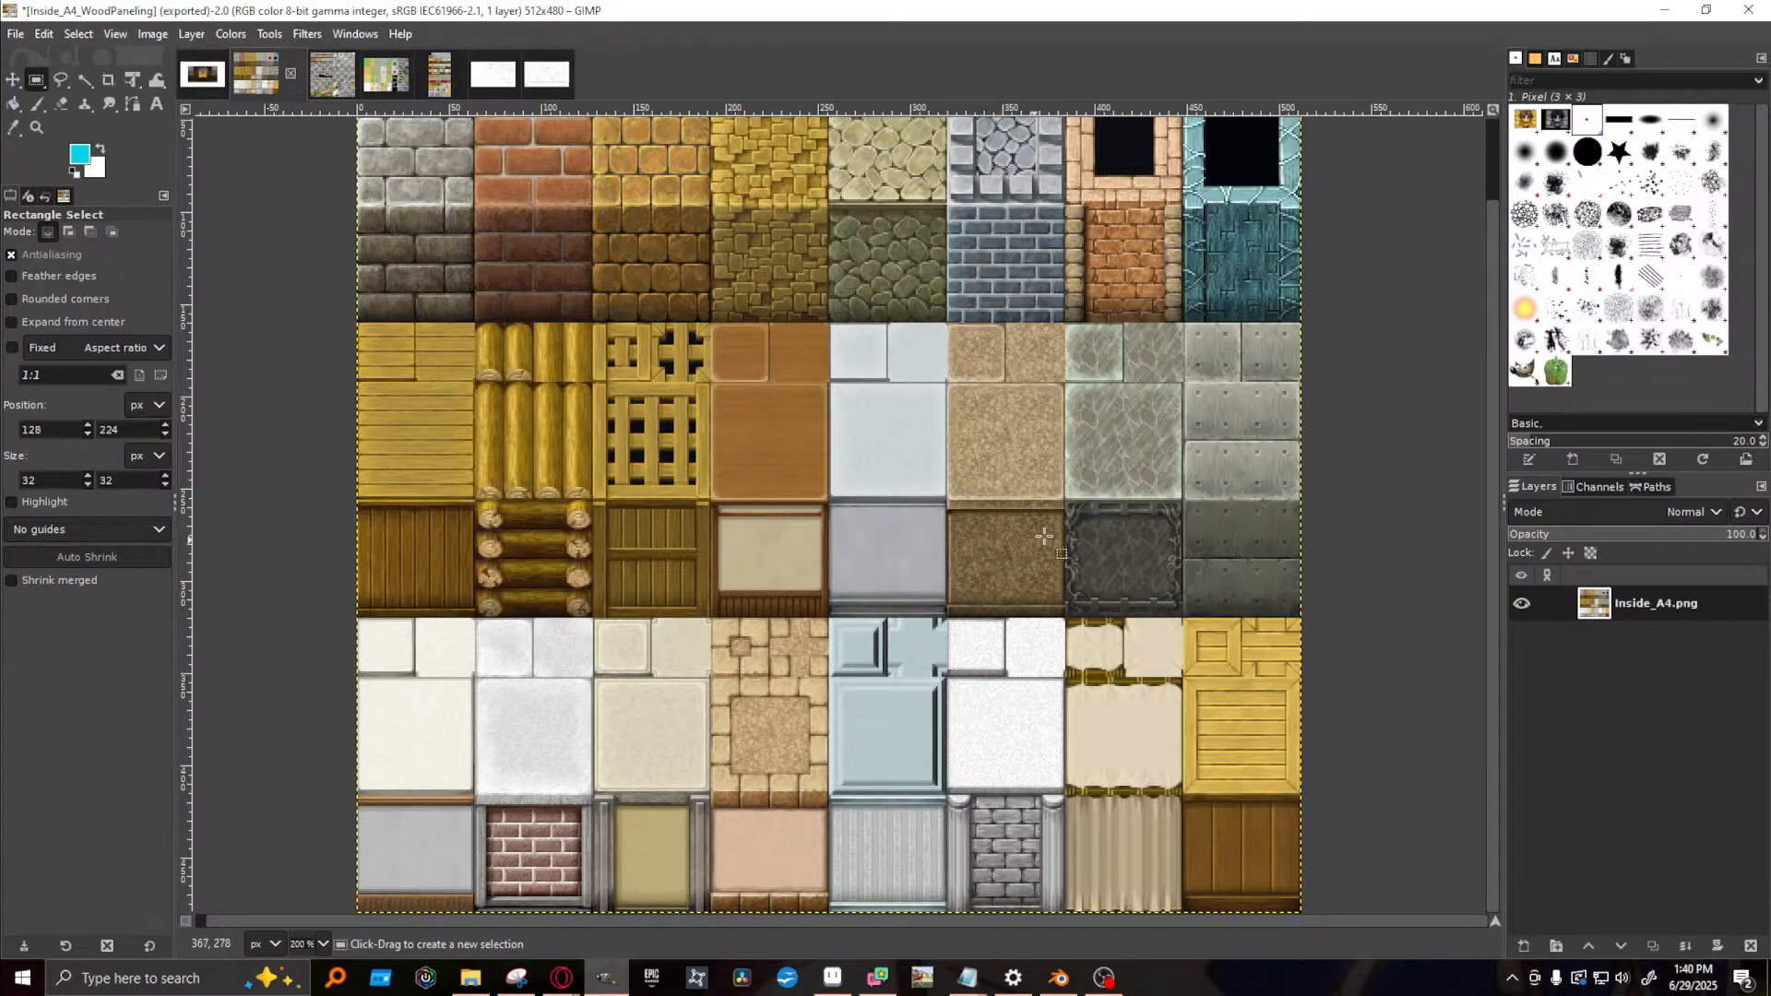
{"action": "scroll", "coordinate": [1095, 510], "scroll_direction": "up", "scroll_amount": 2}
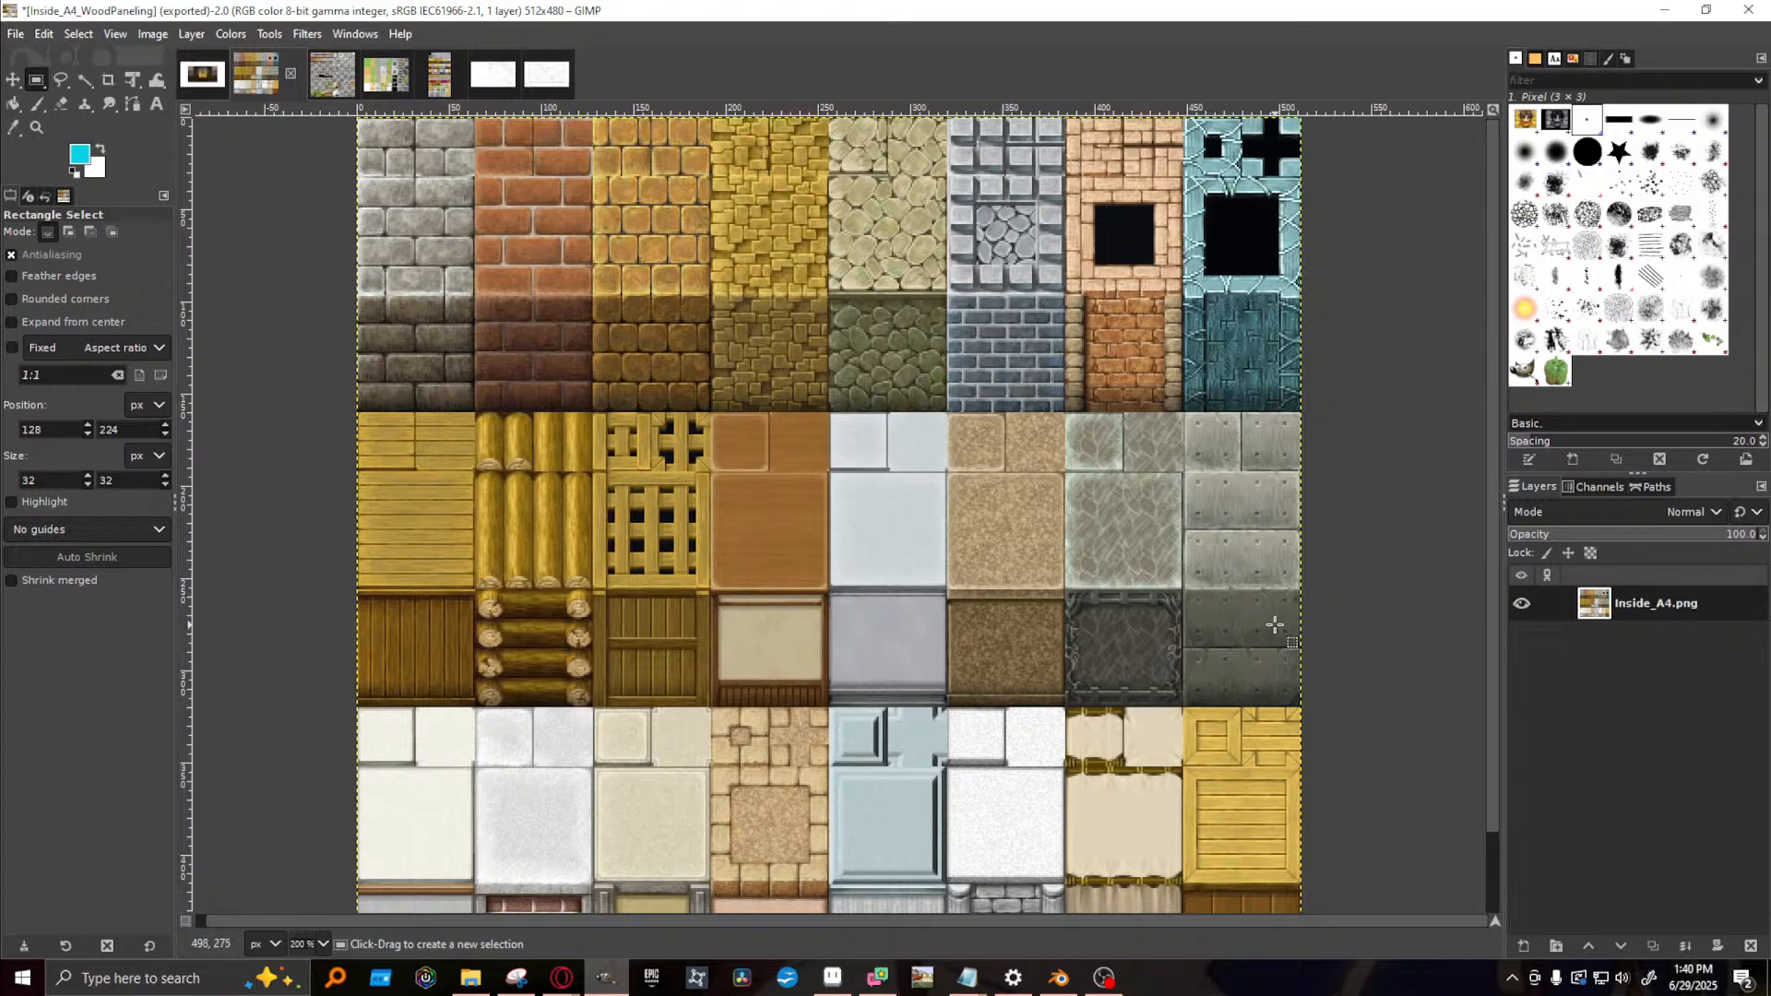
- Select the dark grey riveted metal tile in the Inside_A5 image, 32 by 32 px at position 160, 224
{"action": "left_click", "coordinate": [438, 74]}
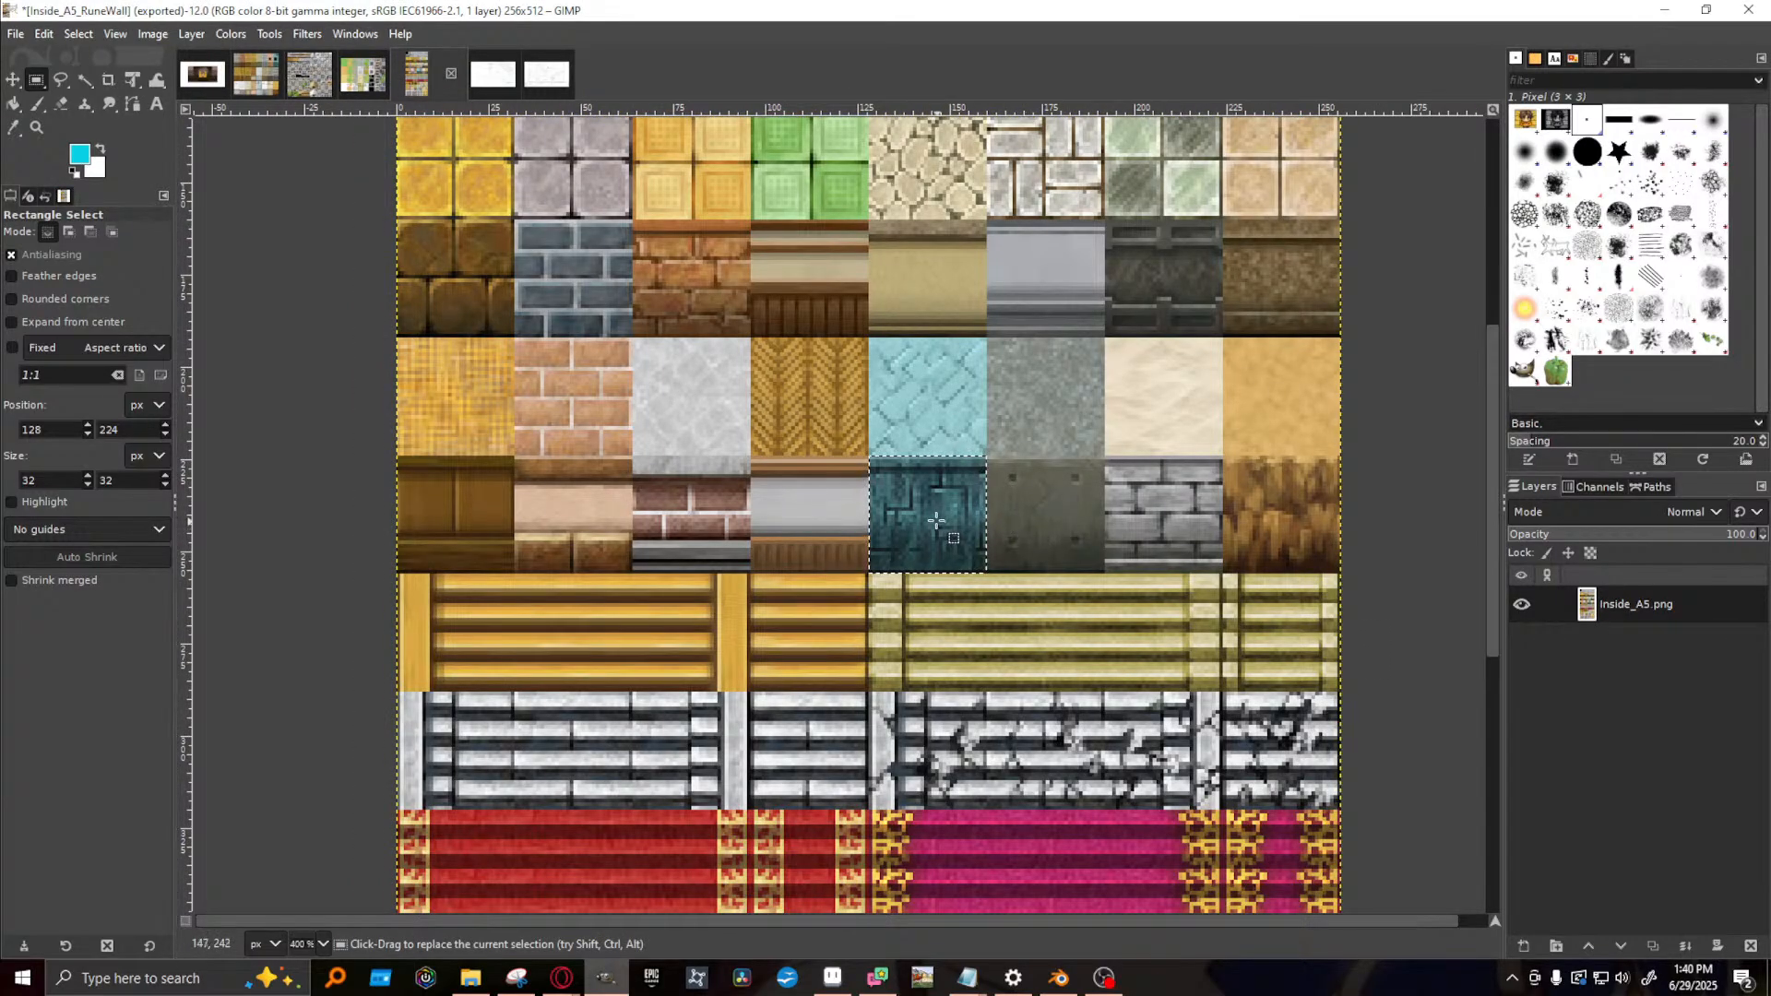
{"action": "left_click_drag", "start_coordinate": [931, 518], "coordinate": [1105, 464]}
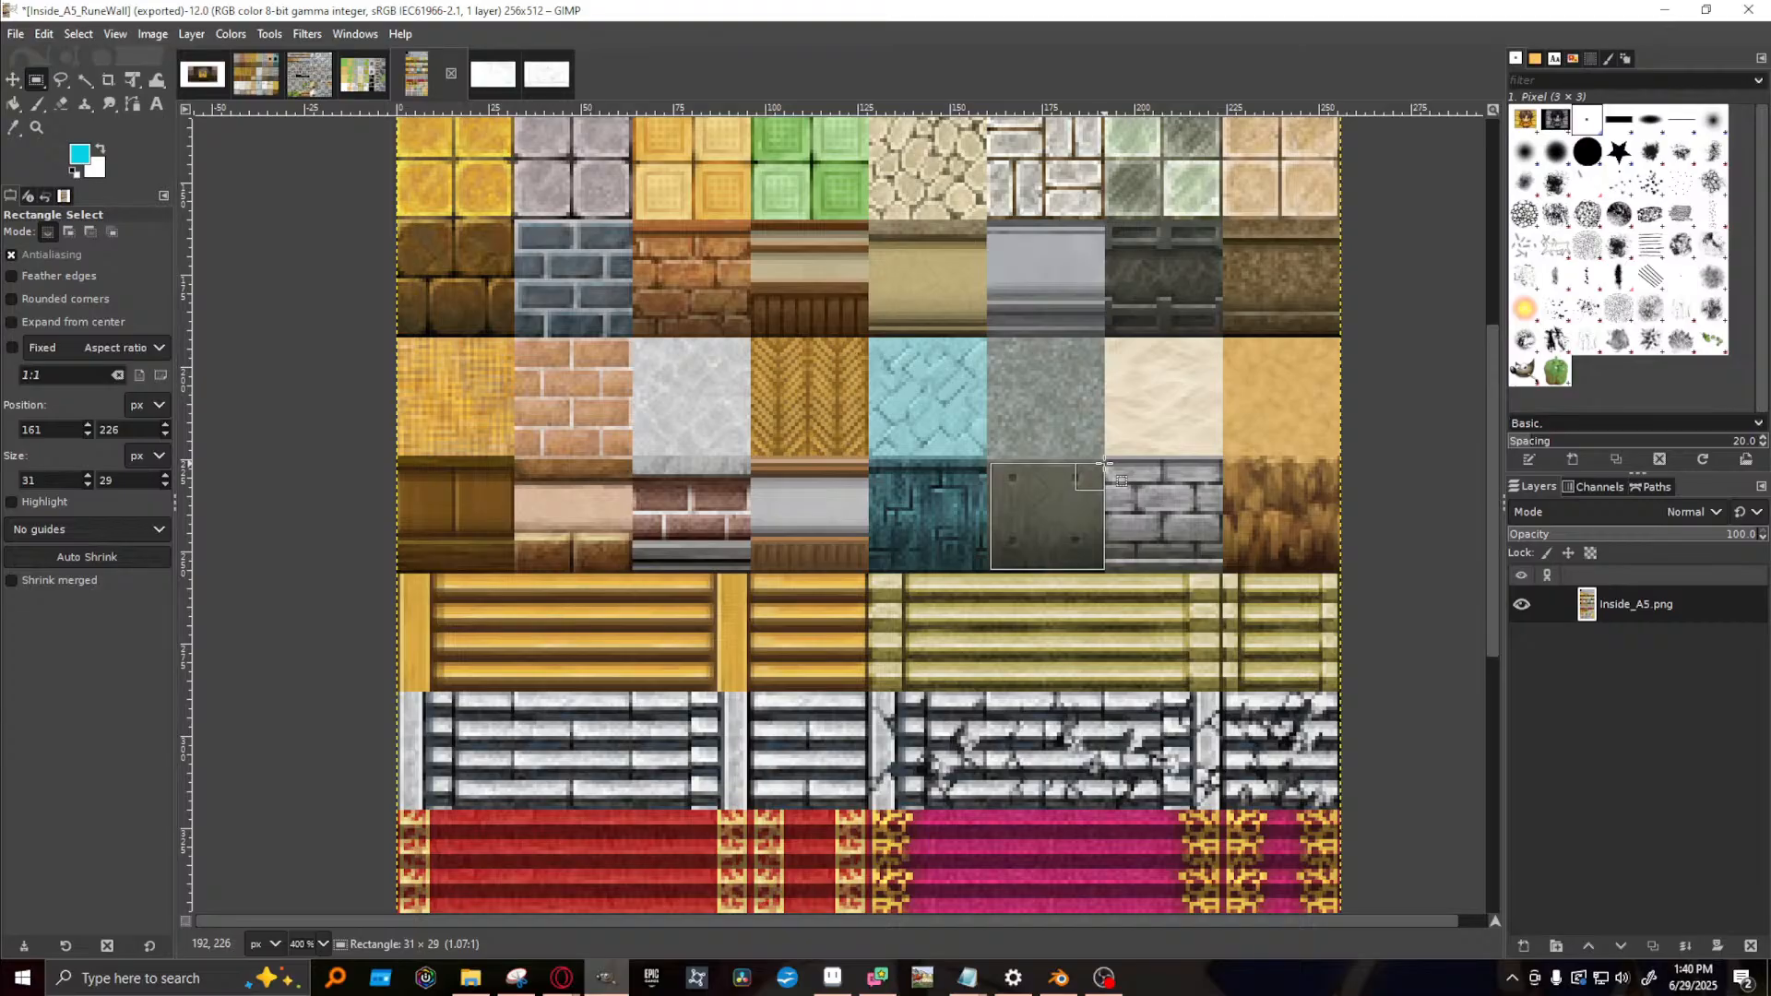
{"action": "left_click_drag", "start_coordinate": [1105, 464], "coordinate": [1105, 464]}
{"action": "left_click_drag", "start_coordinate": [1004, 518], "coordinate": [1047, 551]}
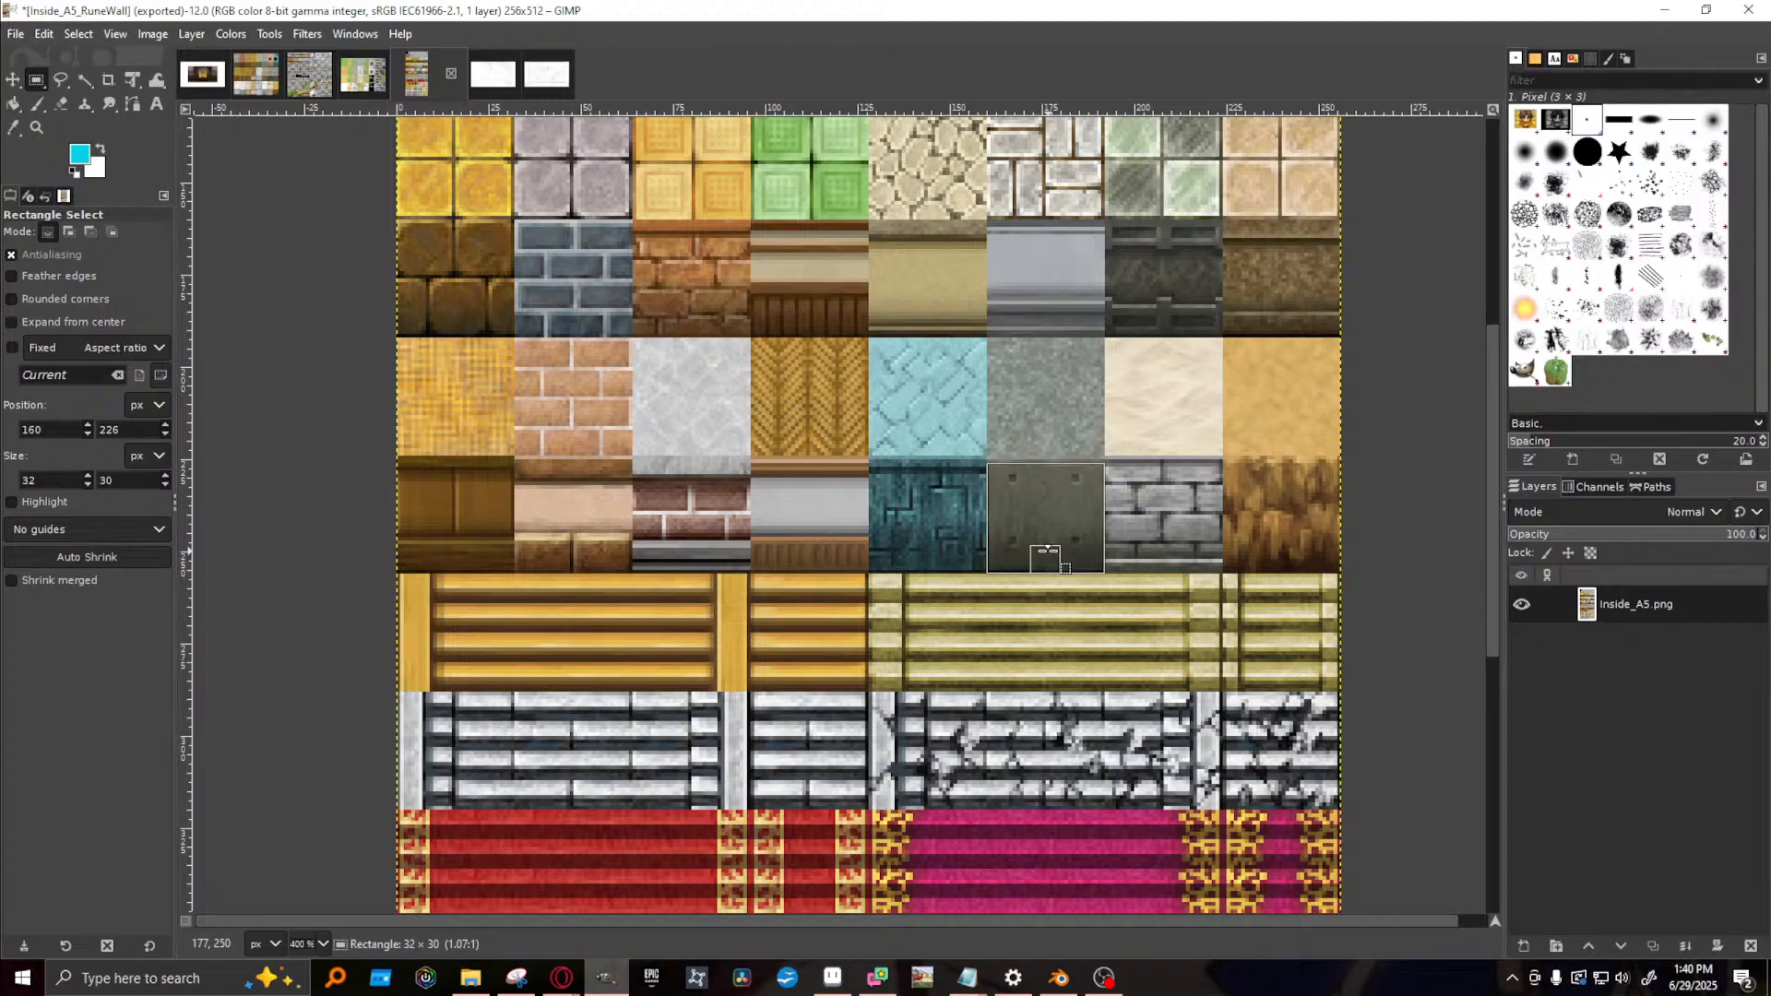
{"action": "left_click_drag", "start_coordinate": [1046, 473], "coordinate": [1046, 468]}
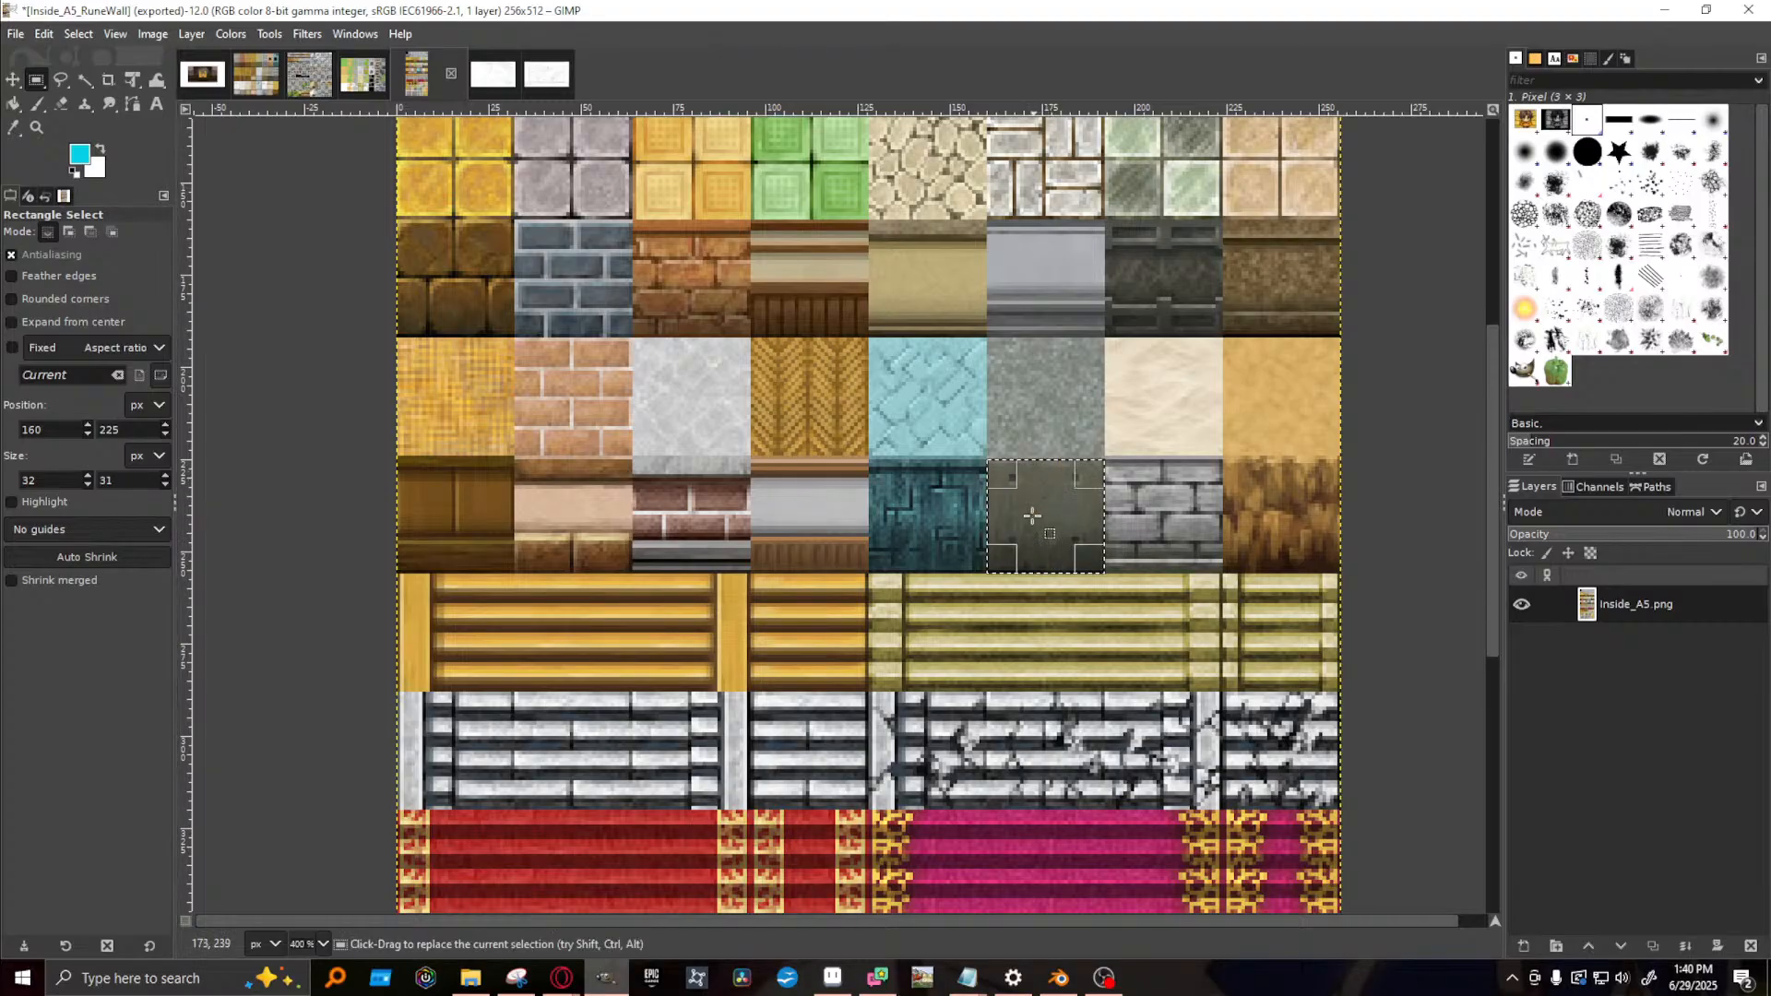
{"action": "left_click_drag", "start_coordinate": [1047, 562], "coordinate": [1046, 559]}
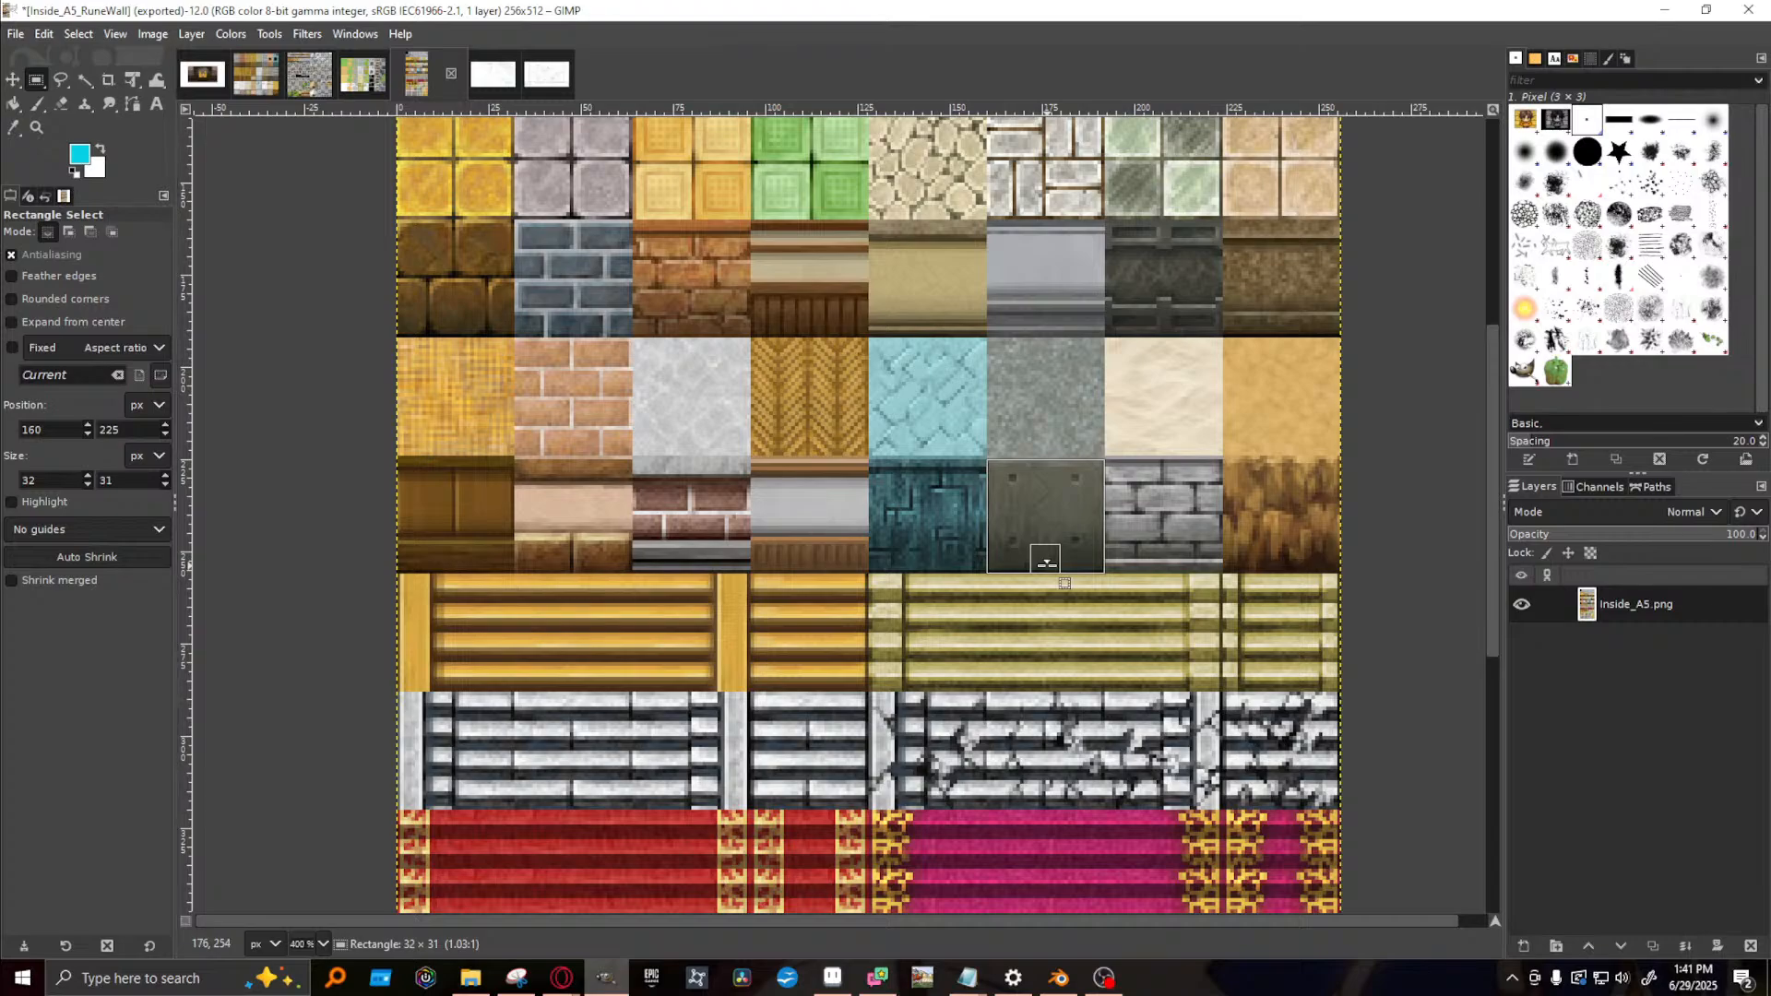
{"action": "left_click_drag", "start_coordinate": [1046, 563], "coordinate": [1046, 563]}
{"action": "left_click_drag", "start_coordinate": [1047, 468], "coordinate": [1047, 466]}
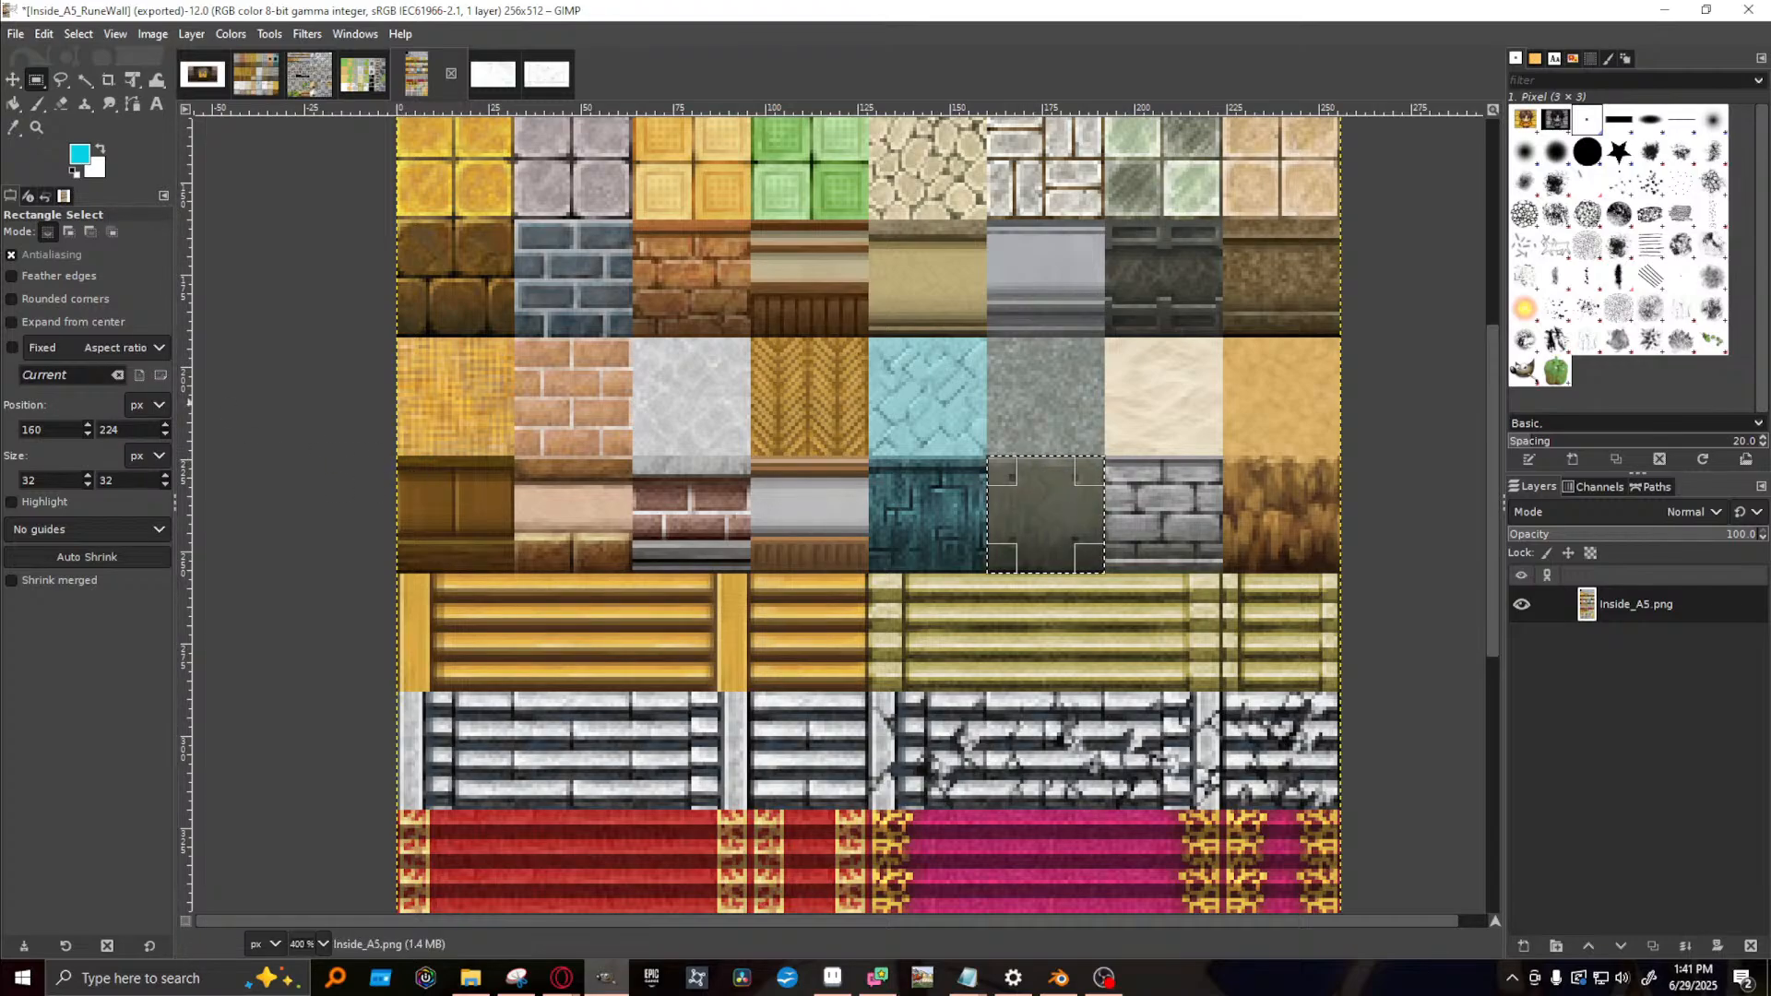
- Export the Inside_A5 image as Inside_A5_MetalWall.png in the Textures-single folder with the default PNG options
{"action": "left_click", "coordinate": [16, 35]}
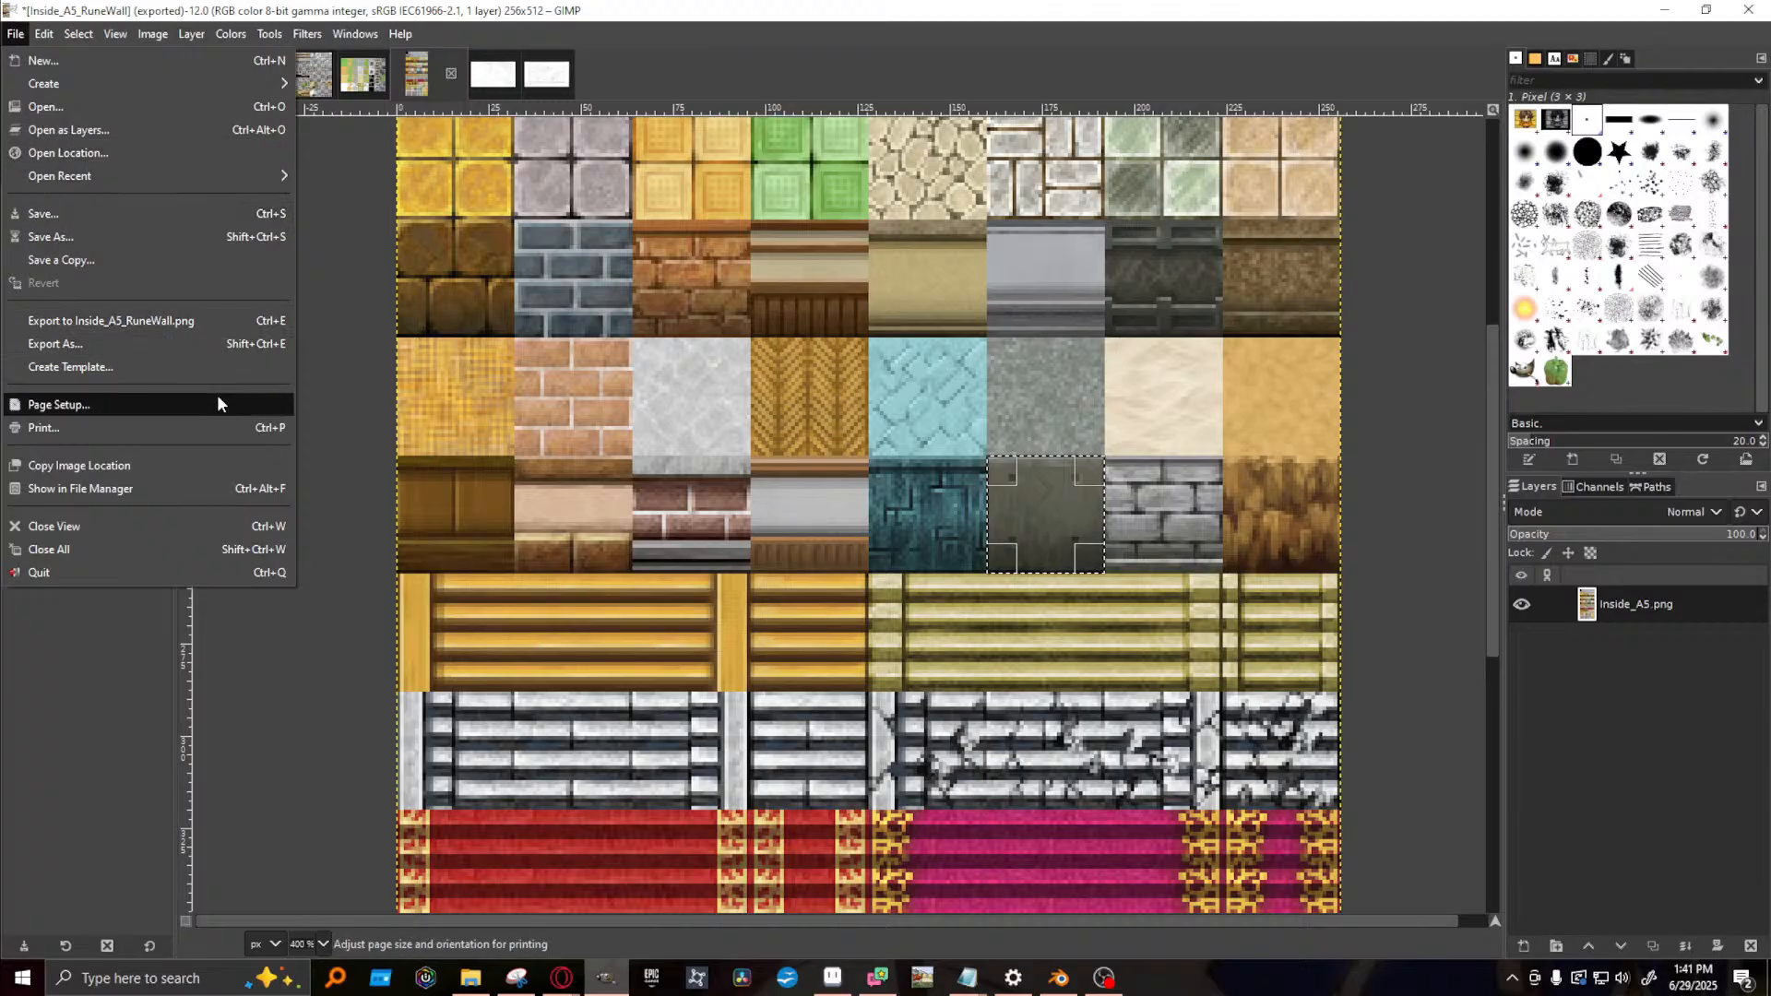
{"action": "left_click", "coordinate": [132, 357]}
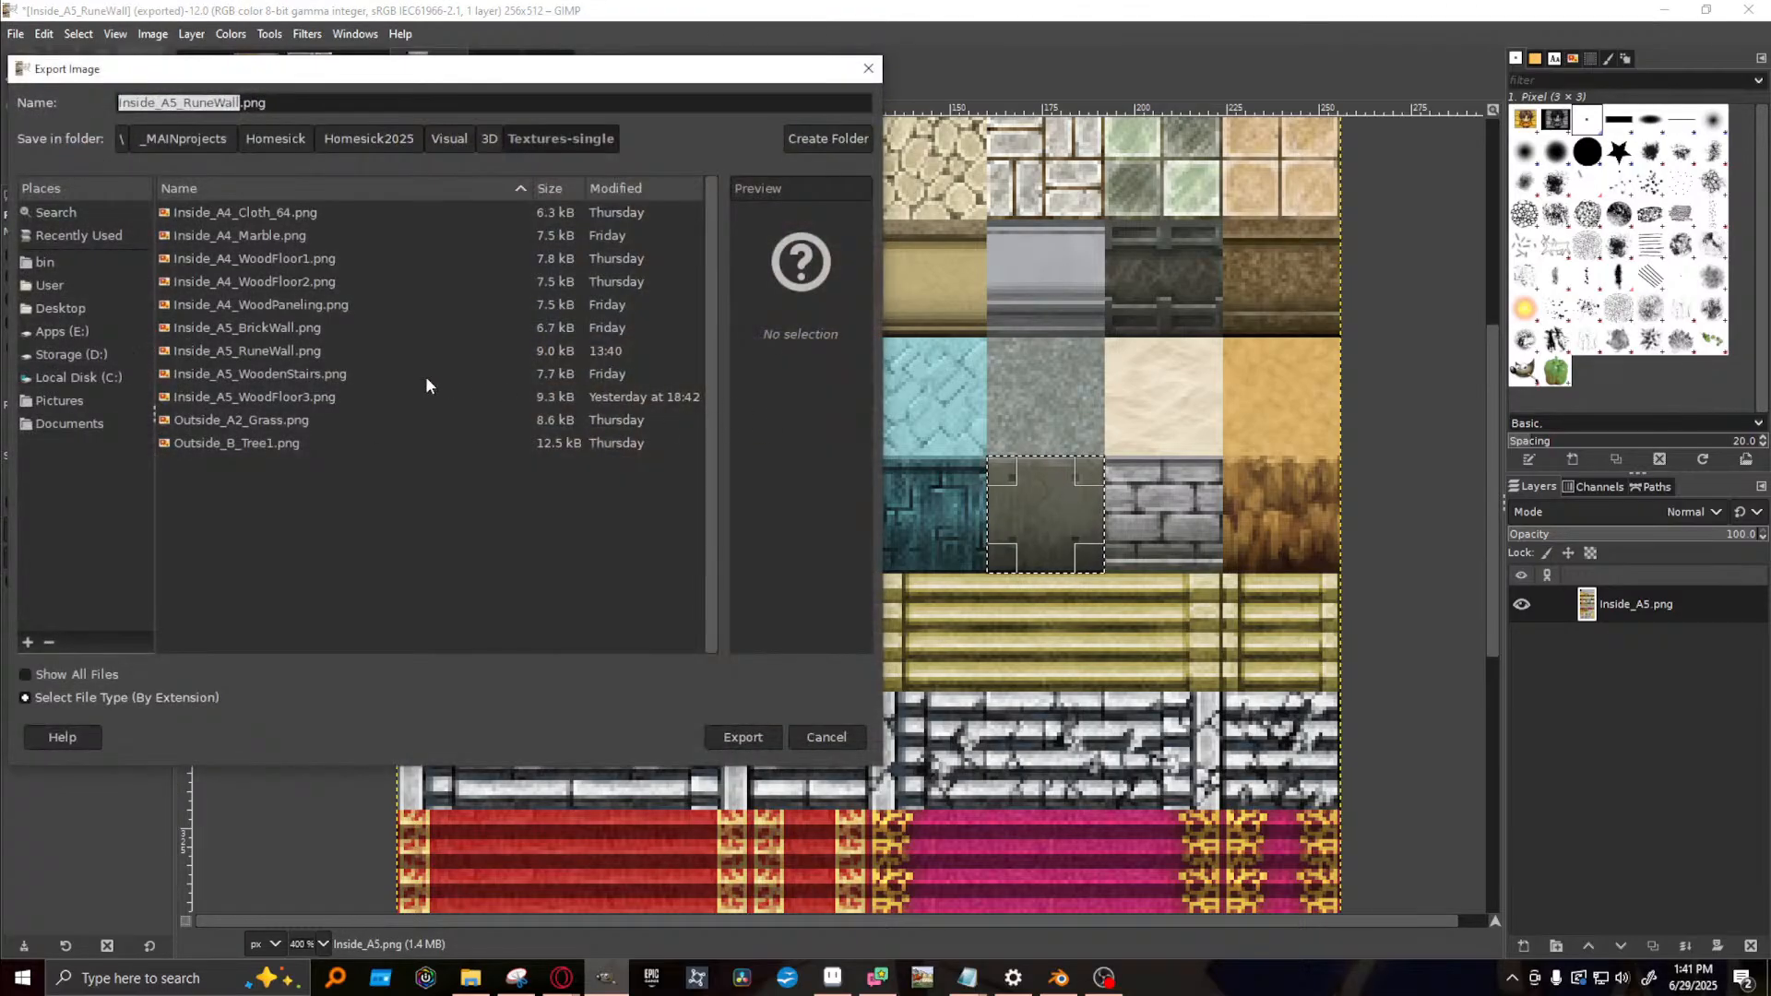
{"action": "left_click", "coordinate": [211, 108]}
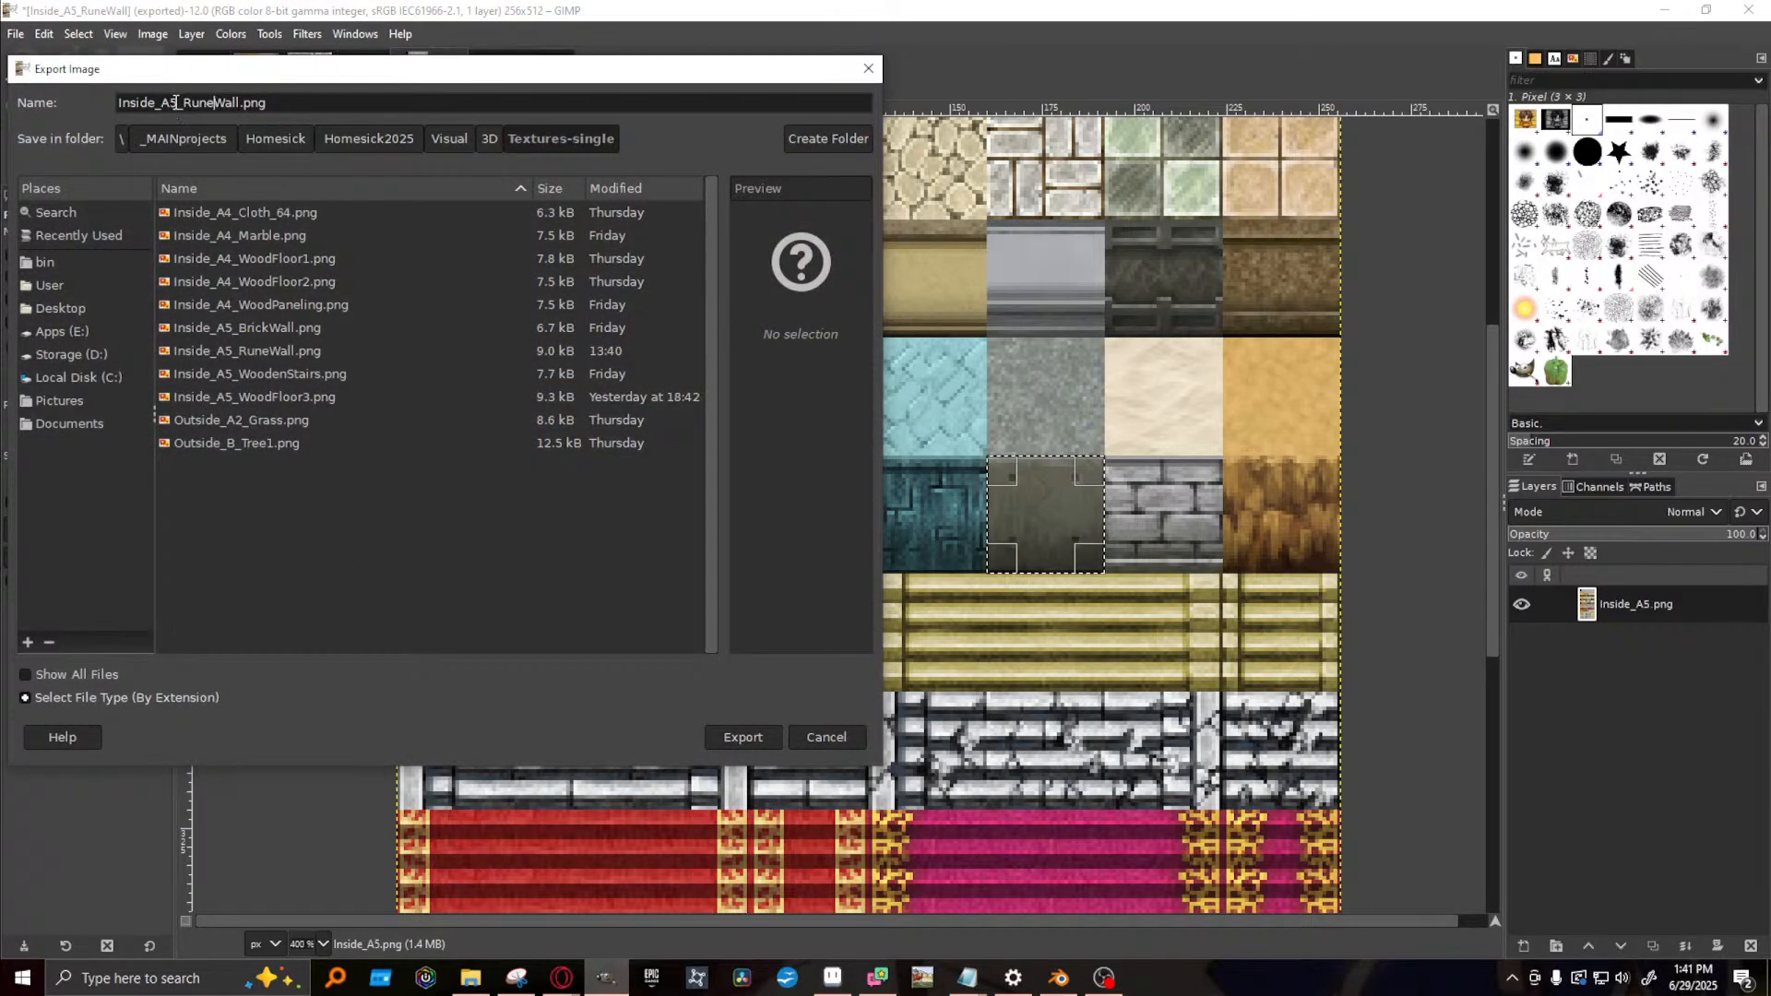
{"action": "mouse_move", "coordinate": [185, 104]}
{"action": "left_mouse_down"}
{"action": "mouse_move", "coordinate": [240, 104]}
{"action": "mouse_move", "coordinate": [220, 107]}
{"action": "left_mouse_up"}
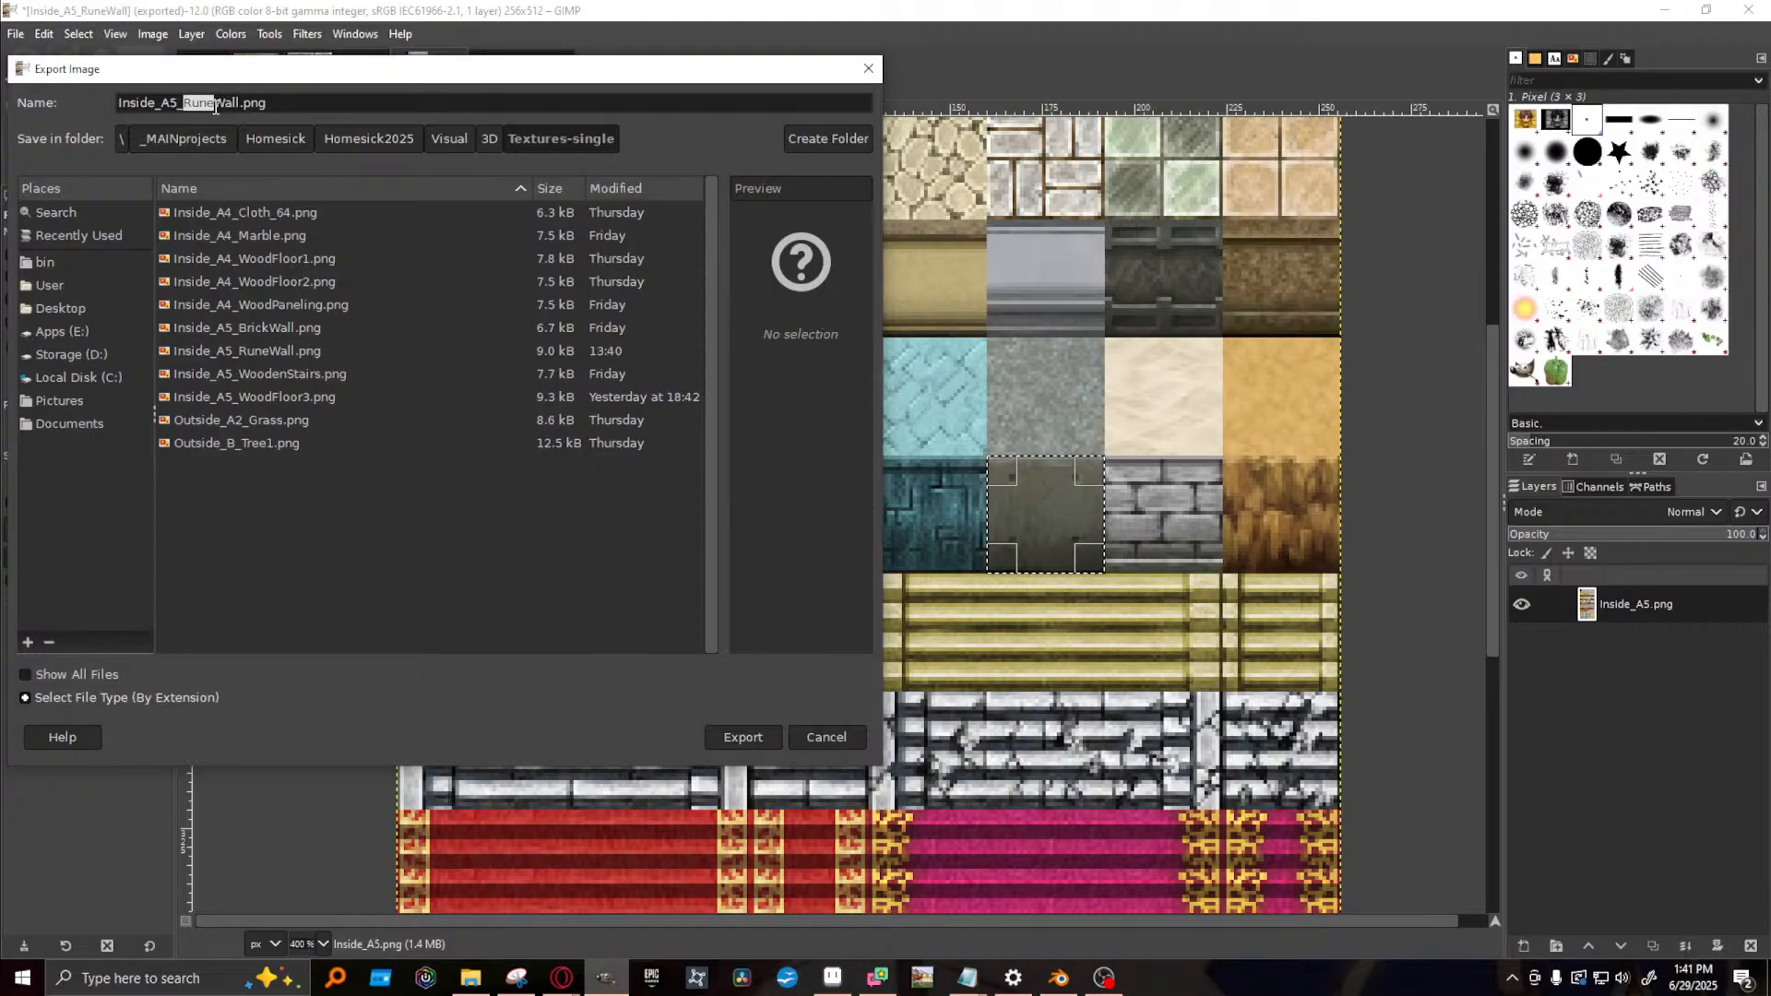
{"action": "type", "text": "Metal"}
{"action": "left_click", "coordinate": [744, 737]}
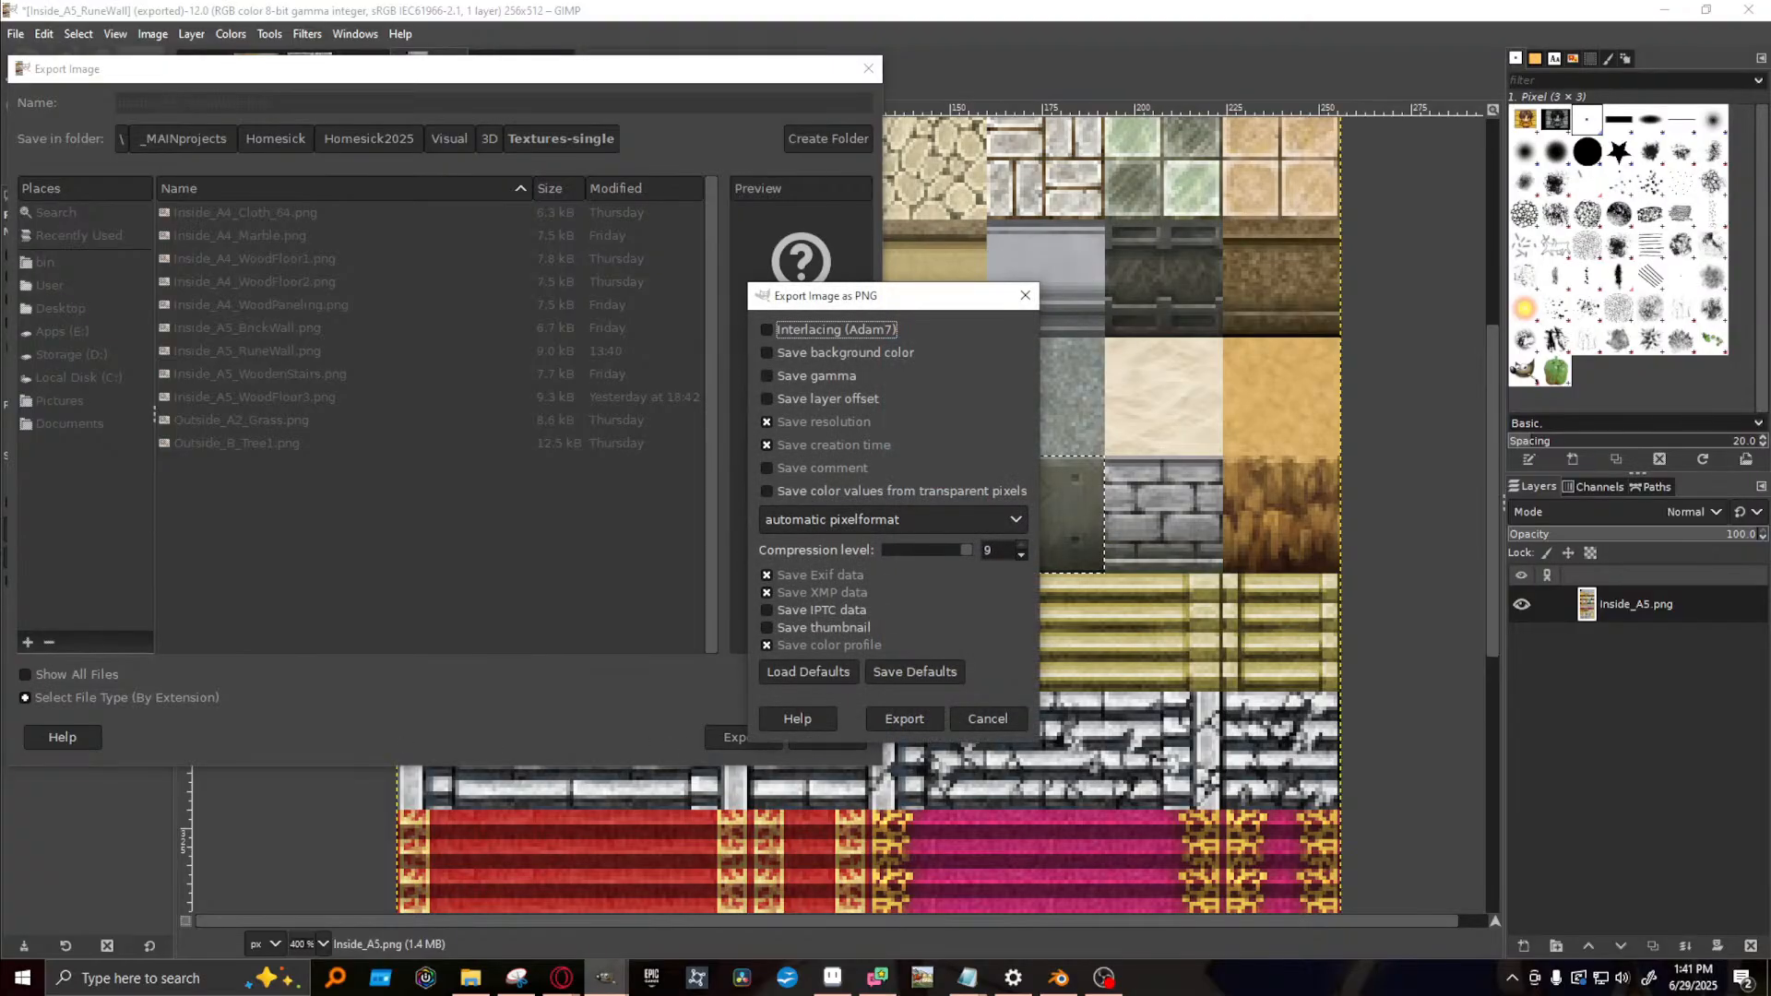
{"action": "left_click", "coordinate": [905, 719]}
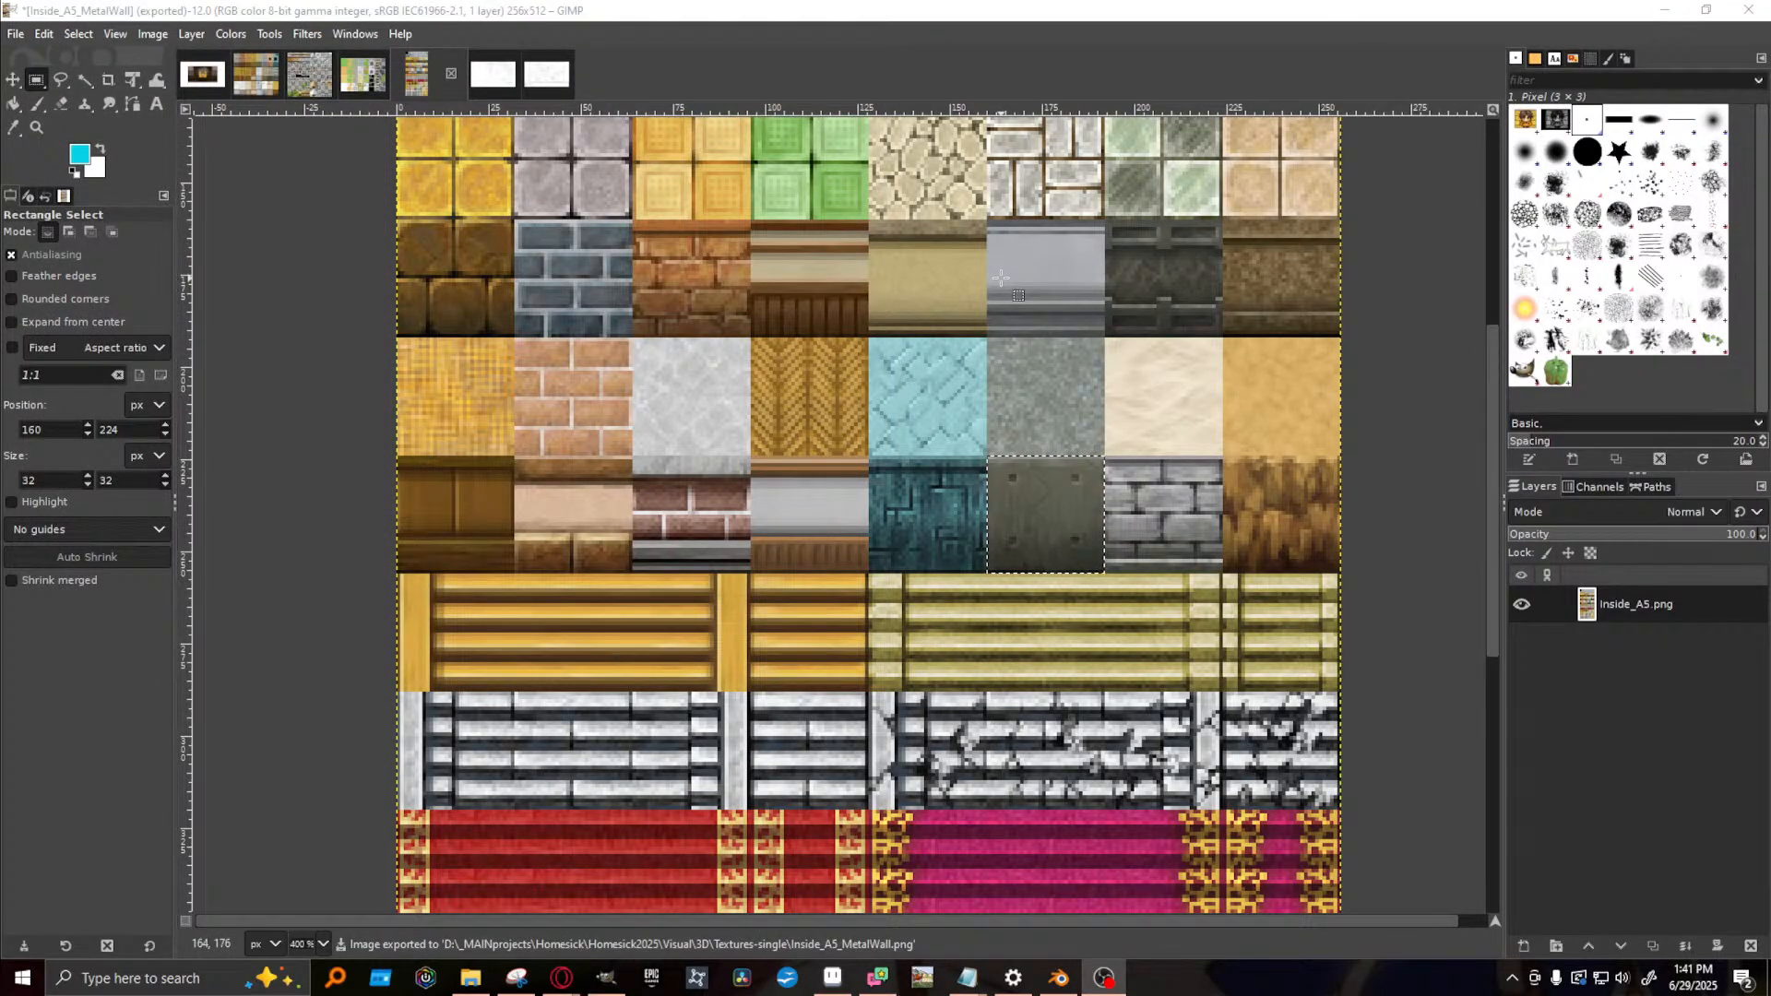
- Switch to File Explorer, open the Textures-single folder under Visual, 3D, and preview Inside_A5_MetalWall.png
{"action": "left_click", "coordinate": [149, 35]}
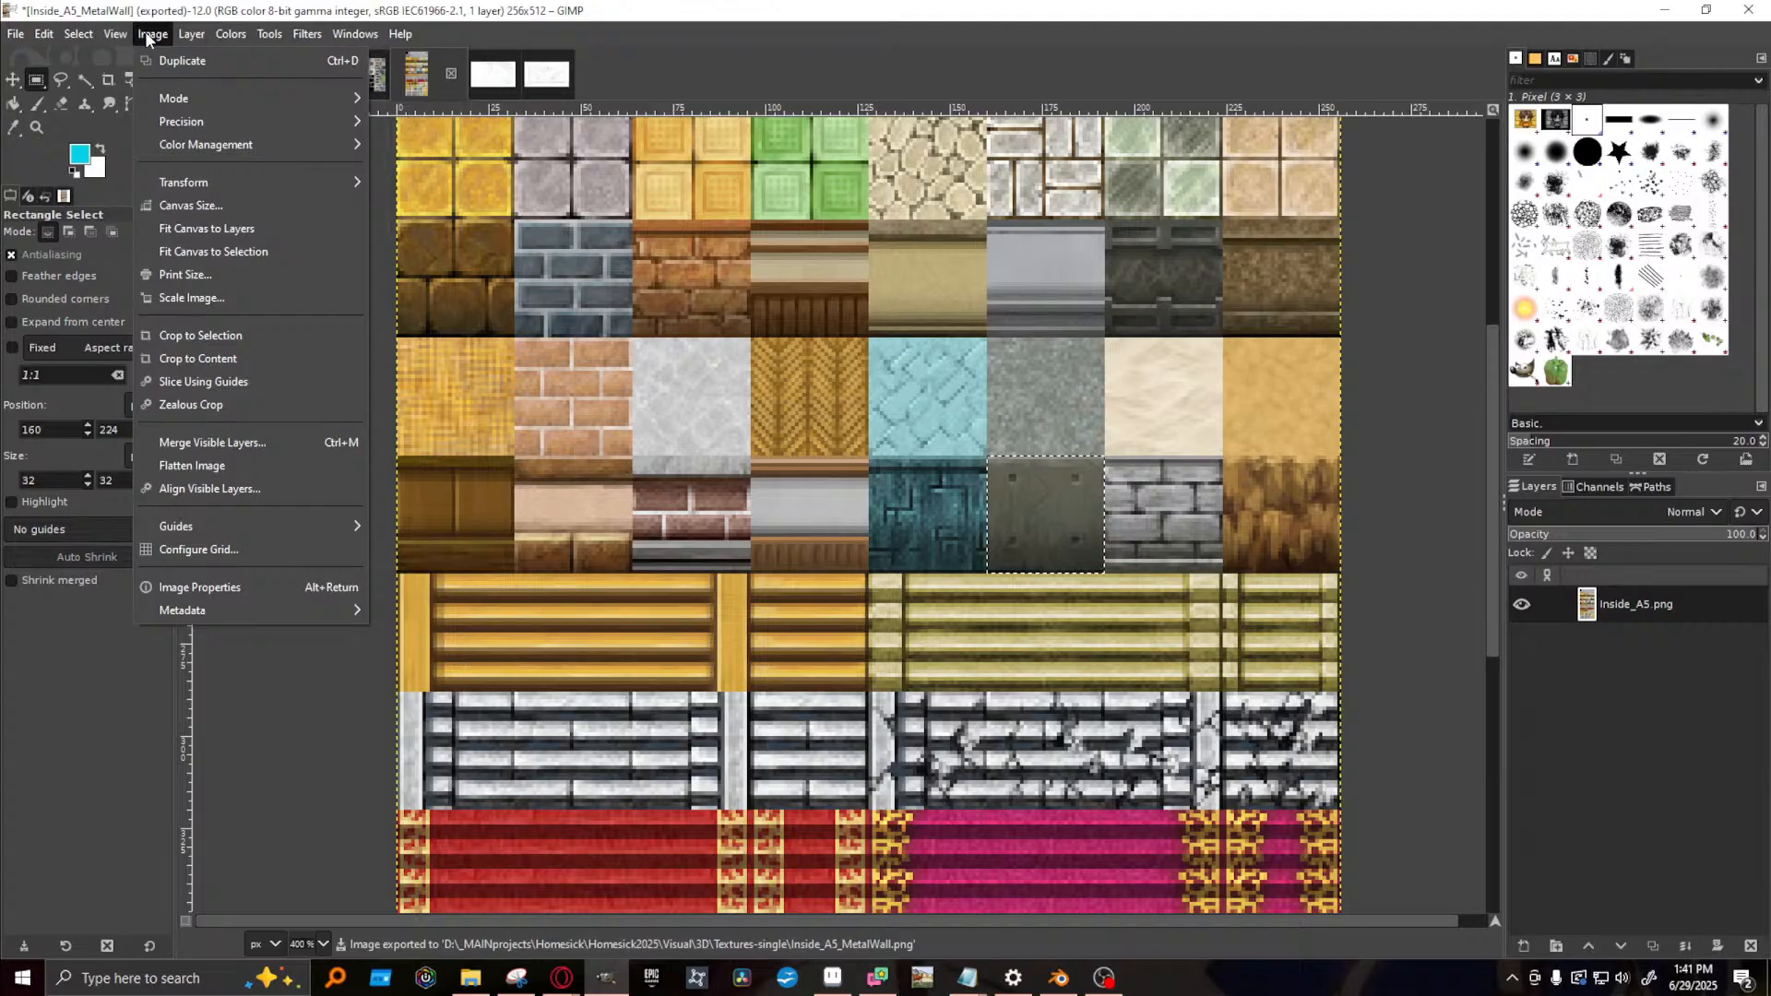
{"action": "left_click", "coordinate": [470, 980]}
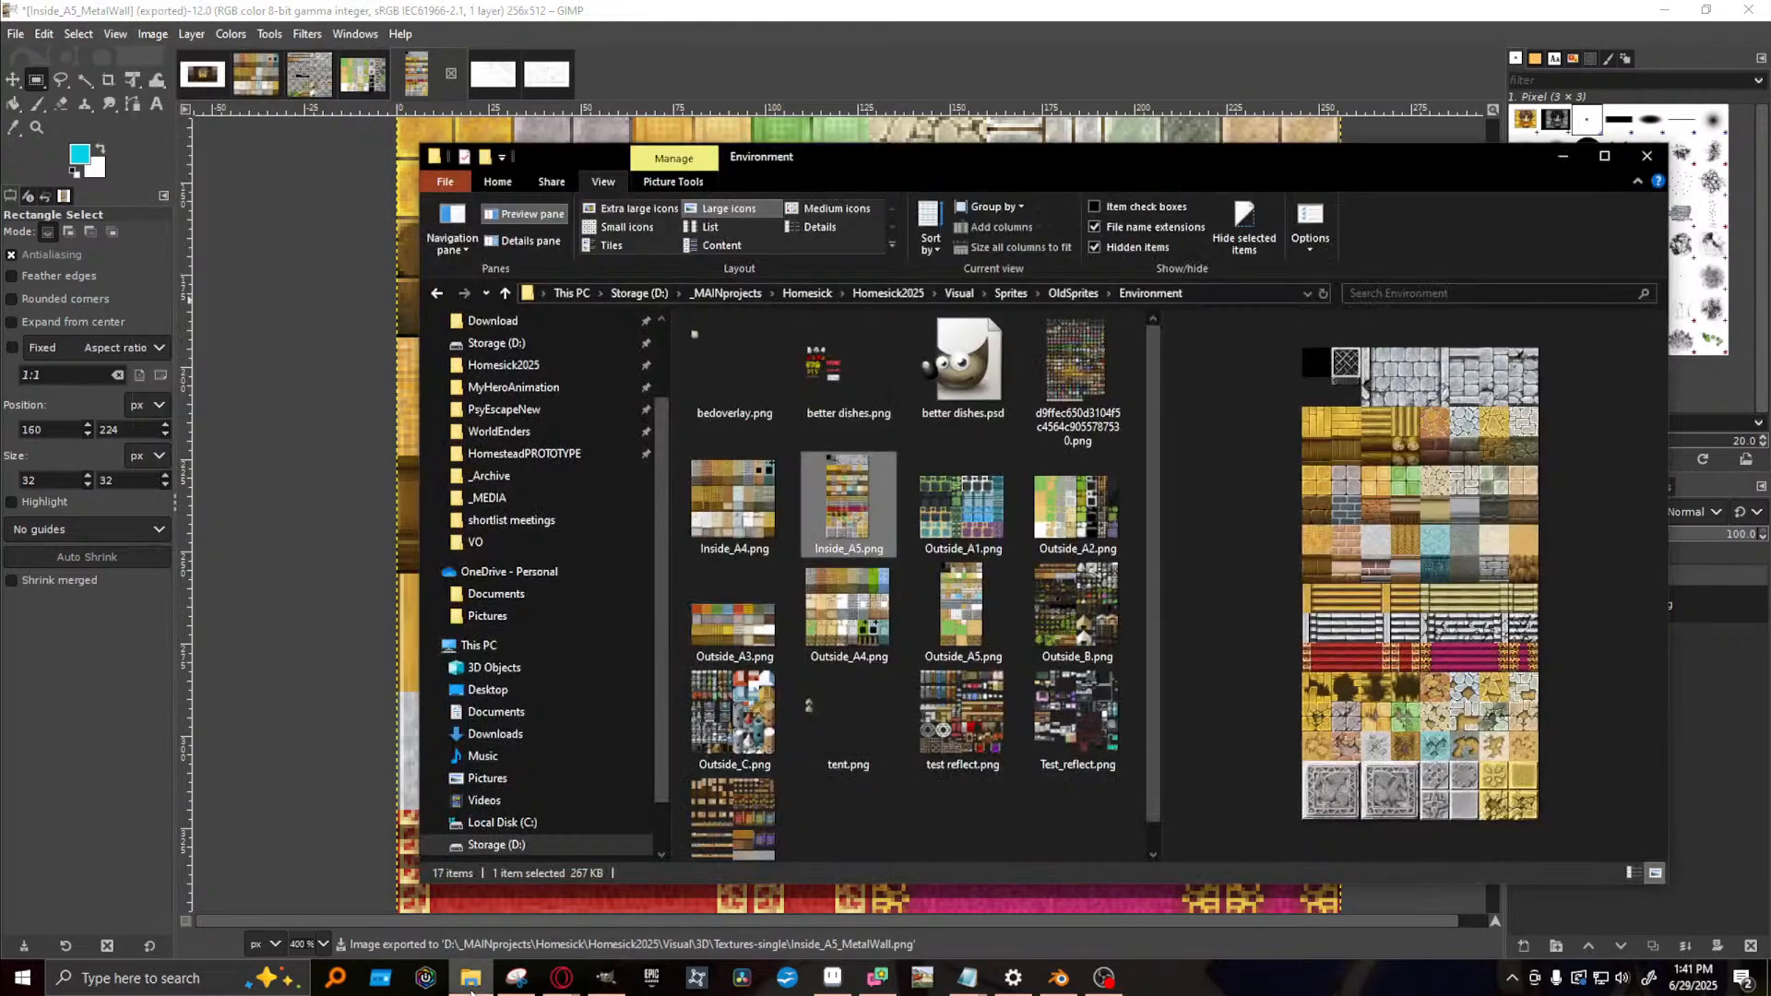
{"action": "left_click", "coordinate": [957, 293]}
{"action": "double_click", "coordinate": [739, 386]}
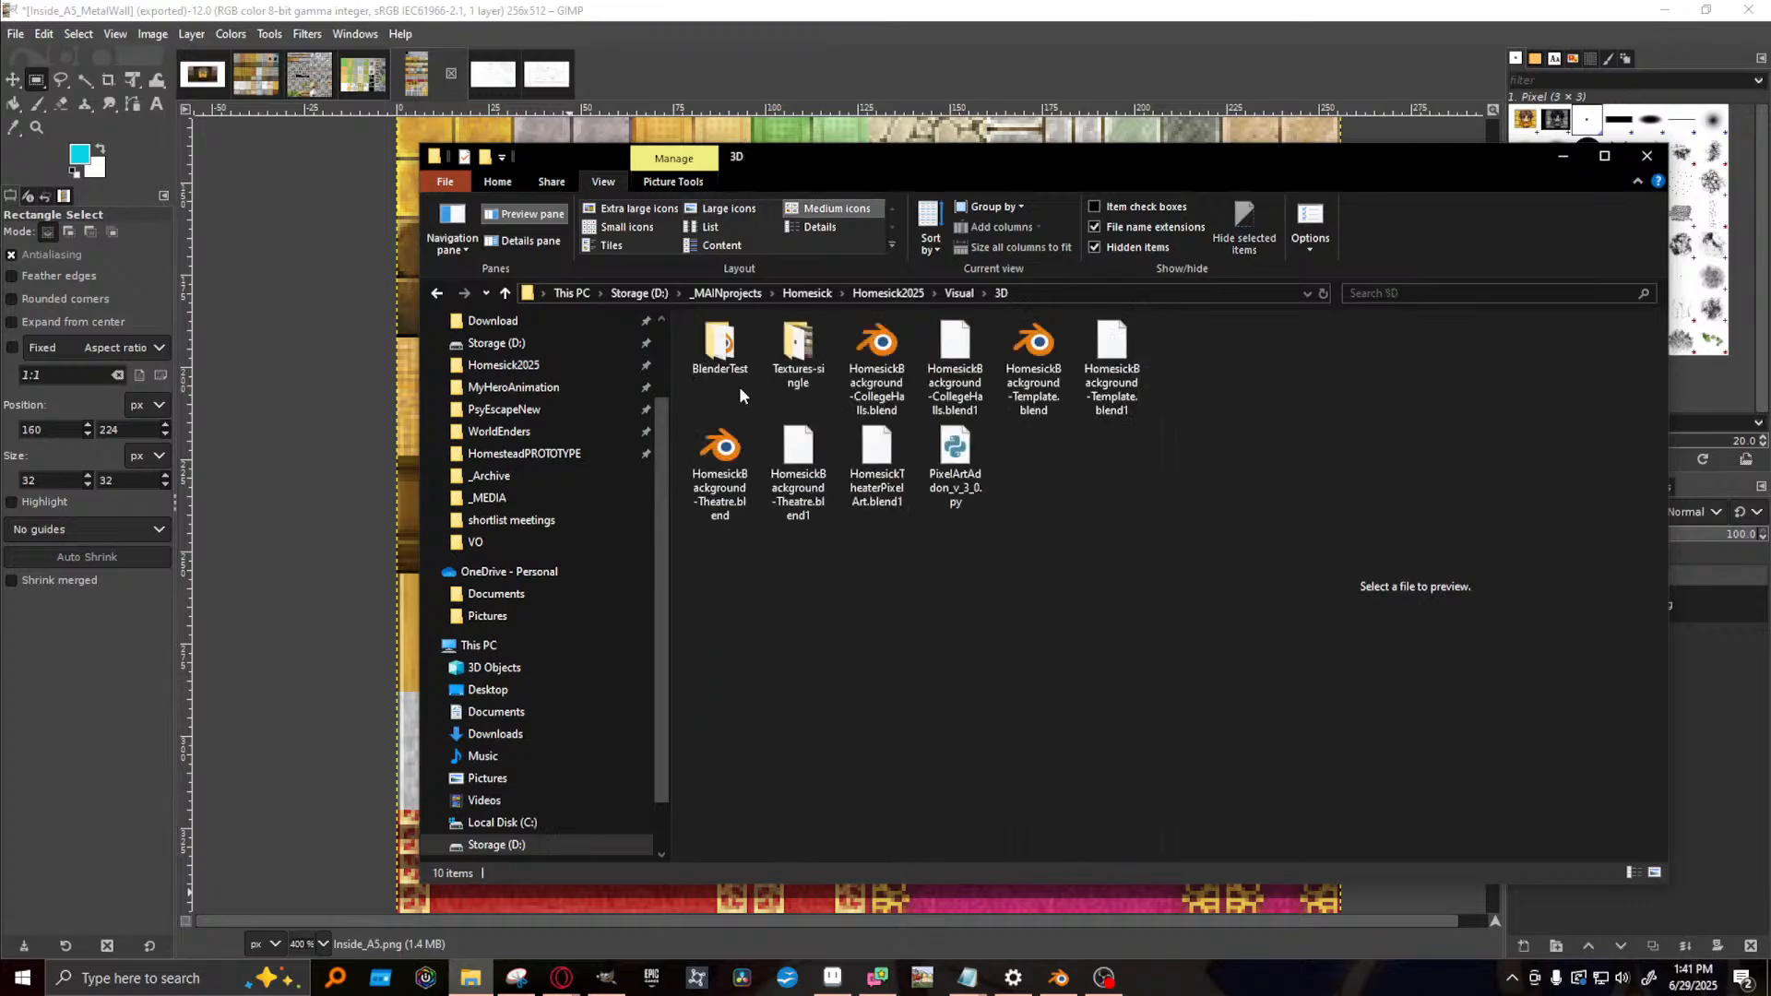
{"action": "double_click", "coordinate": [806, 361]}
{"action": "left_click", "coordinate": [1013, 507]}
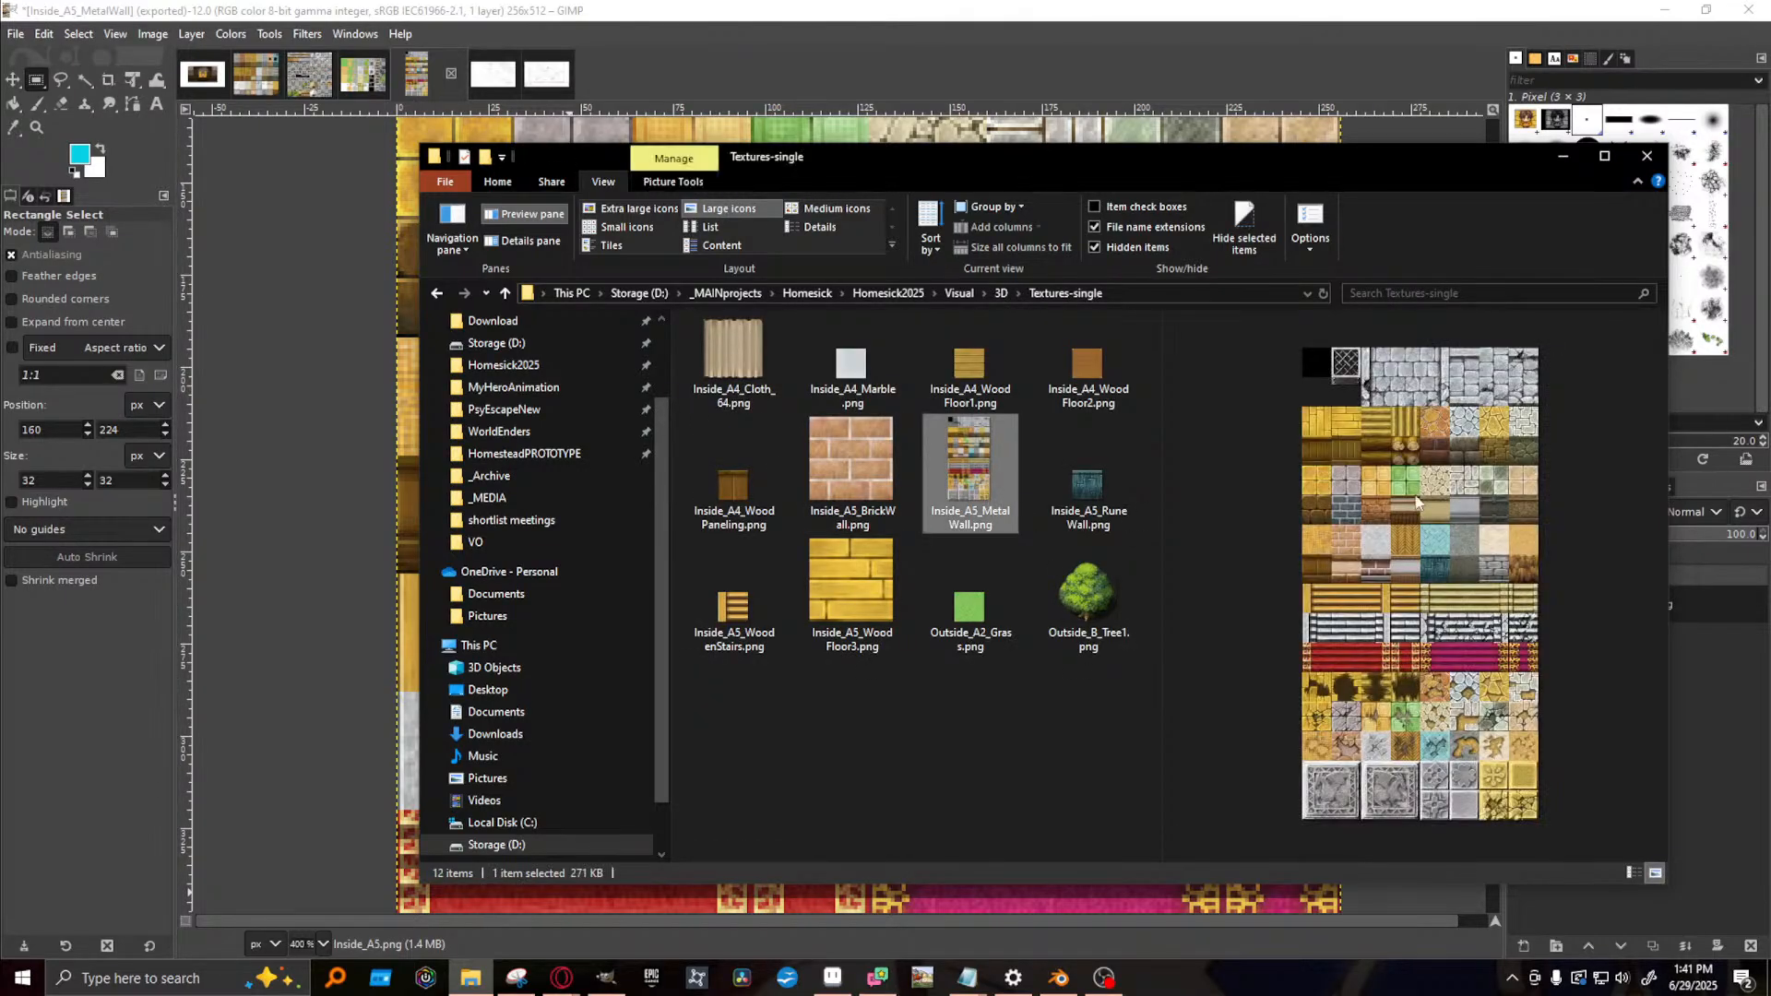
- Back in GIMP, crop Inside_A5 to the selected metal tile and export it again over Inside_A5_MetalWall.png
{"action": "left_click", "coordinate": [143, 13]}
{"action": "left_click", "coordinate": [25, 34]}
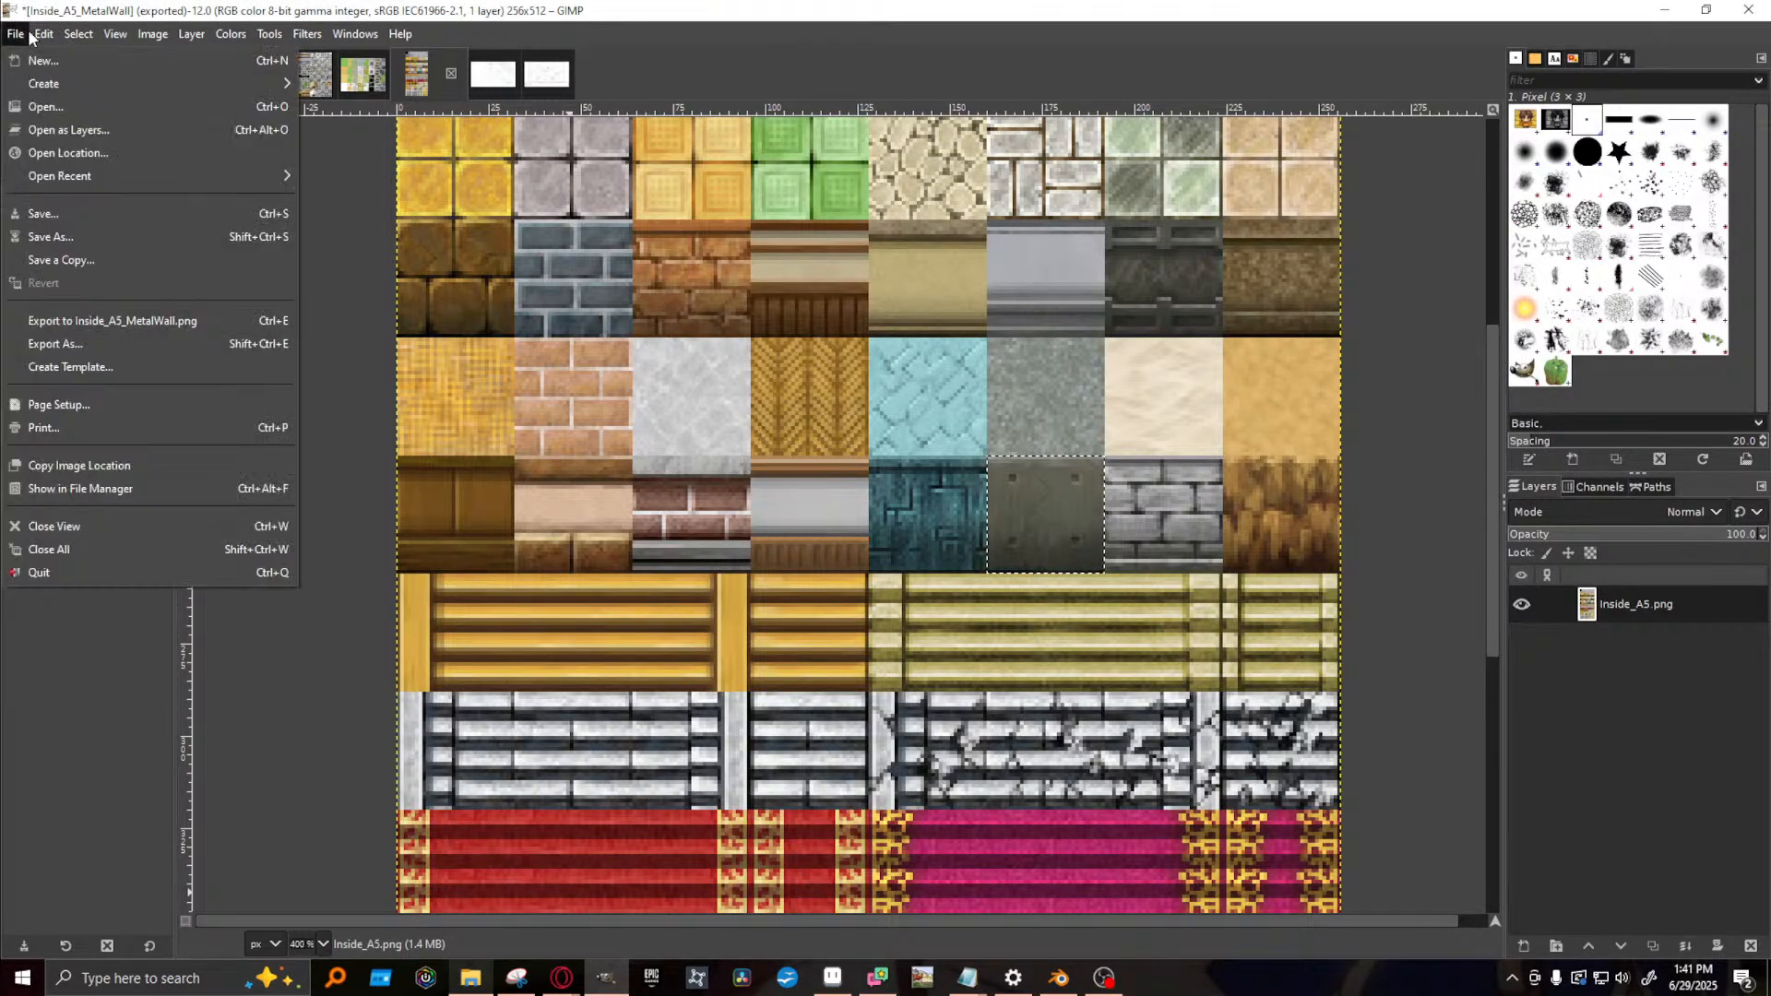
{"action": "mouse_move", "coordinate": [167, 39]}
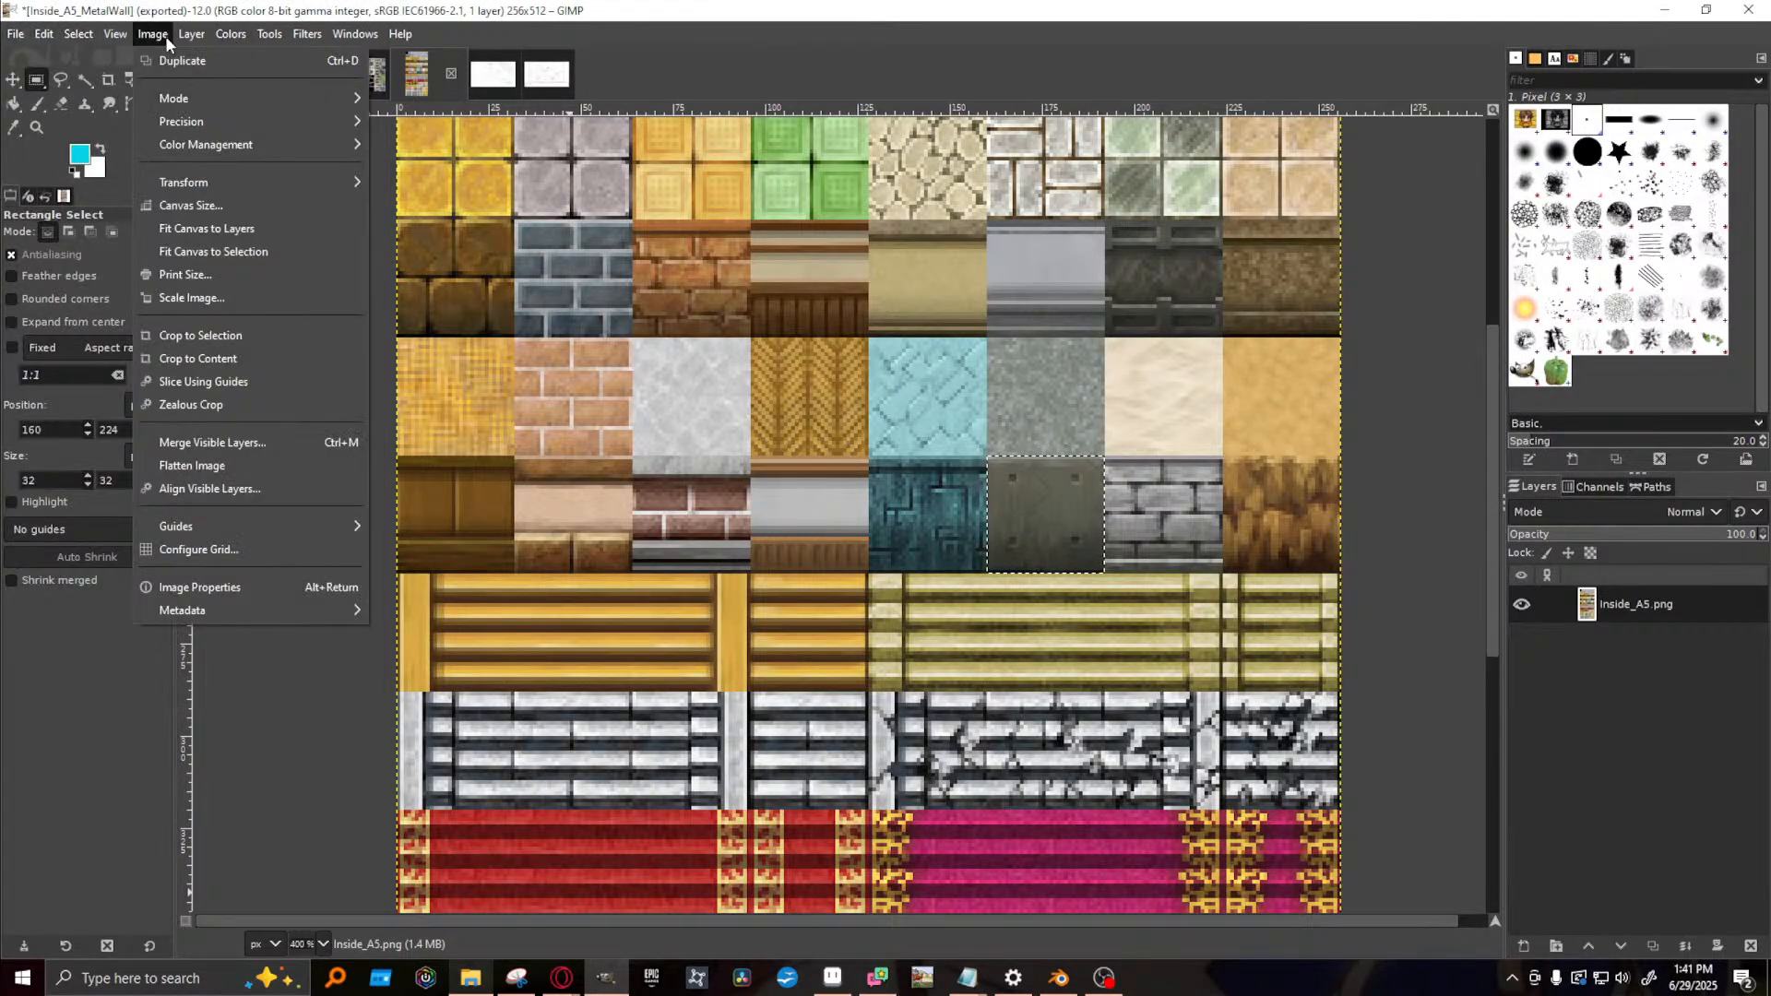
{"action": "left_click", "coordinate": [254, 332]}
{"action": "left_click", "coordinate": [15, 33]}
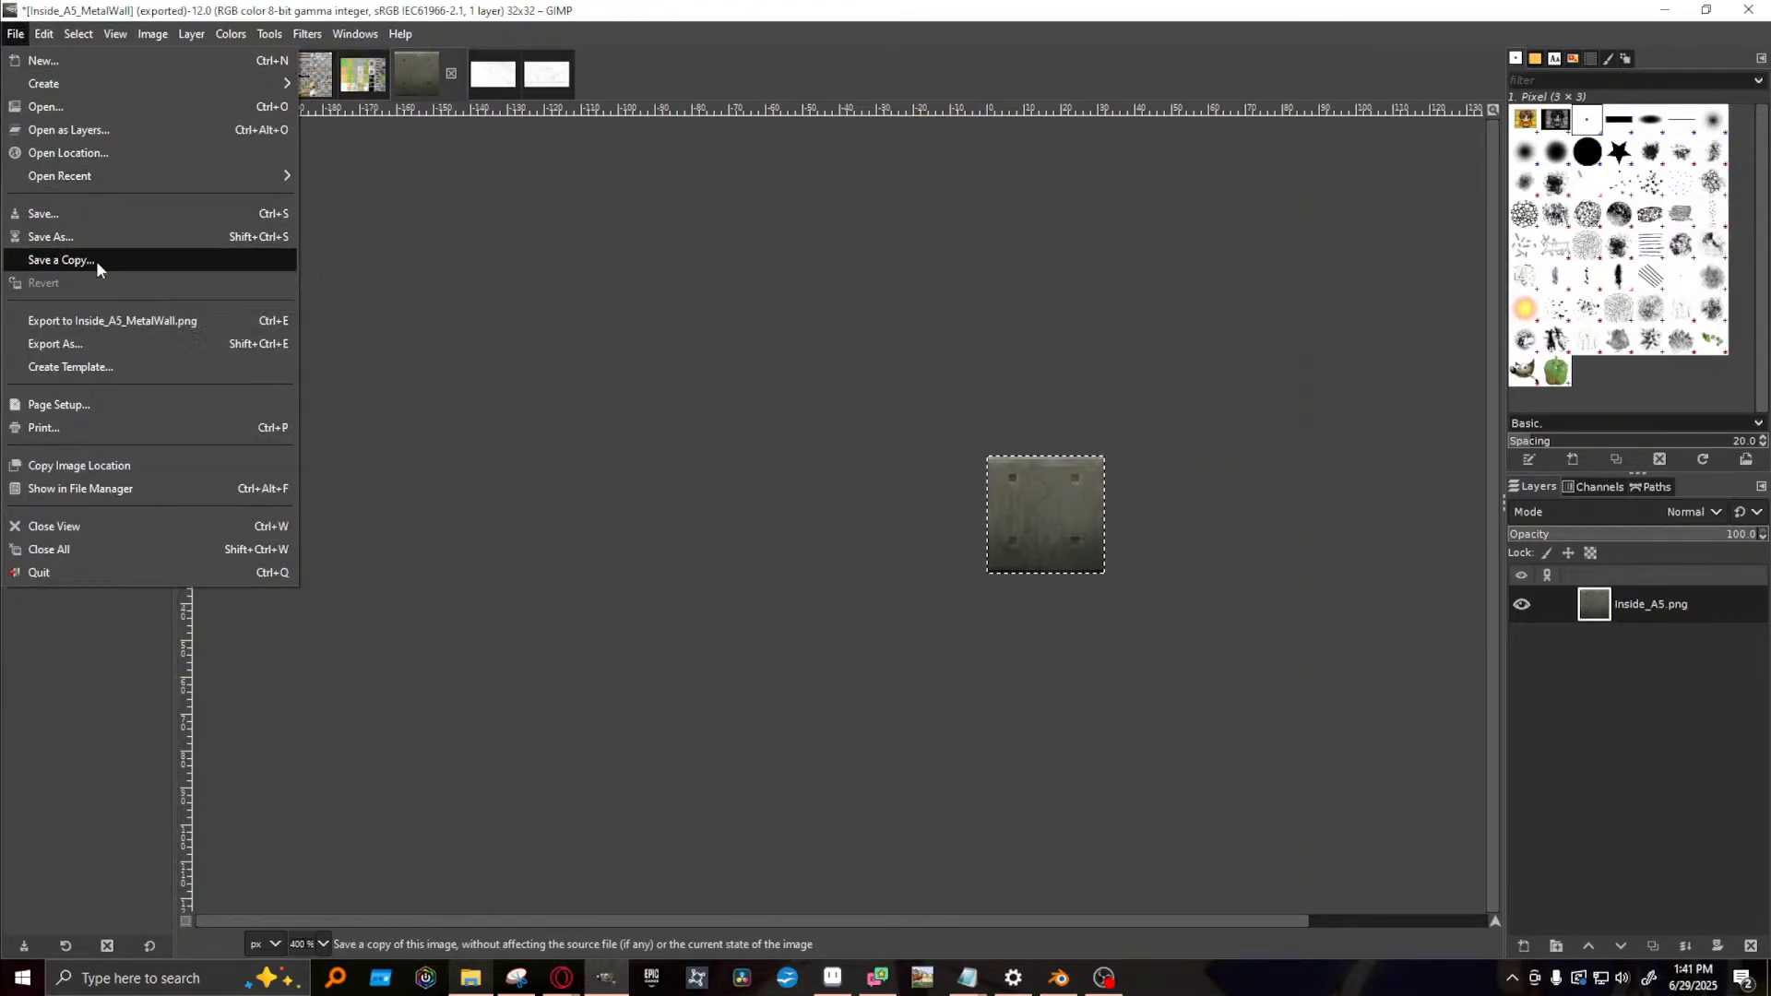
{"action": "left_click", "coordinate": [120, 323]}
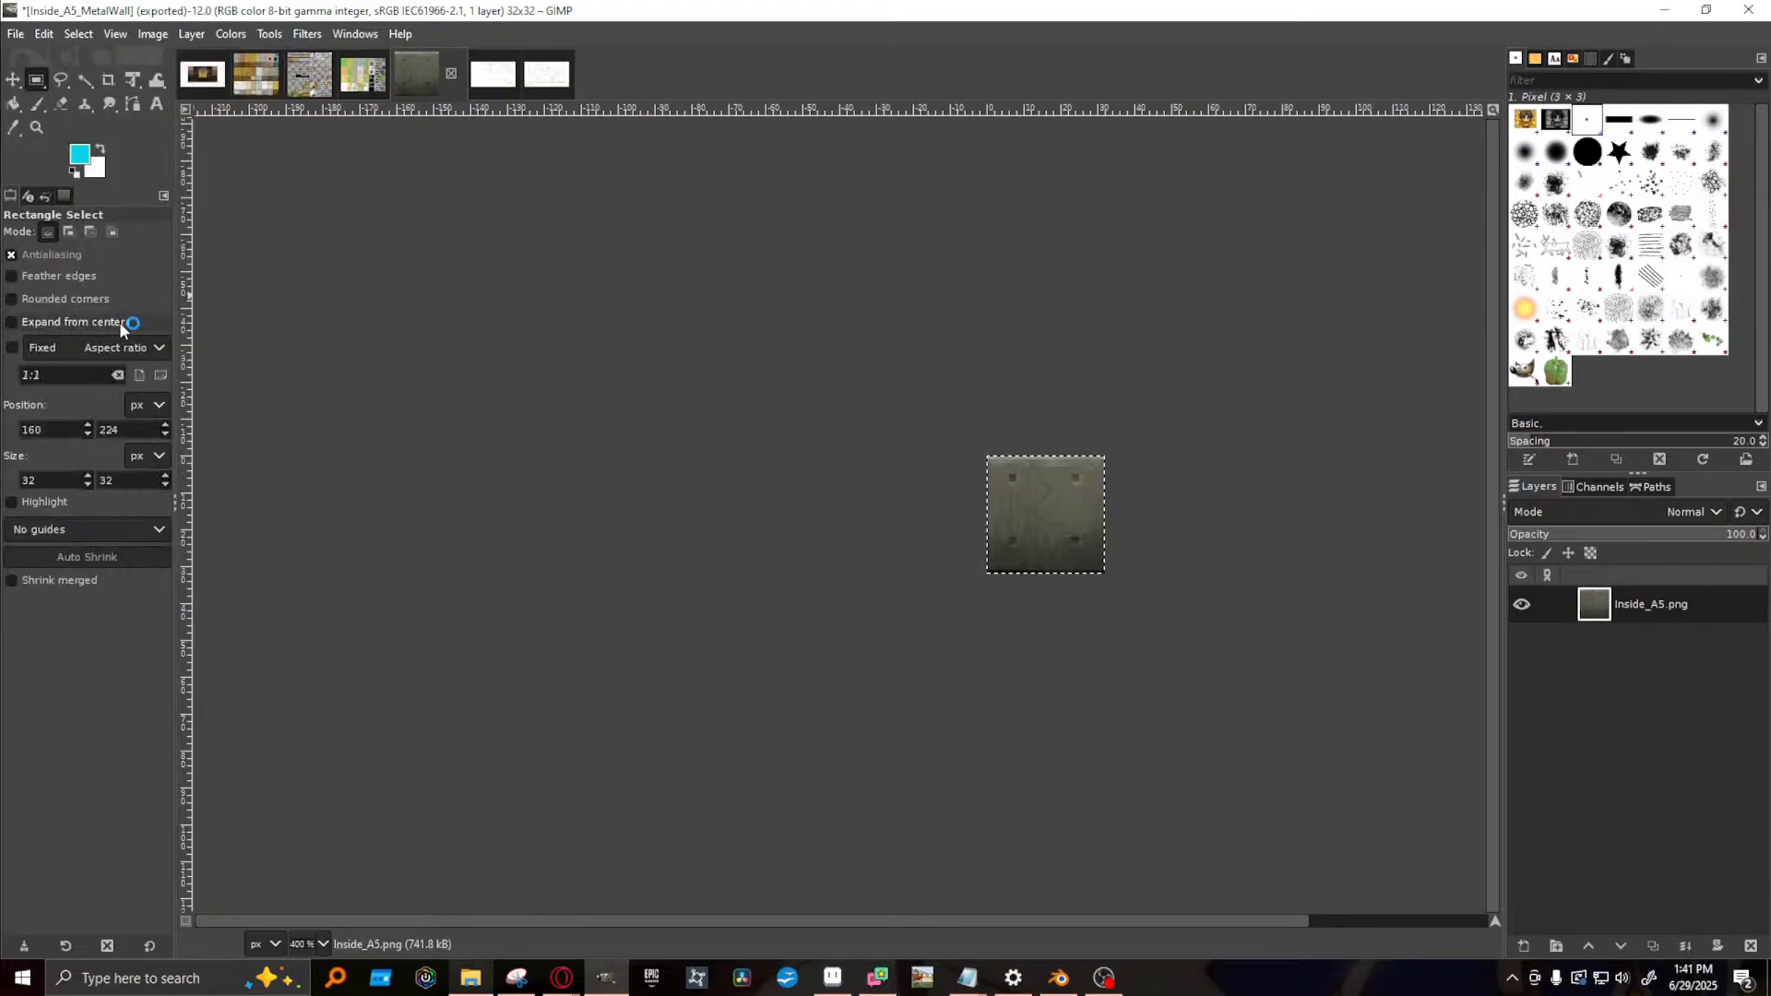
- Switch to File Explorer and check the re-exported Inside_A5_MetalWall.png in the Textures-single folder
{"action": "left_click", "coordinate": [469, 980]}
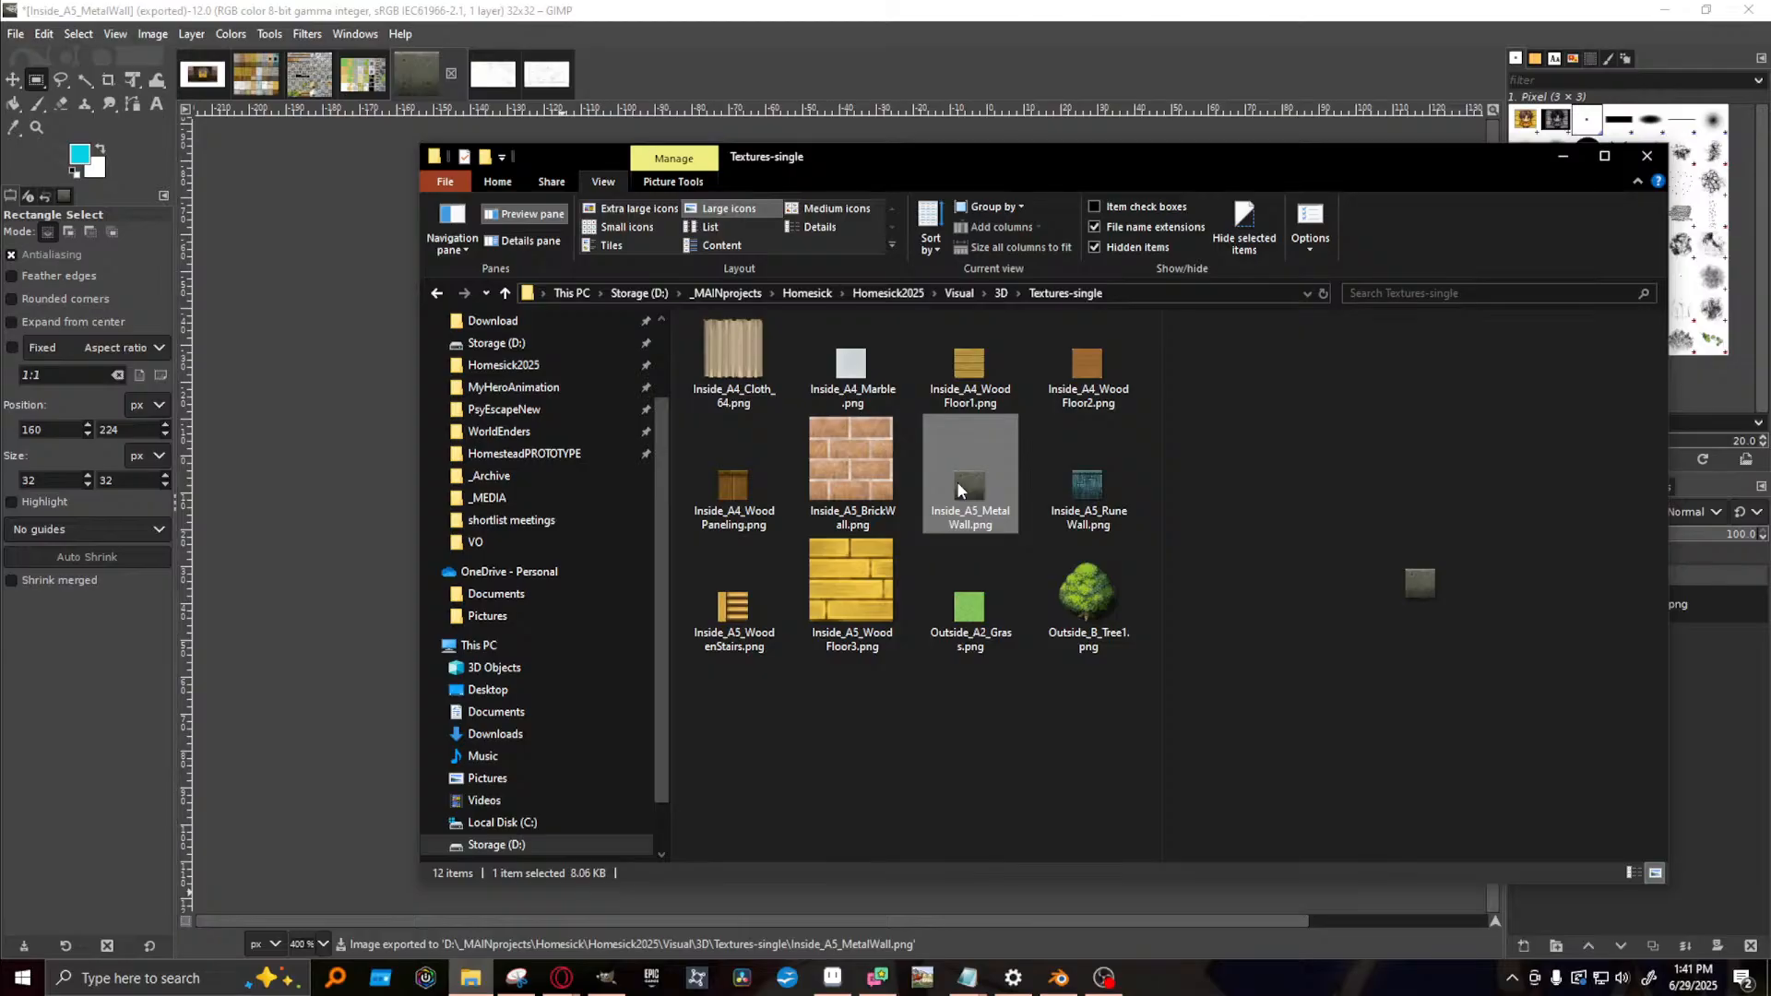
{"action": "mouse_move", "coordinate": [957, 489]}
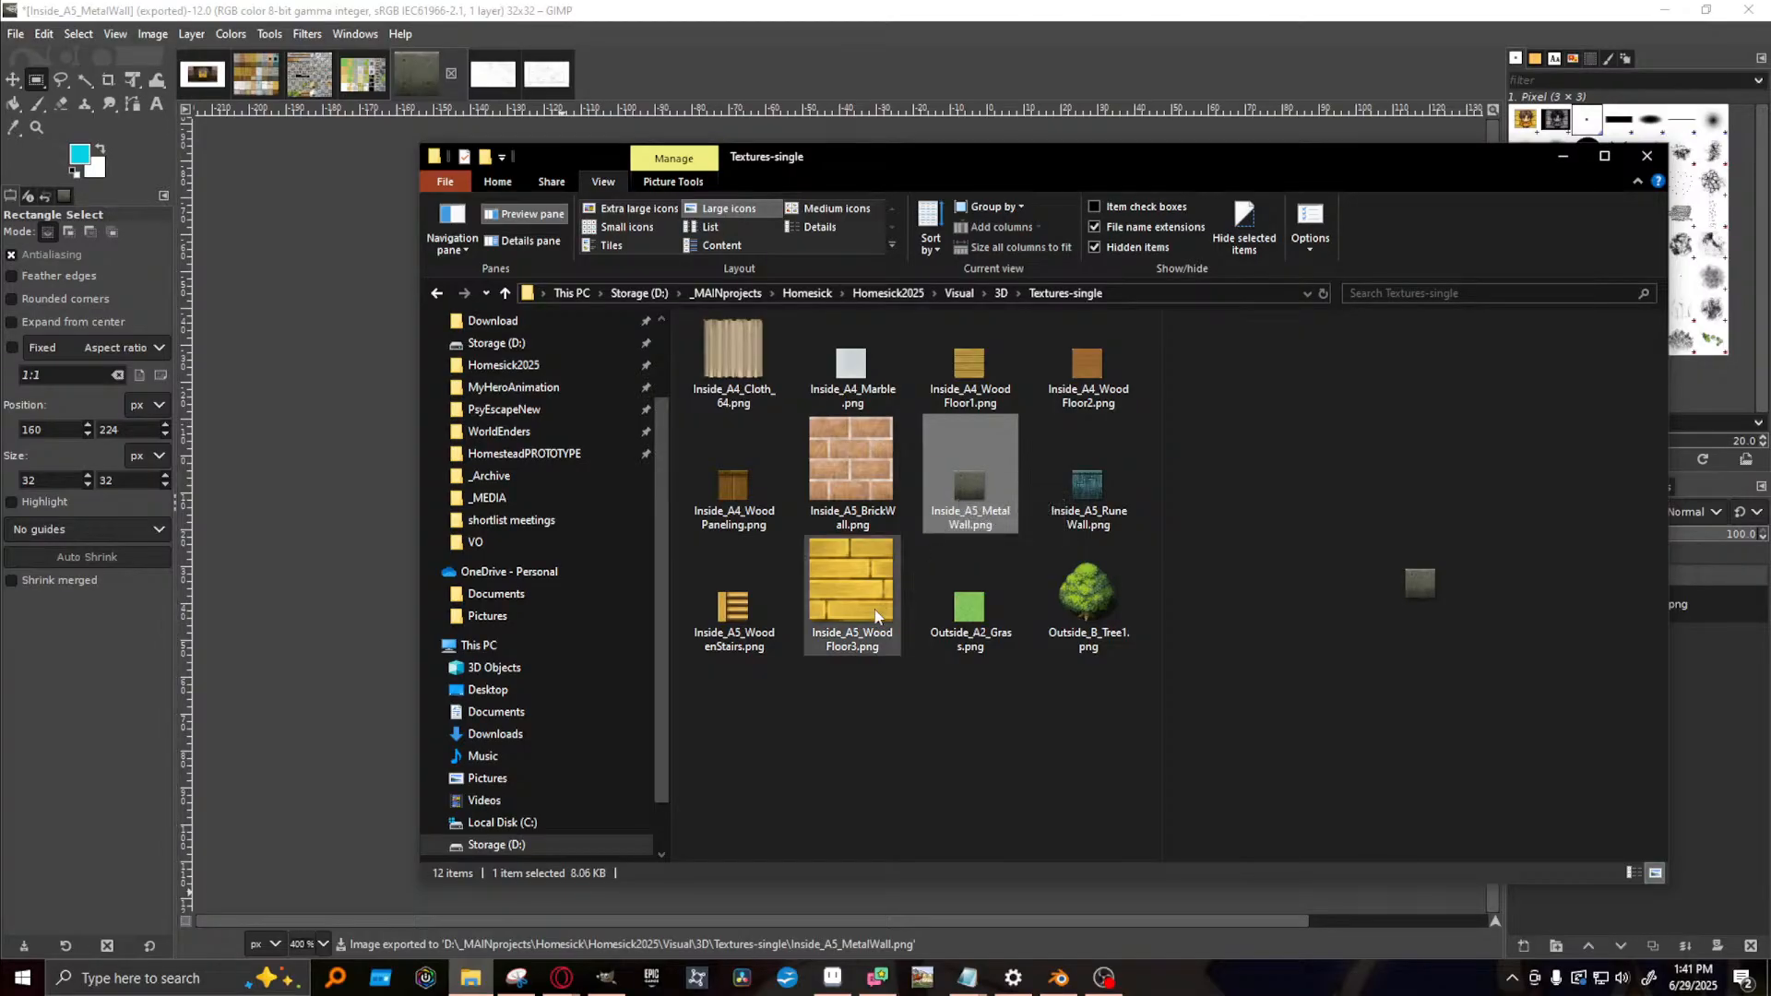
{"action": "mouse_move", "coordinate": [849, 608]}
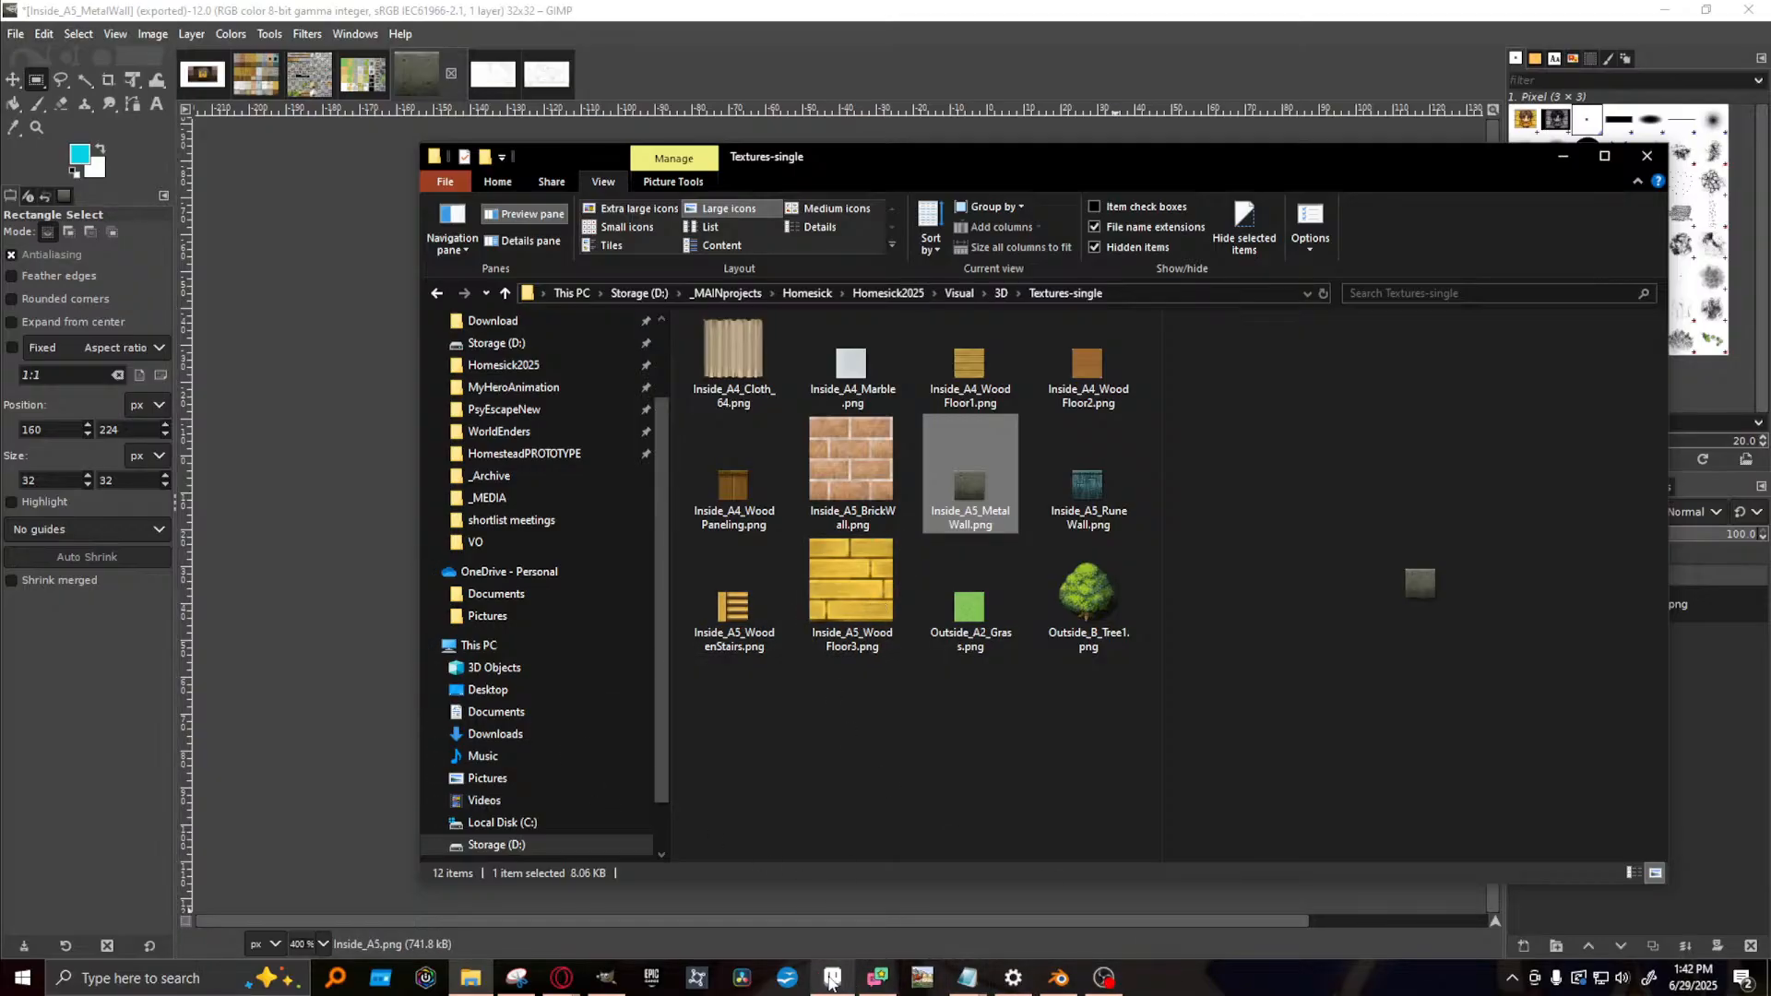
- Switch to Blender, select the lower brick wall panel at the corner (Wall.035) and remove its Brick material
{"action": "left_click", "coordinate": [1058, 979]}
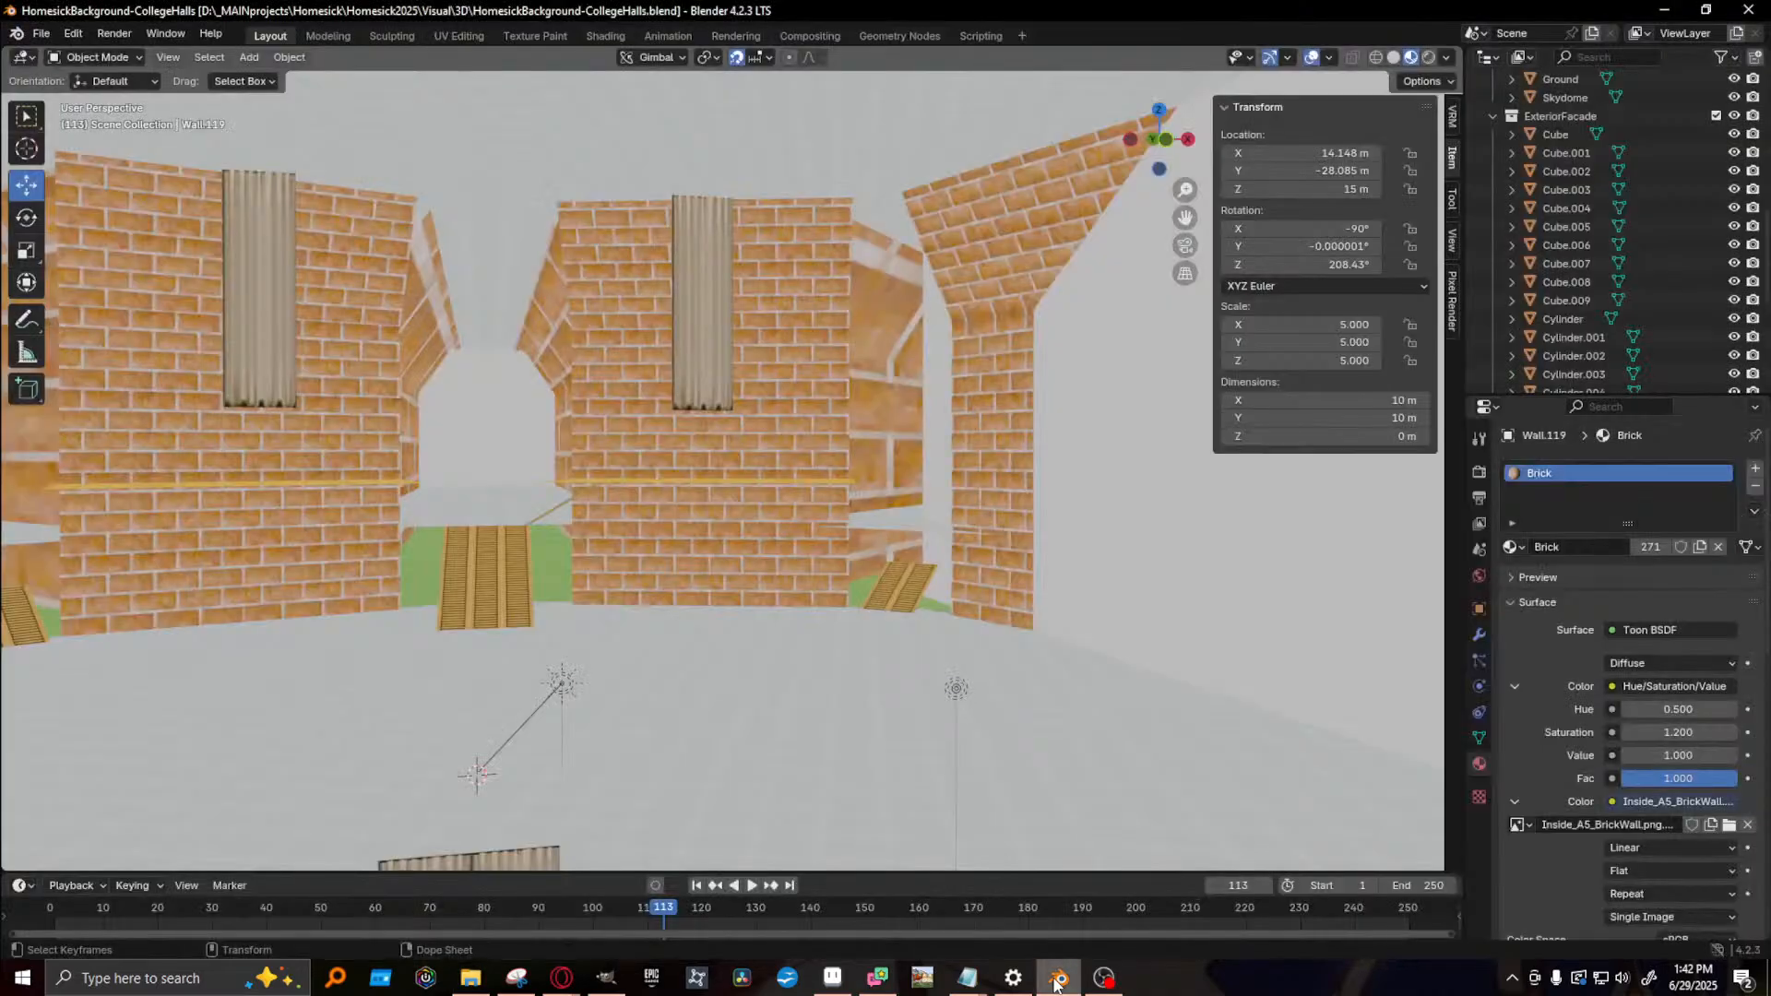
{"action": "middle_click_drag", "start_coordinate": [646, 729], "coordinate": [573, 510]}
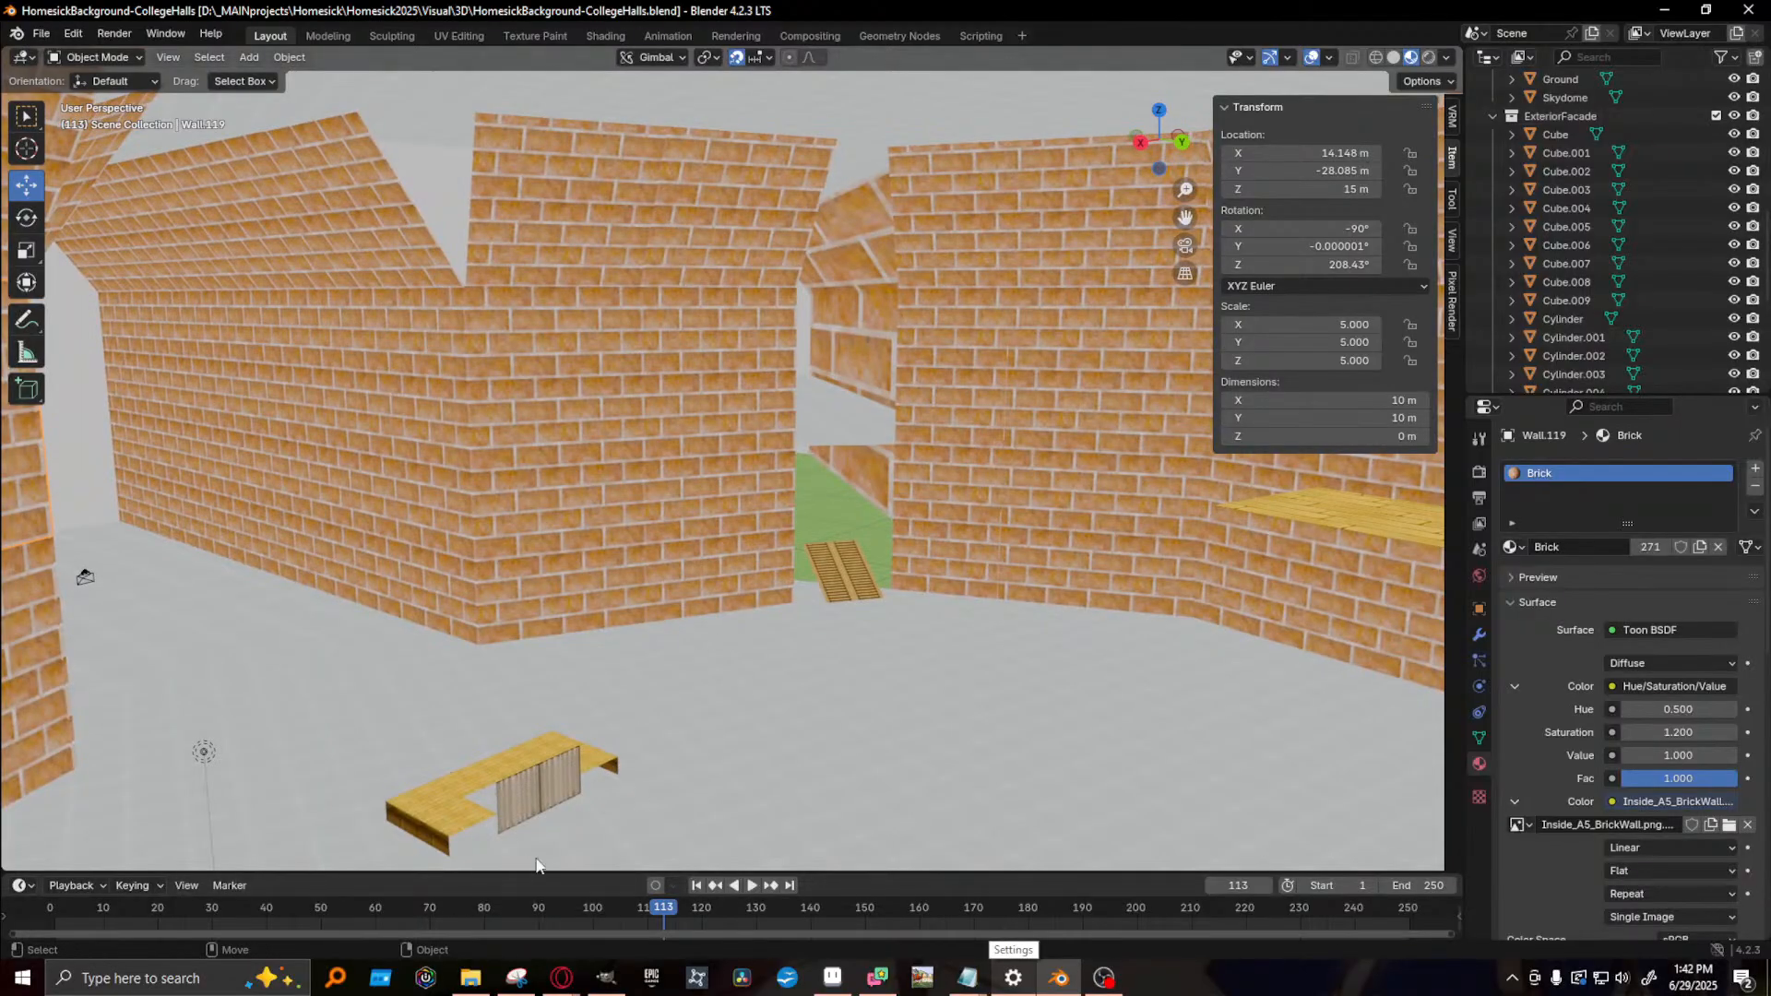
{"action": "left_click", "coordinate": [608, 505]}
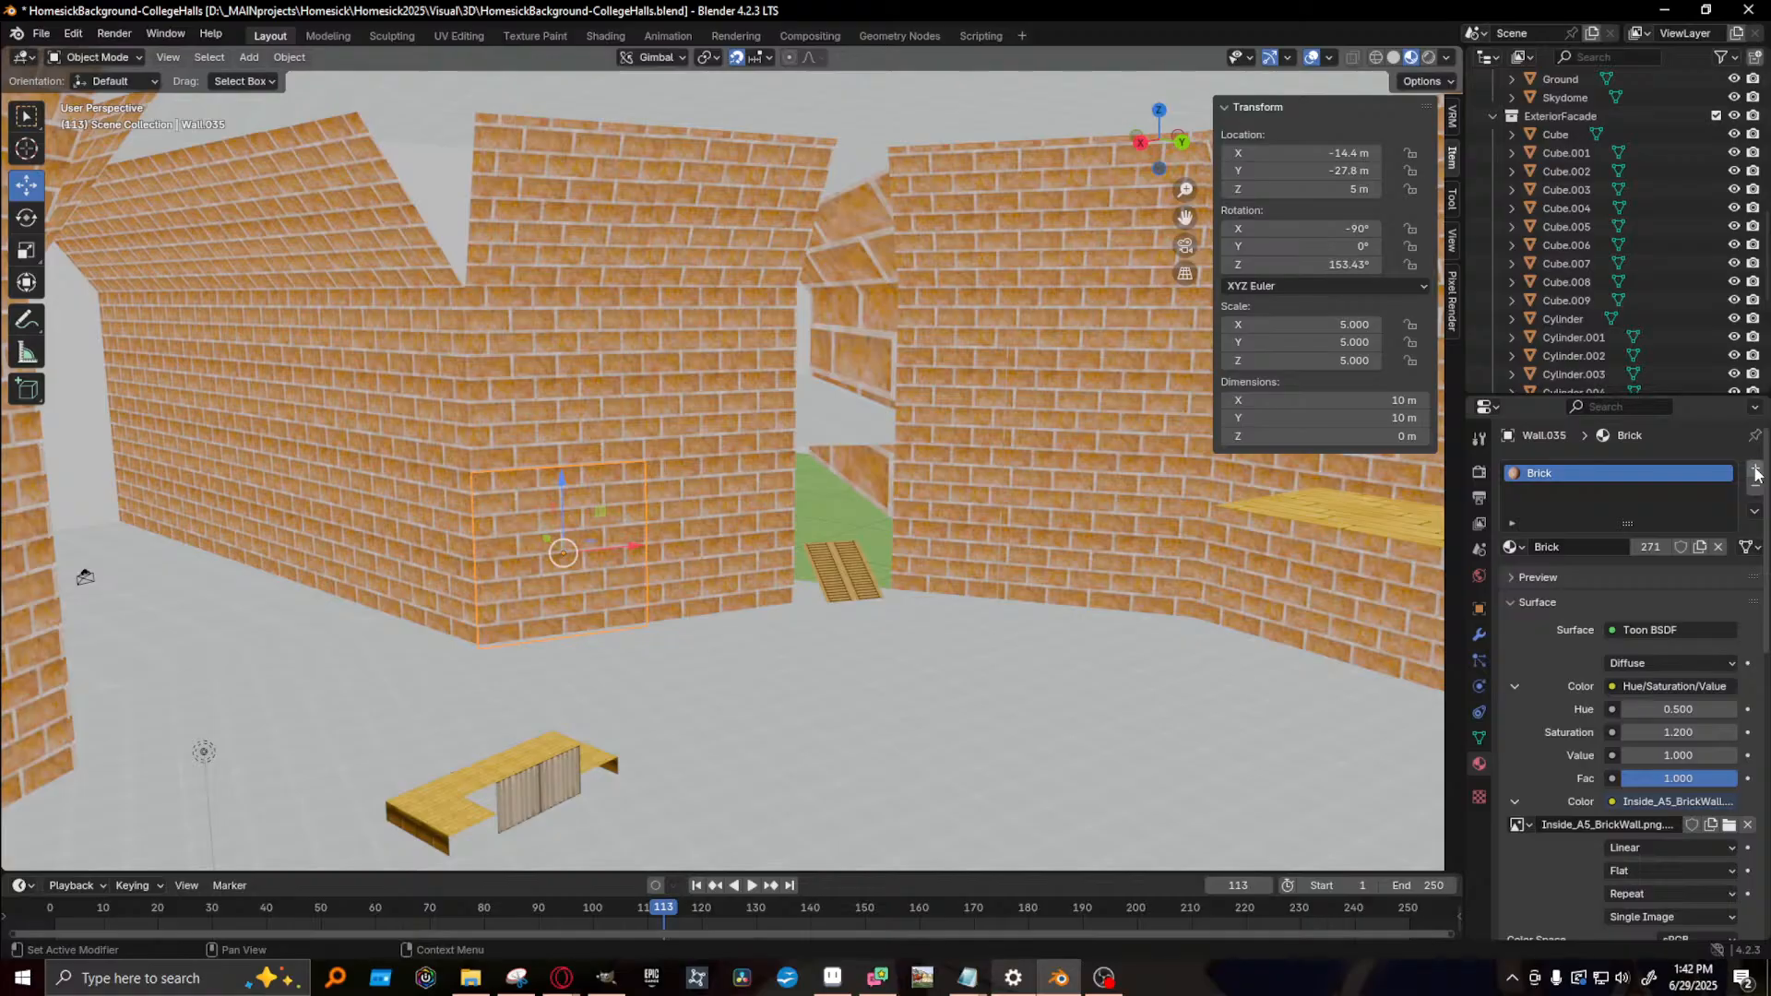
{"action": "left_click", "coordinate": [1754, 468]}
{"action": "left_click", "coordinate": [1524, 476]}
{"action": "left_click", "coordinate": [1755, 491]}
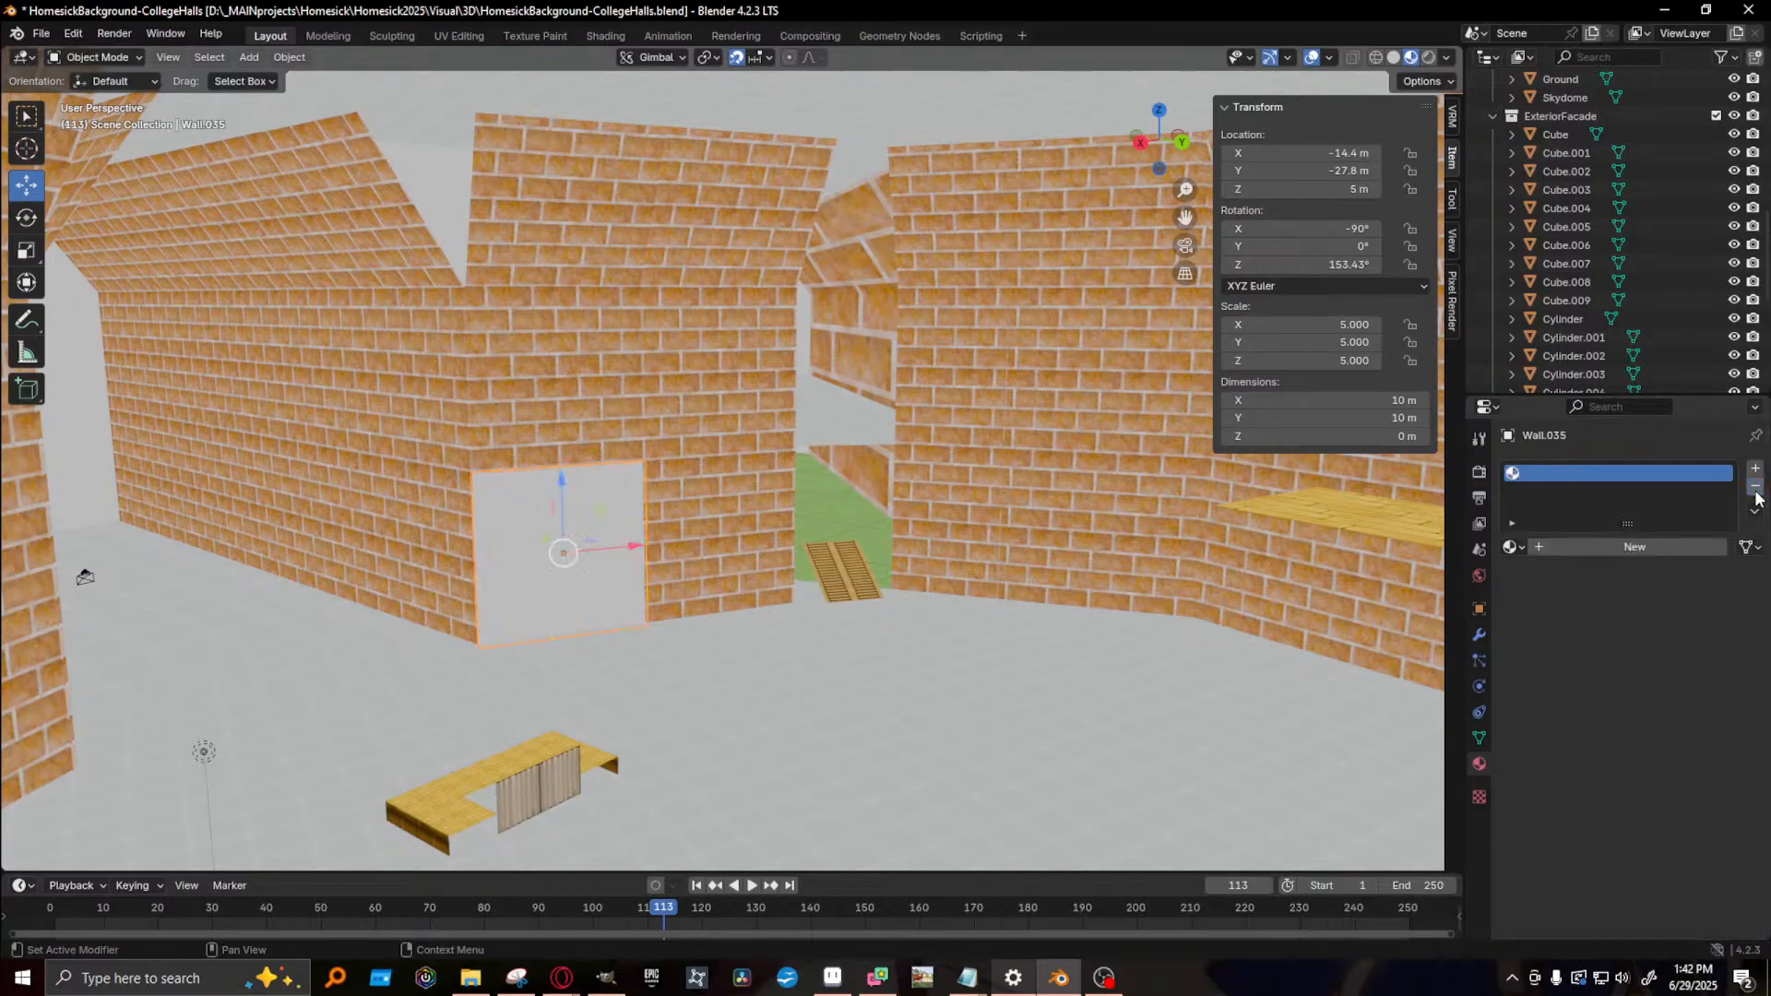
- Create a new material on the wall panel with a Toon BSDF surface and an Image Texture as its color
{"action": "left_click", "coordinate": [1511, 547]}
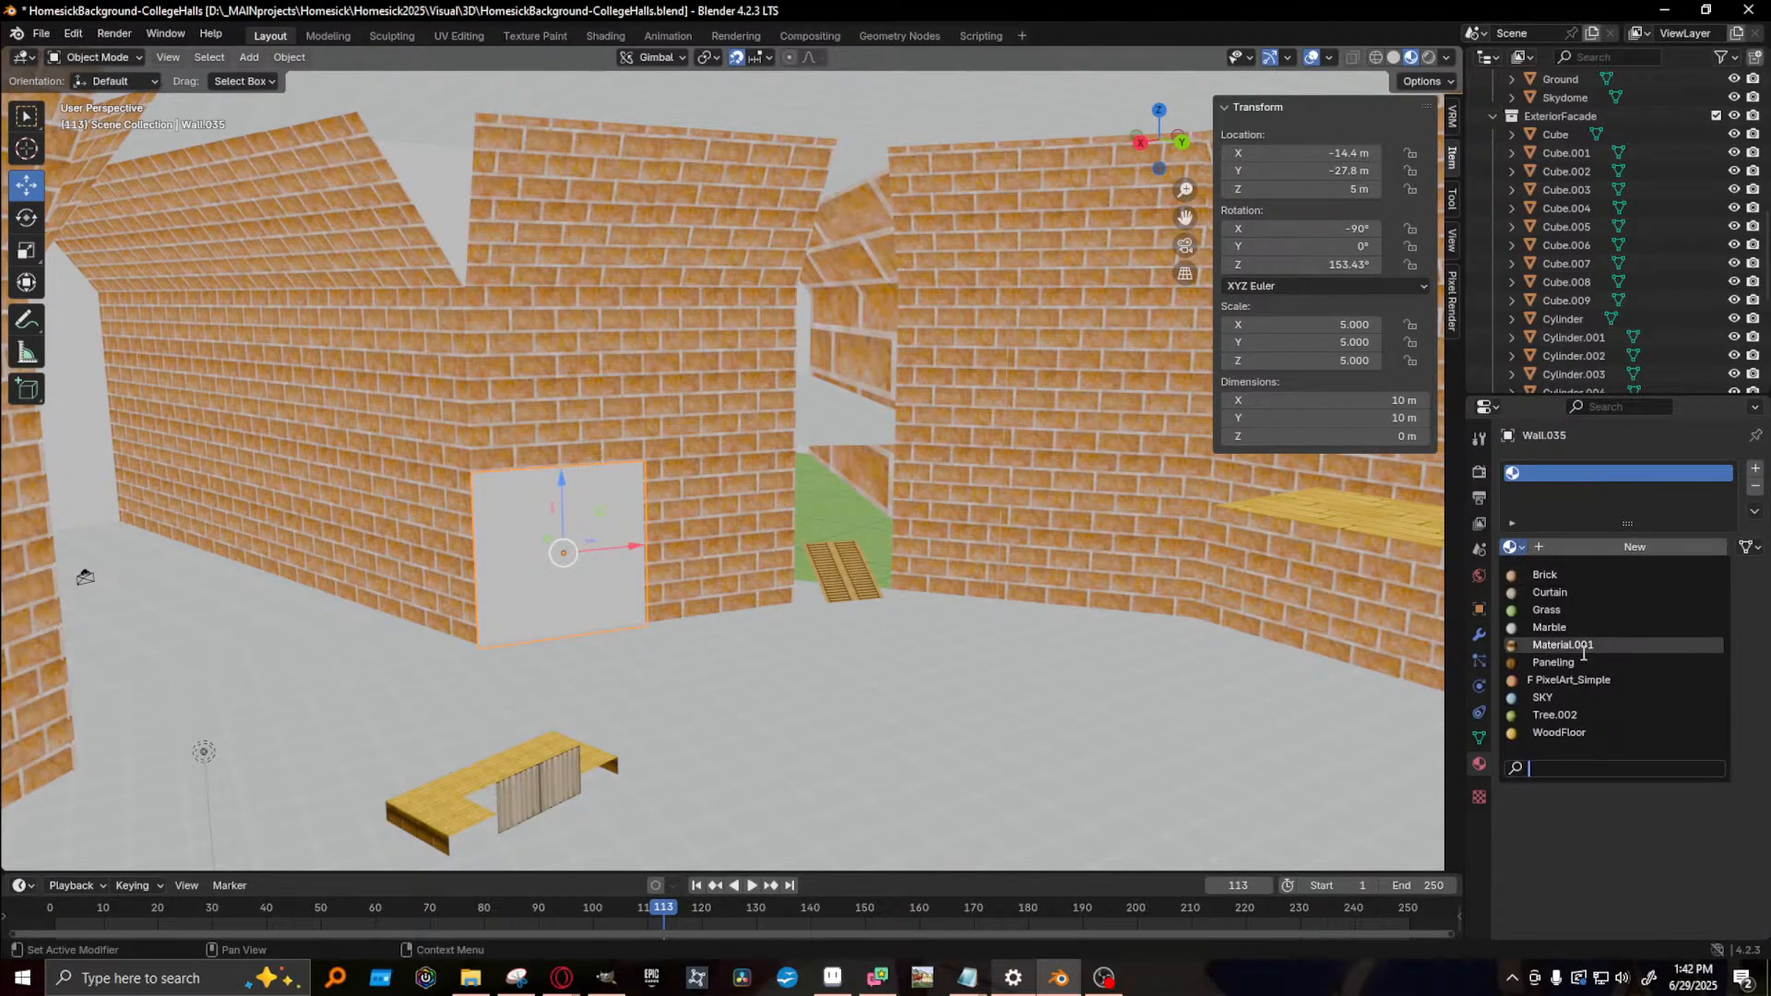
{"action": "left_click", "coordinate": [1567, 547]}
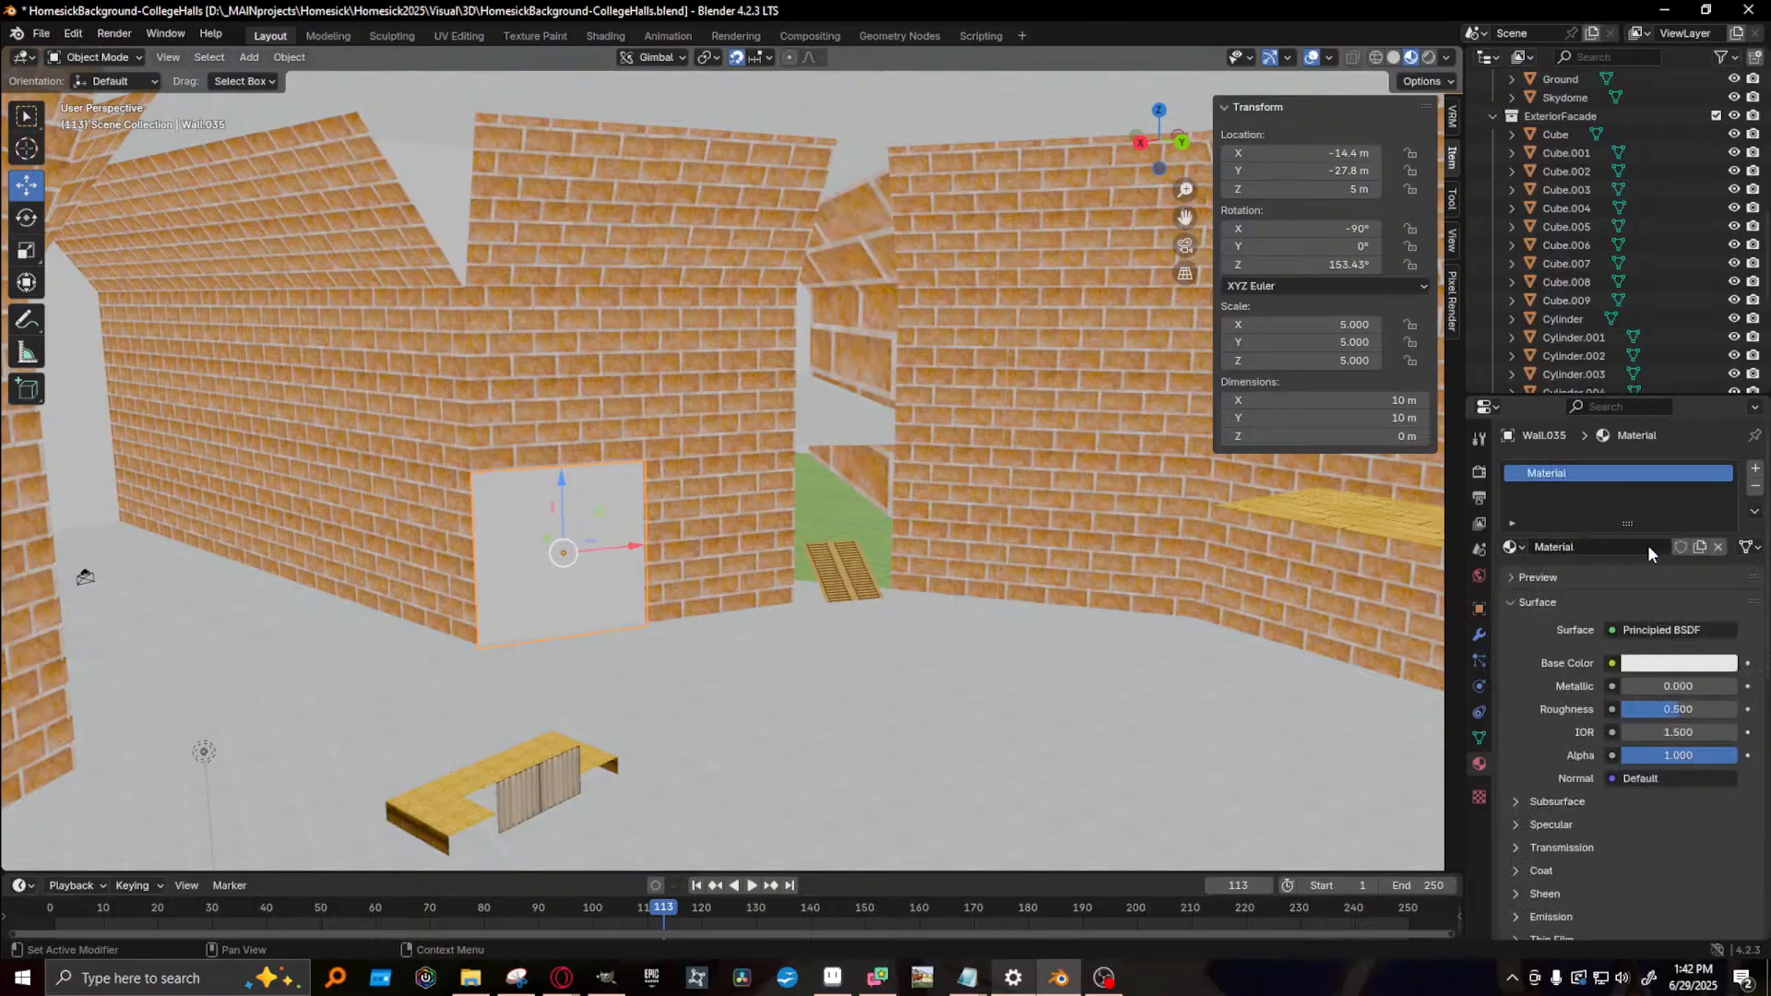
{"action": "left_click", "coordinate": [1720, 631]}
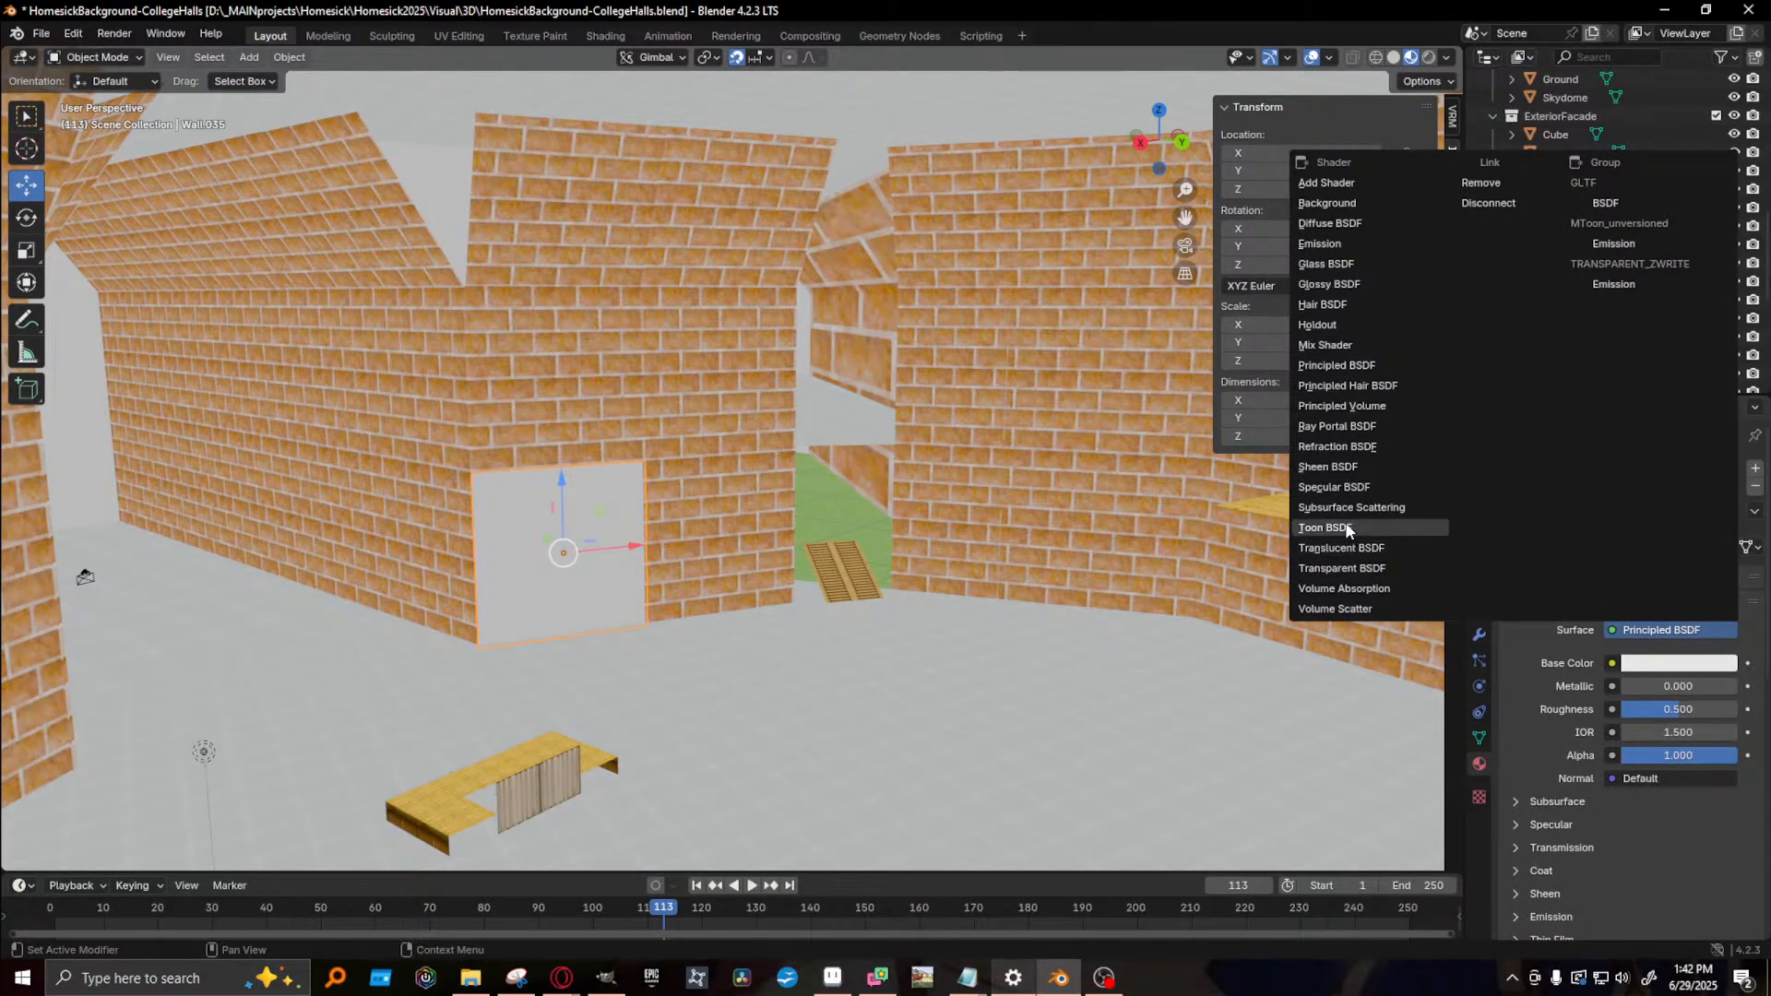
{"action": "left_click", "coordinate": [1328, 527]}
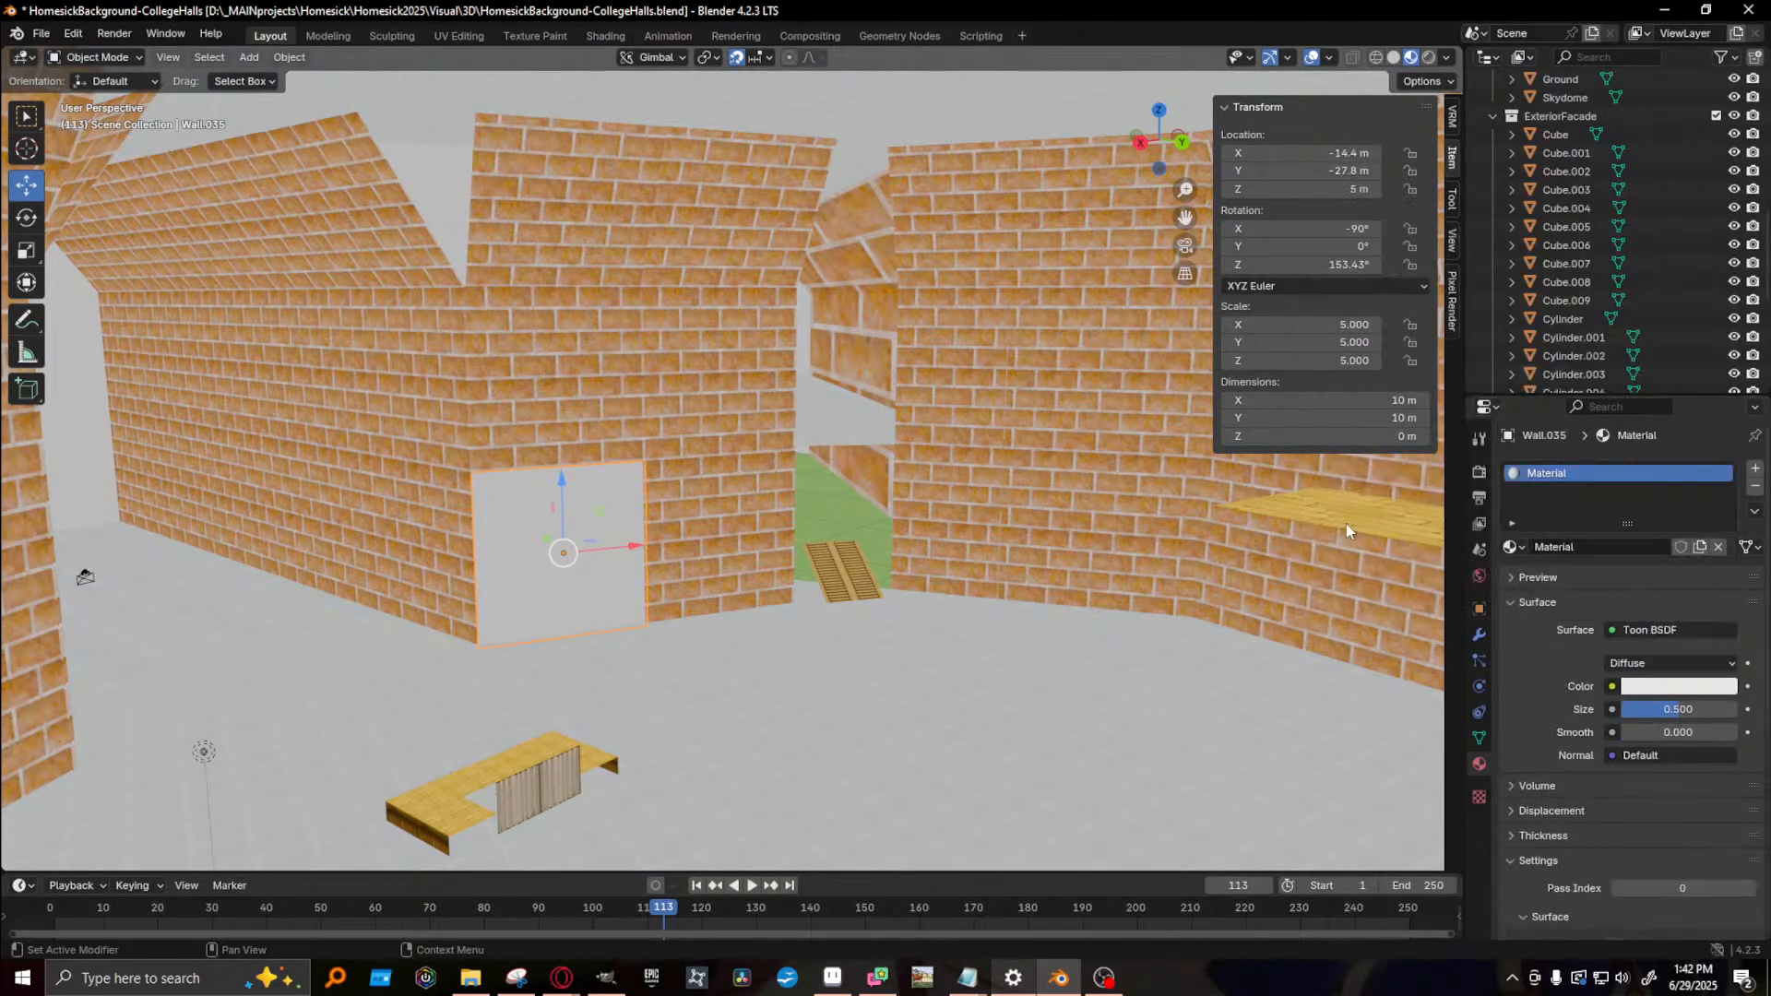
{"action": "left_click", "coordinate": [1611, 686]}
{"action": "left_click", "coordinate": [1199, 524]}
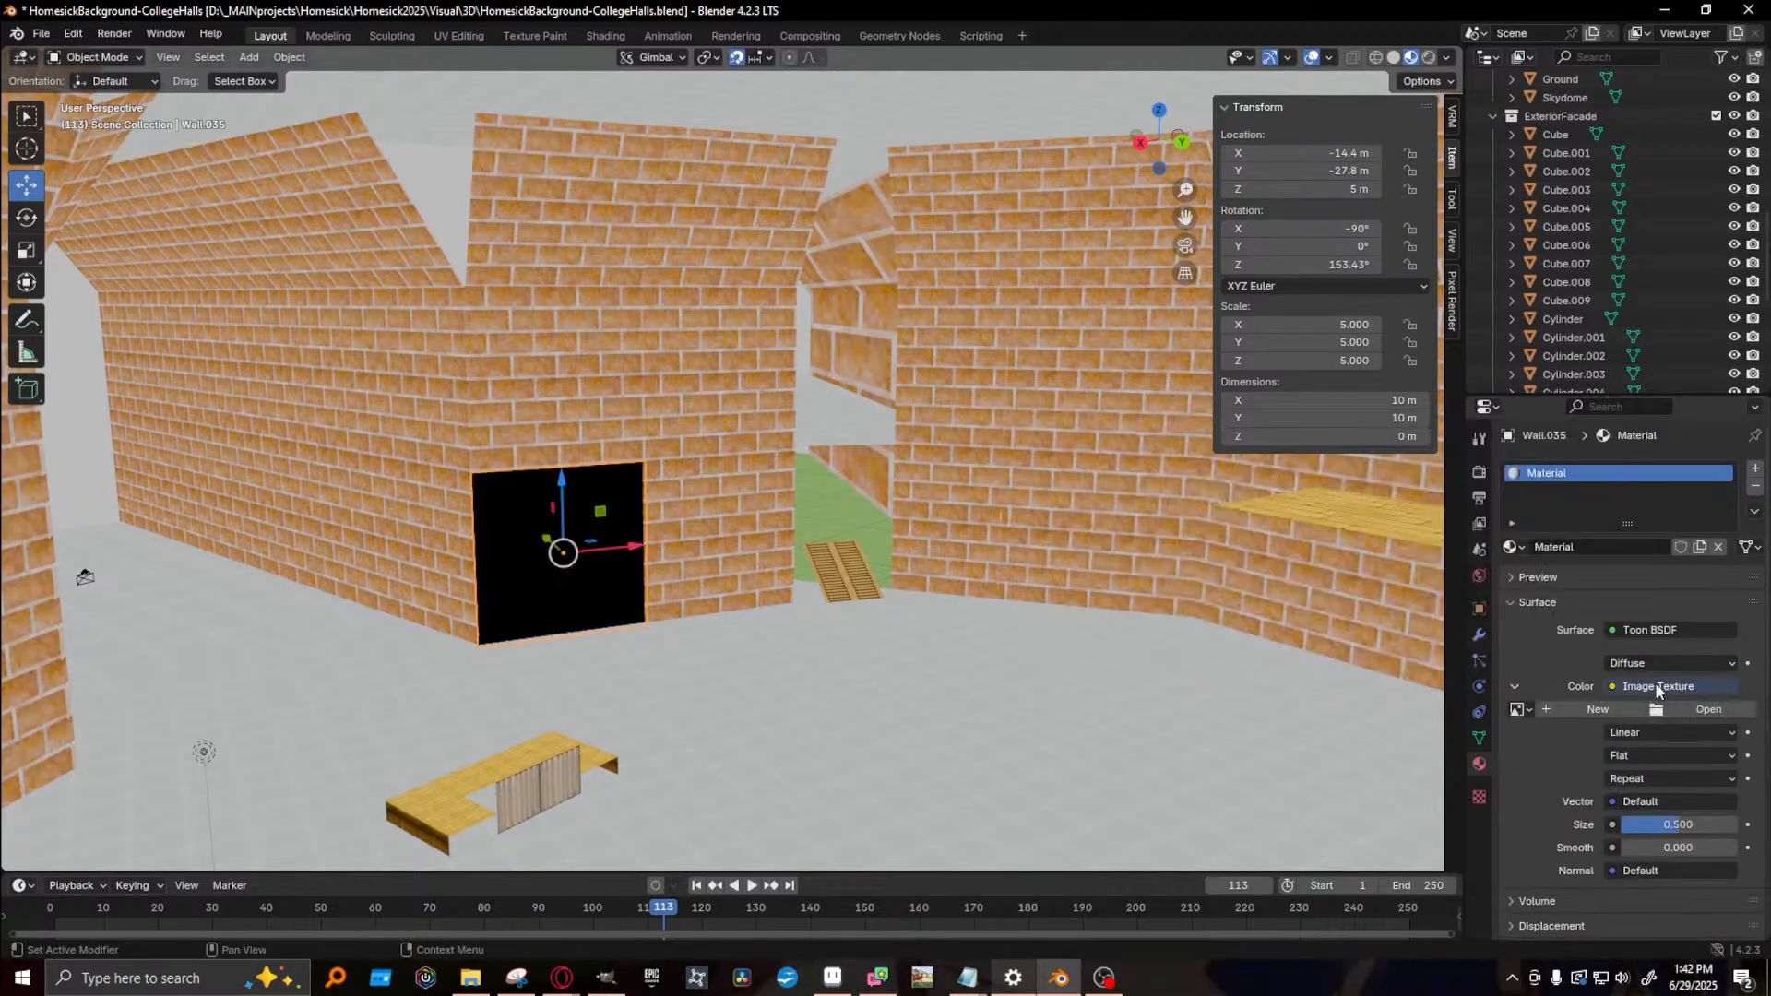
- Load Inside_A5_RuneWall.png from the Textures-single folder as the wall material's image texture
{"action": "left_click", "coordinate": [1706, 709]}
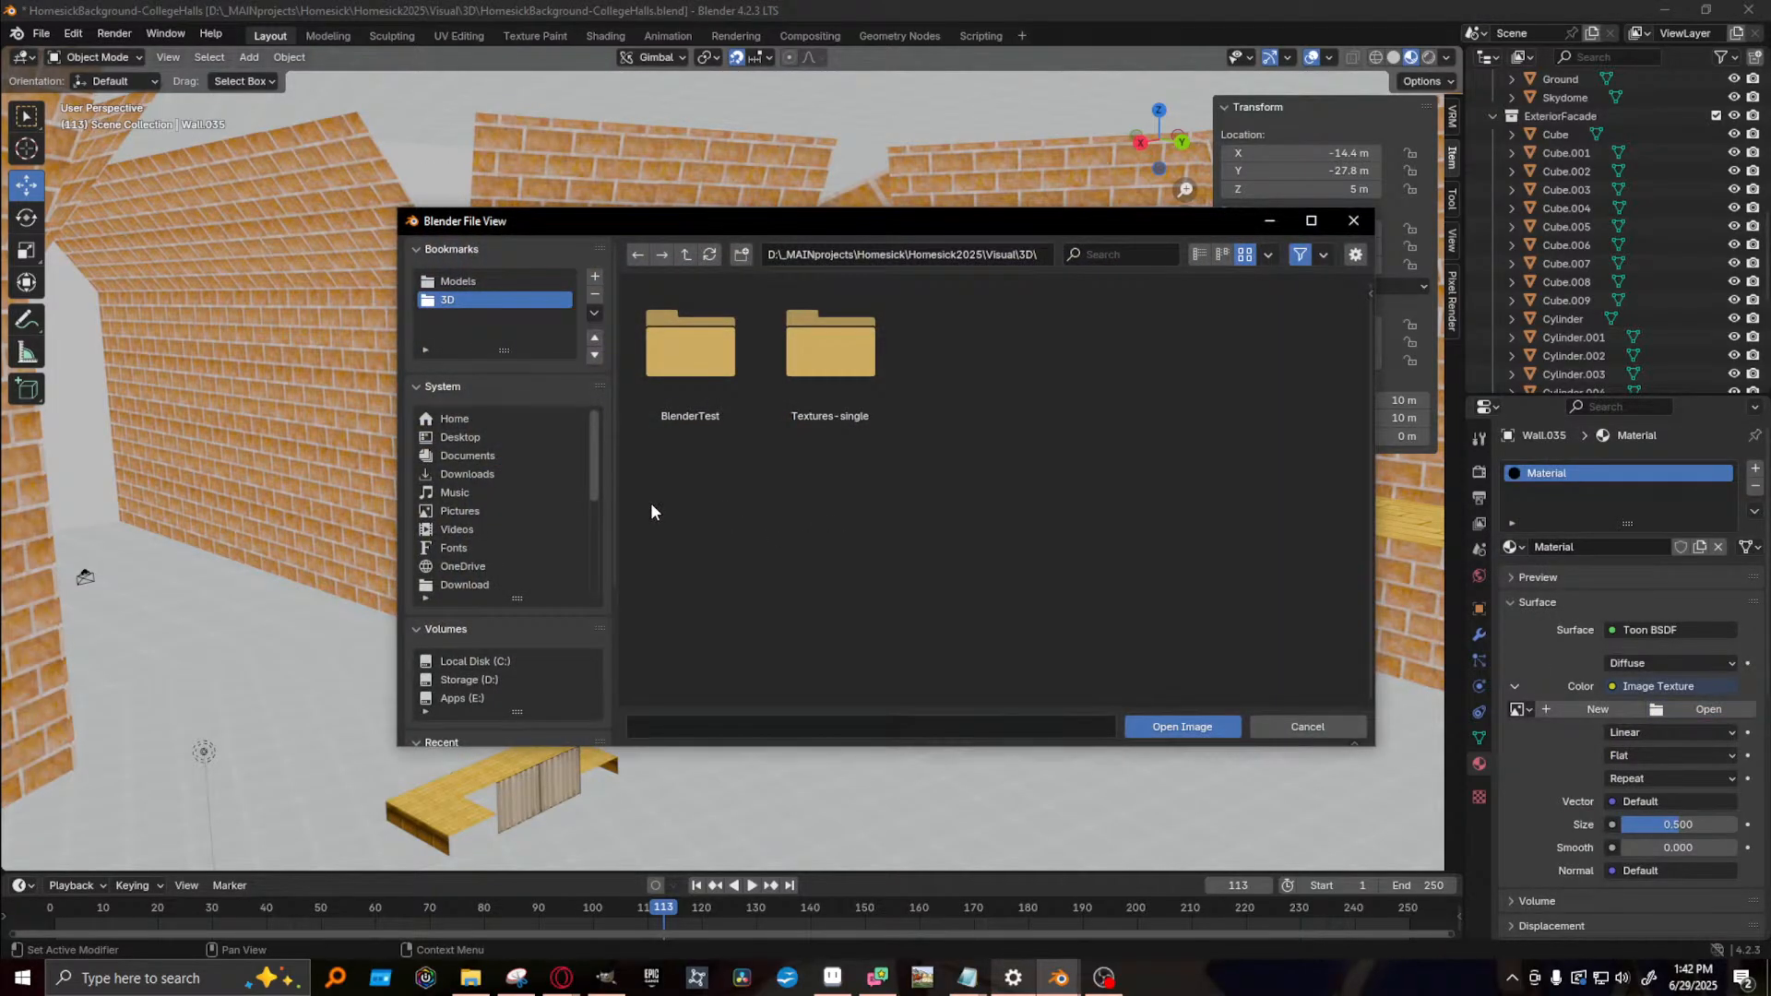
{"action": "double_click", "coordinate": [791, 367]}
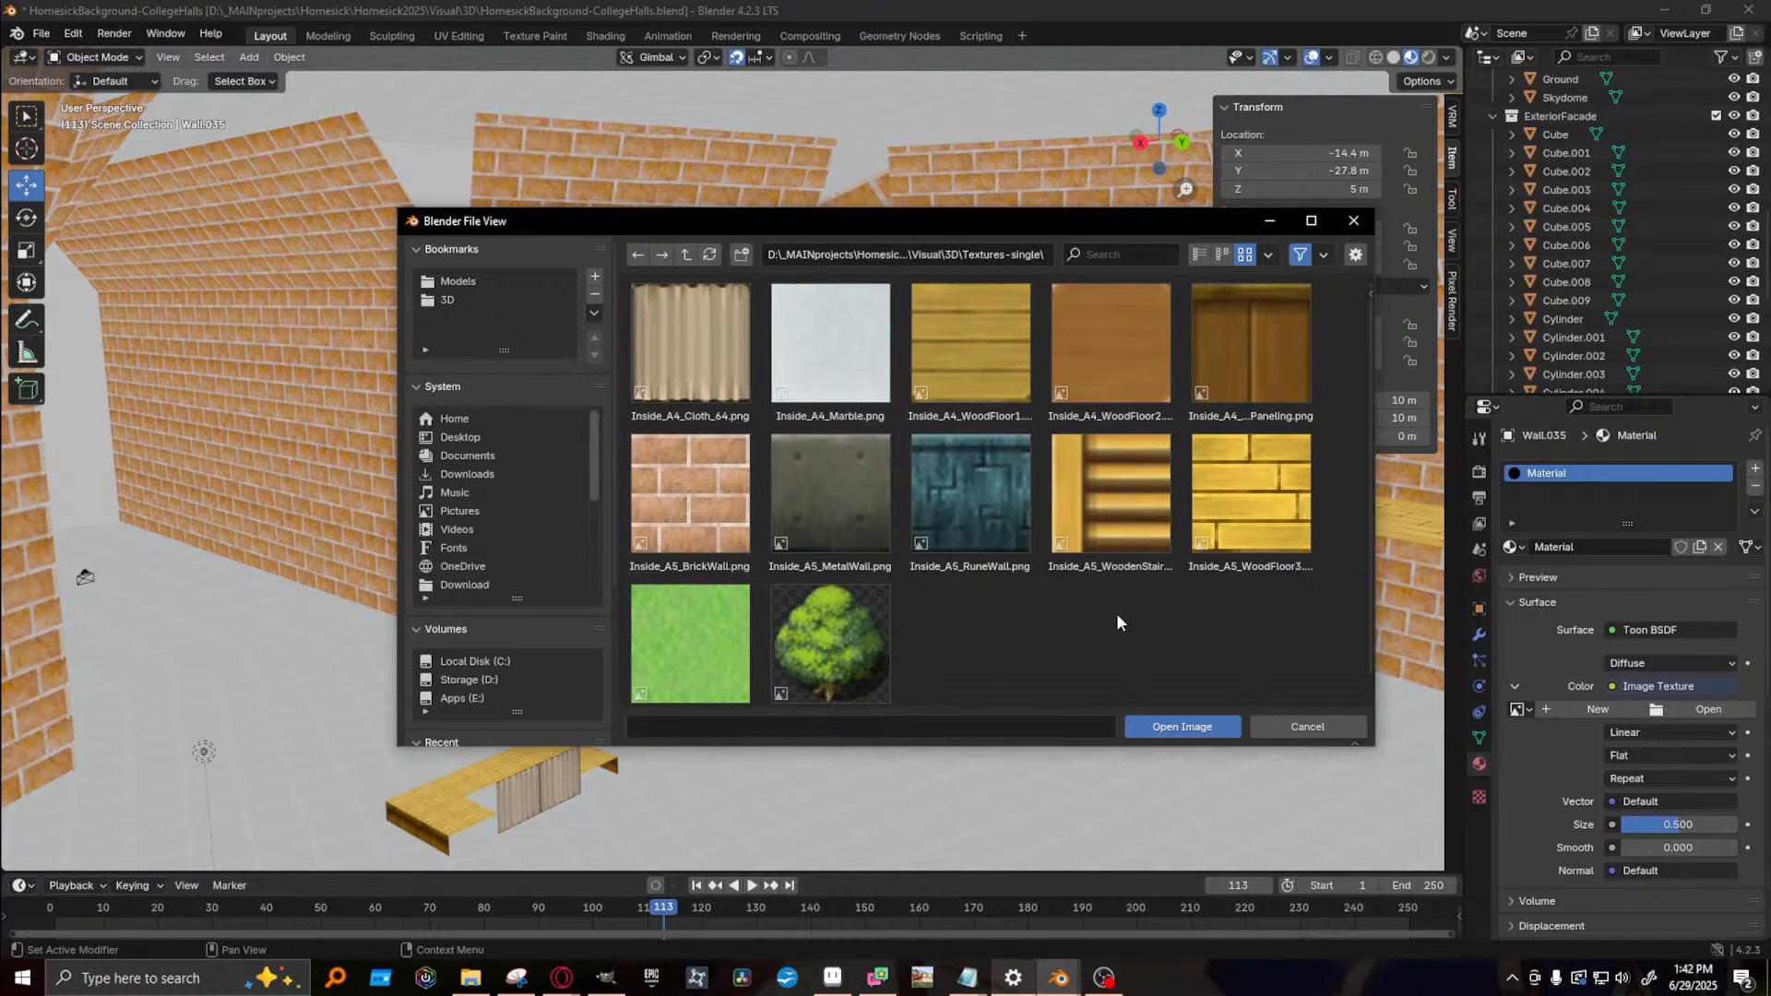
{"action": "left_click", "coordinate": [983, 508]}
{"action": "left_click", "coordinate": [1162, 726]}
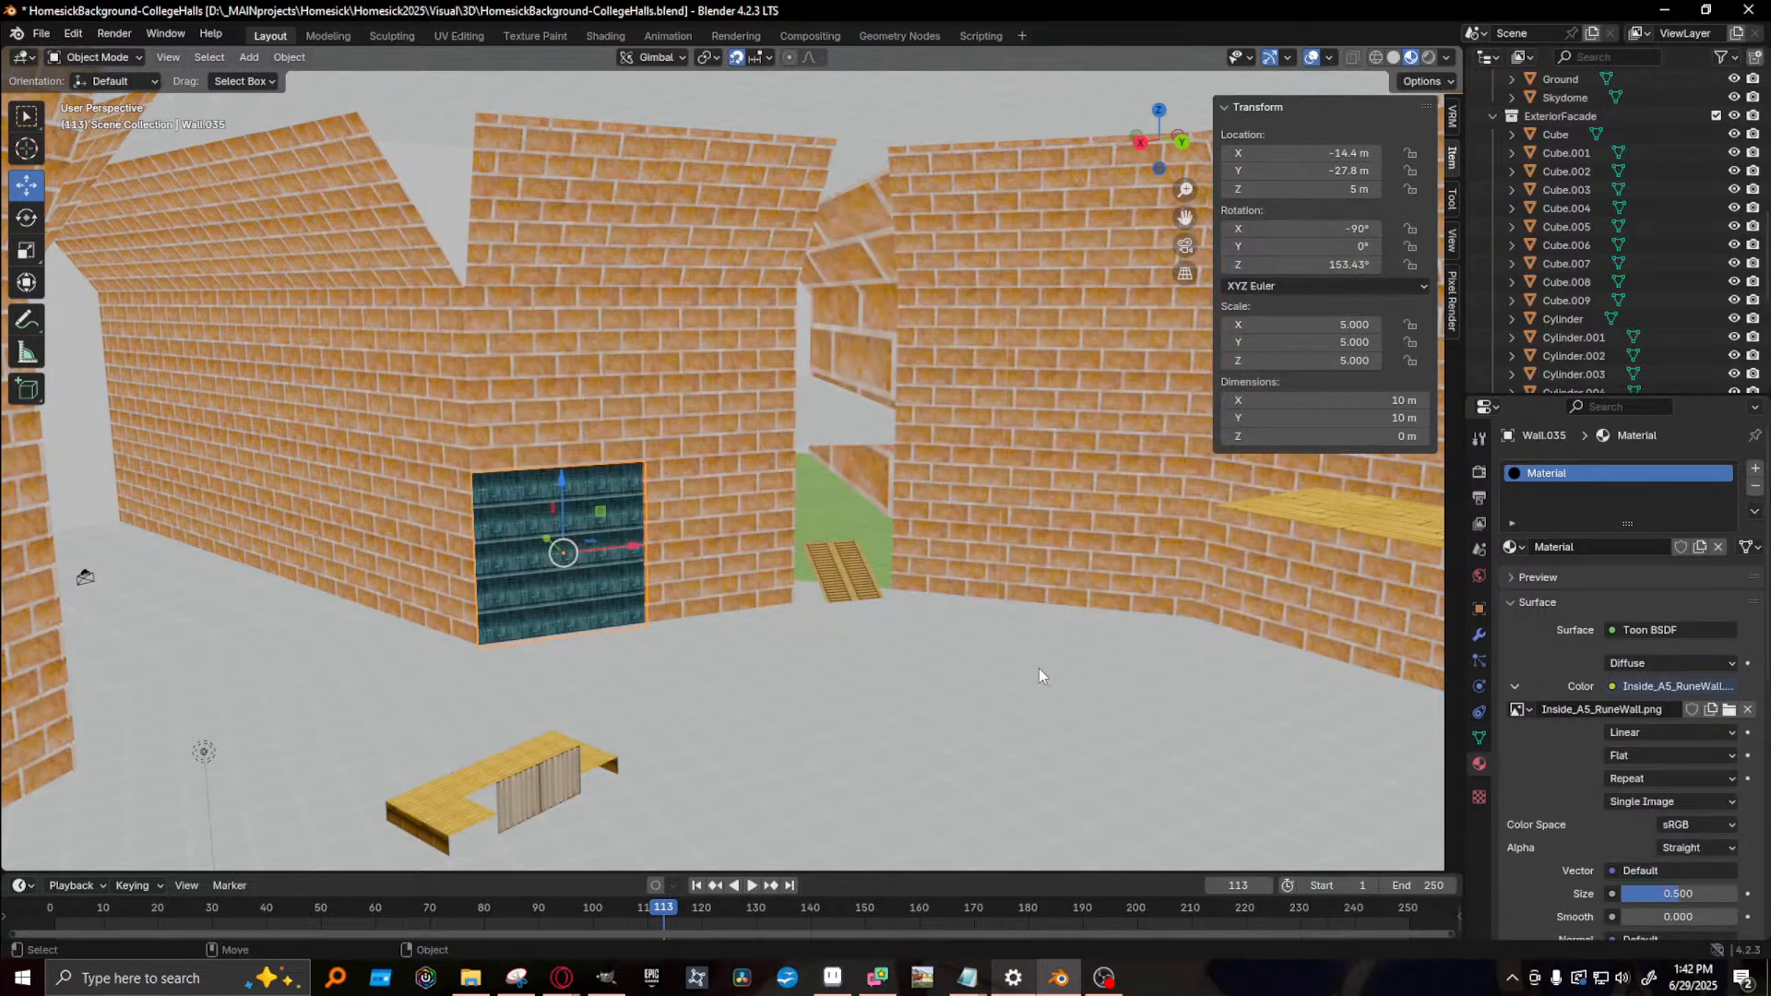
- Examine the rune texture's tiling on the wall panel and compare it with the Inside_A5_RuneWall.png preview in File Explorer
{"action": "scroll", "coordinate": [616, 576], "scroll_direction": "up", "scroll_amount": 6}
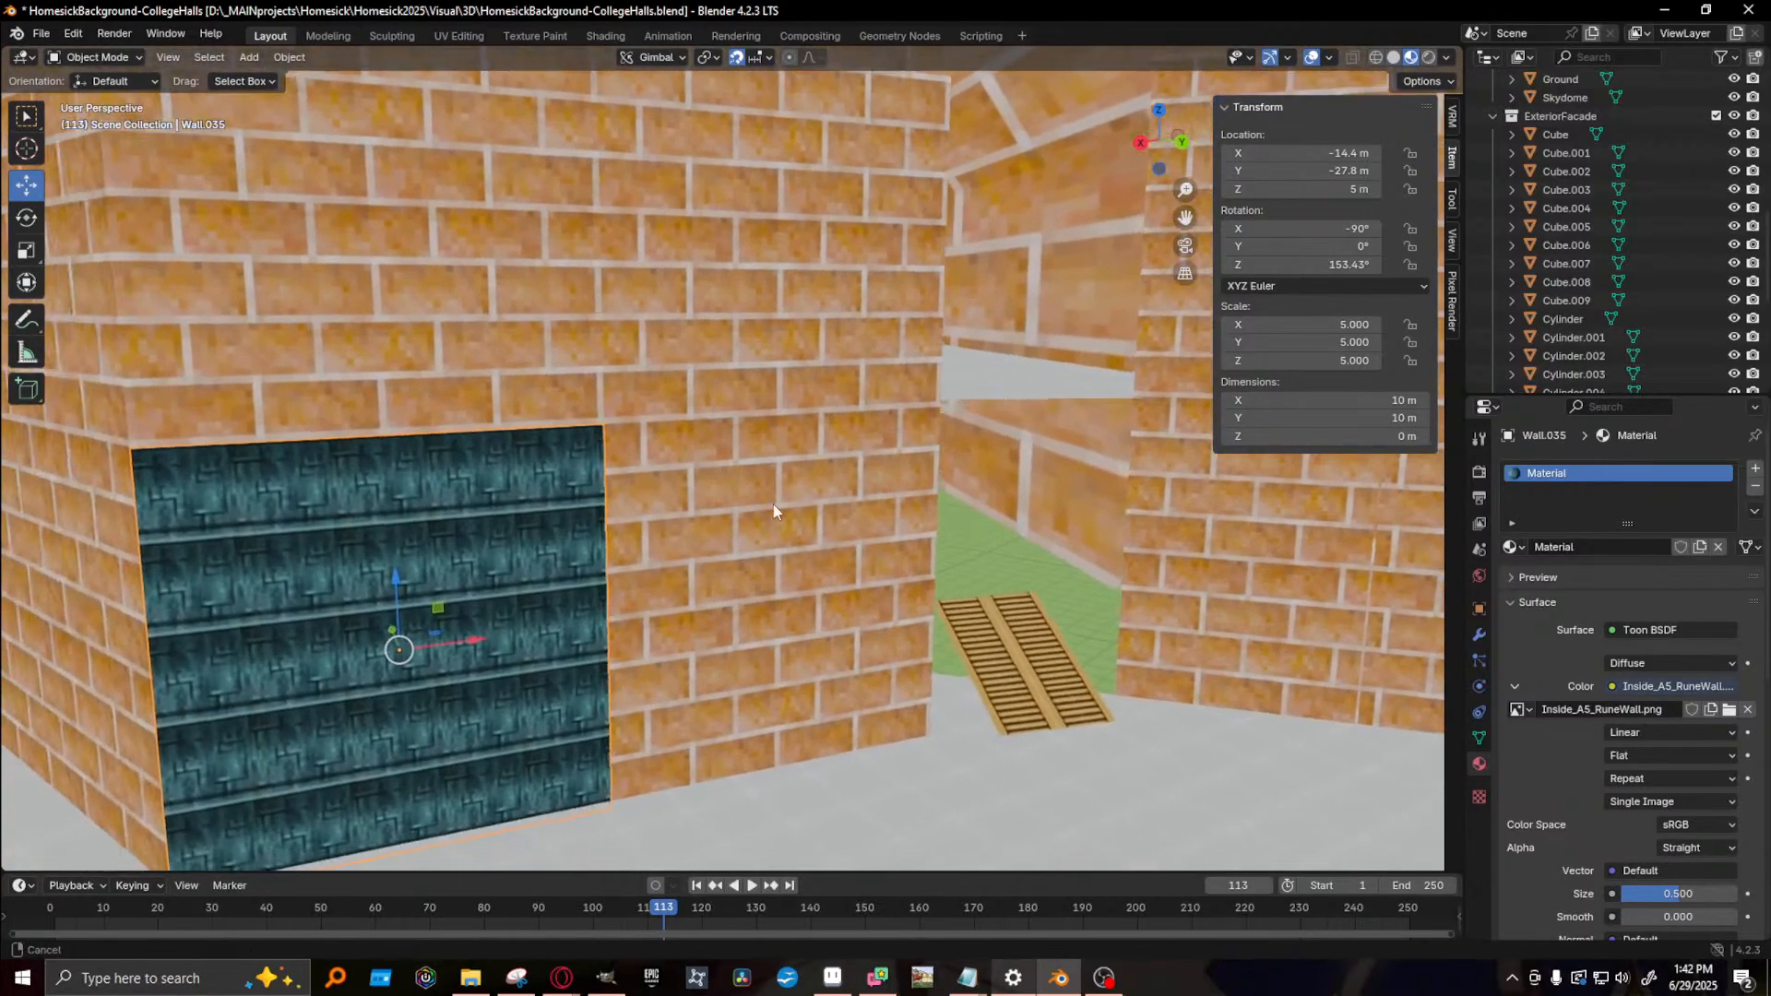
{"action": "middle_click_drag", "start_coordinate": [773, 503], "coordinate": [893, 496], "text": "shift"}
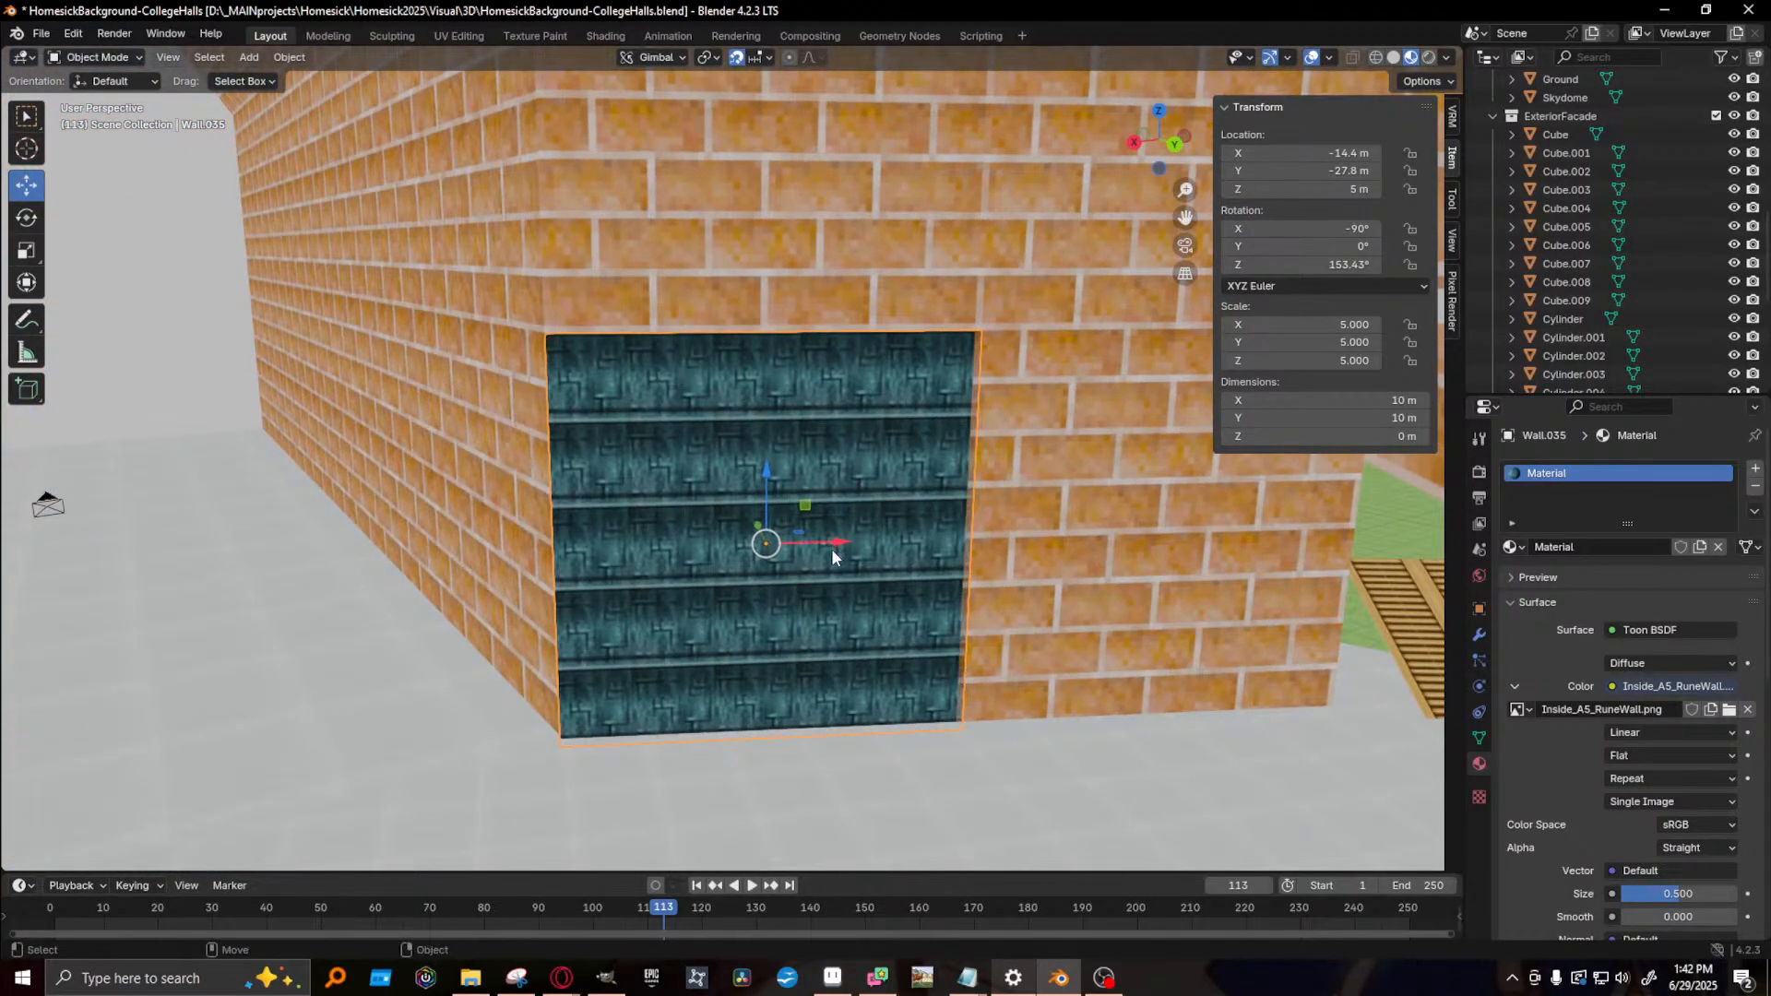
{"action": "scroll", "coordinate": [828, 549], "scroll_direction": "down", "scroll_amount": 1}
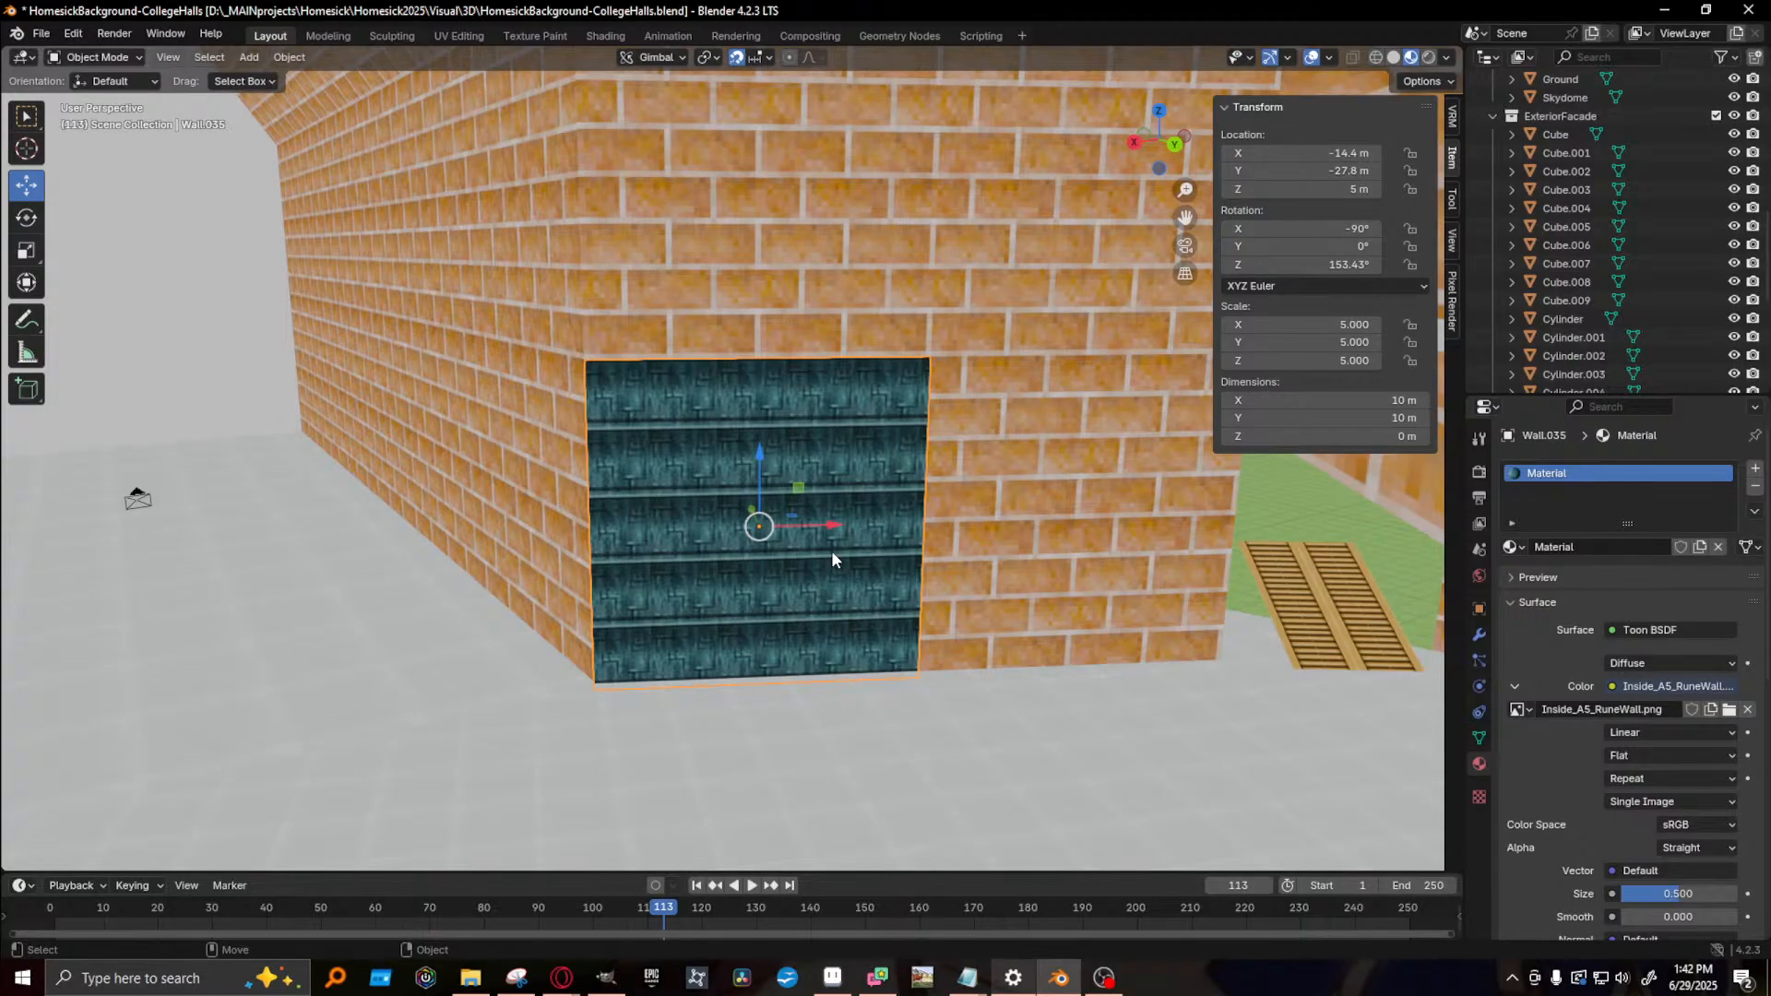
{"action": "key", "text": "alt+Tab"}
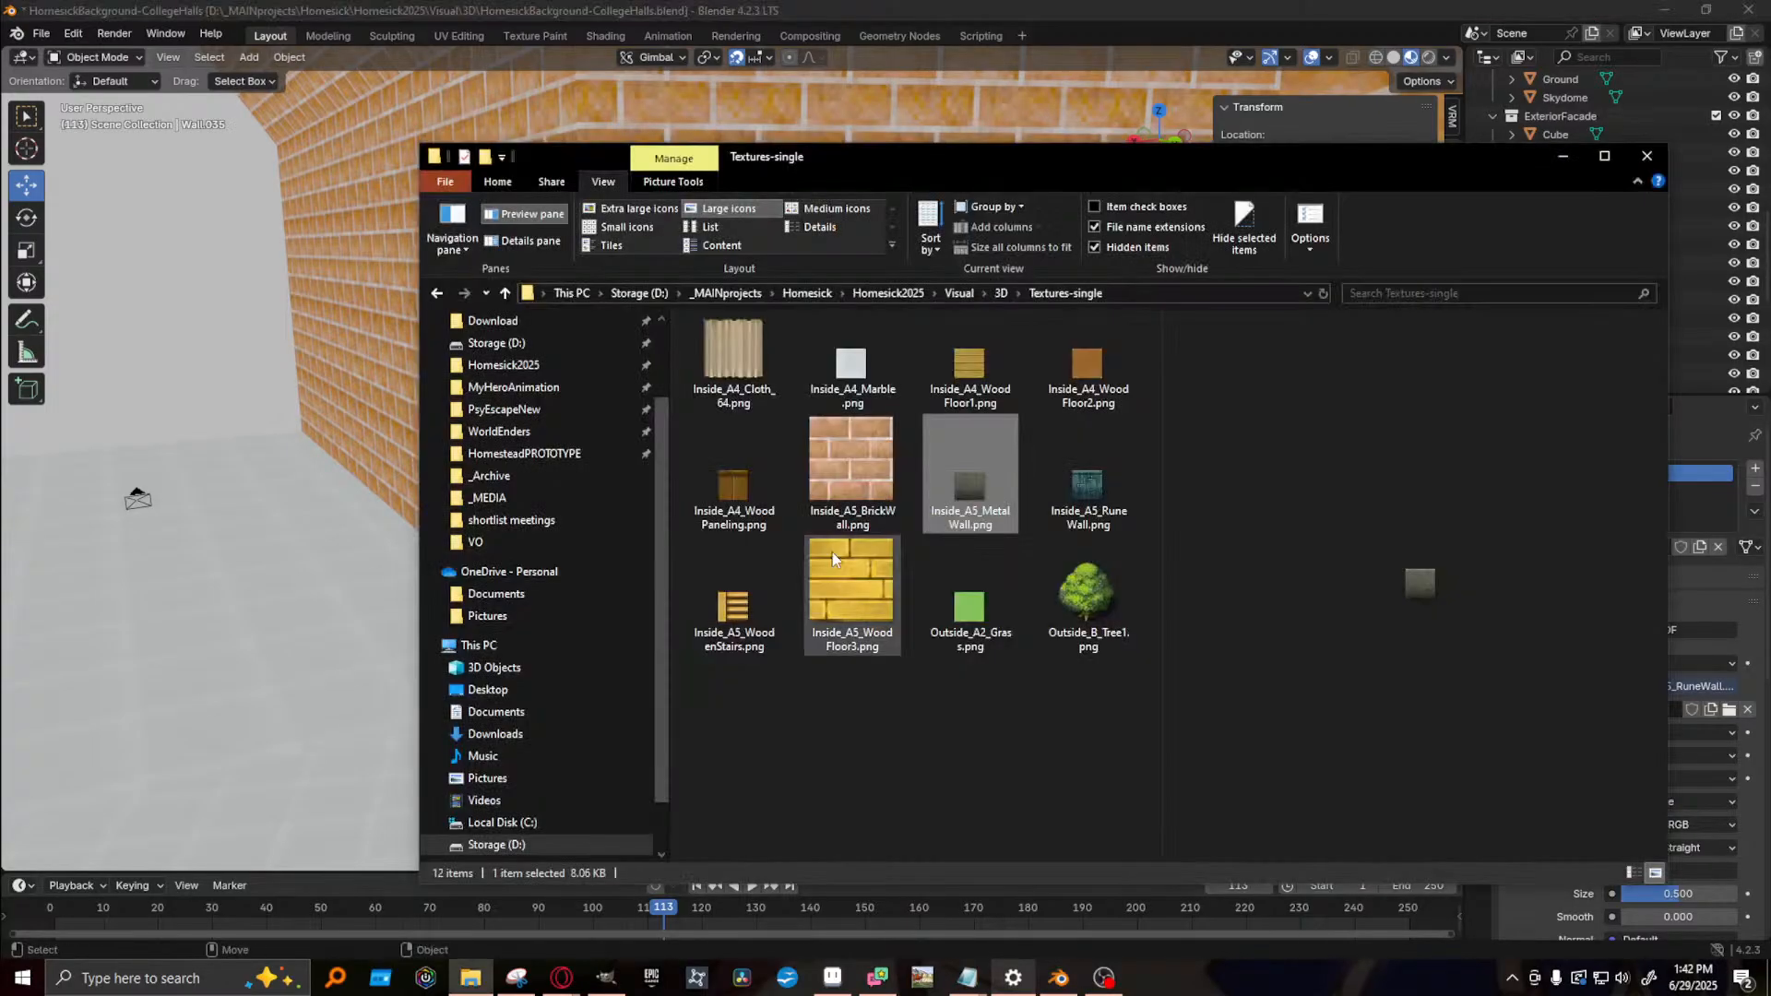
{"action": "left_click", "coordinate": [1090, 473]}
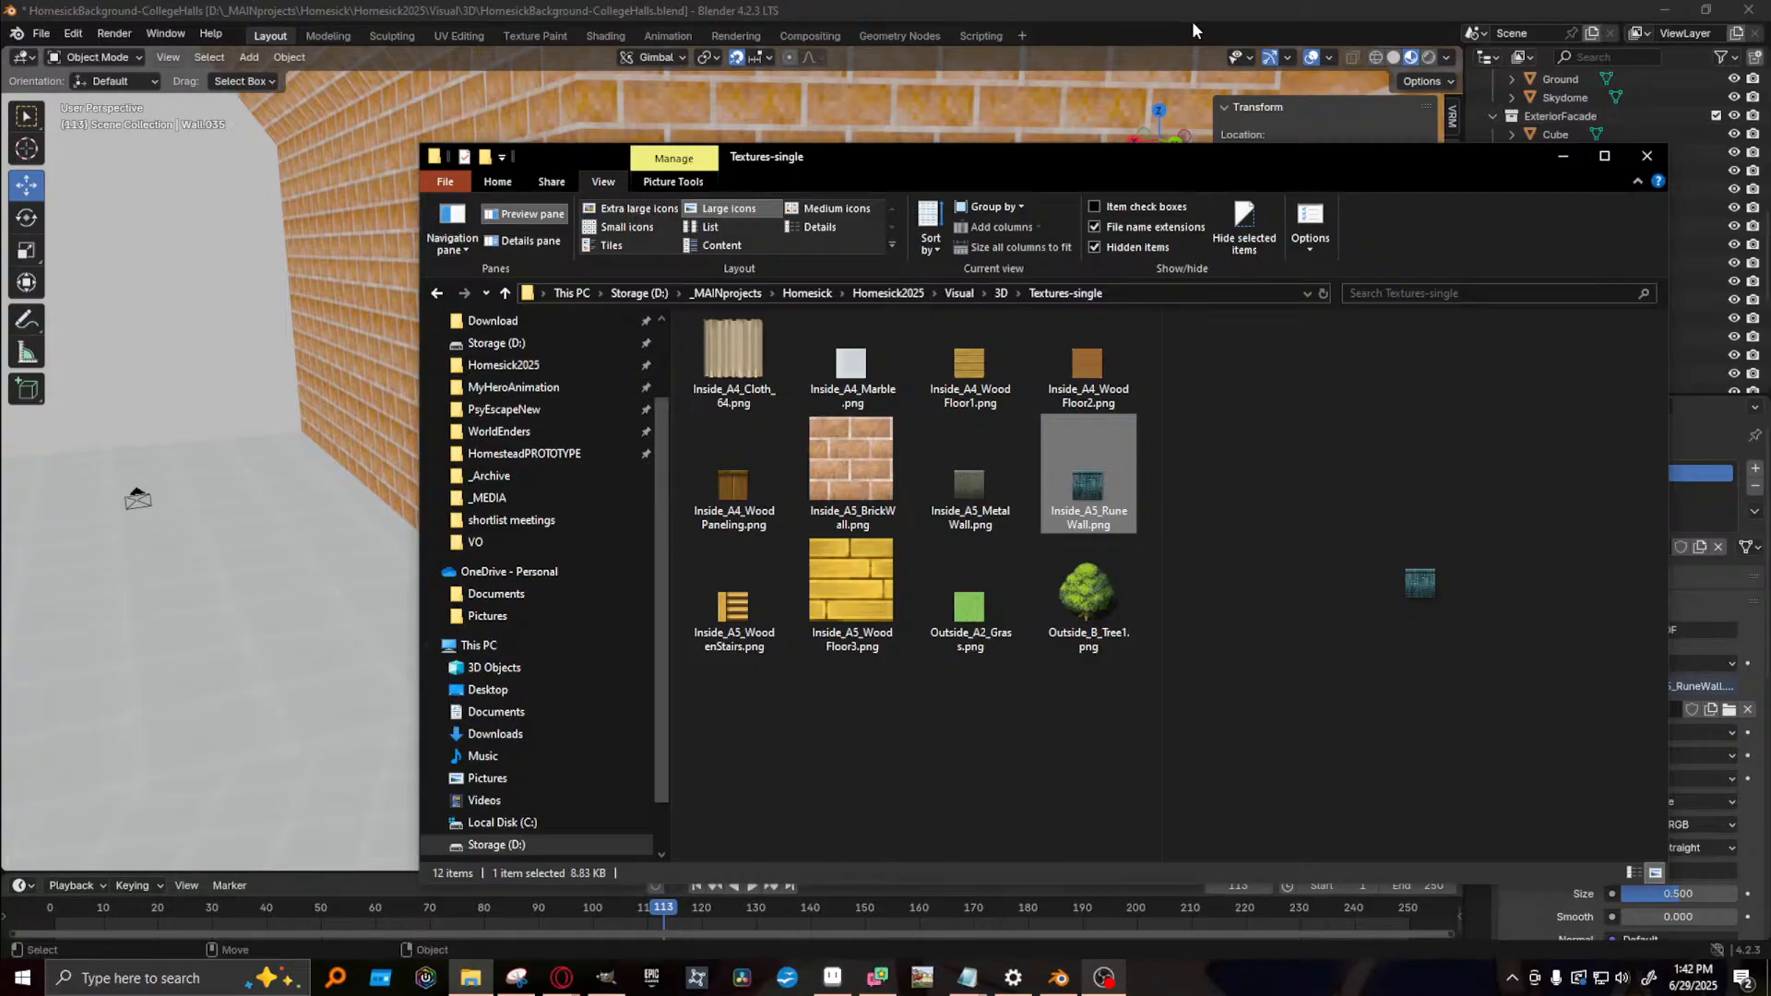
{"action": "key", "text": "alt+Tab"}
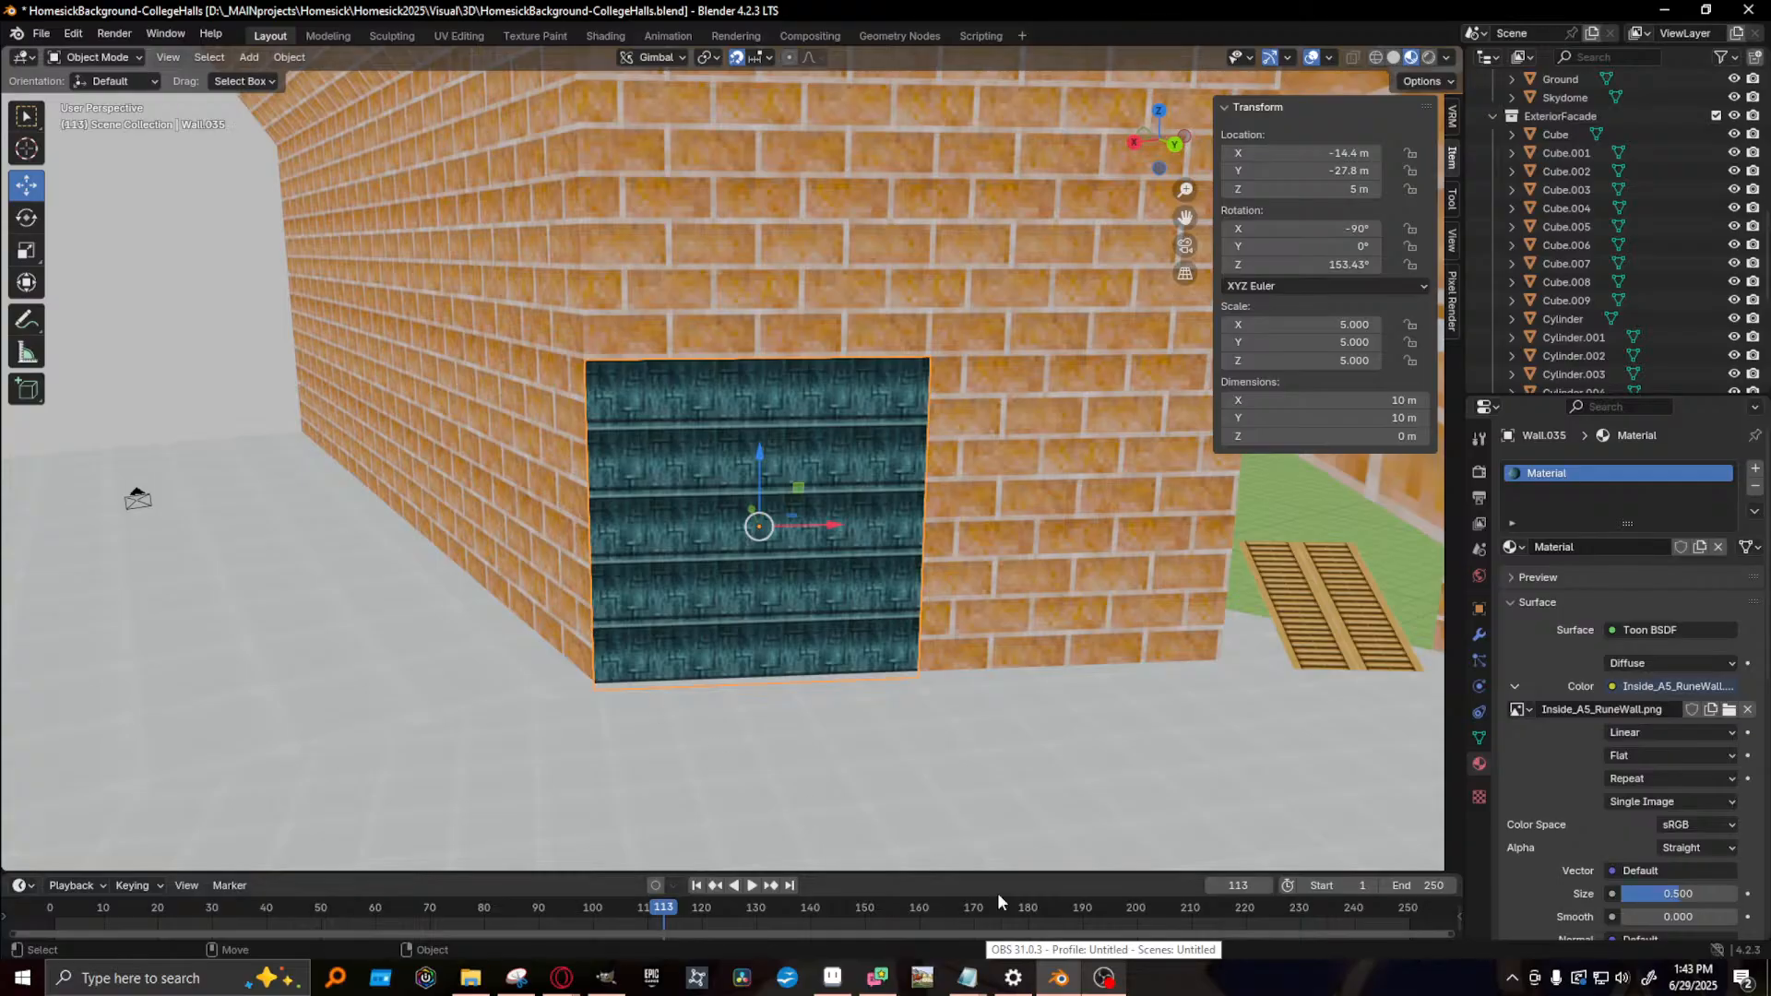
- Switch to GIMP, undo the crop of the Inside_A5 image and look over the full tileset
{"action": "left_click", "coordinate": [597, 980]}
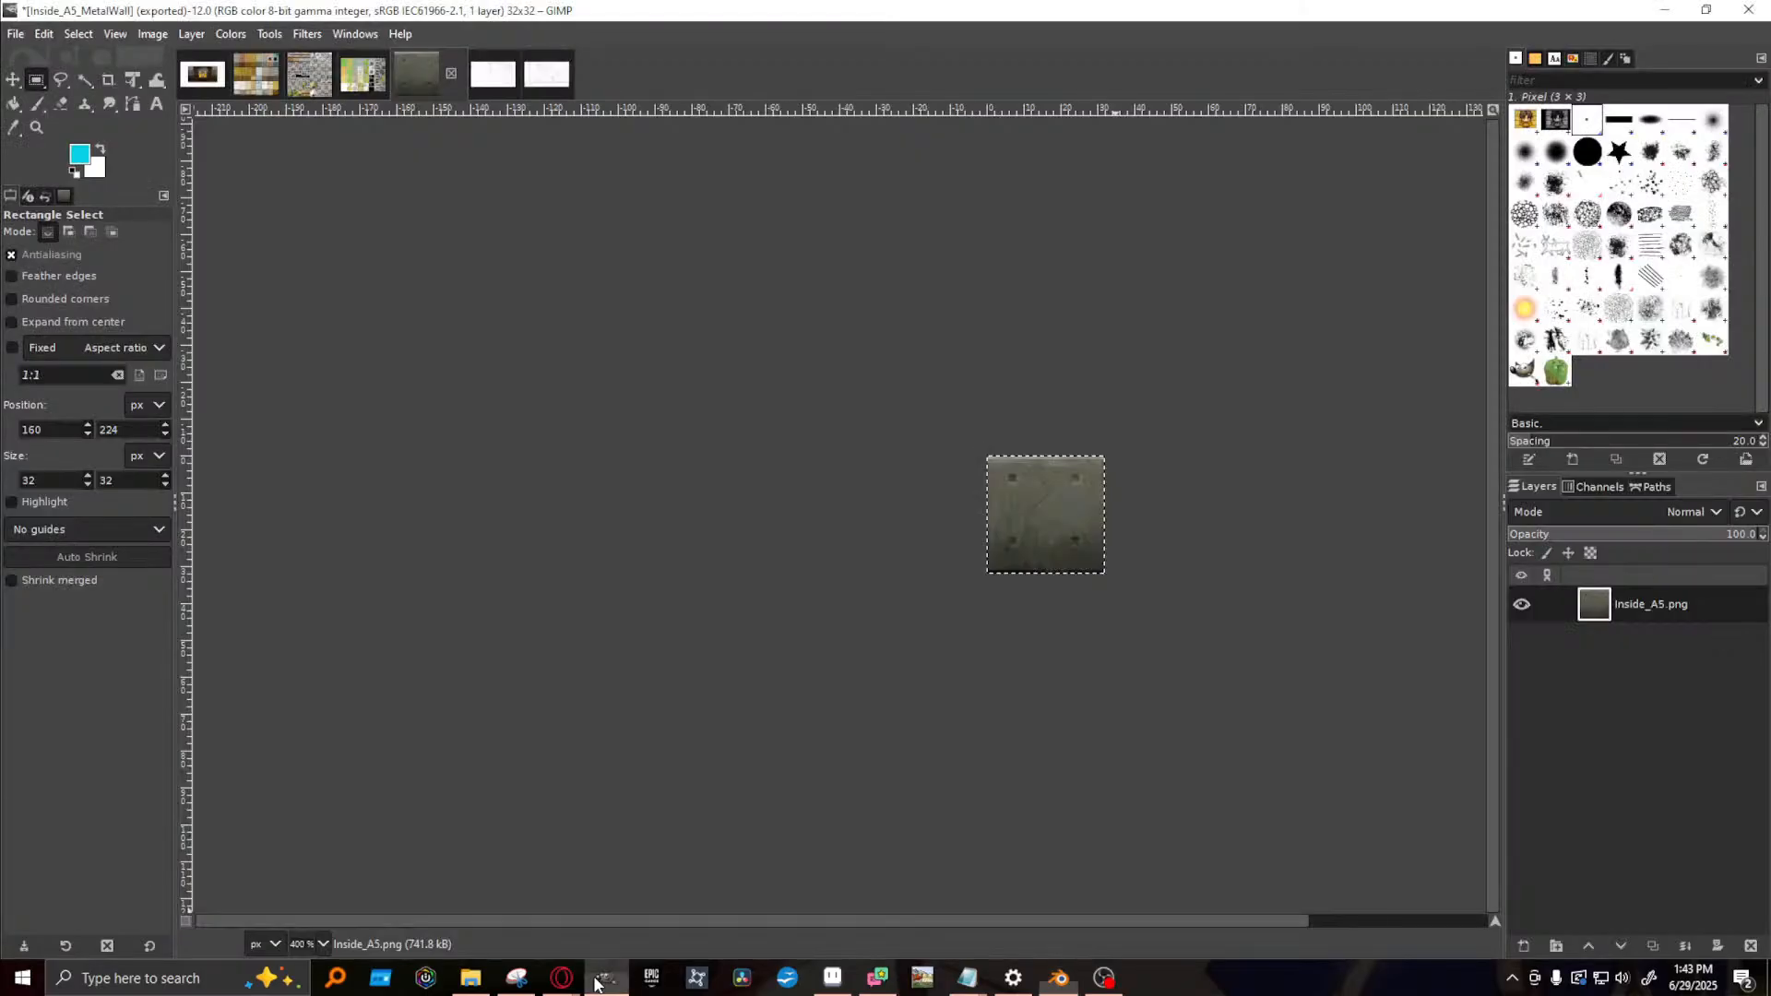
{"action": "key", "text": "ctrl+z"}
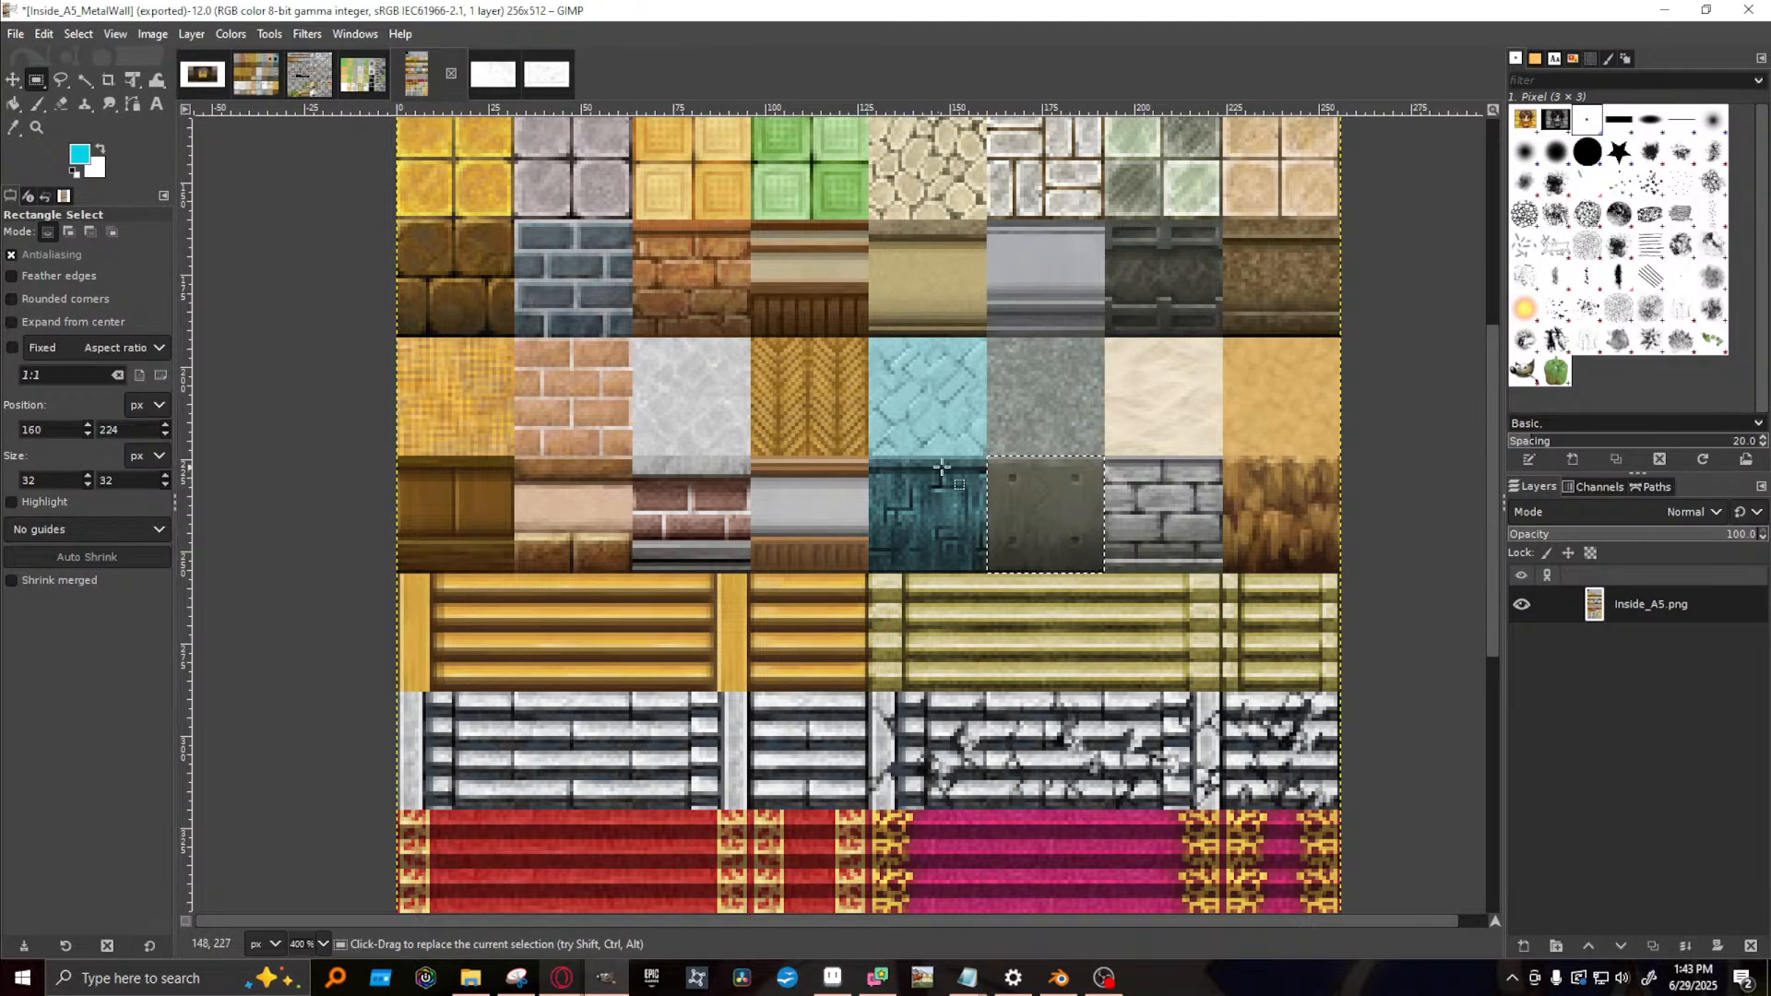
{"action": "scroll", "coordinate": [827, 532], "scroll_direction": "down", "scroll_amount": 3}
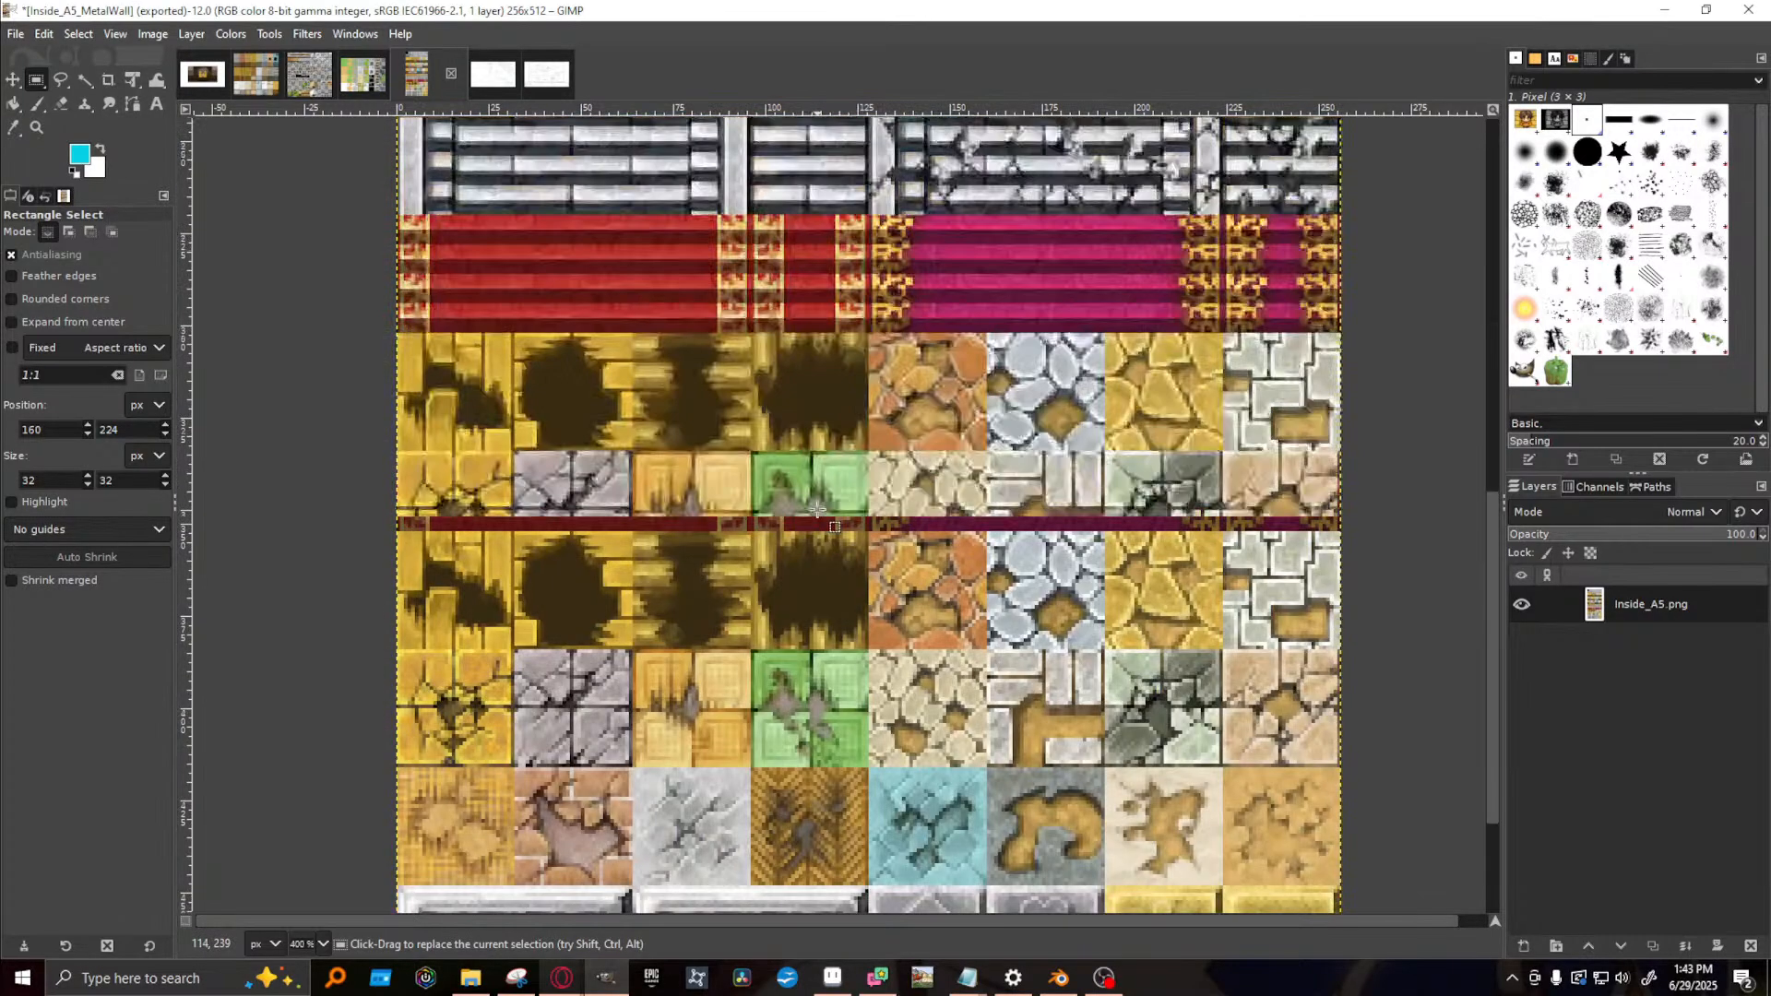
{"action": "scroll", "coordinate": [812, 505], "scroll_direction": "up", "scroll_amount": 10}
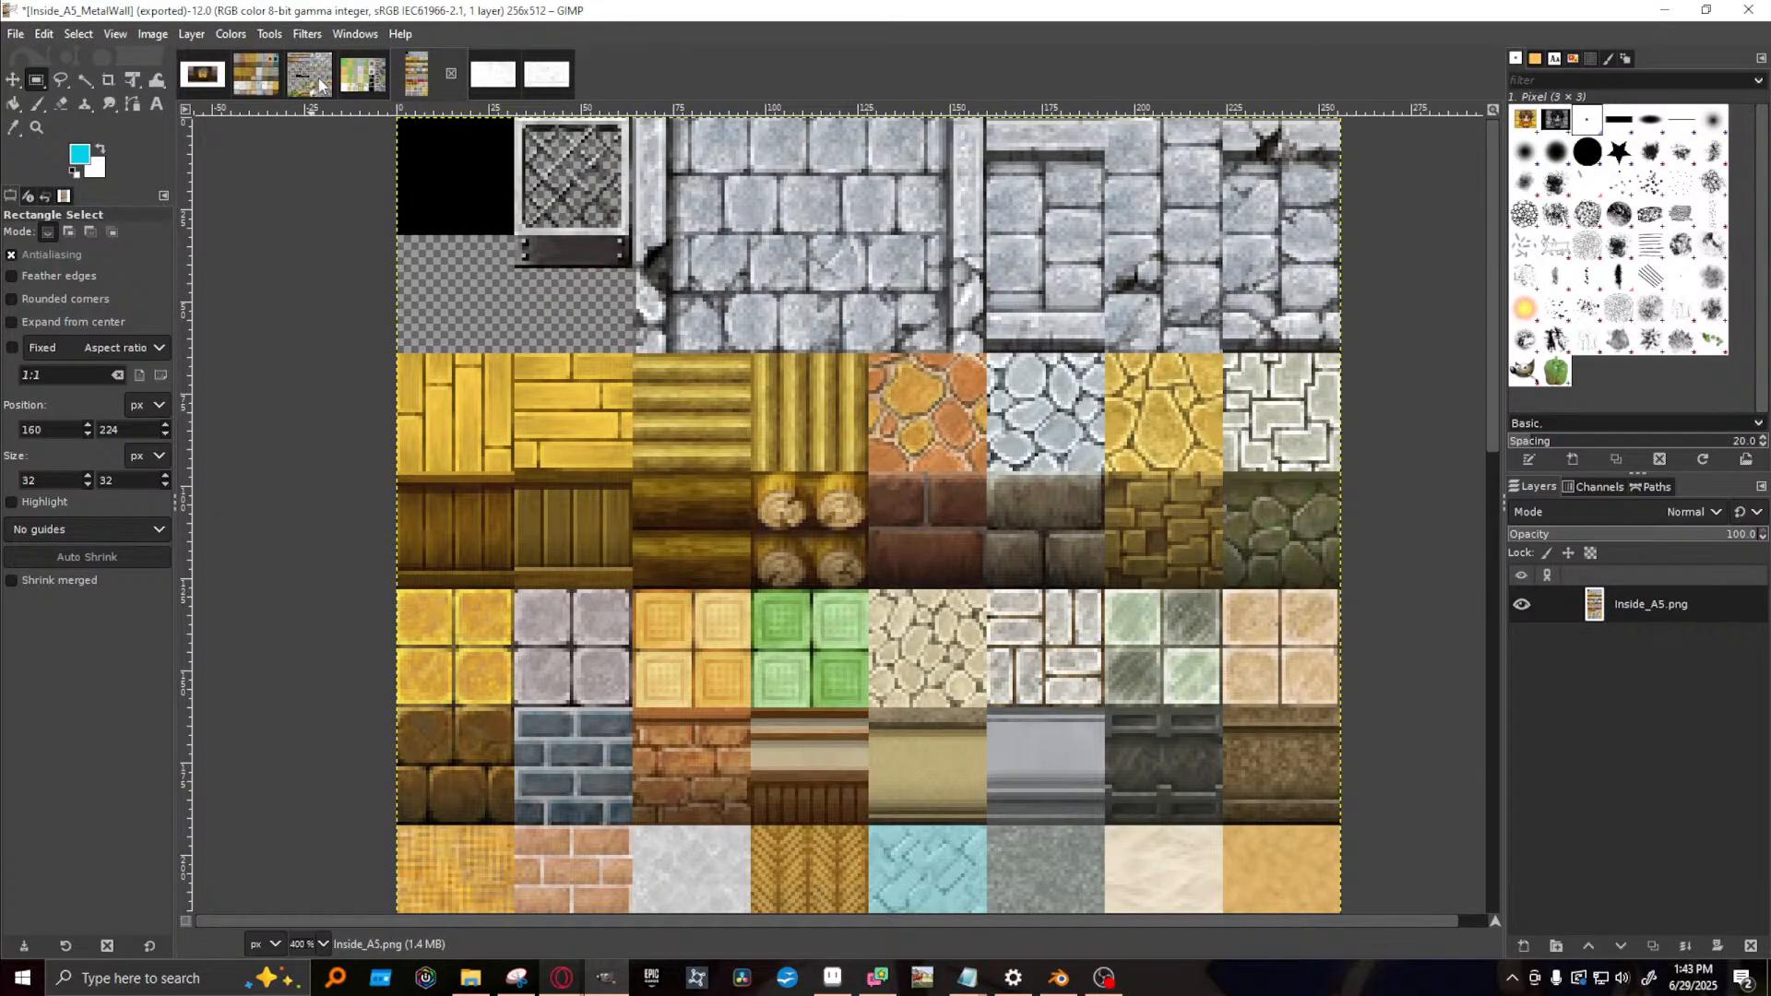
- Look through the Inside_A4, Inside_A5, Outside_A2 and Outside_B tilesets for other tiles suitable as wall textures
{"action": "left_click", "coordinate": [259, 79]}
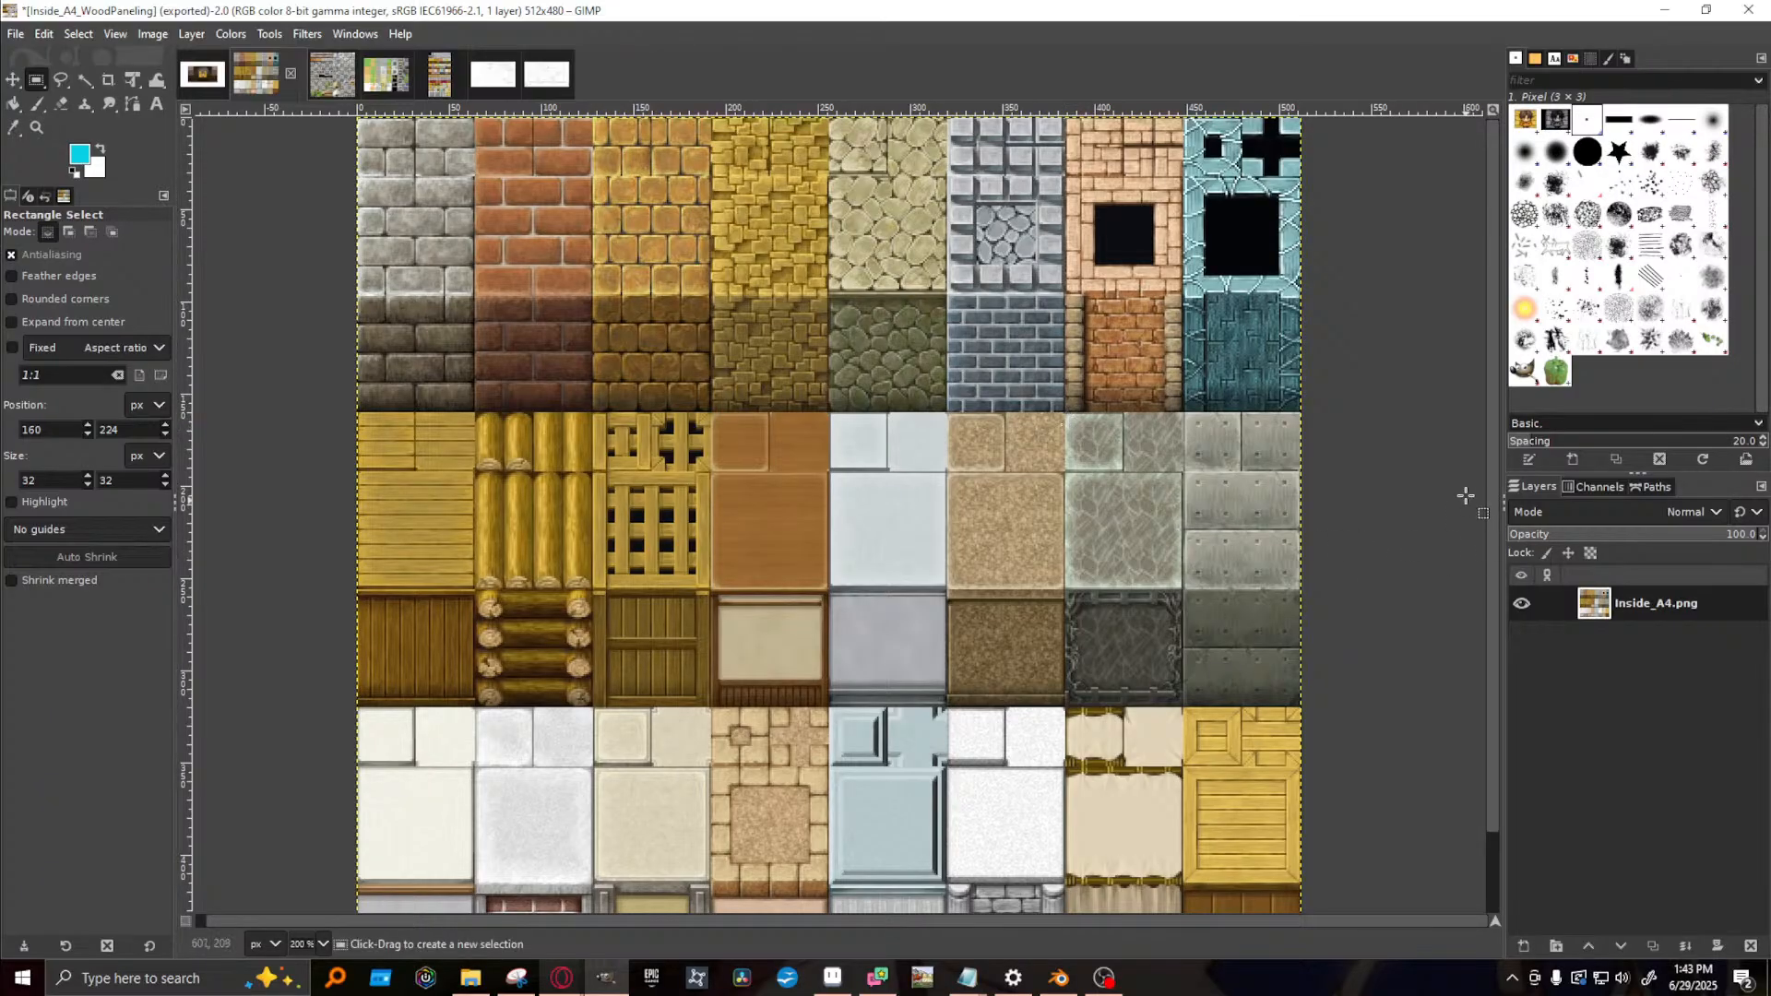
{"action": "left_click_drag", "start_coordinate": [1490, 467], "coordinate": [1514, 394]}
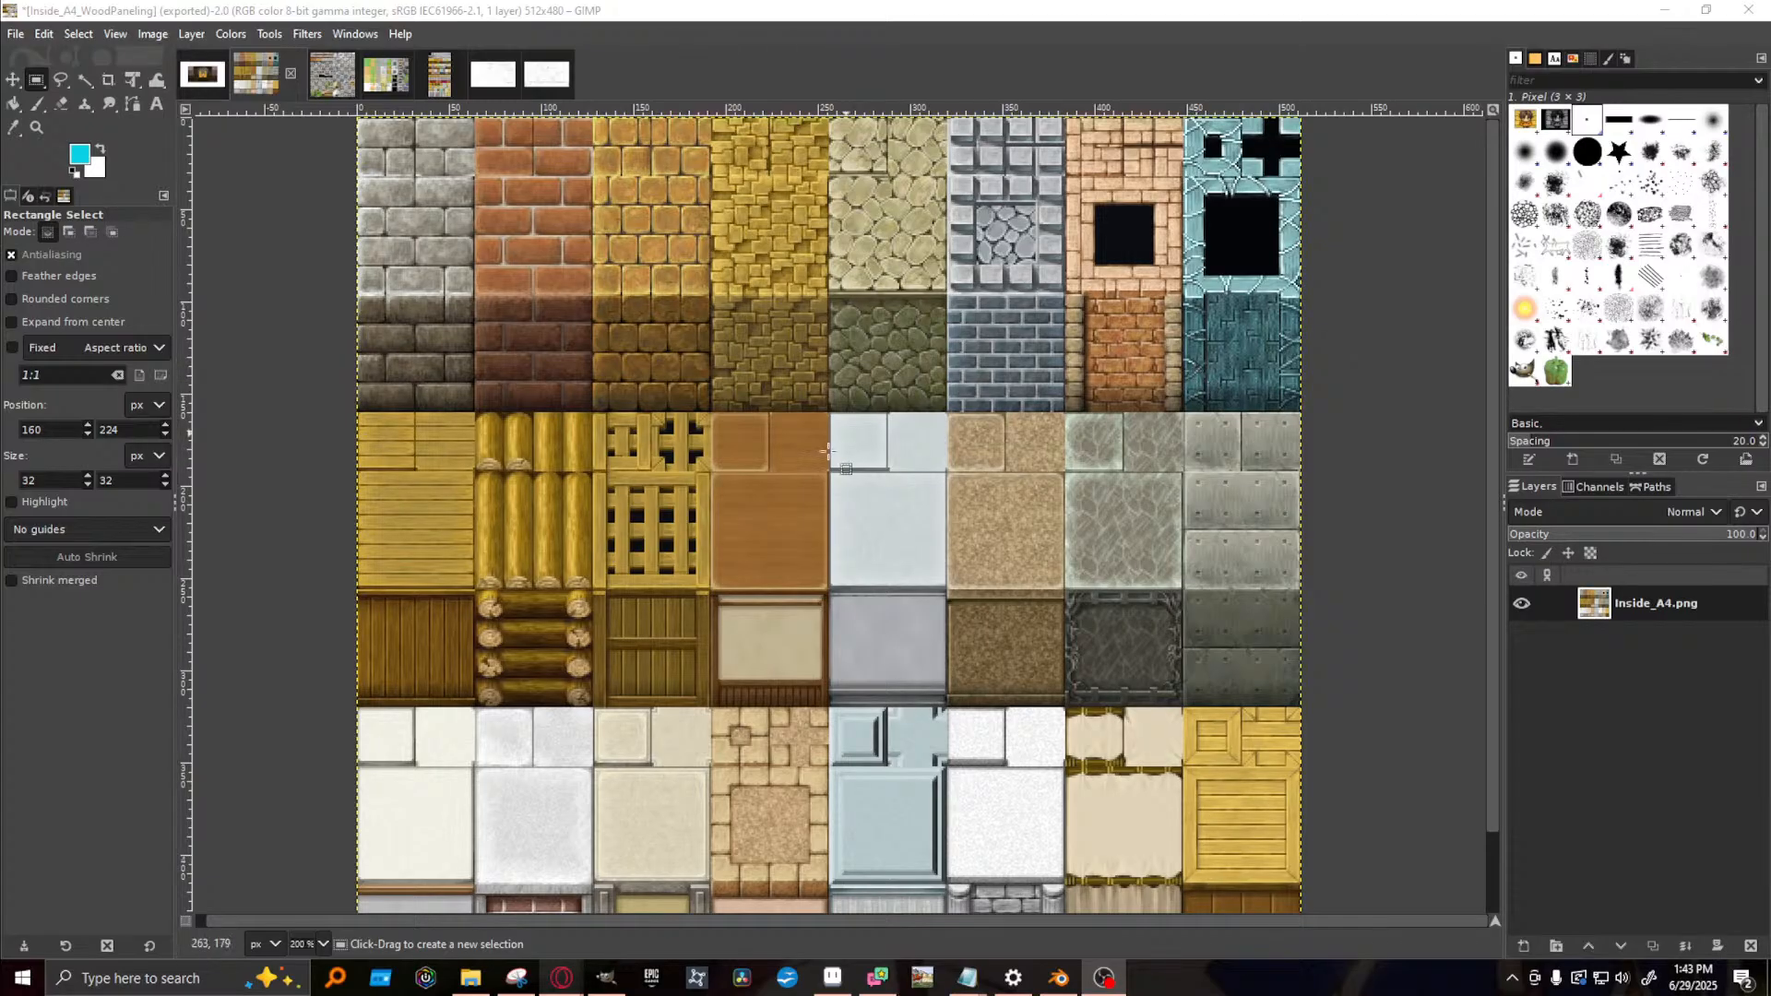
{"action": "scroll", "coordinate": [834, 475], "scroll_direction": "down", "scroll_amount": 2}
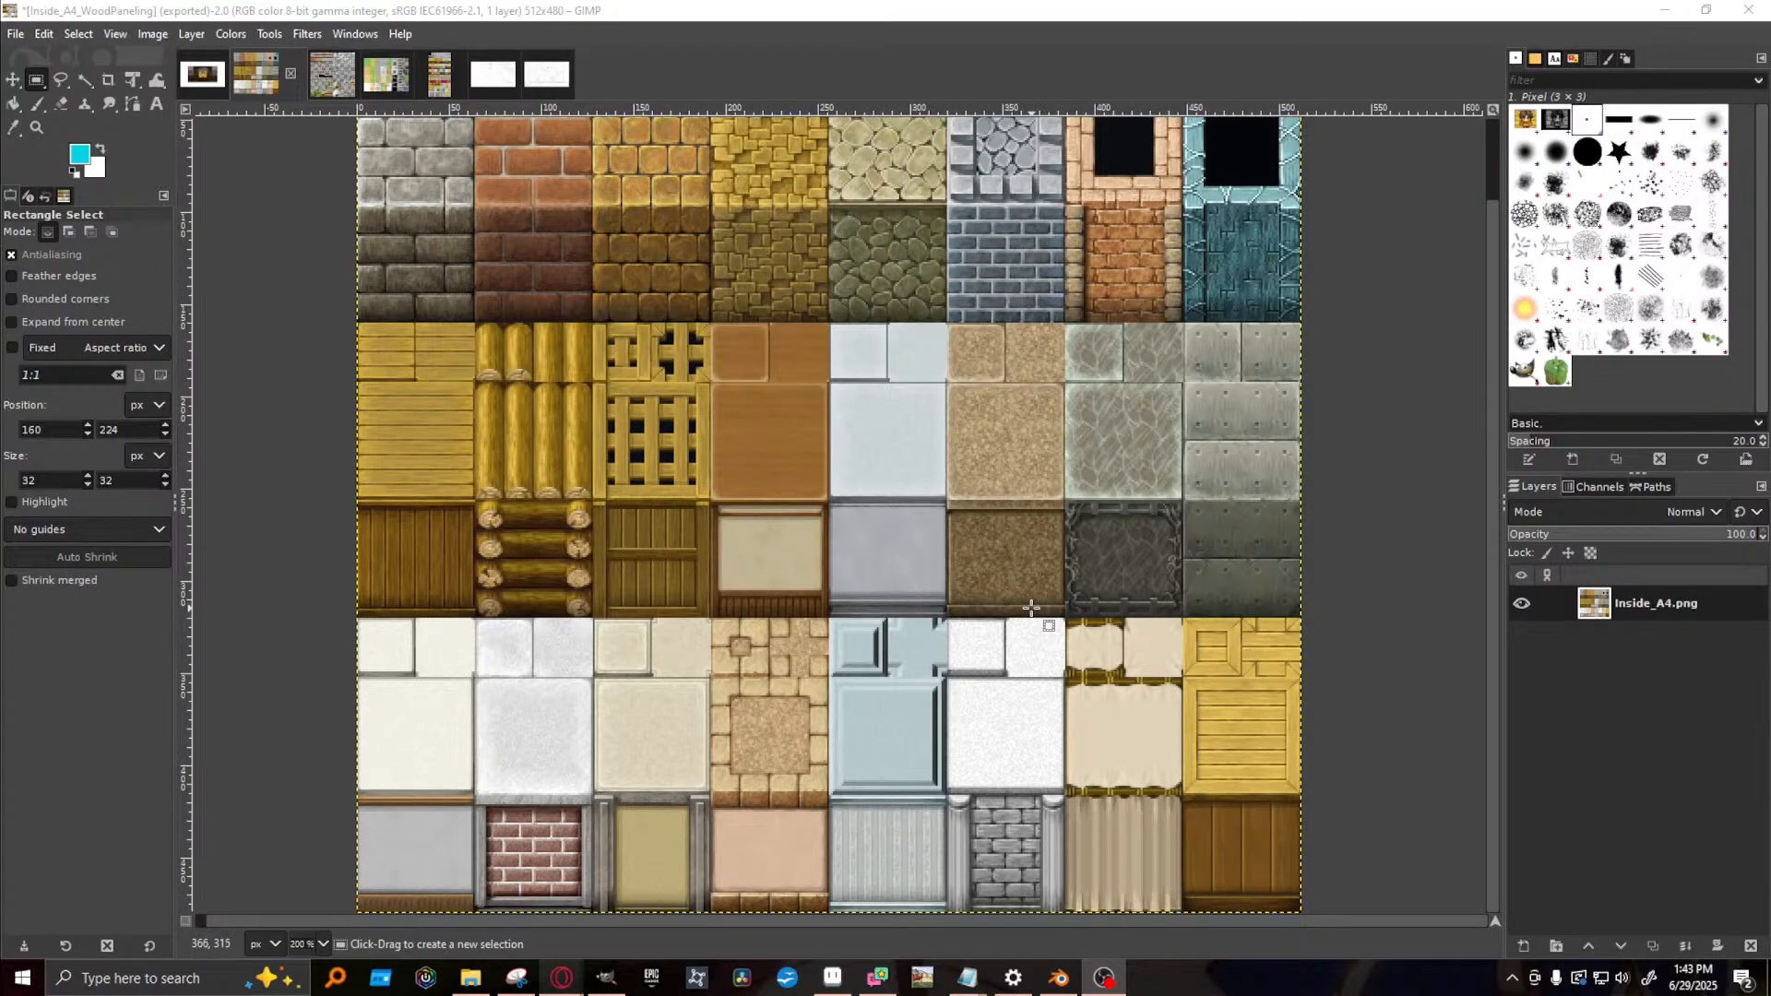
{"action": "scroll", "coordinate": [1031, 607], "scroll_direction": "up", "scroll_amount": 2}
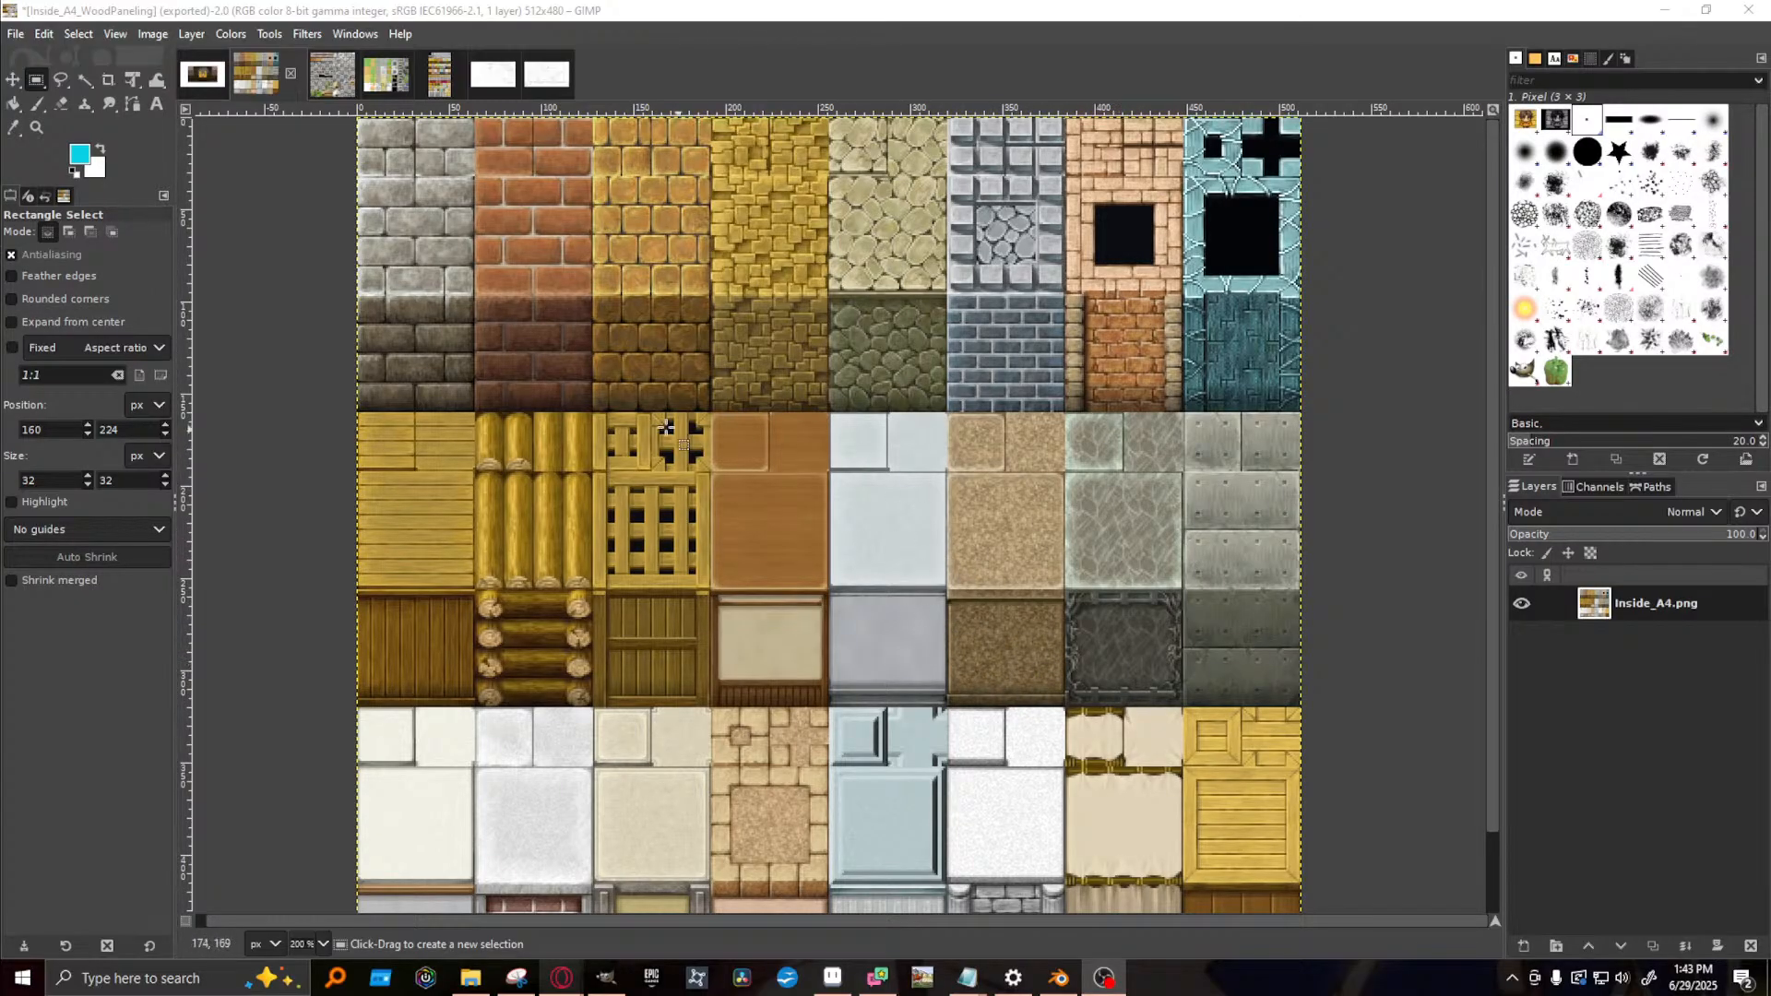
{"action": "left_click", "coordinate": [435, 74]}
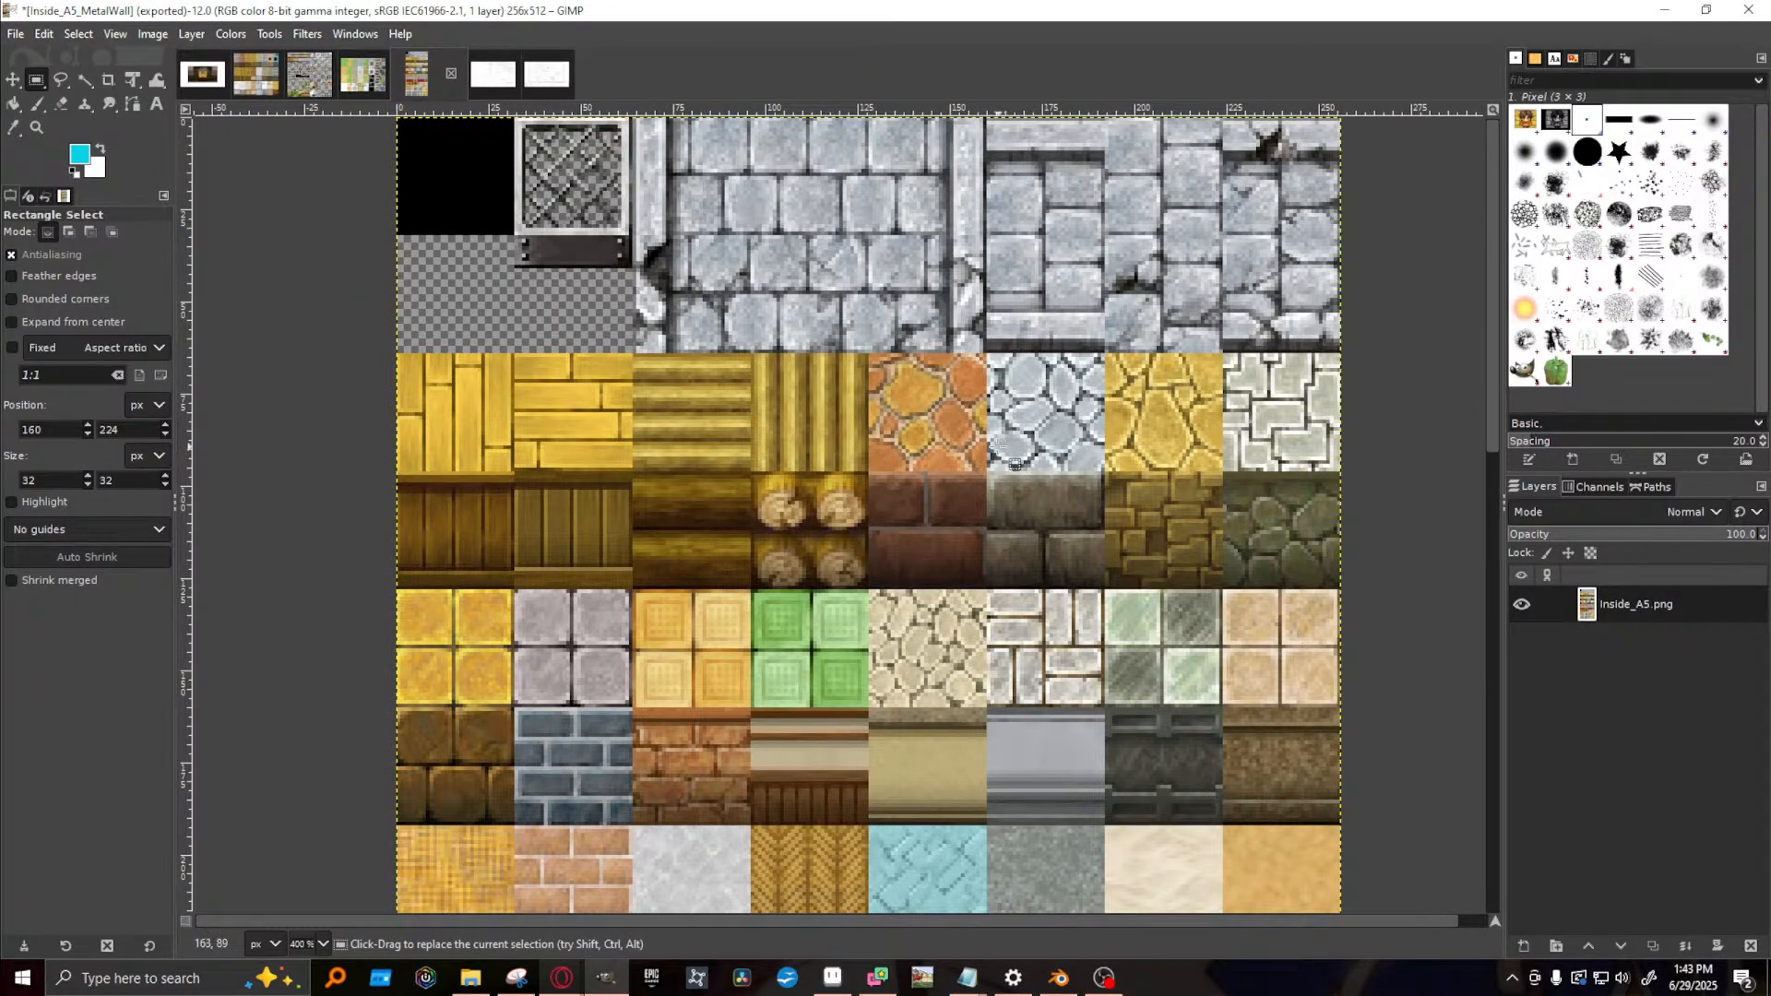
{"action": "scroll", "coordinate": [1005, 449], "scroll_direction": "down", "scroll_amount": 5}
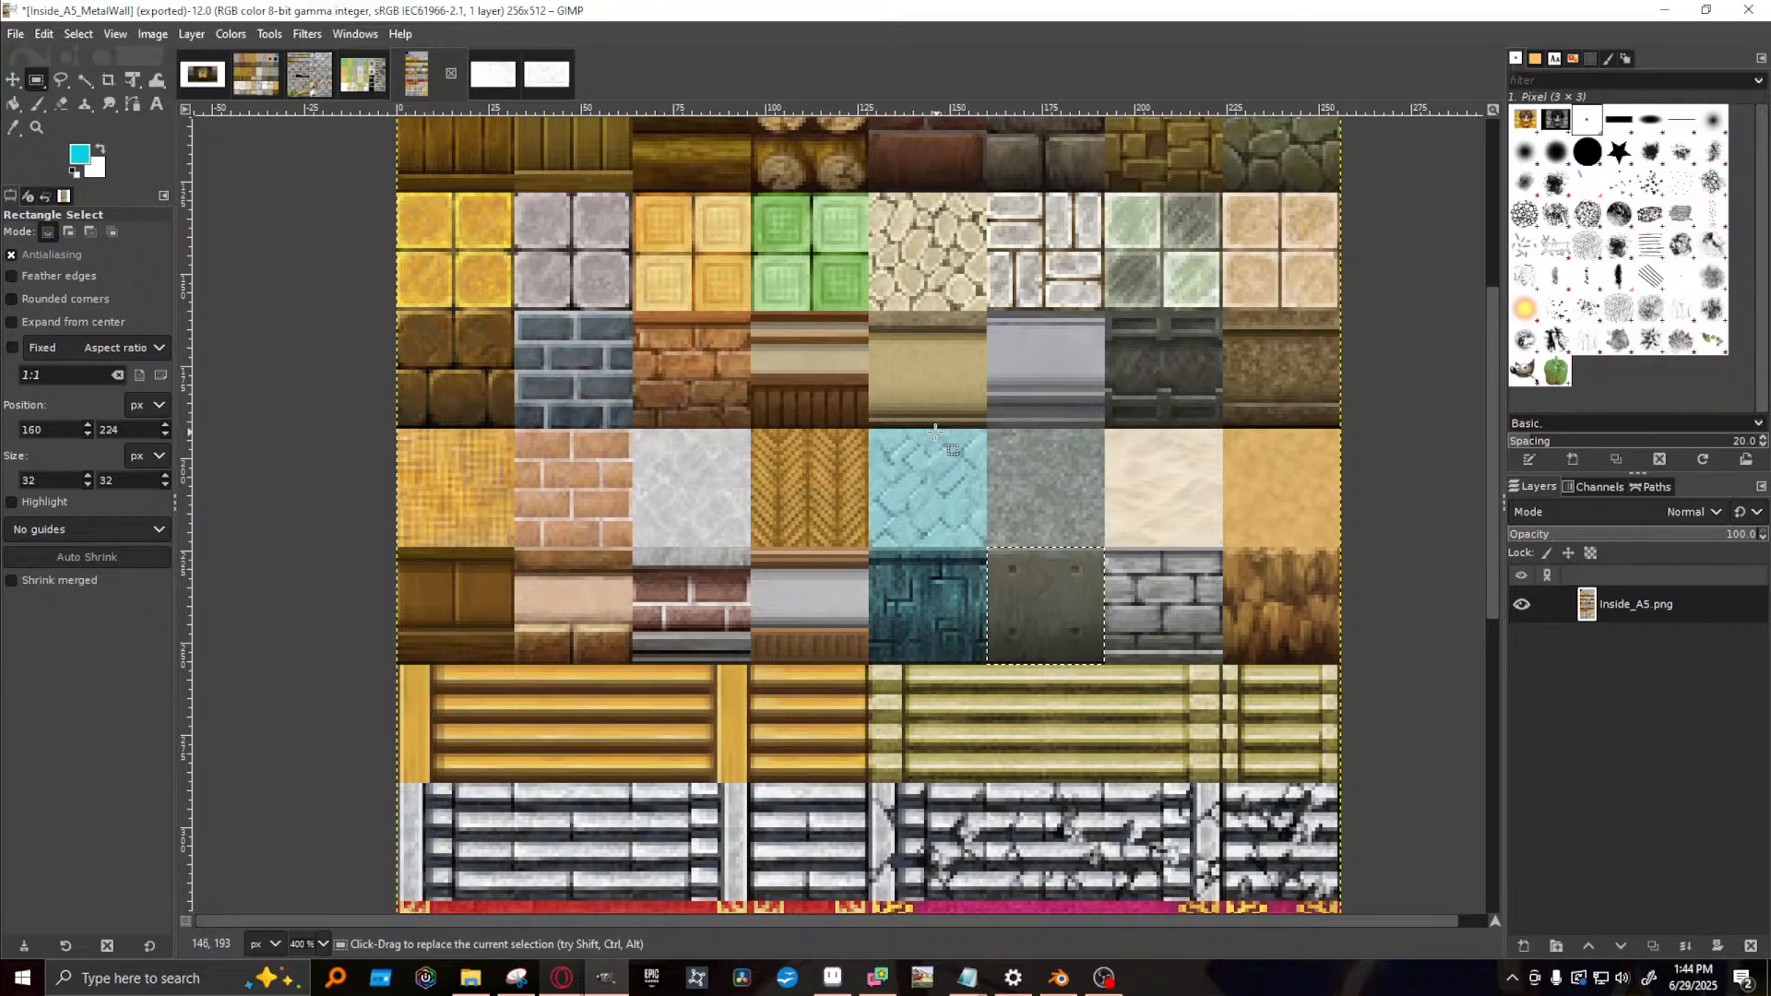
{"action": "scroll", "coordinate": [932, 431], "scroll_direction": "down", "scroll_amount": 2}
{"action": "scroll", "coordinate": [932, 431], "scroll_direction": "down", "scroll_amount": 5}
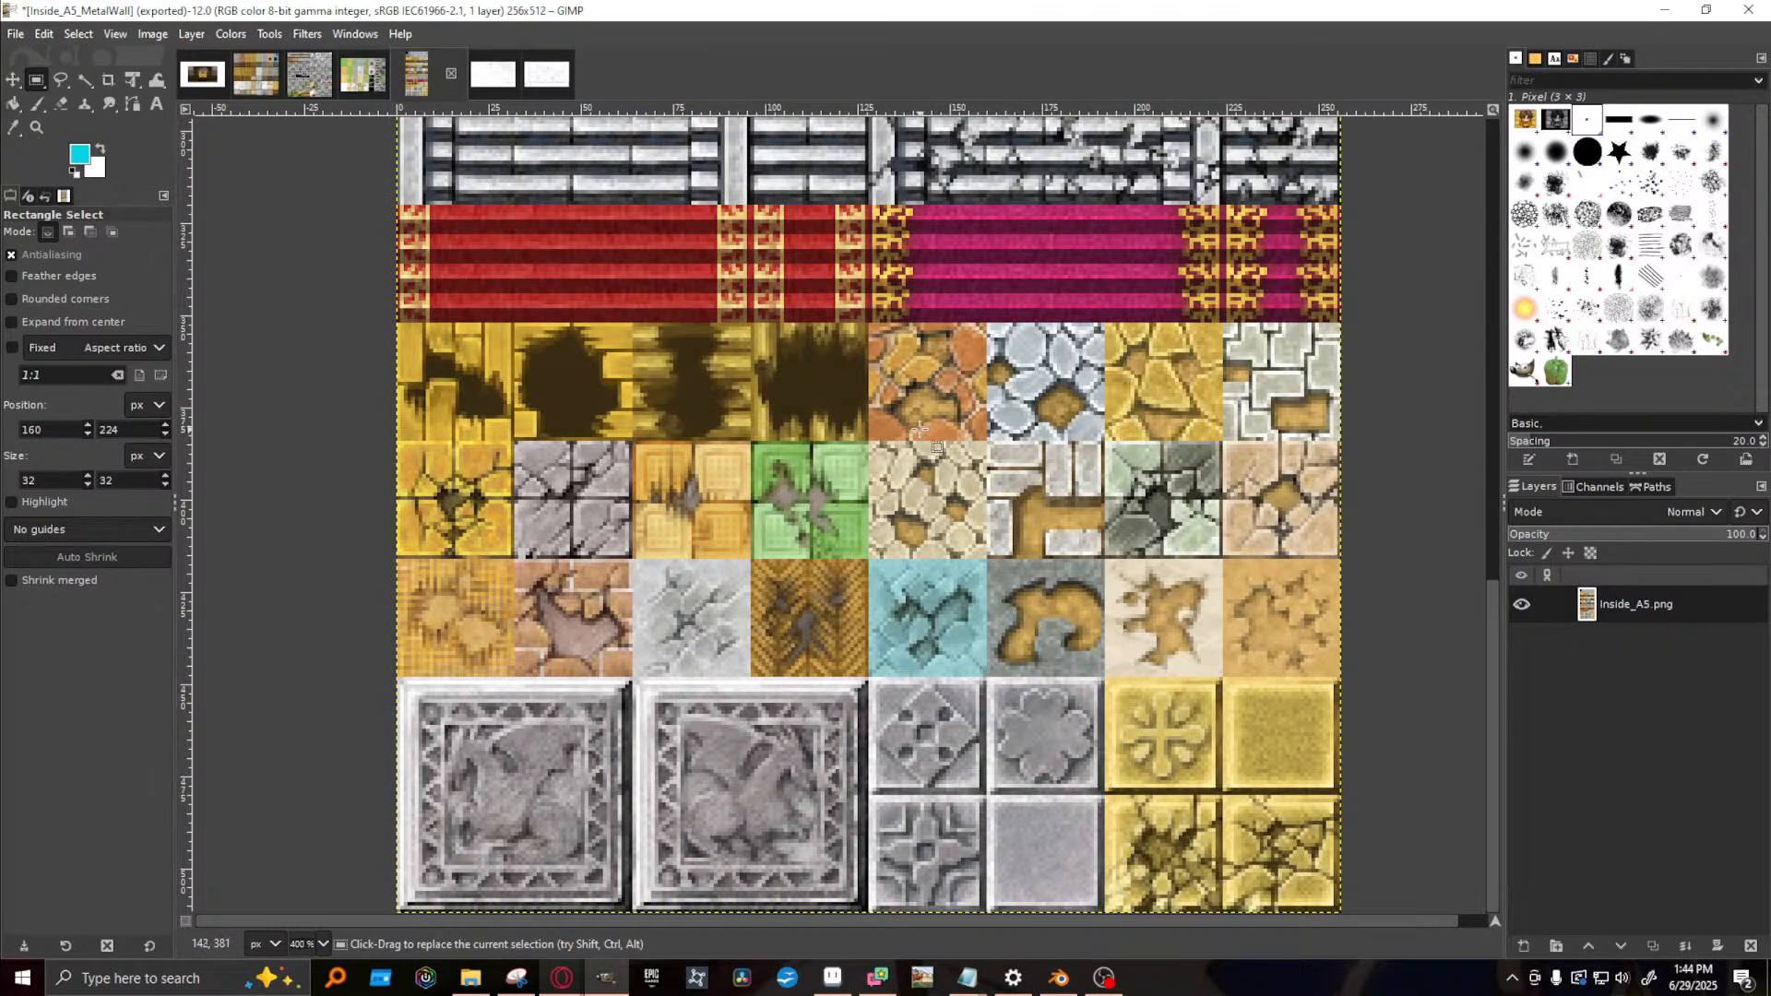
{"action": "scroll", "coordinate": [920, 428], "scroll_direction": "up", "scroll_amount": 10}
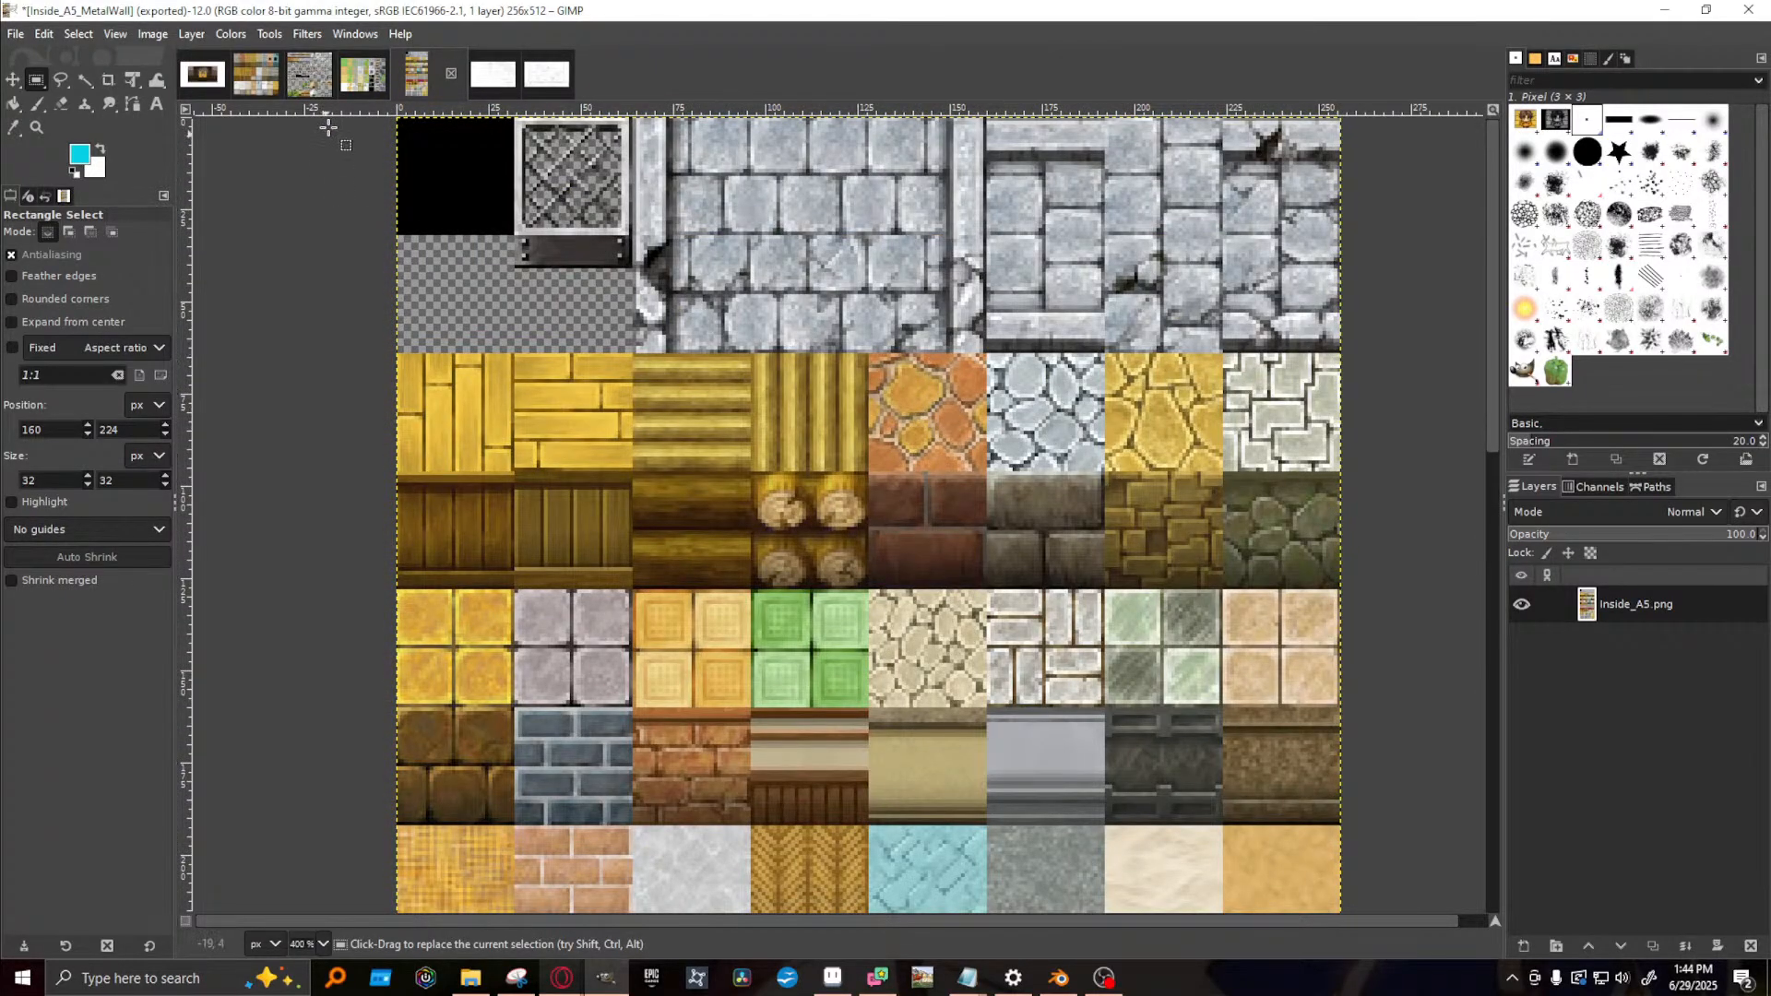
{"action": "left_click", "coordinate": [372, 74]}
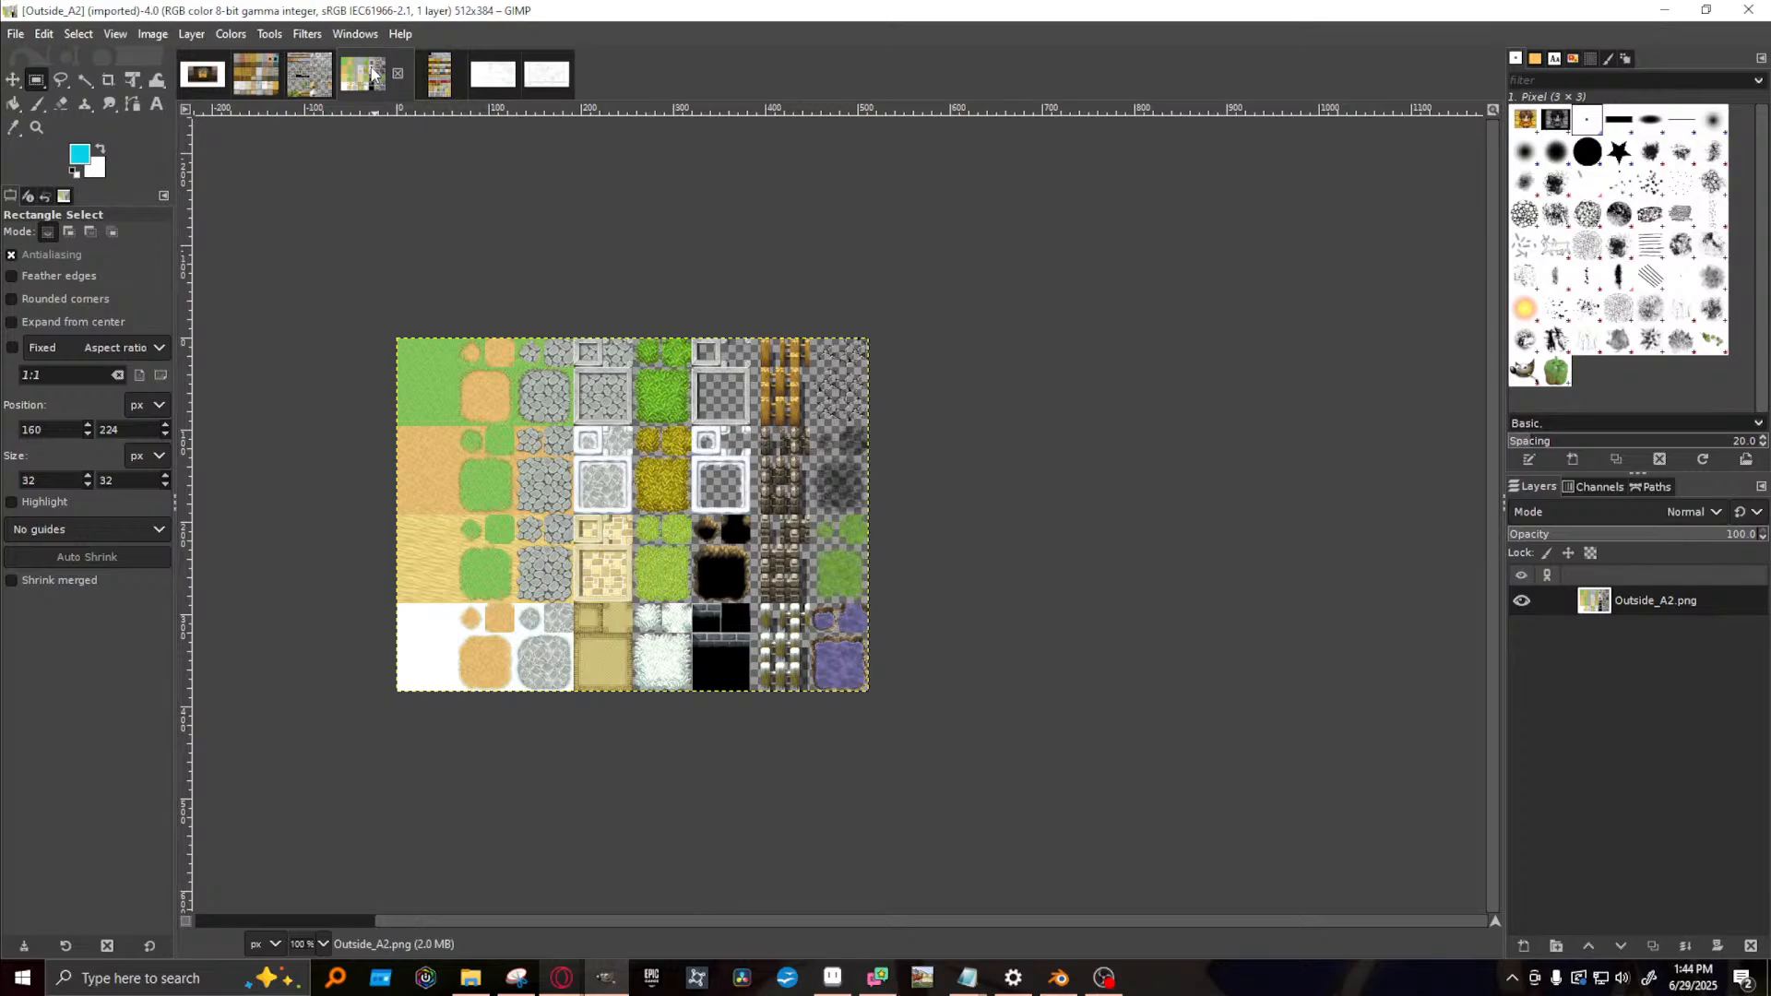
{"action": "left_click", "coordinate": [304, 81]}
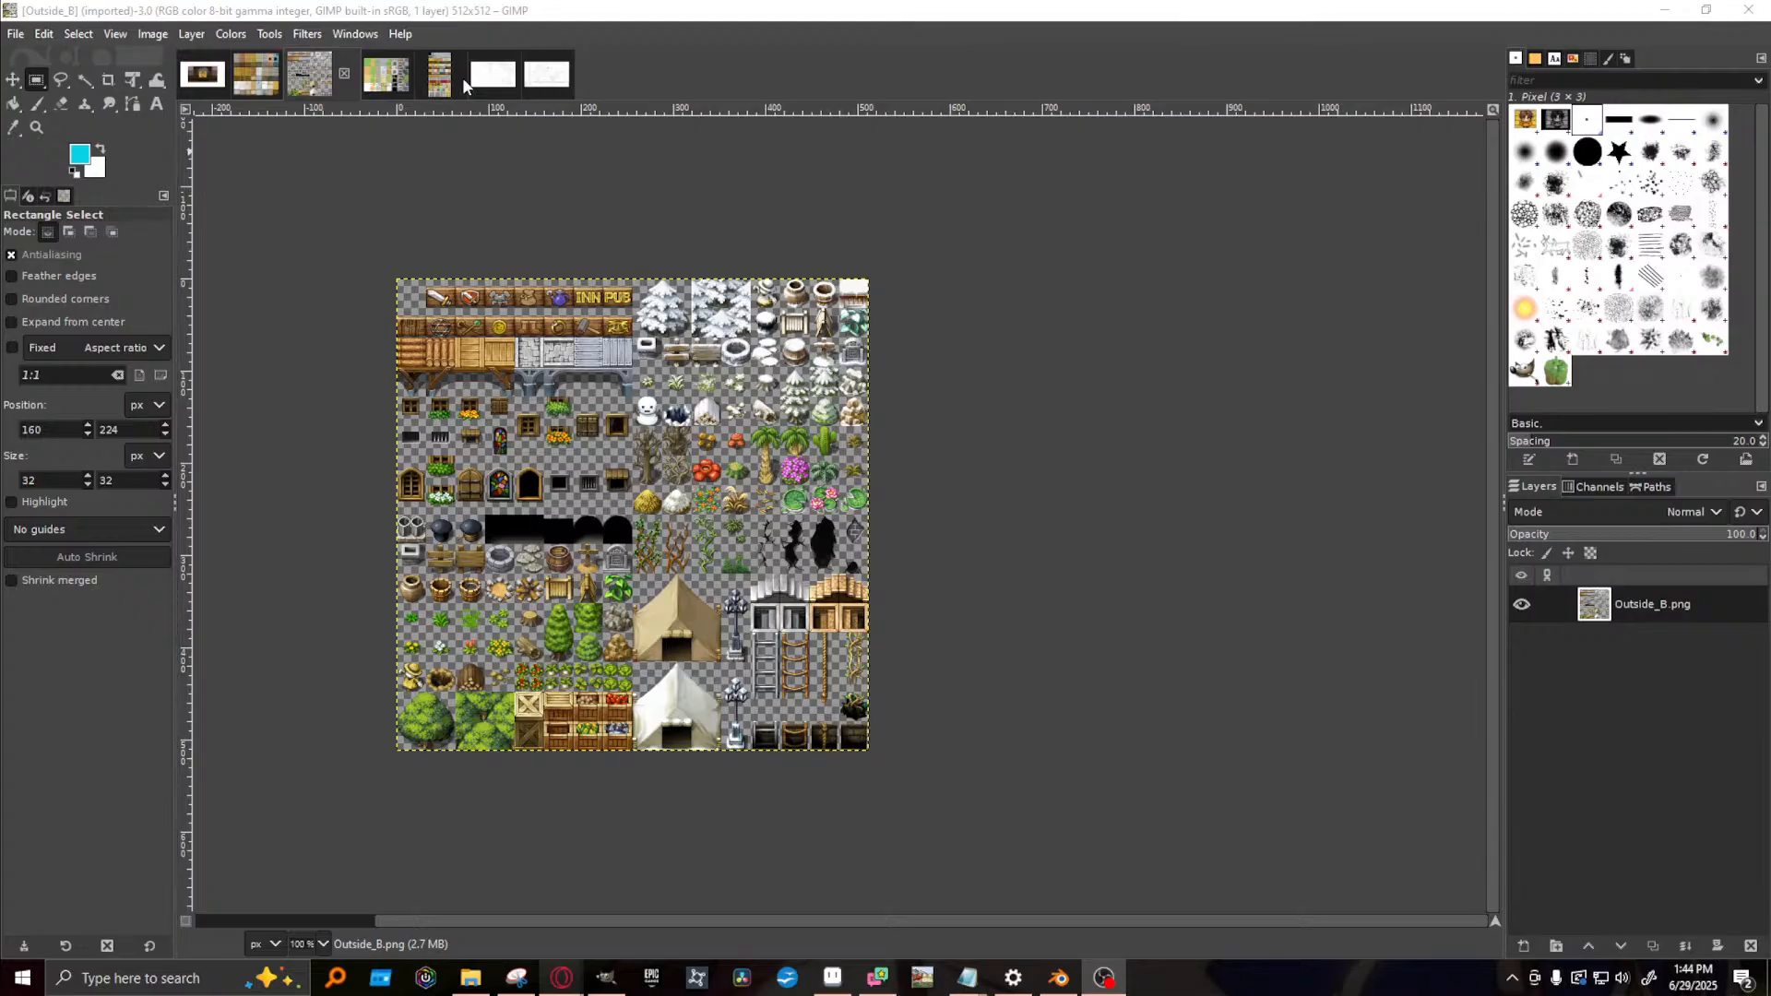
- Look over the Inside_A5 and Outside_A2 tilesets for another tile suitable as a wall texture
{"action": "left_click", "coordinate": [436, 83]}
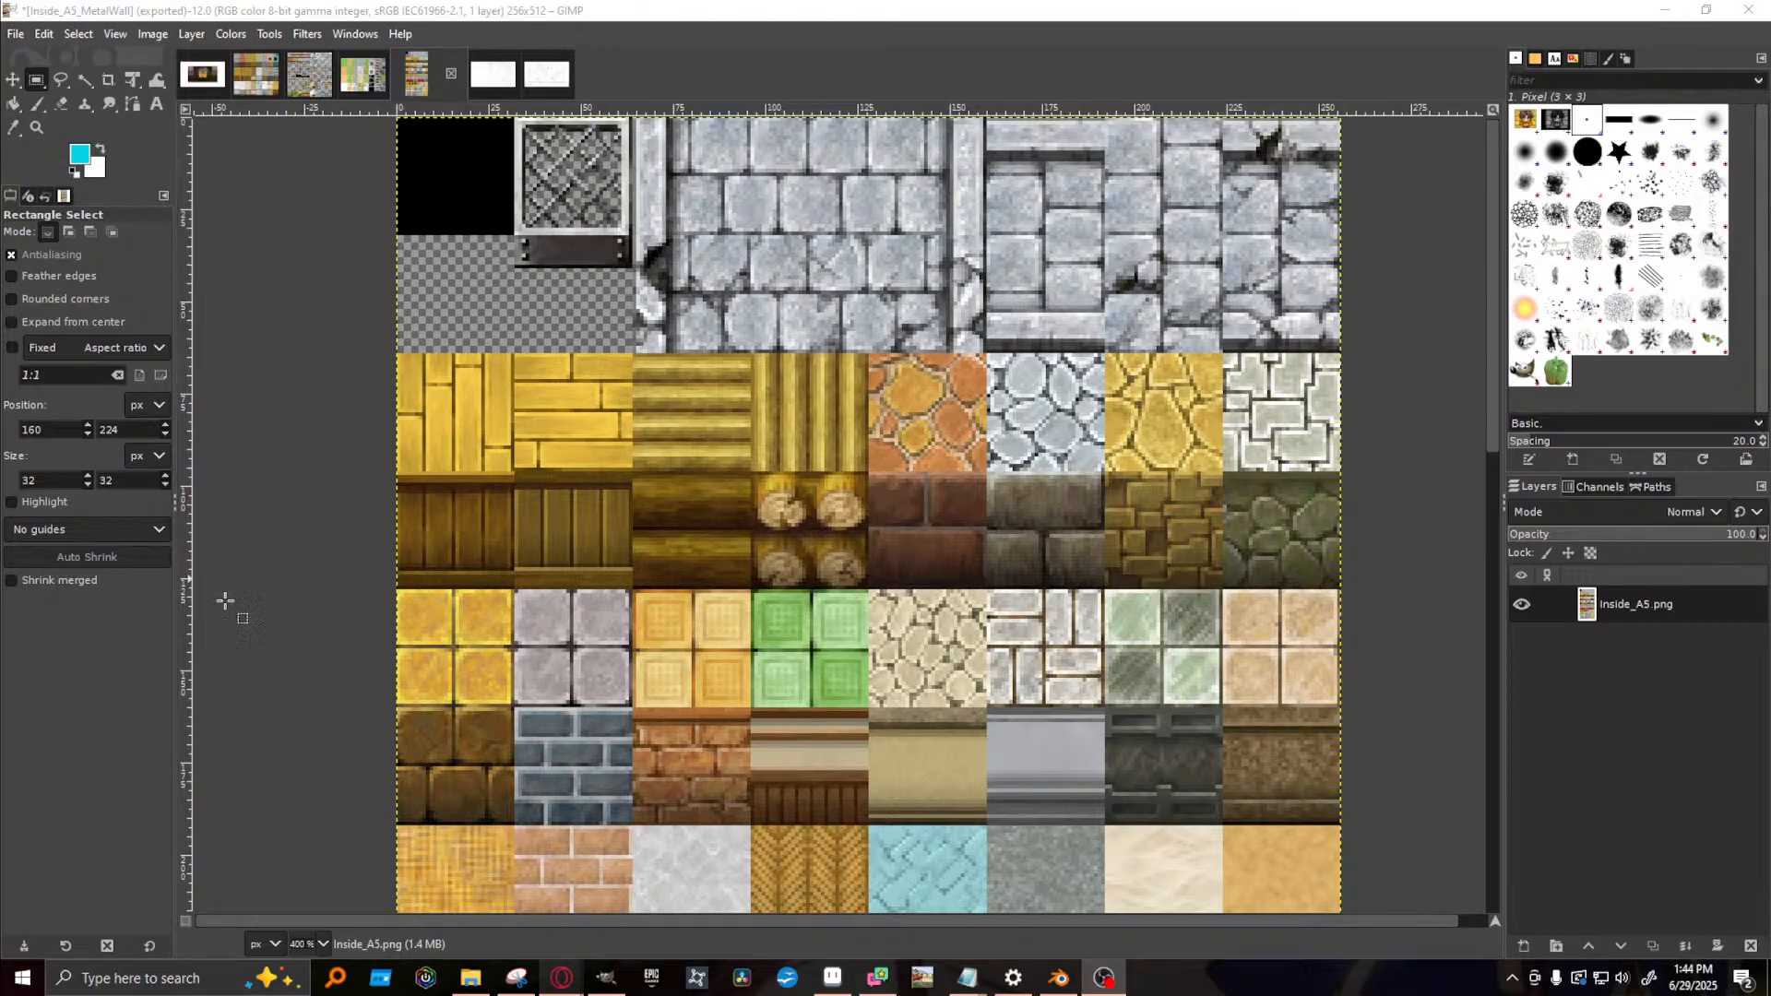
{"action": "scroll", "coordinate": [1181, 576], "scroll_direction": "down", "scroll_amount": 5}
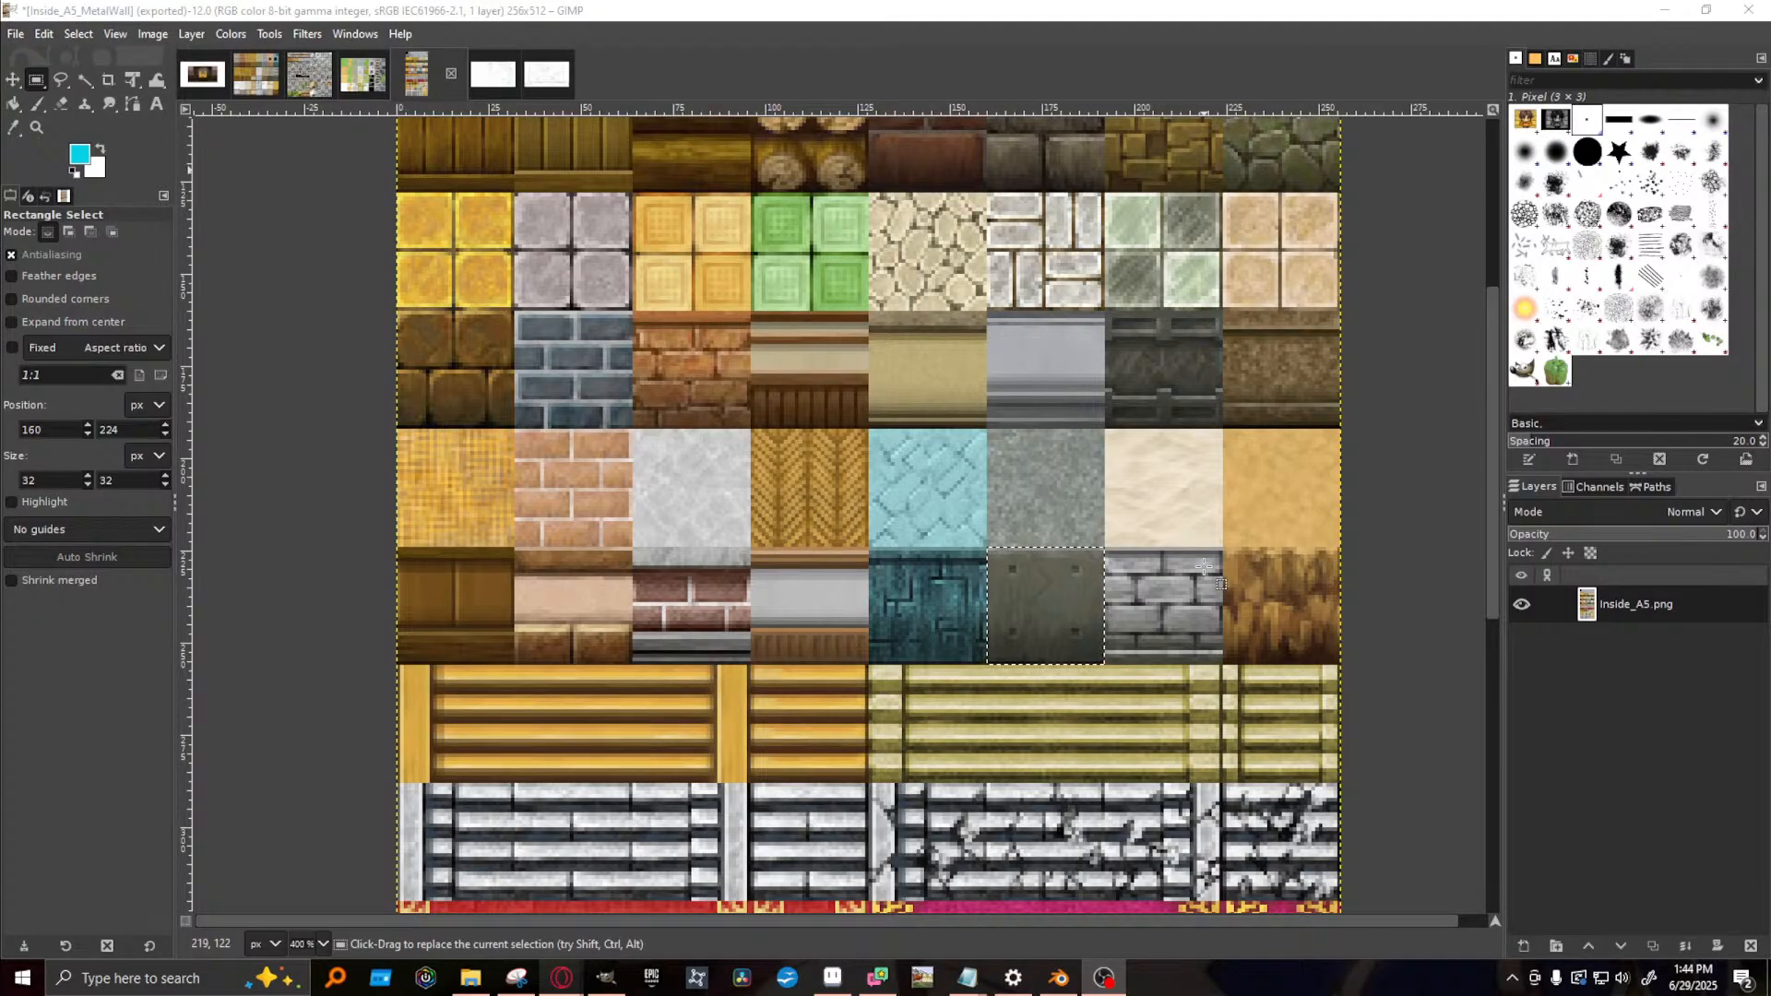
{"action": "scroll", "coordinate": [1302, 535], "scroll_direction": "up", "scroll_amount": 5}
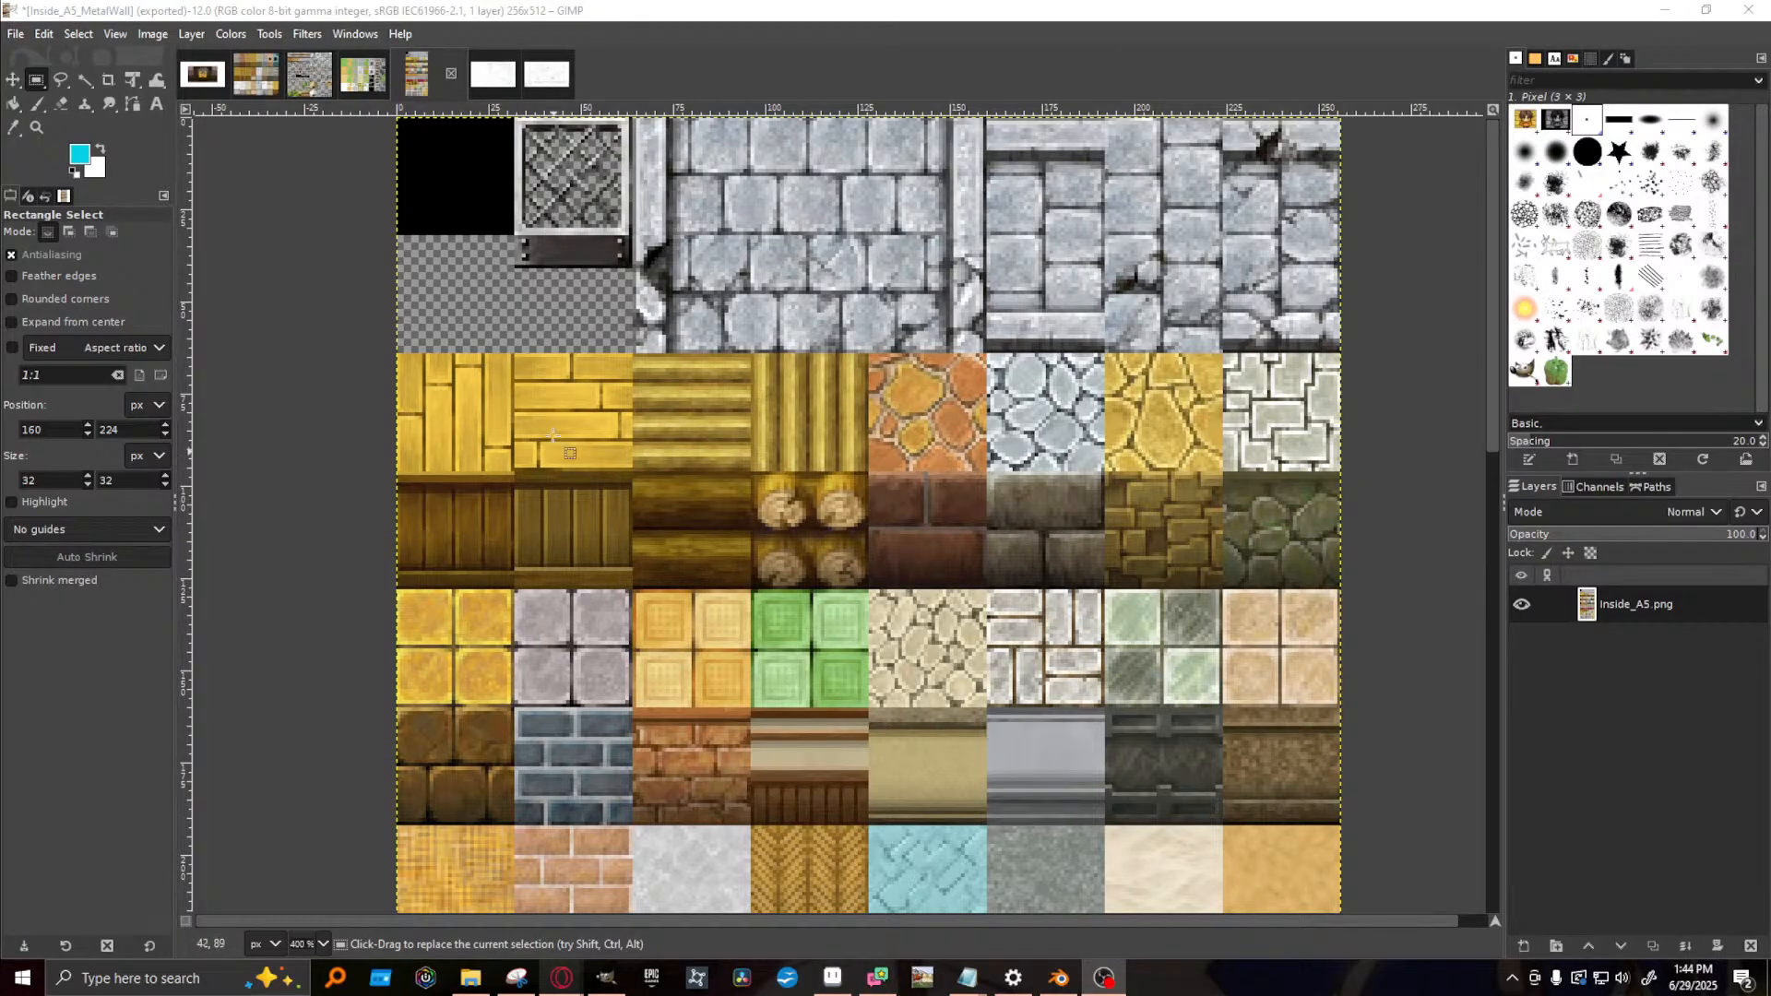
{"action": "left_click", "coordinate": [362, 74]}
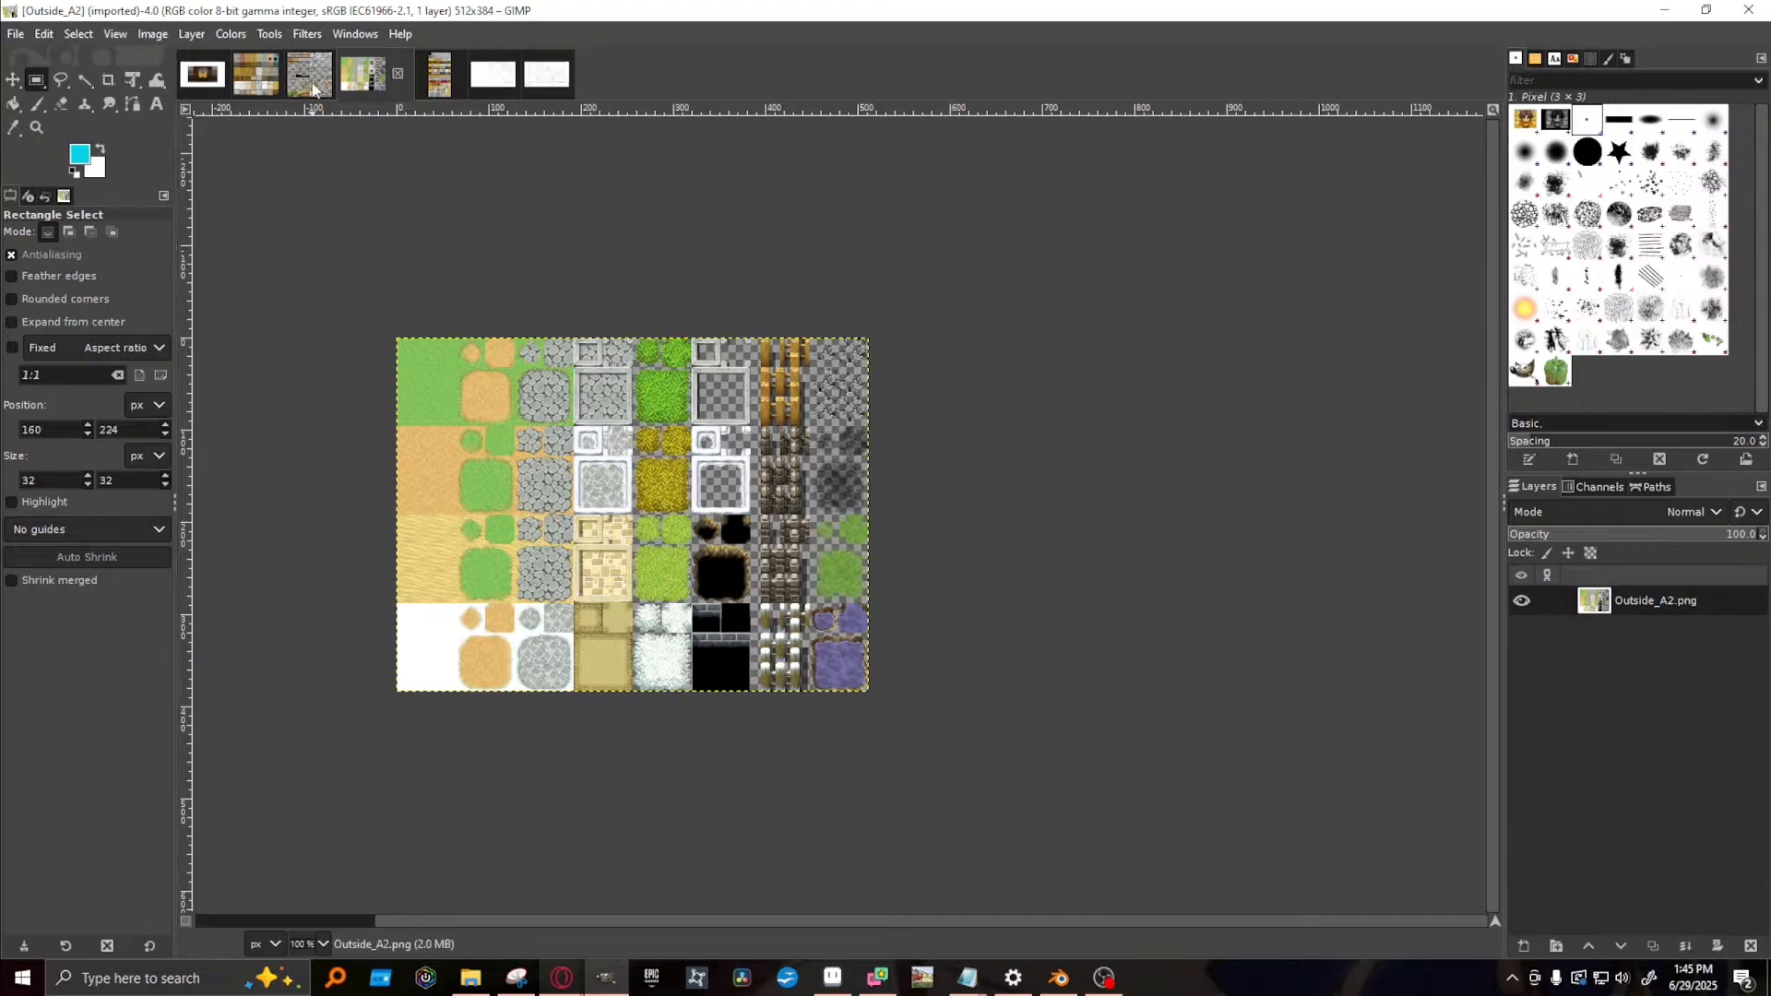
- Select the ornate dark stone wall tile in the Inside_A4 tileset with a rectangle of about 61 × 60 px
{"action": "left_click", "coordinate": [255, 81]}
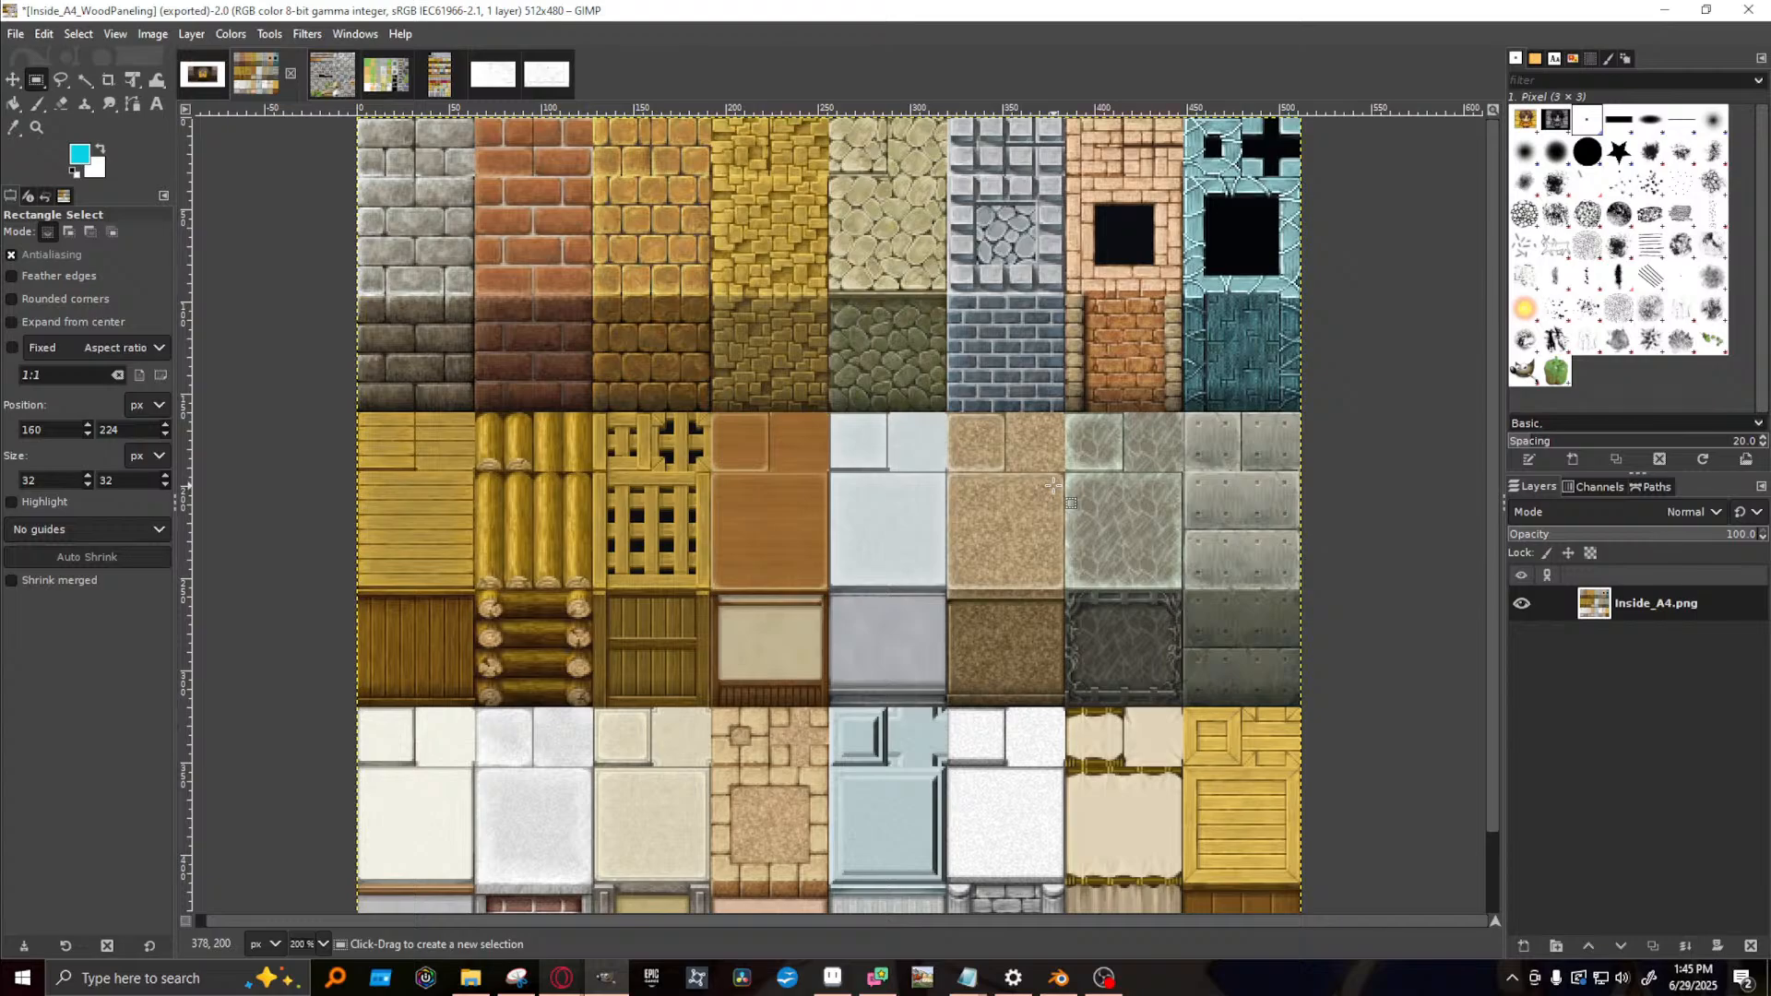
{"action": "scroll", "coordinate": [1056, 482], "scroll_direction": "down", "scroll_amount": 2}
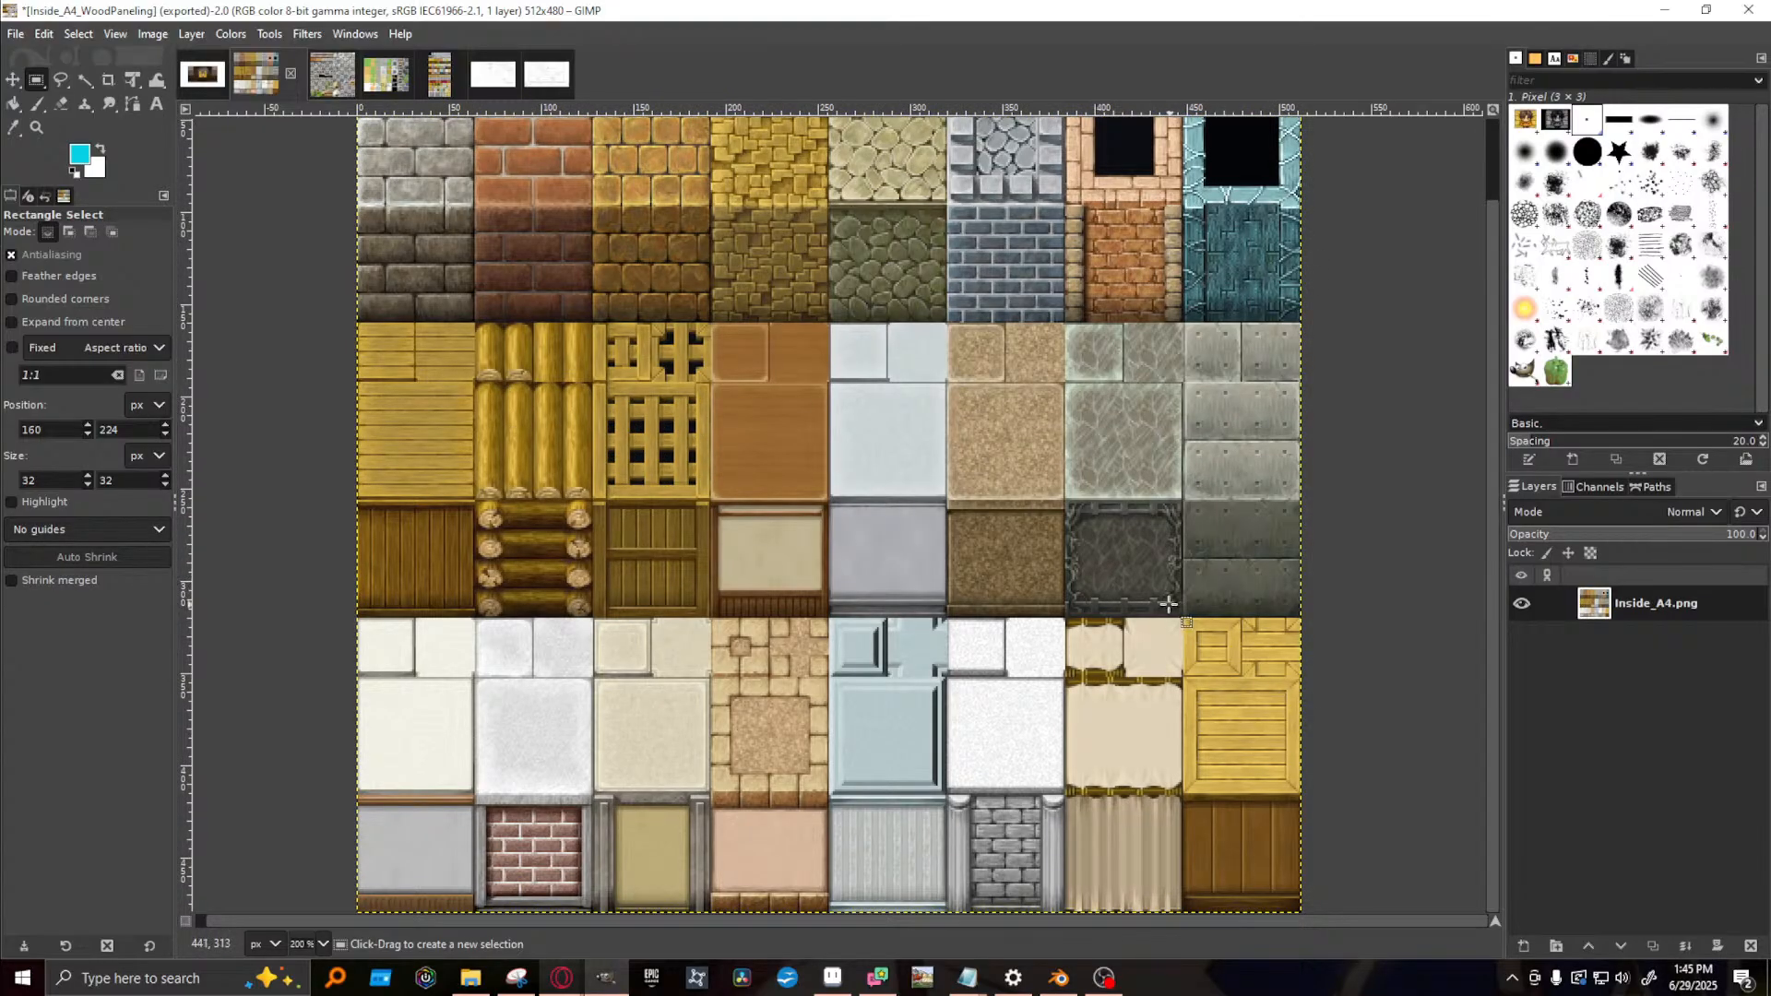
{"action": "left_click_drag", "start_coordinate": [1067, 503], "coordinate": [1179, 613]}
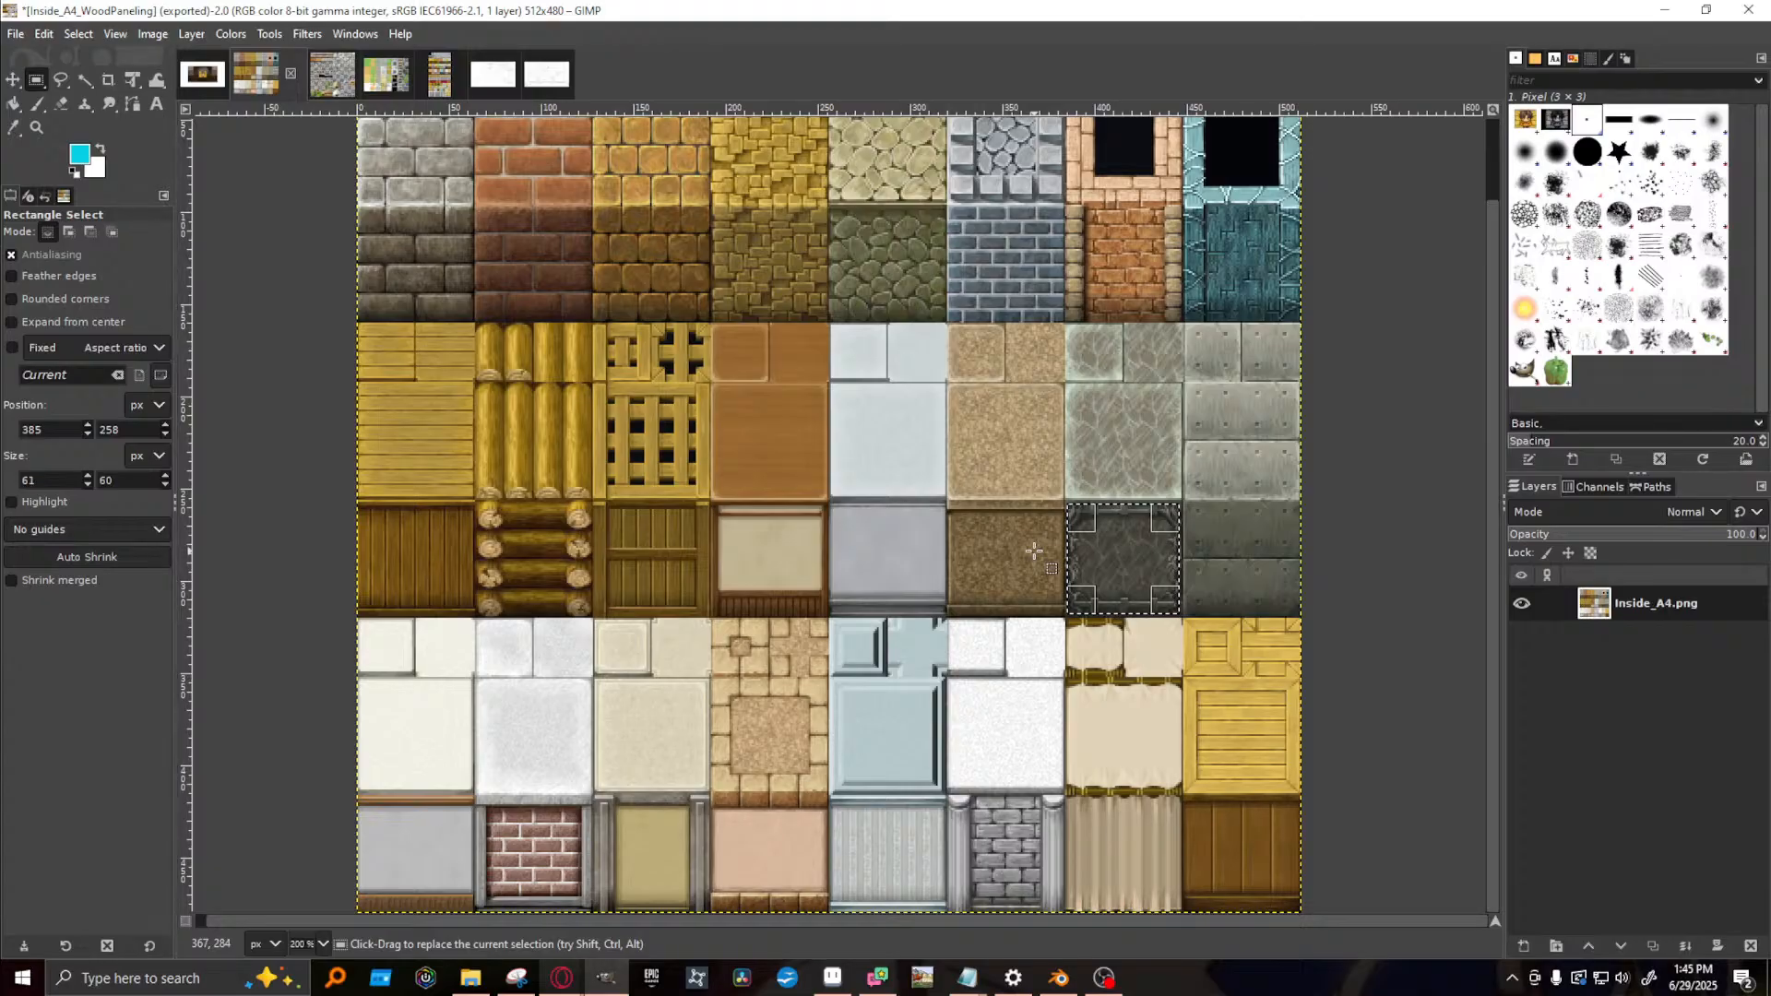
{"action": "key", "text": "z"}
{"action": "left_click", "coordinate": [1148, 581]}
{"action": "left_click", "coordinate": [1143, 577]}
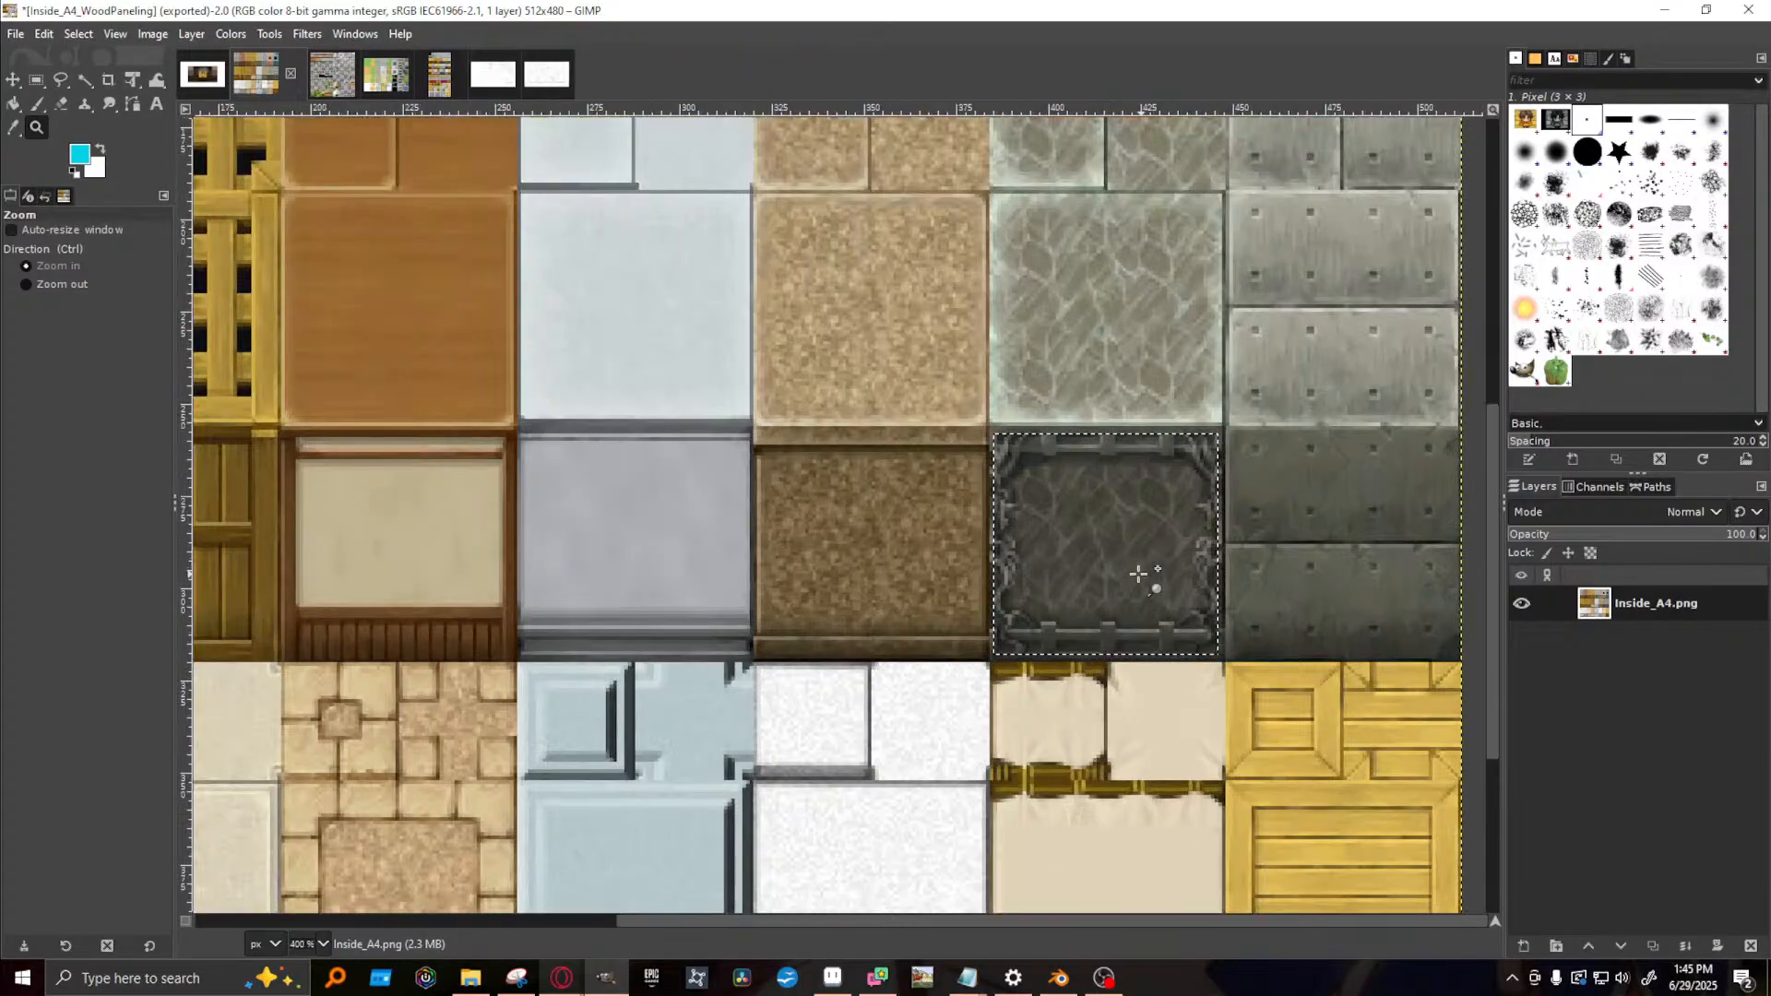
- Adjust the rectangular selection to 64 × 64 px at position 384, 256 and crop the image to it
{"action": "left_click", "coordinate": [37, 83]}
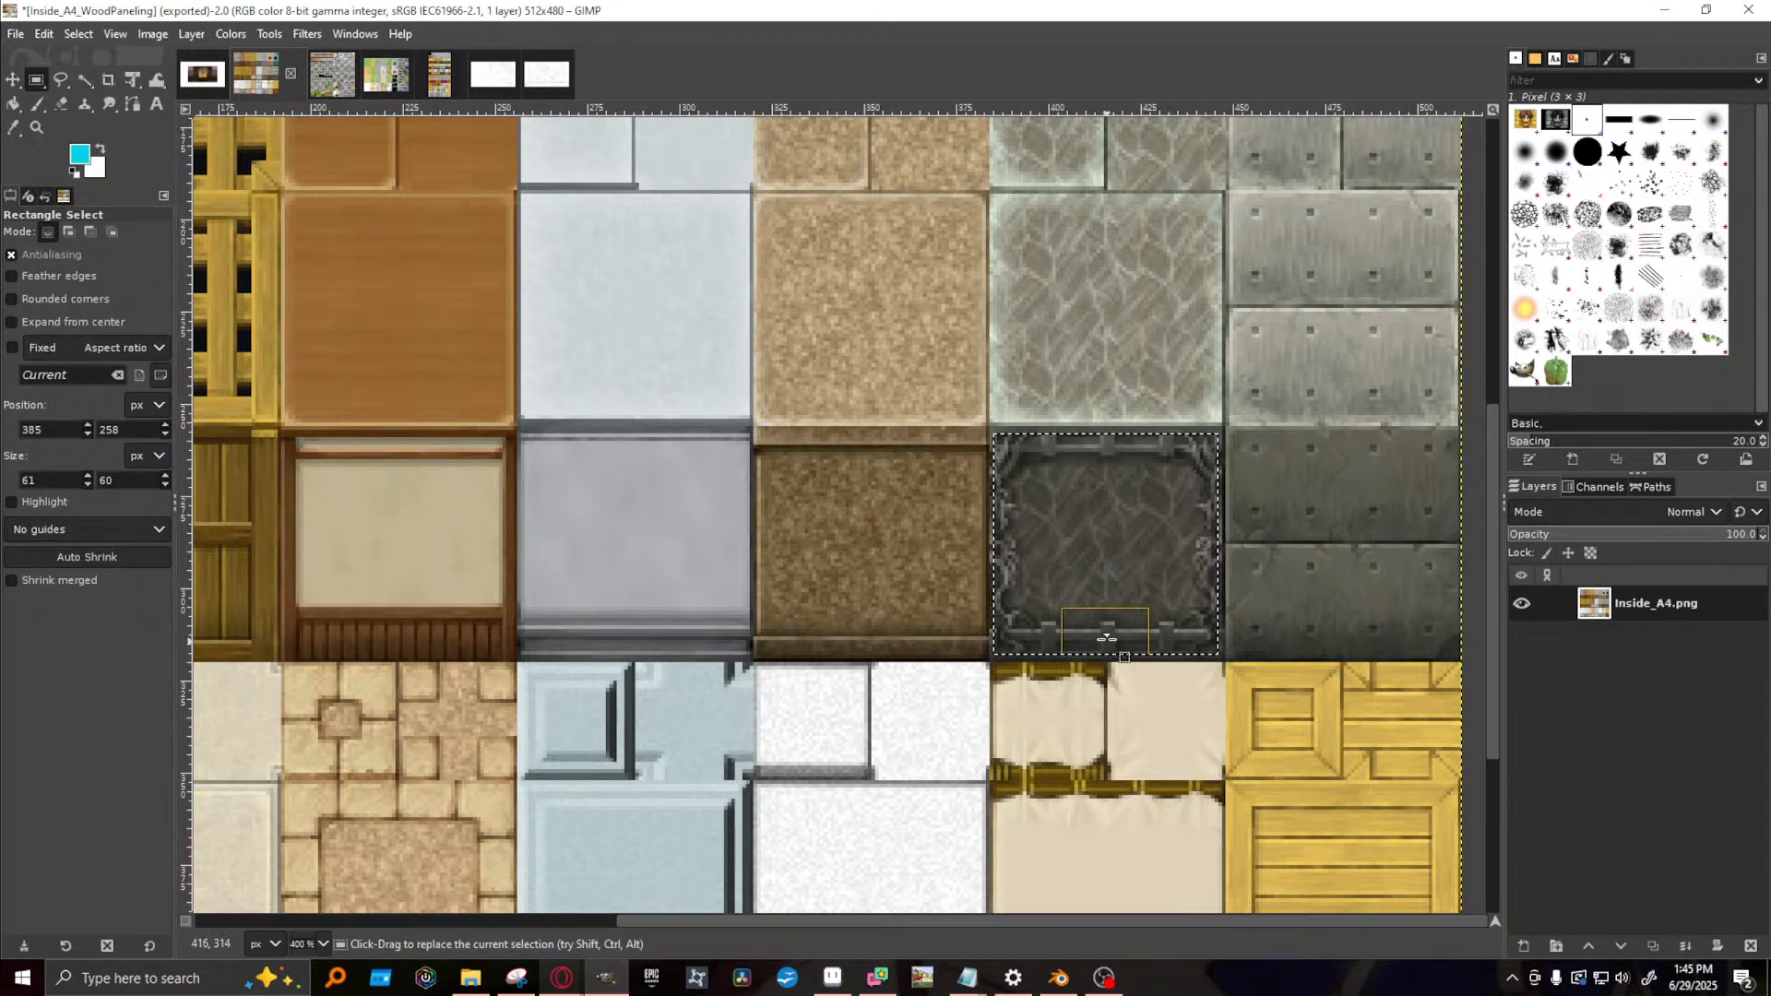
{"action": "left_click_drag", "start_coordinate": [1106, 637], "coordinate": [1106, 646]}
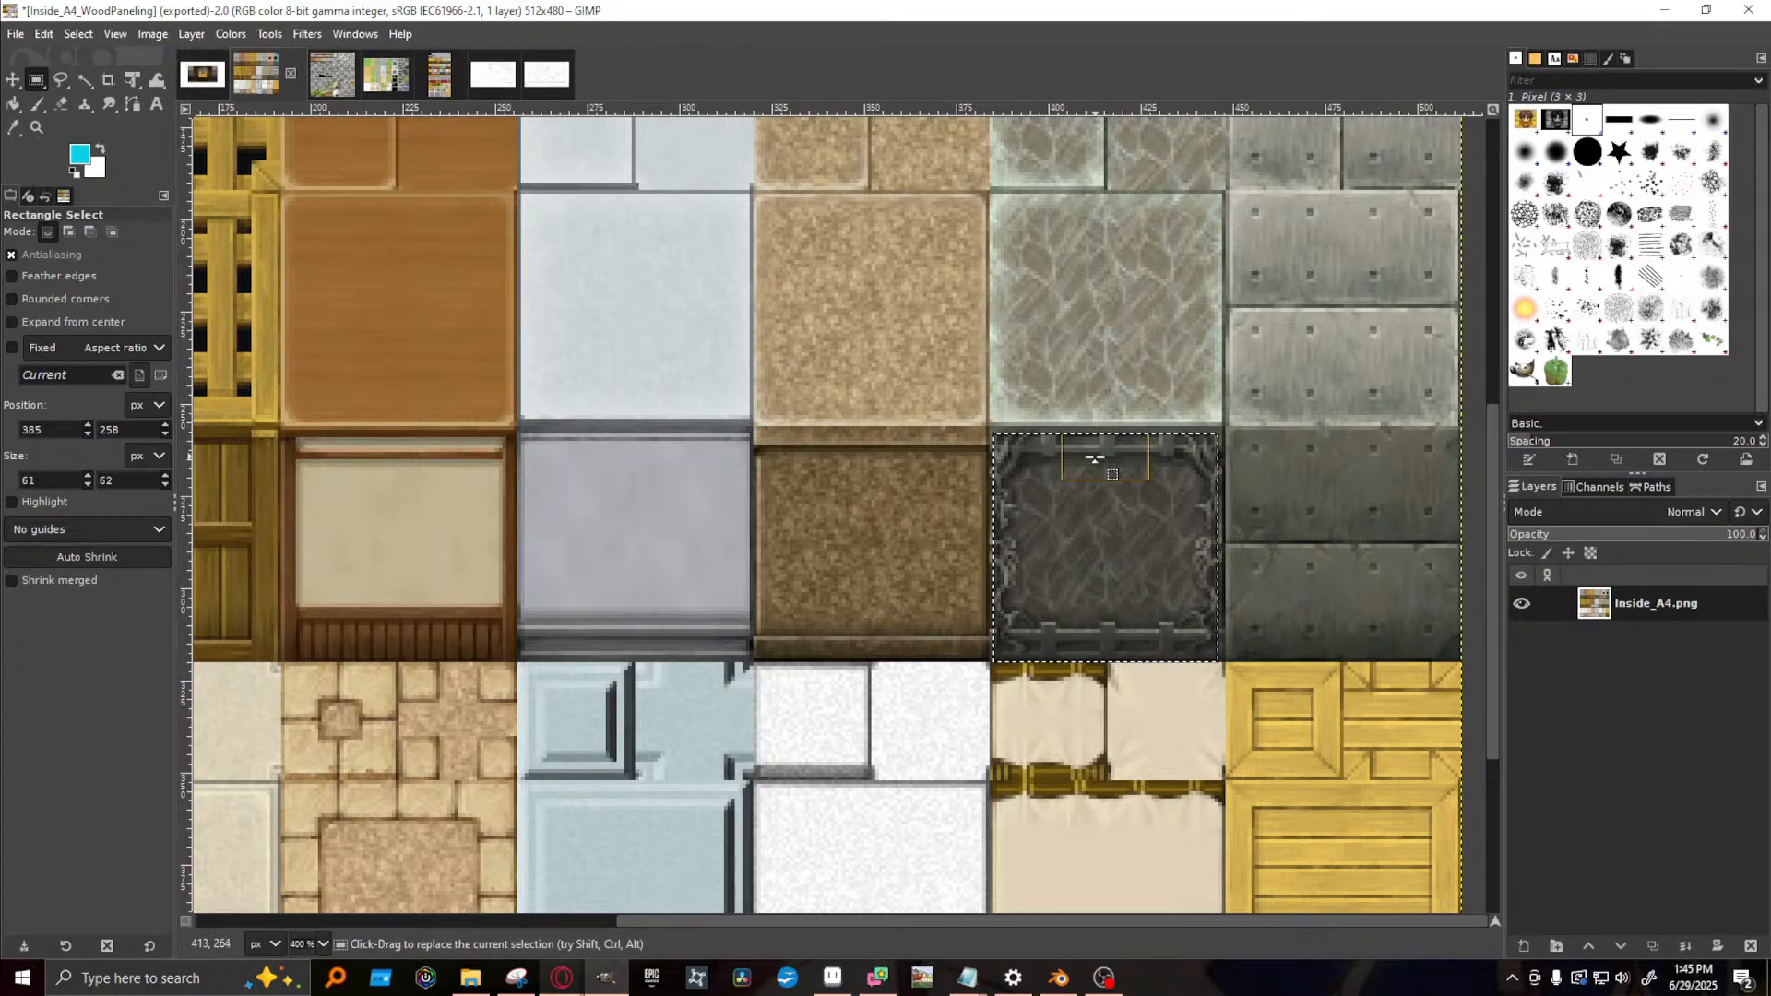
{"action": "left_click_drag", "start_coordinate": [1093, 456], "coordinate": [1094, 449]}
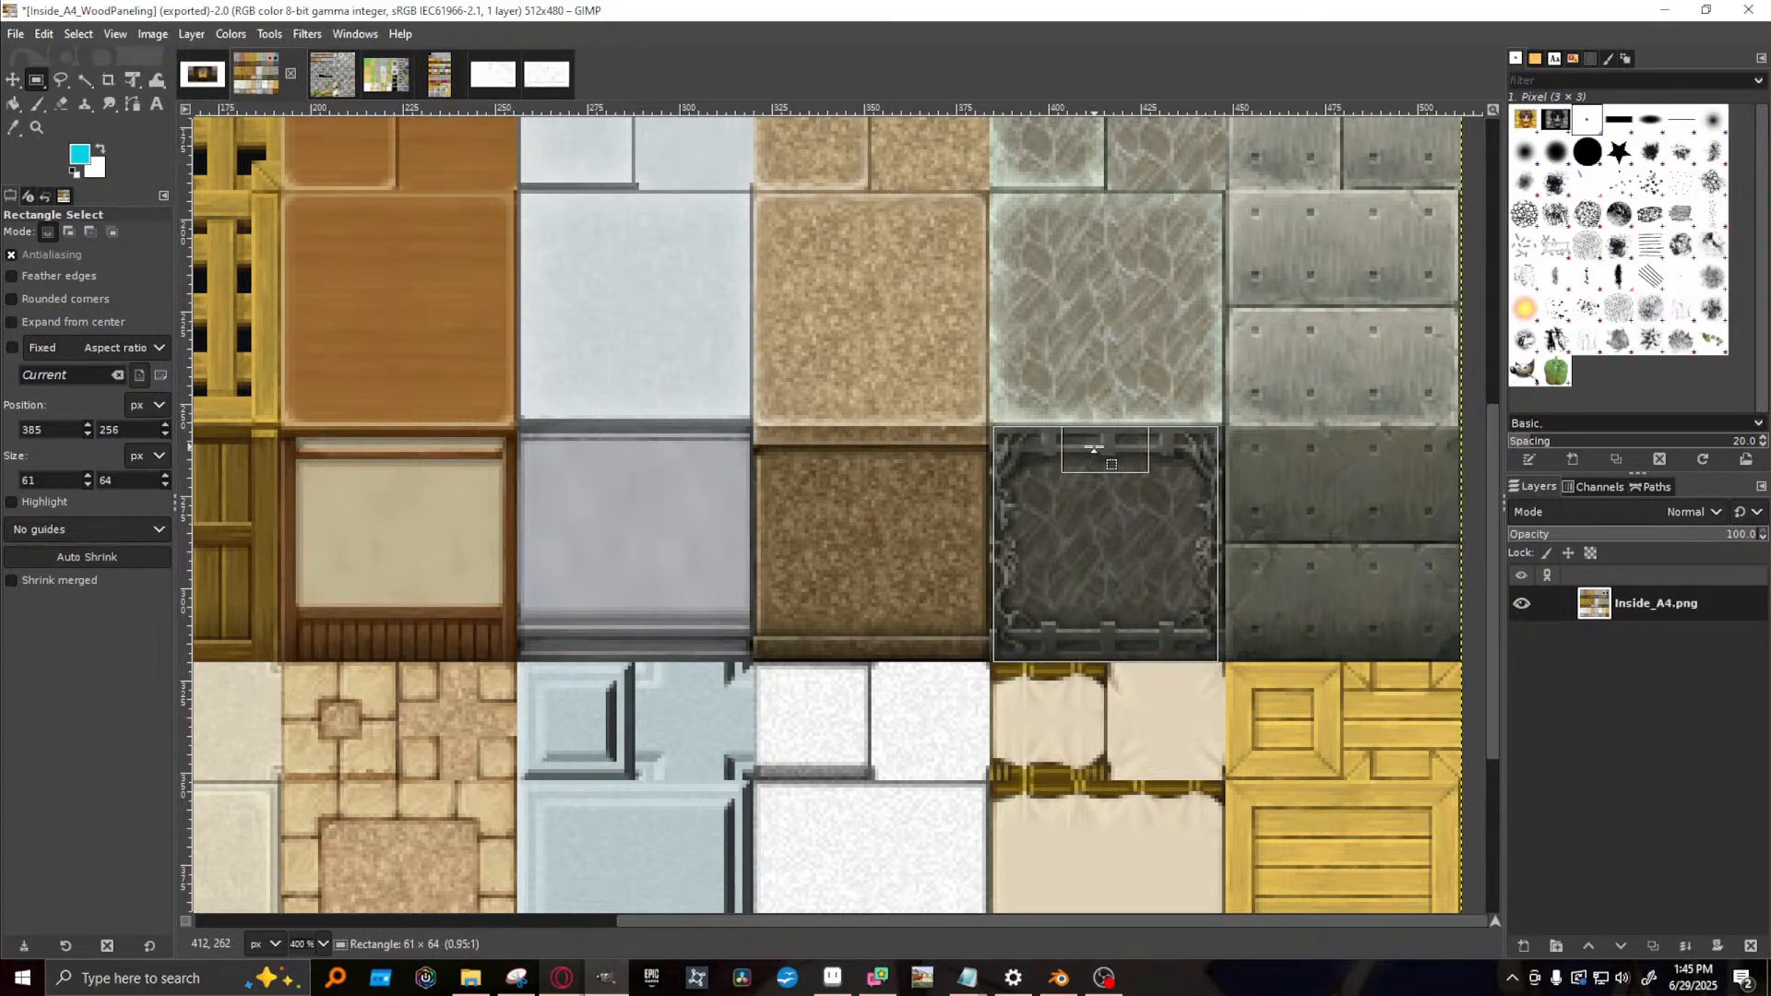
{"action": "left_click_drag", "start_coordinate": [1012, 544], "coordinate": [1009, 544]}
{"action": "left_click_drag", "start_coordinate": [1191, 561], "coordinate": [1198, 560]}
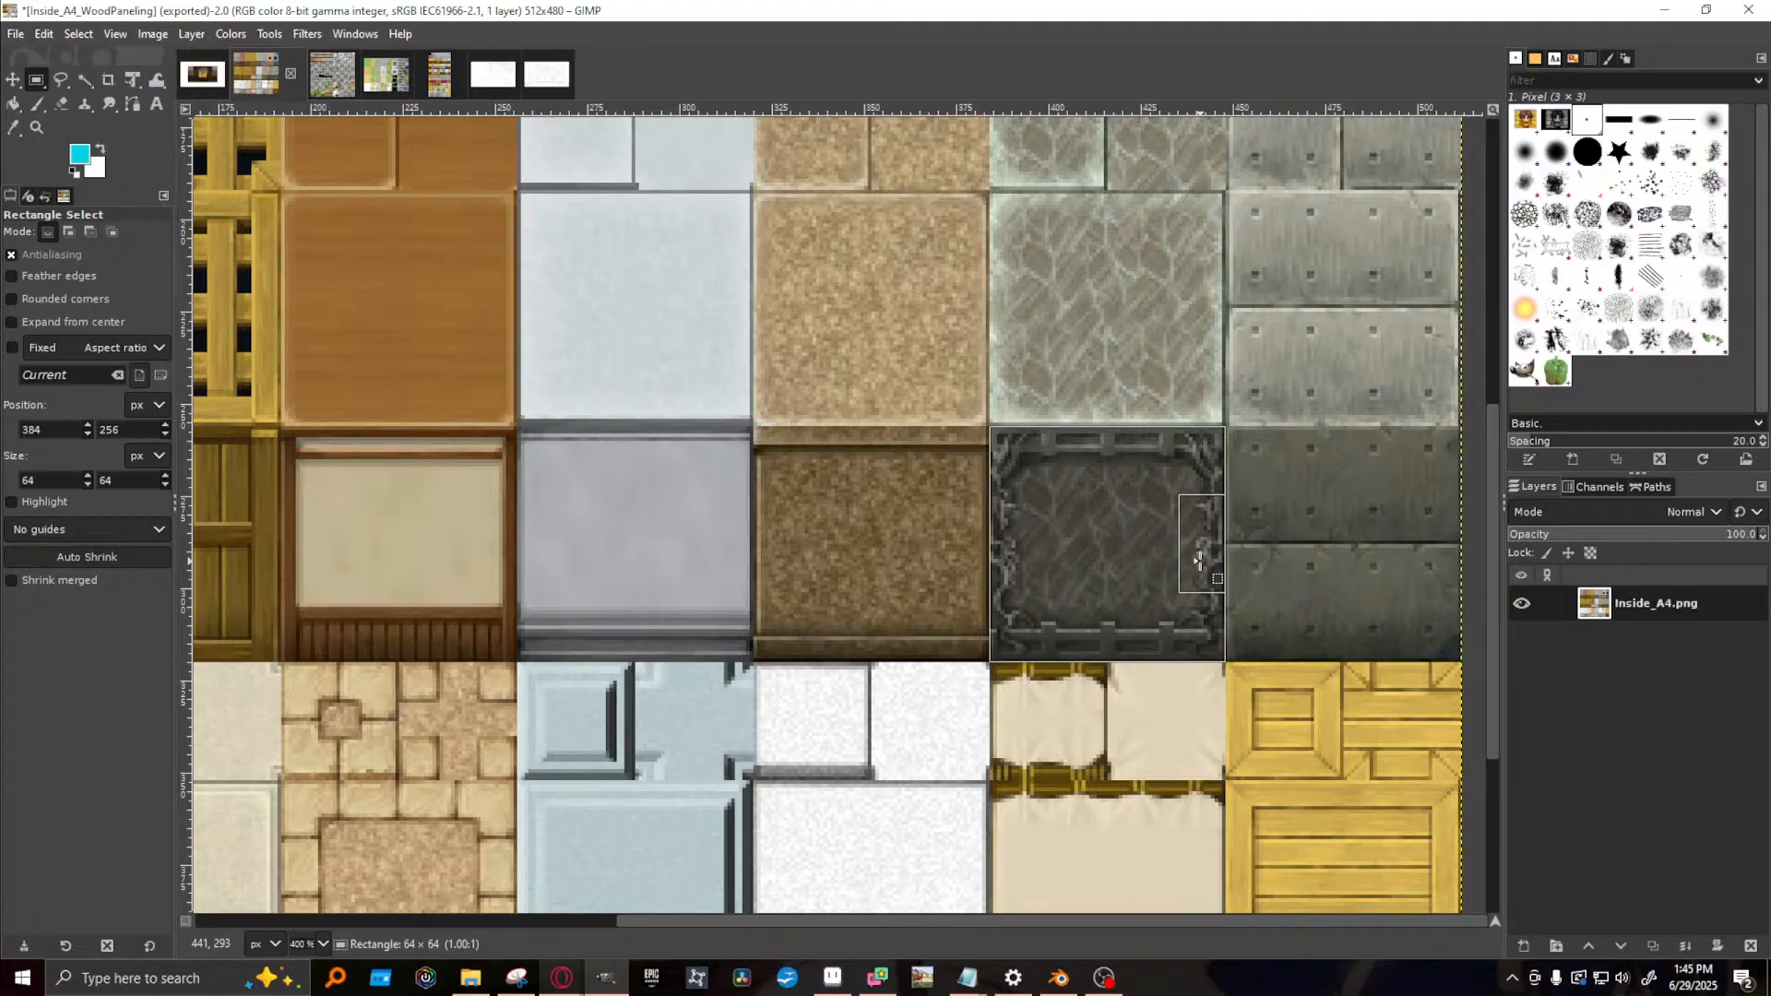
{"action": "left_click", "coordinate": [150, 34]}
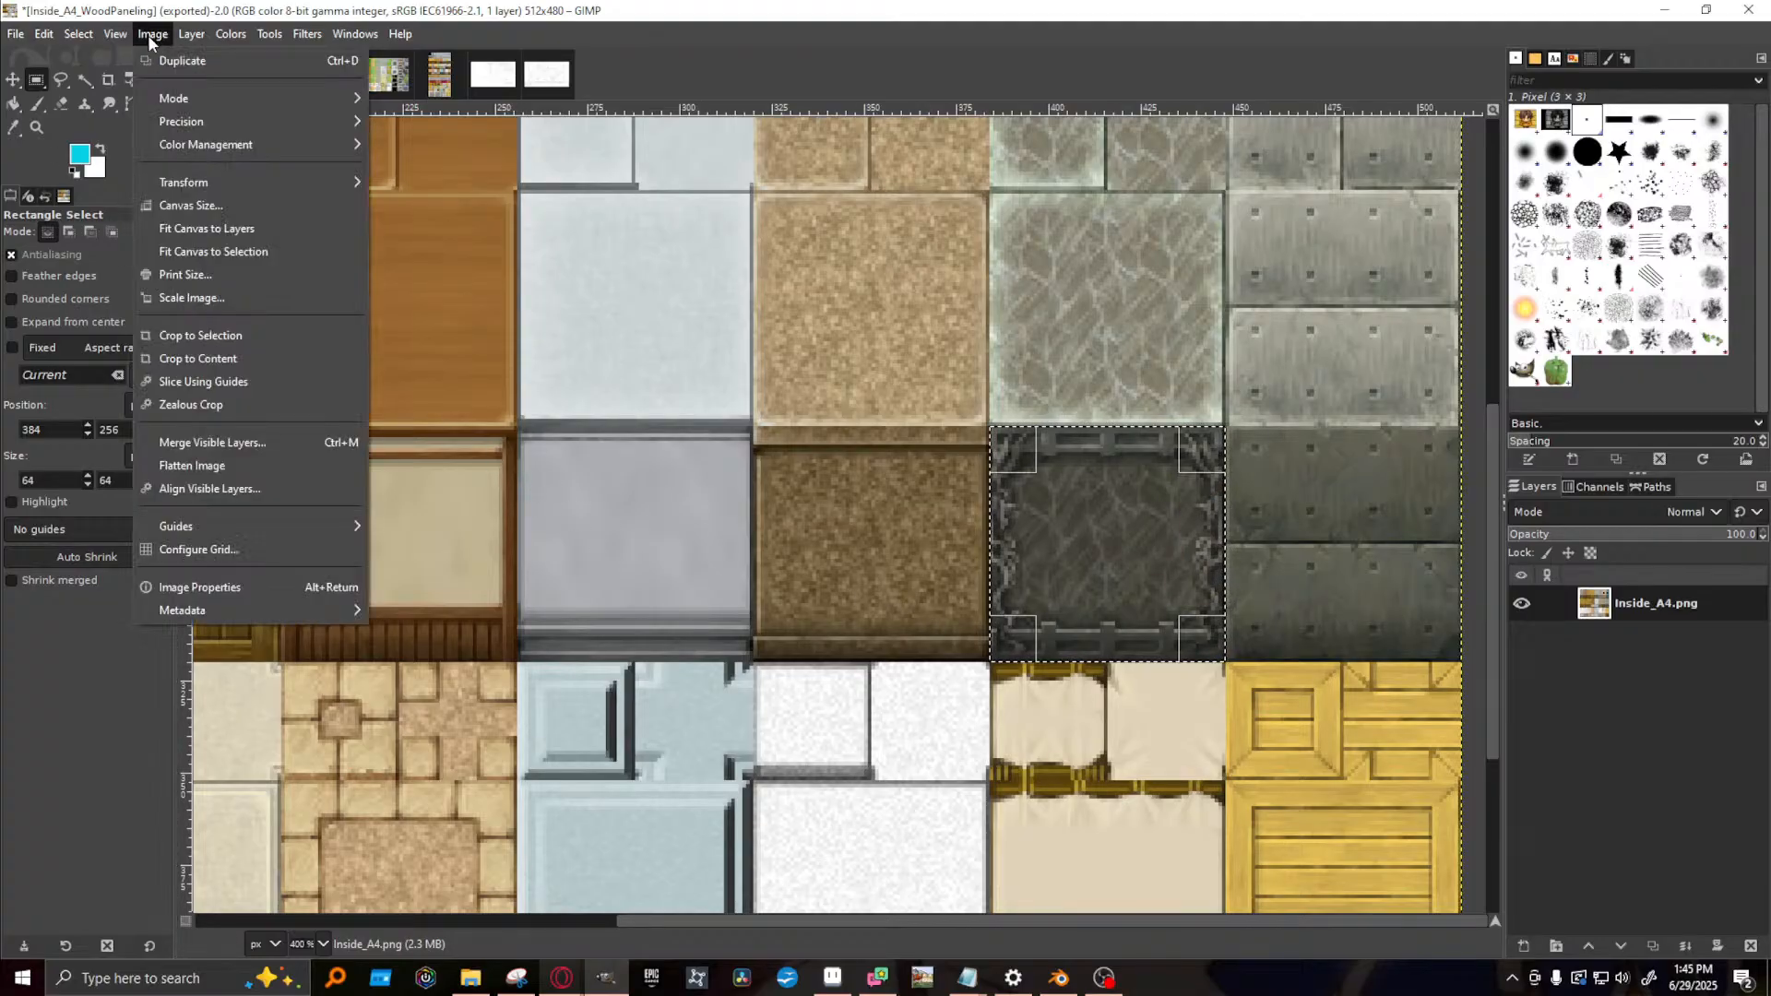
{"action": "left_click", "coordinate": [198, 336]}
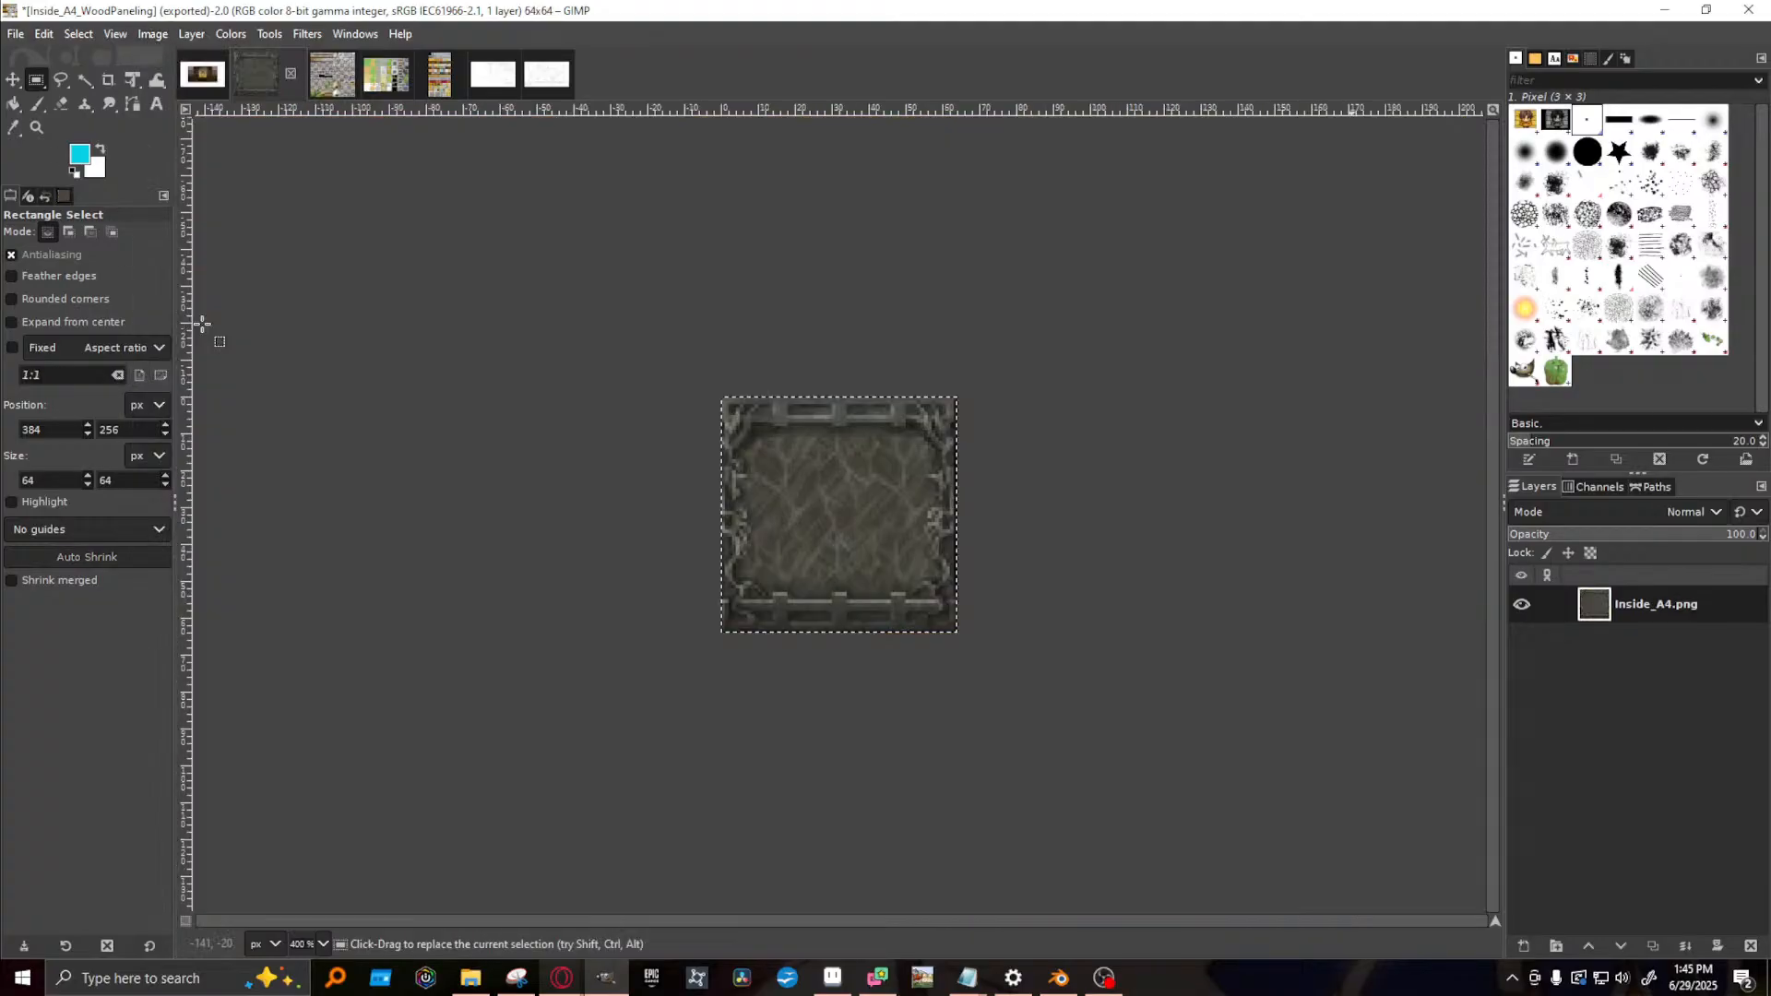
{"action": "left_click", "coordinate": [16, 37]}
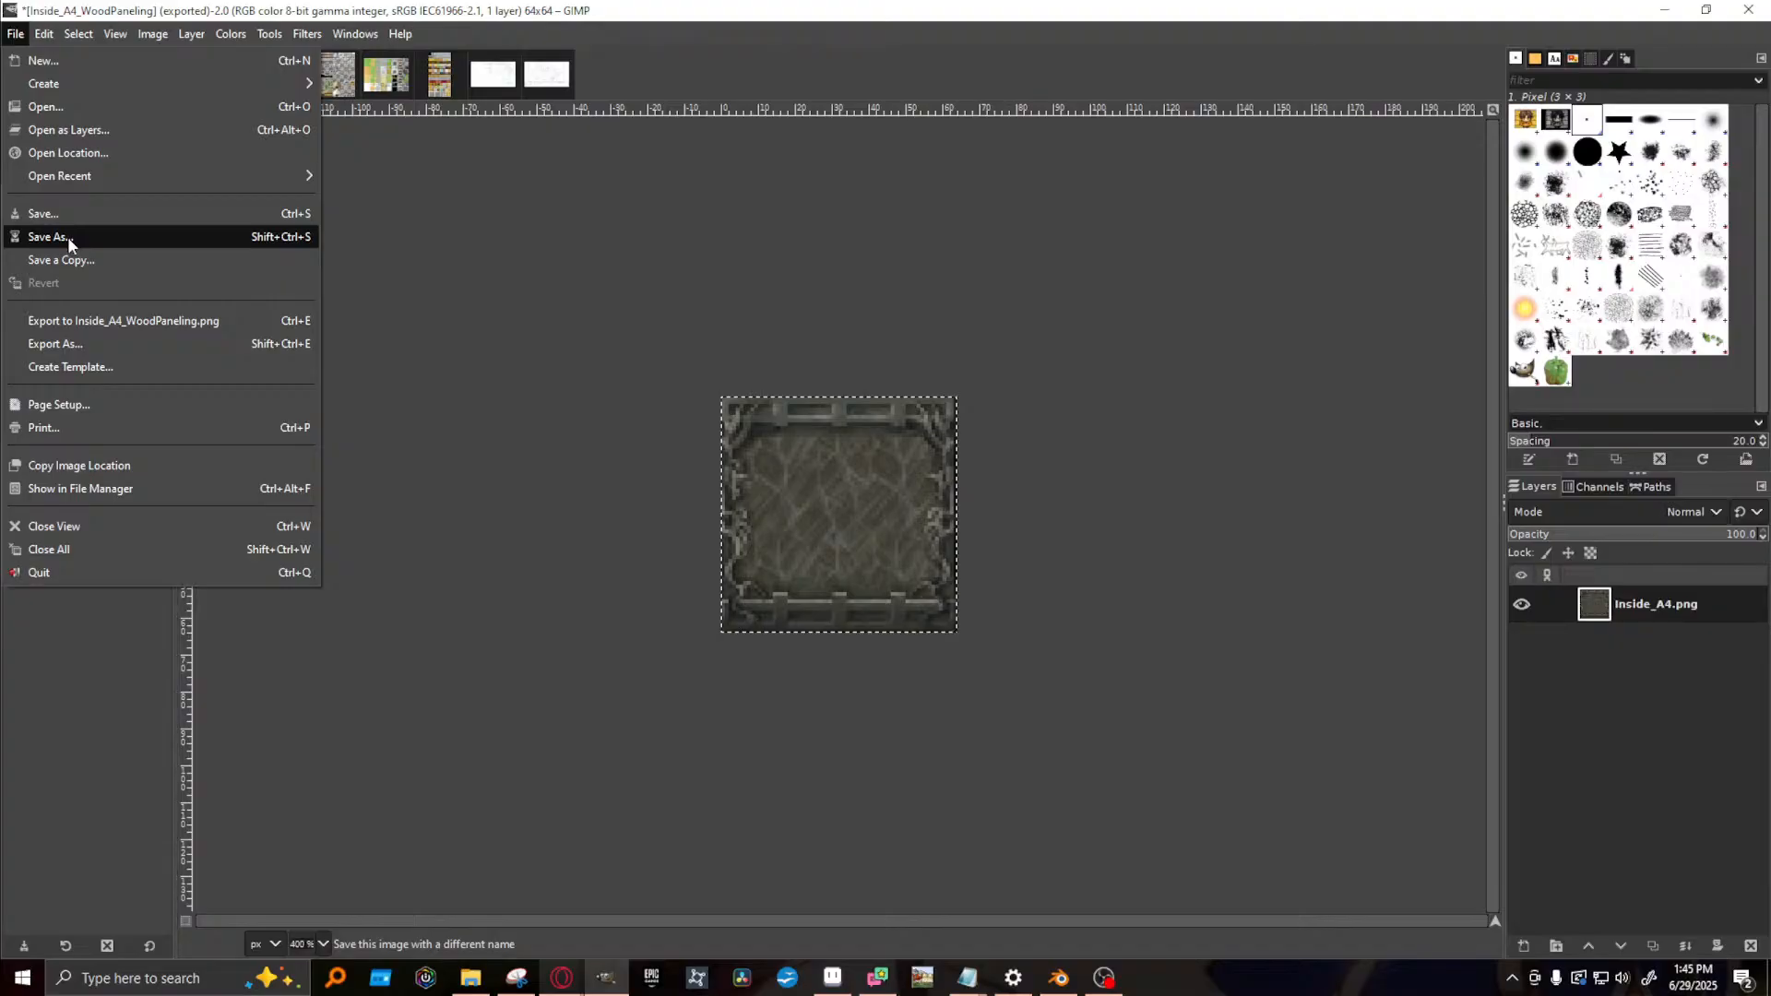
{"action": "left_click", "coordinate": [68, 236]}
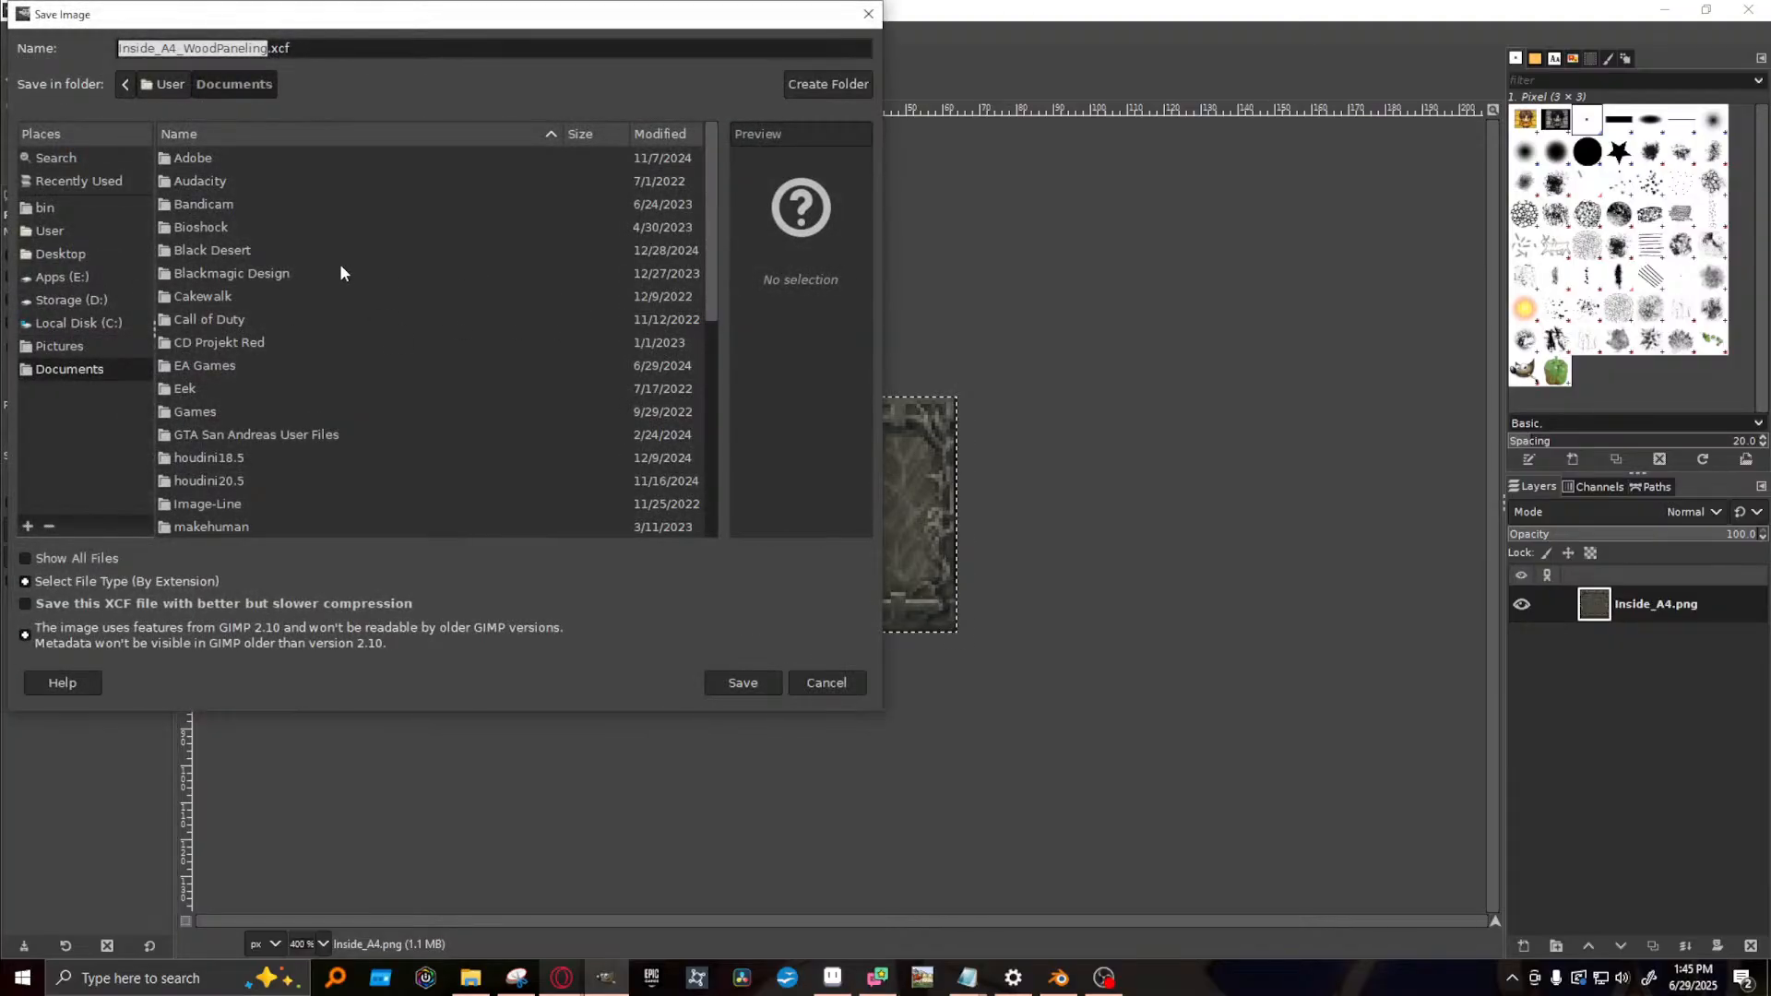
{"action": "key", "text": "Escape"}
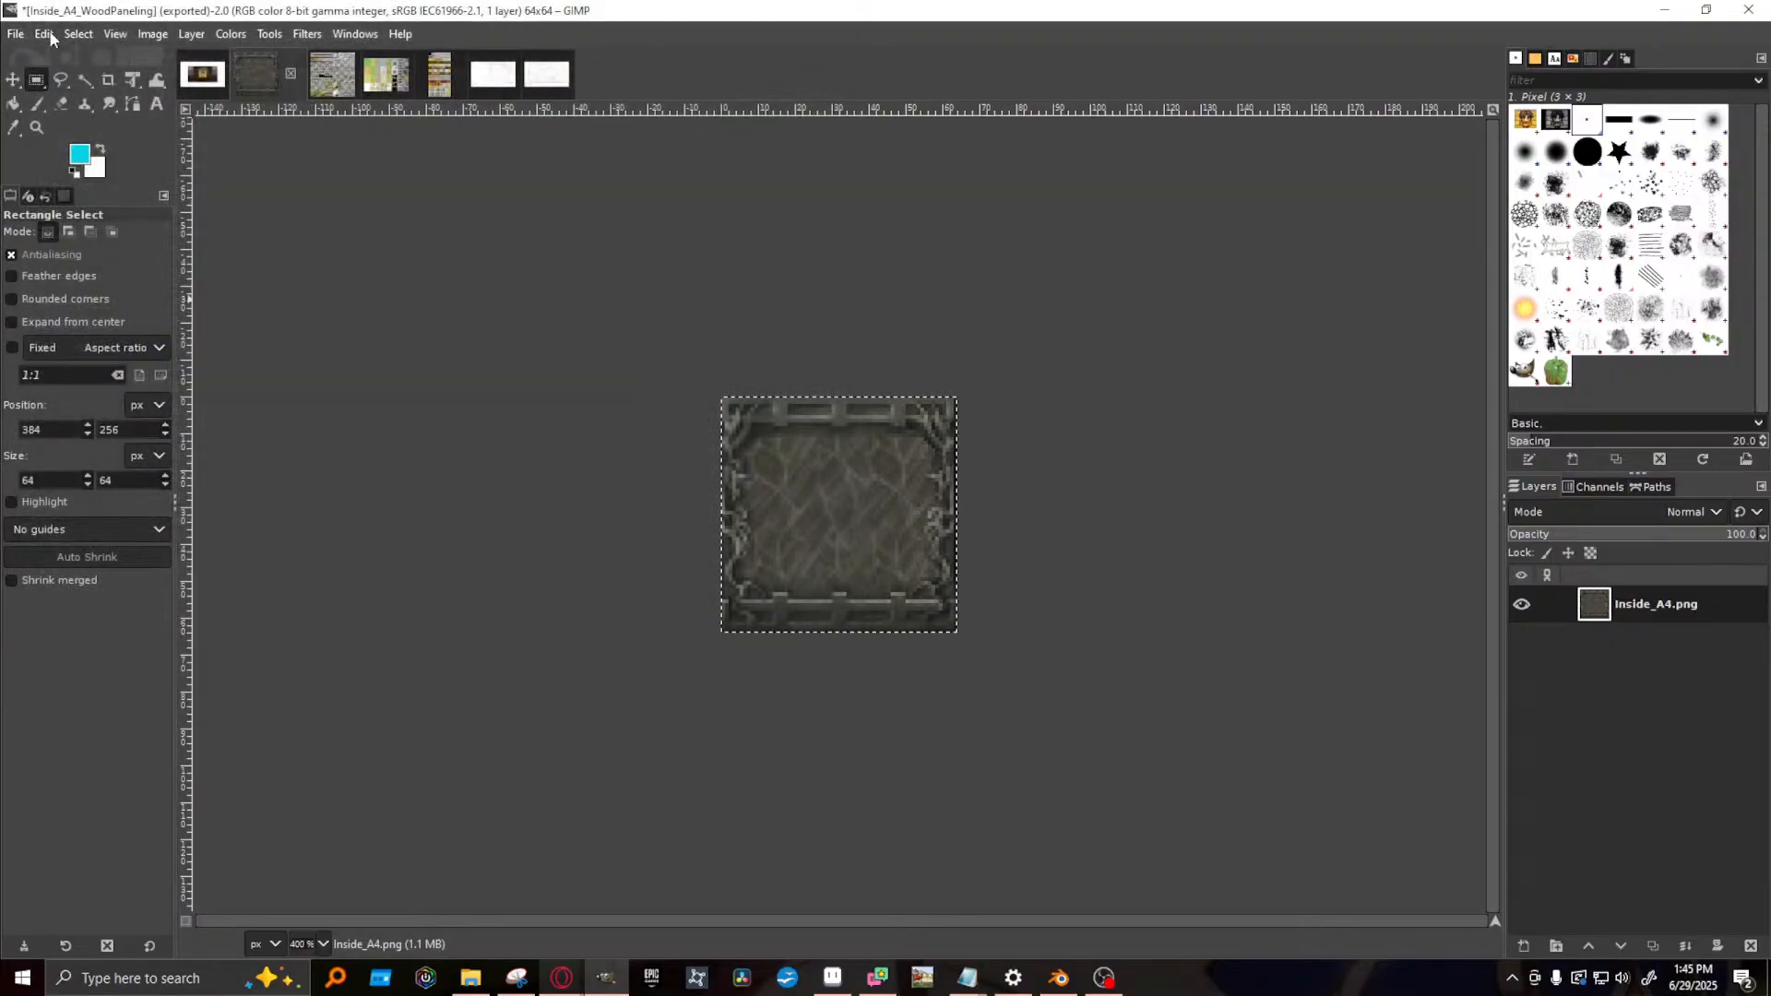
- Export the cropped tile as Inside_A4_OrnateWall.png to the Textures-single folder, then undo the crop of the tileset
{"action": "left_click", "coordinate": [16, 34]}
{"action": "left_click", "coordinate": [65, 347]}
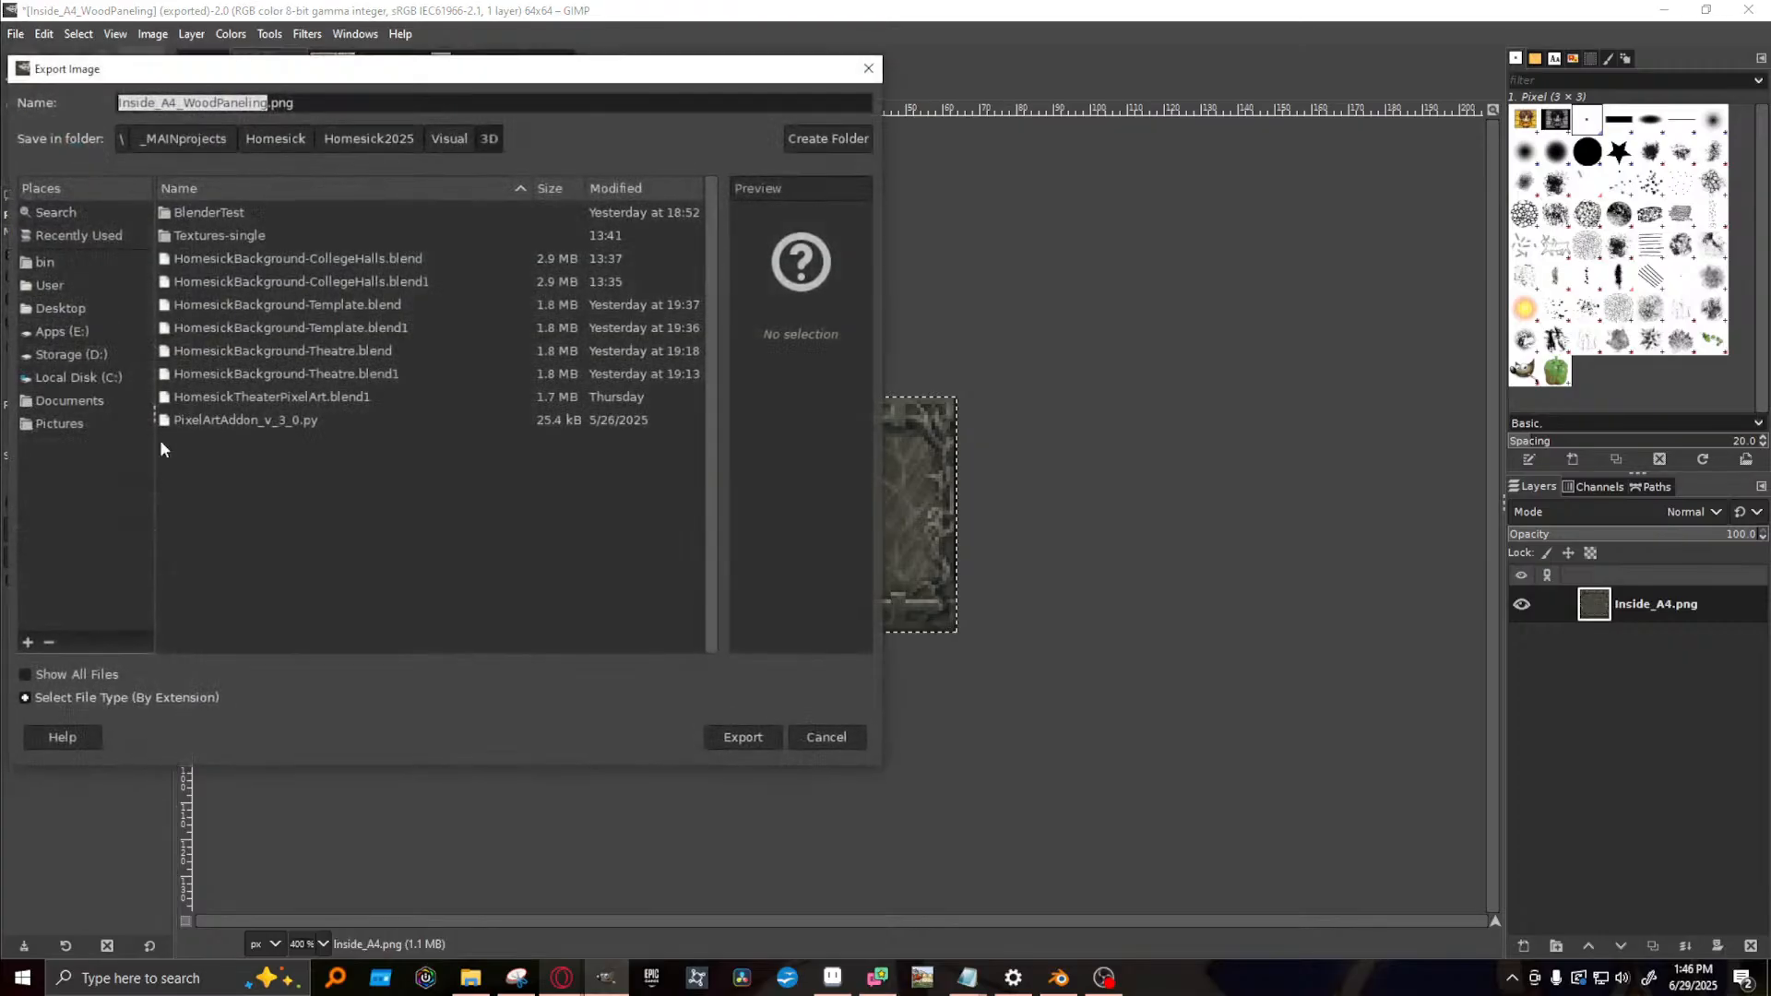
{"action": "double_click", "coordinate": [219, 235]}
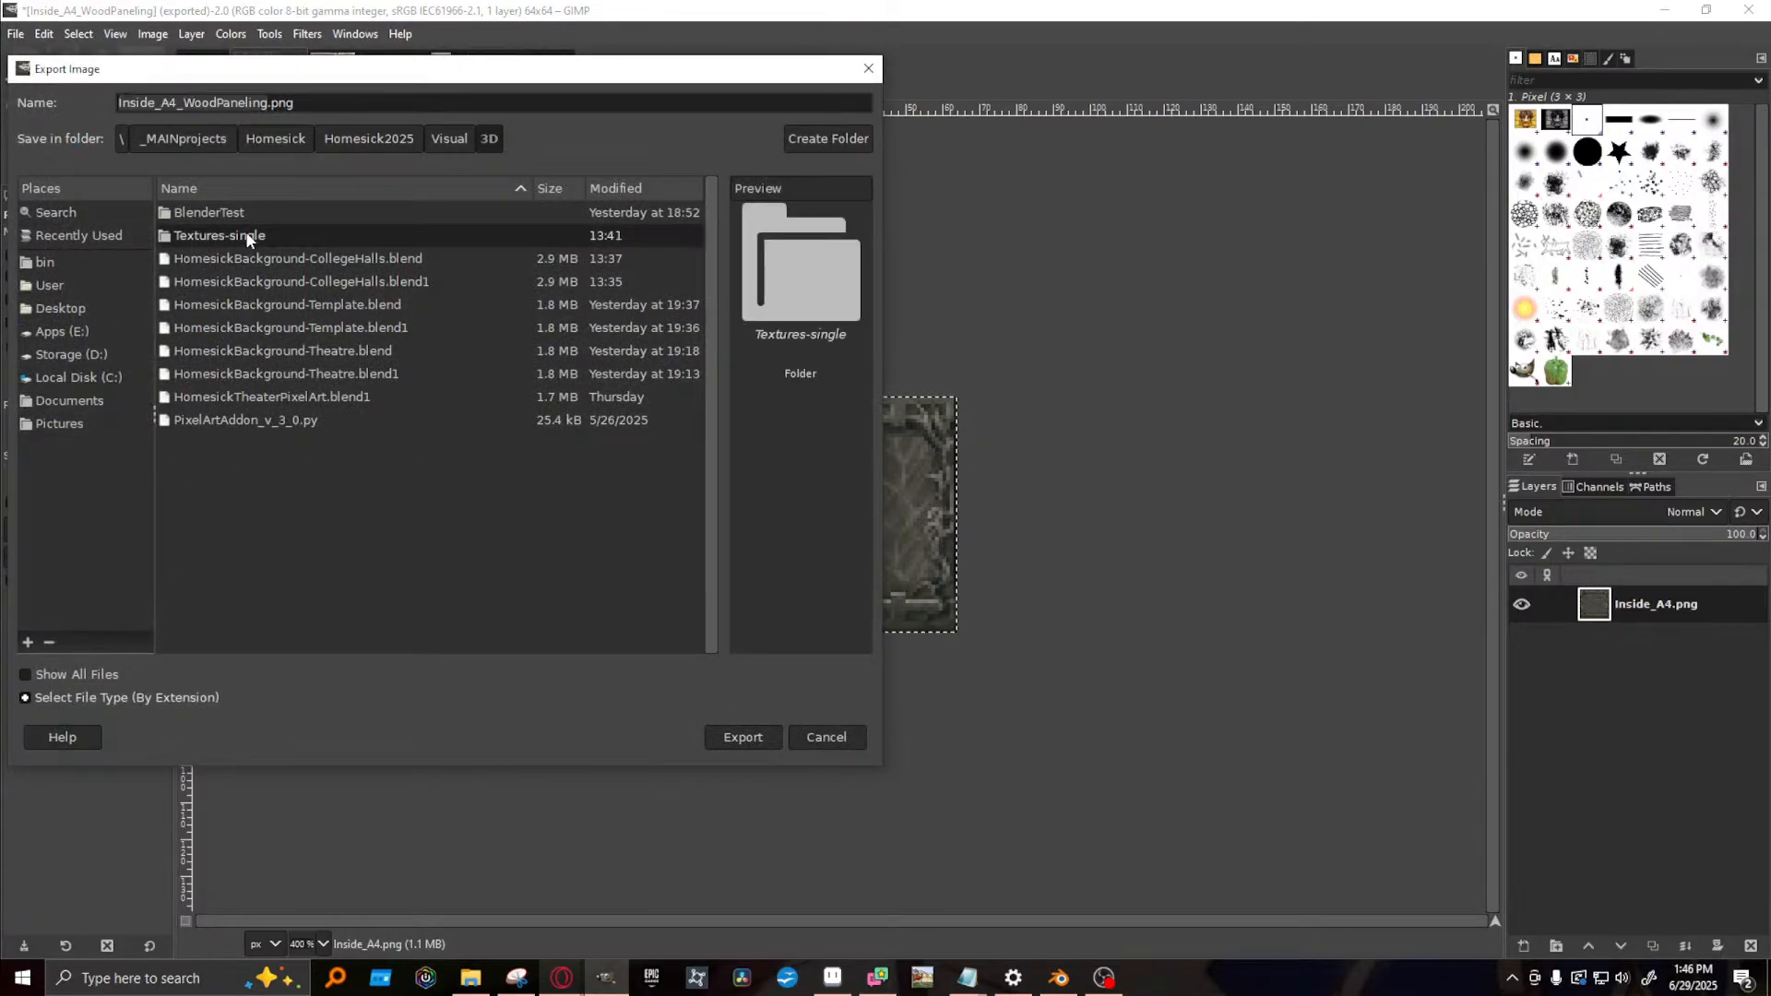
{"action": "left_click", "coordinate": [215, 102]}
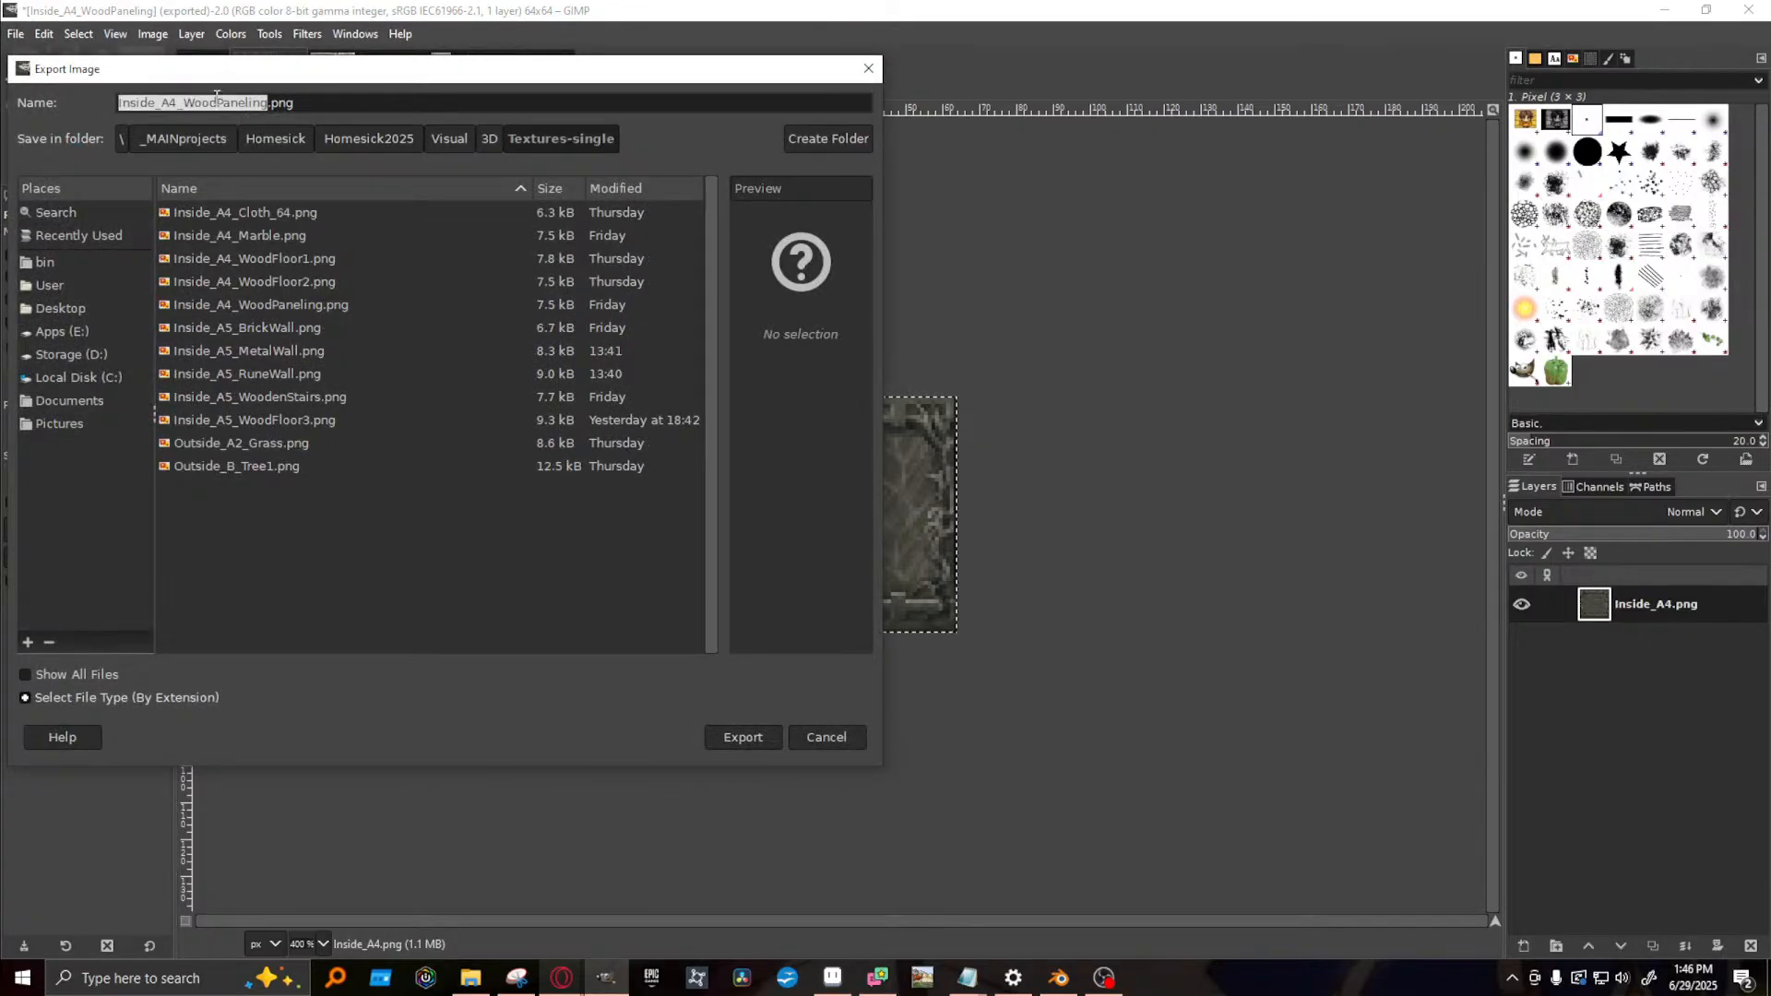
{"action": "left_click_drag", "start_coordinate": [719, 82], "coordinate": [863, 60]}
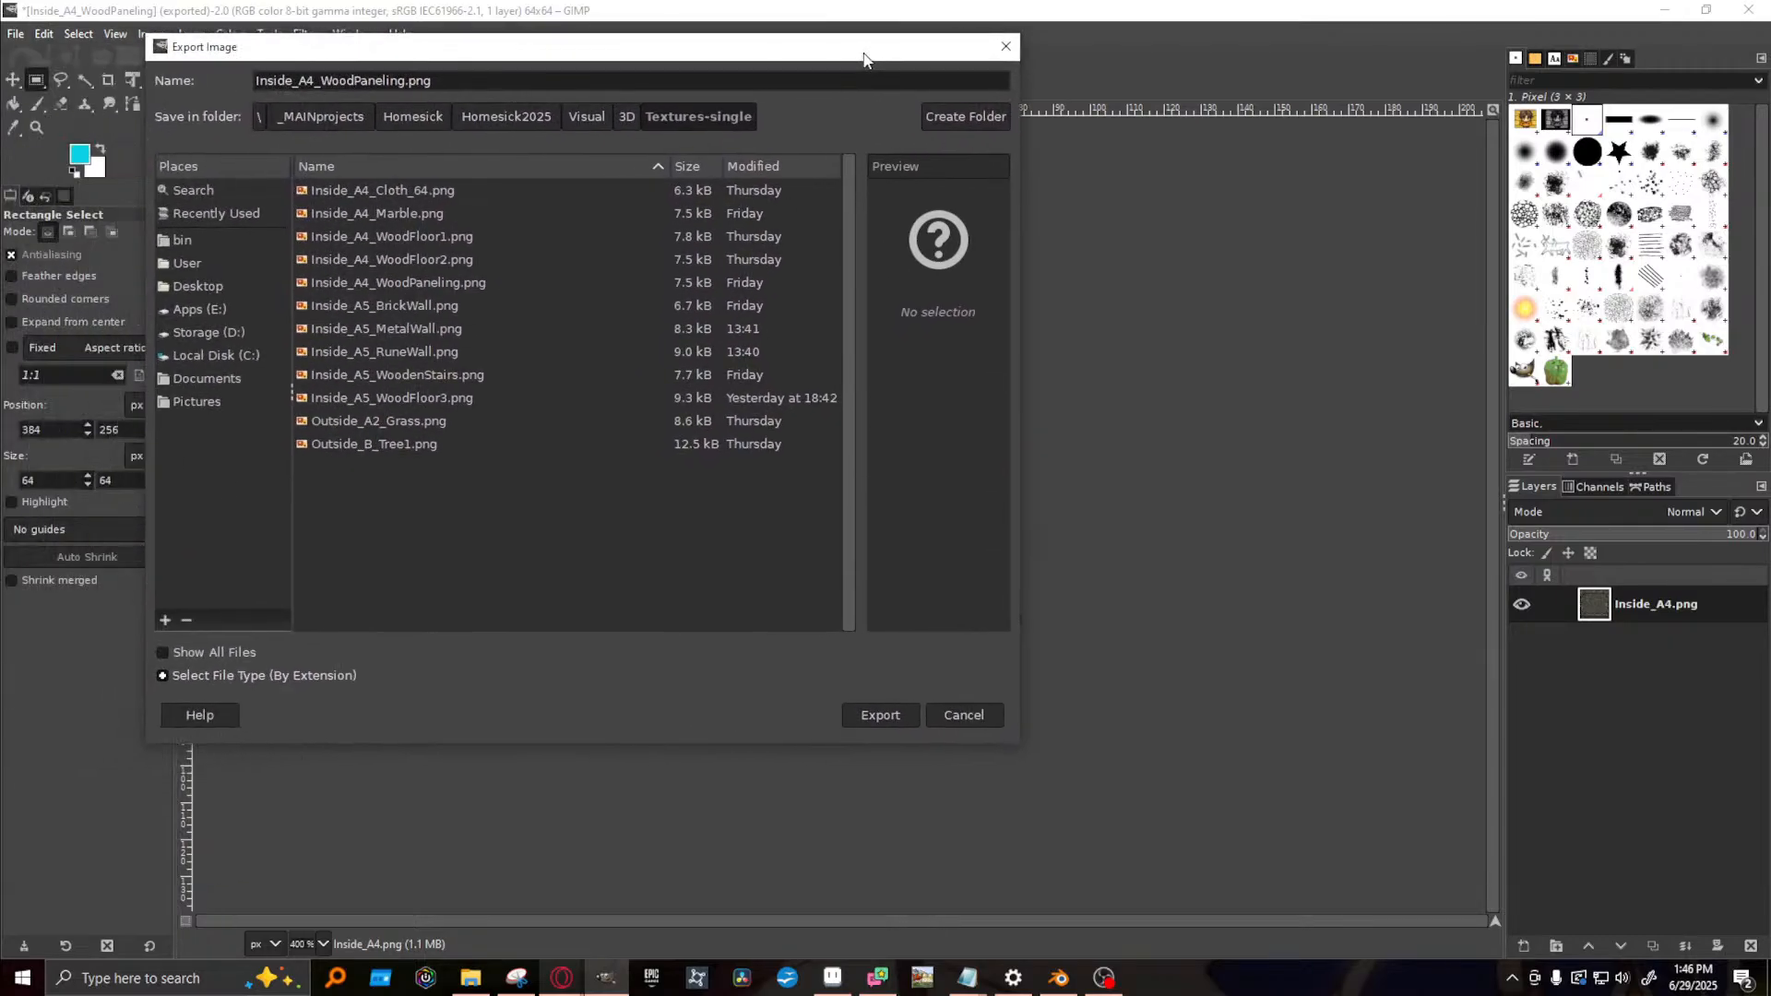
{"action": "left_click_drag", "start_coordinate": [321, 80], "coordinate": [406, 80]}
{"action": "type", "text": "Ornate"}
{"action": "key", "text": "Return"}
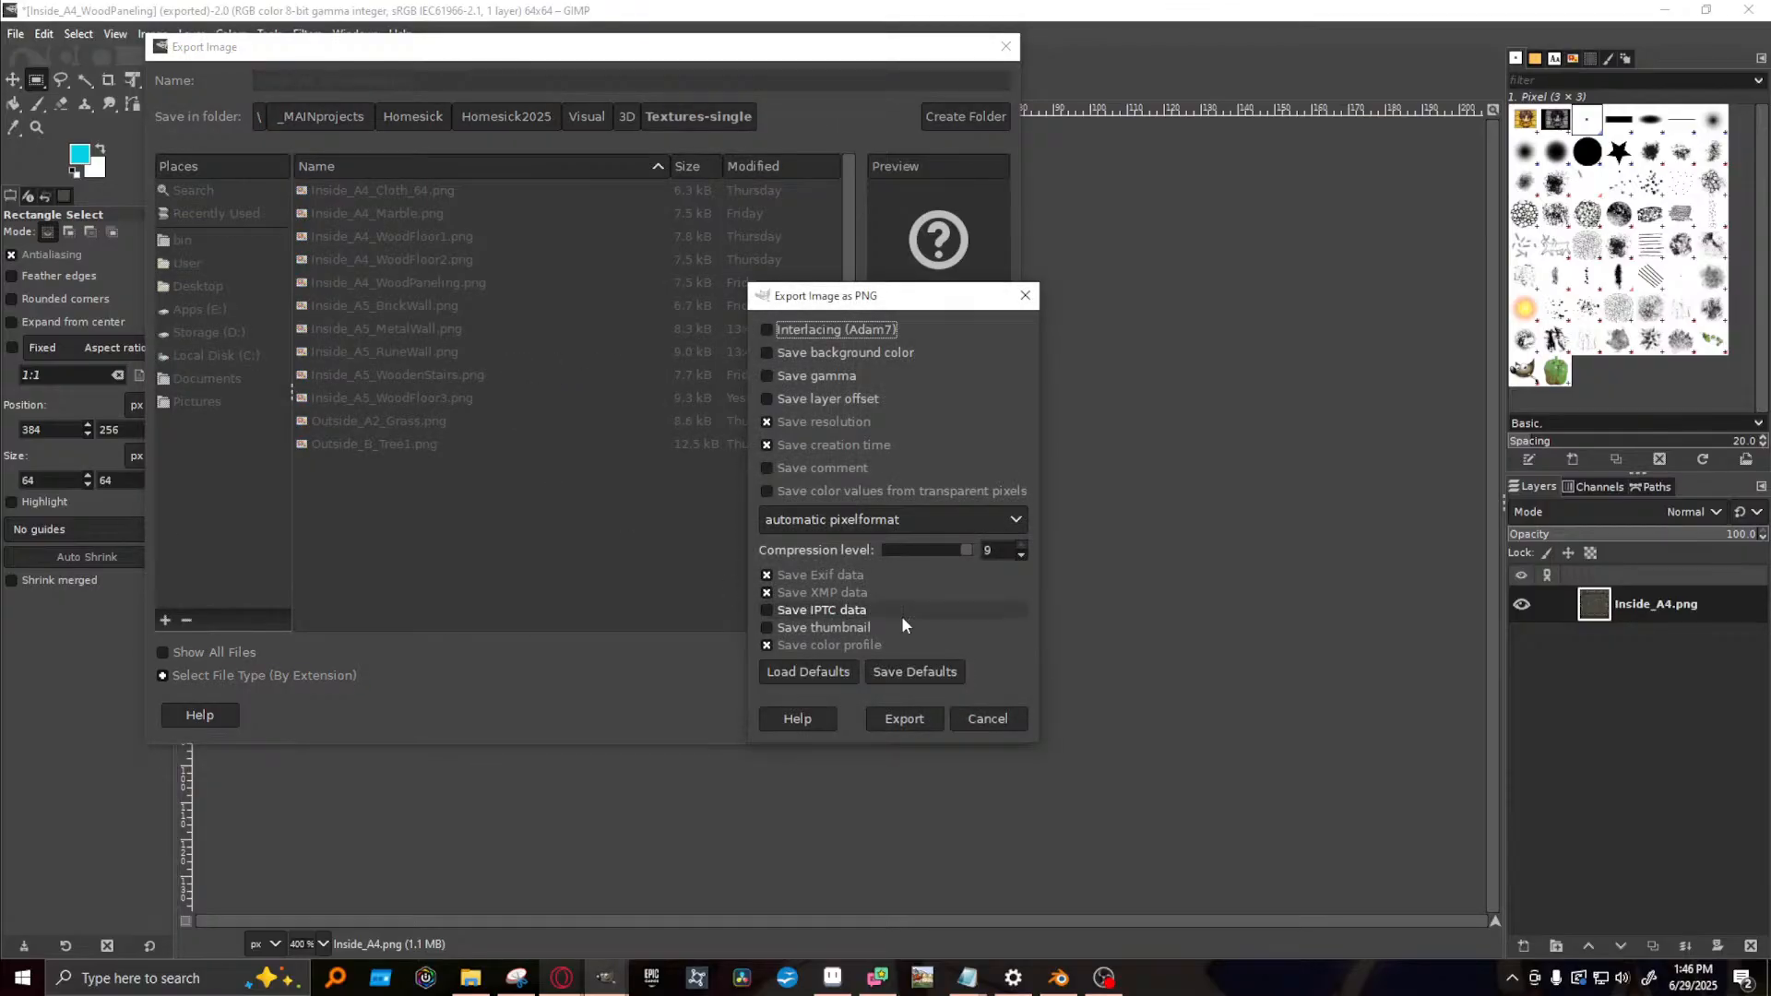
{"action": "left_click", "coordinate": [920, 722]}
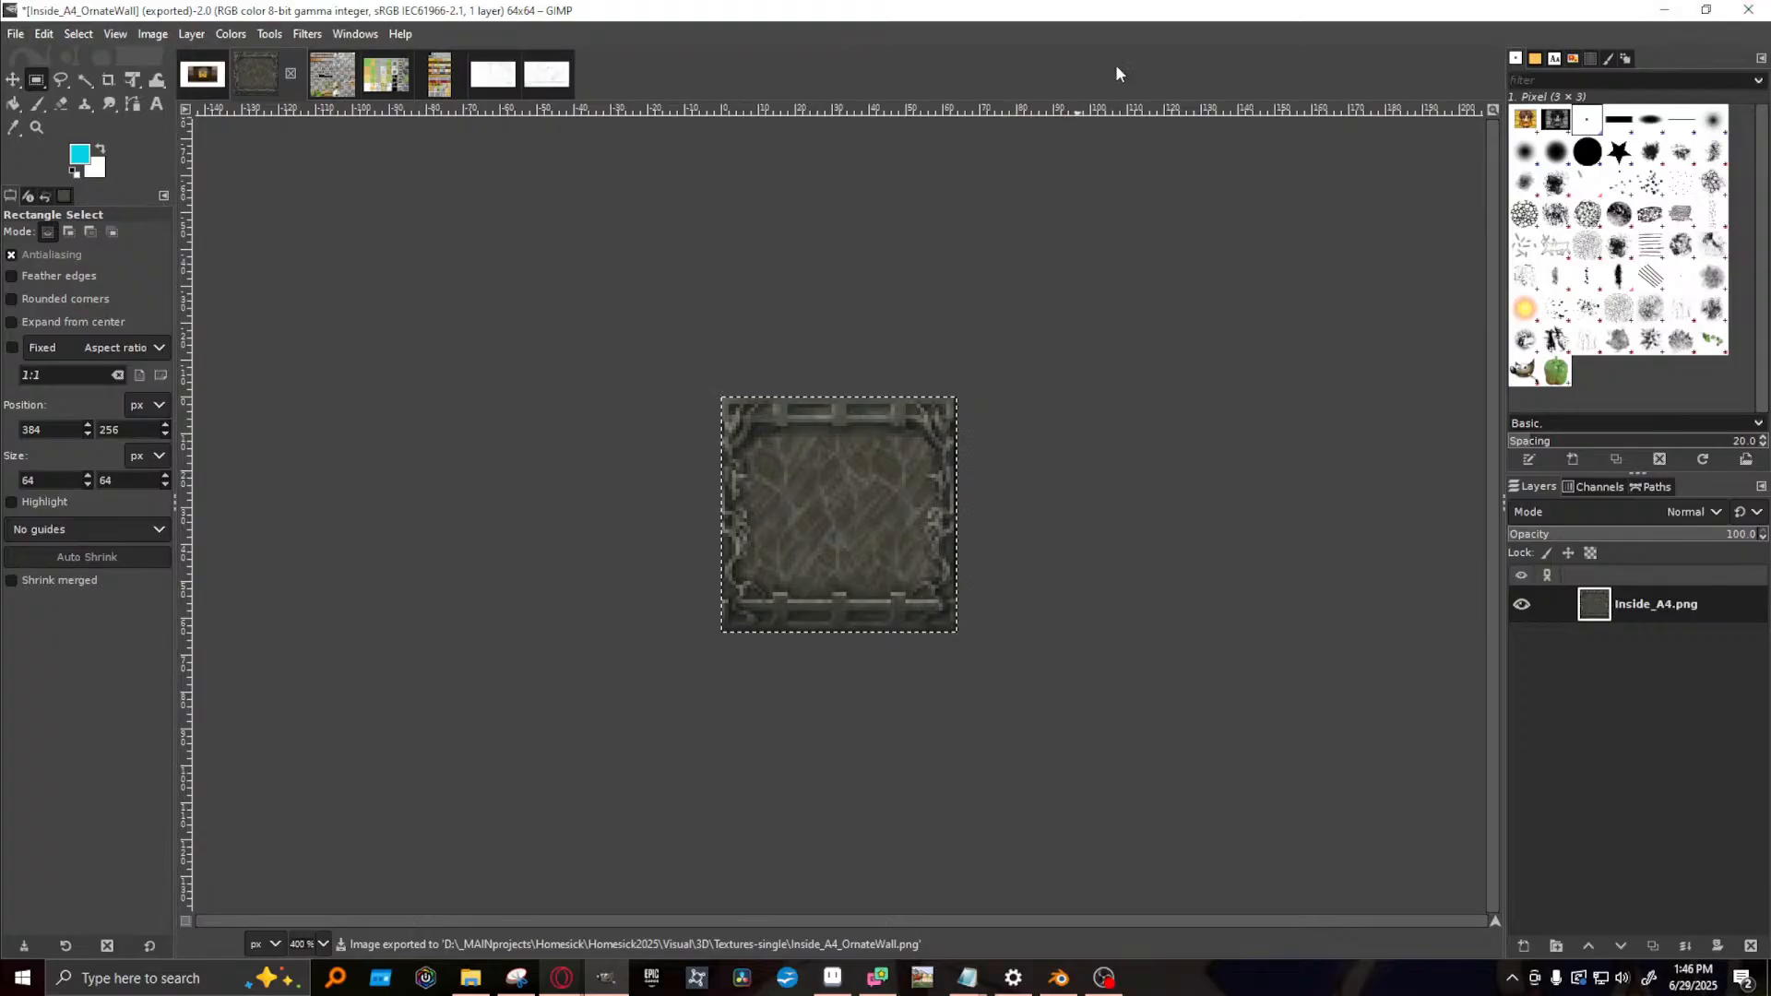
{"action": "key", "text": "ctrl+z"}
- Switch to Blender and load Inside_A4_OrnateWall.png as the wall panel material's image texture, checking how it tiles
{"action": "left_click", "coordinate": [1059, 978]}
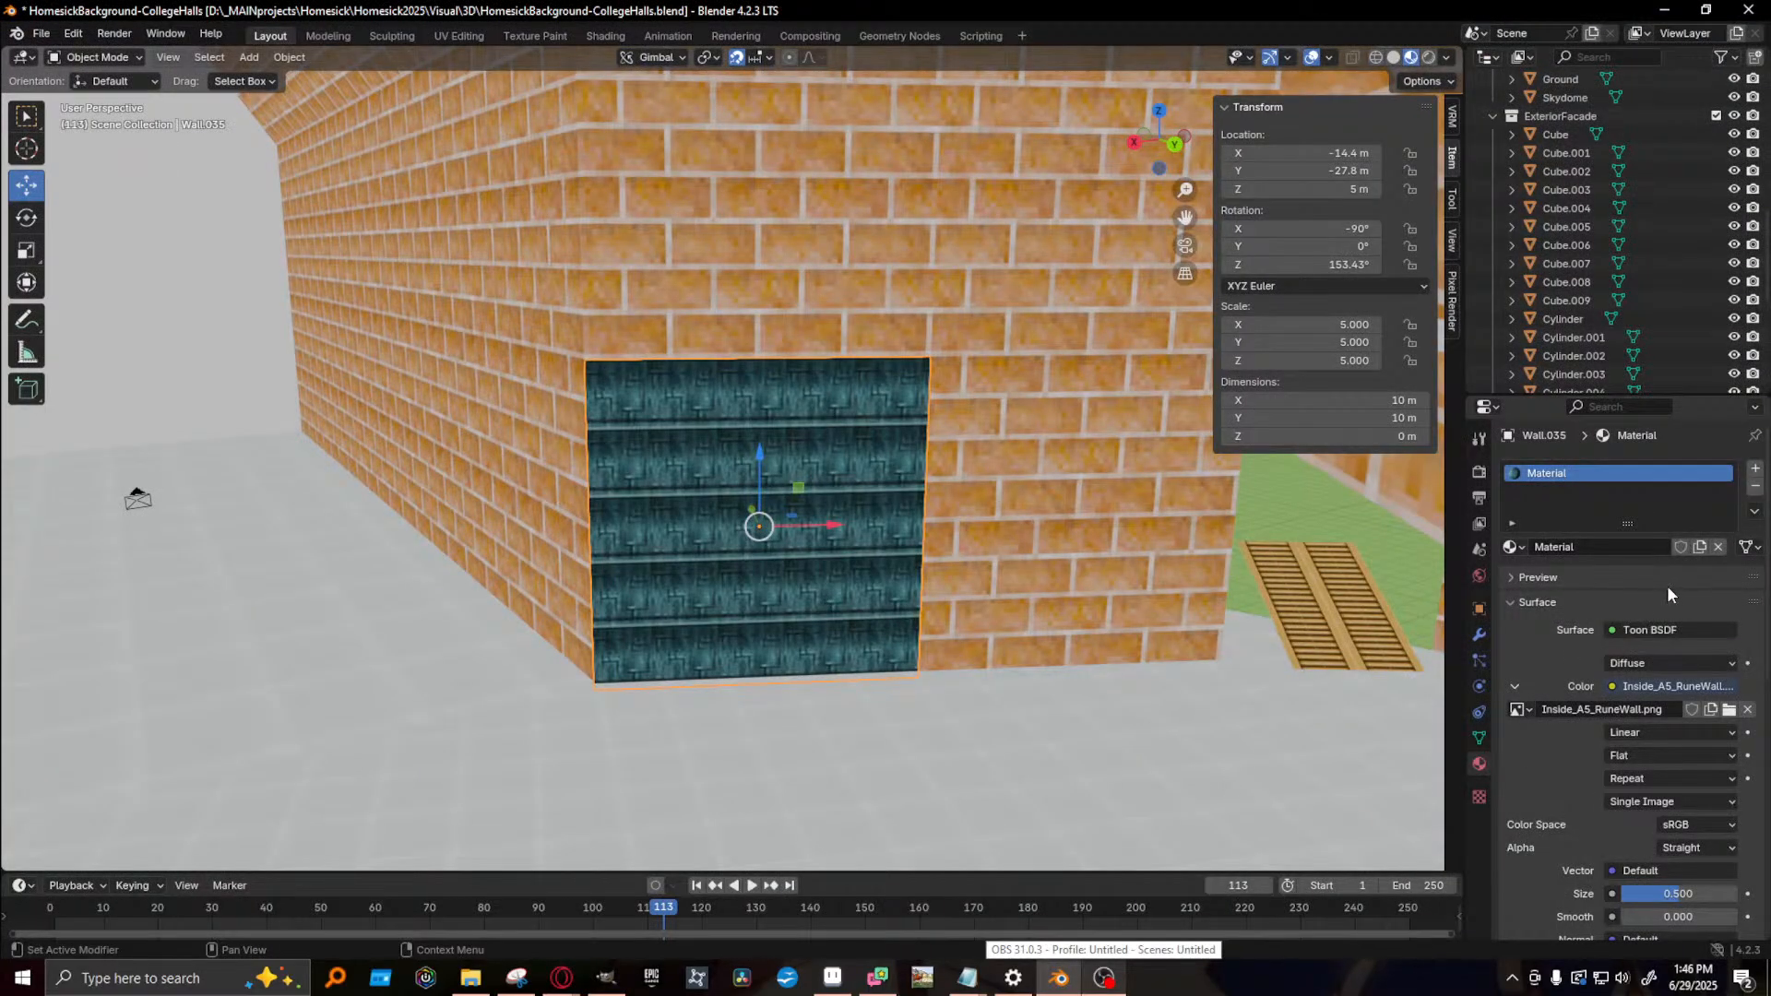
{"action": "left_click", "coordinate": [1727, 710]}
{"action": "left_click", "coordinate": [970, 343]}
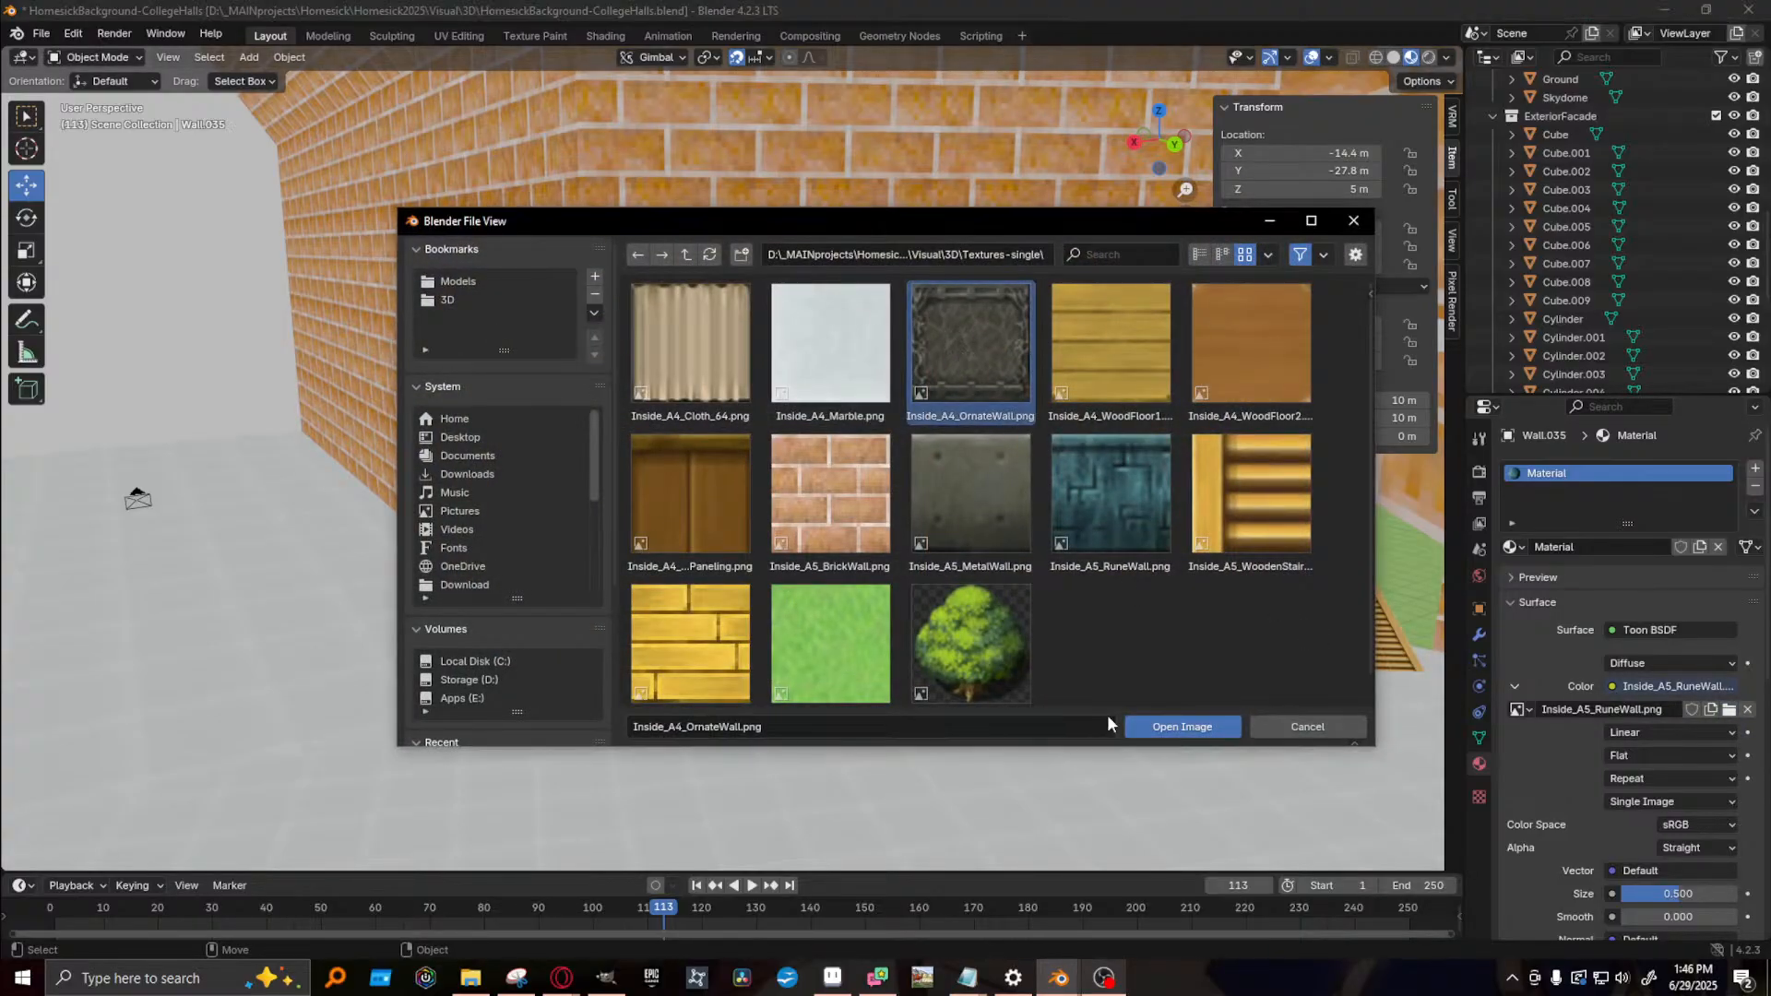
{"action": "left_click", "coordinate": [1182, 727]}
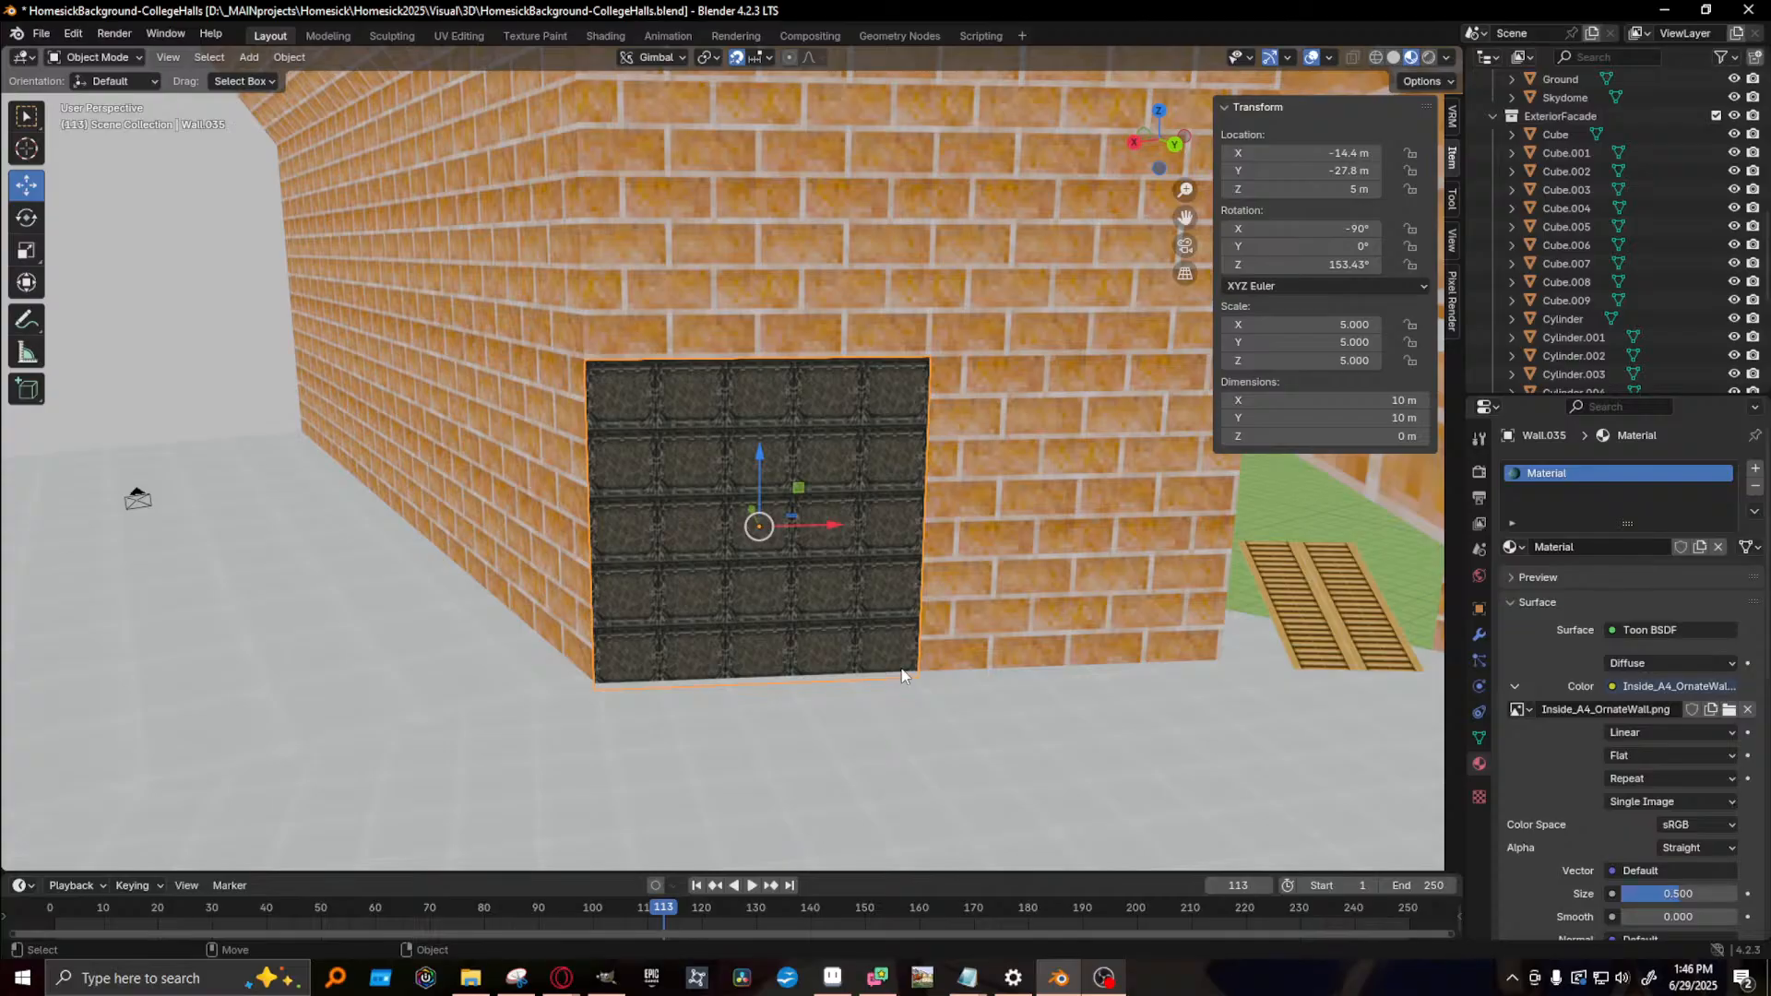
{"action": "scroll", "coordinate": [904, 687], "scroll_direction": "up", "scroll_amount": 2}
{"action": "scroll", "coordinate": [900, 667], "scroll_direction": "up", "scroll_amount": 3}
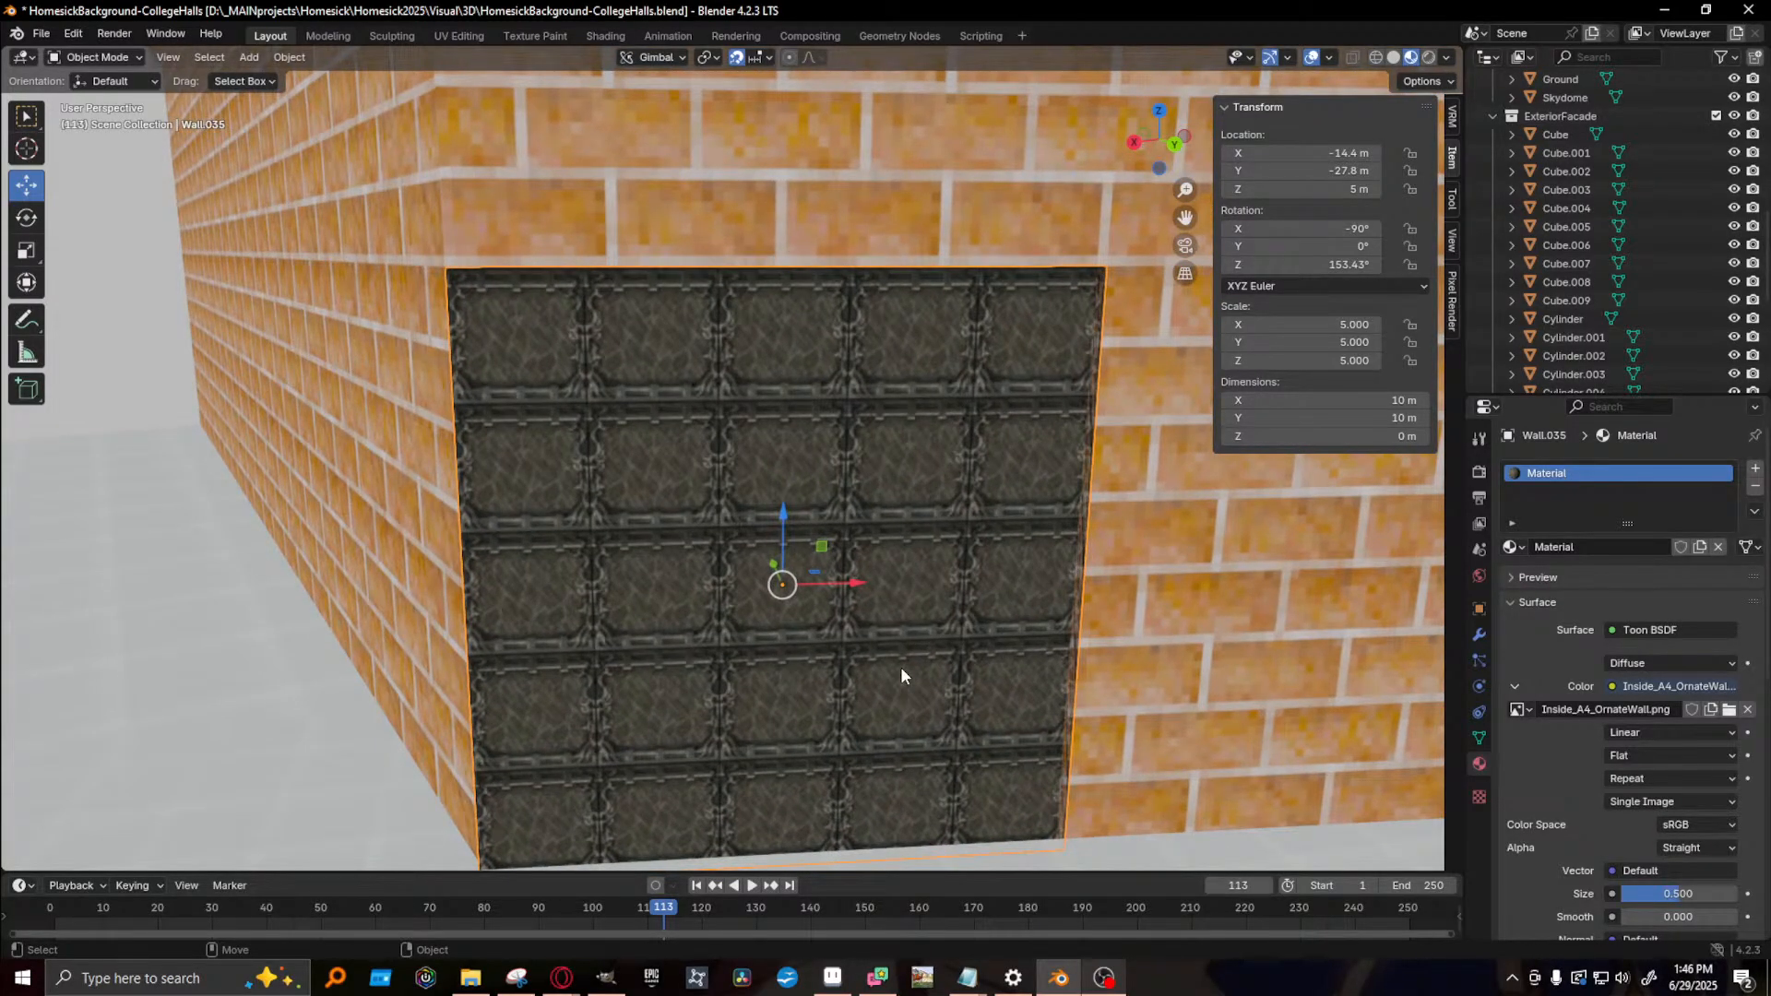
{"action": "scroll", "coordinate": [900, 667], "scroll_direction": "down", "scroll_amount": 1}
{"action": "mouse_move", "coordinate": [847, 684]}
{"action": "middle_mouse_down"}
{"action": "mouse_move", "coordinate": [808, 707]}
{"action": "mouse_move", "coordinate": [826, 687]}
{"action": "mouse_move", "coordinate": [721, 651]}
{"action": "mouse_move", "coordinate": [653, 651]}
{"action": "mouse_move", "coordinate": [618, 678]}
{"action": "mouse_move", "coordinate": [856, 693]}
{"action": "middle_mouse_up"}
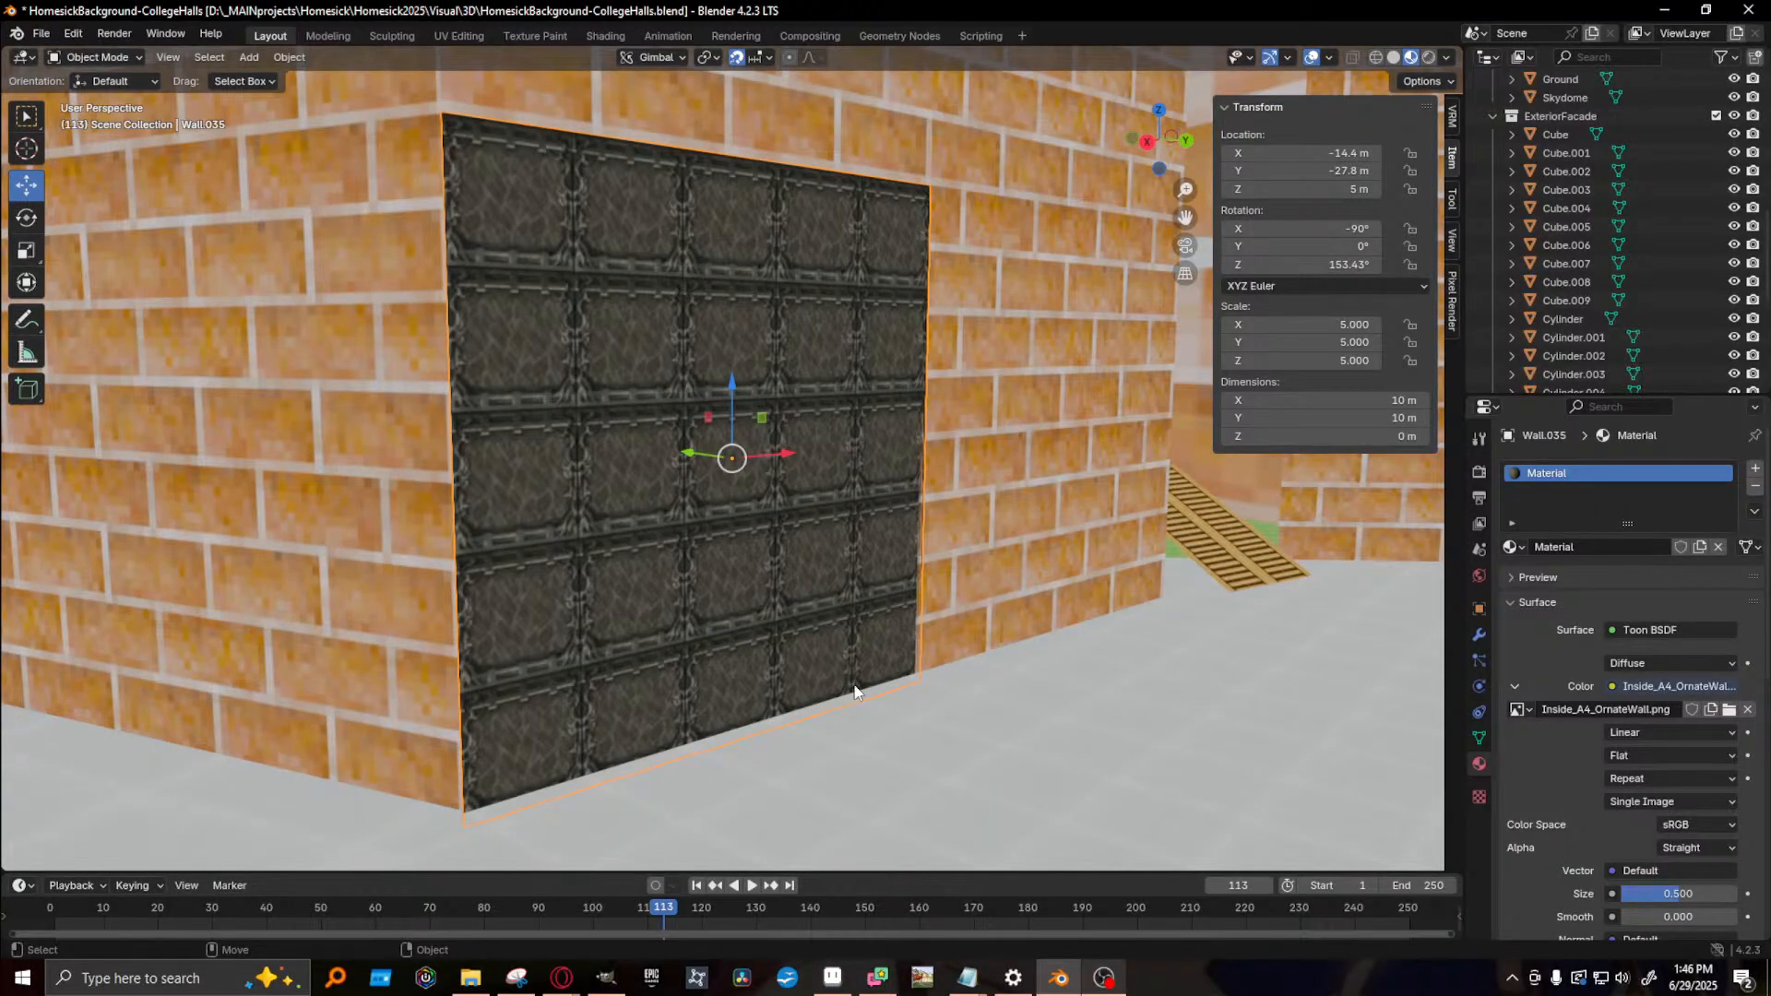
- Switch to GIMP and look through the whole Inside_A4 tileset for further wall texture tiles
{"action": "left_click", "coordinate": [606, 977]}
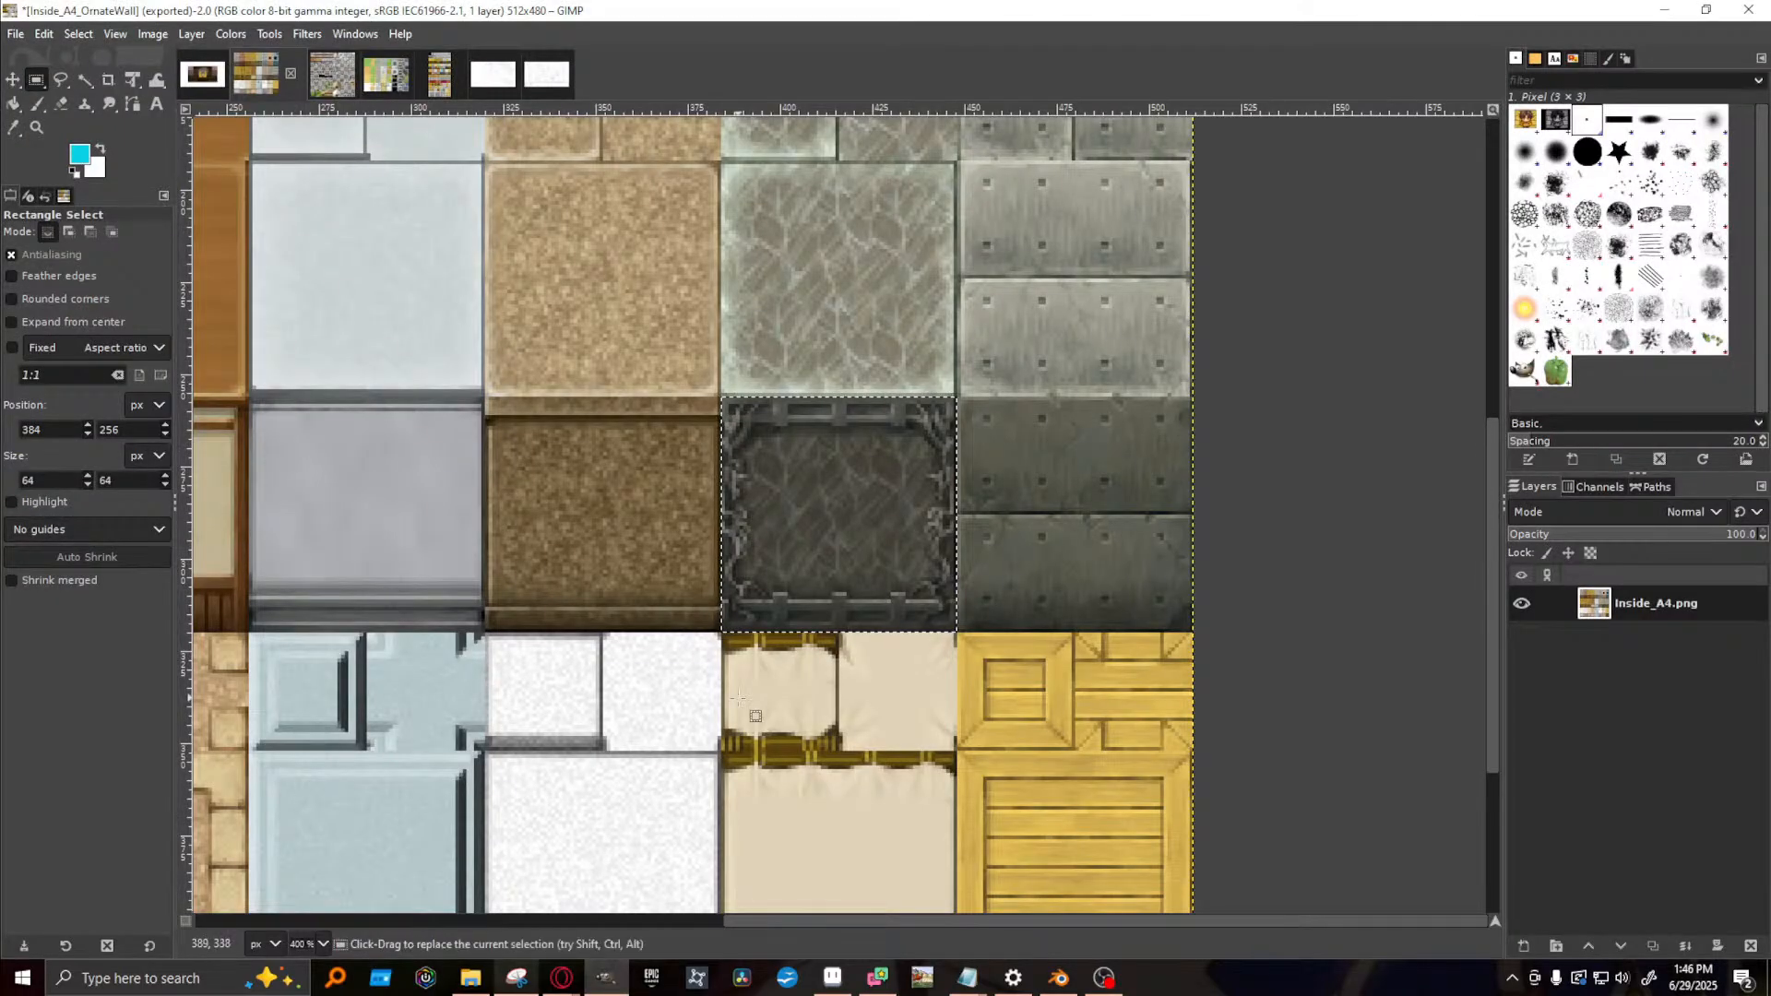
{"action": "scroll", "coordinate": [738, 698], "scroll_direction": "down", "scroll_amount": 5}
{"action": "scroll", "coordinate": [741, 701], "scroll_direction": "up", "scroll_amount": 10}
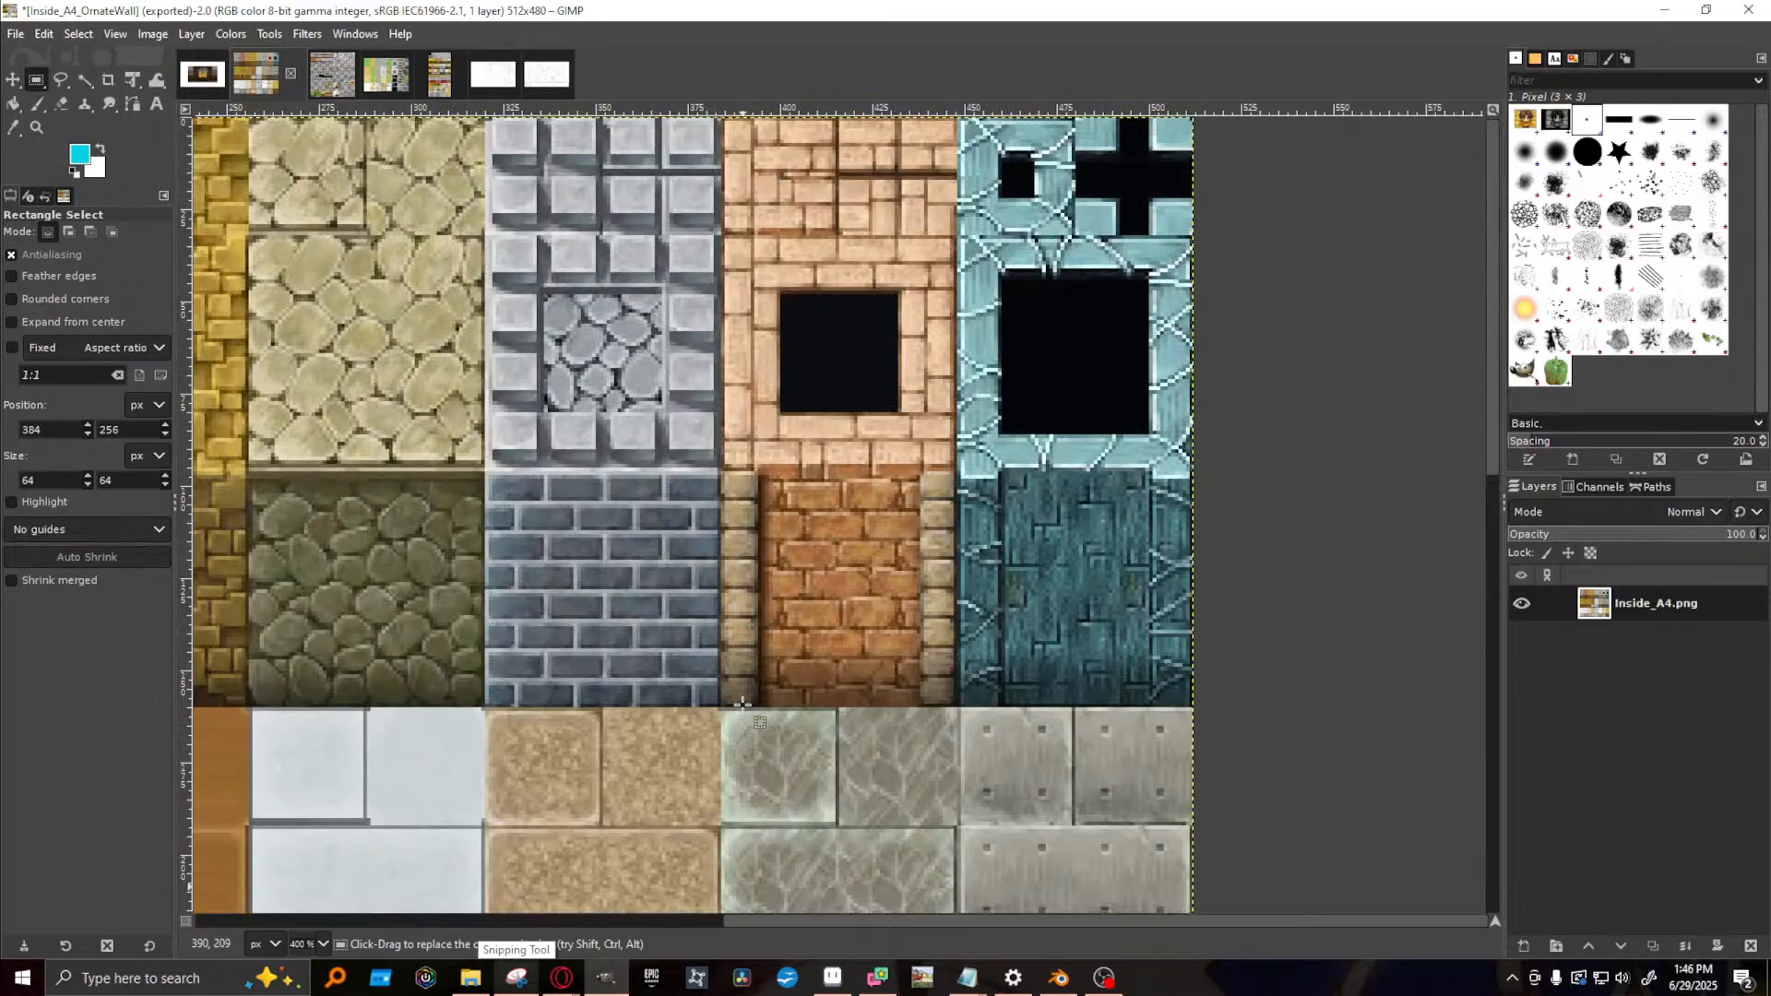
{"action": "scroll", "coordinate": [741, 703], "scroll_direction": "down", "scroll_amount": 5}
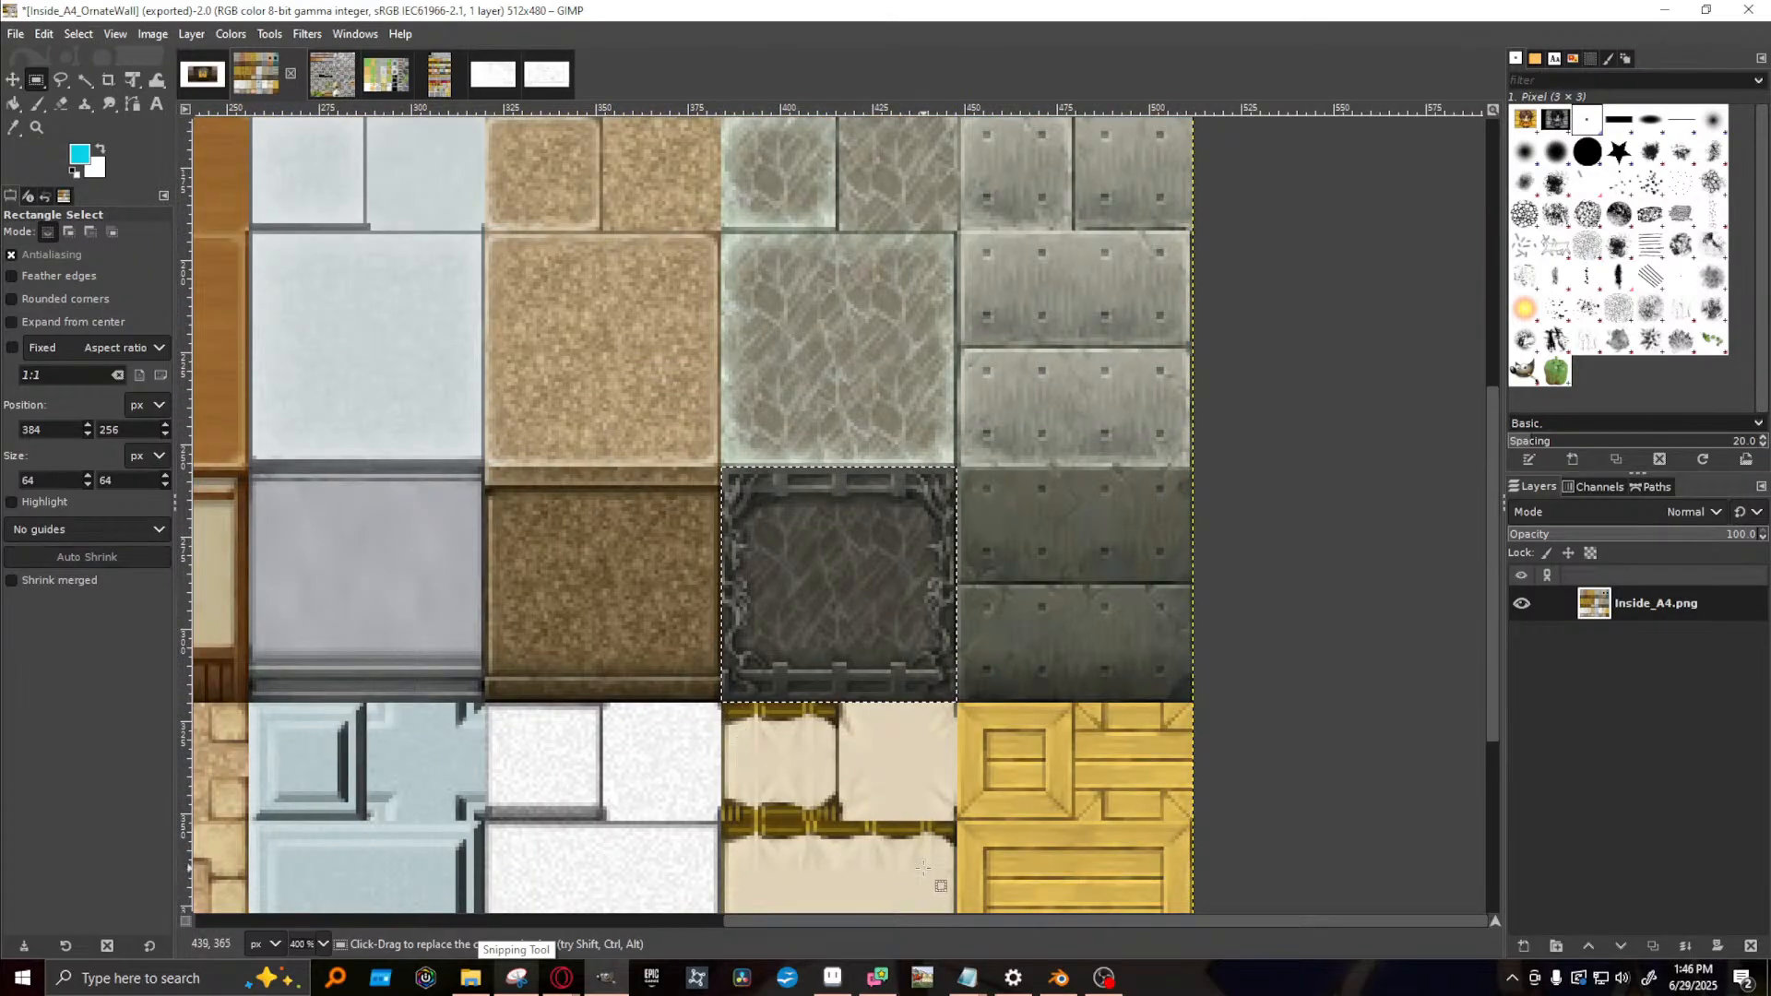
{"action": "left_click_drag", "start_coordinate": [883, 915], "coordinate": [303, 875]}
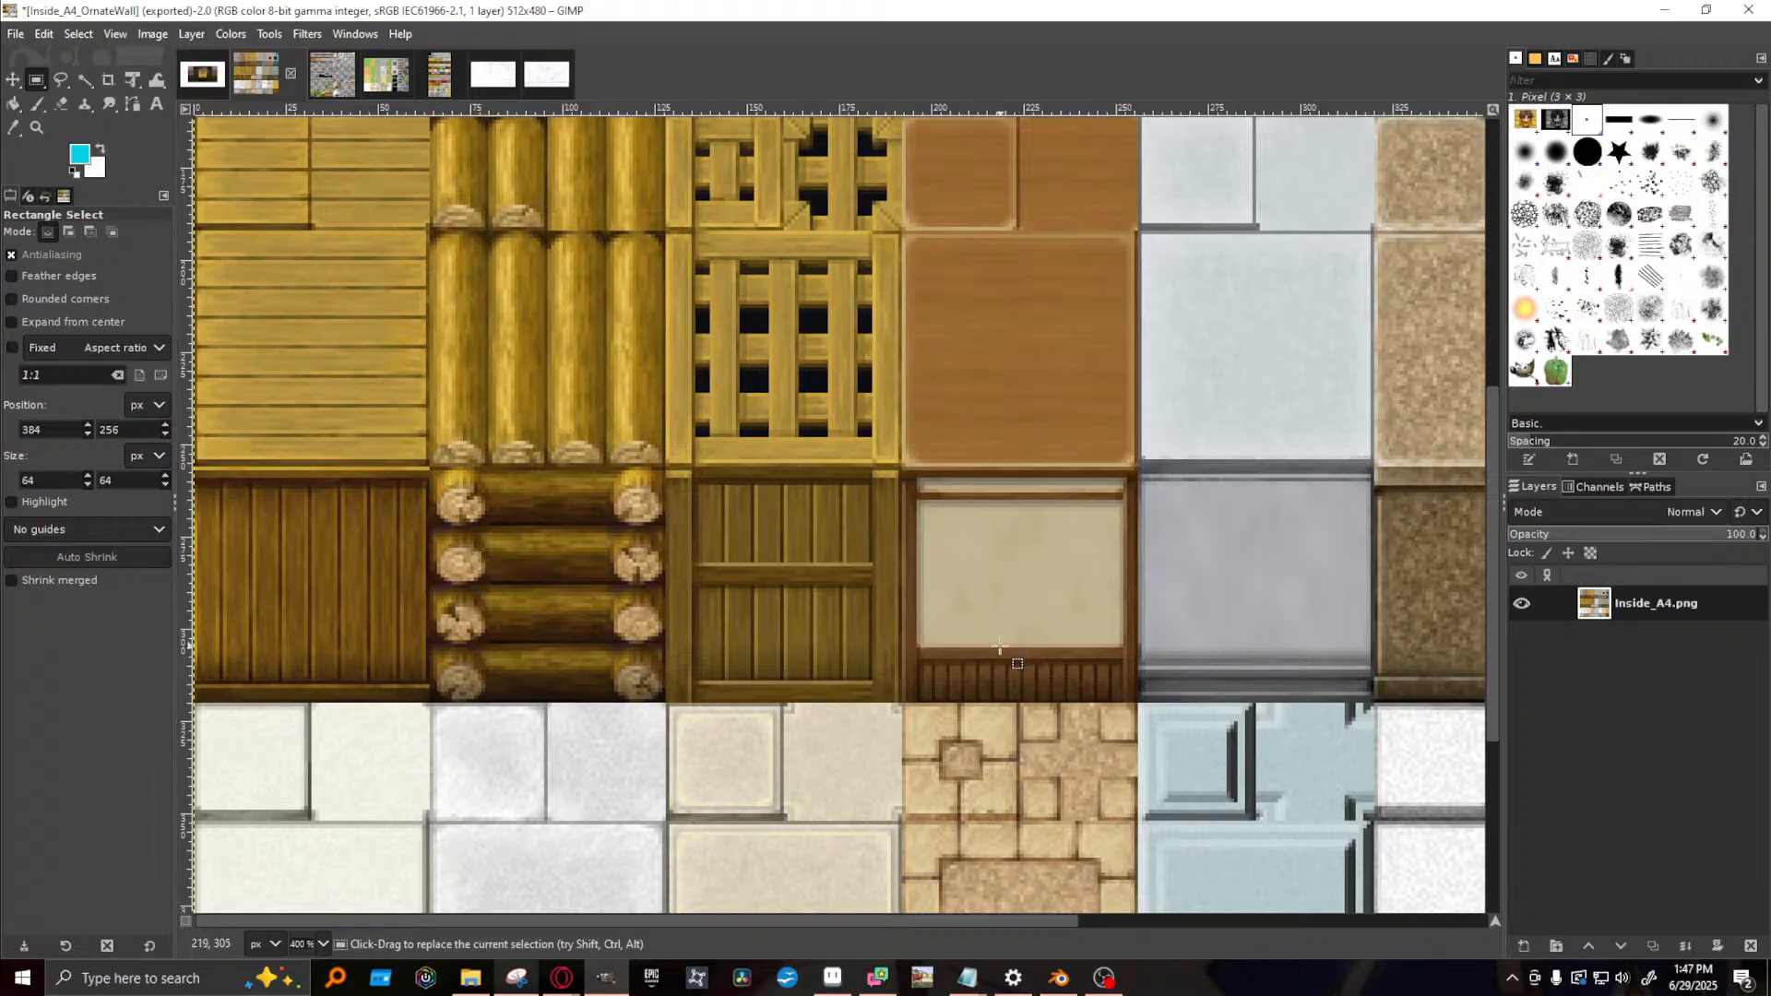
{"action": "scroll", "coordinate": [966, 627], "scroll_direction": "down", "scroll_amount": 5}
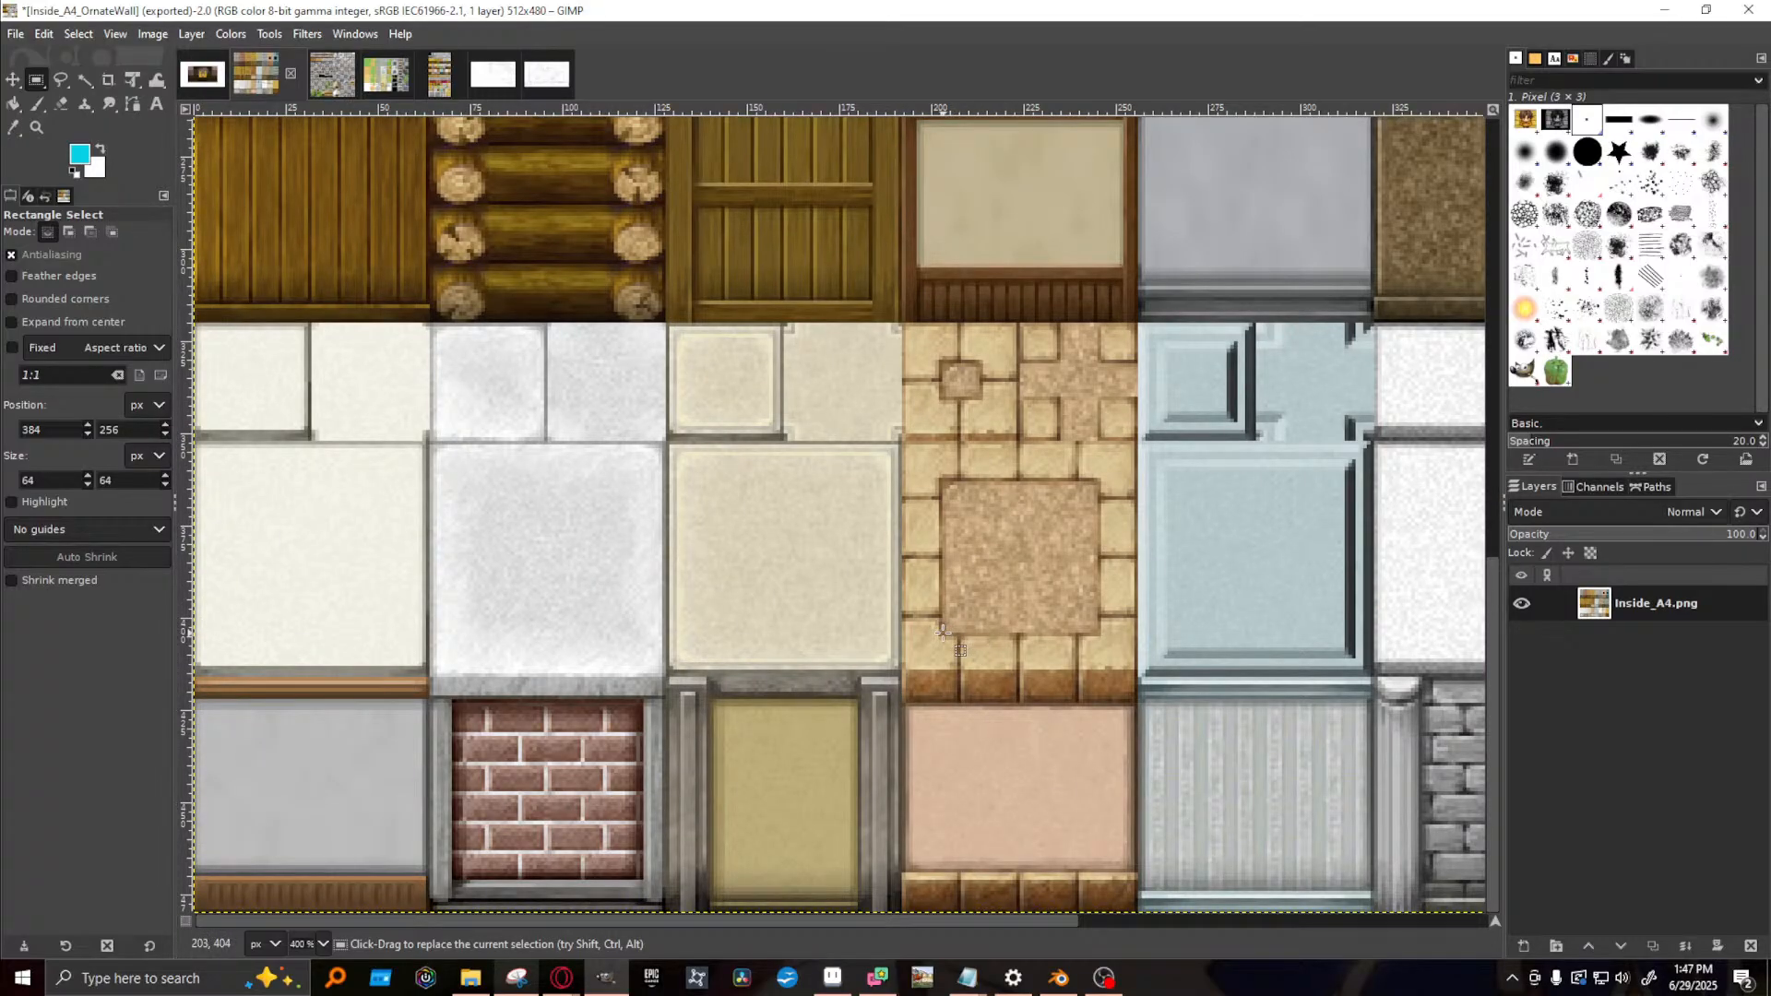
{"action": "left_click_drag", "start_coordinate": [719, 921], "coordinate": [1190, 923]}
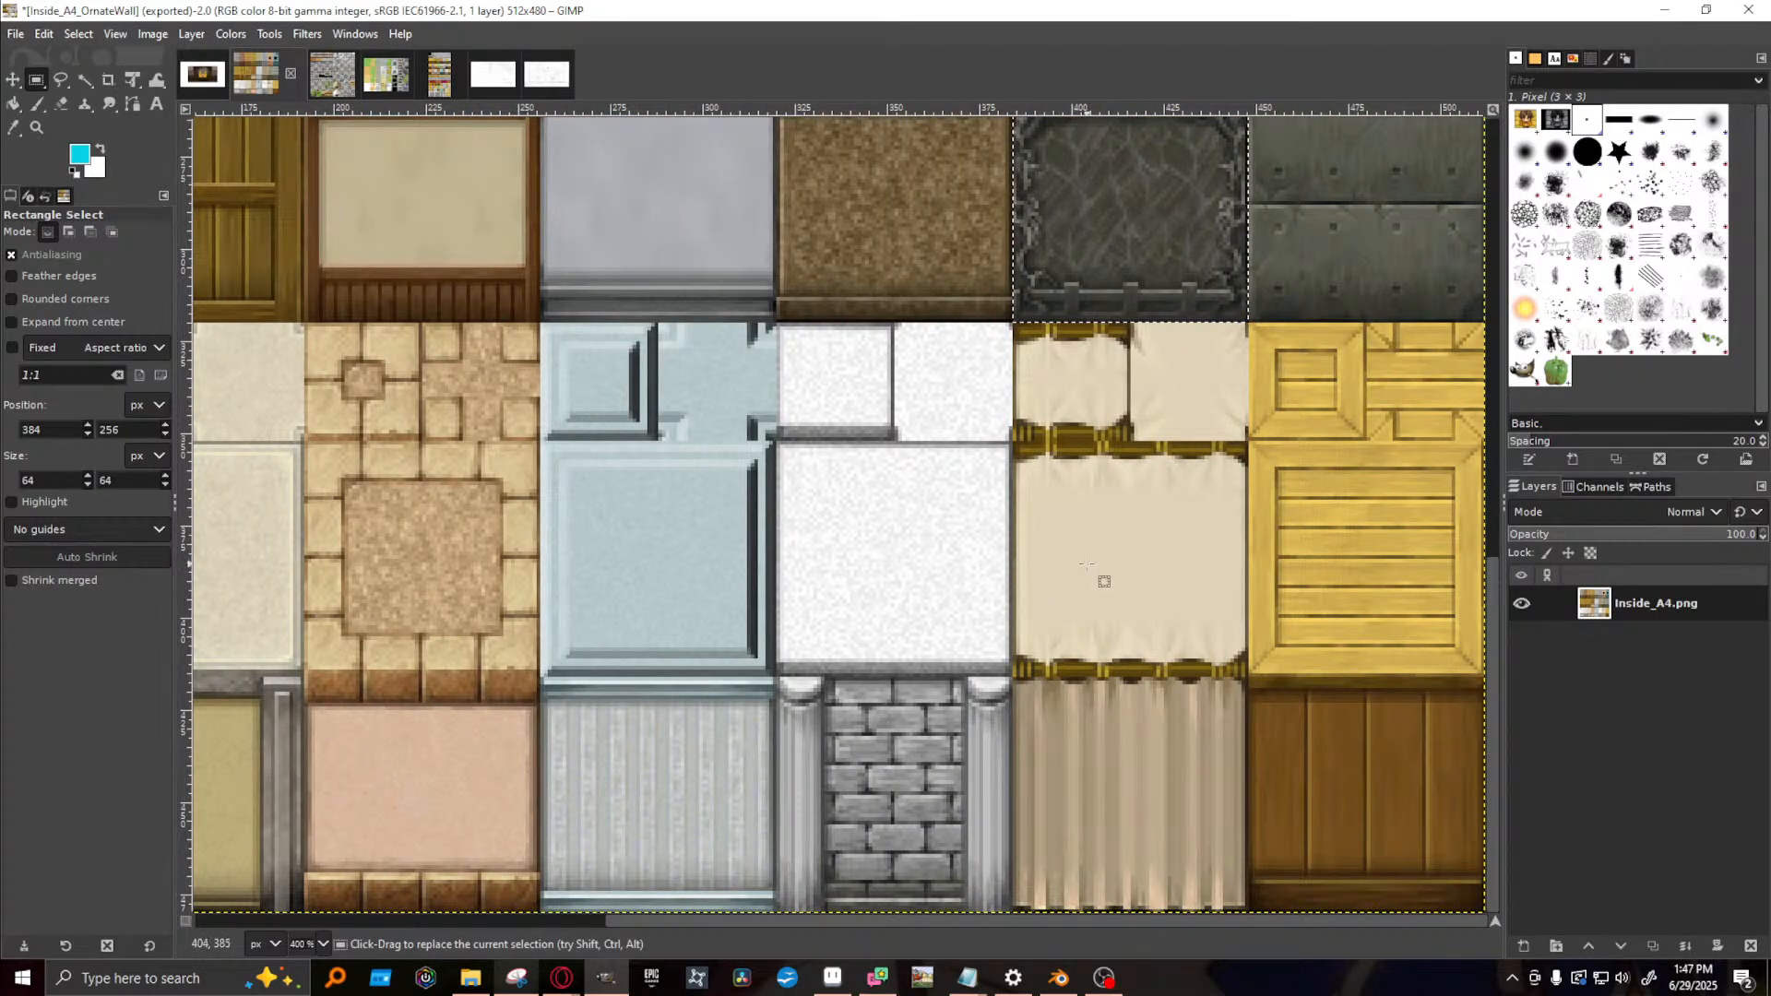
{"action": "scroll", "coordinate": [1097, 587], "scroll_direction": "up", "scroll_amount": 5}
{"action": "scroll", "coordinate": [1159, 587], "scroll_direction": "up", "scroll_amount": 5}
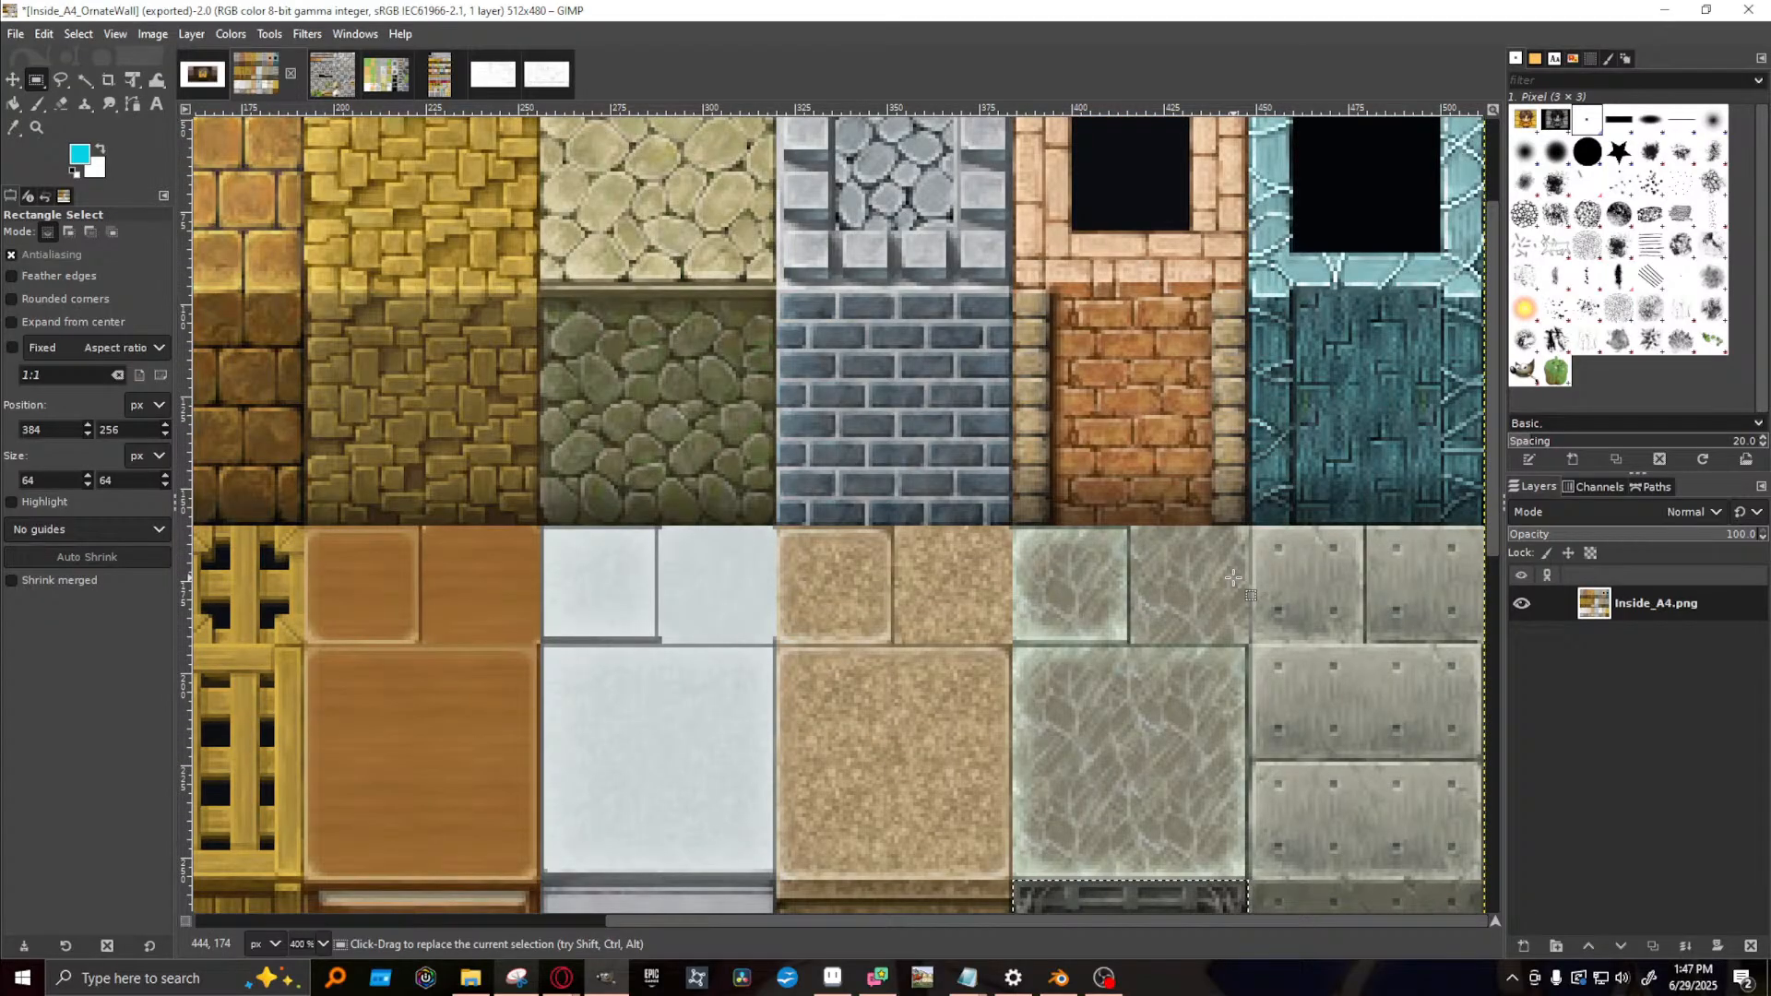
- Select the 32 × 32 px grey cracked-stone tile at position 416, 160 in the Inside_A4 tileset
{"action": "scroll", "coordinate": [1232, 577], "scroll_direction": "down", "scroll_amount": 5}
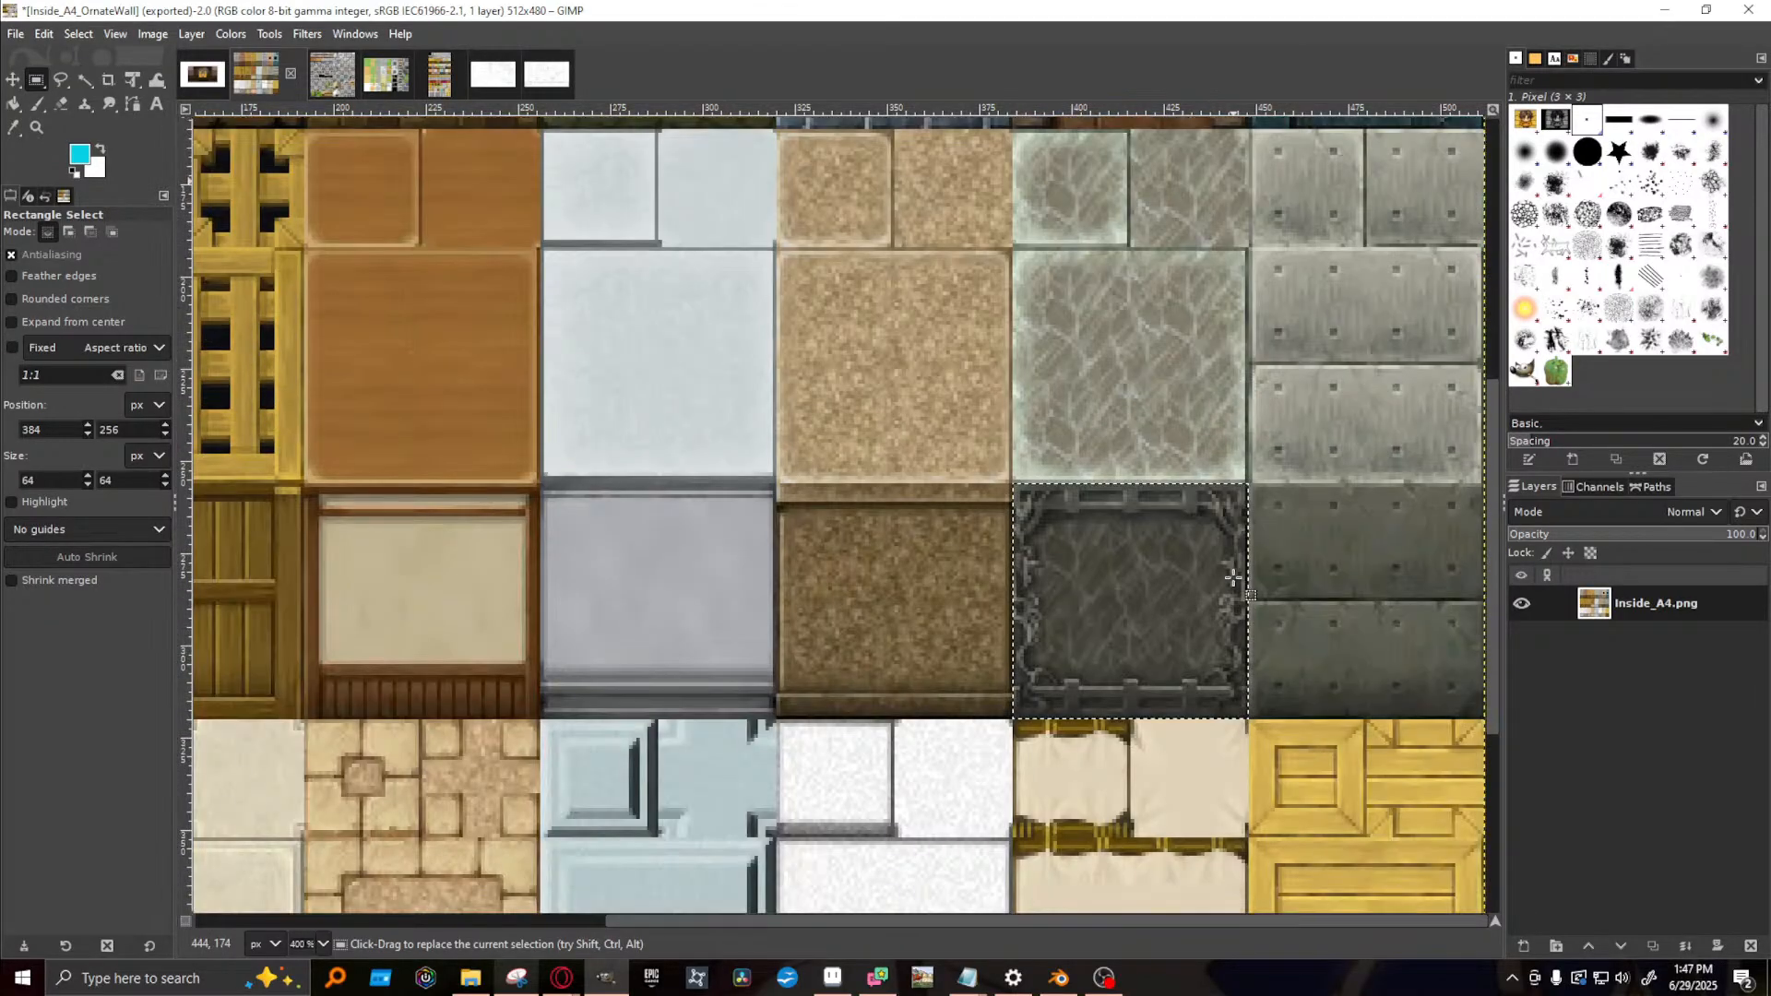
{"action": "scroll", "coordinate": [1233, 578], "scroll_direction": "up", "scroll_amount": 5}
{"action": "left_click", "coordinate": [1180, 564]}
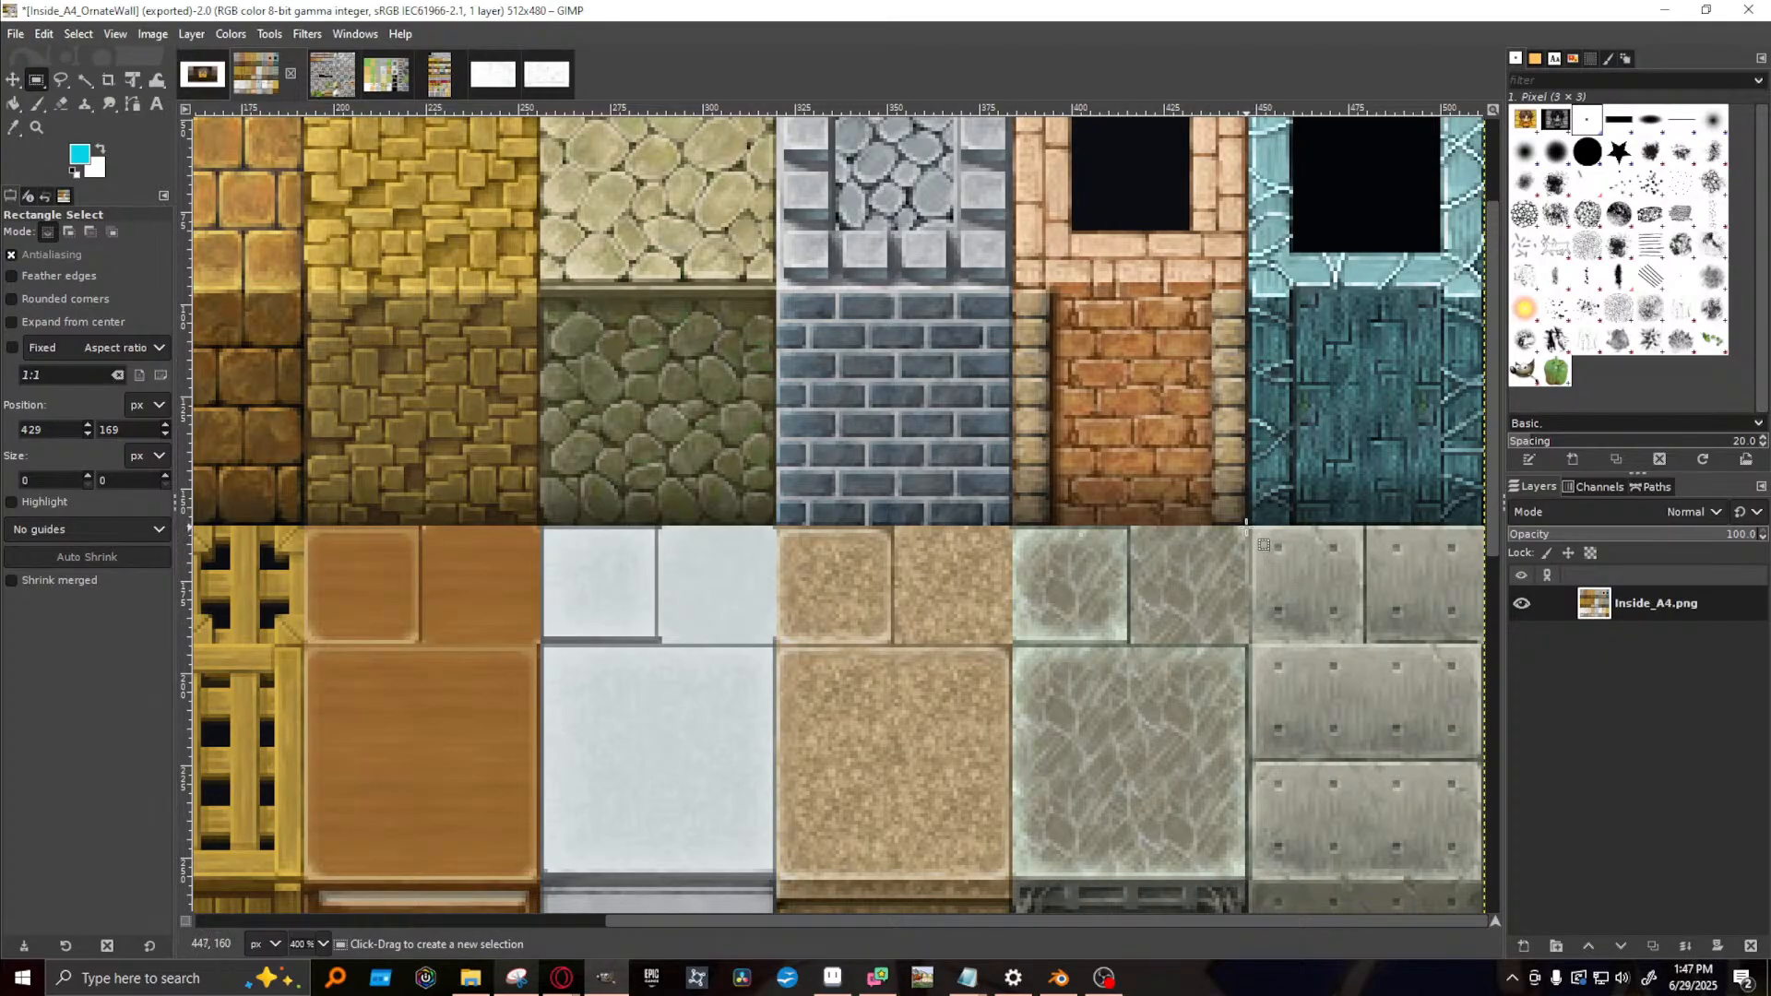
{"action": "left_click_drag", "start_coordinate": [1246, 527], "coordinate": [1131, 643]}
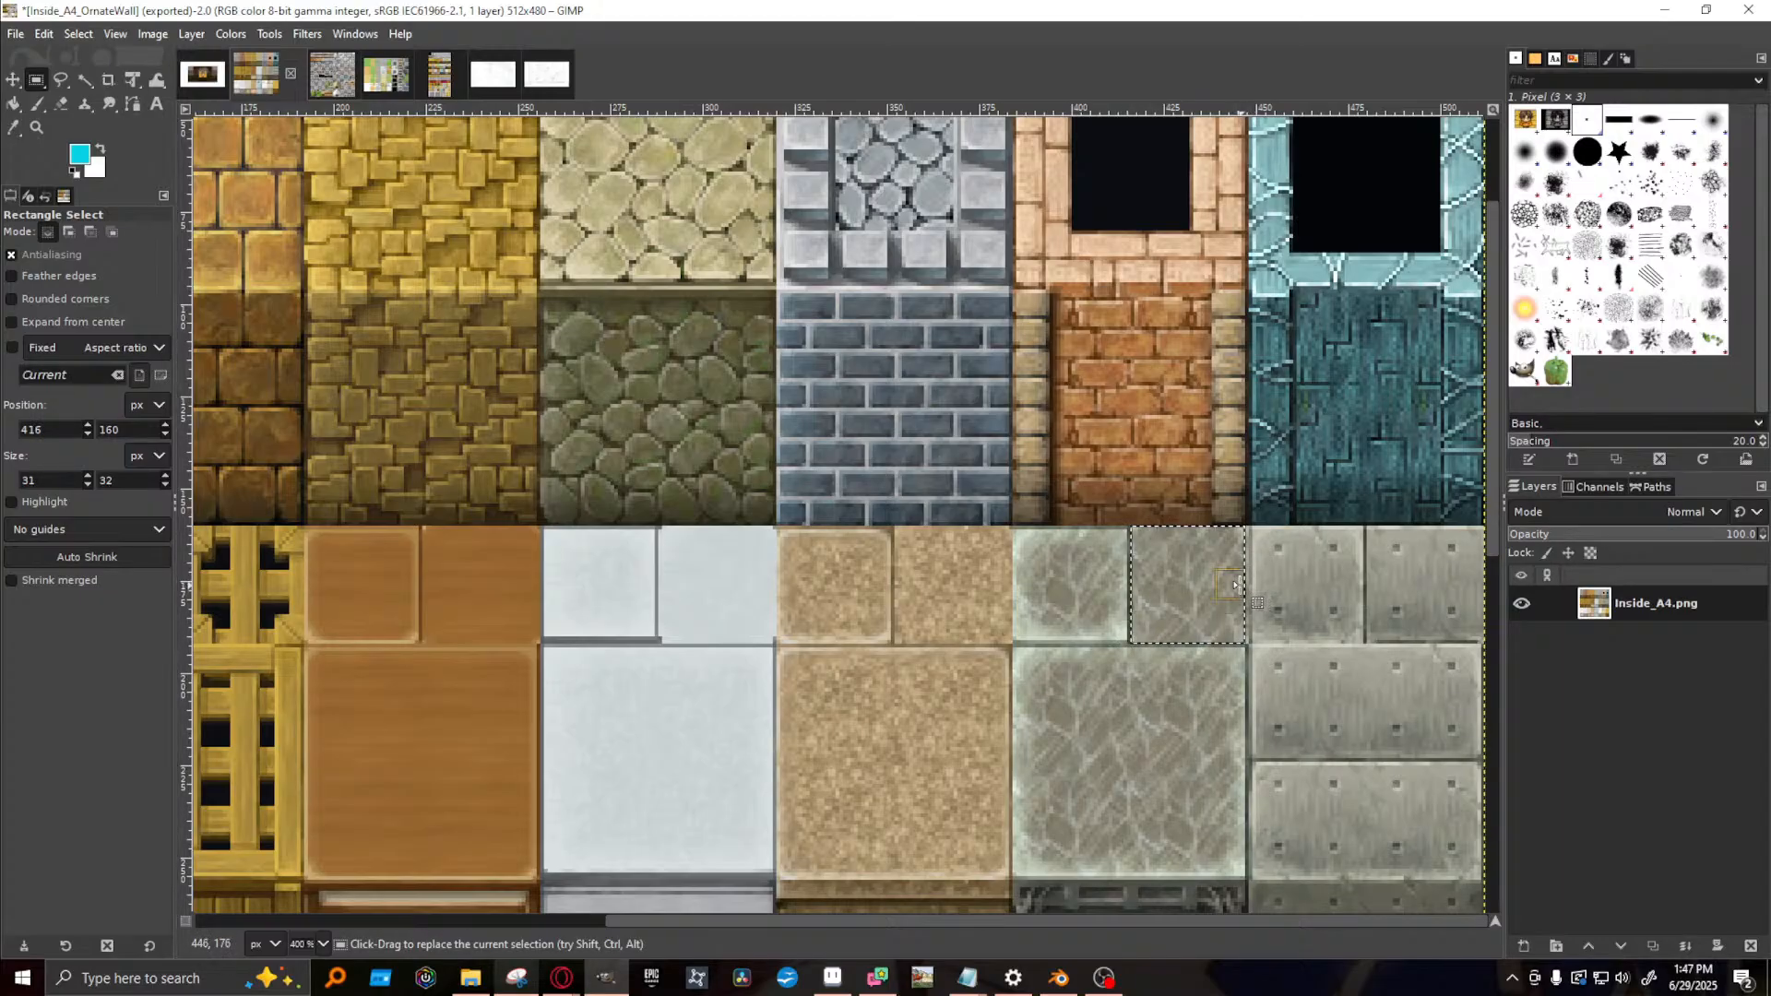
{"action": "left_click_drag", "start_coordinate": [1236, 583], "coordinate": [1240, 584]}
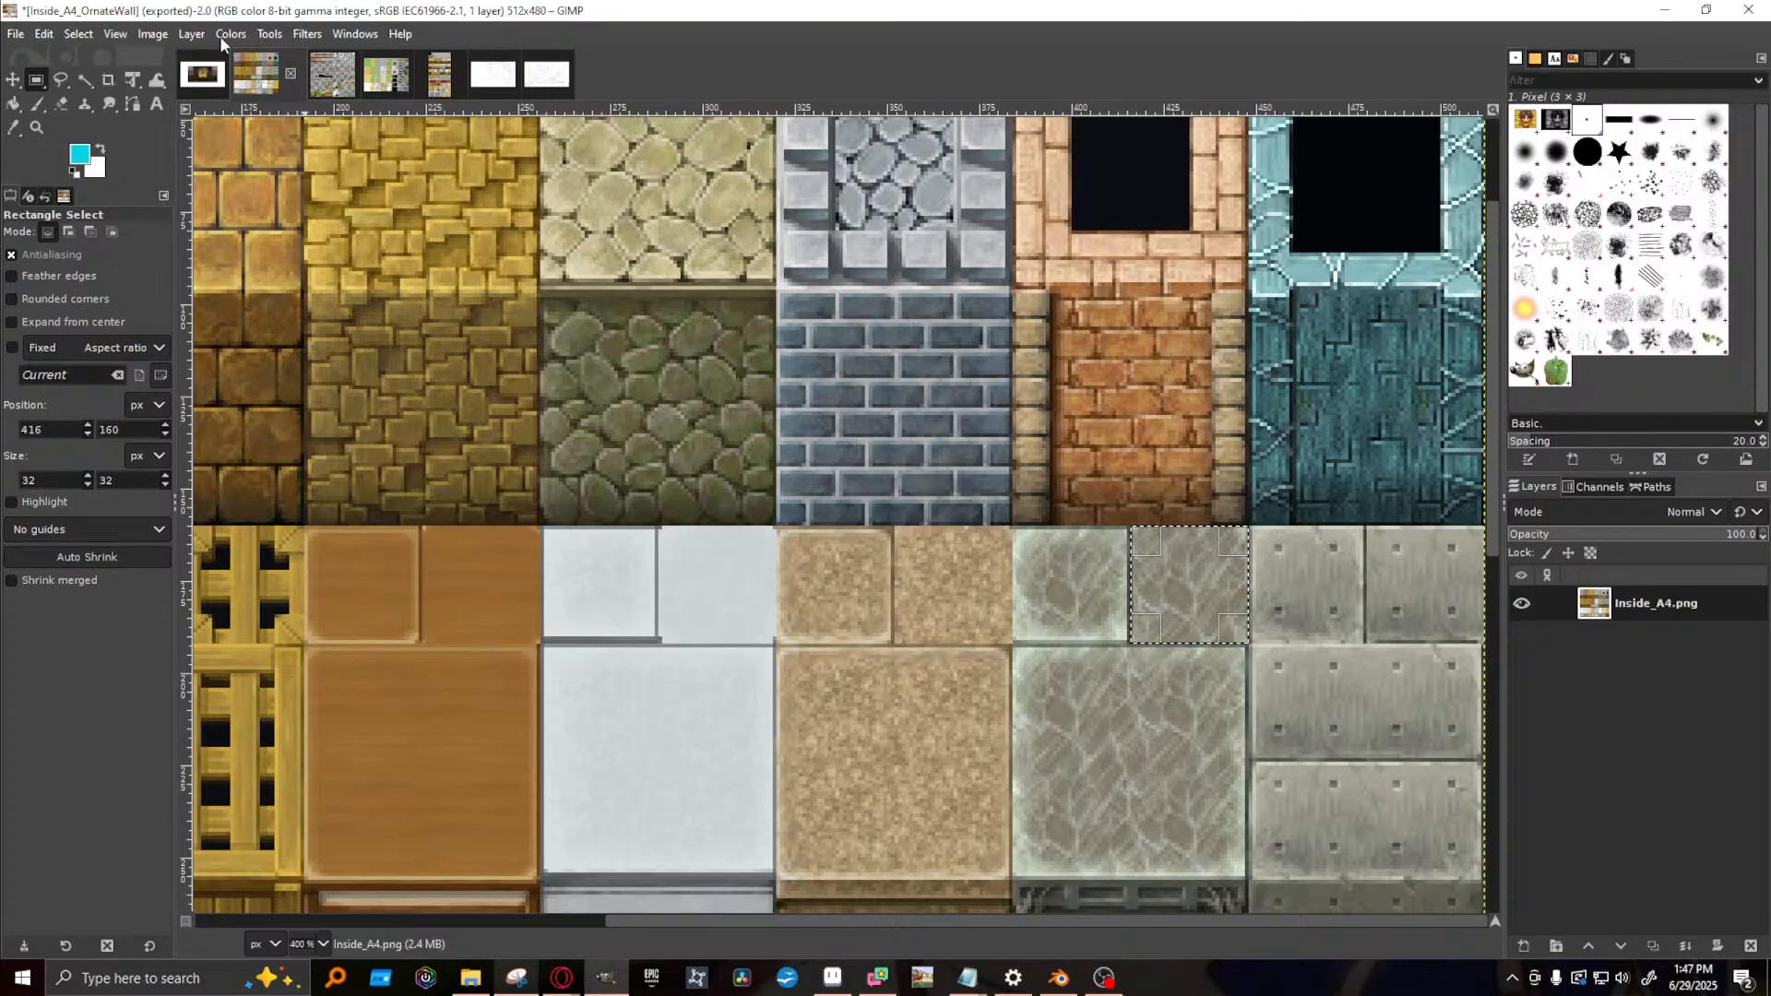
- Crop the image to the selected stone tile and export it over Inside_A4_OrnateWall.png
{"action": "left_click", "coordinate": [154, 35]}
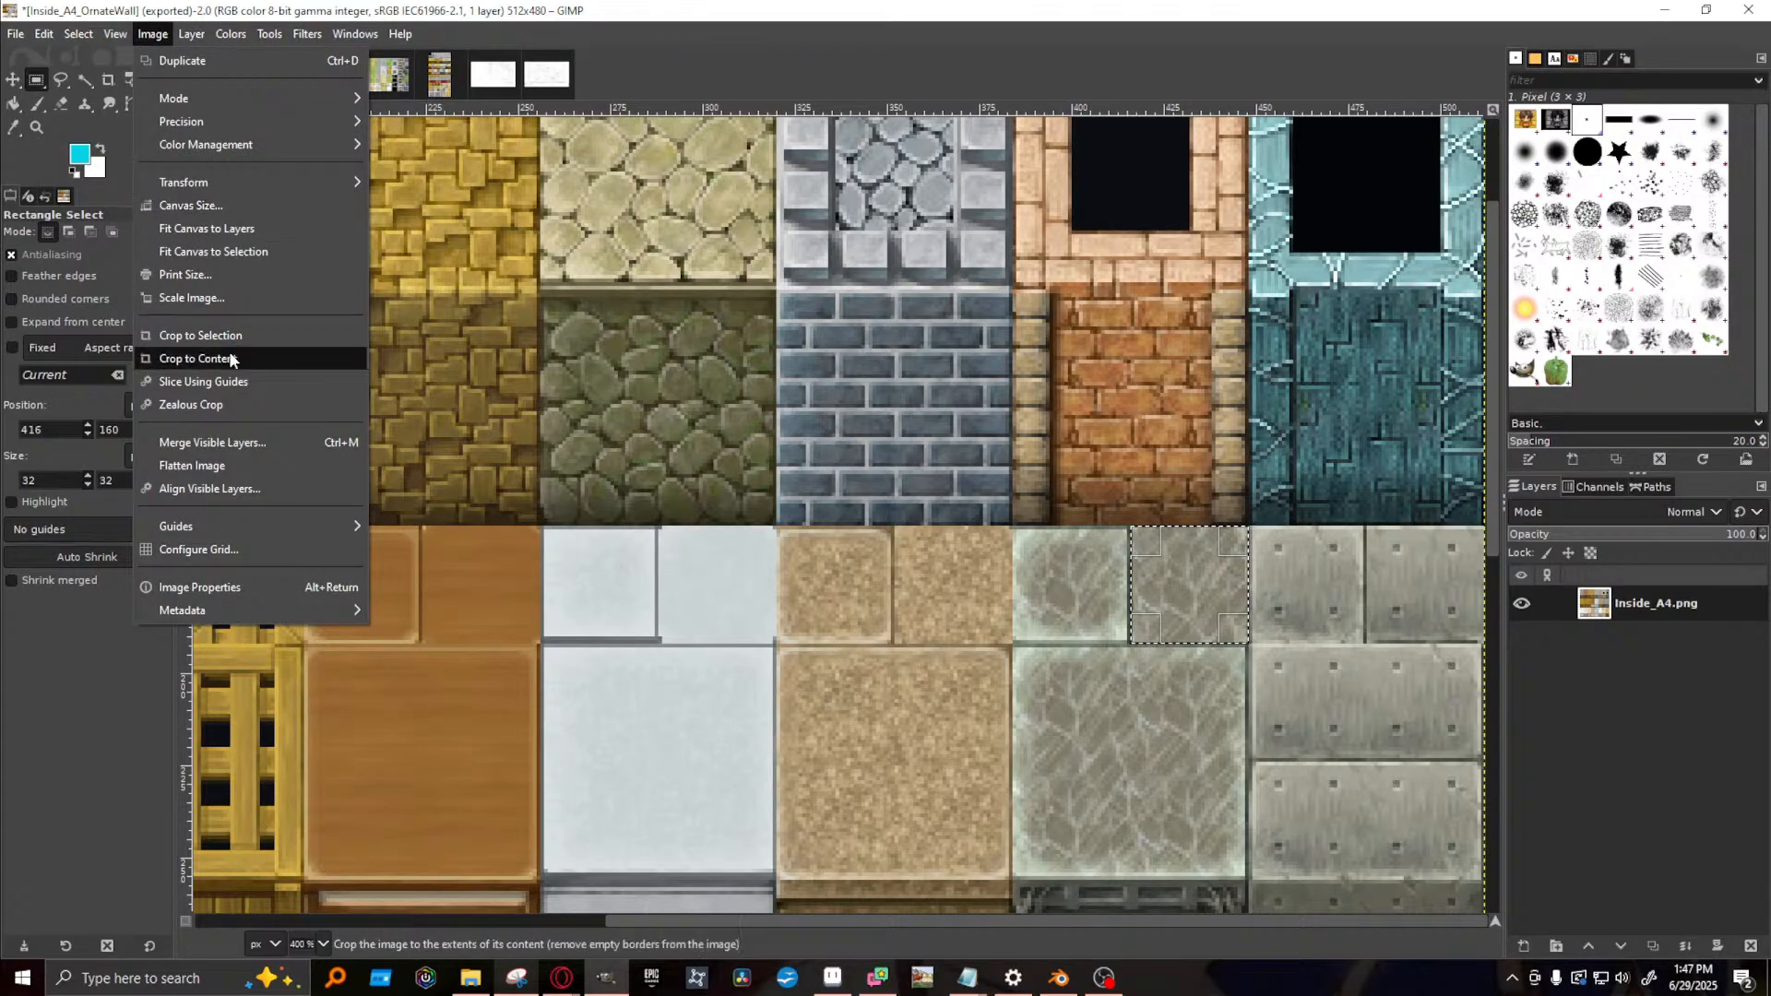
{"action": "left_click", "coordinate": [201, 335]}
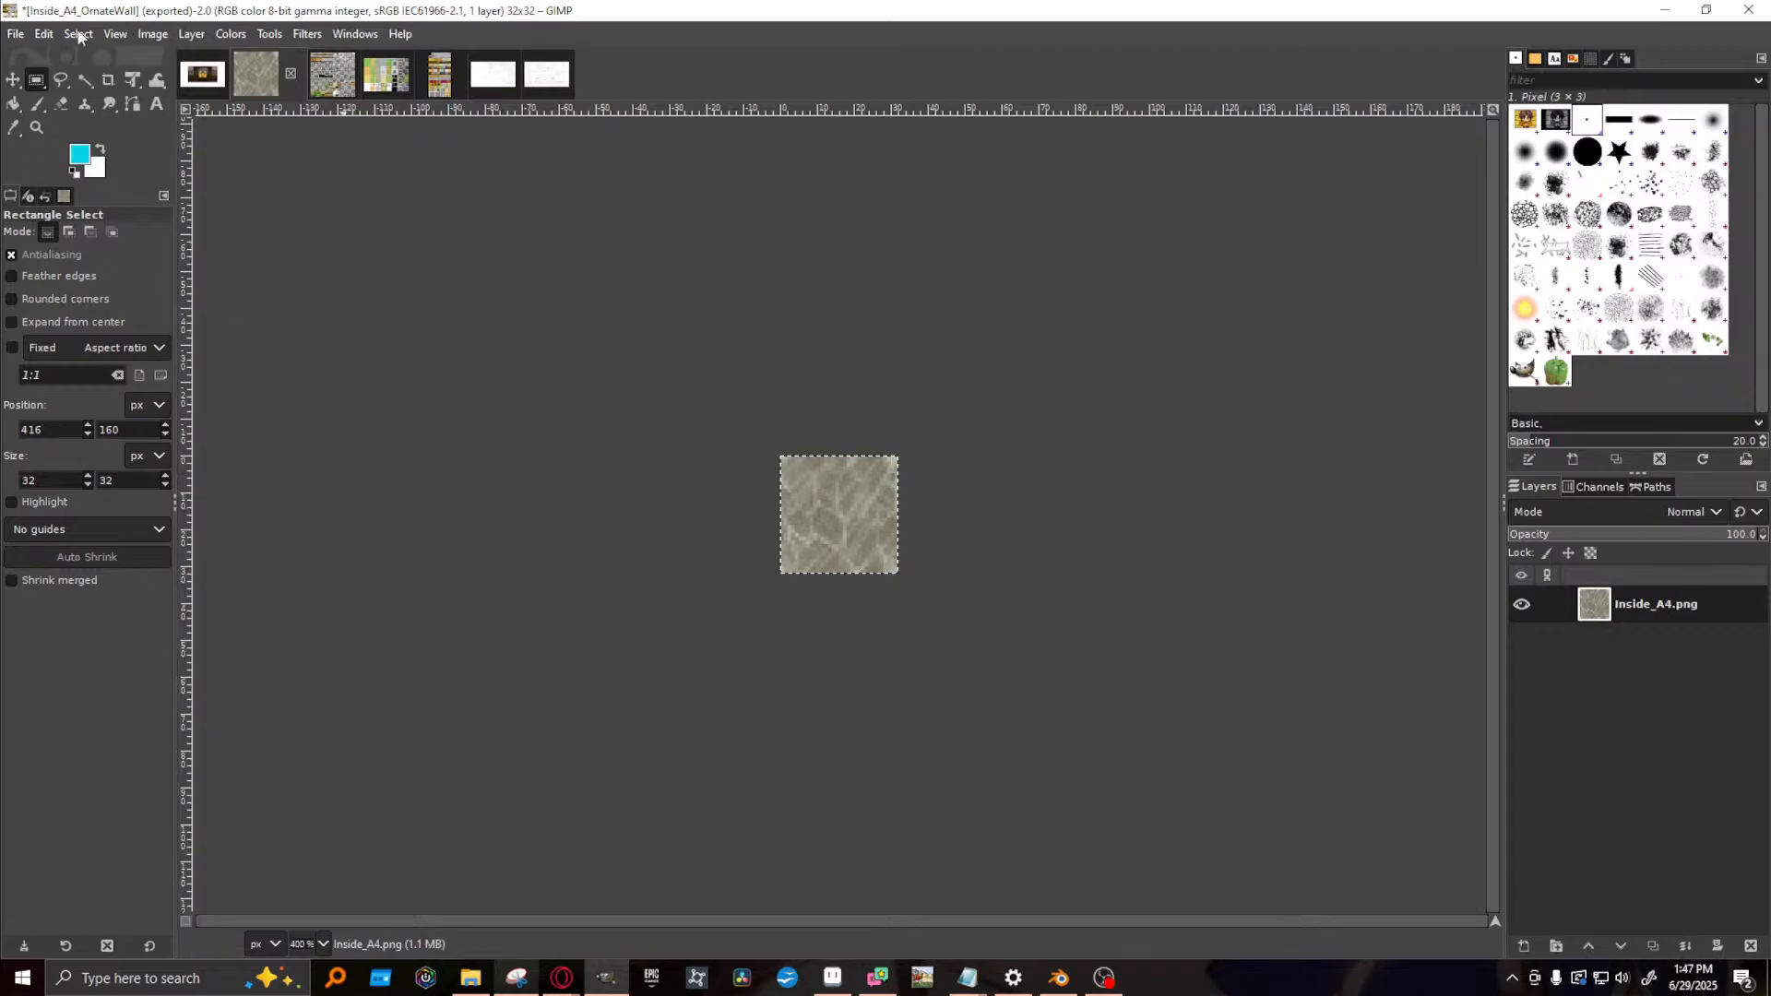
{"action": "left_click", "coordinate": [16, 34]}
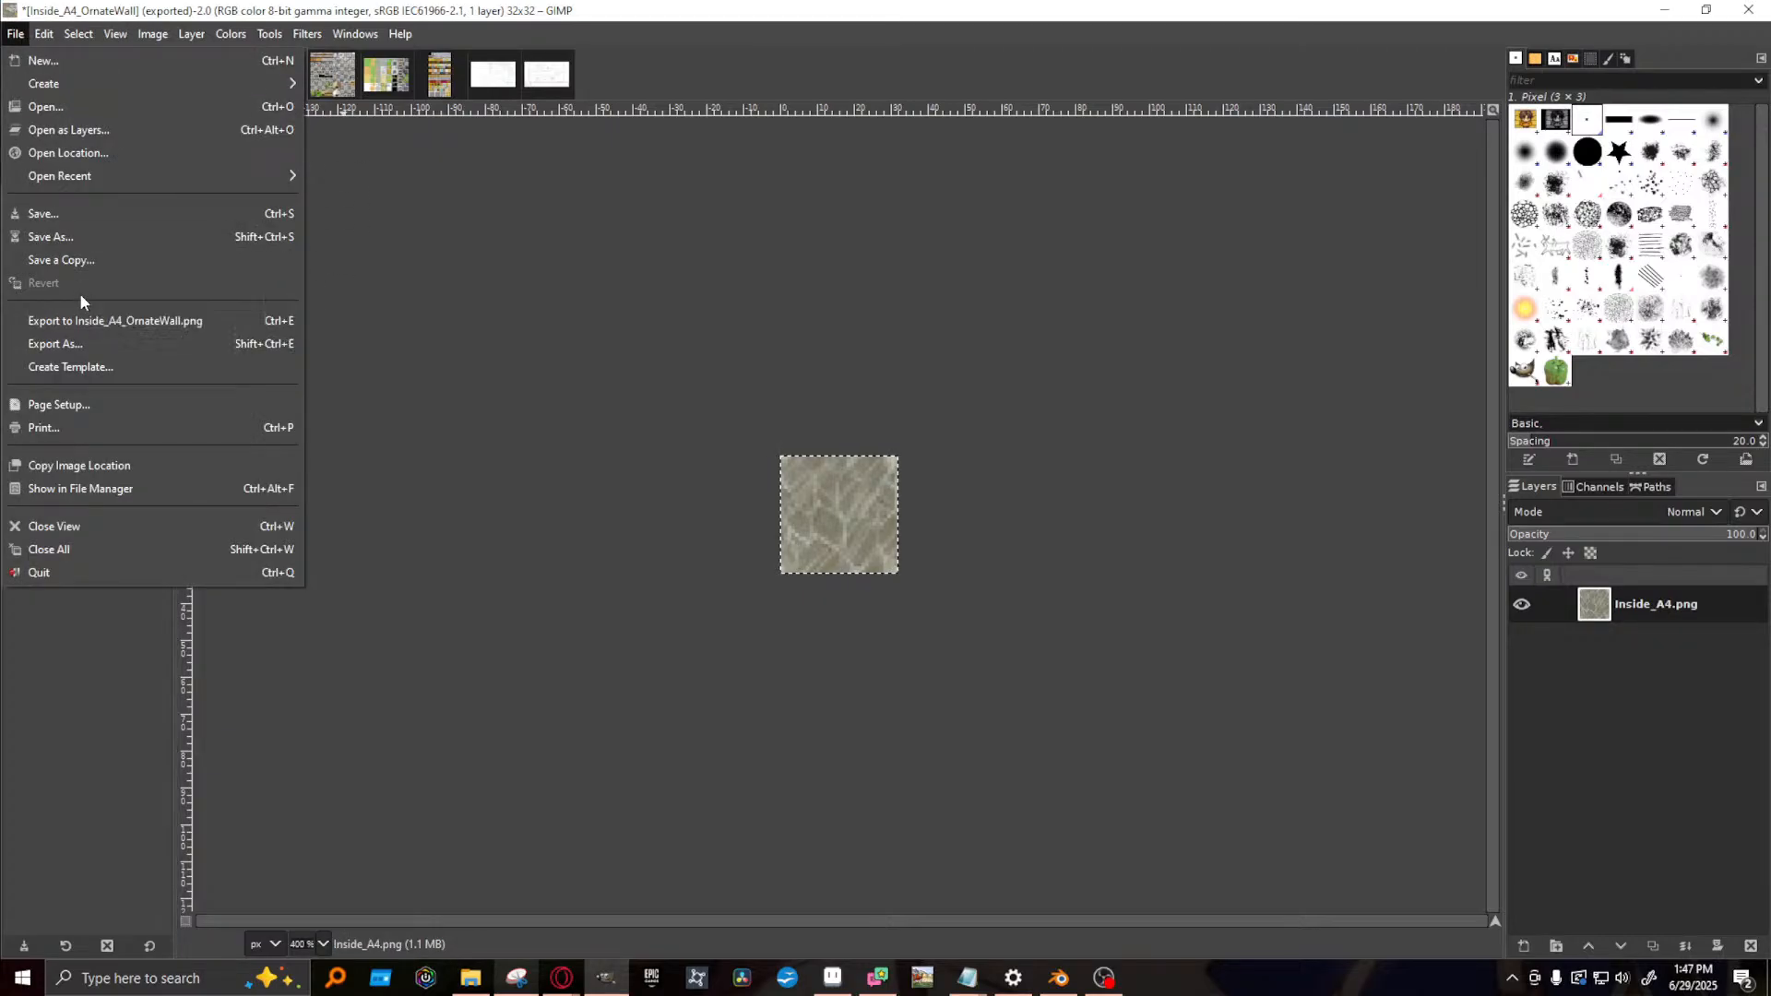
{"action": "left_click", "coordinate": [87, 320]}
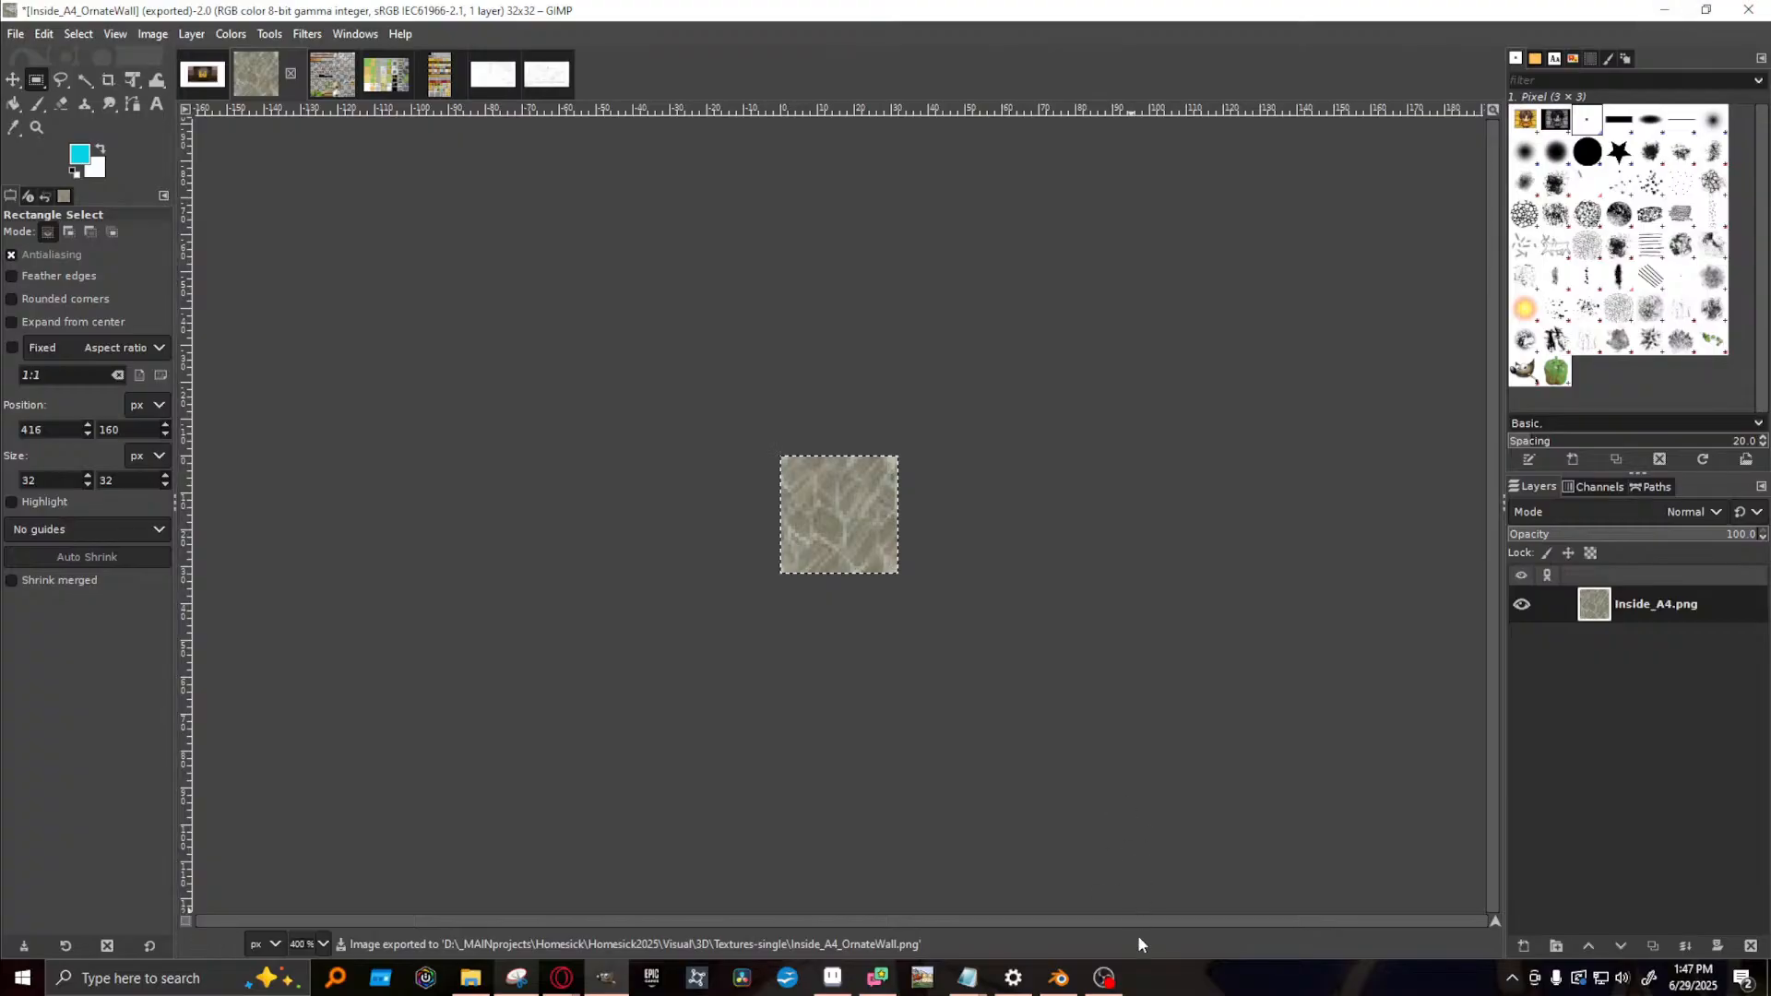
- Switch to Blender and load the updated Inside_A4_OrnateWall.png into the wall panel's image texture, checking how it tiles
{"action": "left_click", "coordinate": [1057, 978]}
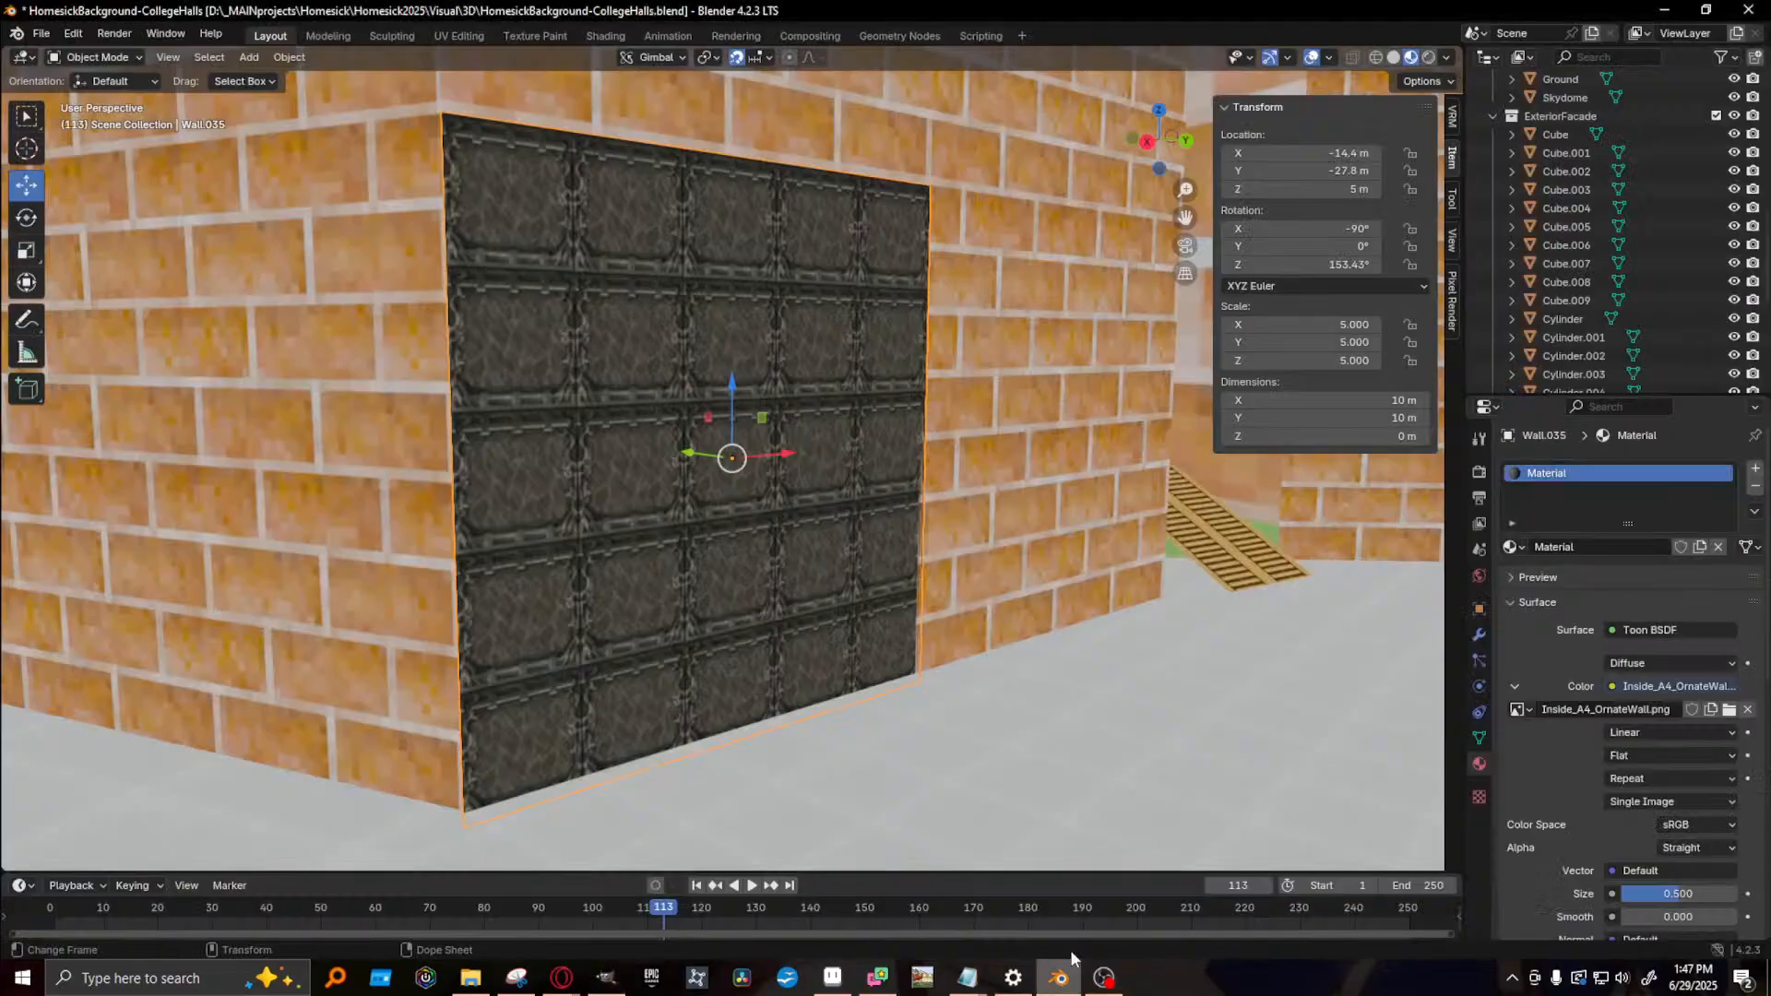
{"action": "left_click", "coordinate": [1728, 708]}
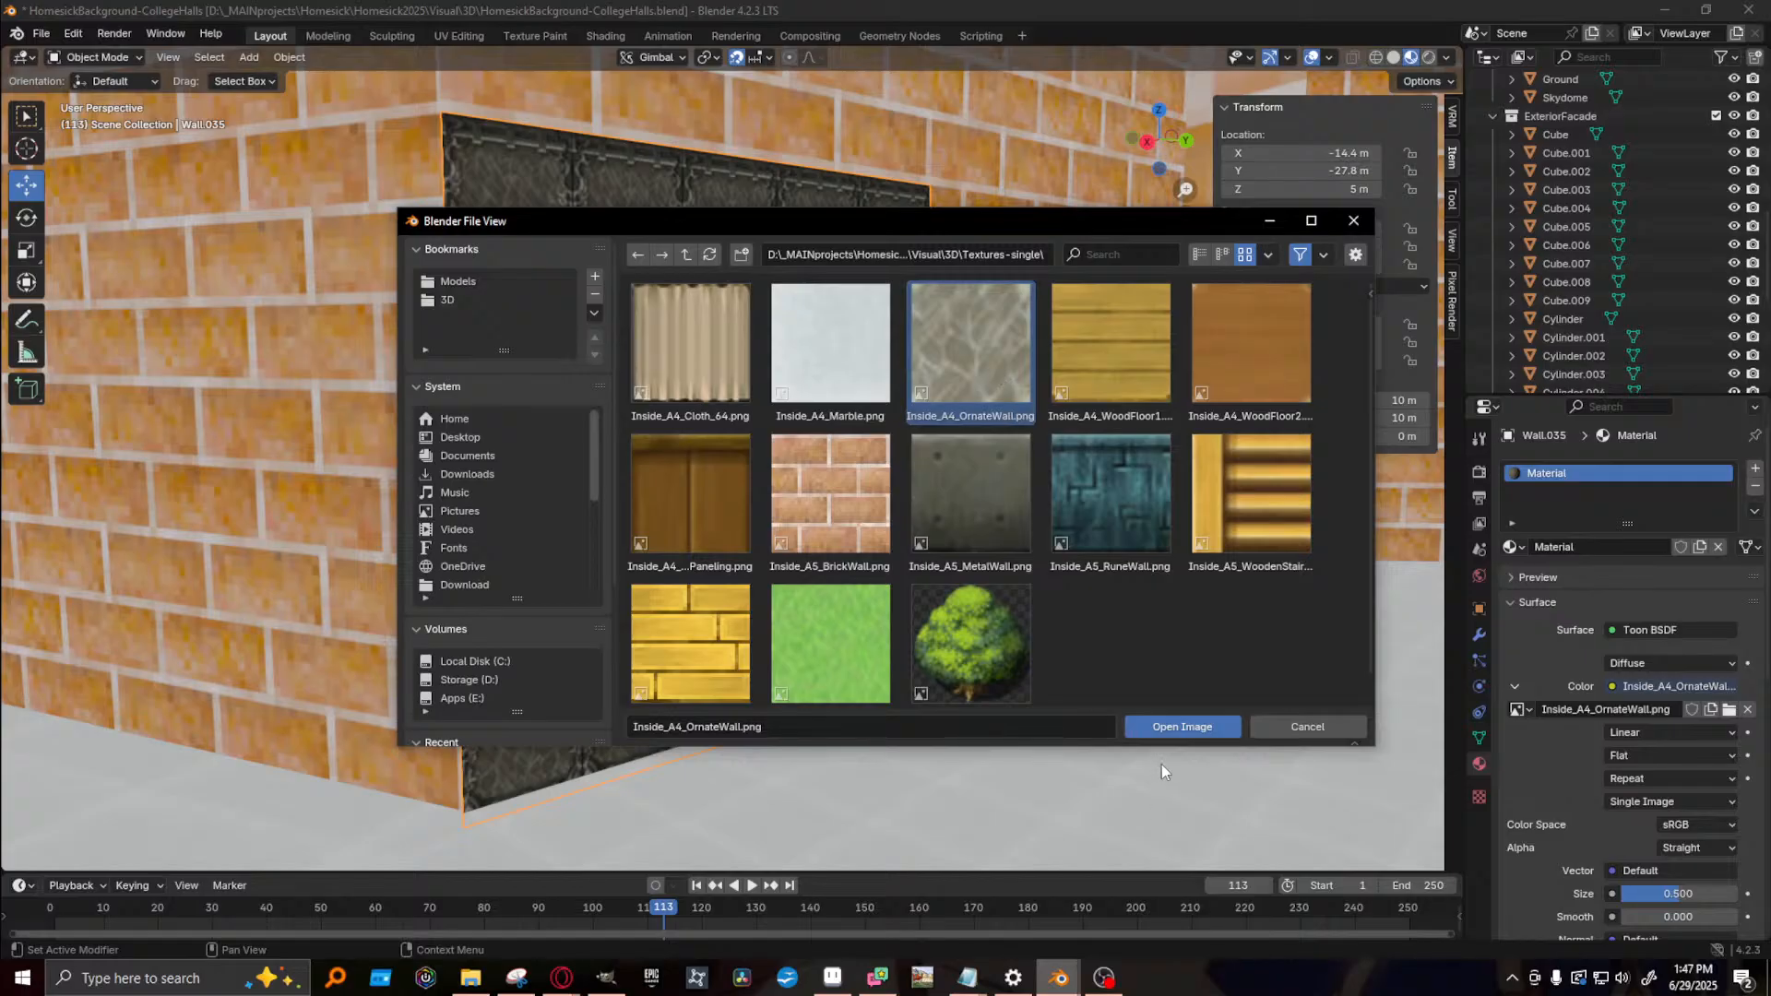
{"action": "left_click", "coordinate": [1185, 727]}
{"action": "middle_click_drag", "start_coordinate": [1106, 609], "coordinate": [996, 599]}
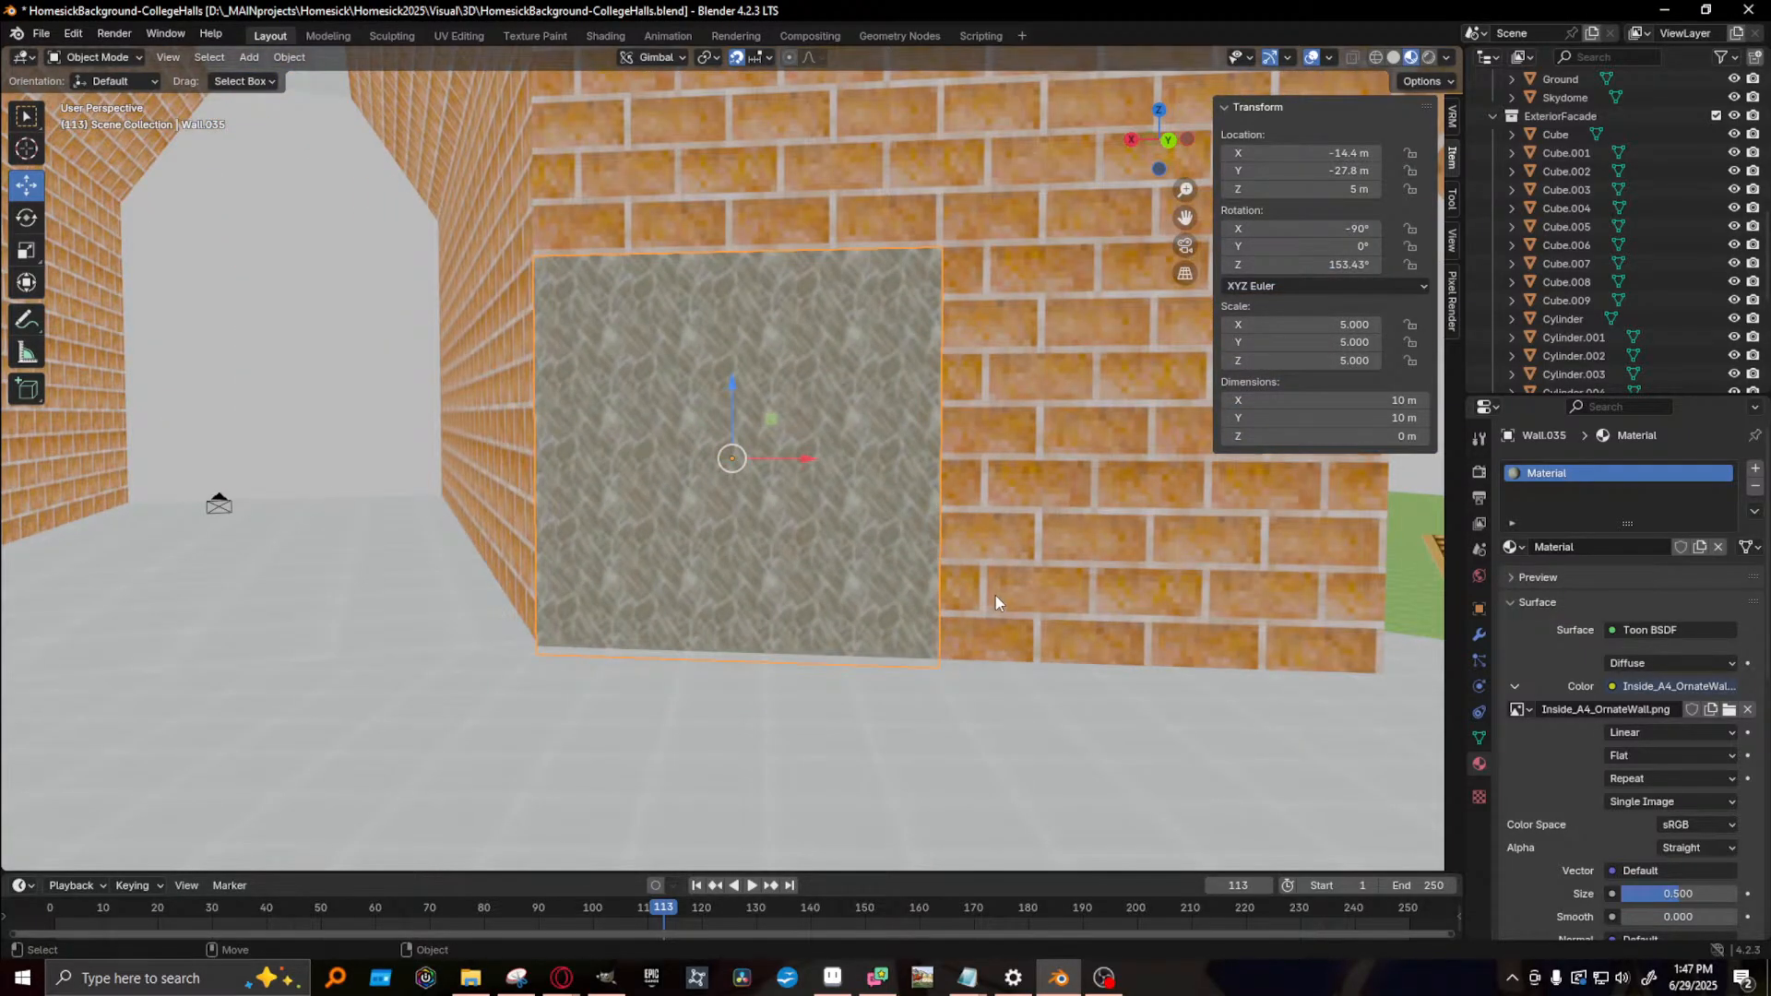
{"action": "middle_click_drag", "start_coordinate": [747, 620], "coordinate": [822, 607]}
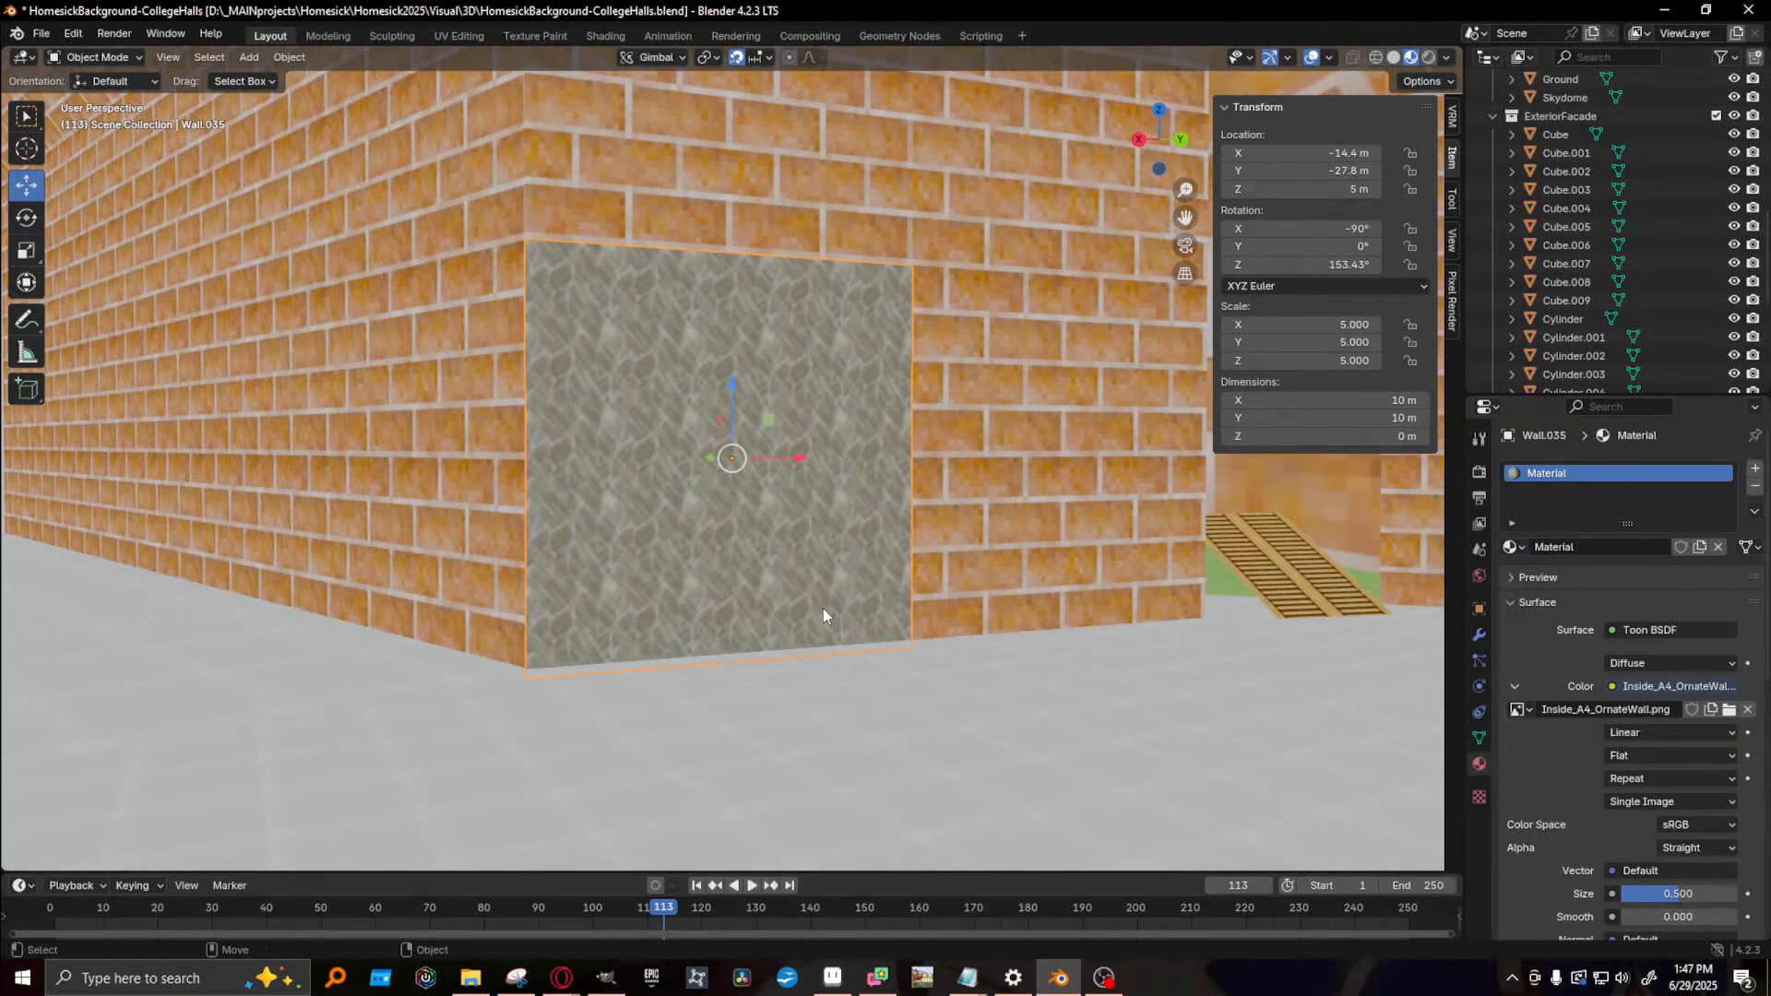
- Switch to GIMP, undo the crop of the Inside_A4 tileset and look over its wall tiles again
{"action": "key", "text": "alt+Tab"}
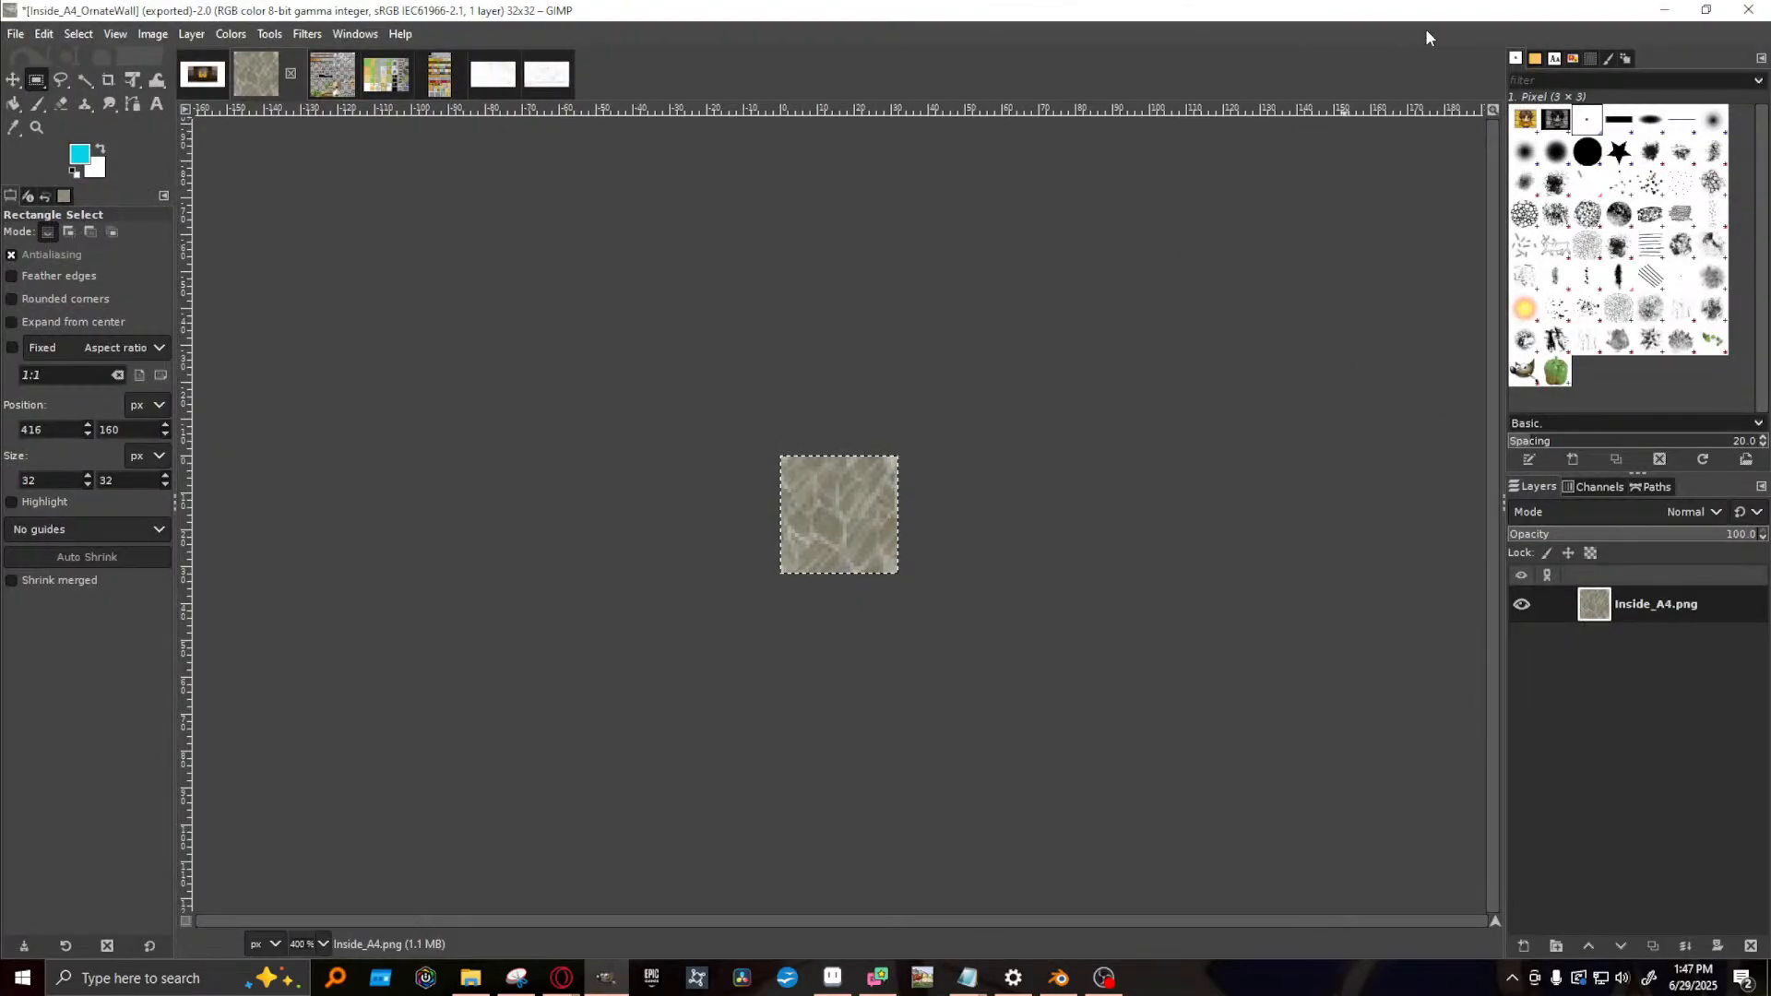
{"action": "key", "text": "ctrl+z"}
{"action": "scroll", "coordinate": [1115, 372], "scroll_direction": "up", "scroll_amount": 1}
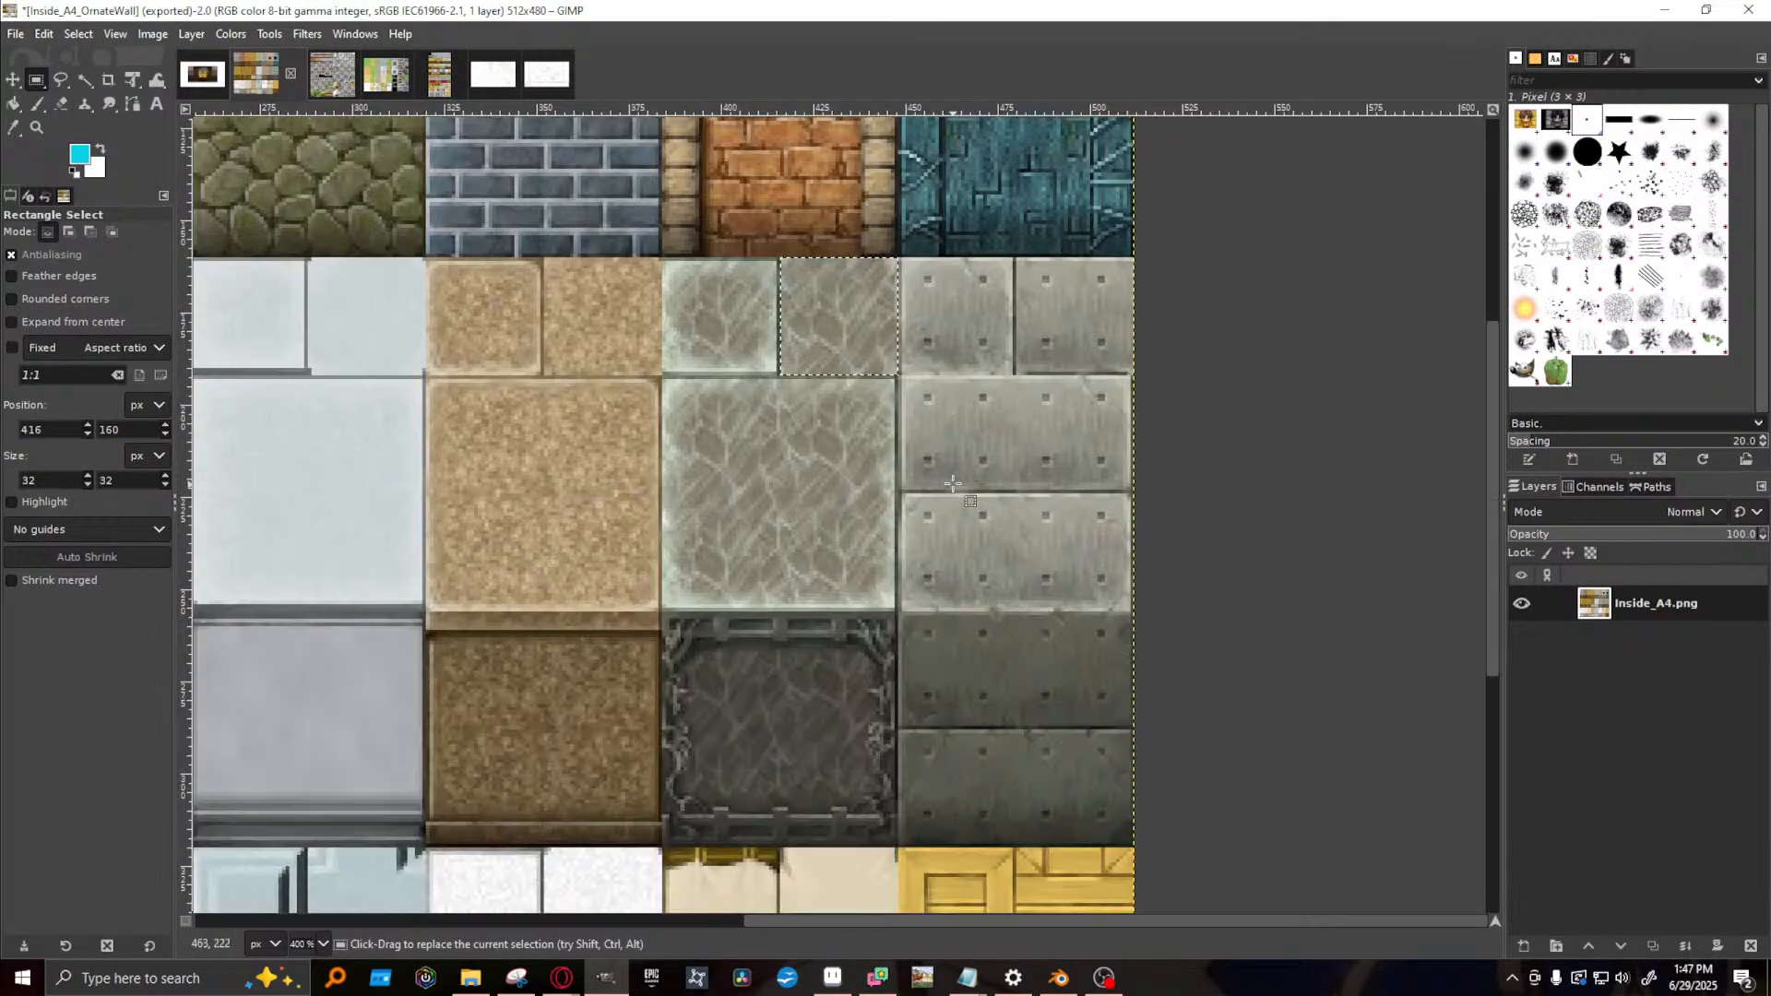
{"action": "scroll", "coordinate": [958, 489], "scroll_direction": "down", "scroll_amount": 2}
{"action": "scroll", "coordinate": [958, 488], "scroll_direction": "up", "scroll_amount": 5}
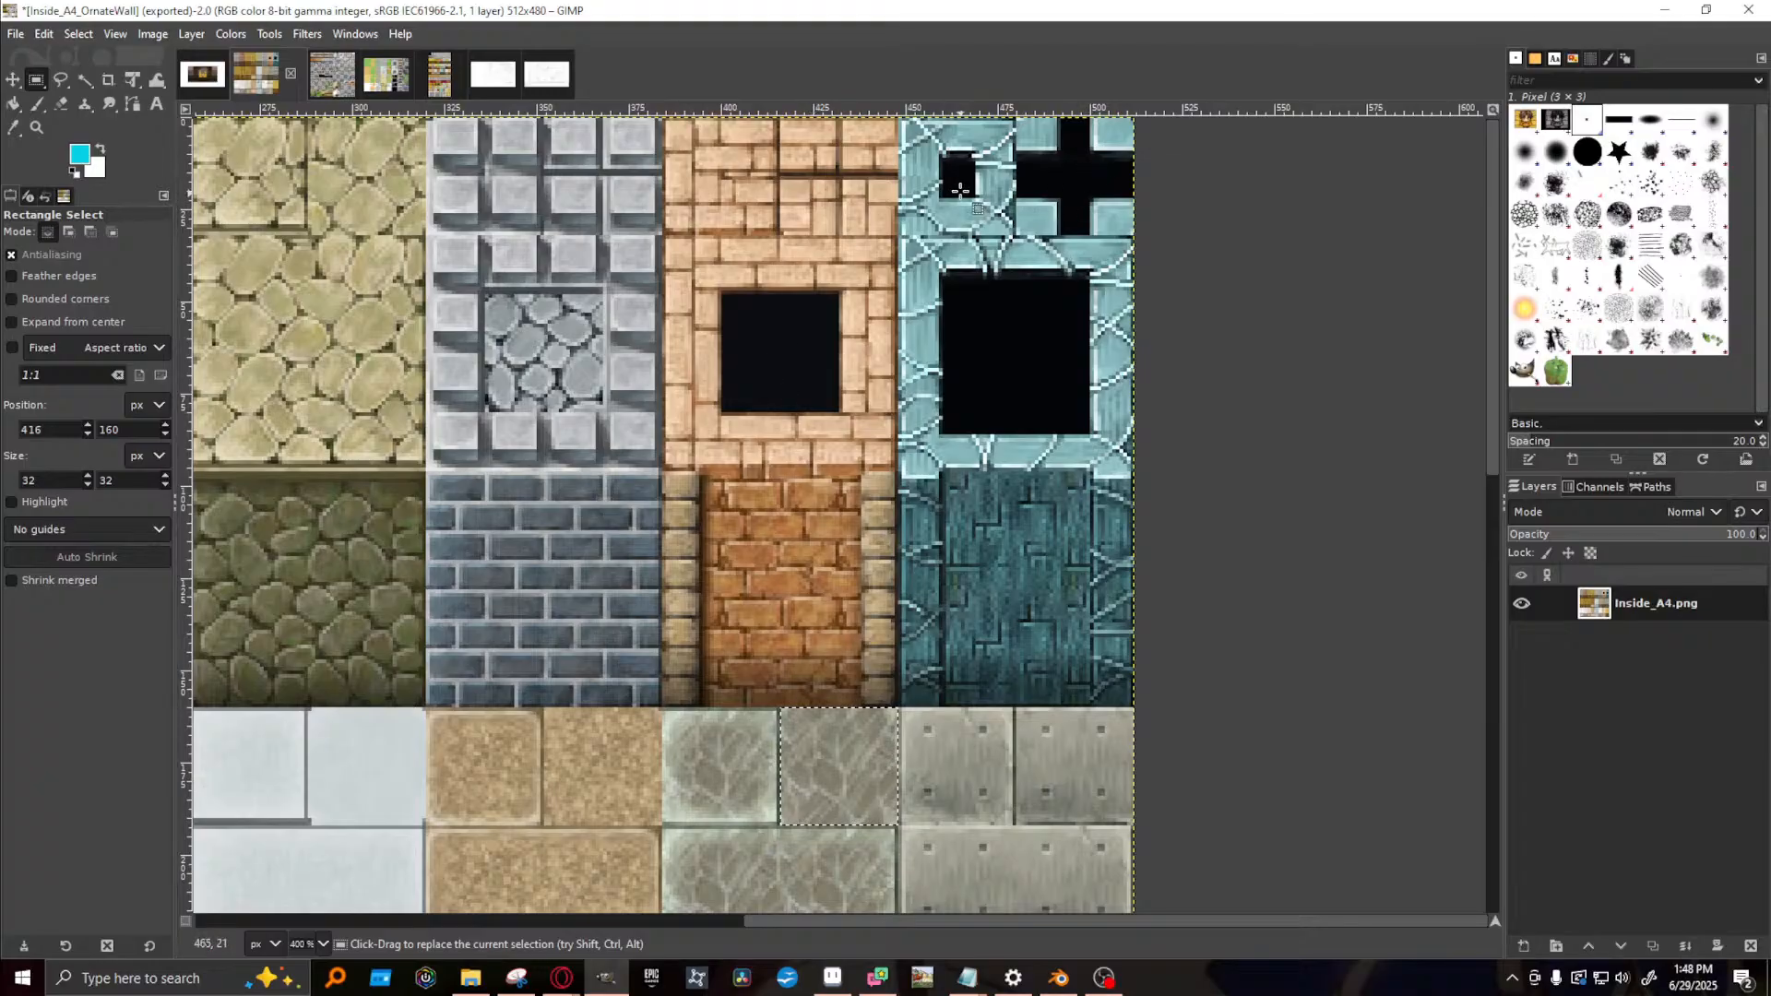
{"action": "scroll", "coordinate": [711, 516], "scroll_direction": "down", "scroll_amount": 4}
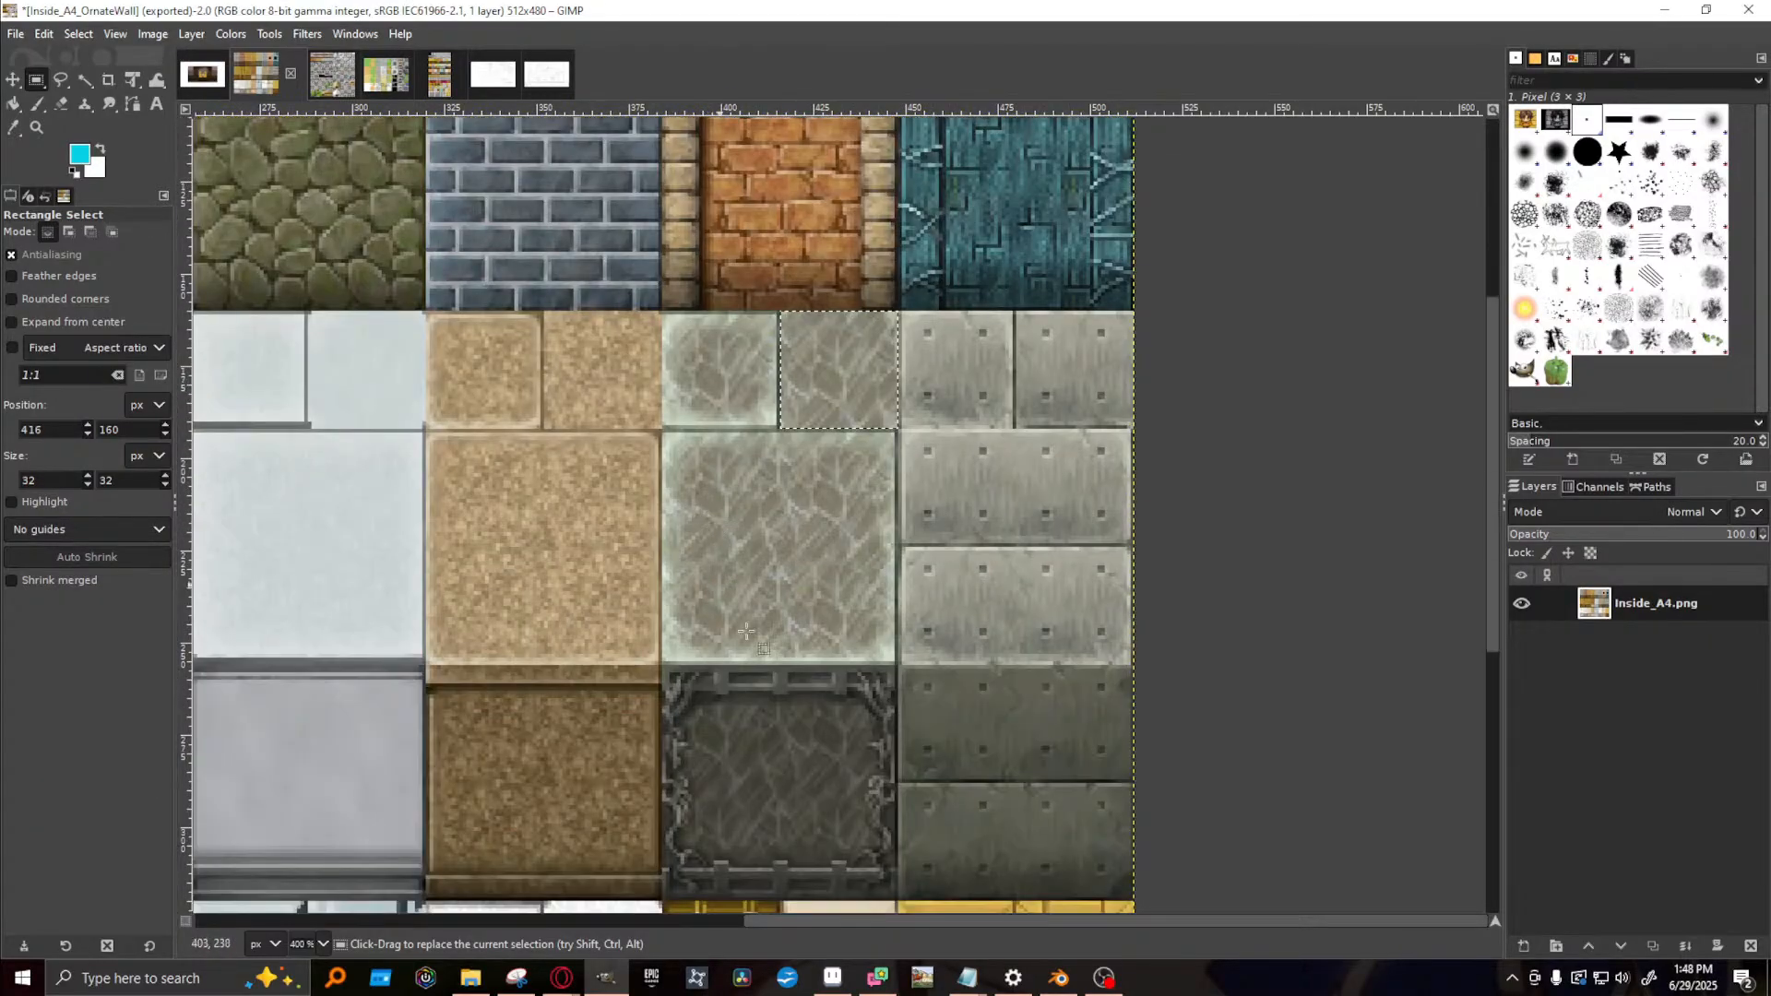
- Look through the Inside_A5 tileset for wall tiles and compare them with the textured wall panel in Blender
{"action": "left_click", "coordinate": [435, 77]}
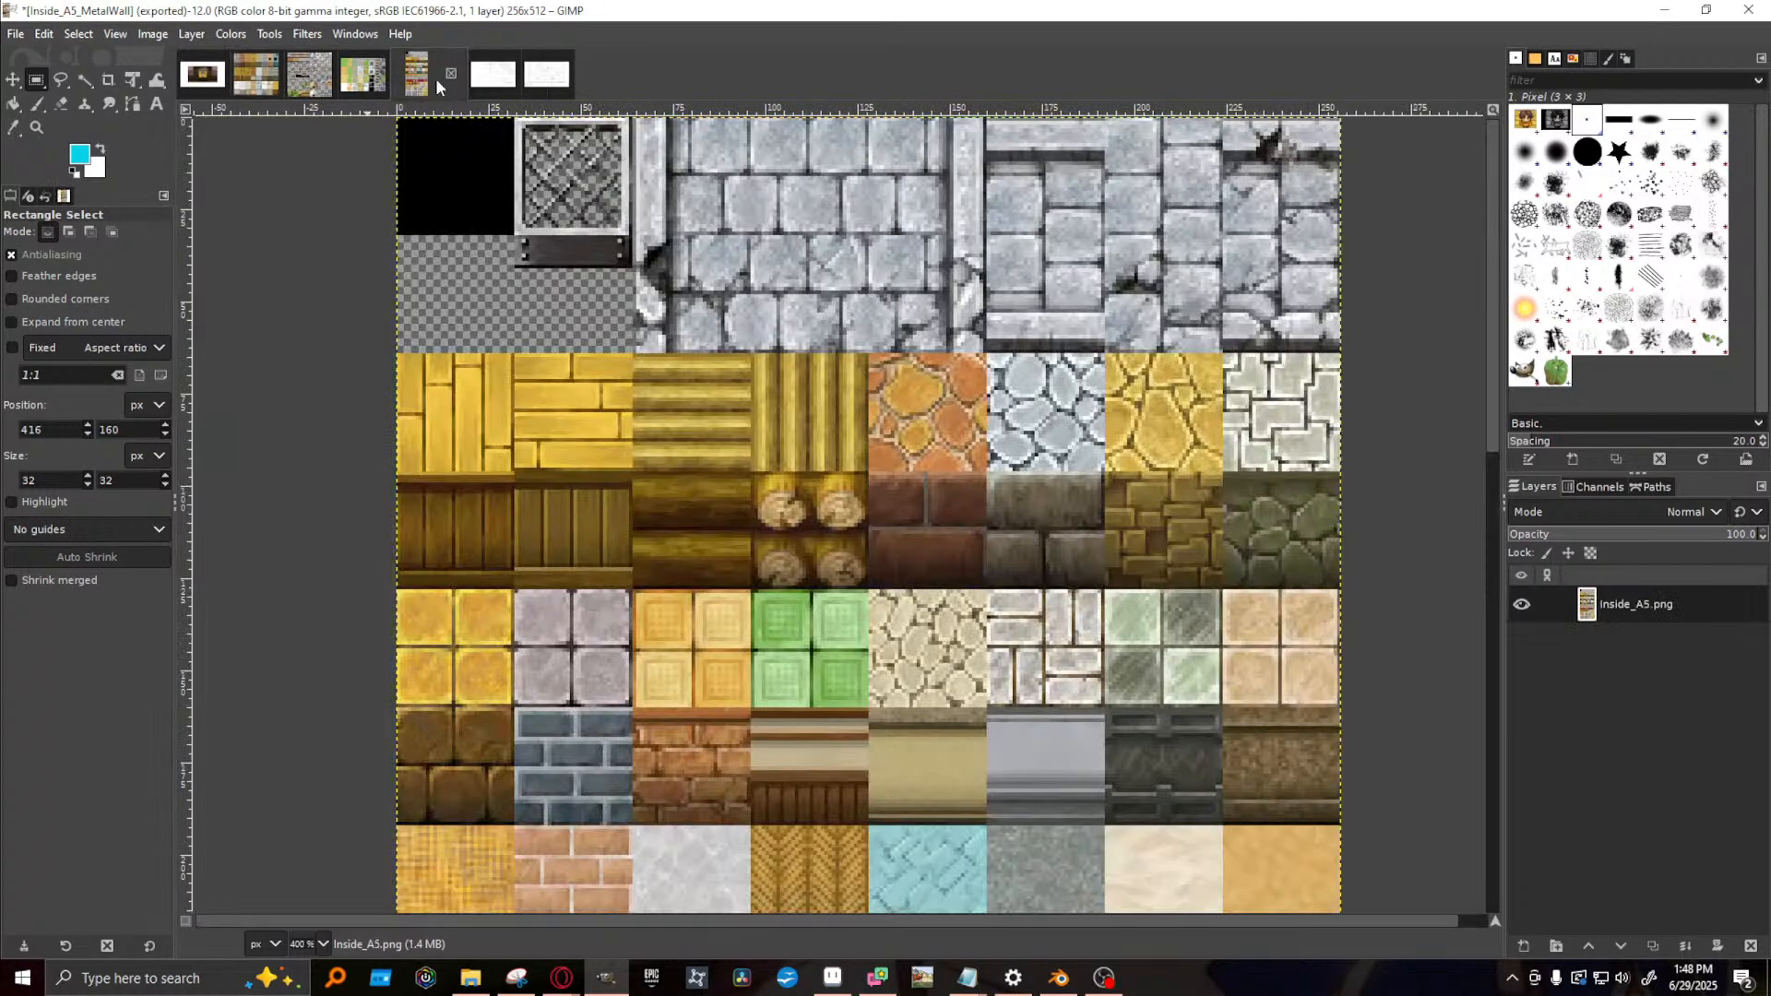
{"action": "scroll", "coordinate": [1111, 658], "scroll_direction": "up", "scroll_amount": 4}
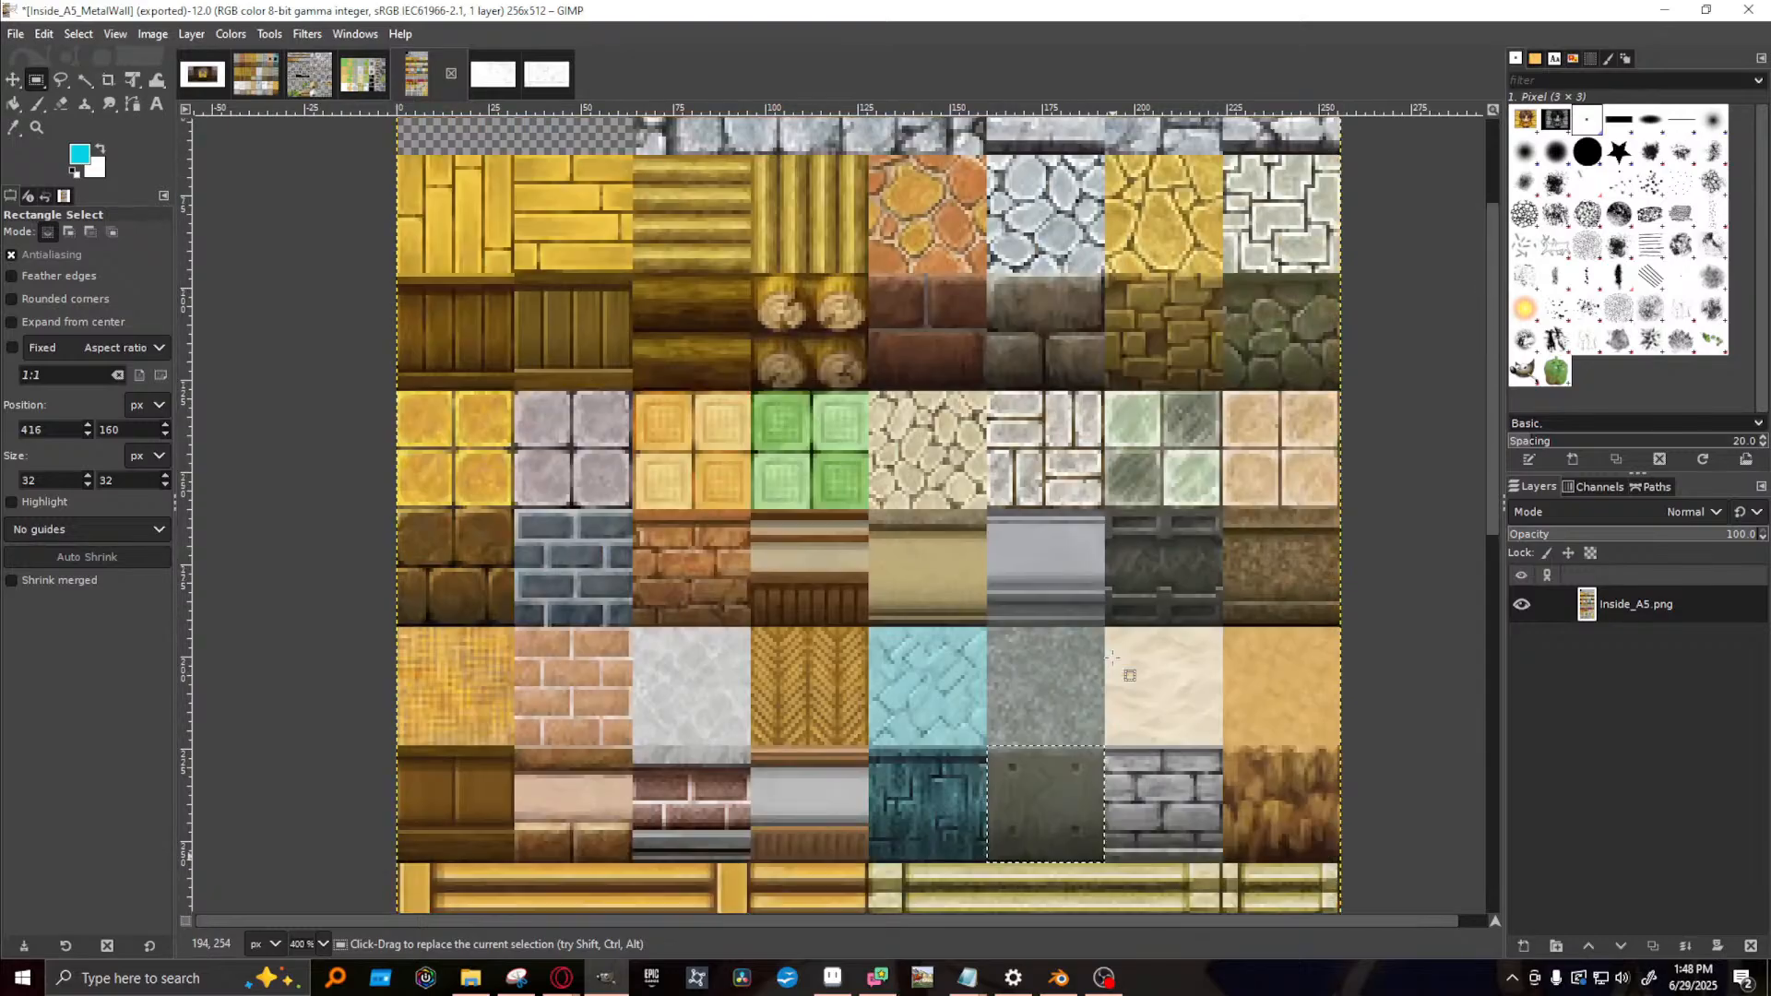
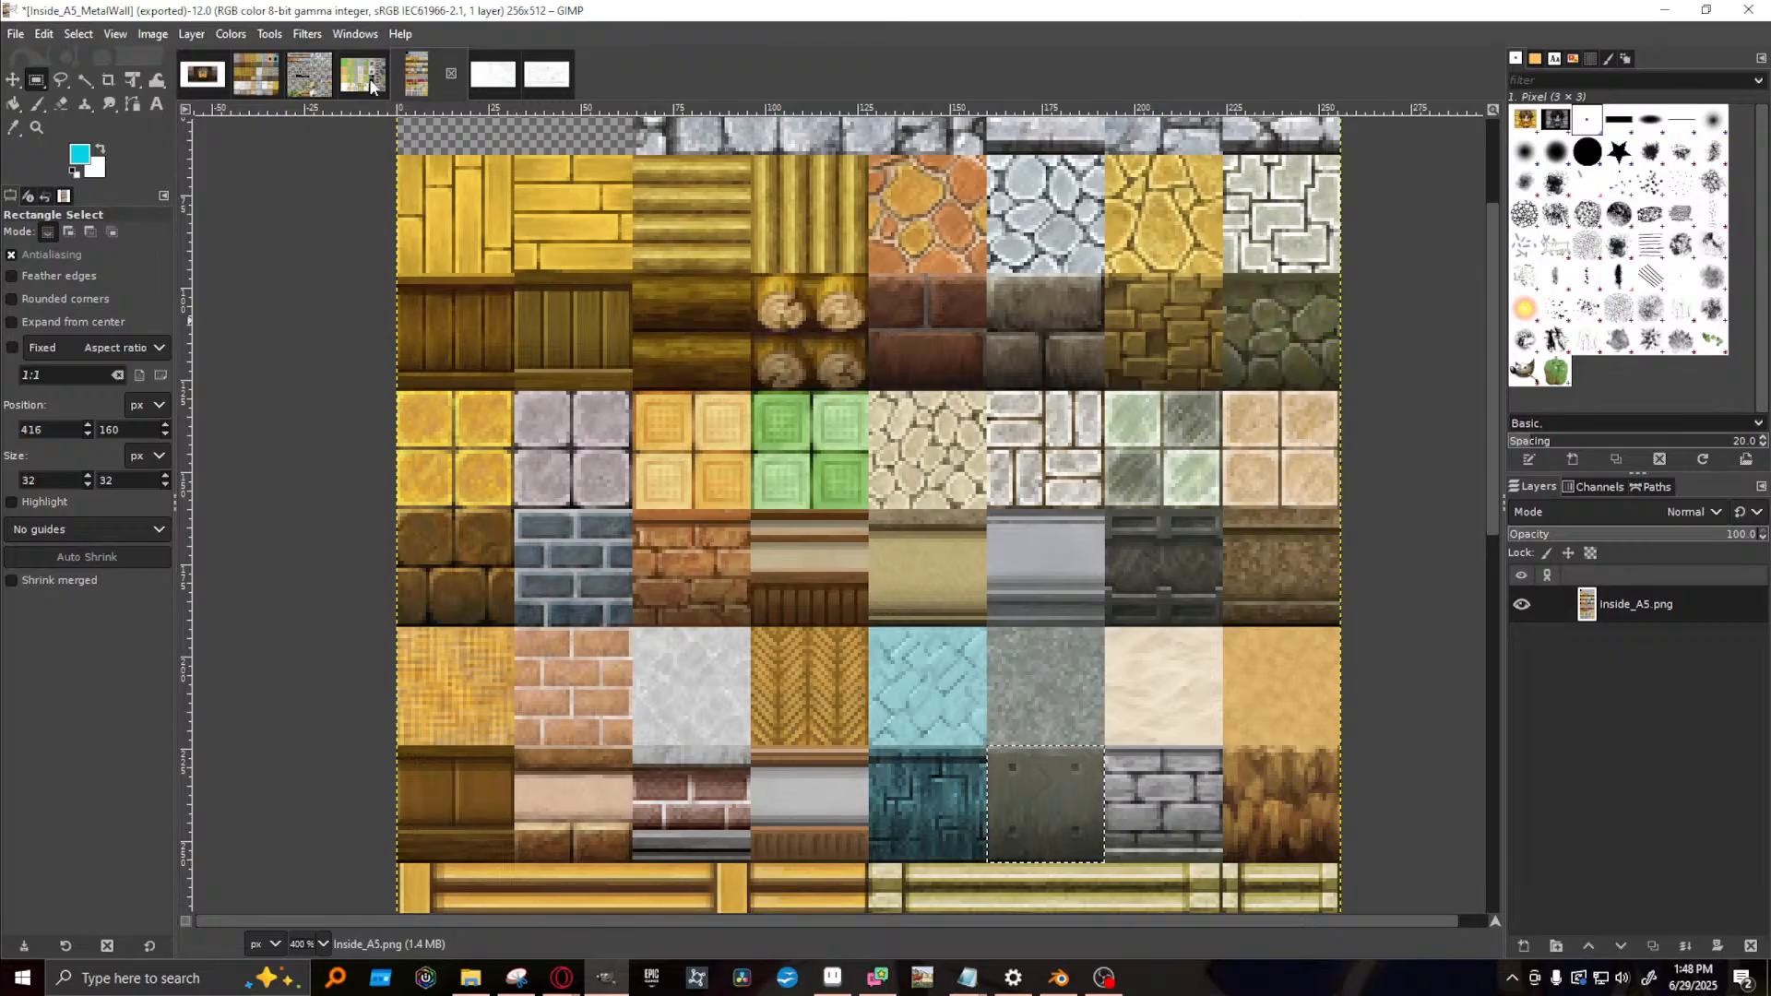
{"action": "left_click", "coordinate": [1665, 10]}
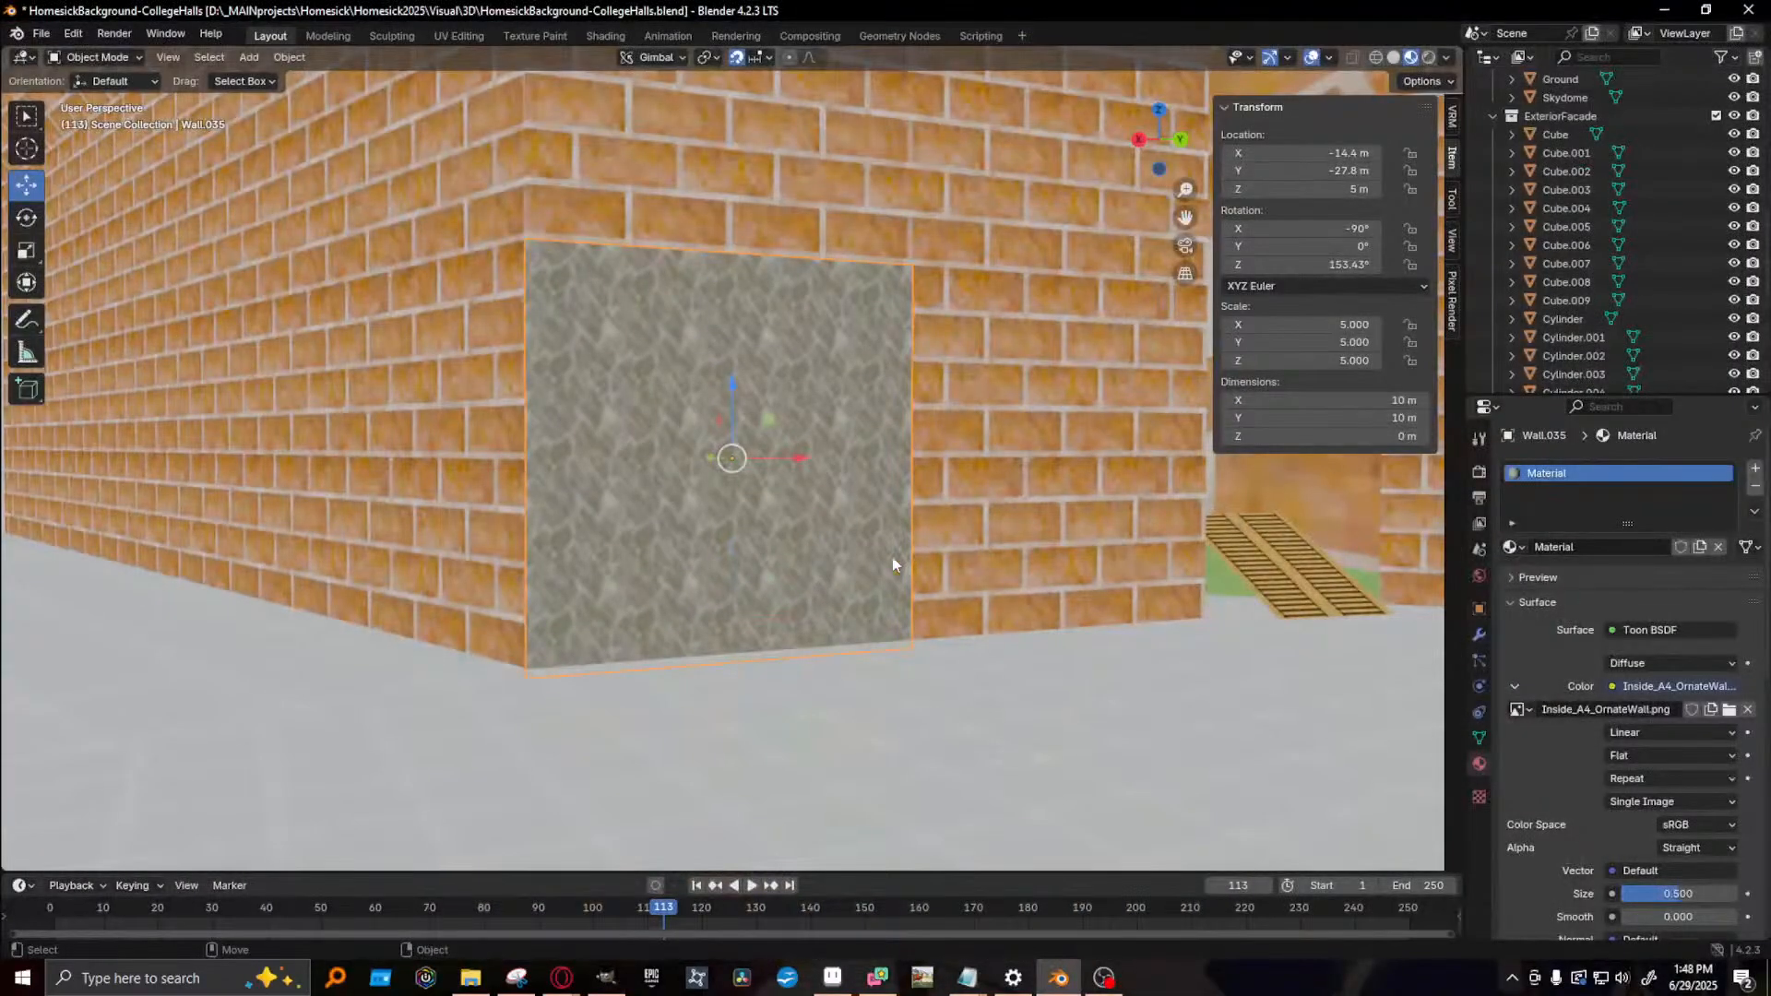
{"action": "middle_click_drag", "start_coordinate": [892, 565], "coordinate": [980, 565]}
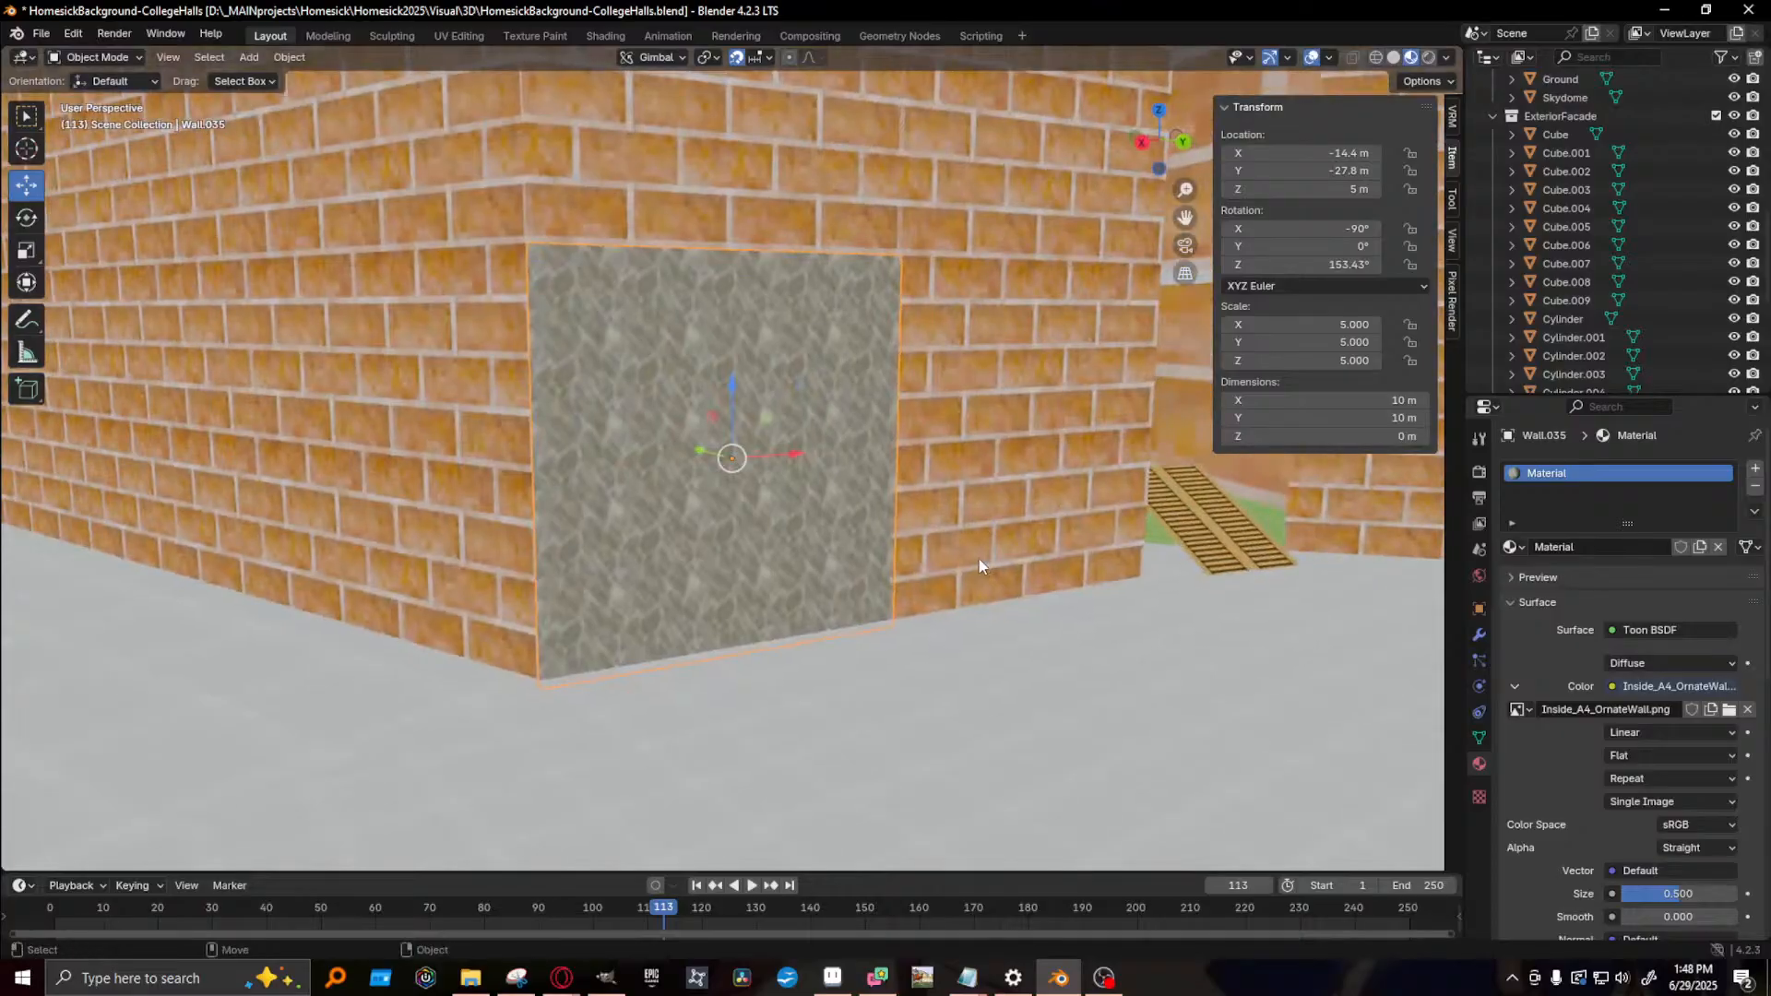
{"action": "key", "text": "alt+Tab"}
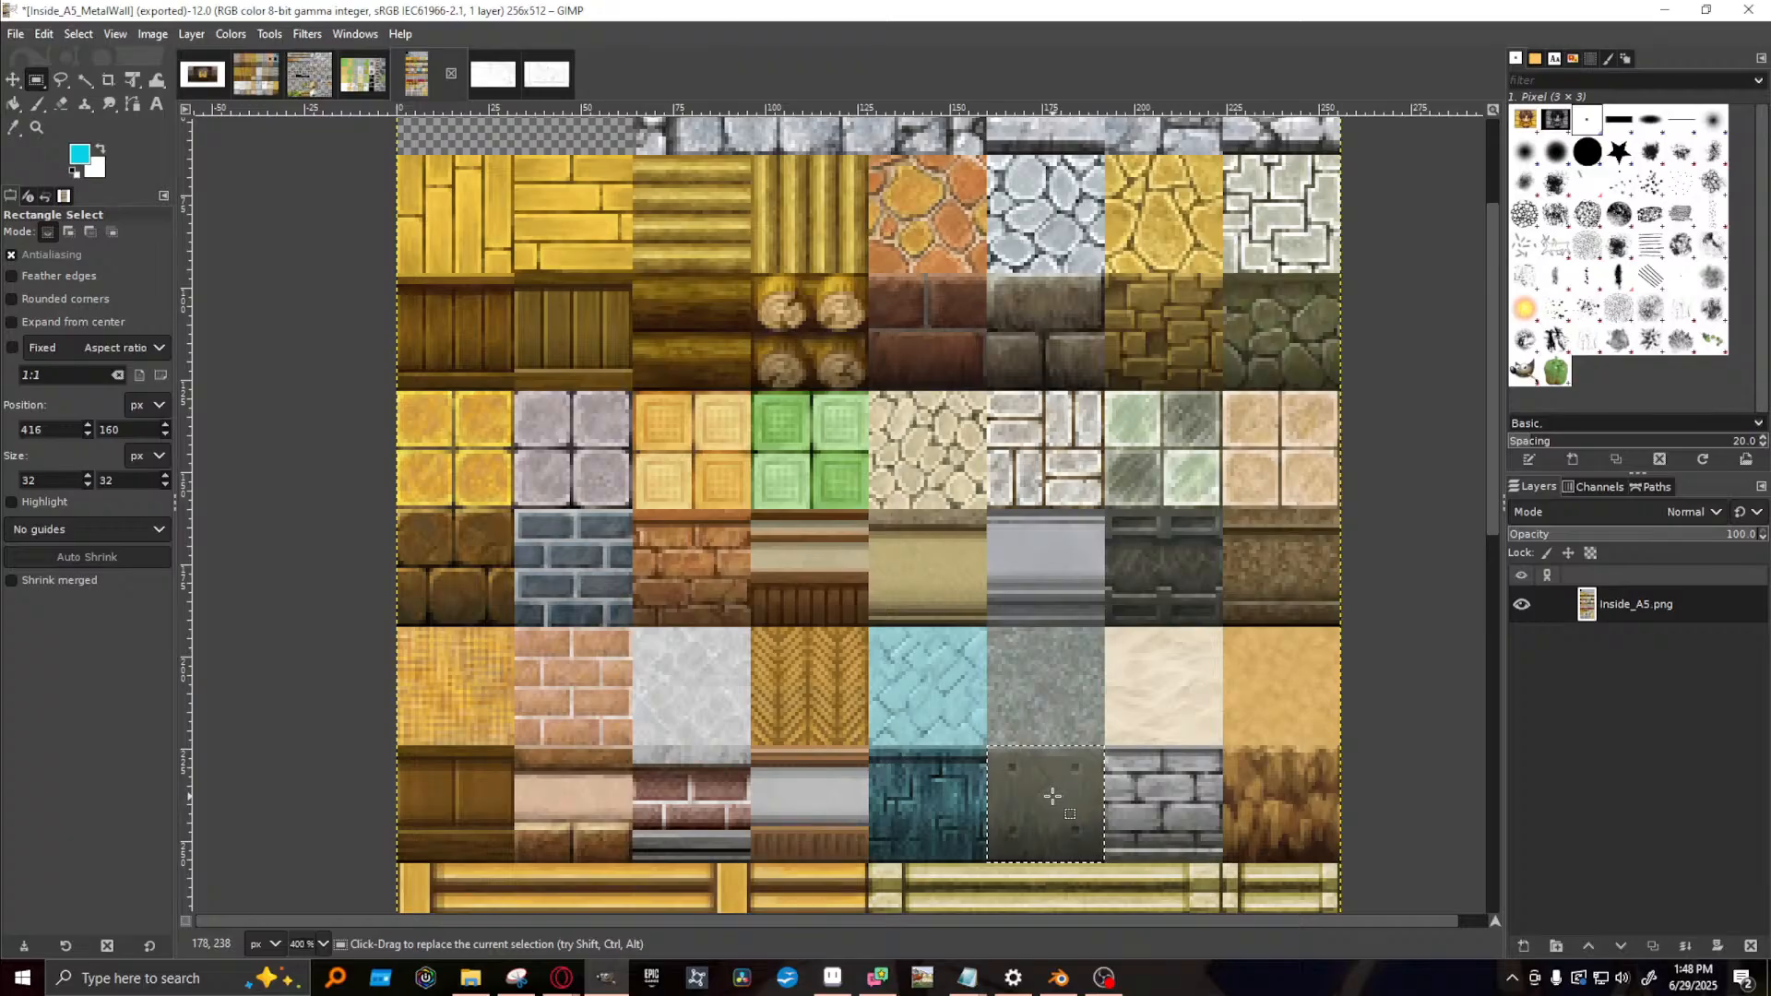
{"action": "key", "text": "alt+Tab"}
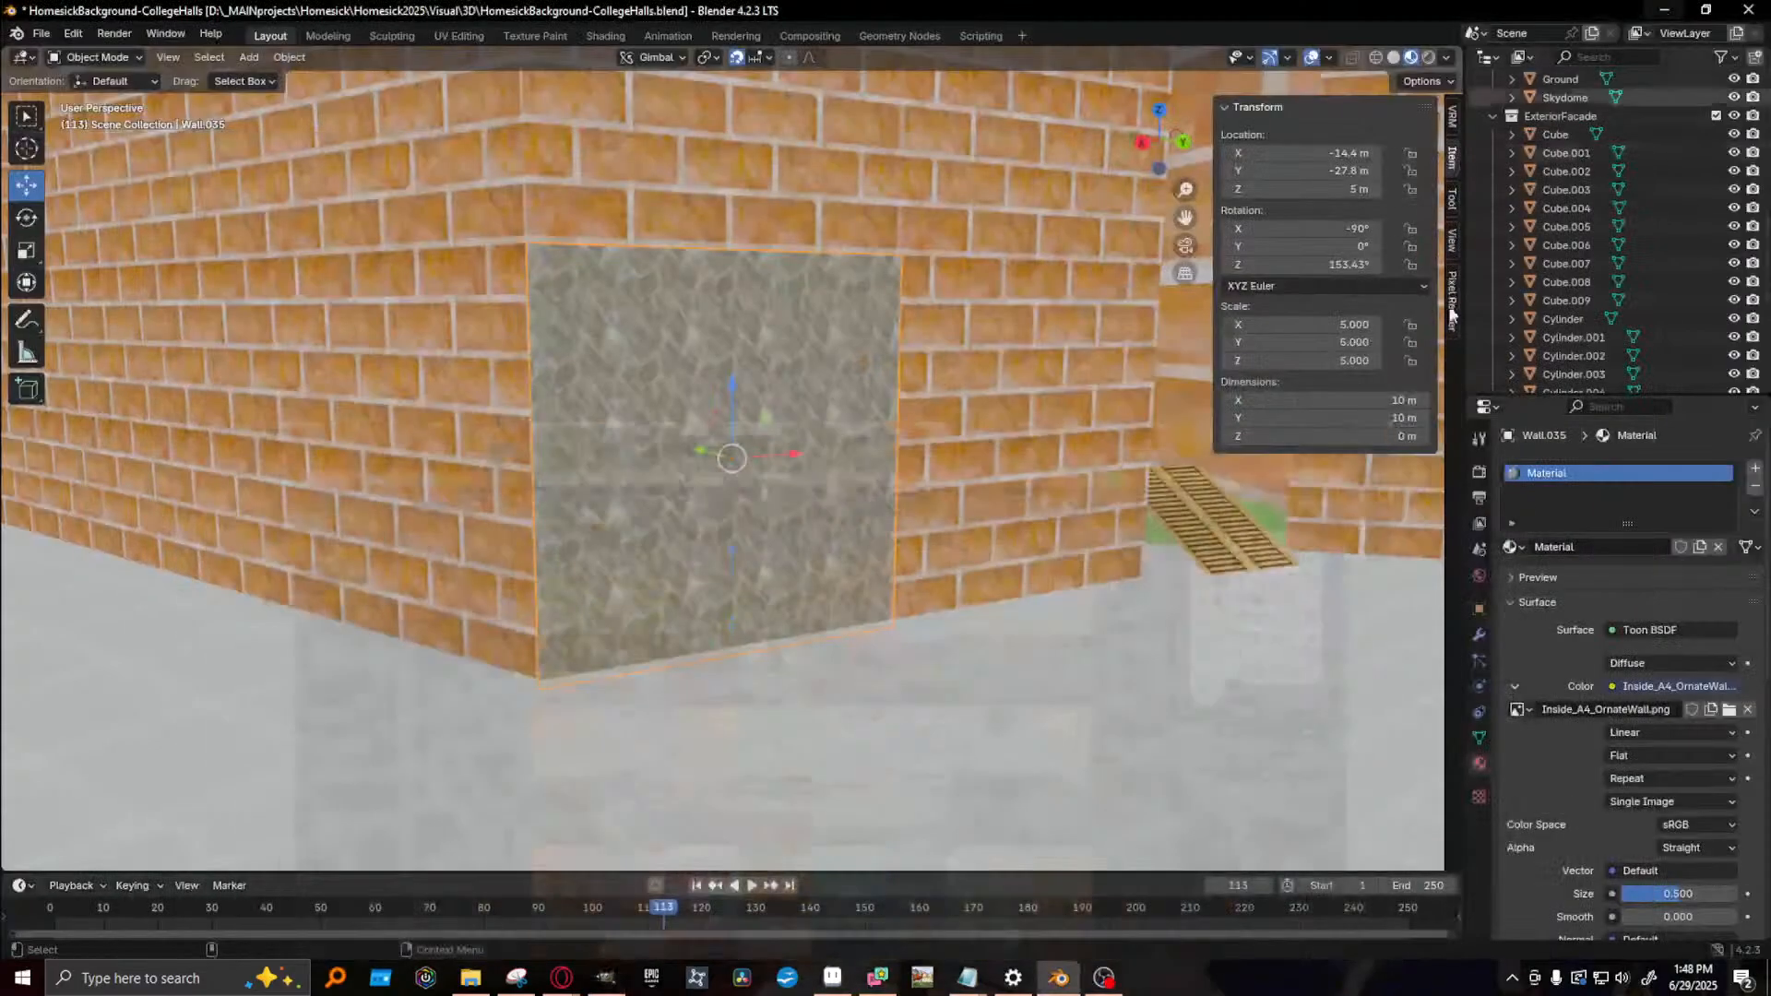
- Rename the stone-textured wall panel's material to OrnateWall
{"action": "scroll", "coordinate": [1004, 705], "scroll_direction": "down", "scroll_amount": 3}
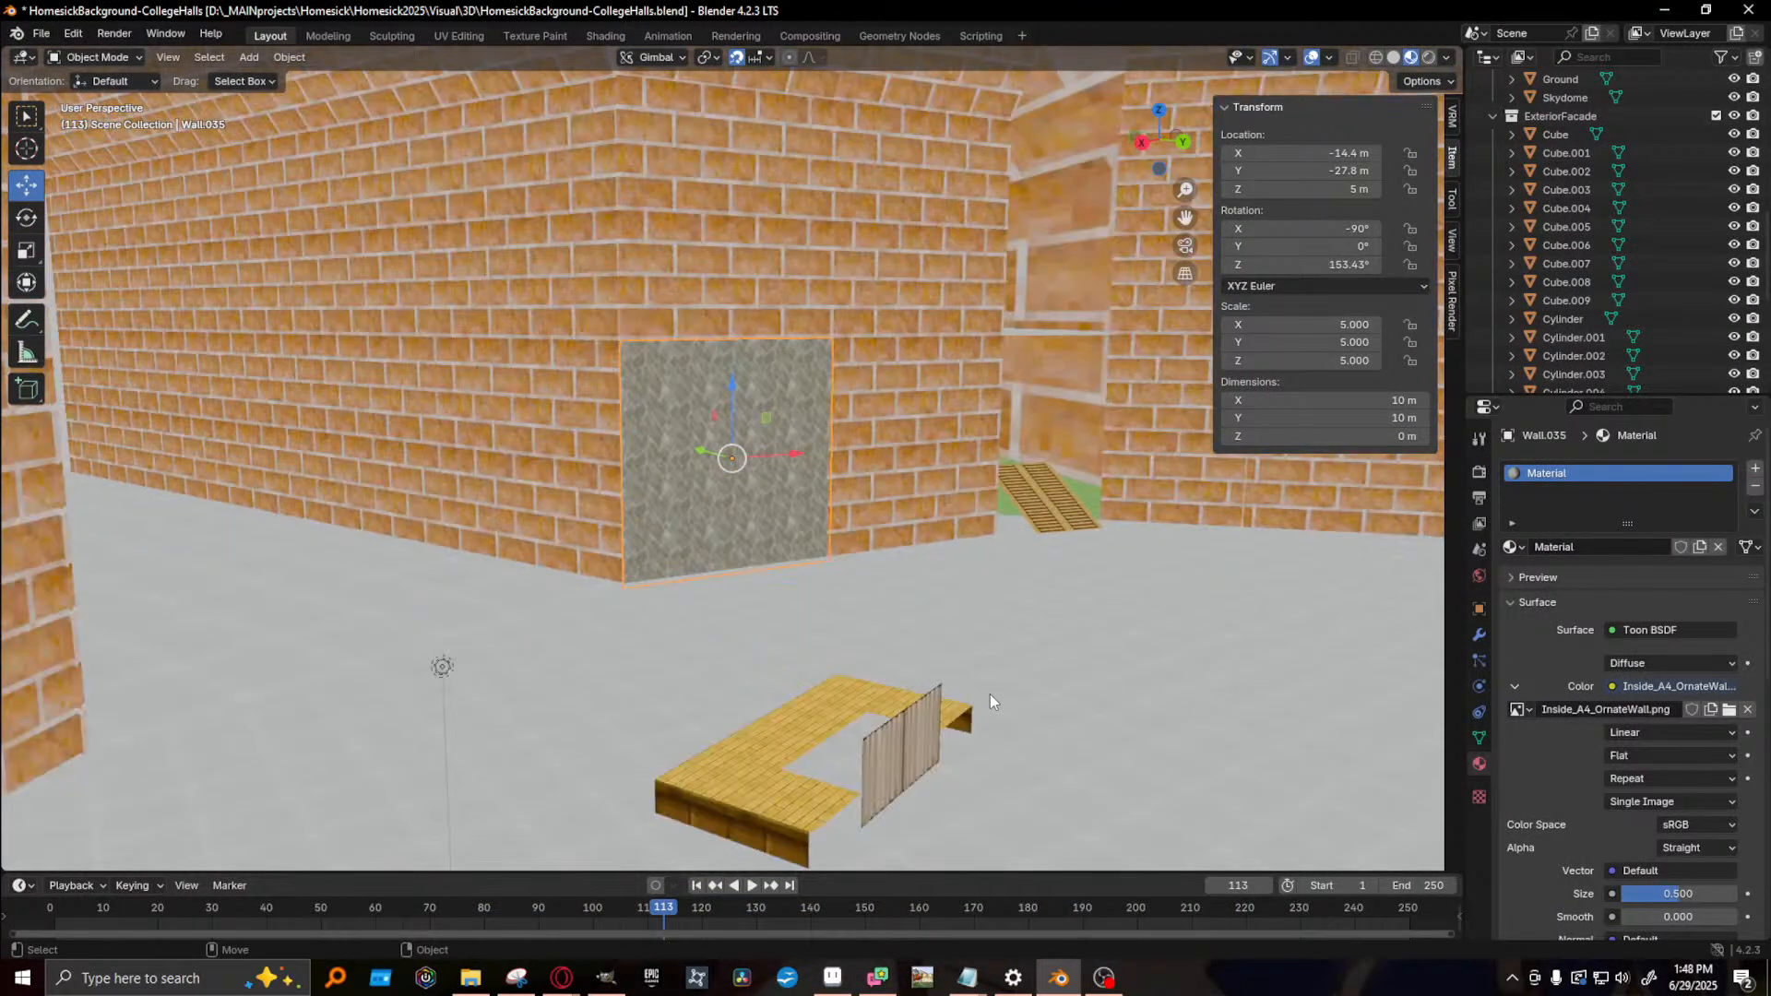
{"action": "middle_click_drag", "start_coordinate": [989, 694], "coordinate": [878, 723]}
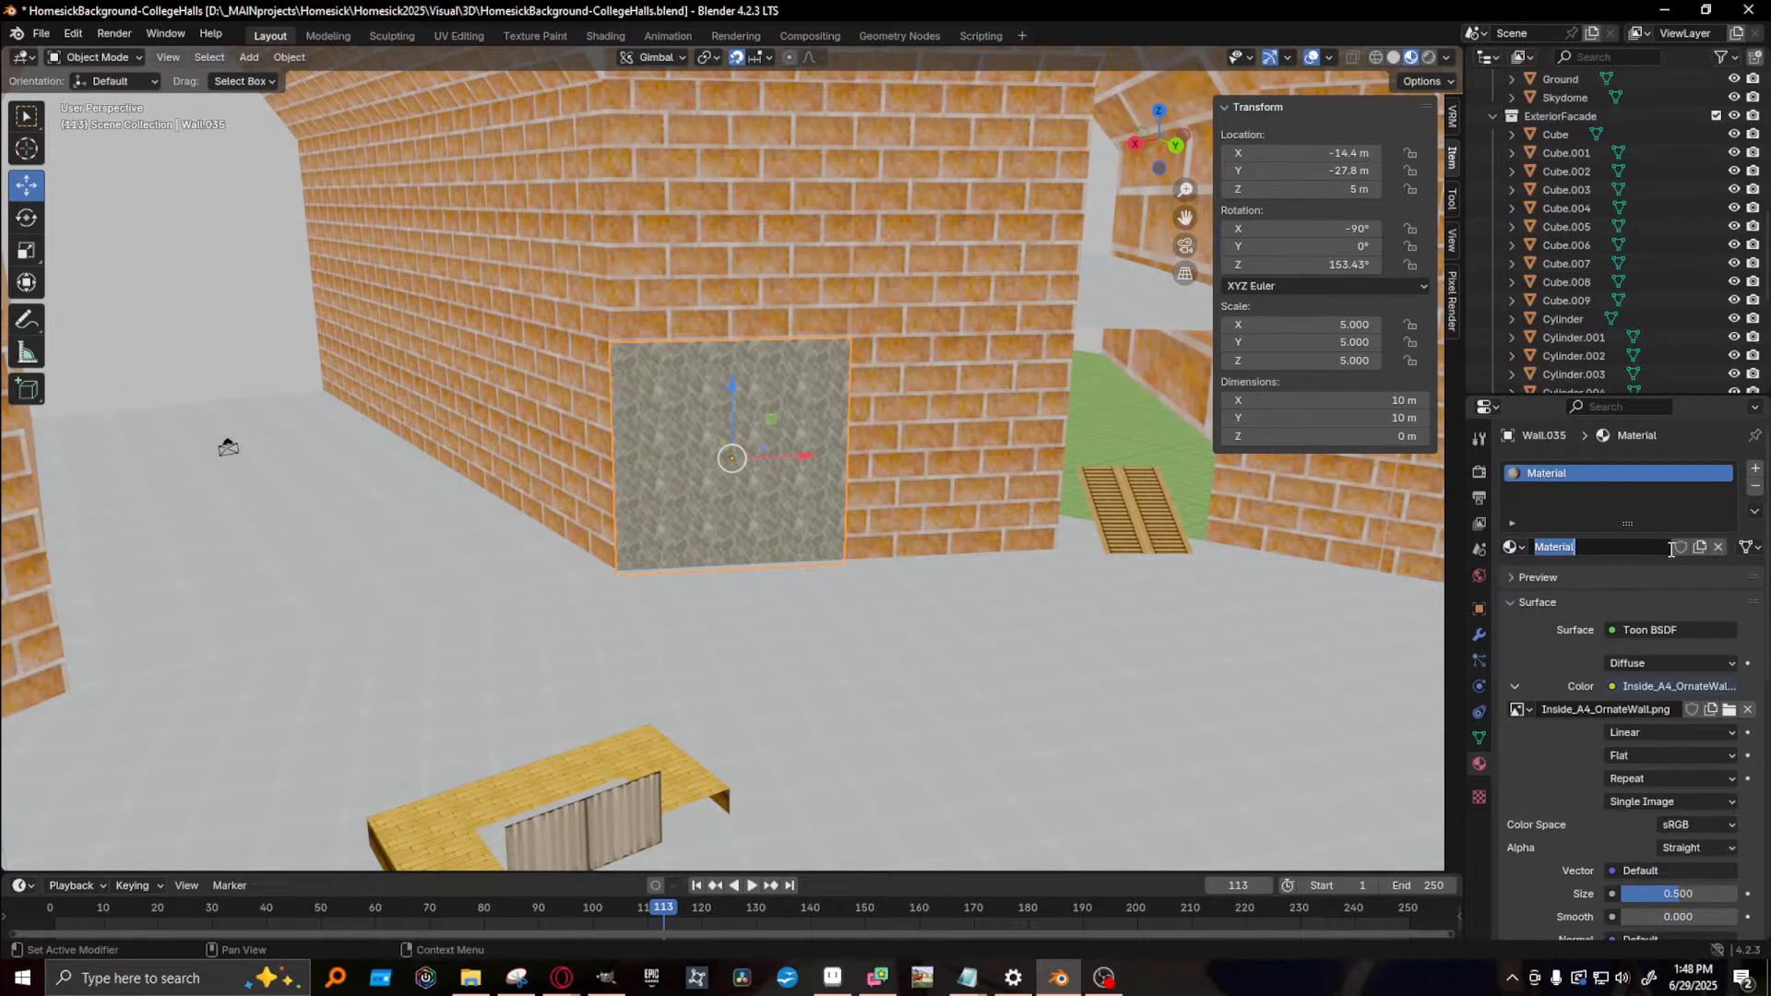
{"action": "type", "text": "Ma"}
{"action": "type", "text": "Orna"}
{"action": "type", "text": "teWall"}
{"action": "key", "text": "Return"}
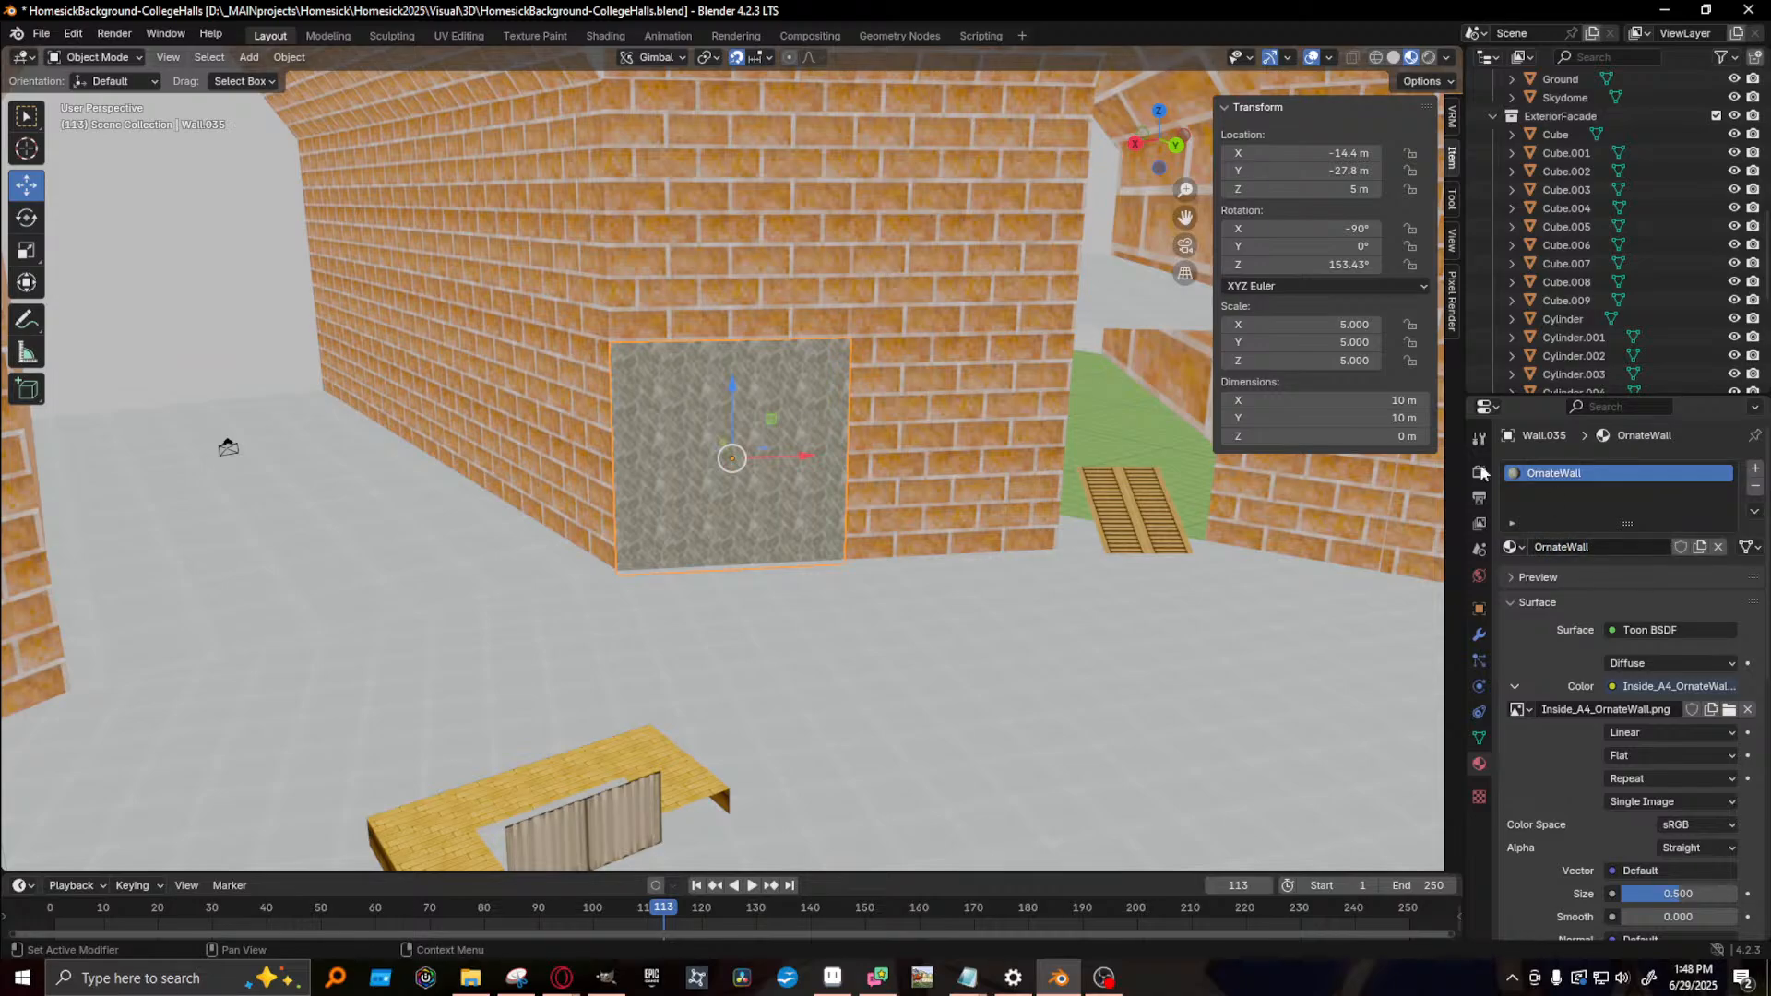
- Select the lower brick wall panel at the corner across the hall and replace its Brick material with a new material
{"action": "scroll", "coordinate": [758, 557], "scroll_direction": "down", "scroll_amount": 3}
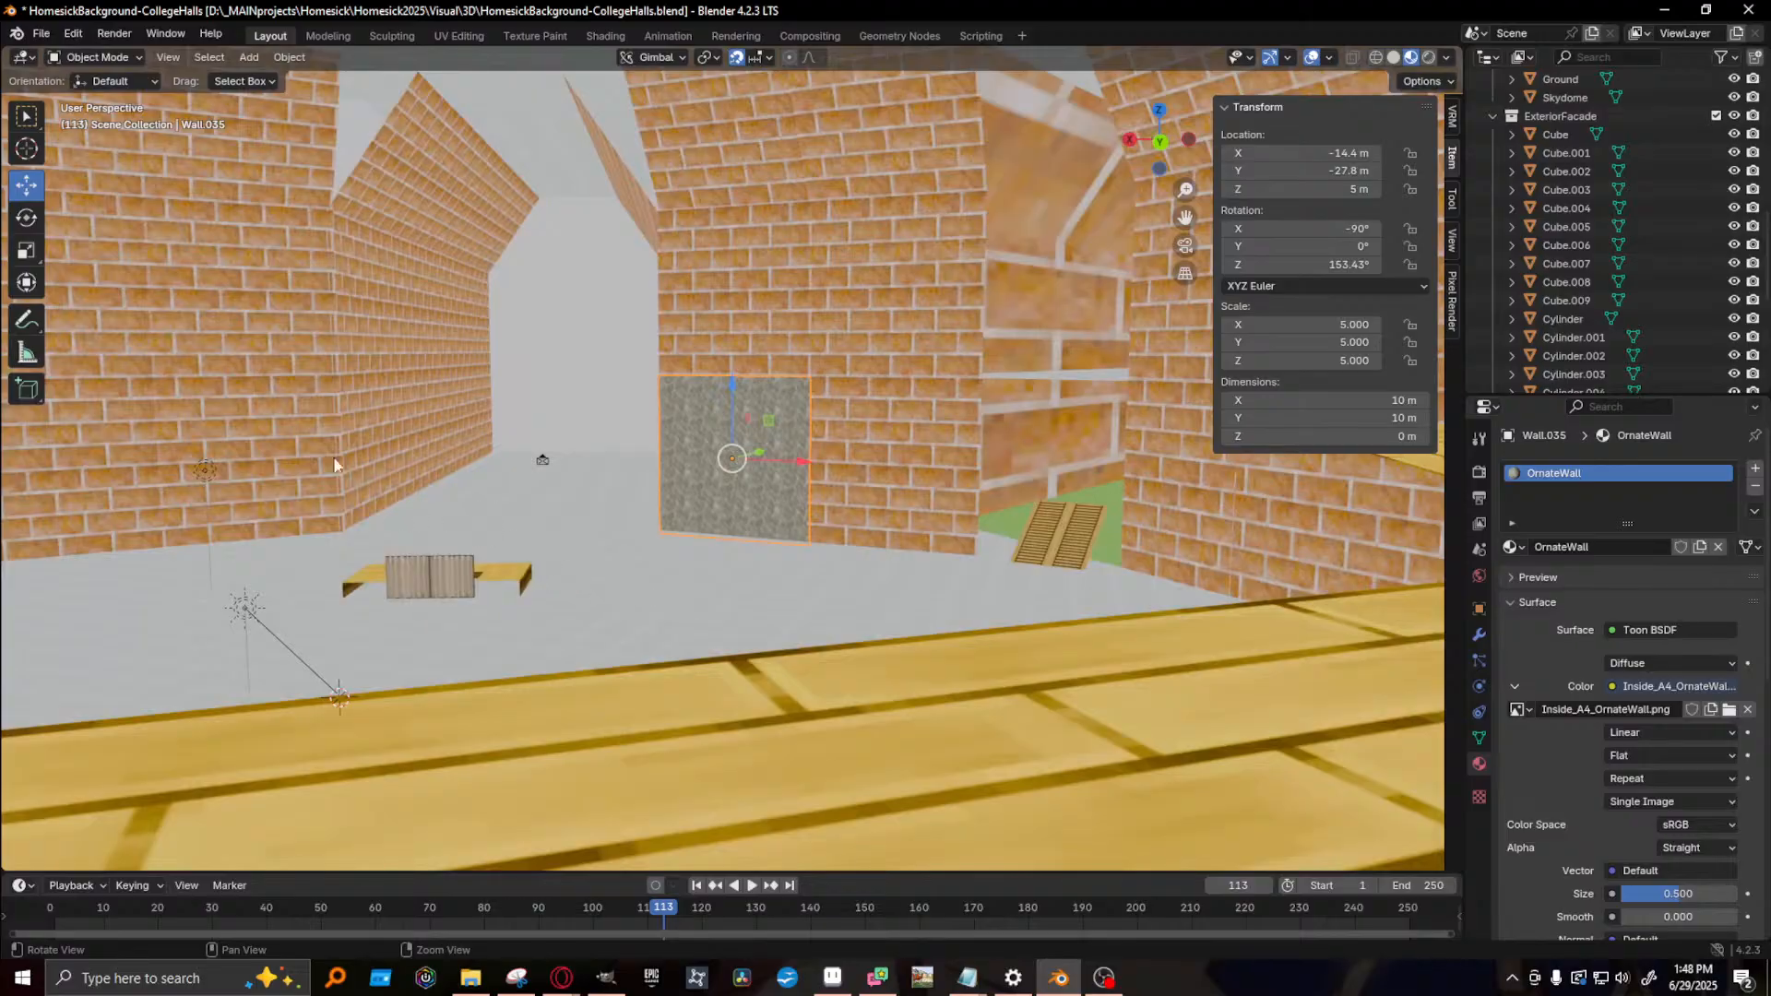
{"action": "left_click", "coordinate": [274, 446]}
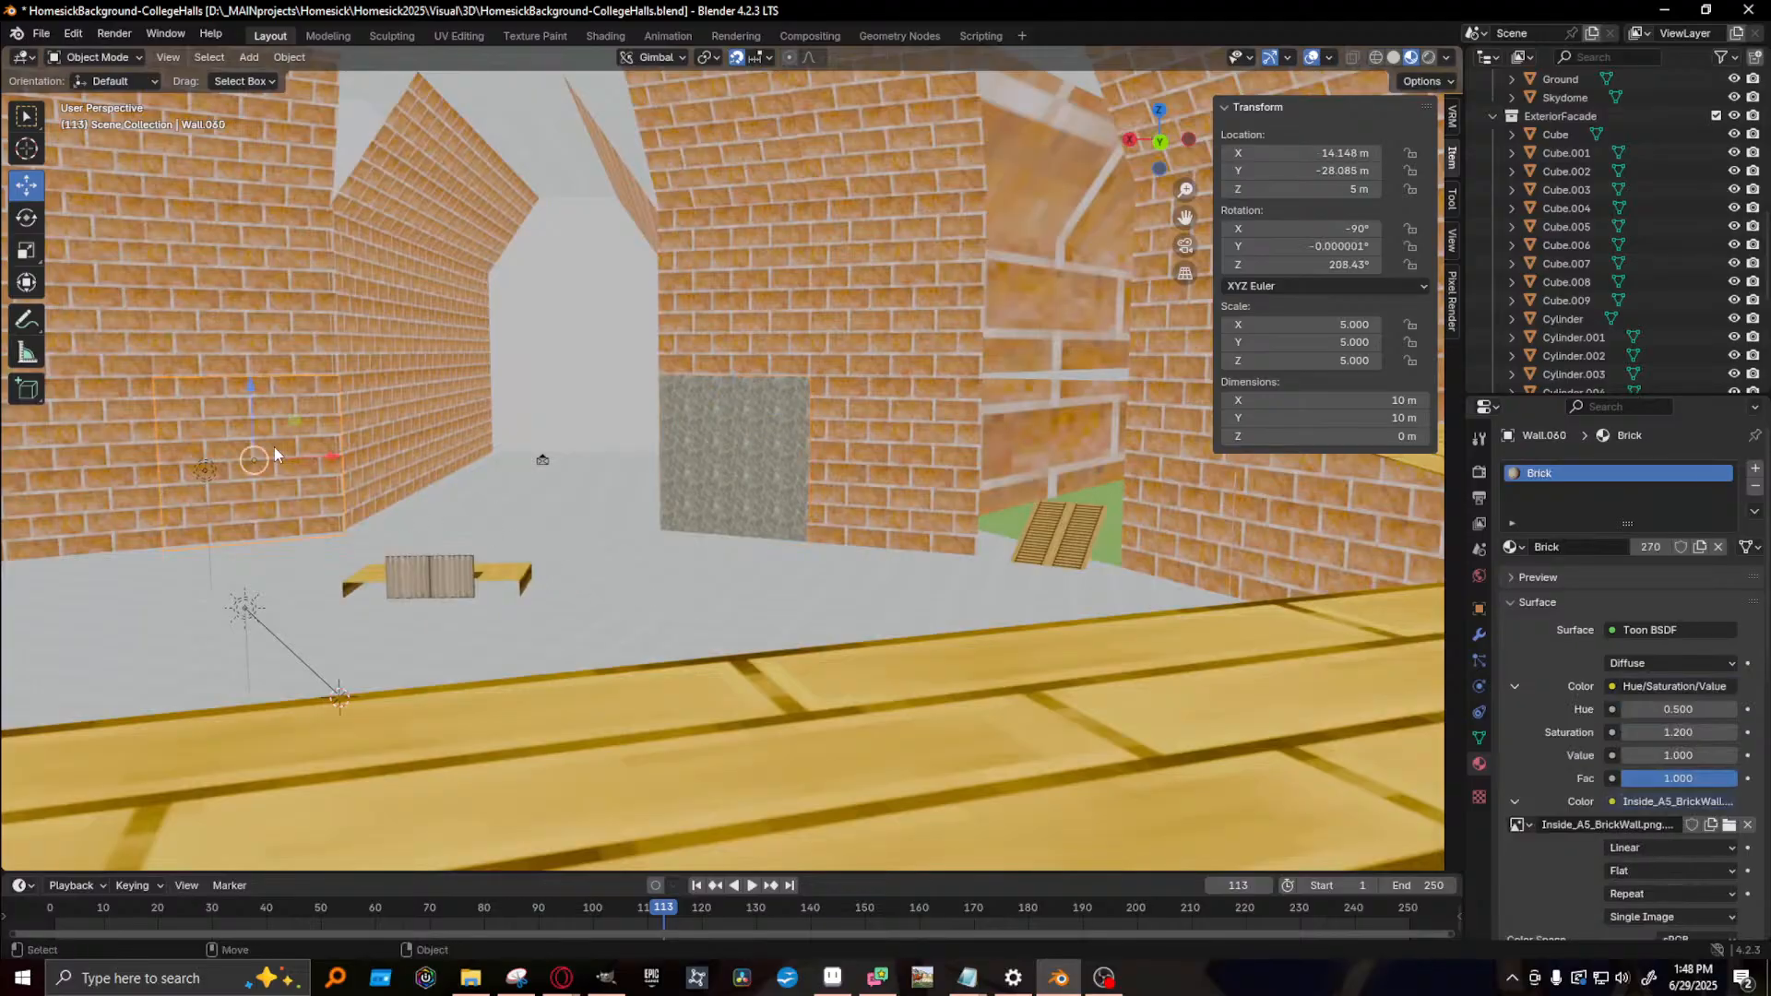
{"action": "left_click", "coordinate": [1755, 489]}
{"action": "left_click", "coordinate": [1674, 548]}
- Set the new material's surface to Toon BSDF and feed its color from an Image Texture
{"action": "left_click", "coordinate": [1671, 630]}
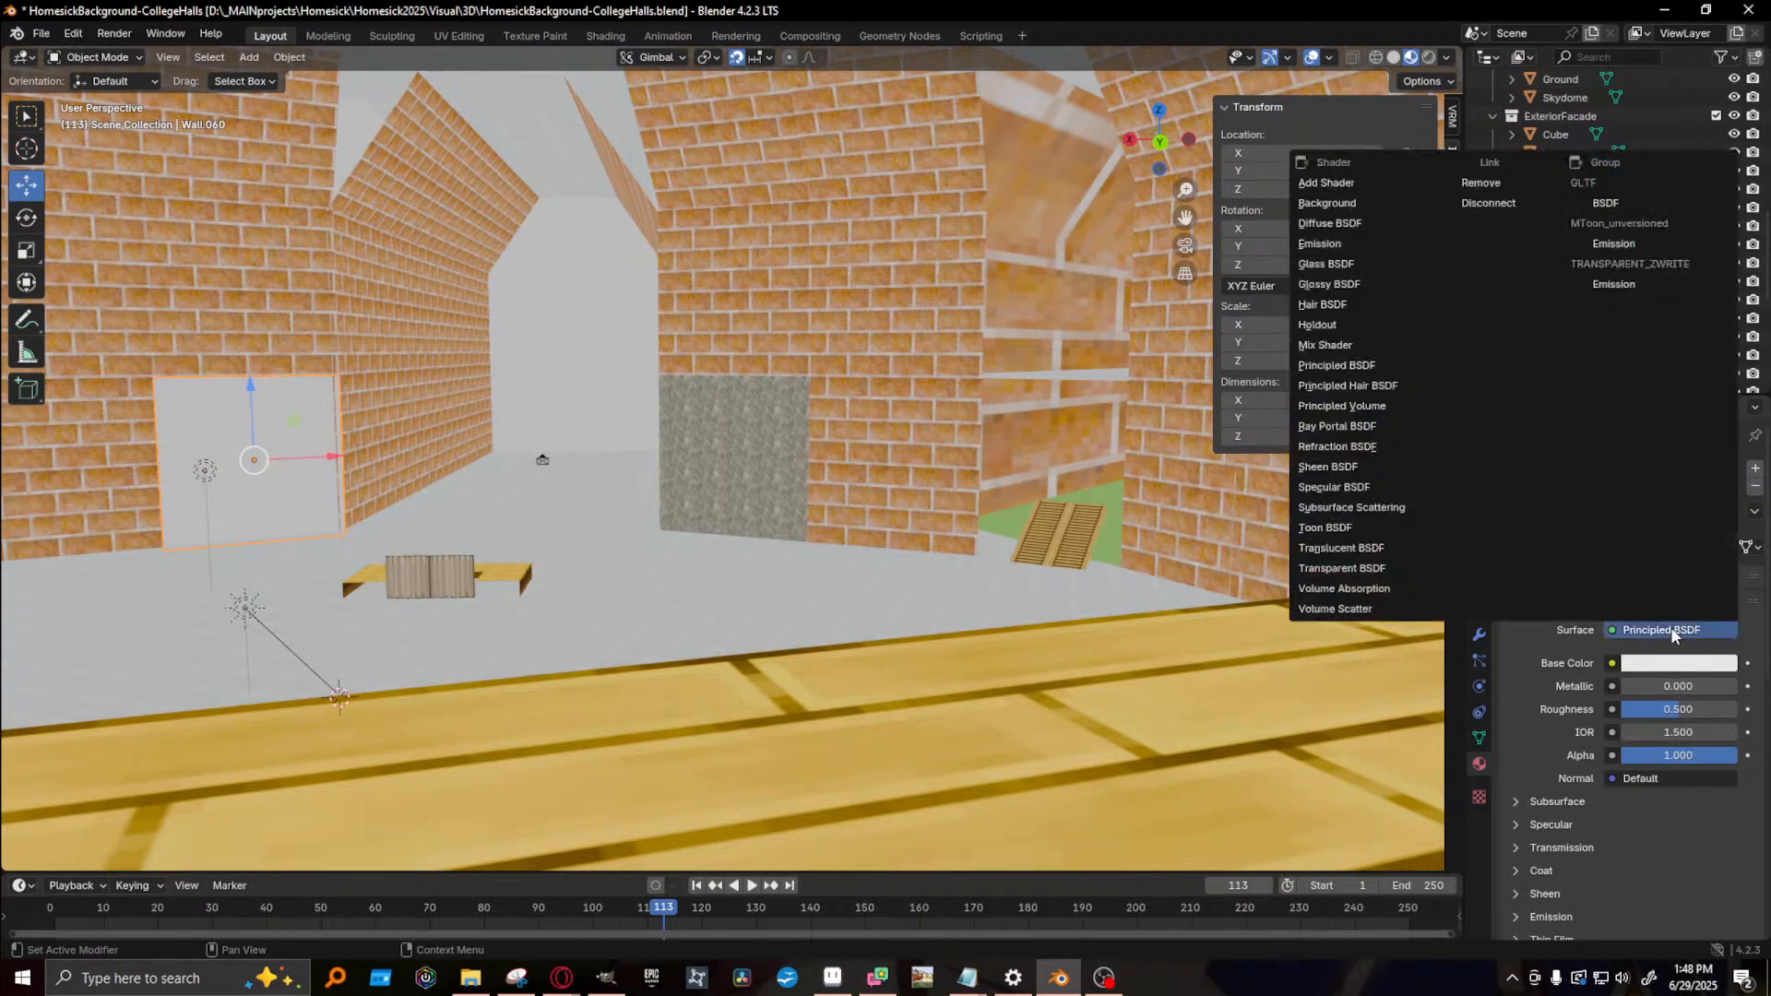
{"action": "left_click", "coordinate": [1671, 630]}
{"action": "left_click", "coordinate": [1700, 632]}
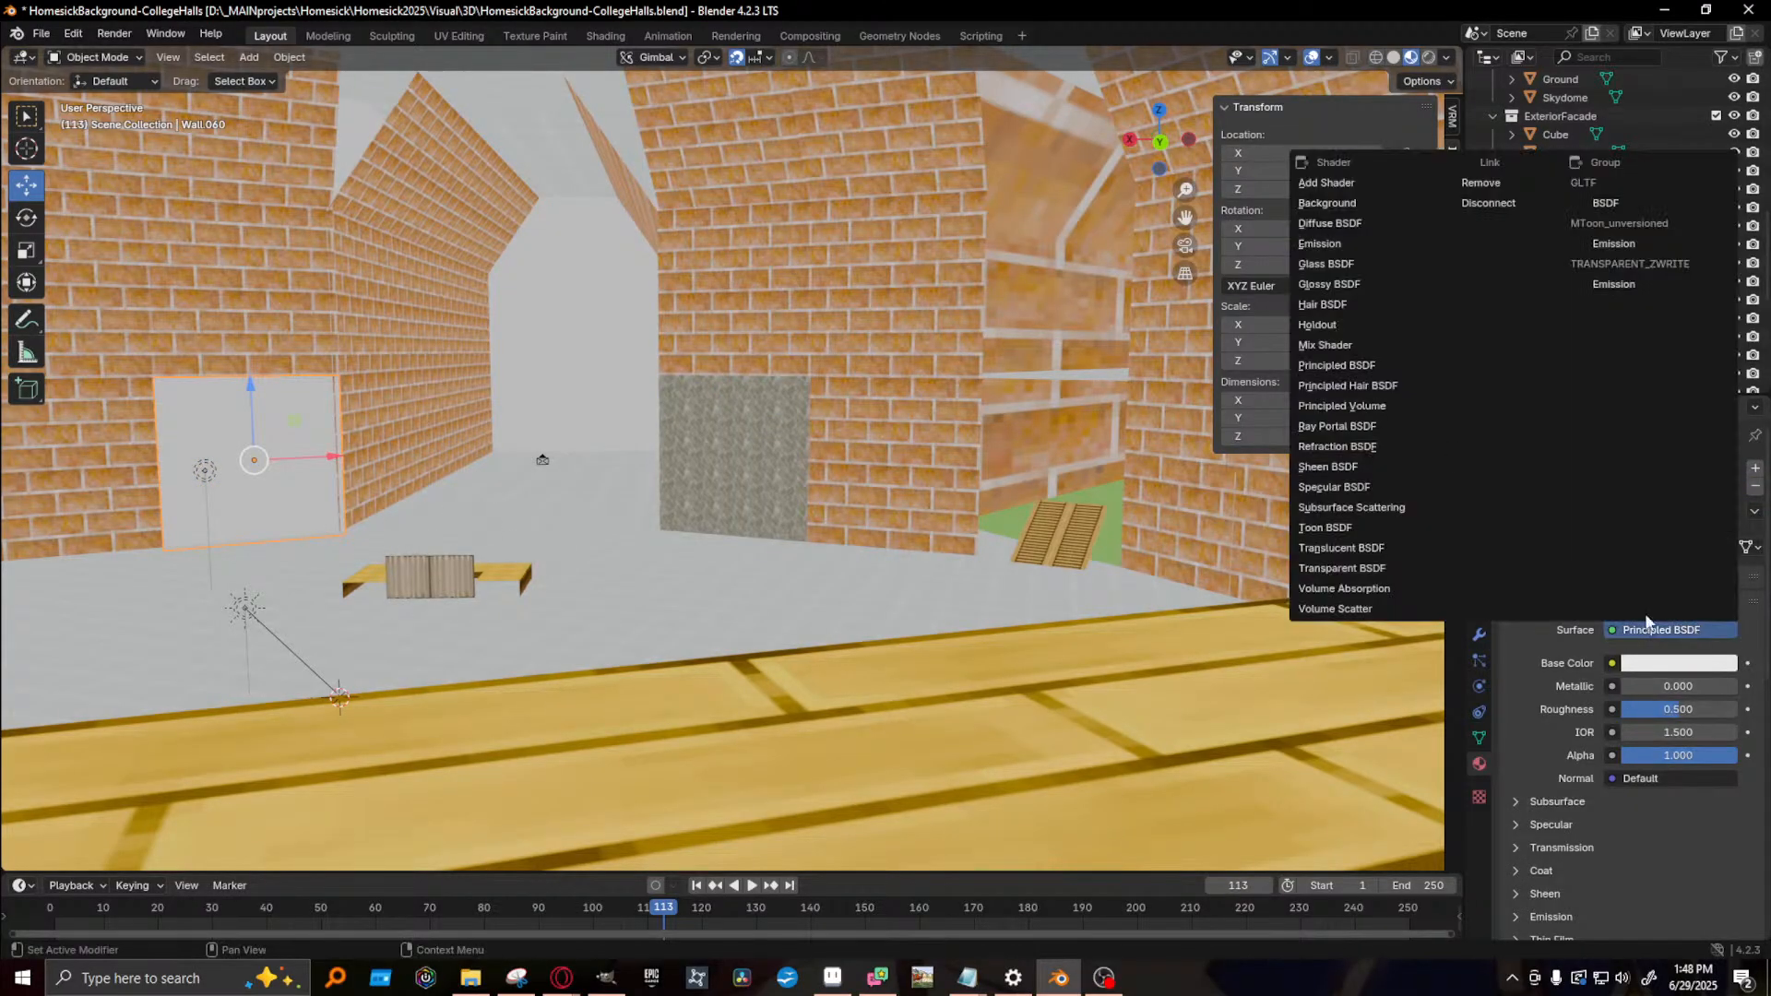
{"action": "left_click", "coordinate": [1354, 528]}
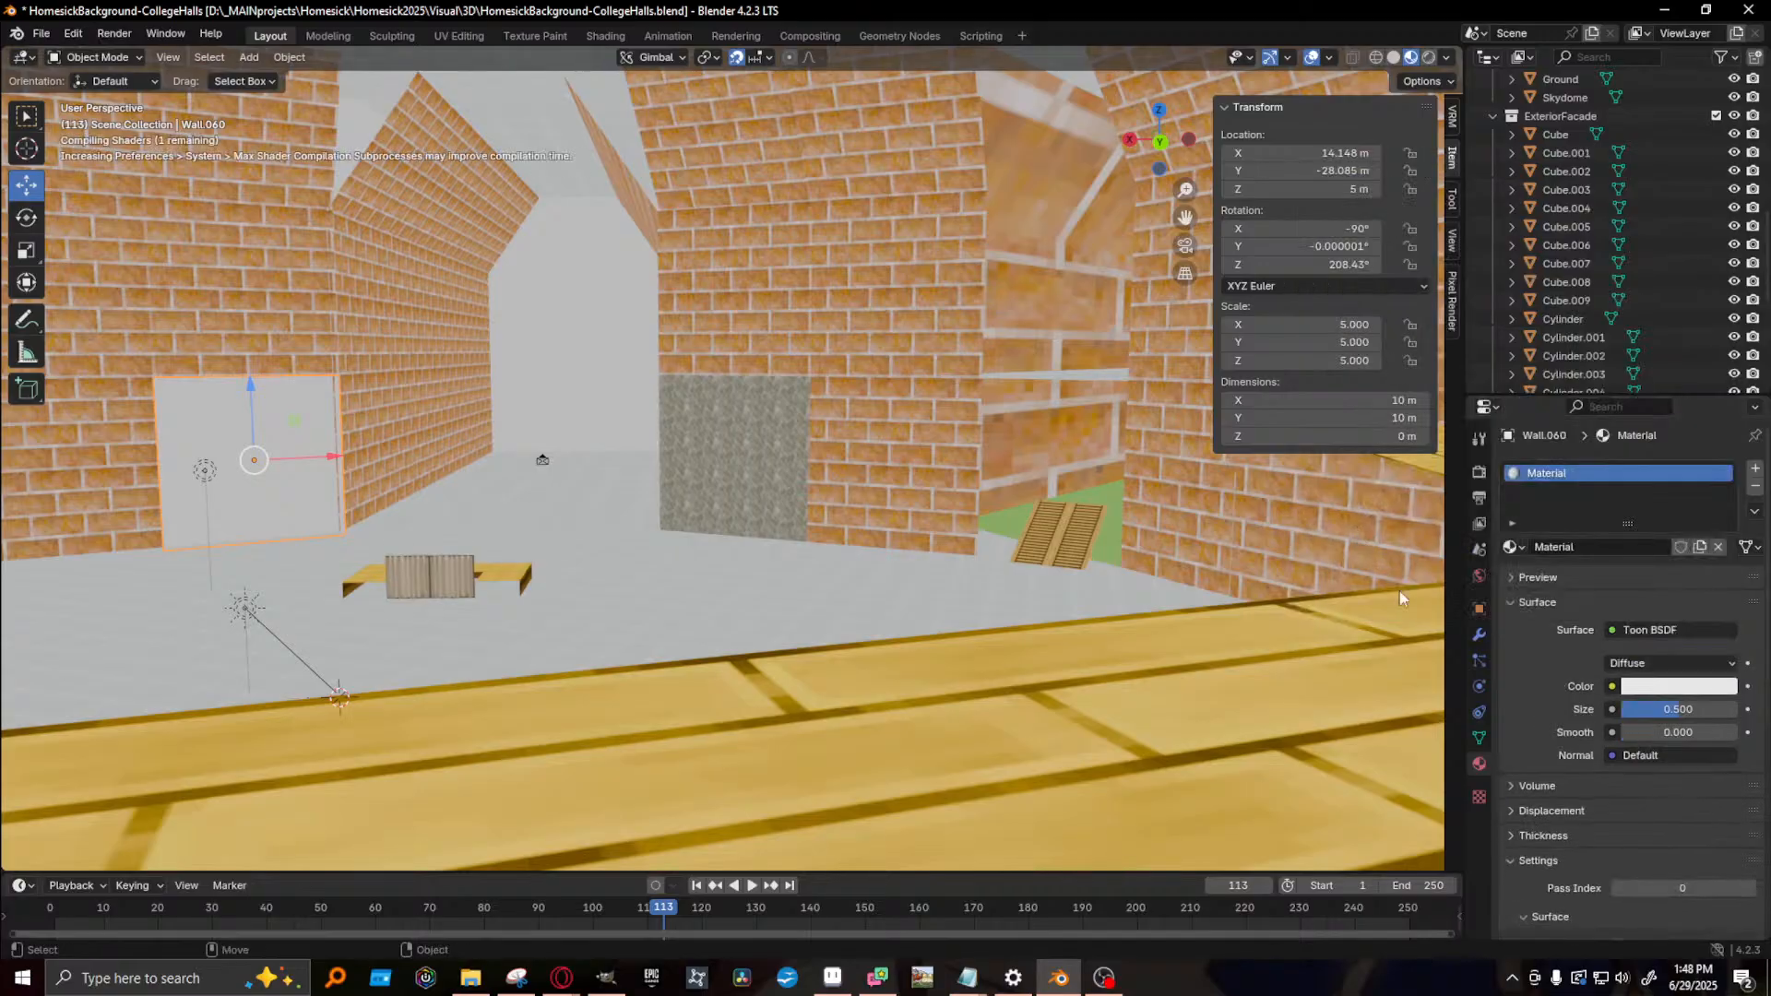
{"action": "left_click", "coordinate": [1611, 687]}
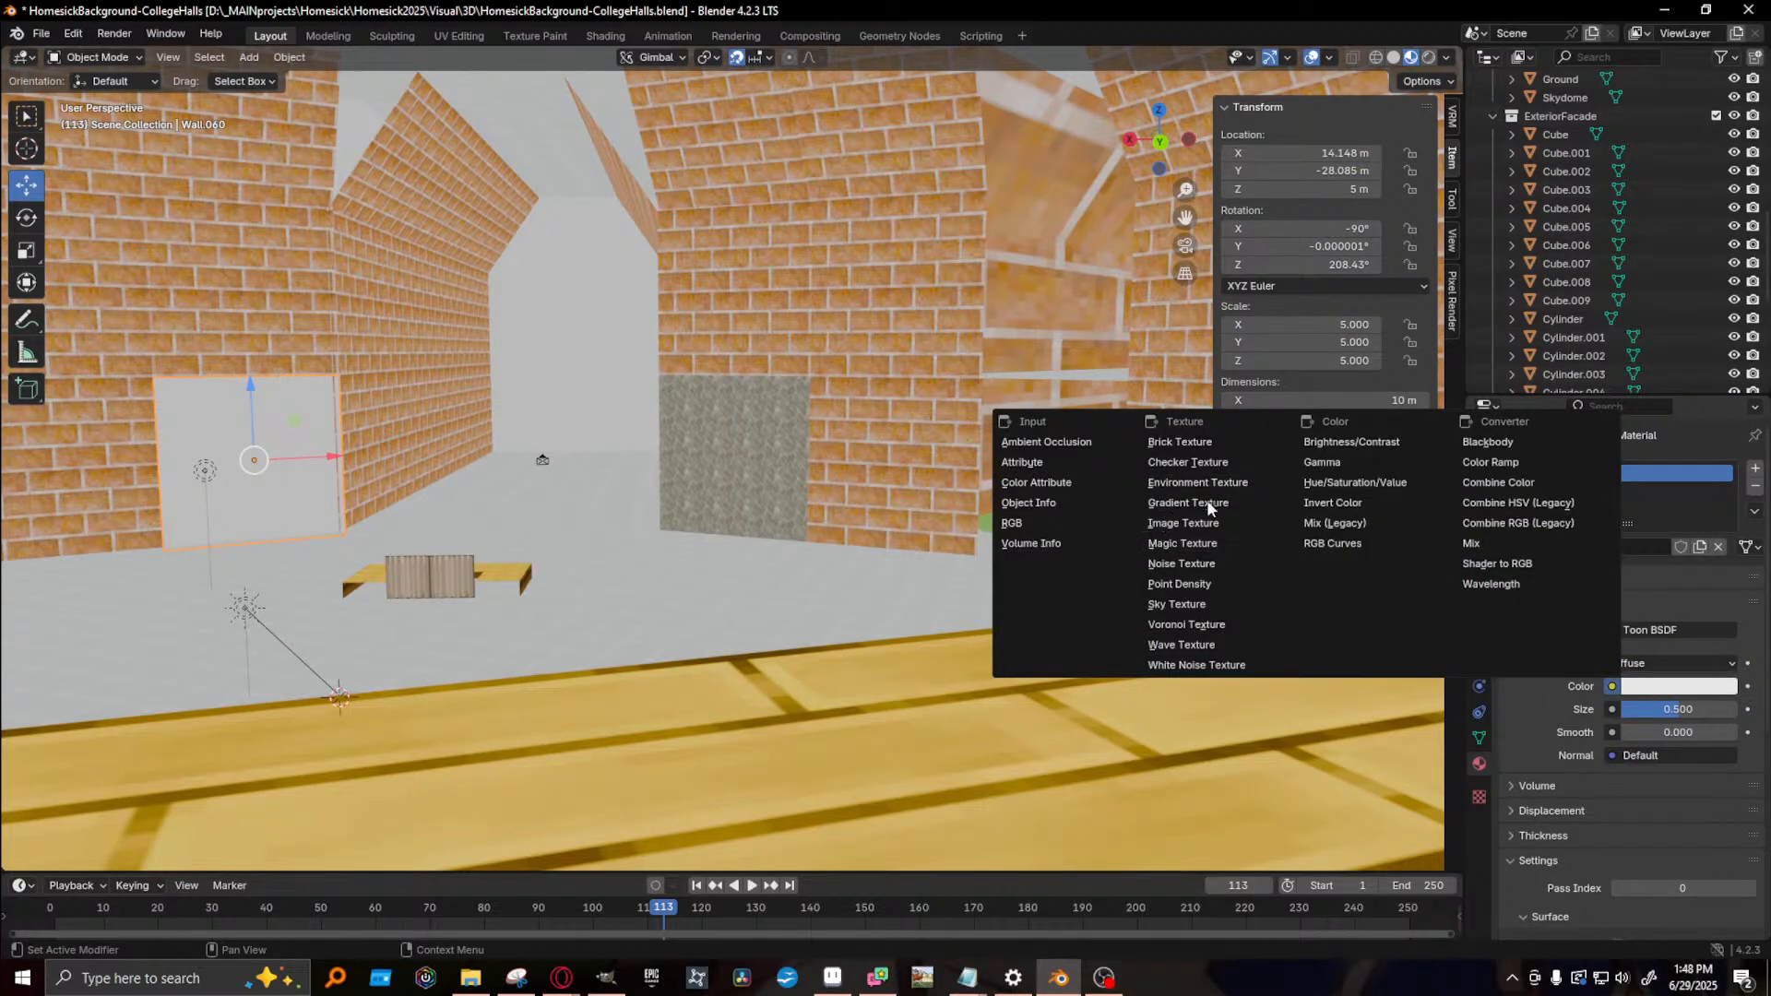
{"action": "left_click", "coordinate": [1183, 523]}
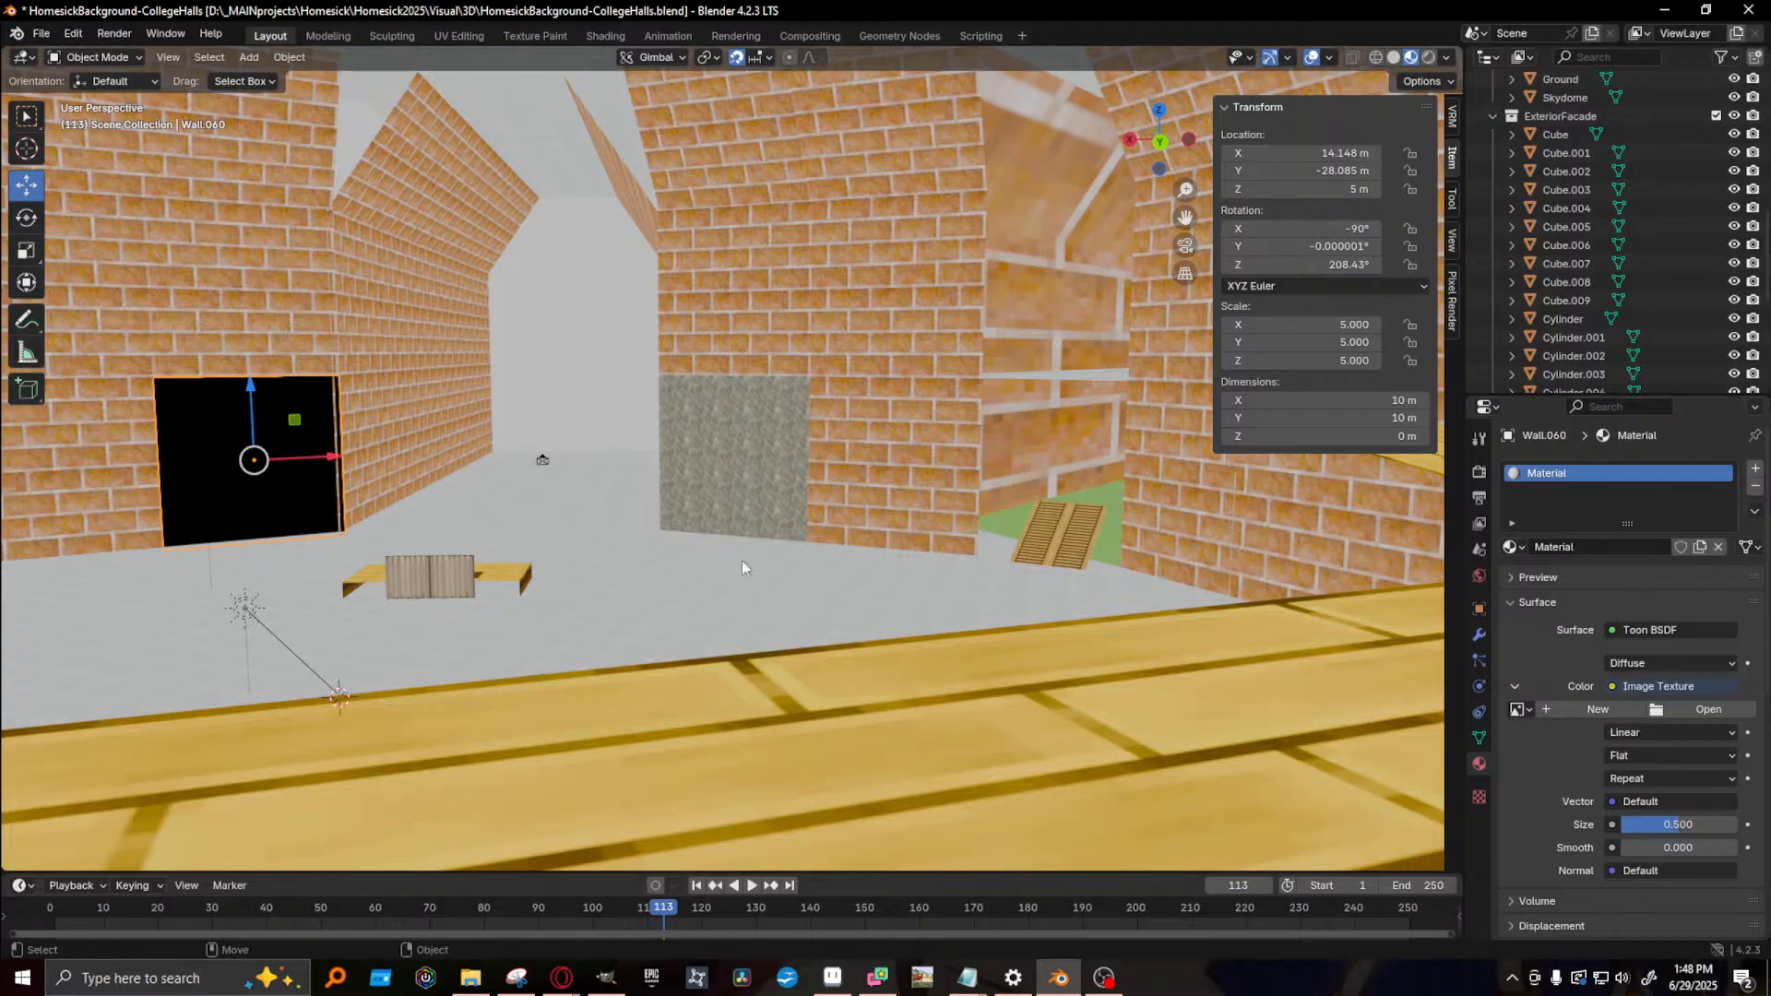
{"action": "middle_click_drag", "start_coordinate": [658, 534], "coordinate": [895, 546], "text": "shift"}
{"action": "scroll", "coordinate": [895, 546], "scroll_direction": "up", "scroll_amount": 3}
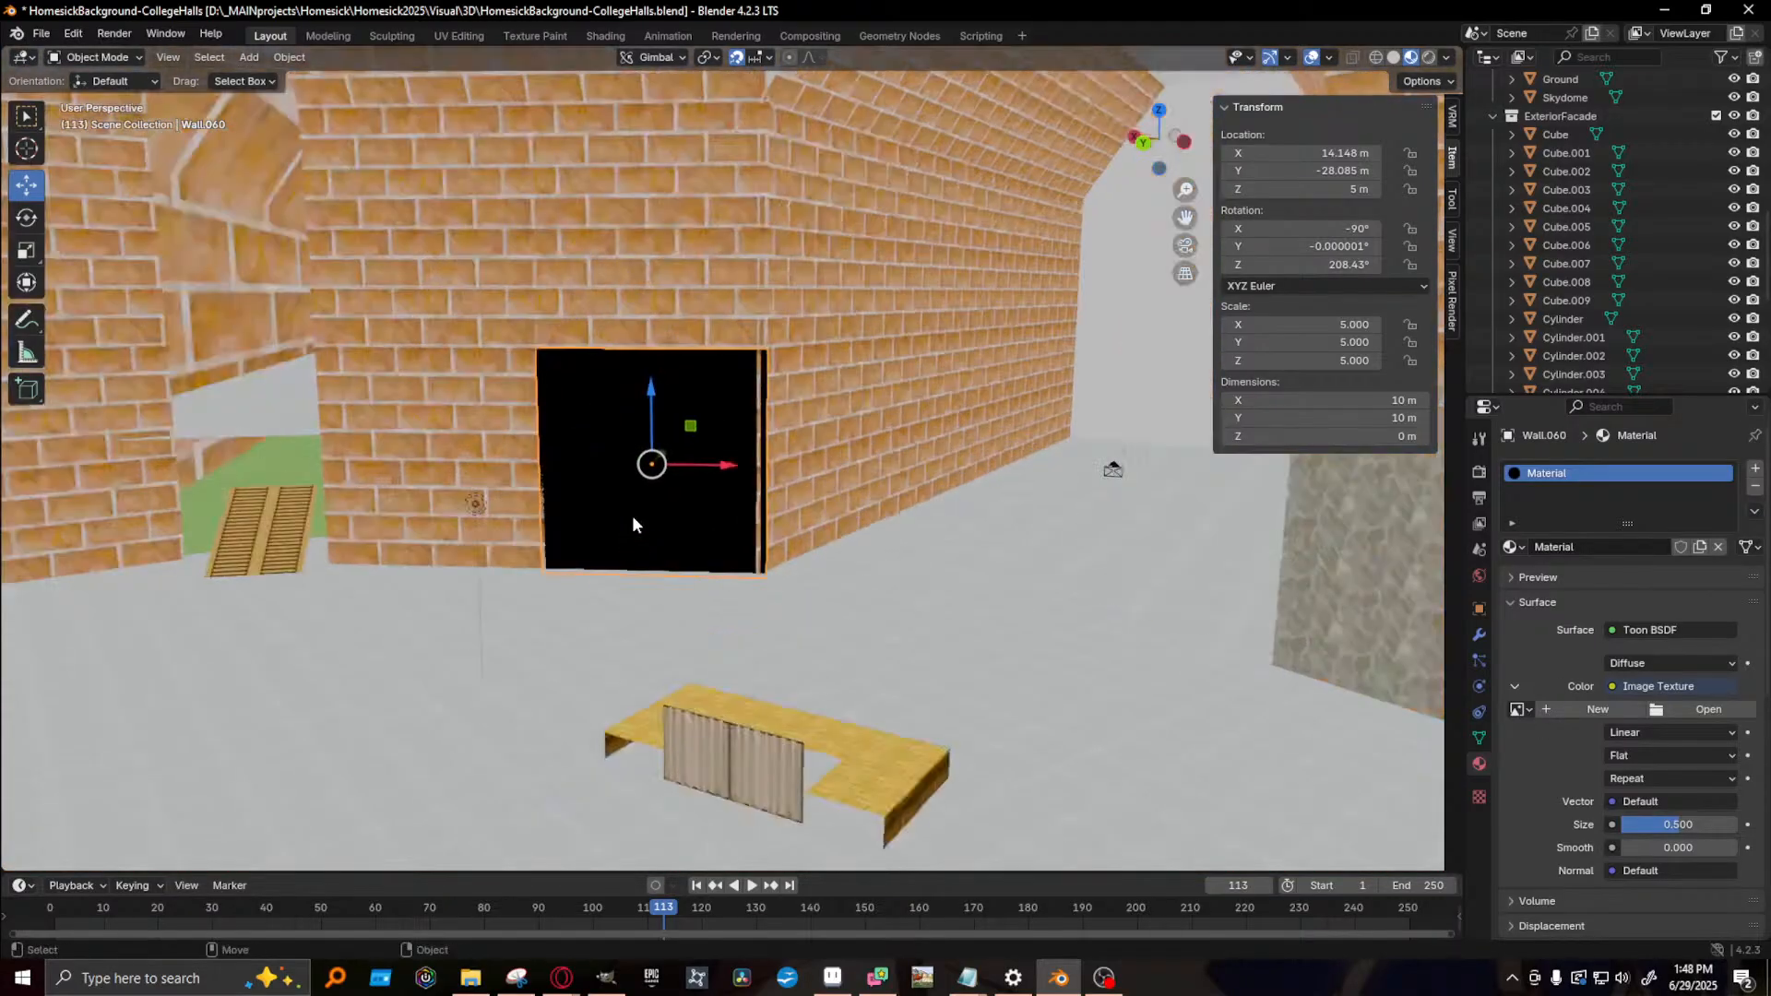
{"action": "middle_click_drag", "start_coordinate": [632, 524], "coordinate": [379, 616]}
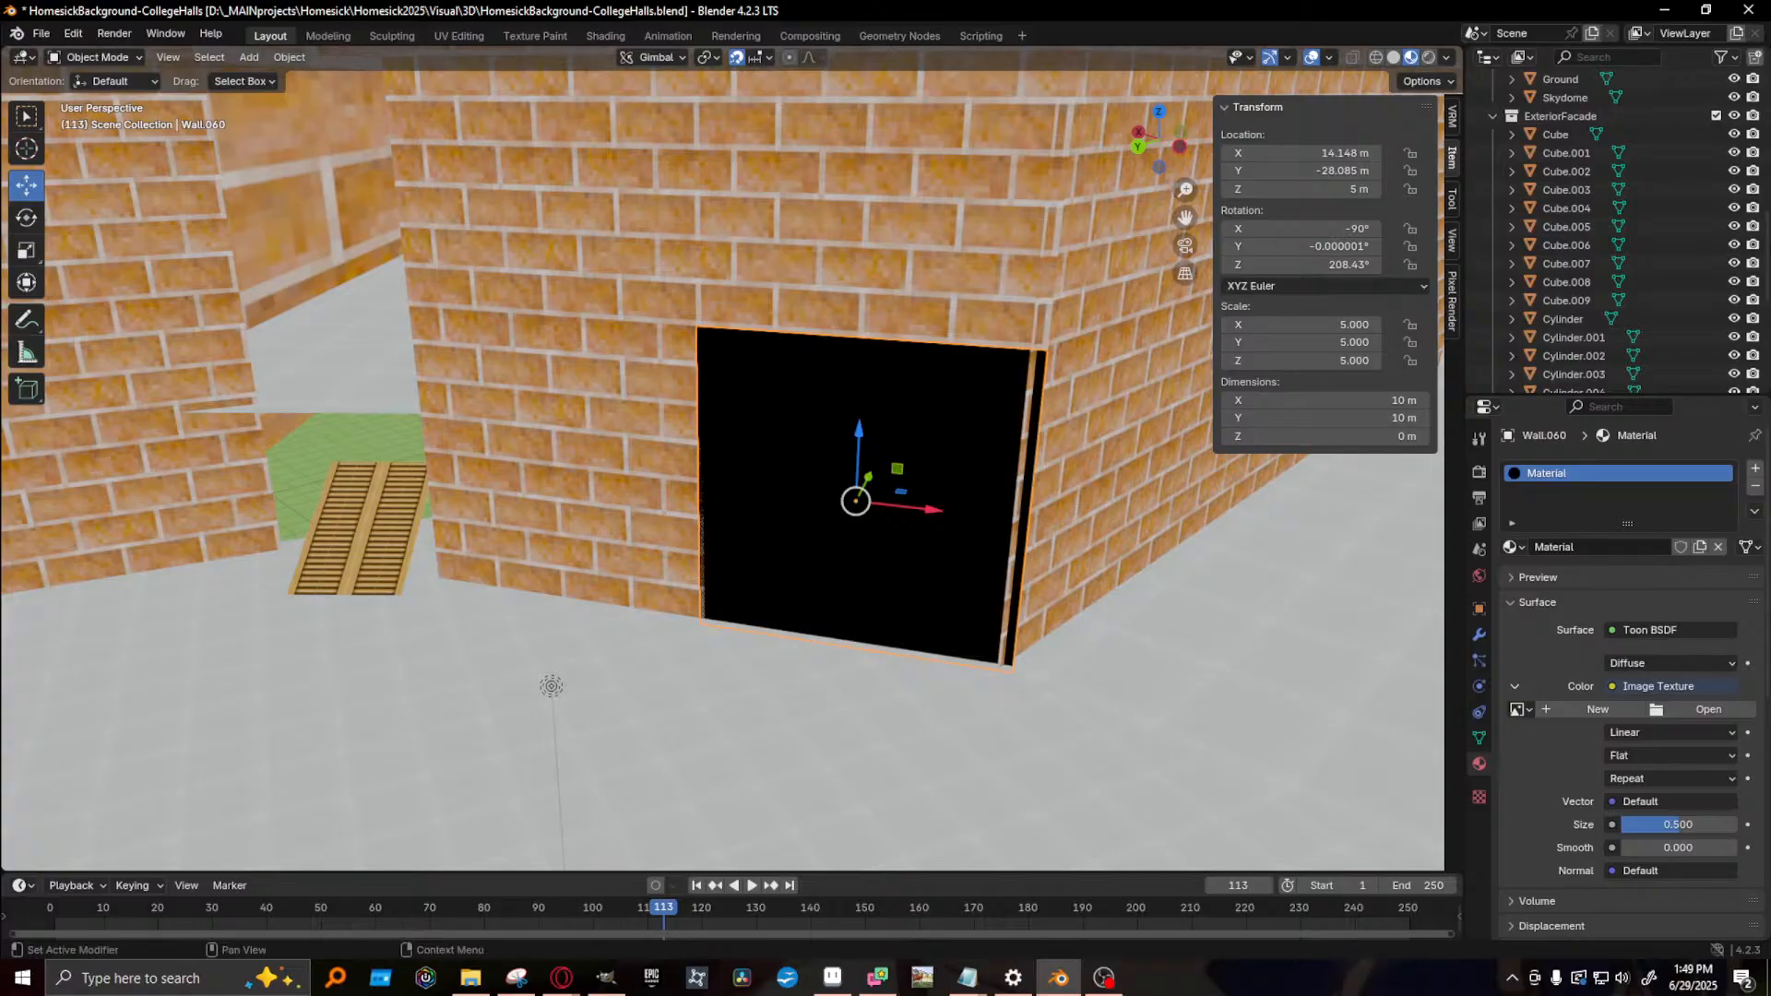
- Load Inside_A5_MetalWall.png as the image texture of the corner wall panel's material
{"action": "left_click", "coordinate": [1680, 708]}
{"action": "double_click", "coordinate": [822, 365]}
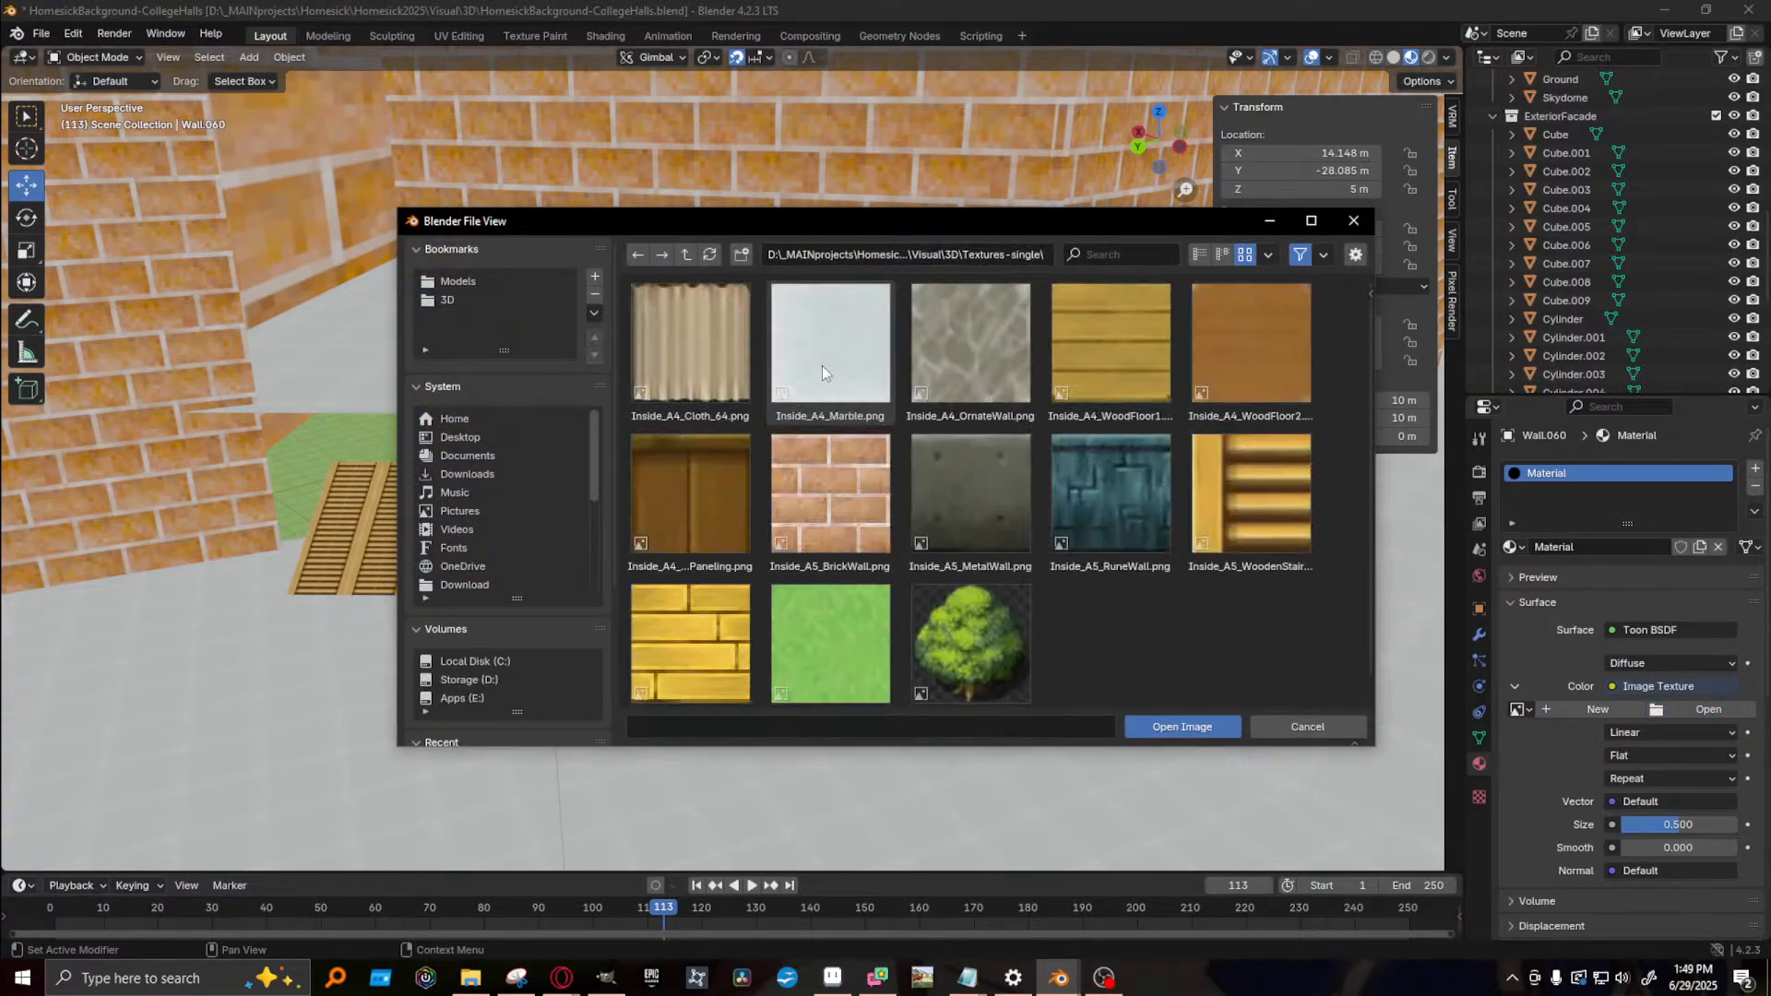
{"action": "left_click", "coordinate": [950, 544]}
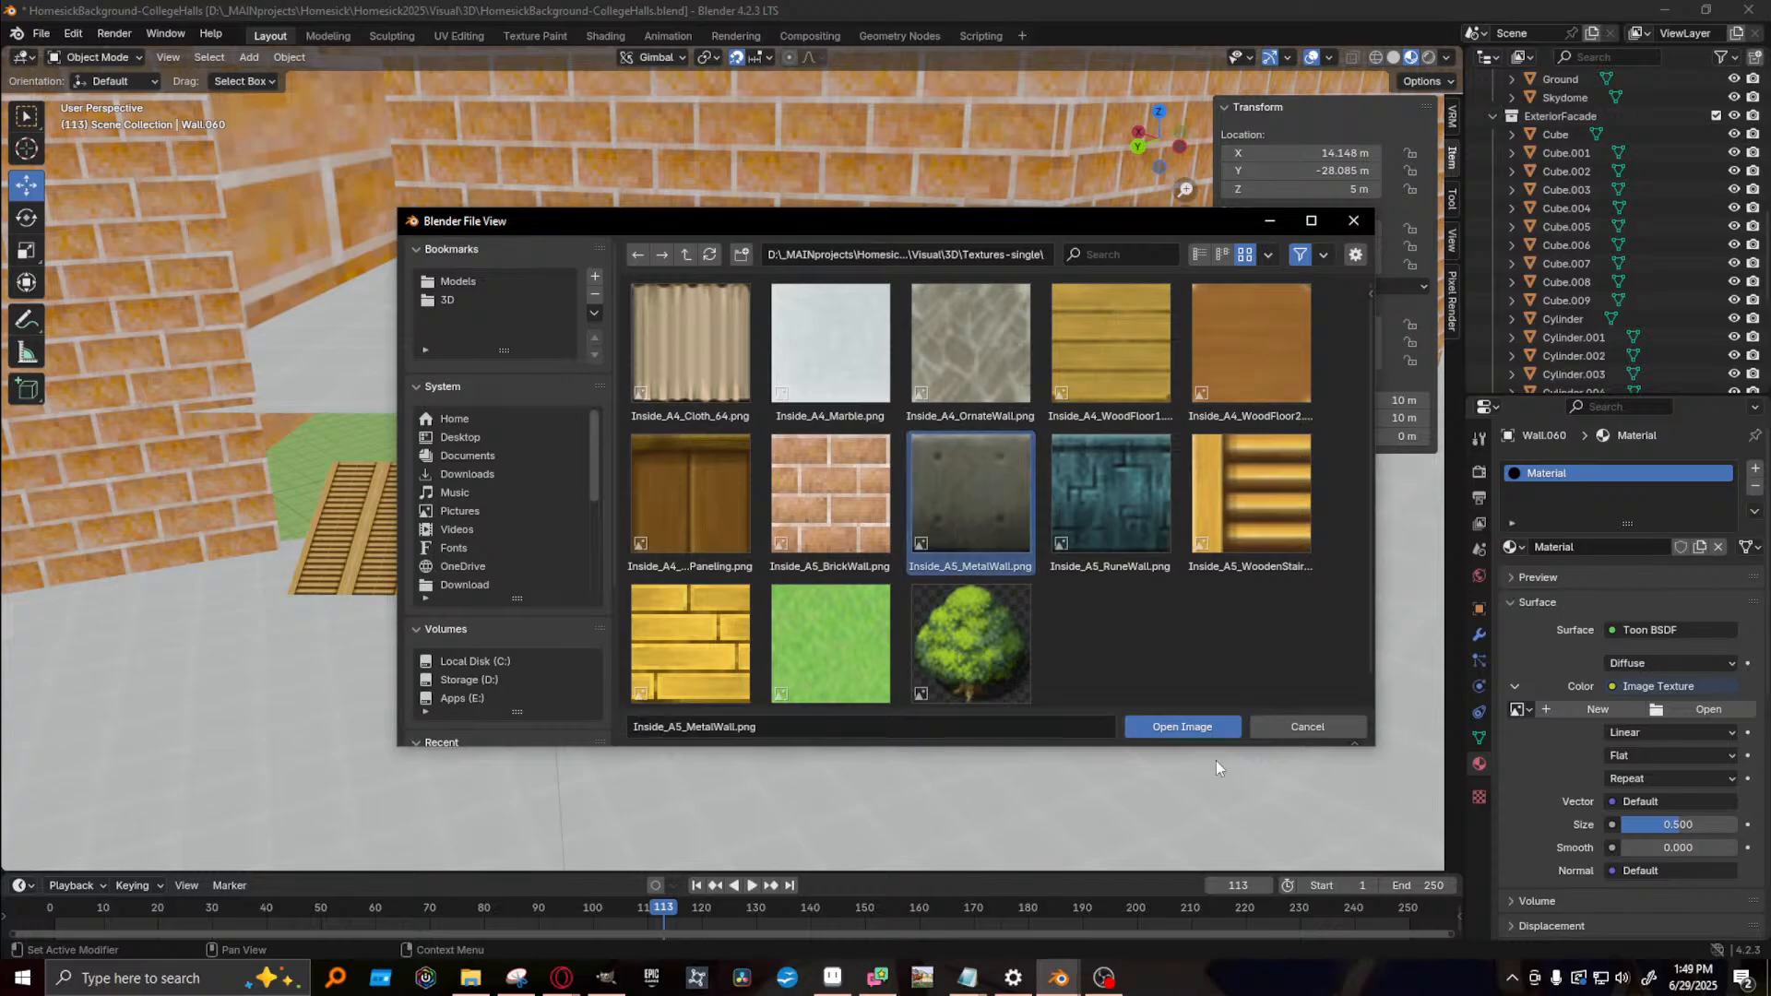
{"action": "left_click", "coordinate": [1185, 727]}
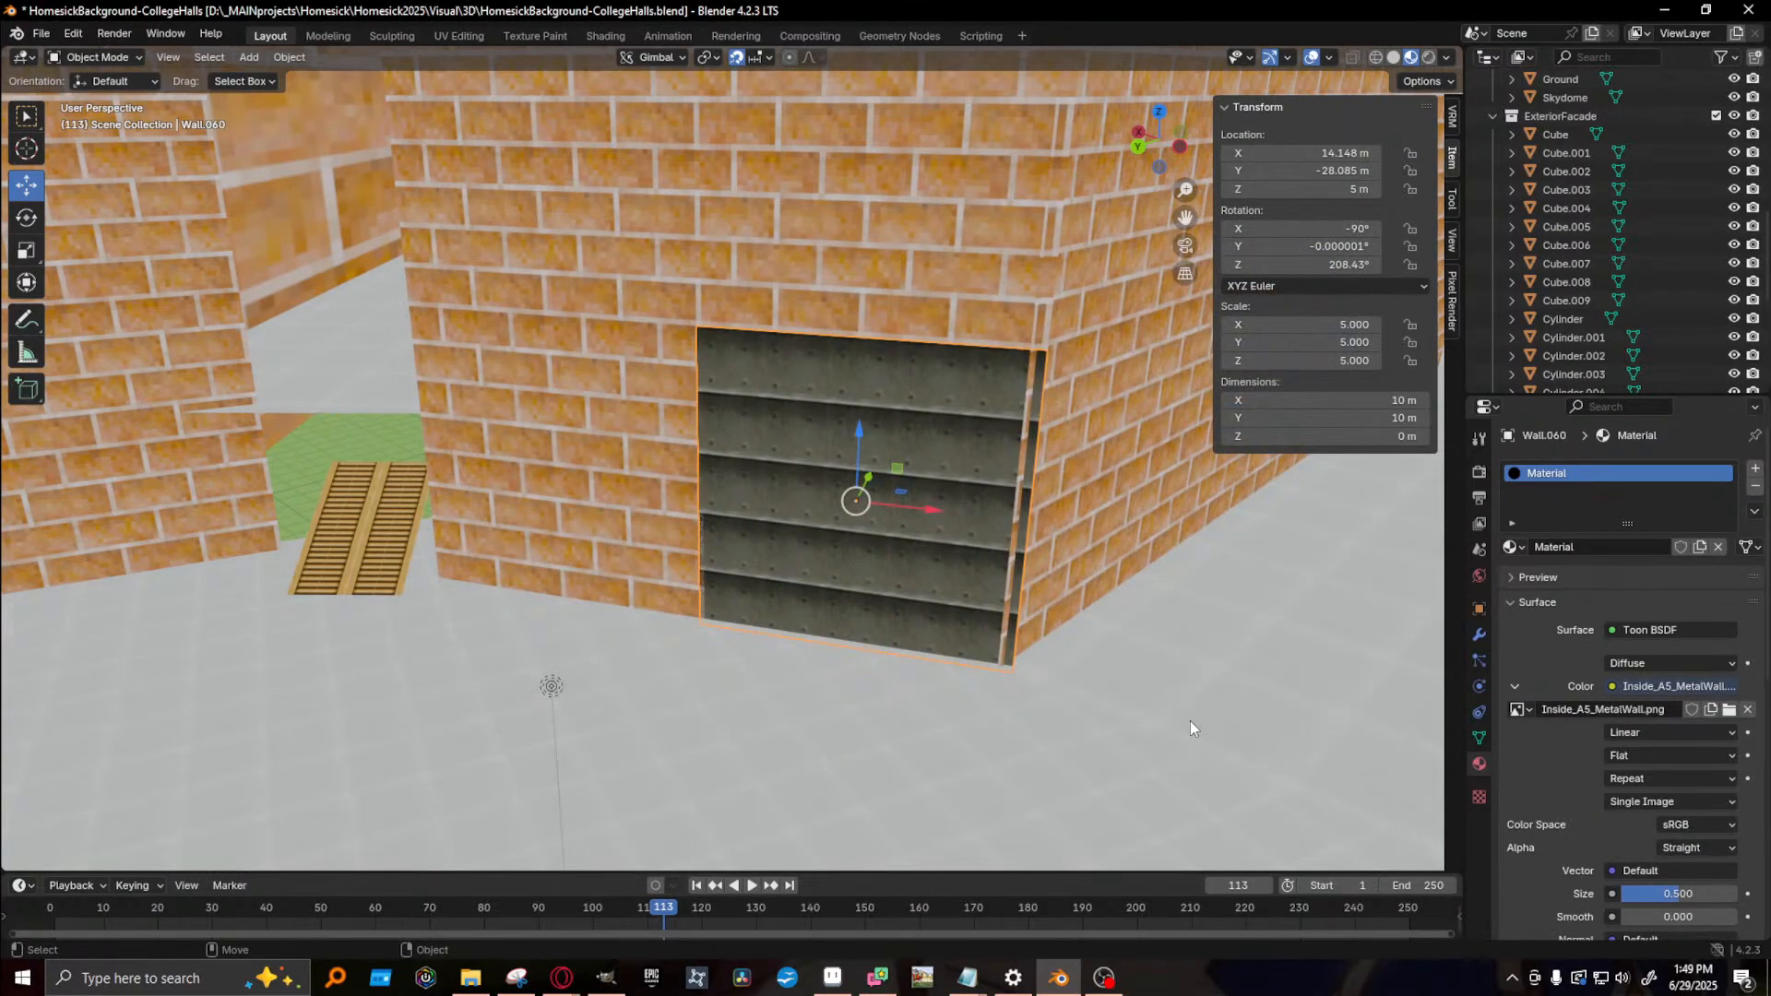
{"action": "middle_click_drag", "start_coordinate": [1190, 722], "coordinate": [1098, 662]}
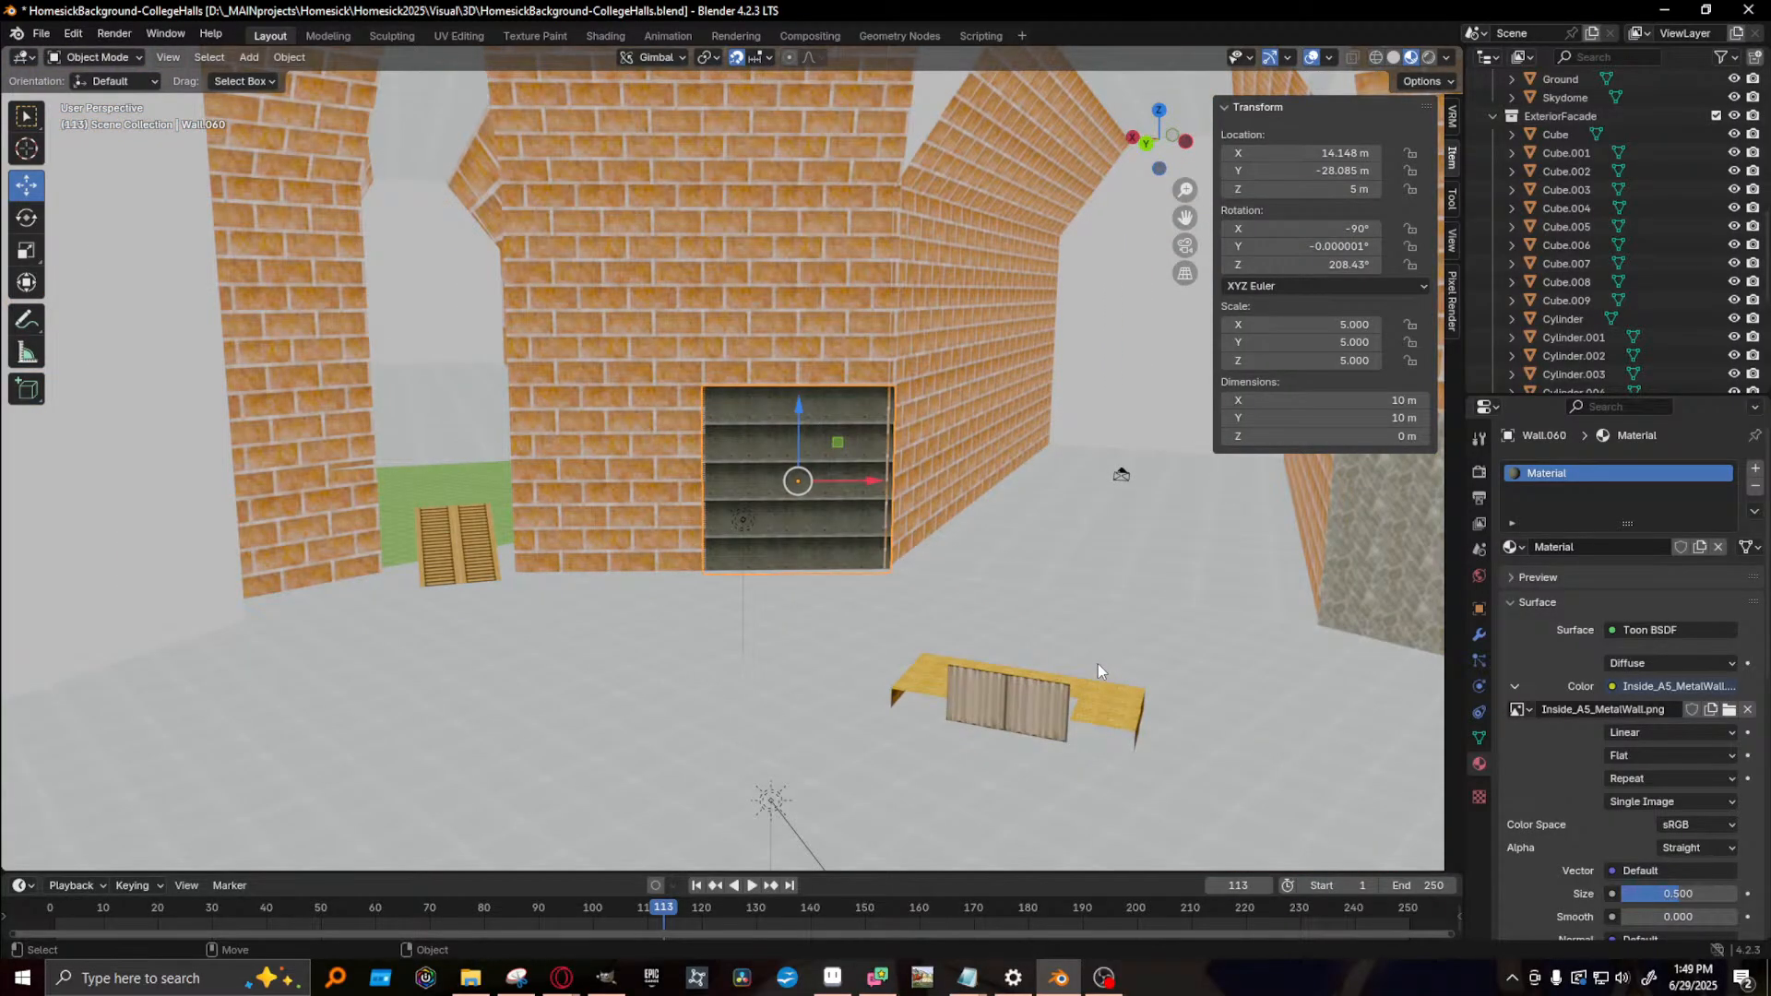
- Switch to GIMP, select the plain white 32 × 32 px tile at 288, 160 in the Inside_A4 tileset, and crop the image to it
{"action": "left_click", "coordinate": [605, 977]}
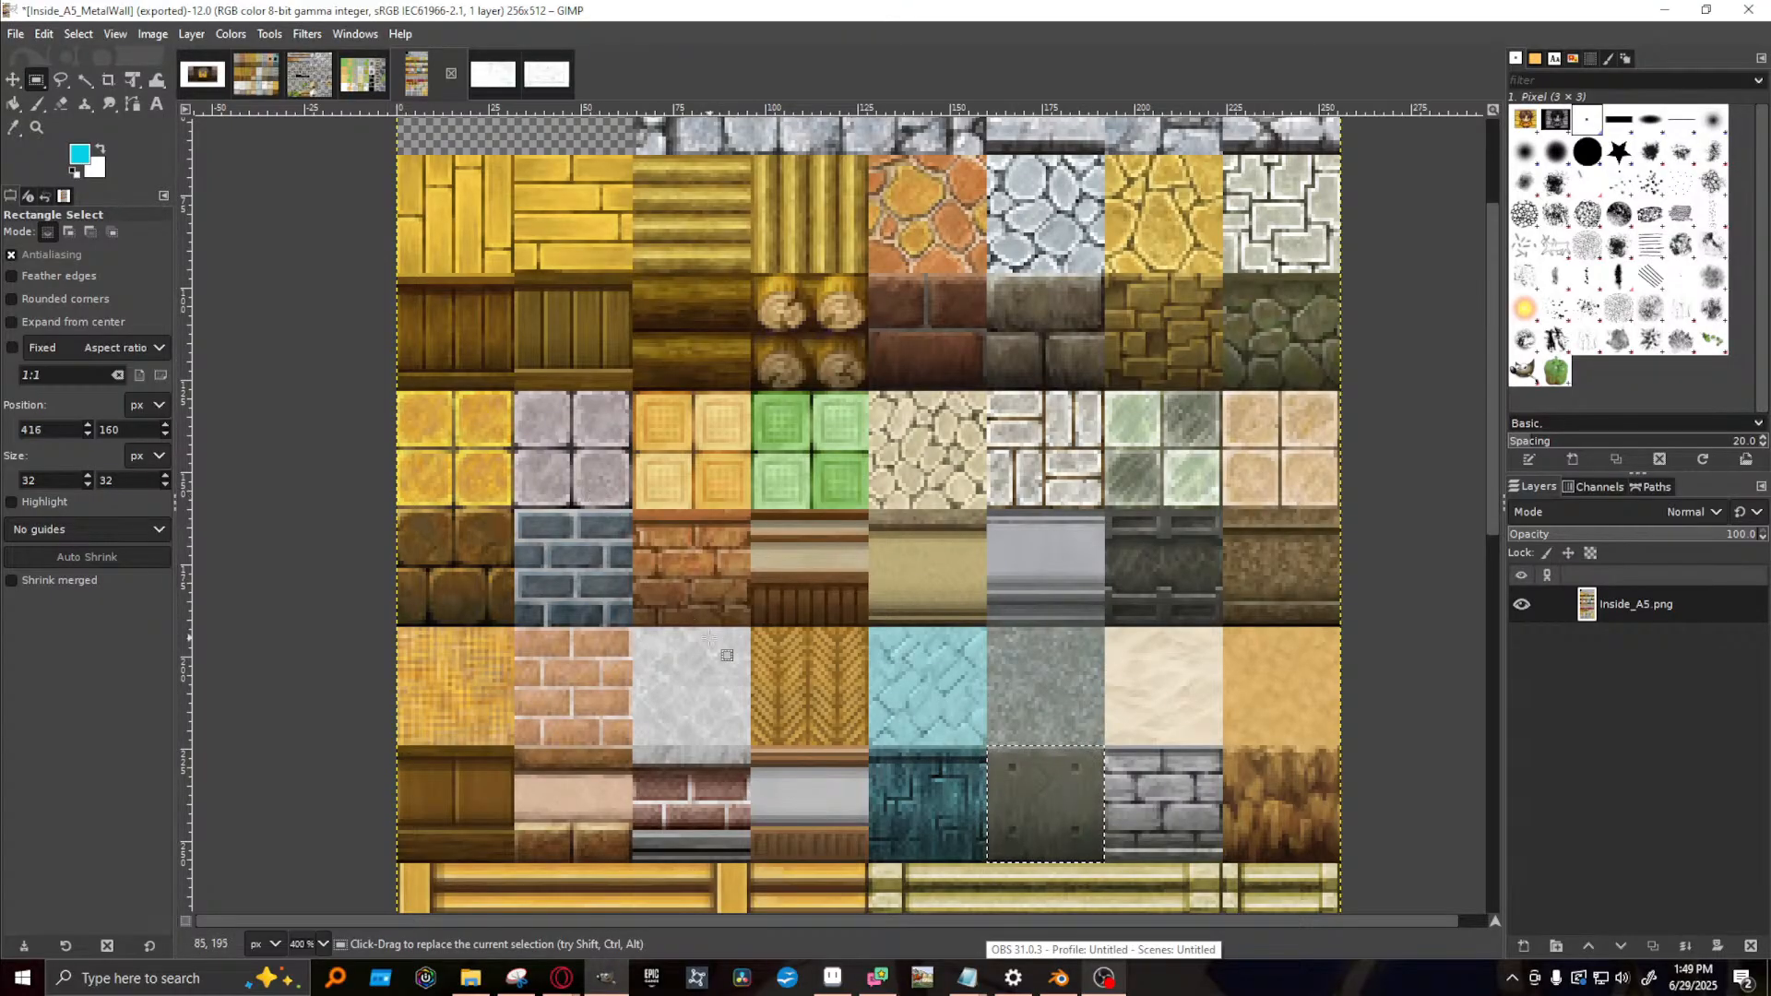
{"action": "left_click", "coordinate": [276, 85]}
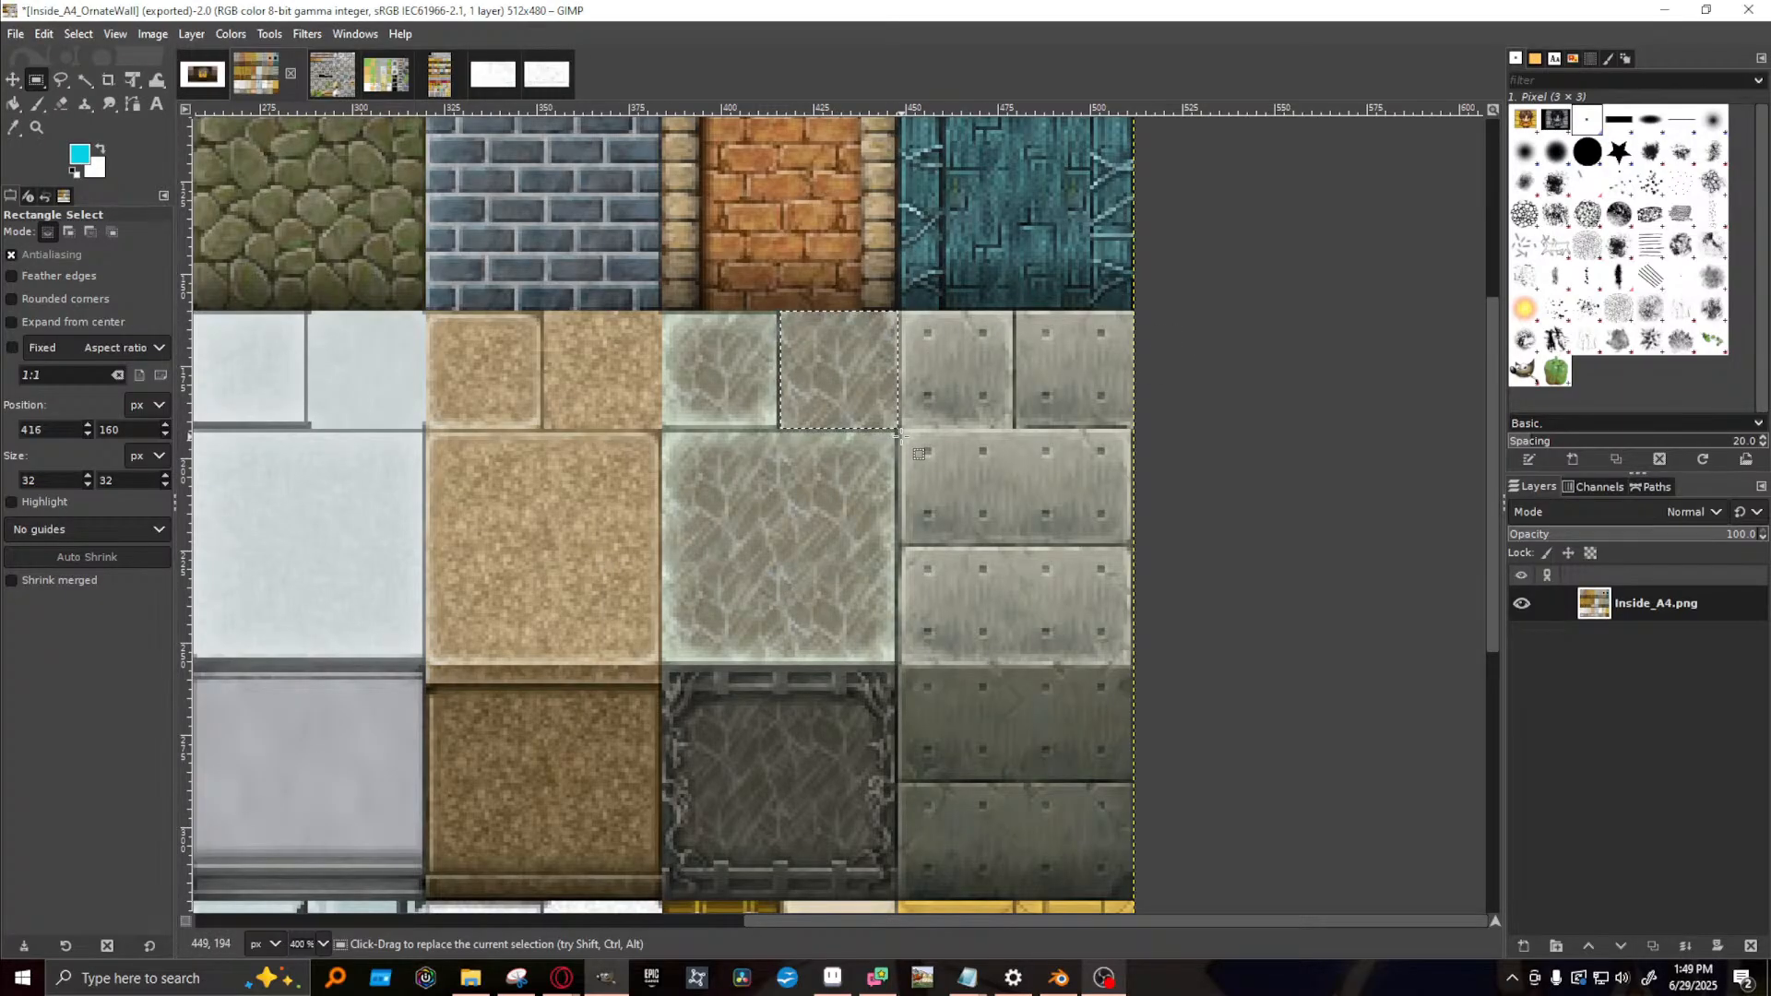
{"action": "left_click", "coordinate": [1256, 330]}
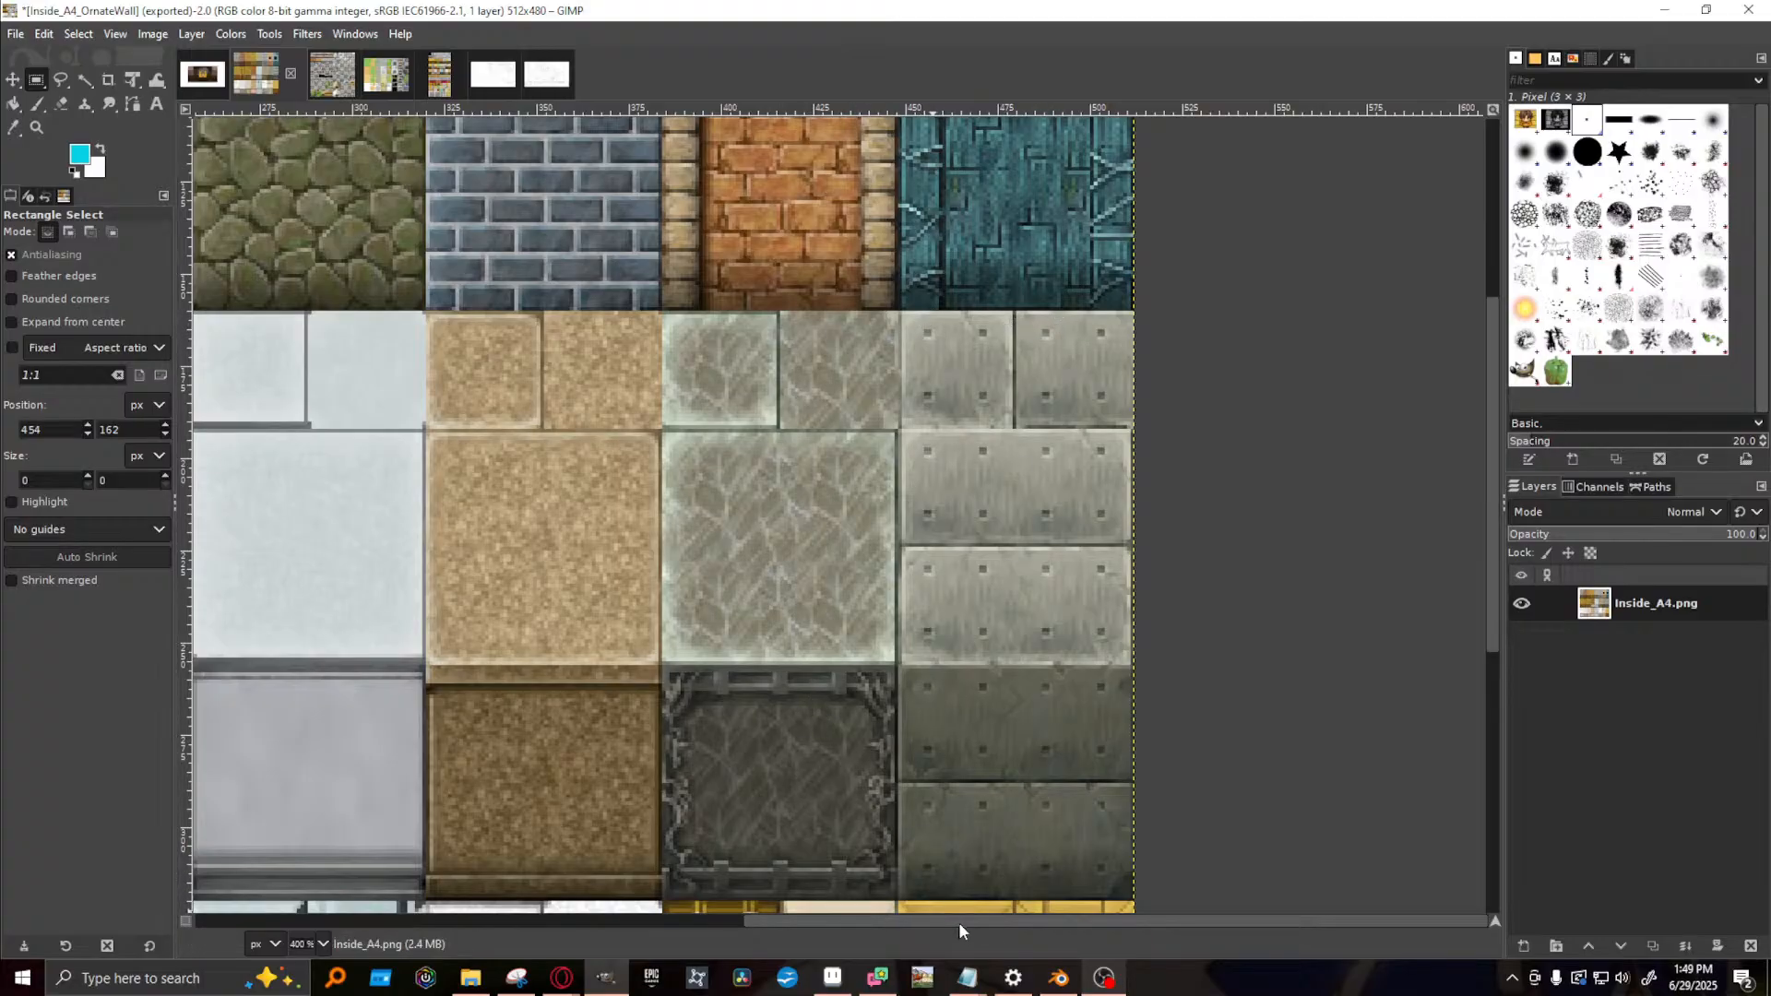
{"action": "left_click_drag", "start_coordinate": [964, 922], "coordinate": [870, 882]}
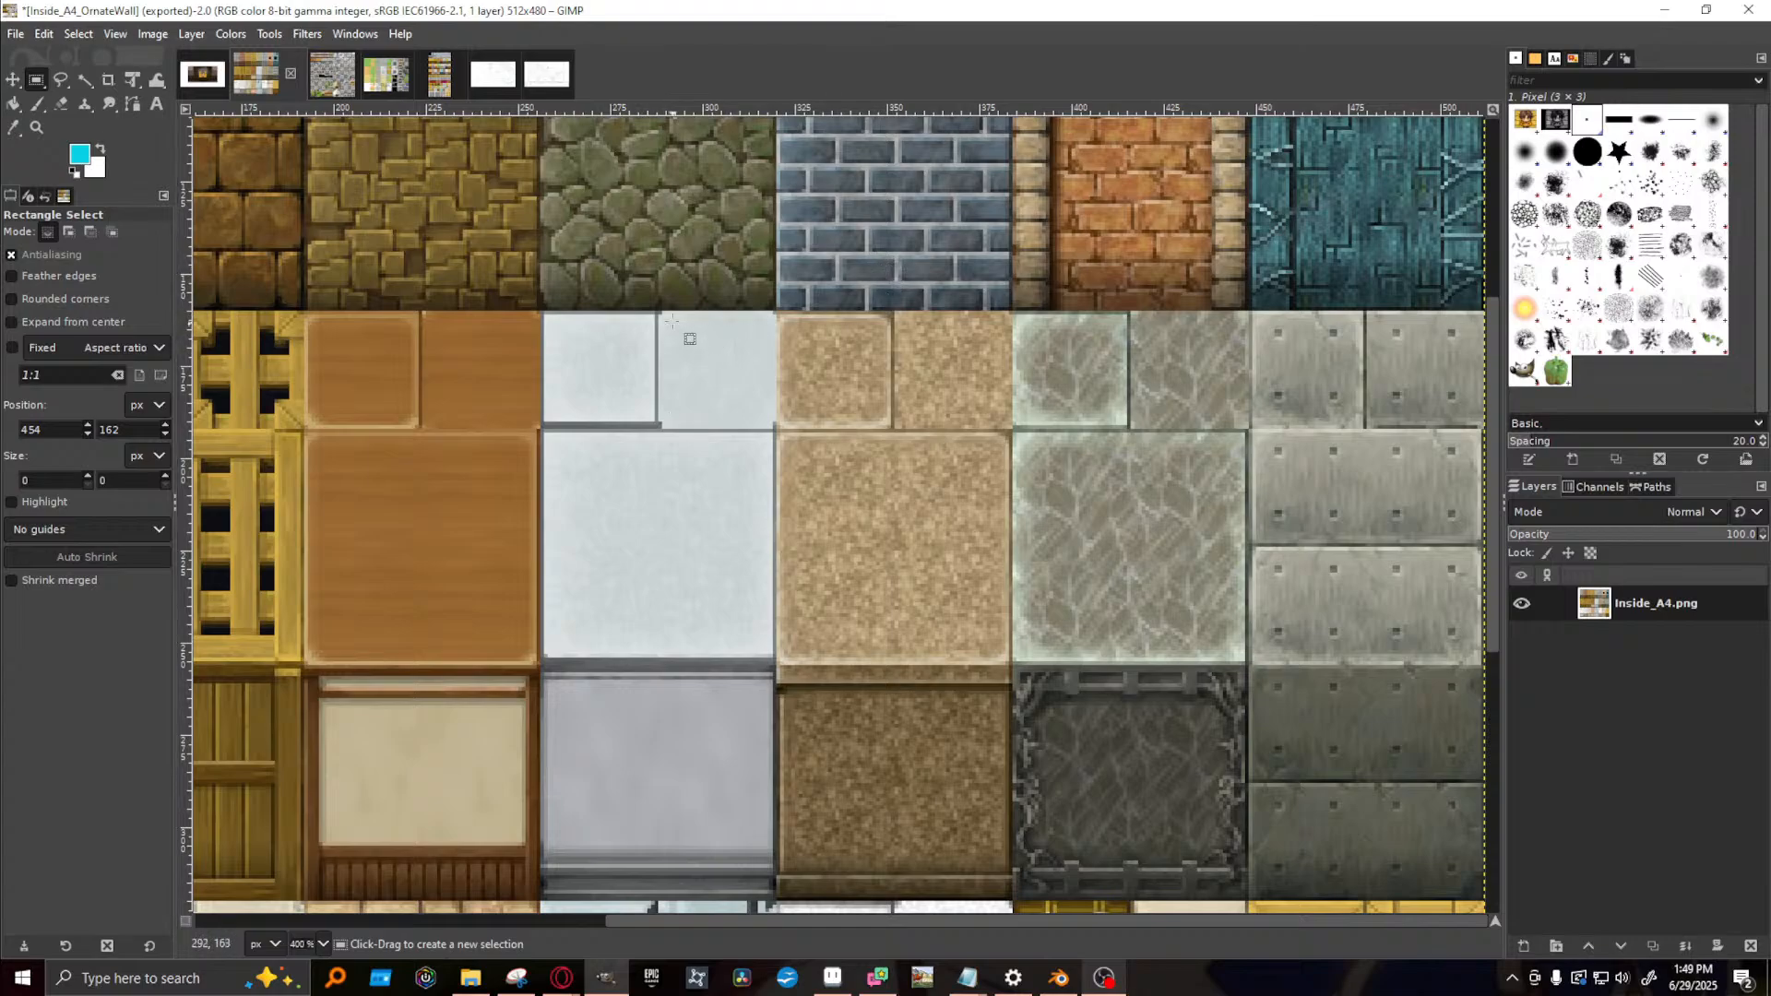
{"action": "left_click_drag", "start_coordinate": [657, 309], "coordinate": [775, 429]}
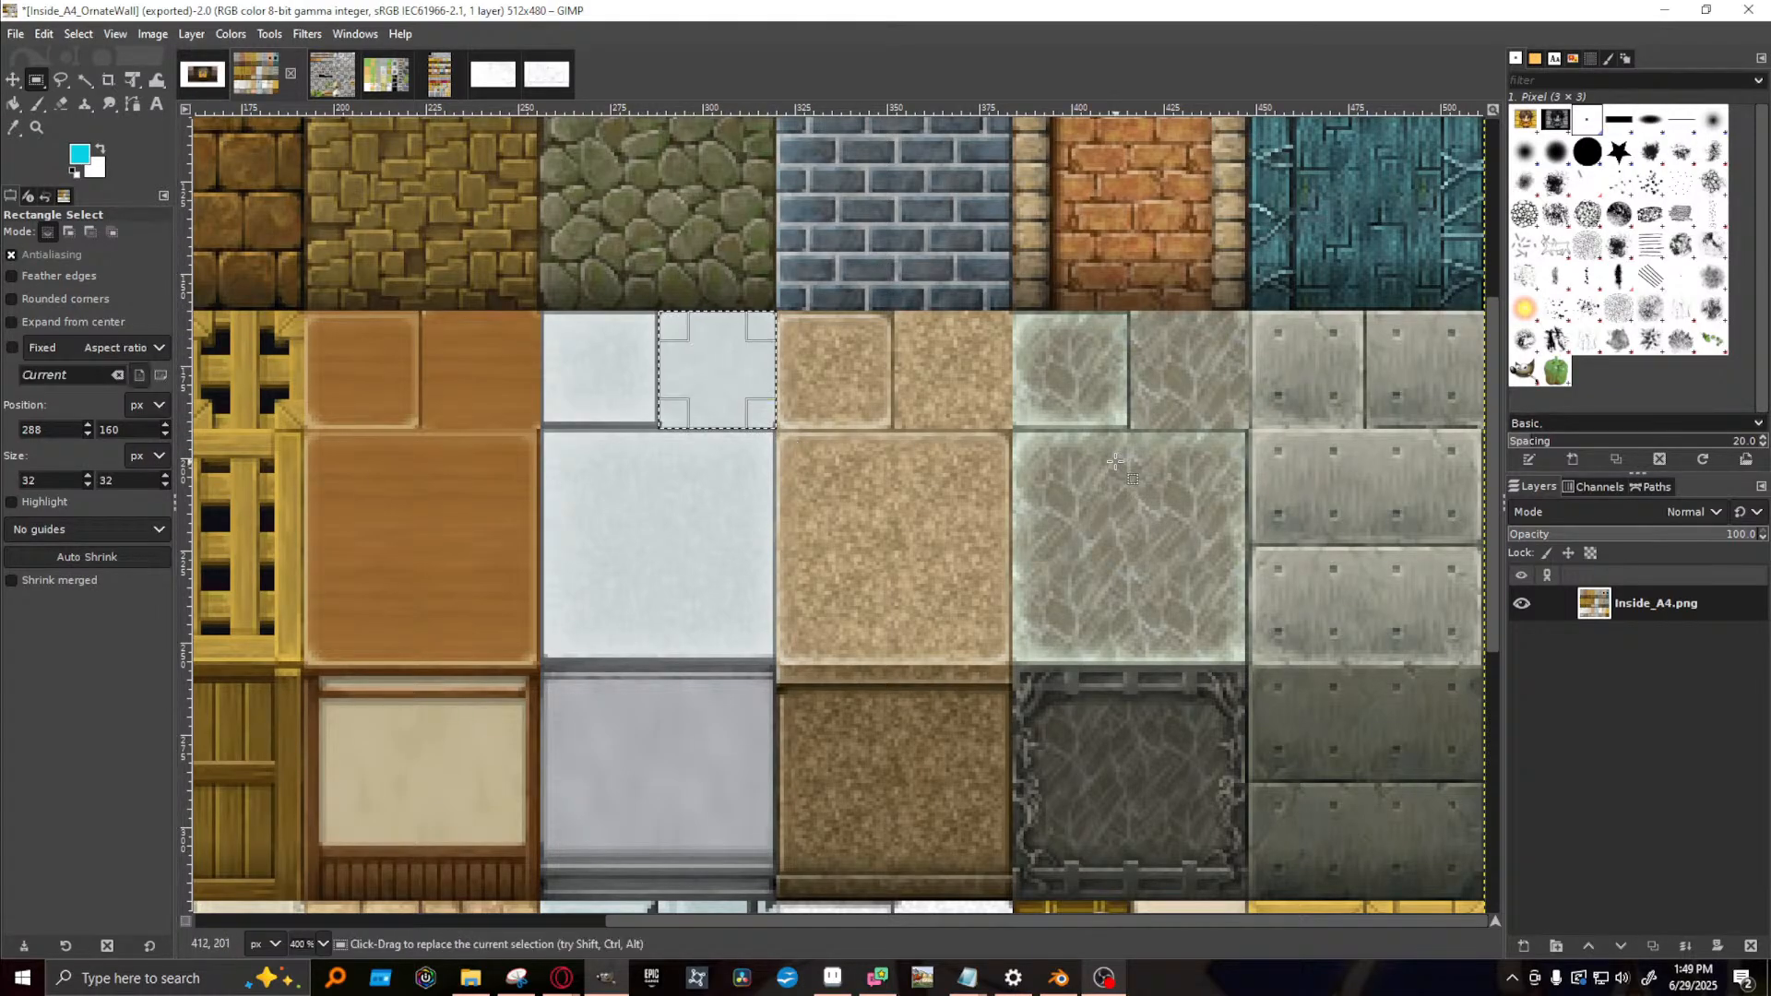
{"action": "left_click", "coordinate": [221, 36]}
{"action": "mouse_move", "coordinate": [148, 37]}
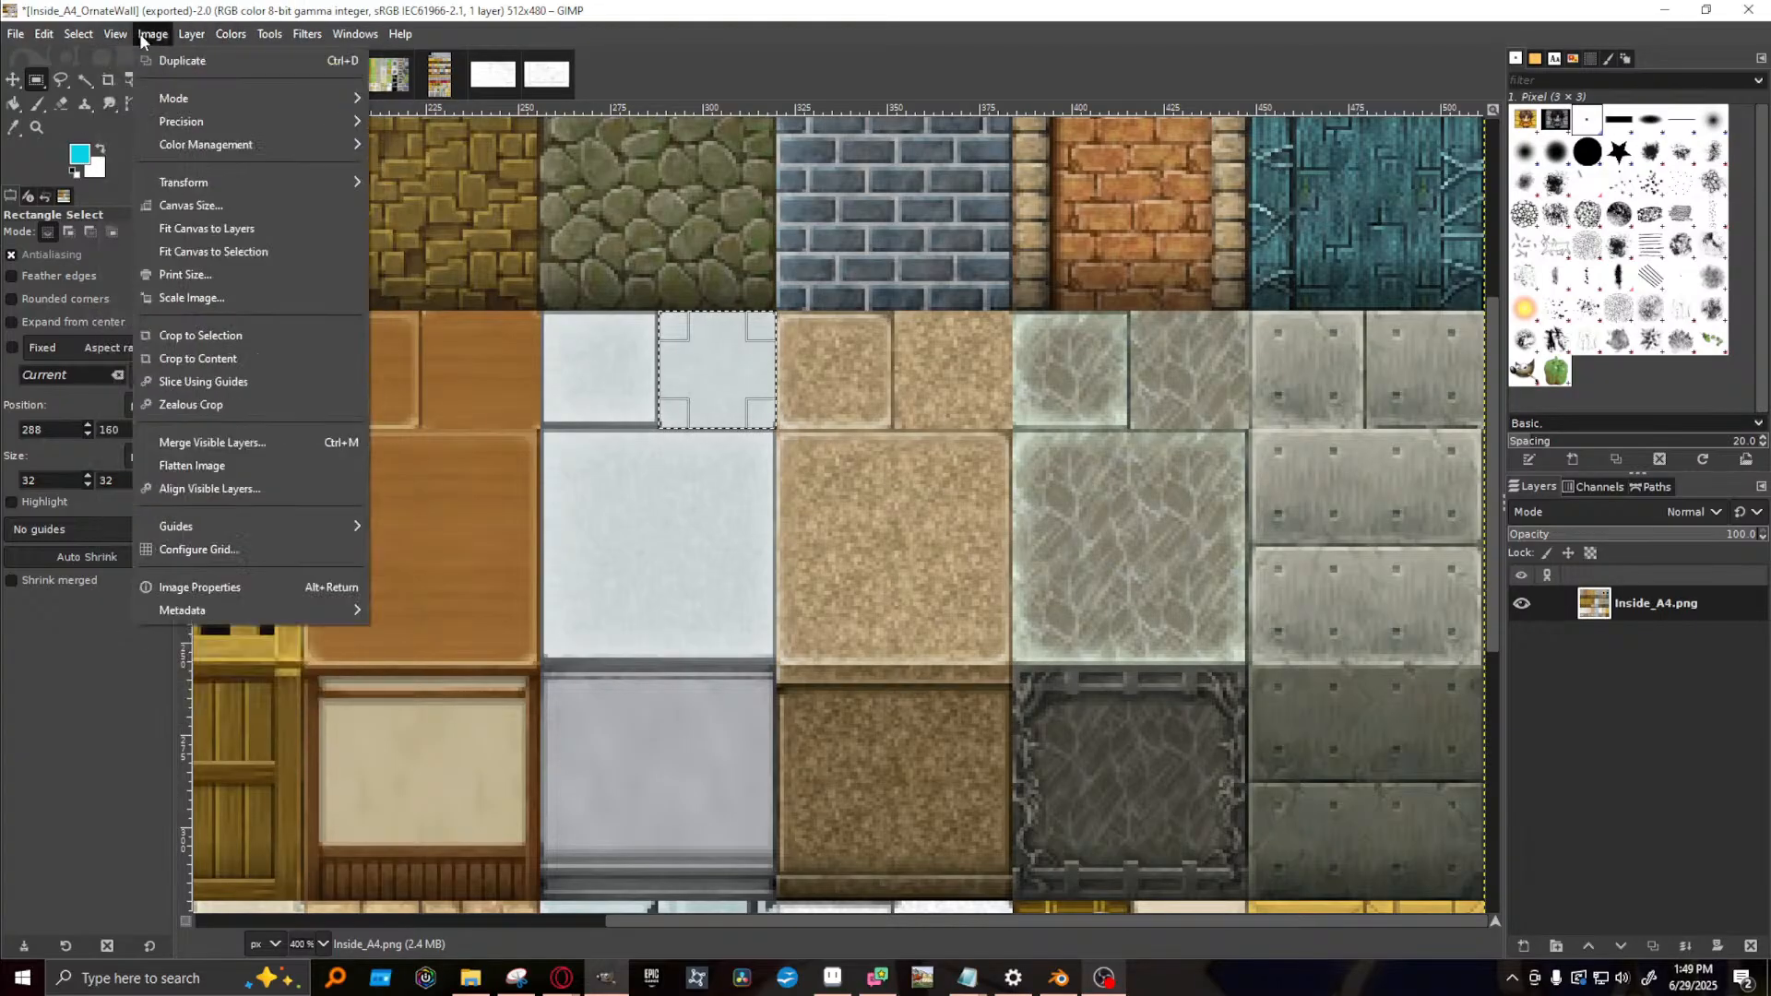
{"action": "left_click", "coordinate": [233, 337]}
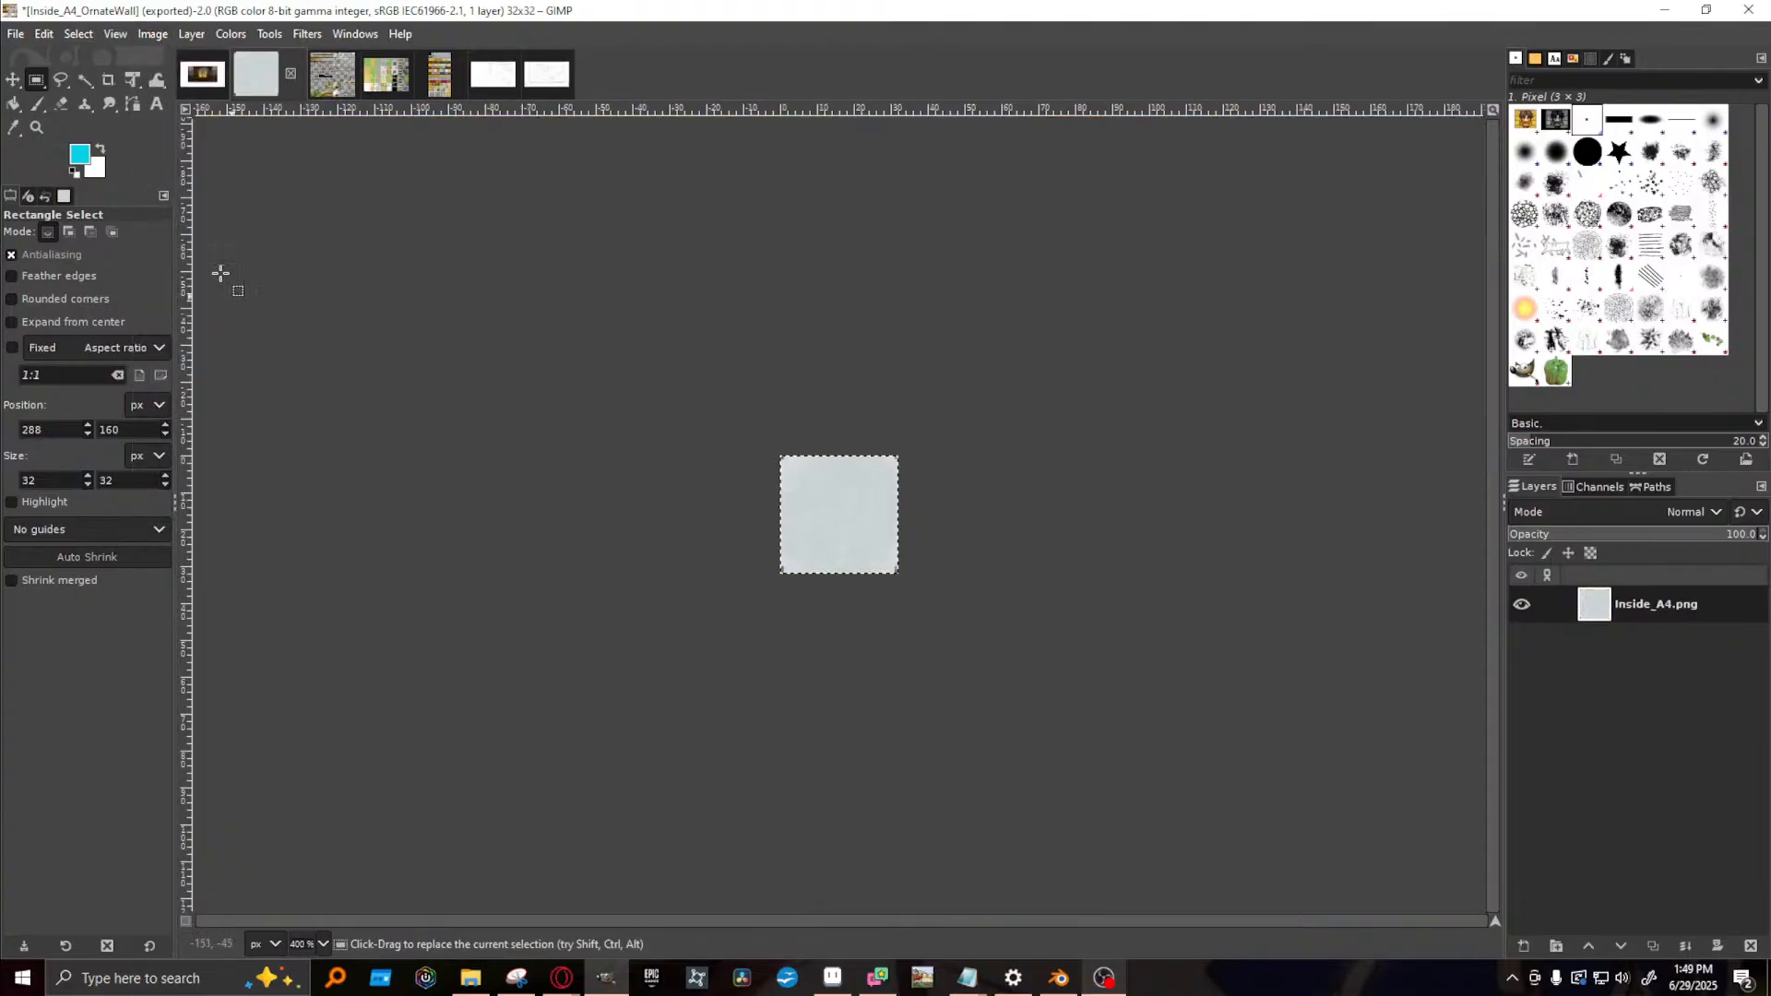
- Export the cropped white tile to the Textures-single folder as Inside_A4_SterileWhiteWall.png
{"action": "left_click", "coordinate": [15, 35]}
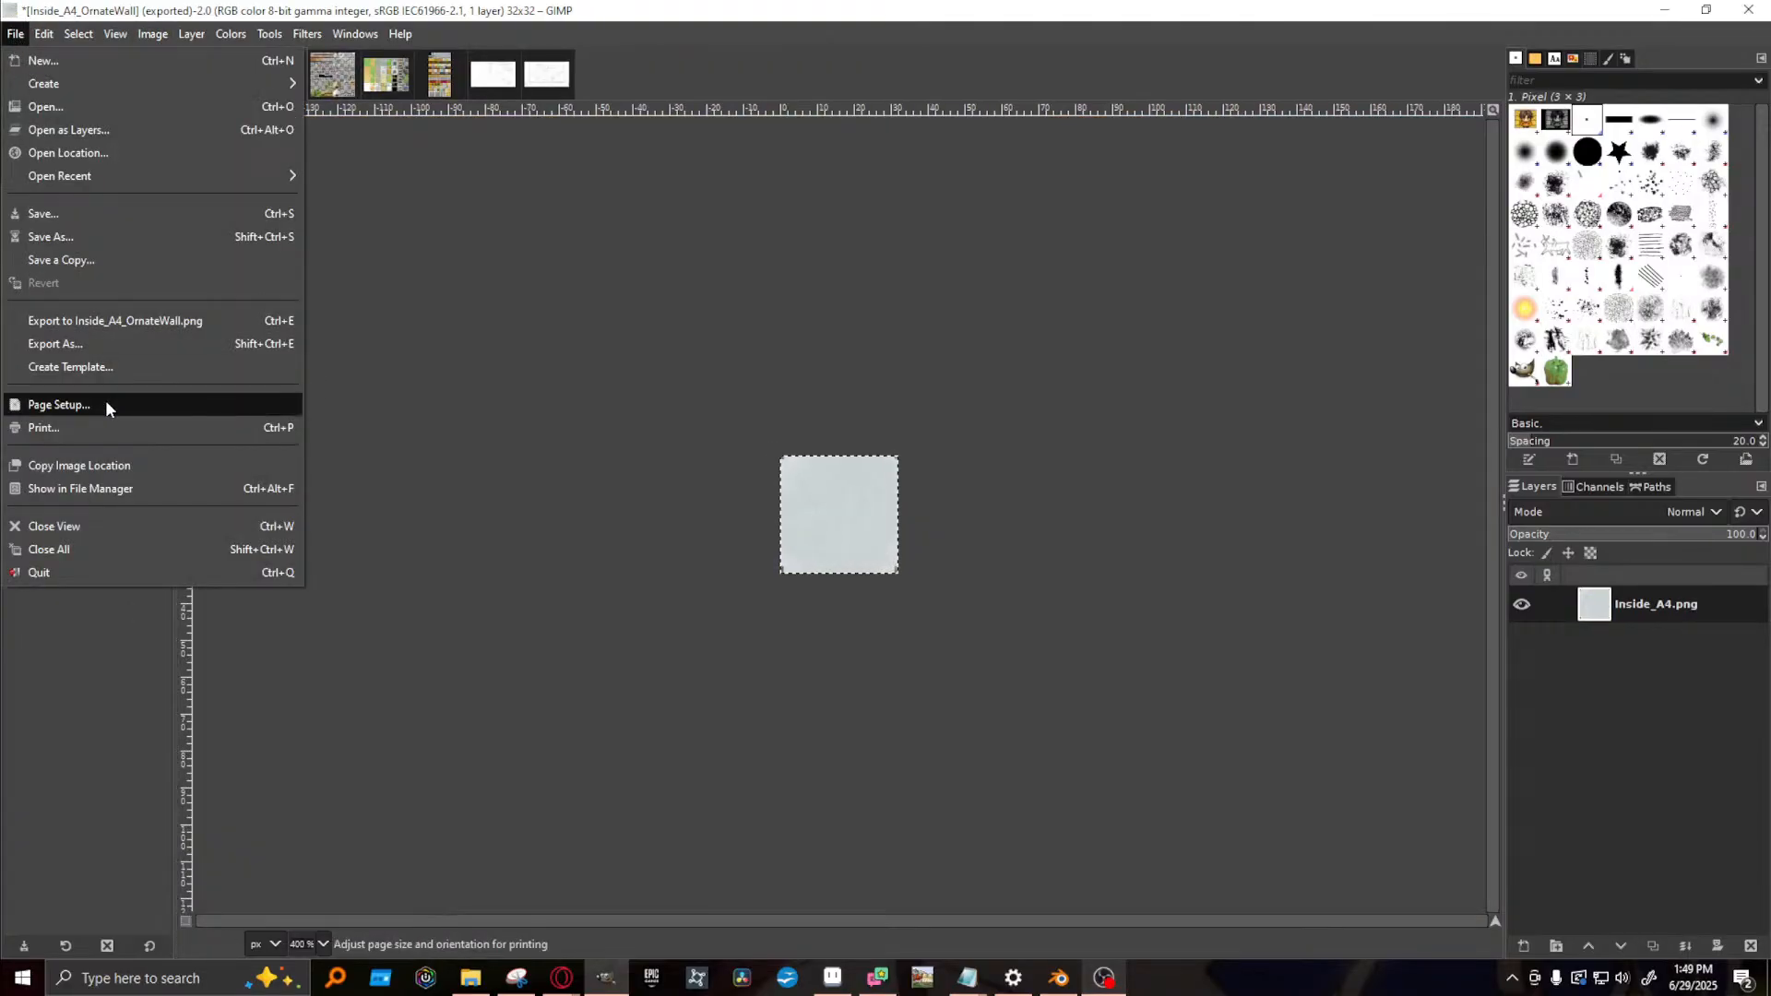
{"action": "left_click", "coordinate": [96, 347]}
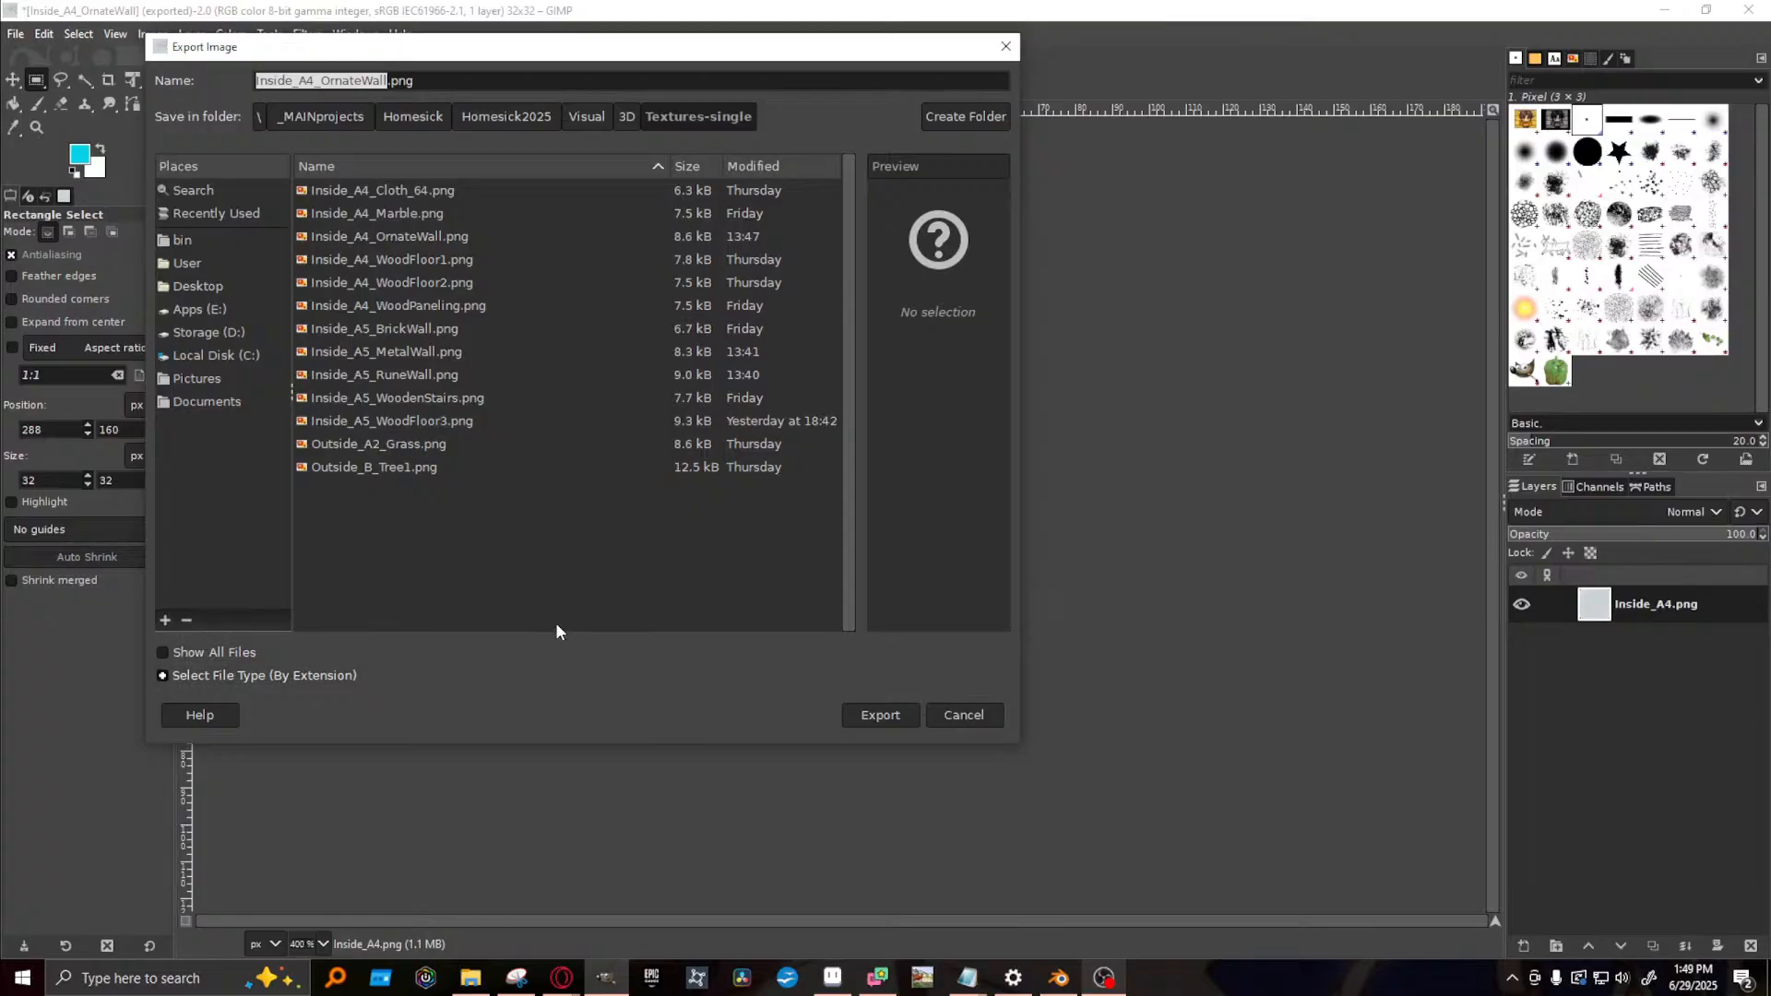
{"action": "left_click", "coordinate": [328, 80]}
{"action": "type", "text": "St"}
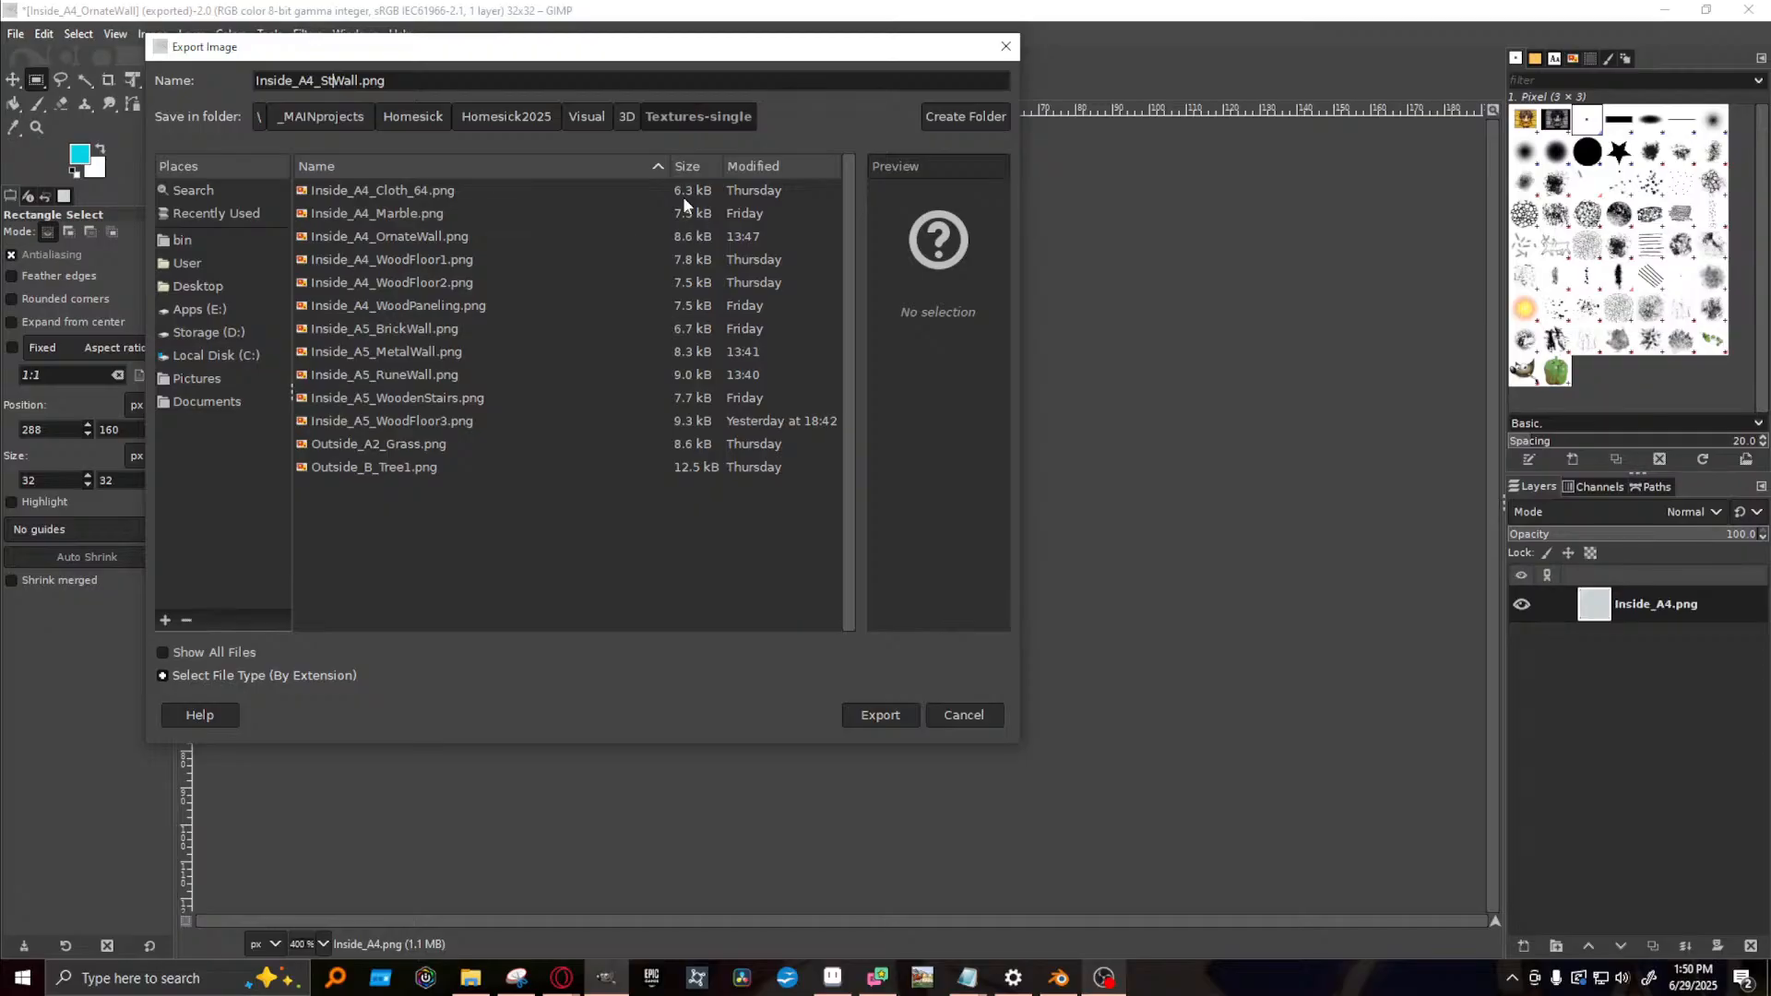
{"action": "type", "text": "erileWhite"}
{"action": "left_click", "coordinate": [873, 717]}
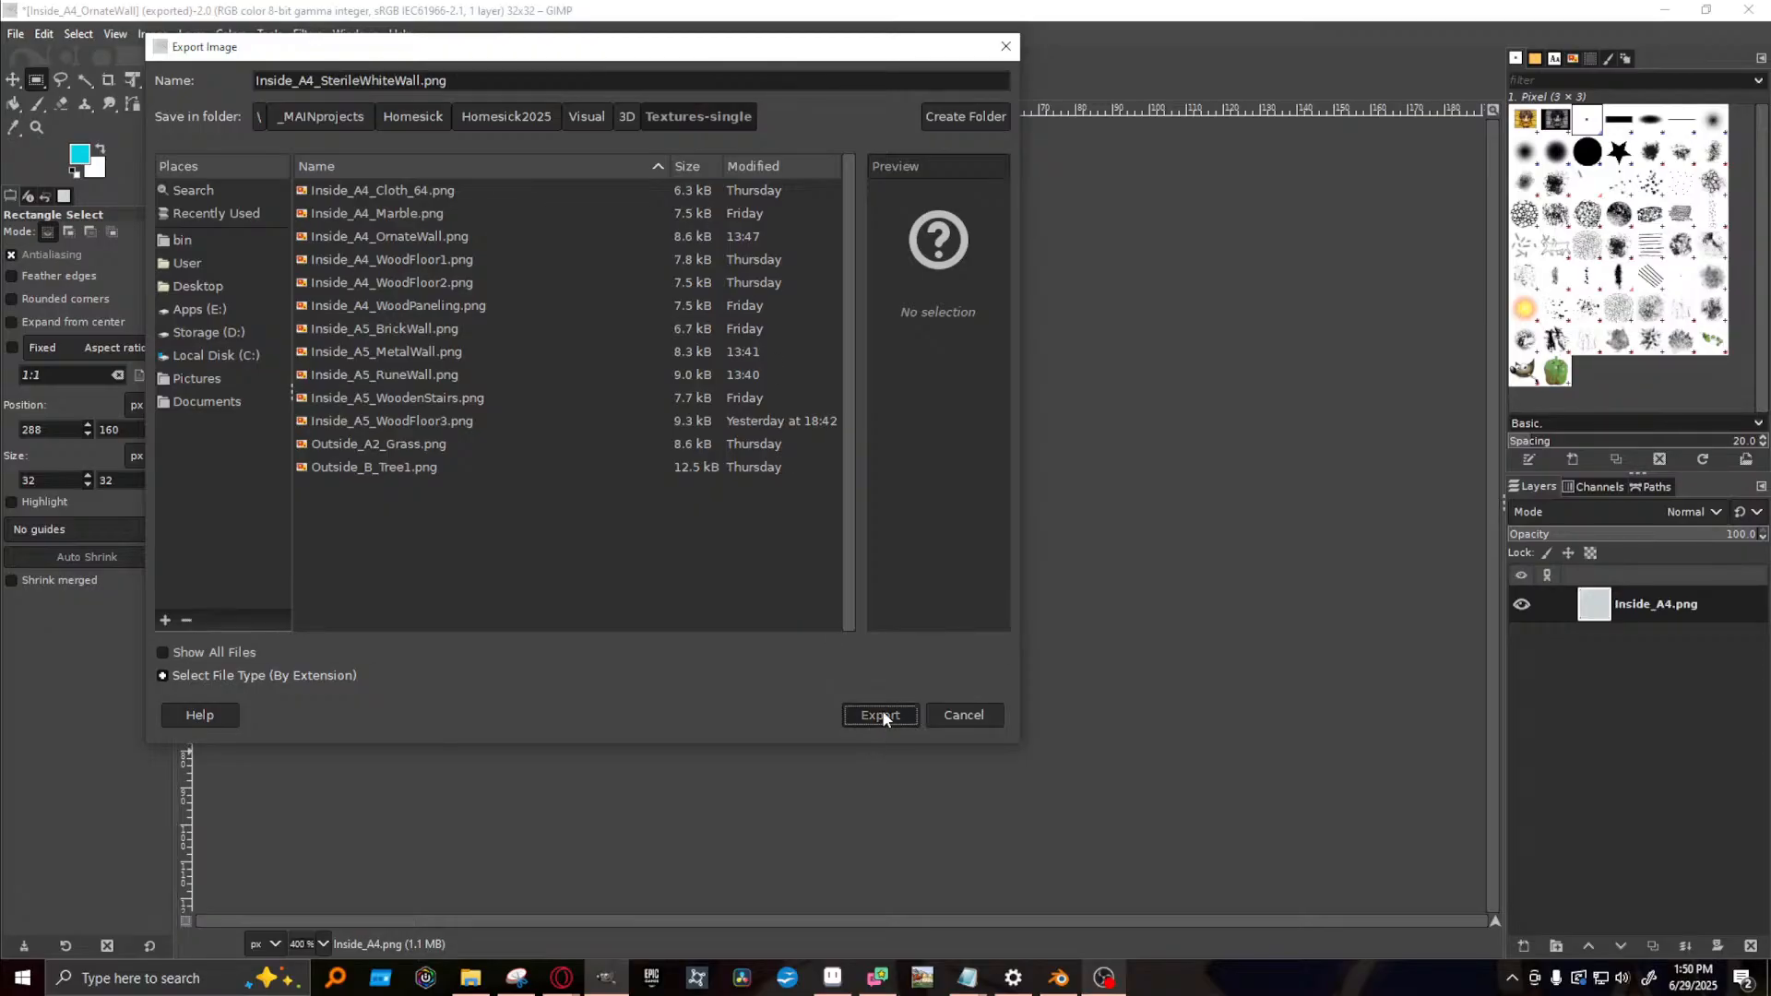
{"action": "left_click", "coordinate": [918, 728]}
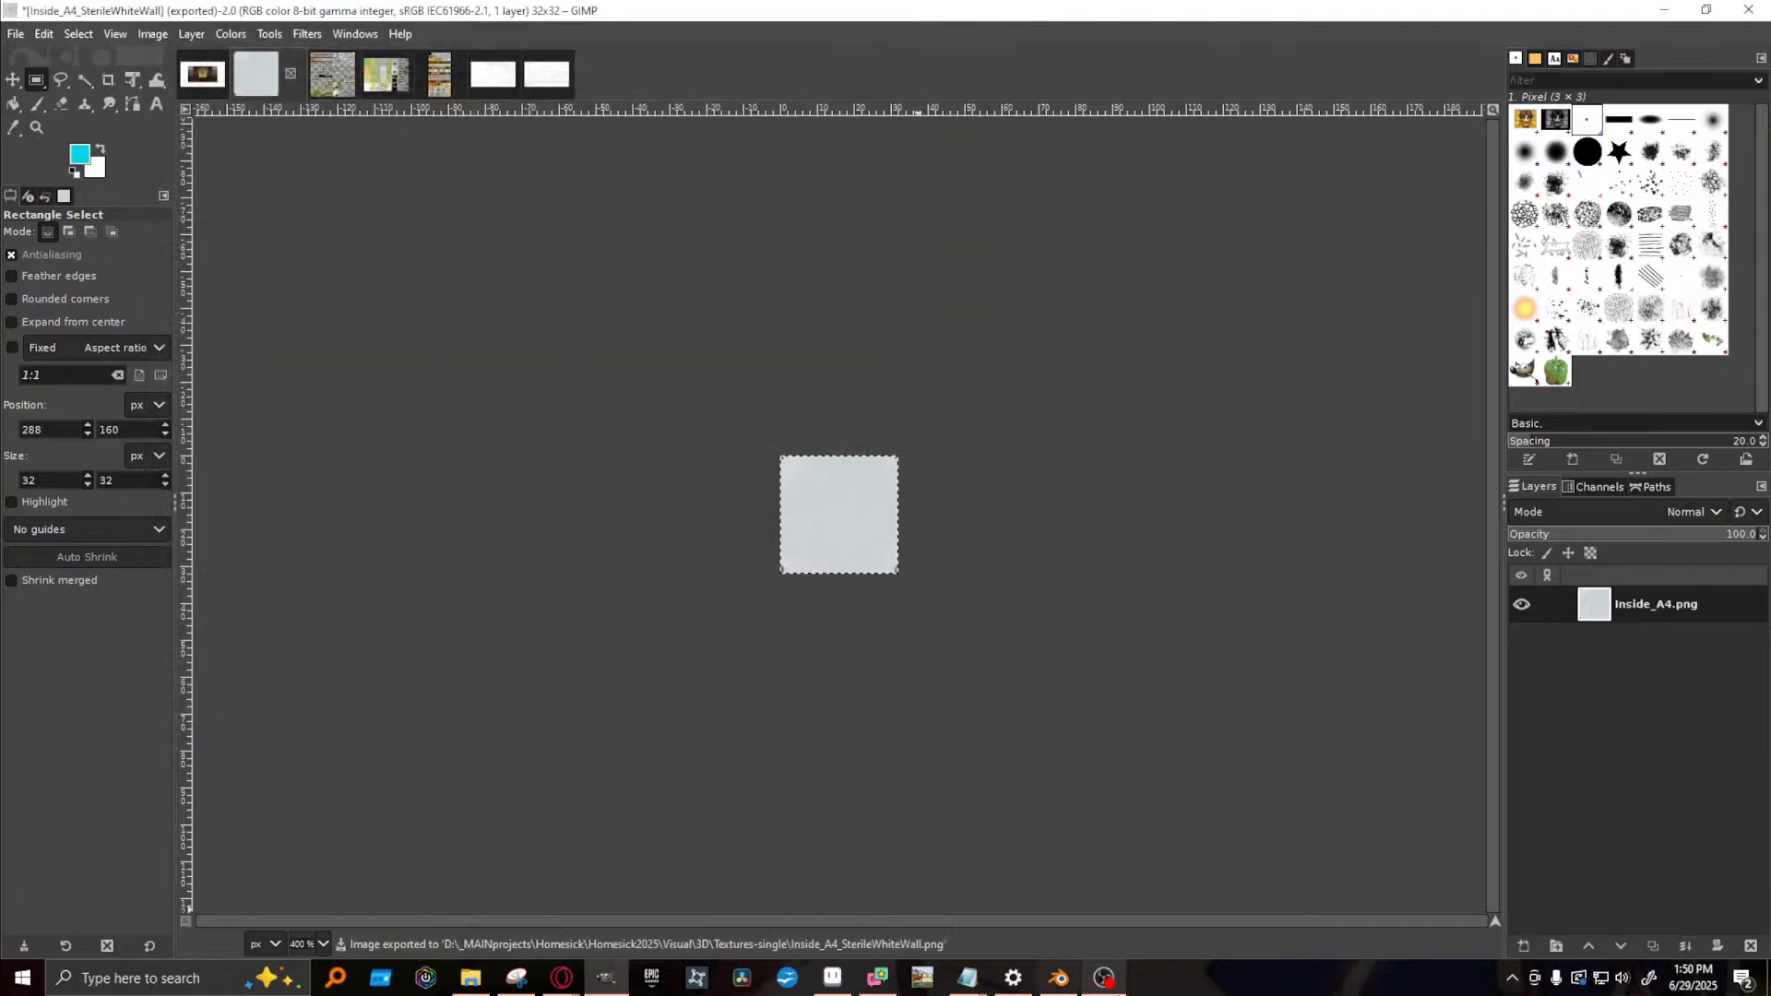
- Back in Blender, replace the corner panel's image texture with Inside_A4_SterileWhiteWall.png and check it against the stone panel across the hall
{"action": "key", "text": "alt+Tab"}
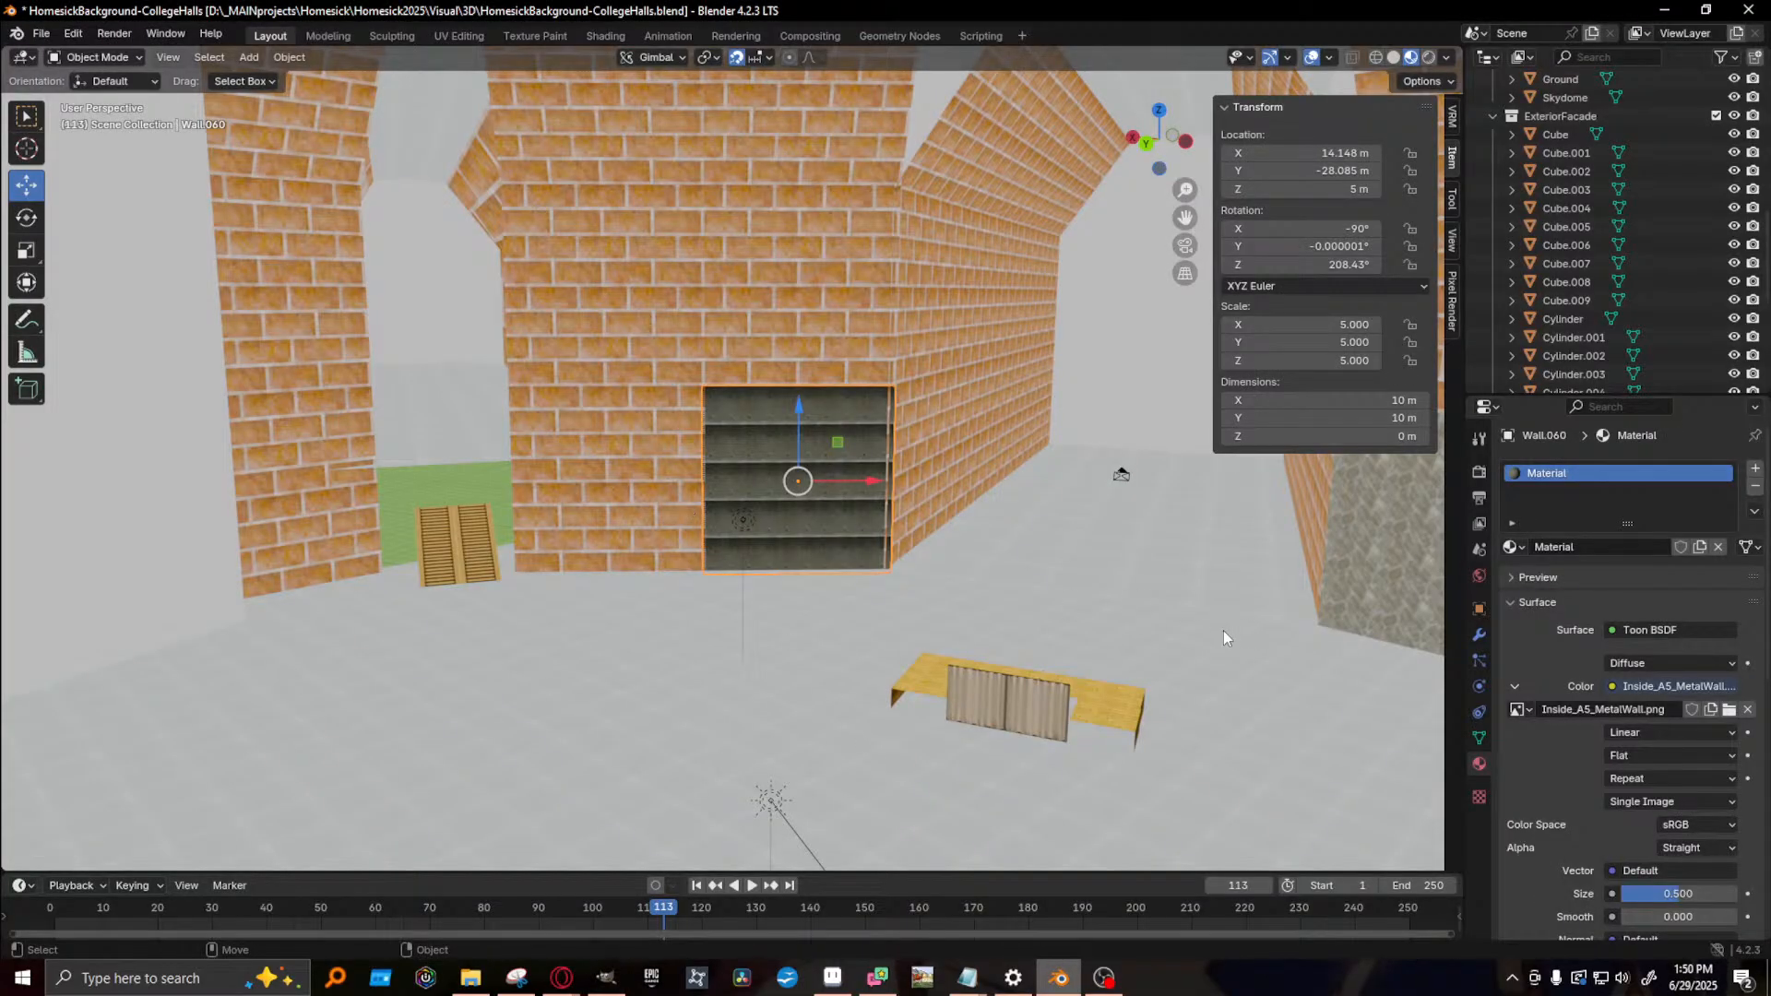
{"action": "left_click", "coordinate": [1728, 710]}
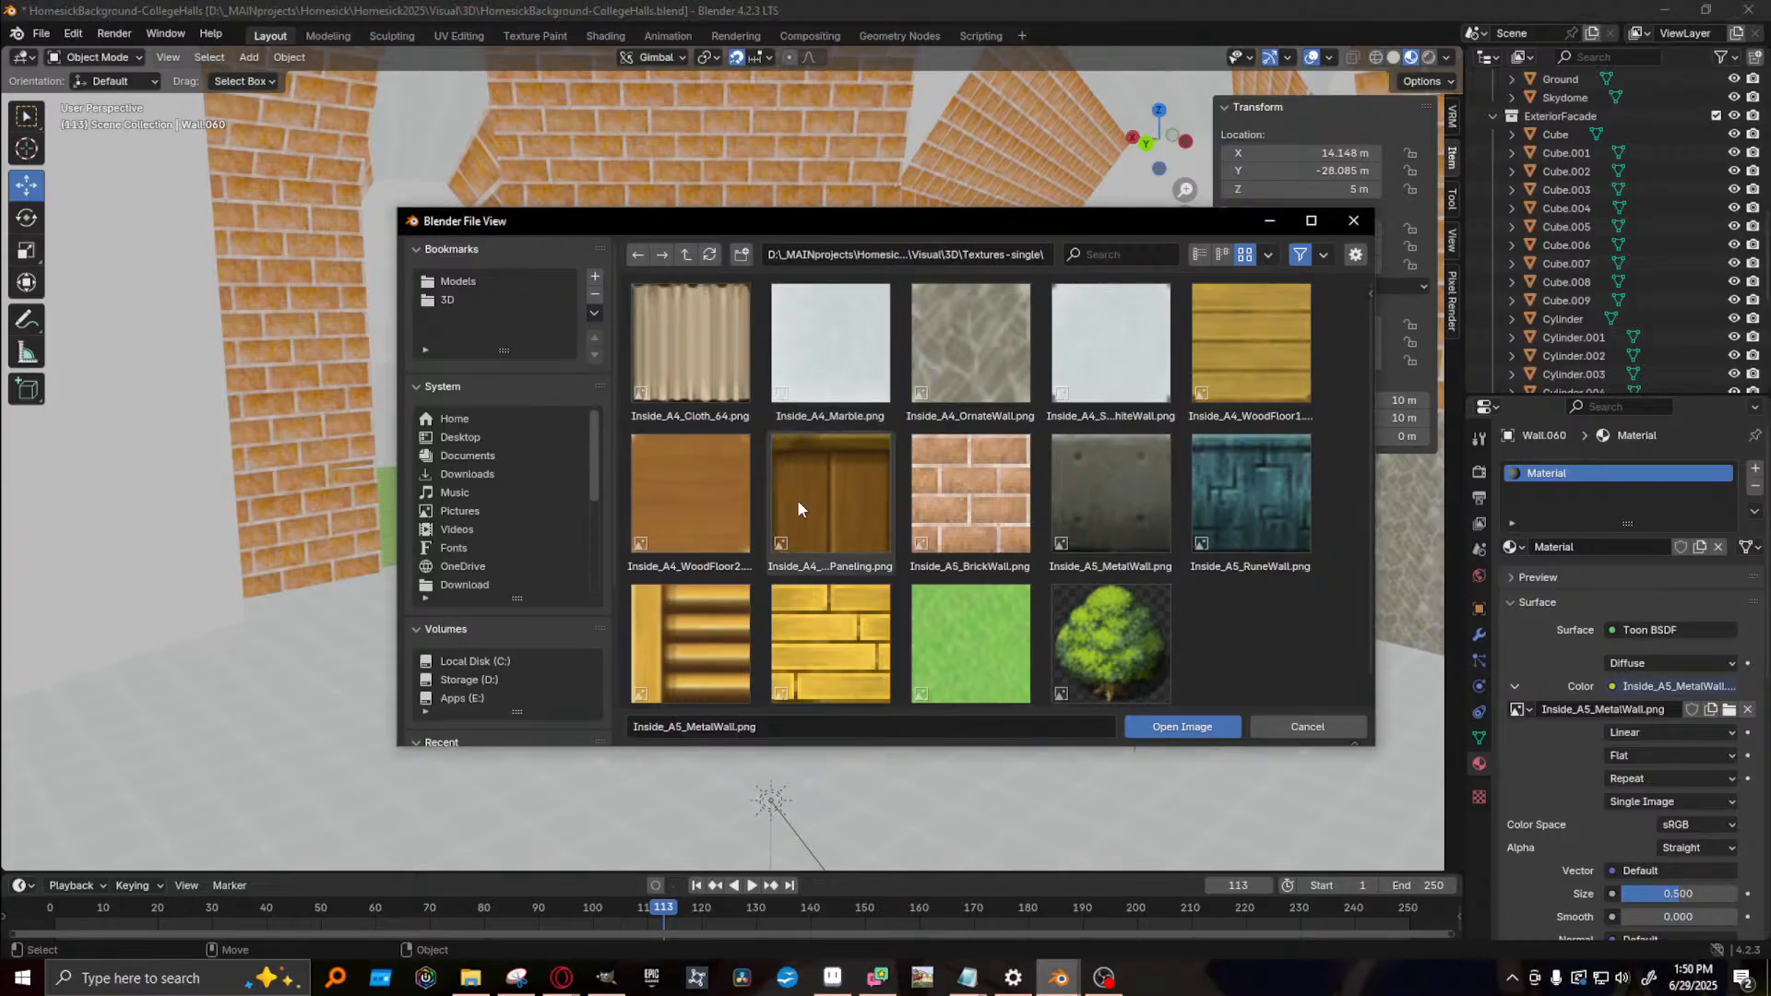
{"action": "left_click", "coordinate": [1127, 386]}
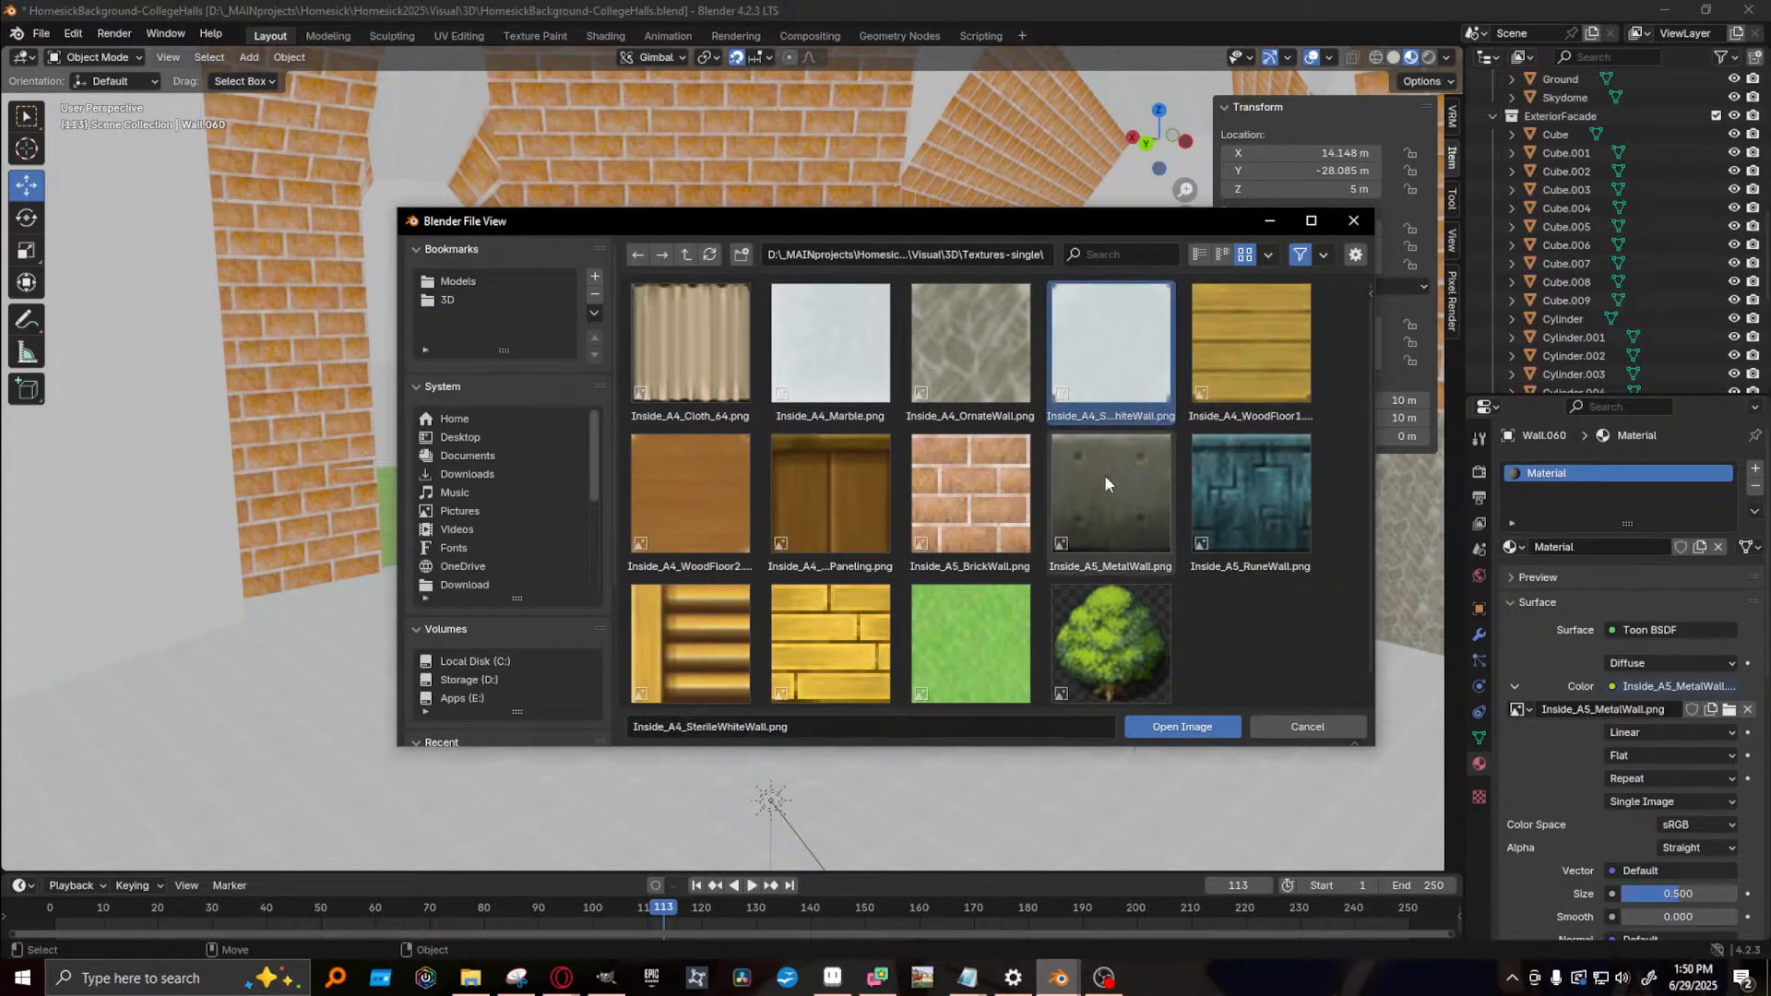
{"action": "left_click", "coordinate": [1182, 726]}
{"action": "scroll", "coordinate": [815, 588], "scroll_direction": "up", "scroll_amount": 8}
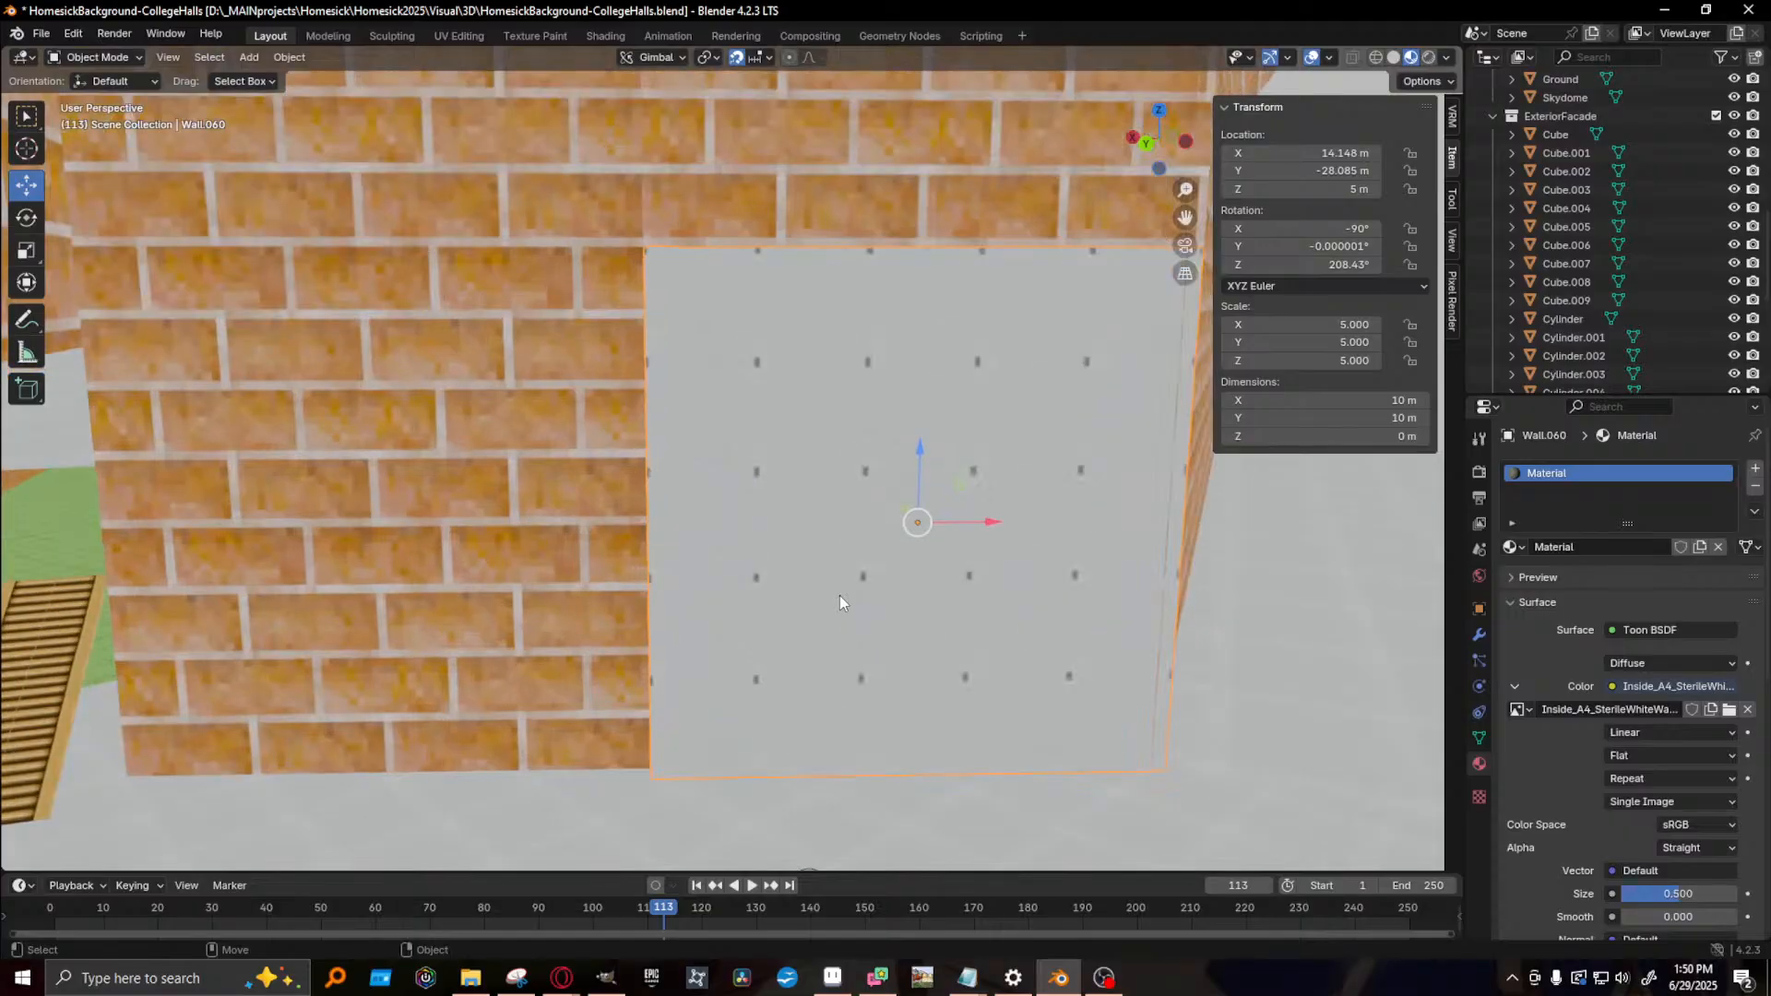
{"action": "scroll", "coordinate": [840, 595], "scroll_direction": "down", "scroll_amount": 5}
{"action": "left_click_drag", "start_coordinate": [840, 596], "coordinate": [1133, 594], "text": "alt"}
{"action": "middle_click_drag", "start_coordinate": [1132, 594], "coordinate": [666, 607], "text": "alt"}
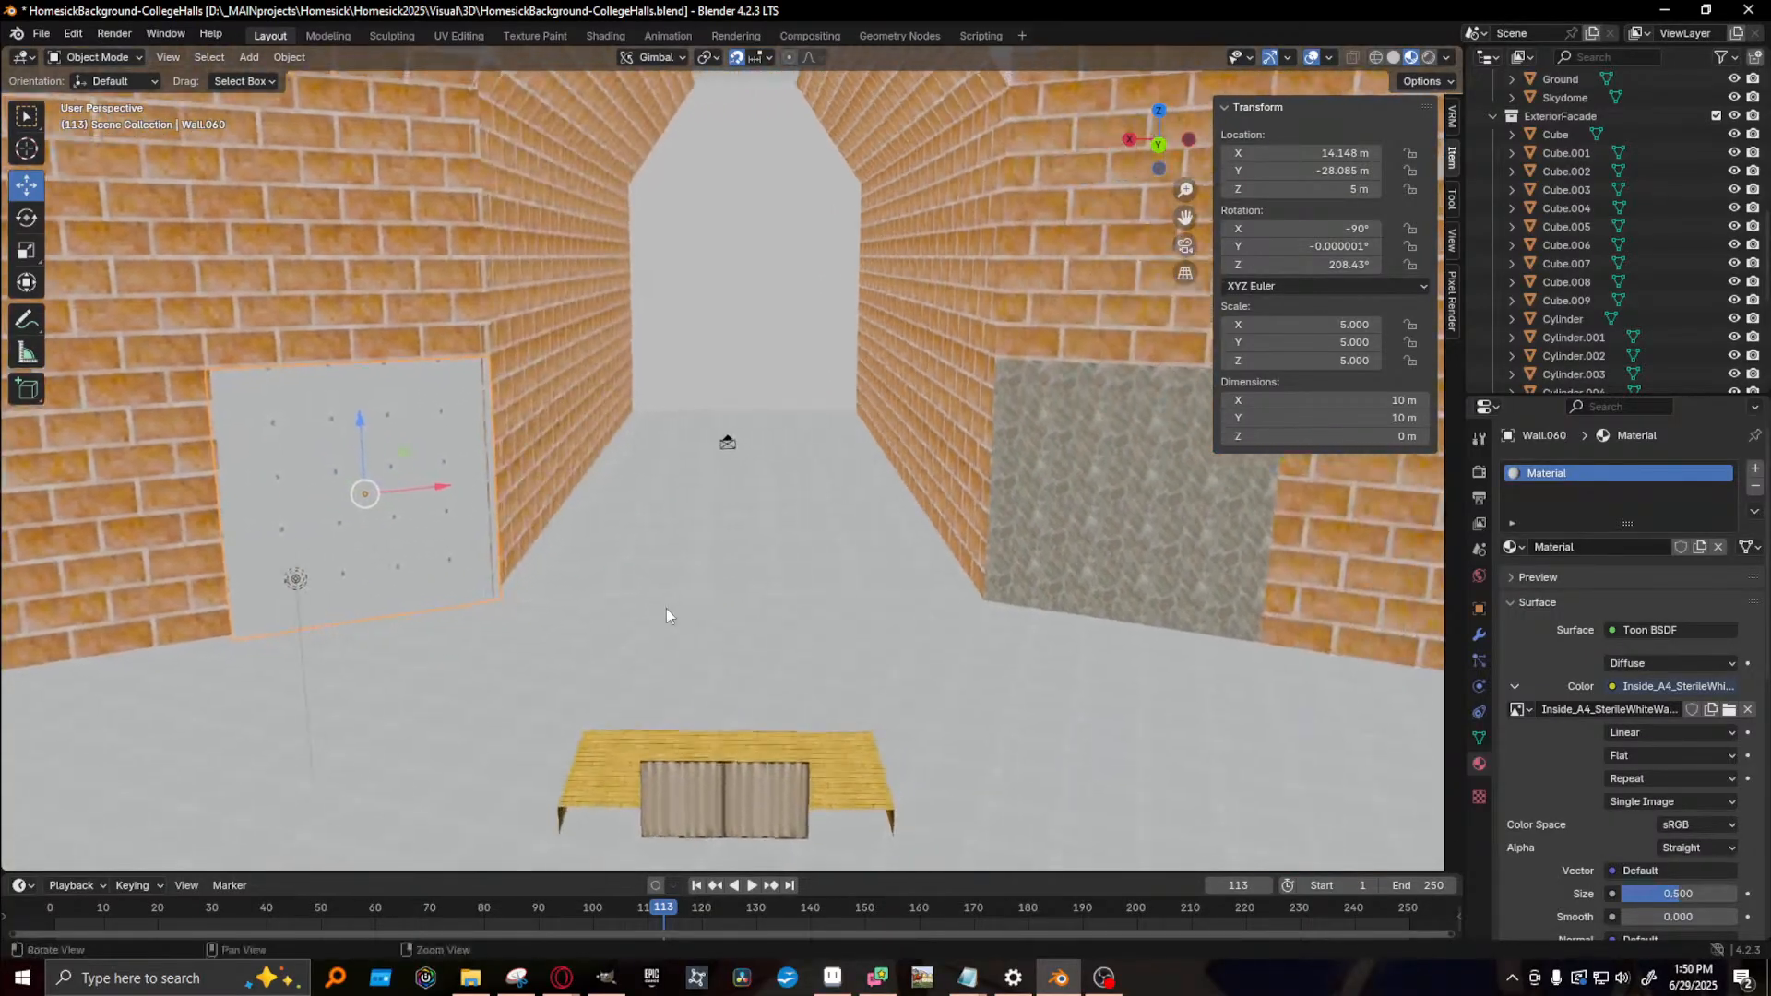
{"action": "scroll", "coordinate": [817, 608], "scroll_direction": "down", "scroll_amount": 1}
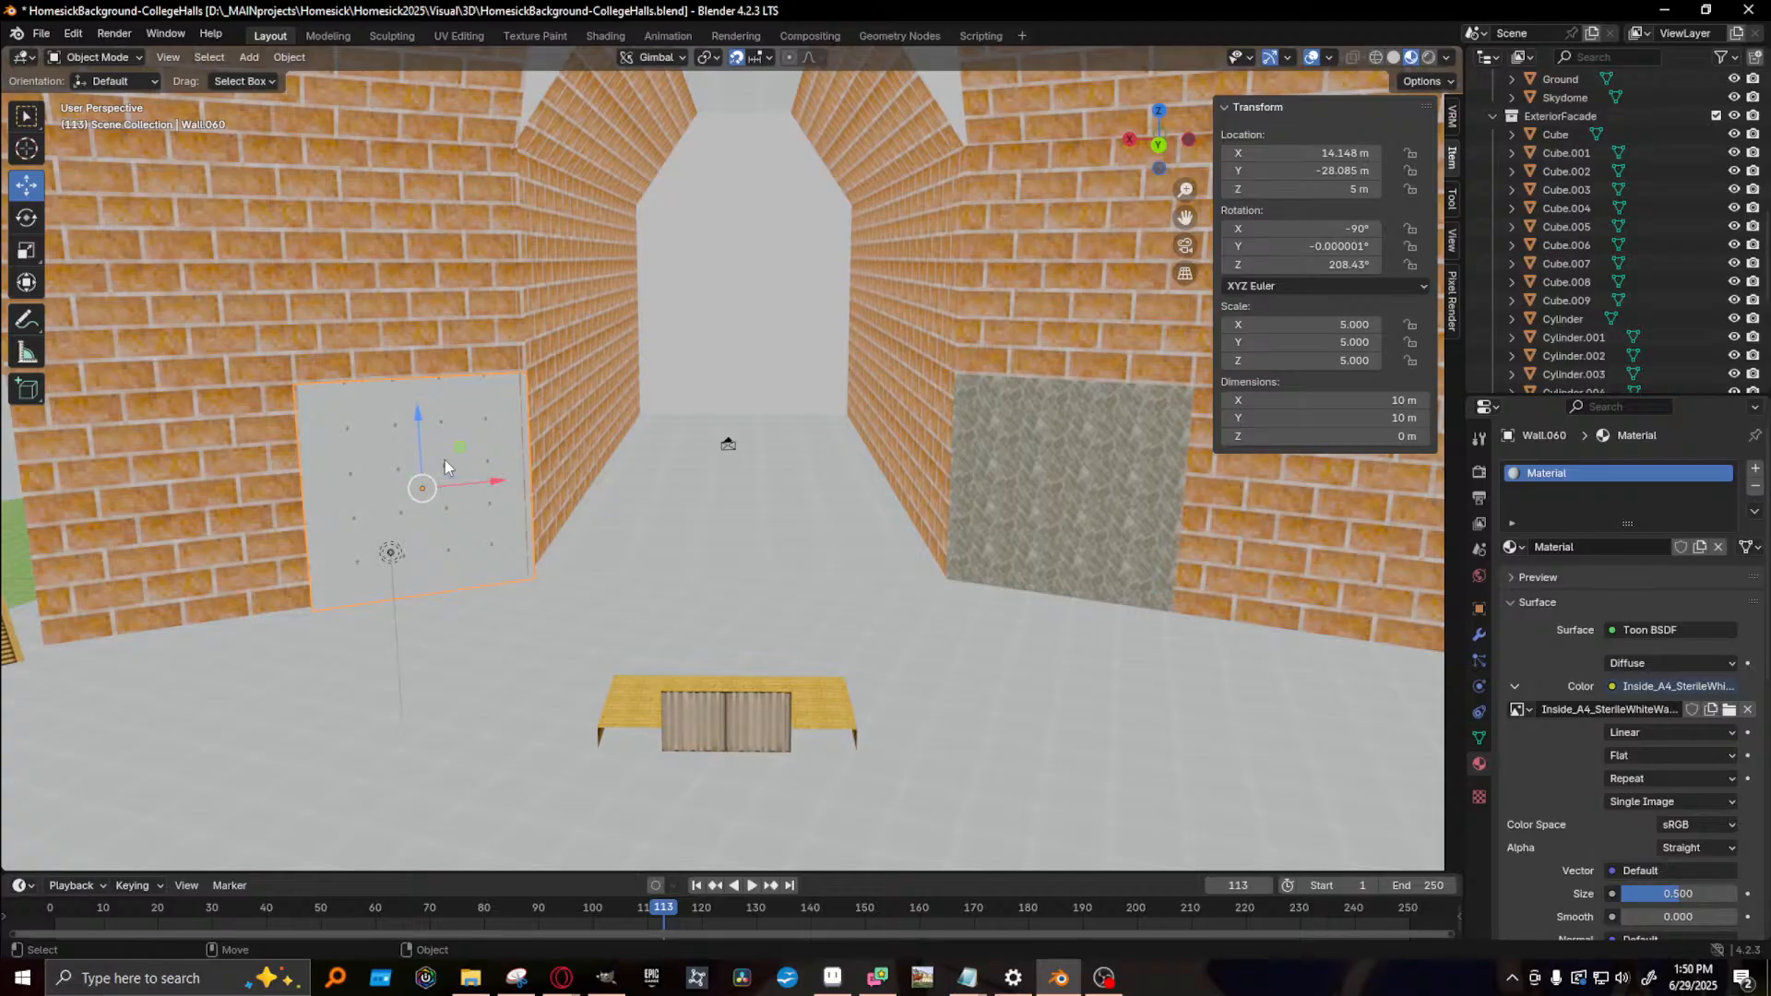
{"action": "middle_click_drag", "start_coordinate": [444, 460], "coordinate": [511, 486], "text": "alt"}
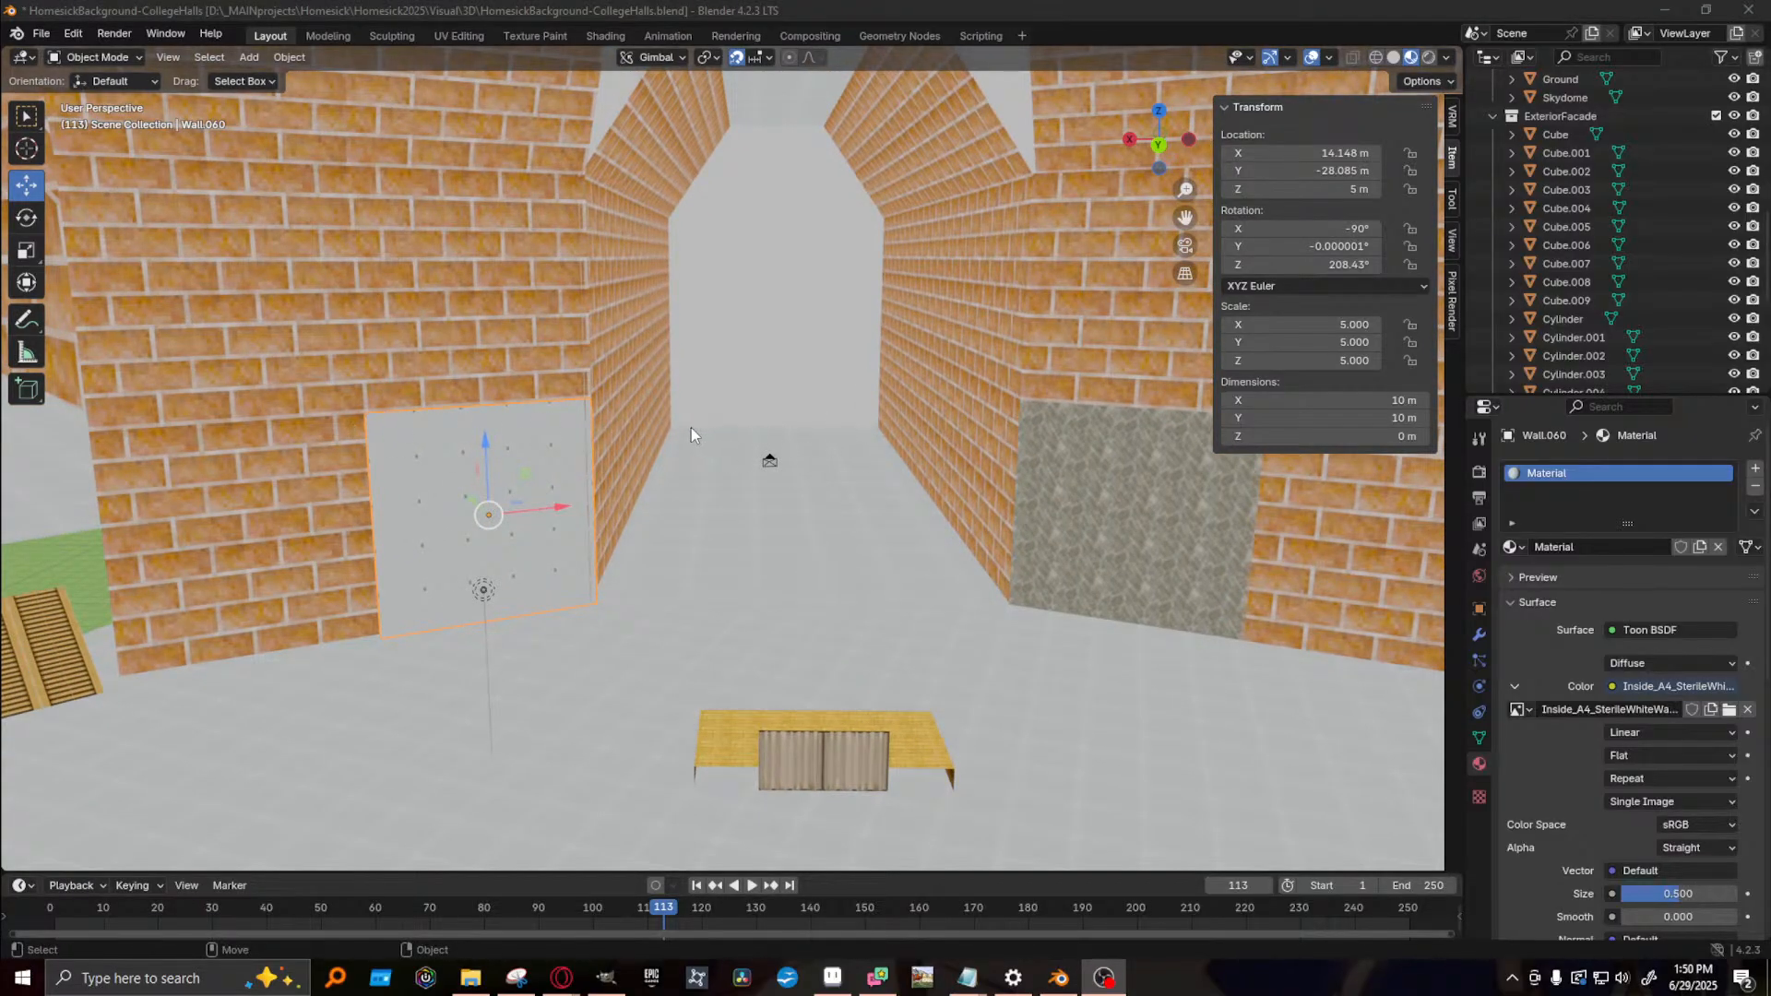
- Rename the white-textured corner panel's material to WhiteLabWall
{"action": "left_click", "coordinate": [341, 449]}
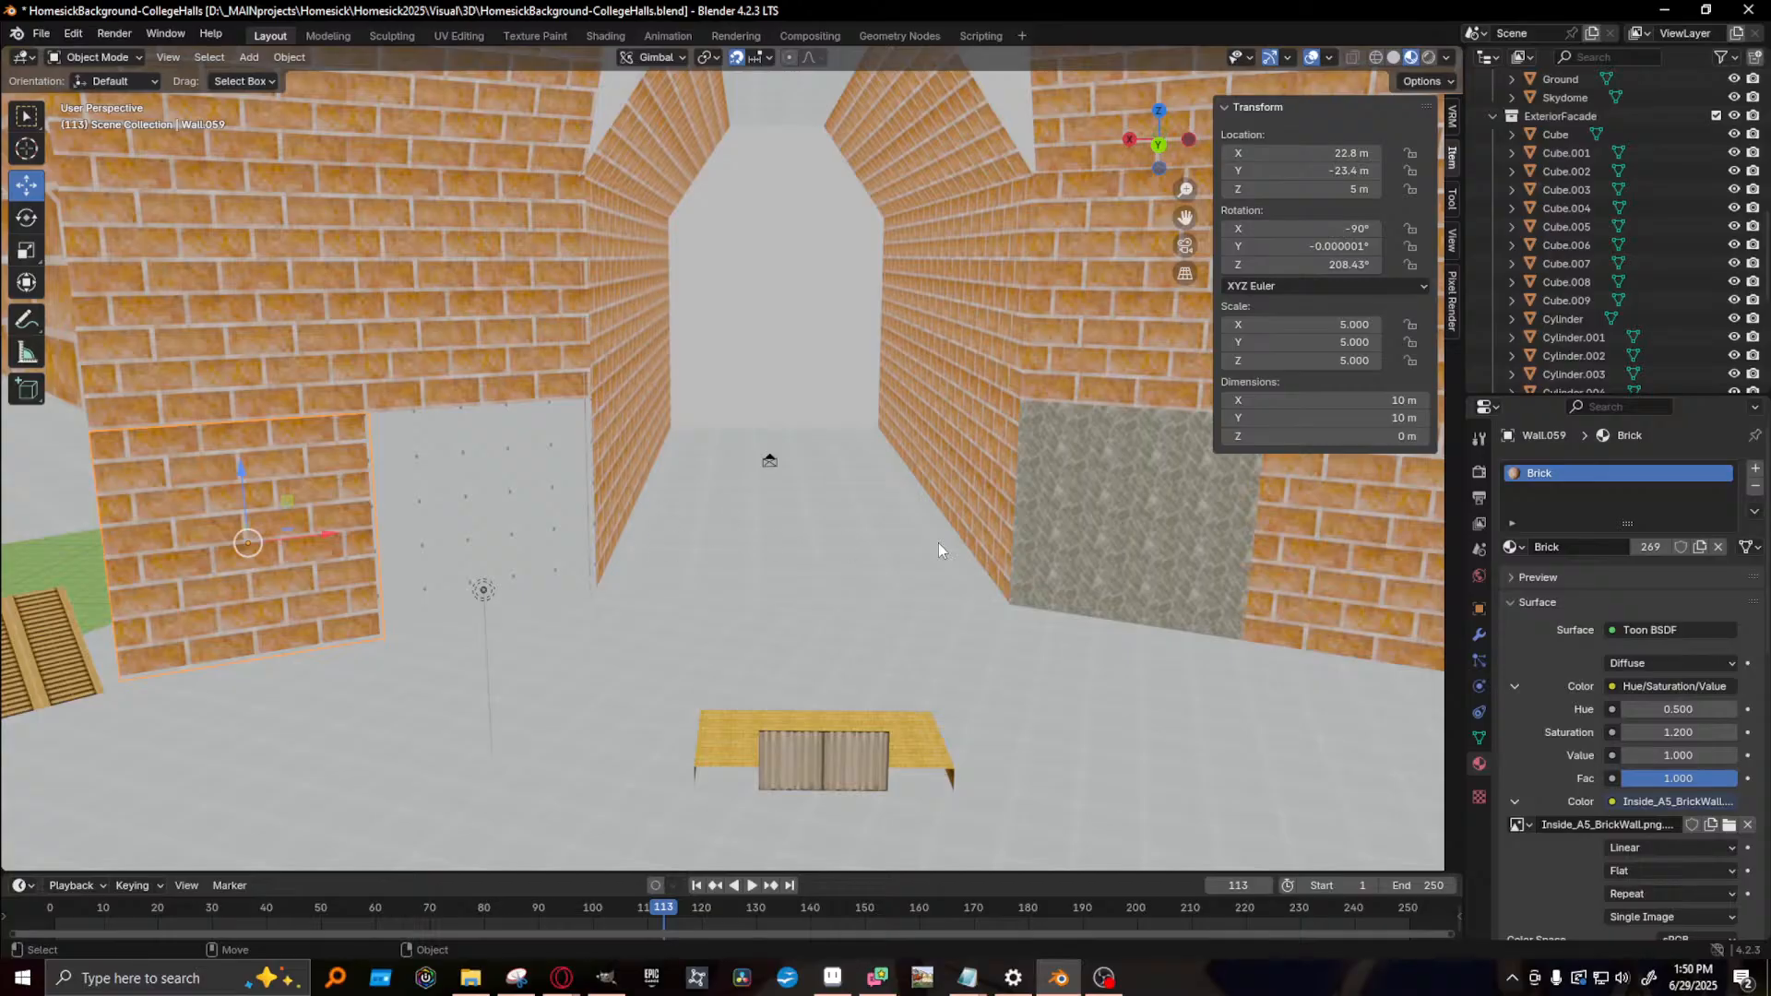
{"action": "left_click", "coordinate": [1510, 548]}
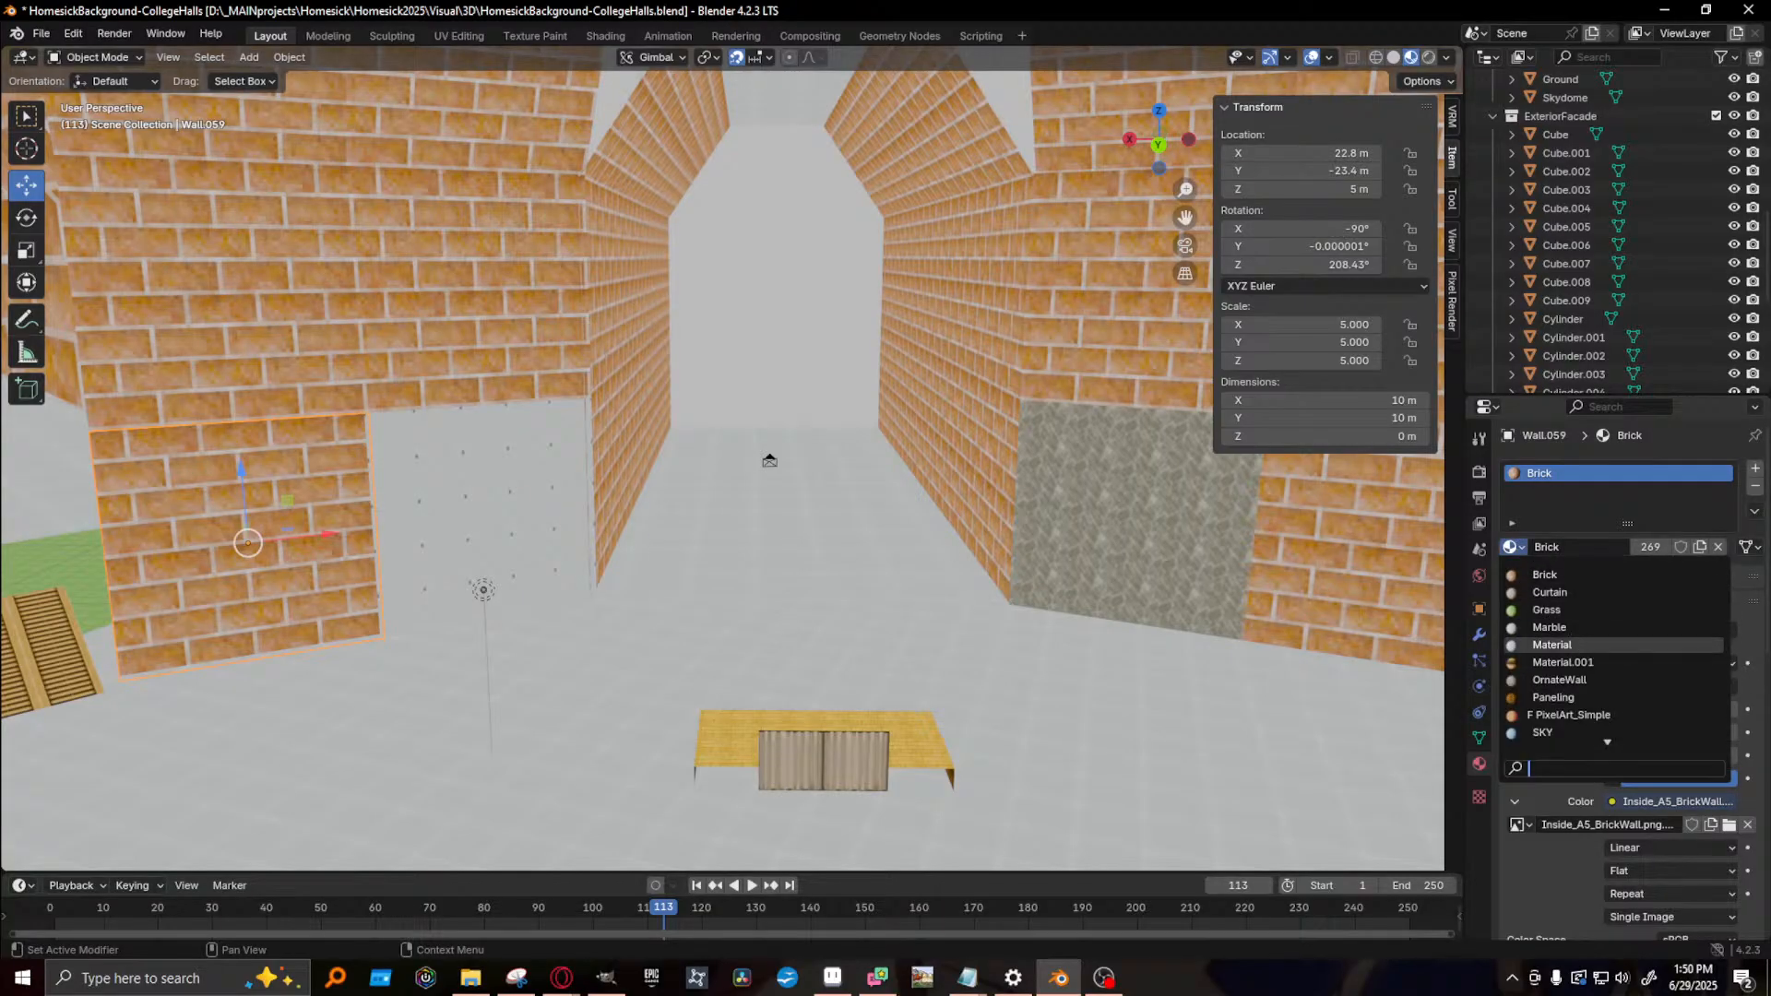
{"action": "left_click", "coordinate": [476, 491]}
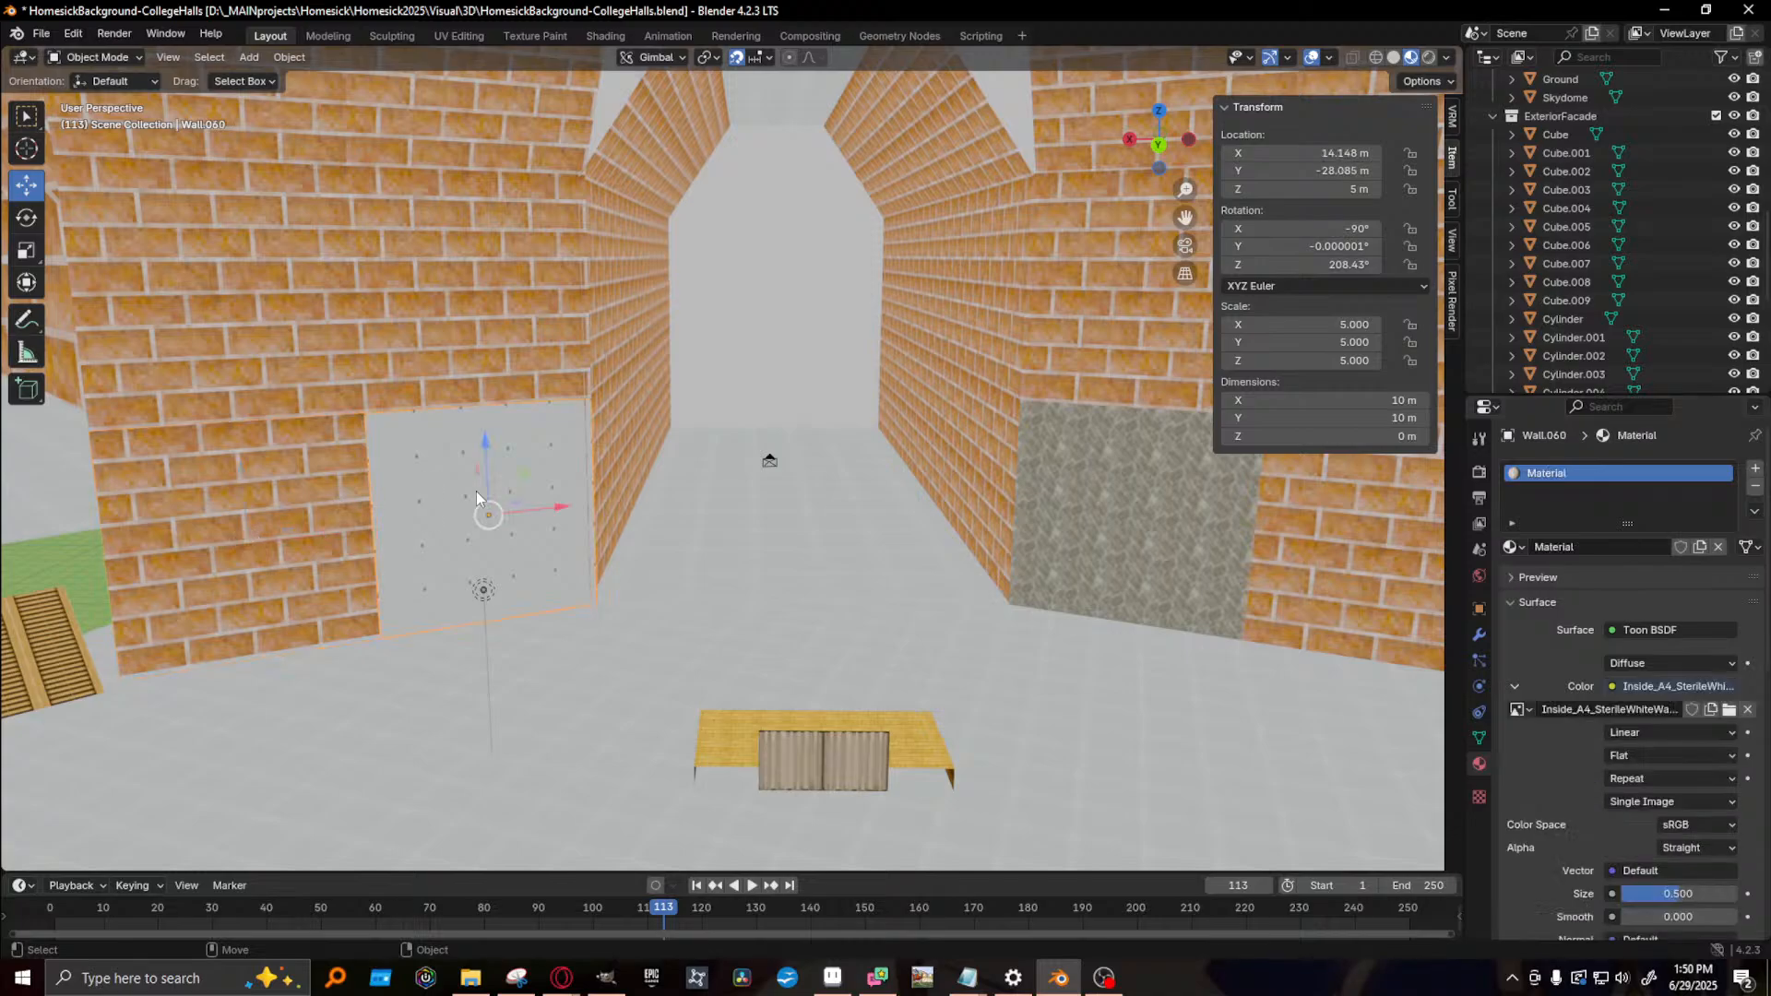
{"action": "double_click", "coordinate": [1578, 548]}
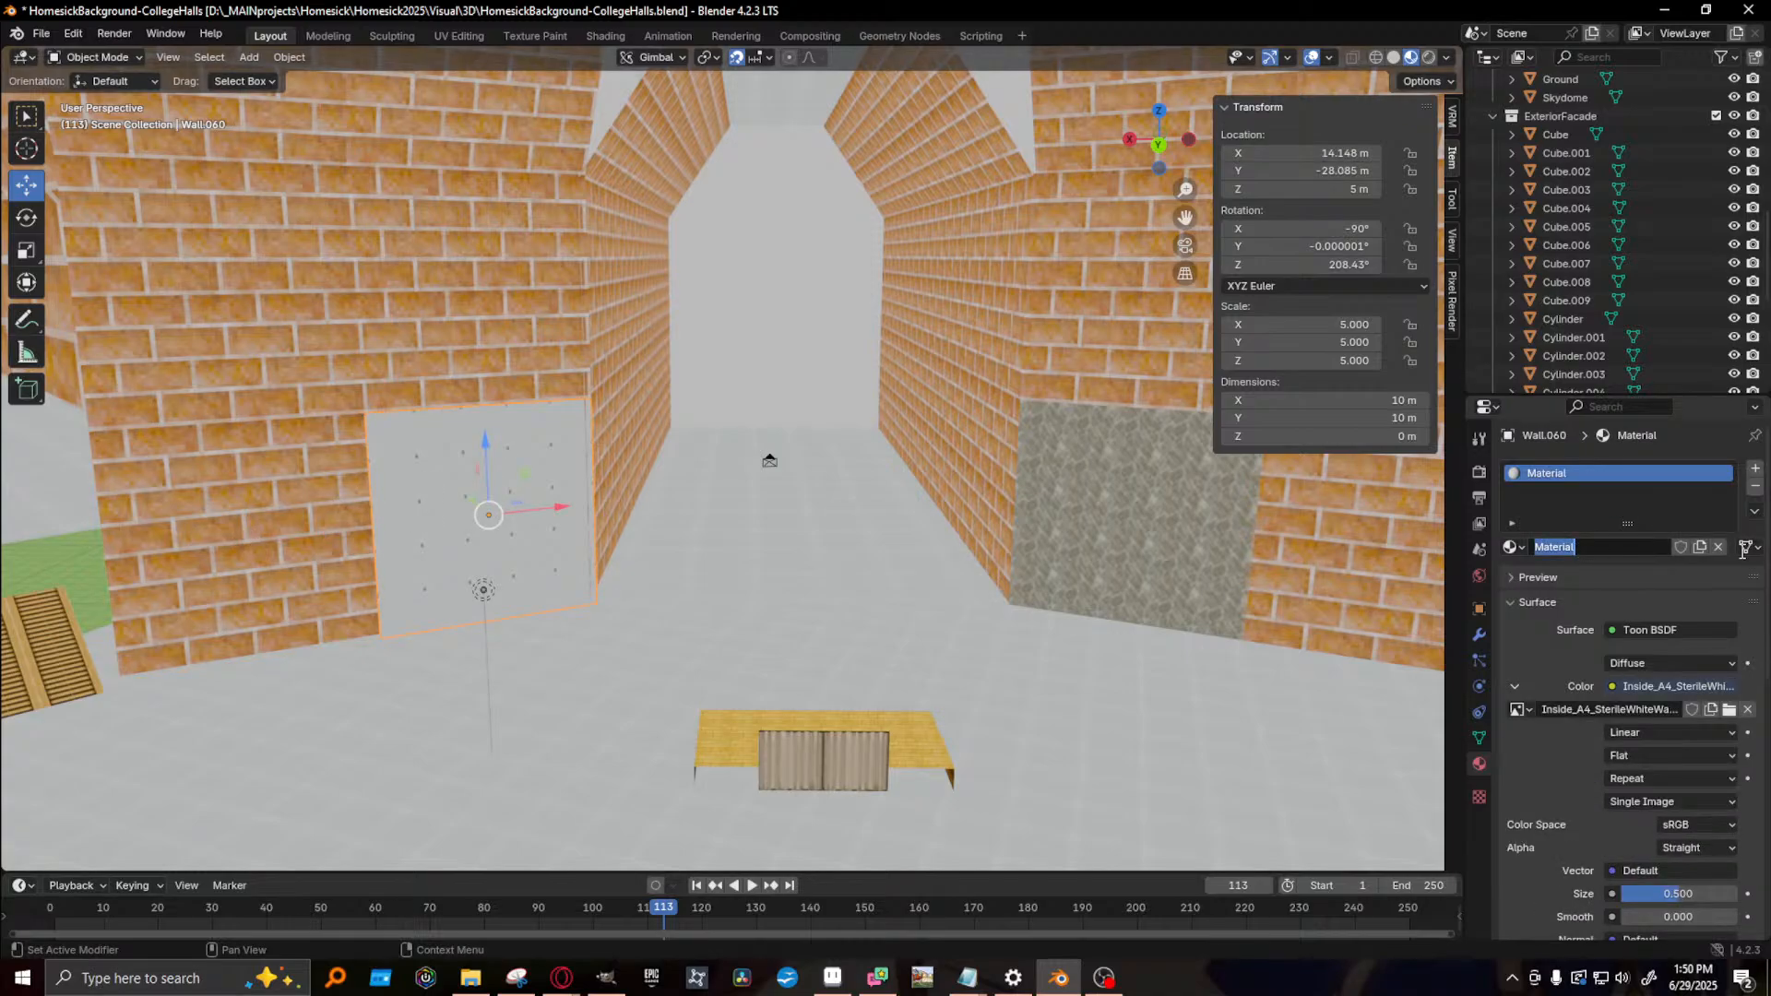
{"action": "type", "text": "Lab"}
{"action": "key", "text": "BackSpace"}
{"action": "key", "text": "BackSpace"}
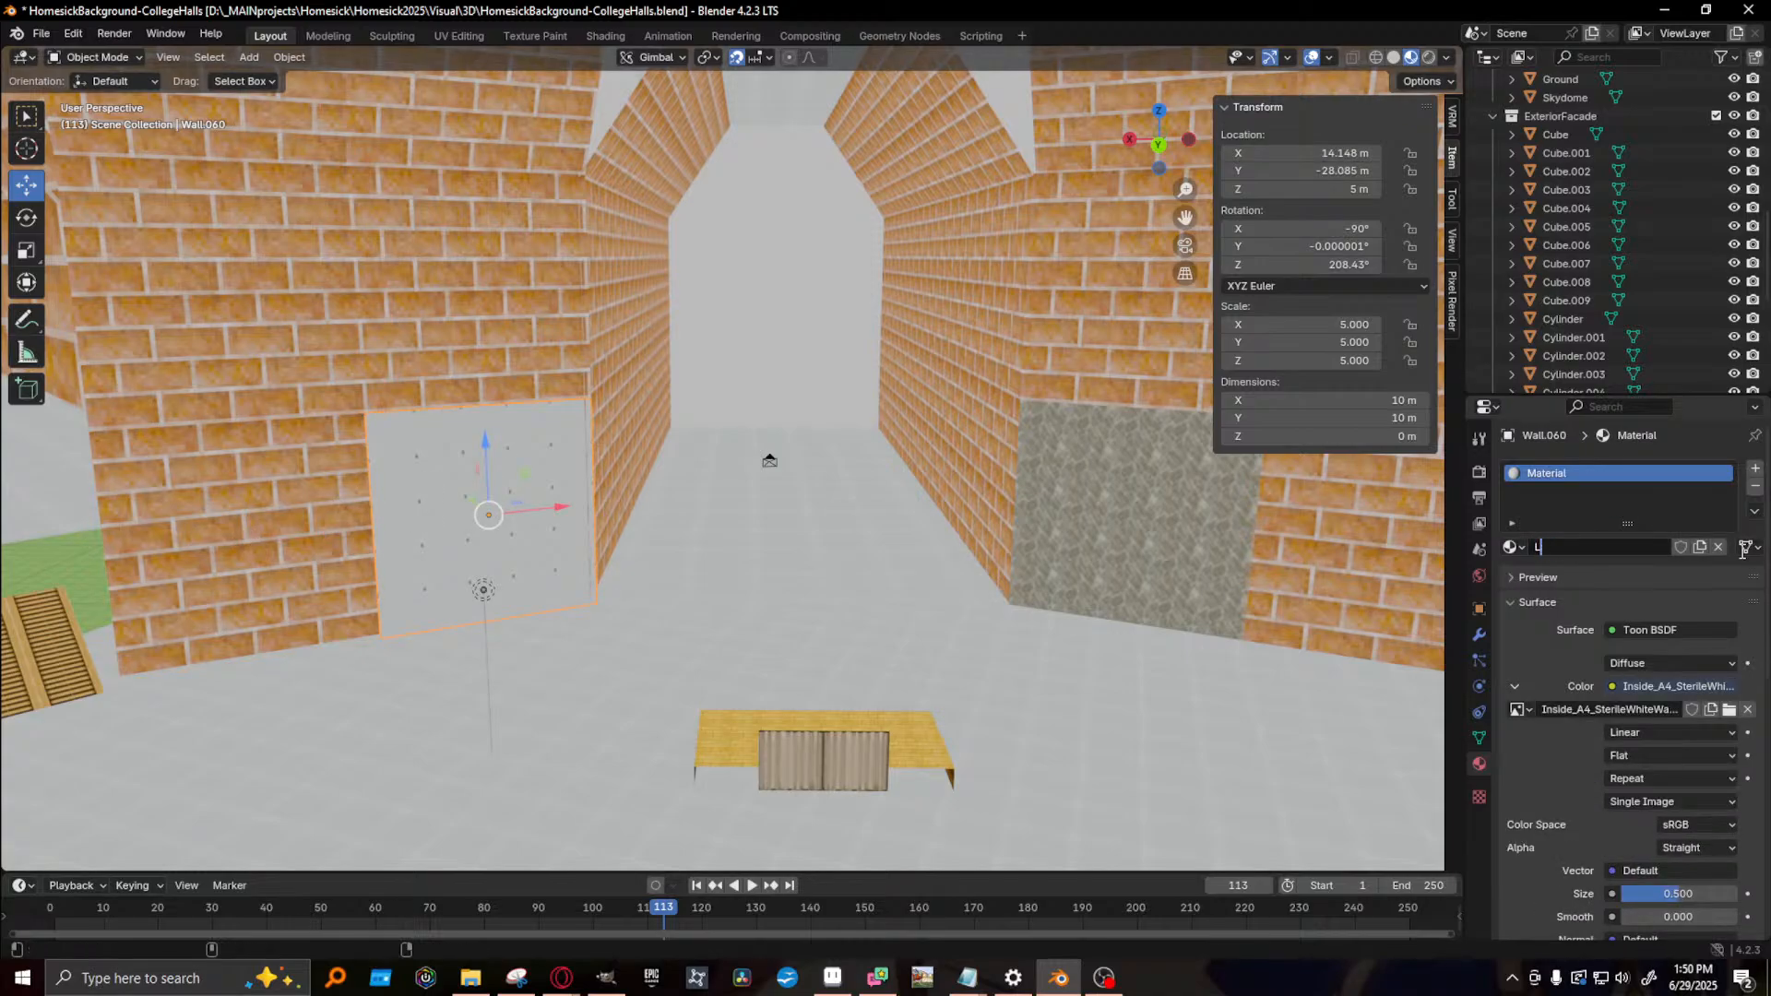
{"action": "type", "text": "WhiteLa"}
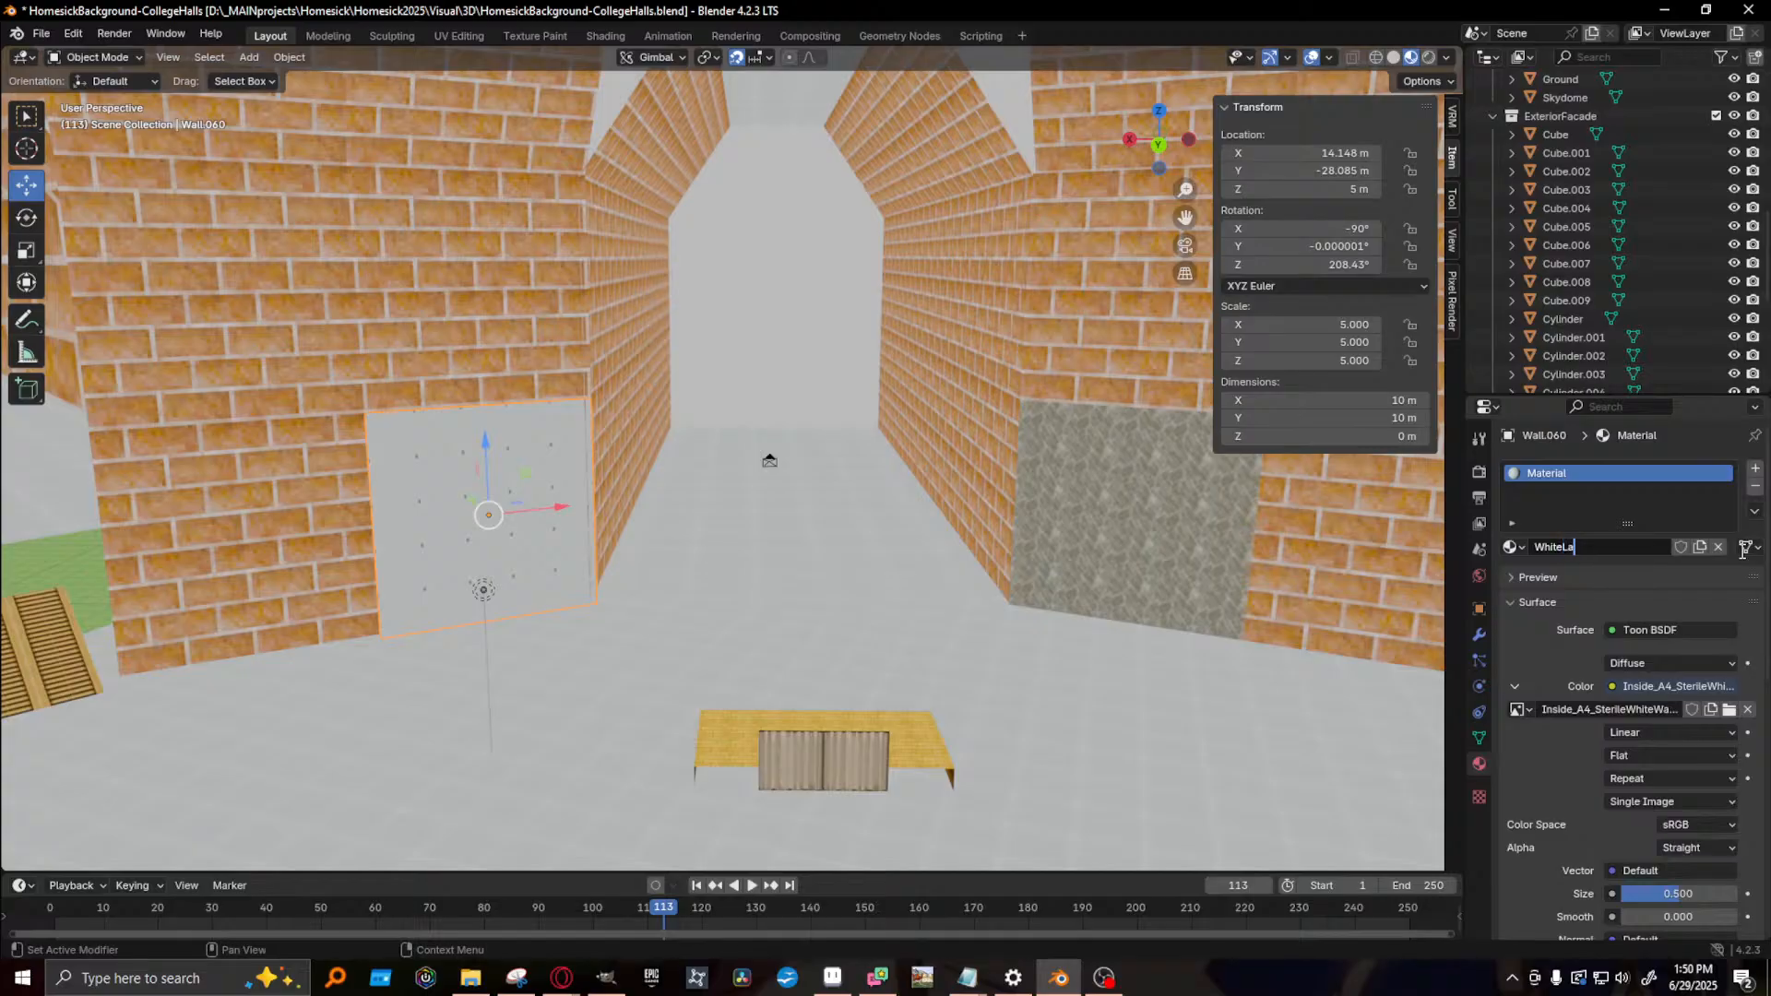
{"action": "type", "text": "bWall"}
{"action": "key", "text": "Return"}
- Assign the WhiteLabWall material to the lower brick panel beside the white corner panel
{"action": "left_click", "coordinate": [352, 504]}
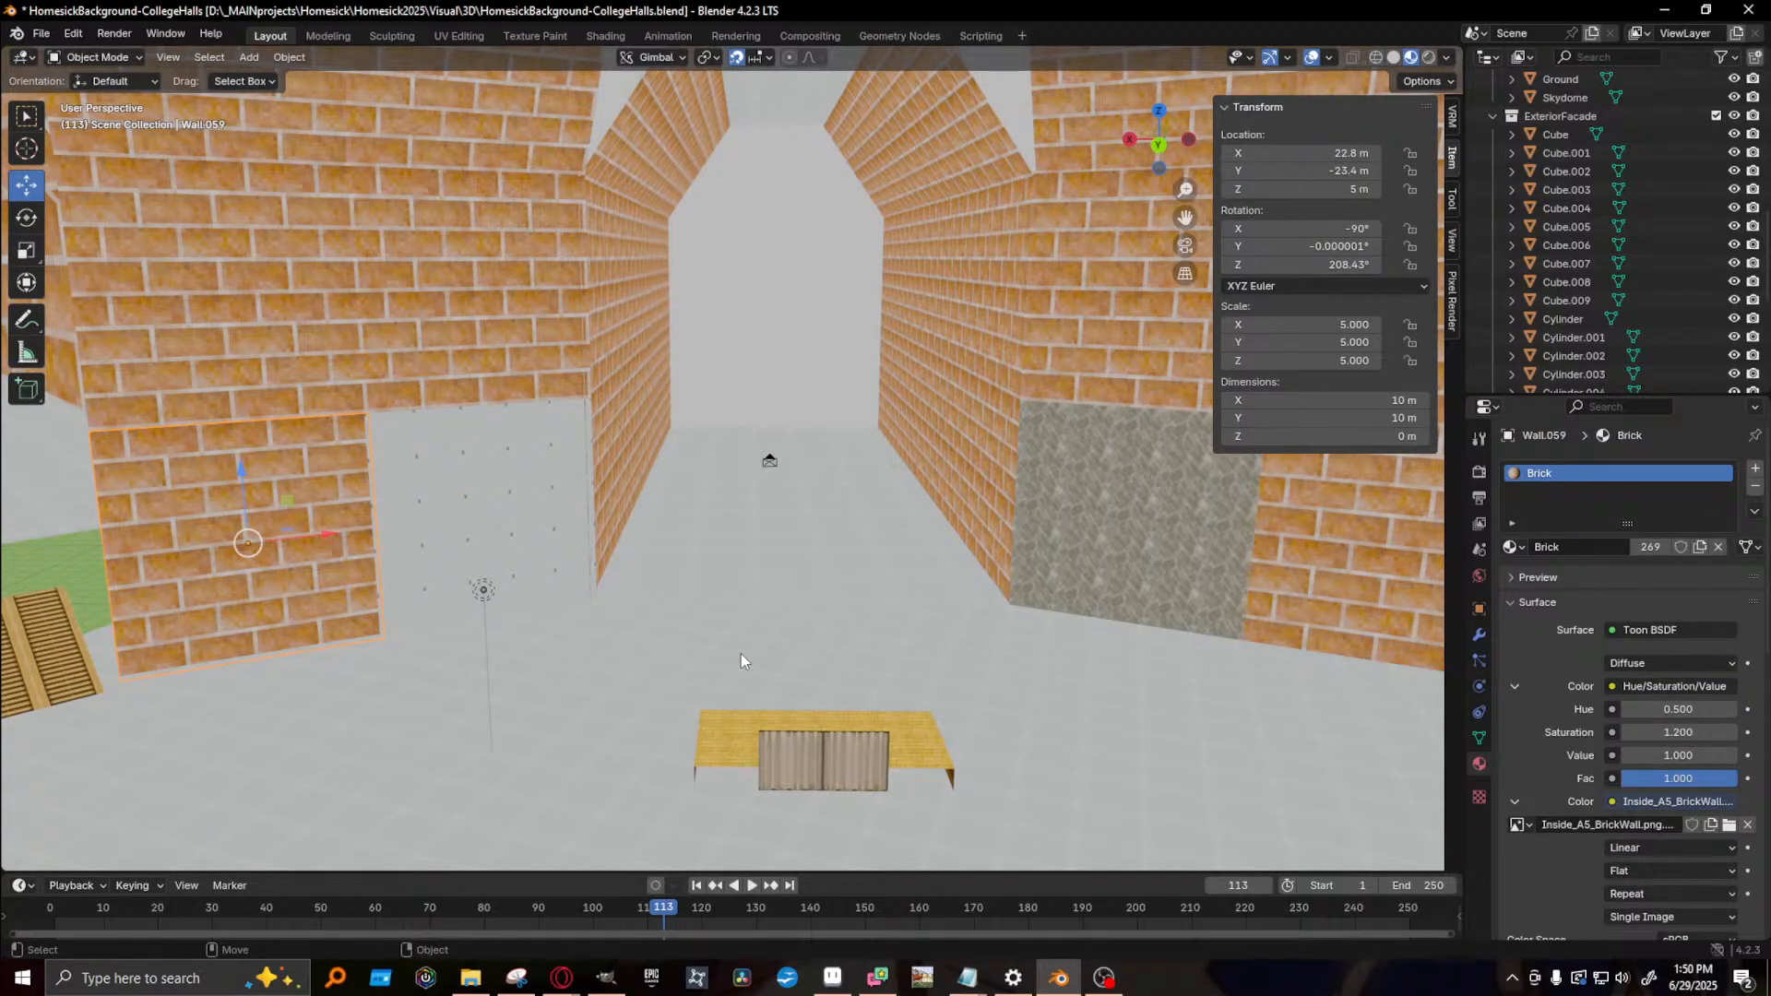
{"action": "middle_click_drag", "start_coordinate": [334, 622], "coordinate": [643, 645], "text": "shift"}
{"action": "middle_click_drag", "start_coordinate": [643, 645], "coordinate": [605, 644]}
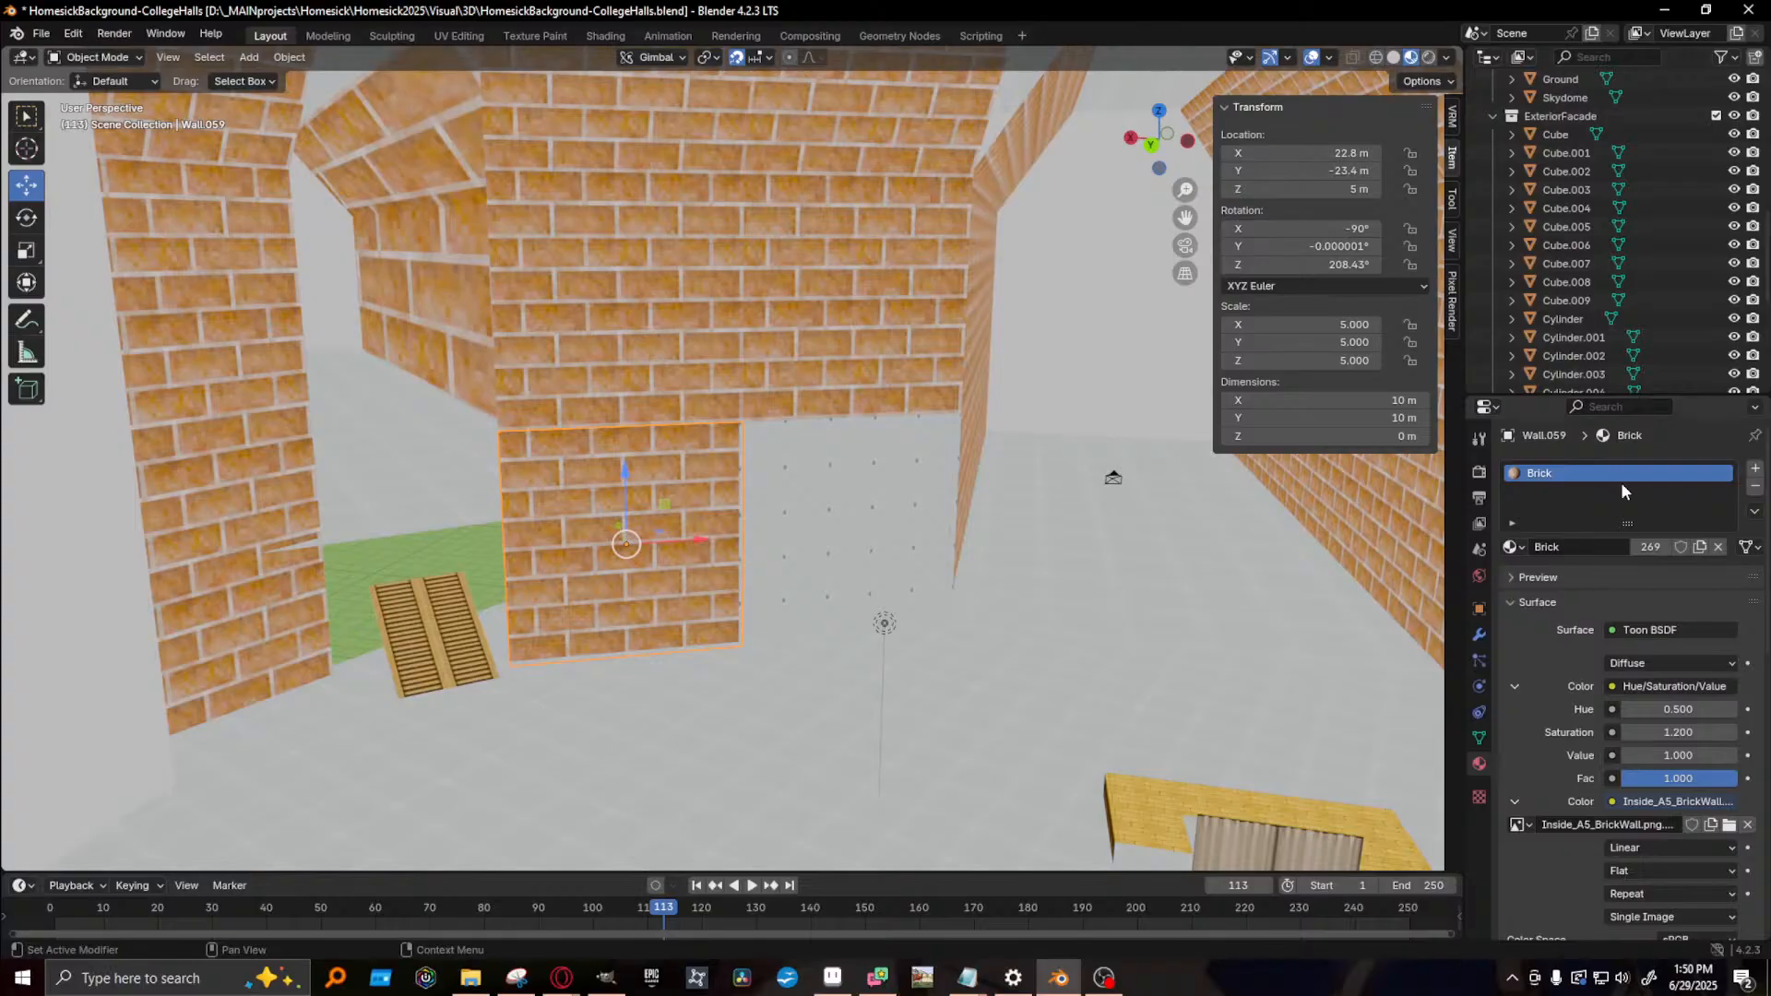
{"action": "left_click", "coordinate": [1510, 548]}
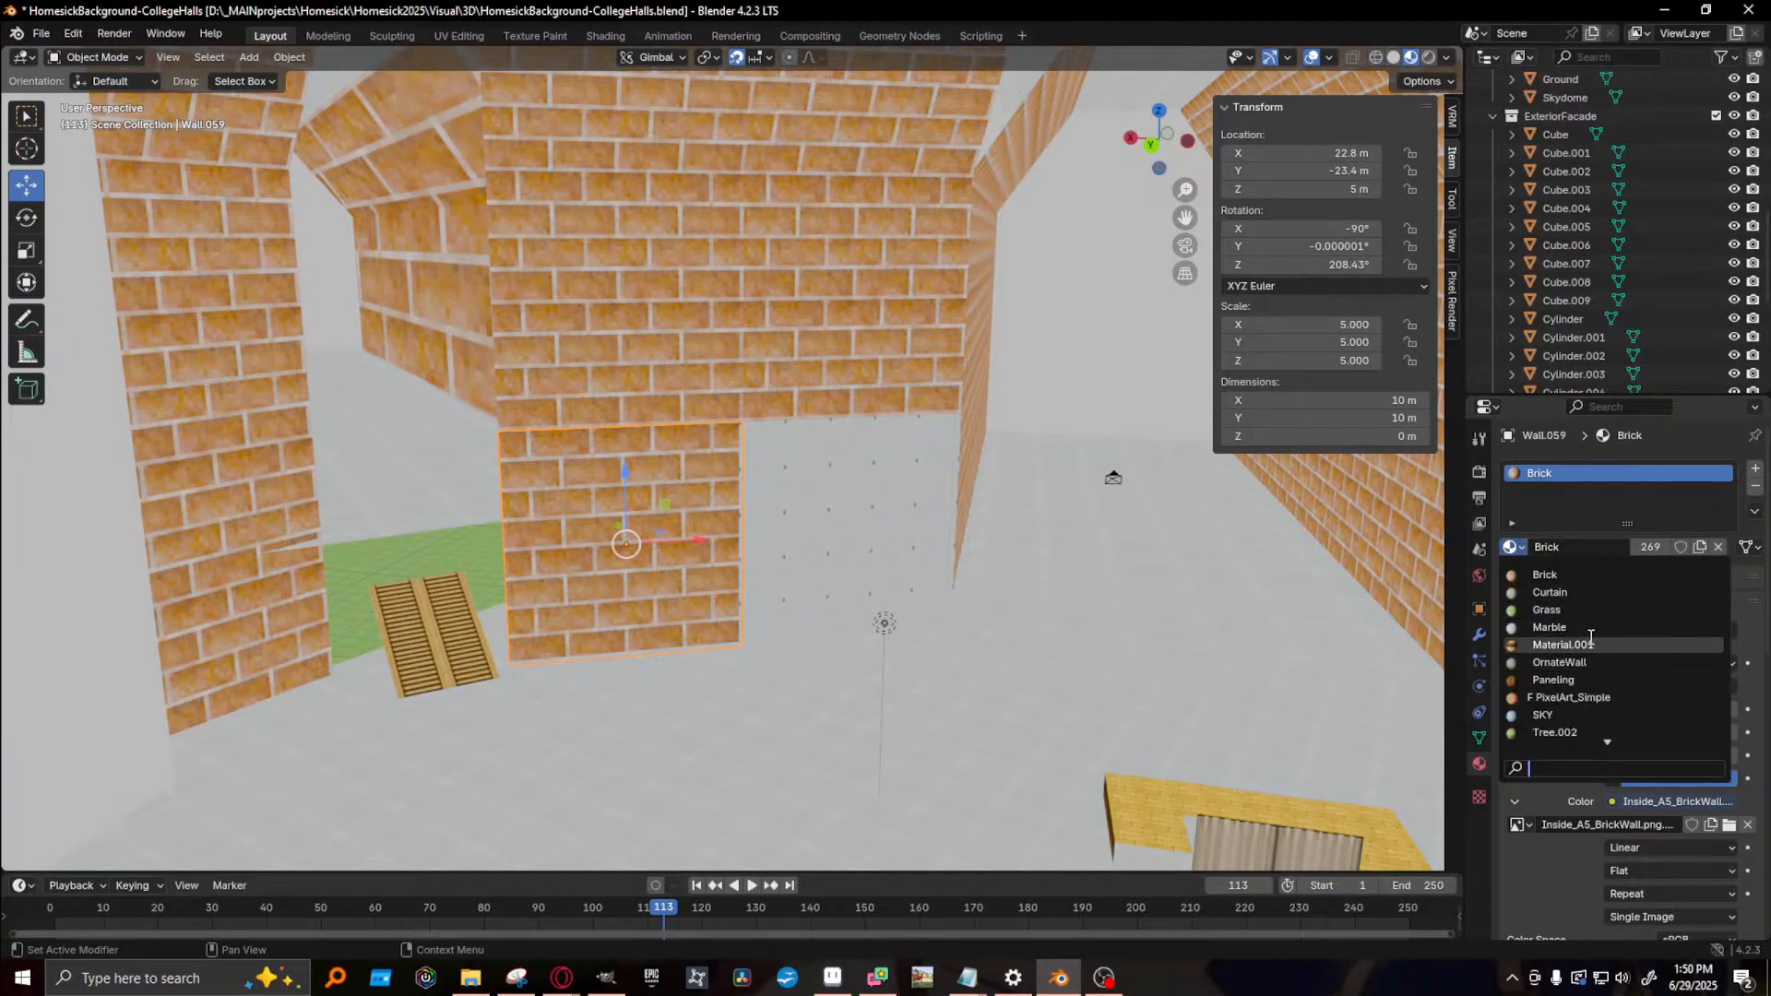
{"action": "scroll", "coordinate": [1607, 727], "scroll_direction": "down", "scroll_amount": 3}
{"action": "left_click", "coordinate": [1594, 713]}
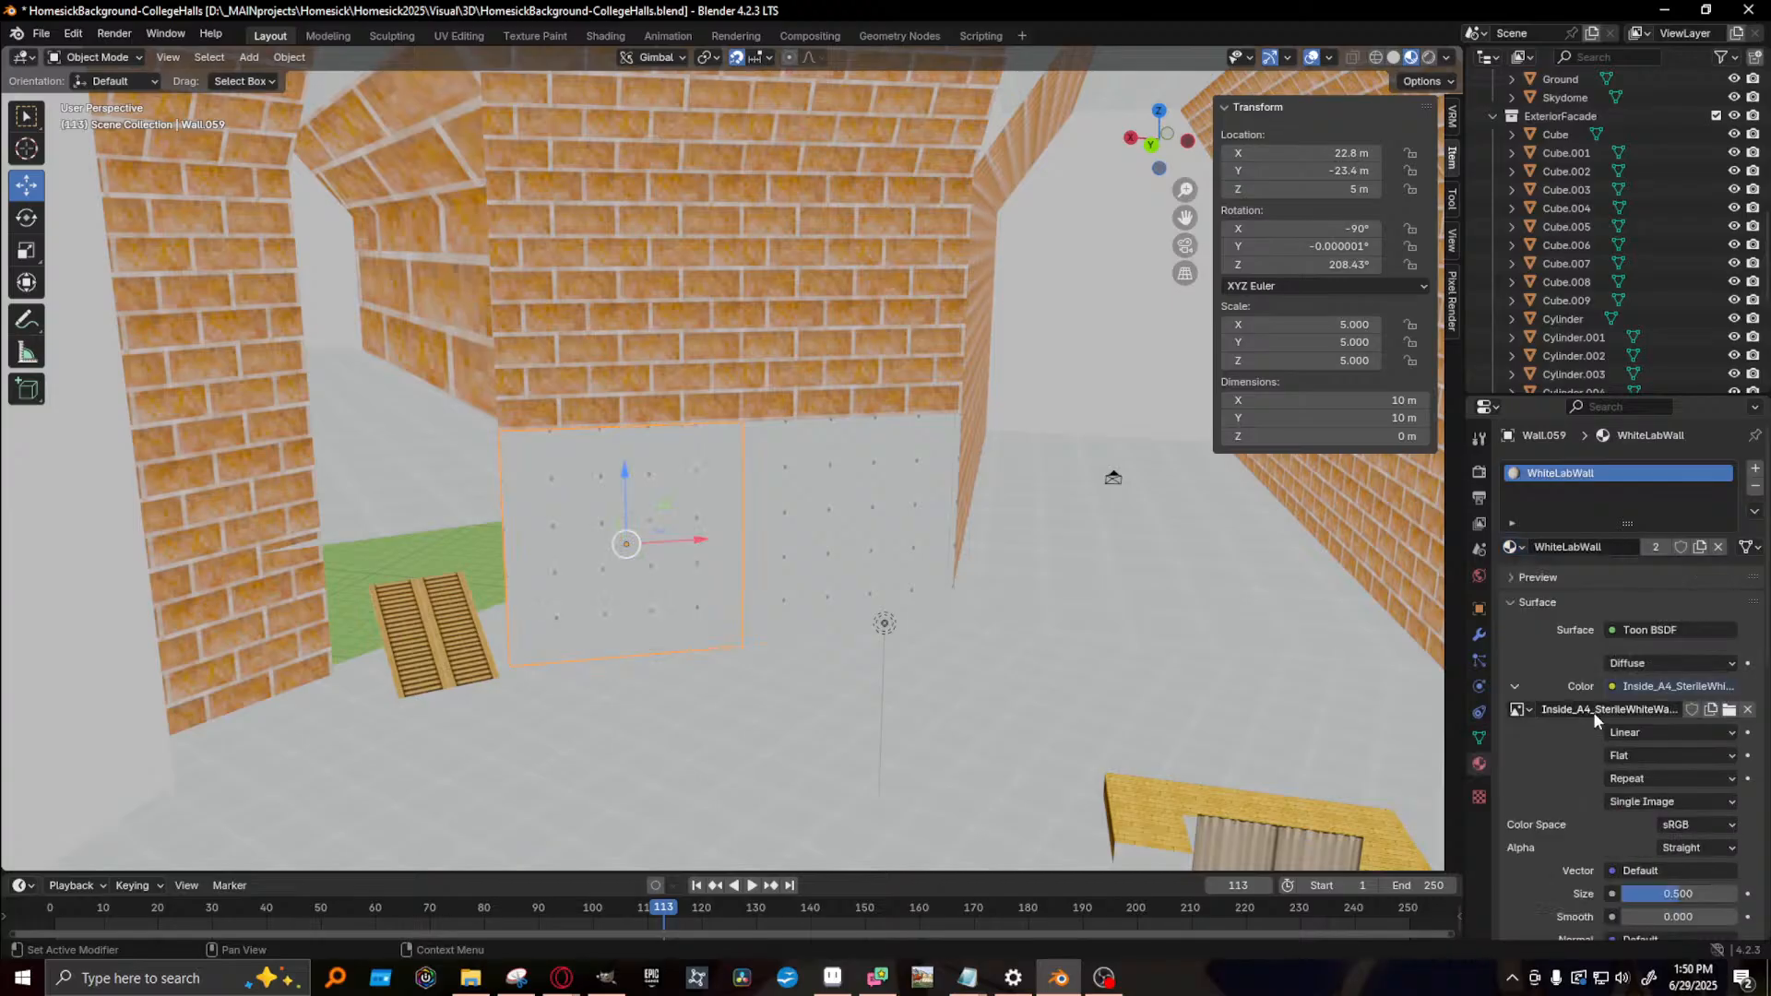
- Select the brick panels above the white wall plus the neighbouring narrow column, and assign WhiteLabWall with the column's top panel active
{"action": "left_click", "coordinate": [716, 463]}
{"action": "scroll", "coordinate": [799, 417], "scroll_direction": "down", "scroll_amount": 2}
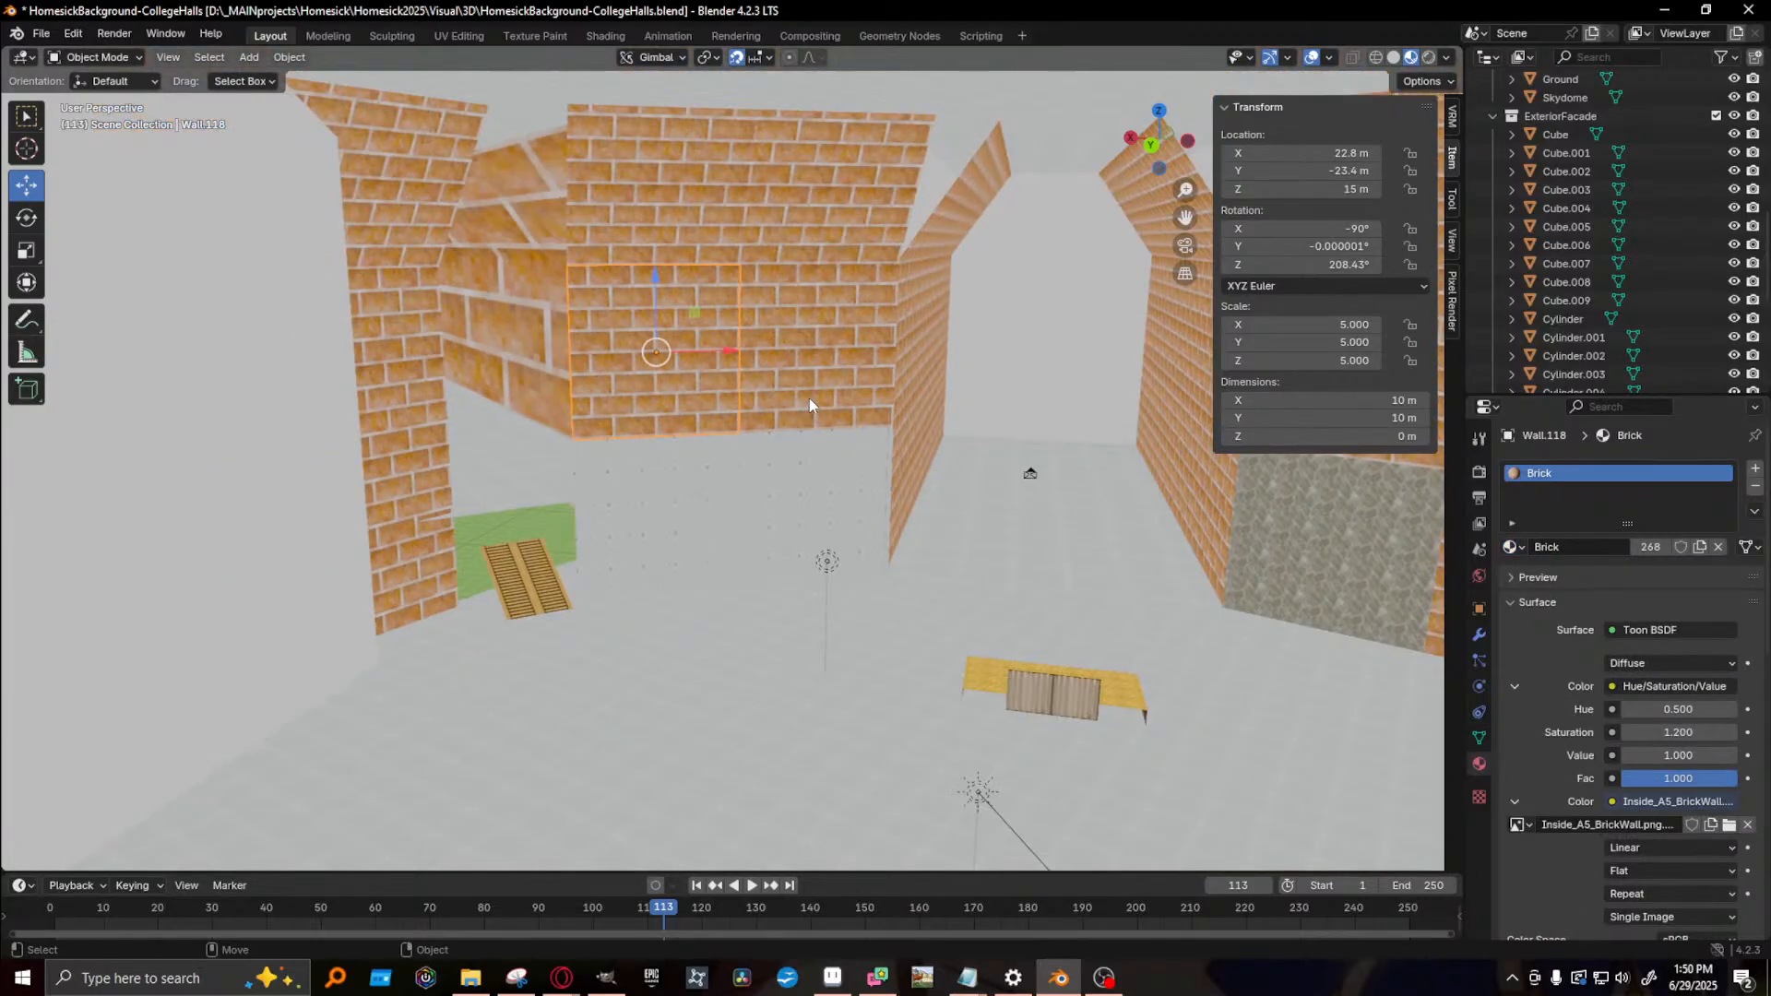
{"action": "left_click", "coordinate": [806, 341], "text": "shift"}
{"action": "left_click", "coordinate": [822, 119], "text": "shift"}
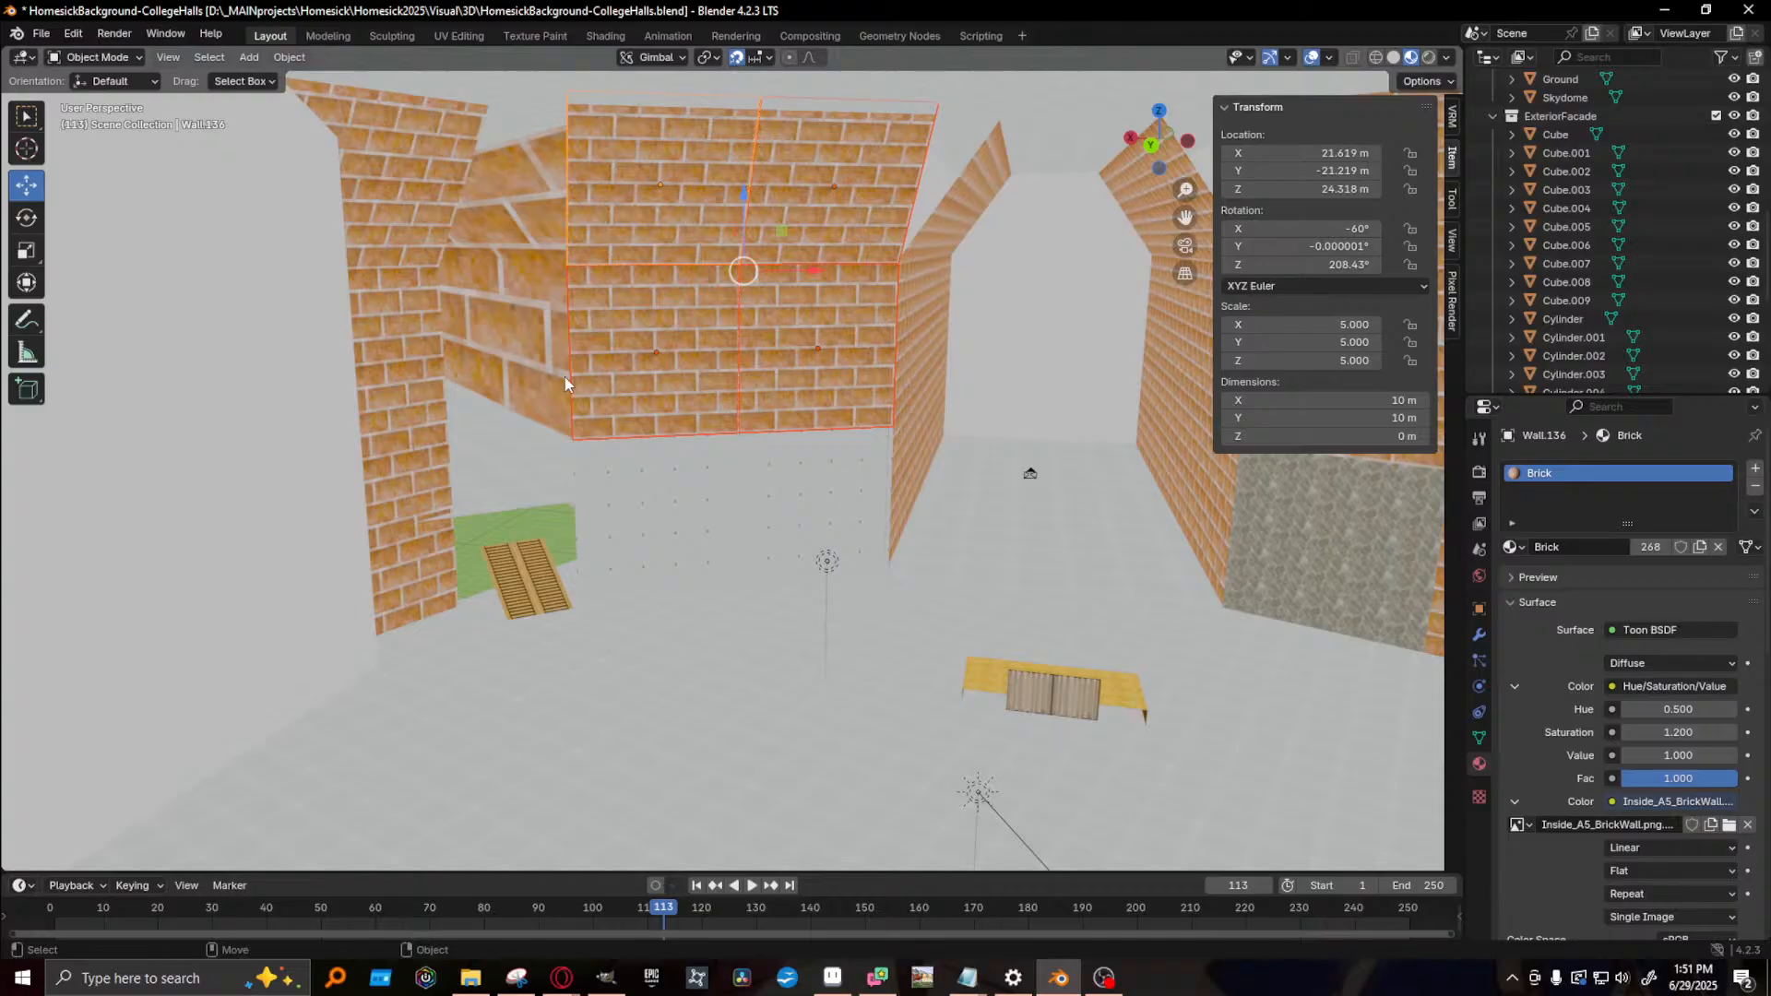
{"action": "middle_click_drag", "start_coordinate": [567, 383], "coordinate": [902, 476]}
{"action": "left_click", "coordinate": [905, 347], "text": "shift"}
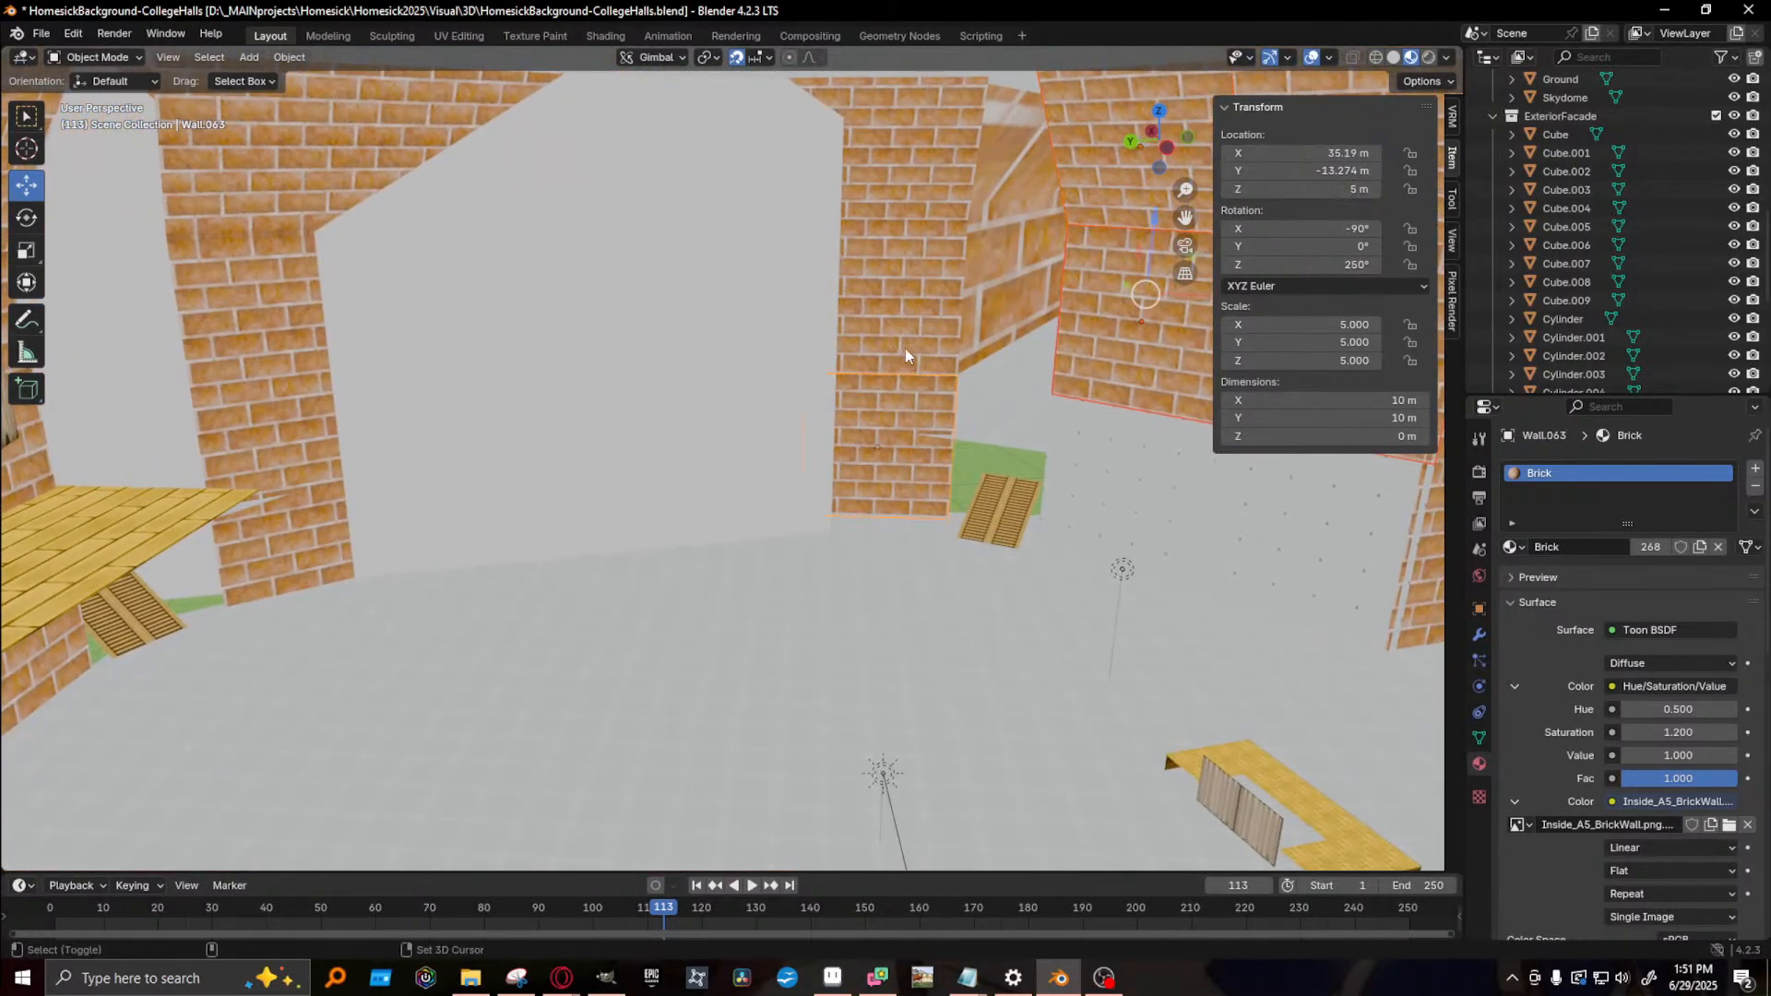
{"action": "left_click", "coordinate": [875, 170], "text": "shift"}
{"action": "left_click", "coordinate": [1514, 547]}
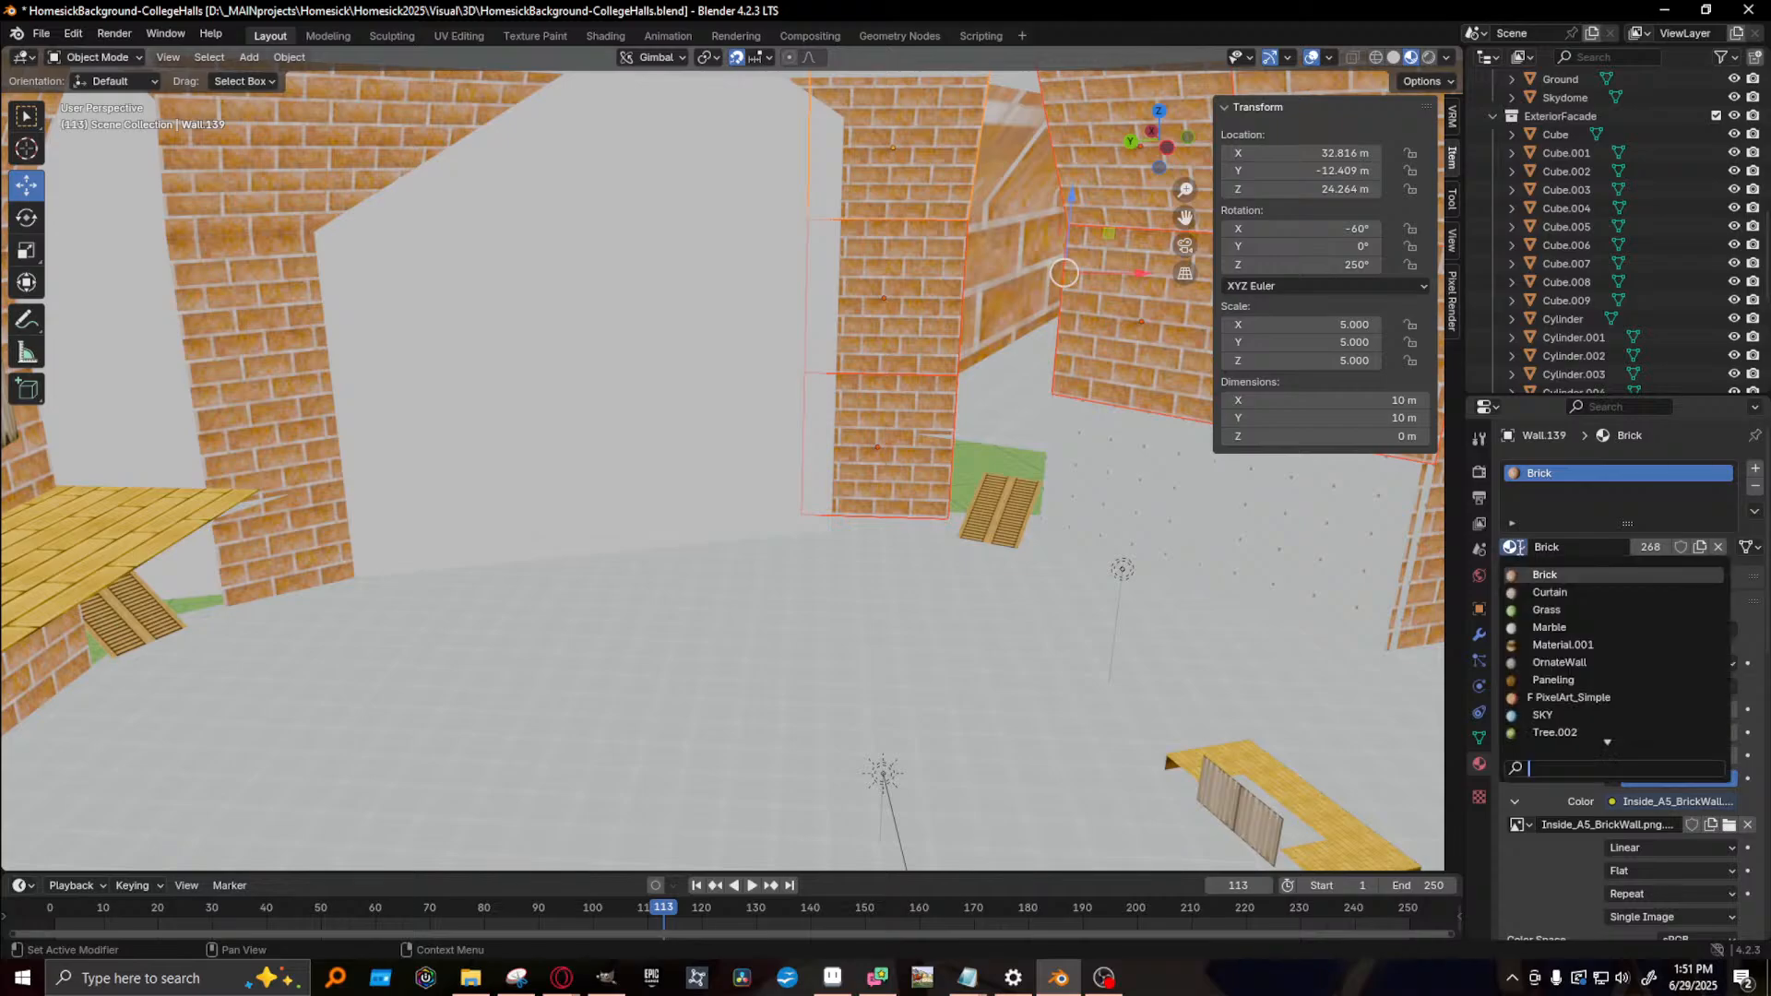
{"action": "scroll", "coordinate": [1572, 710], "scroll_direction": "down", "scroll_amount": 3}
{"action": "left_click", "coordinate": [1574, 716]}
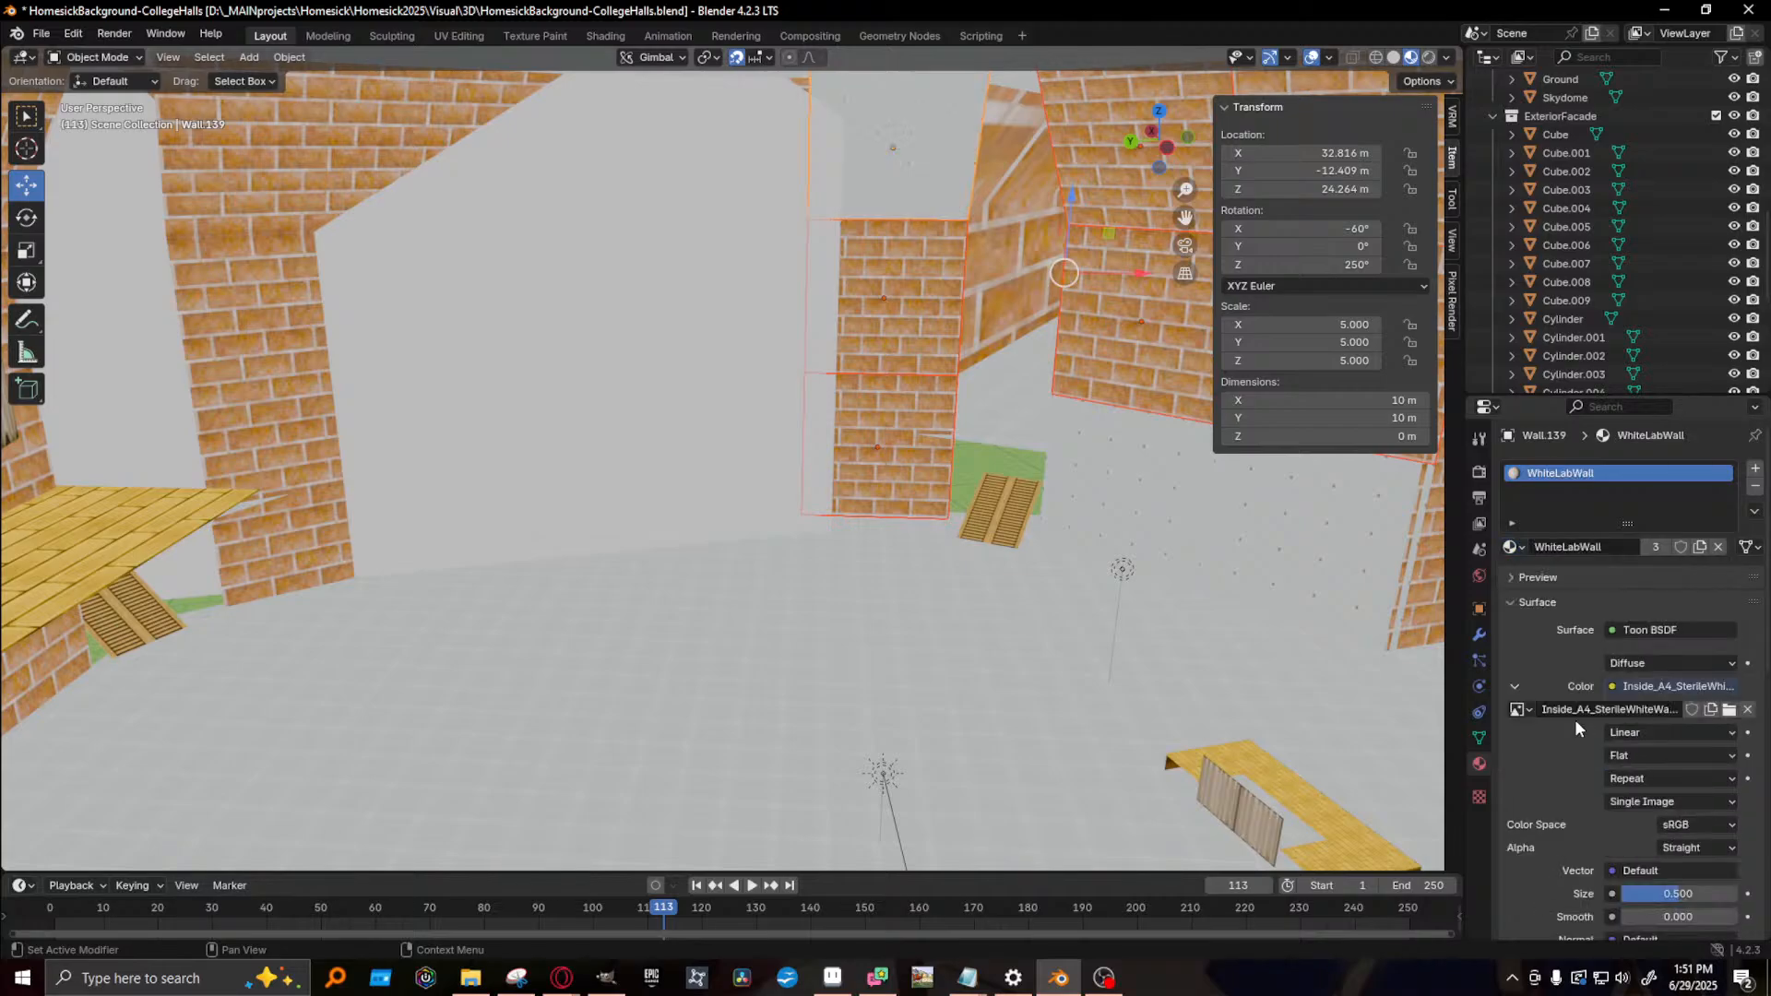
- Assign the WhiteLabWall material to the middle brick panel of the narrow column, directly below its white top panel
{"action": "left_click", "coordinate": [921, 292]}
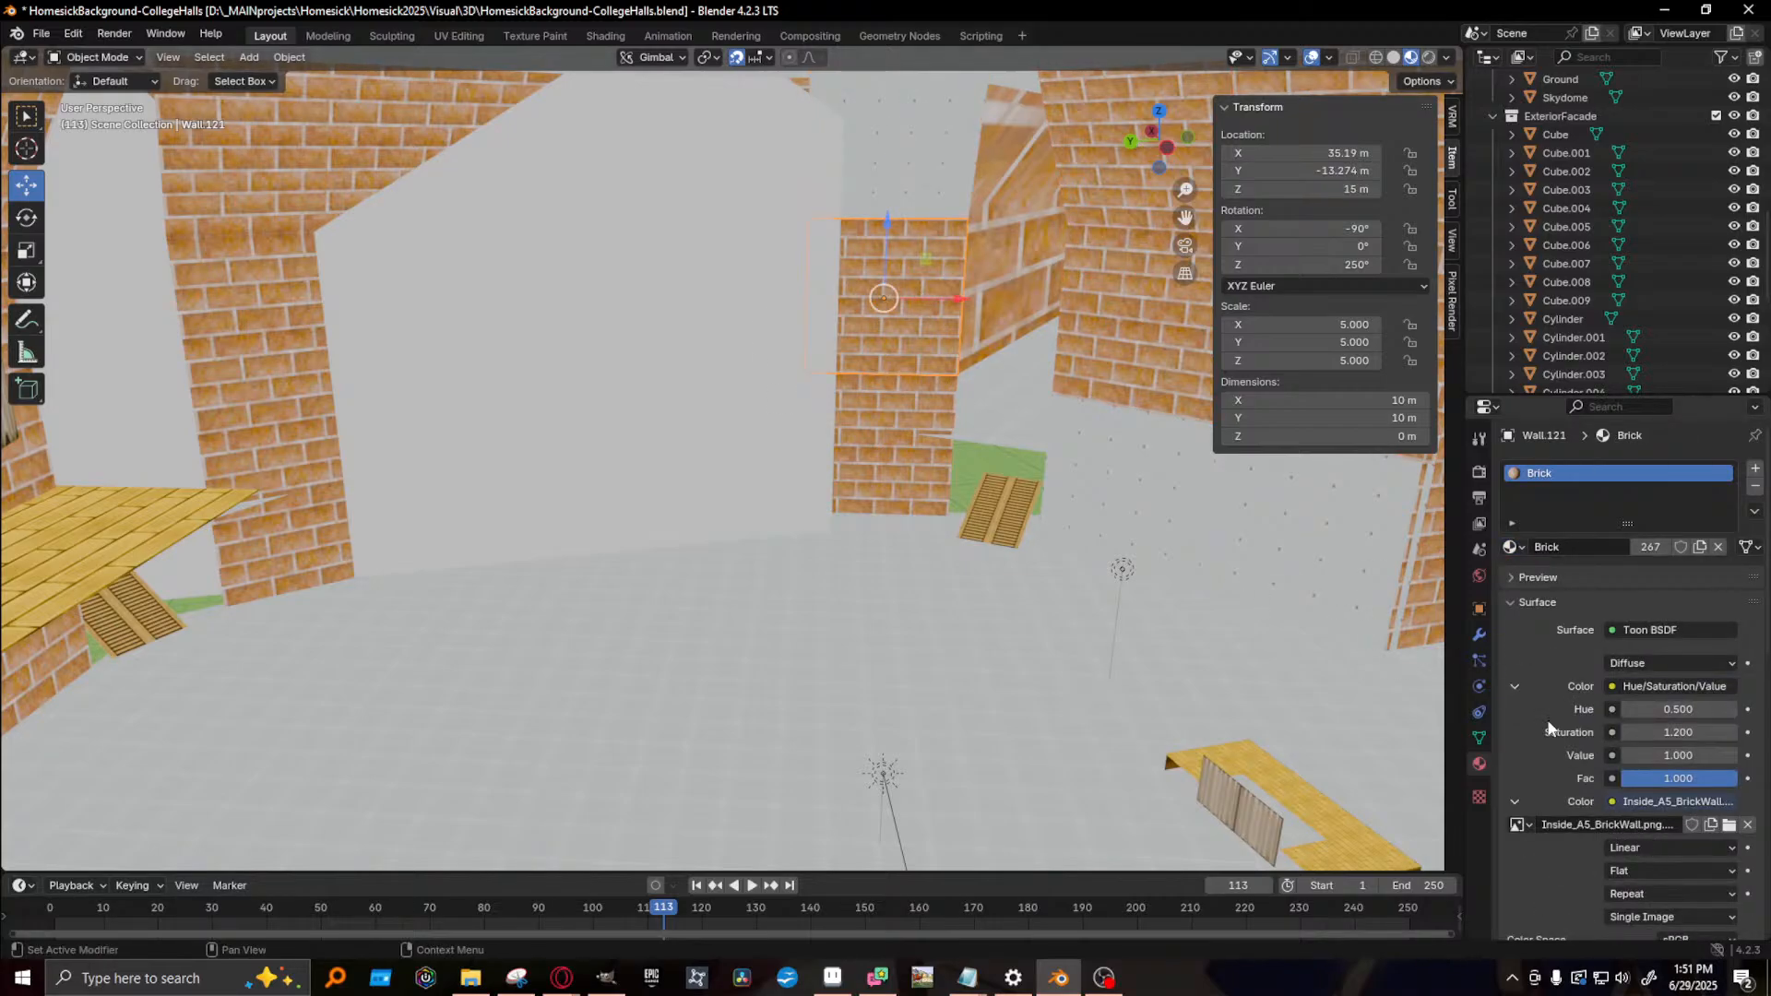
{"action": "left_click", "coordinate": [1514, 547]}
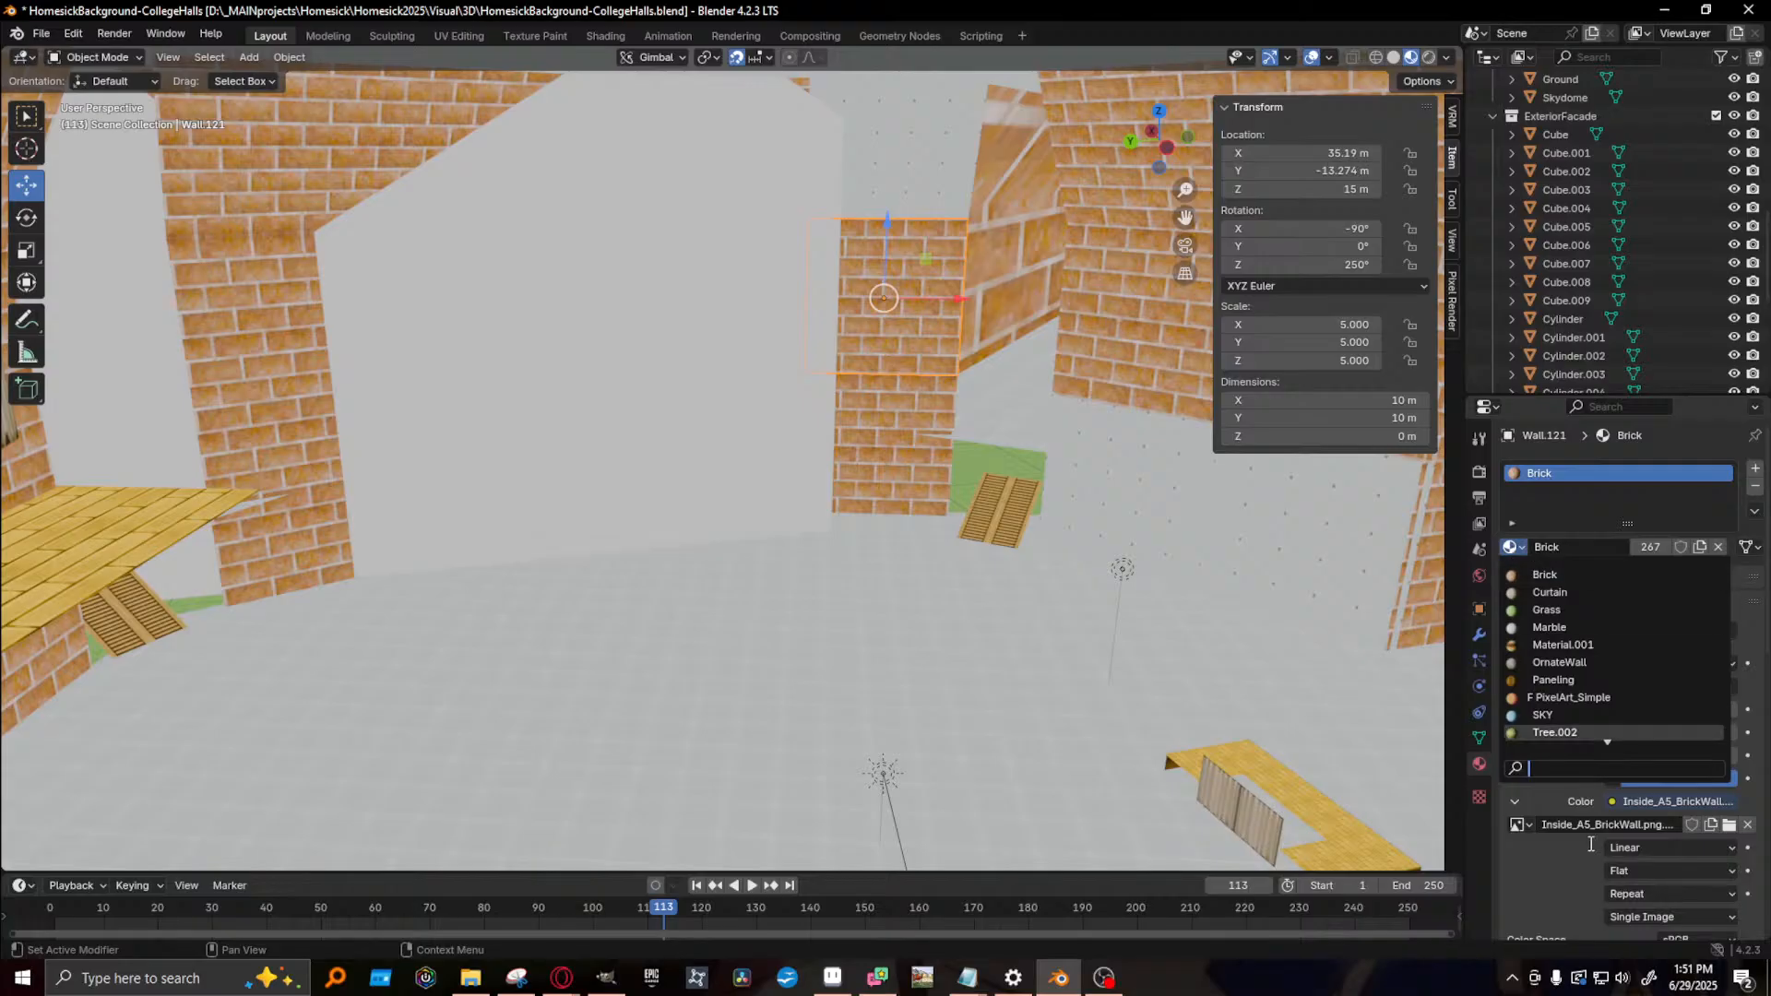
{"action": "left_click", "coordinate": [1579, 716]}
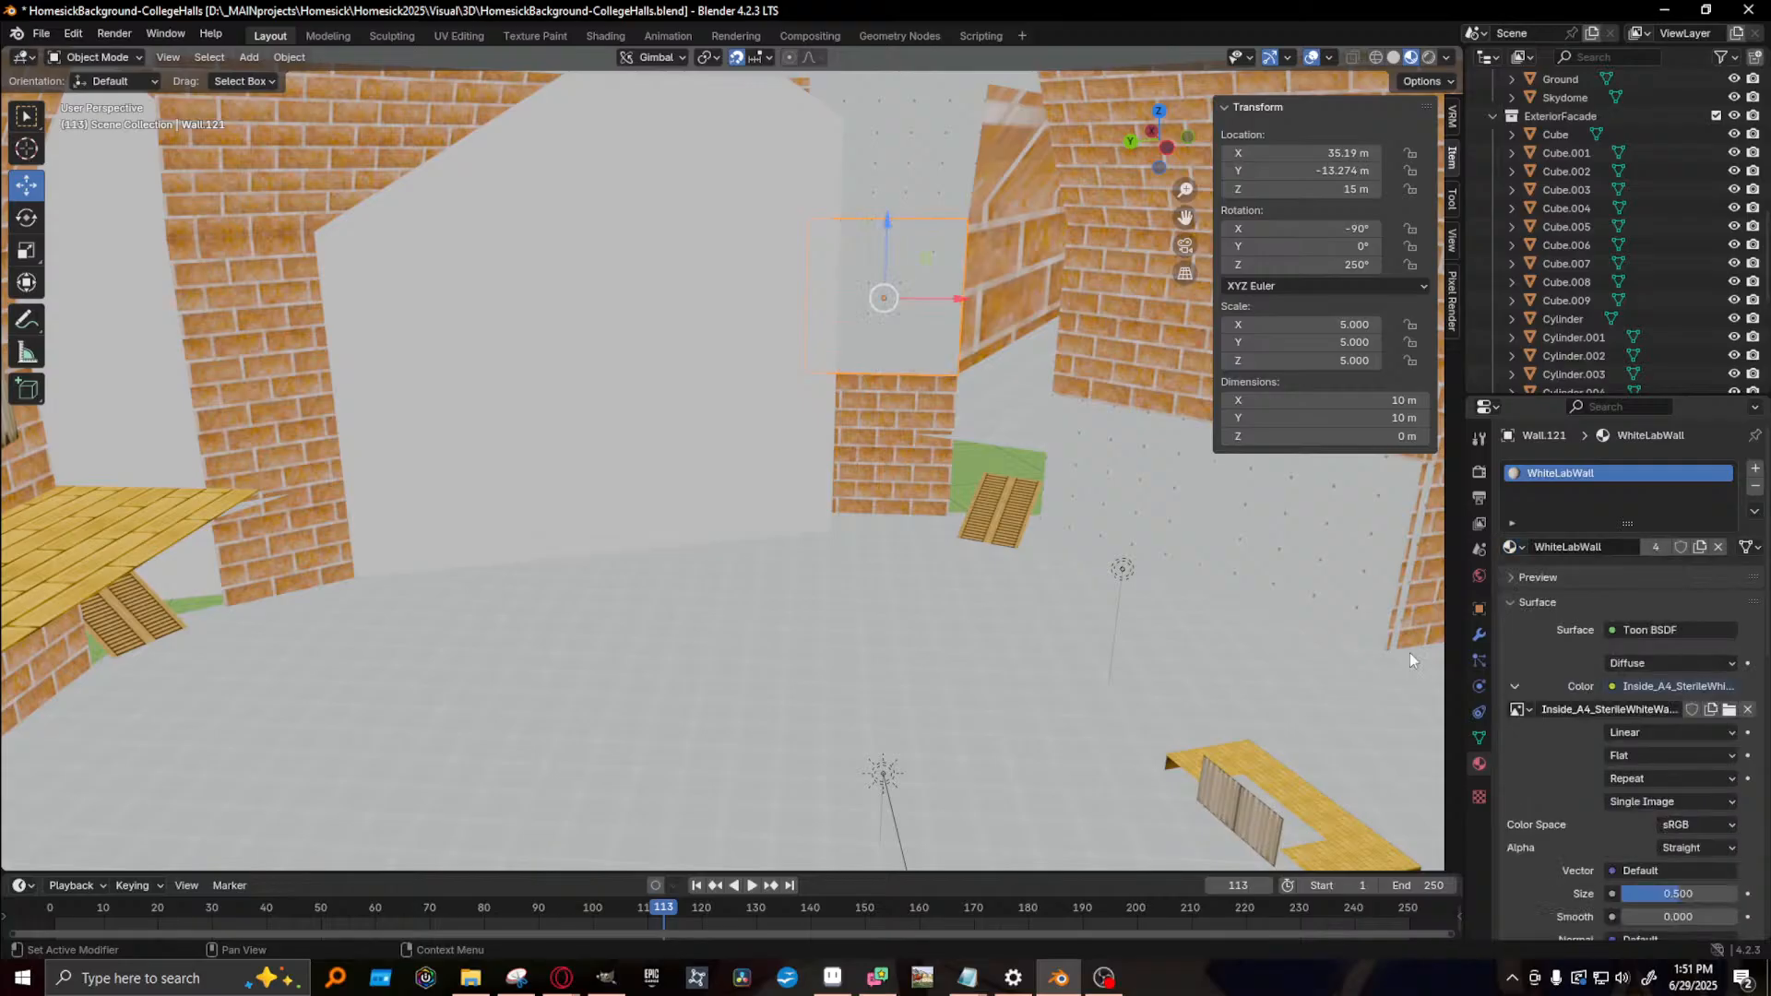
- Assign the WhiteLabWall material to the brick wall panel directly below the selected white panel
{"action": "left_click", "coordinate": [867, 408]}
{"action": "left_click", "coordinate": [1513, 547]}
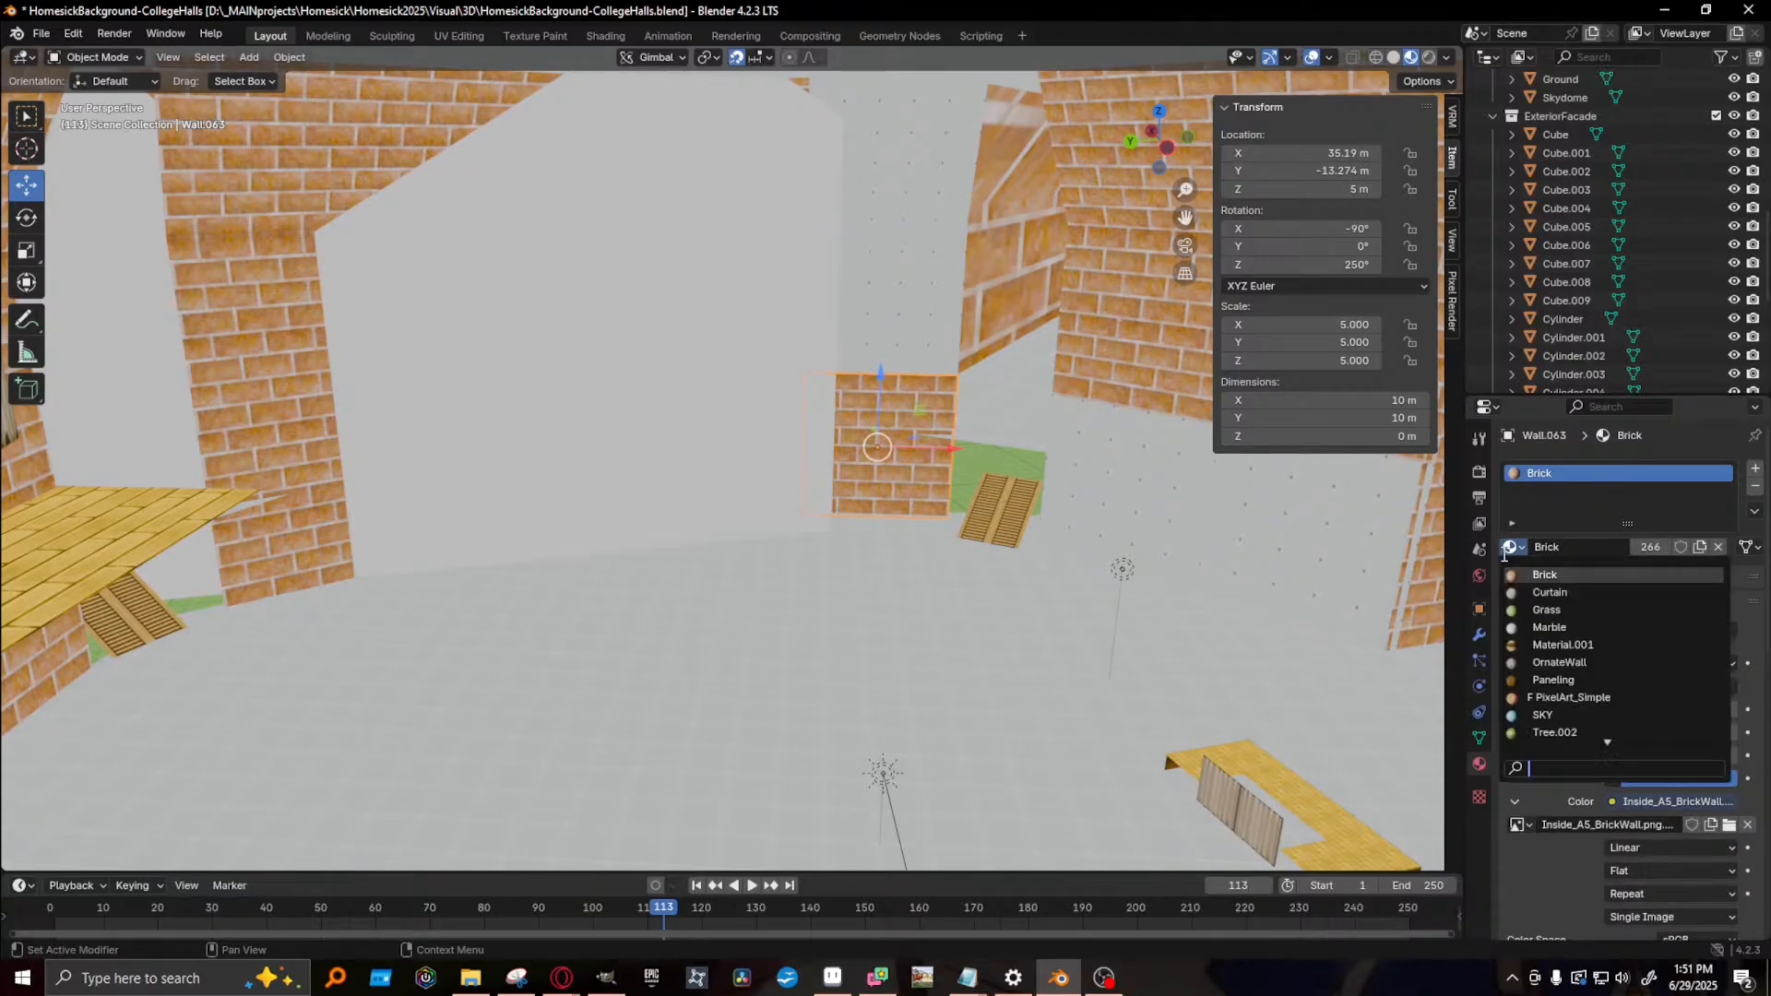
{"action": "left_click", "coordinate": [1574, 719]}
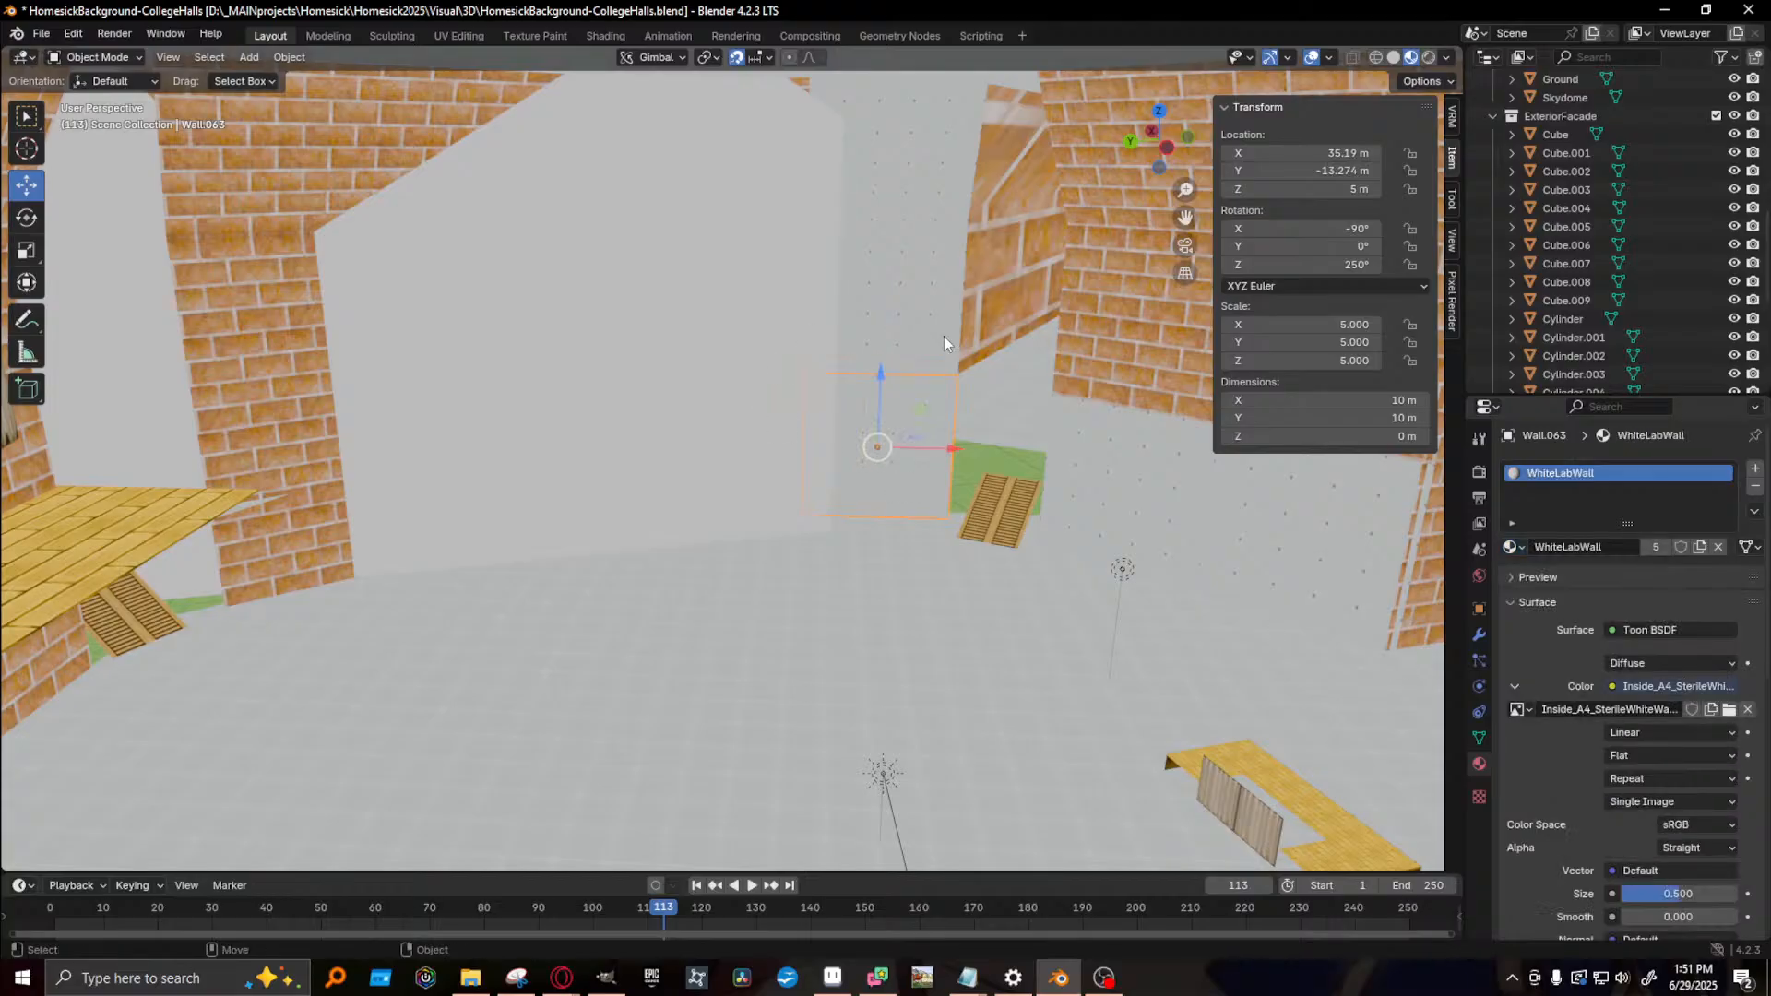
- Assign the WhiteLabWall material to the middle-row brick panel nearest the wall opening on the adjoining wall section
{"action": "middle_click_drag", "start_coordinate": [943, 338], "coordinate": [738, 402]}
{"action": "left_click", "coordinate": [865, 426]}
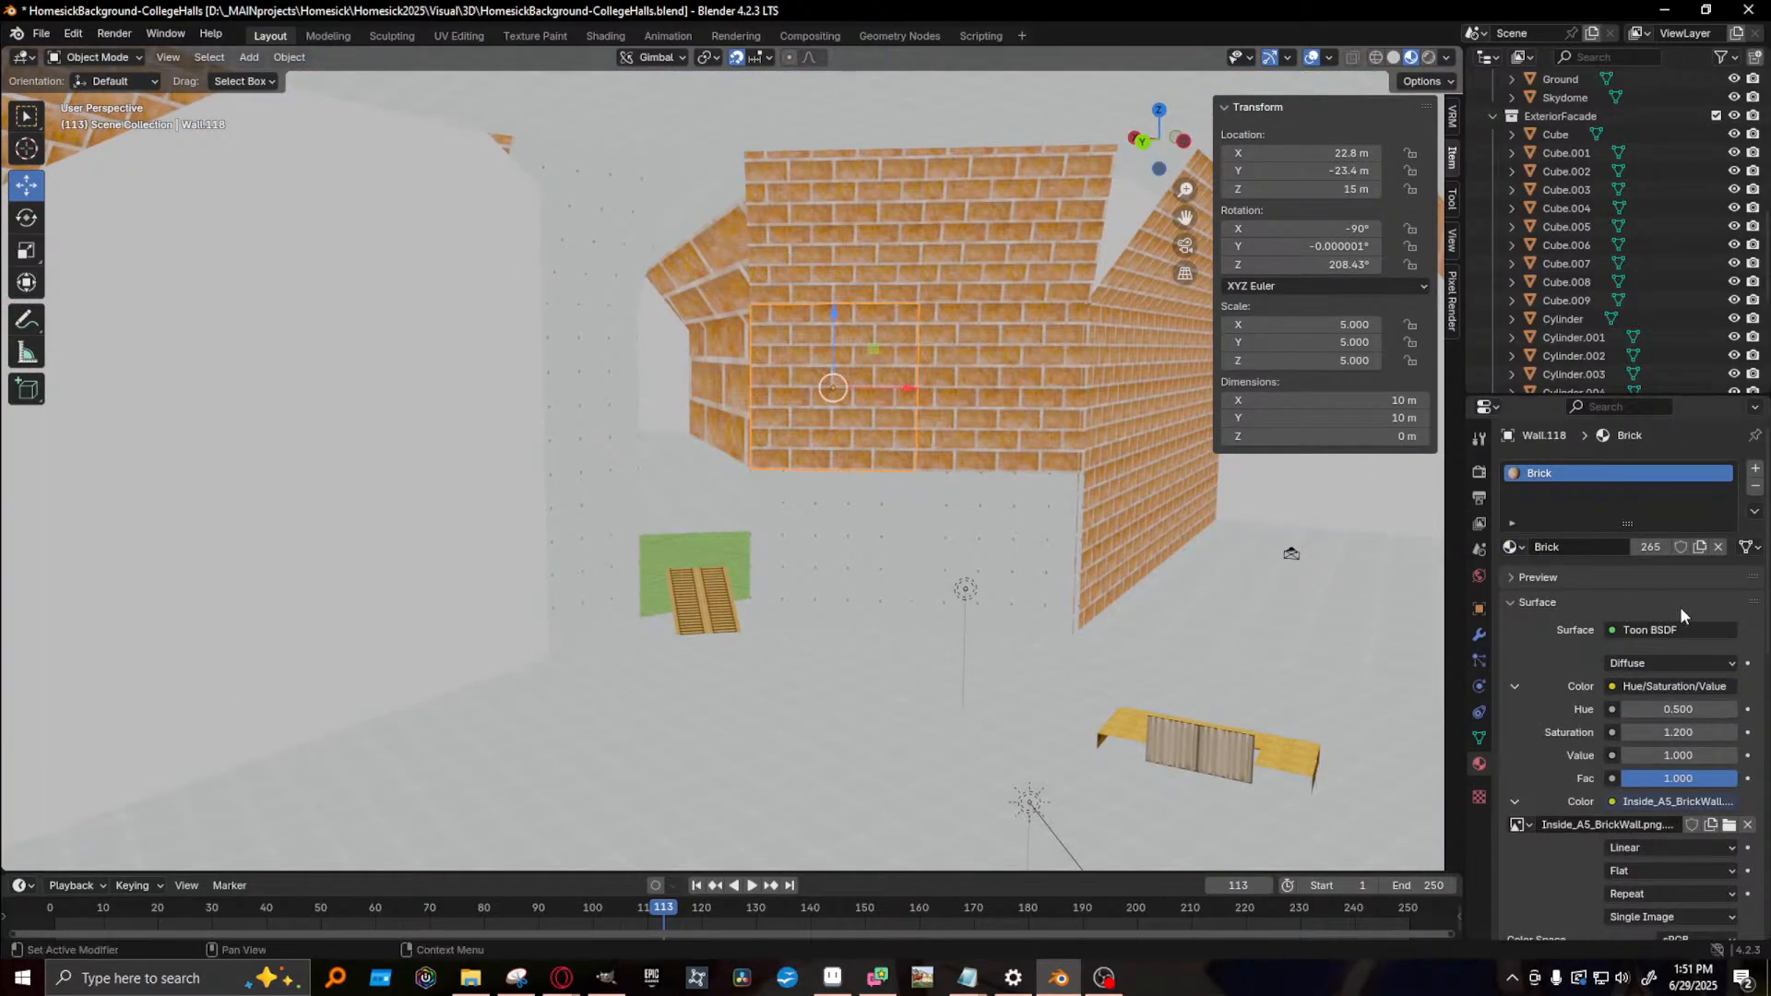
{"action": "left_click", "coordinate": [1512, 547]}
{"action": "scroll", "coordinate": [1589, 707], "scroll_direction": "down", "scroll_amount": 2}
{"action": "left_click", "coordinate": [1574, 716]}
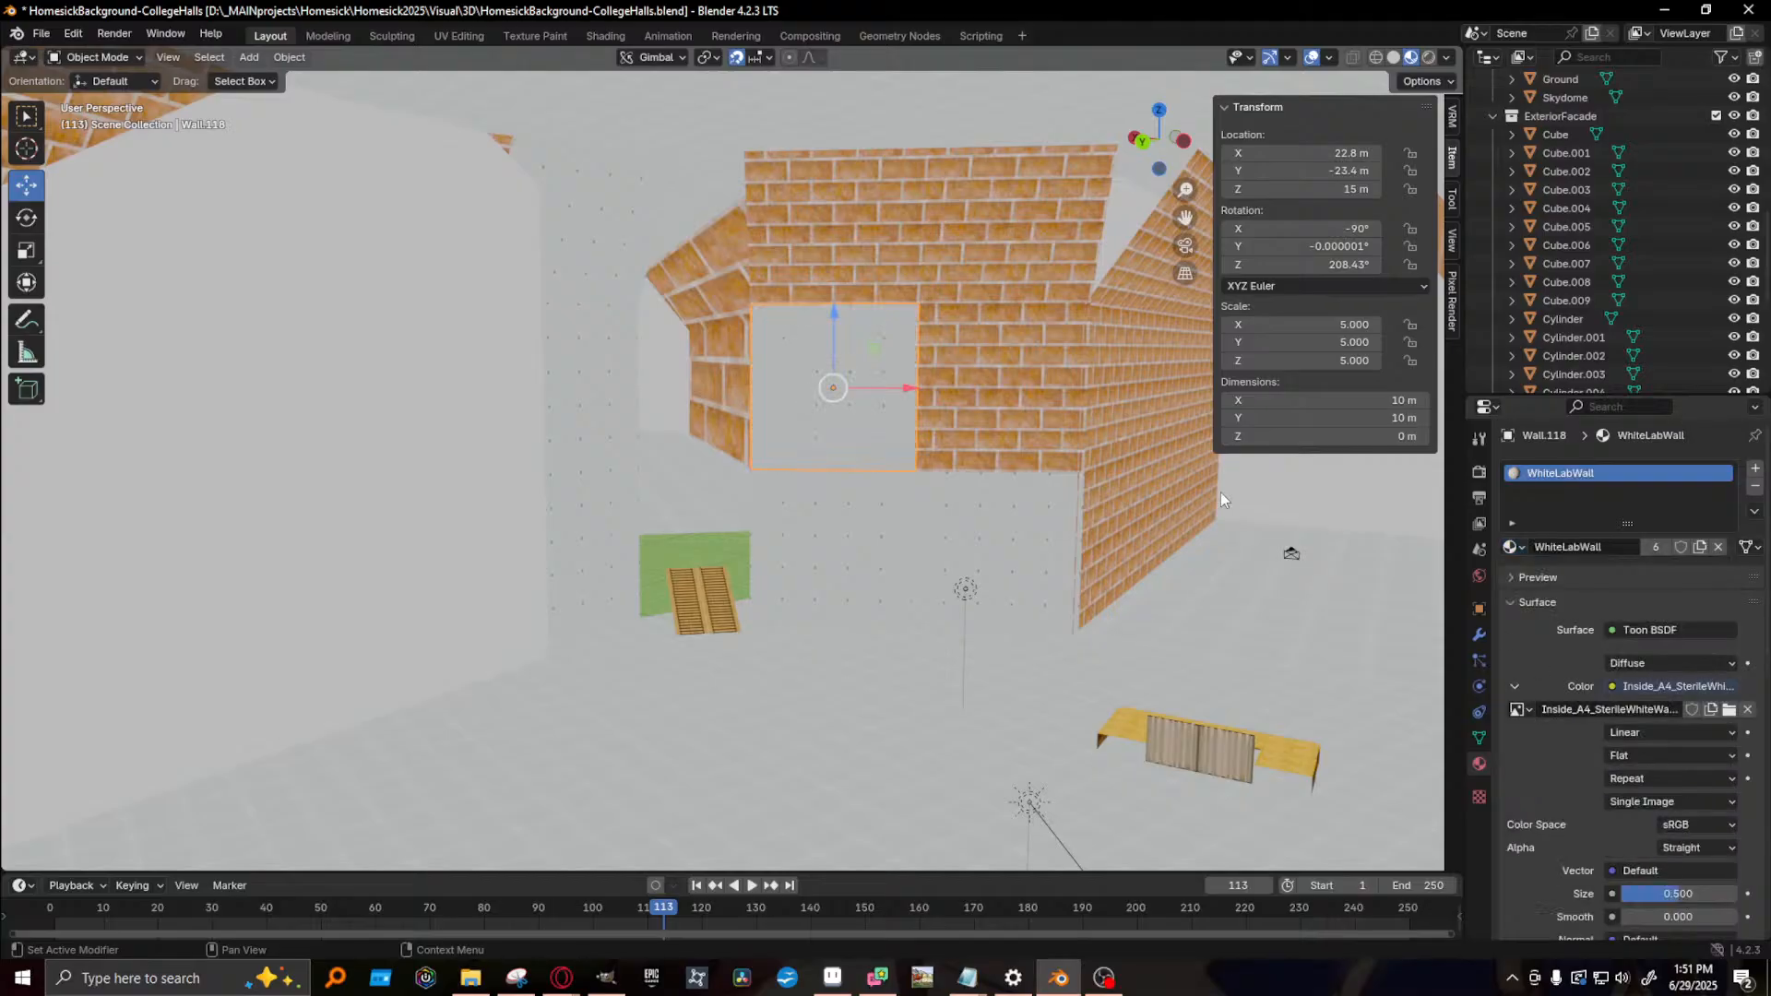
- Assign the WhiteLabWall material to both slanted brick panels at the top of that wall section
{"action": "left_click", "coordinate": [799, 267]}
{"action": "left_click", "coordinate": [1577, 545]}
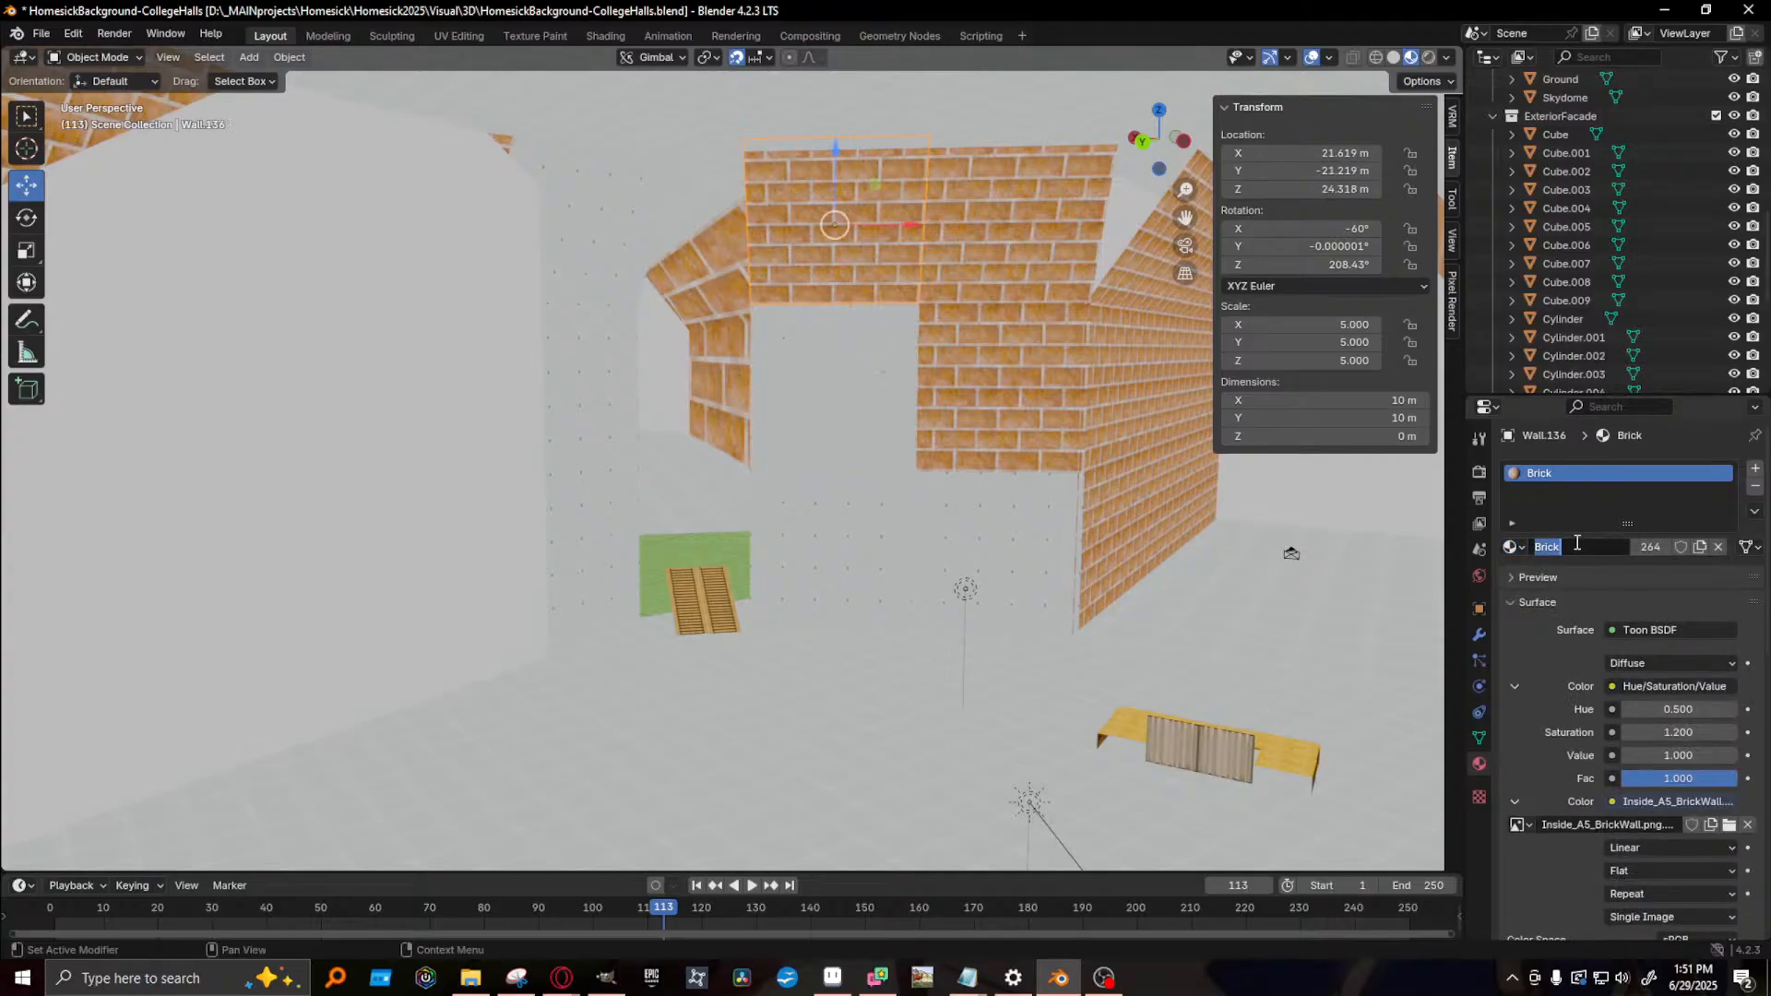
{"action": "left_click", "coordinate": [1514, 551]}
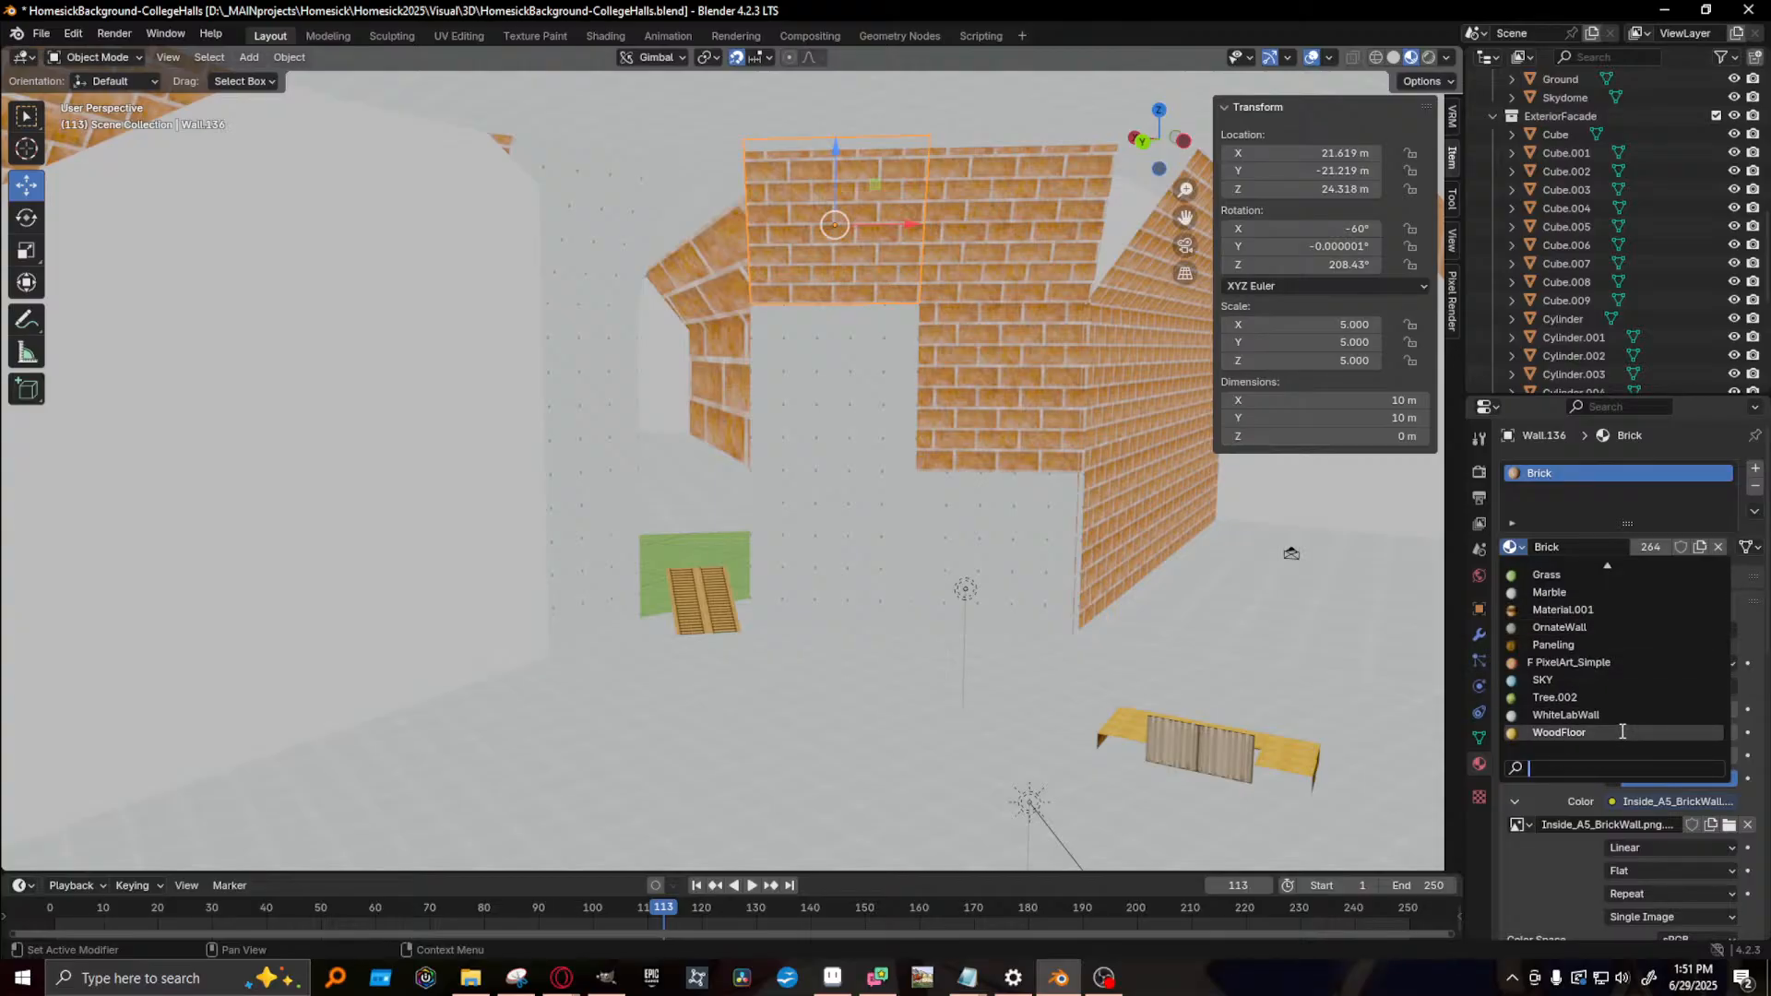
{"action": "left_click", "coordinate": [1565, 714]}
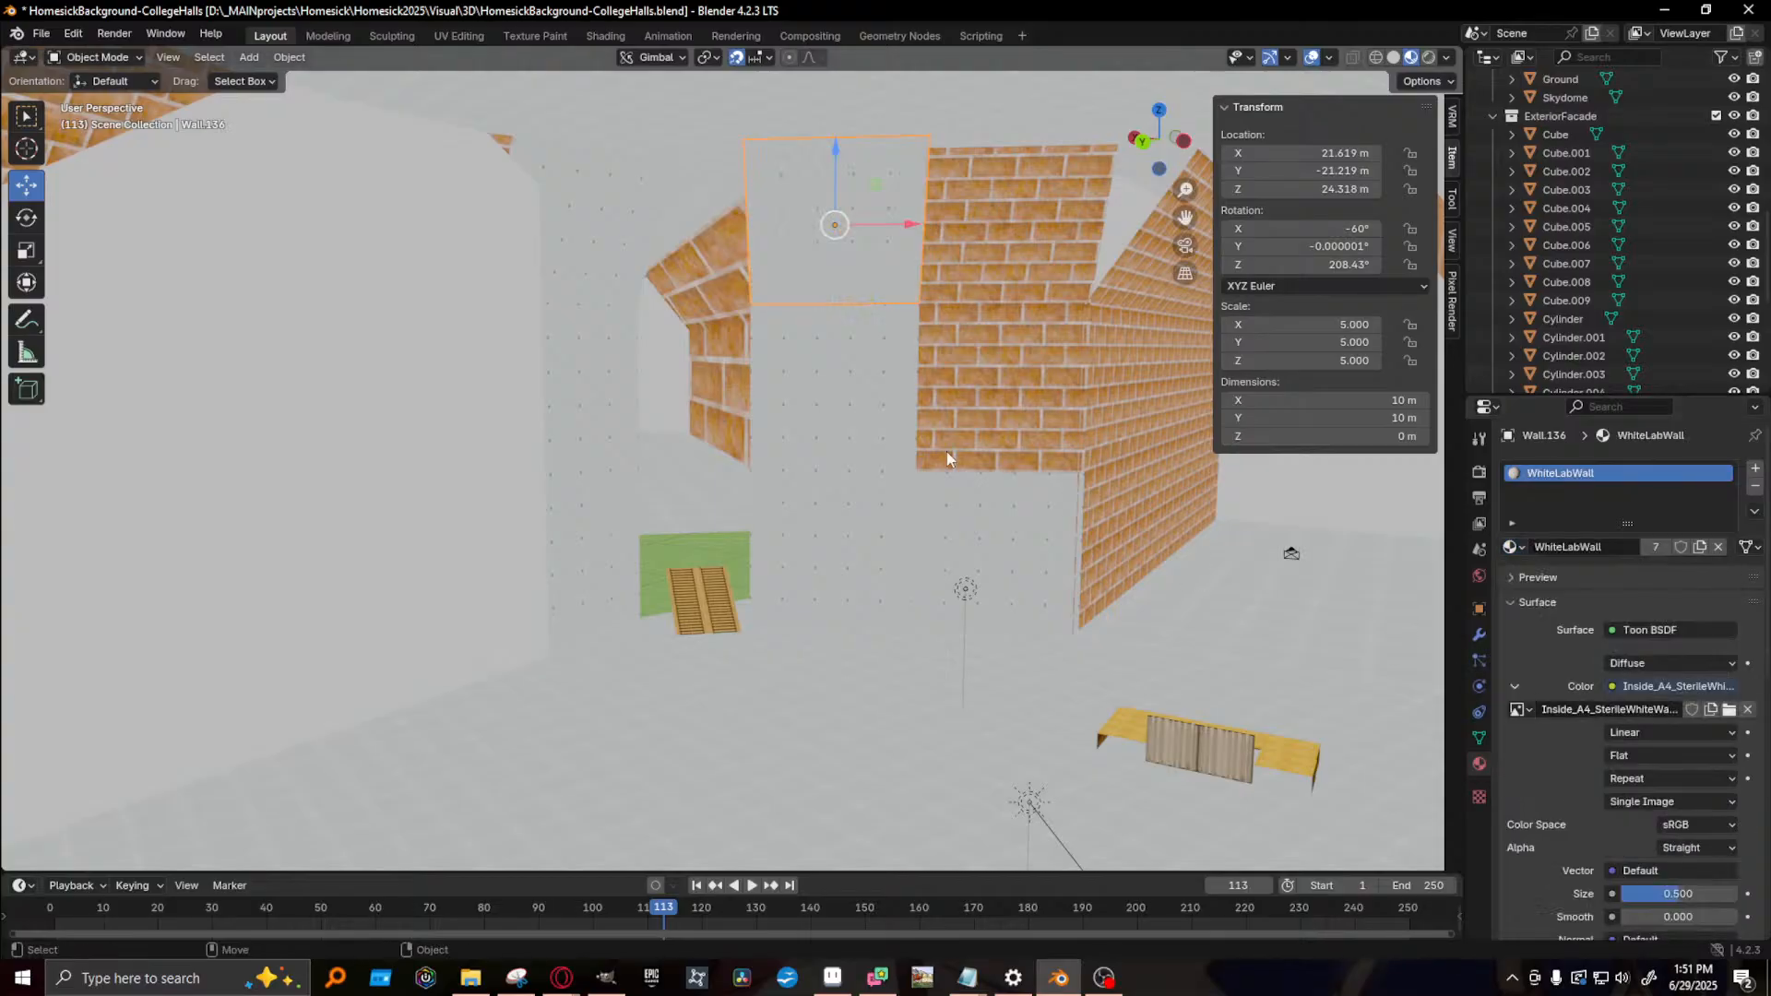
{"action": "left_click", "coordinate": [936, 296]}
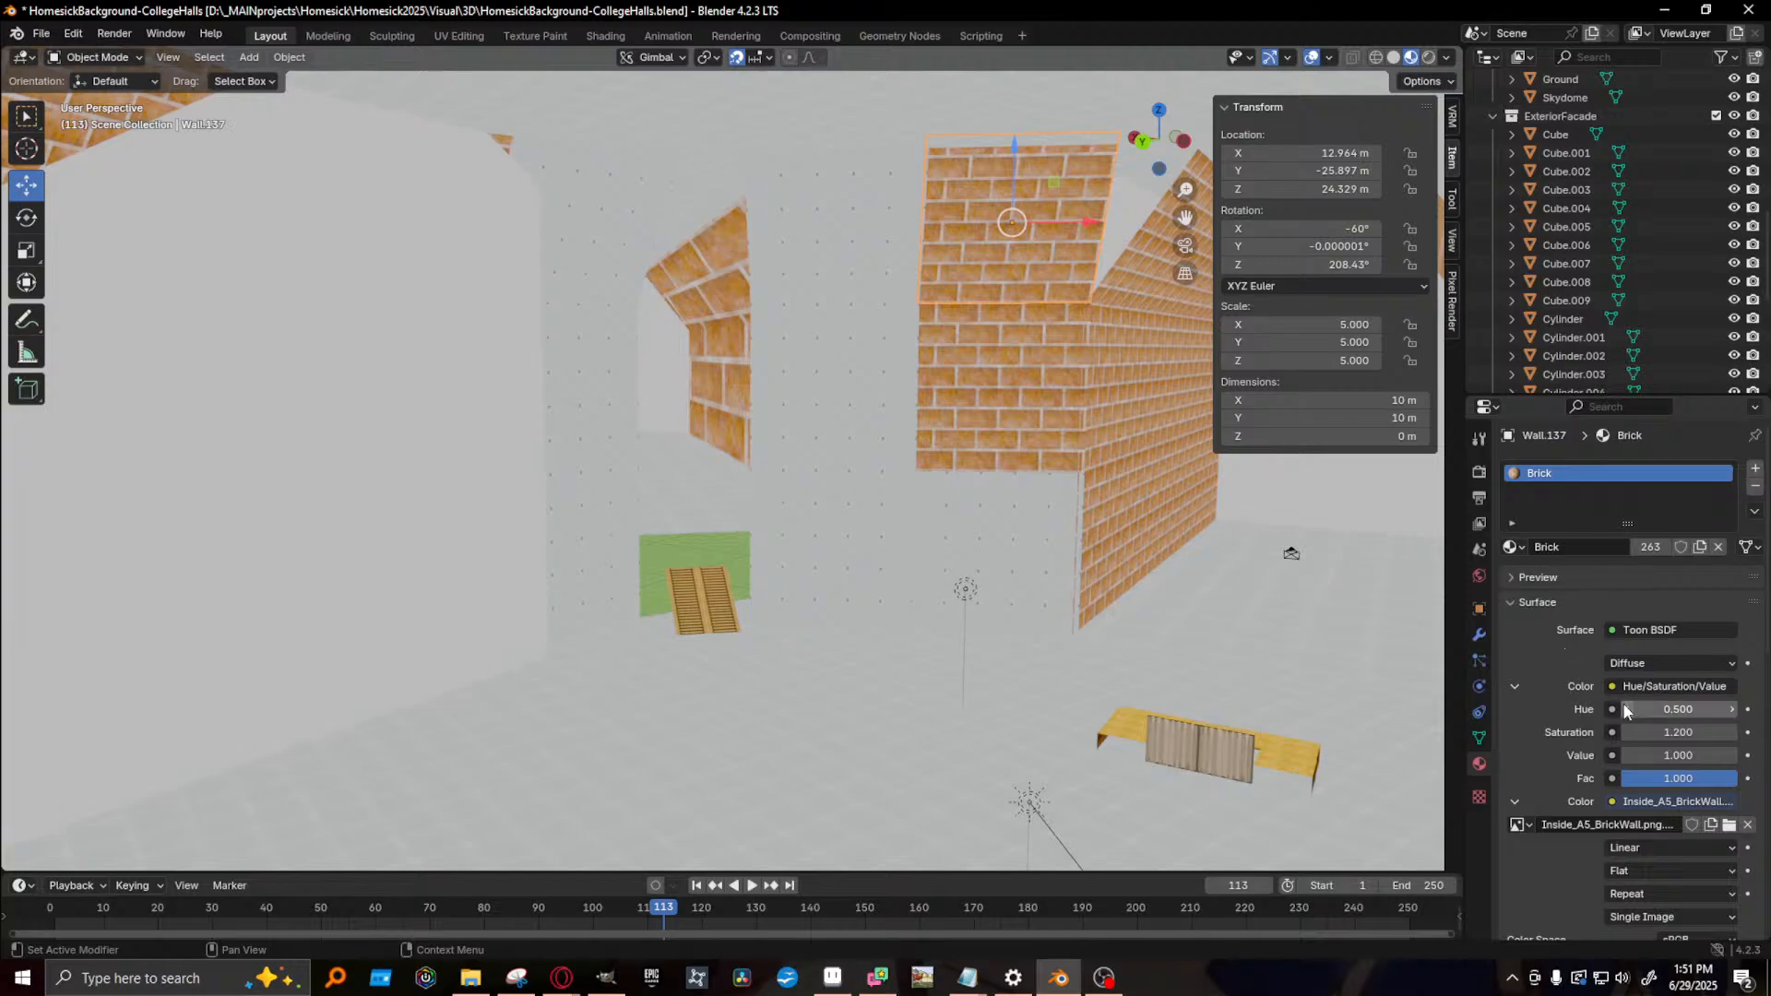
{"action": "left_click", "coordinate": [1512, 547]}
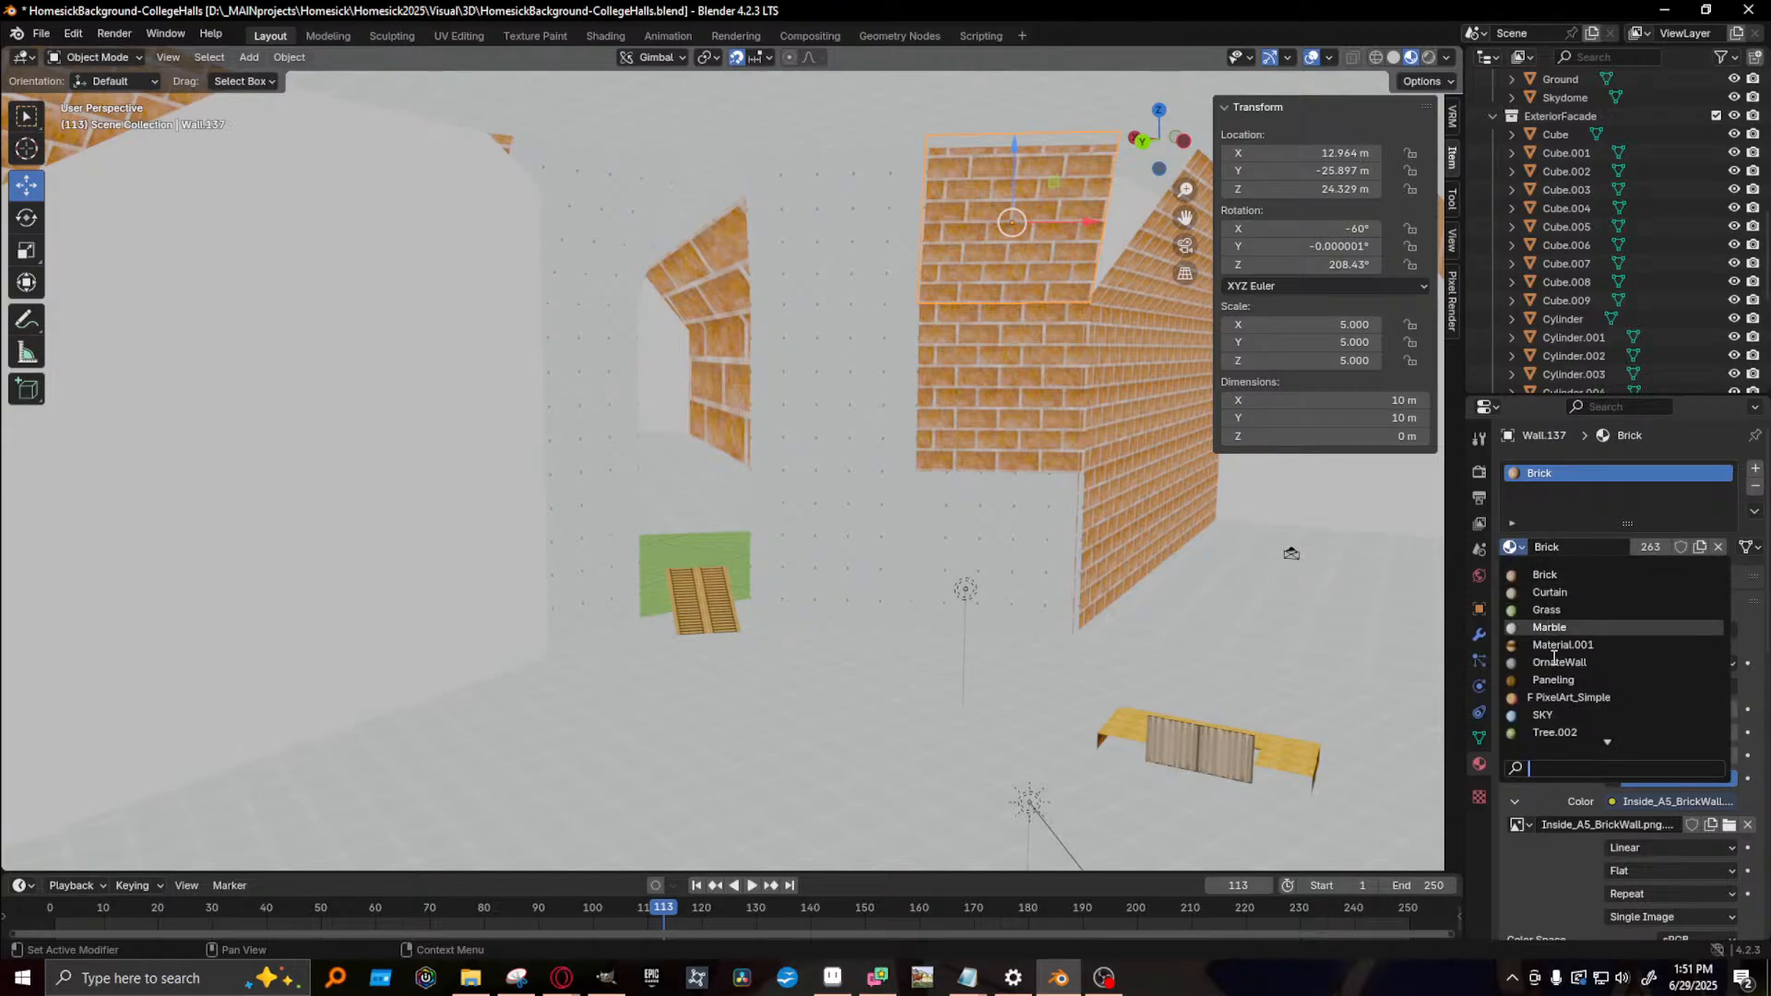
{"action": "left_click", "coordinate": [1580, 716]}
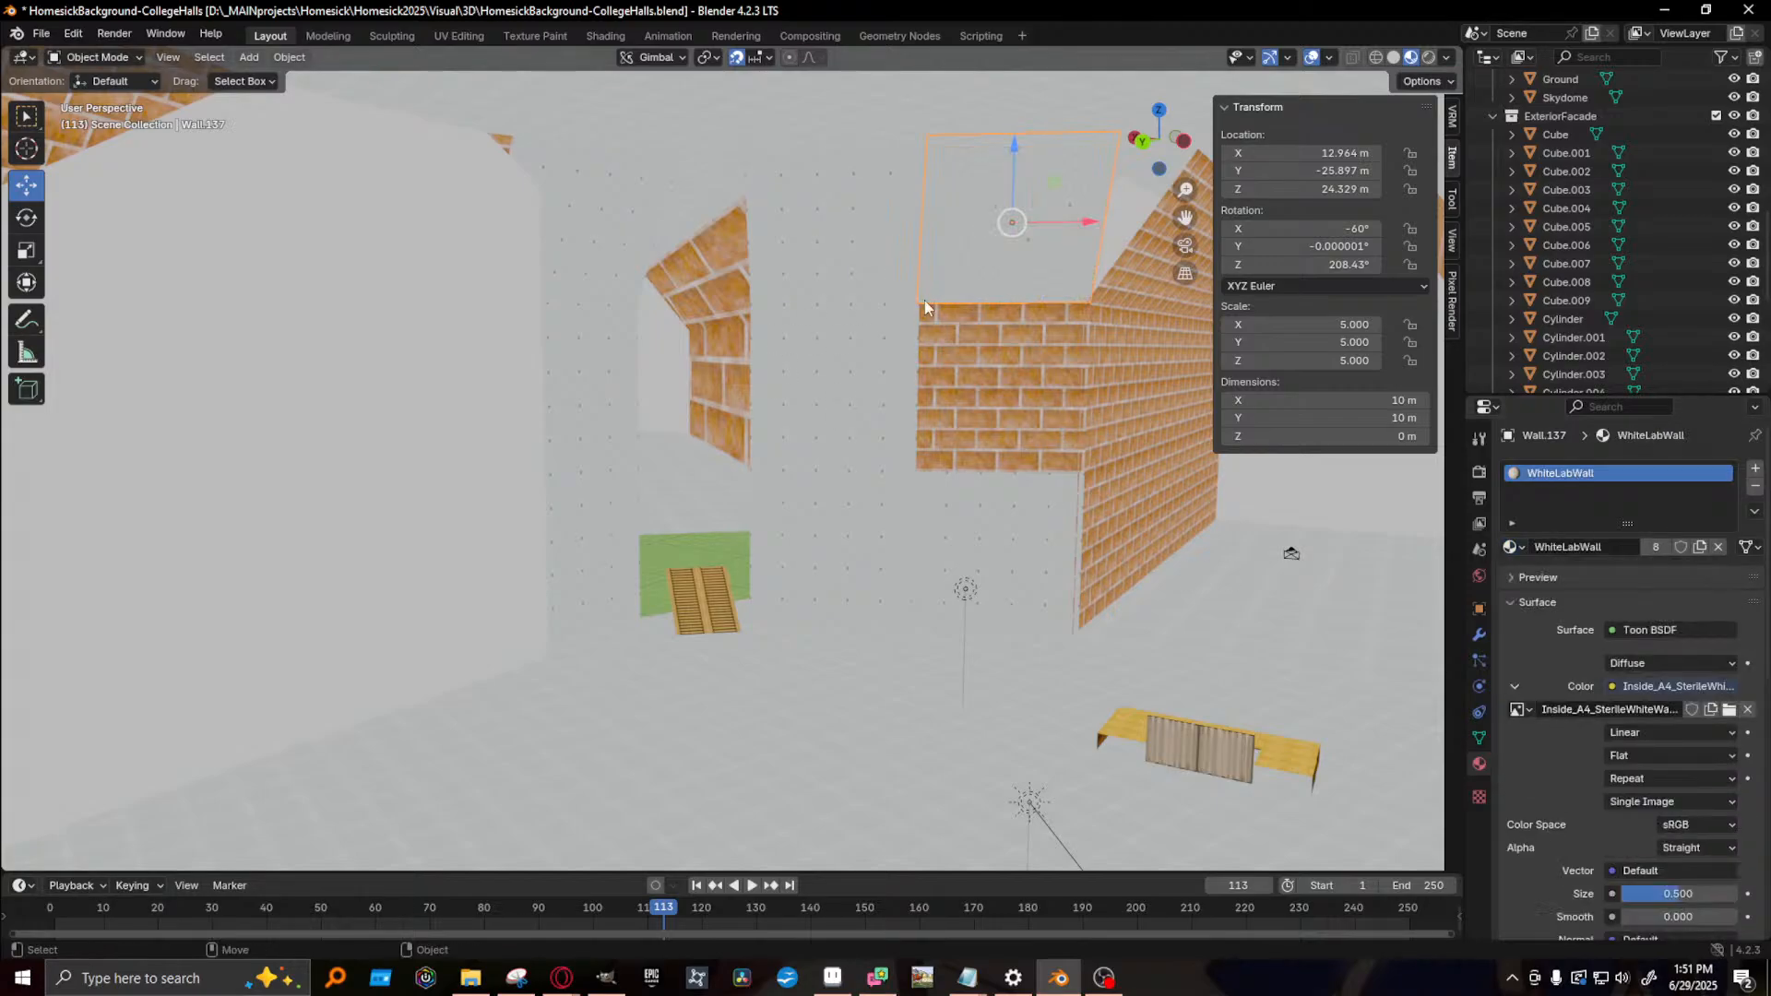
- Assign the WhiteLabWall material to the remaining middle-row brick panel beside the long brick side wall
{"action": "left_click", "coordinate": [1000, 365]}
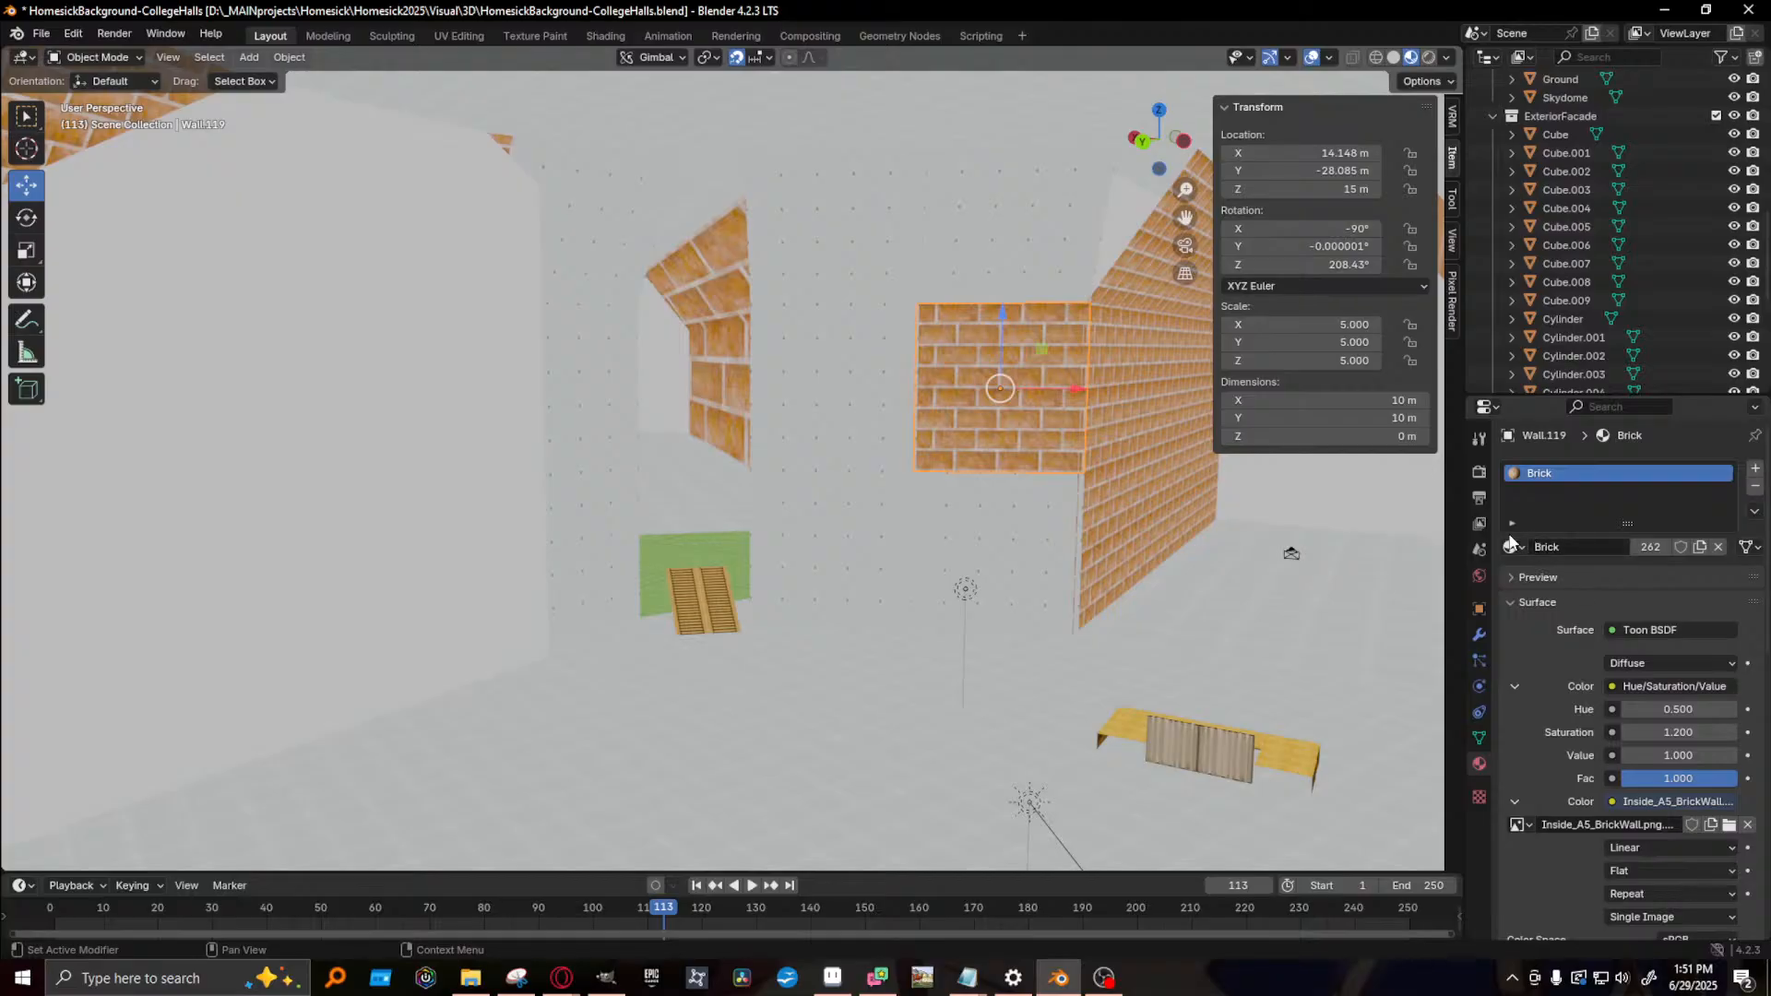
{"action": "left_click", "coordinate": [1512, 547]}
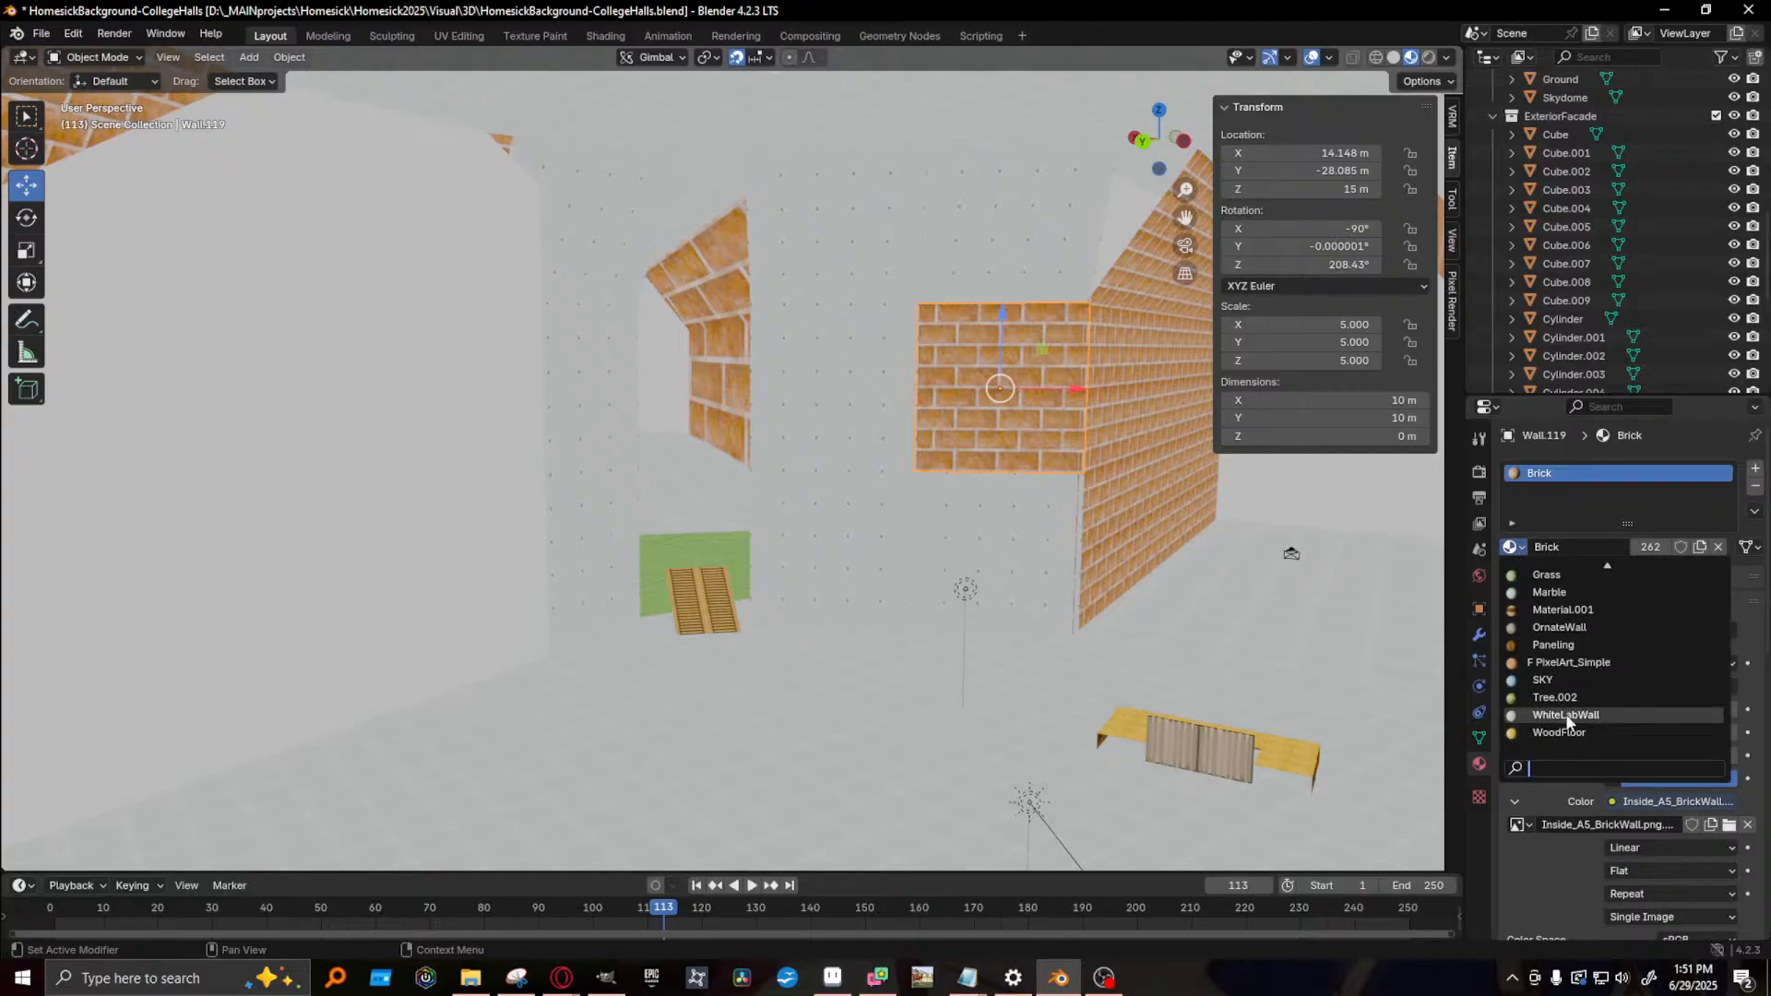
{"action": "left_click", "coordinate": [1568, 717]}
{"action": "mouse_move", "coordinate": [1030, 486]}
{"action": "middle_mouse_down"}
{"action": "mouse_move", "coordinate": [1055, 593]}
{"action": "mouse_move", "coordinate": [953, 609]}
{"action": "mouse_move", "coordinate": [965, 480]}
{"action": "mouse_move", "coordinate": [769, 454]}
{"action": "mouse_move", "coordinate": [937, 507]}
{"action": "mouse_move", "coordinate": [1079, 467]}
{"action": "mouse_move", "coordinate": [1029, 468]}
{"action": "middle_mouse_up"}
{"action": "middle_click_drag", "start_coordinate": [1124, 559], "coordinate": [856, 576]}
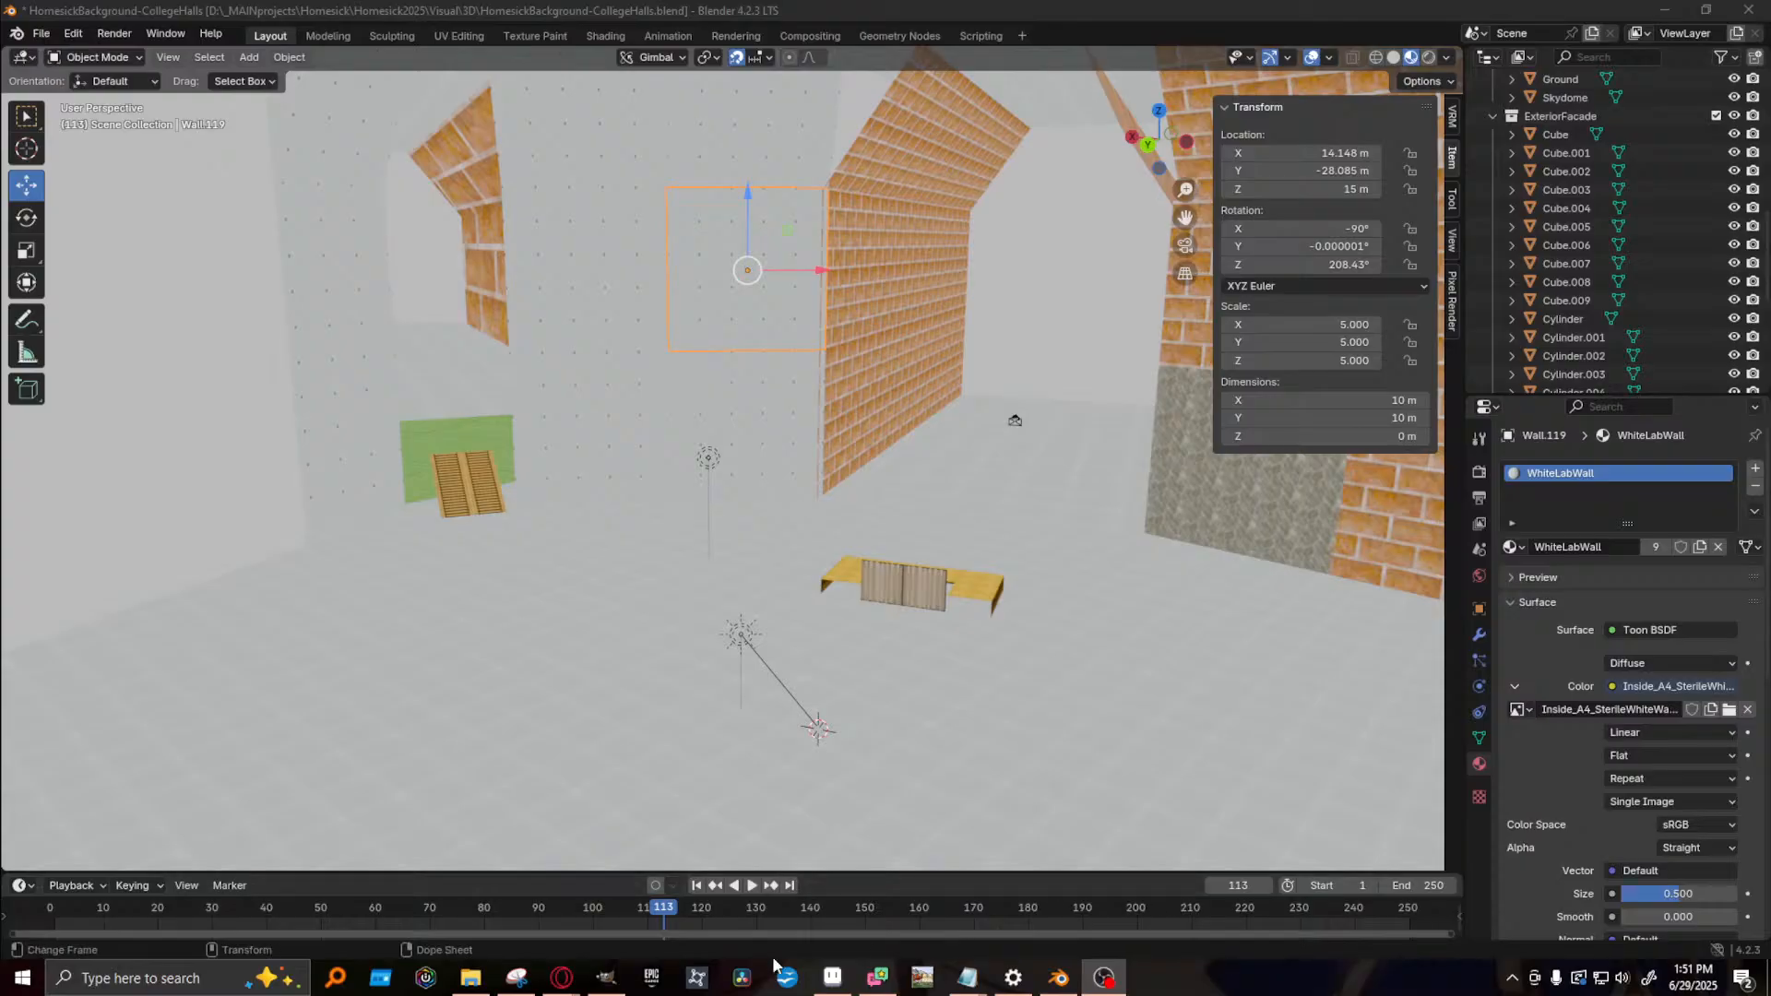
- Switch to GIMP, undo the crop on the sterile white wall image and look over its full tileset
{"action": "left_click", "coordinate": [607, 979]}
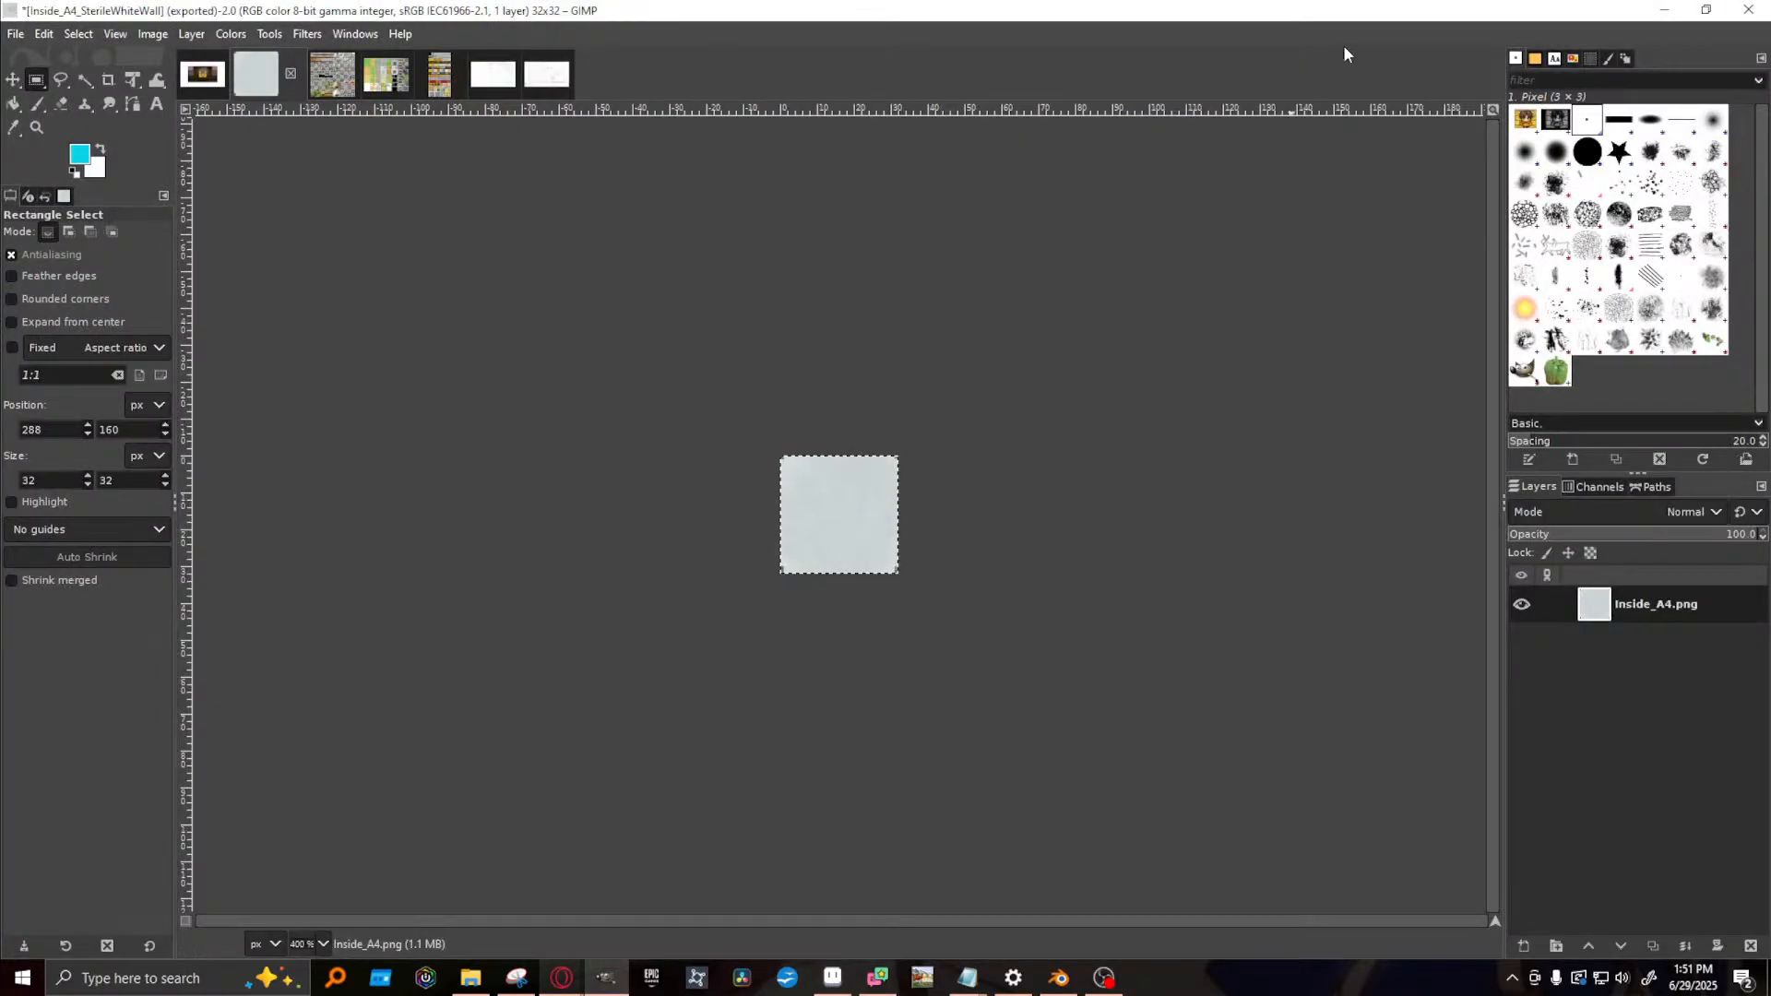
{"action": "key", "text": "ctrl+z"}
{"action": "scroll", "coordinate": [920, 590], "scroll_direction": "down", "scroll_amount": 5}
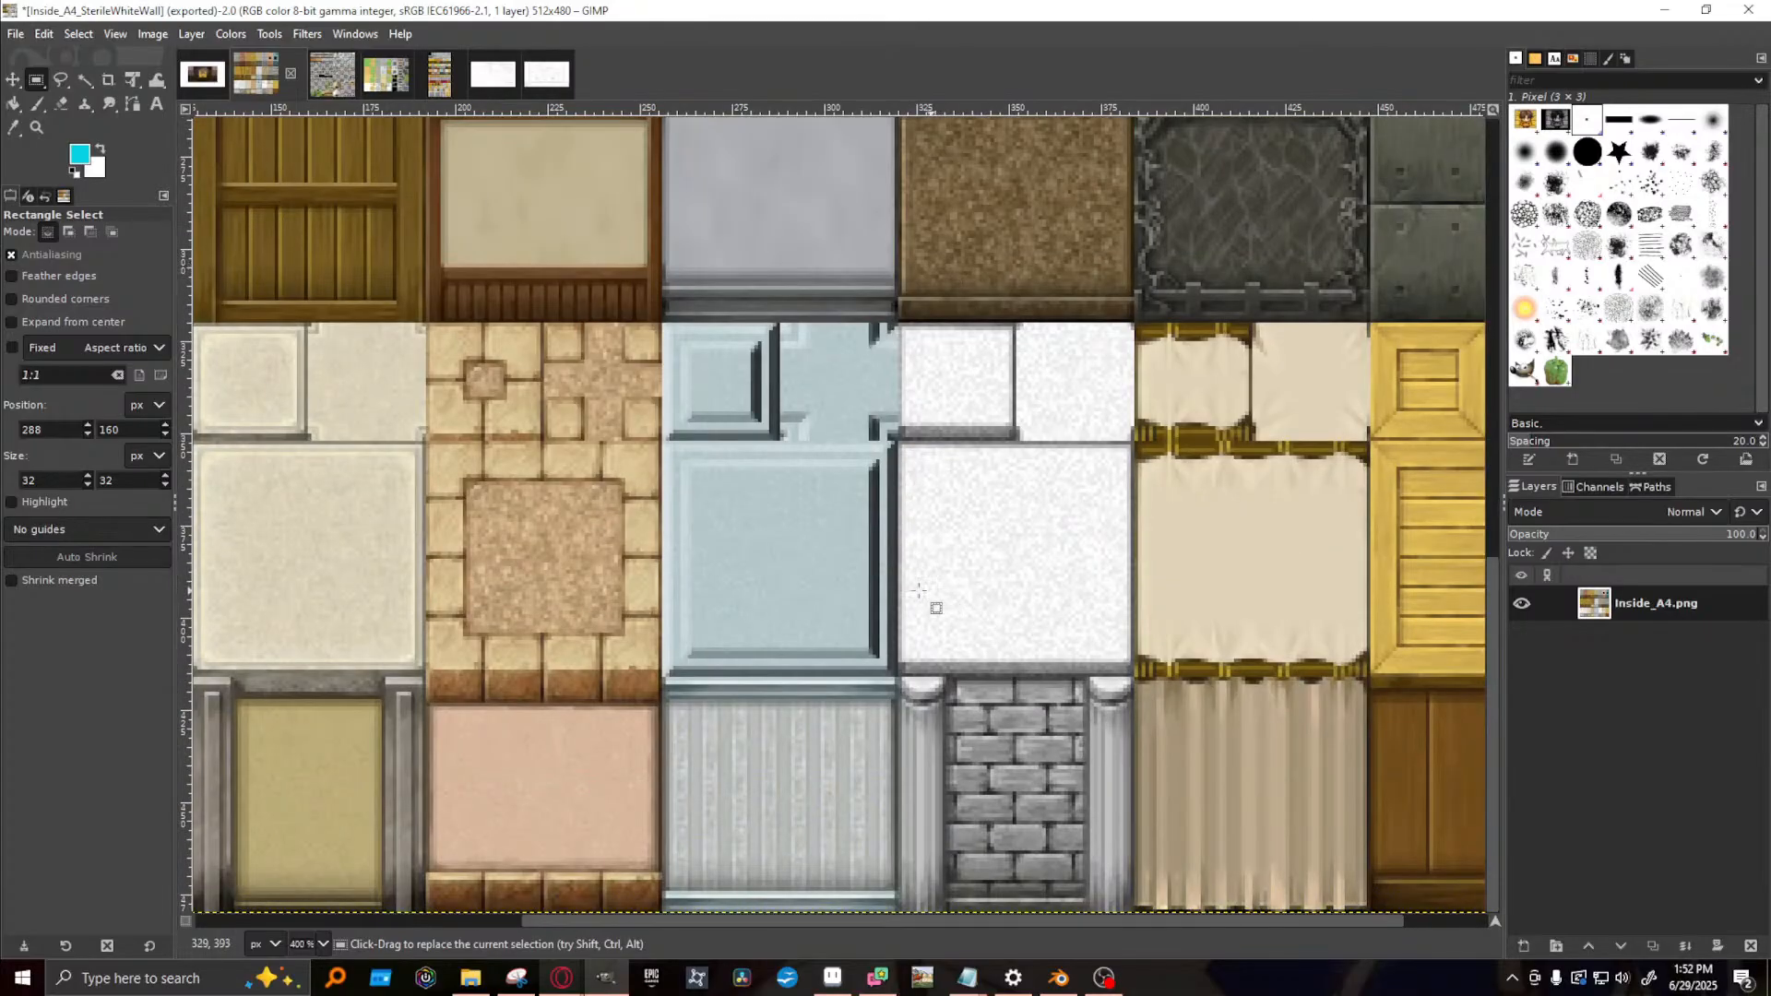
{"action": "scroll", "coordinate": [919, 590], "scroll_direction": "up", "scroll_amount": 8}
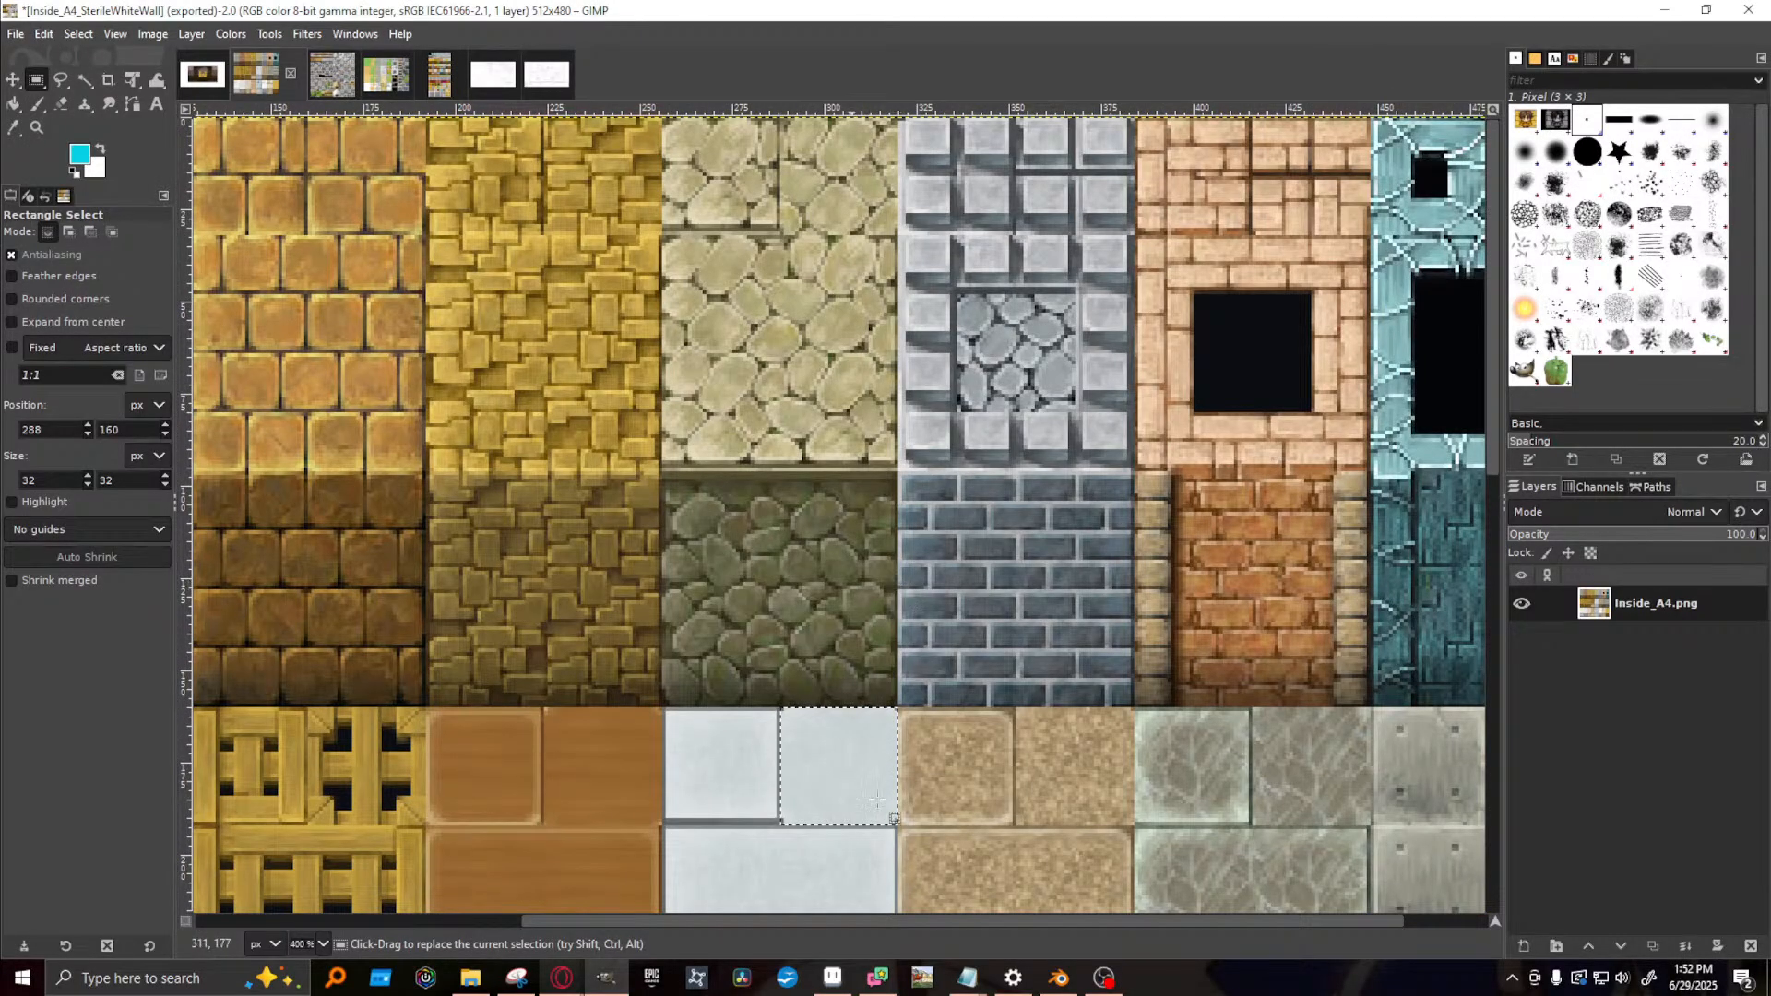
{"action": "left_click_drag", "start_coordinate": [916, 919], "coordinate": [1140, 920]}
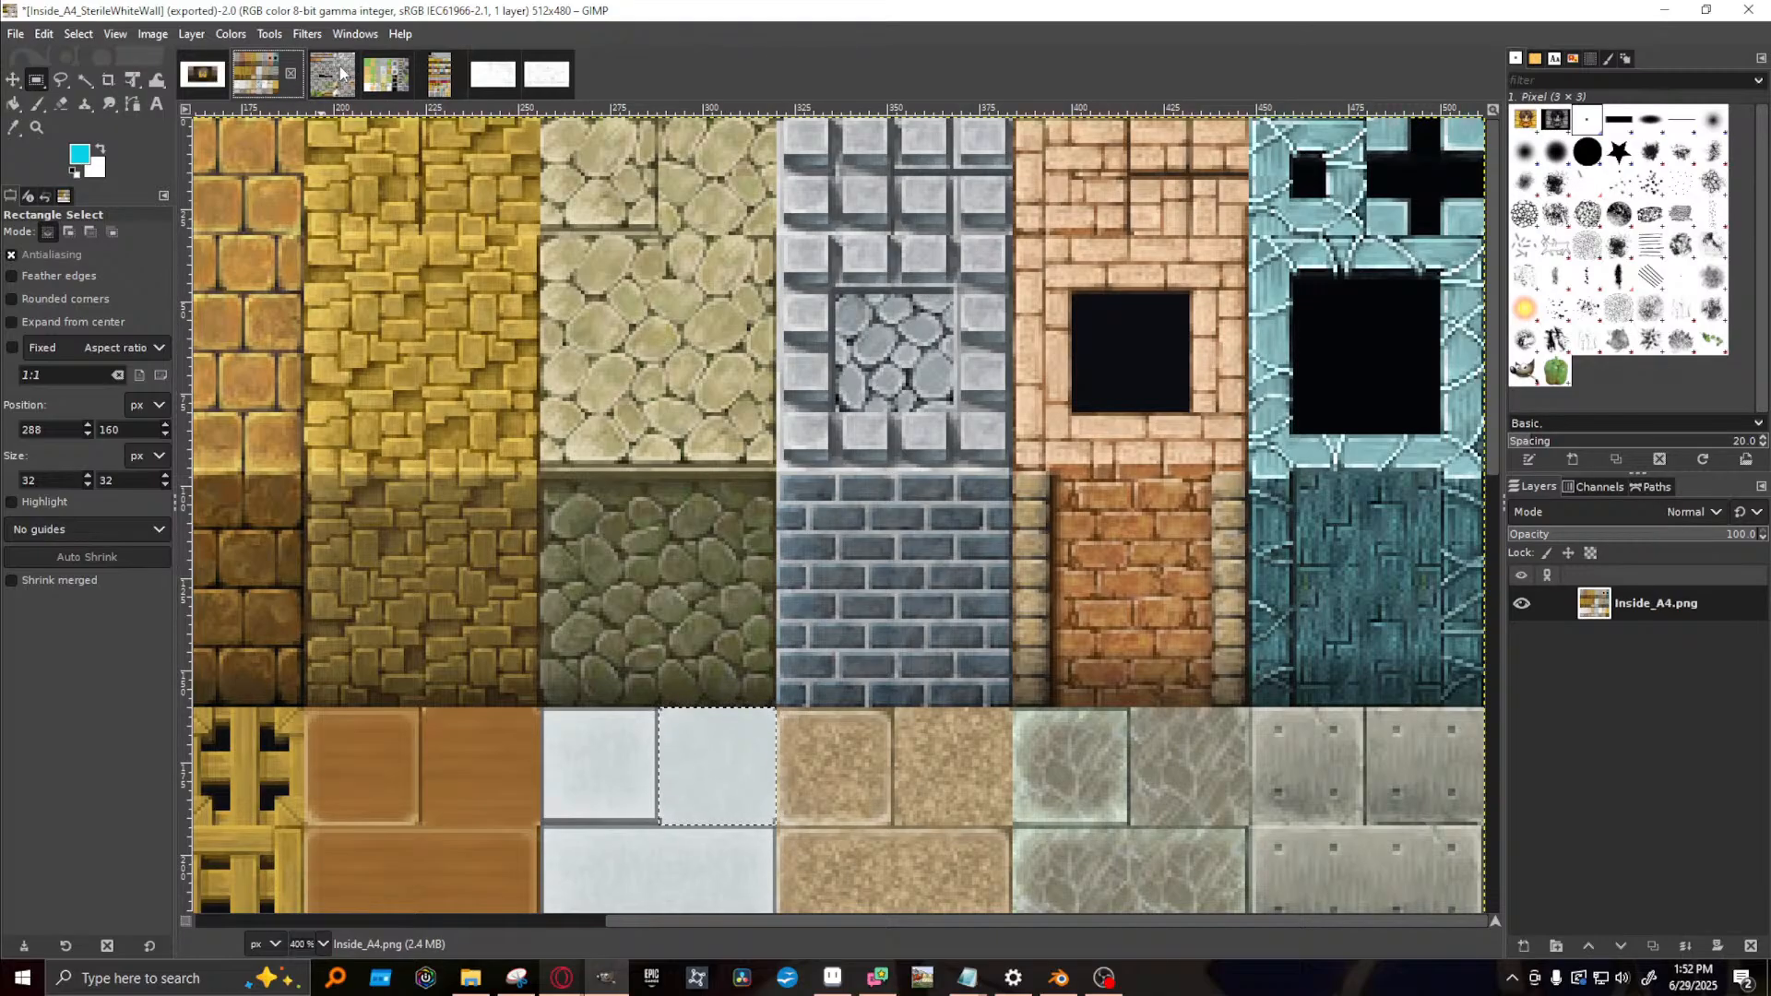
- In the Inside_A5 tileset, select the 32 × 32 px pale interlocking stone tile at position 224, 64 and crop the image to it
{"action": "left_click", "coordinate": [439, 75]}
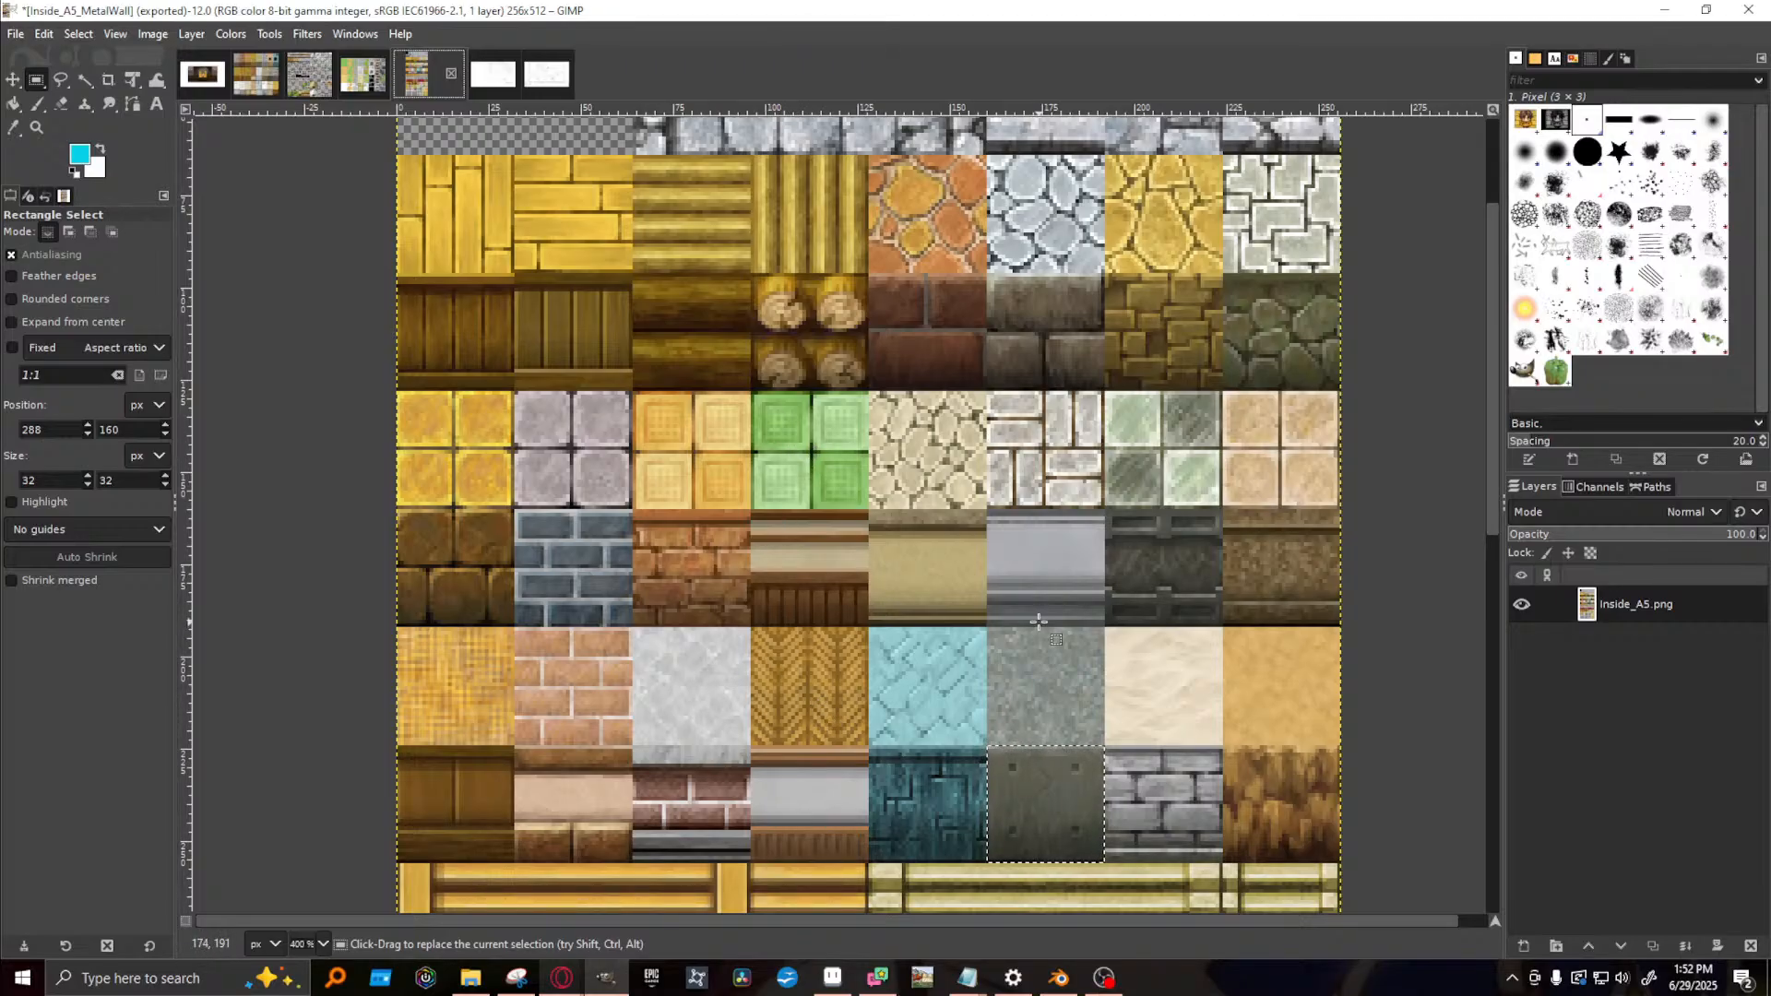
{"action": "scroll", "coordinate": [1038, 621], "scroll_direction": "up", "scroll_amount": 3}
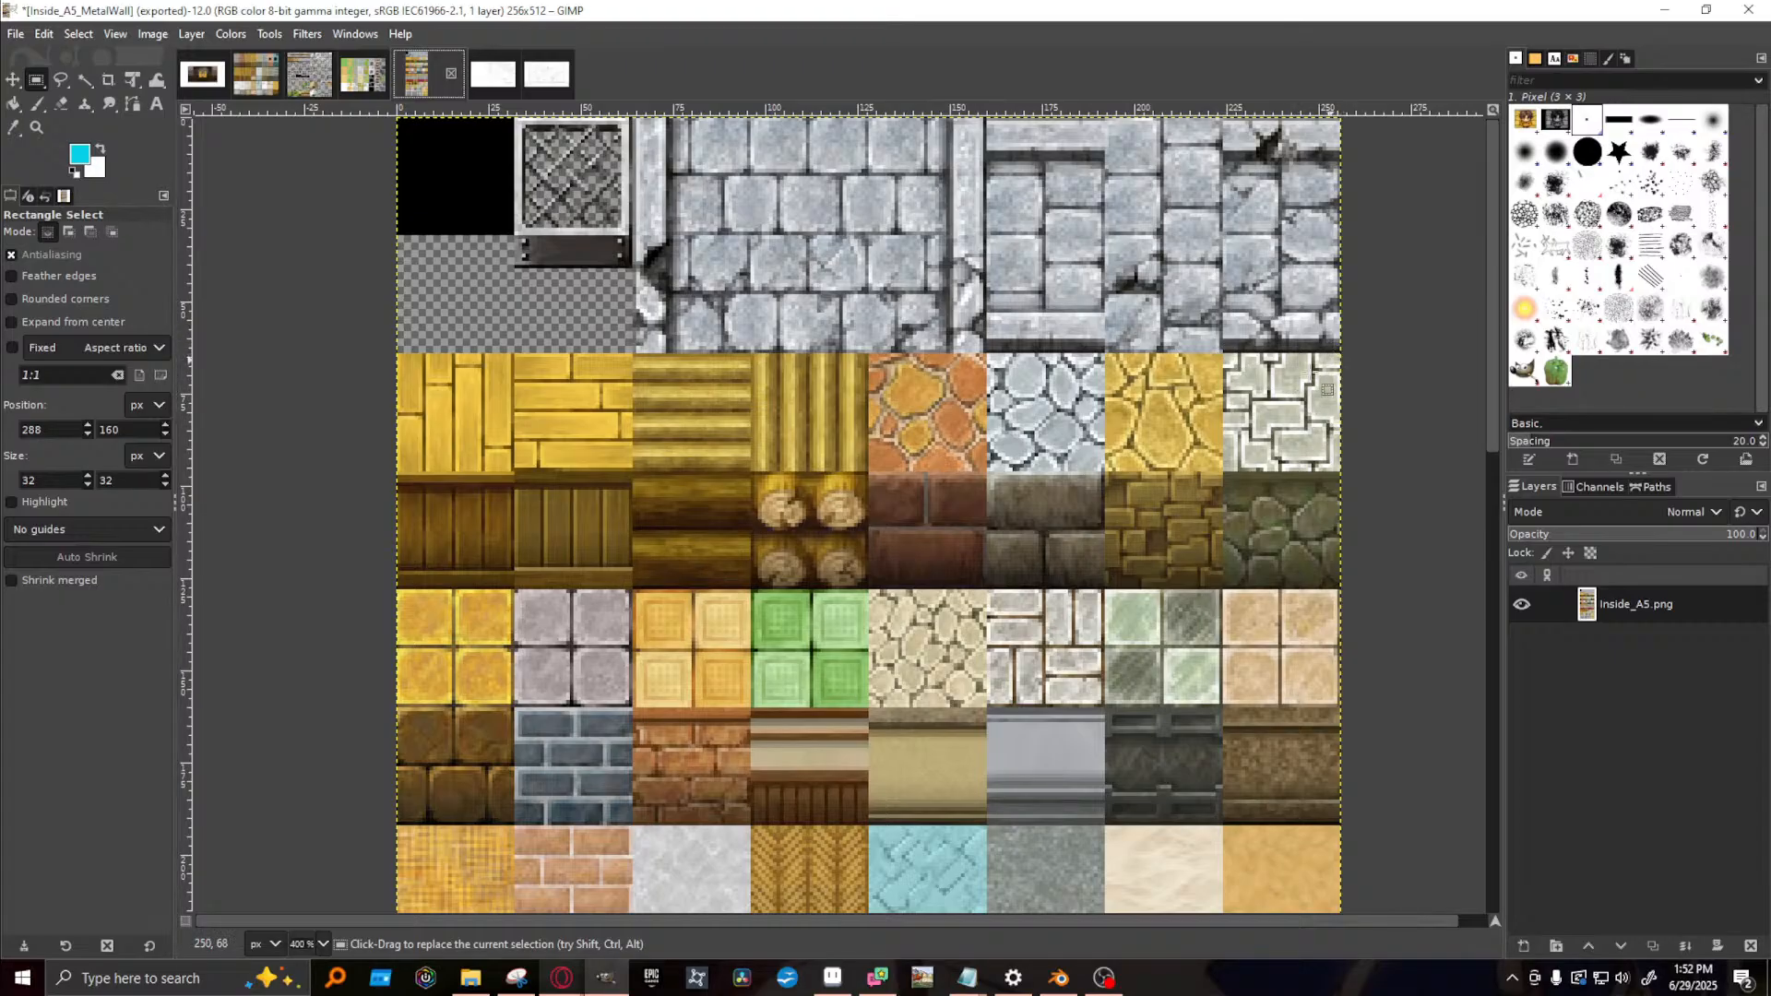
{"action": "left_click_drag", "start_coordinate": [1222, 351], "coordinate": [1343, 473]}
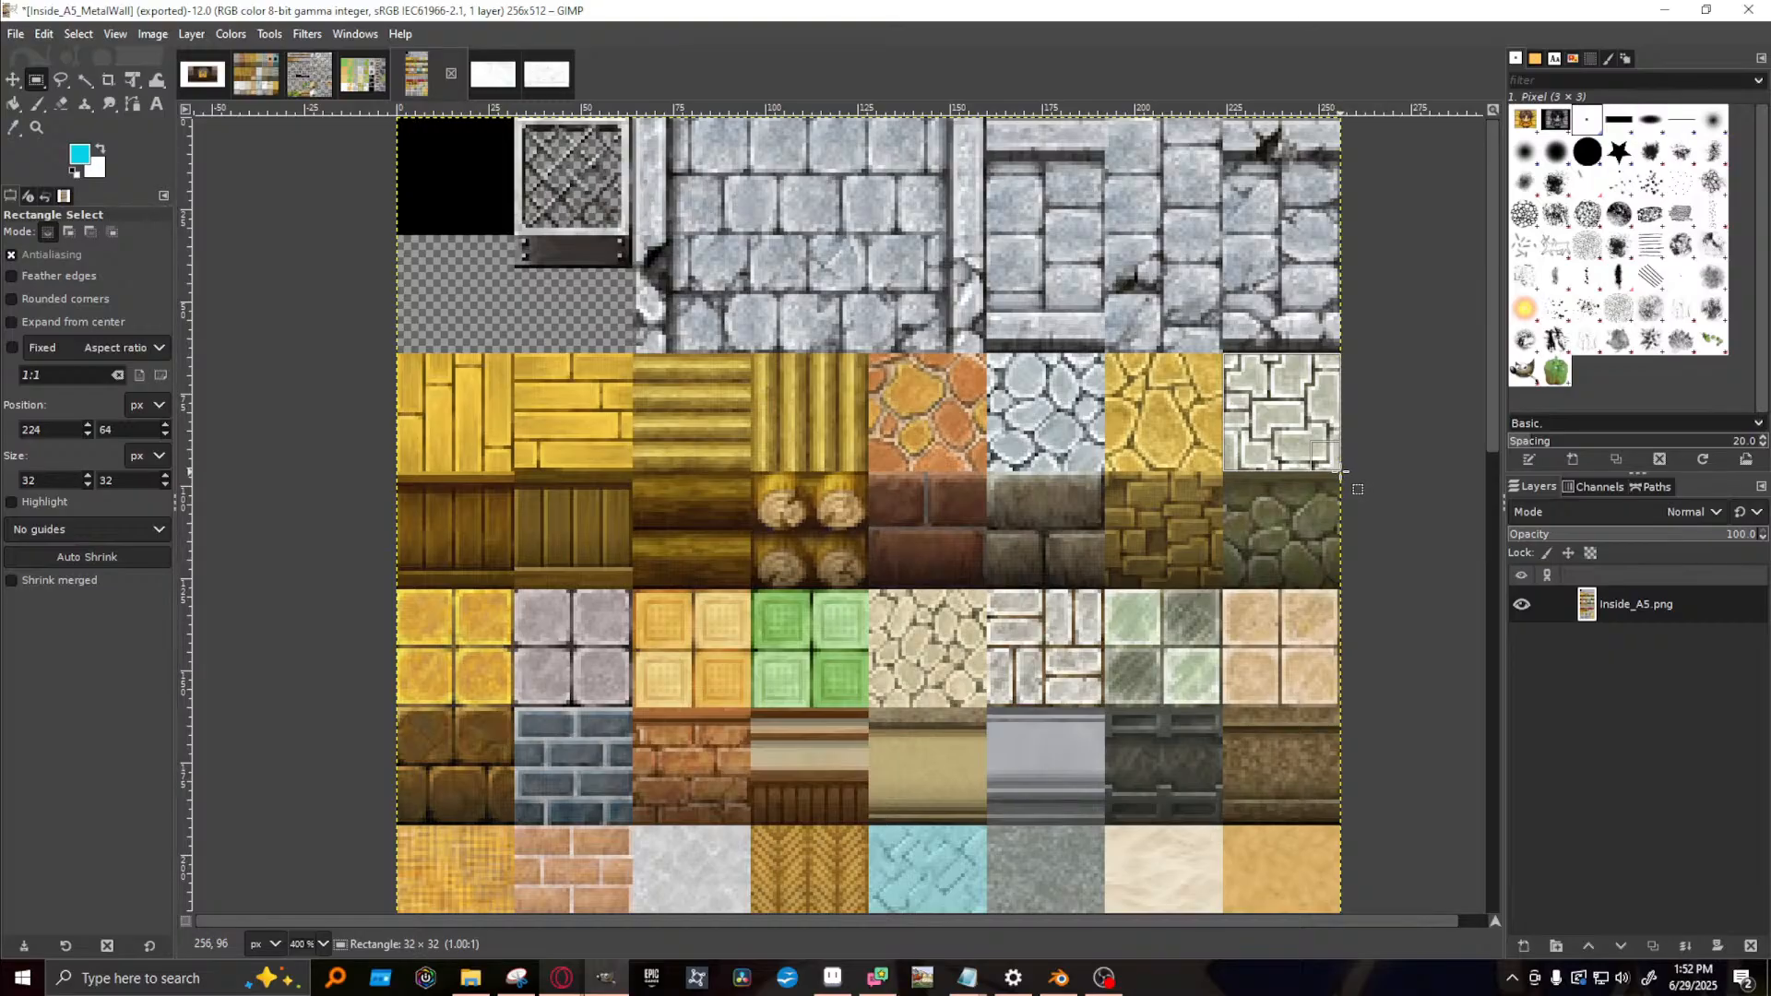
{"action": "left_click", "coordinate": [152, 34]}
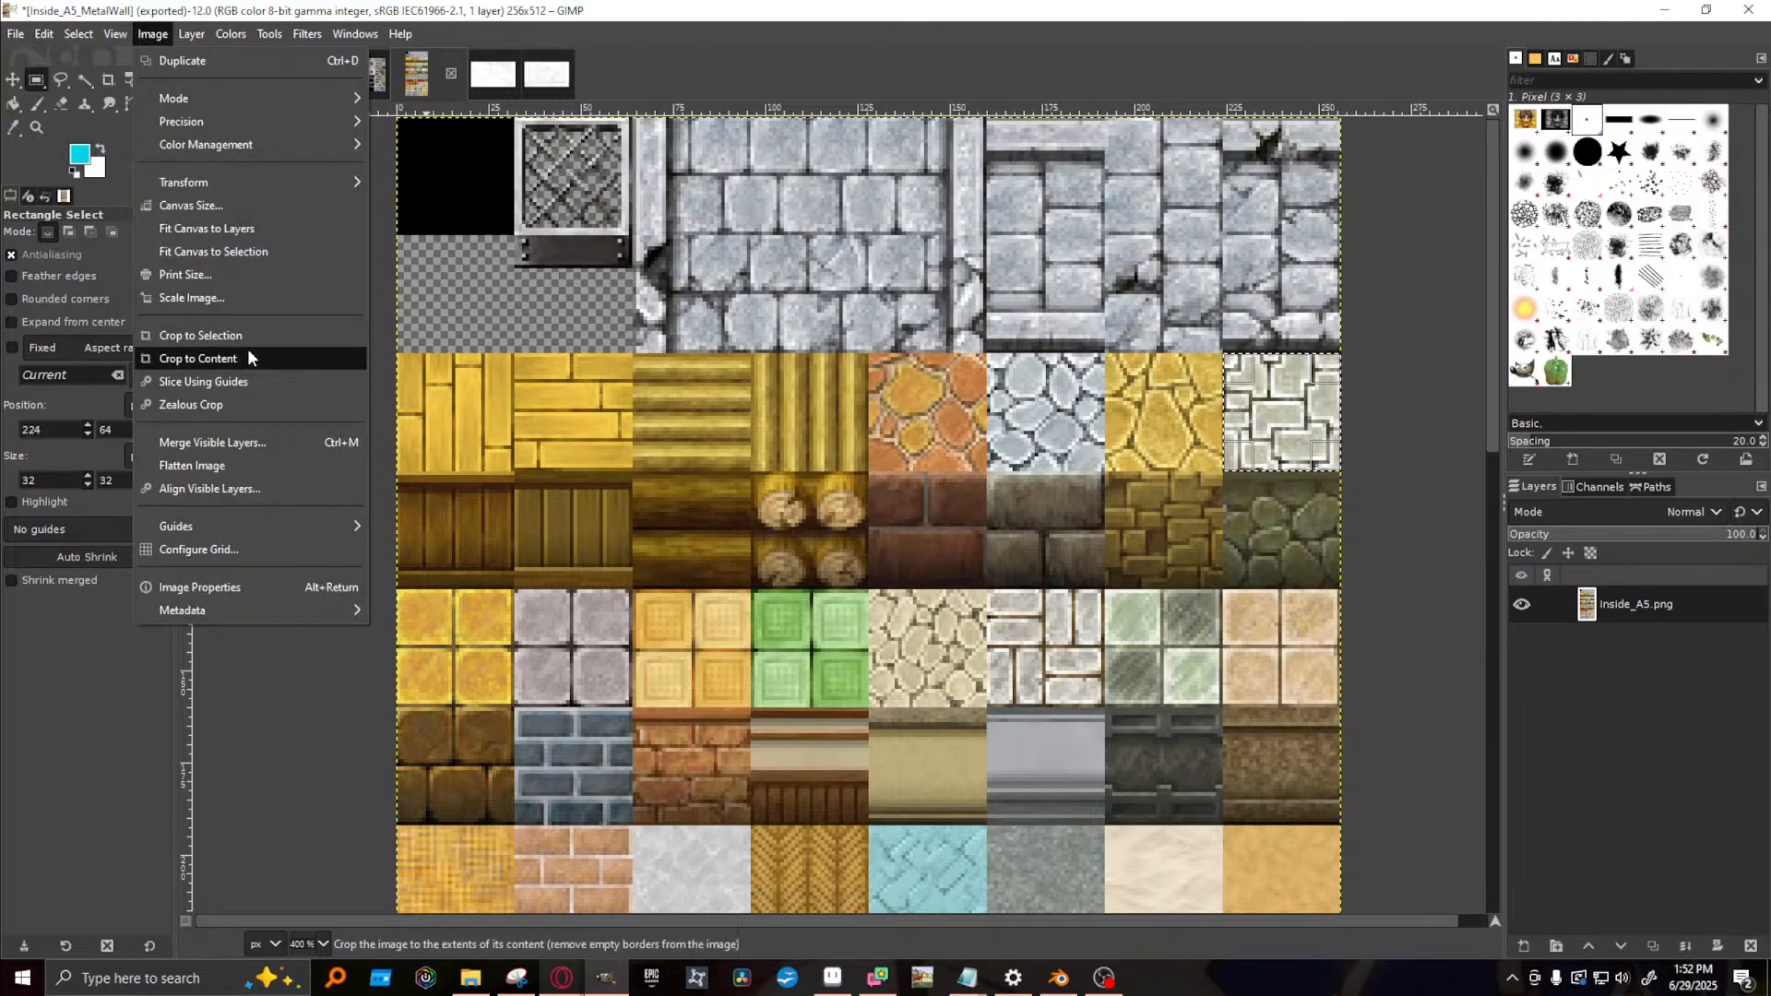
{"action": "left_click", "coordinate": [235, 336]}
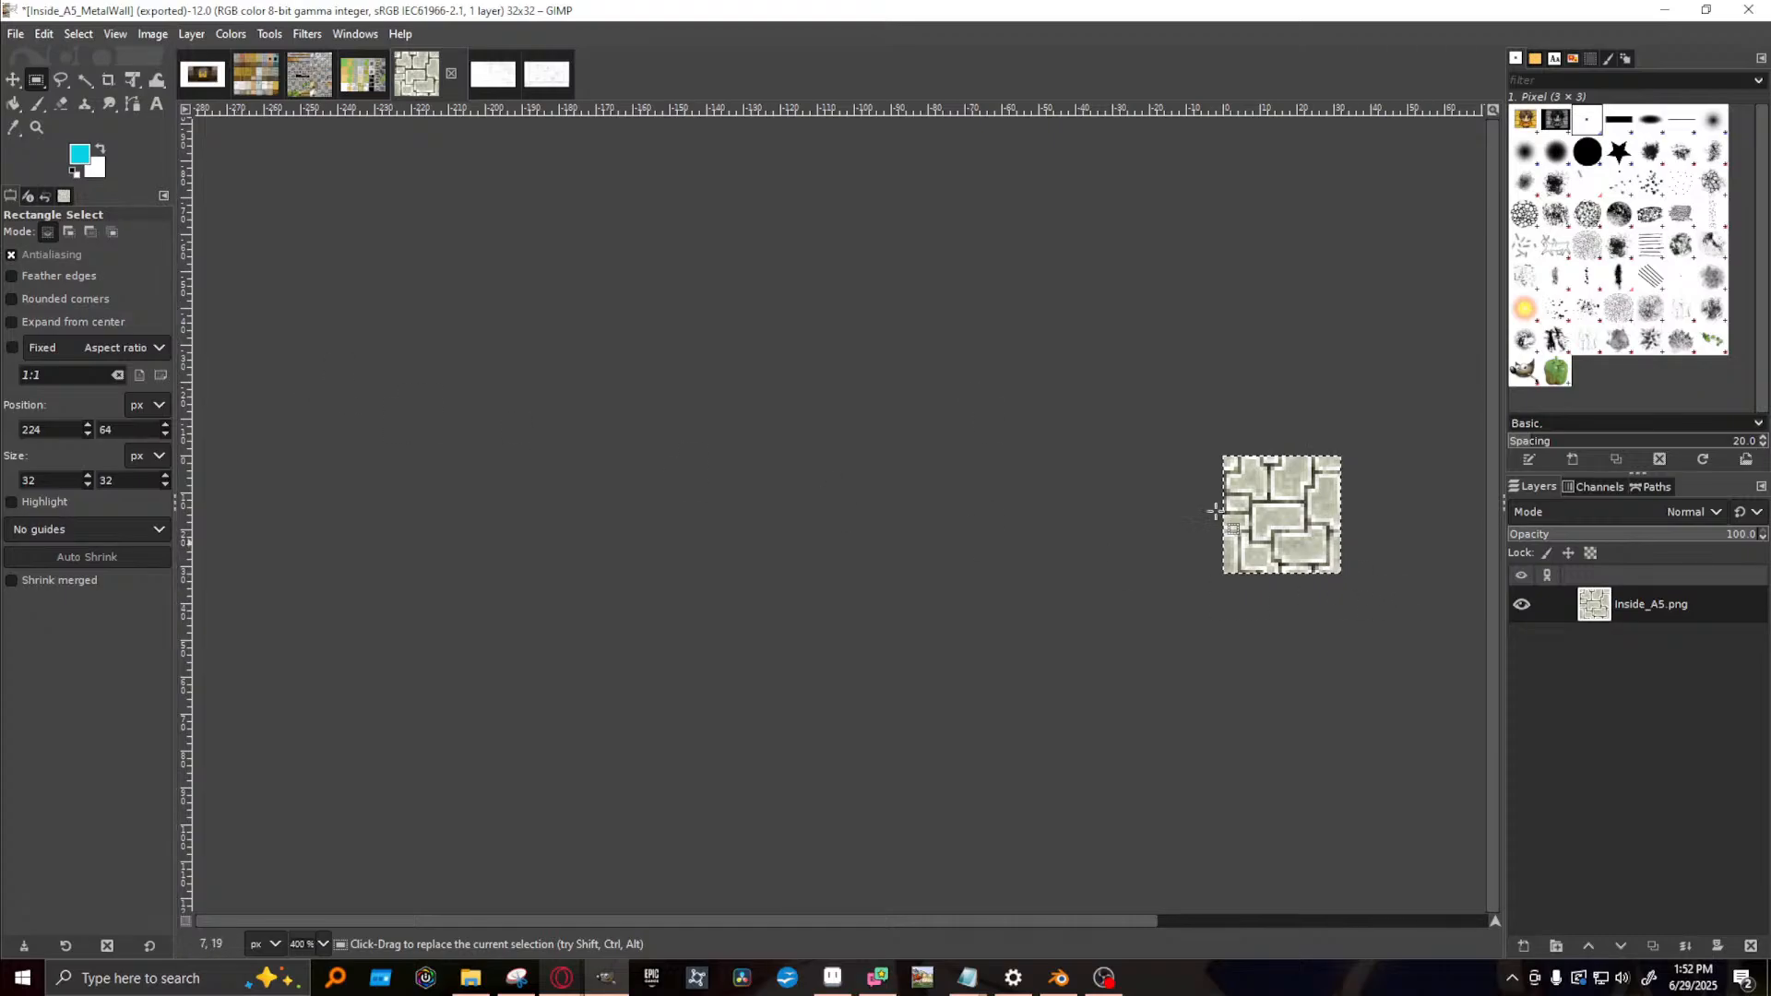
- Export the cropped tile to the Textures-single folder as Inside_A5_OrnateTileFloor.png, and undo the crop to restore the tileset
{"action": "left_click", "coordinate": [44, 34]}
{"action": "mouse_move", "coordinate": [145, 35]}
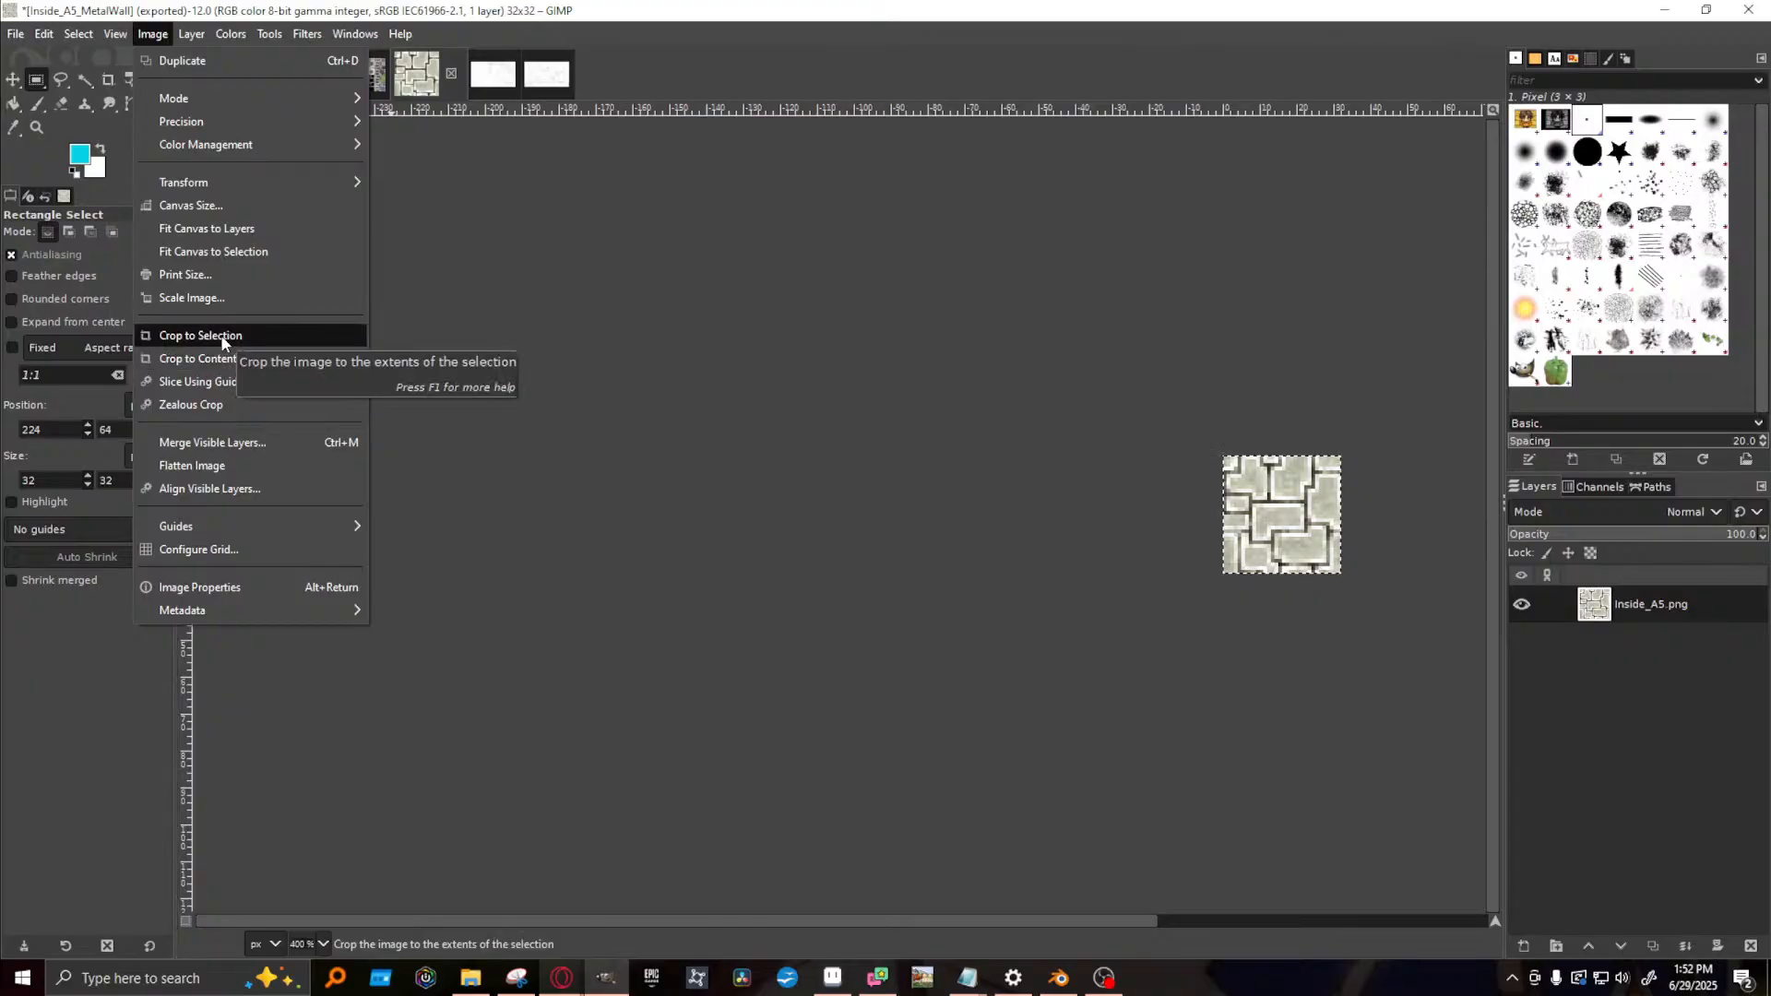
{"action": "left_click", "coordinate": [15, 41]}
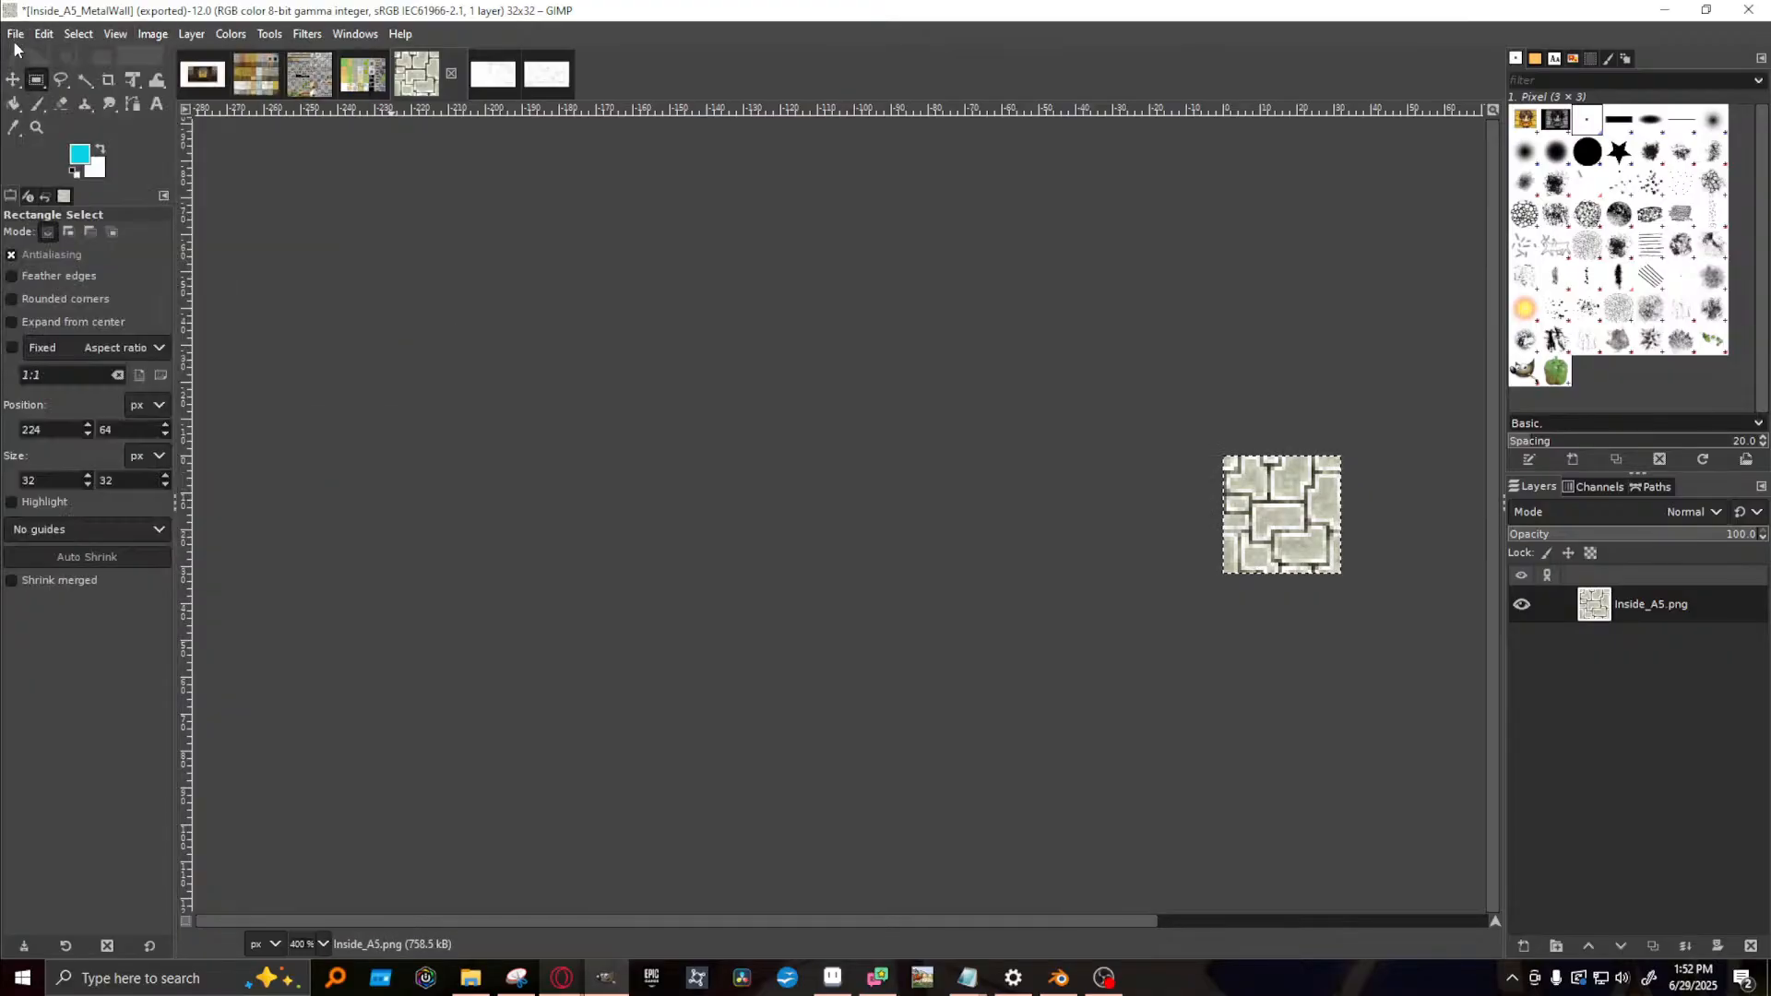
{"action": "left_click", "coordinate": [16, 33]}
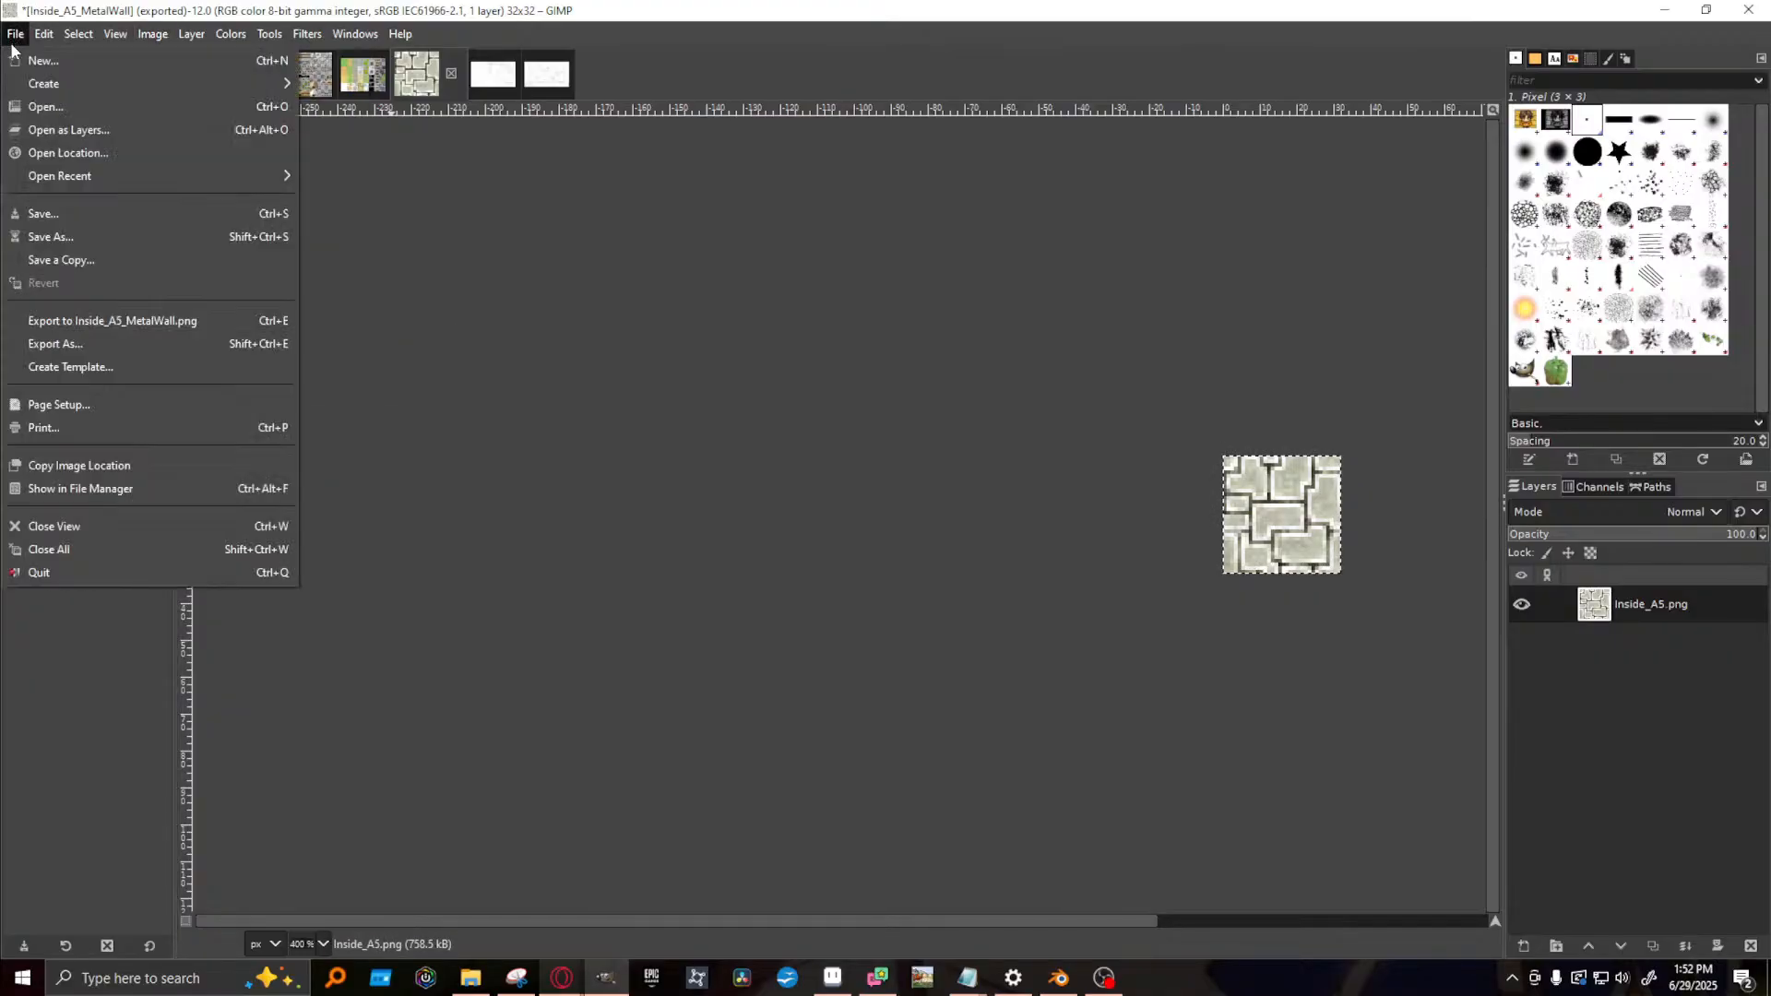
{"action": "left_click", "coordinate": [74, 348]}
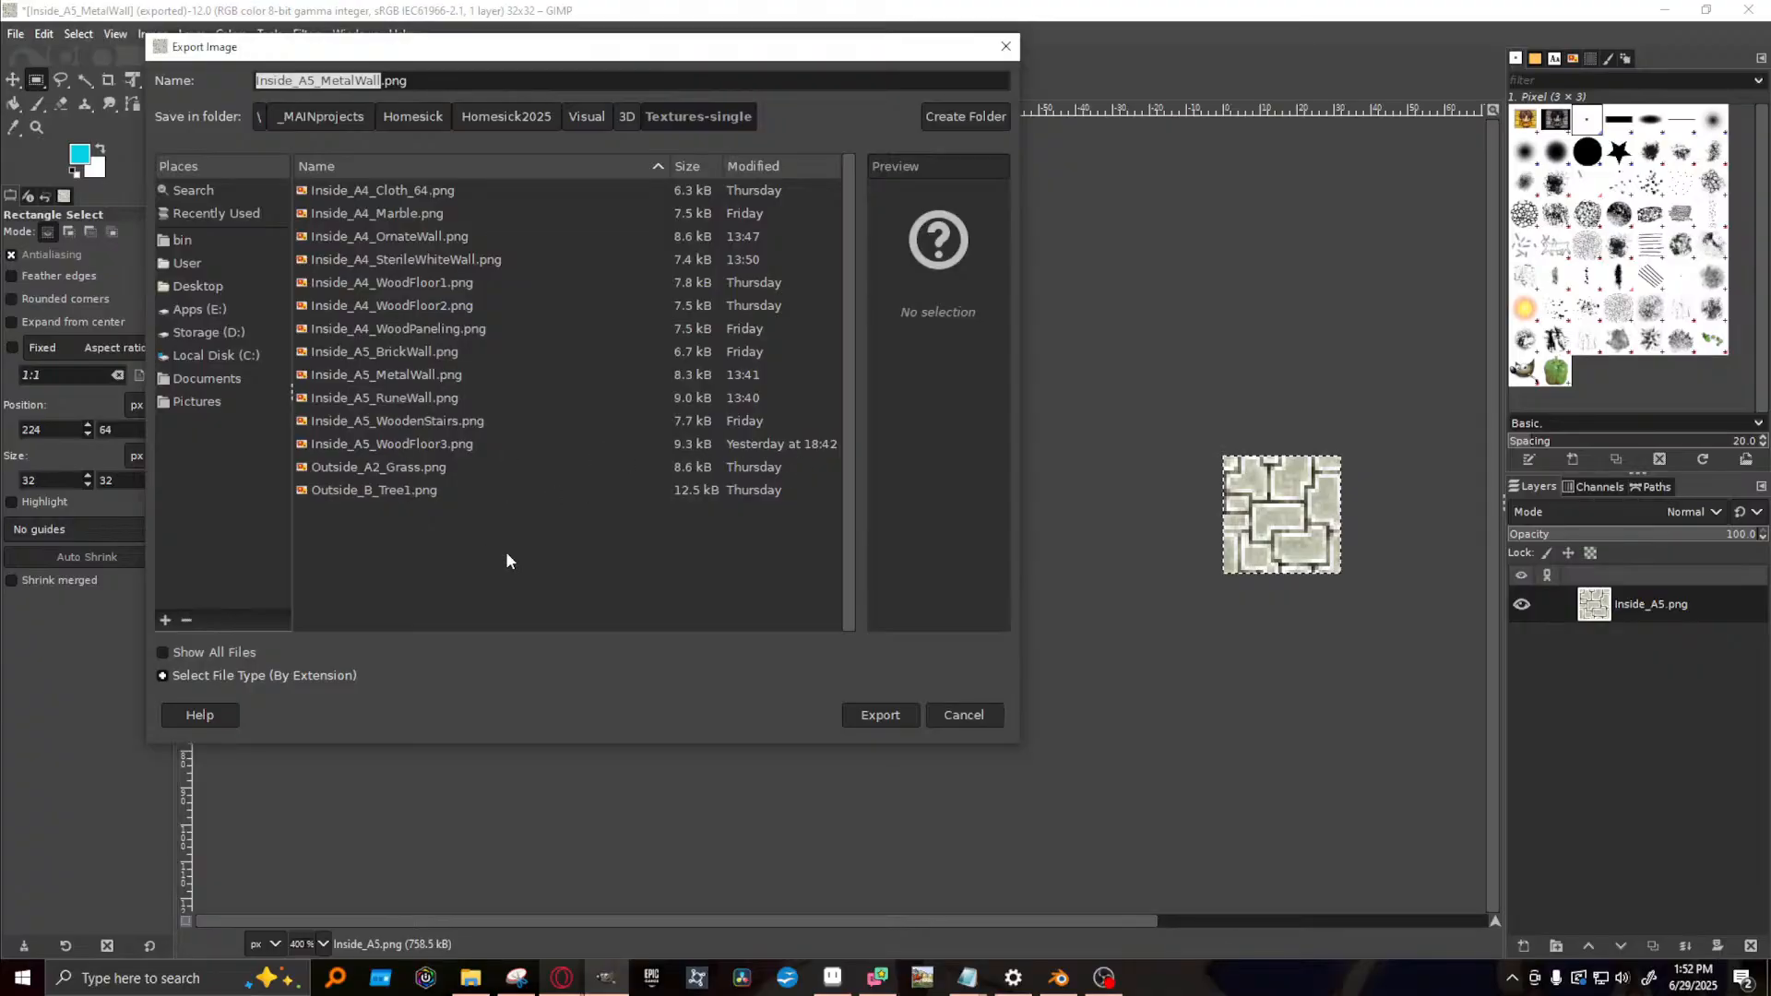
{"action": "left_click", "coordinate": [323, 83]}
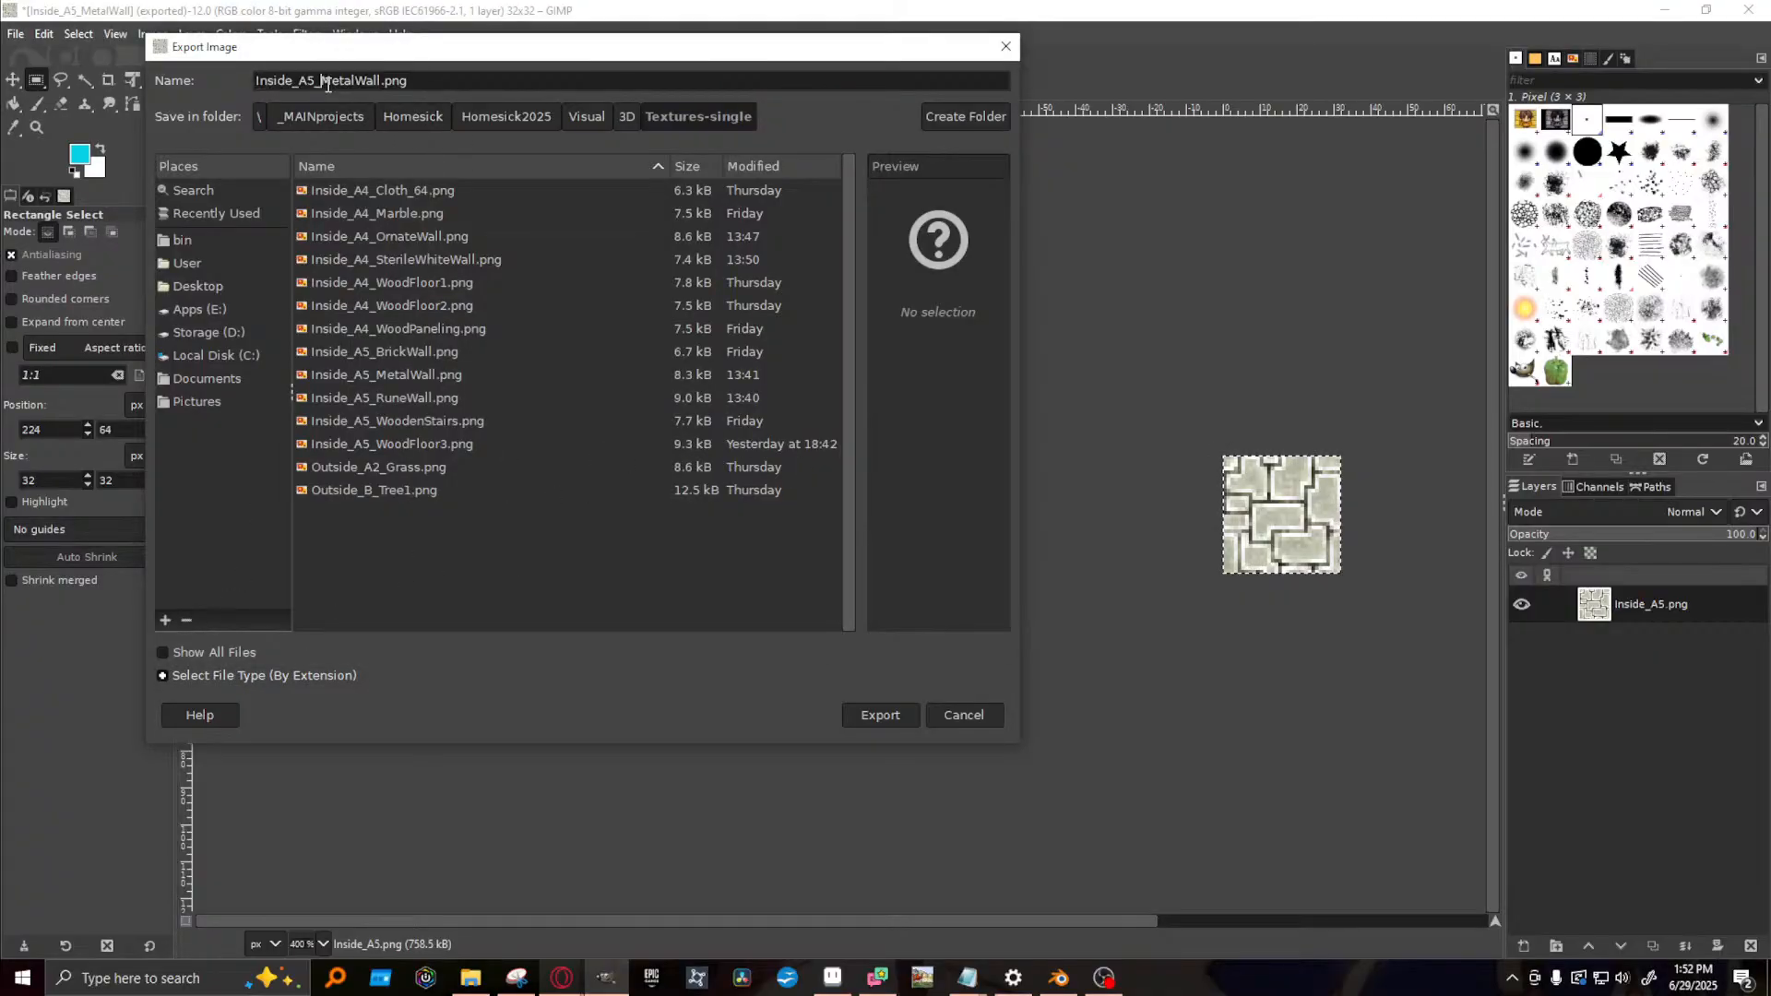
{"action": "left_click_drag", "start_coordinate": [324, 82], "coordinate": [365, 84]}
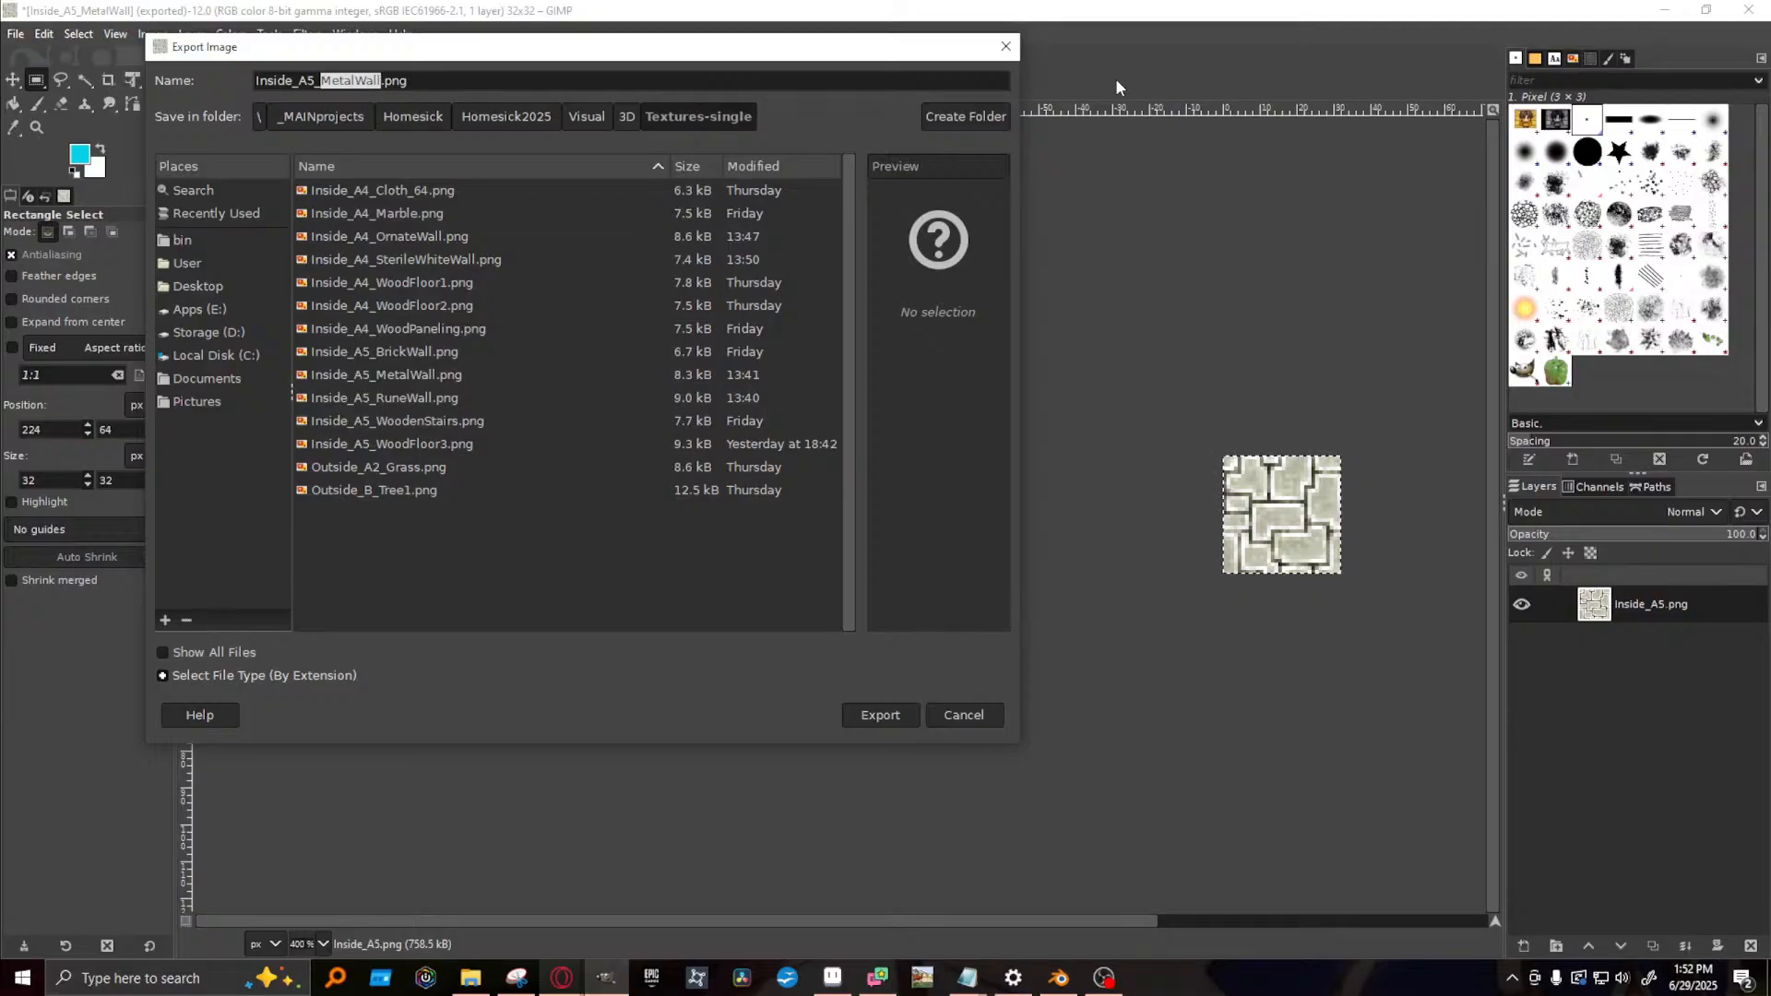
{"action": "type", "text": "OrnateTileFloor"}
{"action": "key", "text": "Return"}
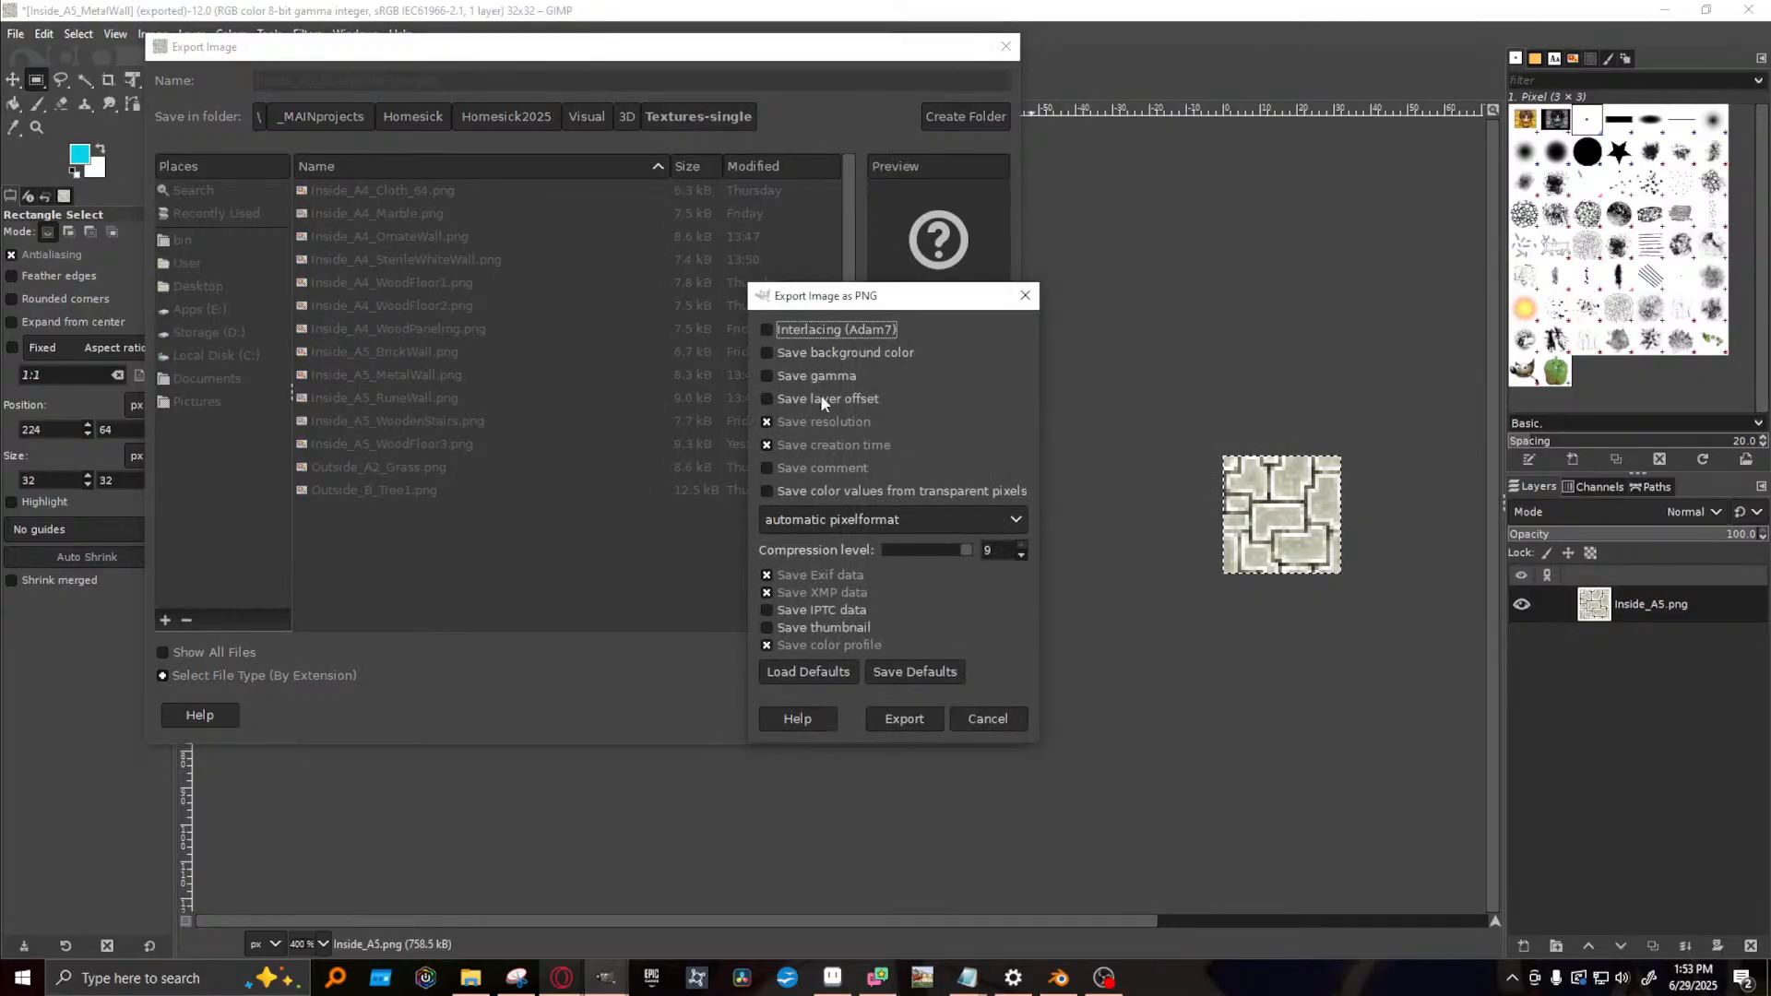
{"action": "left_click", "coordinate": [880, 716]}
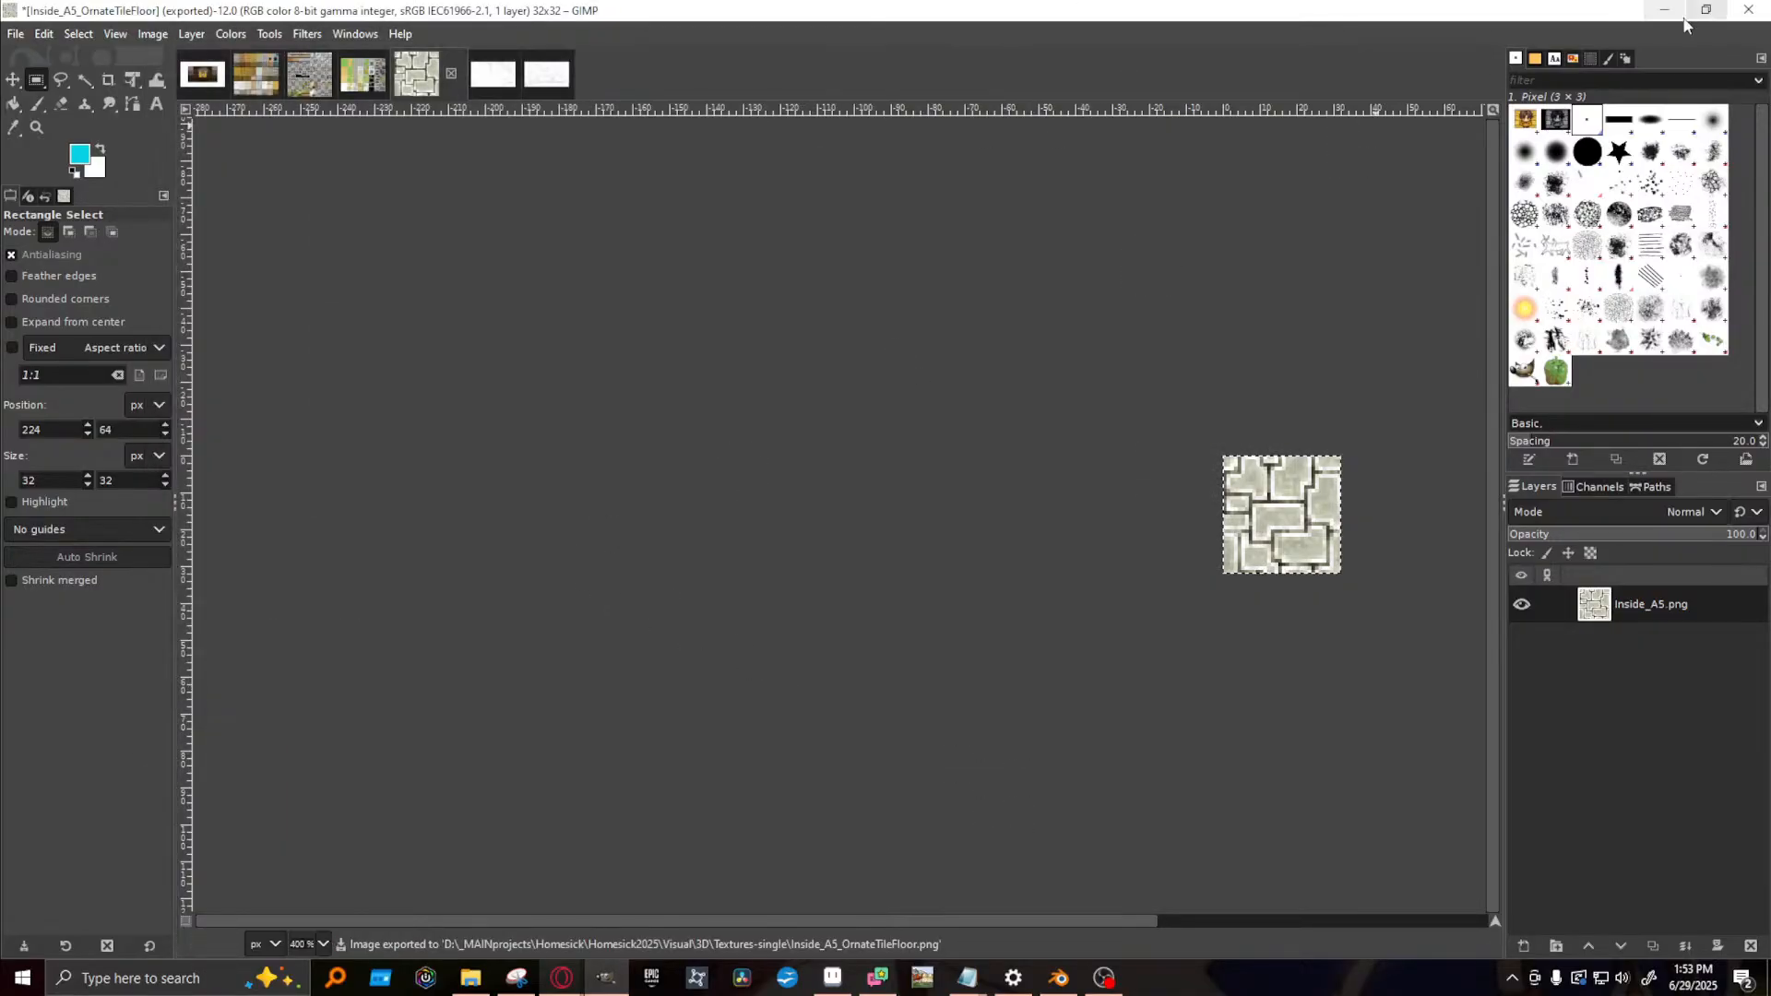
{"action": "key", "text": "ctrl+z"}
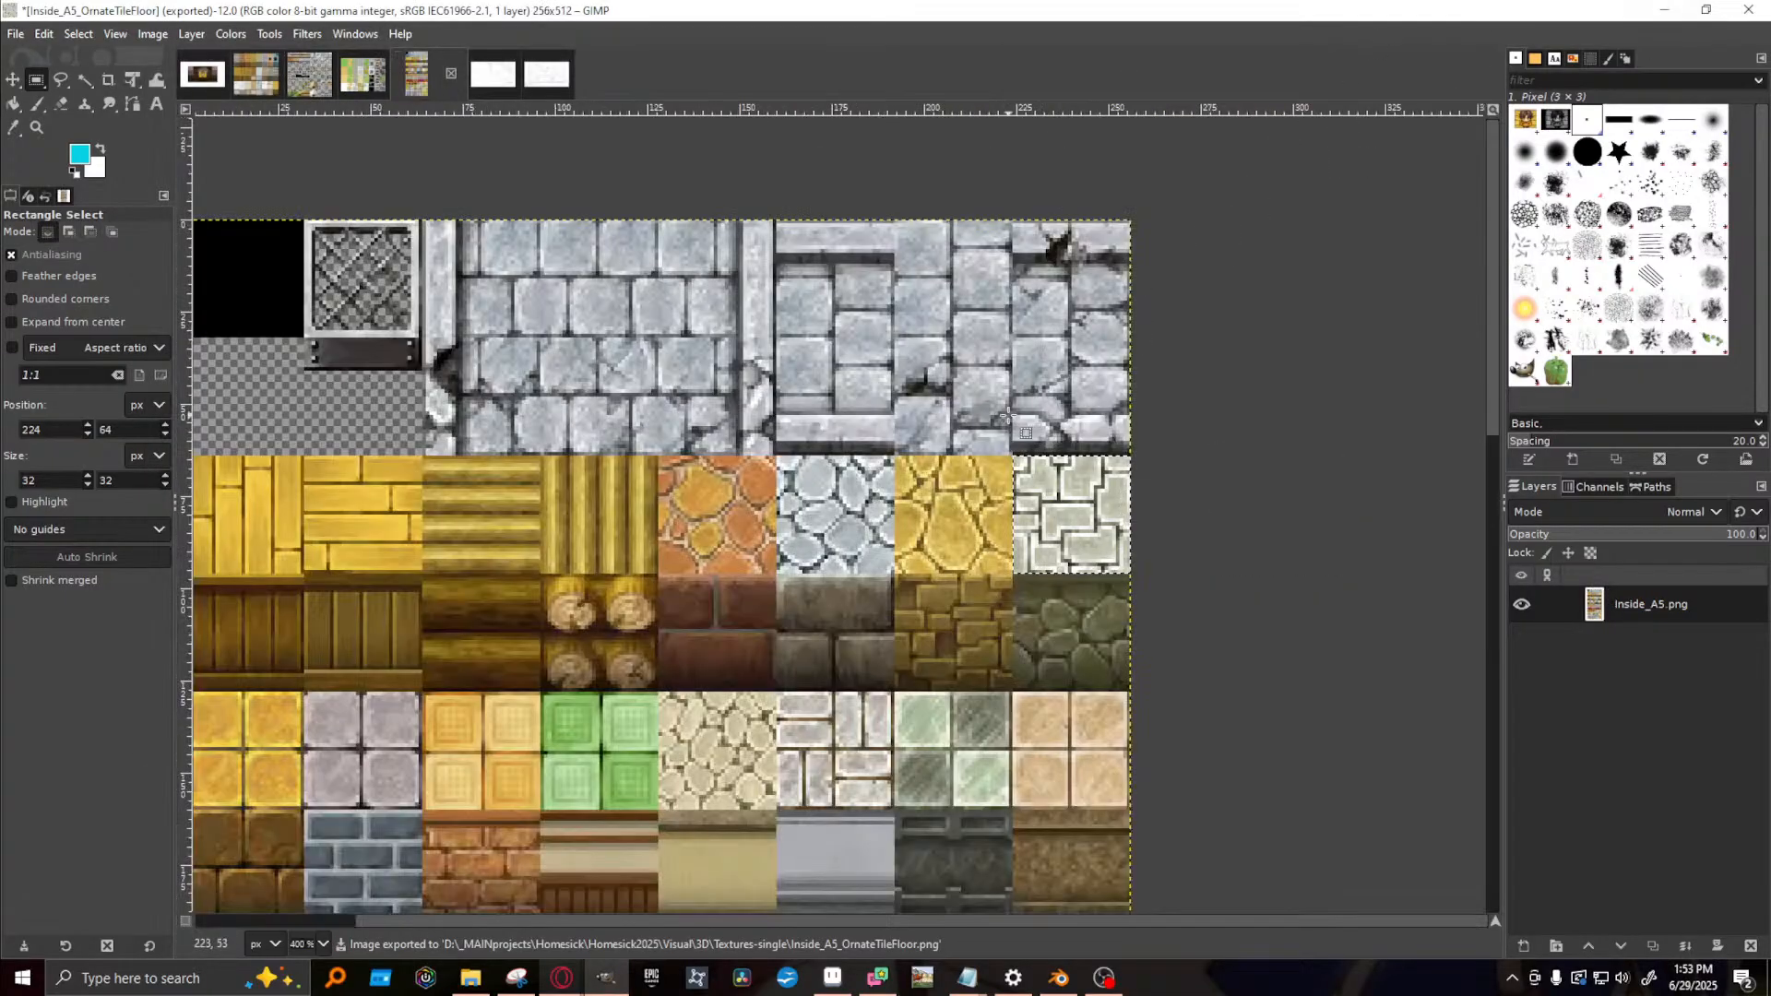
- Switch to Blender, replace the image in the floor's Marble material with Inside_A5_OrnateTileFloor.png, and inspect the floor up close
{"action": "left_click", "coordinate": [1664, 11]}
{"action": "left_click", "coordinate": [975, 742]}
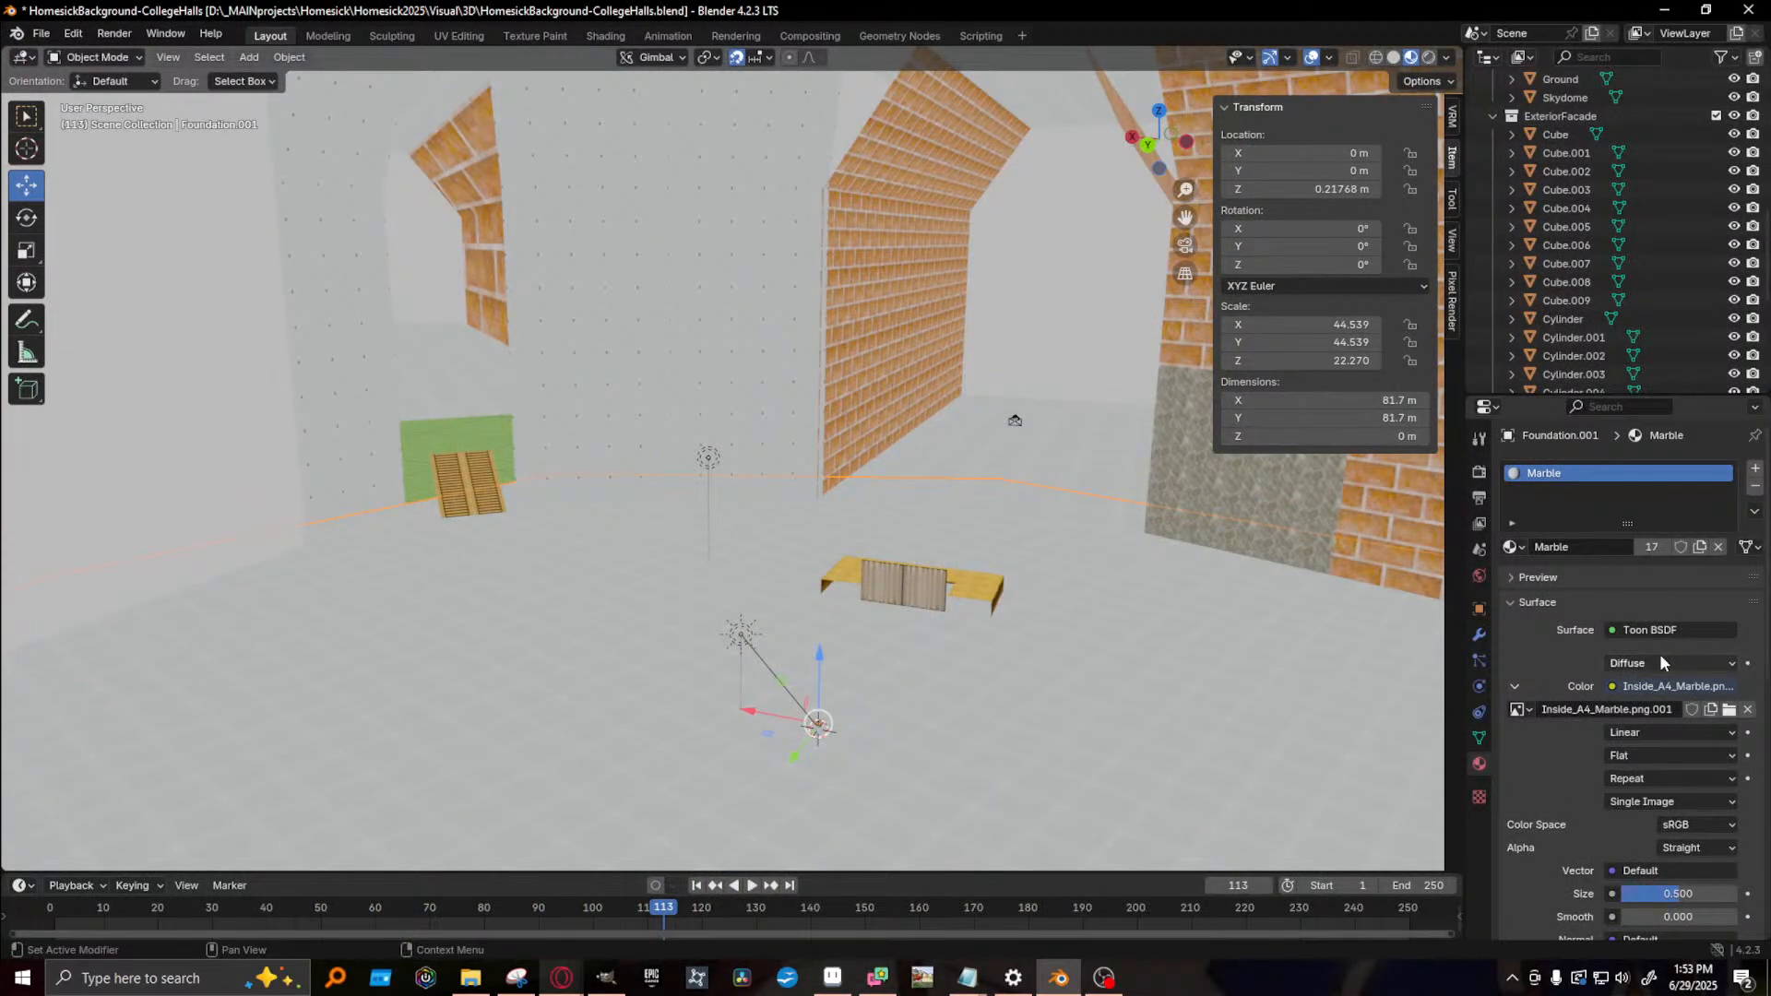
{"action": "left_click", "coordinate": [1728, 709]}
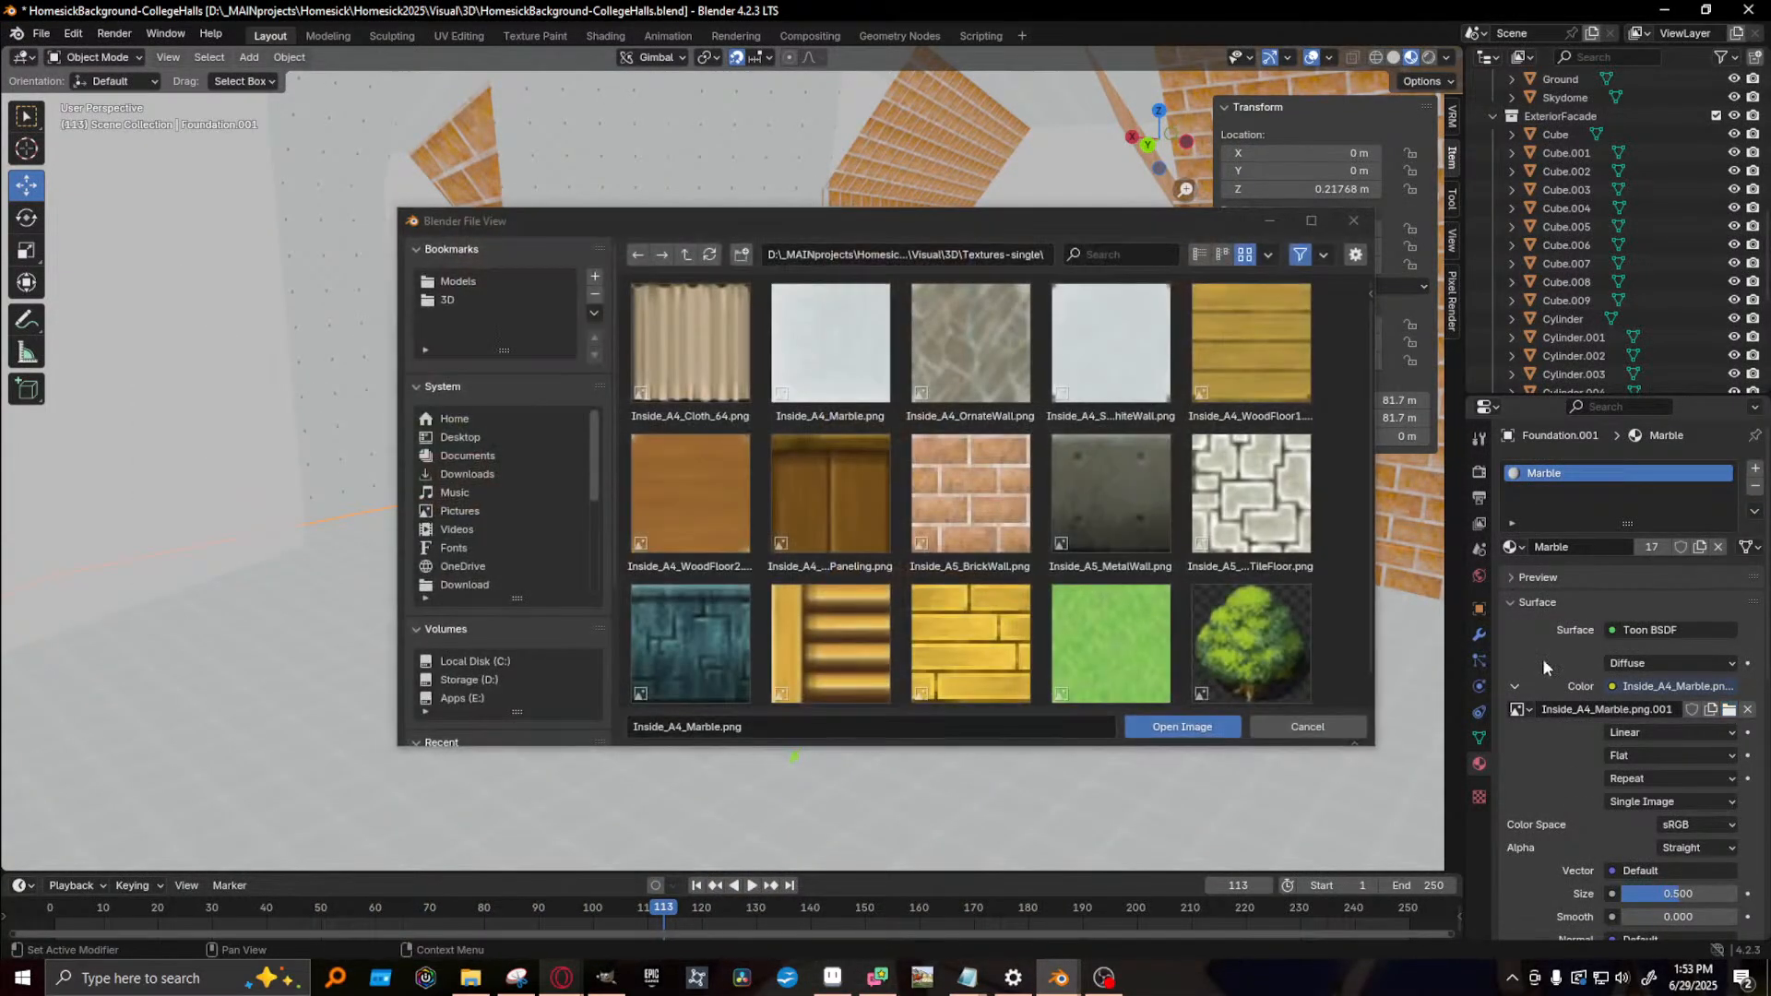
{"action": "left_click", "coordinate": [1250, 493]}
{"action": "left_click", "coordinate": [1182, 727]}
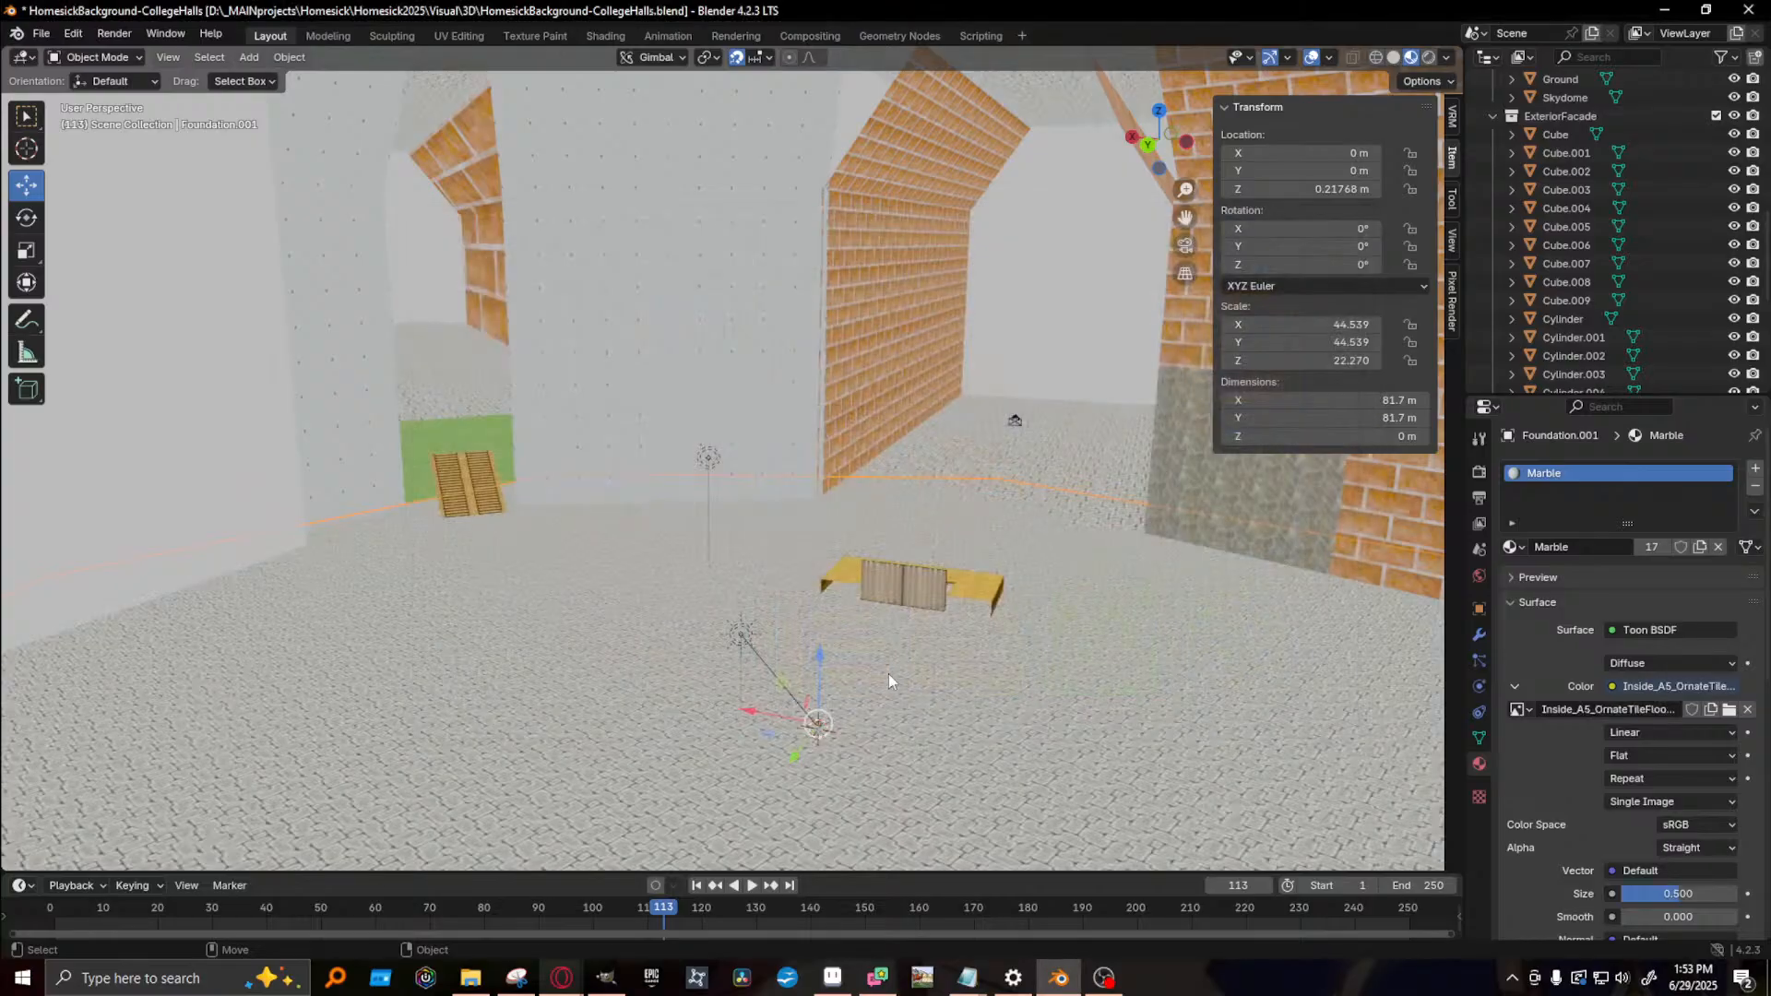
{"action": "scroll", "coordinate": [959, 600], "scroll_direction": "up", "scroll_amount": 5}
{"action": "middle_click_drag", "start_coordinate": [983, 565], "coordinate": [941, 639], "text": "alt"}
{"action": "left_click_drag", "start_coordinate": [941, 639], "coordinate": [878, 703], "text": "alt"}
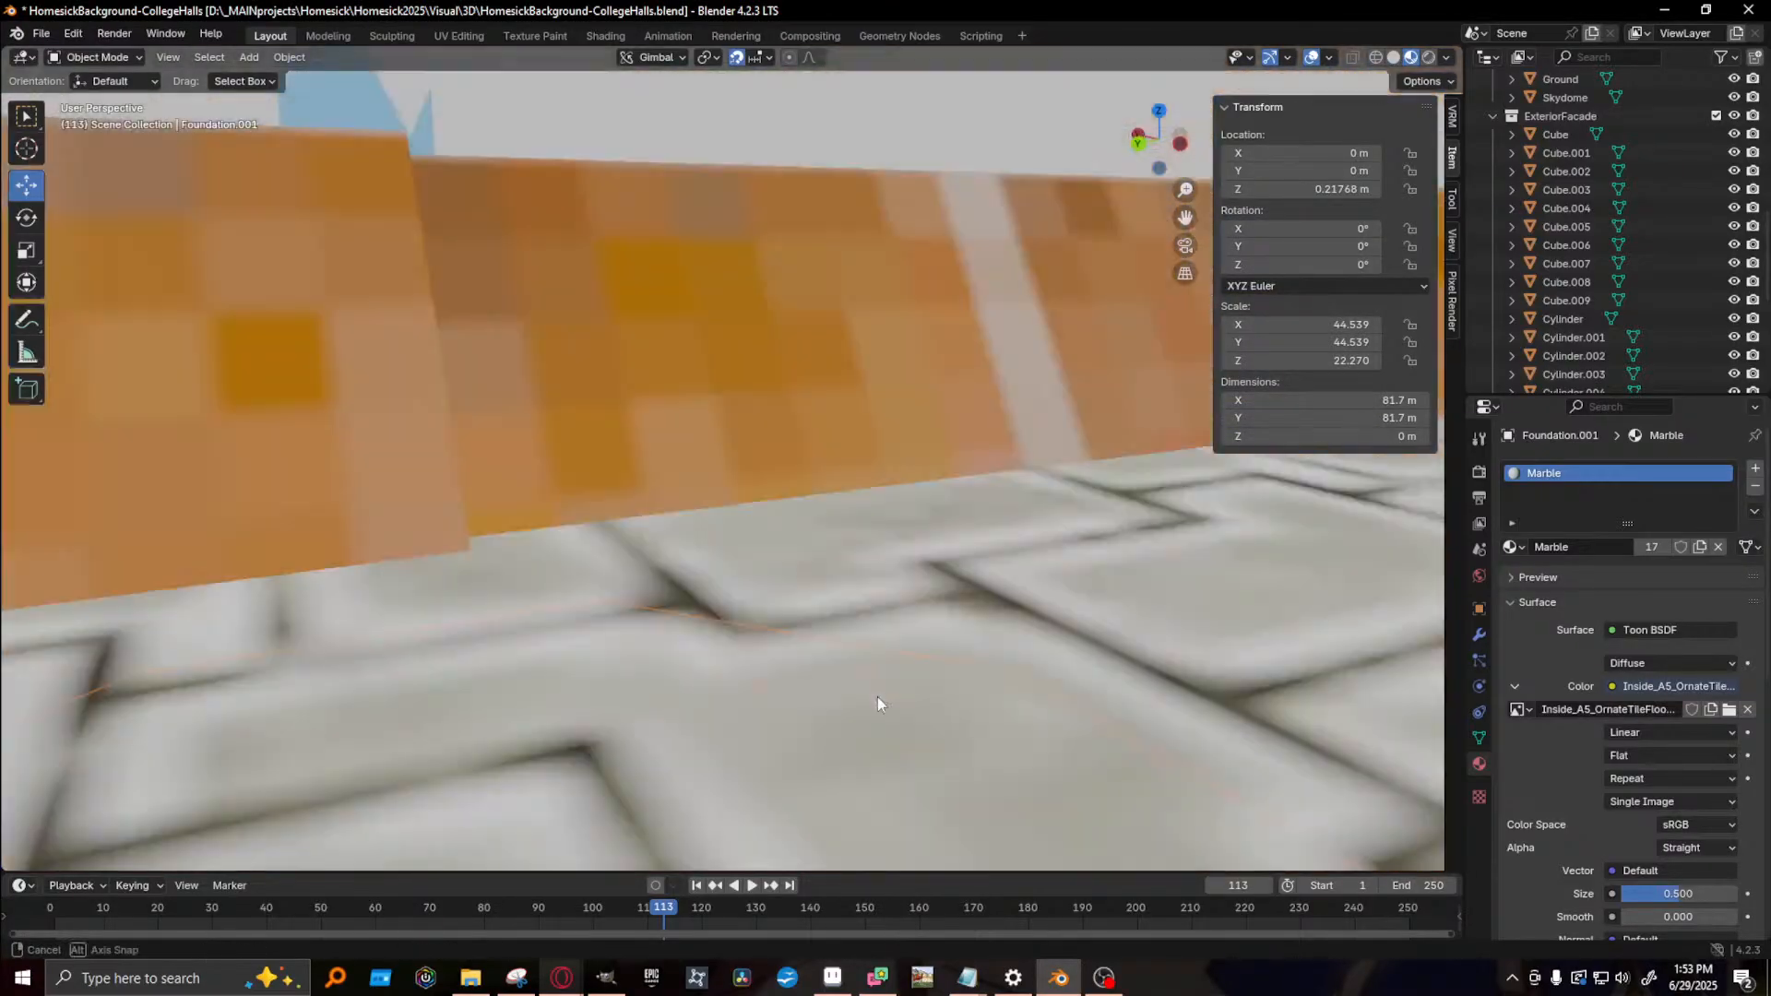
- Assign the OrnateWall material to the brick wall panel directly above the single grey stone panel
{"action": "right_click_drag", "start_coordinate": [878, 703], "coordinate": [888, 689], "text": "alt"}
{"action": "middle_click_drag", "start_coordinate": [888, 690], "coordinate": [850, 572], "text": "alt"}
{"action": "left_click_drag", "start_coordinate": [849, 572], "coordinate": [870, 594], "text": "alt"}
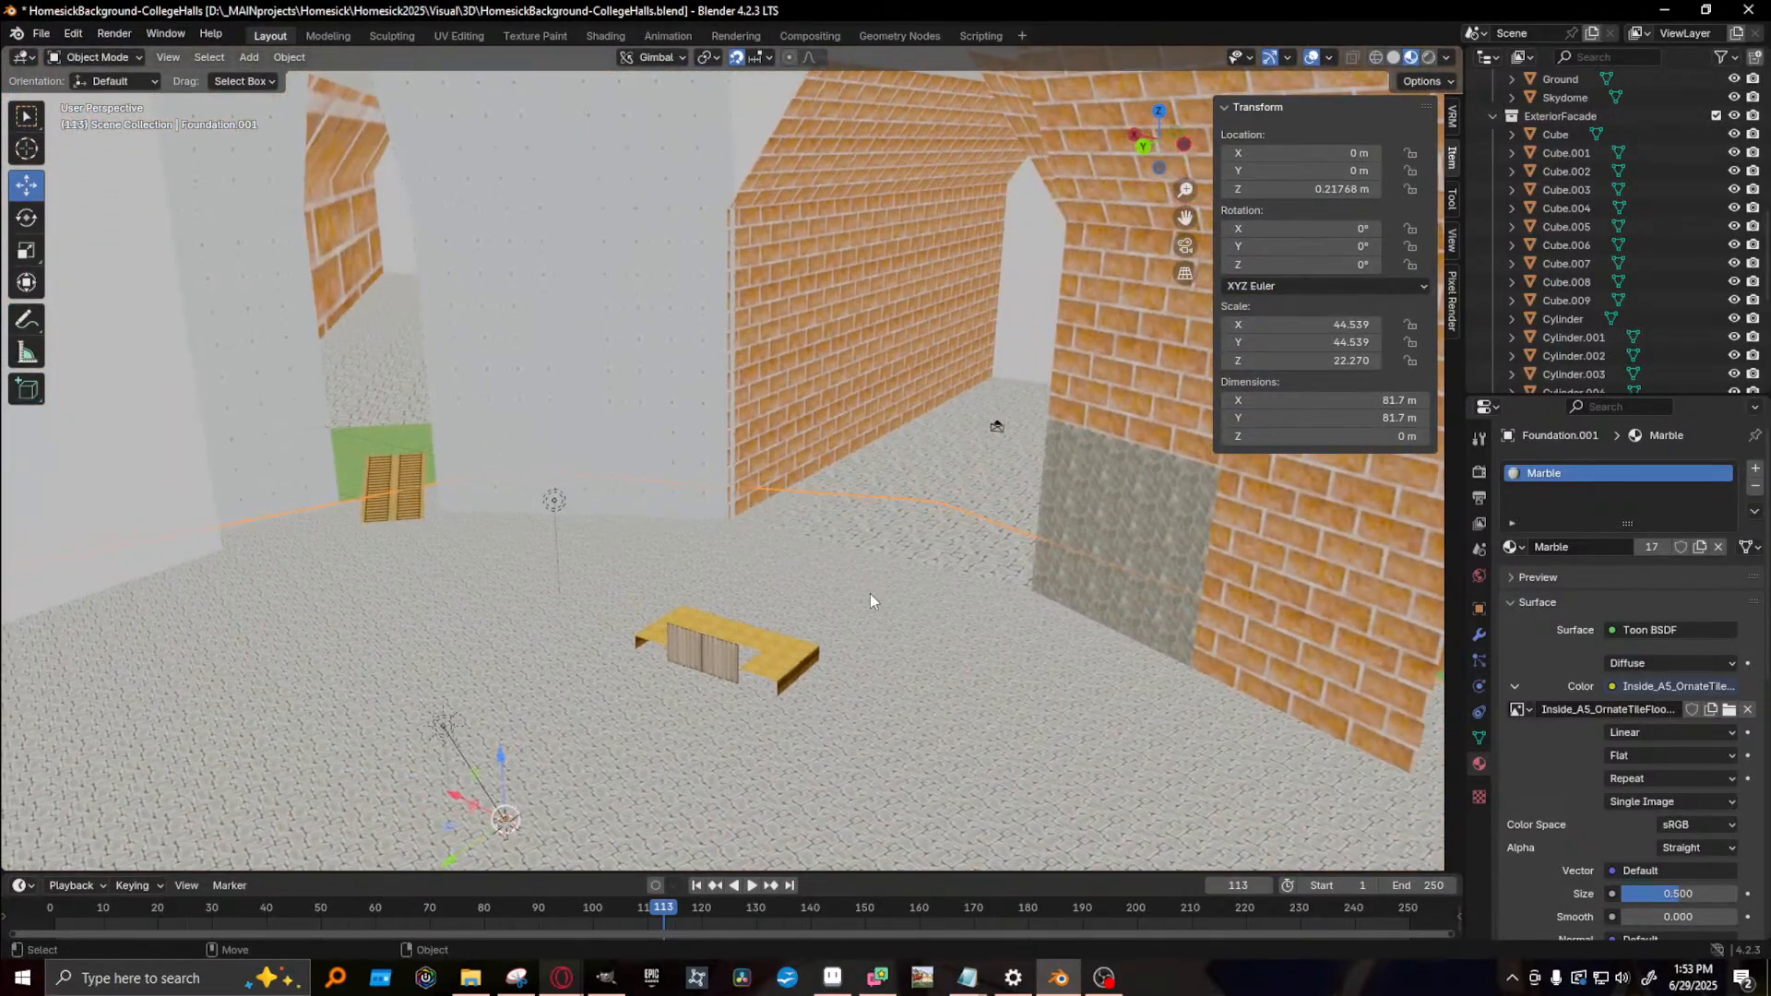
{"action": "scroll", "coordinate": [871, 594], "scroll_direction": "up", "scroll_amount": 4}
{"action": "middle_click_drag", "start_coordinate": [870, 593], "coordinate": [415, 710], "text": "alt"}
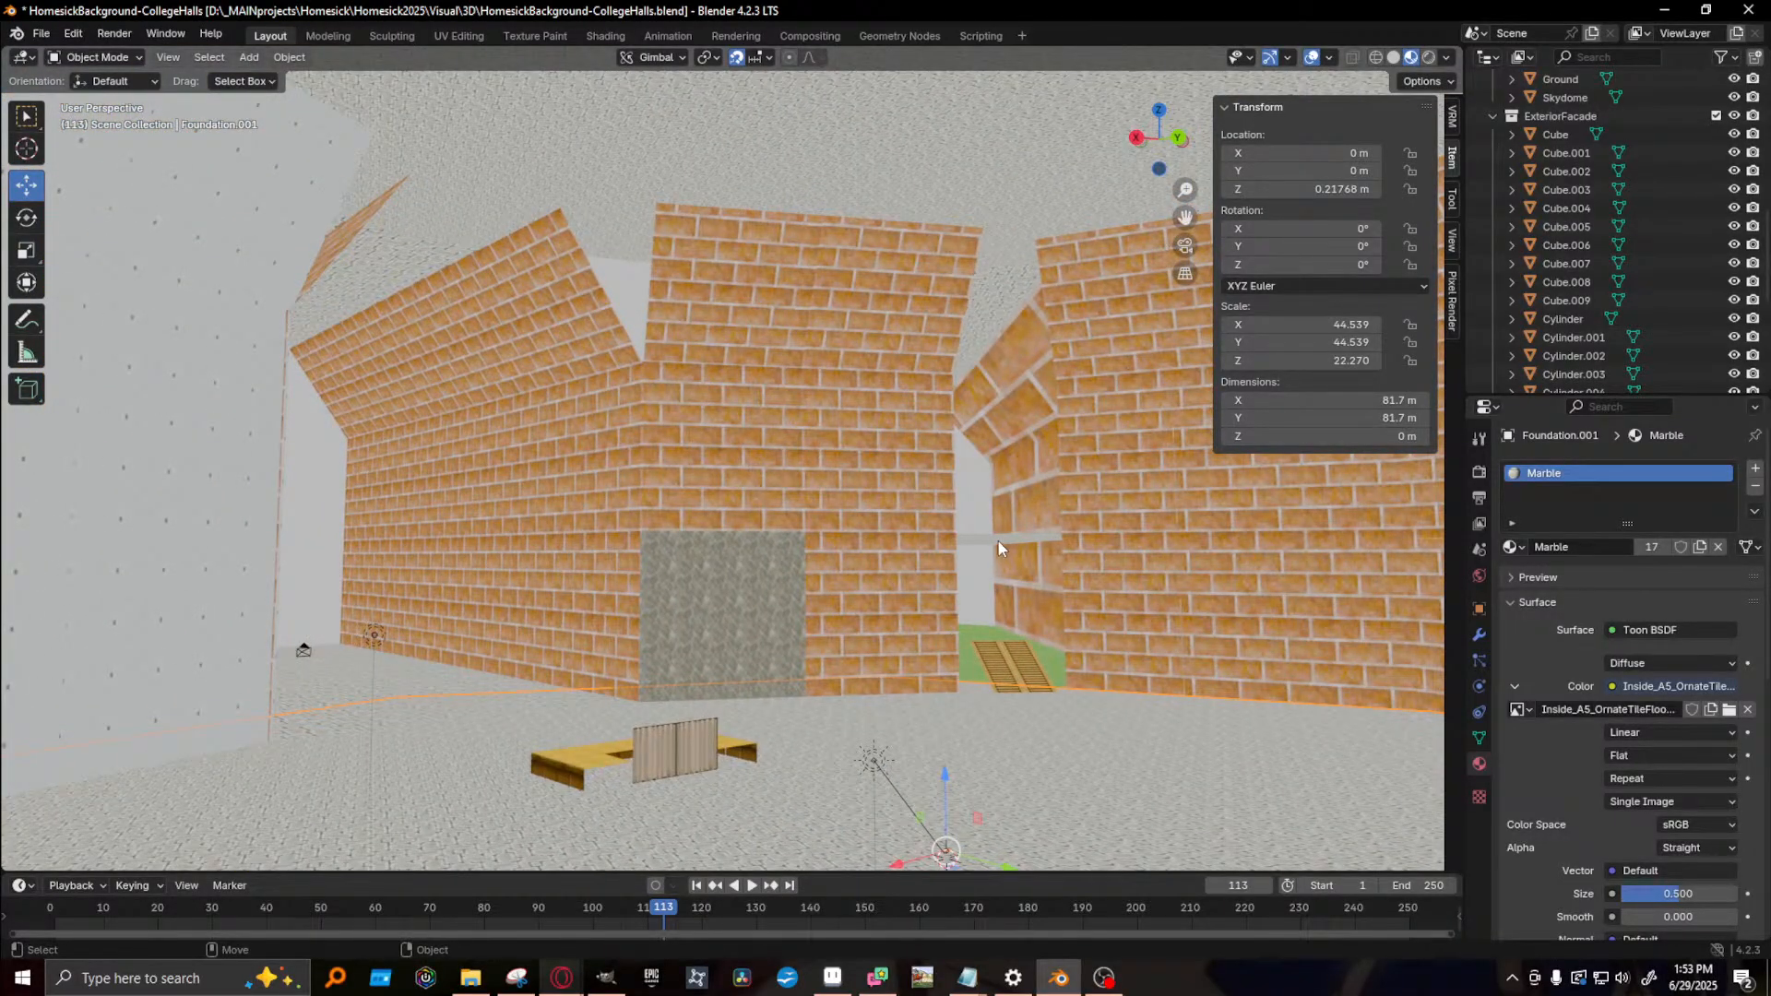
{"action": "left_click", "coordinate": [679, 499]}
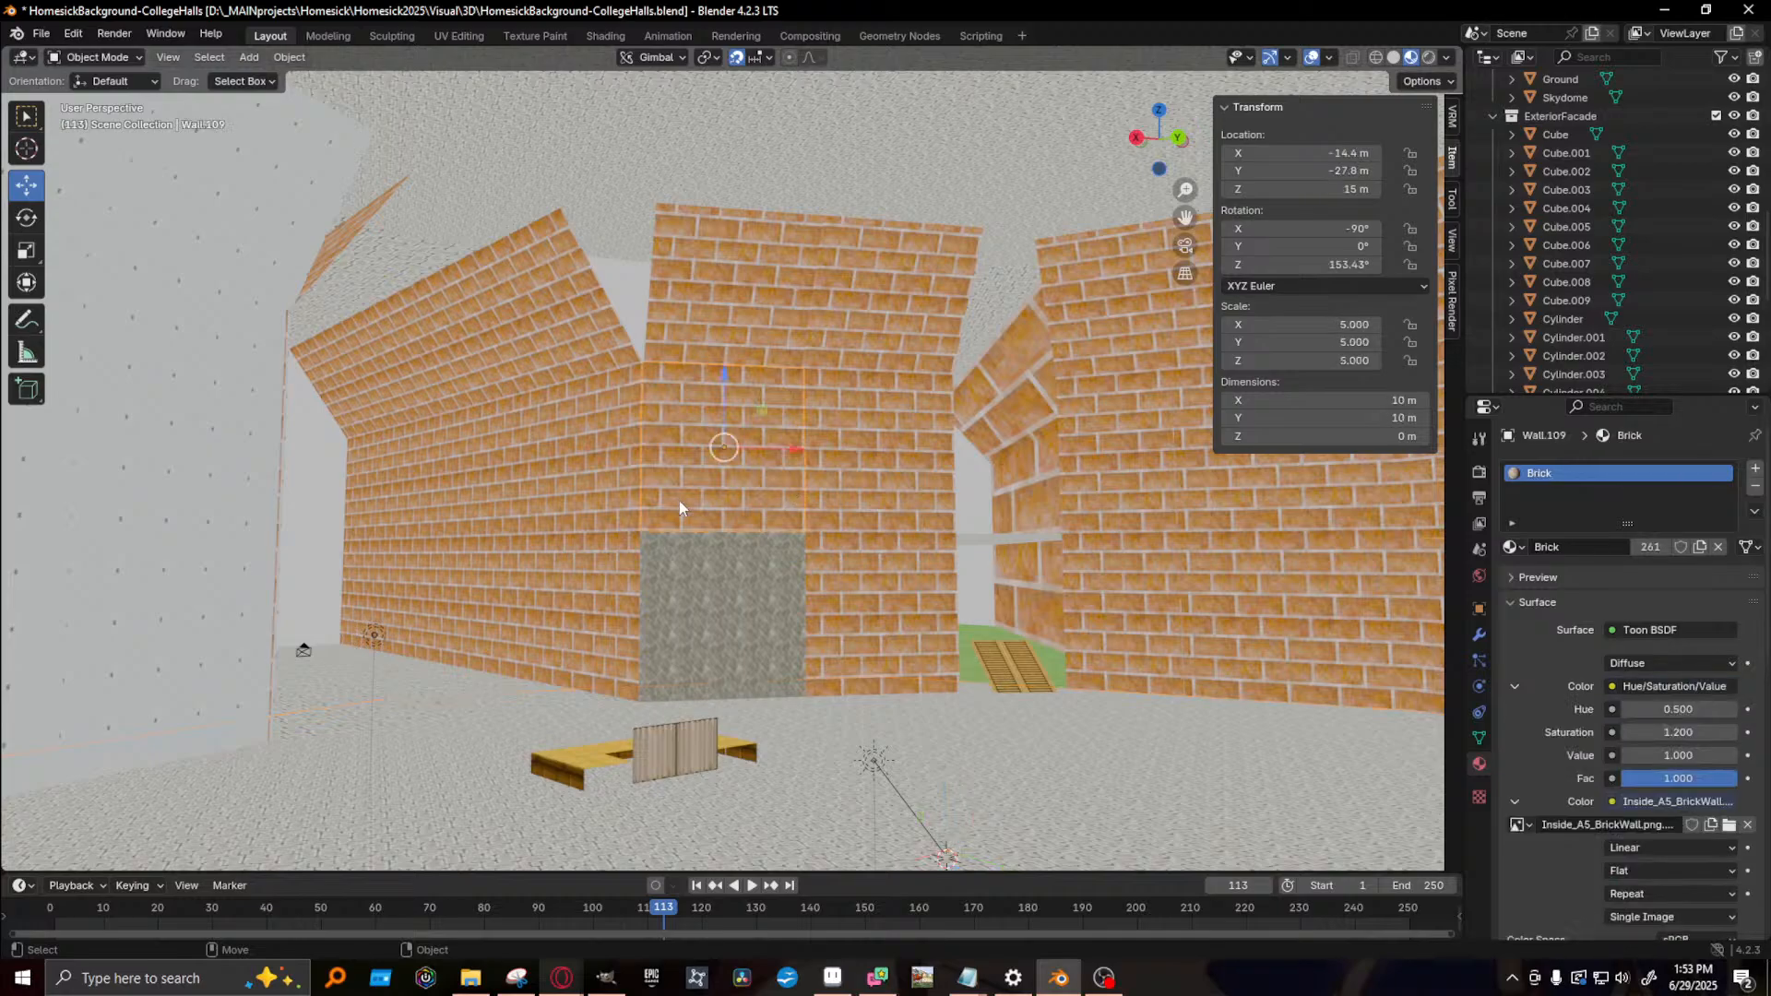
{"action": "left_click", "coordinate": [1513, 547]}
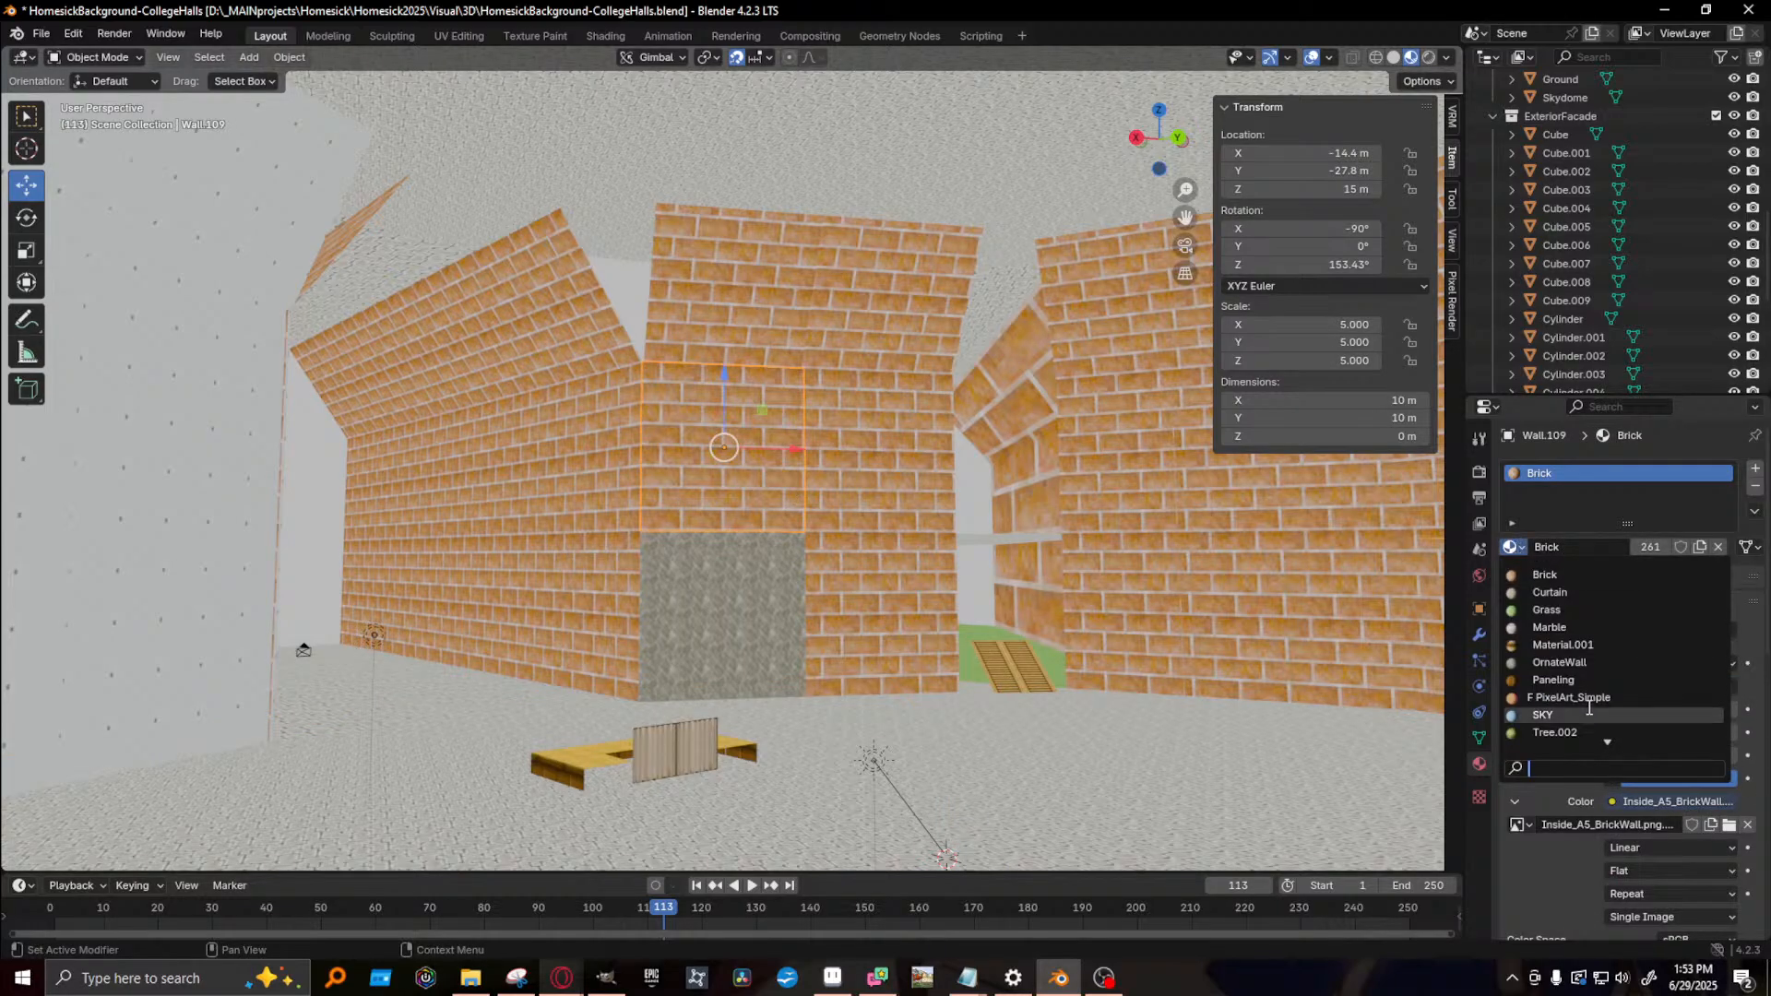
{"action": "left_click", "coordinate": [1558, 662]}
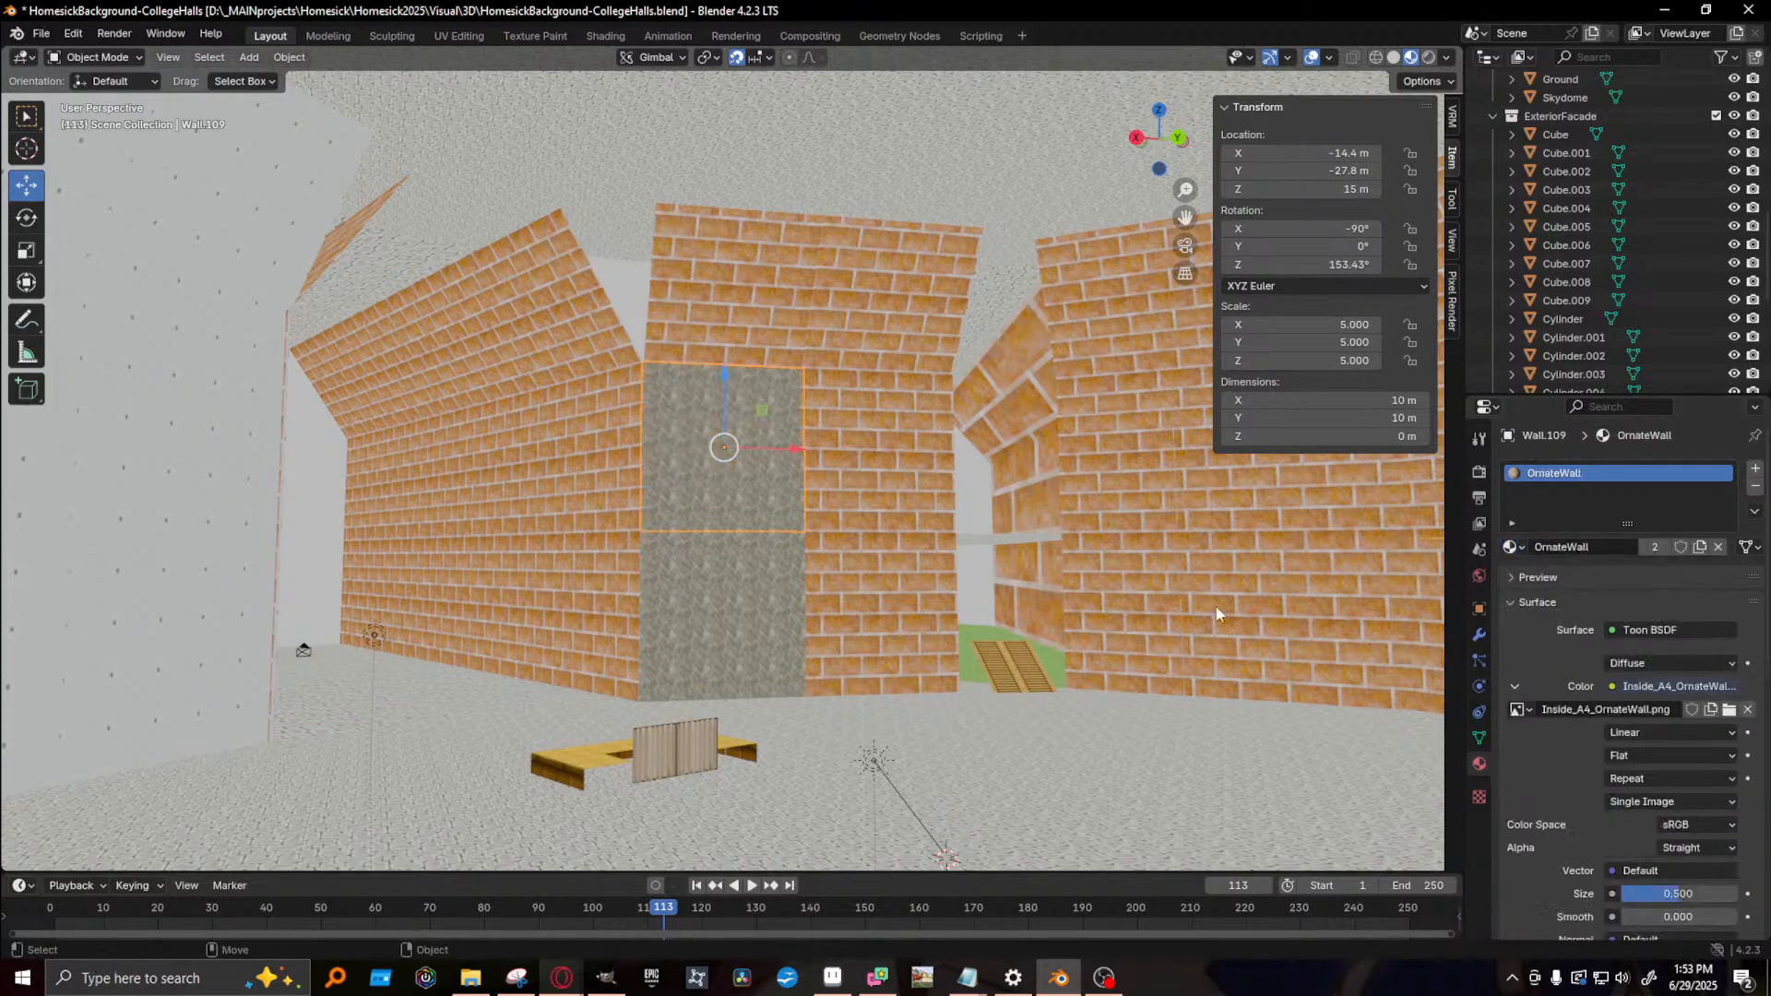
- Apply OrnateWall to the middle and ground-level brick panels beside the two grey stone panels on the same wall
{"action": "left_click", "coordinate": [860, 452]}
{"action": "left_click", "coordinate": [1509, 547]}
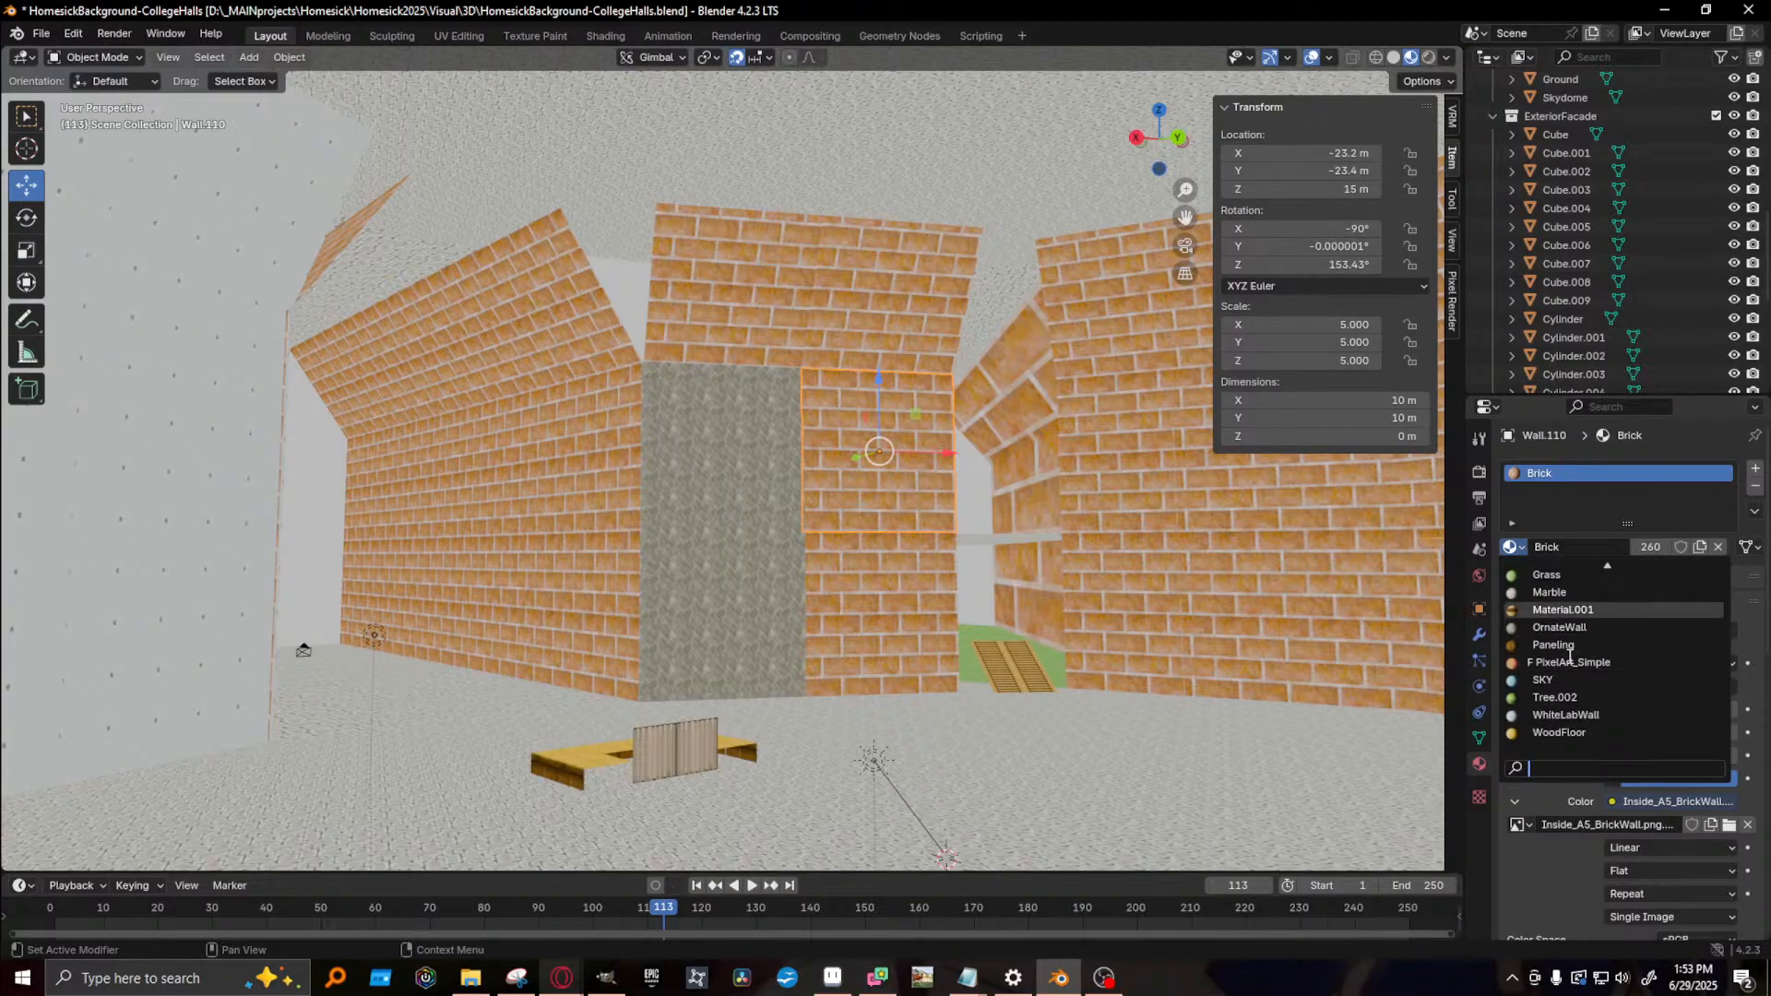
{"action": "left_click", "coordinate": [1558, 627]}
{"action": "left_click", "coordinate": [925, 613]}
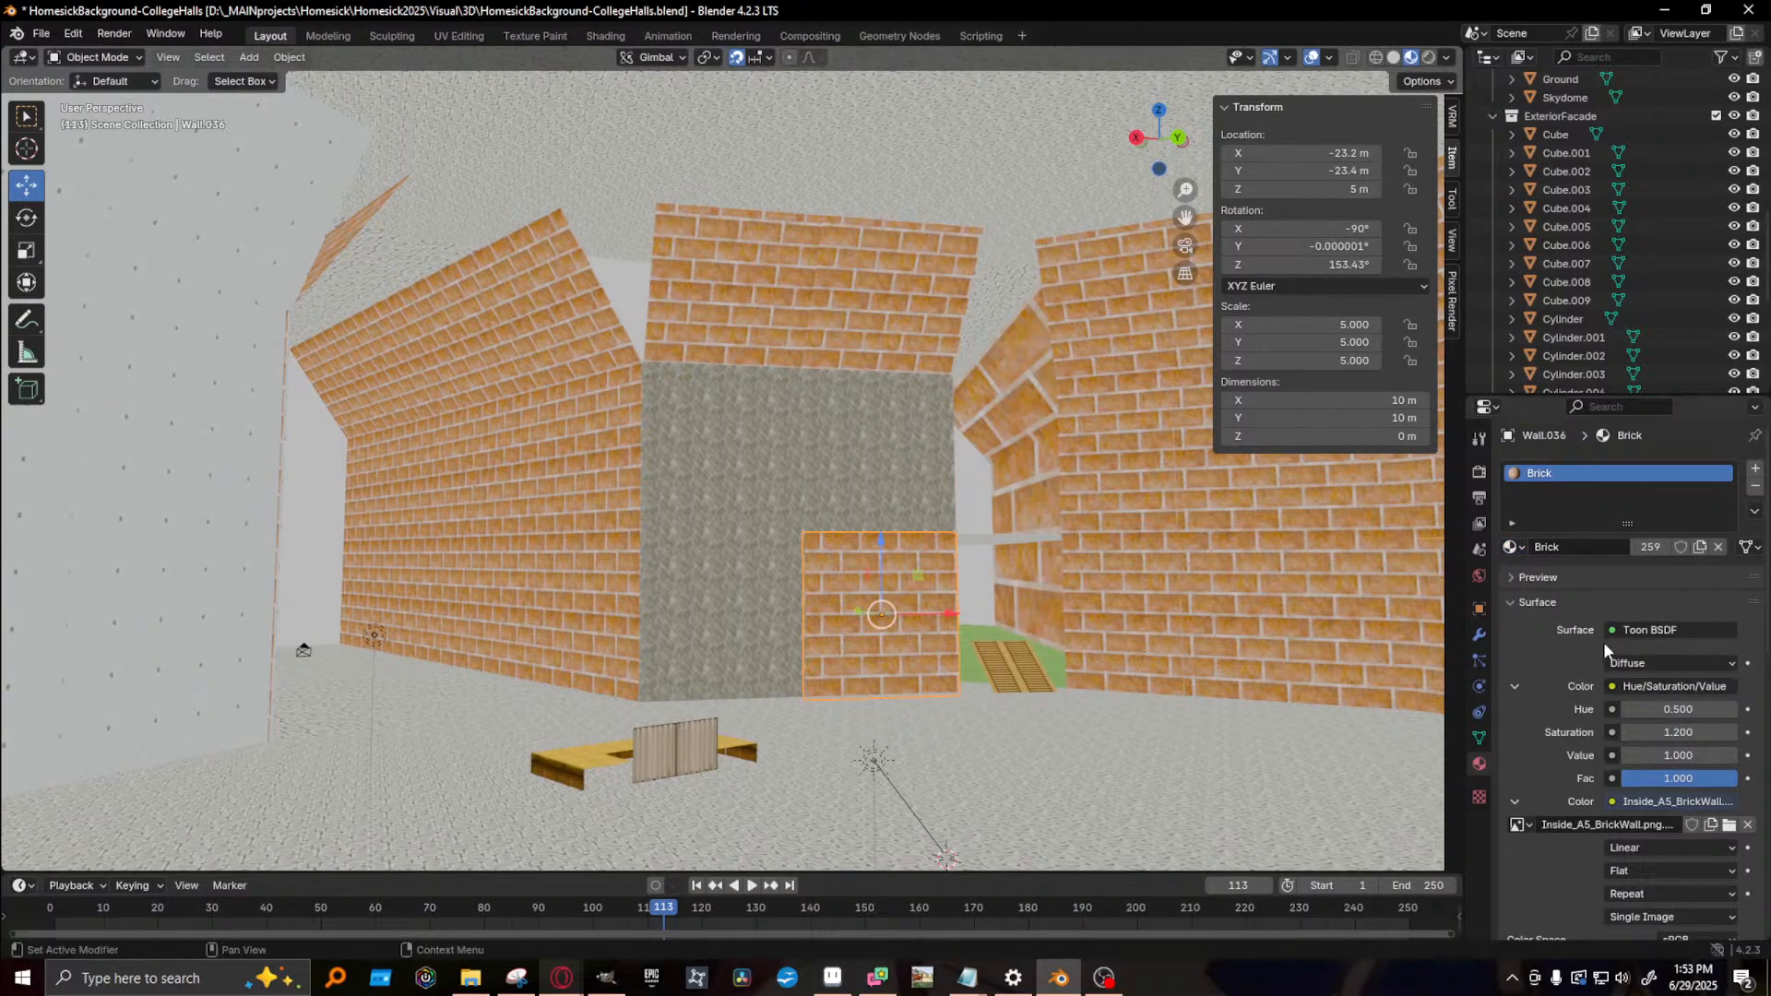
{"action": "left_click", "coordinate": [1509, 547]}
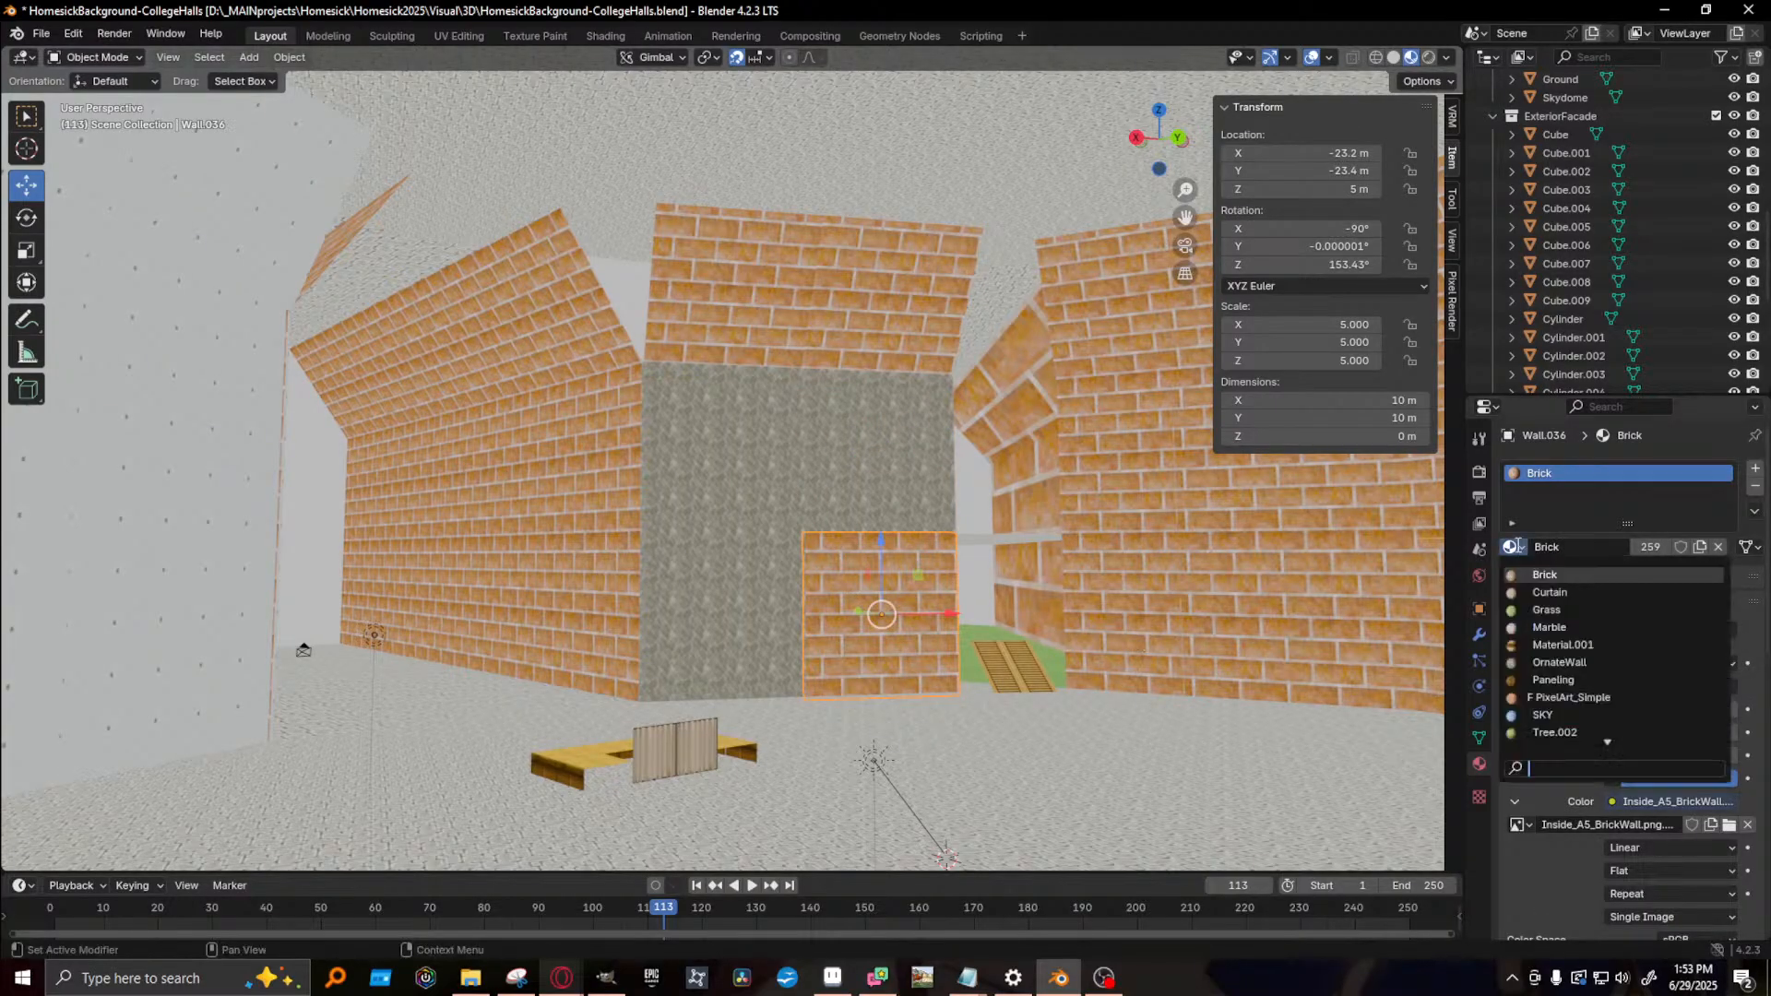
{"action": "left_click", "coordinate": [1565, 669]}
- Give both slanted top panels of that same wall section the OrnateWall material
{"action": "left_click", "coordinate": [826, 314]}
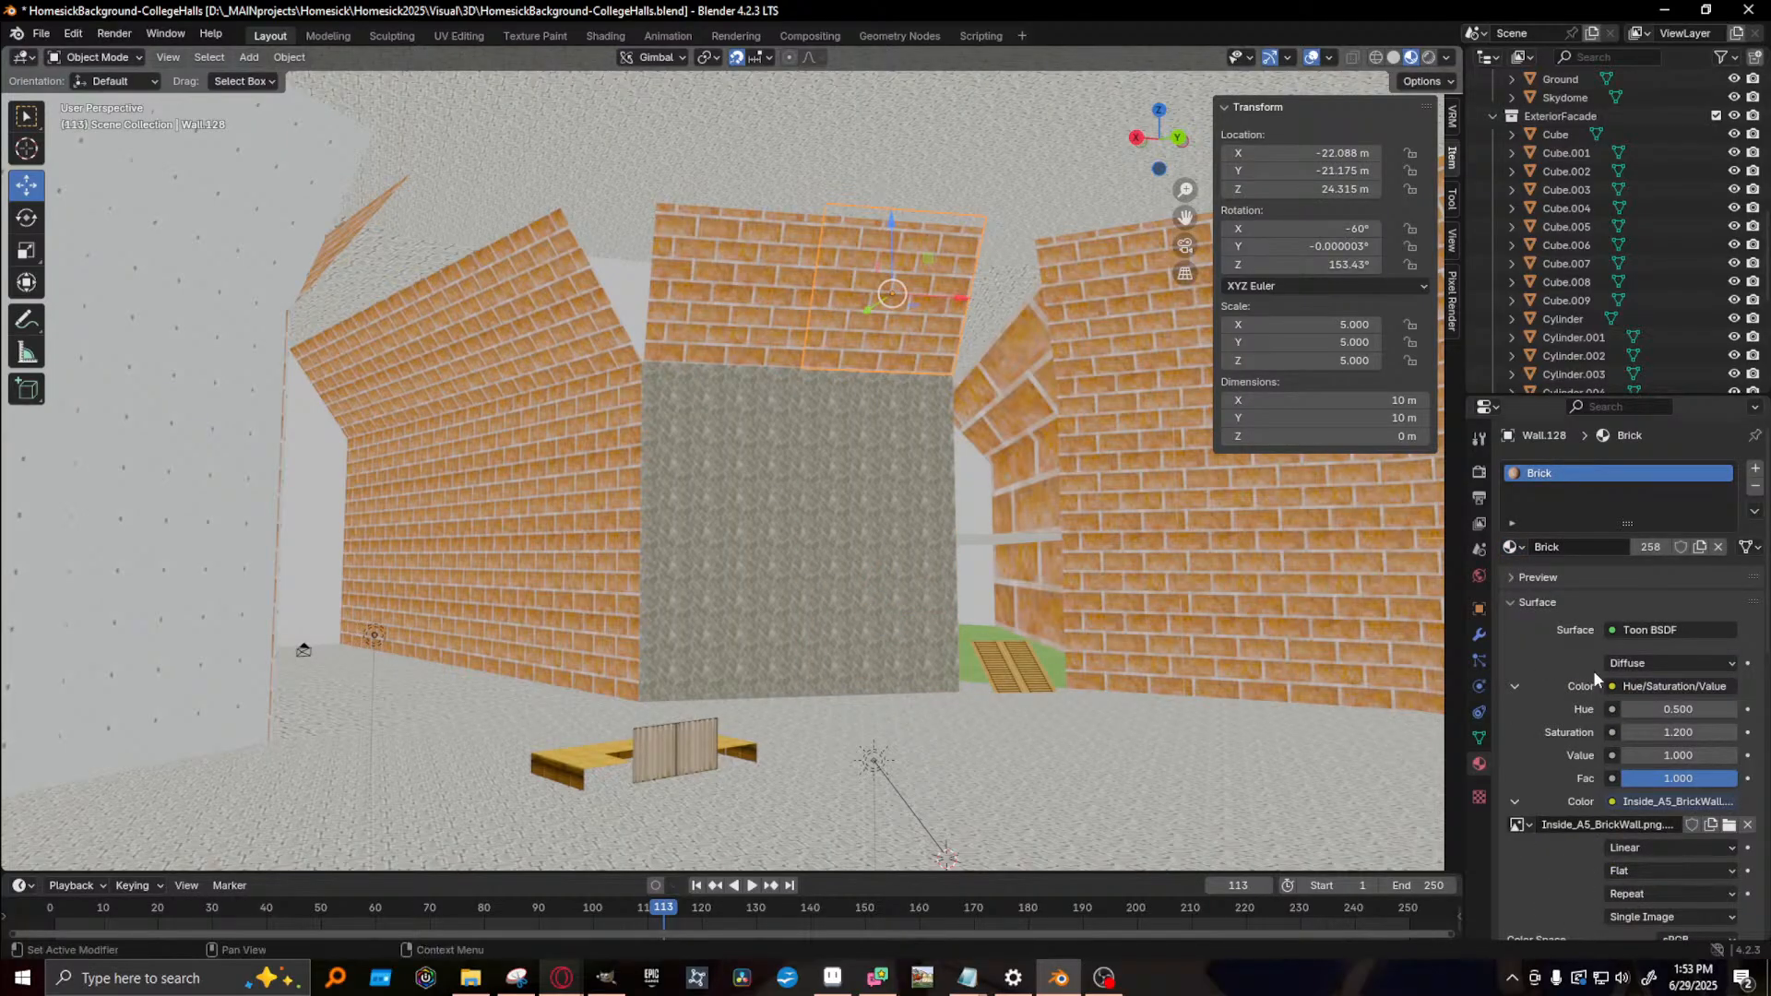
{"action": "left_click", "coordinate": [1518, 550]}
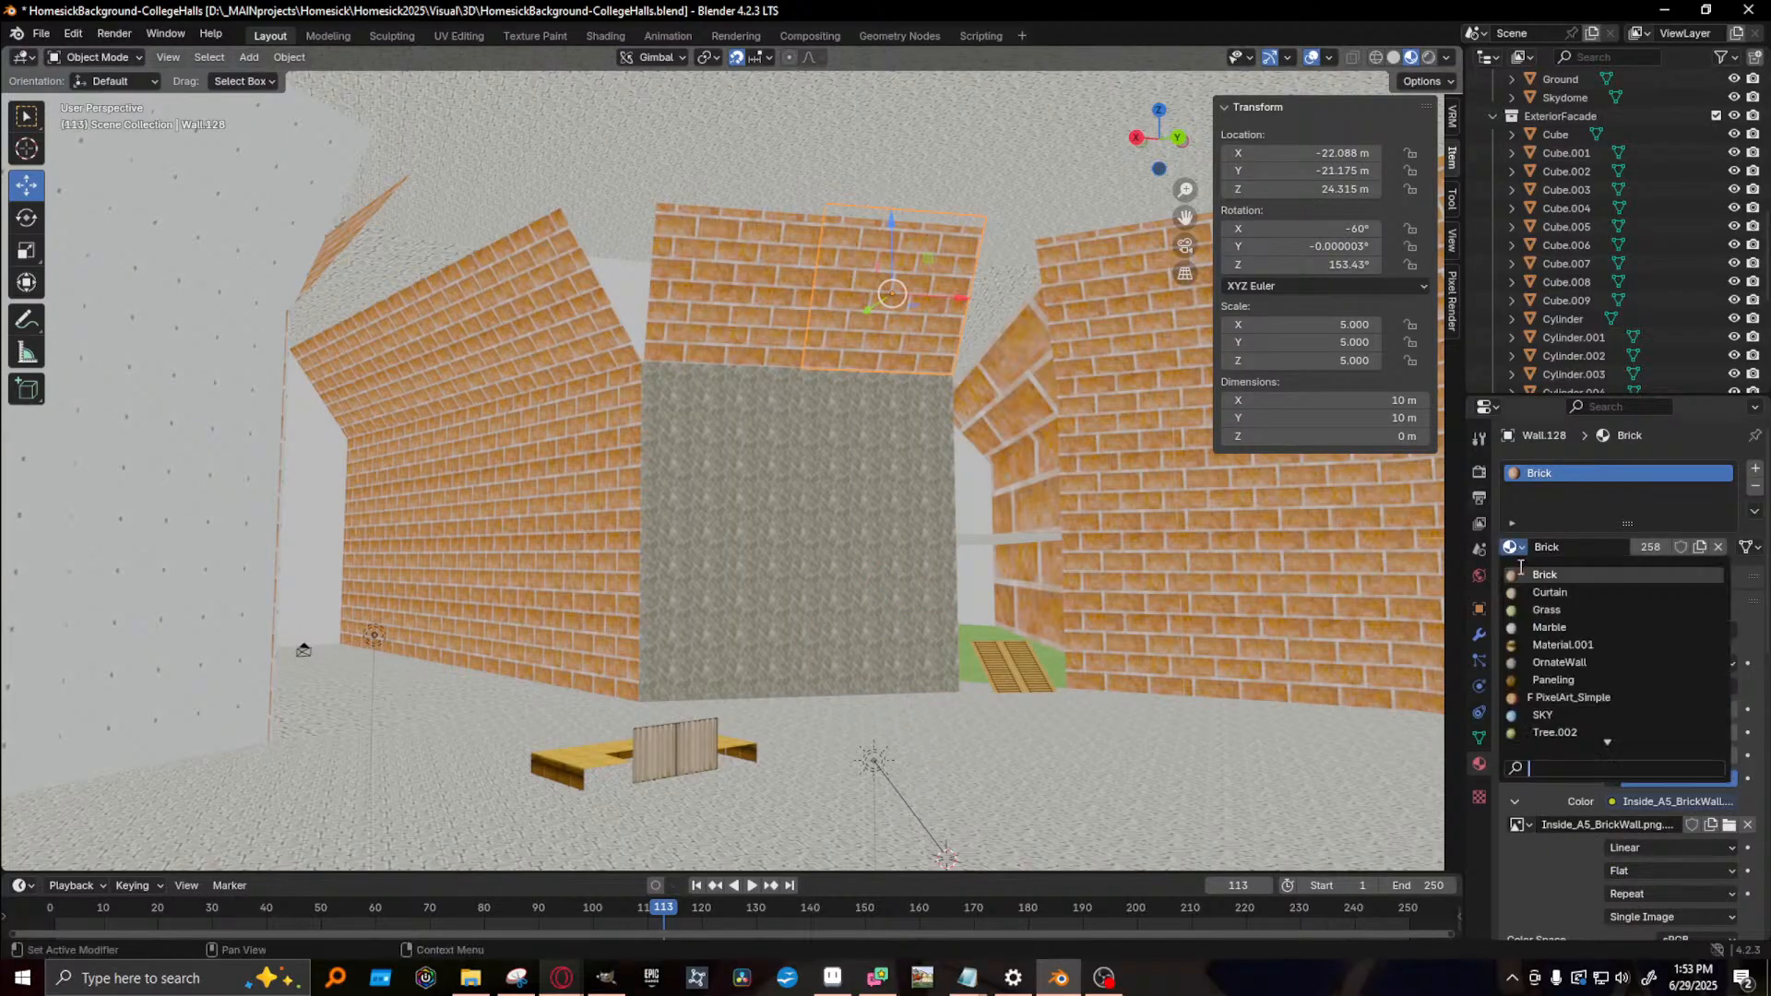
{"action": "left_click", "coordinate": [1565, 661]}
{"action": "left_click", "coordinate": [751, 337]}
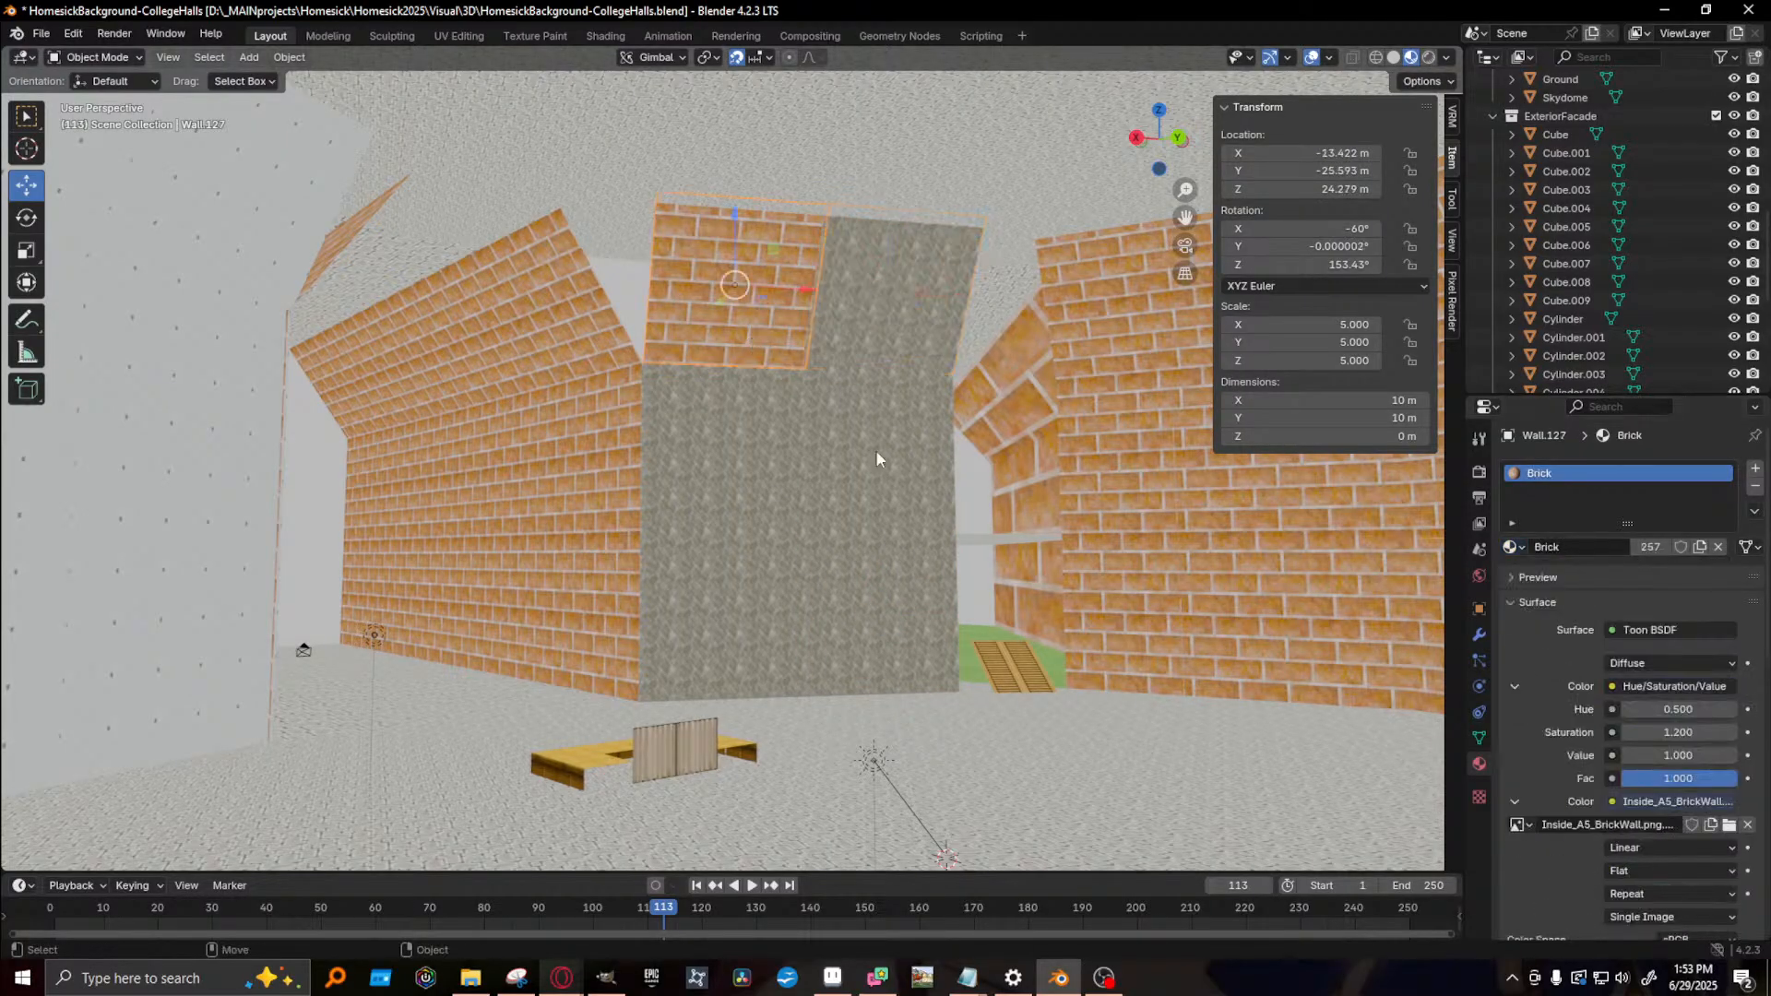
{"action": "left_click", "coordinate": [1509, 549]}
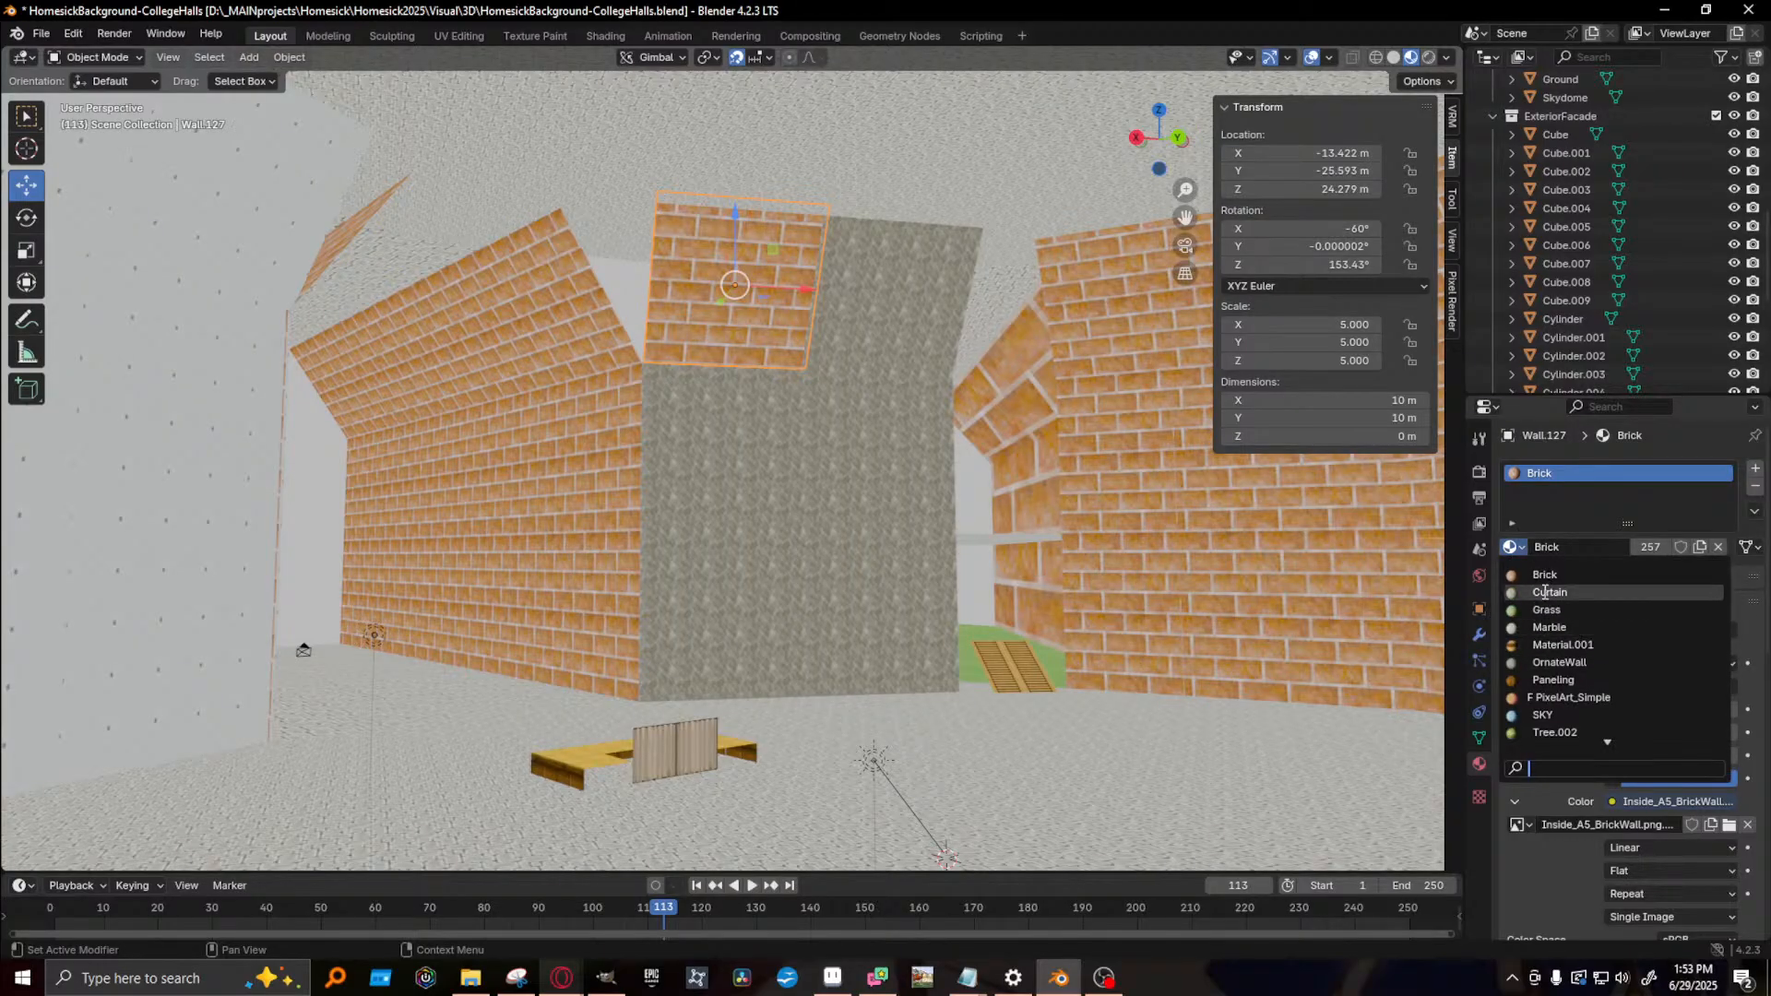
{"action": "left_click", "coordinate": [1559, 662]}
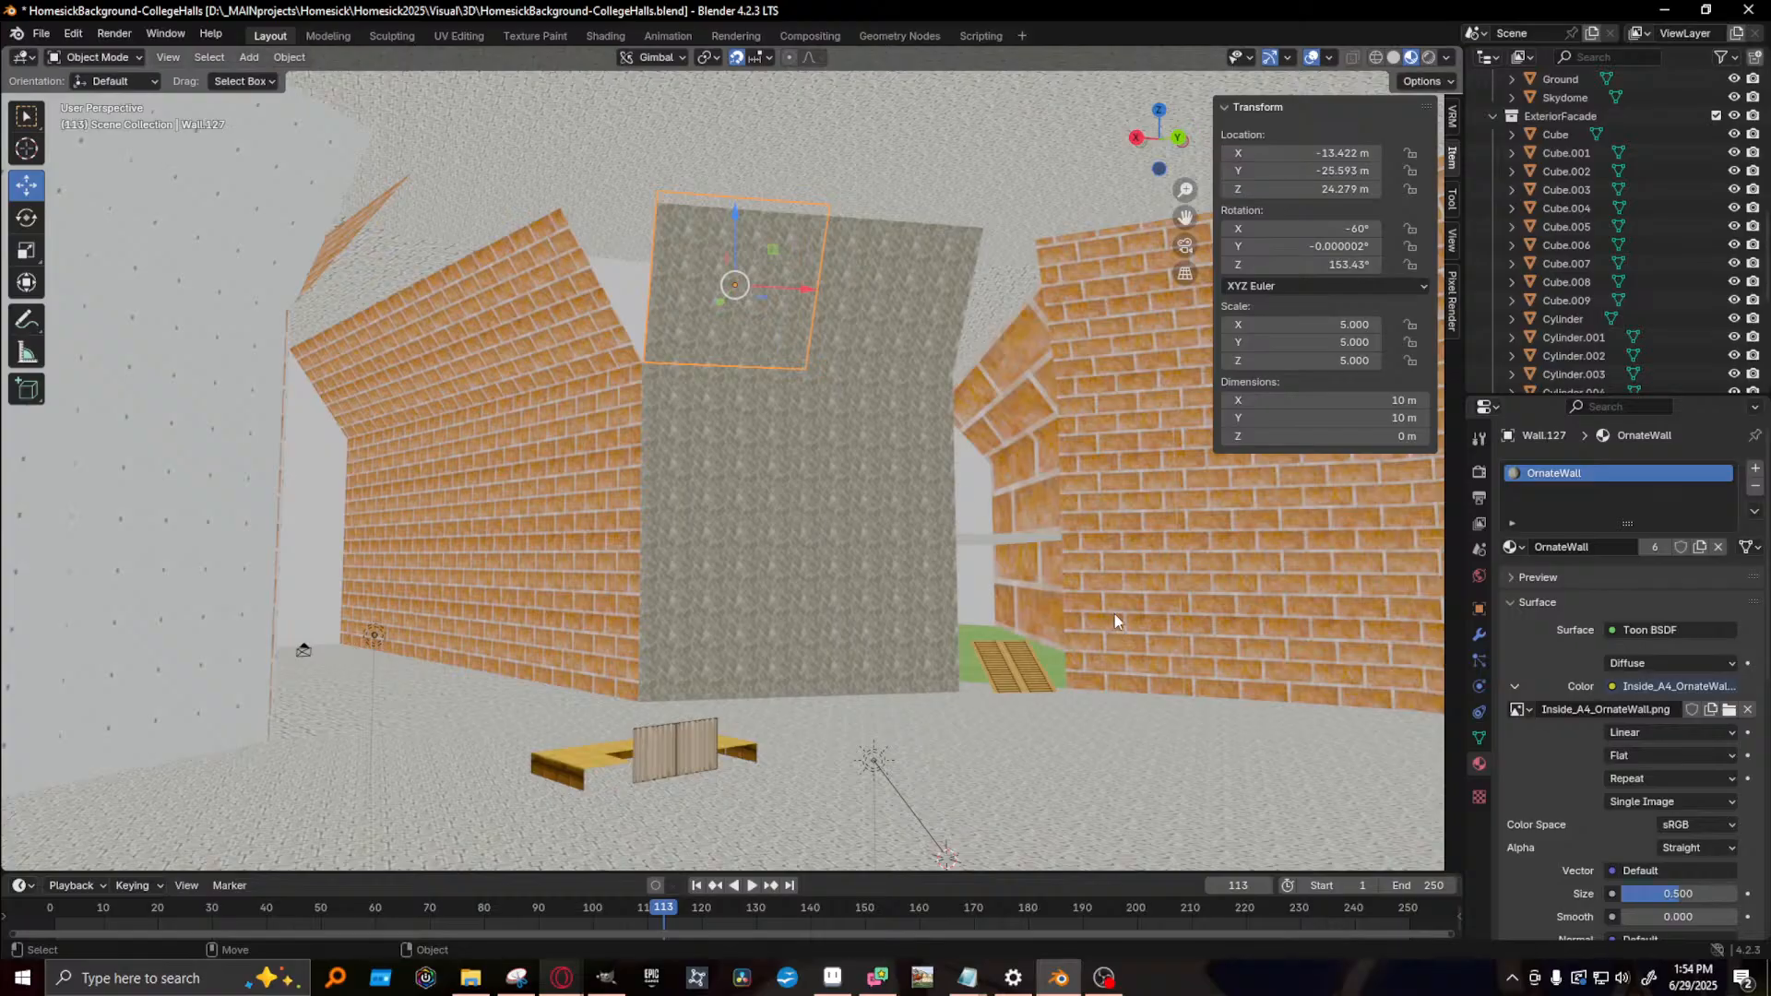
- On the next wall section past the doorway, assign OrnateWall to the ground-level and middle panels nearest the opening
{"action": "middle_click_drag", "start_coordinate": [1028, 666], "coordinate": [767, 688]}
{"action": "left_click", "coordinate": [712, 487]}
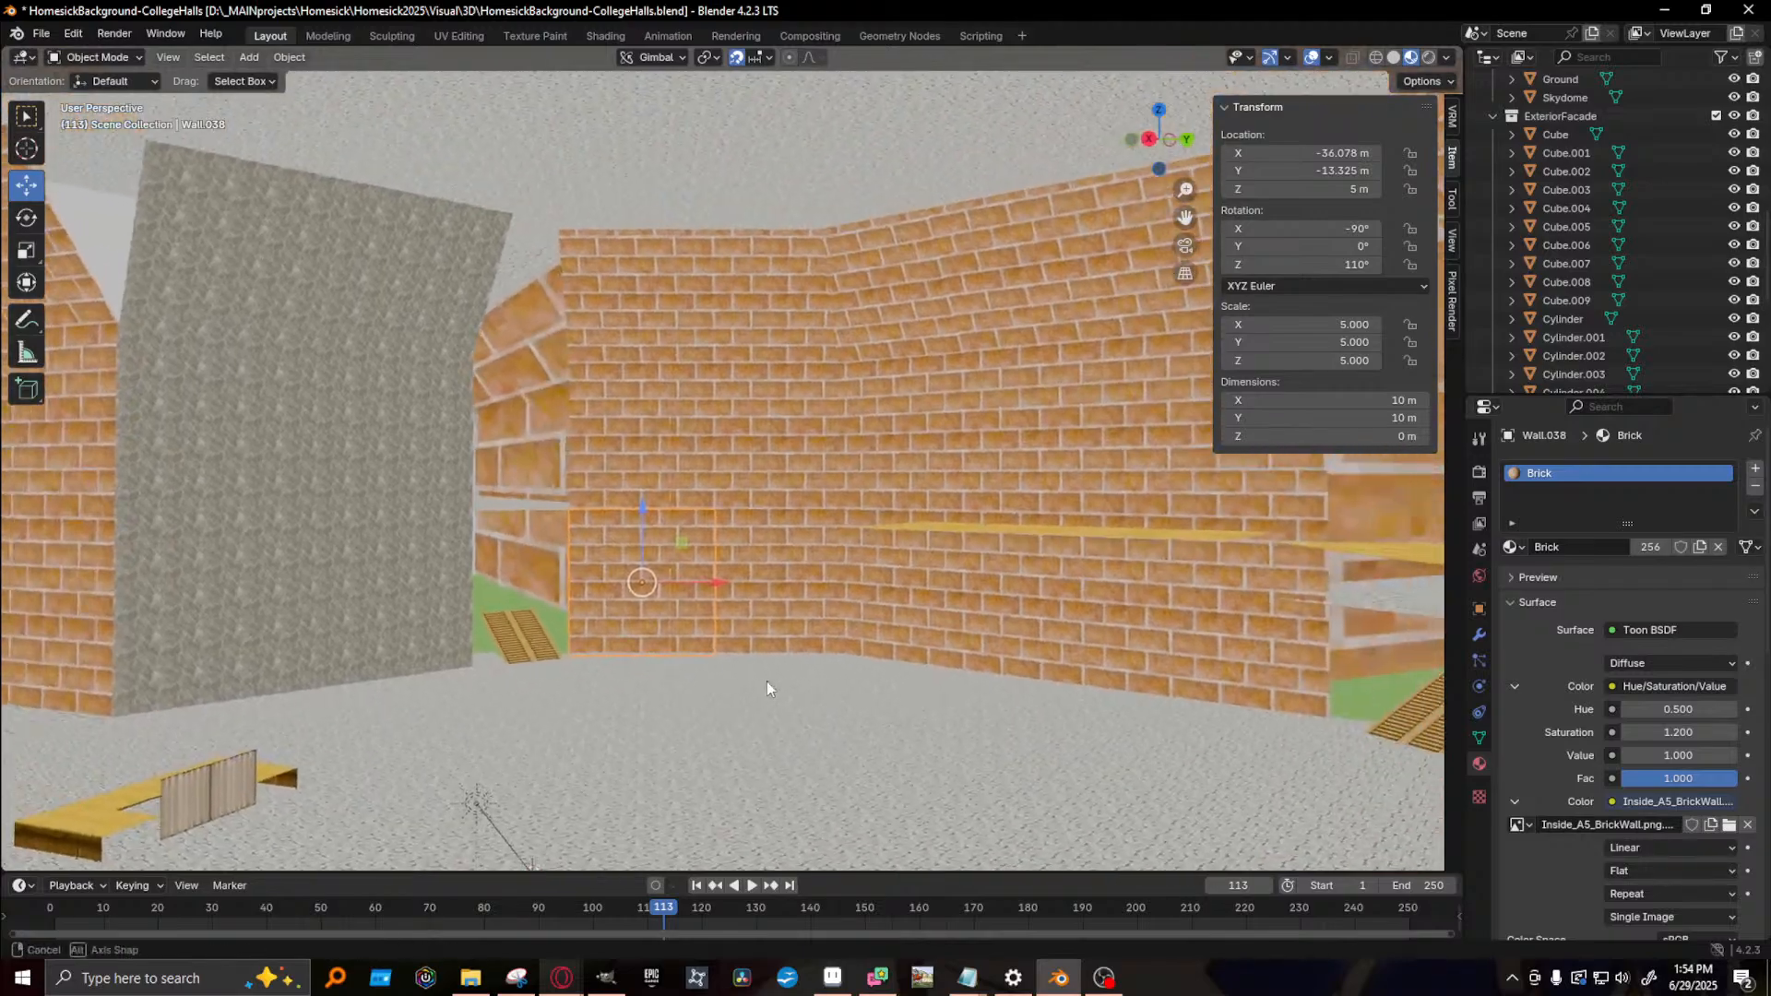
{"action": "left_click", "coordinate": [1518, 547]}
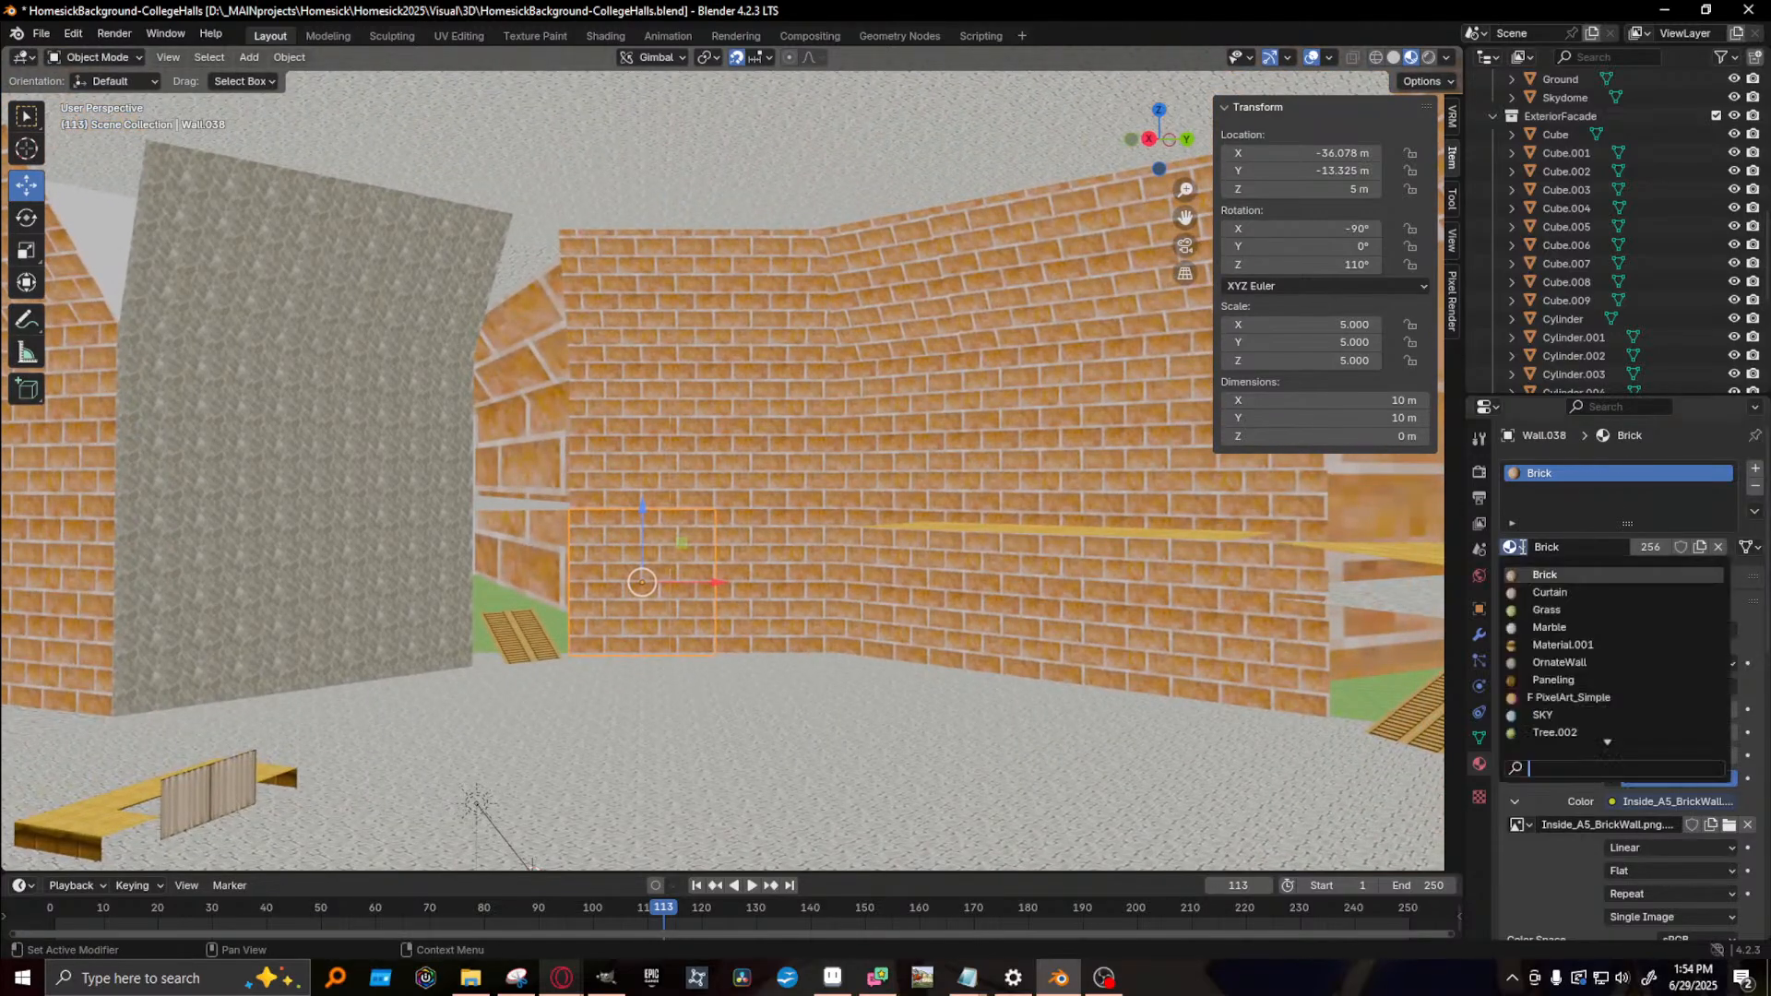
{"action": "left_click", "coordinate": [1558, 660]}
{"action": "left_click", "coordinate": [631, 437]}
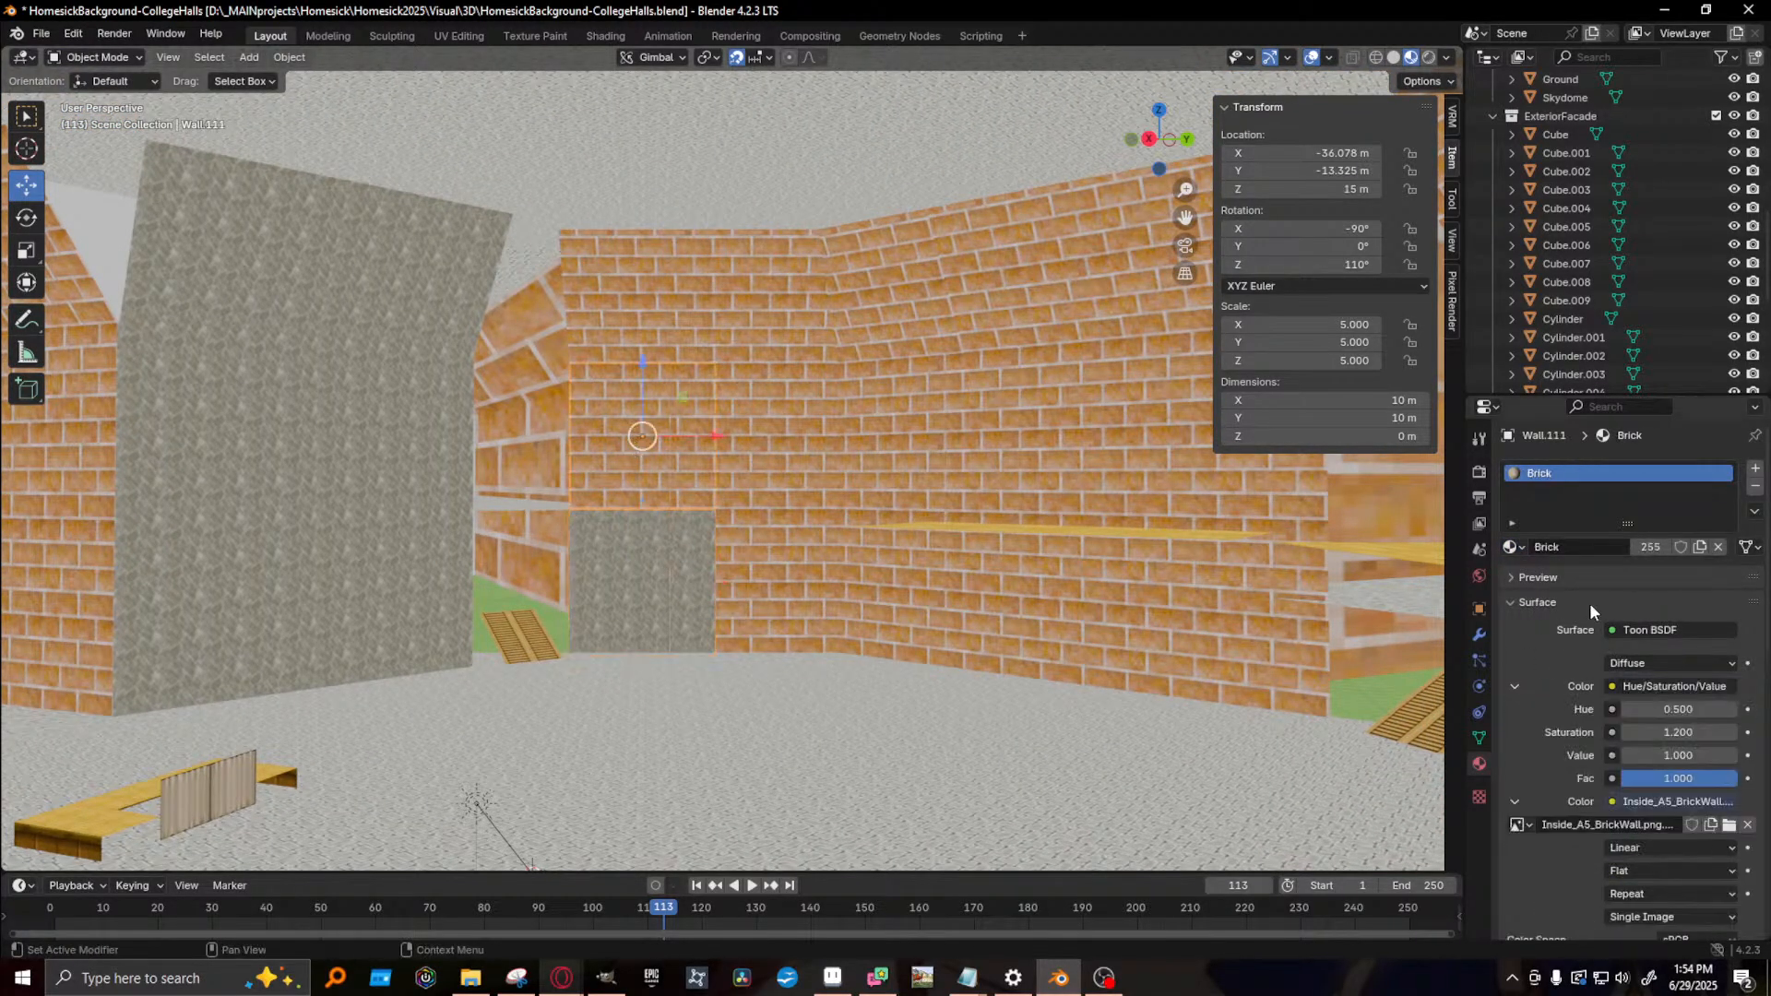
{"action": "left_click", "coordinate": [1513, 548]}
{"action": "left_click", "coordinate": [1557, 662]}
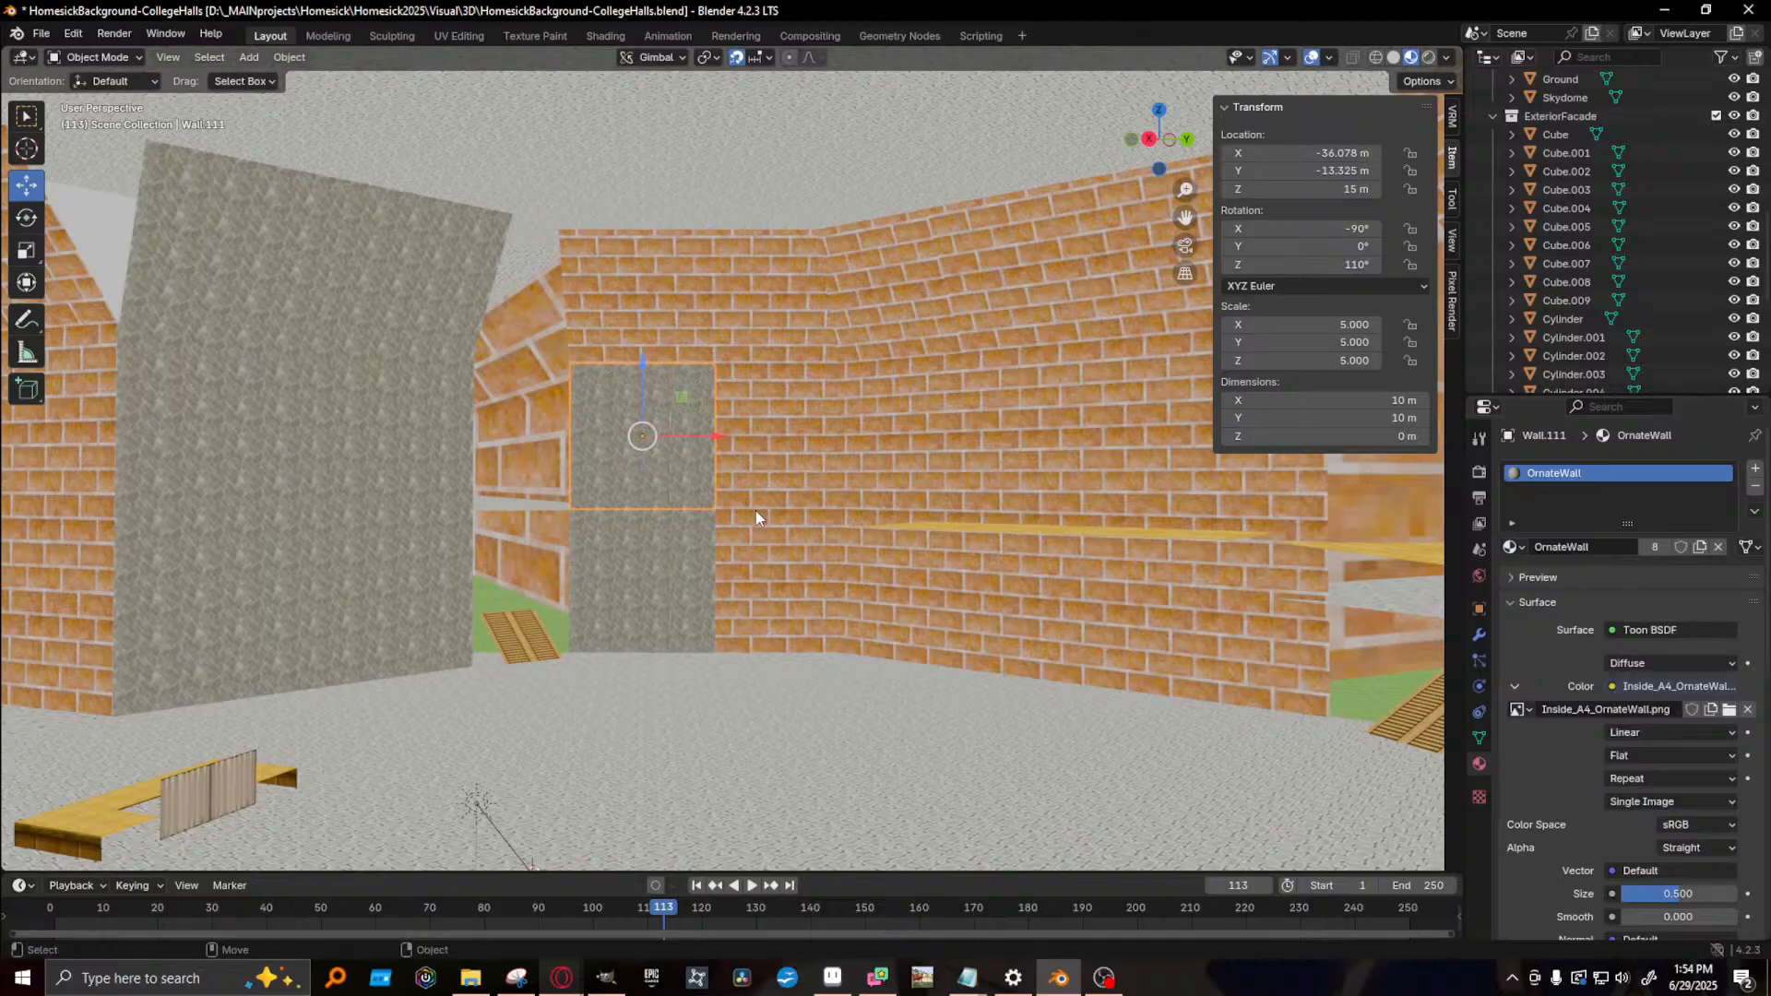
- Assign OrnateWall to the middle and ground-level panels in that section's second column, next to the wall corner
{"action": "left_click", "coordinate": [761, 489]}
{"action": "left_click", "coordinate": [1517, 547]}
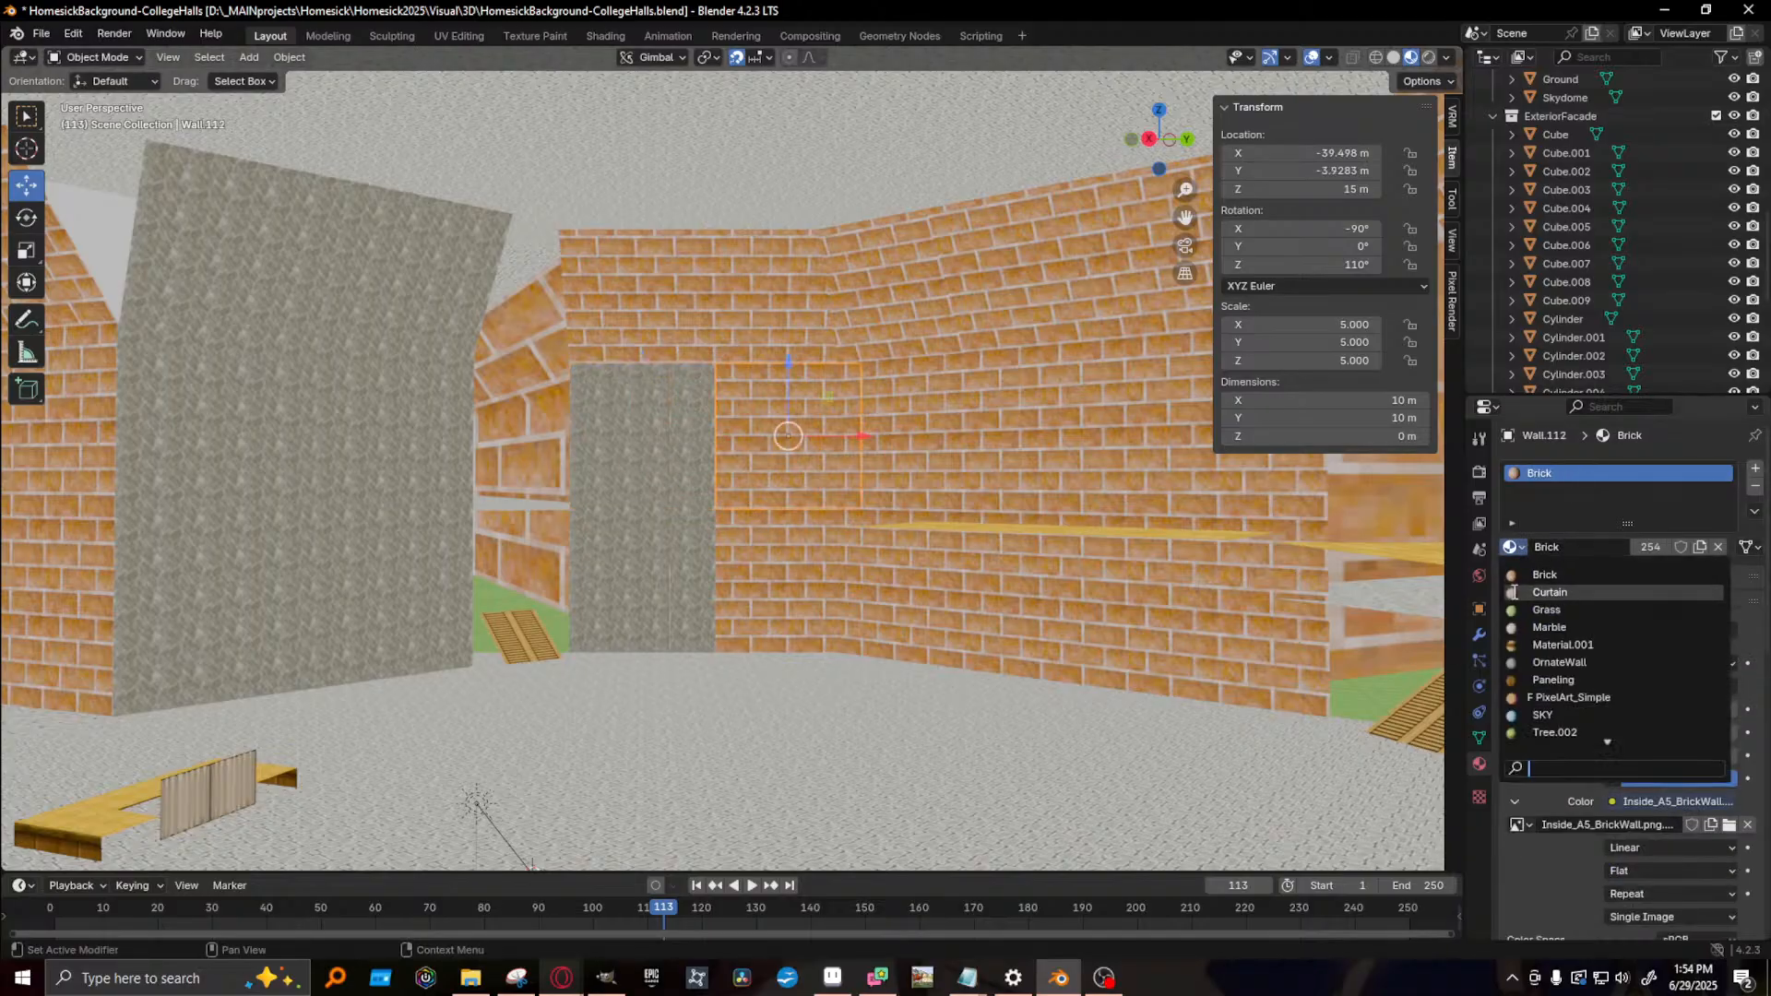
{"action": "left_click", "coordinate": [1558, 662]}
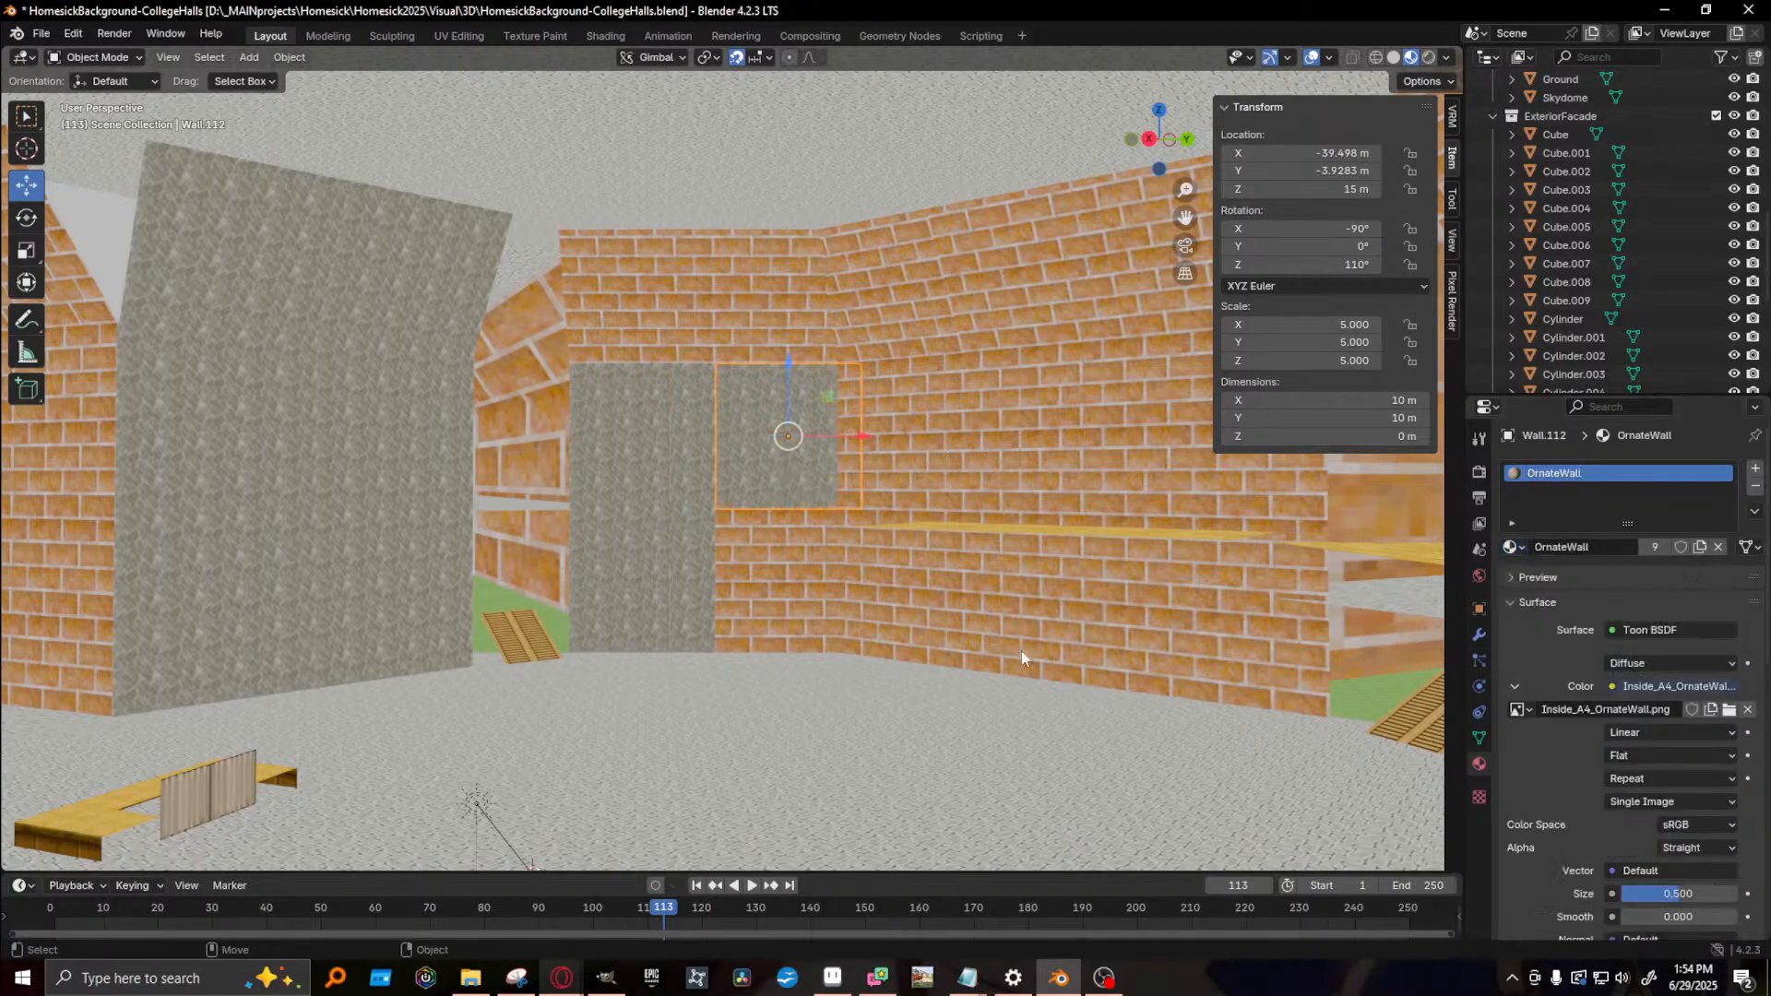
{"action": "left_click", "coordinate": [751, 573]}
{"action": "left_click", "coordinate": [1513, 547]}
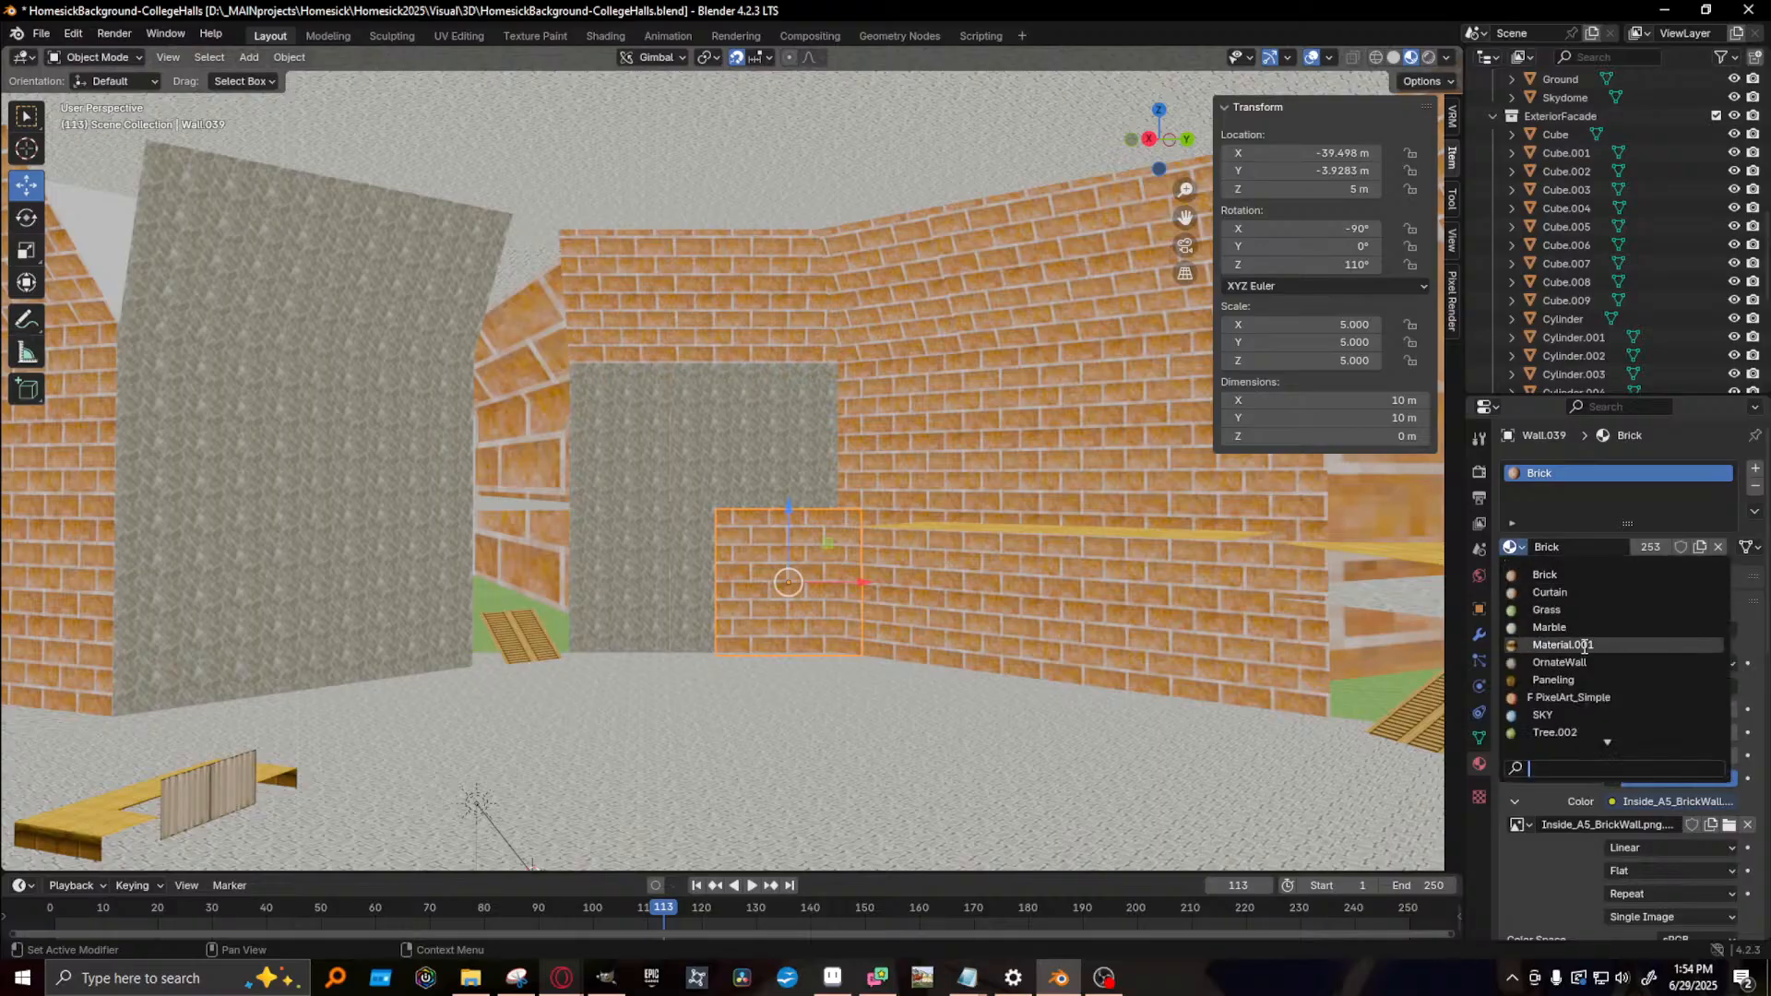
{"action": "left_click", "coordinate": [1558, 662]}
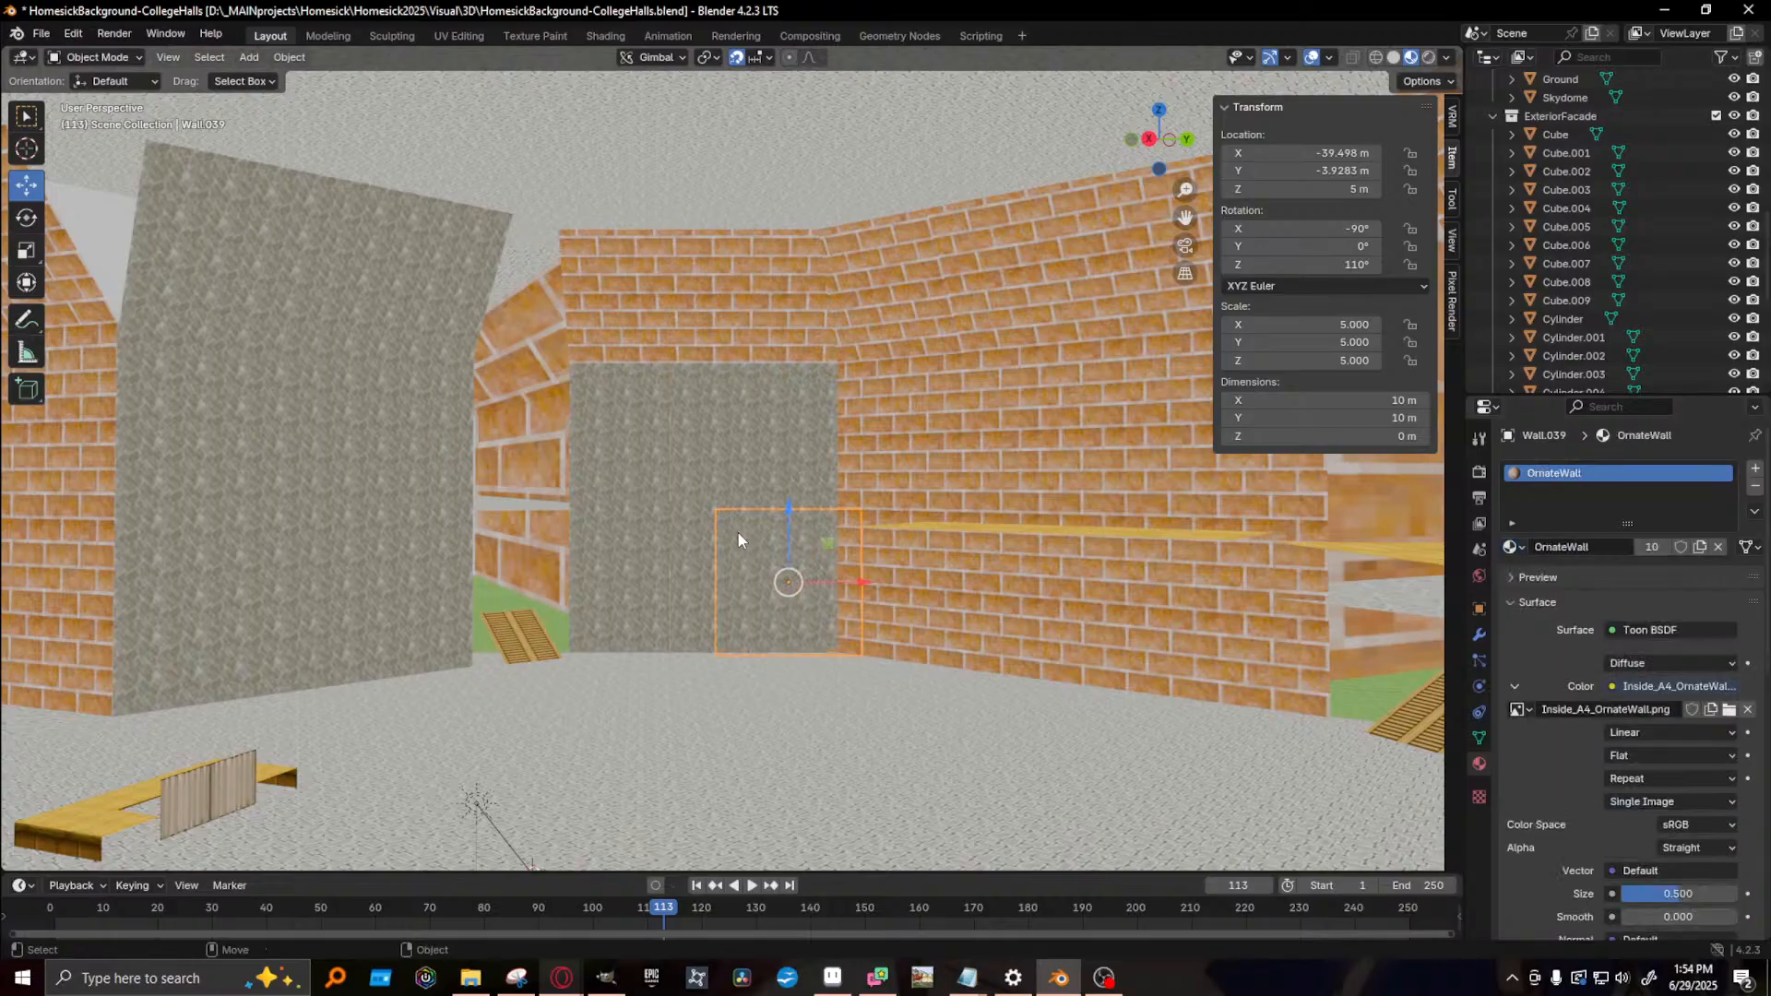
- Change the two slanted top panels above the newly retextured second wall section to OrnateWall
{"action": "left_click", "coordinate": [657, 330]}
{"action": "left_click", "coordinate": [1512, 548]}
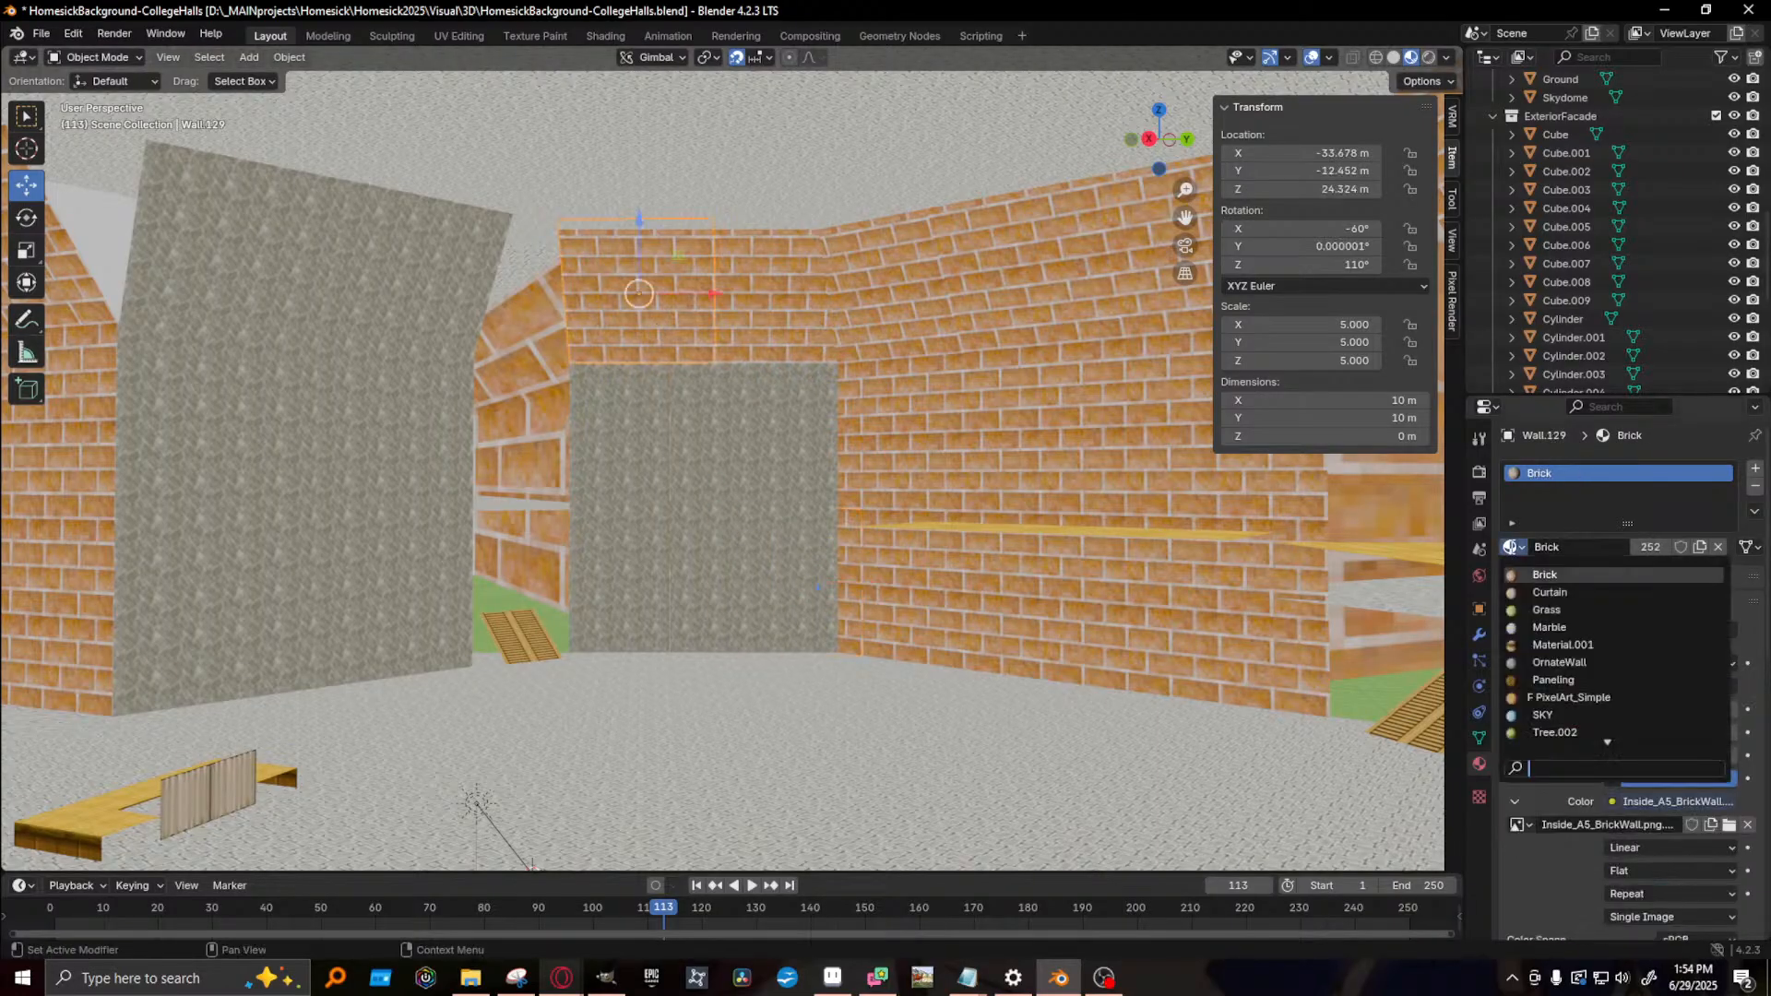
{"action": "left_click", "coordinate": [1558, 663]}
{"action": "left_click", "coordinate": [728, 316]}
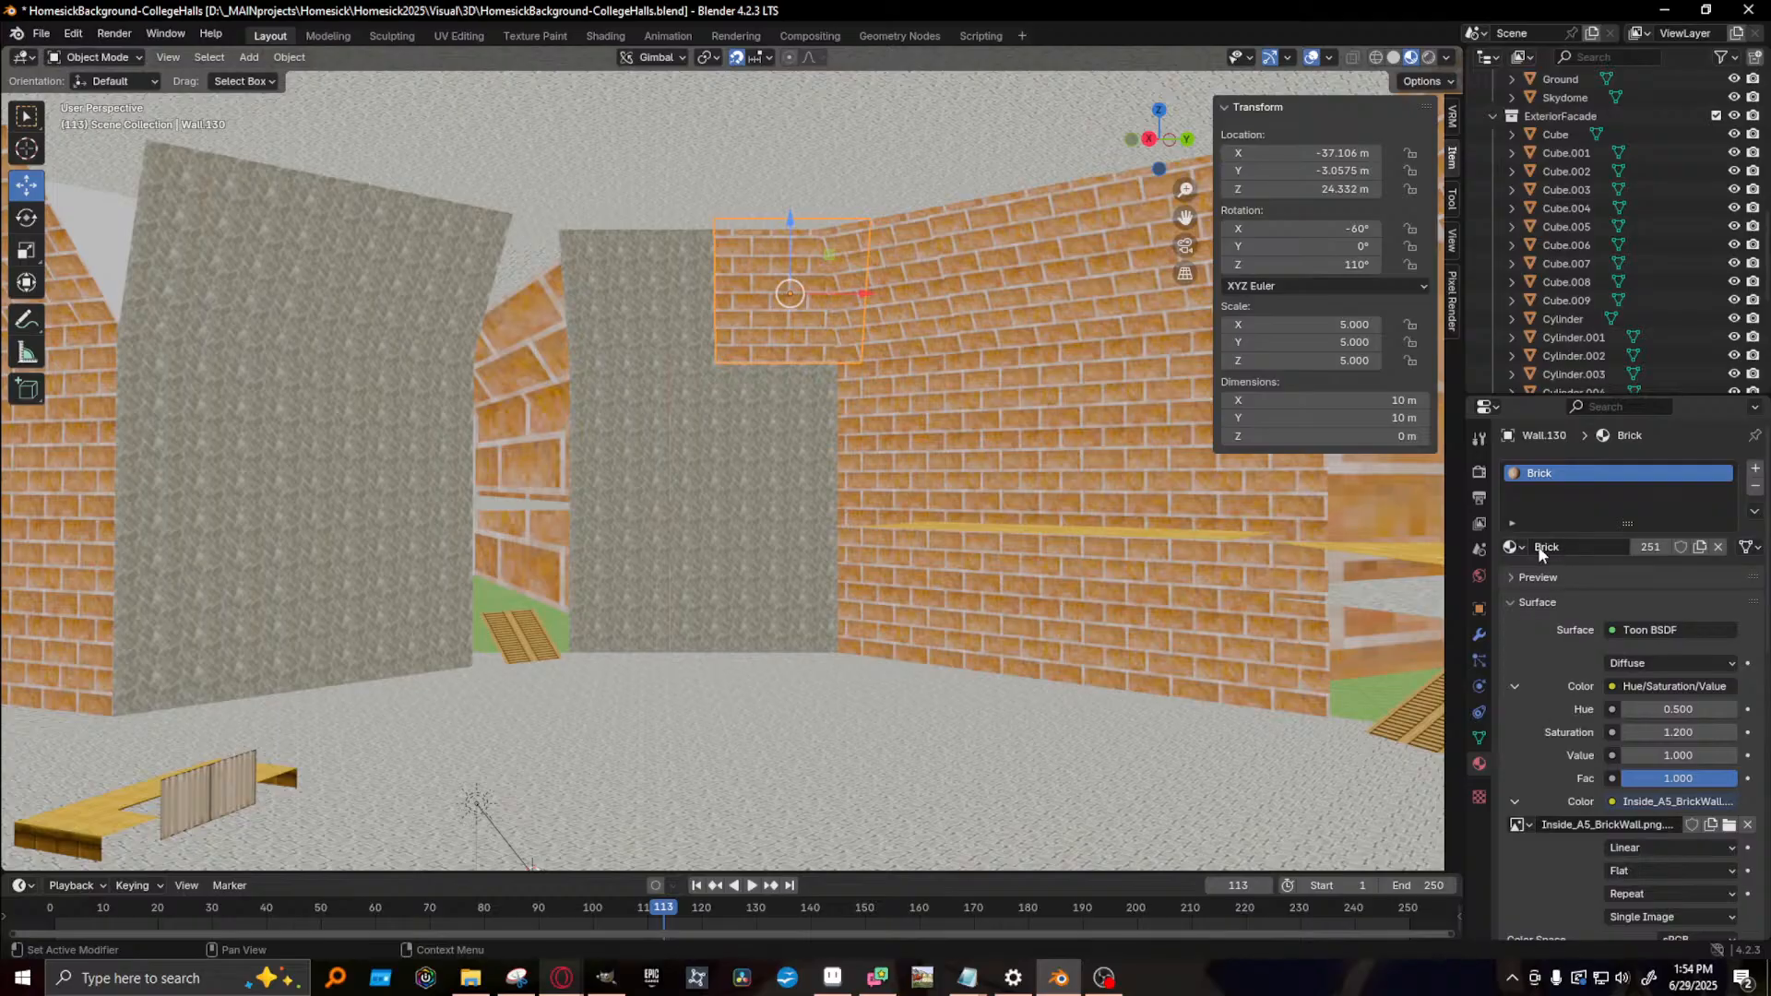
{"action": "left_click", "coordinate": [1512, 548]}
{"action": "left_click", "coordinate": [1563, 662]}
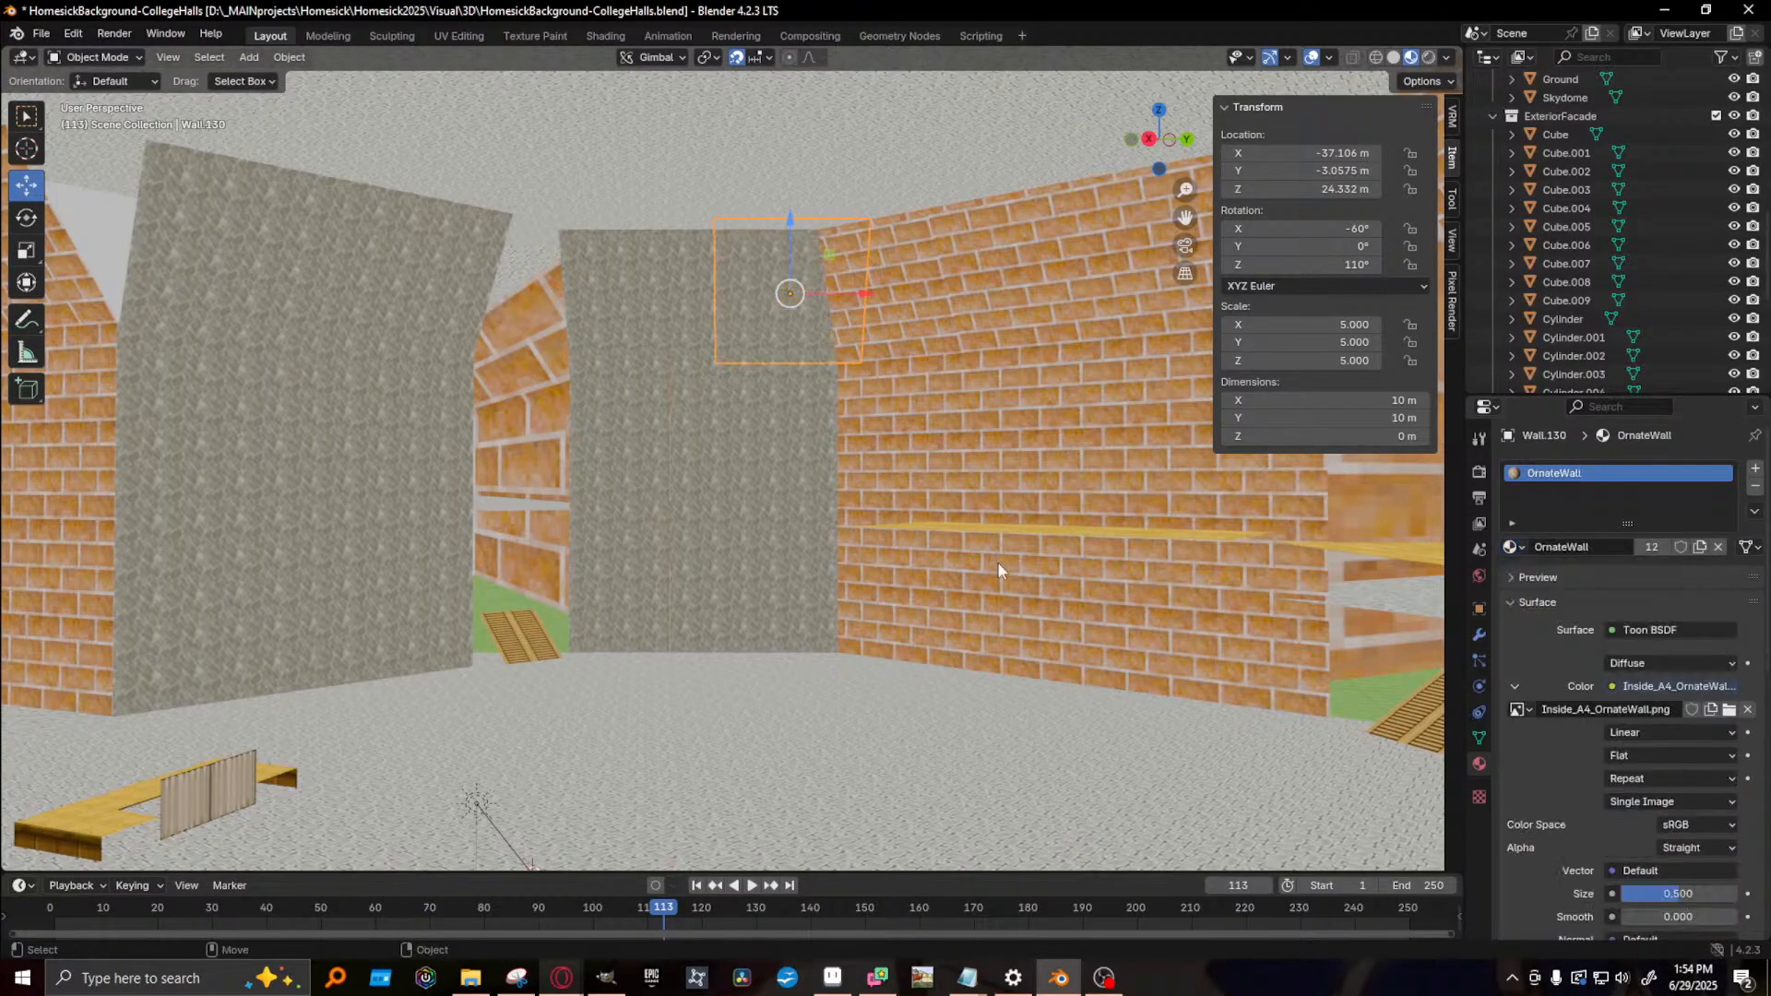
- On the adjoining wall with the wooden ledge, apply OrnateWall to the middle and ground-level panels nearest the corner
{"action": "left_click", "coordinate": [892, 478]}
{"action": "middle_click_drag", "start_coordinate": [1042, 562], "coordinate": [665, 532]}
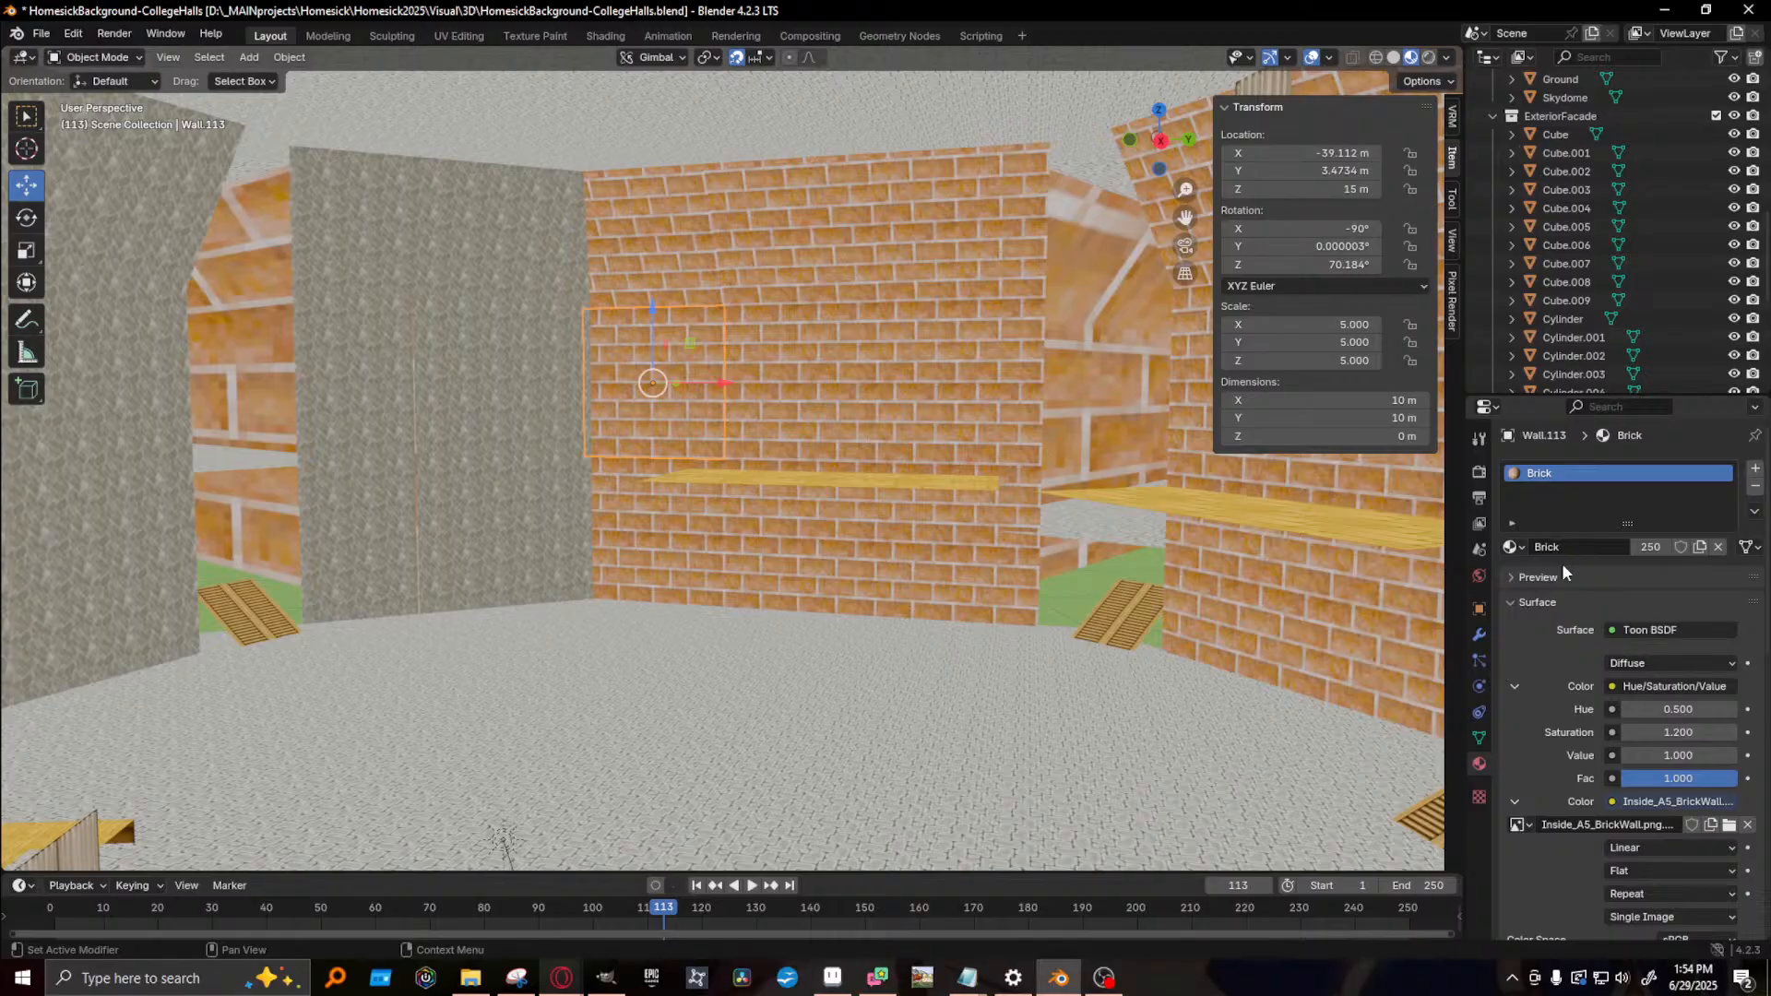
{"action": "left_click", "coordinate": [1513, 548]}
{"action": "left_click", "coordinate": [1558, 662]}
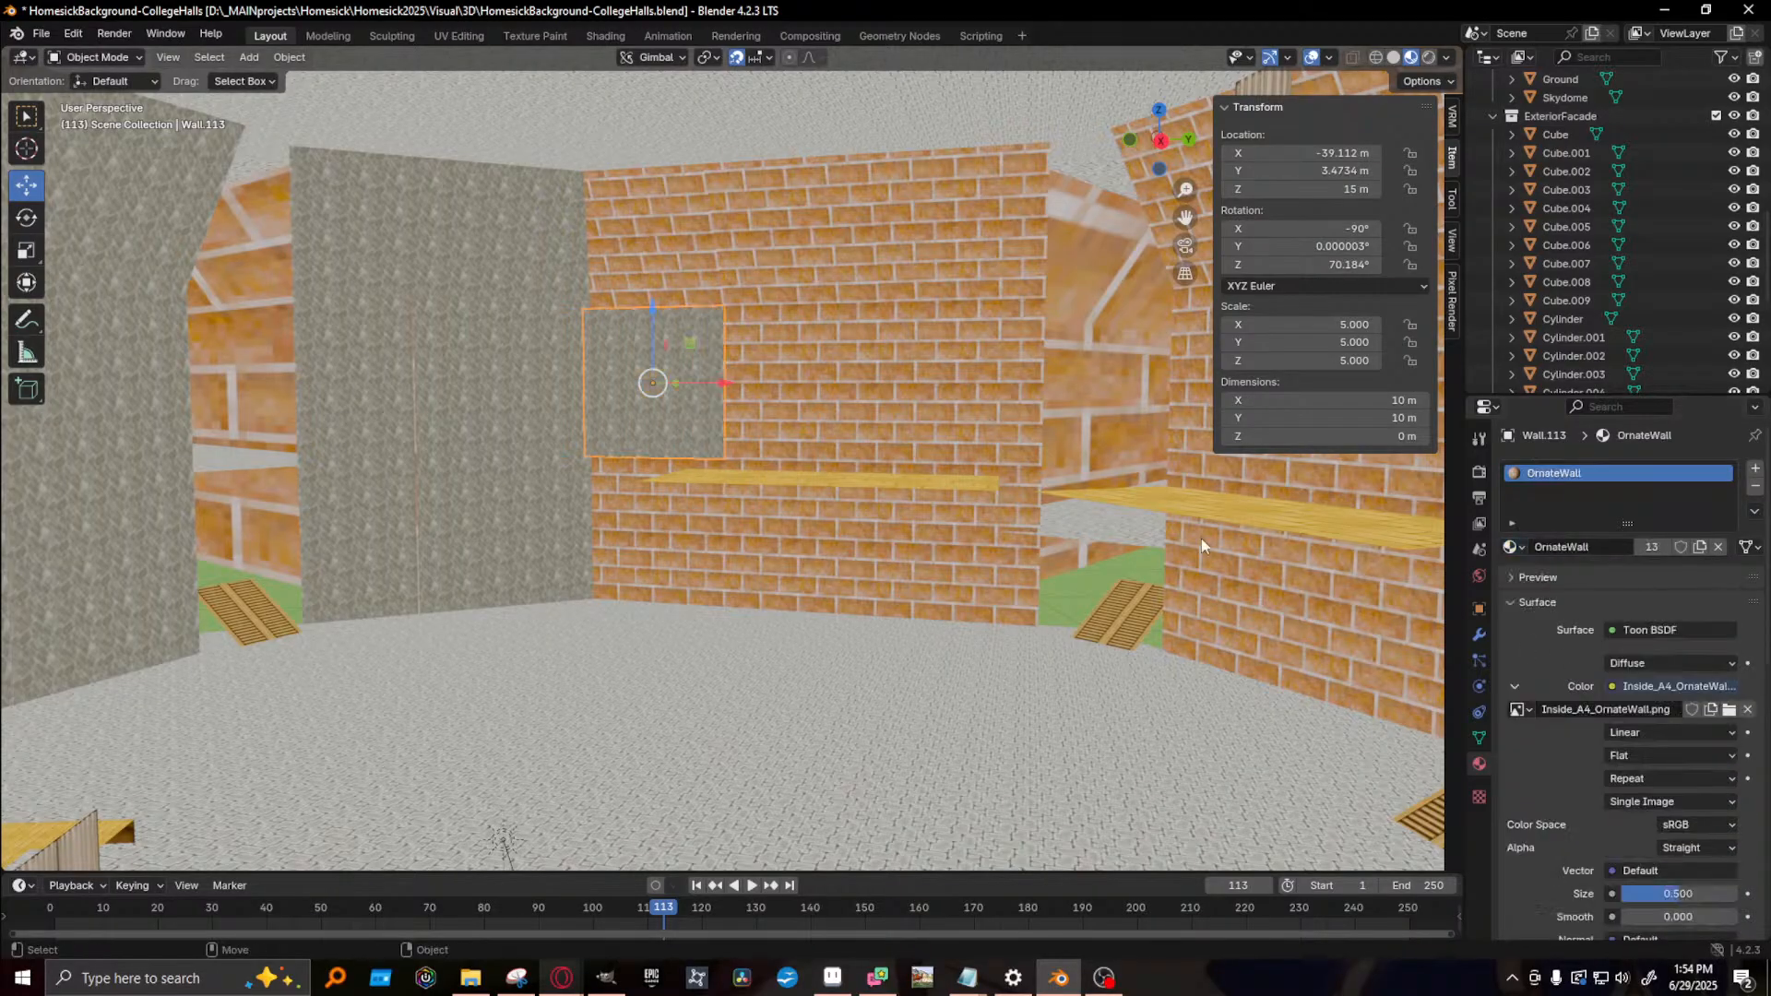
{"action": "left_click", "coordinate": [653, 542]}
{"action": "left_click", "coordinate": [1512, 548]}
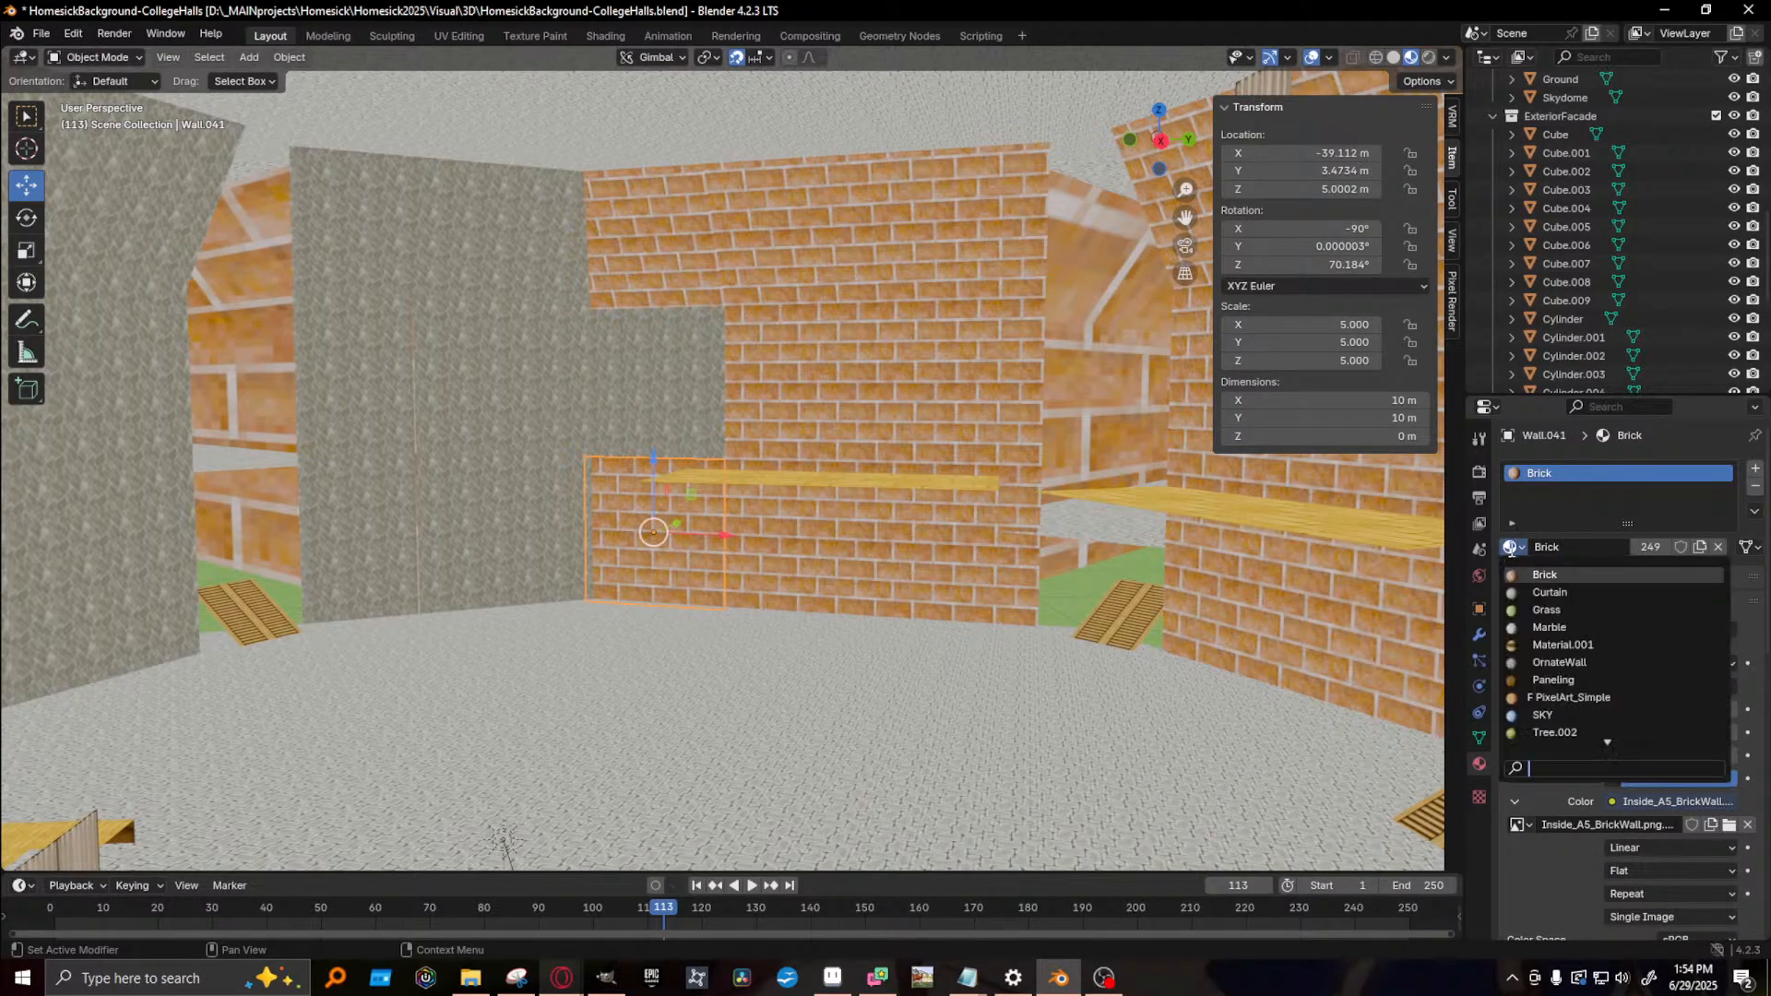
{"action": "left_click", "coordinate": [1559, 662]}
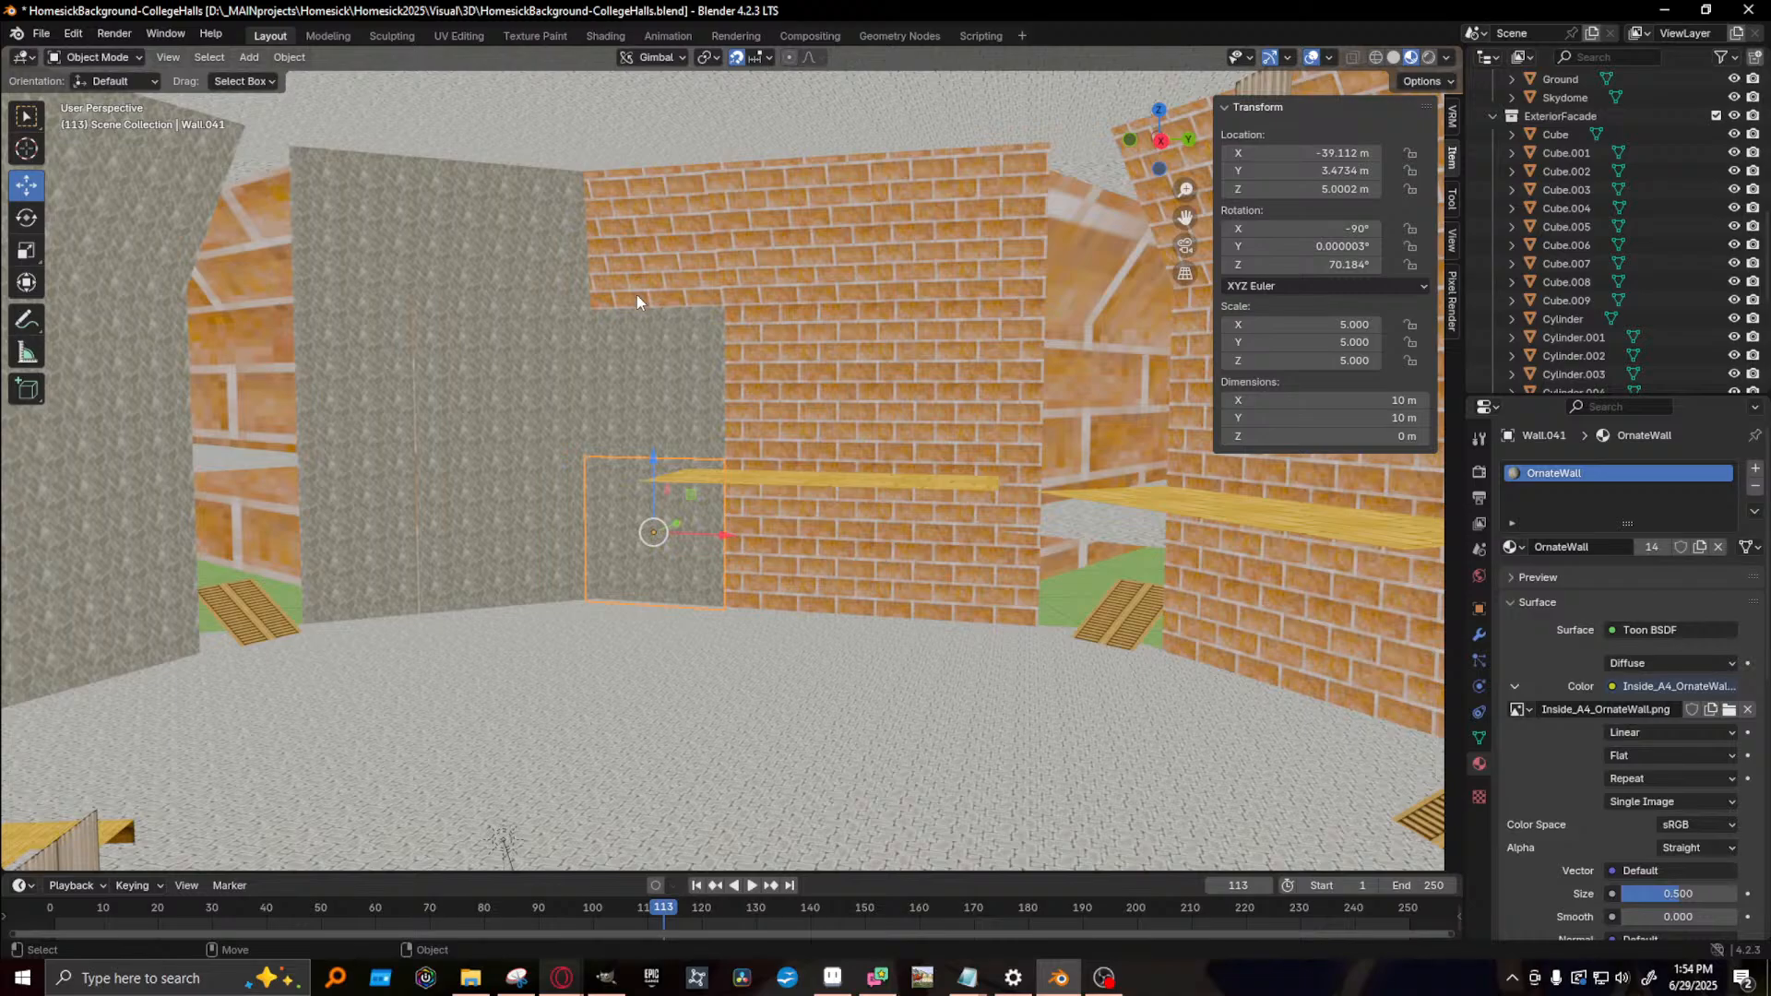
- Set OrnateWall as the material of the first two slanted top panels on the ledge wall, starting from the corner
{"action": "left_click", "coordinate": [635, 237]}
{"action": "left_click", "coordinate": [1512, 548]}
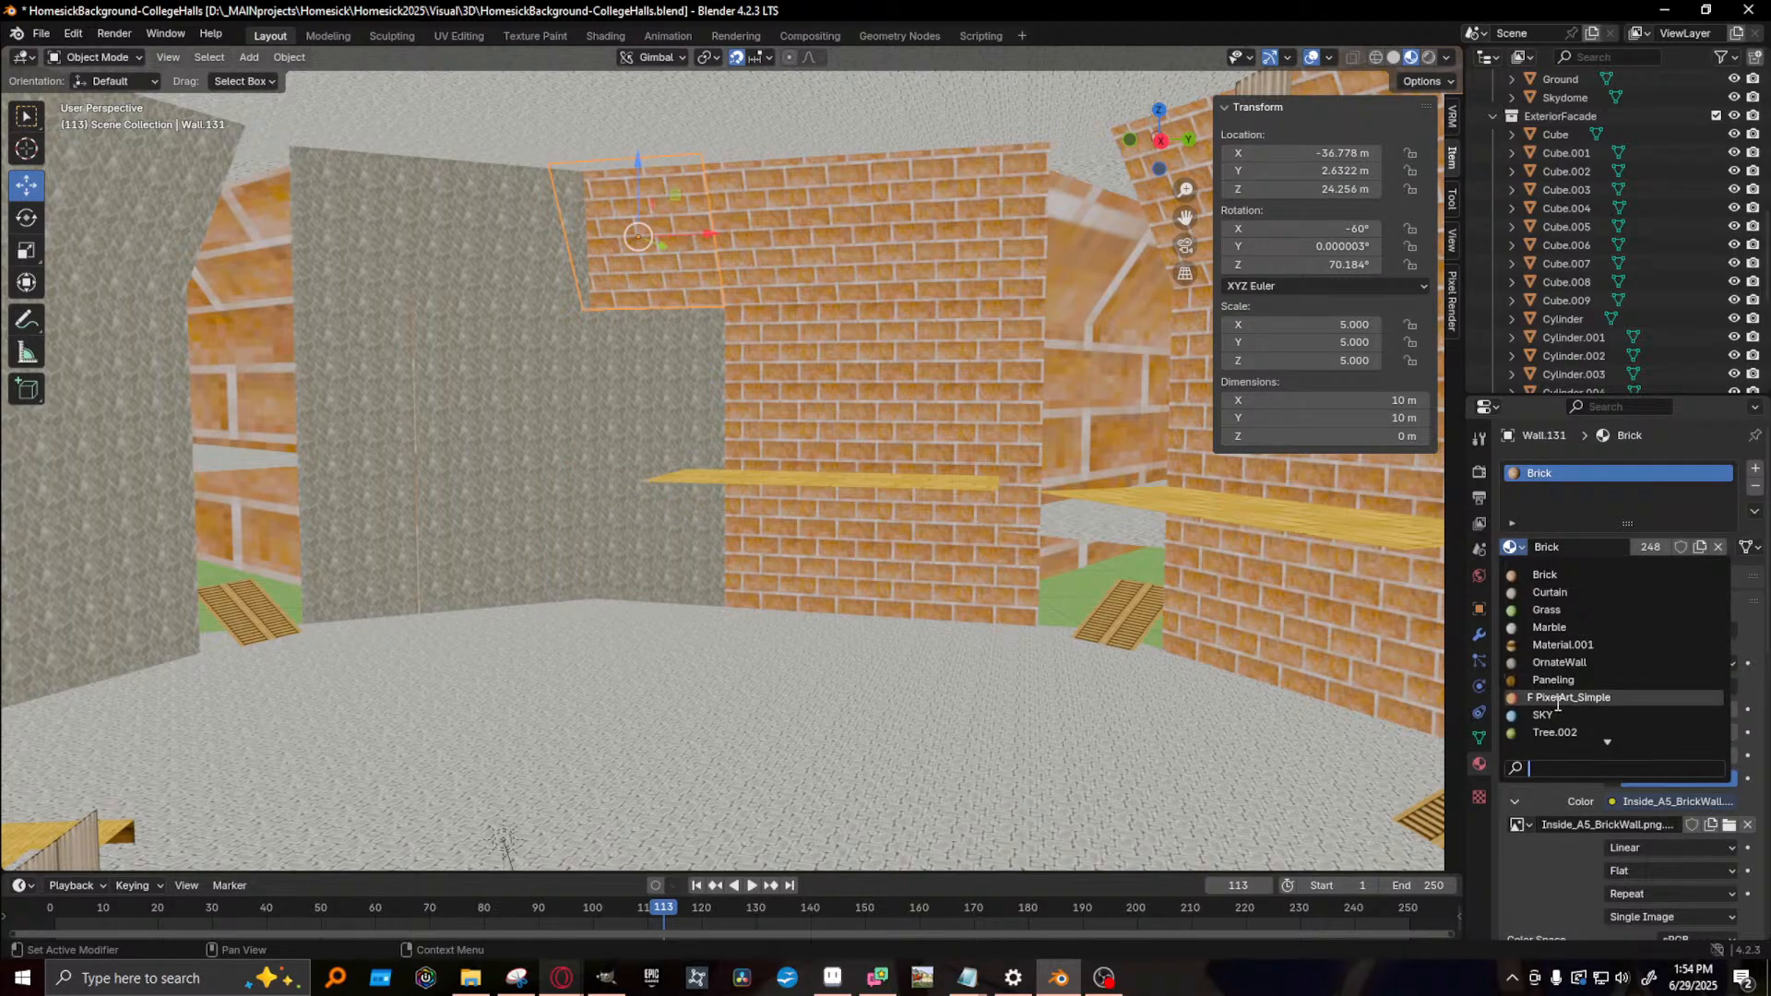
{"action": "left_click", "coordinate": [1559, 662]}
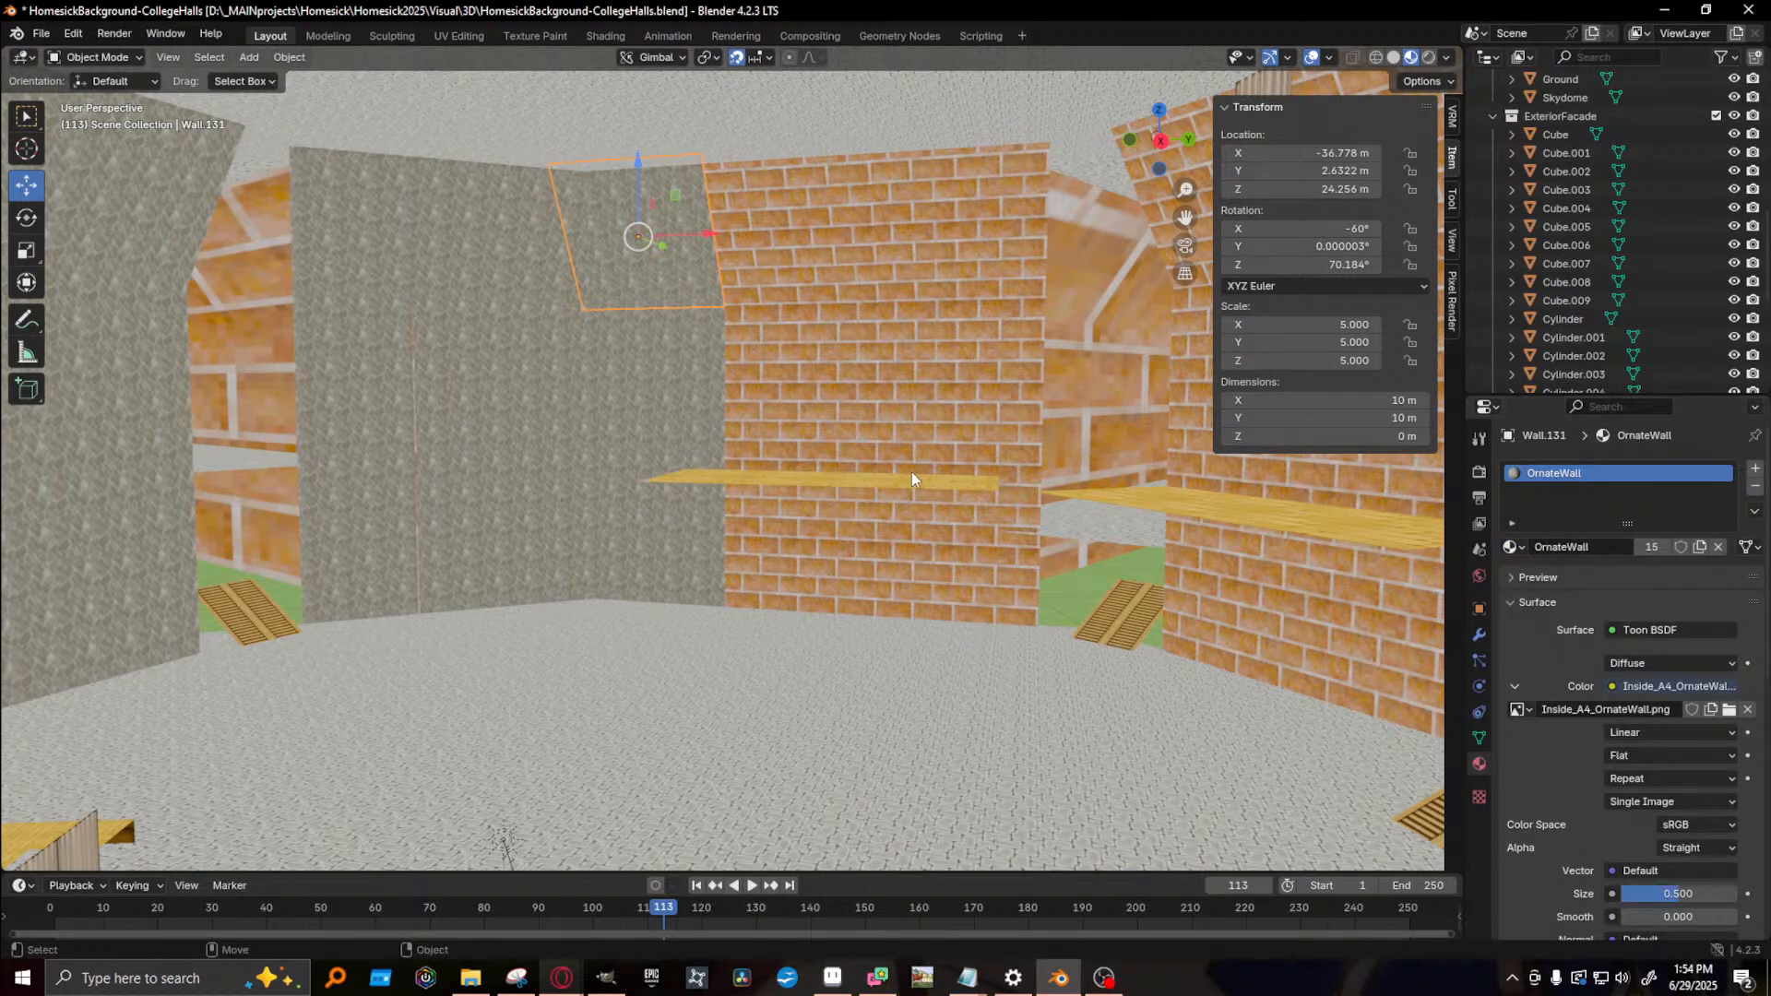
{"action": "left_click", "coordinate": [745, 273]}
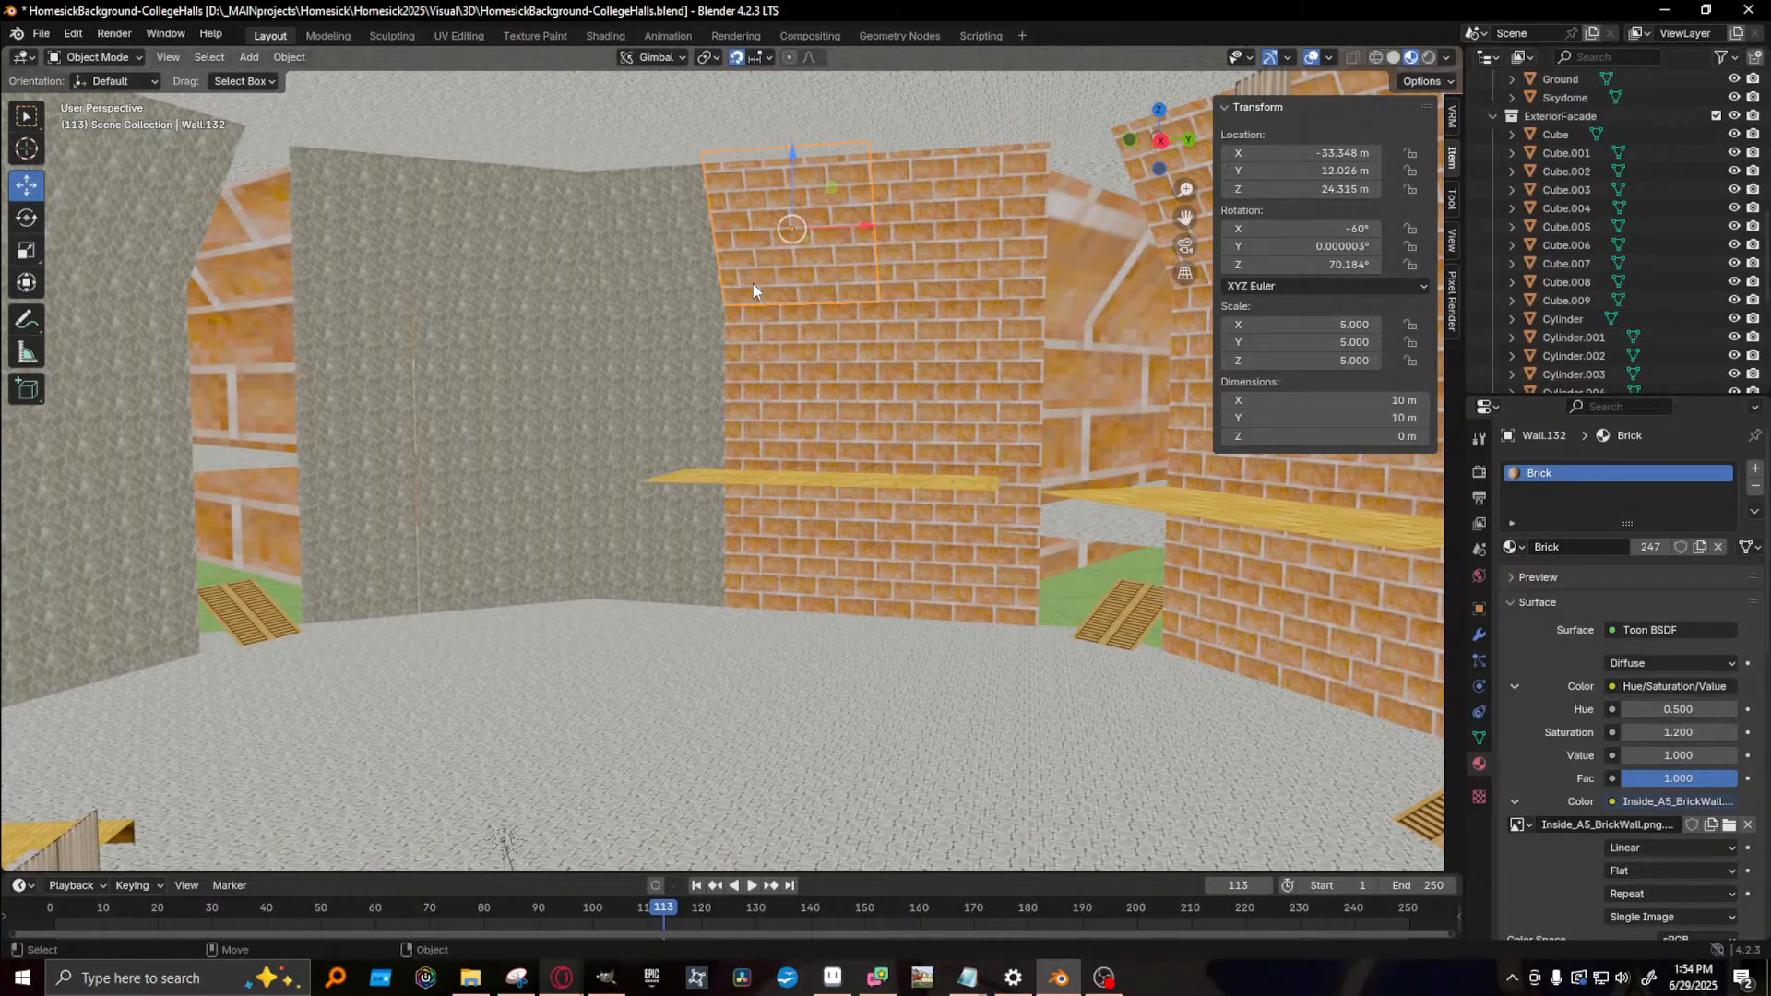
{"action": "left_click", "coordinate": [76, 33]}
{"action": "left_click", "coordinate": [1513, 547]}
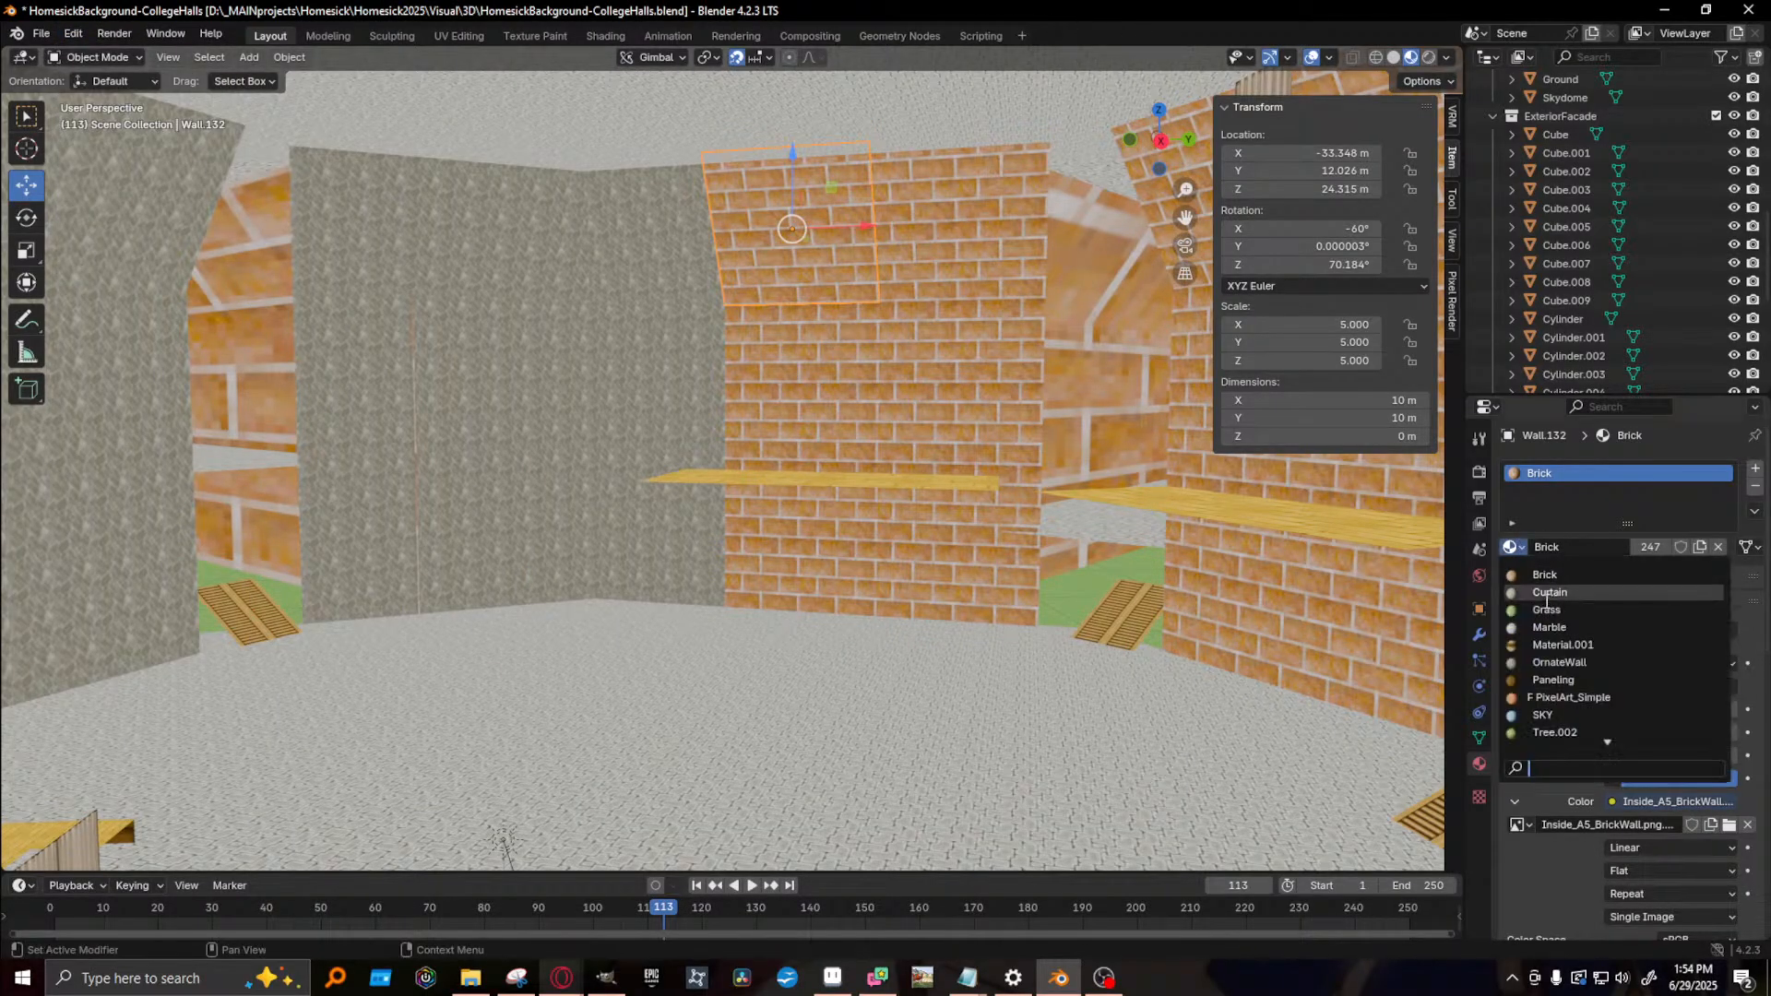
{"action": "left_click", "coordinate": [1571, 664]}
- Assign OrnateWall to the middle and ground-level panels in the ledge wall's second column from the corner
{"action": "left_click", "coordinate": [792, 376]}
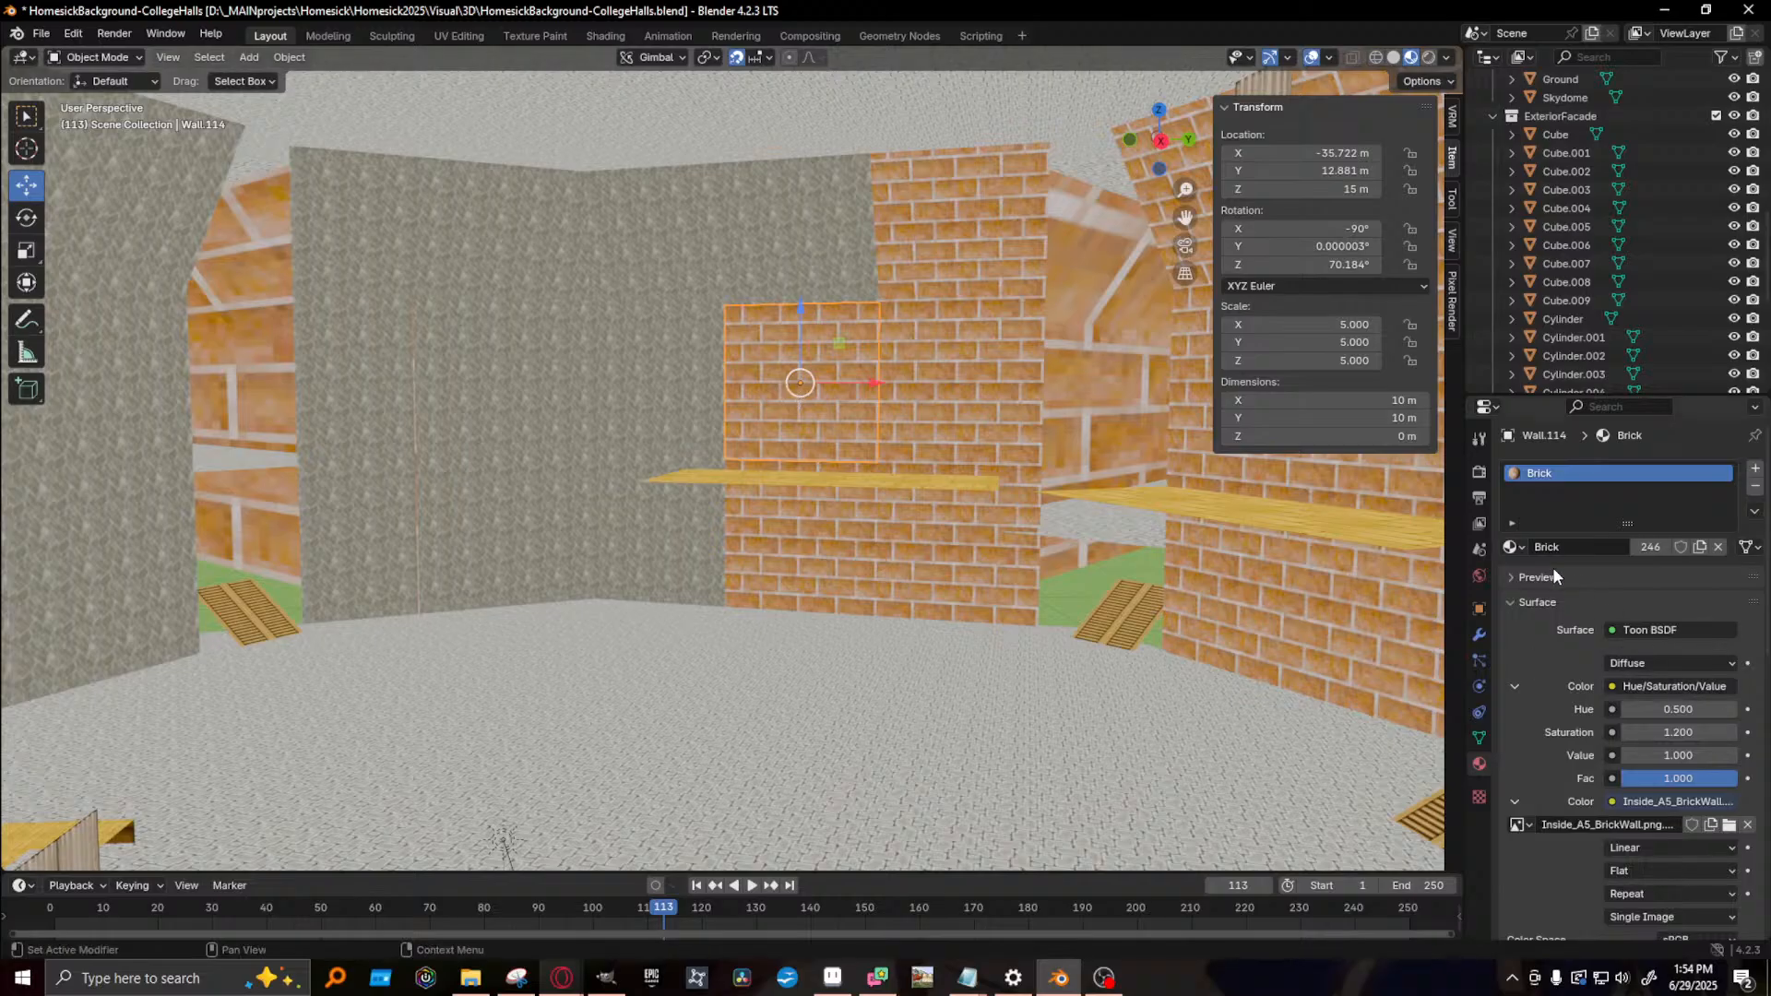
{"action": "left_click", "coordinate": [1512, 547]}
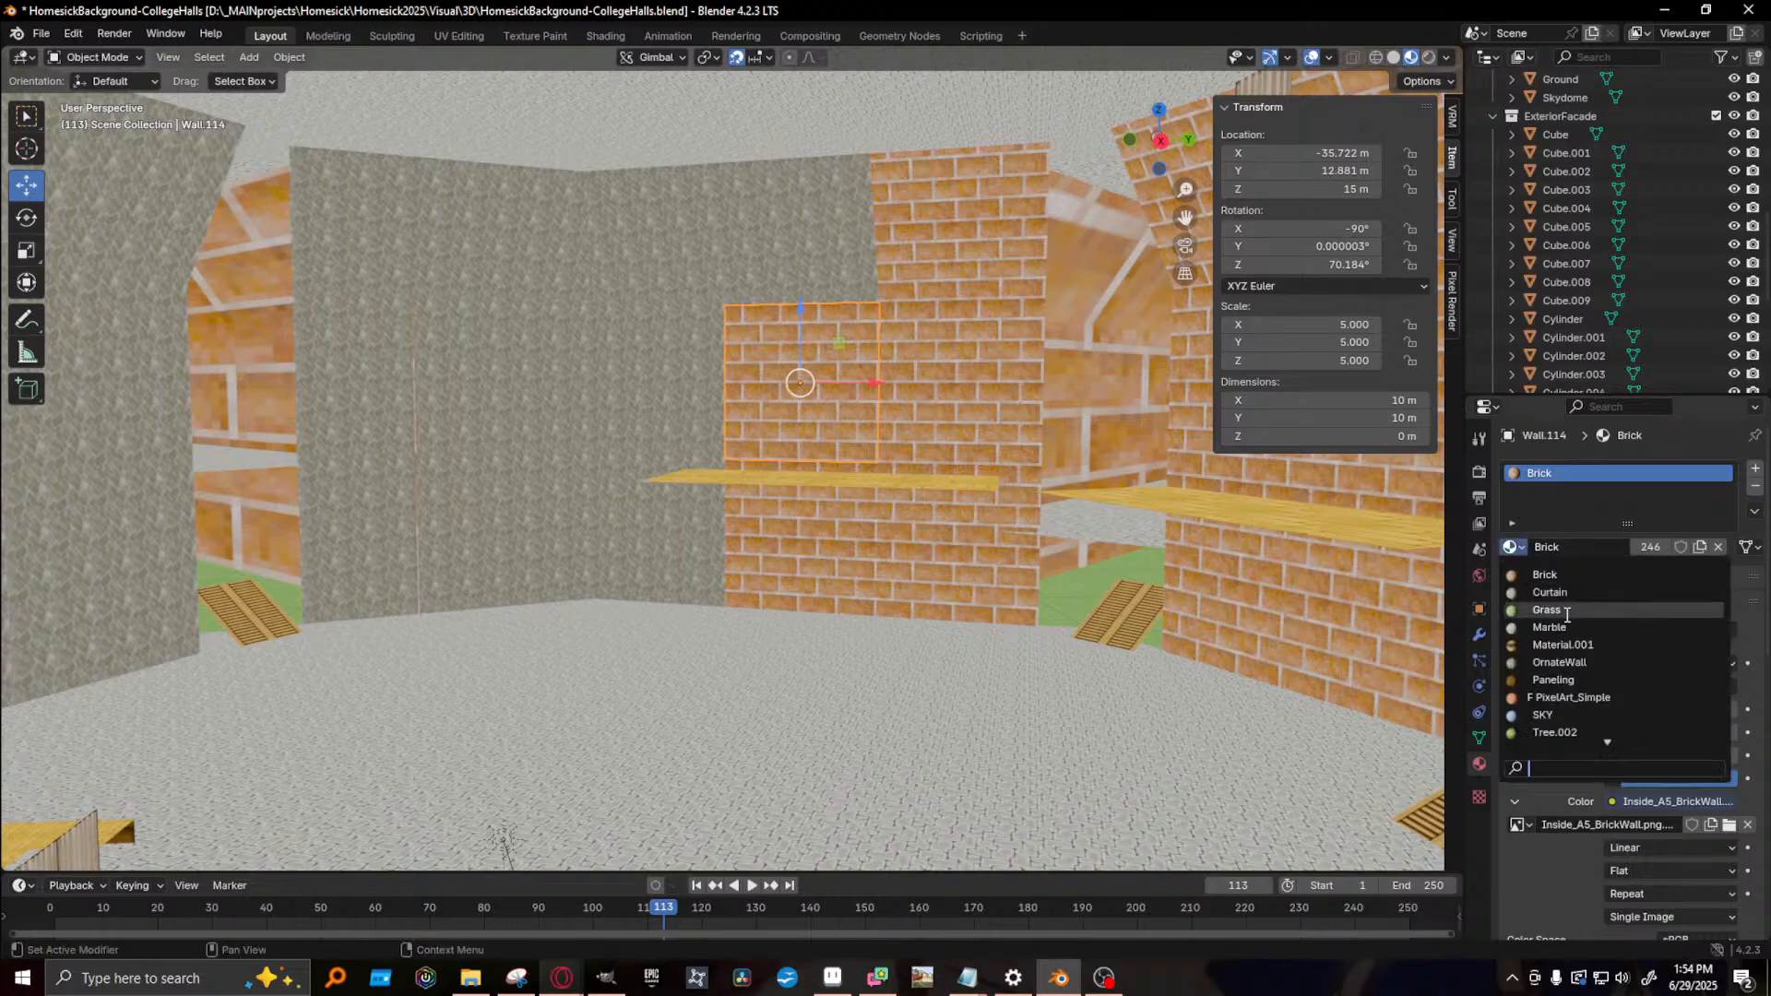
{"action": "left_click", "coordinate": [1570, 662]}
{"action": "left_click", "coordinate": [760, 541]}
{"action": "left_click", "coordinate": [1510, 548]}
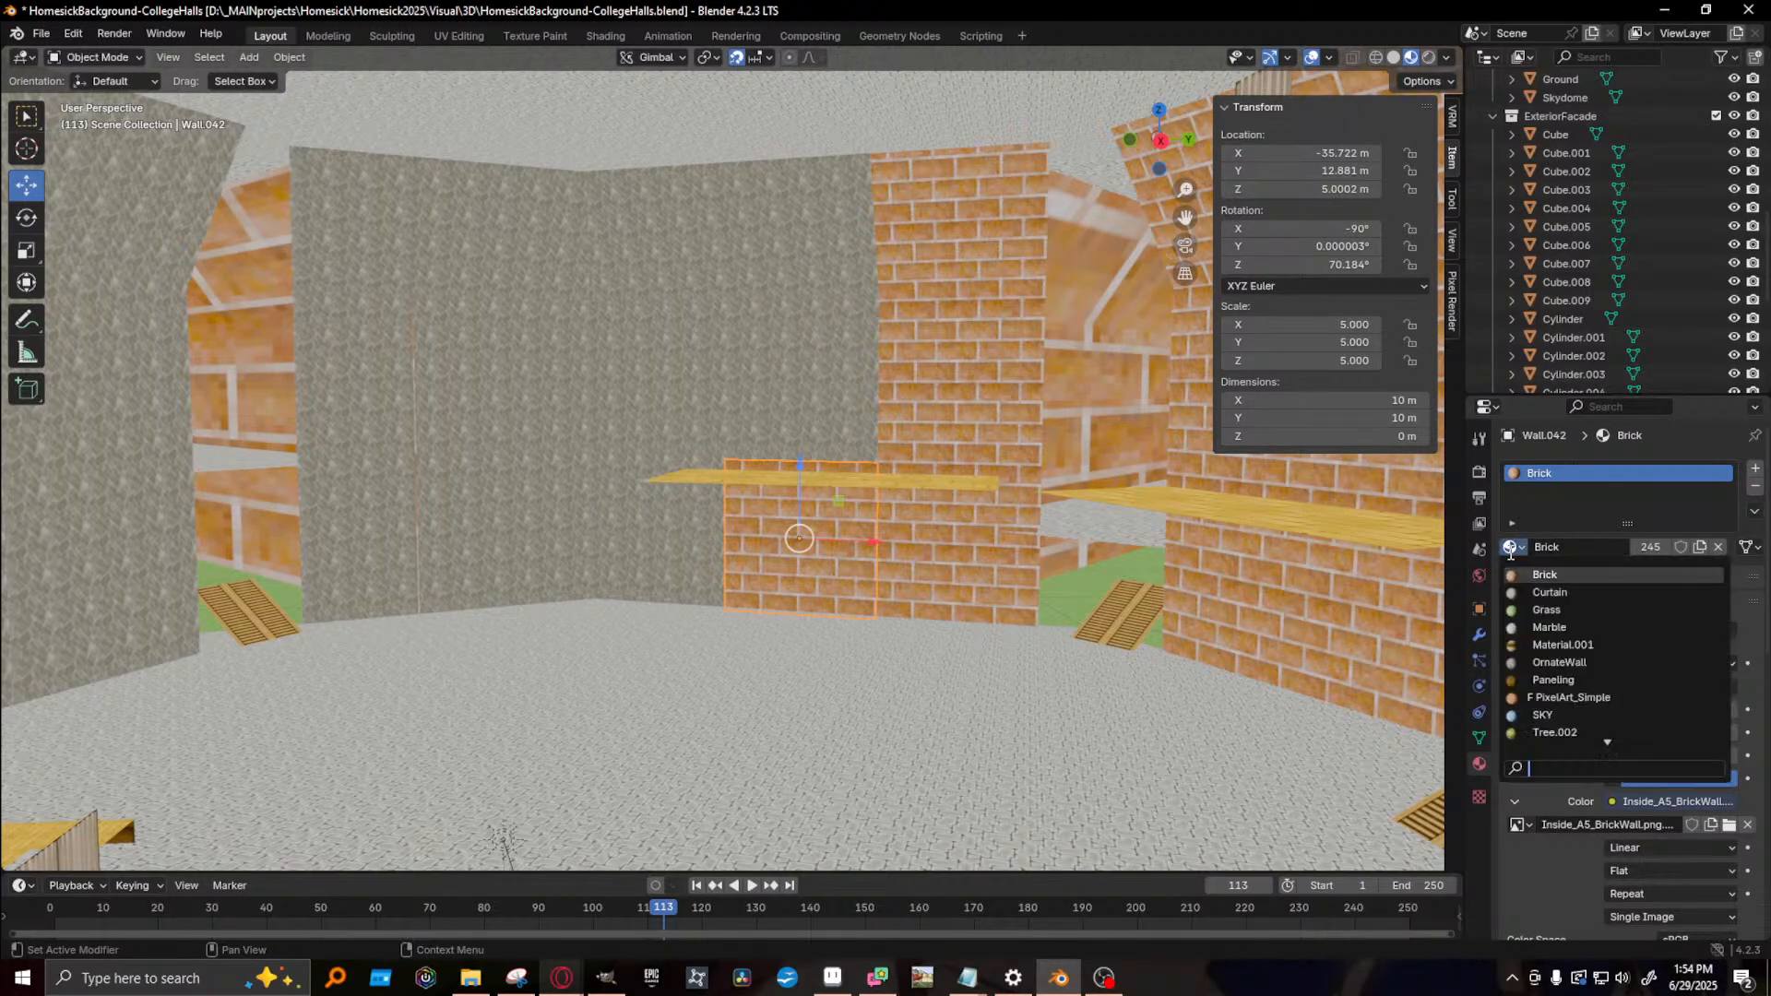
{"action": "left_click", "coordinate": [1571, 663]}
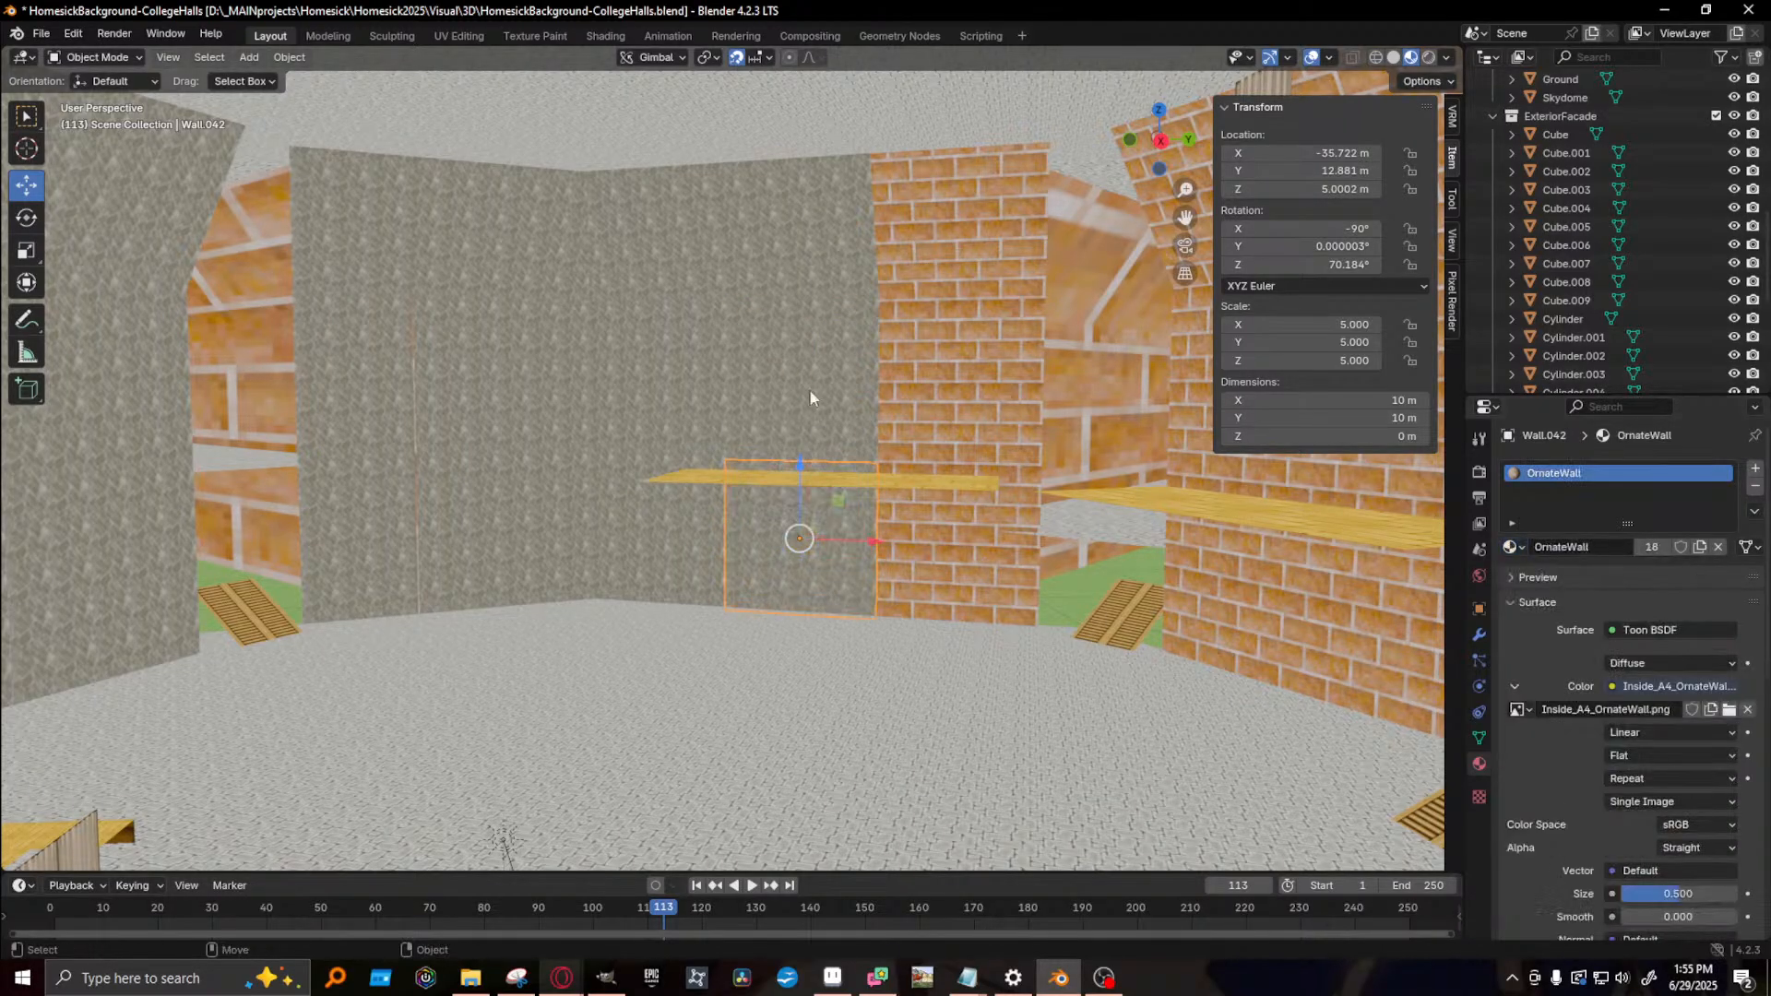
- Change the slanted top, middle and ground-level panels in the ledge wall's last brick column to OrnateWall
{"action": "left_click", "coordinate": [918, 243]}
{"action": "left_click", "coordinate": [1510, 547]}
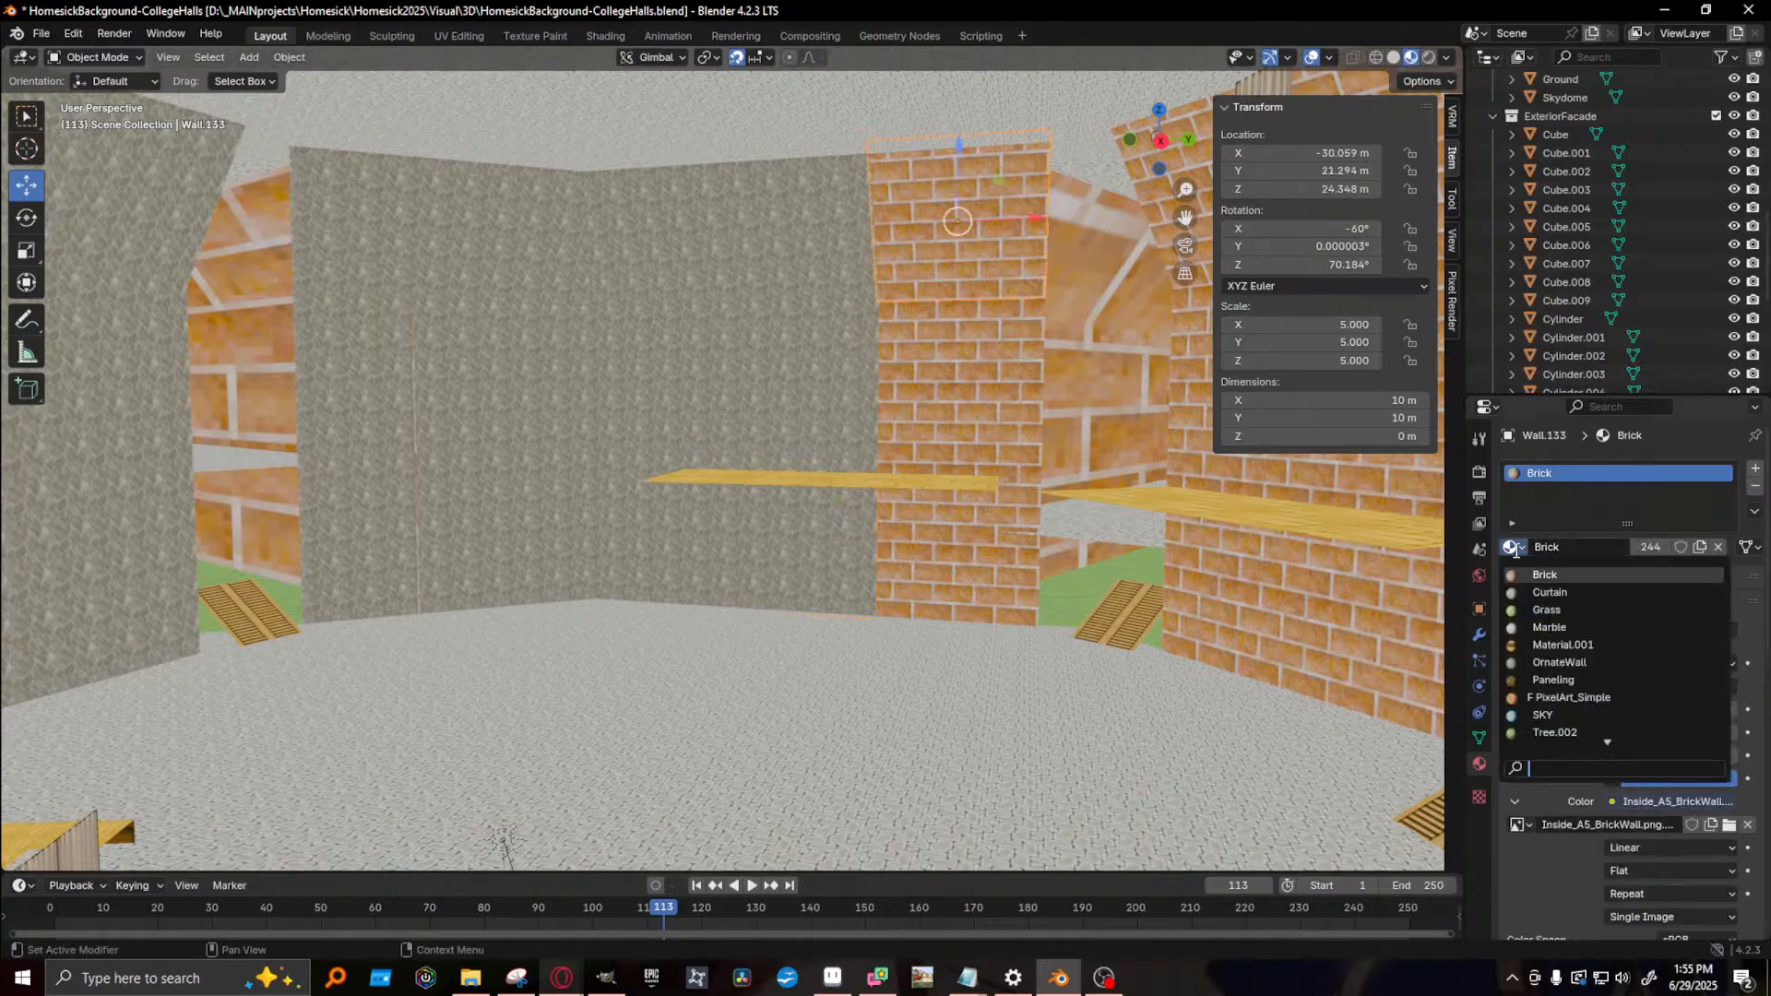
{"action": "left_click", "coordinate": [1560, 663]}
{"action": "left_click", "coordinate": [977, 410]}
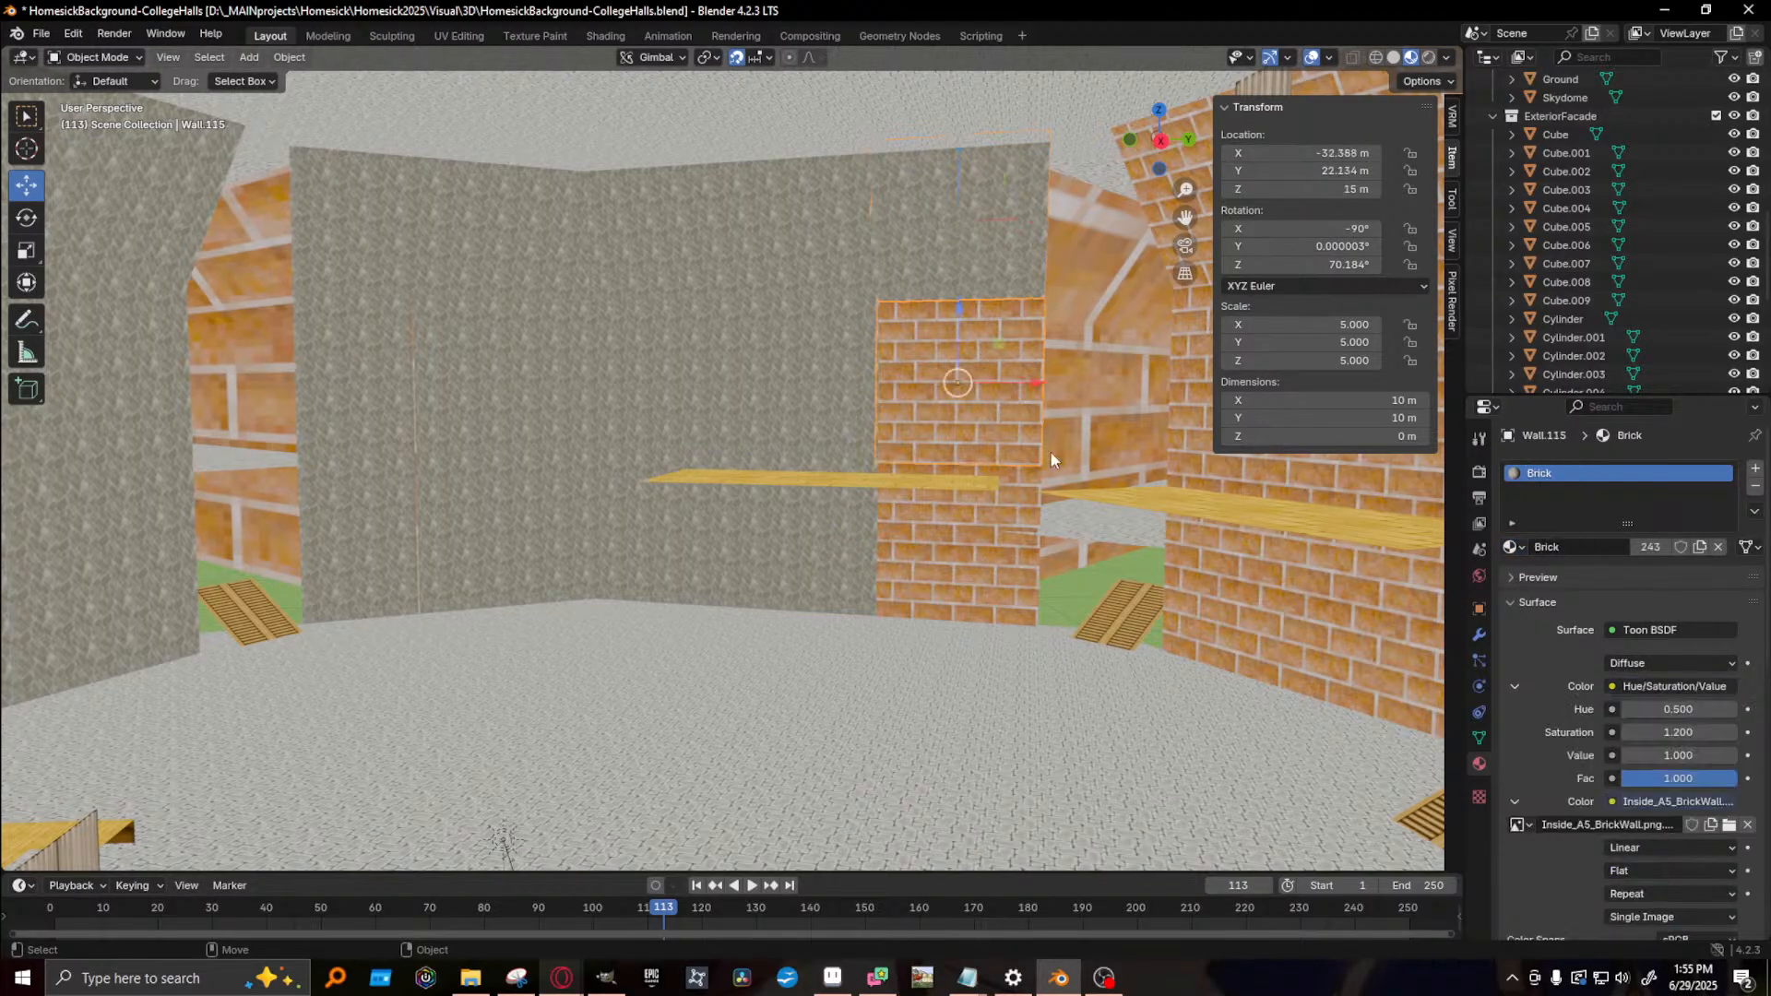
{"action": "left_click", "coordinate": [1511, 547]}
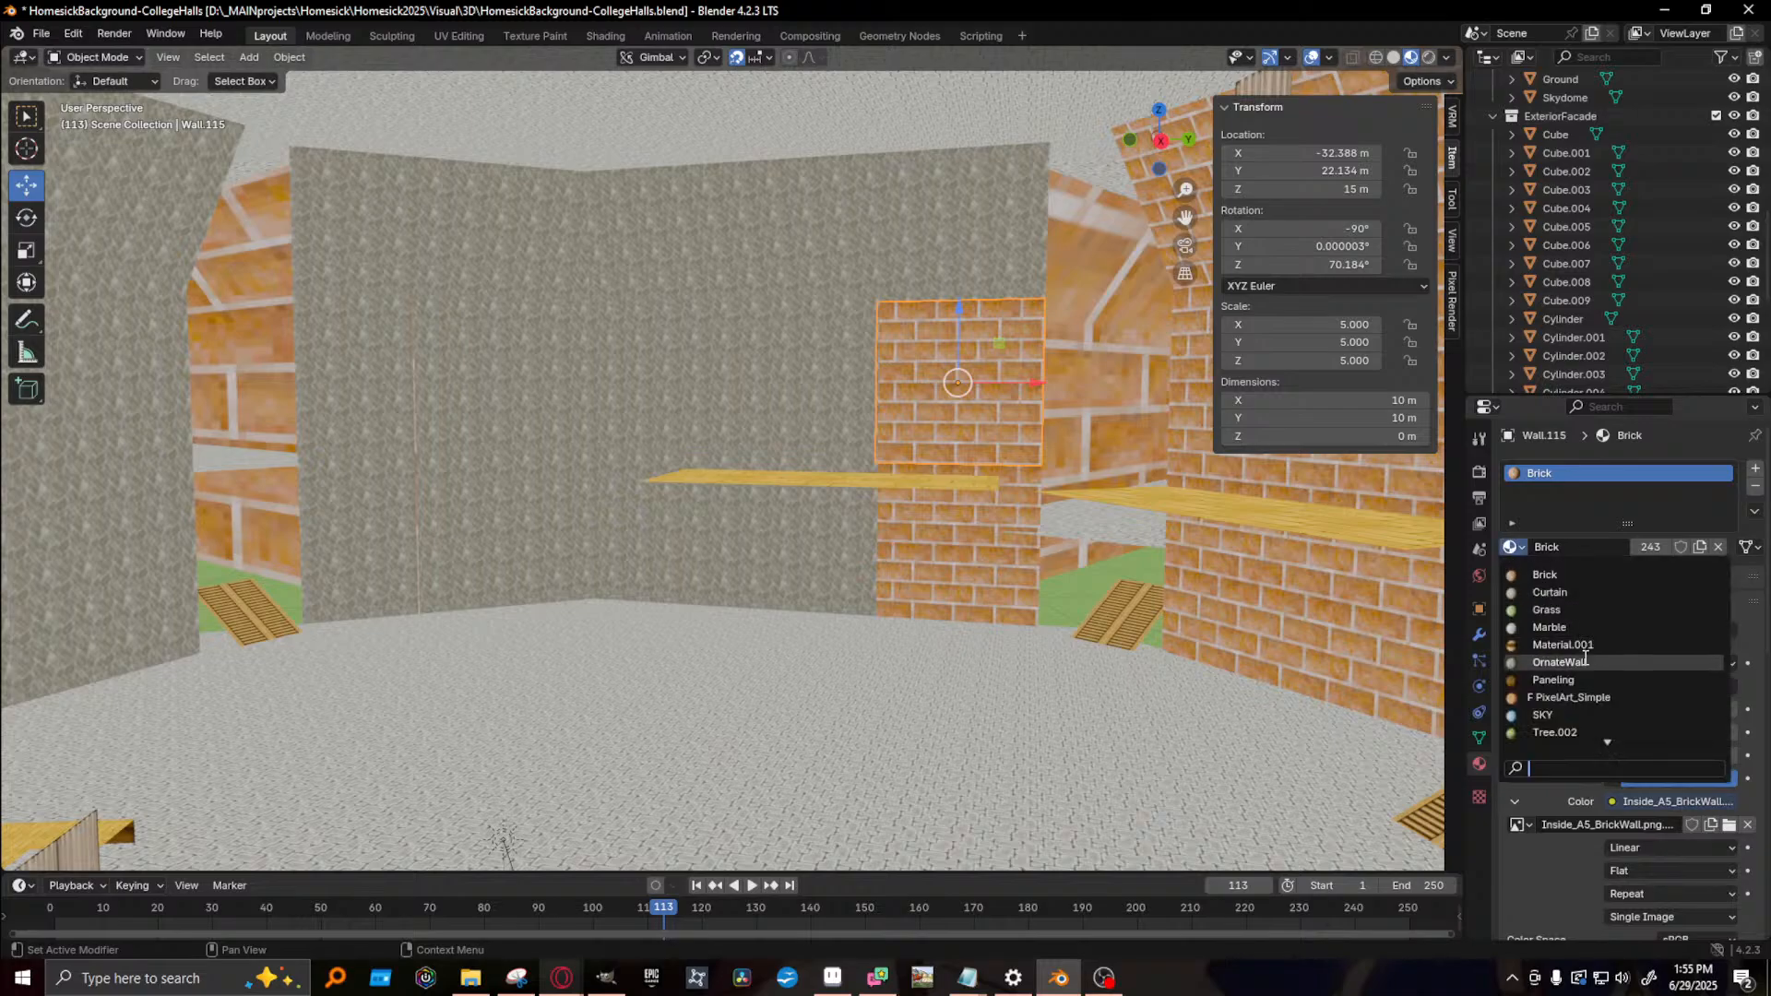
{"action": "left_click", "coordinate": [1567, 662]}
{"action": "left_click", "coordinate": [1014, 540]}
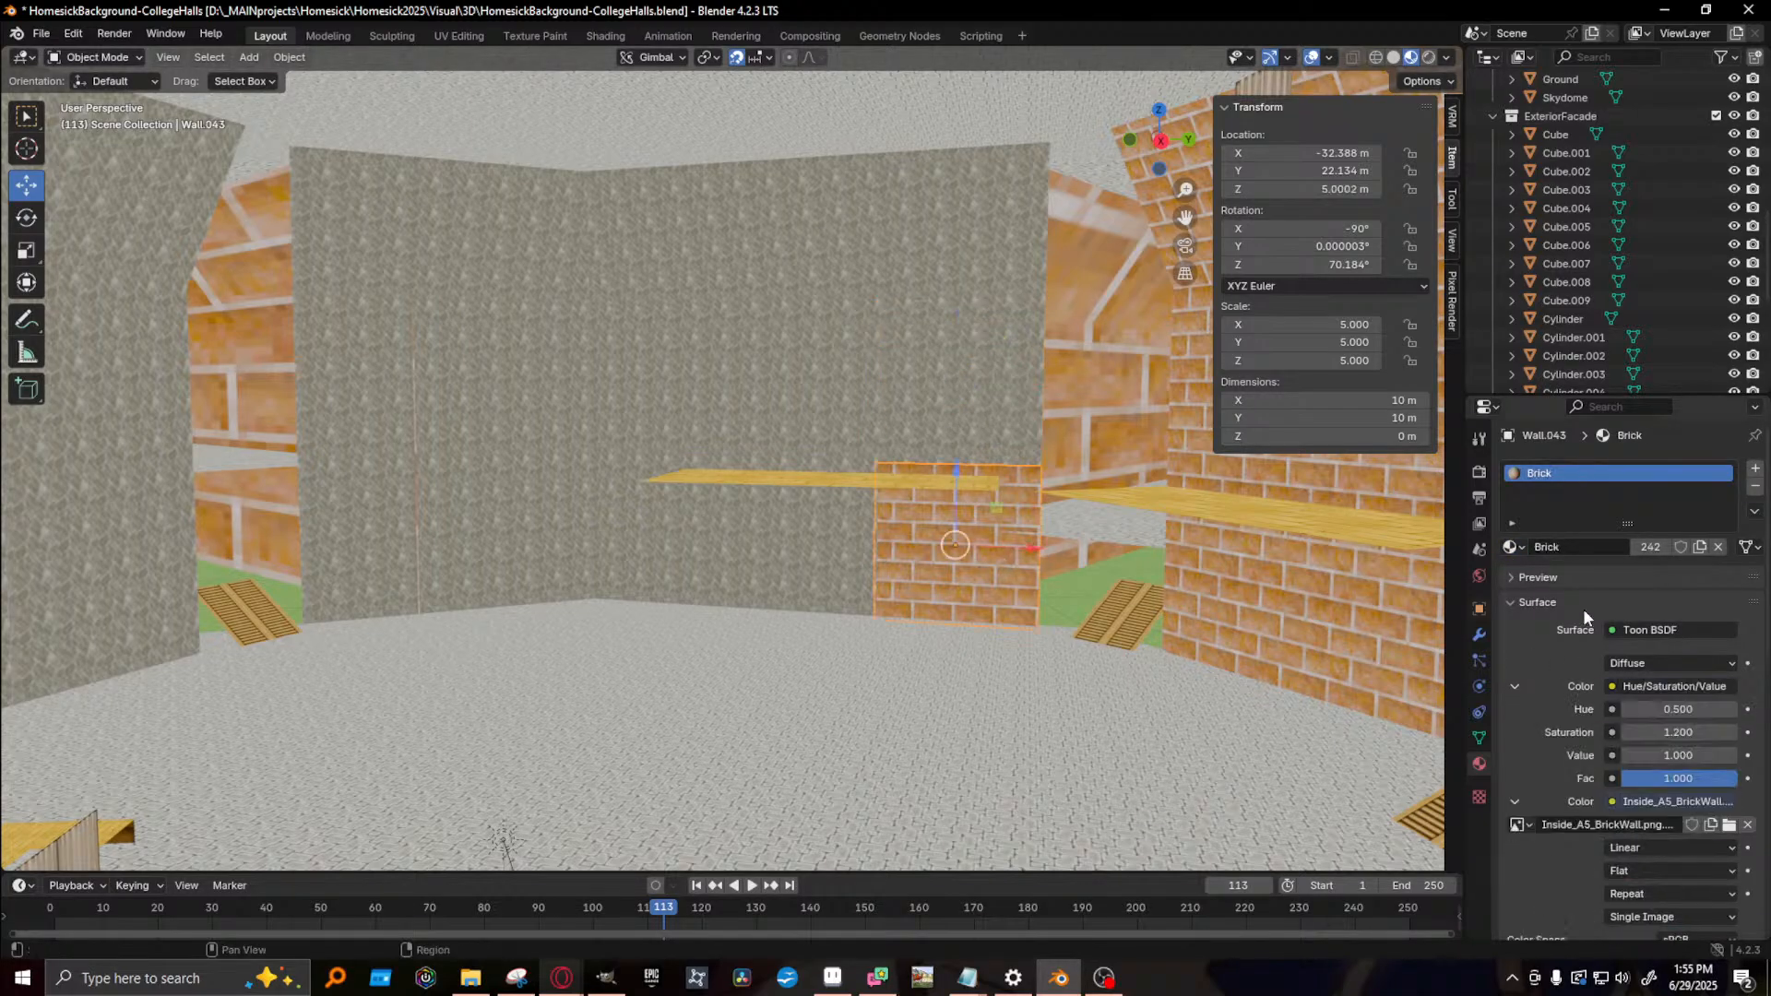
{"action": "left_click", "coordinate": [1511, 547]}
{"action": "left_click", "coordinate": [1557, 662]}
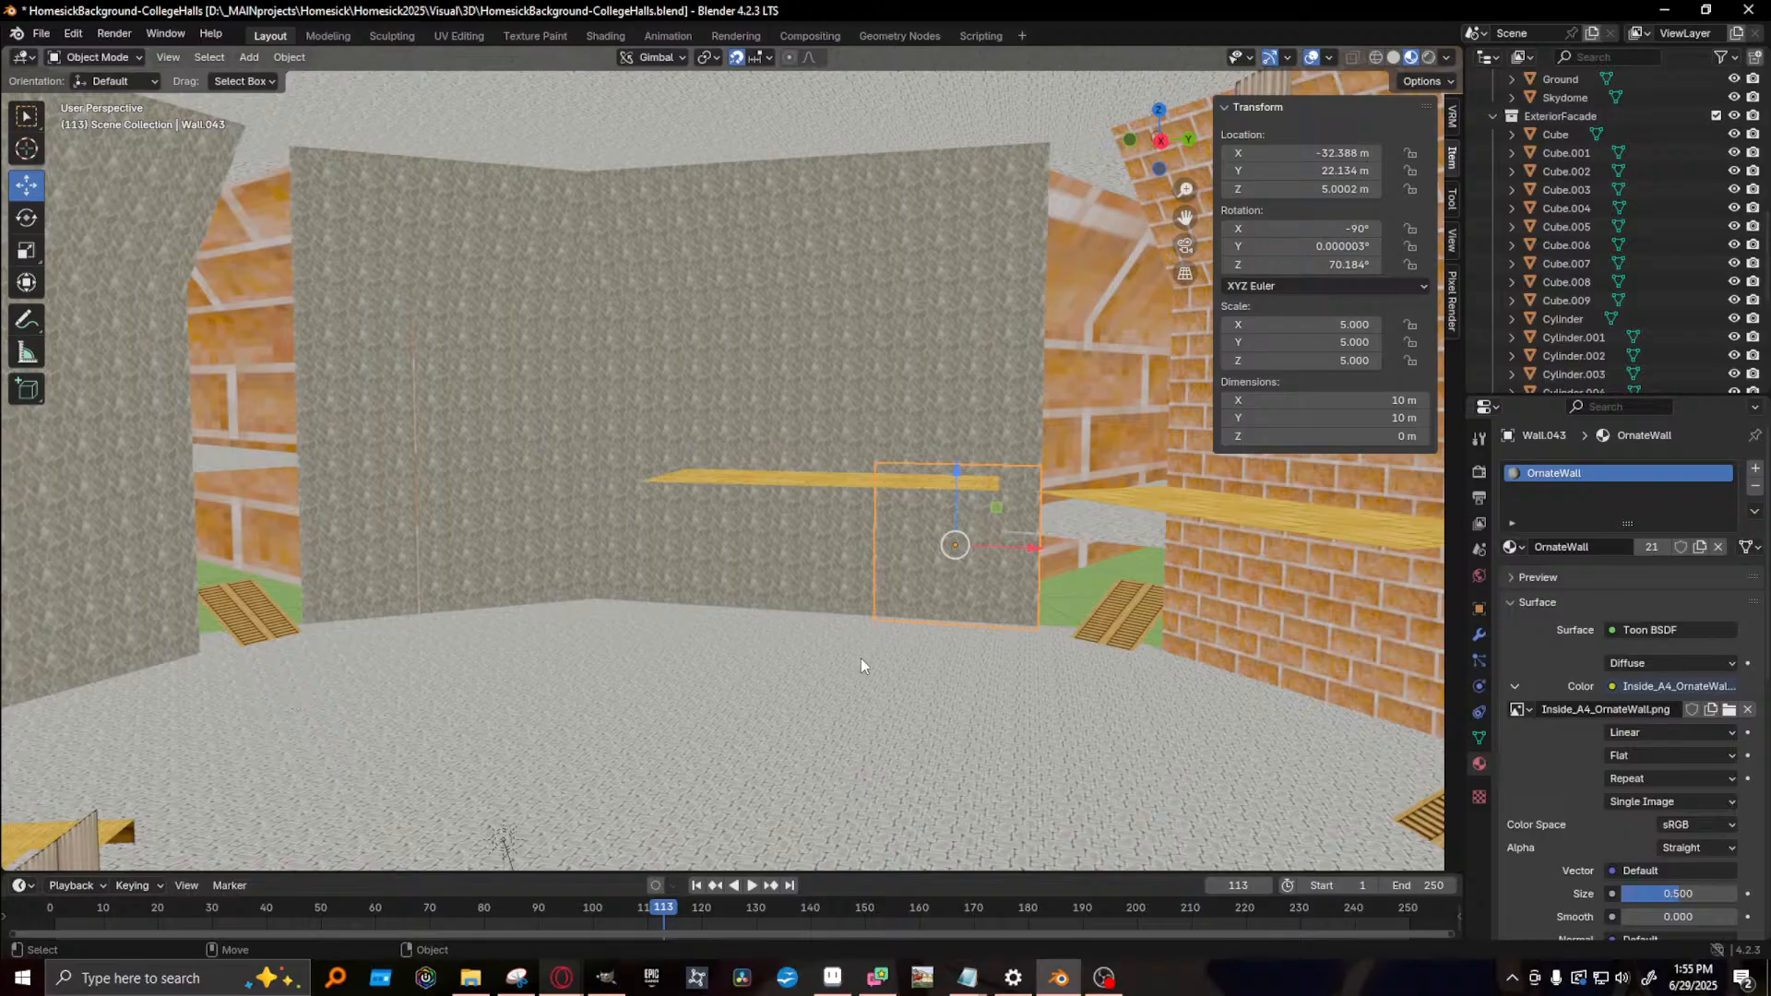
{"action": "left_click", "coordinate": [561, 978]}
- On the next wall with the hanging curtain, apply OrnateWall to the middle and ground-level panels nearest the retextured ledge wall
{"action": "middle_click_drag", "start_coordinate": [749, 655], "coordinate": [1134, 526]}
{"action": "left_click", "coordinate": [653, 442]}
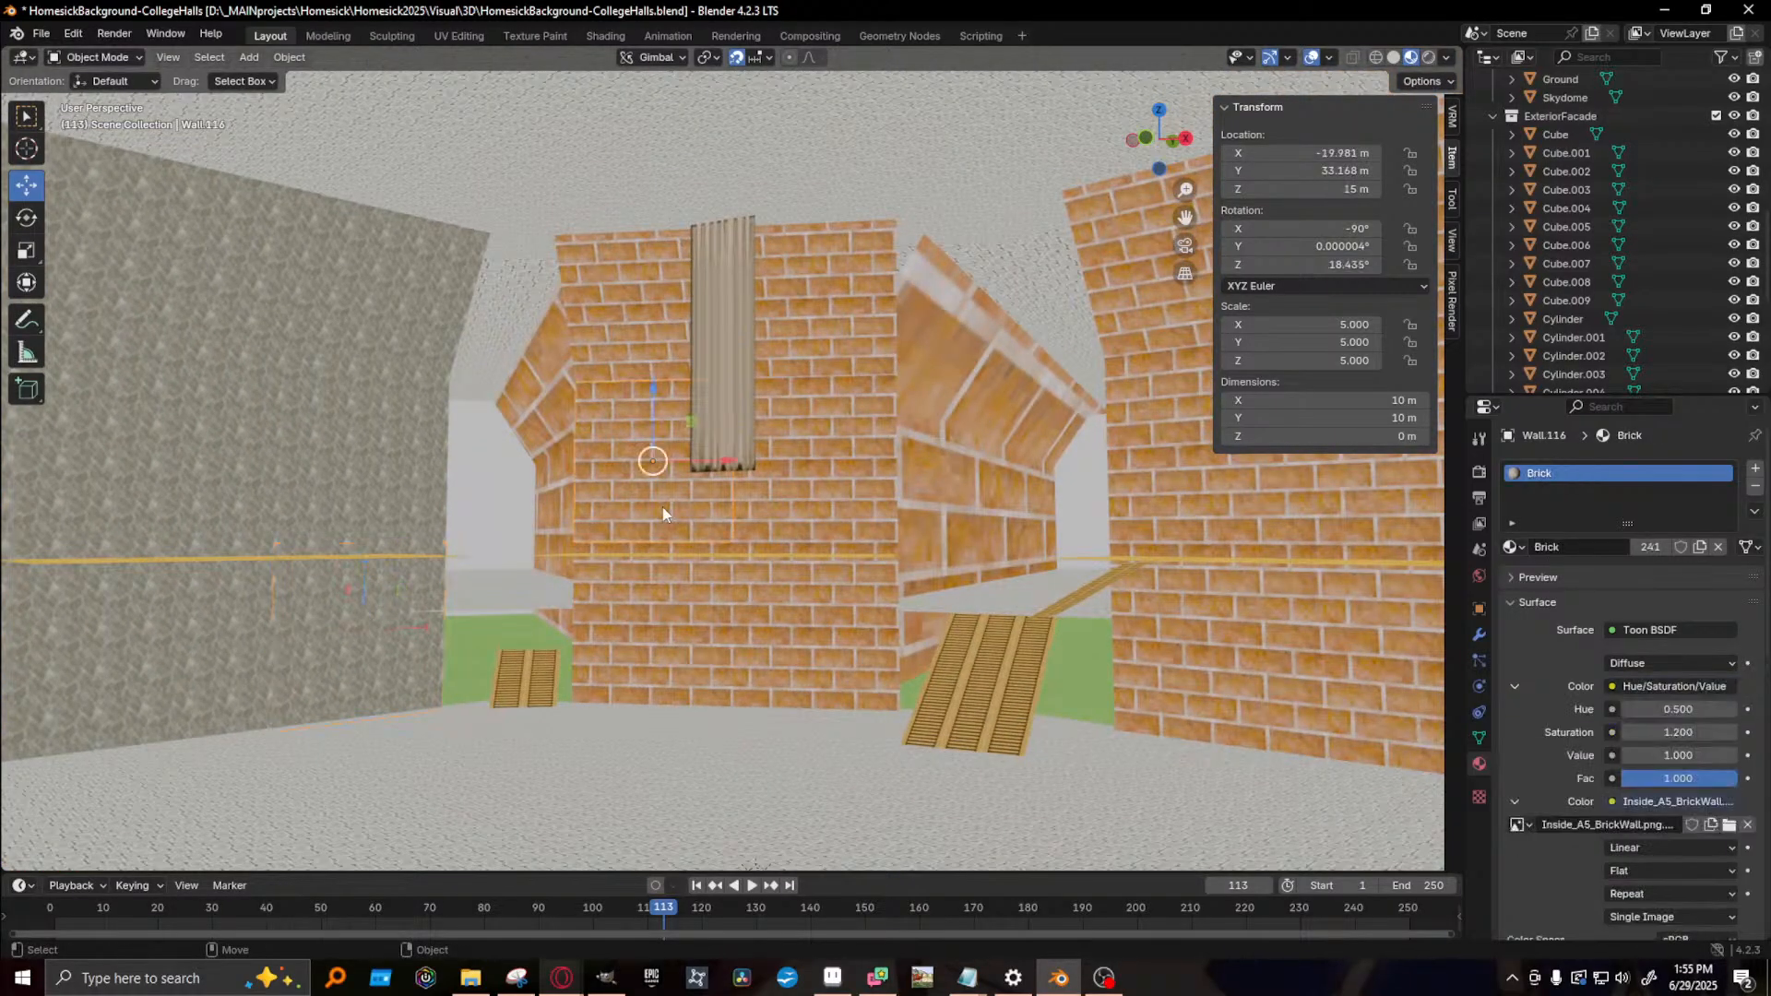
{"action": "left_click", "coordinate": [1514, 547]}
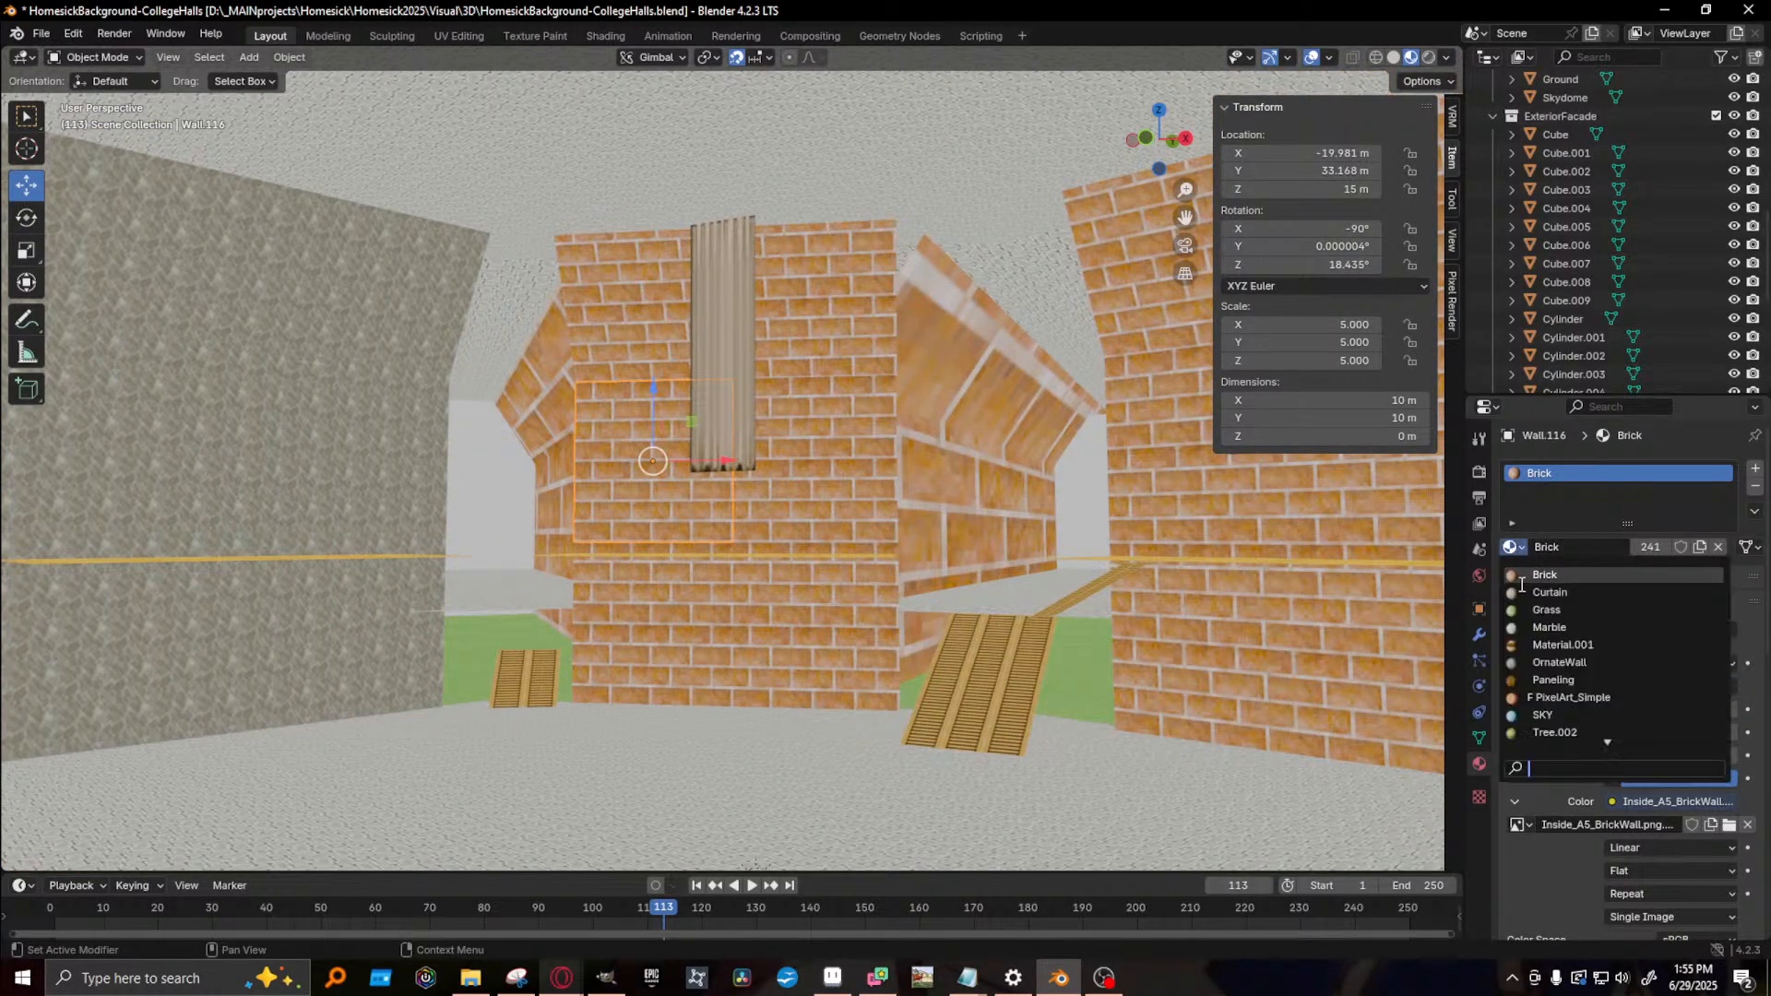
{"action": "left_click", "coordinate": [1545, 671]}
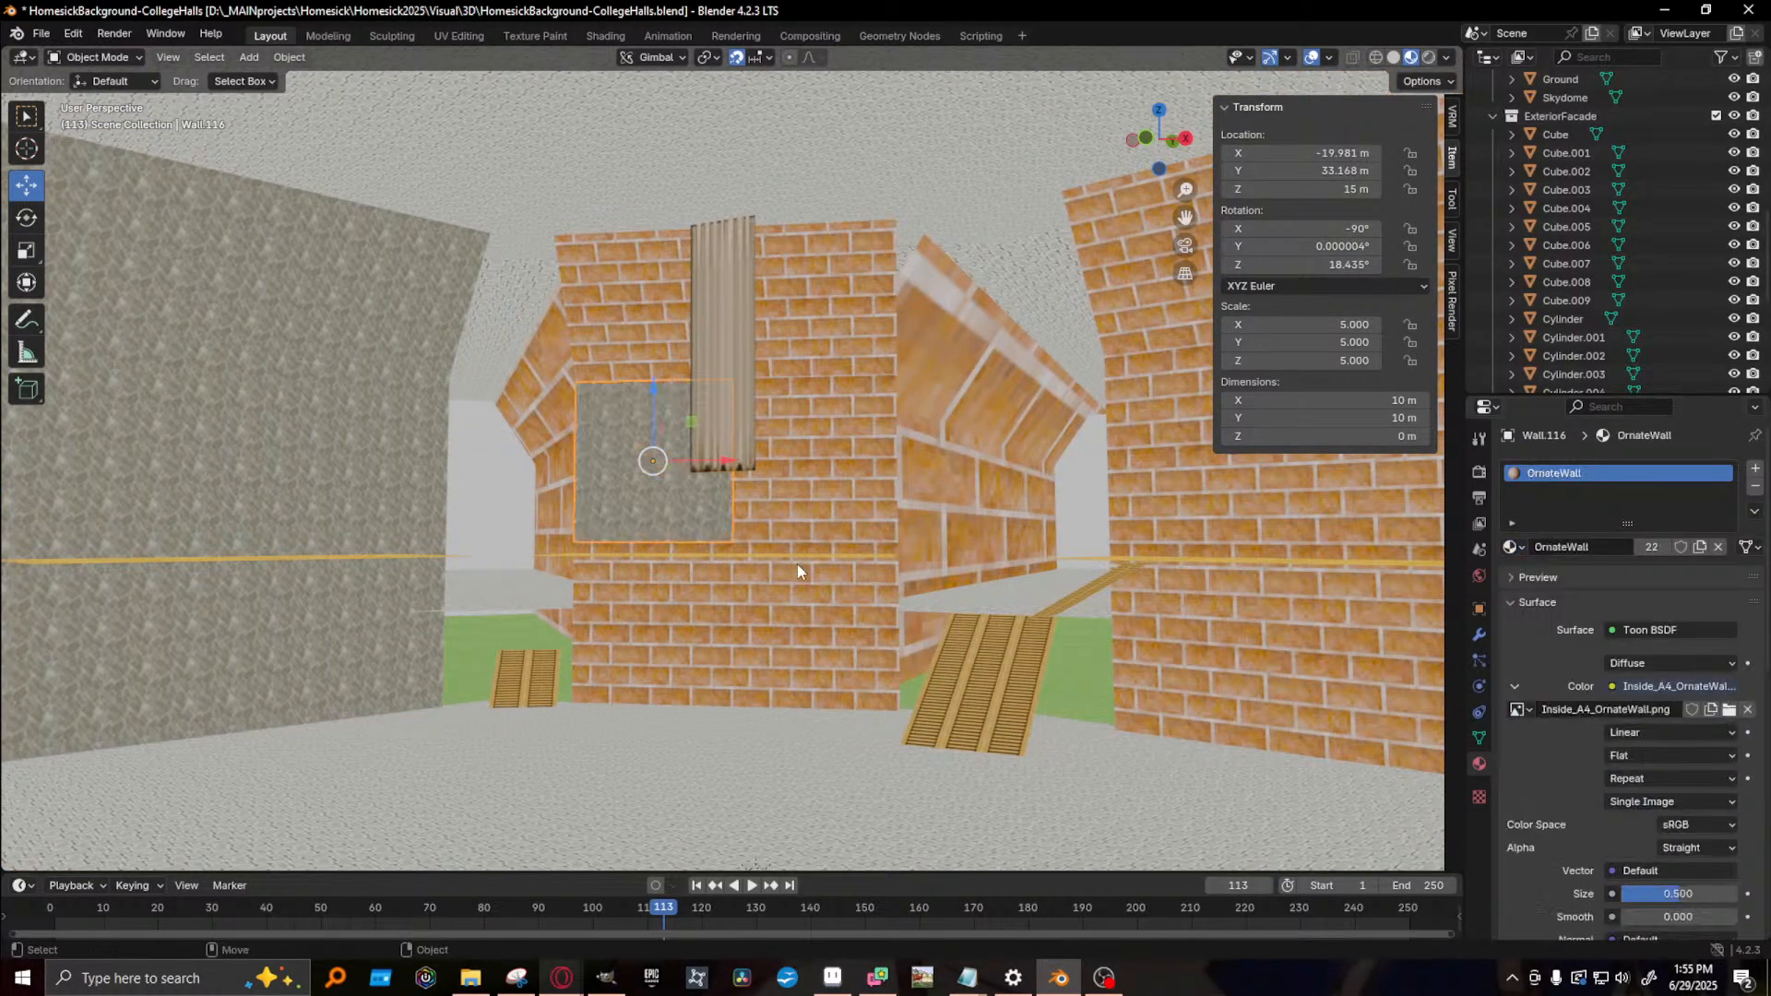
{"action": "left_click", "coordinate": [680, 630]}
{"action": "left_click", "coordinate": [1513, 547]}
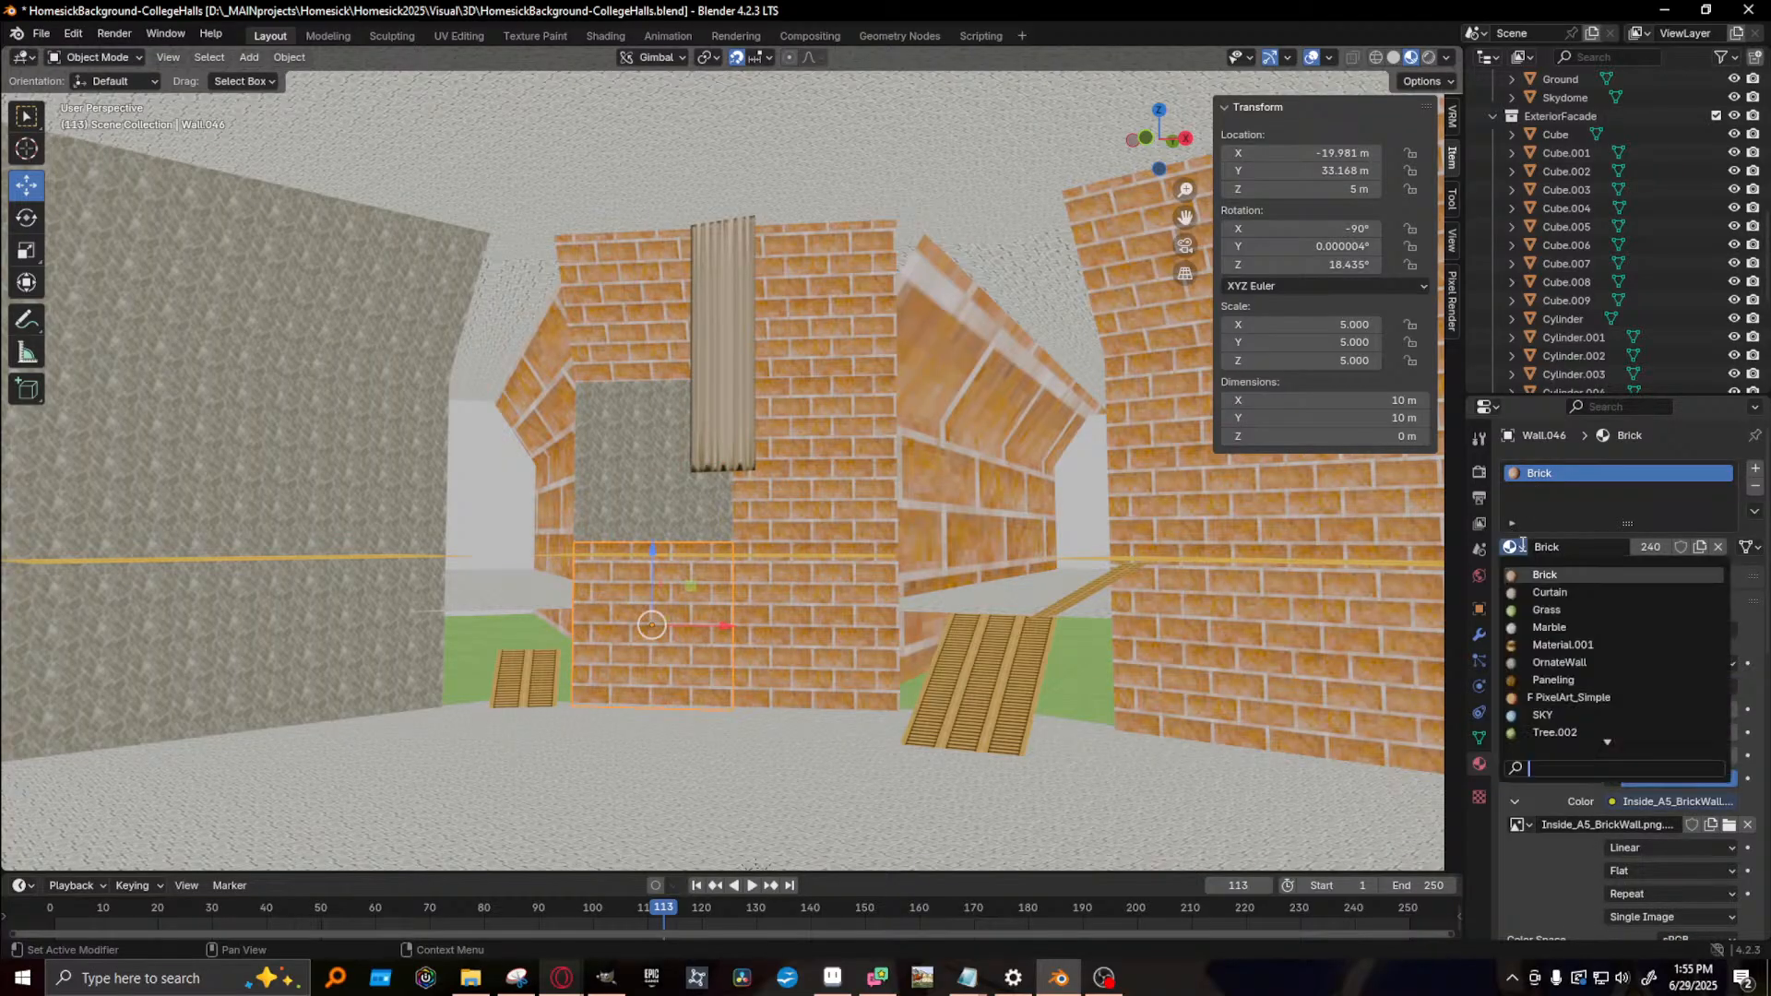
{"action": "left_click", "coordinate": [1545, 666]}
- Set OrnateWall on the ground-level and middle panels in the curtain wall's other column
{"action": "left_click", "coordinate": [763, 644]}
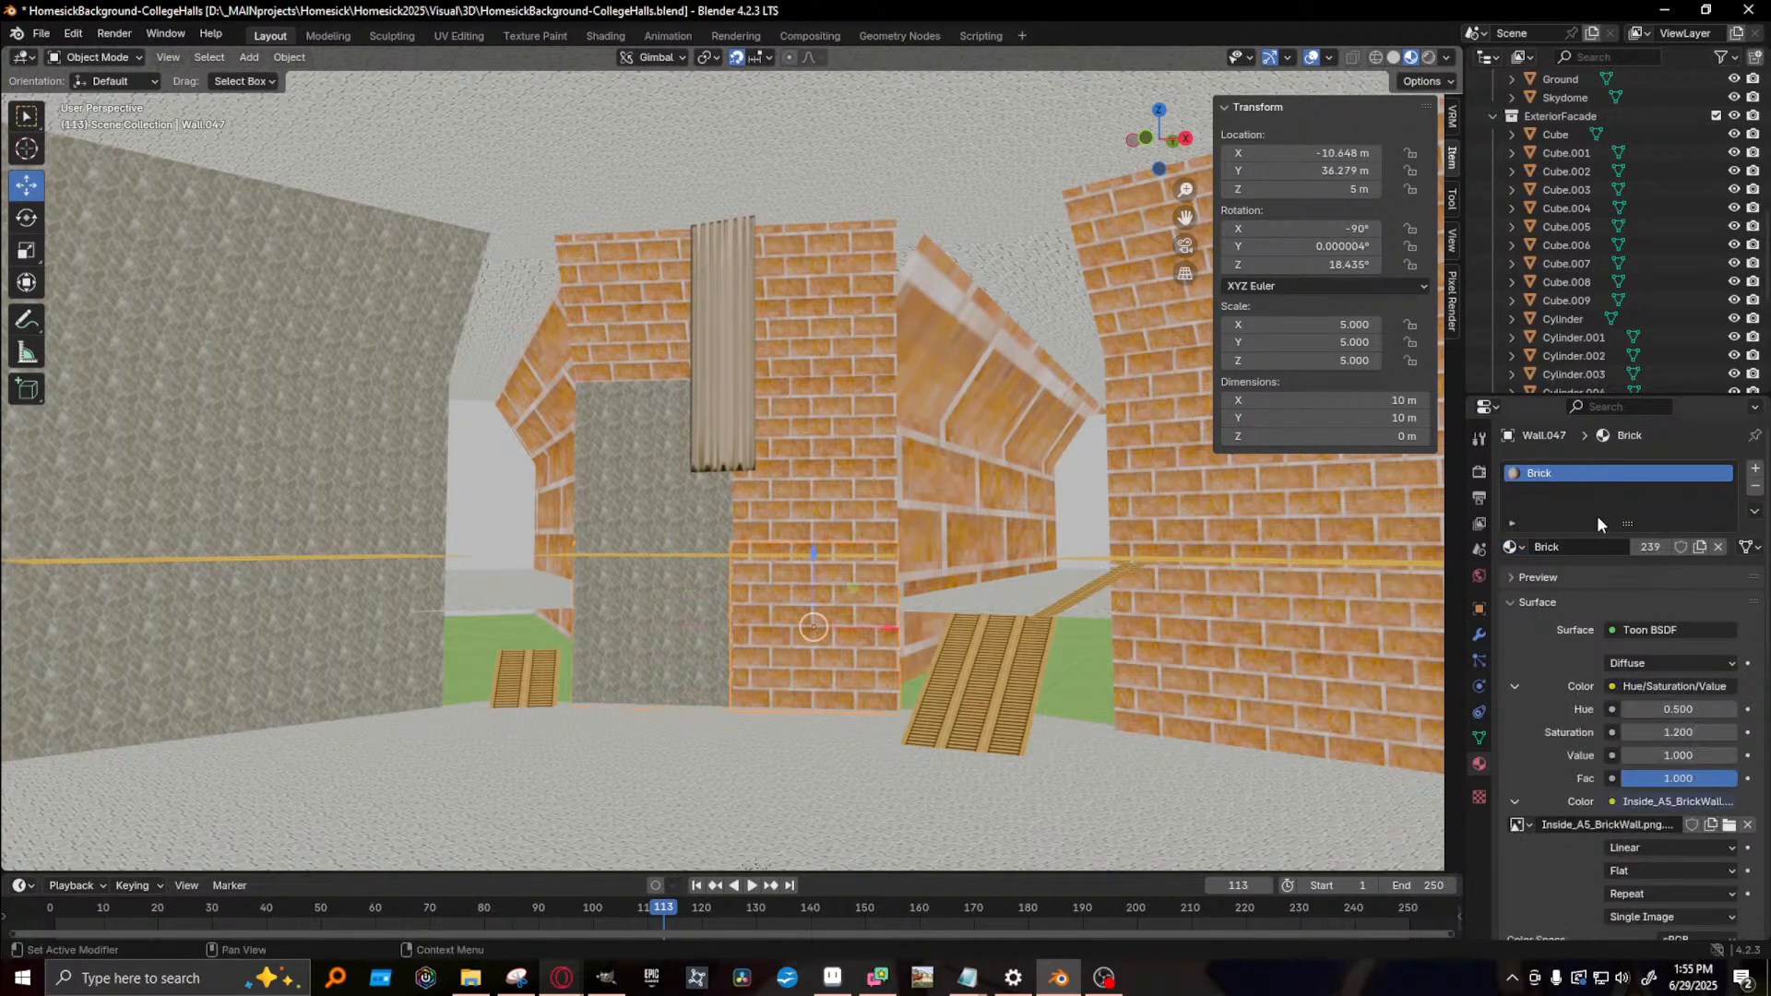
{"action": "left_click", "coordinate": [1513, 548]}
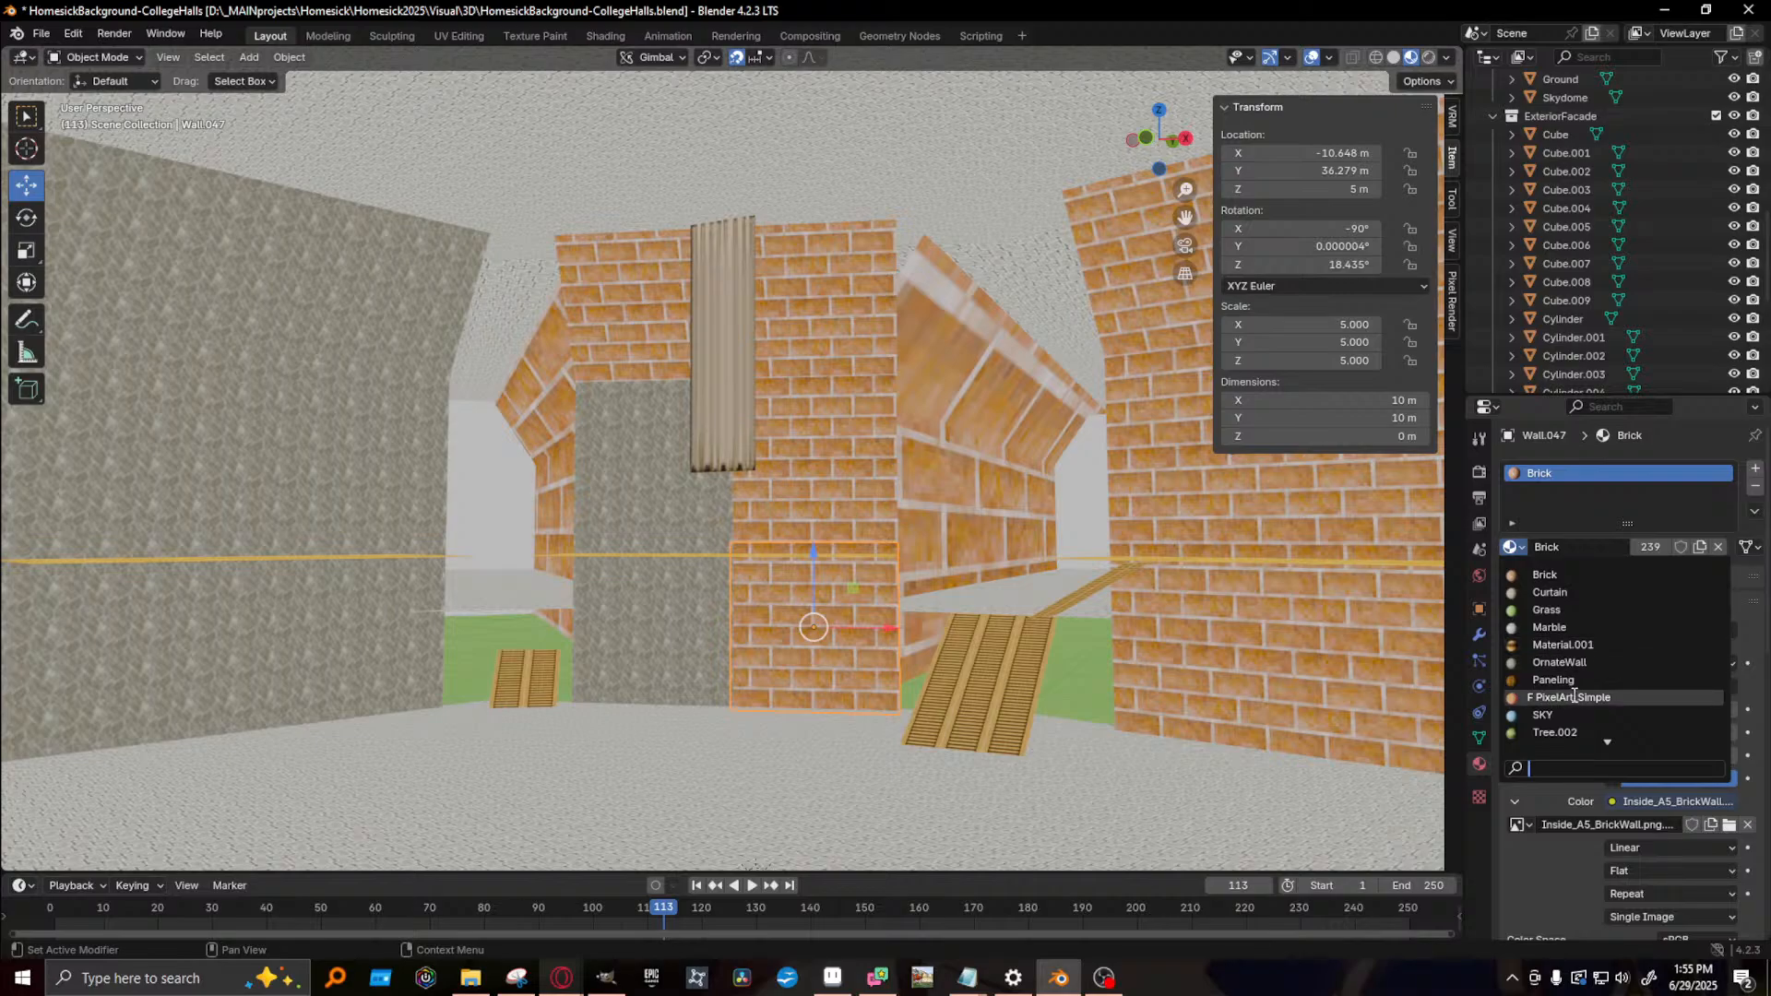
{"action": "left_click", "coordinate": [1571, 667]}
{"action": "left_click", "coordinate": [836, 480]}
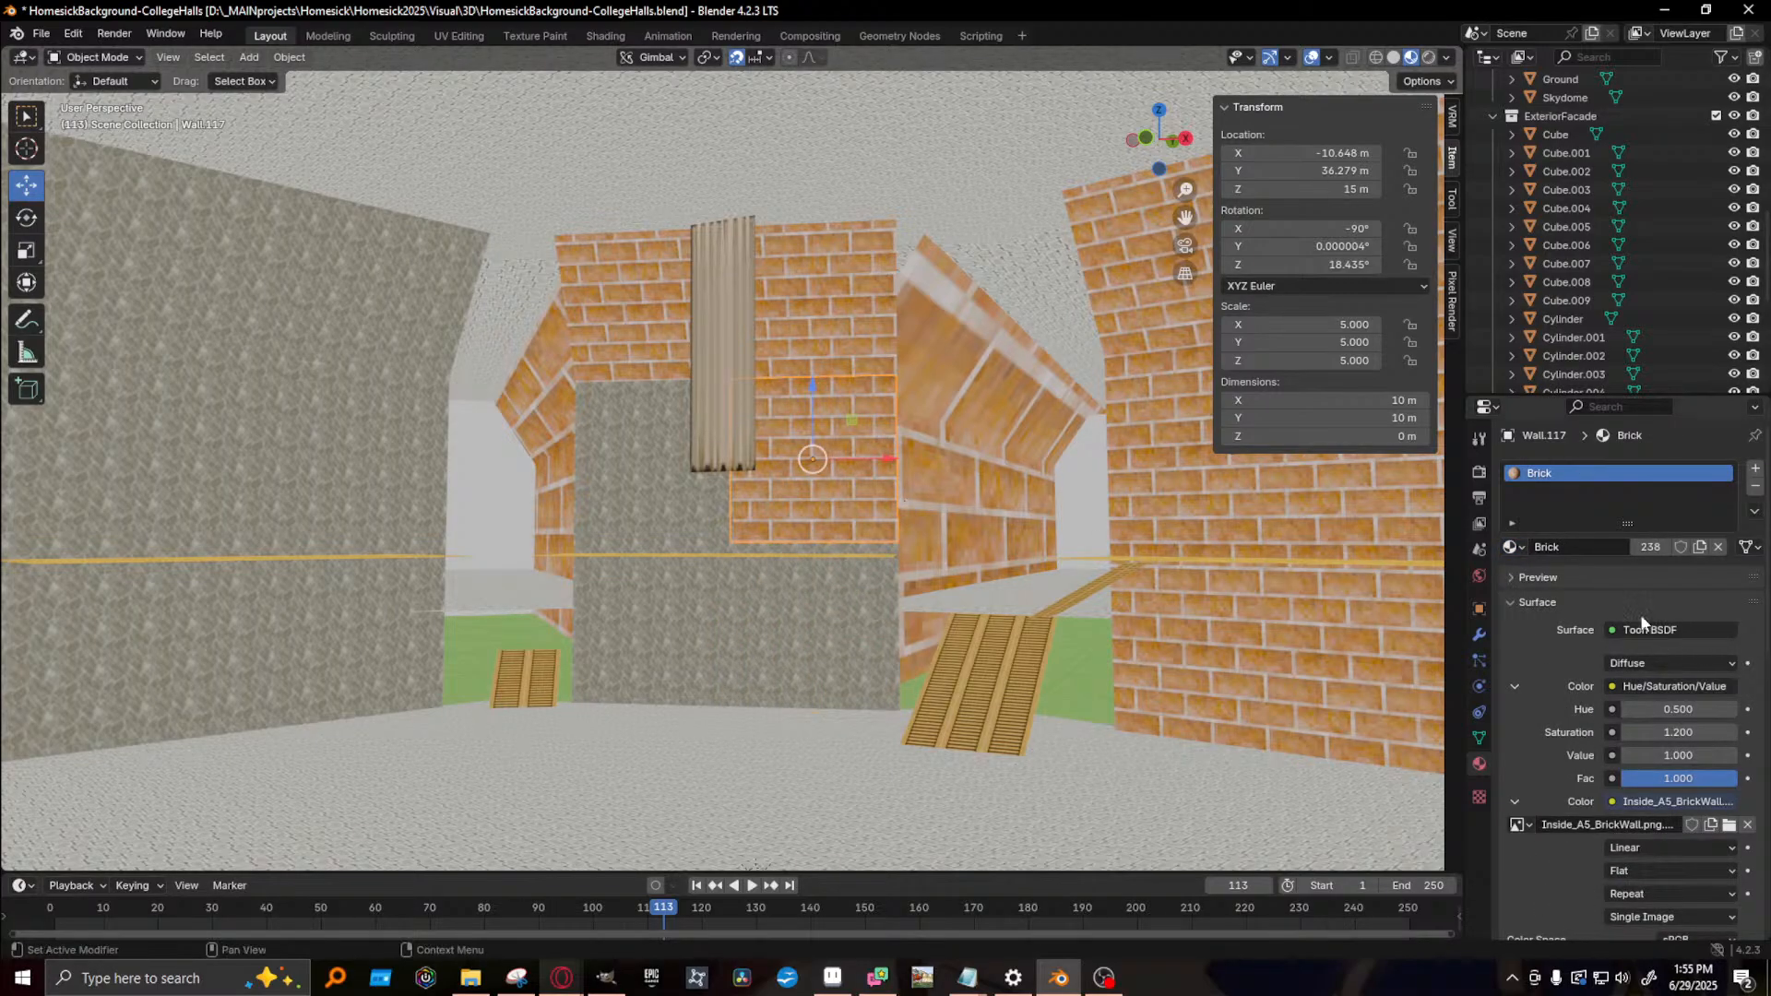
{"action": "left_click", "coordinate": [1508, 548]}
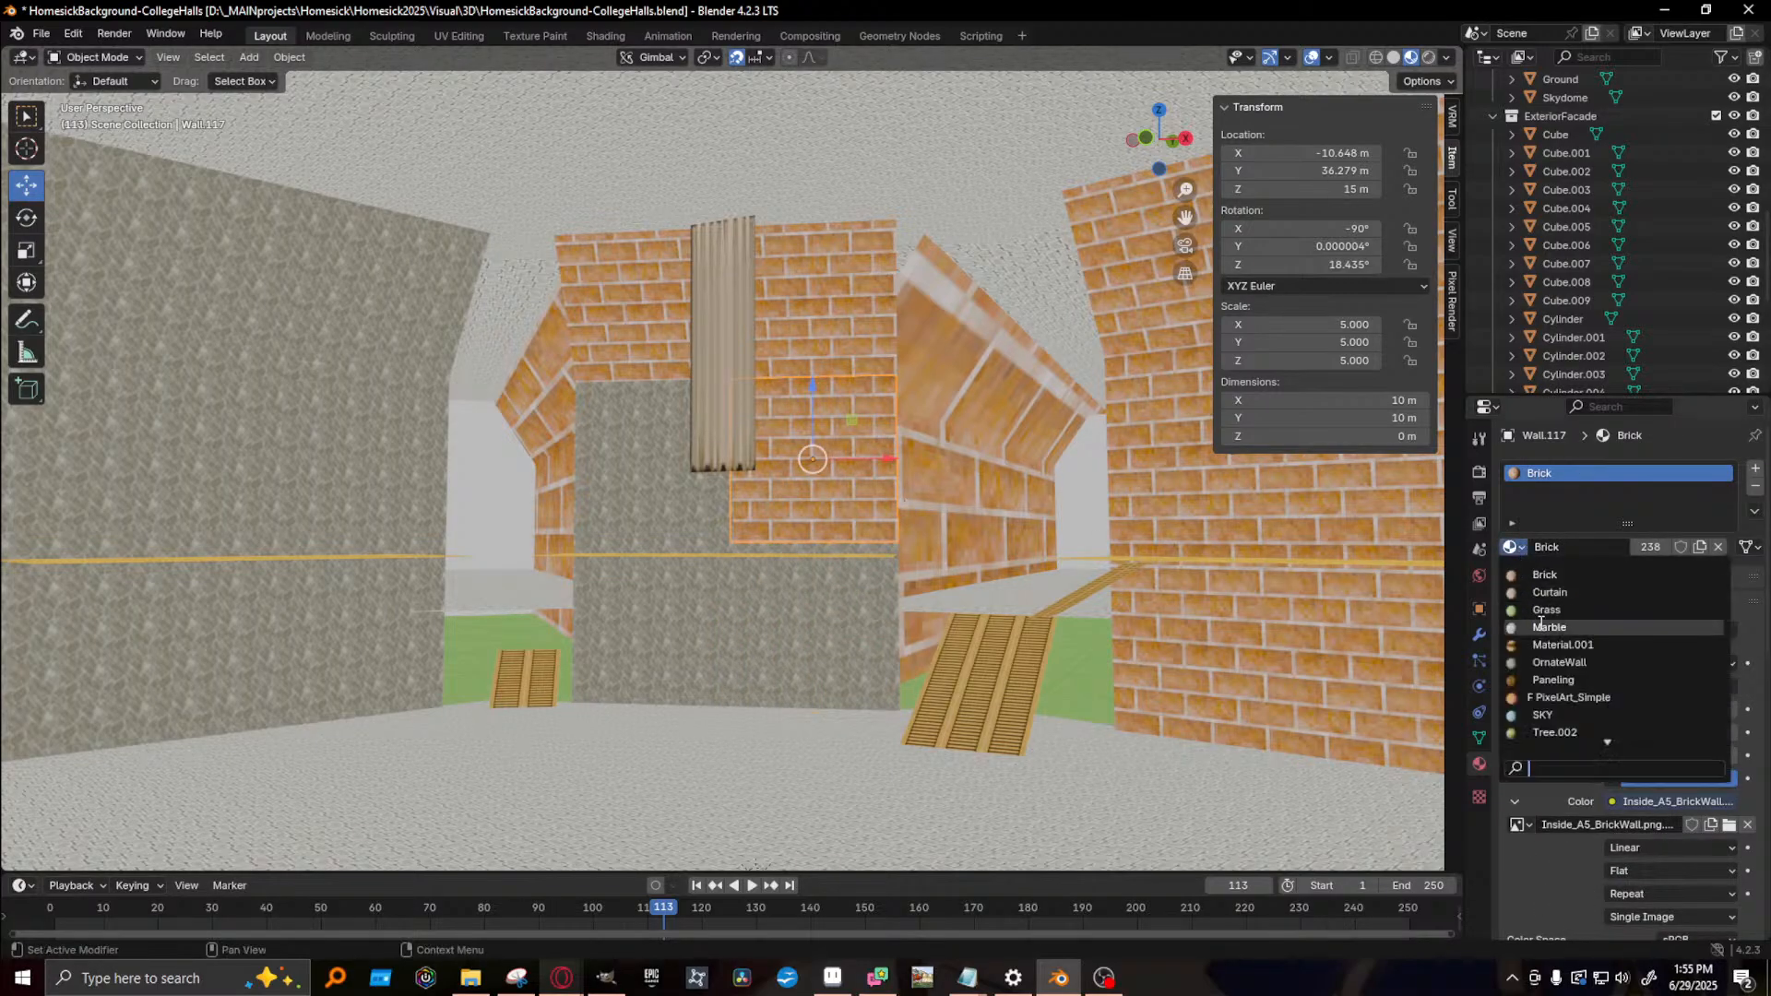
{"action": "left_click", "coordinate": [1577, 666]}
- Change both slanted top panels behind the hanging curtain to OrnateWall
{"action": "left_click", "coordinate": [788, 355]}
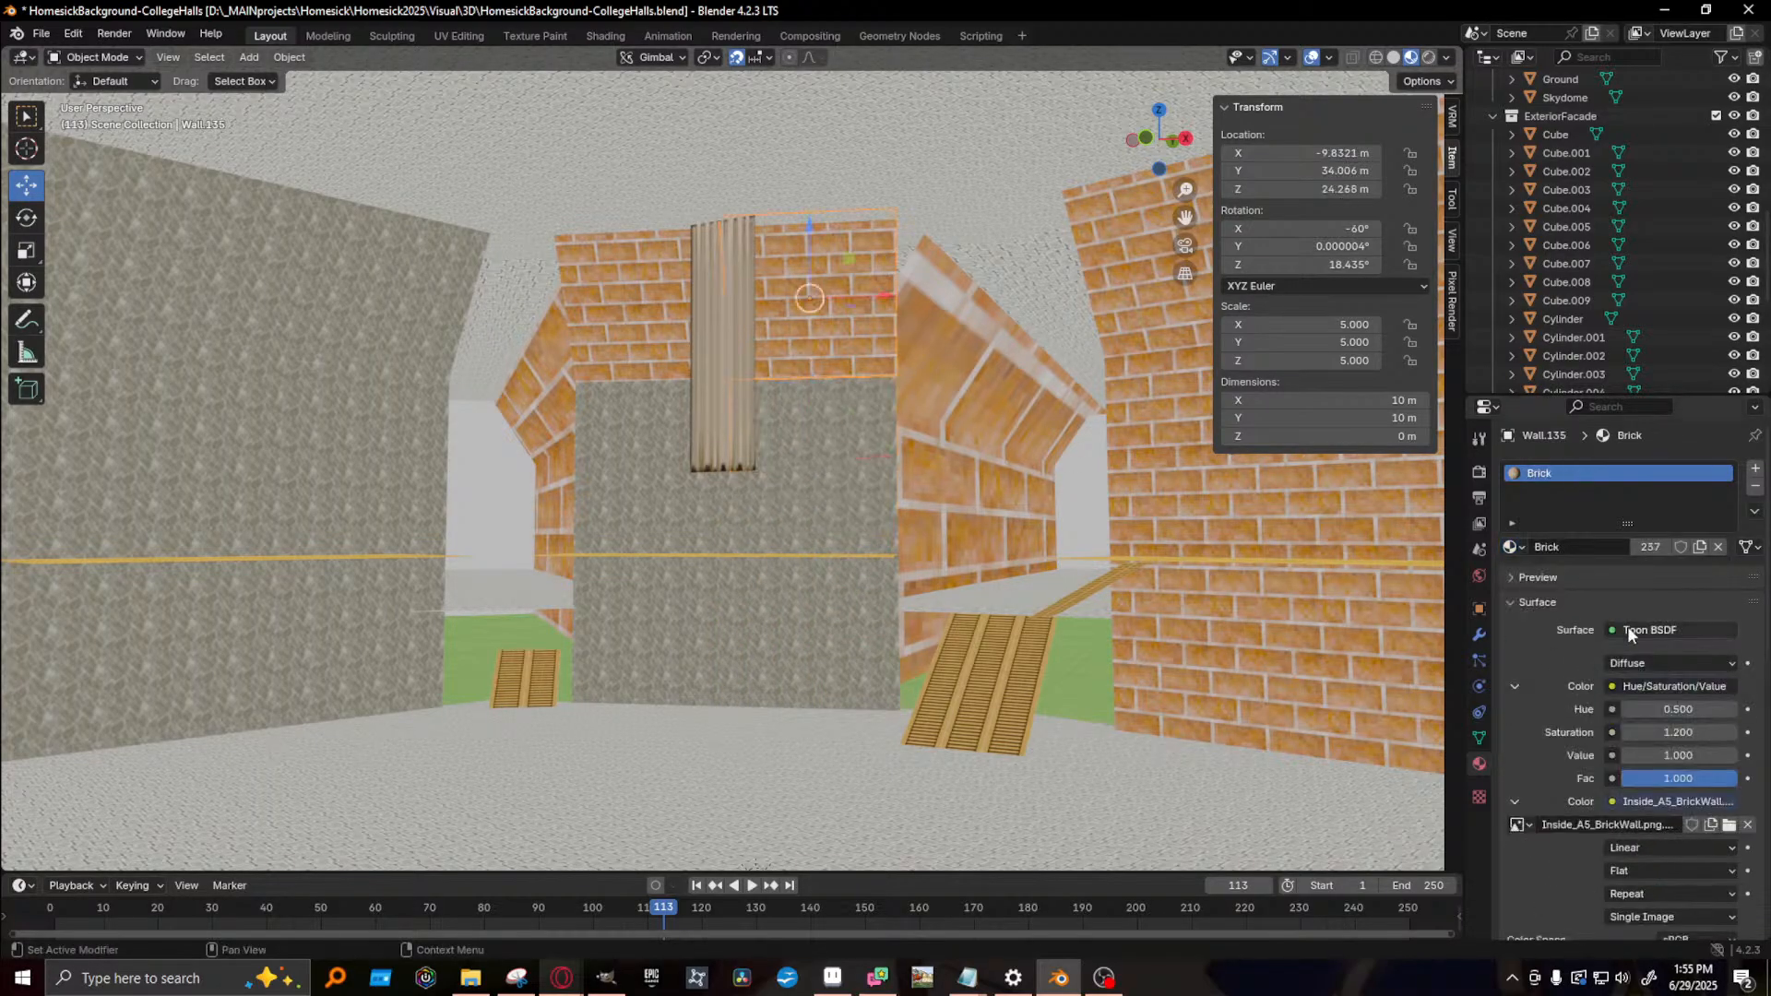
{"action": "left_click", "coordinate": [1509, 547]}
{"action": "left_click", "coordinate": [1577, 666]}
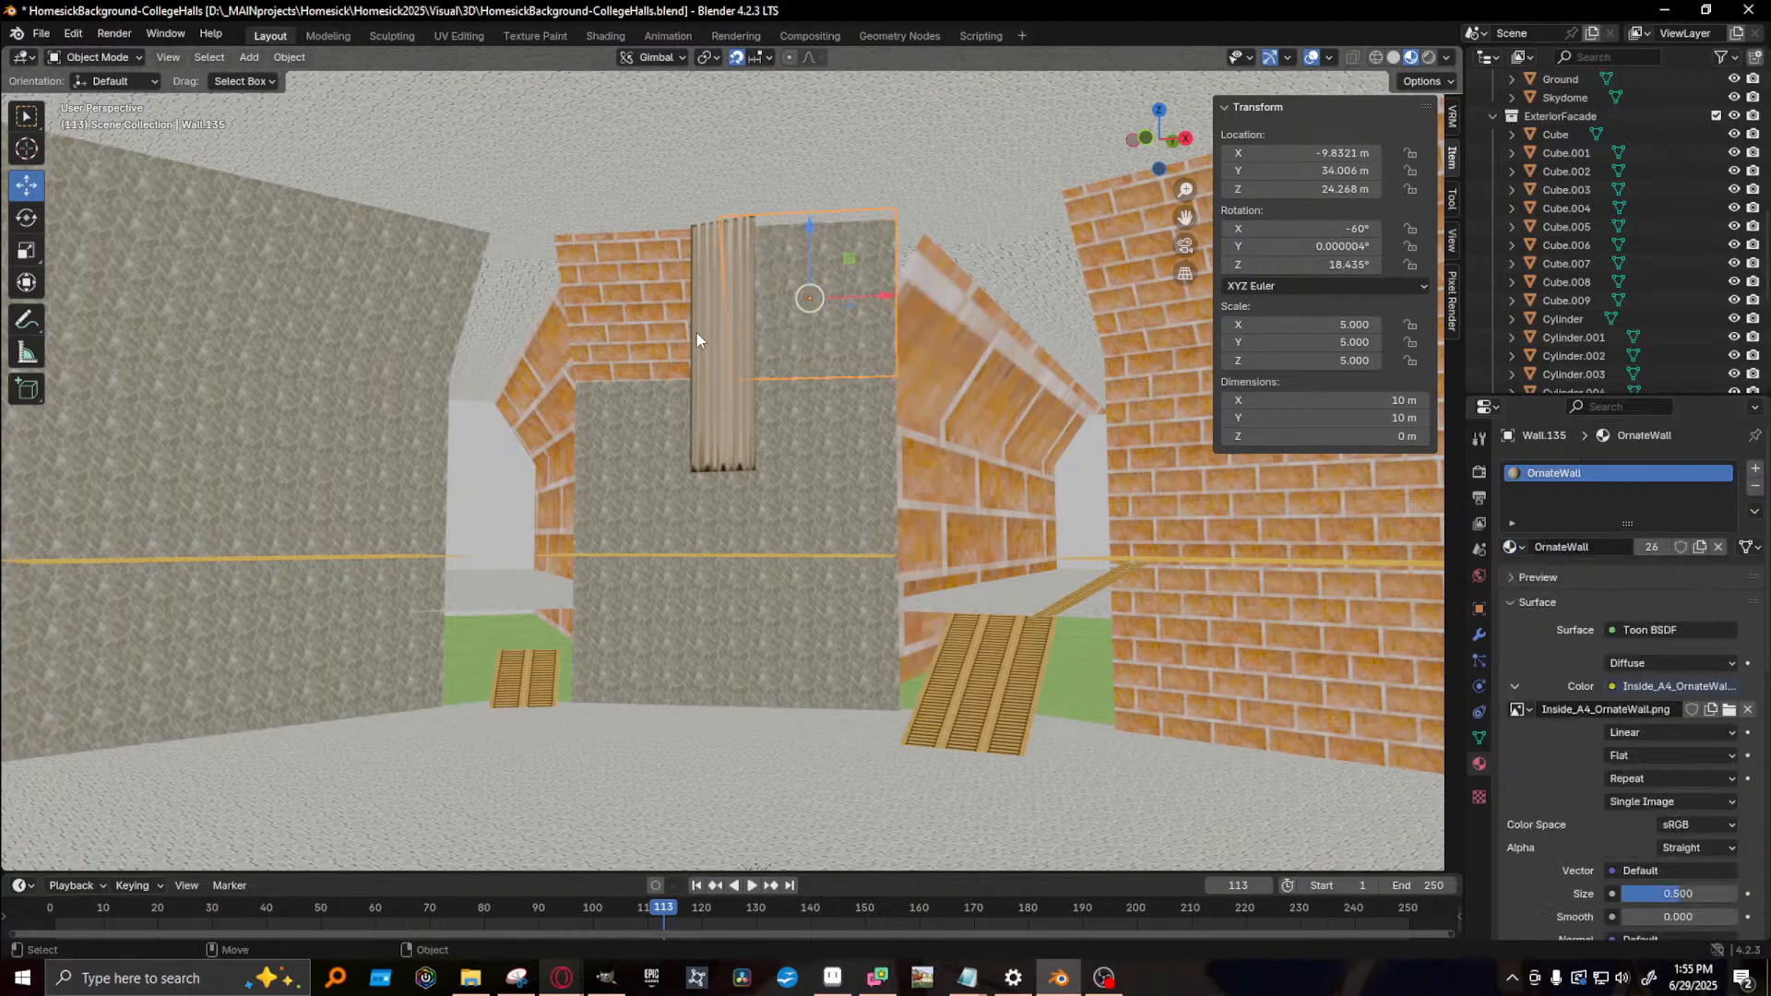
{"action": "left_click", "coordinate": [671, 334]}
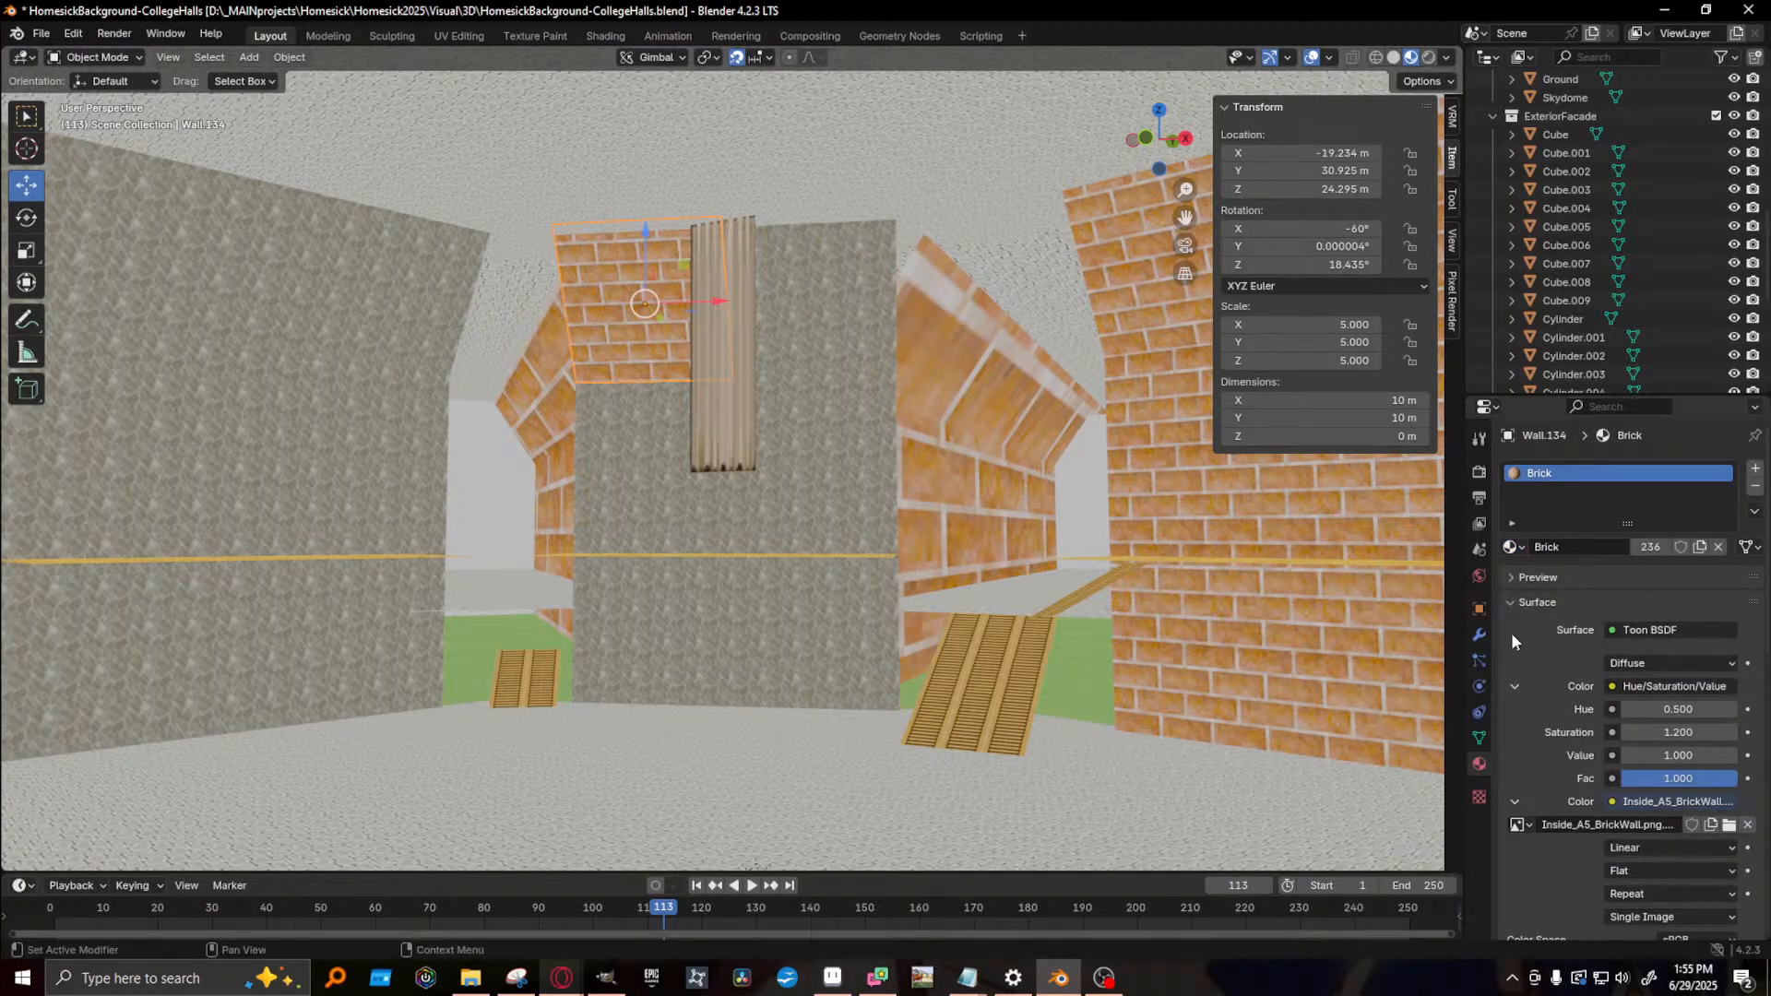
{"action": "left_click", "coordinate": [1523, 548]}
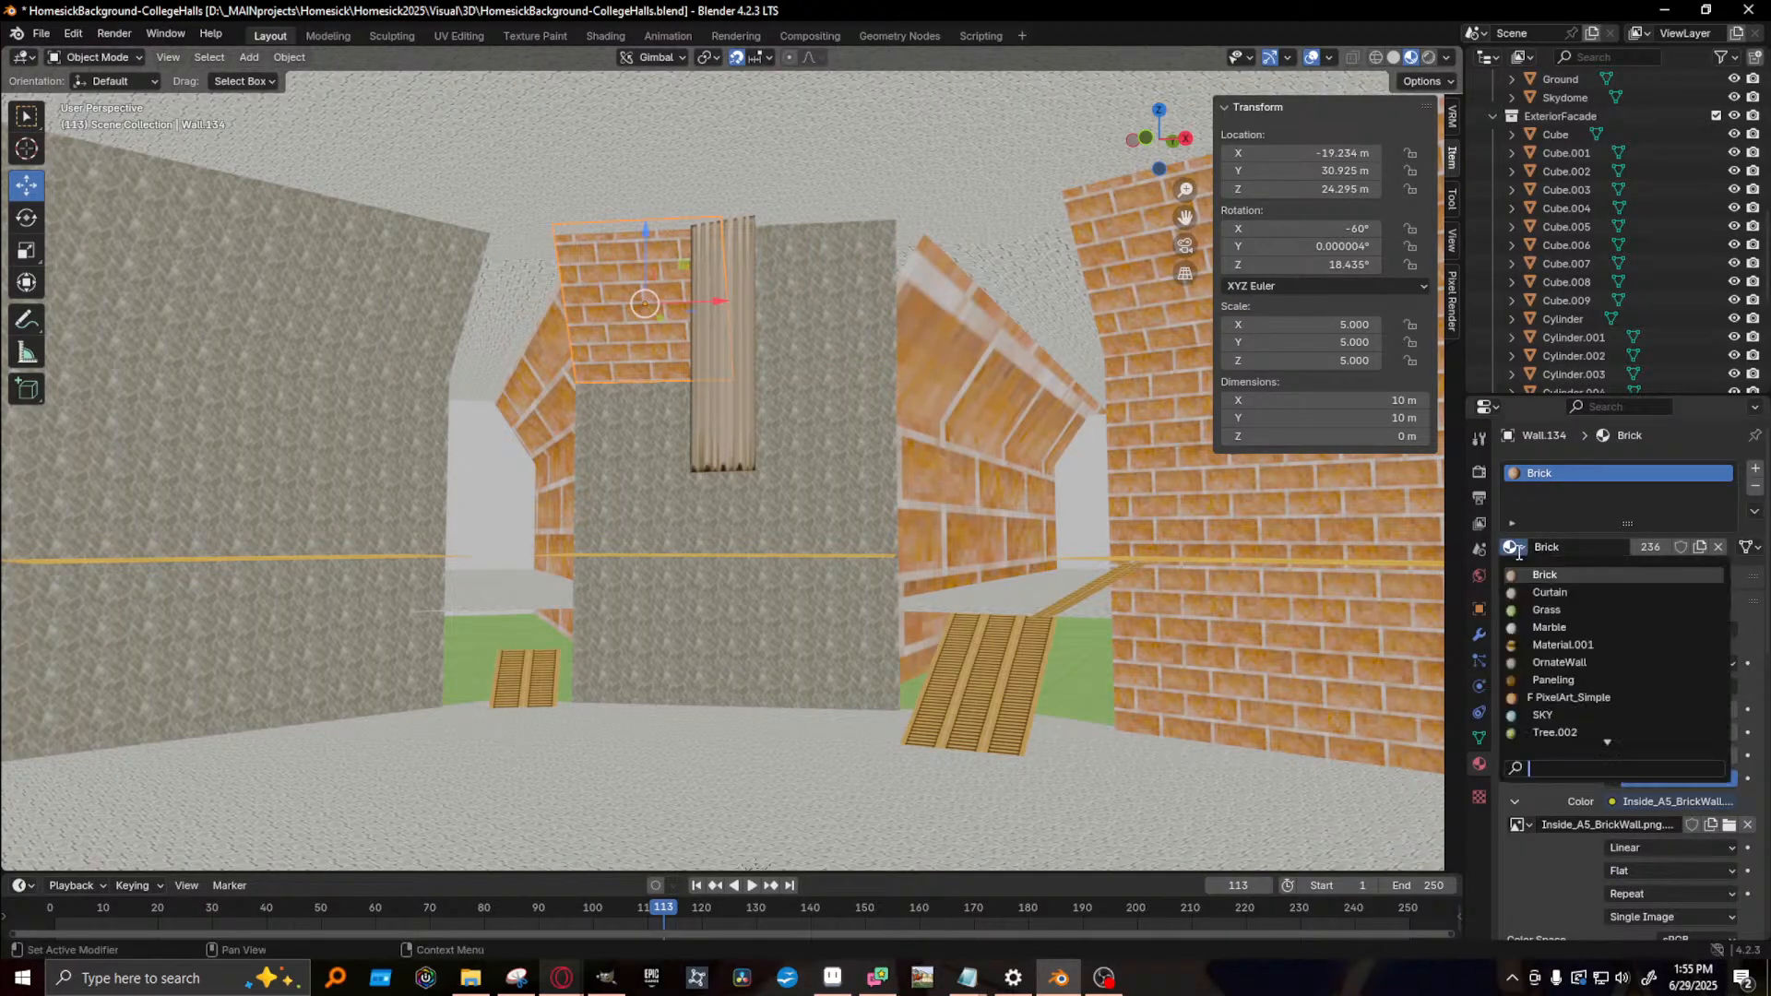
{"action": "left_click", "coordinate": [1582, 664]}
- Hide the large untextured exterior block Cube.001 that covers the brick wall on the opposite side of the hall
{"action": "middle_click_drag", "start_coordinate": [968, 609], "coordinate": [1128, 595]}
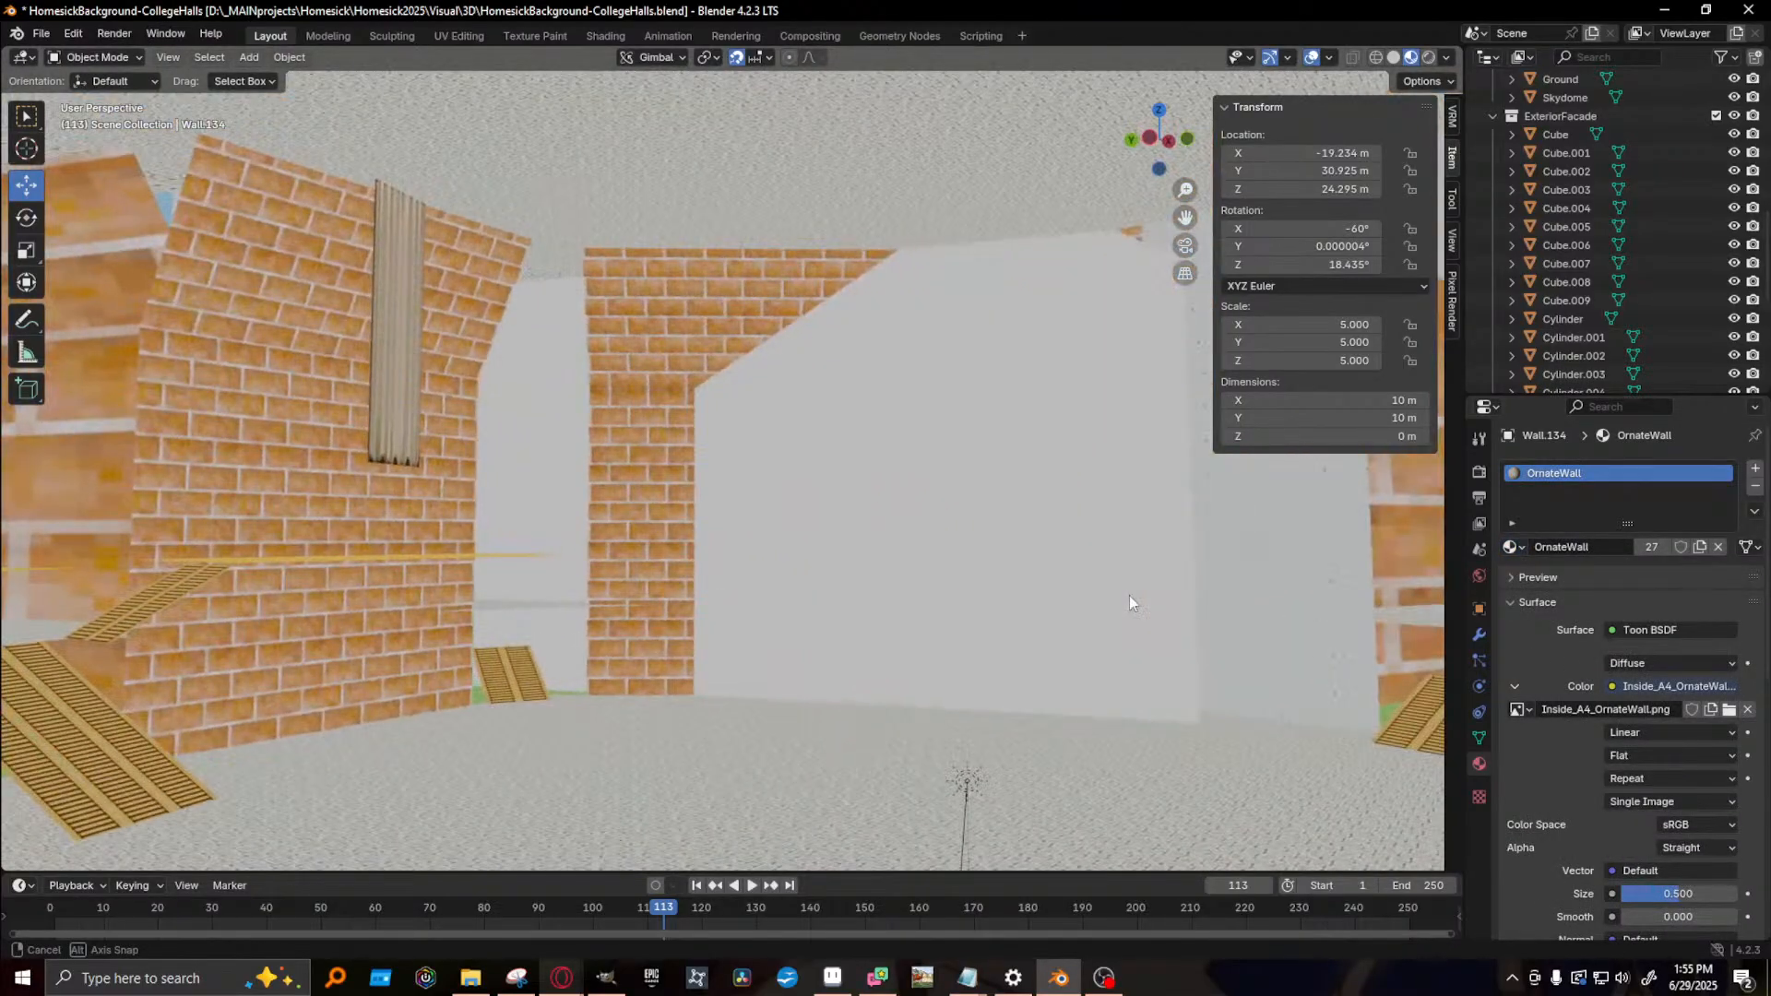
{"action": "left_click", "coordinate": [679, 317]}
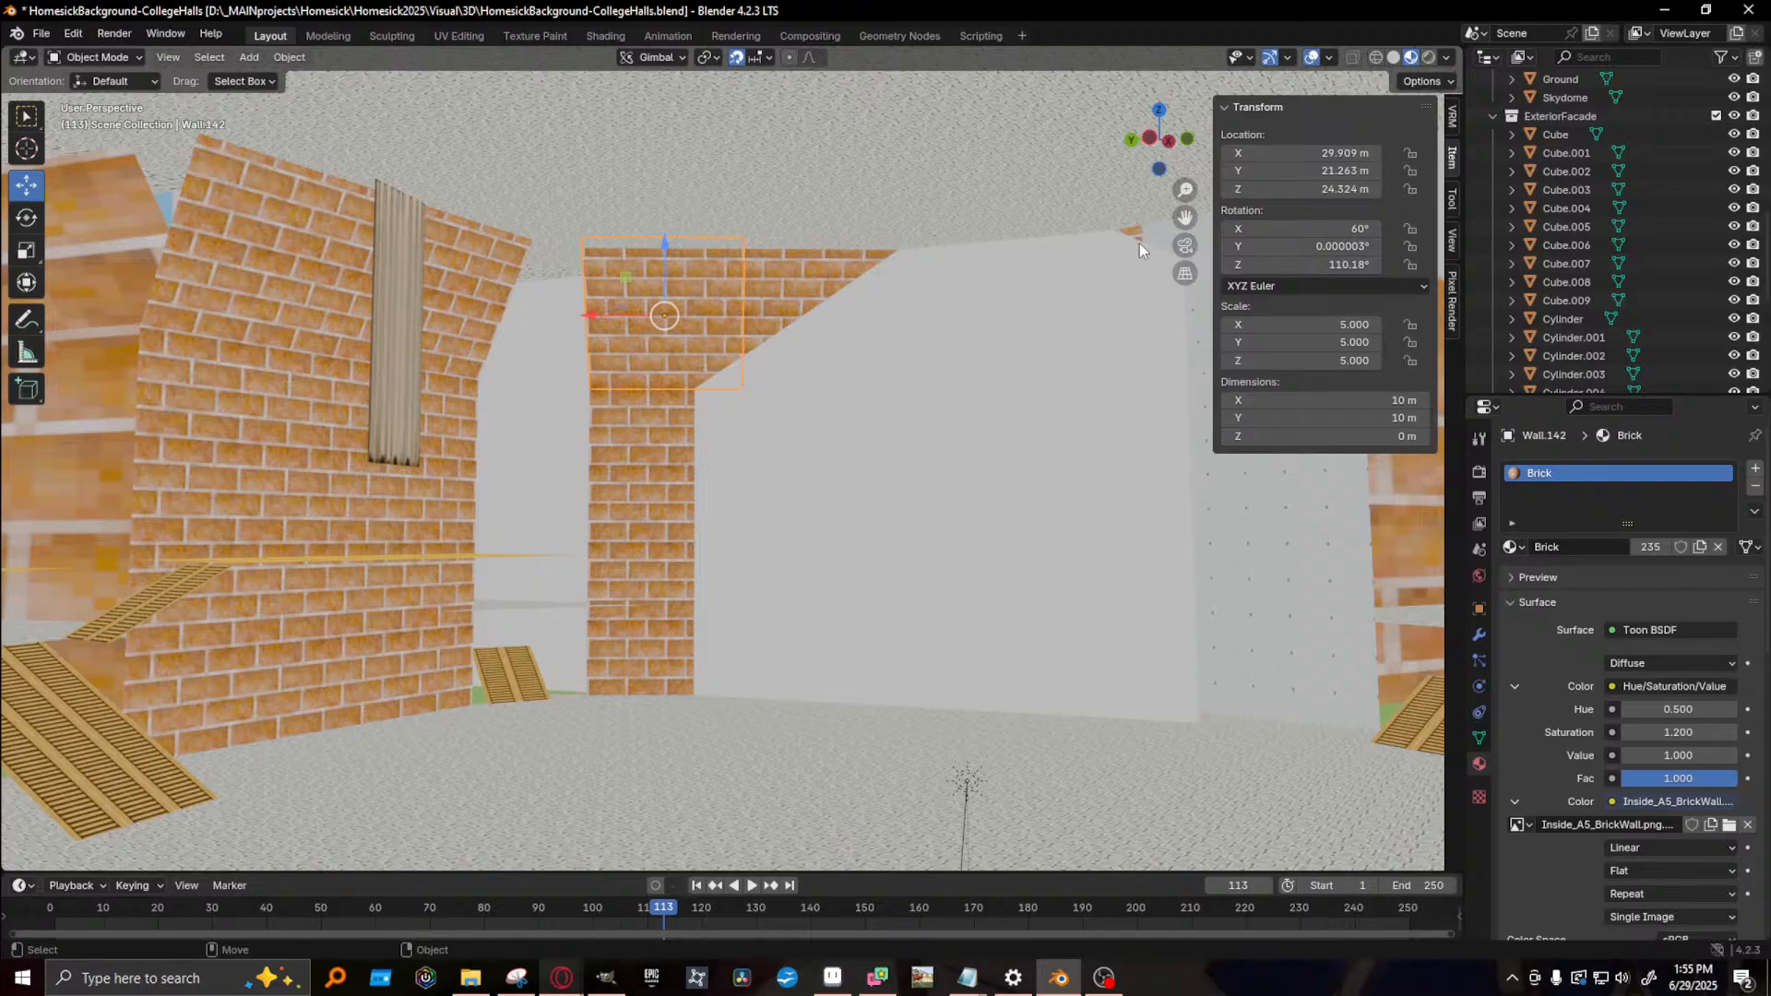
{"action": "left_click", "coordinate": [1015, 504]}
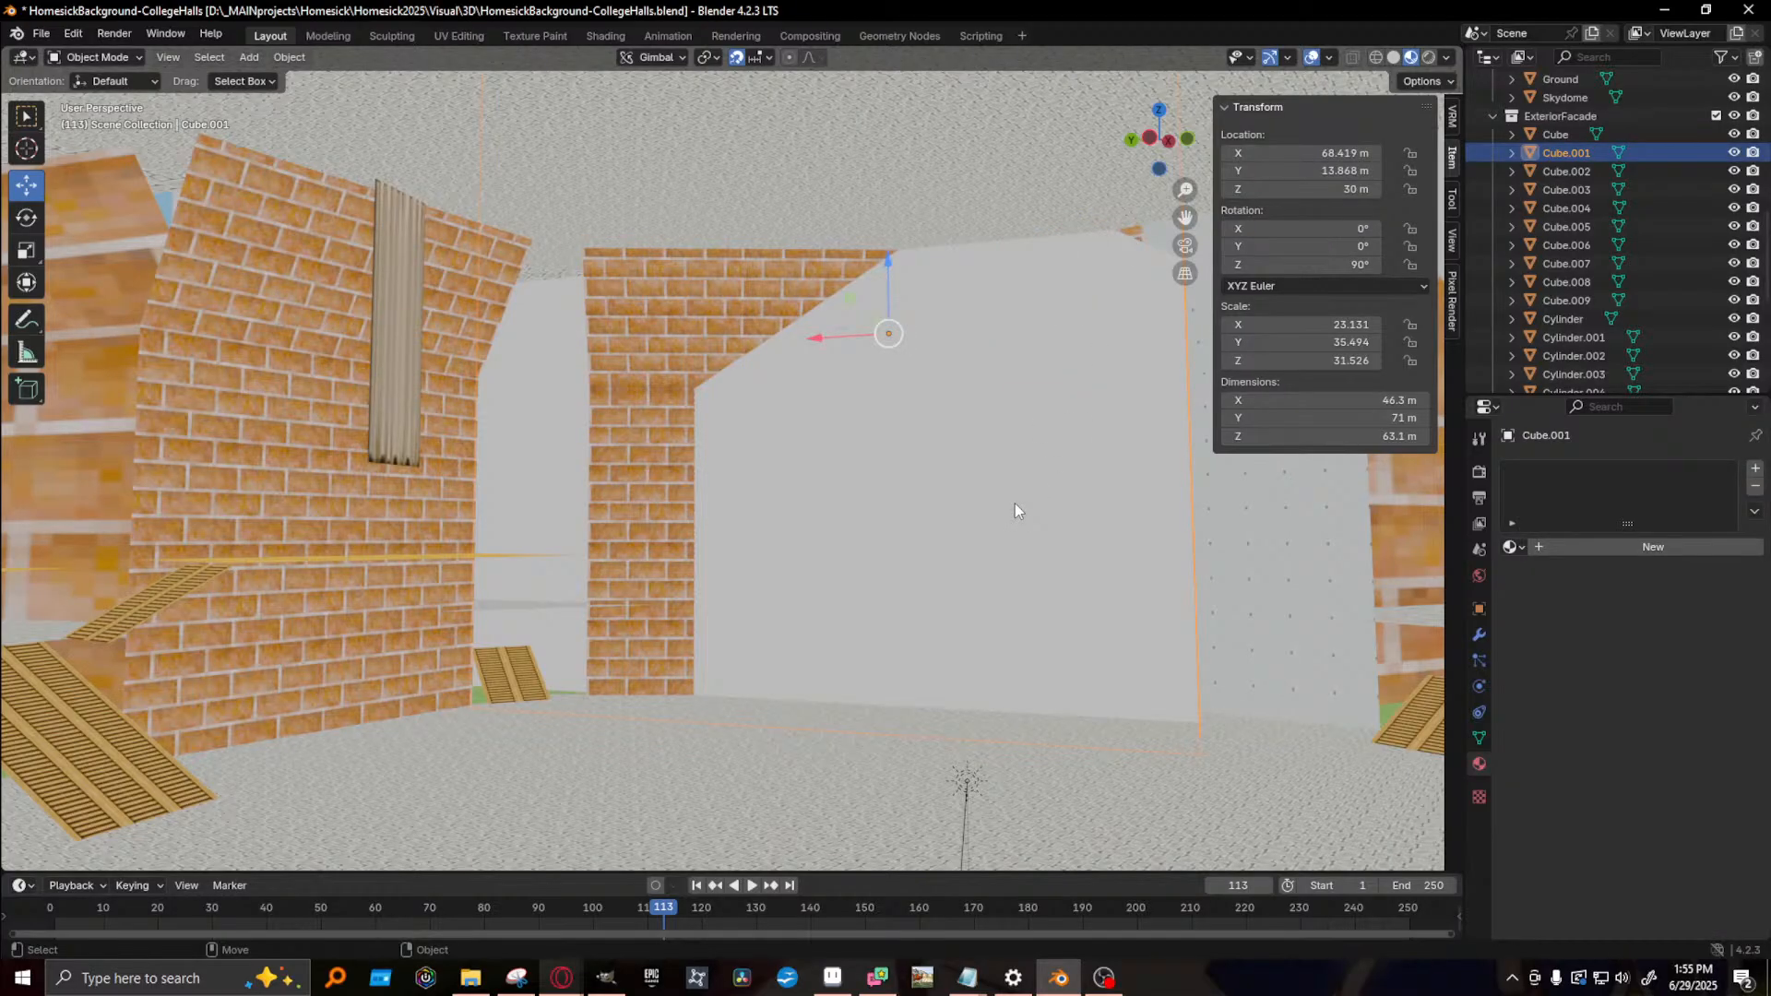
{"action": "key", "text": "h"}
{"action": "left_click", "coordinate": [1020, 496]}
- Apply WhiteLabWall to the ground-level and middle brick panels directly beside the white lab wall column
{"action": "middle_click_drag", "start_coordinate": [888, 634], "coordinate": [830, 563]}
{"action": "left_click", "coordinate": [756, 516]}
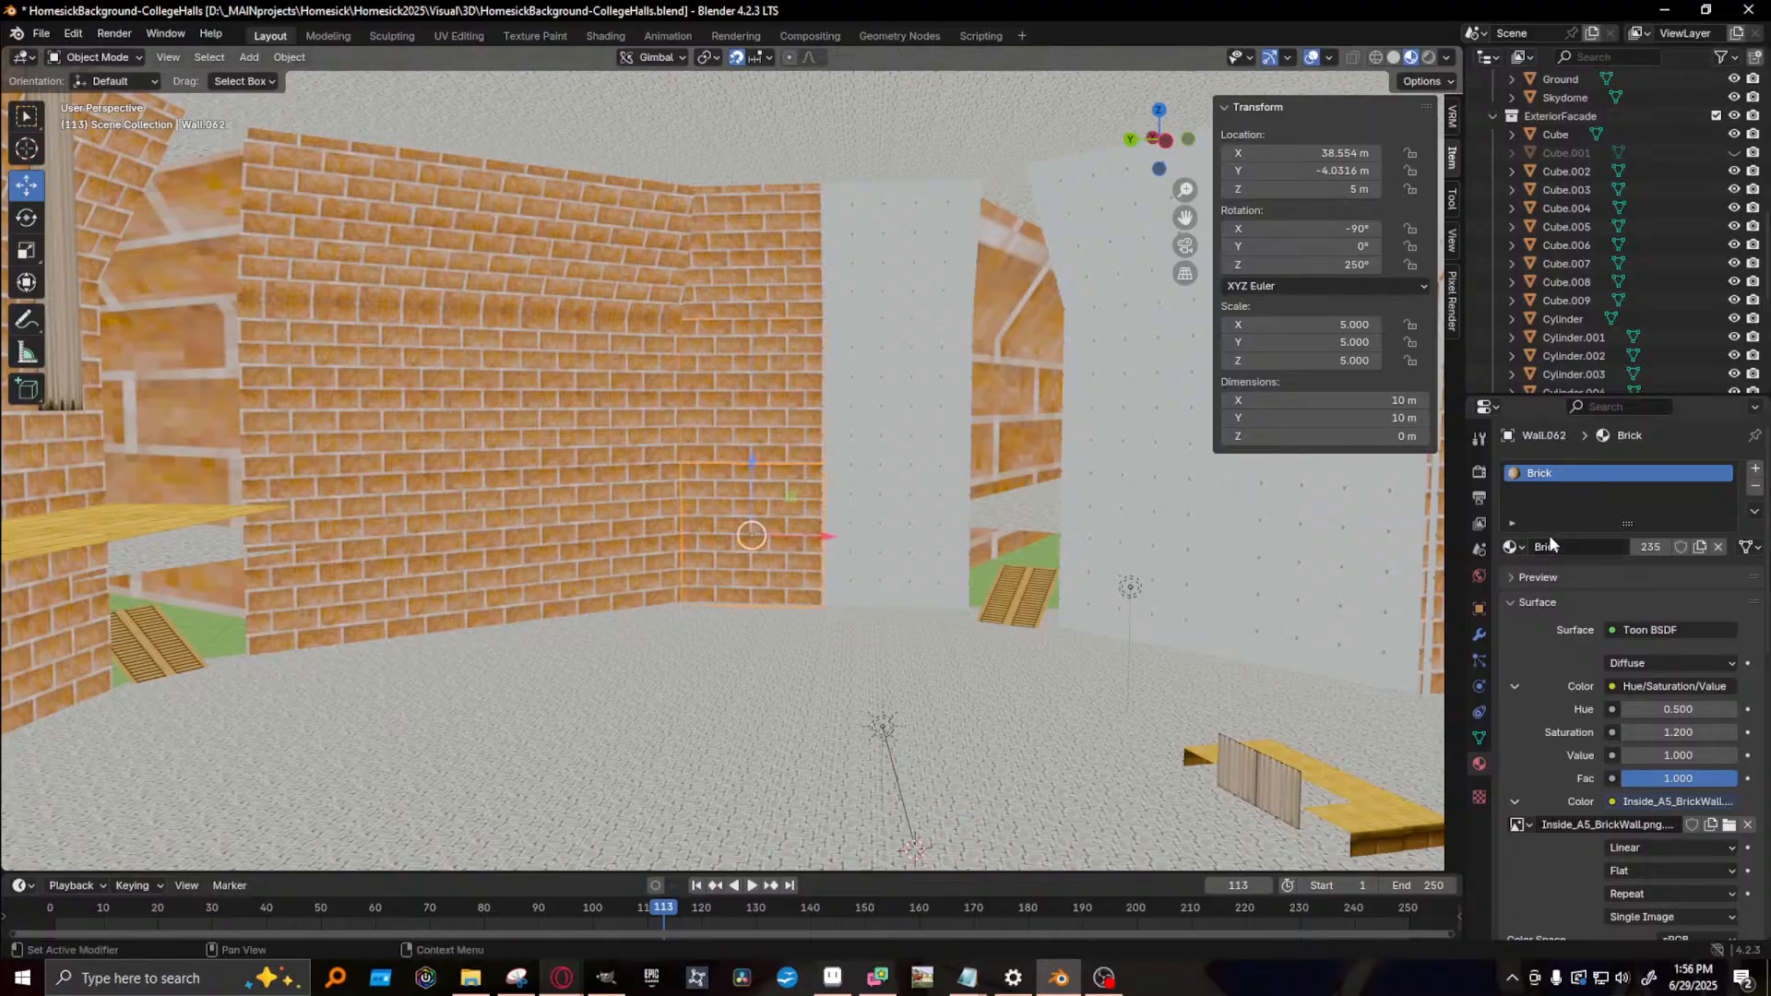
{"action": "left_click", "coordinate": [1515, 551]}
{"action": "left_click", "coordinate": [1568, 710]}
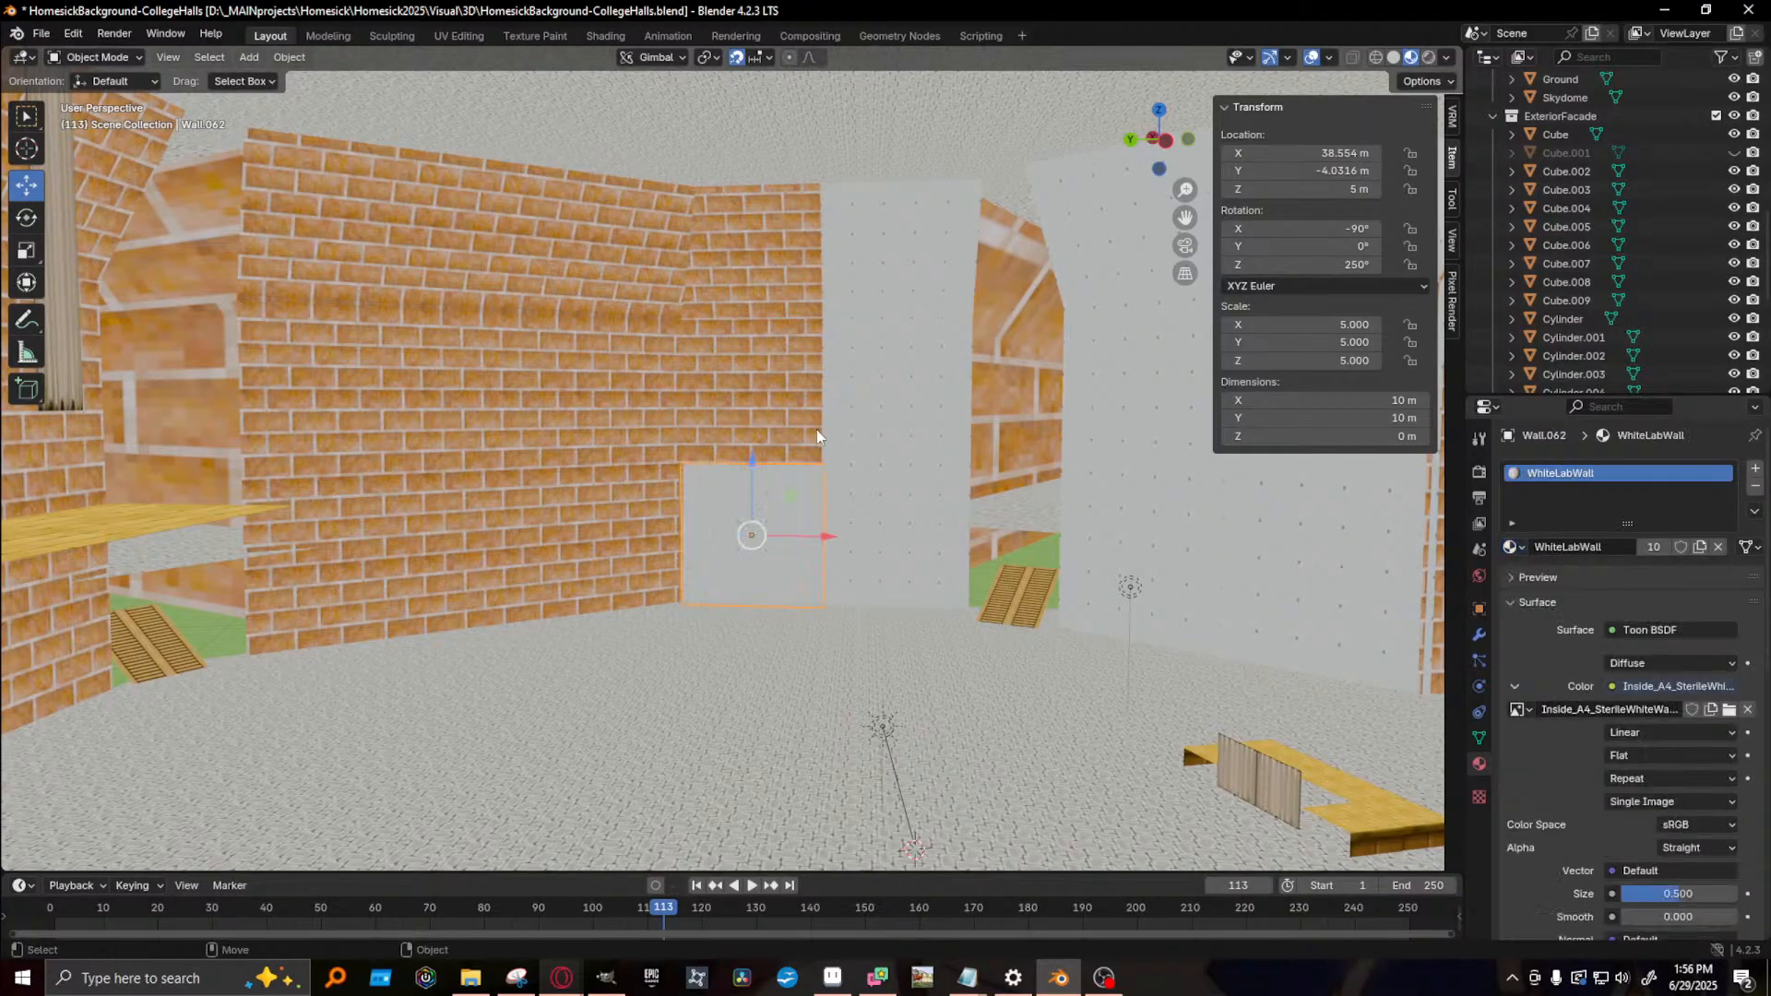
{"action": "left_click", "coordinate": [817, 429]}
{"action": "left_click", "coordinate": [1513, 546]}
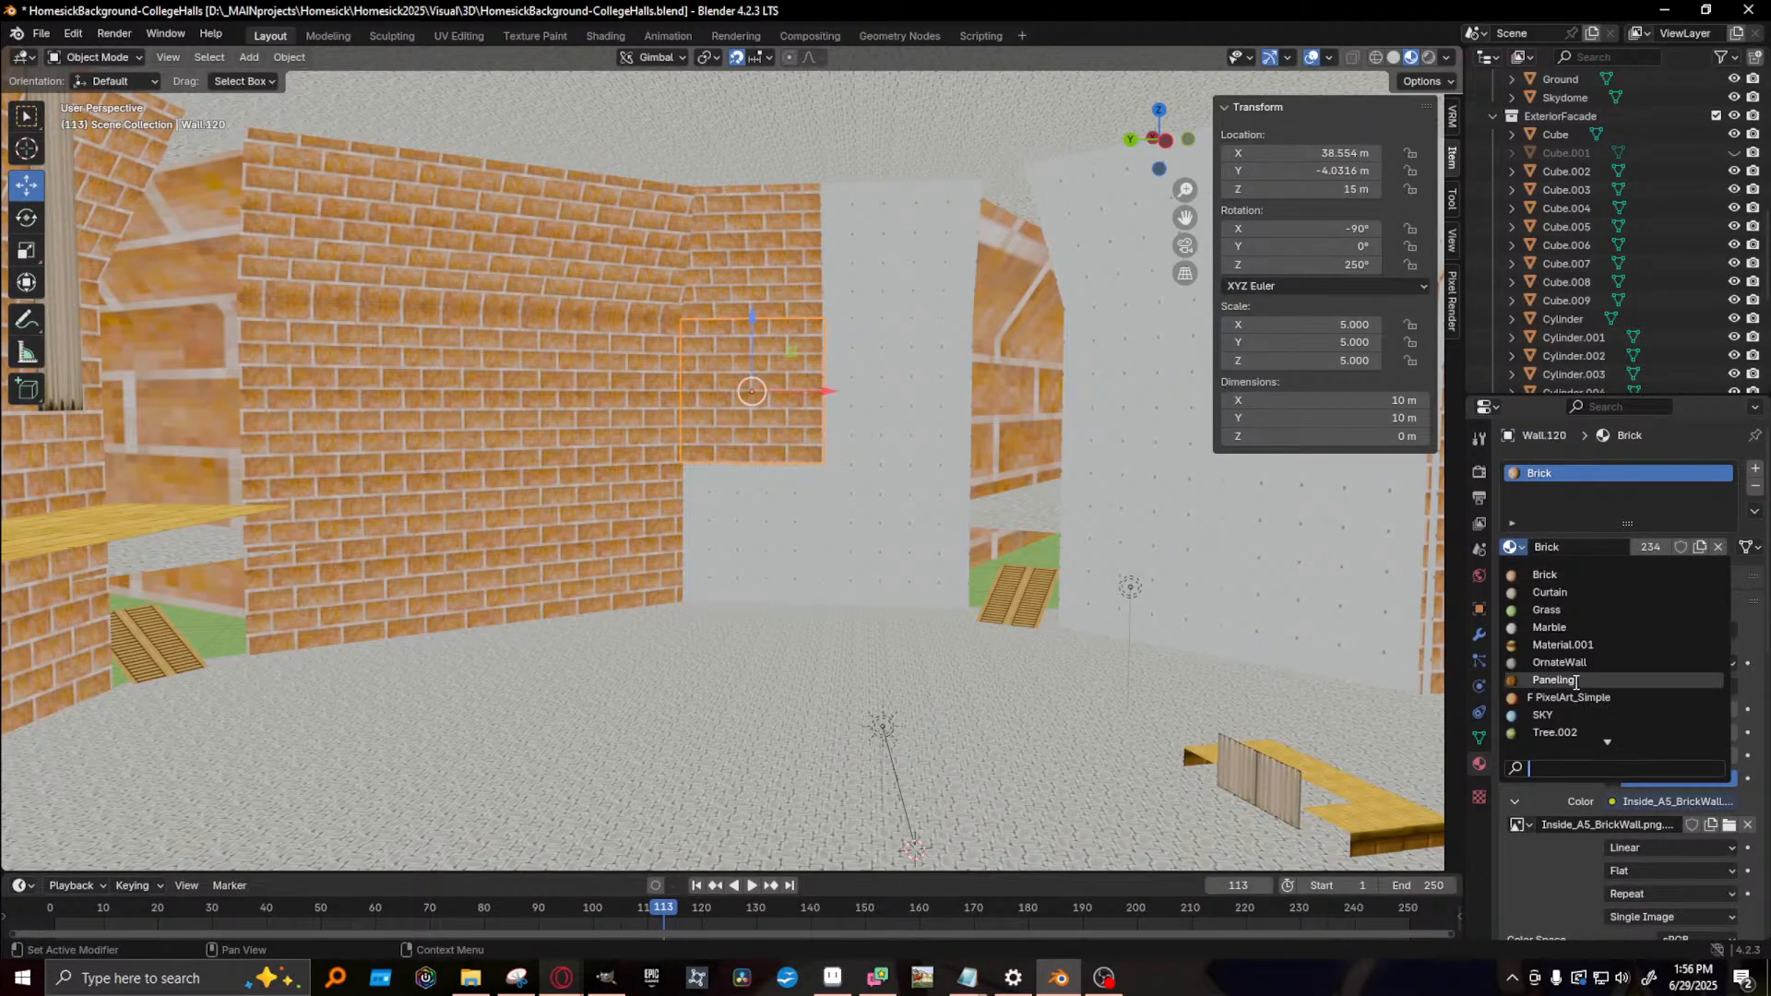
{"action": "left_click", "coordinate": [1568, 715]}
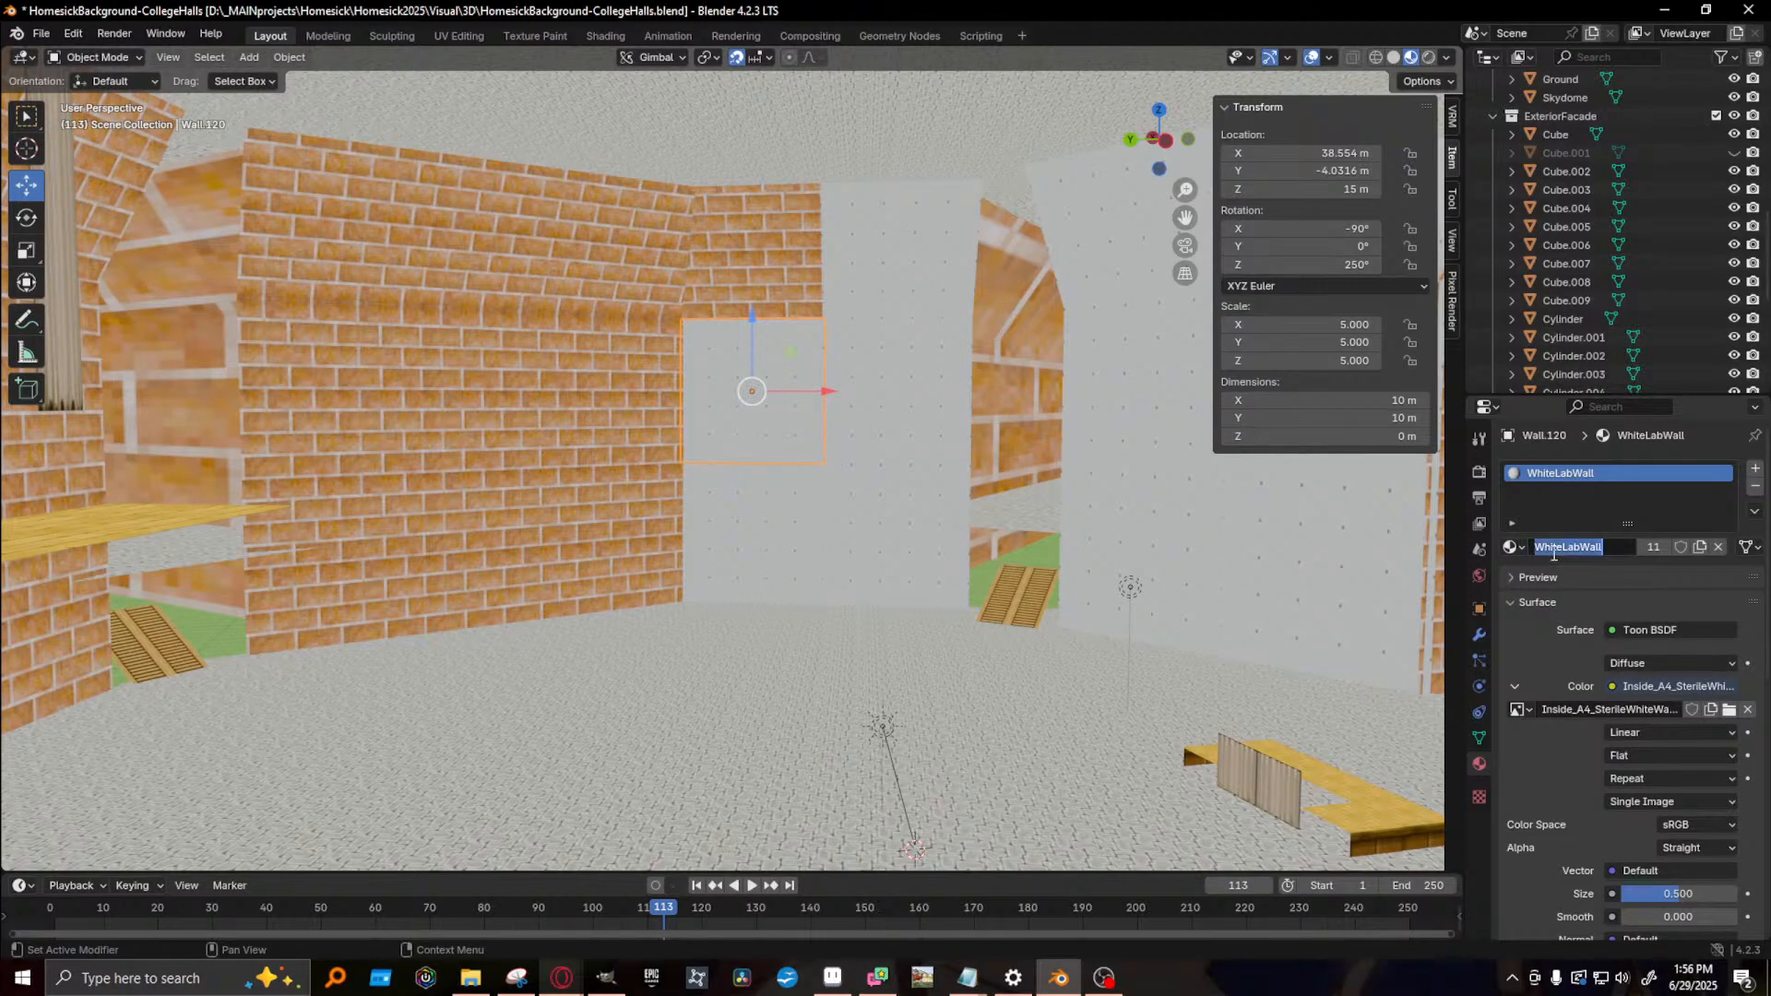
- Rename the WhiteLabWall material to LabWall
{"action": "left_click_drag", "start_coordinate": [1563, 550], "coordinate": [1449, 551]}
{"action": "key", "text": "BackSpace"}
{"action": "key", "text": "Return"}
- Assign LabWall to the slanted brick panel above the new lab column and the two nearest slanted top panels on the adjoining wall
{"action": "left_click", "coordinate": [743, 226]}
{"action": "left_click", "coordinate": [1510, 547]}
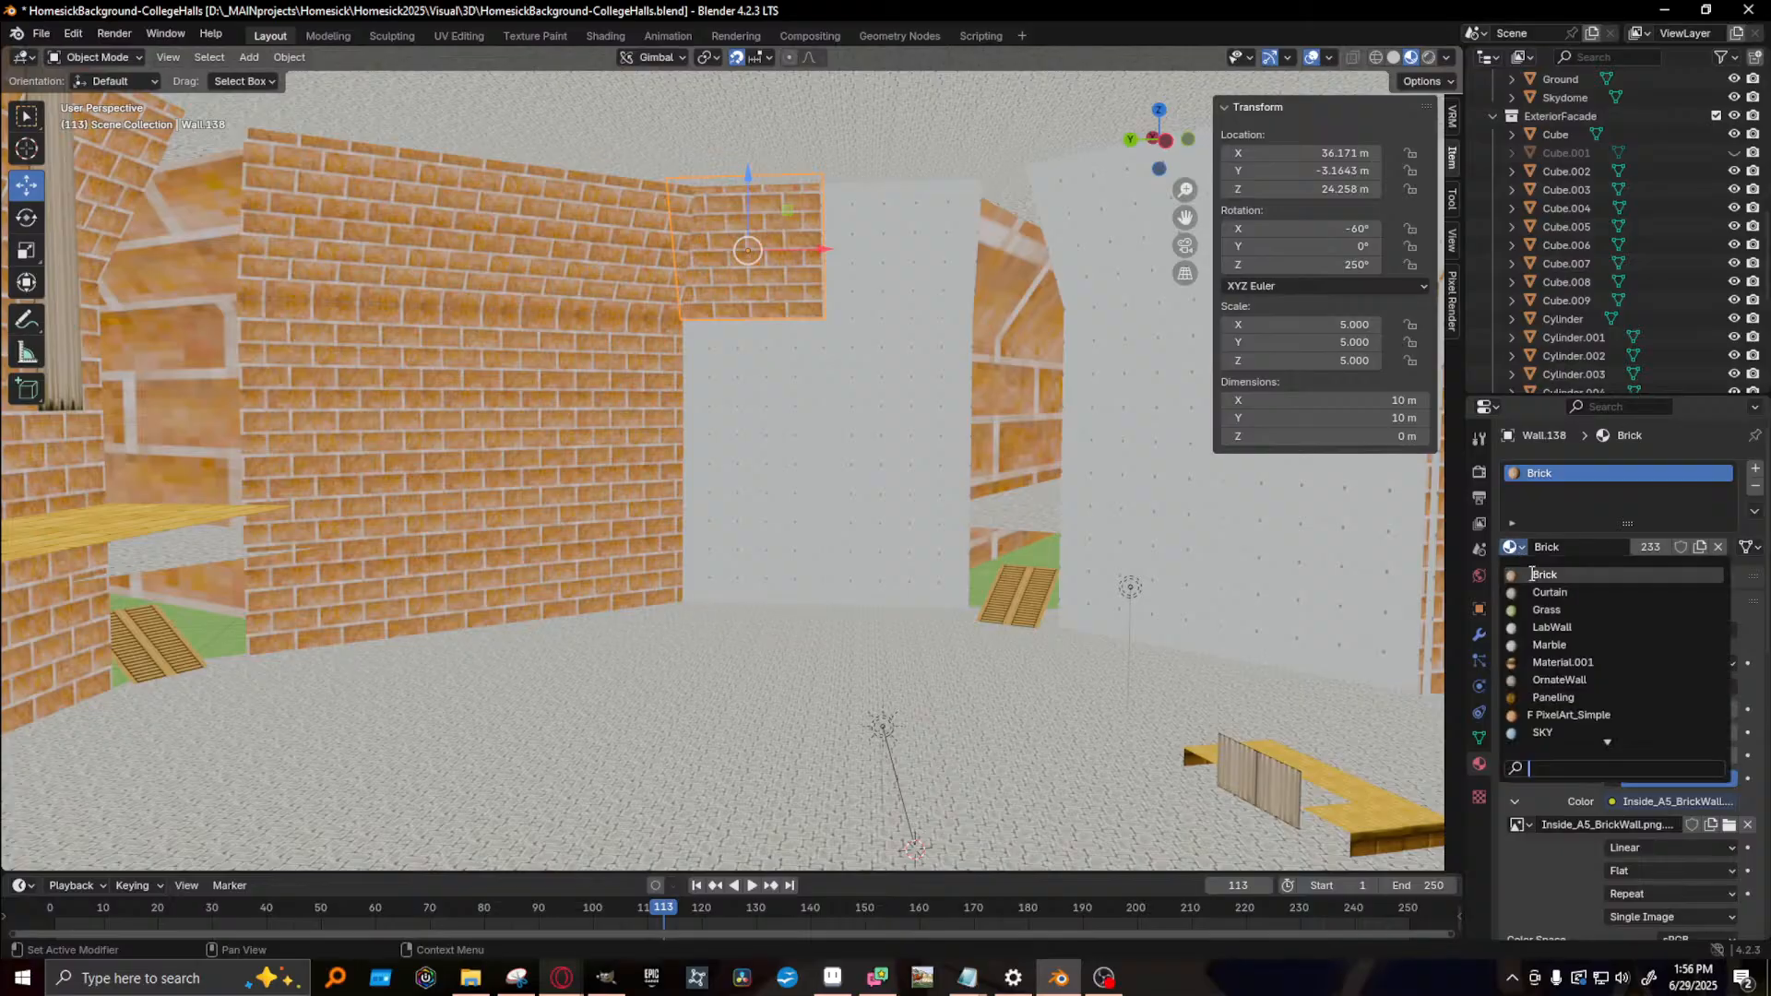
{"action": "left_click", "coordinate": [1551, 627]}
{"action": "left_click", "coordinate": [583, 292]}
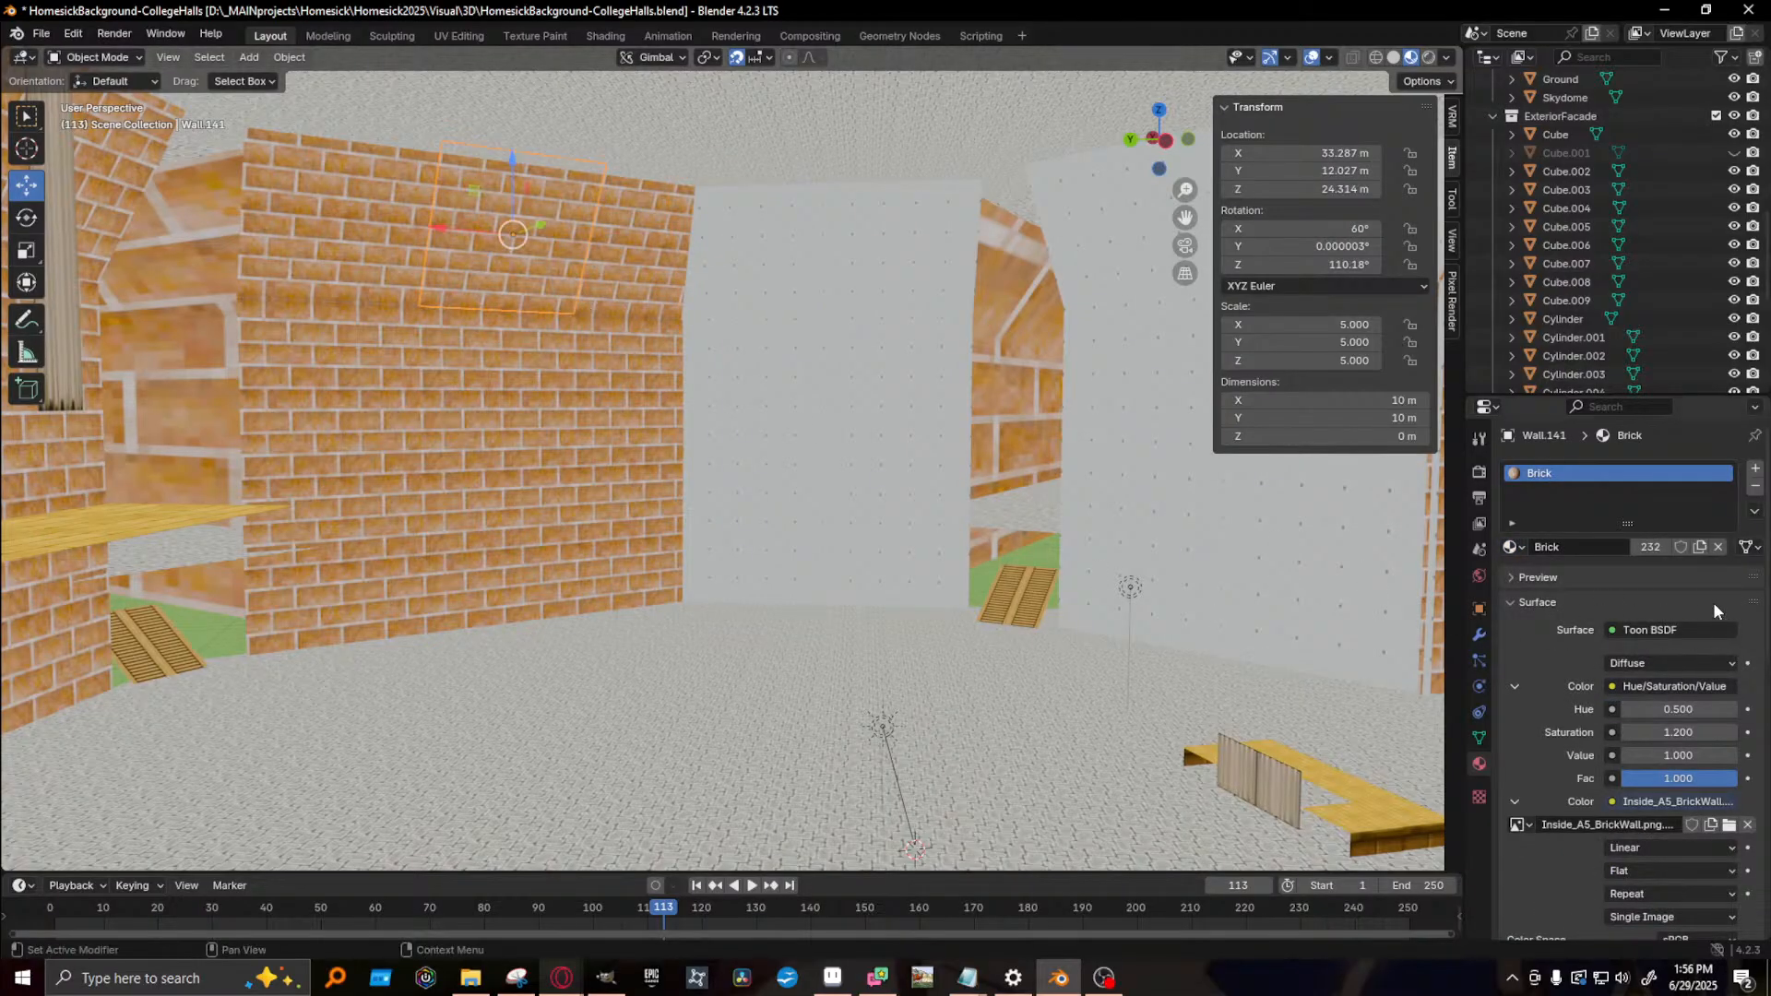
{"action": "left_click", "coordinate": [1513, 550]}
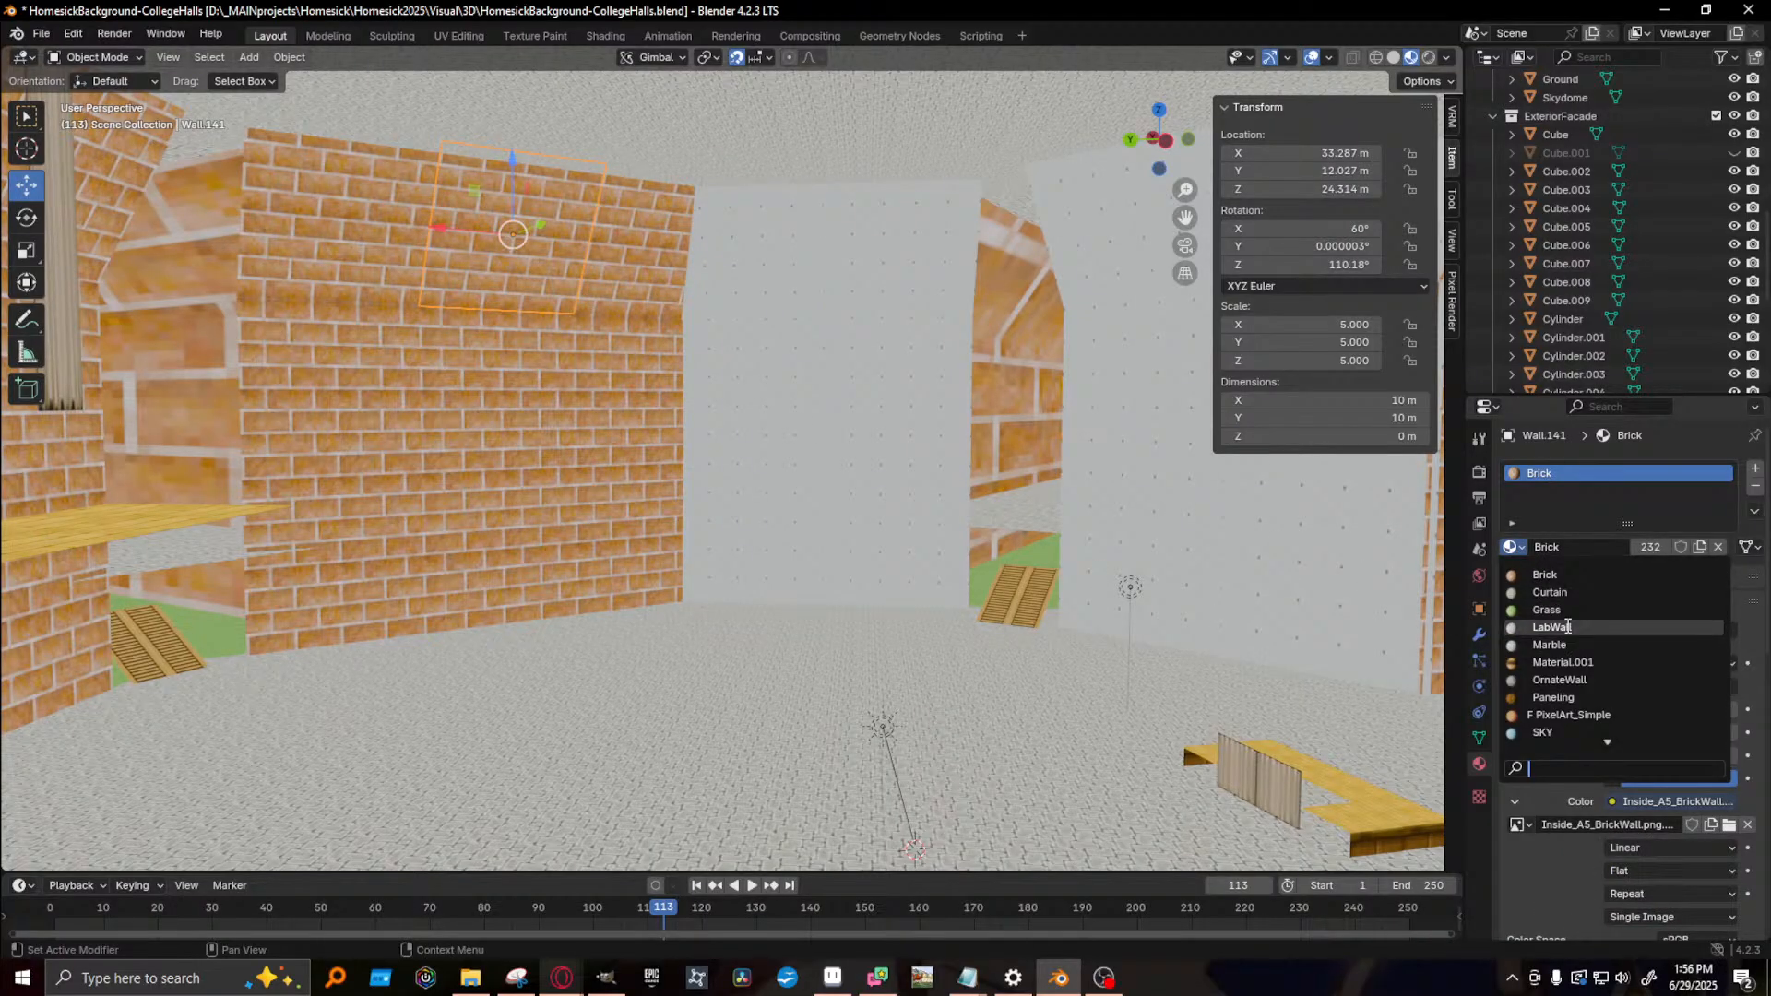
{"action": "left_click", "coordinate": [1551, 627]}
{"action": "left_click", "coordinate": [650, 317]}
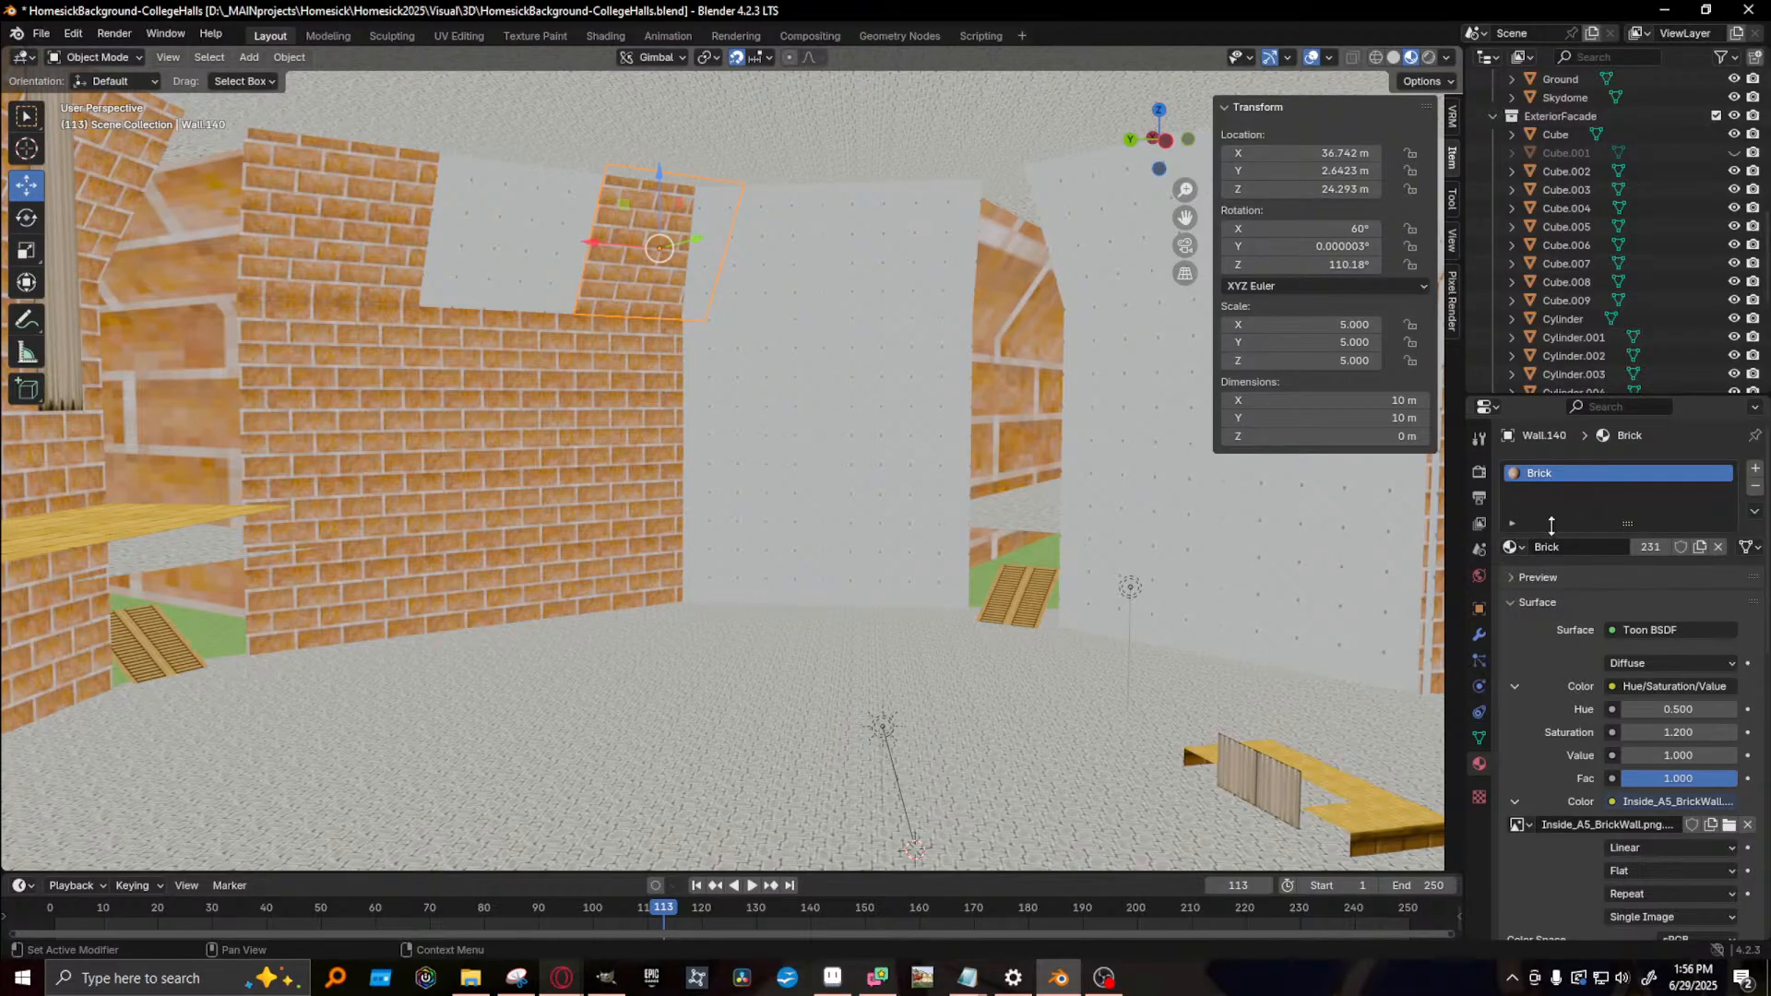
{"action": "left_click", "coordinate": [1509, 549]}
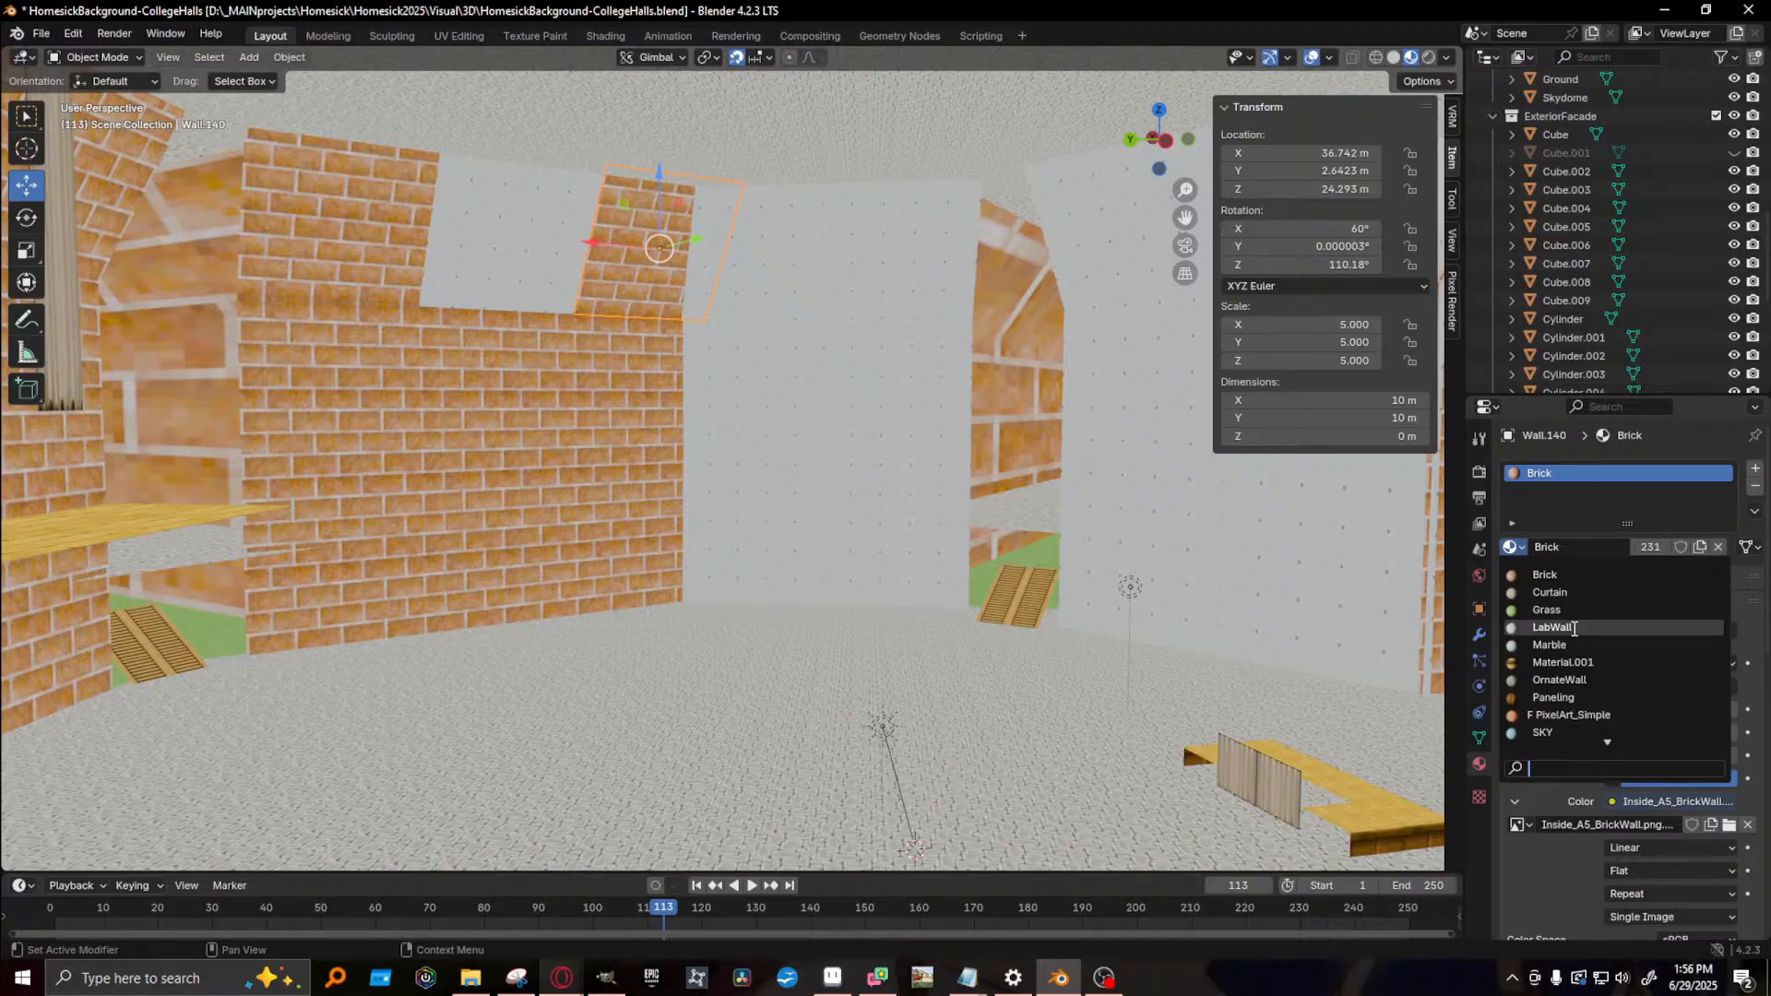
{"action": "left_click", "coordinate": [1568, 621]}
- Assign LabWall to the middle and ground-level brick panels in the column directly beside the finished lab wall
{"action": "left_click", "coordinate": [624, 345]}
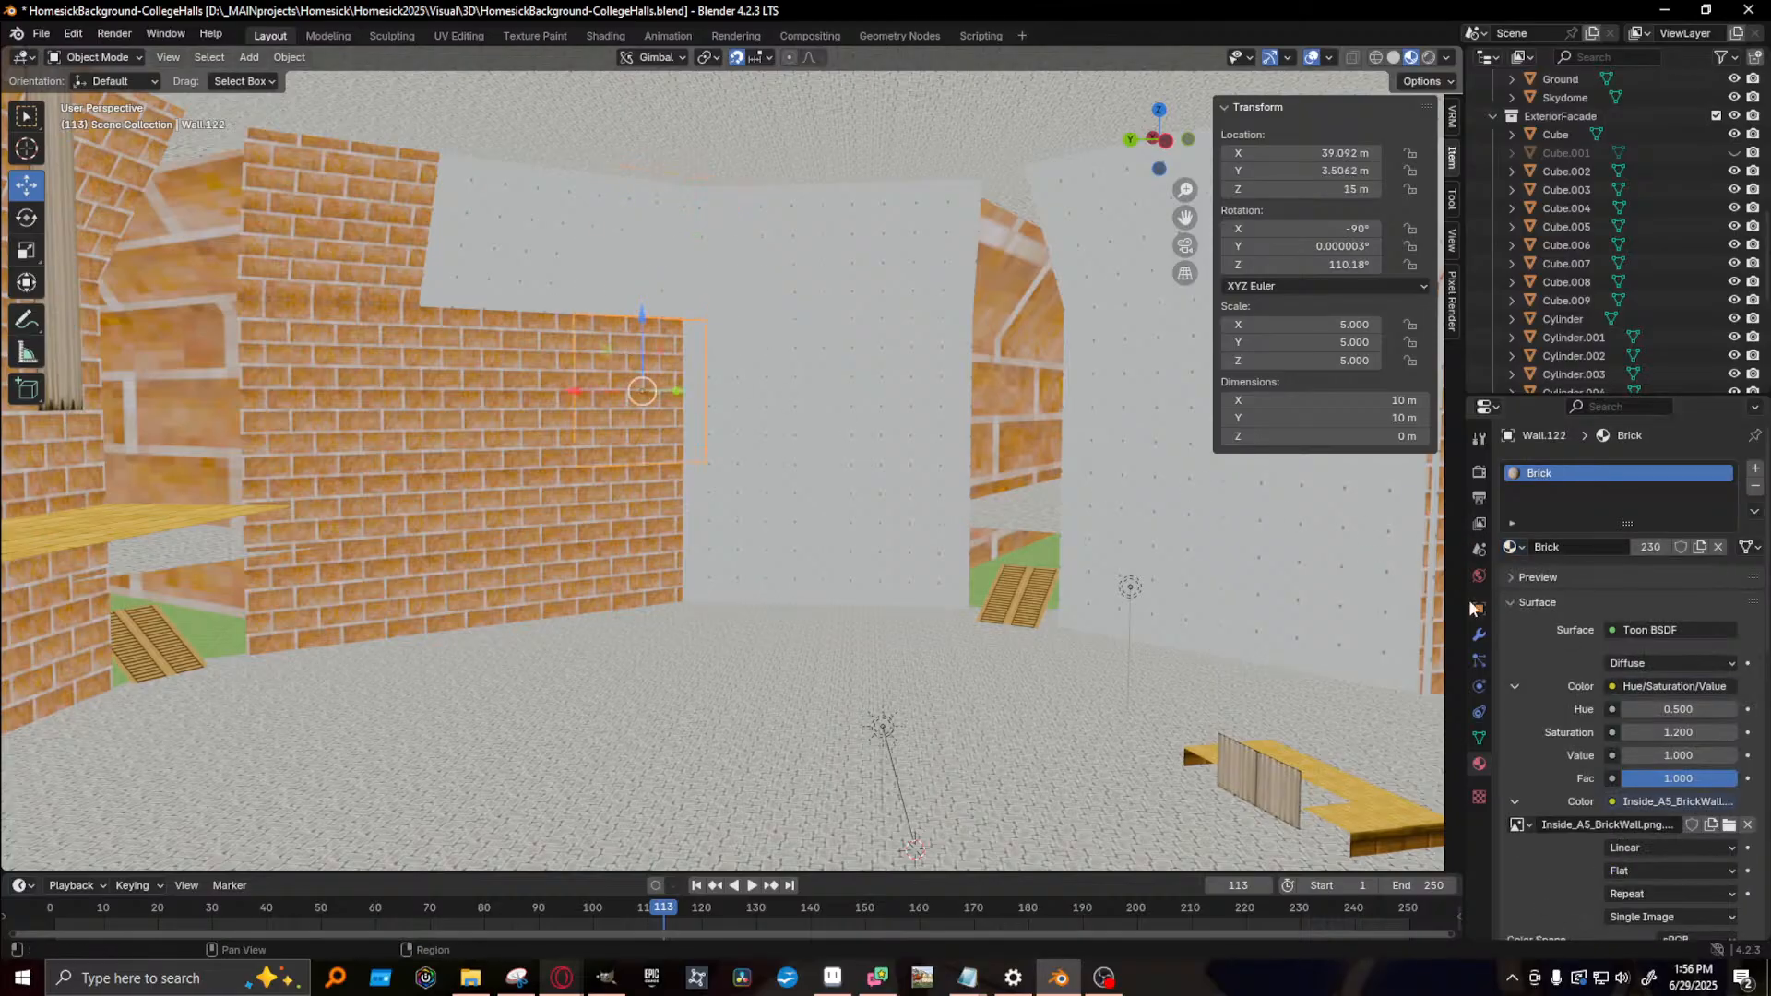
{"action": "left_click", "coordinate": [1509, 548]}
{"action": "left_click", "coordinate": [1552, 626]}
{"action": "left_click", "coordinate": [659, 479]}
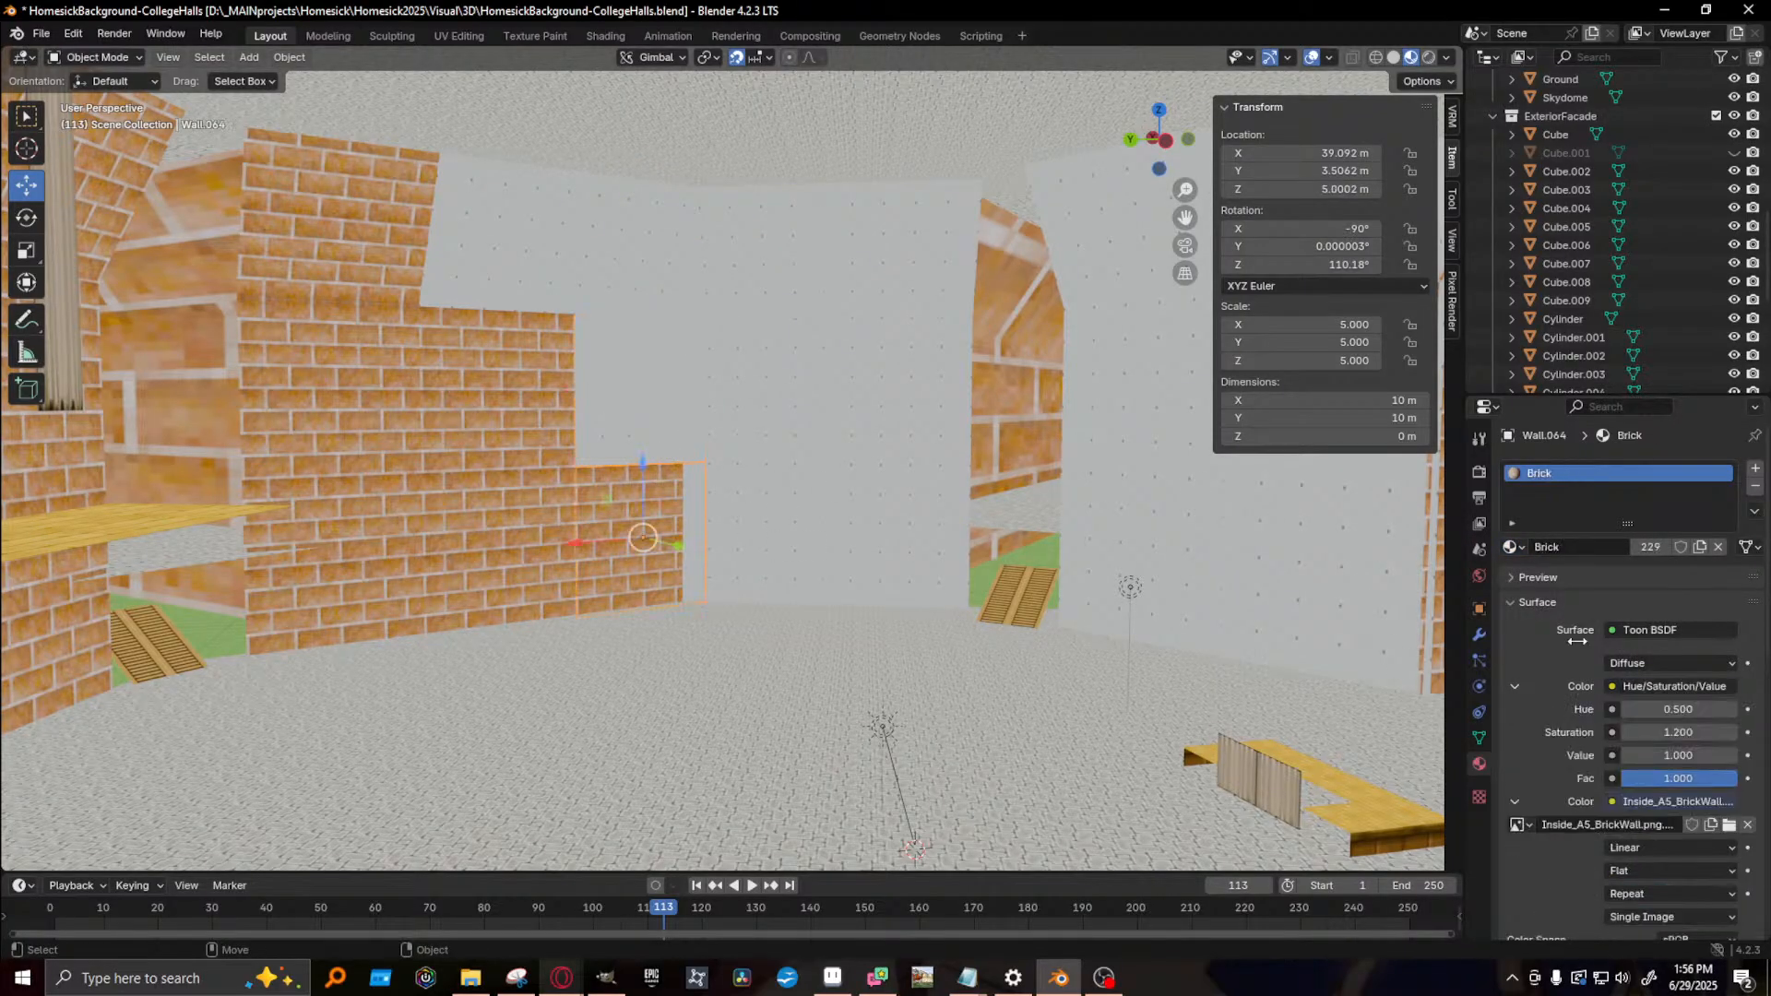
{"action": "left_click", "coordinate": [1511, 548]}
{"action": "left_click", "coordinate": [1552, 626]}
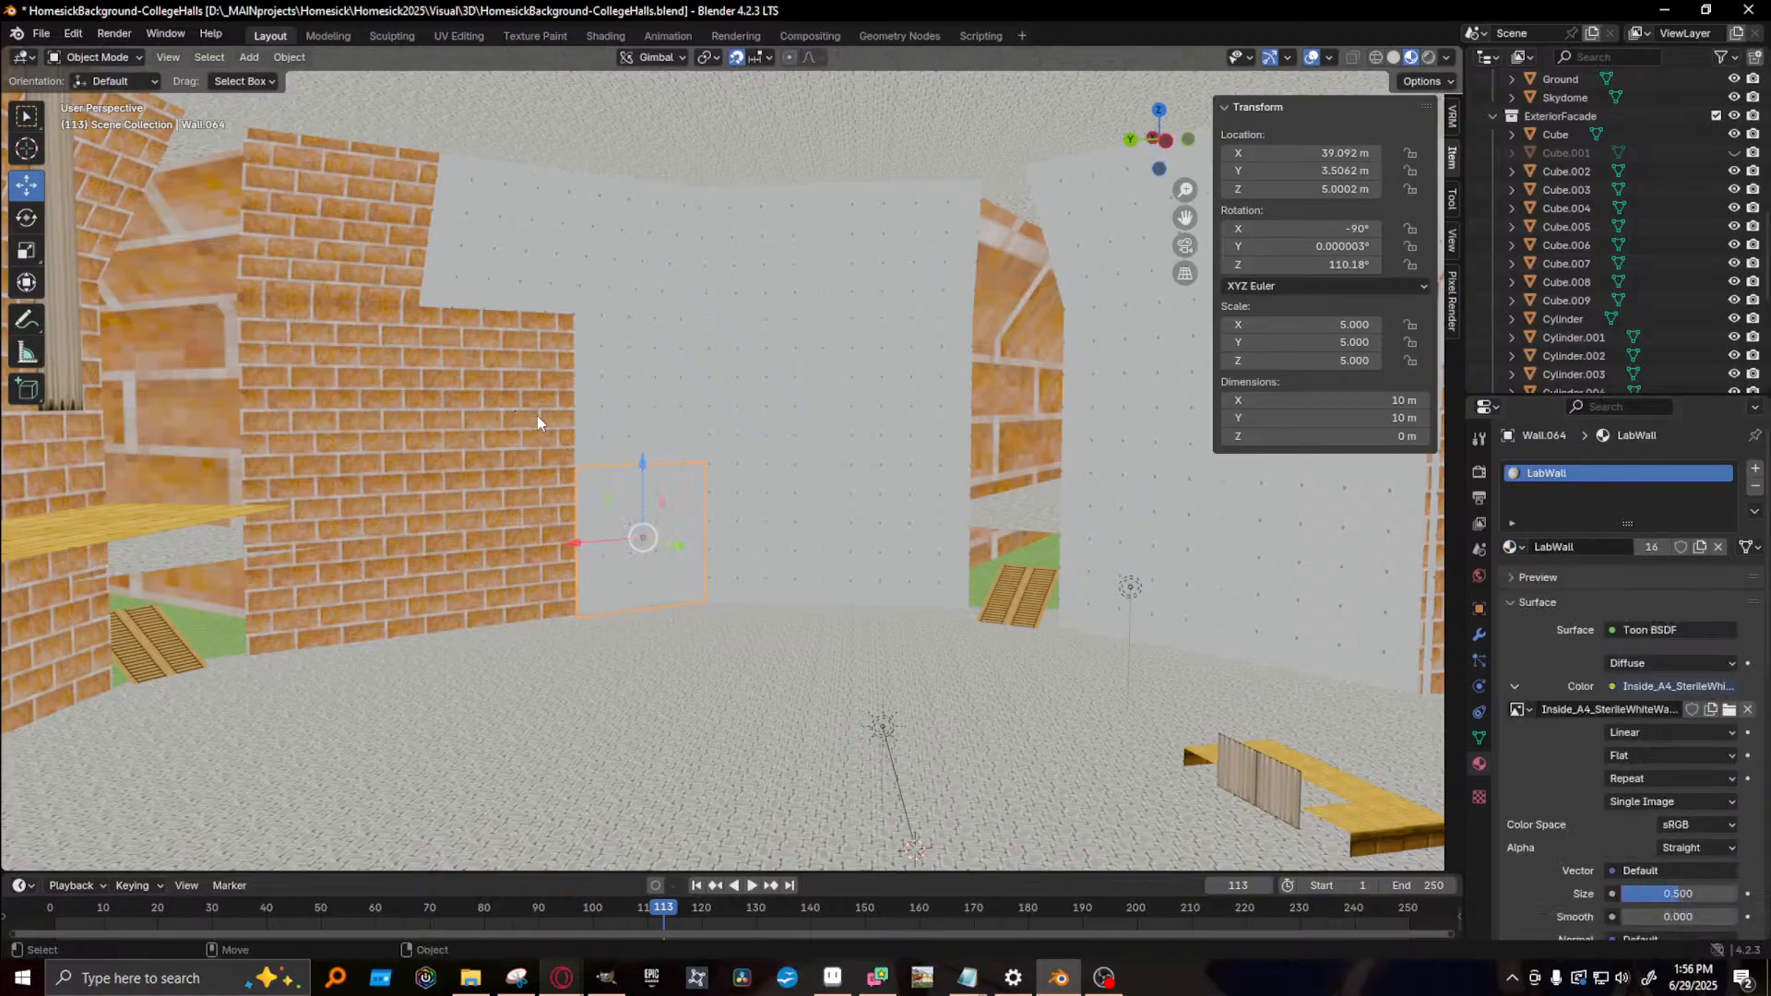
- Assign LabWall to the middle and ground-level brick panels in the next column, below the white slanted panel
{"action": "left_click", "coordinate": [537, 415]}
{"action": "left_click", "coordinate": [1510, 548]}
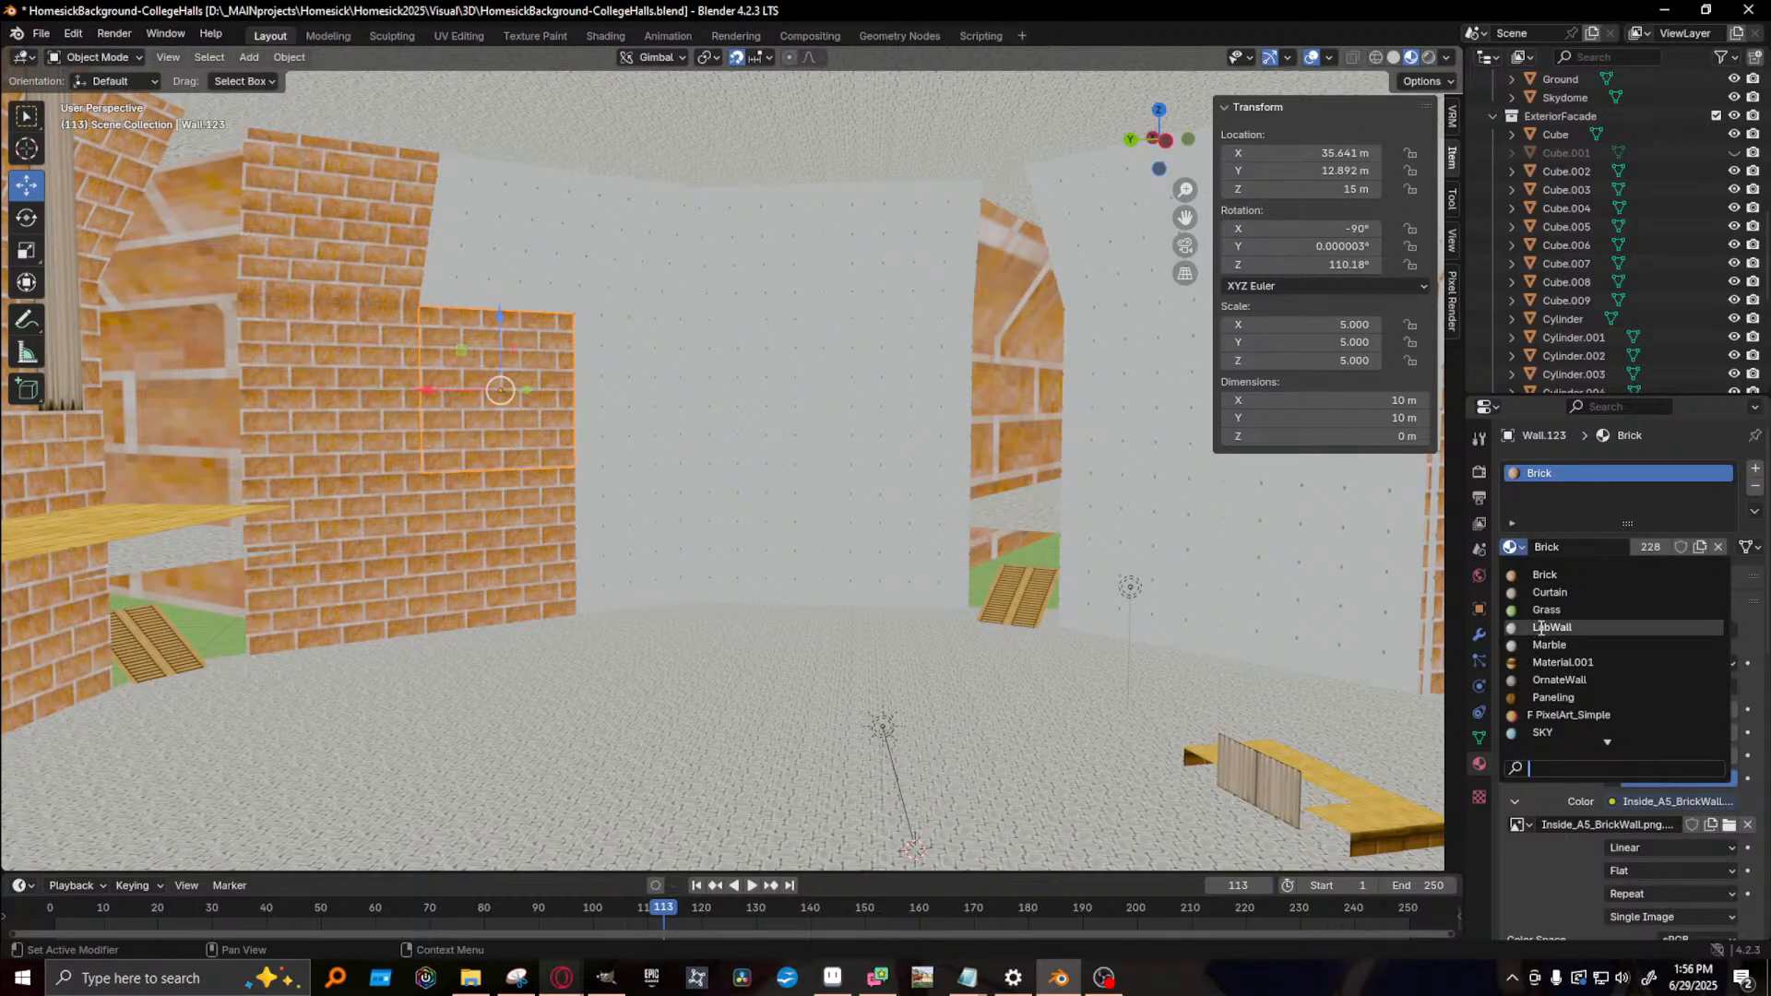
{"action": "left_click", "coordinate": [1552, 626]}
{"action": "left_click", "coordinate": [479, 489]}
{"action": "left_click", "coordinate": [1510, 548]}
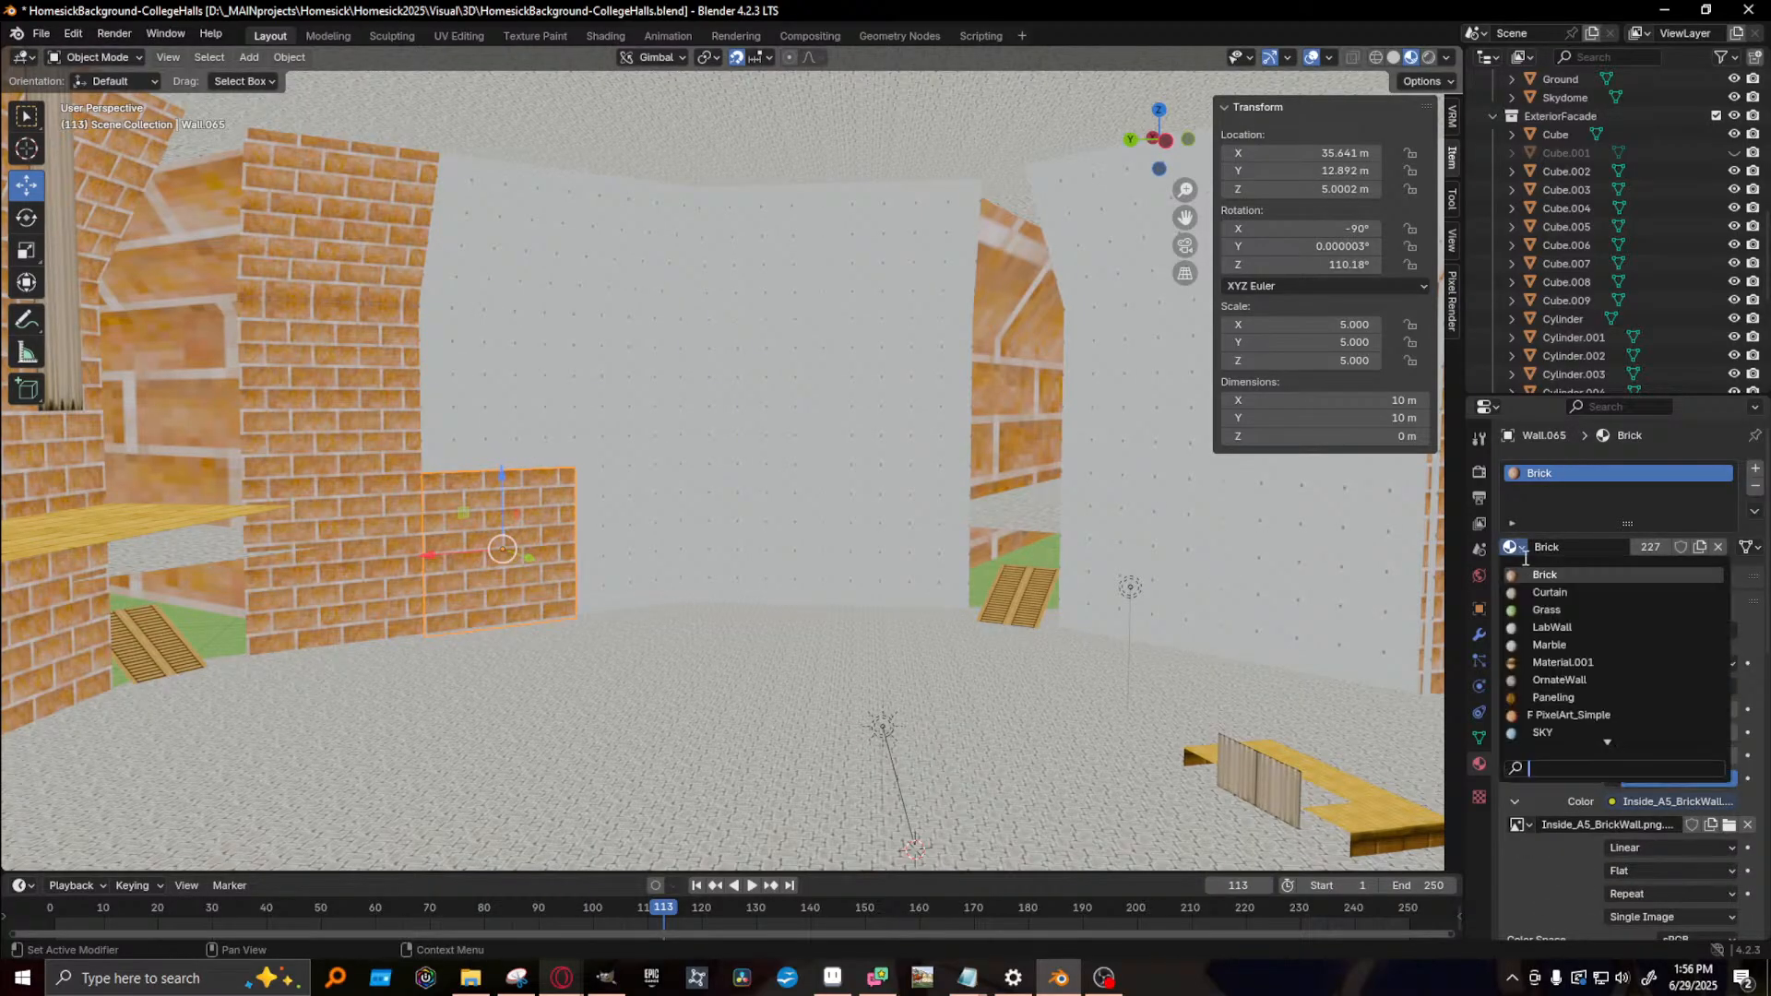
{"action": "left_click", "coordinate": [1552, 626]}
- Assign LabWall to the slanted top, middle and ground-level brick panels of the last column on this wall
{"action": "left_click", "coordinate": [389, 284]}
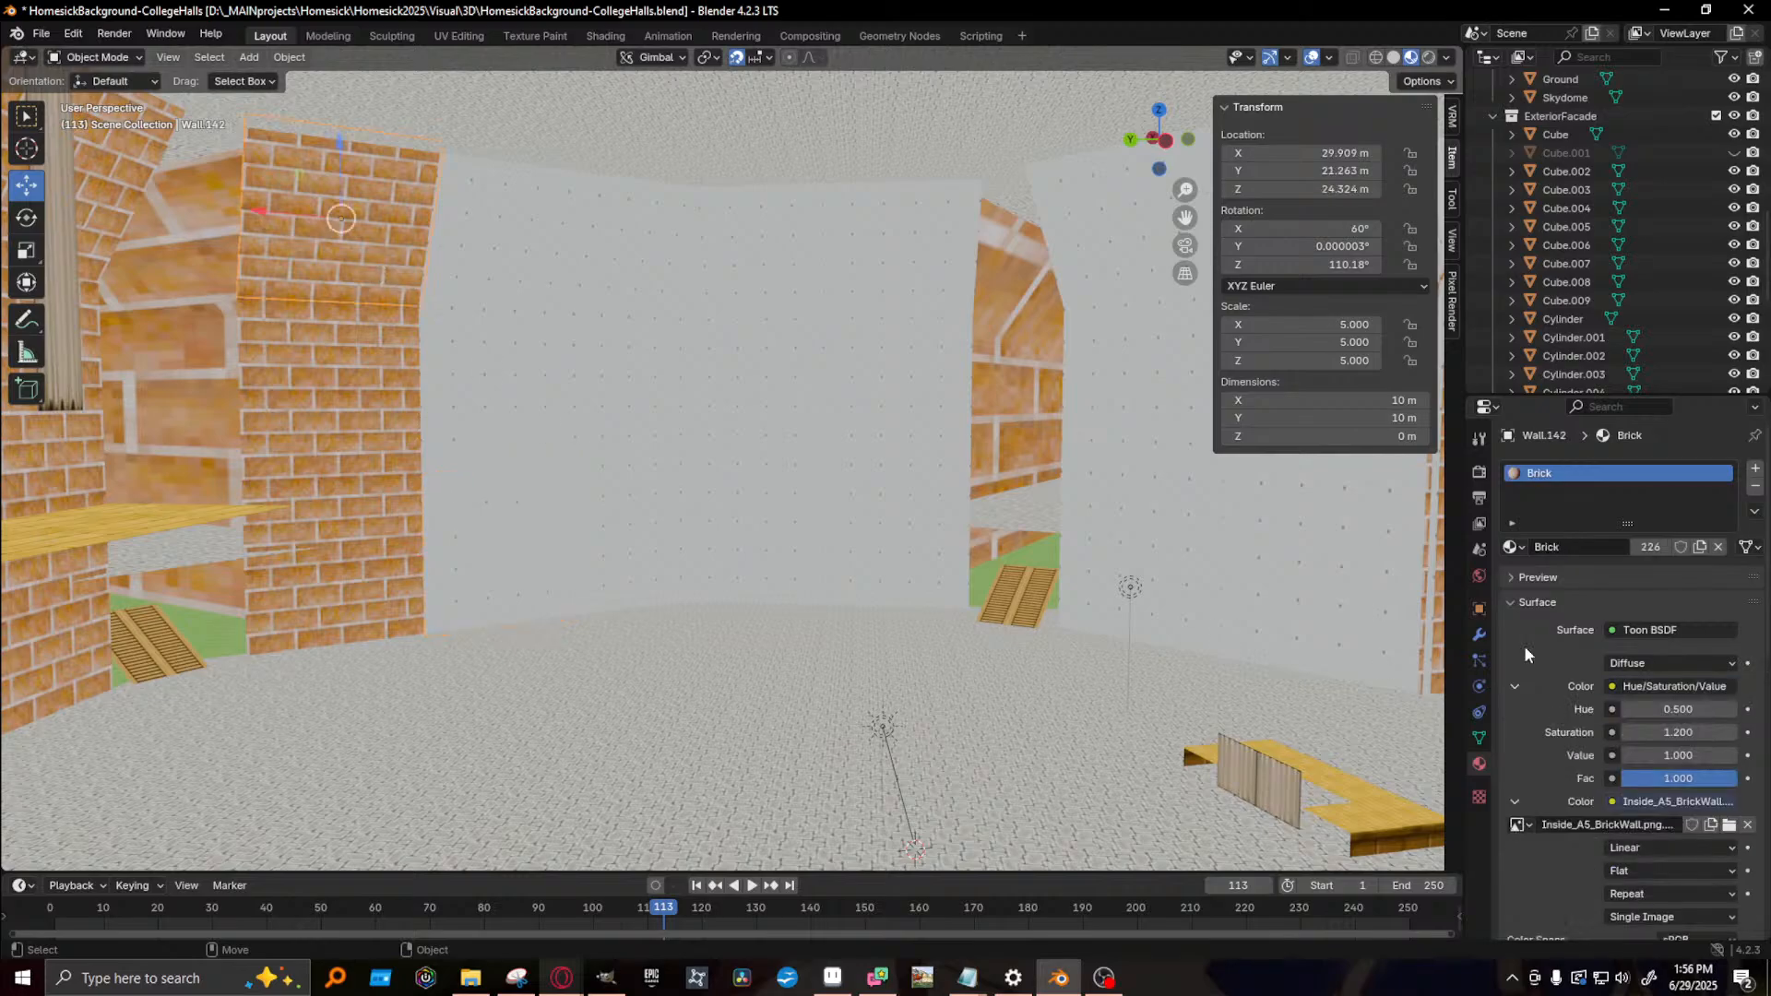
{"action": "left_click", "coordinate": [1512, 548]}
{"action": "left_click", "coordinate": [1552, 626]}
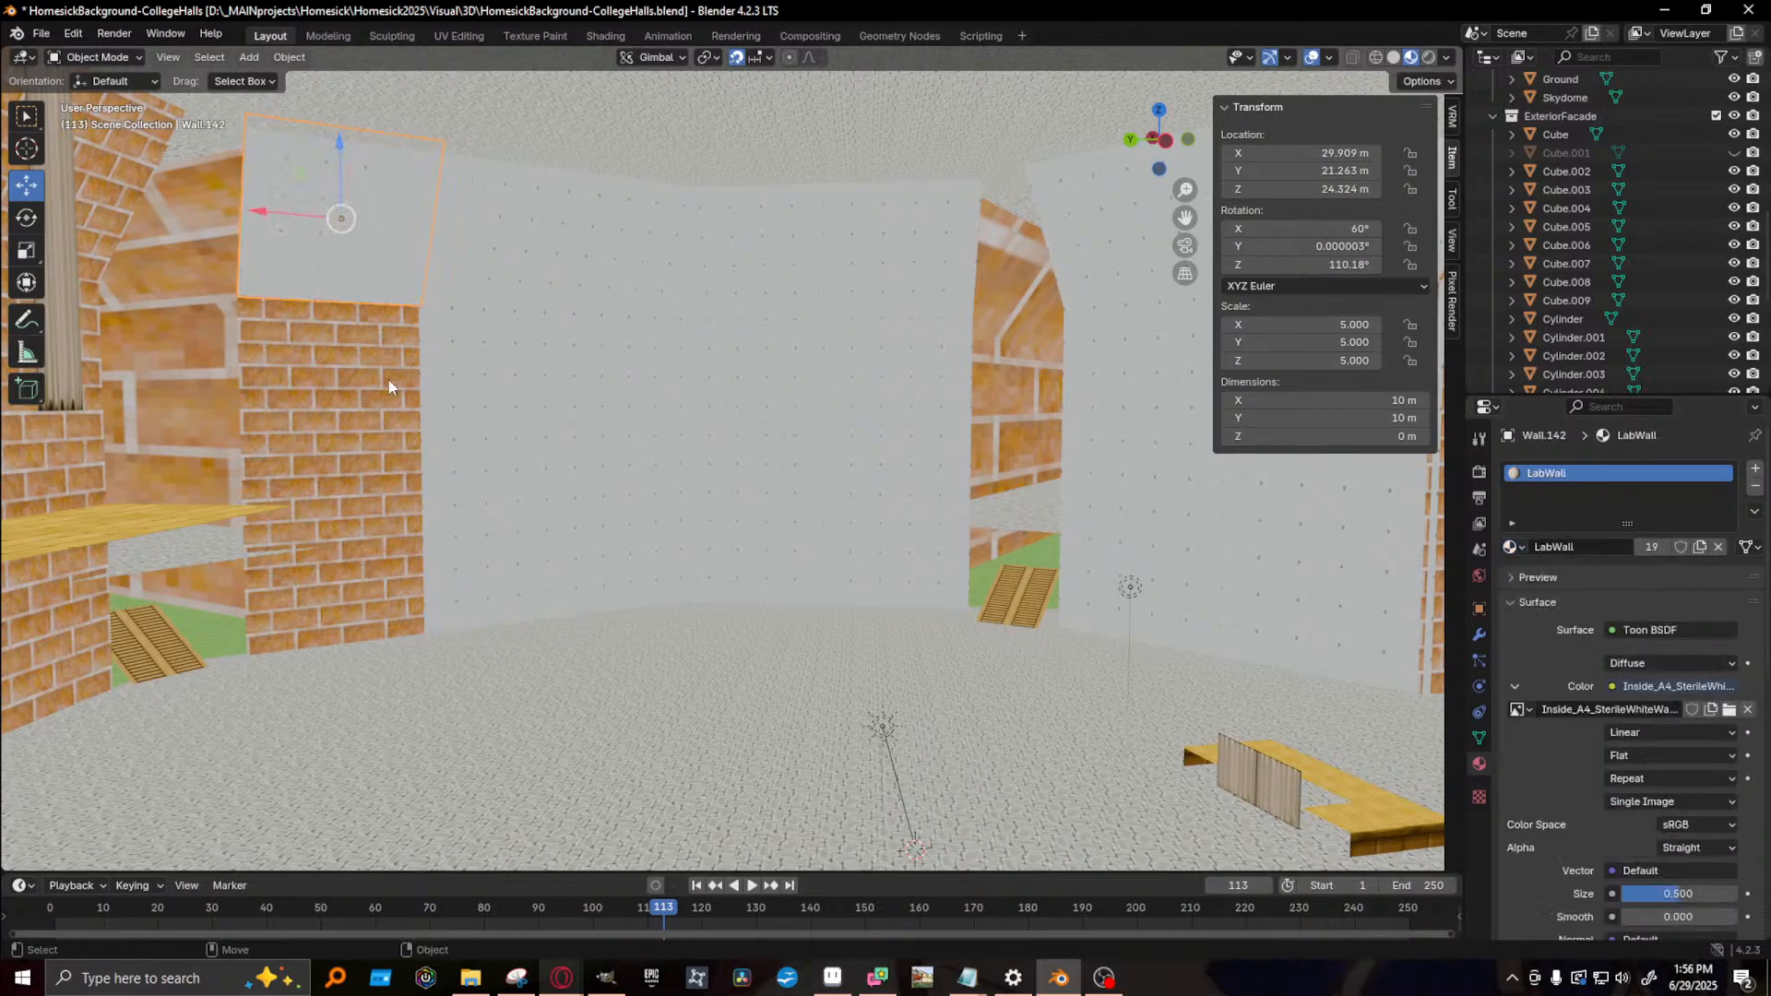
{"action": "left_click", "coordinate": [390, 379]}
{"action": "left_click", "coordinate": [1511, 548]}
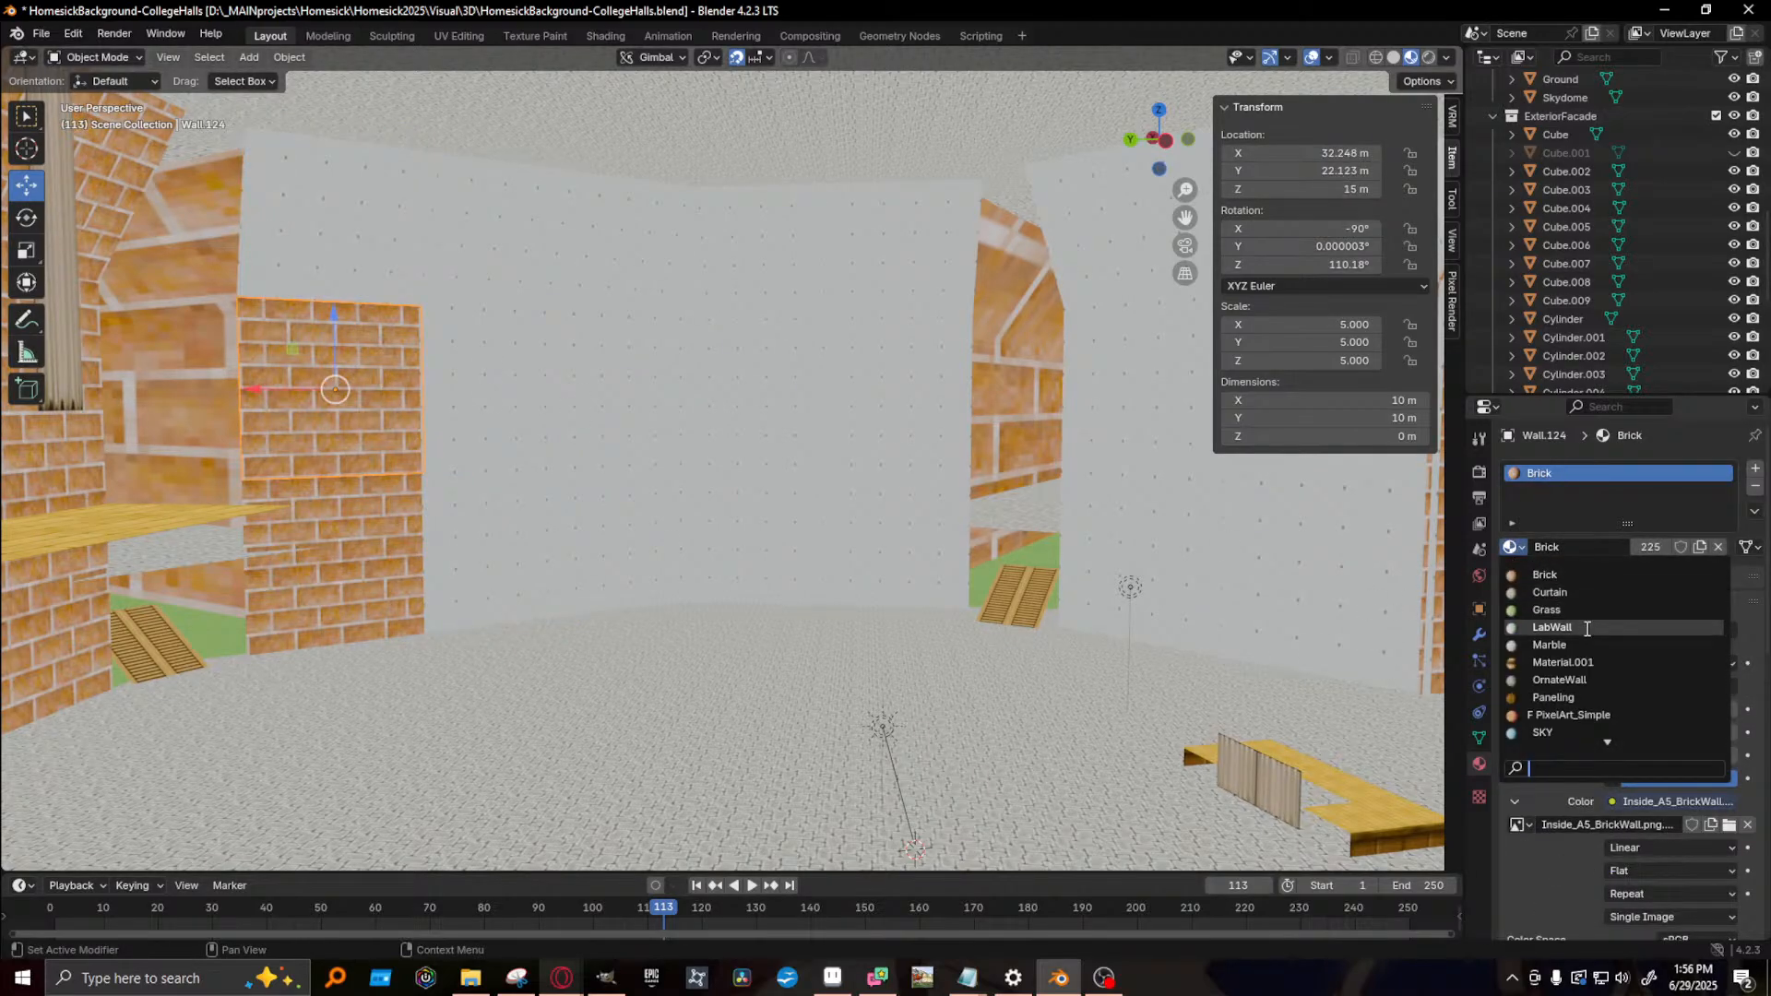
{"action": "left_click", "coordinate": [1553, 626]}
{"action": "left_click", "coordinate": [346, 514]}
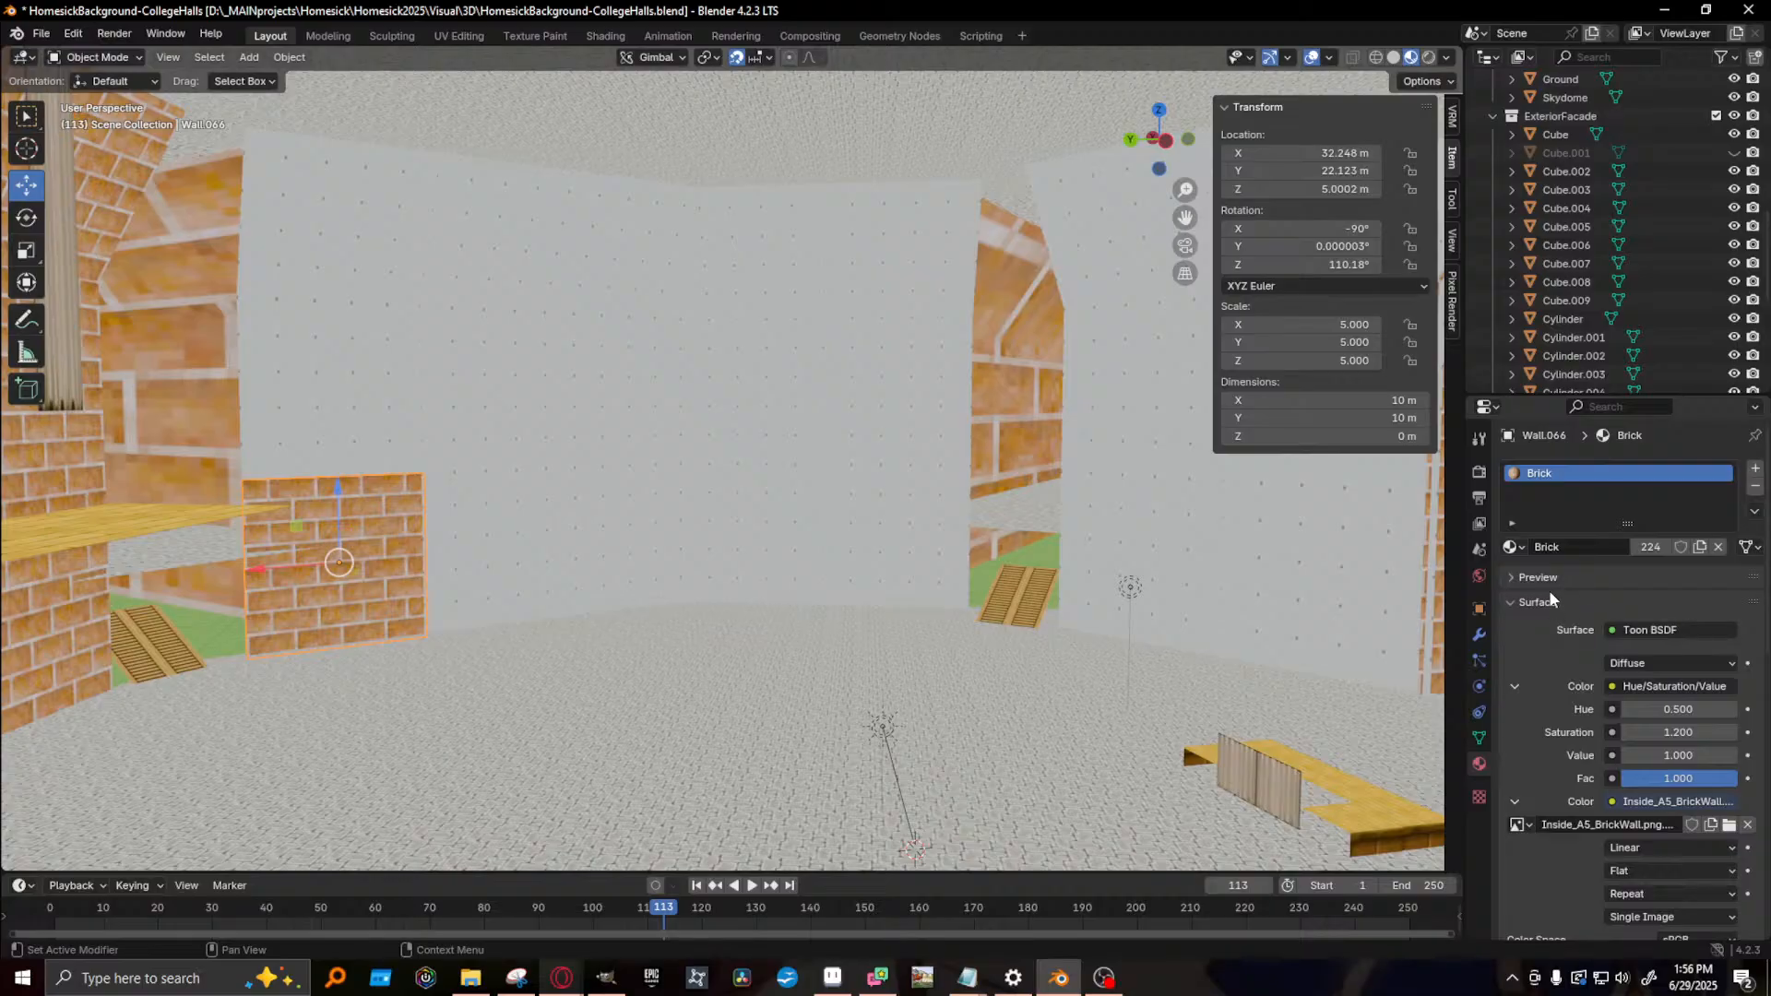
{"action": "left_click", "coordinate": [1511, 548]}
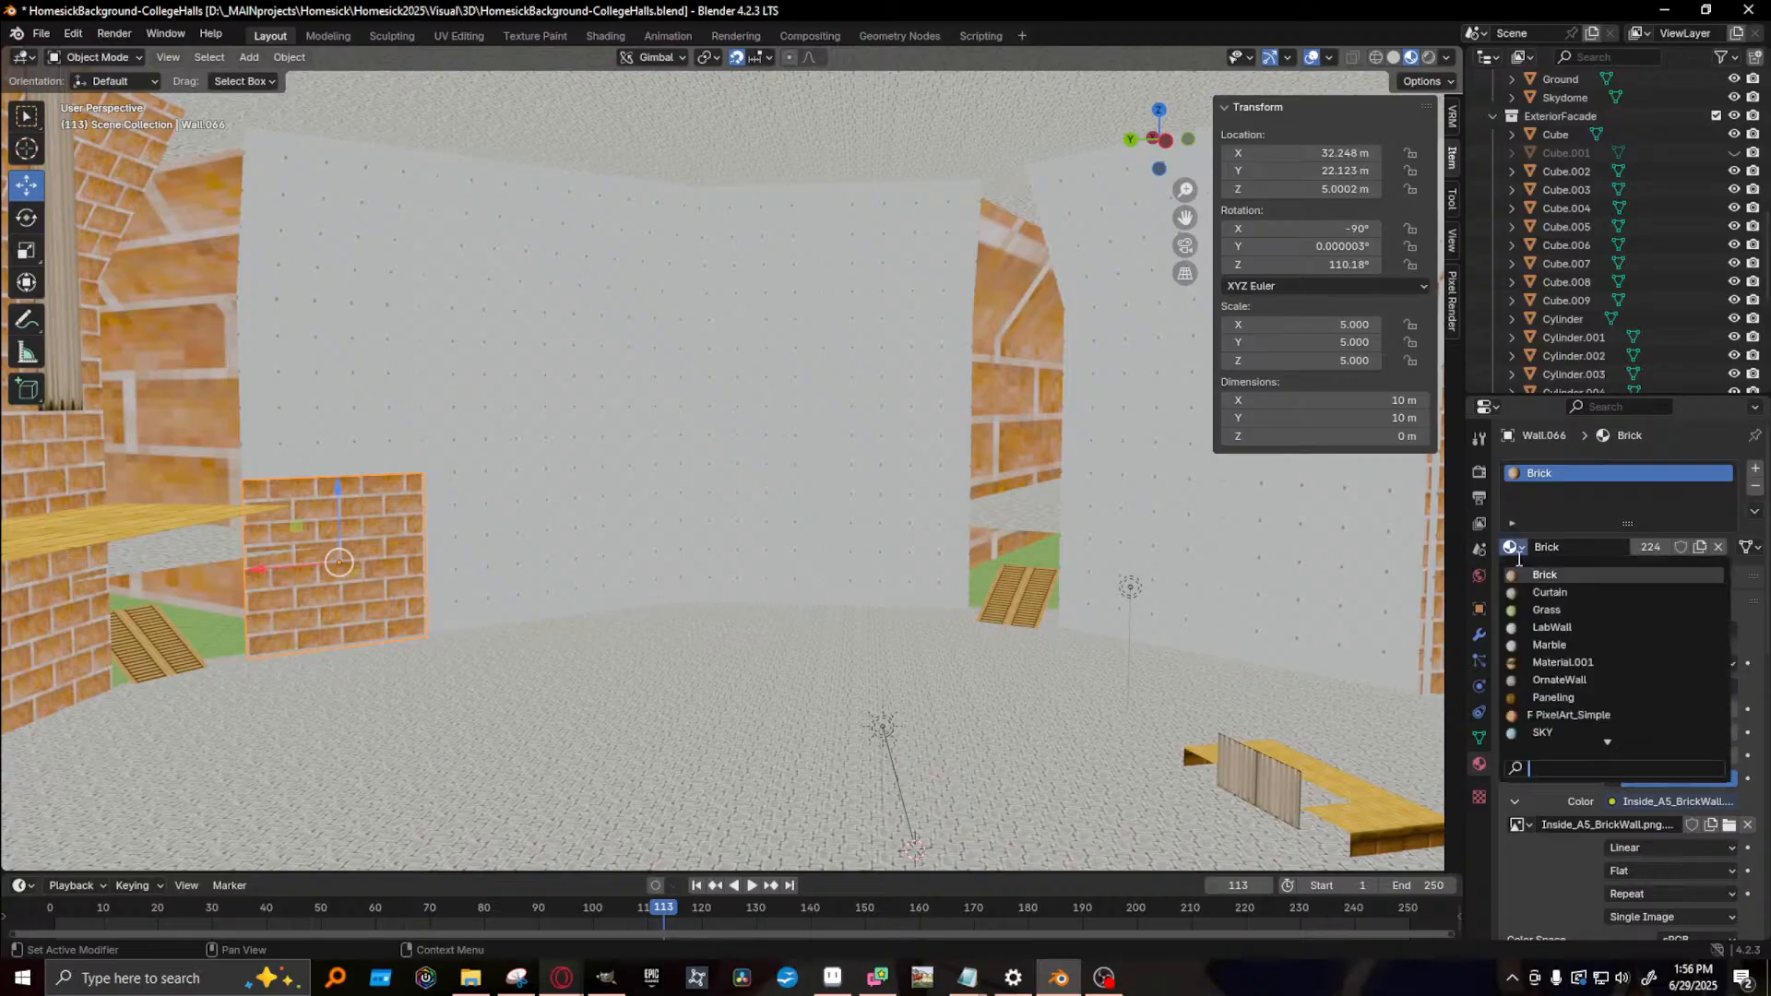
{"action": "left_click", "coordinate": [1588, 627]}
- Assign LabWall to the ground-level, middle and slanted top panels of the curtain wall's column nearest the finished lab wall
{"action": "middle_click_drag", "start_coordinate": [679, 593], "coordinate": [791, 592]}
{"action": "left_click", "coordinate": [791, 593]}
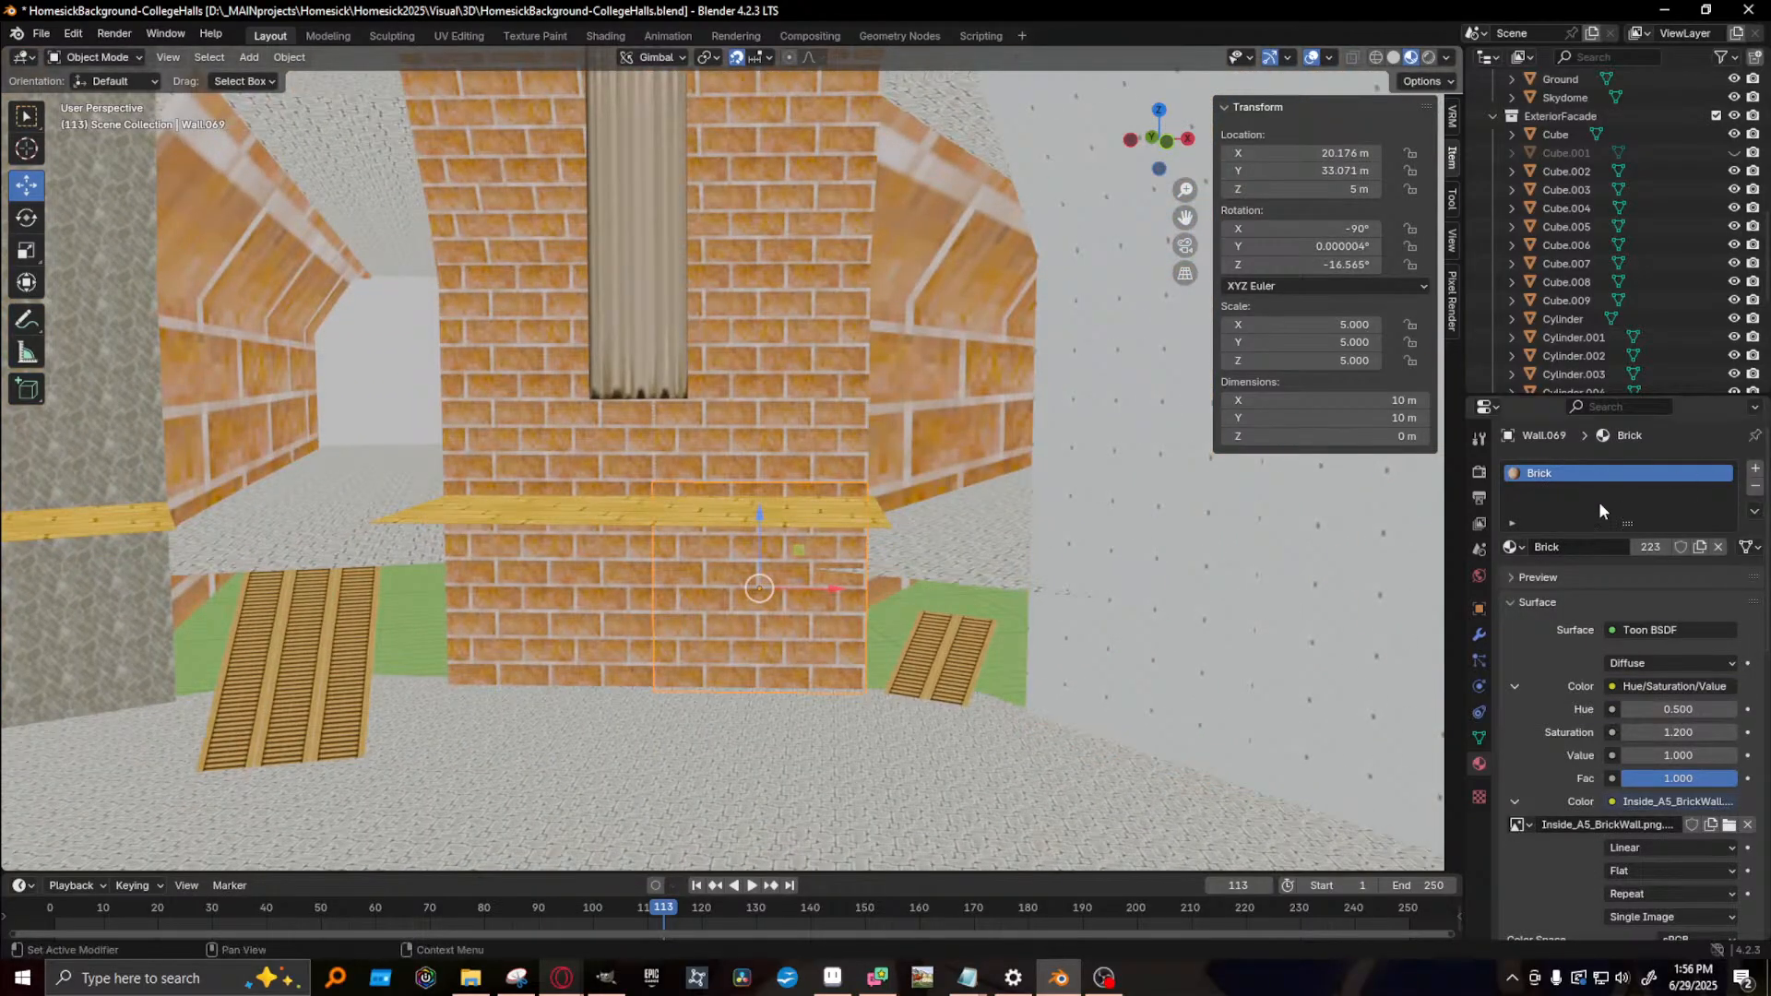
{"action": "left_click", "coordinate": [1510, 546]}
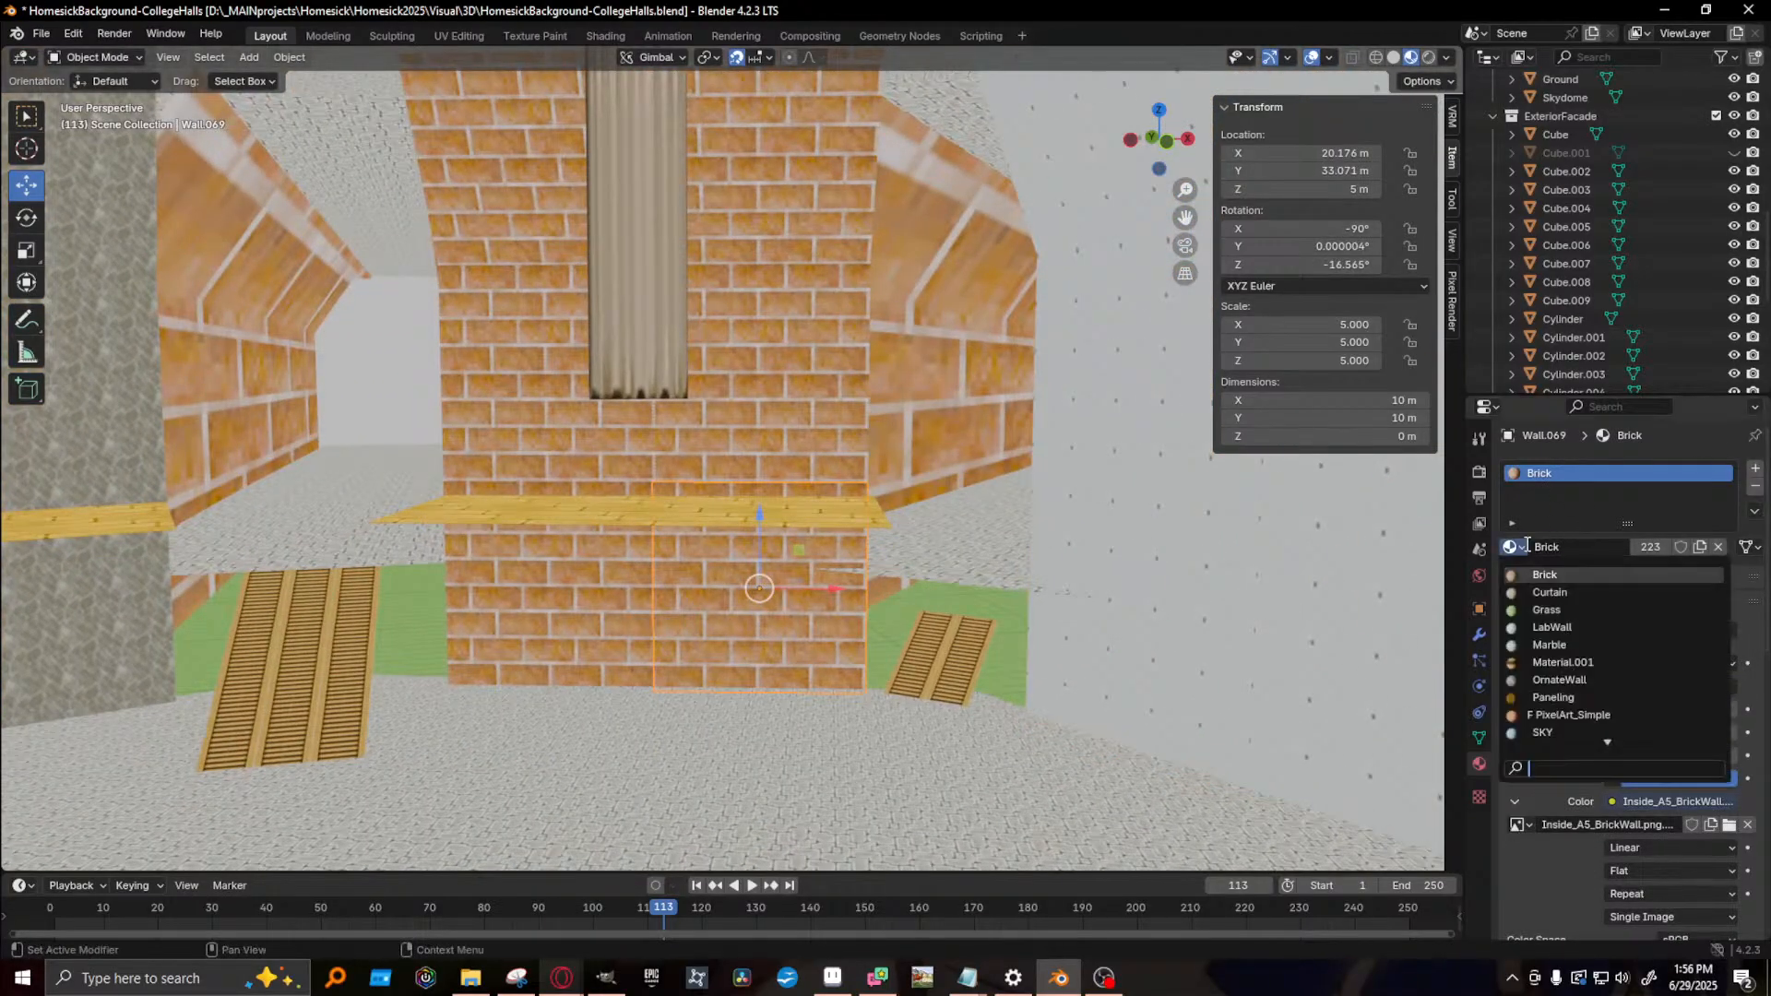
{"action": "left_click", "coordinate": [1542, 630]}
{"action": "left_click", "coordinate": [831, 400]}
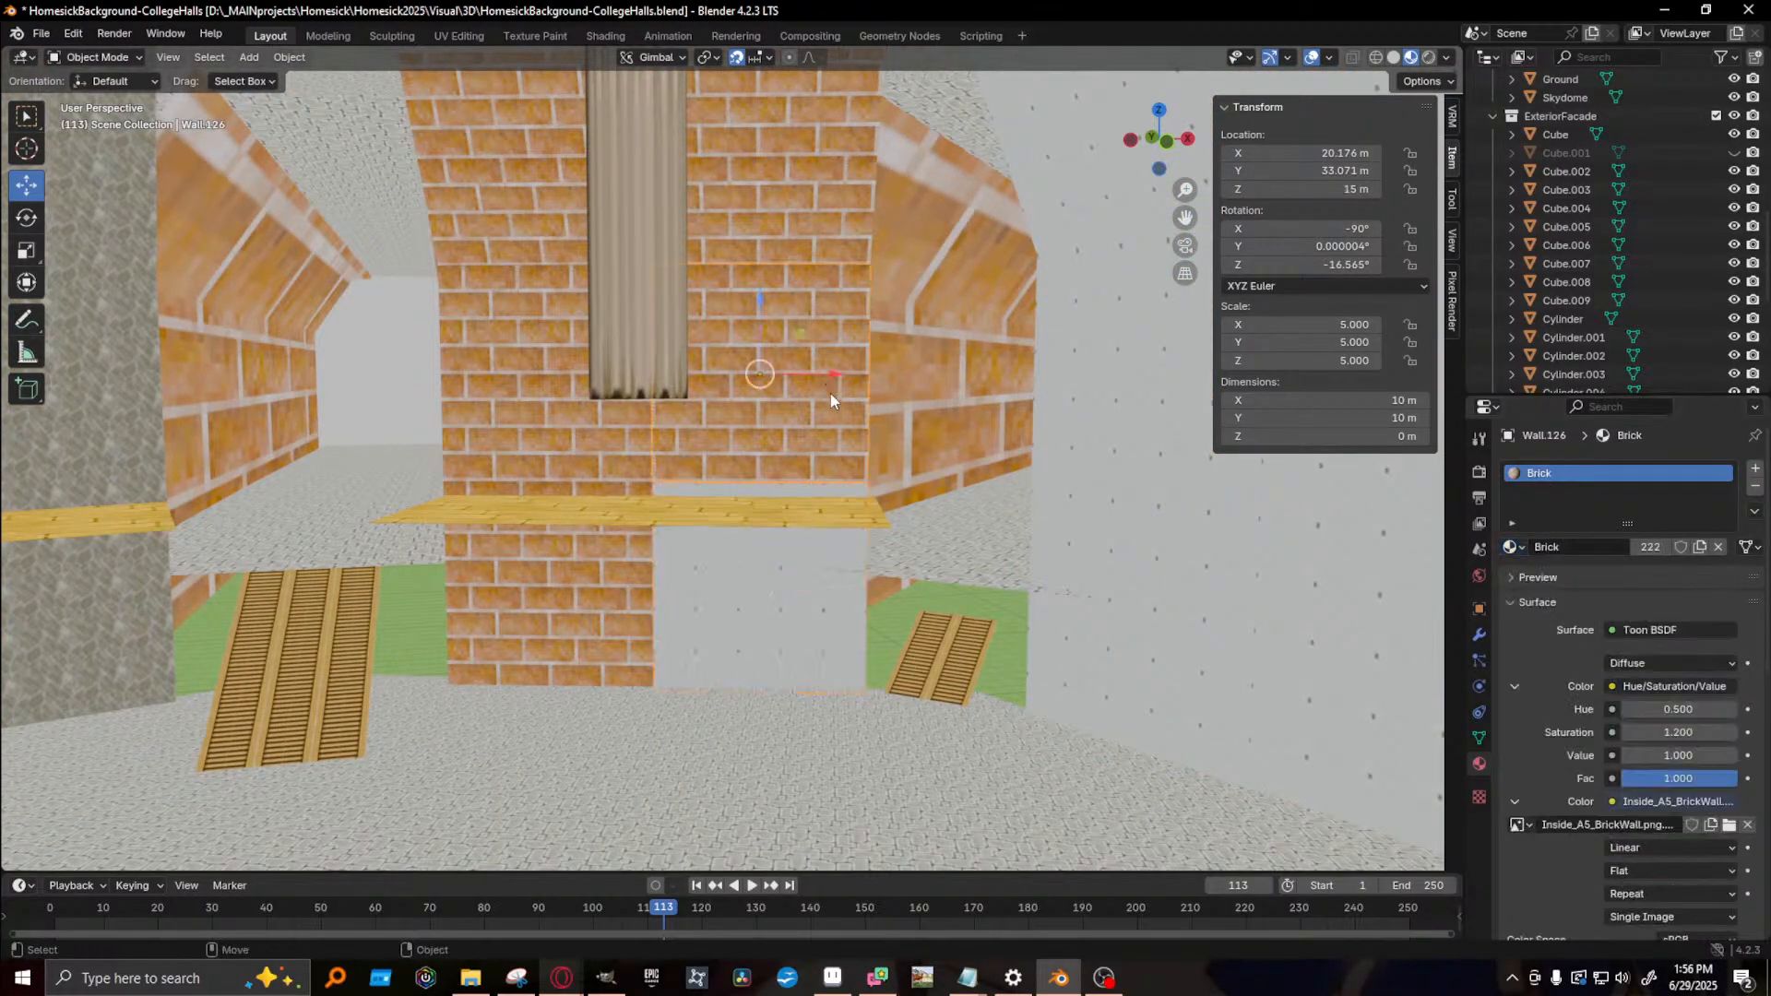
{"action": "left_click", "coordinate": [1513, 546]}
{"action": "left_click", "coordinate": [1551, 627]}
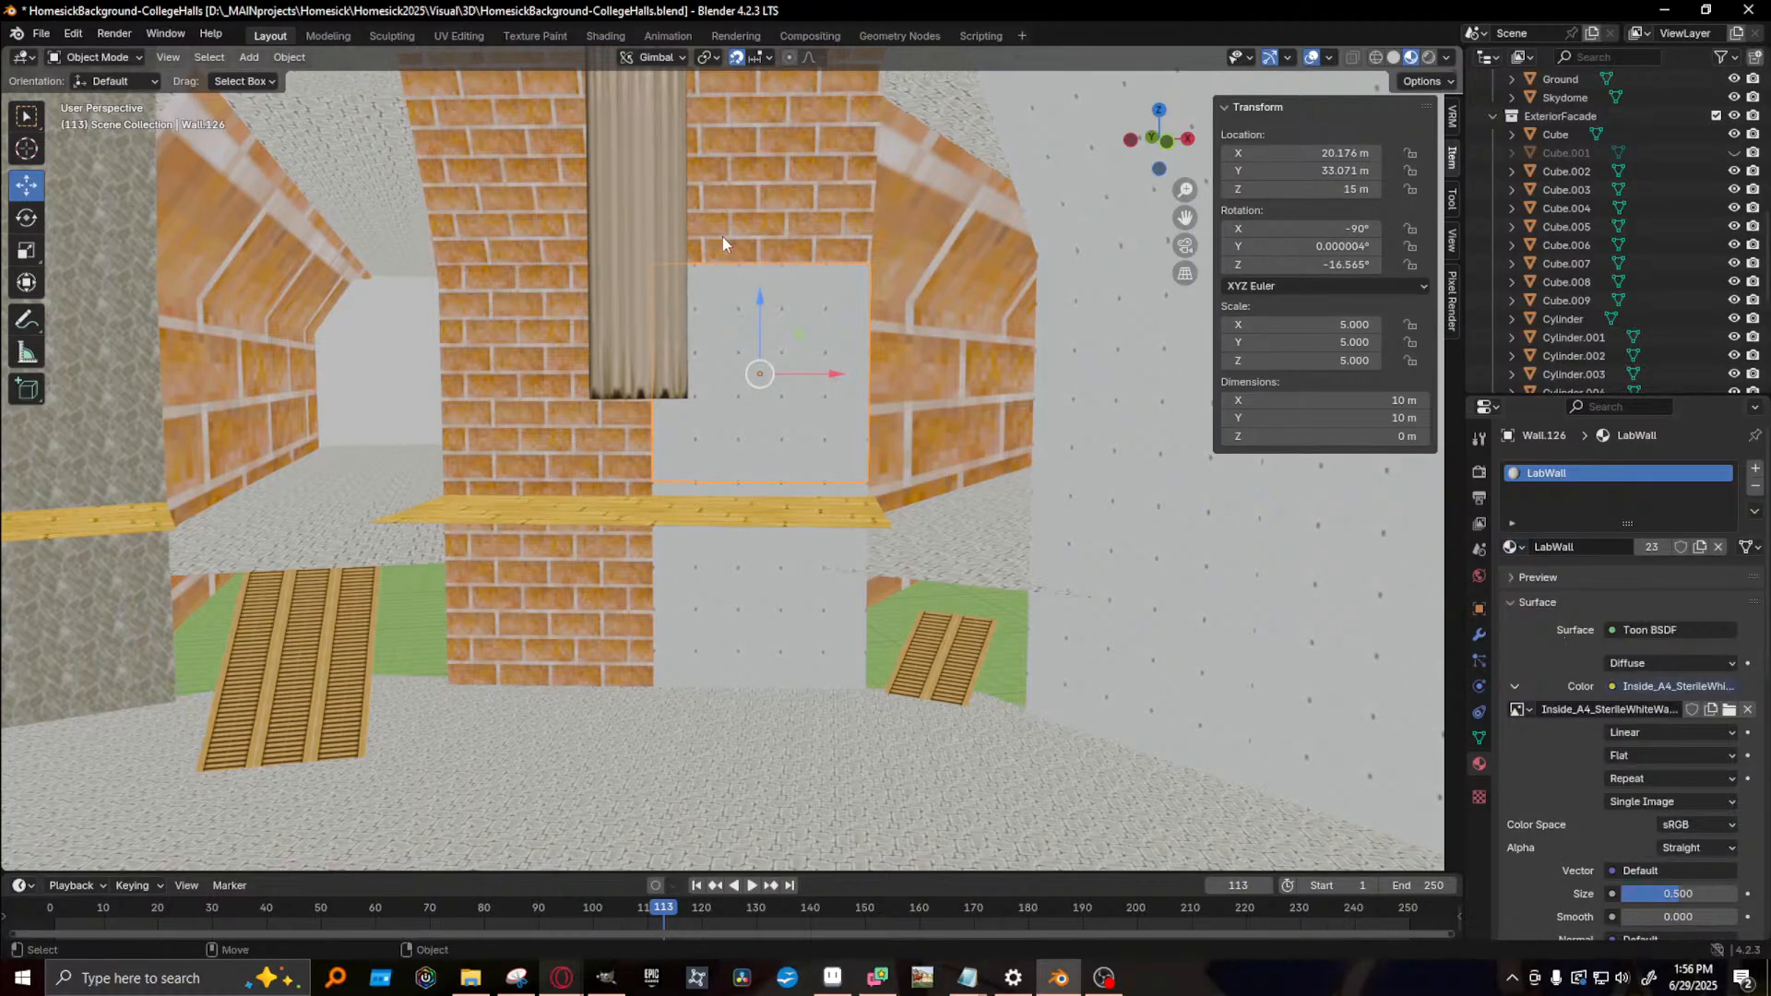
{"action": "left_click", "coordinate": [722, 236]}
{"action": "left_click", "coordinate": [1510, 546]}
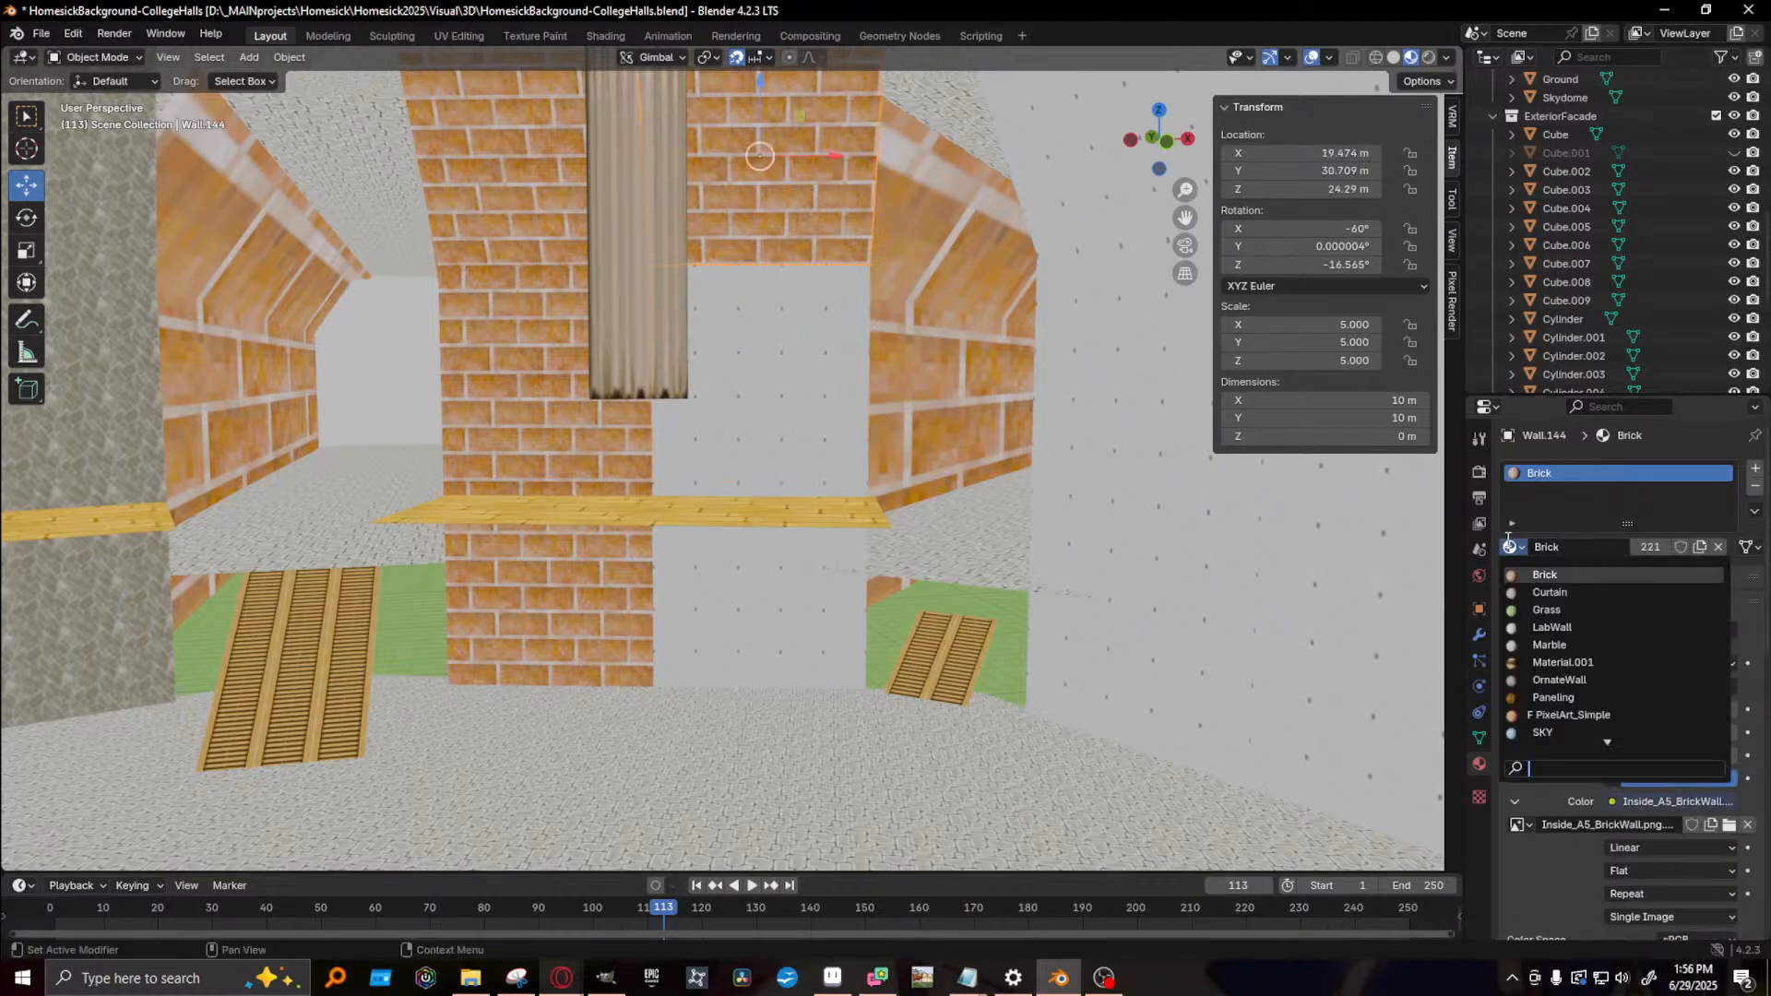
{"action": "left_click", "coordinate": [1551, 627]}
- Assign LabWall to the slanted top, middle and ground-level panels of the remaining brick column behind the curtain
{"action": "left_click", "coordinate": [533, 196]}
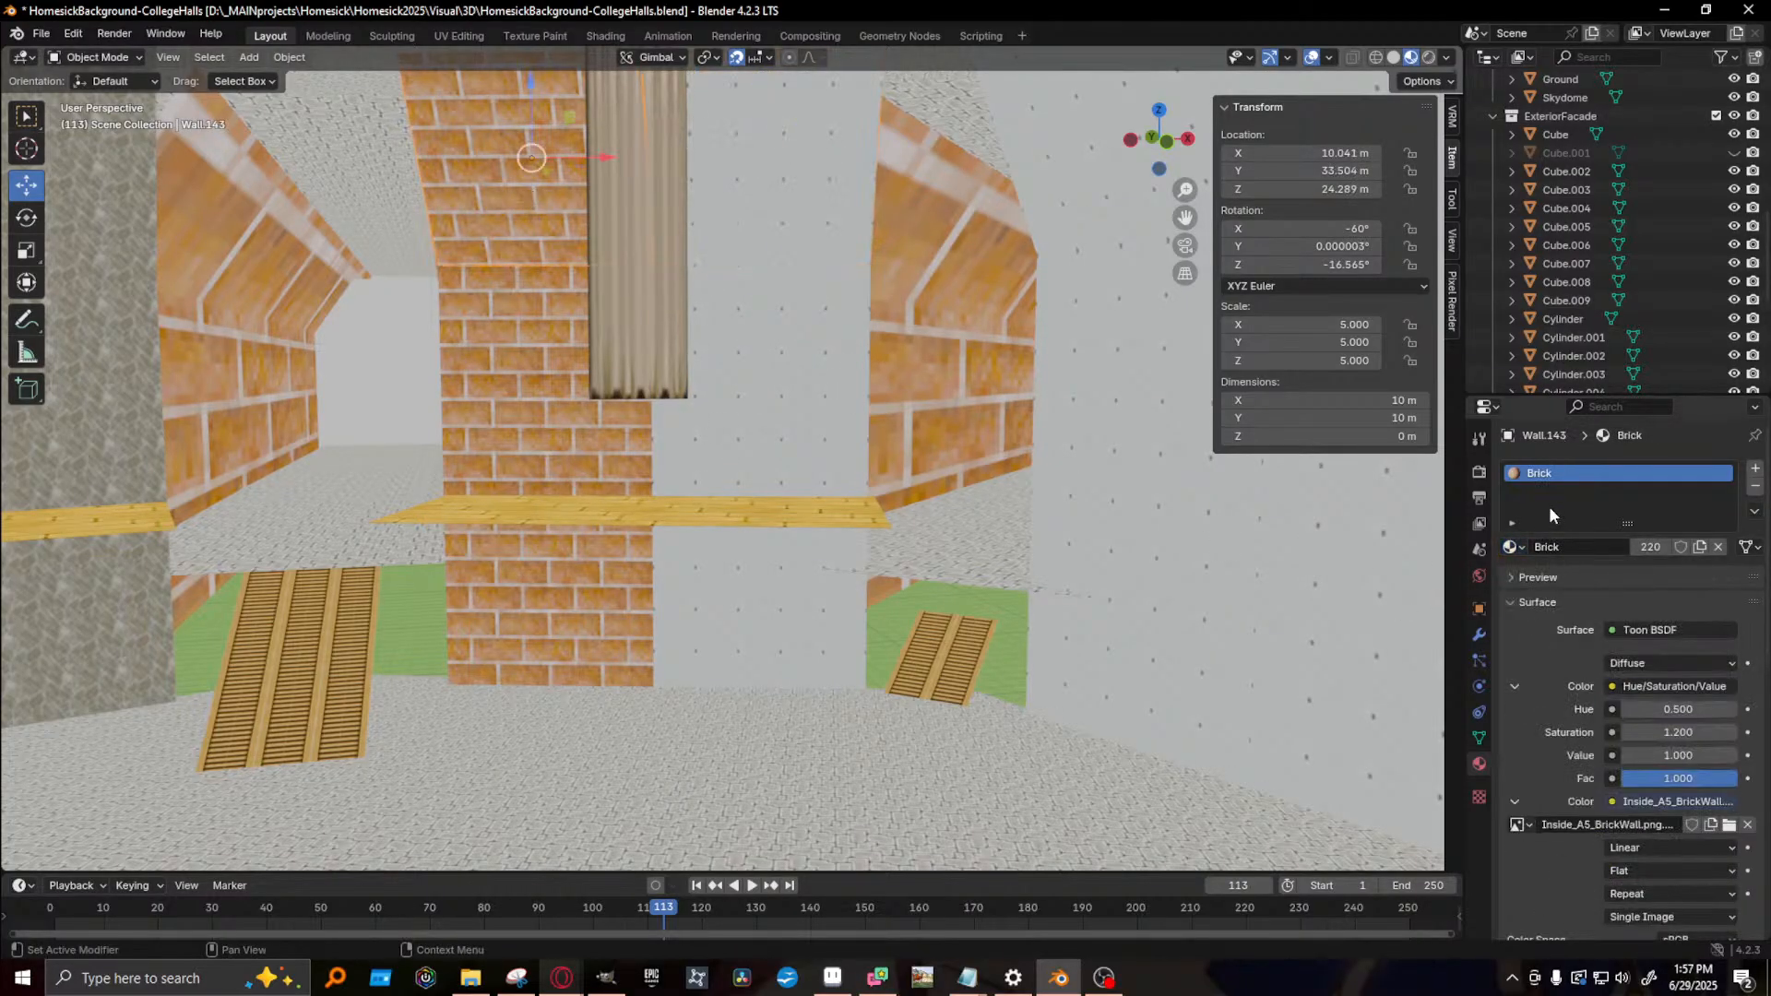
{"action": "left_click", "coordinate": [1510, 546]}
{"action": "left_click", "coordinate": [1552, 627]}
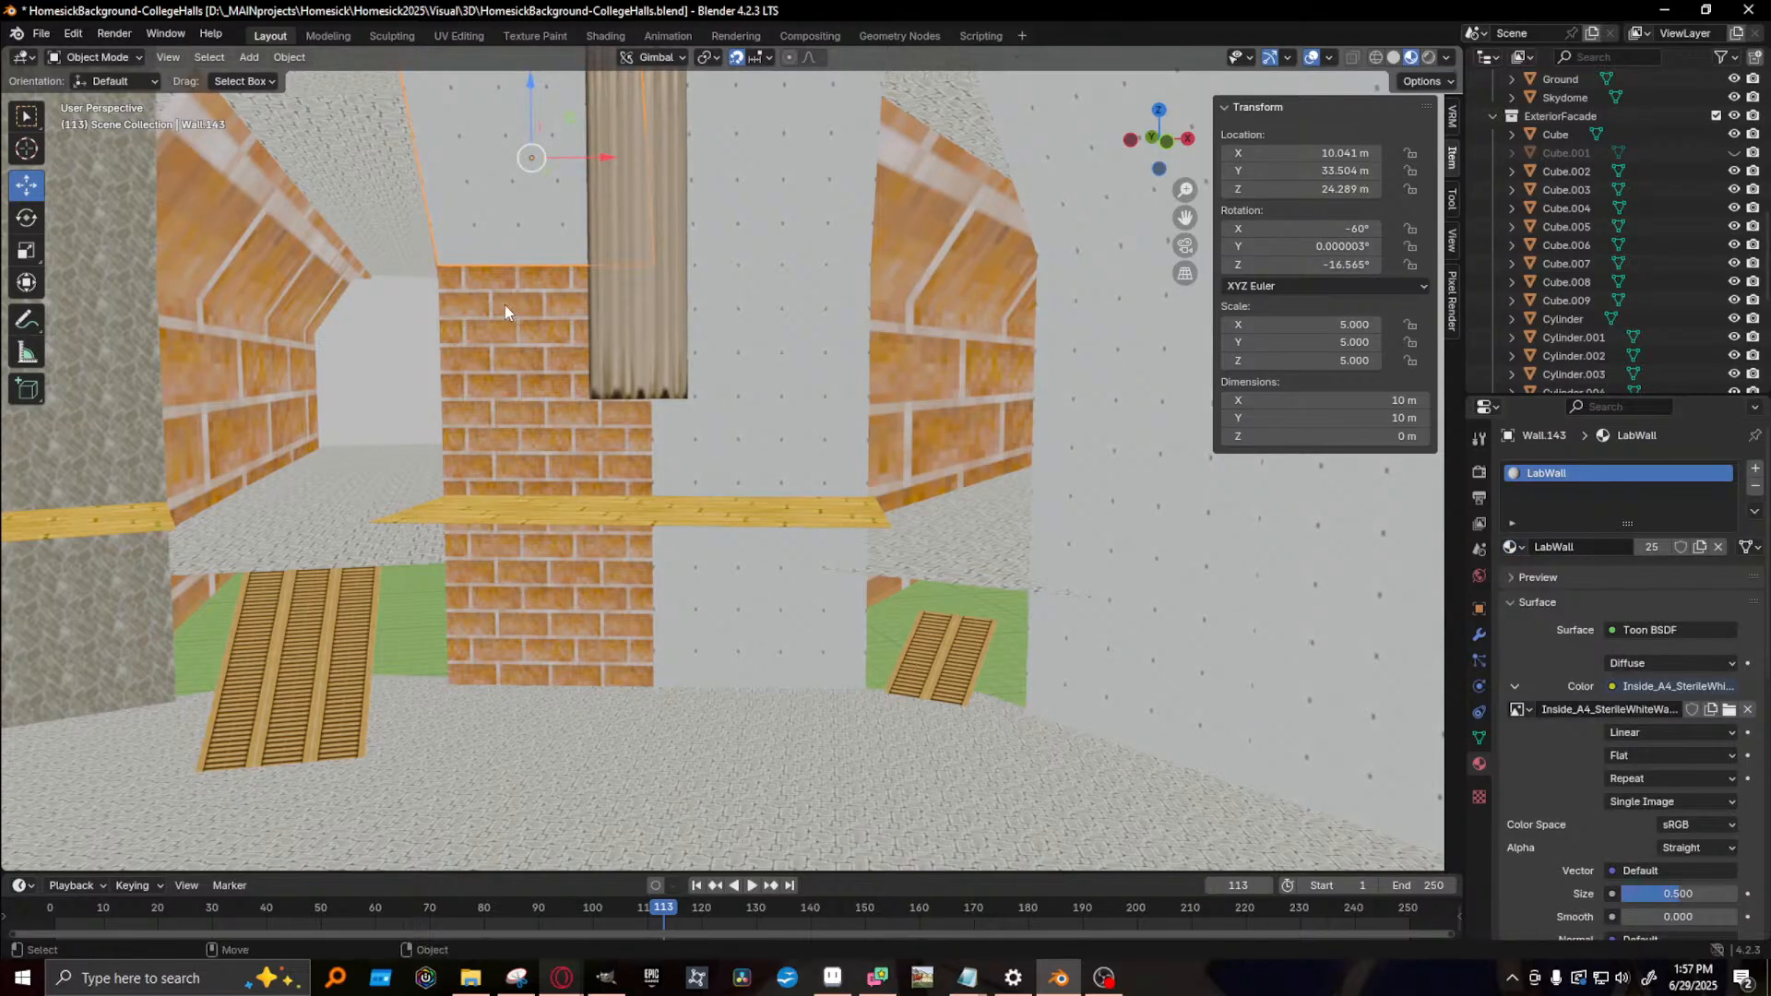
{"action": "left_click", "coordinate": [505, 304]}
{"action": "left_click", "coordinate": [1510, 546]}
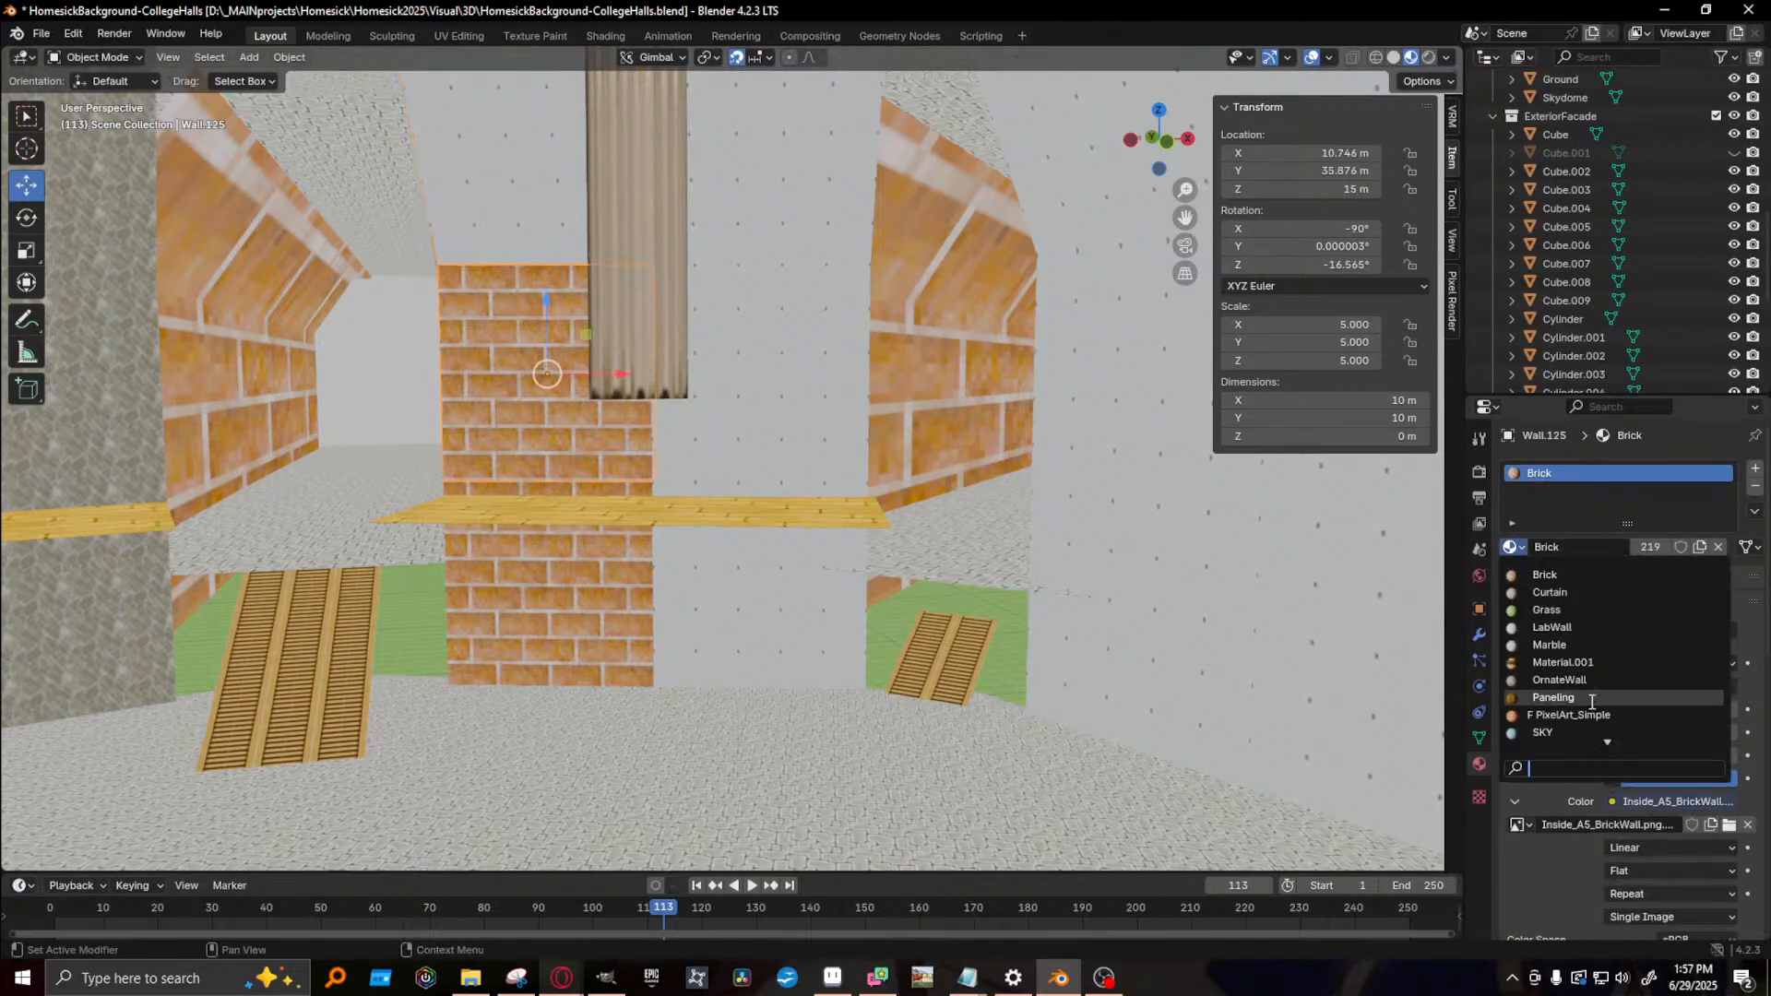
{"action": "left_click", "coordinate": [1552, 625]}
{"action": "left_click", "coordinate": [540, 597]}
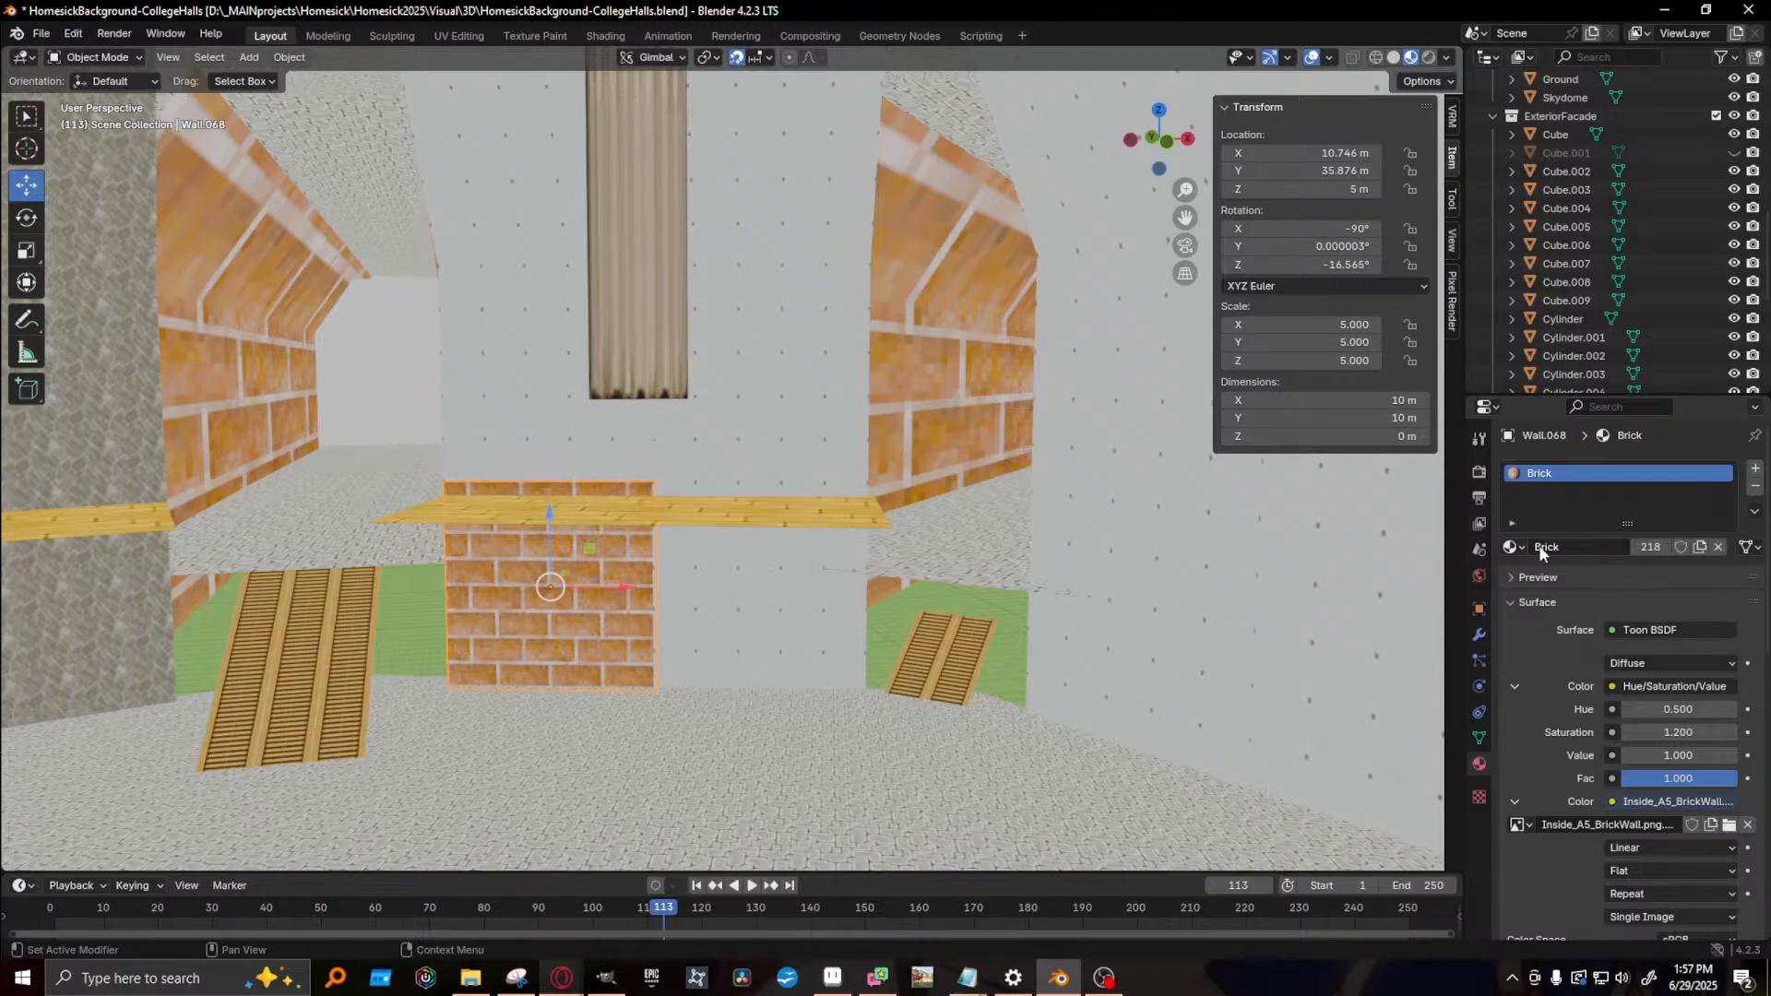
{"action": "left_click", "coordinate": [1510, 546]}
{"action": "left_click", "coordinate": [1578, 638]}
- Examine the retextured hall walls and stairs all around, and the brick corridor walls from outside the building
{"action": "scroll", "coordinate": [720, 553], "scroll_direction": "down", "scroll_amount": 2}
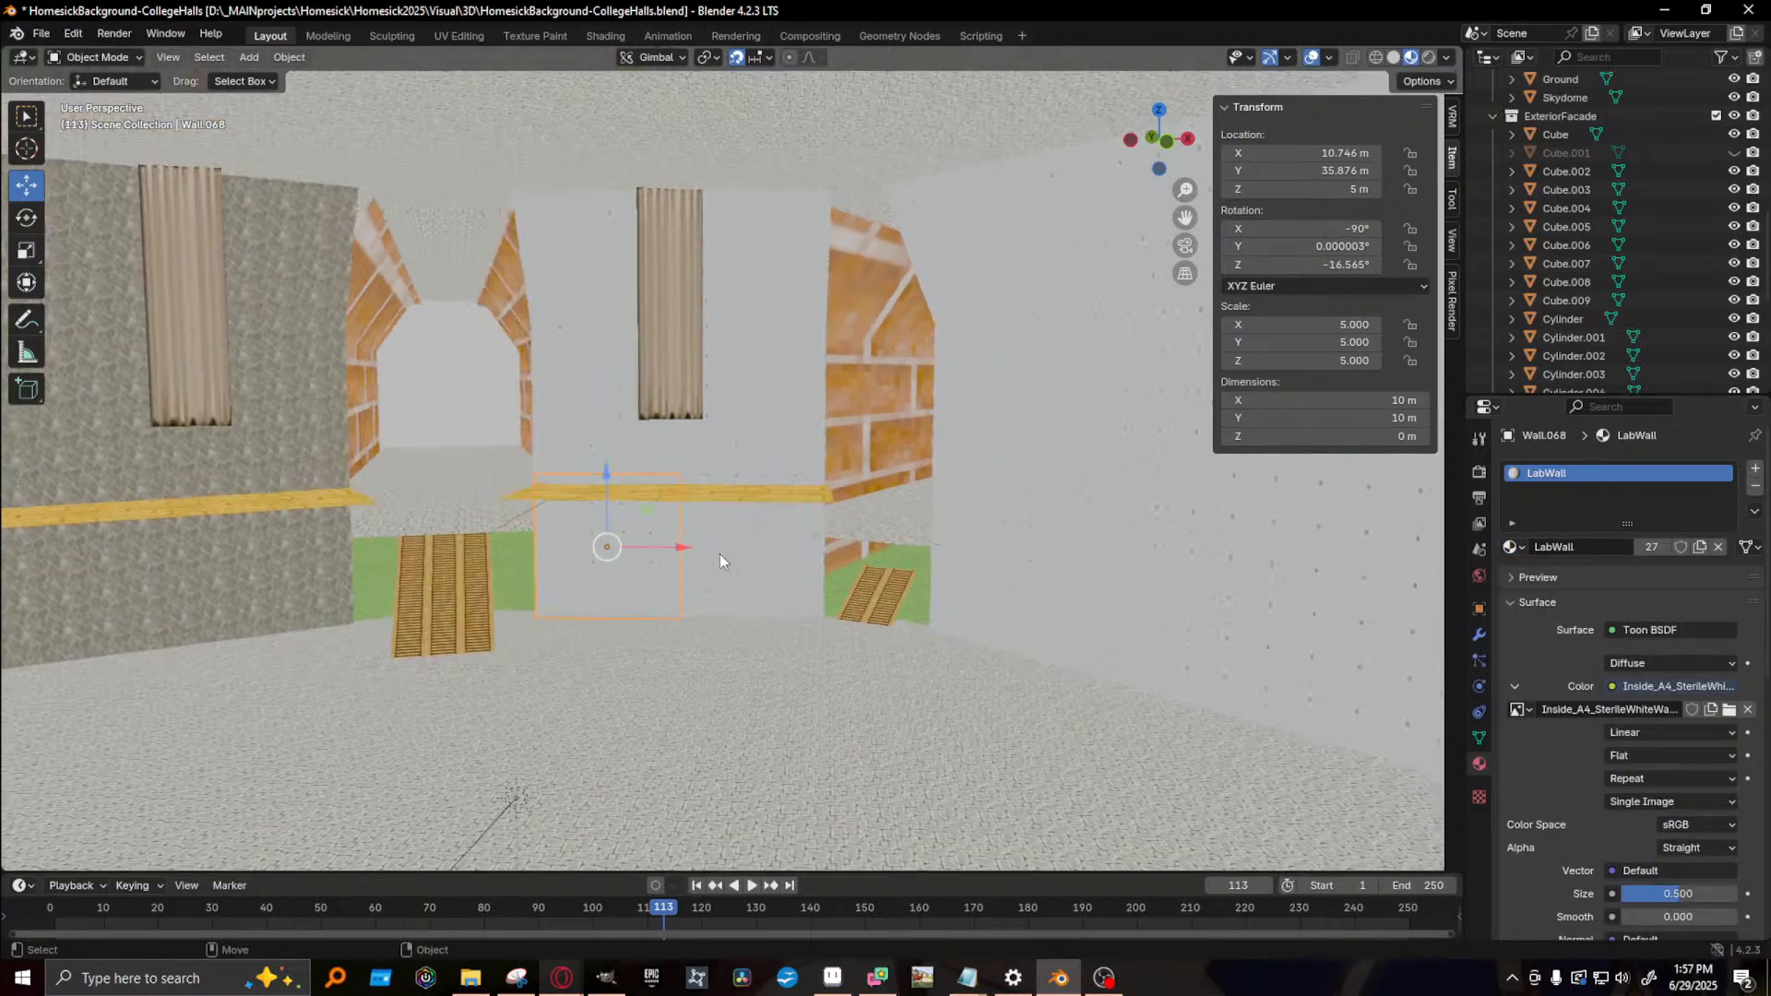
{"action": "scroll", "coordinate": [719, 551], "scroll_direction": "down", "scroll_amount": 2}
{"action": "middle_click_drag", "start_coordinate": [723, 547], "coordinate": [762, 524]}
{"action": "scroll", "coordinate": [835, 546], "scroll_direction": "down", "scroll_amount": 2}
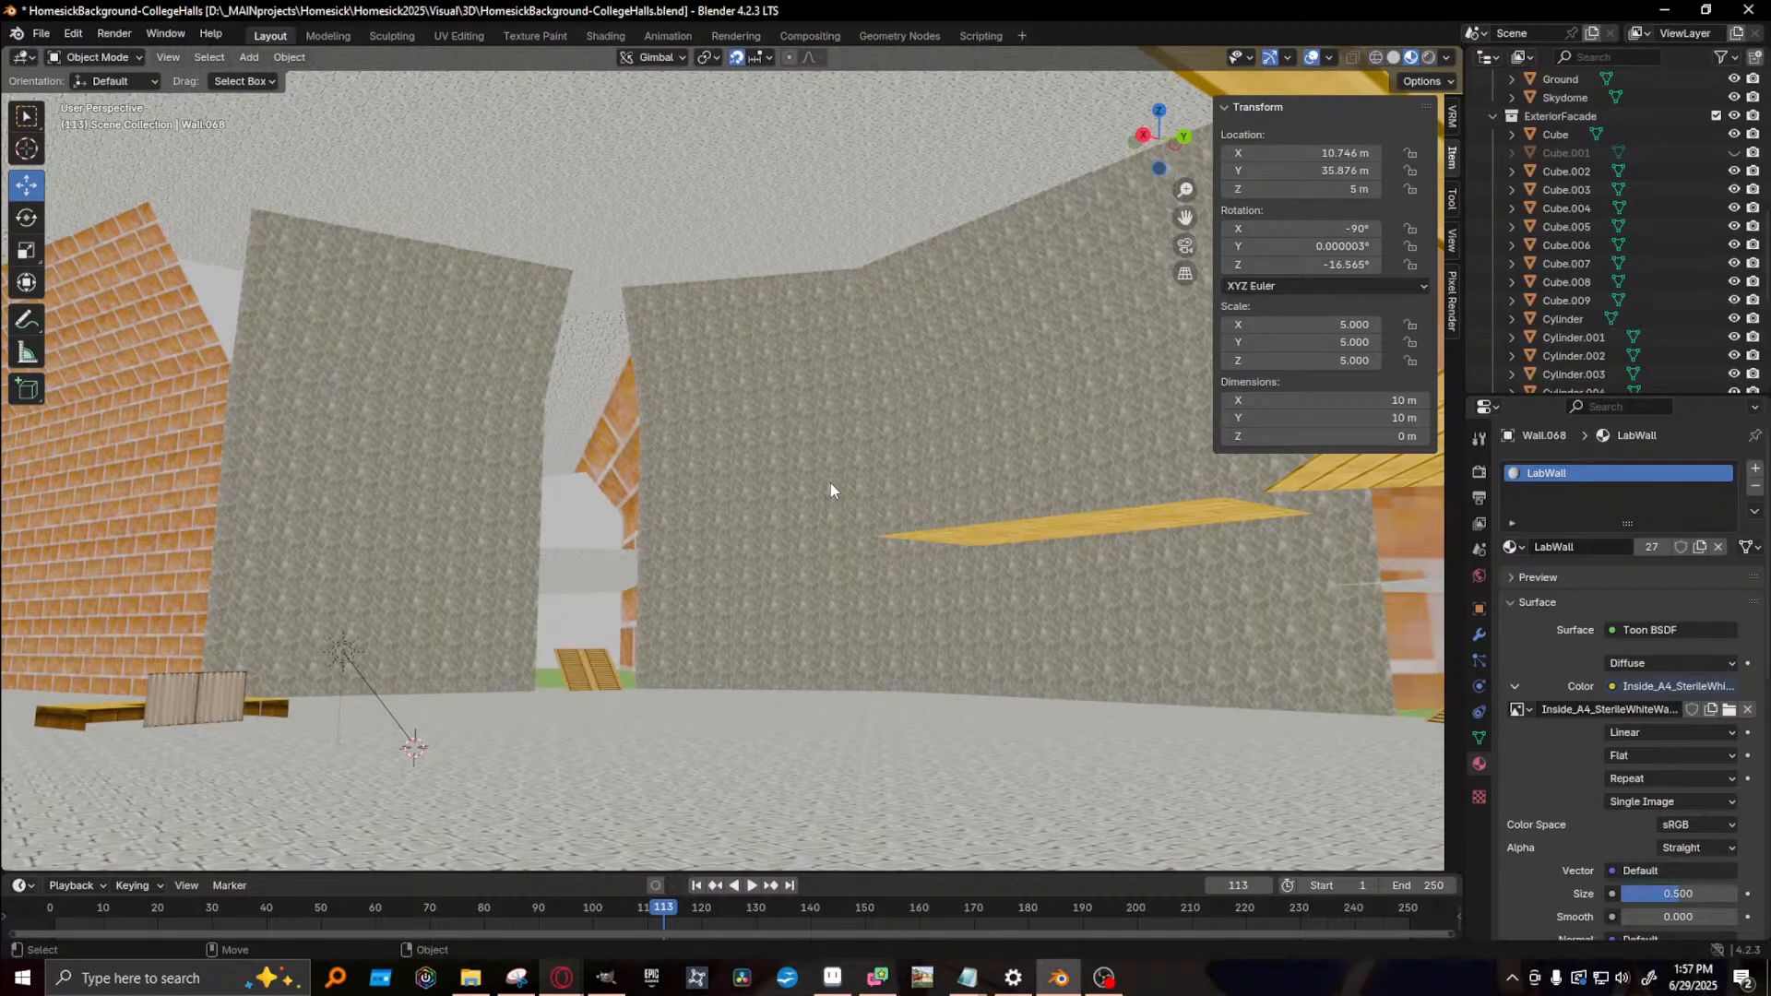
{"action": "middle_click_drag", "start_coordinate": [963, 550], "coordinate": [361, 585]}
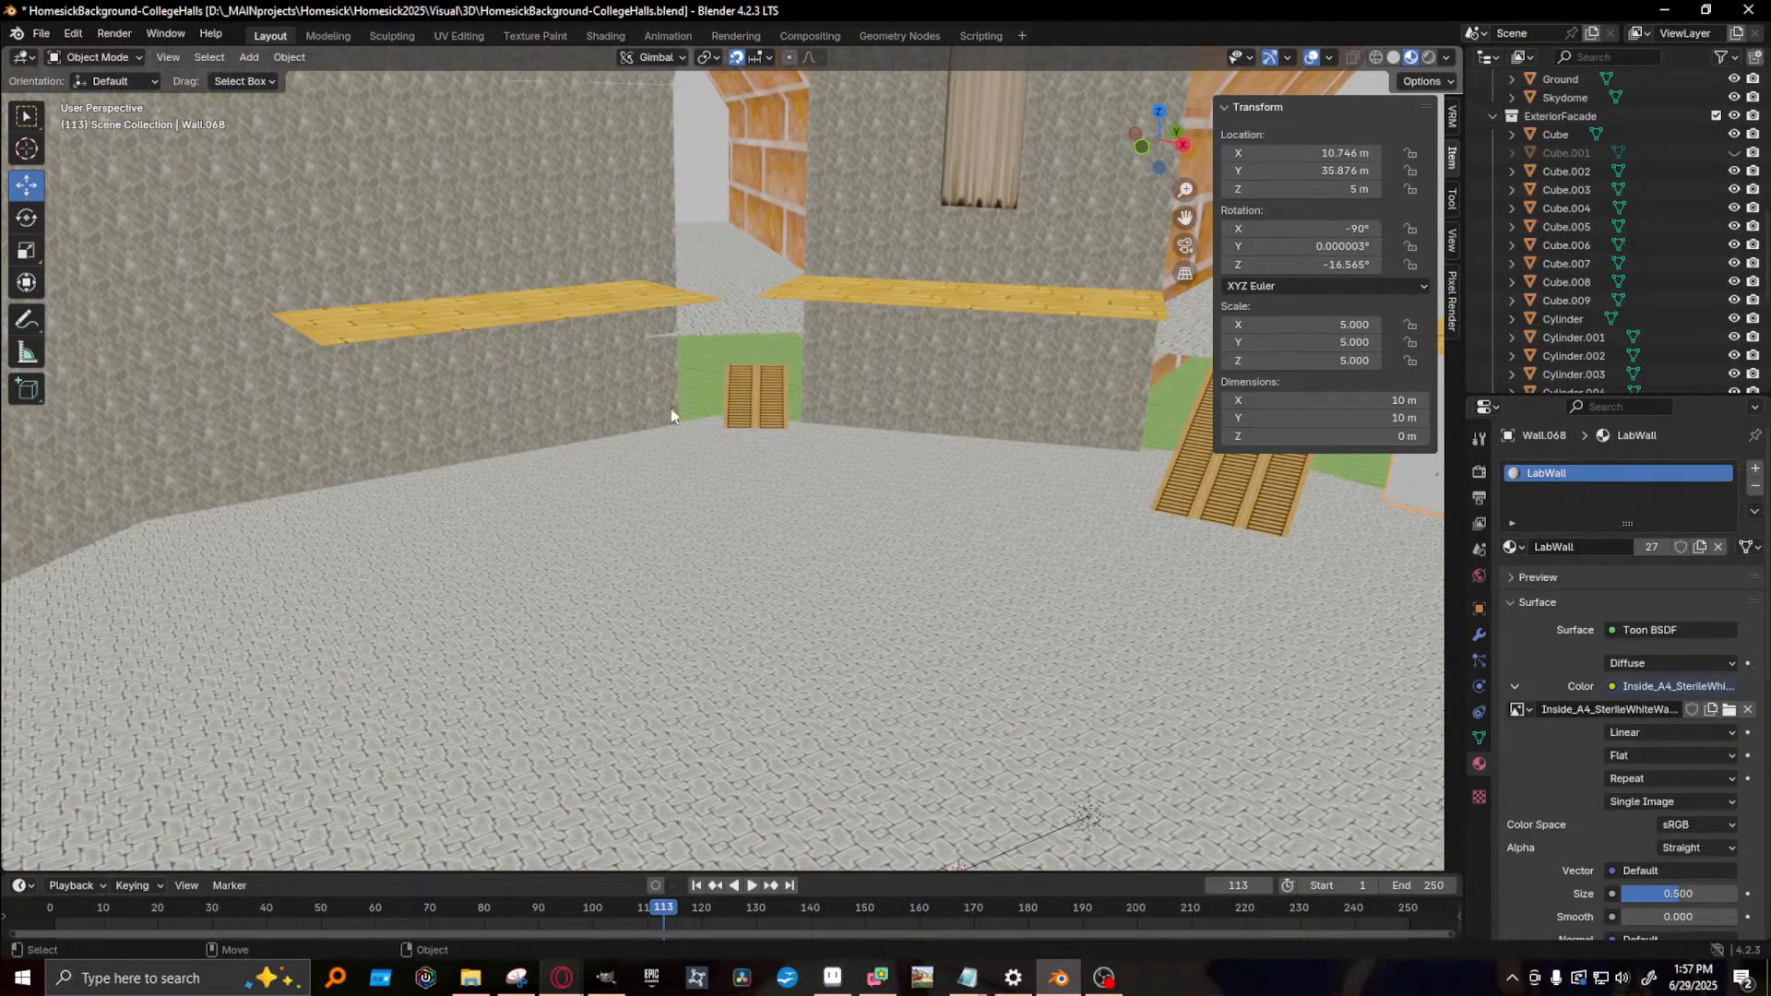
{"action": "left_click_drag", "start_coordinate": [596, 454], "coordinate": [706, 411], "text": "alt"}
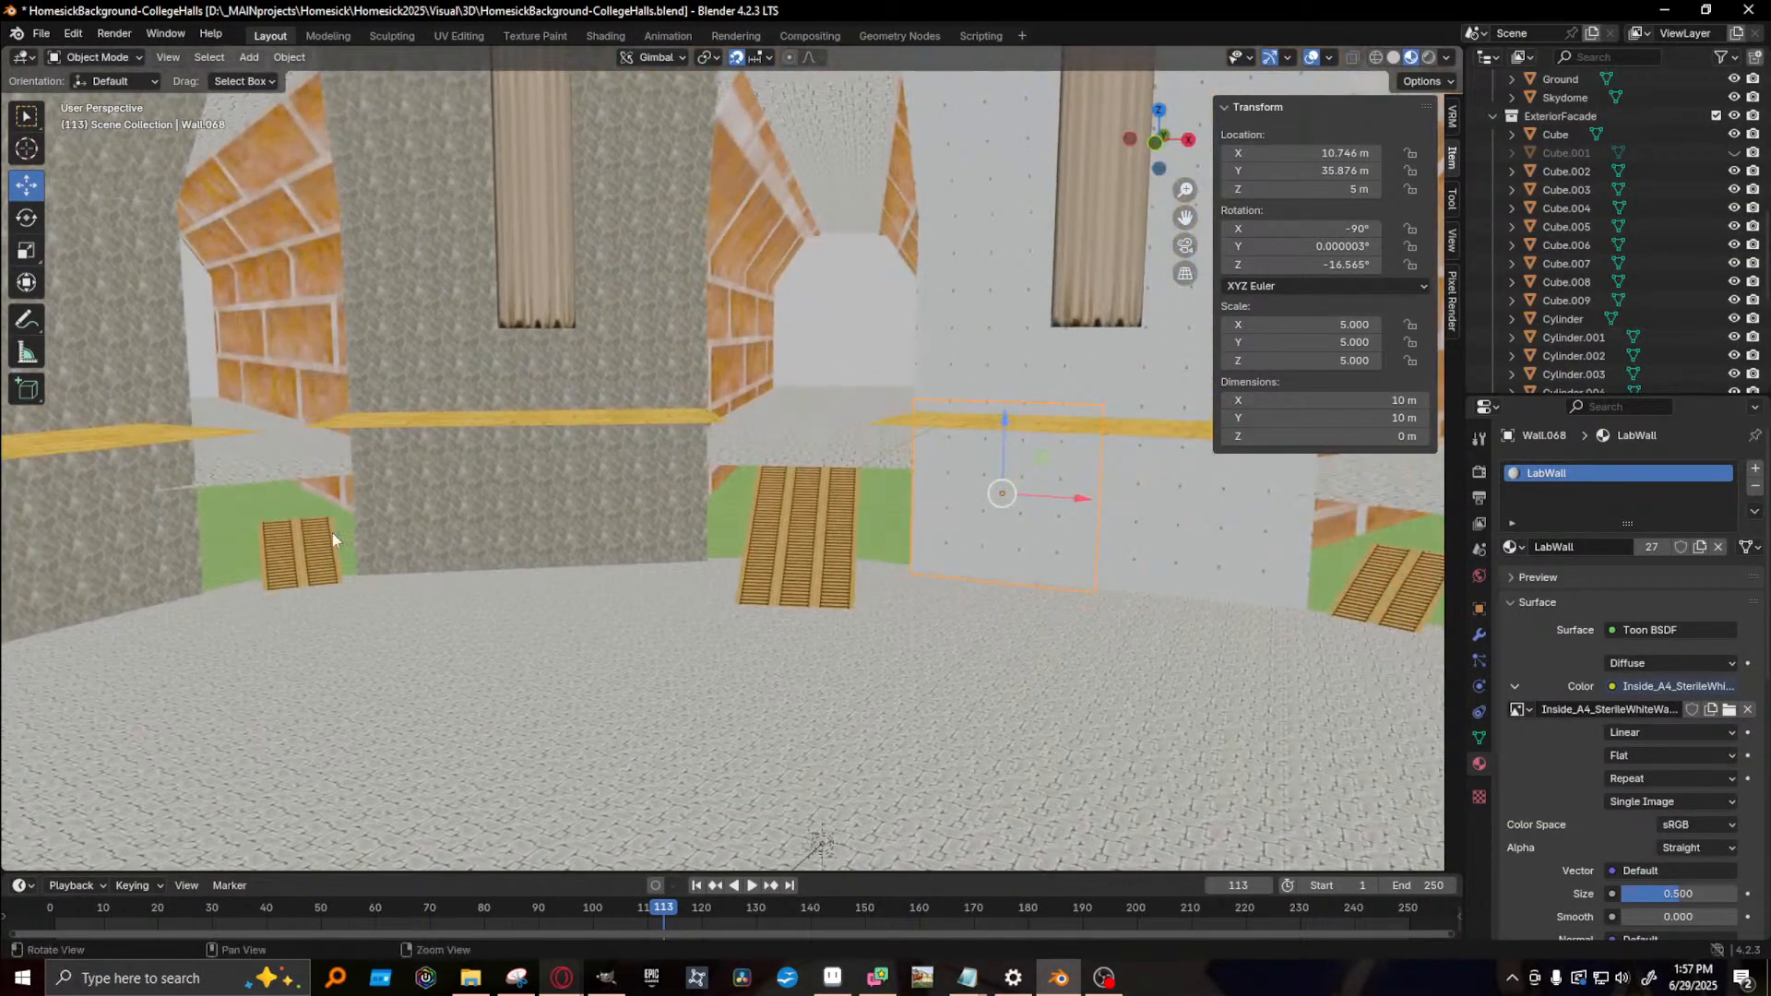
{"action": "left_click", "coordinate": [292, 545]}
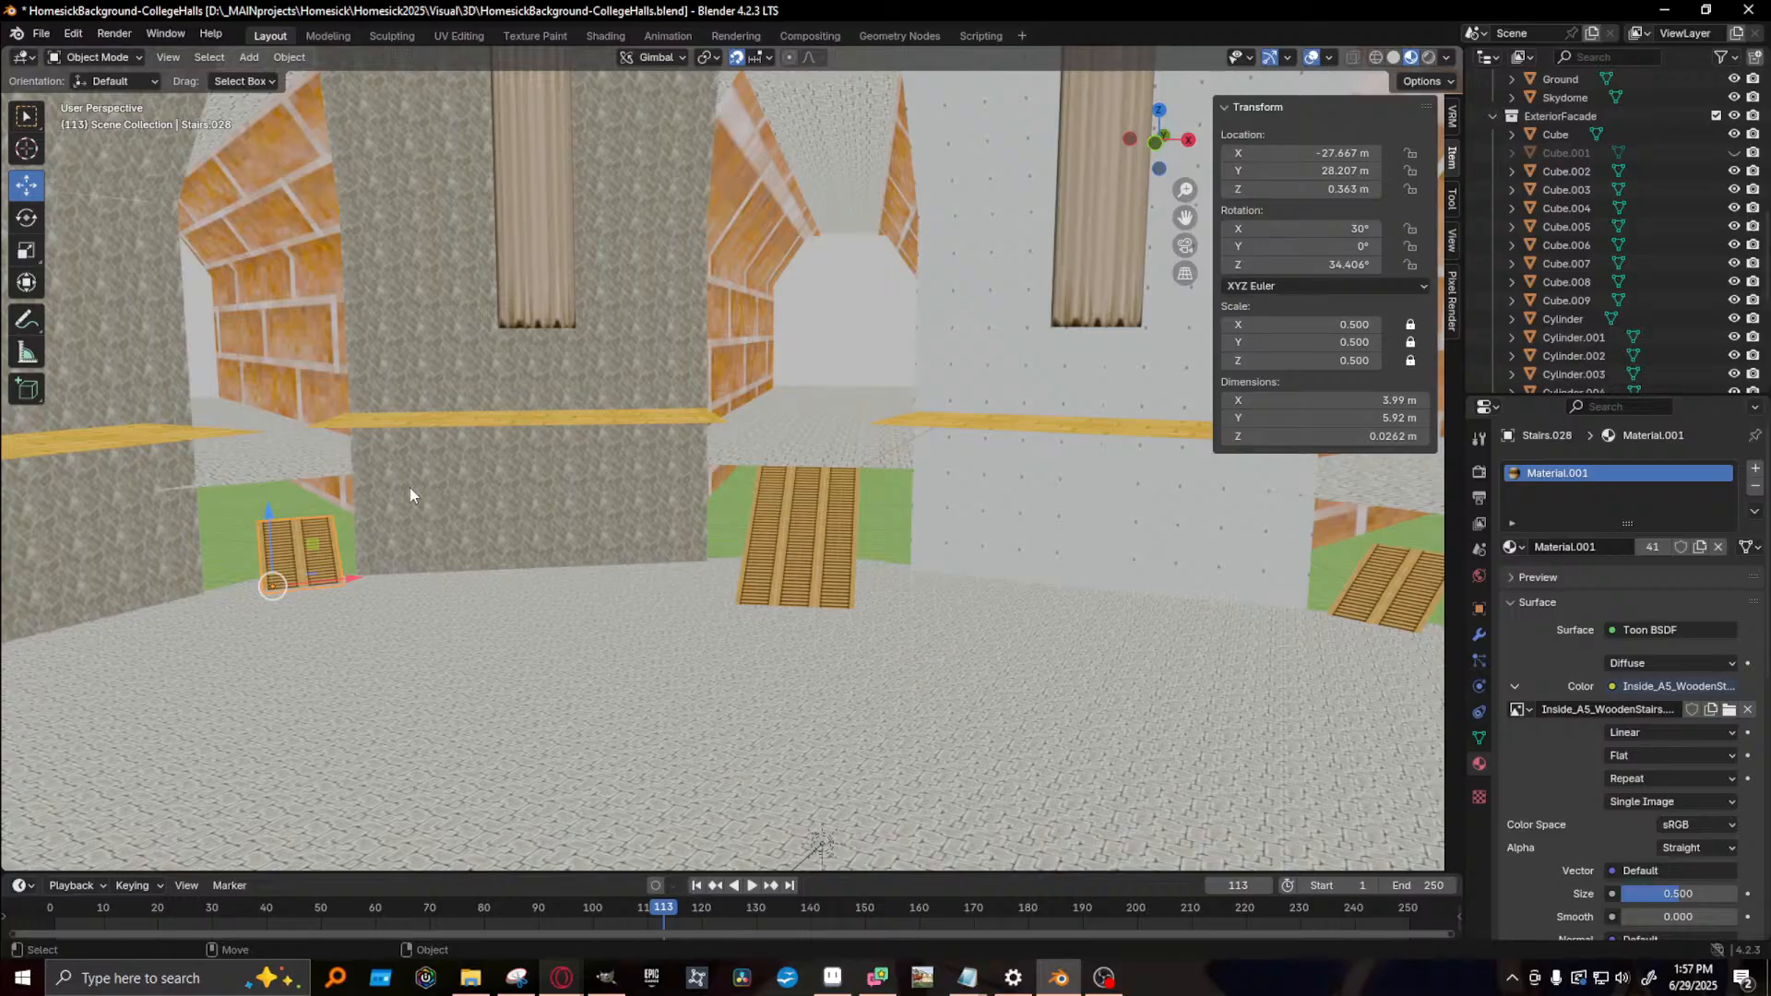
{"action": "scroll", "coordinate": [781, 448], "scroll_direction": "down", "scroll_amount": 2}
{"action": "middle_click_drag", "start_coordinate": [636, 472], "coordinate": [740, 518]}
{"action": "scroll", "coordinate": [585, 462], "scroll_direction": "down", "scroll_amount": 8}
{"action": "scroll", "coordinate": [622, 506], "scroll_direction": "up", "scroll_amount": 5}
{"action": "scroll", "coordinate": [568, 511], "scroll_direction": "down", "scroll_amount": 3}
- Unwrap the outer brick wall Plane.007 and scale its UVs up well beyond the image so the bricks tile smaller
{"action": "left_click", "coordinate": [528, 632]}
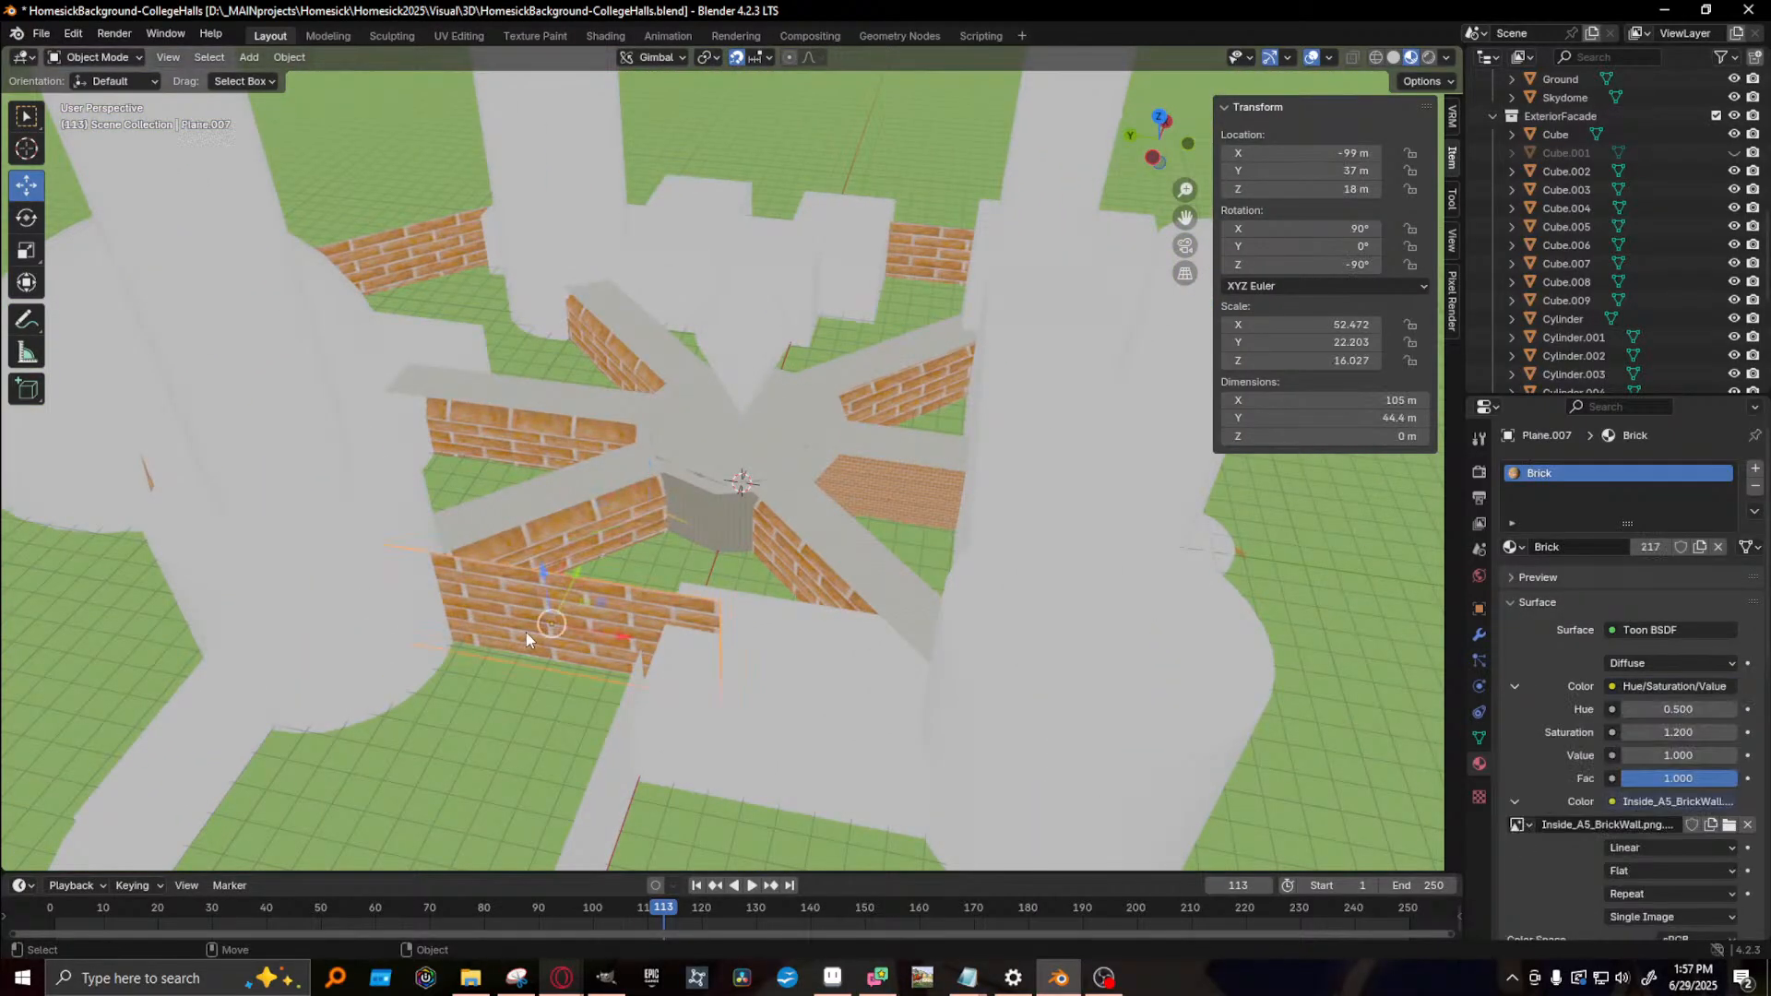
{"action": "left_click", "coordinate": [458, 36]}
{"action": "right_click", "coordinate": [372, 528]}
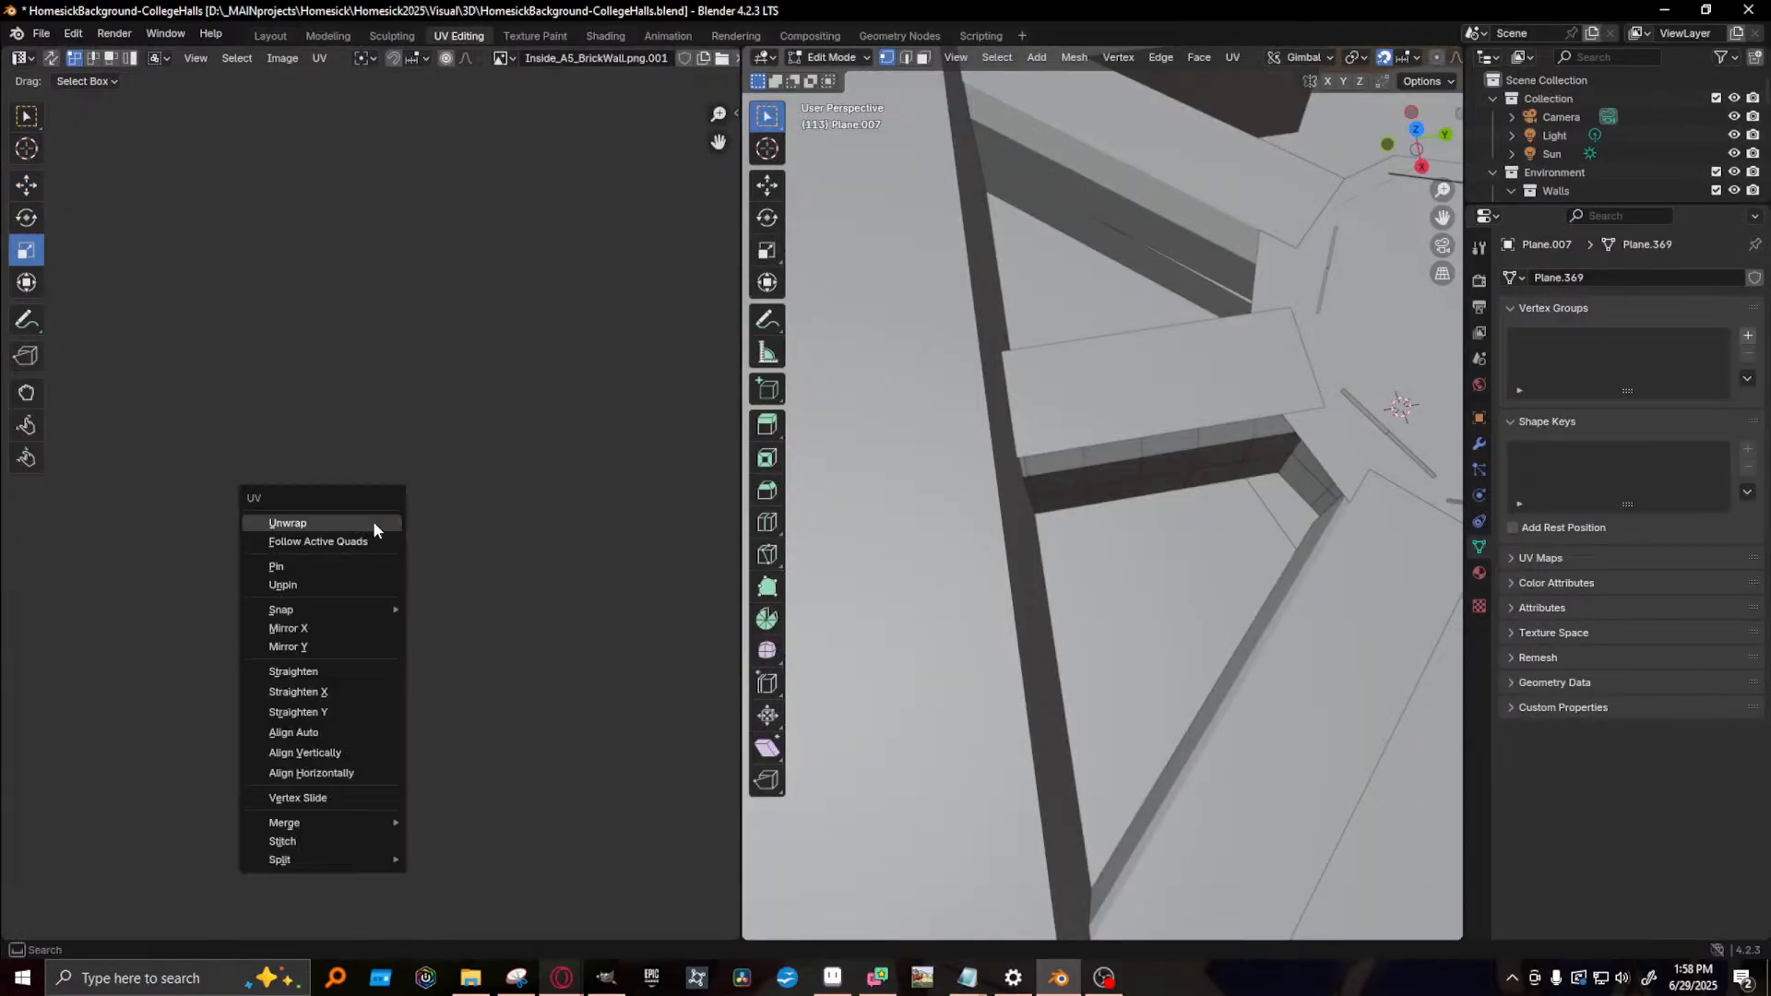
{"action": "left_click", "coordinate": [366, 527]}
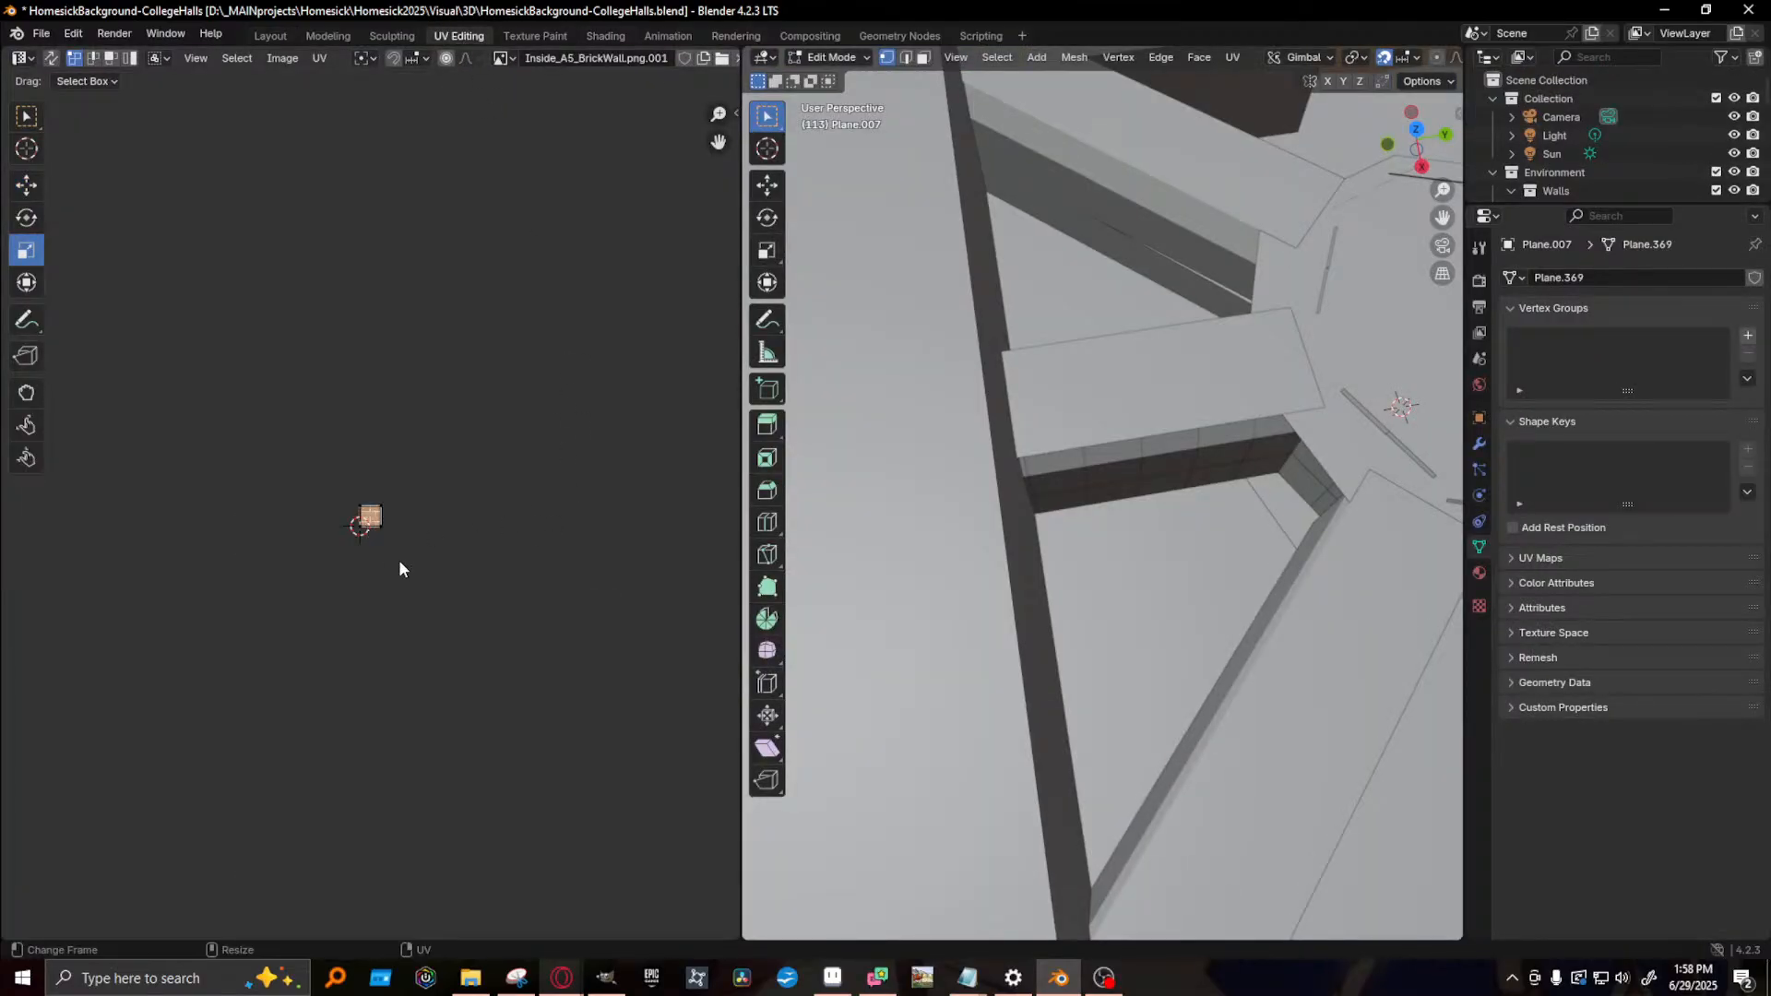
{"action": "left_click_drag", "start_coordinate": [270, 467], "coordinate": [500, 599]}
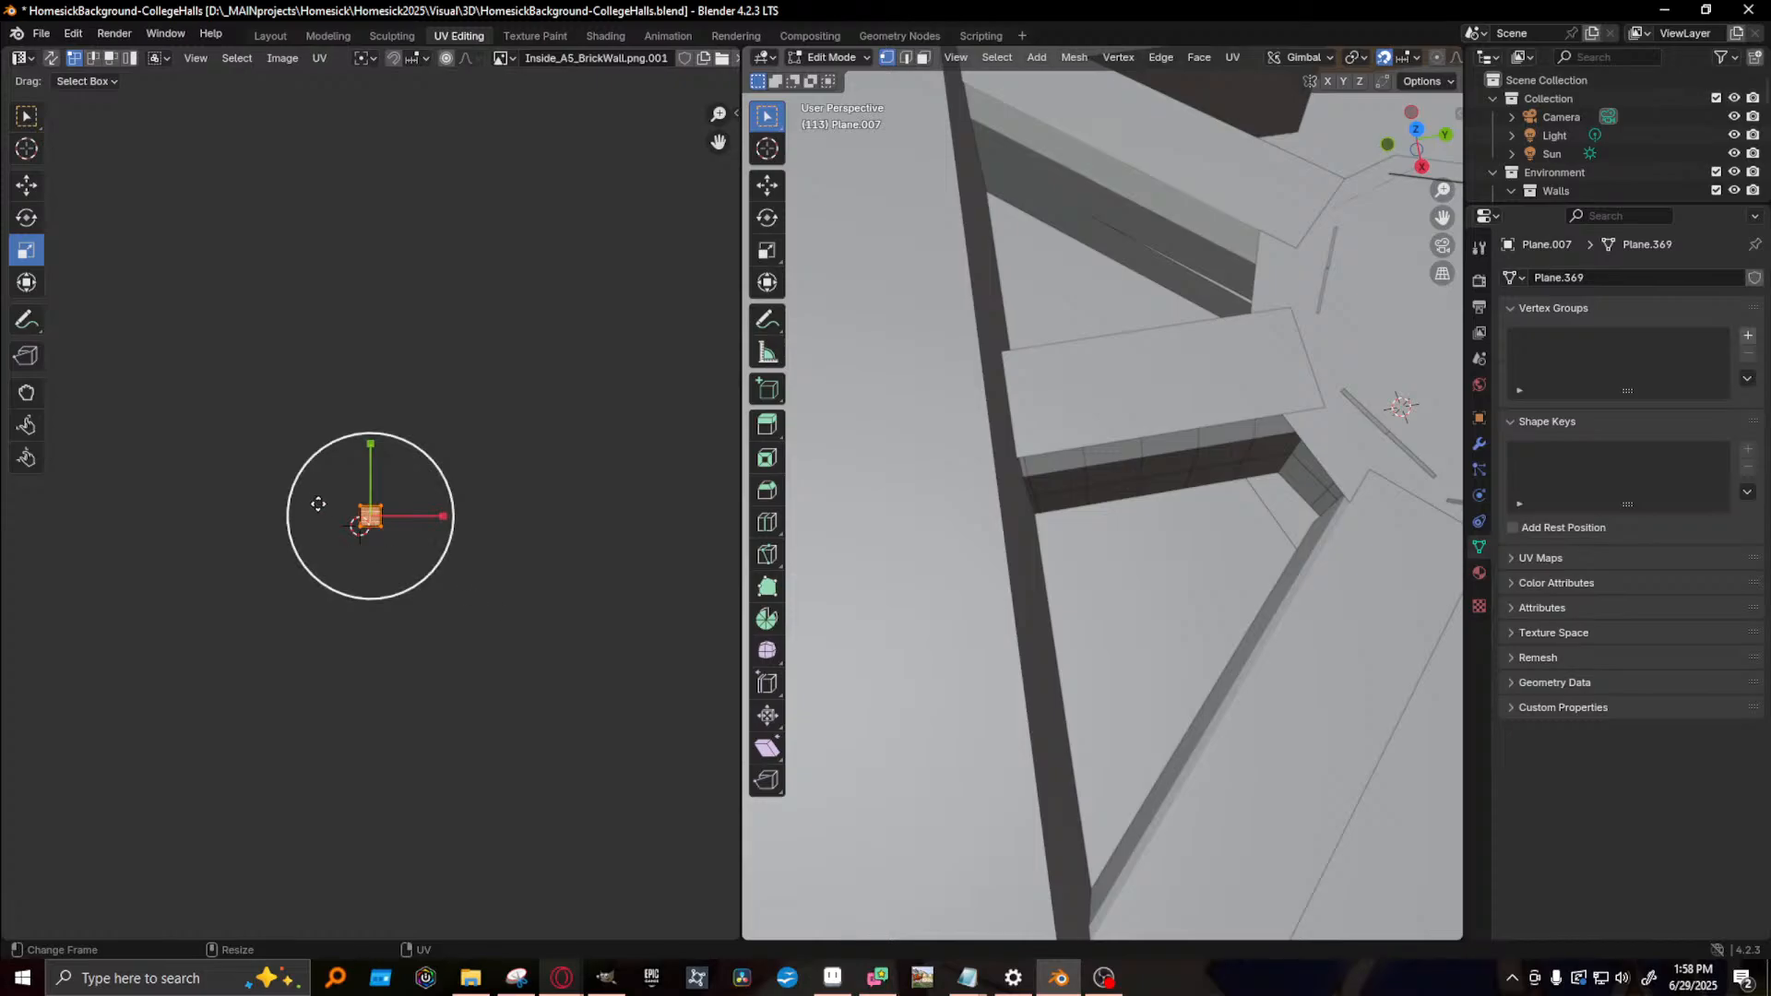
{"action": "left_click_drag", "start_coordinate": [368, 517], "coordinate": [304, 866]}
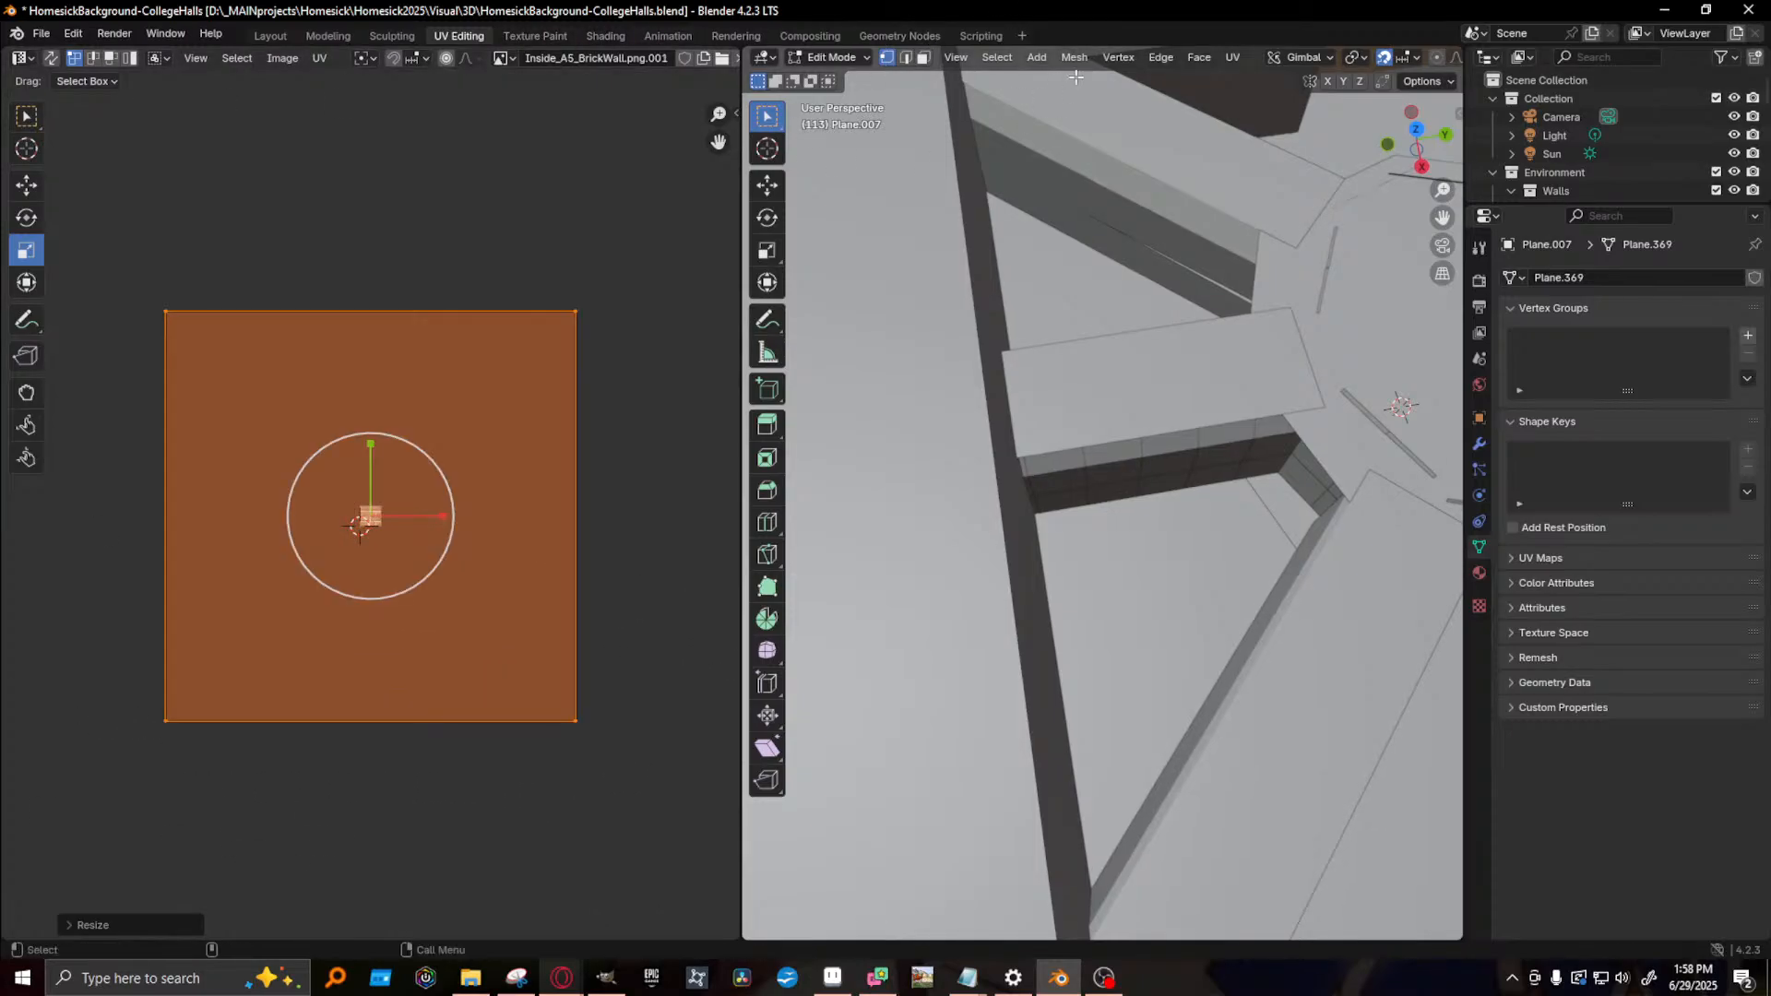
{"action": "left_click", "coordinate": [272, 36]}
{"action": "key", "text": "alt+Tab"}
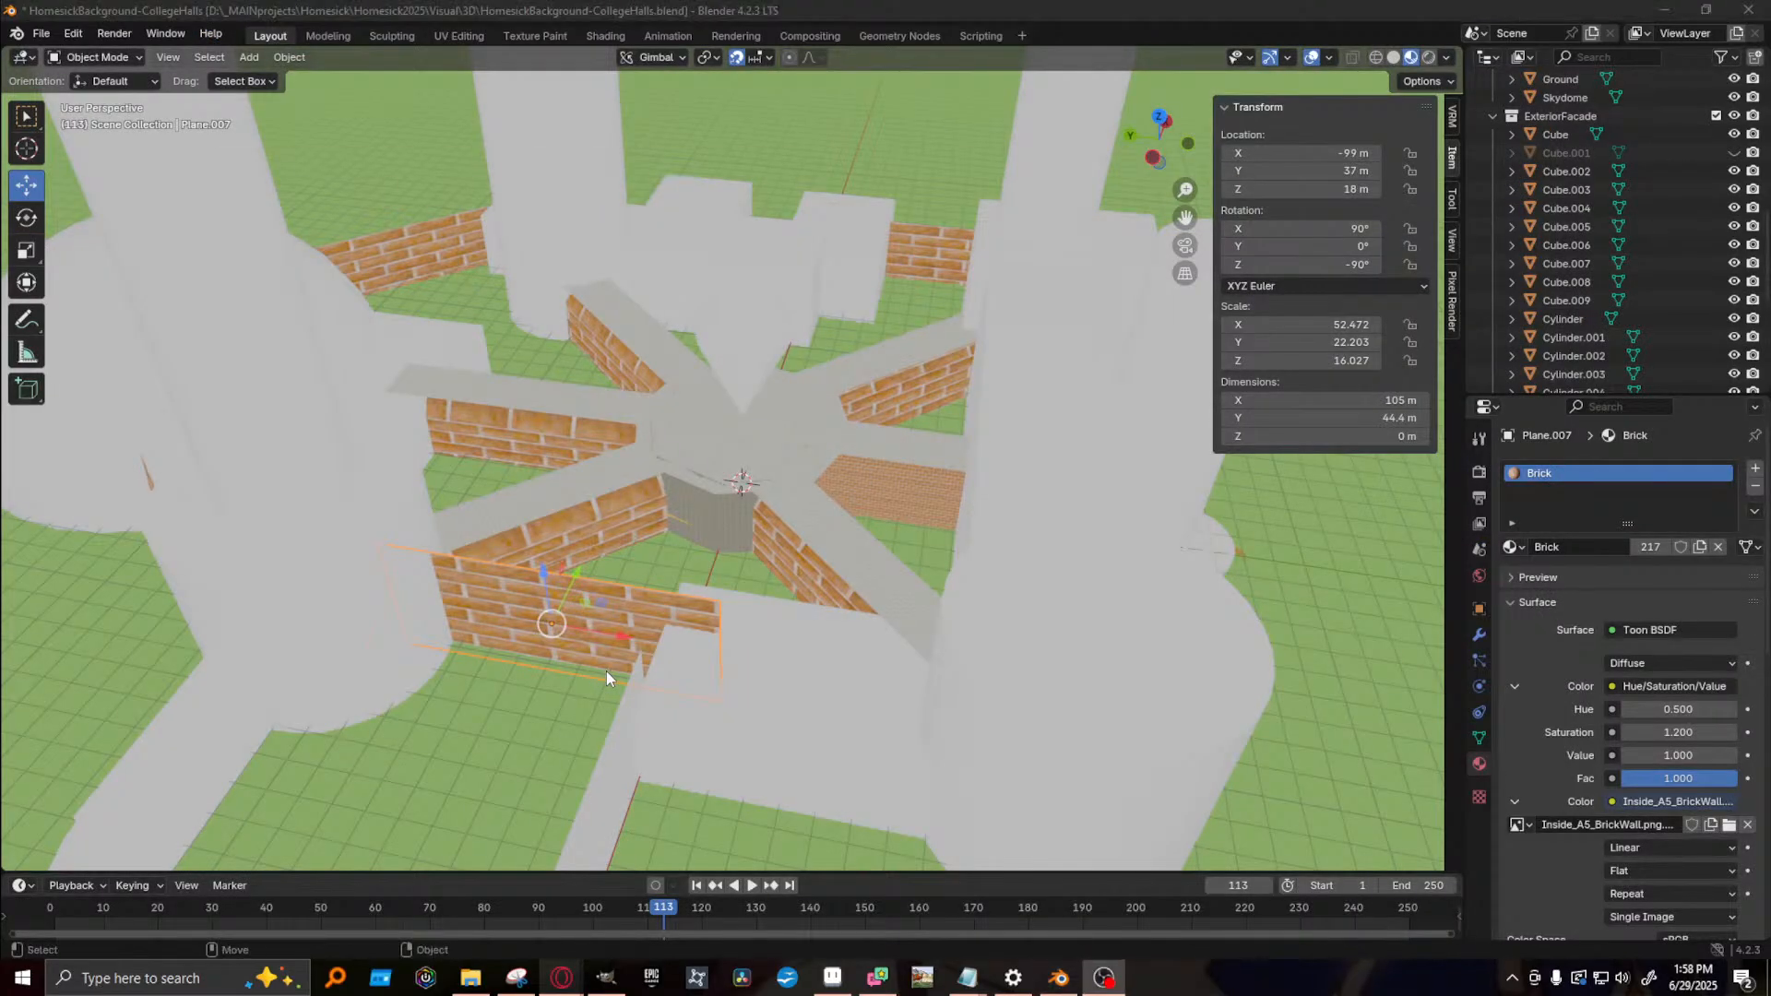
- Scale the UVs of the outer brick wall Plane.007 up by about 1.5 in the UV editing workspace with textured shading
{"action": "left_click", "coordinate": [452, 37]}
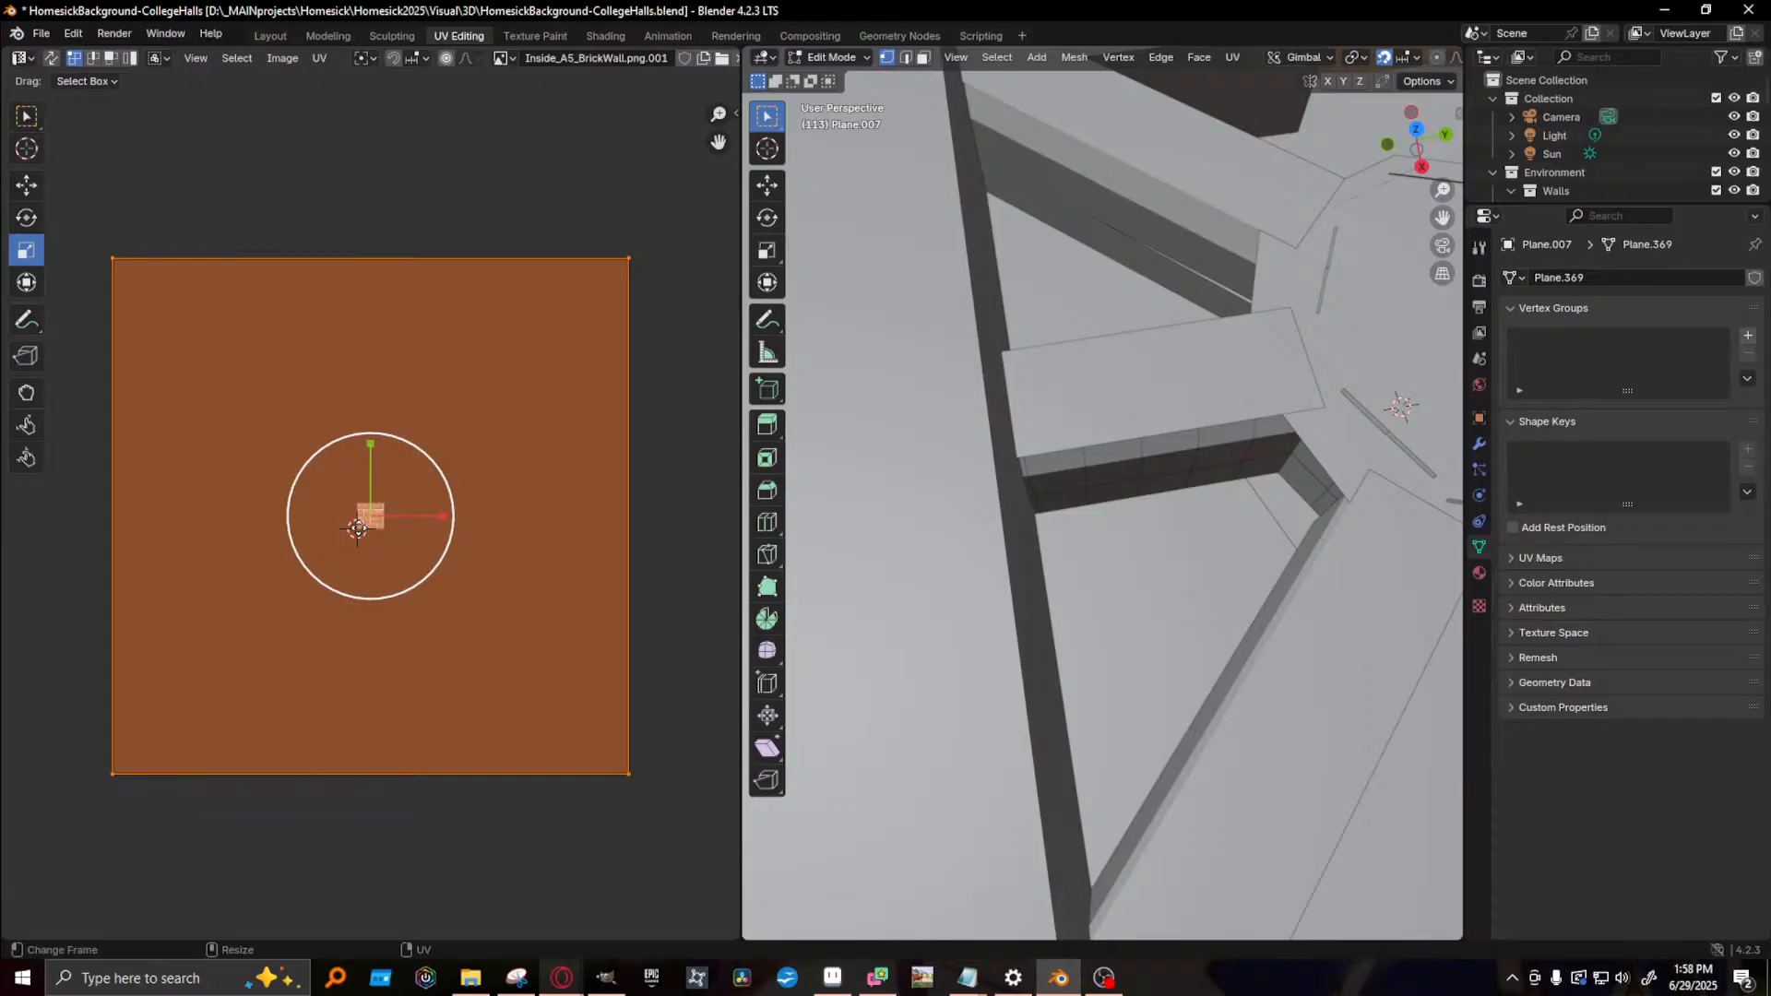
{"action": "scroll", "coordinate": [360, 526], "scroll_direction": "down", "scroll_amount": 2}
{"action": "middle_click_drag", "start_coordinate": [1222, 459], "coordinate": [1312, 442]}
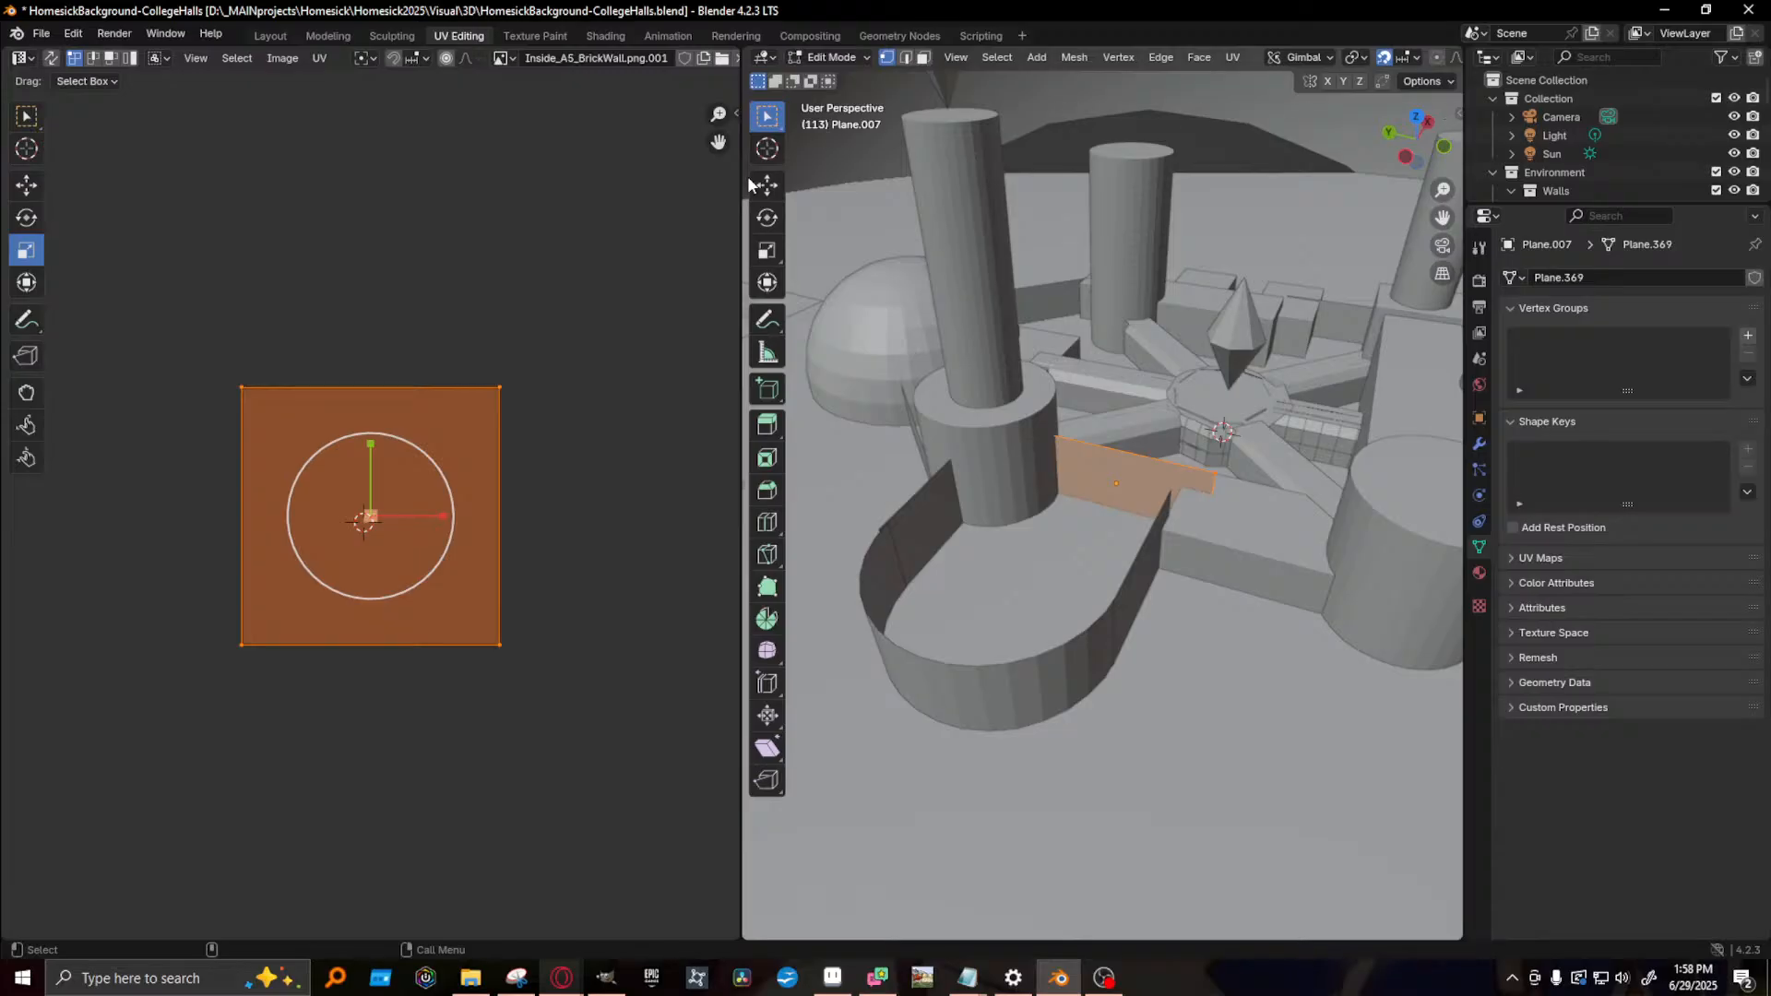
{"action": "left_click_drag", "start_coordinate": [745, 185], "coordinate": [499, 184]}
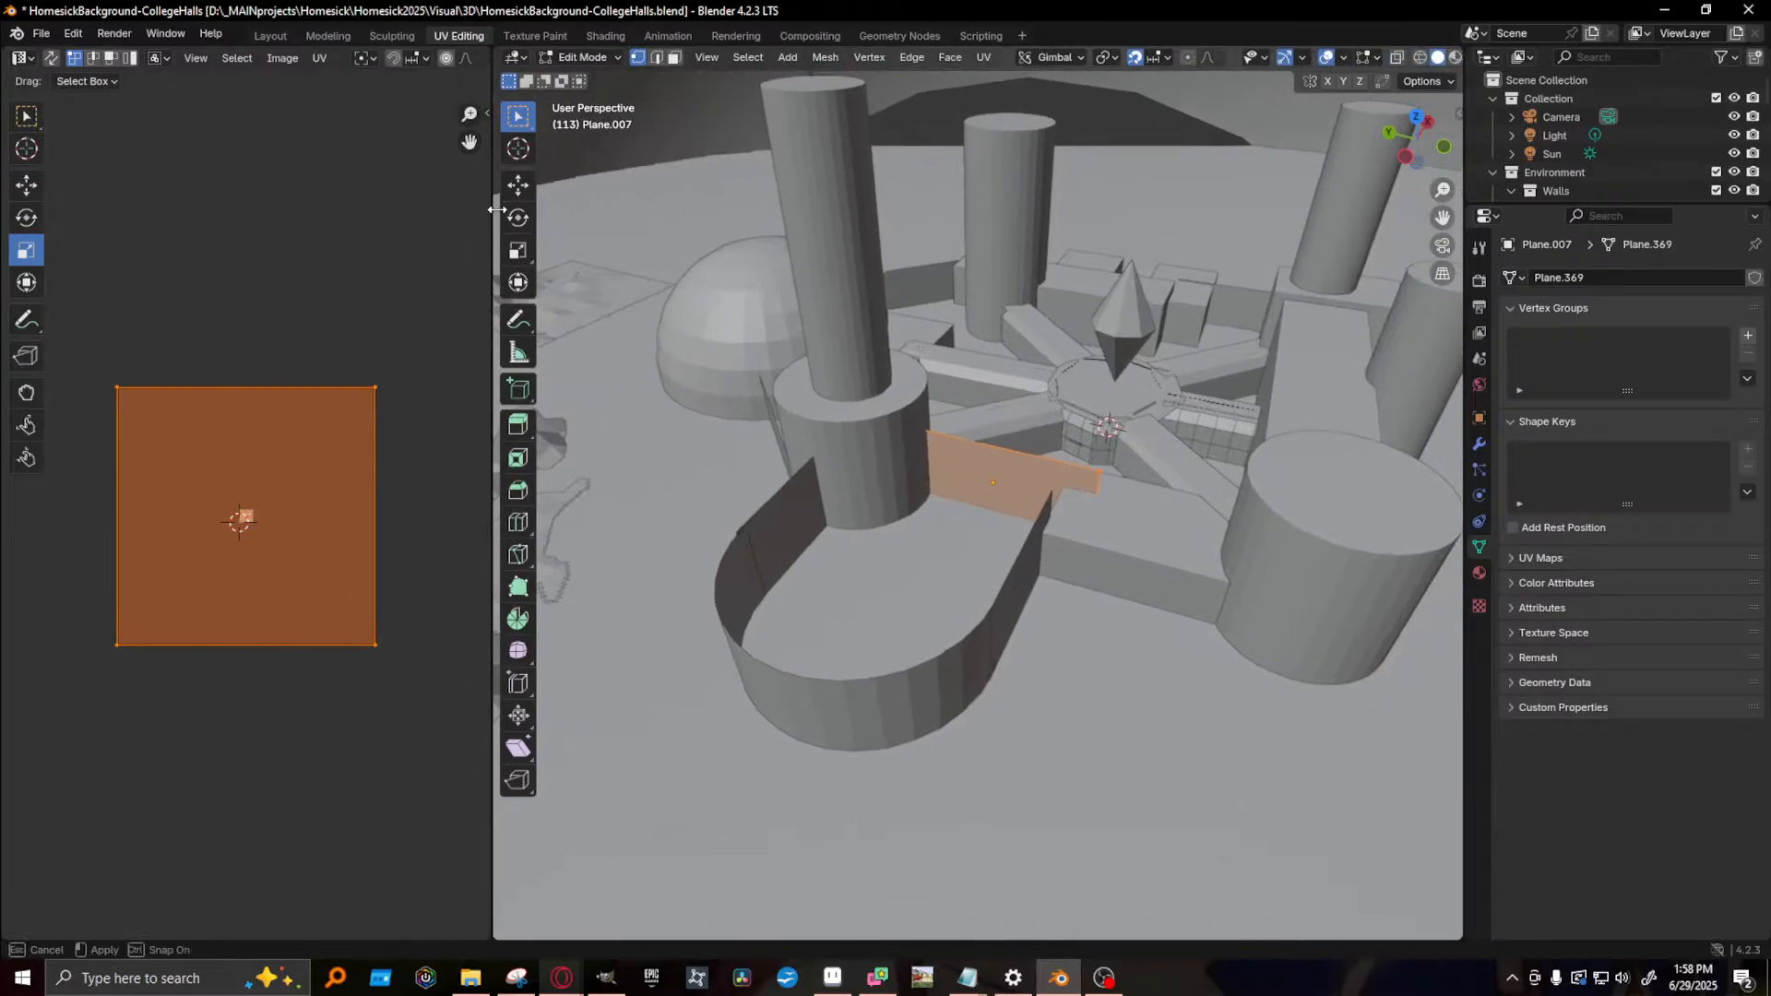
{"action": "left_click", "coordinate": [1456, 61]}
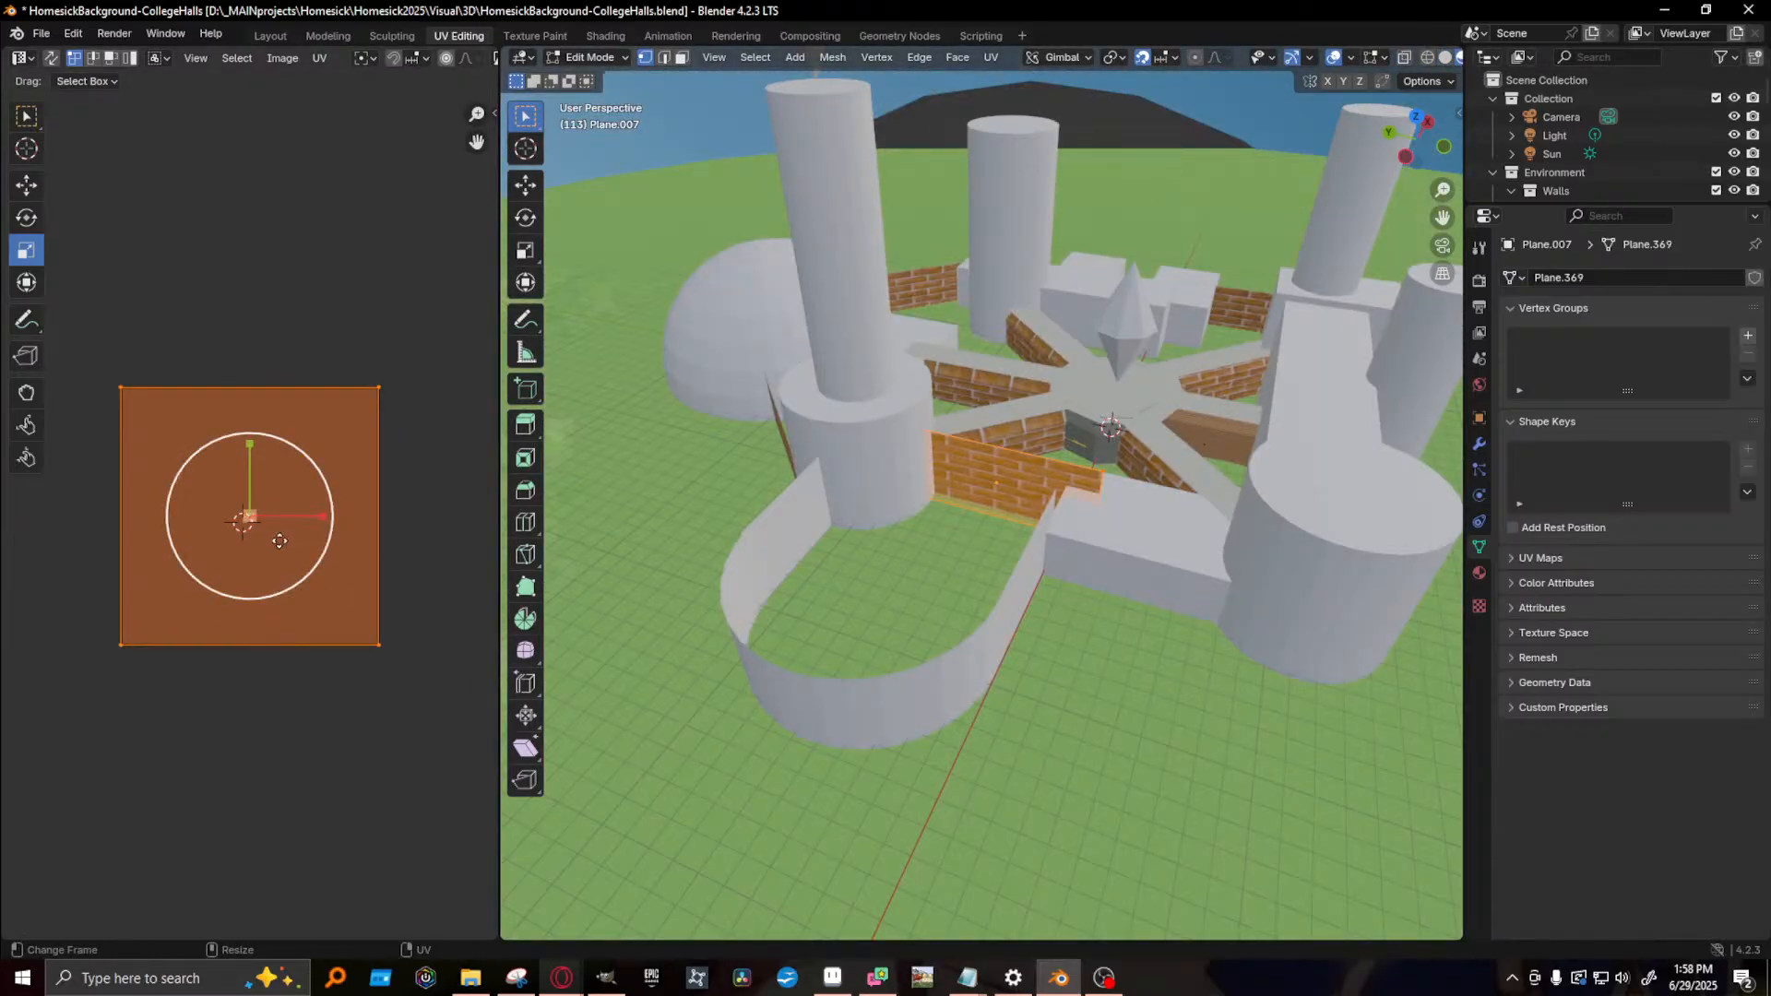
{"action": "key", "text": "s"}
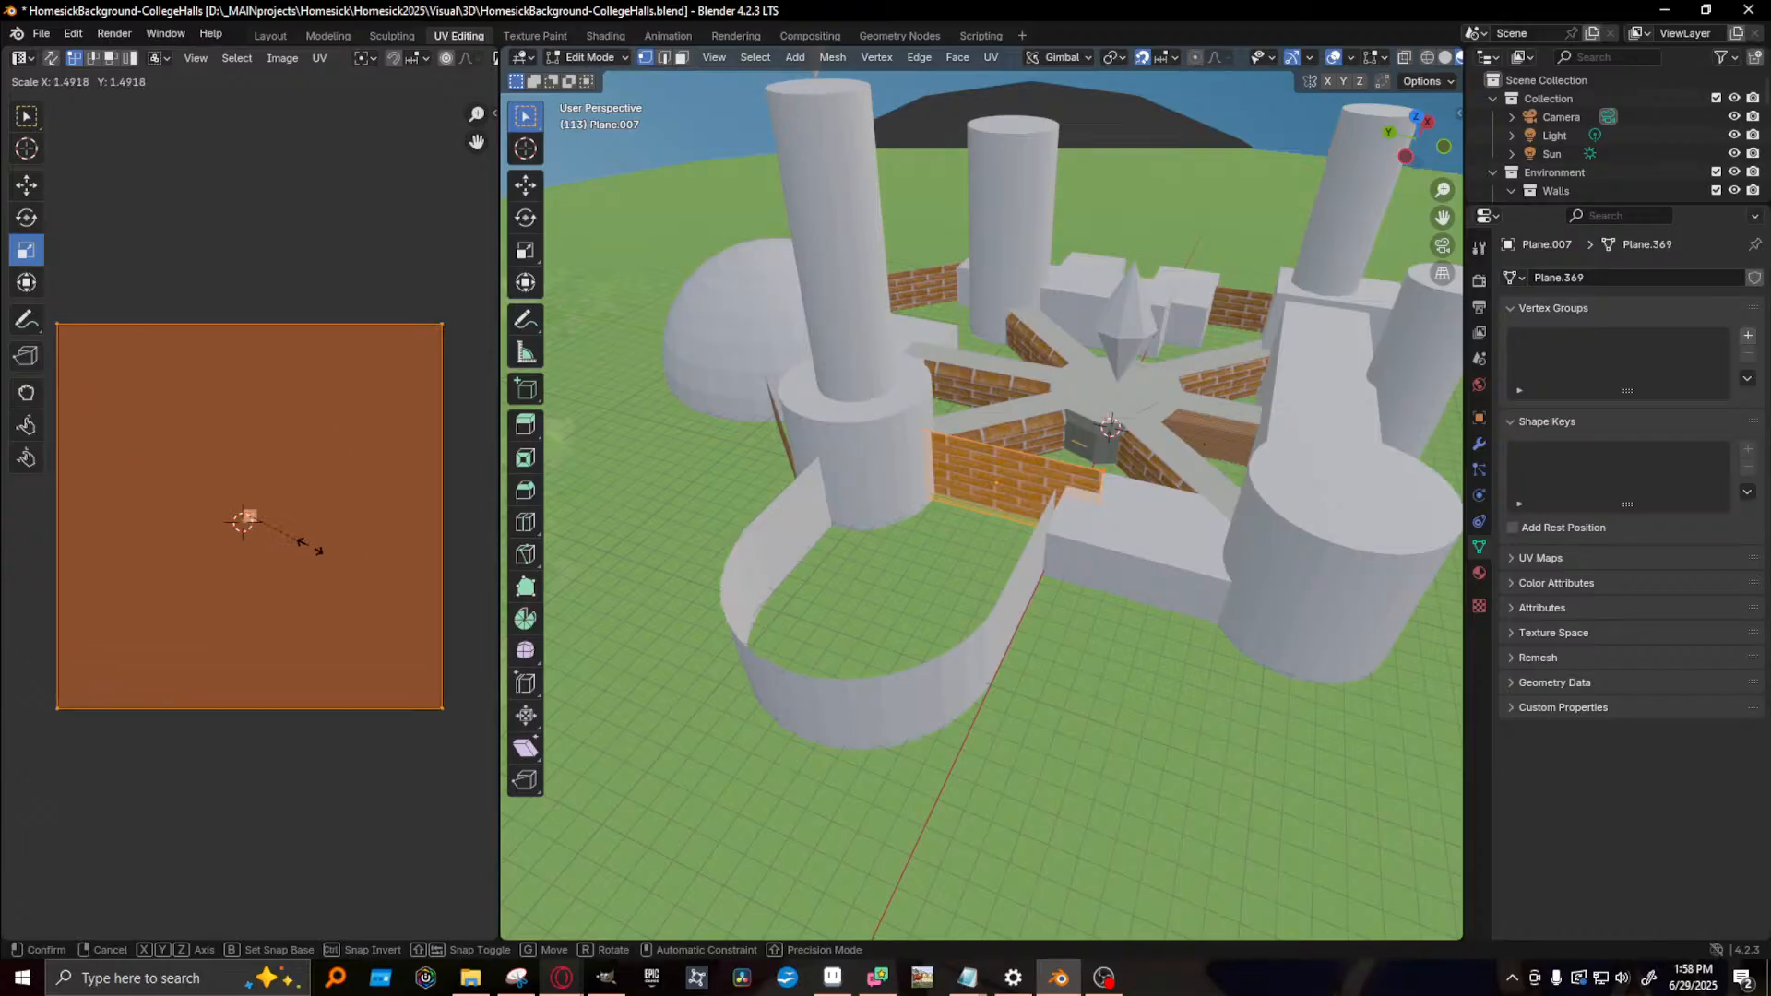
{"action": "left_click", "coordinate": [310, 546]}
{"action": "scroll", "coordinate": [1097, 491], "scroll_direction": "up", "scroll_amount": 6}
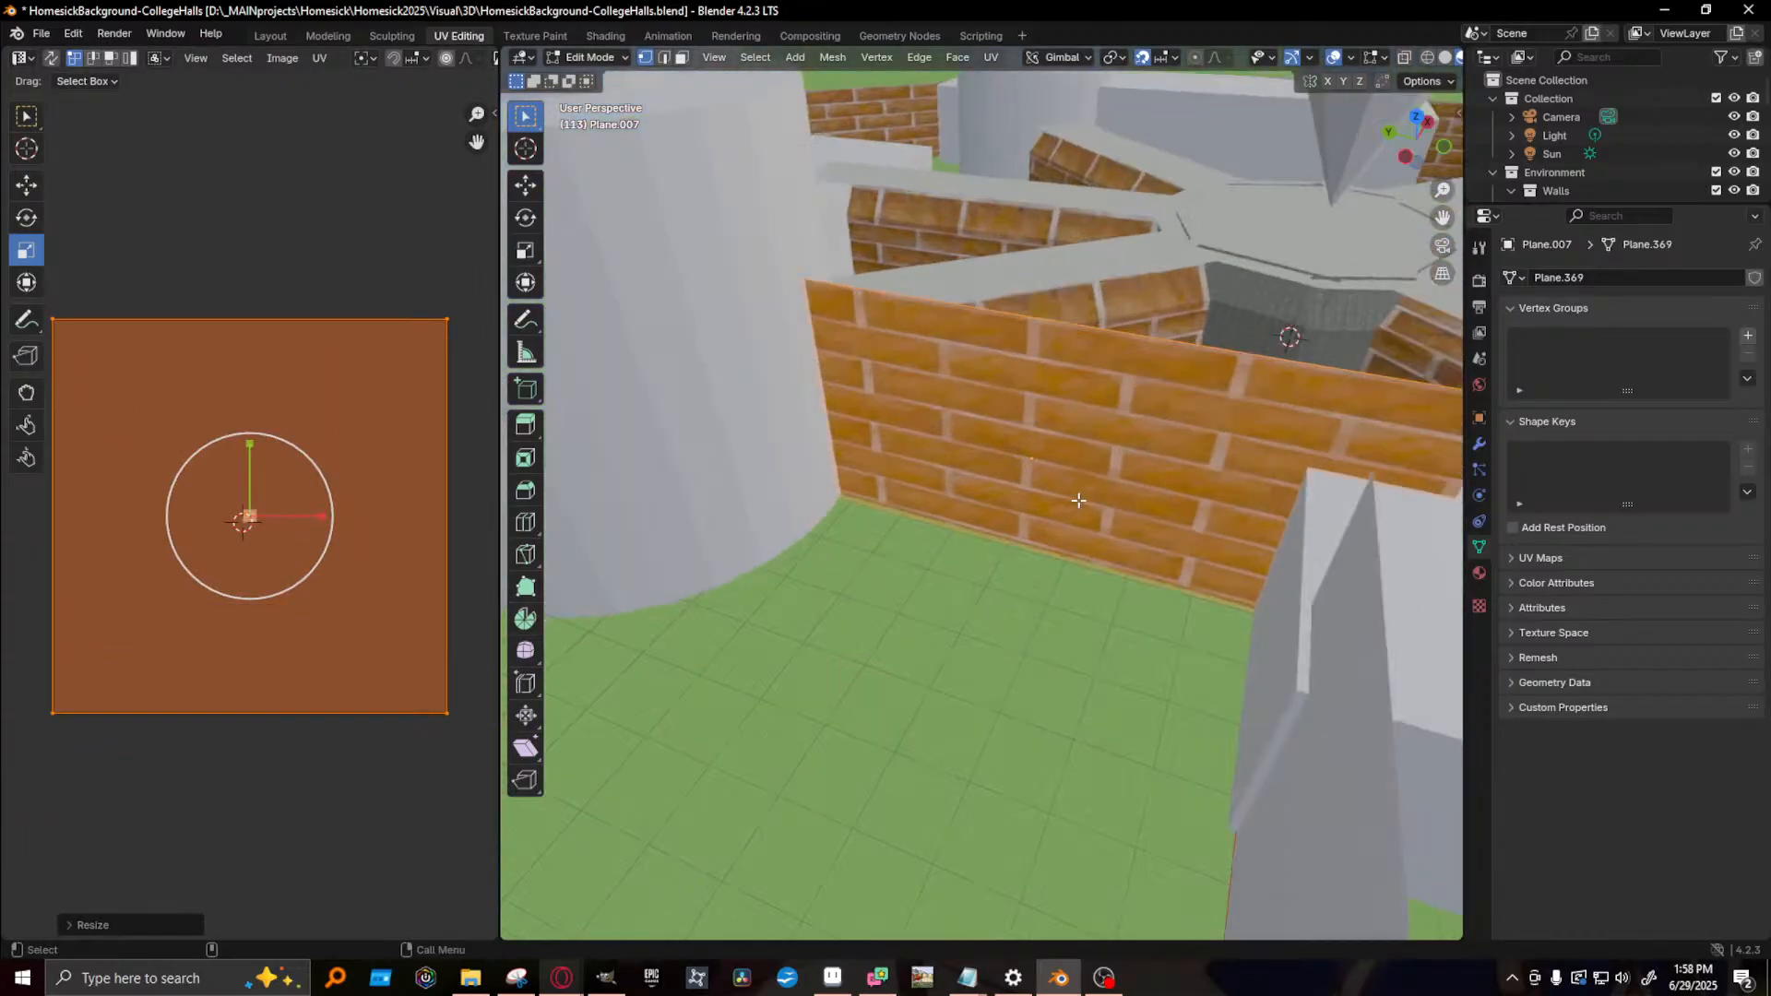
{"action": "middle_click_drag", "start_coordinate": [1087, 496], "coordinate": [305, 544]}
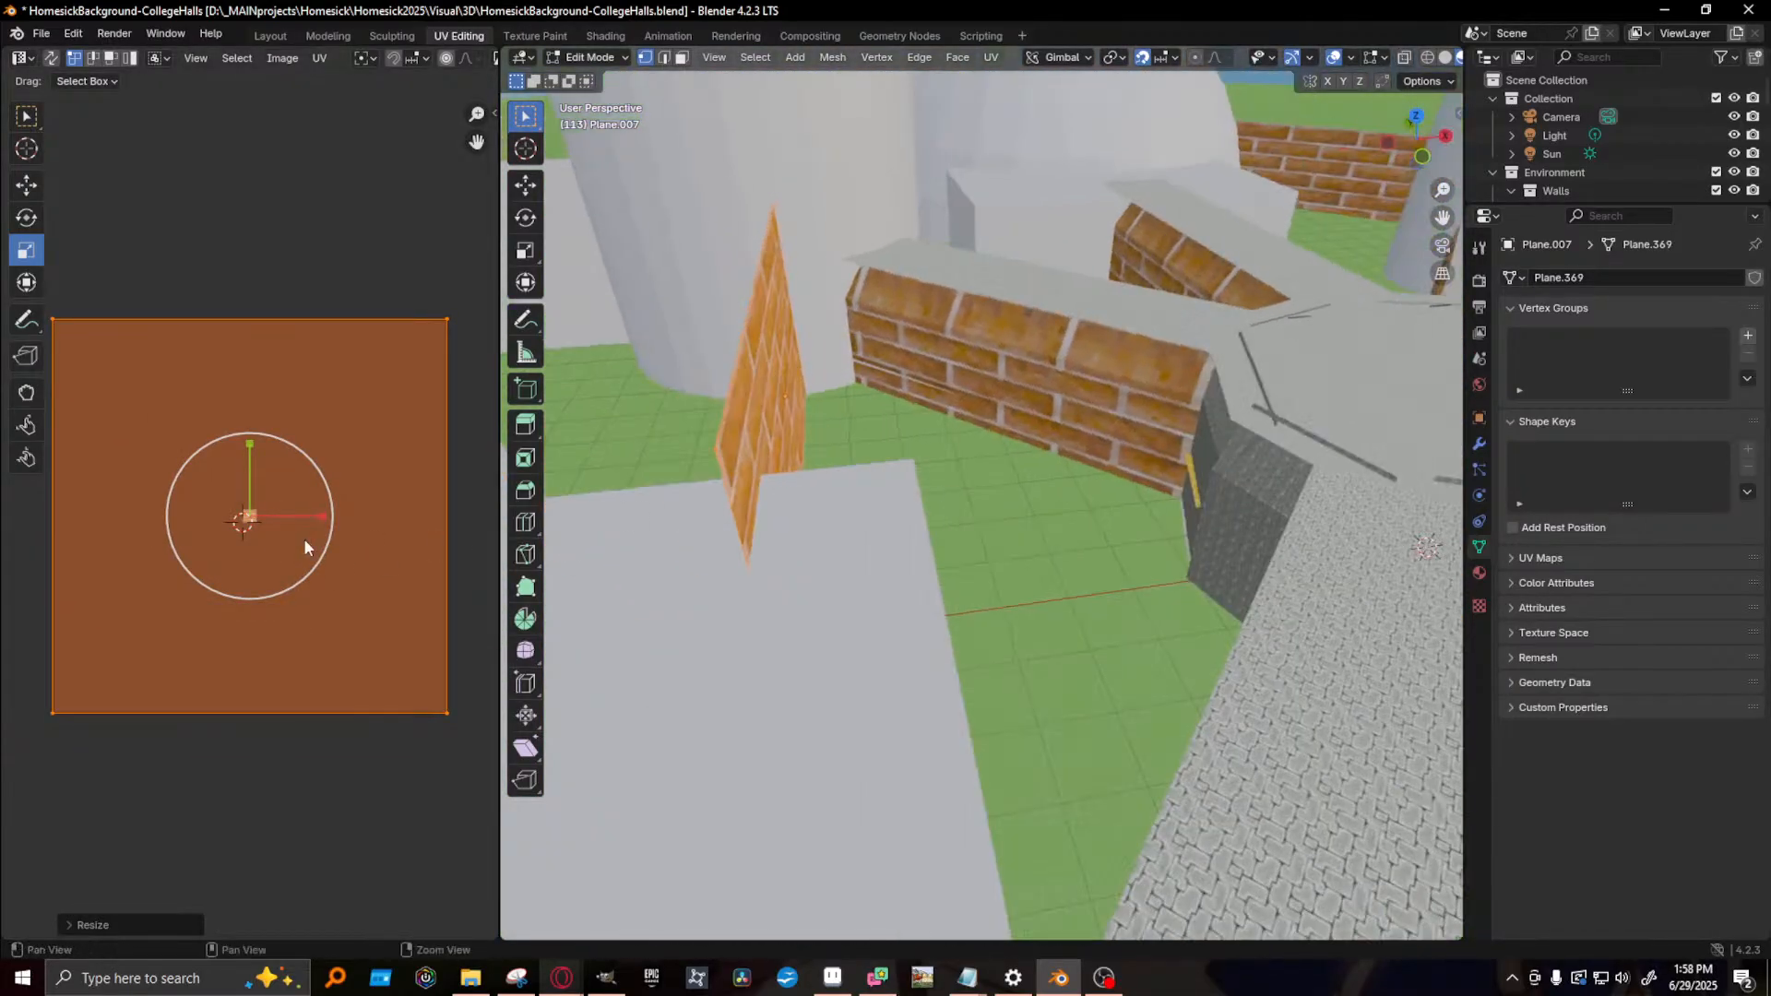
- Examine the brick image and UV layout of the Plane.007 wall, trying different face and UV selections
{"action": "scroll", "coordinate": [277, 537], "scroll_direction": "up", "scroll_amount": 10}
{"action": "scroll", "coordinate": [265, 531], "scroll_direction": "down", "scroll_amount": 2}
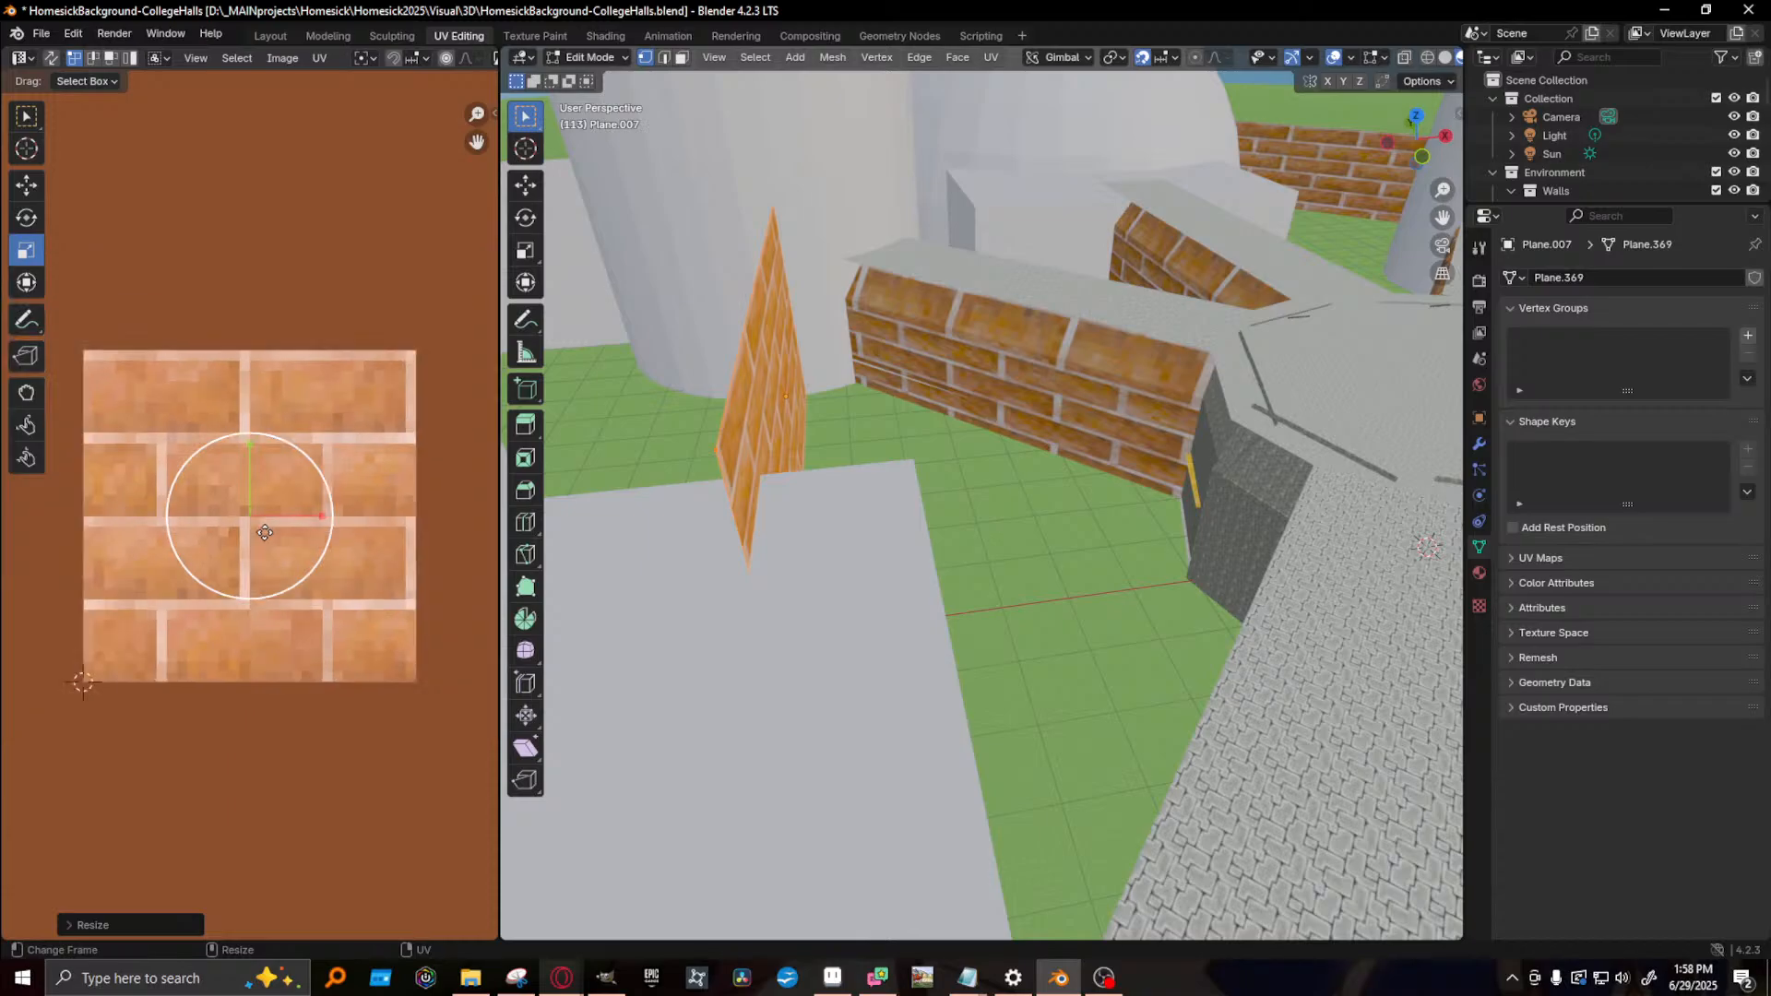
{"action": "left_click", "coordinate": [472, 488]}
{"action": "left_click", "coordinate": [775, 426]}
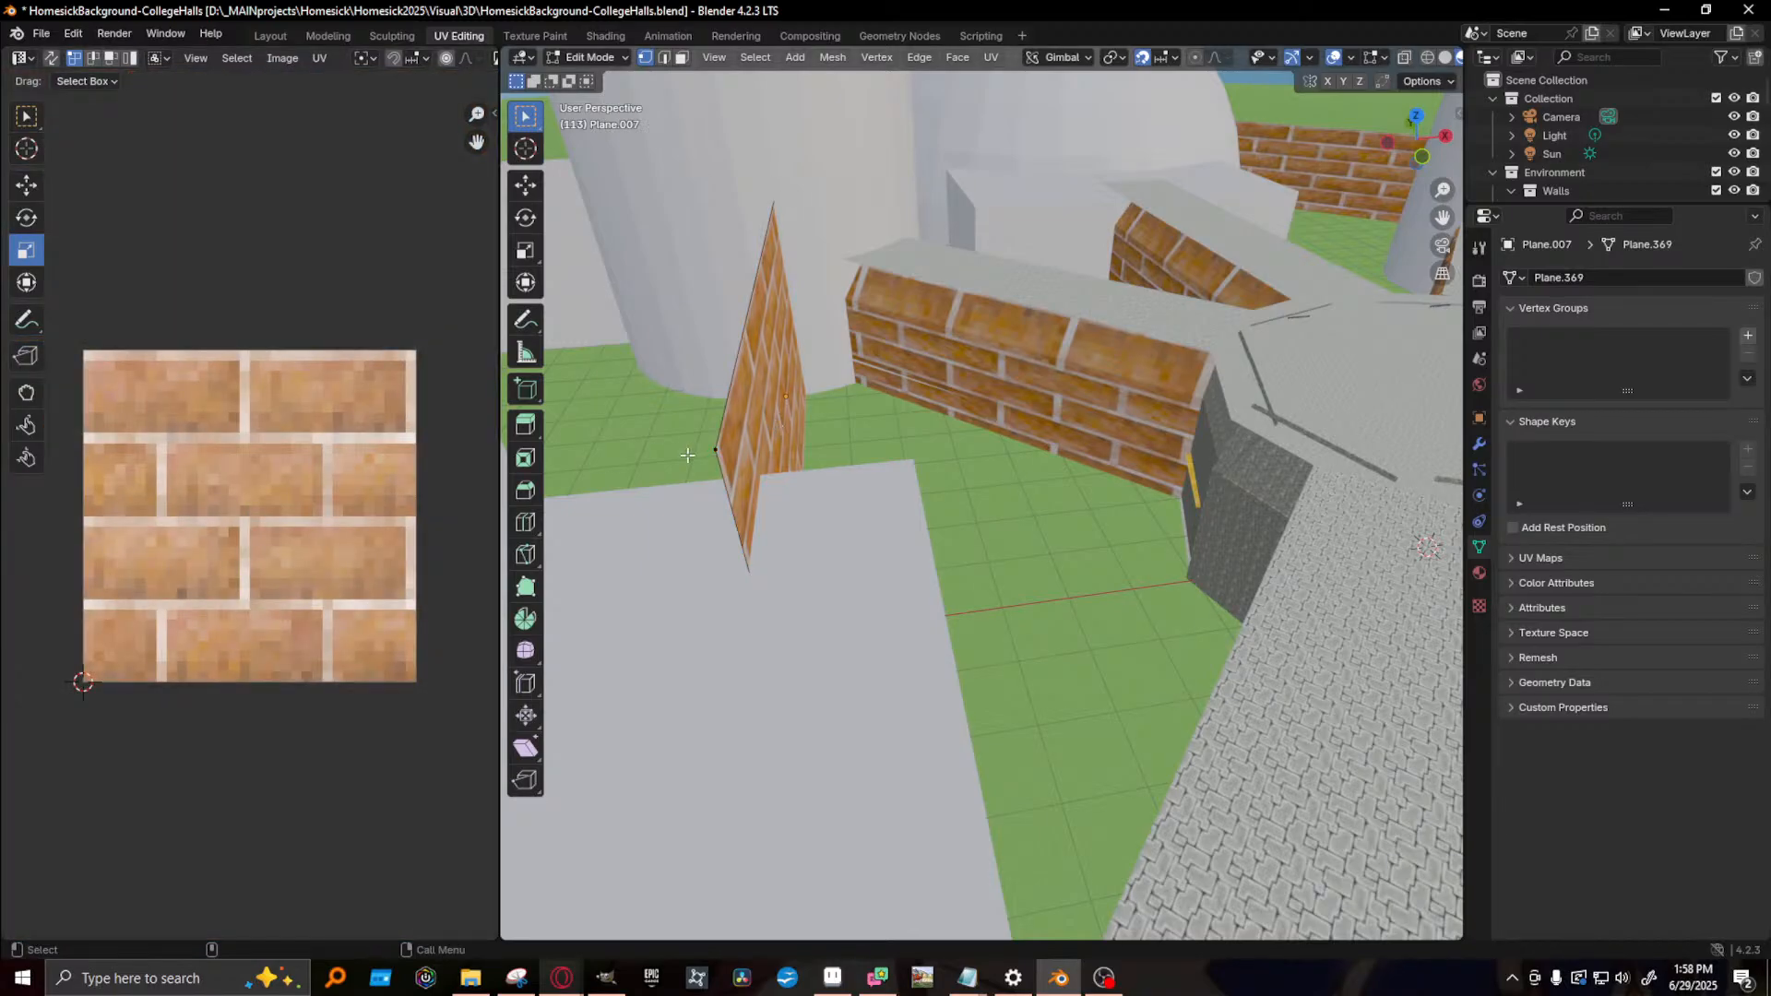
{"action": "scroll", "coordinate": [346, 485], "scroll_direction": "down", "scroll_amount": 10}
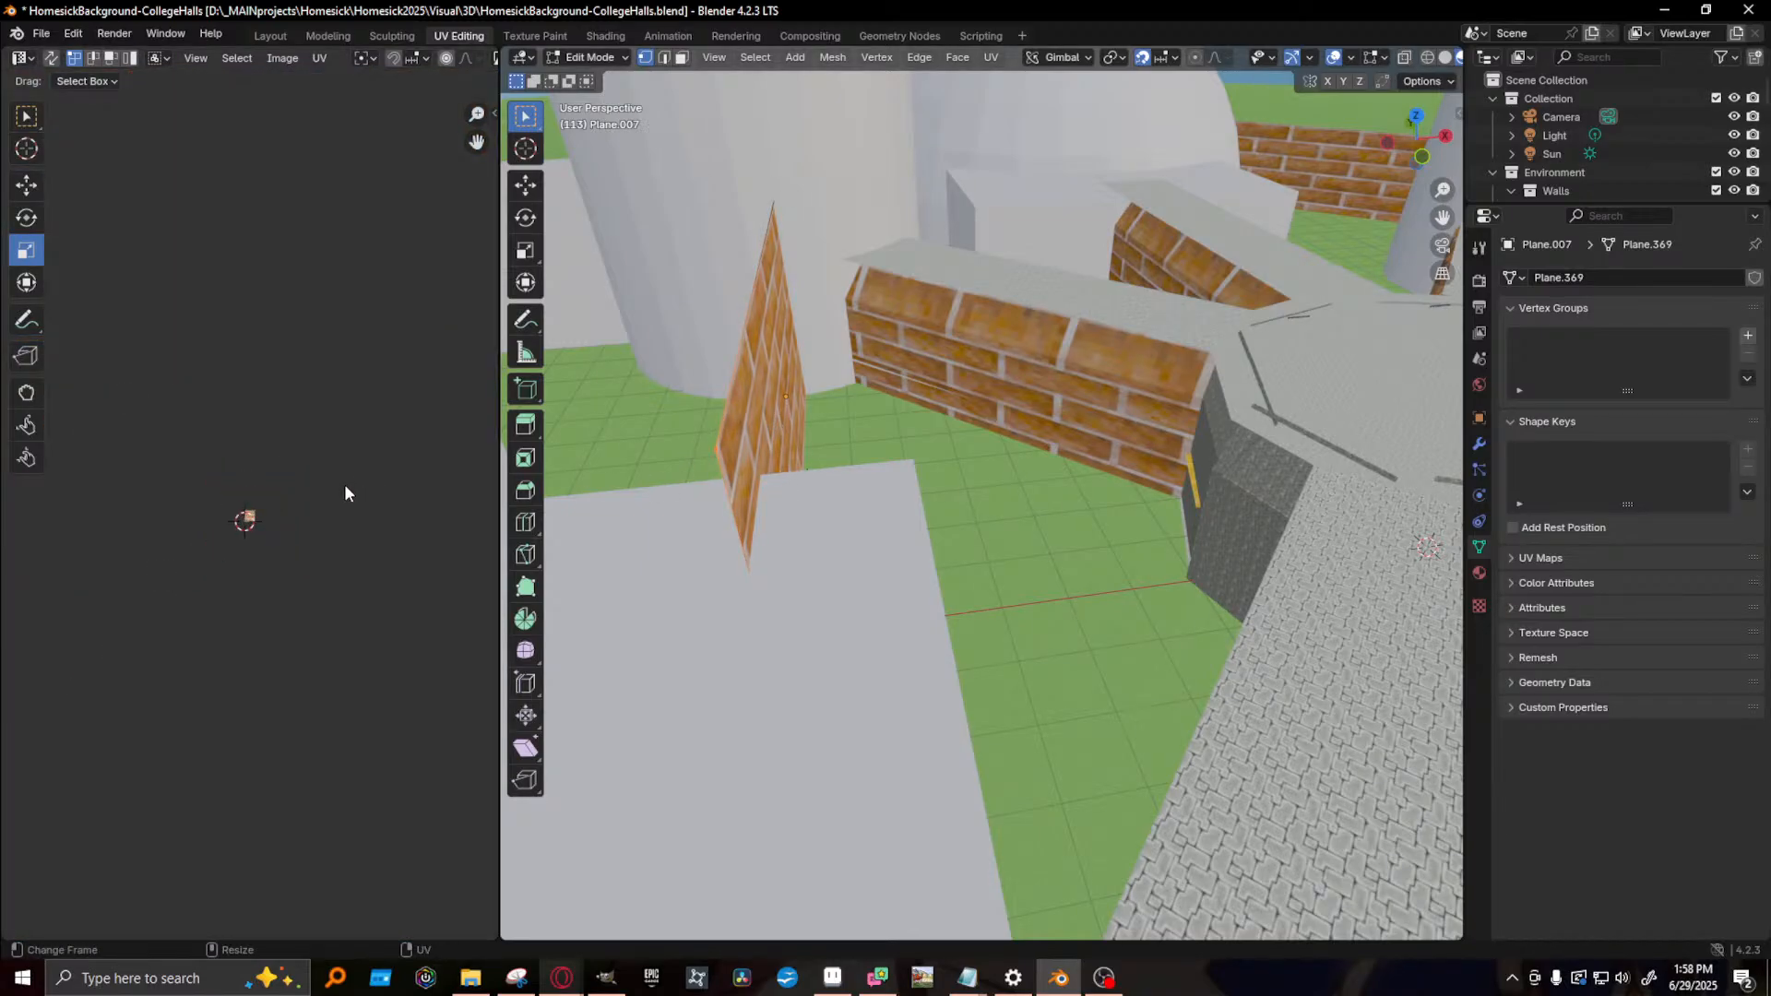
{"action": "scroll", "coordinate": [345, 495], "scroll_direction": "down", "scroll_amount": 2}
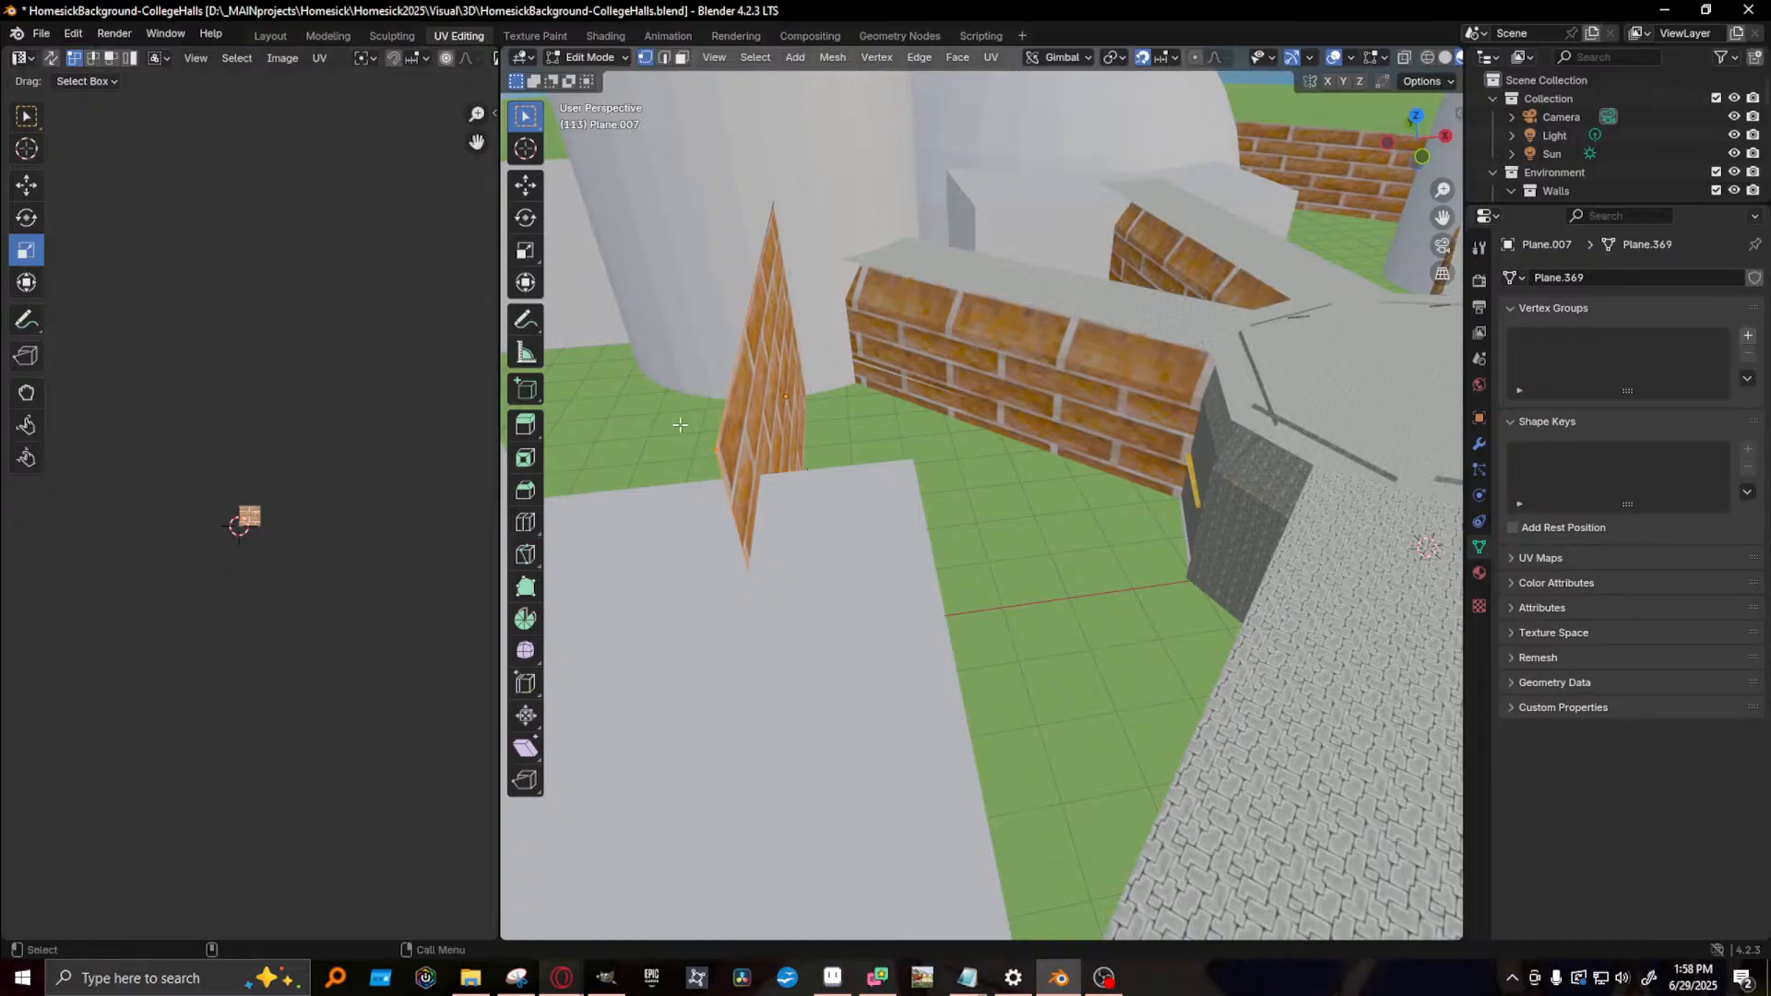
{"action": "middle_click_drag", "start_coordinate": [771, 417], "coordinate": [857, 392]}
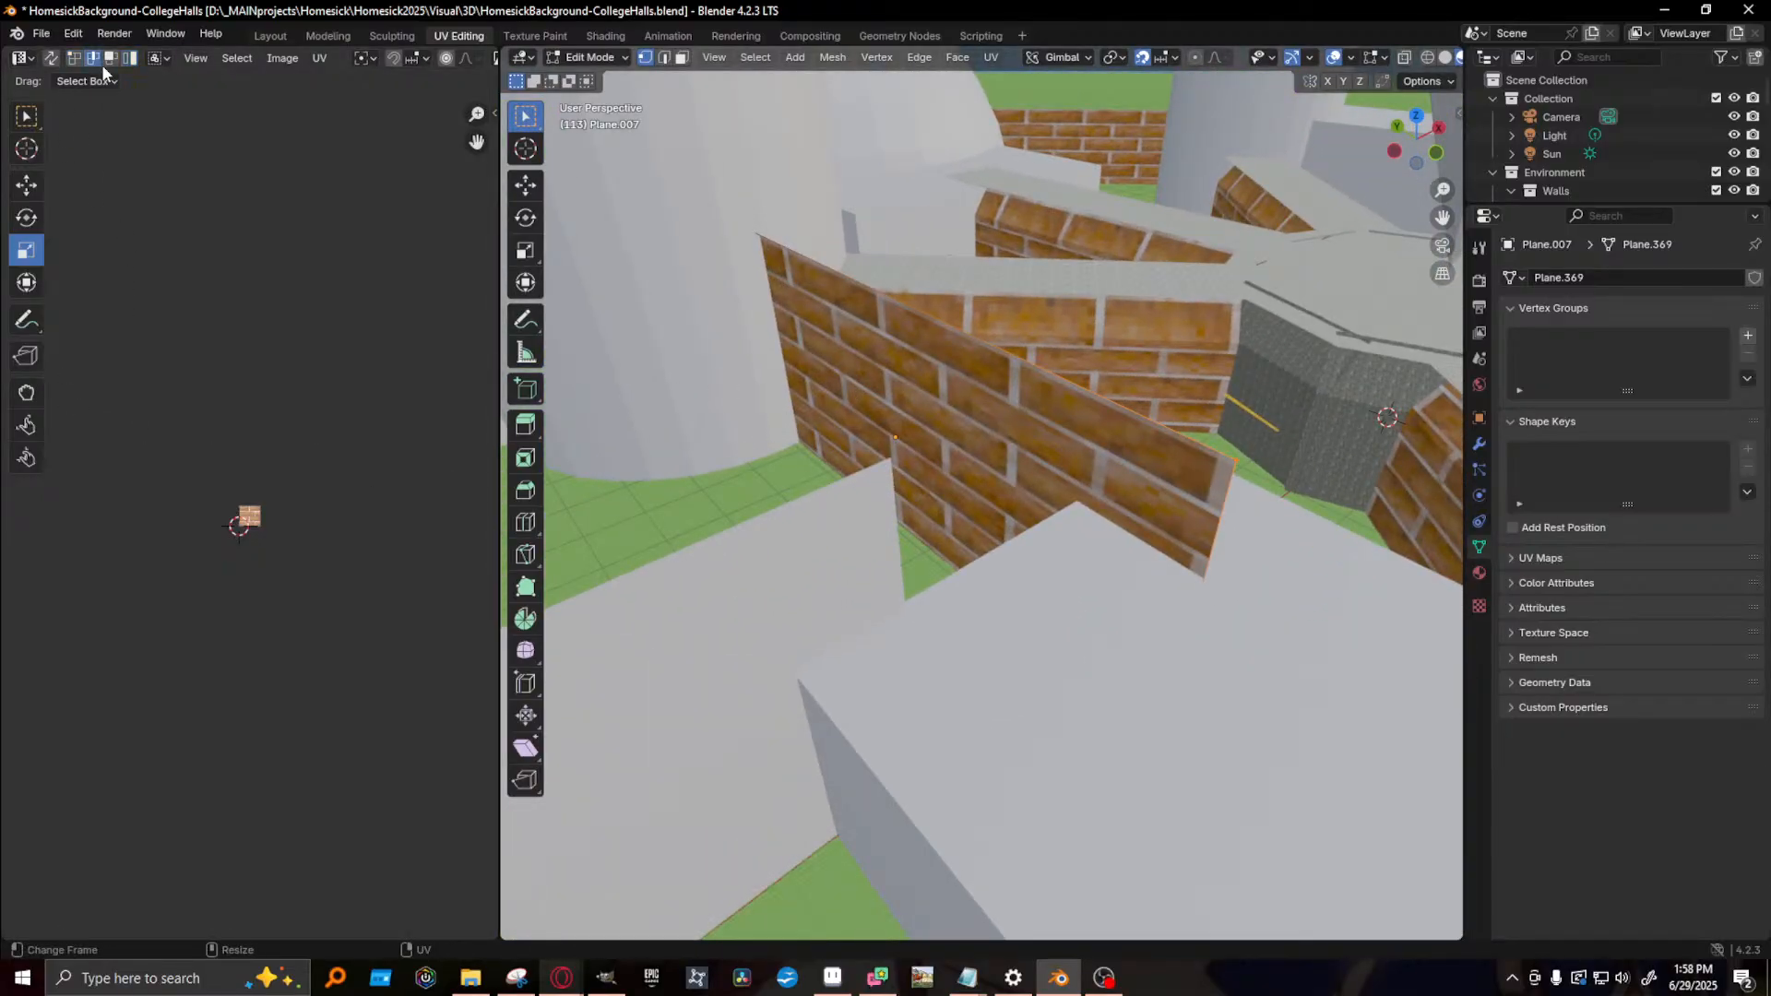
{"action": "left_click", "coordinate": [969, 403]}
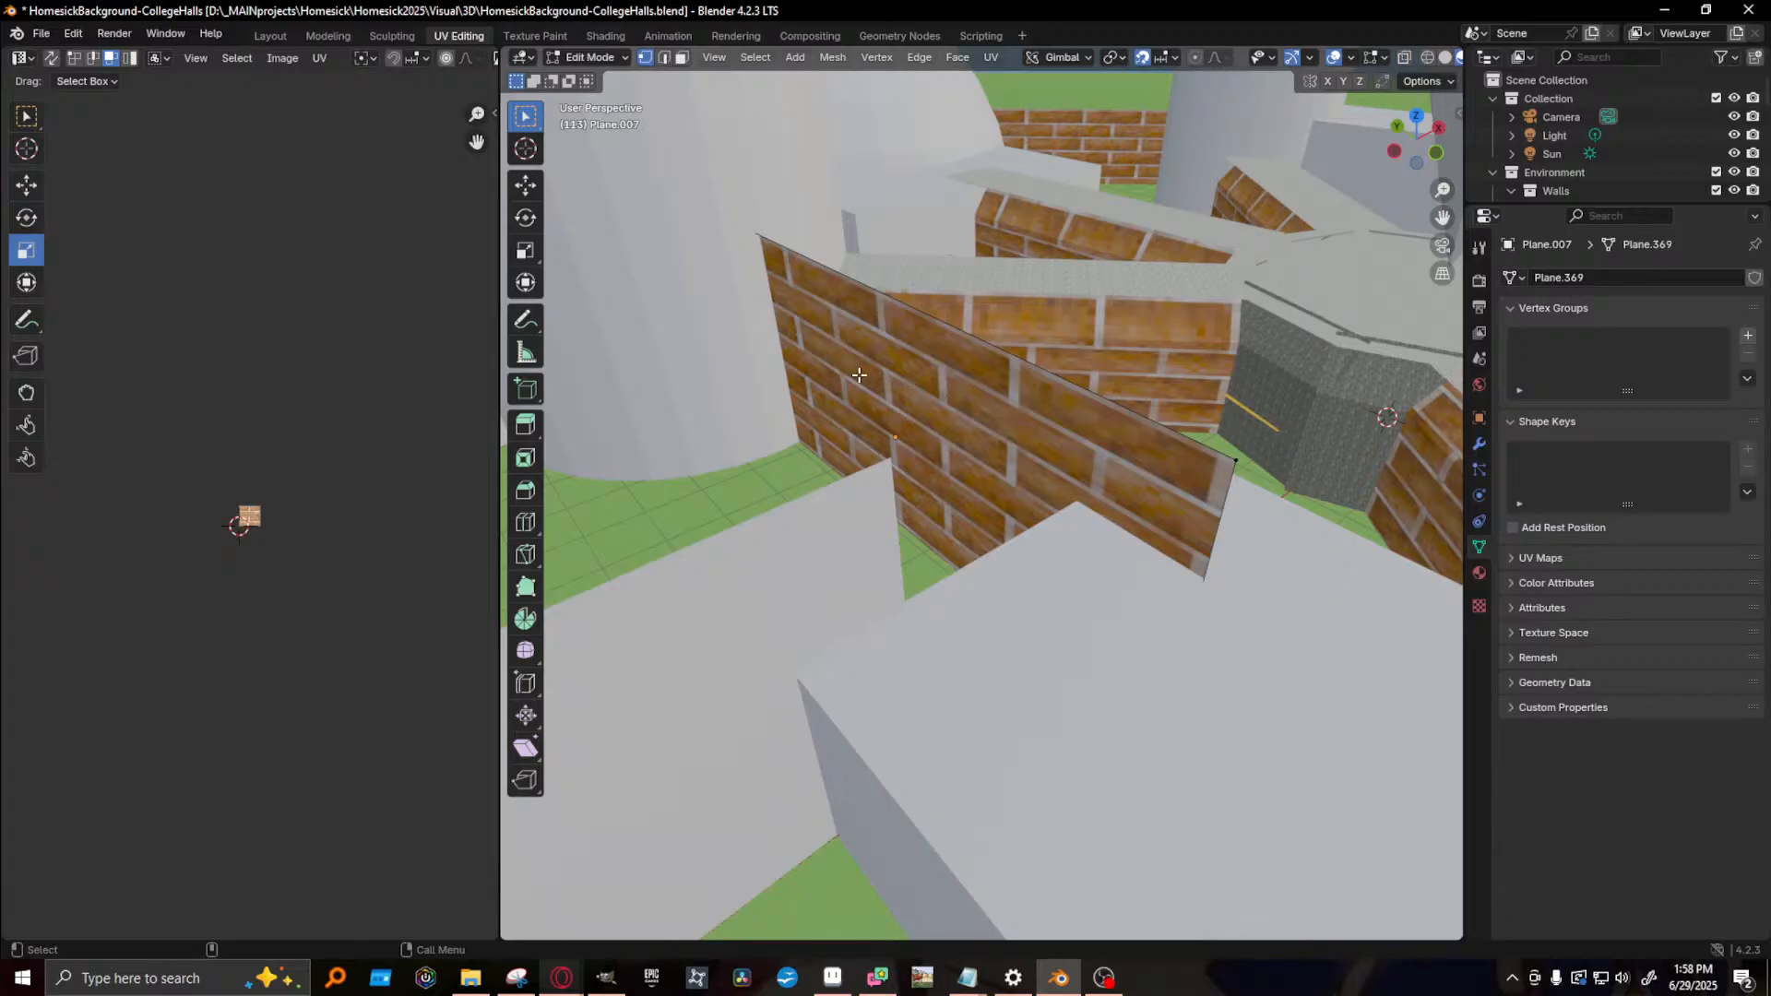
- Undo the recent UV scaling and selection changes on Plane.007 and reopen the wall in edit mode
{"action": "key", "text": "ctrl+z"}
{"action": "key", "text": "ctrl+z"}
{"action": "key", "text": "ctrl+z"}
{"action": "key", "text": "ctrl+z"}
{"action": "key", "text": "ctrl+z"}
{"action": "key", "text": "ctrl+z"}
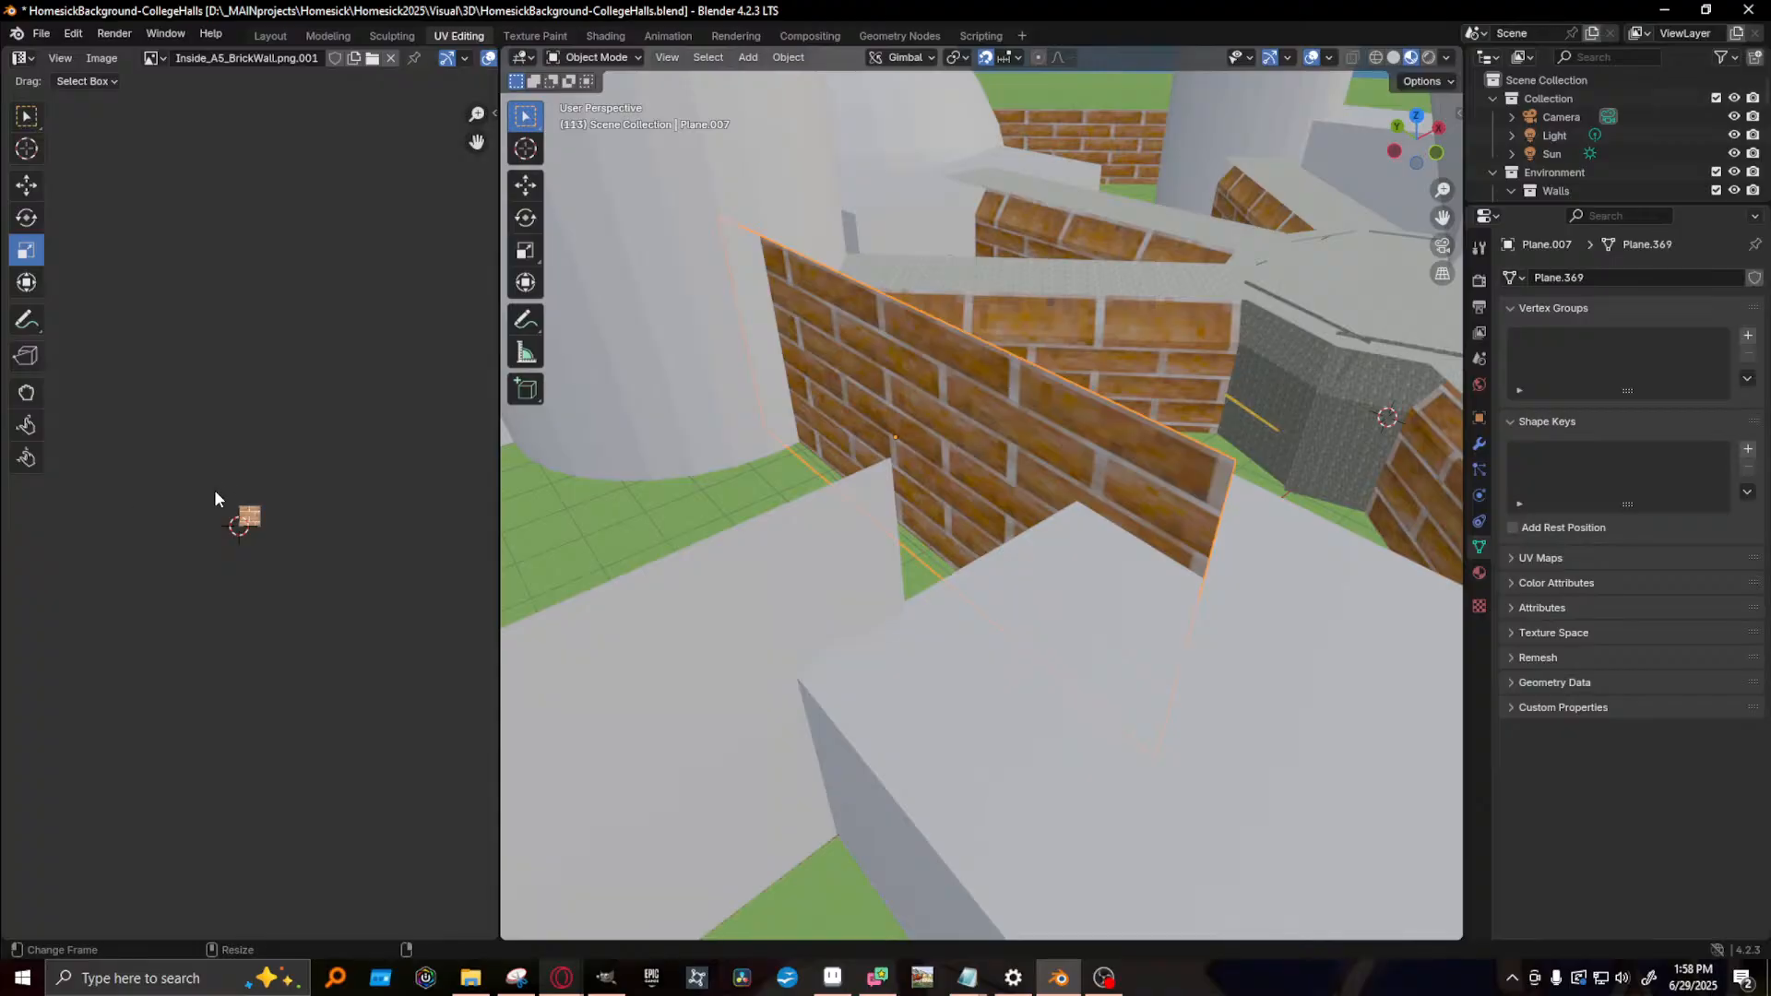
{"action": "scroll", "coordinate": [221, 495], "scroll_direction": "up", "scroll_amount": 8}
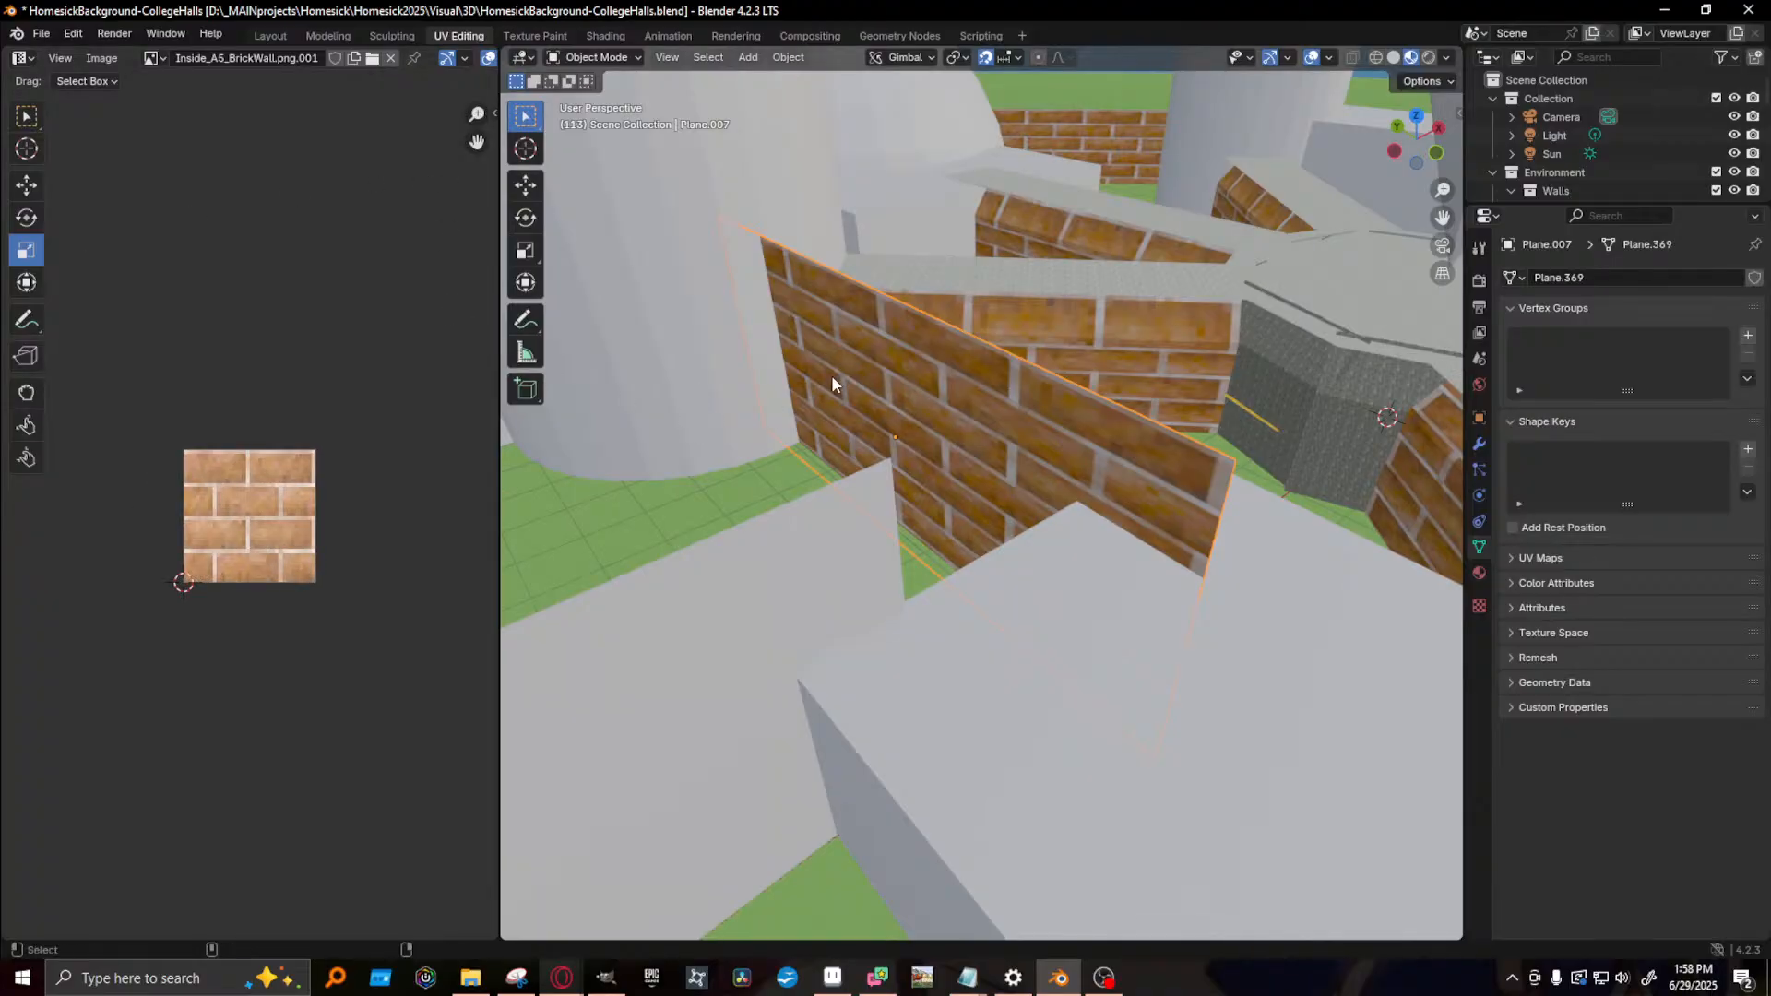
{"action": "key", "text": "Tab"}
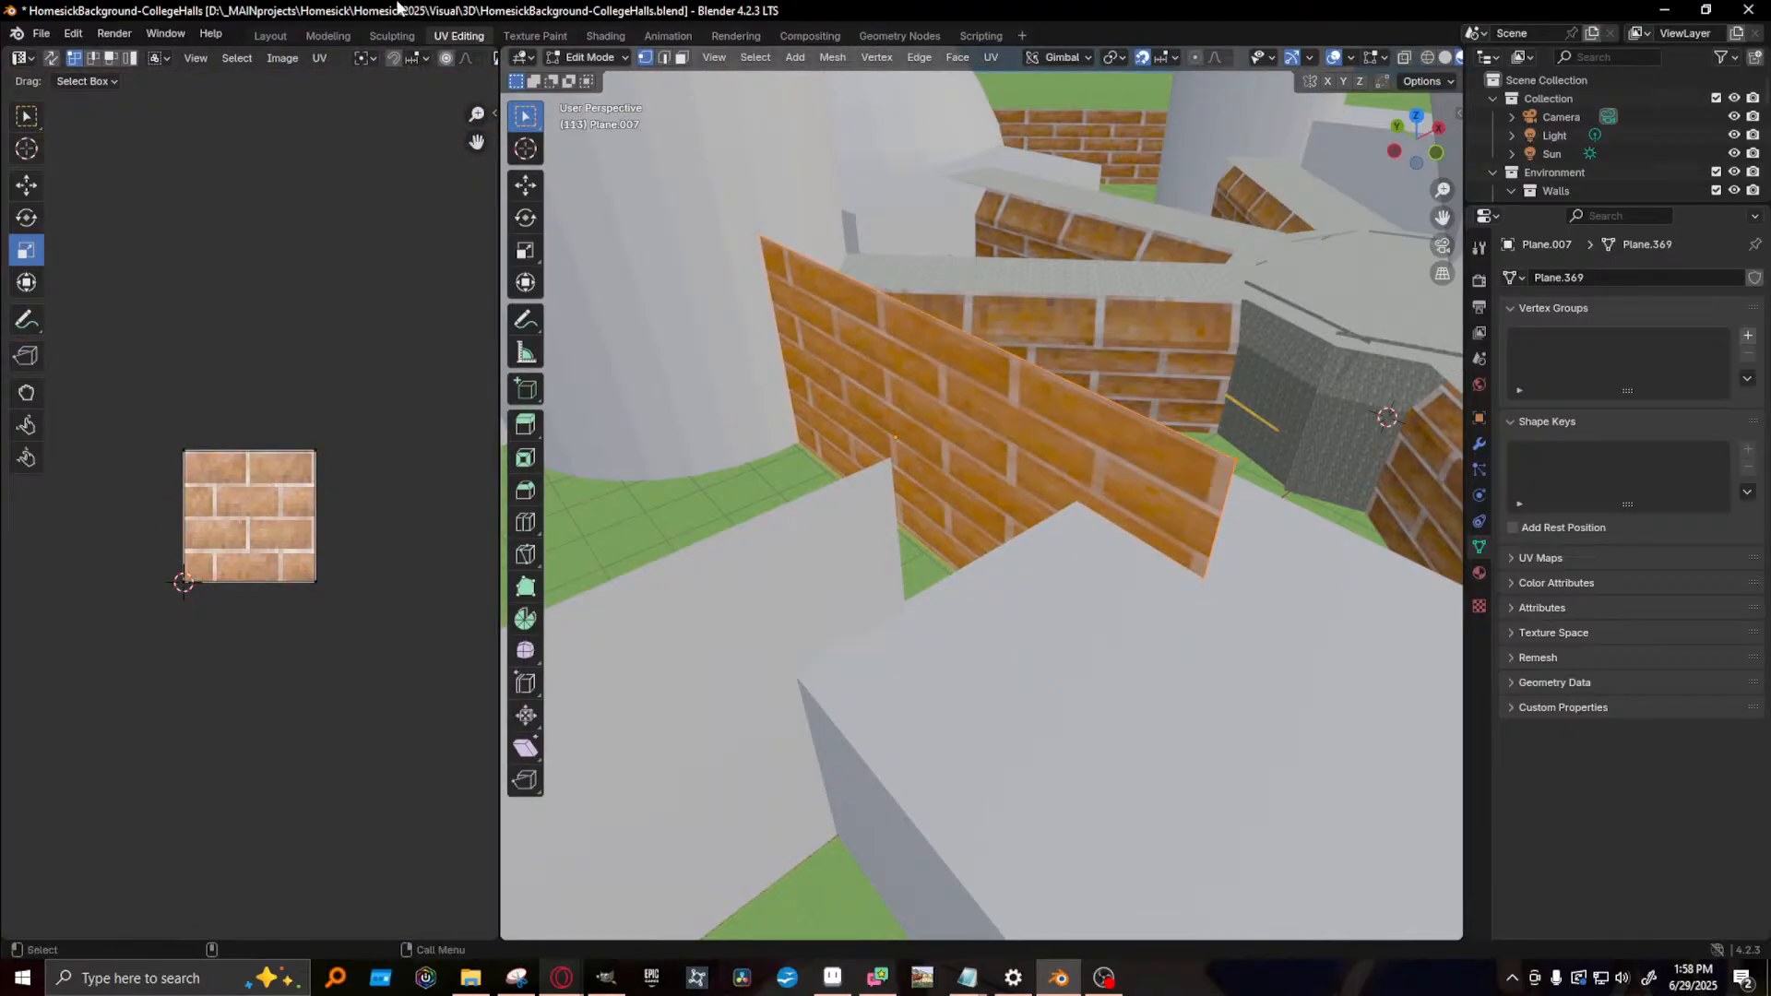
- In the layout workspace, duplicate the tall front tower Cylinder.002 and place the copy at about X -28 m, Y -195 m
{"action": "left_click", "coordinate": [41, 34]}
{"action": "left_click", "coordinate": [288, 35]}
{"action": "scroll", "coordinate": [793, 355], "scroll_direction": "down", "scroll_amount": 2}
{"action": "middle_click_drag", "start_coordinate": [745, 484], "coordinate": [596, 560]}
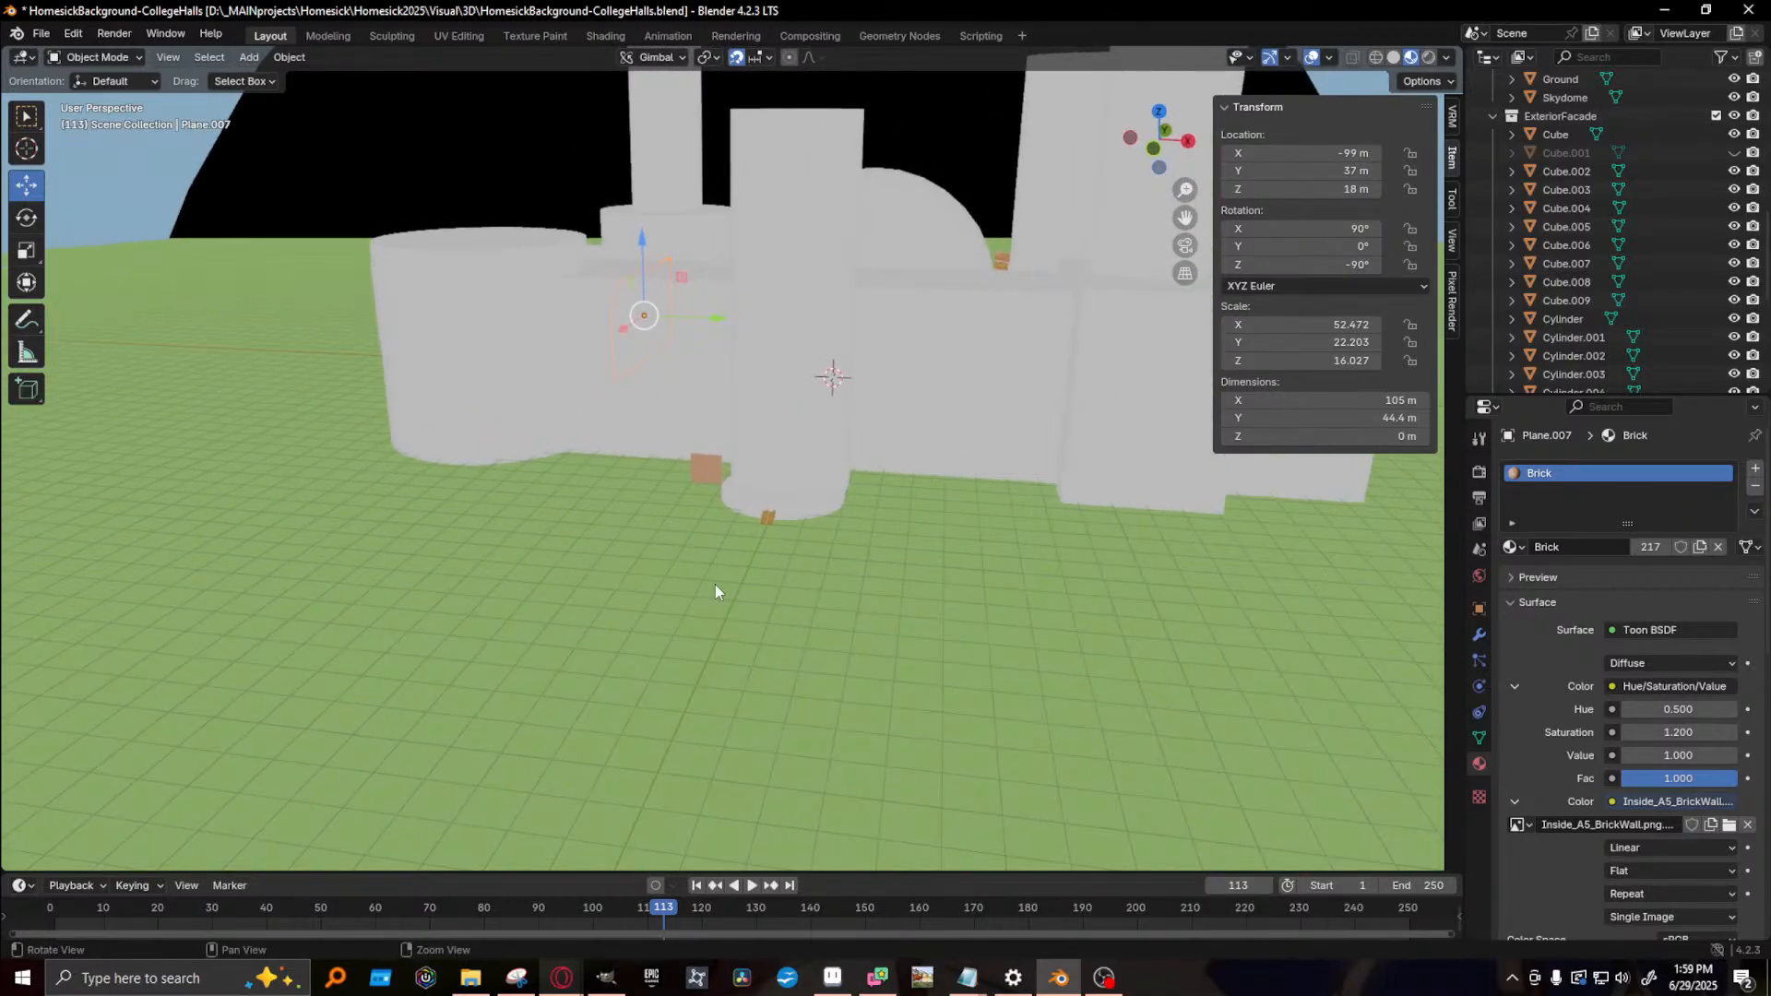
{"action": "left_click", "coordinate": [596, 381]}
{"action": "left_click", "coordinate": [752, 495]}
{"action": "left_click", "coordinate": [759, 450]}
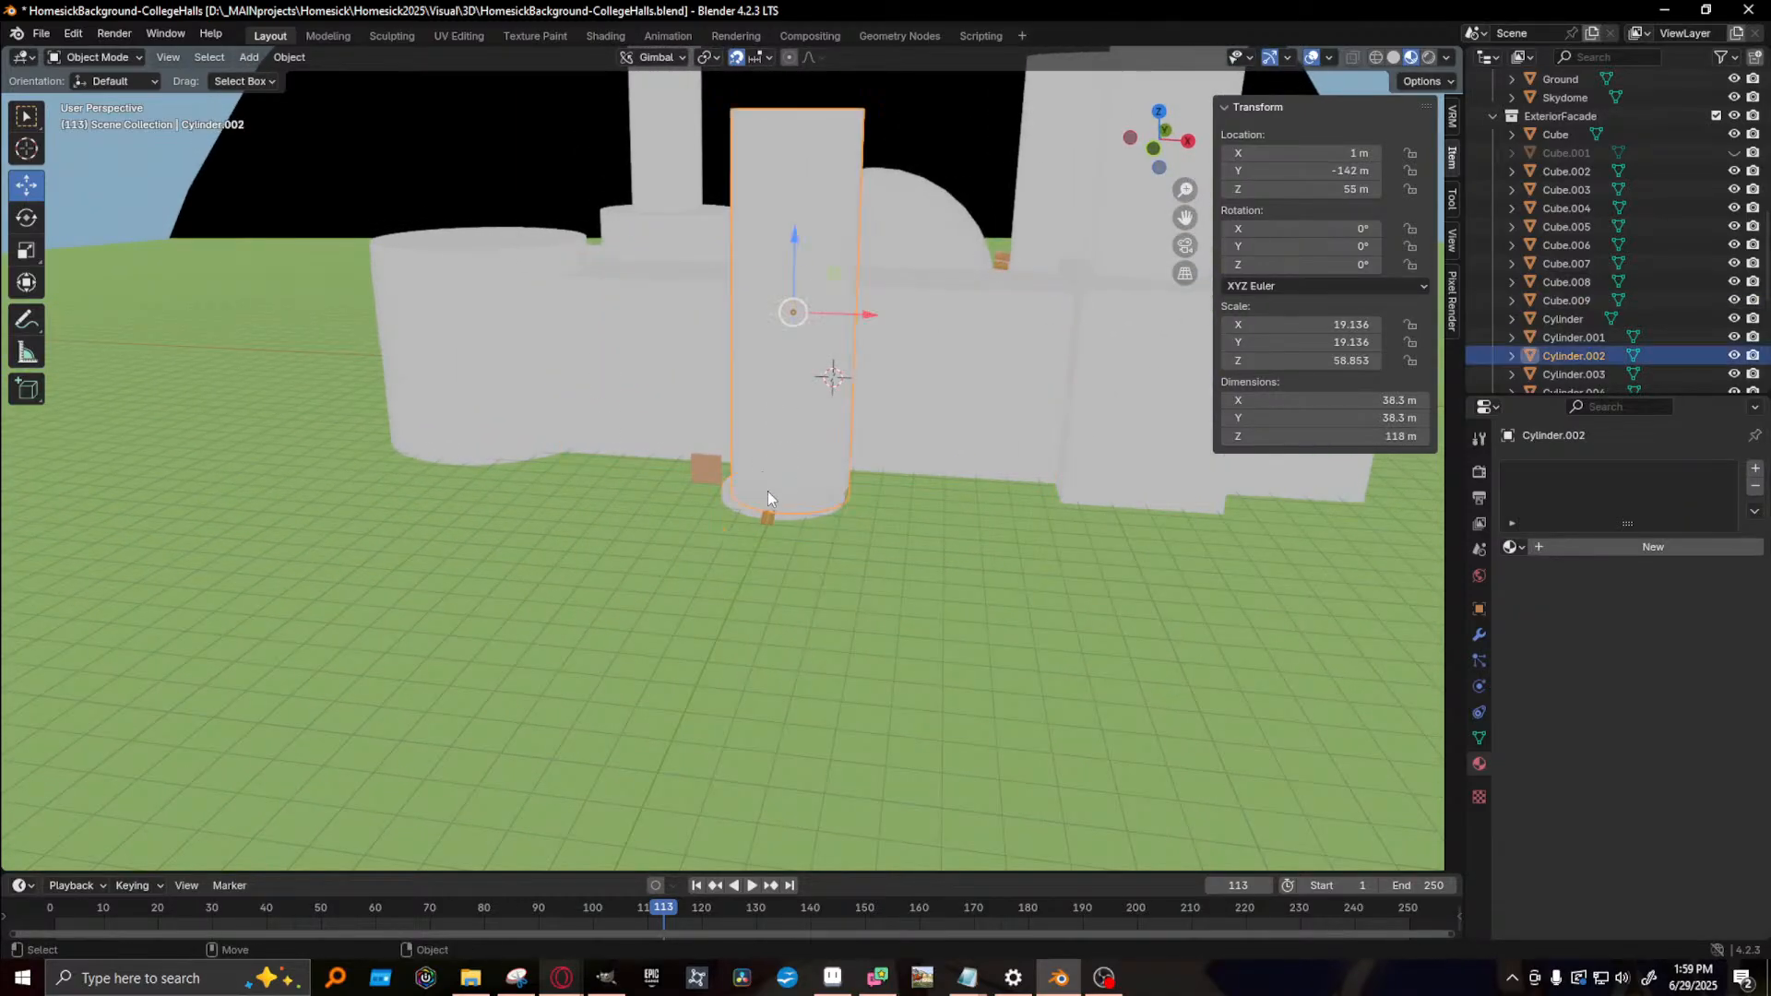
{"action": "middle_click_drag", "start_coordinate": [941, 440], "coordinate": [618, 506]}
{"action": "key", "text": "shift+d"}
{"action": "left_click", "coordinate": [440, 530]}
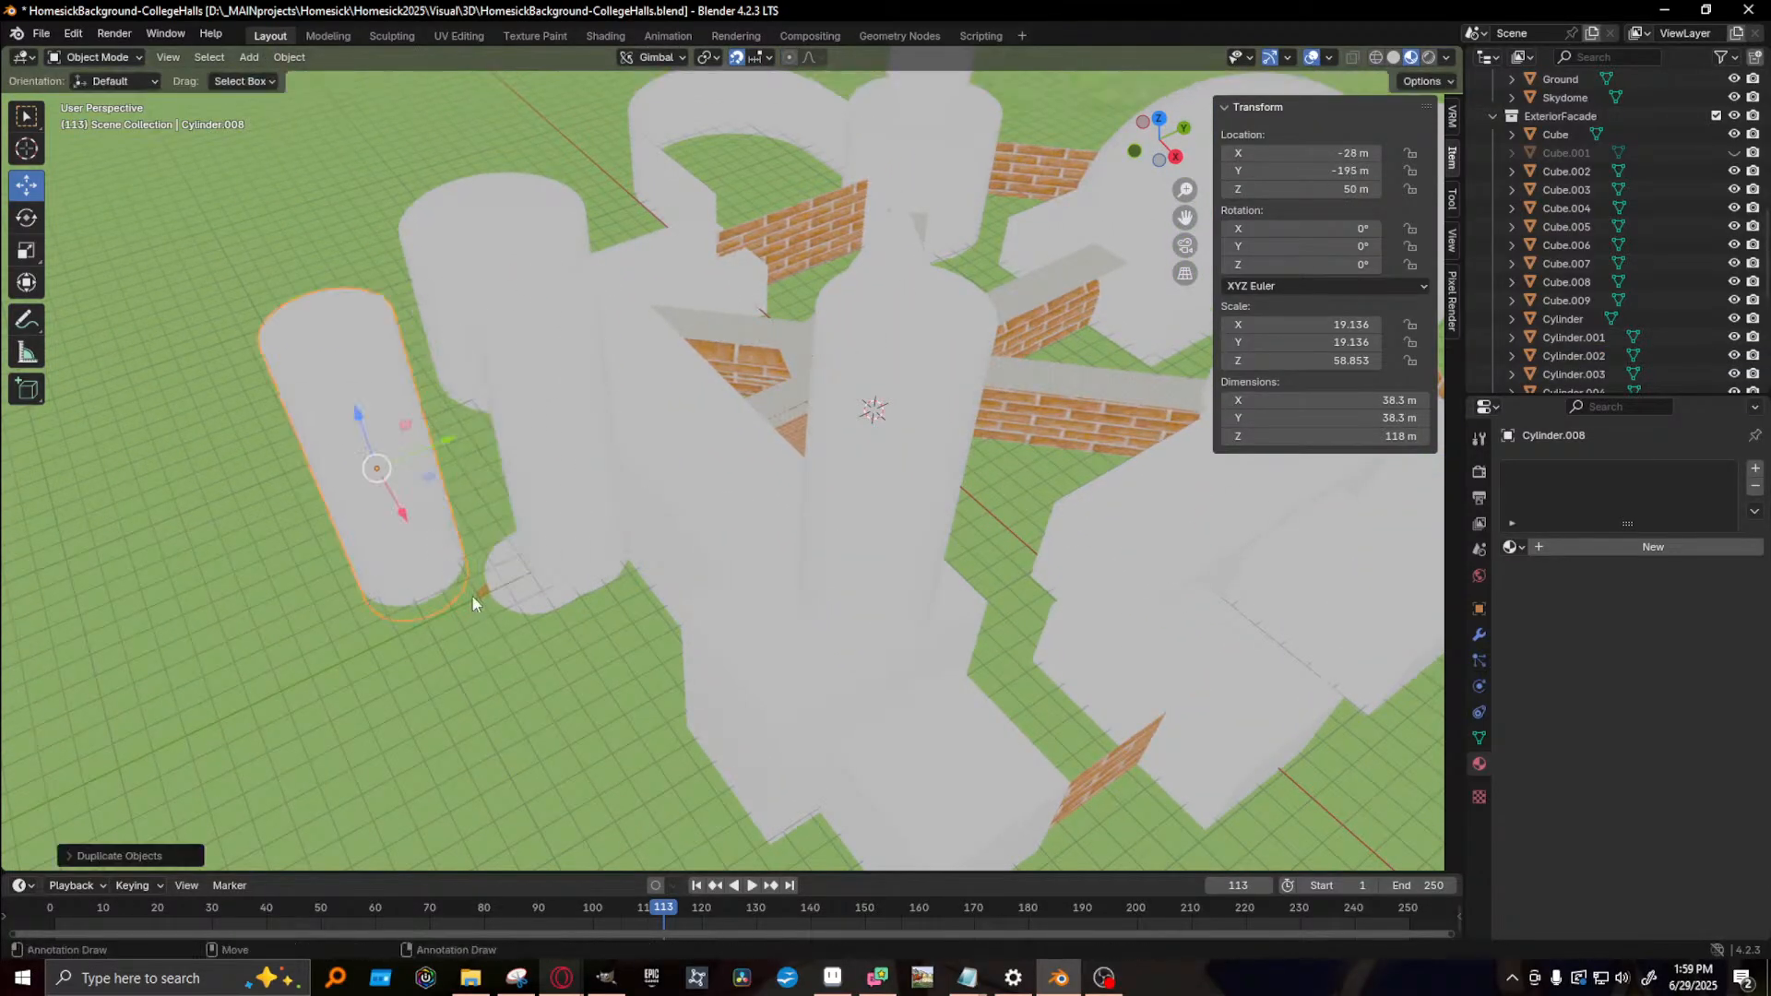
- Flatten the tower copy to a disc about 5.7 m high and lower it to about Z 2 m
{"action": "key", "text": "shift+space"}
{"action": "key", "text": "s"}
{"action": "middle_click_drag", "start_coordinate": [360, 422], "coordinate": [424, 391]}
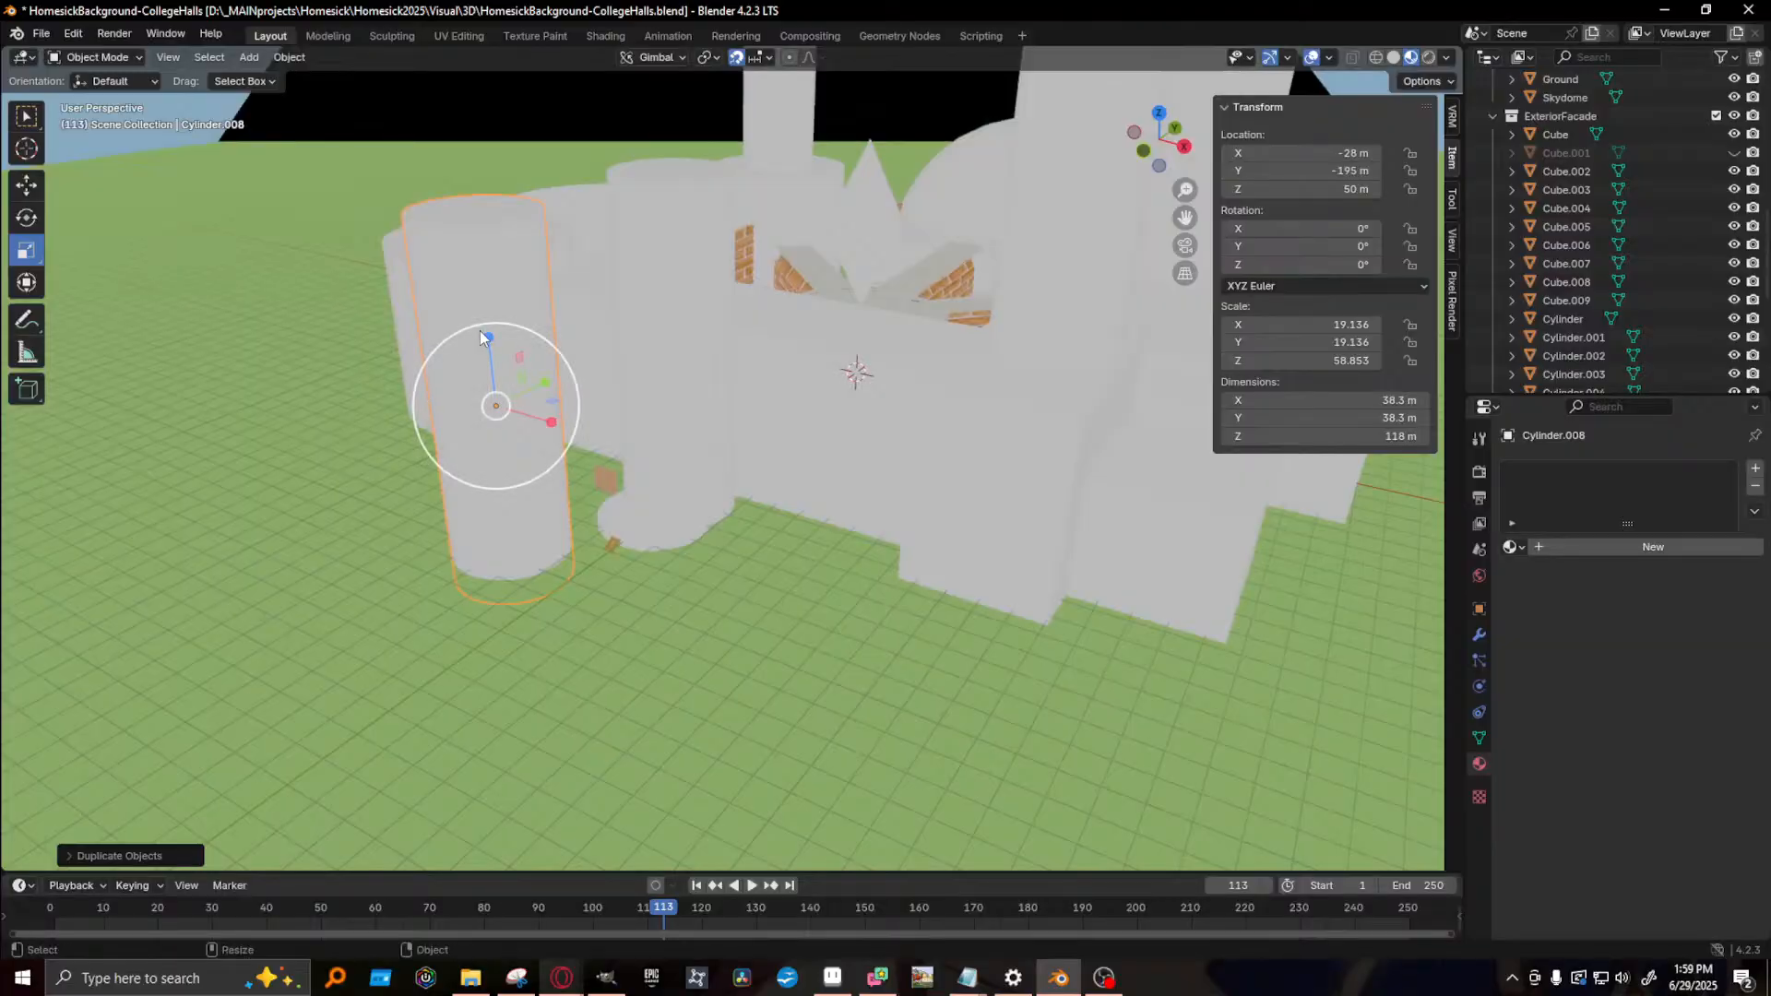
{"action": "left_click_drag", "start_coordinate": [480, 330], "coordinate": [498, 404]}
{"action": "key", "text": "shift+space"}
{"action": "key", "text": "g"}
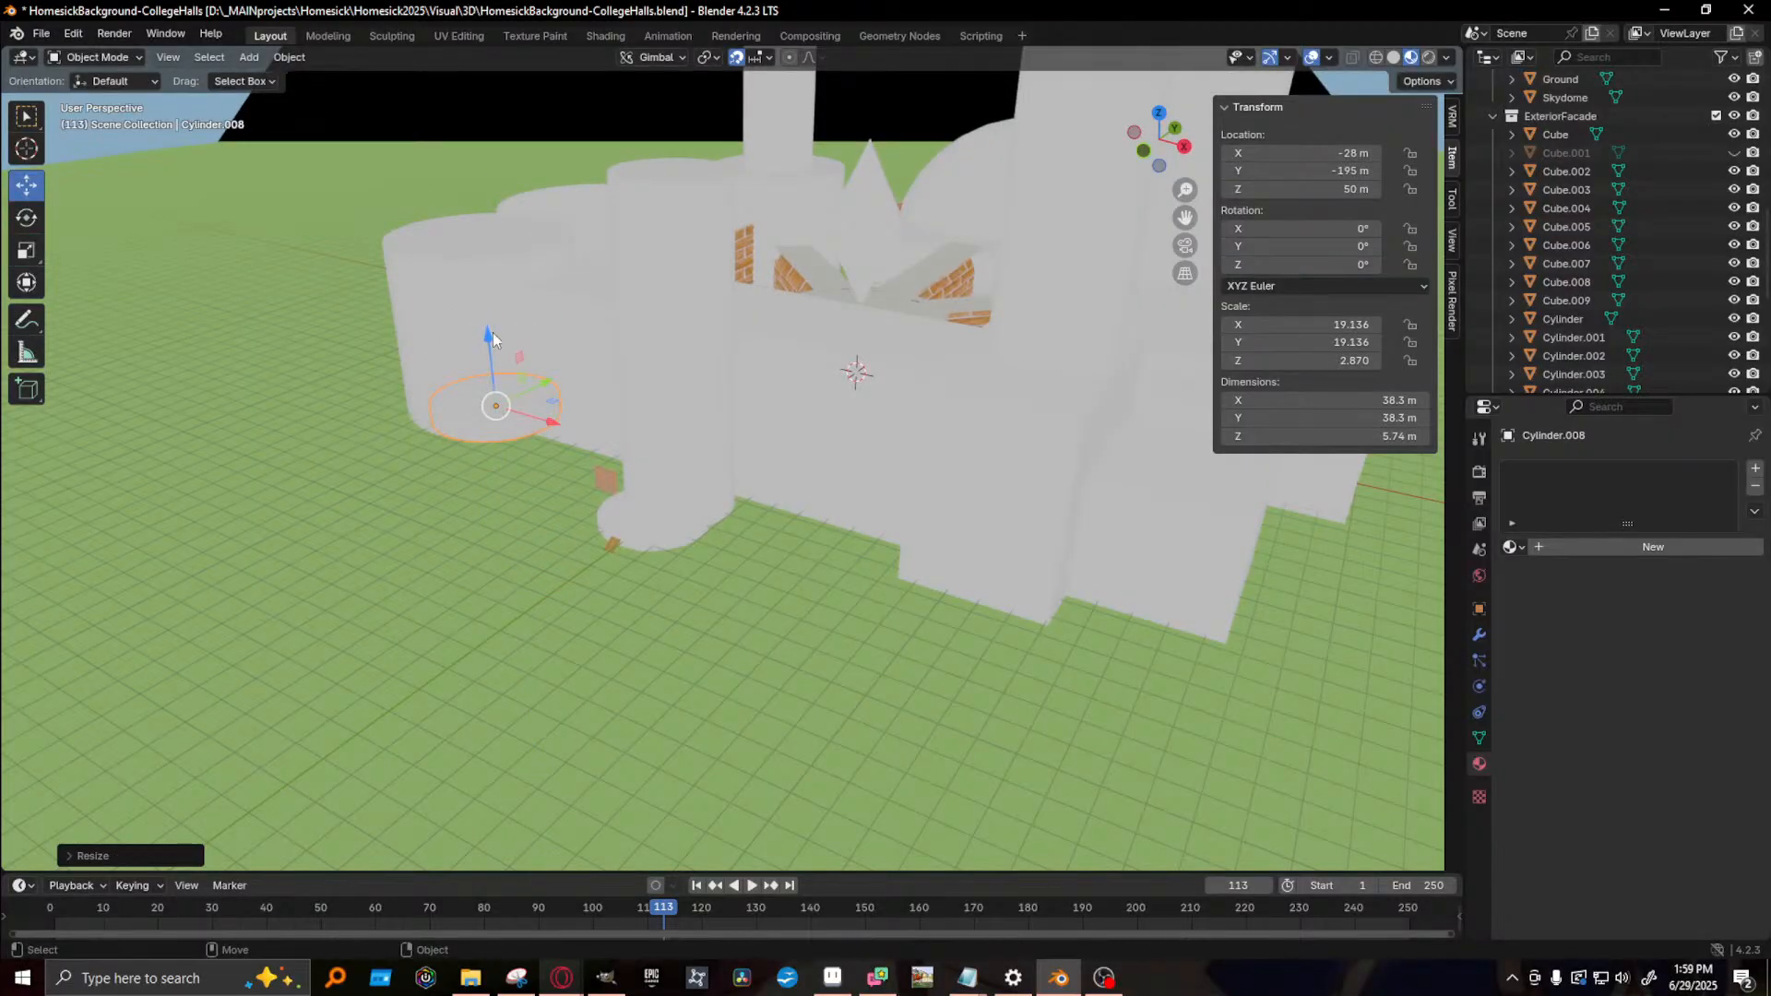
{"action": "left_click_drag", "start_coordinate": [493, 332], "coordinate": [516, 579]}
- Scale the flattened disc down uniformly to about 17.4 m across
{"action": "key", "text": "shift+space"}
{"action": "key", "text": "s"}
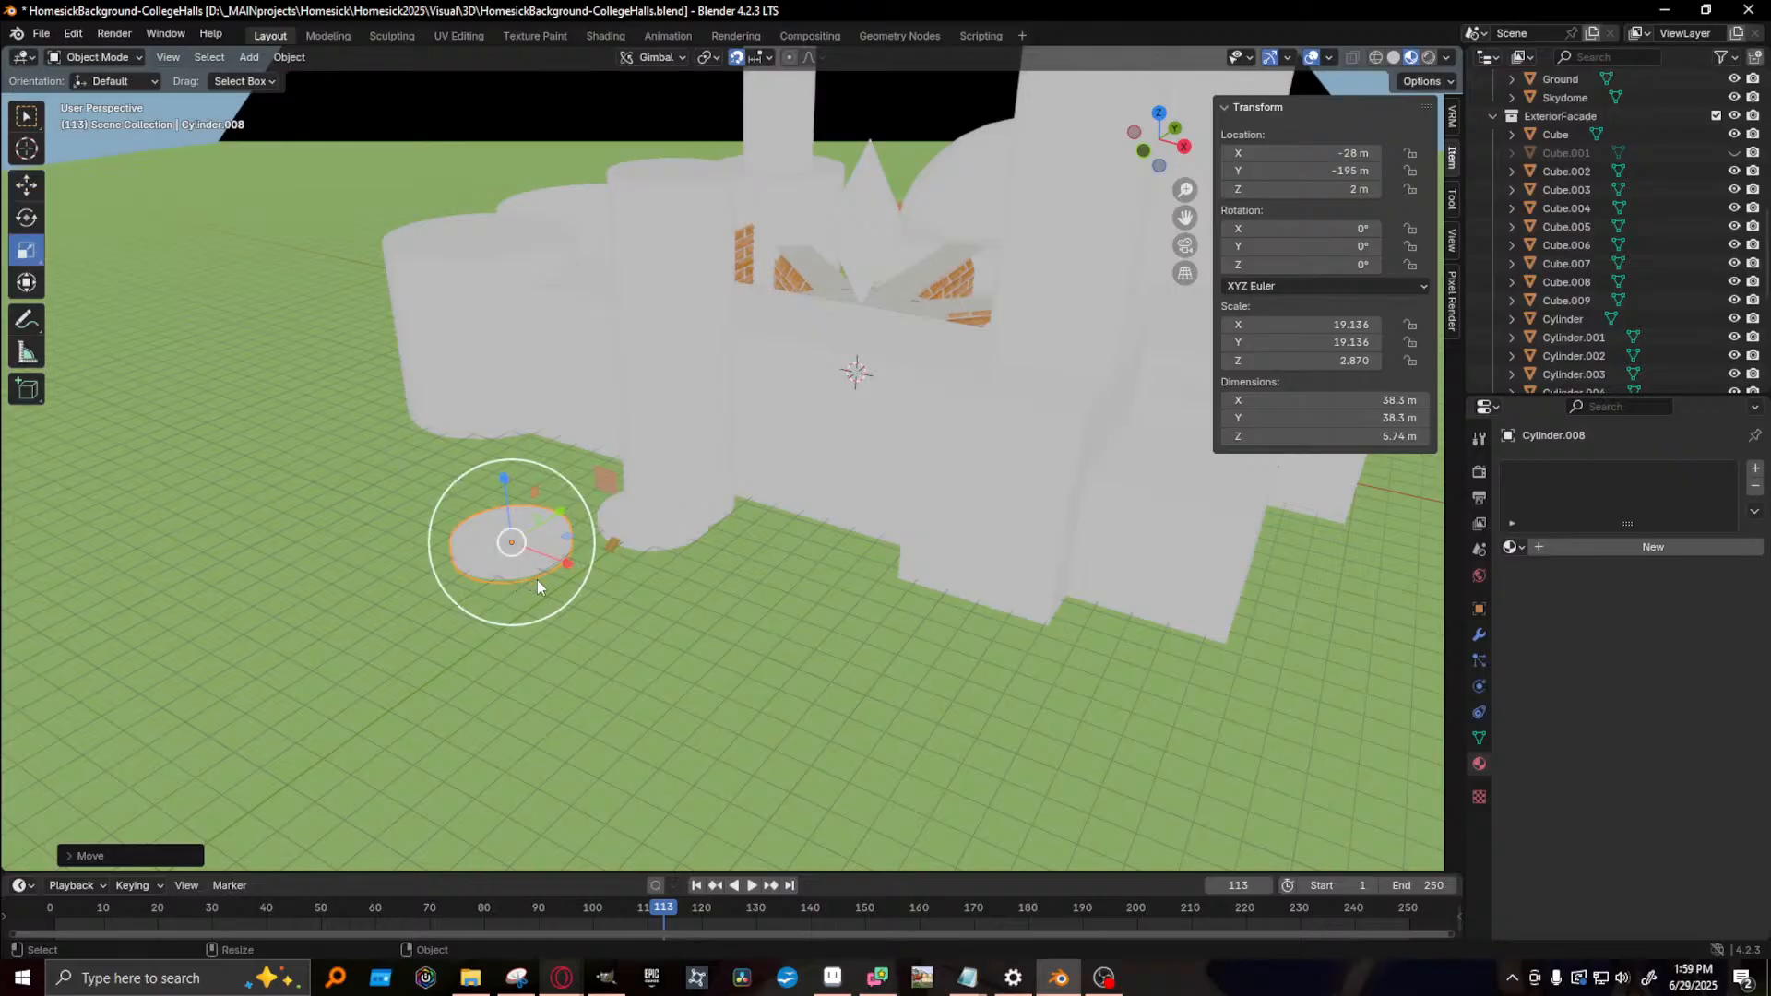
{"action": "key", "text": "s"}
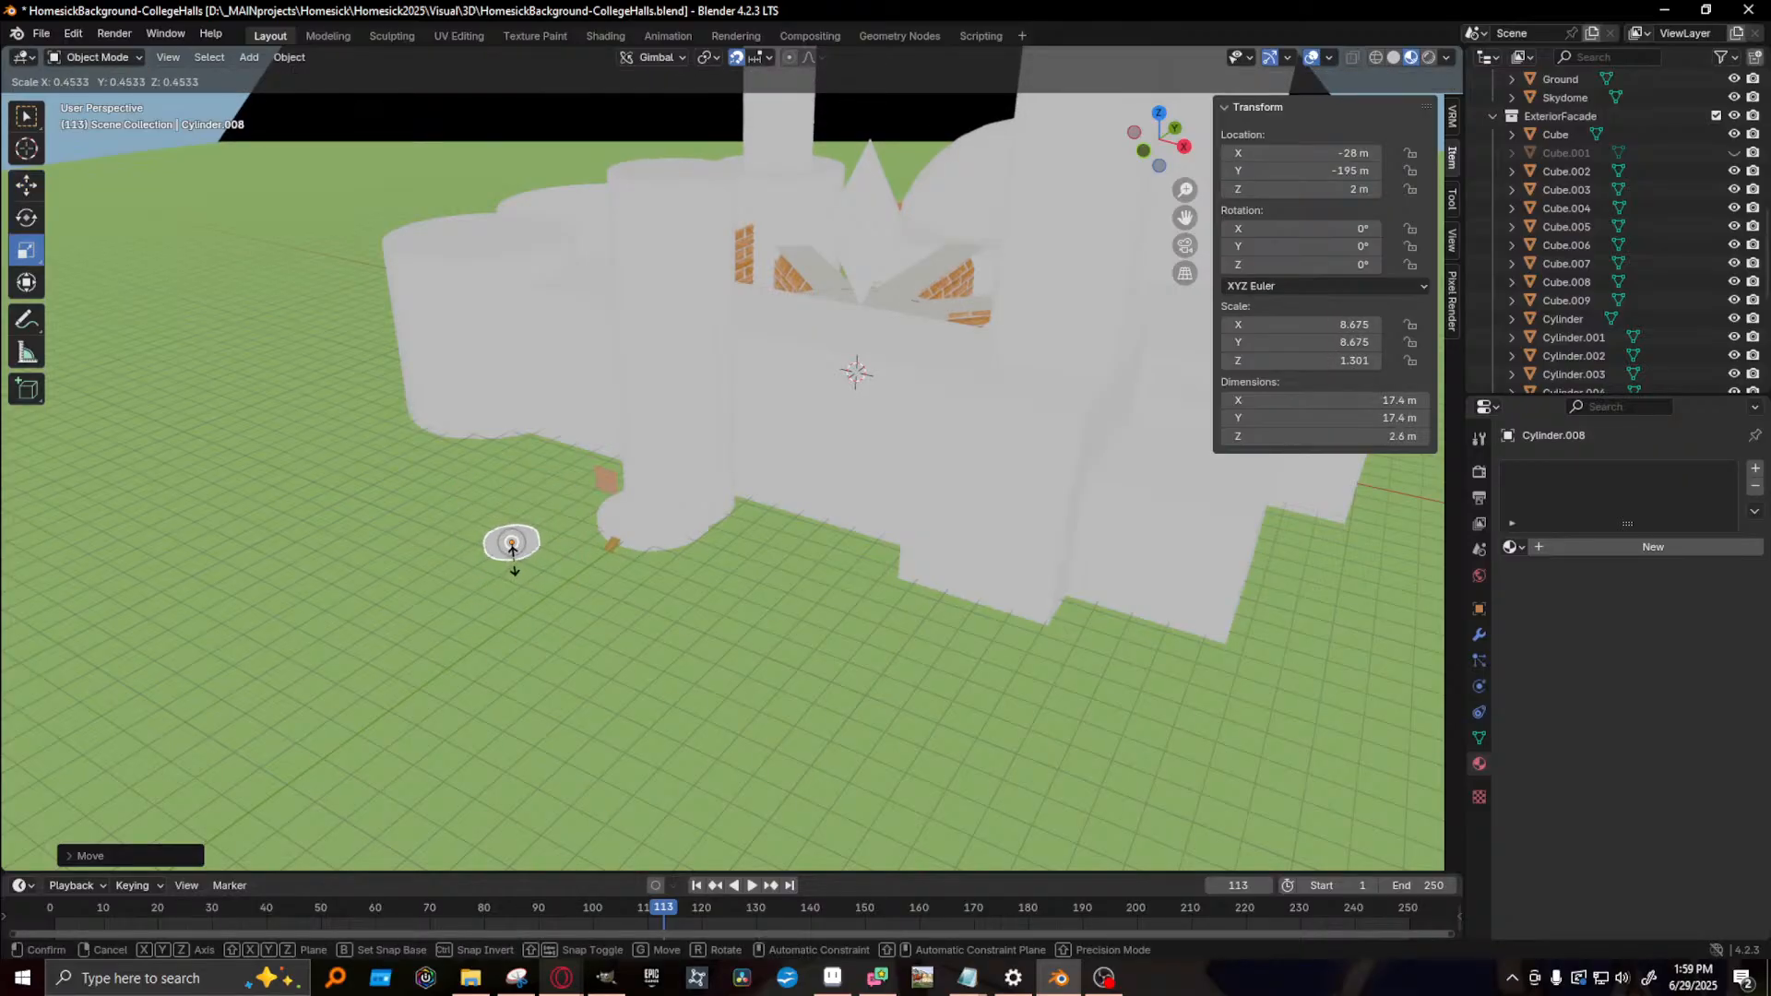
{"action": "left_click", "coordinate": [512, 546]}
- Move the disc out onto the lawn at about X -56 m, Y -204 m
{"action": "key", "text": "shift+space"}
{"action": "key", "text": "g"}
{"action": "key", "text": "g"}
{"action": "key", "text": "y"}
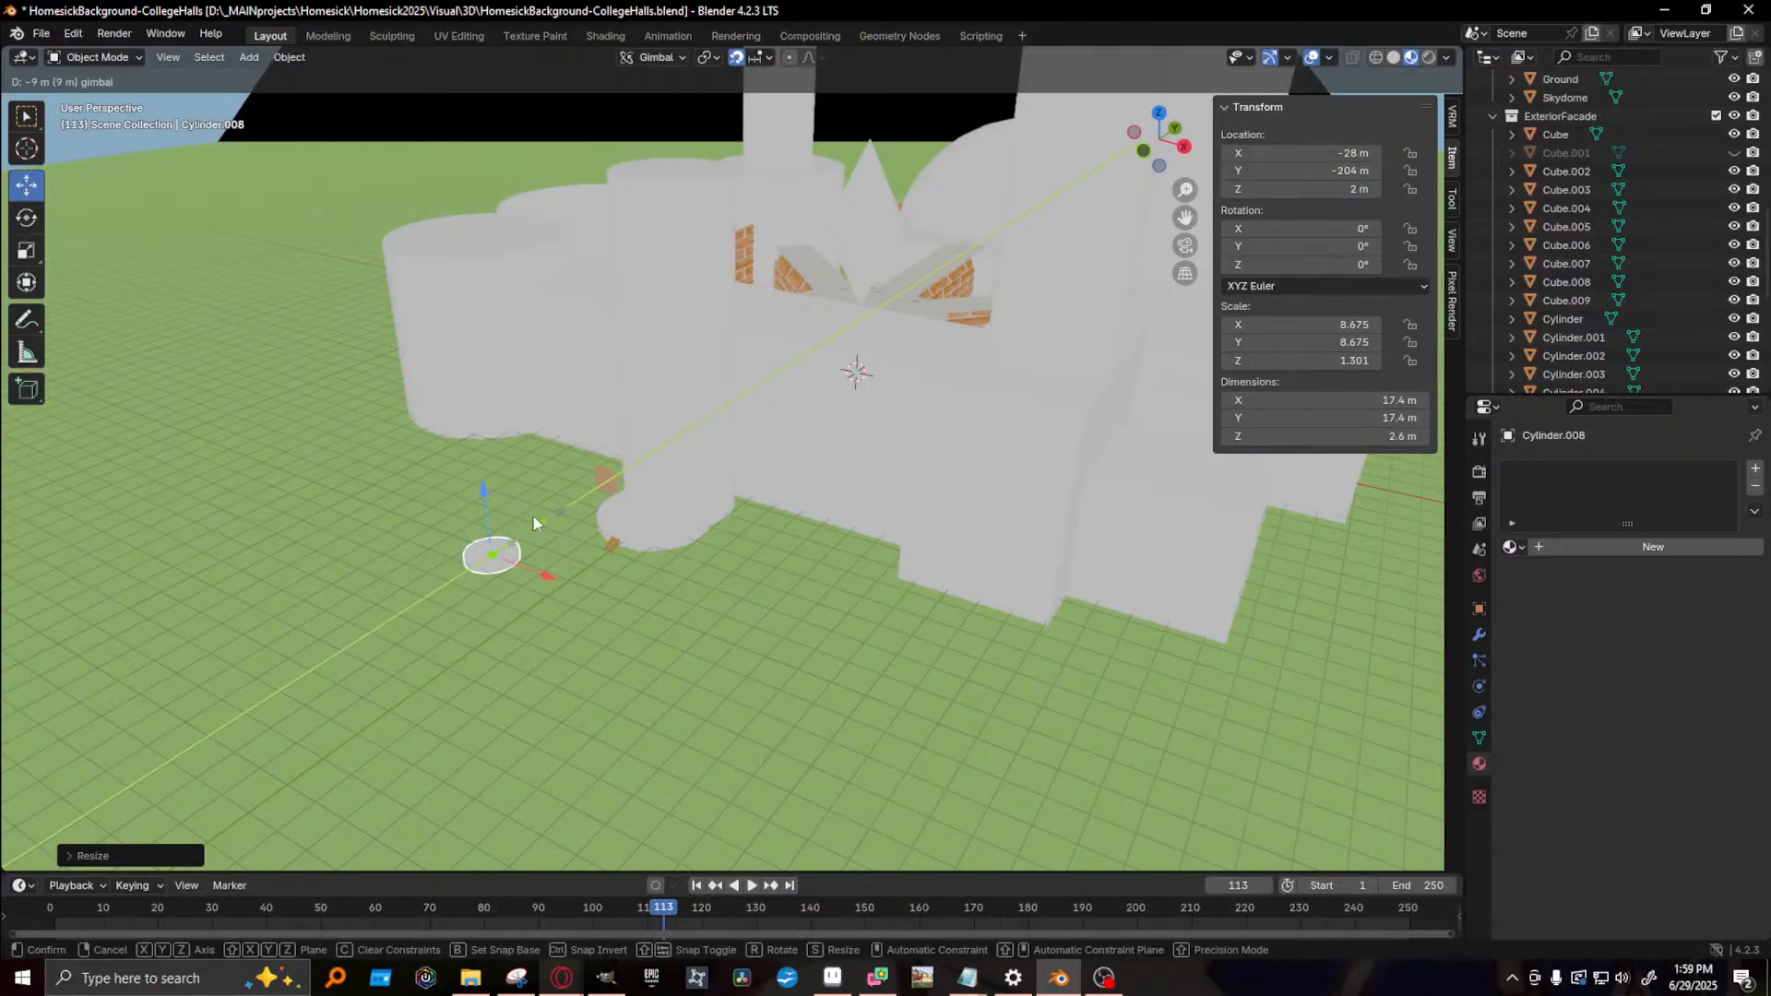
{"action": "left_click_drag", "start_coordinate": [533, 518], "coordinate": [481, 549]}
{"action": "middle_click_drag", "start_coordinate": [544, 552], "coordinate": [607, 598]}
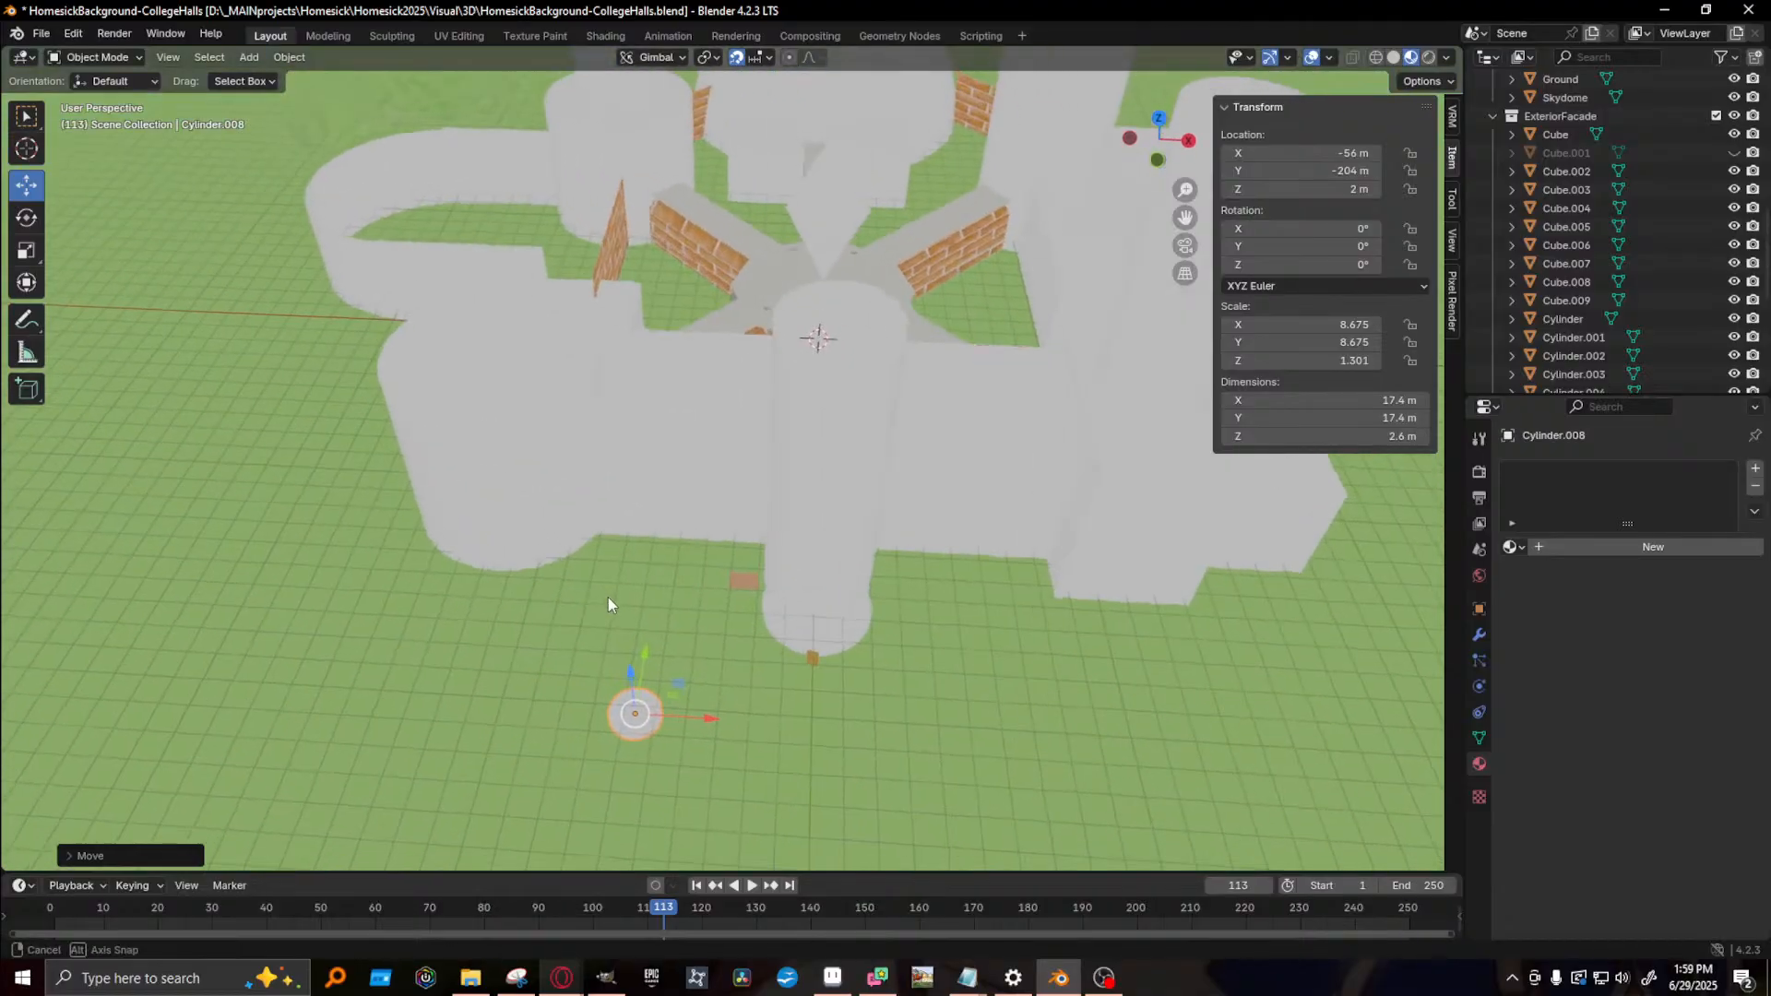
- Duplicate the lawn disc and move the copy along X to about 60 m
{"action": "middle_click_drag", "start_coordinate": [709, 683], "coordinate": [600, 533], "text": "shift"}
{"action": "key", "text": "shift+d"}
{"action": "left_click", "coordinate": [599, 533]}
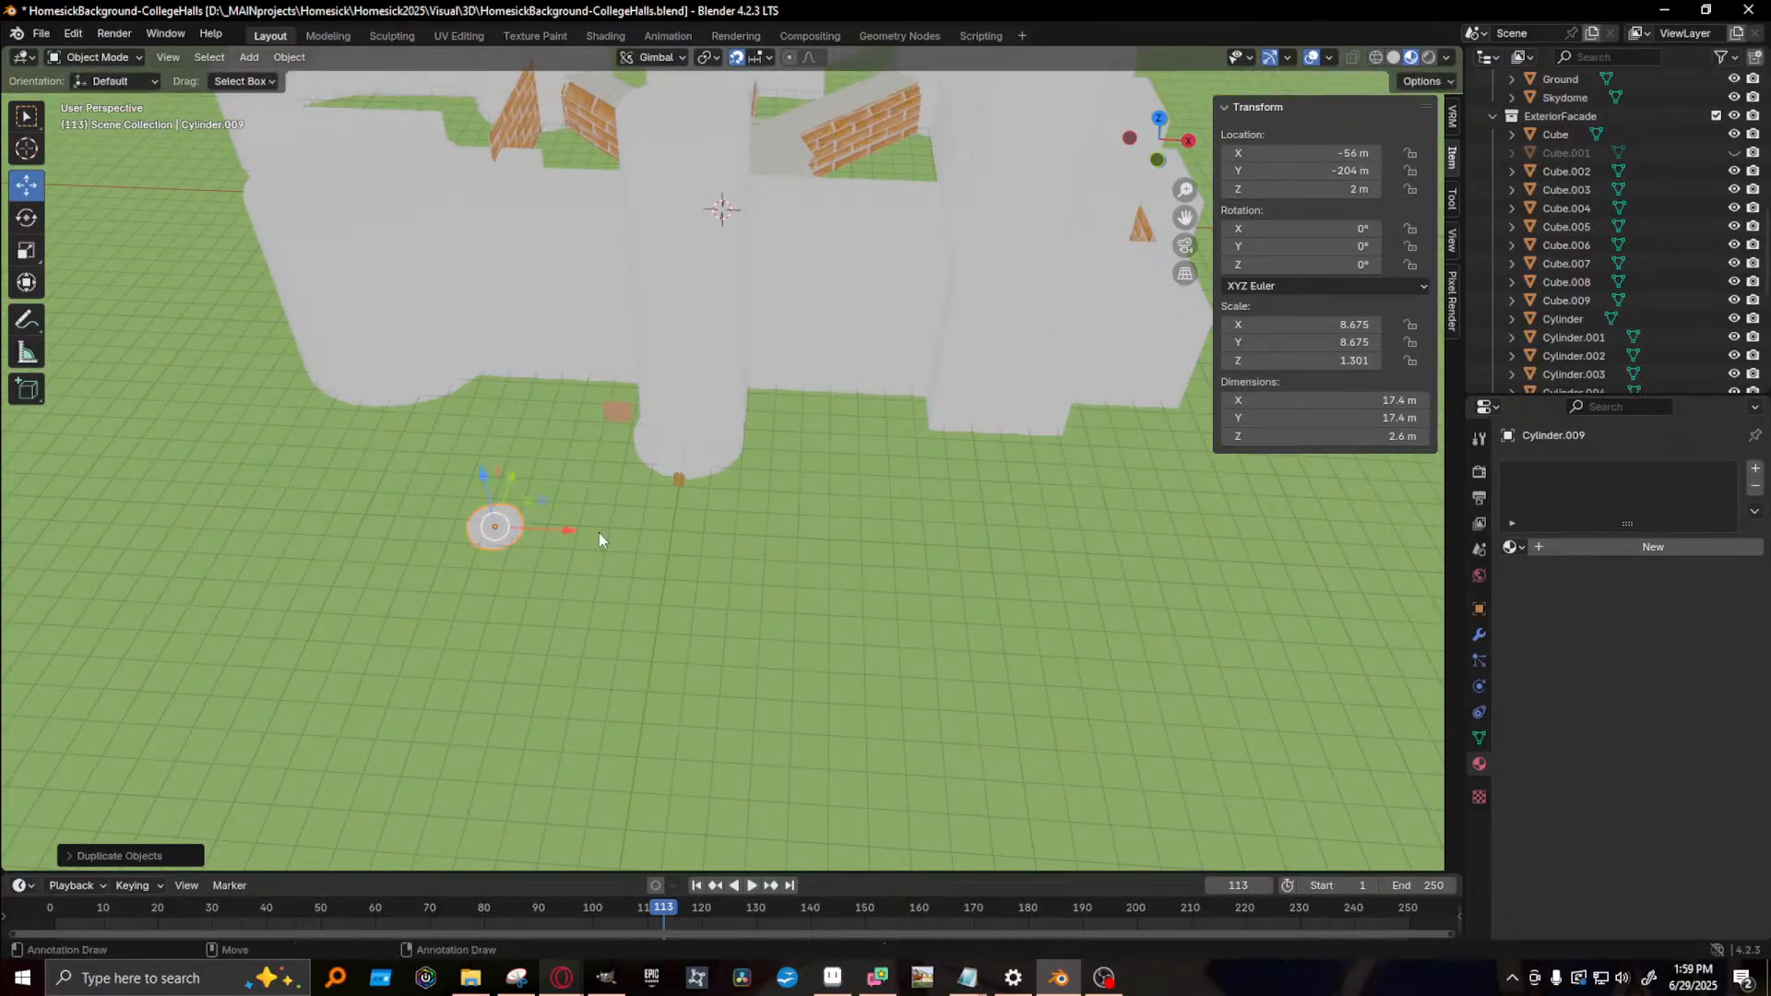
{"action": "left_click_drag", "start_coordinate": [559, 534], "coordinate": [962, 548]}
{"action": "mouse_move", "coordinate": [673, 564]}
{"action": "middle_mouse_down"}
{"action": "mouse_move", "coordinate": [688, 581]}
{"action": "mouse_move", "coordinate": [686, 566]}
{"action": "middle_mouse_up"}
- Add a torus mesh at the world origin
{"action": "key", "text": "KP_Decimal"}
{"action": "scroll", "coordinate": [738, 497], "scroll_direction": "down", "scroll_amount": 2}
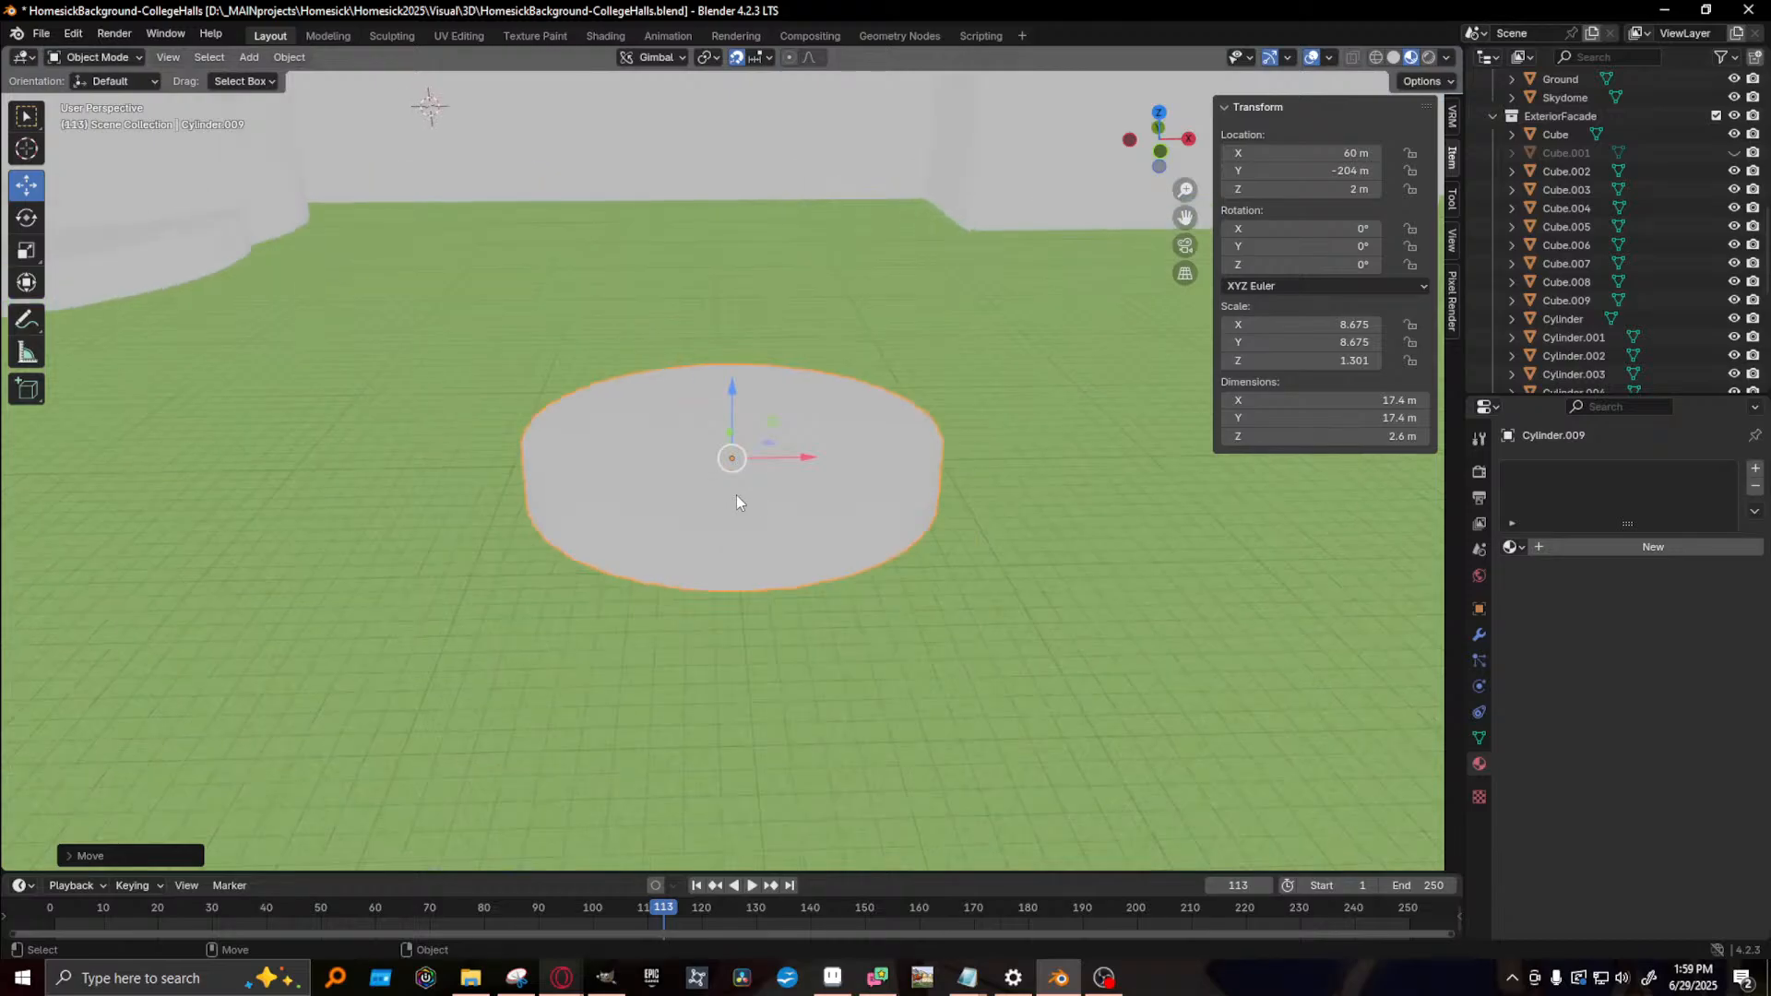
{"action": "left_click", "coordinate": [289, 57]}
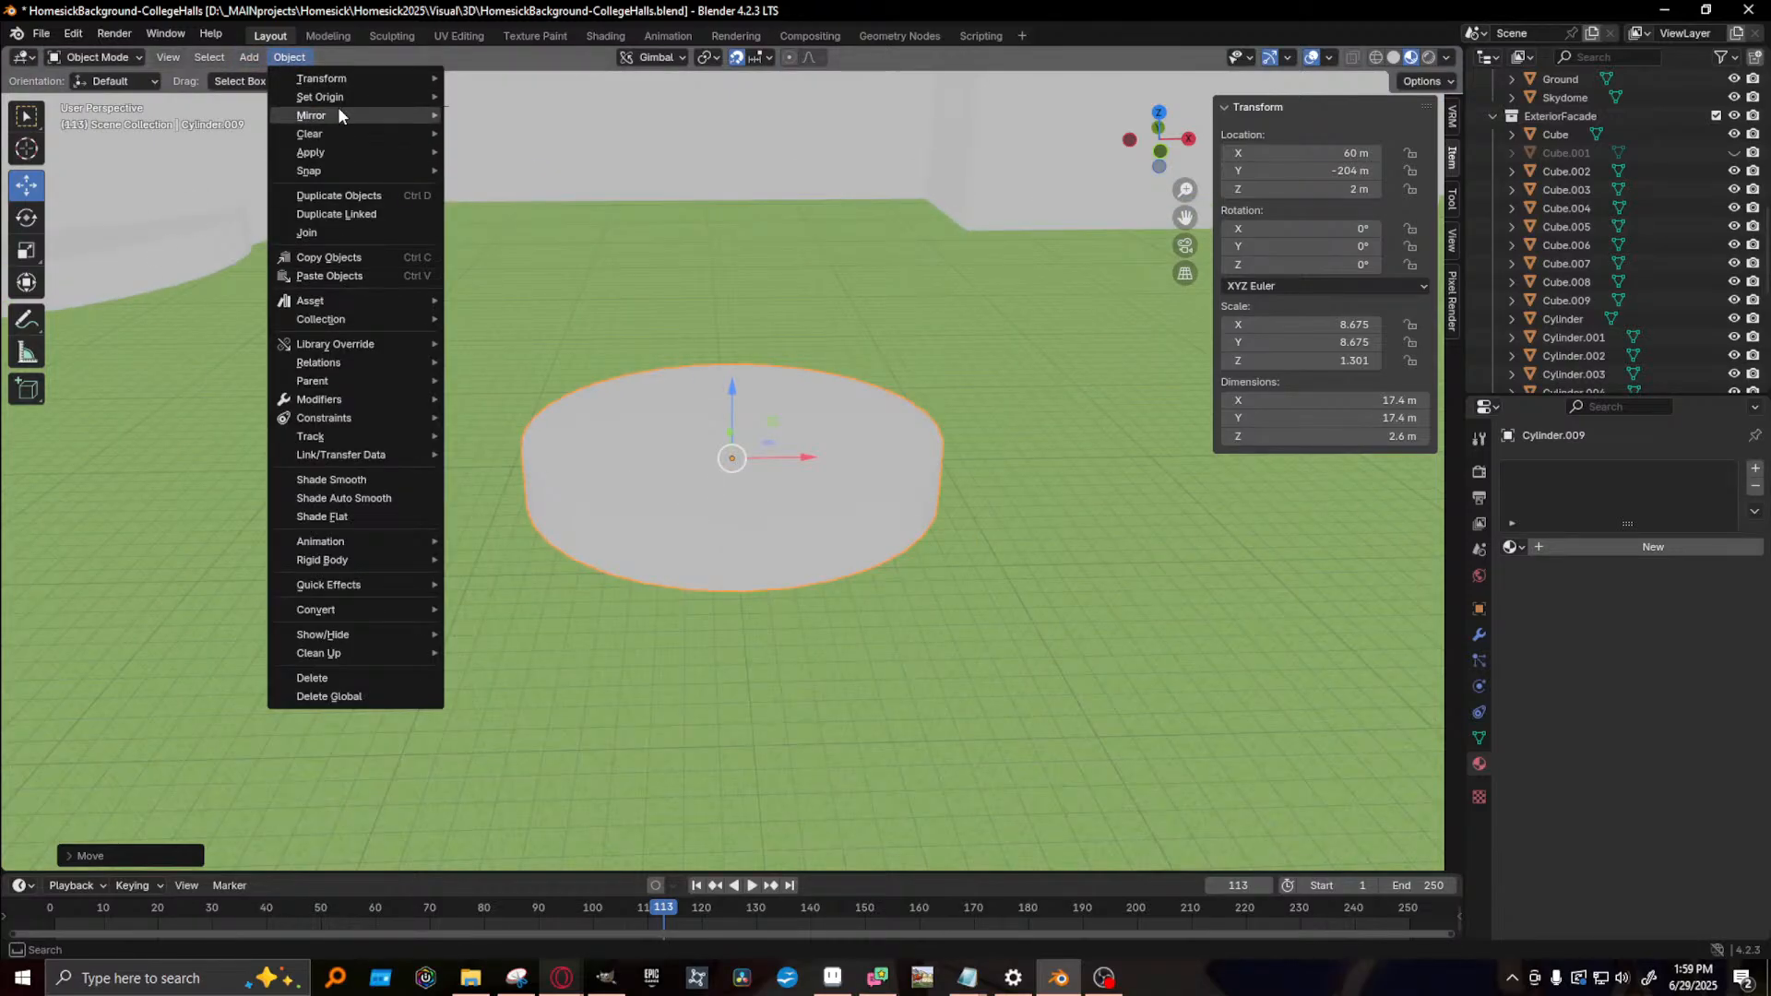
{"action": "mouse_move", "coordinate": [362, 79]}
{"action": "mouse_move", "coordinate": [353, 139]}
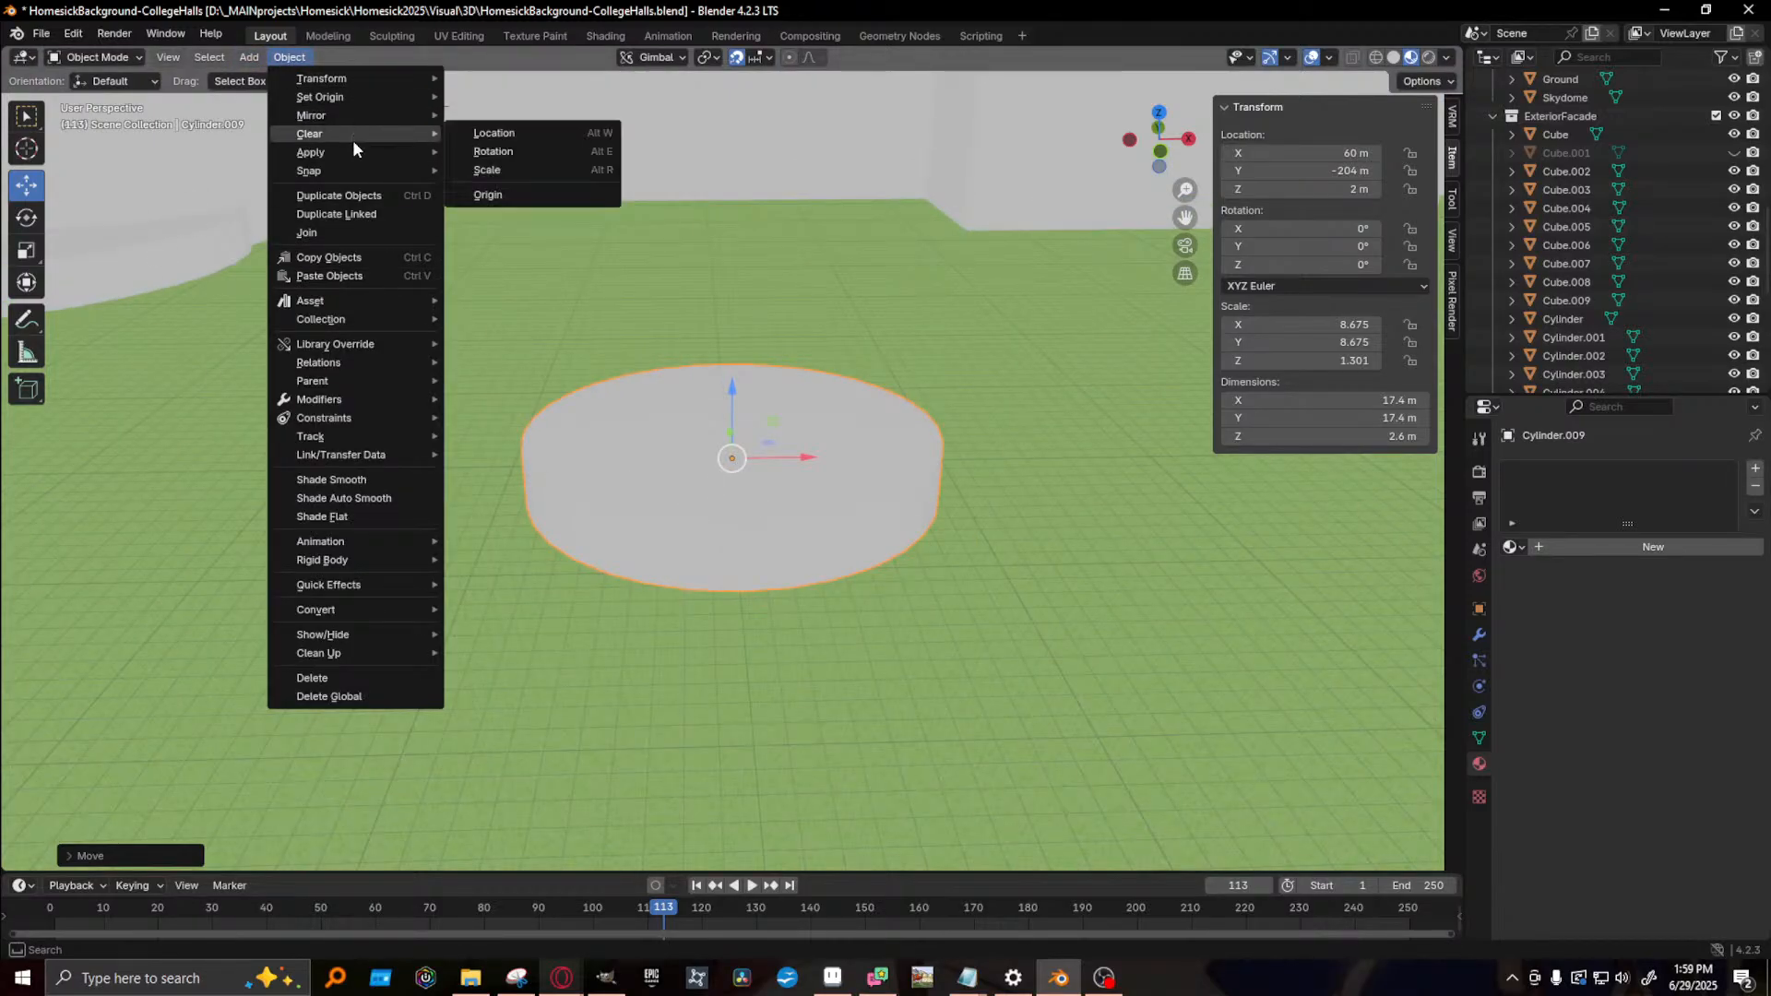
{"action": "mouse_move", "coordinate": [249, 57]}
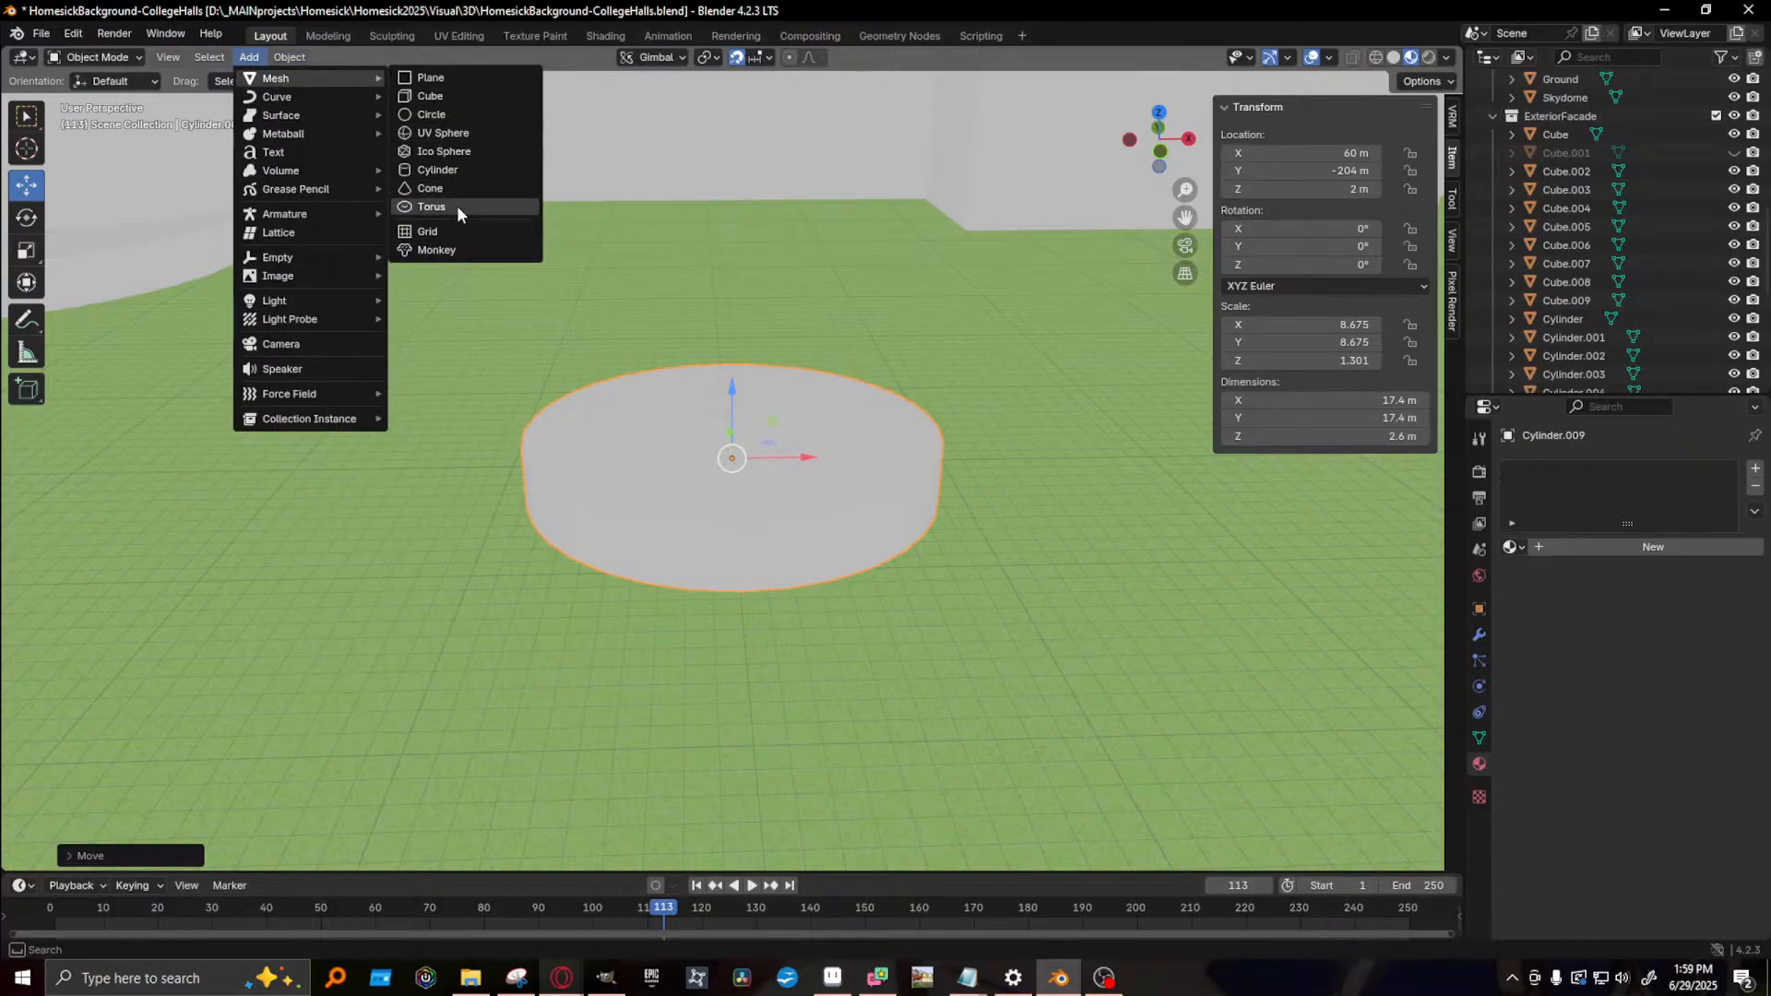
{"action": "left_click", "coordinate": [457, 205]}
- Move the torus out of the building to above the second disc, at about X 60 m, Z 8 m
{"action": "scroll", "coordinate": [544, 334], "scroll_direction": "down", "scroll_amount": 8}
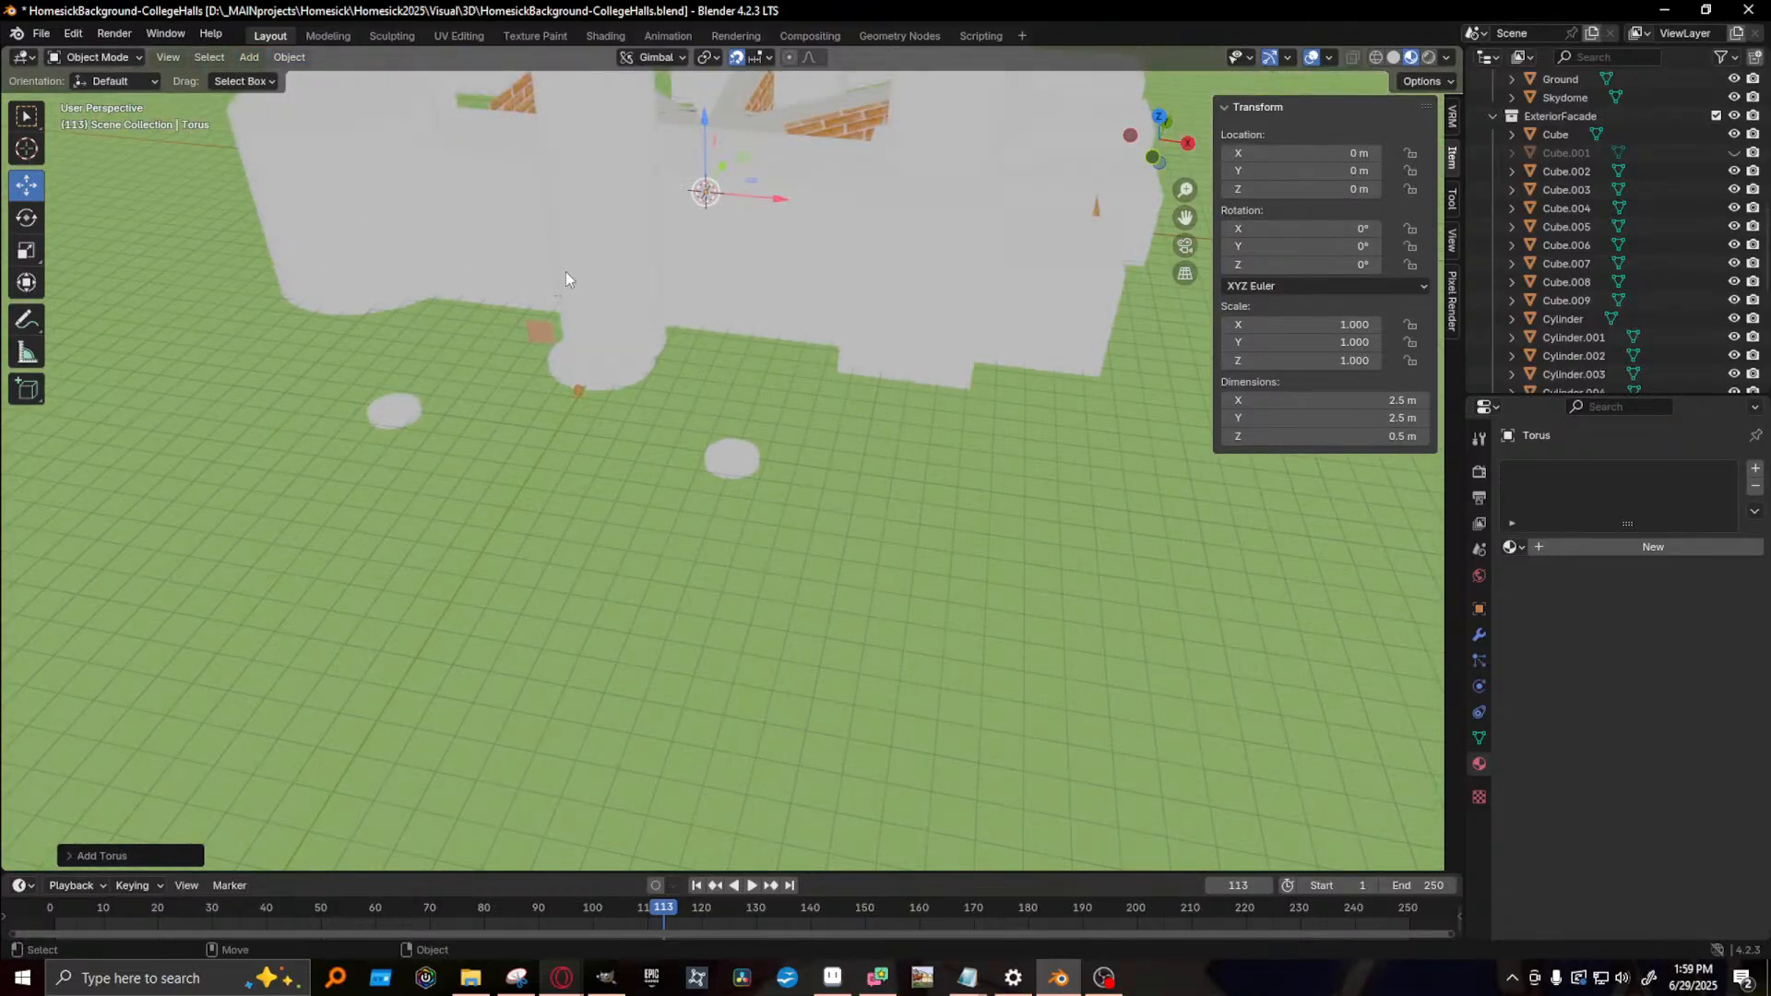
{"action": "left_click_drag", "start_coordinate": [731, 163], "coordinate": [790, 498]}
{"action": "left_click_drag", "start_coordinate": [738, 428], "coordinate": [729, 372]}
{"action": "key", "text": "KP_Decimal"}
{"action": "scroll", "coordinate": [720, 397], "scroll_direction": "down", "scroll_amount": 11}
{"action": "middle_click_drag", "start_coordinate": [721, 395], "coordinate": [820, 382]}
- Scale the torus up to about 6.6 m across and shift it along Y to about -205 m
{"action": "key", "text": "shift+space"}
{"action": "key", "text": "s"}
{"action": "left_click_drag", "start_coordinate": [751, 499], "coordinate": [813, 550]}
{"action": "key", "text": "shift+space"}
{"action": "key", "text": "g"}
{"action": "middle_click_drag", "start_coordinate": [802, 524], "coordinate": [793, 476]}
{"action": "left_click_drag", "start_coordinate": [800, 446], "coordinate": [754, 564]}
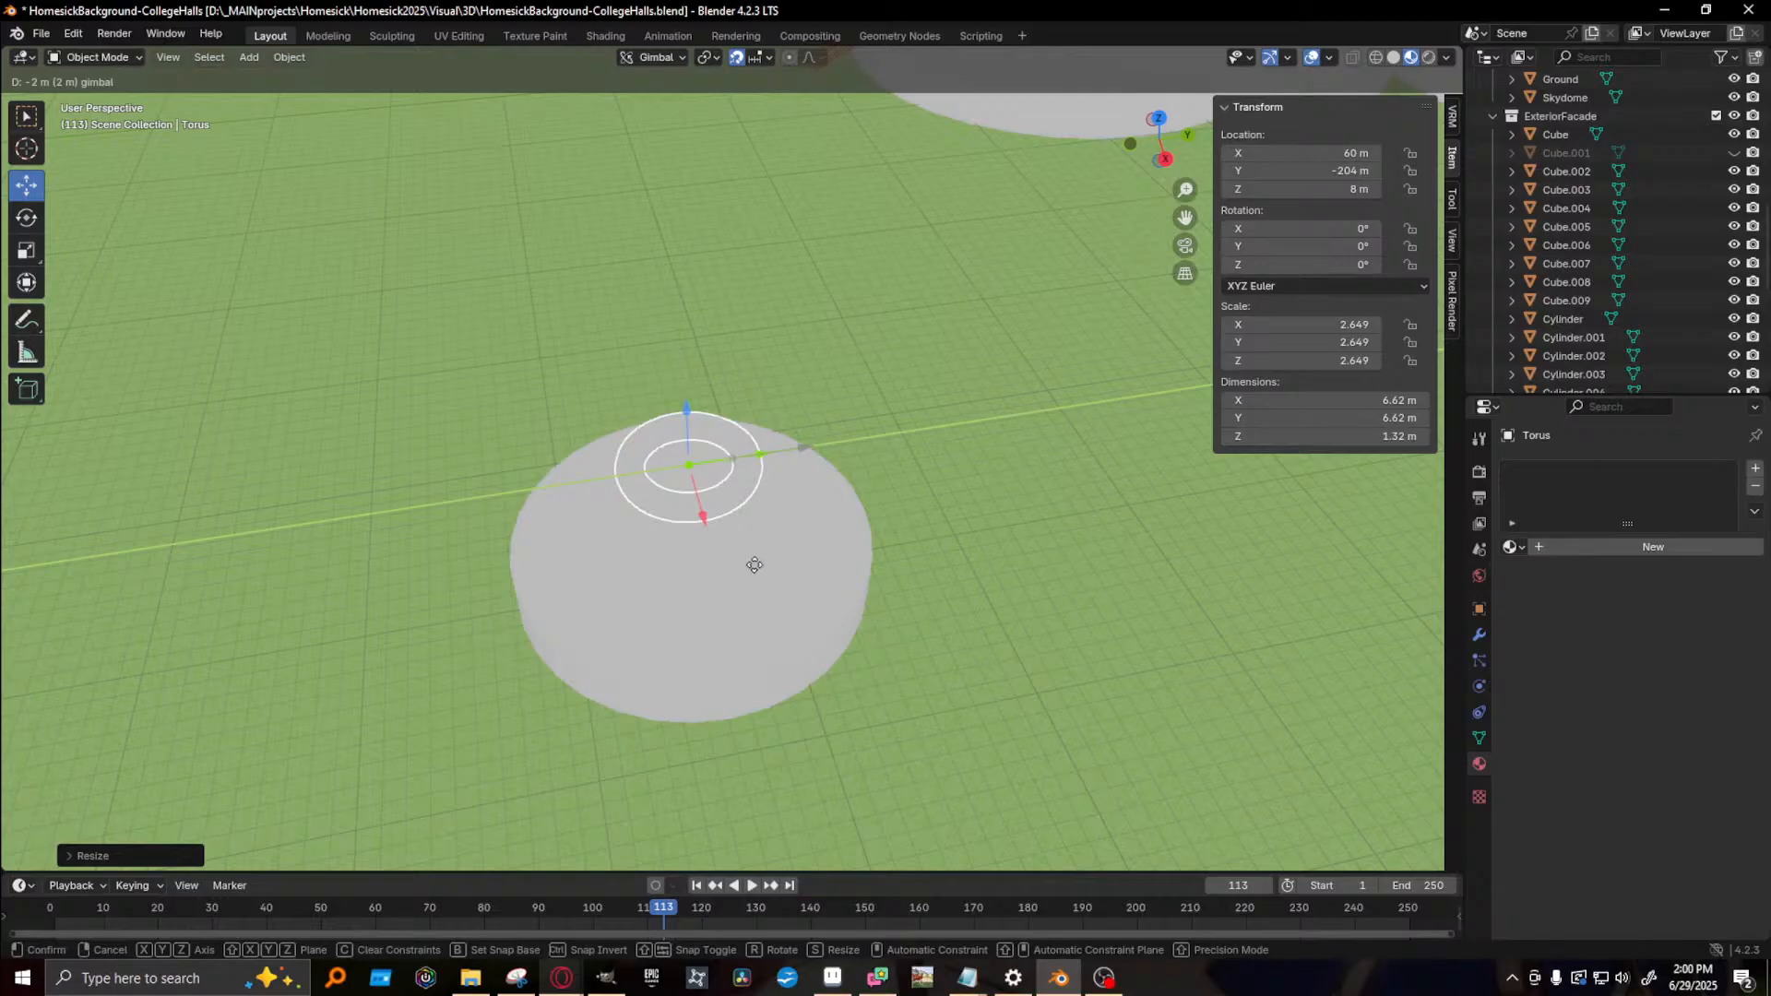
{"action": "left_click_drag", "start_coordinate": [749, 639], "coordinate": [749, 638]}
- Scale the disc beneath the torus down uniformly to about 11 m across
{"action": "left_click", "coordinate": [749, 638]}
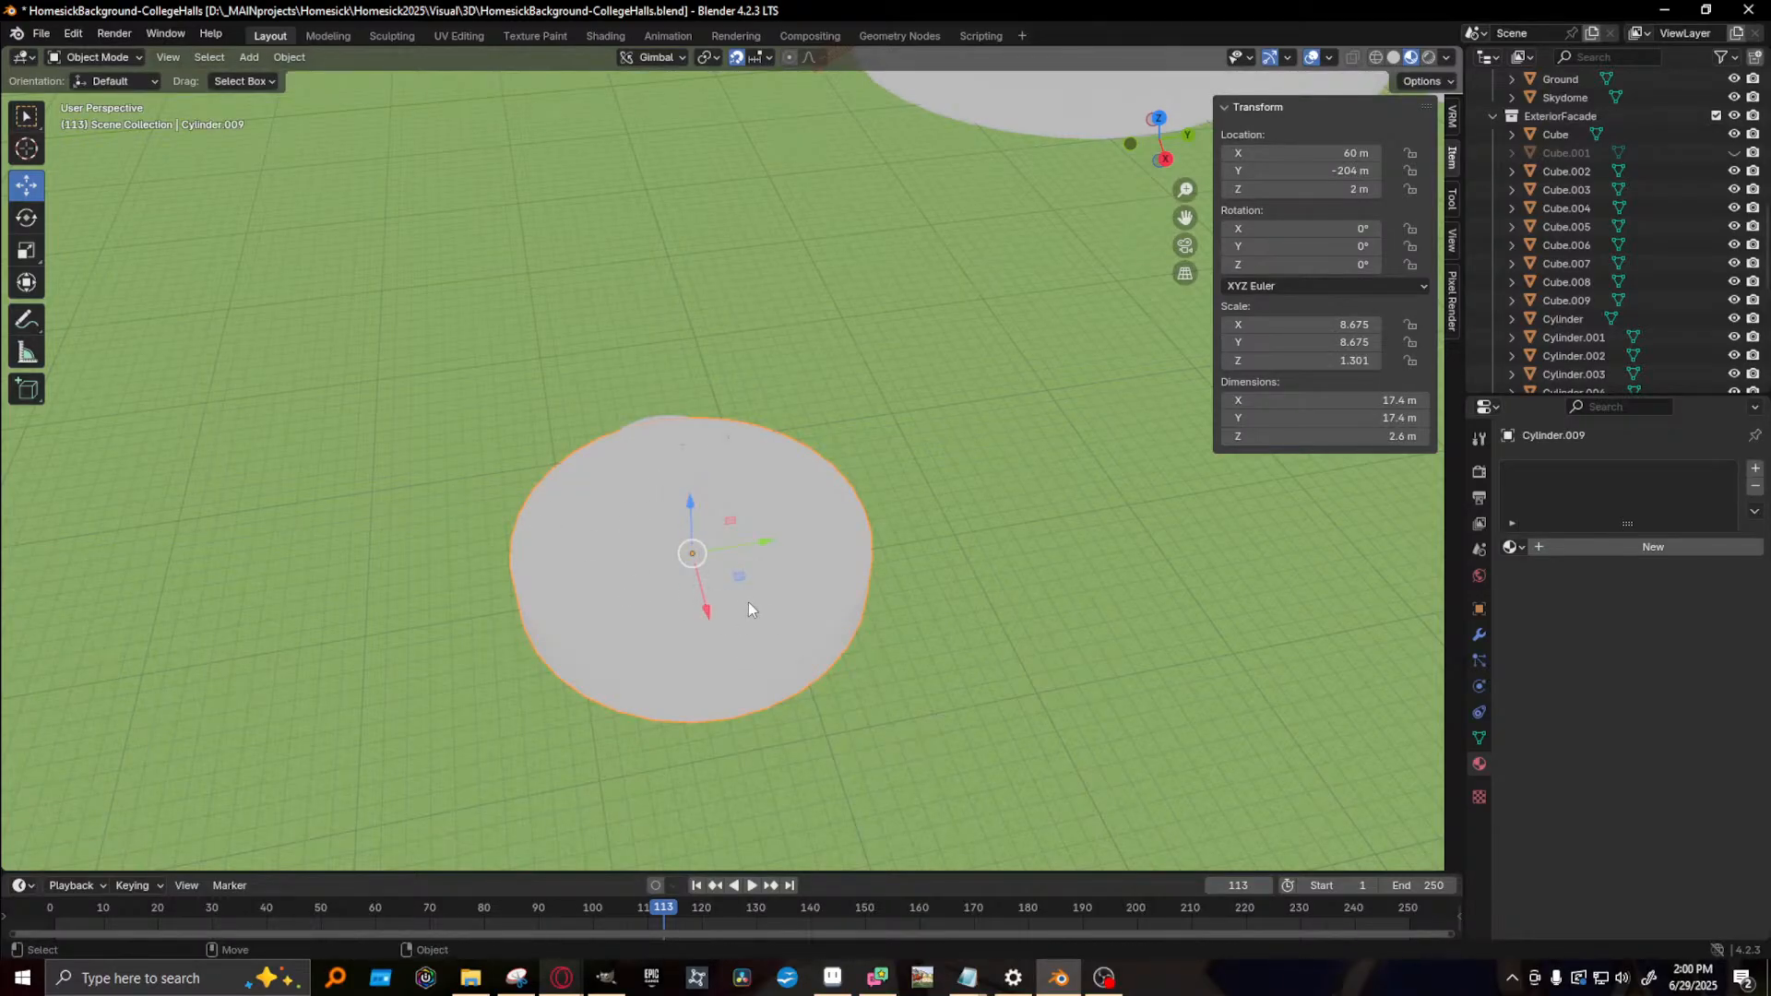
{"action": "key", "text": "shift+space"}
{"action": "key", "text": "s"}
{"action": "key", "text": "s"}
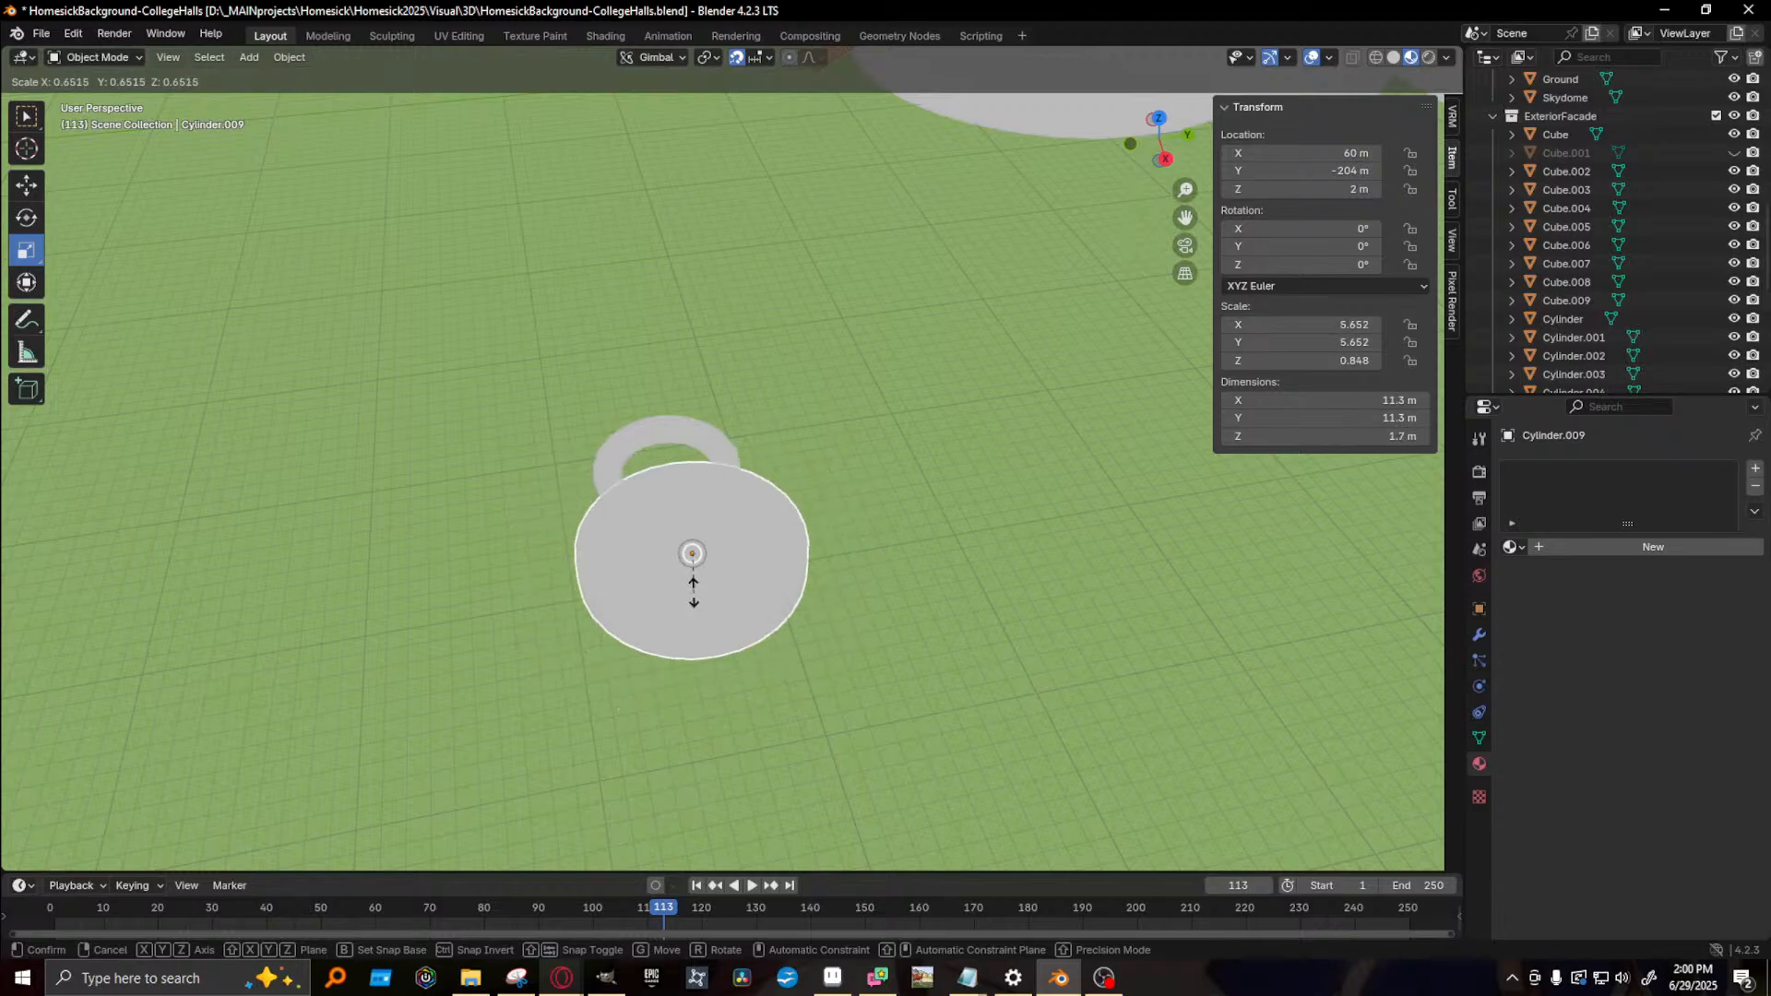
{"action": "left_click", "coordinate": [687, 586]}
- Shift the torus along Y to about -203 m
{"action": "middle_click_drag", "start_coordinate": [687, 586], "coordinate": [634, 448]}
{"action": "left_click", "coordinate": [638, 454]}
{"action": "key", "text": "shift+space"}
{"action": "key", "text": "g"}
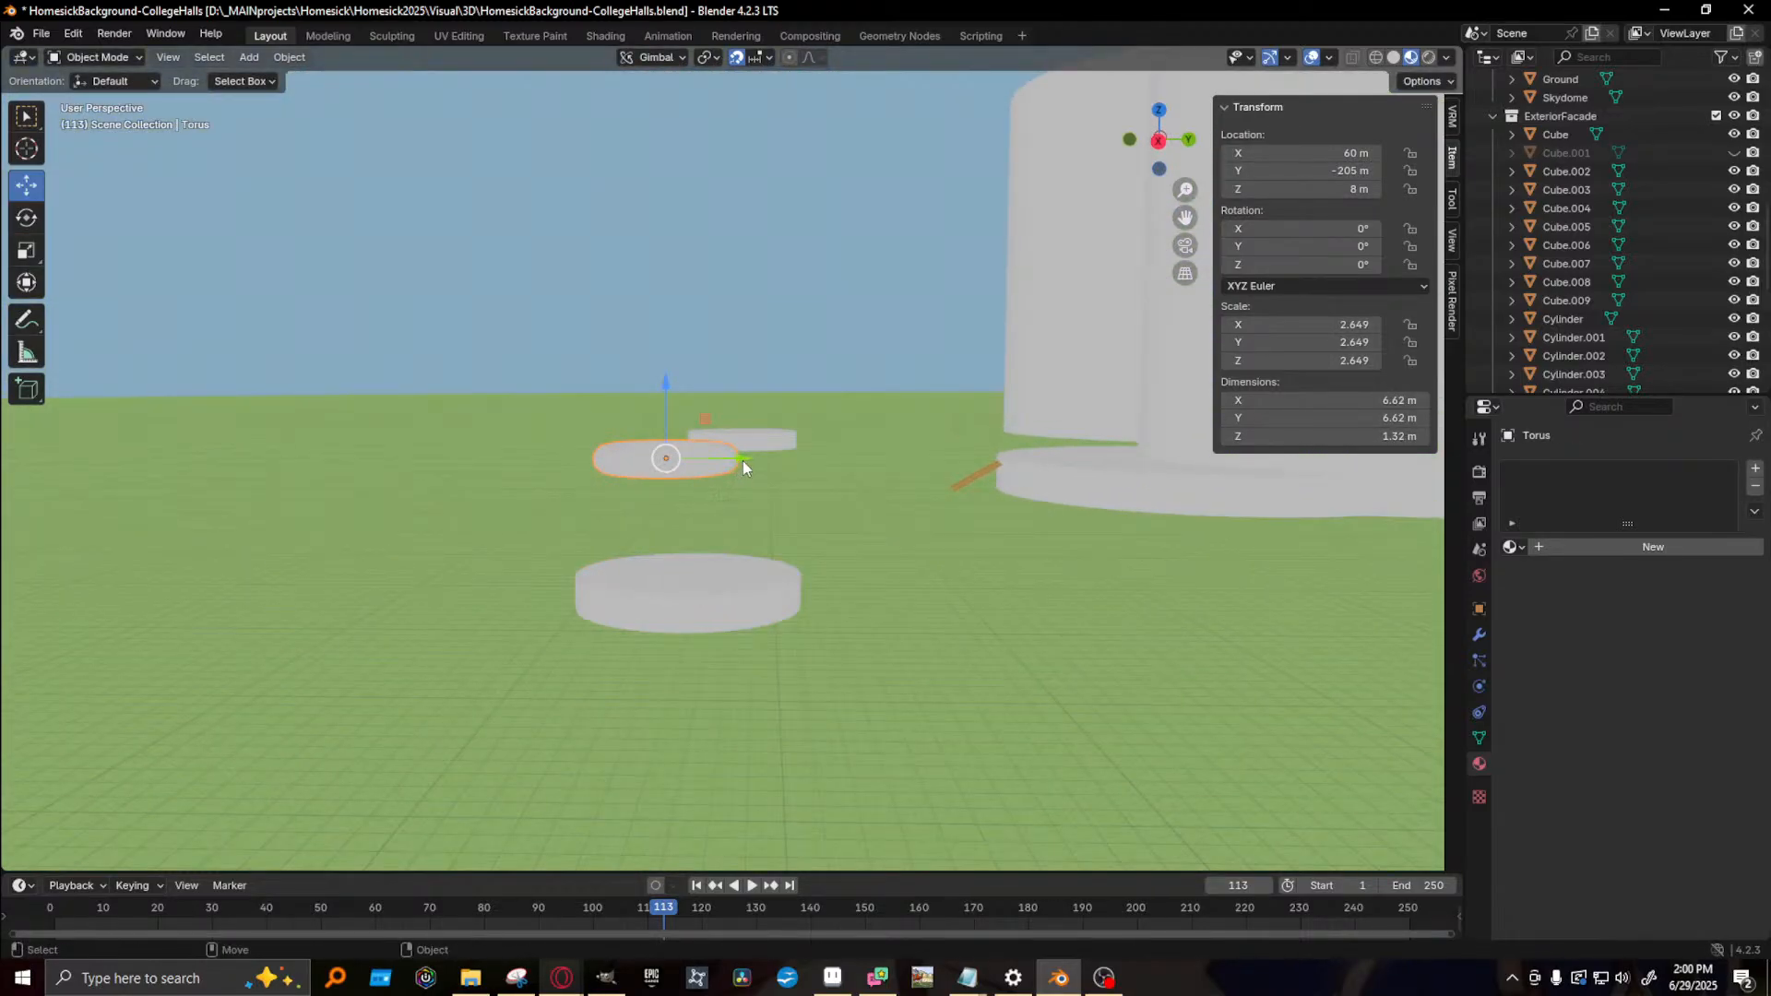
{"action": "left_click_drag", "start_coordinate": [743, 460], "coordinate": [784, 439]}
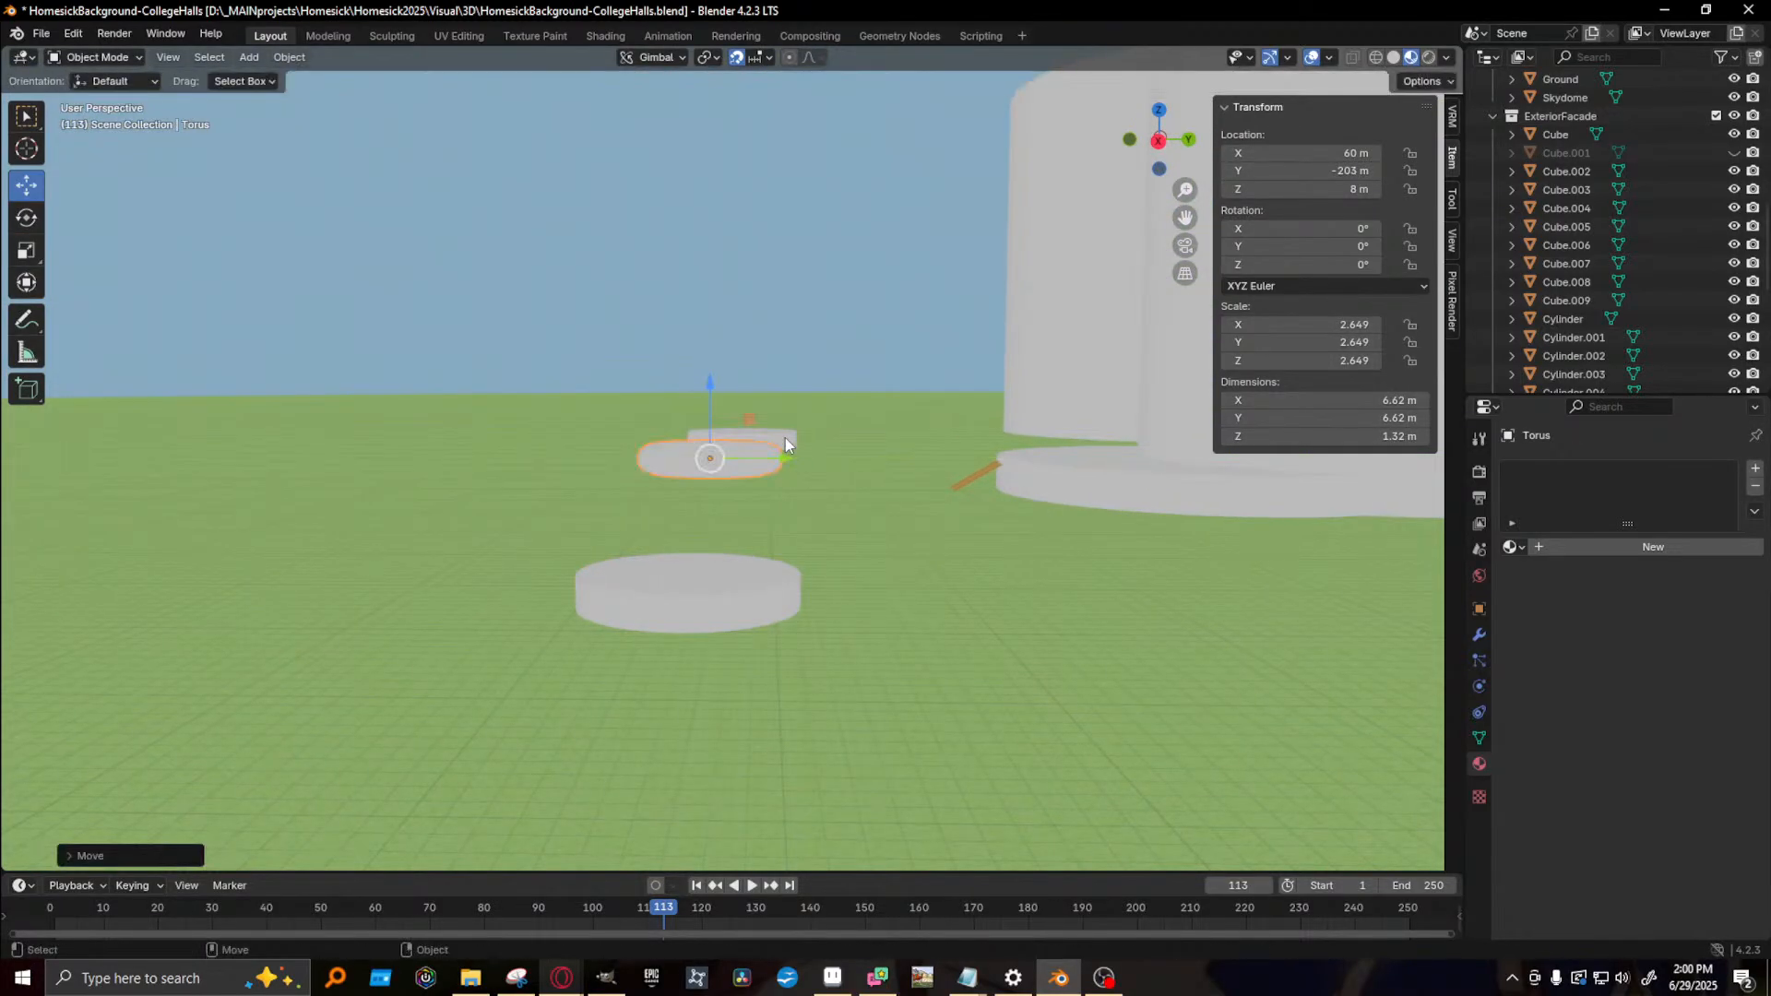
- Scale the other disc at X -56 m down uniformly to about 10.2 m across
{"action": "left_click", "coordinate": [681, 592]}
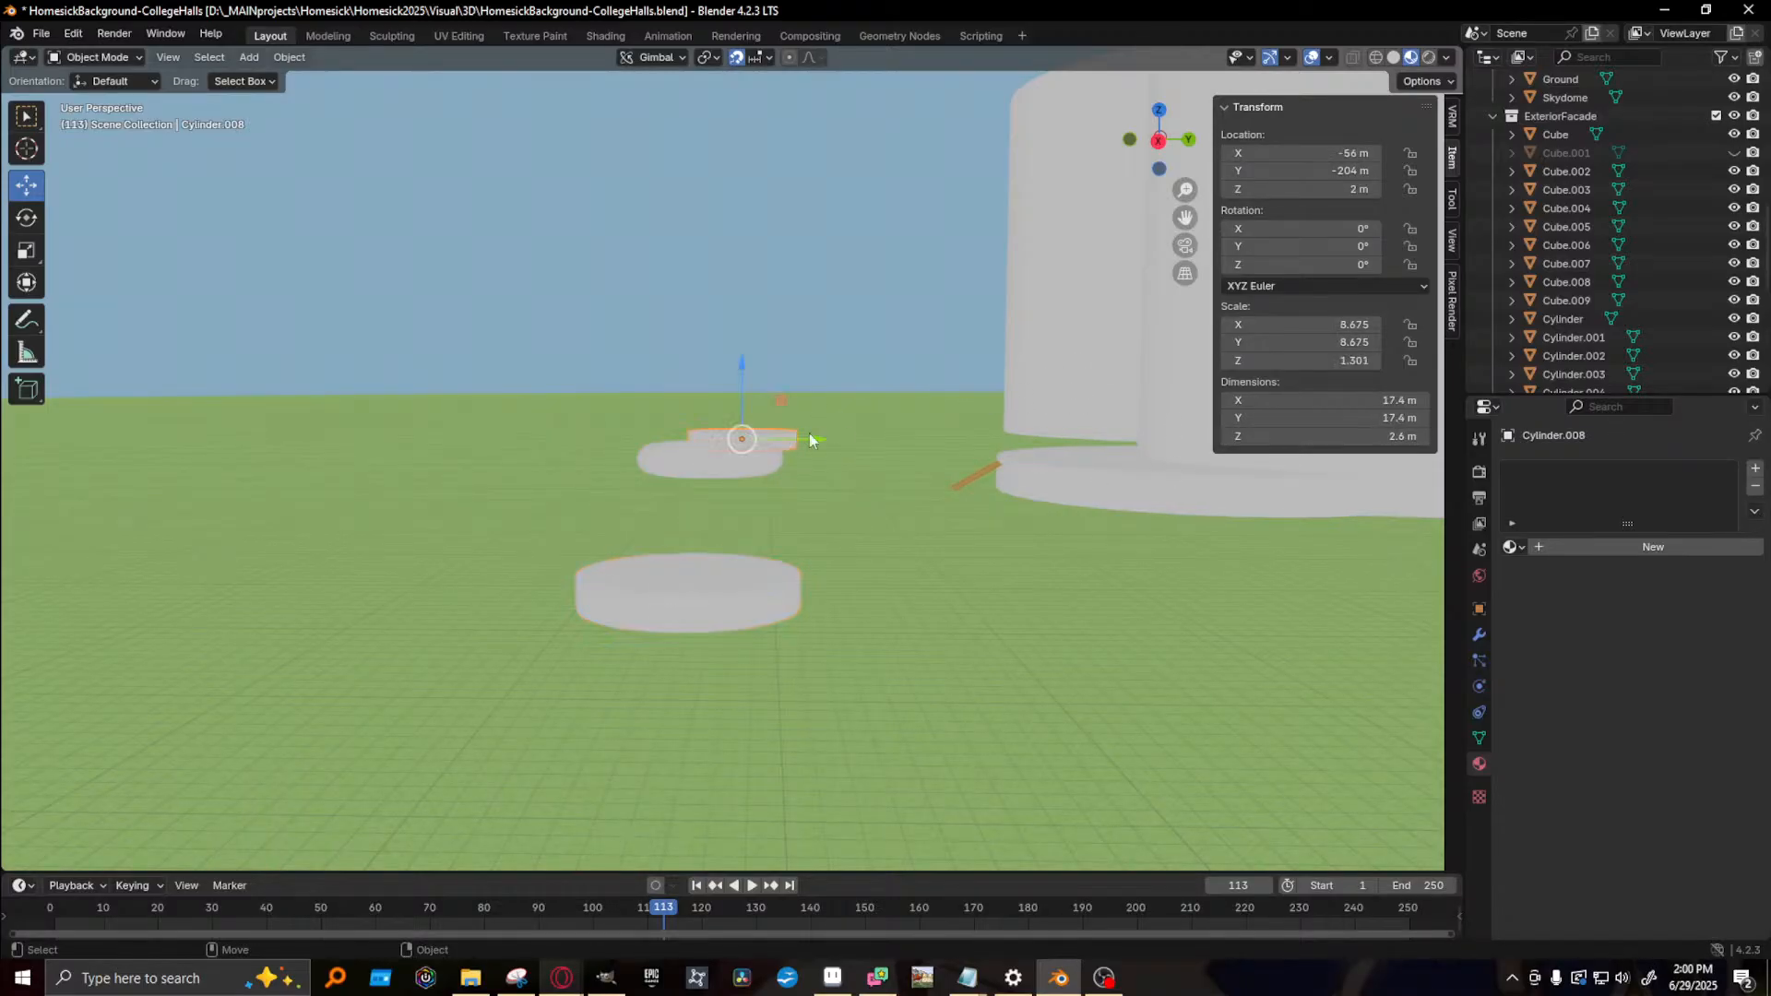
{"action": "left_click", "coordinate": [773, 445]}
{"action": "key", "text": "s"}
{"action": "left_click_drag", "start_coordinate": [781, 473], "coordinate": [766, 457]}
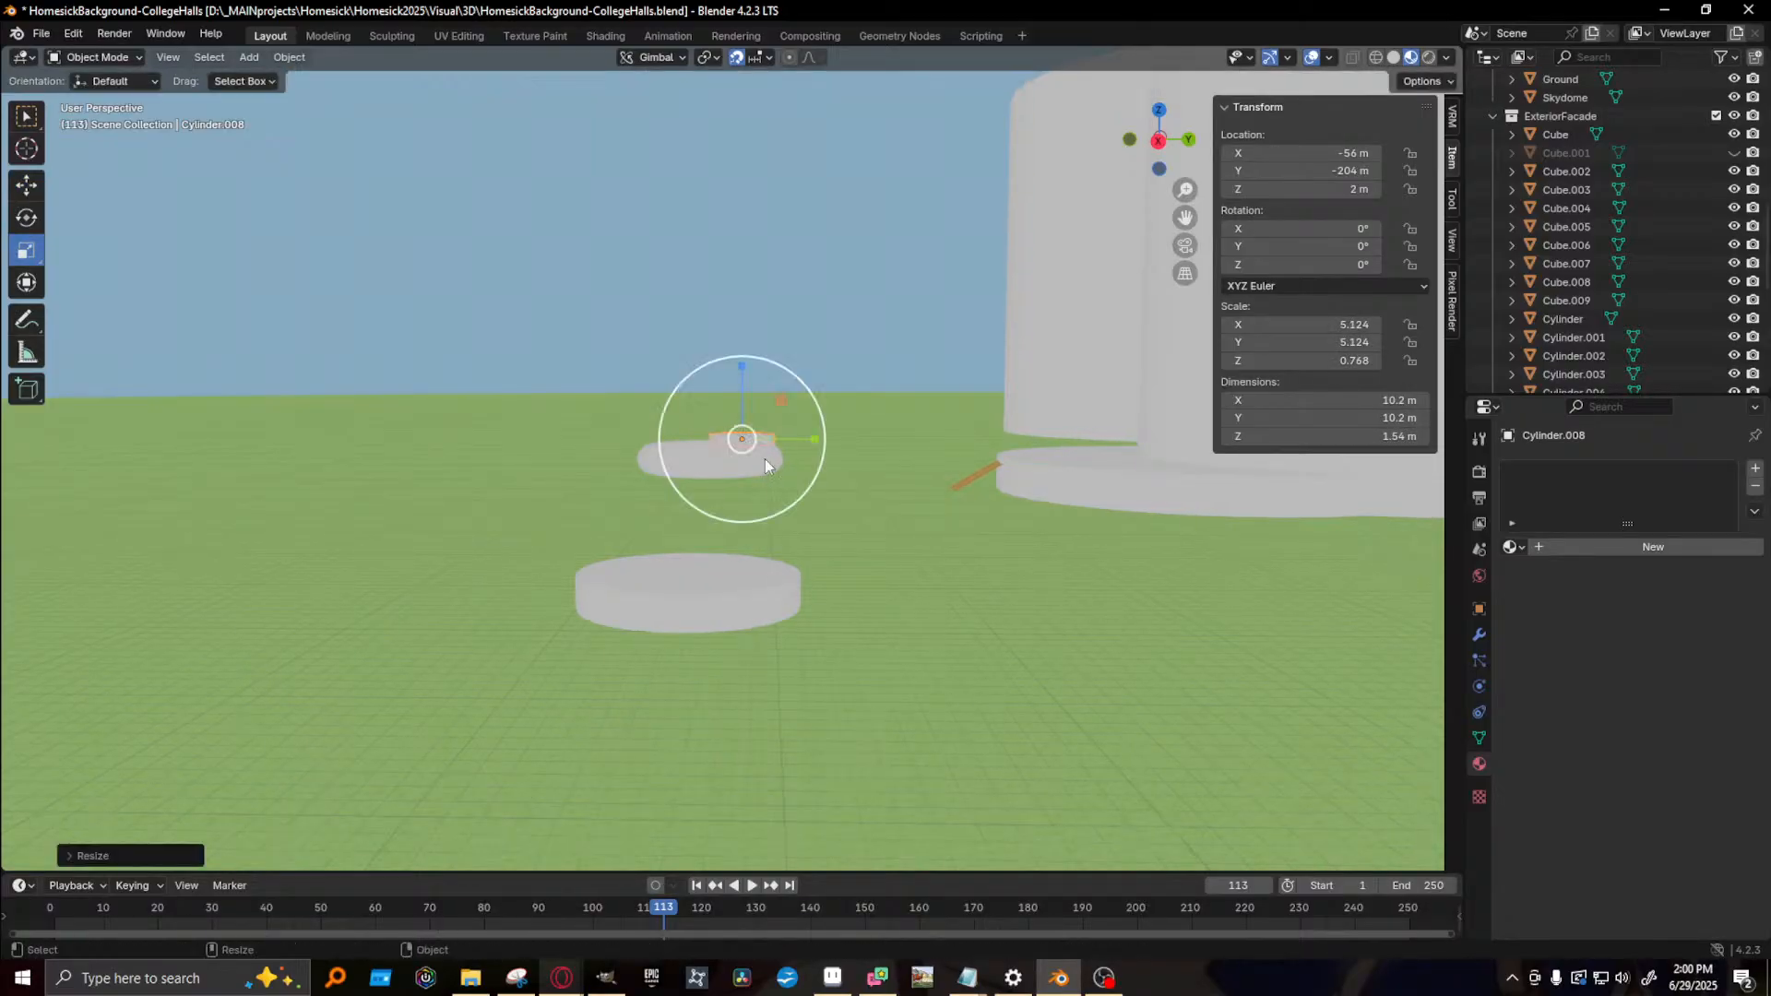
- Centre the torus over the disc beneath it by moving it along Y to -204 m
{"action": "key", "text": "g"}
{"action": "middle_click_drag", "start_coordinate": [683, 573], "coordinate": [755, 522]}
{"action": "left_click", "coordinate": [756, 484]}
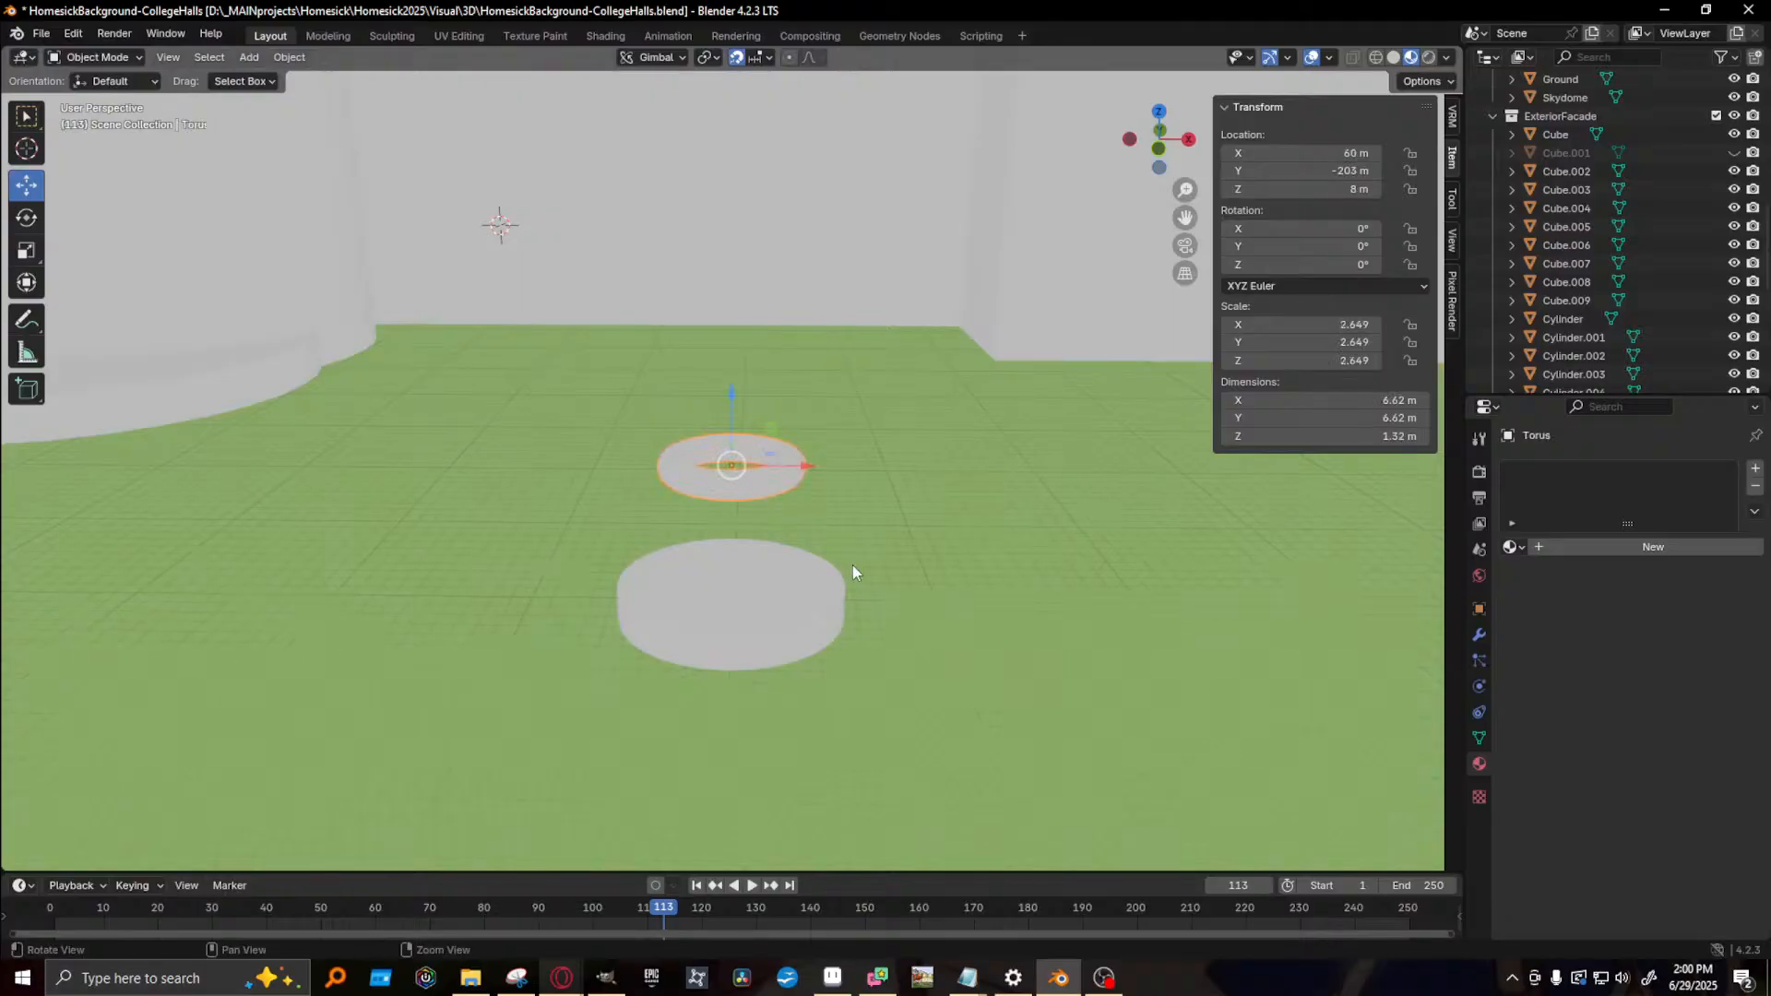
{"action": "middle_click_drag", "start_coordinate": [853, 565], "coordinate": [742, 486]}
{"action": "left_click_drag", "start_coordinate": [784, 459], "coordinate": [734, 469]}
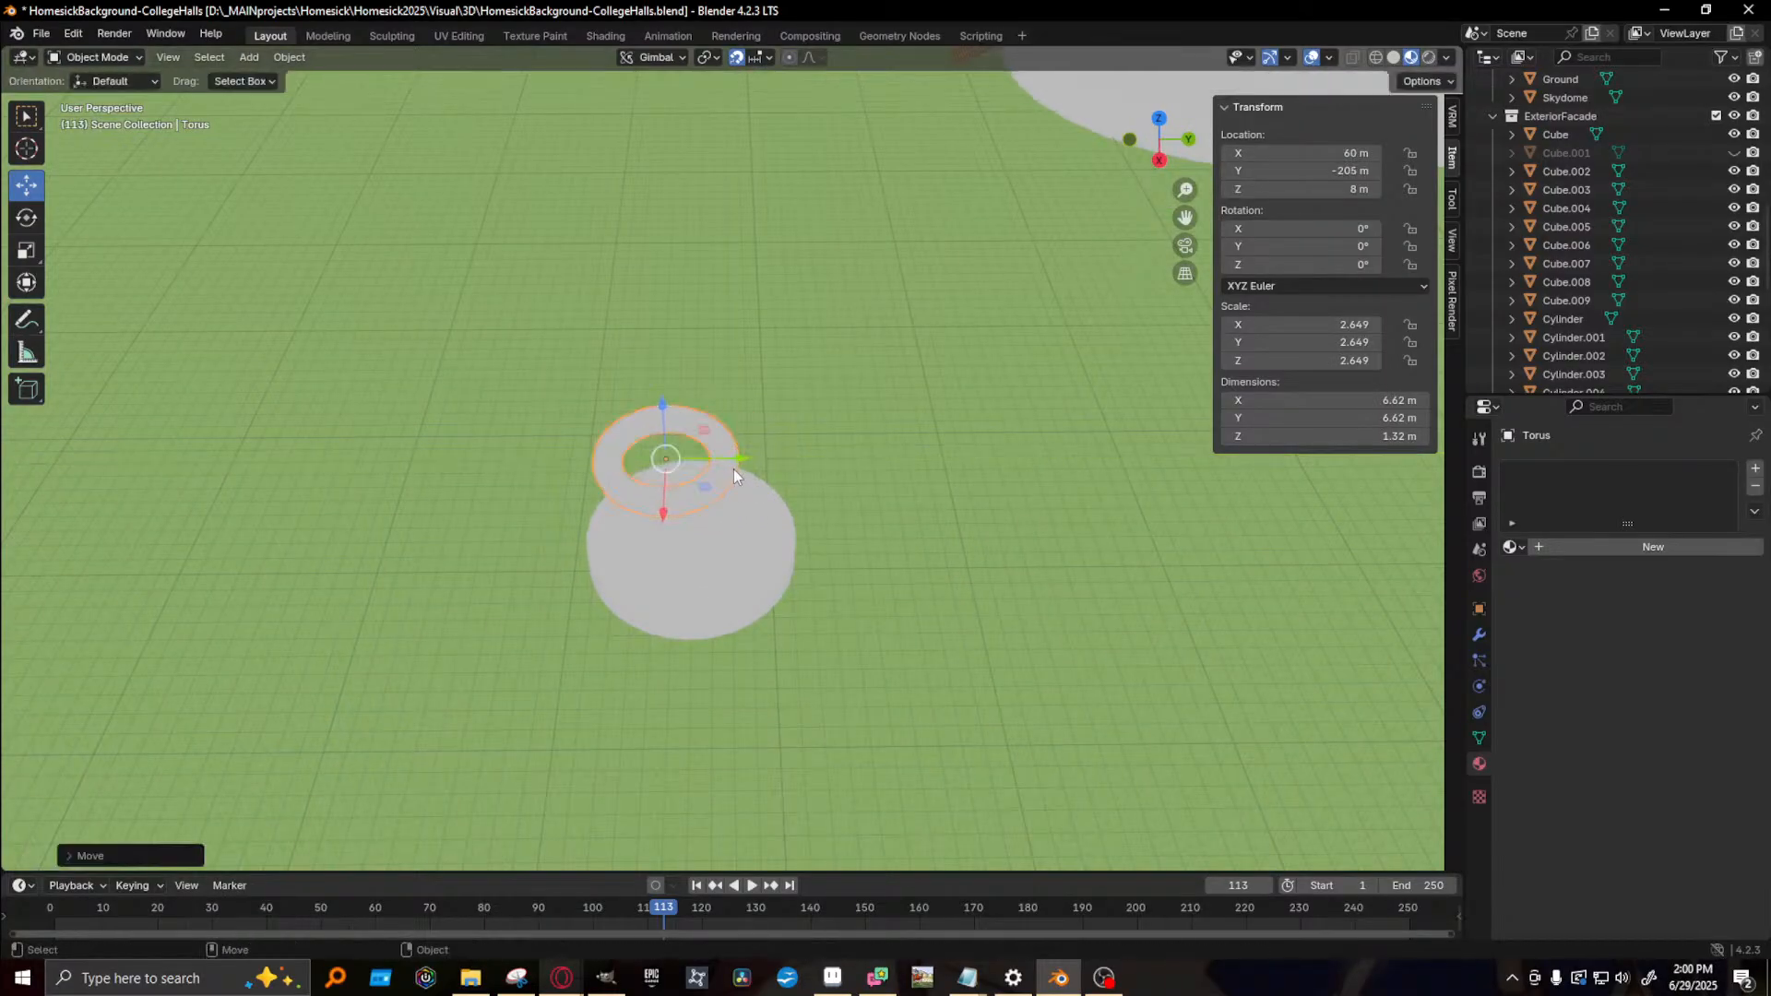
{"action": "middle_click_drag", "start_coordinate": [738, 460], "coordinate": [833, 594]}
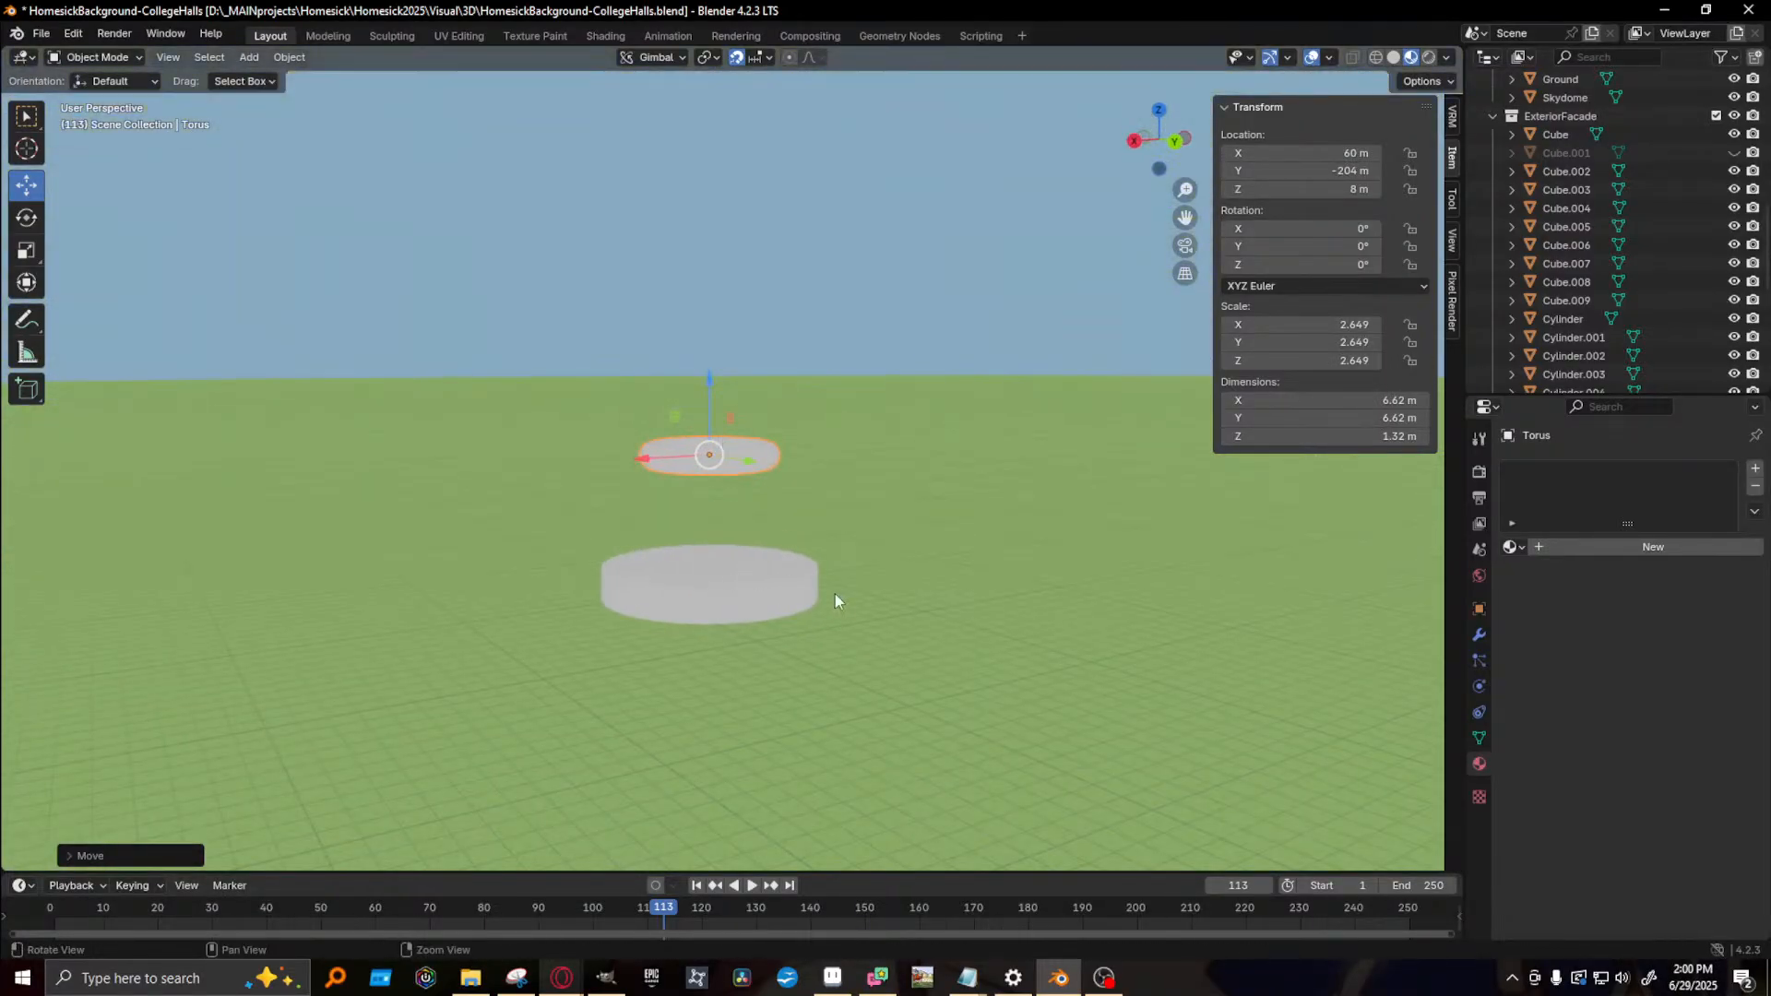
- Duplicate the disc beneath the torus in place and stretch the copy along Z to about 7.5 m tall
{"action": "left_click", "coordinate": [723, 616]}
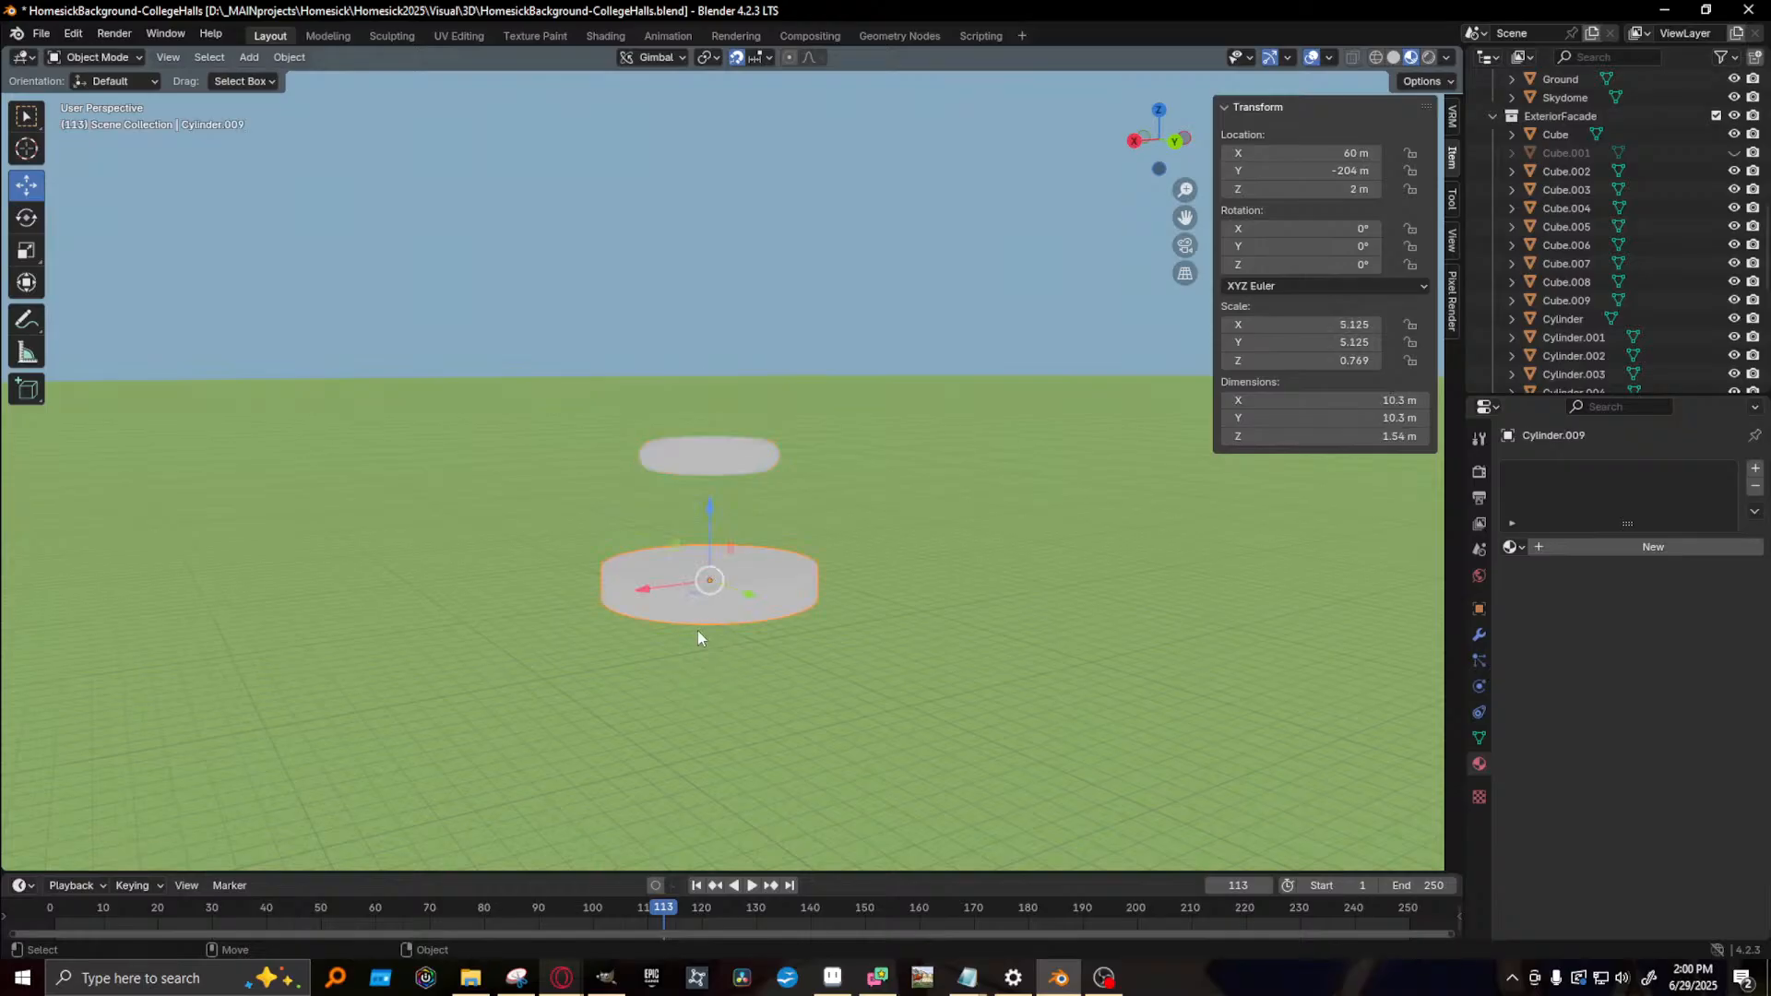
{"action": "key", "text": "shift+d"}
{"action": "right_click", "coordinate": [738, 605]}
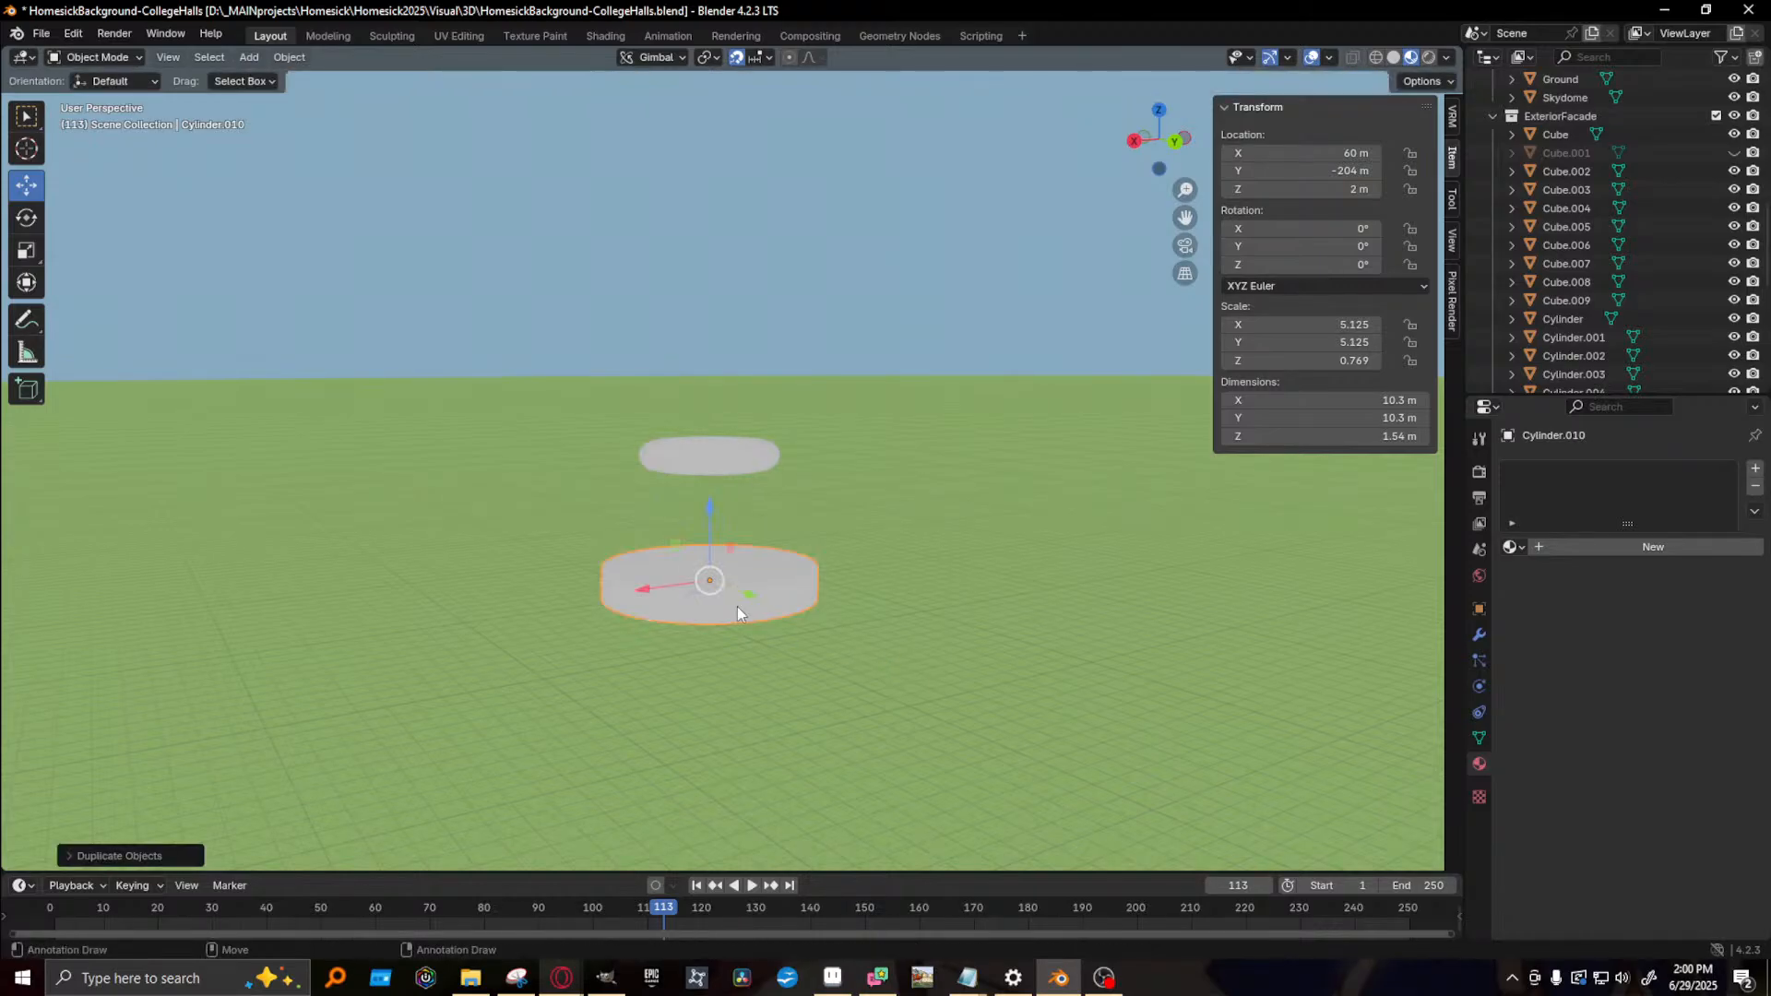
{"action": "key", "text": "shift+space"}
{"action": "key", "text": "s"}
{"action": "left_click_drag", "start_coordinate": [707, 501], "coordinate": [705, 395]}
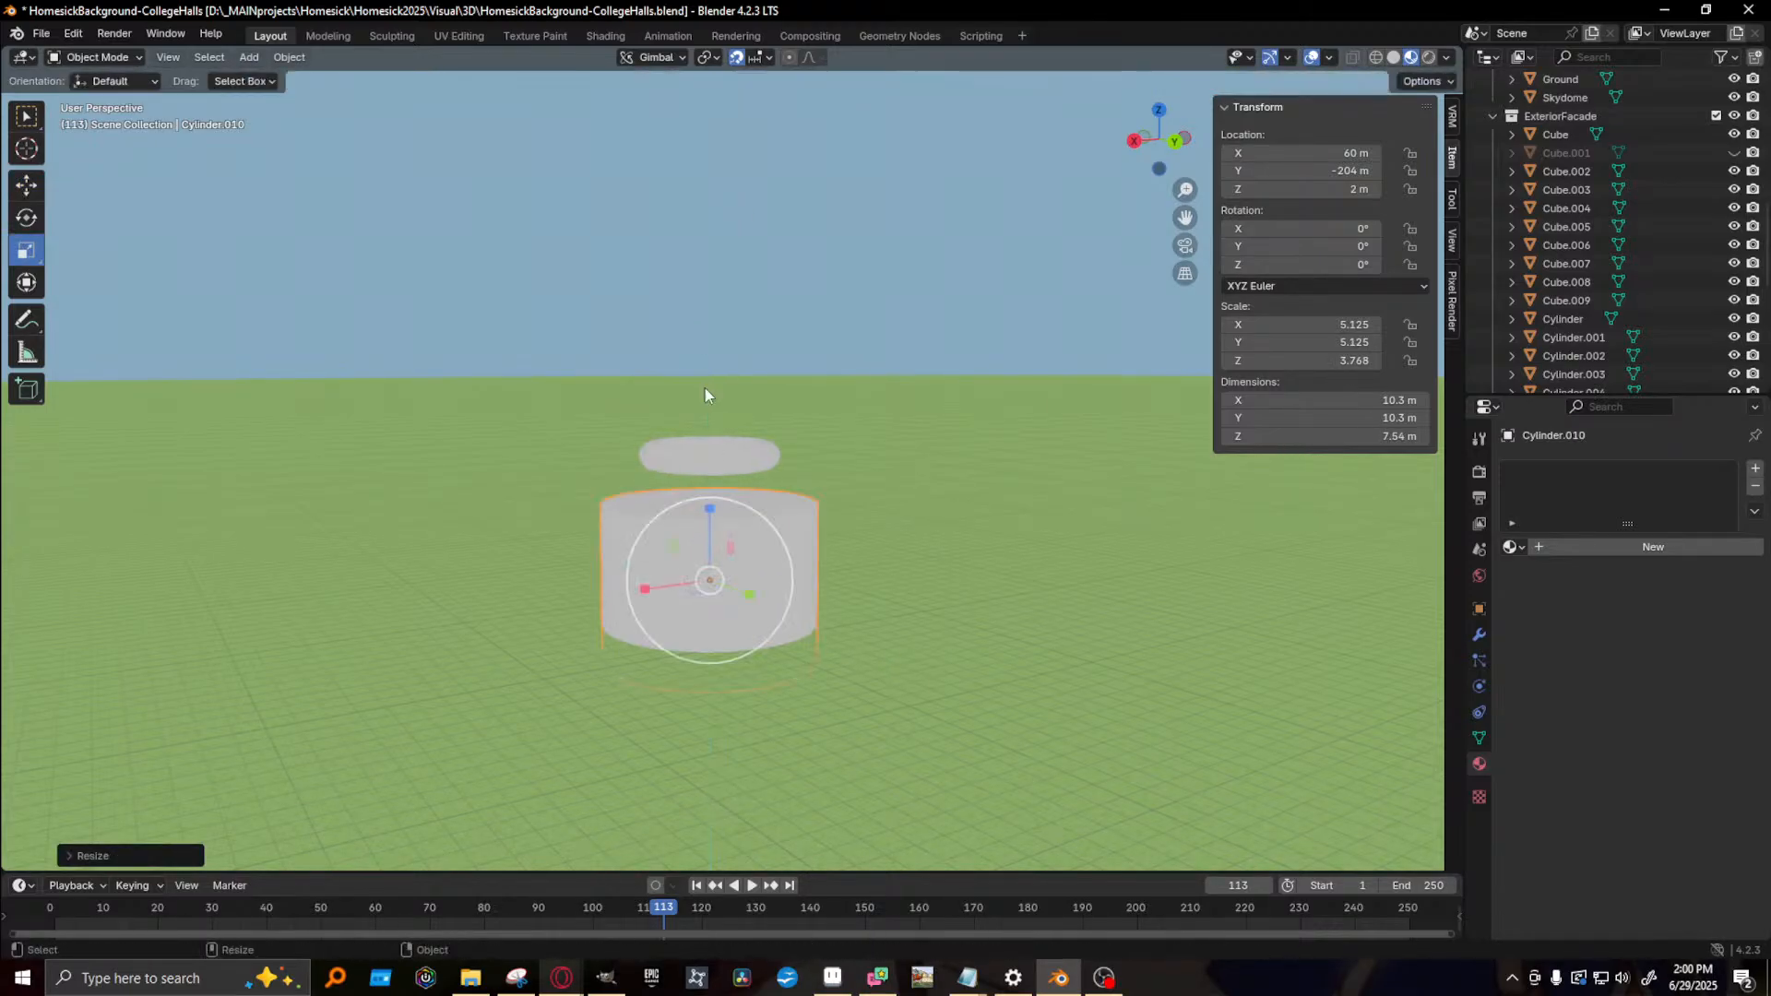
- Scale the stretched copy down uniformly to about 4.6 m across and raise it to Z 4 m
{"action": "left_click_drag", "start_coordinate": [716, 640], "coordinate": [694, 585]}
{"action": "key", "text": "g"}
{"action": "key", "text": "z"}
{"action": "left_click", "coordinate": [700, 487]}
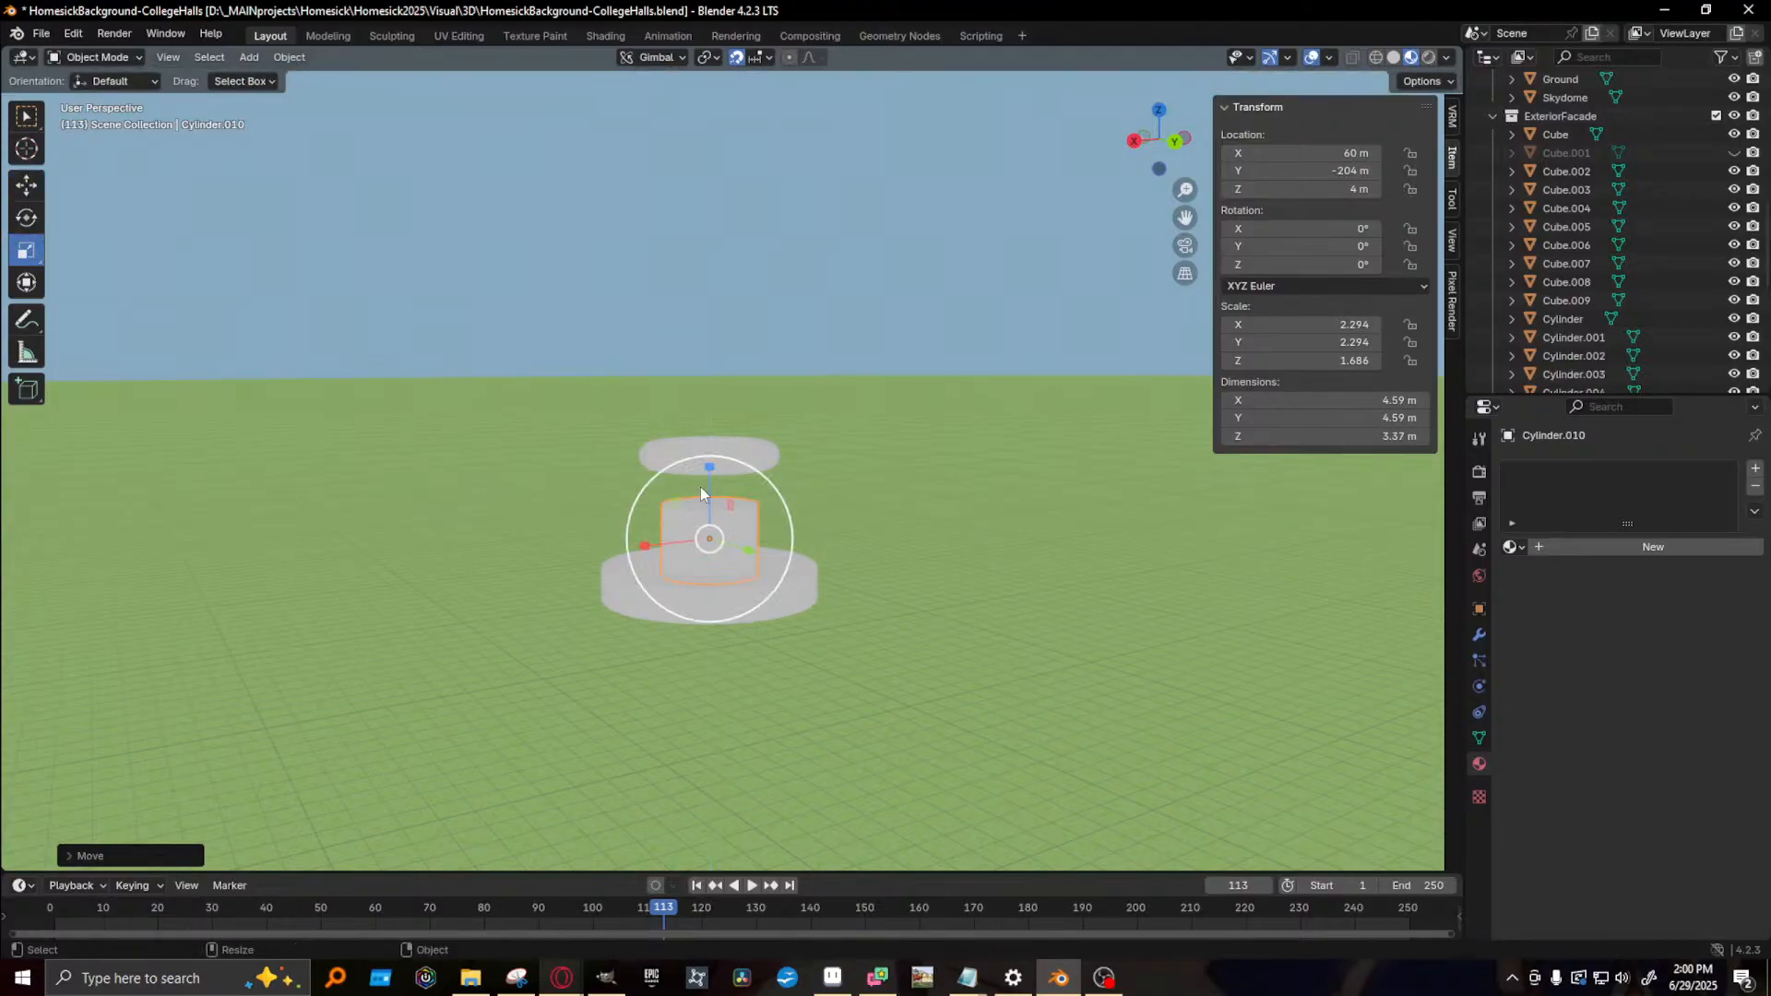
- Stretch the column copy along Z to about 9 m tall
{"action": "key", "text": "s"}
{"action": "key", "text": "z"}
{"action": "left_click_drag", "start_coordinate": [712, 390], "coordinate": [714, 344]}
{"action": "key", "text": "s"}
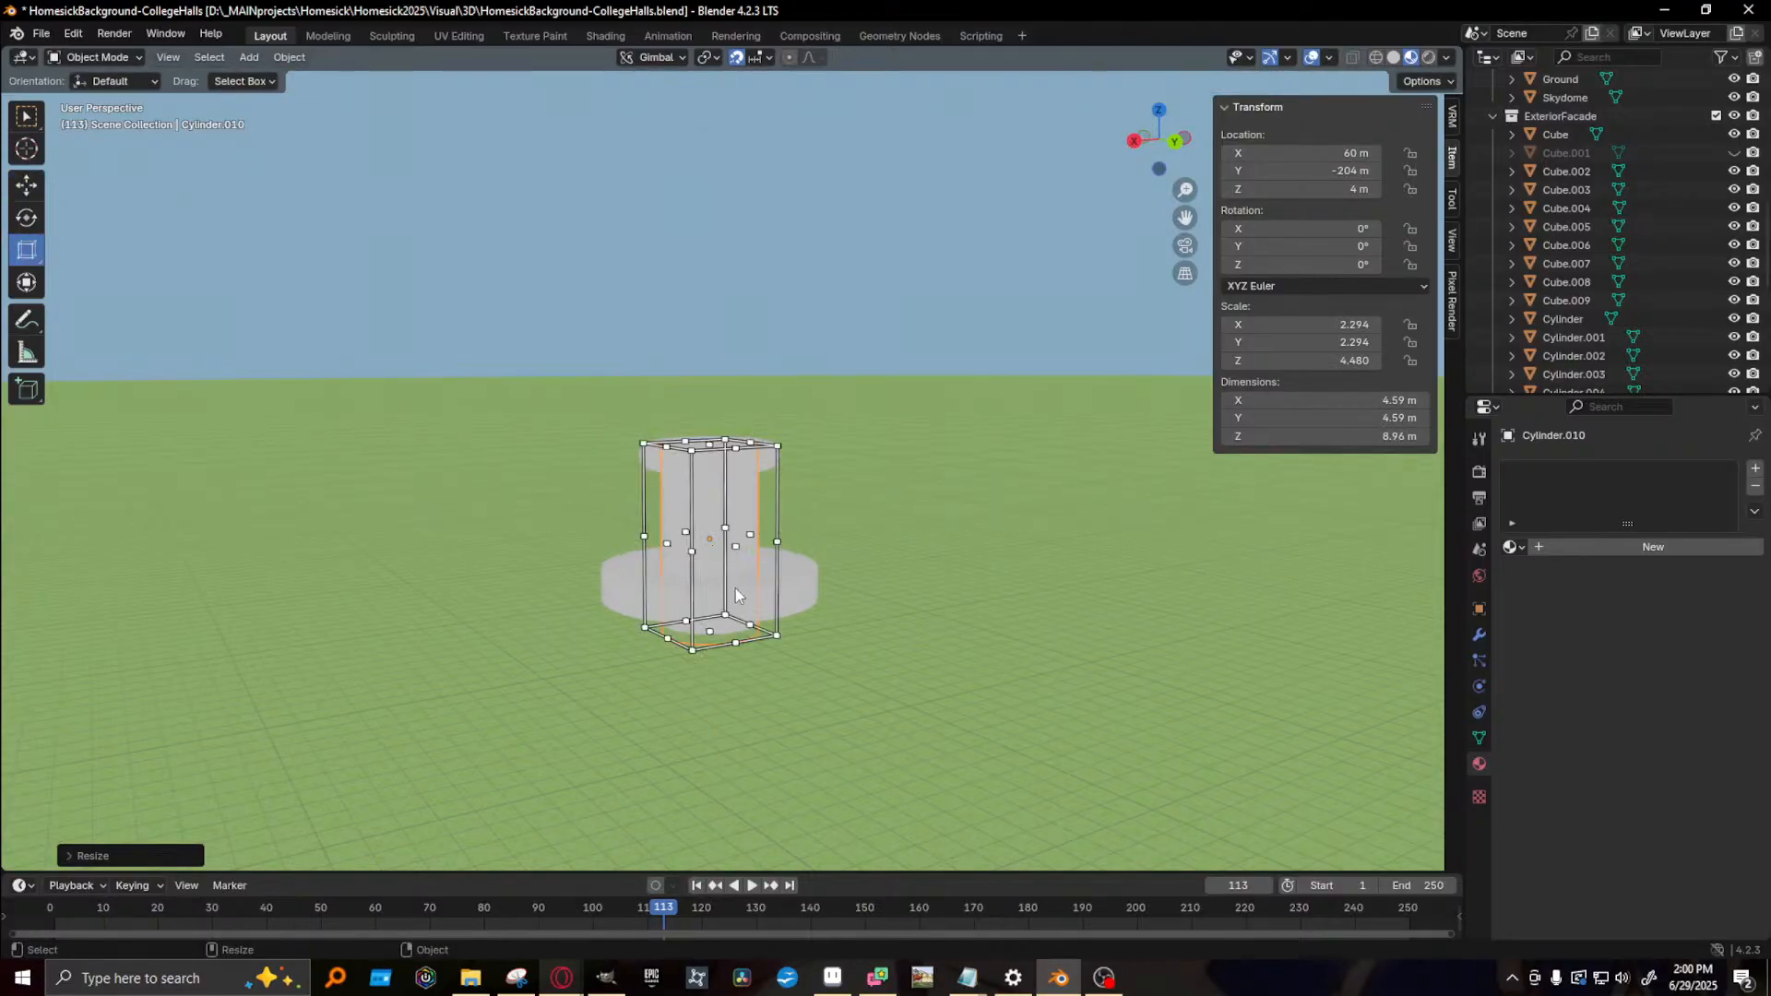
{"action": "key", "text": "a"}
{"action": "left_click", "coordinate": [690, 535]}
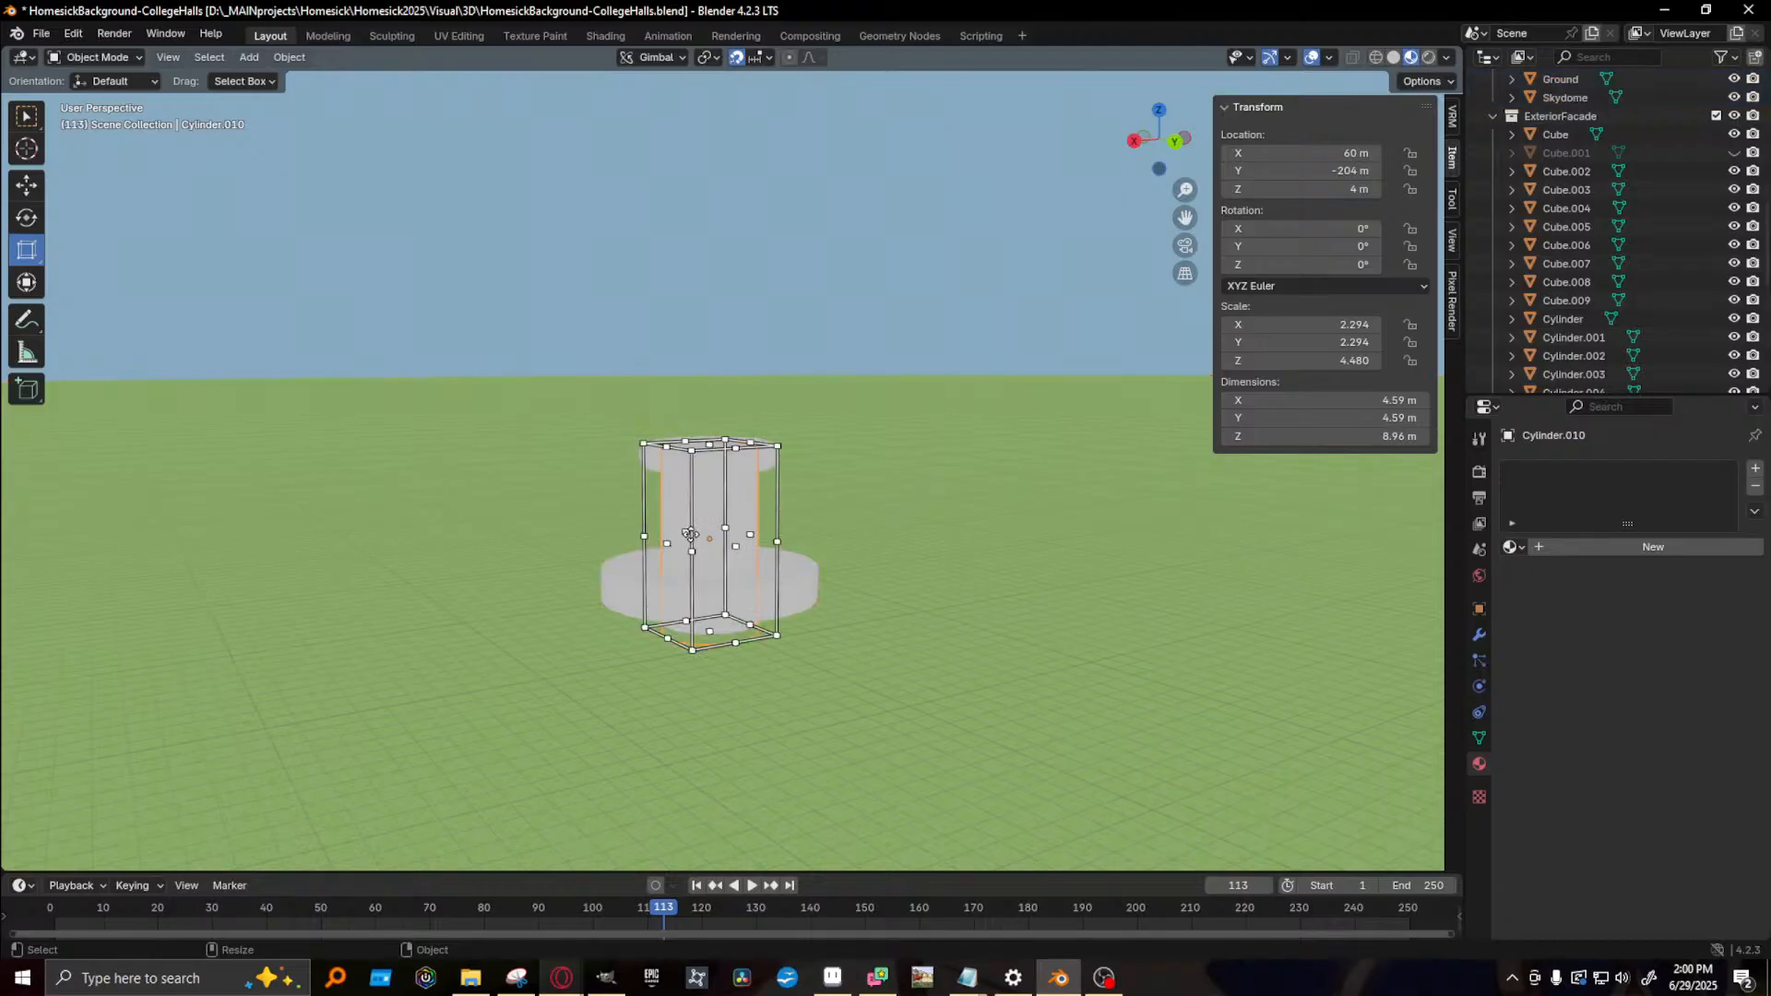
- Scale the column down uniformly to about 3.4 m across and raise it to Z 5 m under the torus
{"action": "key", "text": "s"}
{"action": "left_click_drag", "start_coordinate": [731, 590], "coordinate": [721, 577]}
{"action": "key", "text": "g"}
{"action": "left_click_drag", "start_coordinate": [708, 467], "coordinate": [705, 441]}
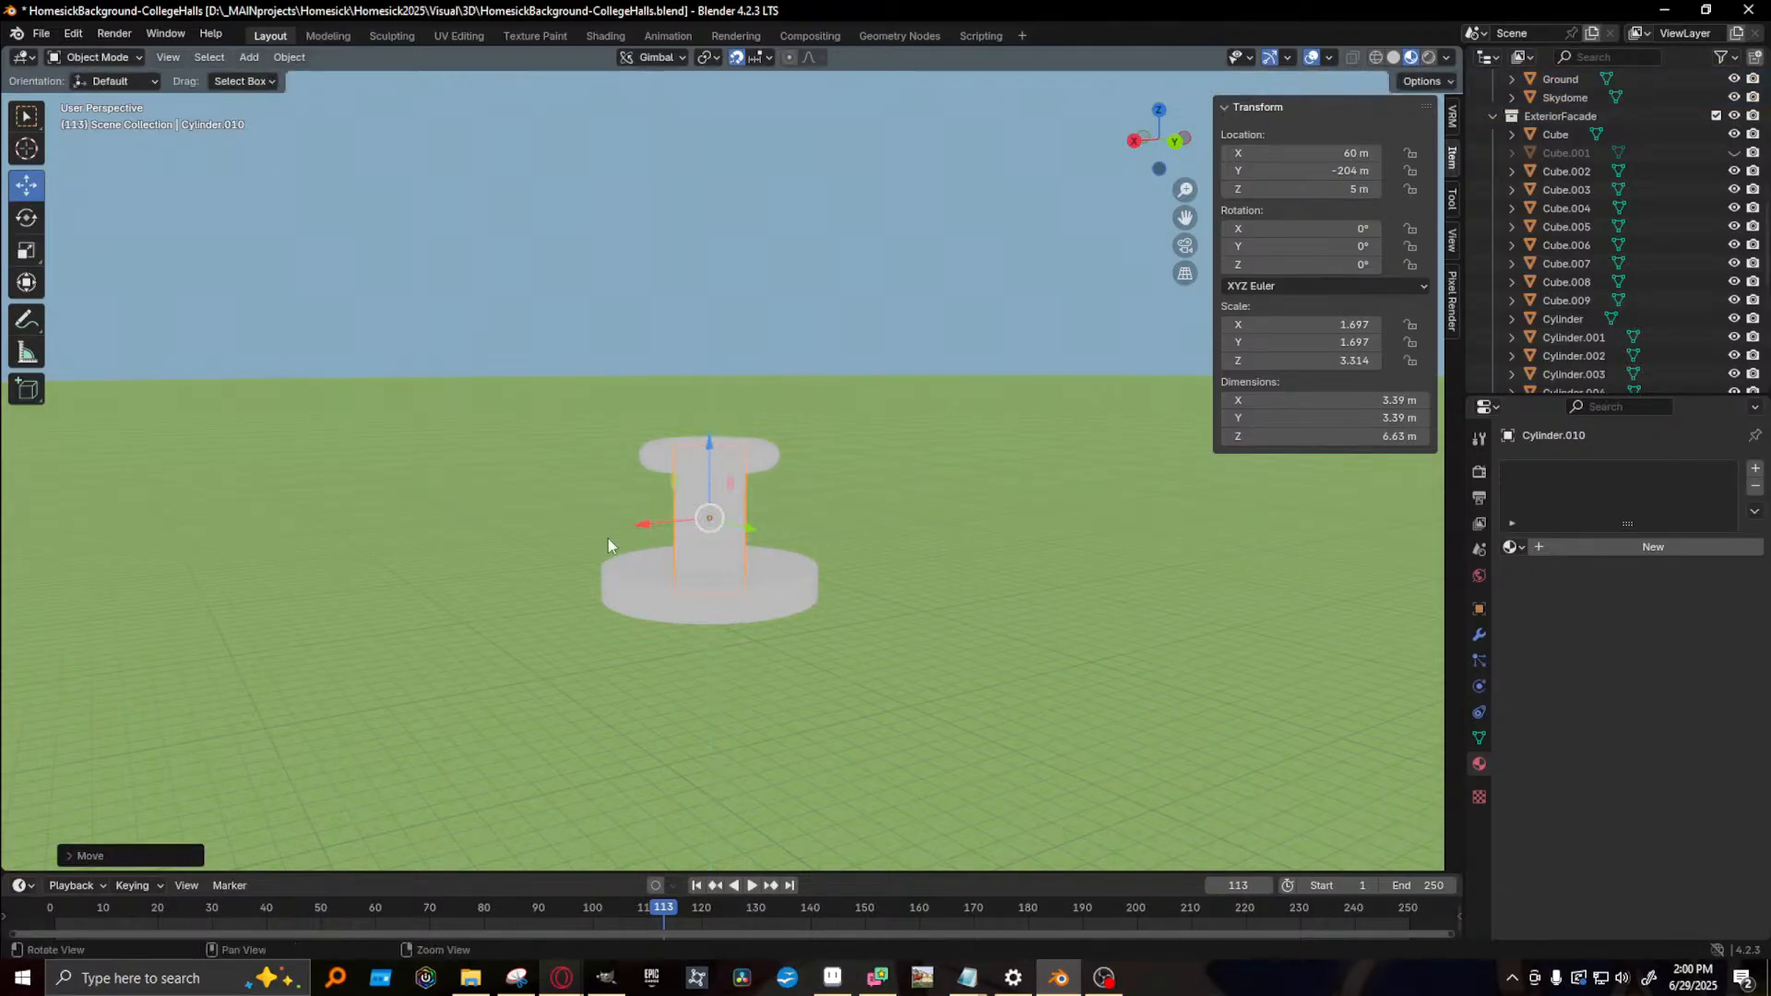
- Scale the column down slightly more and deselect it
{"action": "middle_click_drag", "start_coordinate": [607, 539], "coordinate": [764, 594]}
{"action": "key", "text": "s"}
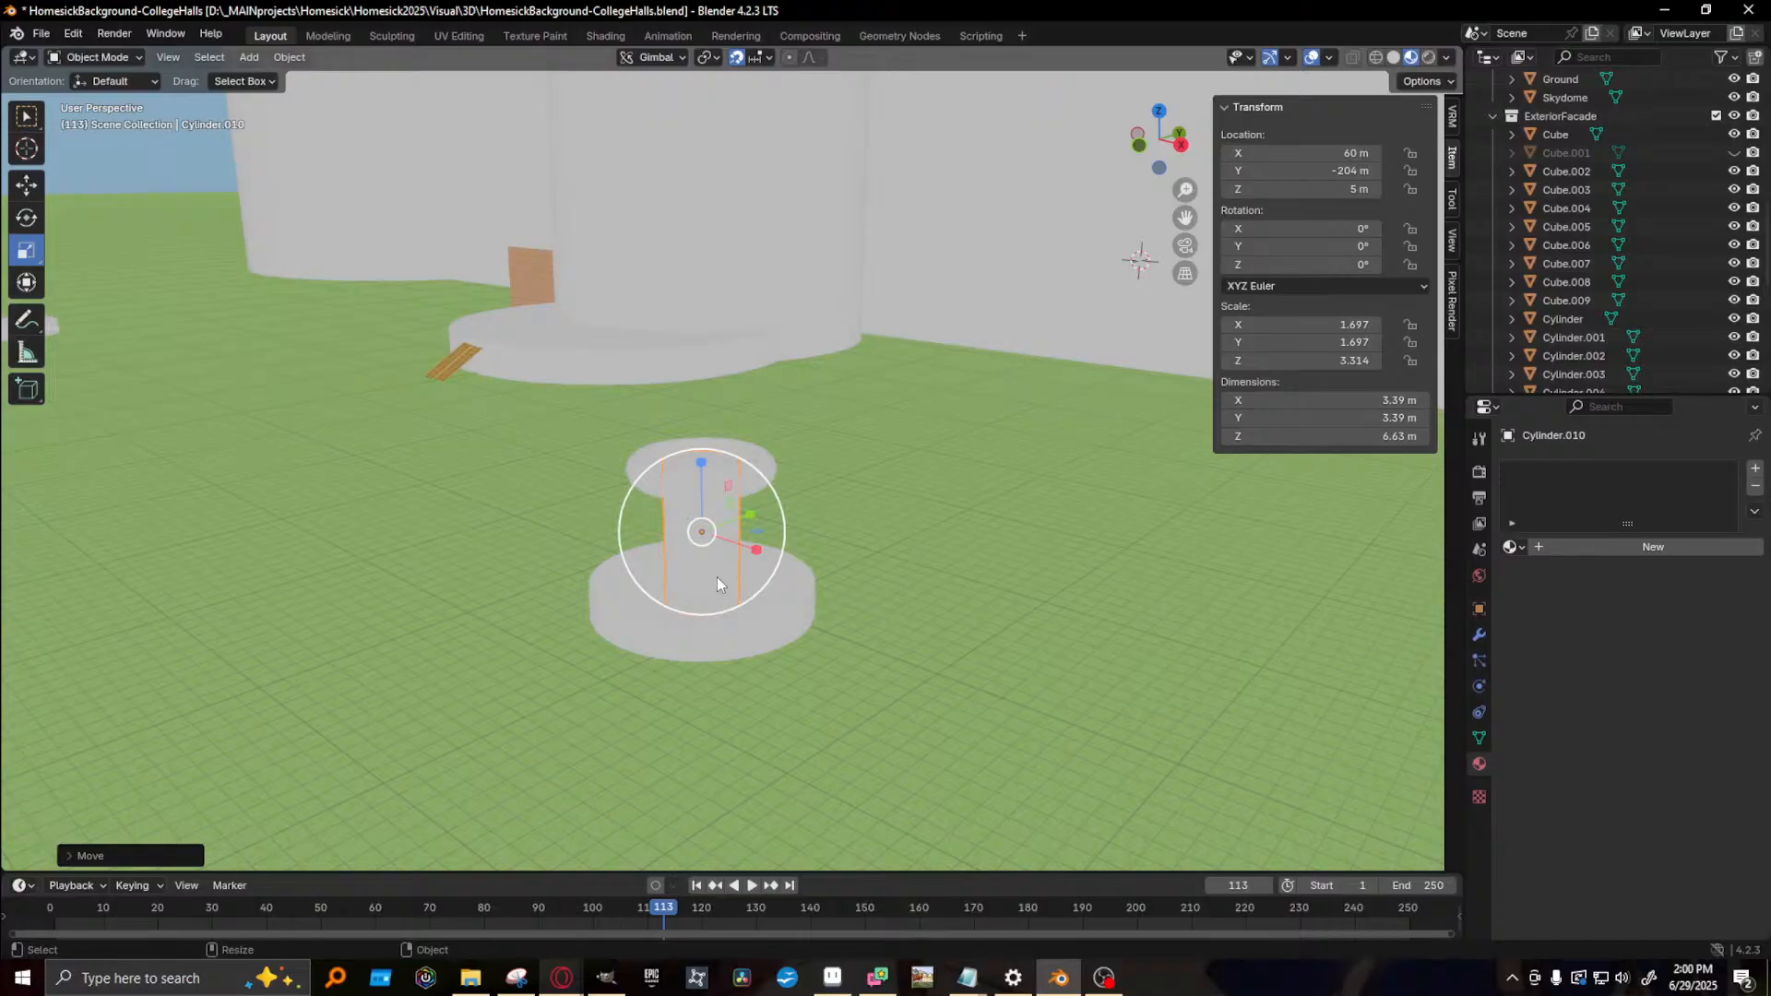
{"action": "left_click_drag", "start_coordinate": [716, 577], "coordinate": [715, 572]}
{"action": "left_click", "coordinate": [890, 604]}
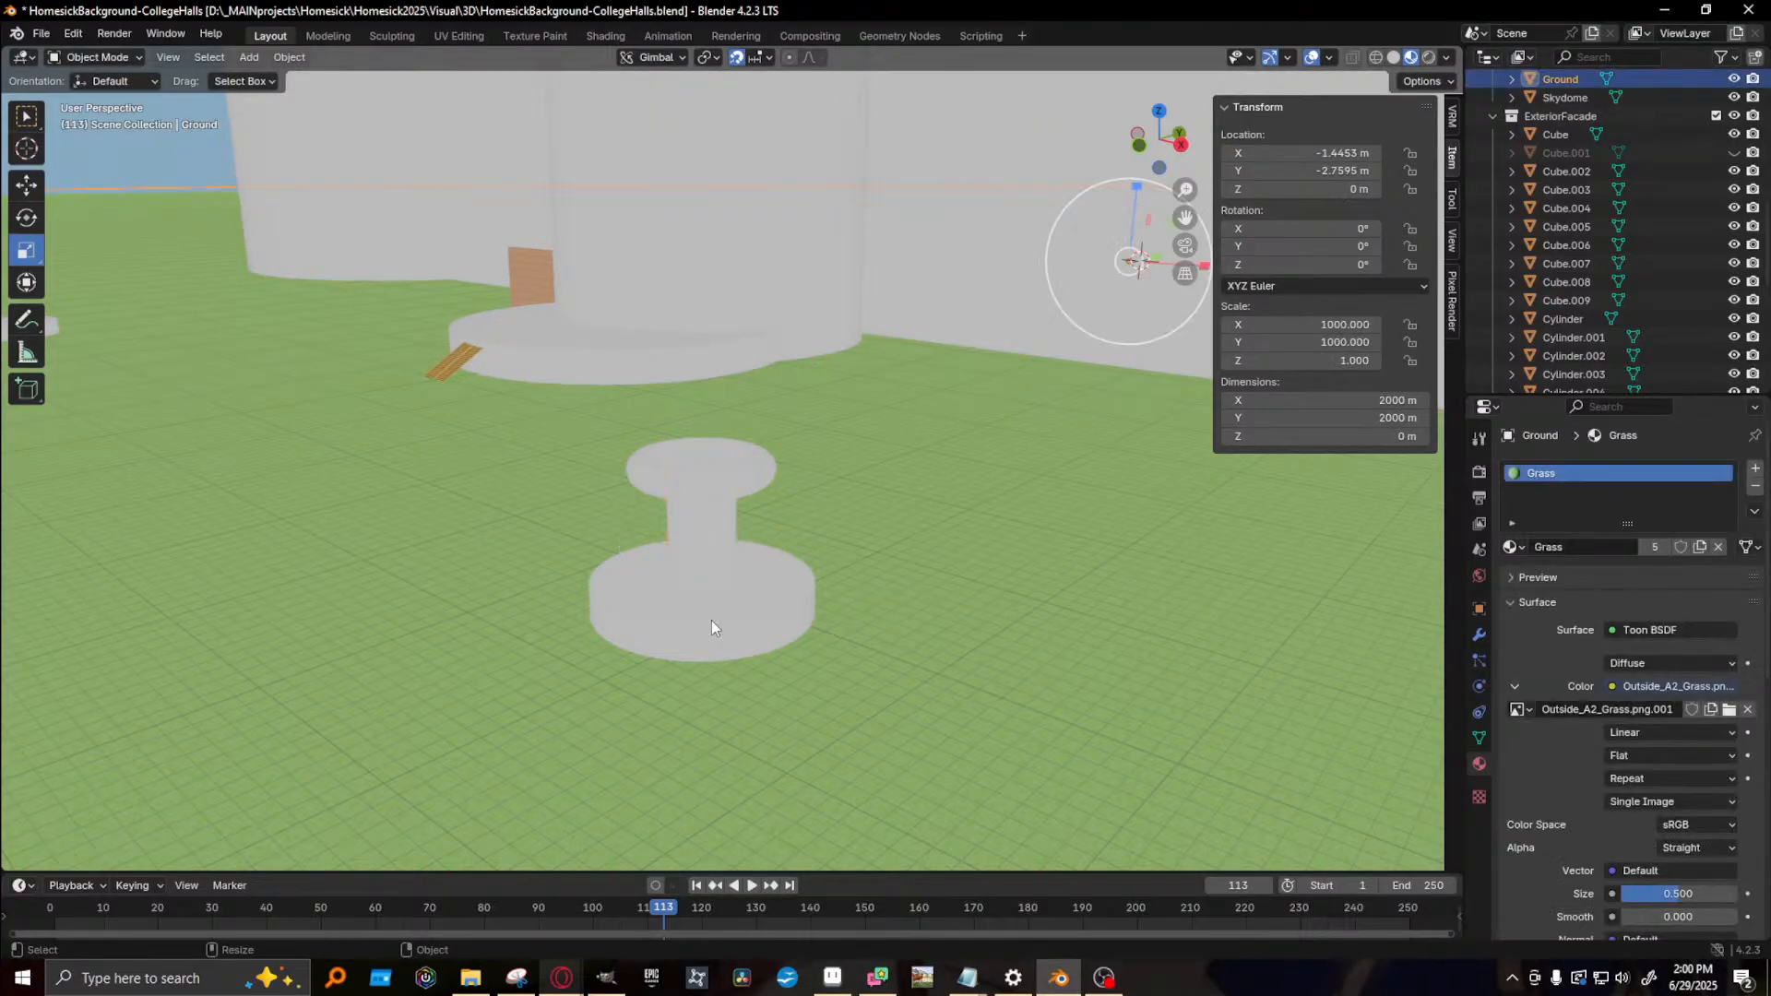
- Select the plain disc at X -56 m and open its mesh in Edit Mode
{"action": "middle_click_drag", "start_coordinate": [711, 620], "coordinate": [828, 626]}
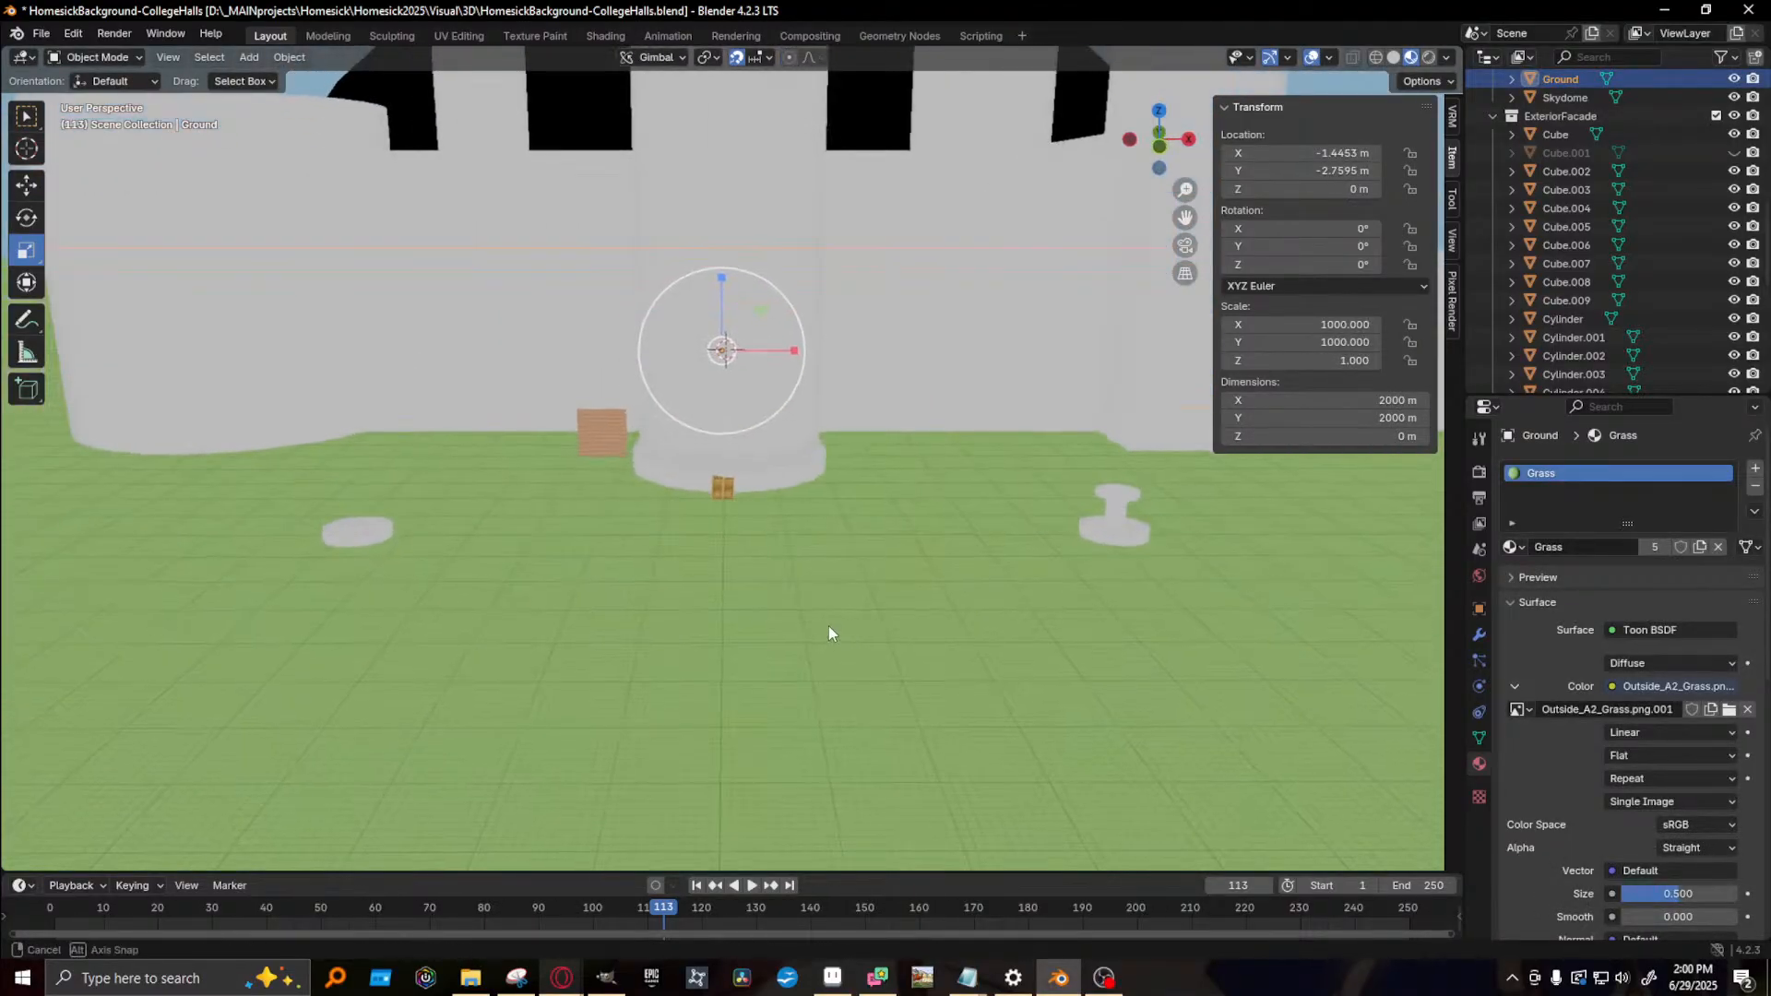
{"action": "left_click", "coordinate": [362, 523]}
{"action": "key", "text": "KP_Decimal"}
{"action": "scroll", "coordinate": [646, 561], "scroll_direction": "down", "scroll_amount": 4}
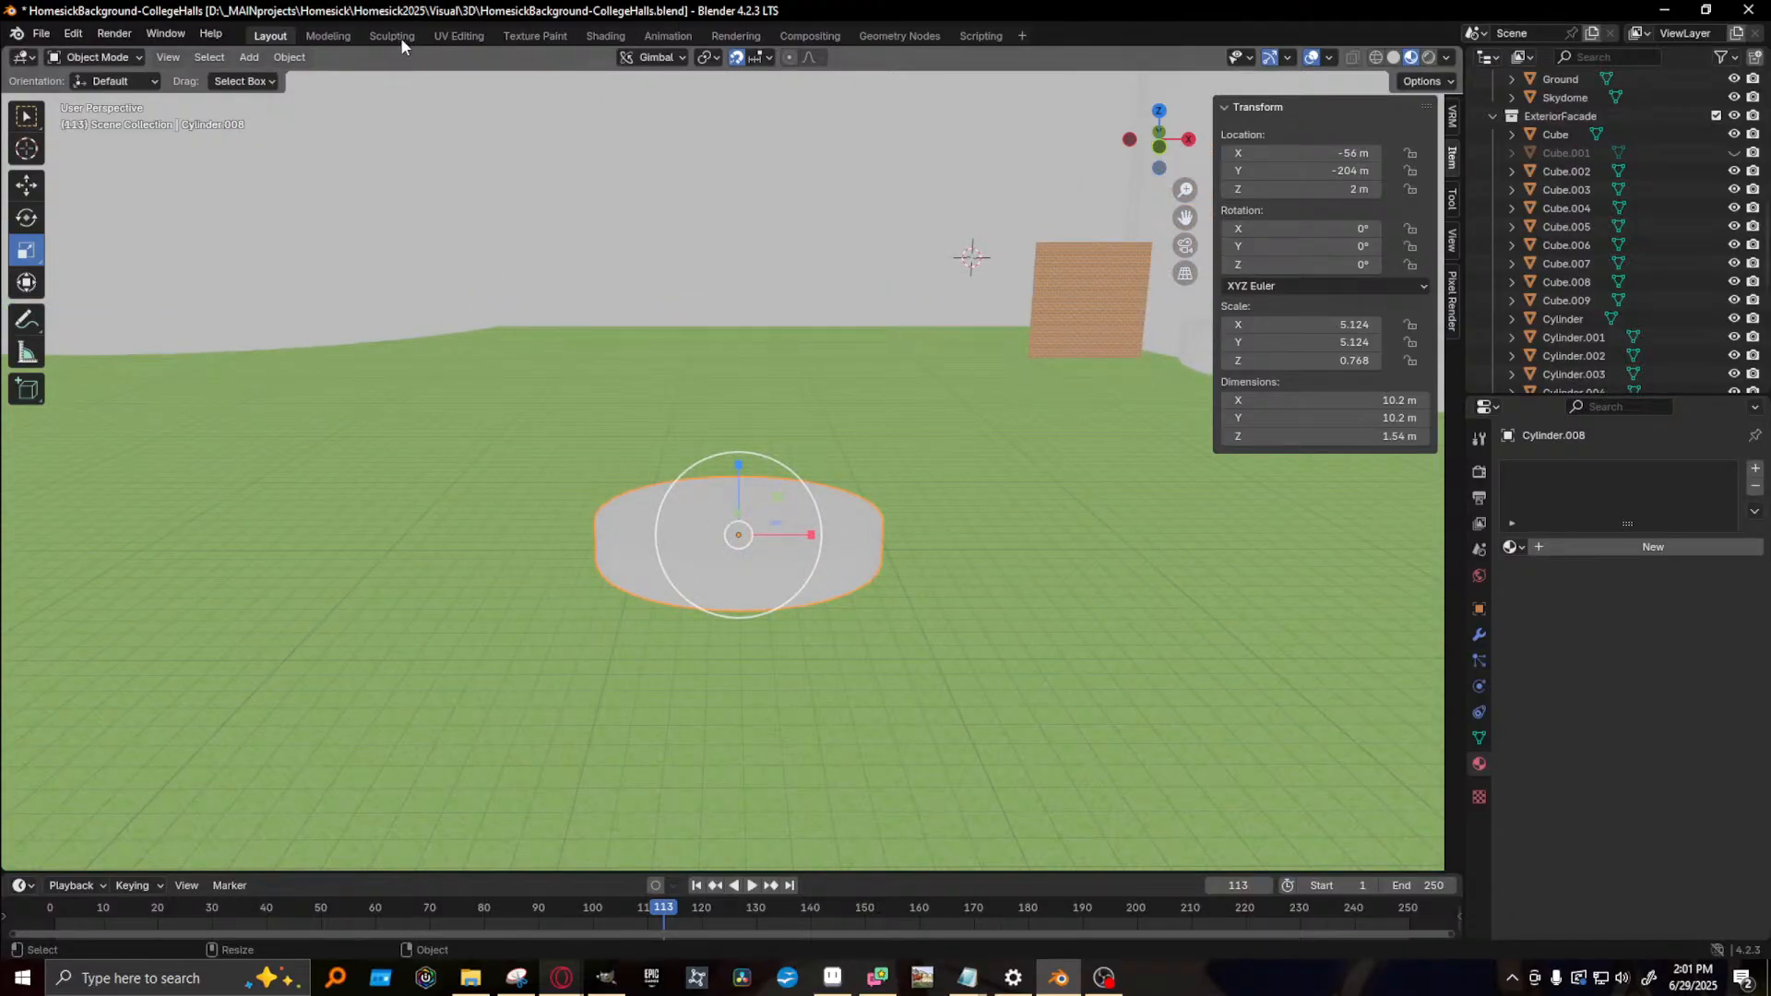
{"action": "left_click", "coordinate": [249, 57]}
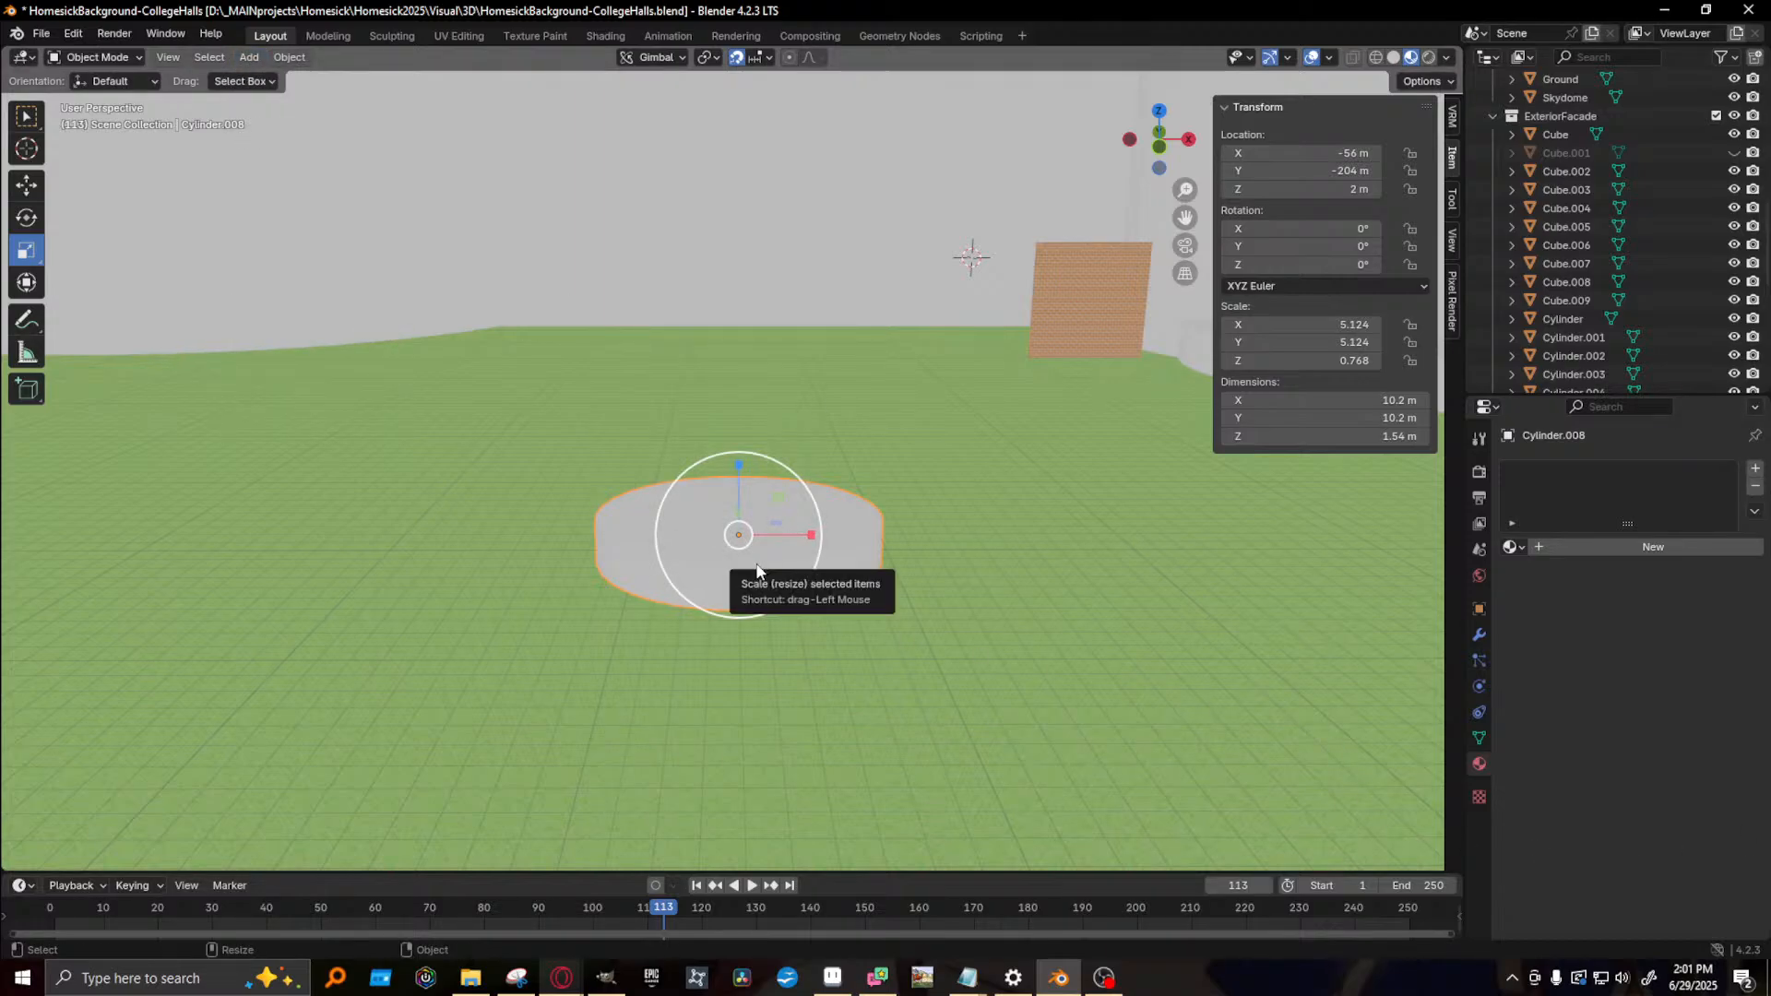
{"action": "left_click", "coordinate": [92, 57]}
{"action": "left_click", "coordinate": [102, 100]}
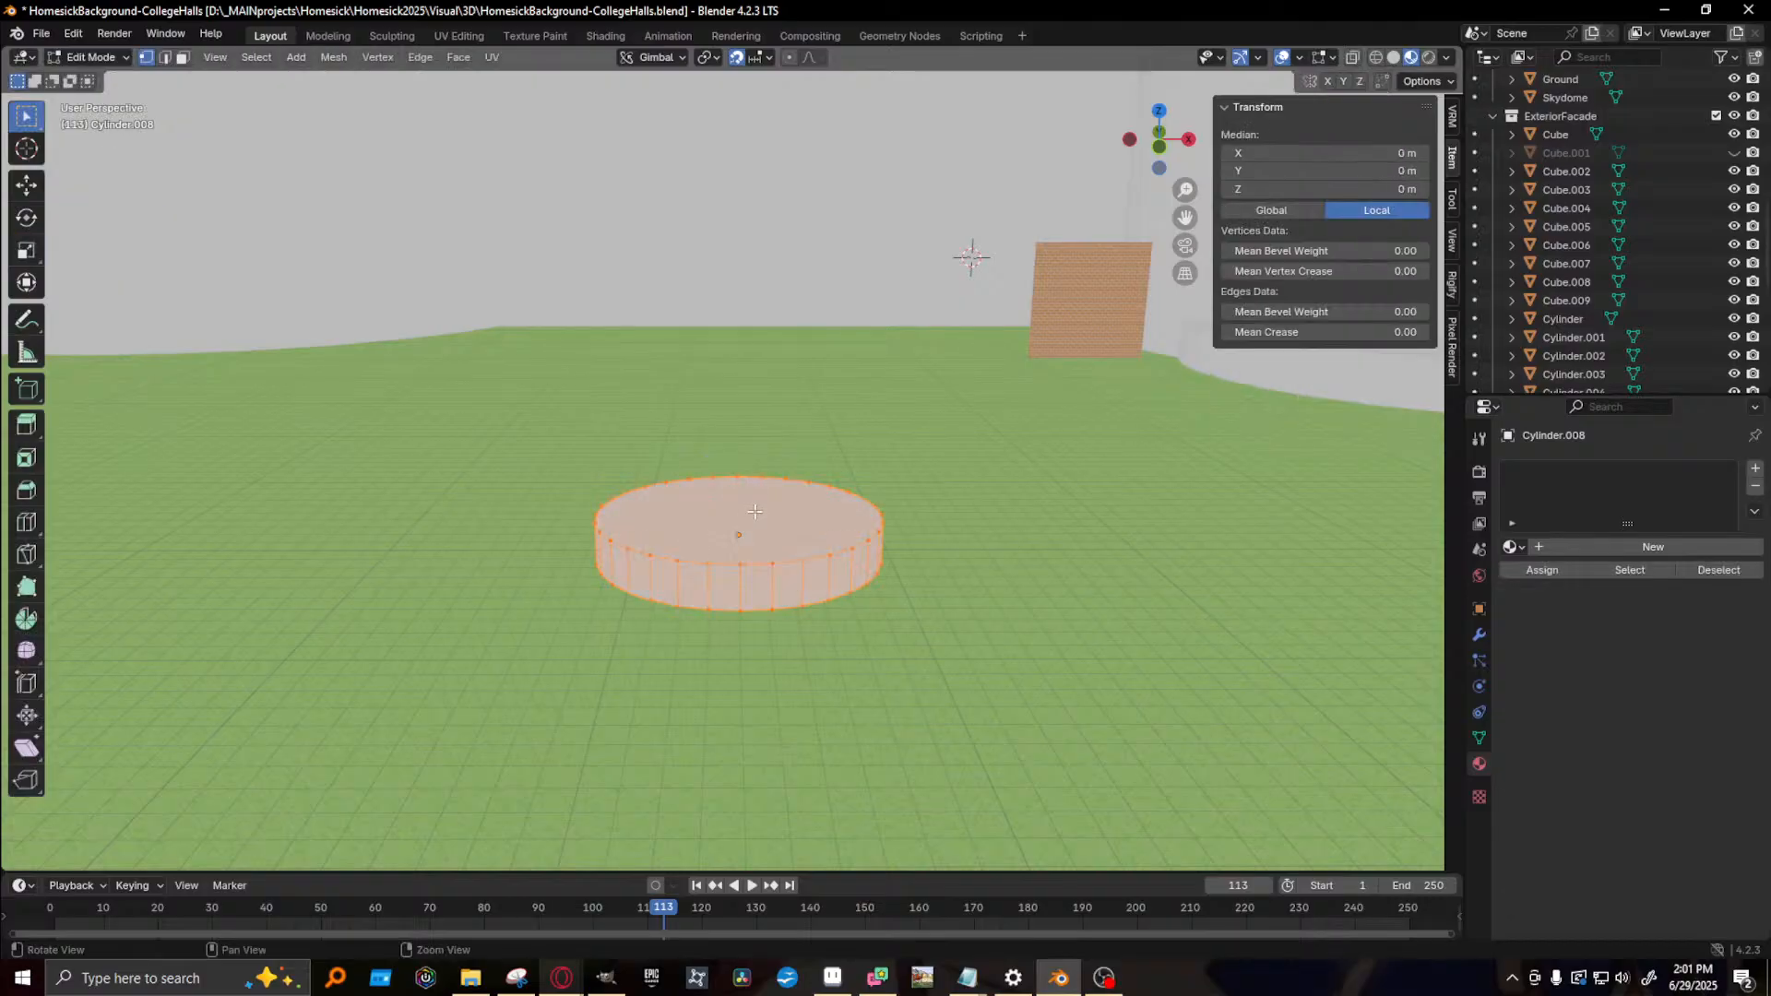
- Clear the mesh selection and select only the disc's top face in face select mode
{"action": "middle_click_drag", "start_coordinate": [636, 387], "coordinate": [635, 469]}
{"action": "key", "text": "alt+a"}
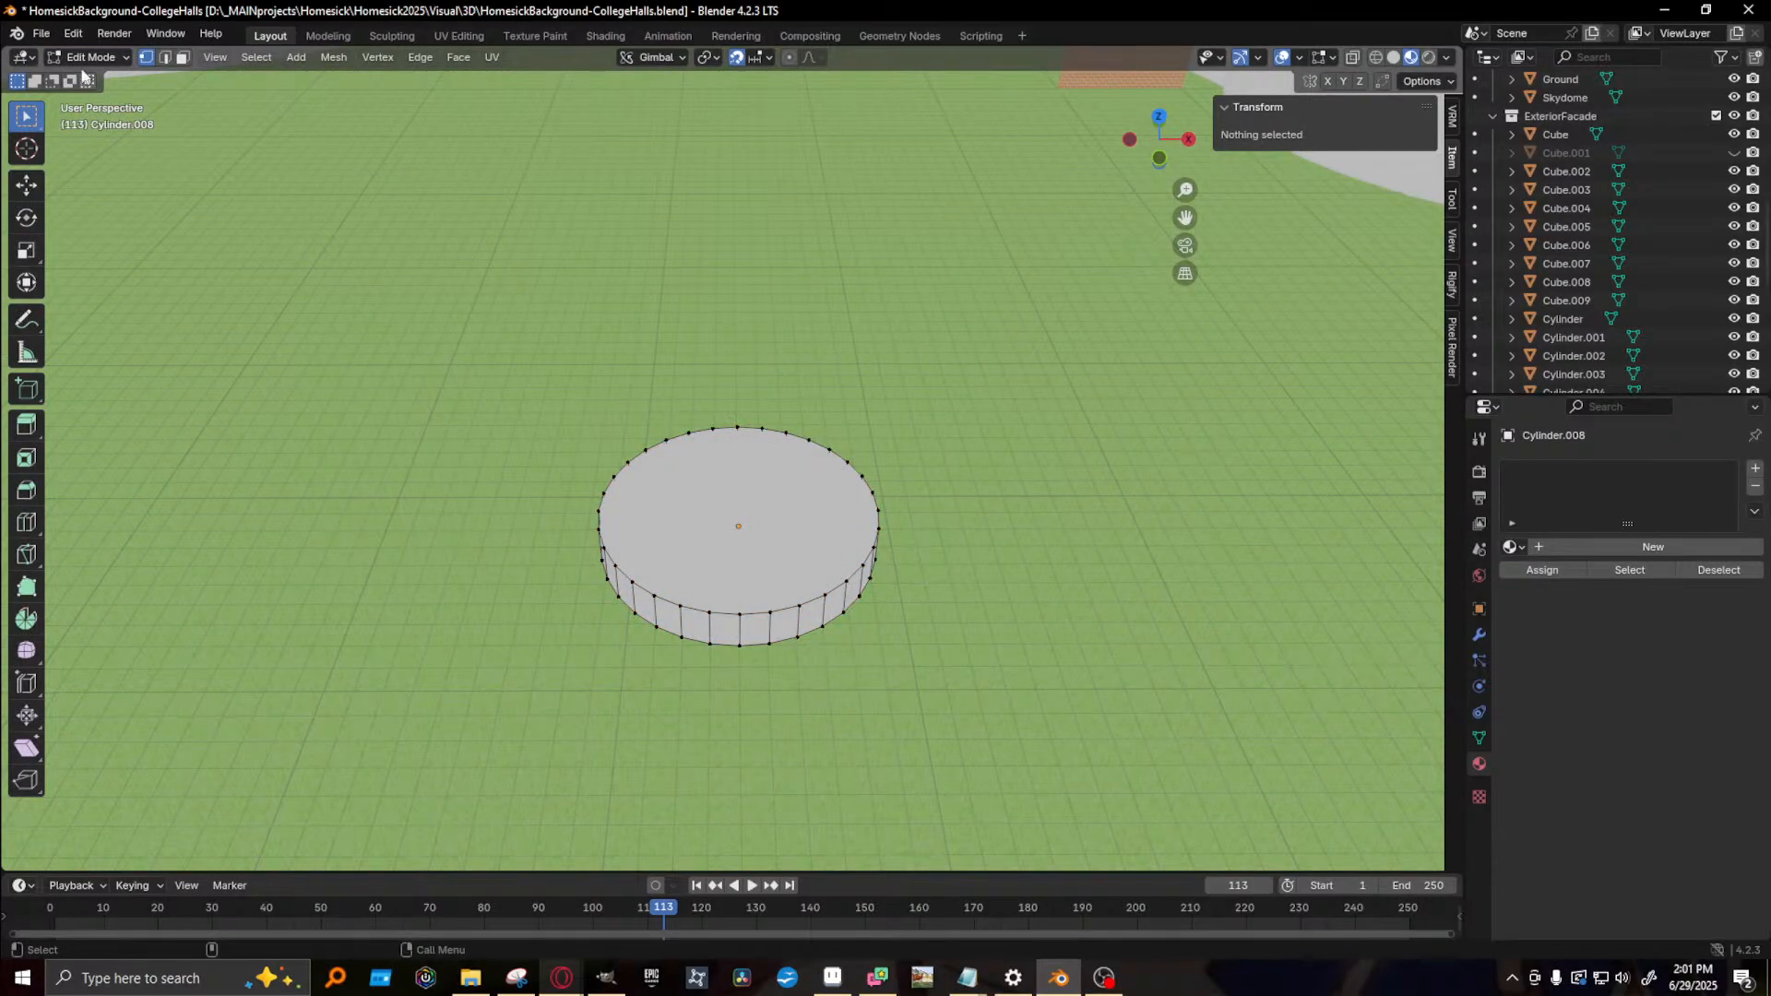
{"action": "left_click", "coordinate": [182, 59]}
{"action": "left_click", "coordinate": [649, 507]}
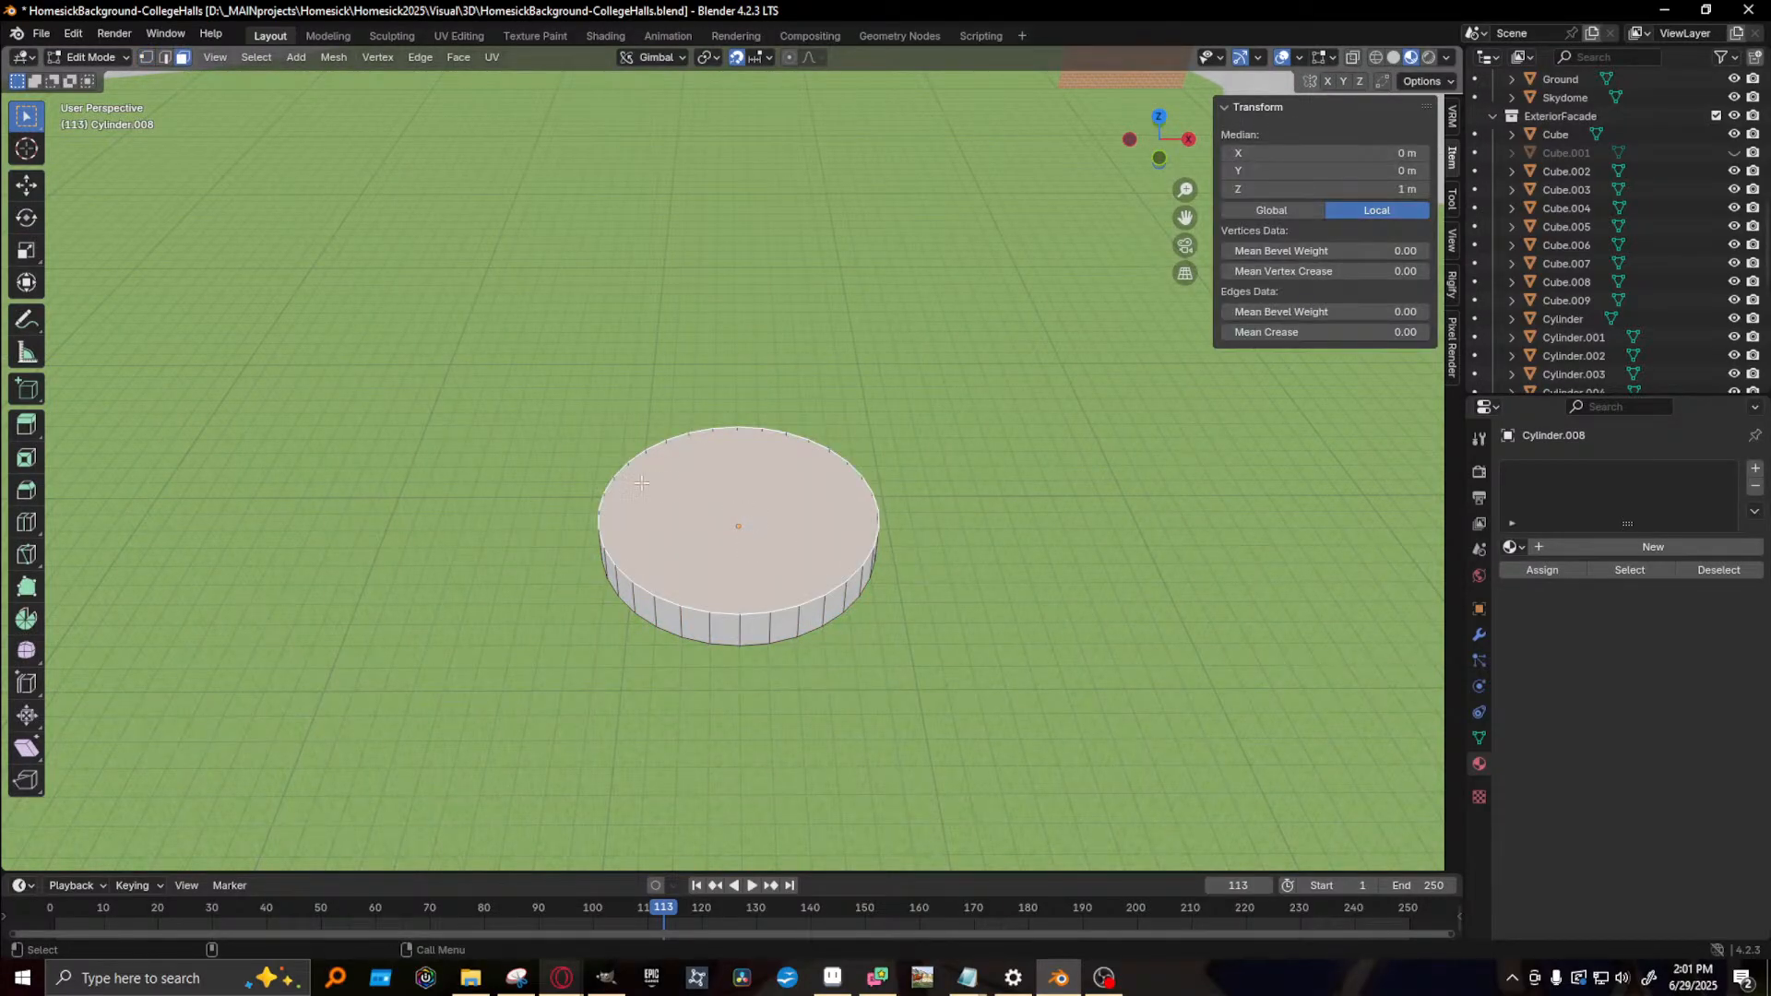
- Extrude the top face in place and scale it inward to leave a narrow rim around the disc
{"action": "right_click", "coordinate": [641, 482]}
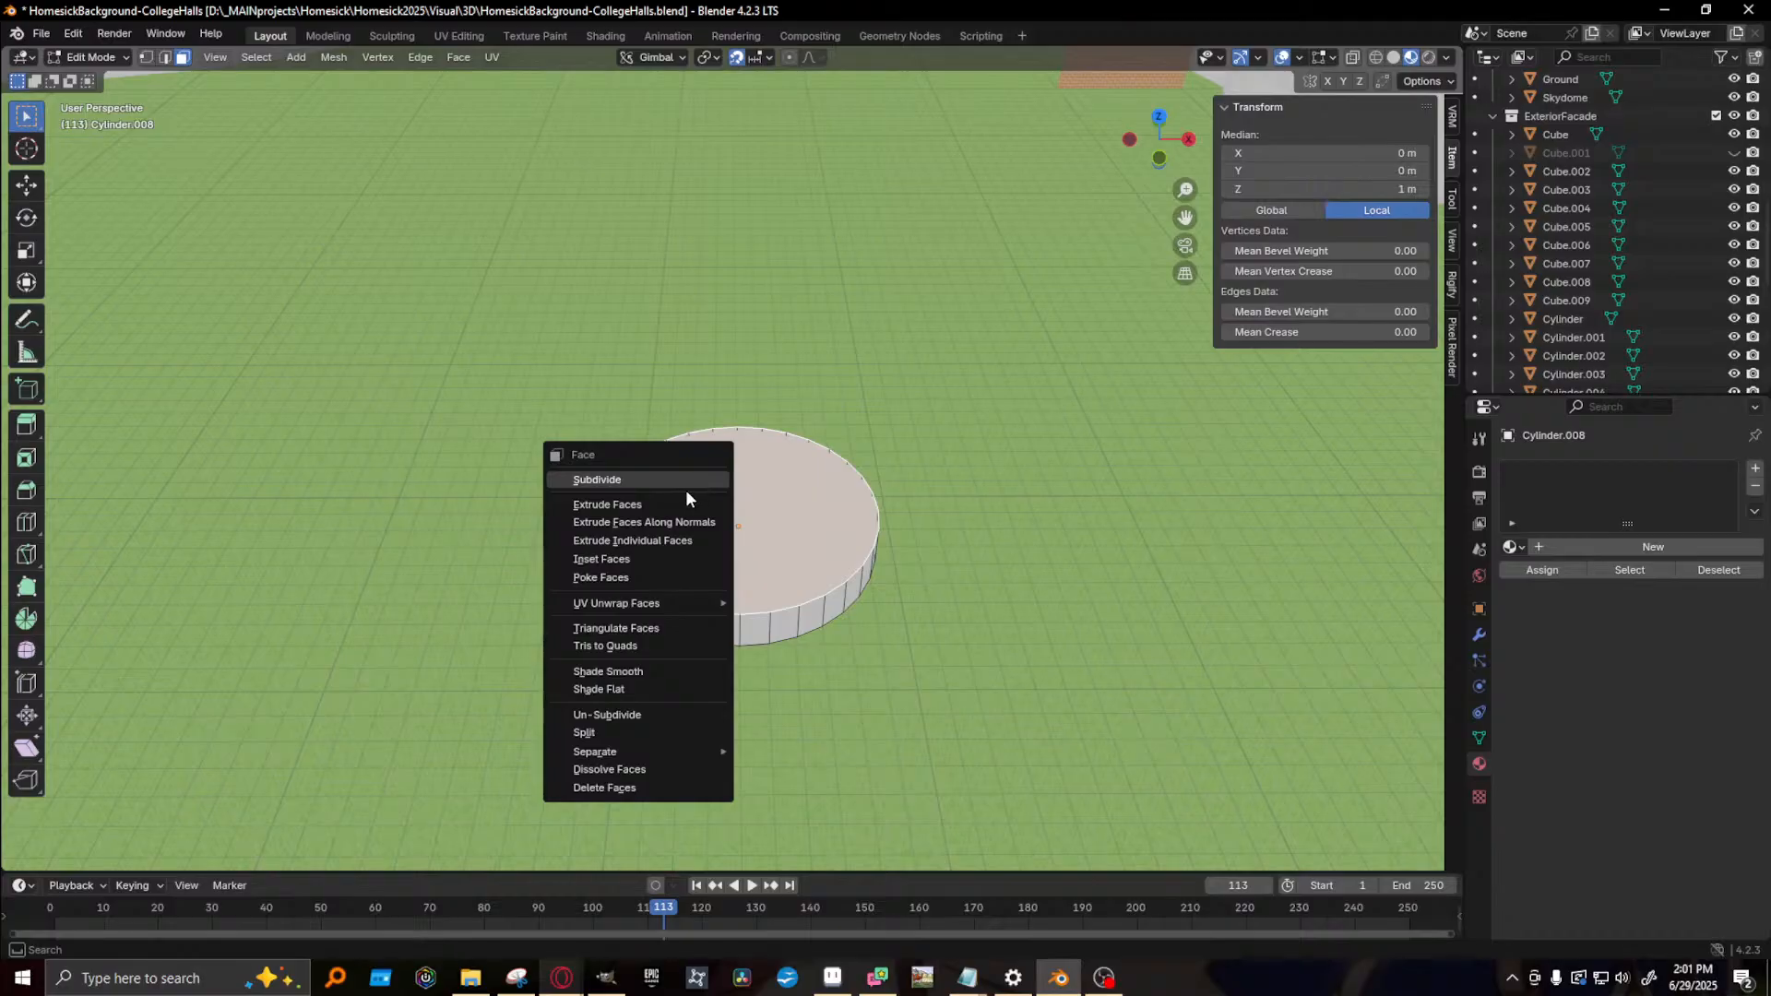
{"action": "left_click", "coordinate": [679, 504]}
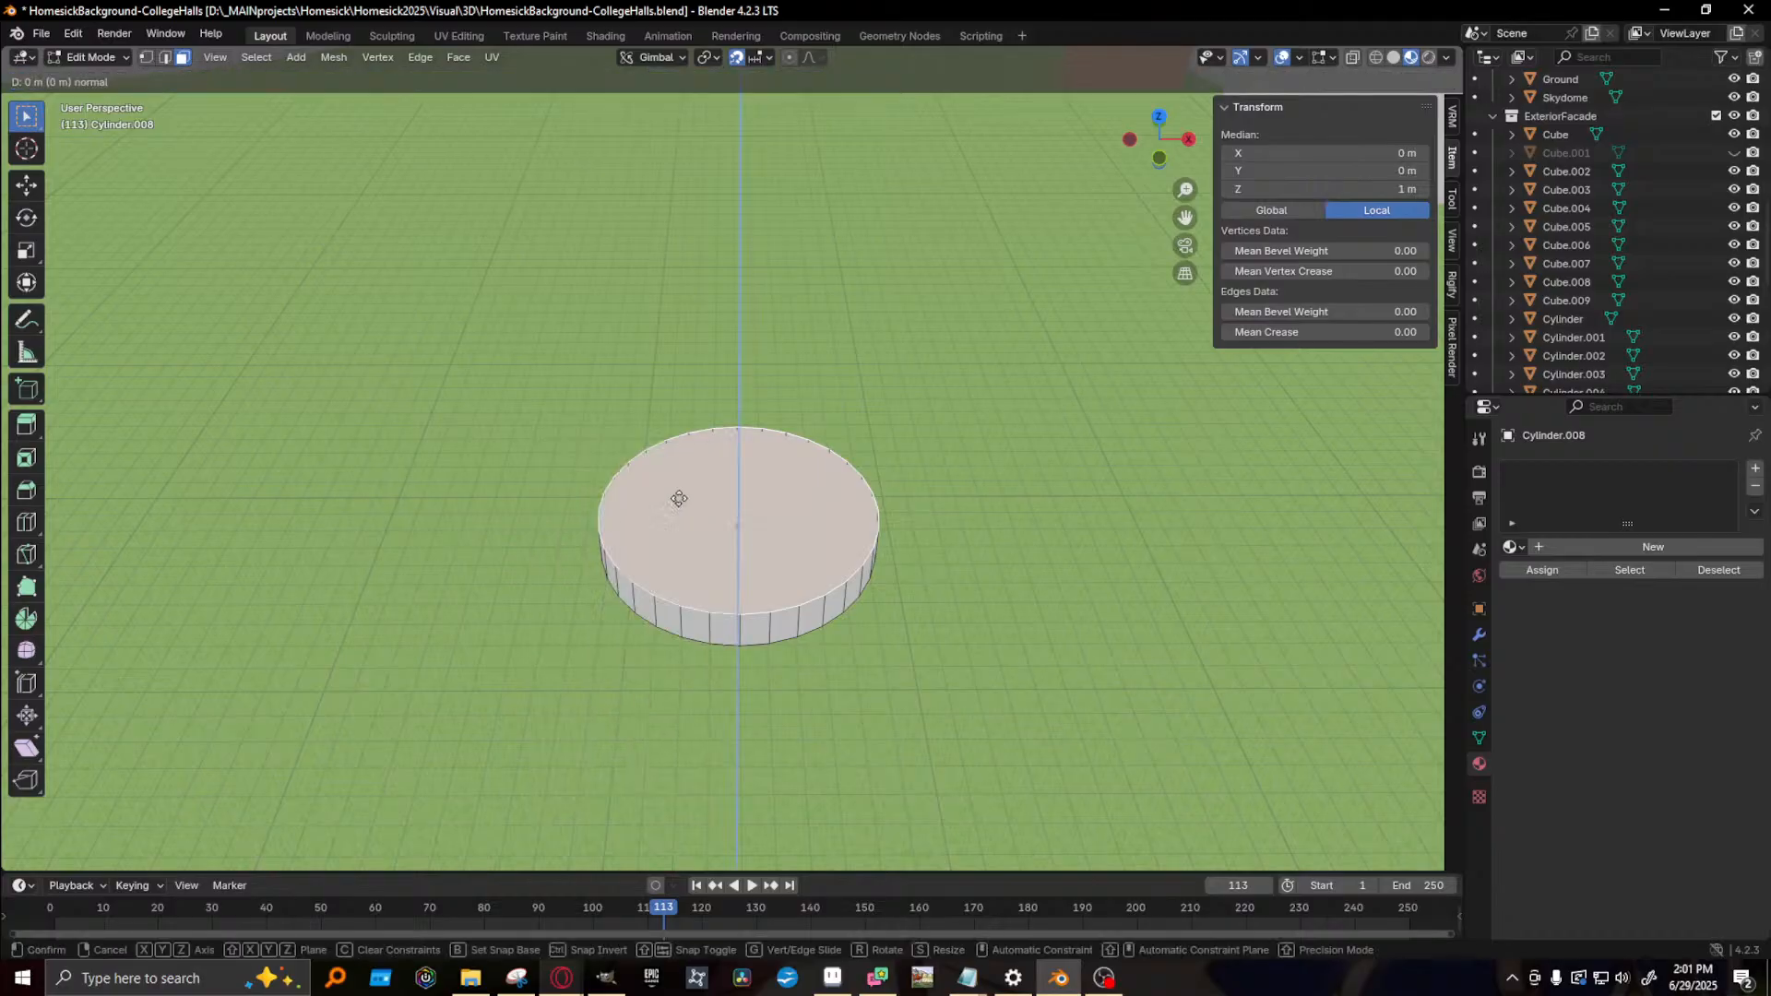
{"action": "left_click", "coordinate": [679, 498]}
{"action": "key", "text": "shift+space"}
{"action": "key", "text": "t"}
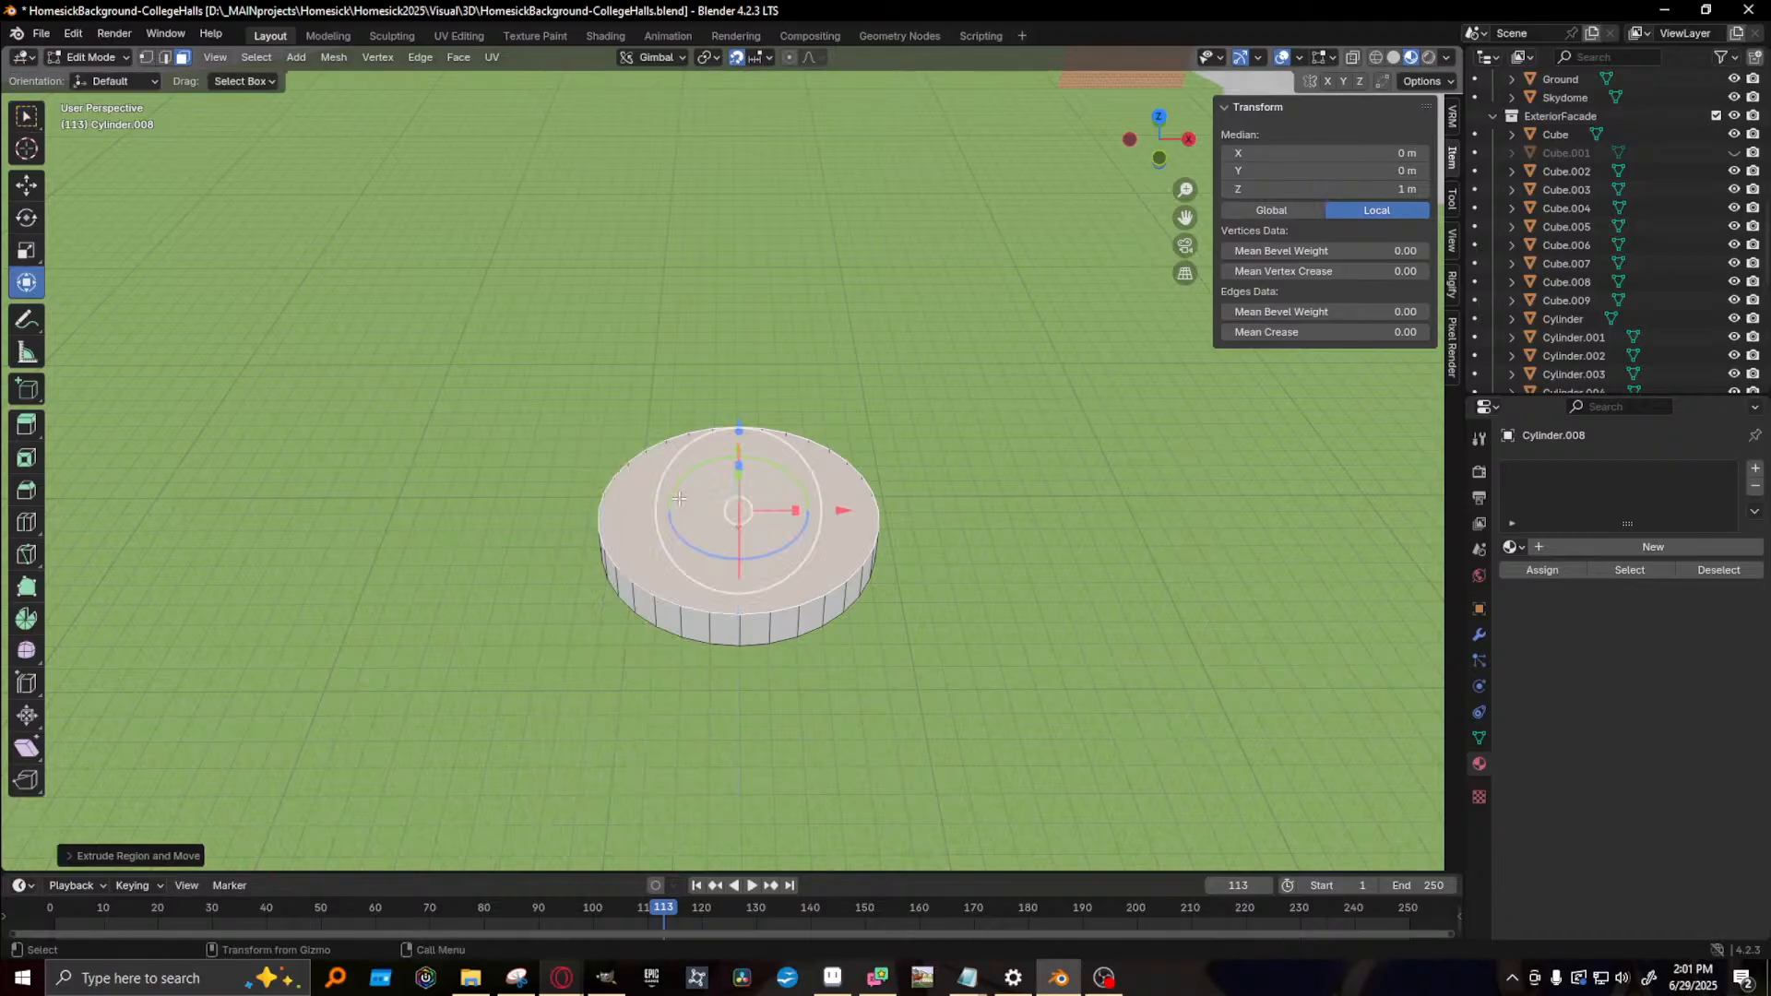
{"action": "key", "text": "r"}
{"action": "left_click_drag", "start_coordinate": [760, 553], "coordinate": [755, 545]}
- Extrude the inner face down to about -0.3 m local Z to hollow out a basin, and return to Object Mode
{"action": "key", "text": "alt+e"}
{"action": "left_click", "coordinate": [756, 547]}
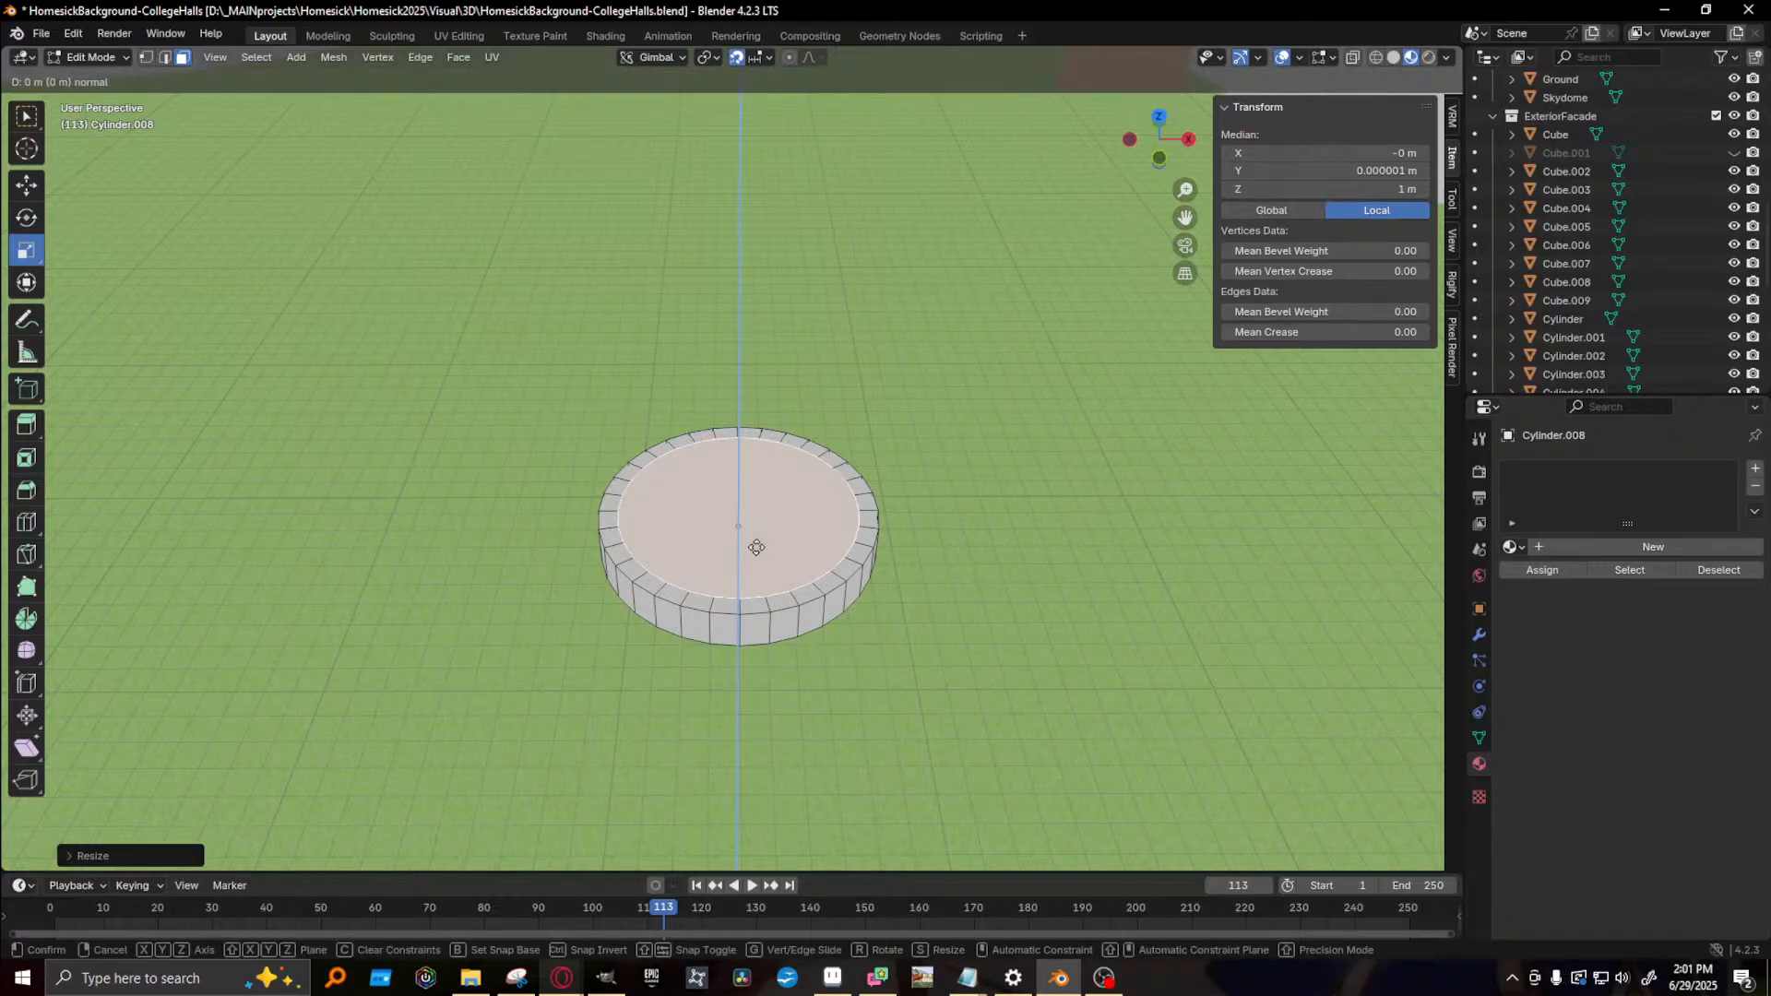
{"action": "left_click", "coordinate": [757, 547]}
{"action": "key", "text": "w"}
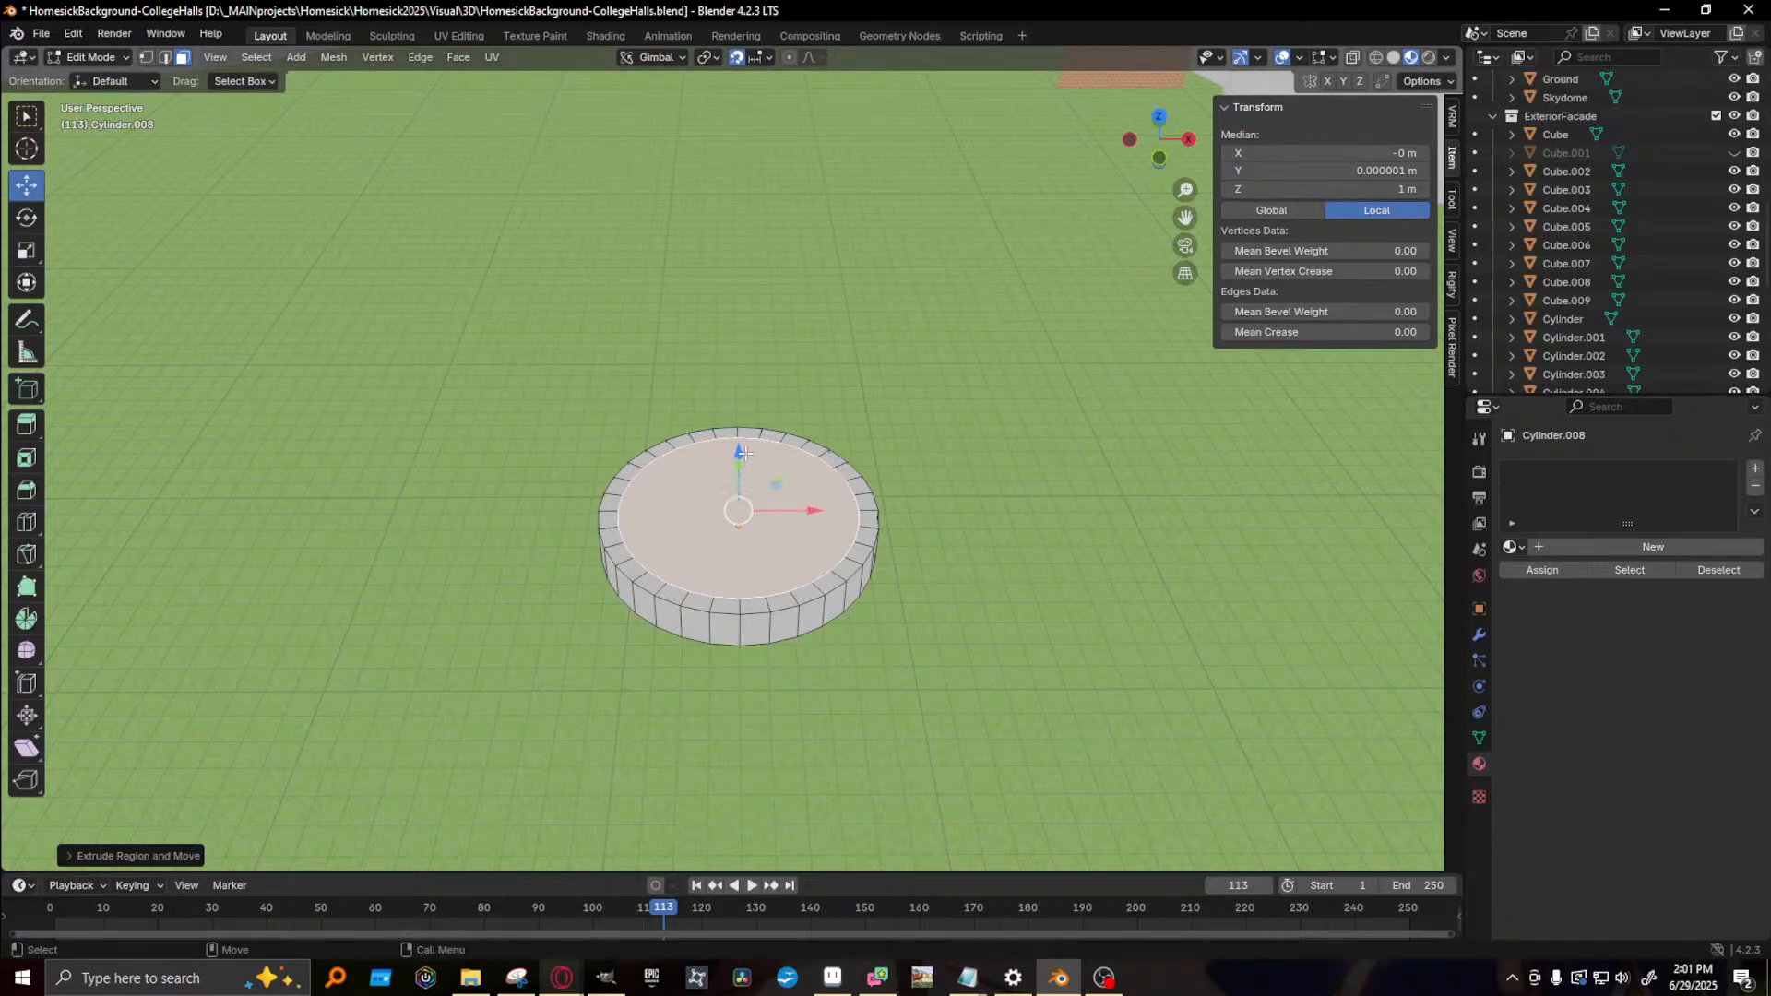
{"action": "middle_click_drag", "start_coordinate": [745, 454], "coordinate": [692, 443]}
{"action": "left_click_drag", "start_coordinate": [729, 450], "coordinate": [728, 483]}
{"action": "middle_click_drag", "start_coordinate": [878, 556], "coordinate": [970, 512]}
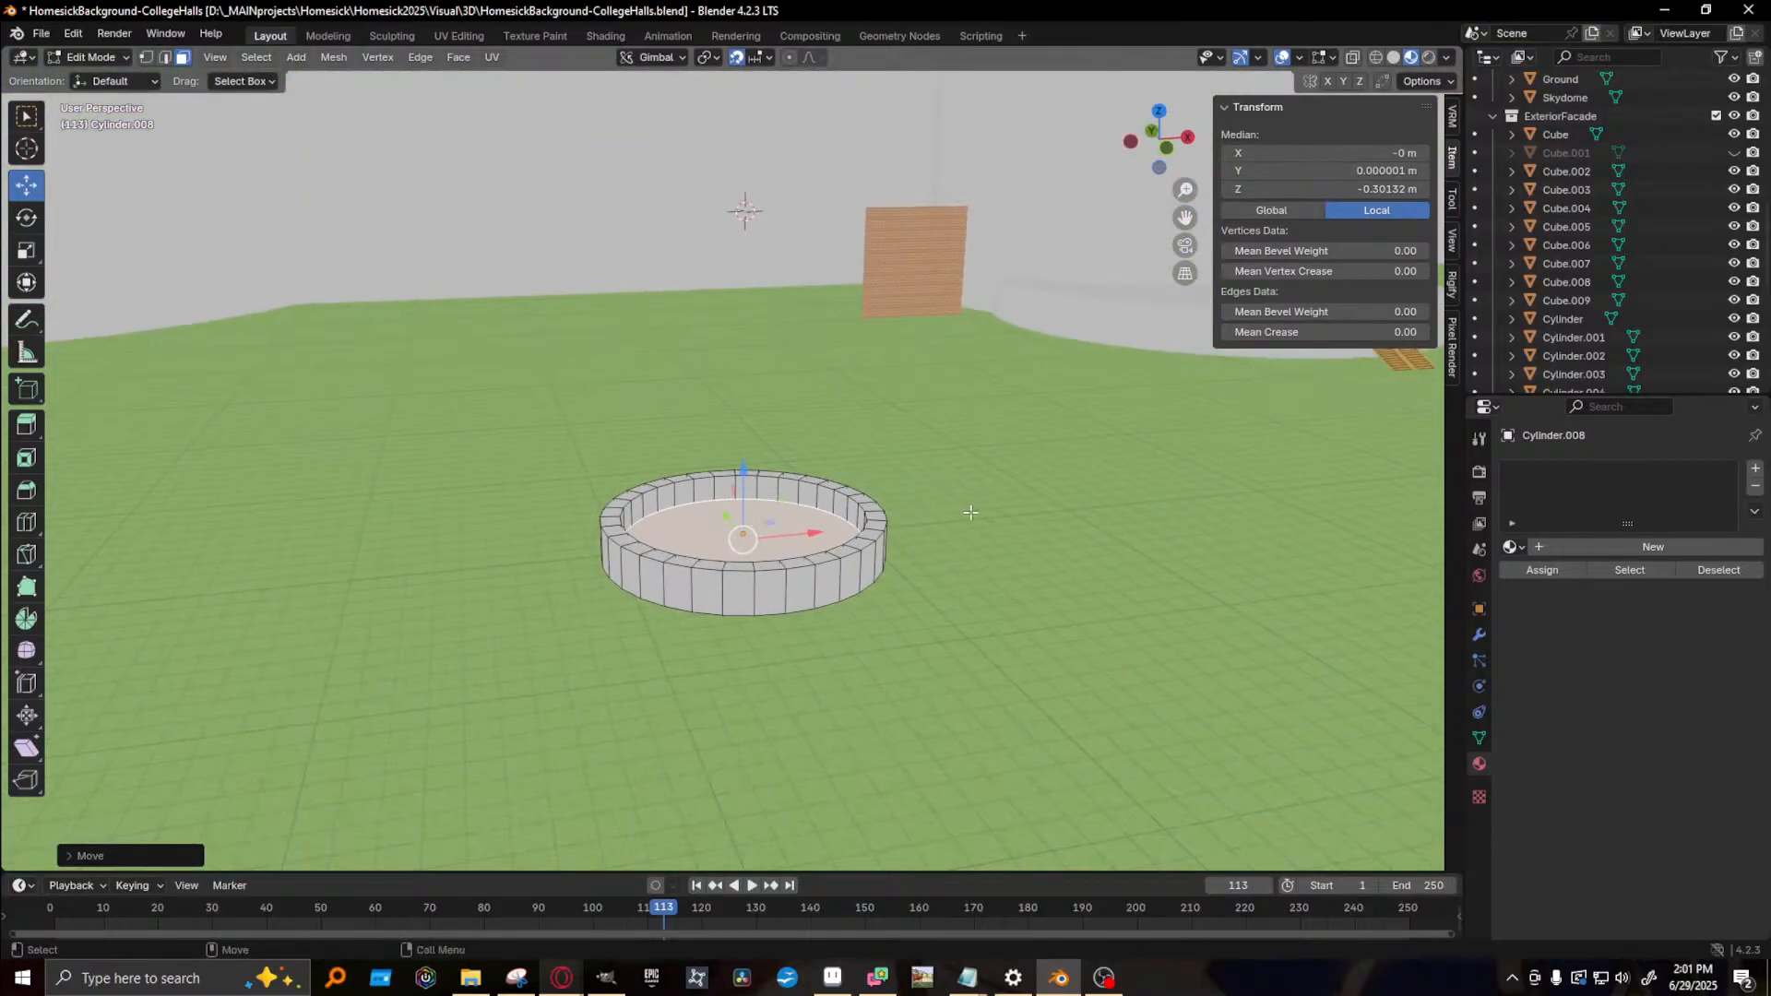
{"action": "left_click", "coordinate": [970, 511]}
{"action": "left_click", "coordinate": [92, 57]}
{"action": "left_click", "coordinate": [99, 72]}
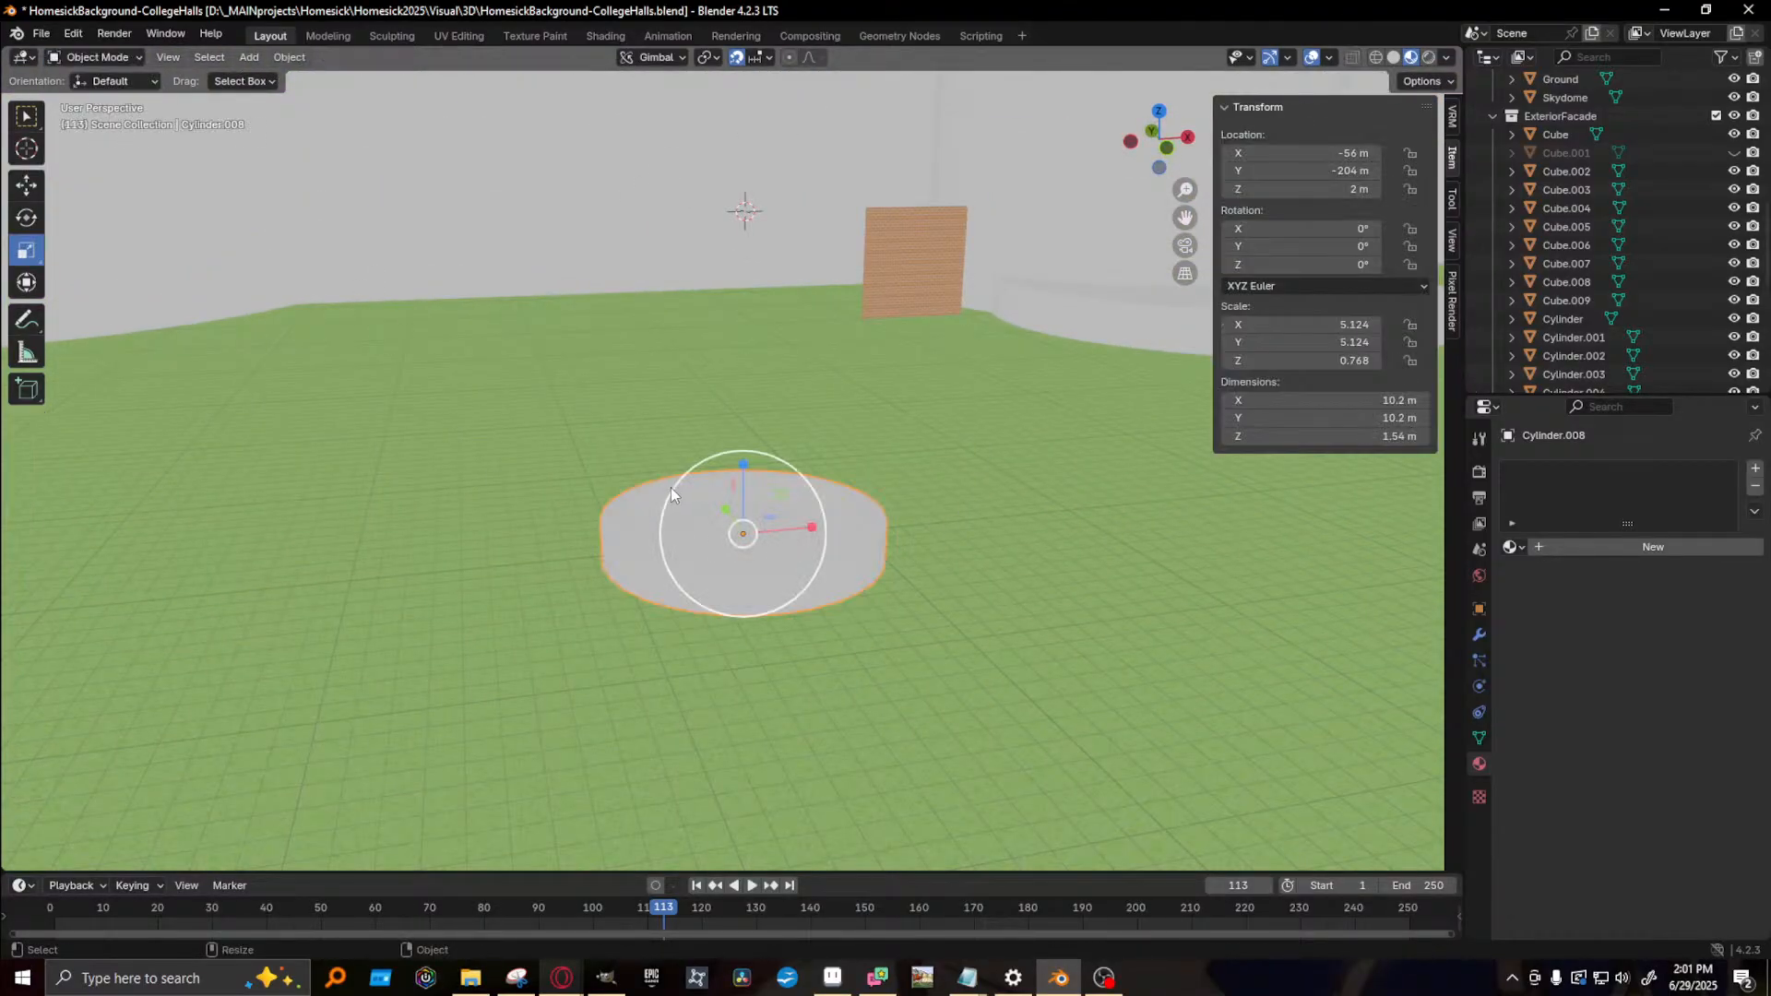
- Select the basin together with the other prop's disc, column and torus, and lower them all by 1 m along Z
{"action": "middle_click_drag", "start_coordinate": [671, 486], "coordinate": [804, 502]}
{"action": "middle_click_drag", "start_coordinate": [902, 566], "coordinate": [696, 478]}
{"action": "left_click", "coordinate": [872, 451], "text": "shift"}
{"action": "left_click", "coordinate": [859, 476], "text": "shift"}
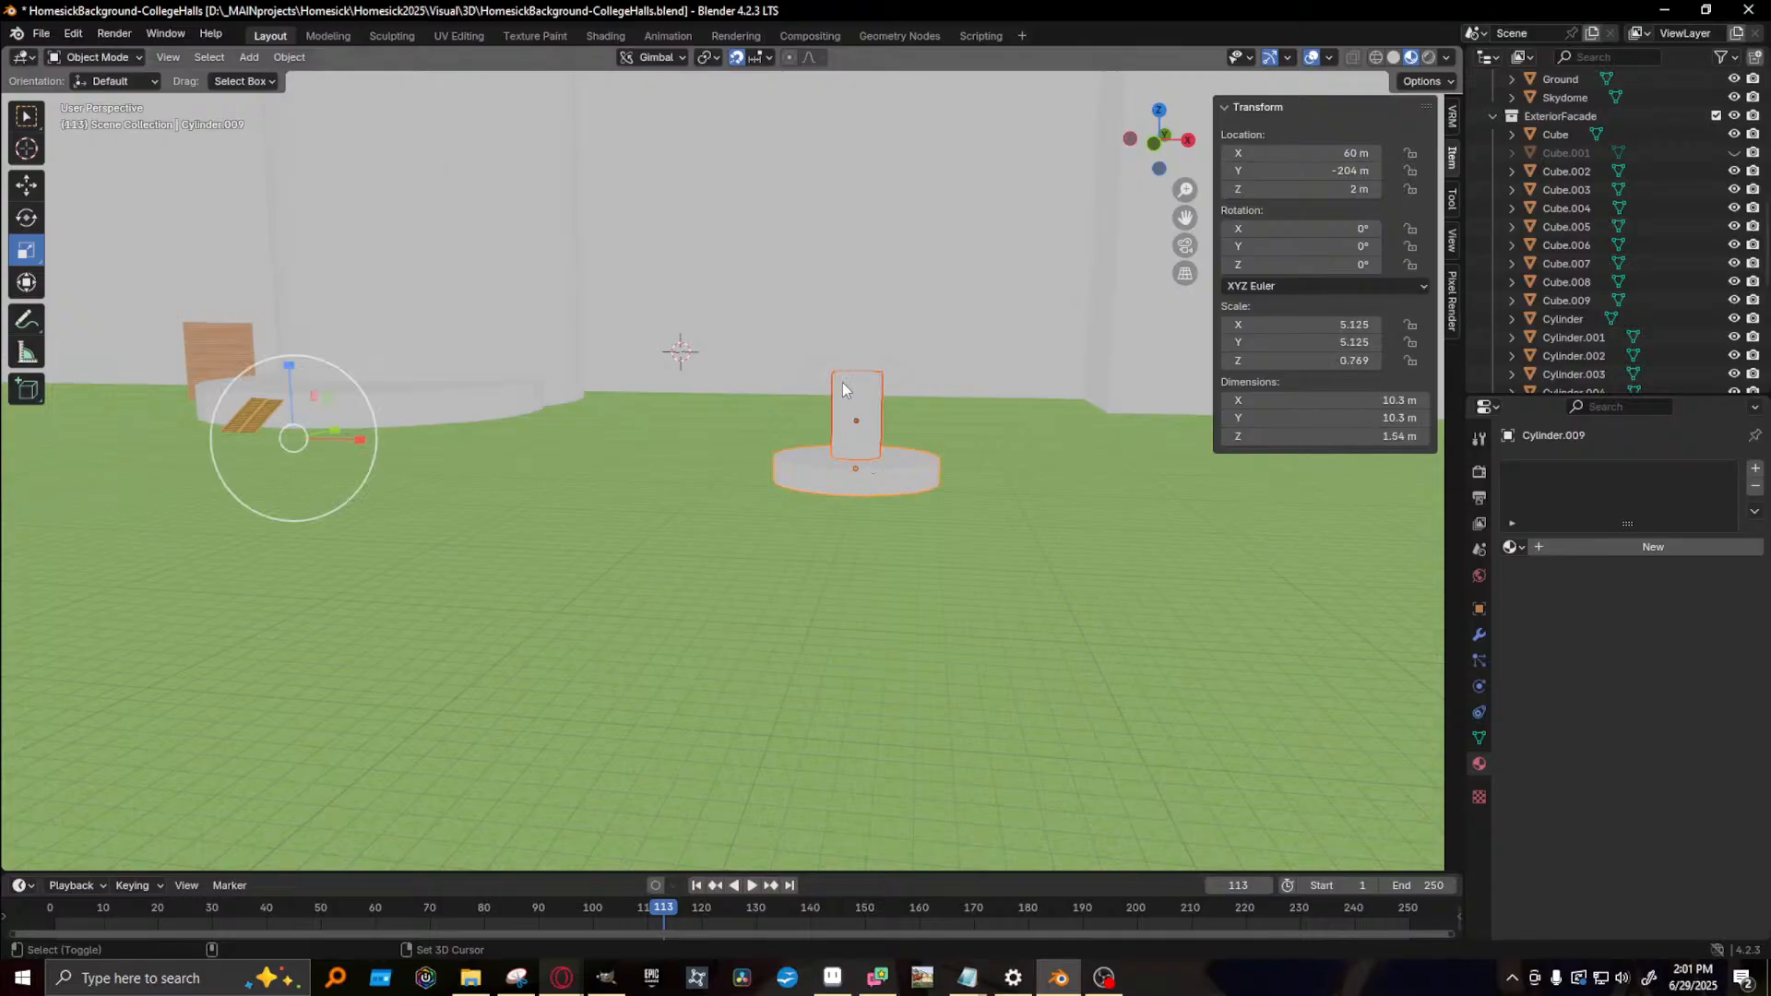
{"action": "left_click", "coordinate": [833, 378], "text": "shift"}
{"action": "key", "text": "g"}
{"action": "left_click_drag", "start_coordinate": [413, 353], "coordinate": [430, 404]}
- Stack a duplicate of the basin, scaled down uniformly to about 5.4 m across, above it at Z 3 m
{"action": "middle_click_drag", "start_coordinate": [430, 404], "coordinate": [415, 463]}
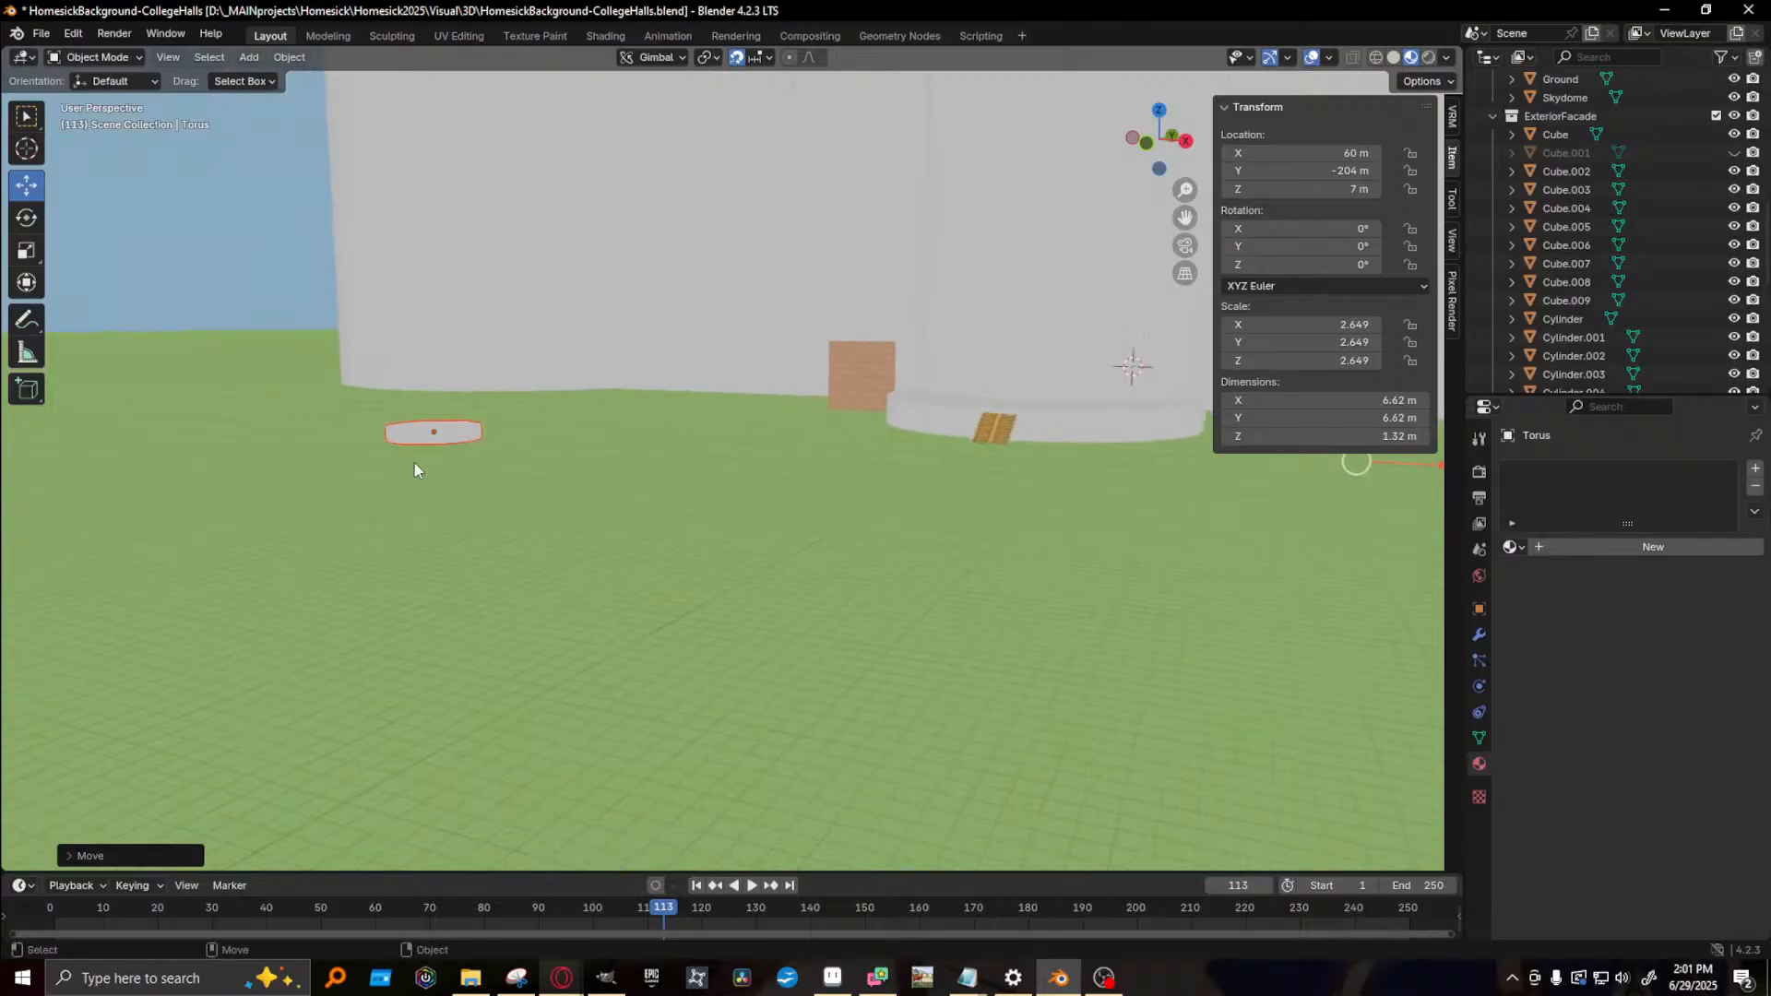
{"action": "left_click", "coordinate": [422, 431]}
{"action": "key", "text": "KP_Decimal"}
{"action": "middle_click_drag", "start_coordinate": [461, 544], "coordinate": [467, 493]}
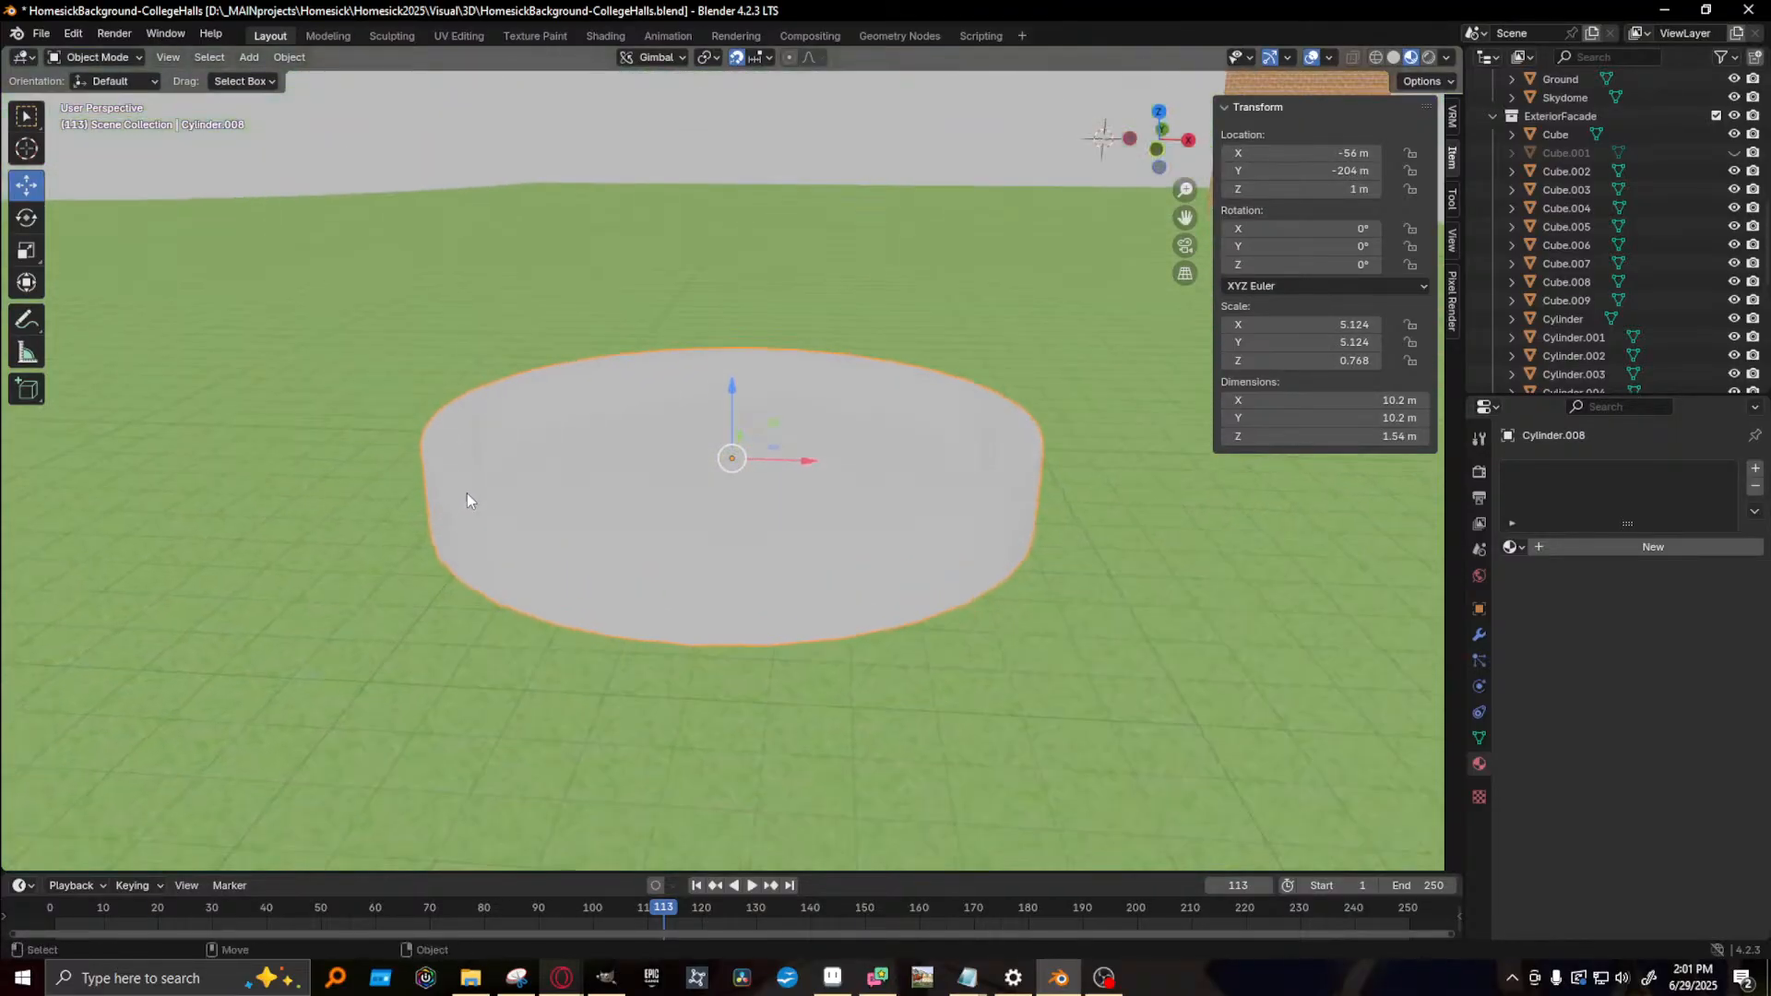
{"action": "scroll", "coordinate": [466, 492], "scroll_direction": "down", "scroll_amount": 4}
{"action": "middle_click_drag", "start_coordinate": [677, 513], "coordinate": [711, 488]}
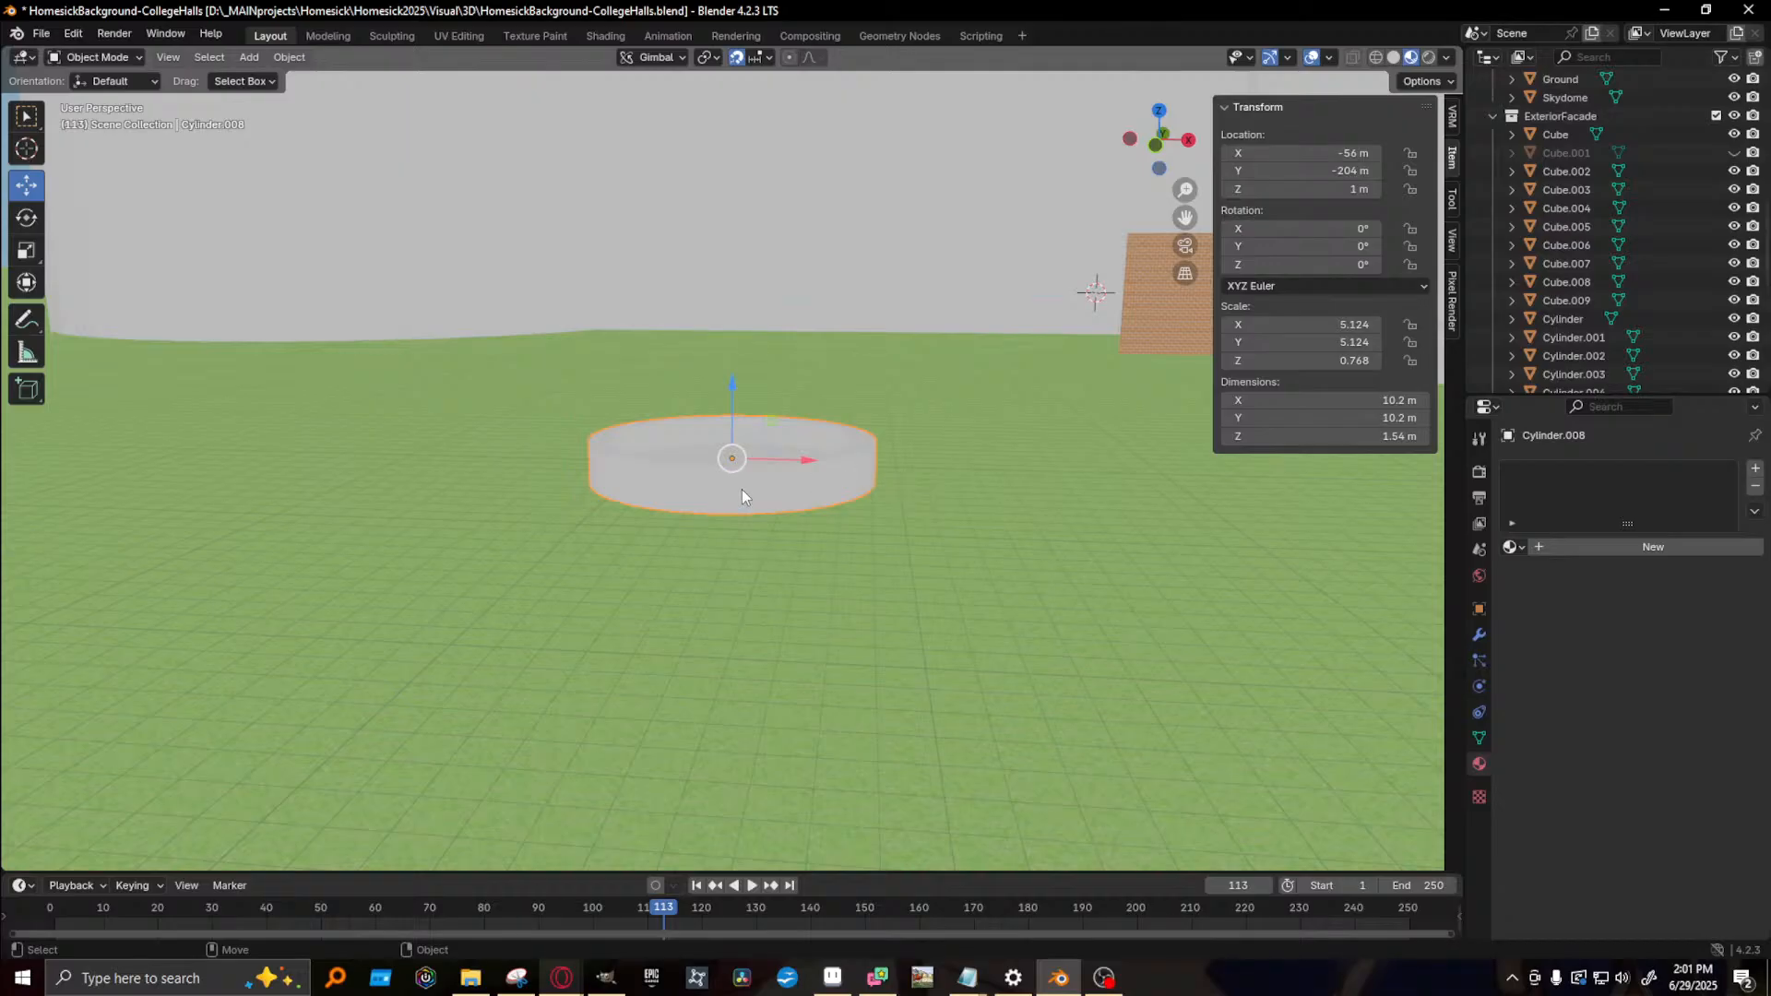
{"action": "key", "text": "shift+d"}
{"action": "key", "text": "Escape"}
{"action": "key", "text": "s"}
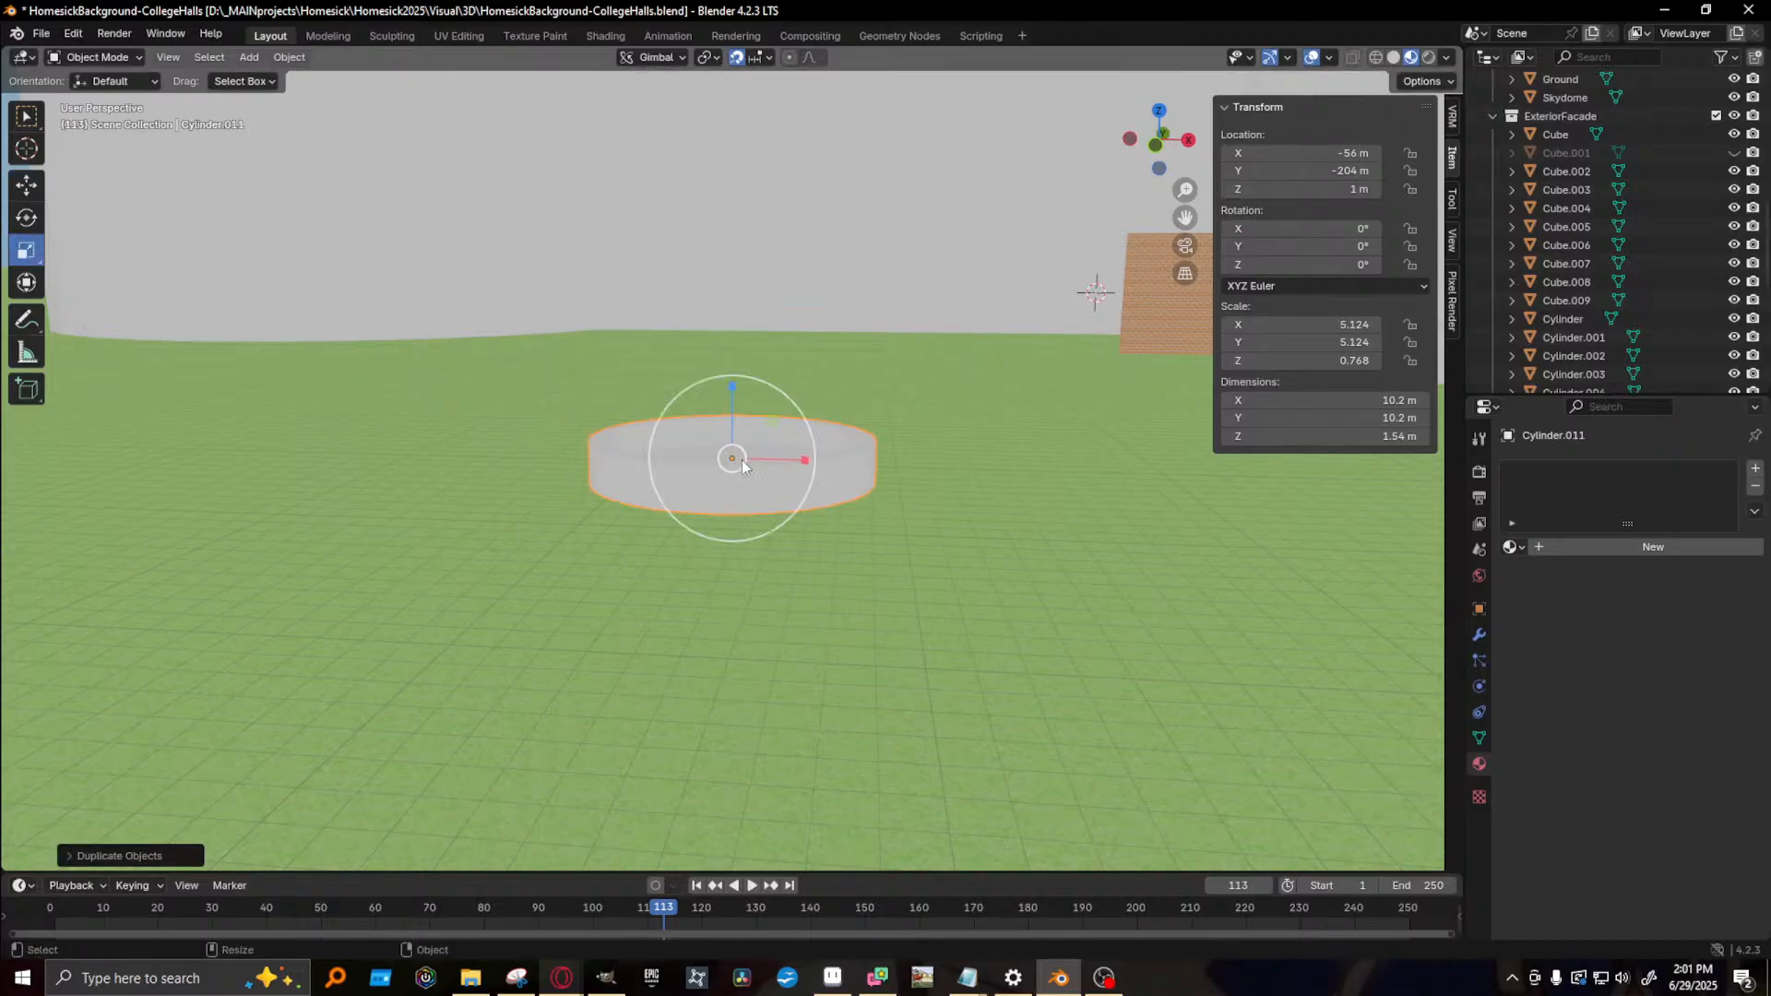
{"action": "left_click_drag", "start_coordinate": [741, 474], "coordinate": [739, 470]}
{"action": "key", "text": "g"}
{"action": "left_click_drag", "start_coordinate": [731, 384], "coordinate": [726, 326]}
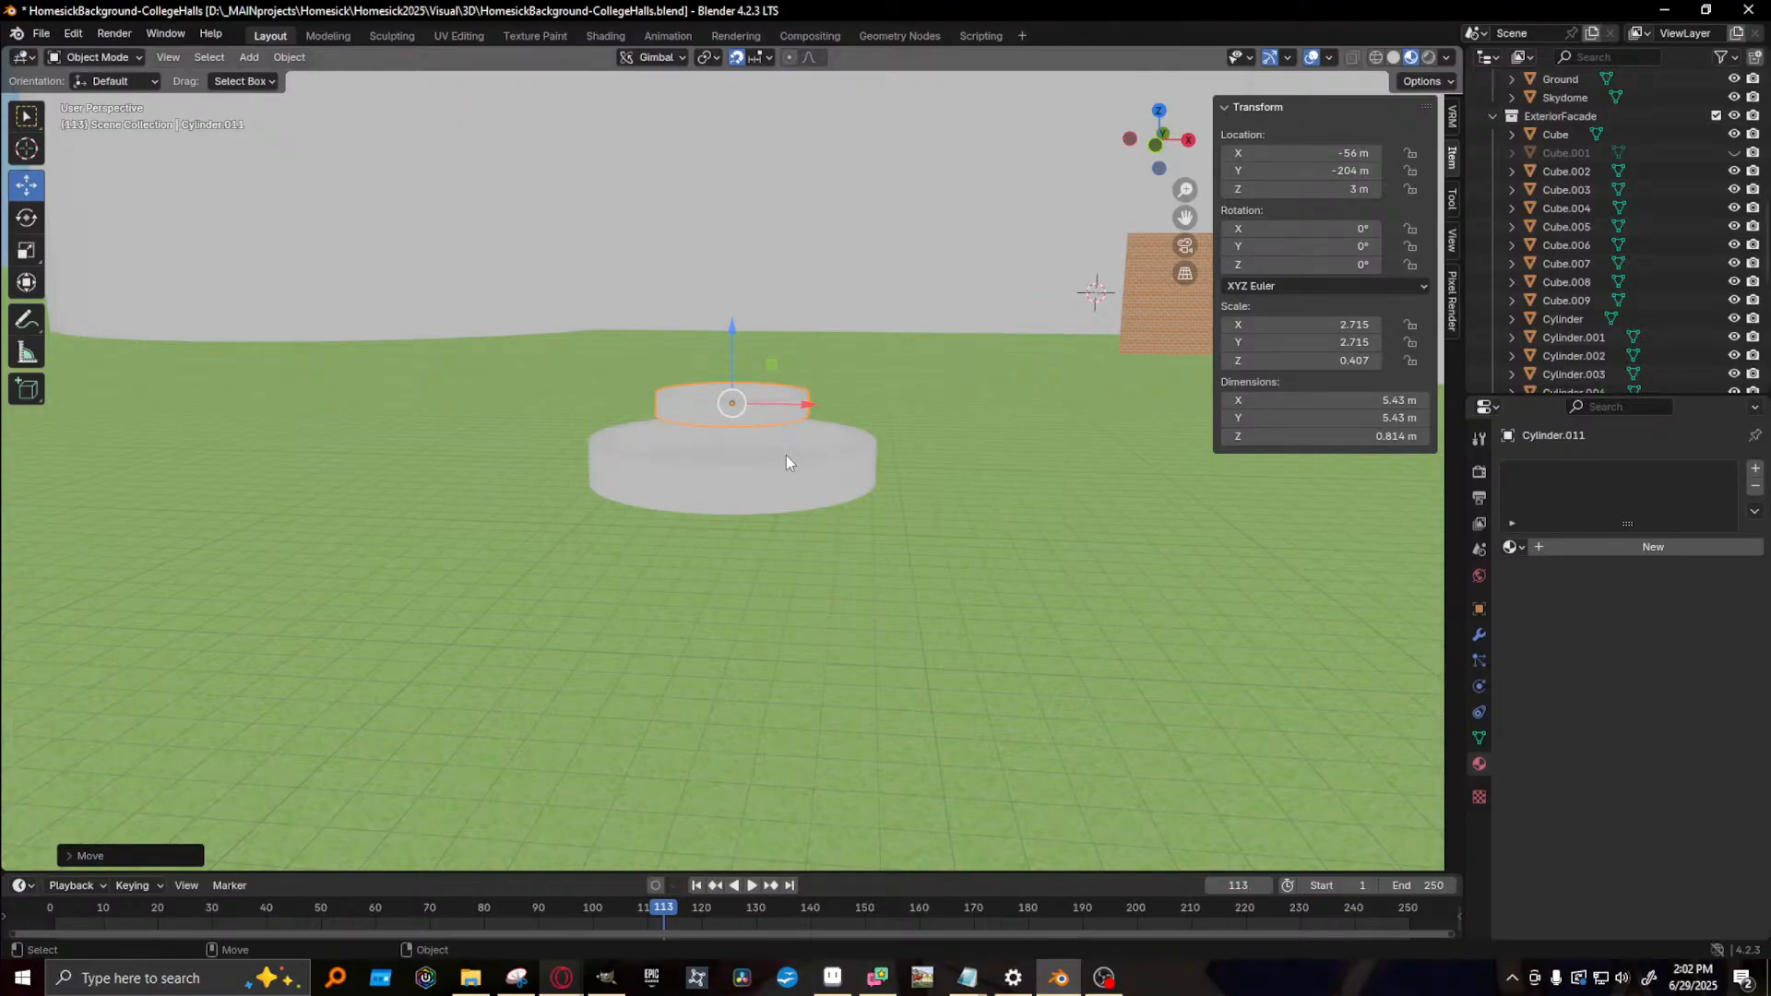
- Add a cylinder and move it across the lawn to the tiered basin
{"action": "left_click", "coordinate": [97, 56]}
{"action": "left_click", "coordinate": [249, 57]}
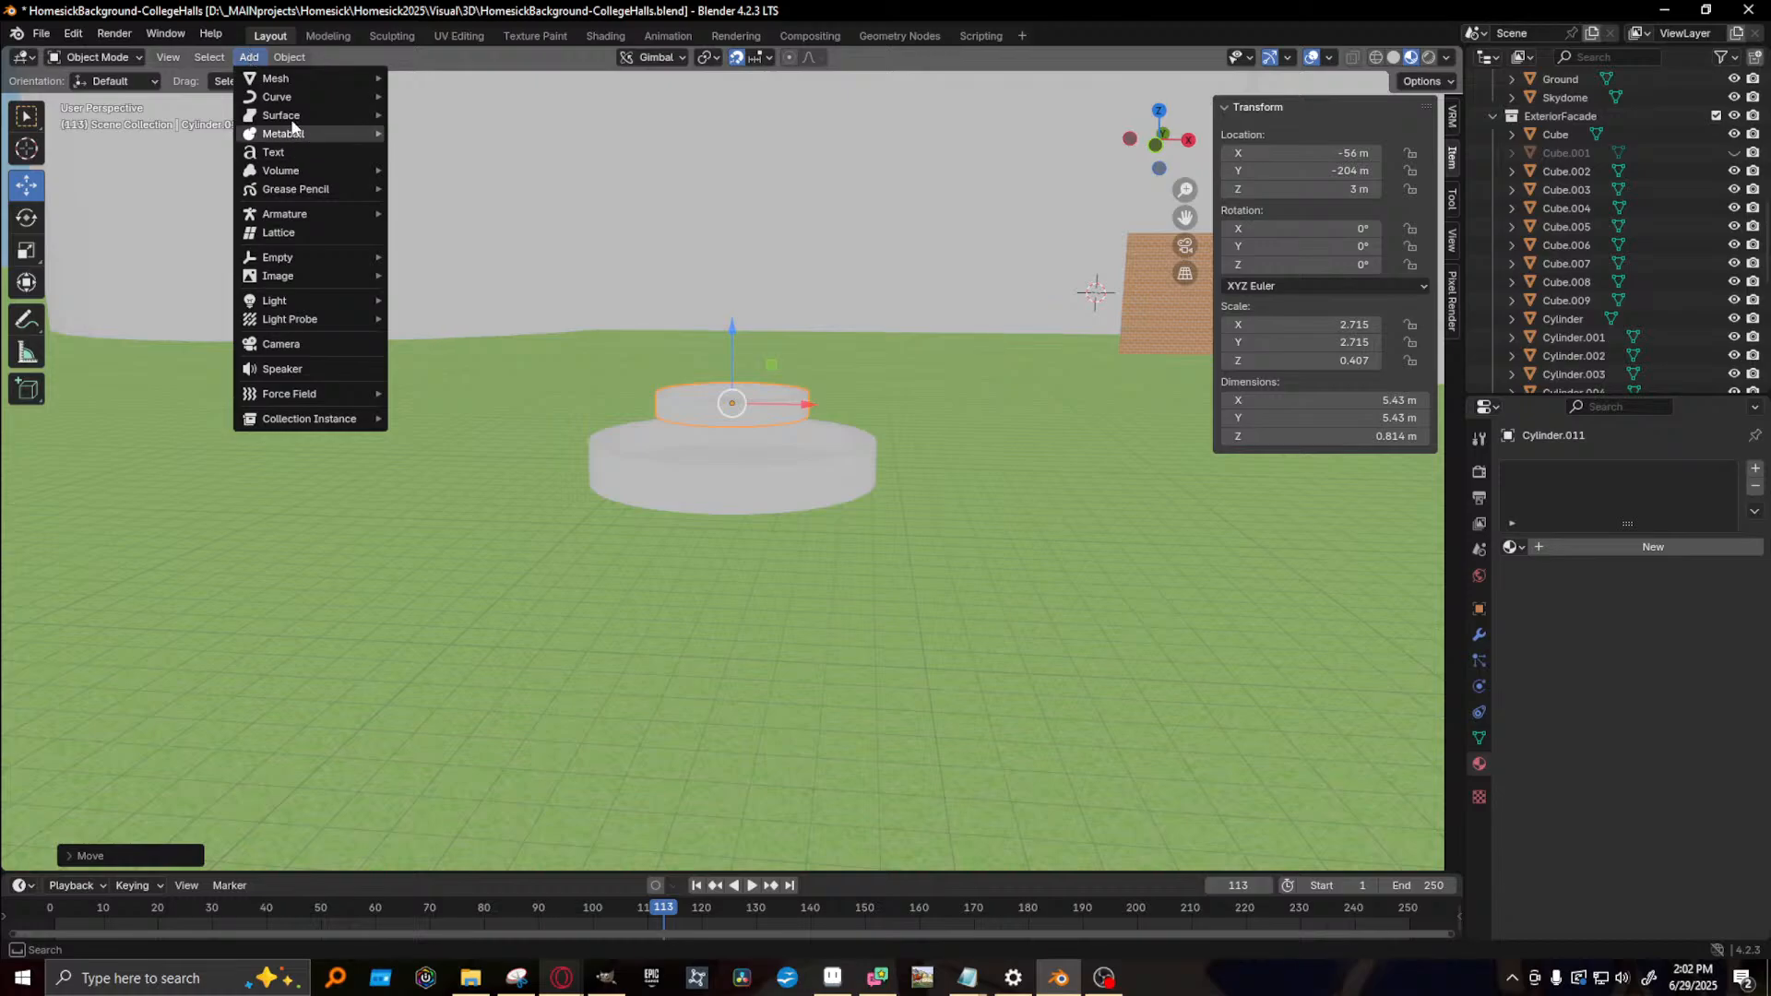
{"action": "mouse_move", "coordinate": [276, 78]}
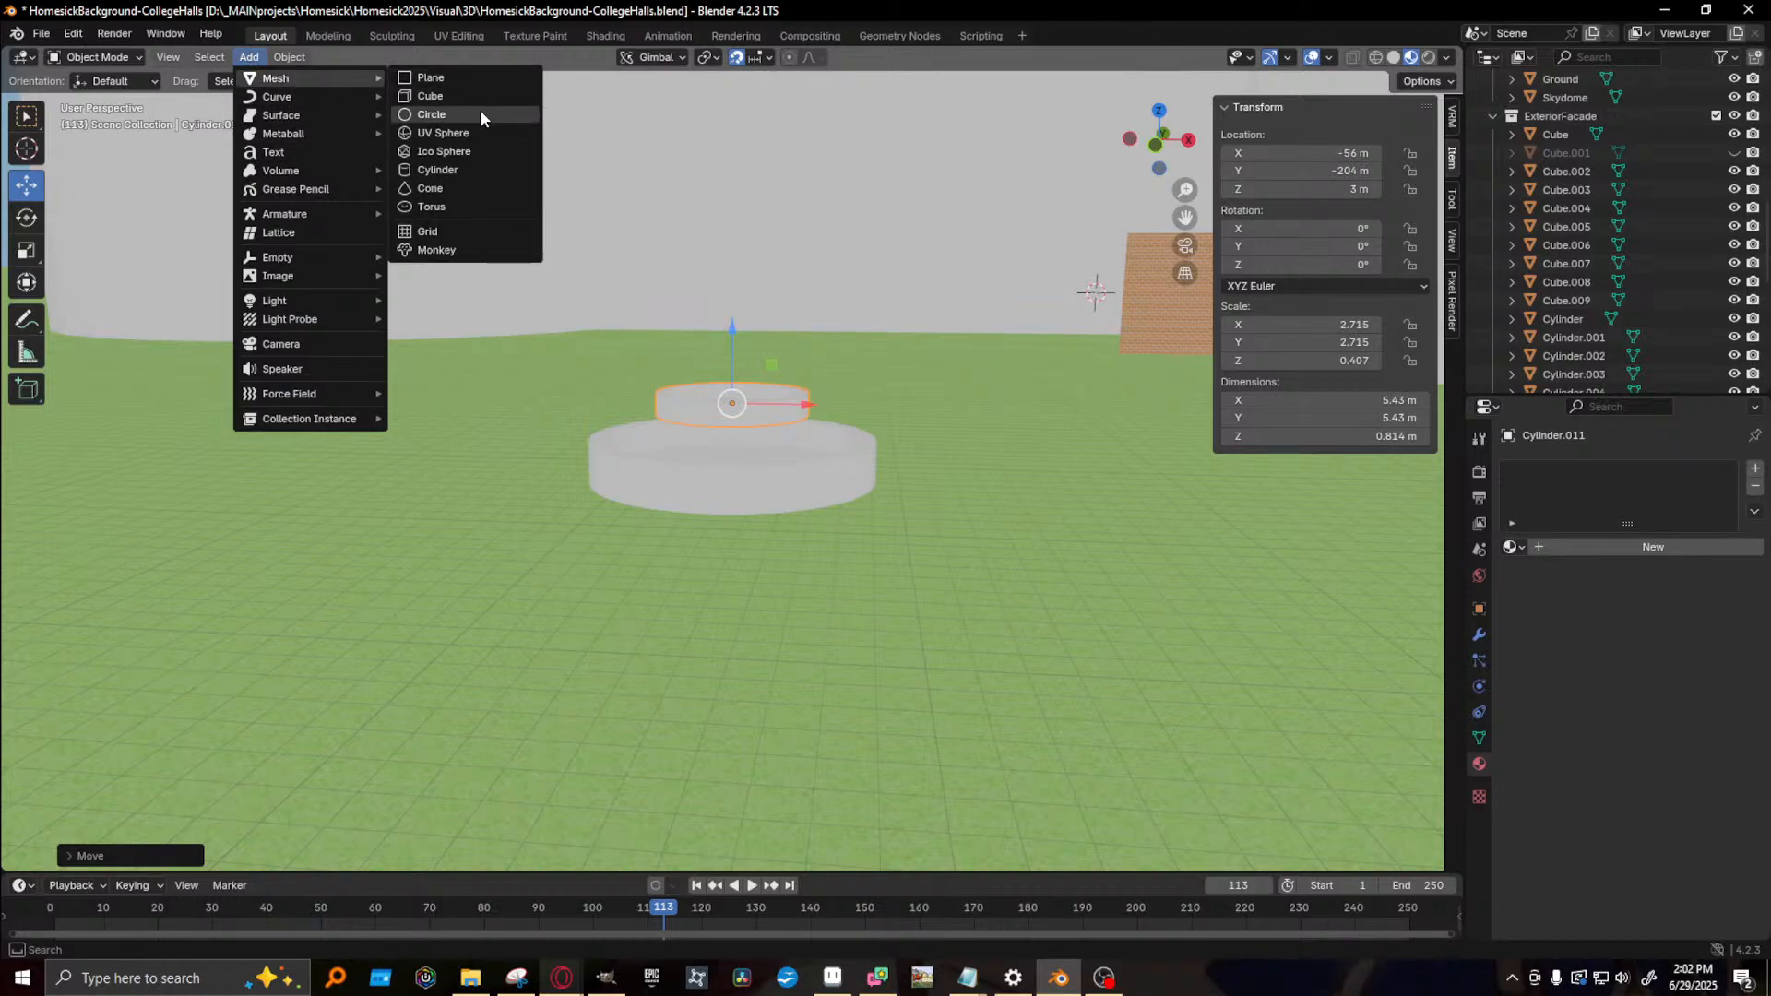
{"action": "left_click", "coordinate": [458, 170]}
{"action": "middle_click_drag", "start_coordinate": [874, 415], "coordinate": [964, 449]}
{"action": "scroll", "coordinate": [953, 420], "scroll_direction": "down", "scroll_amount": 4}
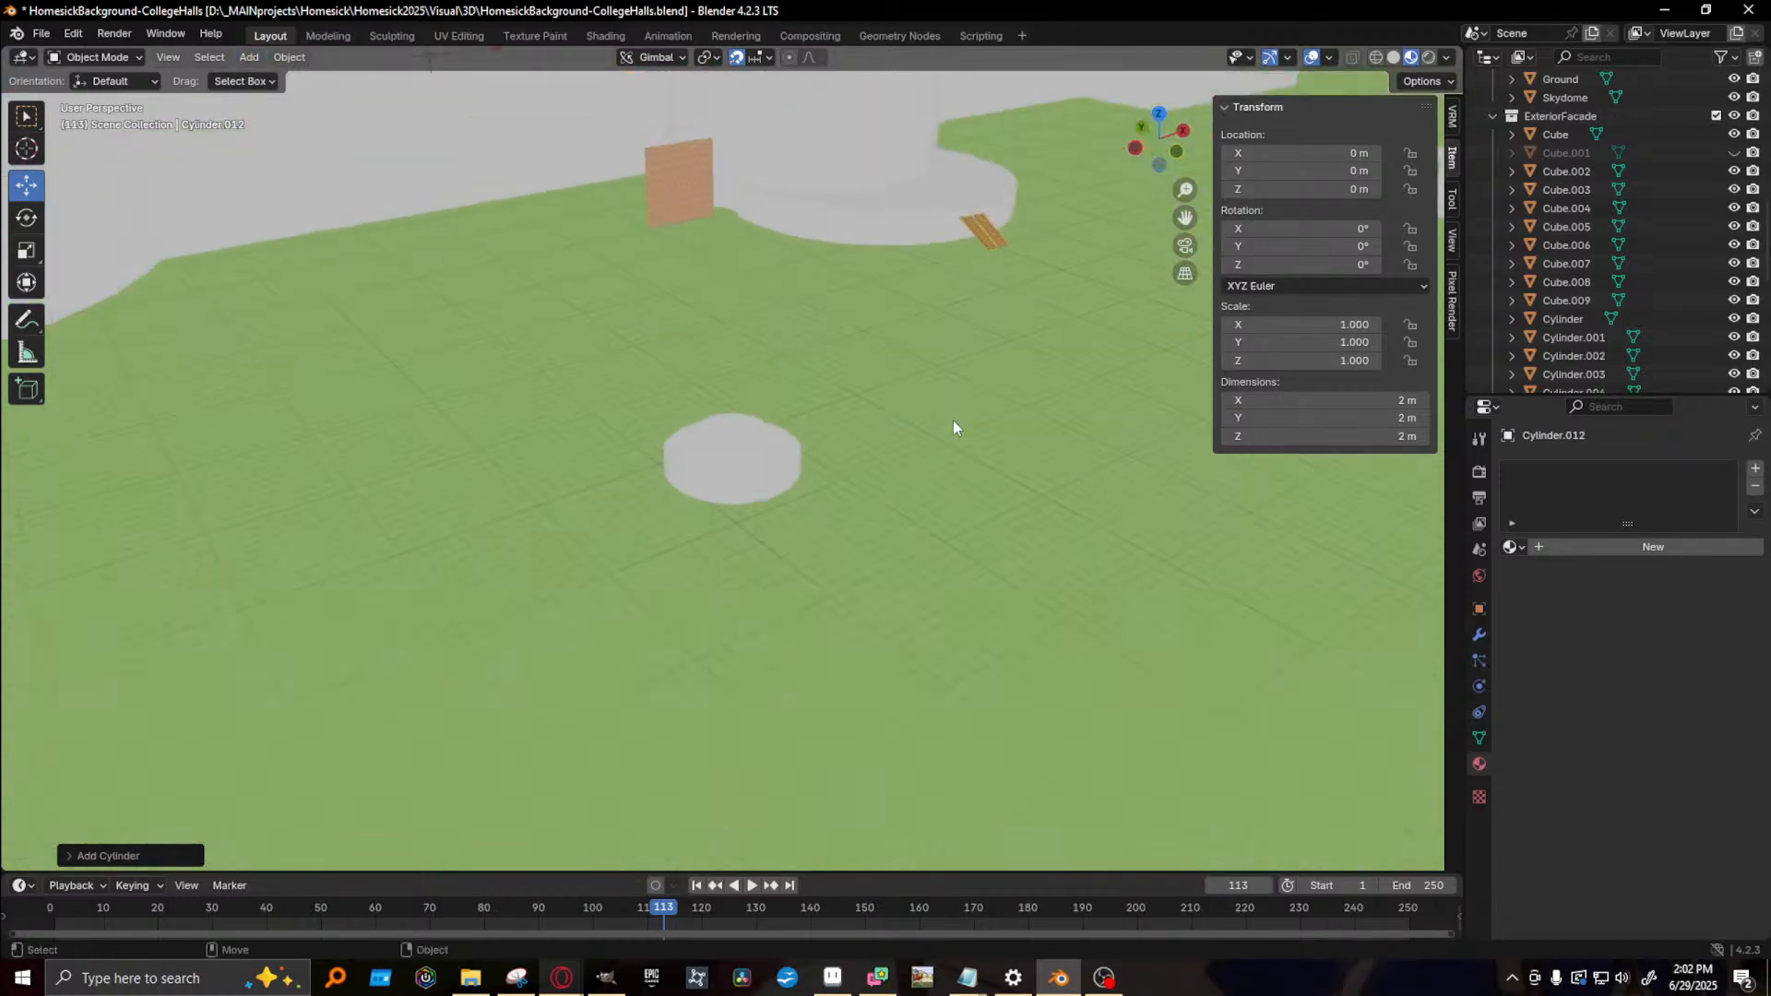
{"action": "scroll", "coordinate": [954, 420], "scroll_direction": "down", "scroll_amount": 1}
{"action": "middle_click_drag", "start_coordinate": [443, 142], "coordinate": [437, 122]}
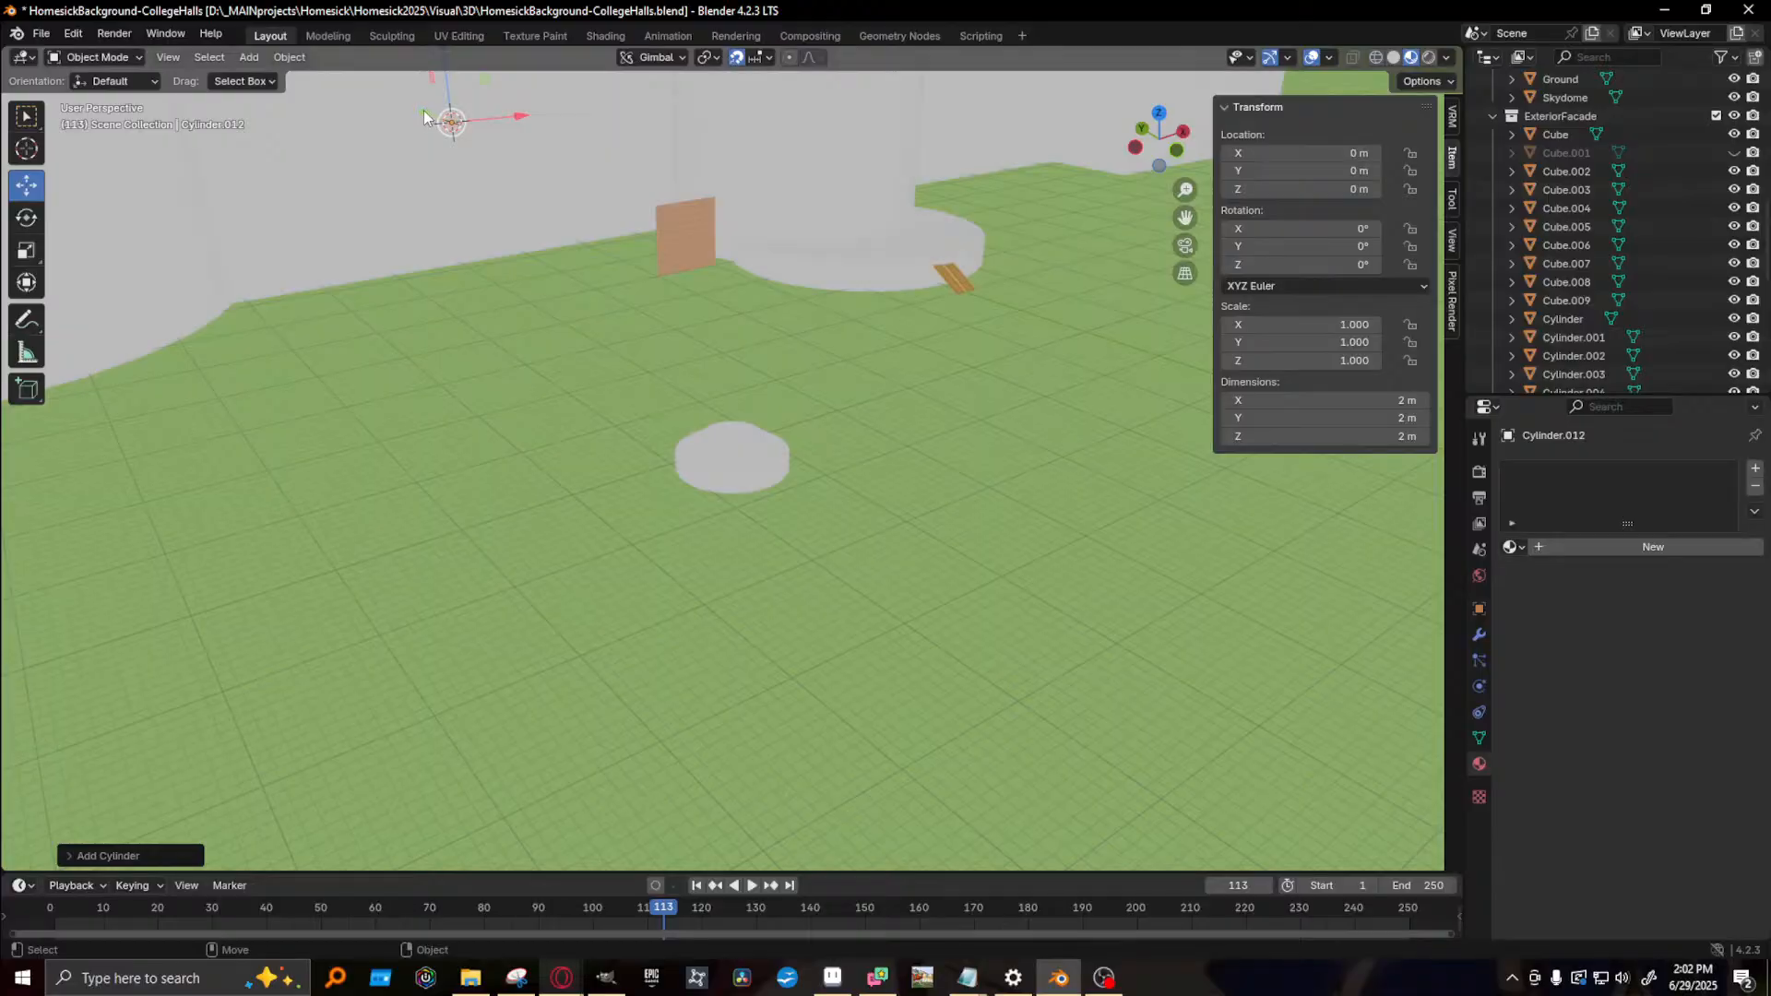
{"action": "left_click_drag", "start_coordinate": [424, 109], "coordinate": [713, 281]}
- Stretch the cylinder to 6 m tall and centre it in the basins at X -56 m, Y -204 m, Z 3 m
{"action": "key", "text": "r"}
{"action": "key", "text": "w"}
{"action": "left_click_drag", "start_coordinate": [787, 435], "coordinate": [796, 437]}
{"action": "scroll", "coordinate": [811, 475], "scroll_direction": "up", "scroll_amount": 6}
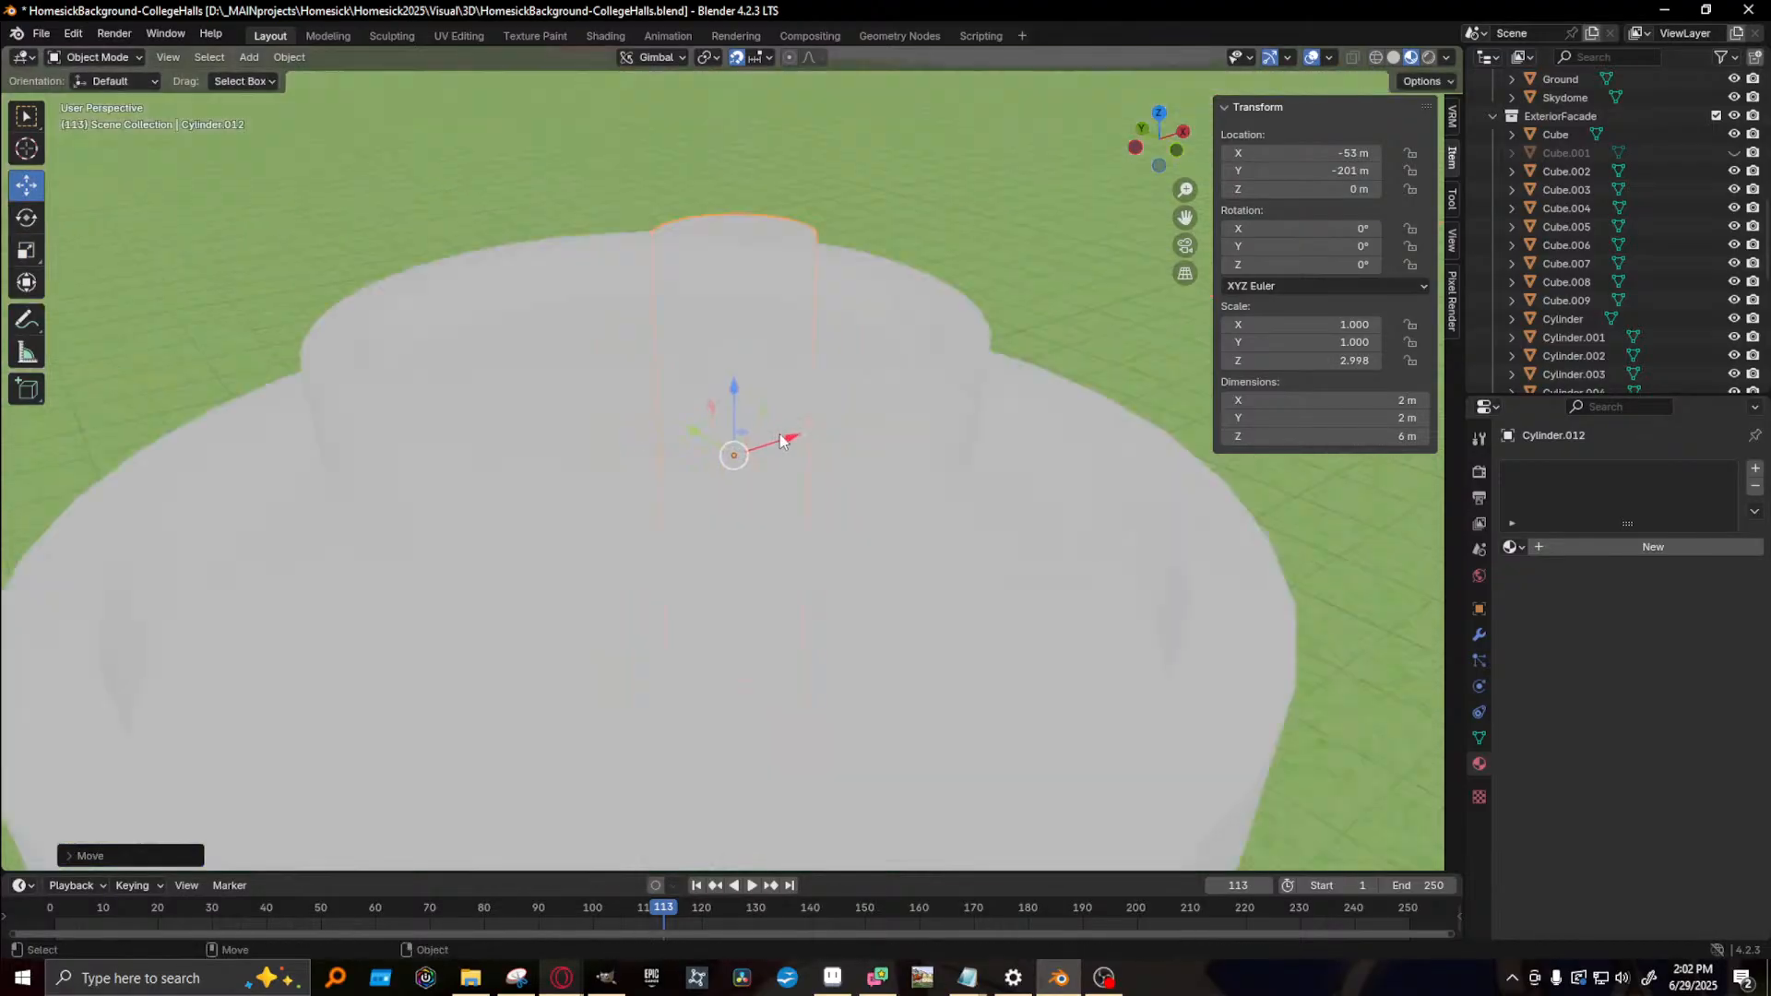
{"action": "scroll", "coordinate": [827, 472], "scroll_direction": "down", "scroll_amount": 3}
{"action": "mouse_move", "coordinate": [793, 477]}
{"action": "middle_mouse_down"}
{"action": "mouse_move", "coordinate": [721, 469]}
{"action": "mouse_move", "coordinate": [777, 489]}
{"action": "middle_mouse_up"}
{"action": "left_click_drag", "start_coordinate": [770, 434], "coordinate": [691, 469]}
{"action": "middle_click_drag", "start_coordinate": [692, 468], "coordinate": [810, 478]}
{"action": "left_click_drag", "start_coordinate": [810, 486], "coordinate": [678, 486]}
{"action": "left_click_drag", "start_coordinate": [571, 424], "coordinate": [621, 262]}
- Raise the smaller basin along the column to Z 5 m
{"action": "left_click", "coordinate": [600, 348]}
{"action": "left_click", "coordinate": [623, 386]}
{"action": "left_click", "coordinate": [617, 318], "text": "shift"}
{"action": "left_click", "coordinate": [621, 265]}
{"action": "middle_click_drag", "start_coordinate": [651, 341], "coordinate": [638, 367]}
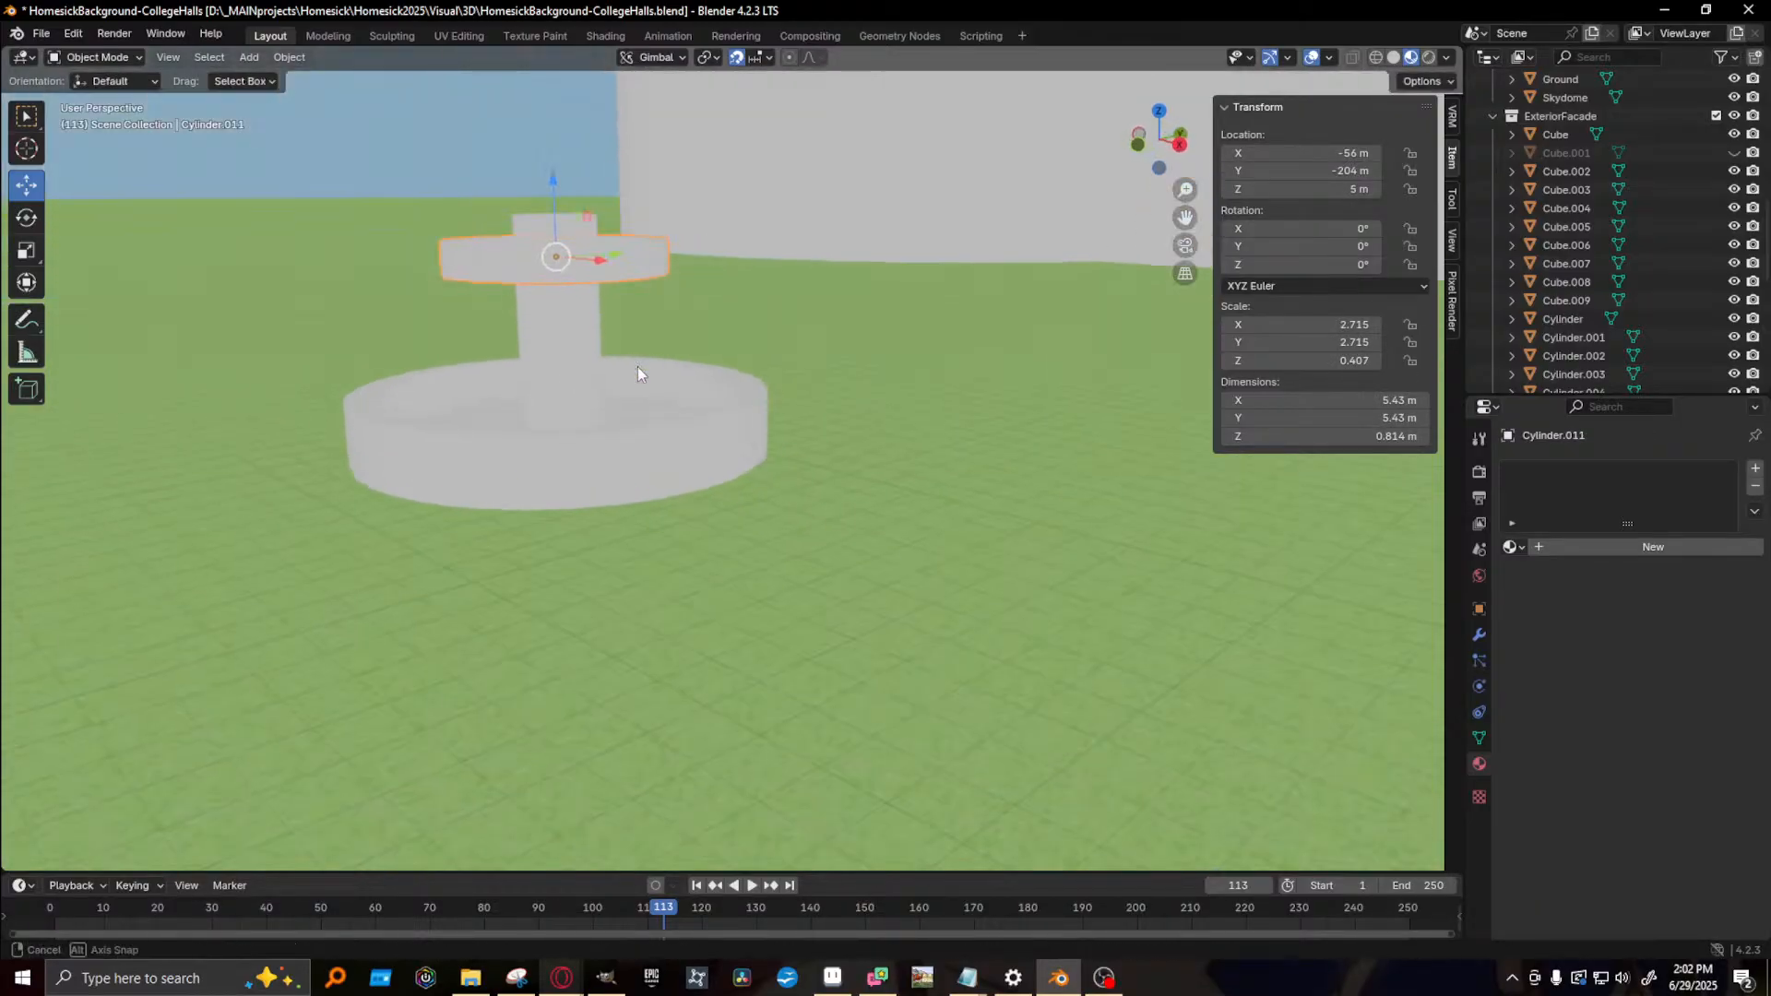
- Duplicate the smaller basin as a top tier at Z 6 m and scale the copy down to about 3.4 m across
{"action": "left_click_drag", "start_coordinate": [550, 191], "coordinate": [551, 126]}
{"action": "key", "text": "shift+d"}
{"action": "left_click", "coordinate": [555, 226]}
{"action": "key", "text": "s"}
{"action": "left_click_drag", "start_coordinate": [593, 253], "coordinate": [550, 209]}
- Lower the middle basin below the top tier and enlarge the top basin to about 4.1 m across
{"action": "left_click", "coordinate": [567, 318]}
{"action": "key", "text": "g"}
{"action": "left_click", "coordinate": [528, 224], "text": "shift"}
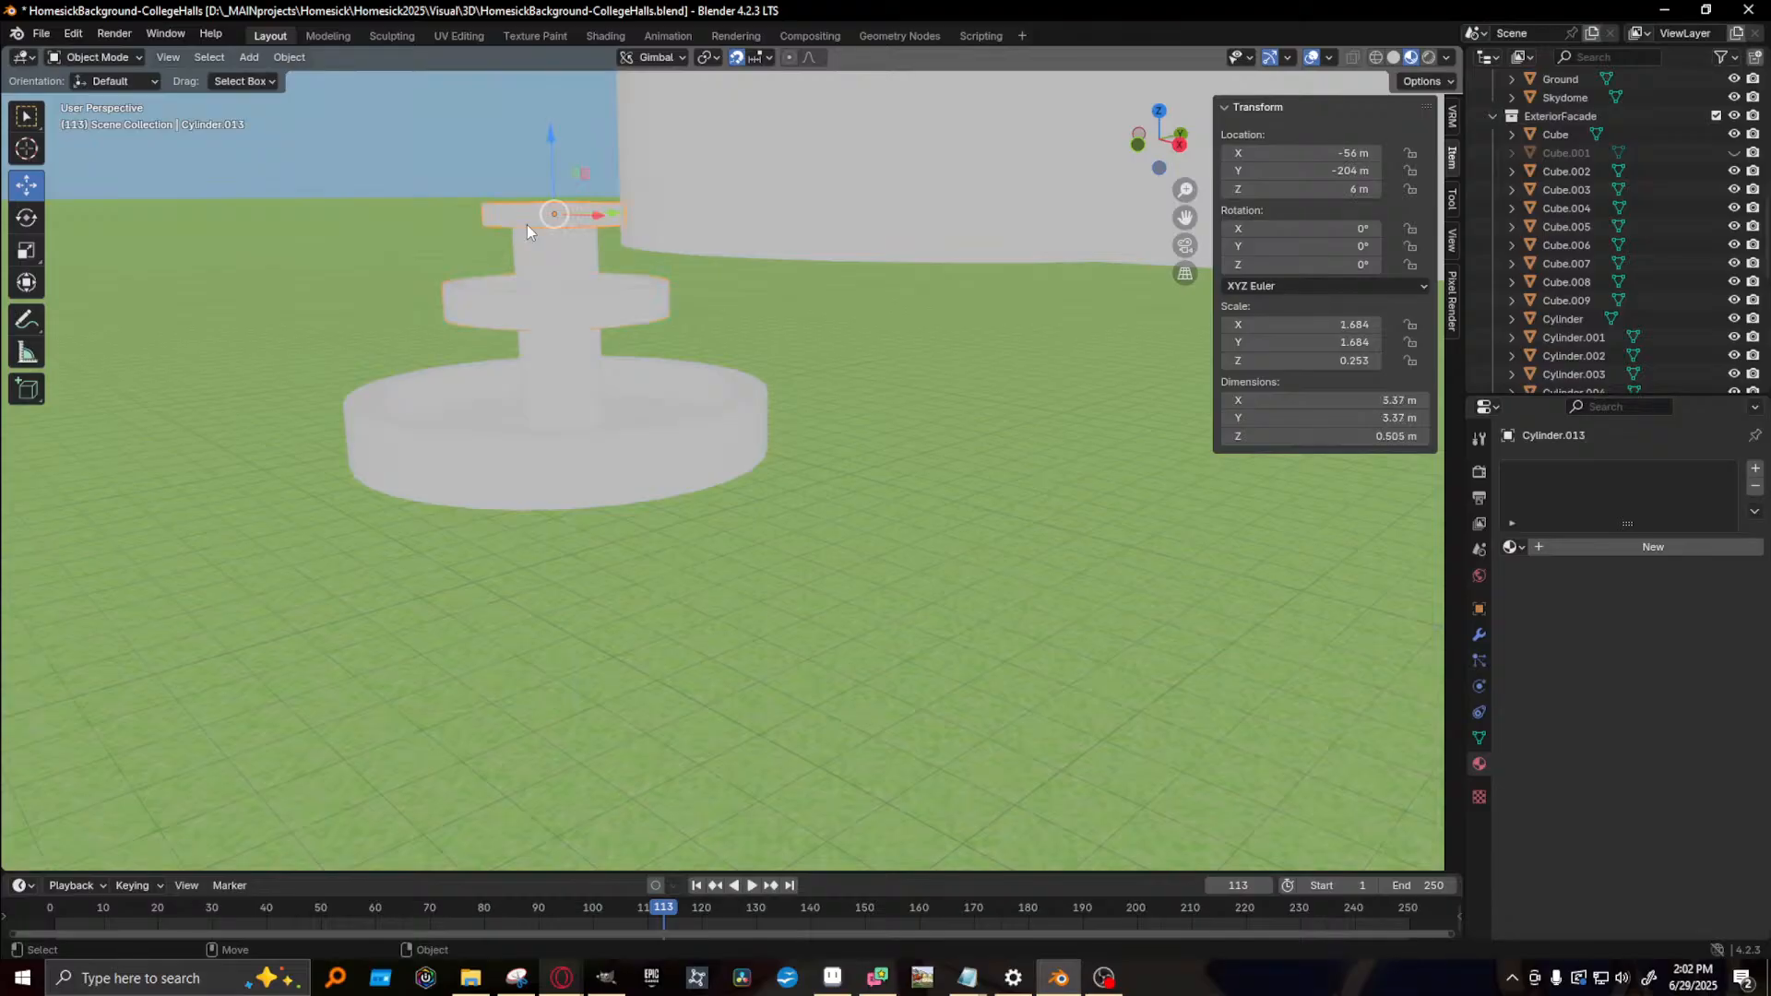
{"action": "key", "text": "s"}
{"action": "left_click", "coordinate": [586, 267]}
- Examine how the tiered fountain and the torus-topped prop are placed relative to the hall's entrance
{"action": "scroll", "coordinate": [689, 384], "scroll_direction": "down", "scroll_amount": 5}
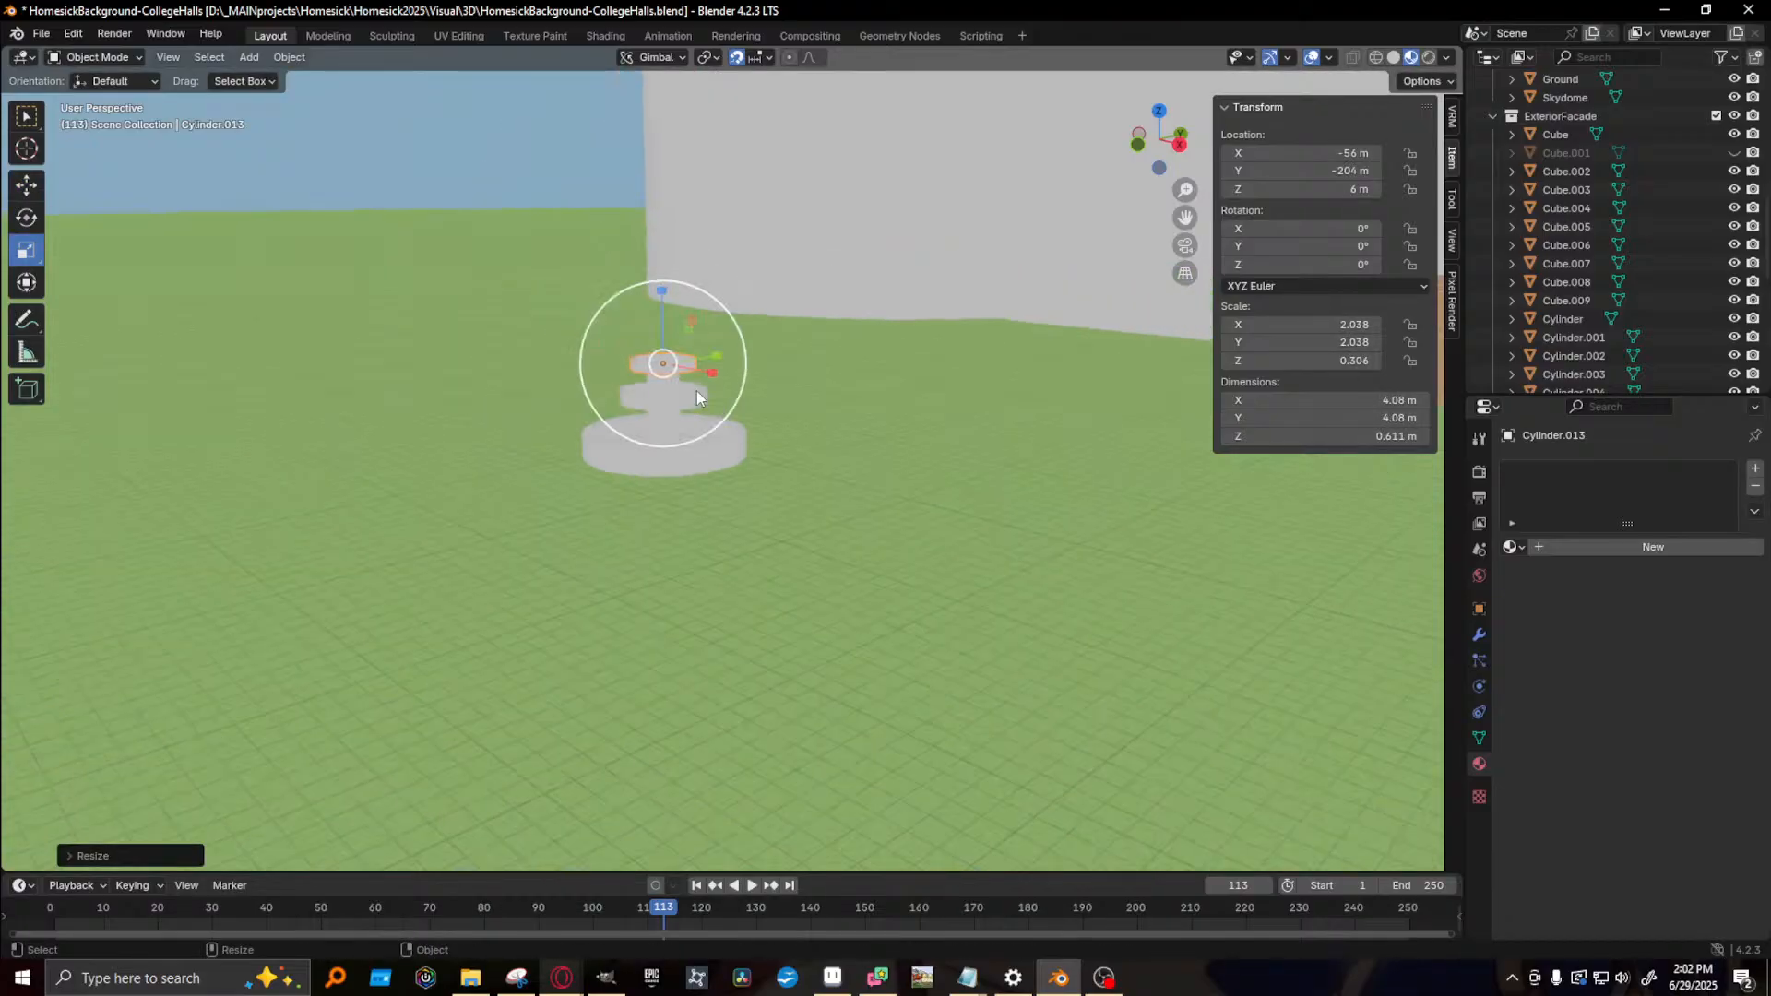
{"action": "middle_click_drag", "start_coordinate": [697, 395], "coordinate": [711, 486]}
{"action": "scroll", "coordinate": [814, 445], "scroll_direction": "down", "scroll_amount": 3}
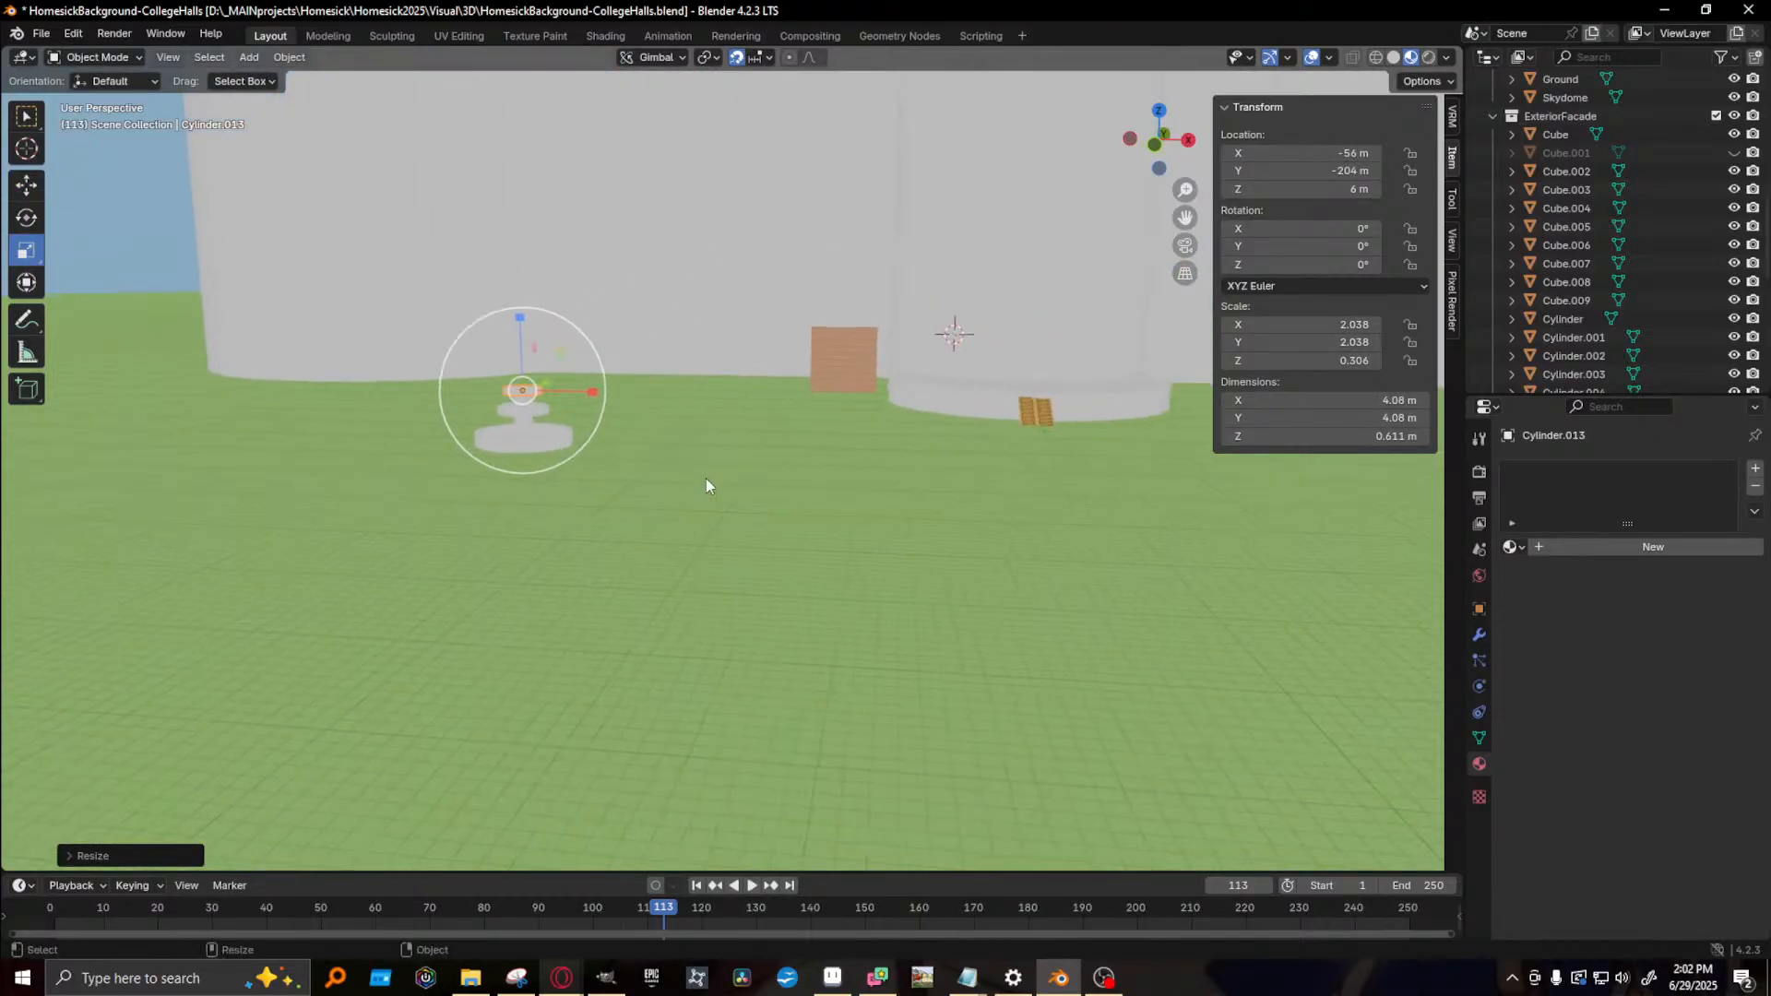
{"action": "left_click", "coordinate": [694, 493]}
{"action": "middle_click_drag", "start_coordinate": [609, 522], "coordinate": [524, 518]}
{"action": "left_click_drag", "start_coordinate": [524, 519], "coordinate": [503, 537], "text": "alt"}
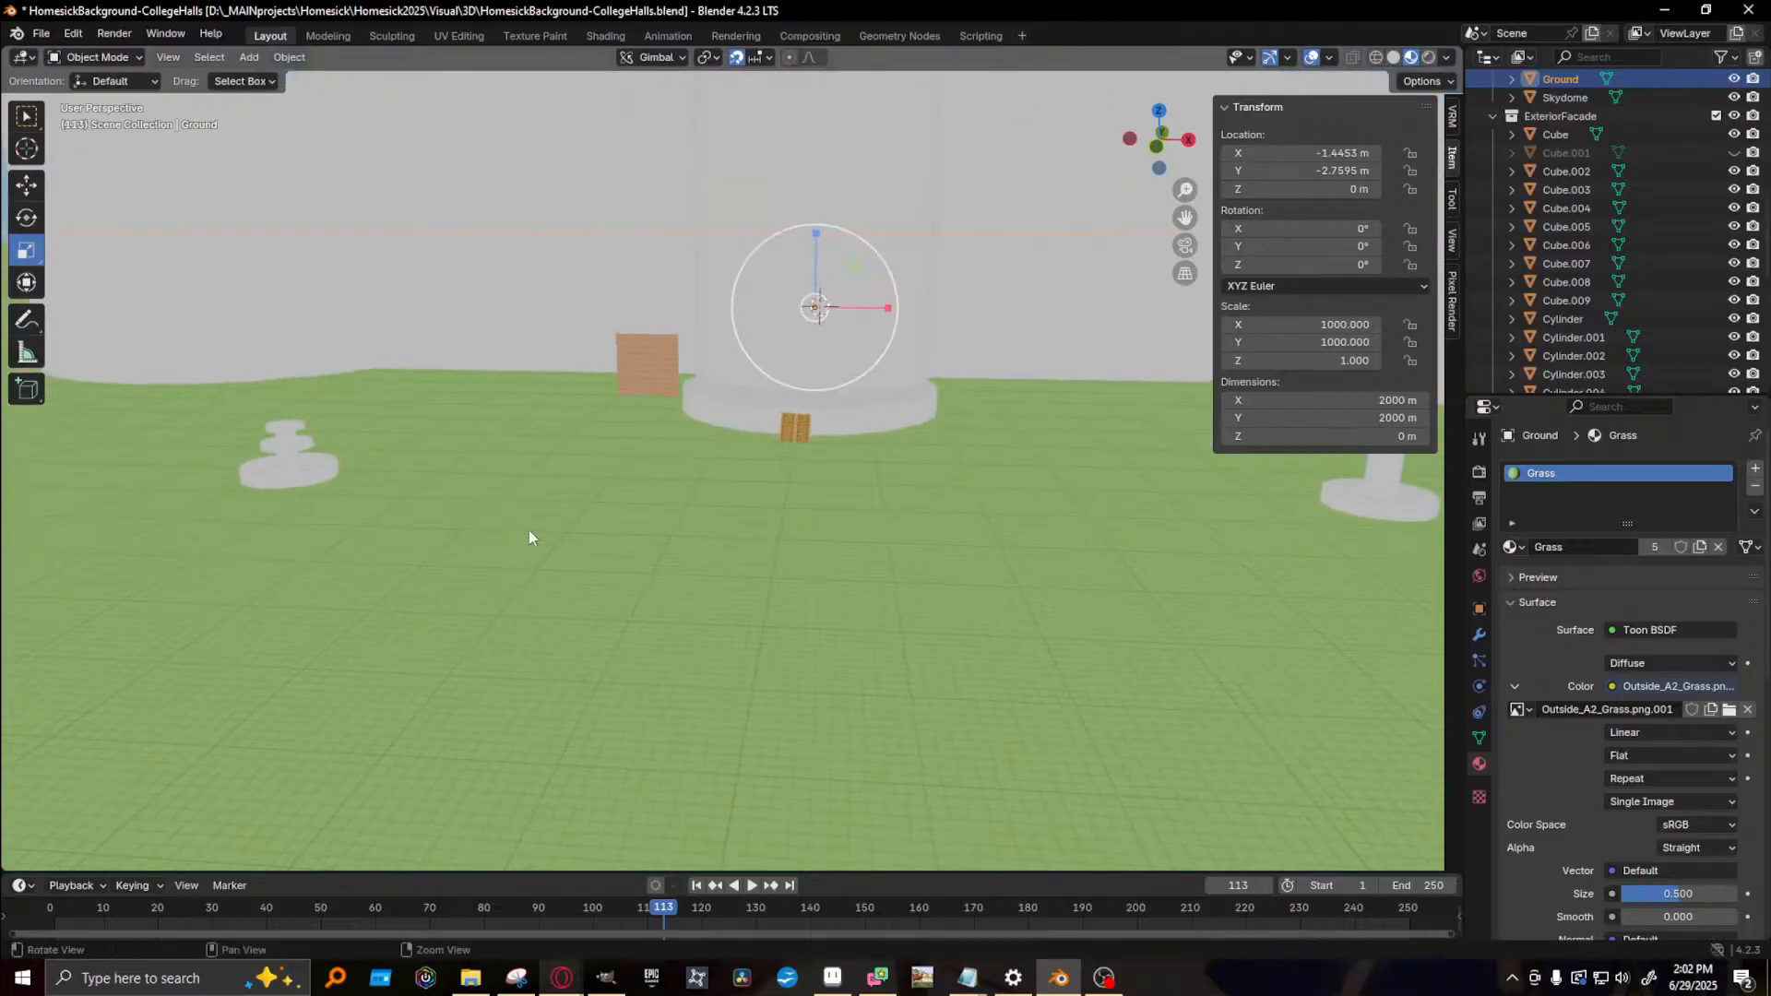
{"action": "scroll", "coordinate": [608, 513], "scroll_direction": "down", "scroll_amount": 3}
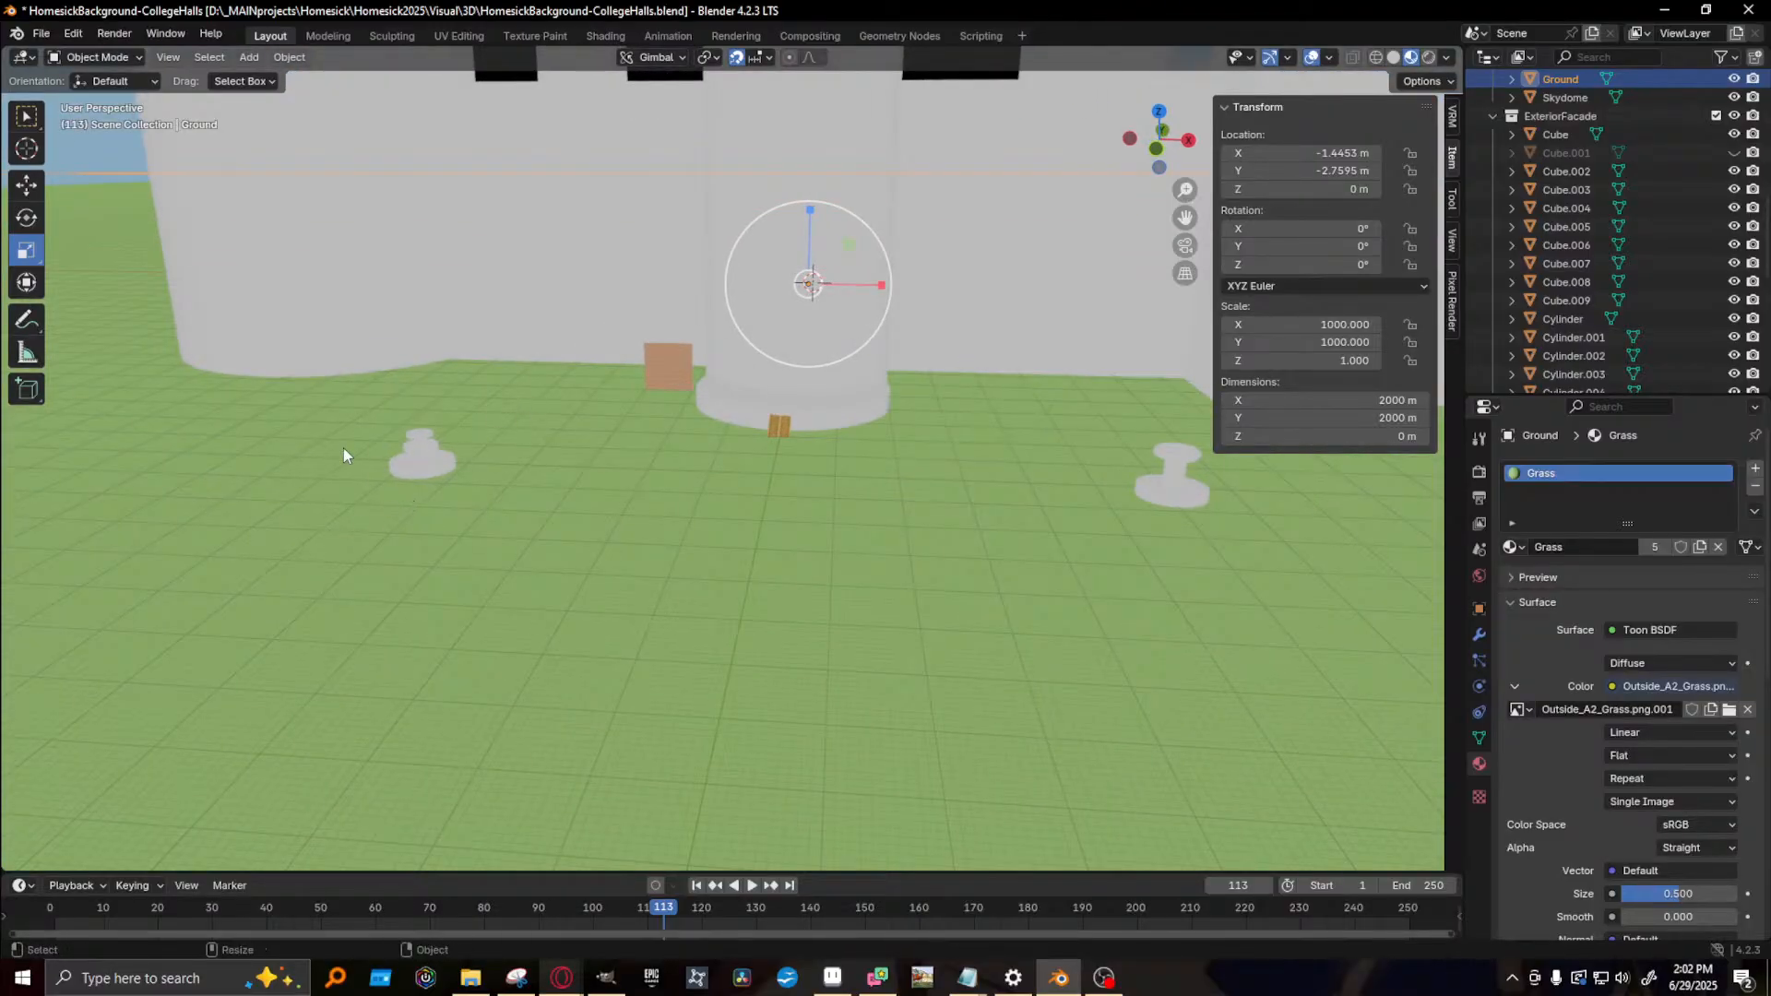
{"action": "middle_click_drag", "start_coordinate": [347, 451], "coordinate": [519, 530]}
- Select the tiered fountain's column and all three basins and move them along X to -20 m
{"action": "scroll", "coordinate": [518, 531], "scroll_direction": "up", "scroll_amount": 3}
{"action": "left_click", "coordinate": [413, 660]}
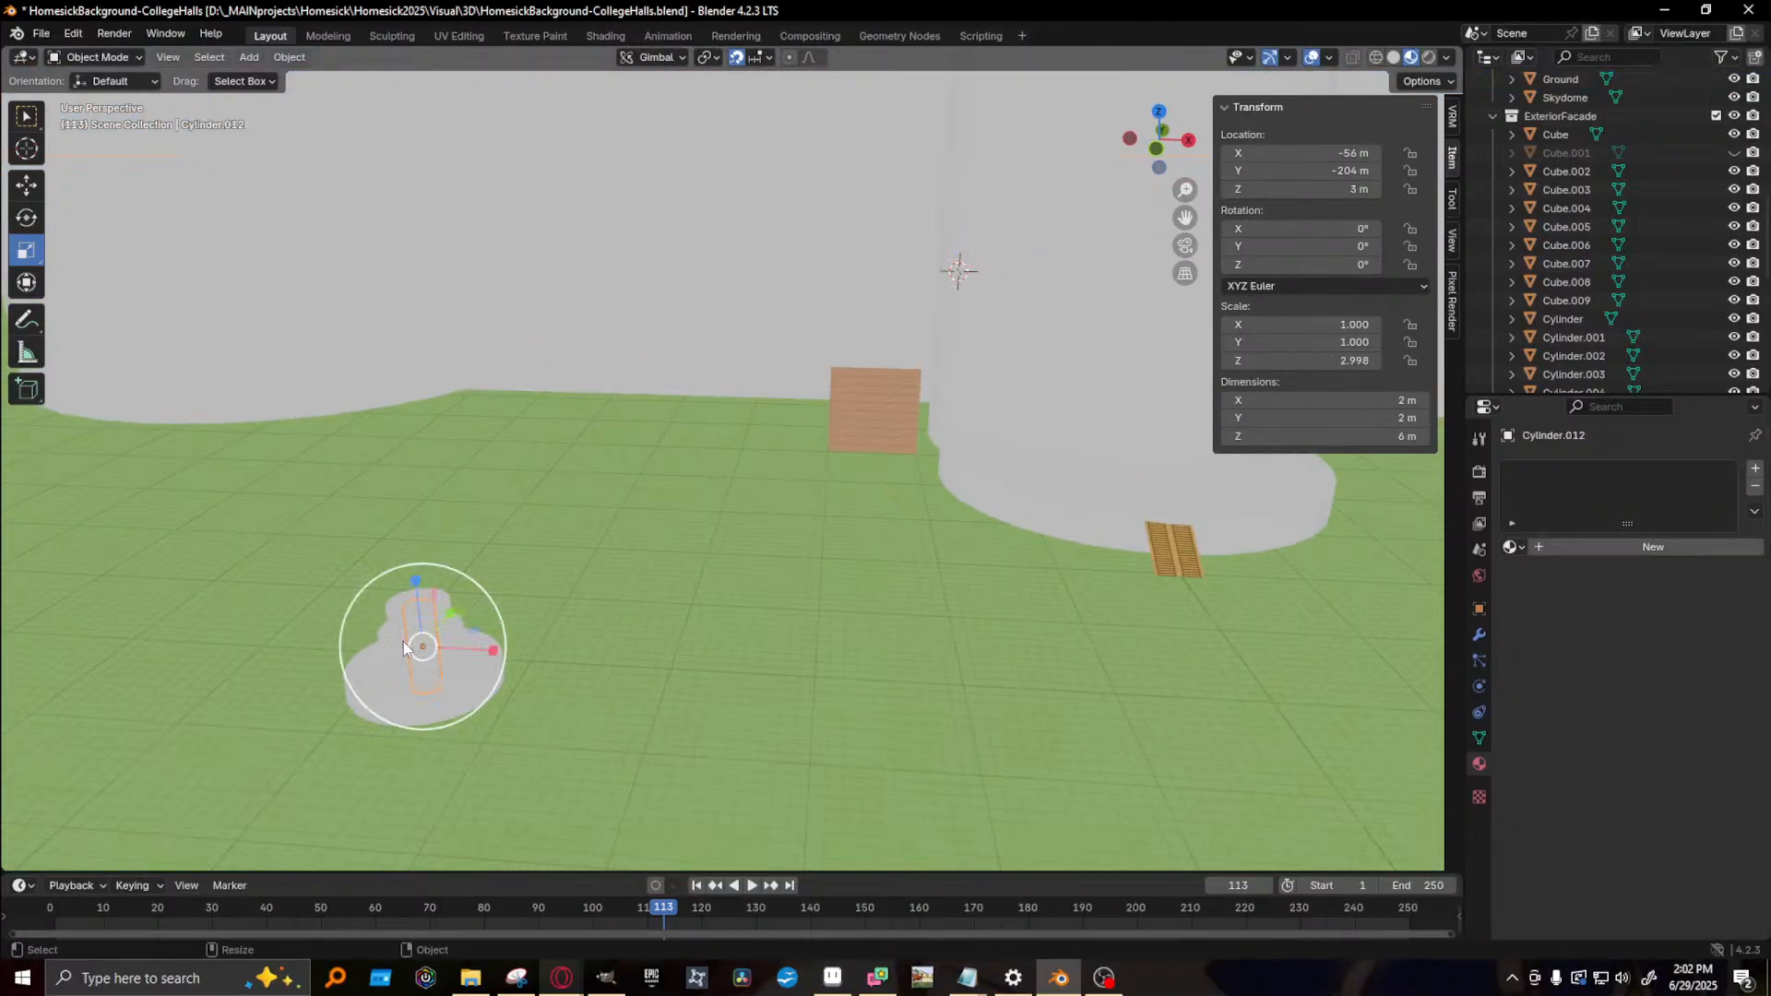
{"action": "left_click", "coordinate": [395, 649], "text": "shift"}
{"action": "left_click", "coordinate": [393, 609], "text": "shift"}
{"action": "left_click", "coordinate": [450, 712], "text": "shift"}
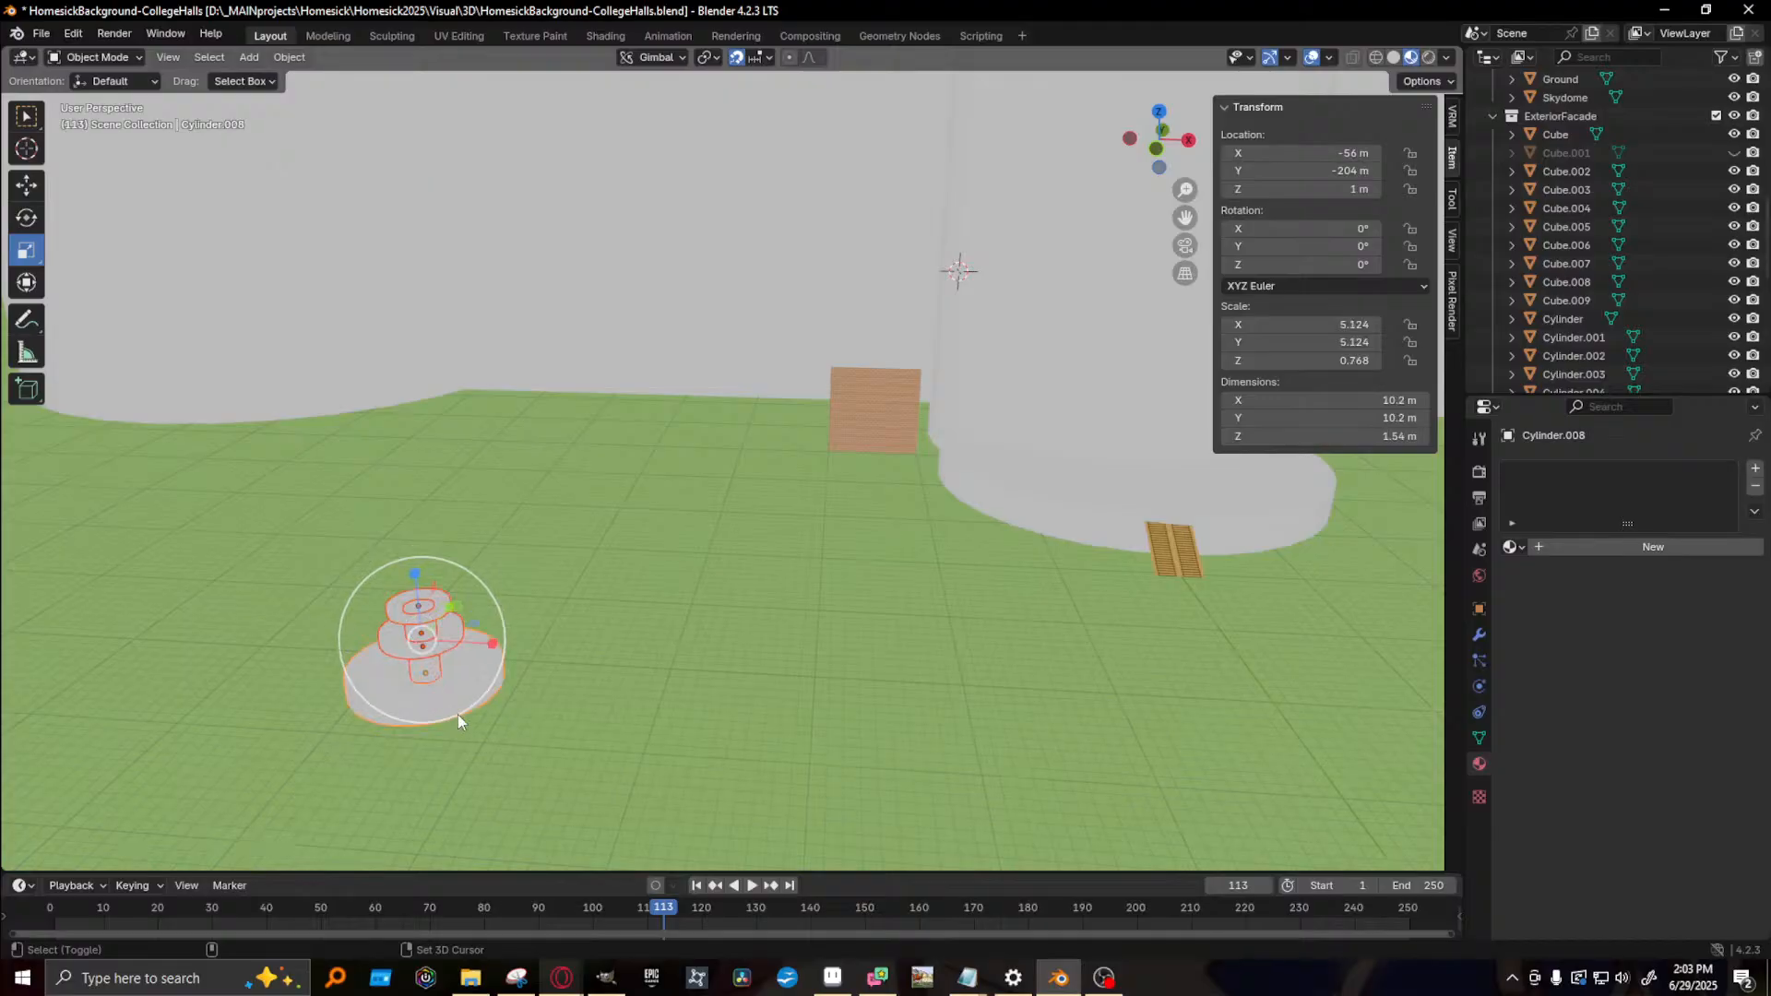
{"action": "key", "text": "w"}
{"action": "left_click_drag", "start_coordinate": [495, 643], "coordinate": [1083, 734]}
{"action": "scroll", "coordinate": [1176, 736], "scroll_direction": "down", "scroll_amount": 2}
{"action": "middle_click_drag", "start_coordinate": [1176, 735], "coordinate": [664, 659], "text": "shift"}
- Select the other prop's torus, column and base disc and move them along X to 30 m
{"action": "left_click", "coordinate": [1292, 527]}
{"action": "left_click", "coordinate": [1303, 560], "text": "shift"}
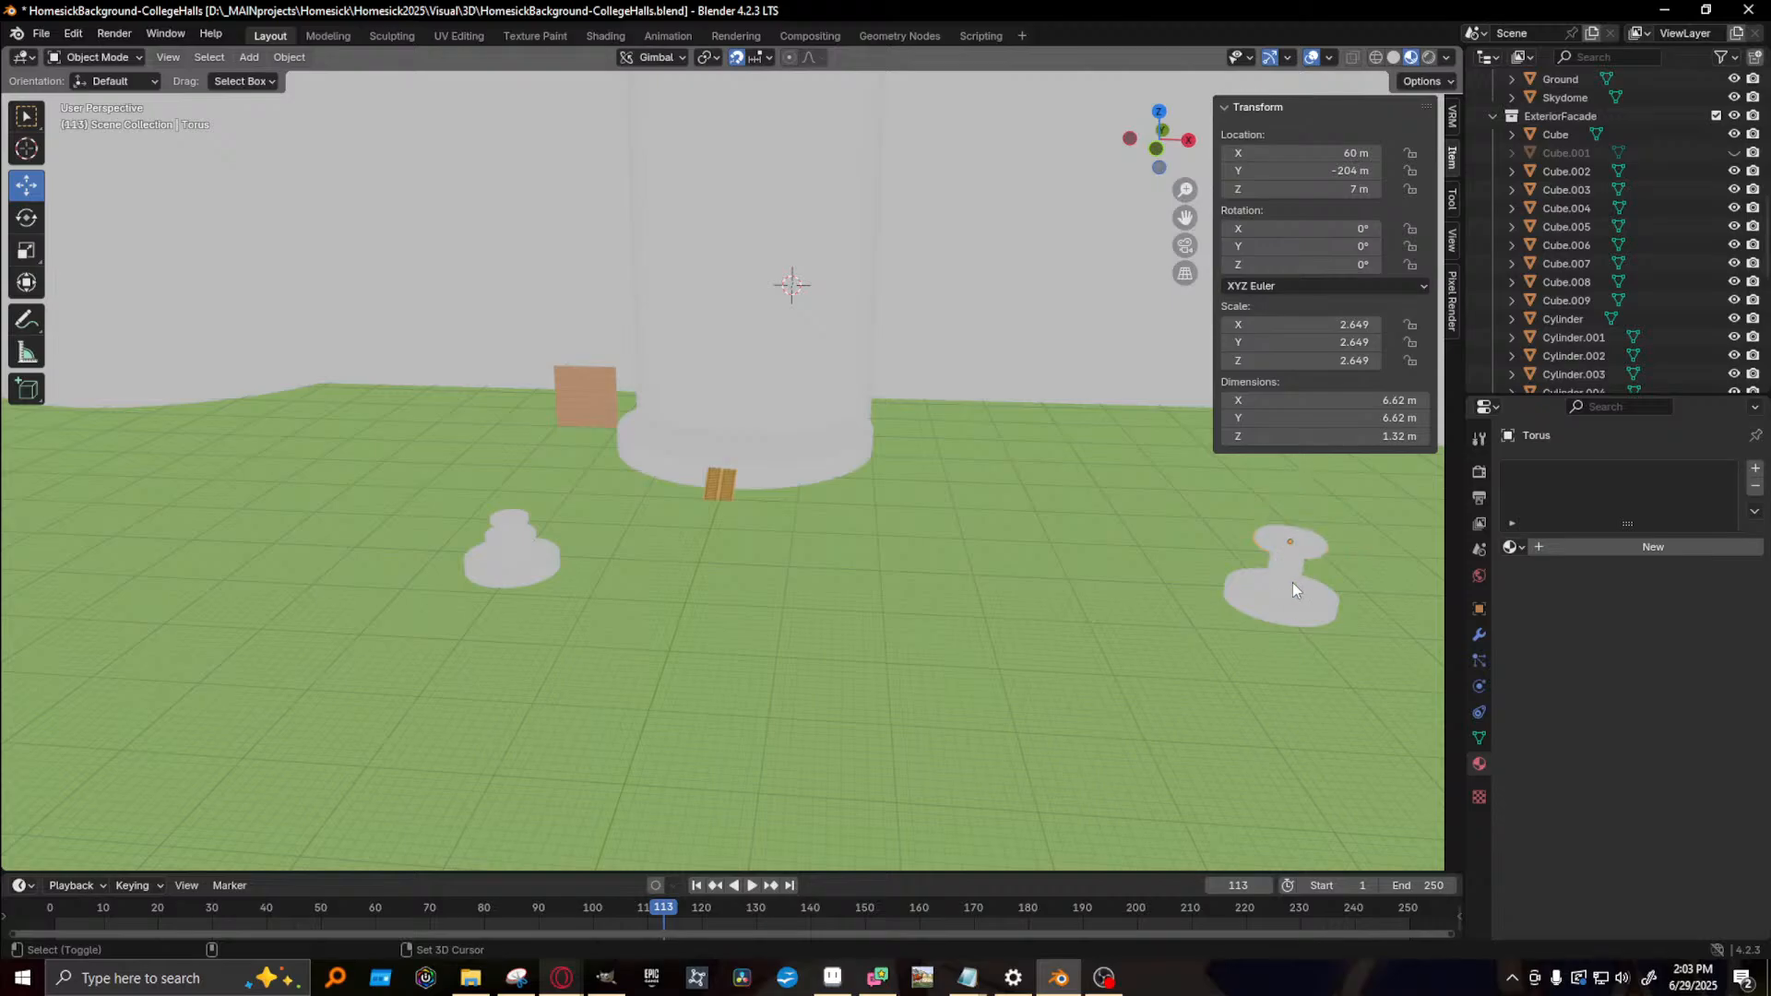
{"action": "left_click", "coordinate": [1298, 556]}
{"action": "left_click", "coordinate": [1285, 588], "text": "shift"}
{"action": "left_click", "coordinate": [1280, 627], "text": "shift"}
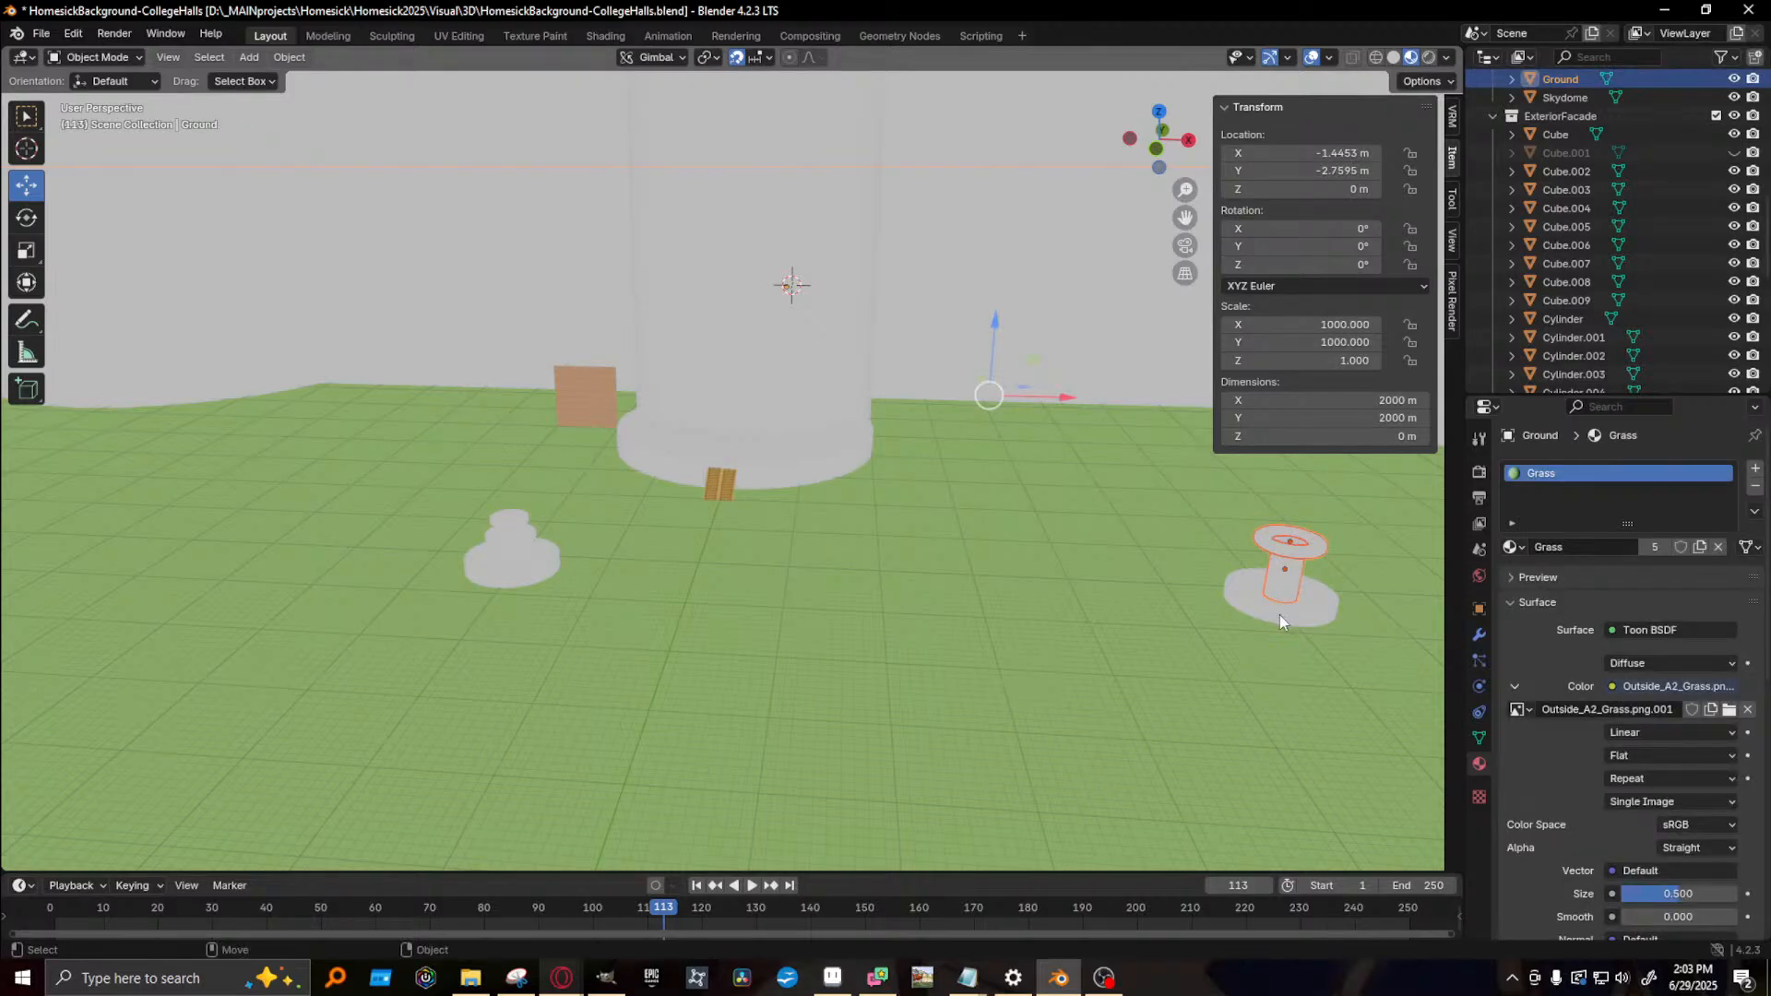
{"action": "left_click", "coordinate": [1277, 555]}
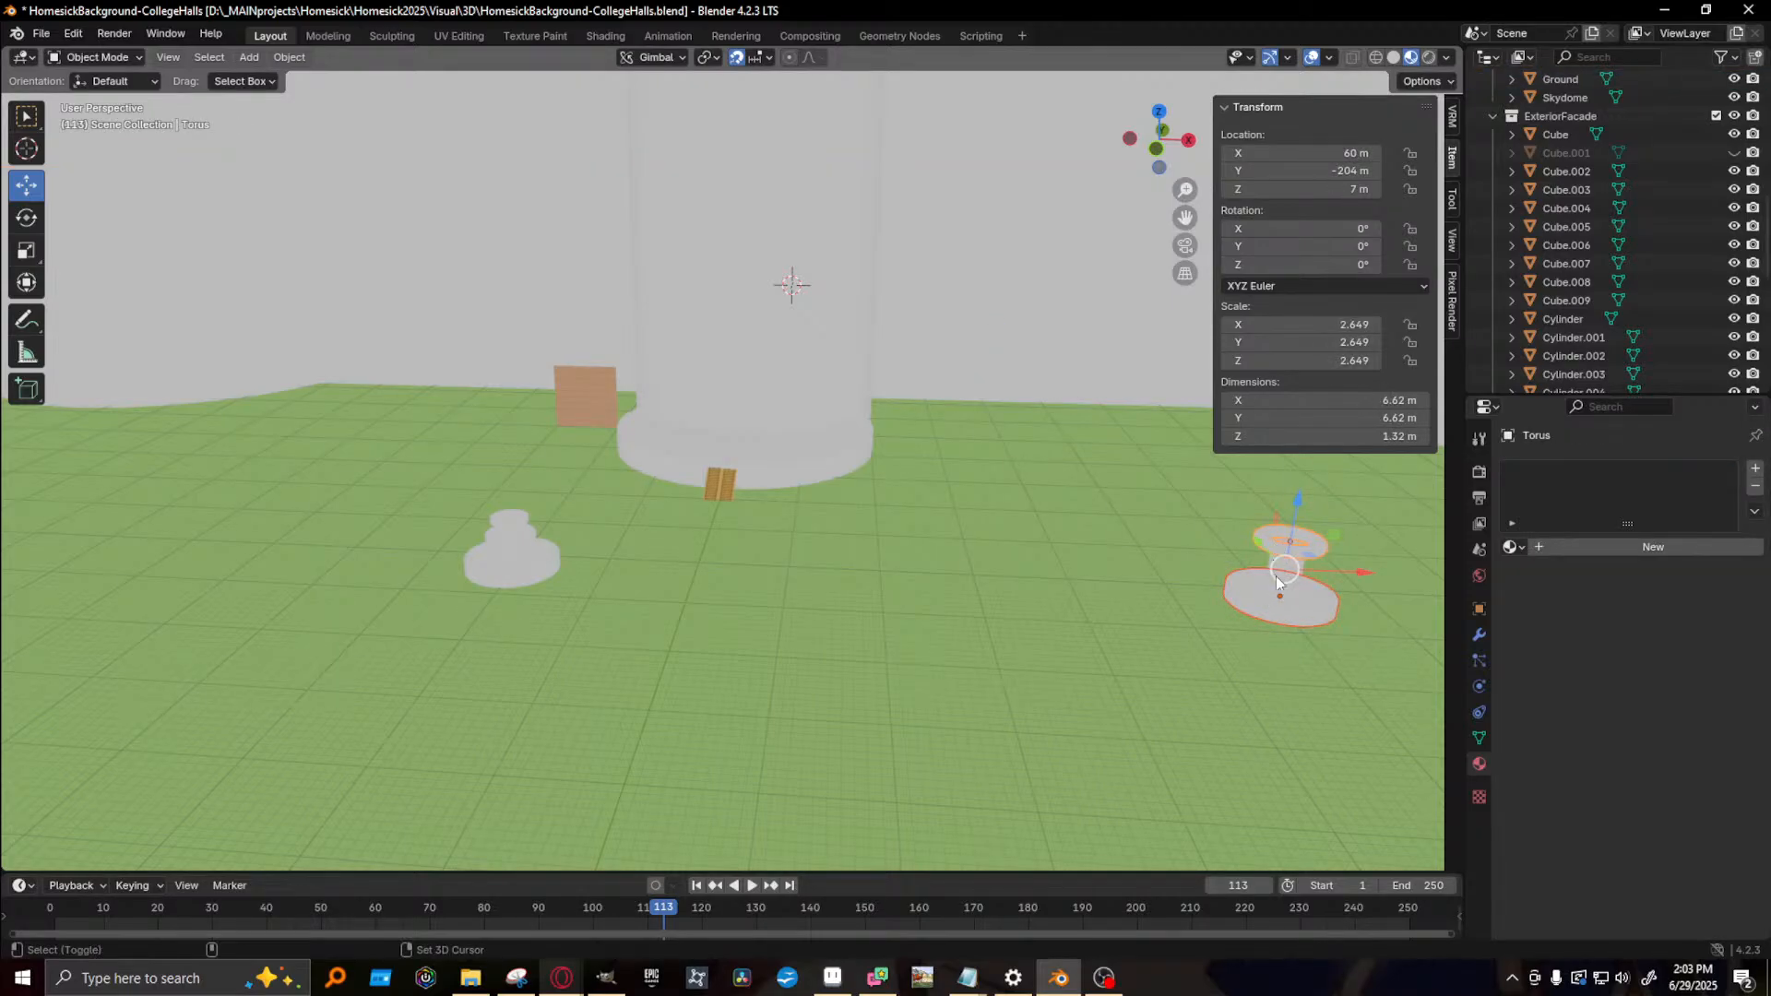
{"action": "left_click", "coordinate": [1295, 567], "text": "shift"}
{"action": "key", "text": "g"}
{"action": "key", "text": "x"}
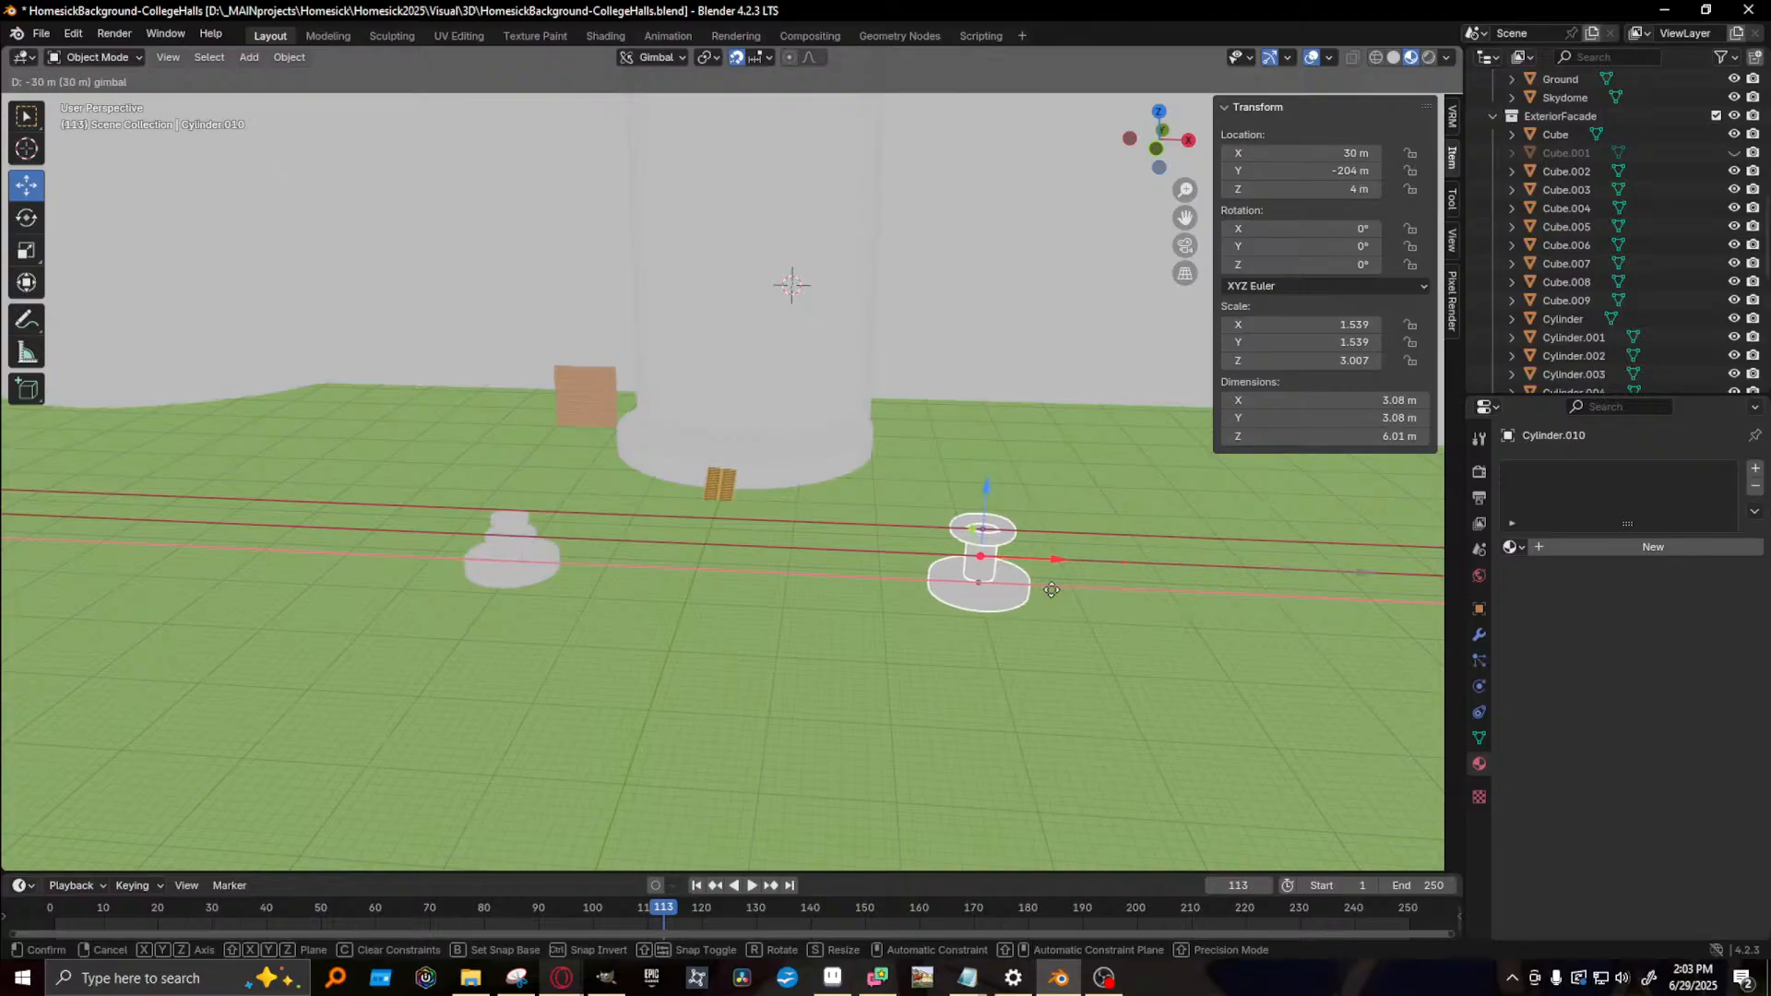
{"action": "left_click", "coordinate": [1051, 590]}
{"action": "middle_click_drag", "start_coordinate": [658, 653], "coordinate": [743, 631], "text": "shift"}
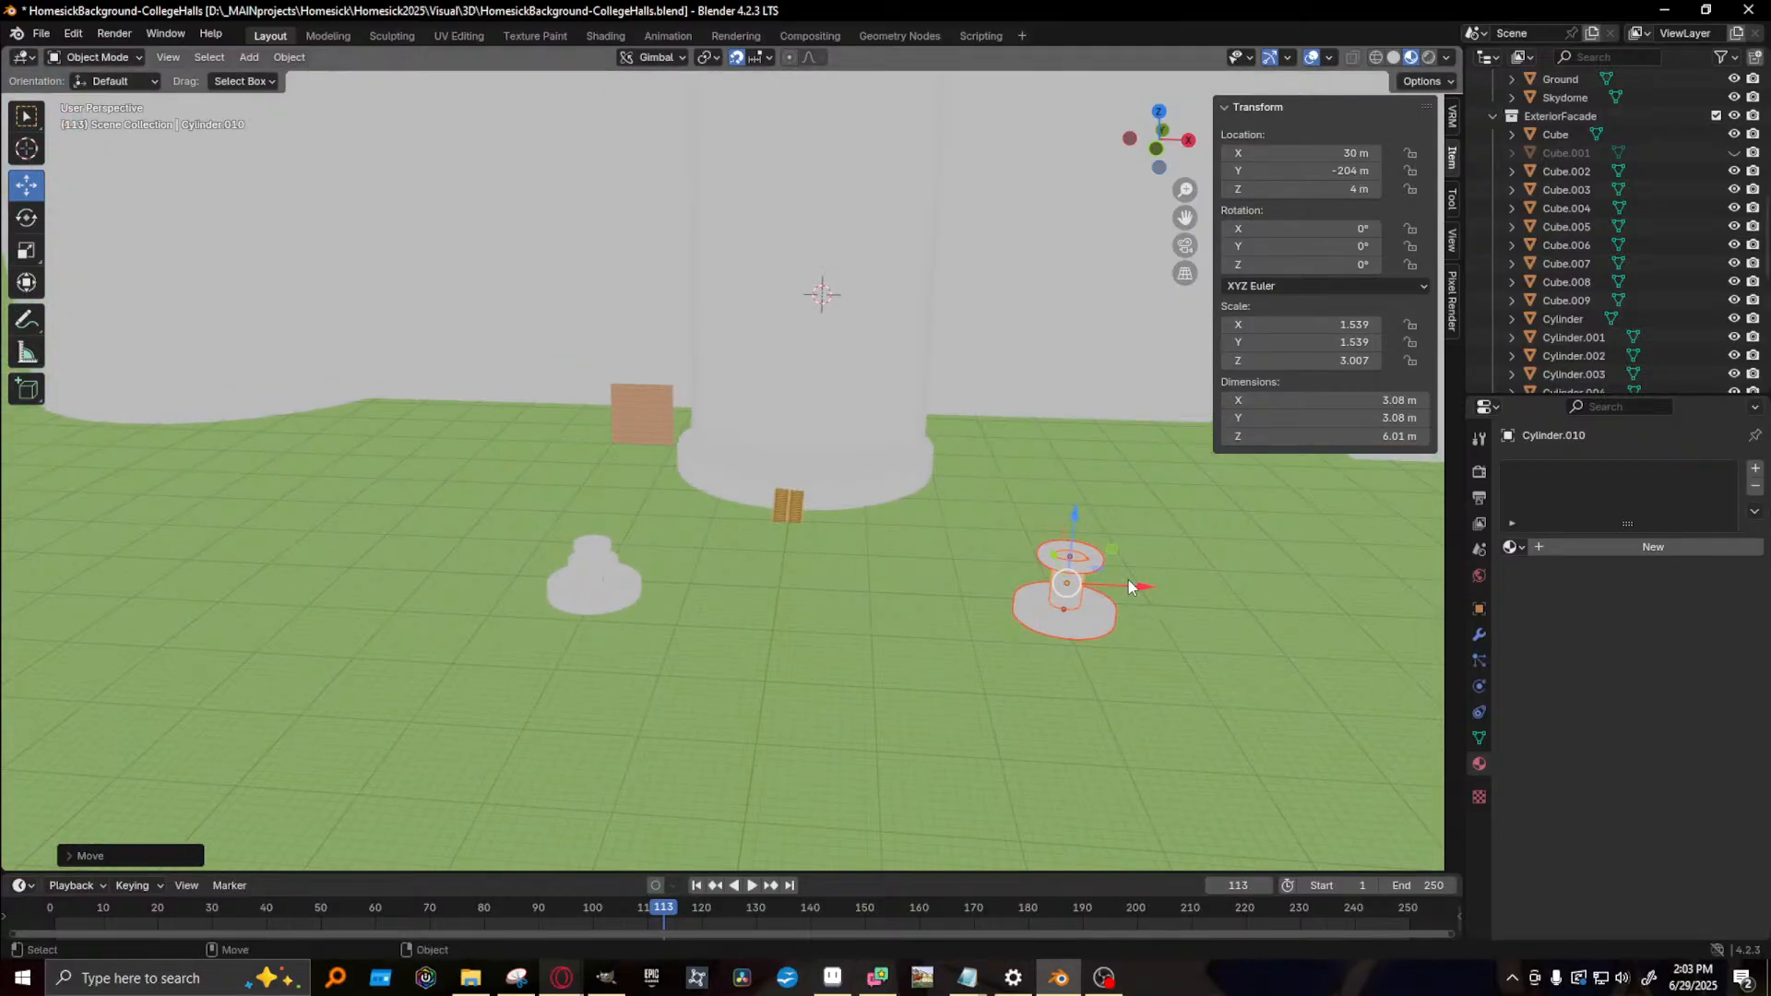
- Shift the torus-topped prop a few metres closer to the entrance along X and deselect it
{"action": "key", "text": "g"}
{"action": "key", "text": "x"}
{"action": "left_click", "coordinate": [1091, 584]}
{"action": "left_click", "coordinate": [1087, 591]}
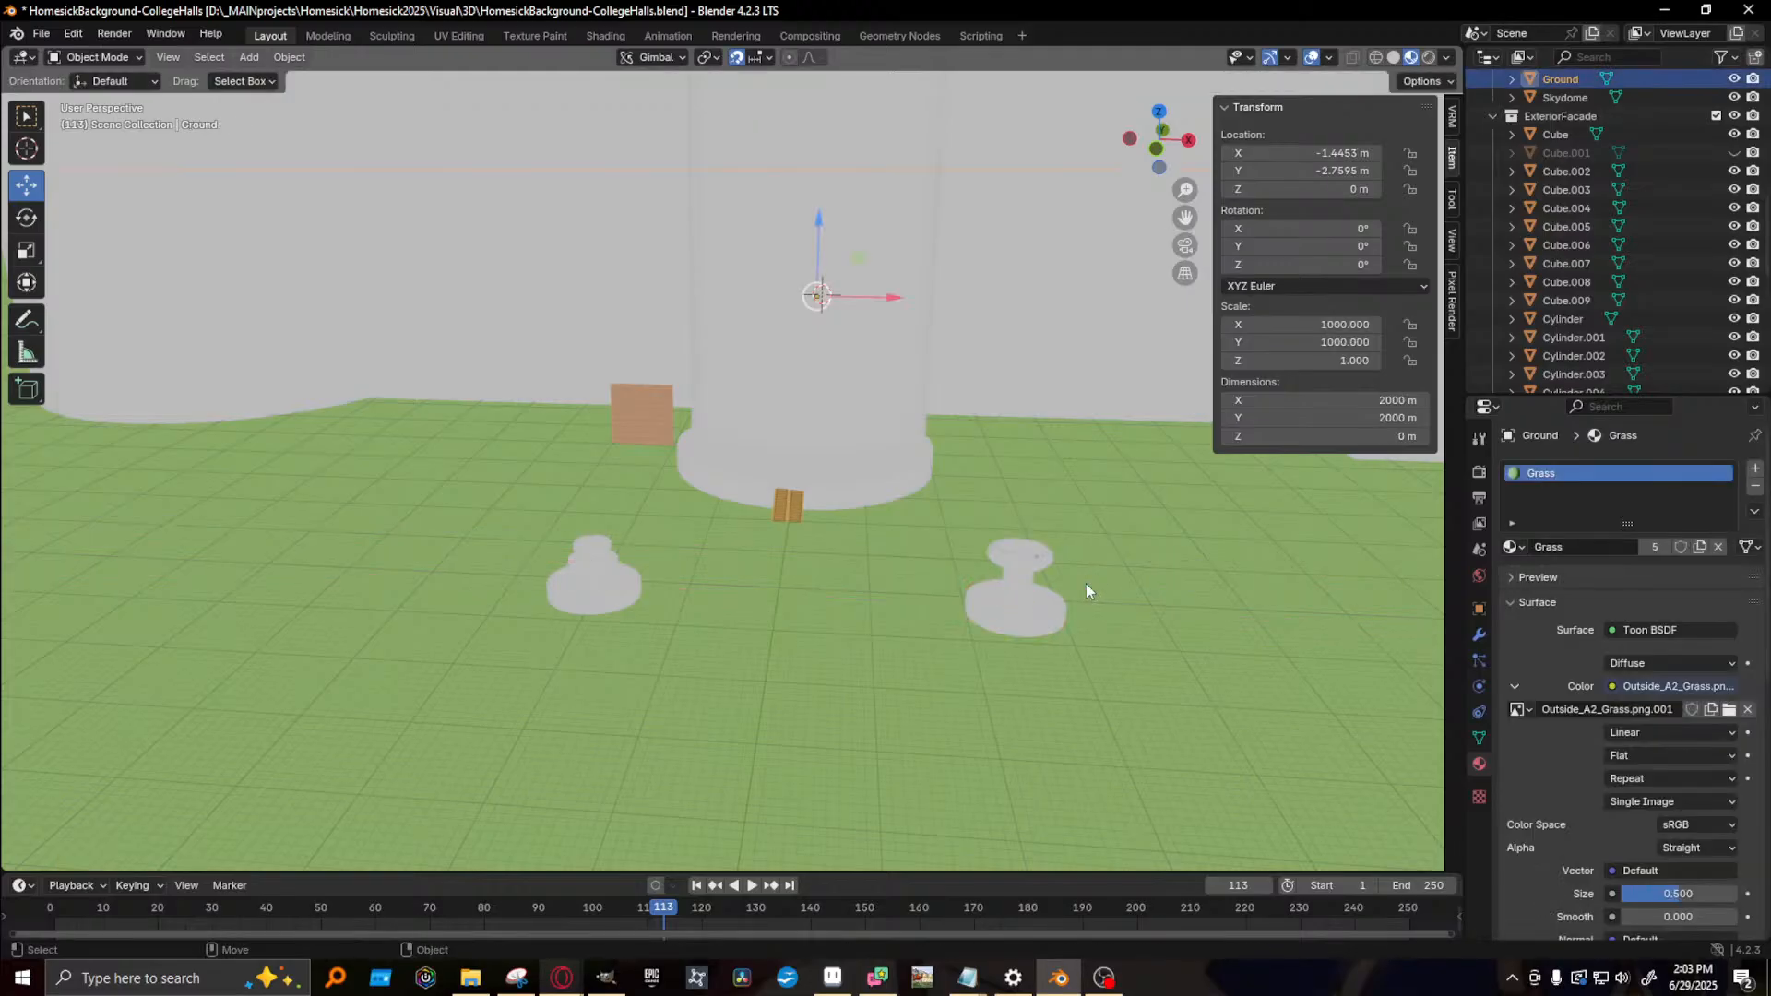
- Reselect all four parts of the tiered fountain and move them along X to -25 m
{"action": "left_click", "coordinate": [575, 548]}
{"action": "scroll", "coordinate": [558, 576], "scroll_direction": "up", "scroll_amount": 4}
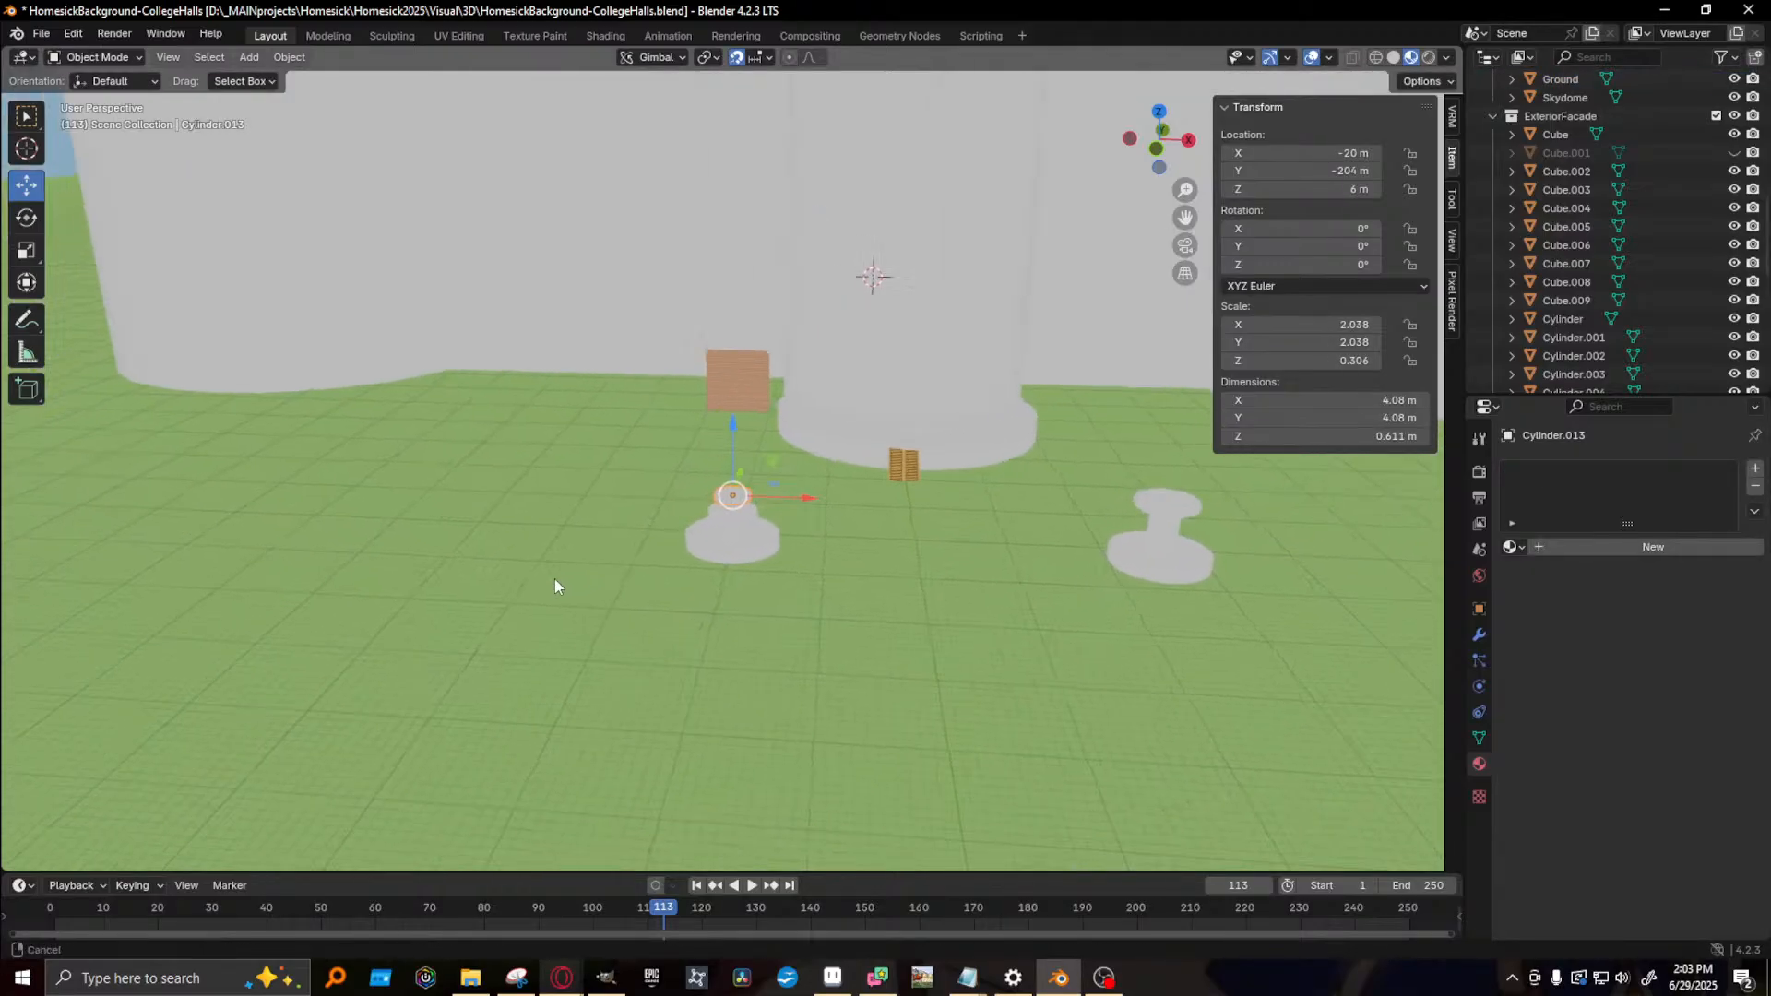
{"action": "left_click", "coordinate": [760, 583], "text": "shift"}
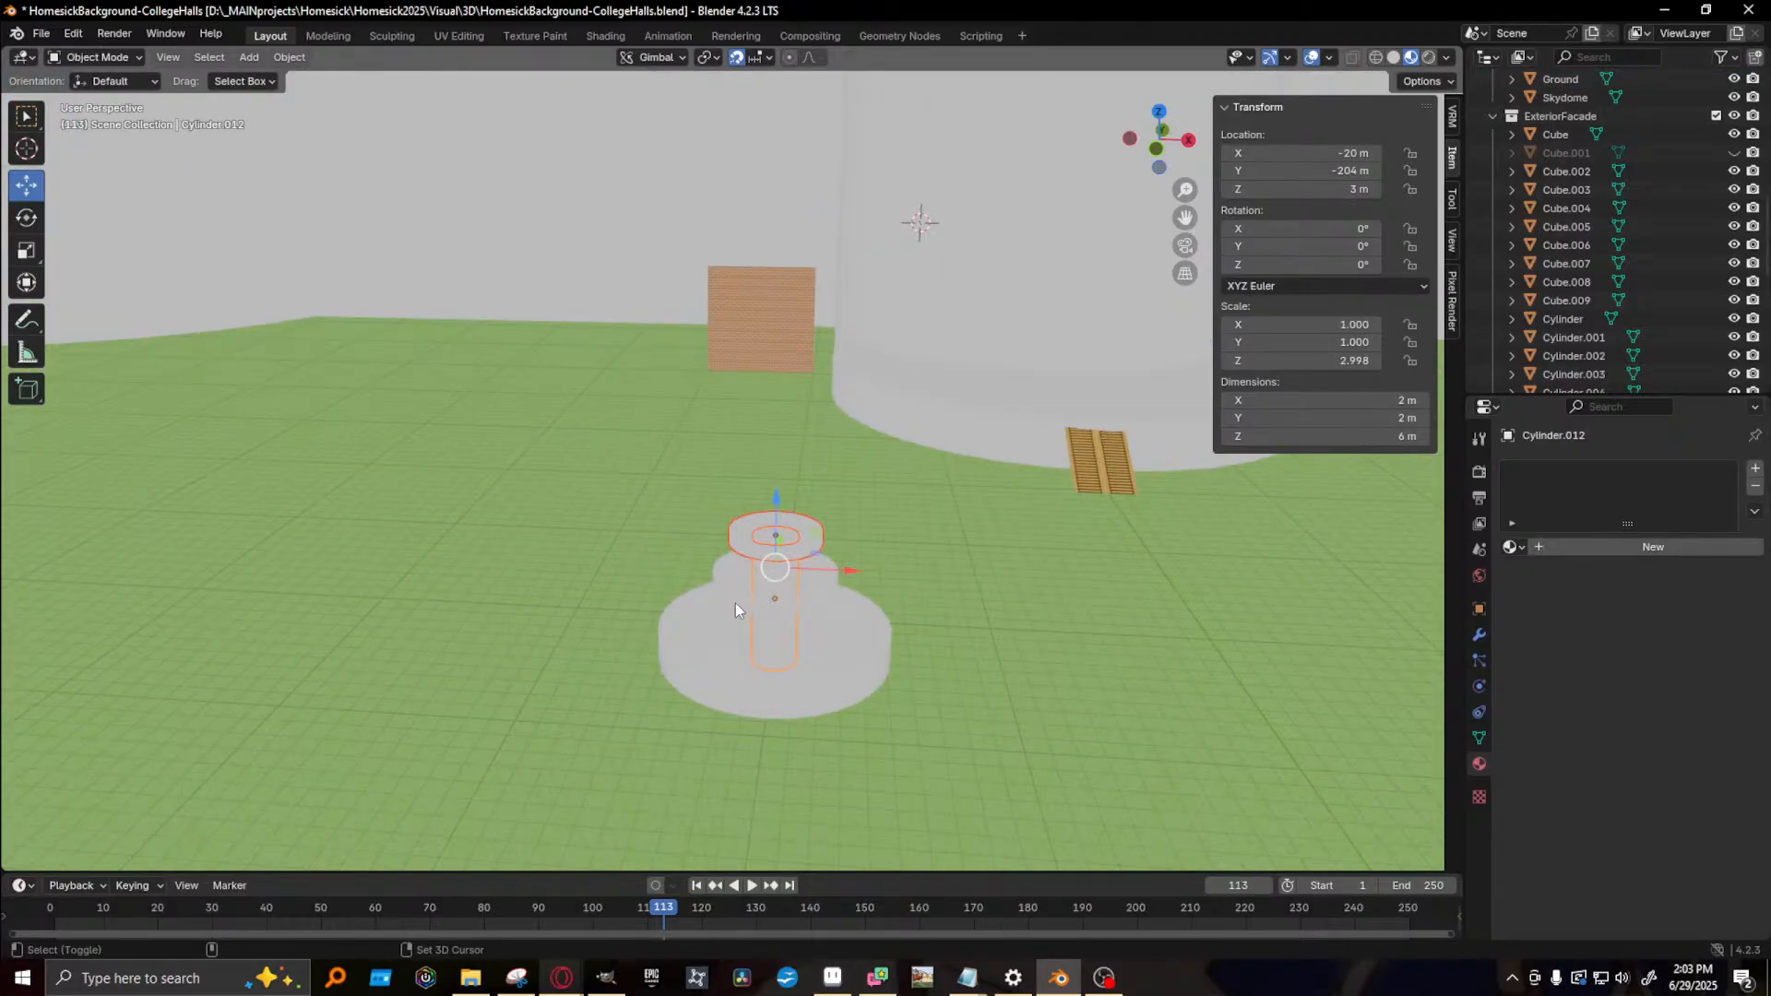
{"action": "left_click", "coordinate": [735, 601], "text": "shift"}
{"action": "left_click", "coordinate": [717, 645], "text": "shift"}
{"action": "key", "text": "g"}
{"action": "key", "text": "x"}
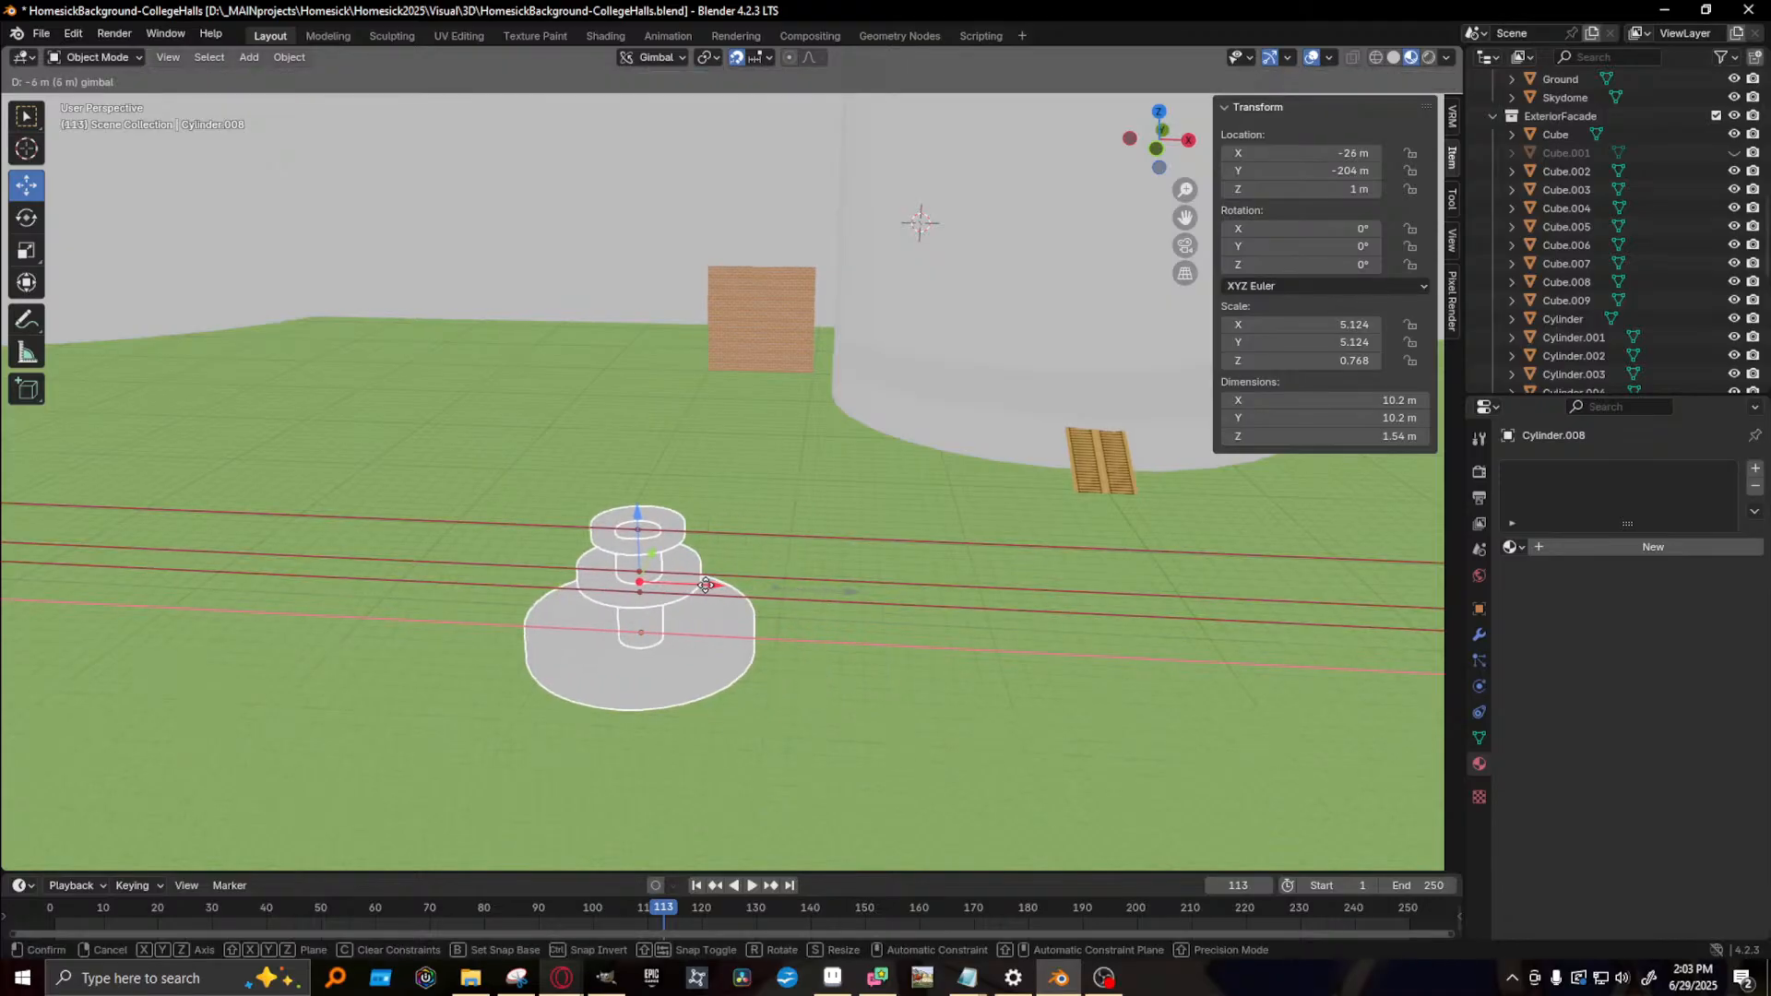
{"action": "left_click", "coordinate": [747, 587]}
{"action": "scroll", "coordinate": [885, 587], "scroll_direction": "down", "scroll_amount": 3}
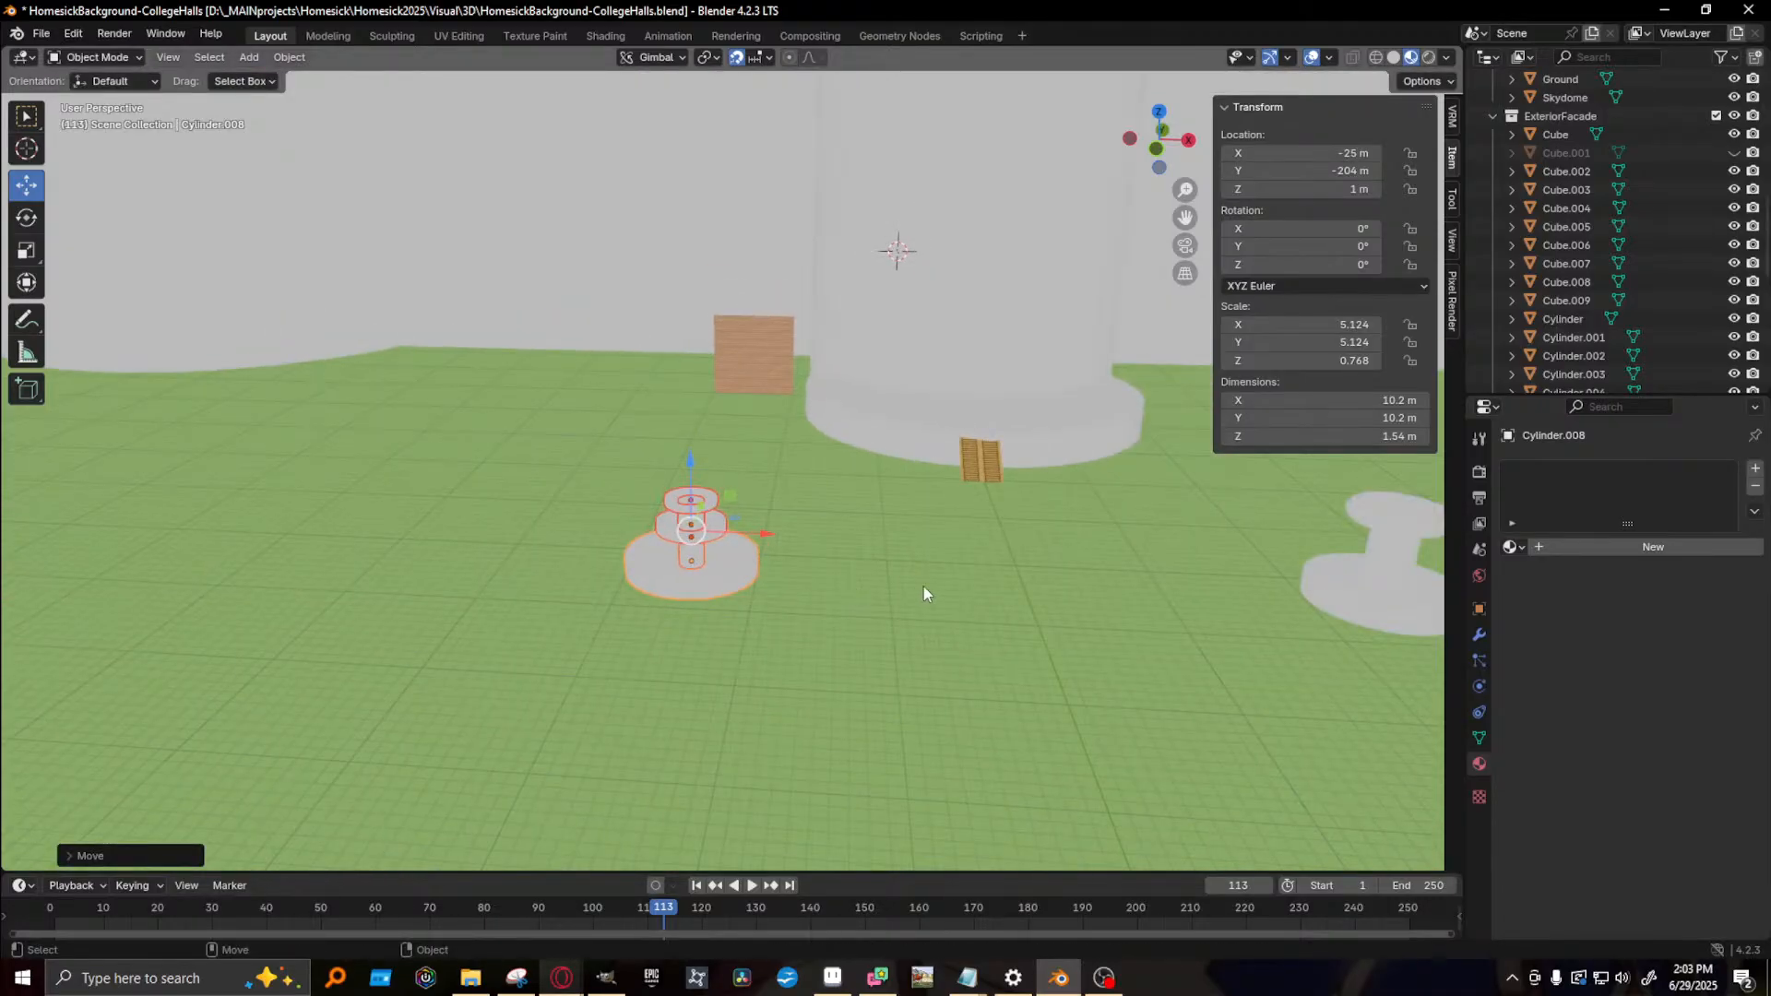
{"action": "middle_click_drag", "start_coordinate": [954, 578], "coordinate": [701, 600], "text": "shift"}
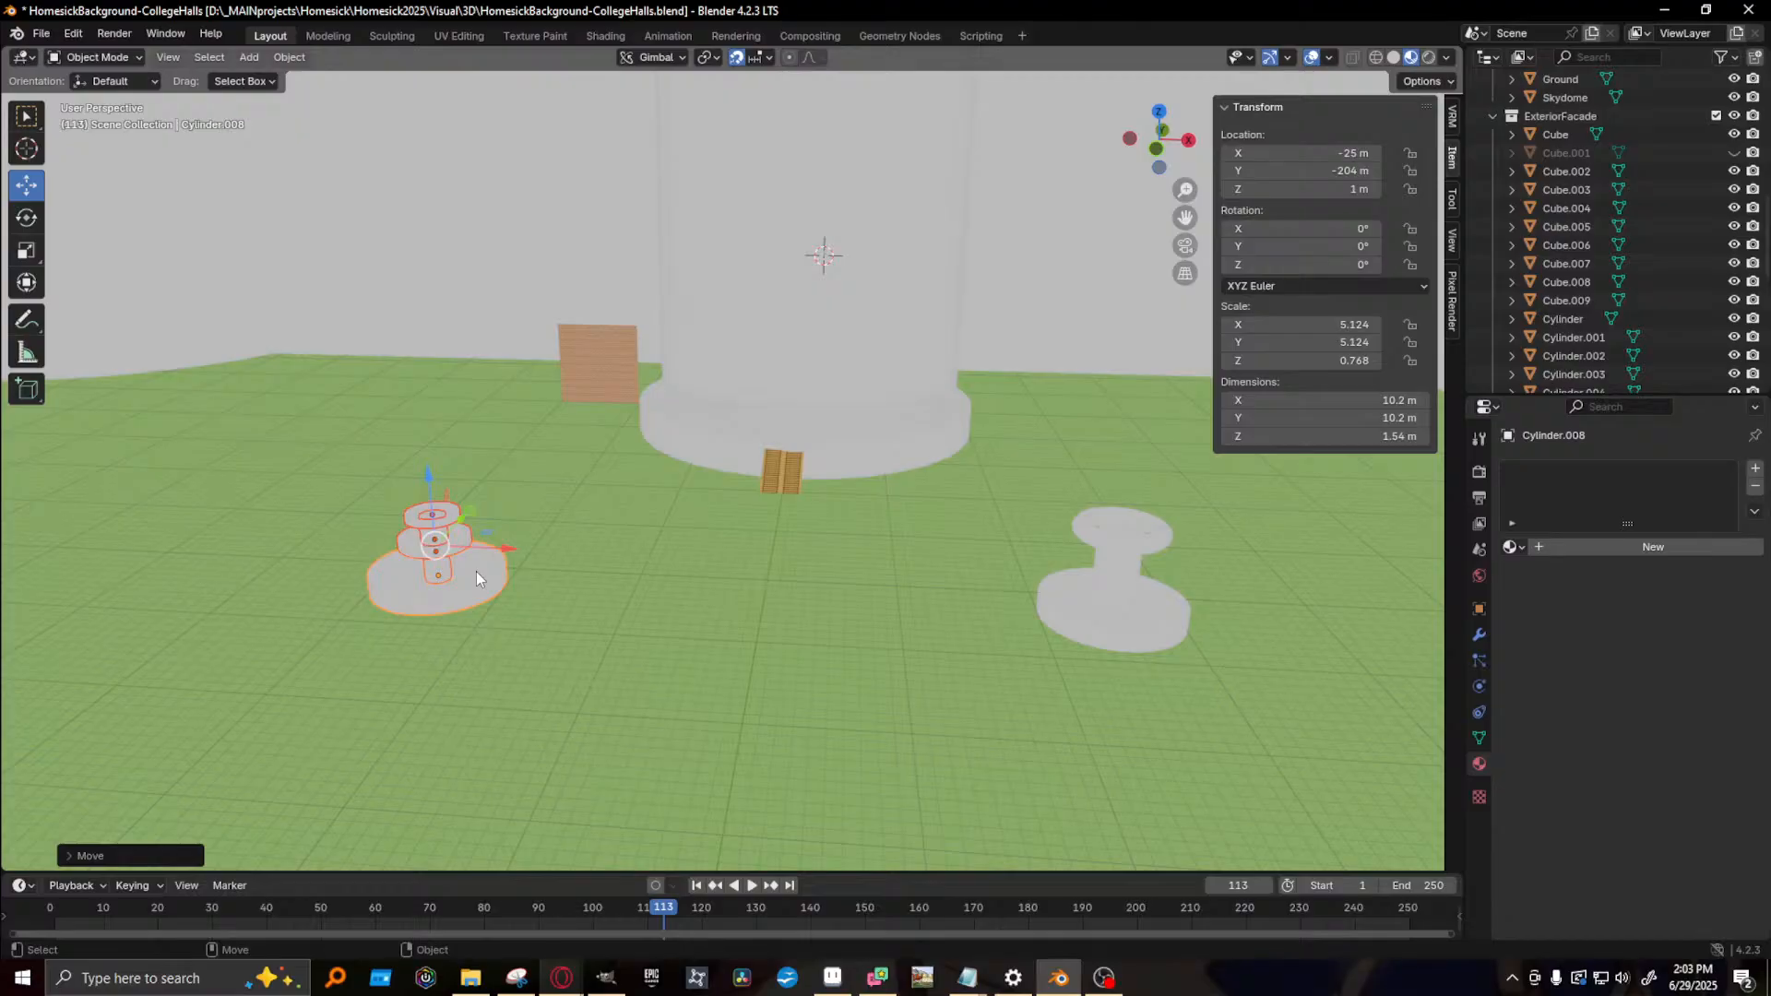
- Add a cube and move it along Y to -194 m, between the two lawn props
{"action": "middle_click_drag", "start_coordinate": [726, 677], "coordinate": [572, 655]}
{"action": "scroll", "coordinate": [922, 613], "scroll_direction": "down", "scroll_amount": 2}
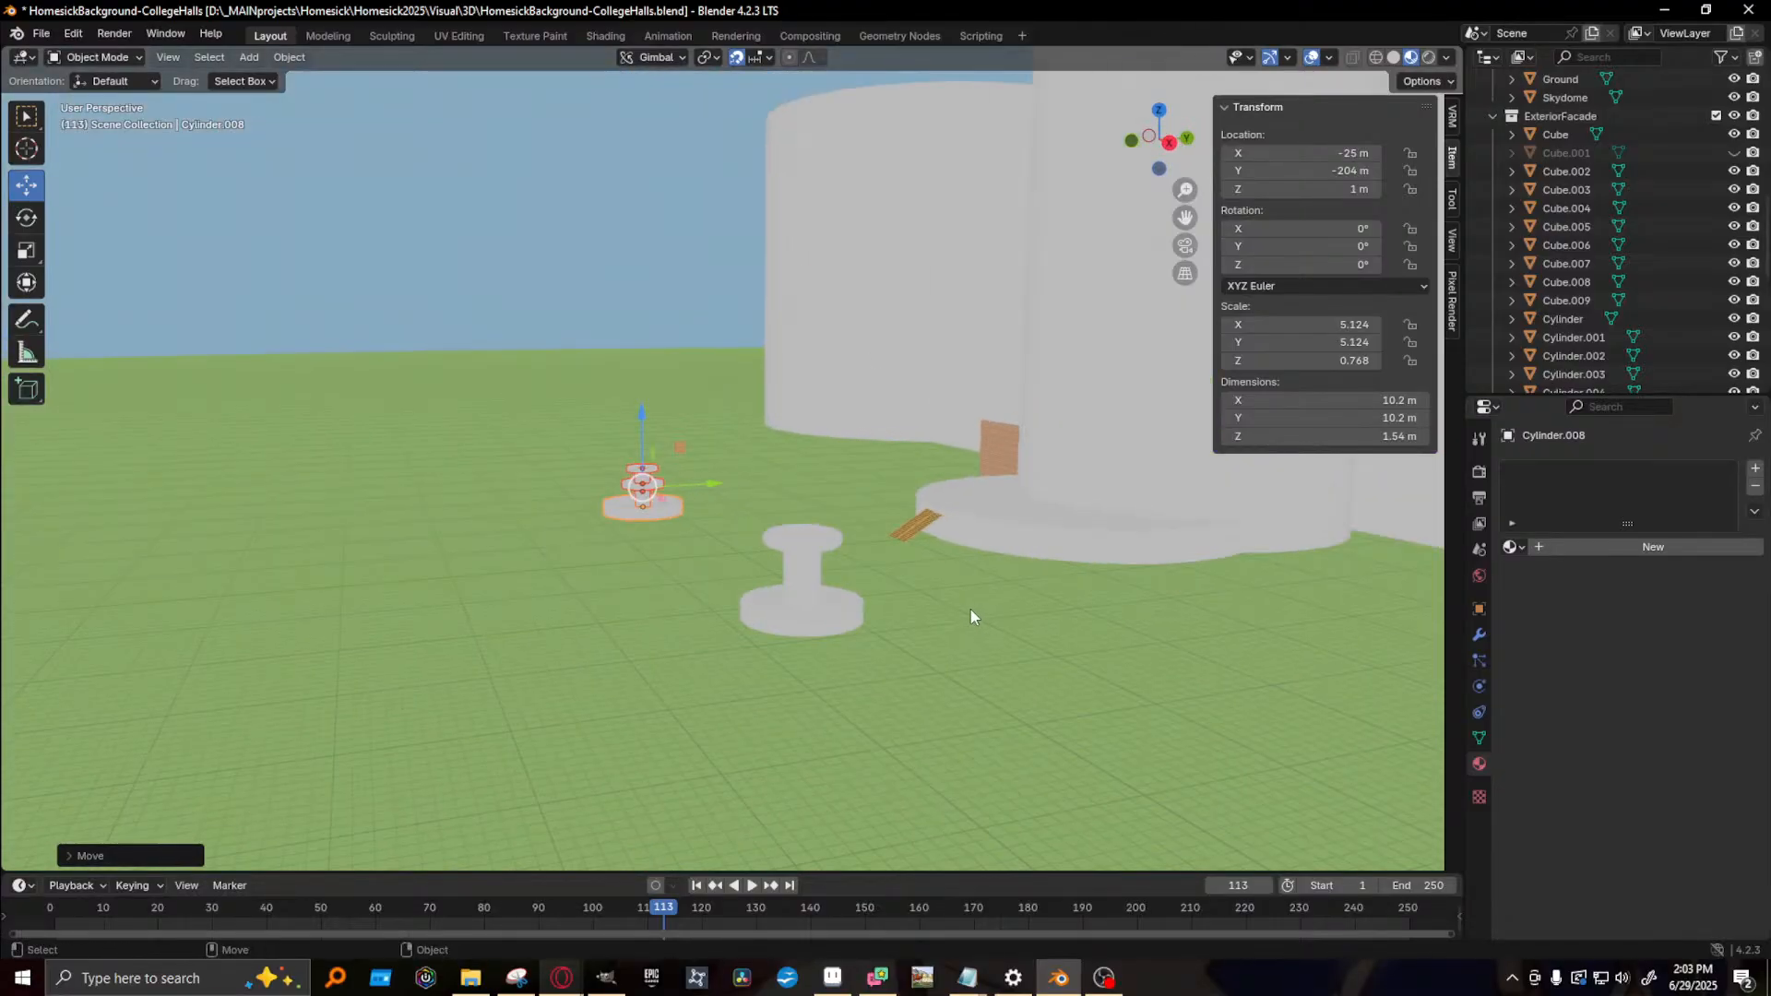
{"action": "left_click", "coordinate": [249, 56]}
{"action": "mouse_move", "coordinate": [318, 83]}
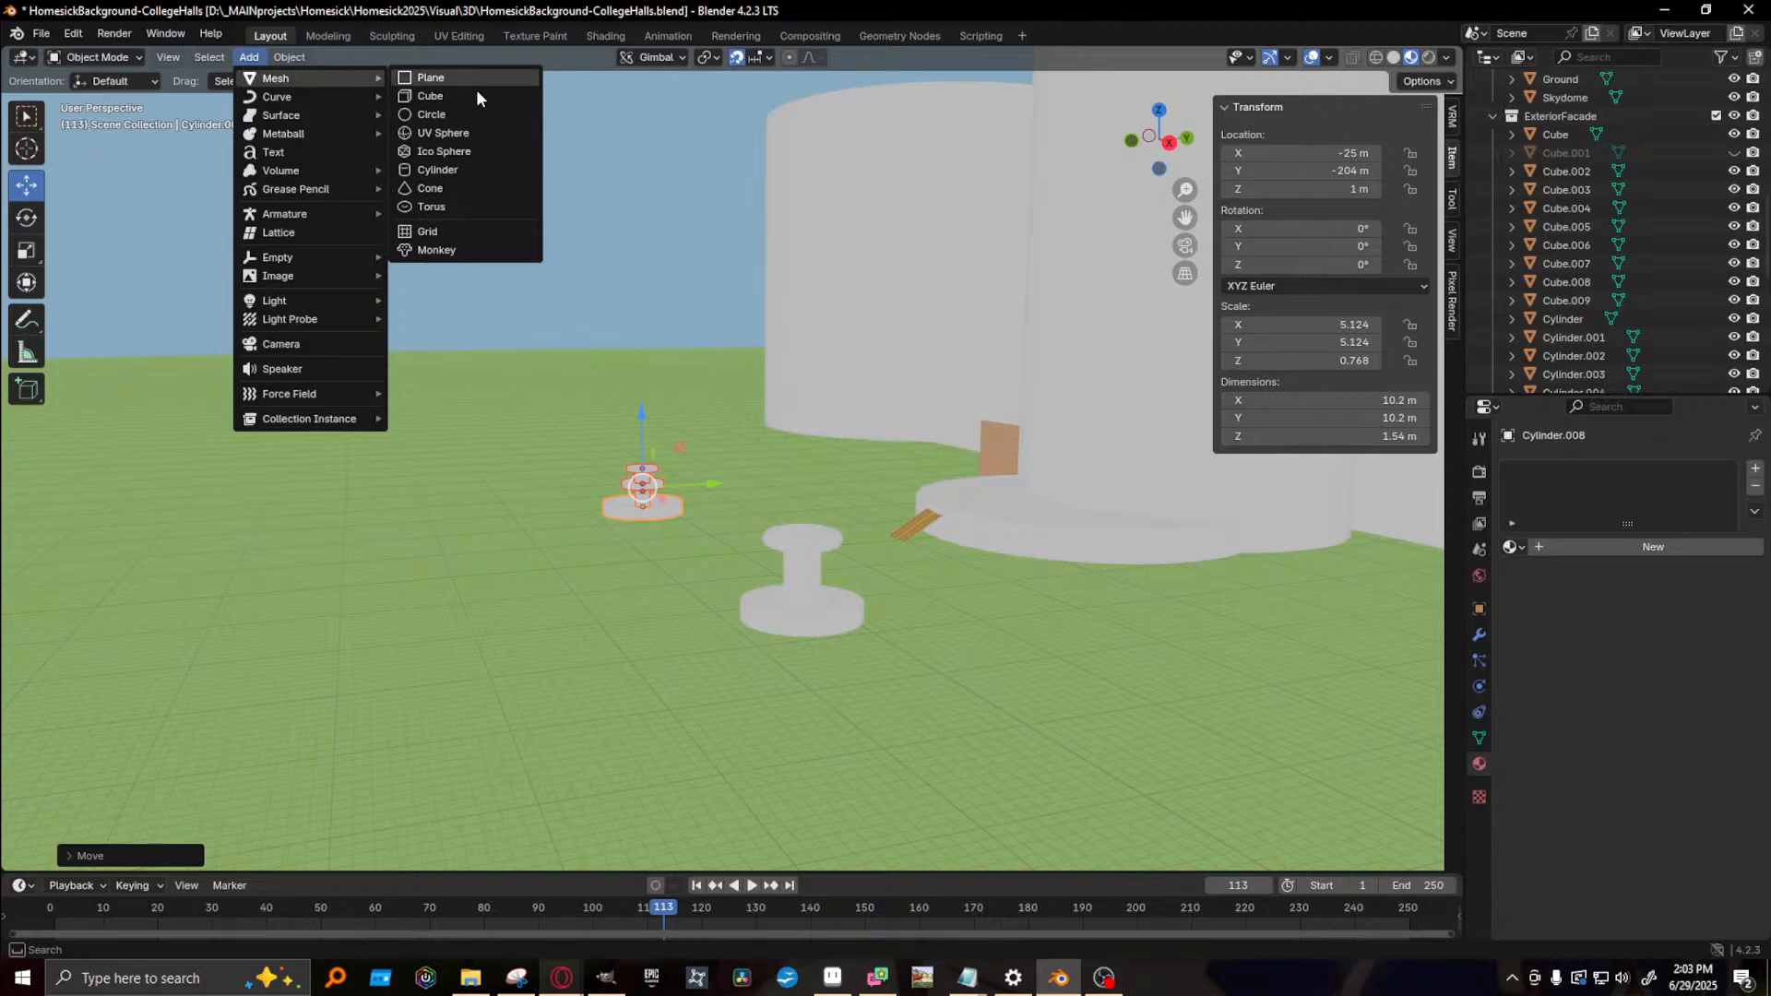
{"action": "left_click", "coordinate": [434, 95]}
{"action": "middle_click_drag", "start_coordinate": [886, 378], "coordinate": [937, 445]}
{"action": "scroll", "coordinate": [992, 406], "scroll_direction": "down", "scroll_amount": 3}
{"action": "scroll", "coordinate": [978, 386], "scroll_direction": "down", "scroll_amount": 2}
{"action": "middle_click_drag", "start_coordinate": [982, 380], "coordinate": [538, 421], "text": "alt"}
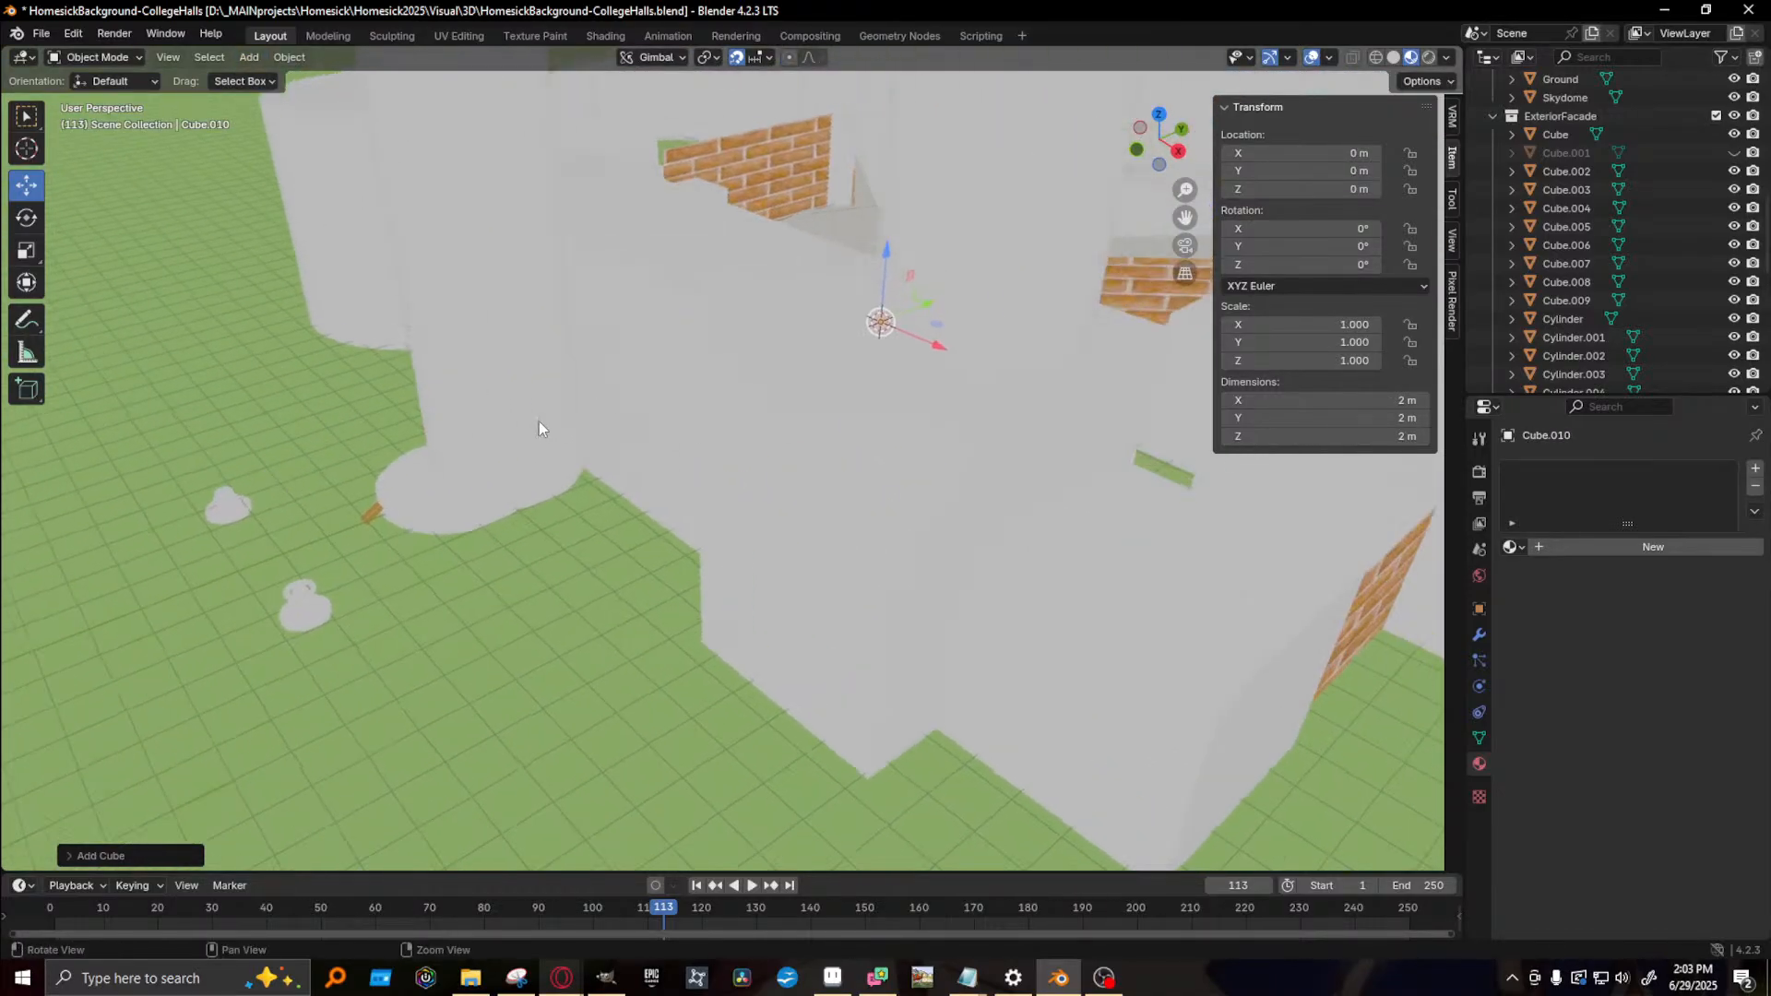
{"action": "left_click_drag", "start_coordinate": [933, 303], "coordinate": [369, 521]}
{"action": "left_click_drag", "start_coordinate": [934, 303], "coordinate": [361, 524]}
- Scale the cube into a path slab about 17.8 m wide in X and 50.8 m long in Y
{"action": "key", "text": "r"}
{"action": "key", "text": "r"}
{"action": "left_click_drag", "start_coordinate": [369, 521], "coordinate": [457, 564]}
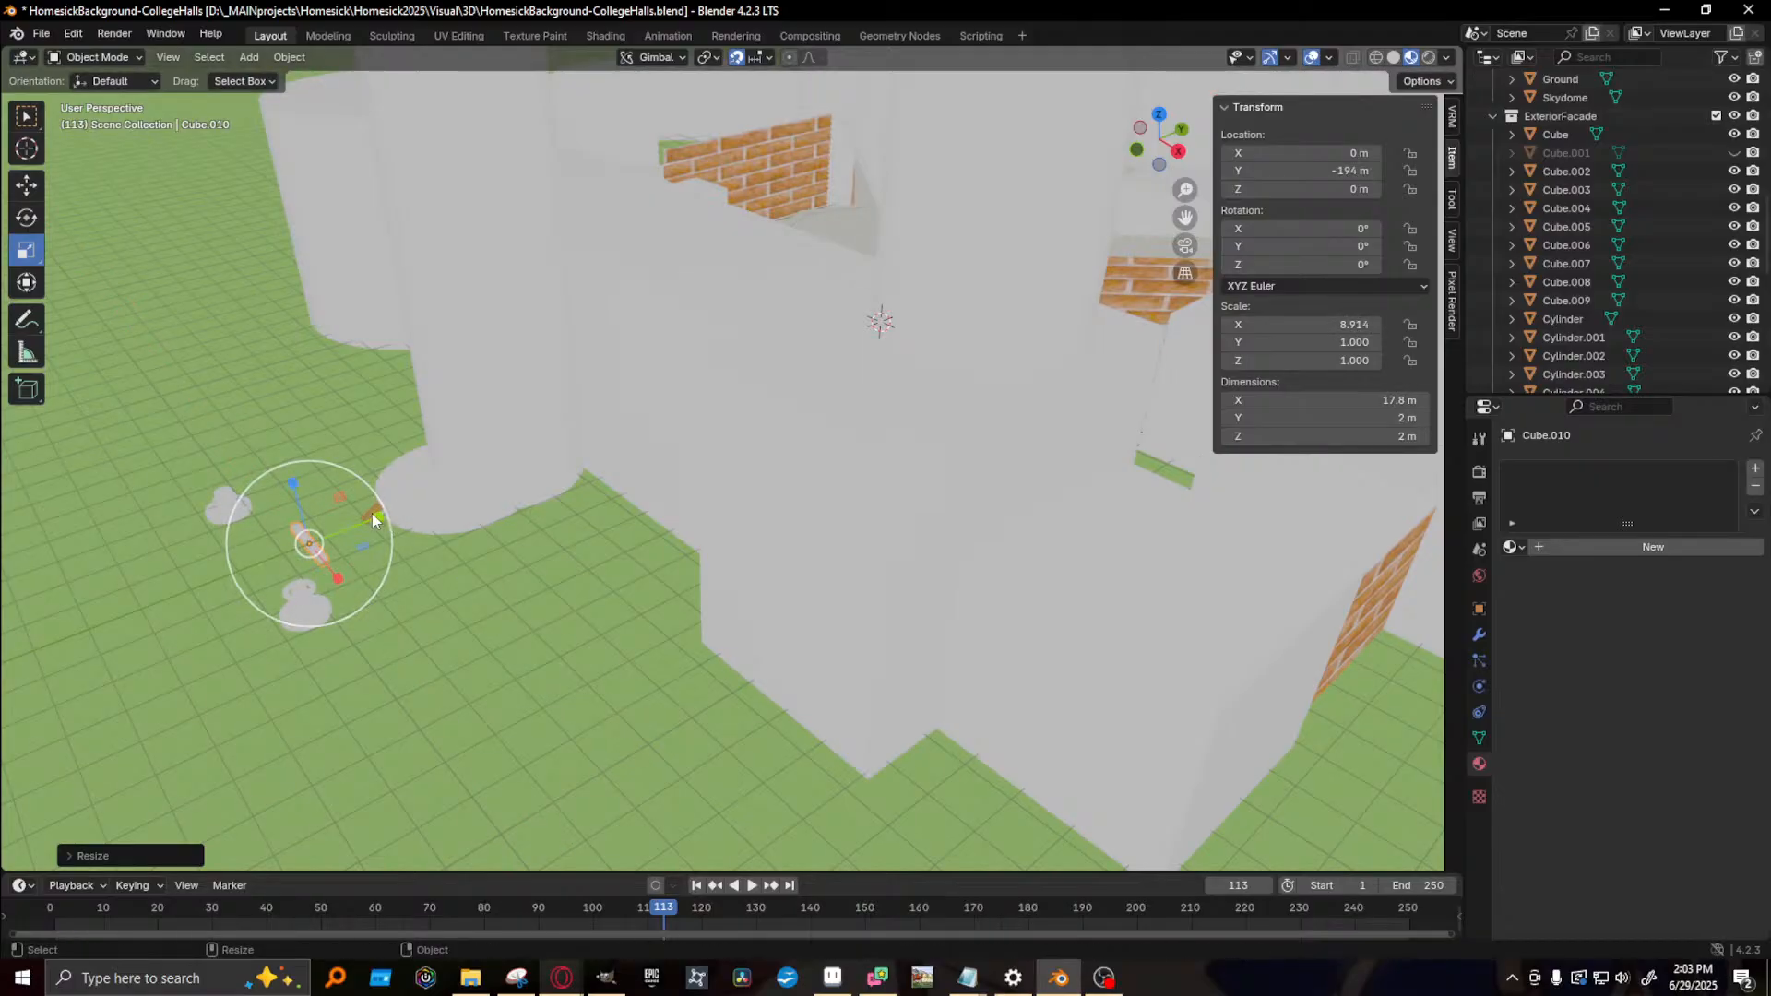
{"action": "left_click_drag", "start_coordinate": [374, 514], "coordinate": [485, 496]}
{"action": "key", "text": "ctrl+z"}
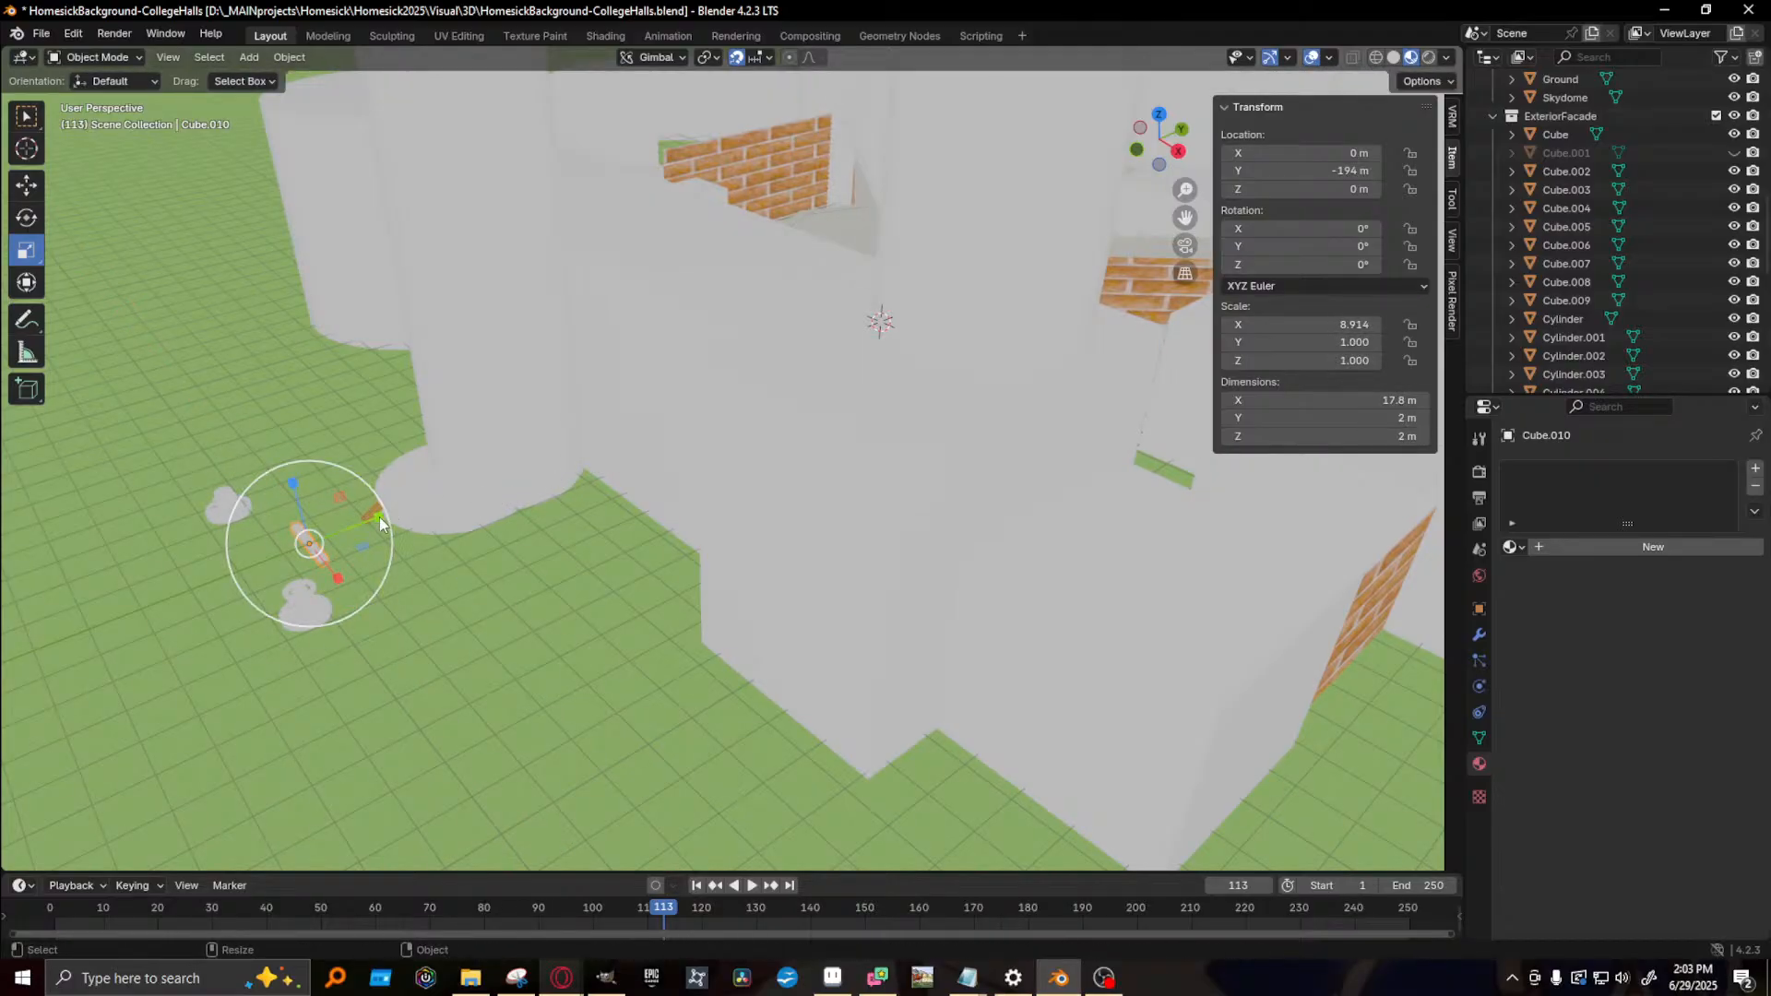
{"action": "left_click_drag", "start_coordinate": [380, 524], "coordinate": [729, 933]}
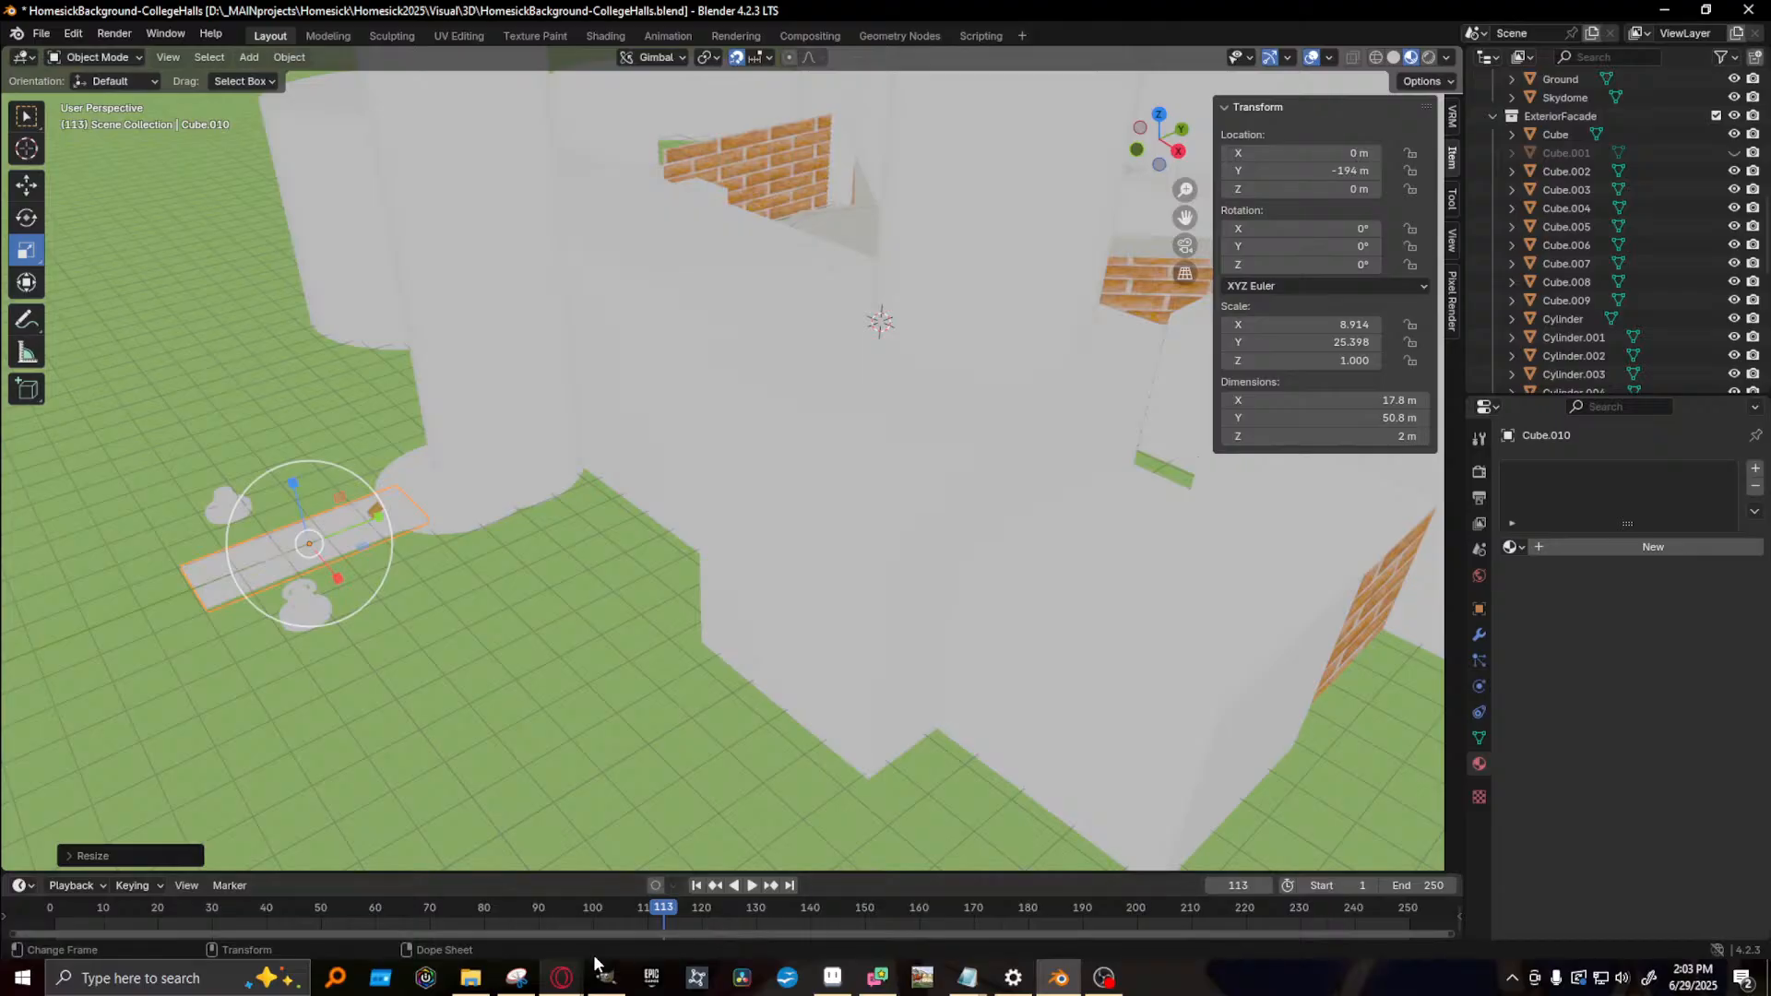
- Slide the path slab outward from the hall along Y and lengthen it so it runs from the entrance across the lawn
{"action": "key", "text": "f"}
{"action": "scroll", "coordinate": [517, 529], "scroll_direction": "down", "scroll_amount": 3}
{"action": "left_click_drag", "start_coordinate": [662, 540], "coordinate": [713, 503], "text": "alt"}
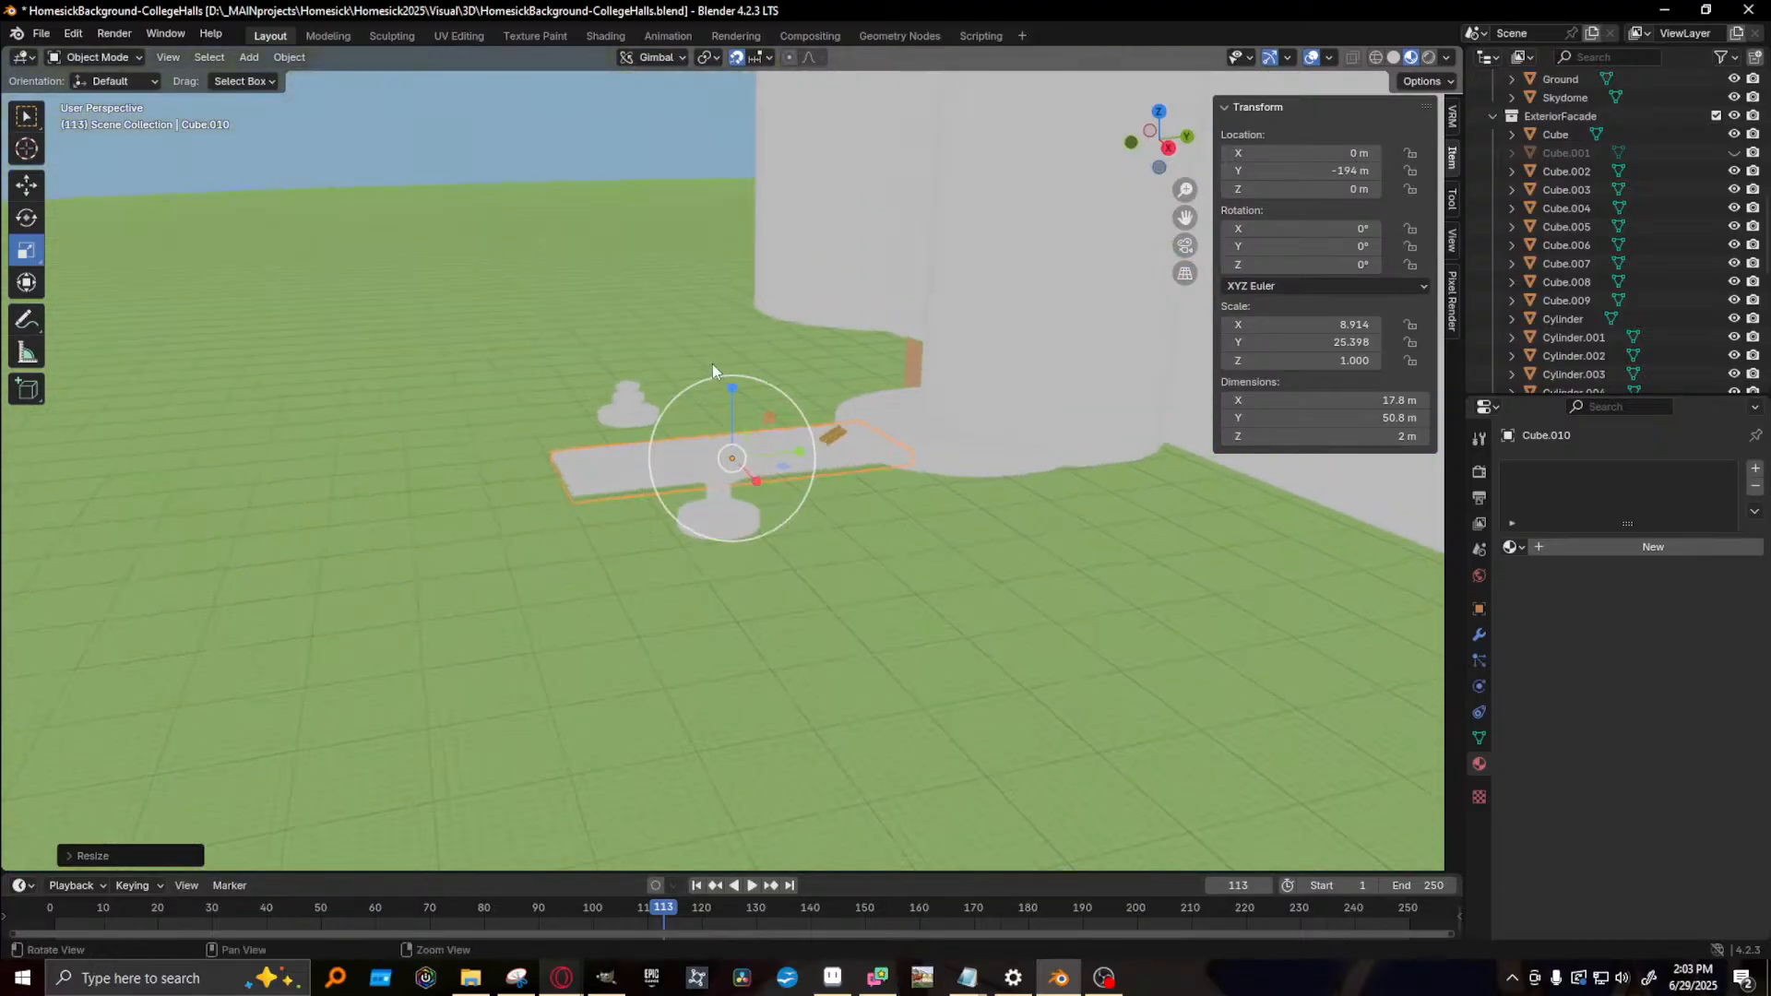
{"action": "scroll", "coordinate": [745, 434], "scroll_direction": "up", "scroll_amount": 5}
{"action": "key", "text": "shift+space"}
{"action": "key", "text": "g"}
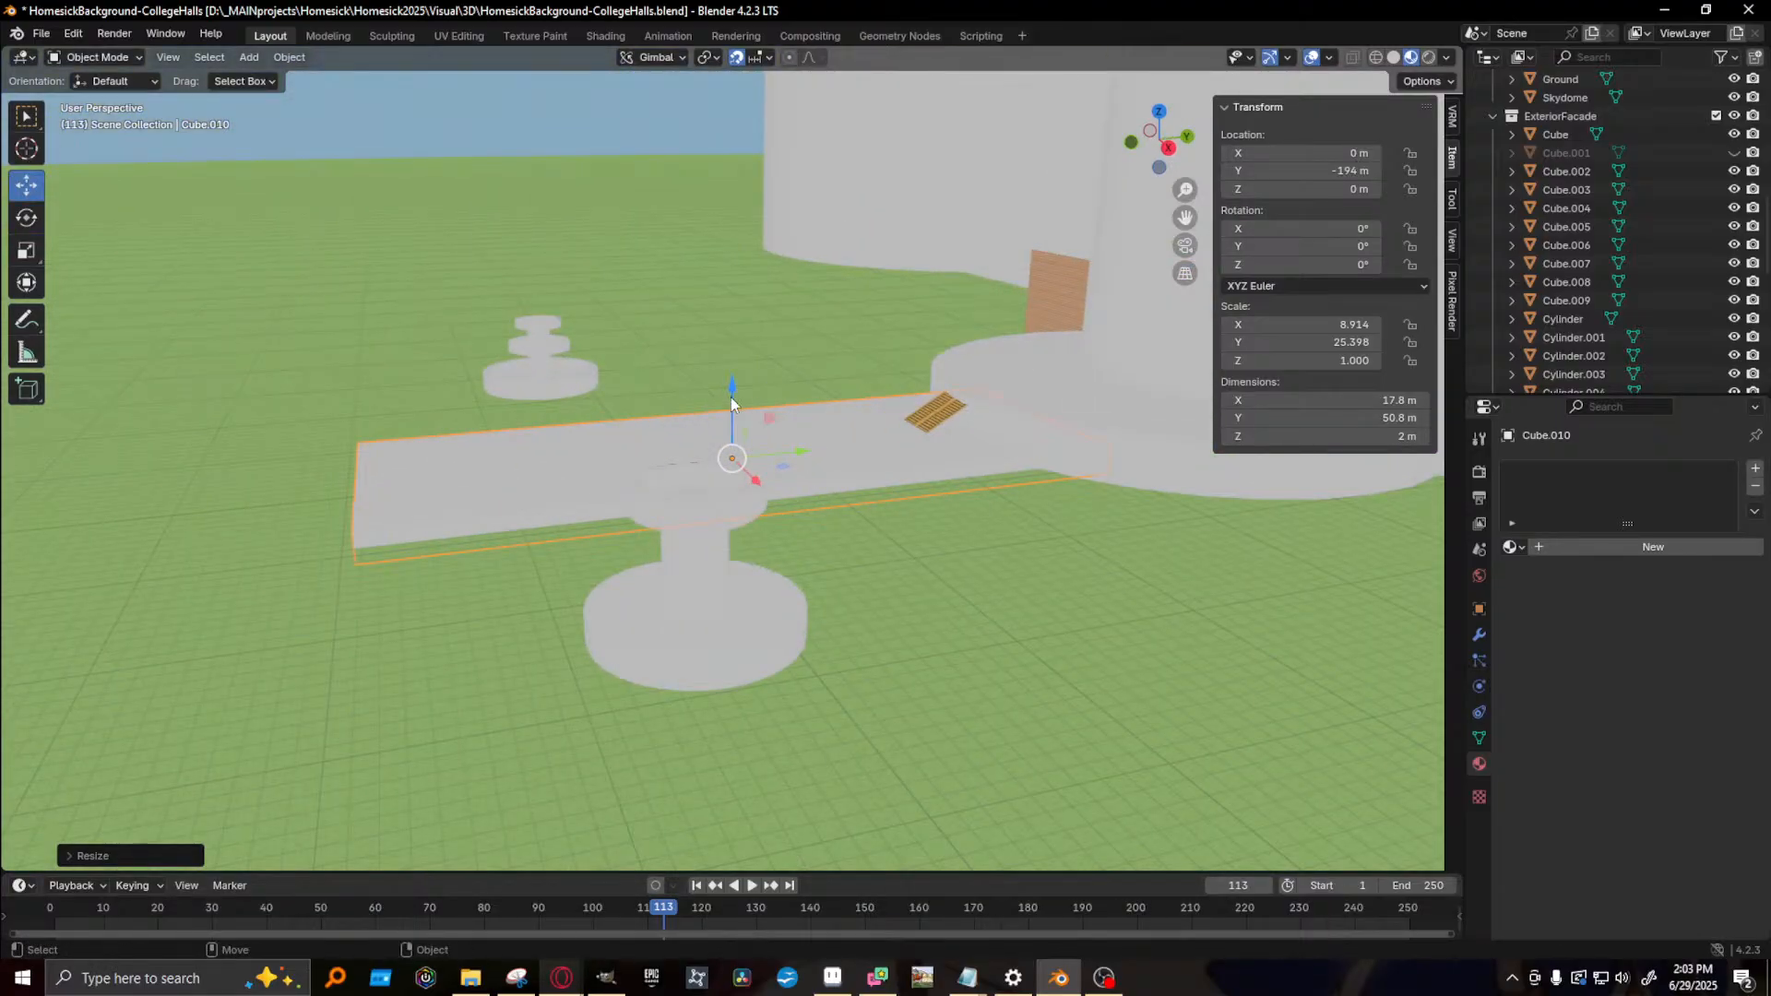
{"action": "left_click_drag", "start_coordinate": [731, 403], "coordinate": [733, 406]}
{"action": "left_click_drag", "start_coordinate": [803, 454], "coordinate": [411, 498]}
{"action": "key", "text": "r"}
{"action": "middle_click_drag", "start_coordinate": [412, 498], "coordinate": [737, 407]}
- Raise the wooden entrance stairs by 1 m to Z 1.363 m and save the file
{"action": "left_click", "coordinate": [762, 419]}
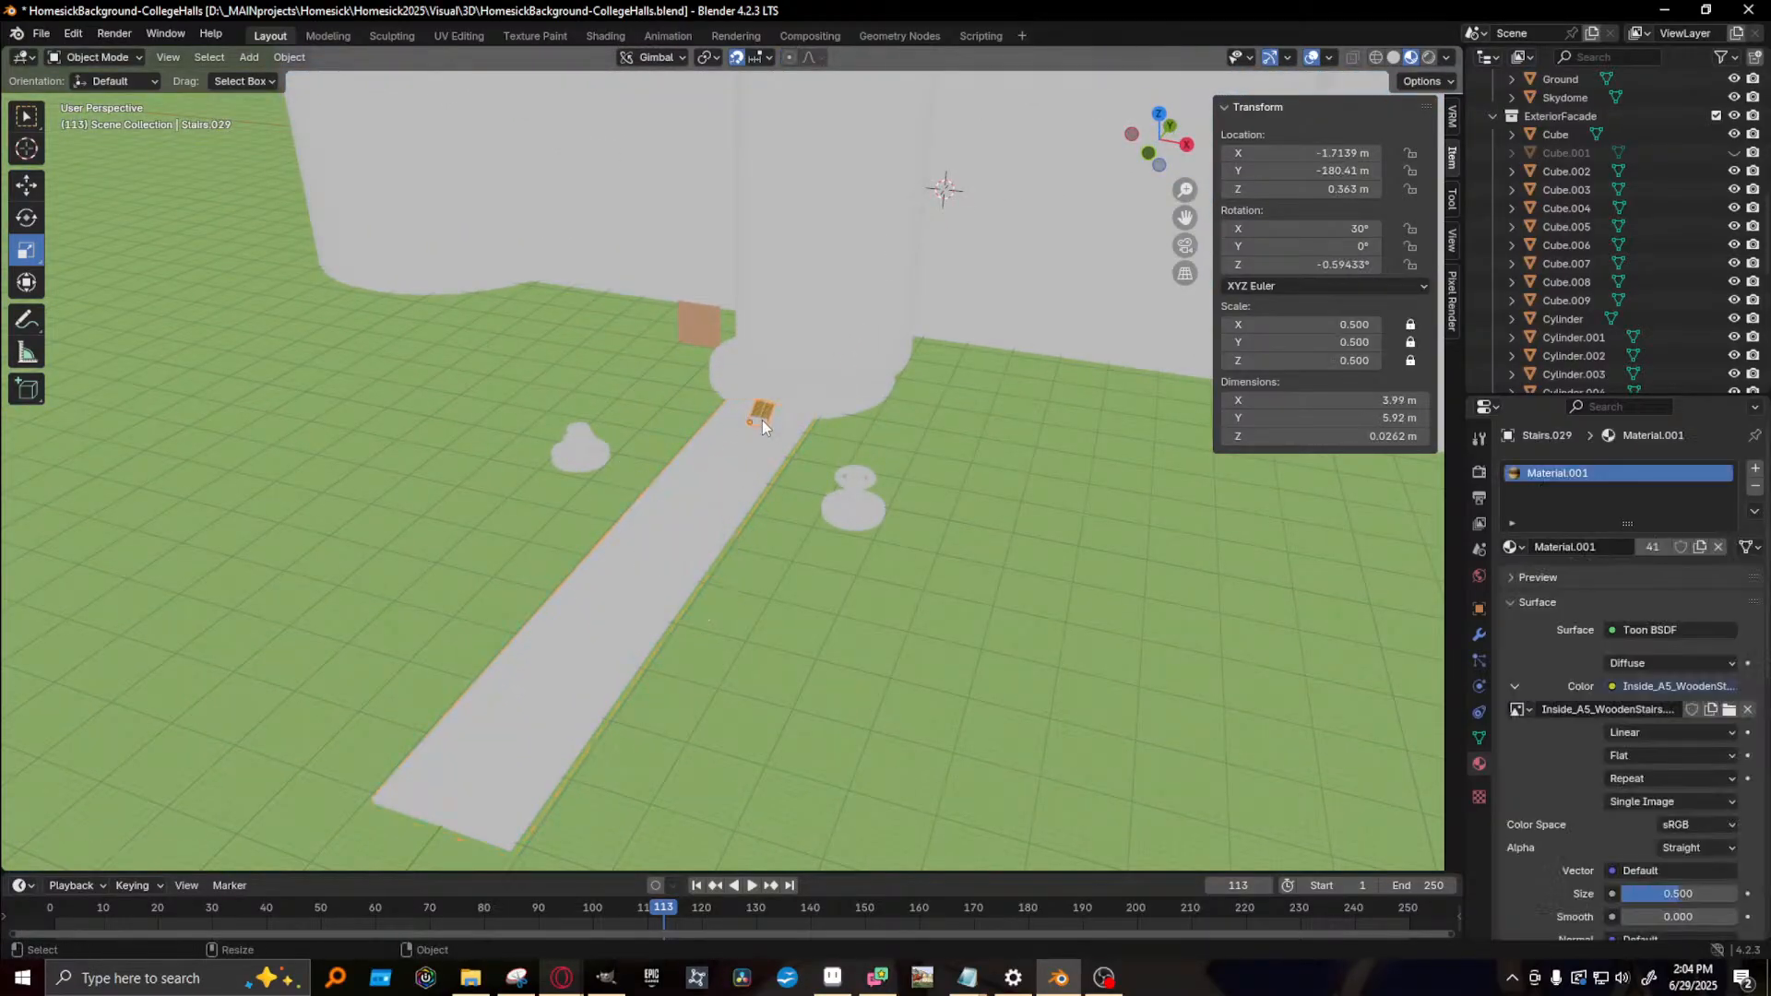
{"action": "key", "text": "shift+space"}
{"action": "key", "text": "g"}
{"action": "left_click_drag", "start_coordinate": [749, 348], "coordinate": [747, 344]}
{"action": "mouse_move", "coordinate": [960, 612]}
{"action": "middle_mouse_down"}
{"action": "mouse_move", "coordinate": [1000, 557]}
{"action": "mouse_move", "coordinate": [950, 602]}
{"action": "middle_mouse_up"}
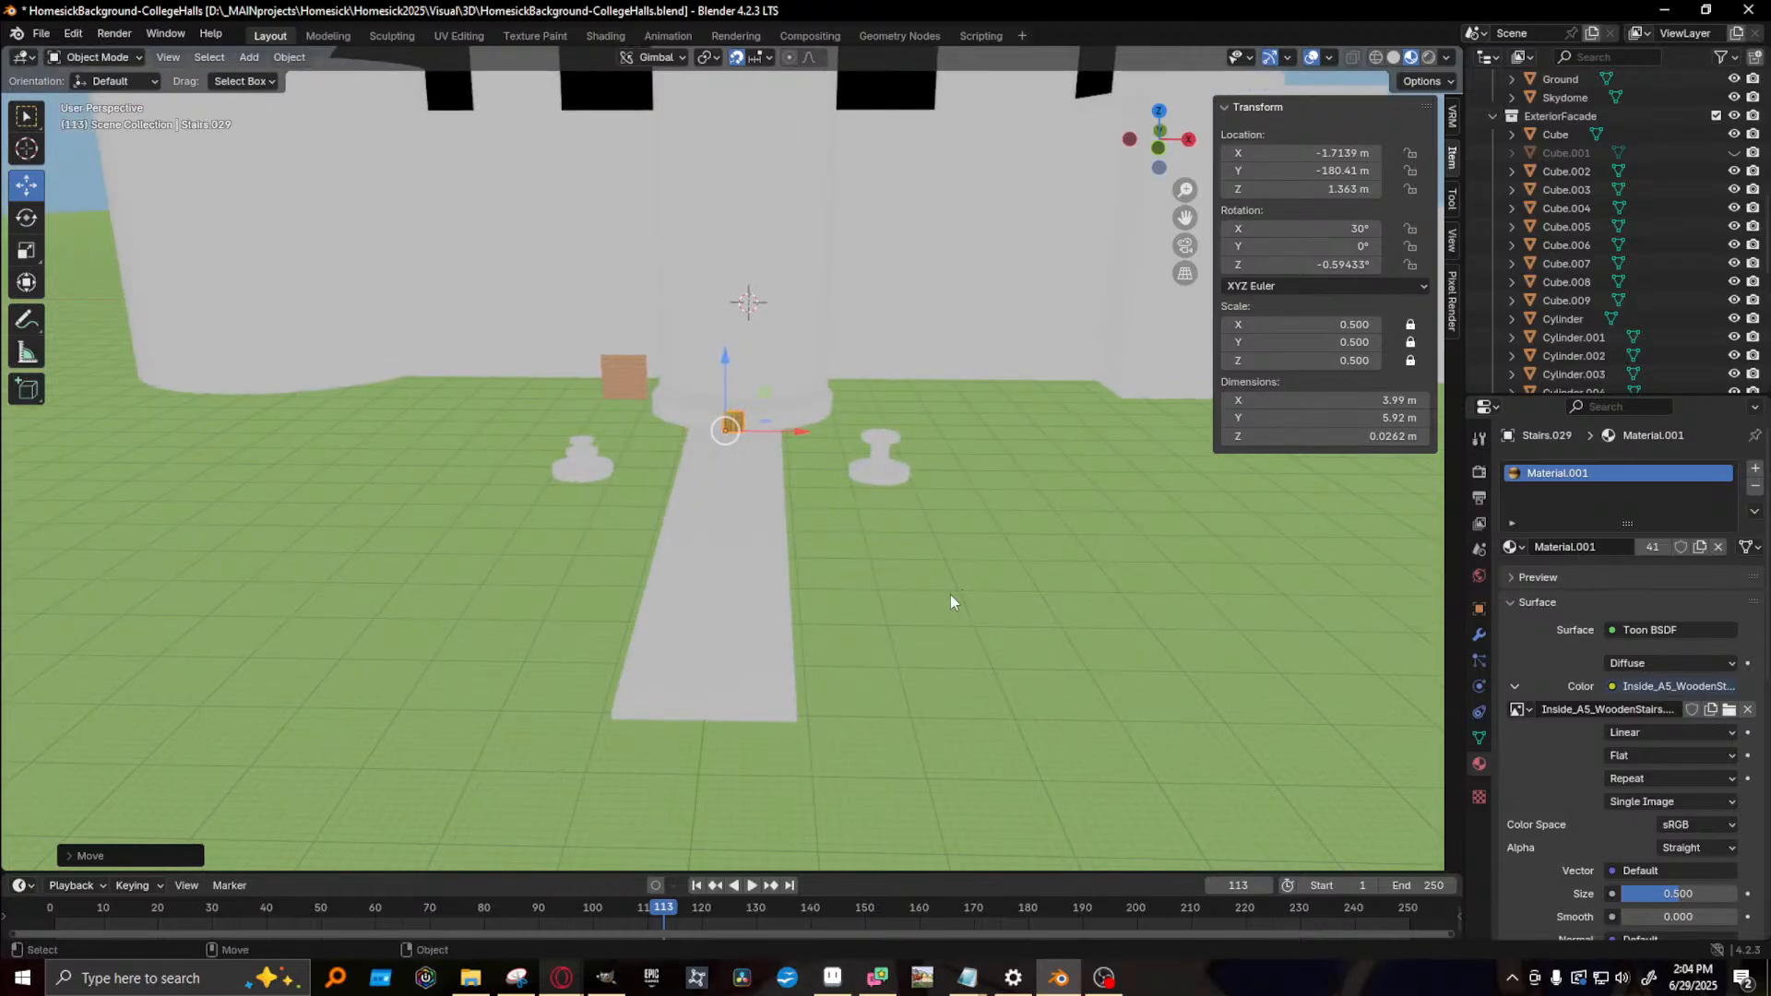
{"action": "key", "text": "ctrl+s"}
{"action": "scroll", "coordinate": [840, 634], "scroll_direction": "down", "scroll_amount": 3}
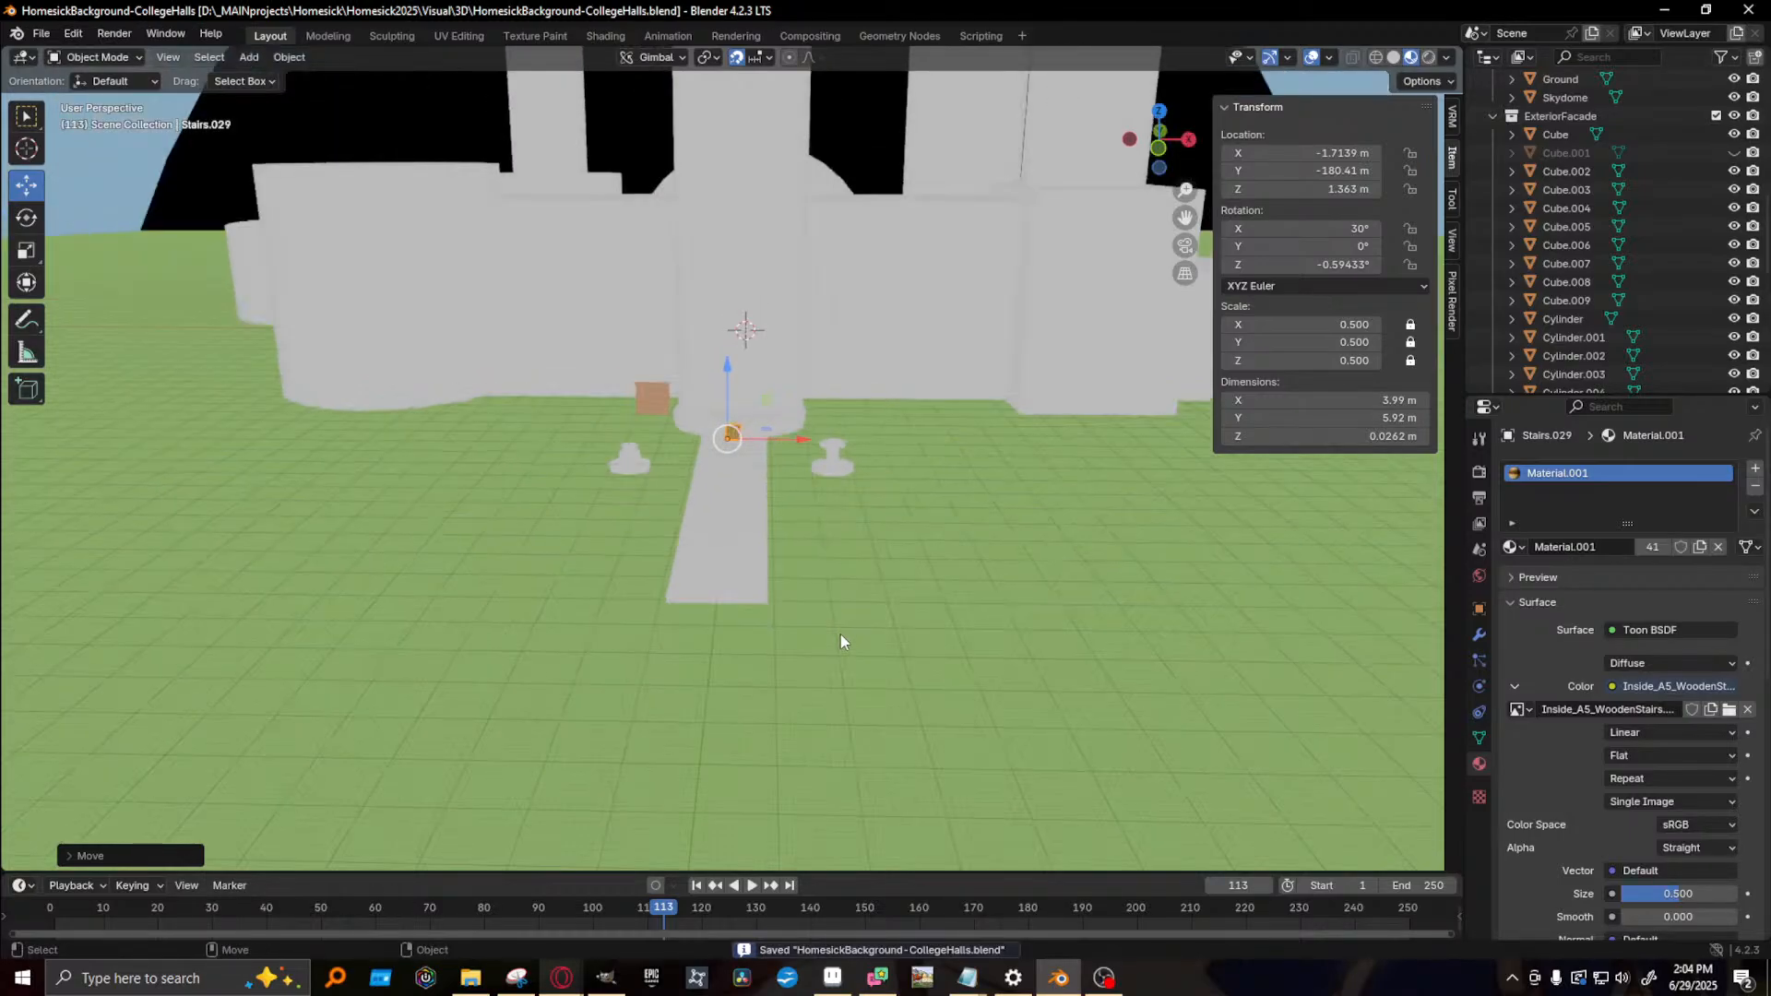
- Check the raised wooden stairs up close, render frame 113, view its DiffCol pass and close the render window
{"action": "middle_click_drag", "start_coordinate": [889, 456], "coordinate": [812, 390]}
{"action": "key", "text": "KP_Decimal"}
{"action": "scroll", "coordinate": [819, 415], "scroll_direction": "down", "scroll_amount": 8}
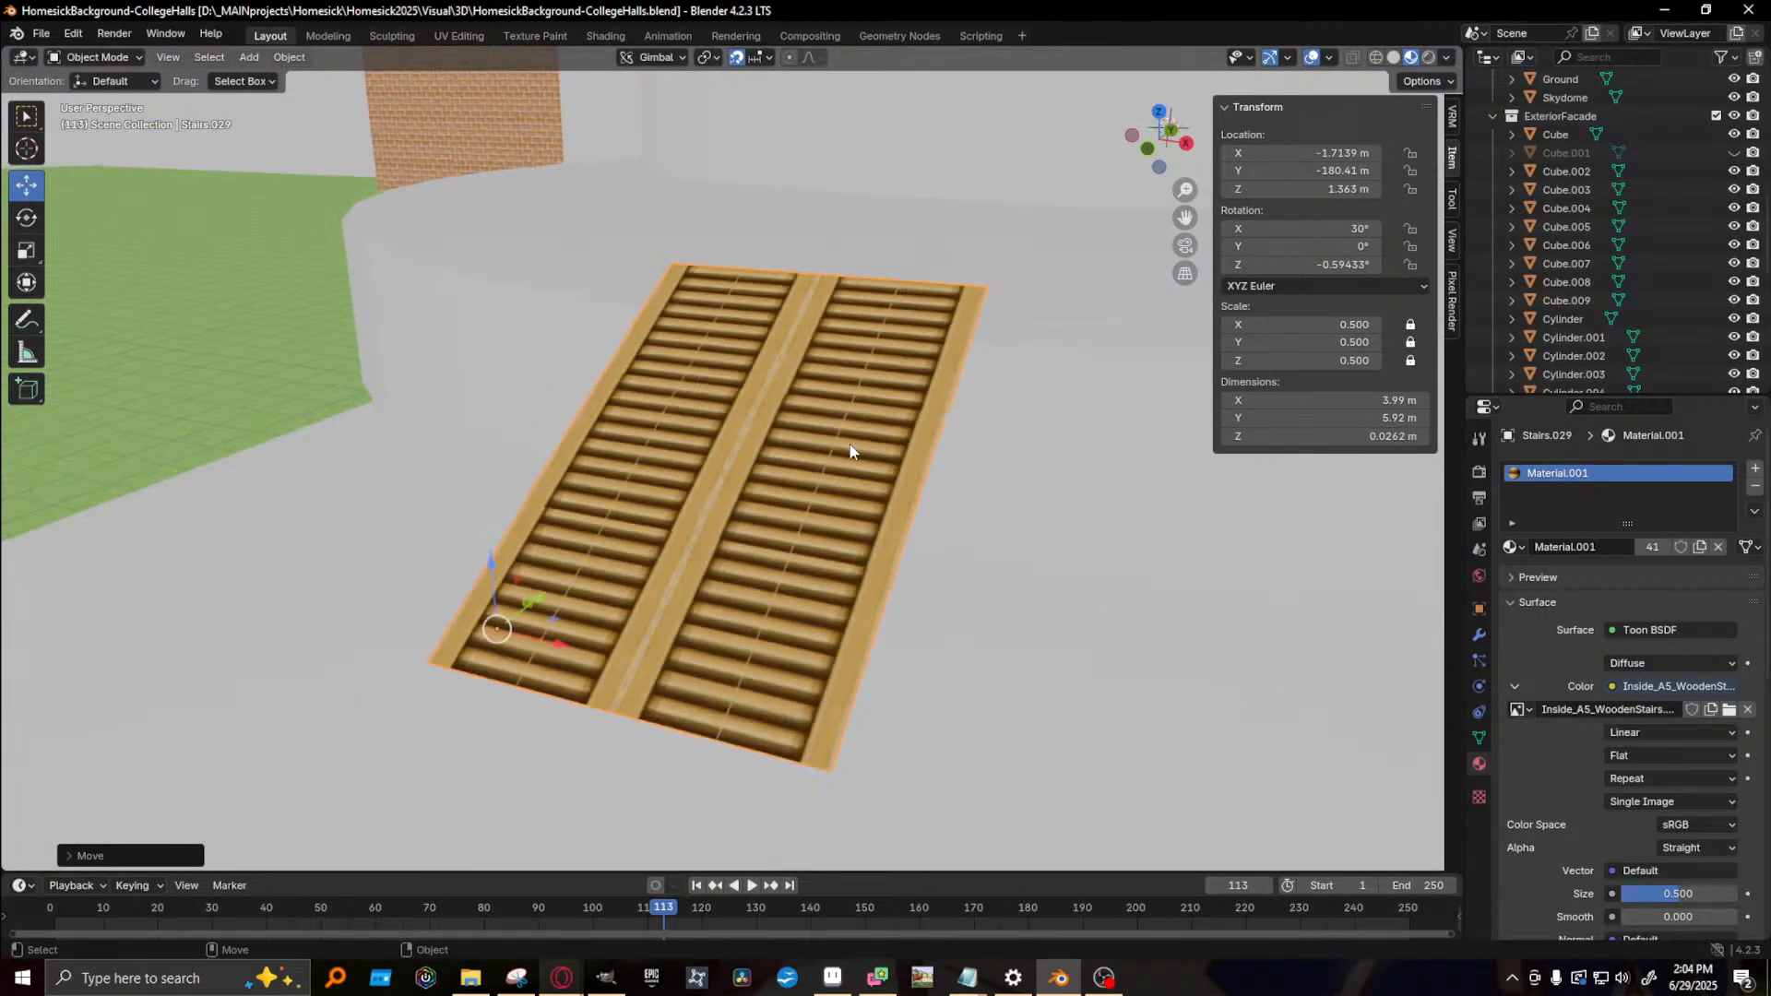
{"action": "scroll", "coordinate": [848, 461], "scroll_direction": "down", "scroll_amount": 8}
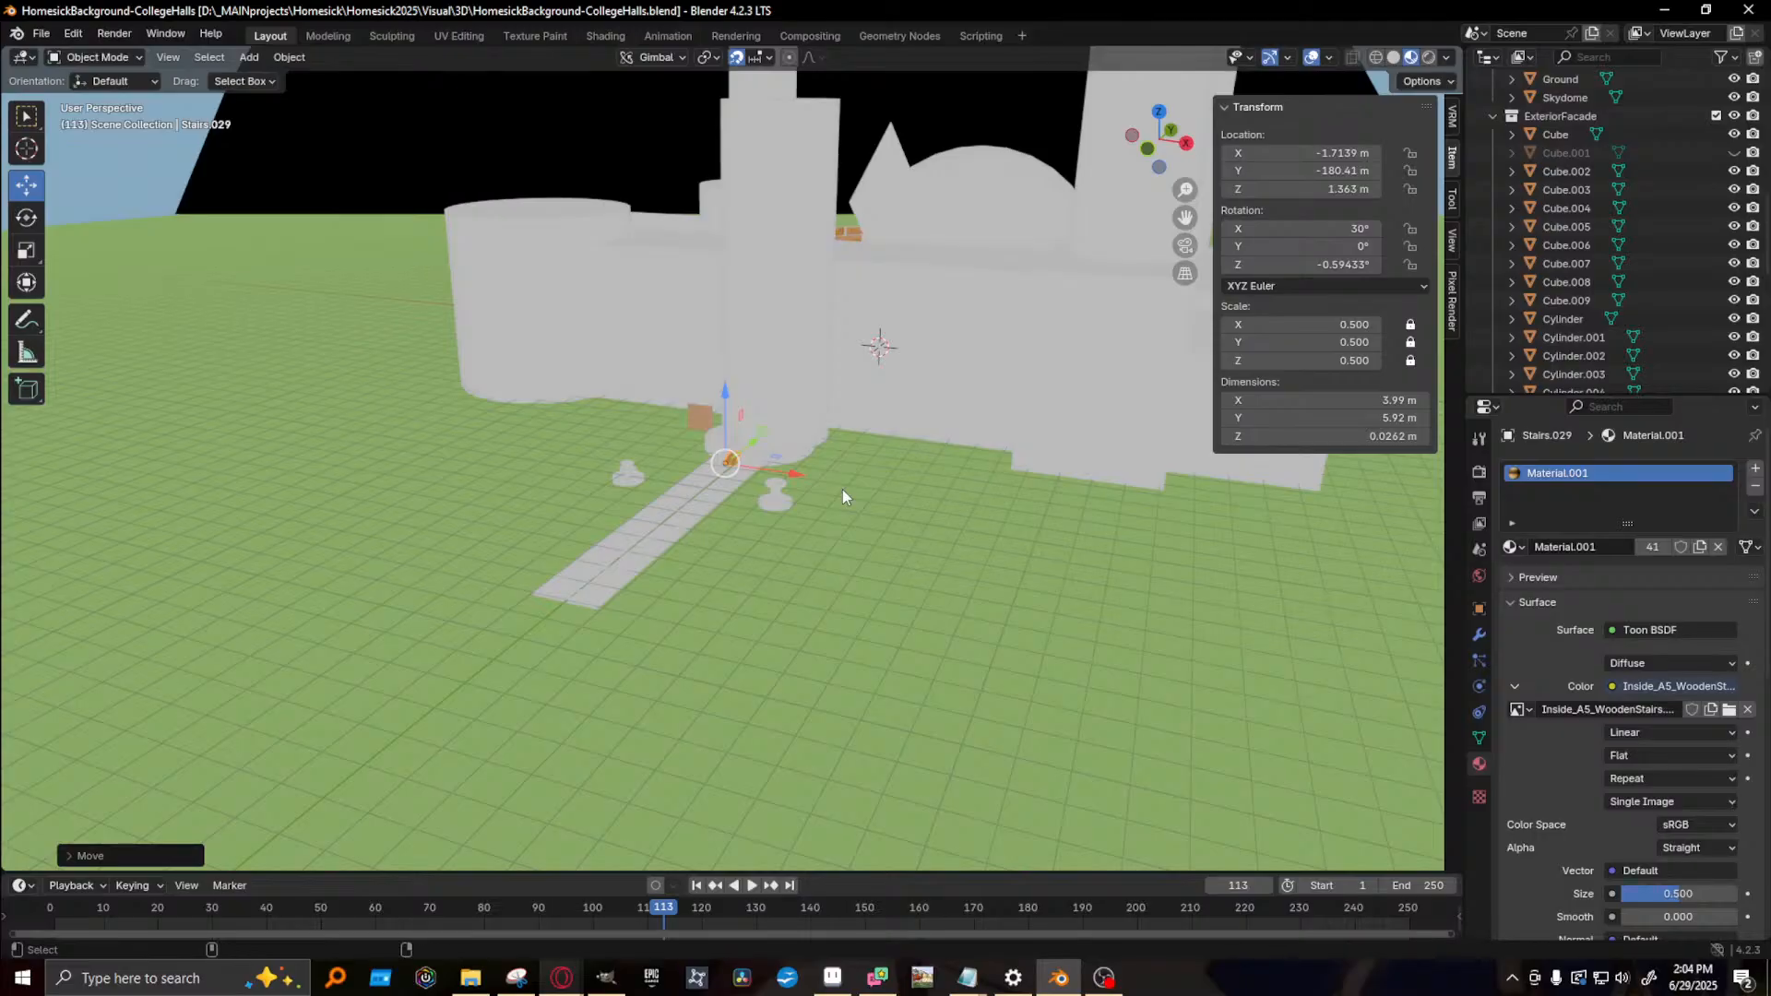
{"action": "key", "text": "F12"}
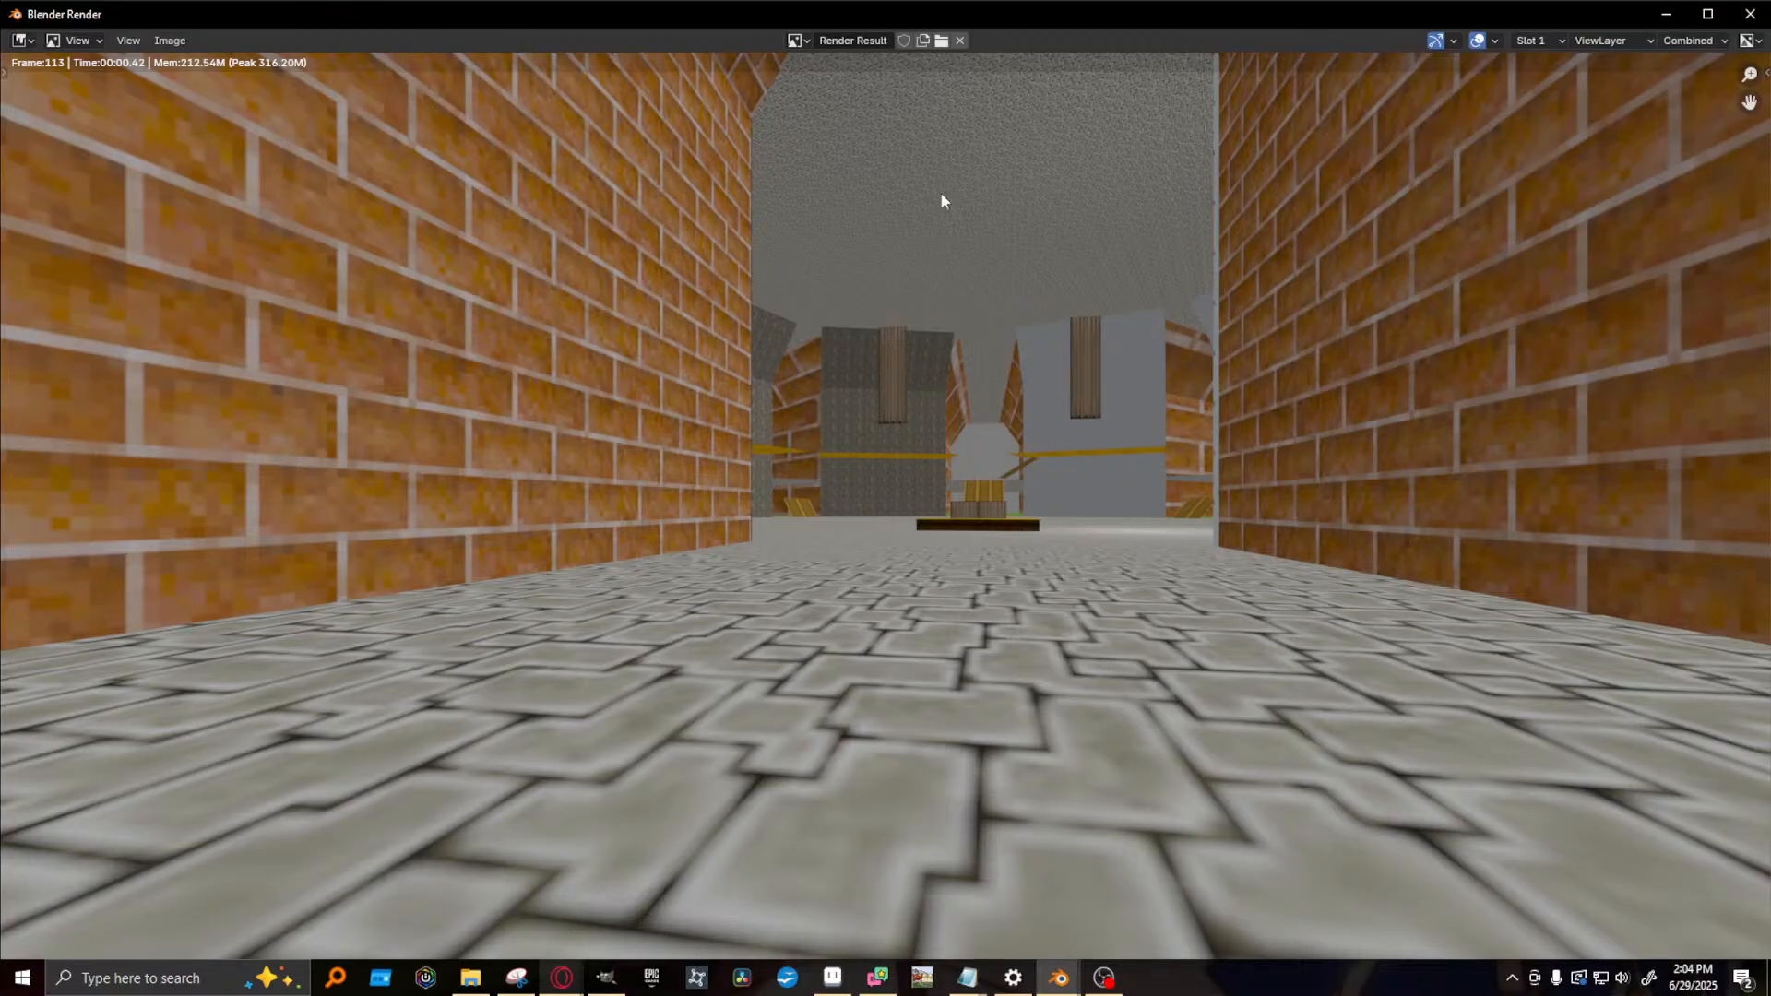
{"action": "left_click", "coordinate": [1718, 41]}
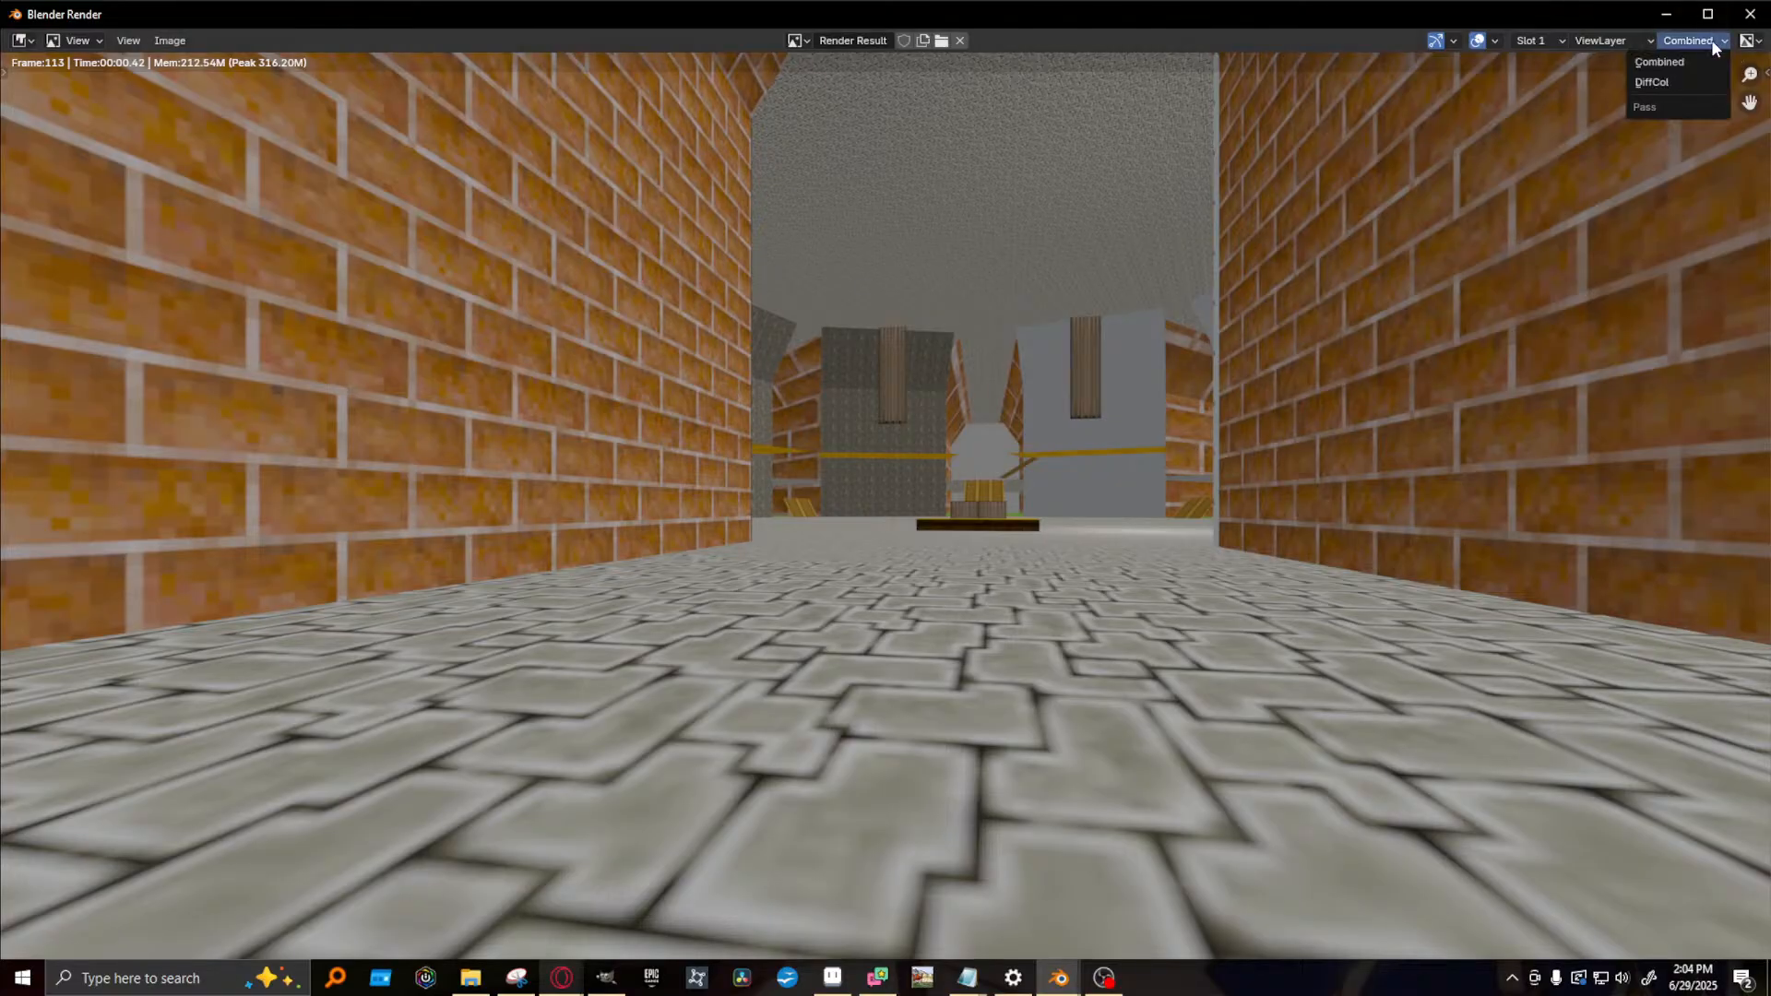
{"action": "left_click", "coordinate": [1650, 85]}
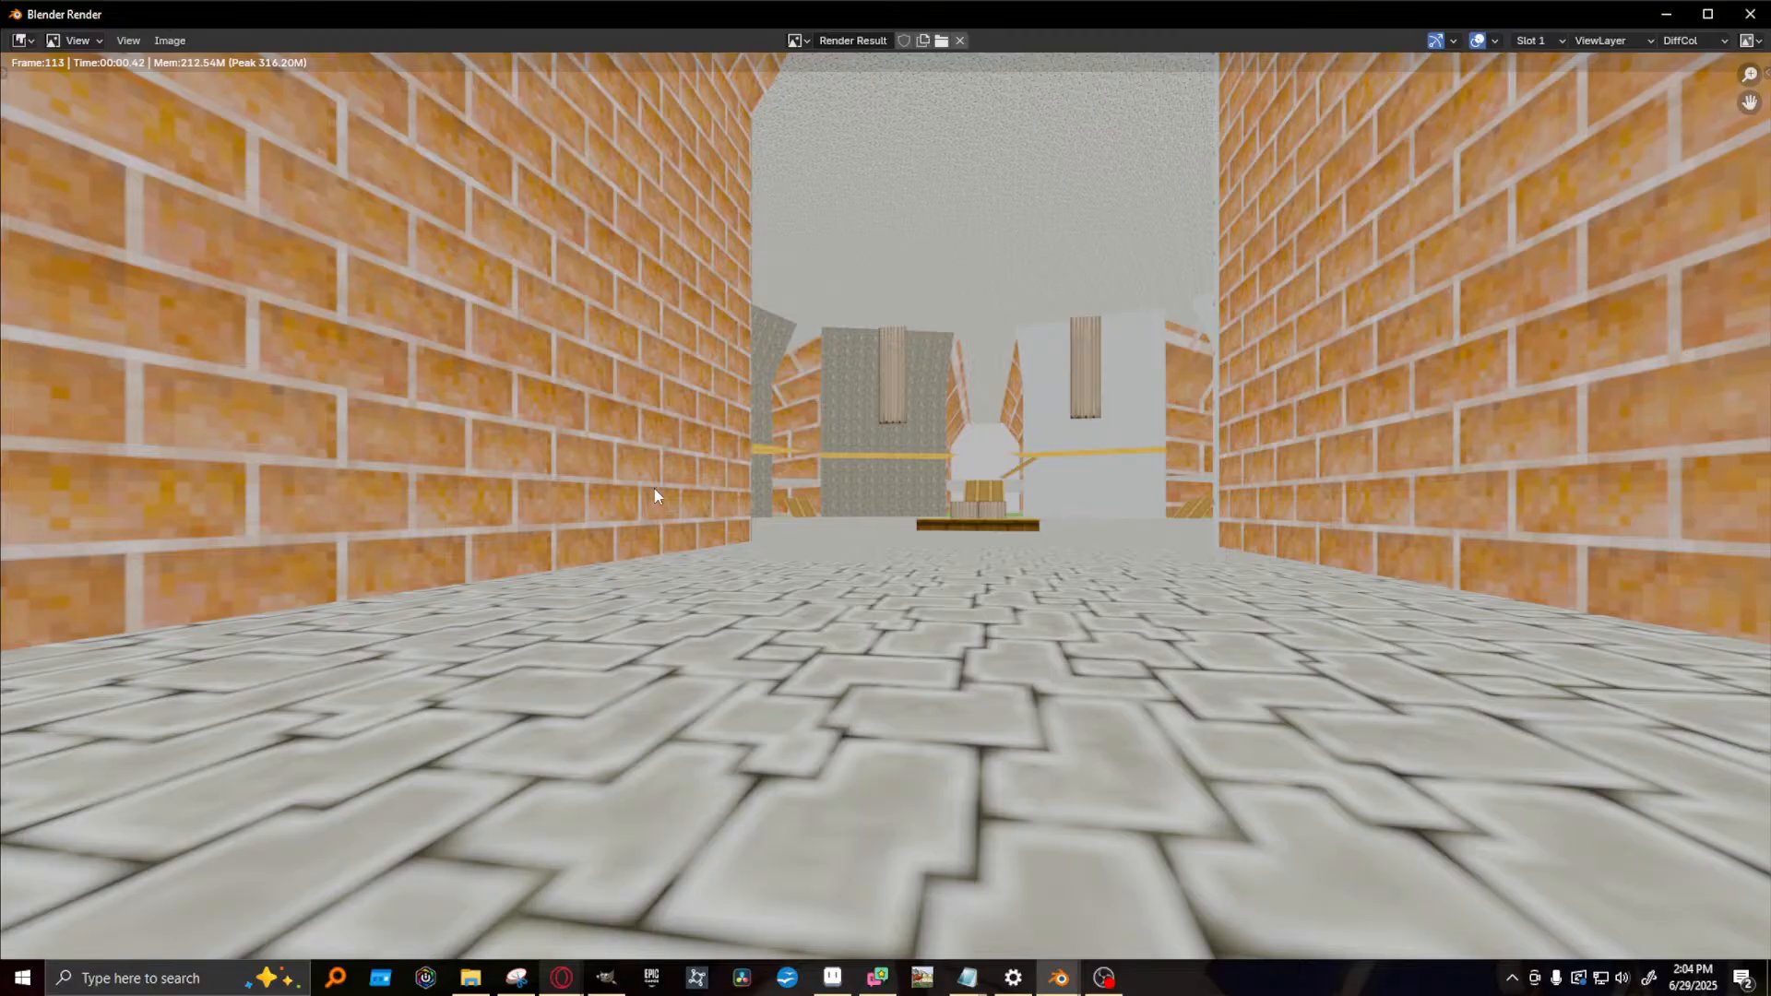
{"action": "left_click", "coordinate": [1750, 14]}
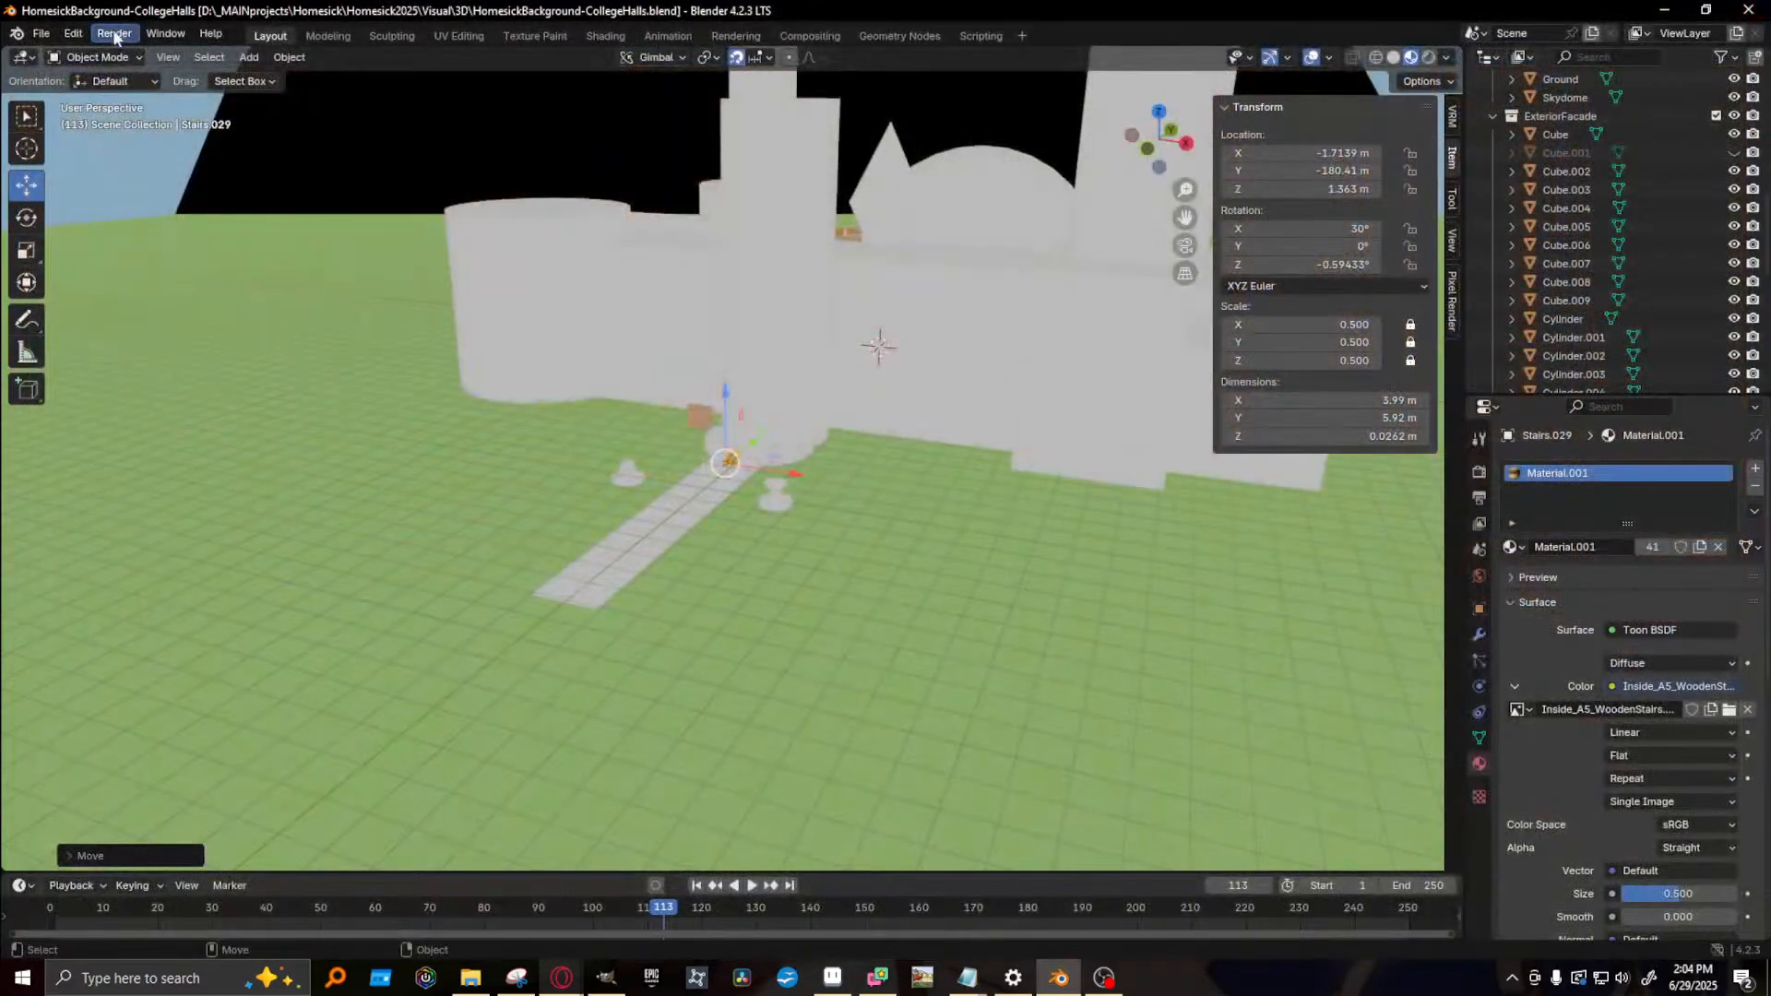
- Open the recent file HomesickBackground-Template.blend
{"action": "left_click", "coordinate": [41, 33]}
{"action": "mouse_move", "coordinate": [96, 96]}
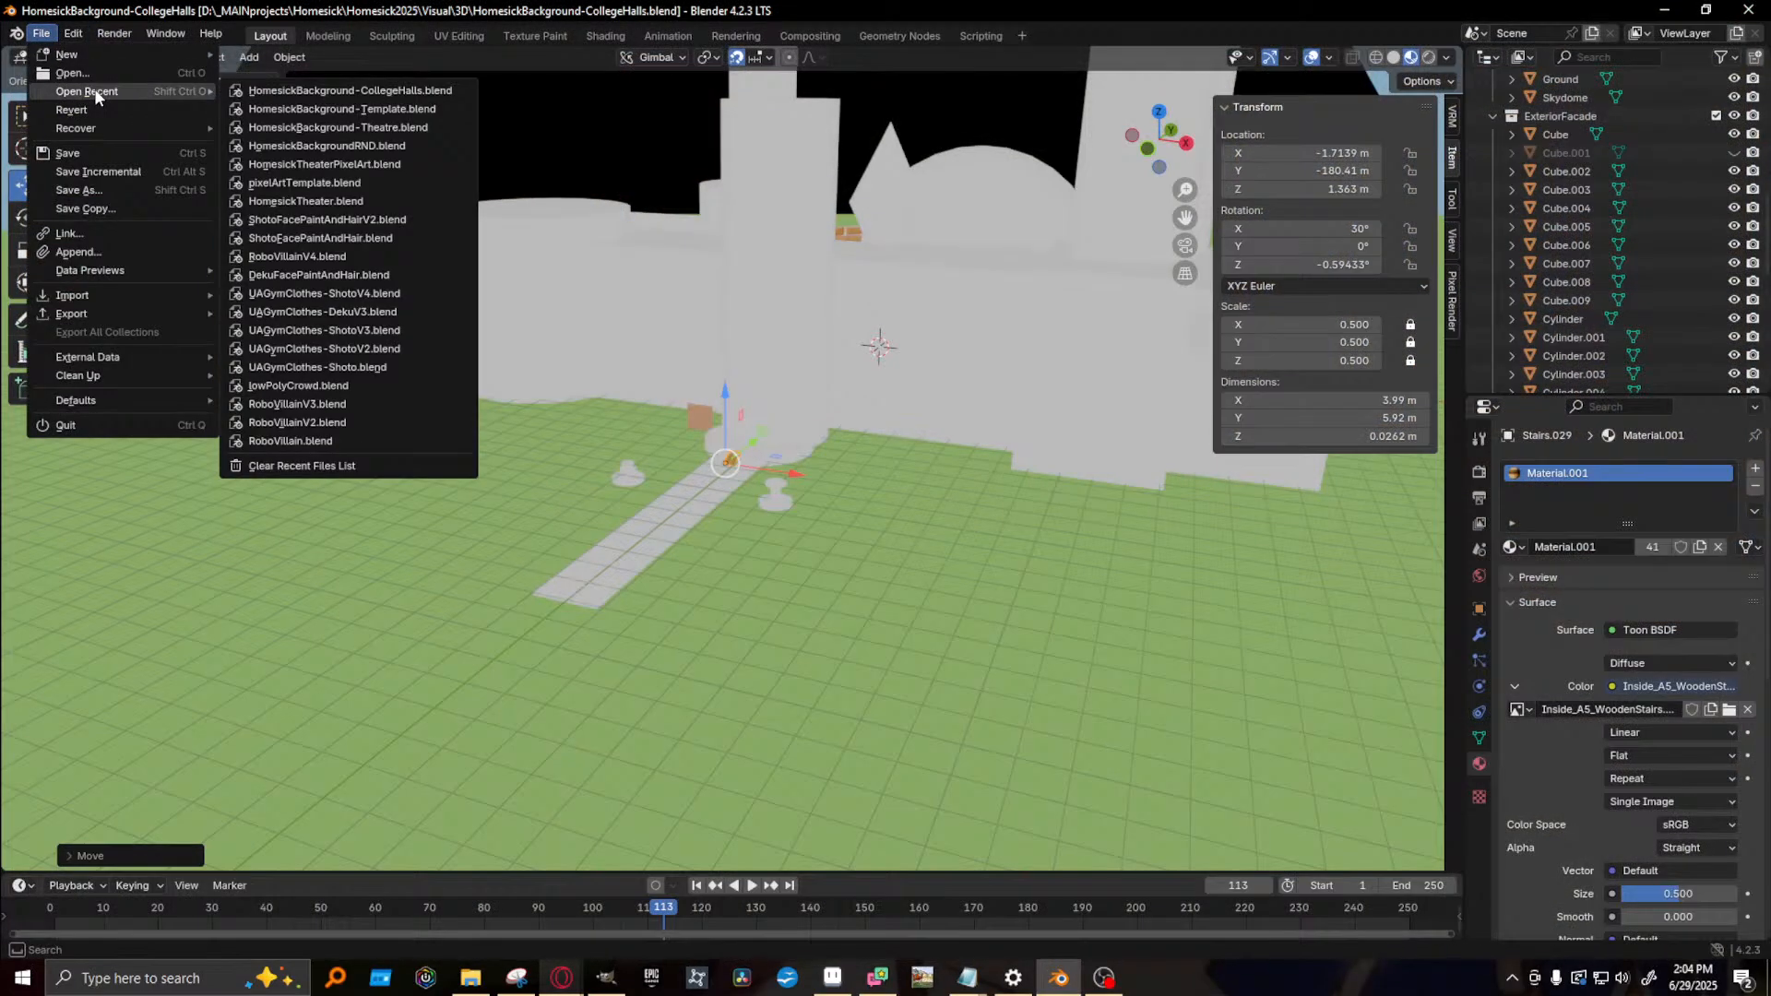
{"action": "left_click", "coordinate": [317, 110]}
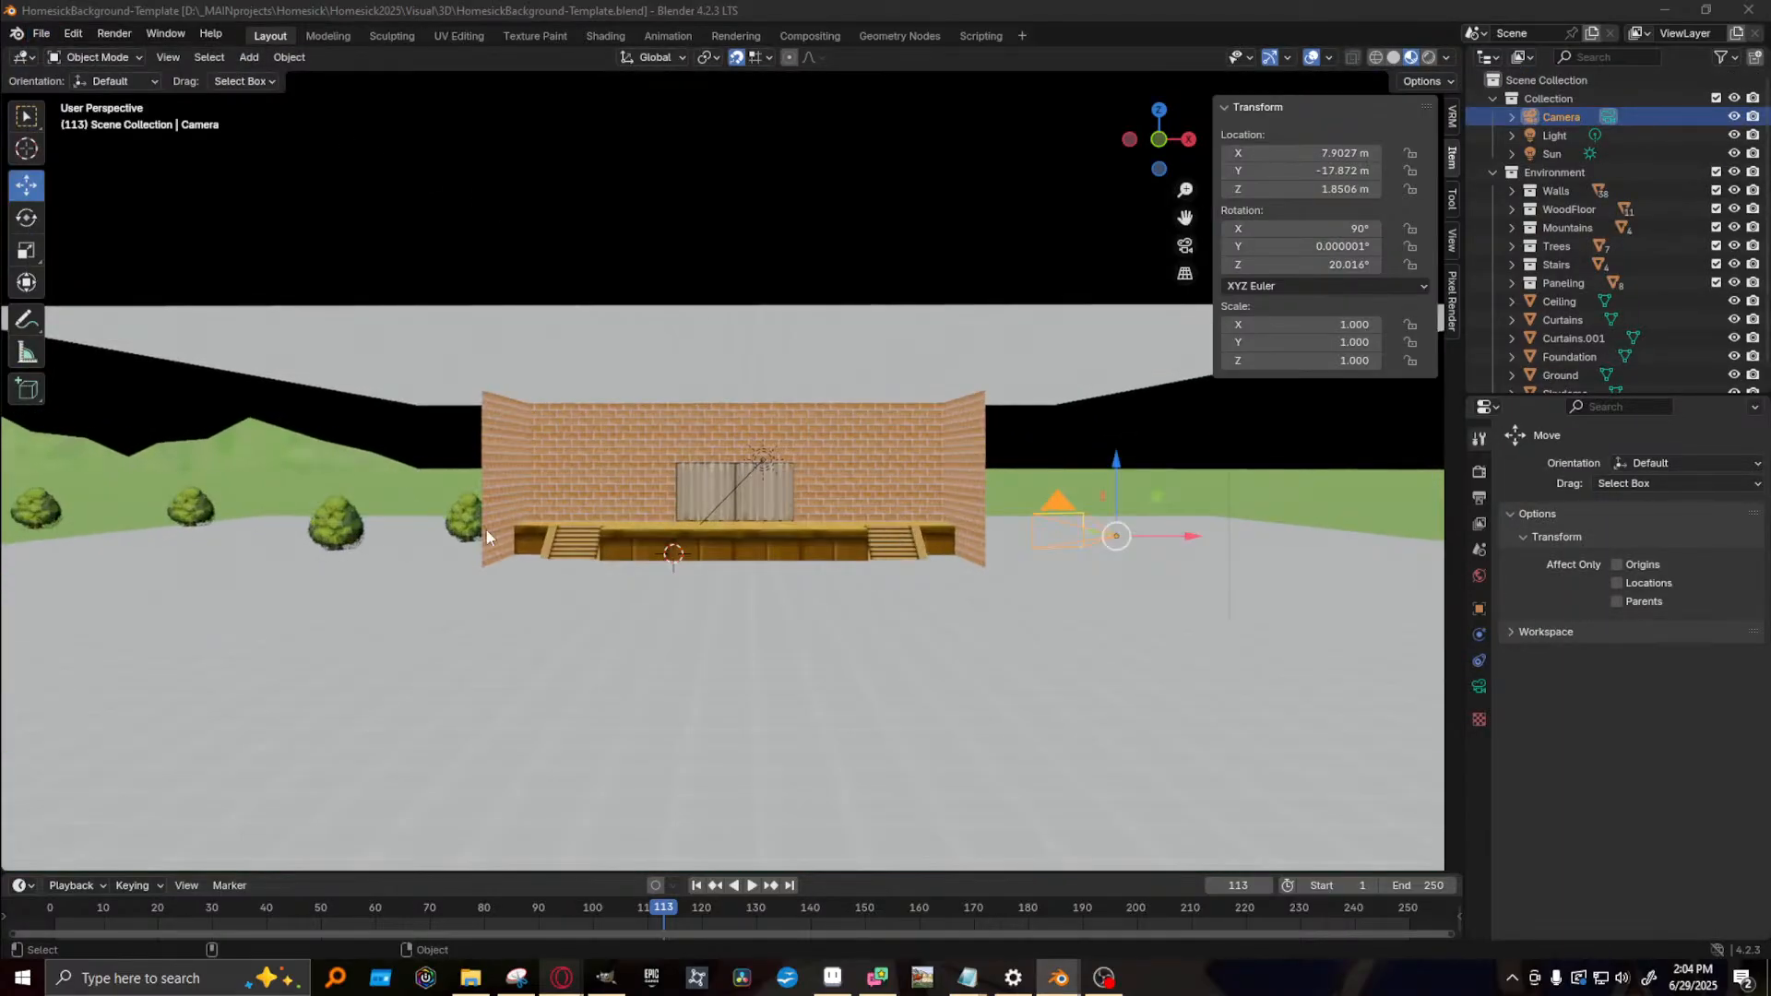
- Save the template scene as a new file named HomesickBackground-DowntownCity.blend in the same 3D folder
{"action": "left_click", "coordinate": [41, 35]}
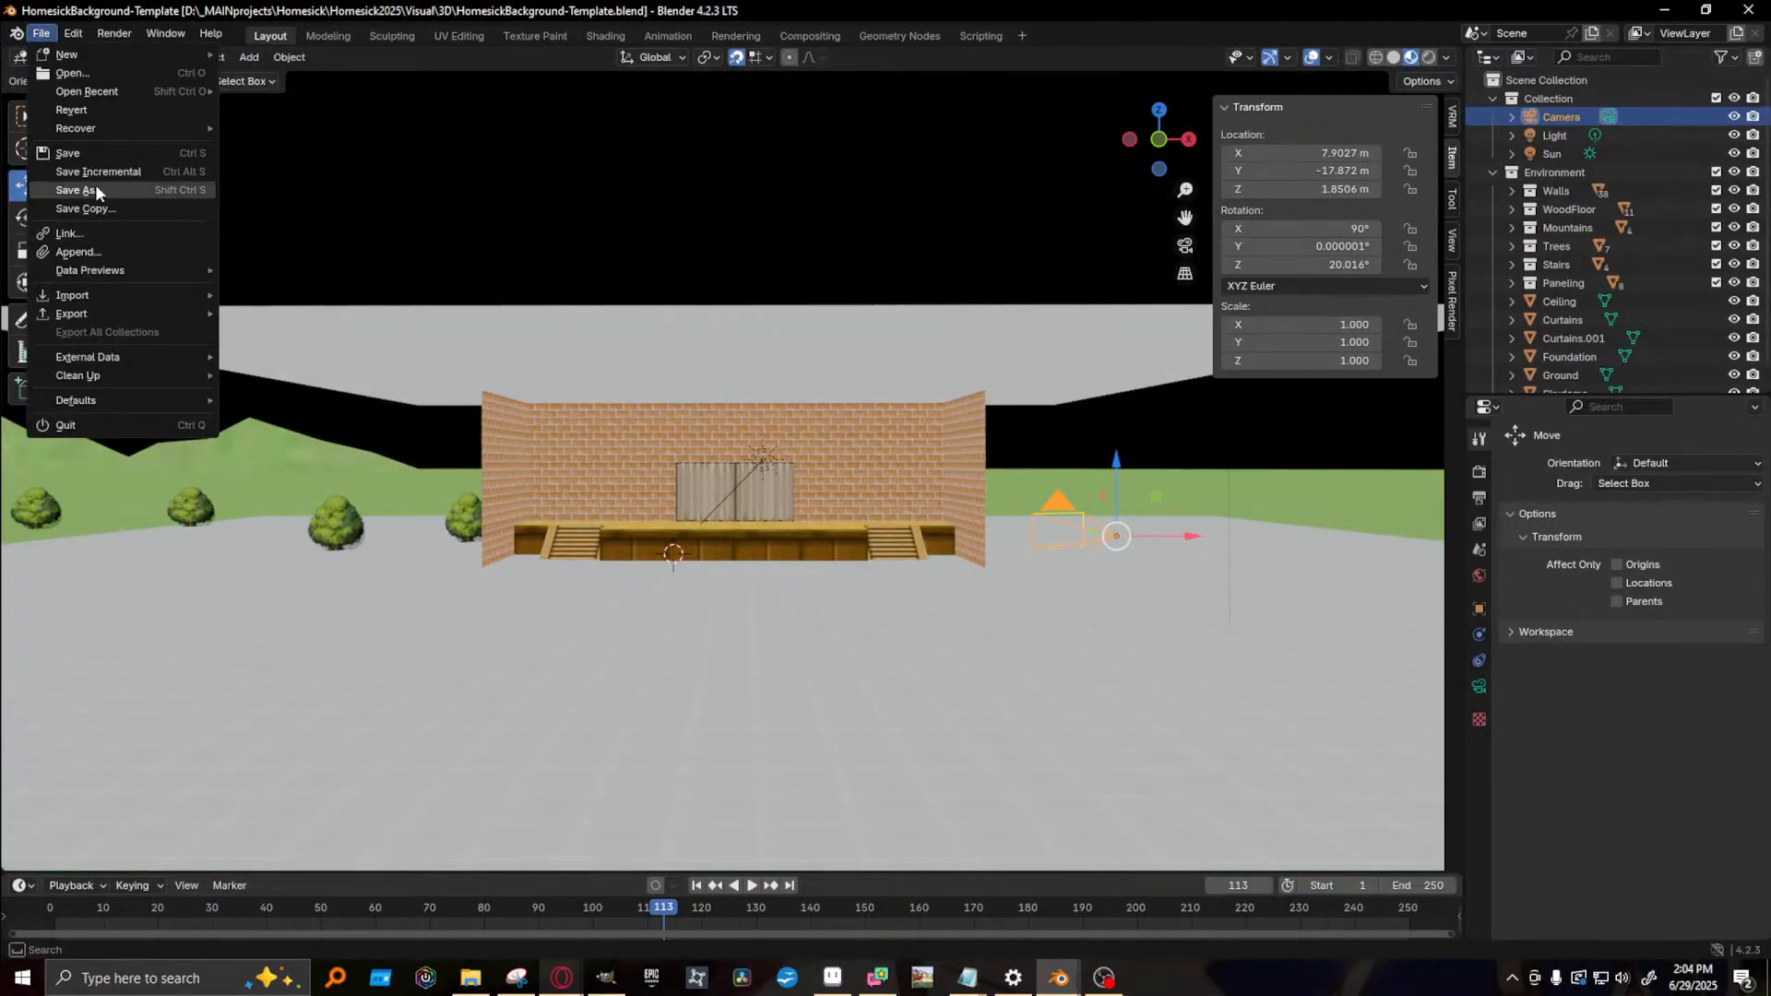
{"action": "left_click", "coordinate": [96, 184]}
{"action": "left_click", "coordinate": [766, 727]}
{"action": "left_click", "coordinate": [766, 726]}
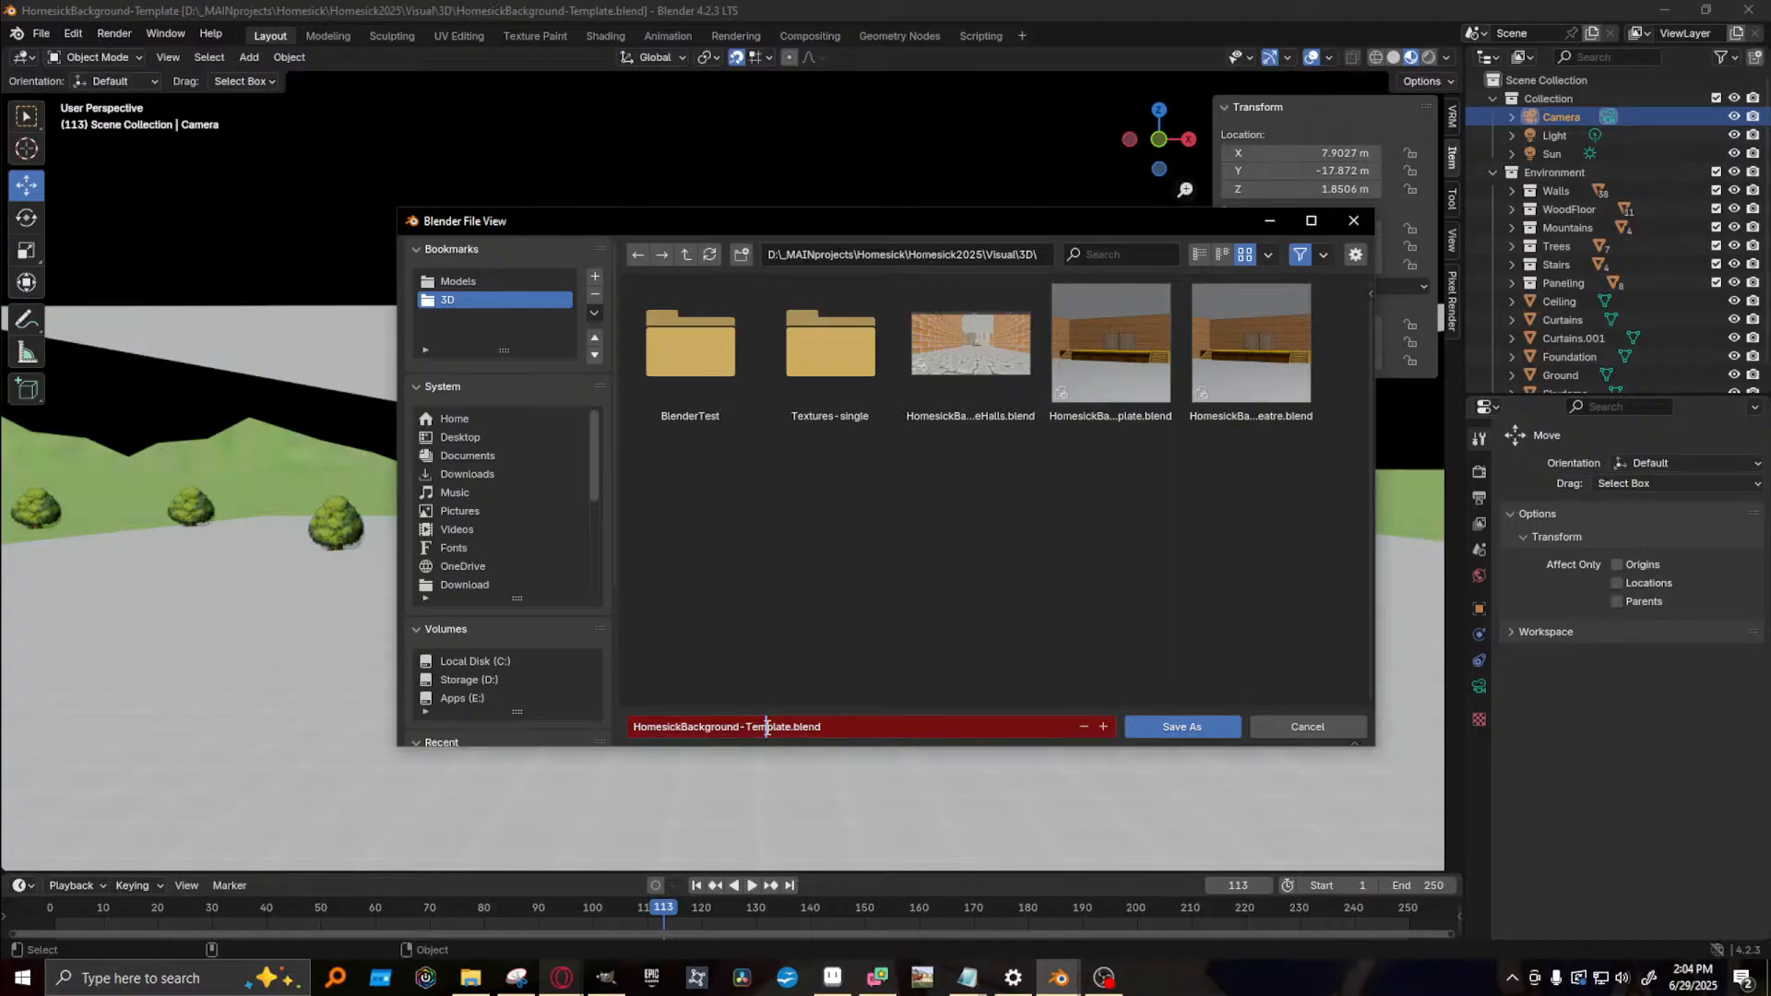
{"action": "left_click_drag", "start_coordinate": [751, 727], "coordinate": [786, 727]}
{"action": "type", "text": "DowntownCity"}
{"action": "key", "text": "Return"}
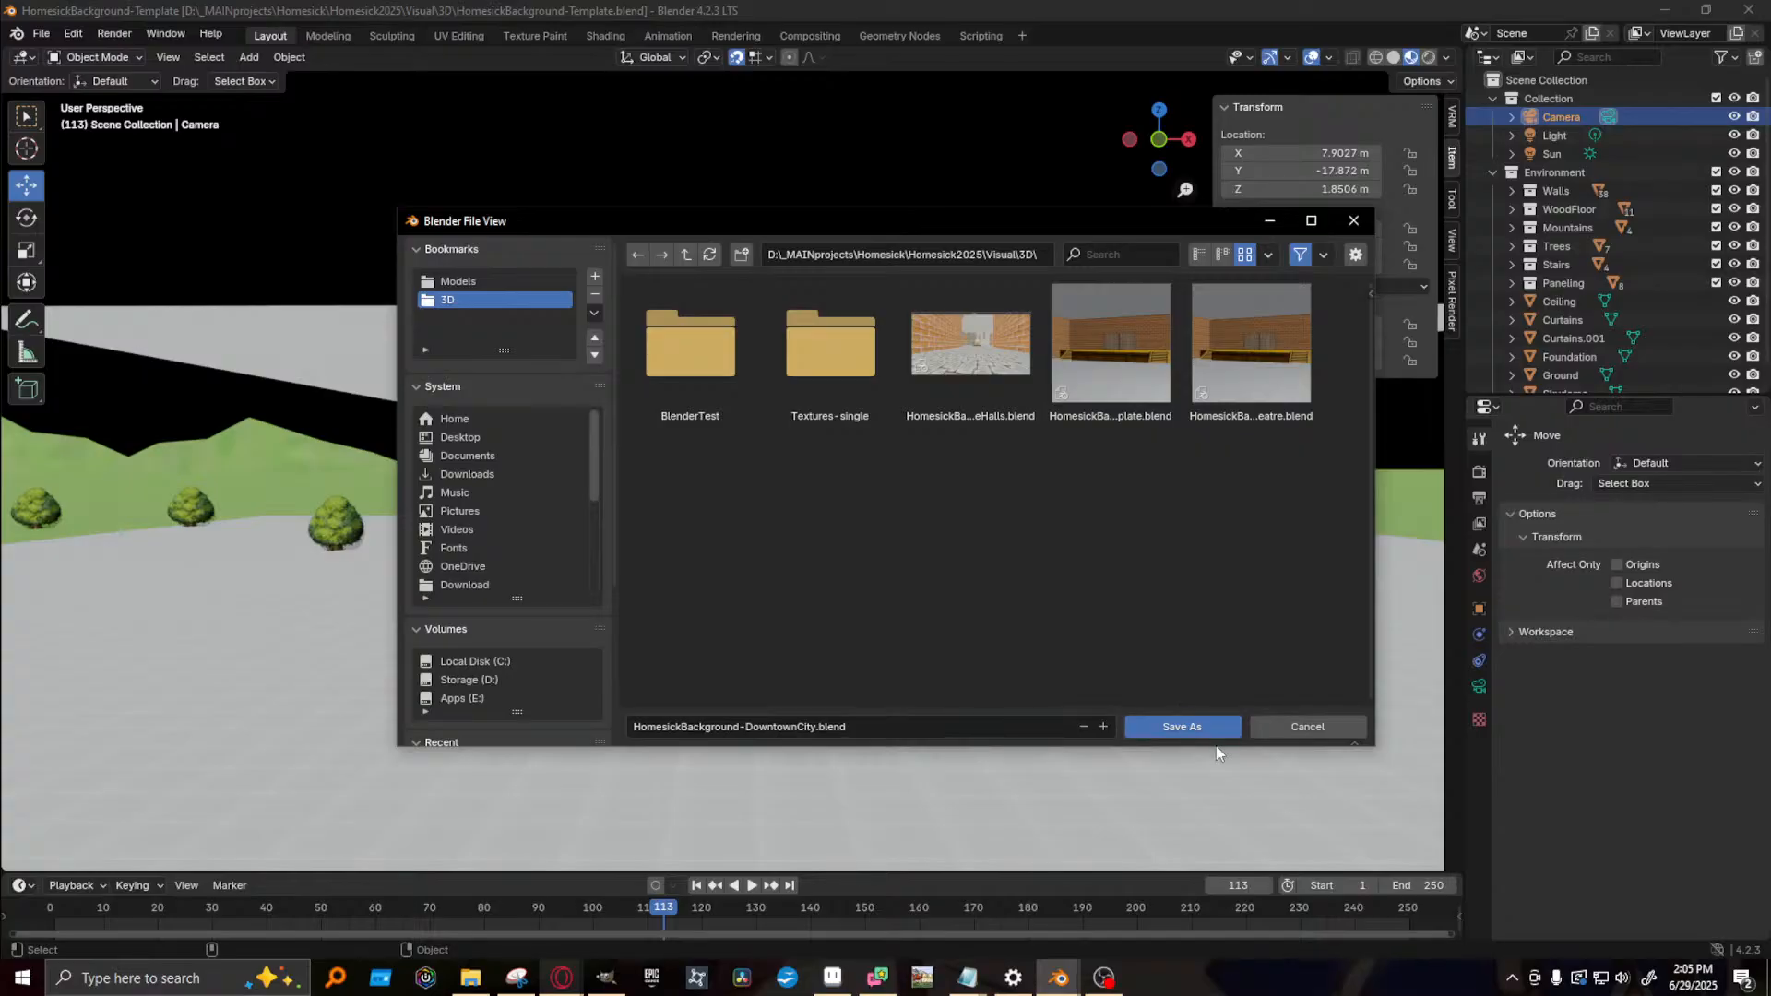
{"action": "left_click", "coordinate": [1214, 727]}
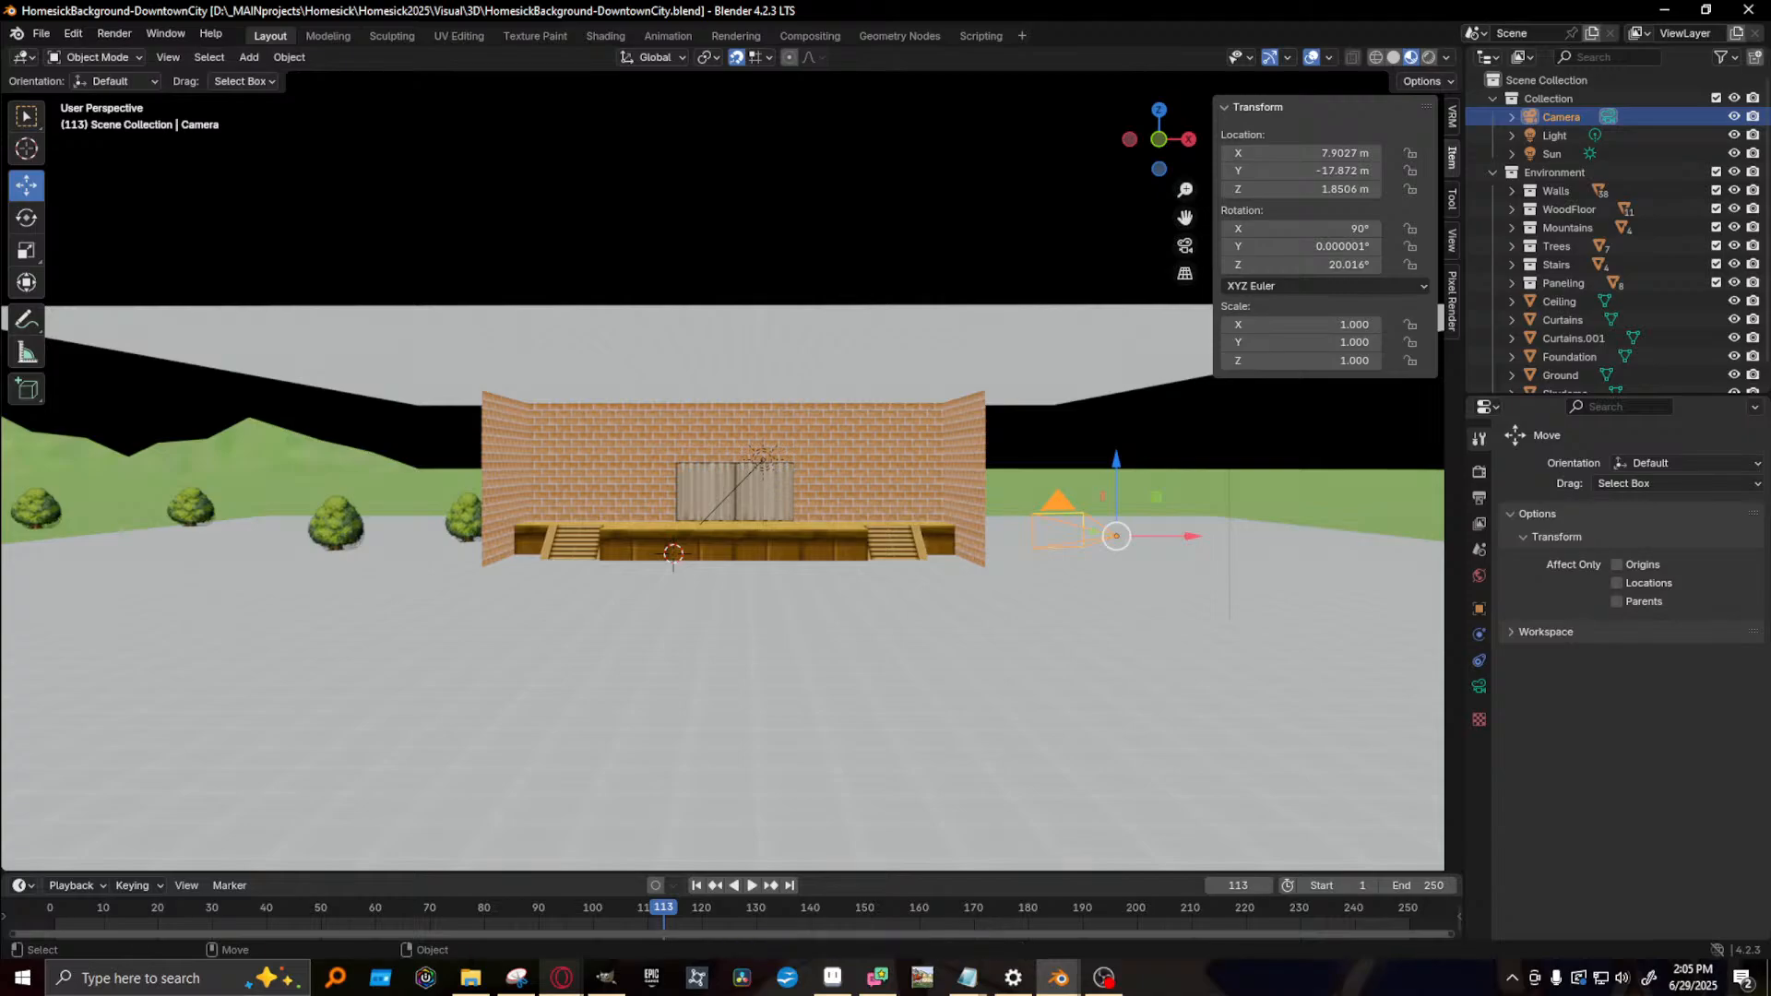
{"action": "left_click", "coordinate": [561, 977]}
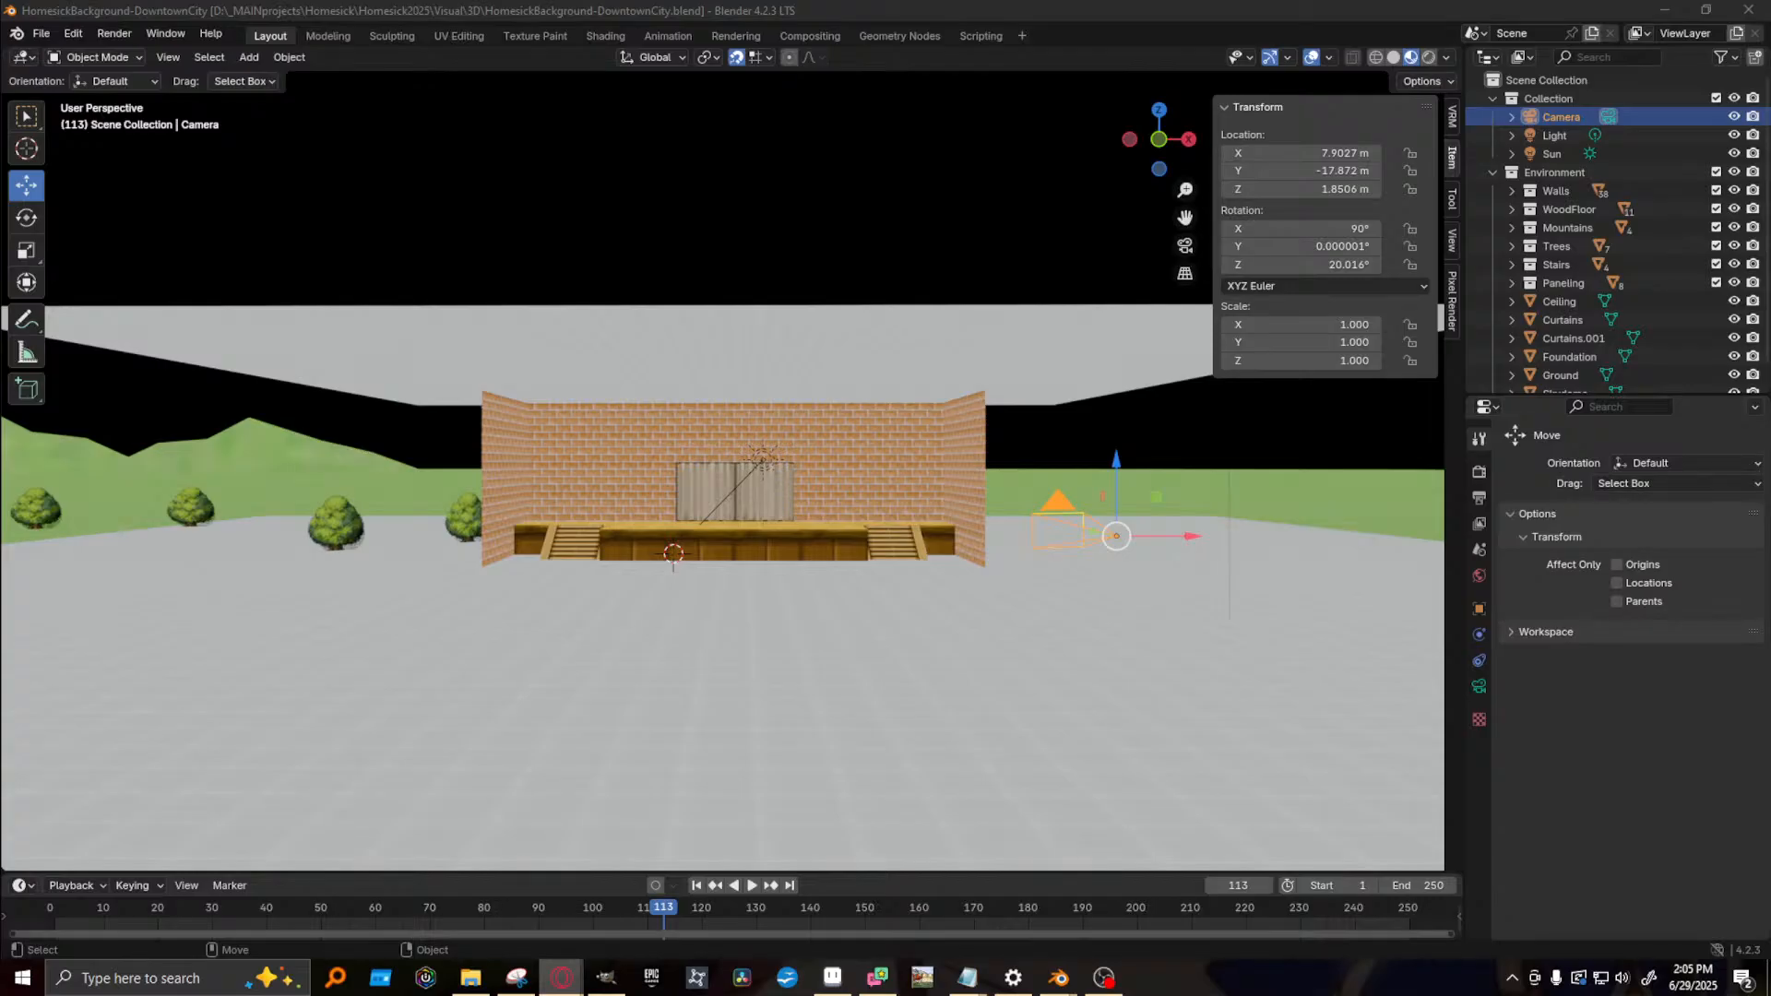
{"action": "key", "text": "alt+Tab"}
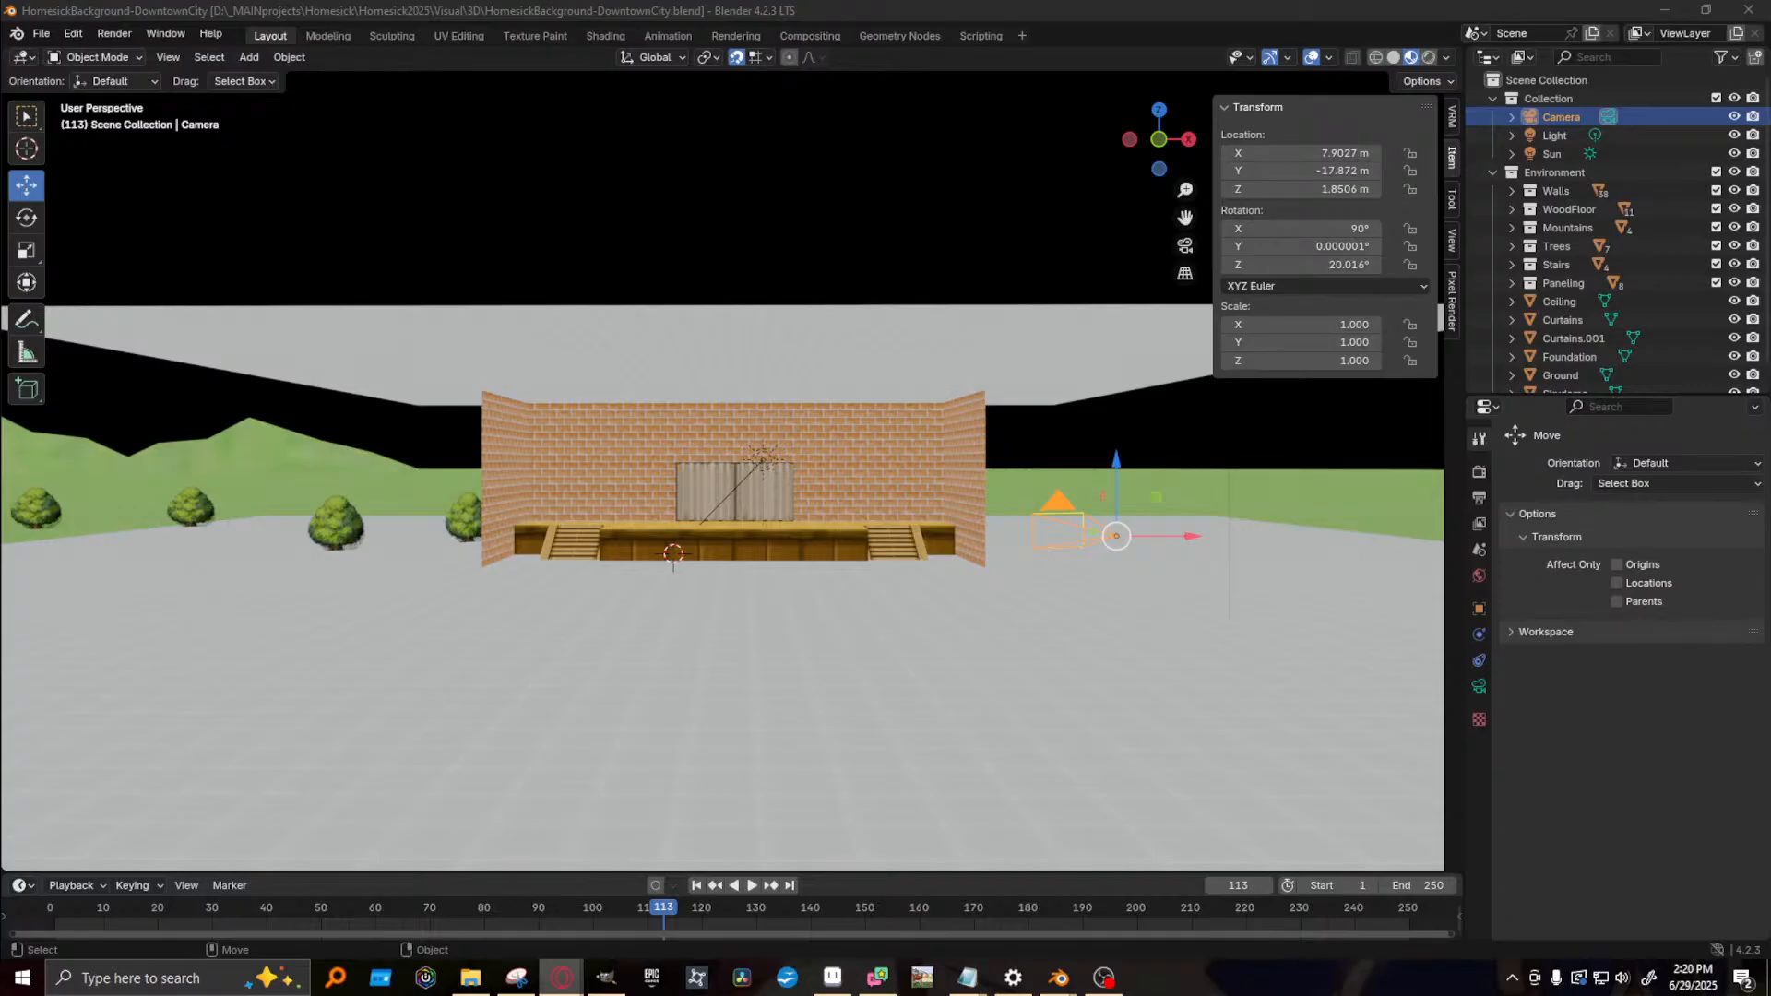
{"action": "scroll", "coordinate": [665, 402], "scroll_direction": "down", "scroll_amount": 3}
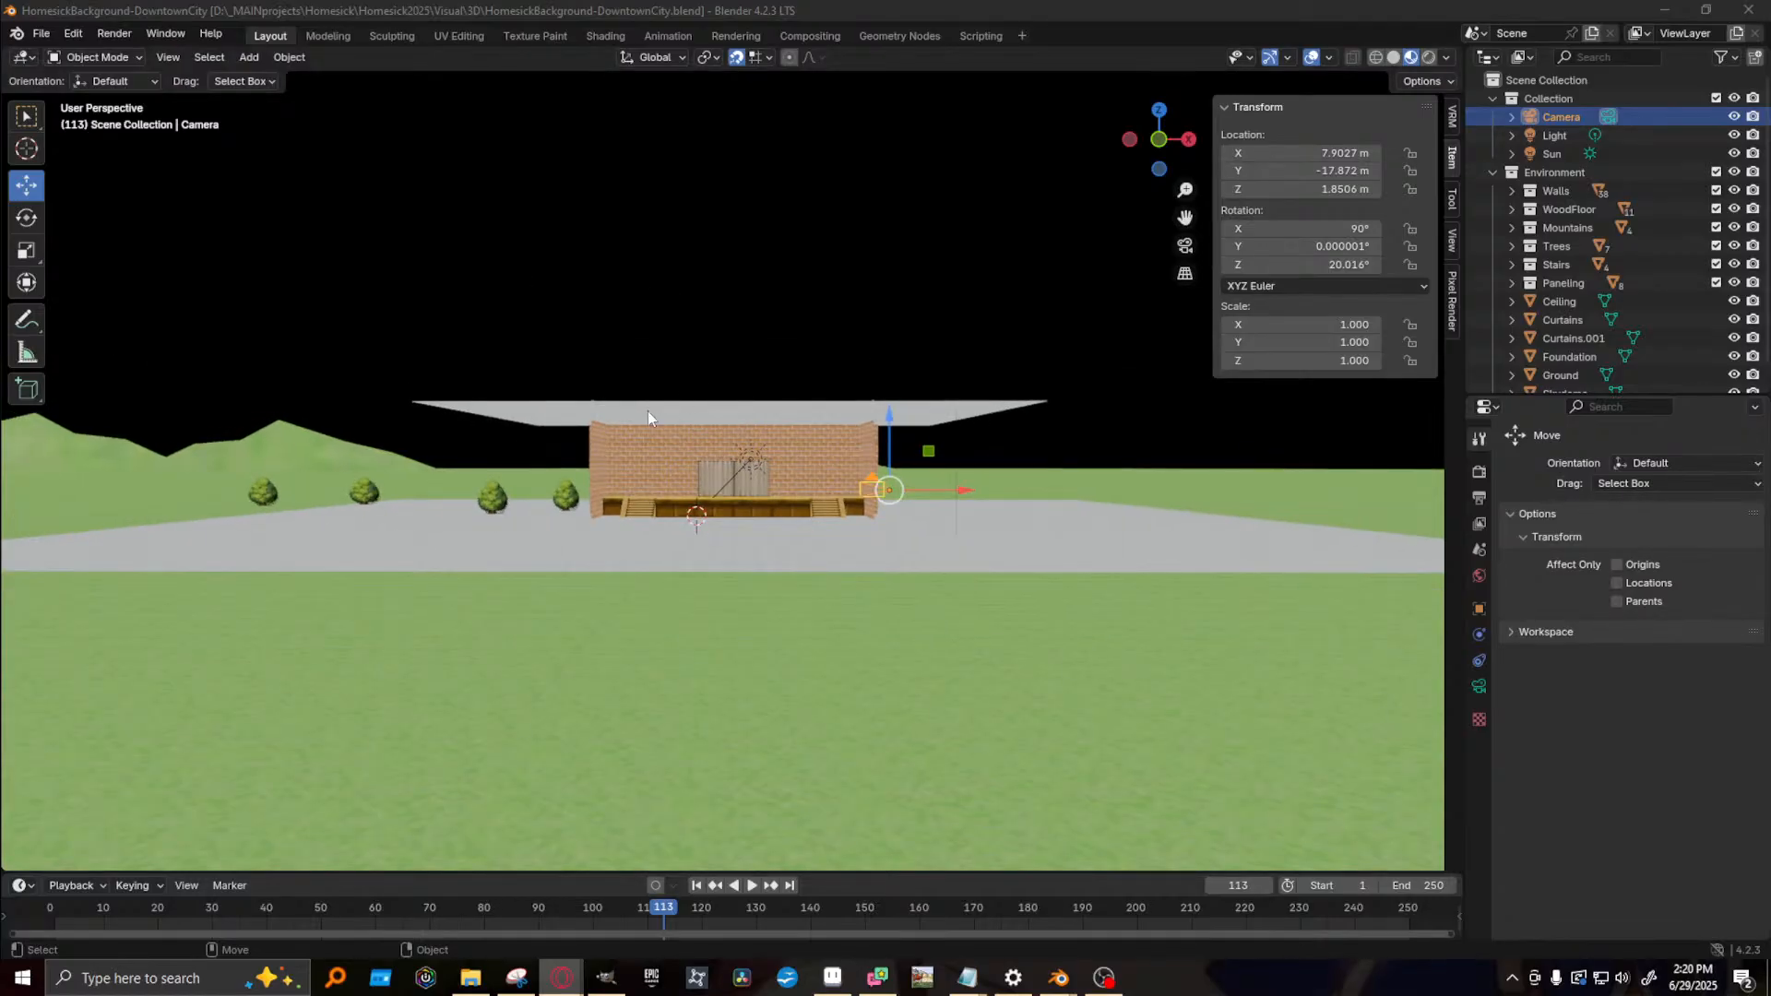
{"action": "middle_click_drag", "start_coordinate": [609, 461], "coordinate": [677, 490]}
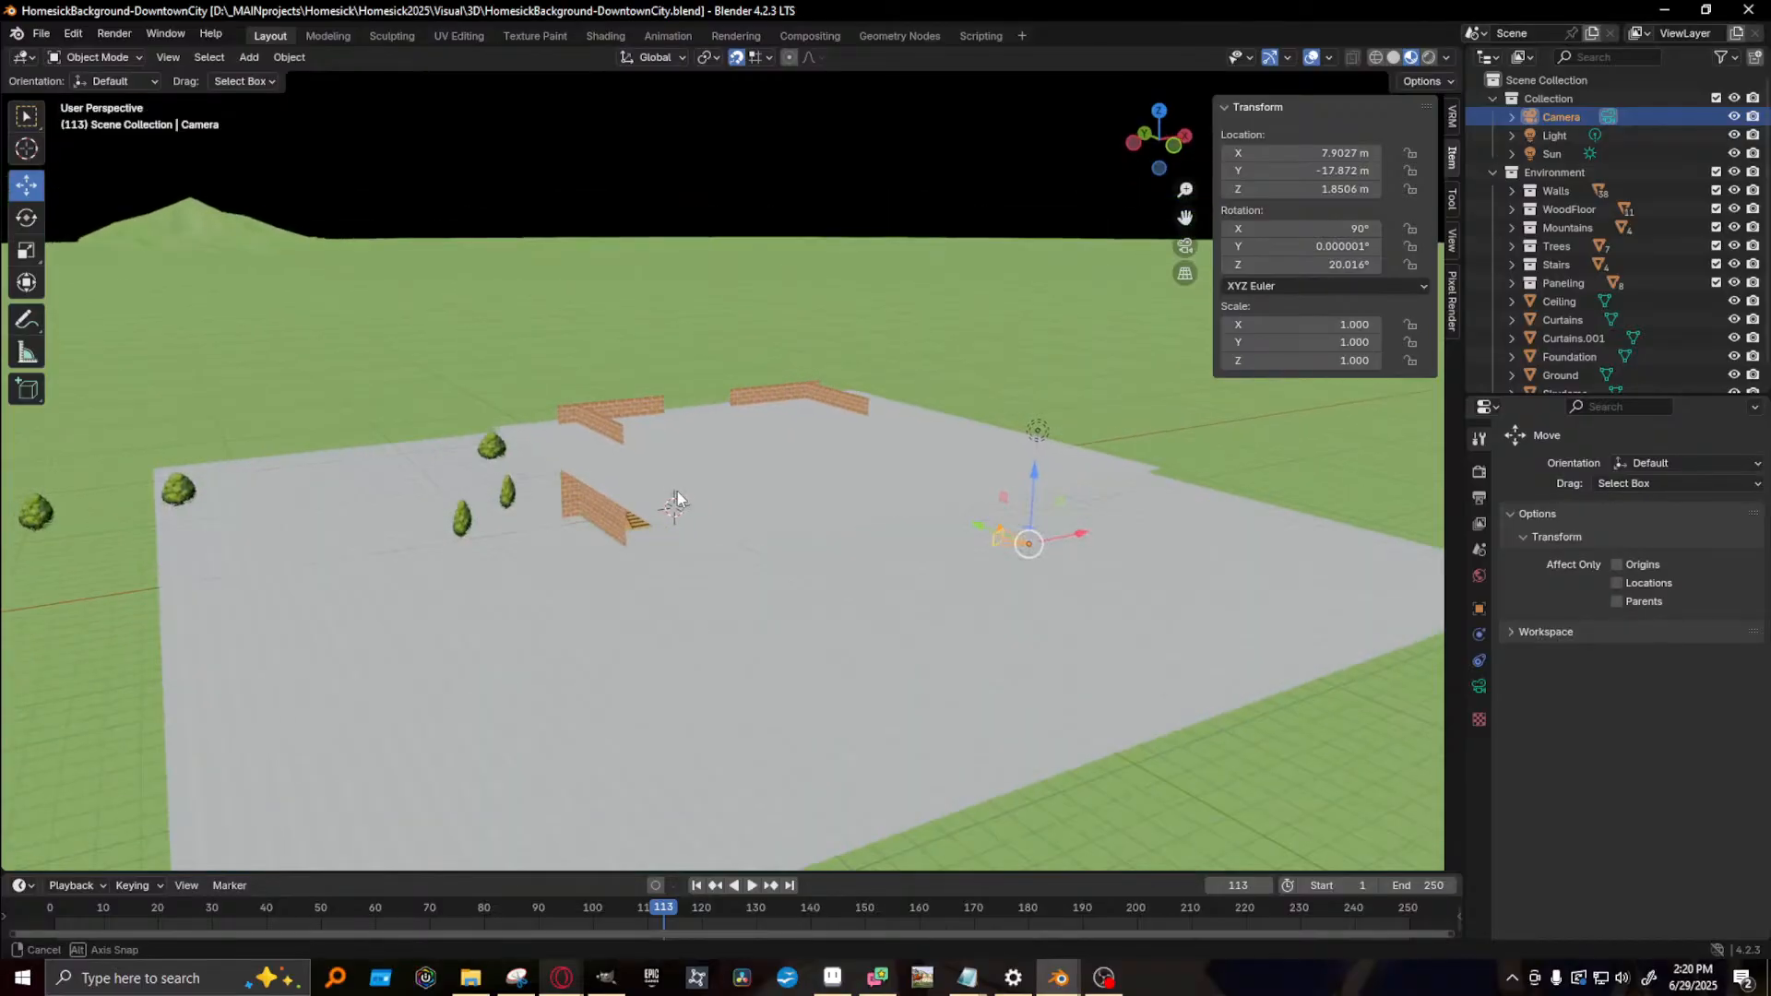
- Switch to the workflow notes in Snipping Tool, pen a green 1 beside "college halls", and return to Blender
{"action": "left_click", "coordinate": [517, 977]}
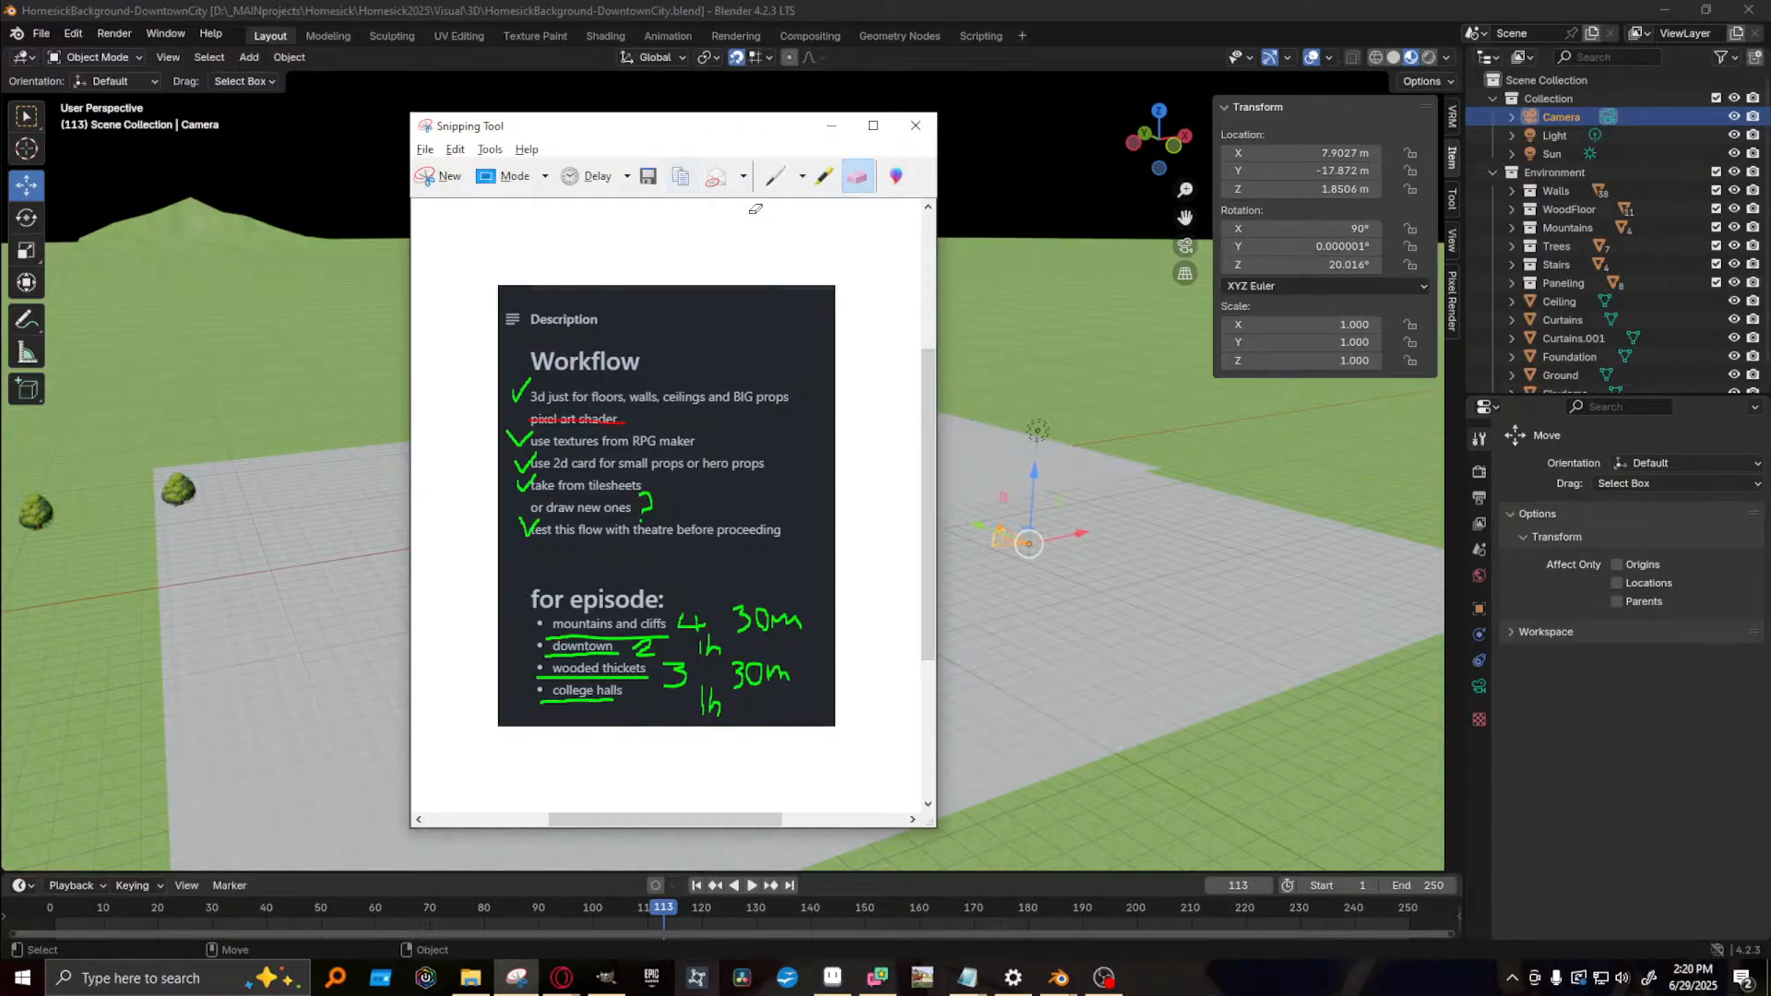
{"action": "left_click", "coordinate": [775, 175]}
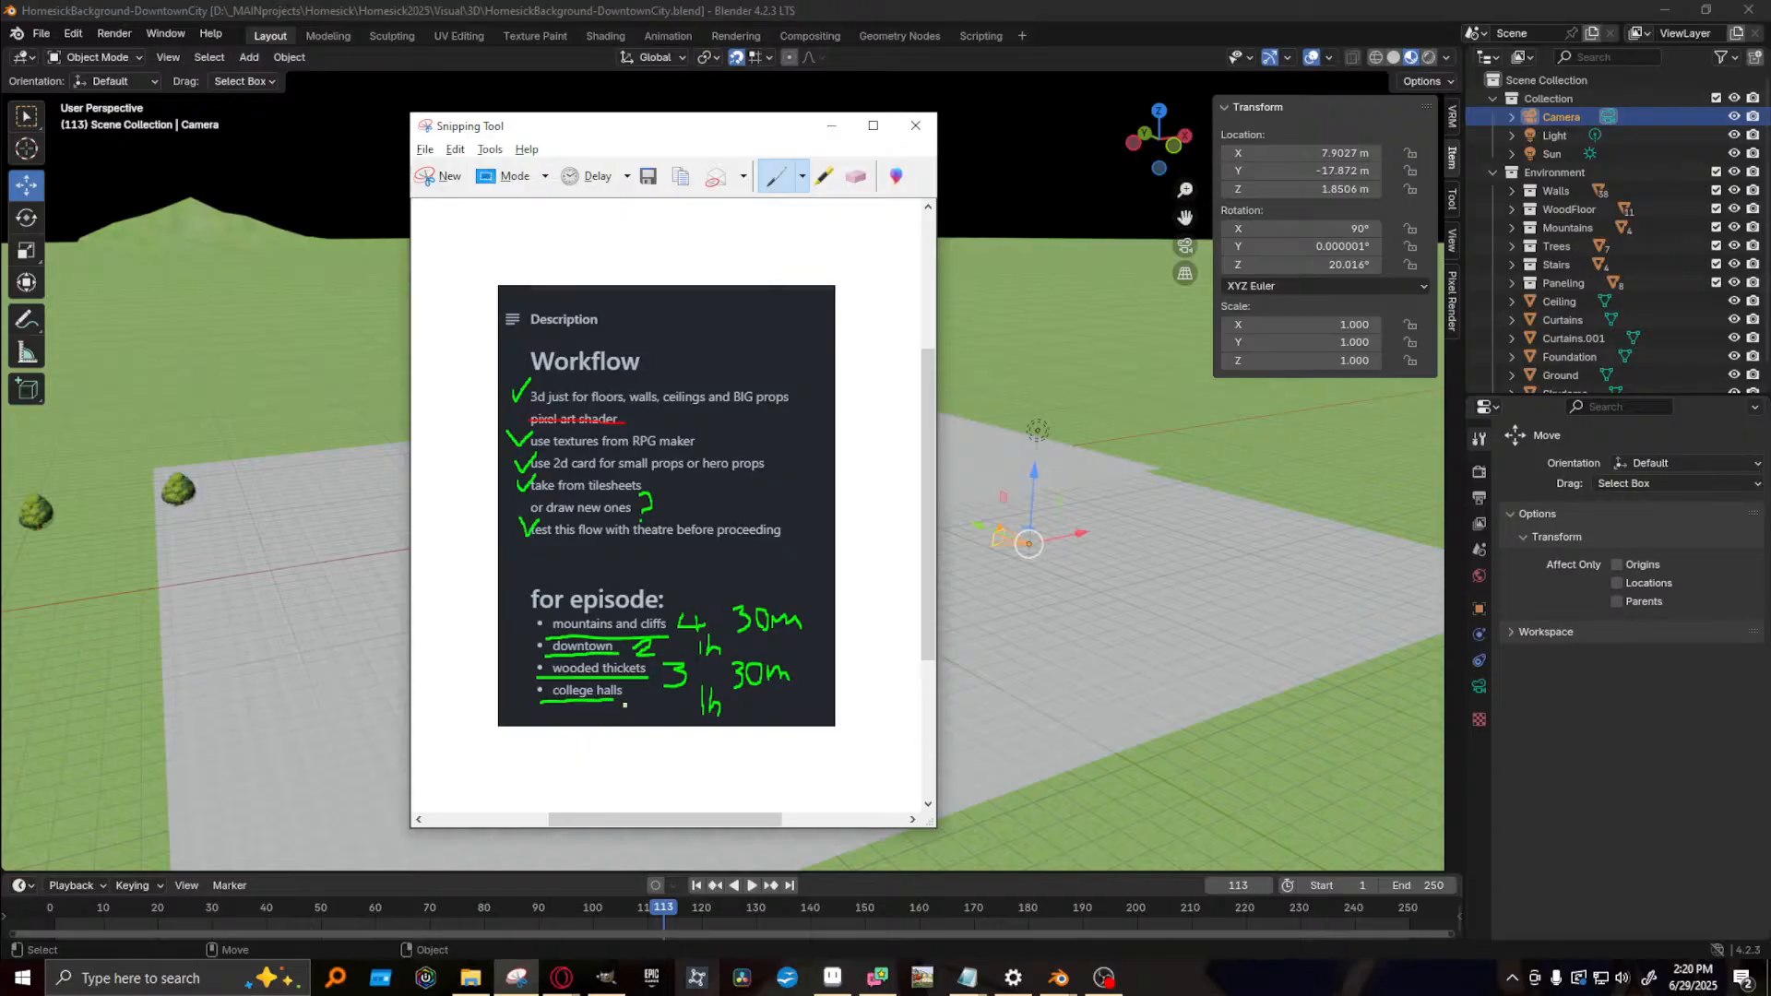
{"action": "left_click_drag", "start_coordinate": [642, 692], "coordinate": [653, 717]}
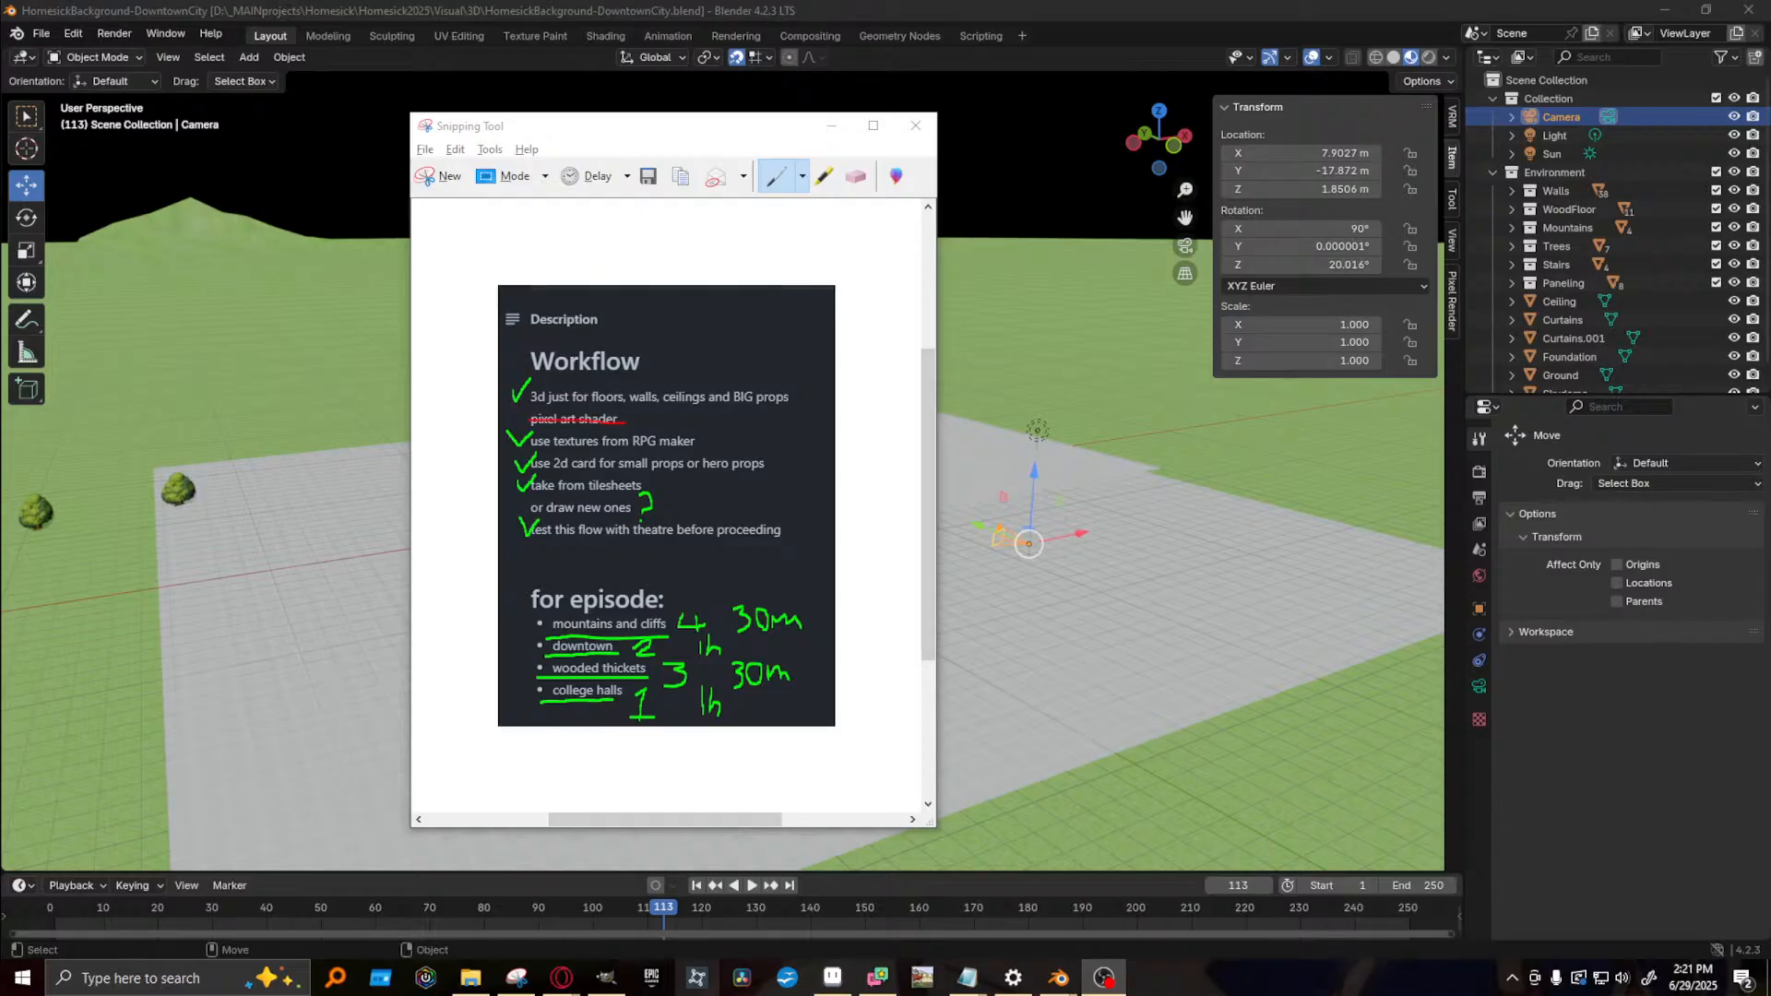
{"action": "left_click", "coordinate": [1070, 8]}
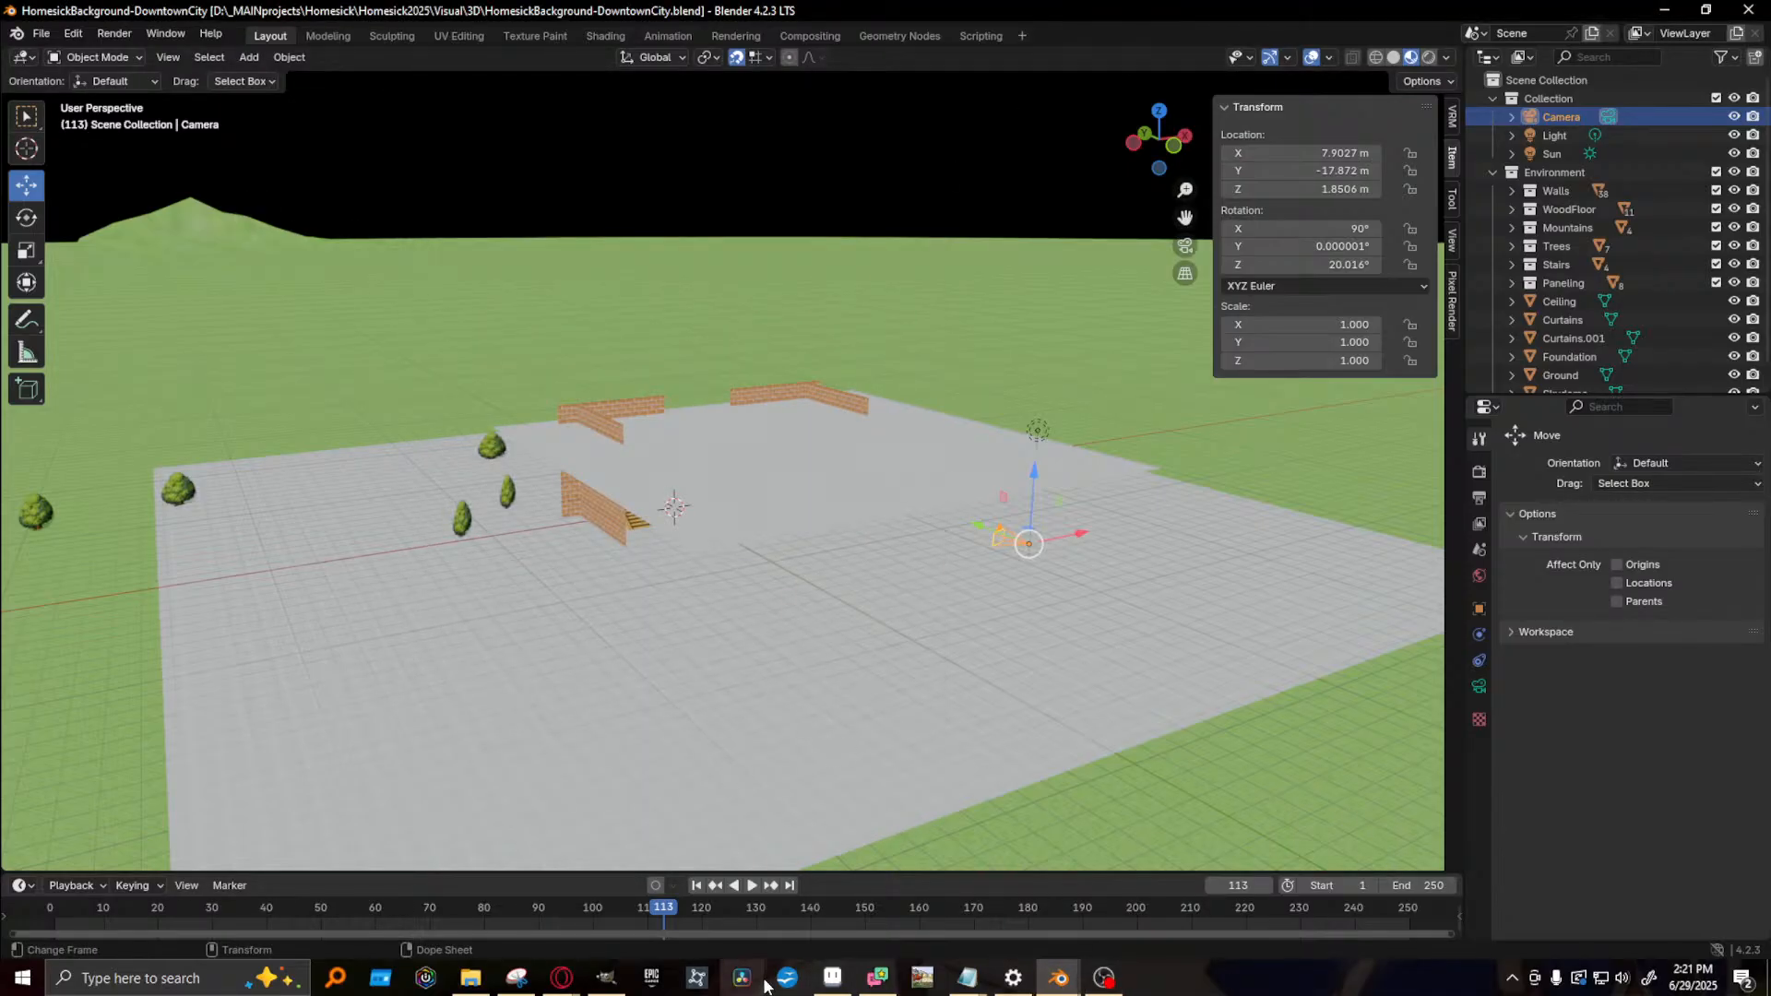
- Switch to the EP5 storyboard in GIMP and snip the Architechnia U. exterior drawing with Snipping Tool
{"action": "left_click", "coordinate": [599, 983]}
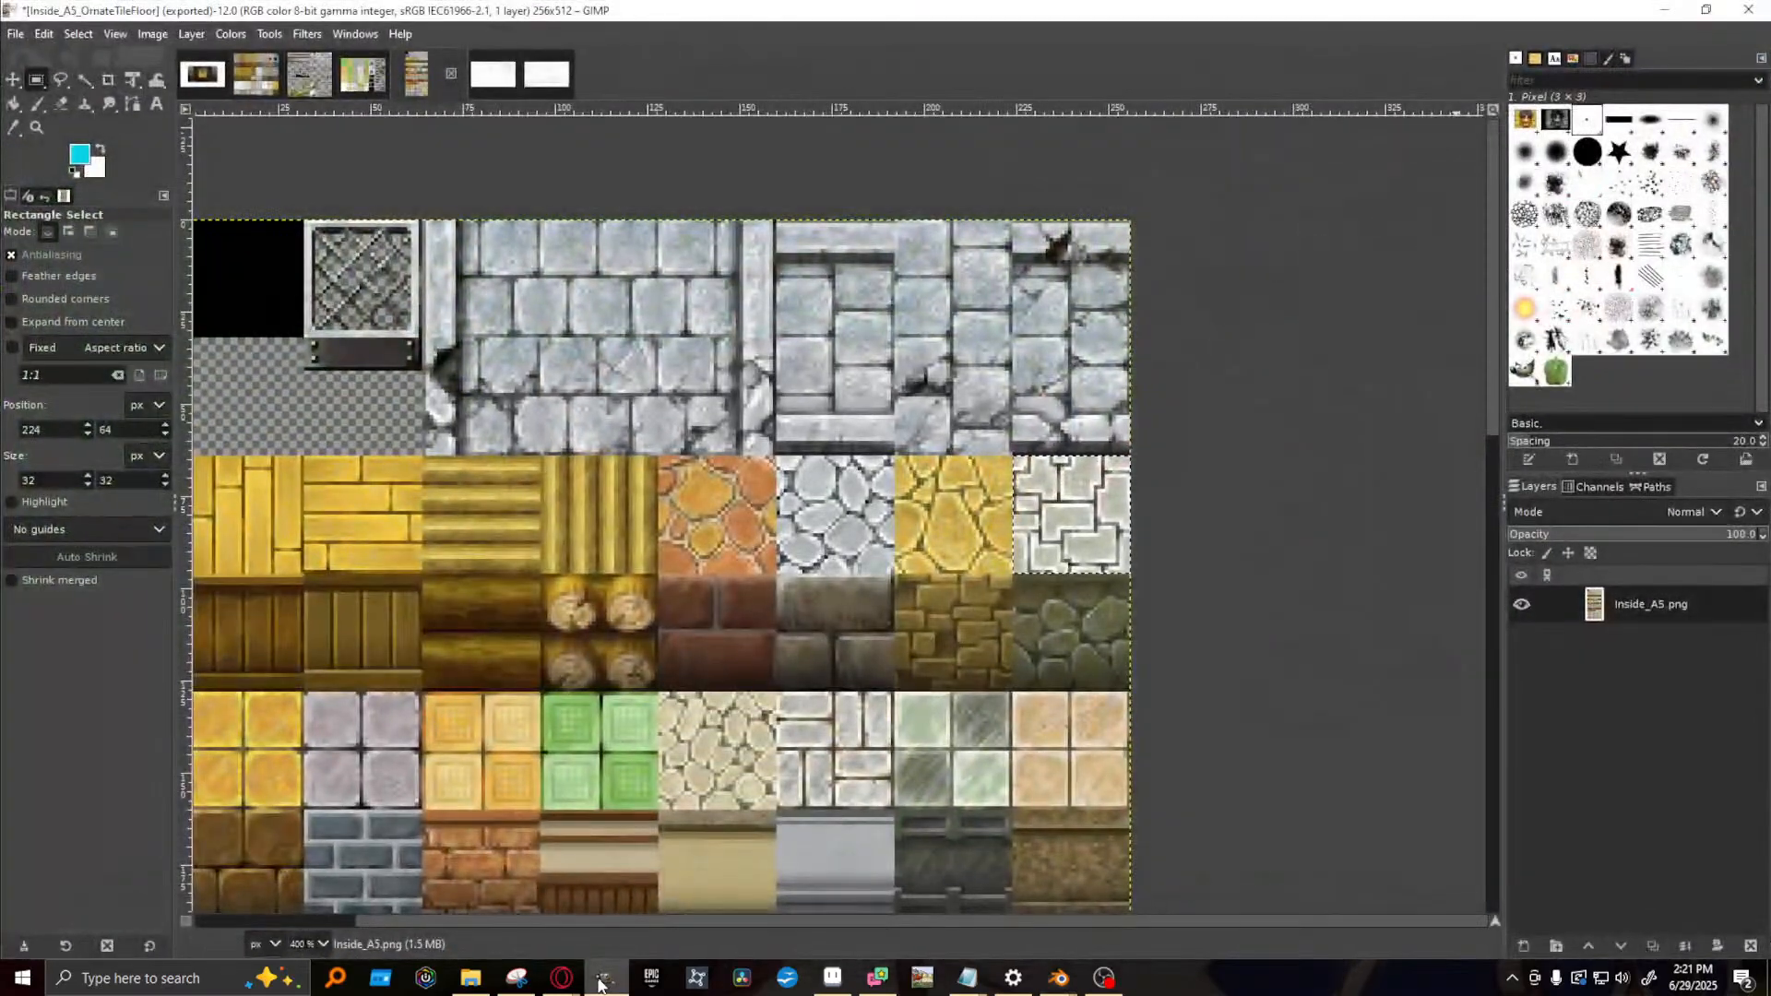
{"action": "left_click", "coordinate": [478, 77]}
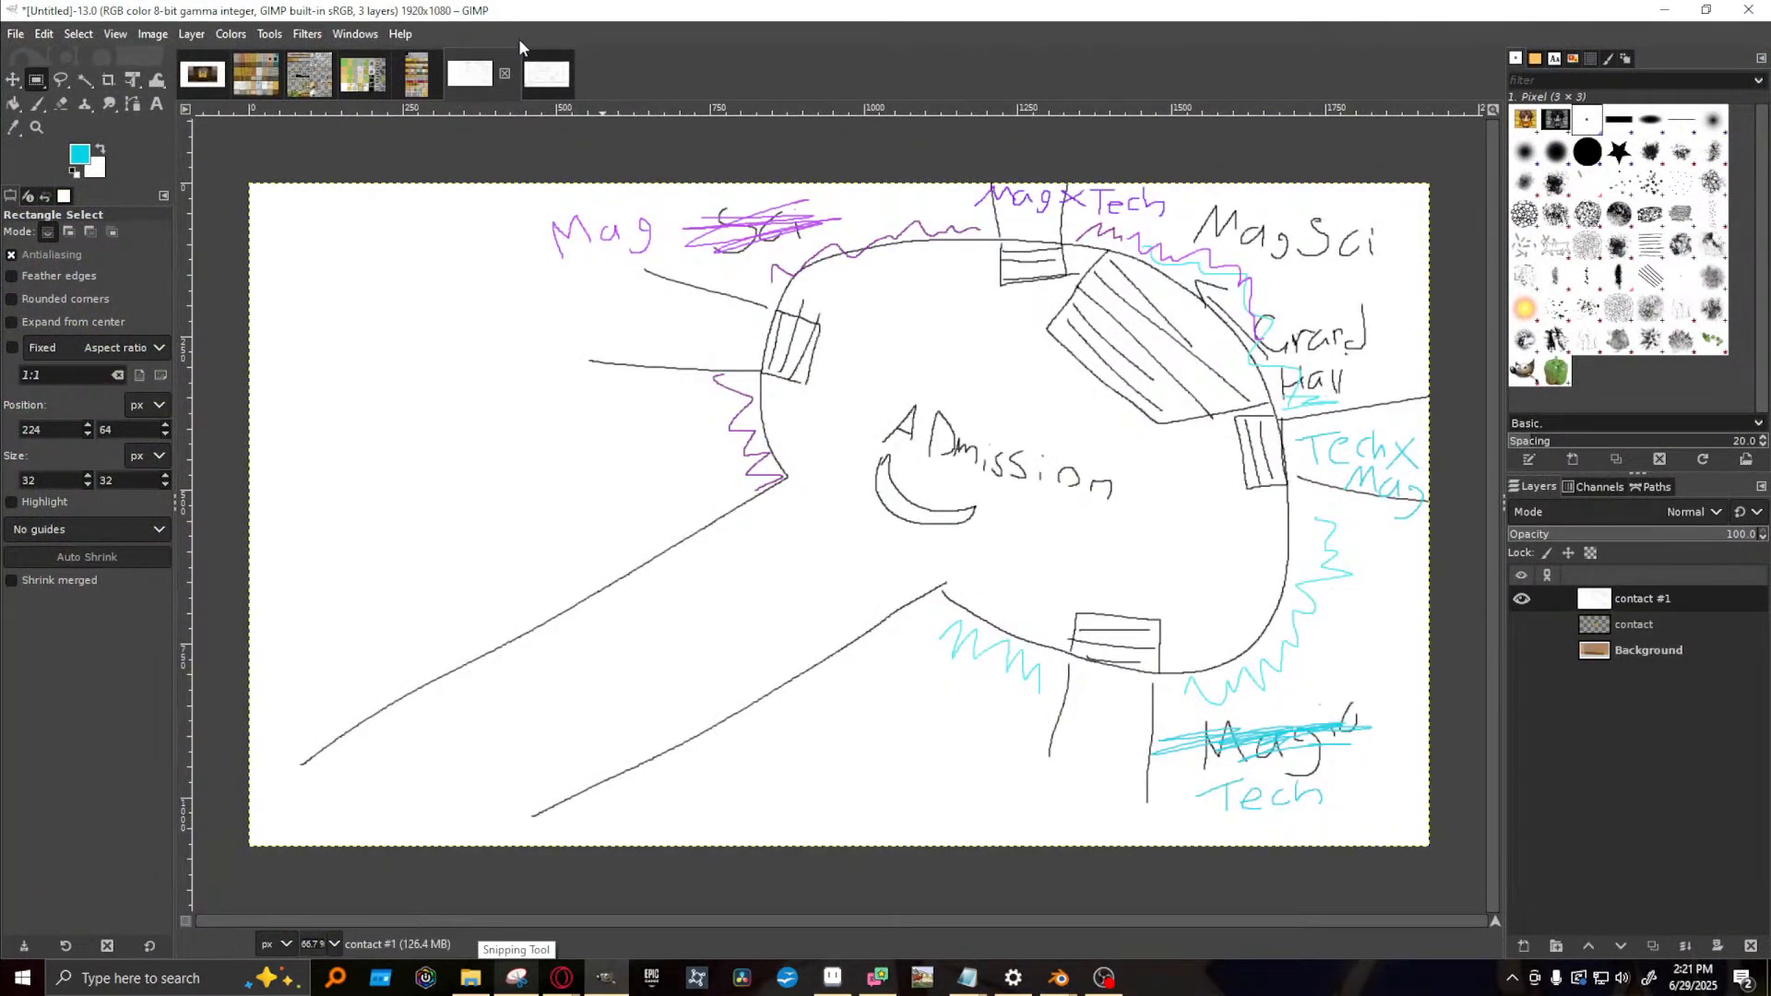
{"action": "left_click", "coordinate": [523, 74]}
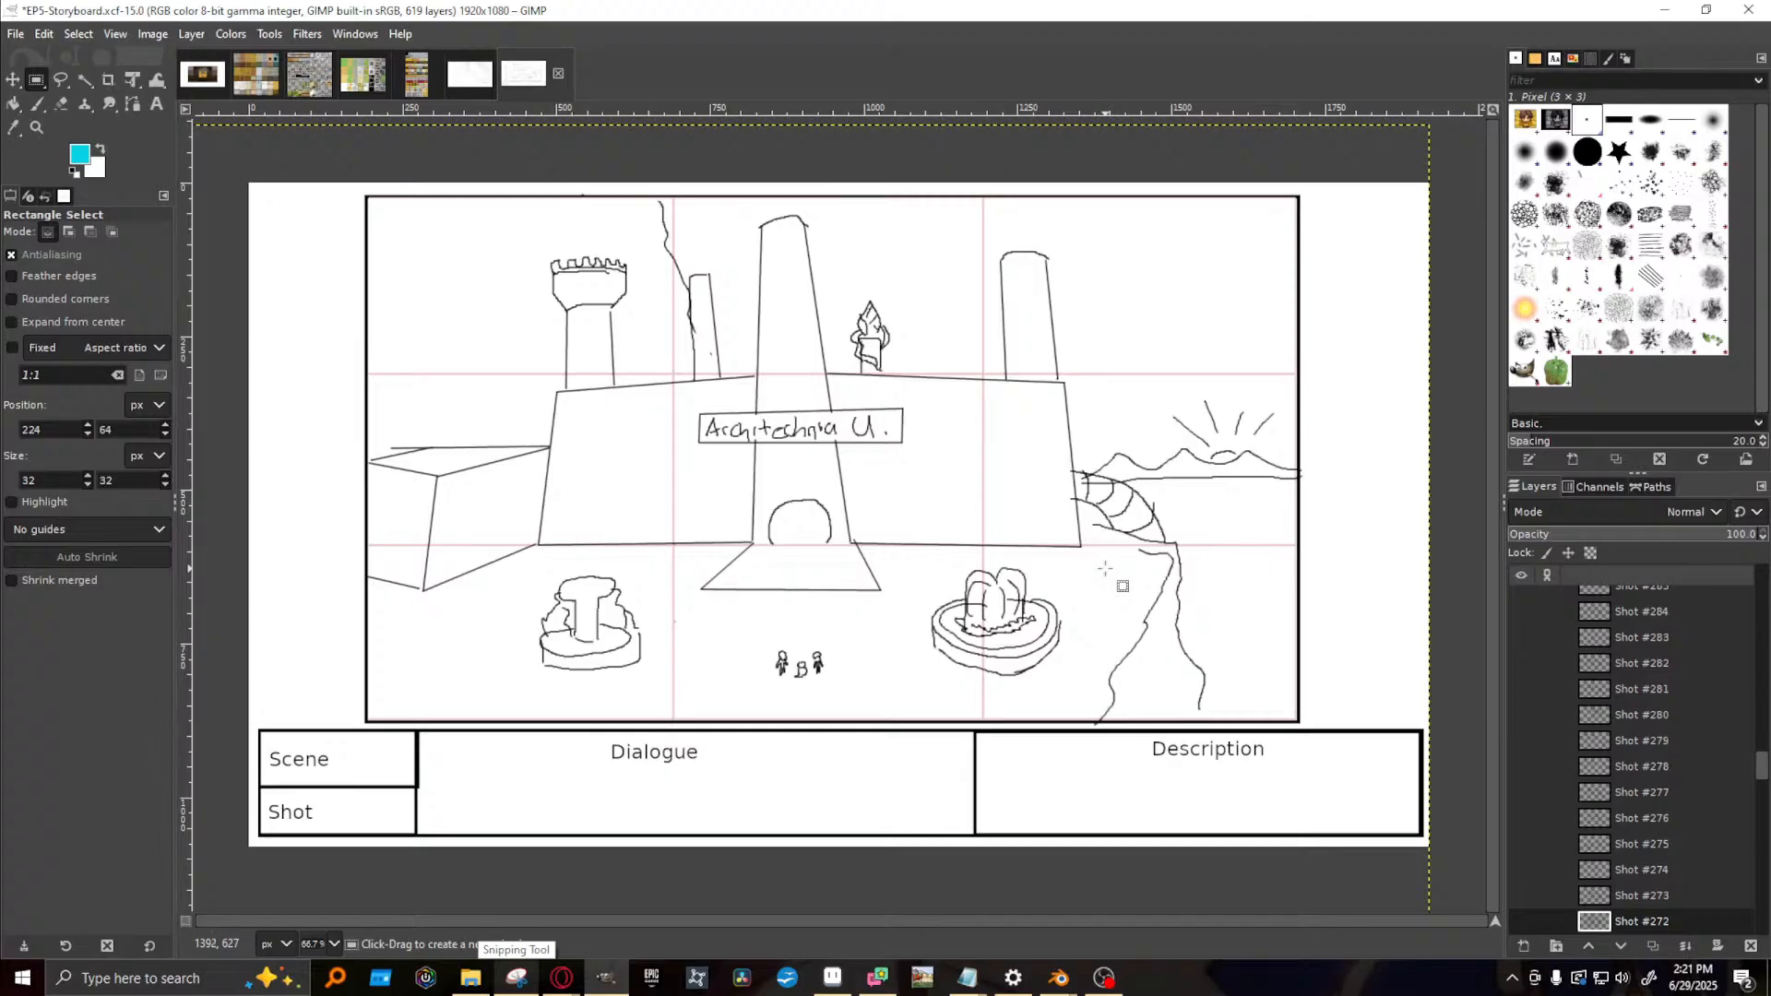
{"action": "left_click", "coordinate": [512, 982]}
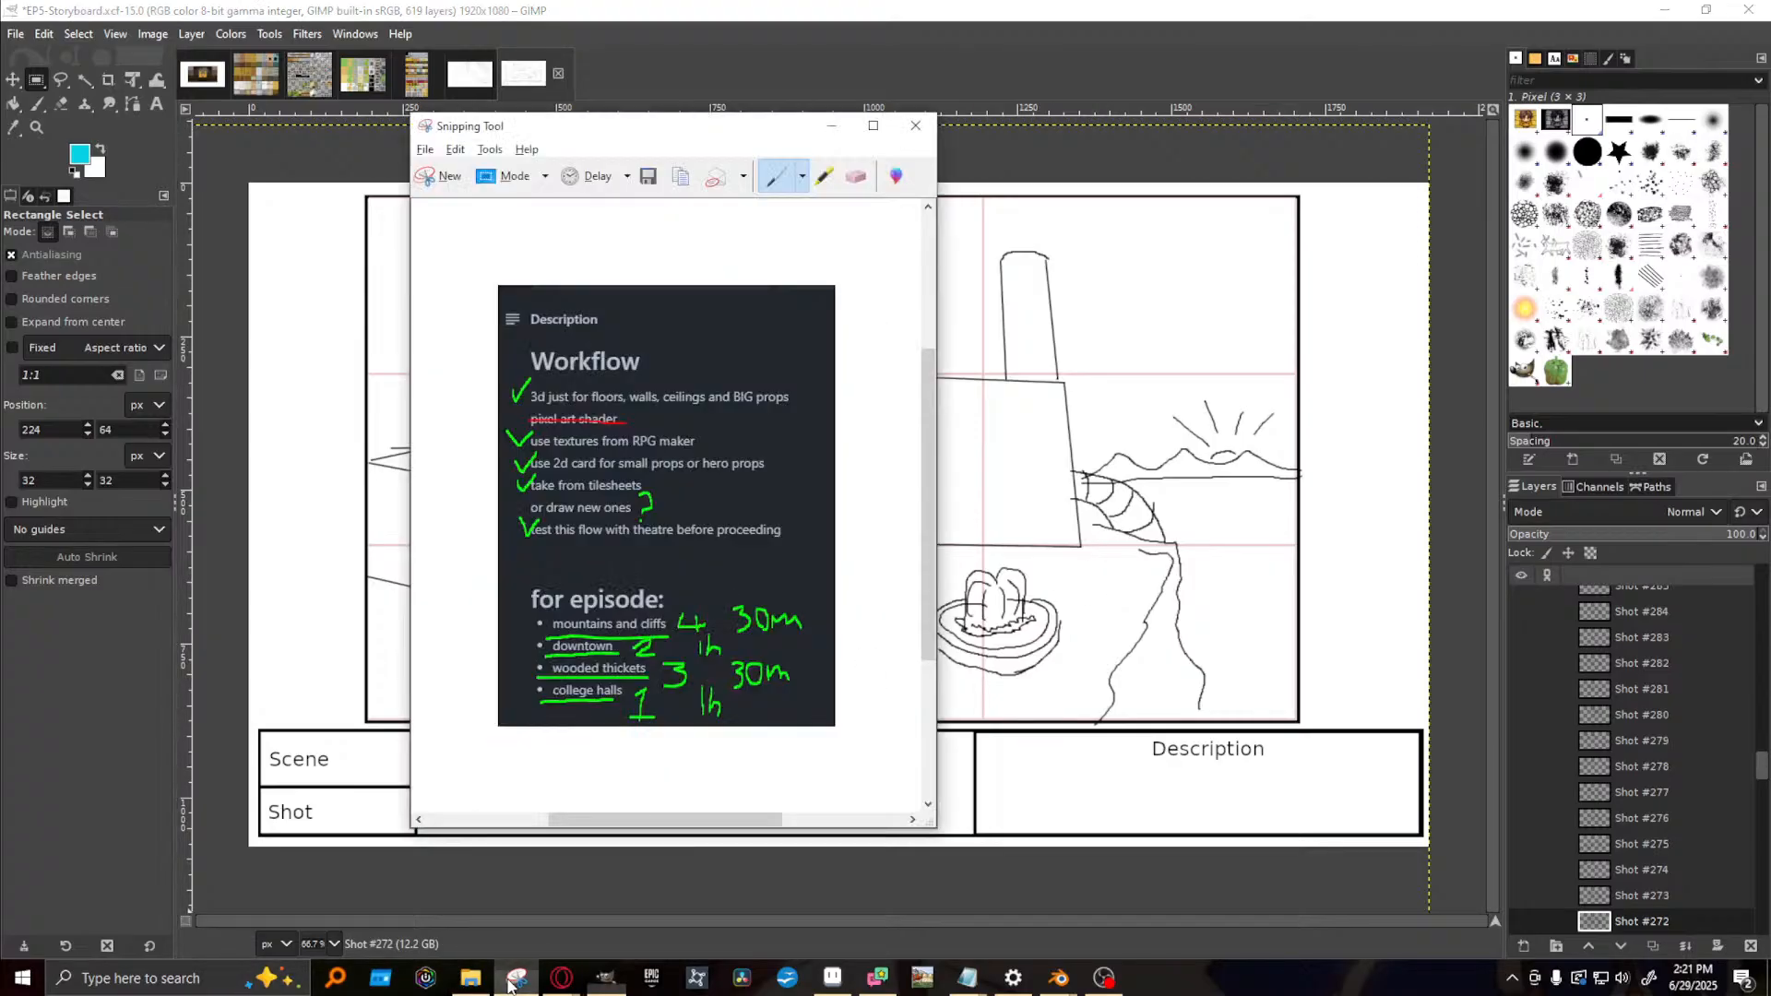
{"action": "left_click", "coordinate": [439, 176]}
{"action": "left_click_drag", "start_coordinate": [373, 205], "coordinate": [1317, 752]}
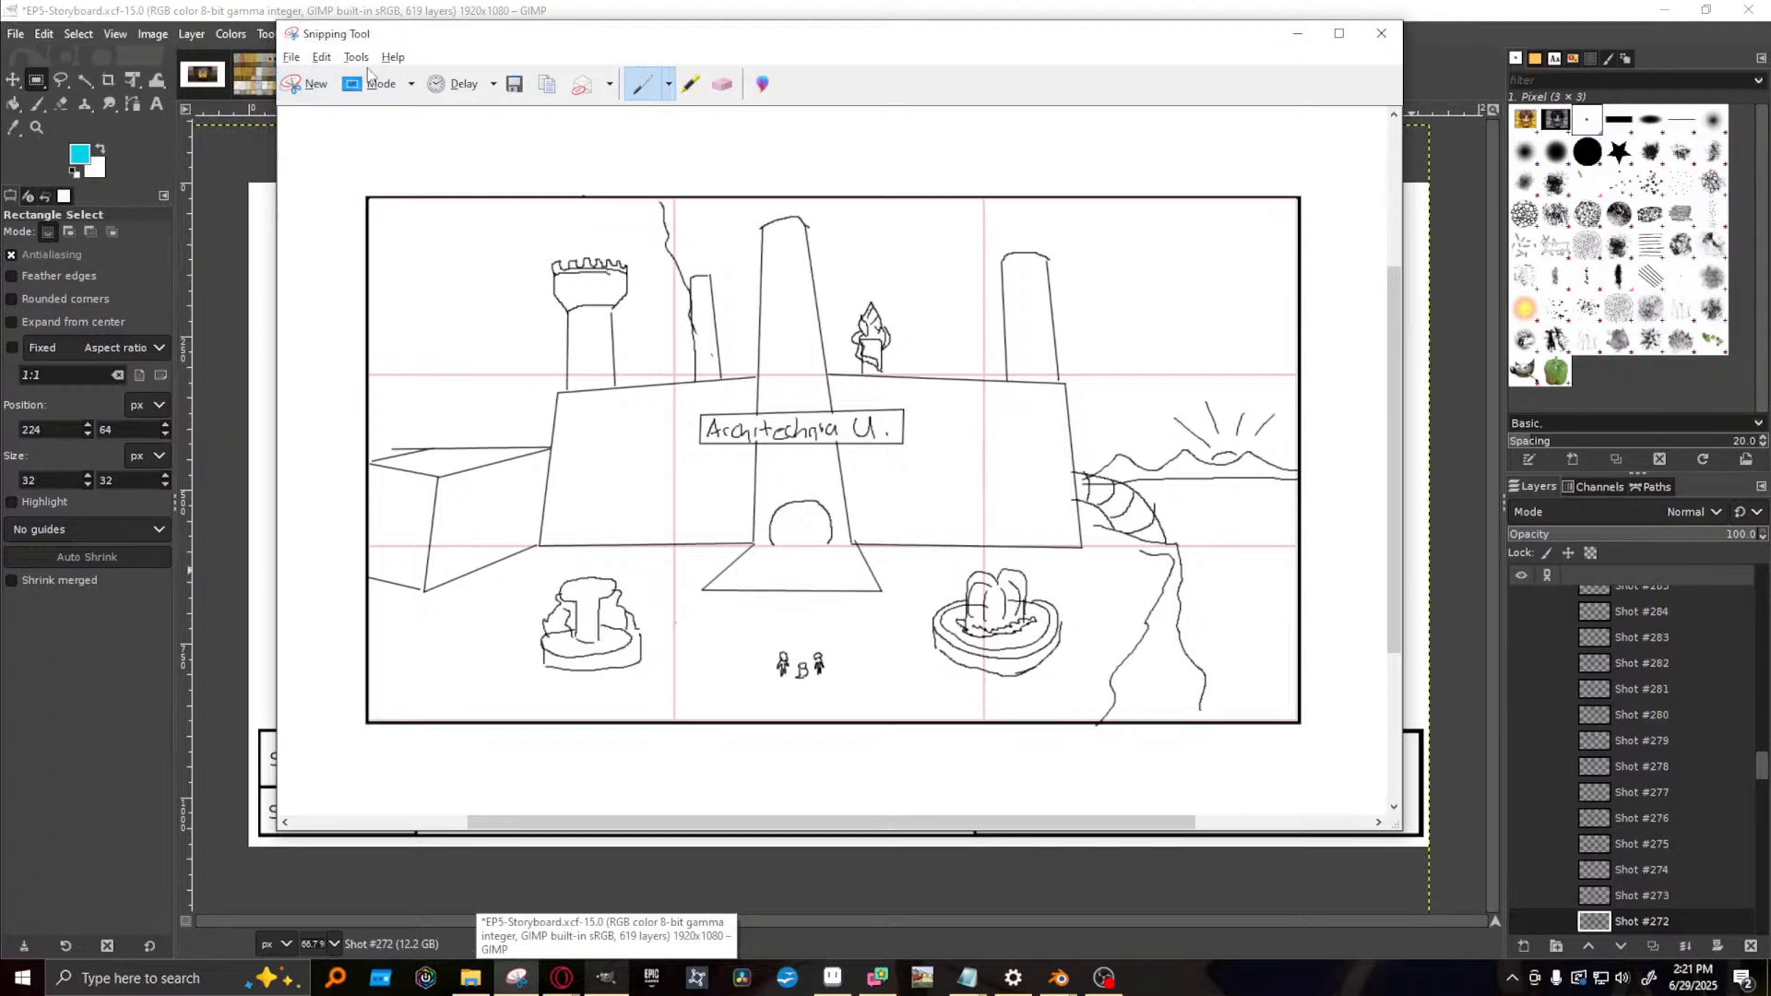
- Save the snip as a PNG named acretechniaUConcept1 in the Homesick2025 folder and close Snipping Tool
{"action": "left_click", "coordinate": [515, 84]}
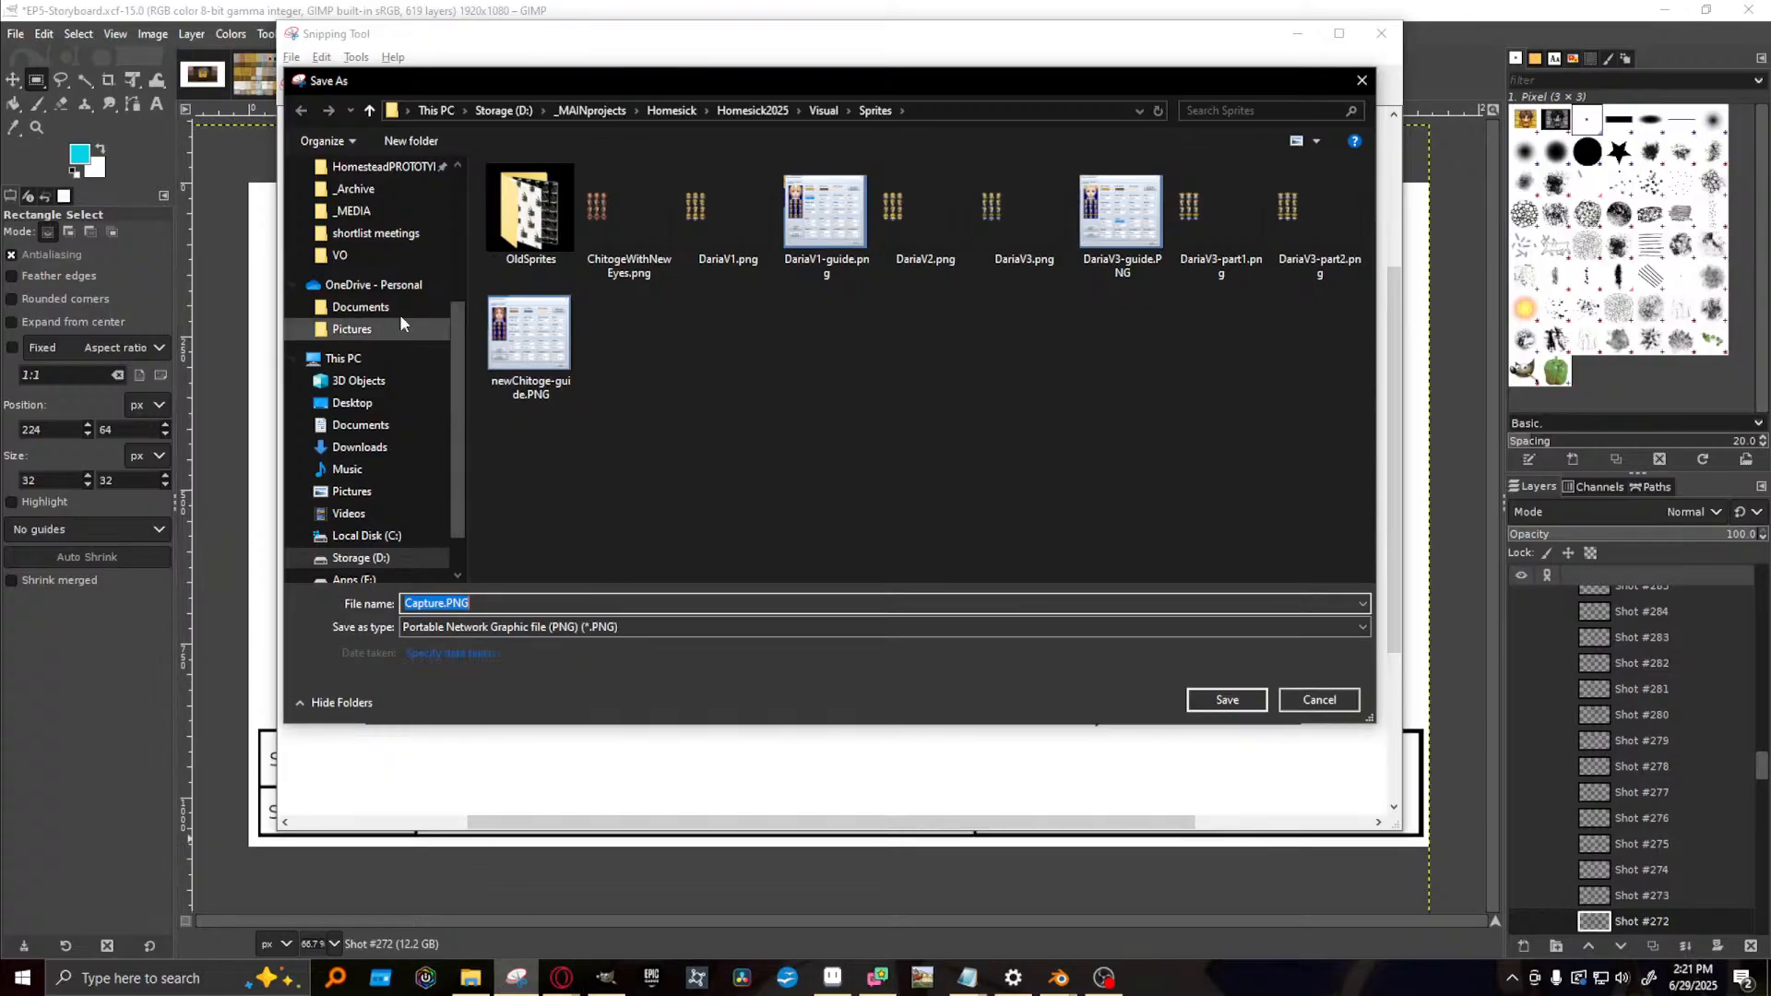
{"action": "left_click", "coordinate": [752, 110]}
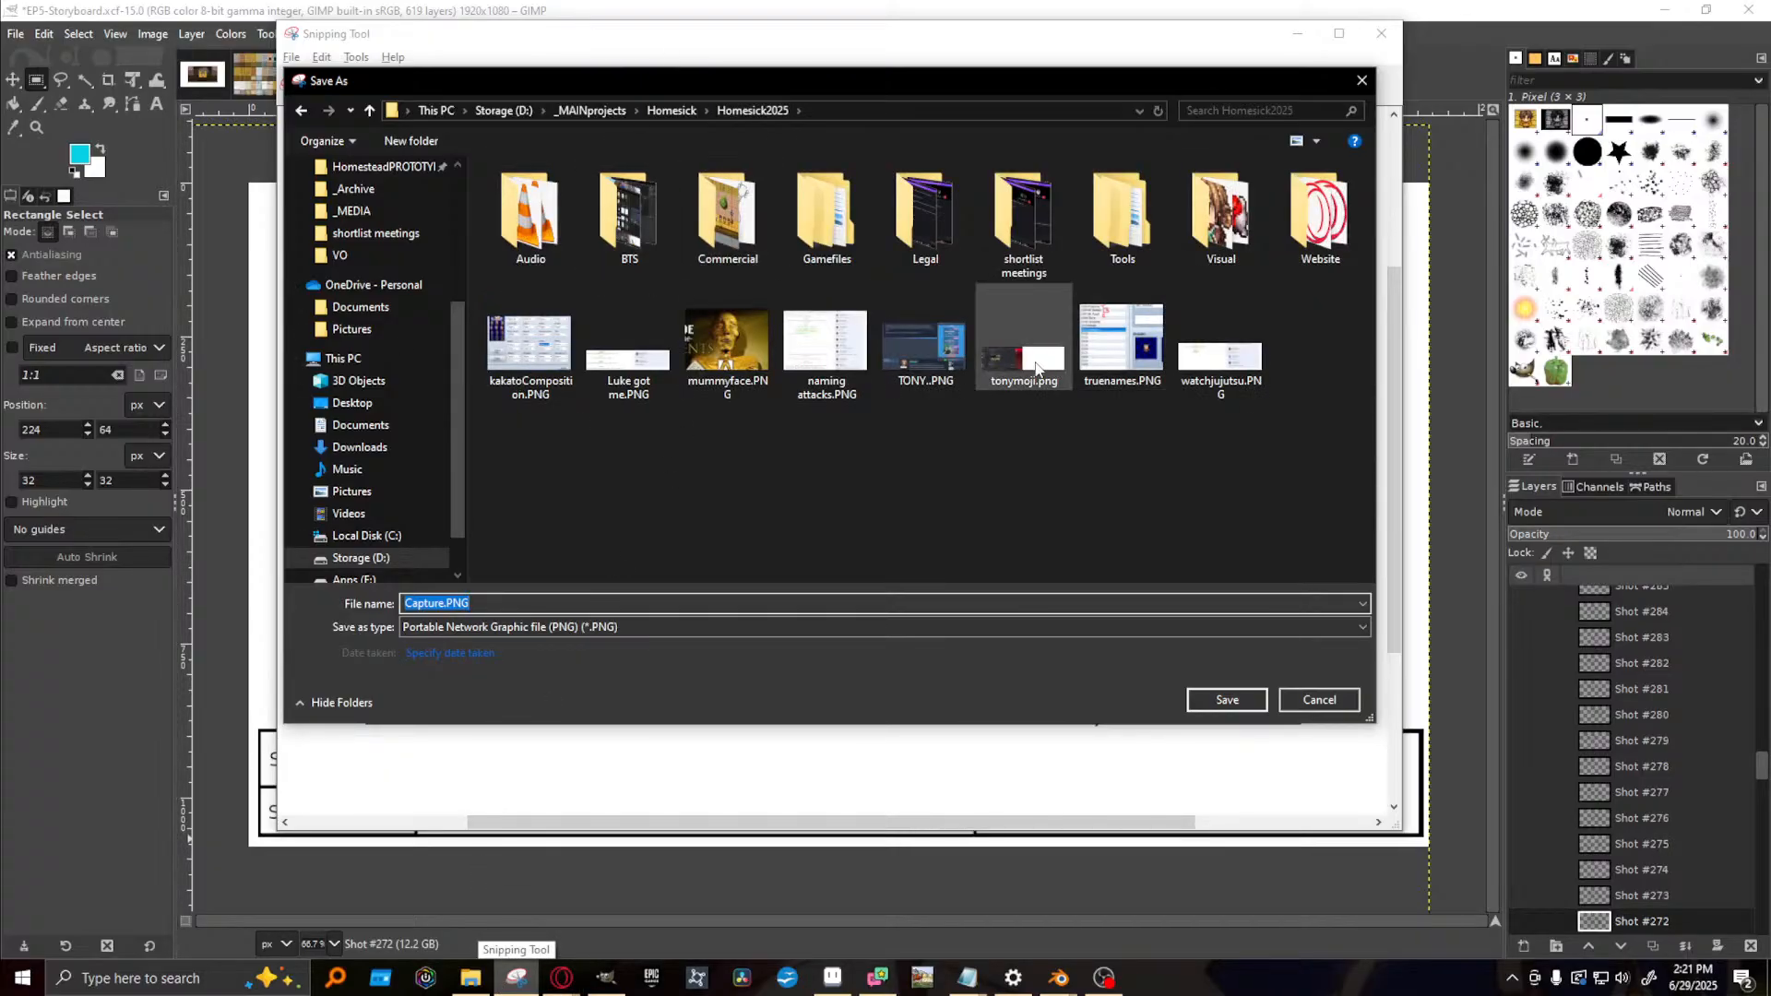
{"action": "type", "text": "acr"}
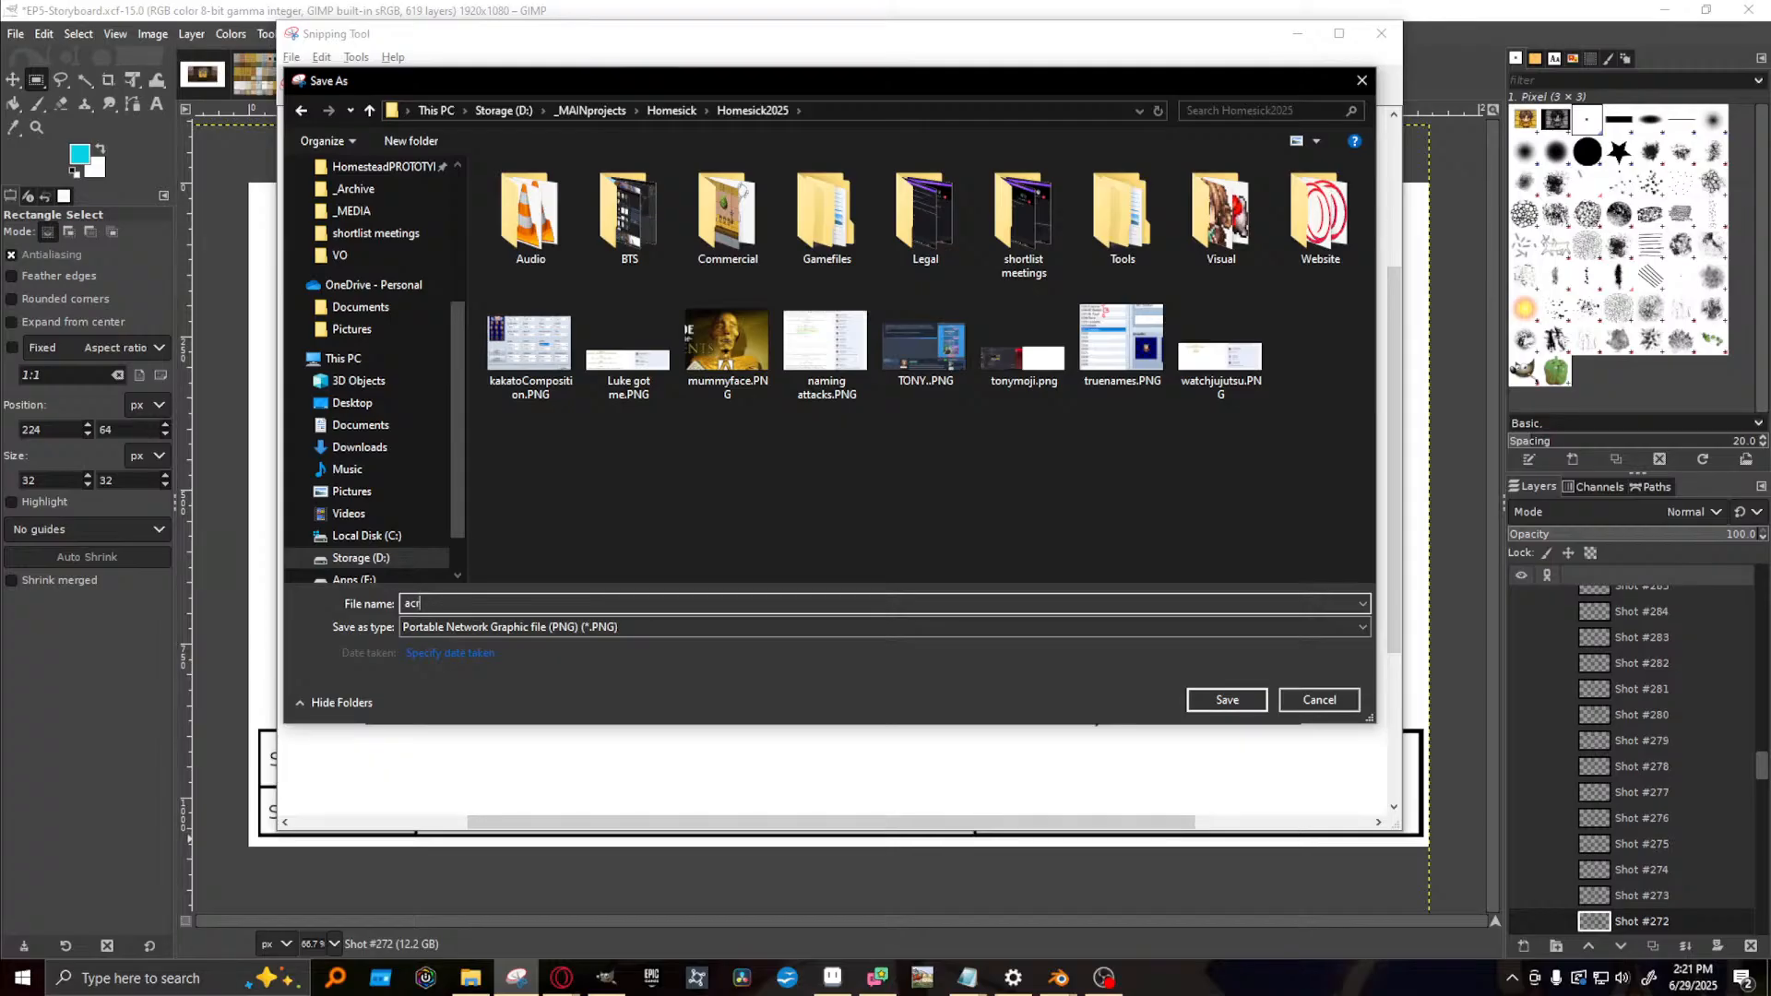
{"action": "type", "text": "etechniaUConcept1"}
{"action": "key", "text": "Return"}
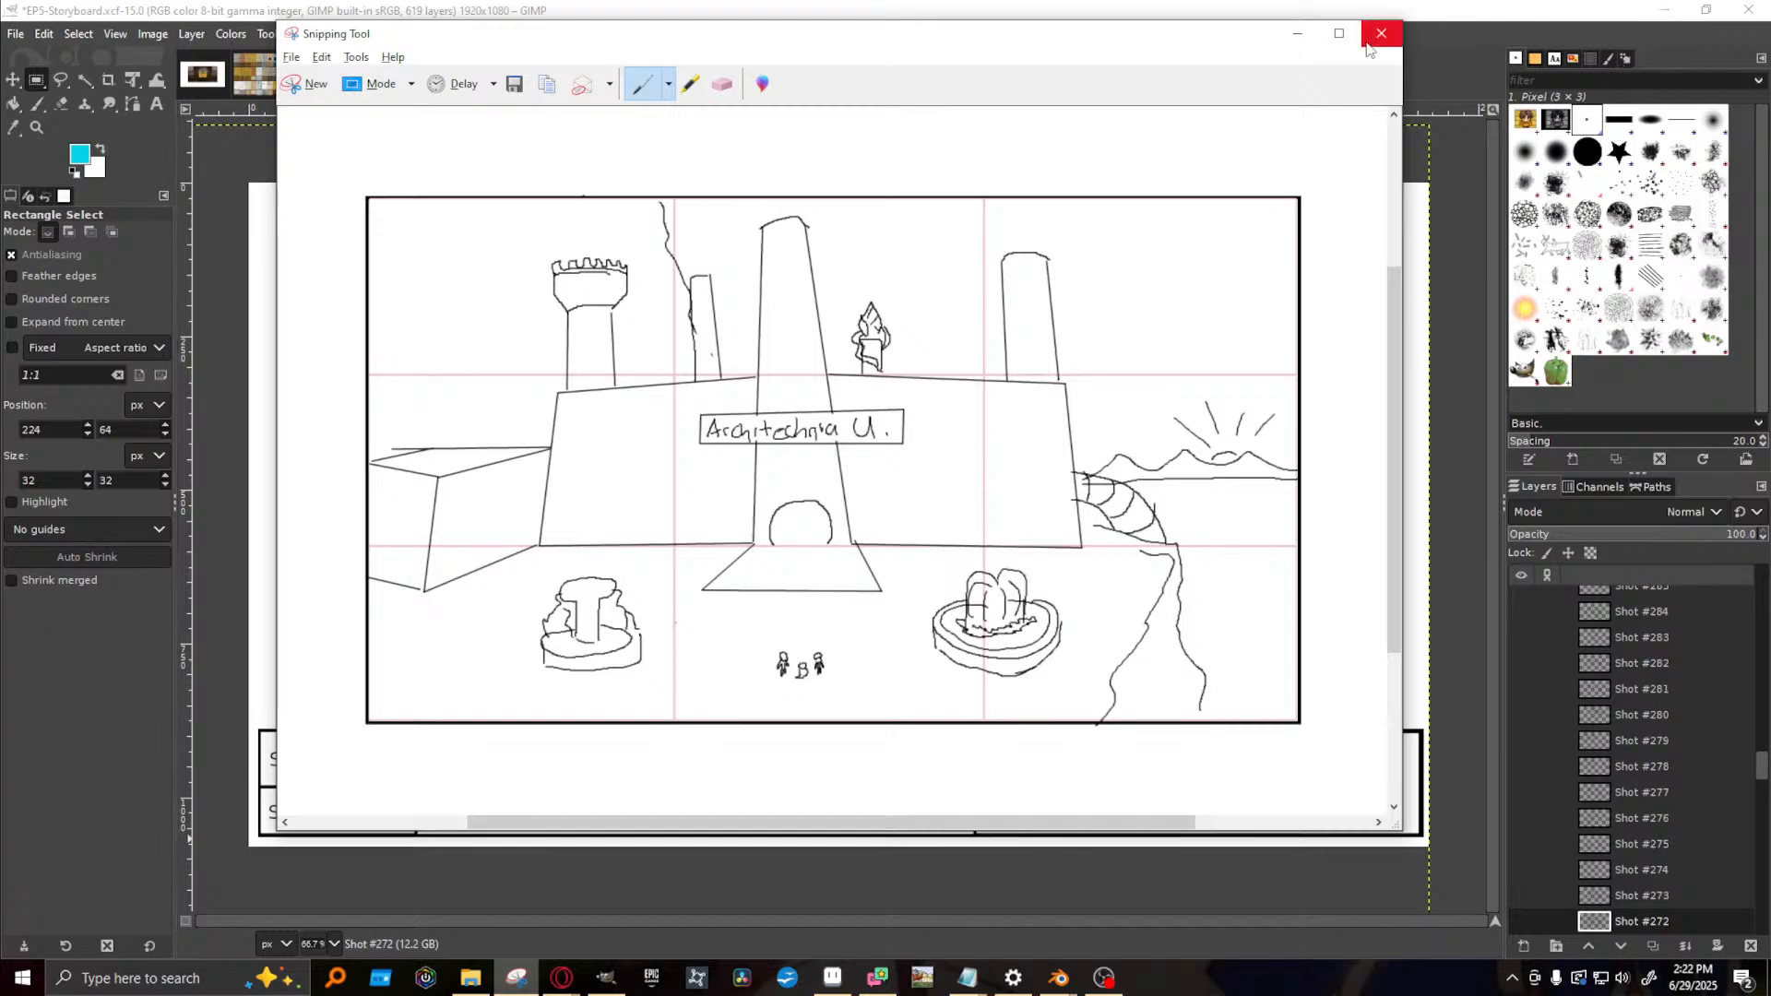
{"action": "left_click", "coordinate": [1381, 34]}
- Hide the Architechnia U. exterior drawing in the storyboard and go to the layers around Shot #145
{"action": "left_click_drag", "start_coordinate": [1763, 771], "coordinate": [1766, 582]}
{"action": "scroll", "coordinate": [1507, 655], "scroll_direction": "down", "scroll_amount": 10}
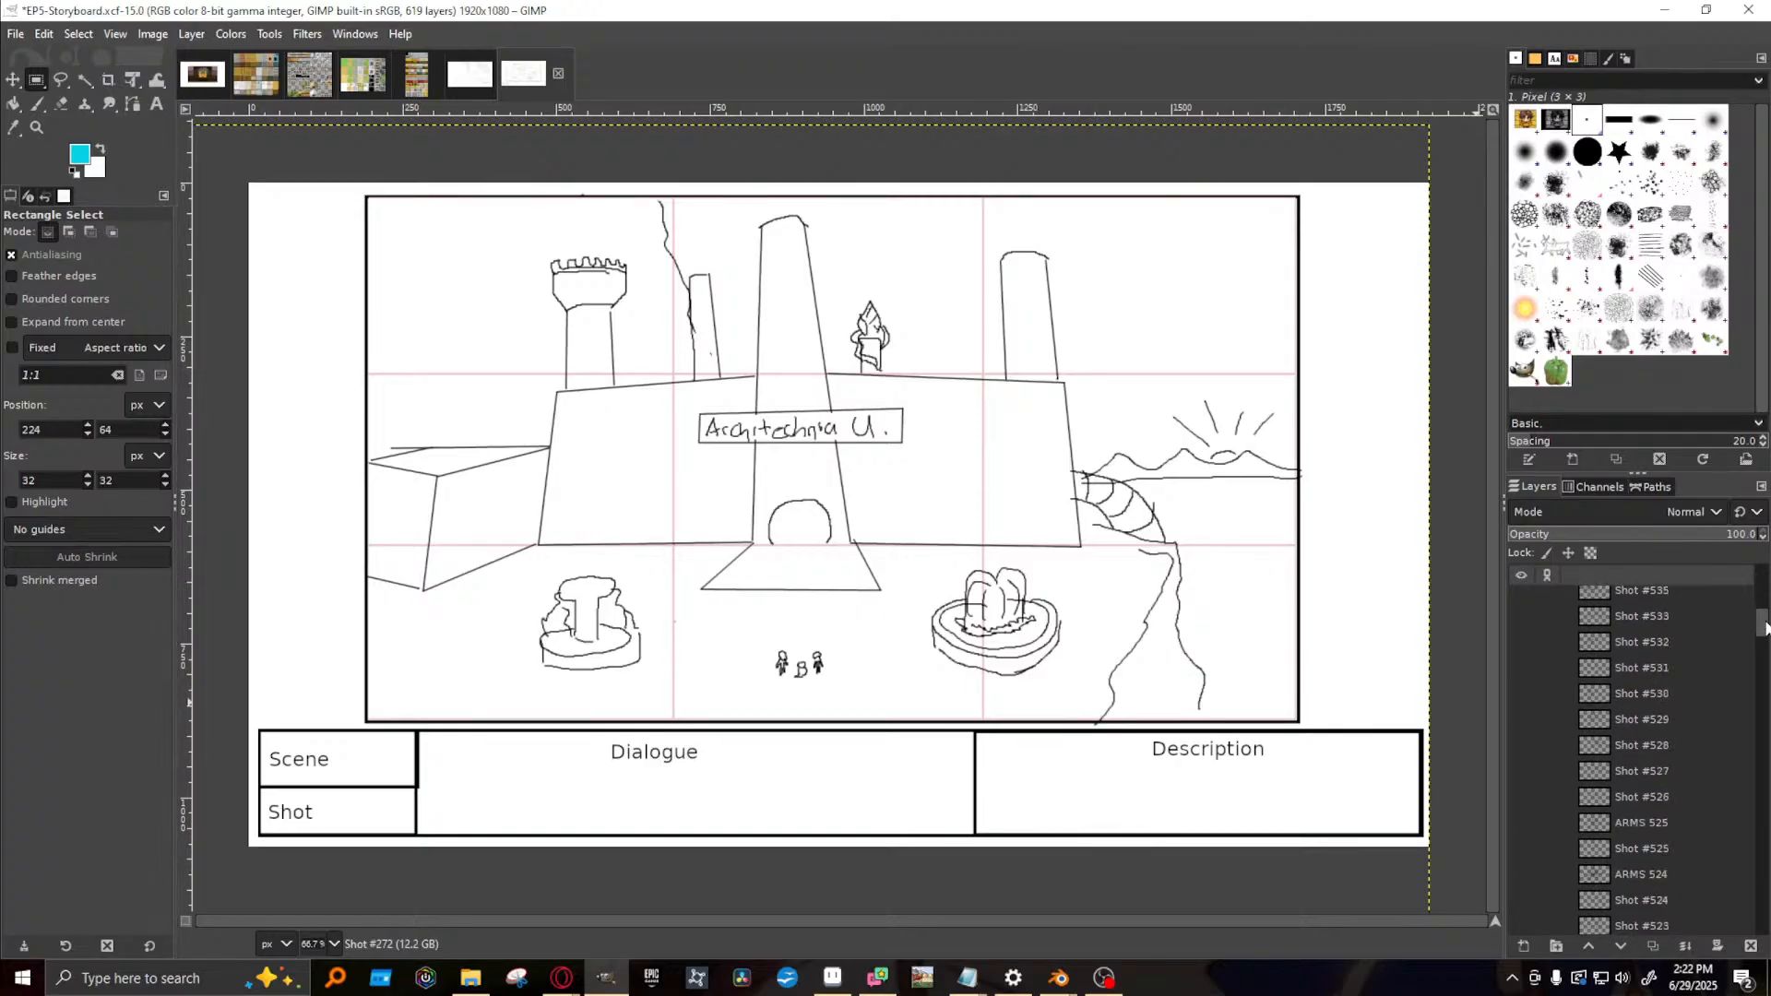
{"action": "left_click", "coordinate": [1516, 653]}
{"action": "left_click_drag", "start_coordinate": [1761, 613], "coordinate": [1756, 854]}
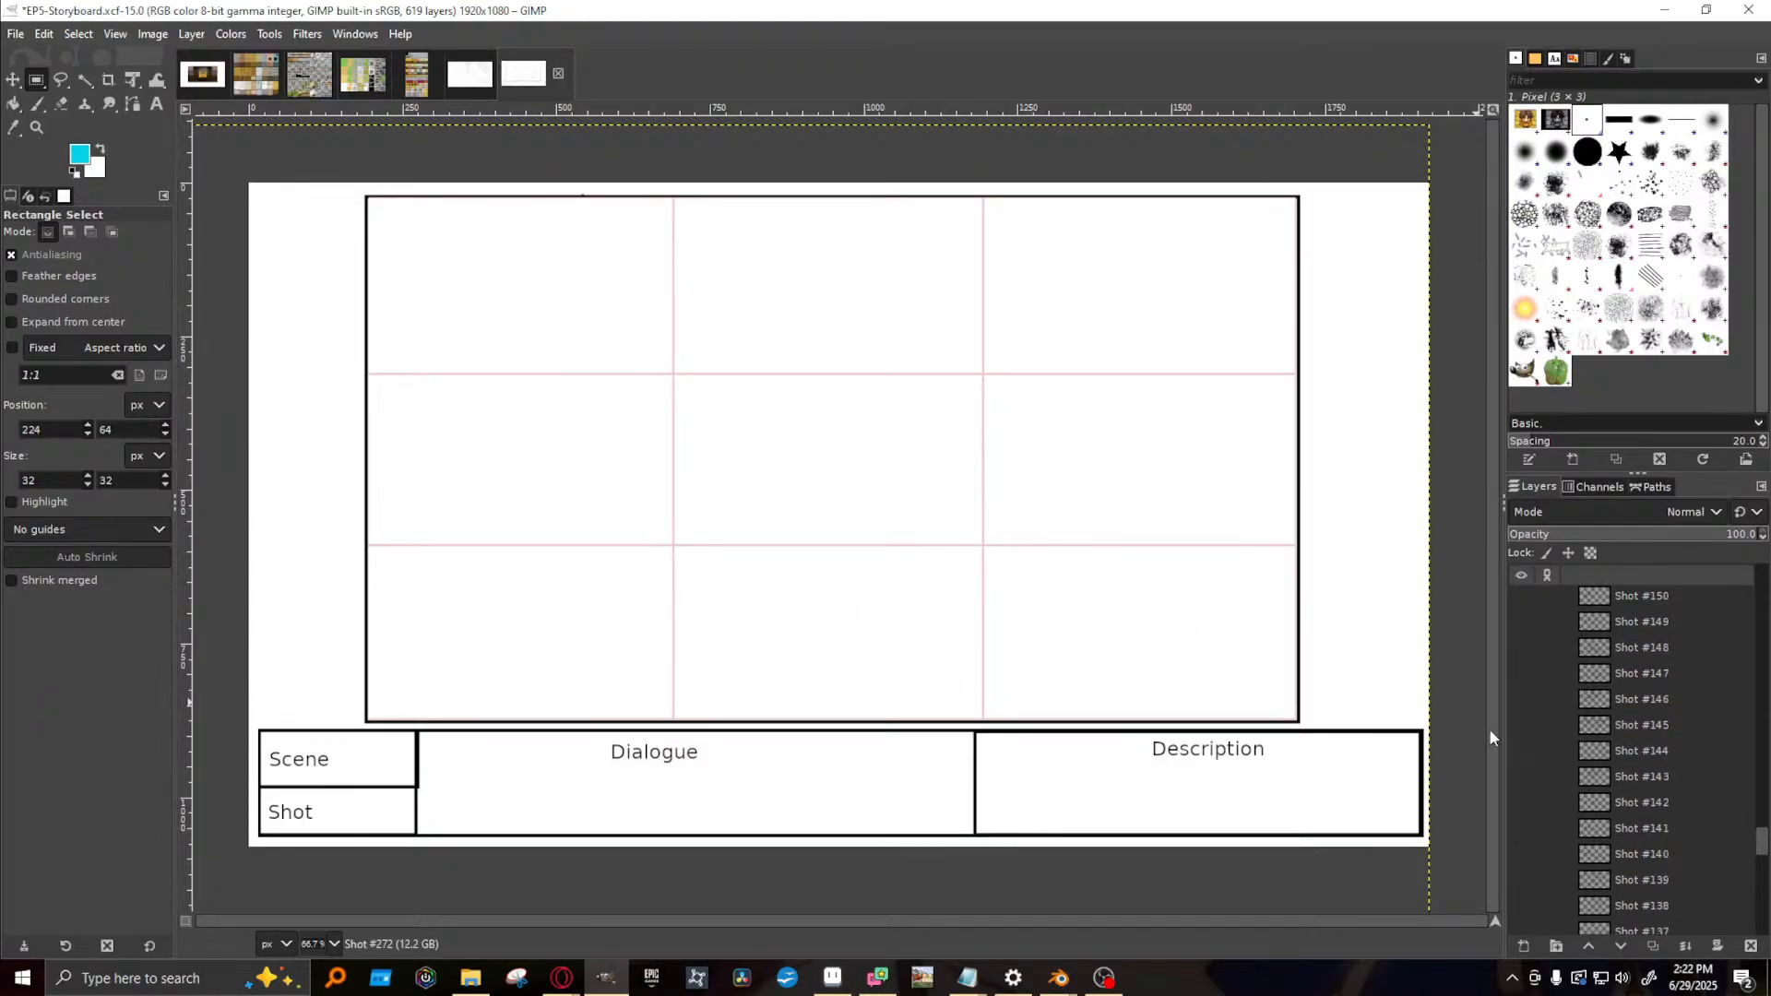
- Preview storyboard shots between #145 and #126 one at a time, looking for downtown city drawings
{"action": "left_click", "coordinate": [1518, 725]}
{"action": "left_click", "coordinate": [1518, 725]}
{"action": "scroll", "coordinate": [1522, 775], "scroll_direction": "down", "scroll_amount": 2}
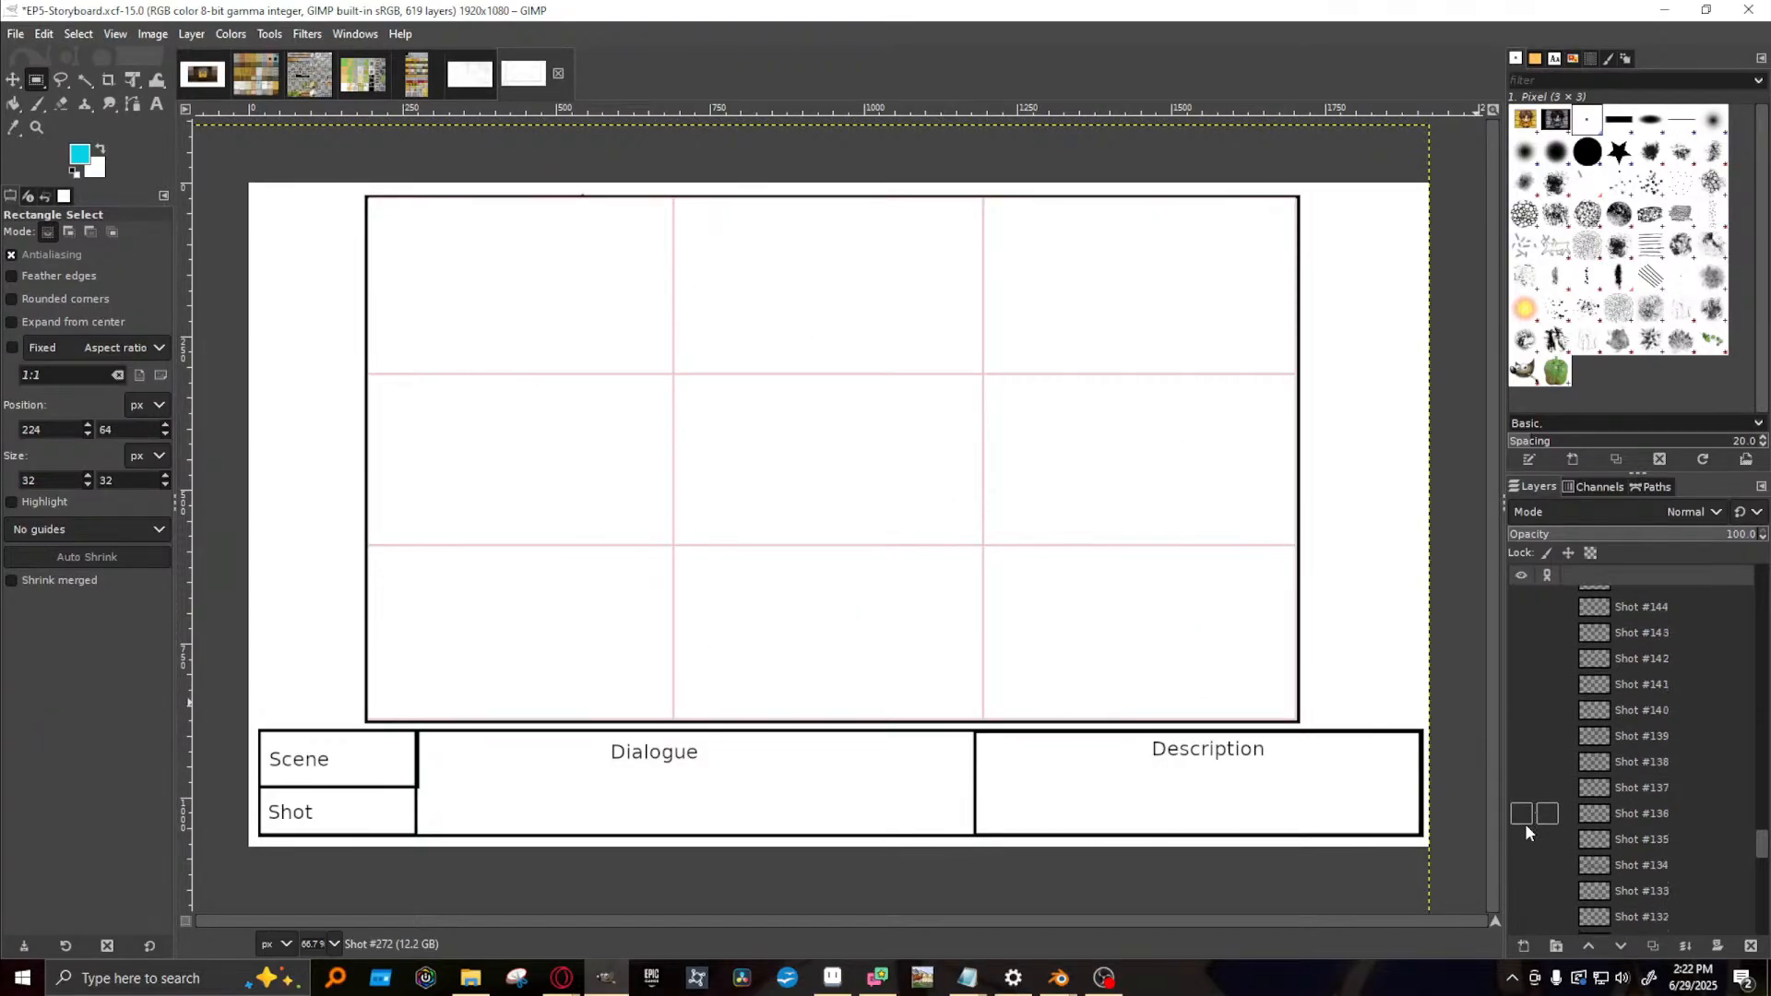
{"action": "left_click", "coordinate": [1524, 811]}
{"action": "left_click", "coordinate": [1524, 812]}
{"action": "scroll", "coordinate": [1524, 815], "scroll_direction": "down", "scroll_amount": 3}
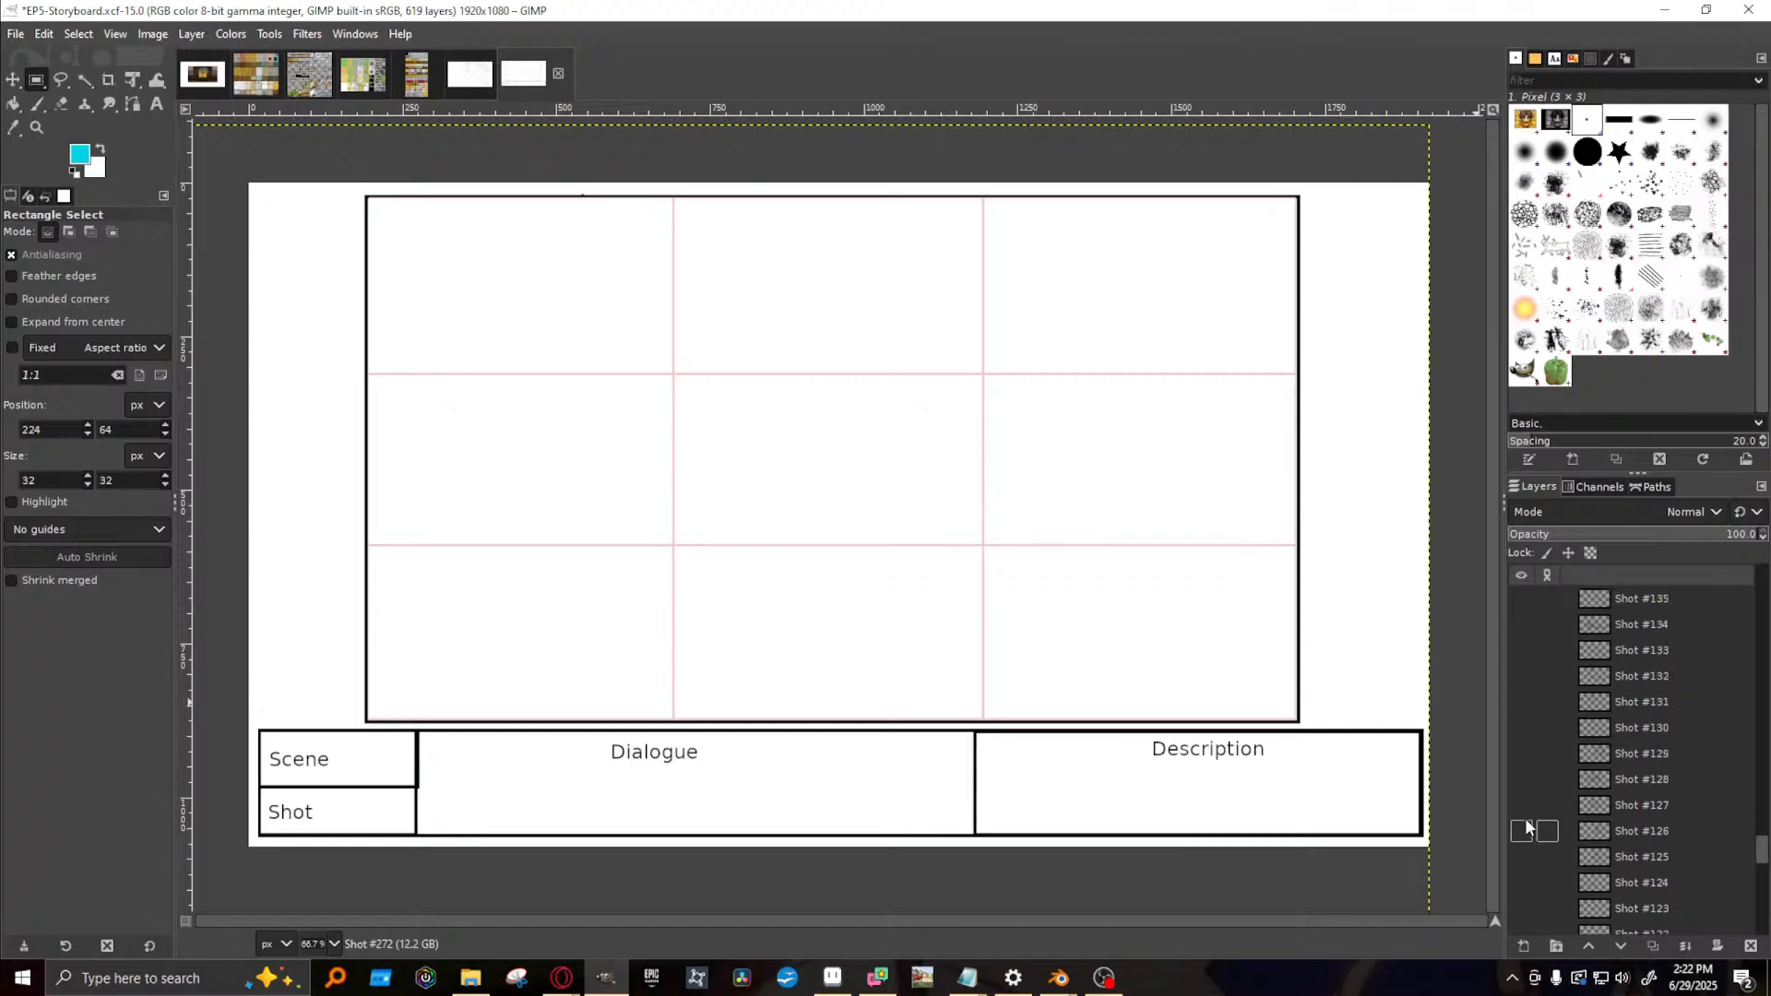
{"action": "left_click", "coordinate": [1521, 832]}
{"action": "left_click", "coordinate": [1522, 832]}
{"action": "left_click", "coordinate": [1522, 779]}
{"action": "left_click", "coordinate": [1521, 779]}
{"action": "left_click", "coordinate": [1522, 728]}
{"action": "left_click", "coordinate": [1522, 728]}
{"action": "left_click", "coordinate": [1522, 753]}
{"action": "left_click", "coordinate": [1522, 753]}
- Check Shots #123, #113 and lower layers down to #87 for drawings of the city setting
{"action": "scroll", "coordinate": [1524, 762], "scroll_direction": "down", "scroll_amount": 2}
{"action": "left_click", "coordinate": [1521, 764]}
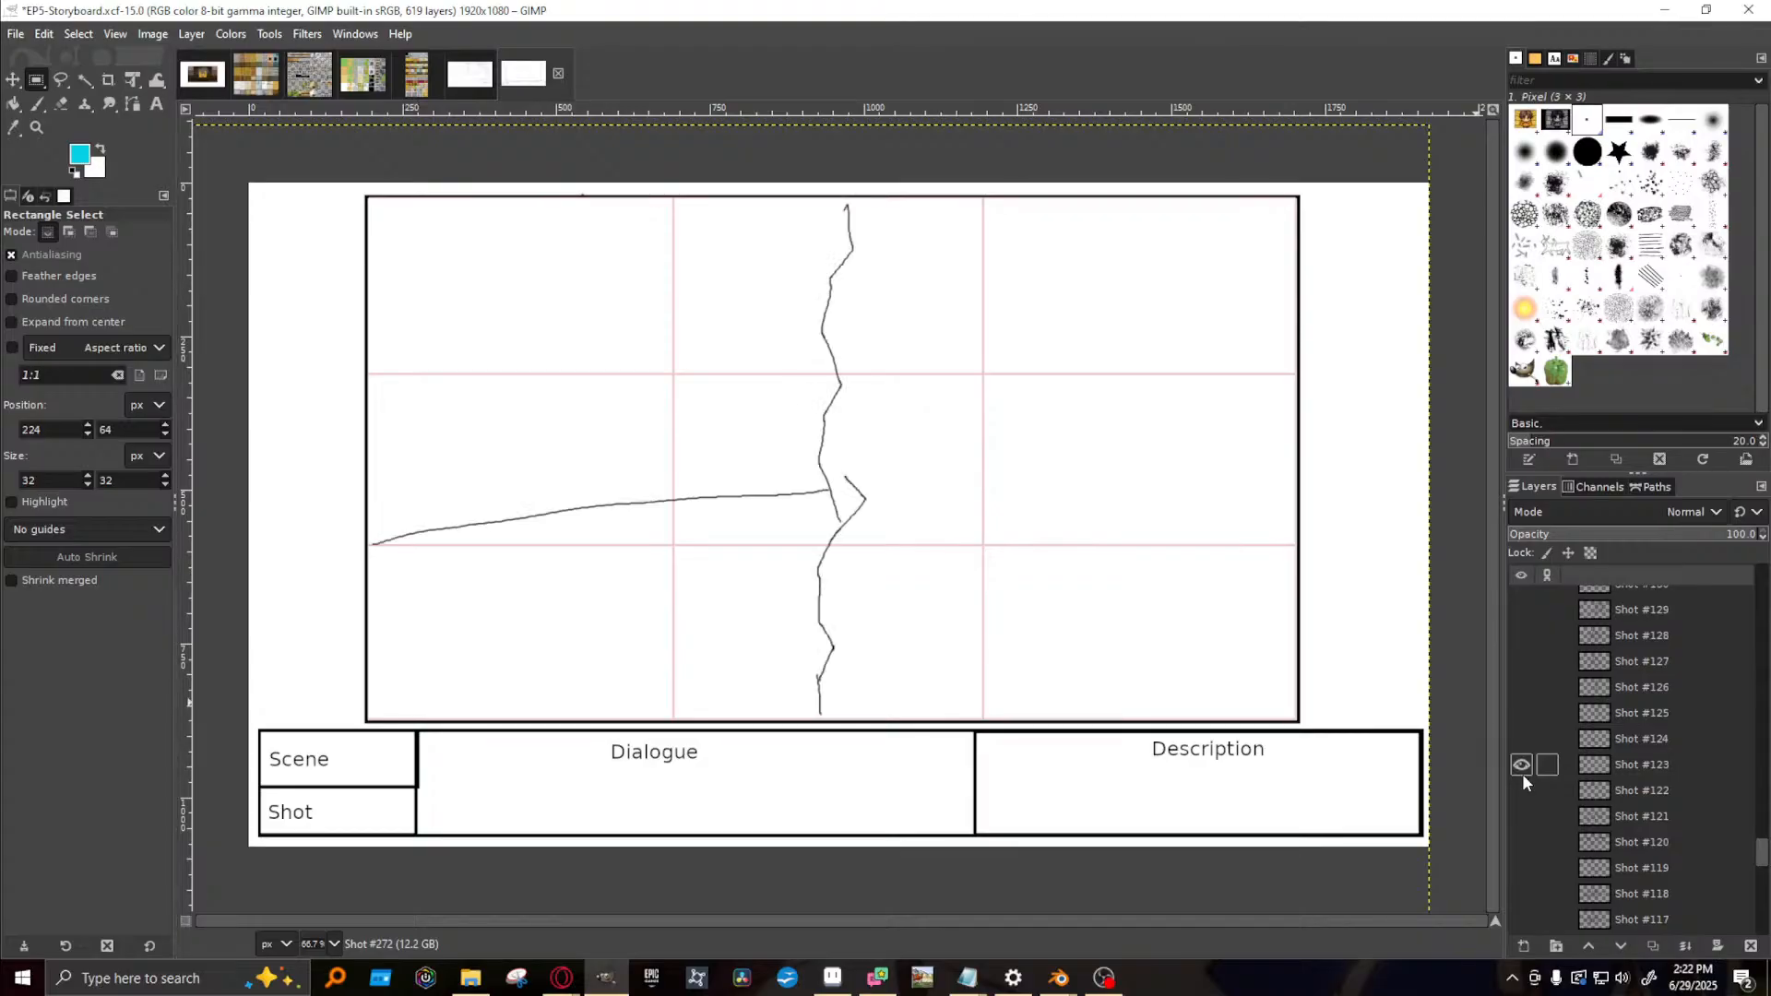
{"action": "left_click", "coordinate": [1521, 763]}
{"action": "scroll", "coordinate": [1522, 772], "scroll_direction": "down", "scroll_amount": 3}
{"action": "left_click", "coordinate": [1522, 782]}
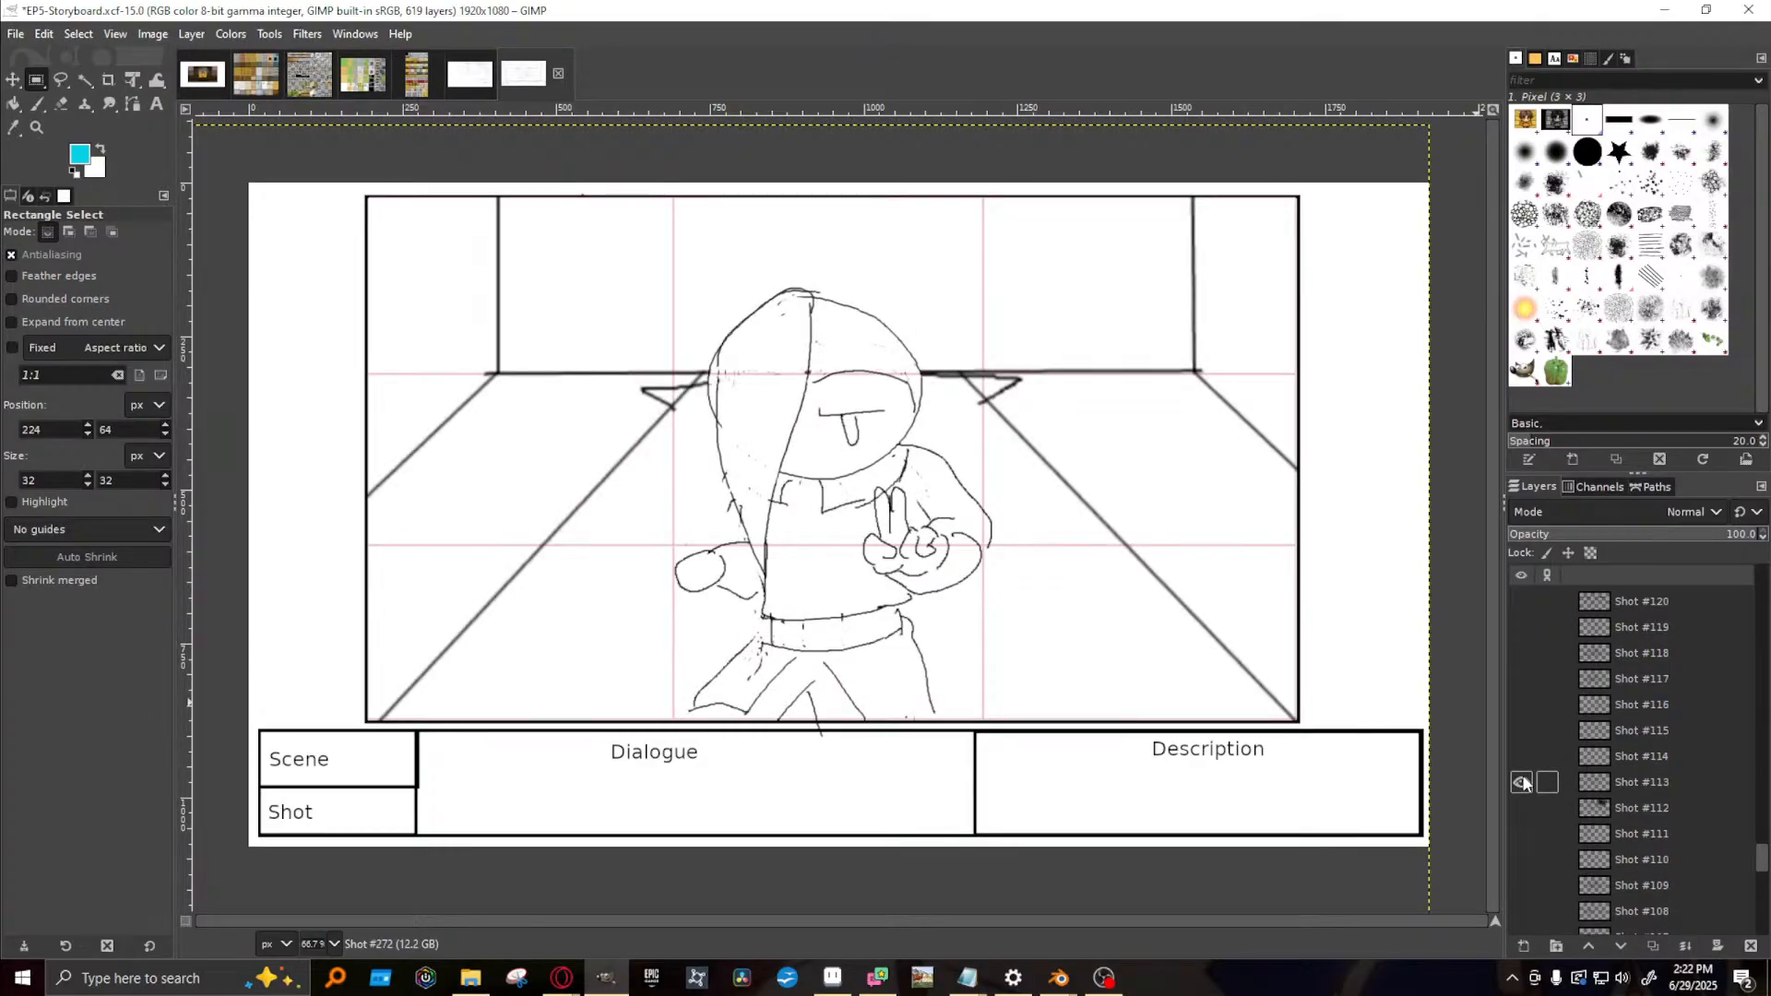
{"action": "left_click", "coordinate": [1521, 782]}
{"action": "scroll", "coordinate": [1522, 775], "scroll_direction": "down", "scroll_amount": 2}
{"action": "left_click", "coordinate": [1522, 848]}
{"action": "left_click", "coordinate": [1521, 847]}
{"action": "scroll", "coordinate": [1522, 841], "scroll_direction": "down", "scroll_amount": 6}
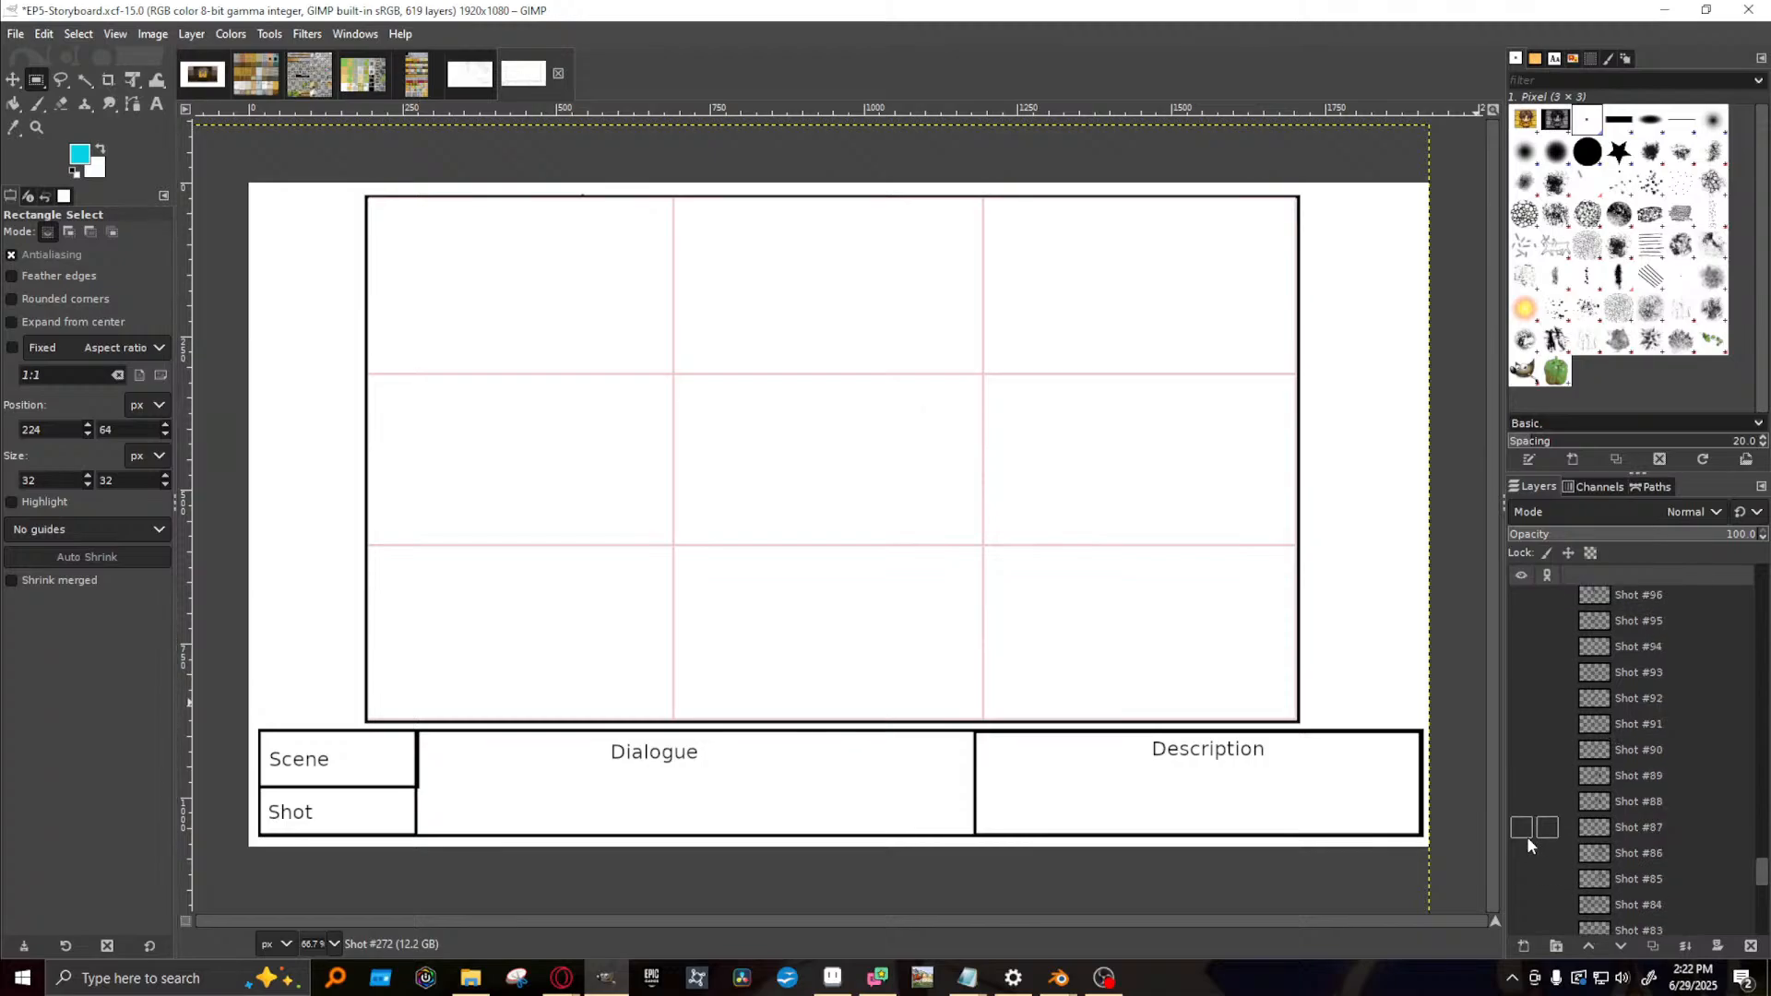
{"action": "left_click", "coordinate": [1522, 828]}
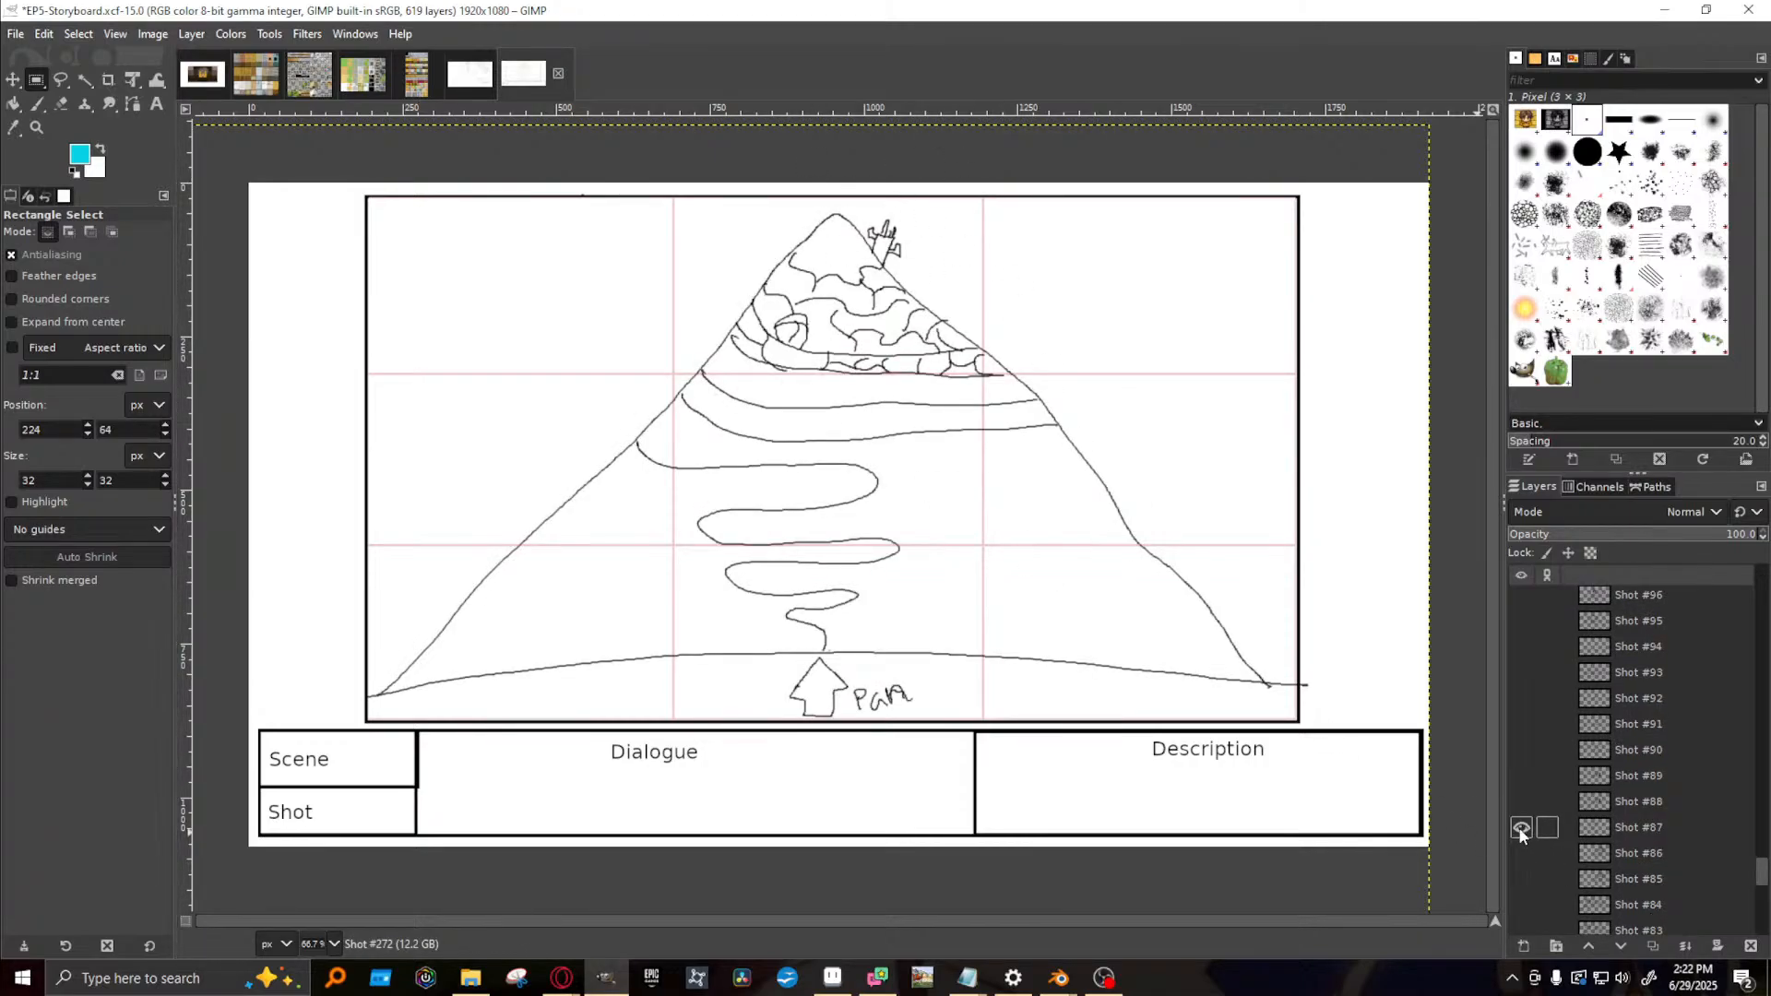
{"action": "left_click", "coordinate": [1521, 828]}
- Examine the bus stop and street drawings in Shots #88 through #93, showing each shot on its own
{"action": "left_click", "coordinate": [1520, 802]}
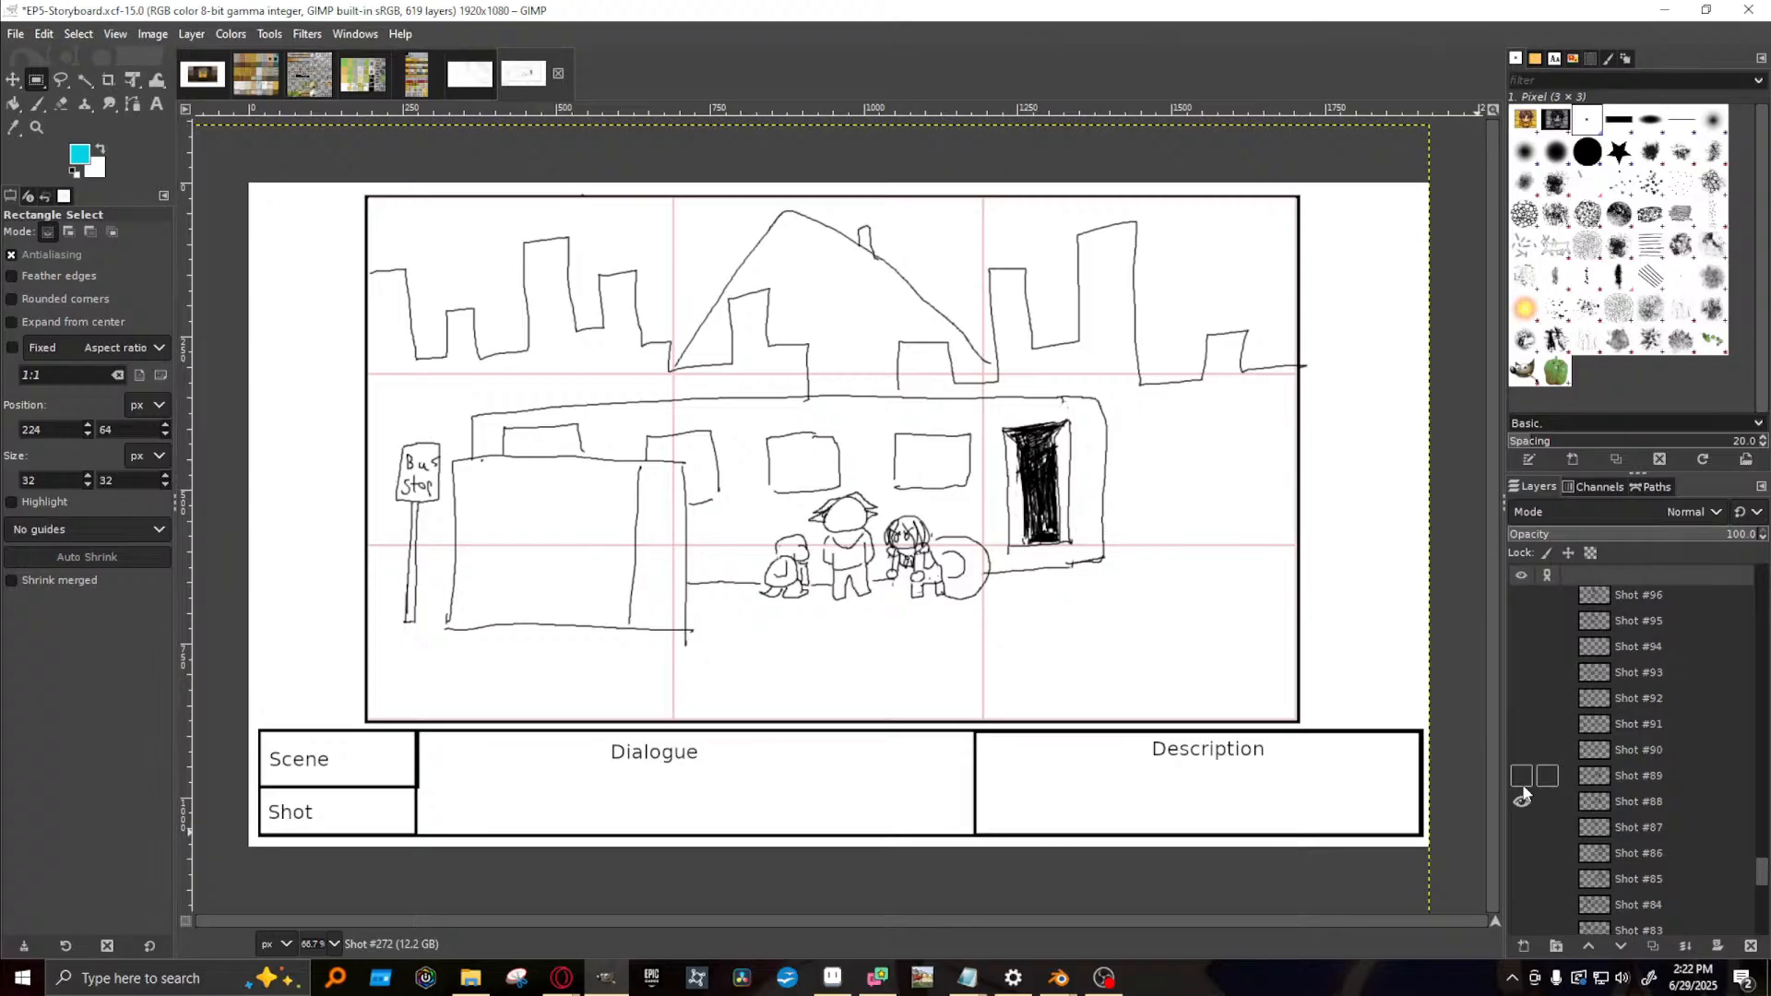
{"action": "left_click", "coordinate": [1520, 801]}
{"action": "left_click", "coordinate": [1522, 776]}
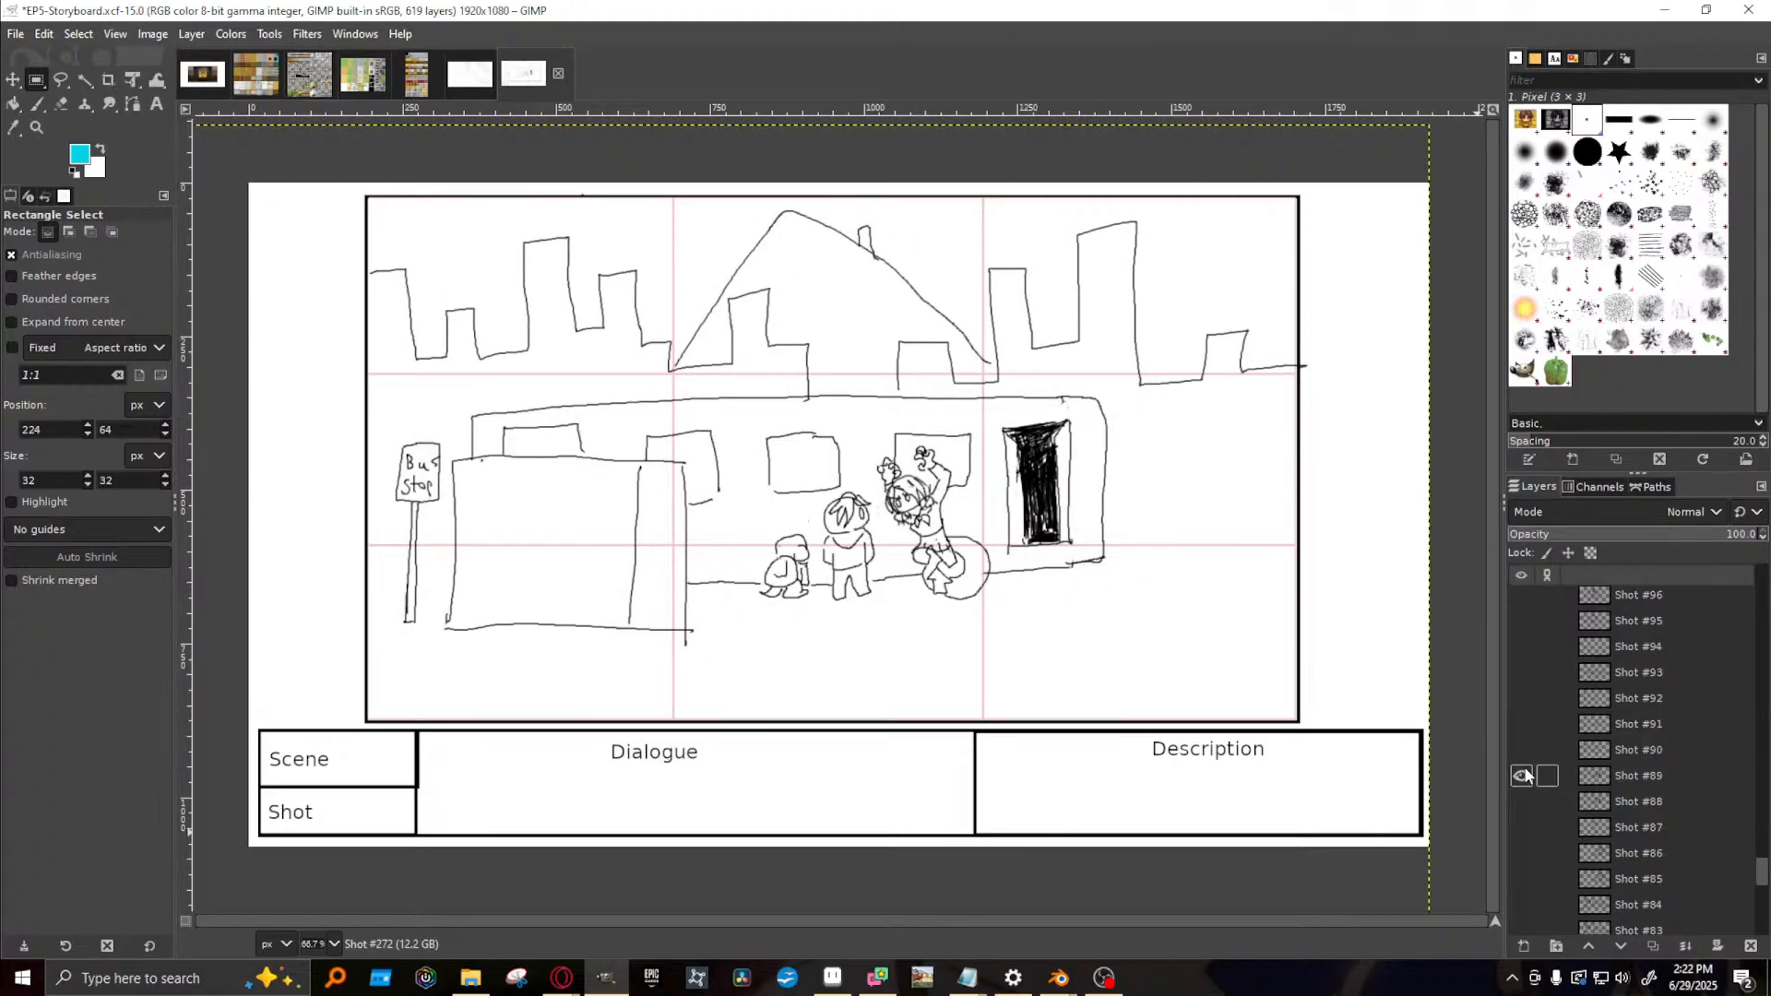
{"action": "left_click", "coordinate": [1521, 776]}
{"action": "left_click", "coordinate": [1521, 750]}
{"action": "left_click", "coordinate": [1521, 749]}
{"action": "left_click", "coordinate": [1522, 723]}
{"action": "left_click", "coordinate": [1521, 724]}
{"action": "left_click", "coordinate": [1521, 698]}
{"action": "left_click", "coordinate": [1521, 698]}
{"action": "left_click", "coordinate": [1534, 672]}
{"action": "left_click", "coordinate": [1522, 672]}
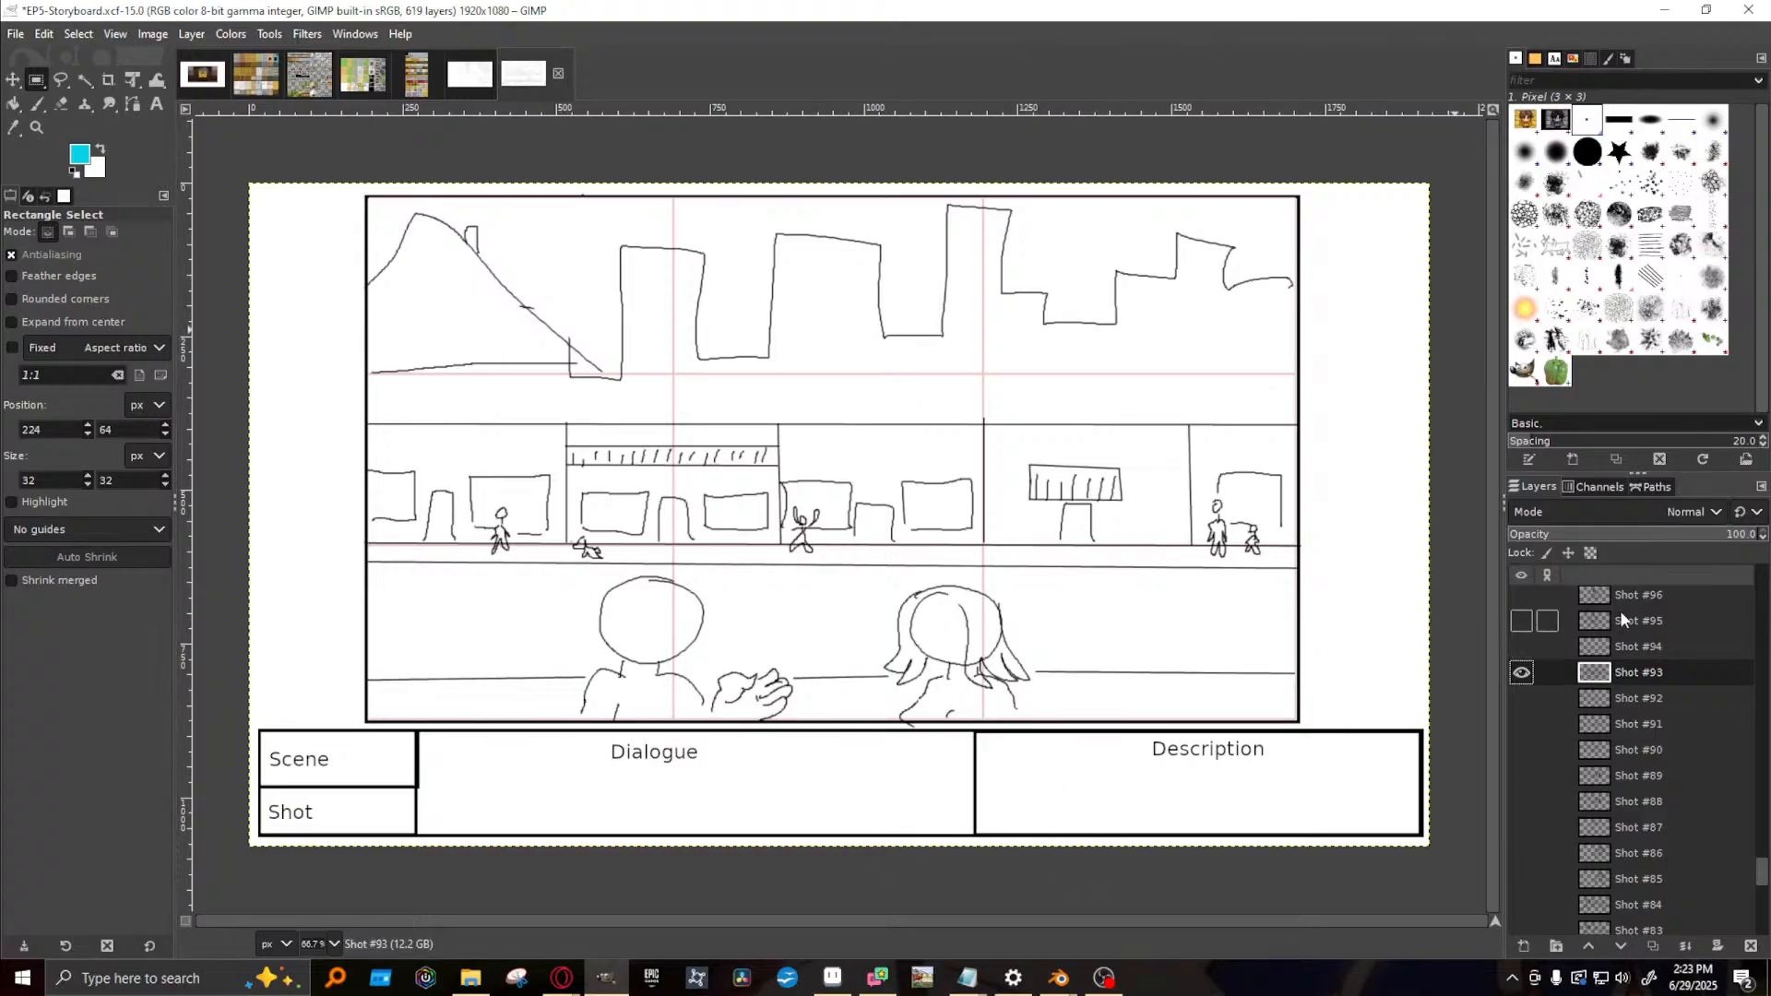
- Examine the street scenes in Shots #93 to #96 by showing and hiding each layer, with all of them hidden at the end
{"action": "left_click", "coordinate": [1521, 672]}
{"action": "left_click", "coordinate": [1521, 646]}
{"action": "left_click", "coordinate": [1521, 647]}
{"action": "left_click", "coordinate": [1521, 626]}
{"action": "left_click", "coordinate": [1517, 647]}
{"action": "left_click", "coordinate": [1516, 648]}
{"action": "left_click", "coordinate": [1521, 673]}
{"action": "left_click", "coordinate": [1520, 672]}
{"action": "left_click", "coordinate": [1518, 601]}
{"action": "left_click", "coordinate": [1518, 602]}
{"action": "scroll", "coordinate": [1518, 601], "scroll_direction": "up", "scroll_amount": 3}
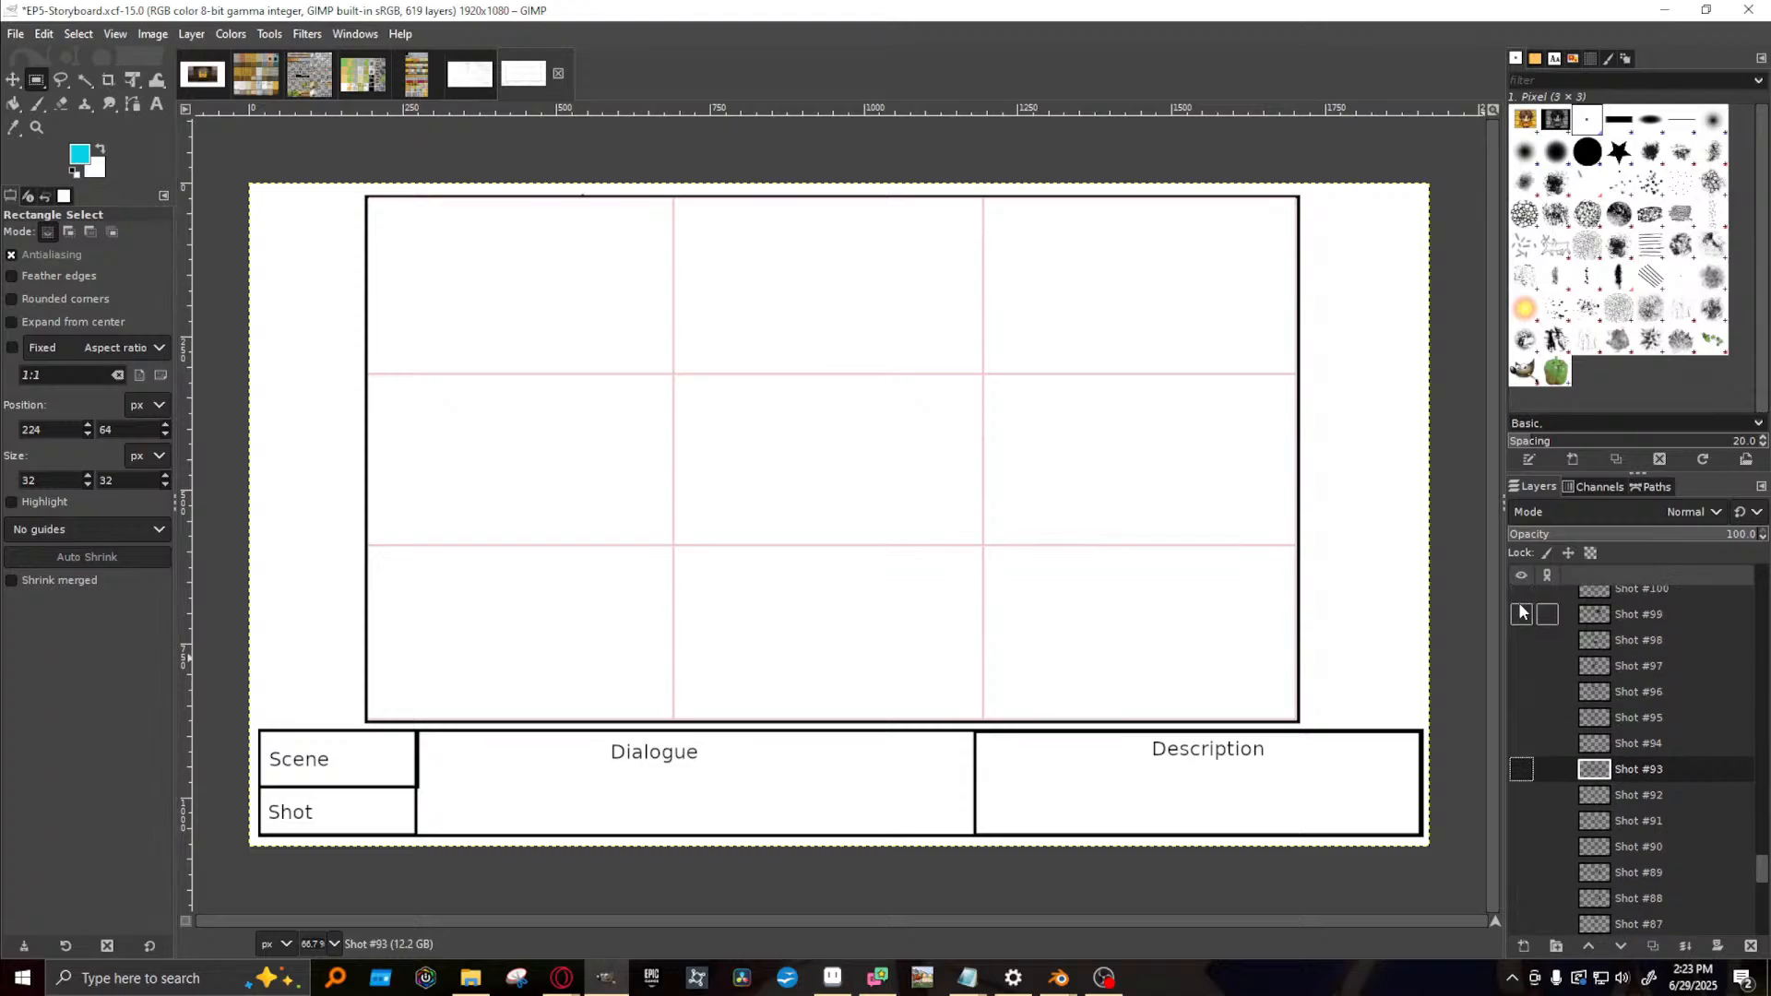
- Compare the street views in Shots #99 and #93, ending with only Shot #93 shown
{"action": "left_click", "coordinate": [1520, 613]}
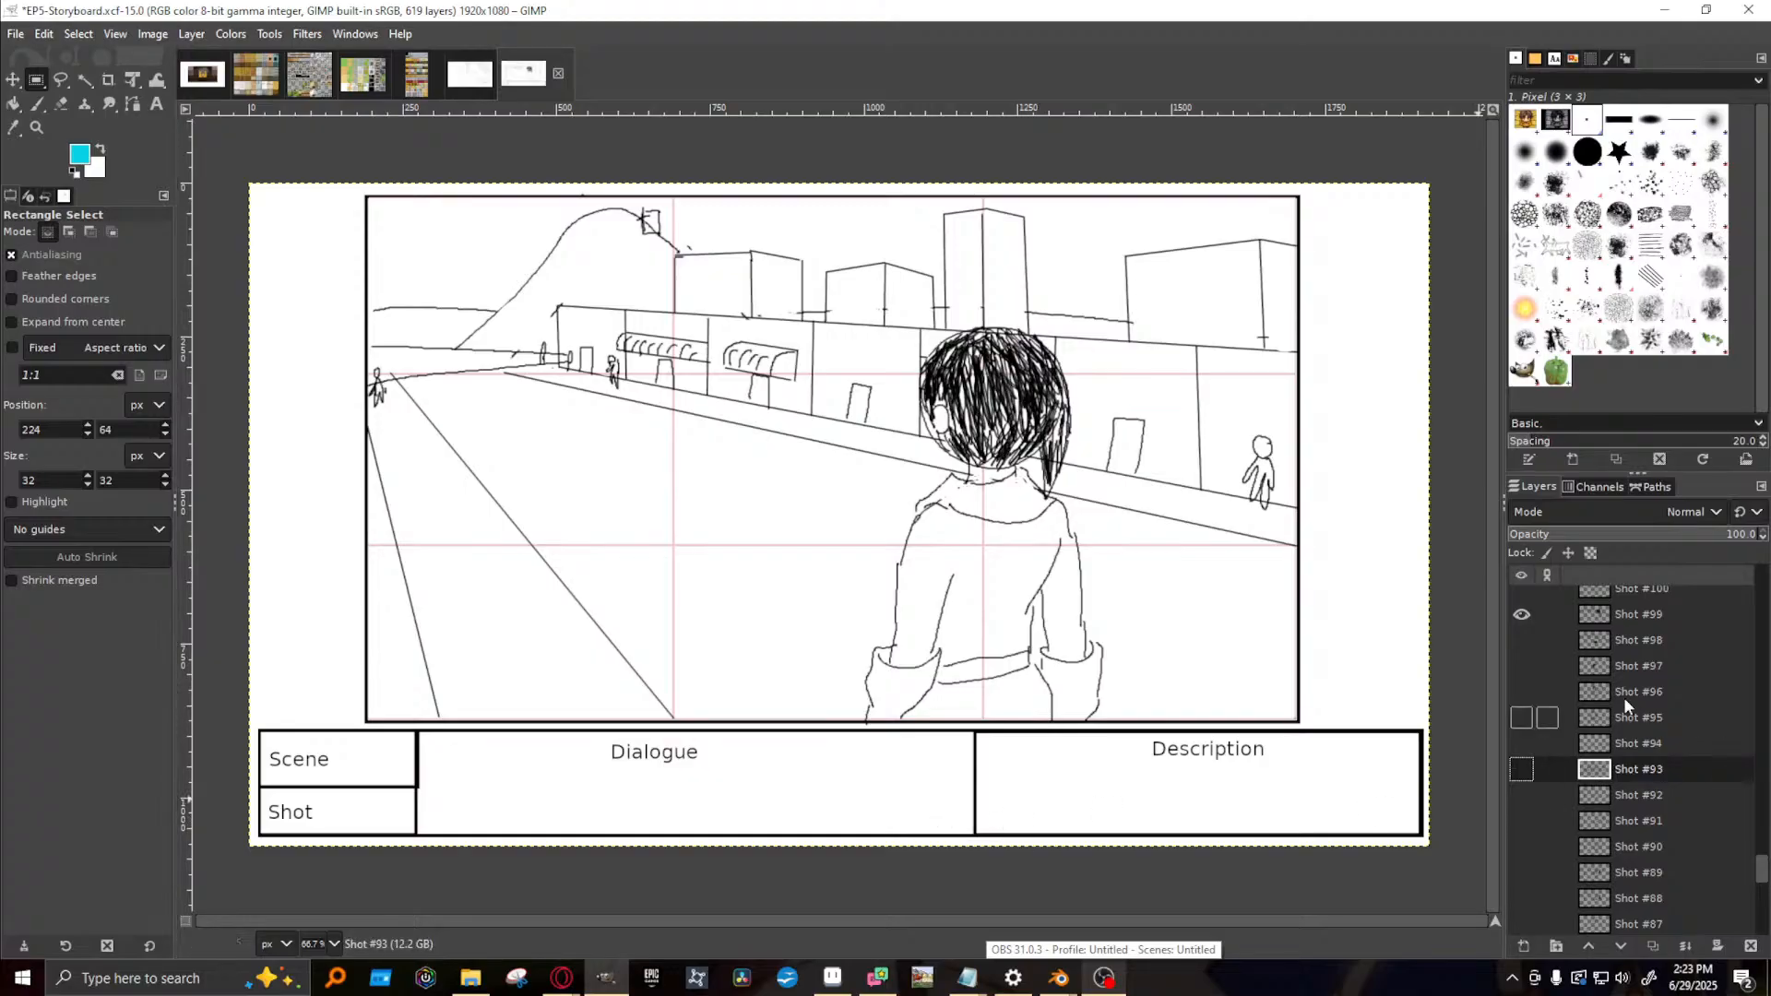
{"action": "left_click", "coordinate": [1517, 772]}
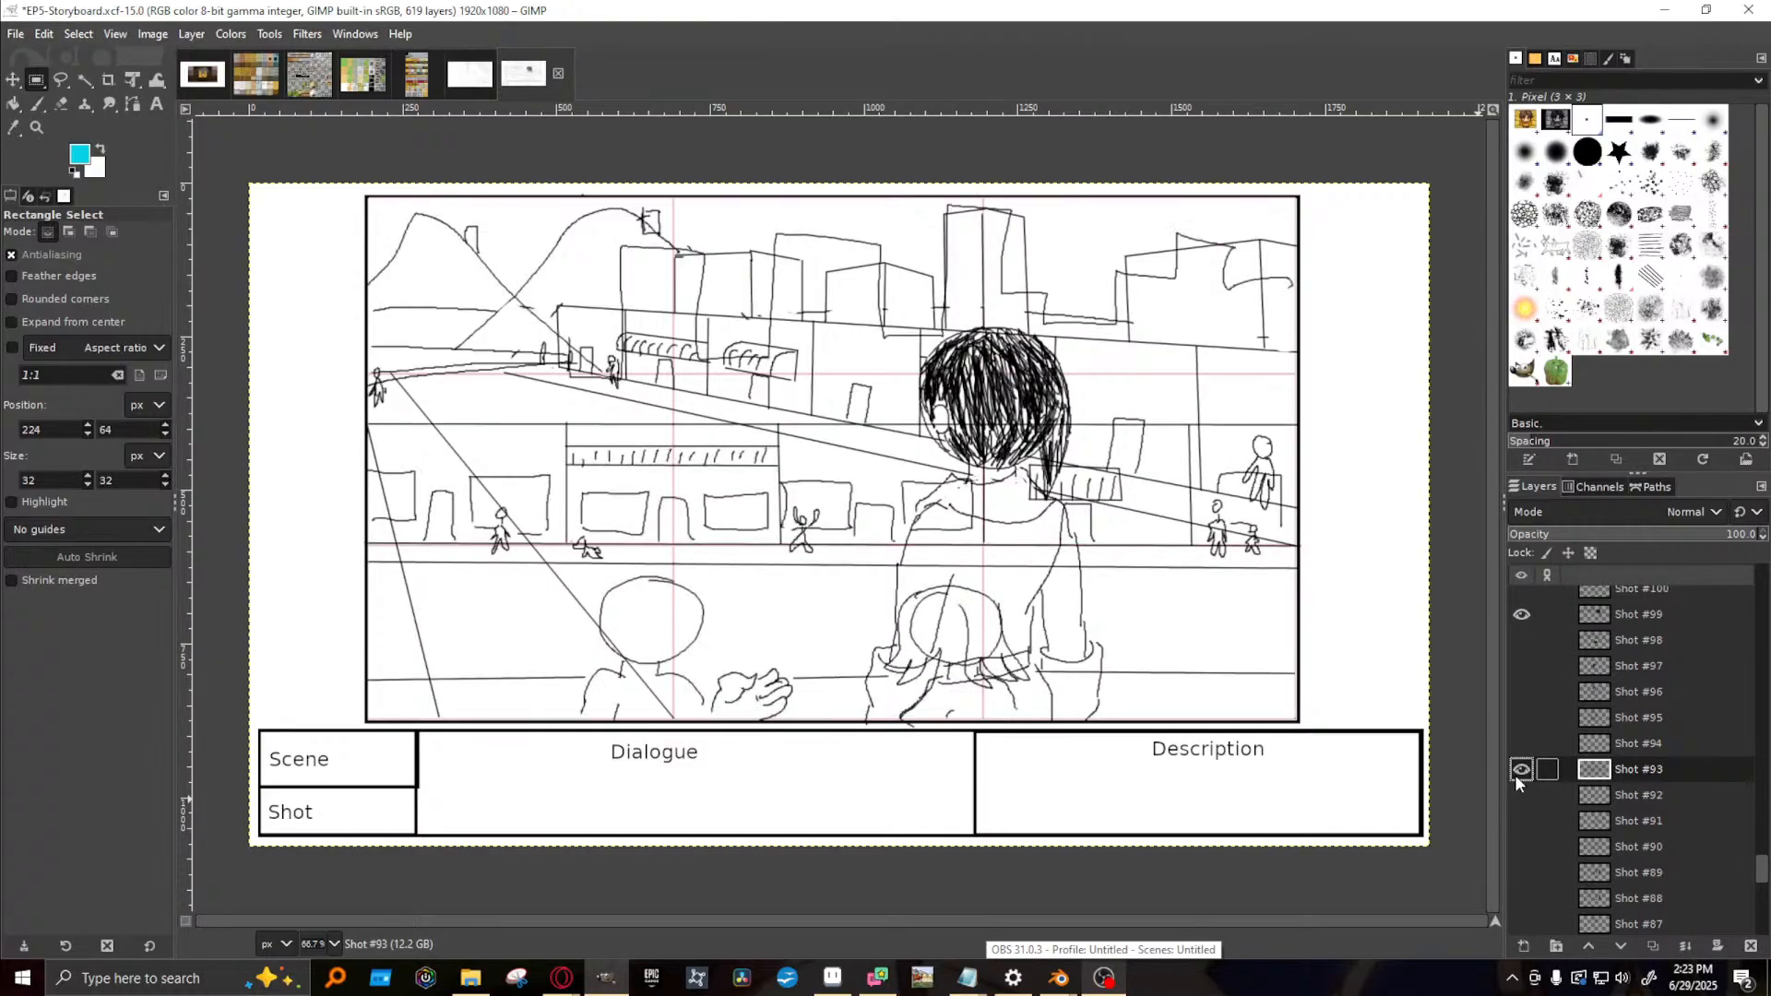
{"action": "left_click", "coordinate": [1517, 771]}
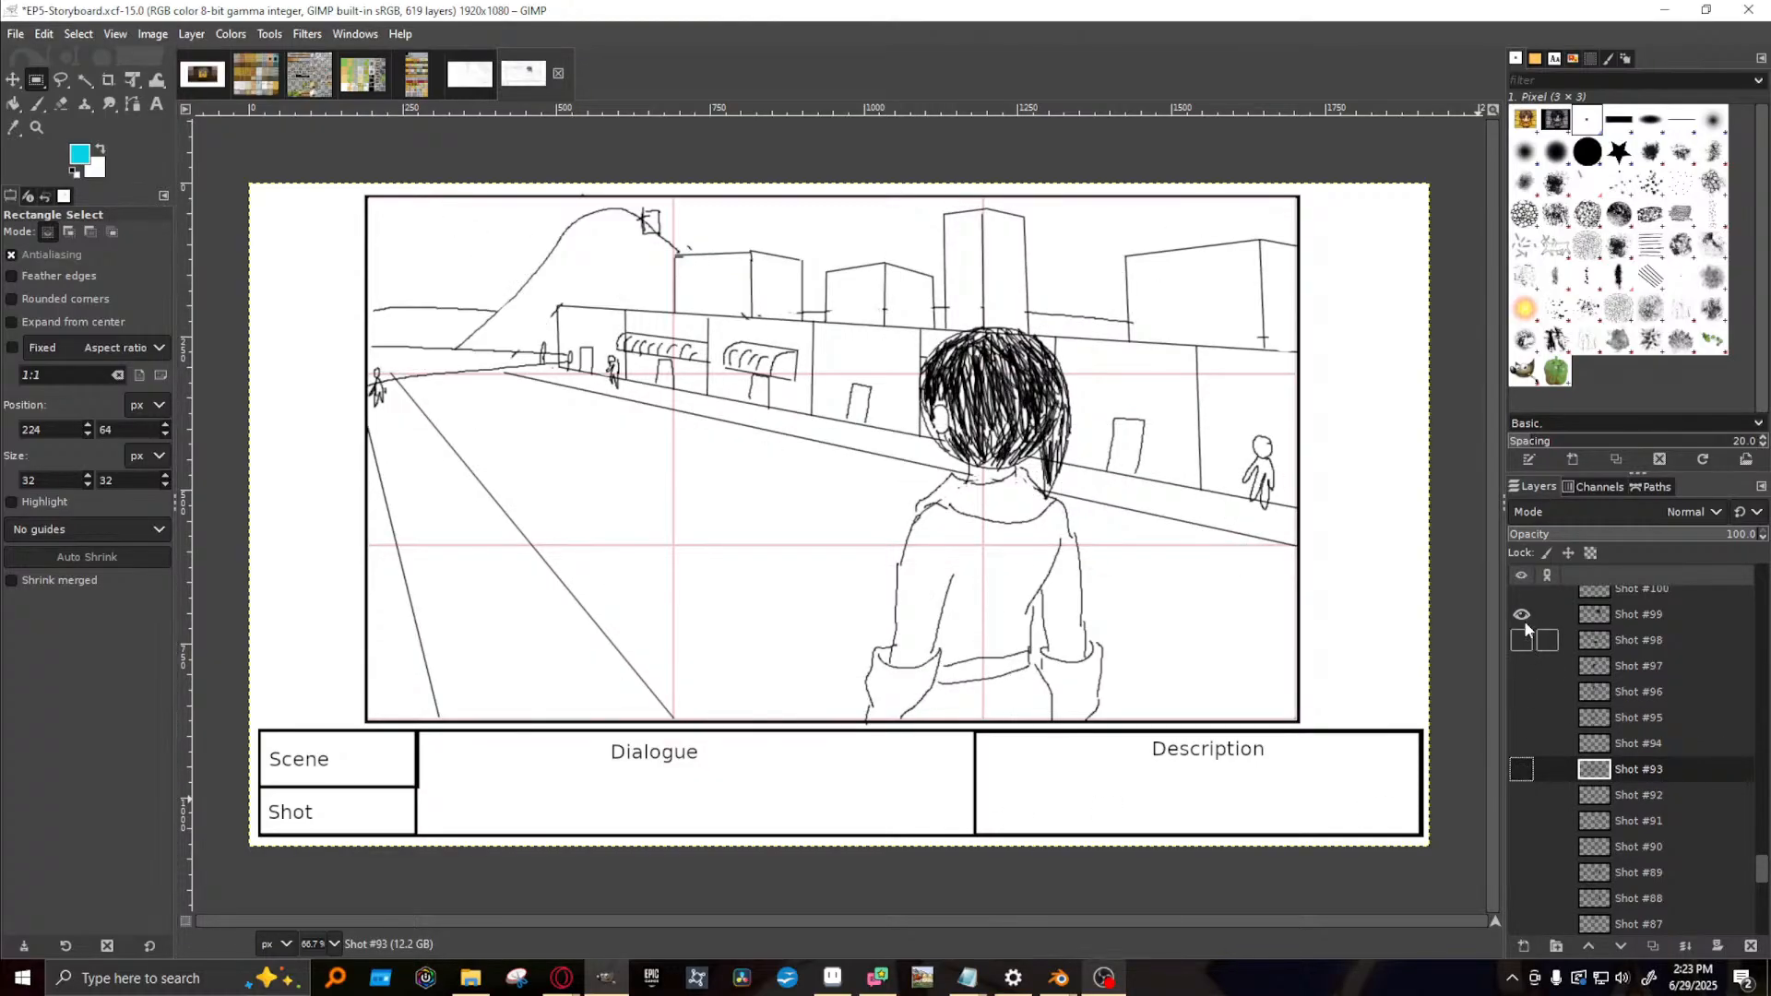
{"action": "left_click", "coordinate": [1521, 615]}
{"action": "left_click", "coordinate": [1520, 770]}
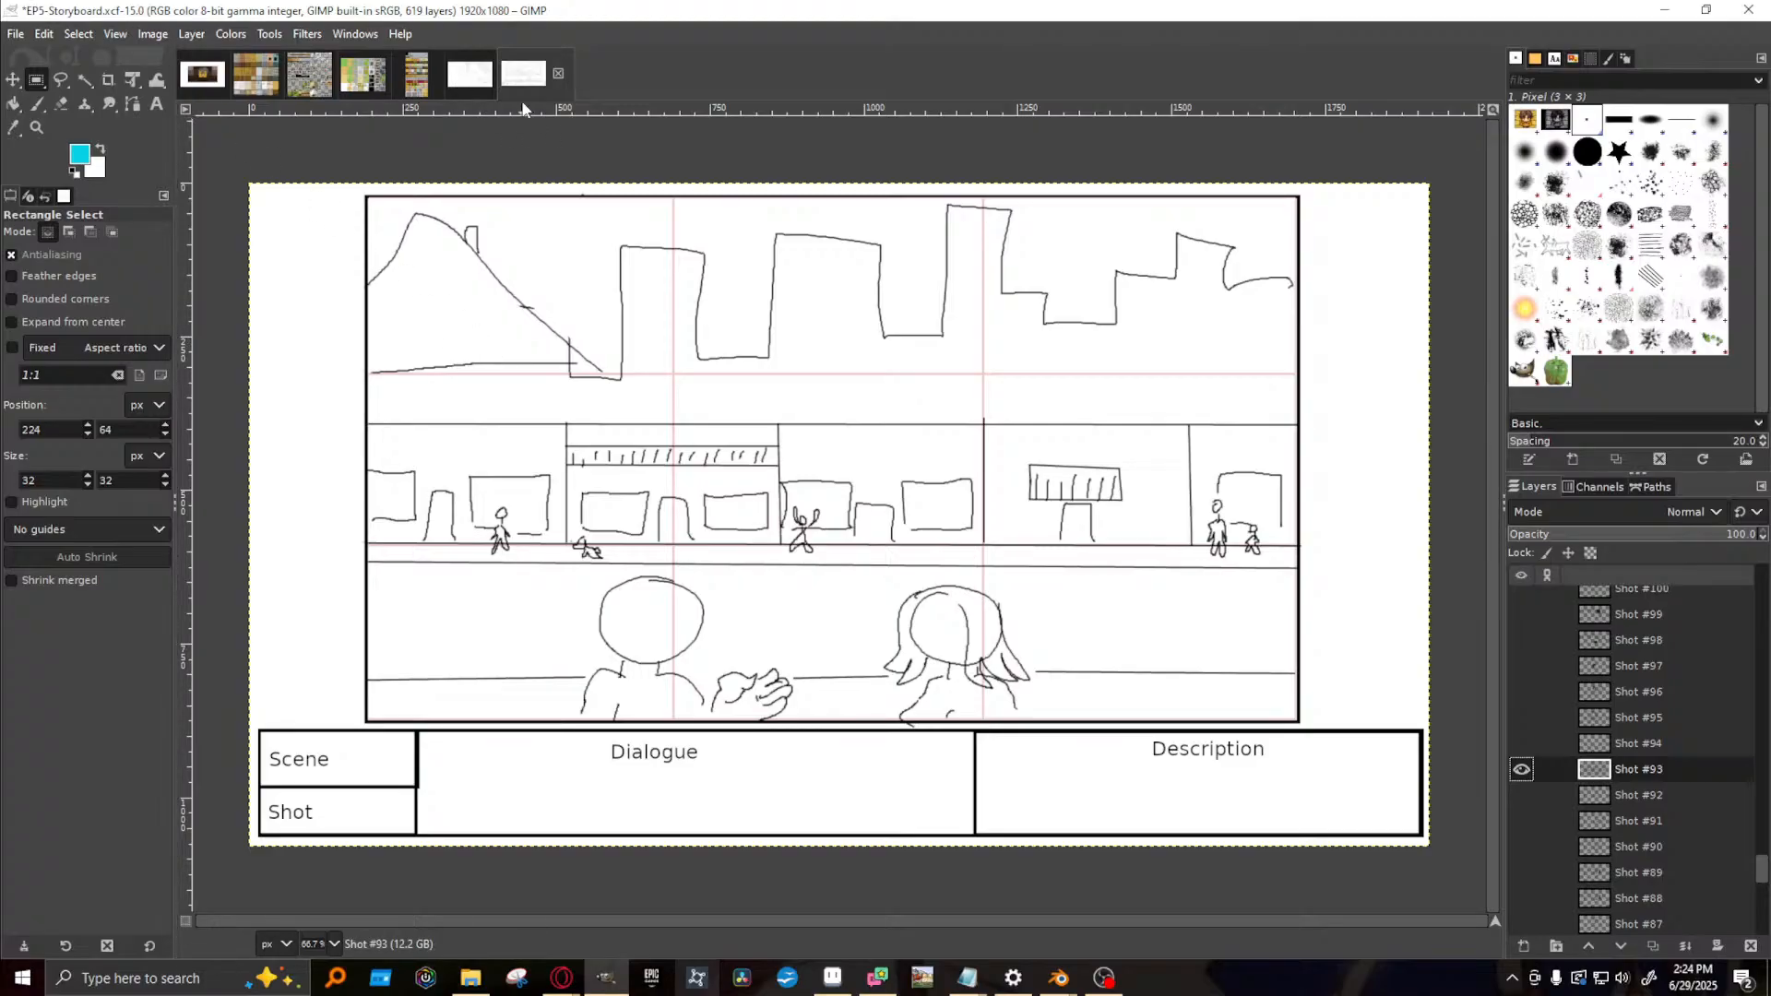
- Switch to the untitled Admission layout sketch and add a transparent 1920 × 1080 layer named city
{"action": "left_click", "coordinate": [470, 73]}
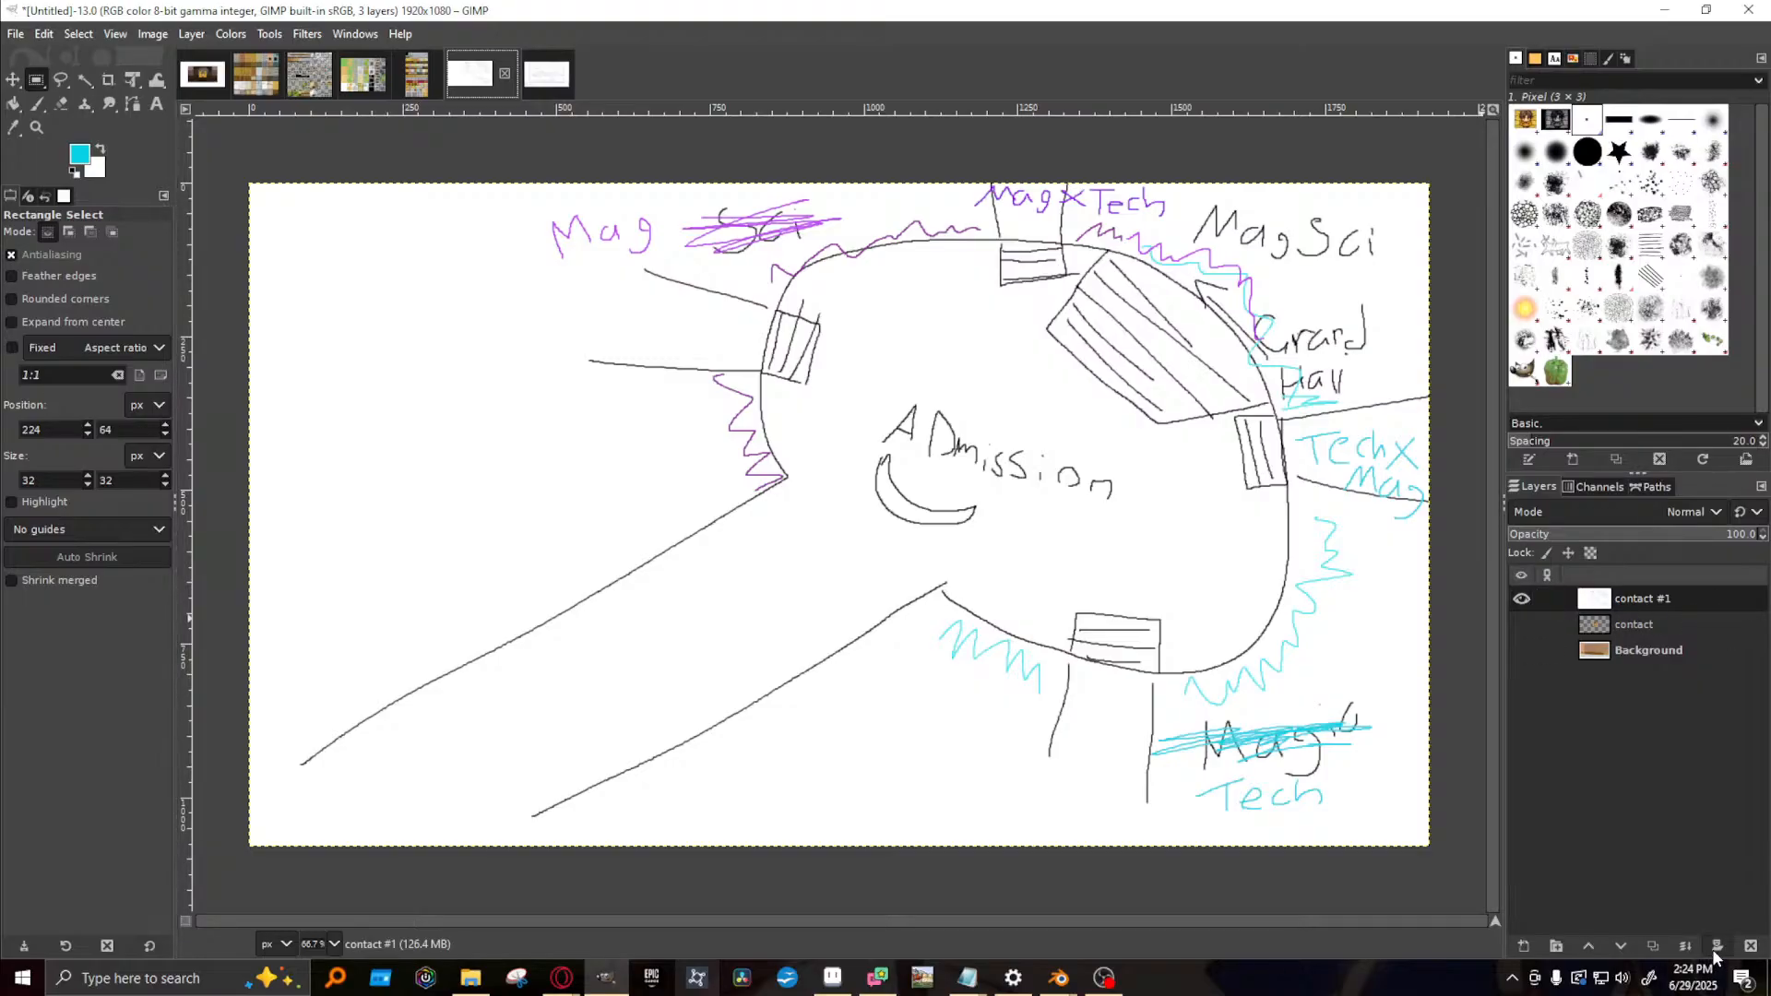
{"action": "left_click", "coordinate": [1524, 948]}
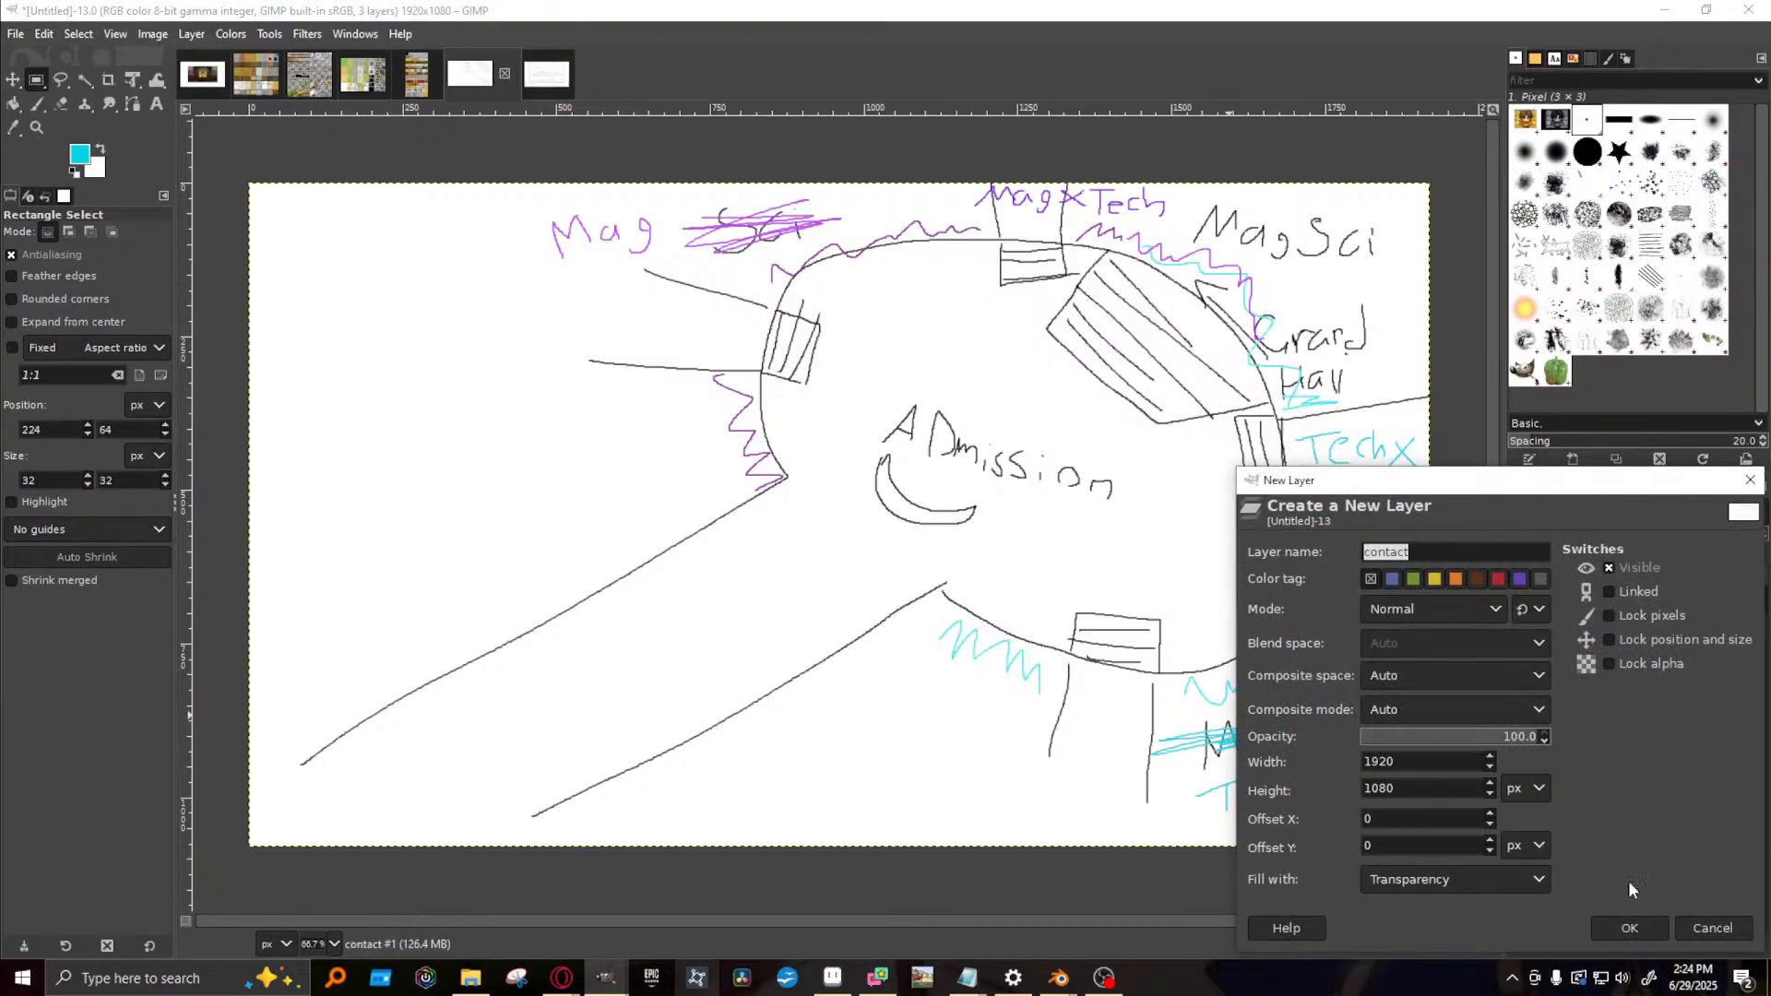
{"action": "type", "text": "city"}
{"action": "key", "text": "Return"}
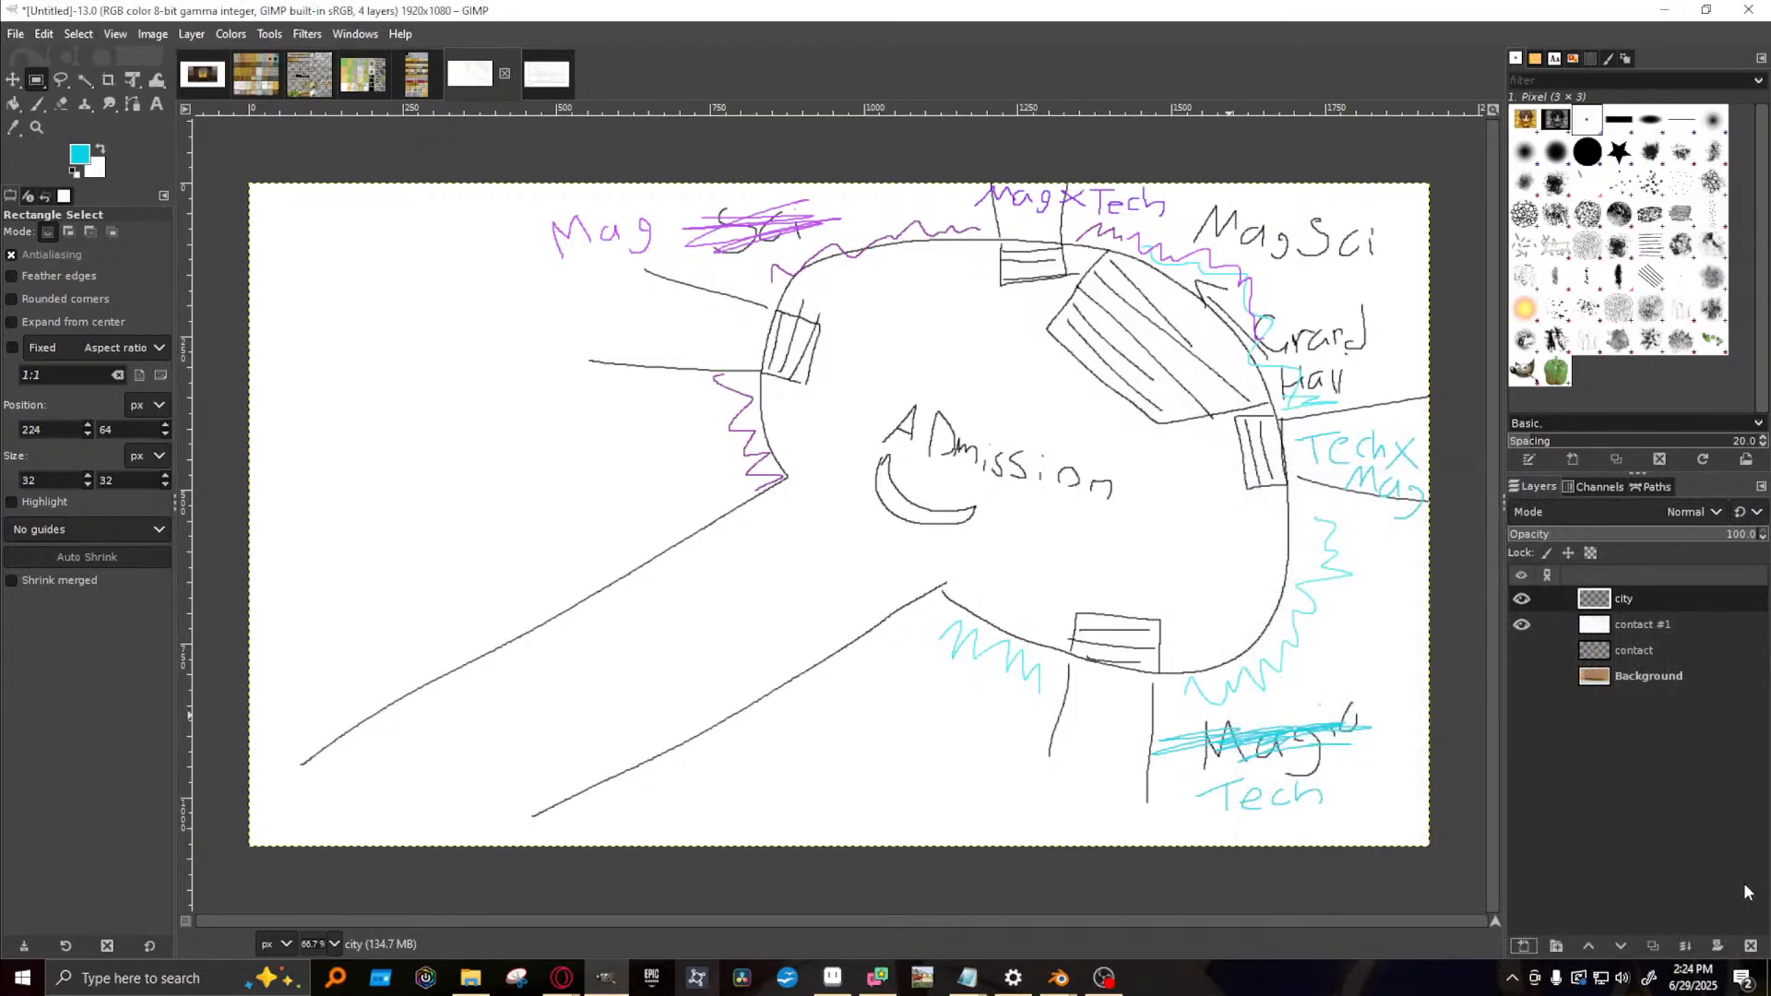
- Rename the contact #1 layer to "school layout" and hide it
{"action": "double_click", "coordinate": [1640, 627]}
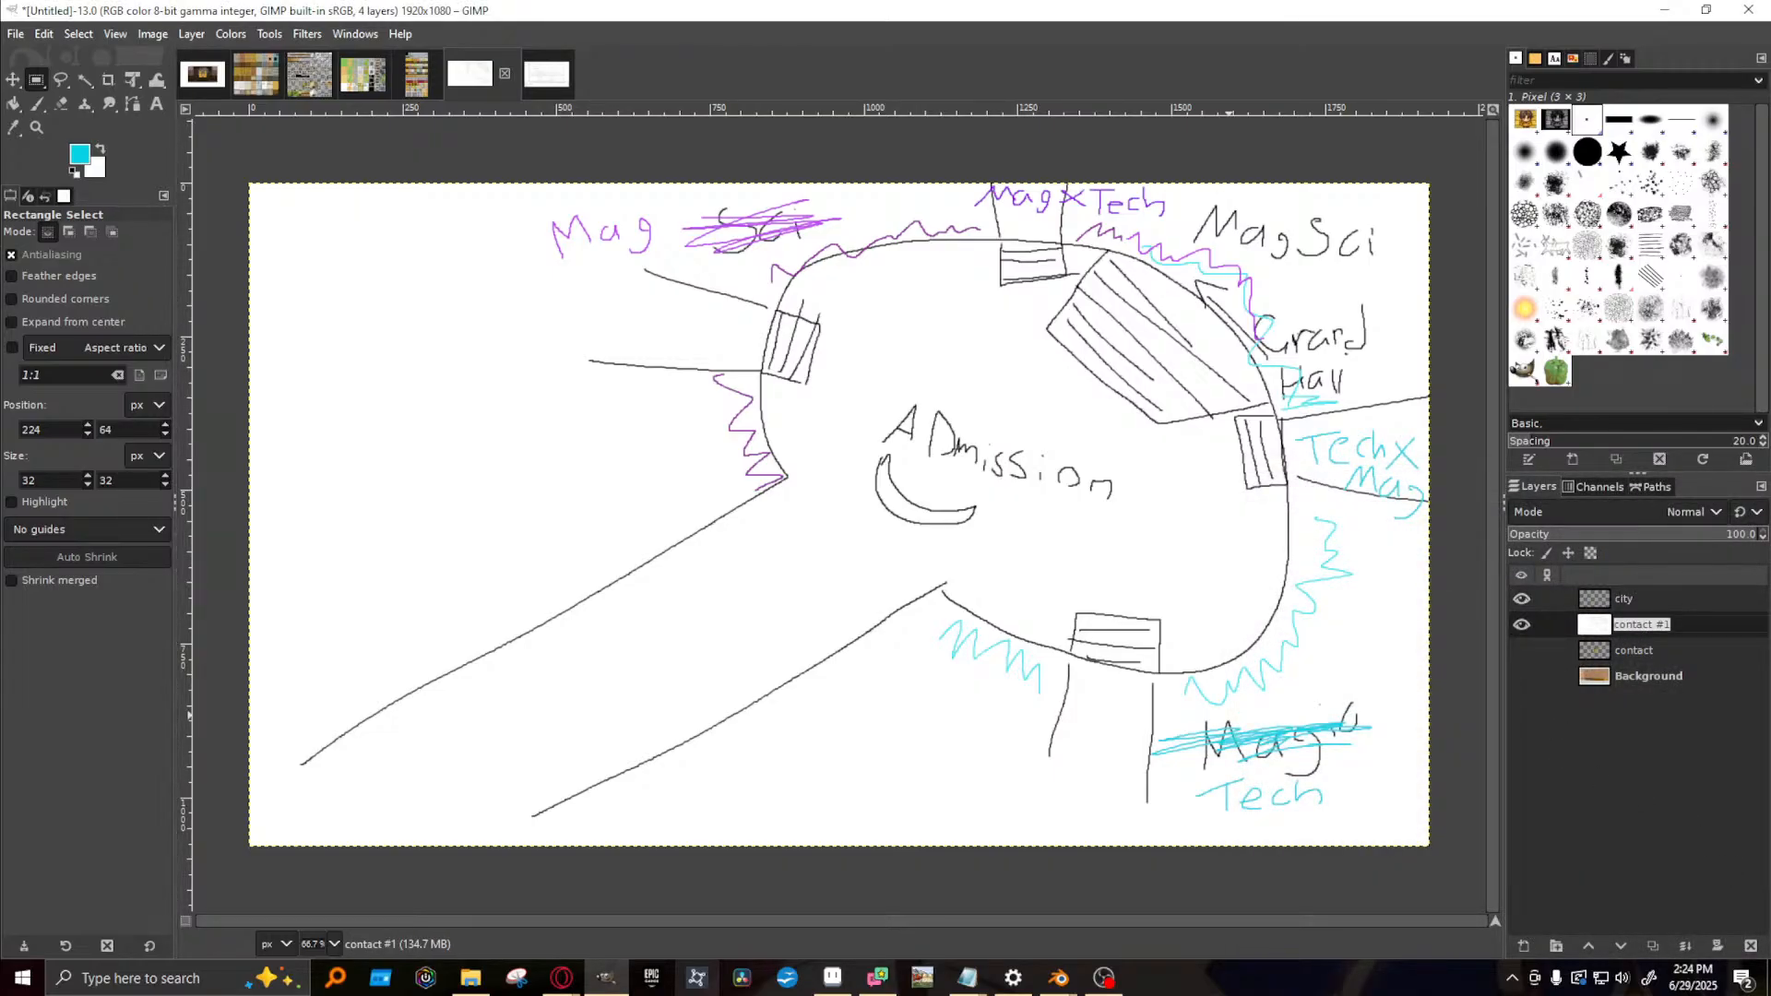
{"action": "type", "text": "school layout"}
{"action": "key", "text": "Return"}
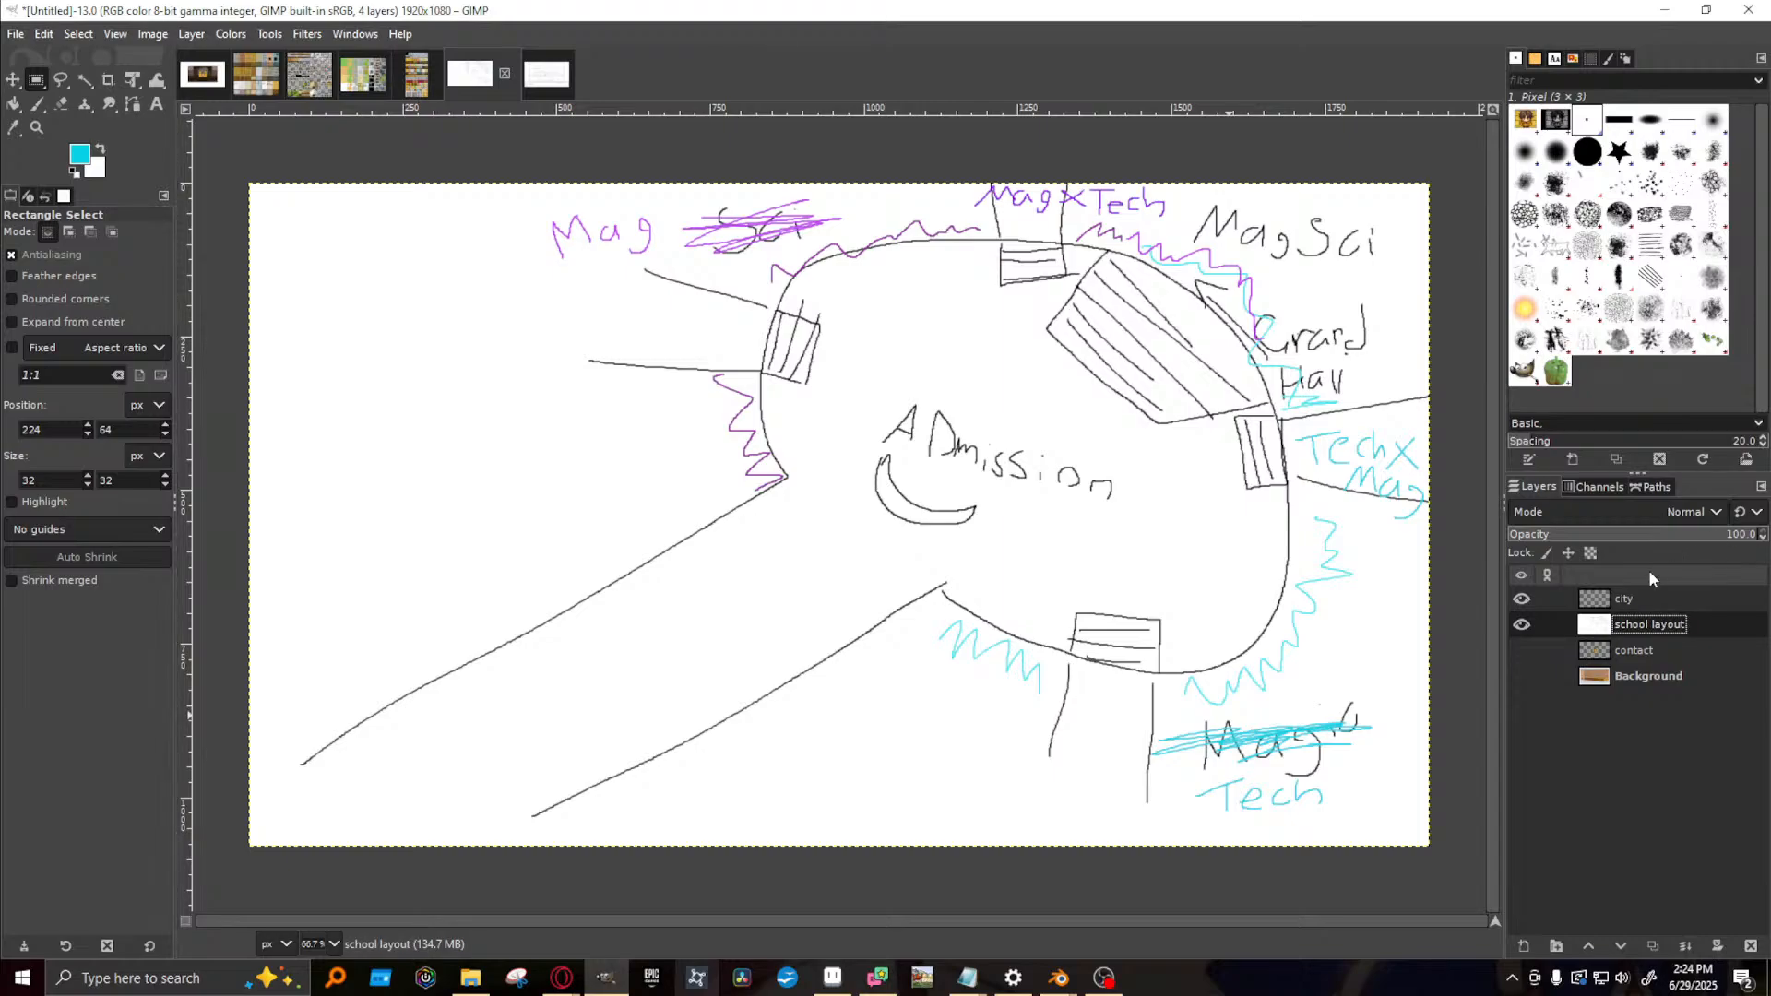
{"action": "left_click", "coordinate": [1522, 624]}
- Fill the whole city layer with white using Bucket Fill
{"action": "left_click", "coordinate": [1650, 604]}
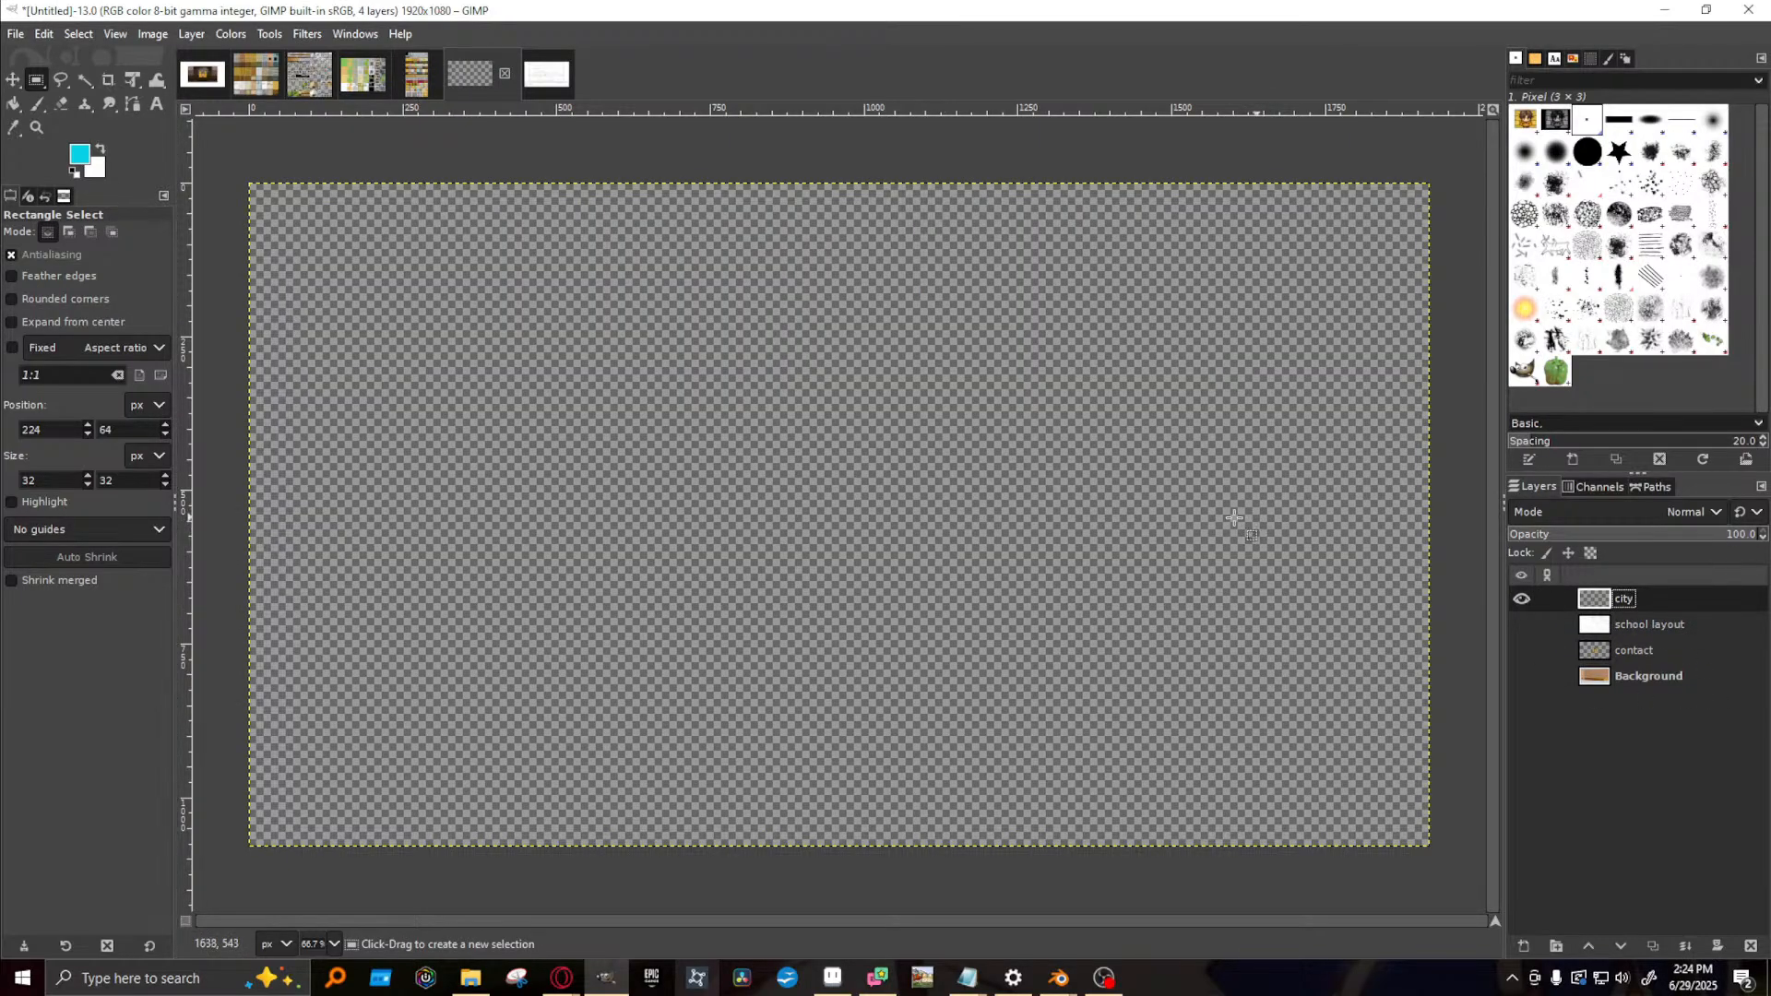
{"action": "left_click", "coordinate": [99, 150]}
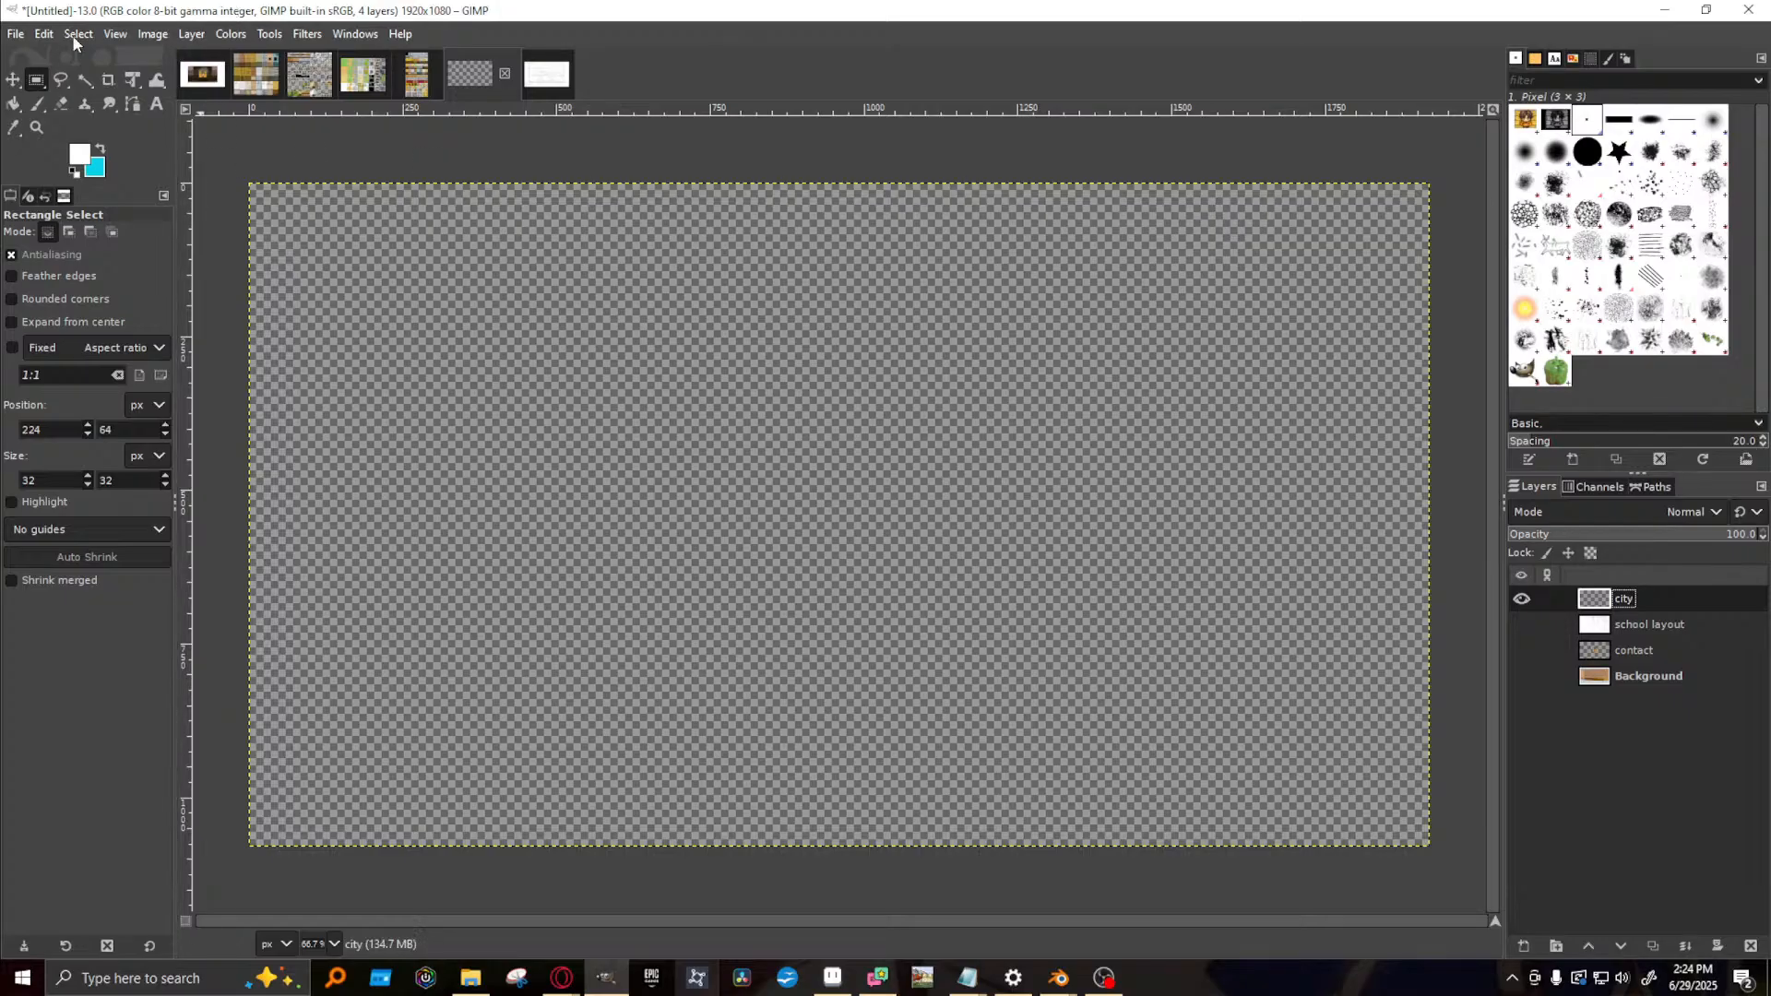
{"action": "left_click", "coordinate": [13, 103]}
{"action": "left_click", "coordinate": [477, 504]}
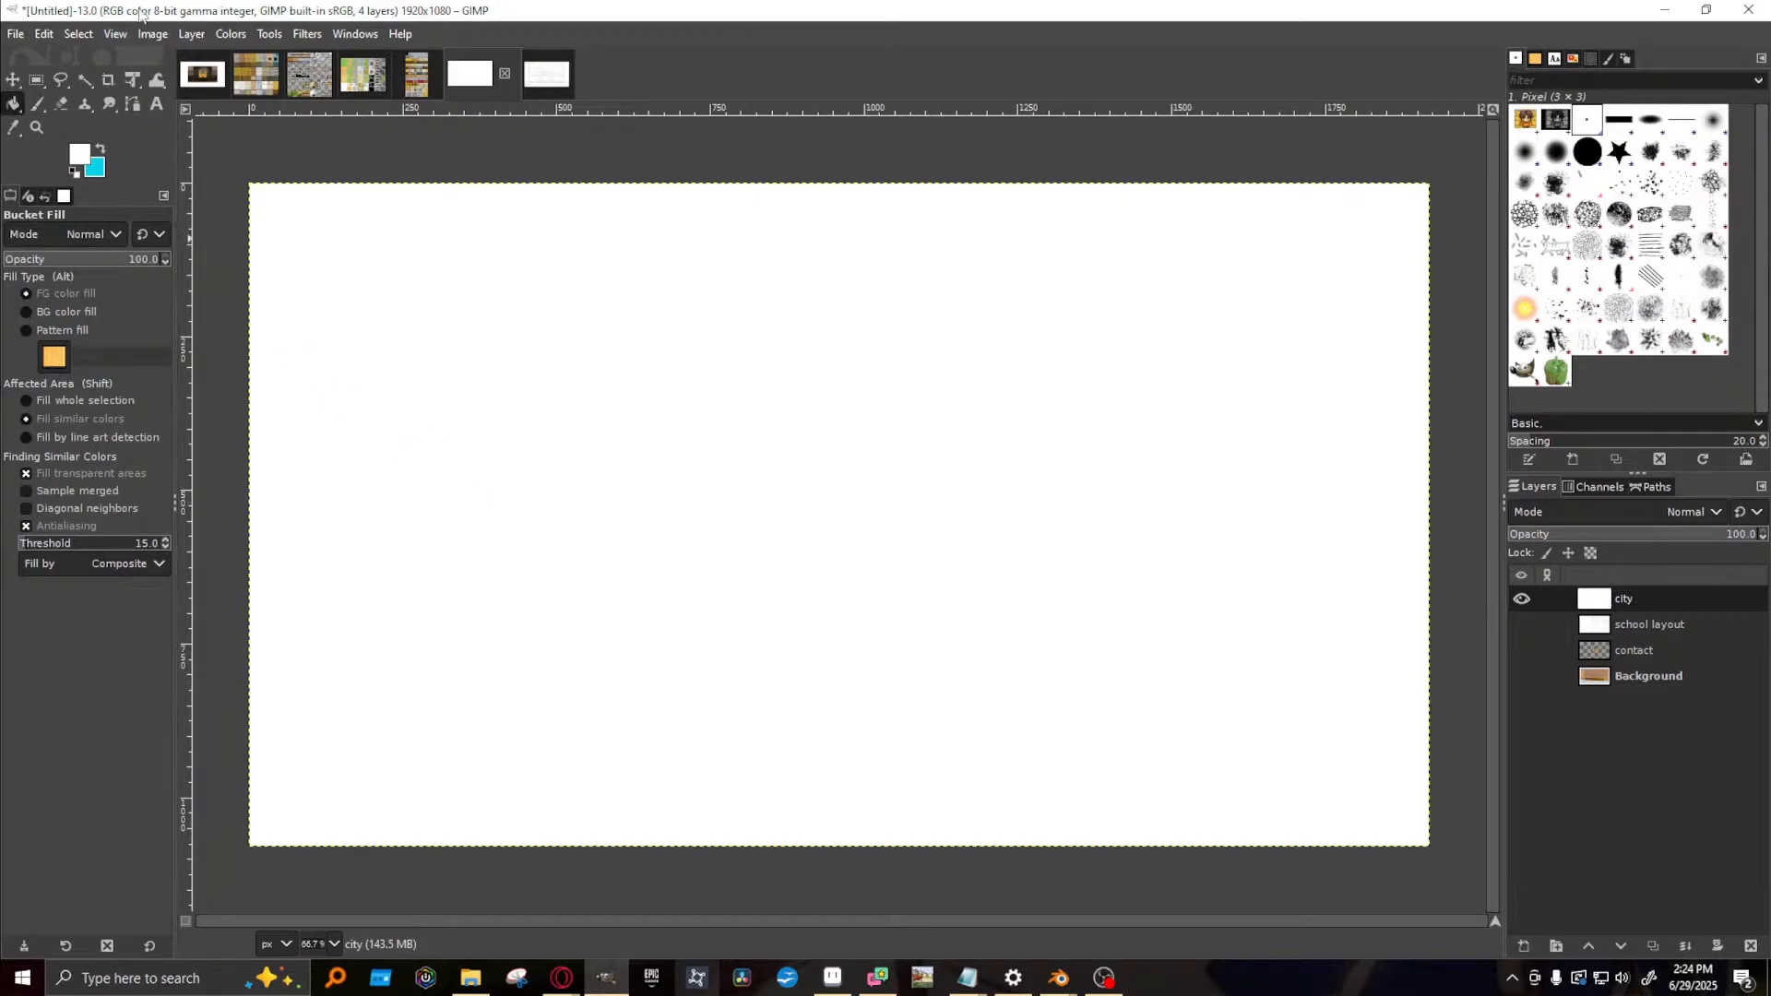
- Set the foreground colour to black and paint an oval about 180 px wide near the canvas's upper-left corner
{"action": "left_click", "coordinate": [102, 152]}
{"action": "left_click", "coordinate": [73, 161]}
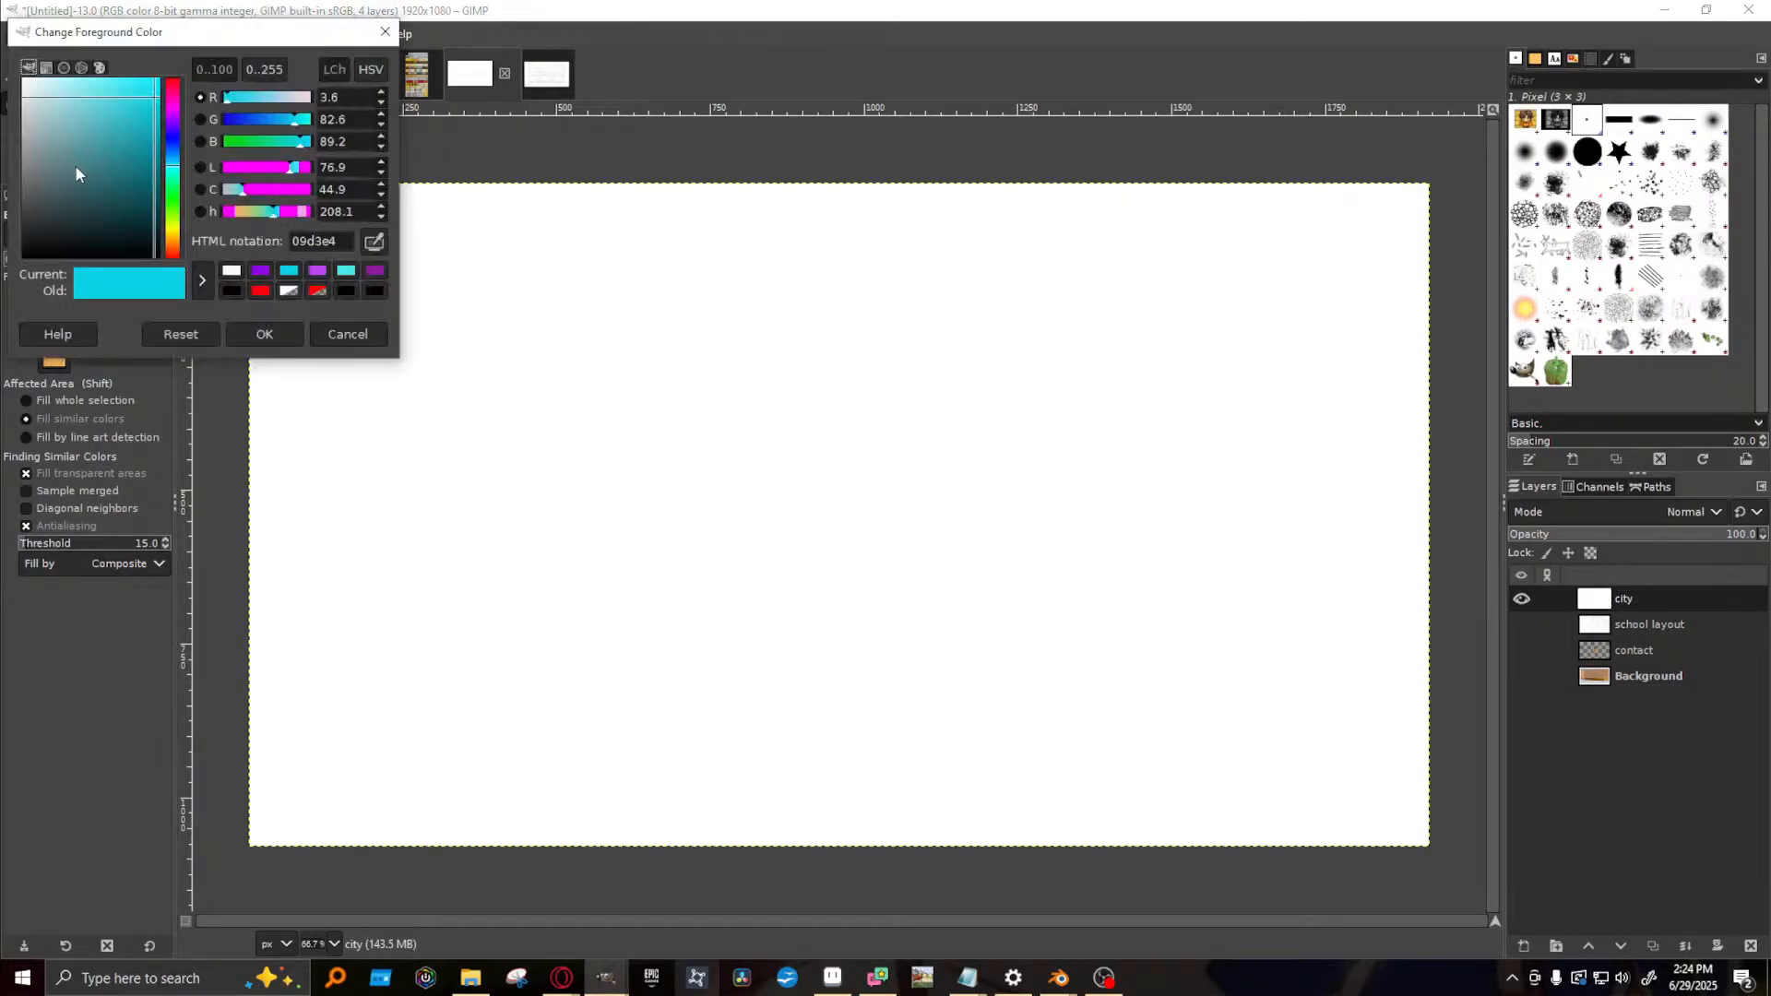
{"action": "left_click_drag", "start_coordinate": [70, 210], "coordinate": [92, 267]}
{"action": "left_click", "coordinate": [265, 335]}
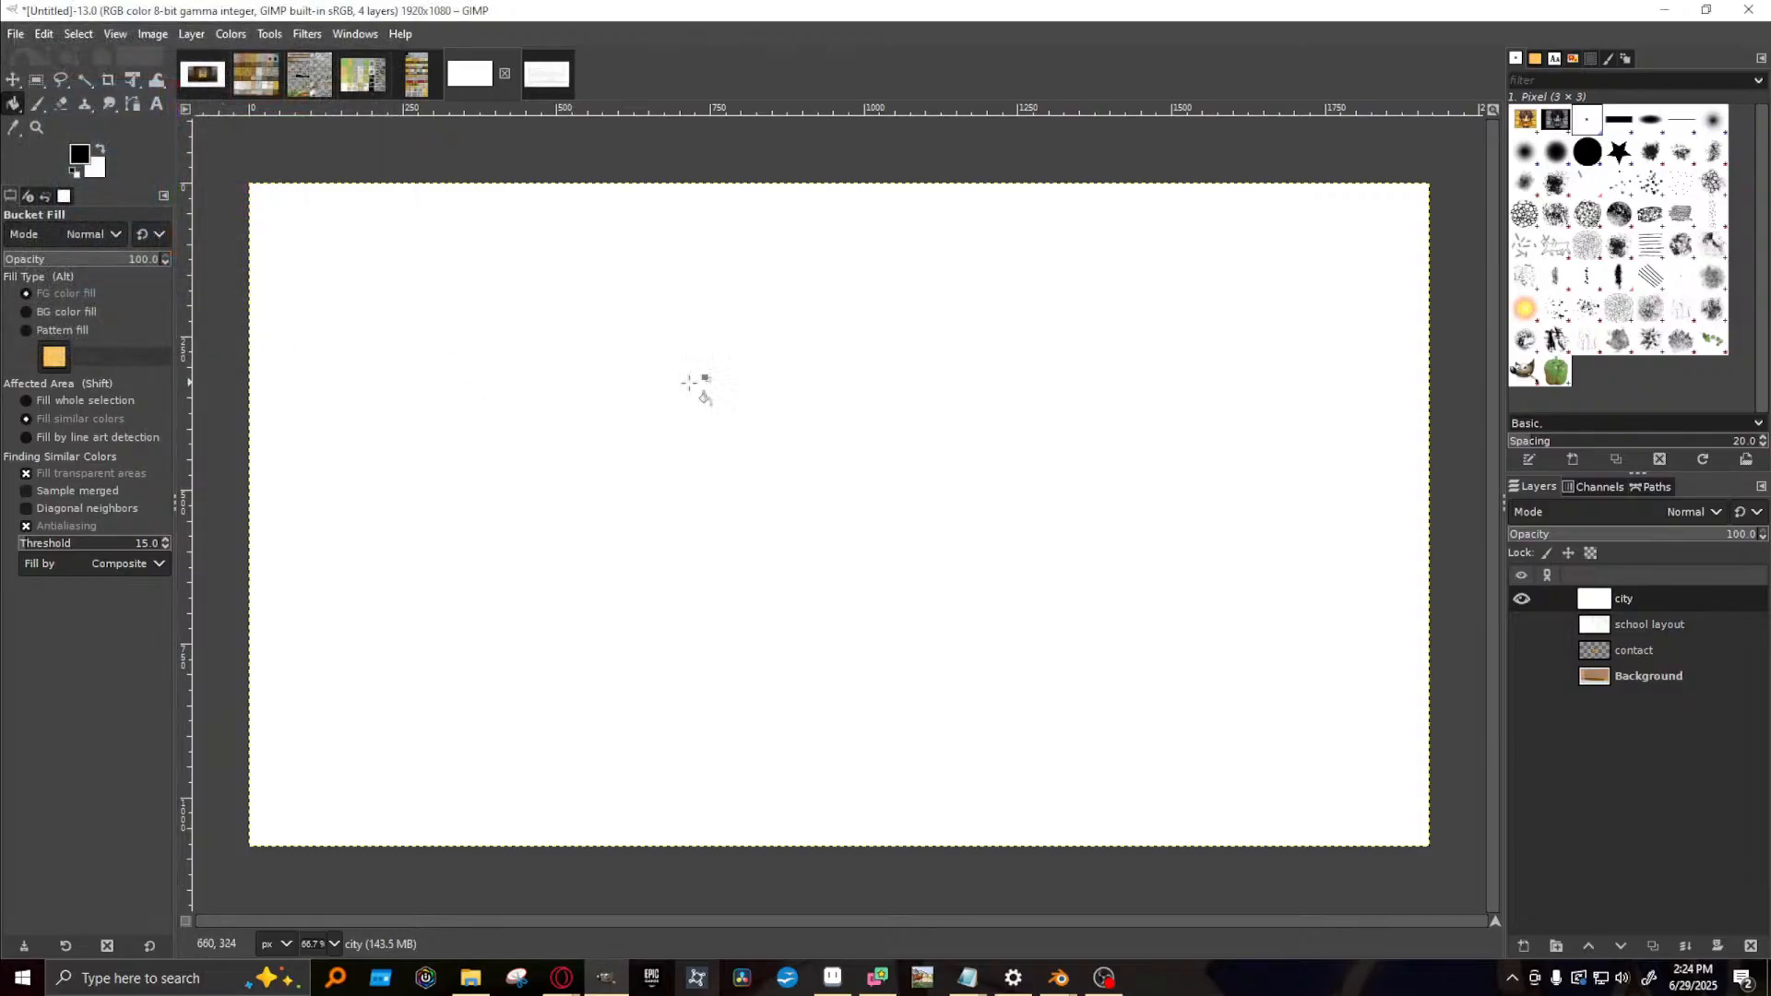
{"action": "left_click", "coordinate": [38, 102]}
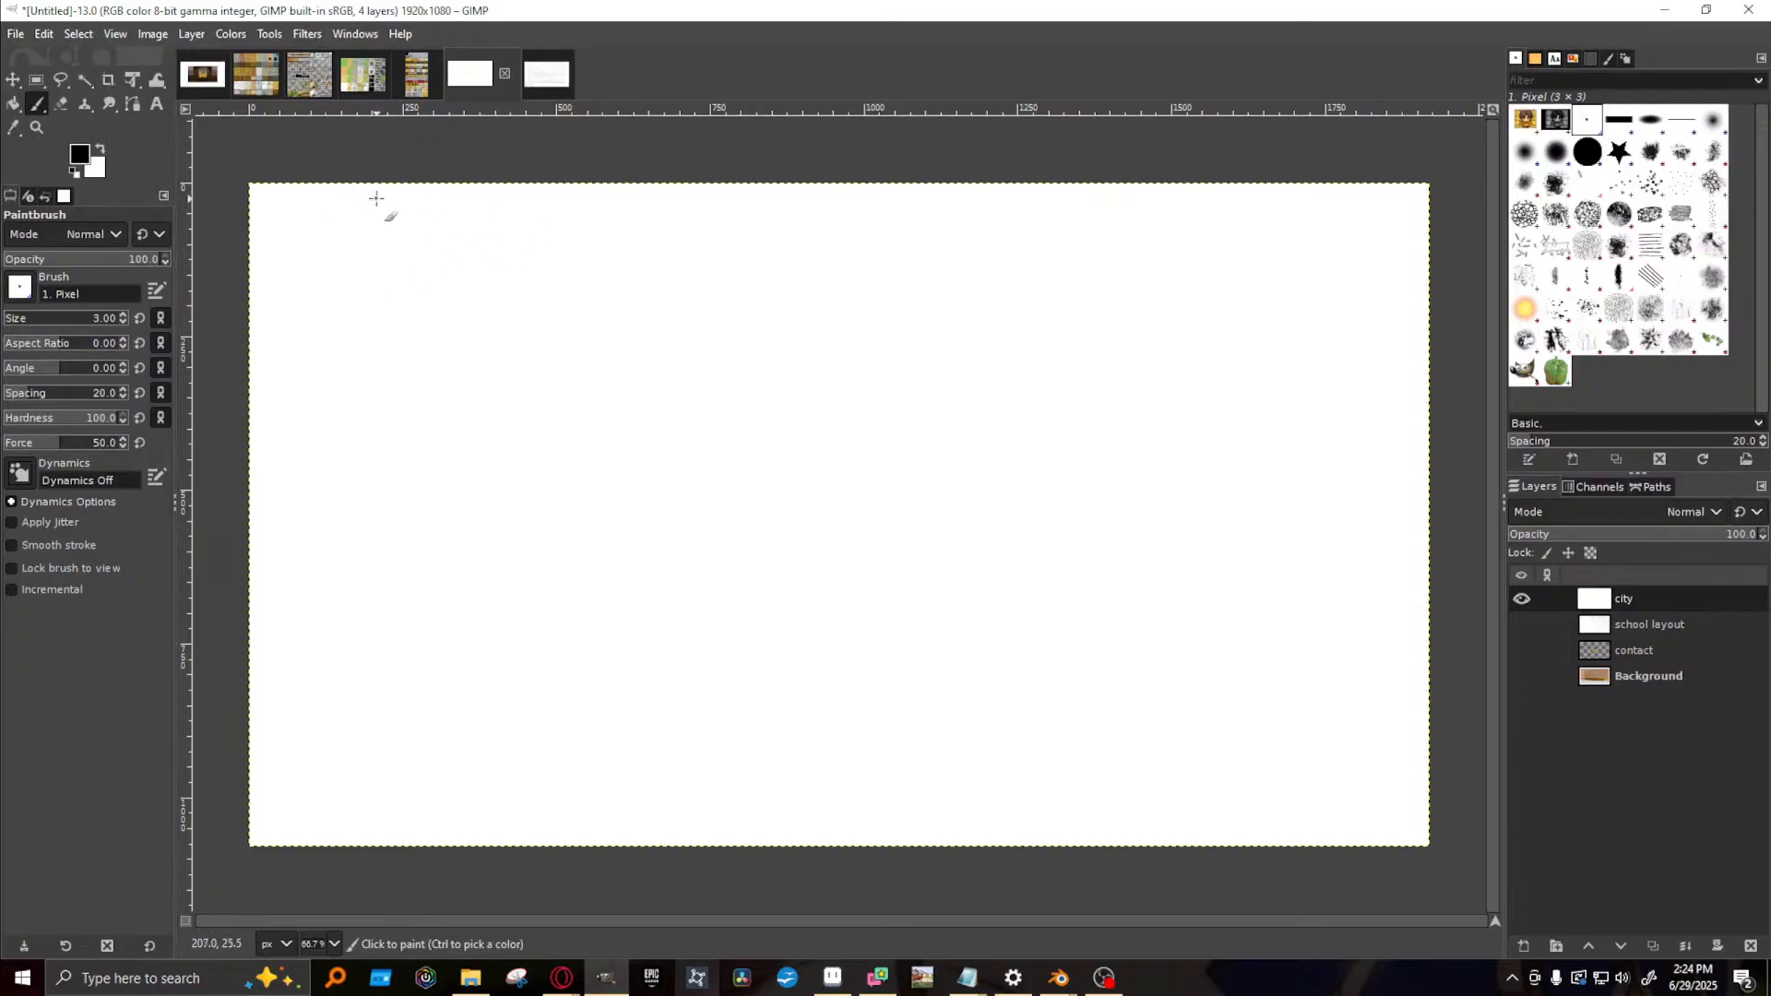
{"action": "mouse_move", "coordinate": [324, 198]}
{"action": "left_mouse_down"}
{"action": "mouse_move", "coordinate": [316, 268]}
{"action": "mouse_move", "coordinate": [397, 226]}
{"action": "mouse_move", "coordinate": [325, 199]}
{"action": "left_mouse_up"}
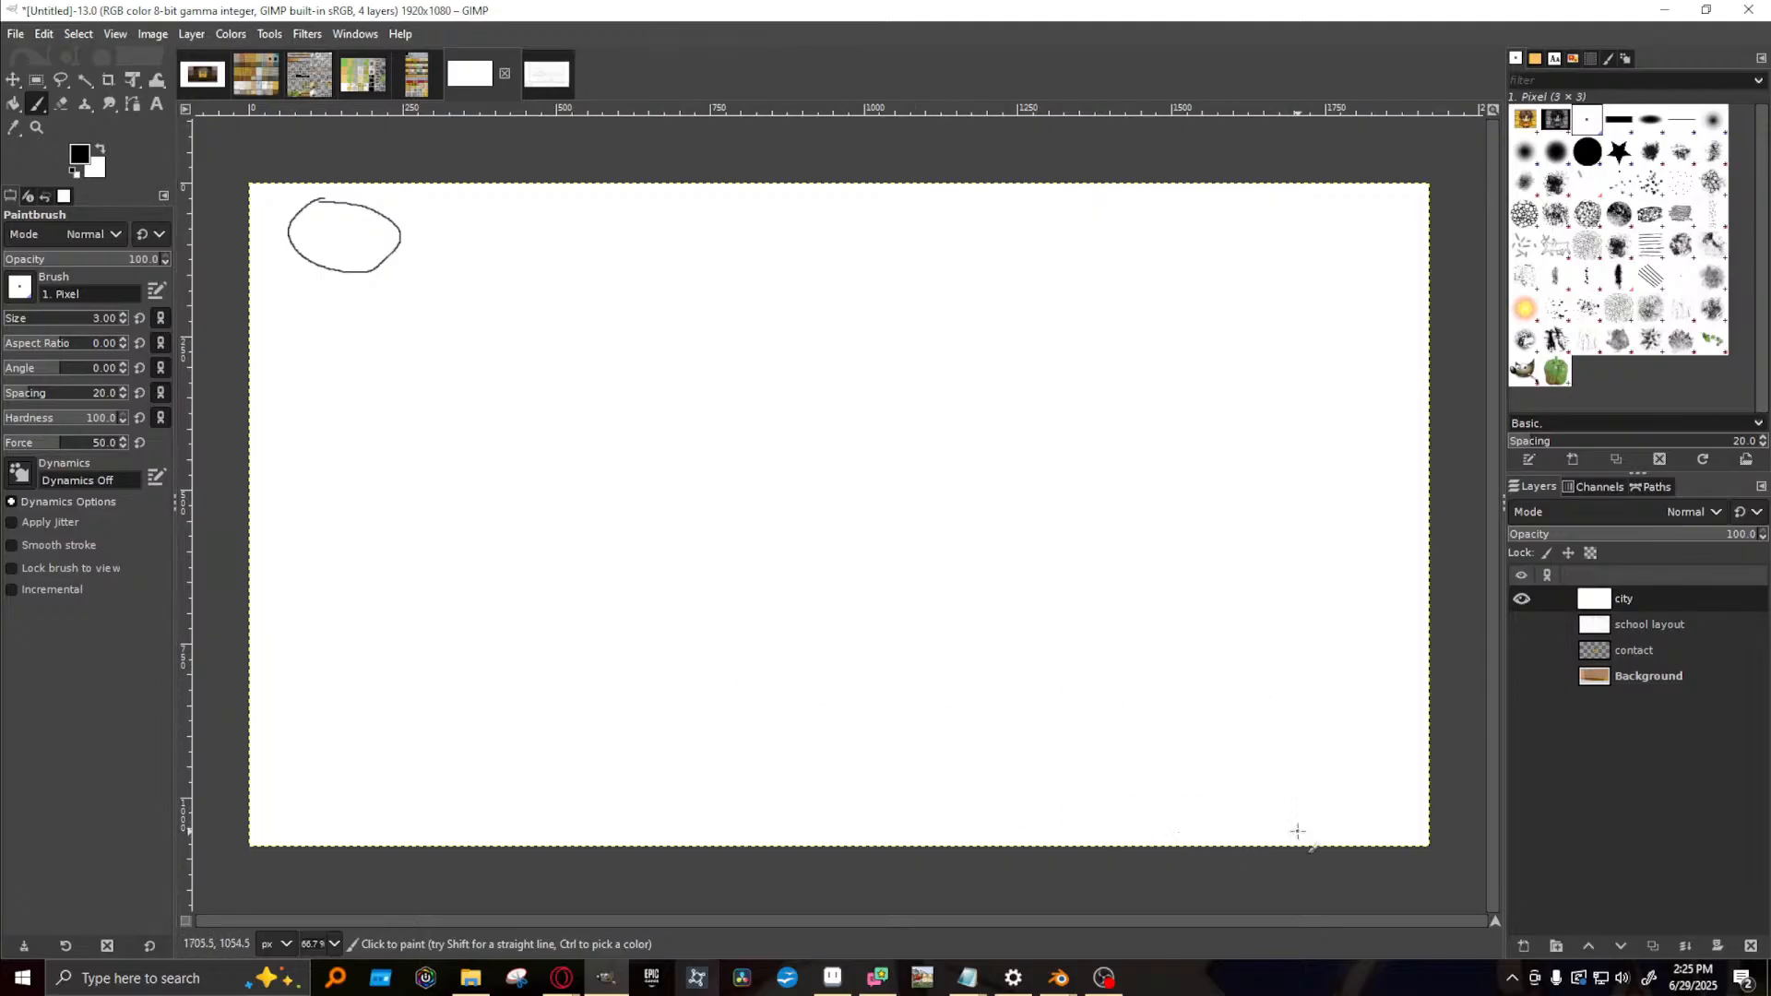
{"action": "left_click_drag", "start_coordinate": [1220, 833], "coordinate": [1402, 820]}
{"action": "left_click_drag", "start_coordinate": [1215, 802], "coordinate": [1365, 793]}
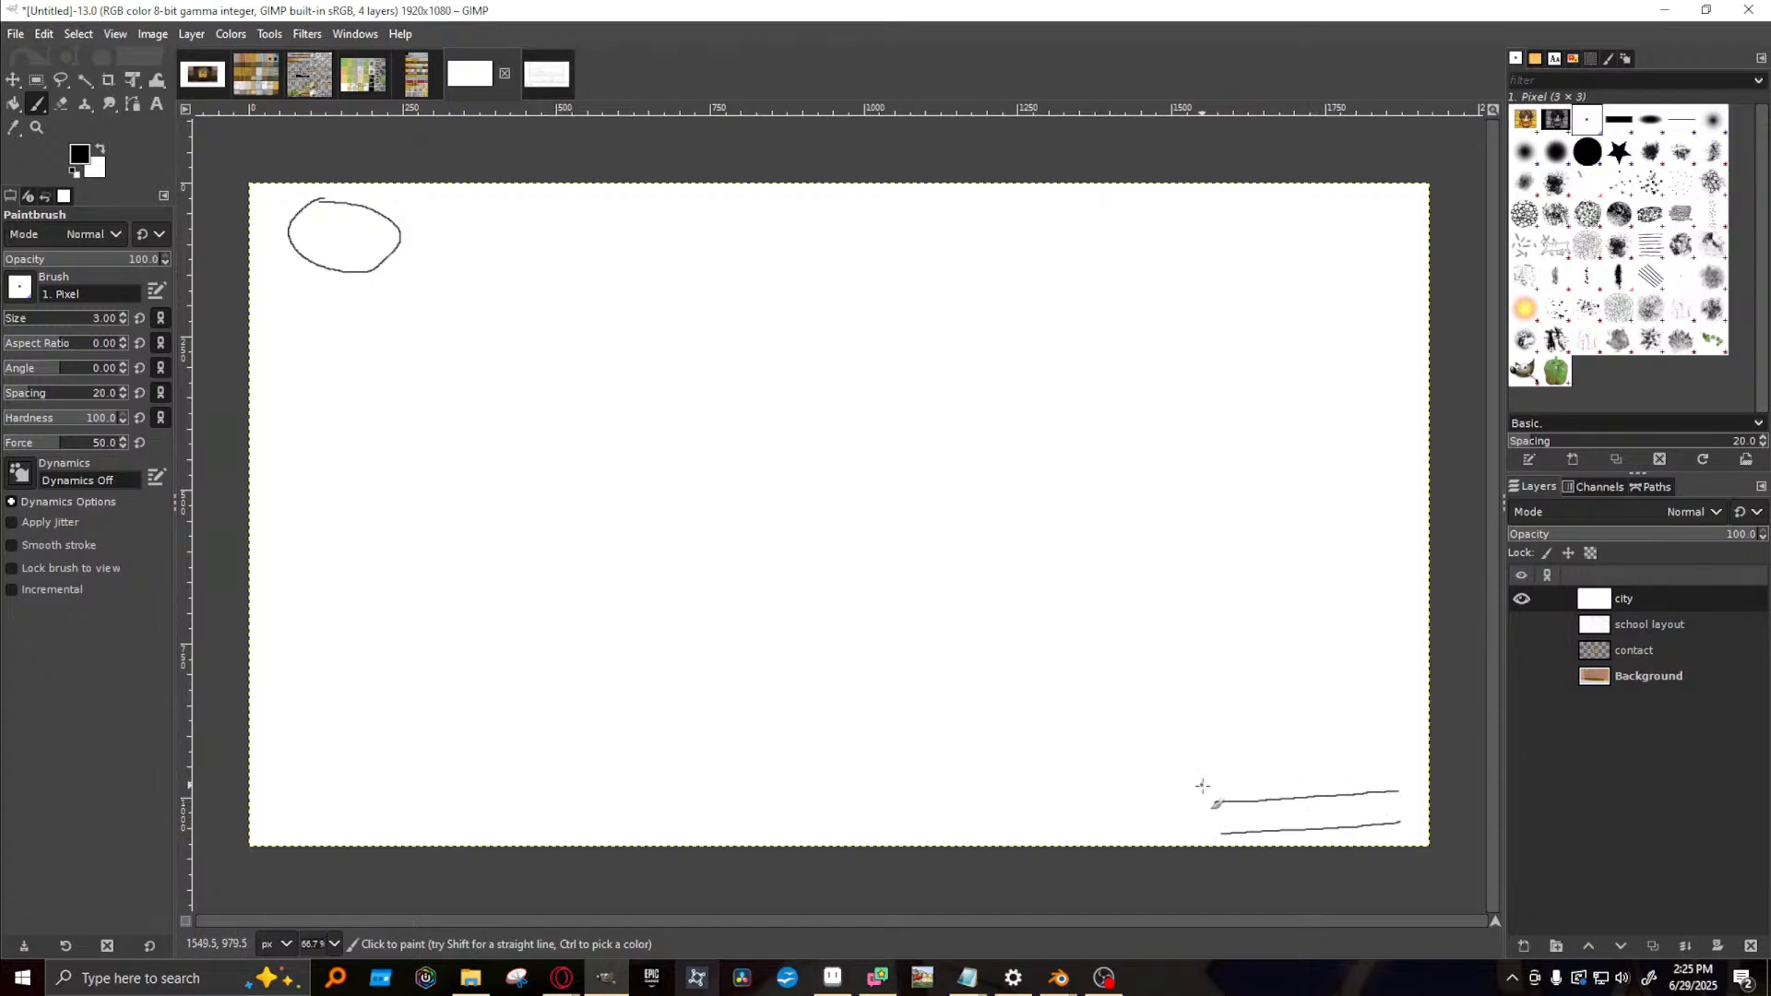
{"action": "mouse_move", "coordinate": [1213, 791]}
{"action": "left_mouse_down"}
{"action": "mouse_move", "coordinate": [1278, 756]}
{"action": "mouse_move", "coordinate": [1419, 743]}
{"action": "mouse_move", "coordinate": [1420, 775]}
{"action": "left_mouse_up"}
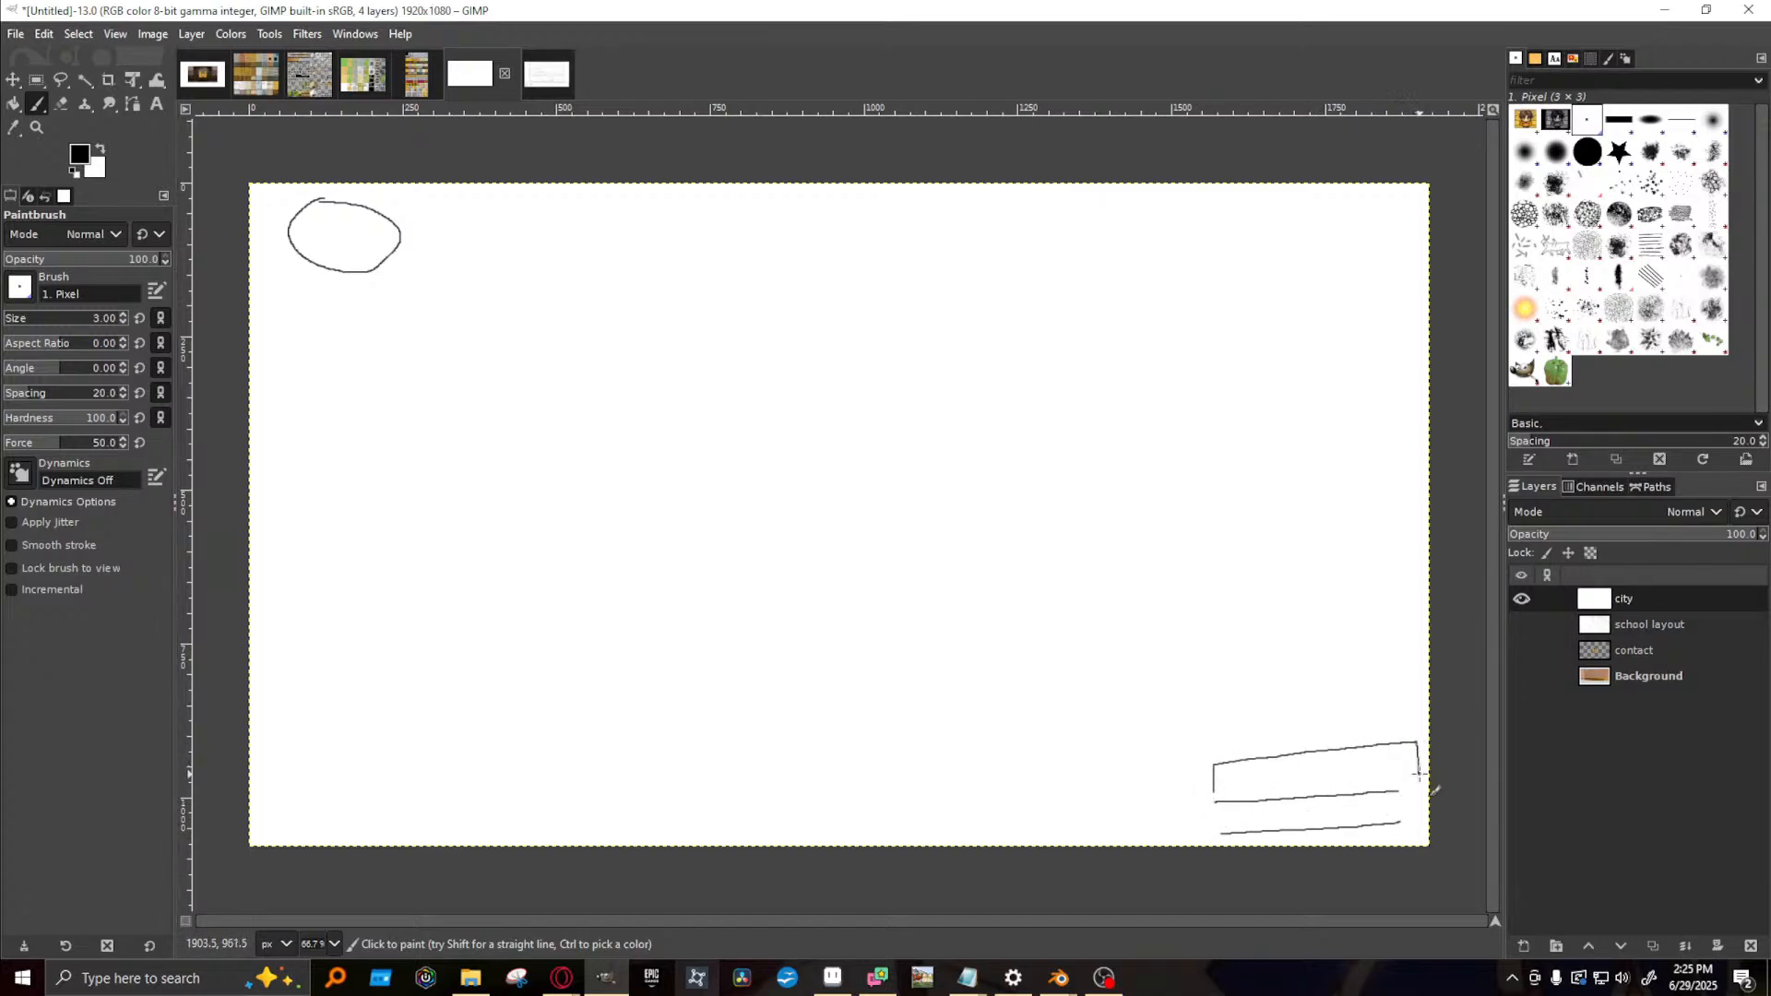
{"action": "key", "text": "ctrl+z"}
{"action": "key", "text": "ctrl+z"}
{"action": "key", "text": "ctrl+z"}
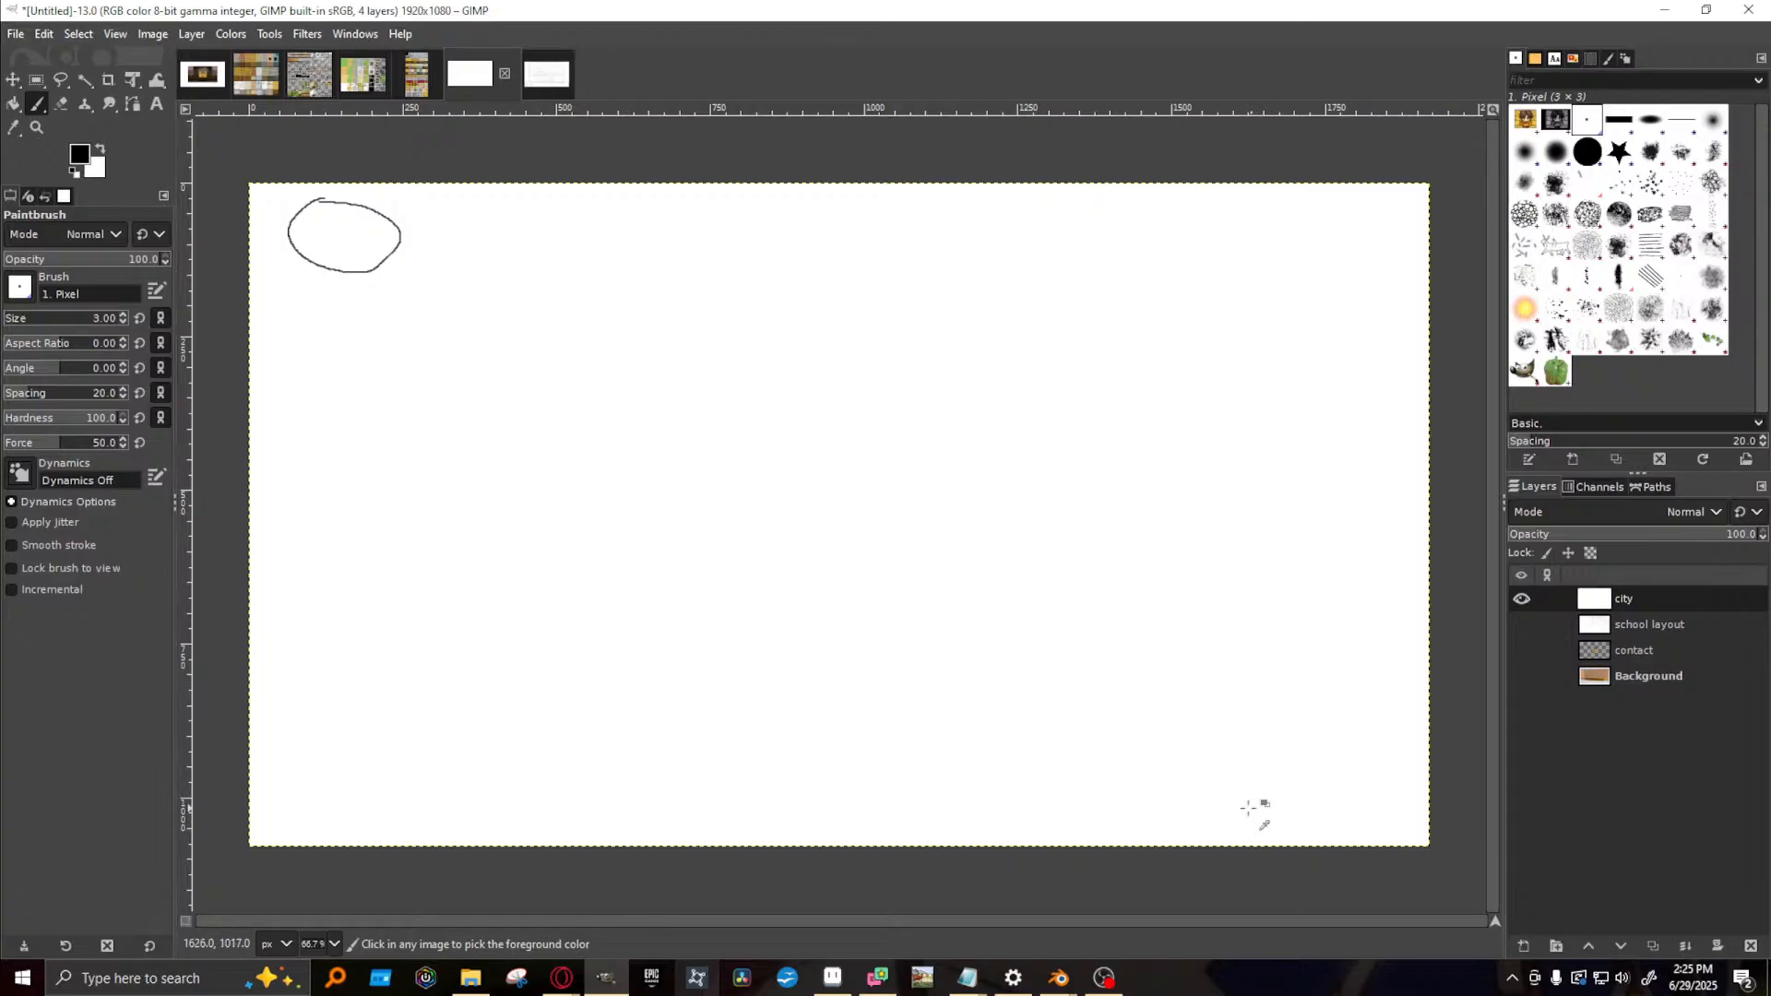
- Sketch two parallel street rows in the canvas's lower-right corner and divide them into building lots with short vertical strokes
{"action": "mouse_move", "coordinate": [1190, 844]}
{"action": "left_mouse_down"}
{"action": "mouse_move", "coordinate": [1187, 817]}
{"action": "mouse_move", "coordinate": [1416, 806]}
{"action": "left_mouse_up"}
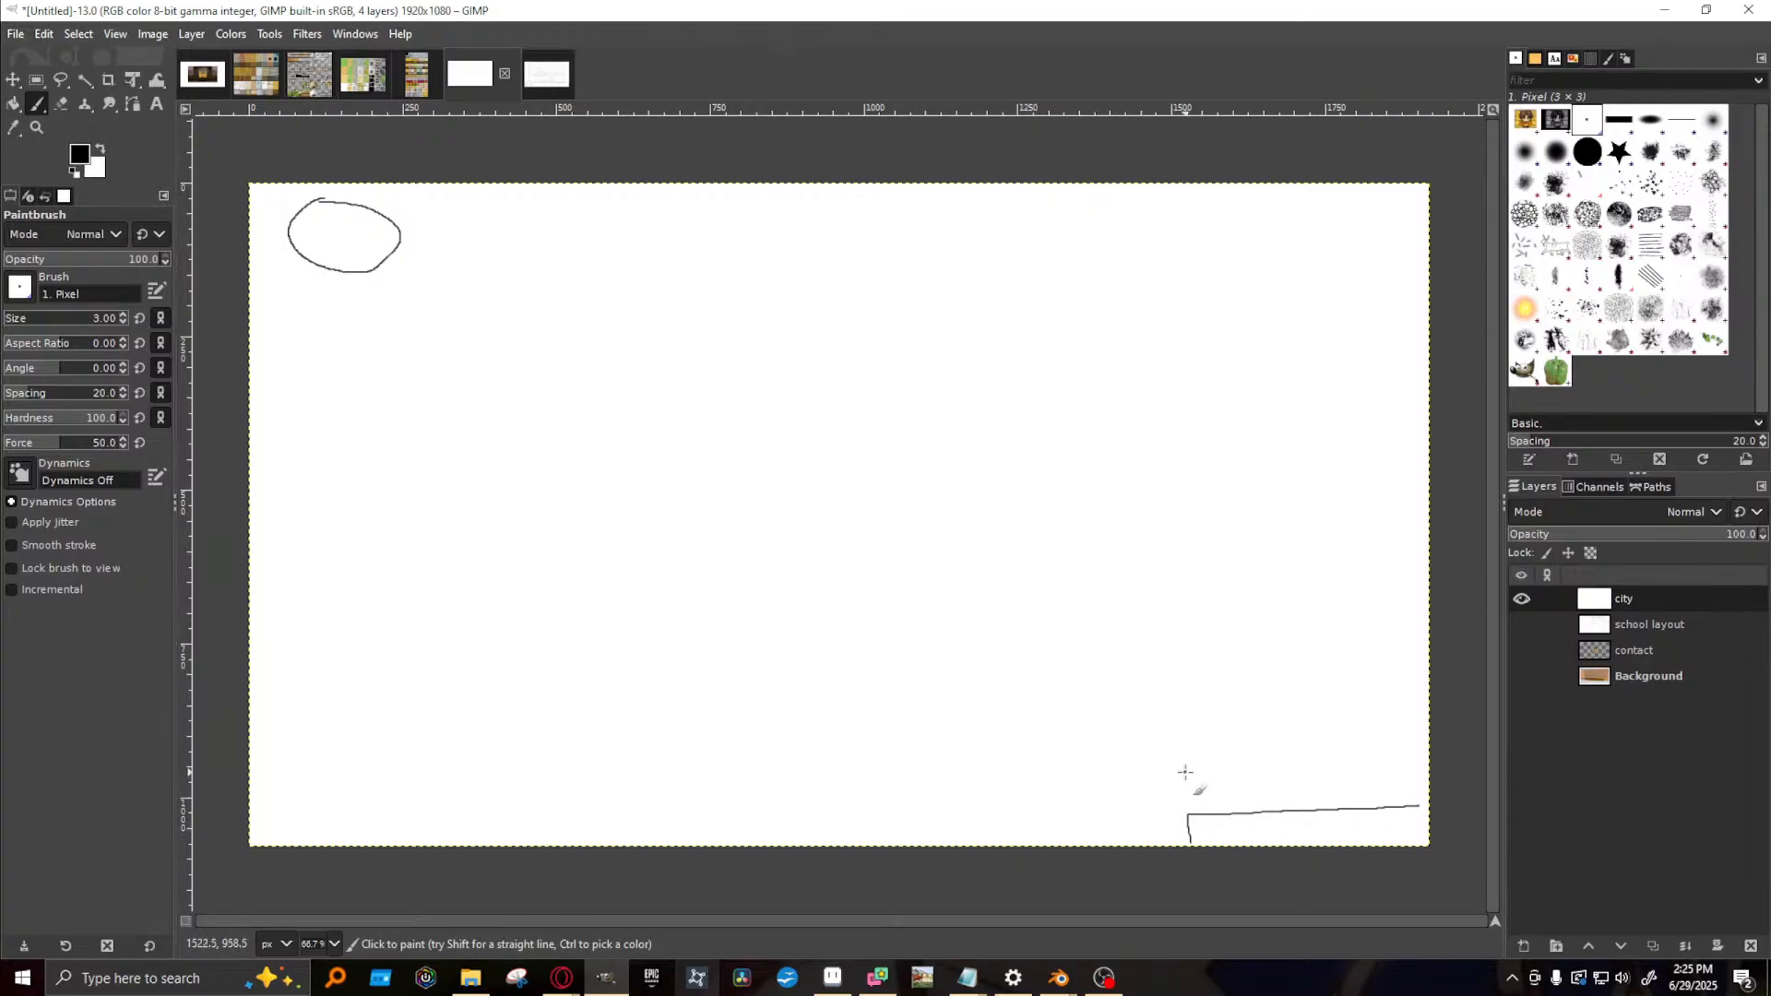
{"action": "left_click_drag", "start_coordinate": [1182, 805], "coordinate": [1431, 788]}
{"action": "left_click_drag", "start_coordinate": [1180, 767], "coordinate": [1411, 758]}
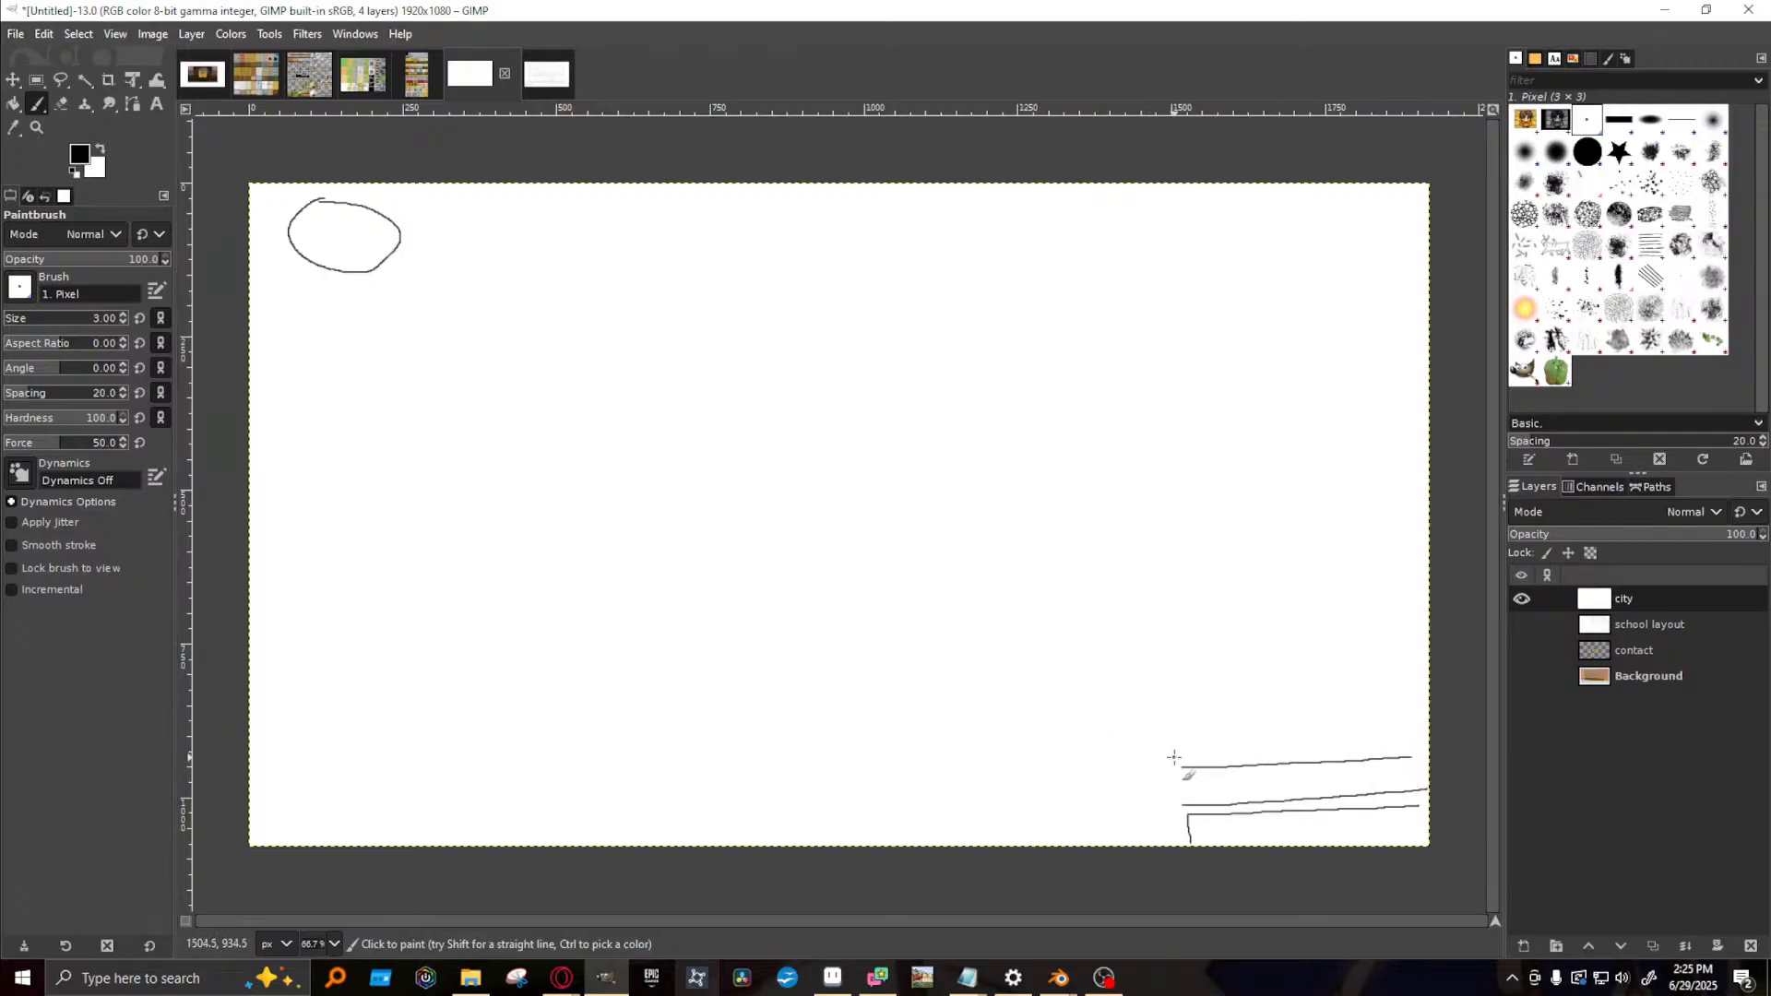
{"action": "left_click_drag", "start_coordinate": [1174, 757], "coordinate": [1420, 743]}
{"action": "mouse_move", "coordinate": [1162, 759]}
{"action": "left_mouse_down"}
{"action": "mouse_move", "coordinate": [1161, 724]}
{"action": "mouse_move", "coordinate": [1417, 713]}
{"action": "left_mouse_up"}
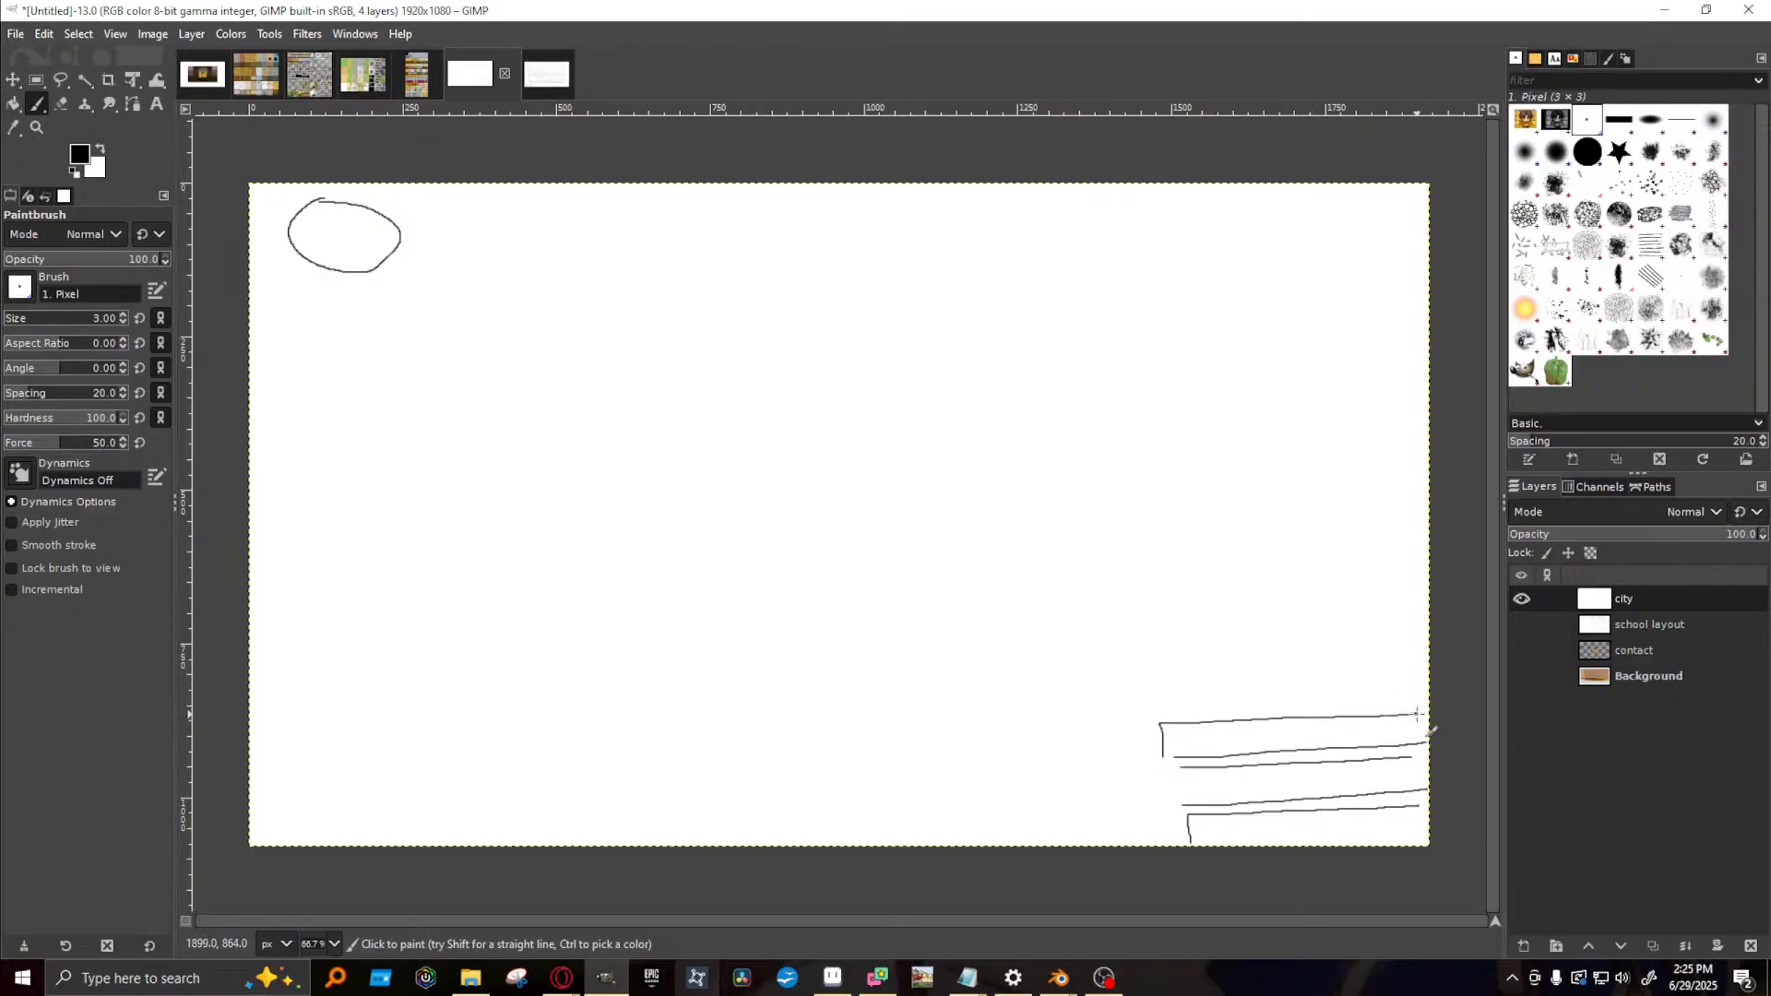
{"action": "mouse_move", "coordinate": [1173, 757]}
{"action": "left_mouse_down"}
{"action": "mouse_move", "coordinate": [1154, 757]}
{"action": "mouse_move", "coordinate": [1203, 730]}
{"action": "mouse_move", "coordinate": [1243, 748]}
{"action": "mouse_move", "coordinate": [1376, 740]}
{"action": "left_mouse_up"}
{"action": "mouse_move", "coordinate": [1224, 816]}
{"action": "left_mouse_down"}
{"action": "mouse_move", "coordinate": [1224, 841]}
{"action": "mouse_move", "coordinate": [1400, 839]}
{"action": "left_mouse_up"}
- Draw a baseline and stepped skyline outline above the street rows, with three box-shaped buildings within and over it
{"action": "left_click_drag", "start_coordinate": [1149, 694], "coordinate": [1380, 676]}
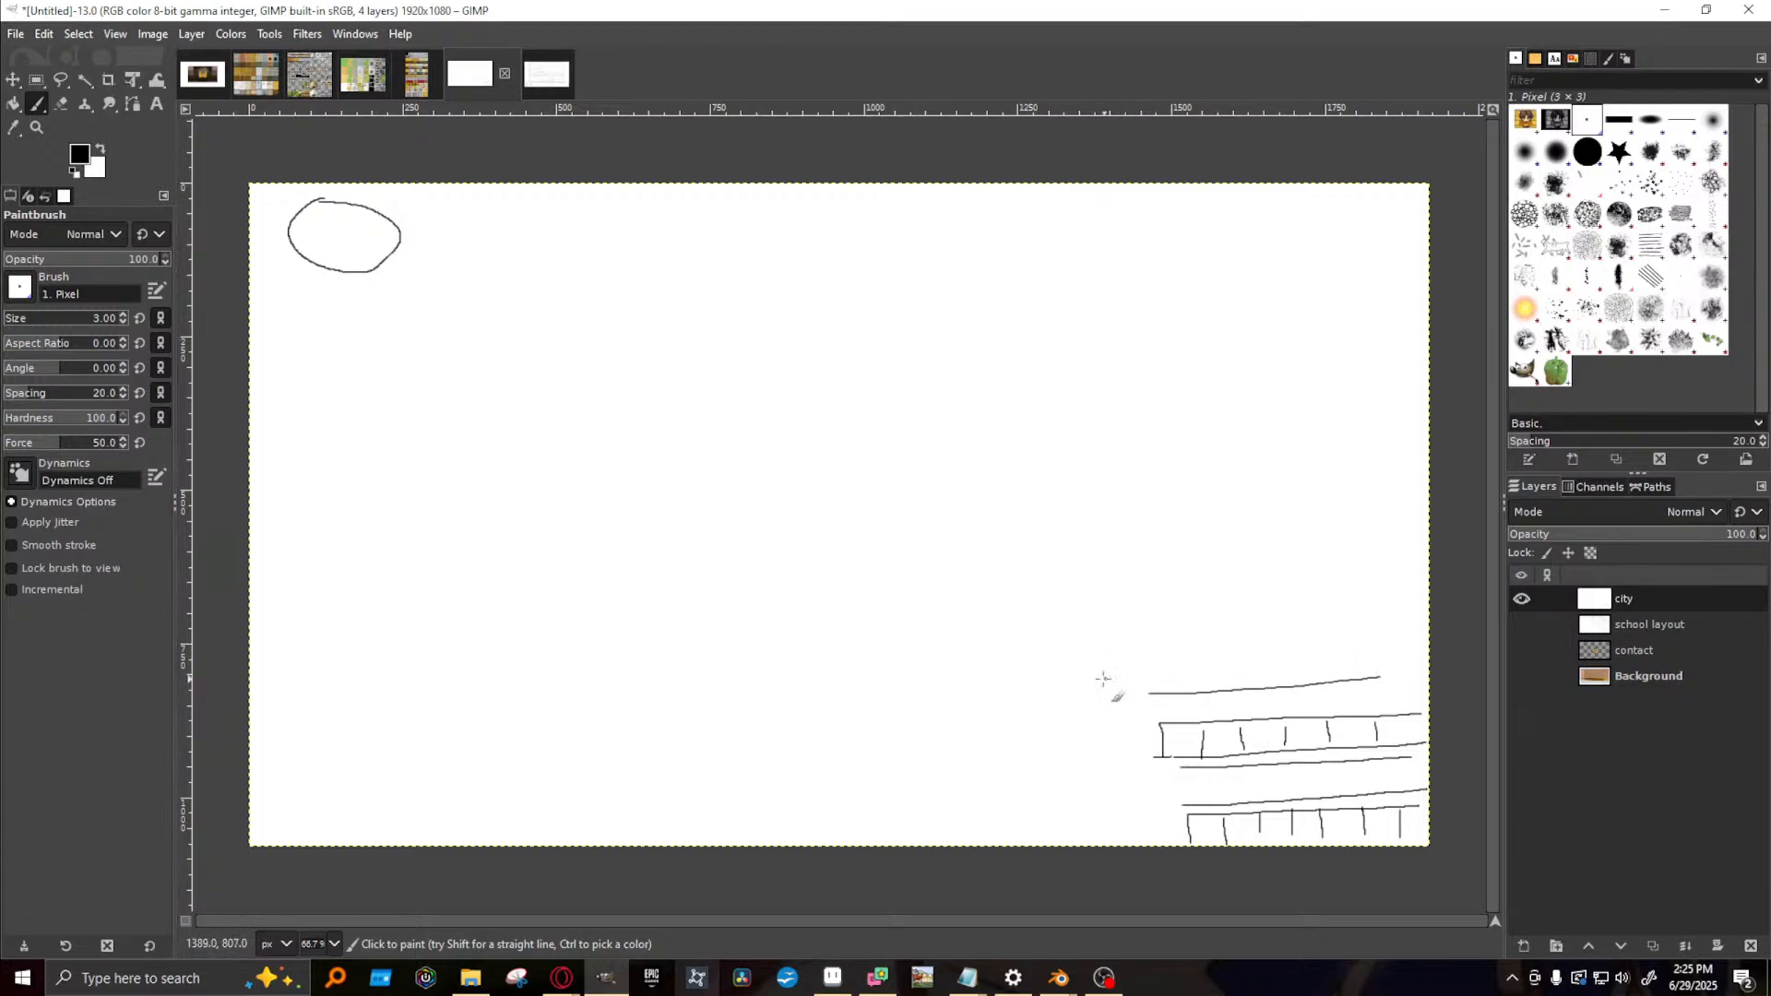
{"action": "mouse_move", "coordinate": [1119, 683]}
{"action": "left_mouse_down"}
{"action": "mouse_move", "coordinate": [1100, 534]}
{"action": "mouse_move", "coordinate": [1292, 532]}
{"action": "mouse_move", "coordinate": [1295, 486]}
{"action": "mouse_move", "coordinate": [1418, 496]}
{"action": "mouse_move", "coordinate": [1431, 530]}
{"action": "left_mouse_up"}
{"action": "mouse_move", "coordinate": [1285, 682]}
{"action": "left_mouse_down"}
{"action": "mouse_move", "coordinate": [1372, 641]}
{"action": "mouse_move", "coordinate": [1378, 662]}
{"action": "left_mouse_up"}
{"action": "mouse_move", "coordinate": [1252, 614]}
{"action": "left_mouse_down"}
{"action": "mouse_move", "coordinate": [1238, 544]}
{"action": "mouse_move", "coordinate": [1155, 633]}
{"action": "mouse_move", "coordinate": [1247, 615]}
{"action": "left_mouse_up"}
{"action": "mouse_move", "coordinate": [1091, 630]}
{"action": "left_mouse_down"}
{"action": "mouse_move", "coordinate": [1149, 629]}
{"action": "mouse_move", "coordinate": [1170, 690]}
{"action": "mouse_move", "coordinate": [1092, 687]}
{"action": "left_mouse_up"}
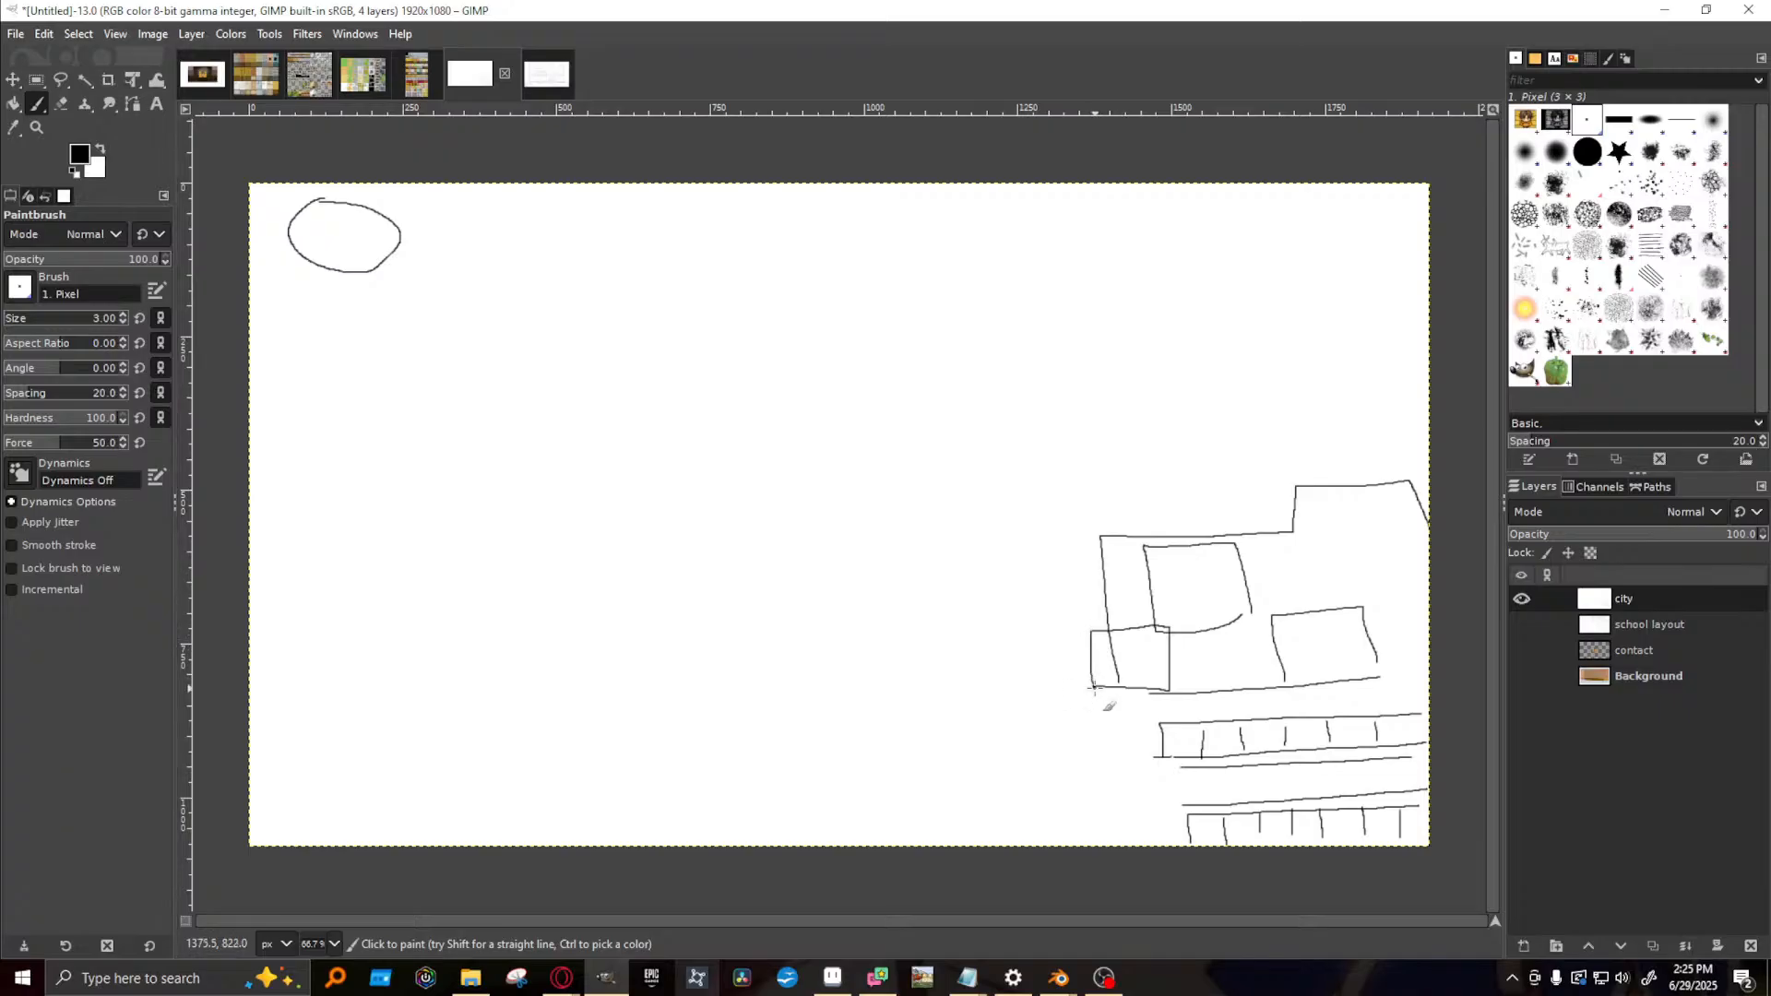
- Add a box over the raised section of the skyline outline and extend building lines to the canvas's right edge
{"action": "left_click", "coordinate": [1305, 528]}
{"action": "right_click", "coordinate": [1306, 531]}
{"action": "left_click", "coordinate": [1290, 532]}
{"action": "mouse_move", "coordinate": [1282, 523]}
{"action": "left_mouse_down"}
{"action": "mouse_move", "coordinate": [1285, 573]}
{"action": "mouse_move", "coordinate": [1394, 539]}
{"action": "mouse_move", "coordinate": [1384, 487]}
{"action": "left_mouse_up"}
{"action": "mouse_move", "coordinate": [1369, 634]}
{"action": "left_mouse_down"}
{"action": "mouse_move", "coordinate": [1365, 559]}
{"action": "mouse_move", "coordinate": [1429, 556]}
{"action": "left_mouse_up"}
{"action": "left_click_drag", "start_coordinate": [1380, 671], "coordinate": [1430, 662]}
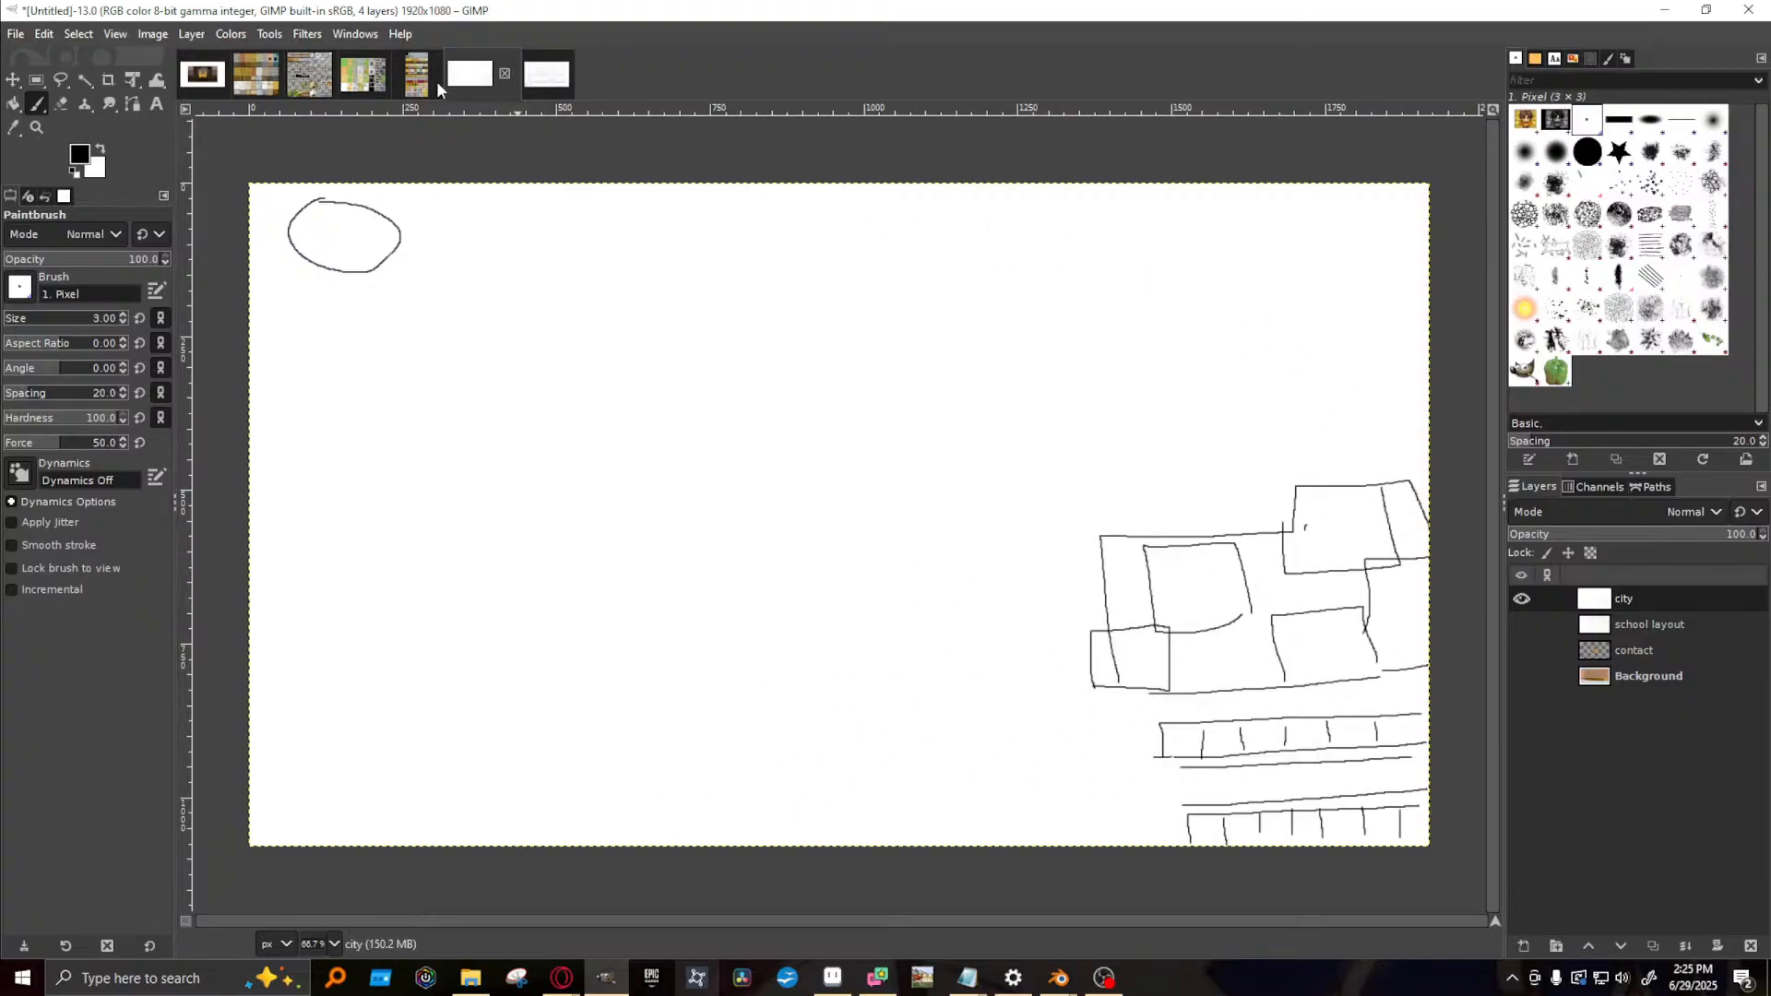
- Hide Shot #93 in the EP5 storyboard and preview selected shots from #99 onward one at a time
{"action": "left_click", "coordinate": [561, 77]}
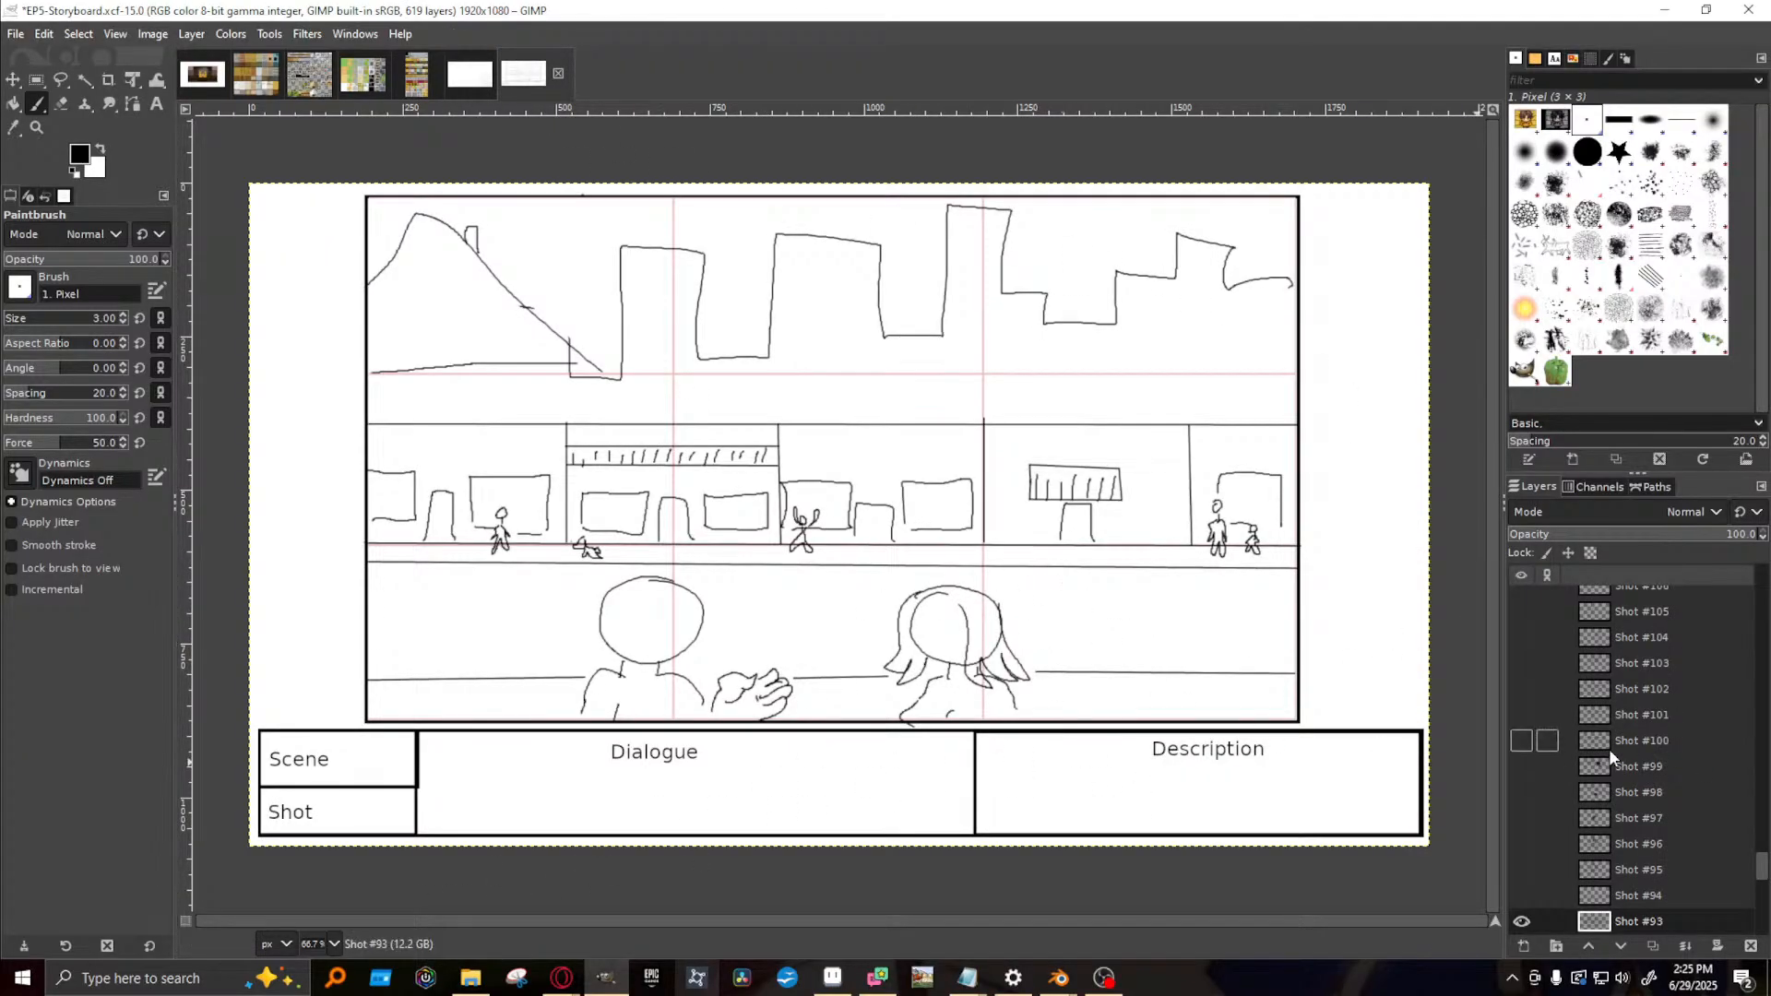
{"action": "left_click", "coordinate": [1521, 921]}
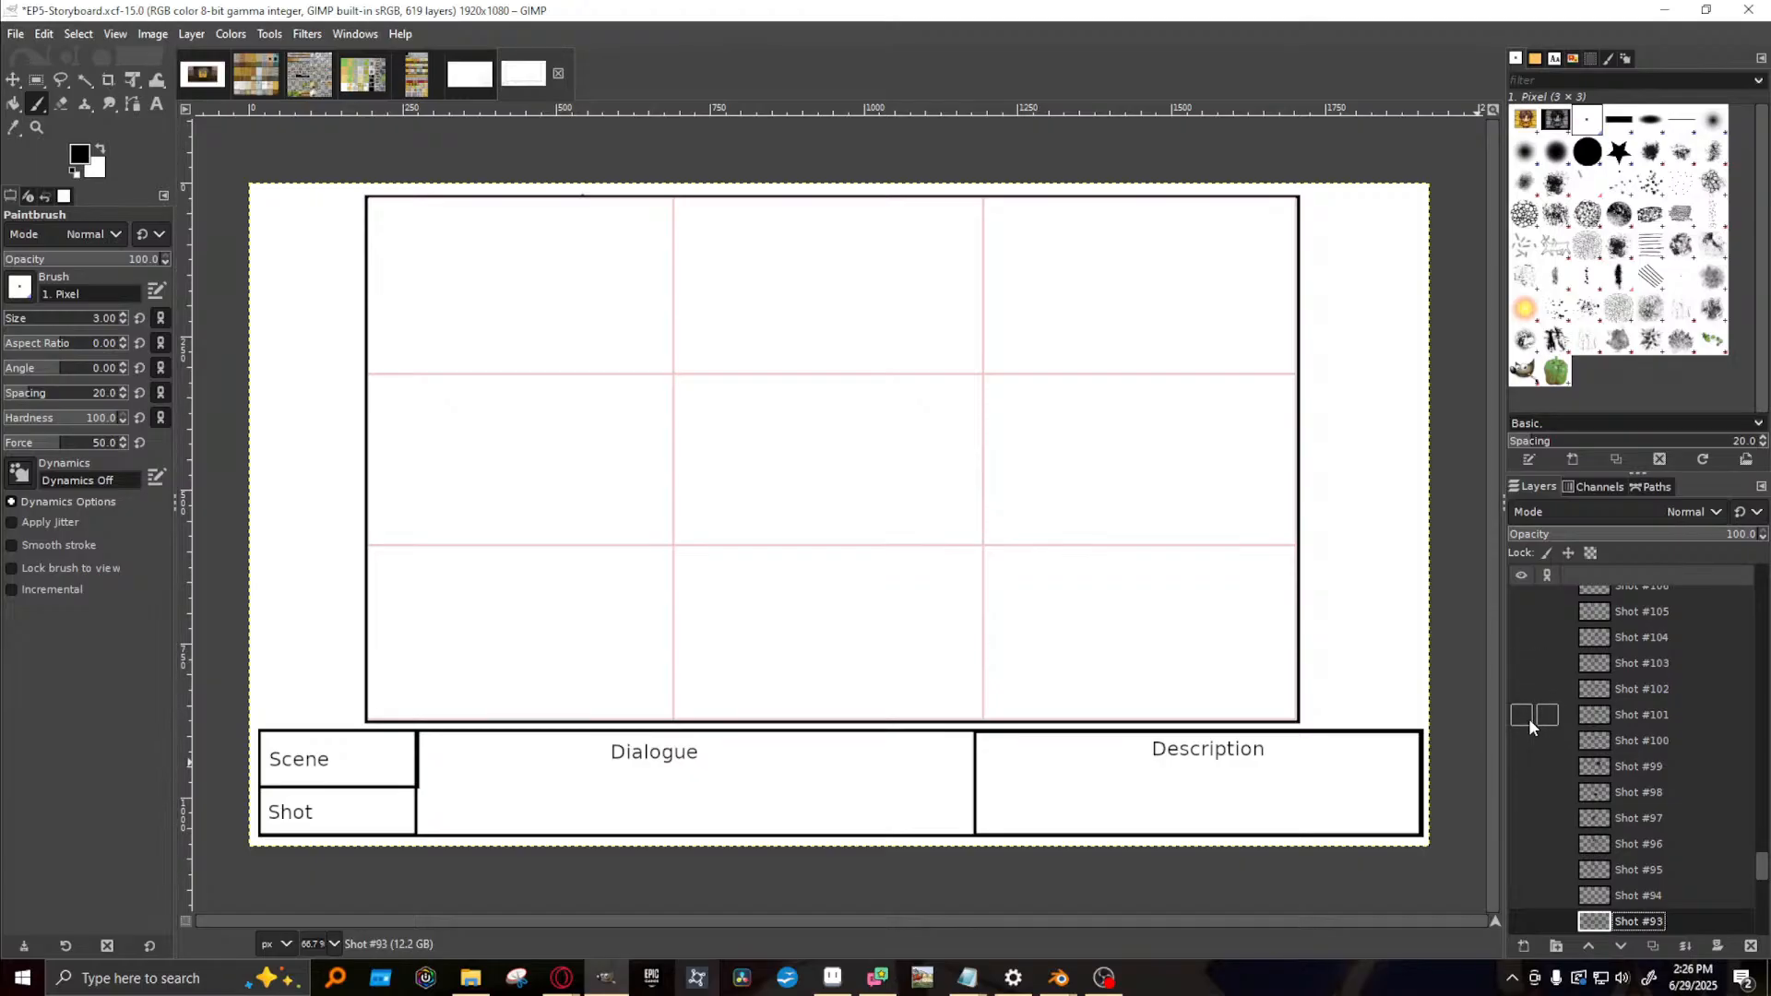
{"action": "left_click", "coordinate": [1522, 765]}
{"action": "left_click", "coordinate": [1521, 763]}
{"action": "left_click", "coordinate": [1520, 639]}
{"action": "left_click", "coordinate": [1520, 639]}
{"action": "scroll", "coordinate": [1517, 639], "scroll_direction": "up", "scroll_amount": 3}
{"action": "left_click", "coordinate": [1516, 636]}
{"action": "left_click", "coordinate": [1520, 631]}
{"action": "left_click", "coordinate": [1520, 601]}
{"action": "left_click", "coordinate": [1520, 602]}
{"action": "scroll", "coordinate": [1520, 601], "scroll_direction": "up", "scroll_amount": 3}
- Preview Shots #116, #117, #122 and #120 one at a time, and leave Shot #121 displayed to examine the road and hills
{"action": "left_click", "coordinate": [1519, 621]}
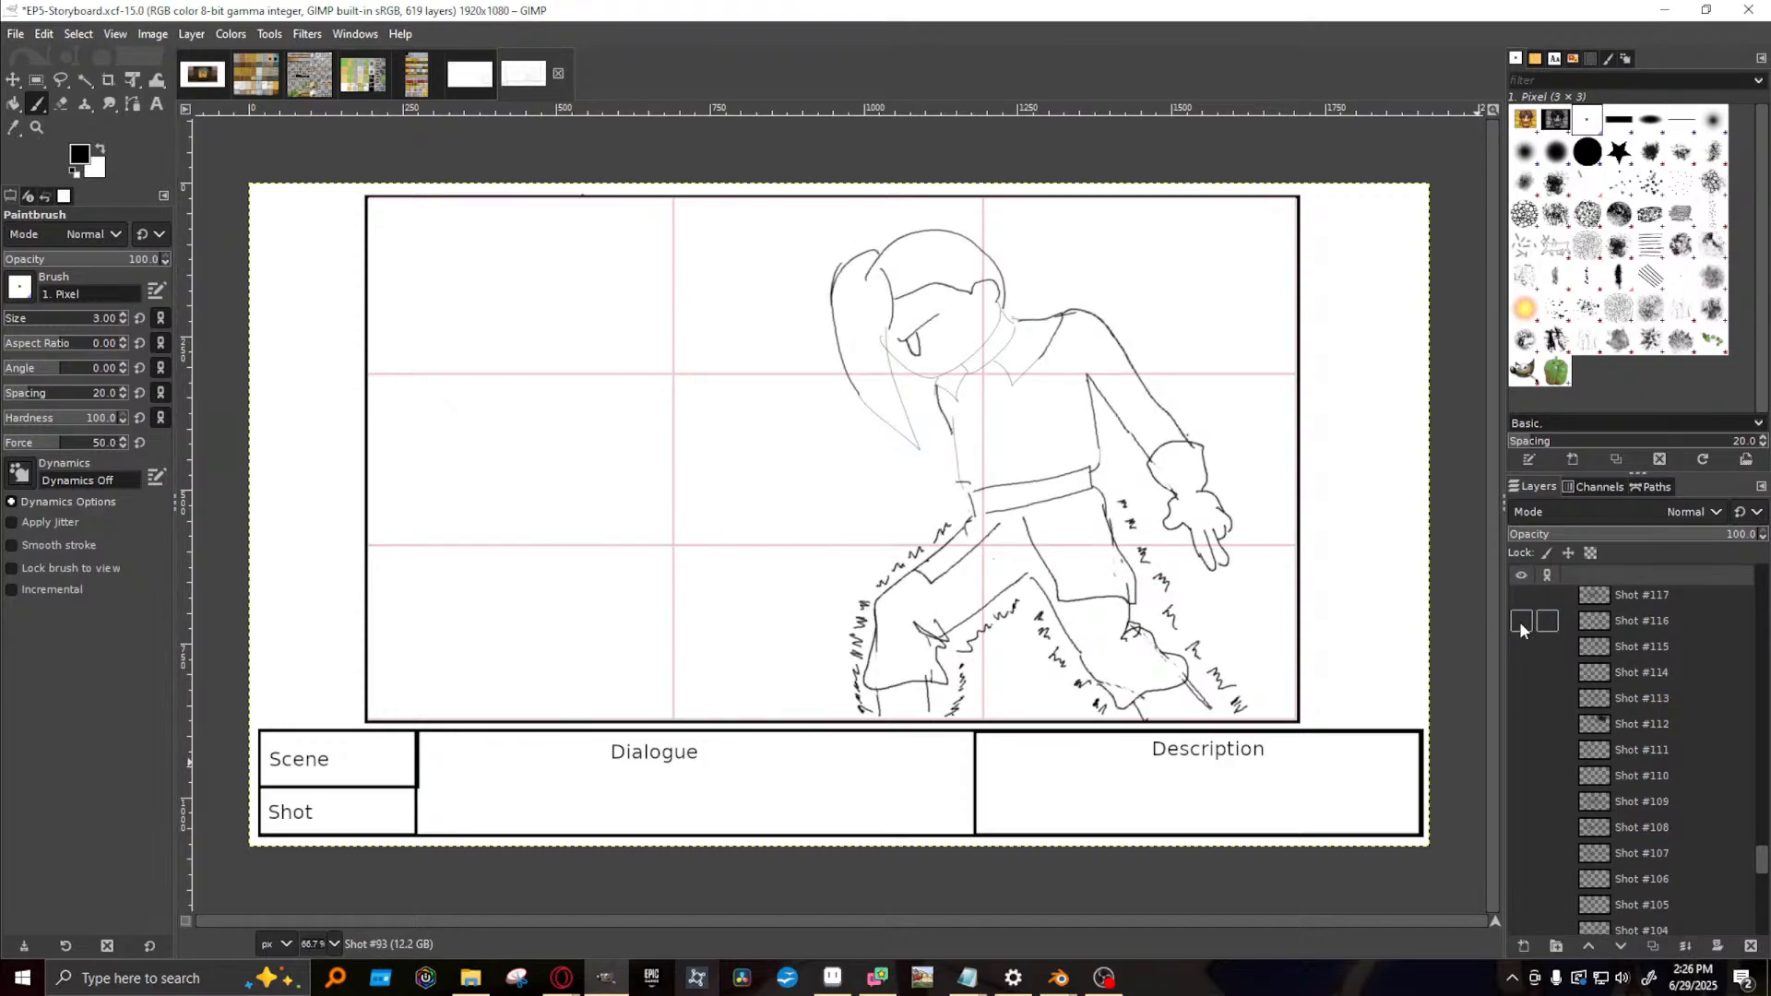
{"action": "left_click", "coordinate": [1519, 622]}
{"action": "left_click", "coordinate": [1514, 600]}
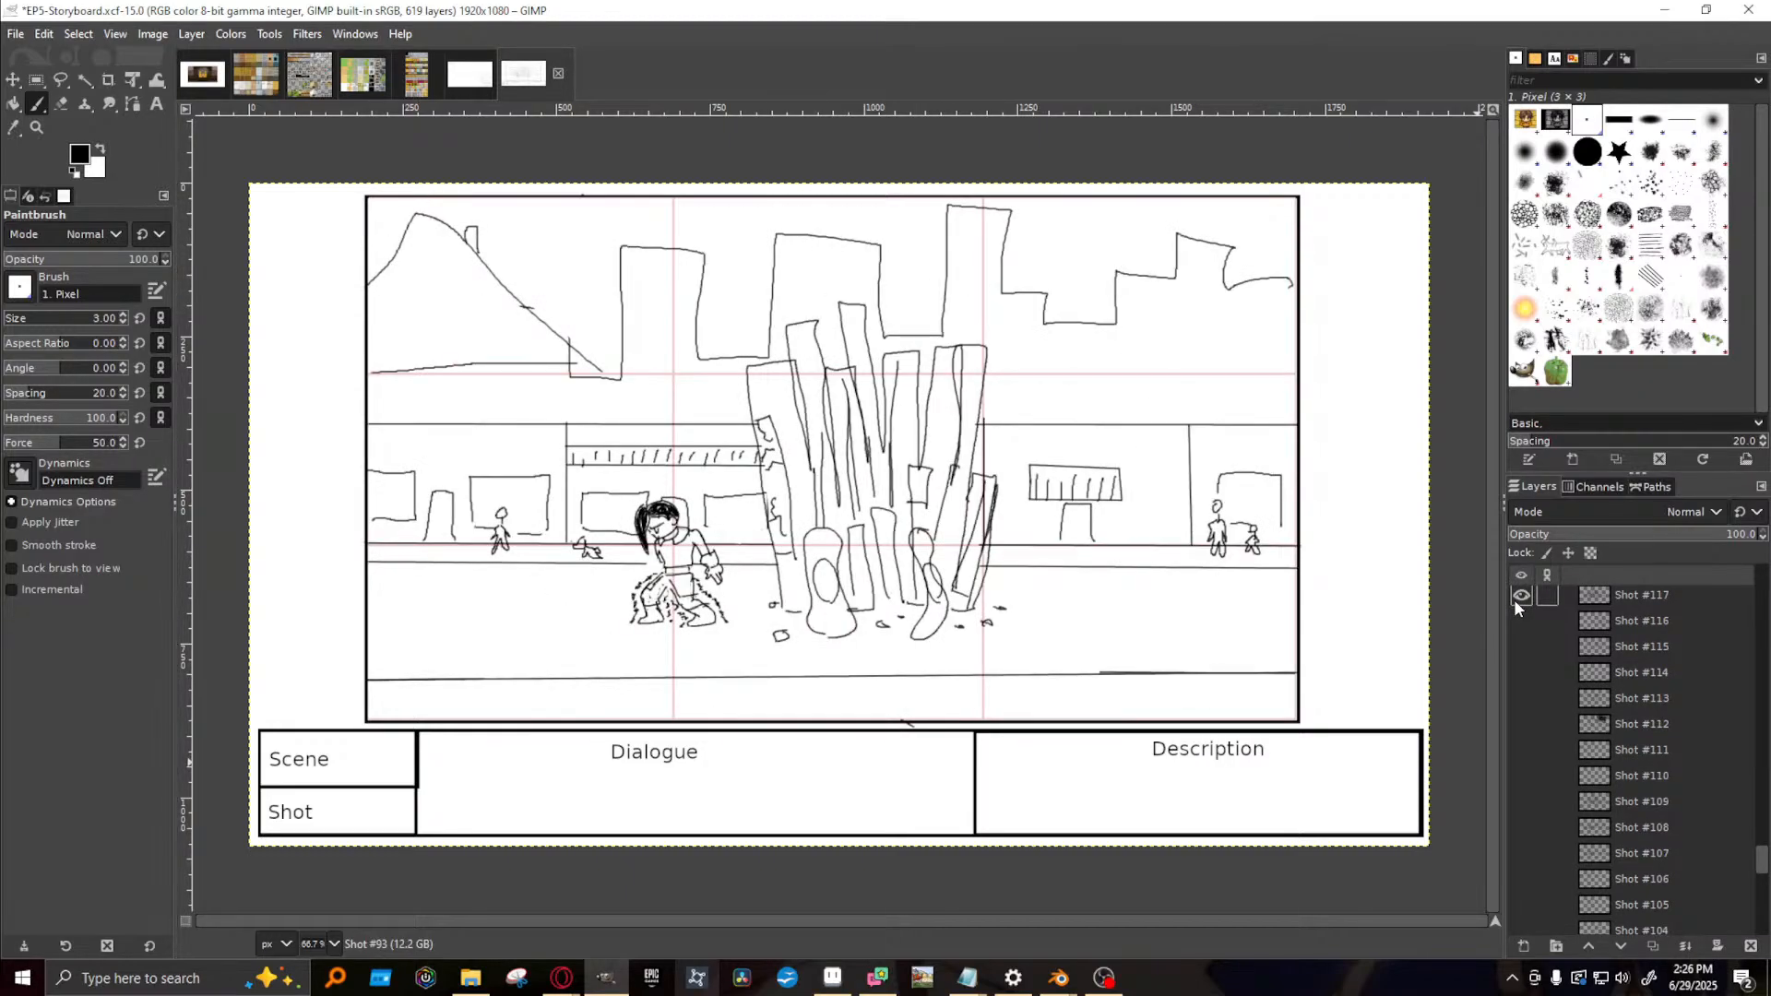
{"action": "left_click", "coordinate": [1519, 596]}
{"action": "scroll", "coordinate": [1513, 599], "scroll_direction": "up", "scroll_amount": 3}
{"action": "left_click", "coordinate": [1520, 614]}
{"action": "left_click", "coordinate": [1519, 613]}
{"action": "left_click", "coordinate": [1519, 663]}
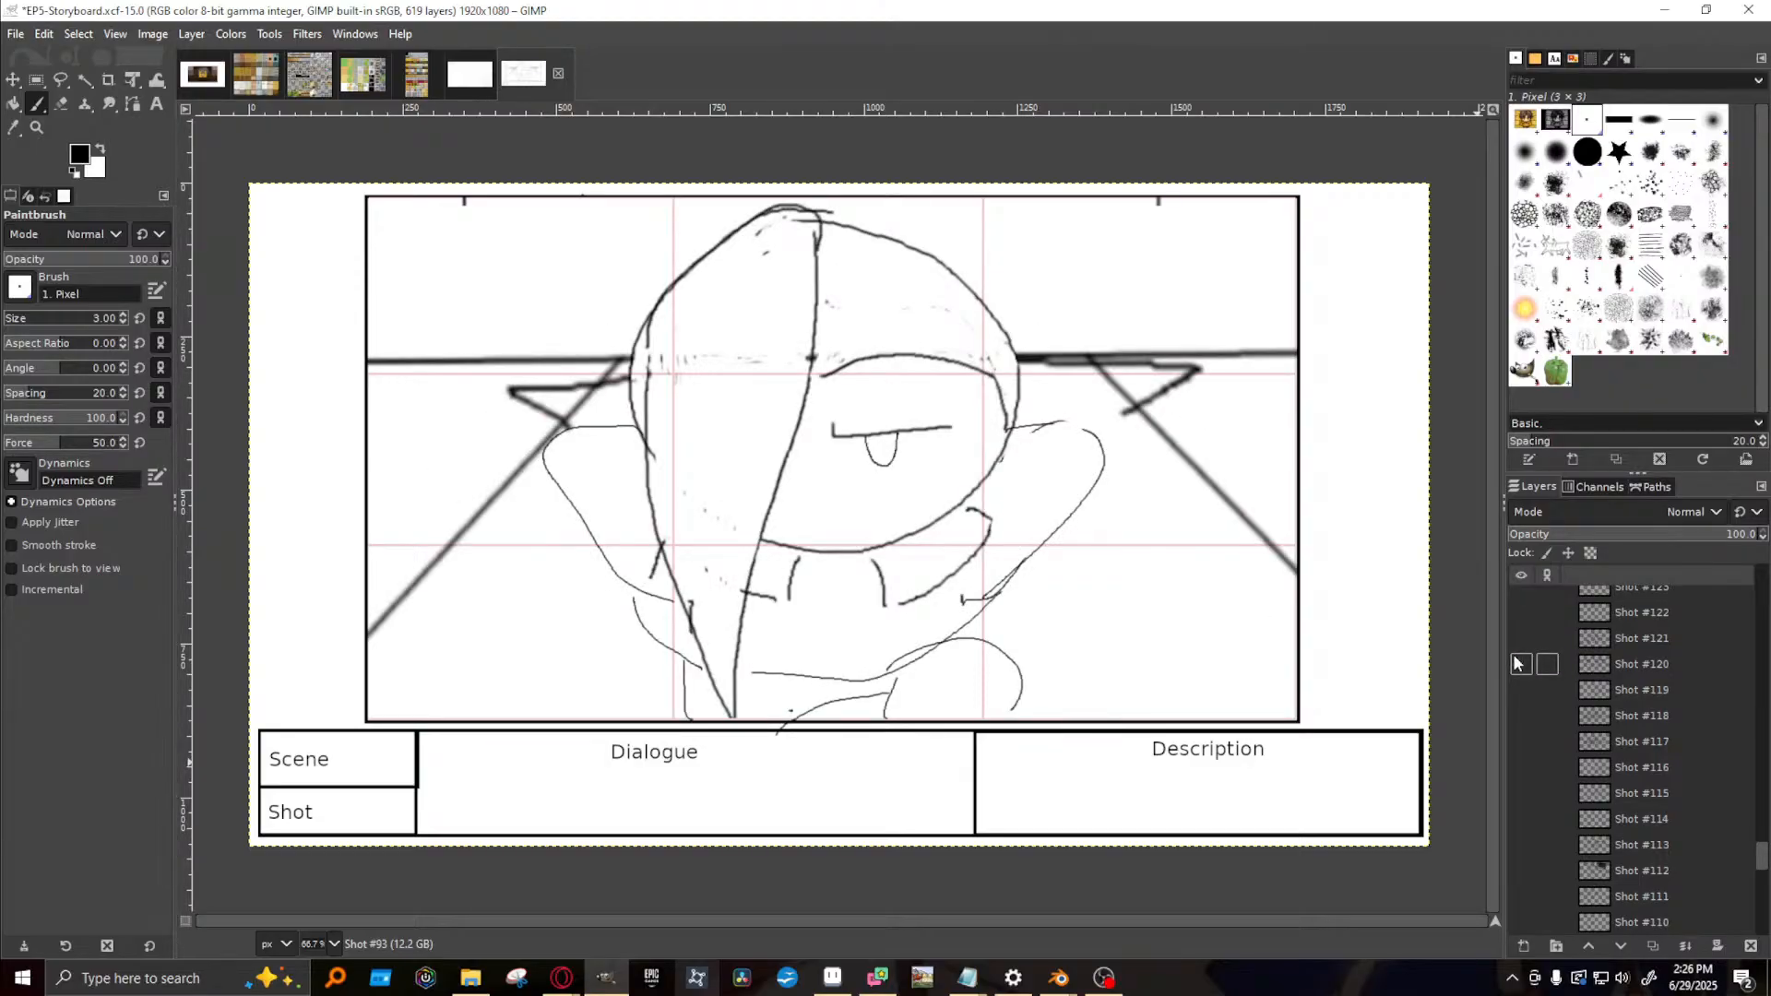
{"action": "left_click", "coordinate": [1519, 663]}
{"action": "left_click", "coordinate": [1519, 638]}
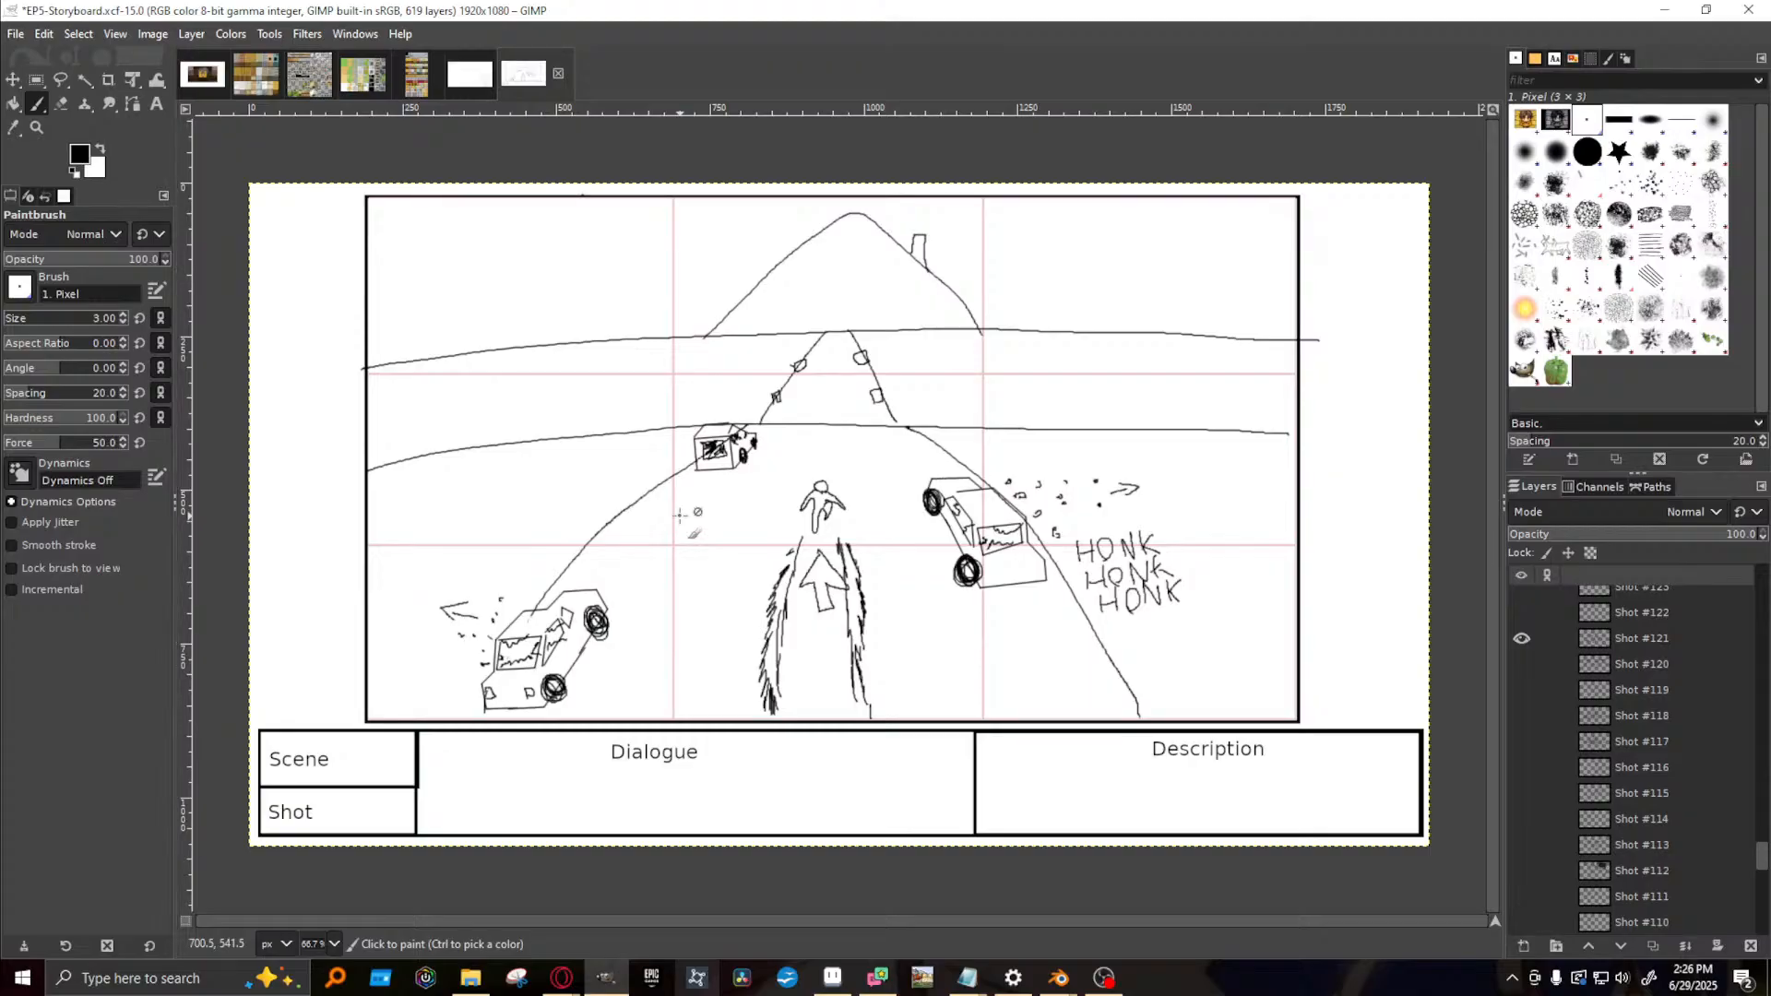
- Return to the city sketch, draw a left-pointing arrow beside the street rows and a wide outline about 930 px across around the oval
{"action": "left_click", "coordinate": [460, 63]}
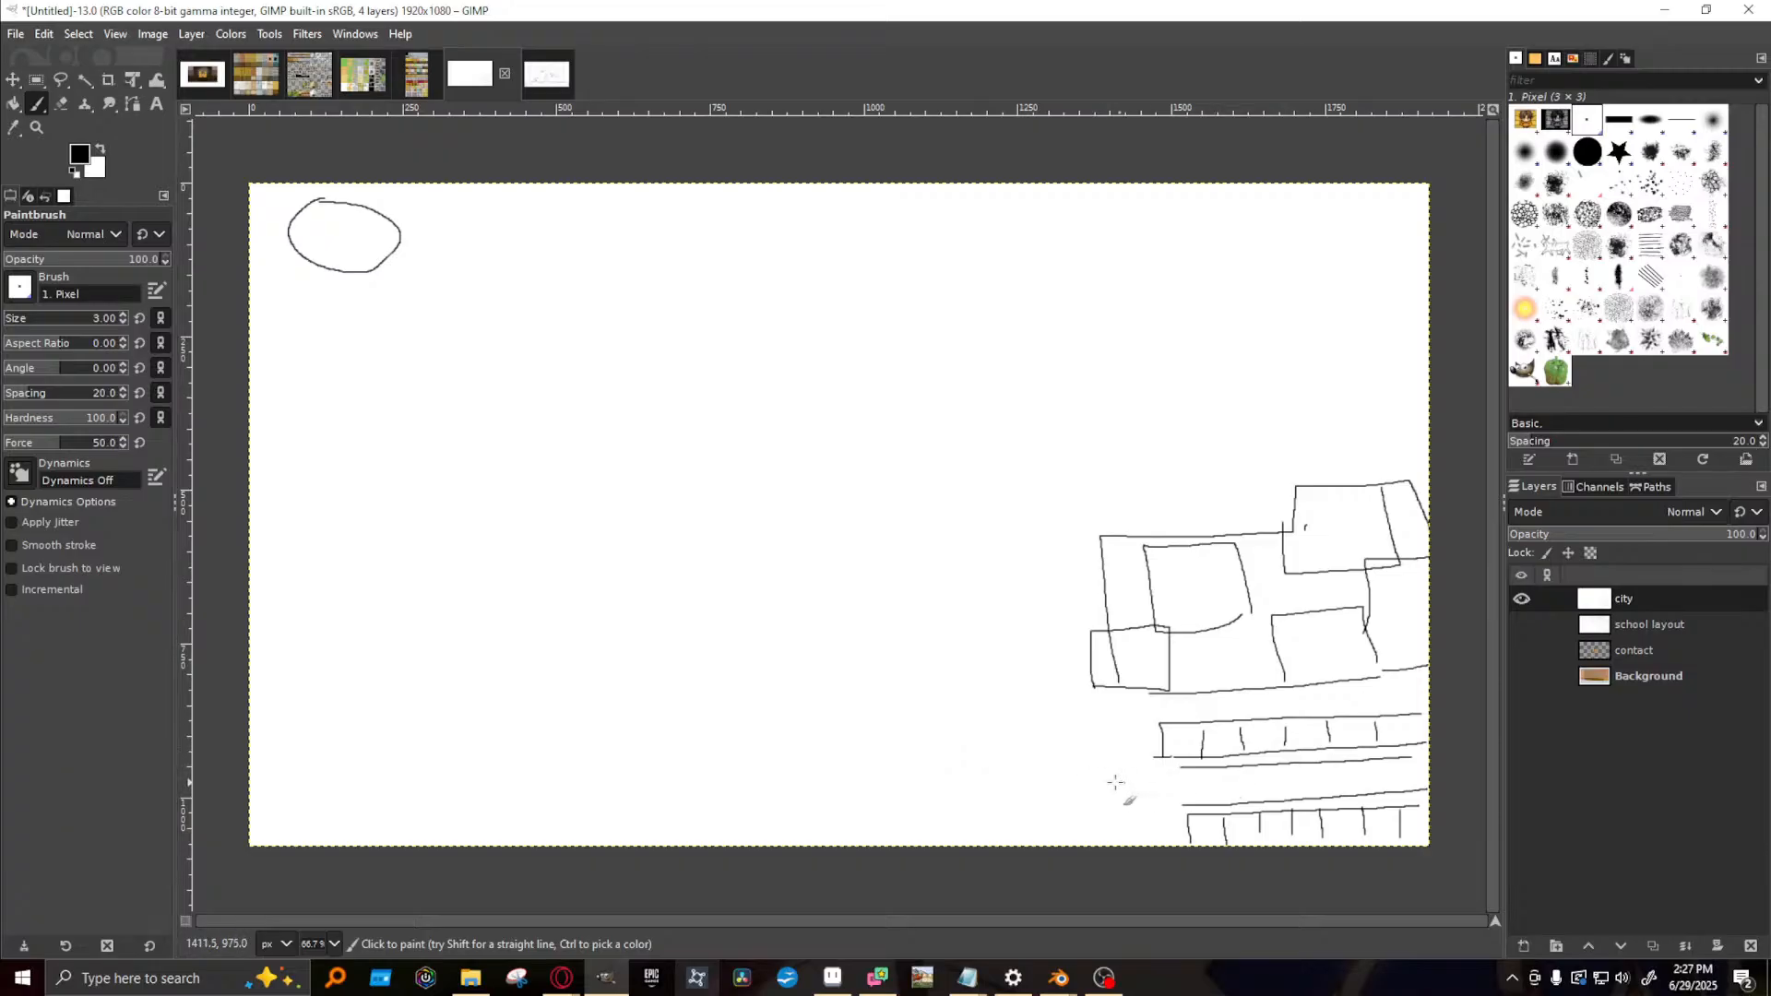
{"action": "mouse_move", "coordinate": [1113, 787]}
{"action": "left_mouse_down"}
{"action": "mouse_move", "coordinate": [1005, 790]}
{"action": "mouse_move", "coordinate": [1037, 815]}
{"action": "left_mouse_up"}
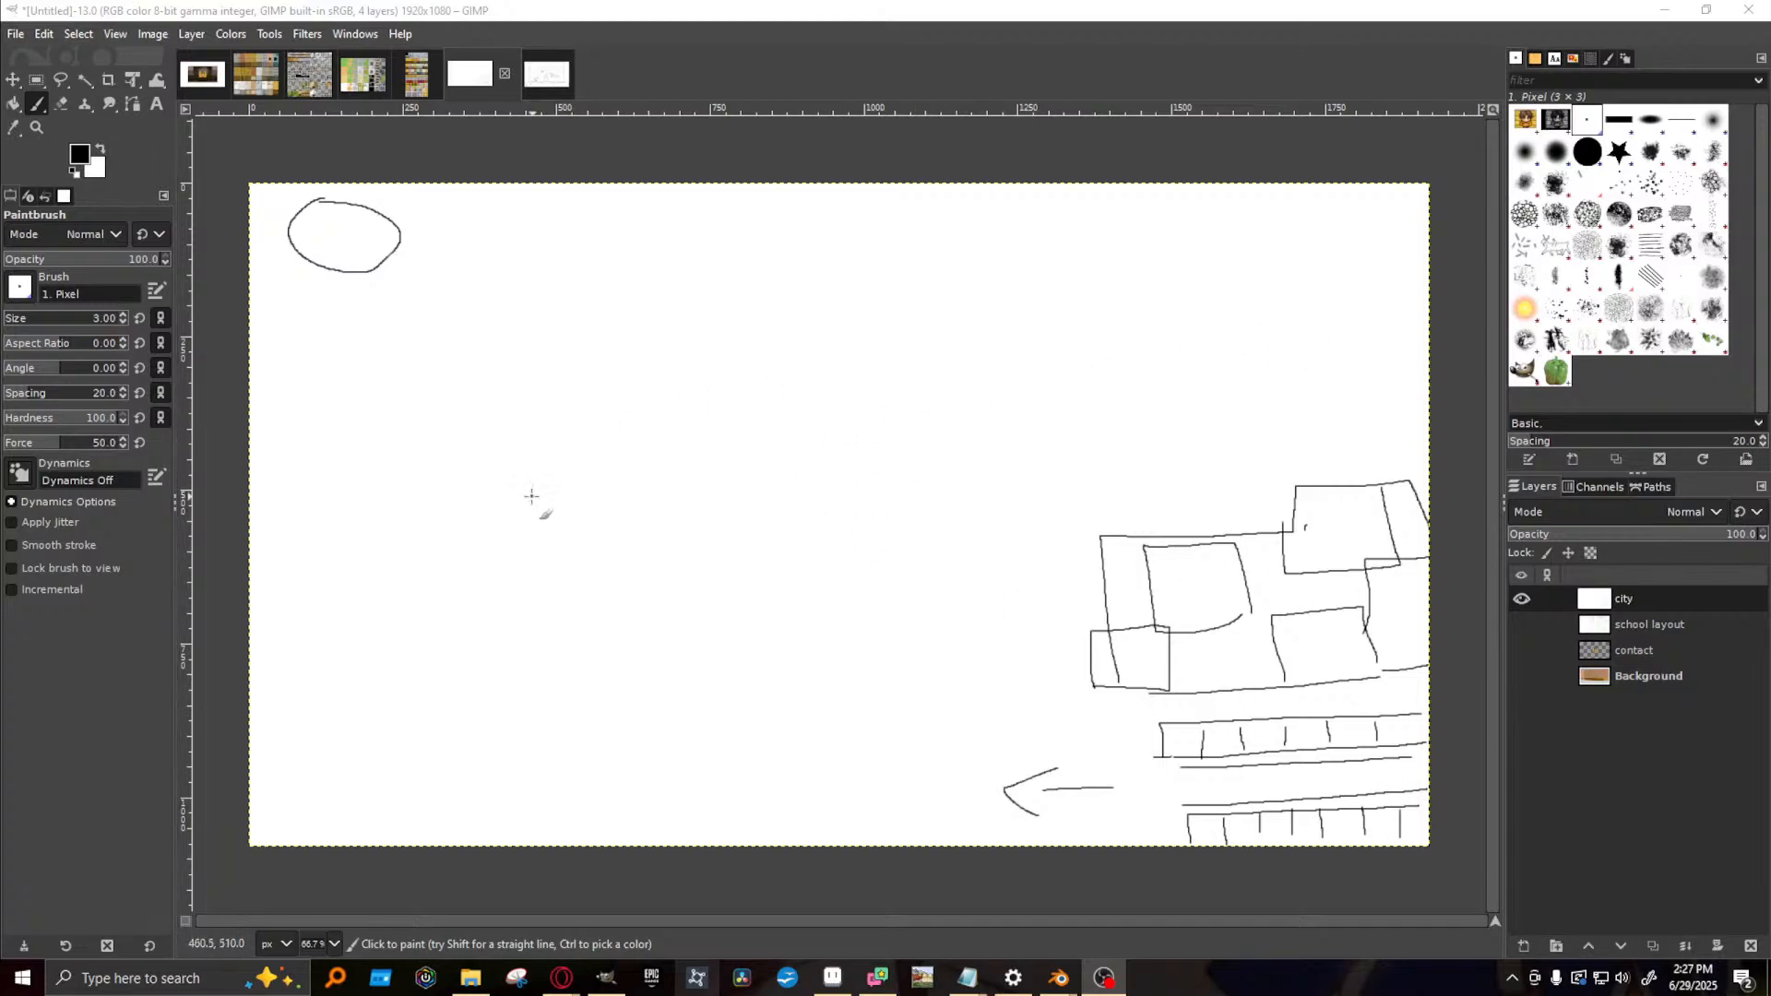
{"action": "mouse_move", "coordinate": [334, 186]}
{"action": "left_mouse_down"}
{"action": "mouse_move", "coordinate": [356, 279]}
{"action": "mouse_move", "coordinate": [802, 261]}
{"action": "mouse_move", "coordinate": [819, 176]}
{"action": "left_mouse_up"}
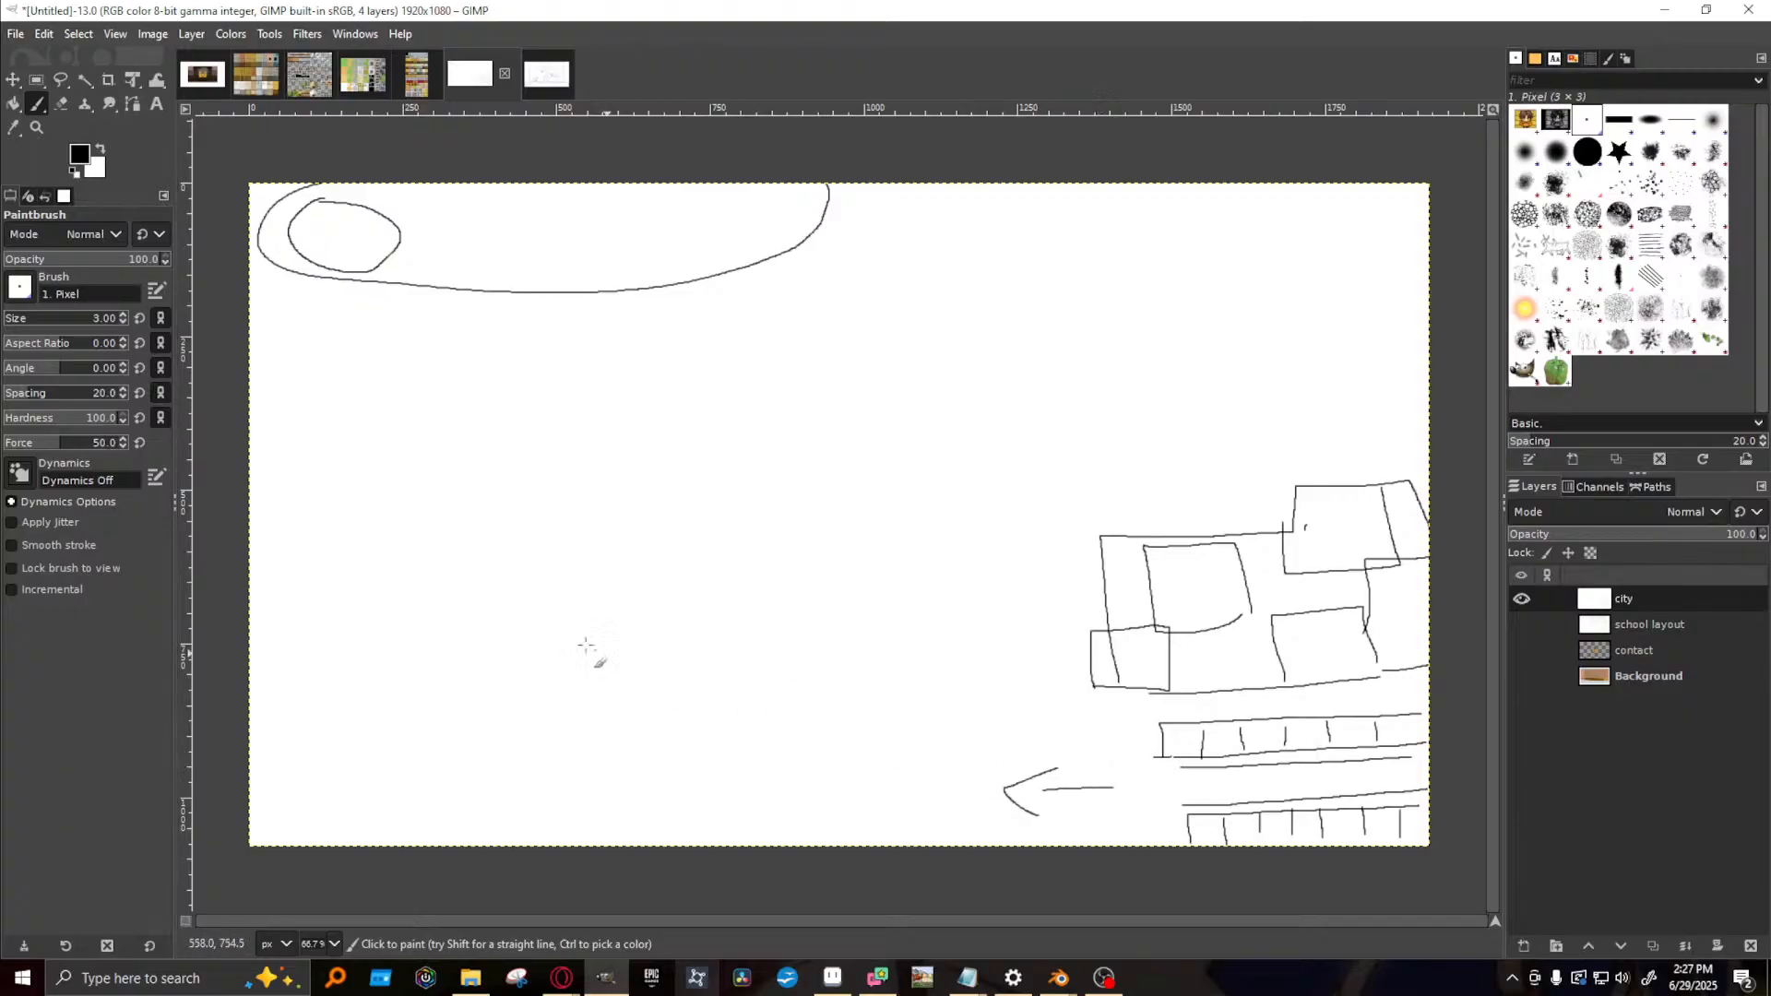
{"action": "mouse_move", "coordinate": [1388, 202]}
{"action": "left_mouse_down"}
{"action": "mouse_move", "coordinate": [1271, 207]}
{"action": "mouse_move", "coordinate": [1295, 230]}
{"action": "left_mouse_up"}
{"action": "key", "text": "ctrl+z"}
{"action": "key", "text": "ctrl+z"}
- Draw a tall upward arrow in the canvas's lower-left area and a small box inside the wide outline's right end
{"action": "mouse_move", "coordinate": [399, 787]}
{"action": "left_mouse_down"}
{"action": "mouse_move", "coordinate": [387, 618]}
{"action": "mouse_move", "coordinate": [440, 604]}
{"action": "left_mouse_up"}
{"action": "mouse_move", "coordinate": [740, 201]}
{"action": "left_mouse_down"}
{"action": "mouse_move", "coordinate": [779, 219]}
{"action": "mouse_move", "coordinate": [788, 187]}
{"action": "mouse_move", "coordinate": [738, 190]}
{"action": "left_mouse_up"}
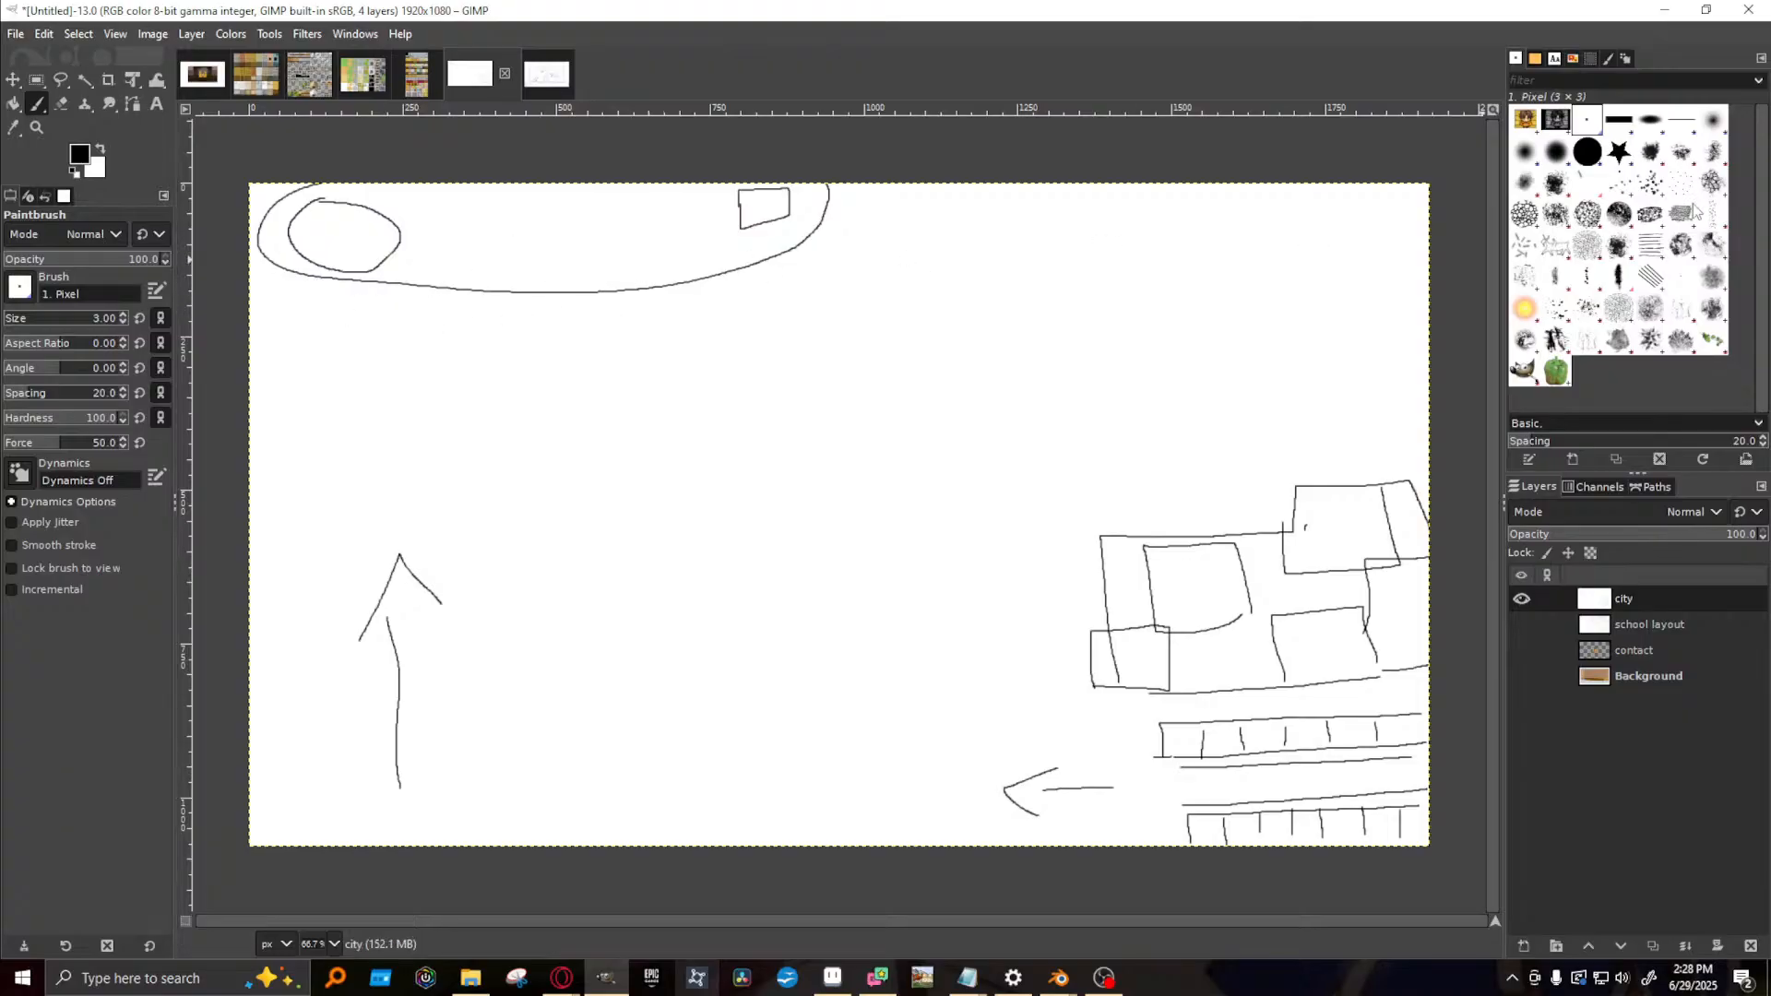
- Remove the small oval inside the wide outline by covering it in white with the 51 px Hardness 100 brush
{"action": "key", "text": "shift+e"}
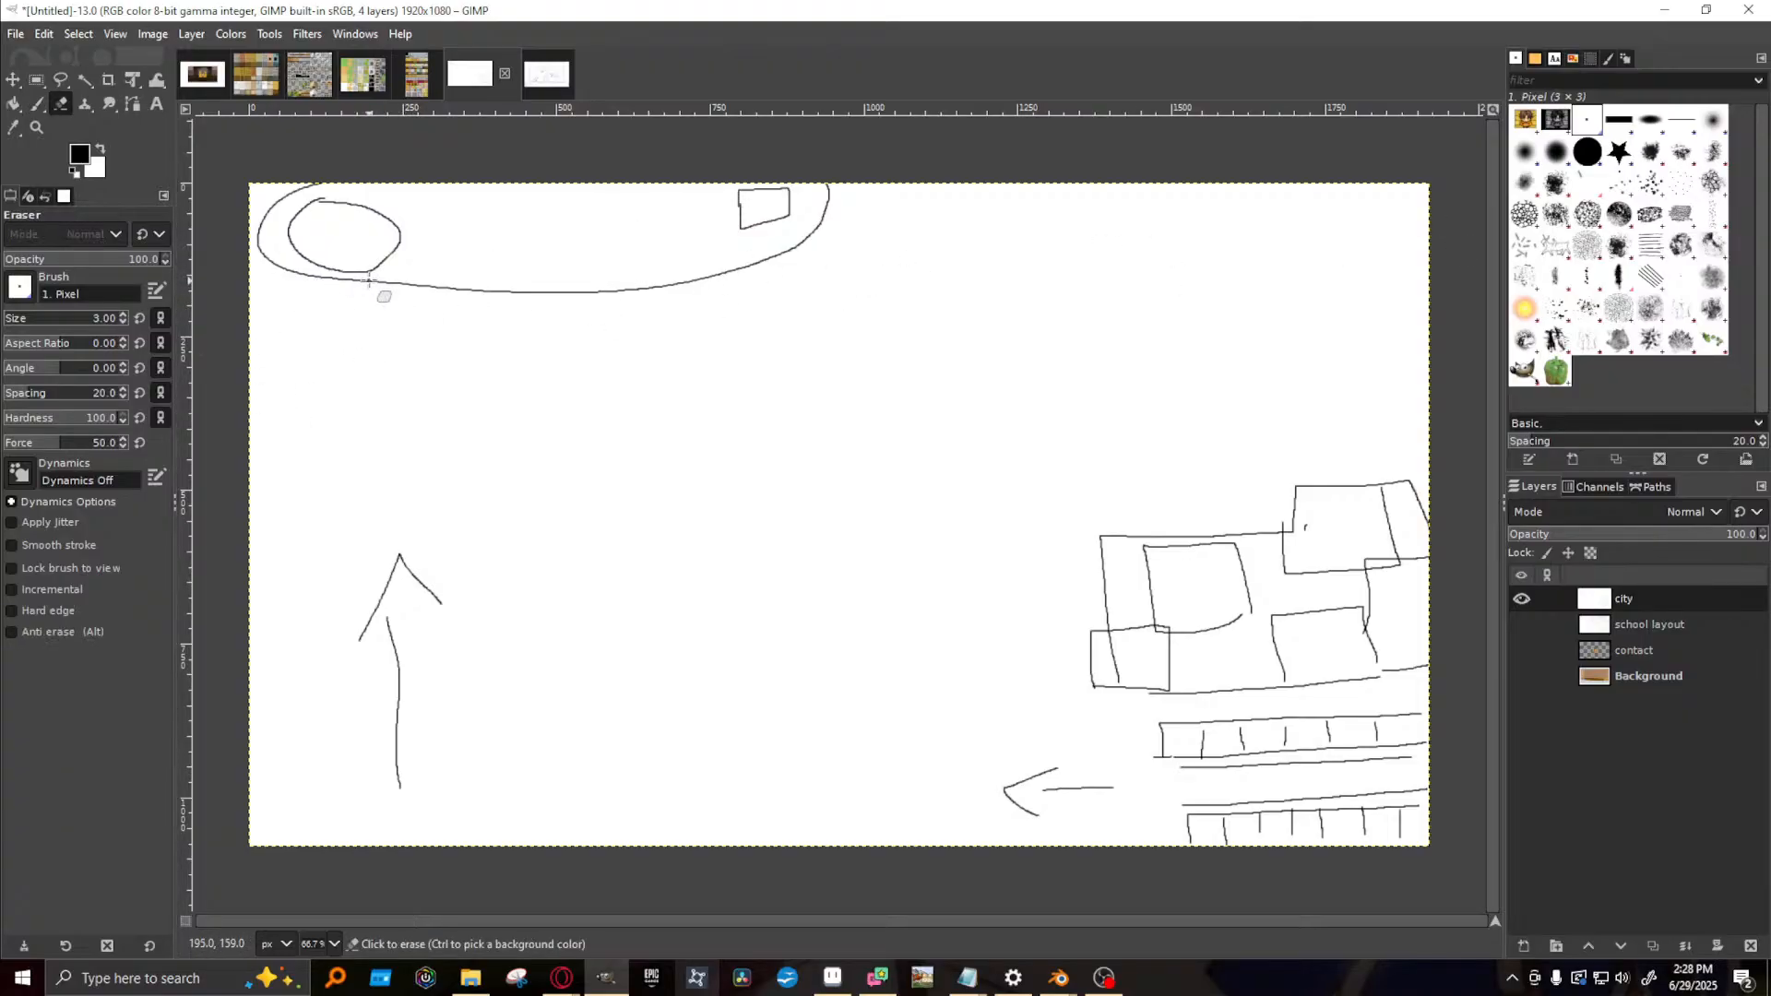
{"action": "left_click_drag", "start_coordinate": [318, 268], "coordinate": [351, 273]}
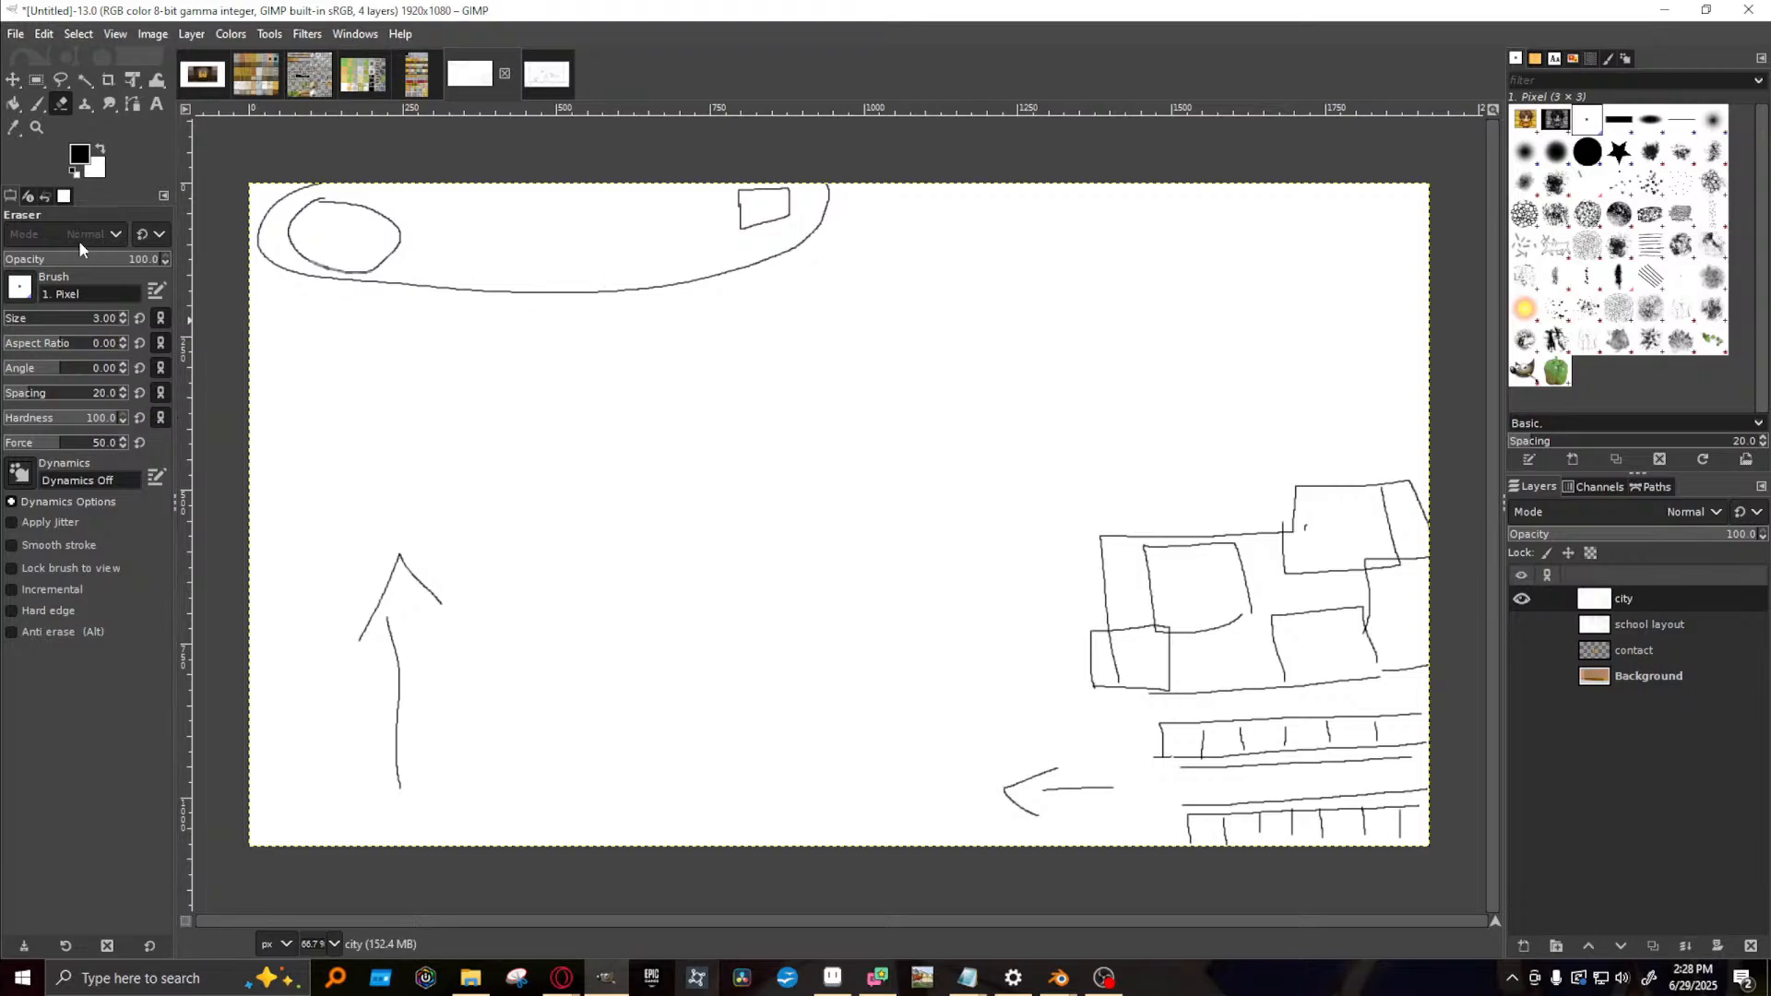
{"action": "left_click", "coordinate": [102, 157]}
{"action": "left_click", "coordinate": [1587, 151]}
{"action": "mouse_move", "coordinate": [313, 208]}
{"action": "left_mouse_down"}
{"action": "mouse_move", "coordinate": [304, 251]}
{"action": "mouse_move", "coordinate": [308, 223]}
{"action": "mouse_move", "coordinate": [397, 242]}
{"action": "mouse_move", "coordinate": [389, 229]}
{"action": "mouse_move", "coordinate": [308, 252]}
{"action": "mouse_move", "coordinate": [383, 267]}
{"action": "left_mouse_up"}
{"action": "key", "text": "p"}
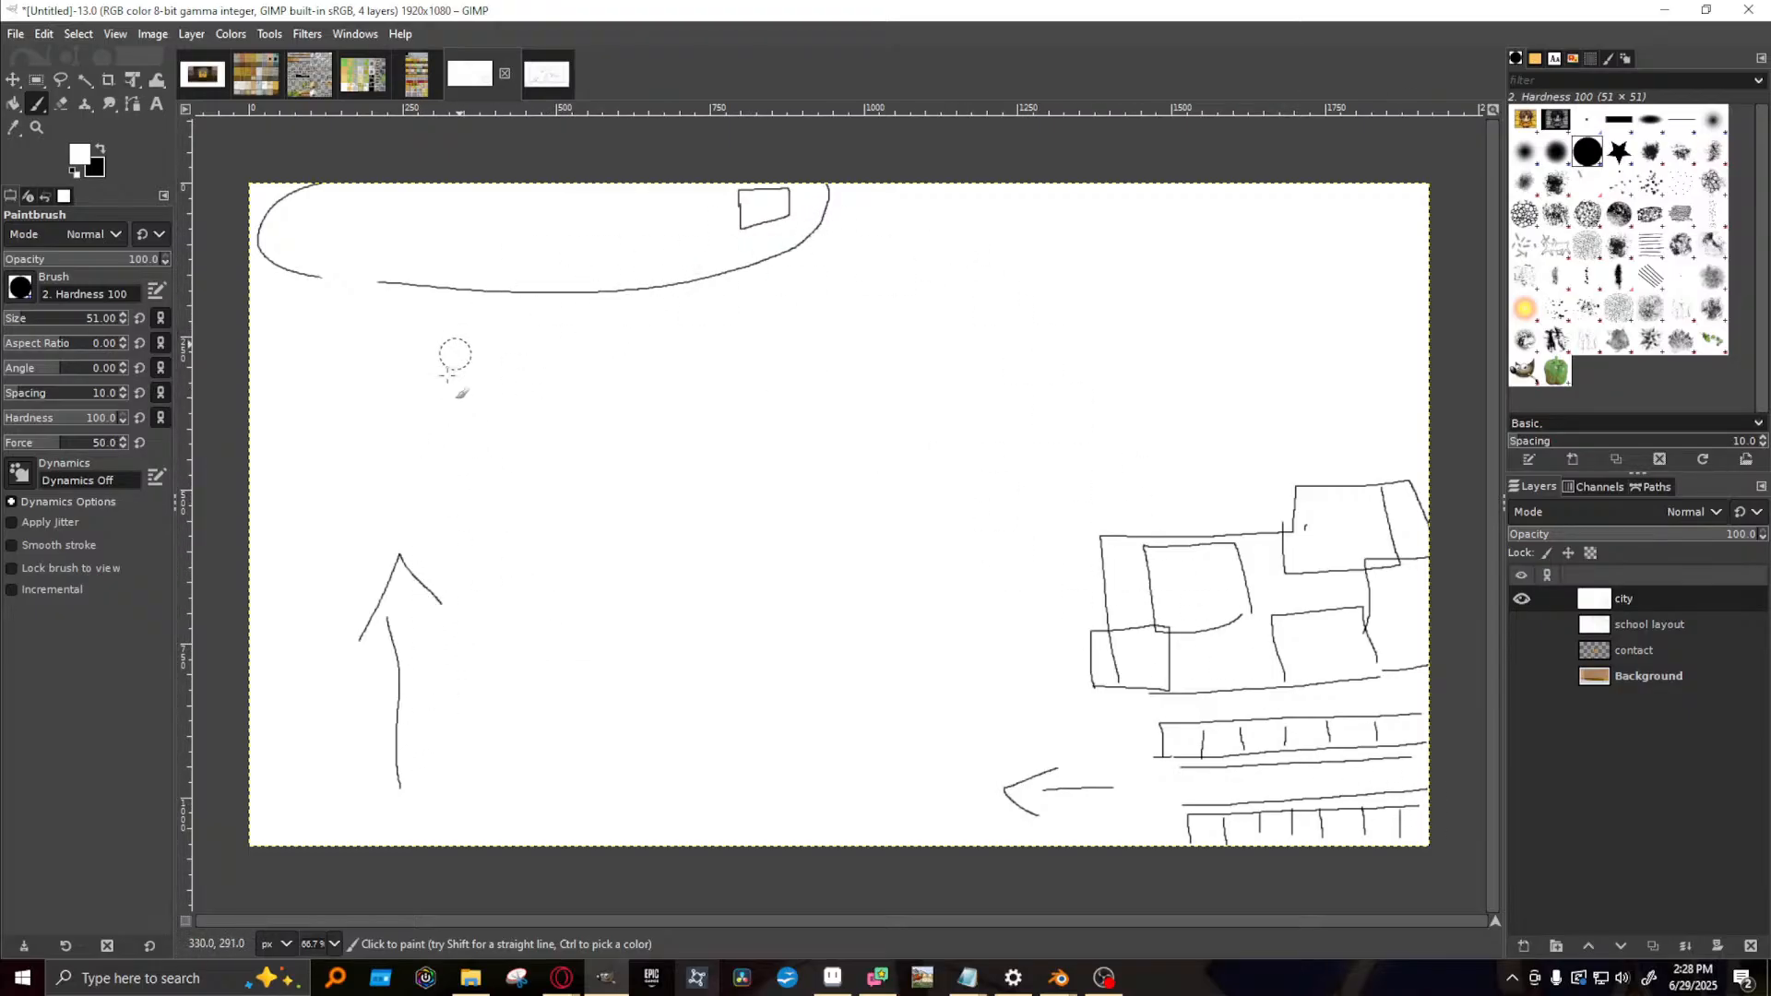
- With the black 1. Pixel brush, sketch two converging road lines crossed by two hill curves, and a stick figure at the upward arrow's base
{"action": "left_click", "coordinate": [1585, 121]}
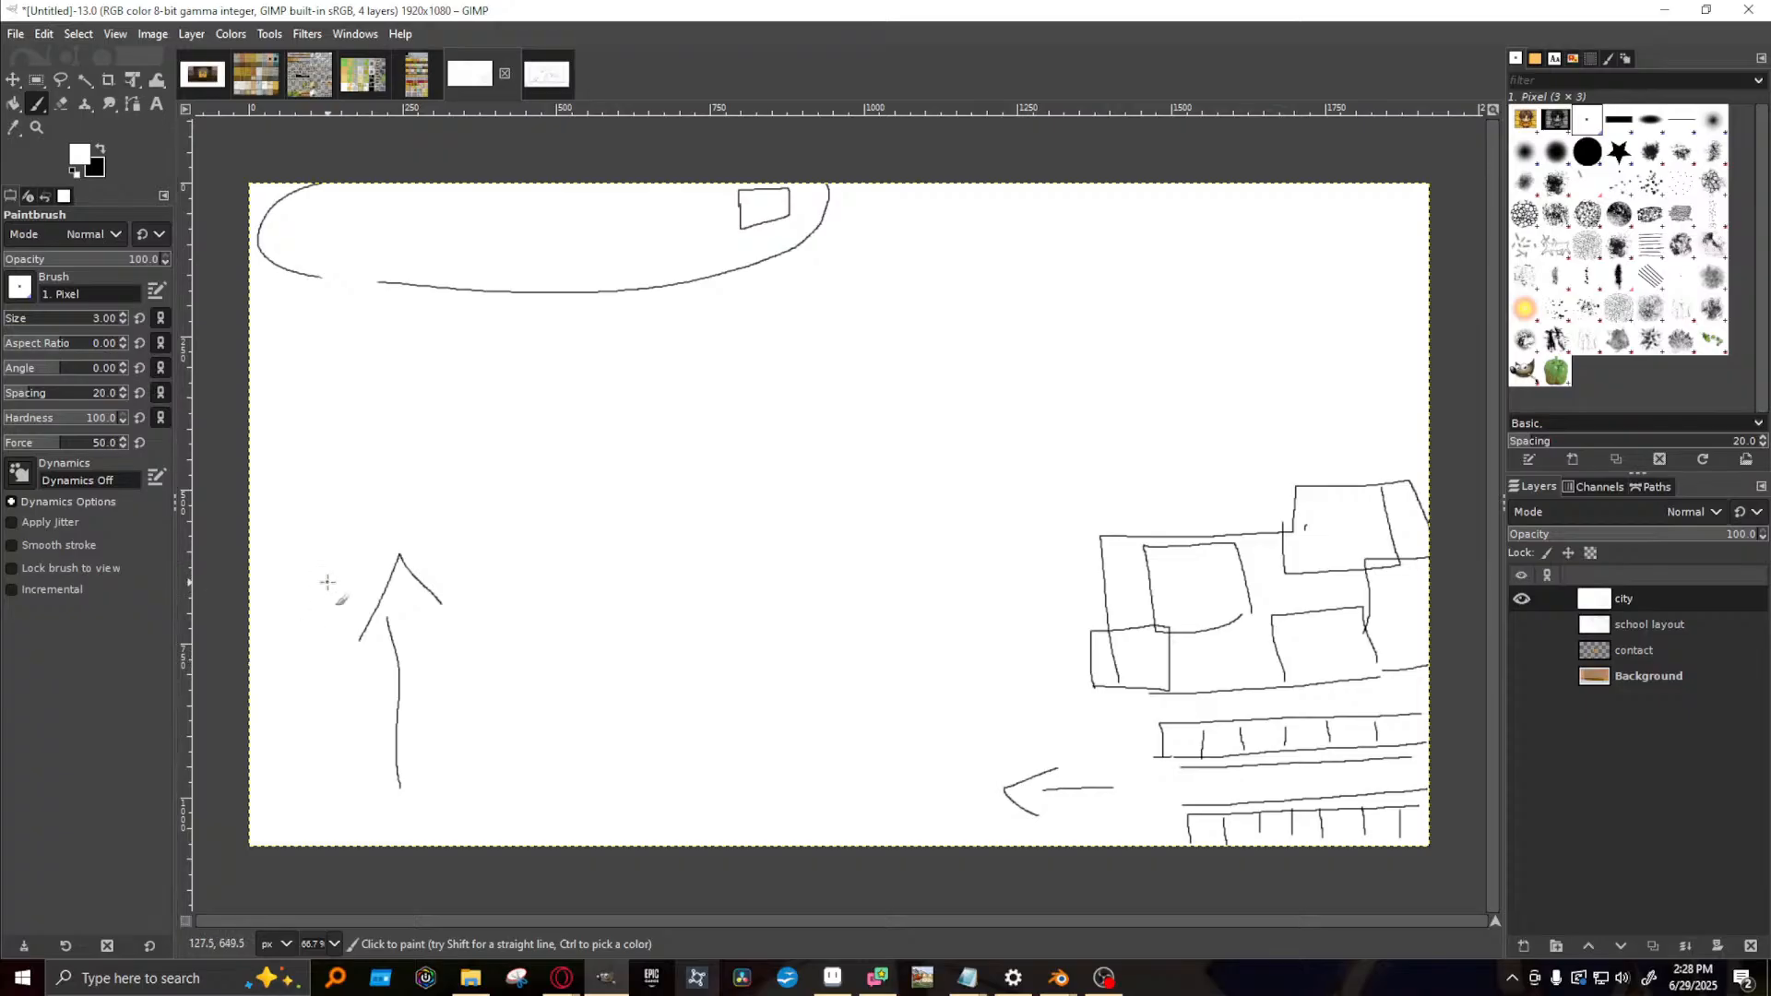
{"action": "key", "text": "x"}
{"action": "mouse_move", "coordinate": [326, 505]}
{"action": "left_mouse_down"}
{"action": "mouse_move", "coordinate": [362, 313]}
{"action": "mouse_move", "coordinate": [508, 598]}
{"action": "left_mouse_up"}
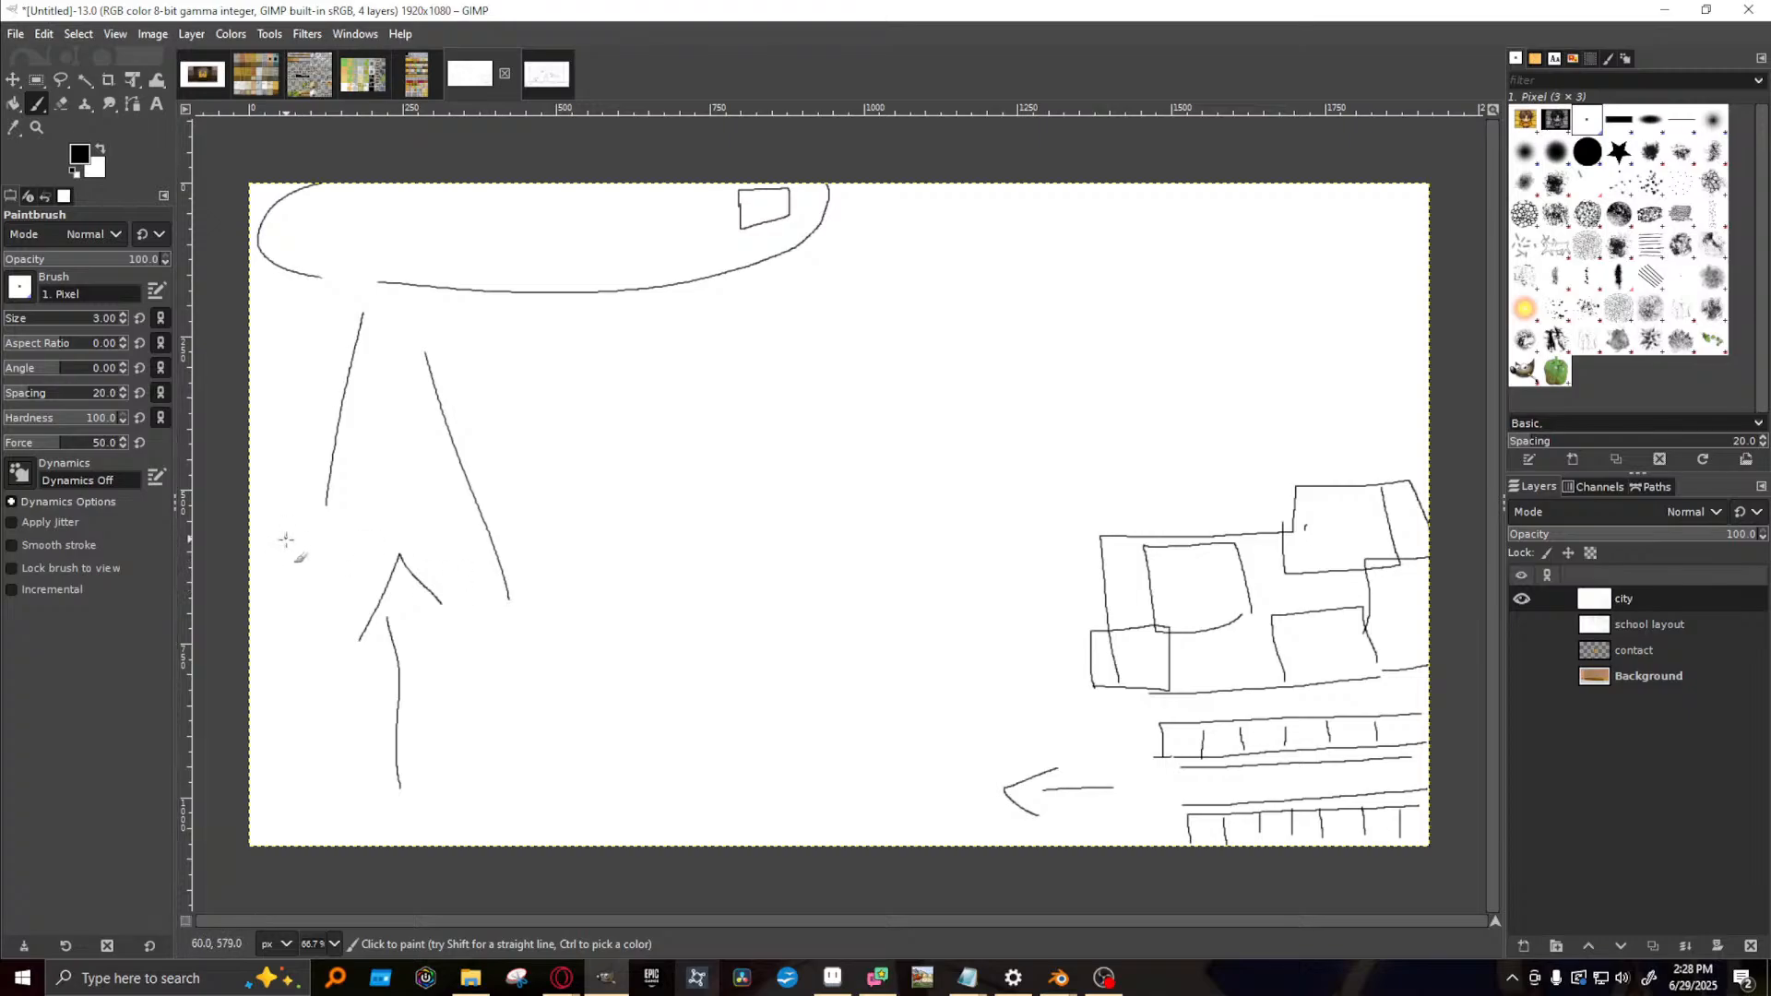
{"action": "left_click_drag", "start_coordinate": [271, 563], "coordinate": [608, 550]}
{"action": "left_click_drag", "start_coordinate": [261, 433], "coordinate": [523, 415]}
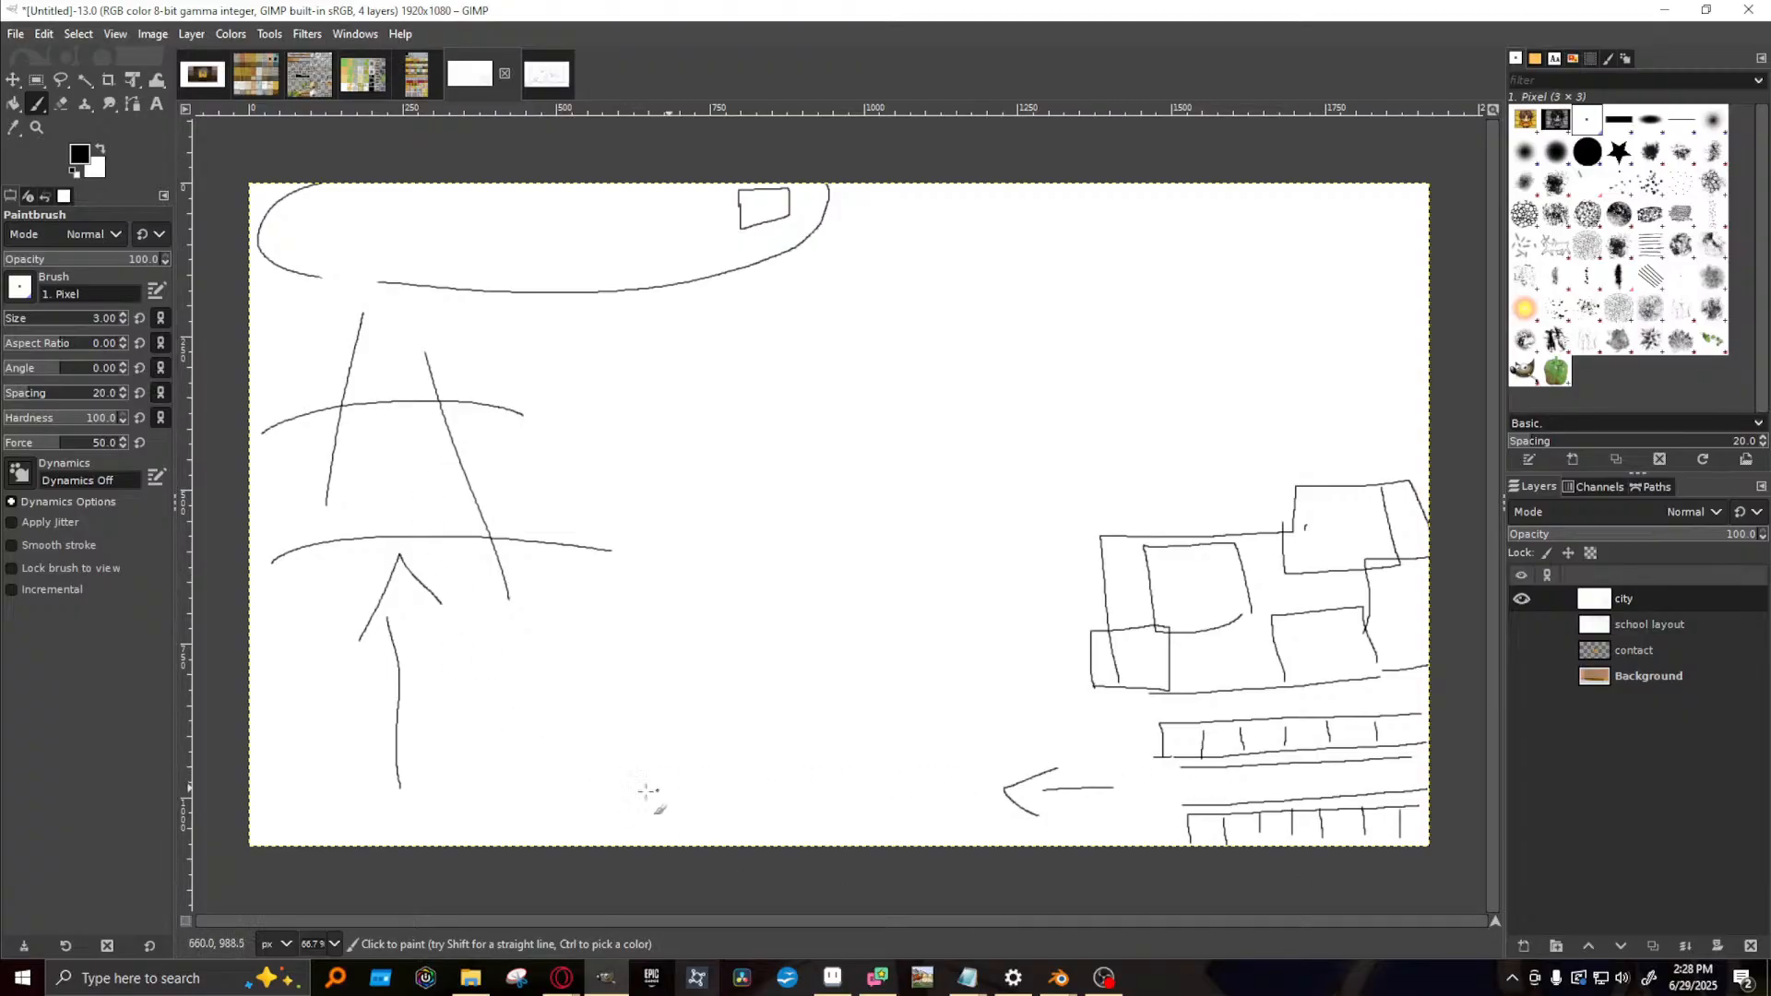
{"action": "mouse_move", "coordinate": [402, 795]}
{"action": "left_mouse_down"}
{"action": "mouse_move", "coordinate": [393, 780]}
{"action": "mouse_move", "coordinate": [384, 816]}
{"action": "mouse_move", "coordinate": [421, 817]}
{"action": "mouse_move", "coordinate": [388, 832]}
{"action": "left_mouse_up"}
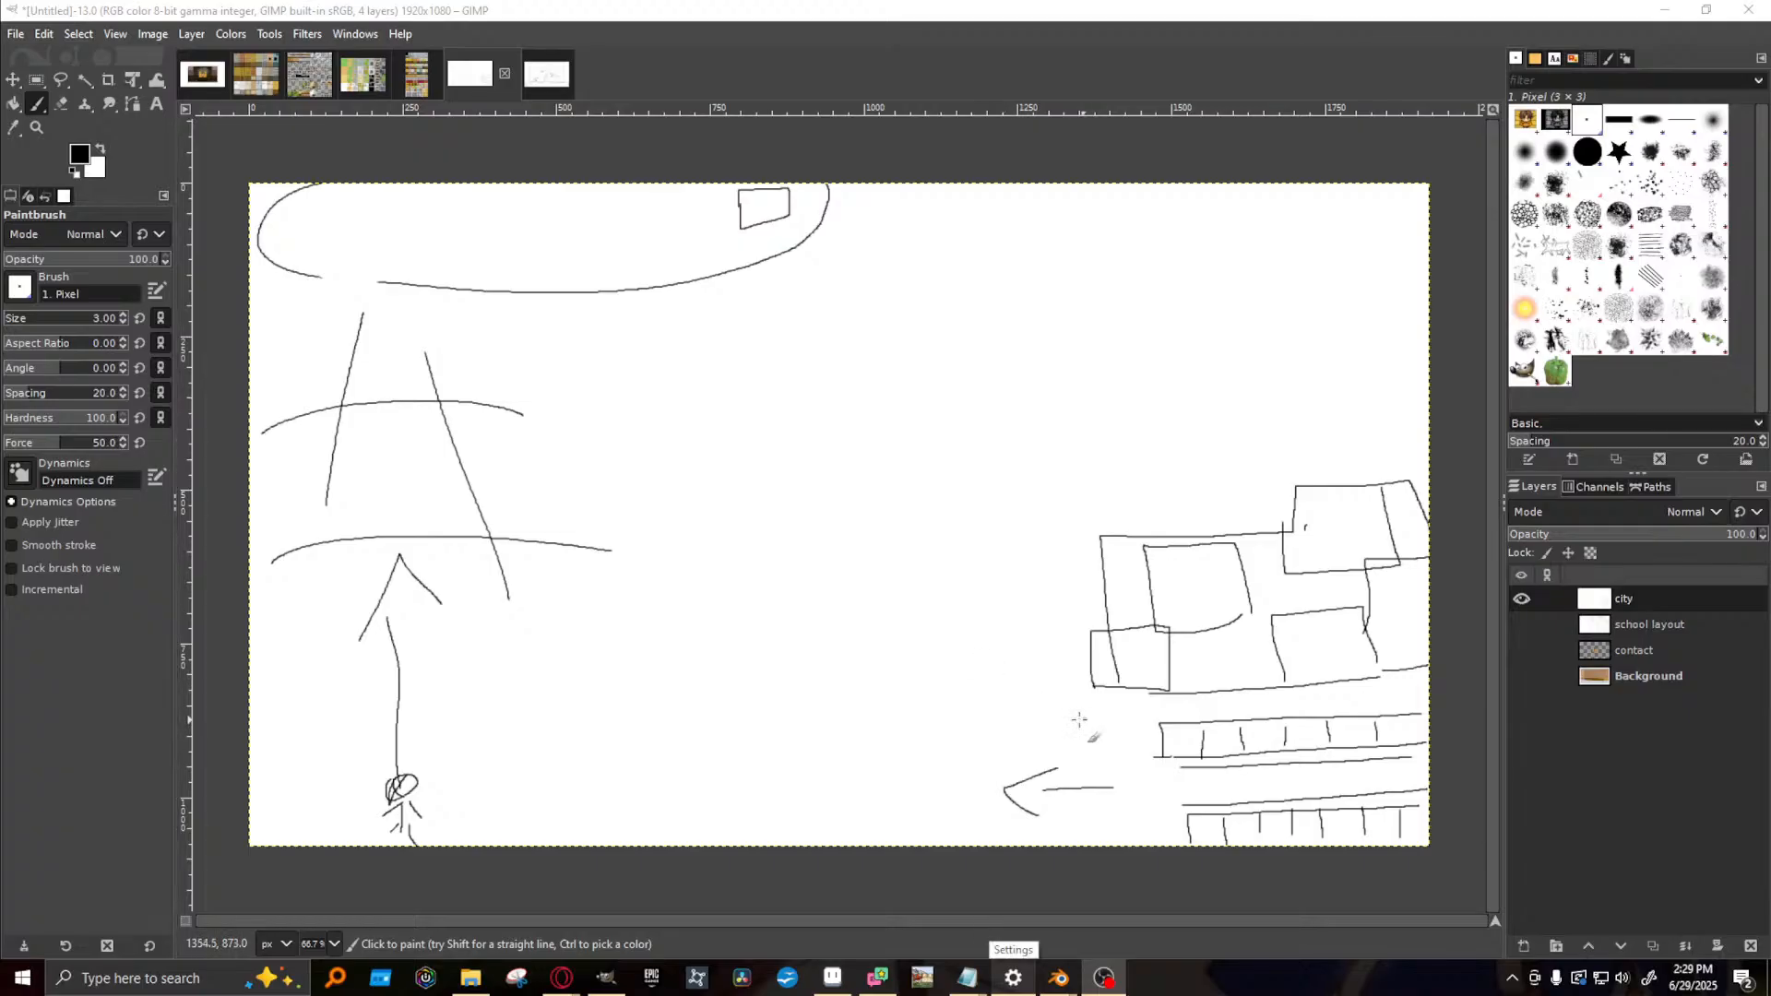
- Write "Town" above the left-pointing arrow and label the small box "school" with an arrow pointing to it
{"action": "mouse_move", "coordinate": [1040, 733]}
{"action": "left_mouse_down"}
{"action": "mouse_move", "coordinate": [1024, 701]}
{"action": "mouse_move", "coordinate": [1107, 716]}
{"action": "left_mouse_up"}
{"action": "mouse_move", "coordinate": [888, 261]}
{"action": "left_mouse_down"}
{"action": "mouse_move", "coordinate": [786, 224]}
{"action": "mouse_move", "coordinate": [825, 231]}
{"action": "mouse_move", "coordinate": [890, 285]}
{"action": "mouse_move", "coordinate": [929, 286]}
{"action": "left_mouse_up"}
{"action": "mouse_move", "coordinate": [930, 272]}
{"action": "left_mouse_down"}
{"action": "mouse_move", "coordinate": [978, 266]}
{"action": "mouse_move", "coordinate": [992, 283]}
{"action": "left_mouse_up"}
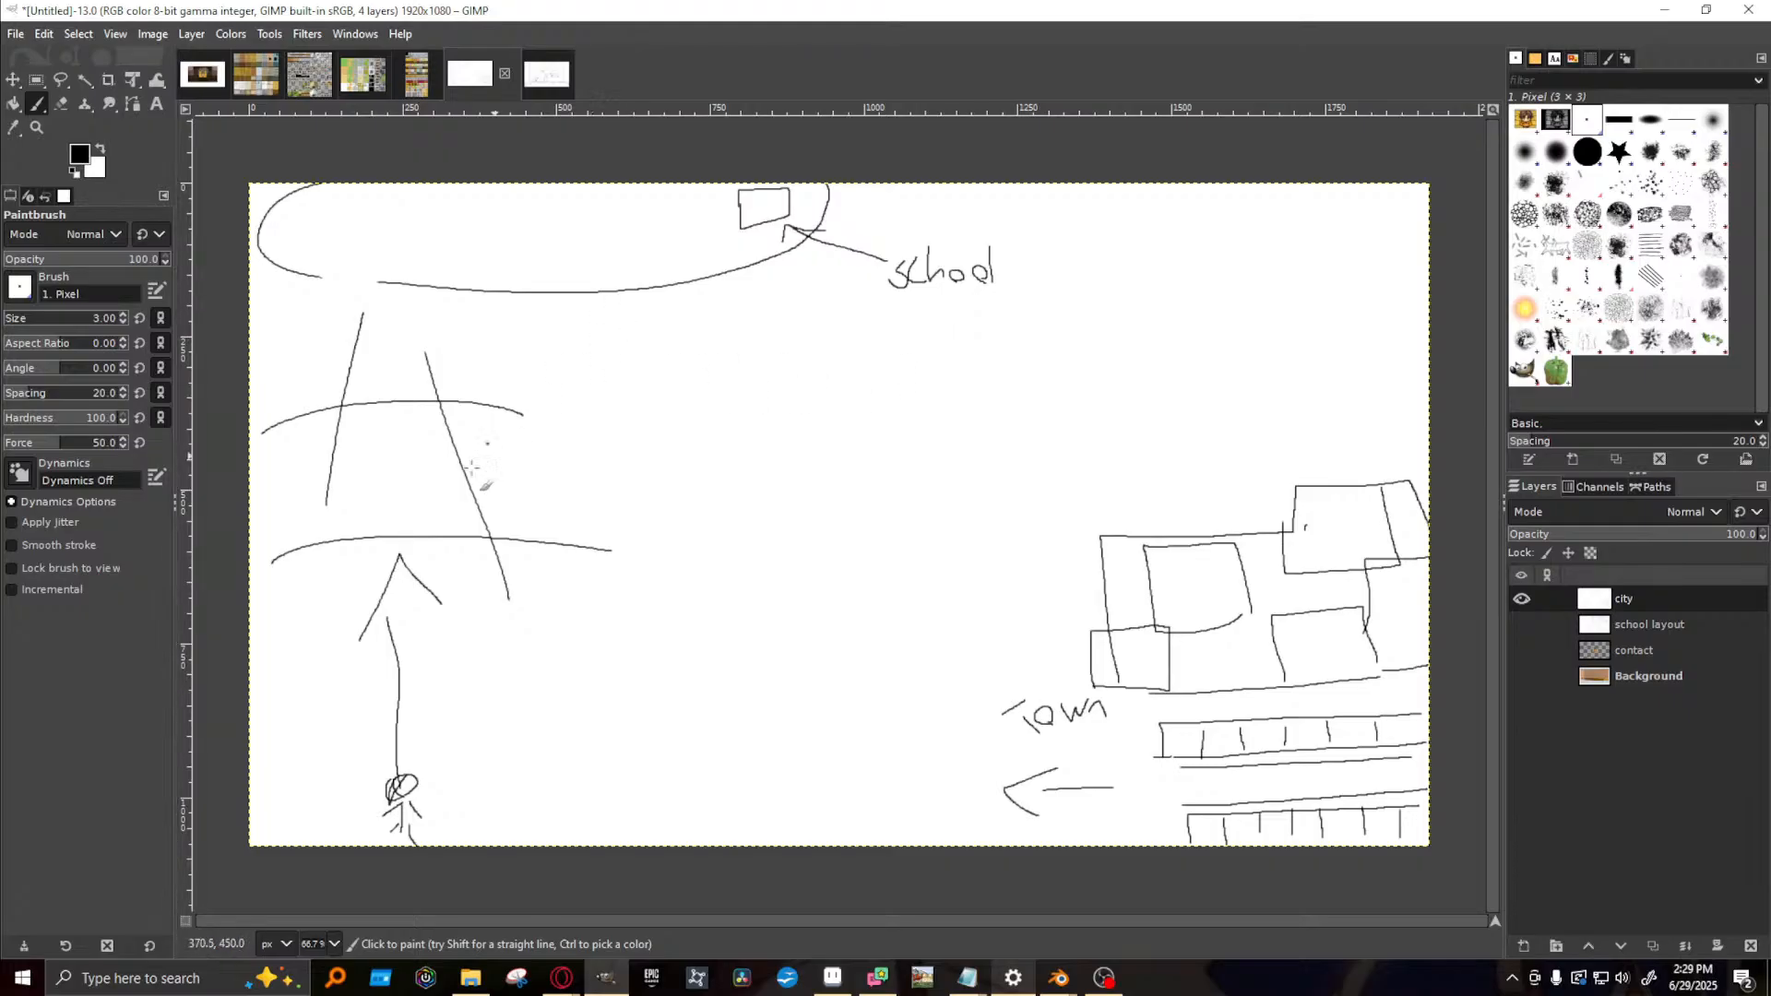
- Handwrite a "Hill" label beside each of the two curved lines crossing the road
{"action": "mouse_move", "coordinate": [581, 616]}
{"action": "left_mouse_down"}
{"action": "mouse_move", "coordinate": [582, 567]}
{"action": "mouse_move", "coordinate": [600, 596]}
{"action": "mouse_move", "coordinate": [630, 576]}
{"action": "left_mouse_up"}
{"action": "left_click_drag", "start_coordinate": [532, 450], "coordinate": [550, 462]}
{"action": "left_click_drag", "start_coordinate": [567, 460], "coordinate": [578, 439]}
{"action": "left_click", "coordinate": [565, 441]}
{"action": "left_click_drag", "start_coordinate": [592, 462], "coordinate": [591, 437]}
- Label the wide upper outline "Mountain" and the building blocks above the street rows "Midrise"
{"action": "mouse_move", "coordinate": [343, 242]}
{"action": "left_mouse_down"}
{"action": "mouse_move", "coordinate": [368, 218]}
{"action": "mouse_move", "coordinate": [375, 242]}
{"action": "mouse_move", "coordinate": [396, 223]}
{"action": "mouse_move", "coordinate": [493, 249]}
{"action": "mouse_move", "coordinate": [510, 222]}
{"action": "mouse_move", "coordinate": [575, 249]}
{"action": "left_mouse_up"}
{"action": "left_click", "coordinate": [546, 219]}
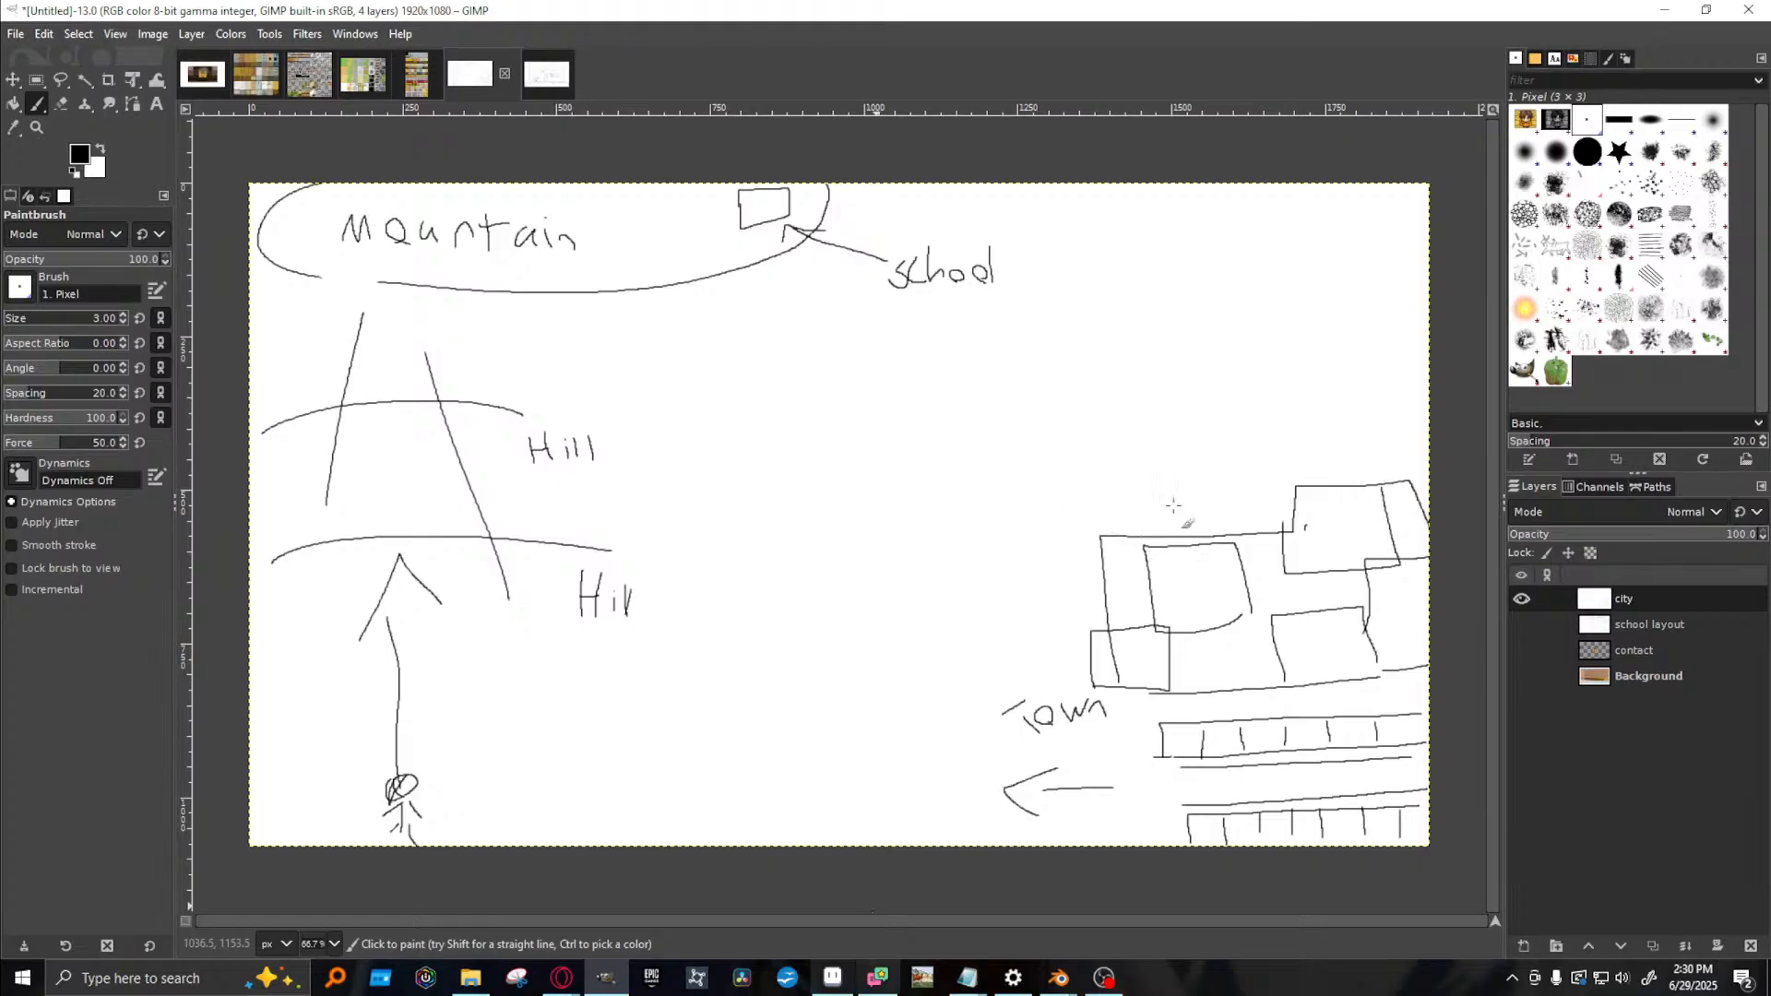
{"action": "mouse_move", "coordinate": [1162, 507]}
{"action": "left_mouse_down"}
{"action": "mouse_move", "coordinate": [1214, 529]}
{"action": "mouse_move", "coordinate": [1237, 505]}
{"action": "mouse_move", "coordinate": [1280, 522]}
{"action": "left_mouse_up"}
{"action": "left_click", "coordinate": [1202, 500]}
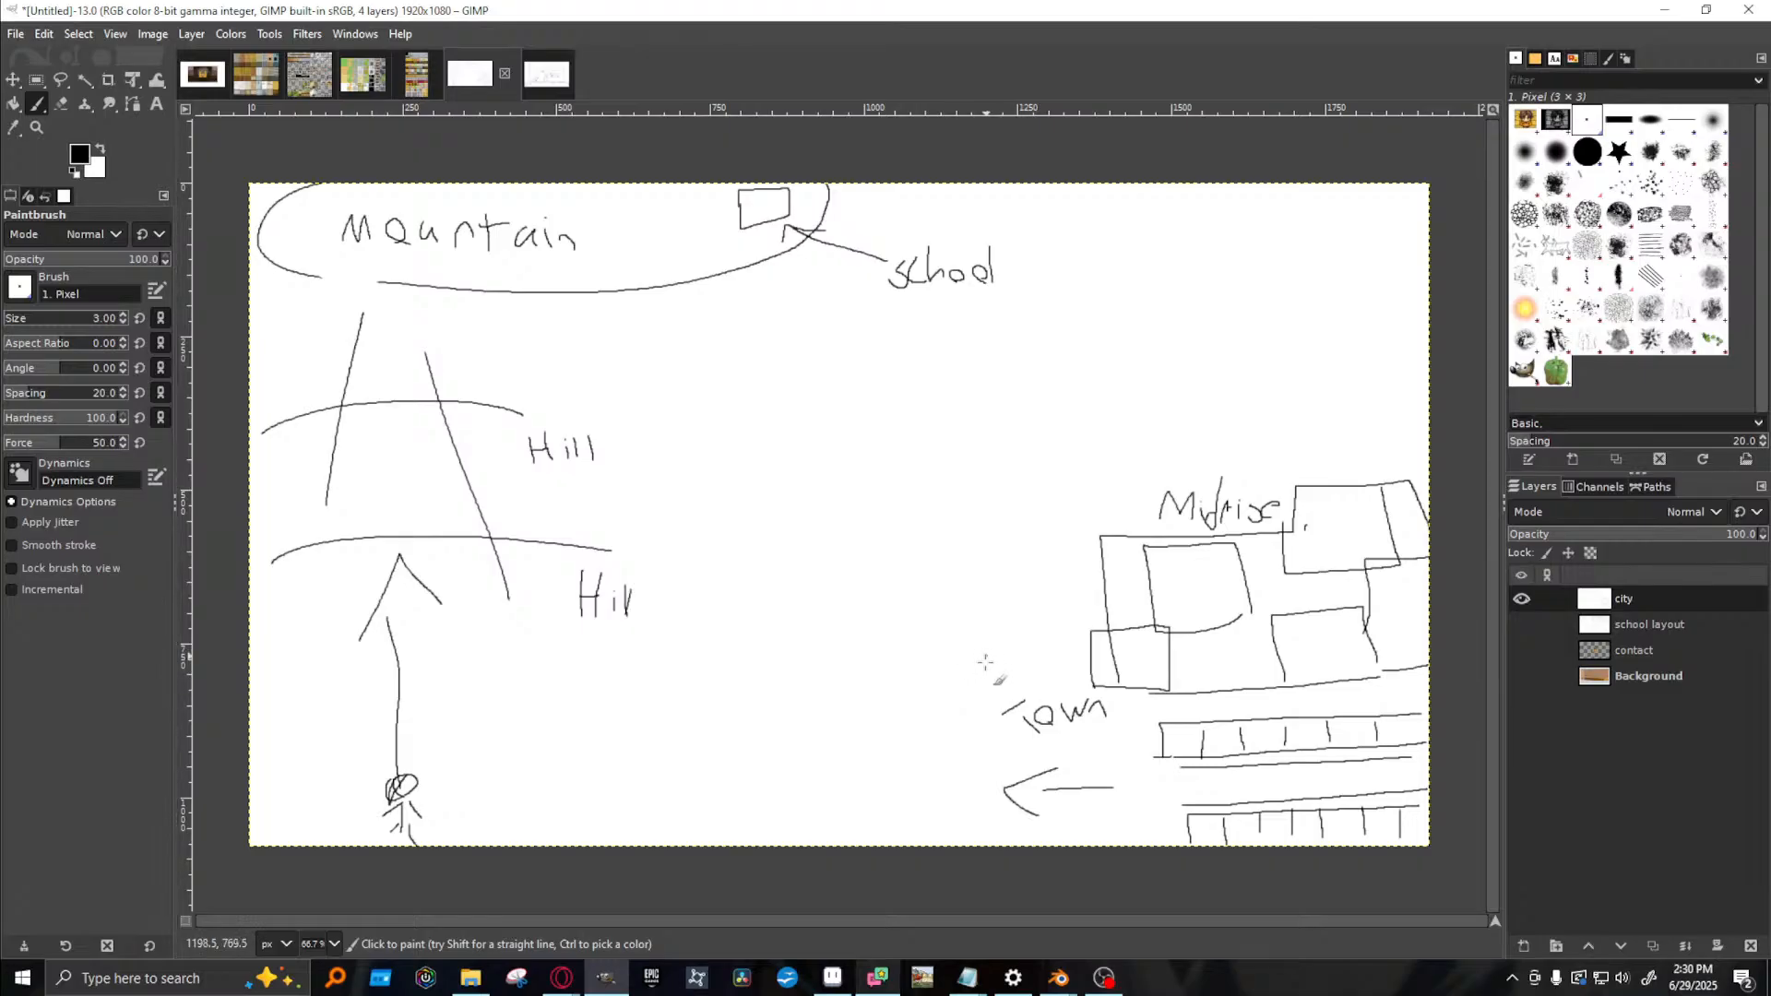
- Switch to the HomesickBackground-DowntownCity scene in Blender and examine the foundation's size against the surrounding ground and mountains
{"action": "mouse_move", "coordinate": [1059, 978]}
{"action": "left_click", "coordinate": [900, 910]}
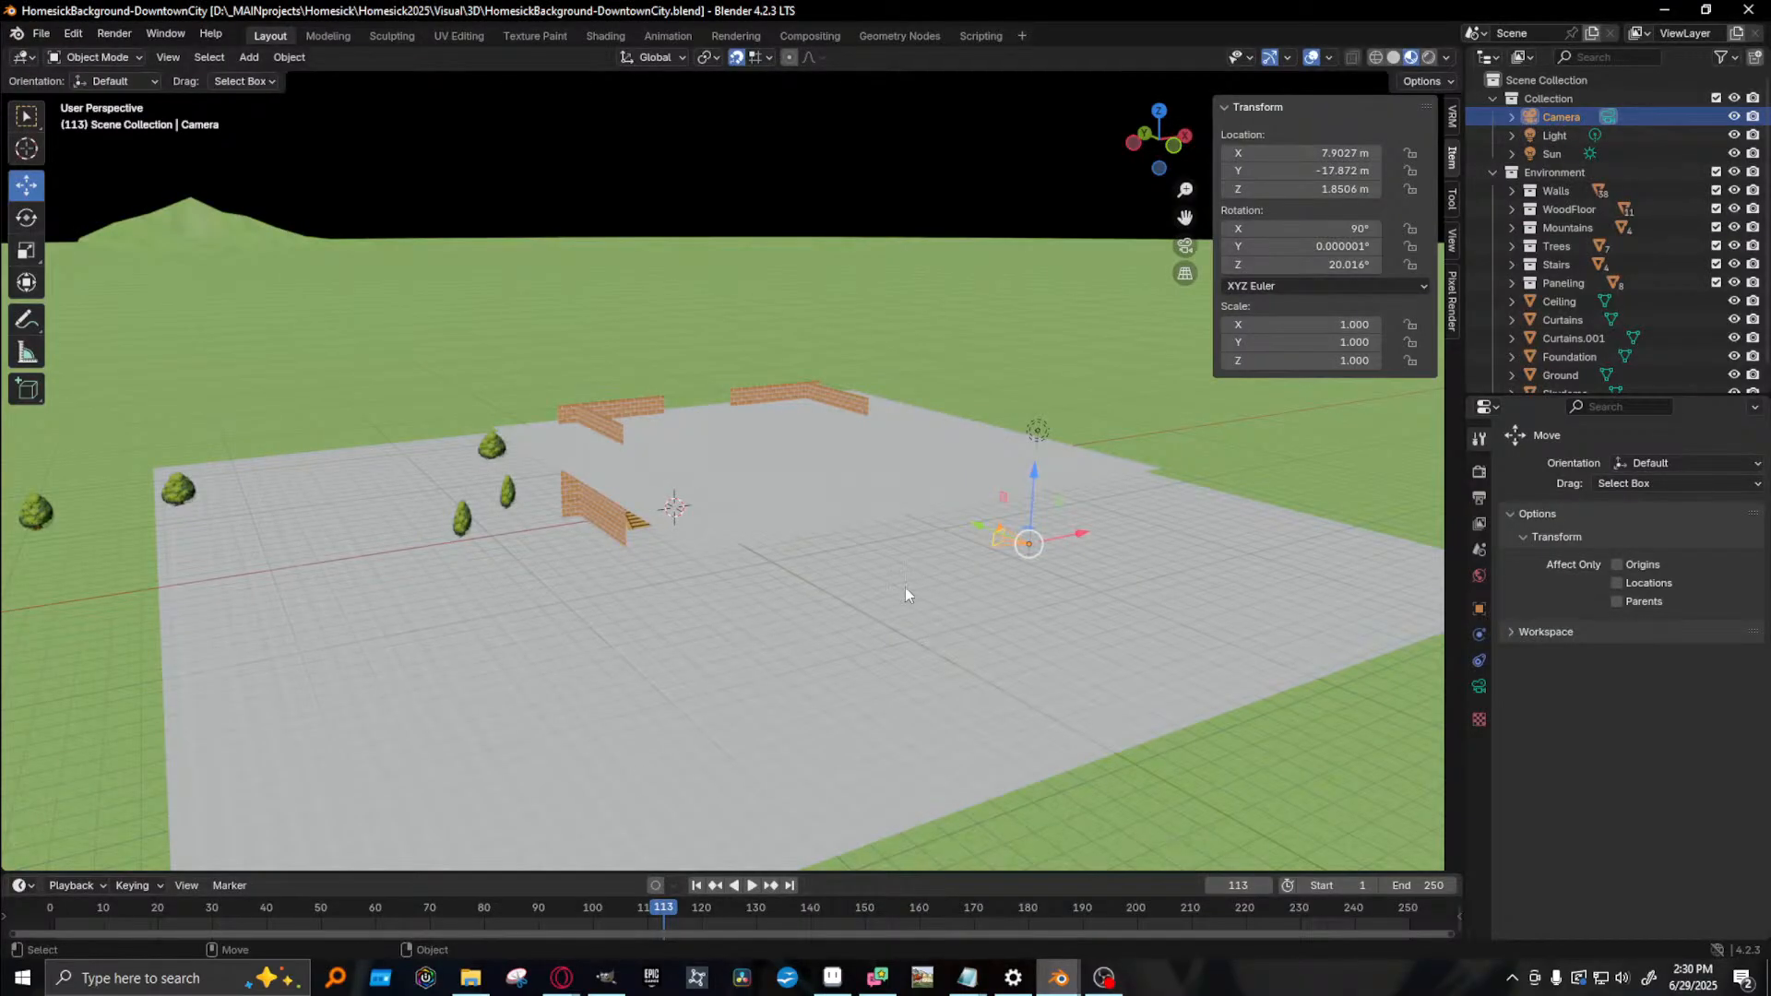
{"action": "middle_click_drag", "start_coordinate": [717, 544], "coordinate": [806, 522]}
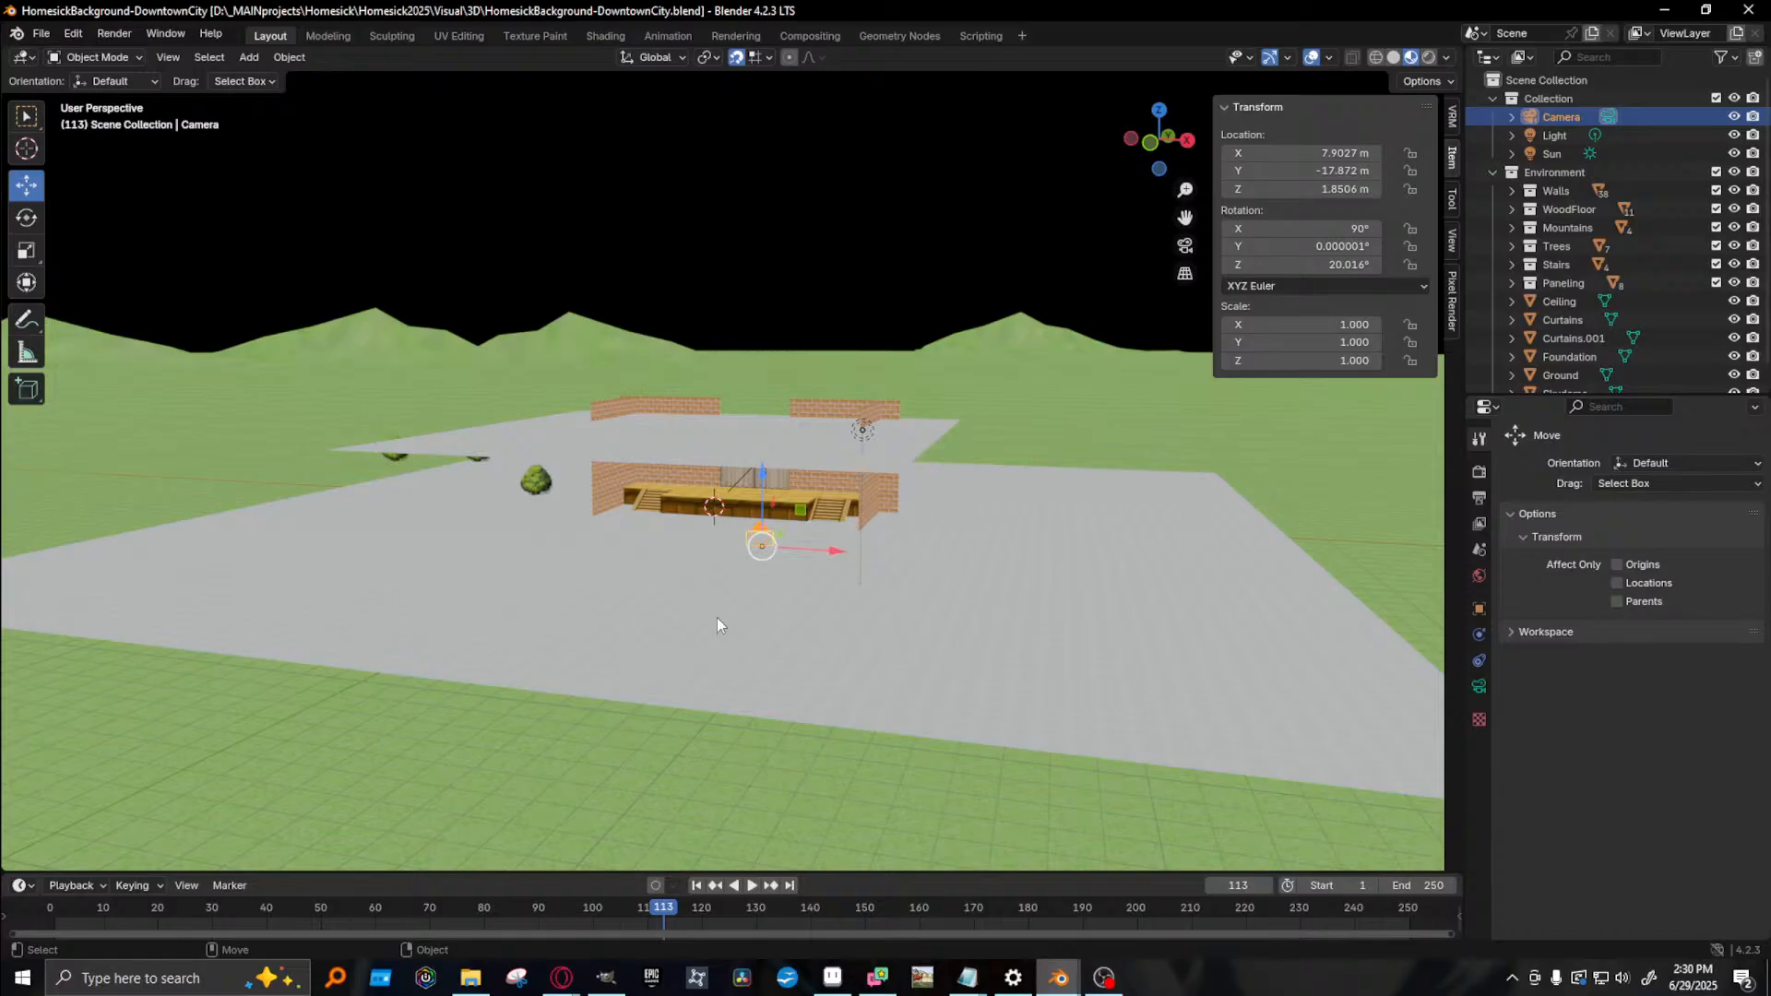
{"action": "left_click", "coordinate": [1026, 641]}
{"action": "scroll", "coordinate": [692, 596], "scroll_direction": "down", "scroll_amount": 4}
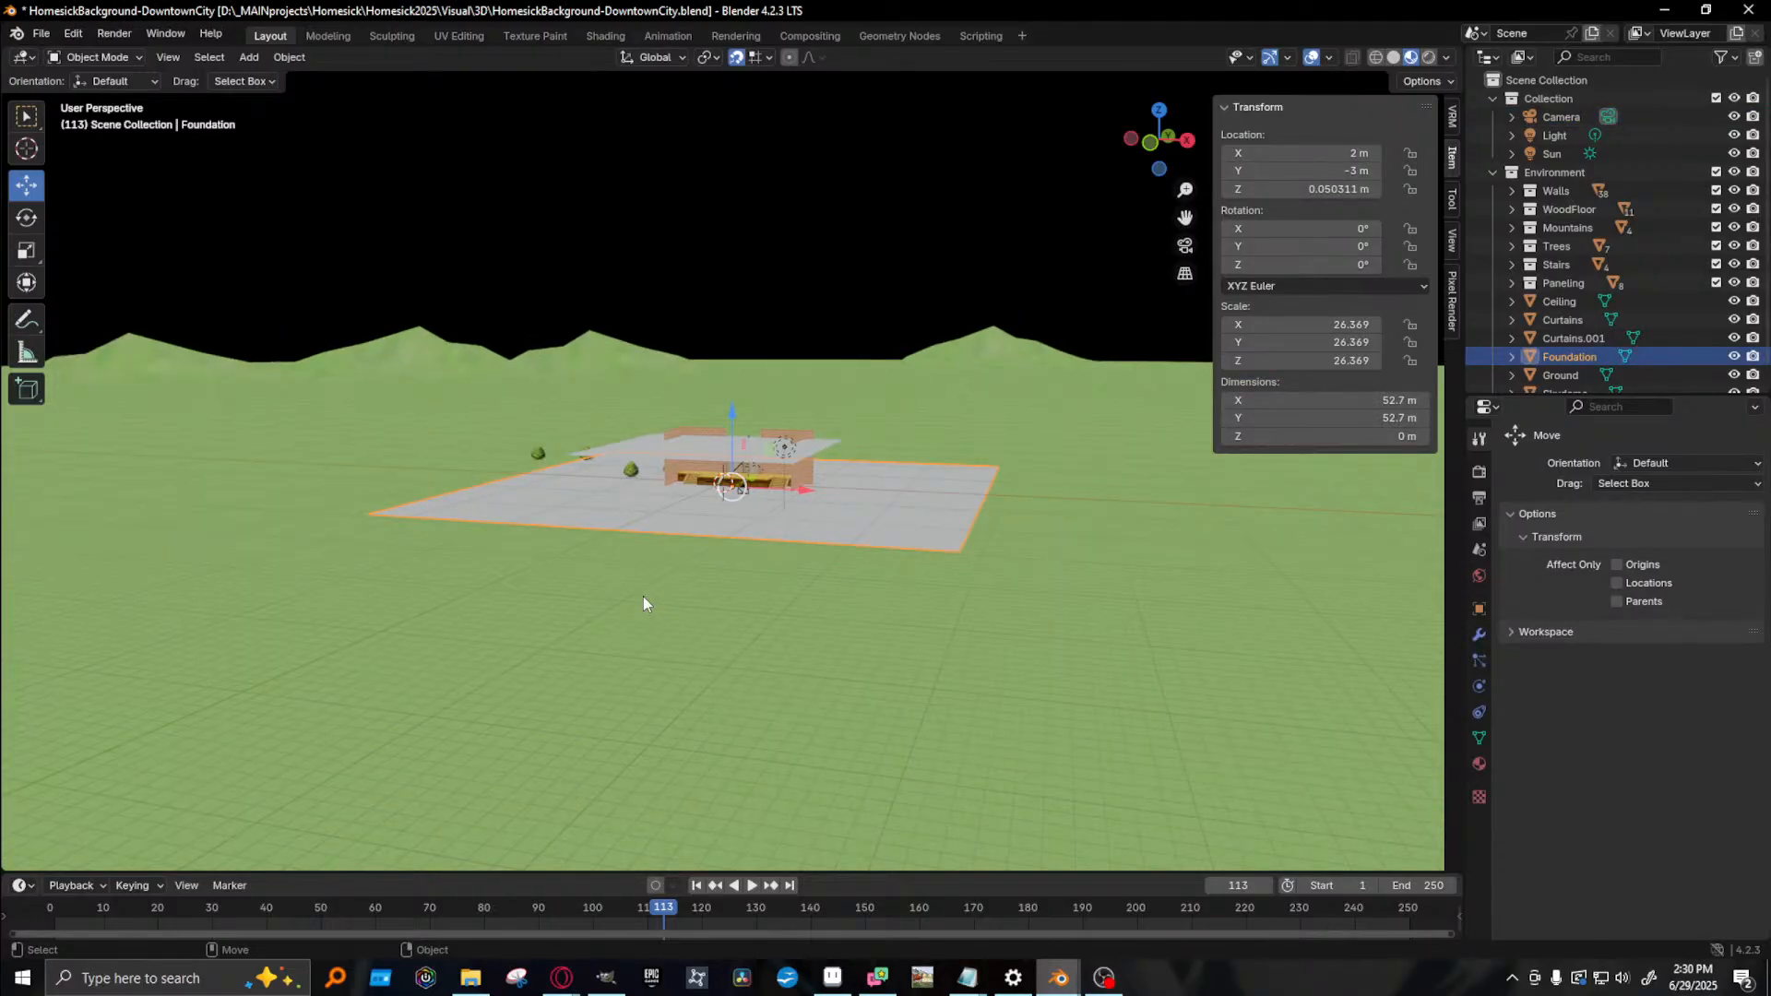
{"action": "scroll", "coordinate": [644, 596], "scroll_direction": "down", "scroll_amount": 3}
{"action": "middle_click_drag", "start_coordinate": [644, 591], "coordinate": [718, 560]}
{"action": "scroll", "coordinate": [707, 584], "scroll_direction": "down", "scroll_amount": 2}
{"action": "scroll", "coordinate": [718, 560], "scroll_direction": "up", "scroll_amount": 3}
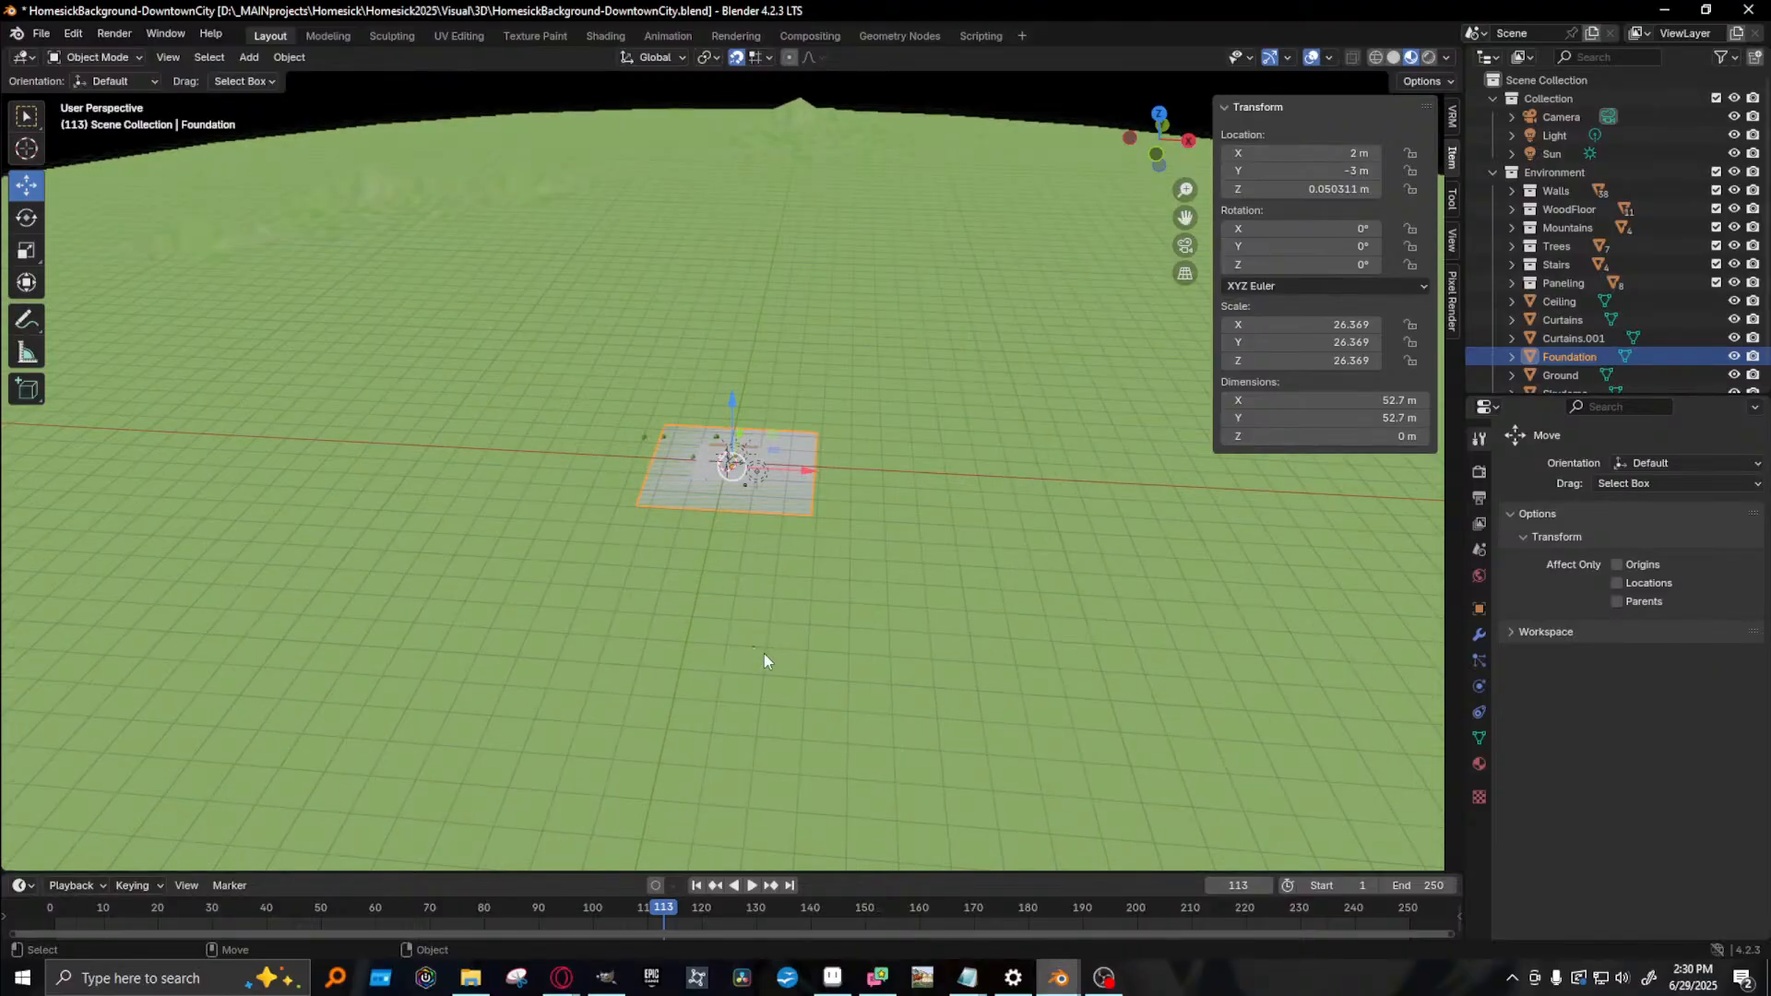
{"action": "middle_click_drag", "start_coordinate": [760, 651], "coordinate": [766, 589]}
- Change the surface shader of the skydome's SKY material to Toon BSDF
{"action": "left_click", "coordinate": [638, 314]}
{"action": "left_click", "coordinate": [745, 290]}
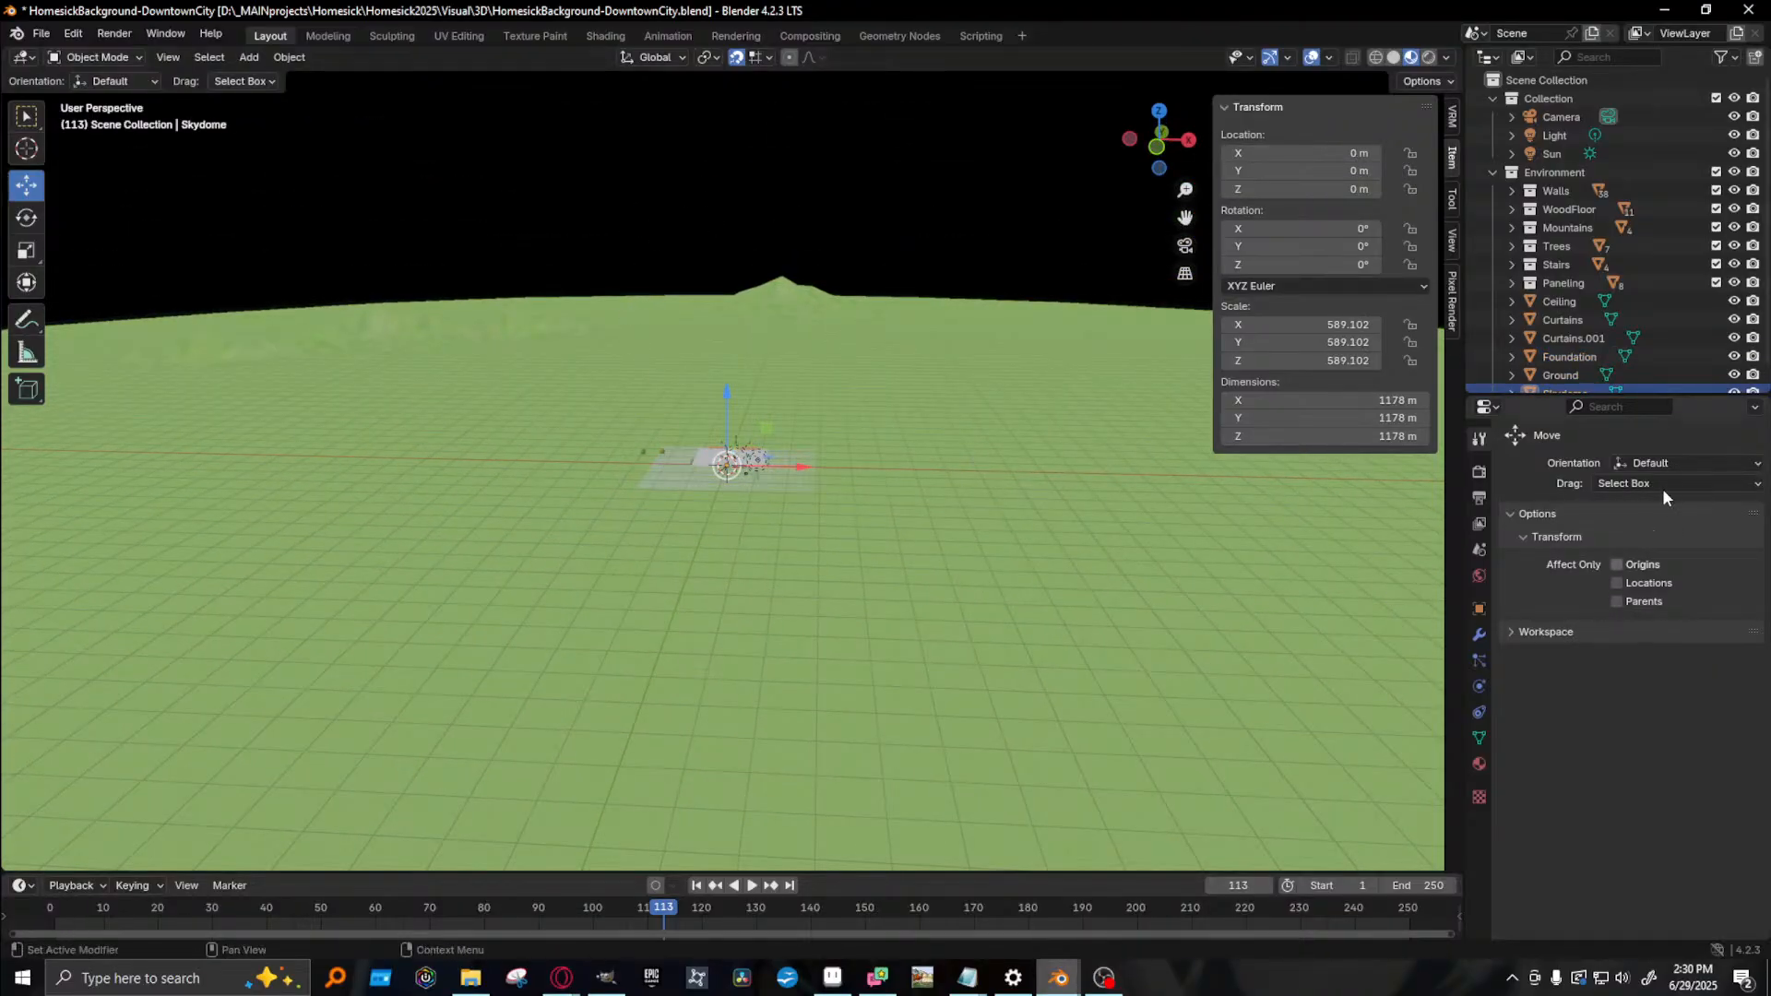
{"action": "left_click", "coordinate": [1480, 763]}
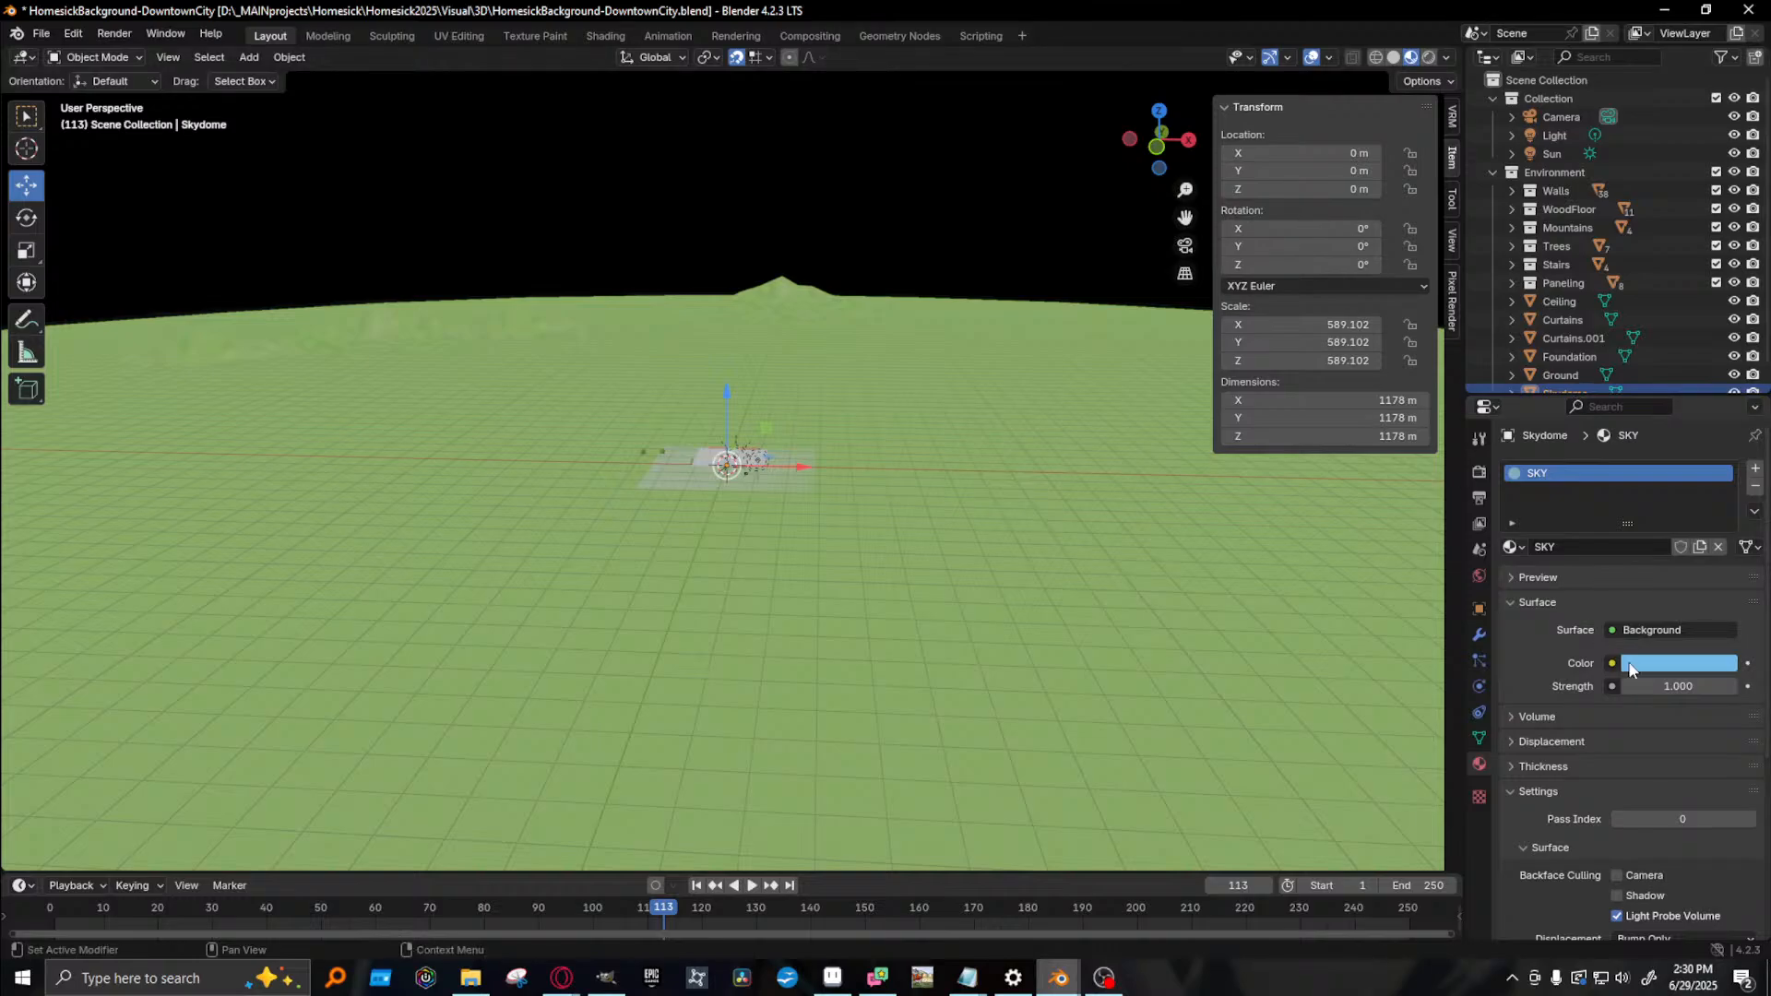
{"action": "left_click", "coordinate": [1676, 634]}
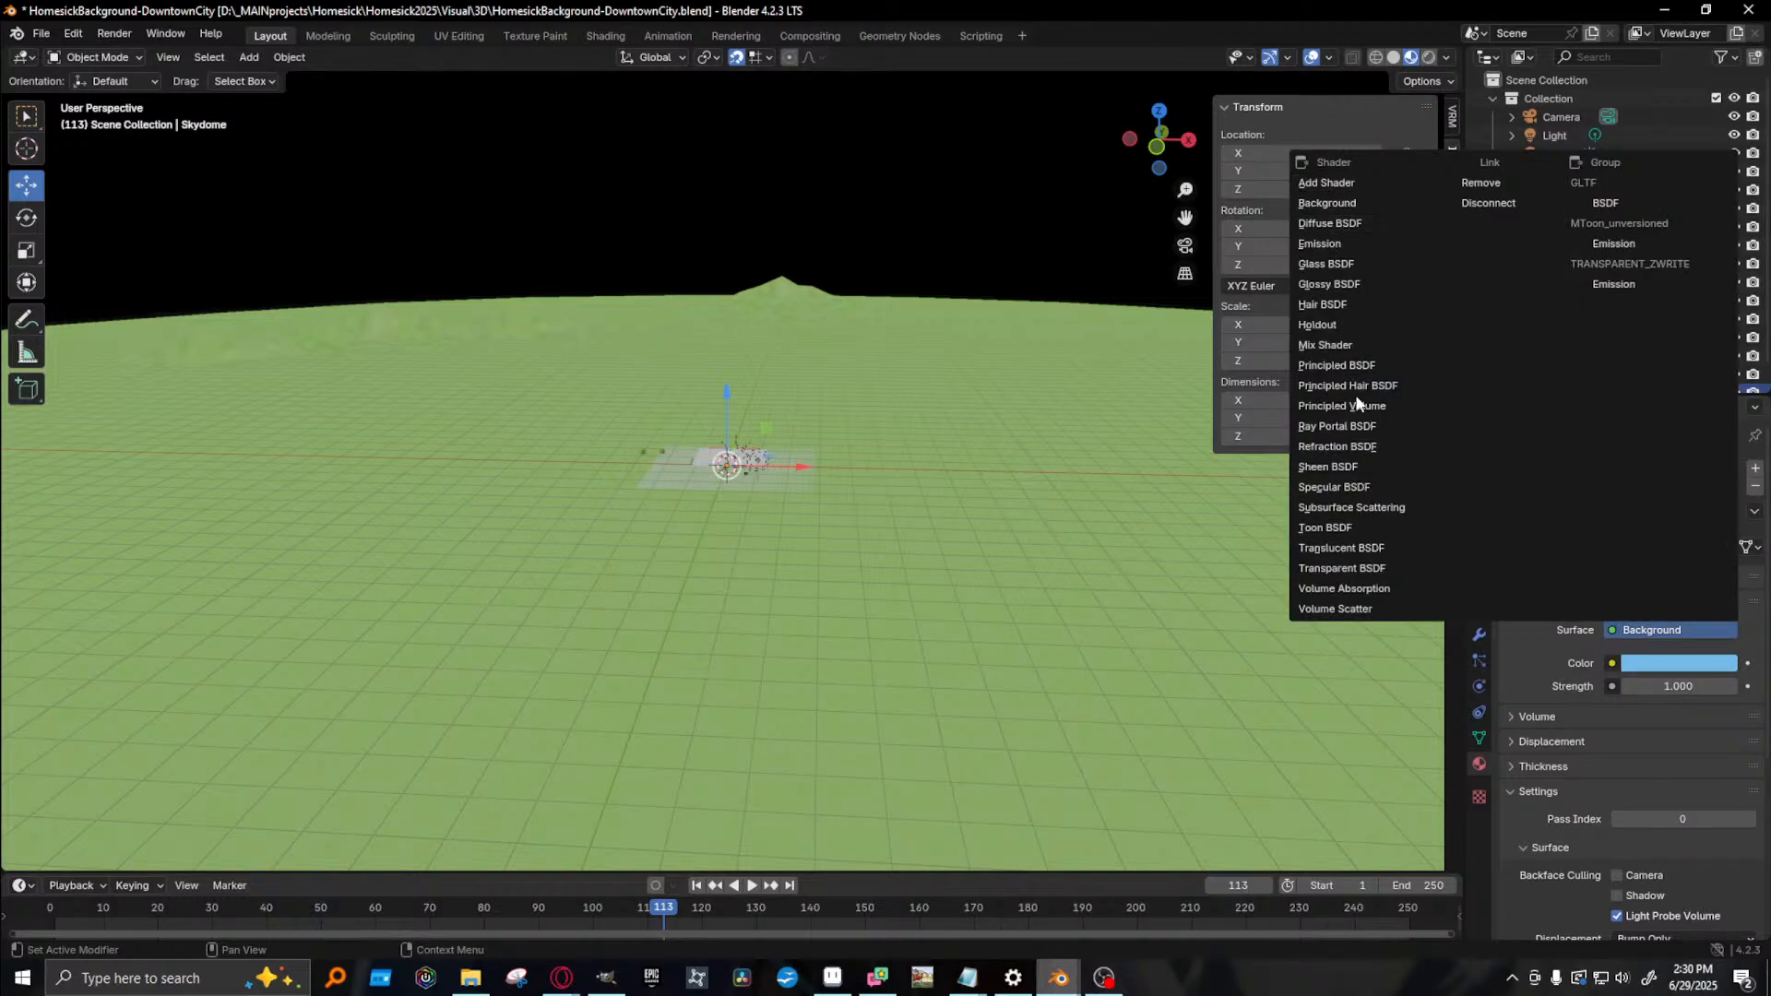
{"action": "left_click", "coordinate": [1347, 527]}
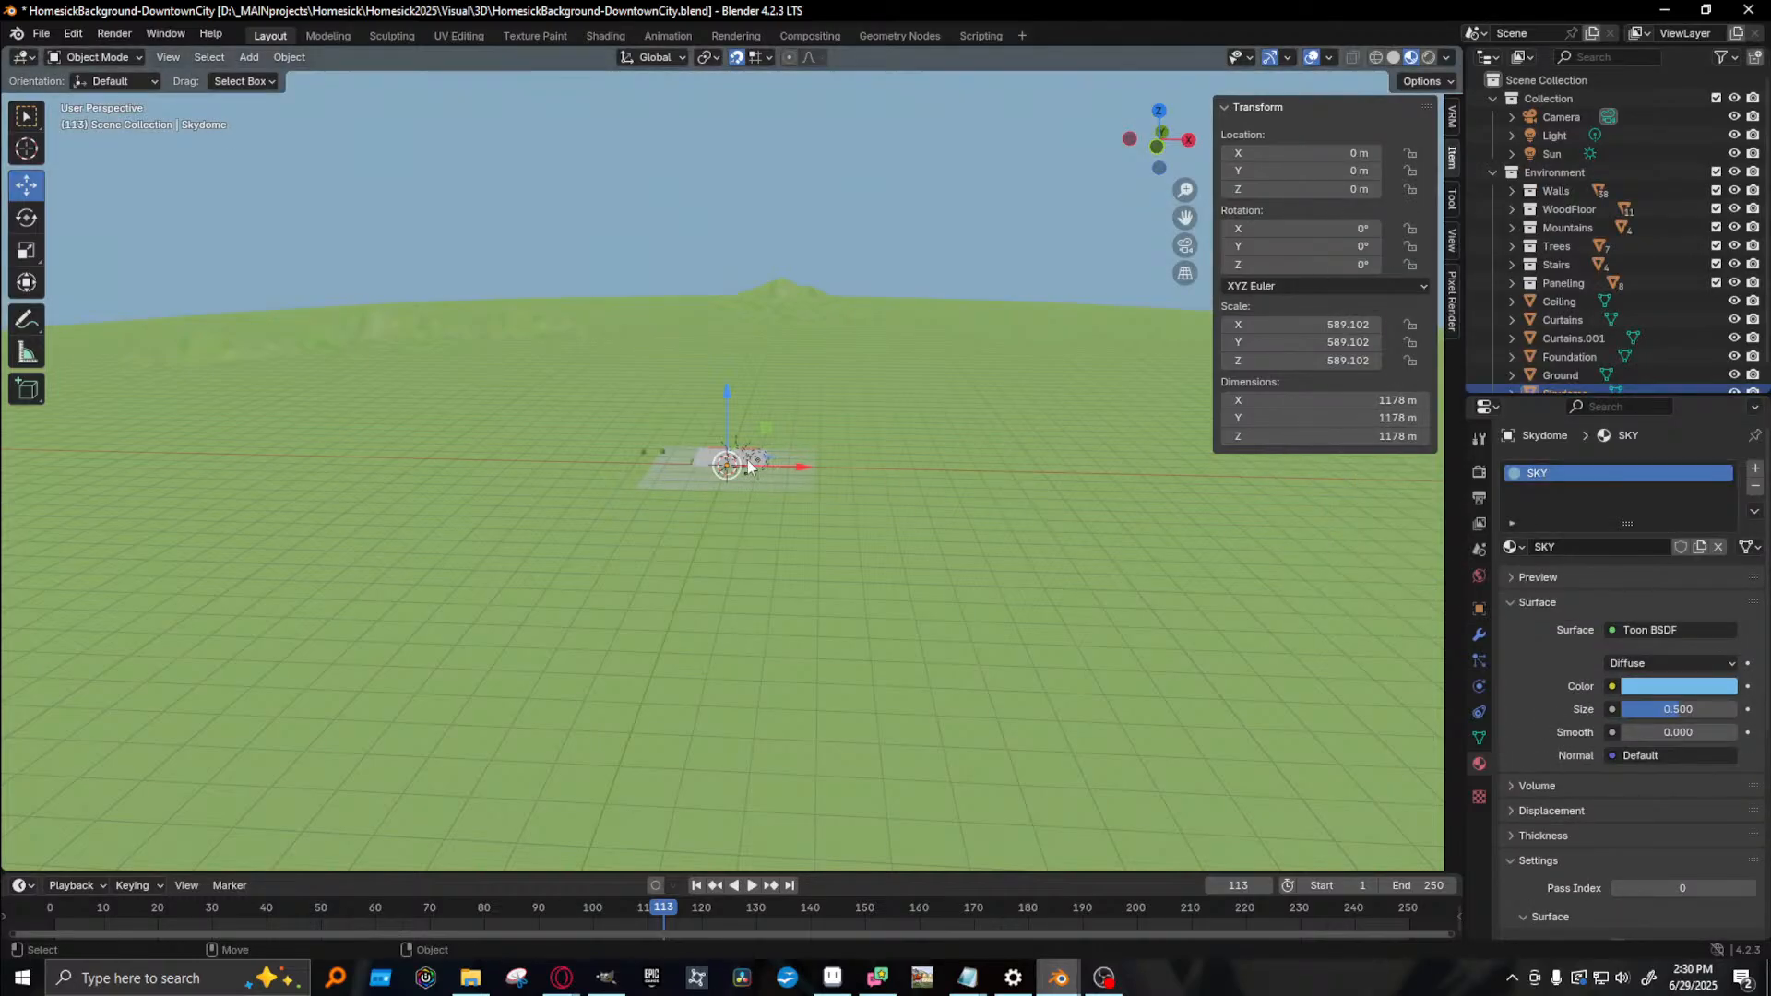
{"action": "scroll", "coordinate": [766, 498], "scroll_direction": "up", "scroll_amount": 5}
{"action": "scroll", "coordinate": [784, 517], "scroll_direction": "down", "scroll_amount": 4}
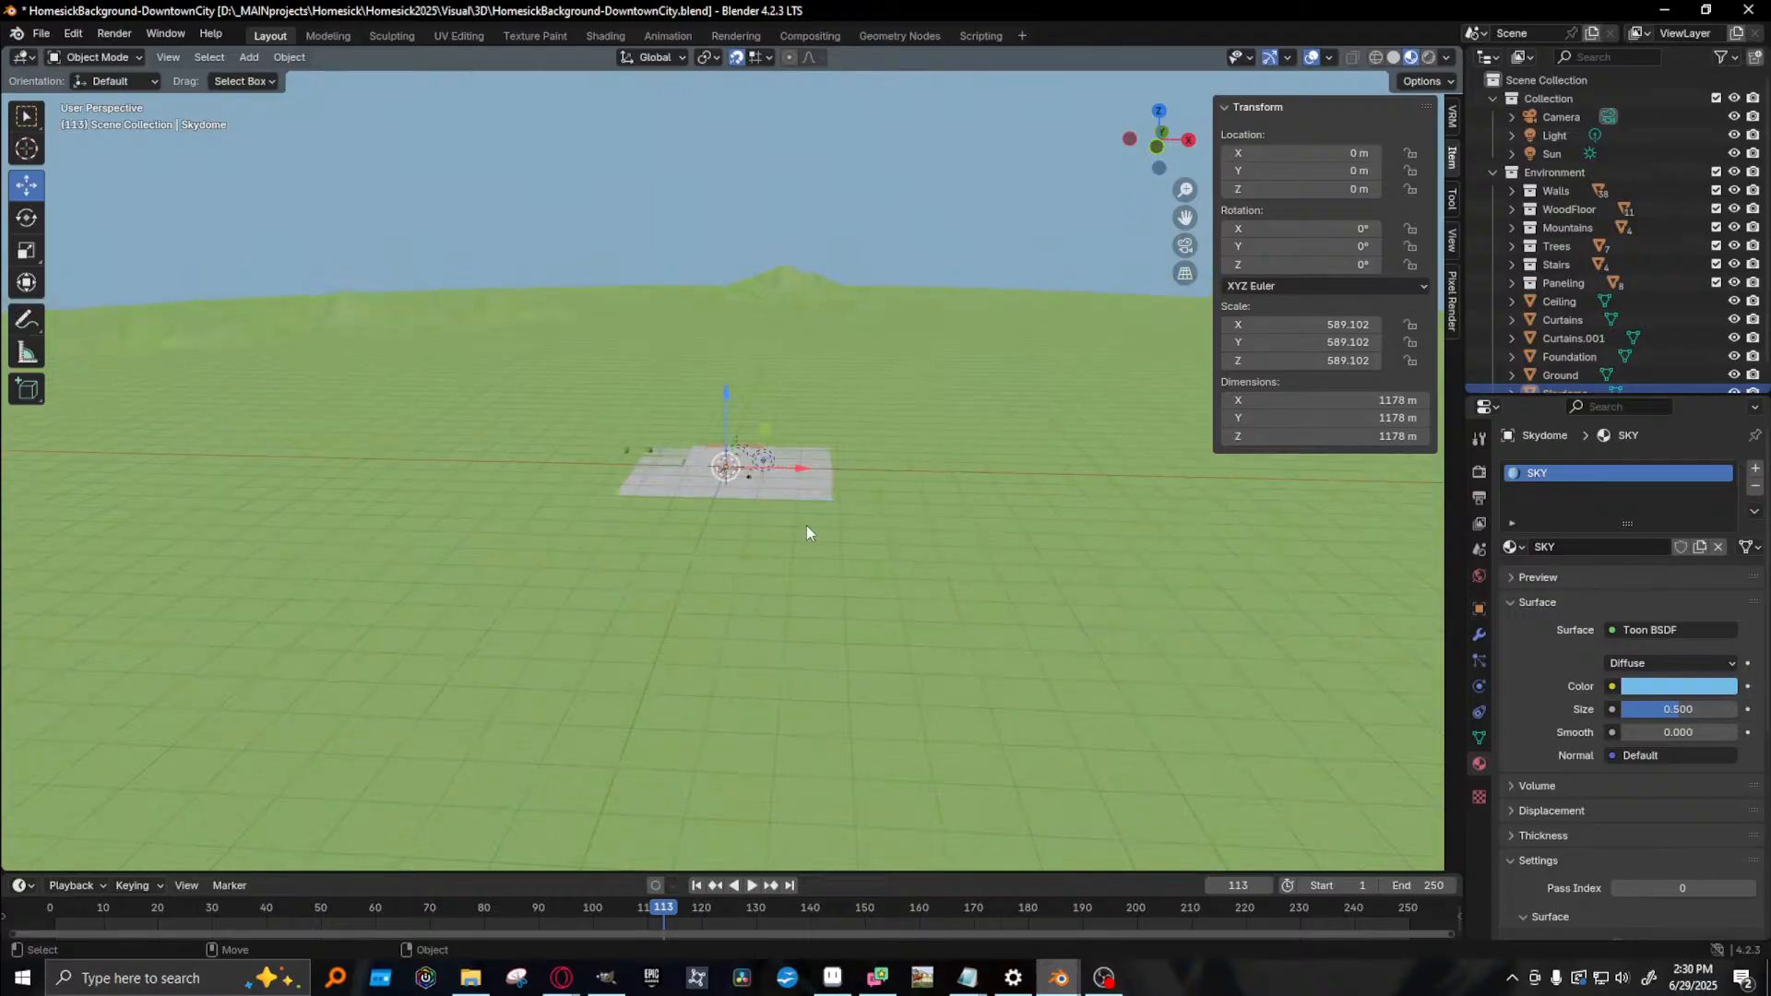
{"action": "scroll", "coordinate": [807, 532], "scroll_direction": "up", "scroll_amount": 3}
{"action": "middle_click_drag", "start_coordinate": [816, 524], "coordinate": [648, 503]}
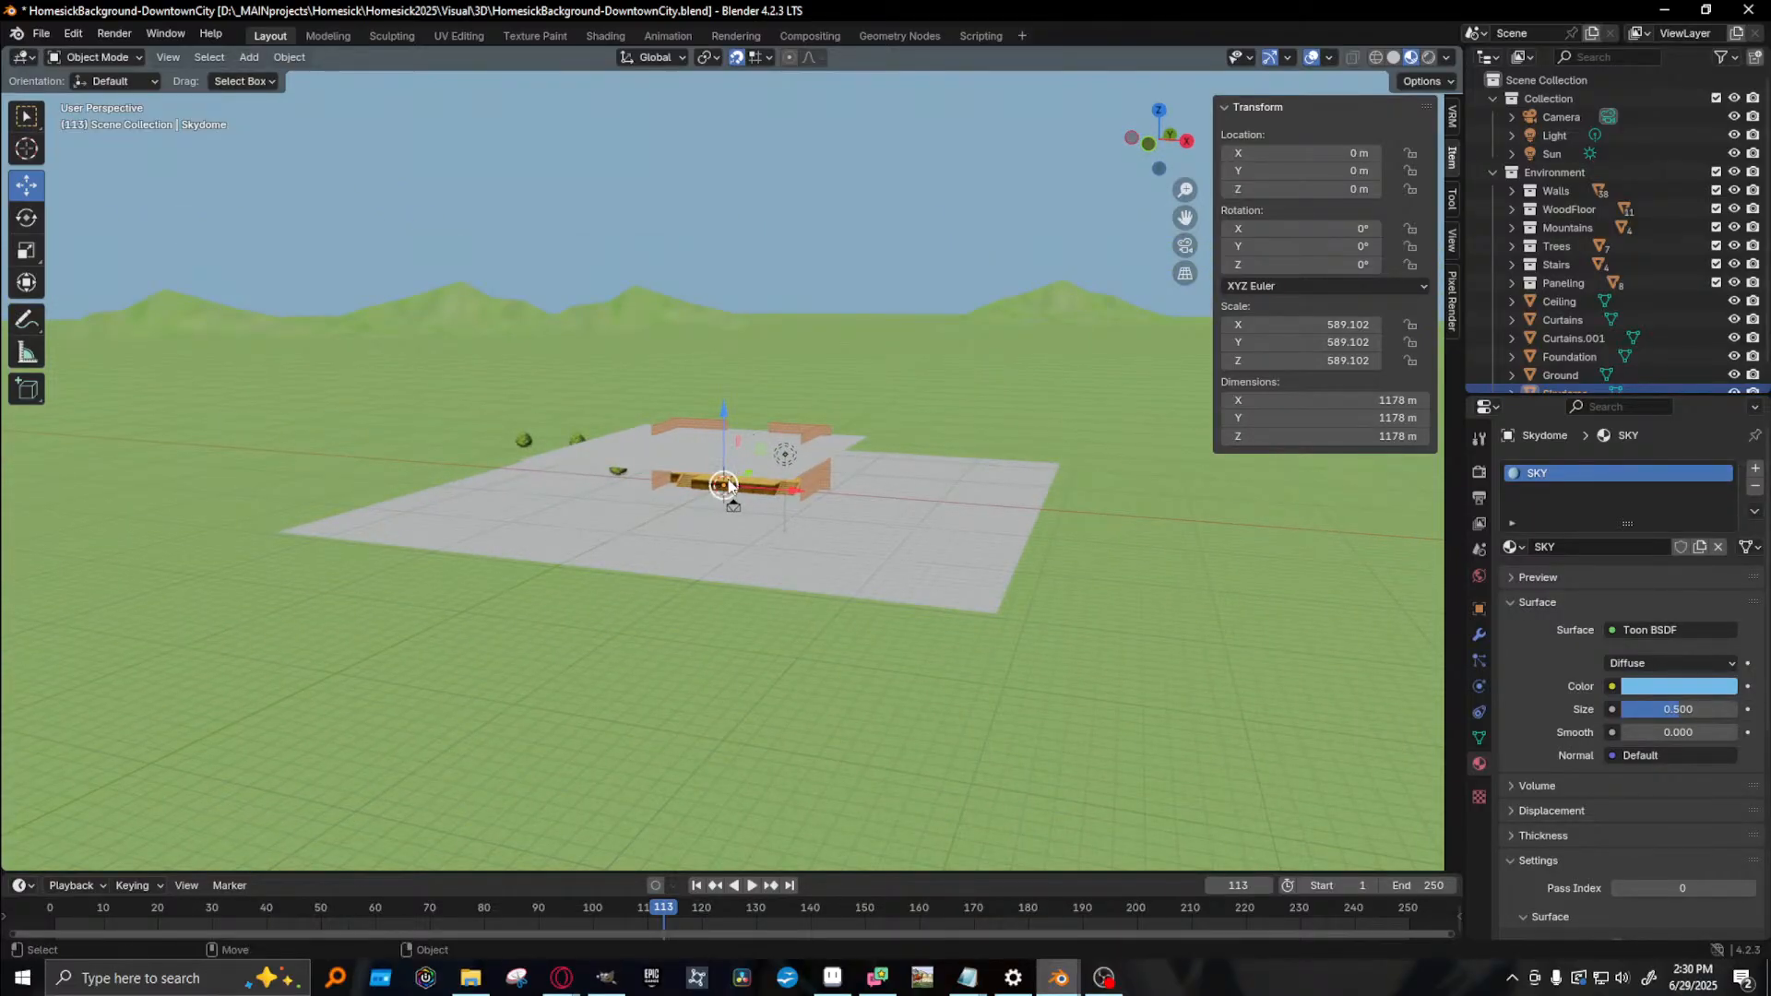
{"action": "left_click", "coordinate": [1492, 173]}
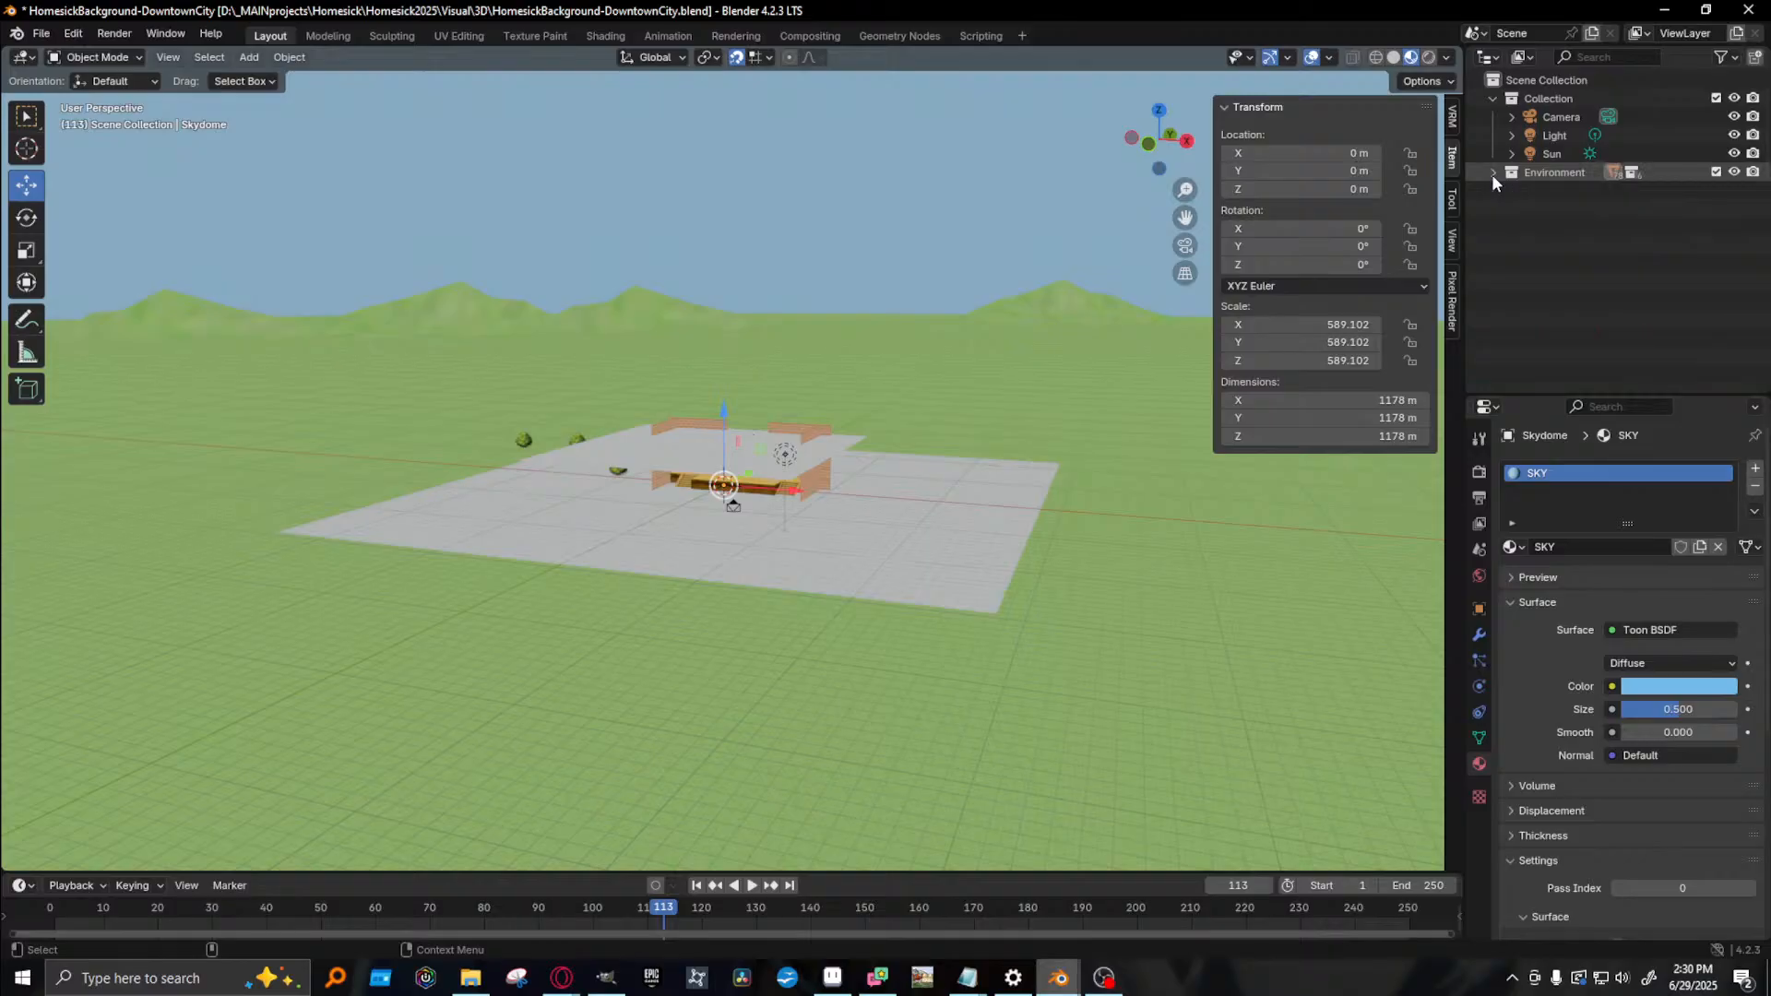
{"action": "left_click", "coordinate": [1492, 173]}
{"action": "scroll", "coordinate": [1486, 238], "scroll_direction": "down", "scroll_amount": 1}
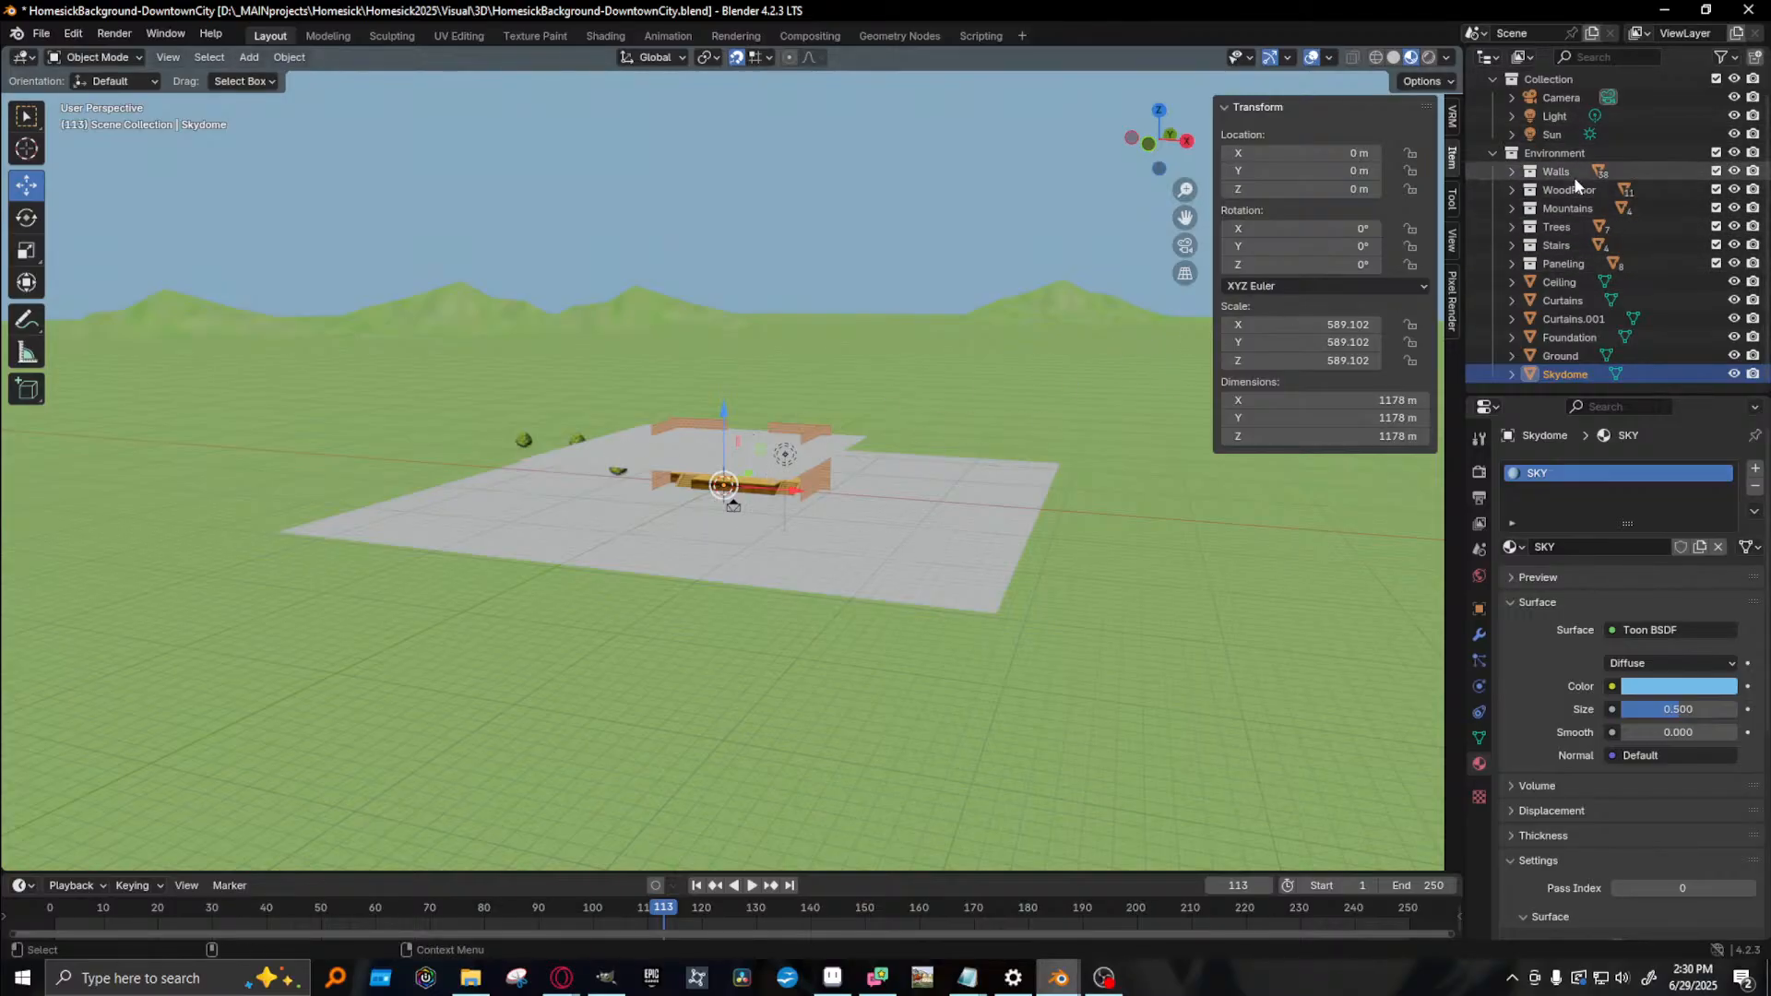
{"action": "left_click", "coordinate": [1642, 173]}
{"action": "left_click", "coordinate": [1569, 258], "text": "shift"}
{"action": "key", "text": "g"}
{"action": "right_click", "coordinate": [757, 511]}
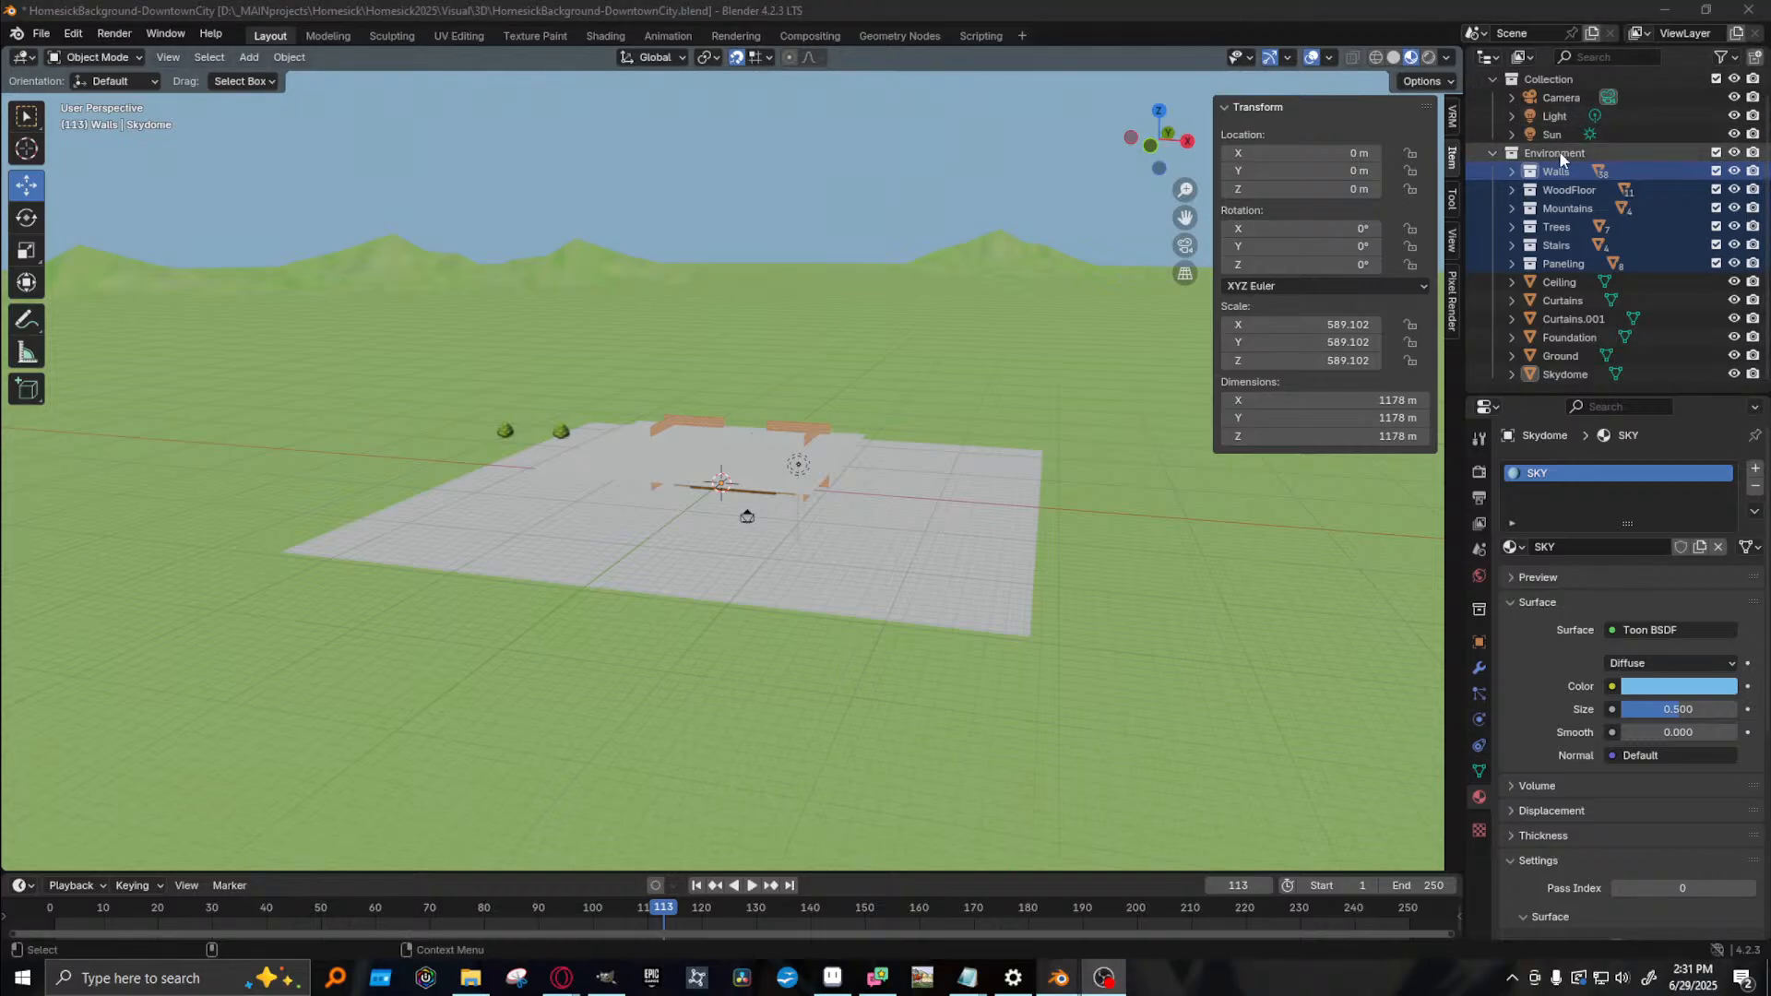
- Select the large mountain behind the trees and examine its distance from the foundation and the extent of the ground
{"action": "left_click", "coordinate": [1512, 172]}
{"action": "left_click", "coordinate": [1511, 173]}
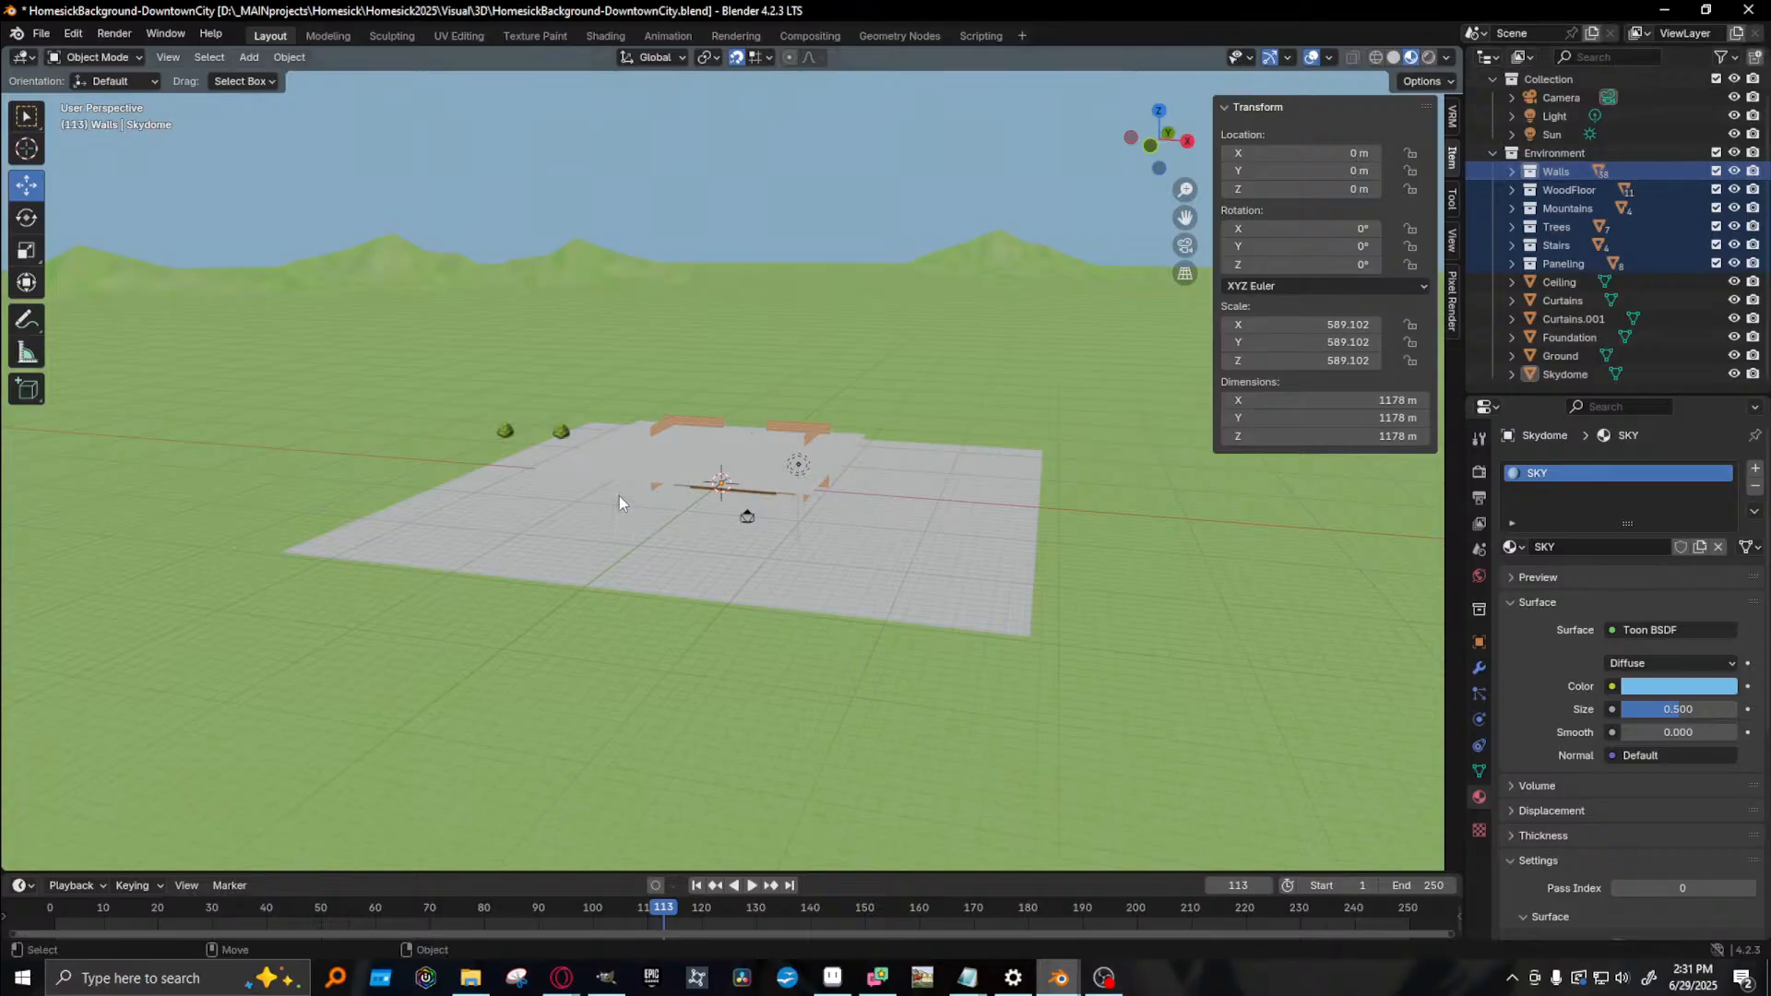
{"action": "left_click", "coordinate": [348, 268]}
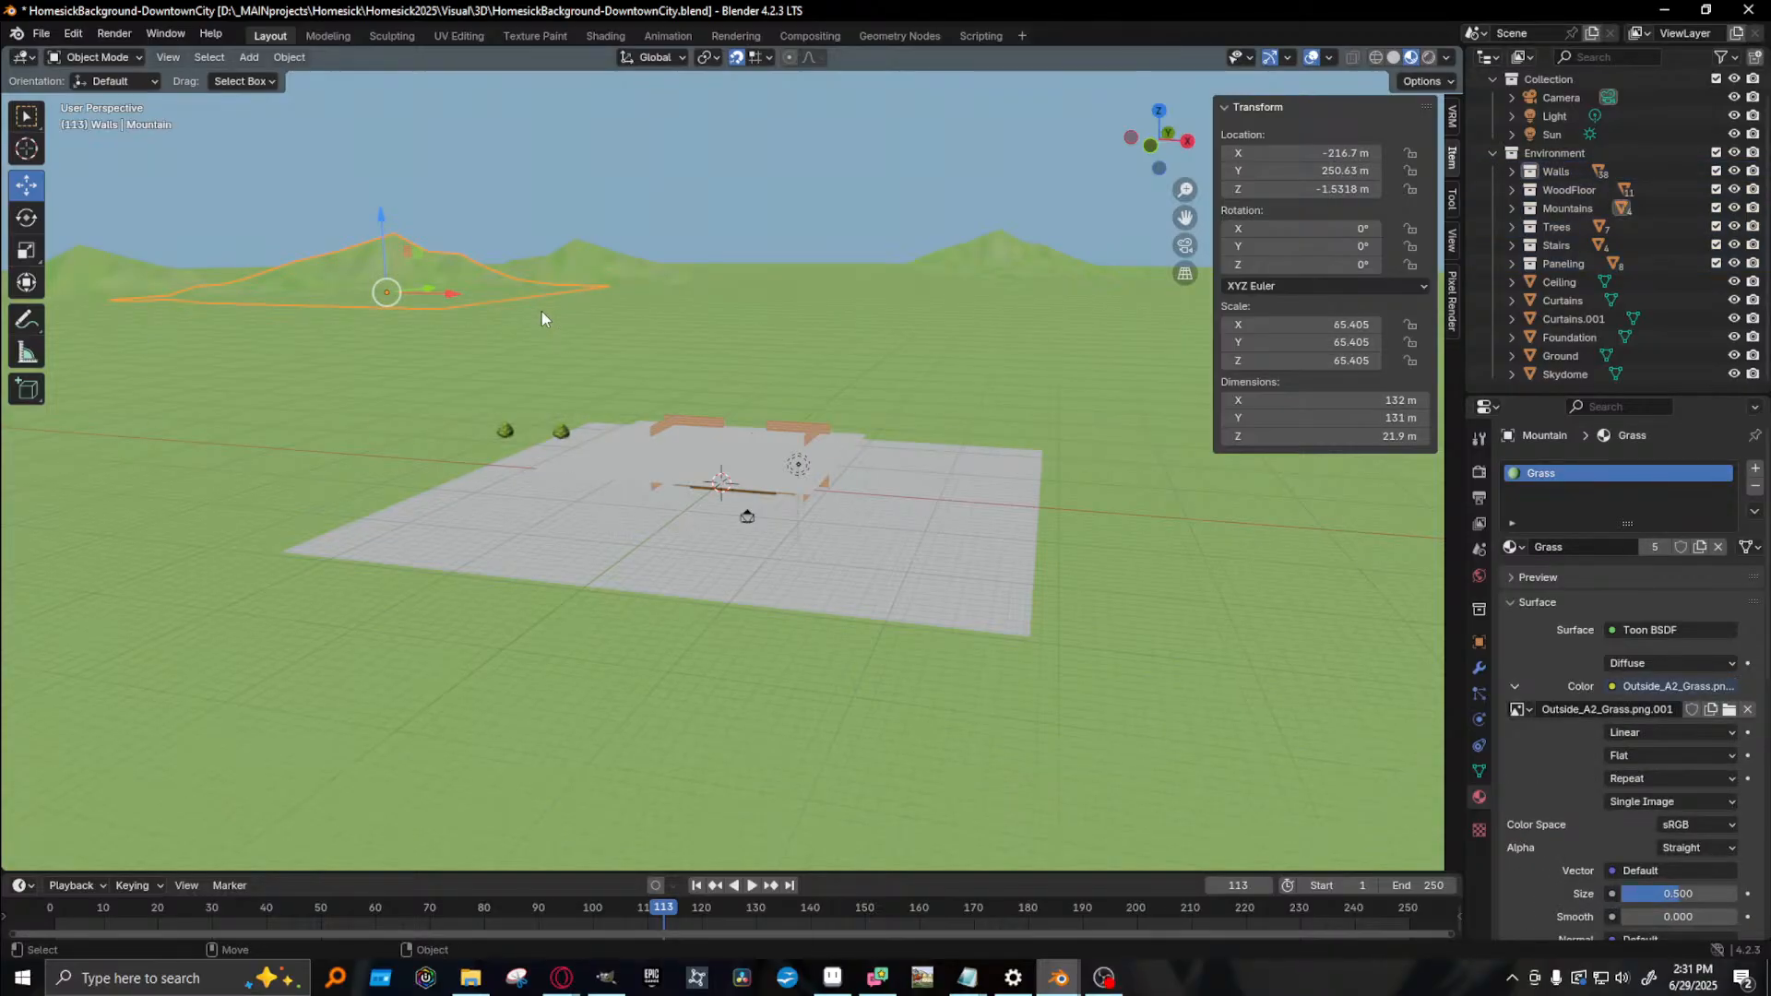
{"action": "scroll", "coordinate": [781, 422], "scroll_direction": "down", "scroll_amount": 6}
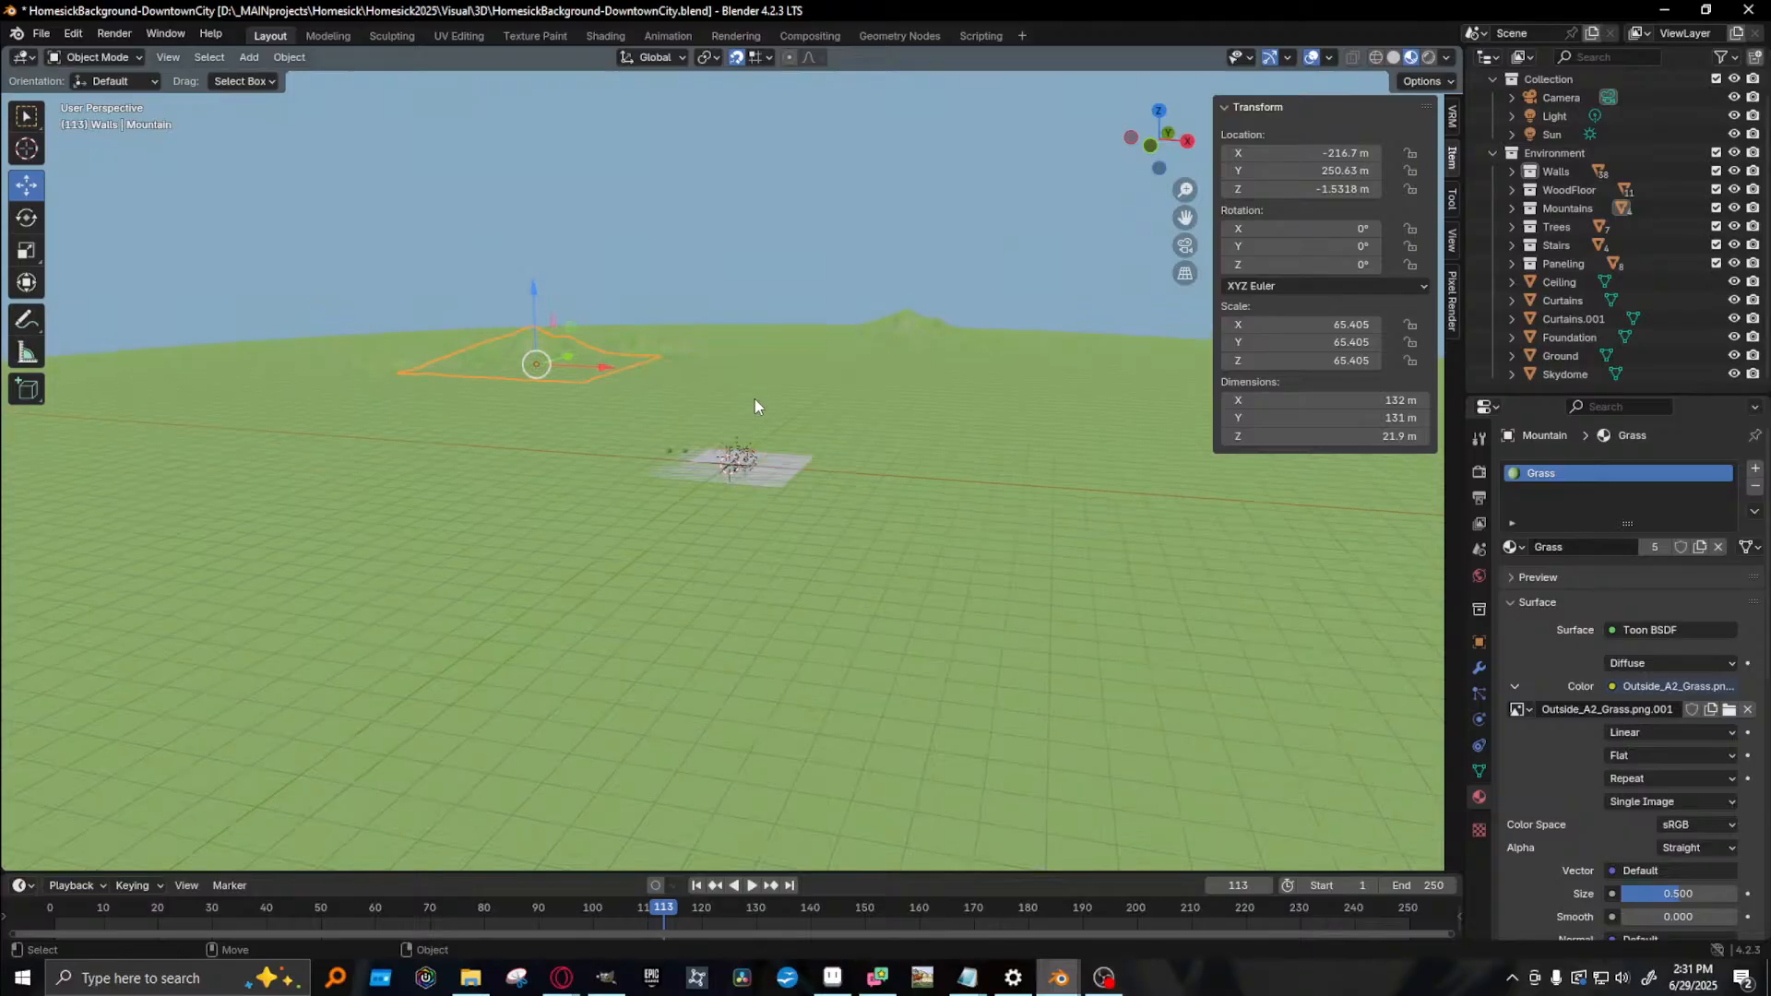
{"action": "scroll", "coordinate": [809, 436], "scroll_direction": "down", "scroll_amount": 3}
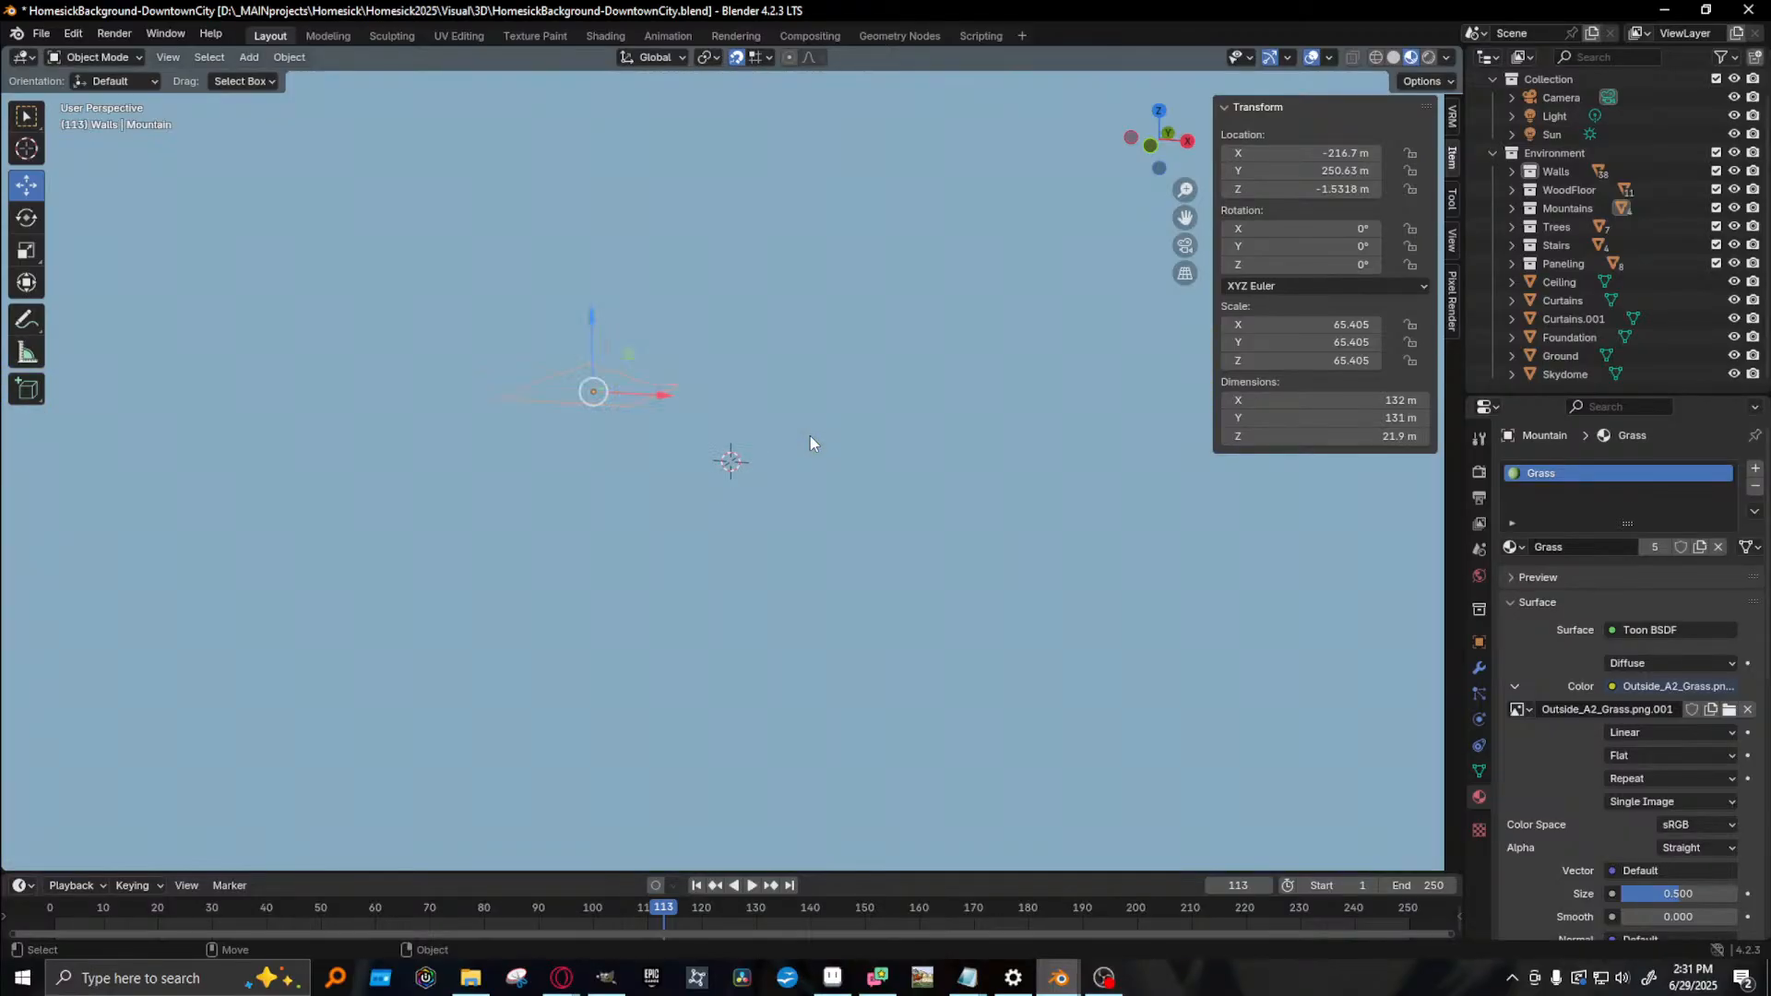
{"action": "scroll", "coordinate": [808, 436], "scroll_direction": "up", "scroll_amount": 1}
{"action": "mouse_move", "coordinate": [765, 445]}
{"action": "middle_mouse_down"}
{"action": "mouse_move", "coordinate": [837, 458]}
{"action": "mouse_move", "coordinate": [760, 451]}
{"action": "mouse_move", "coordinate": [797, 476]}
{"action": "mouse_move", "coordinate": [778, 435]}
{"action": "mouse_move", "coordinate": [778, 482]}
{"action": "mouse_move", "coordinate": [743, 458]}
{"action": "middle_mouse_up"}
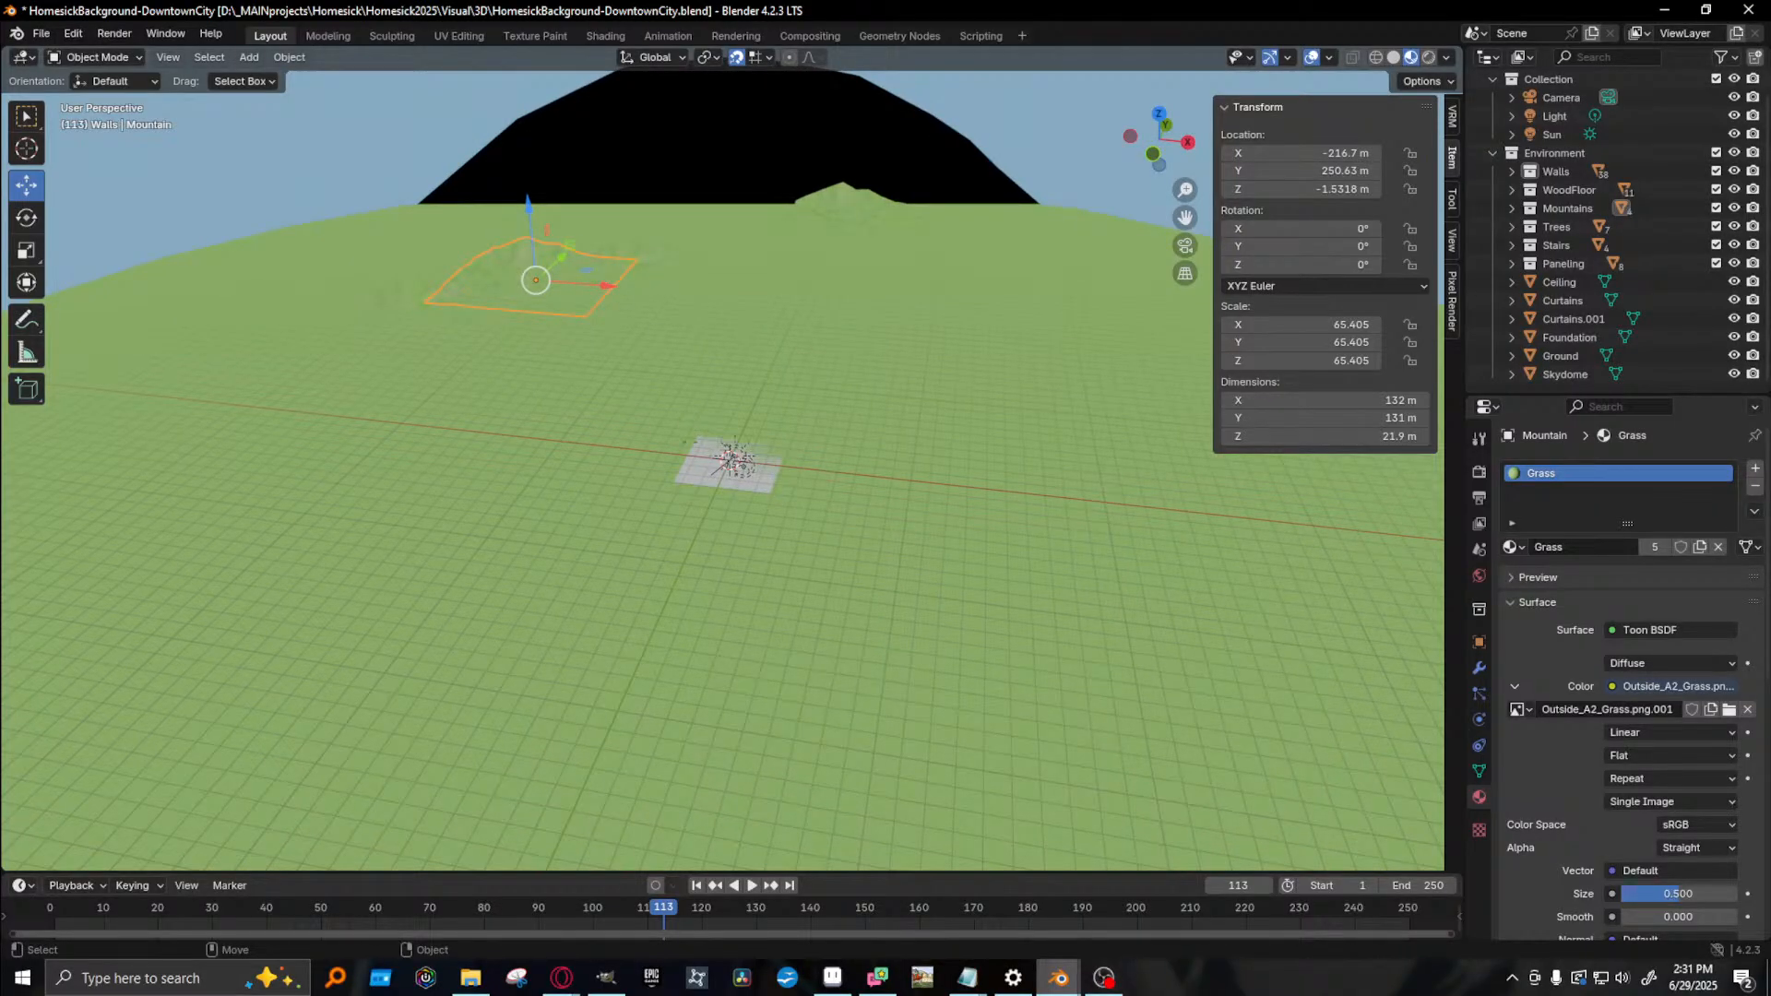
{"action": "key", "text": "alt+Tab"}
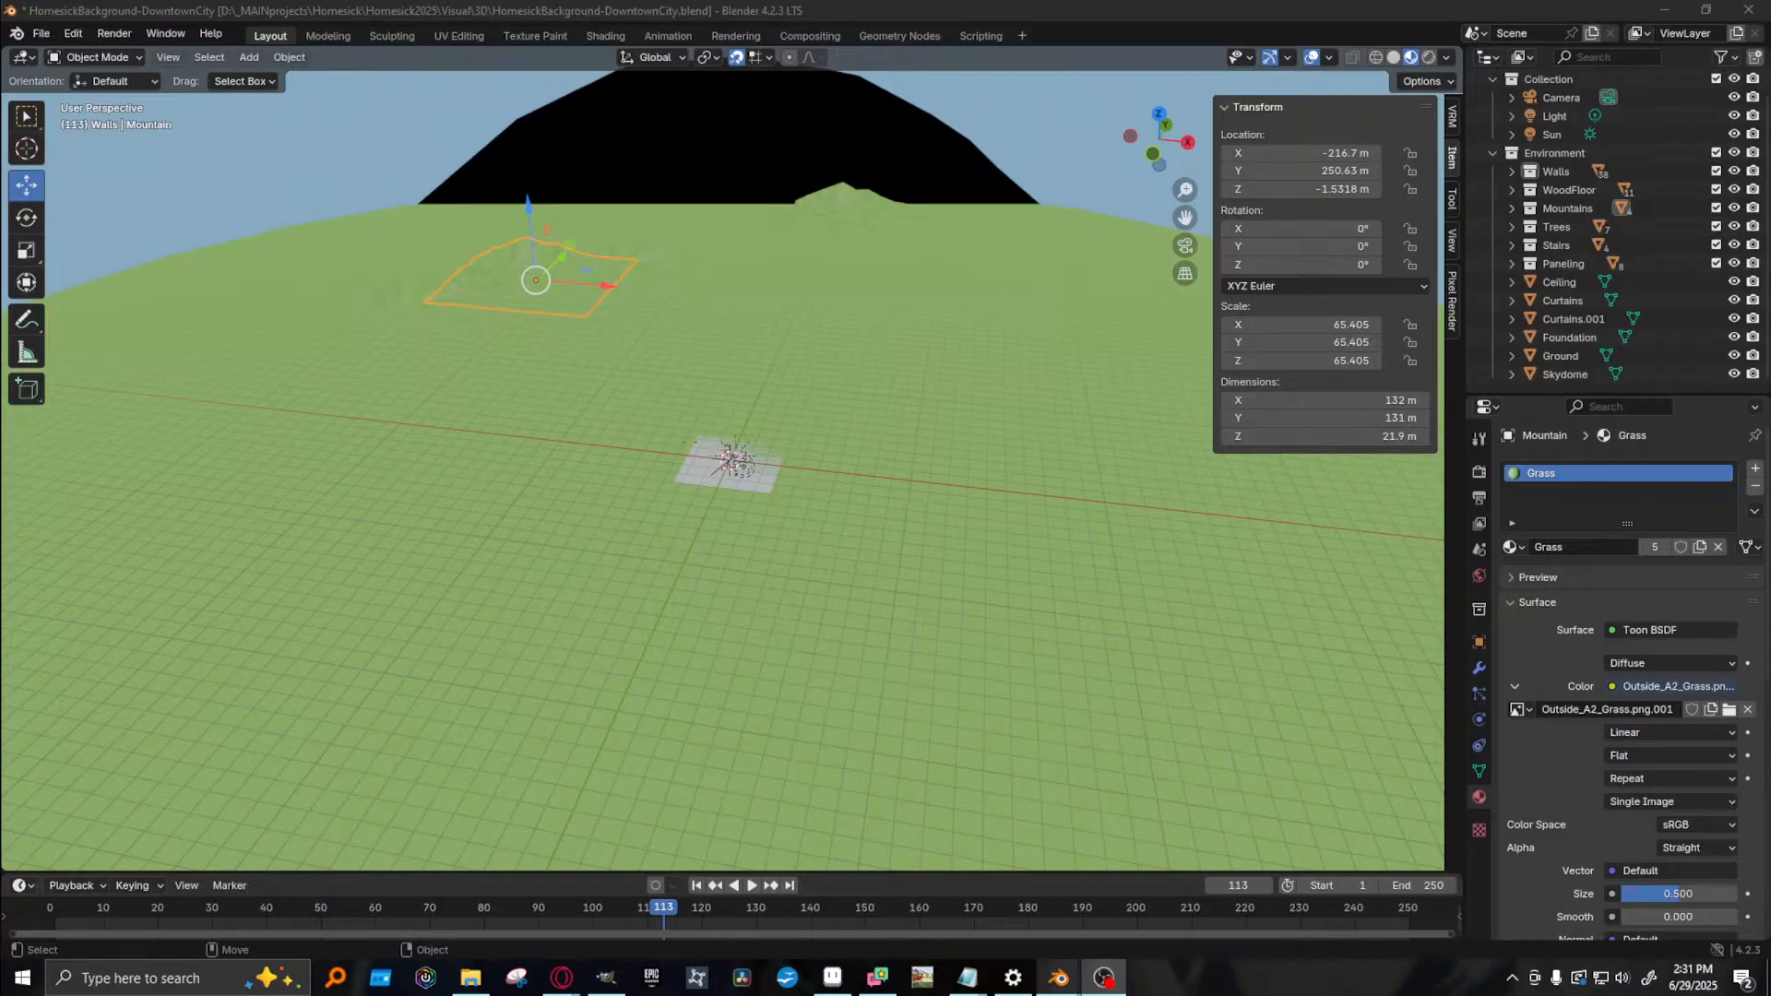
- Examine the brick-walled stage on the foundation up close, selecting the ground and the front wood panels
{"action": "scroll", "coordinate": [784, 521], "scroll_direction": "up", "scroll_amount": 6}
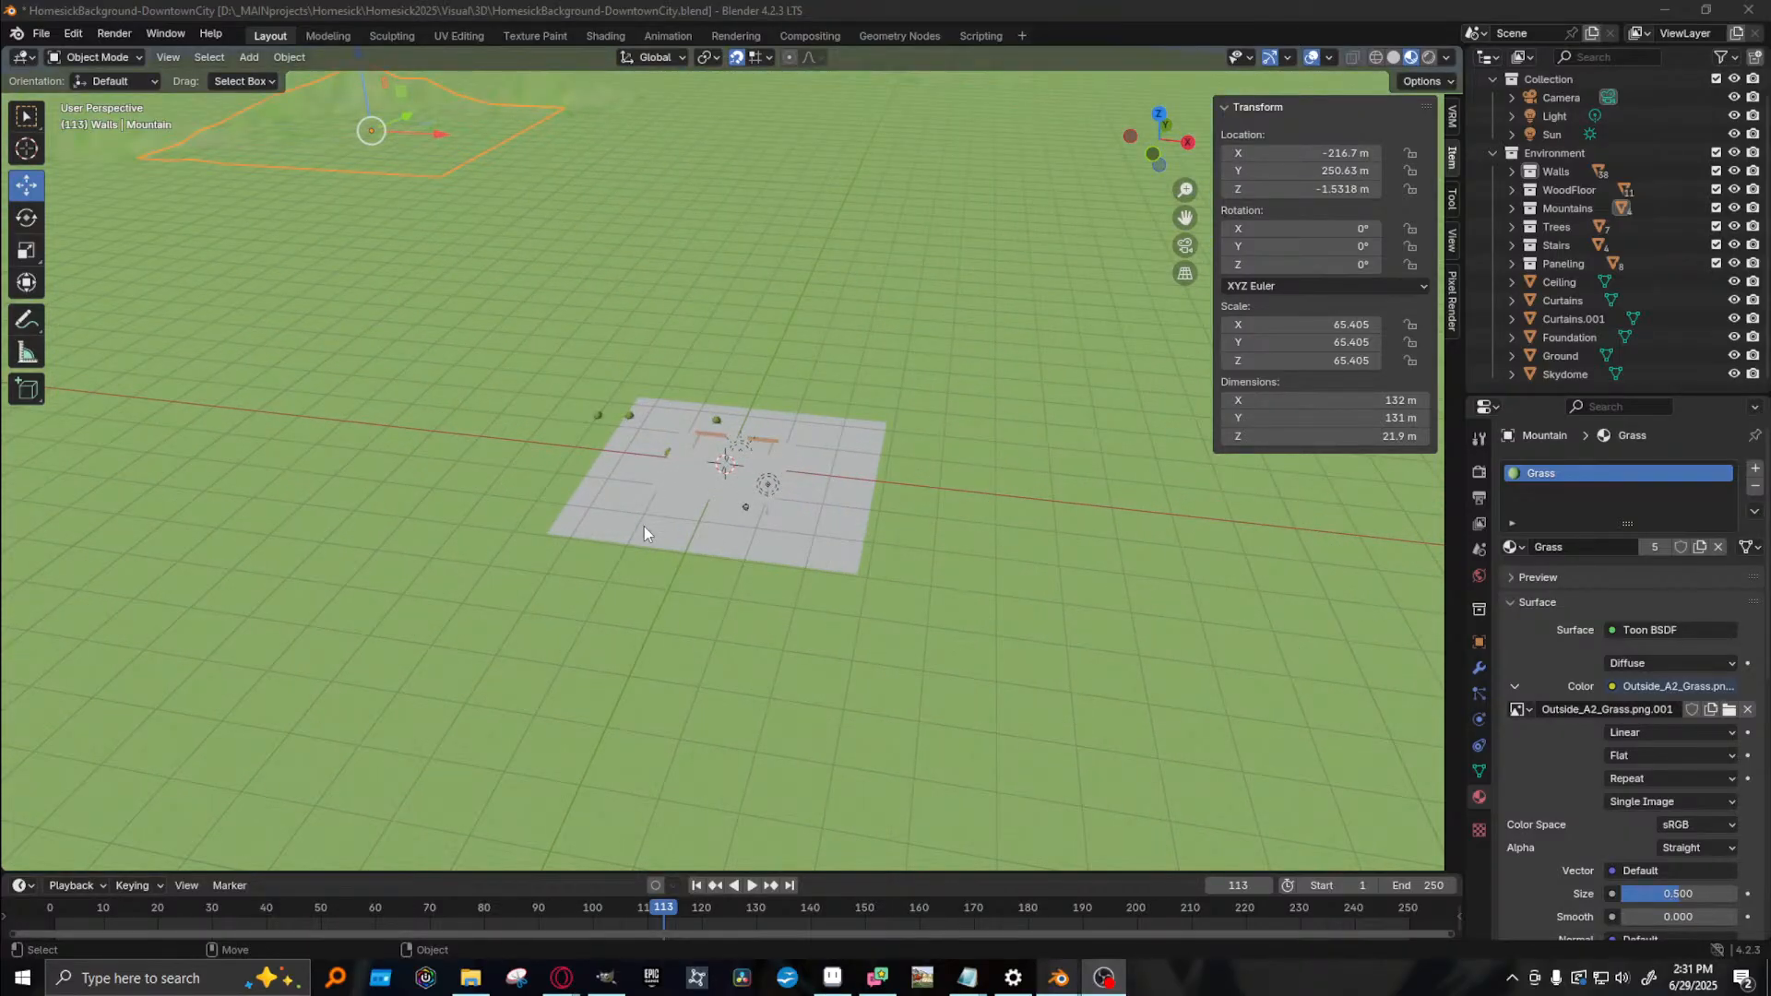
{"action": "left_click", "coordinate": [642, 526]}
{"action": "scroll", "coordinate": [642, 524], "scroll_direction": "down", "scroll_amount": 2}
{"action": "scroll", "coordinate": [642, 524], "scroll_direction": "up", "scroll_amount": 6}
{"action": "middle_click_drag", "start_coordinate": [642, 524], "coordinate": [644, 610]}
{"action": "scroll", "coordinate": [529, 553], "scroll_direction": "up", "scroll_amount": 4}
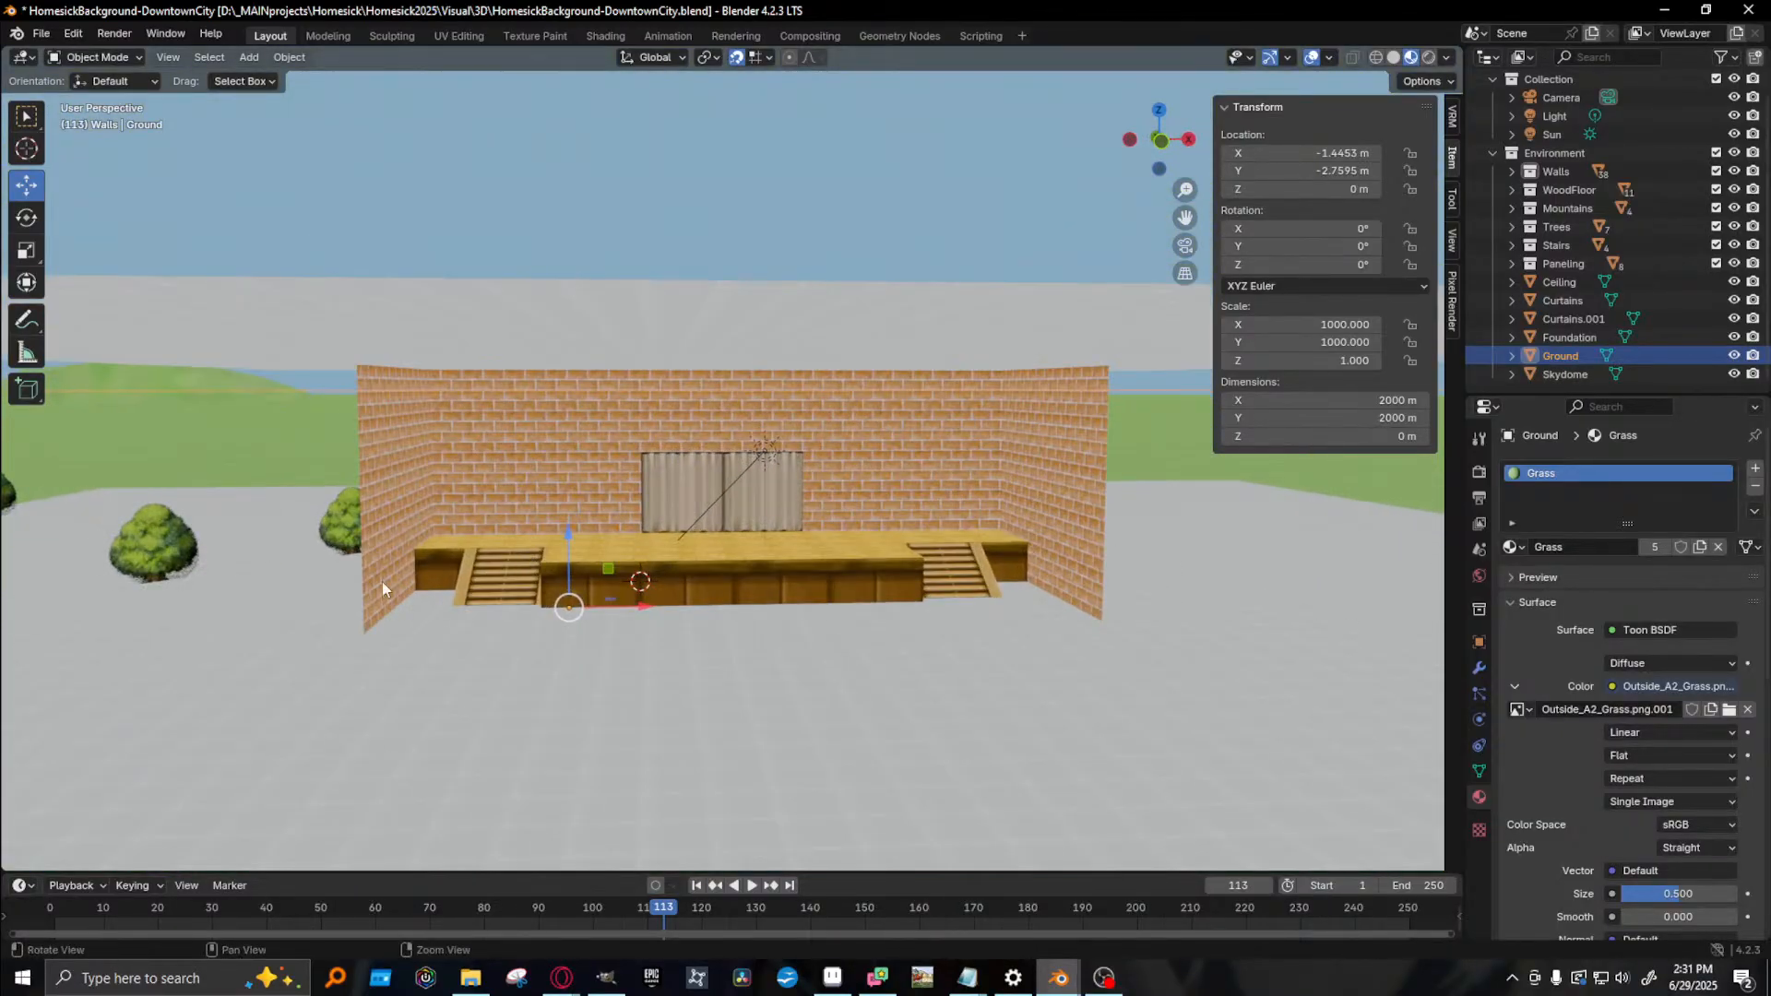
{"action": "scroll", "coordinate": [406, 583], "scroll_direction": "down", "scroll_amount": 3}
{"action": "middle_click_drag", "start_coordinate": [616, 548], "coordinate": [779, 555]}
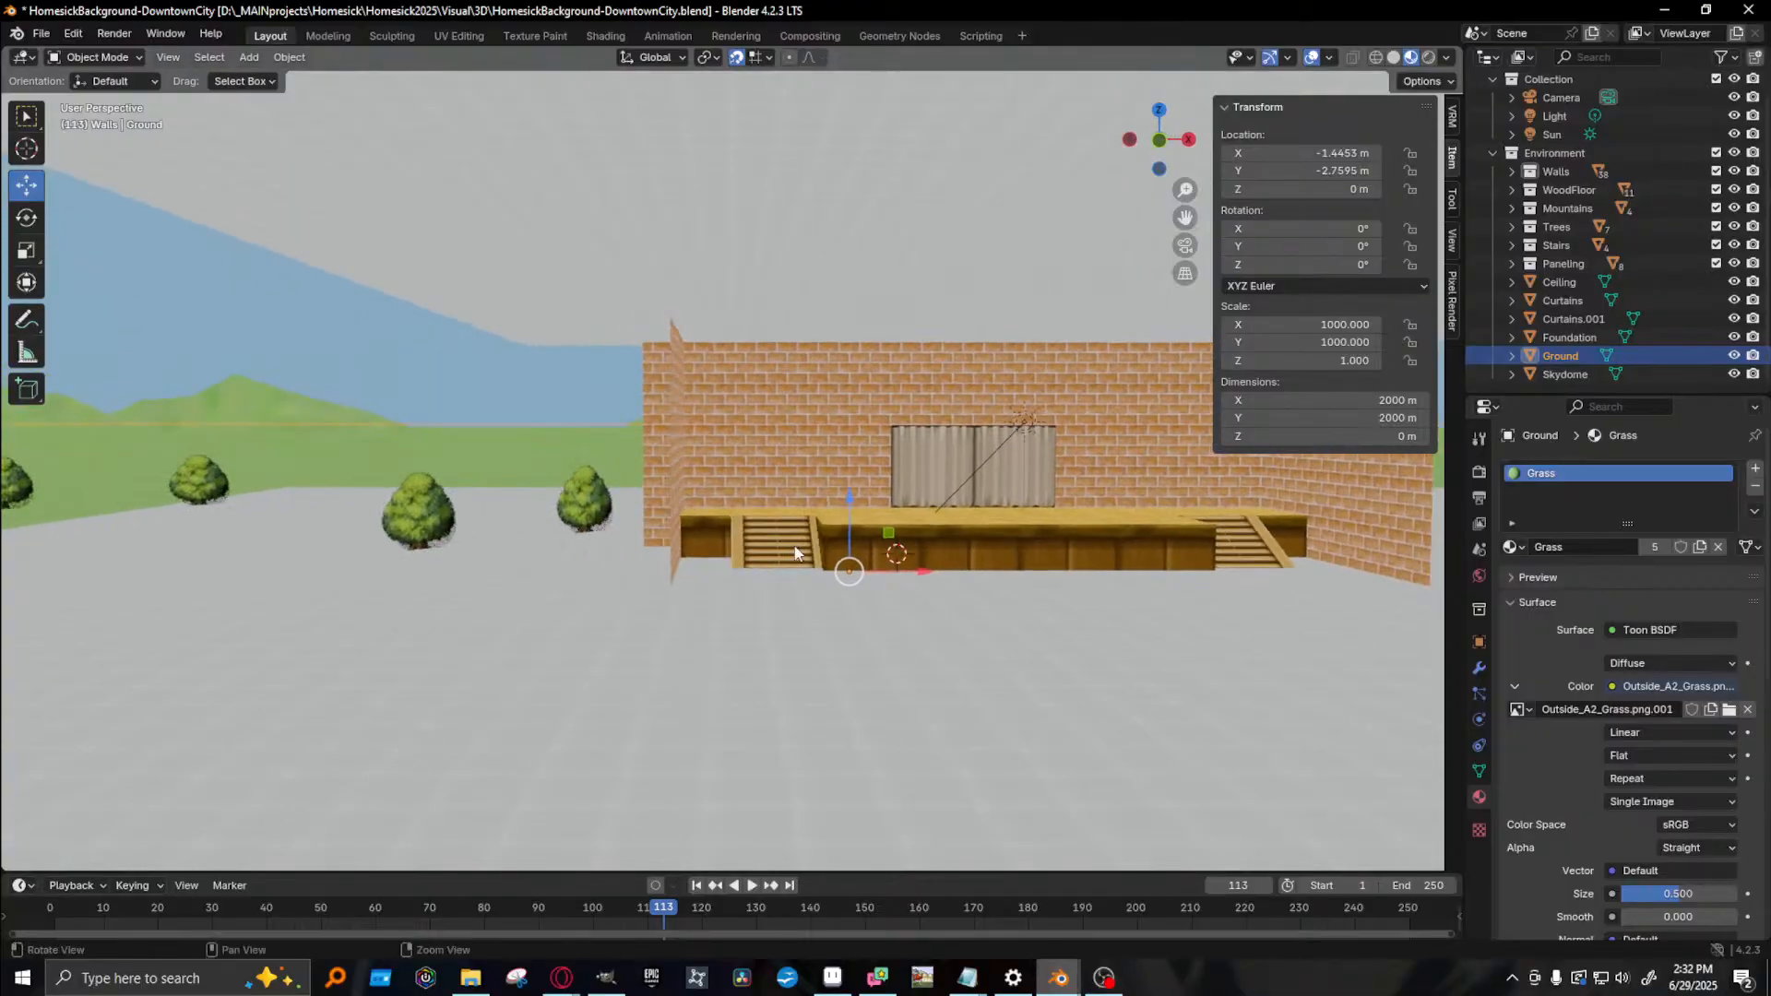
{"action": "left_click", "coordinate": [902, 554]}
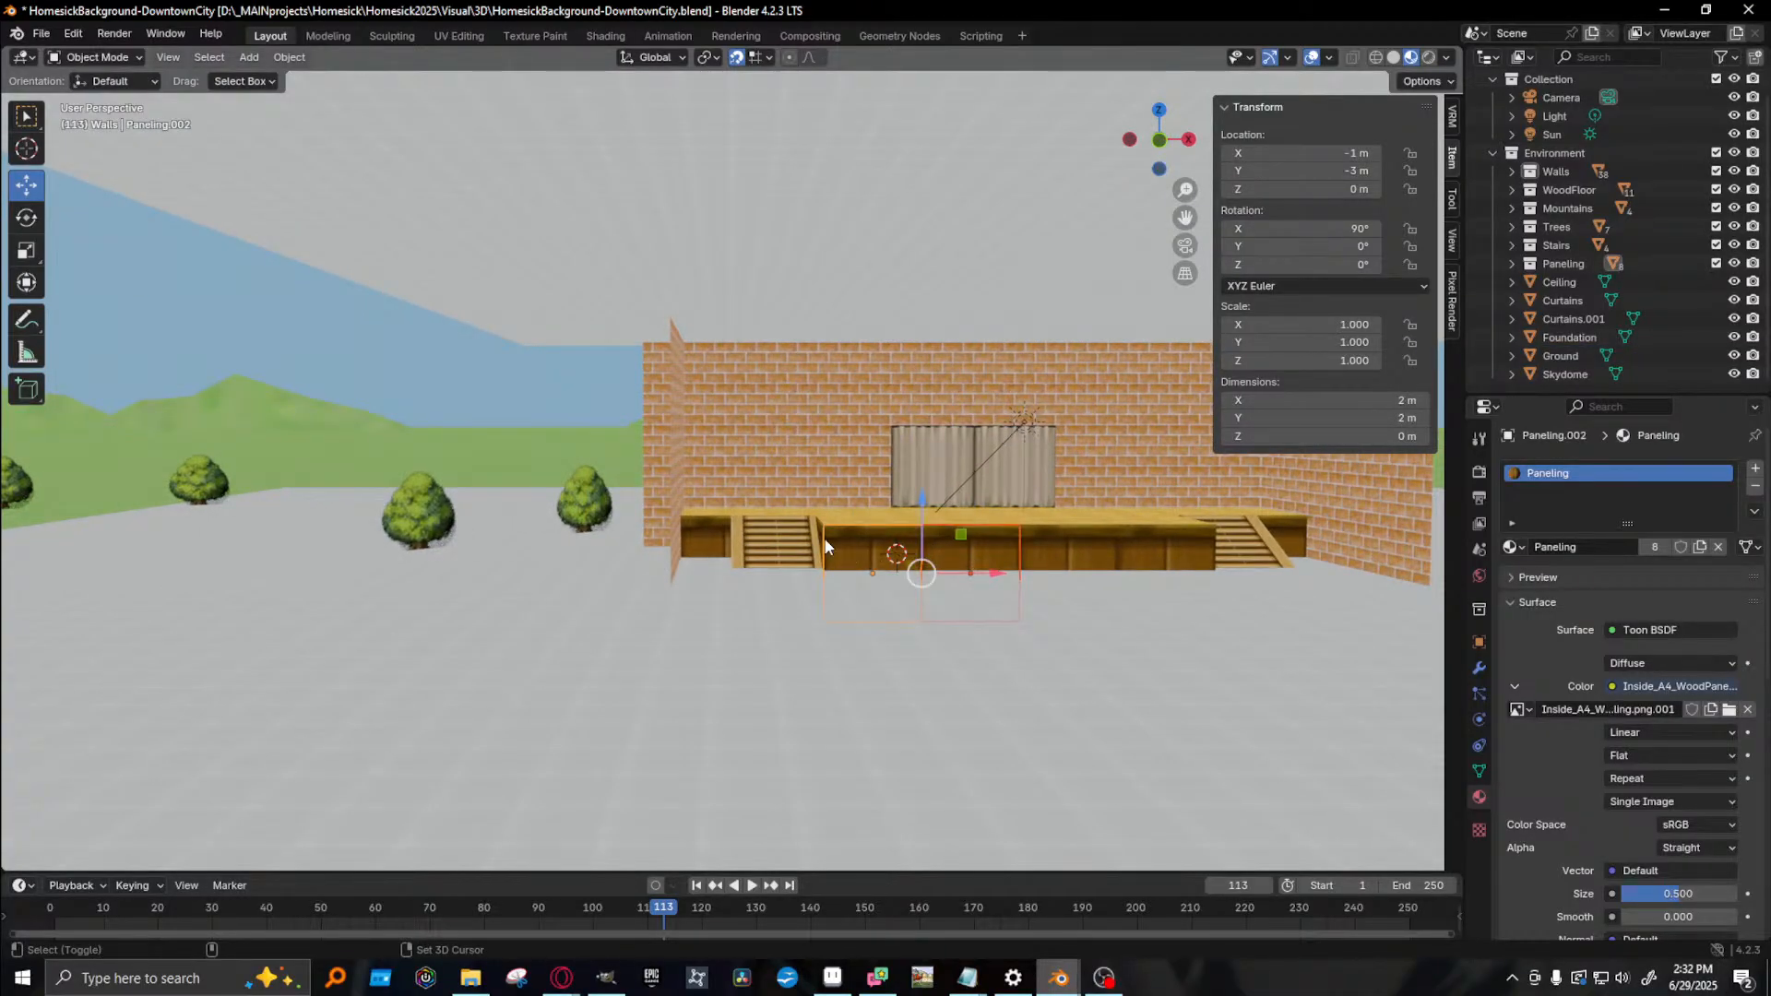
{"action": "left_click", "coordinate": [822, 537]}
{"action": "left_click", "coordinate": [940, 555]}
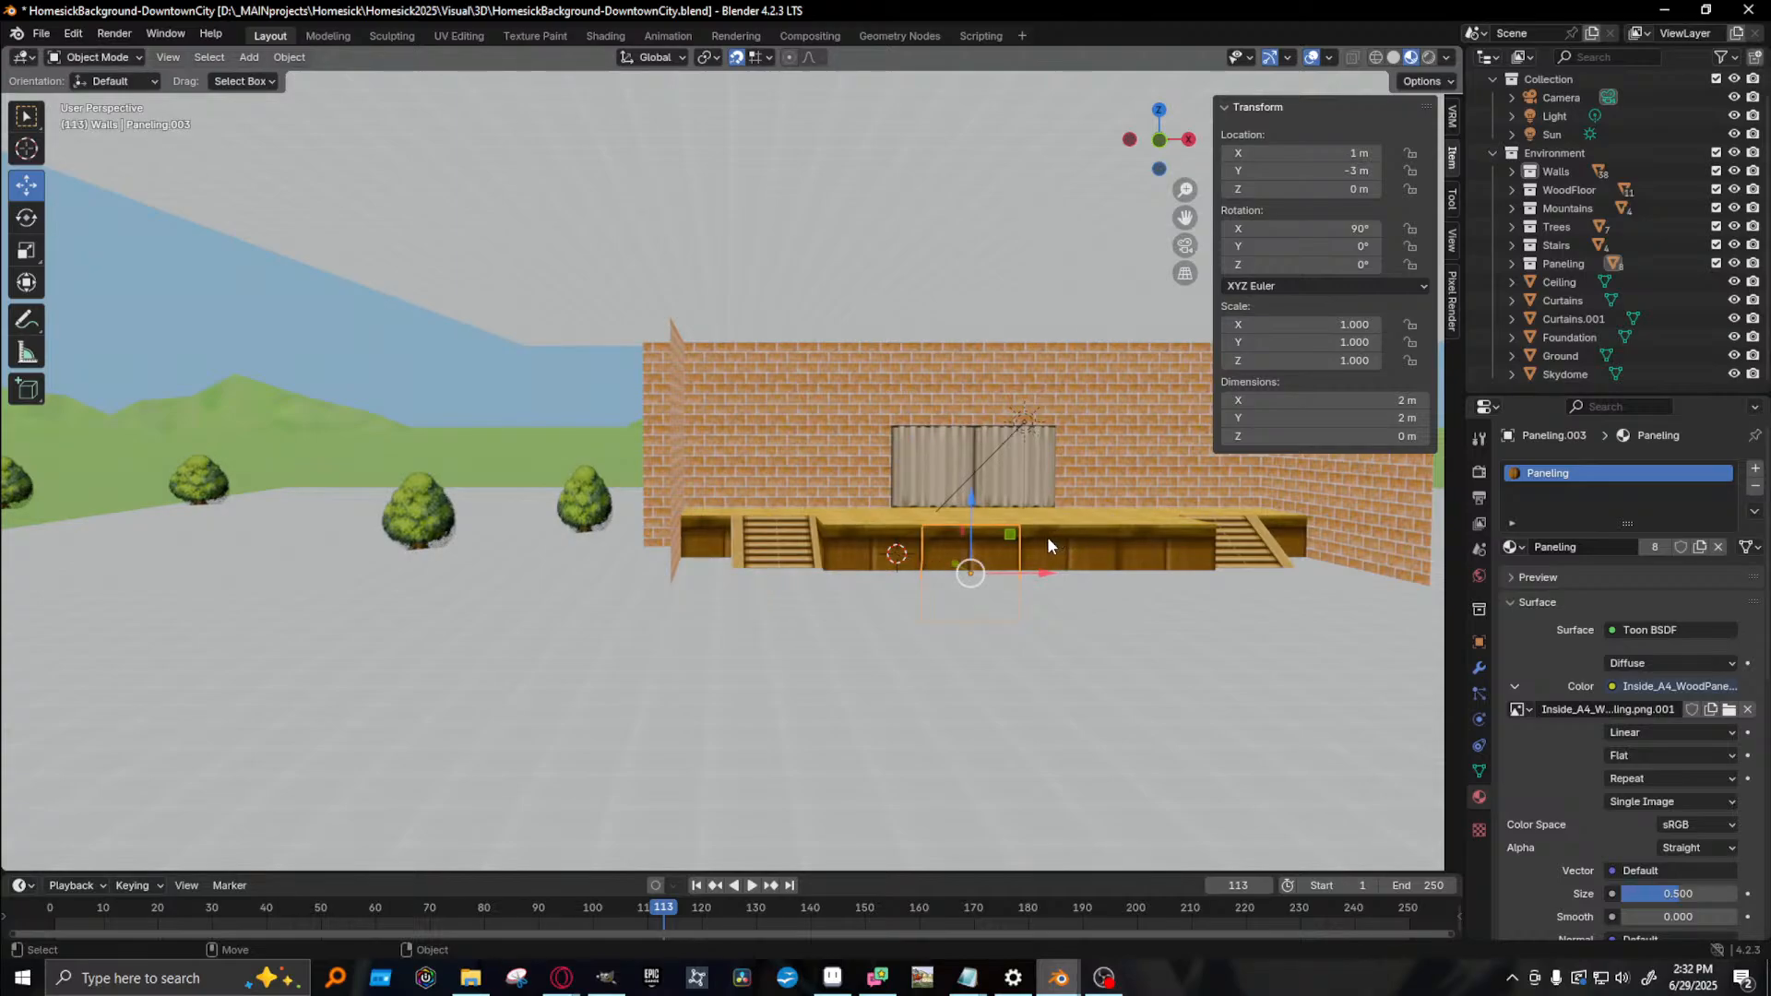
- Switch to the EP5 storyboard in GIMP, hide the car shot and display Shot #99 for reference
{"action": "mouse_move", "coordinate": [967, 977]}
{"action": "left_click", "coordinate": [605, 978]}
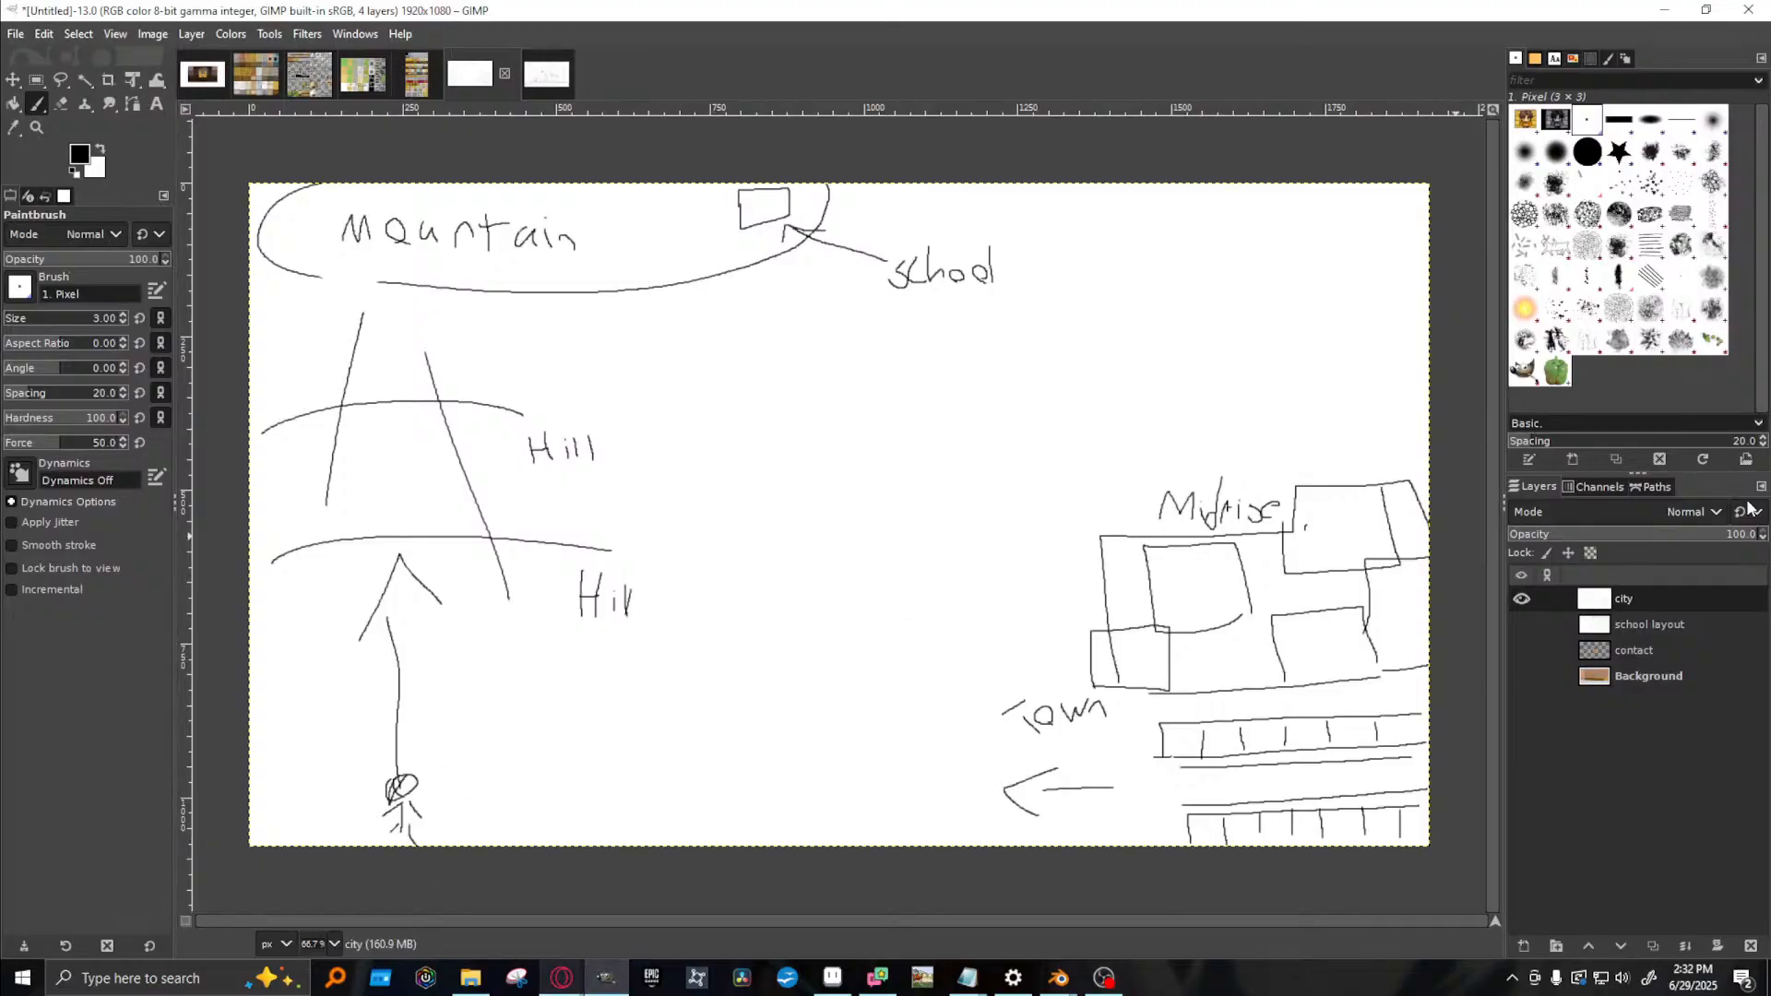
{"action": "left_click", "coordinate": [543, 87]}
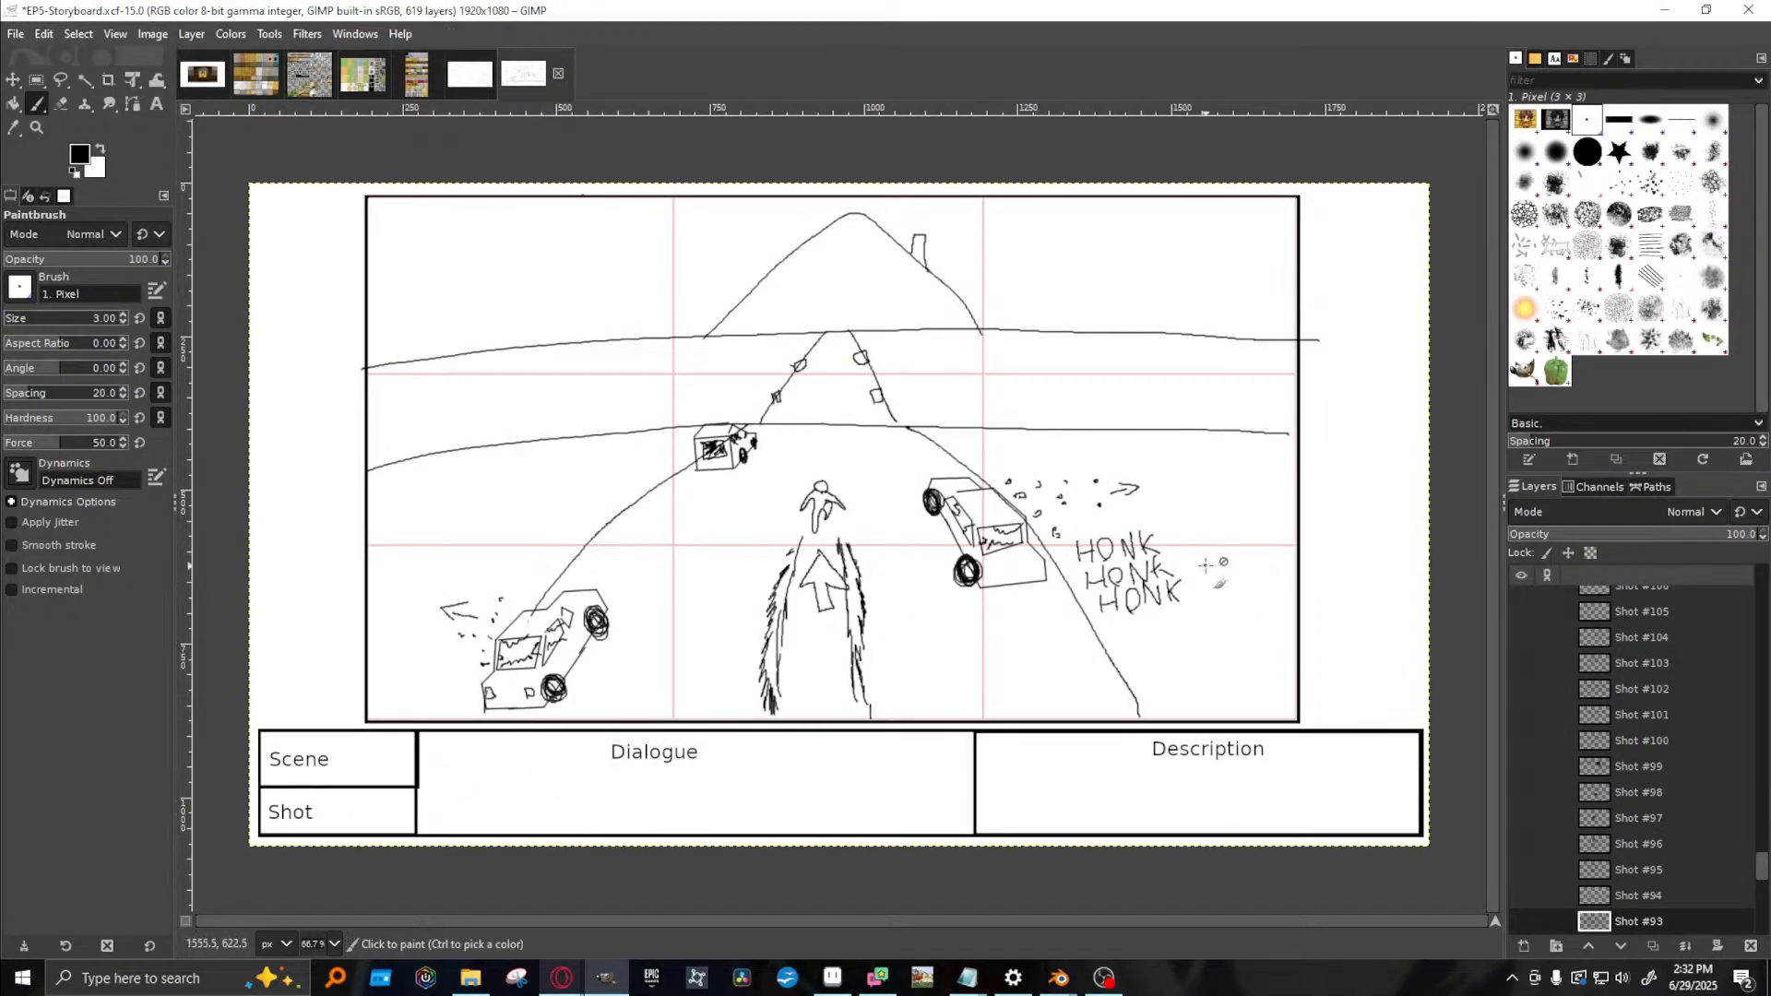
{"action": "scroll", "coordinate": [1517, 683], "scroll_direction": "down", "scroll_amount": 2}
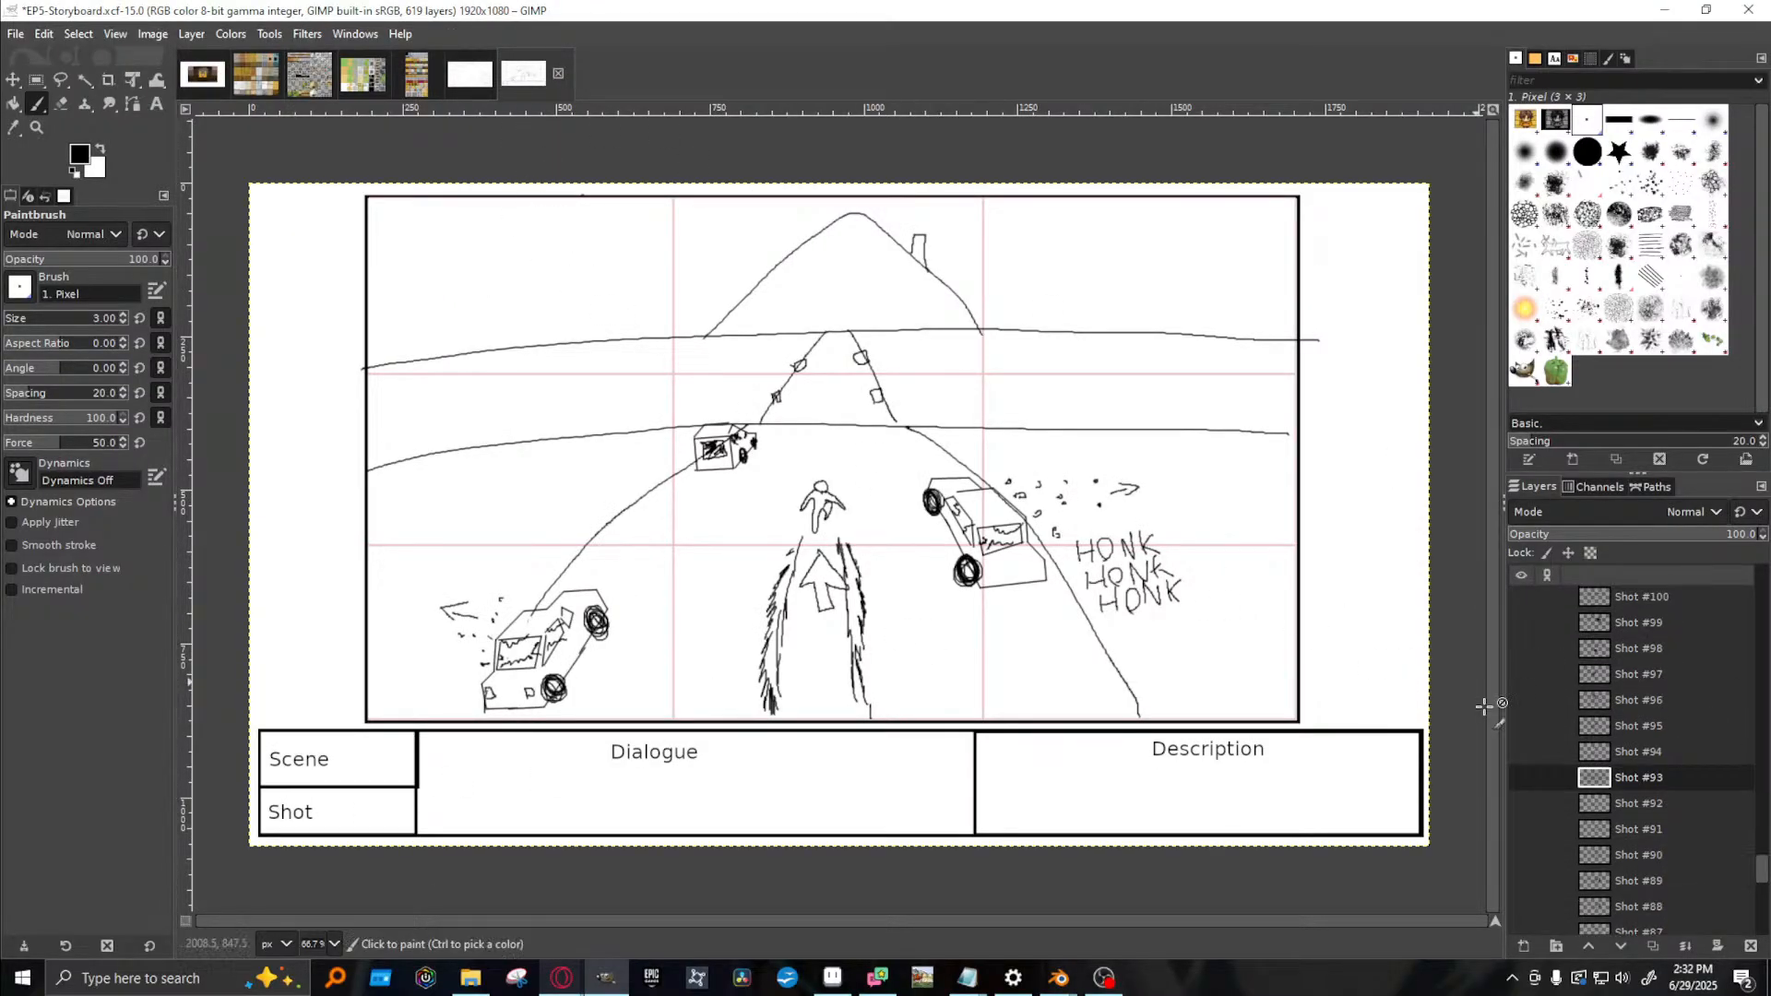
{"action": "scroll", "coordinate": [1678, 742], "scroll_direction": "down", "scroll_amount": 5}
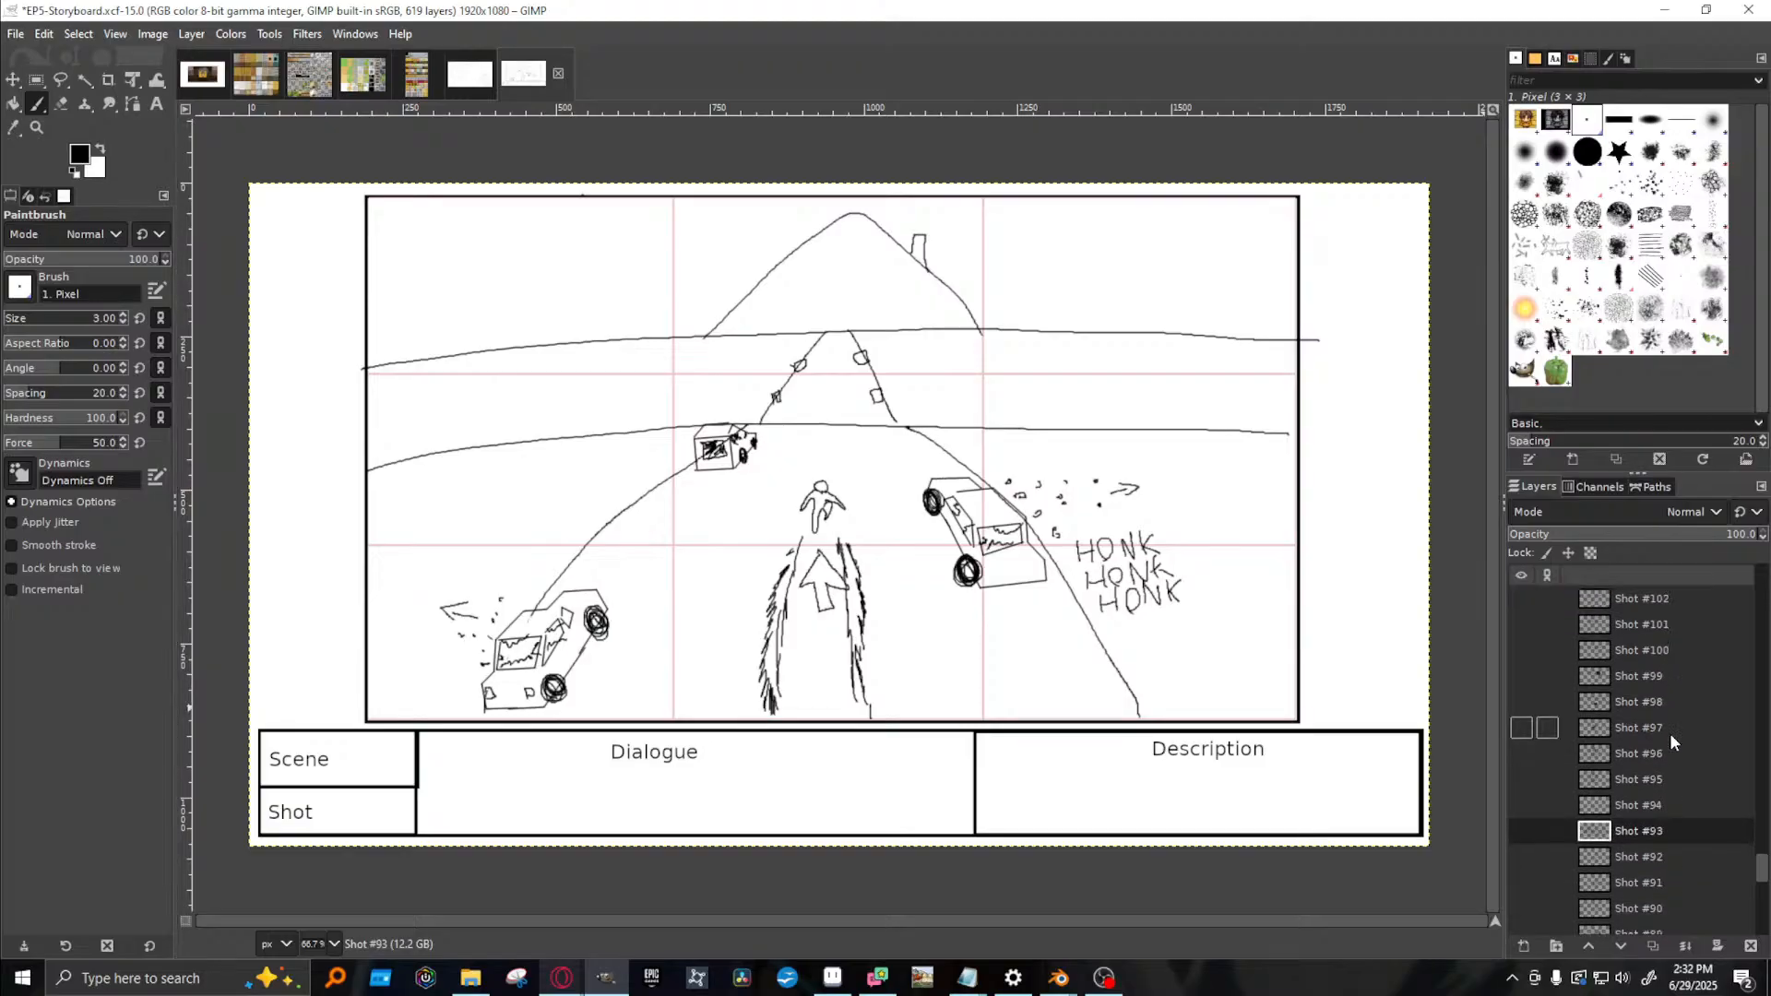
{"action": "scroll", "coordinate": [1668, 734], "scroll_direction": "down", "scroll_amount": 8}
{"action": "left_click_drag", "start_coordinate": [1763, 876], "coordinate": [1763, 854]}
{"action": "left_click", "coordinate": [1522, 838]}
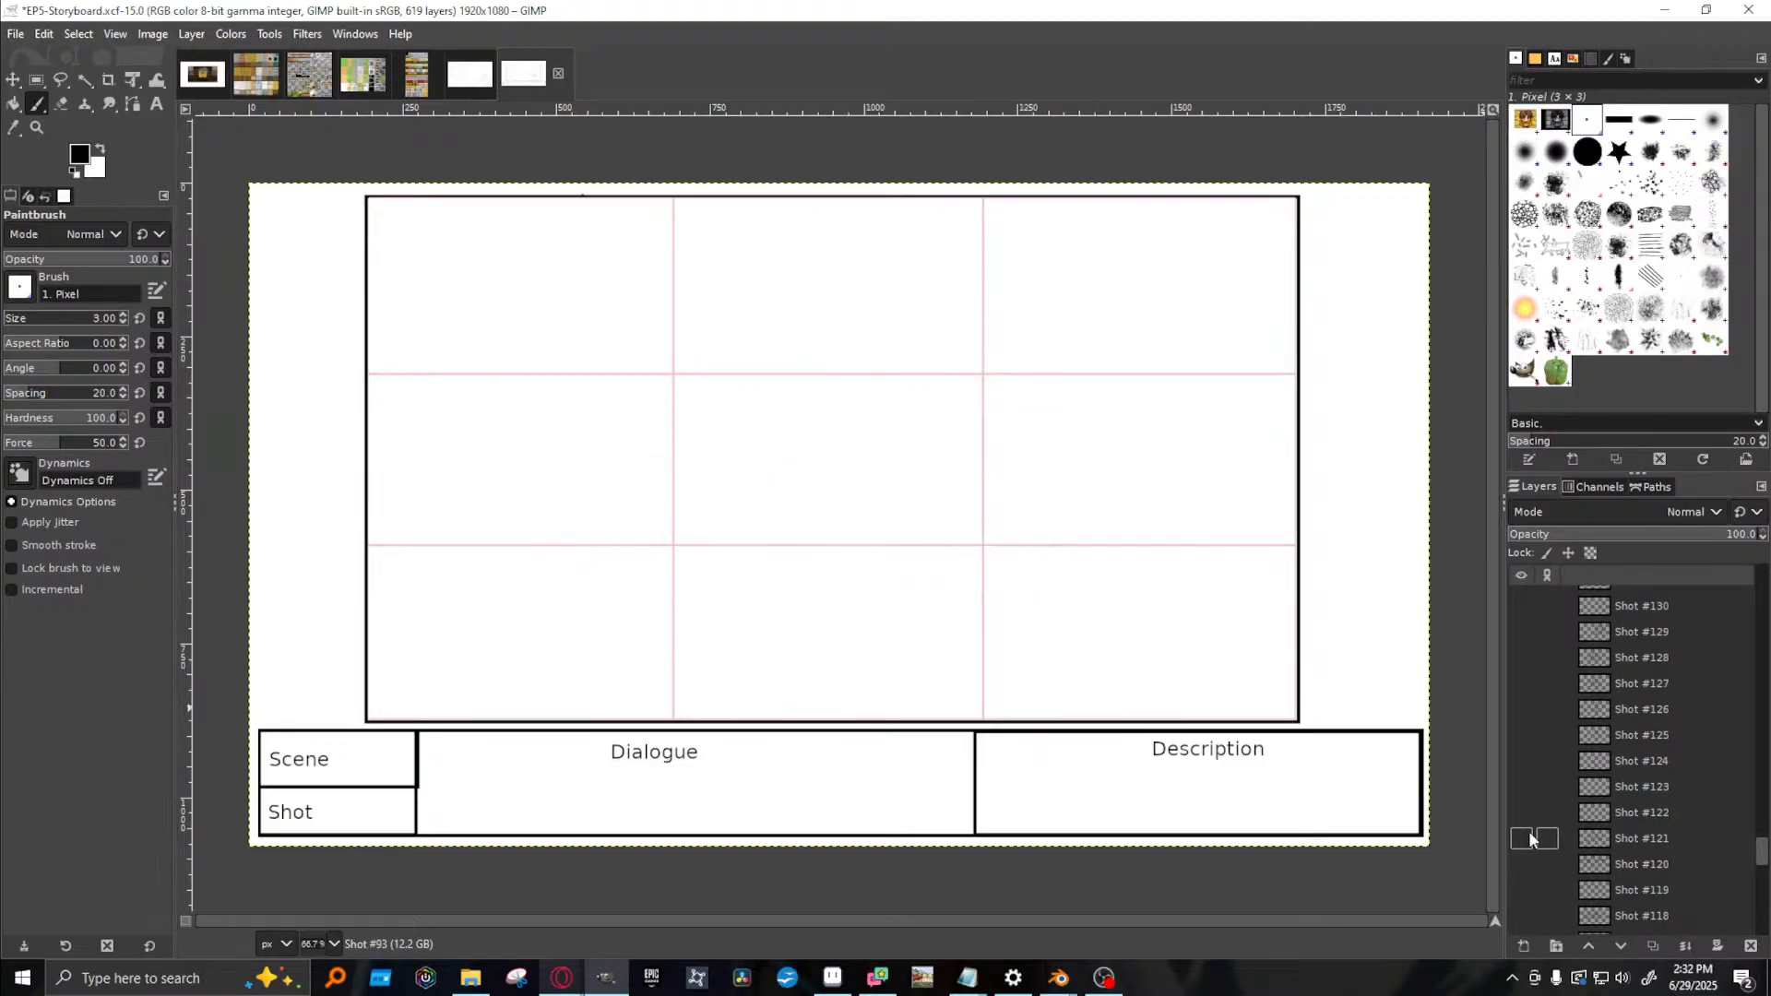
{"action": "scroll", "coordinate": [1567, 835], "scroll_direction": "down", "scroll_amount": 7}
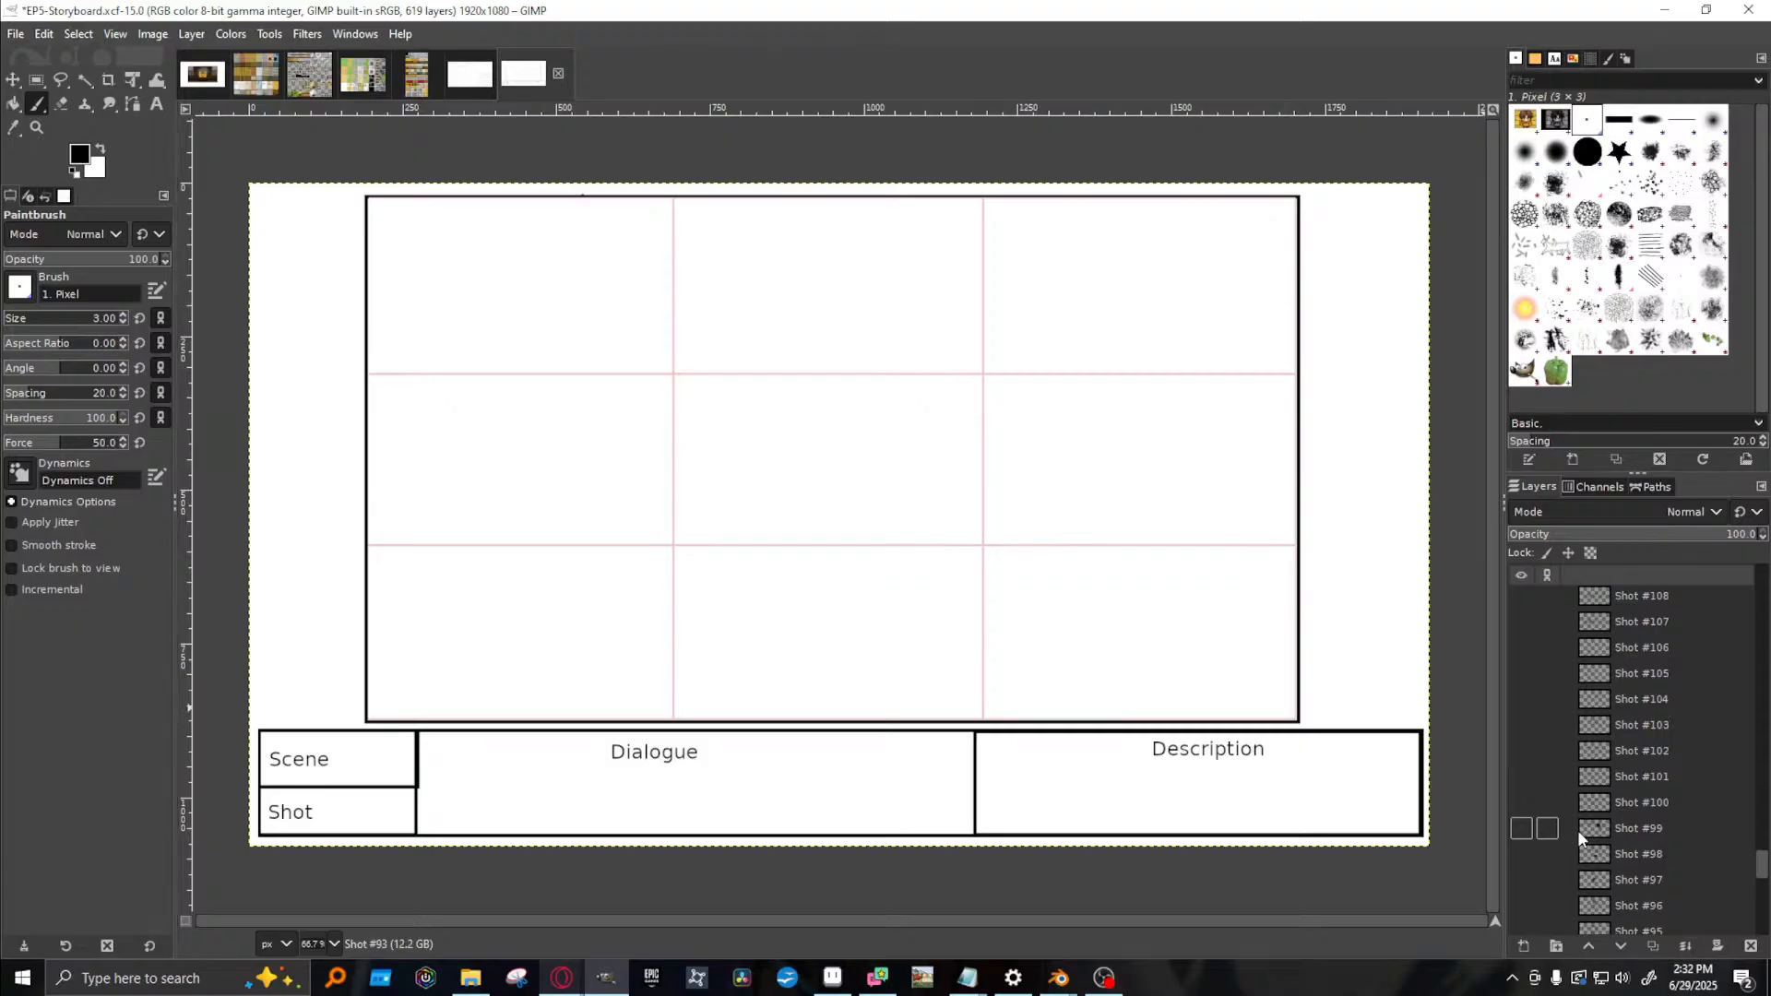
{"action": "left_click", "coordinate": [1520, 828]}
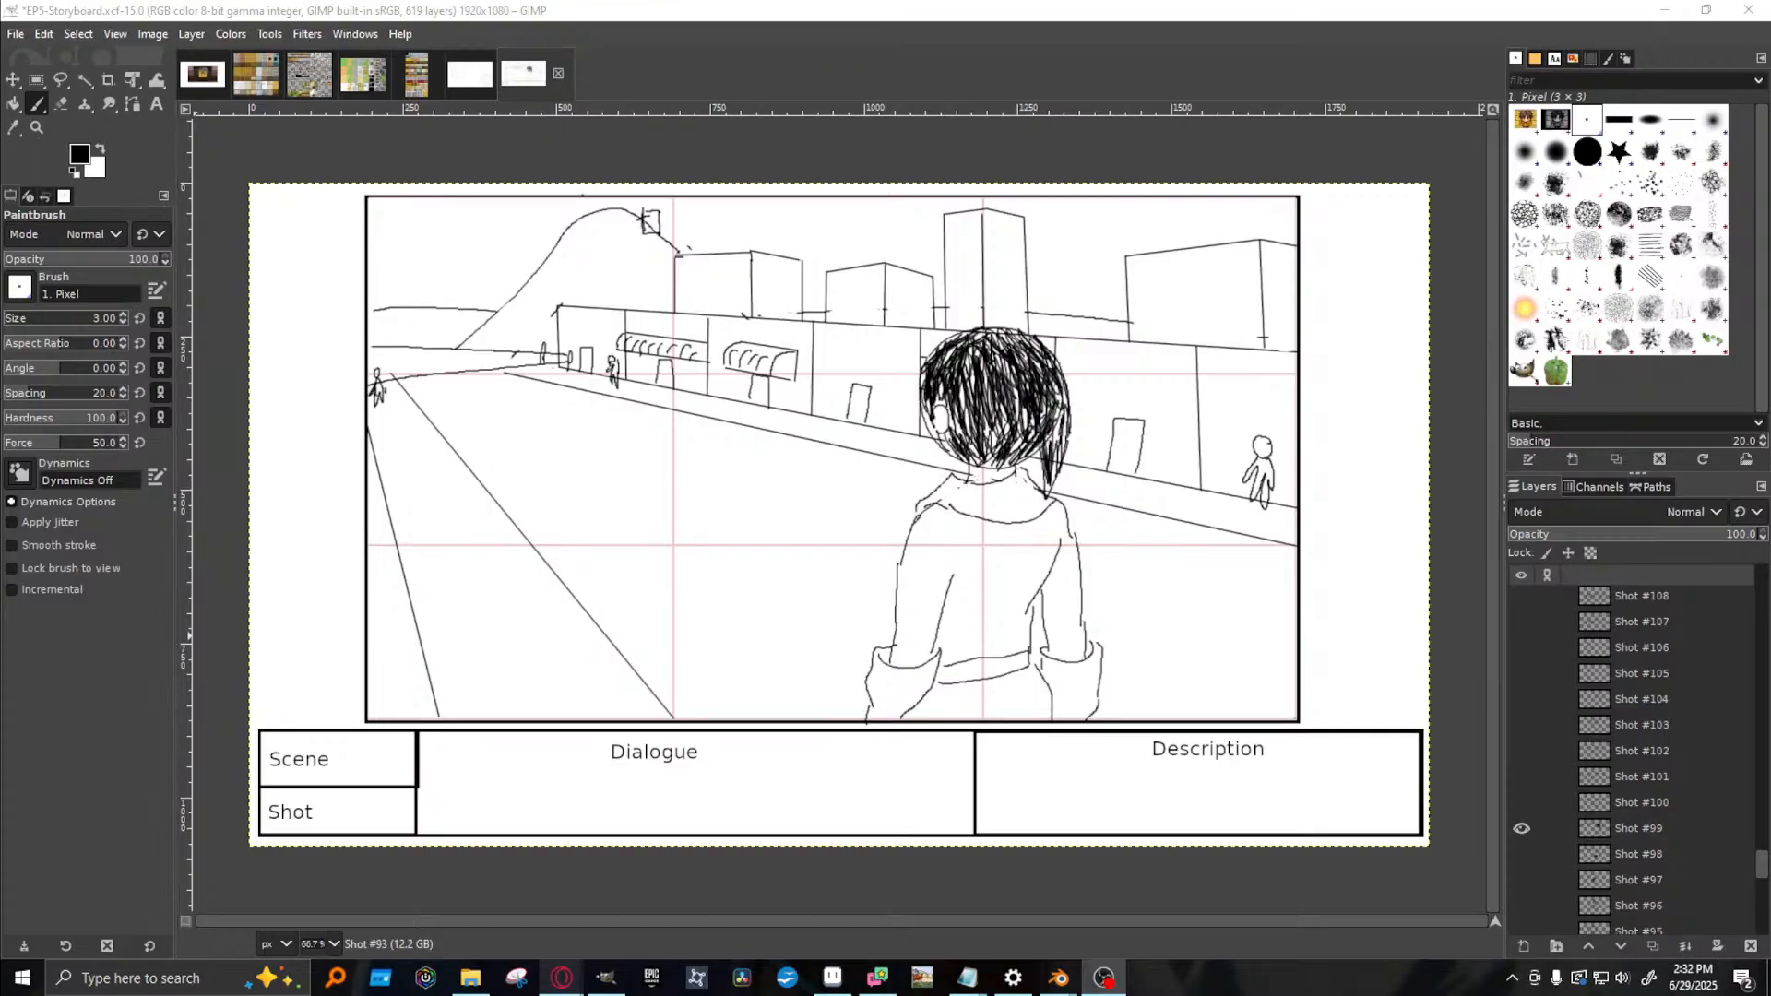
- Hide Shot #99 and display Shot #93 of the storyboard
{"action": "left_click", "coordinate": [1521, 828]}
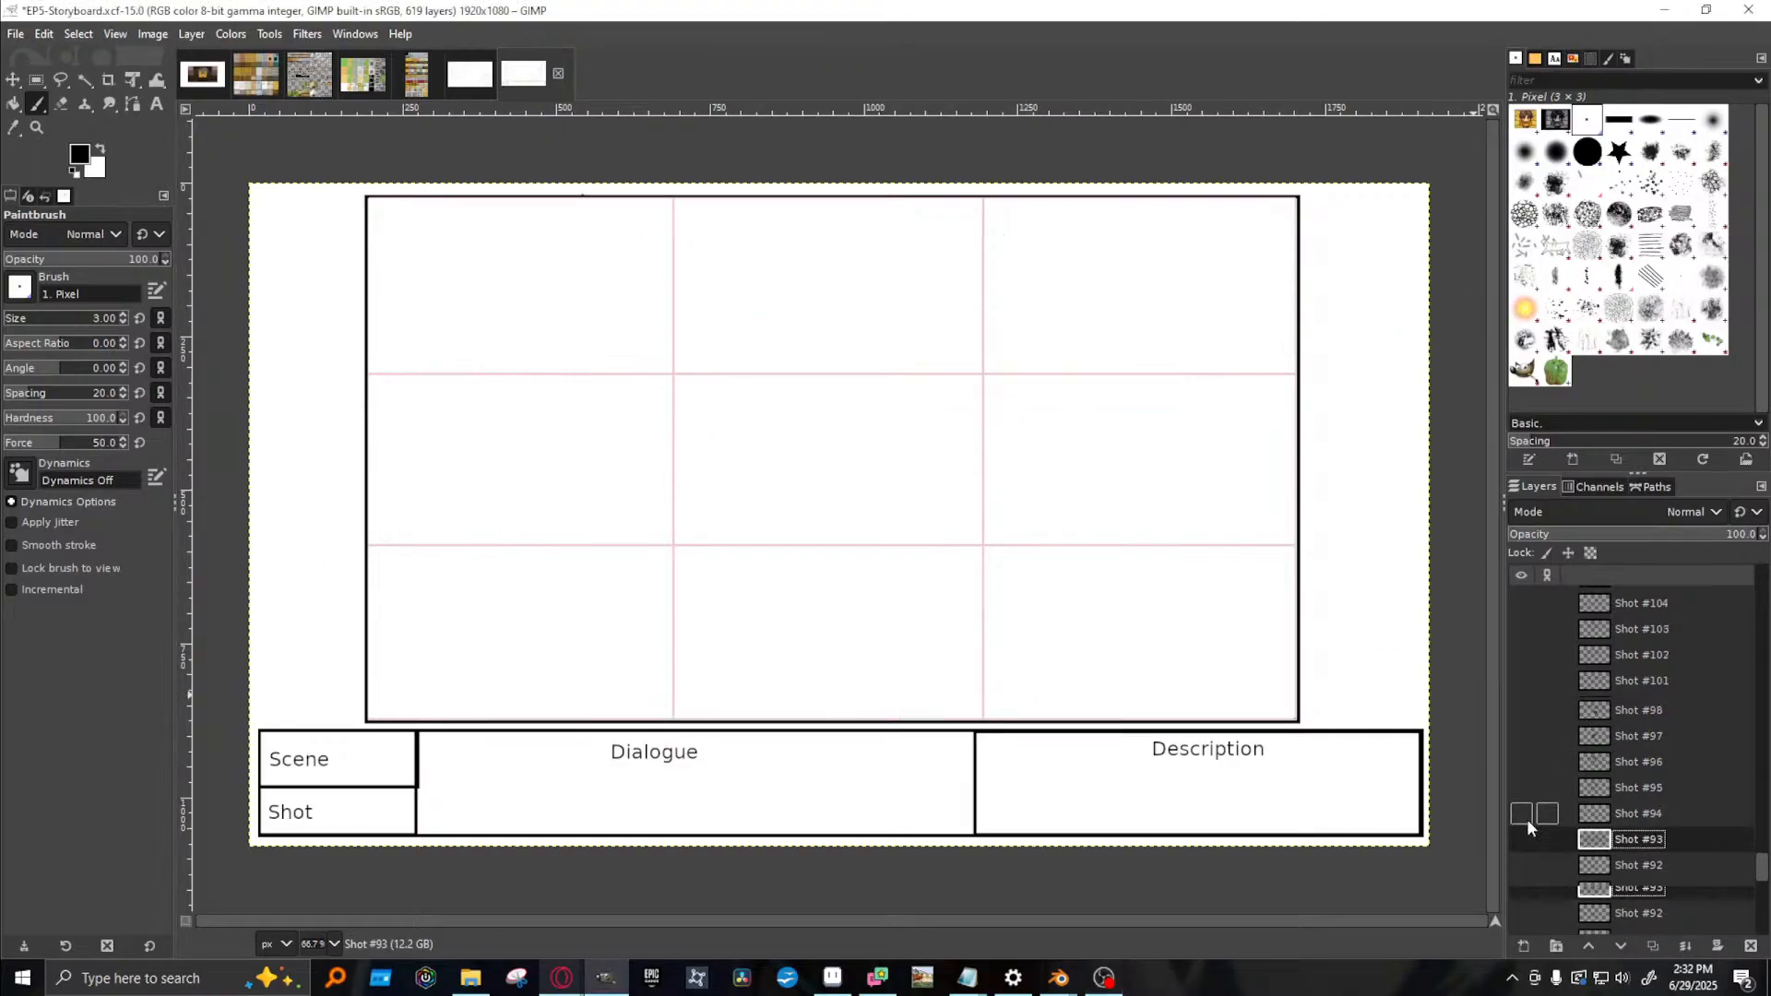
{"action": "scroll", "coordinate": [1525, 817], "scroll_direction": "down", "scroll_amount": 3}
{"action": "scroll", "coordinate": [1524, 876], "scroll_direction": "down", "scroll_amount": 2}
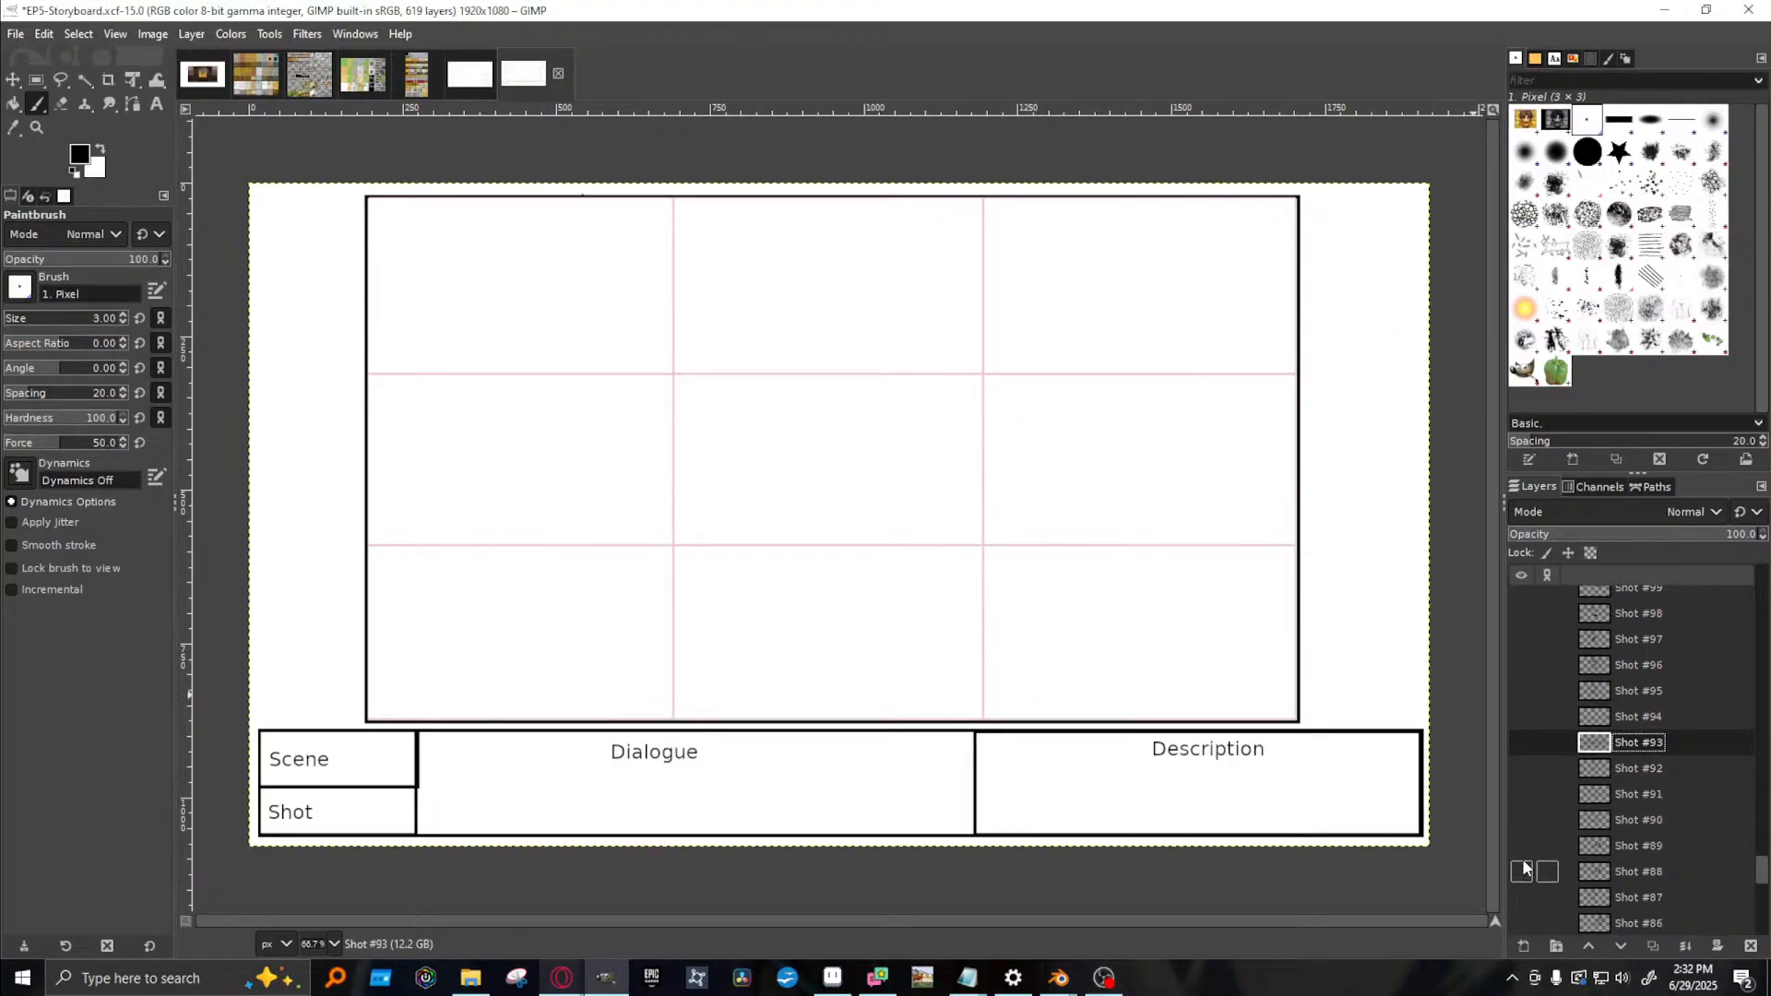
{"action": "left_click", "coordinate": [1520, 743]}
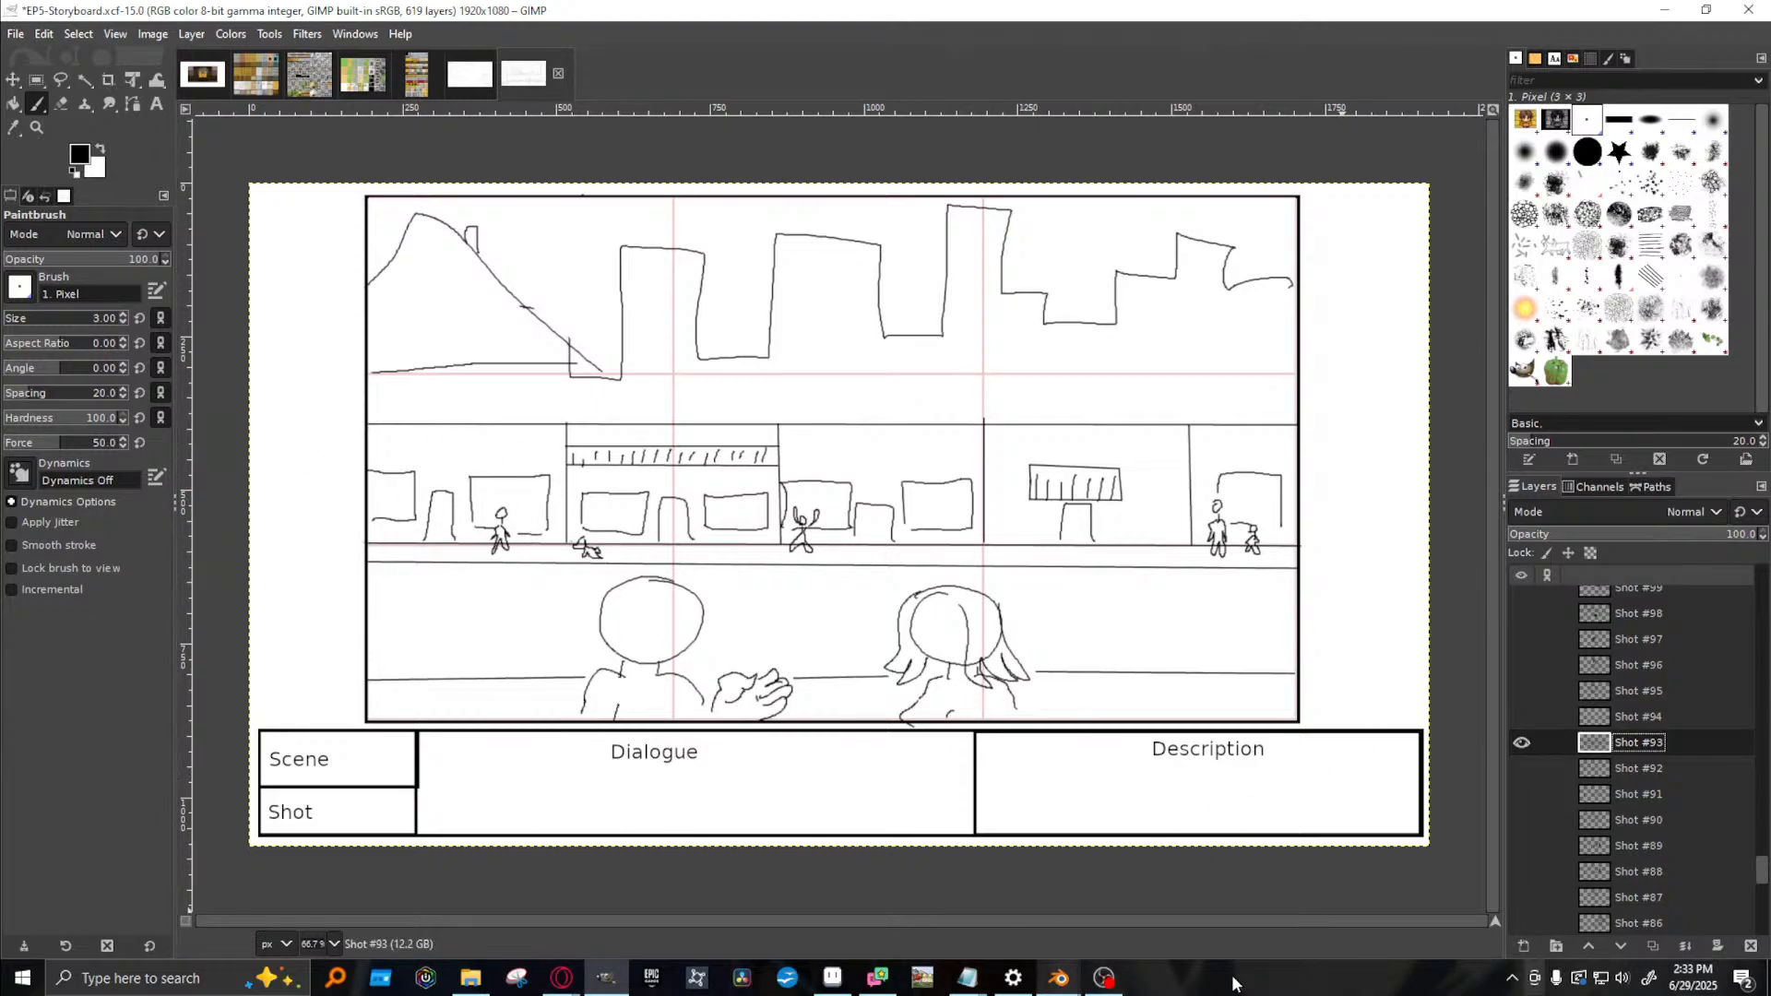
- Switch back to the DowntownCity scene in Blender and select the camera together with the marble foundation
{"action": "mouse_move", "coordinate": [1059, 982]}
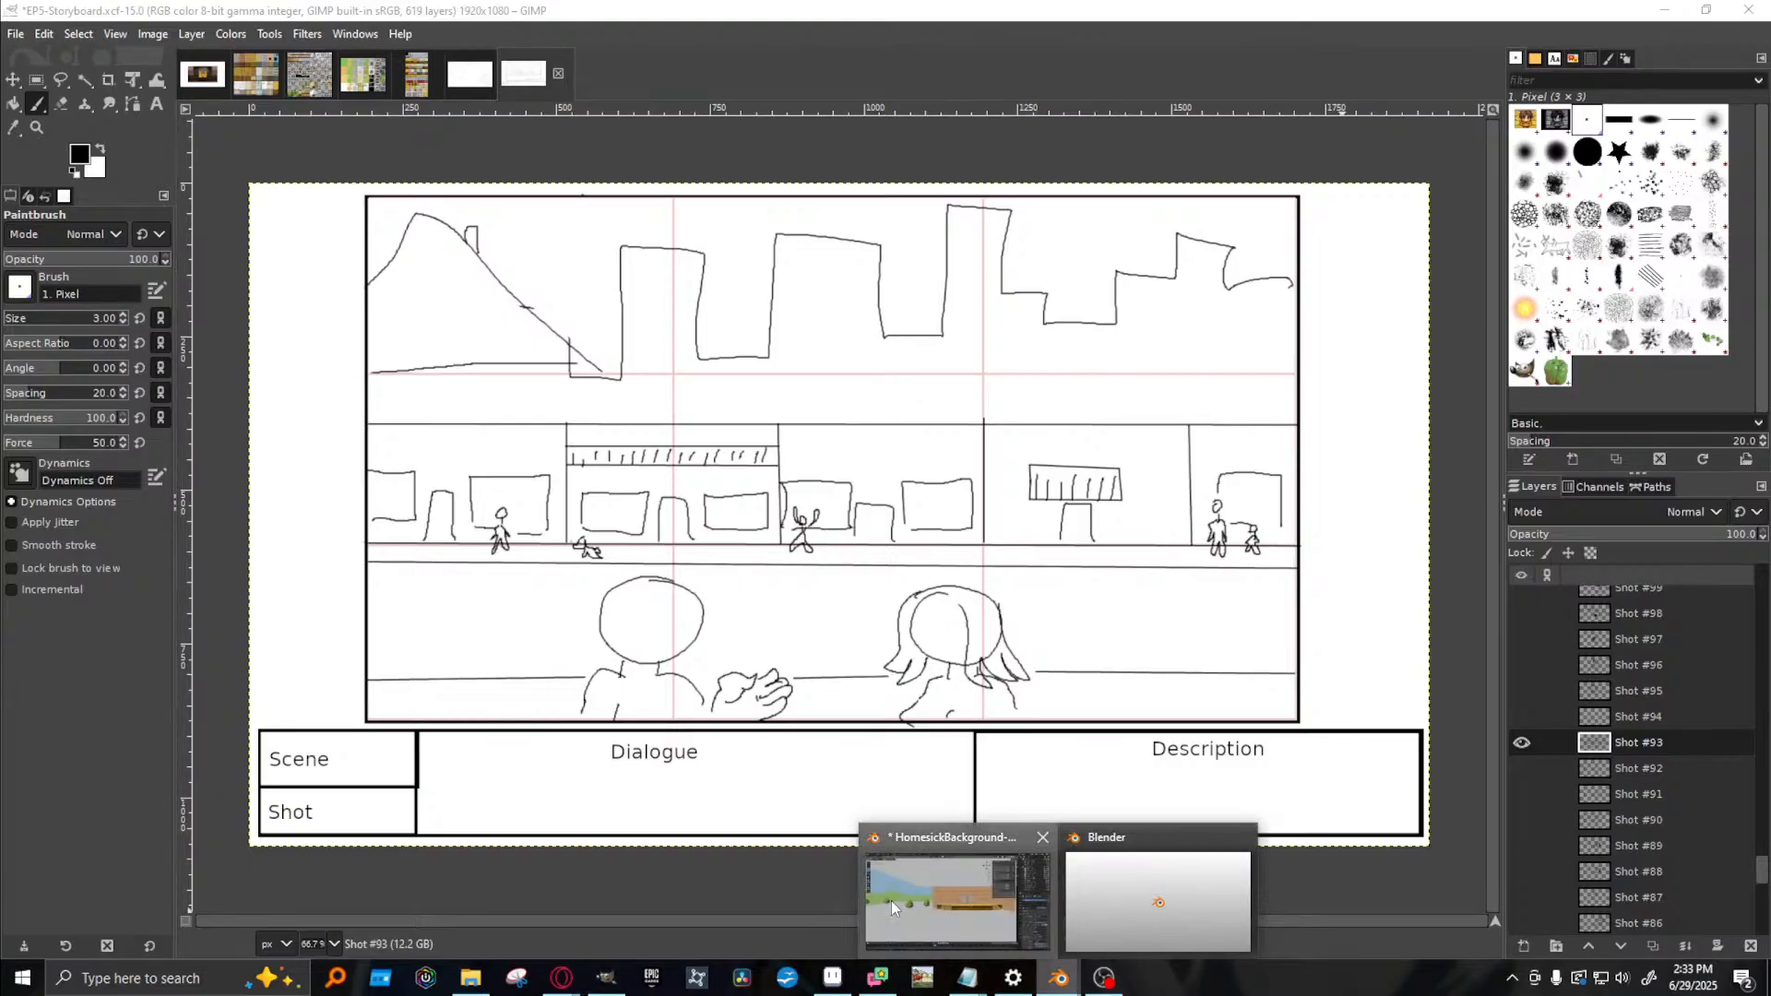
{"action": "left_click", "coordinate": [891, 900]}
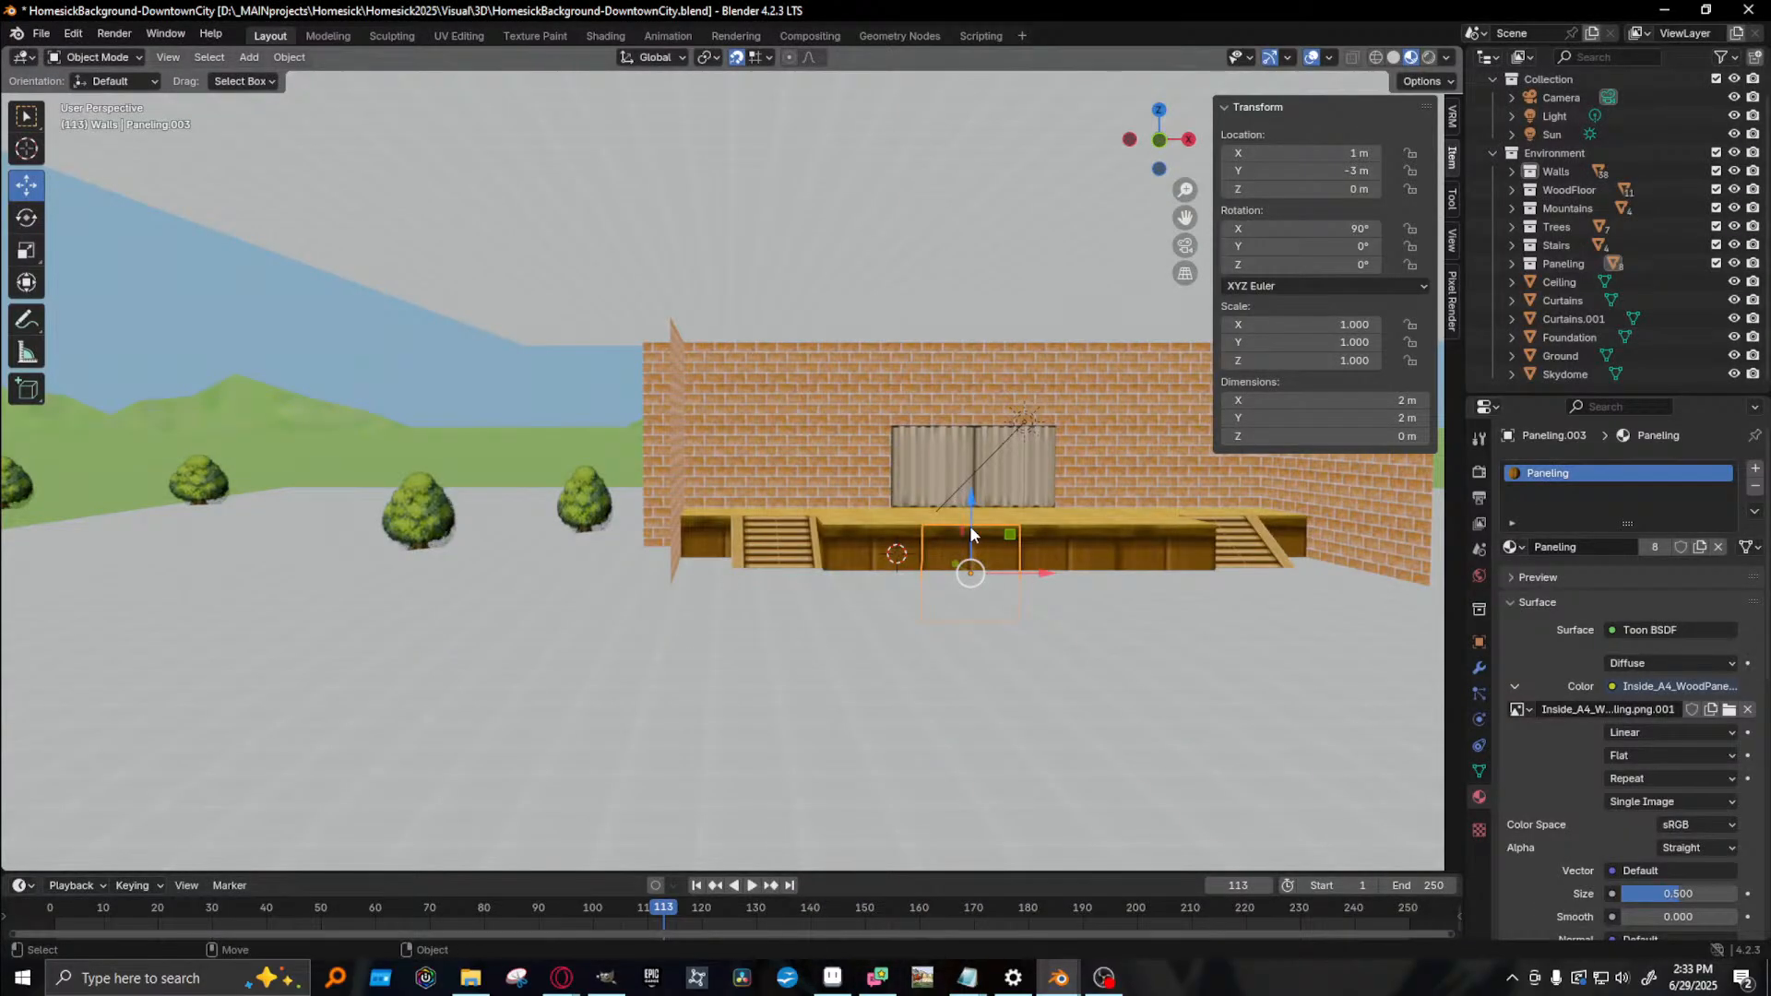
{"action": "left_click", "coordinate": [832, 499]}
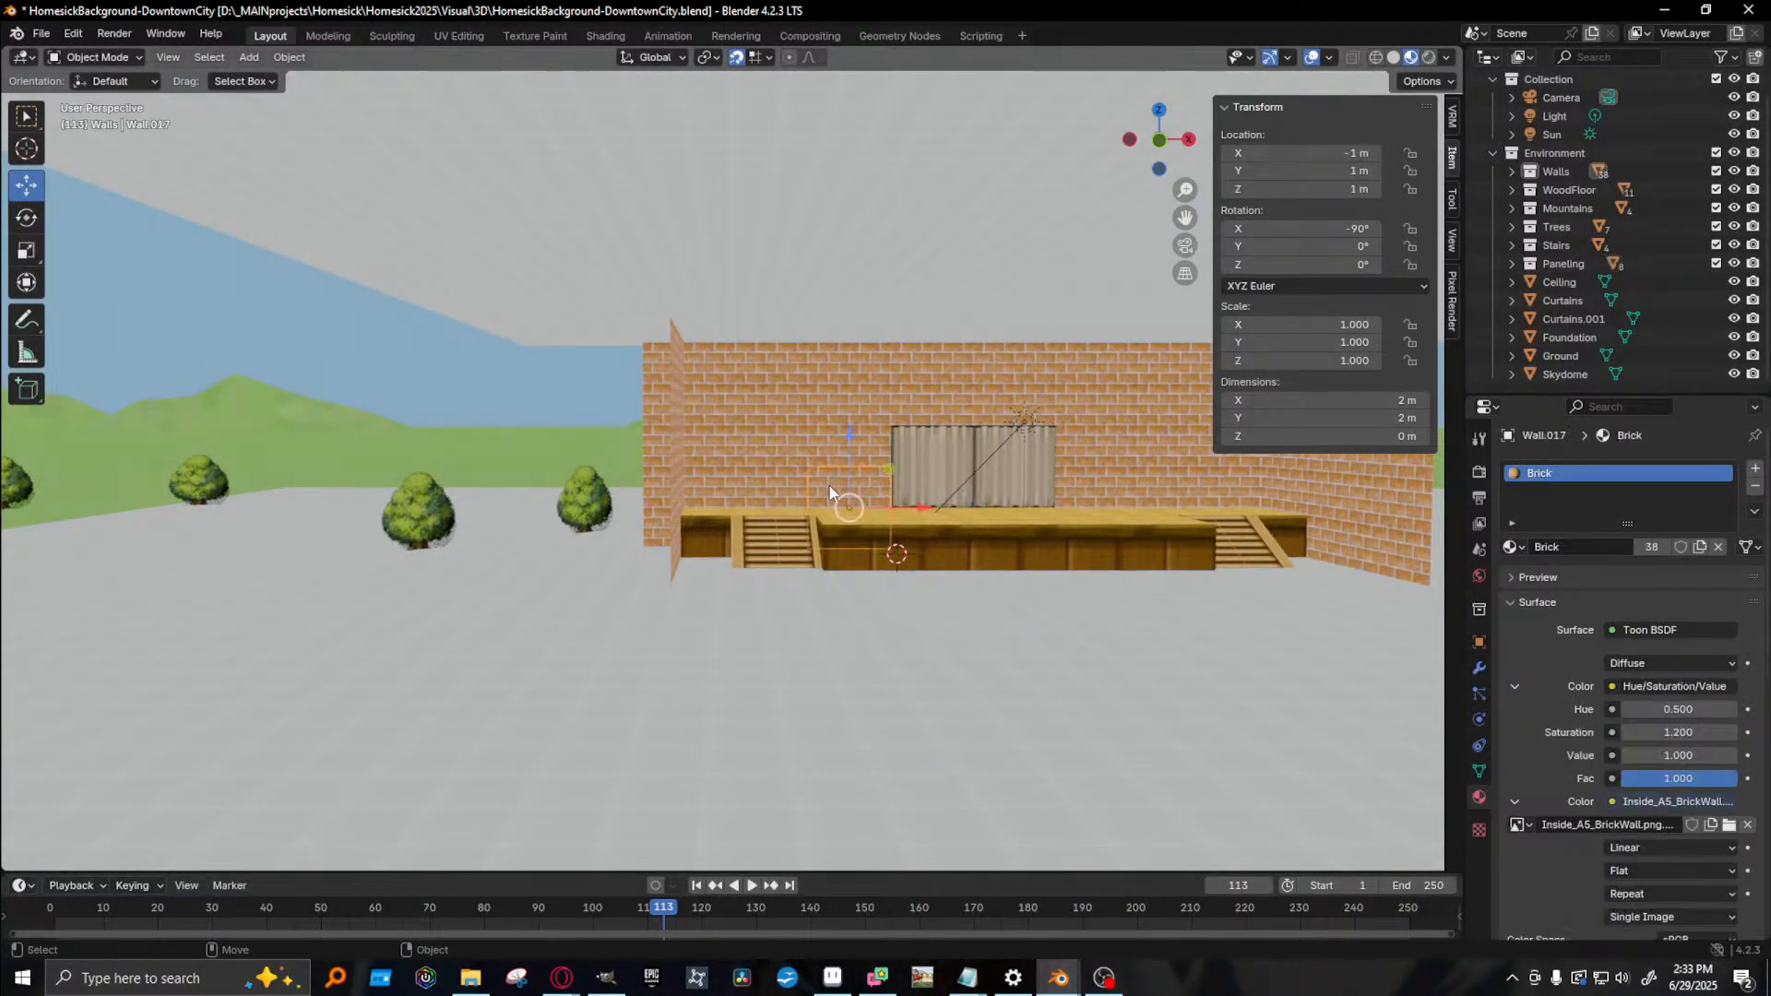
{"action": "middle_click_drag", "start_coordinate": [716, 514], "coordinate": [616, 498]}
{"action": "scroll", "coordinate": [721, 512], "scroll_direction": "down", "scroll_amount": 5}
{"action": "middle_click_drag", "start_coordinate": [721, 512], "coordinate": [786, 505]}
{"action": "left_click", "coordinate": [778, 483]}
{"action": "left_click", "coordinate": [721, 489]}
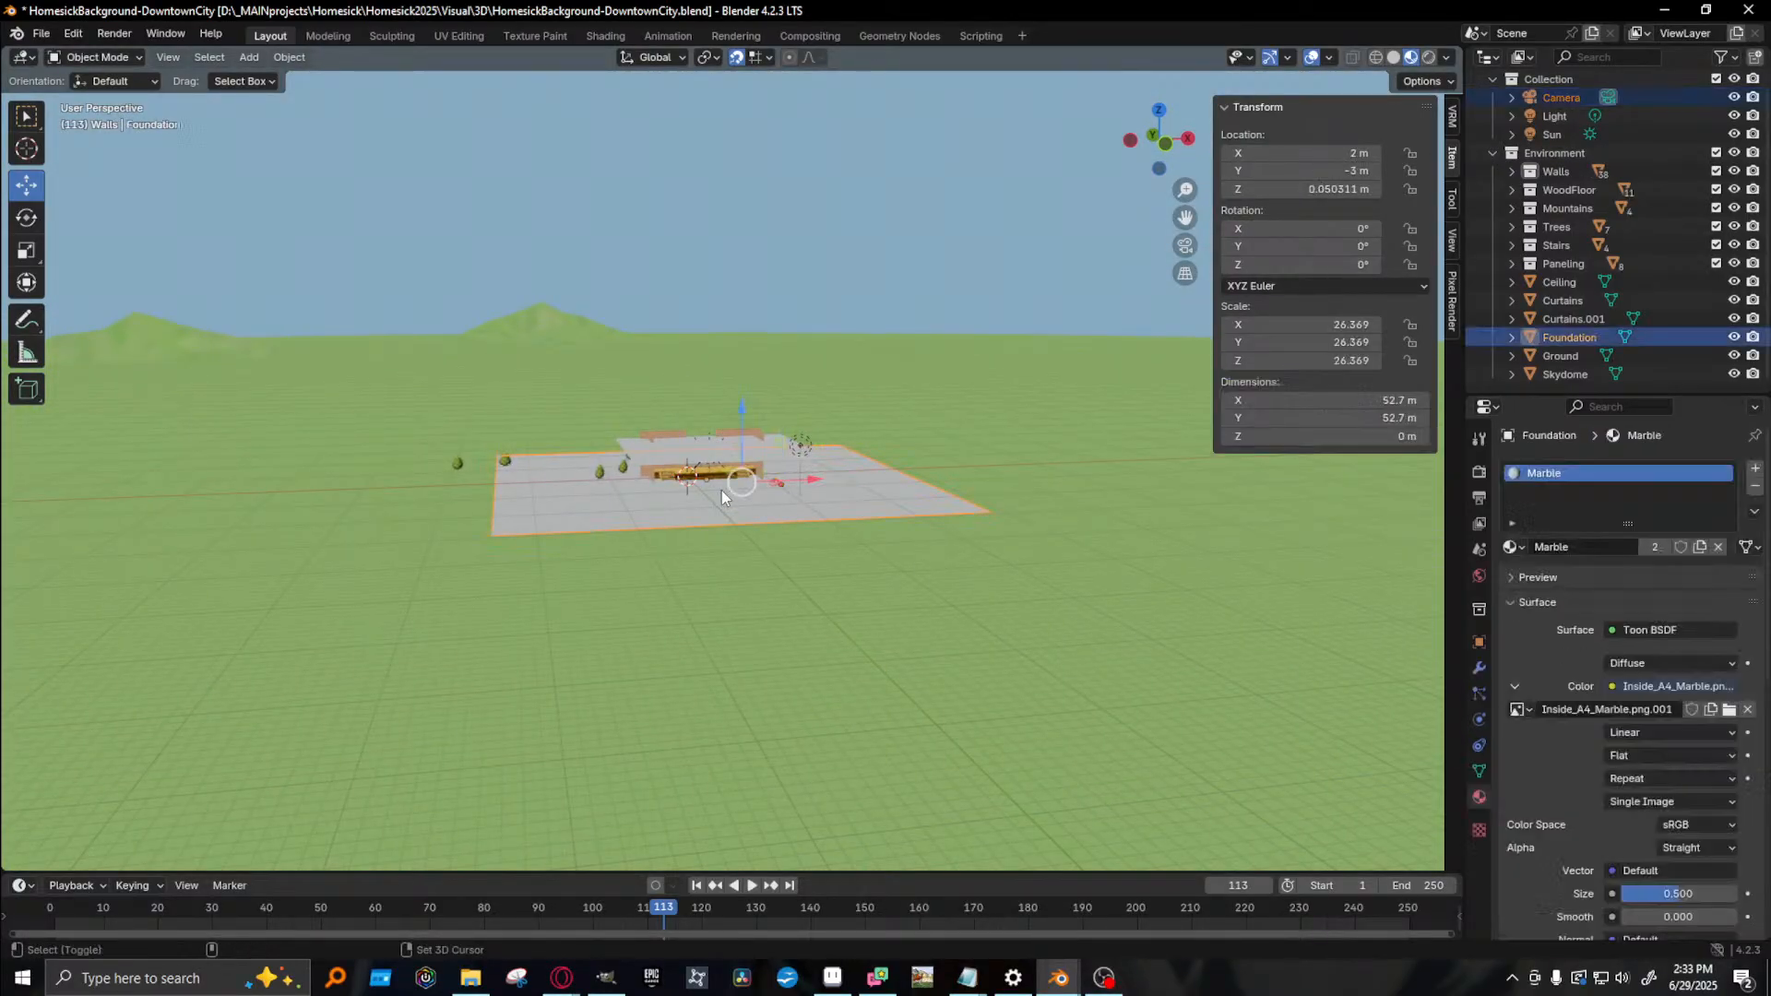
- Move the foundation and camera together away from the stage, bringing the foundation to about X 88 m, Y -200.6 m
{"action": "middle_click_drag", "start_coordinate": [555, 533], "coordinate": [678, 545]}
{"action": "left_click_drag", "start_coordinate": [737, 466], "coordinate": [1328, 572]}
{"action": "middle_click_drag", "start_coordinate": [1092, 553], "coordinate": [607, 477], "text": "shift"}
{"action": "mouse_move", "coordinate": [736, 479]}
{"action": "middle_mouse_down"}
{"action": "mouse_move", "coordinate": [817, 483]}
{"action": "mouse_move", "coordinate": [754, 478]}
{"action": "middle_mouse_up"}
{"action": "scroll", "coordinate": [754, 477], "scroll_direction": "down", "scroll_amount": 4}
{"action": "middle_click_drag", "start_coordinate": [936, 498], "coordinate": [738, 489]}
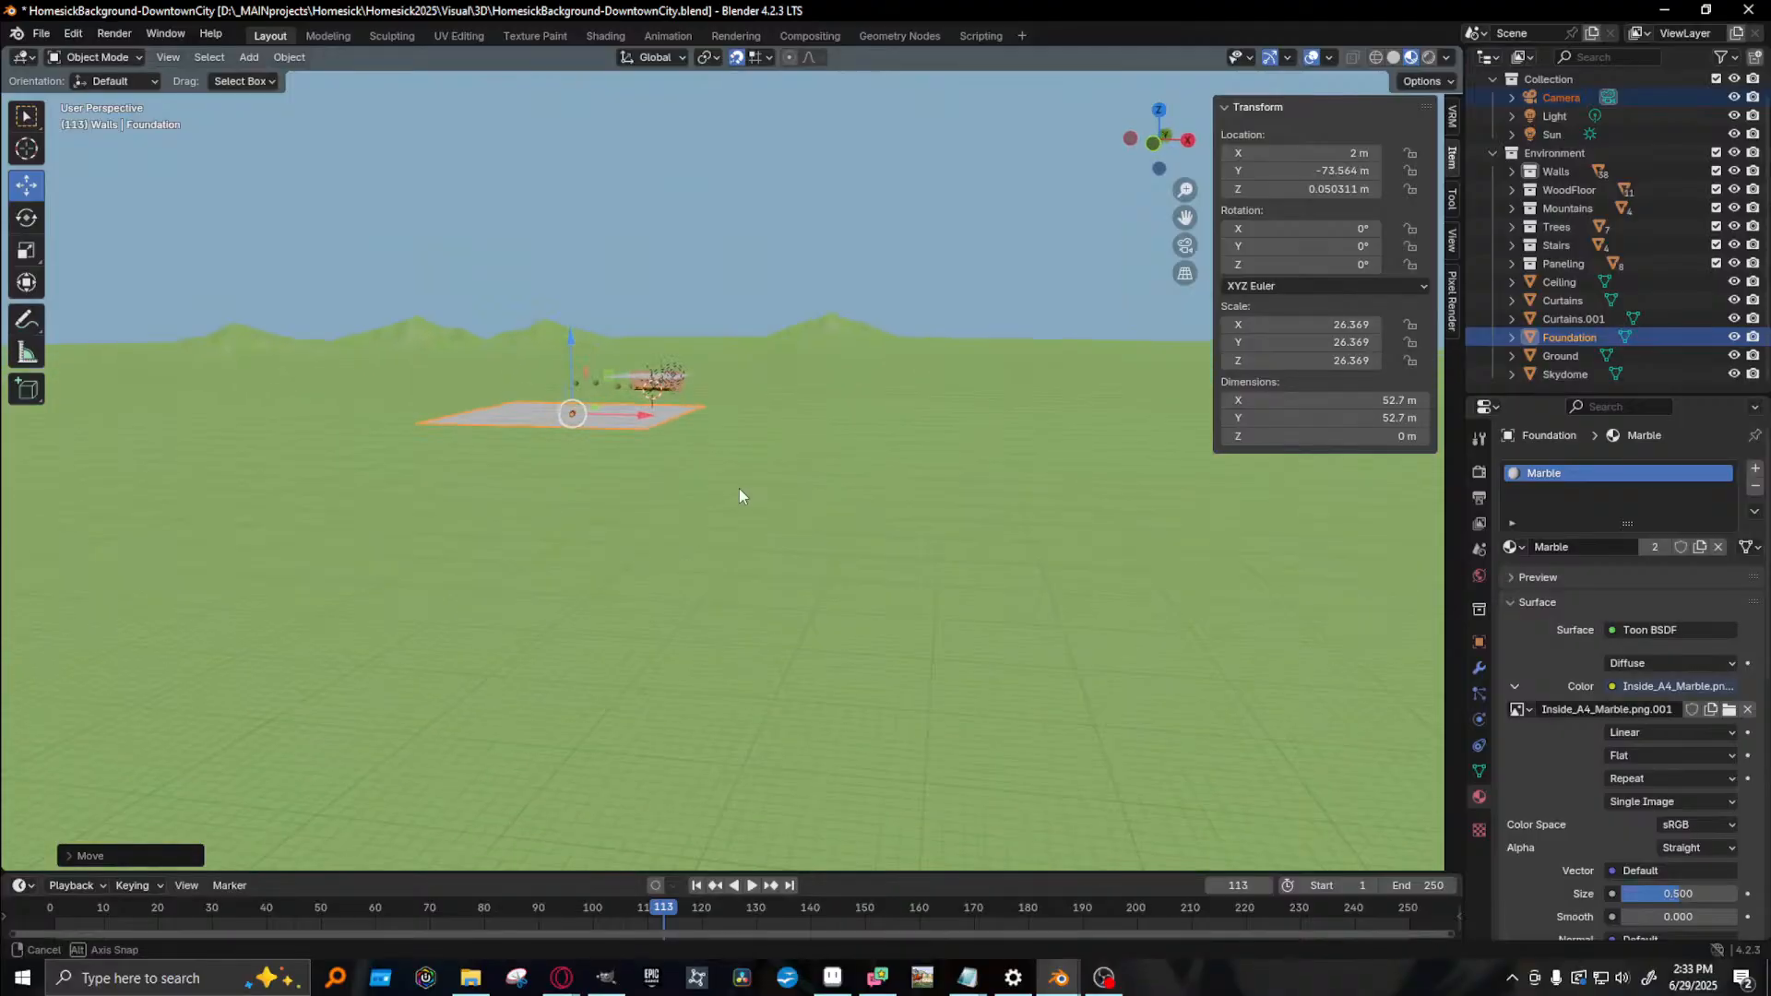
{"action": "left_click_drag", "start_coordinate": [513, 465], "coordinate": [185, 608]}
{"action": "left_click_drag", "start_coordinate": [240, 531], "coordinate": [941, 681]}
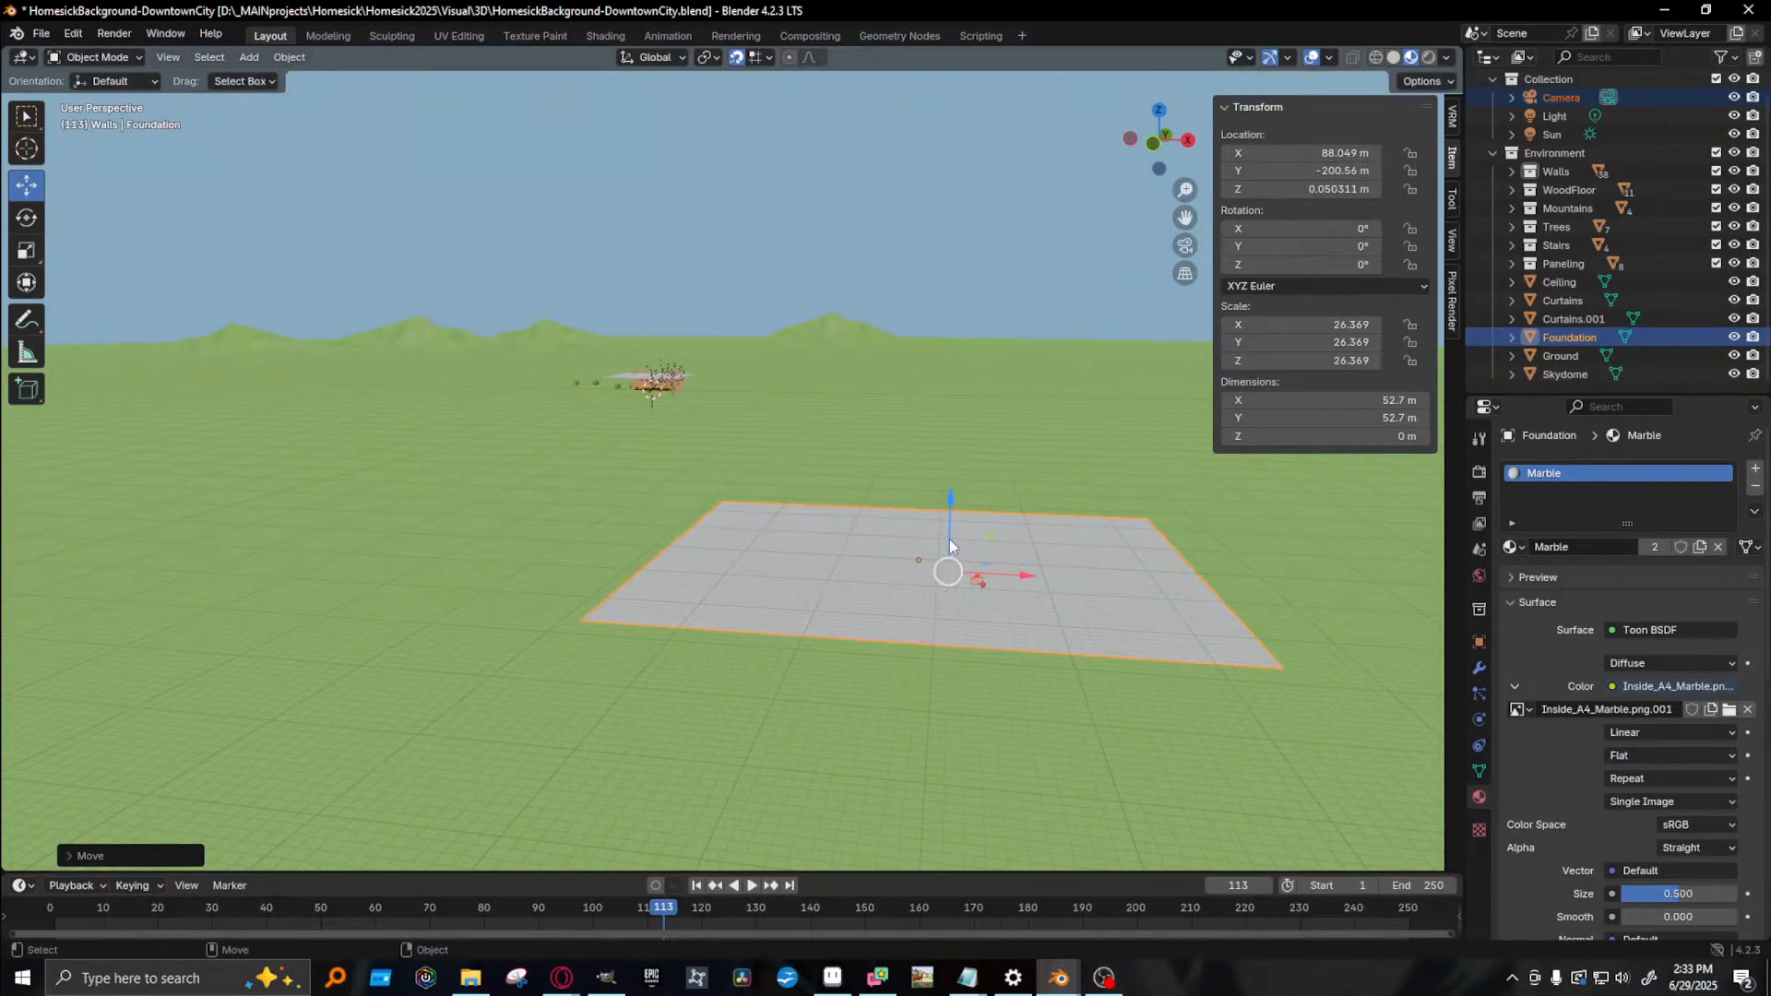
- Shift the foundation and camera further along Y to about -214.6 m and test-render the camera view
{"action": "middle_click_drag", "start_coordinate": [962, 553], "coordinate": [1117, 646]}
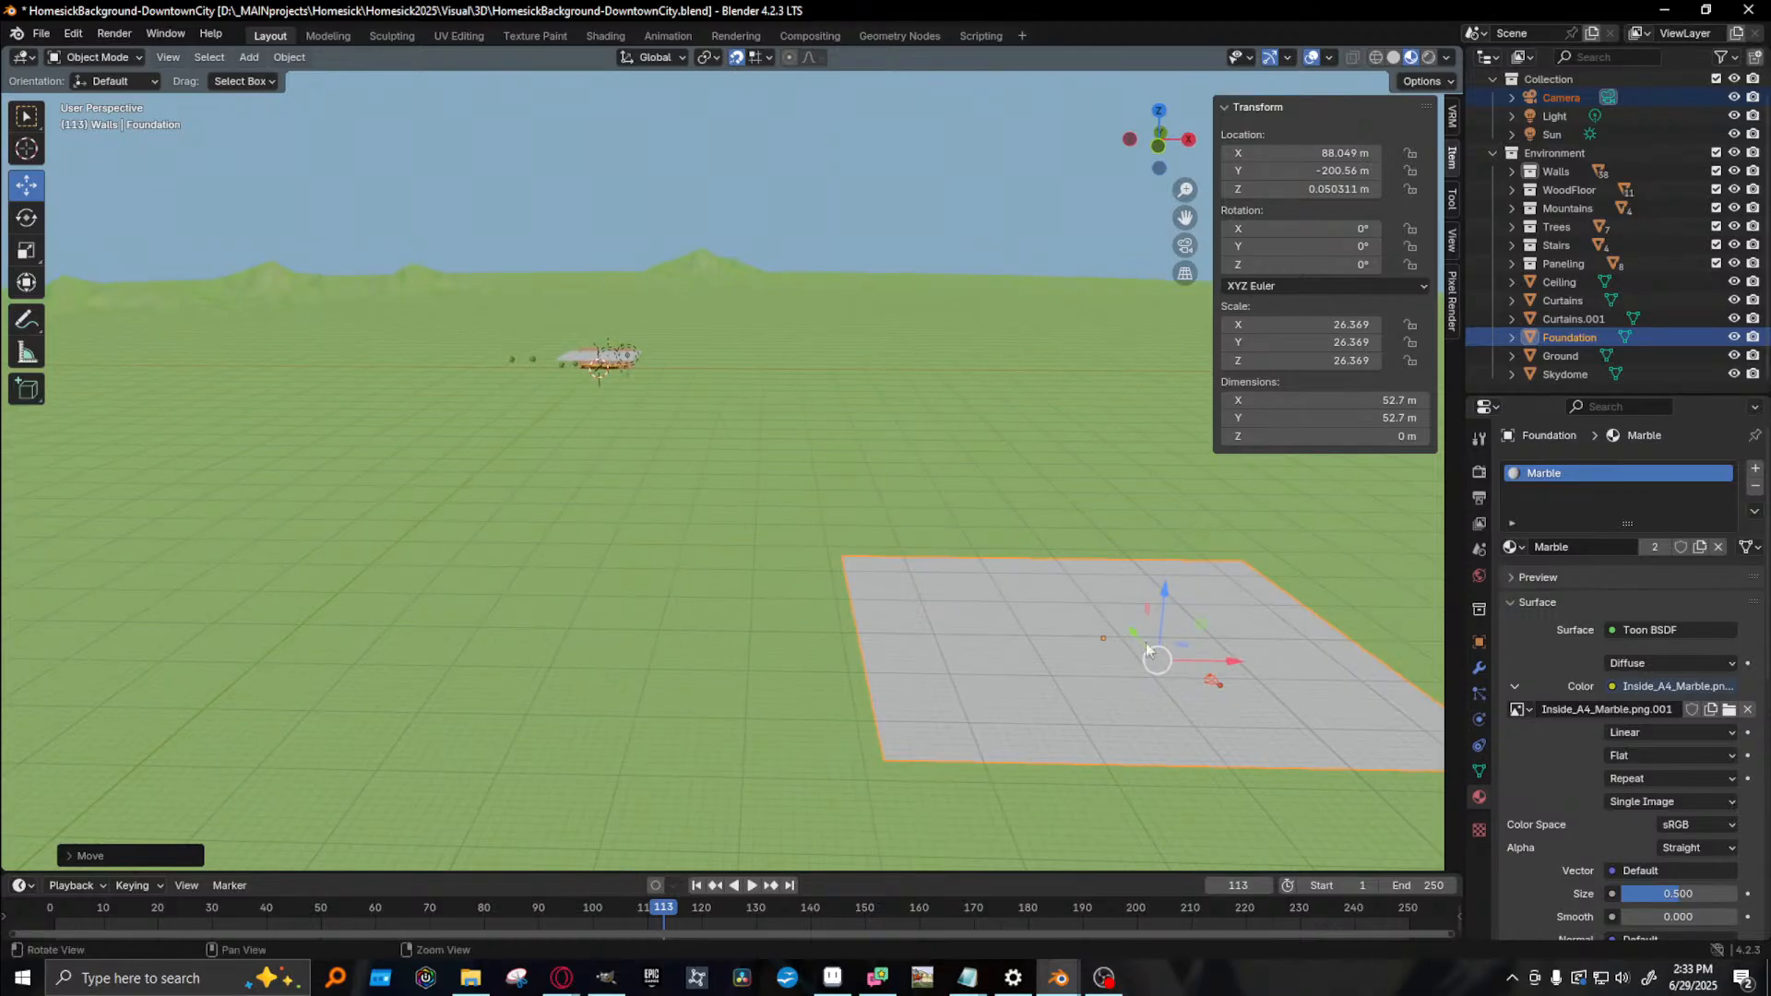
{"action": "left_click_drag", "start_coordinate": [1139, 624], "coordinate": [1182, 756]}
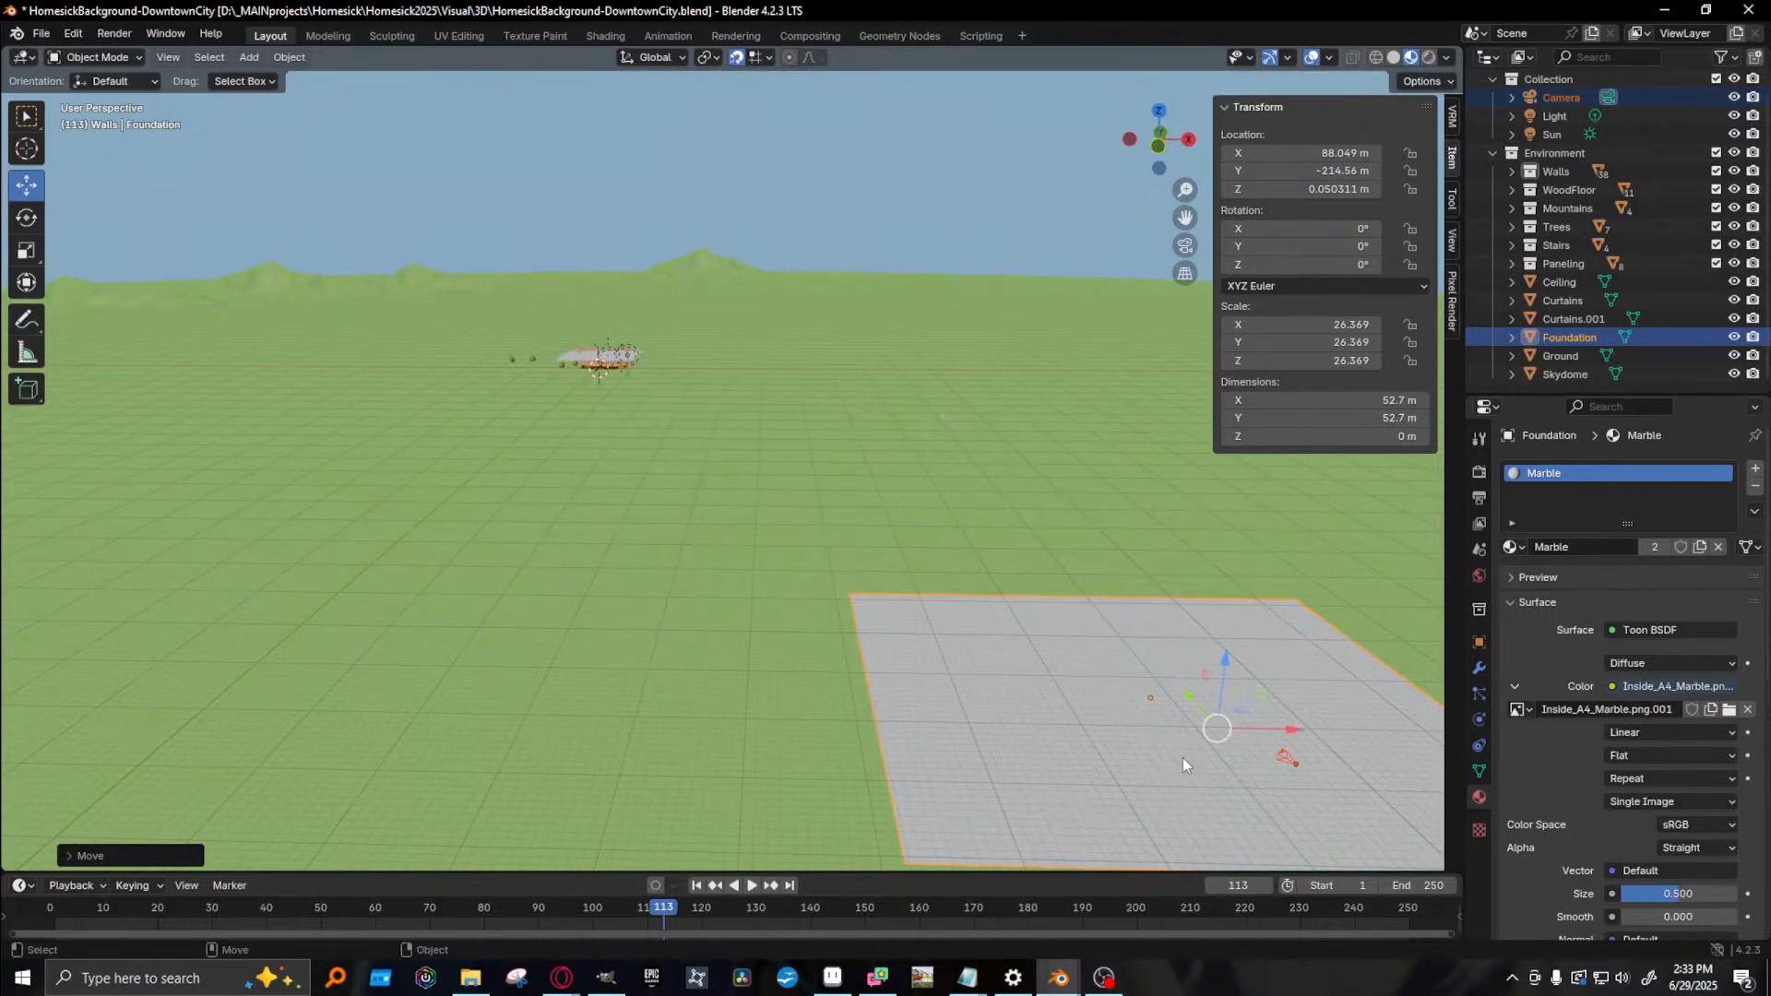
{"action": "key", "text": "F12"}
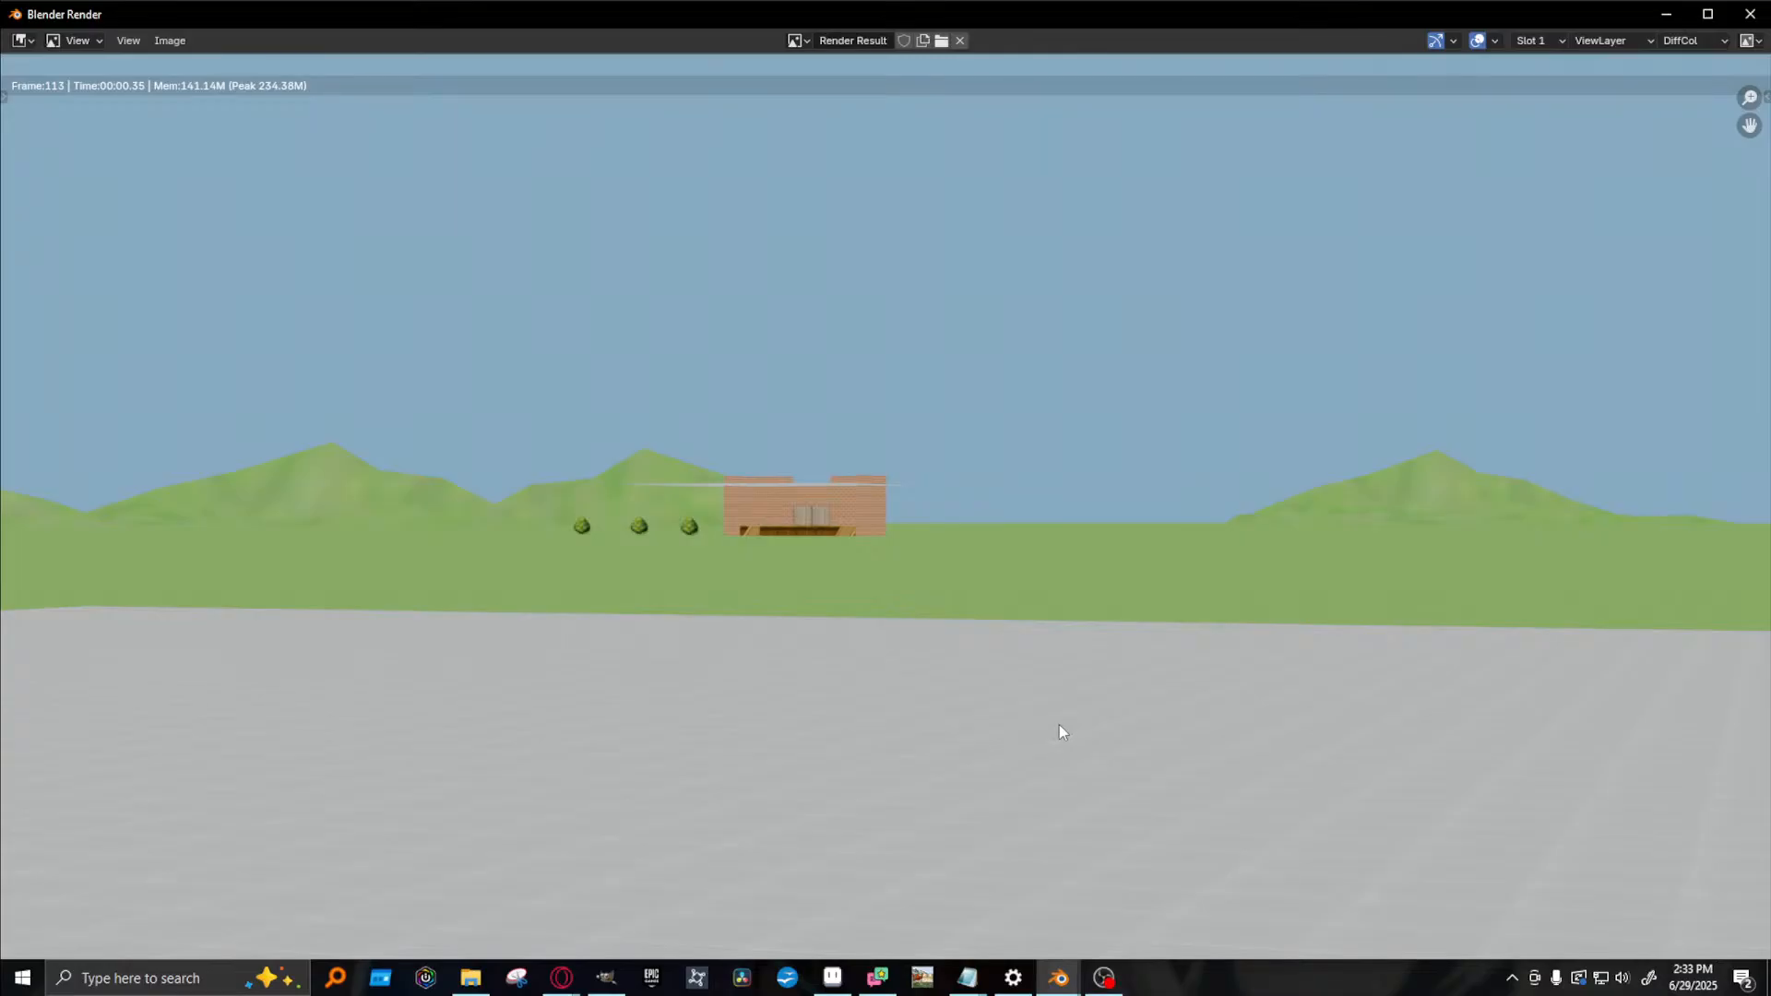
{"action": "key", "text": "Escape"}
- Move the foundation and camera farther from the stage, bringing the foundation to about X 204 m, Y -325.6 m
{"action": "middle_click_drag", "start_coordinate": [1259, 769], "coordinate": [434, 612]}
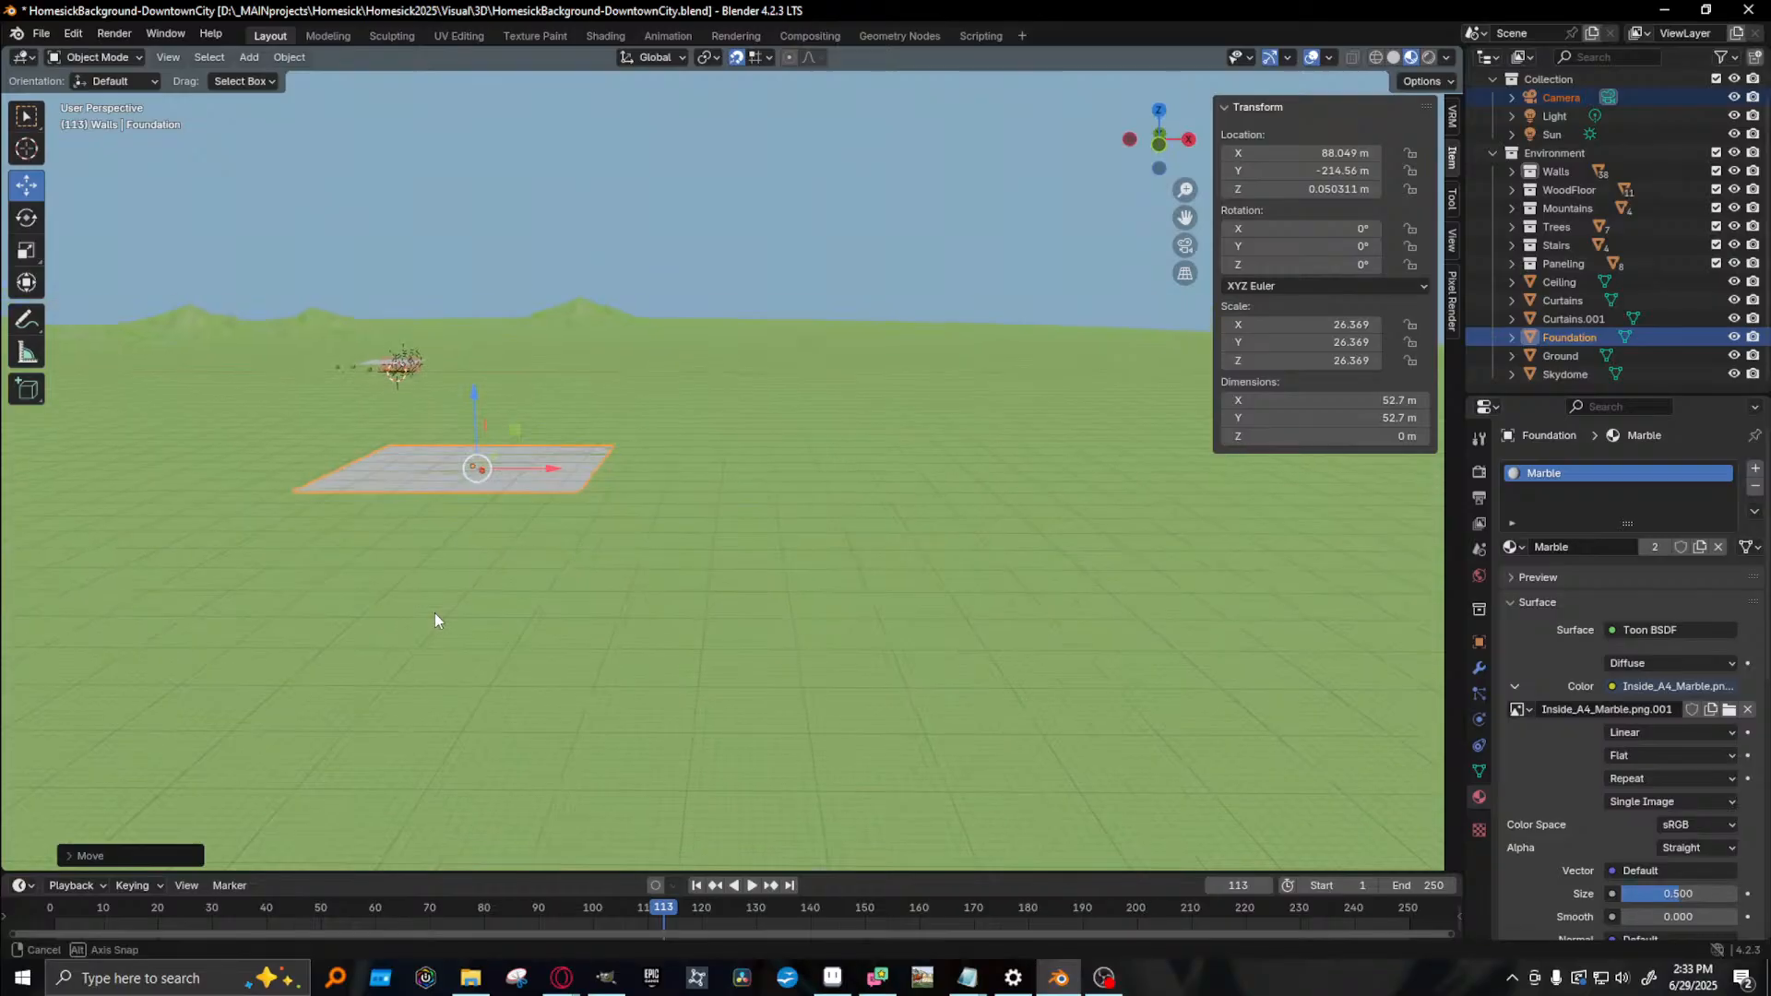
{"action": "left_click_drag", "start_coordinate": [486, 465], "coordinate": [1265, 721]}
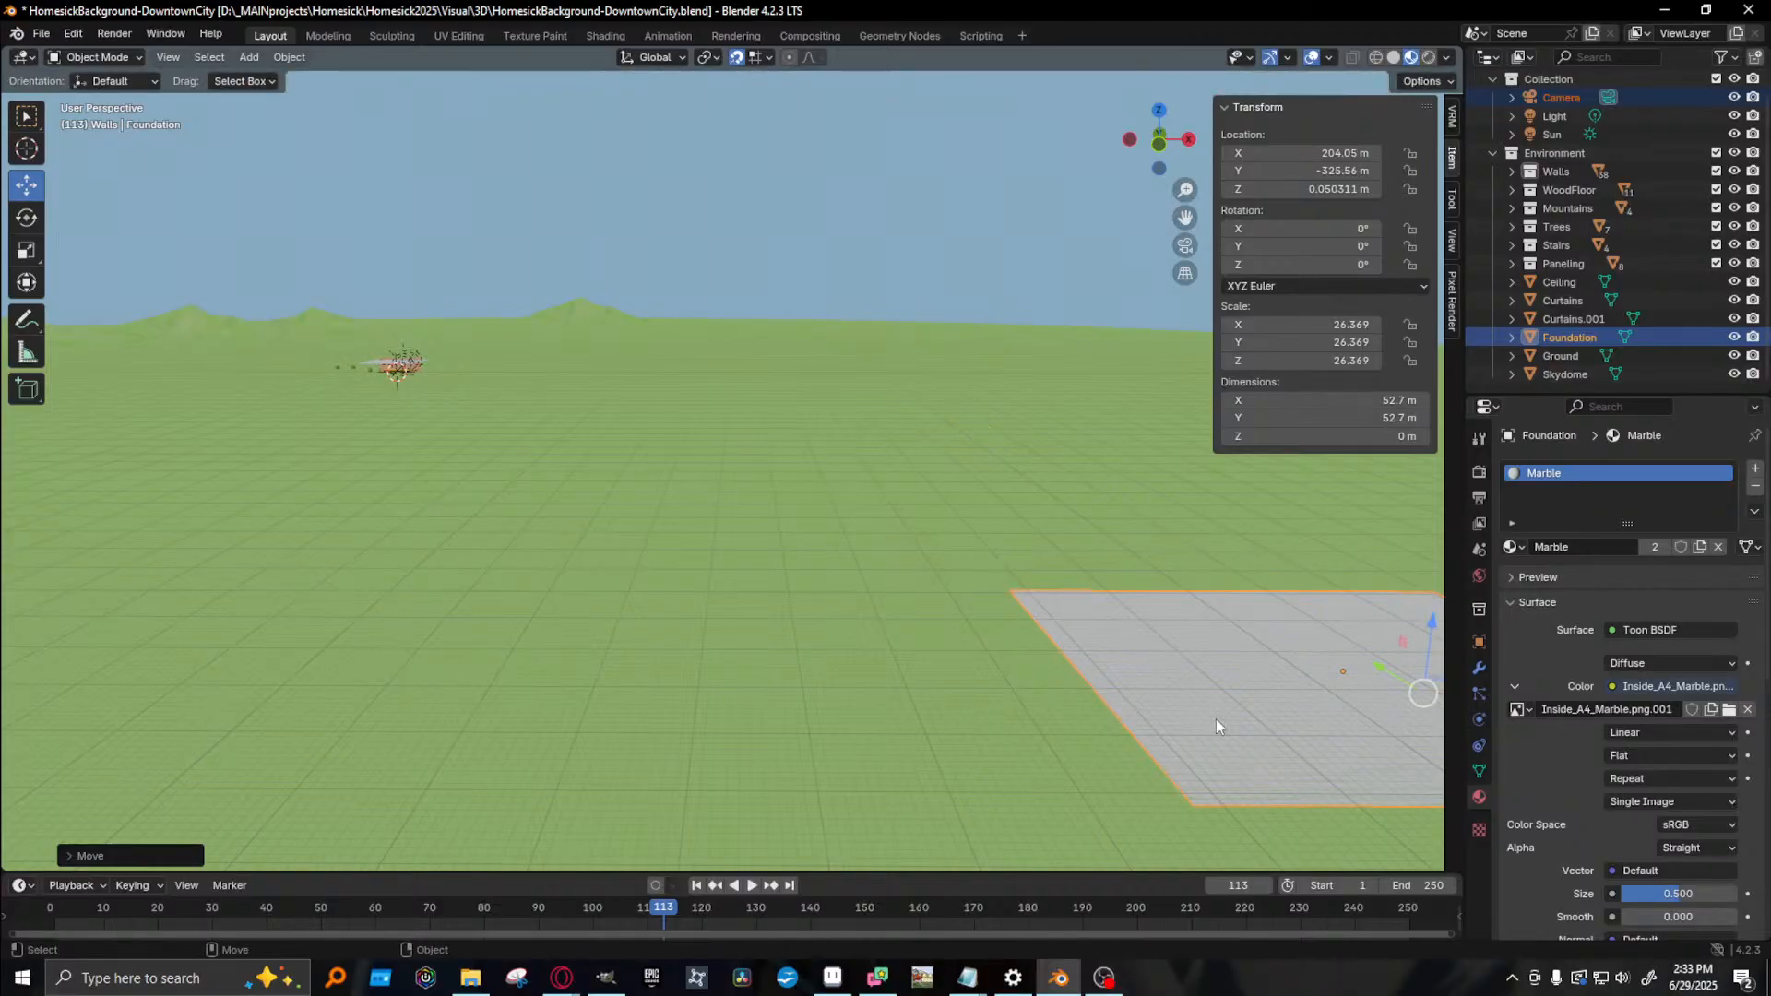
{"action": "middle_click_drag", "start_coordinate": [976, 669], "coordinate": [924, 667]}
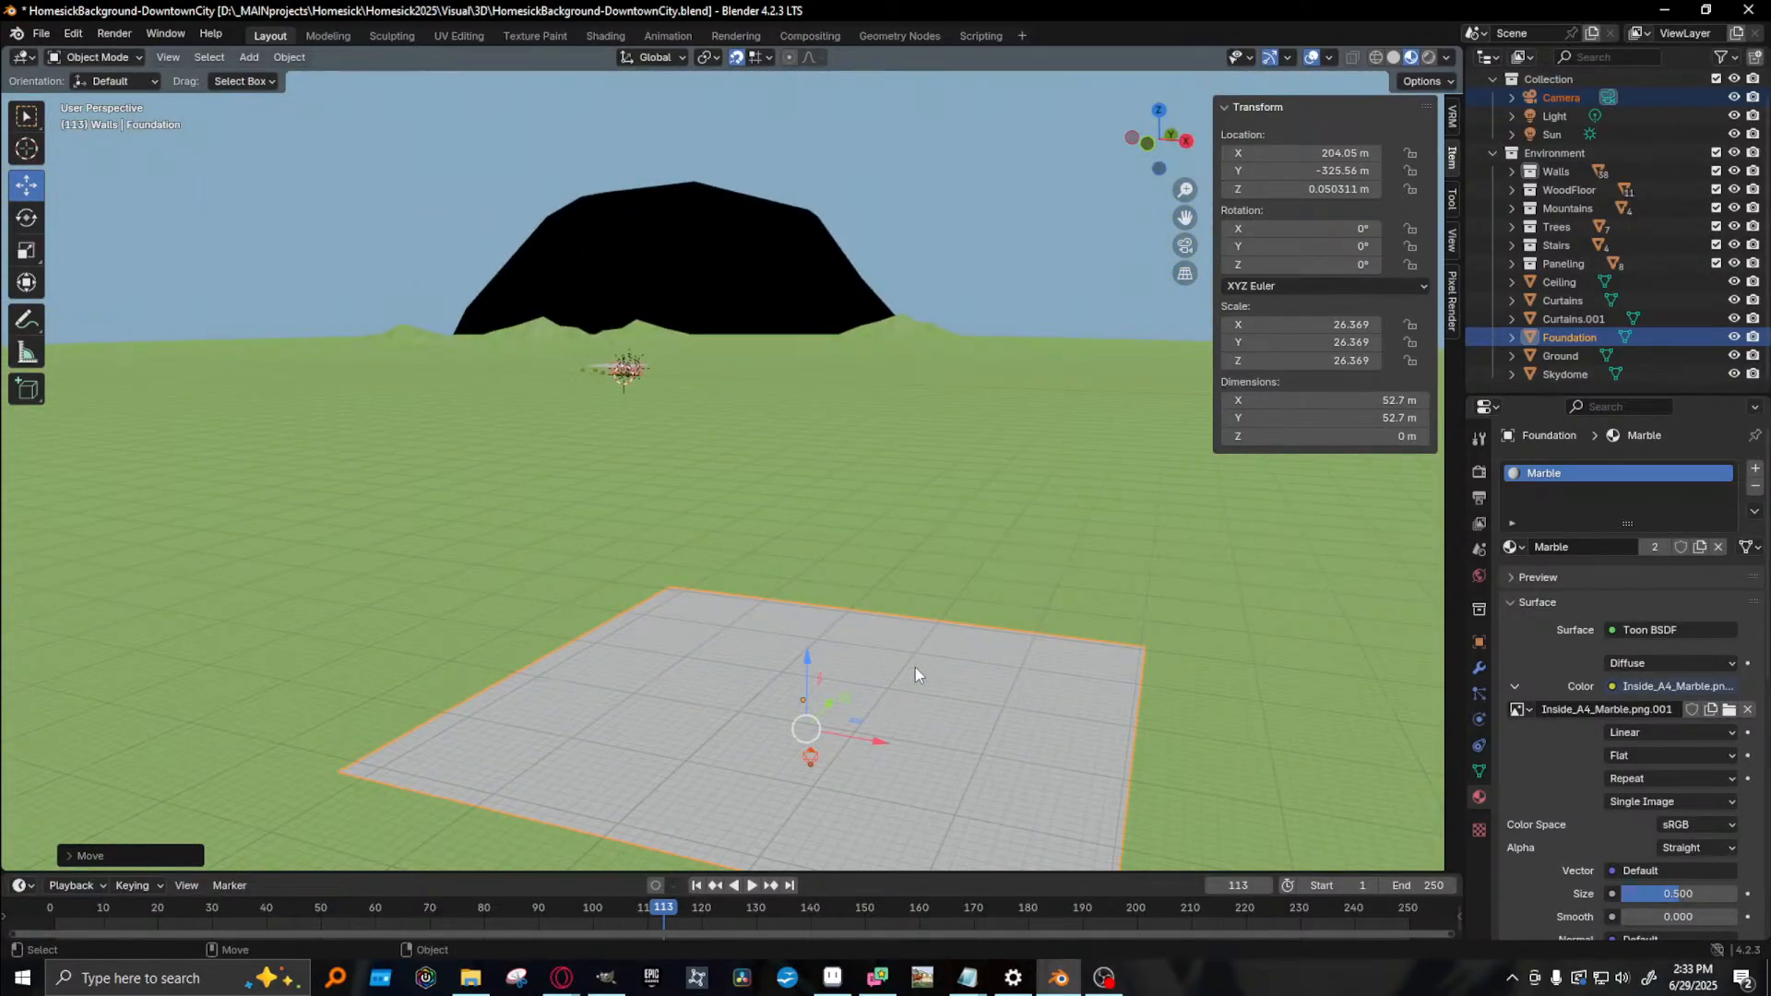
- Test-render the camera view at the new location and check its DiffCol pass
{"action": "key", "text": "F12"}
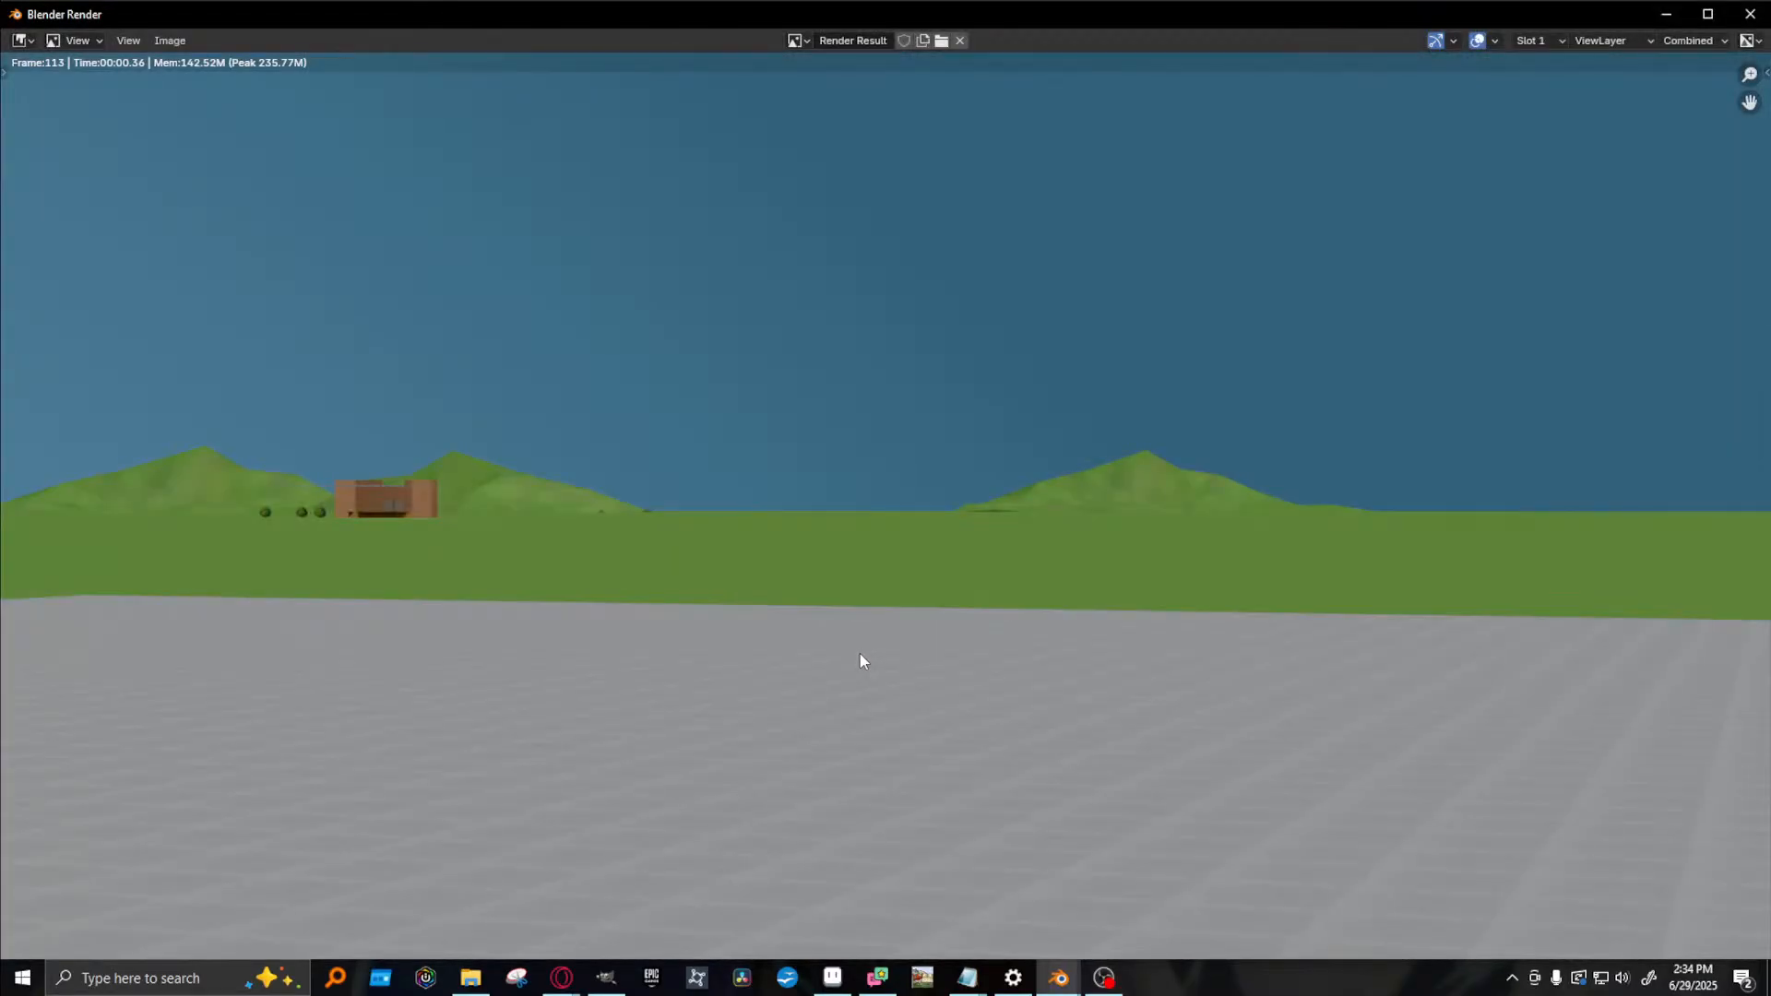
{"action": "left_click", "coordinate": [1689, 41]}
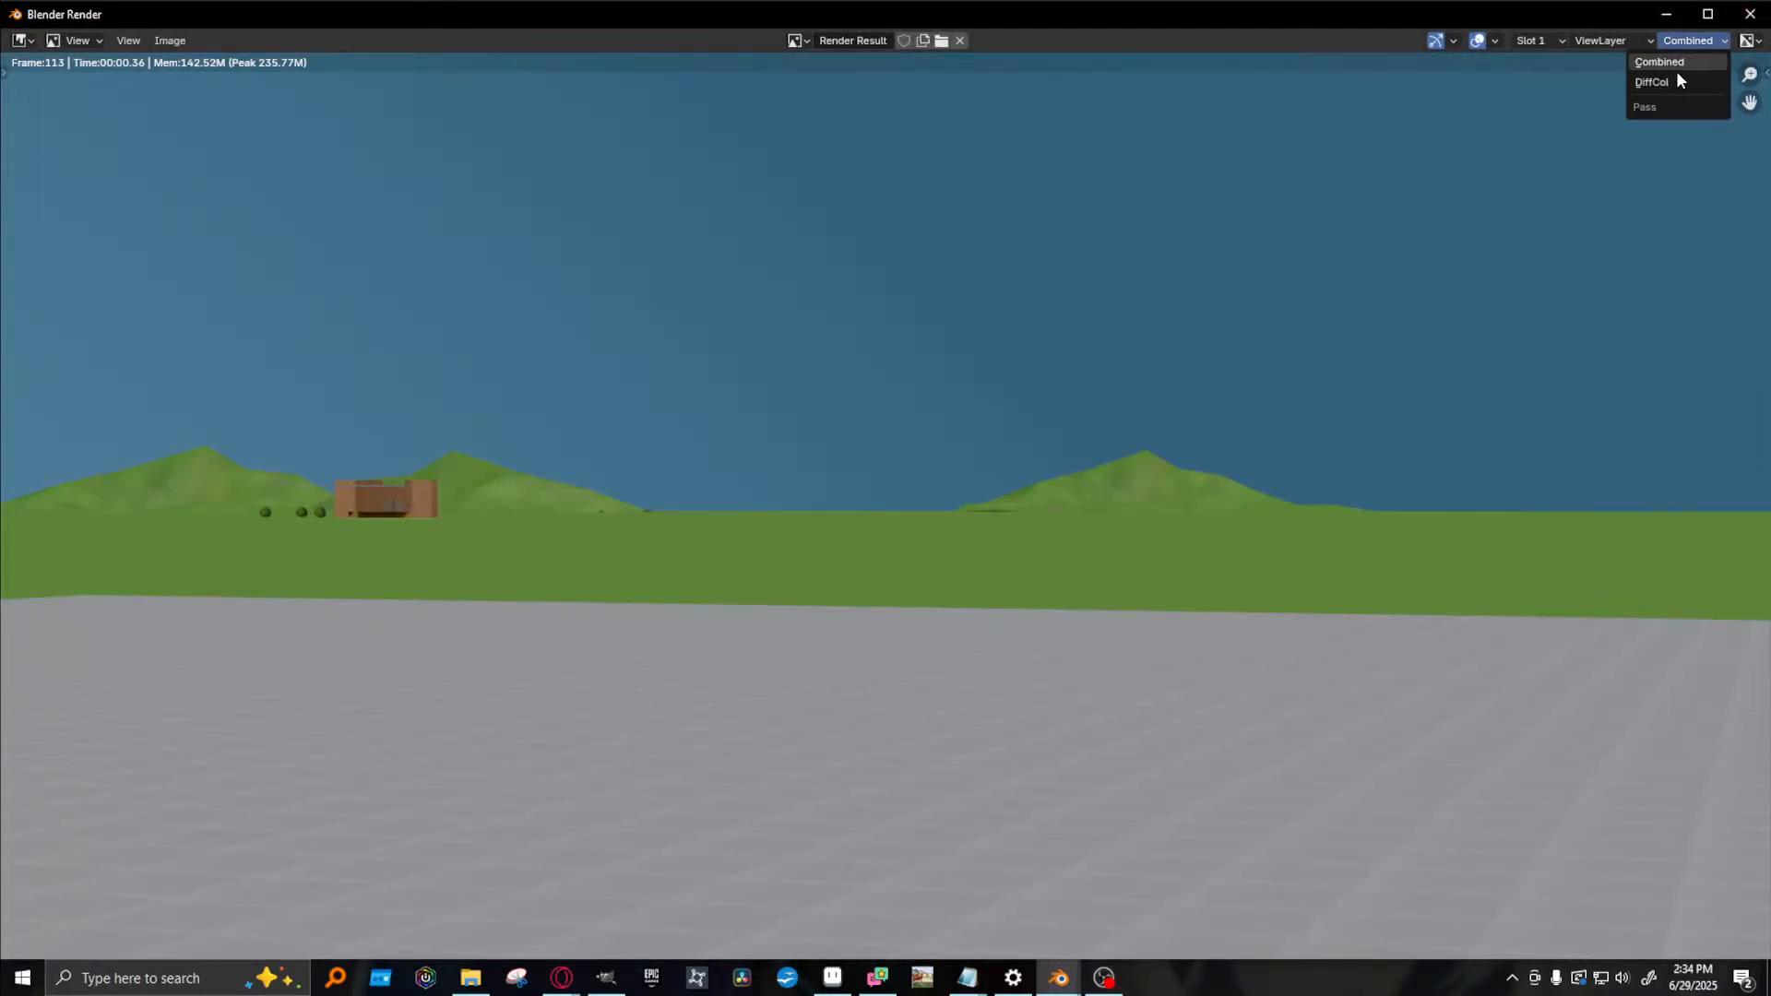
{"action": "left_click", "coordinate": [1653, 82]}
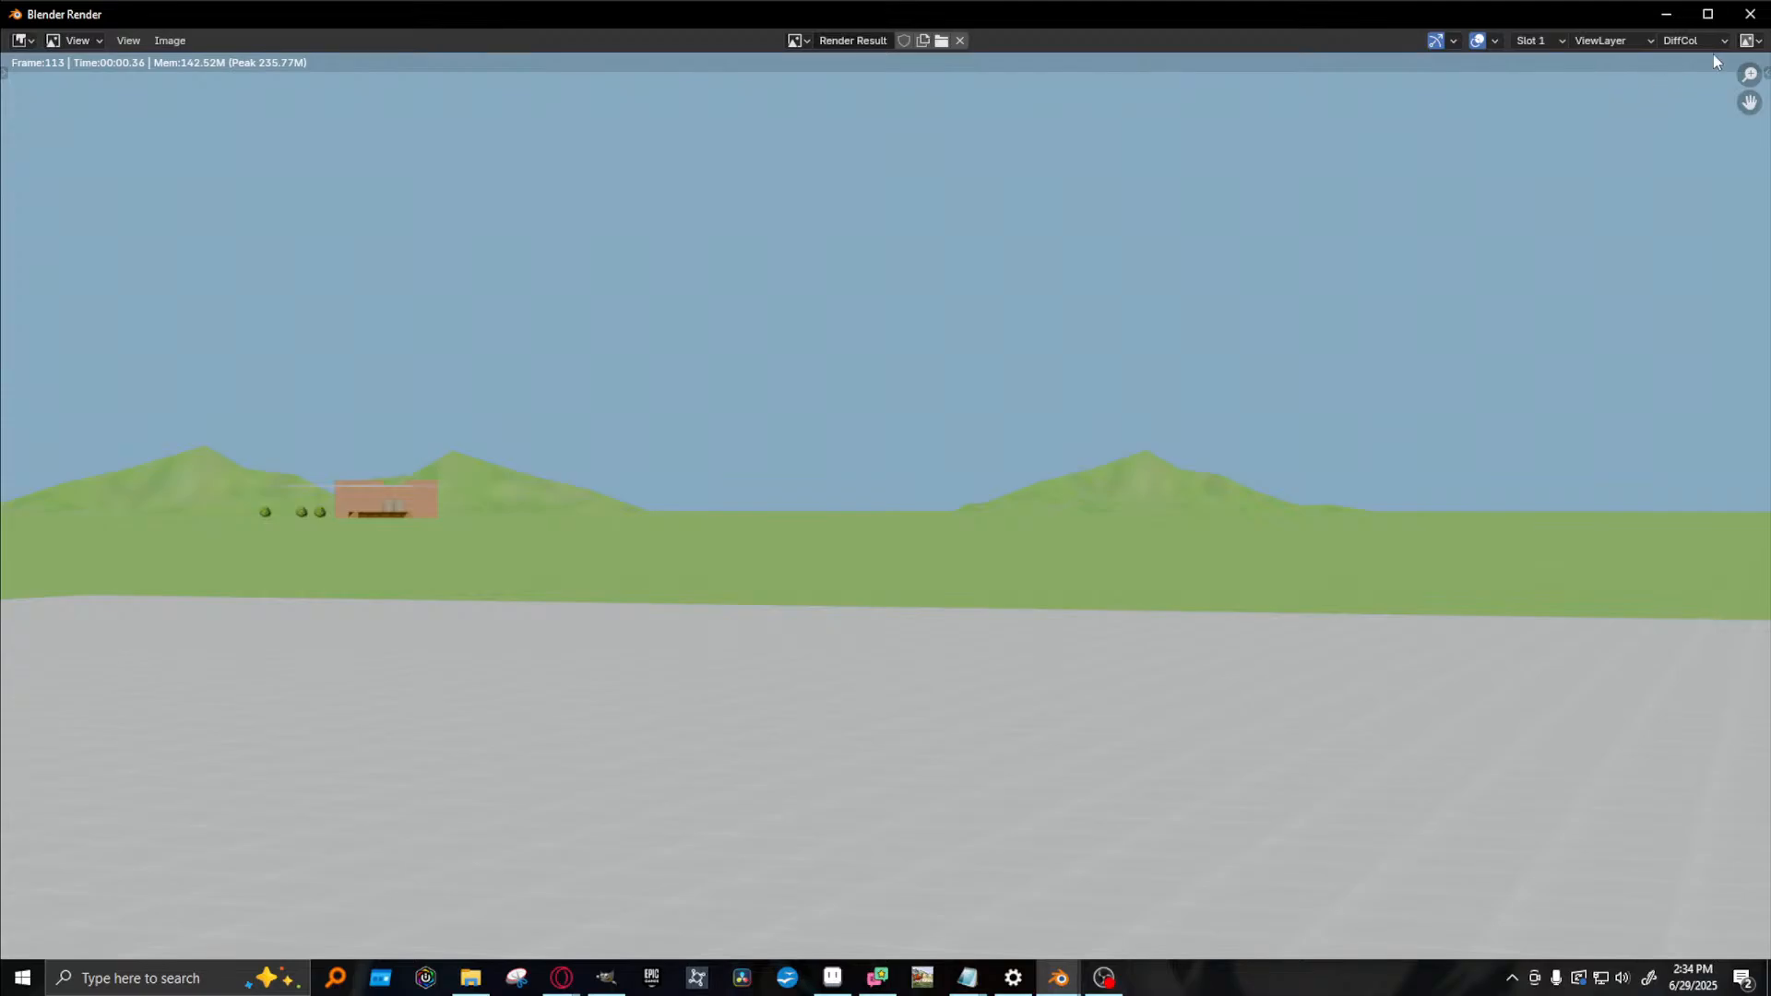
{"action": "left_click", "coordinate": [1749, 14]}
- Inspect the brick stage building up close and its placement relative to the distant marble foundation
{"action": "middle_click_drag", "start_coordinate": [799, 573], "coordinate": [495, 310]}
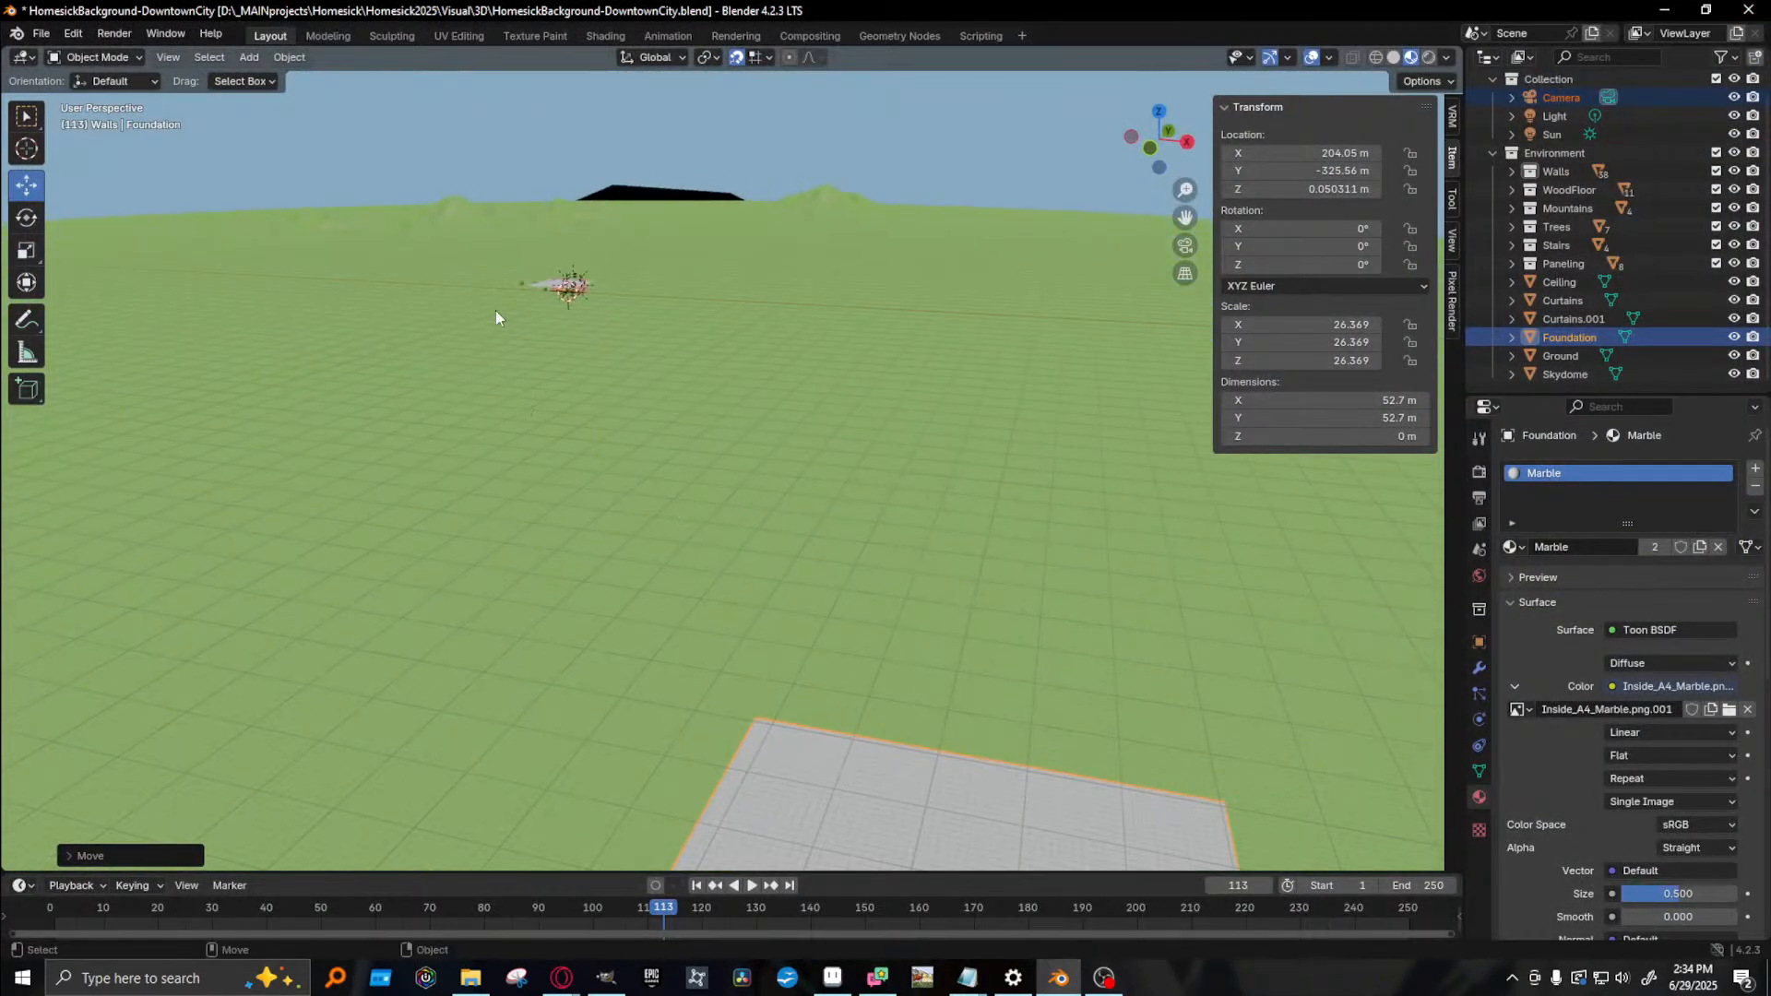
{"action": "left_click", "coordinate": [550, 282]}
{"action": "key", "text": "KP_Decimal"}
{"action": "middle_click_drag", "start_coordinate": [765, 503], "coordinate": [921, 491]}
{"action": "middle_click_drag", "start_coordinate": [816, 495], "coordinate": [709, 550]}
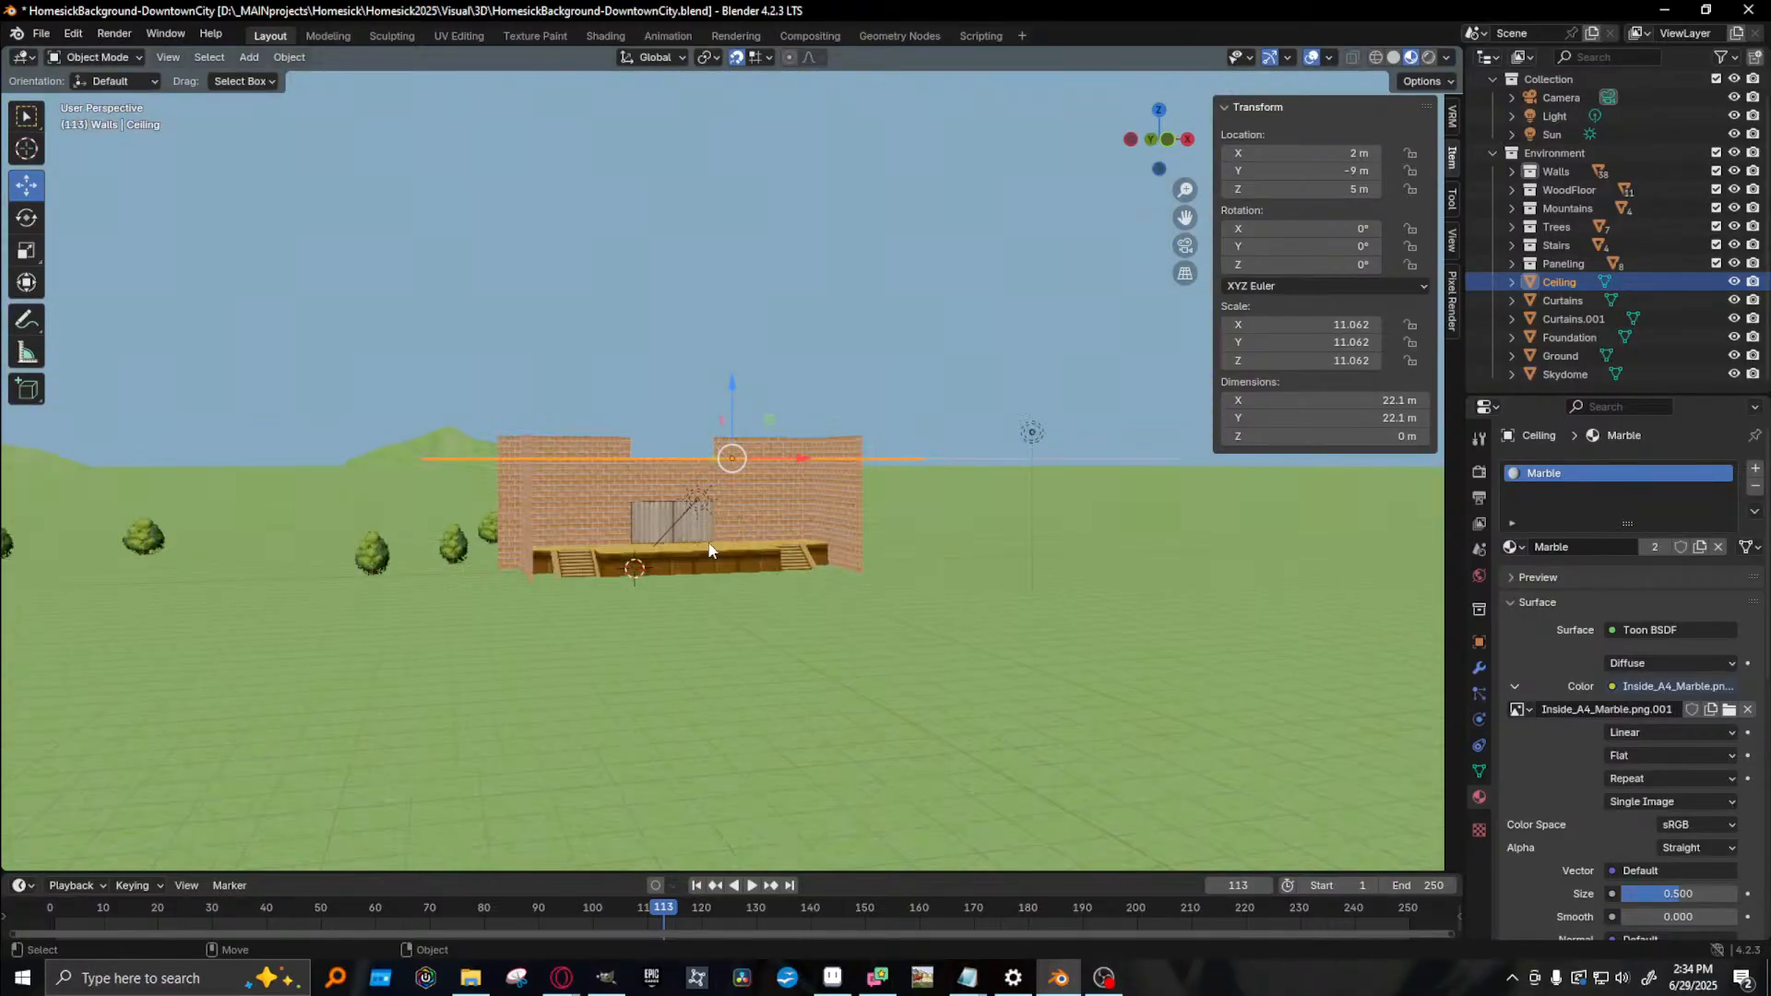
{"action": "scroll", "coordinate": [1059, 593], "scroll_direction": "down", "scroll_amount": 3}
{"action": "middle_click_drag", "start_coordinate": [1347, 593], "coordinate": [755, 581], "text": "shift"}
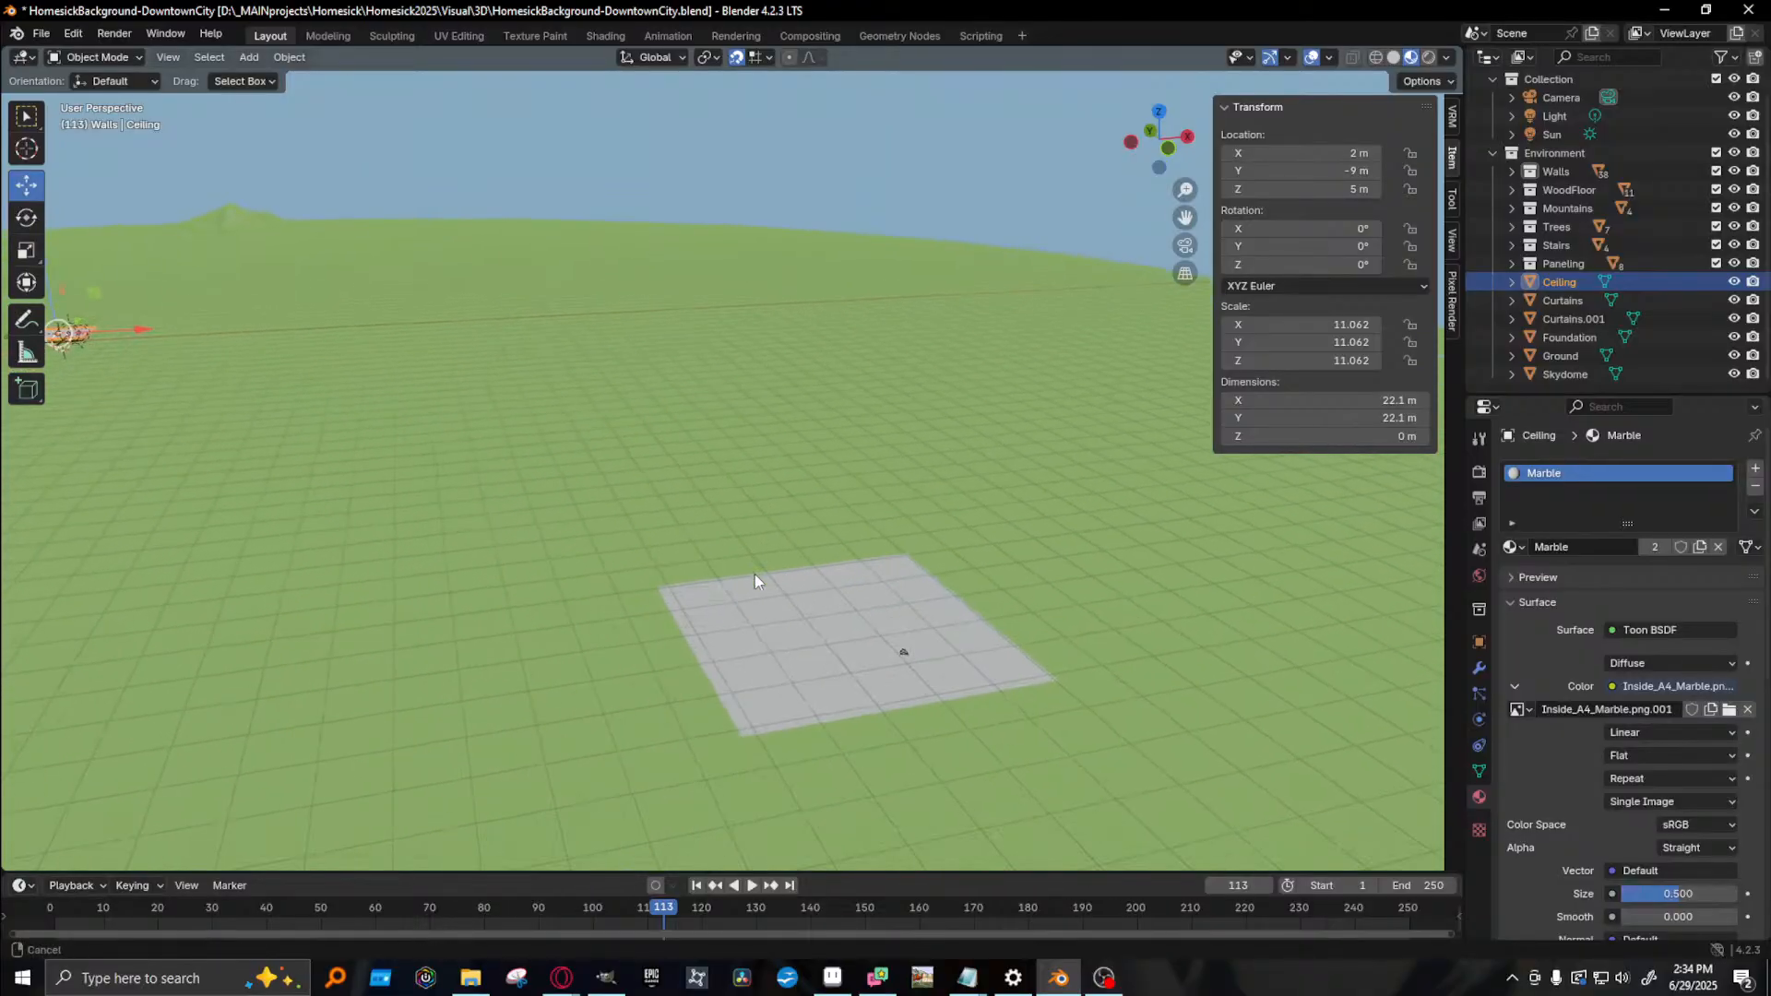
- Raise the marble foundation slightly above the ground, to about Z 0.09 m
{"action": "left_click", "coordinate": [871, 678]}
{"action": "key", "text": "KP_Decimal"}
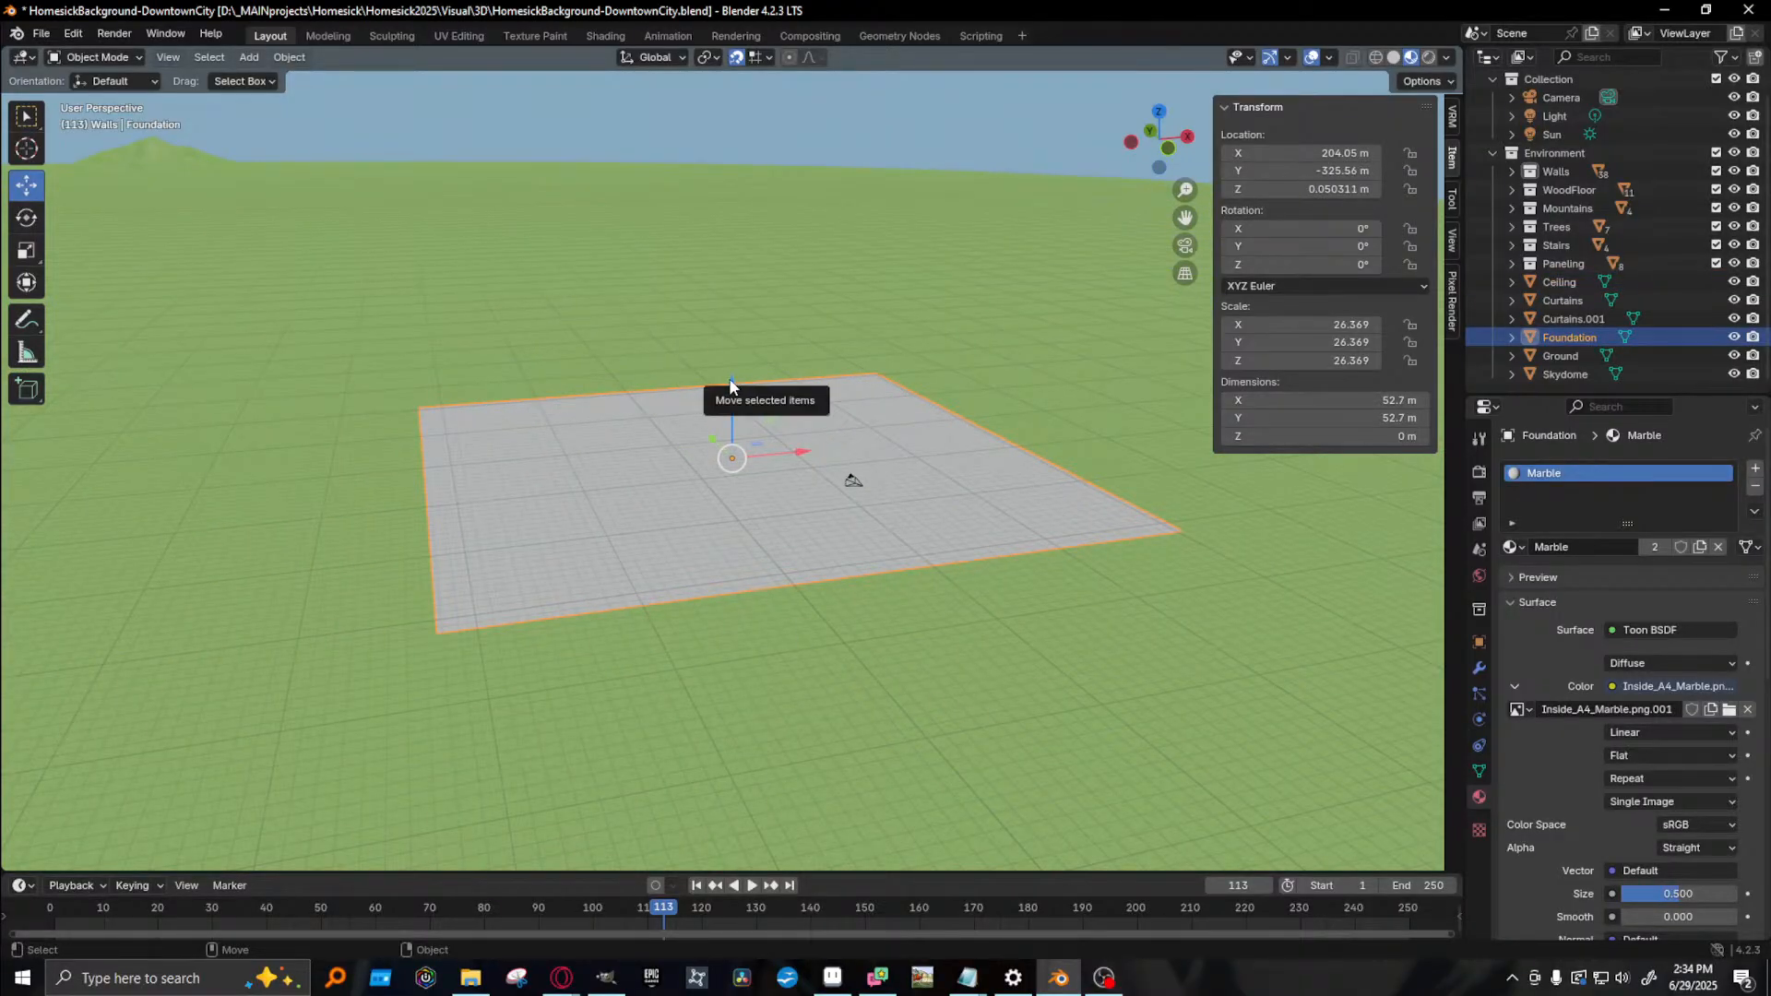
{"action": "left_click_drag", "start_coordinate": [725, 385], "coordinate": [720, 451]}
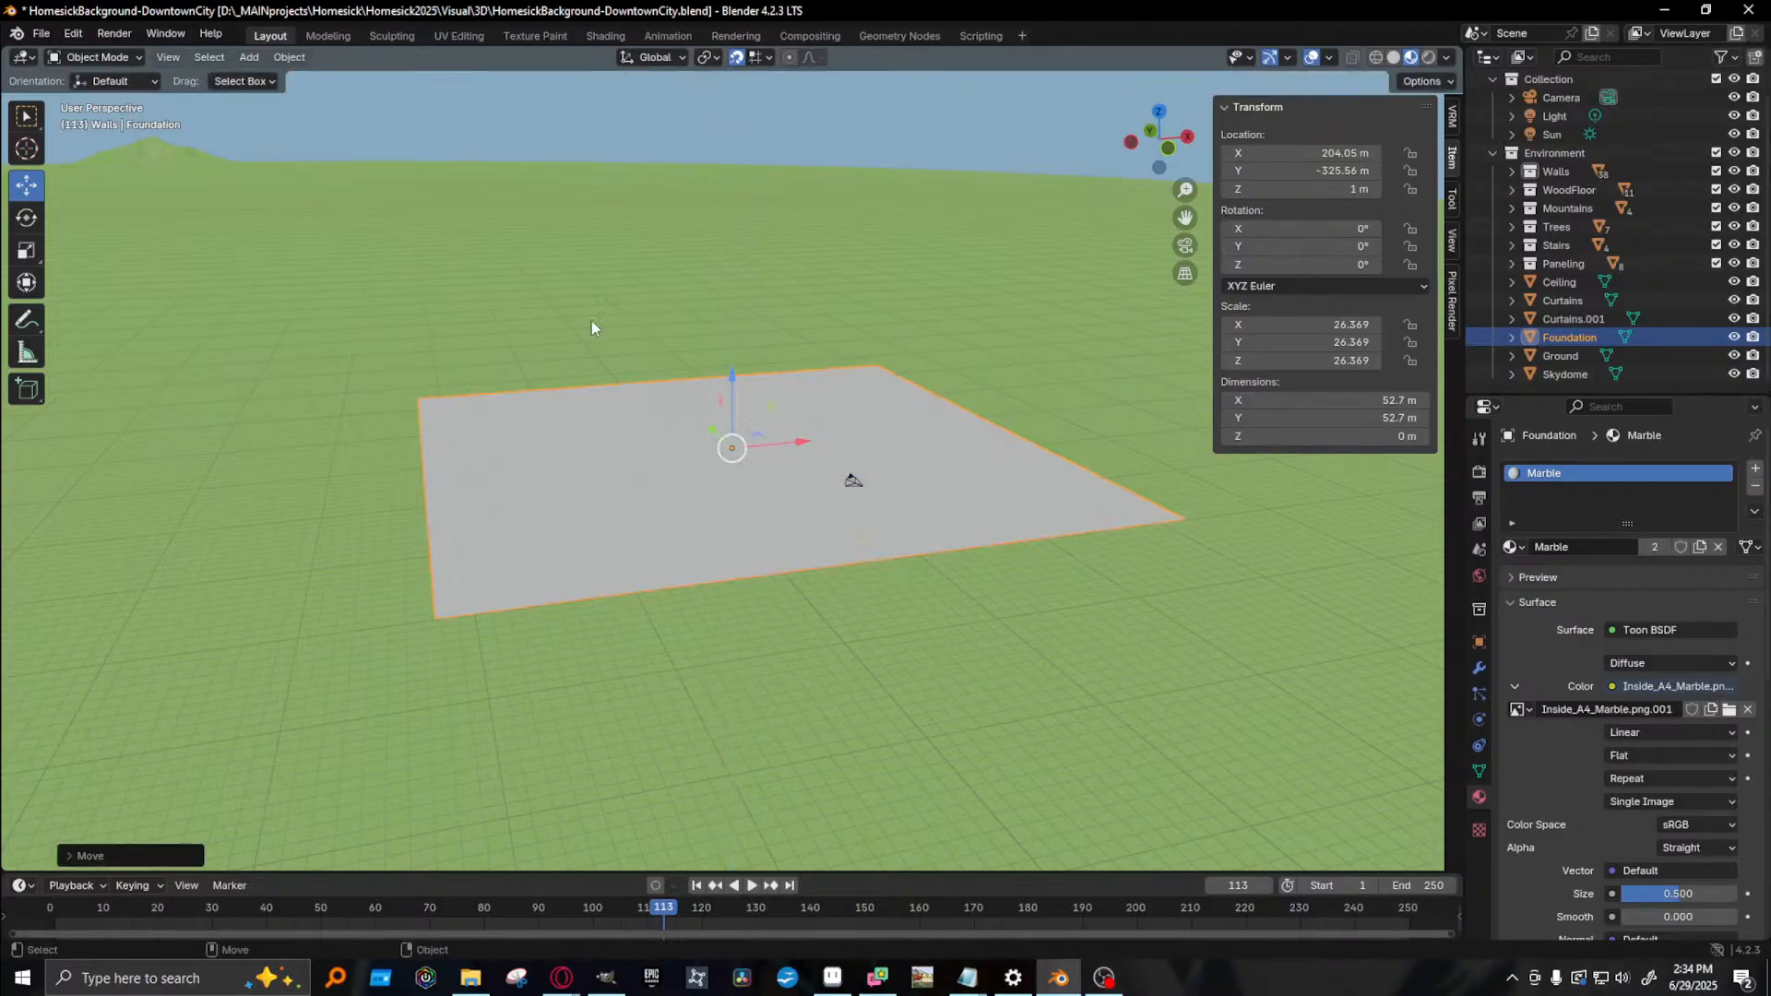
{"action": "middle_click_drag", "start_coordinate": [798, 205], "coordinate": [765, 350]}
{"action": "left_click_drag", "start_coordinate": [734, 369], "coordinate": [732, 384]}
{"action": "middle_click_drag", "start_coordinate": [731, 384], "coordinate": [856, 412]}
- Stretch the foundation along X into a long strip about 174 m long, then return to the Move tool
{"action": "key", "text": "shift+space"}
{"action": "key", "text": "s"}
{"action": "left_click_drag", "start_coordinate": [807, 460], "coordinate": [987, 464]}
{"action": "key", "text": "shift+space"}
{"action": "key", "text": "g"}
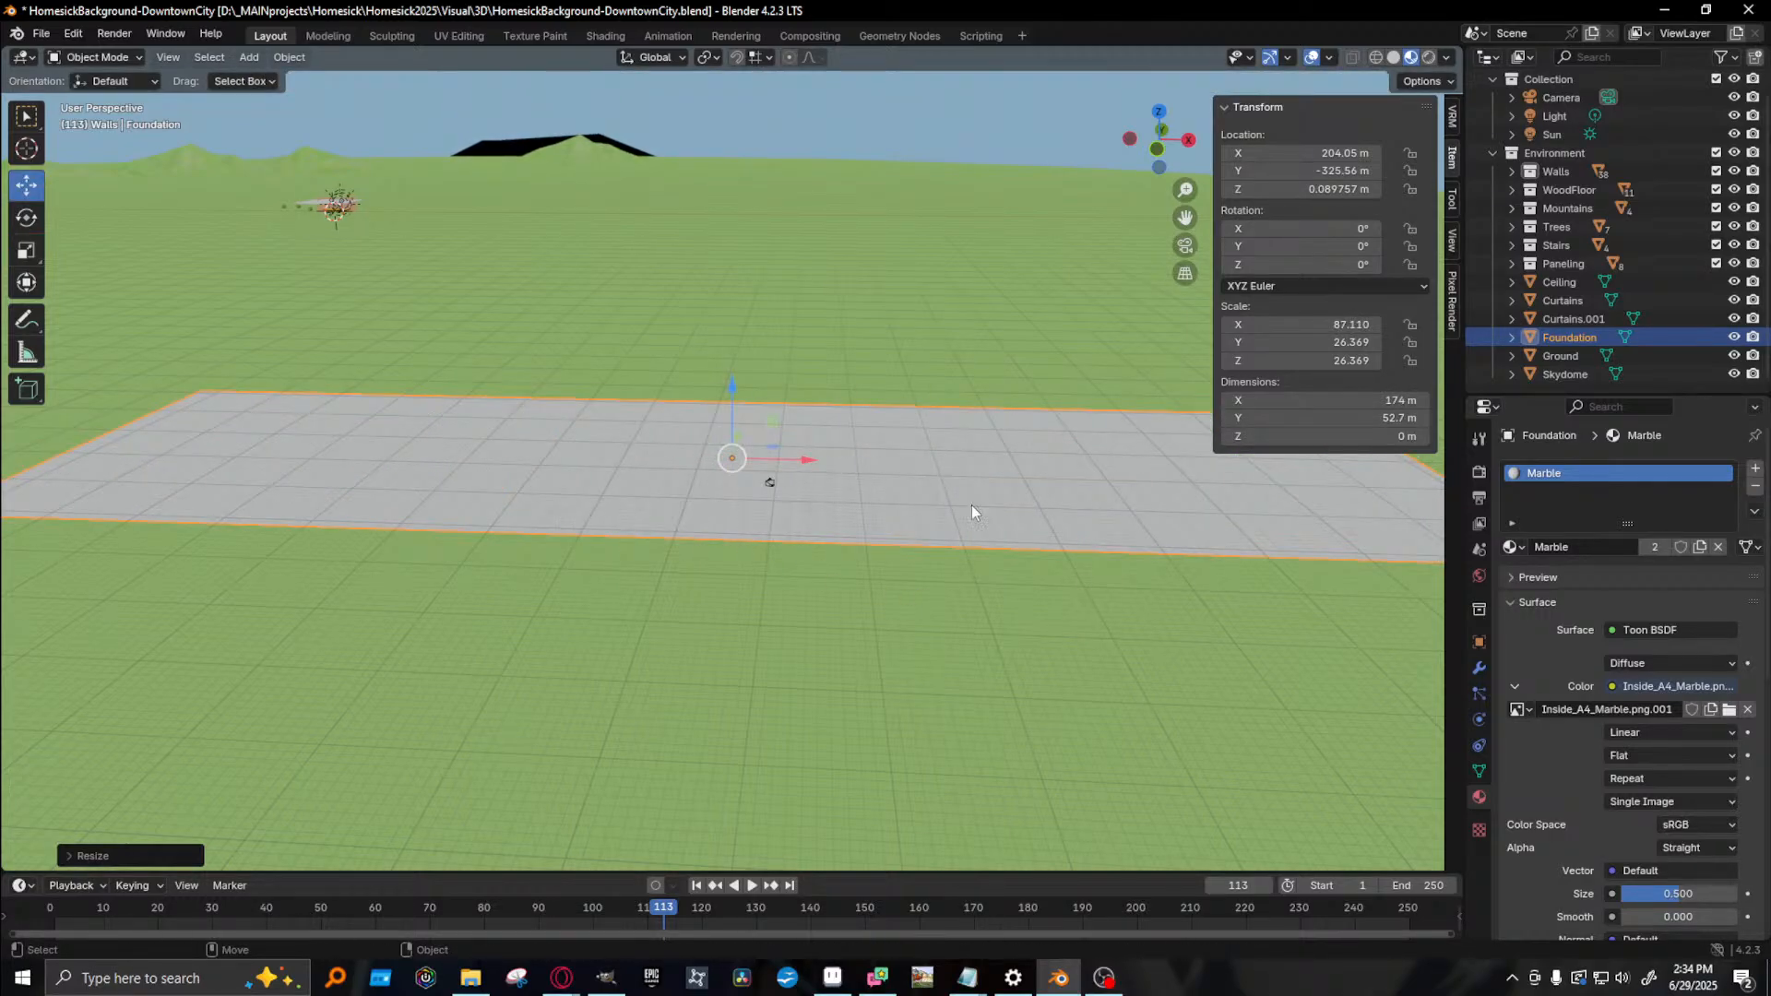
- Rename the Foundation object to Street
{"action": "double_click", "coordinate": [1568, 340]}
{"action": "type", "text": "Stree"}
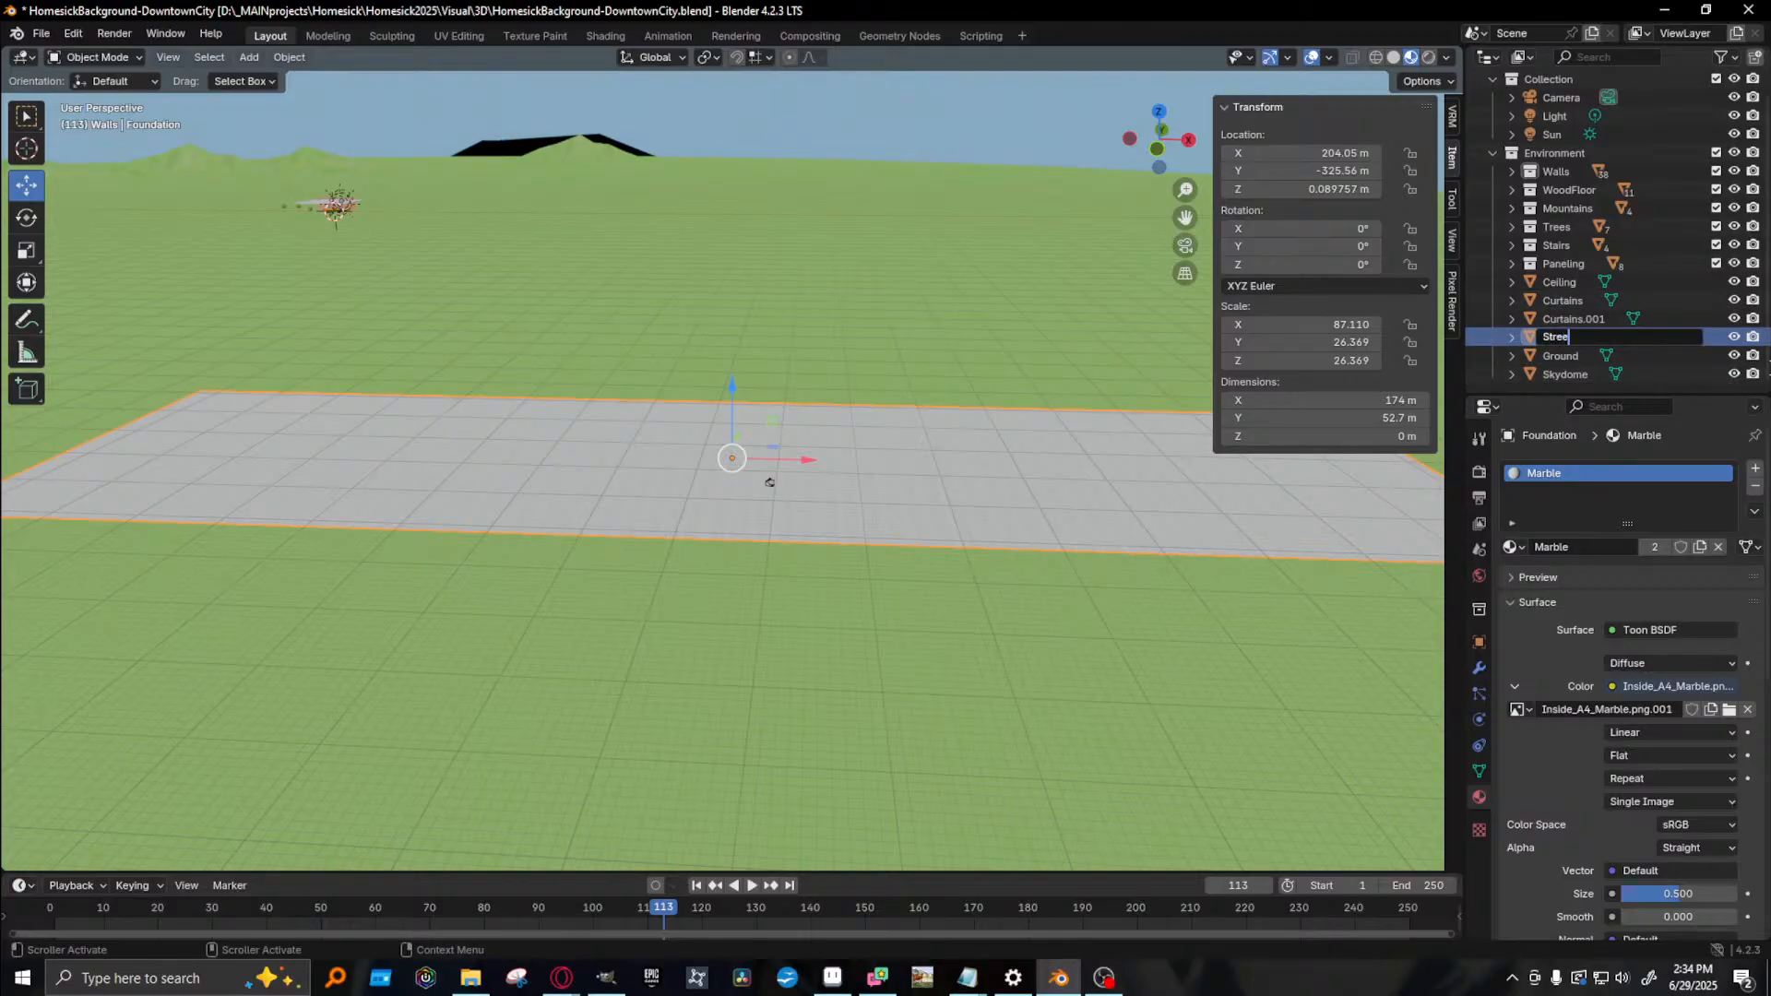
{"action": "type", "text": "t"}
{"action": "key", "text": "Return"}
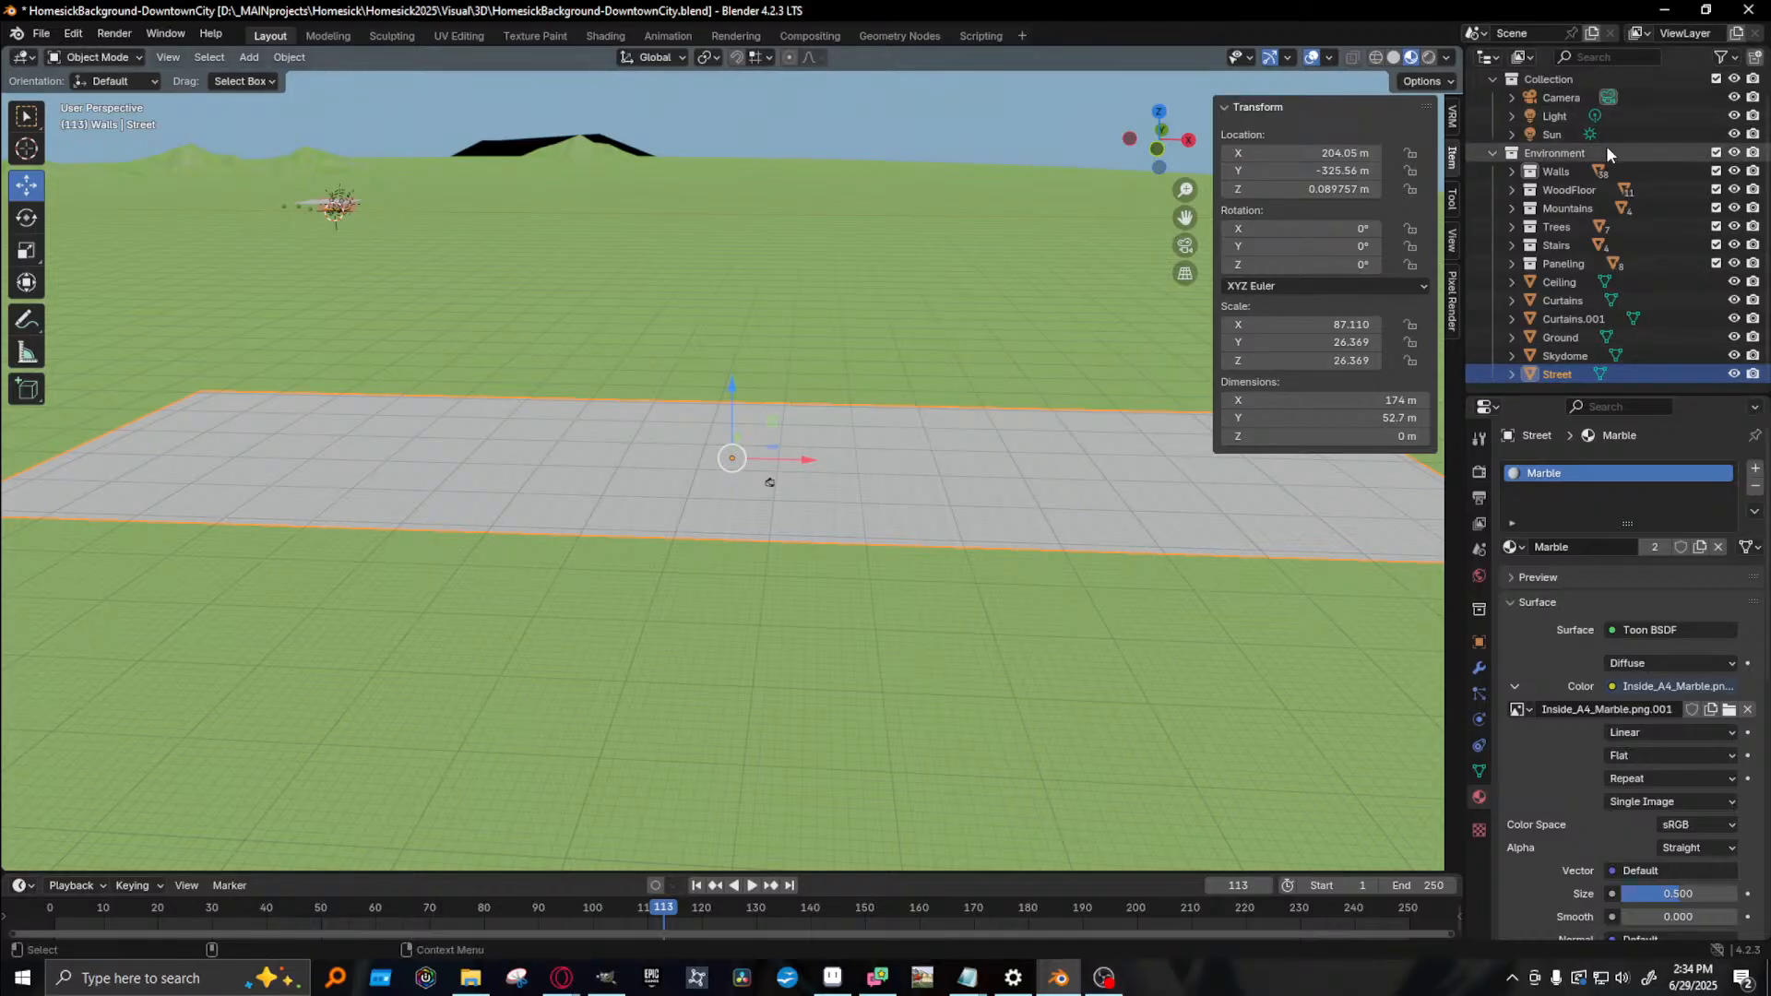
{"action": "right_click", "coordinate": [1561, 154]}
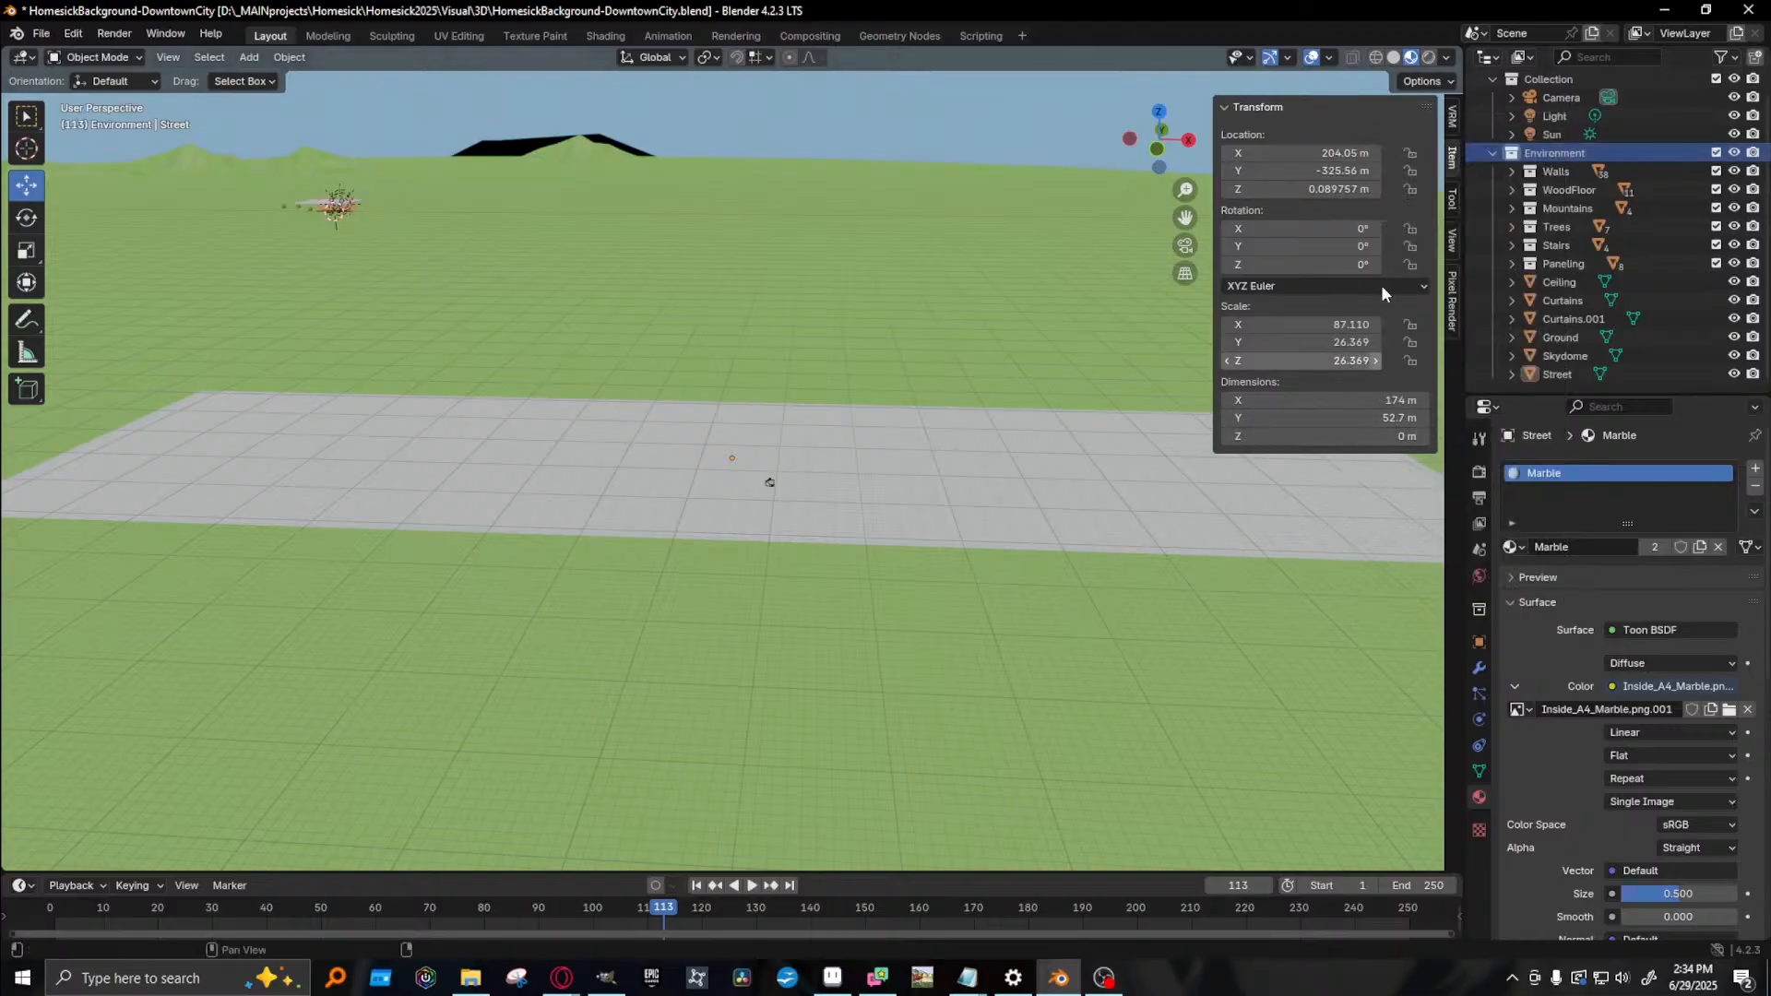
{"action": "right_click", "coordinate": [1534, 153]}
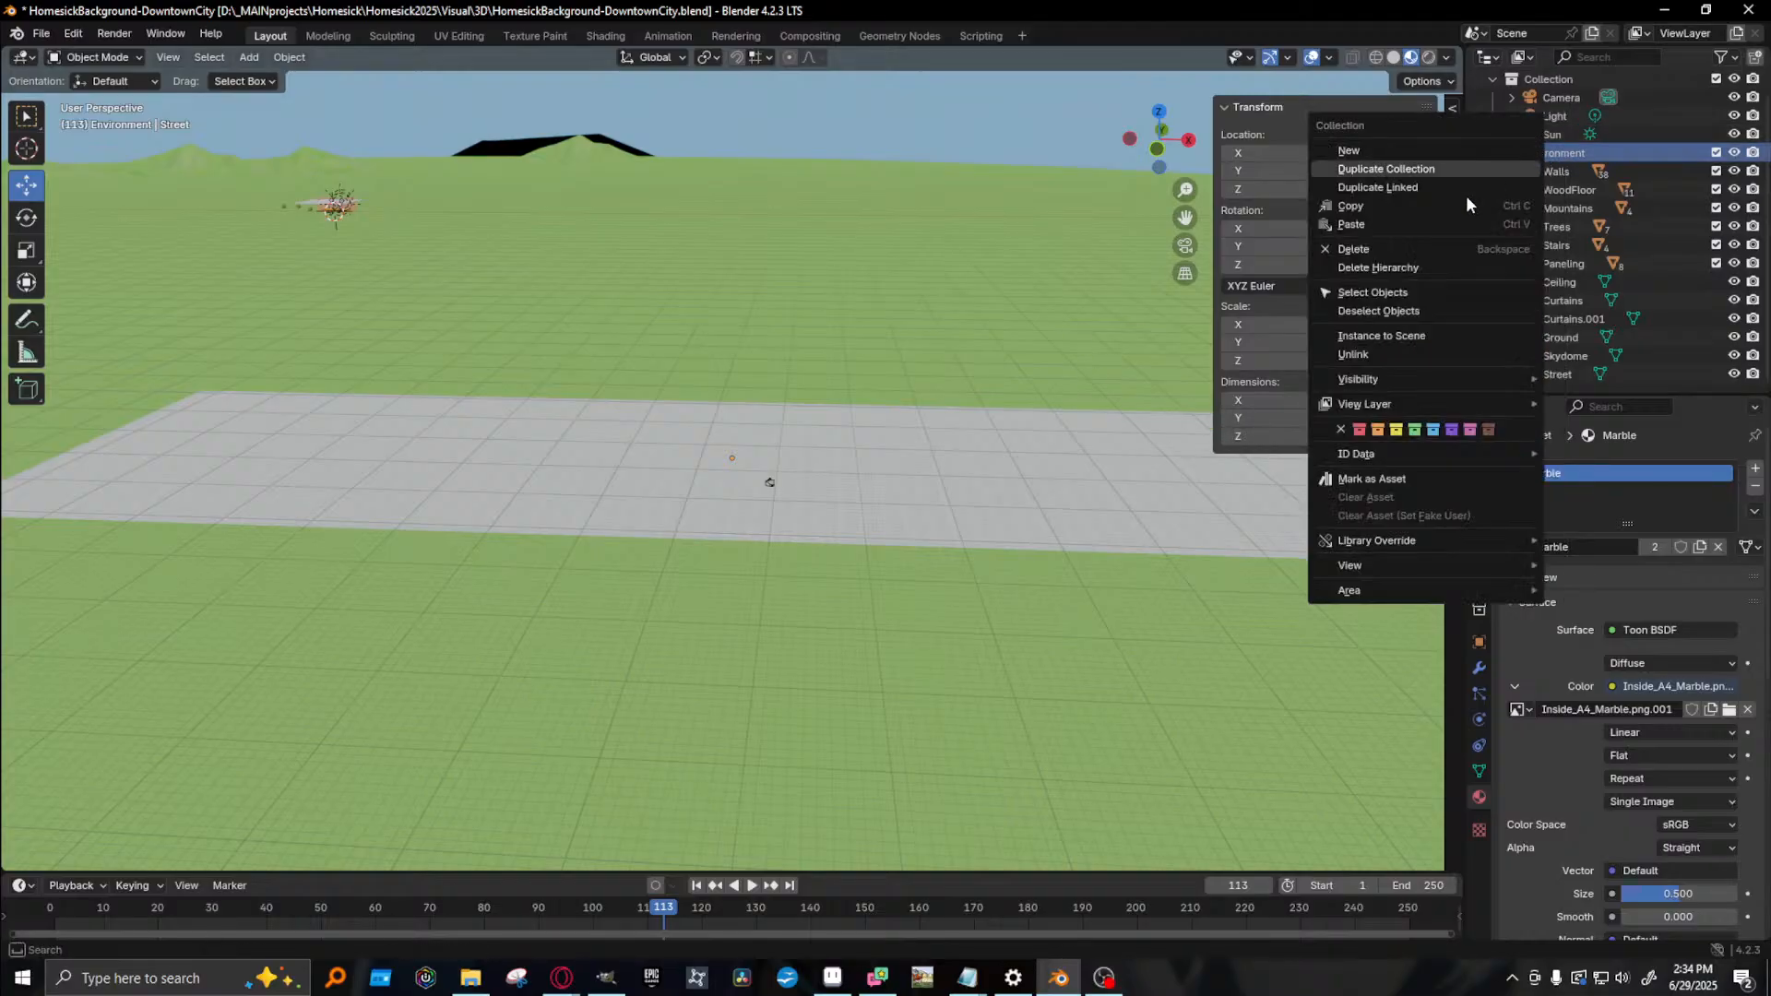
{"action": "right_click", "coordinate": [1549, 154]}
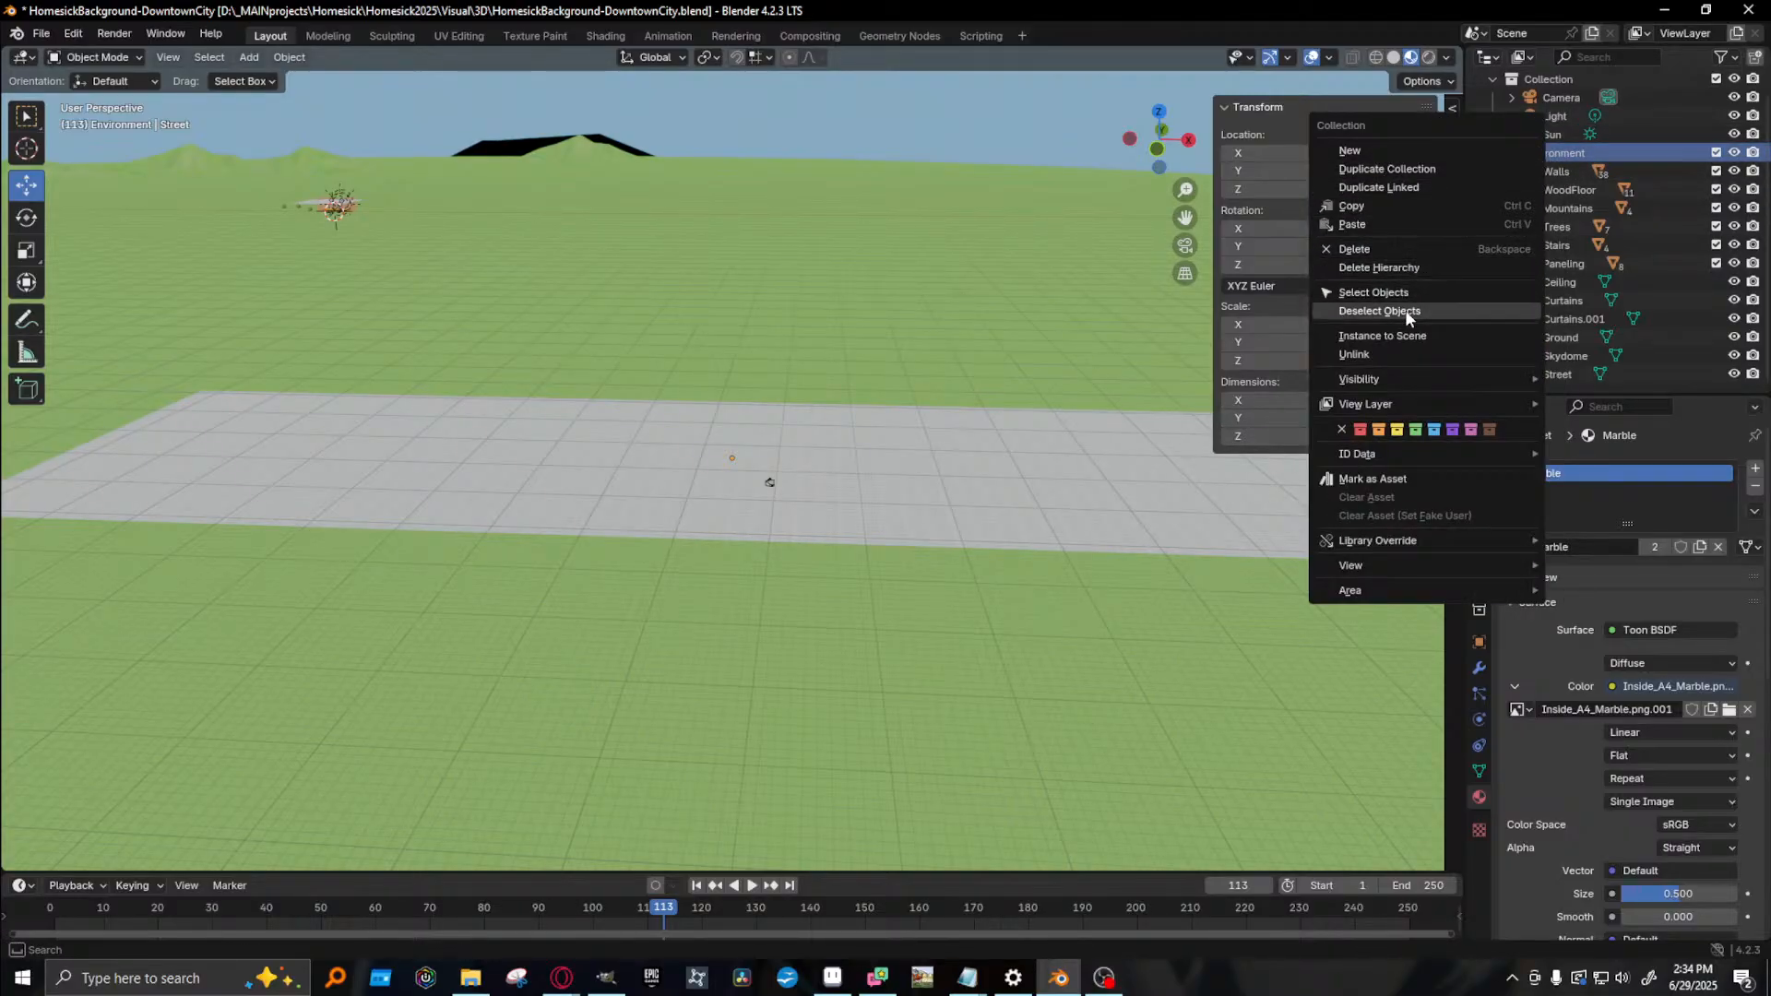
- Create a new collection and name it BaseStuff
{"action": "right_click", "coordinate": [1557, 281]}
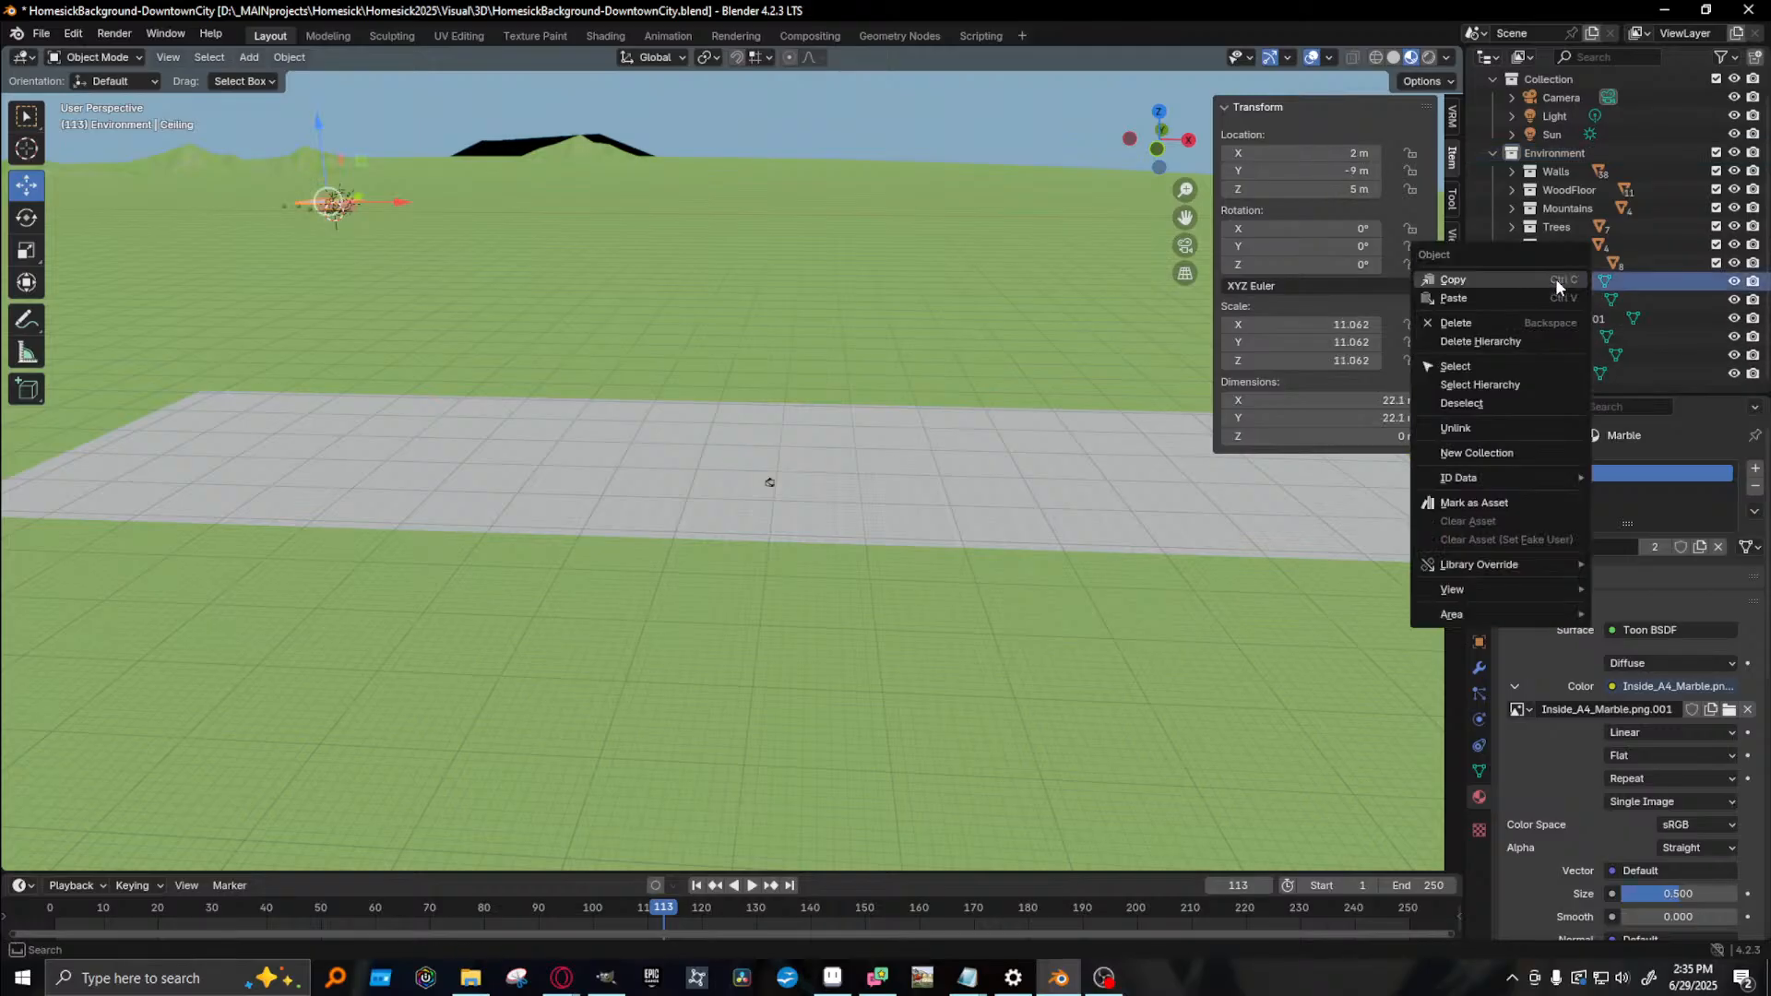
{"action": "left_click", "coordinate": [1513, 451]}
{"action": "scroll", "coordinate": [1686, 319], "scroll_direction": "down", "scroll_amount": 1}
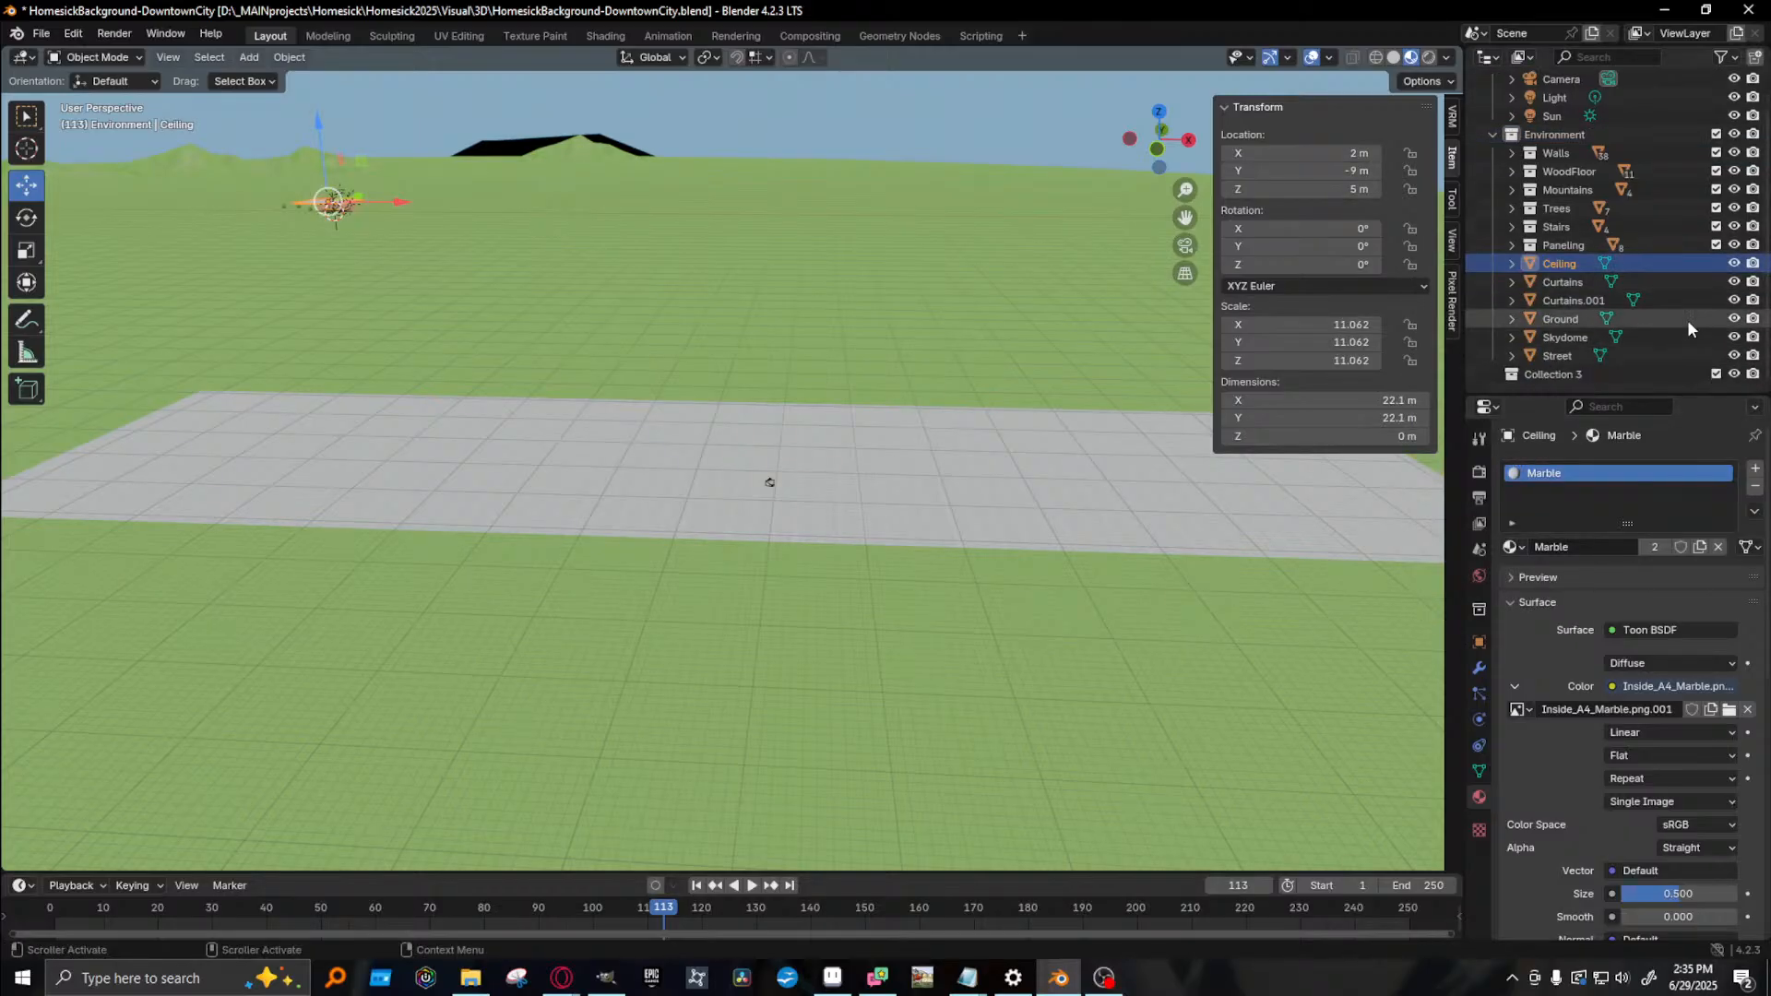
{"action": "double_click", "coordinate": [1568, 374]}
{"action": "type", "text": "BaseStuff"}
{"action": "key", "text": "Return"}
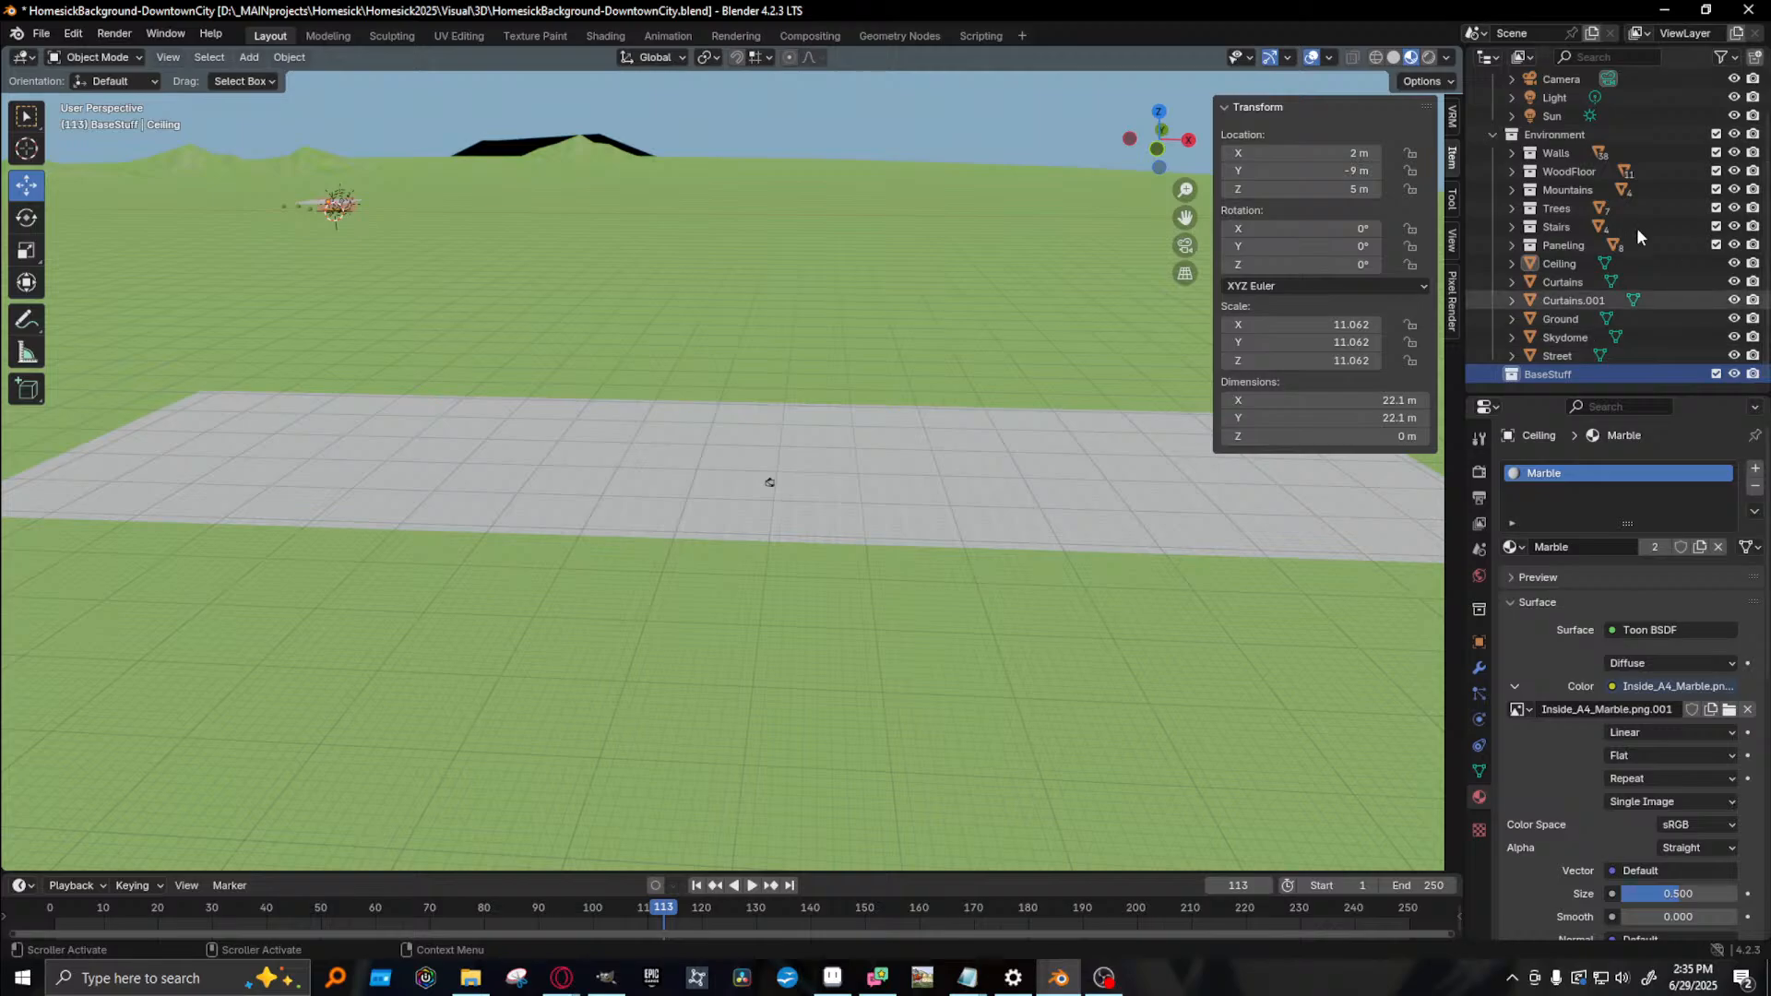
- Move the Walls, WoodFloor, Mountains, Trees, Stairs and Paneling collections into BaseStuff
{"action": "left_click", "coordinate": [1554, 157]}
{"action": "left_click", "coordinate": [1573, 247], "text": "shift"}
{"action": "left_click_drag", "start_coordinate": [1575, 207], "coordinate": [1558, 381]}
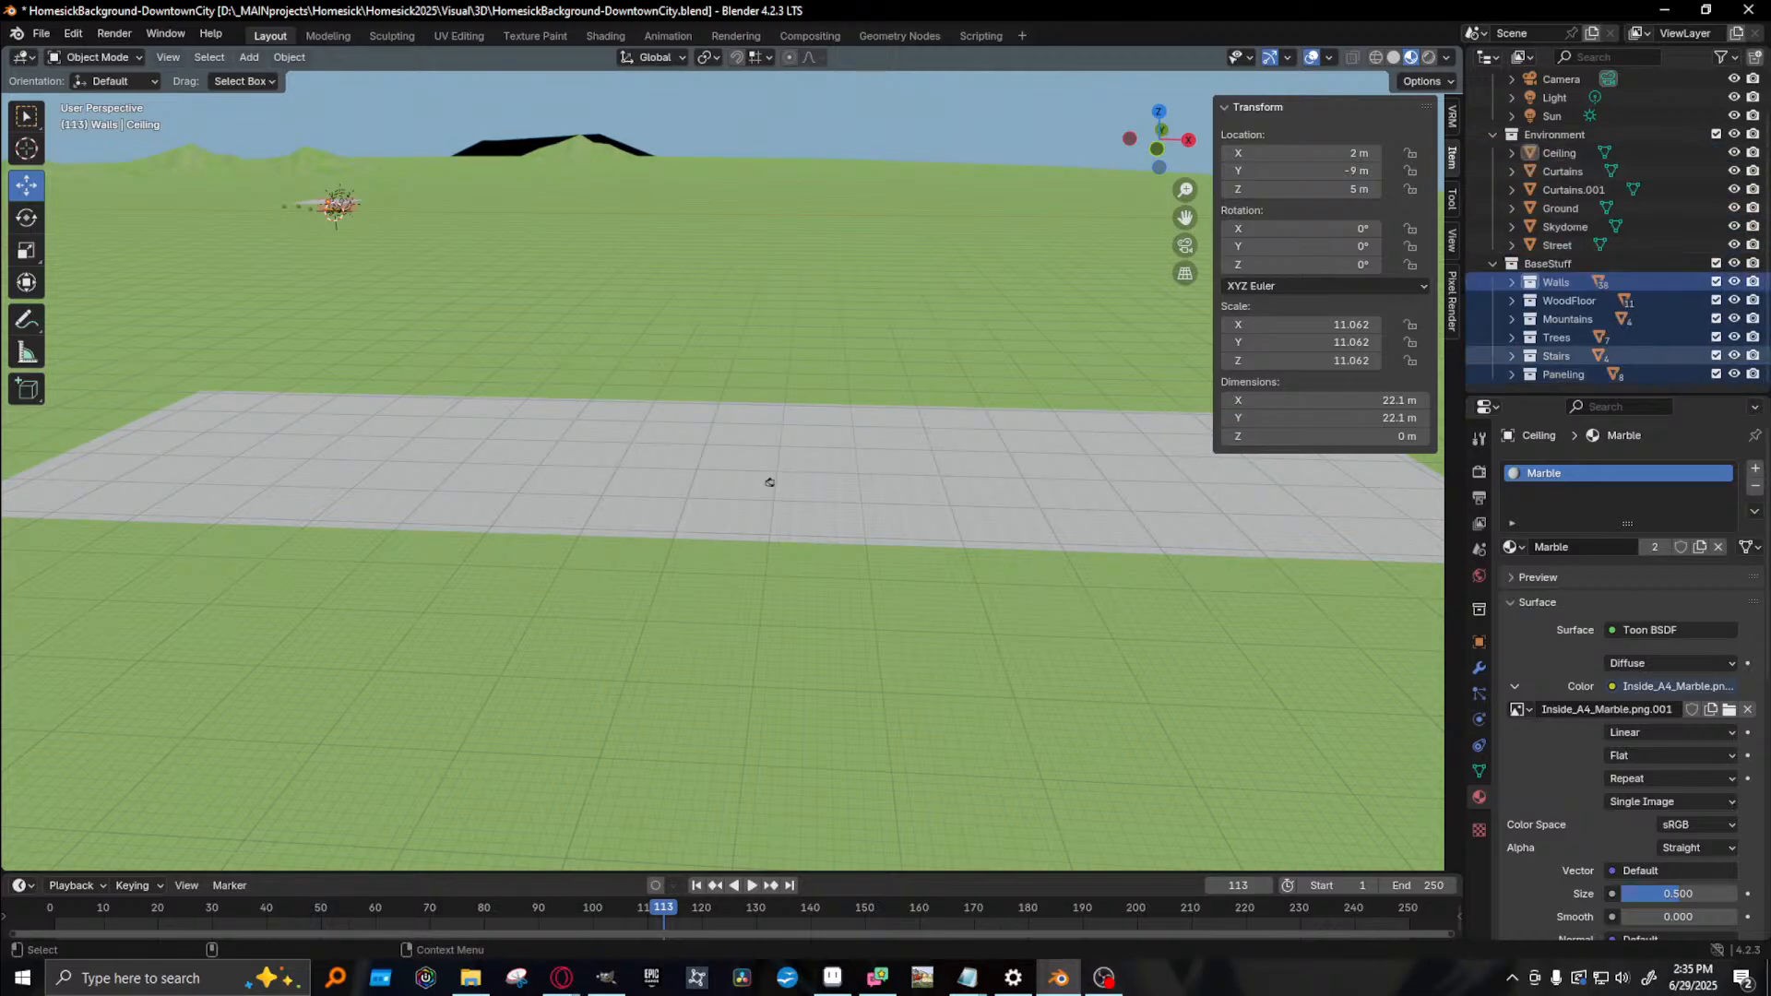
- Nest the BaseStuff collection inside Environment and hide it in the viewport
{"action": "left_click", "coordinate": [1492, 268]}
{"action": "left_click_drag", "start_coordinate": [1564, 295], "coordinate": [1558, 173]}
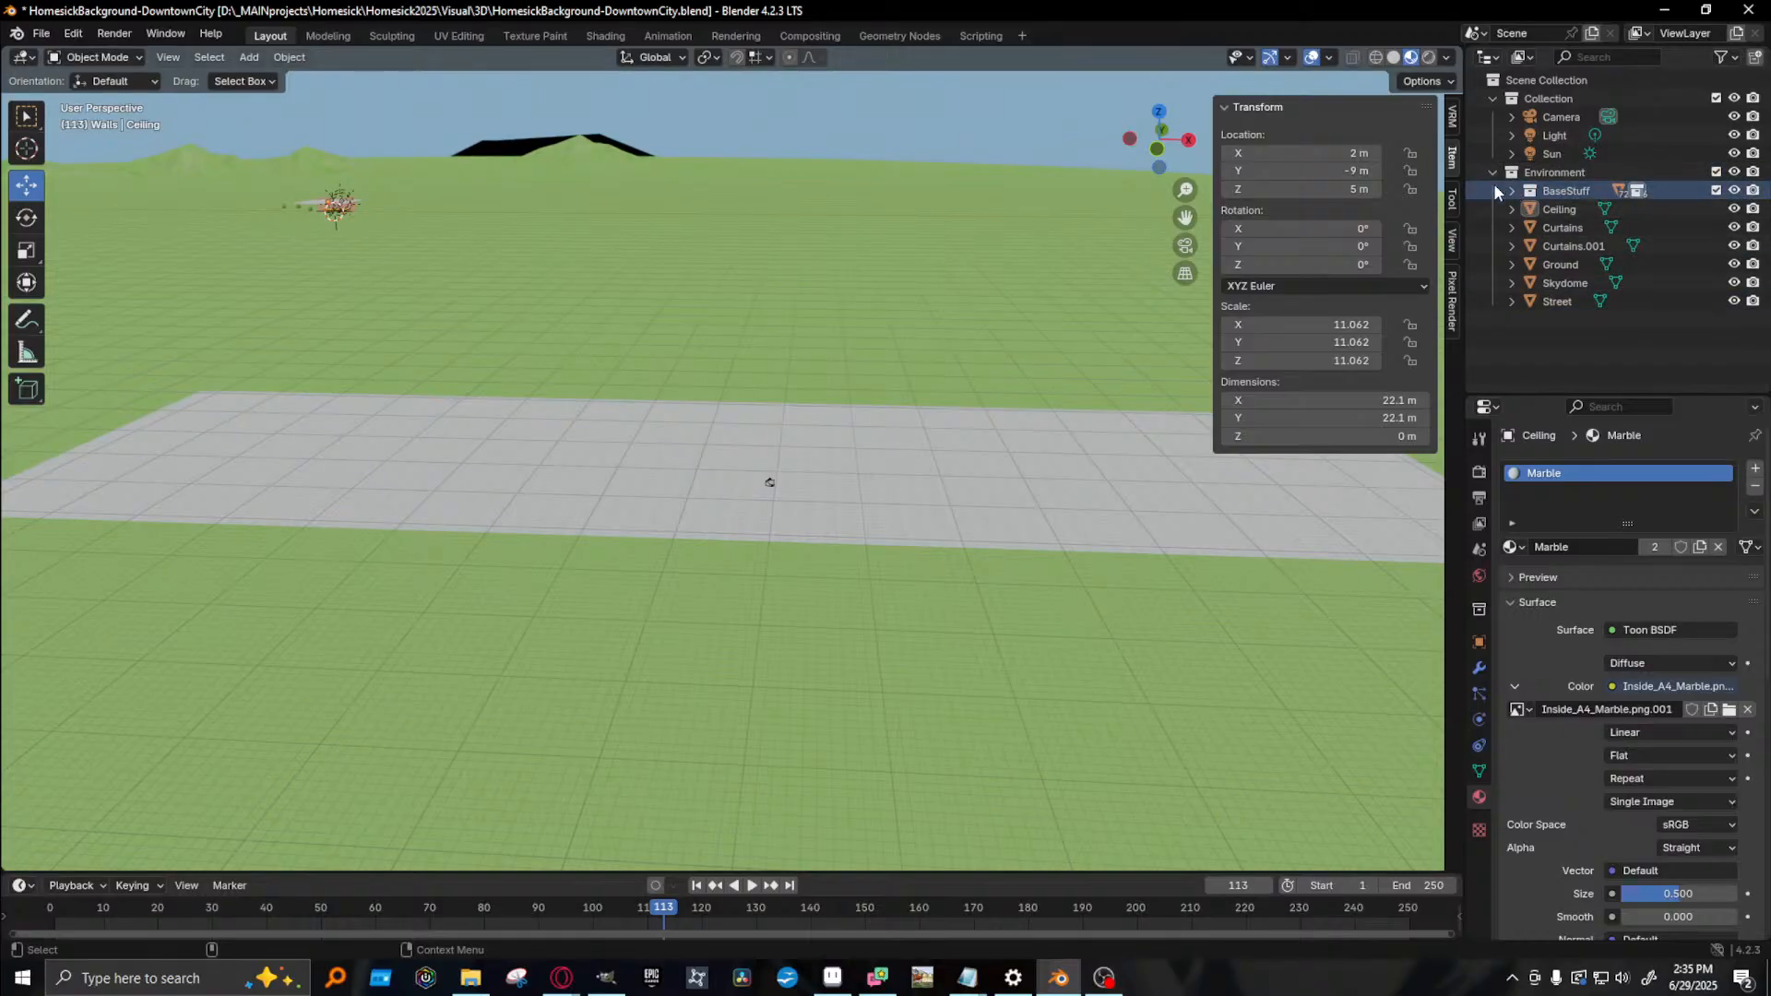
{"action": "left_click", "coordinate": [1733, 190]}
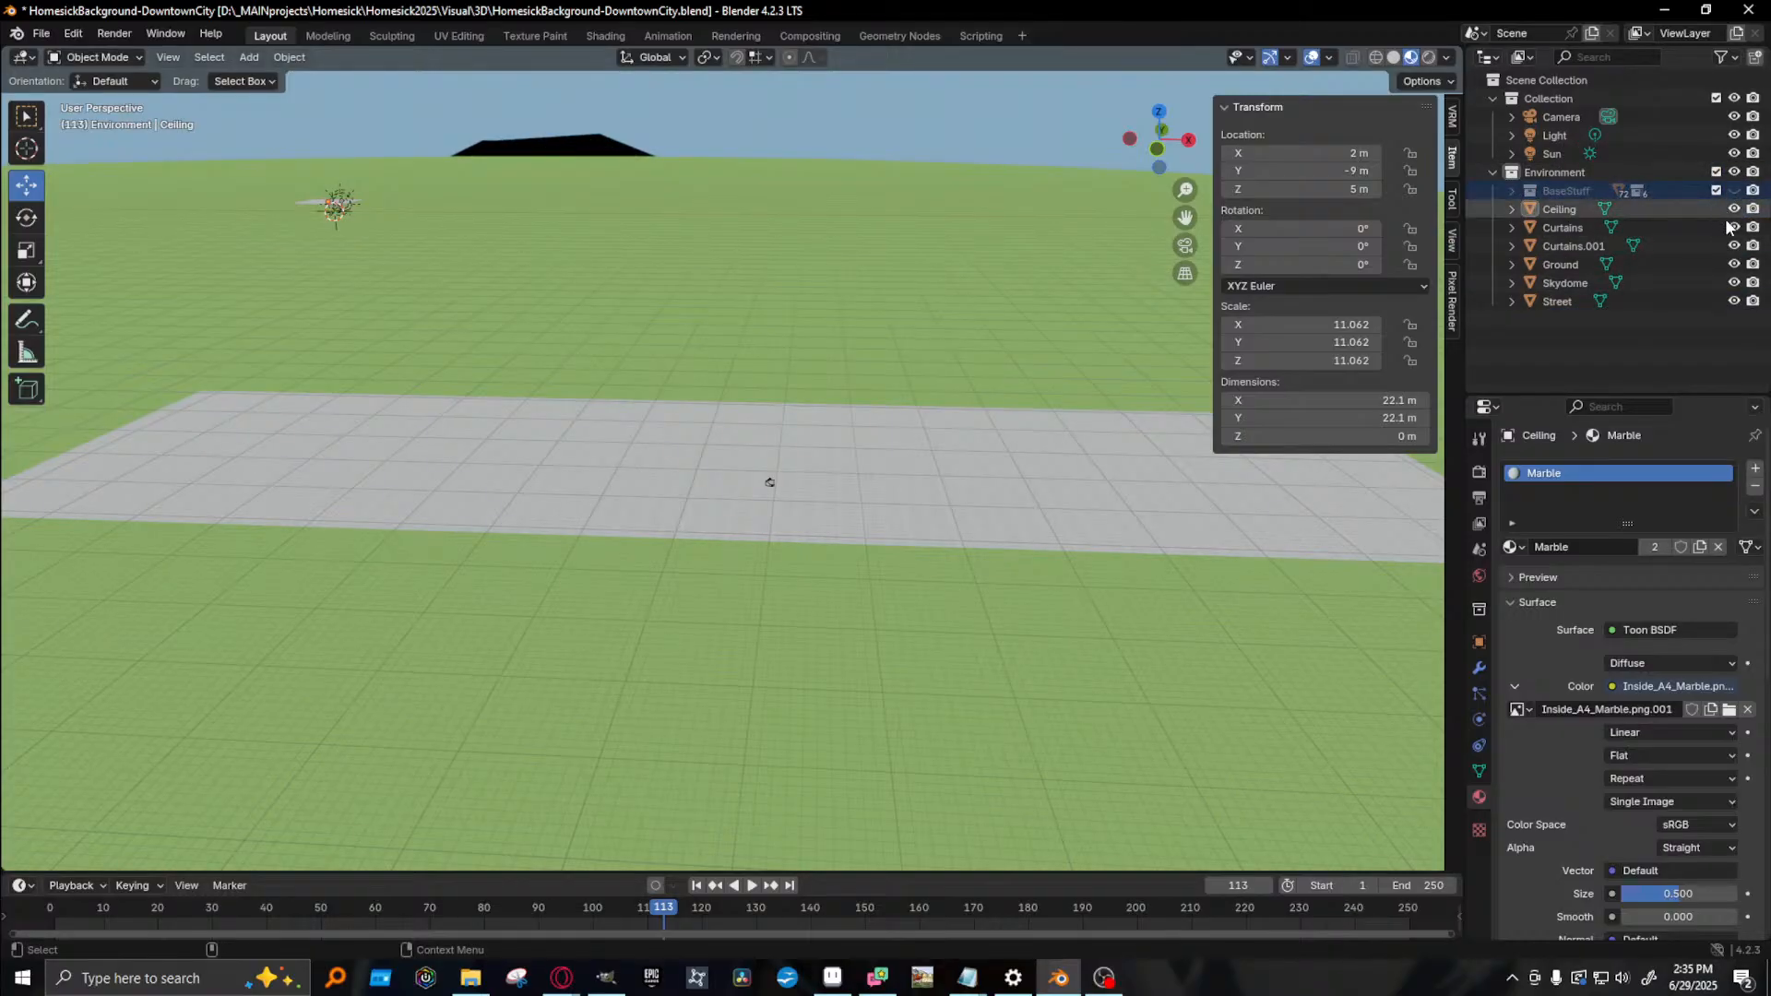
- Delete the leftover Ceiling object at the old stage
{"action": "middle_click_drag", "start_coordinate": [527, 358], "coordinate": [517, 350]}
{"action": "left_click", "coordinate": [374, 256]}
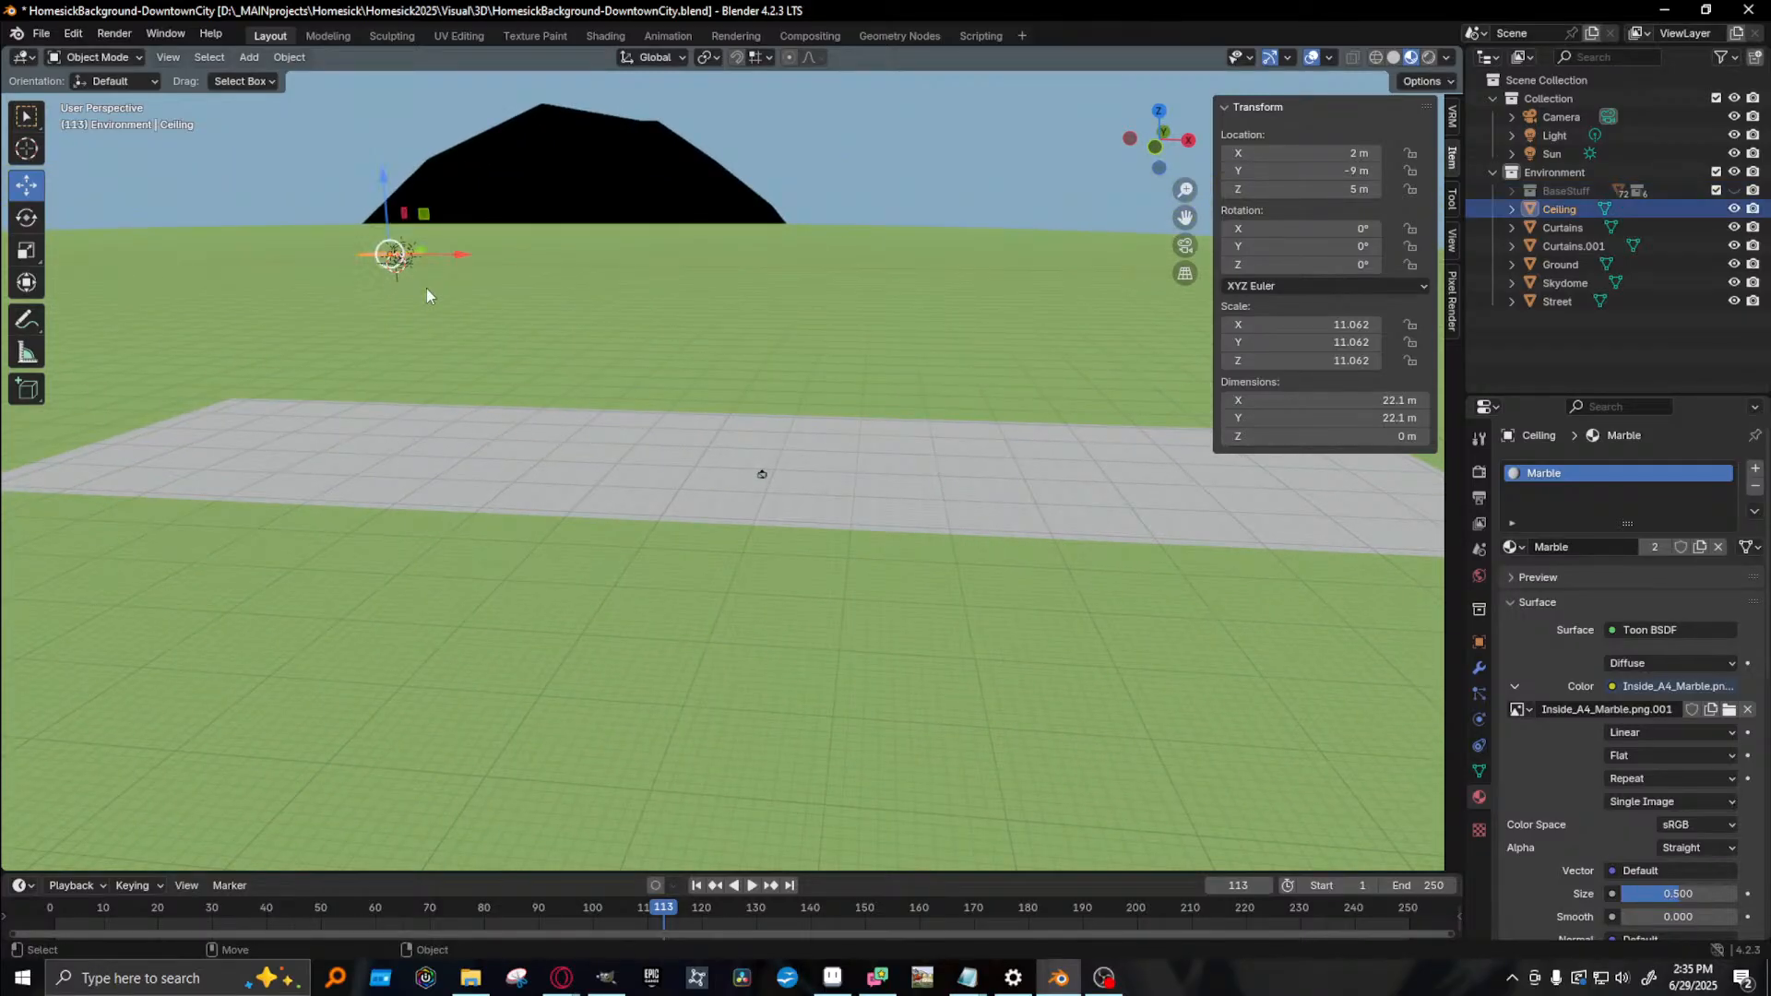
{"action": "key", "text": "Delete"}
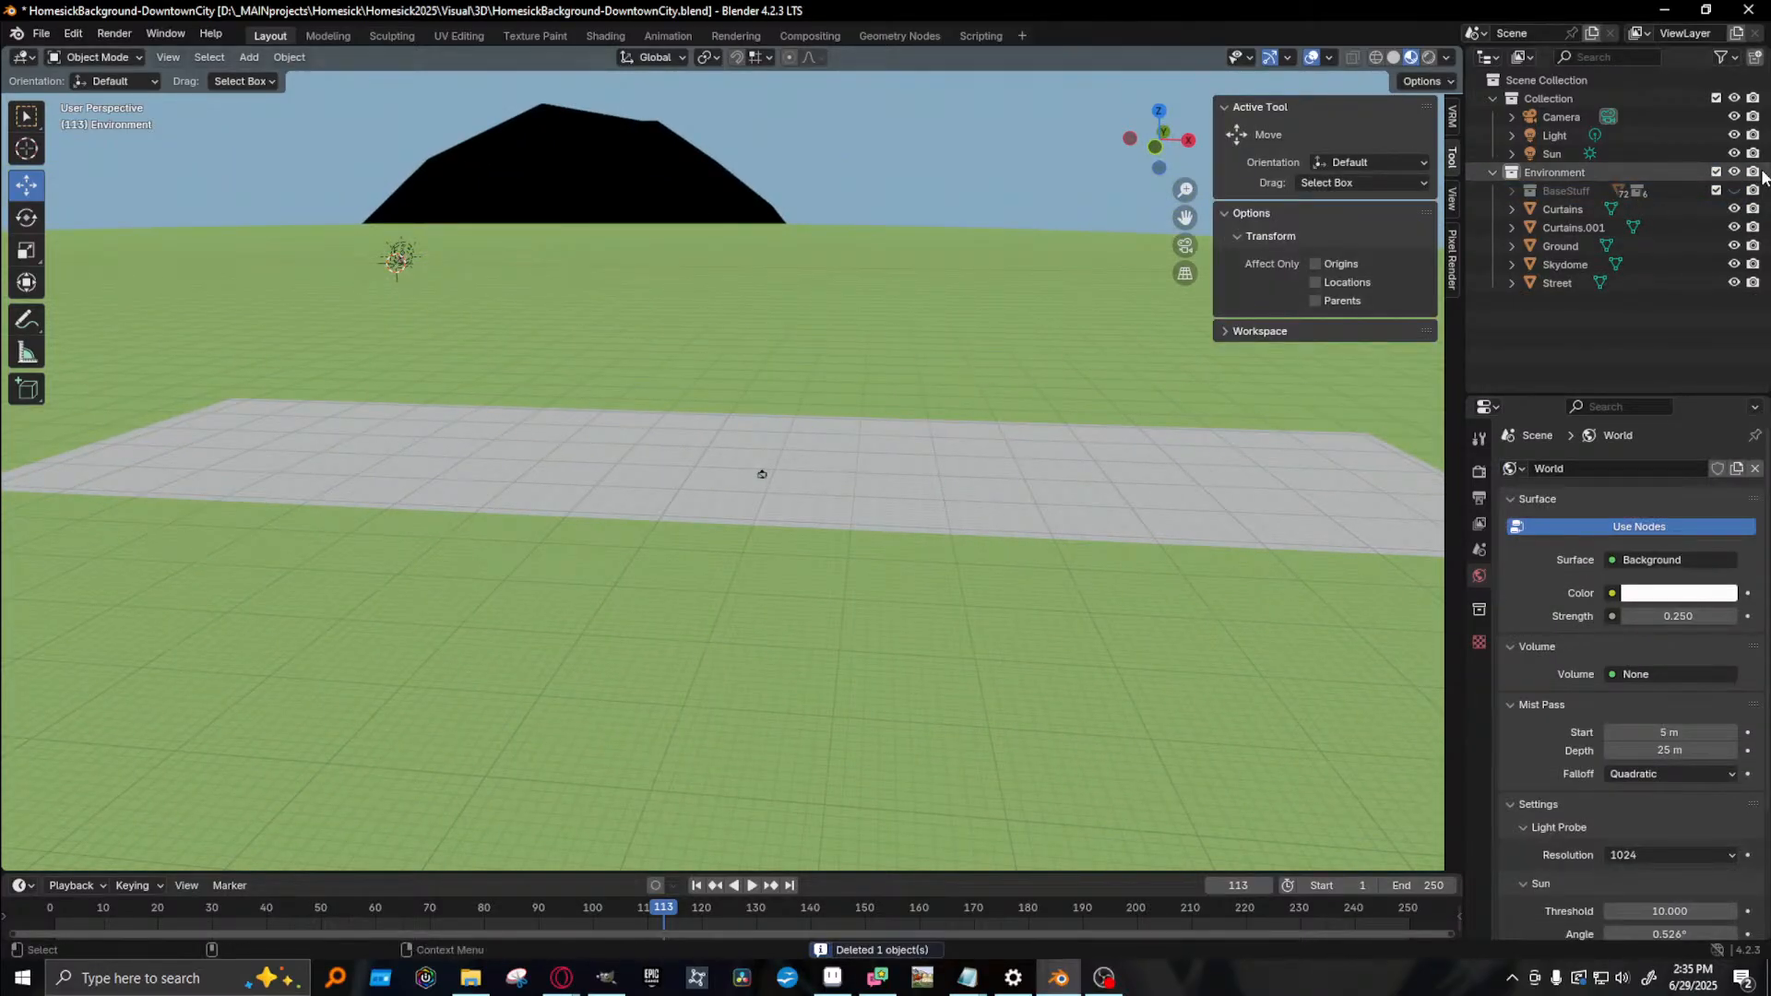
- Select both curtain objects, Curtains and Curtains.001, in the Environment collection
{"action": "left_click", "coordinate": [1574, 208]}
{"action": "left_click", "coordinate": [1574, 227], "text": "shift"}
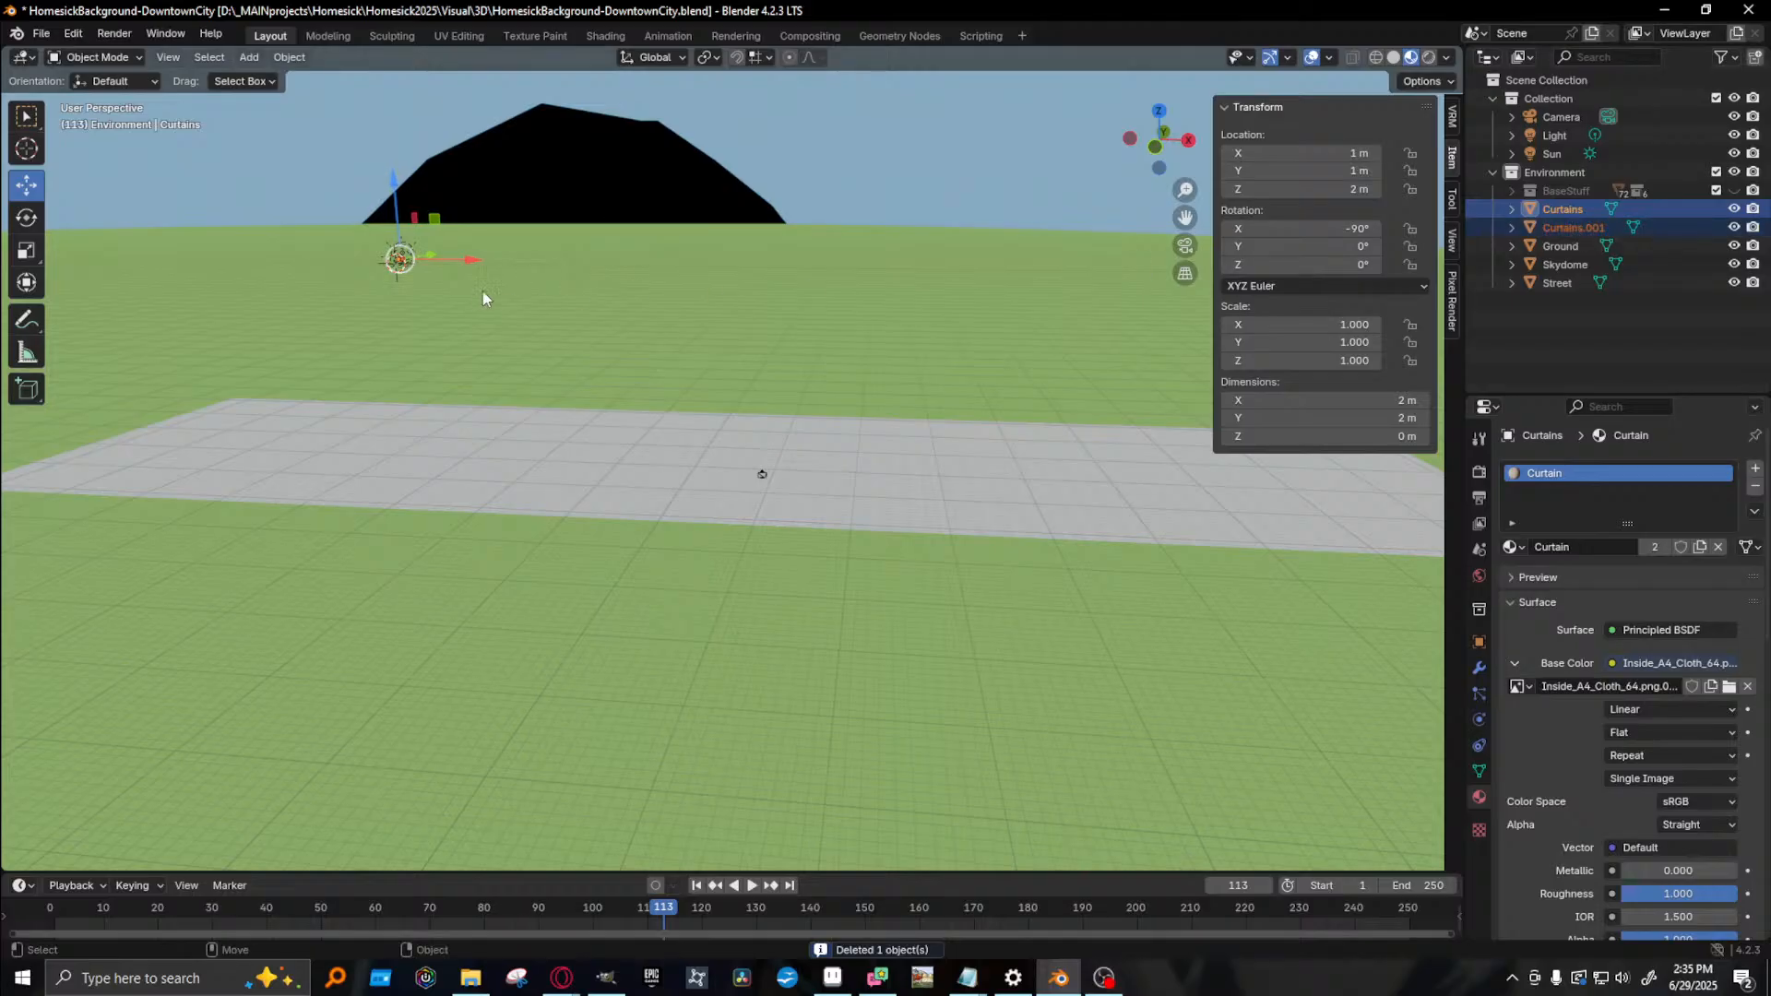
- Move the two curtain objects together onto the street plane, to about X 190 m and Y -331 m
{"action": "left_click_drag", "start_coordinate": [430, 257], "coordinate": [738, 347]}
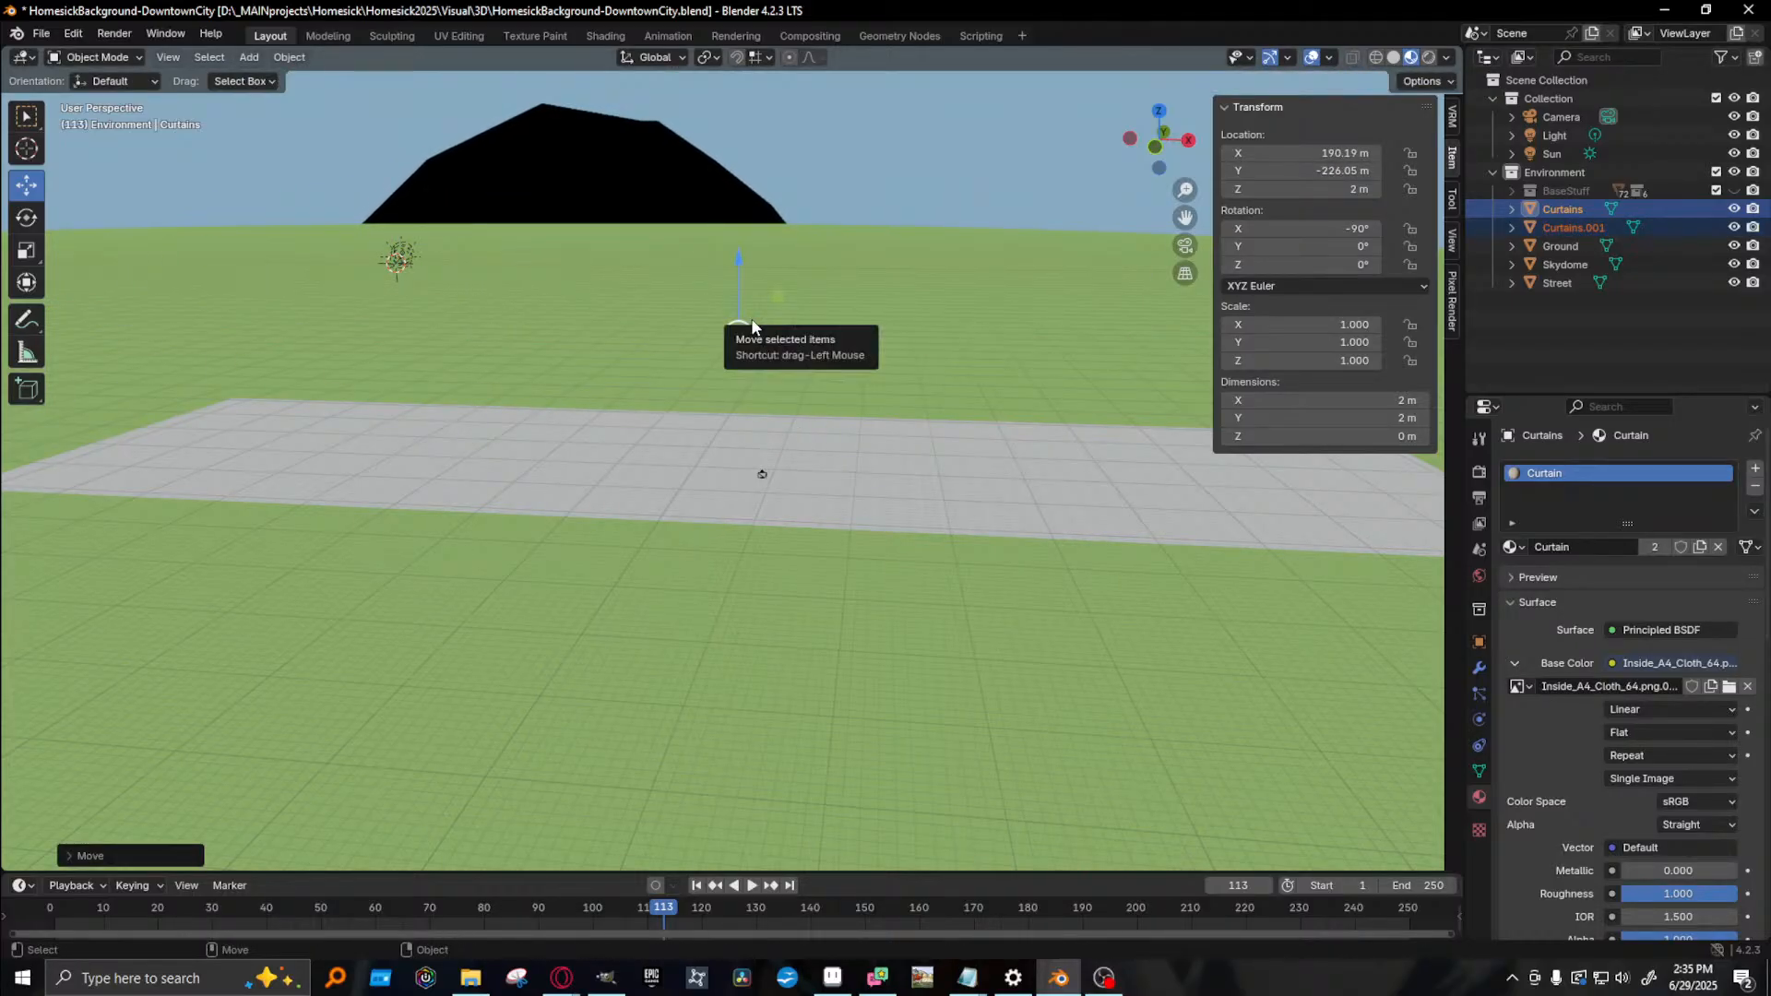
{"action": "middle_click_drag", "start_coordinate": [755, 335], "coordinate": [740, 361]}
{"action": "left_click_drag", "start_coordinate": [804, 238], "coordinate": [637, 435]}
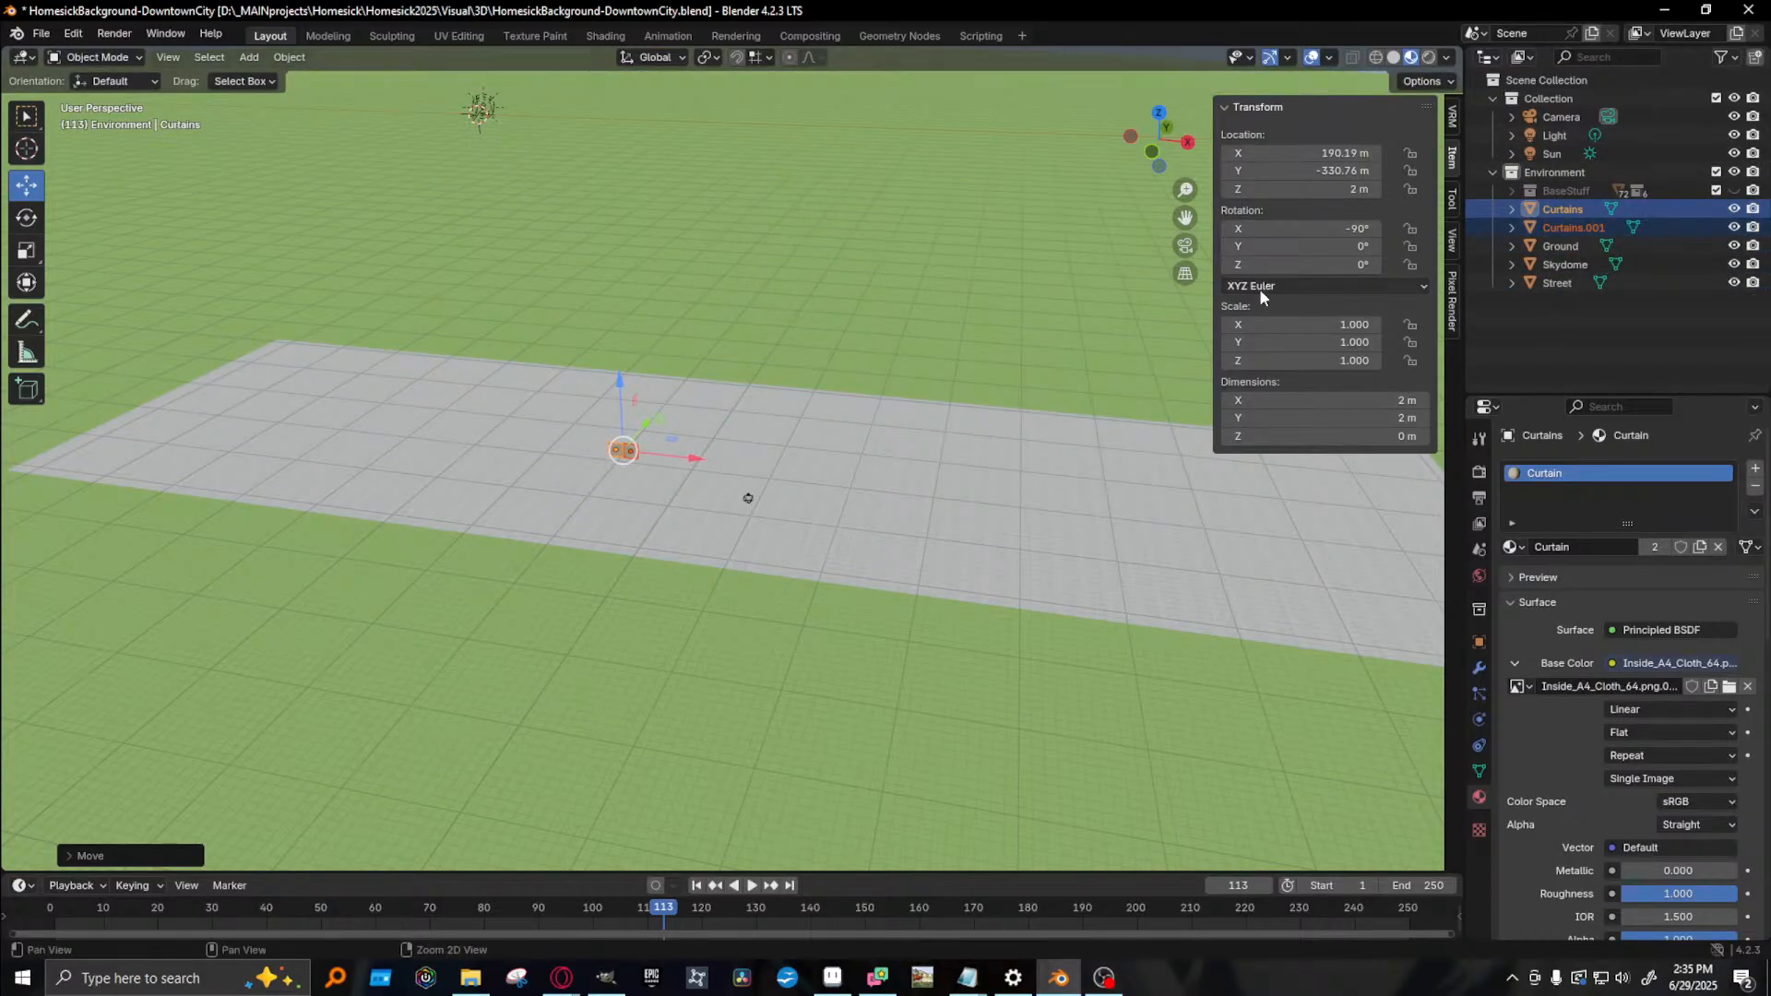
{"action": "middle_click_drag", "start_coordinate": [1007, 302], "coordinate": [645, 363]}
{"action": "scroll", "coordinate": [645, 356], "scroll_direction": "up", "scroll_amount": 5}
{"action": "scroll", "coordinate": [646, 355], "scroll_direction": "down", "scroll_amount": 5}
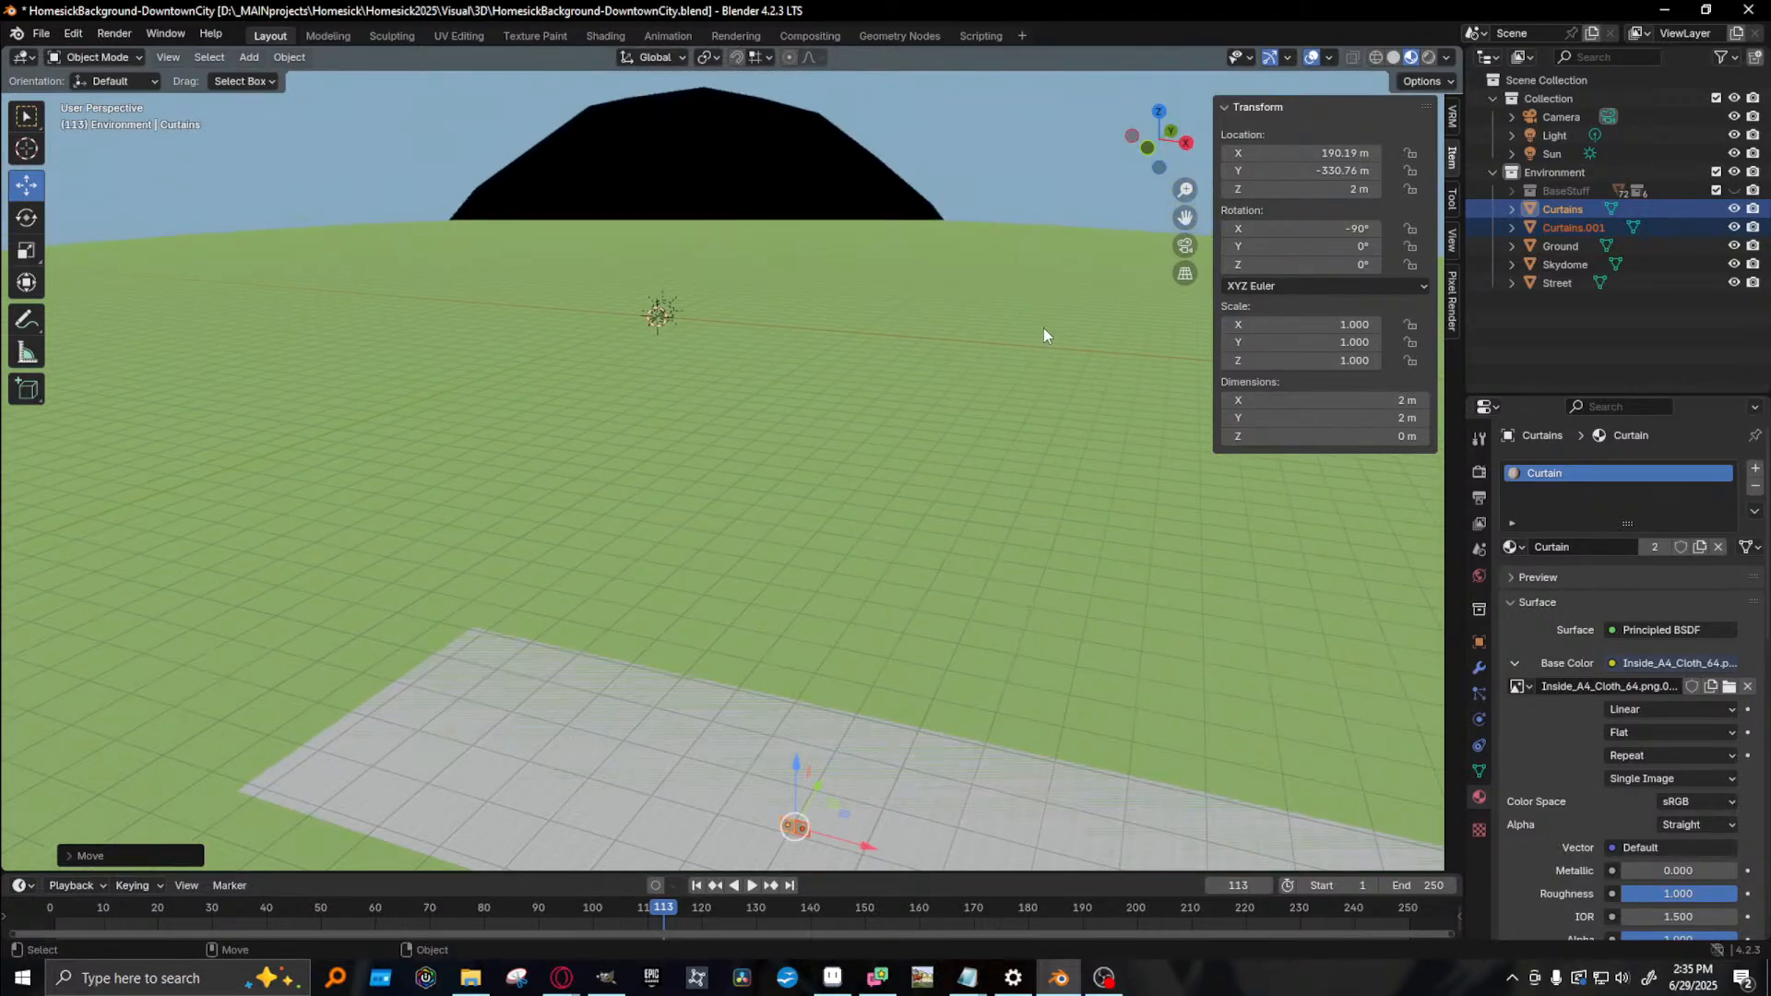
- Move the Mountains collection out of BaseStuff directly into the Environment collection
{"action": "left_click", "coordinate": [1512, 190]}
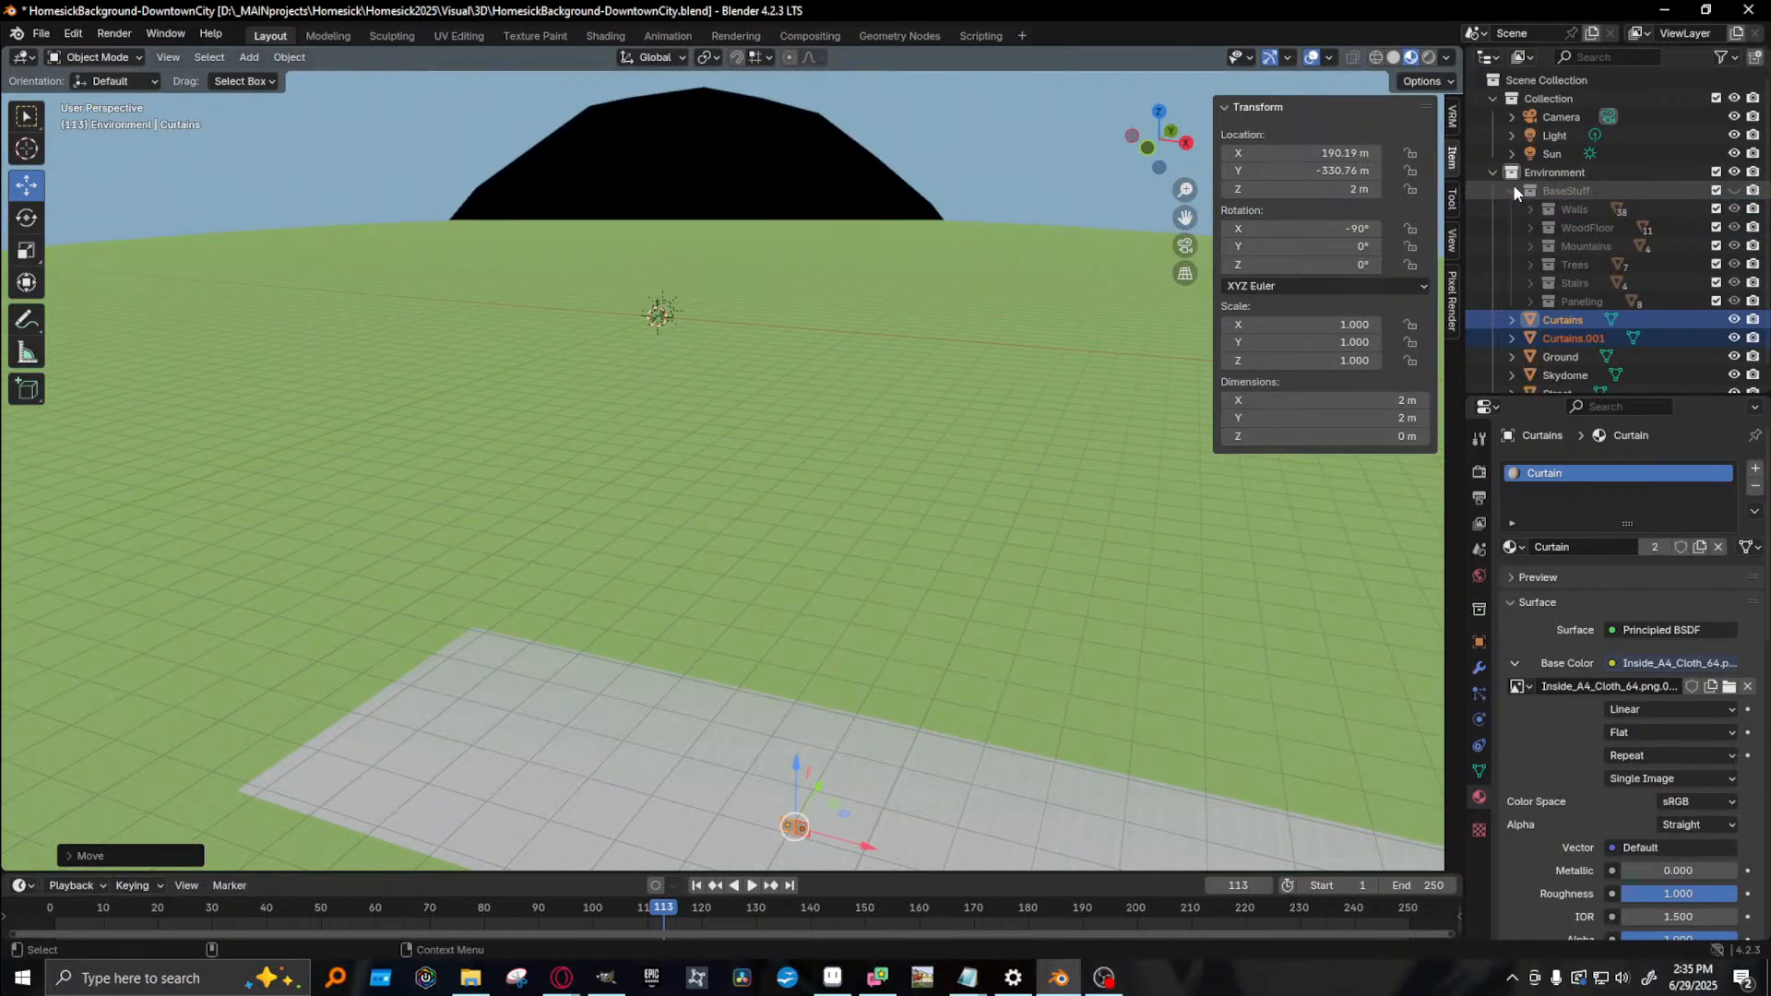
{"action": "left_click", "coordinate": [1581, 247]}
{"action": "left_click_drag", "start_coordinate": [1575, 243], "coordinate": [1584, 172]}
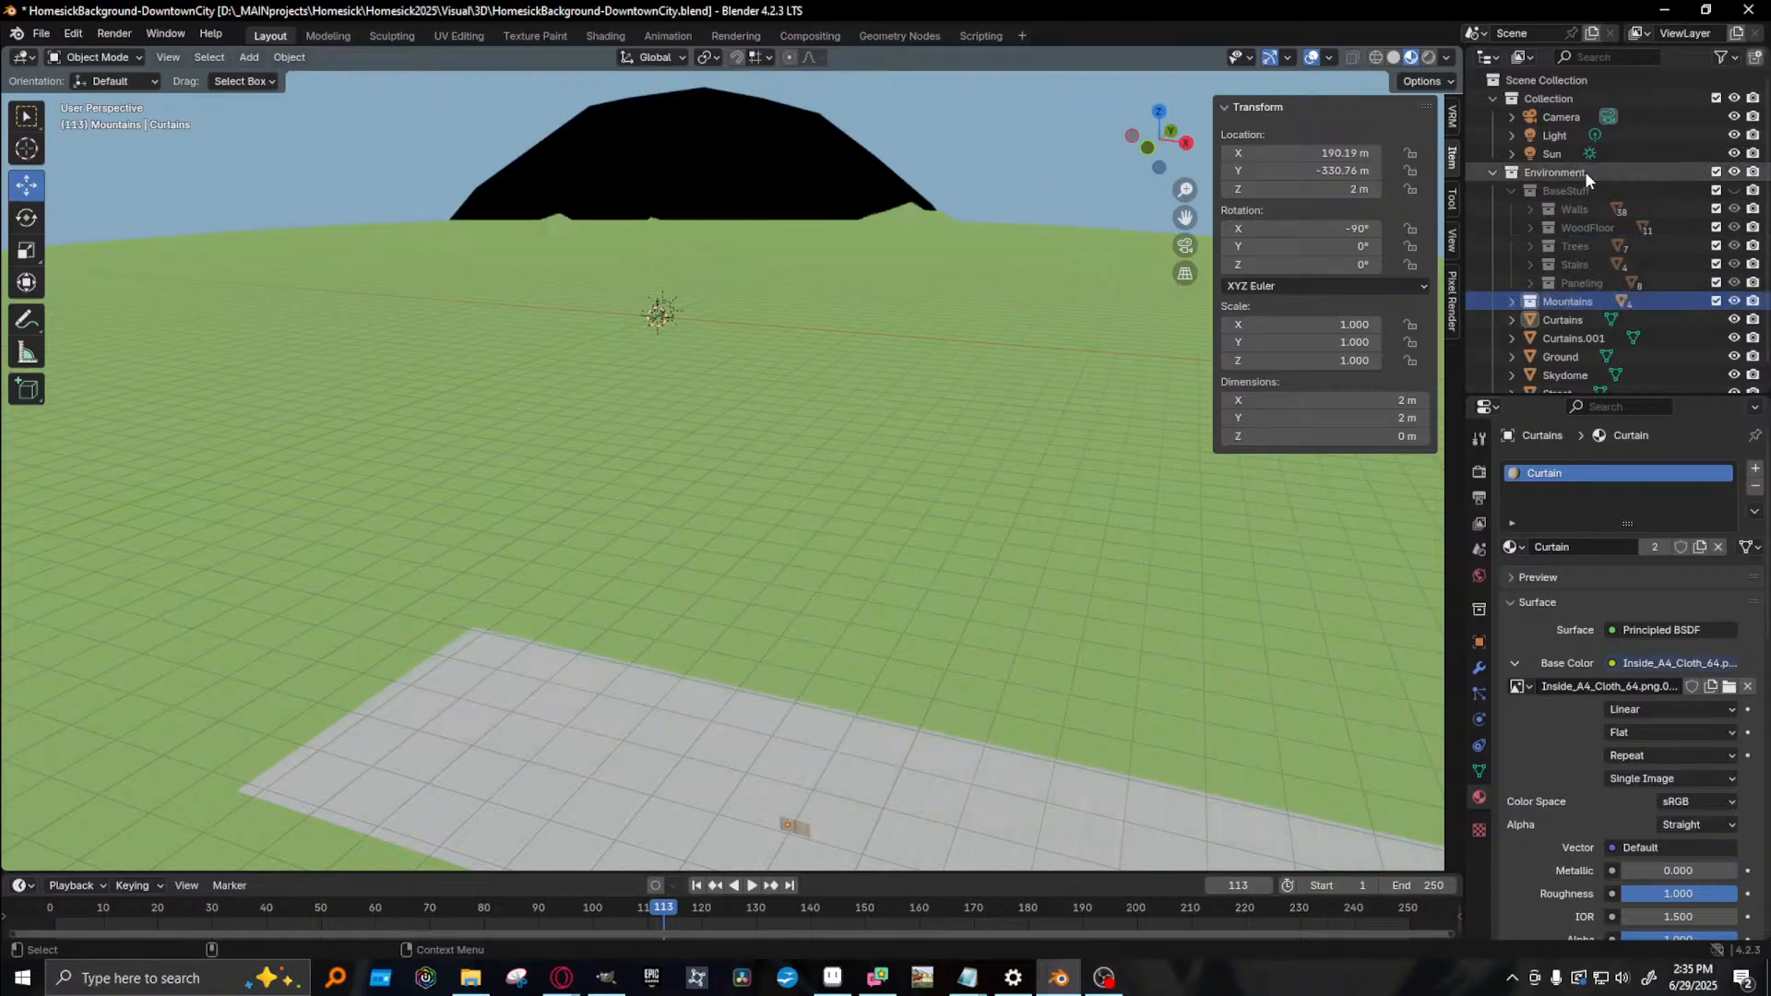
{"action": "left_click", "coordinate": [1511, 191]}
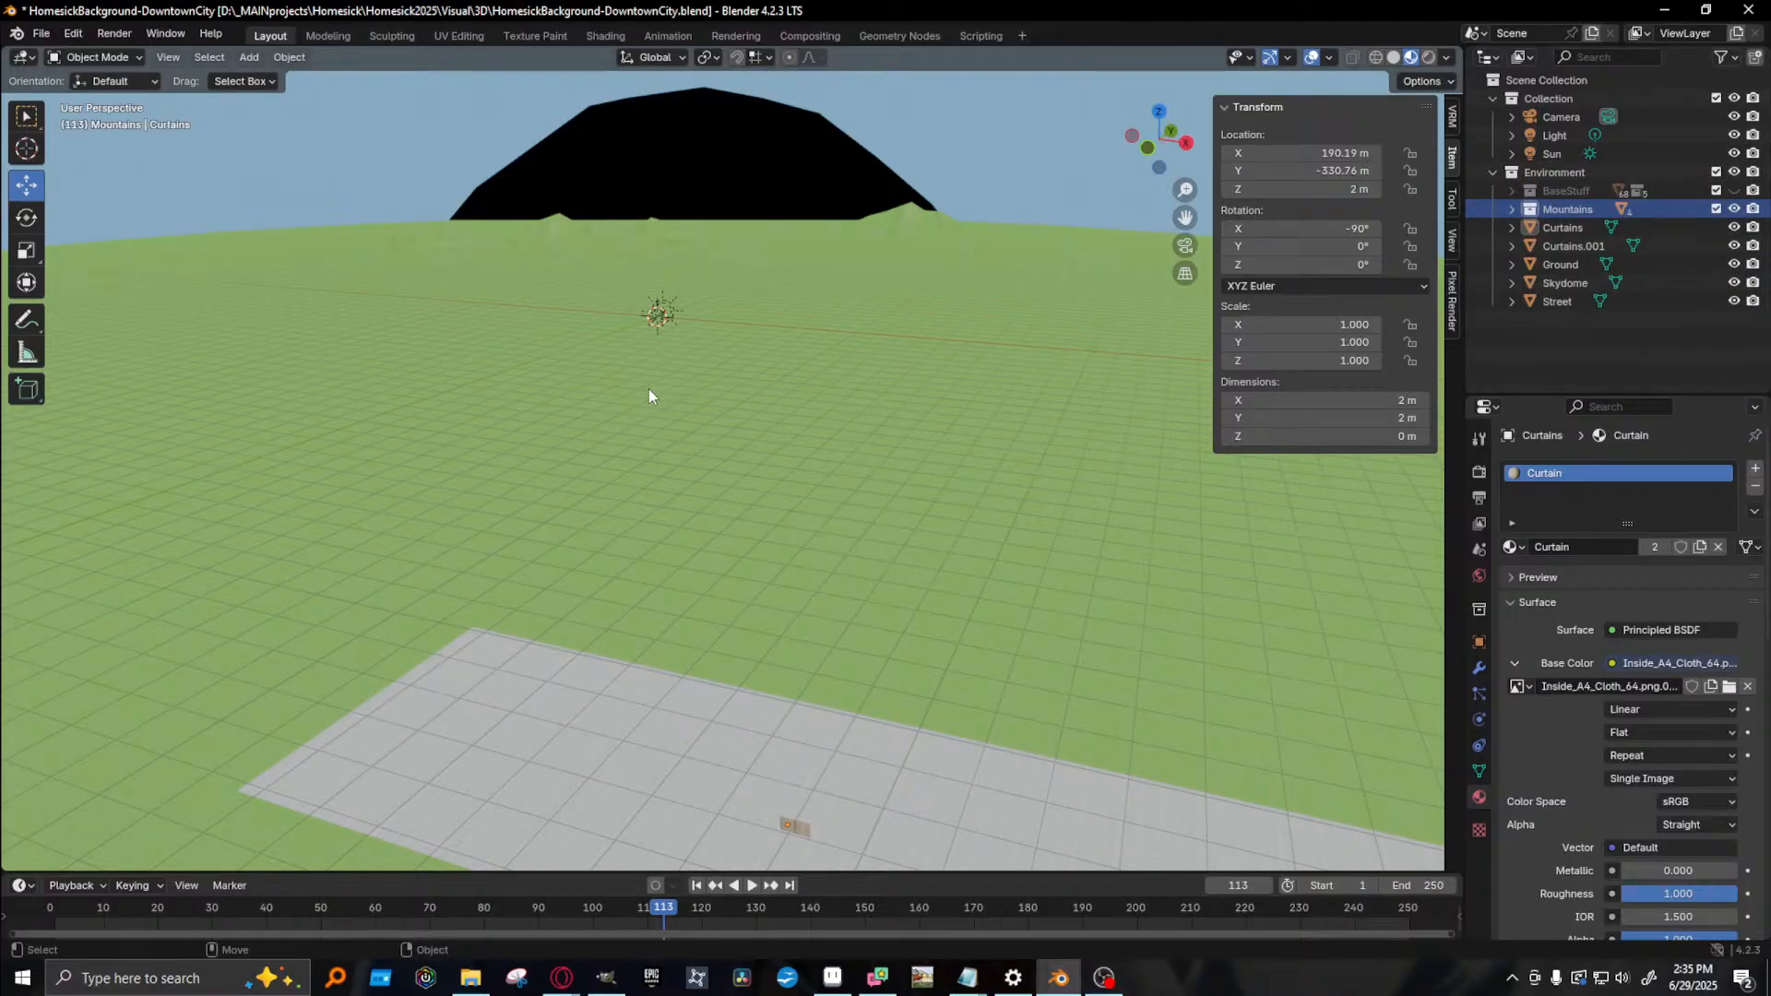
- Move the Trees collection out of BaseStuff directly into the Environment collection
{"action": "left_click", "coordinate": [1511, 191]}
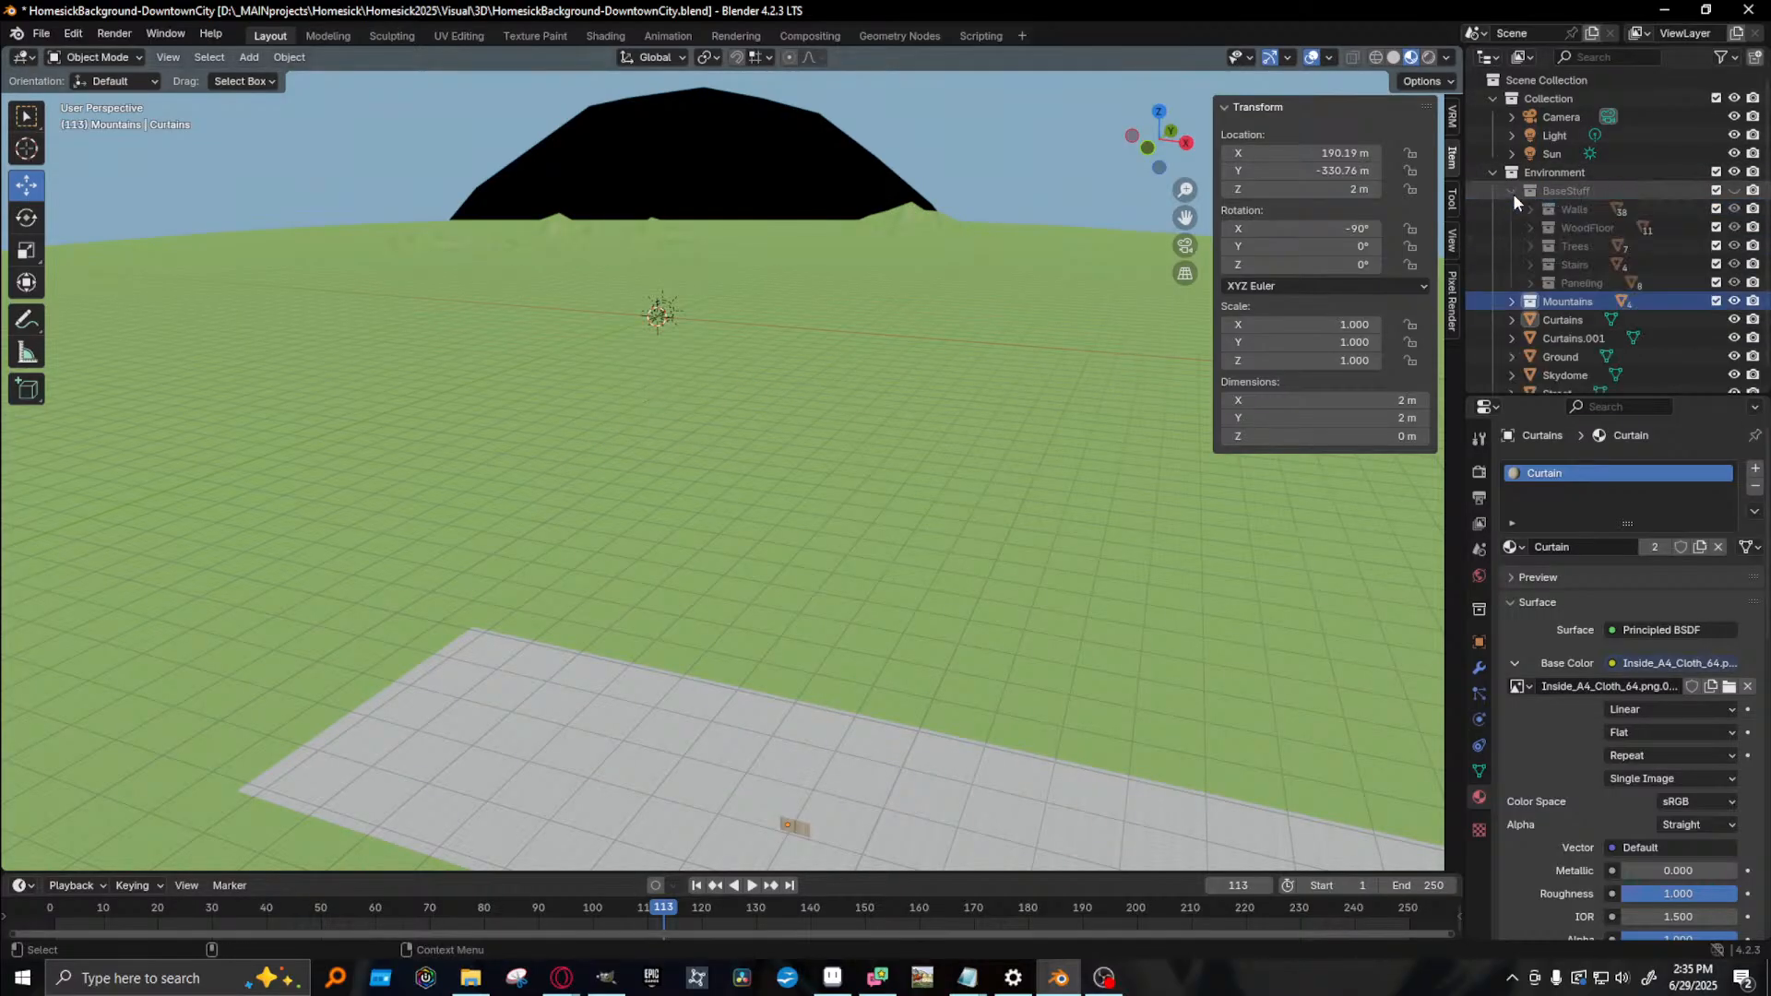
{"action": "left_click", "coordinate": [1586, 249]}
{"action": "left_click_drag", "start_coordinate": [1577, 245], "coordinate": [1556, 172]}
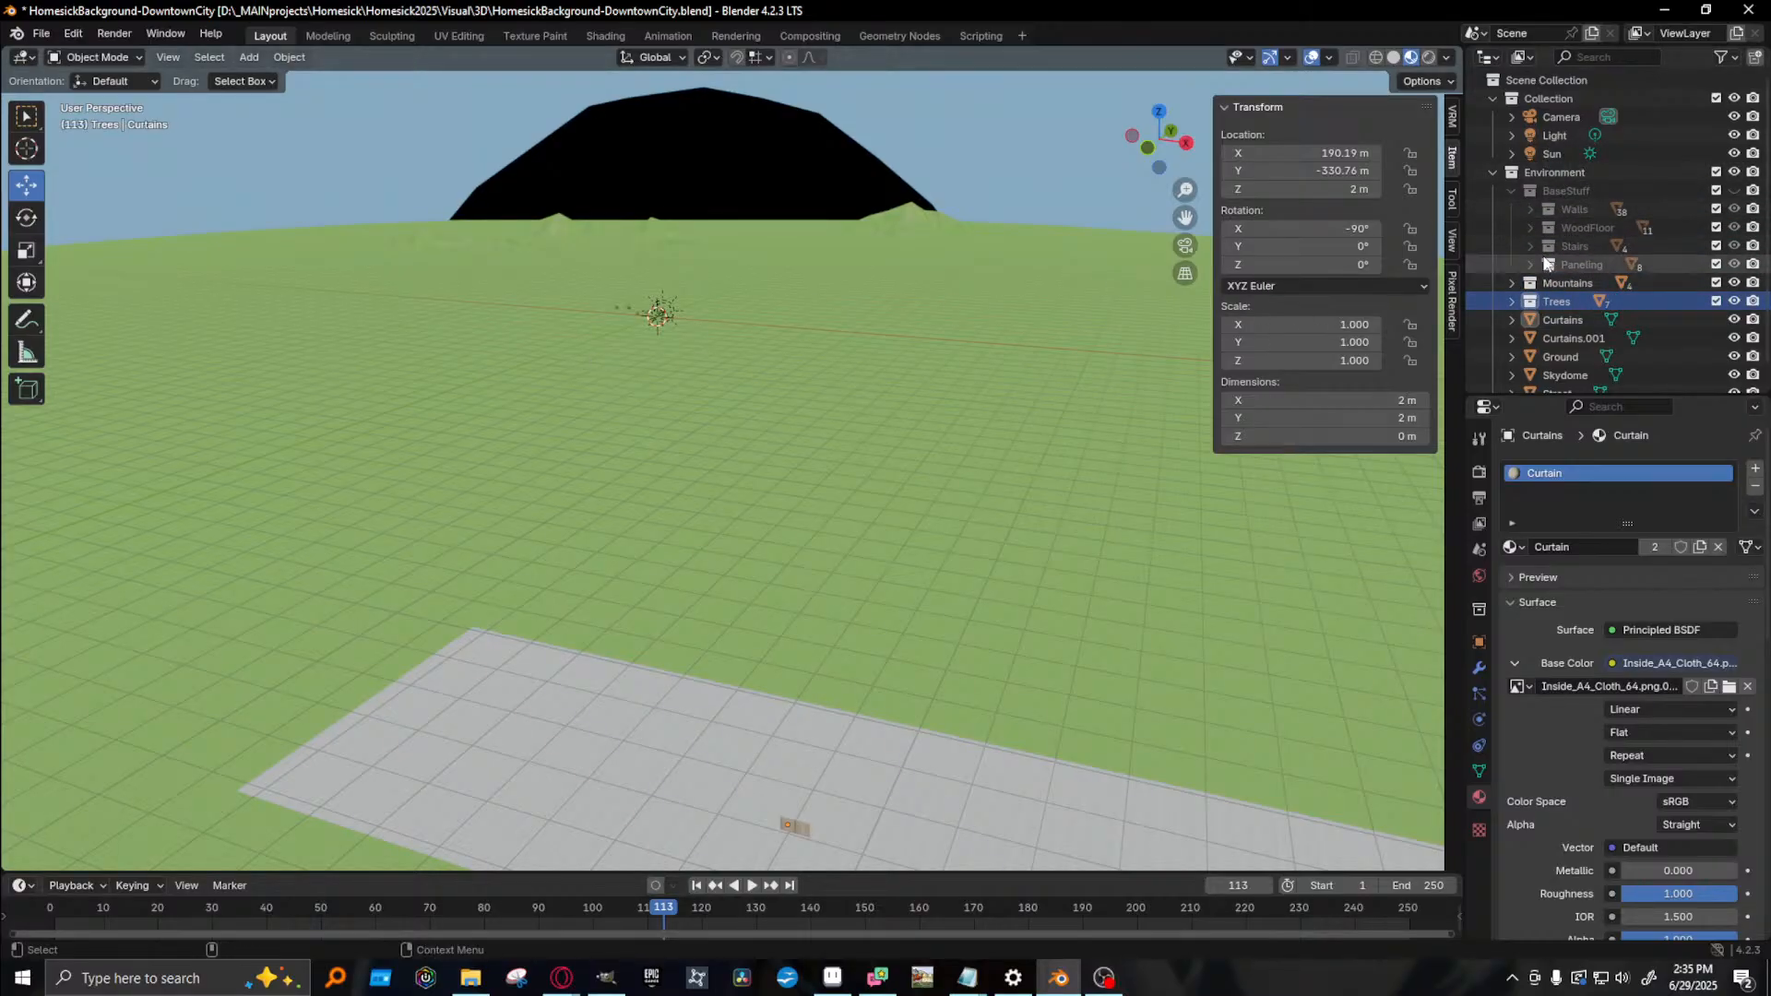
{"action": "left_click", "coordinate": [1513, 189]}
{"action": "scroll", "coordinate": [645, 325], "scroll_direction": "up", "scroll_amount": 3}
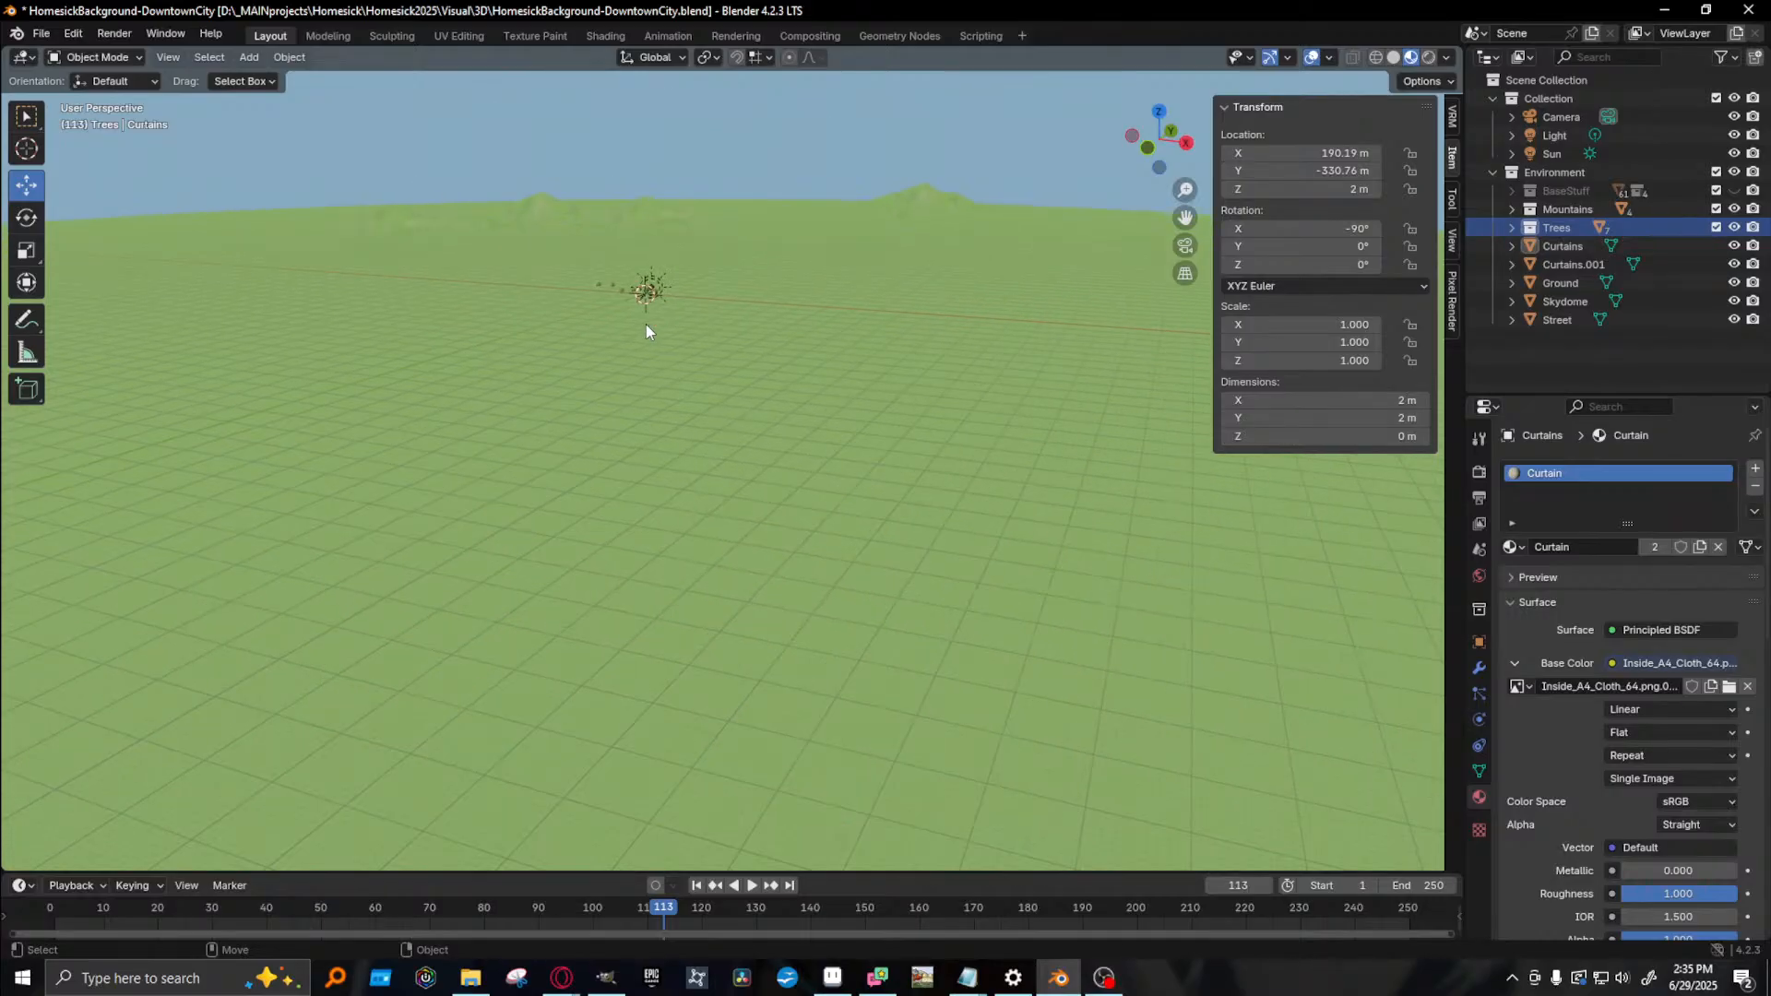
- Locate Tree.001 from the Trees collection in the viewport with the surrounding trees in view
{"action": "left_click", "coordinate": [600, 284]}
{"action": "key", "text": "KP_Decimal"}
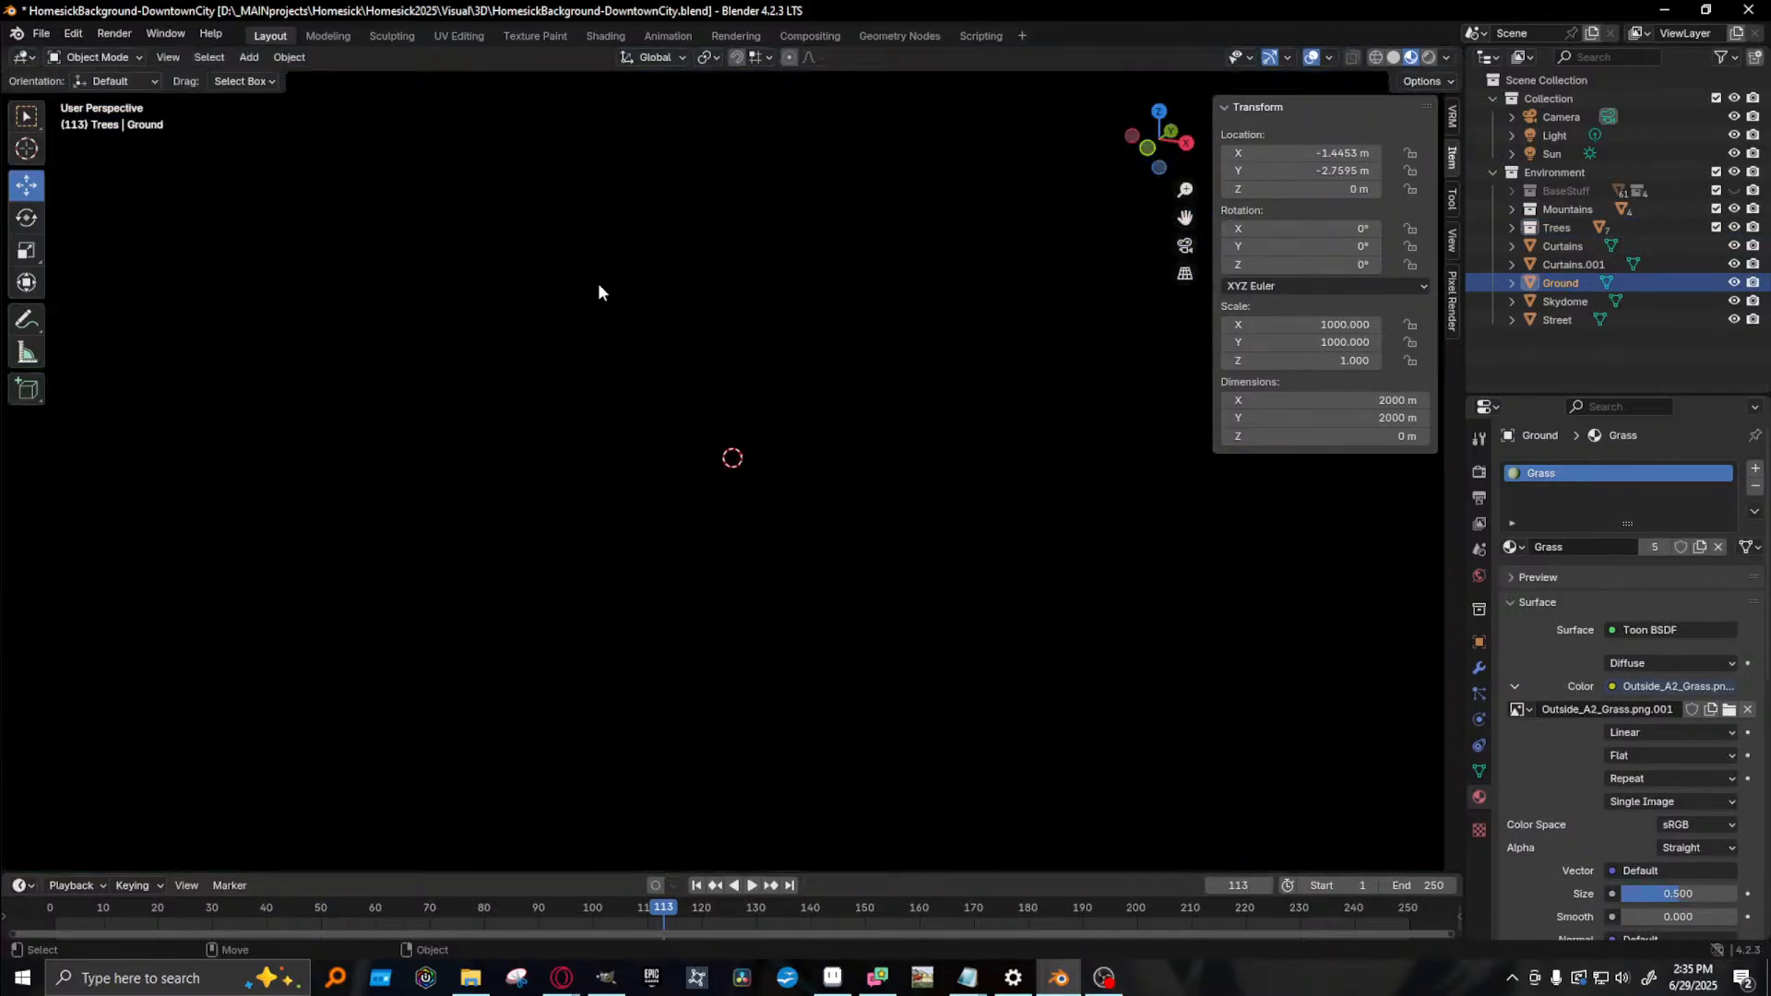
{"action": "left_click", "coordinate": [1512, 228]}
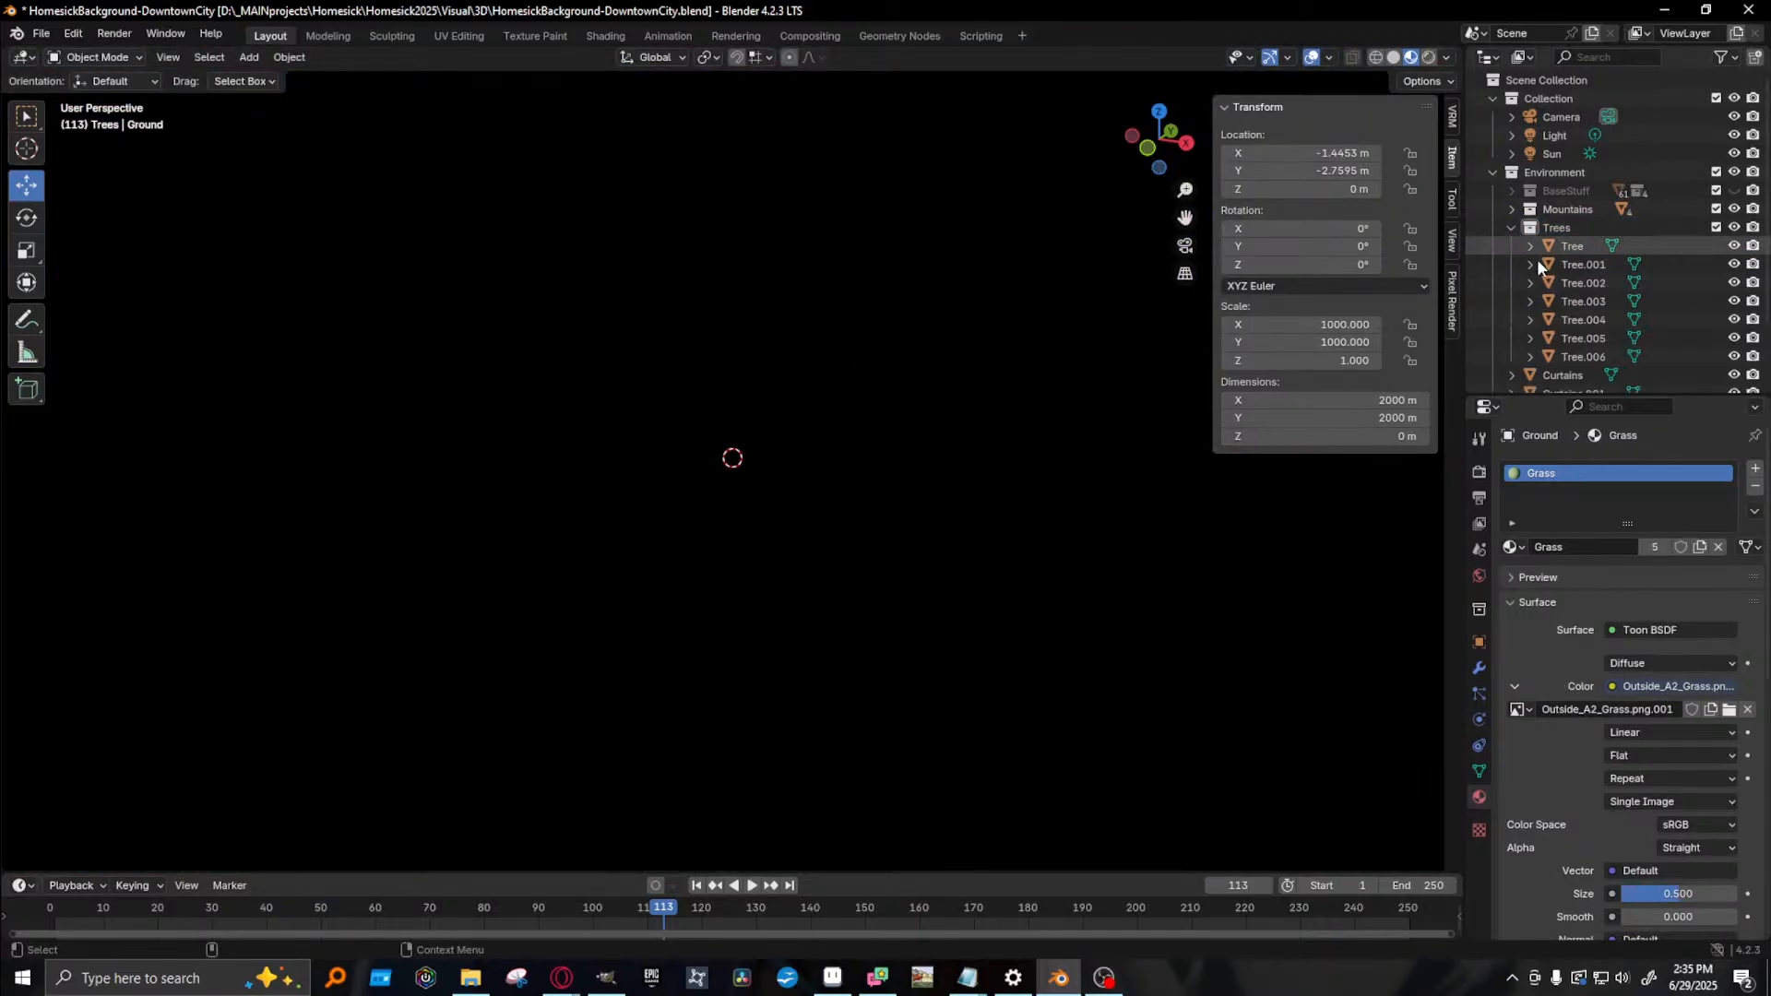
{"action": "left_click", "coordinate": [1576, 266]}
{"action": "key", "text": "KP_Decimal"}
{"action": "scroll", "coordinate": [719, 399], "scroll_direction": "down", "scroll_amount": 6}
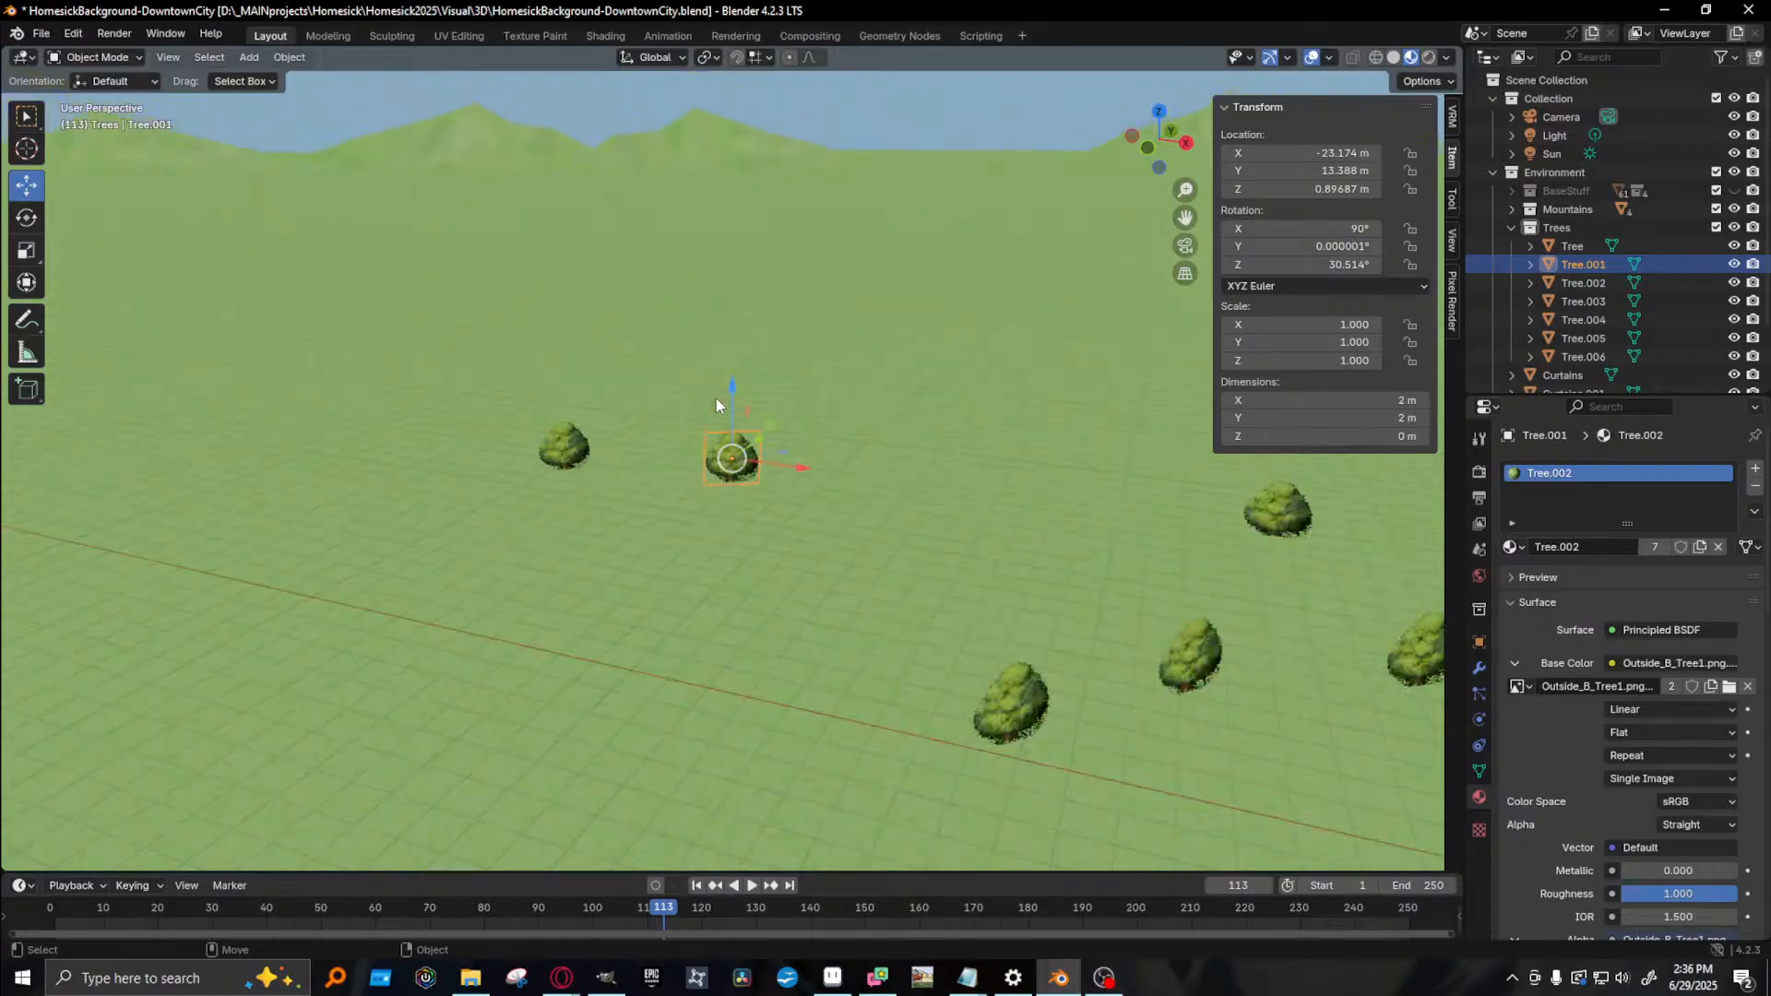
- Select all seven trees with the Sun and Light and move them together towards the street, bringing the Light to about Y -170 m
{"action": "left_click", "coordinate": [664, 454], "text": "shift"}
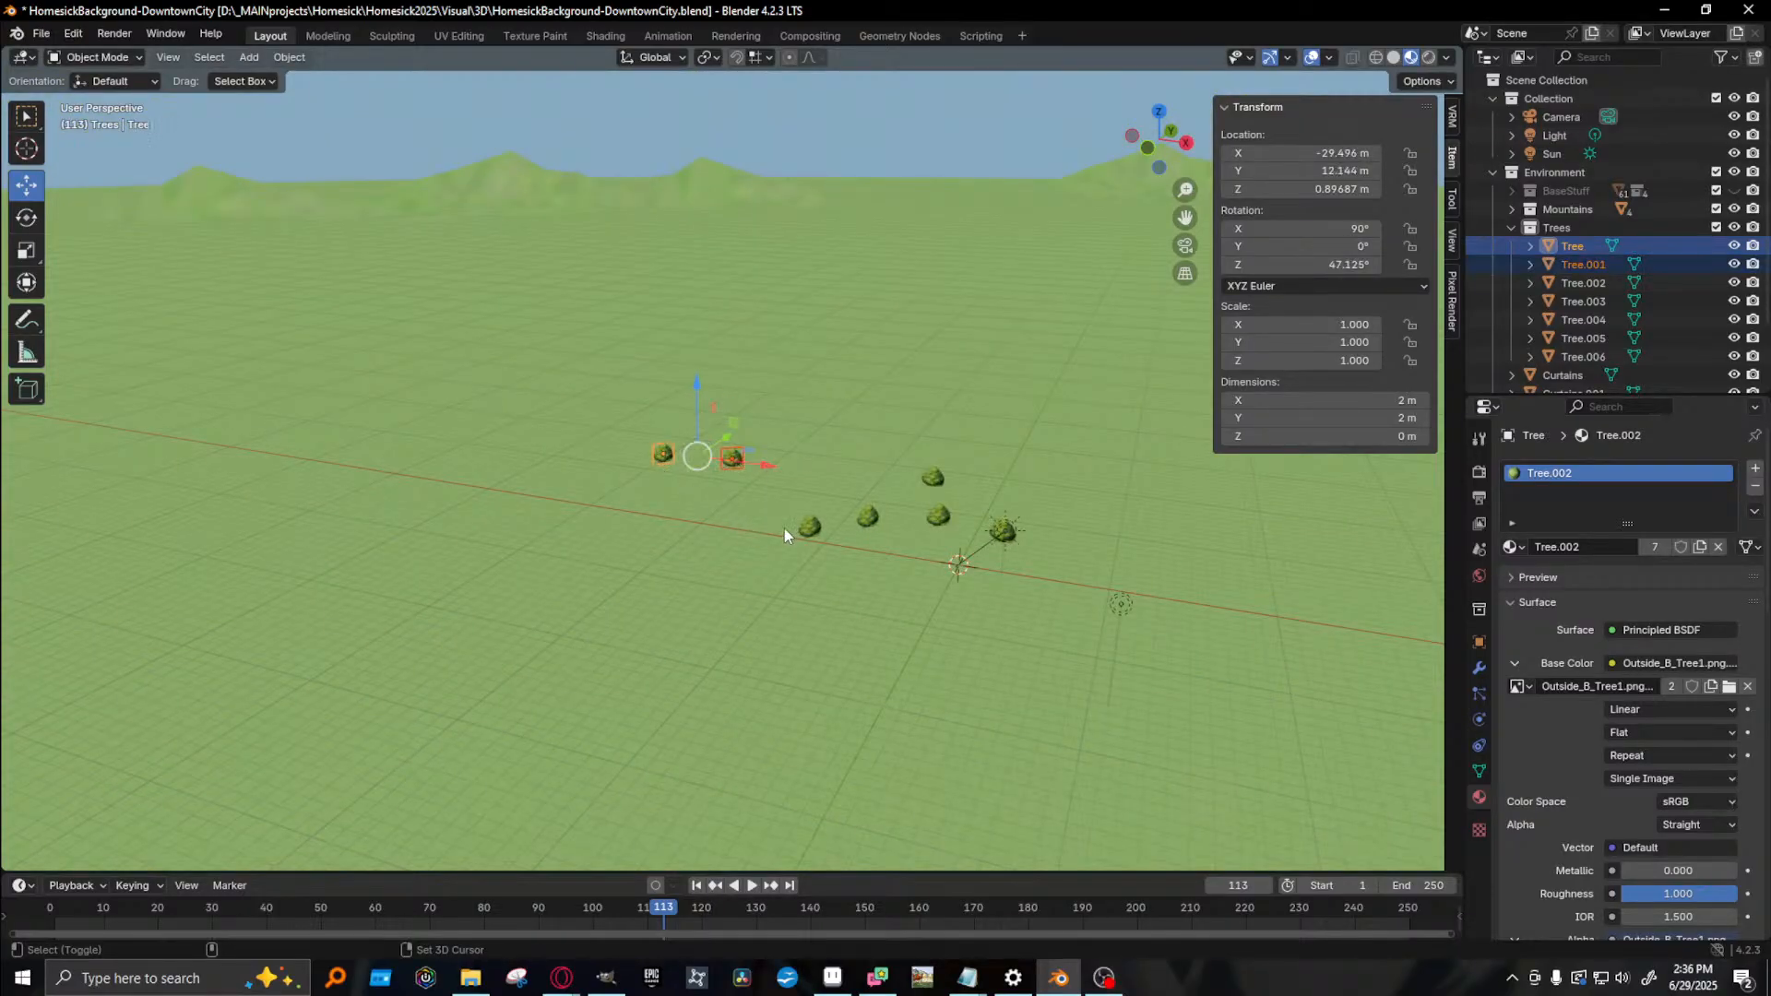
{"action": "left_click", "coordinate": [812, 529], "text": "shift"}
{"action": "left_click", "coordinate": [868, 518], "text": "shift"}
{"action": "left_click", "coordinate": [938, 517], "text": "shift"}
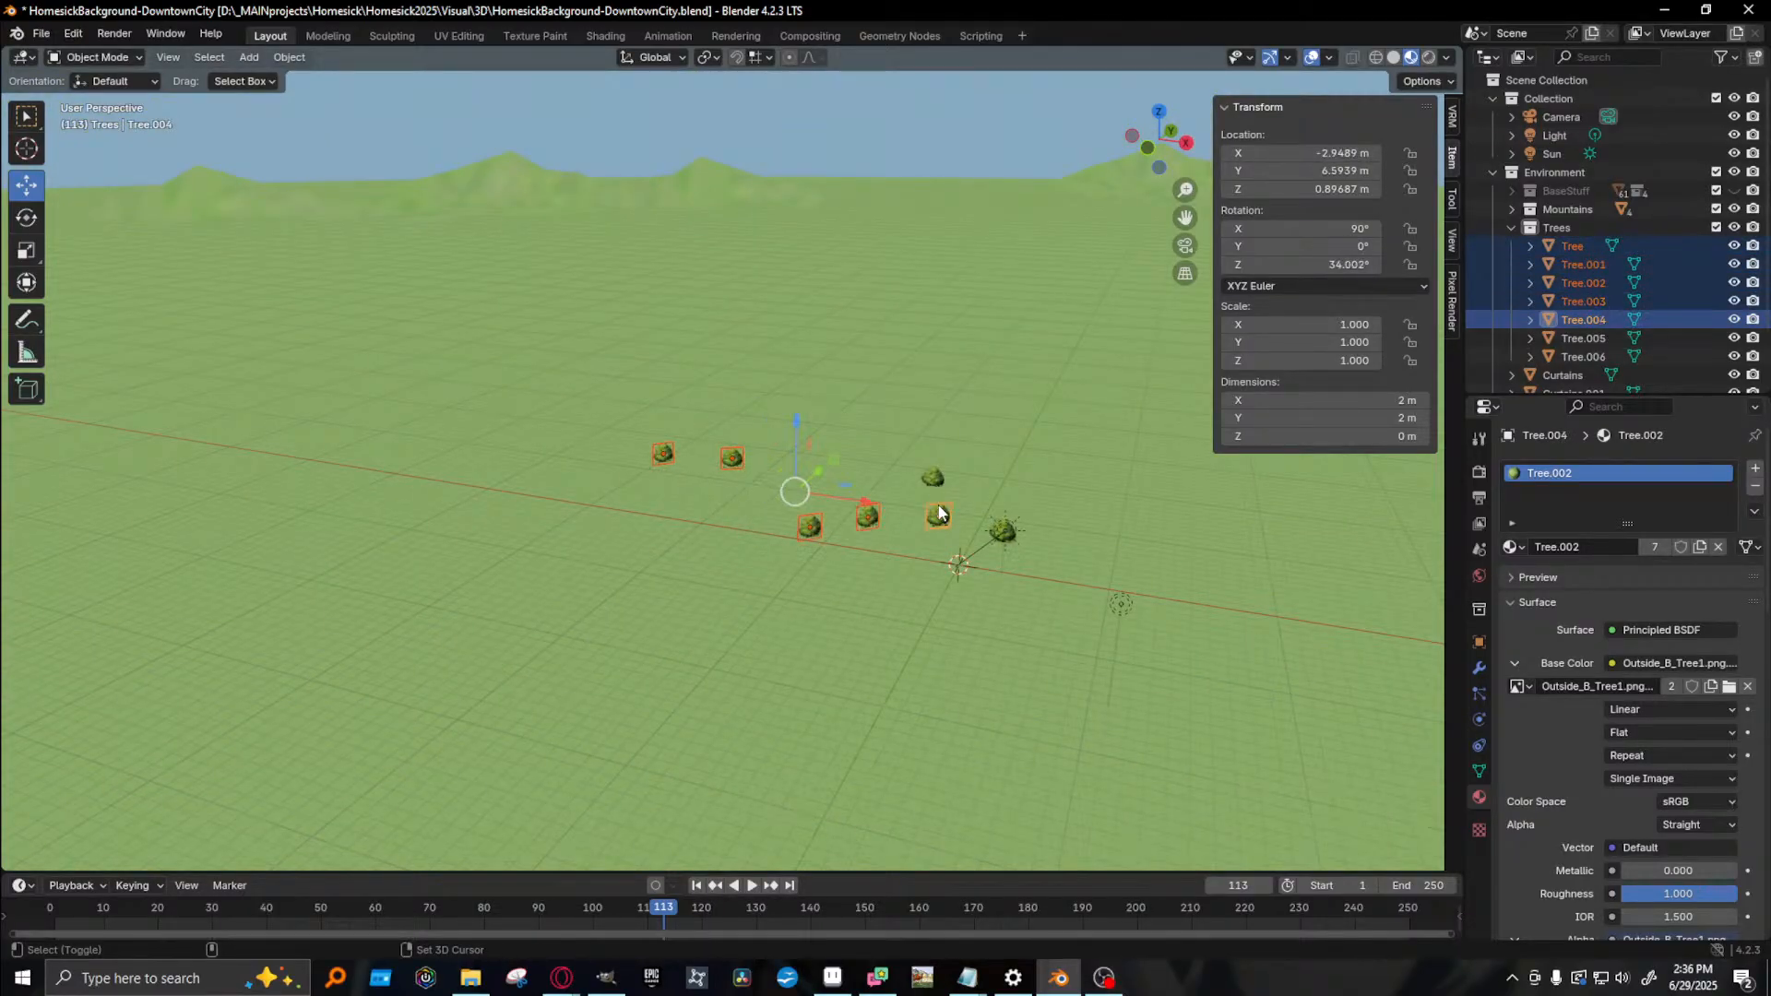
{"action": "left_click", "coordinate": [933, 477], "text": "shift"}
{"action": "left_click", "coordinate": [1010, 544], "text": "shift"}
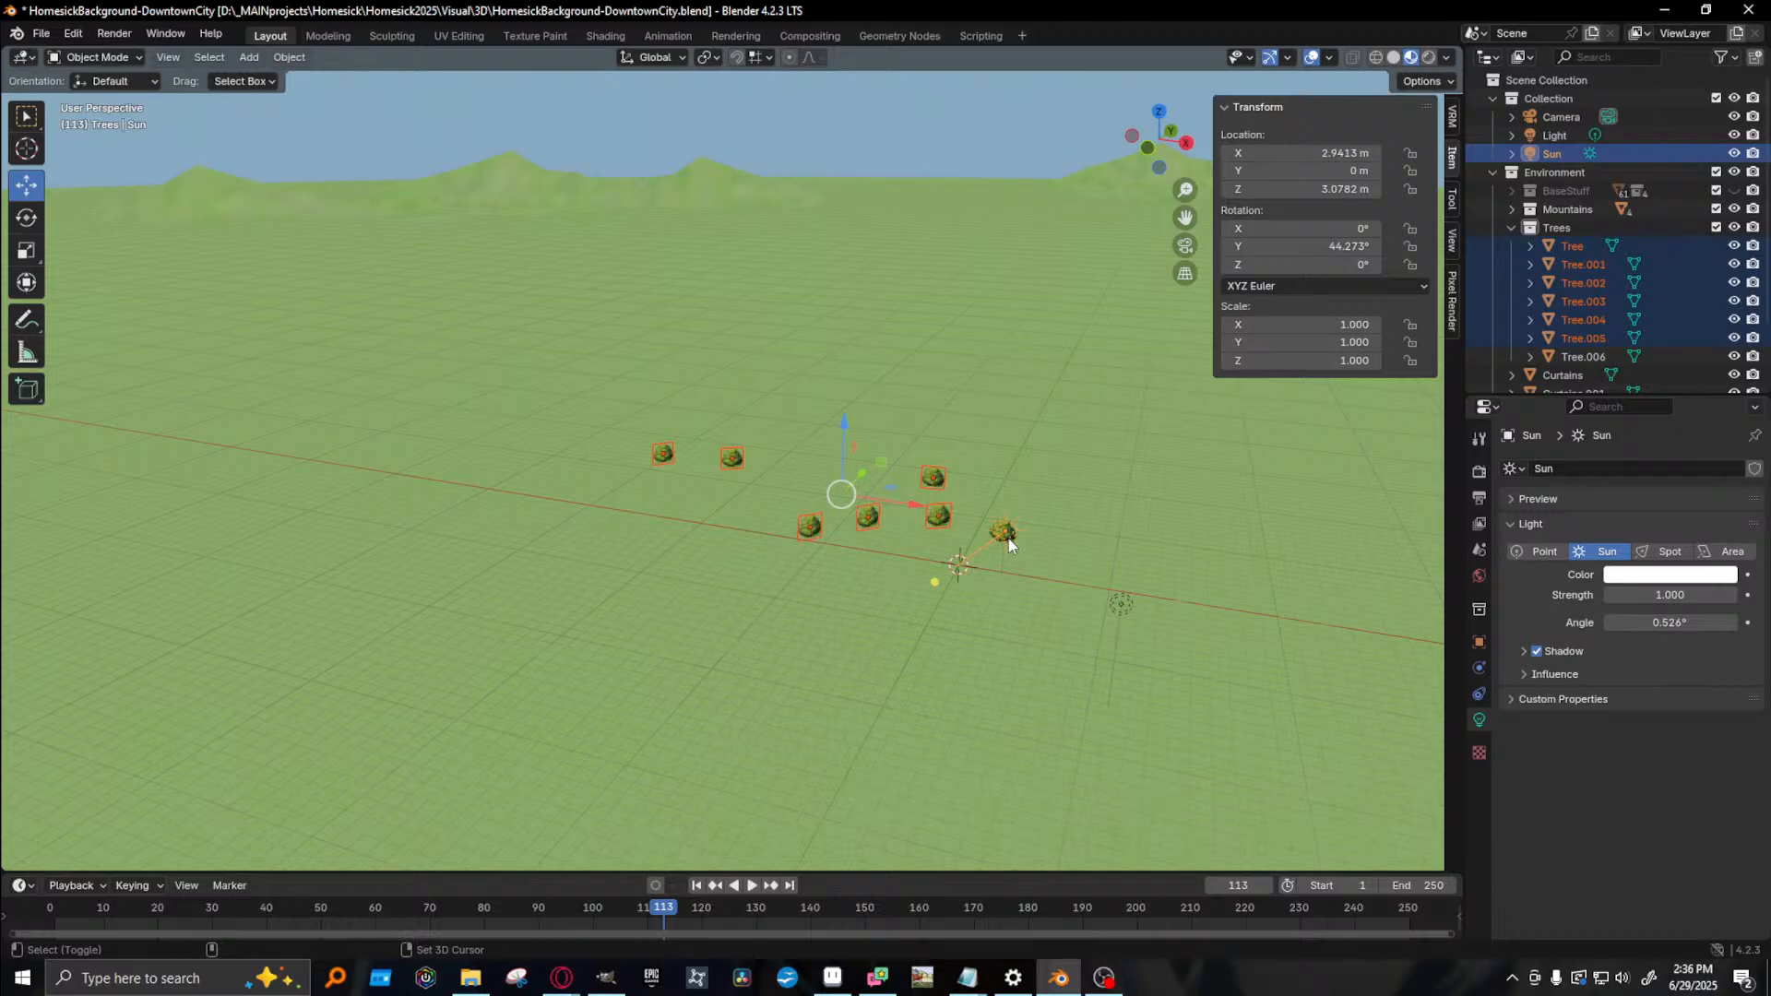
{"action": "middle_click_drag", "start_coordinate": [1065, 546], "coordinate": [1039, 554]}
{"action": "left_click", "coordinate": [965, 562], "text": "shift"}
{"action": "key", "text": "ctrl+z"}
{"action": "left_click", "coordinate": [970, 560], "text": "shift"}
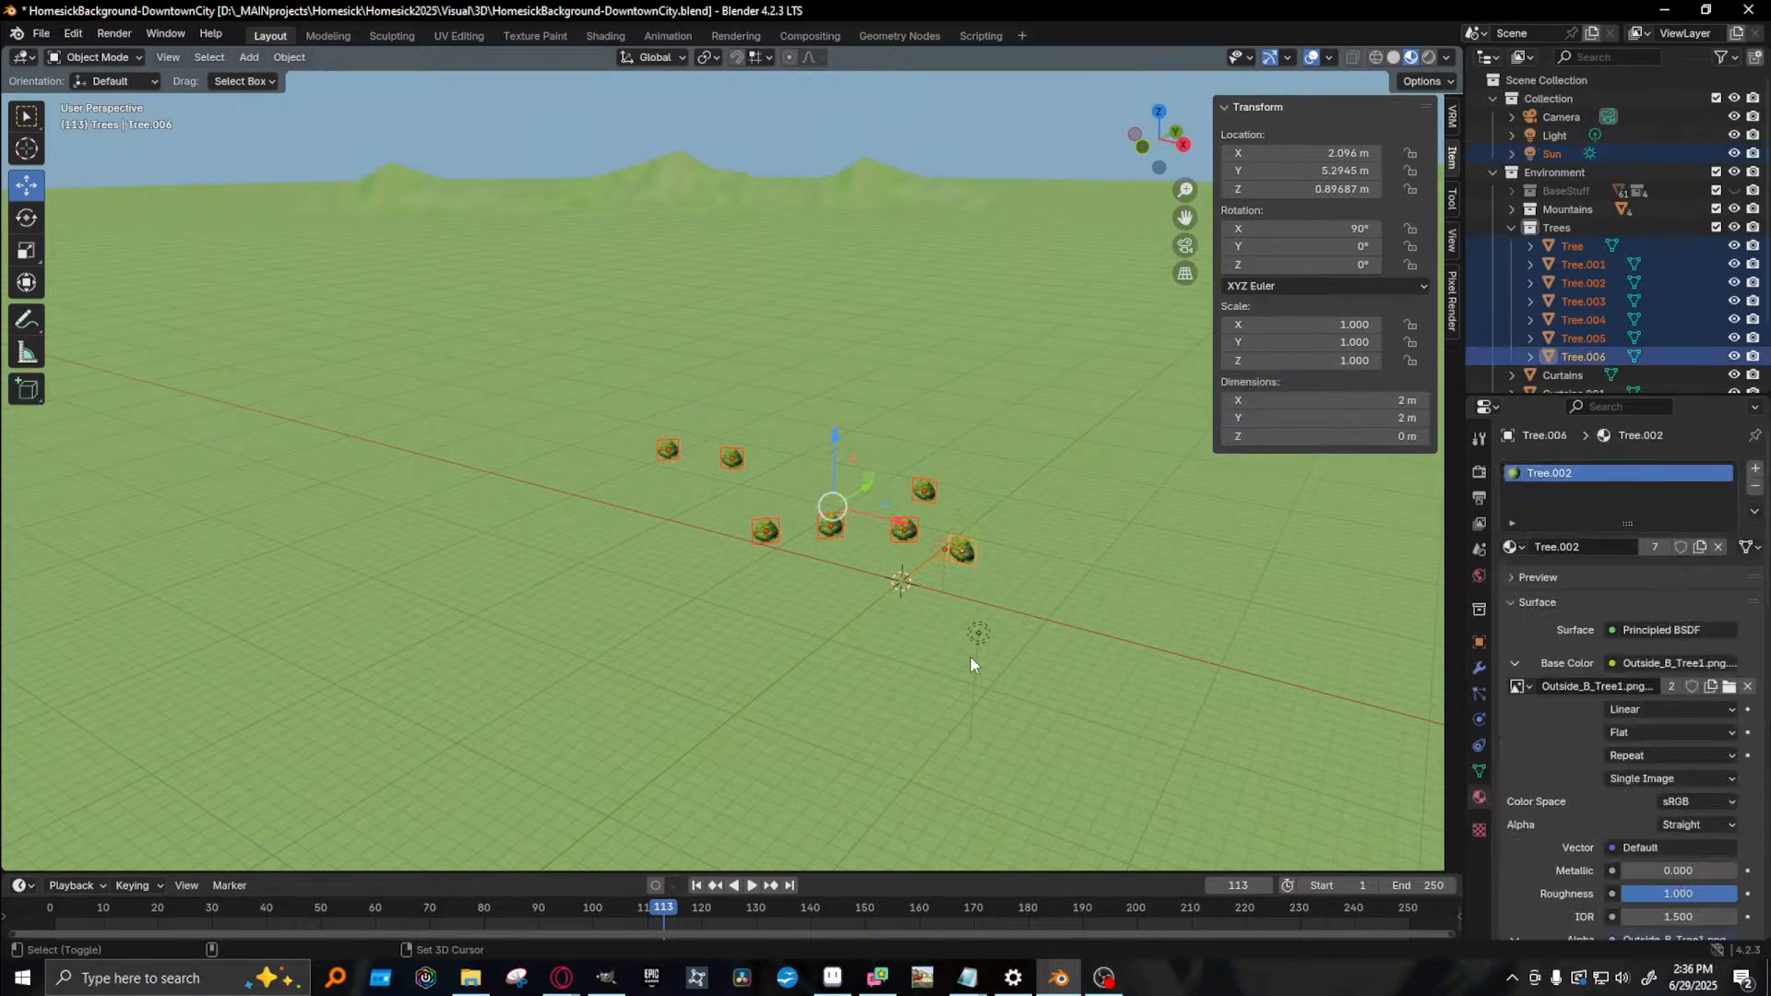
{"action": "left_click", "coordinate": [978, 635], "text": "shift"}
{"action": "mouse_move", "coordinate": [977, 634]}
{"action": "middle_mouse_down"}
{"action": "mouse_move", "coordinate": [699, 598]}
{"action": "mouse_move", "coordinate": [989, 649]}
{"action": "middle_mouse_up"}
{"action": "left_click_drag", "start_coordinate": [697, 425], "coordinate": [1336, 448]}
{"action": "left_click_drag", "start_coordinate": [893, 445], "coordinate": [883, 409], "text": "alt"}
{"action": "middle_click_drag", "start_coordinate": [839, 411], "coordinate": [106, 533], "text": "alt"}
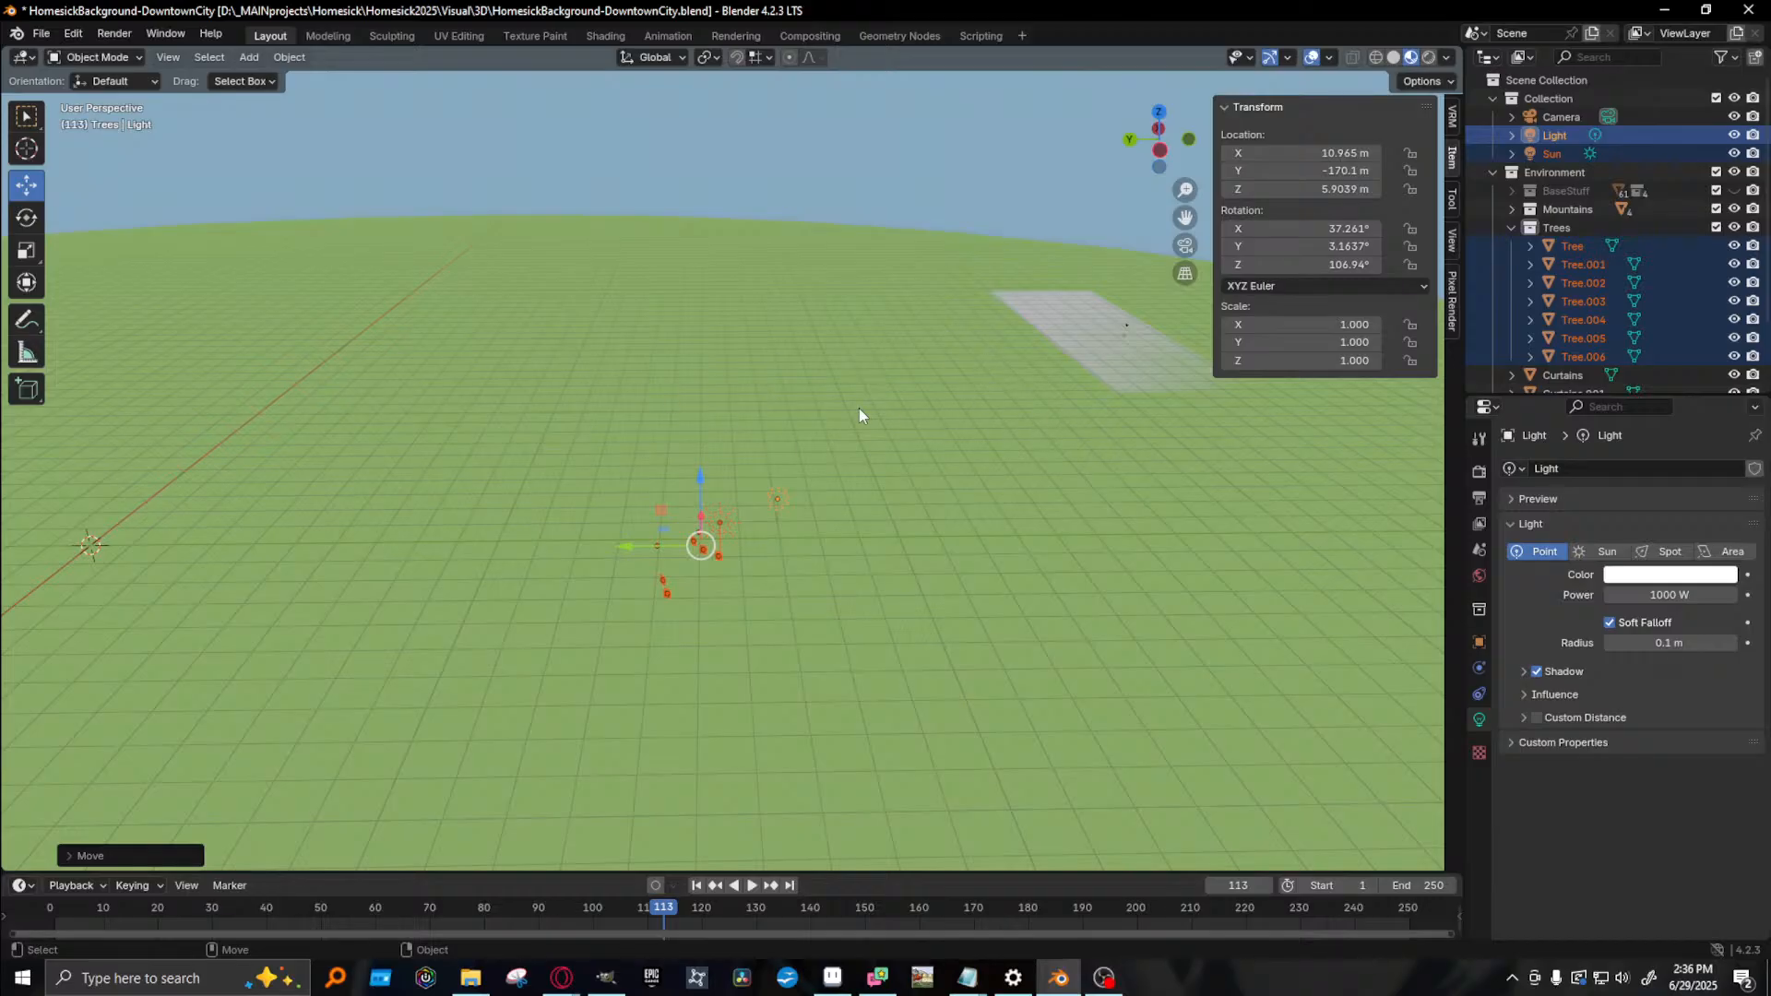
{"action": "middle_click_drag", "start_coordinate": [943, 458], "coordinate": [893, 434]}
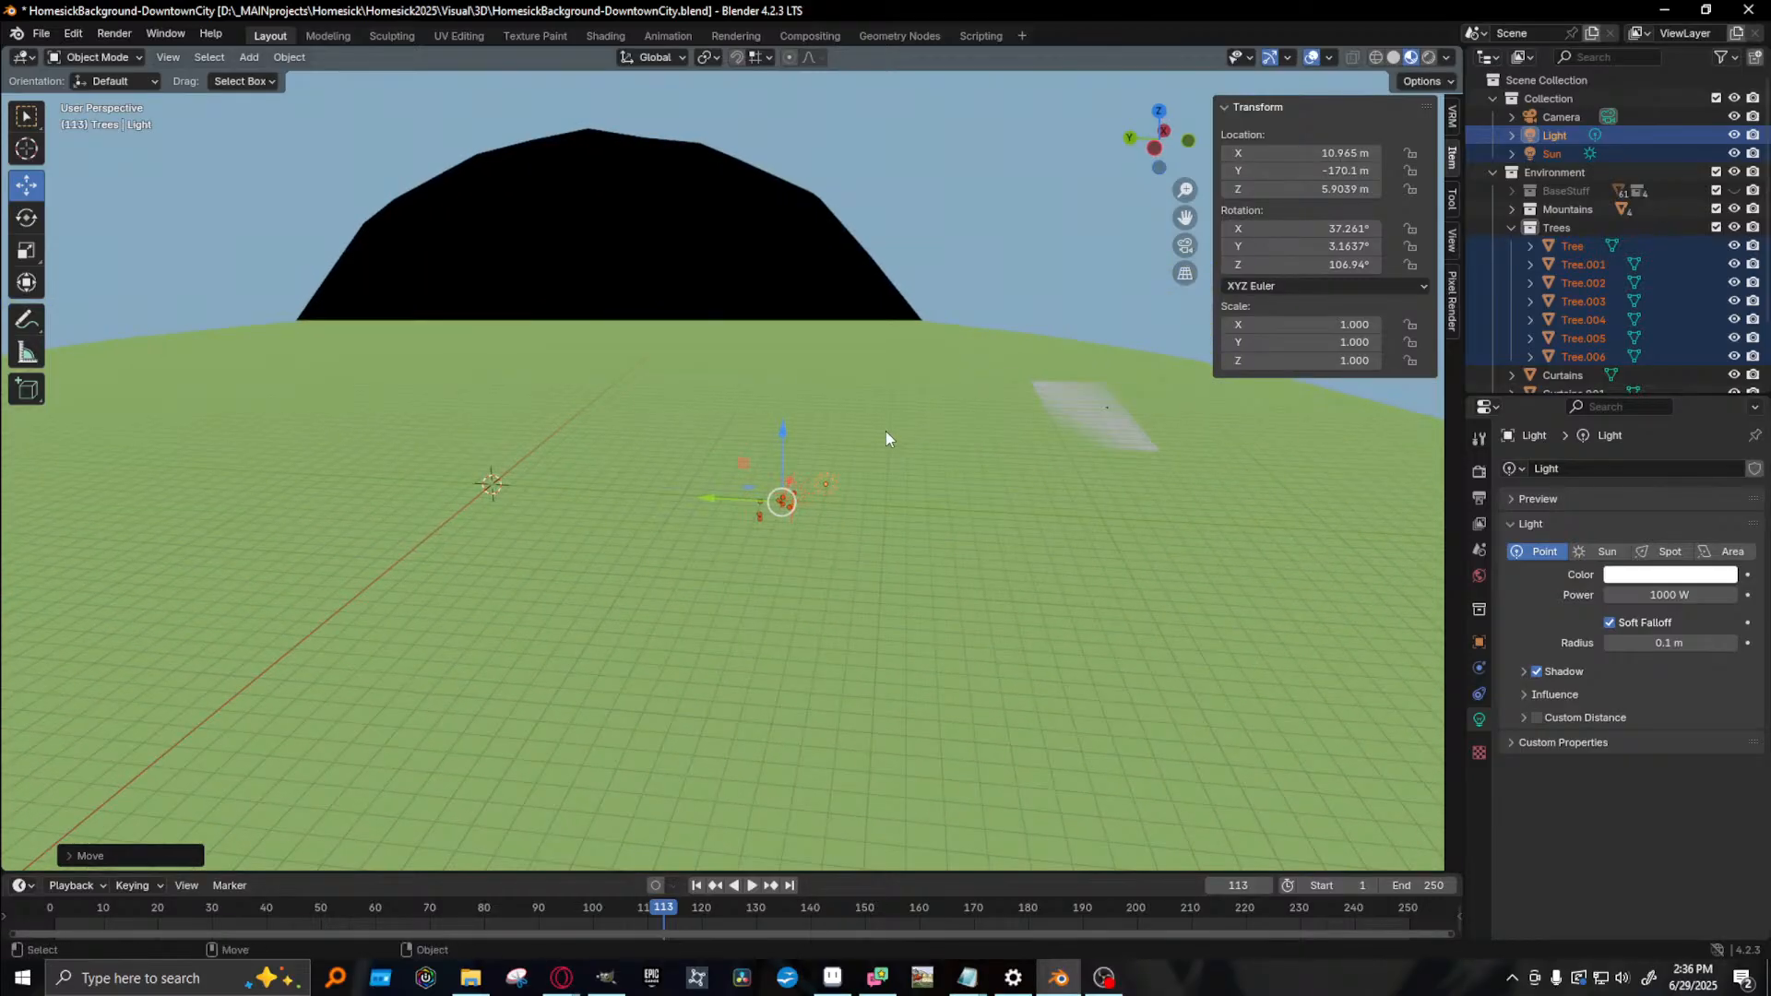
- Undo the moves of the trees and lights, the Trees and Mountains regrouping, and the curtain moves
{"action": "key", "text": "ctrl+z"}
{"action": "key", "text": "ctrl+z"}
{"action": "key", "text": "ctrl+z"}
{"action": "key", "text": "ctrl+z"}
{"action": "key", "text": "ctrl+z"}
{"action": "key", "text": "ctrl+z"}
{"action": "key", "text": "ctrl+z"}
{"action": "key", "text": "ctrl+z"}
{"action": "key", "text": "ctrl+z"}
{"action": "key", "text": "ctrl+z"}
{"action": "key", "text": "ctrl+z"}
{"action": "key", "text": "ctrl+z"}
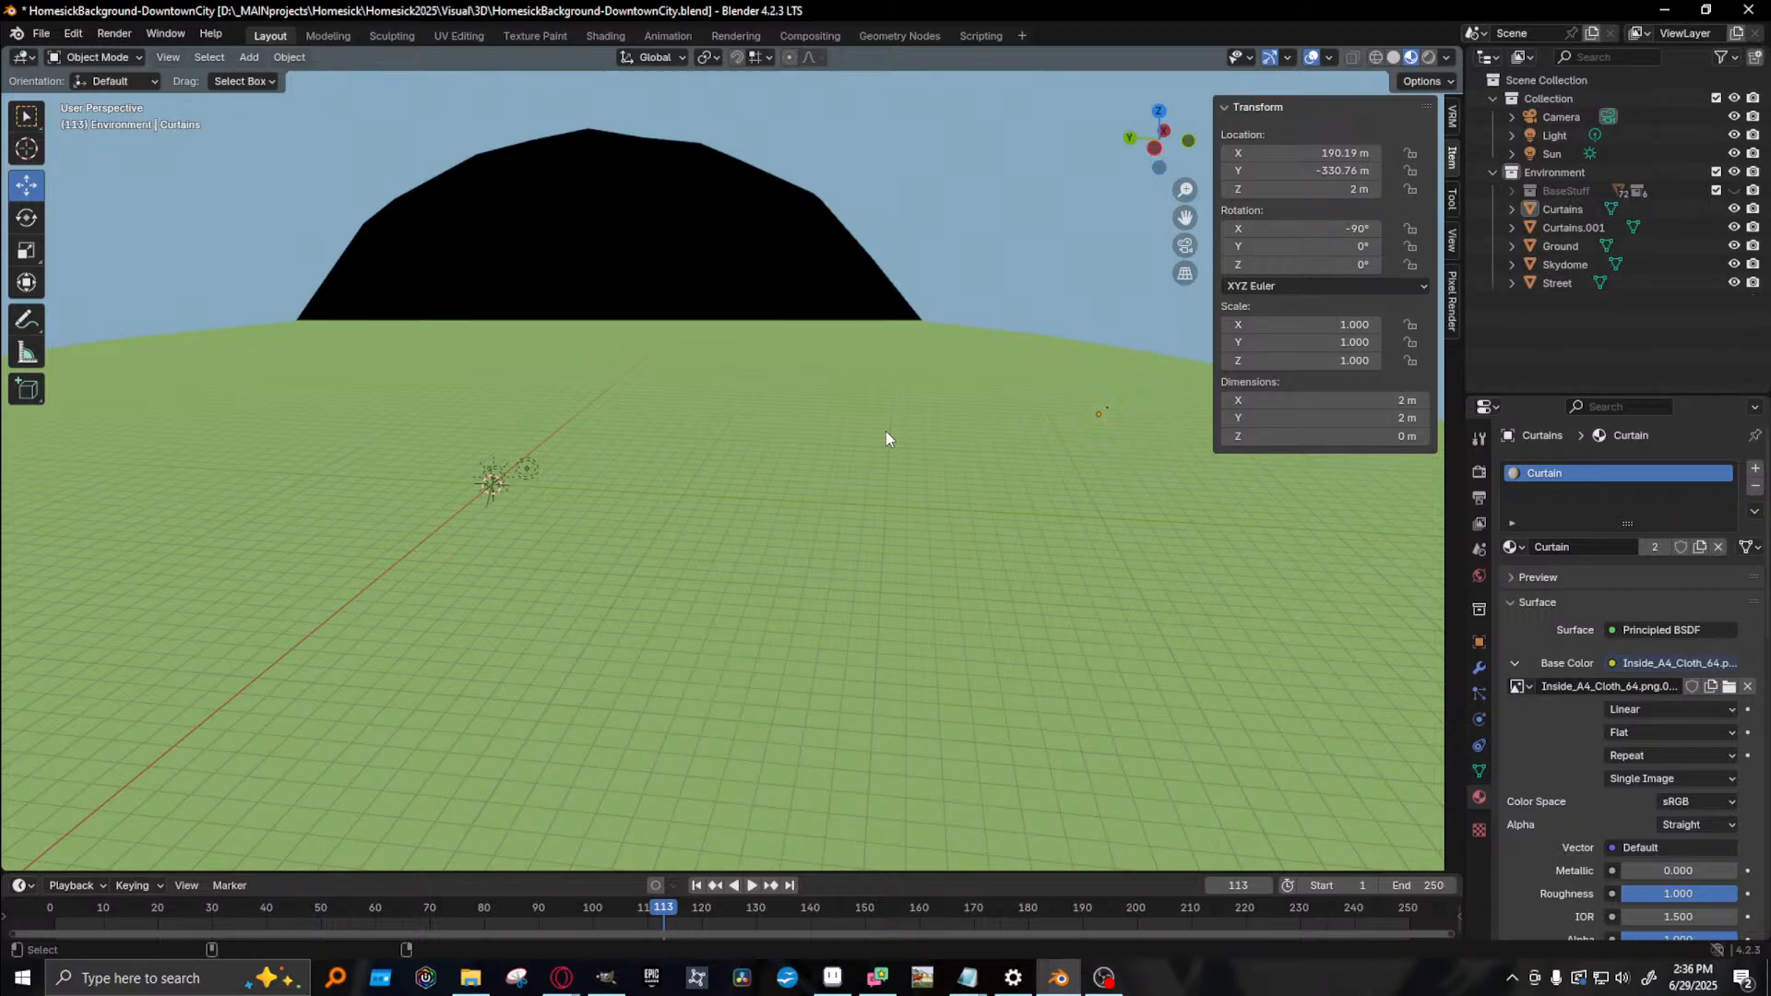
{"action": "key", "text": "ctrl+z"}
{"action": "key", "text": "ctrl+z"}
{"action": "key", "text": "ctrl+z"}
{"action": "key", "text": "ctrl+z"}
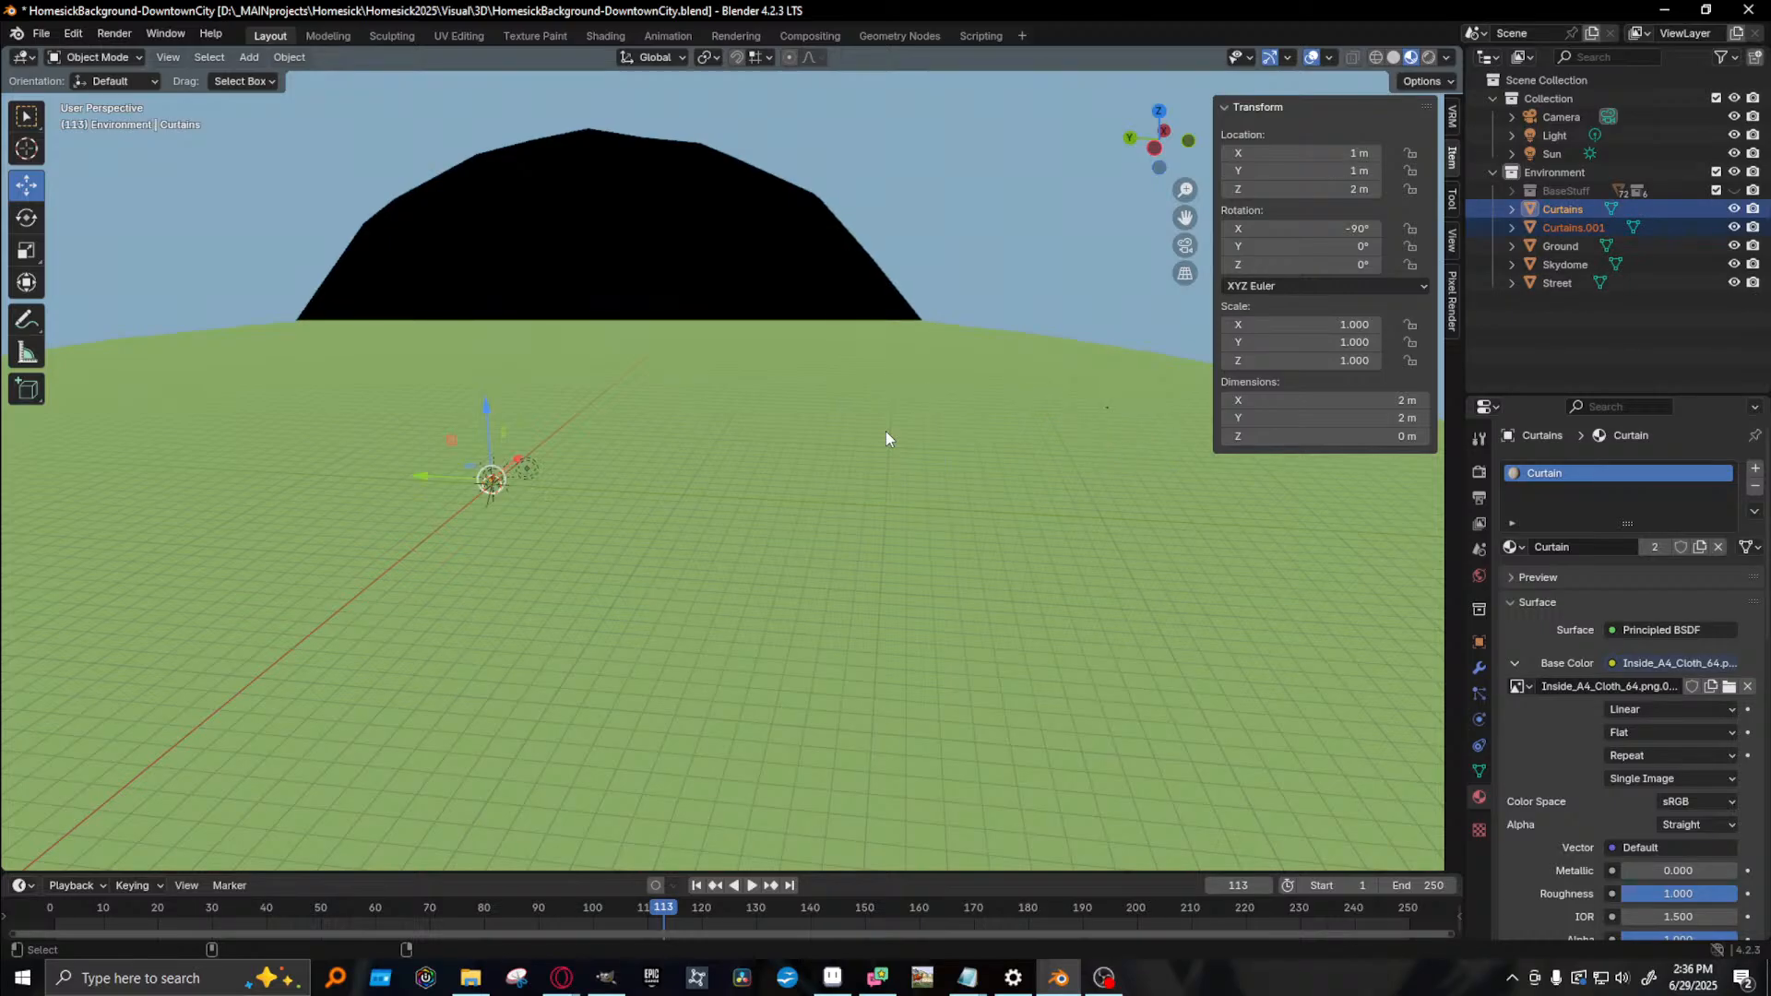
- Undo further back through the earlier edits to the stage before the BaseStuff collection was created
{"action": "middle_click_drag", "start_coordinate": [1190, 432], "coordinate": [1142, 439]}
{"action": "key", "text": "ctrl+z"}
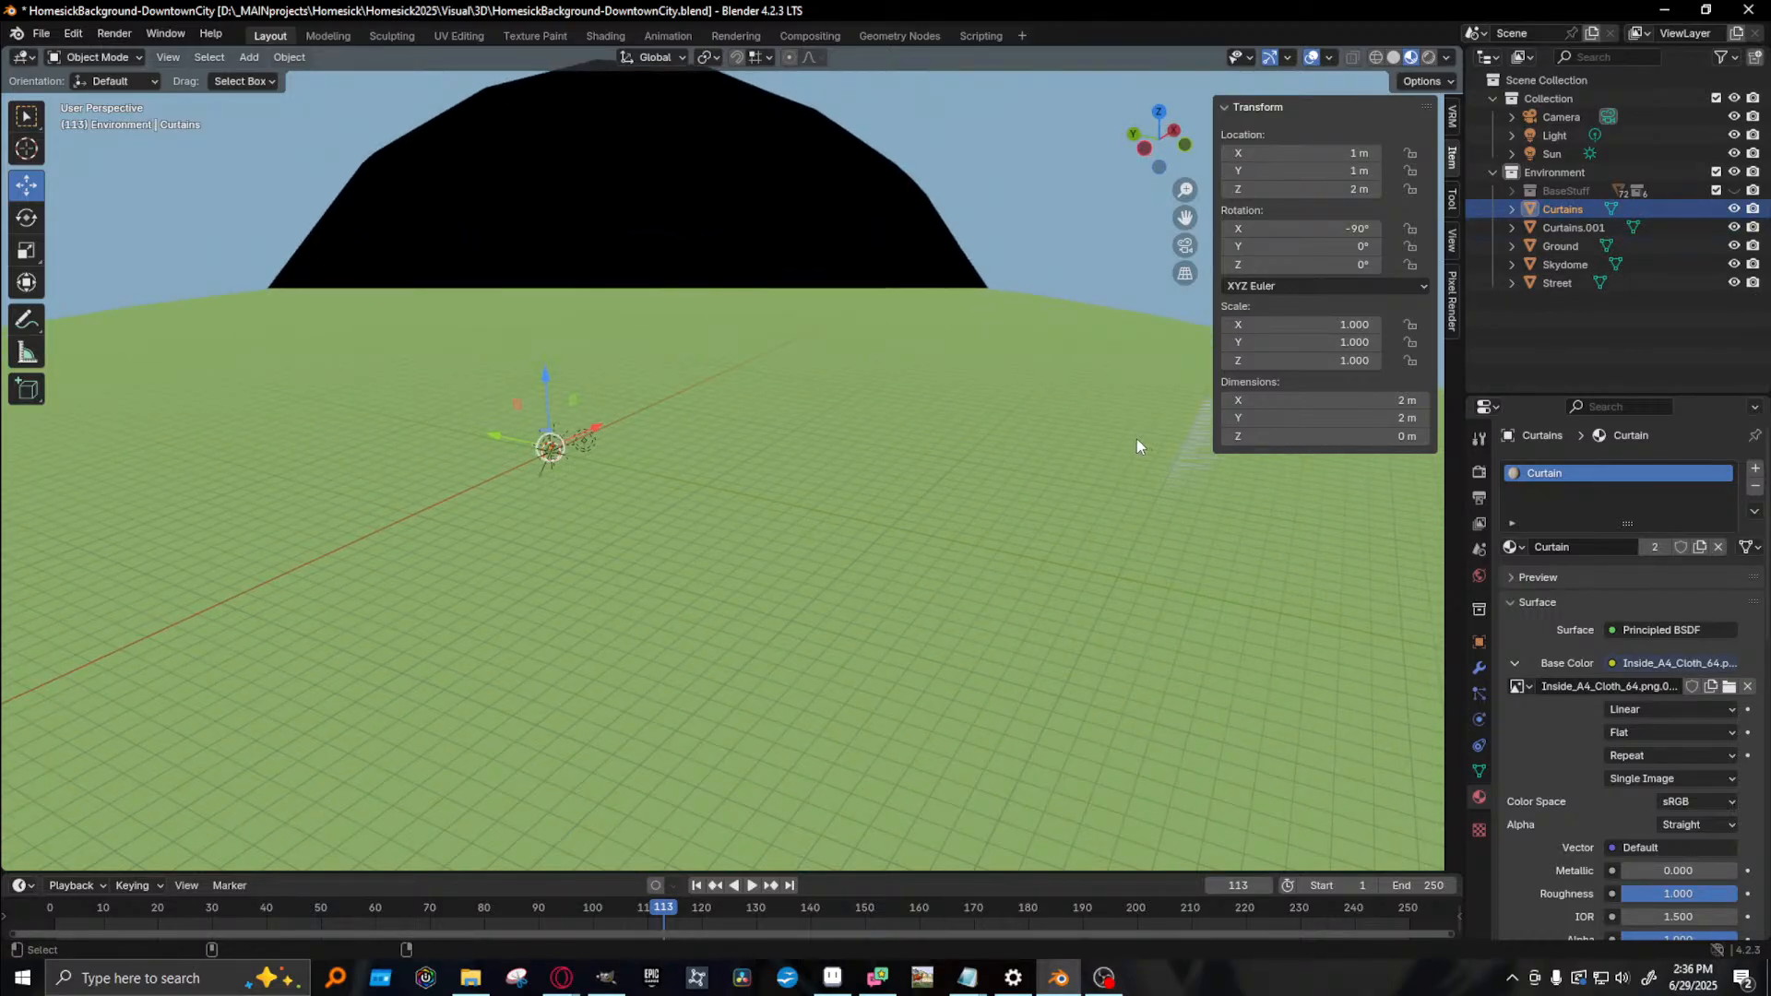
{"action": "key", "text": "ctrl+shift+z"}
{"action": "key", "text": "ctrl+shift+z"}
{"action": "key", "text": "ctrl+shift+z"}
{"action": "key", "text": "ctrl+shift+z"}
{"action": "key", "text": "ctrl+shift+z"}
{"action": "key", "text": "ctrl+shift+z"}
{"action": "key", "text": "ctrl+shift+z"}
{"action": "key", "text": "ctrl+shift+z"}
{"action": "key", "text": "ctrl+shift+z"}
{"action": "key", "text": "ctrl+shift+z"}
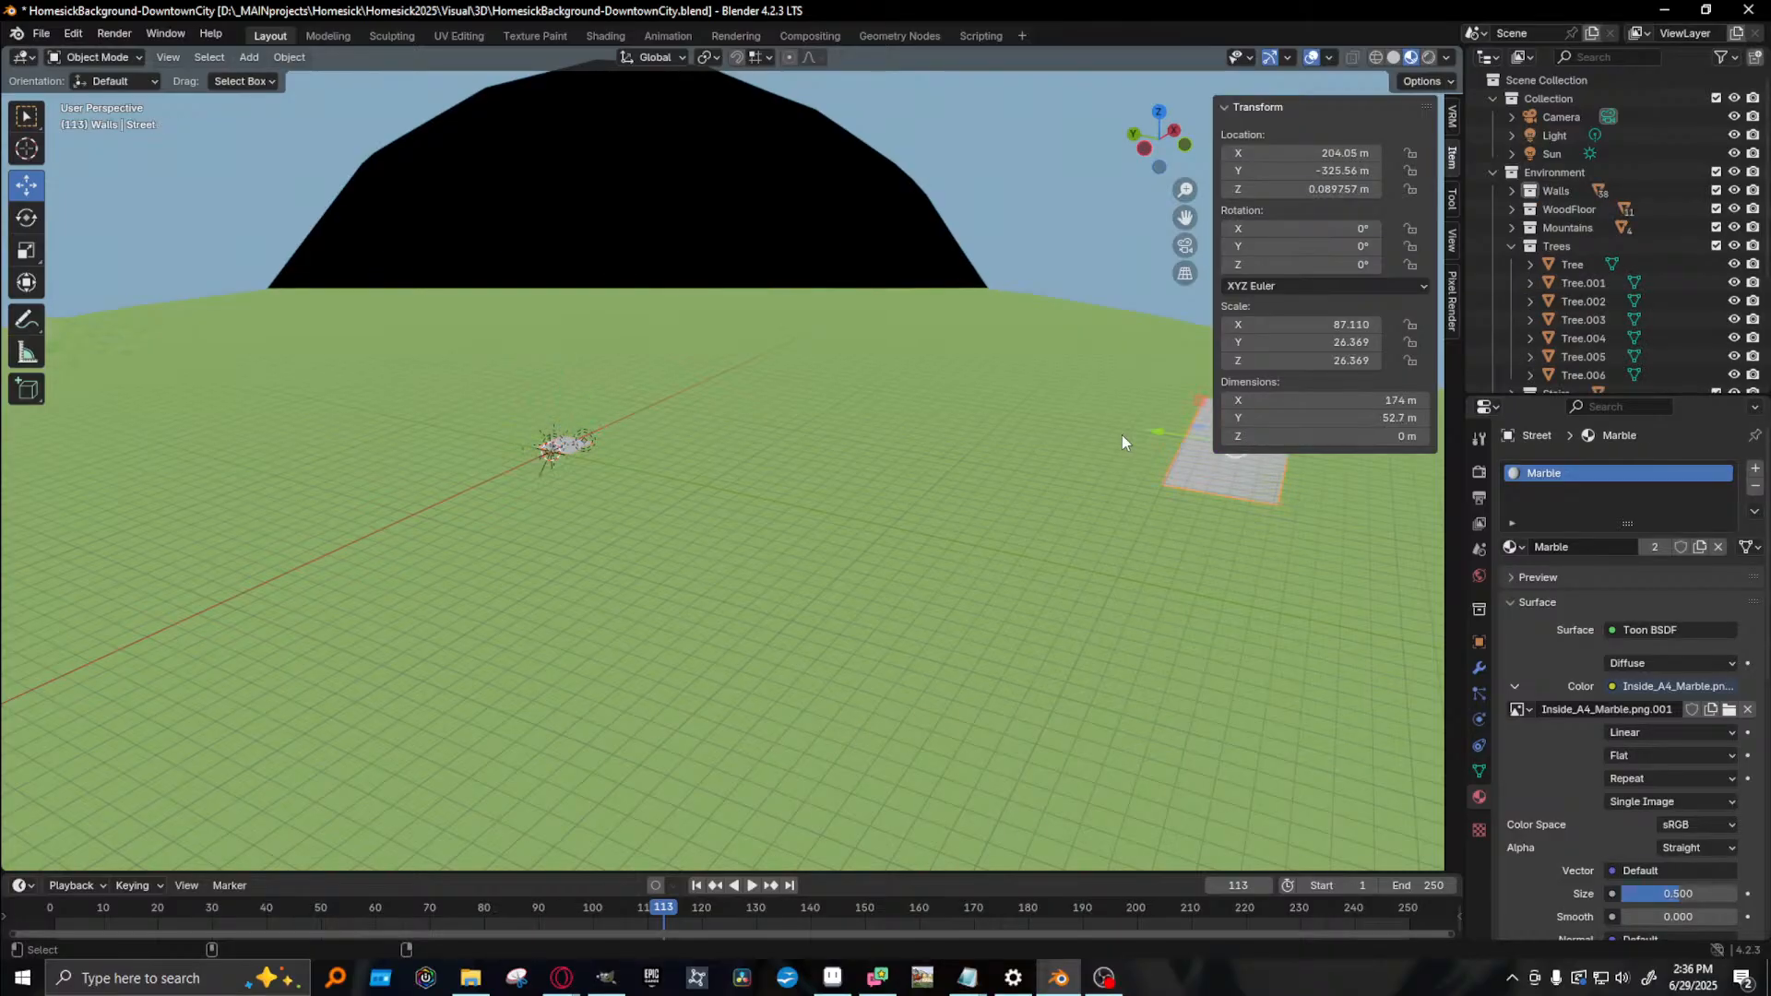
- Undo the Street plane's stretching, lowering and renaming back to the square Foundation plane
{"action": "key", "text": "ctrl+z"}
{"action": "key", "text": "ctrl+z"}
{"action": "key", "text": "ctrl+z"}
{"action": "key", "text": "ctrl+z"}
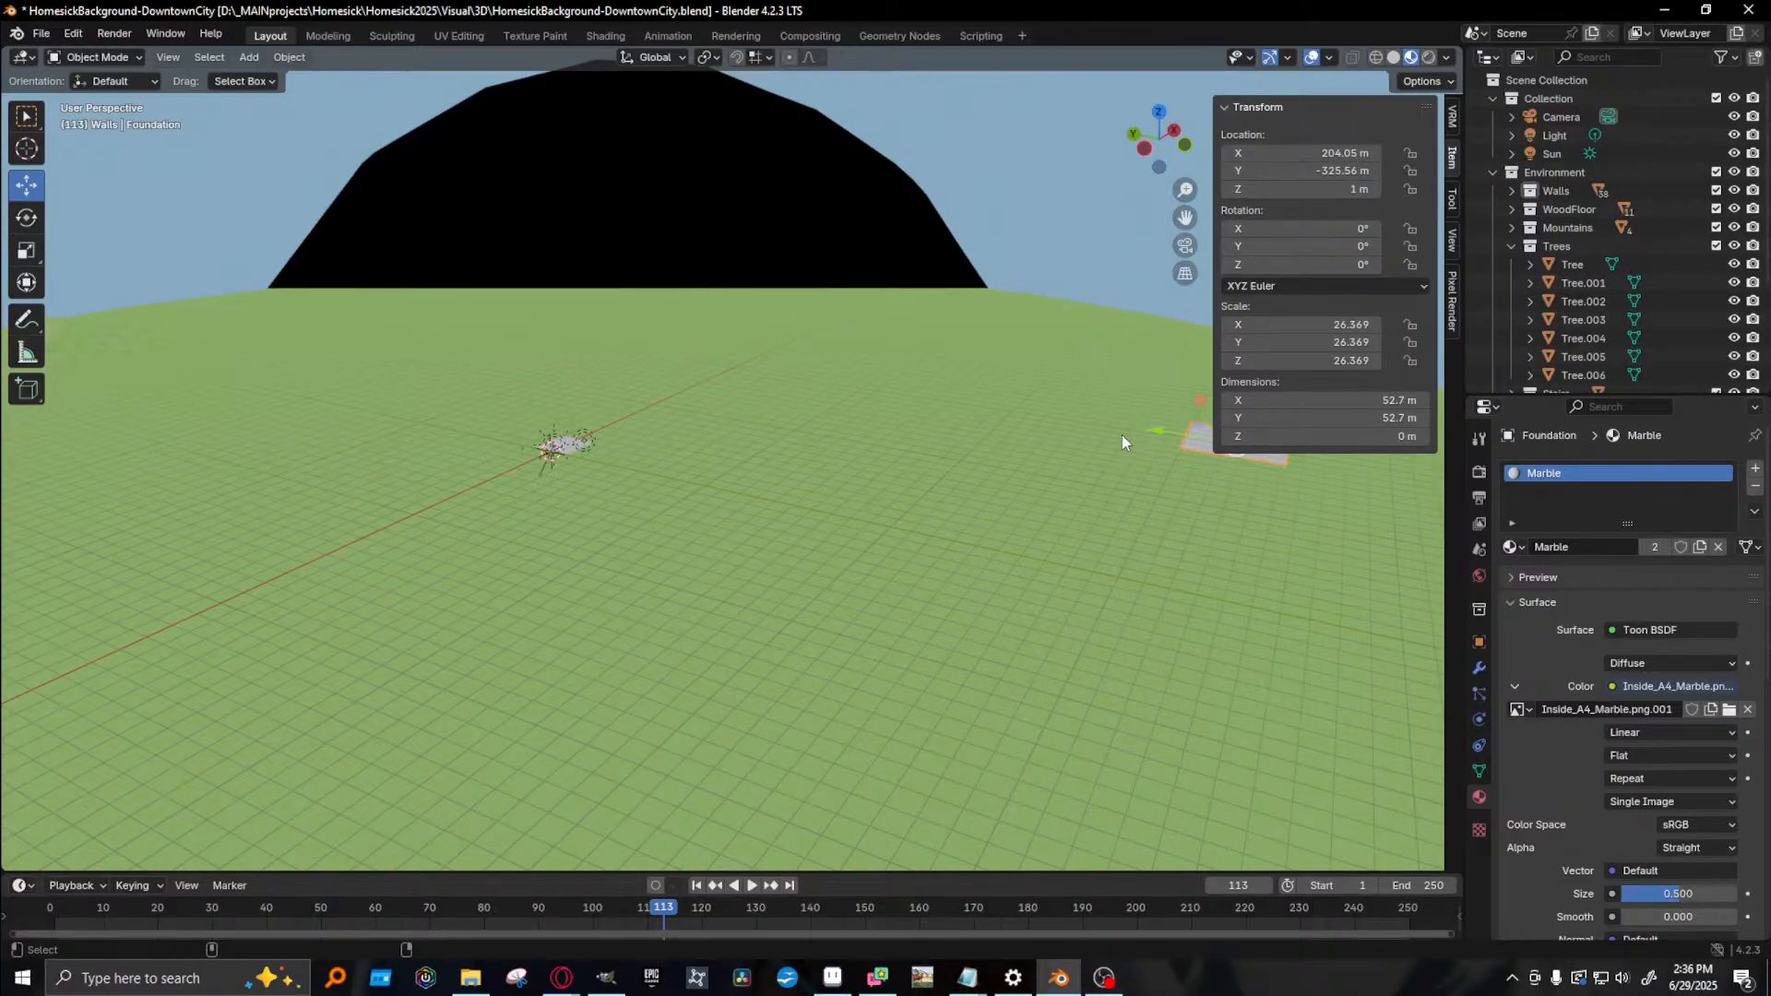
- Undo the Foundation plane's earlier moves back to X 2 m and Y -73.564 m
{"action": "key", "text": "ctrl+shift+z"}
{"action": "key", "text": "ctrl+shift+z"}
{"action": "key", "text": "ctrl+shift+z"}
{"action": "key", "text": "ctrl+shift+z"}
{"action": "key", "text": "ctrl+shift+z"}
{"action": "key", "text": "ctrl+shift+z"}
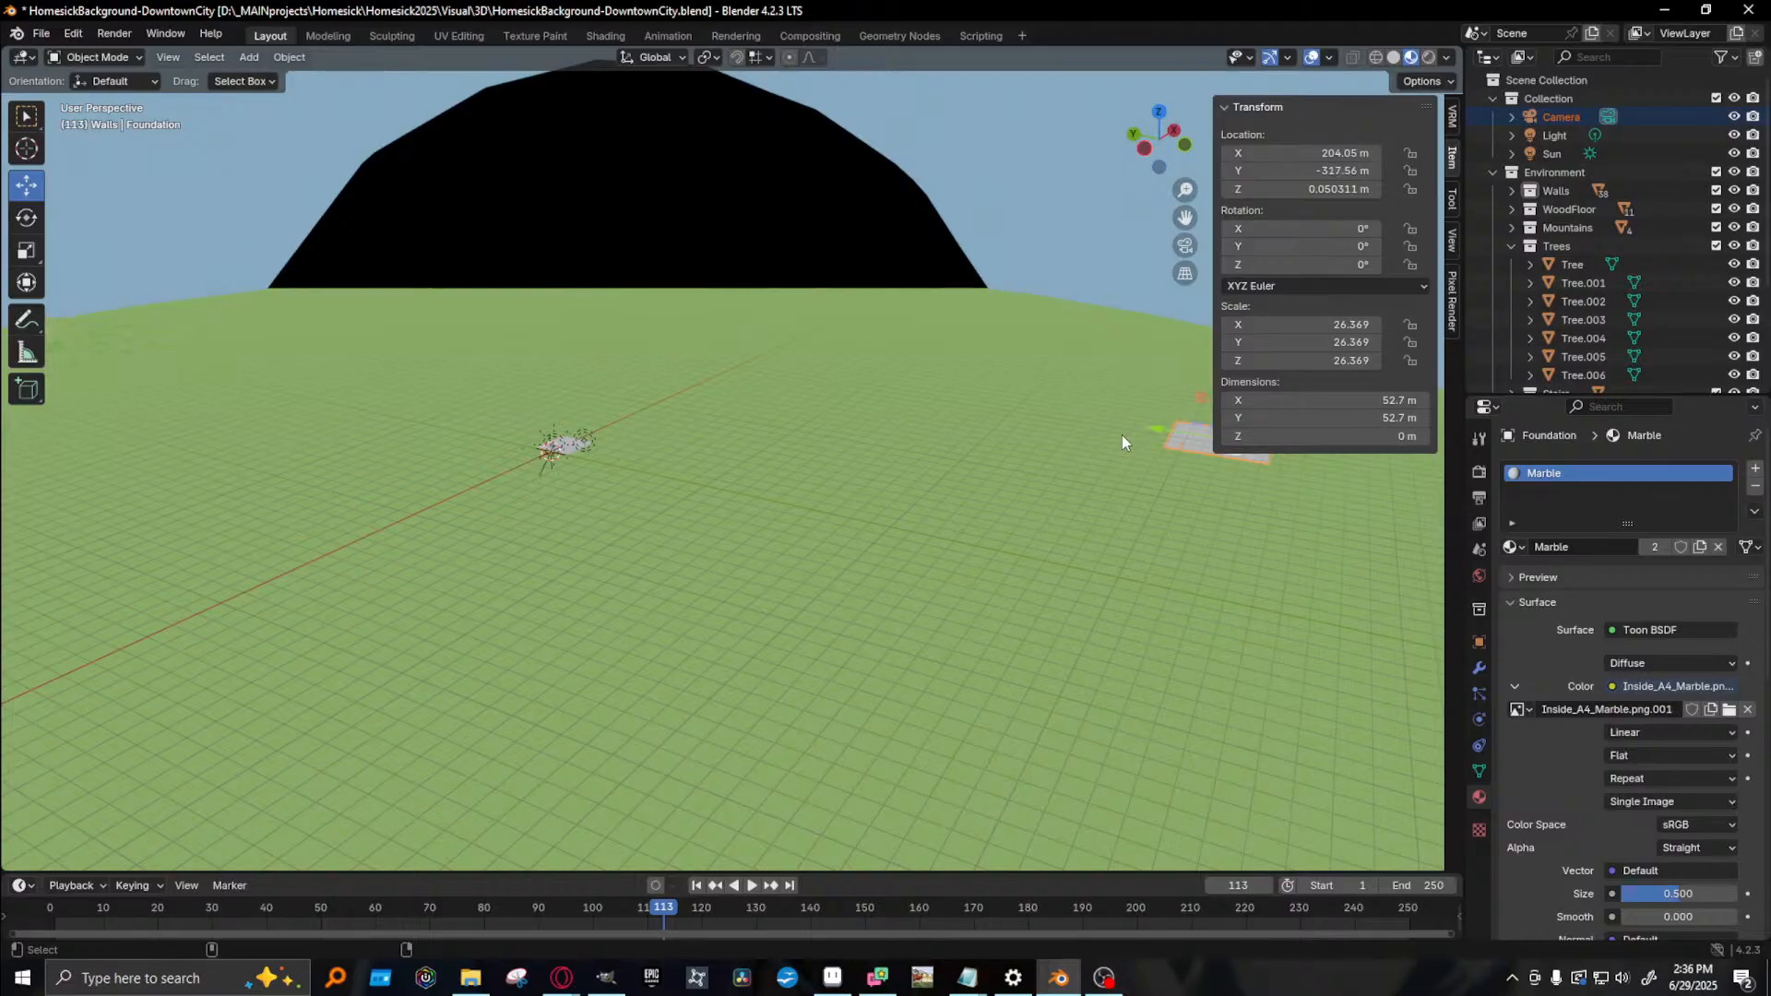
{"action": "key", "text": "ctrl+z"}
{"action": "key", "text": "ctrl+z"}
{"action": "key", "text": "ctrl+z"}
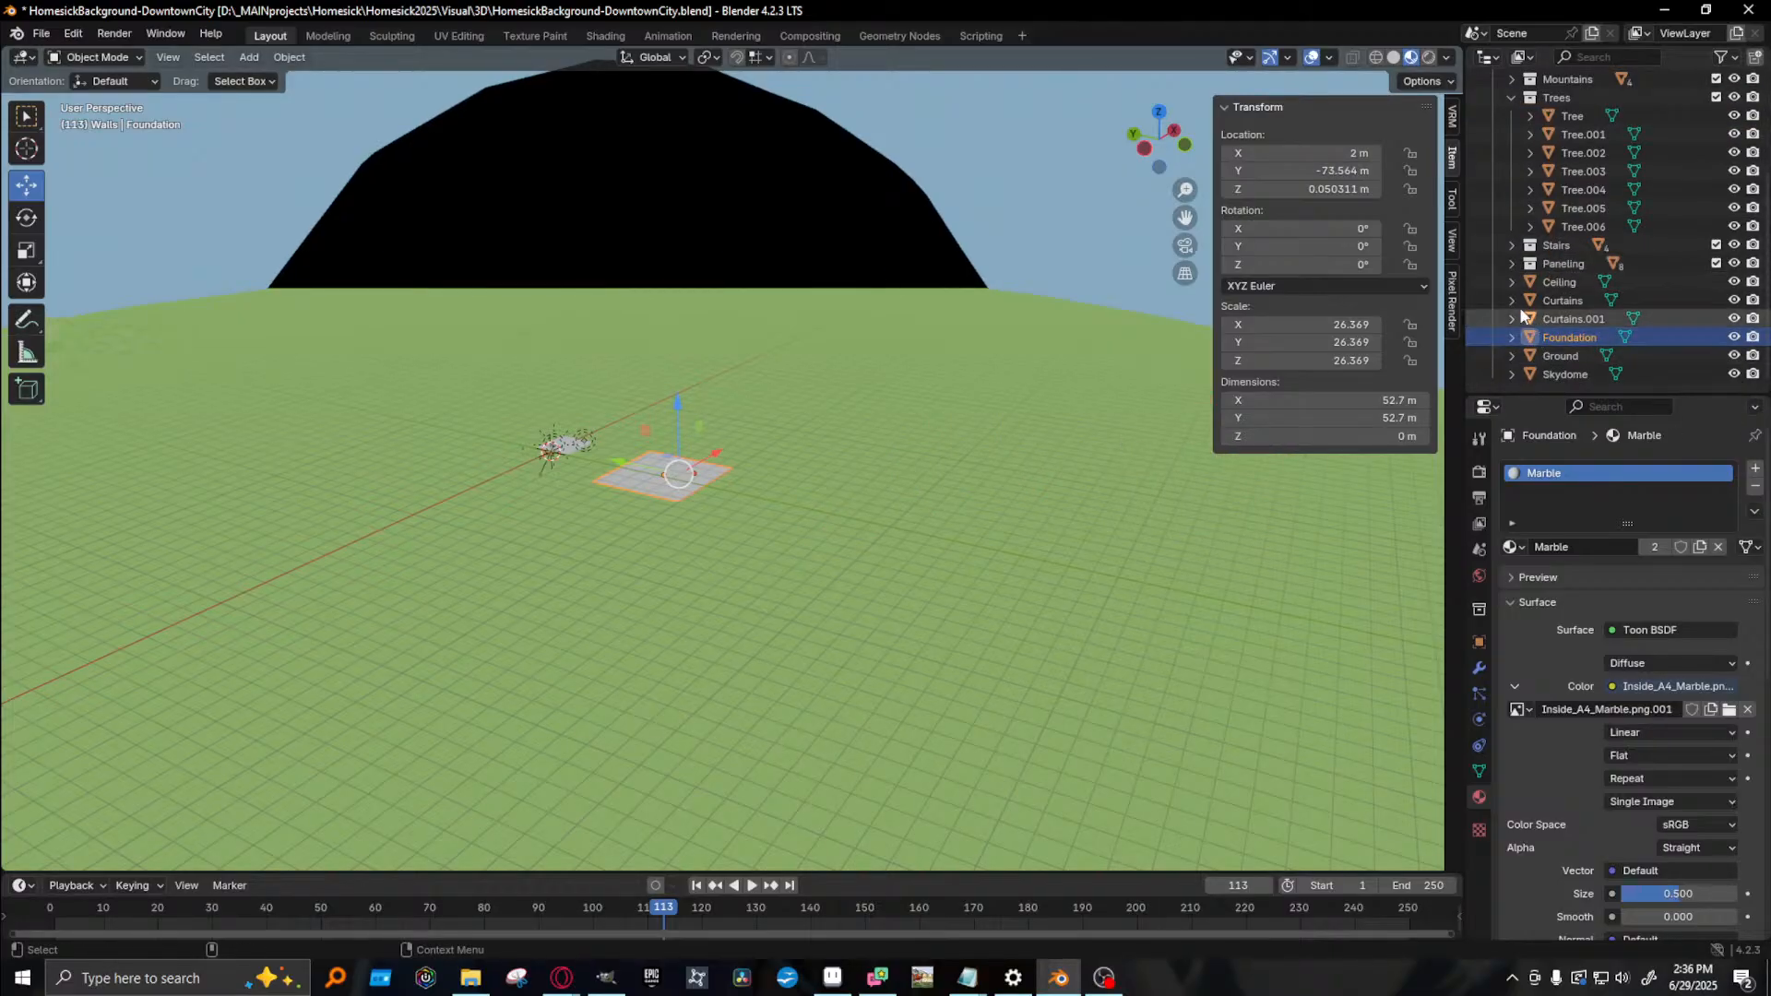
- Collapse the Trees collection and undo the Foundation plane's remaining move back to Y -3 m
{"action": "scroll", "coordinate": [1558, 249], "scroll_direction": "up", "scroll_amount": 4}
{"action": "left_click", "coordinate": [1513, 244]}
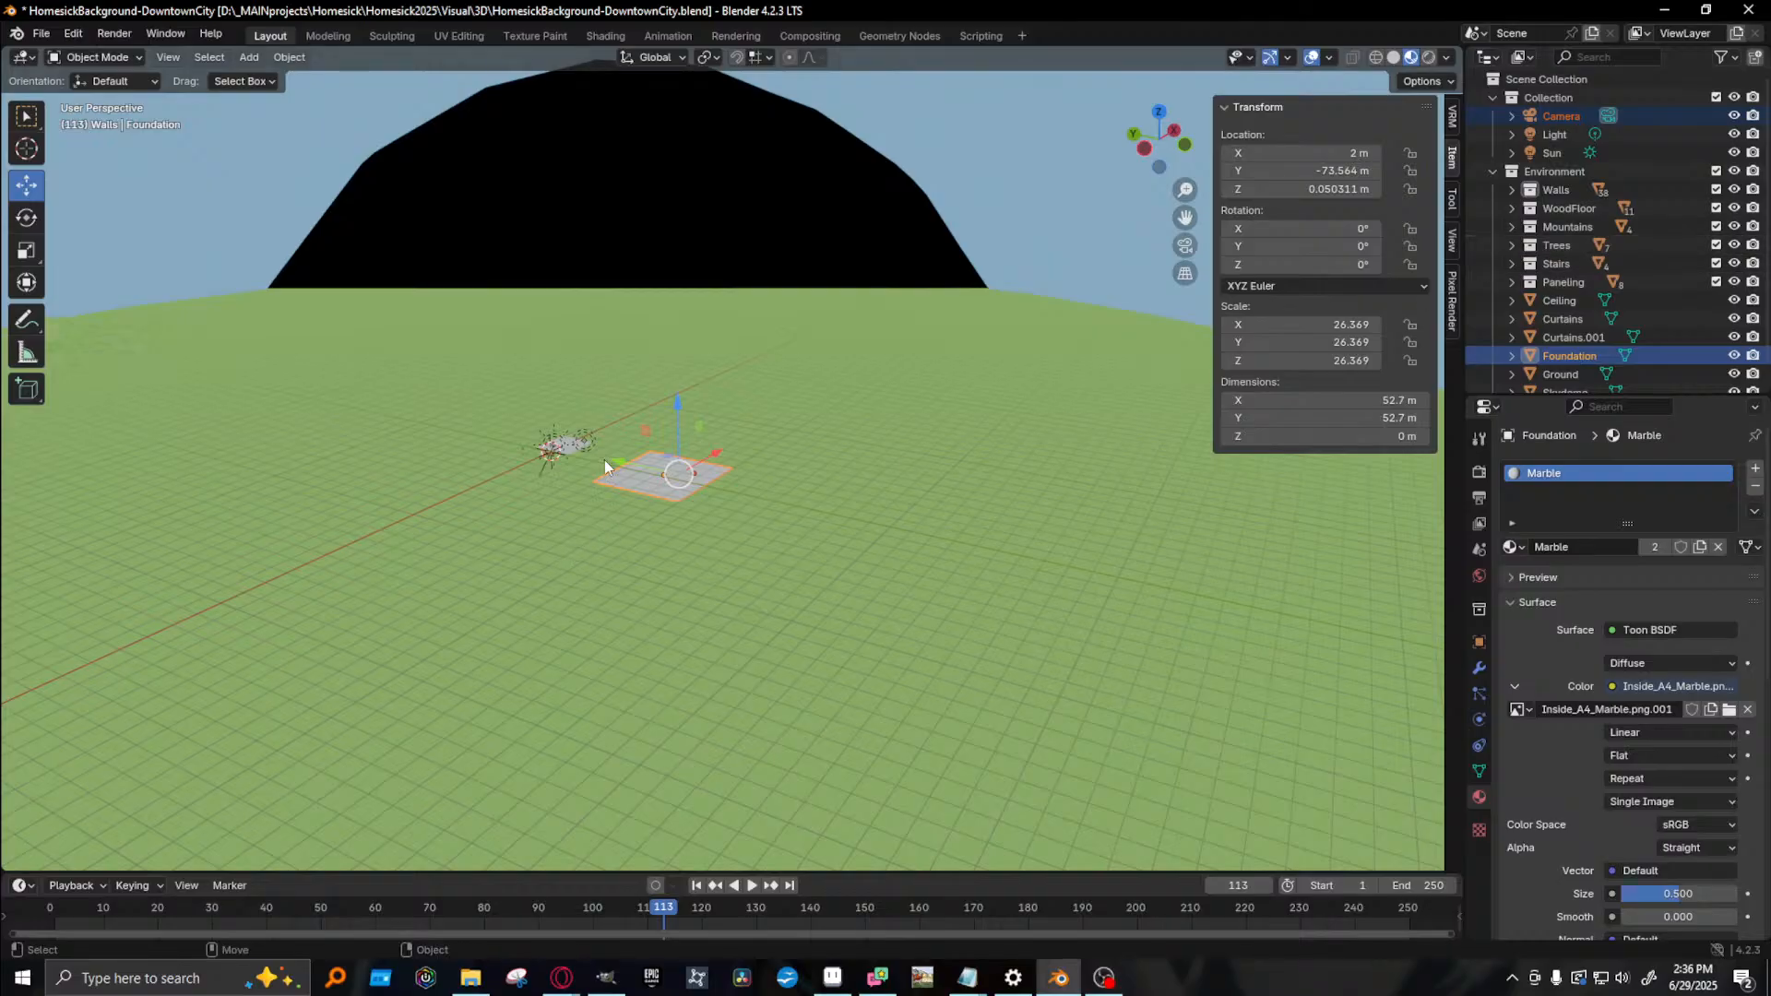
{"action": "scroll", "coordinate": [430, 458], "scroll_direction": "up", "scroll_amount": 4}
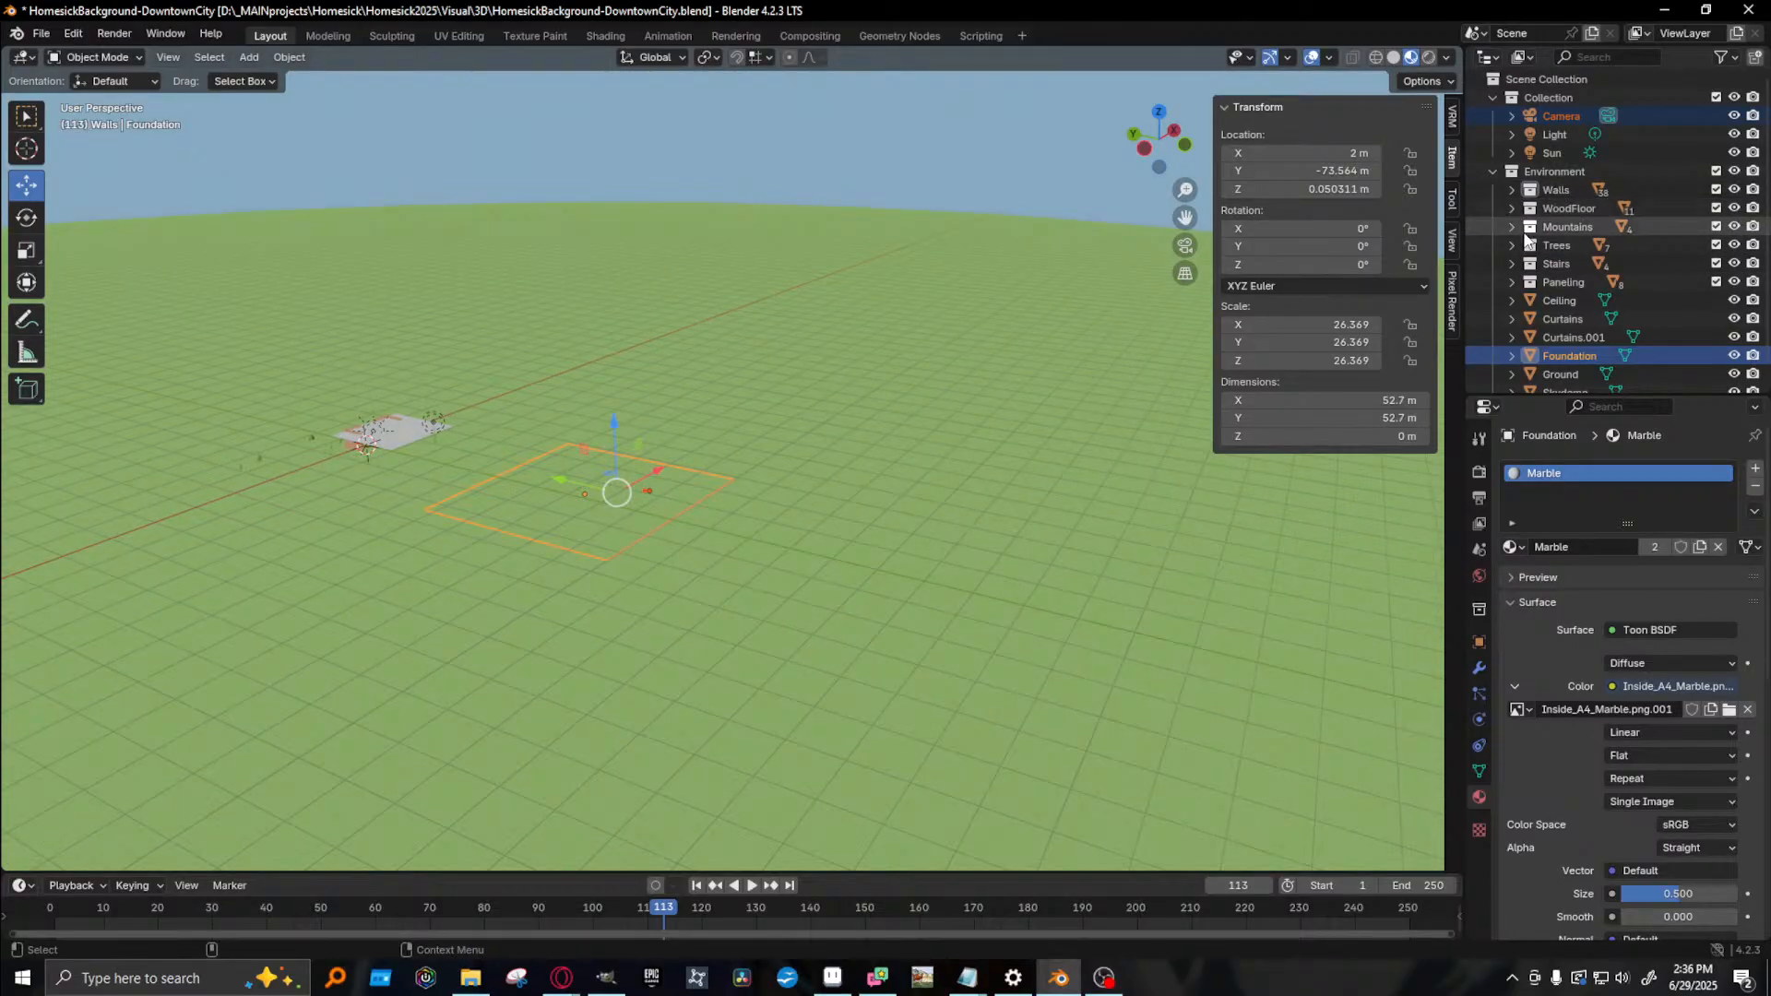
{"action": "scroll", "coordinate": [1673, 288], "scroll_direction": "down", "scroll_amount": 1}
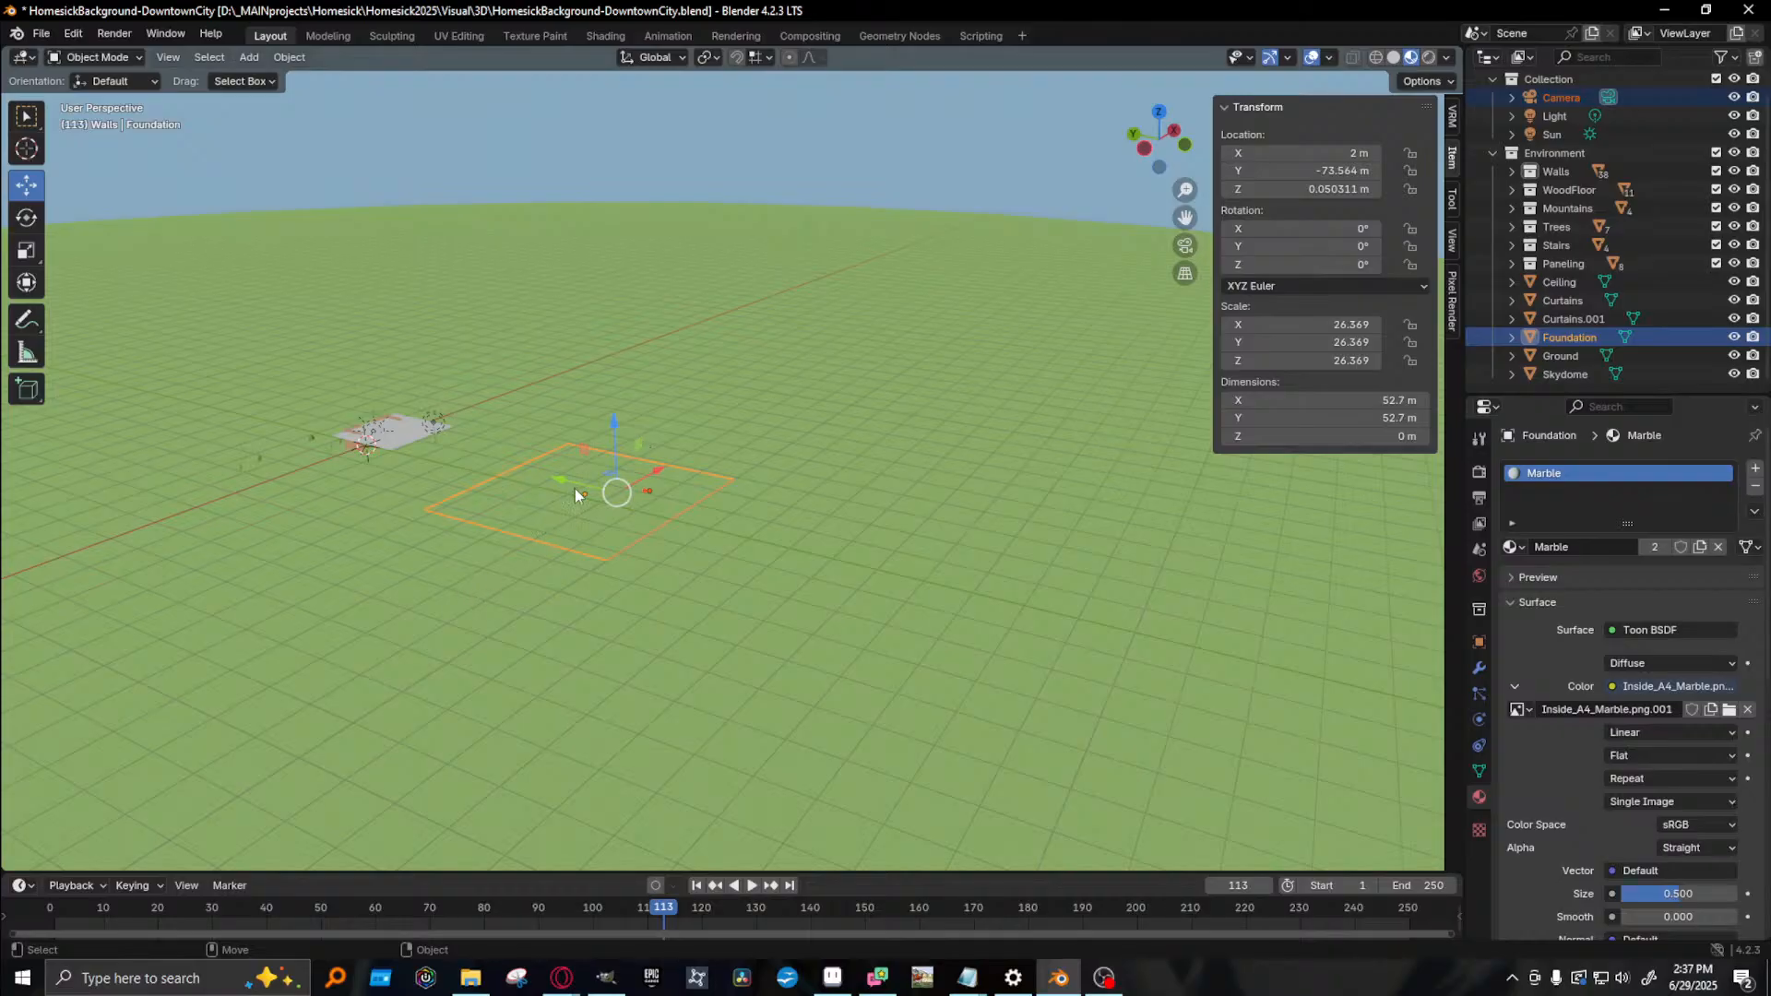
{"action": "scroll", "coordinate": [587, 463], "scroll_direction": "up", "scroll_amount": 5}
{"action": "middle_click_drag", "start_coordinate": [236, 523], "coordinate": [808, 461], "text": "shift"}
{"action": "key", "text": "ctrl+z"}
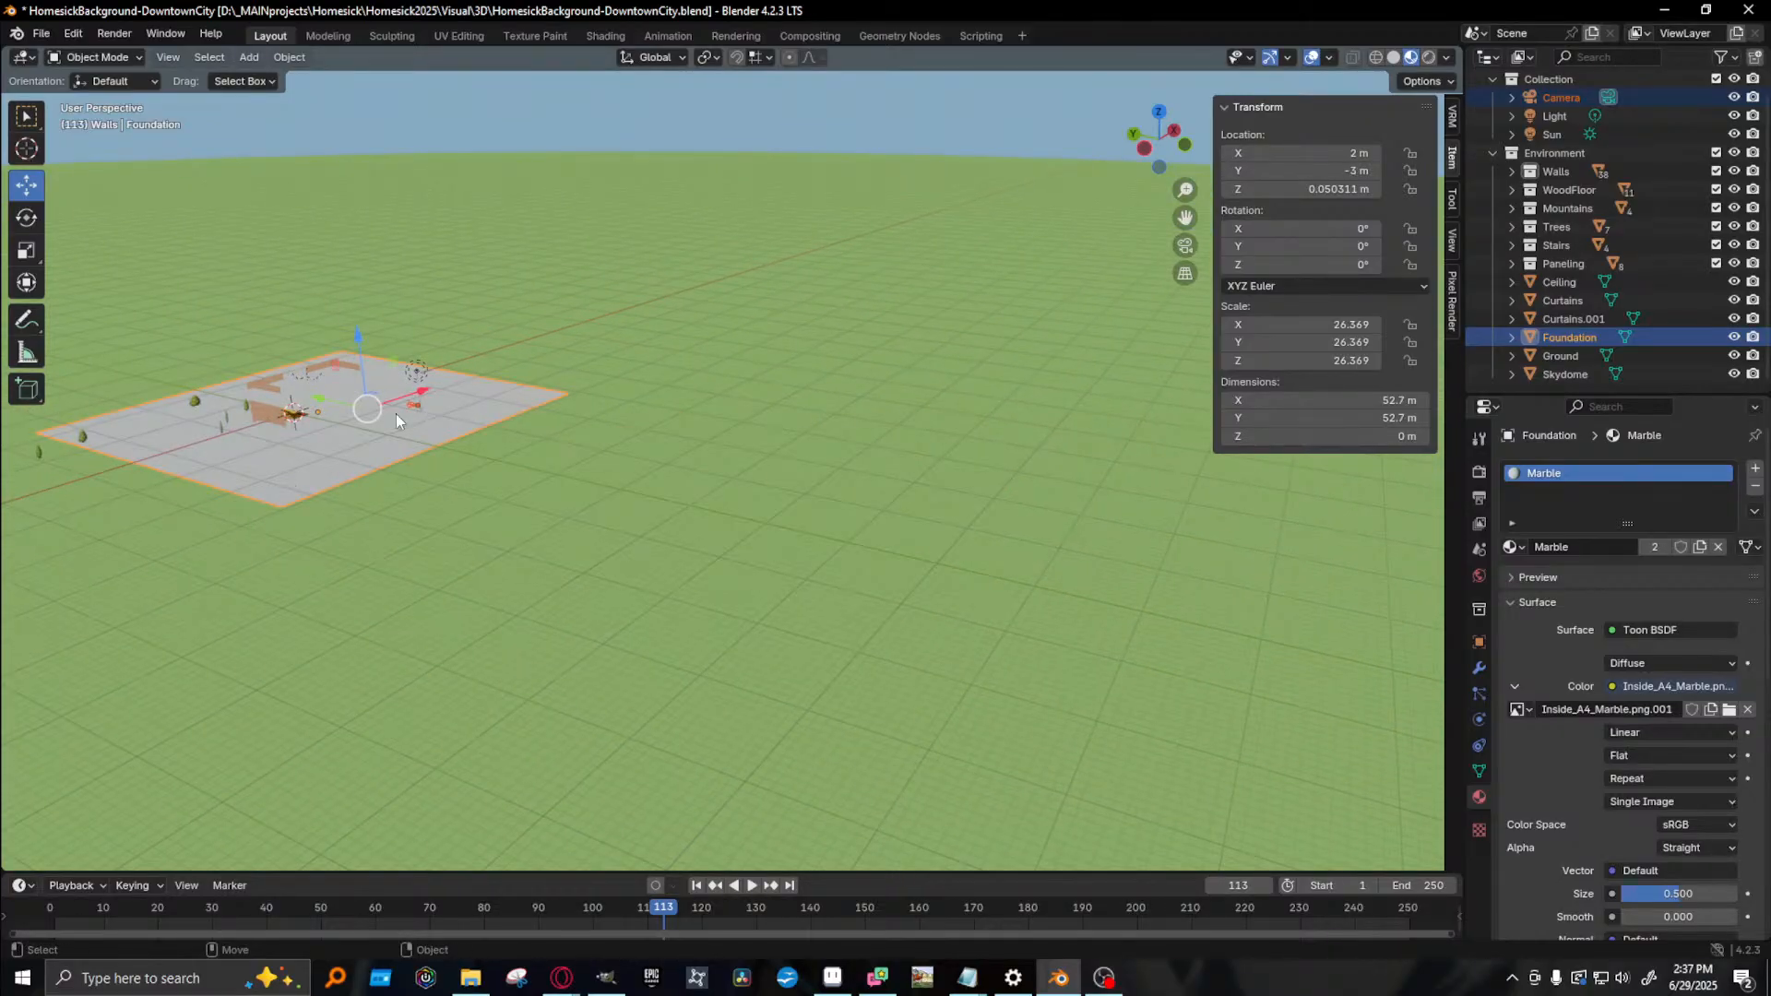
- Create a new collection below the Environment collection and name it BaseStuff
{"action": "right_click", "coordinate": [1559, 152]}
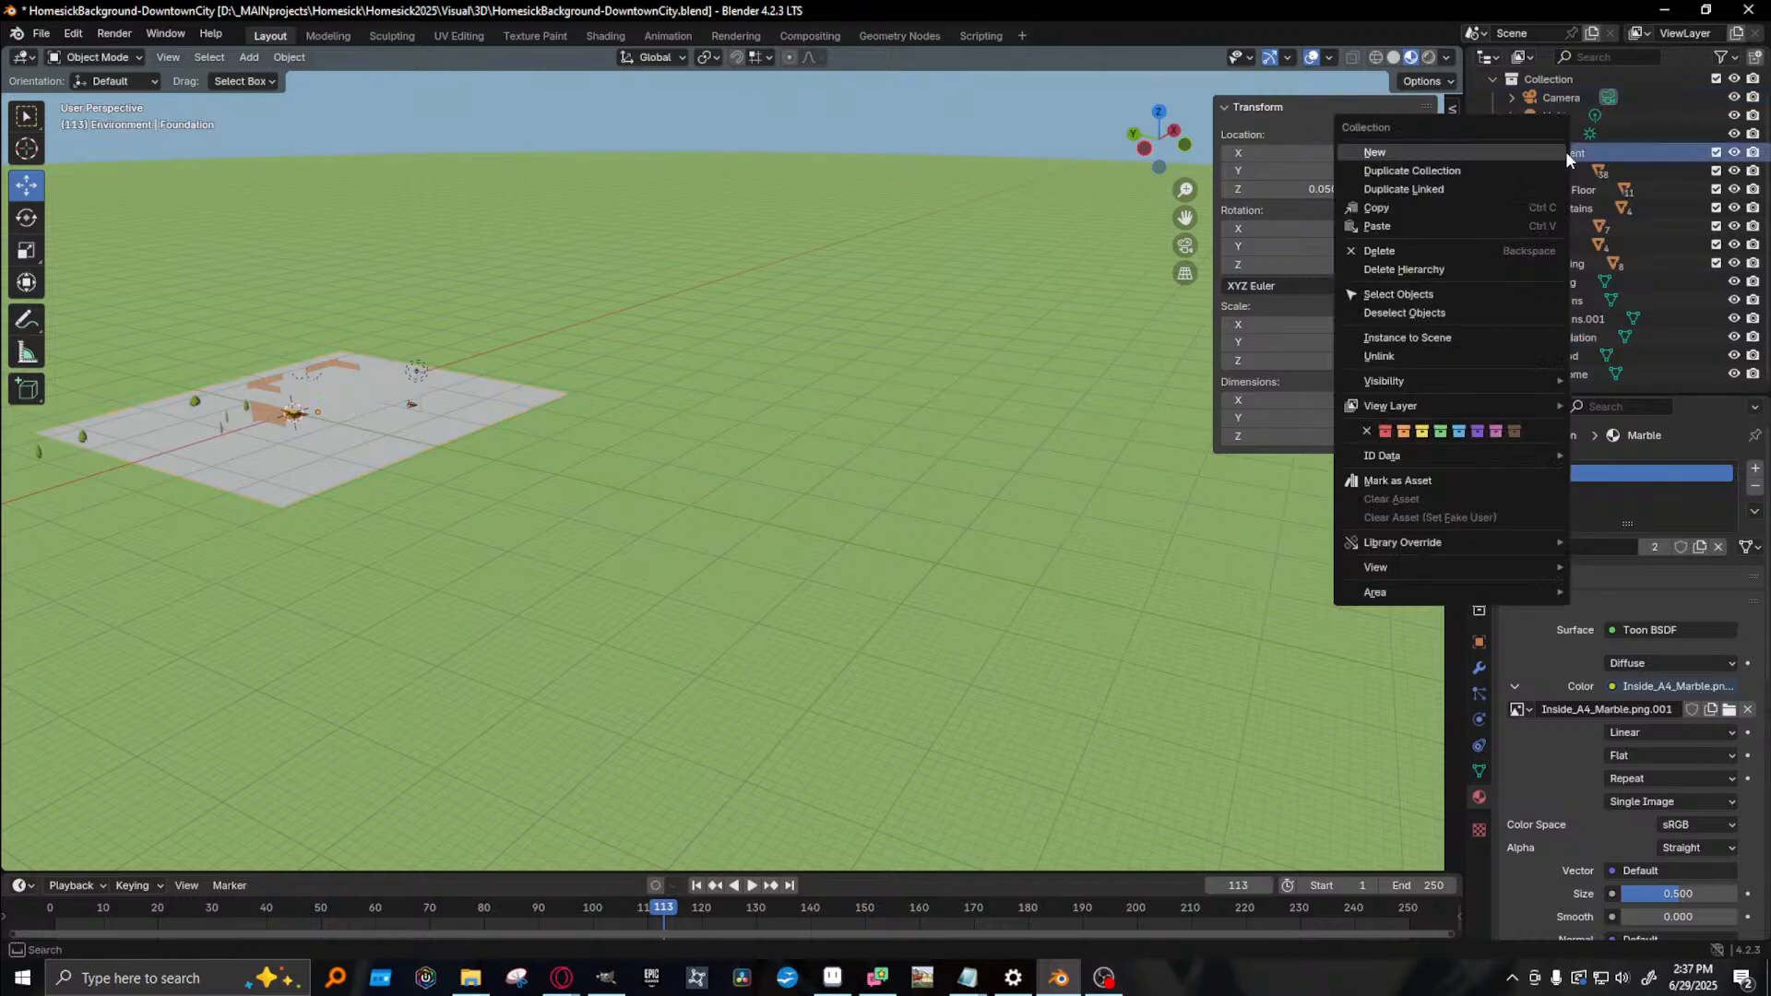
{"action": "right_click", "coordinate": [1578, 299]}
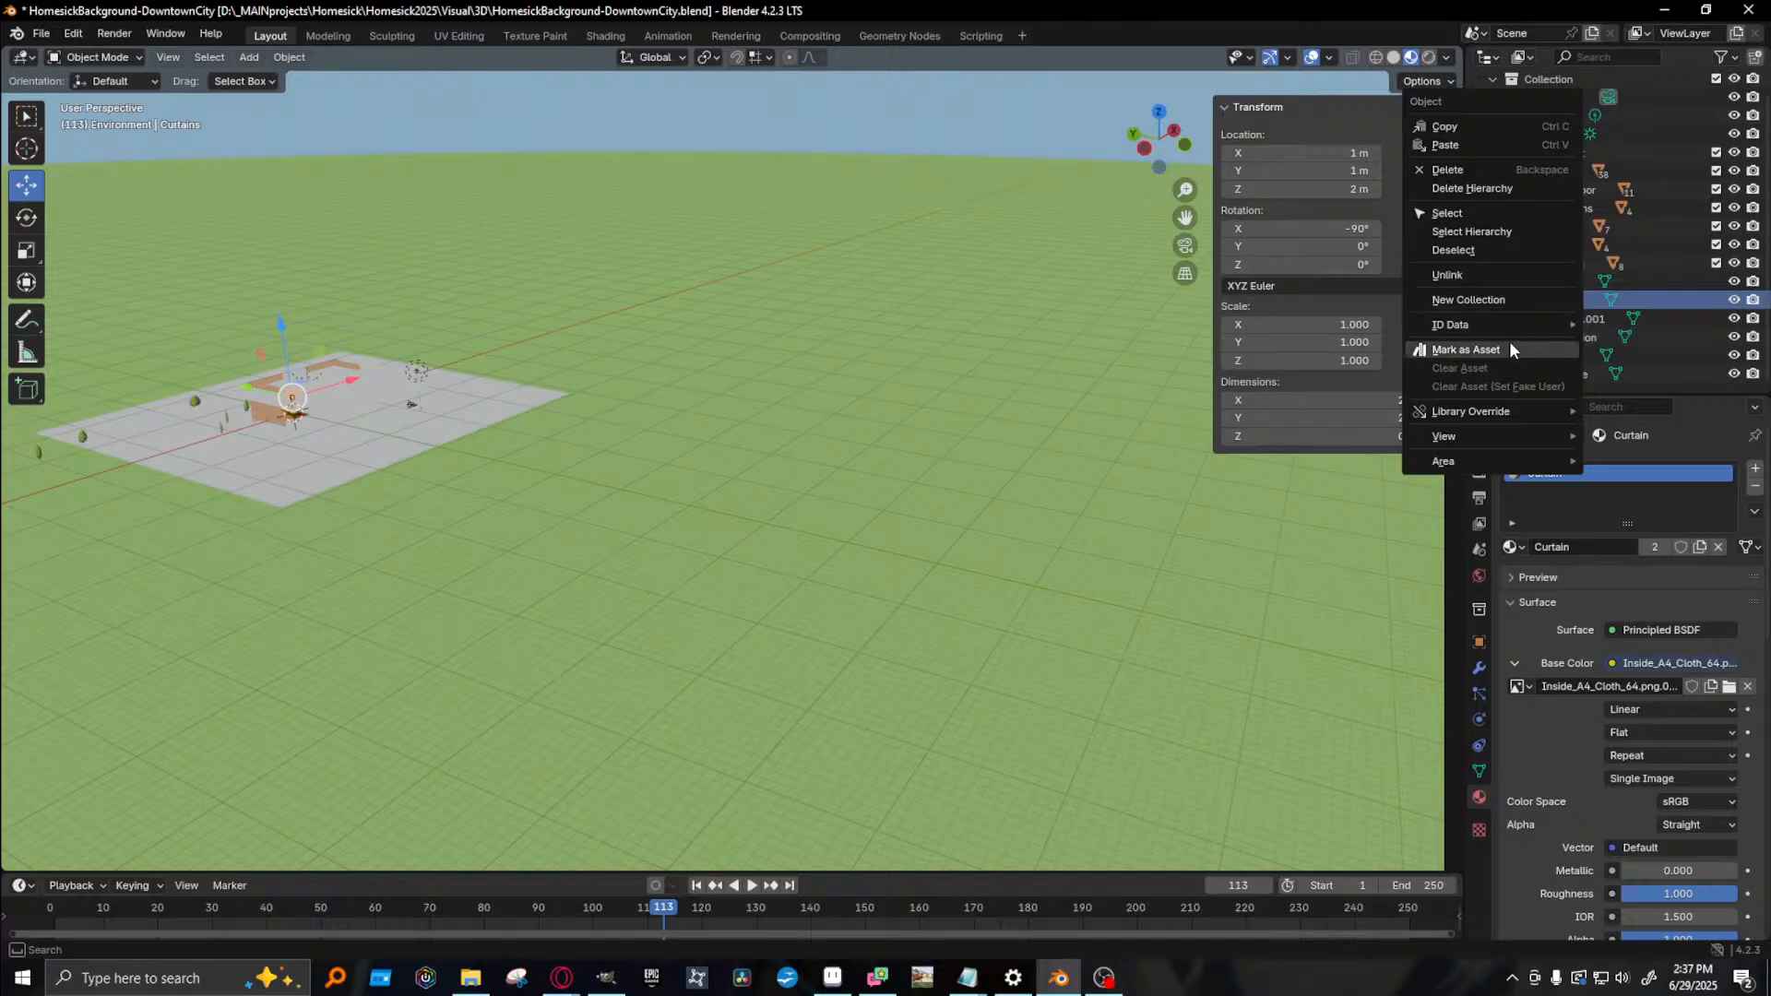
{"action": "left_click", "coordinate": [1496, 303]}
{"action": "scroll", "coordinate": [1630, 367], "scroll_direction": "down", "scroll_amount": 1}
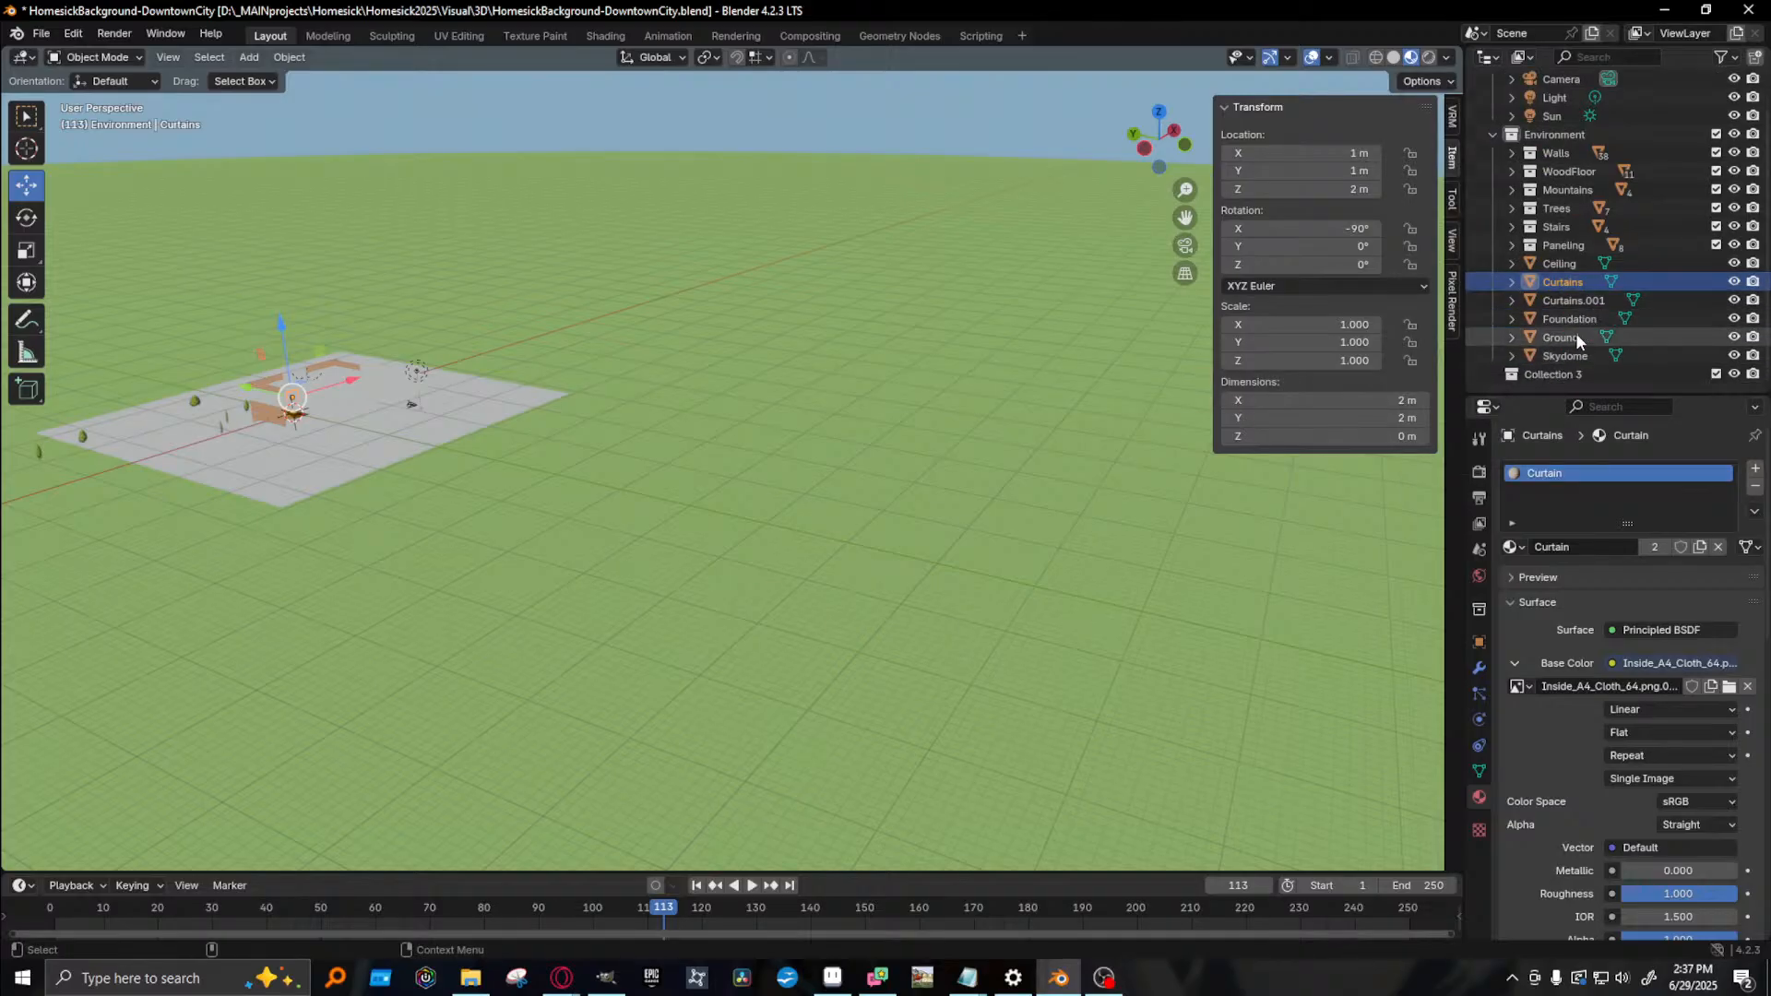
{"action": "double_click", "coordinate": [1569, 373]}
{"action": "type", "text": "BaseStuff"}
{"action": "key", "text": "Return"}
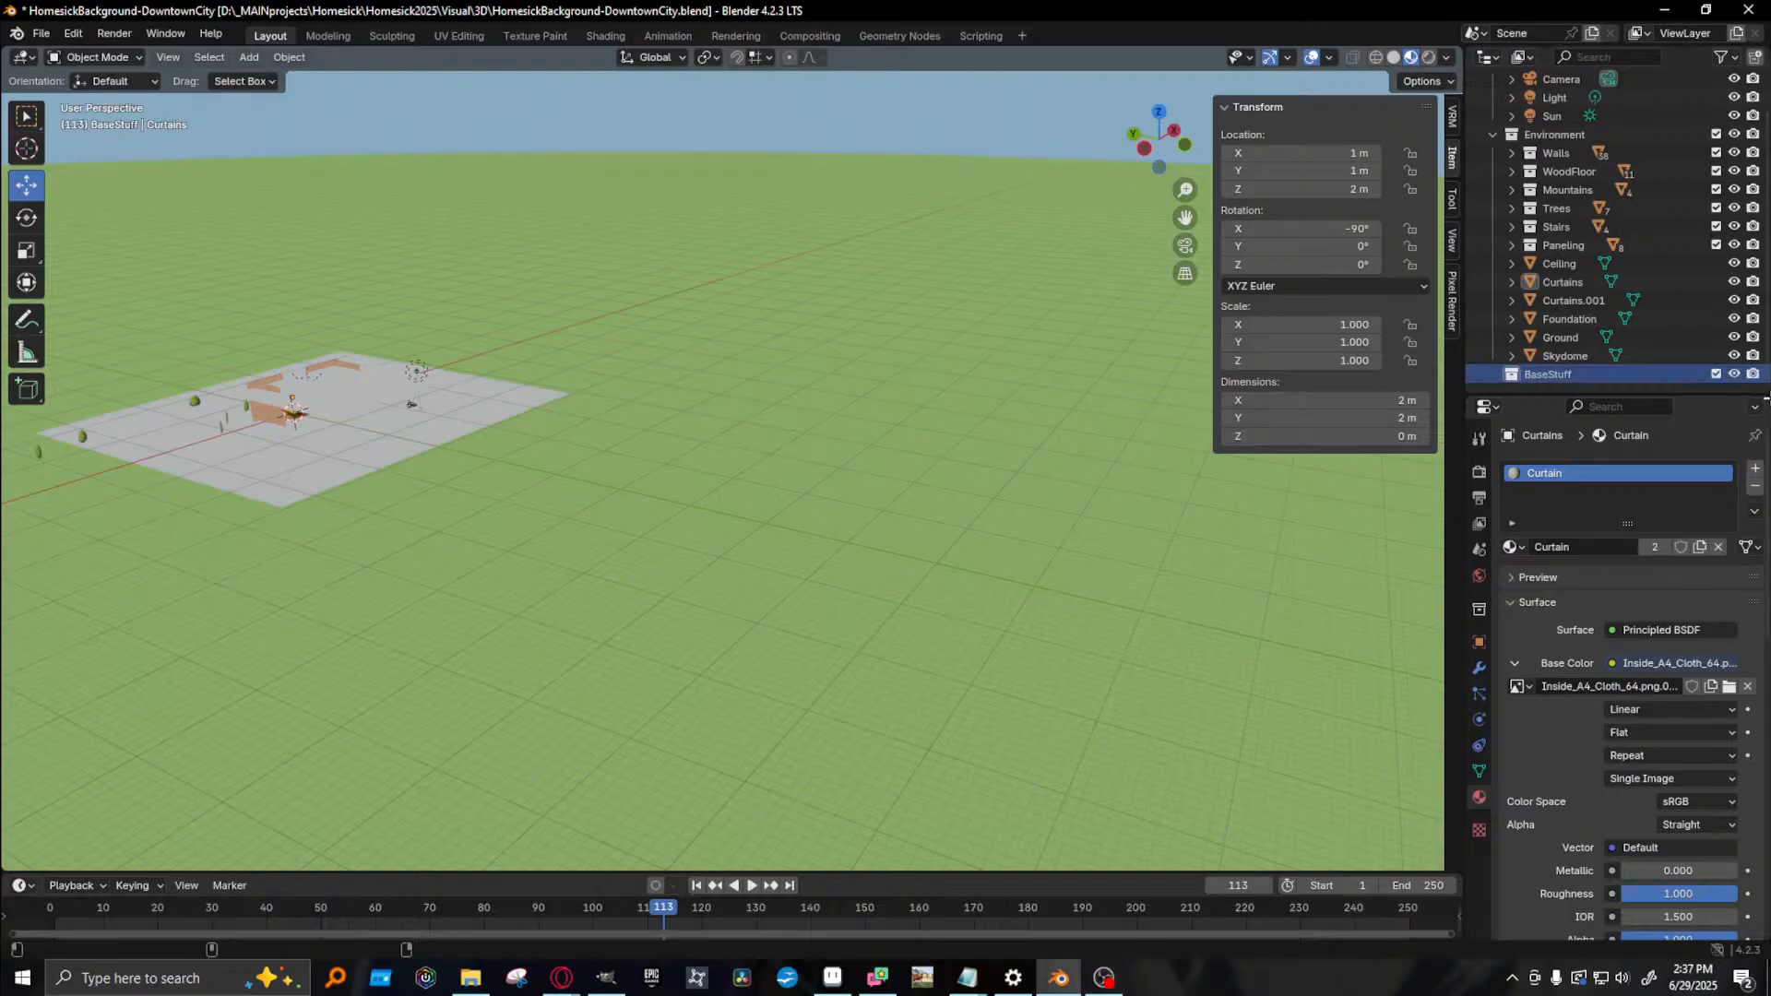
- Move the Walls and WoodFloor collections from Environment into the BaseStuff collection
{"action": "left_click", "coordinate": [1580, 154]}
{"action": "left_click", "coordinate": [1588, 239], "text": "shift"}
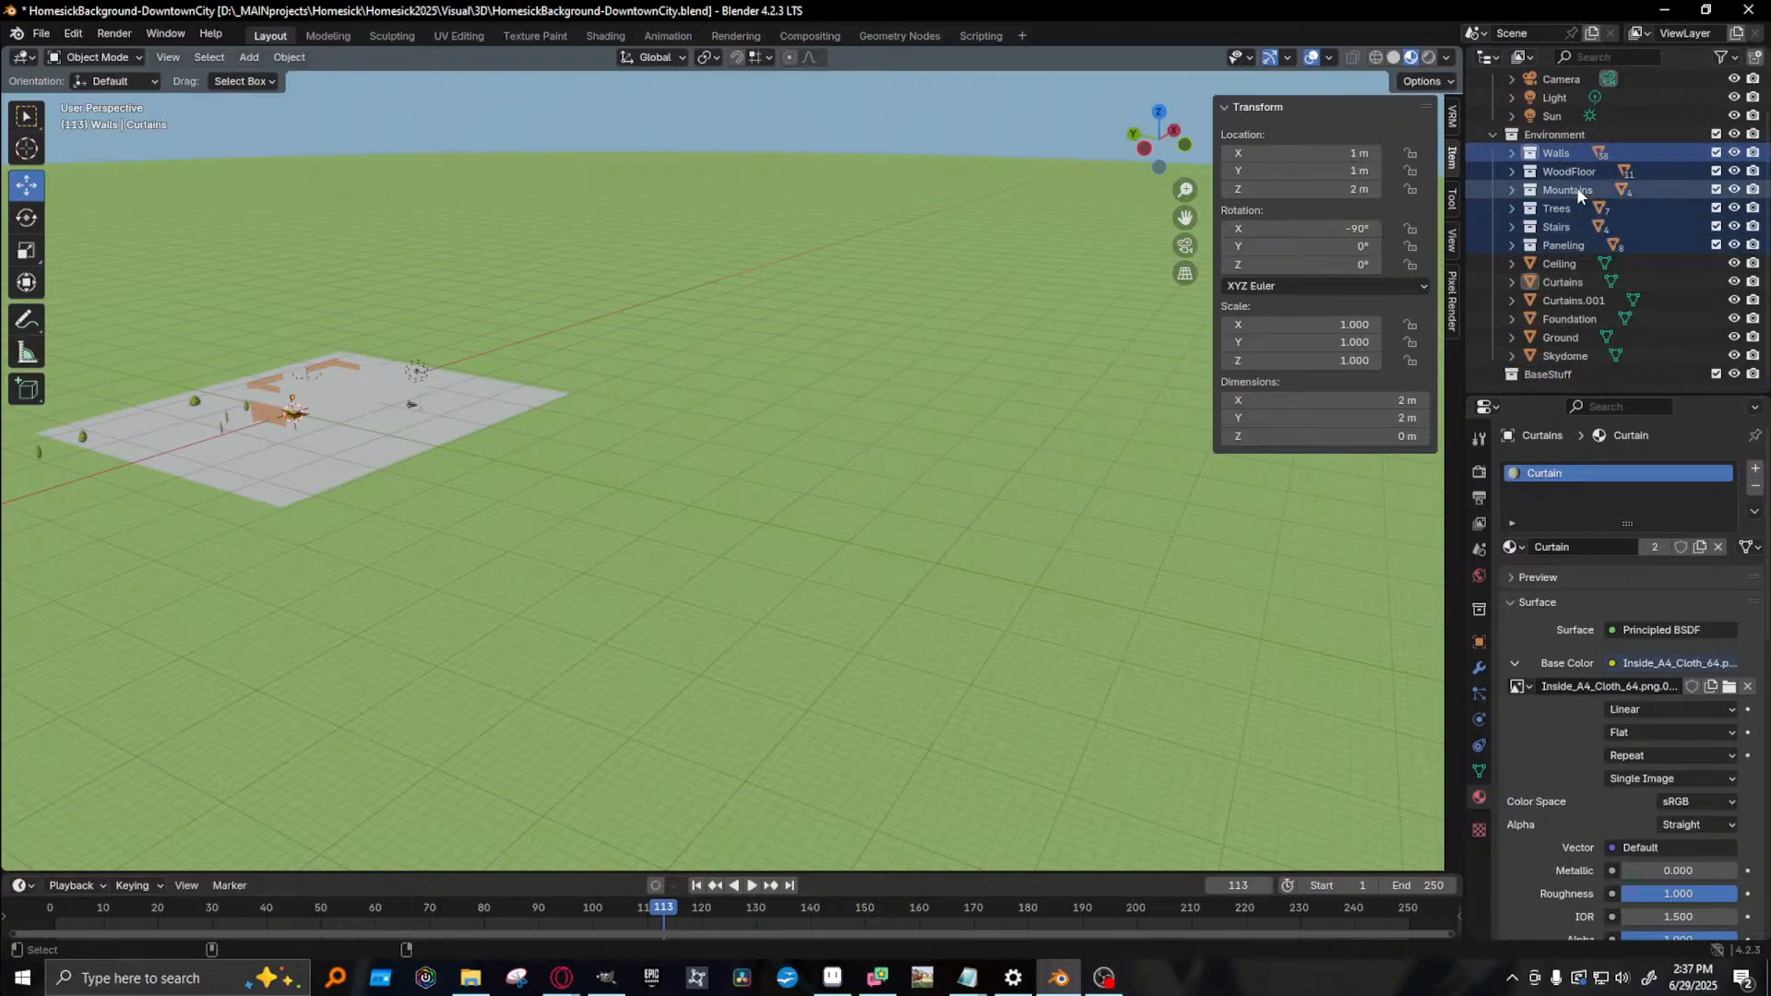
{"action": "left_click", "coordinate": [1577, 189], "text": "ctrl"}
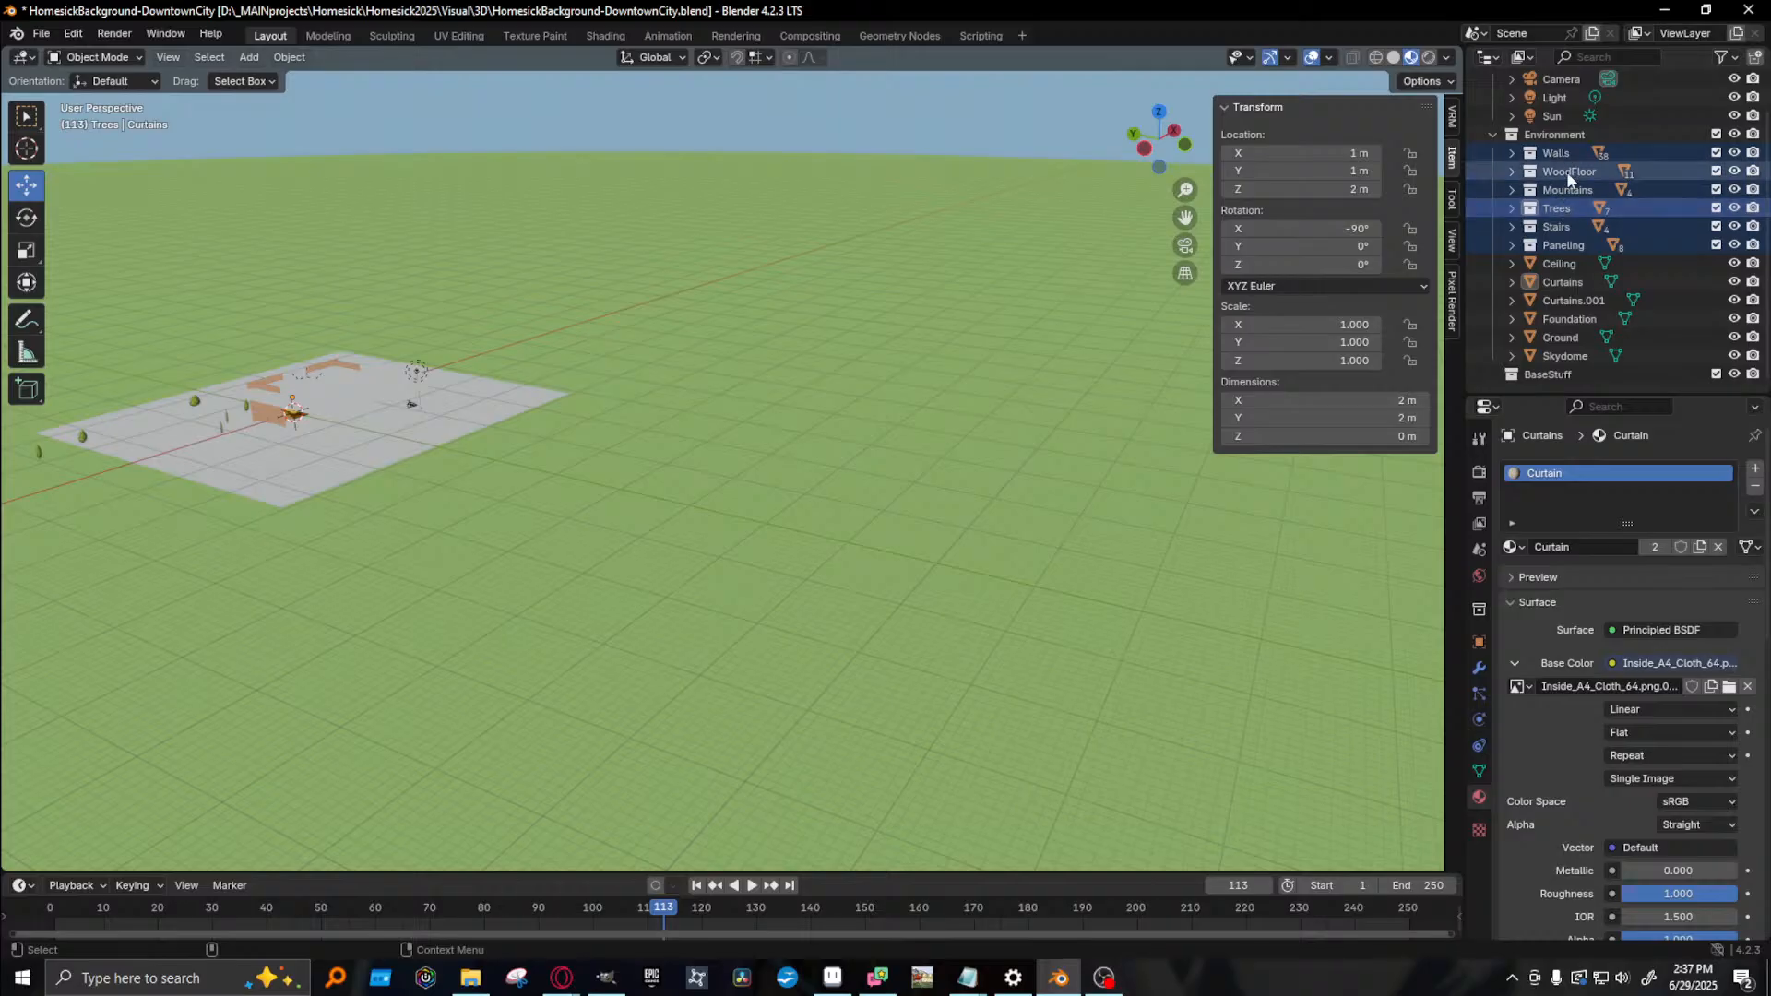
{"action": "left_click", "coordinate": [1572, 154]}
{"action": "left_click", "coordinate": [1573, 174], "text": "ctrl"}
{"action": "left_click_drag", "start_coordinate": [1575, 153], "coordinate": [1548, 377]}
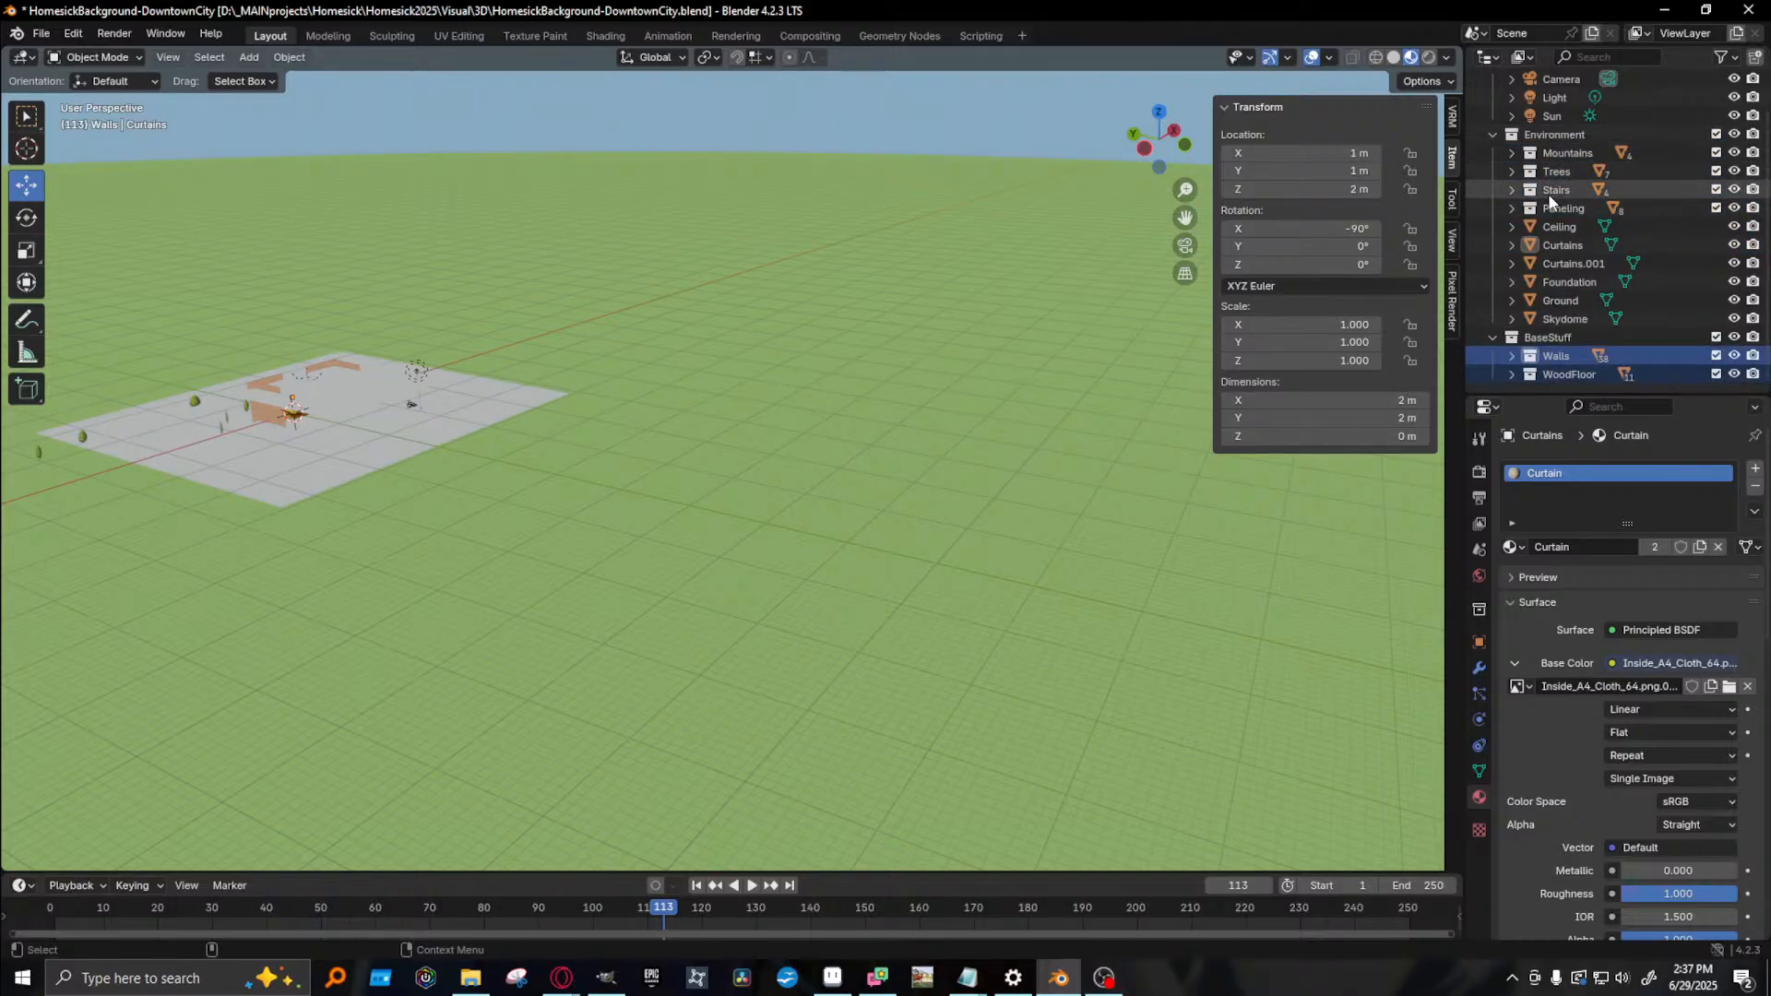
- Move the Stairs and Paneling collections into BaseStuff and hide the BaseStuff collection
{"action": "left_click", "coordinate": [1548, 192]}
{"action": "left_click", "coordinate": [1569, 207], "text": "ctrl"}
{"action": "left_click_drag", "start_coordinate": [1573, 196], "coordinate": [1550, 338]}
{"action": "left_click", "coordinate": [1734, 300]}
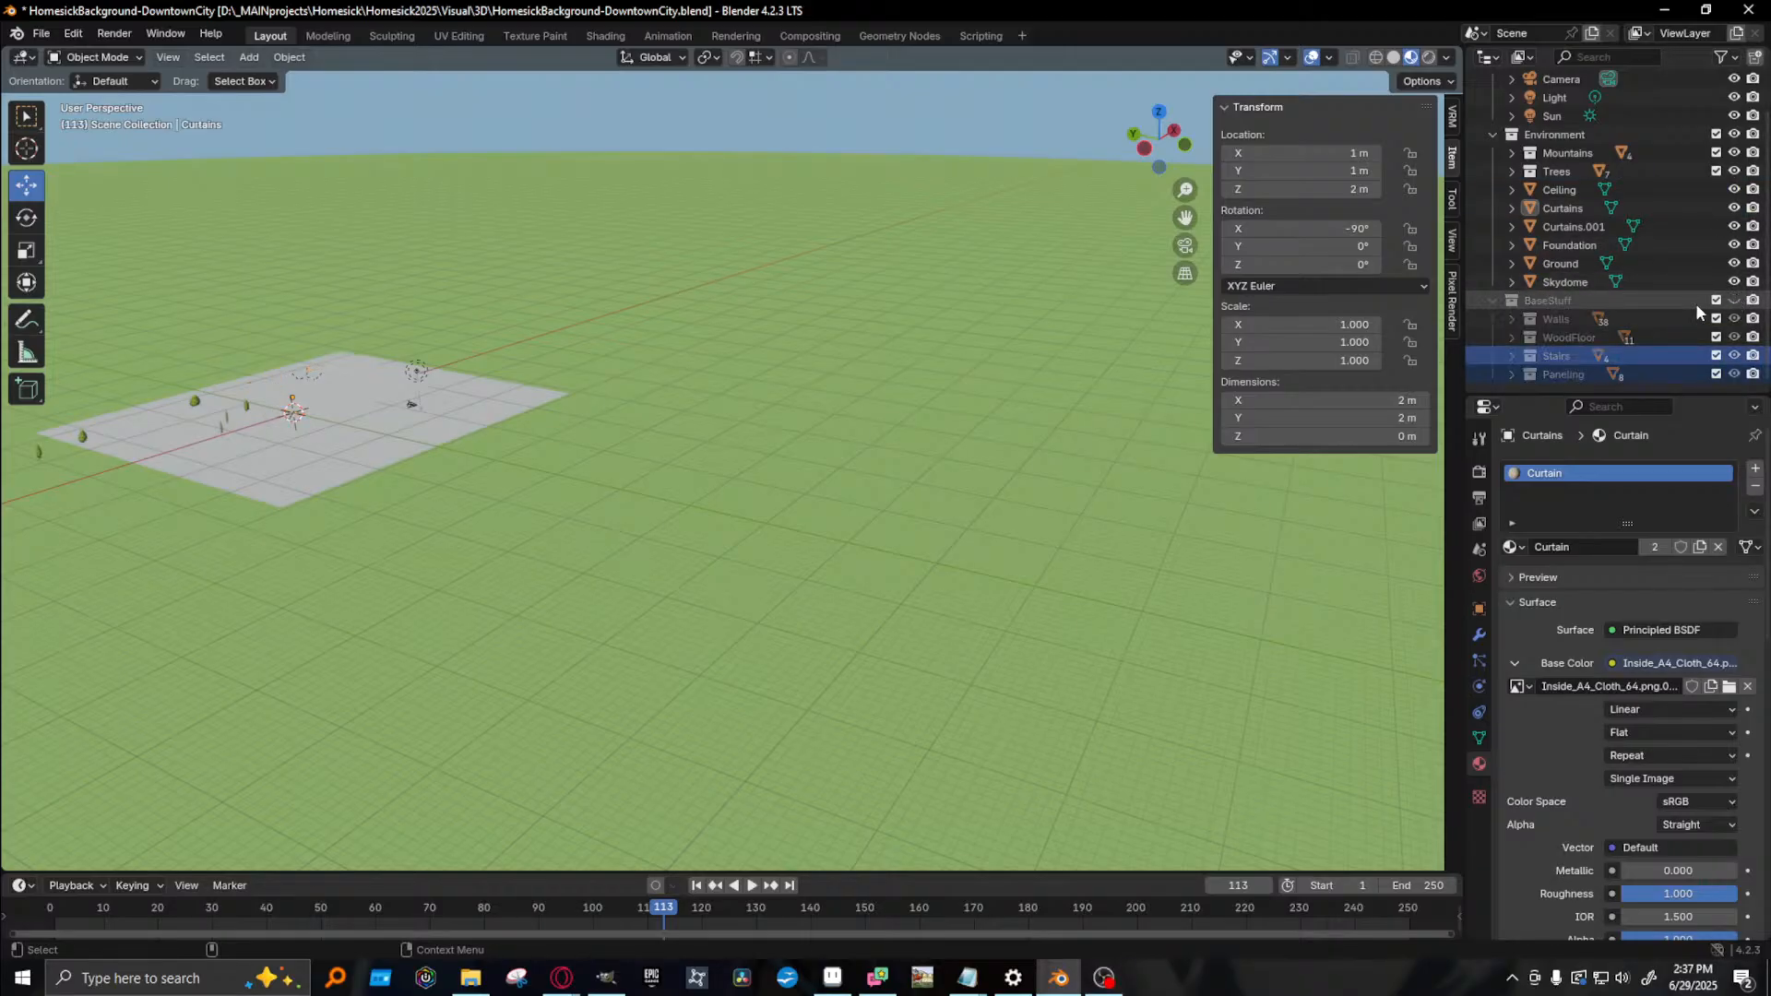
- Delete the Ceiling object and rename the Foundation plane as Street
{"action": "left_click", "coordinate": [365, 412]}
{"action": "key", "text": "Delete"}
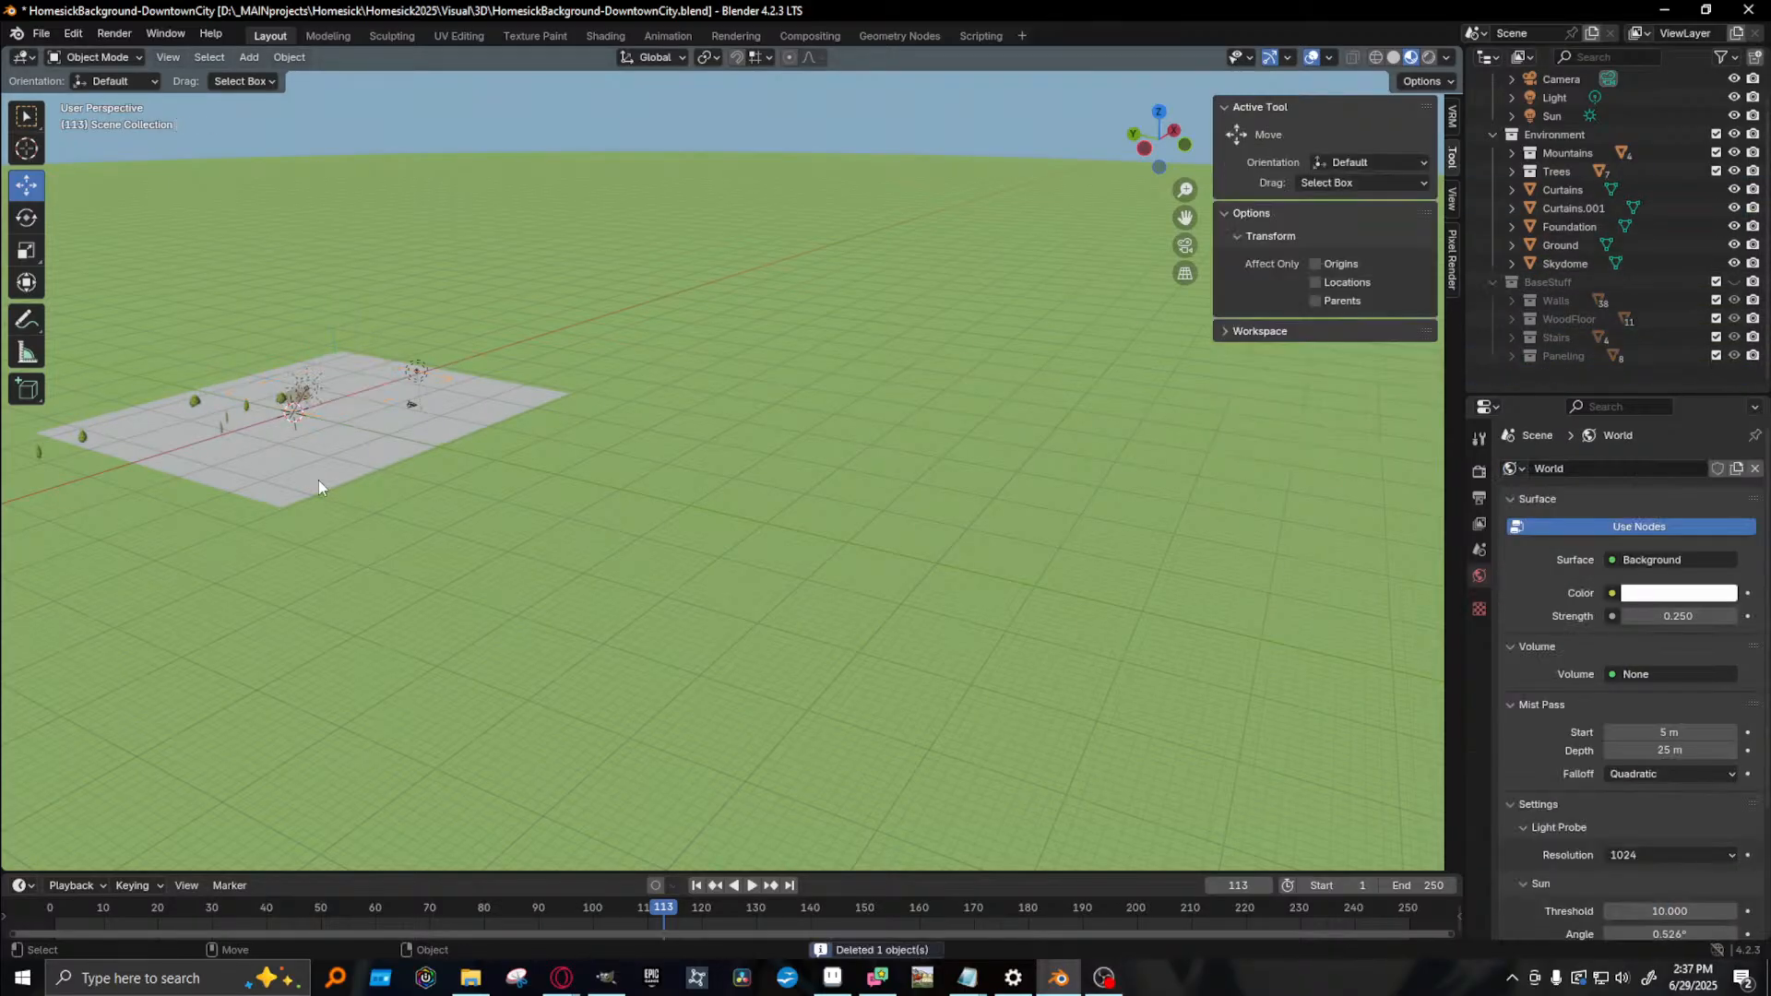
{"action": "left_click", "coordinate": [318, 480]}
{"action": "double_click", "coordinate": [1568, 245]}
{"action": "type", "text": "Street"}
{"action": "key", "text": "Return"}
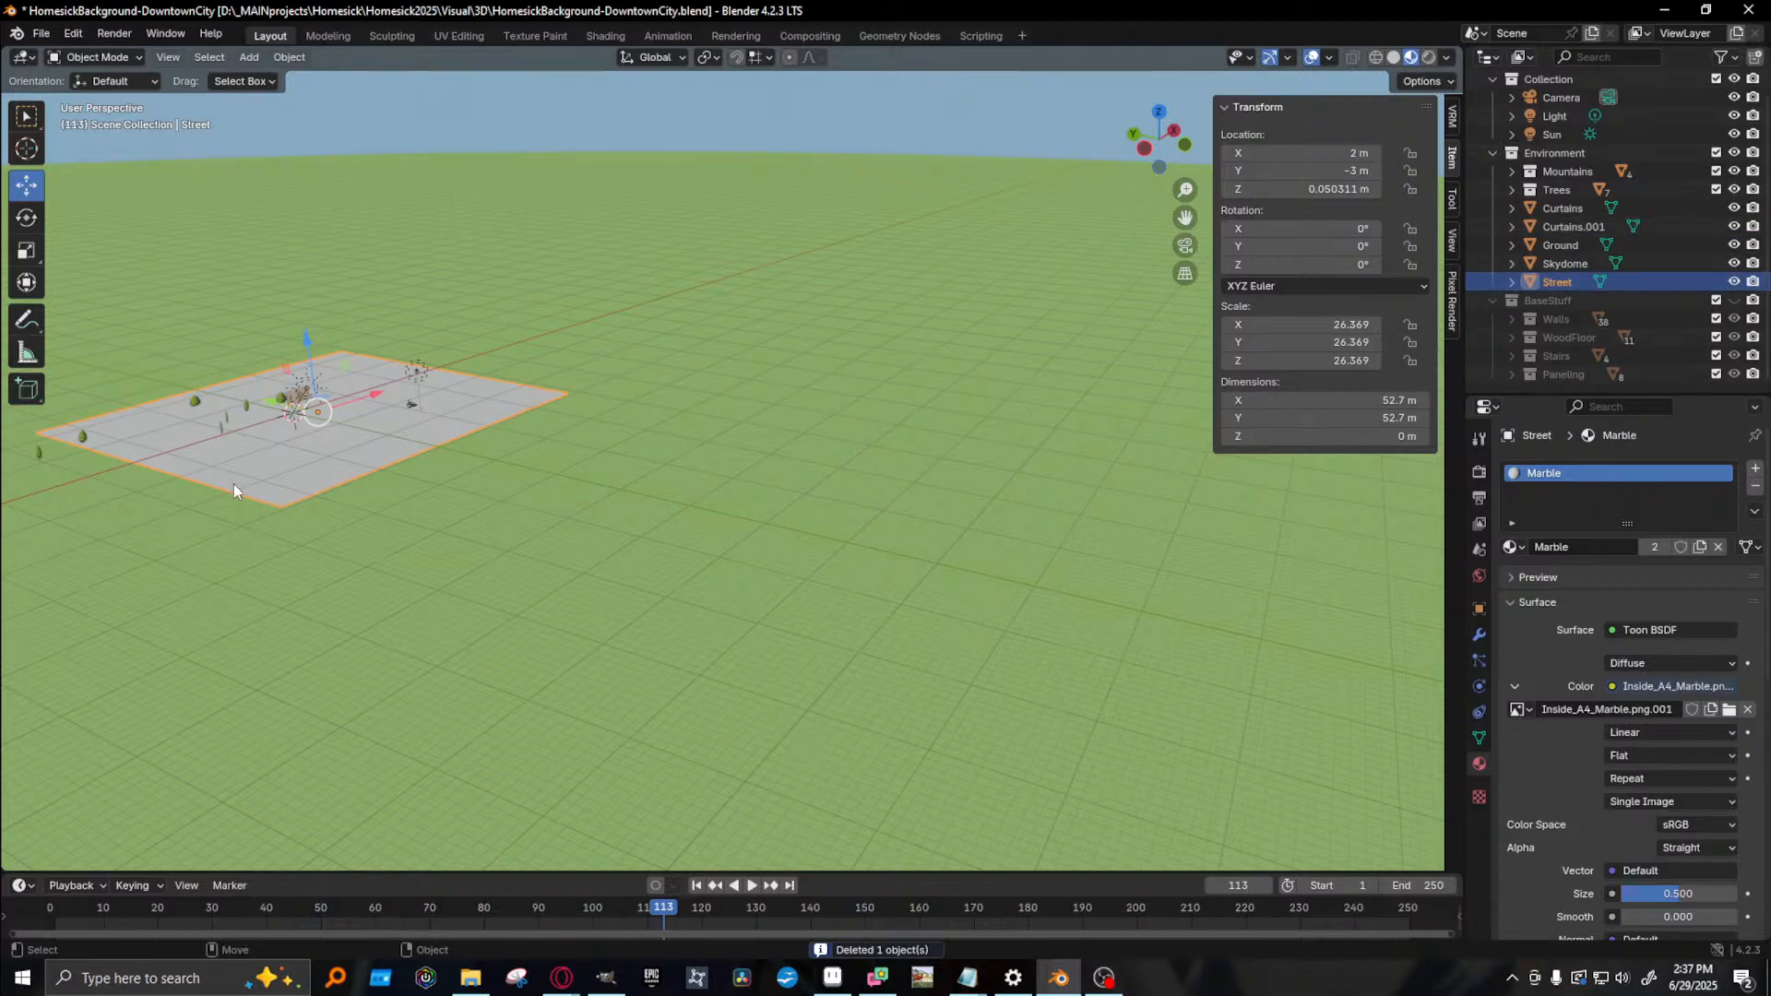
- Scale the Street plane down along Y to about 34.8 m wide
{"action": "left_click", "coordinate": [572, 495]}
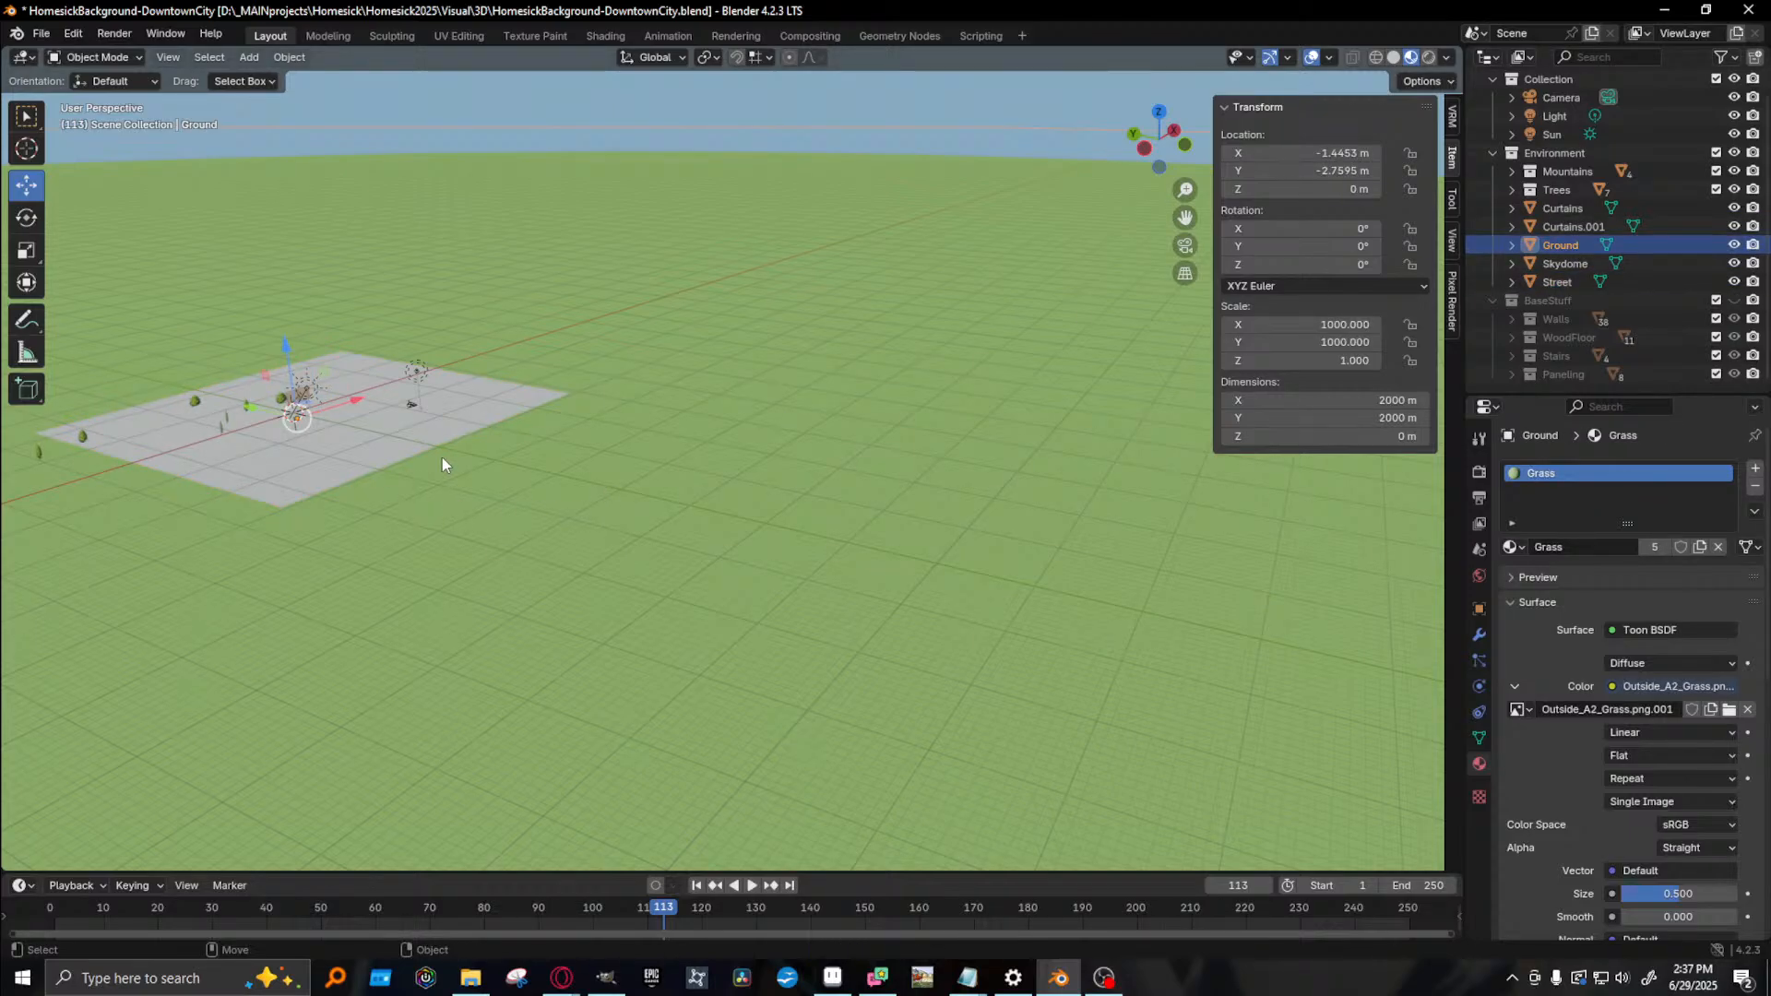
{"action": "left_click", "coordinate": [332, 449]}
{"action": "key", "text": "KP_Decimal"}
{"action": "key", "text": "shift+space"}
{"action": "key", "text": "s"}
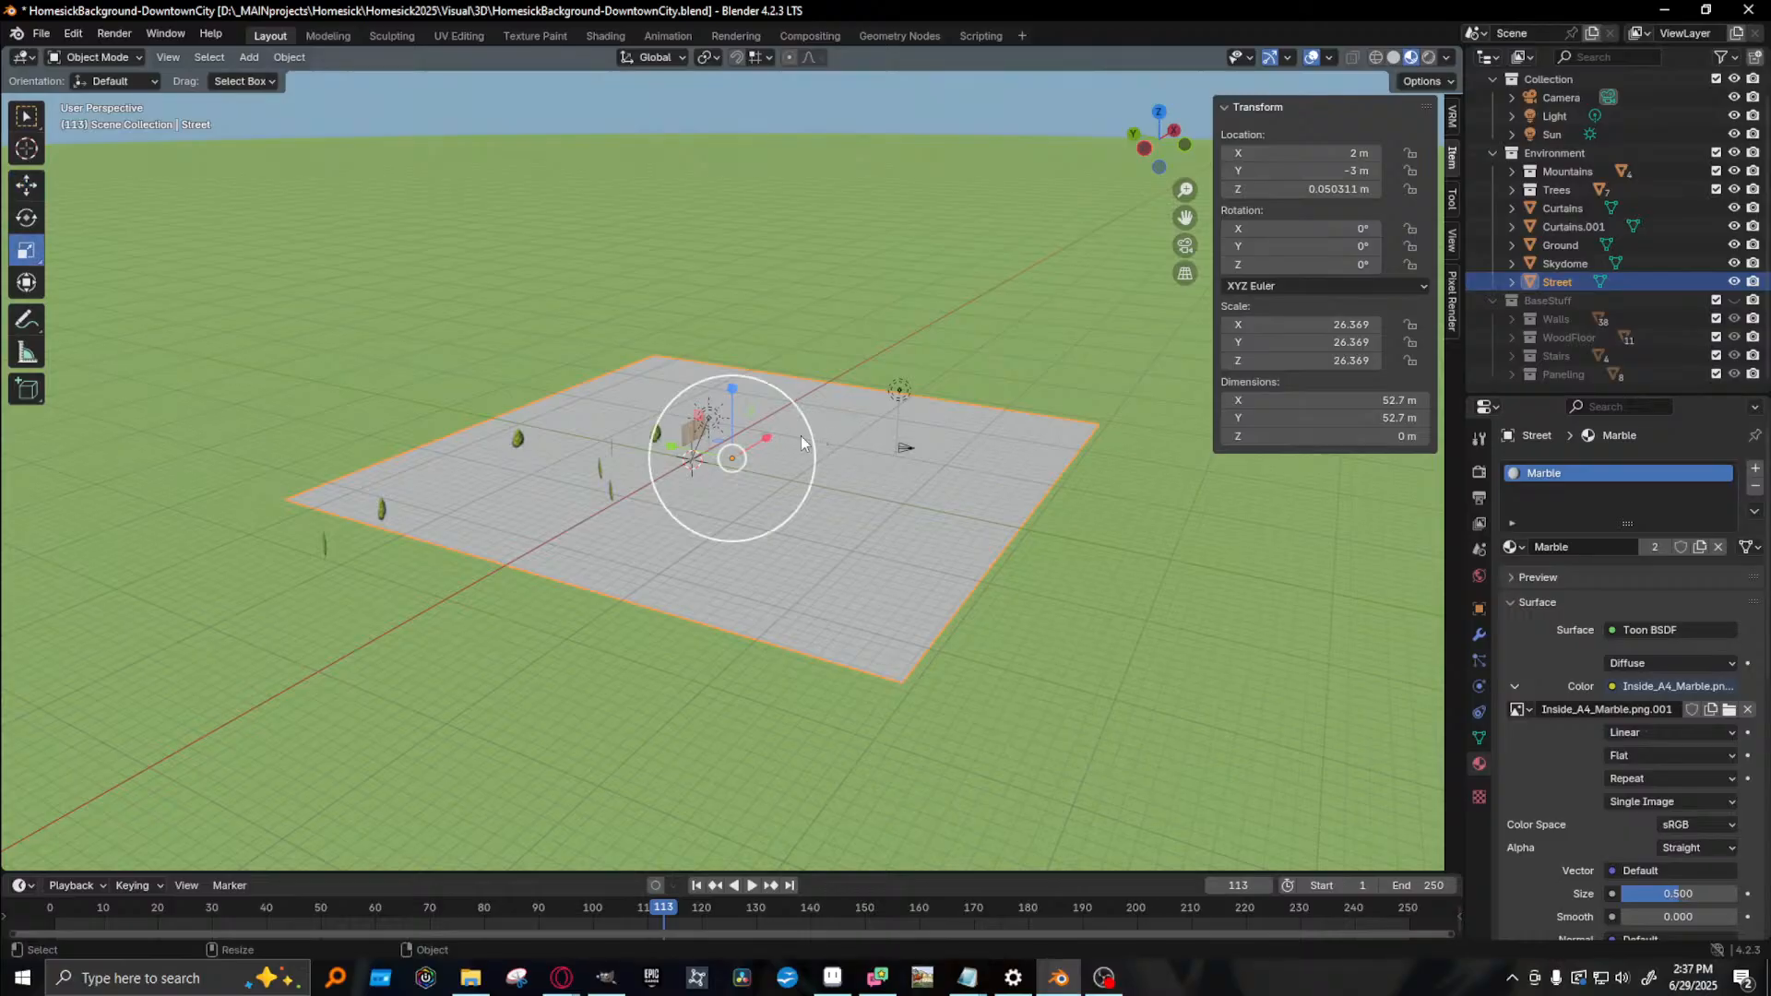
{"action": "middle_click_drag", "start_coordinate": [679, 455], "coordinate": [706, 508]}
{"action": "mouse_move", "coordinate": [666, 440]}
{"action": "left_mouse_down"}
{"action": "mouse_move", "coordinate": [708, 456]}
{"action": "mouse_move", "coordinate": [688, 453]}
{"action": "left_mouse_up"}
{"action": "mouse_move", "coordinate": [860, 549]}
{"action": "middle_mouse_down"}
{"action": "mouse_move", "coordinate": [898, 555]}
{"action": "mouse_move", "coordinate": [837, 524]}
{"action": "middle_mouse_up"}
- Set the Street plane's location to X 0 m and Y 0 m
{"action": "key", "text": "shift+space"}
{"action": "key", "text": "g"}
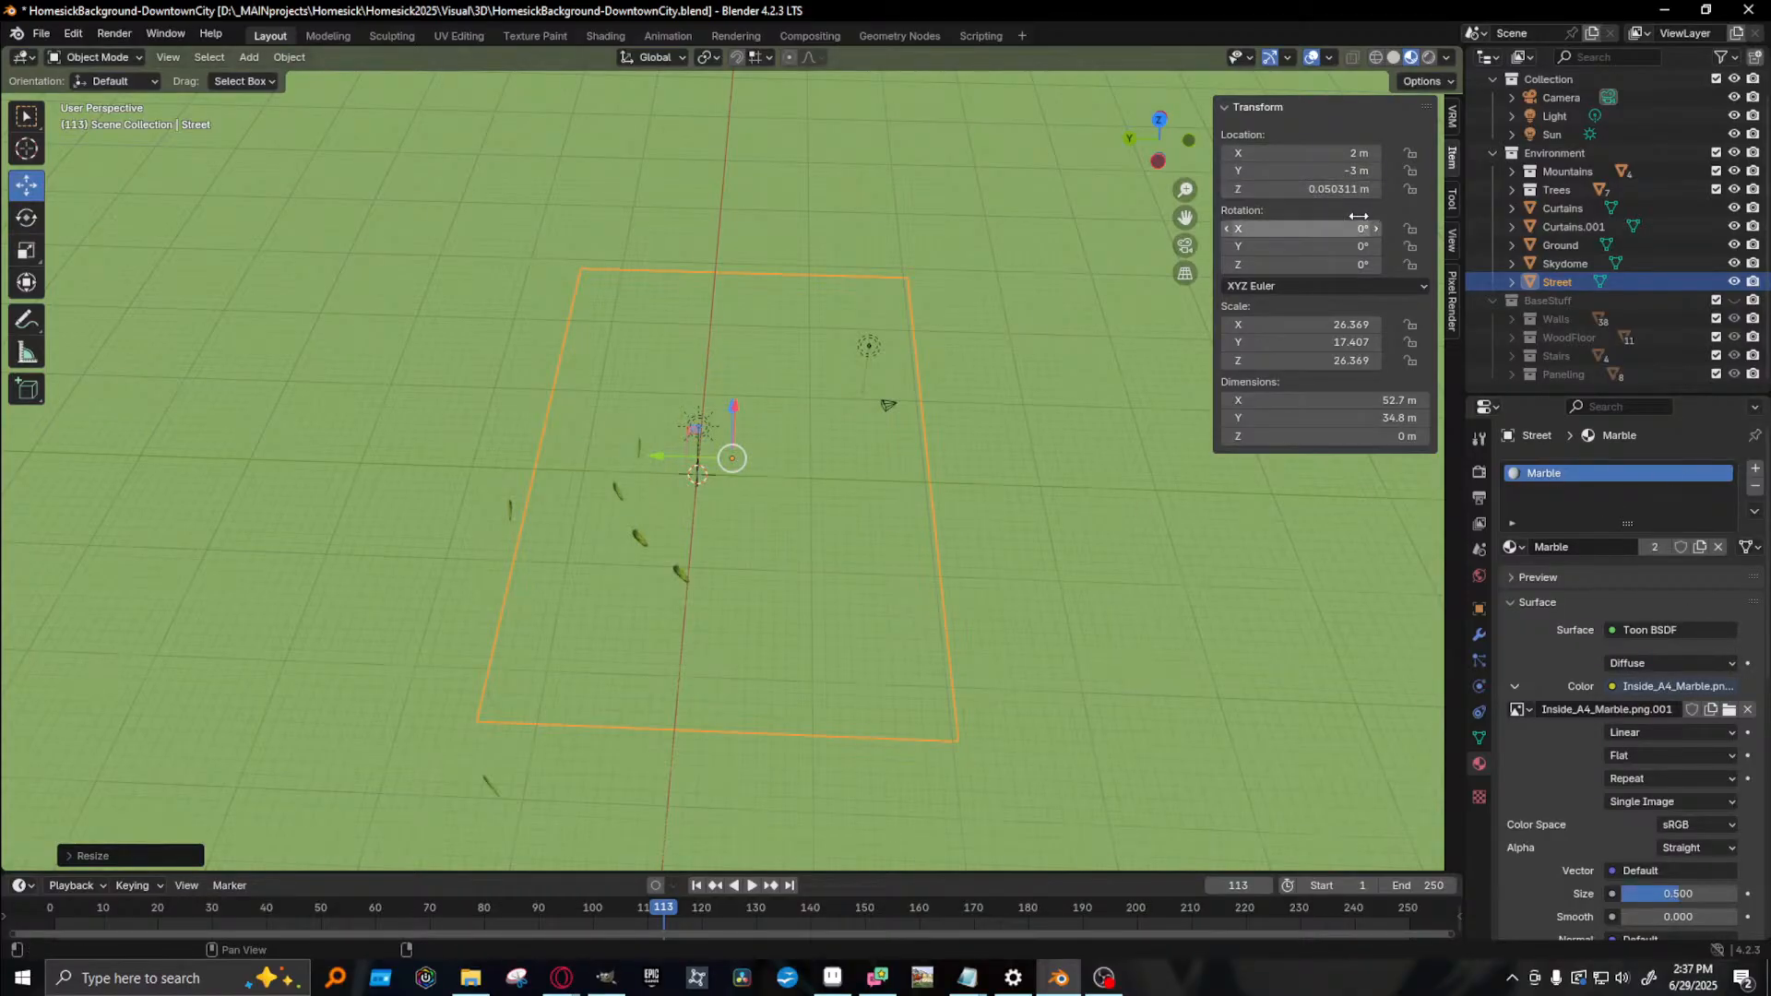
{"action": "left_click", "coordinate": [1349, 153]}
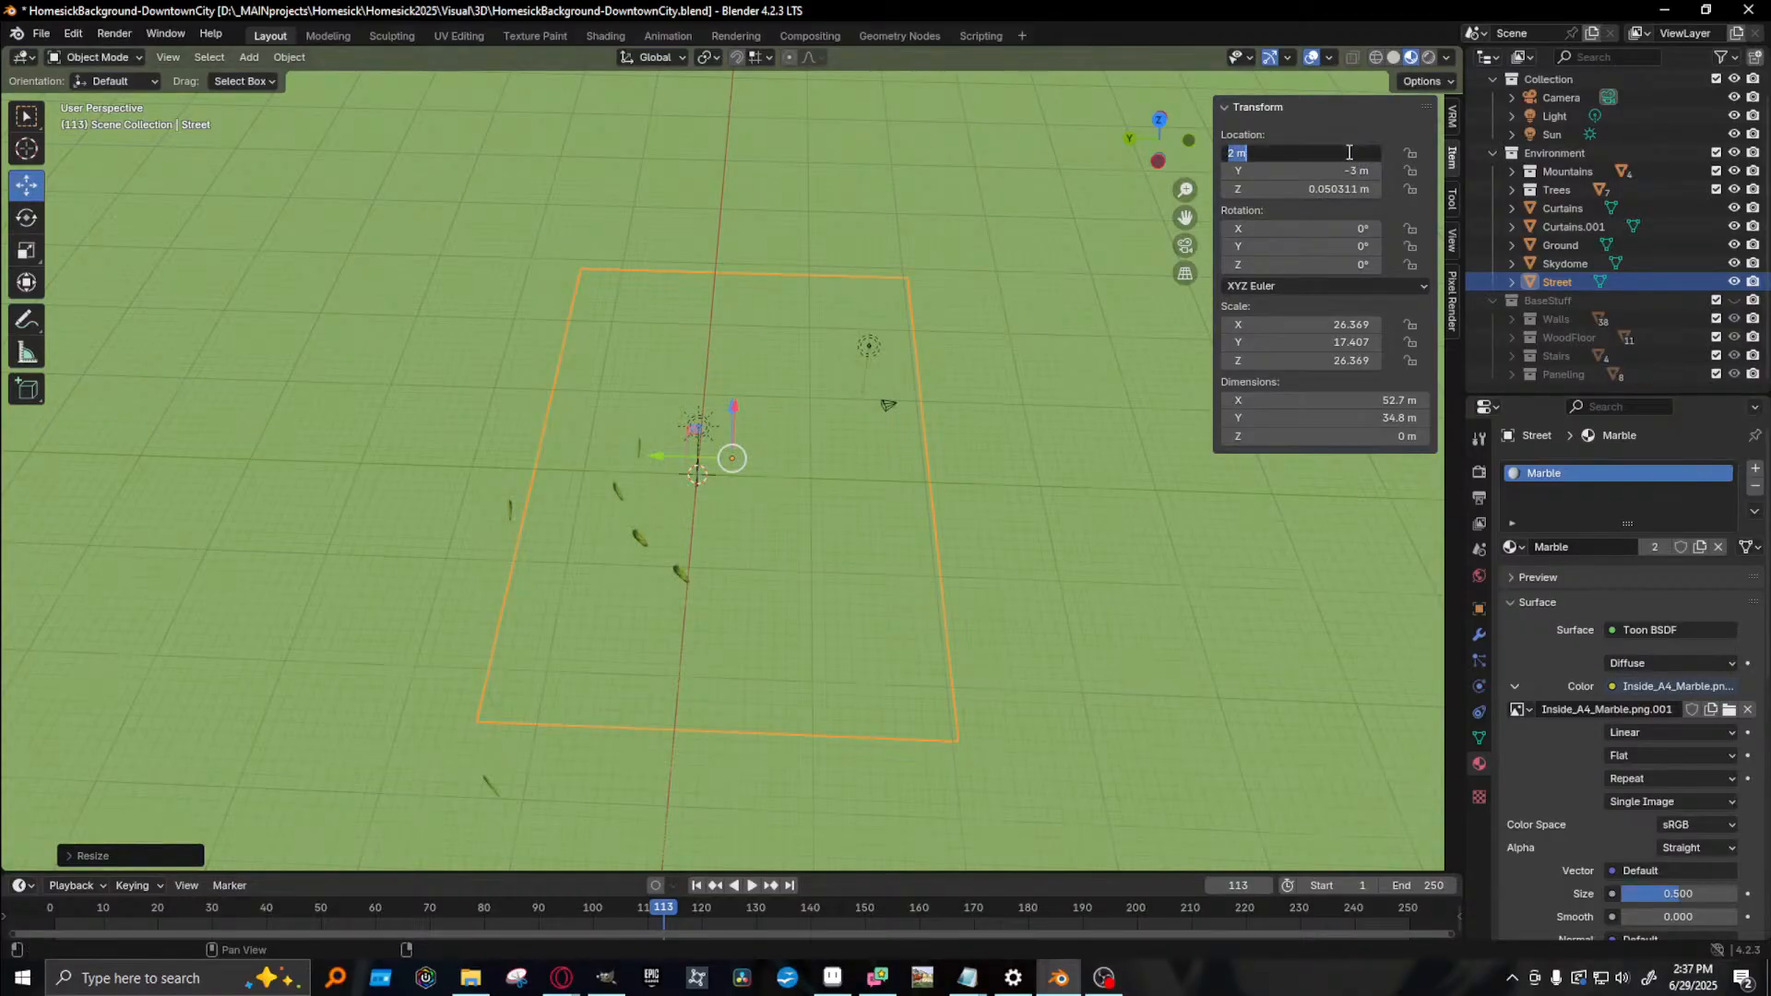
{"action": "type", "text": "0"}
{"action": "key", "text": "Return"}
{"action": "left_click", "coordinate": [1348, 172]}
{"action": "type", "text": "0"}
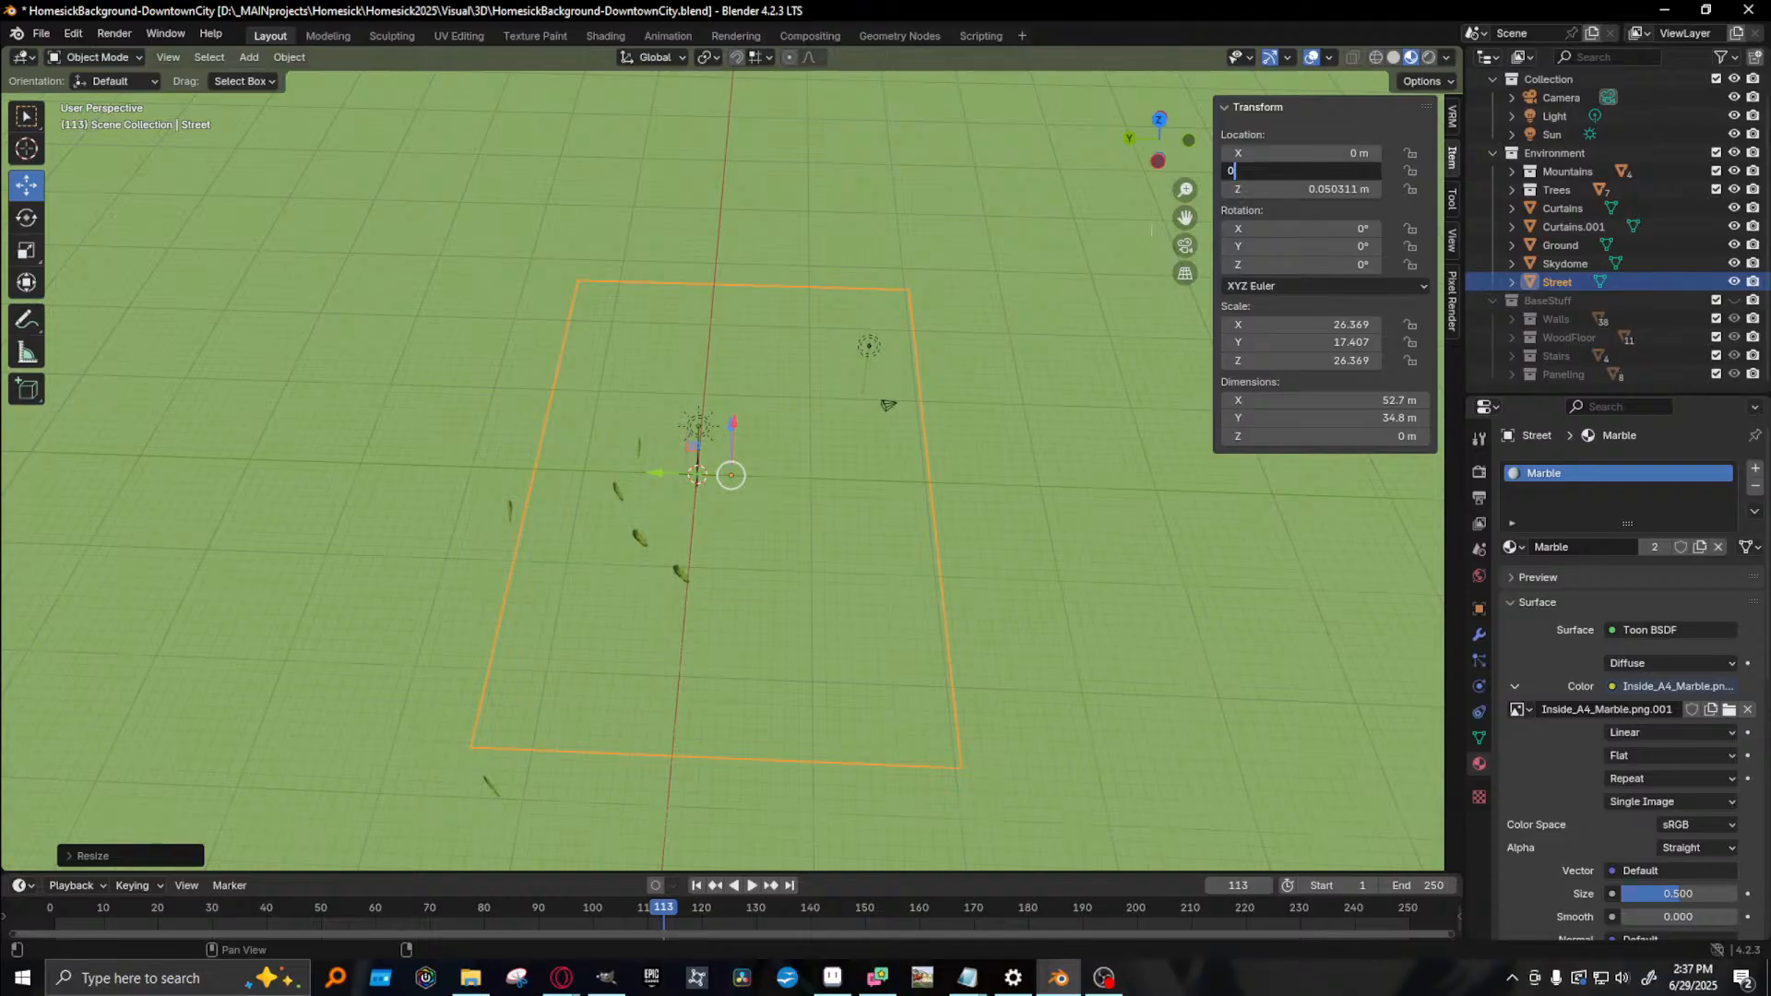
{"action": "key", "text": "Return"}
- Narrow the Street plane further along Y to about 20.3 m
{"action": "middle_click_drag", "start_coordinate": [922, 518], "coordinate": [905, 474]}
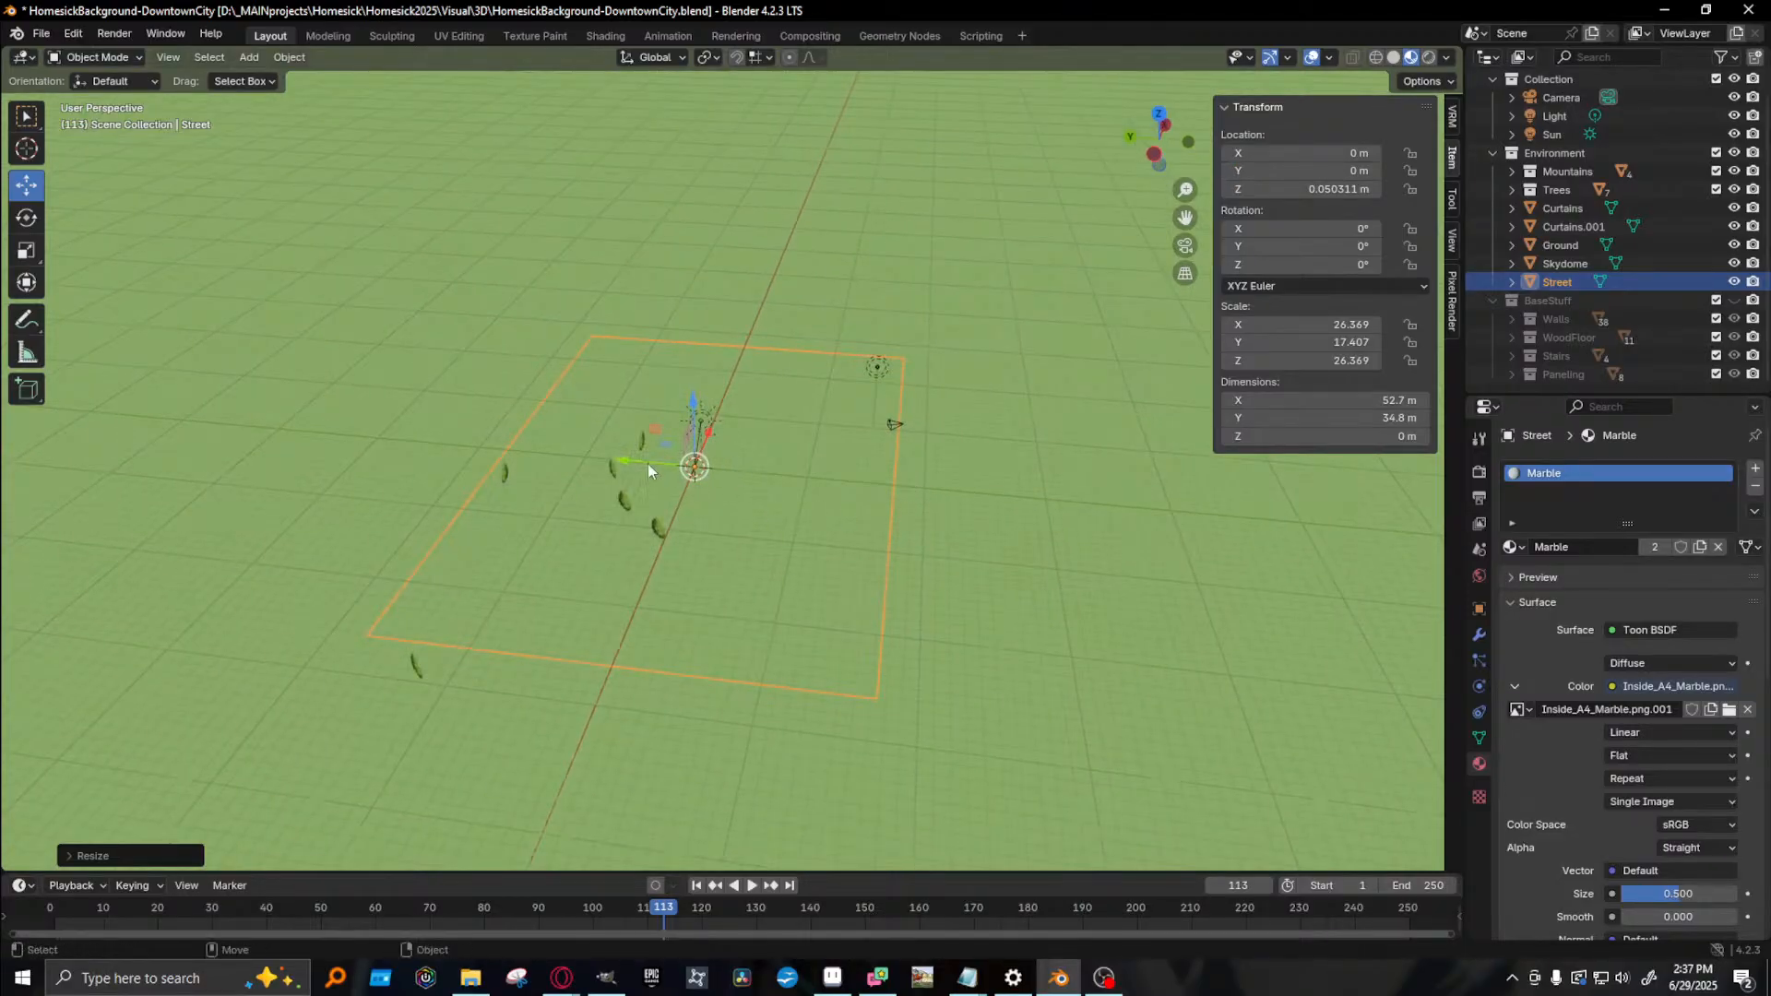
{"action": "key", "text": "shift+space"}
{"action": "key", "text": "s"}
{"action": "left_click_drag", "start_coordinate": [631, 461], "coordinate": [658, 461]}
{"action": "middle_click_drag", "start_coordinate": [871, 490], "coordinate": [778, 456]}
- Raise the Street plane slightly above the ground to about Z 0.138 m
{"action": "key", "text": "shift+space"}
{"action": "key", "text": "g"}
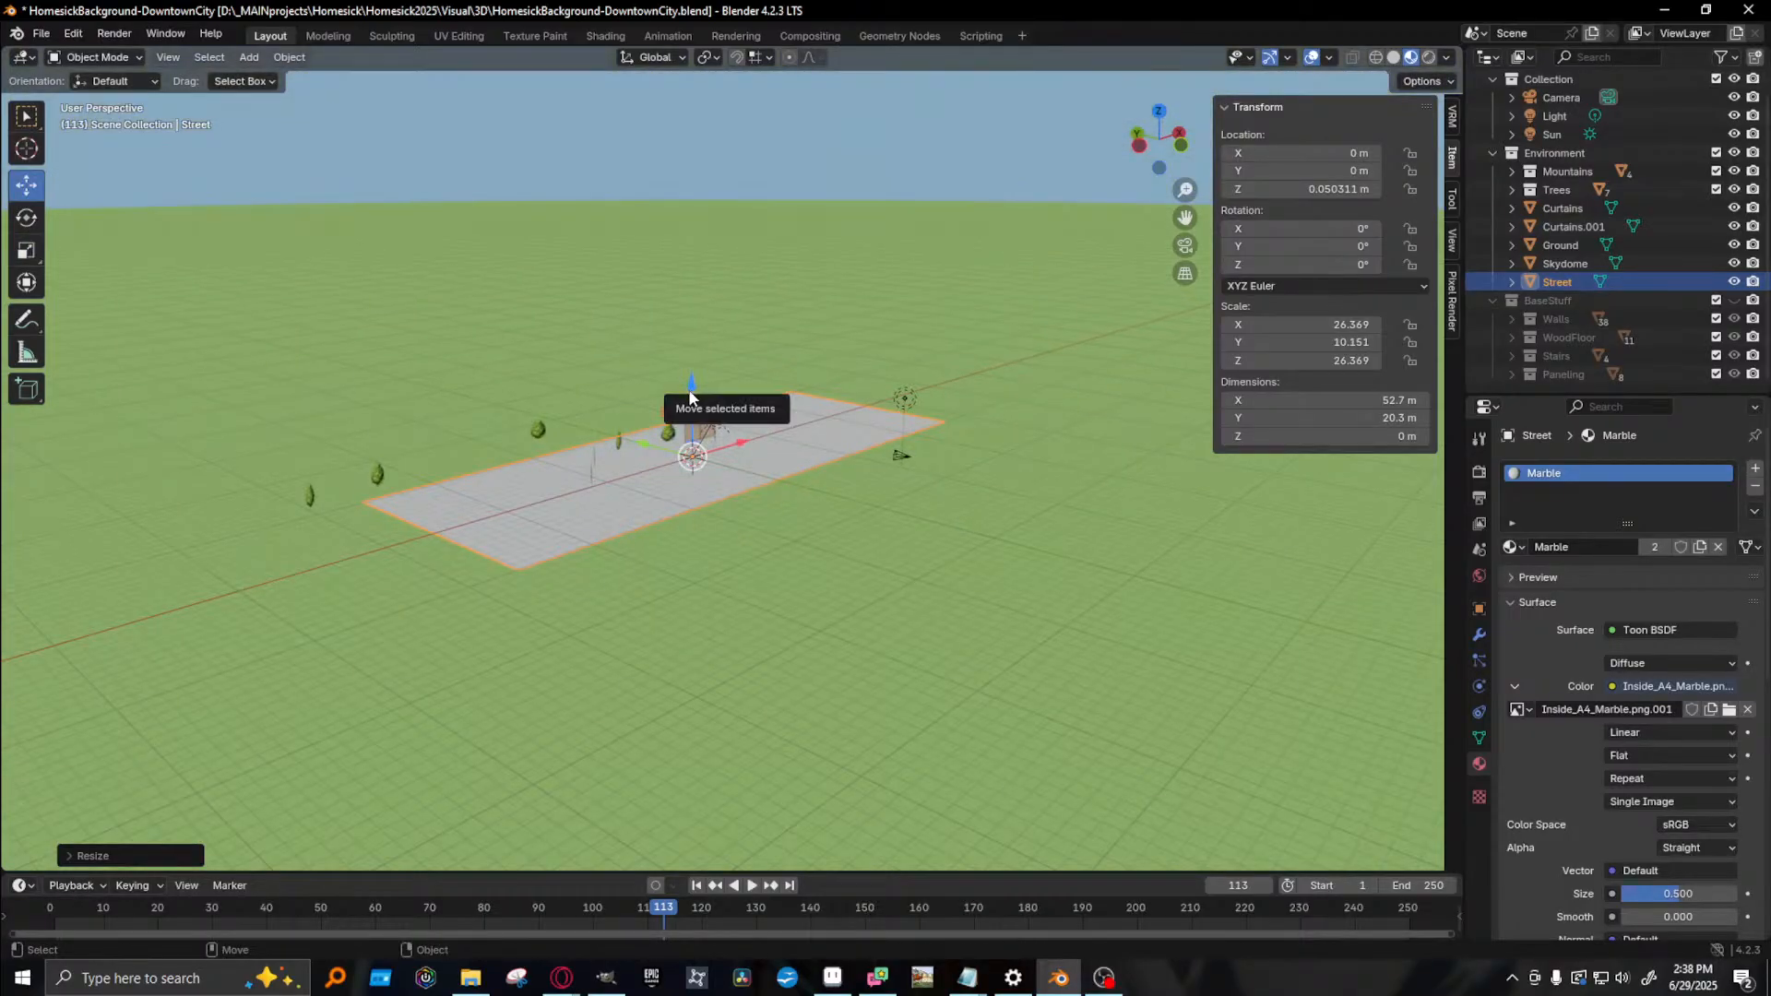
{"action": "scroll", "coordinate": [640, 439], "scroll_direction": "up", "scroll_amount": 5}
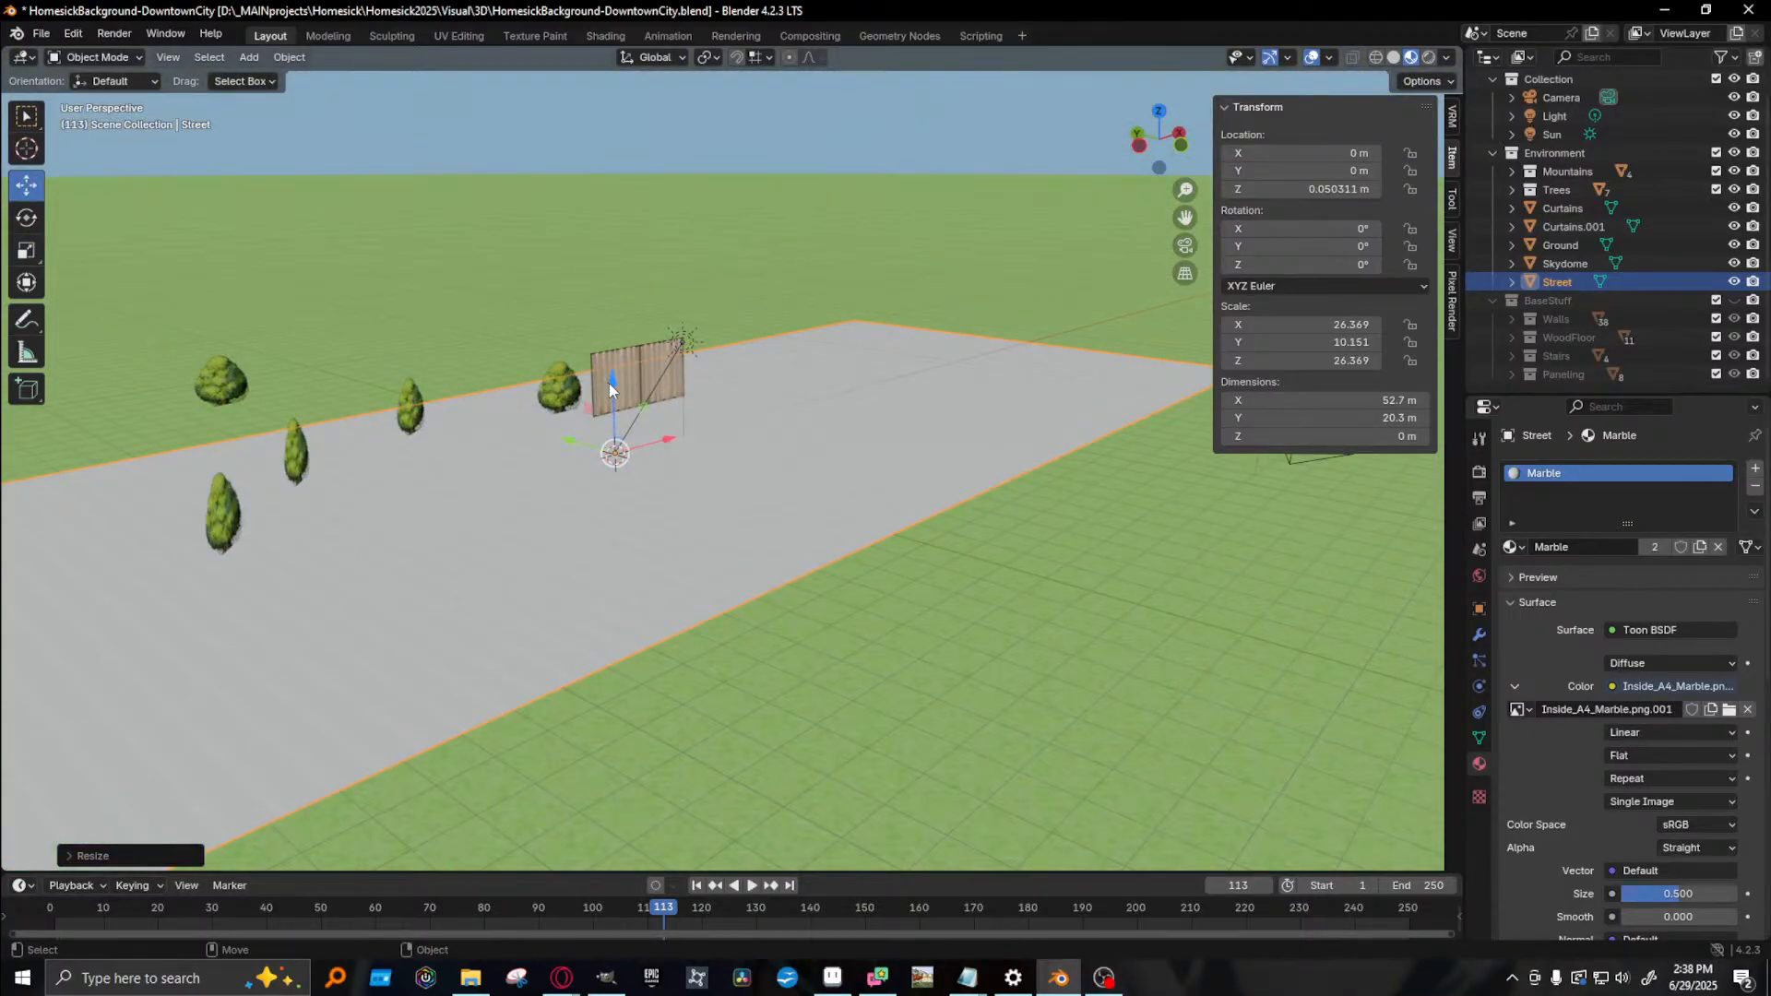
{"action": "left_click_drag", "start_coordinate": [609, 378], "coordinate": [609, 375]}
{"action": "scroll", "coordinate": [922, 406], "scroll_direction": "down", "scroll_amount": 5}
{"action": "middle_click_drag", "start_coordinate": [922, 407], "coordinate": [899, 490]}
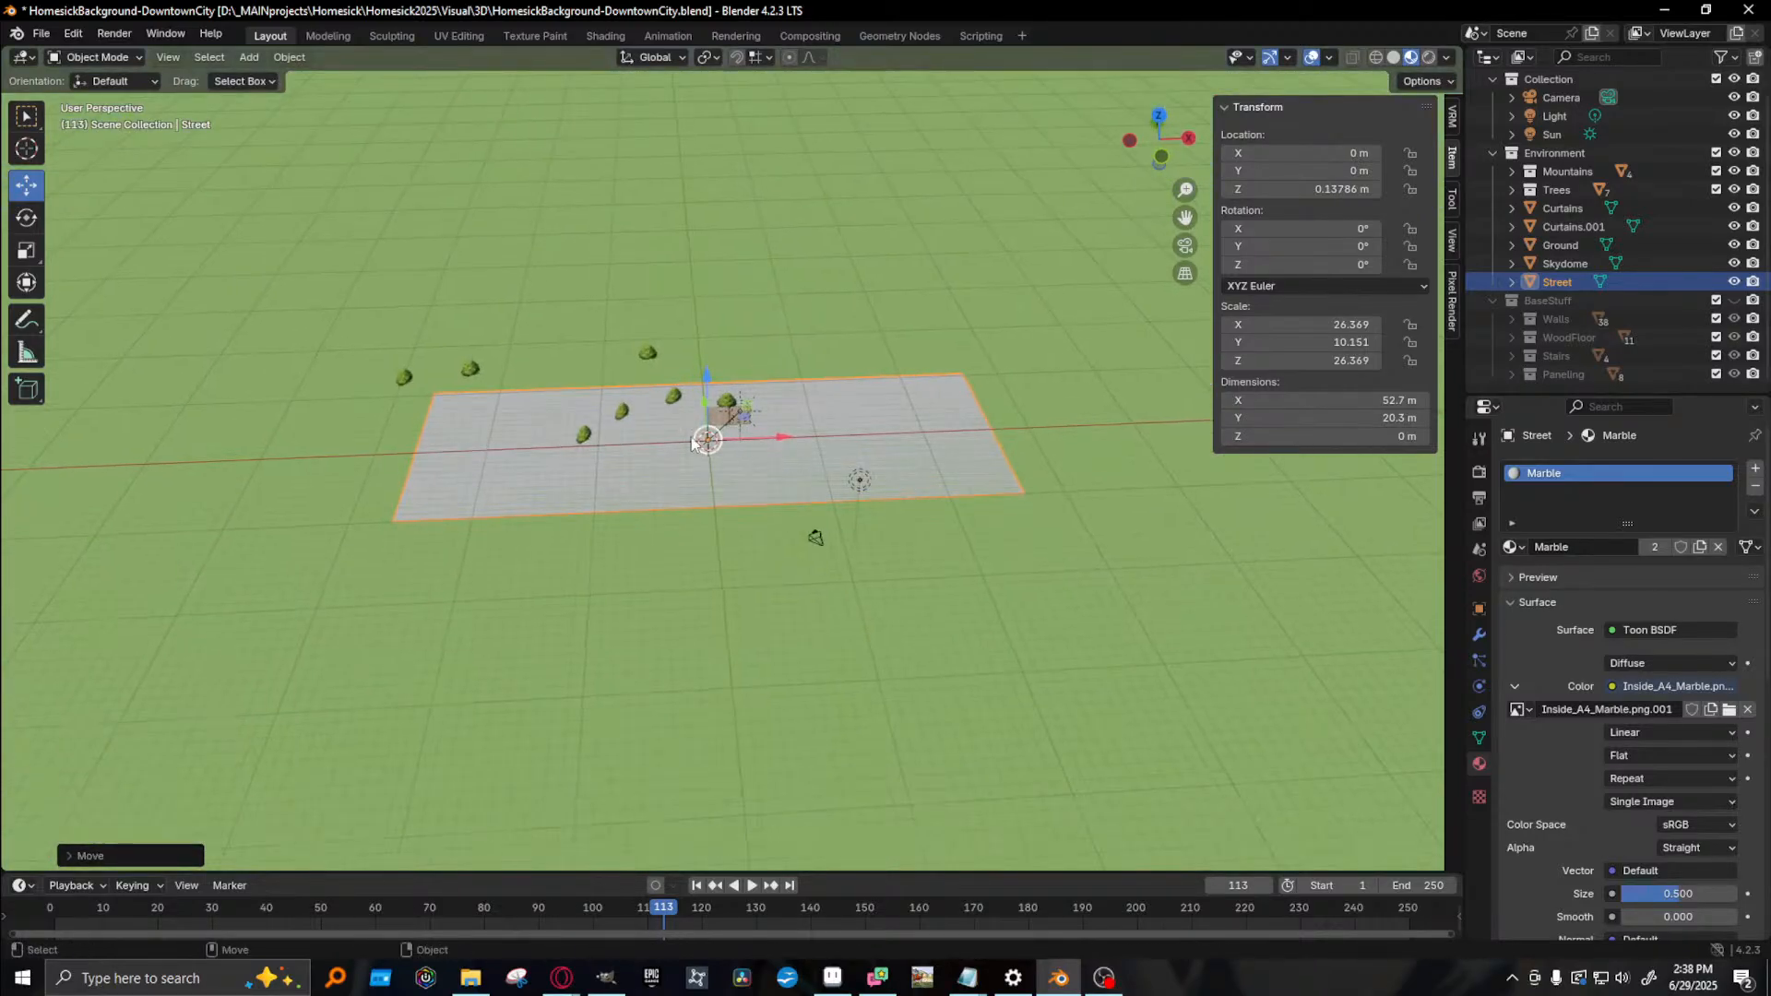
- Stretch the Street plane along X into a long, narrow road strip
{"action": "key", "text": "shift+space"}
{"action": "key", "text": "s"}
{"action": "left_click_drag", "start_coordinate": [782, 436], "coordinate": [920, 433]}
{"action": "middle_click_drag", "start_coordinate": [920, 433], "coordinate": [738, 516]}
- Try to move the ground, the four mountains and the skydome together about 362 m along Y
{"action": "left_click", "coordinate": [422, 555]}
{"action": "middle_click_drag", "start_coordinate": [422, 556], "coordinate": [648, 478]}
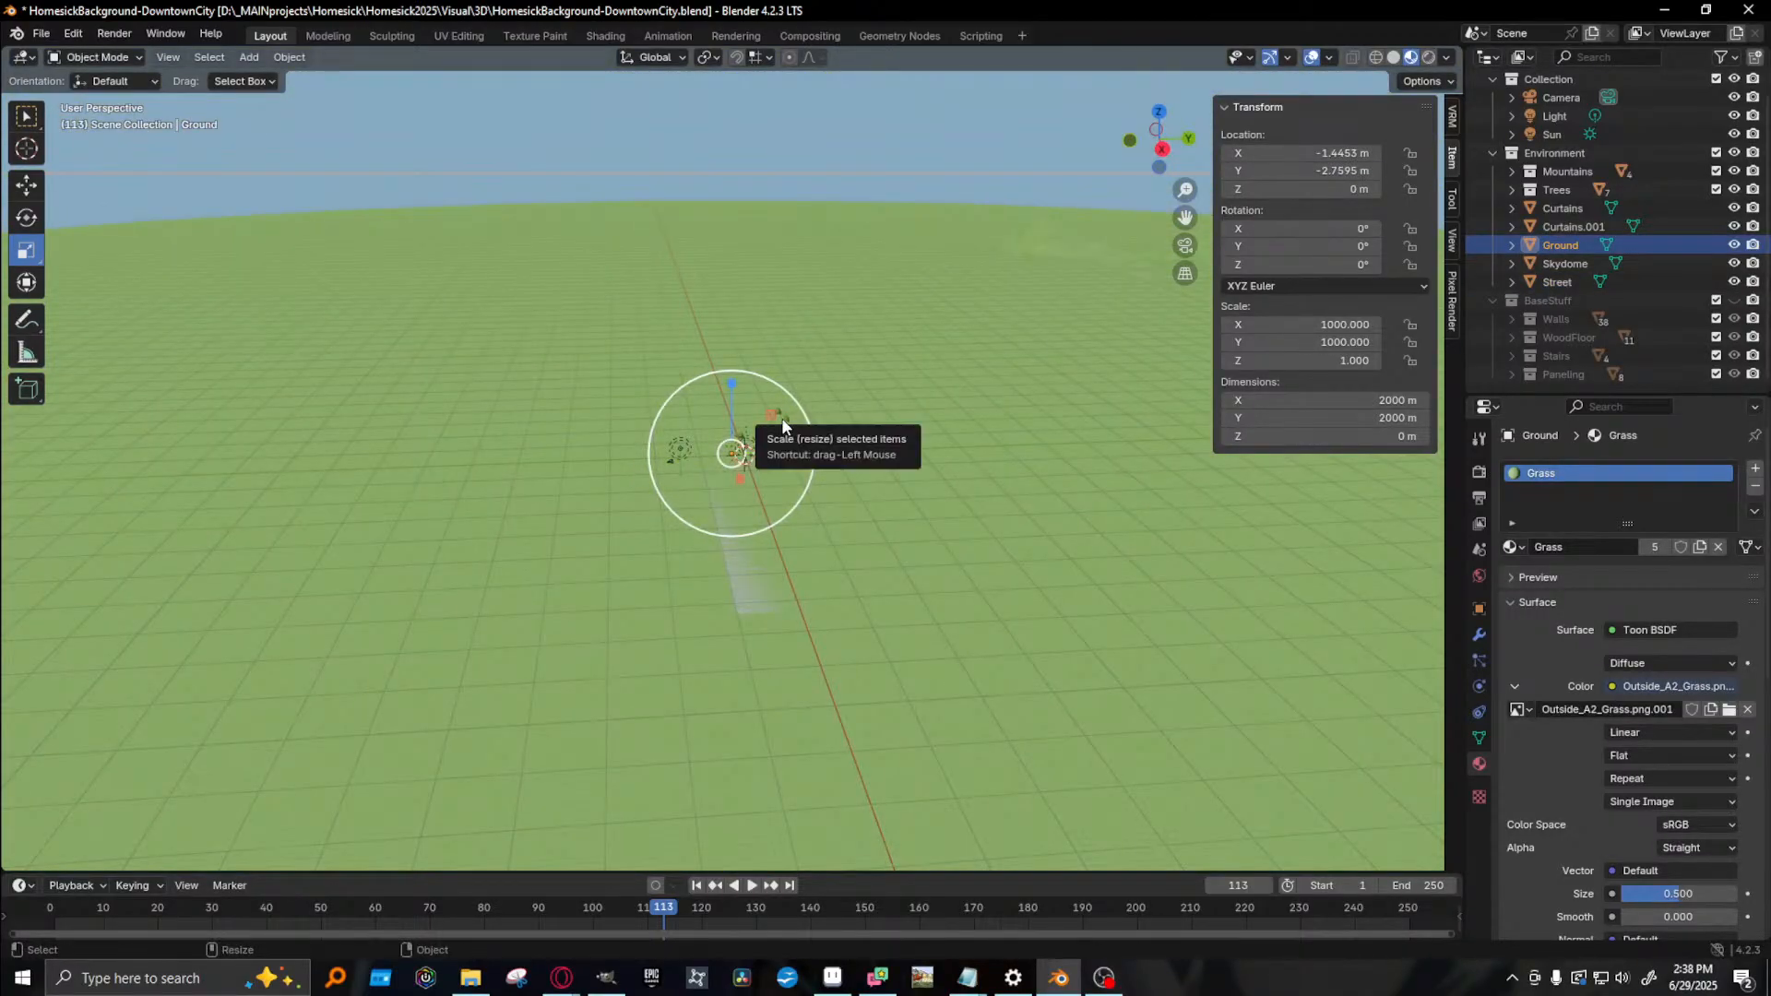
{"action": "key", "text": "w"}
{"action": "middle_click_drag", "start_coordinate": [1025, 244], "coordinate": [786, 307]}
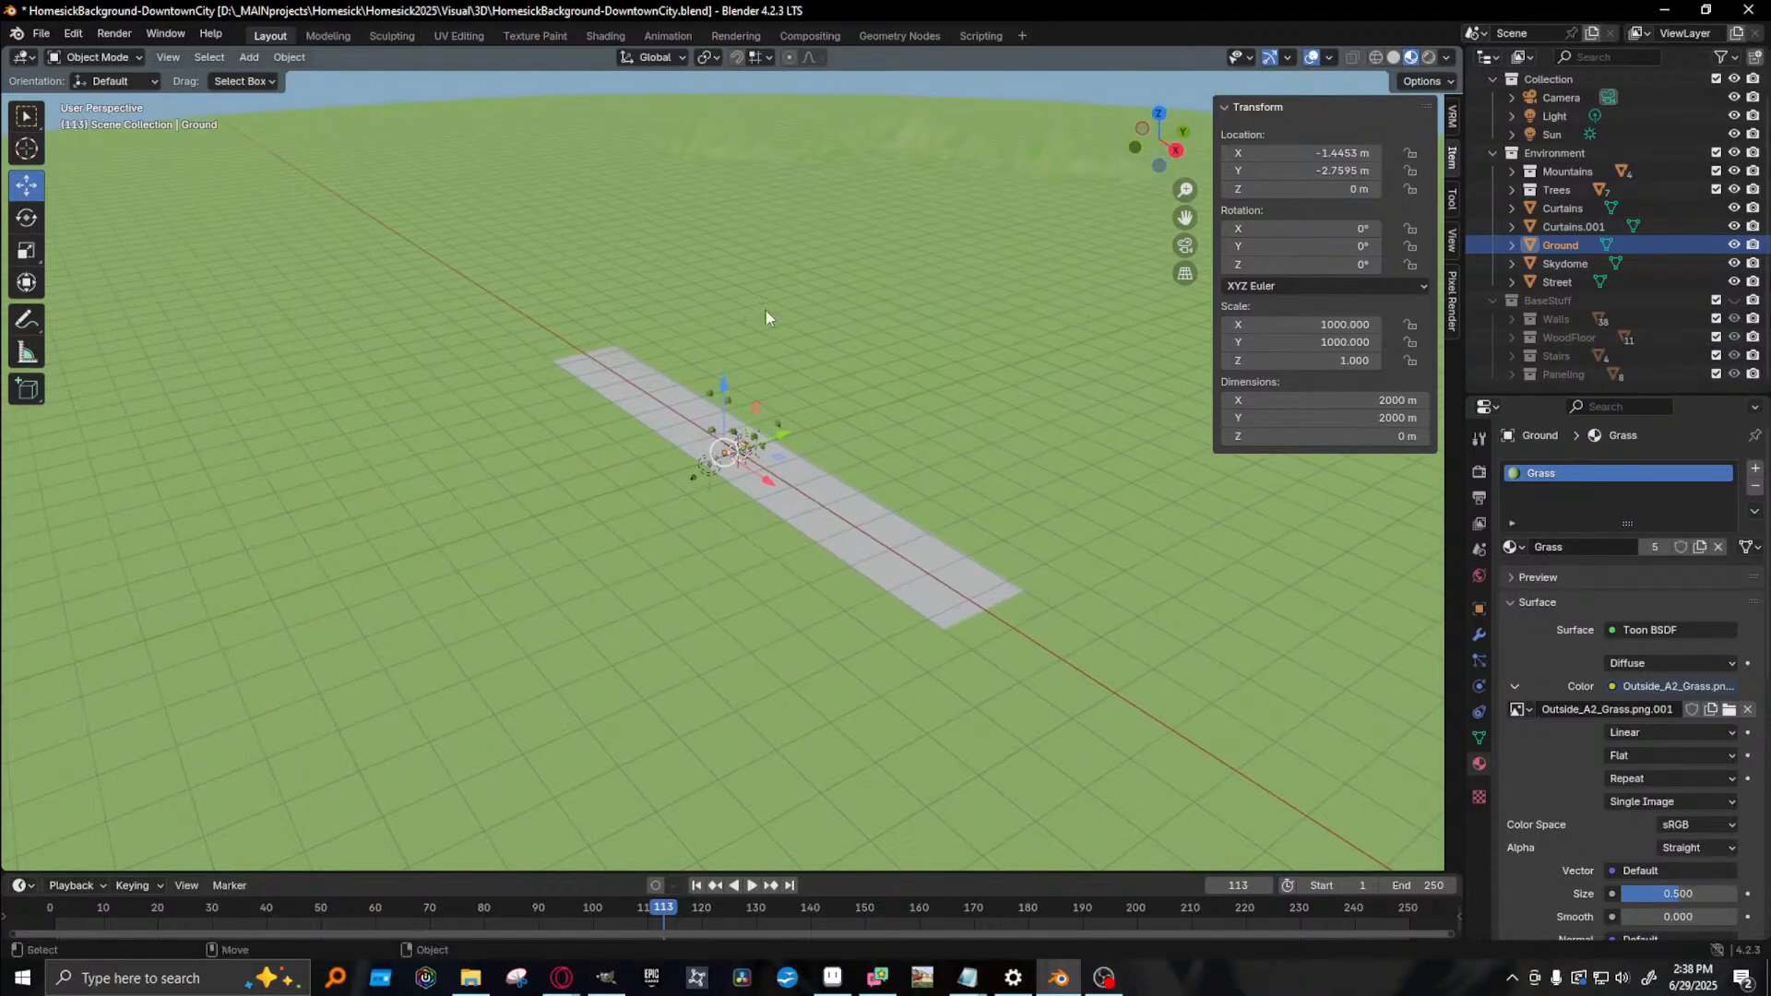
{"action": "left_click", "coordinate": [782, 152]}
{"action": "key", "text": "g"}
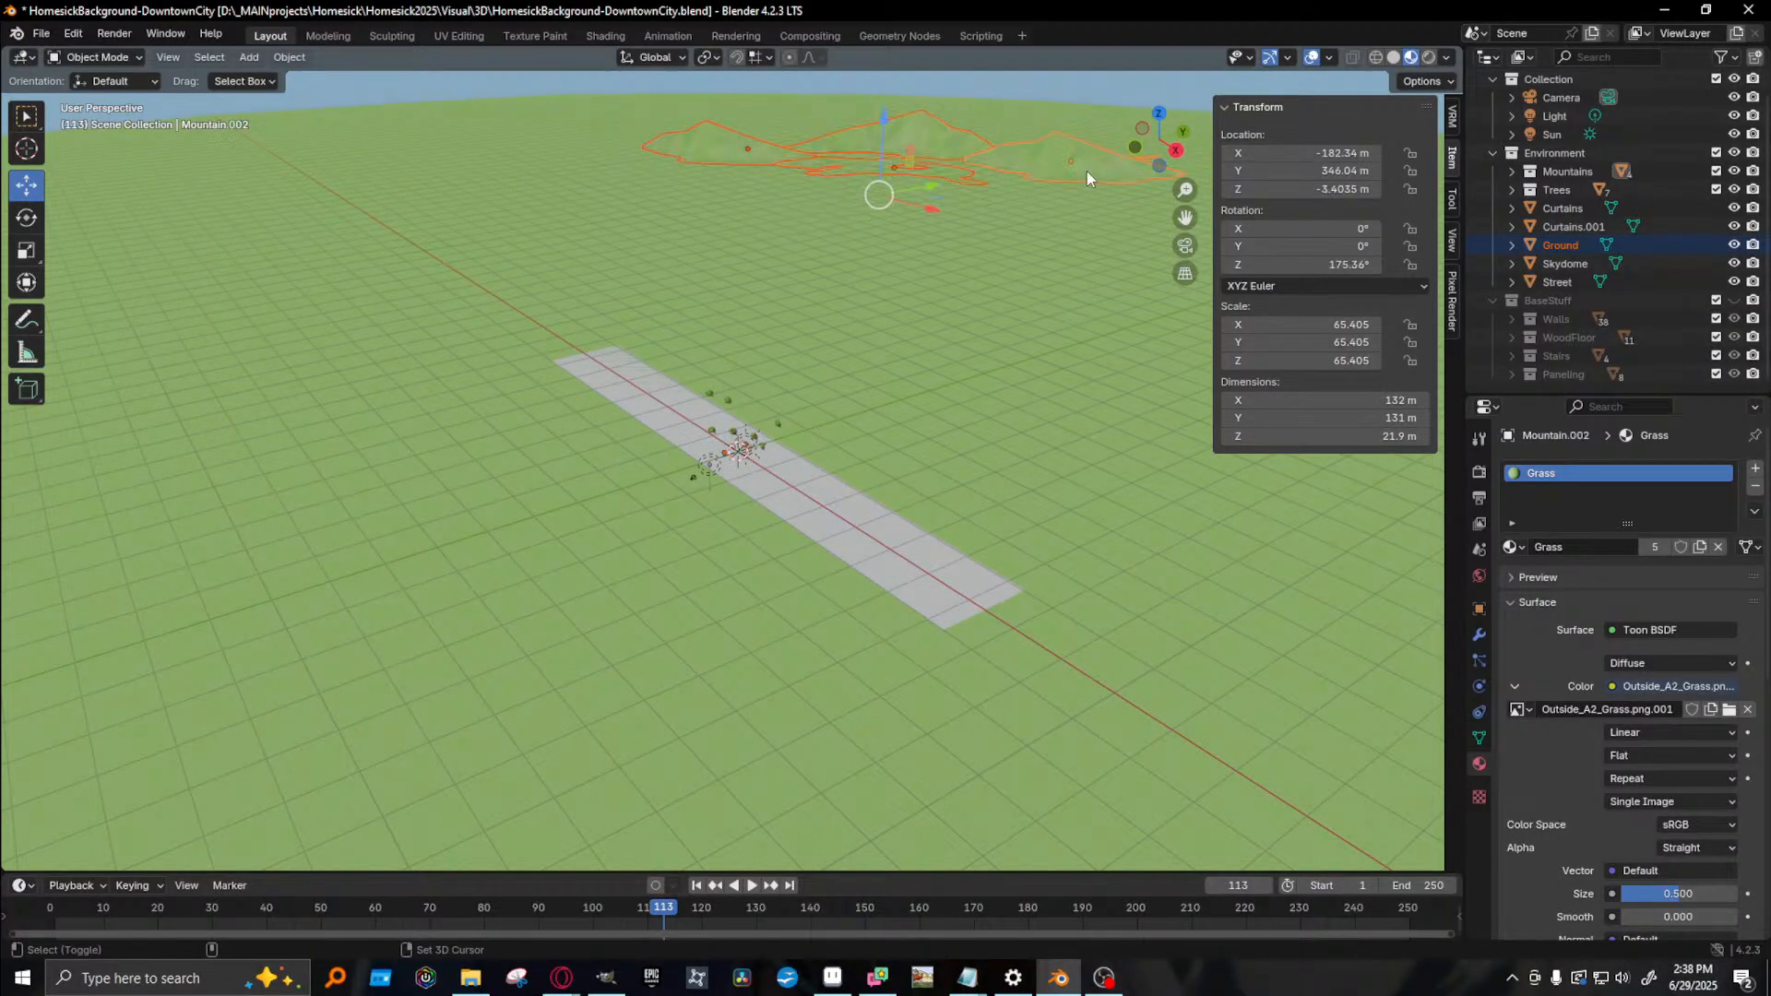
{"action": "middle_click_drag", "start_coordinate": [980, 264], "coordinate": [989, 260]}
{"action": "middle_click_drag", "start_coordinate": [989, 260], "coordinate": [849, 343], "text": "shift"}
{"action": "left_click", "coordinate": [1031, 212], "text": "shift"}
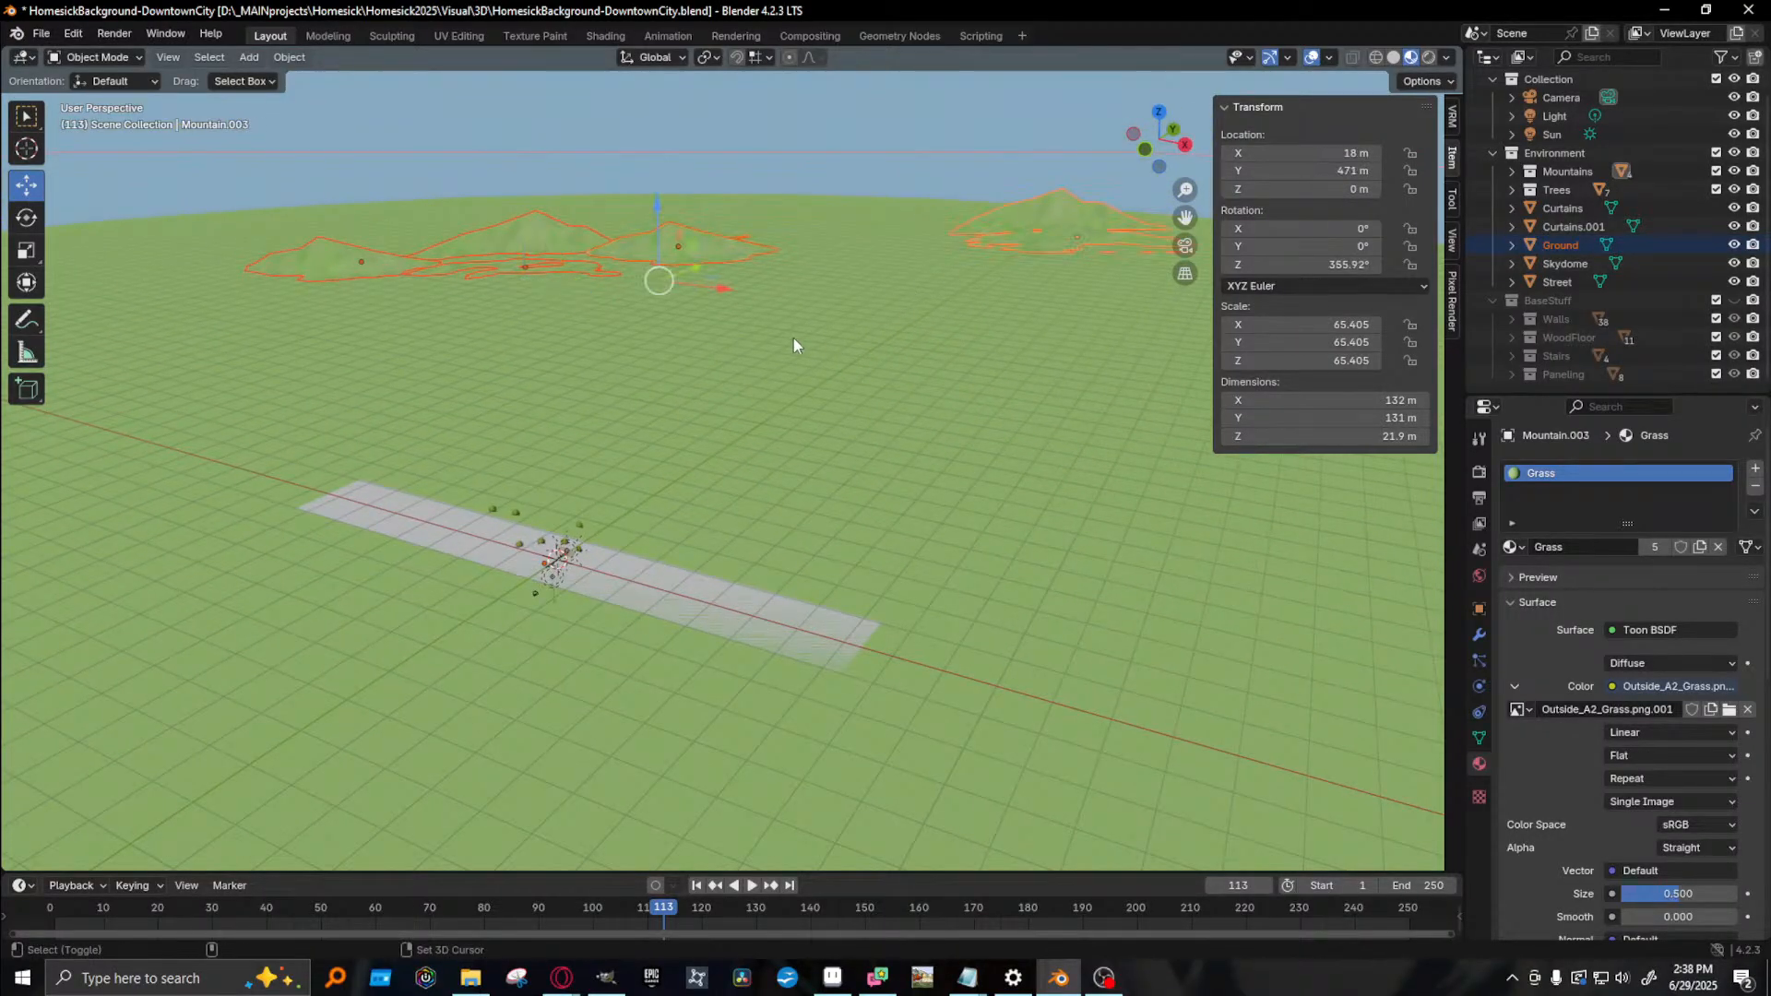
{"action": "left_click", "coordinate": [769, 310], "text": "shift"}
{"action": "left_click", "coordinate": [828, 151], "text": "shift"}
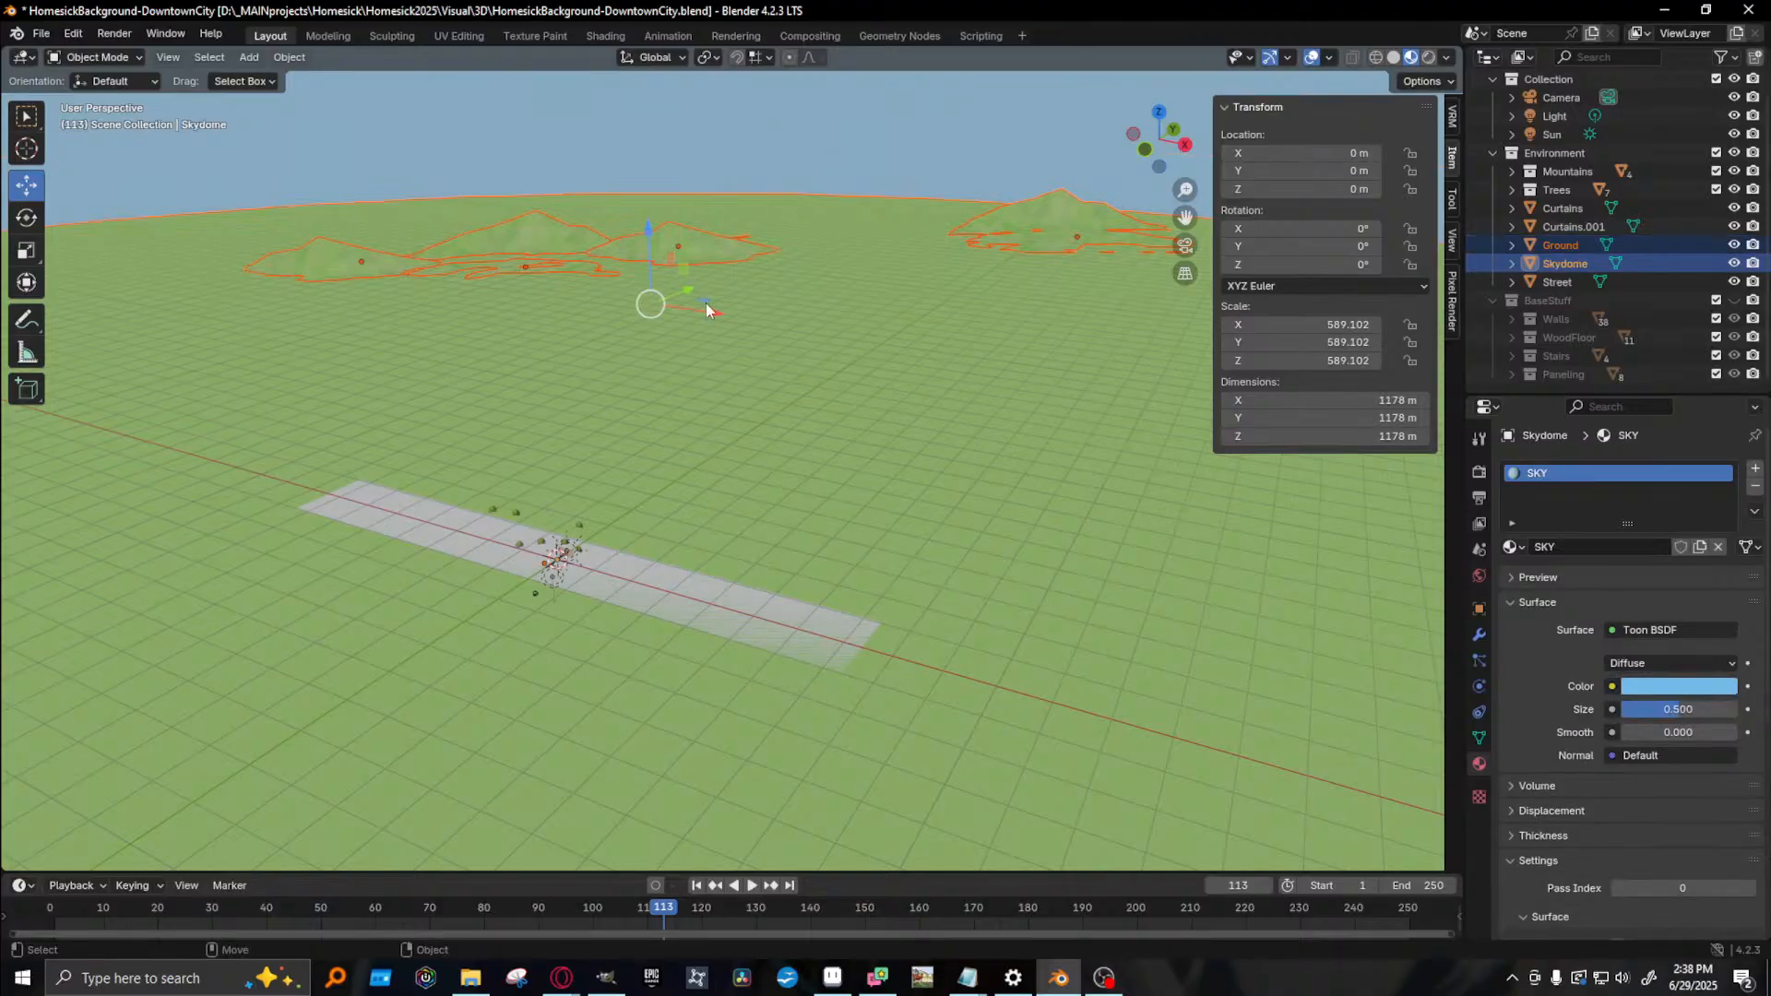
{"action": "left_click_drag", "start_coordinate": [695, 291], "coordinate": [955, 168]}
{"action": "middle_click_drag", "start_coordinate": [927, 196], "coordinate": [701, 310]}
{"action": "middle_click_drag", "start_coordinate": [869, 304], "coordinate": [954, 296]}
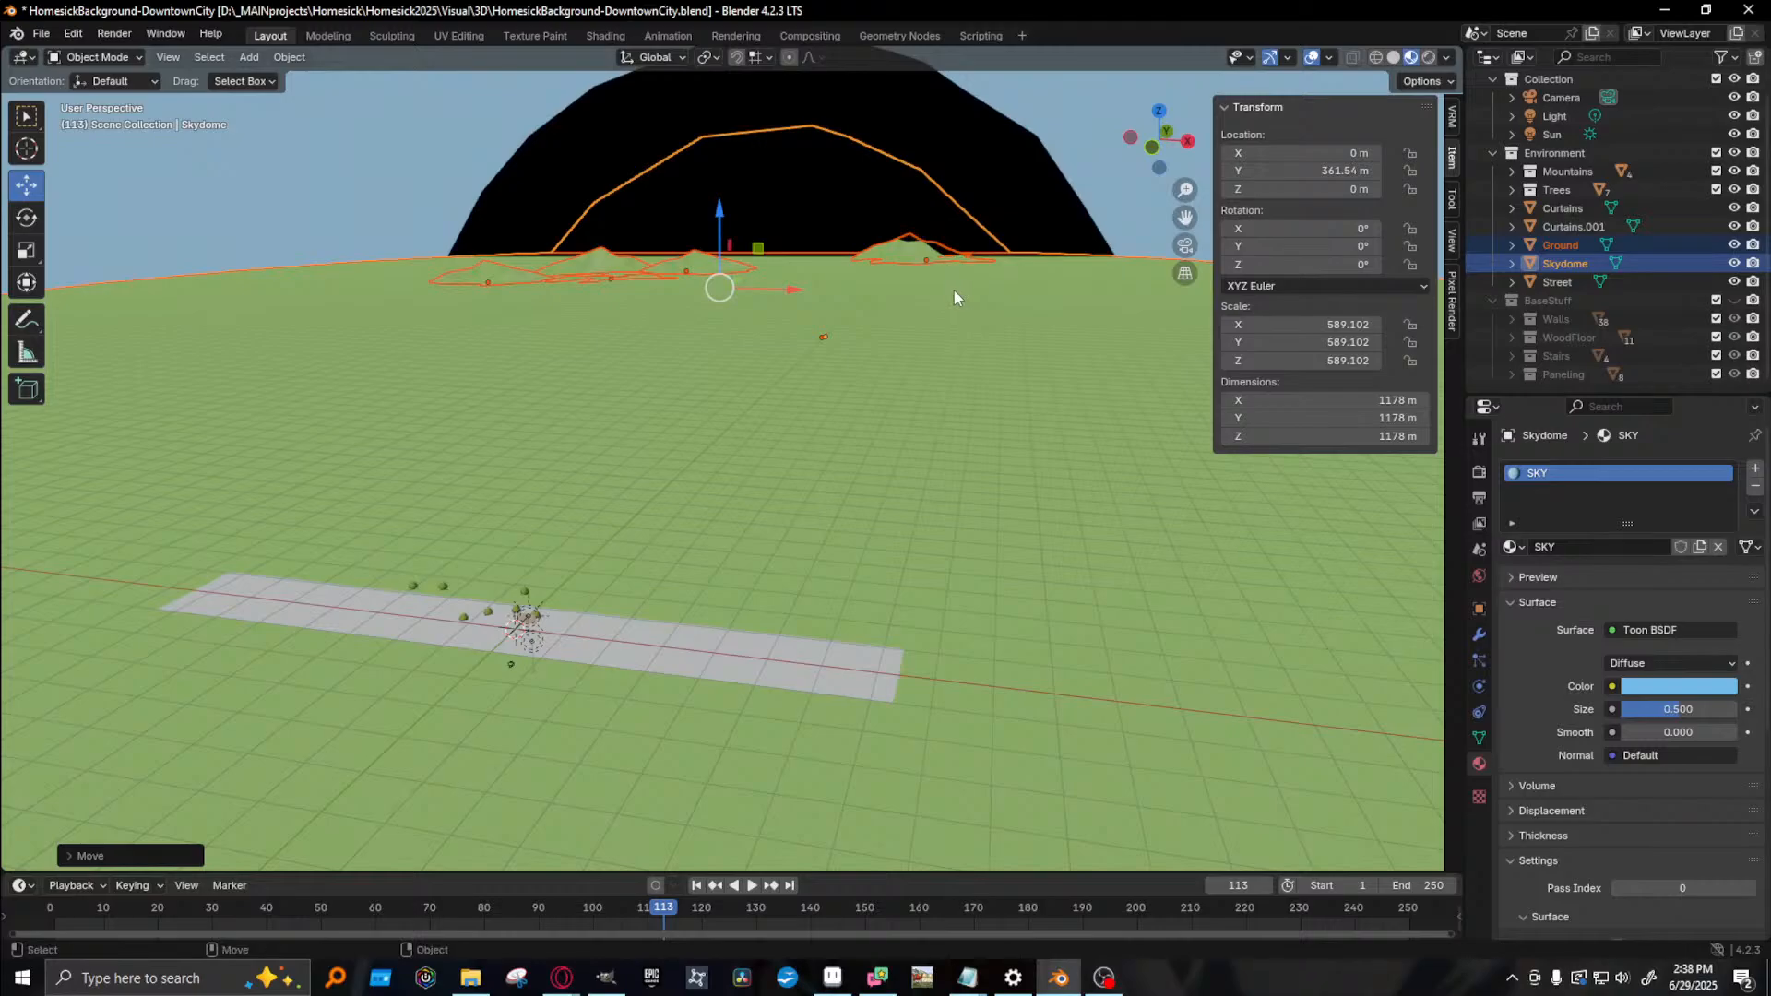
{"action": "key", "text": "ctrl+z"}
- Scale the Skydome uniformly to about 990.9, roughly 1982 m across
{"action": "left_click", "coordinate": [681, 235]}
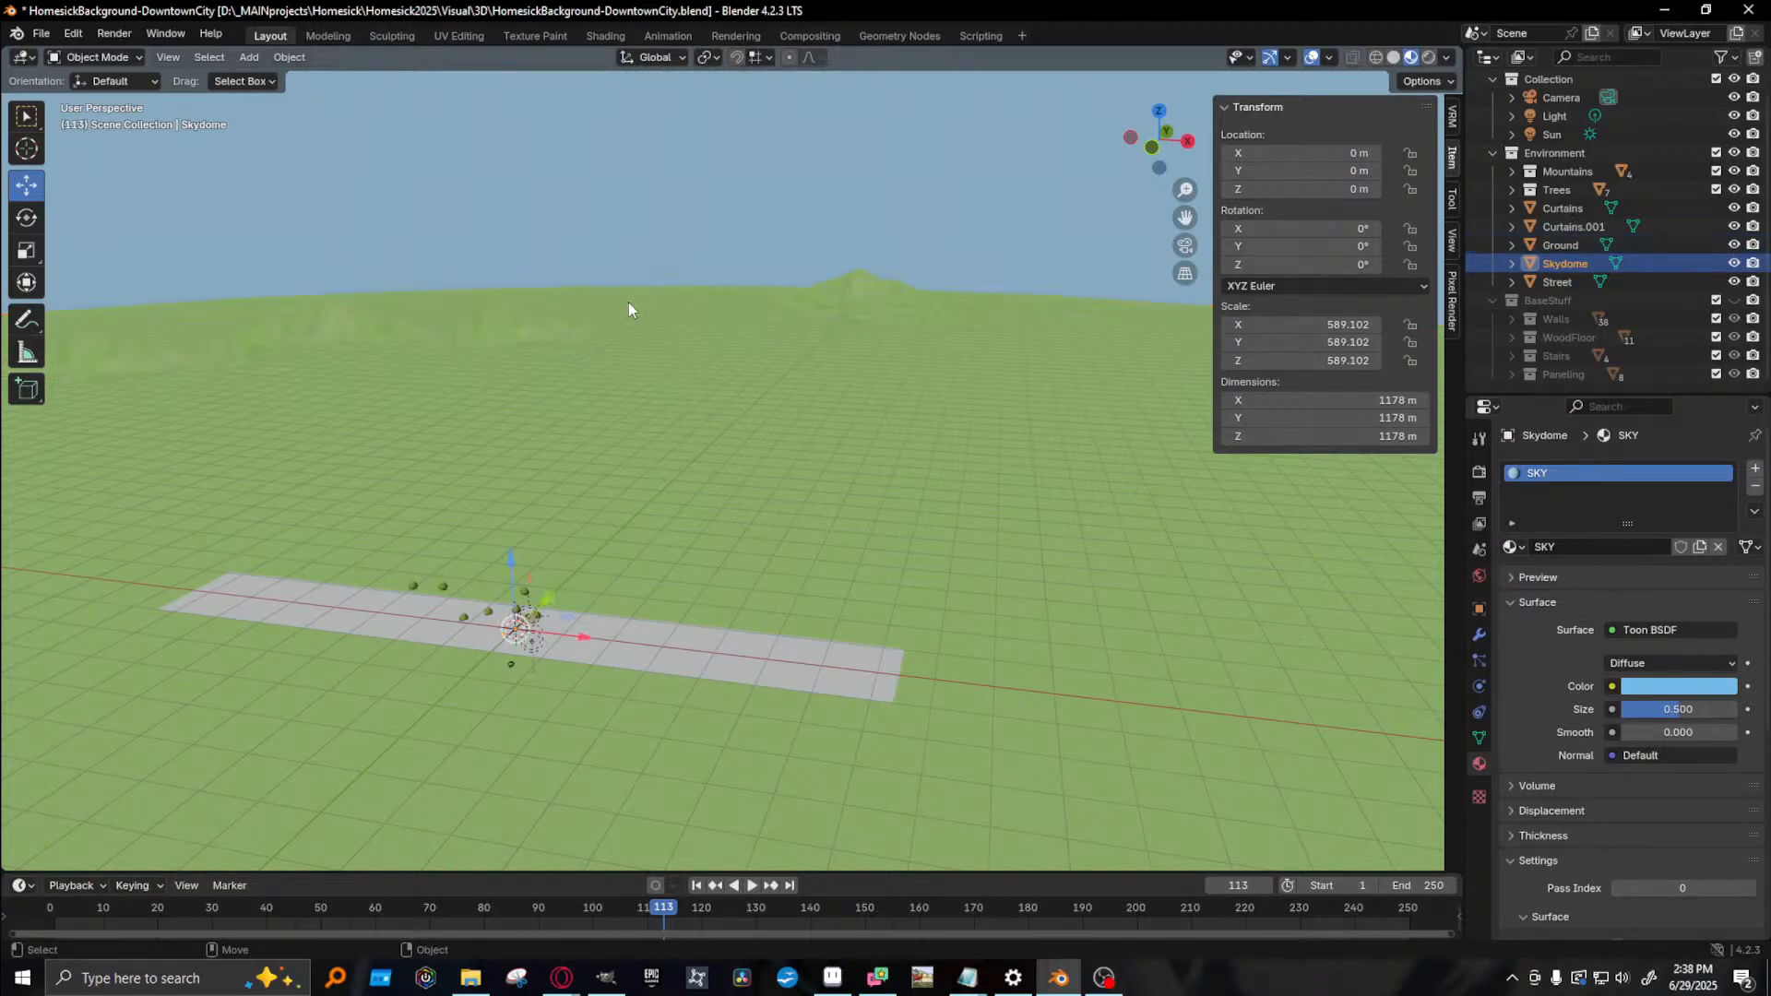
{"action": "key", "text": "shift+space"}
{"action": "key", "text": "s"}
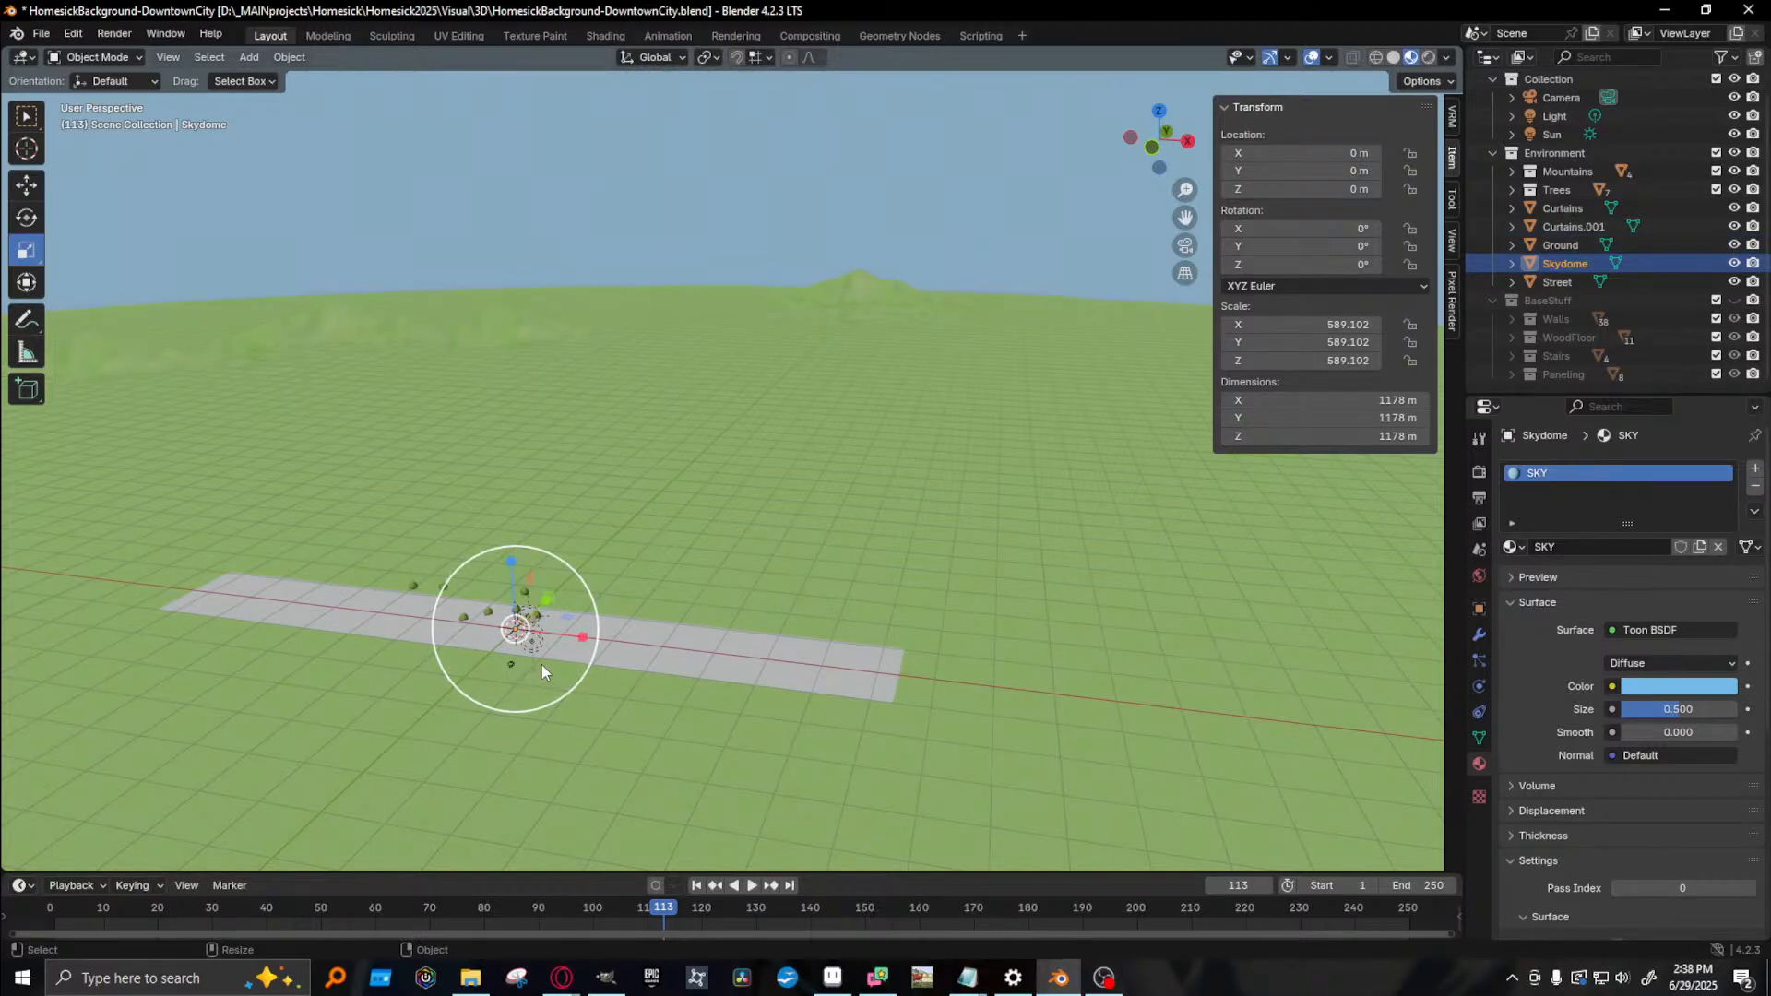
{"action": "key", "text": "s"}
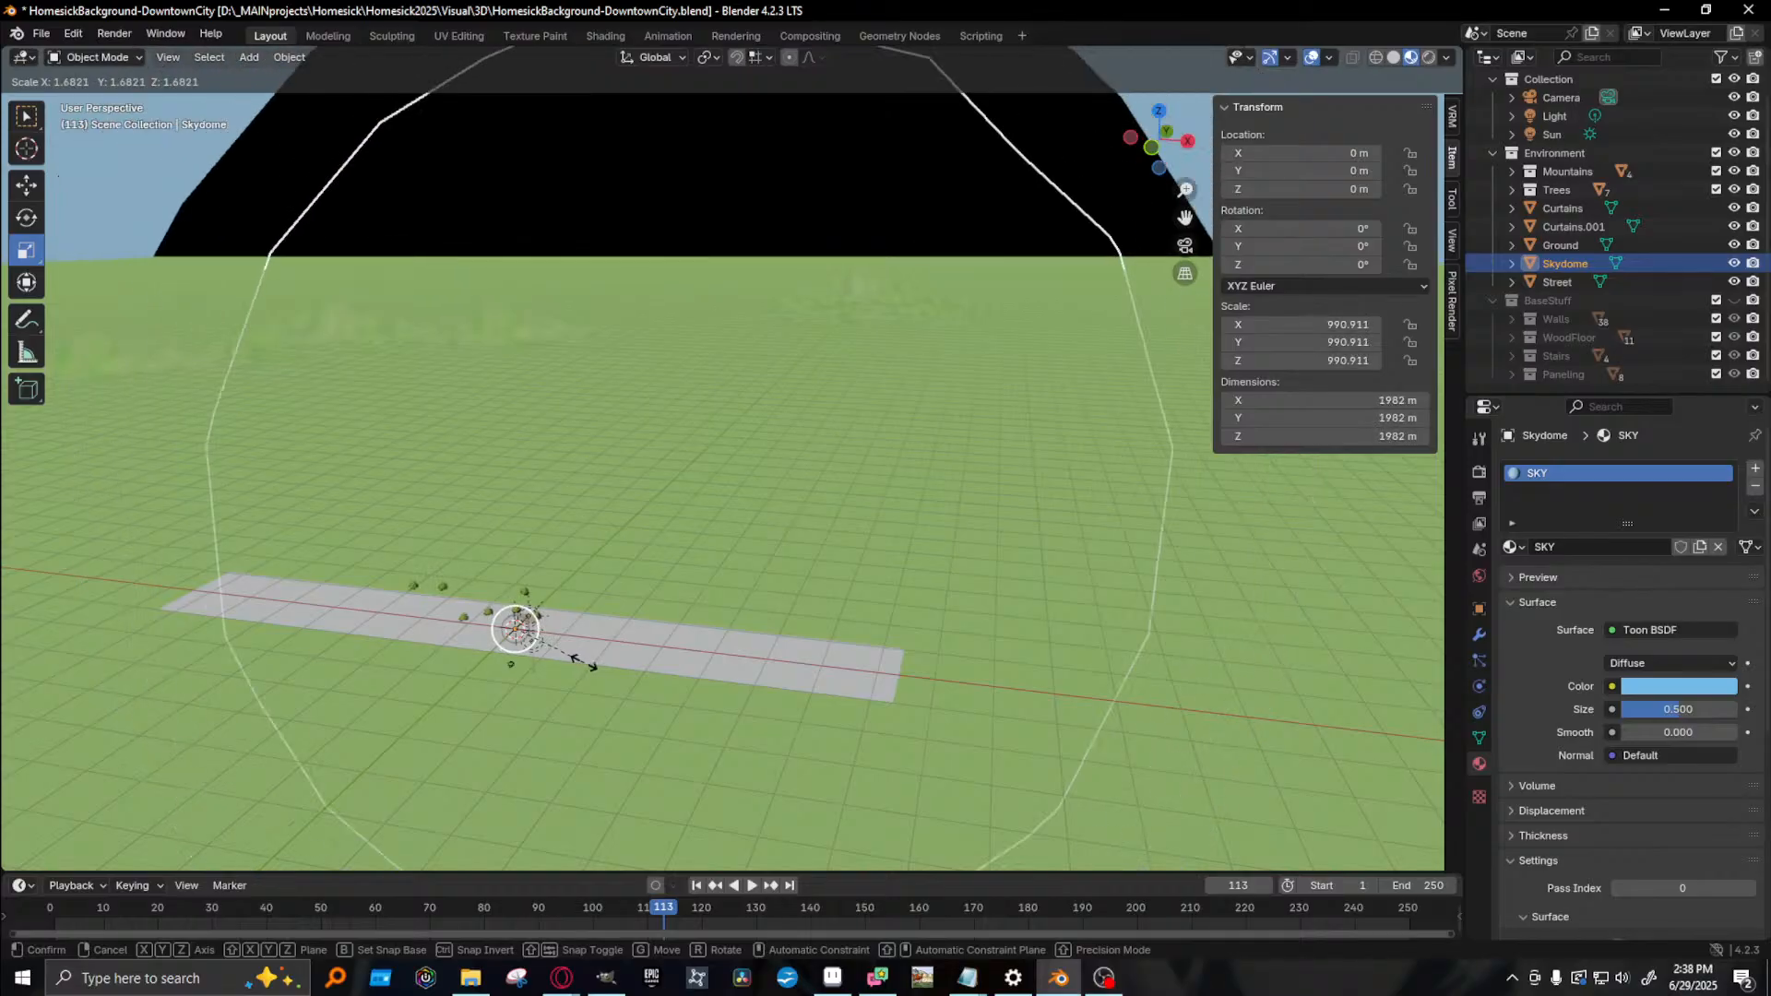
{"action": "left_click", "coordinate": [590, 662]}
{"action": "middle_click_drag", "start_coordinate": [607, 646], "coordinate": [691, 512]}
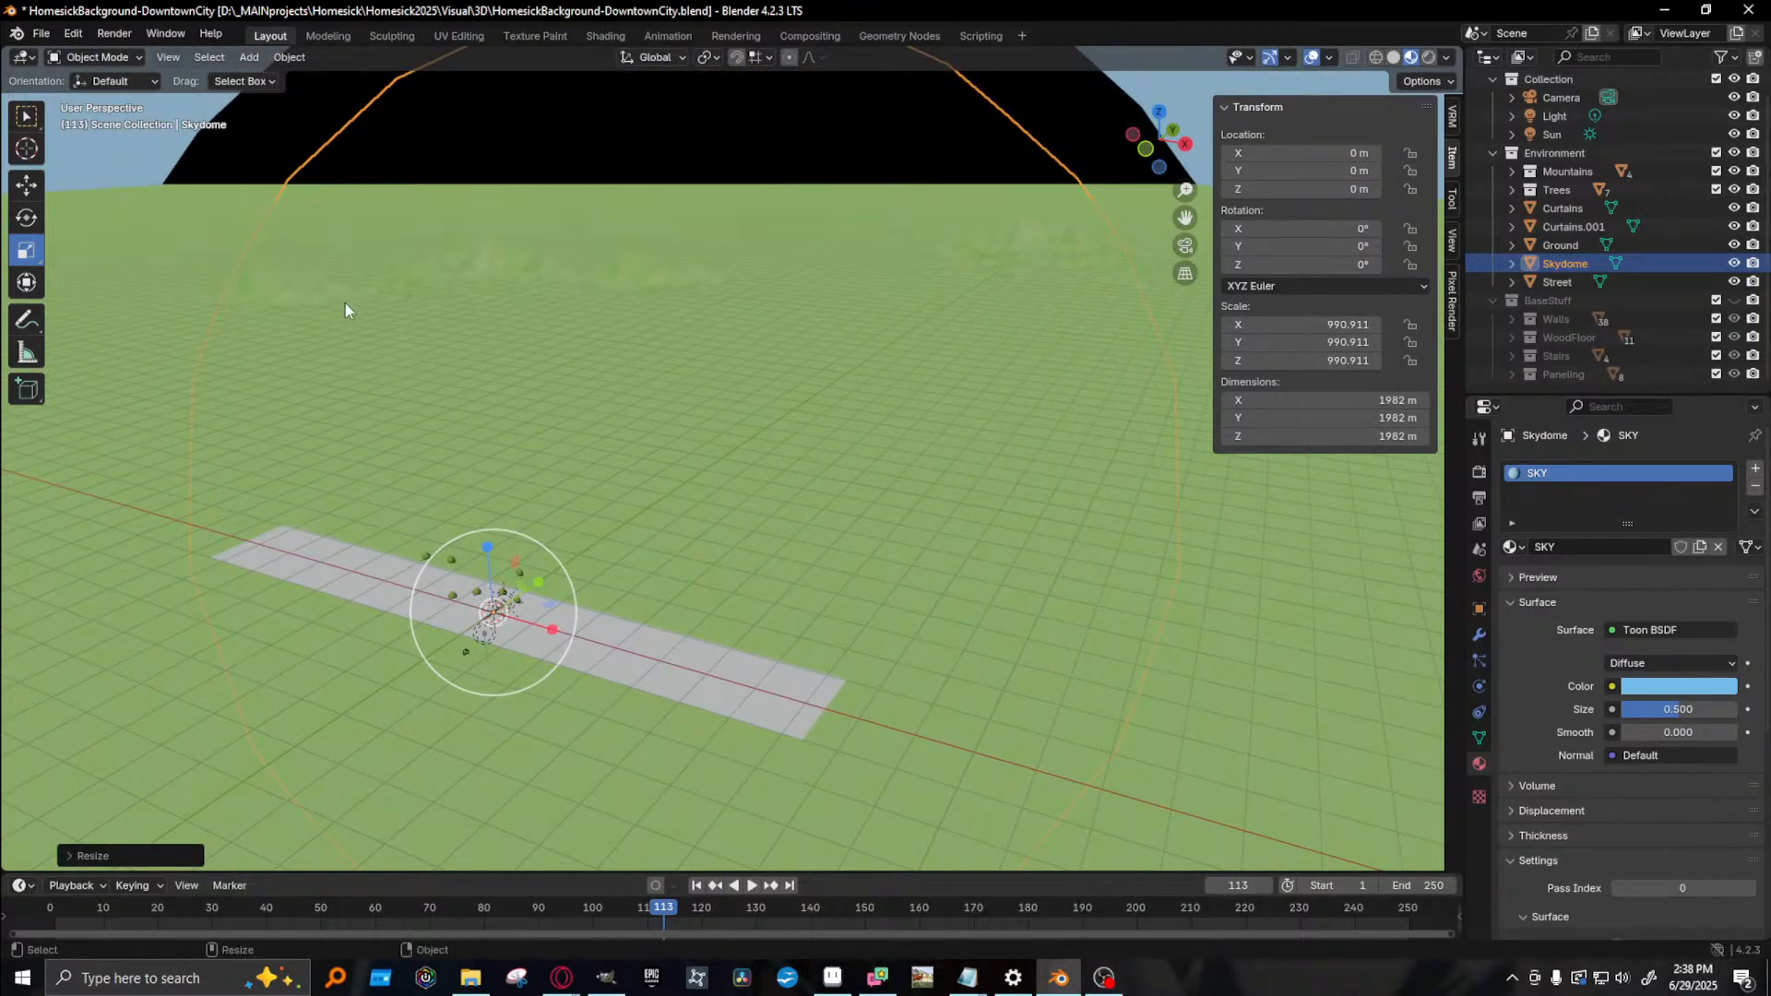
- Select the four mountains and move them about 250 m farther from the street along Y
{"action": "left_click", "coordinate": [347, 303]}
{"action": "left_click", "coordinate": [430, 261]}
{"action": "left_click", "coordinate": [484, 257], "text": "shift"}
{"action": "left_click", "coordinate": [659, 263], "text": "shift"}
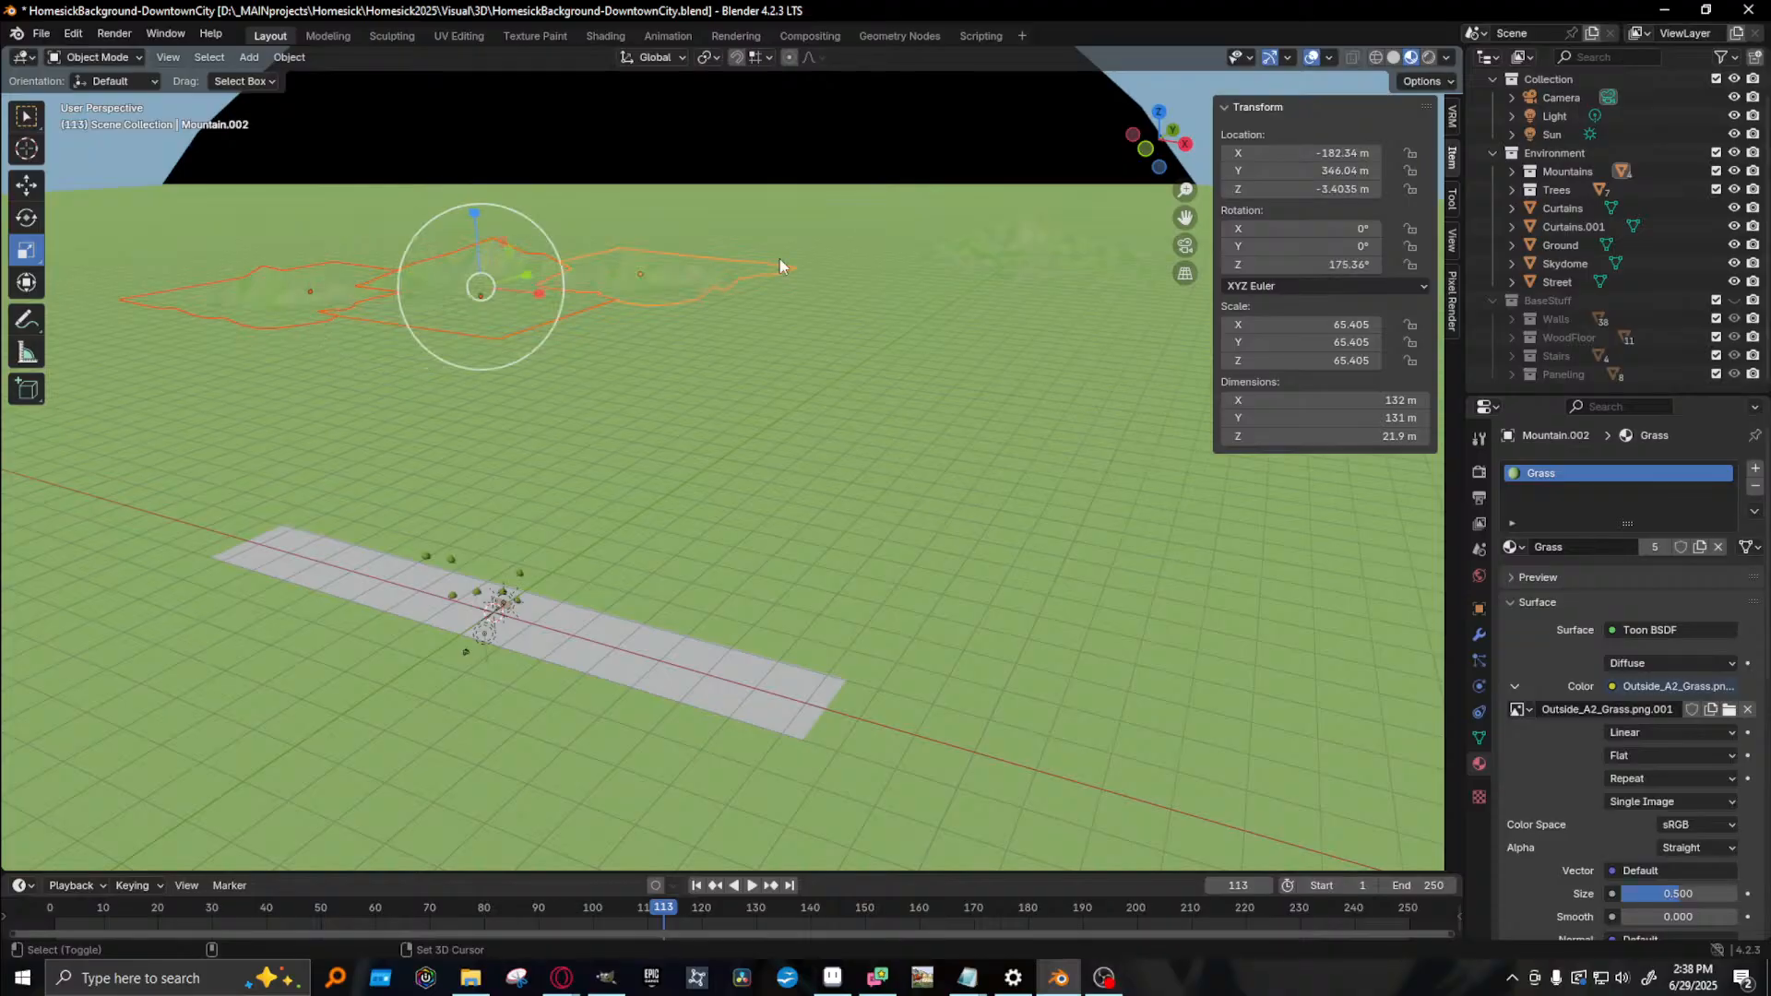
{"action": "left_click", "coordinate": [1046, 227], "text": "shift"}
{"action": "middle_click_drag", "start_coordinate": [673, 336], "coordinate": [778, 292]}
{"action": "key", "text": "g"}
{"action": "left_click_drag", "start_coordinate": [982, 223], "coordinate": [1121, 186]}
{"action": "middle_click_drag", "start_coordinate": [1120, 186], "coordinate": [932, 256]}
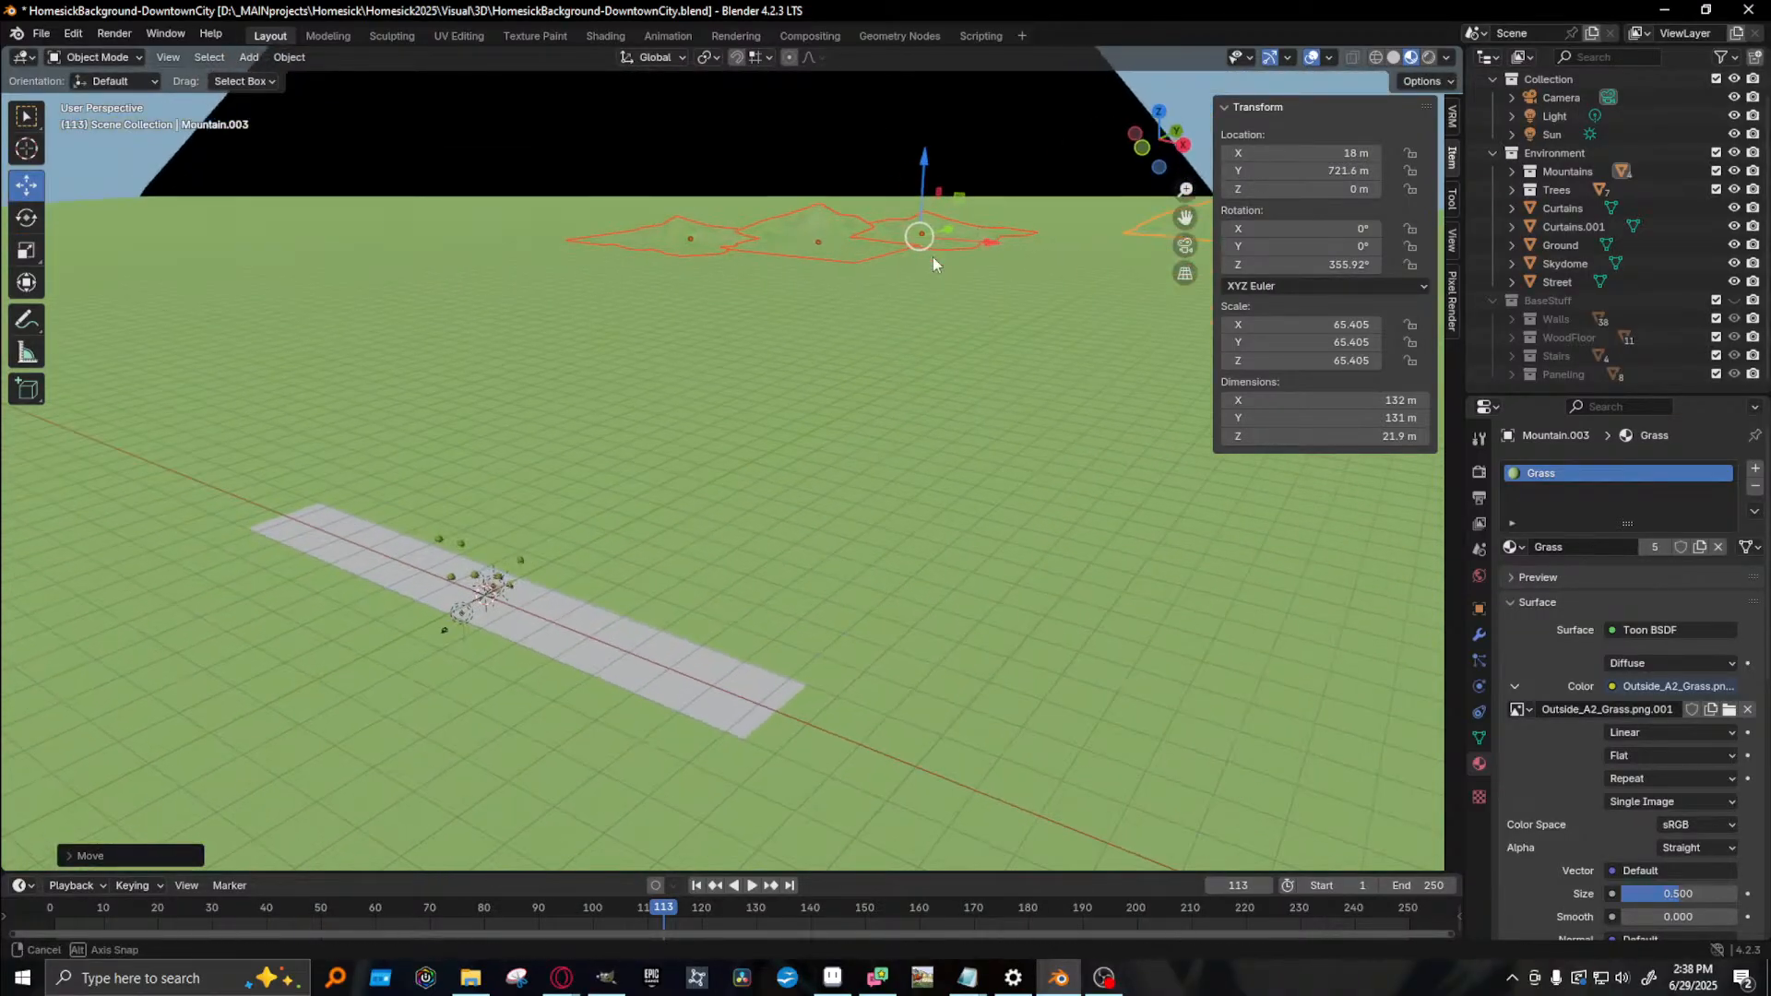
- Shift the four mountains along X and Y until Mountain.003 sits at about X -339 m, Y 849 m
{"action": "left_click_drag", "start_coordinate": [943, 219], "coordinate": [902, 207]}
{"action": "middle_click_drag", "start_coordinate": [882, 166], "coordinate": [845, 393]}
{"action": "middle_click_drag", "start_coordinate": [871, 290], "coordinate": [822, 484], "text": "shift"}
{"action": "scroll", "coordinate": [822, 484], "scroll_direction": "up", "scroll_amount": 4}
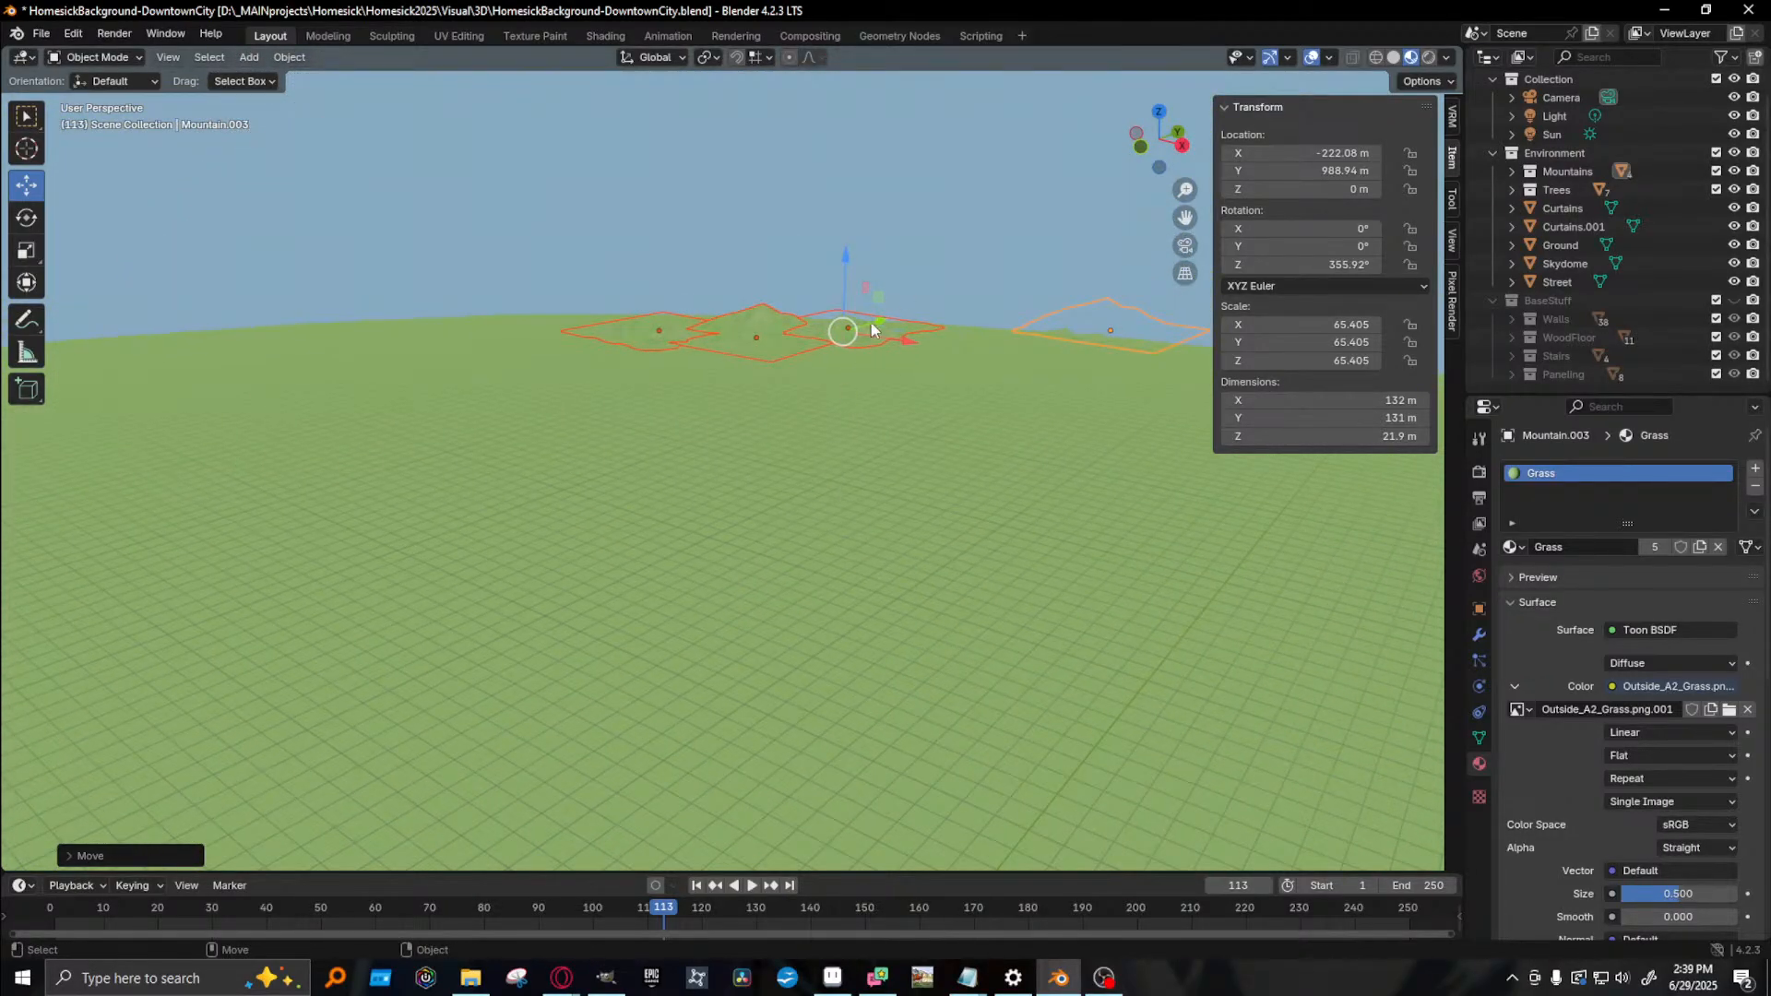
{"action": "left_click_drag", "start_coordinate": [874, 322], "coordinate": [686, 373]}
{"action": "middle_click_drag", "start_coordinate": [590, 478], "coordinate": [763, 191], "text": "shift"}
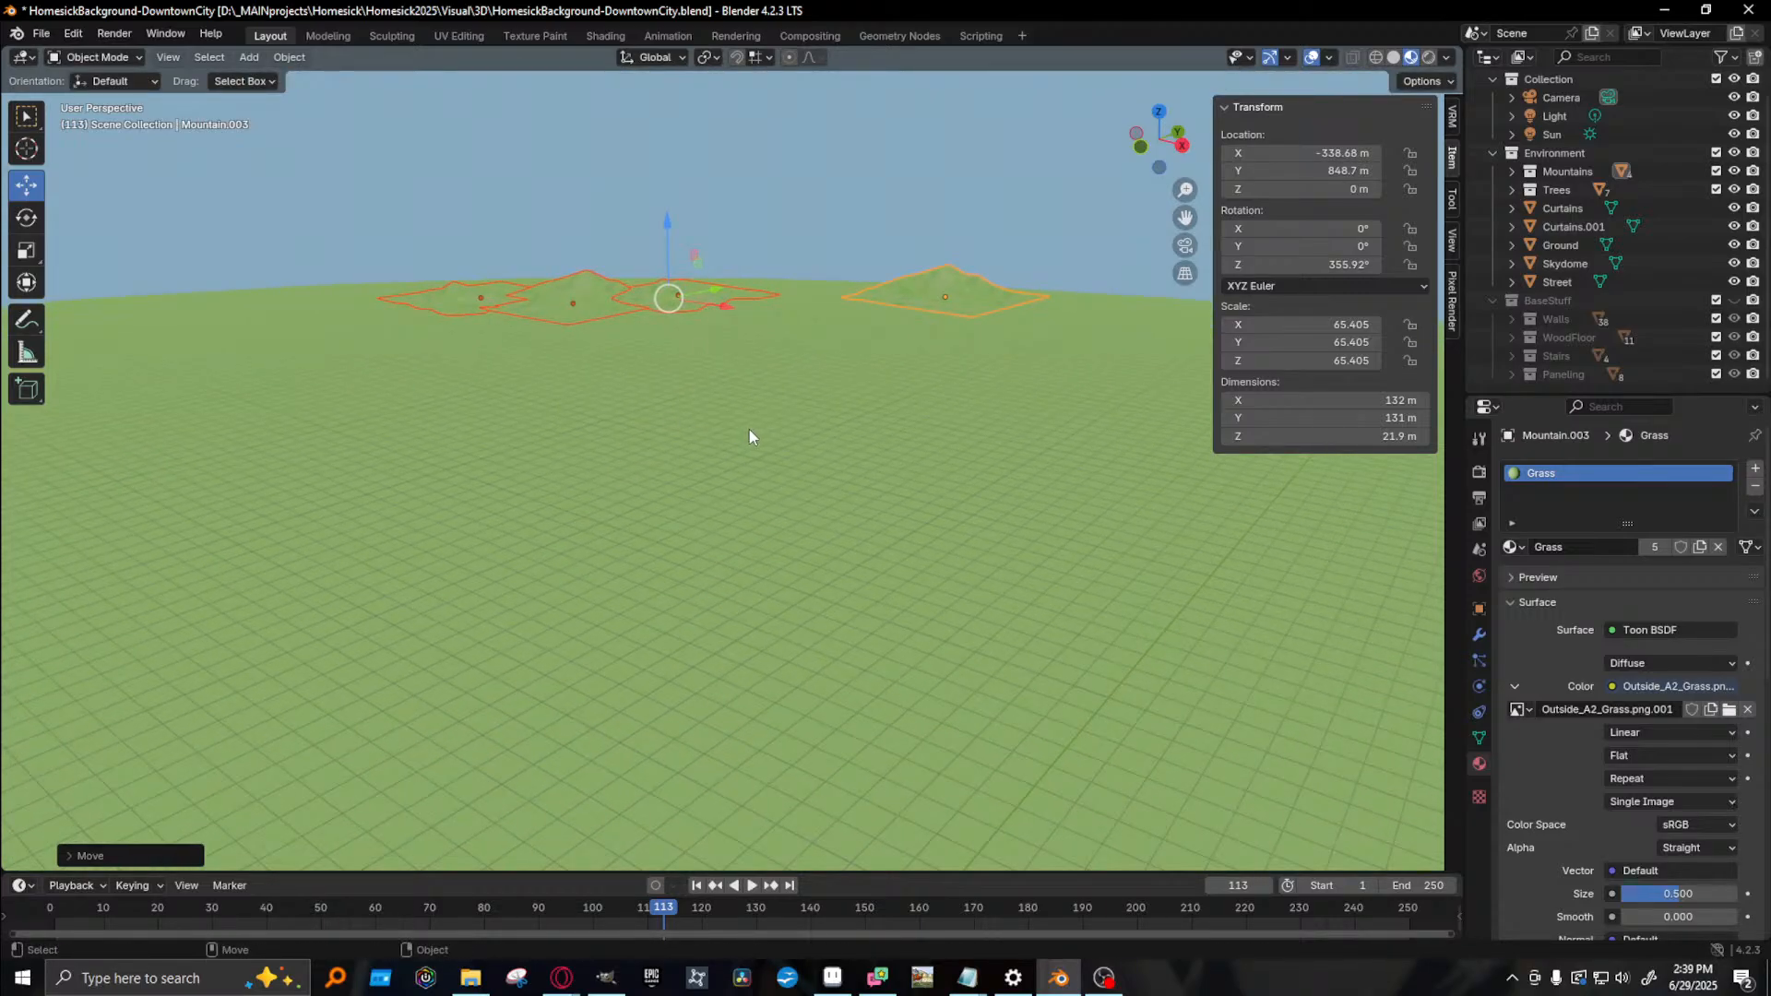
- Render frame 113 to check the camera view and put the render window away
{"action": "key", "text": "F12"}
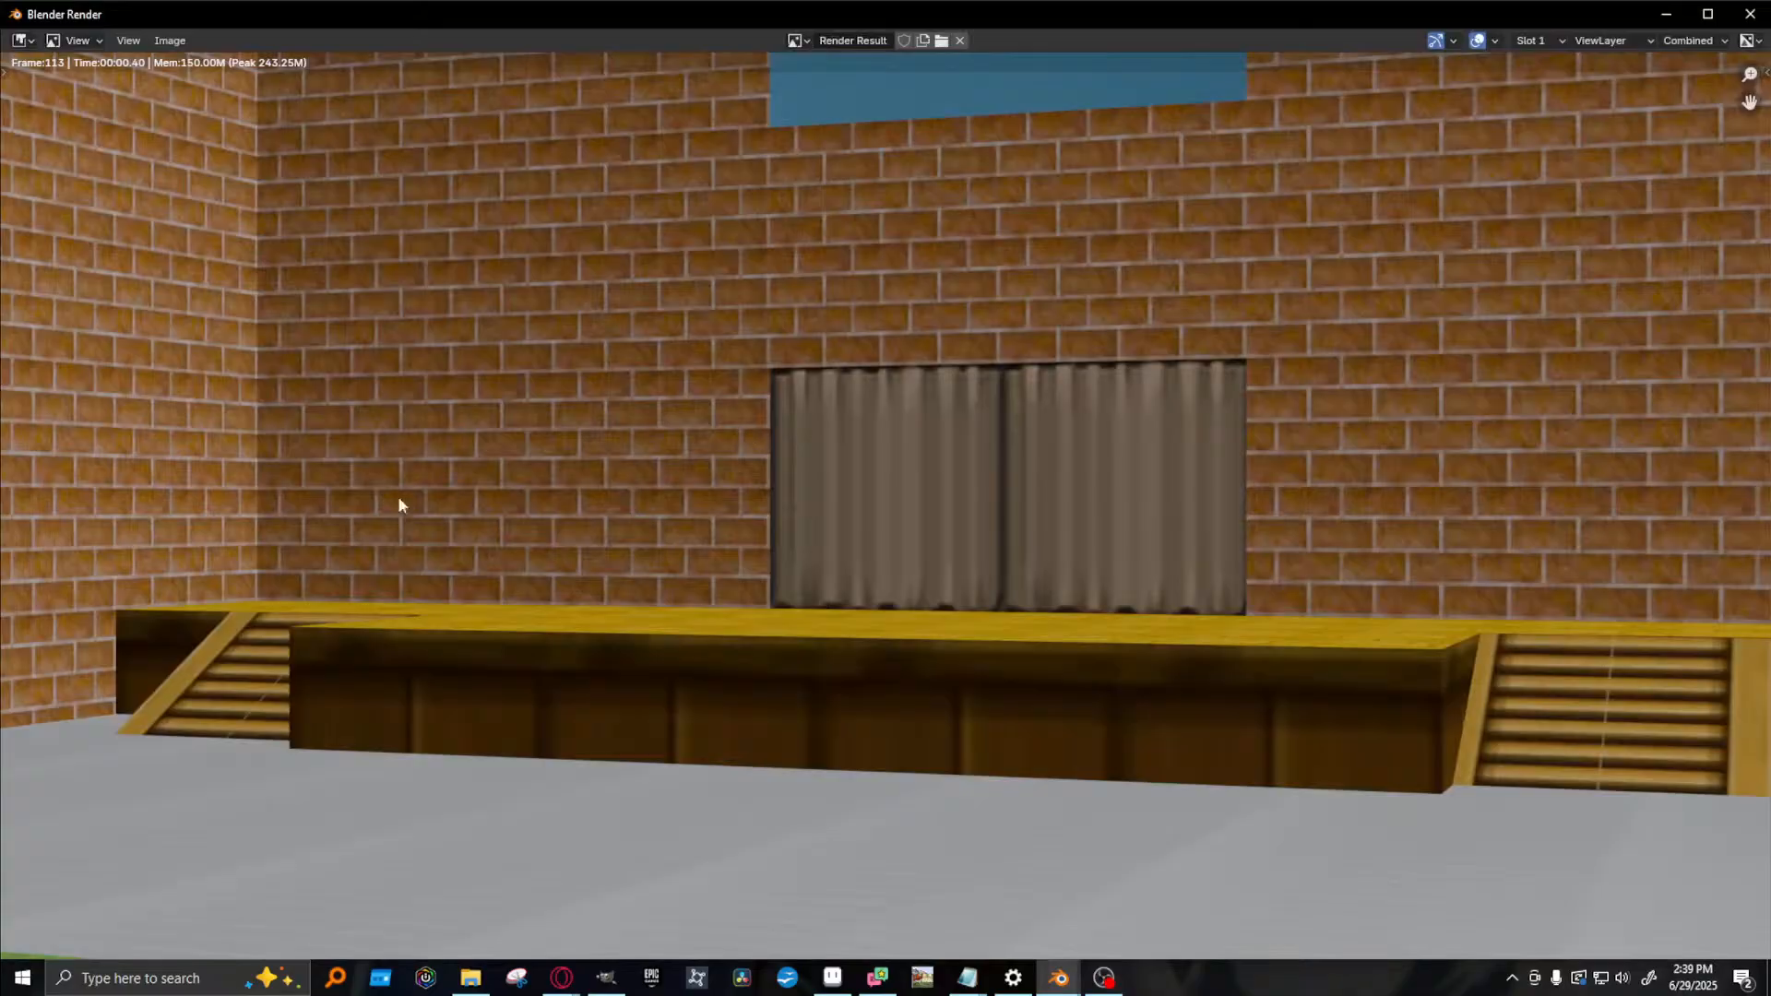
{"action": "left_click", "coordinate": [1665, 15]}
{"action": "scroll", "coordinate": [827, 595], "scroll_direction": "down", "scroll_amount": 3}
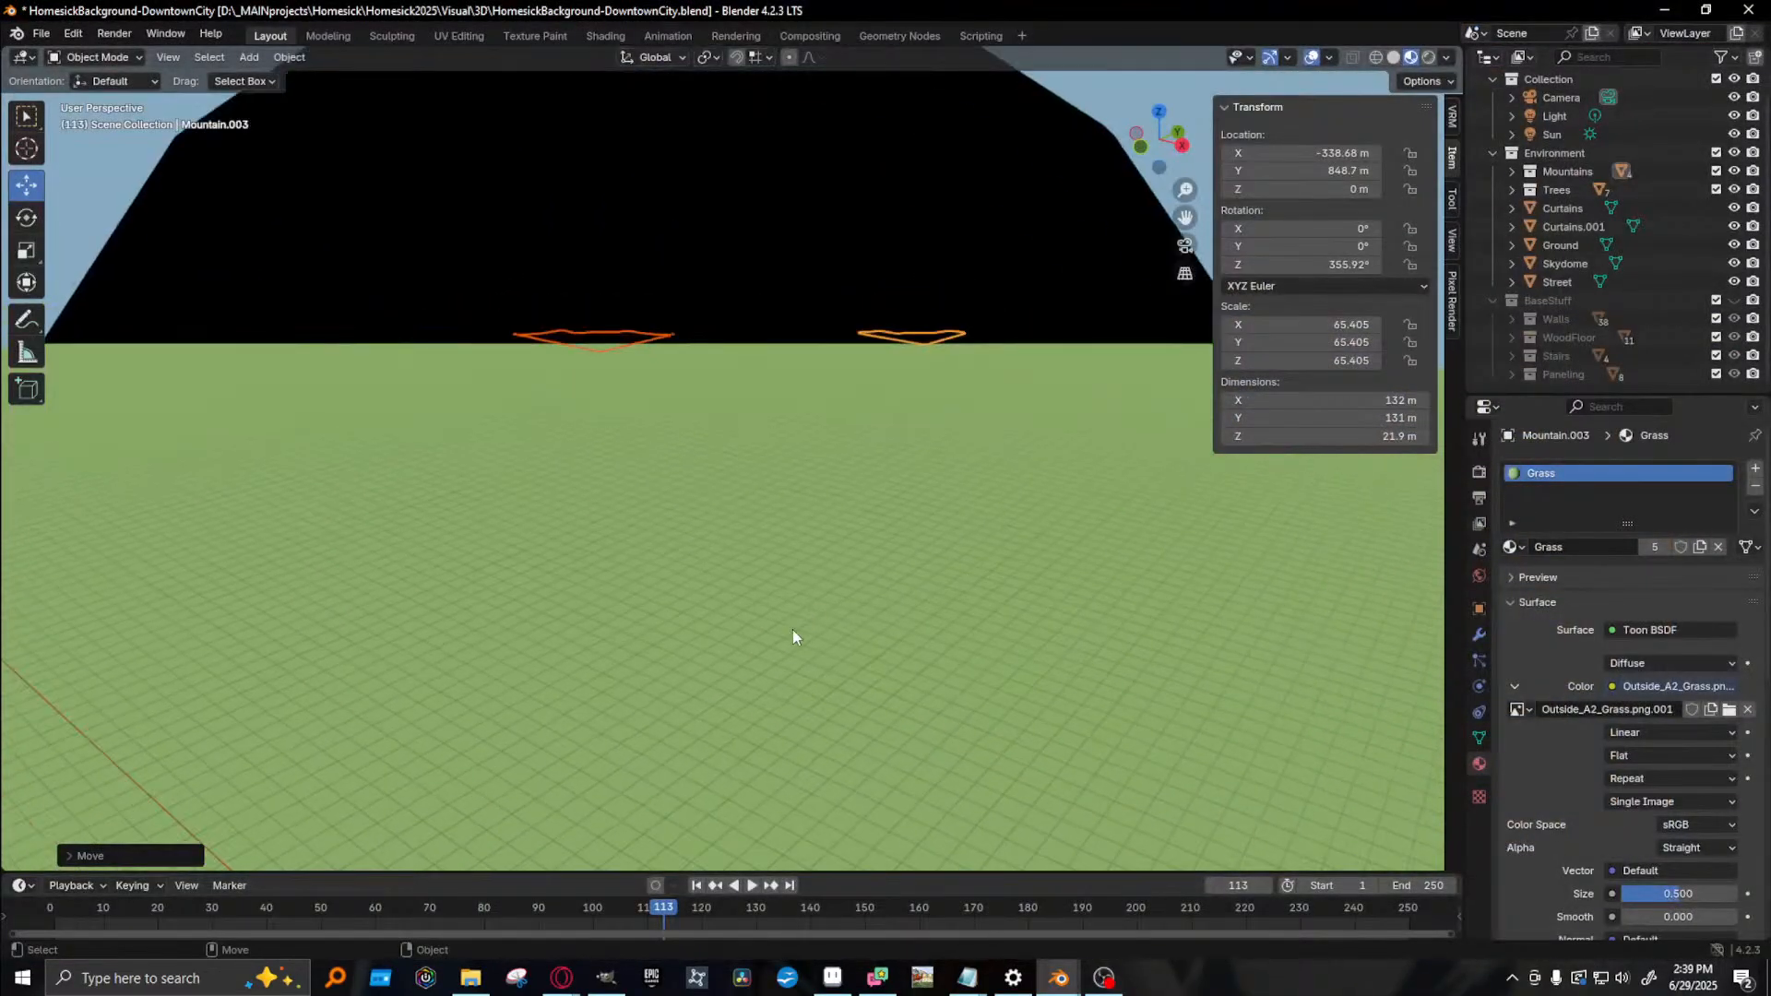
{"action": "scroll", "coordinate": [791, 631], "scroll_direction": "down", "scroll_amount": 5}
{"action": "middle_click_drag", "start_coordinate": [684, 722], "coordinate": [837, 404], "text": "shift"}
{"action": "scroll", "coordinate": [612, 623], "scroll_direction": "up", "scroll_amount": 8}
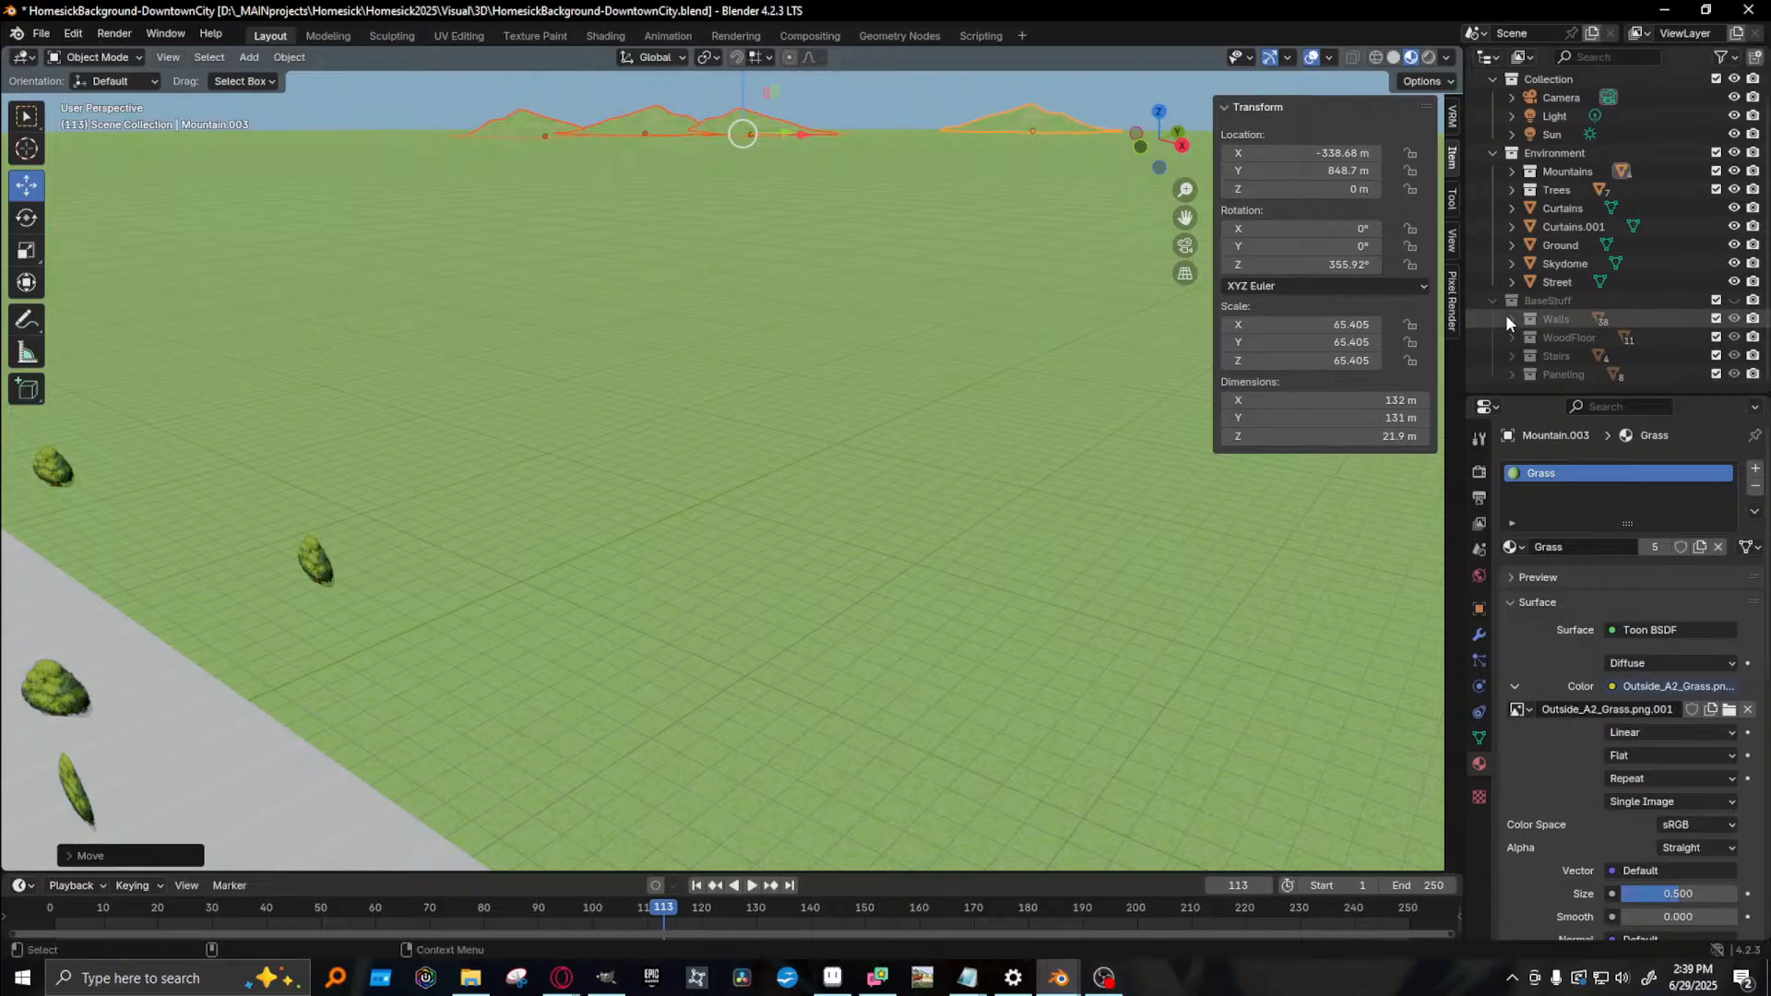
- Unhide the BaseStuff collection to show the walls, floor, stairs and paneling on the street
{"action": "left_click", "coordinate": [1734, 299]}
{"action": "scroll", "coordinate": [900, 330], "scroll_direction": "down", "scroll_amount": 6}
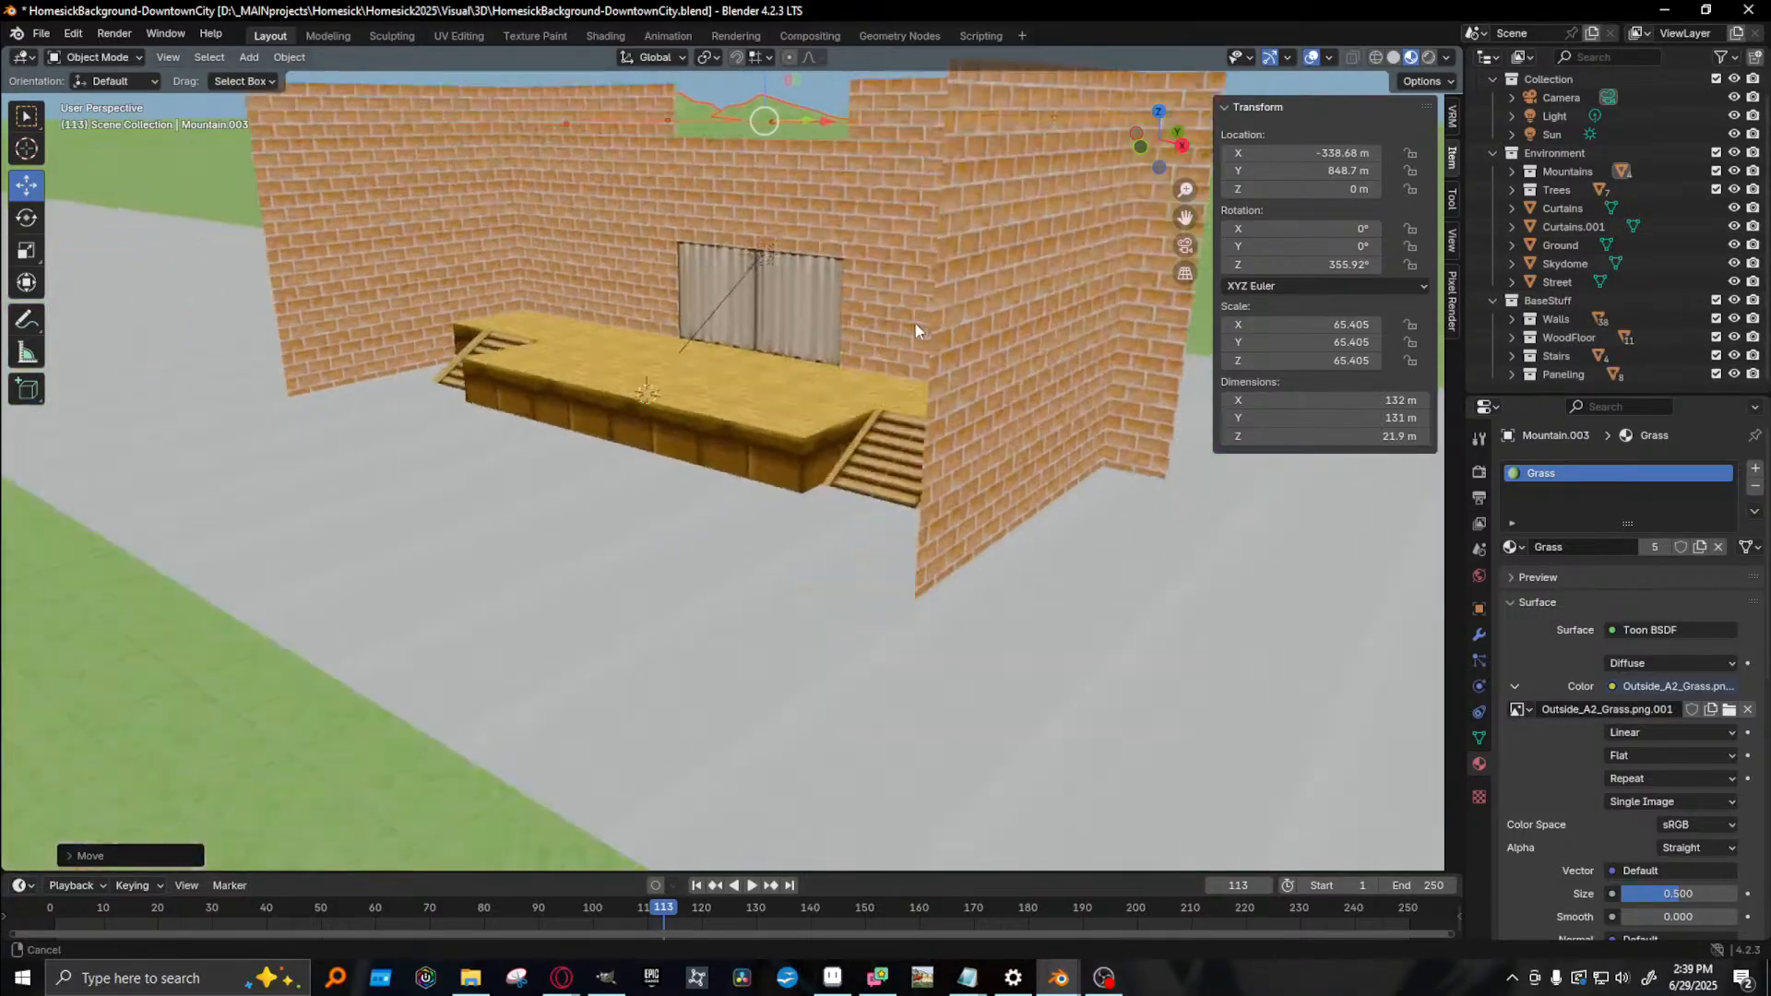
{"action": "scroll", "coordinate": [751, 433], "scroll_direction": "down", "scroll_amount": 3}
{"action": "middle_click_drag", "start_coordinate": [710, 445], "coordinate": [747, 533]}
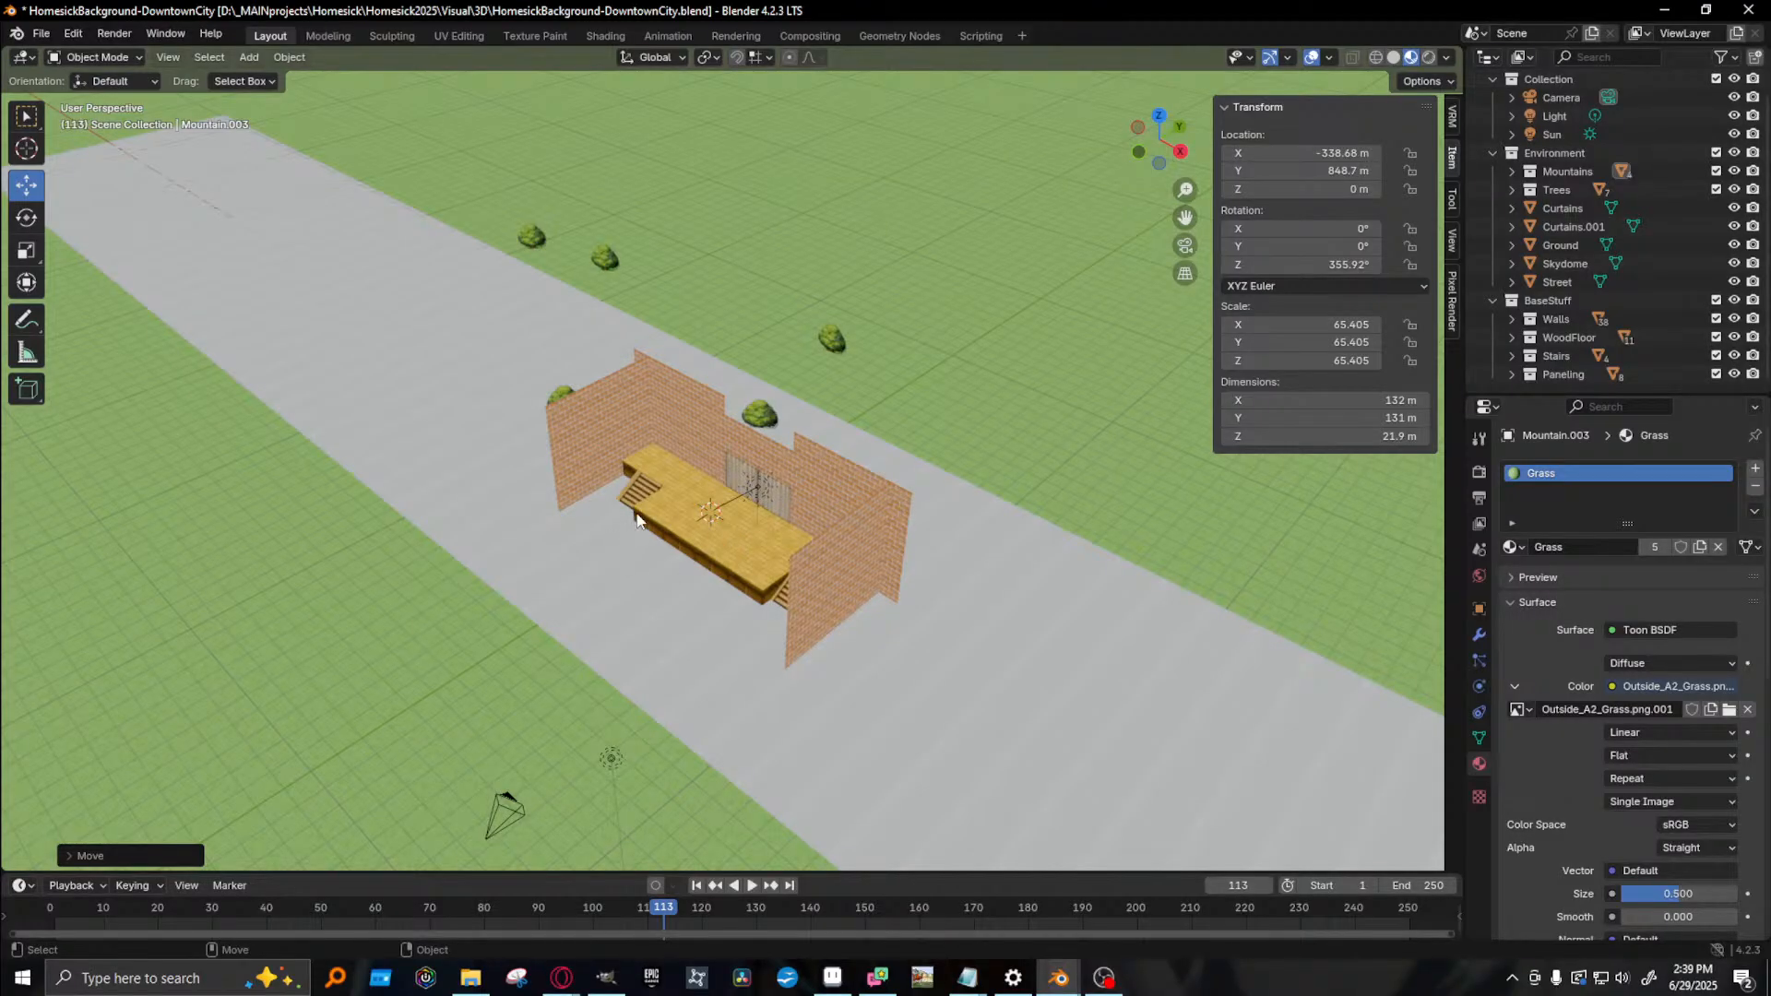
- Box-select the whole stage set of walls, wood floor, stairs, paneling and curtains, leaving Skydome and Street out of the selection
{"action": "scroll", "coordinate": [628, 480], "scroll_direction": "up", "scroll_amount": 4}
{"action": "middle_click_drag", "start_coordinate": [628, 480], "coordinate": [647, 511]}
{"action": "scroll", "coordinate": [683, 509], "scroll_direction": "down", "scroll_amount": 3}
{"action": "left_click_drag", "start_coordinate": [693, 535], "coordinate": [1191, 335]}
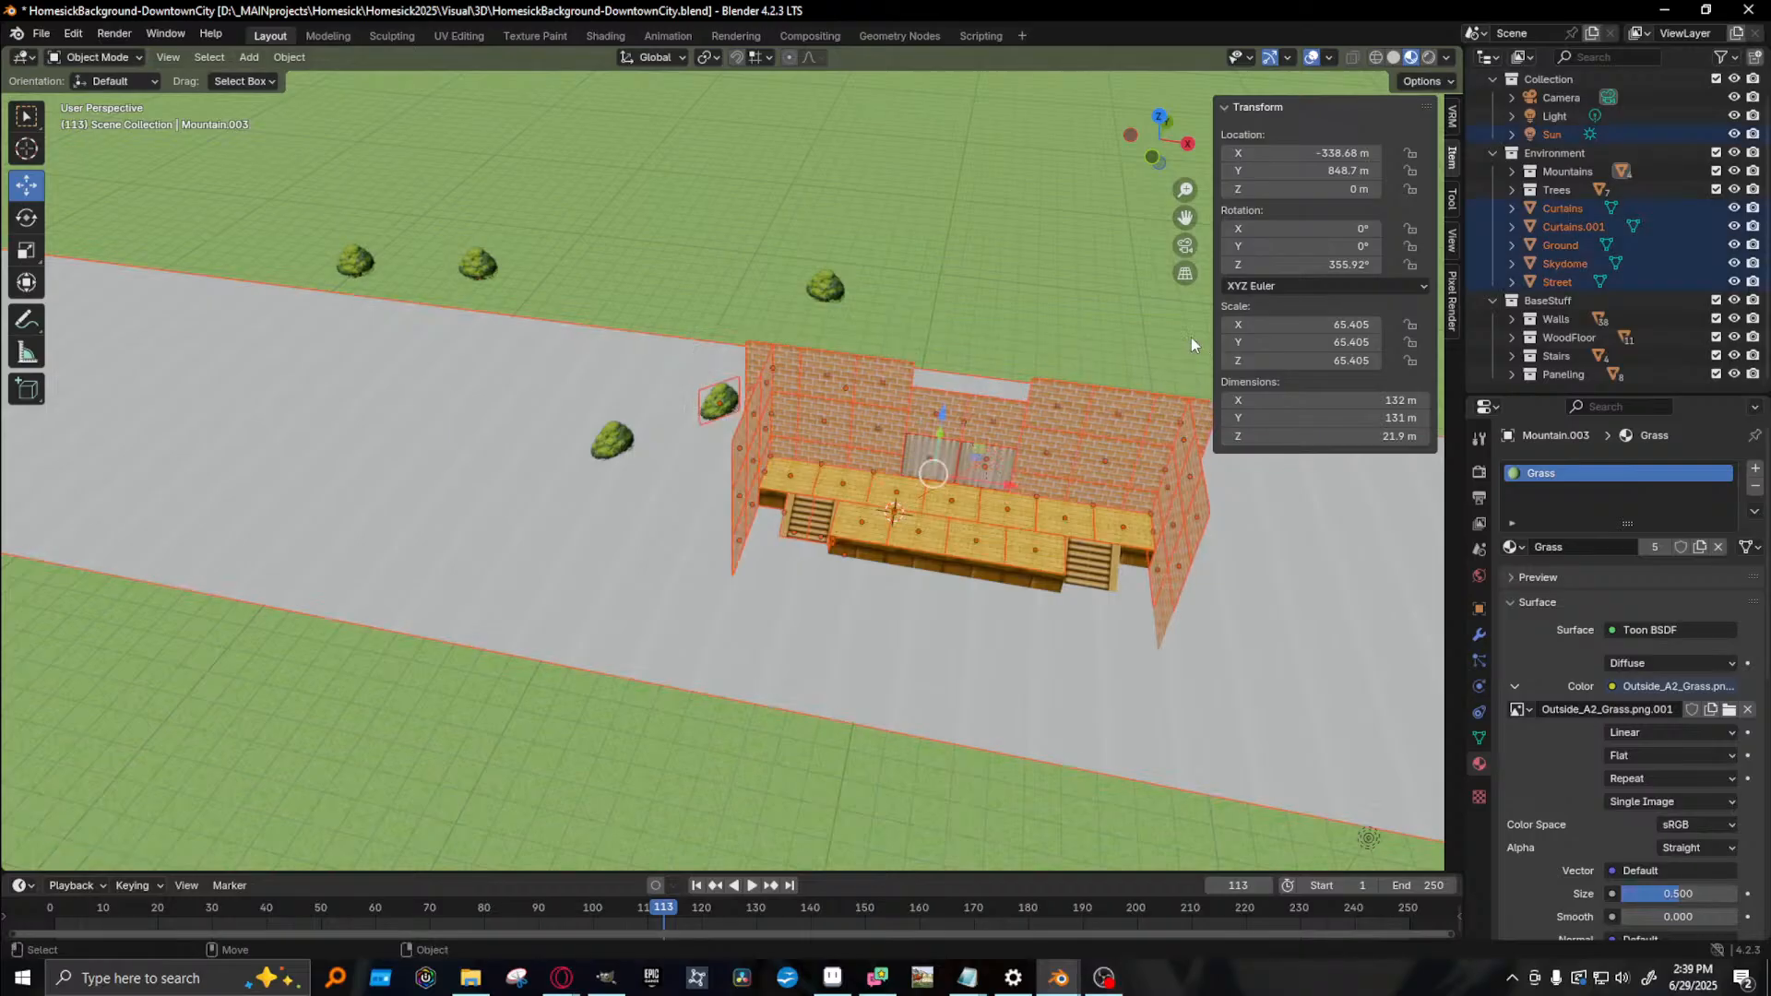
{"action": "middle_click_drag", "start_coordinate": [1038, 449], "coordinate": [883, 454], "text": "shift"}
{"action": "left_click", "coordinate": [867, 573], "text": "shift"}
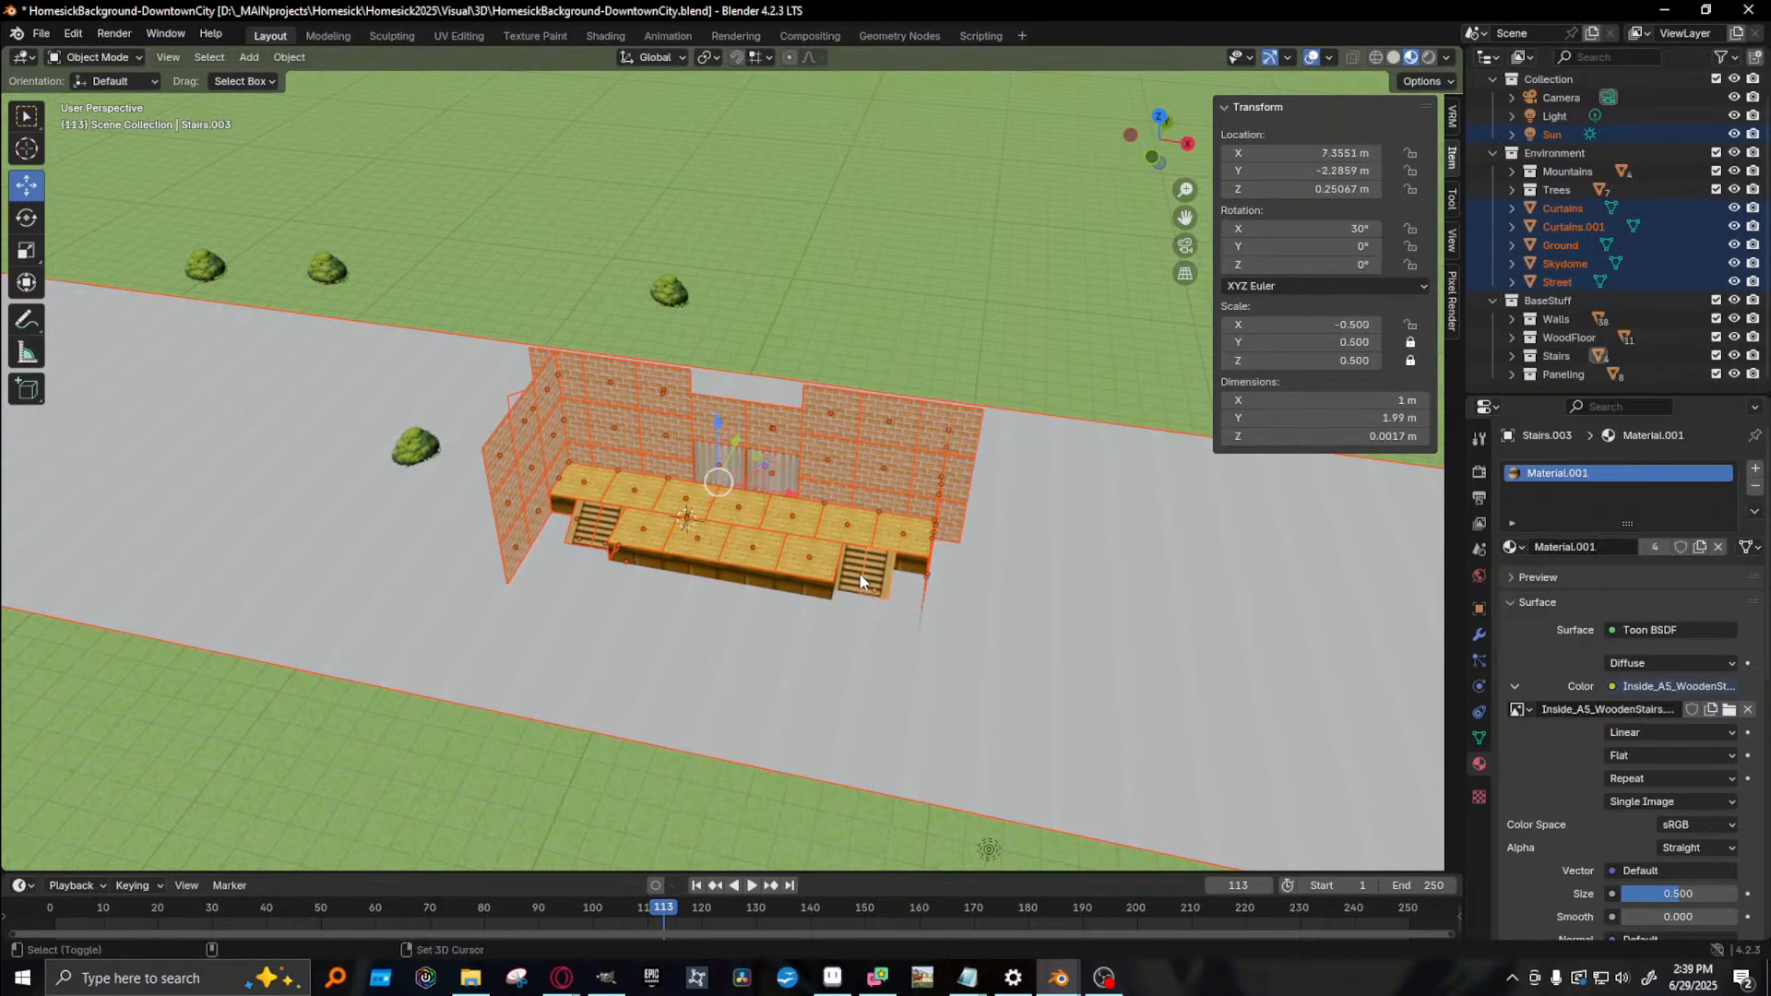
{"action": "scroll", "coordinate": [672, 522], "scroll_direction": "down", "scroll_amount": 4}
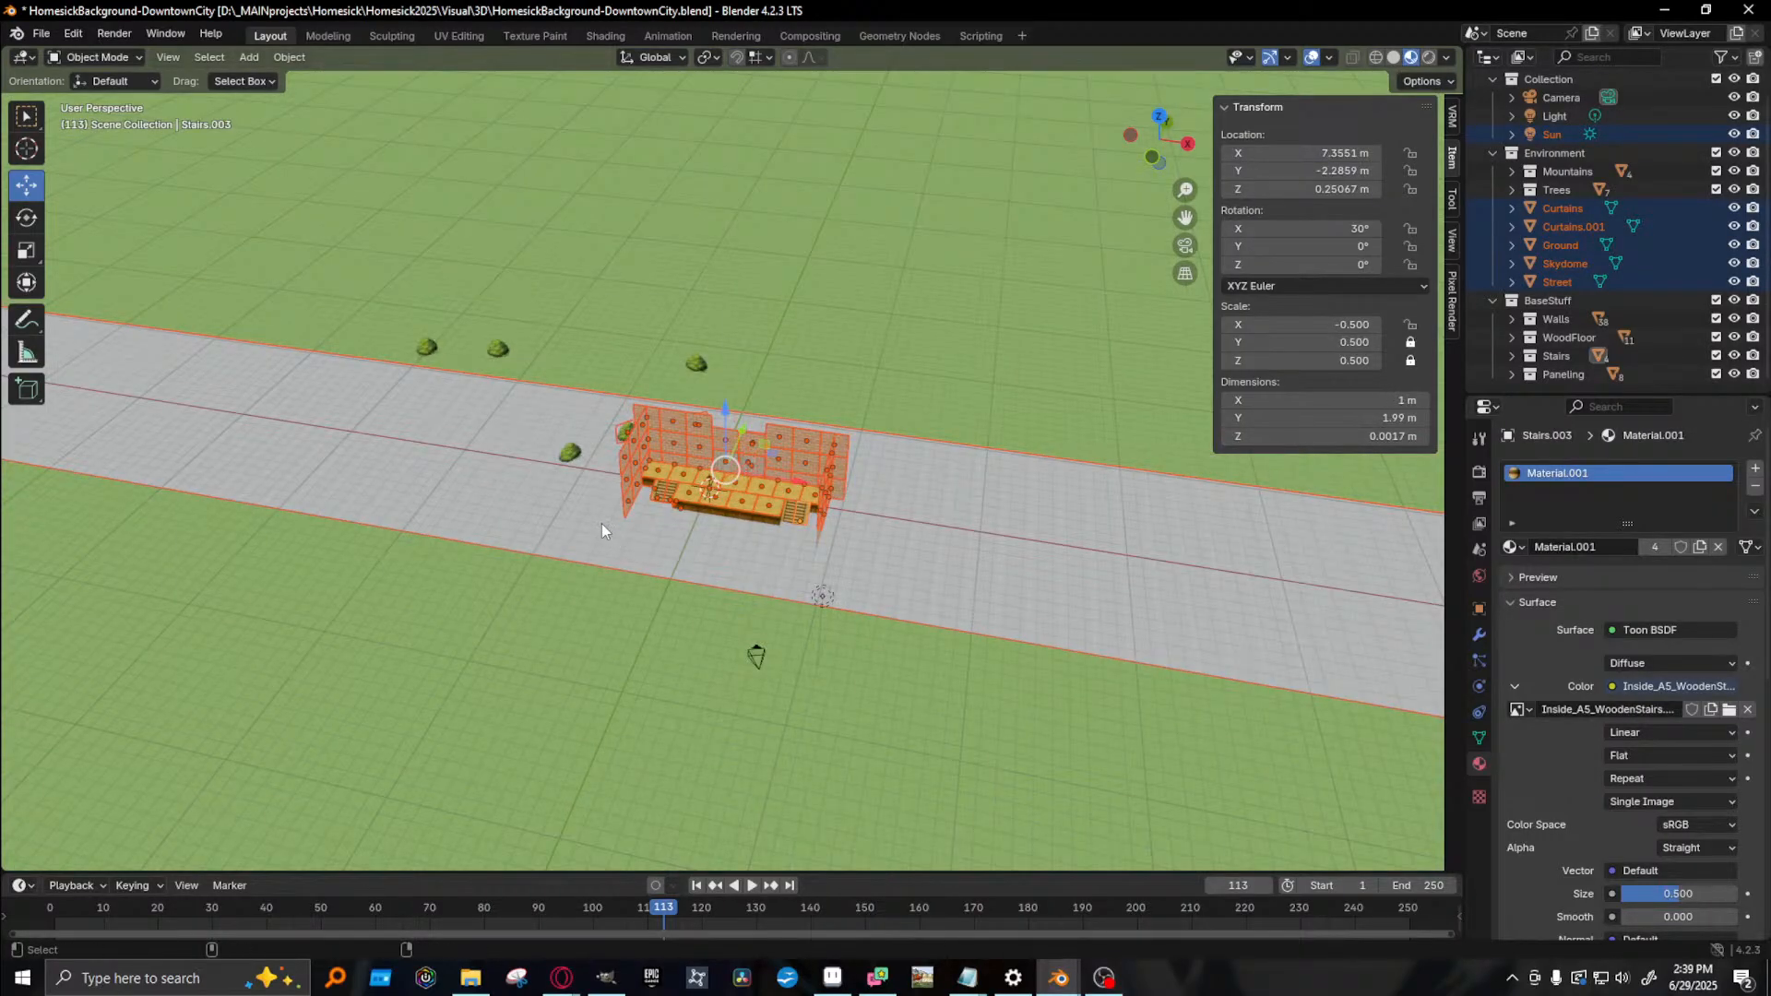
{"action": "left_click", "coordinate": [635, 505]}
{"action": "left_click", "coordinate": [655, 567]}
{"action": "left_click_drag", "start_coordinate": [593, 535], "coordinate": [927, 350]}
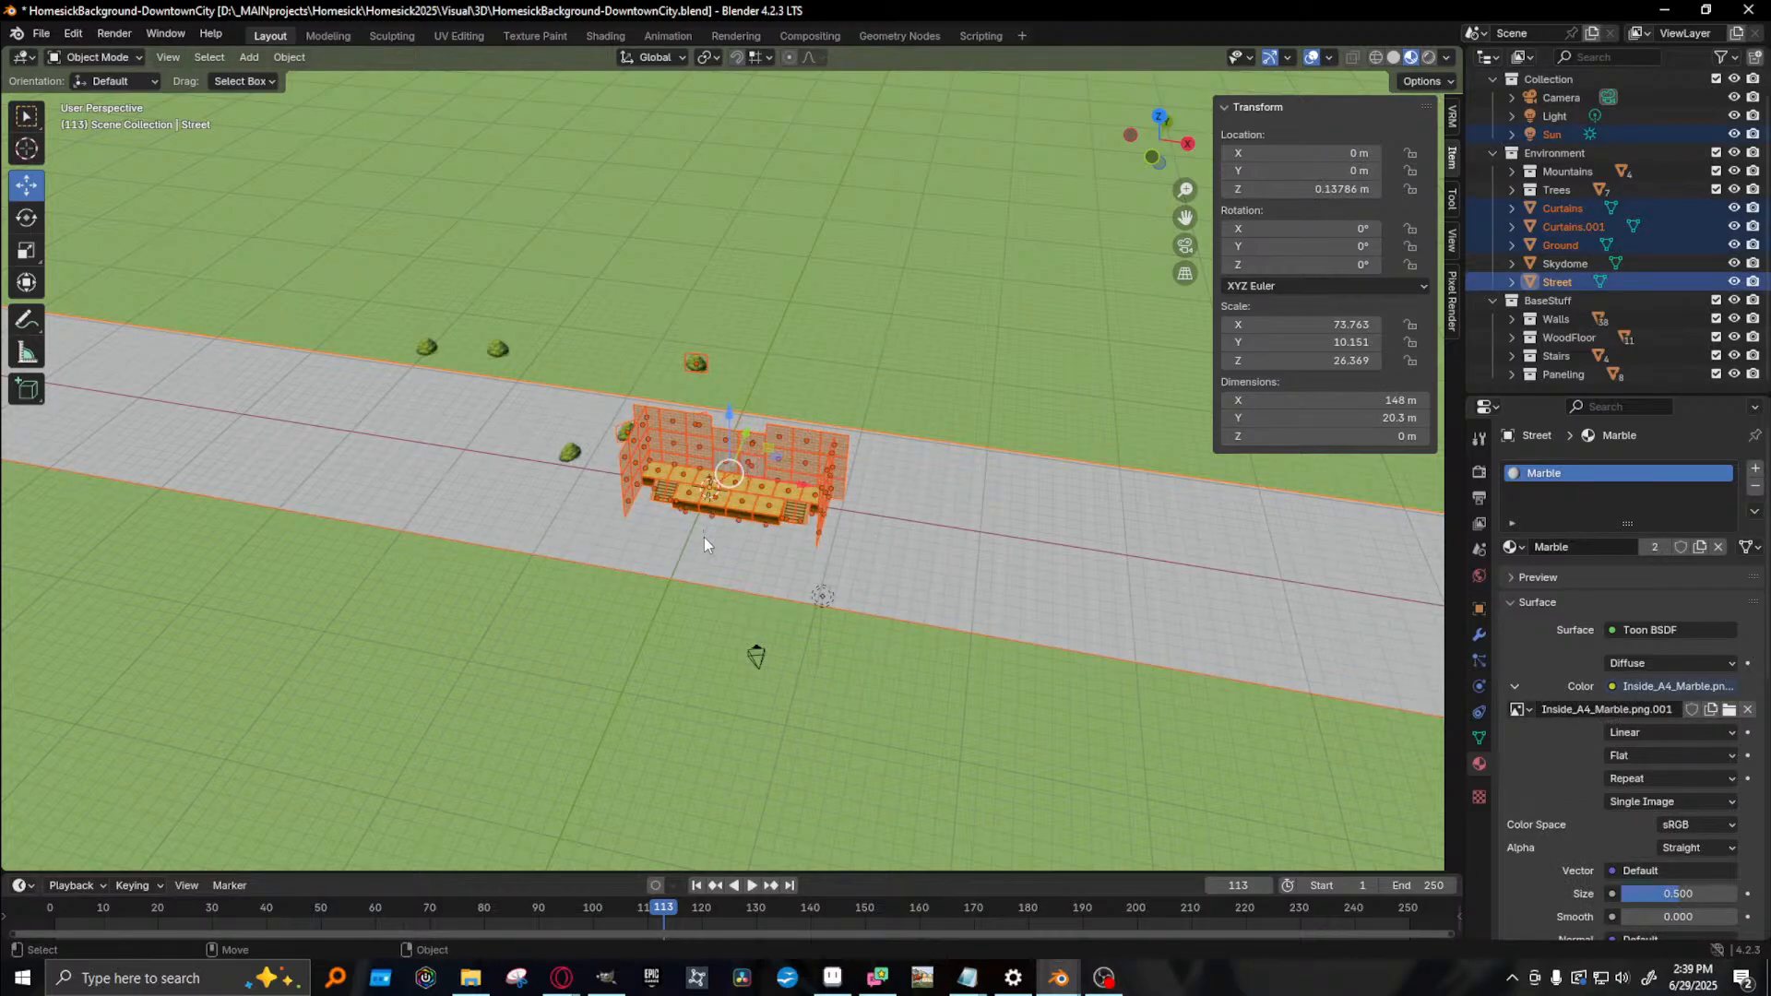
{"action": "scroll", "coordinate": [705, 536], "scroll_direction": "up", "scroll_amount": 6}
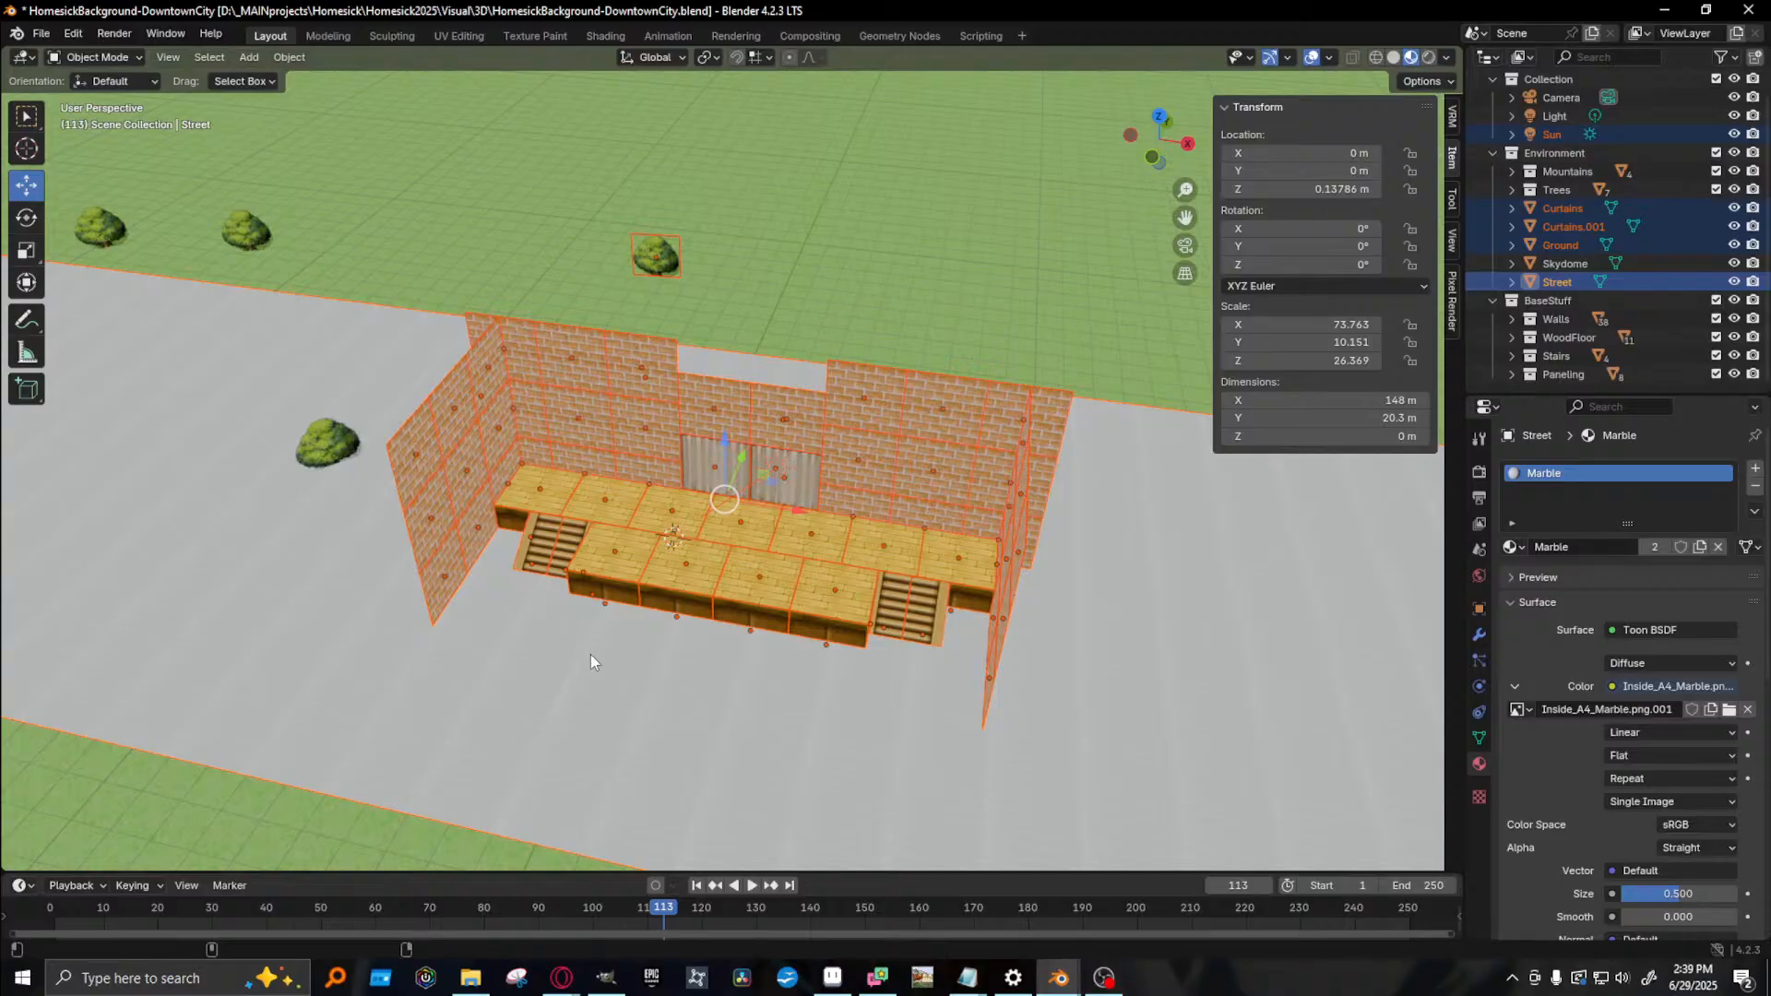
{"action": "left_click", "coordinate": [498, 646], "text": "shift"}
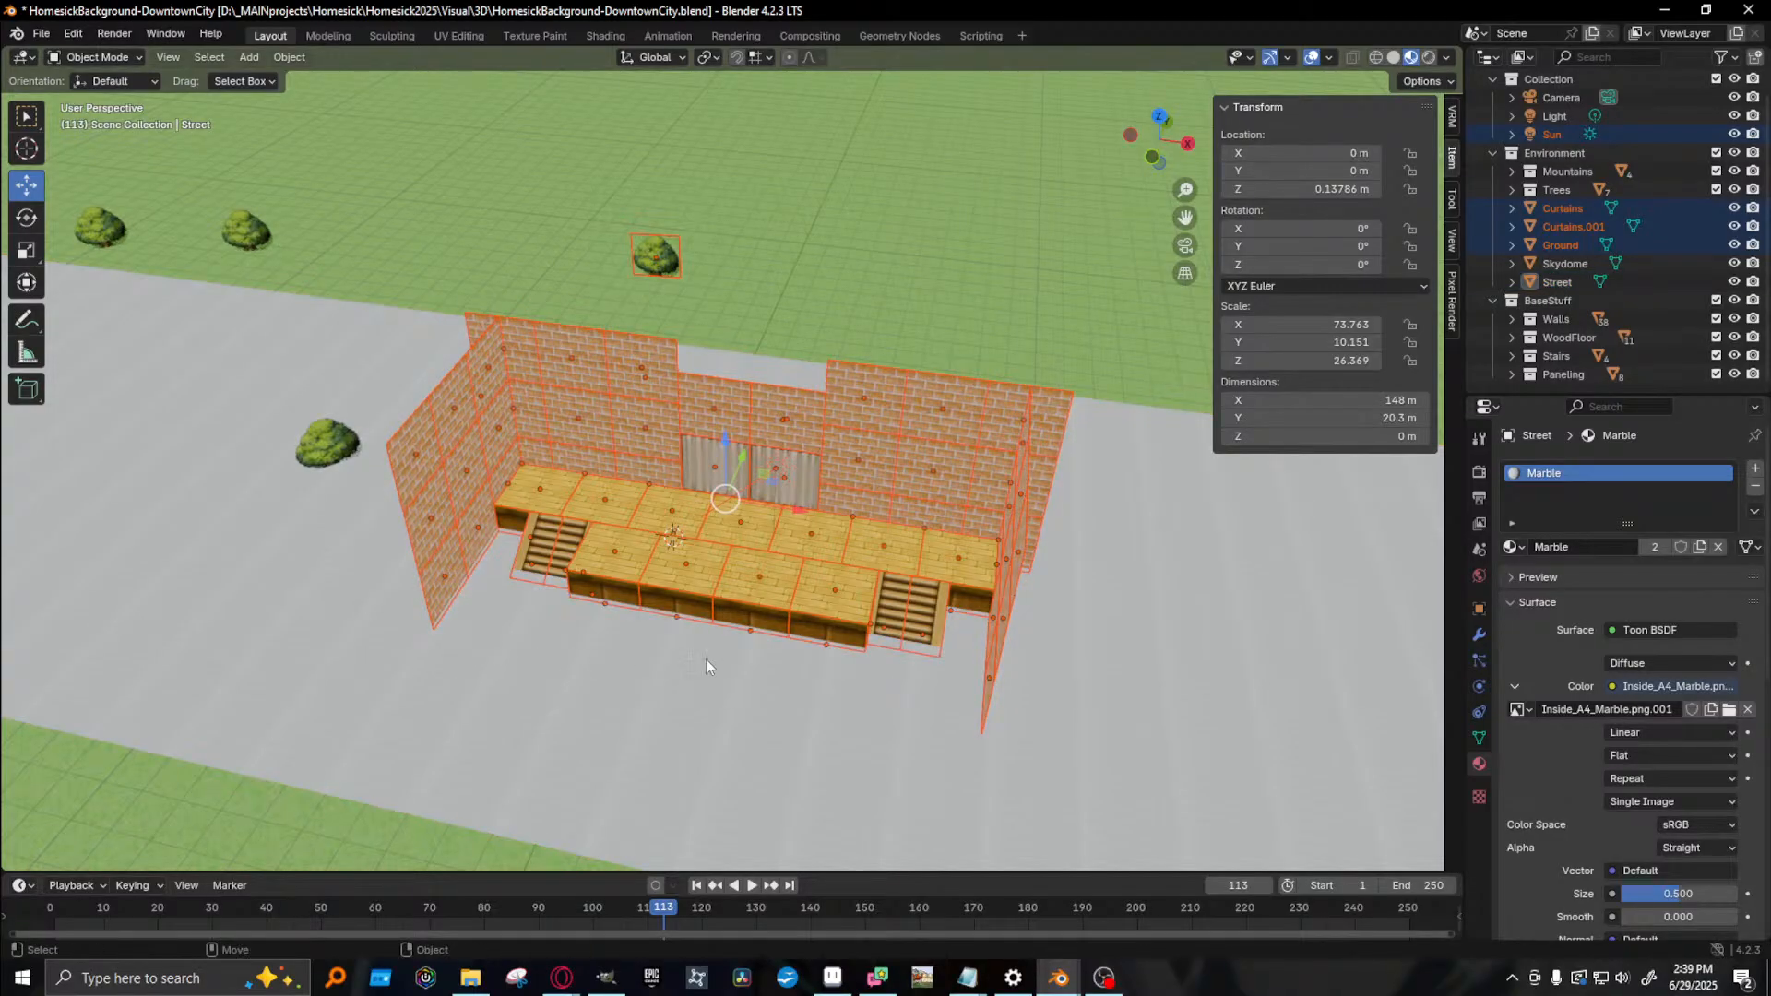
- Move the selected stage set off the street onto the grass behind it
{"action": "scroll", "coordinate": [734, 595], "scroll_direction": "down", "scroll_amount": 3}
{"action": "left_click_drag", "start_coordinate": [787, 501], "coordinate": [1057, 242]}
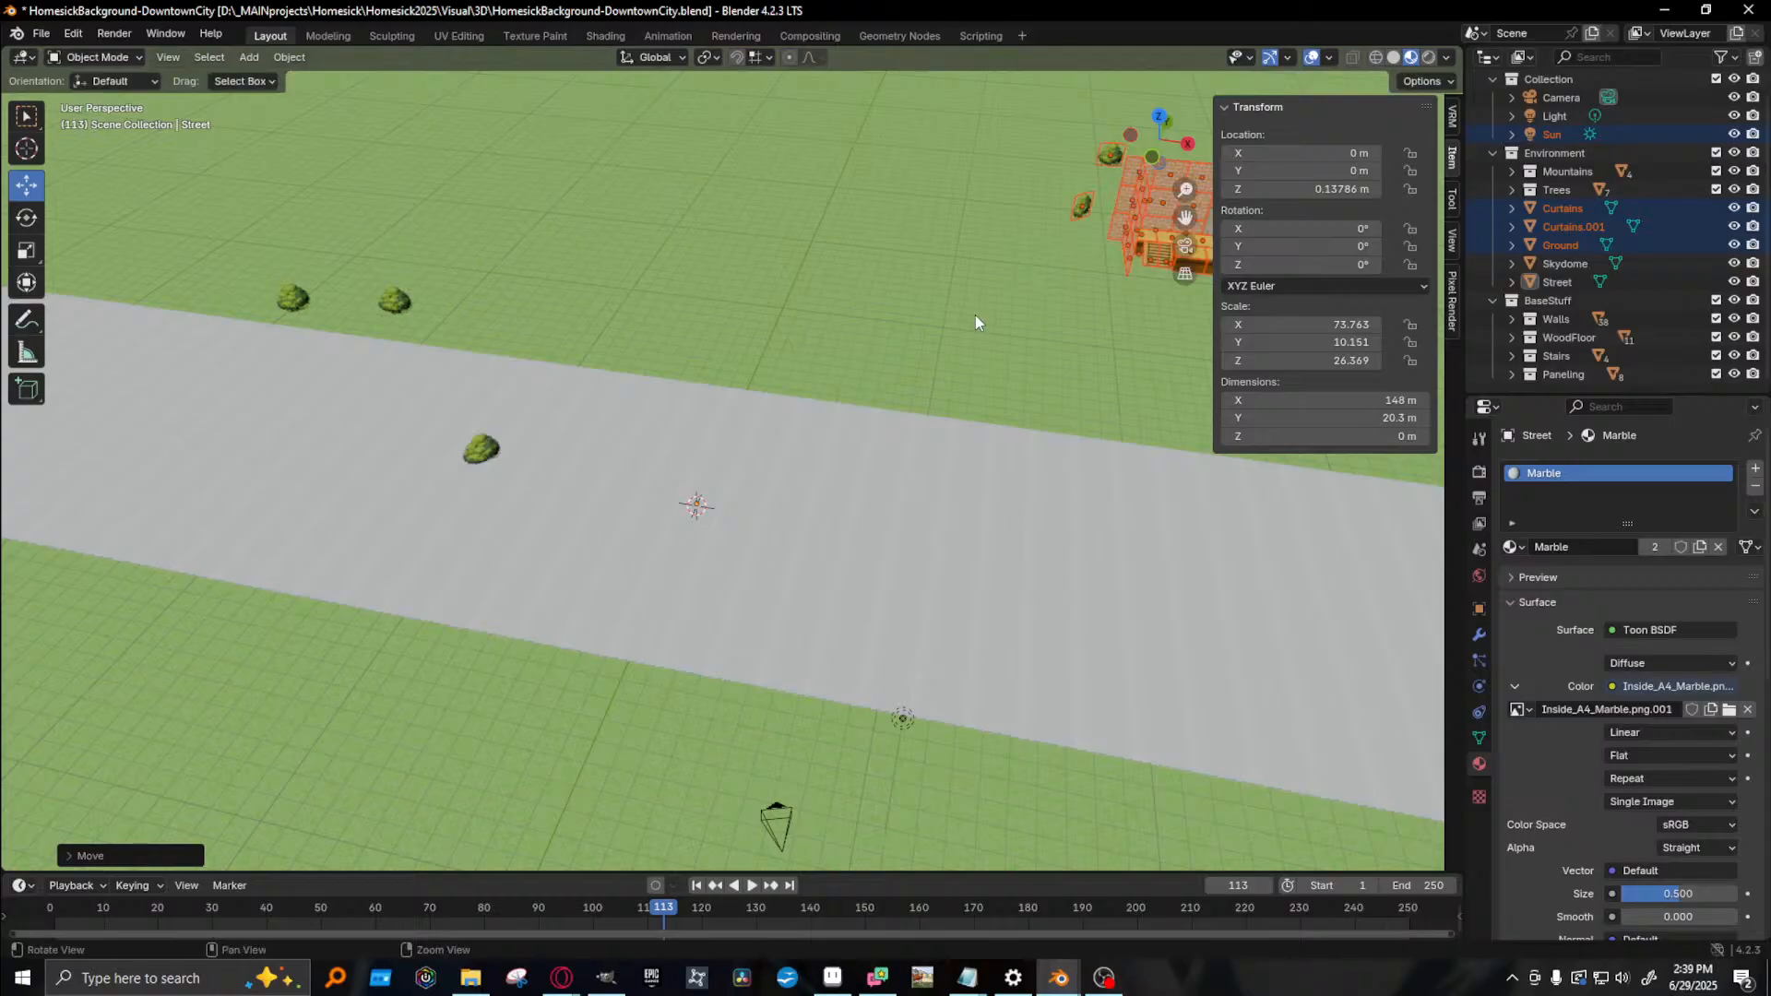
{"action": "middle_click_drag", "start_coordinate": [975, 314], "coordinate": [810, 324], "text": "shift"}
{"action": "left_click_drag", "start_coordinate": [970, 264], "coordinate": [658, 283]}
{"action": "key", "text": "g"}
{"action": "left_click", "coordinate": [511, 374]}
- Move the two trees beside the stage along X until Tree.003 sits at about -28 m, and check with a render
{"action": "middle_click_drag", "start_coordinate": [503, 374], "coordinate": [519, 292]}
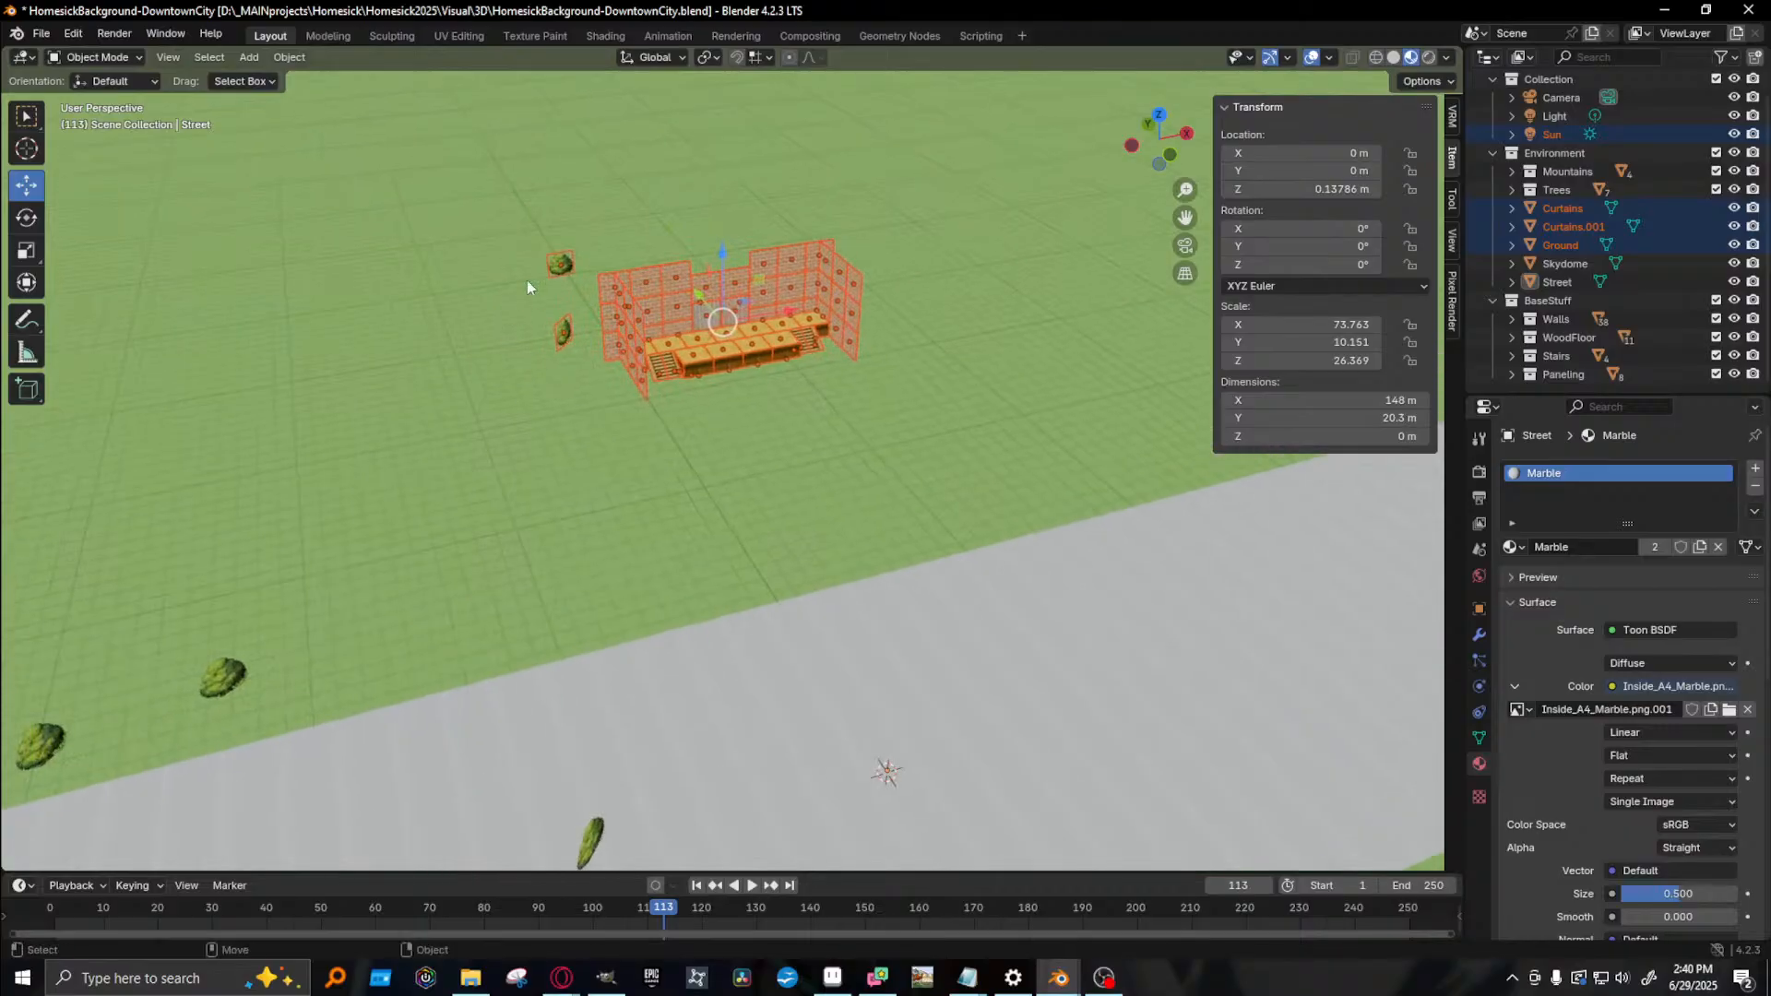
{"action": "left_click", "coordinate": [553, 273]}
{"action": "left_click", "coordinate": [562, 330], "text": "shift"}
{"action": "key", "text": "g"}
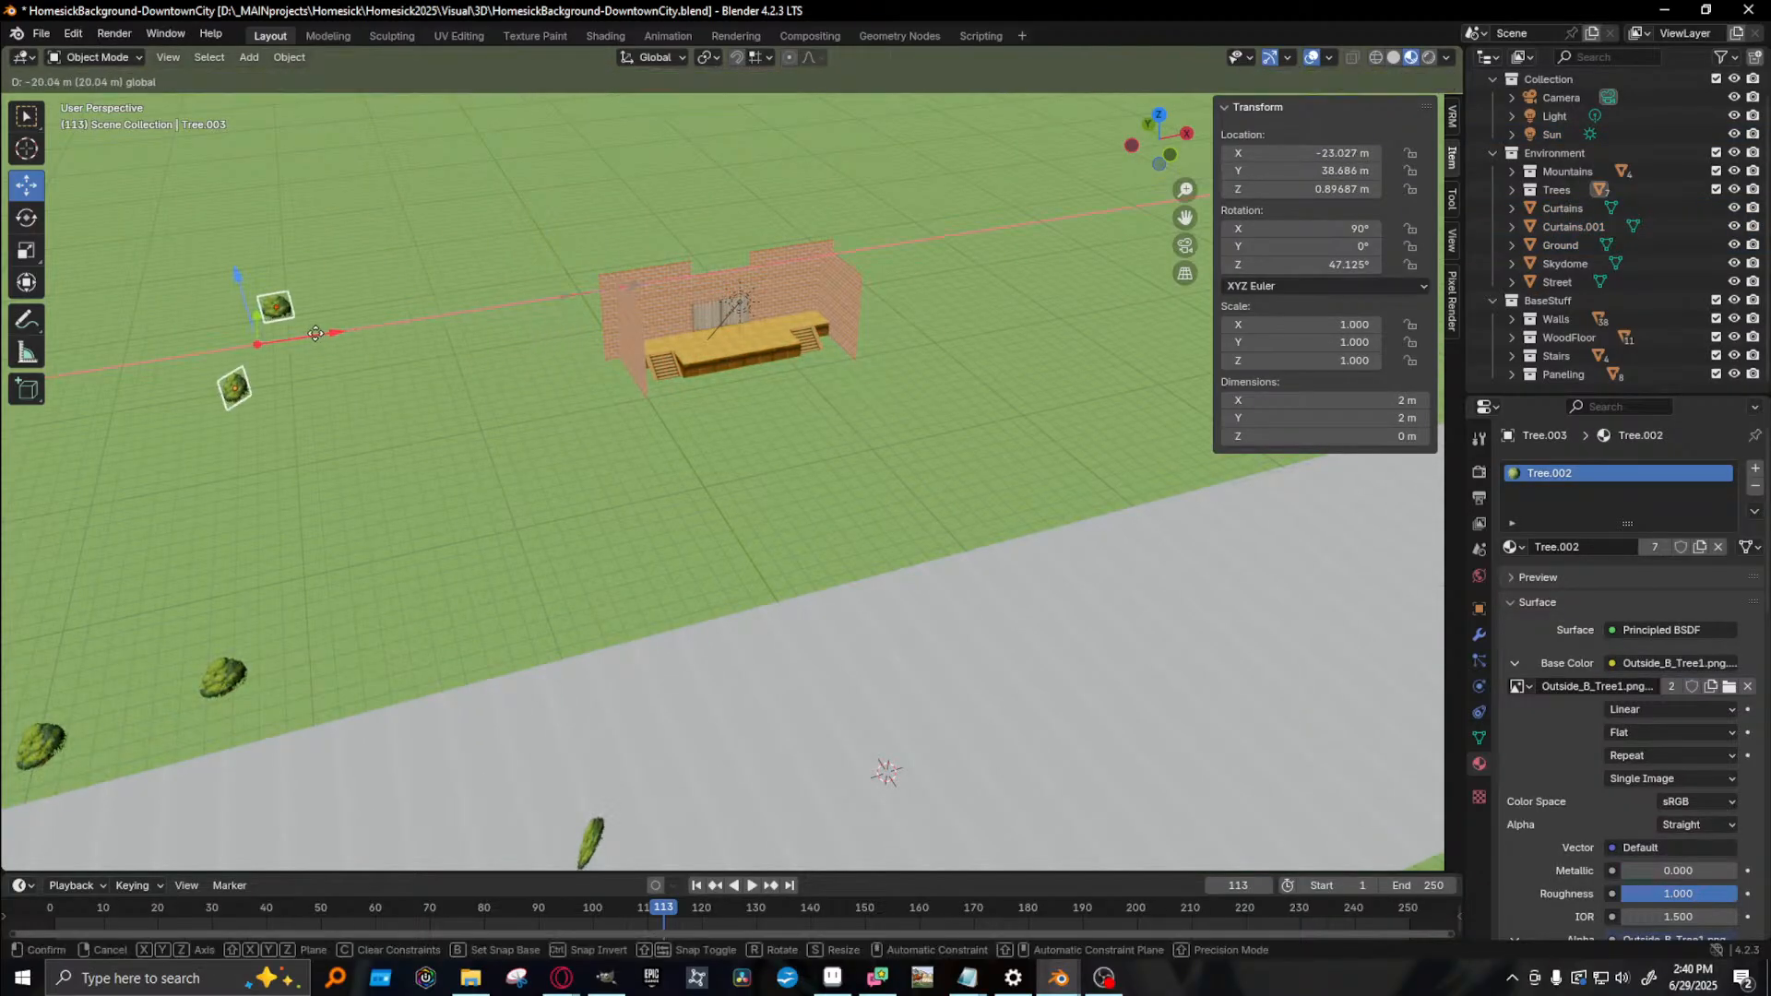
{"action": "left_click", "coordinate": [255, 390]}
{"action": "key", "text": "F12"}
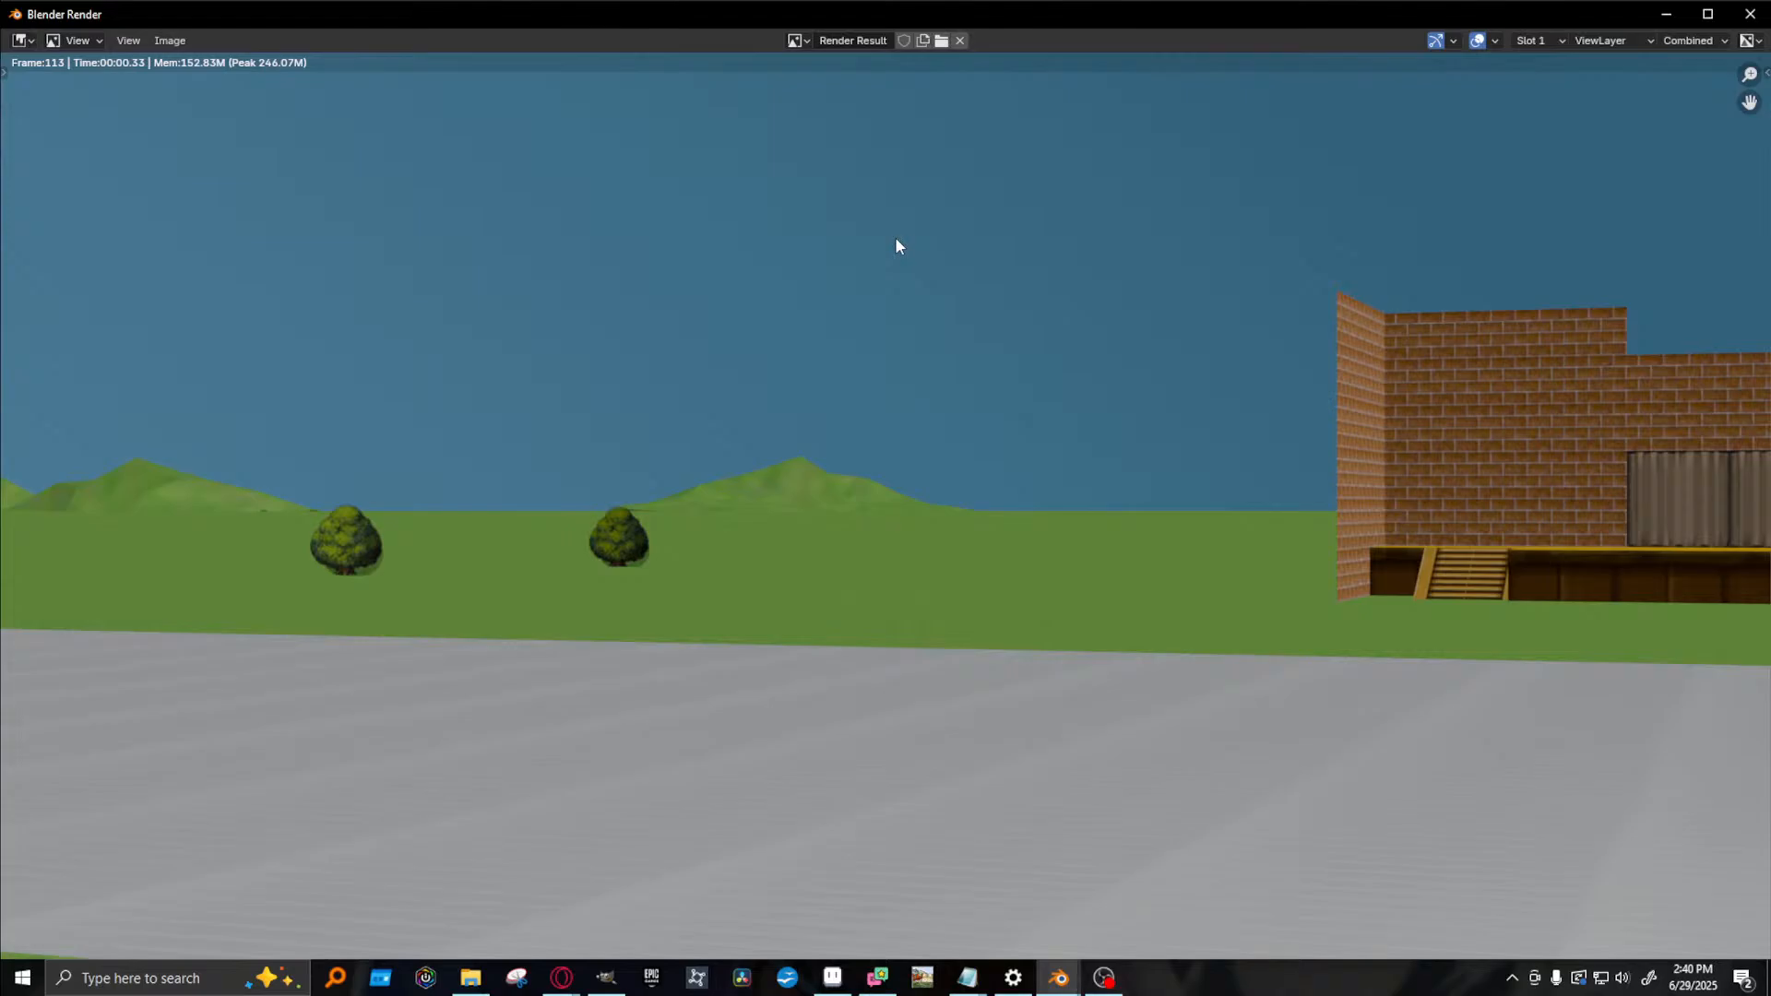
{"action": "key", "text": "Escape"}
- Try stretching Mountain.002 much taller along Z and check it in a render
{"action": "middle_click_drag", "start_coordinate": [975, 445], "coordinate": [785, 408]}
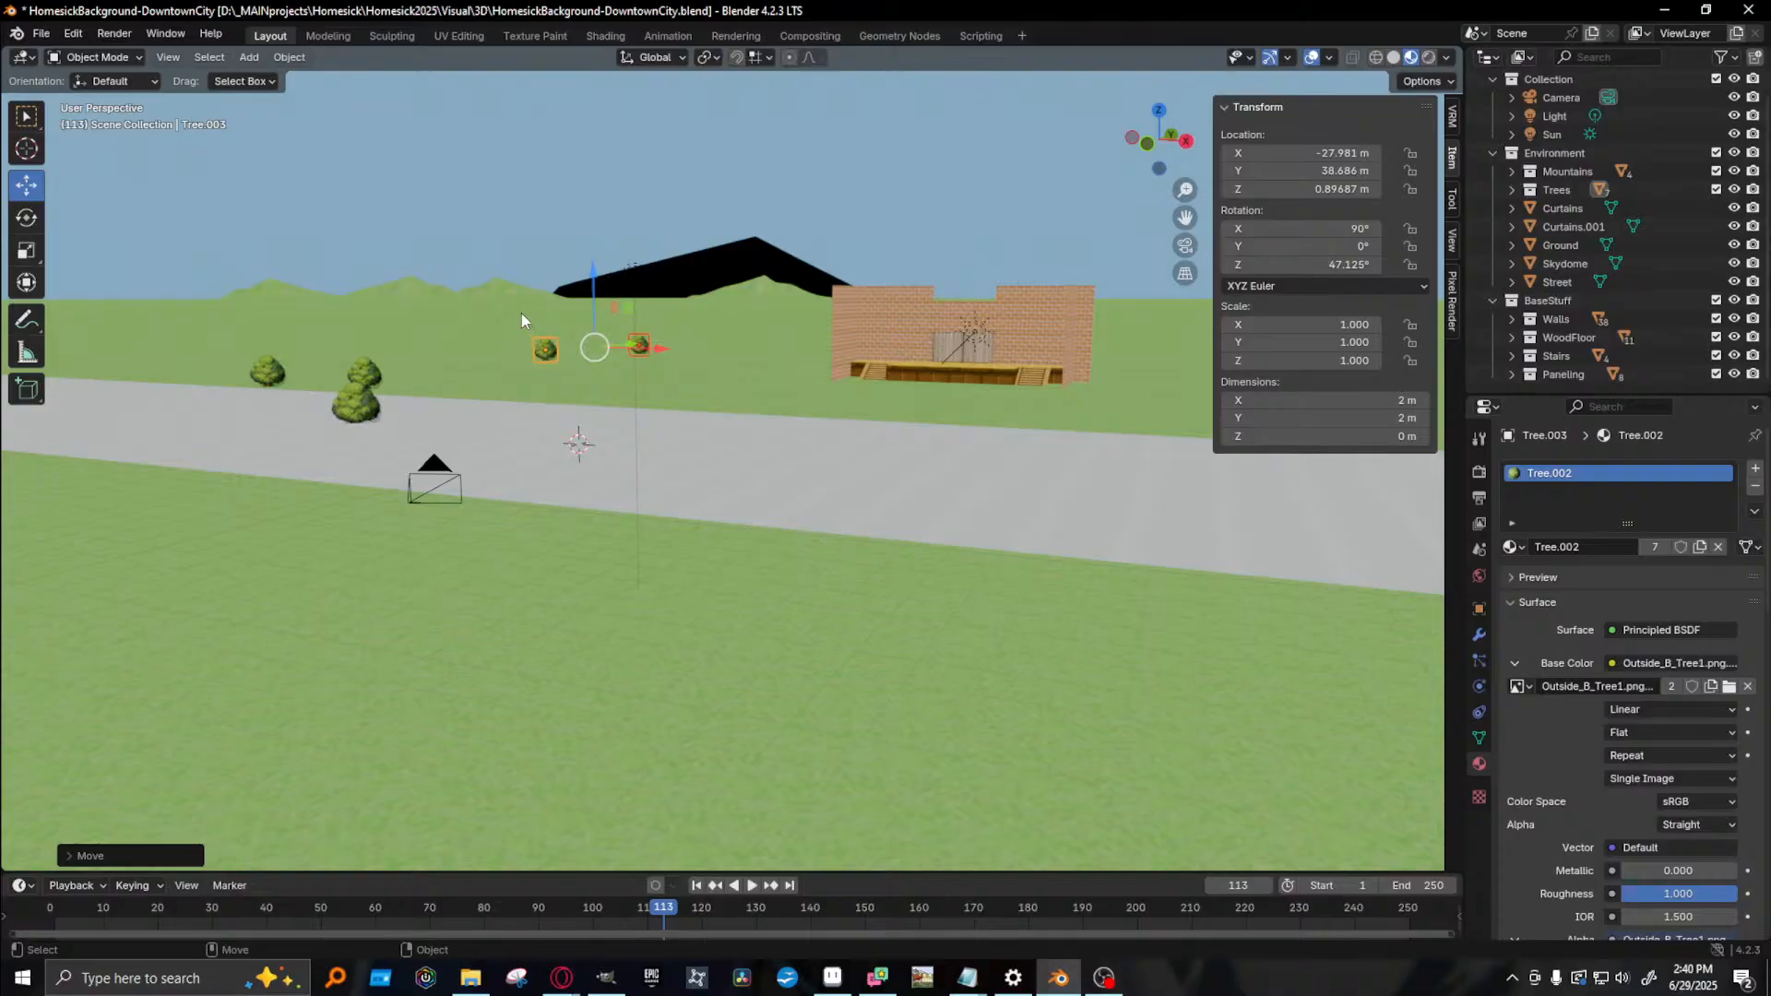
{"action": "left_click", "coordinate": [504, 288]}
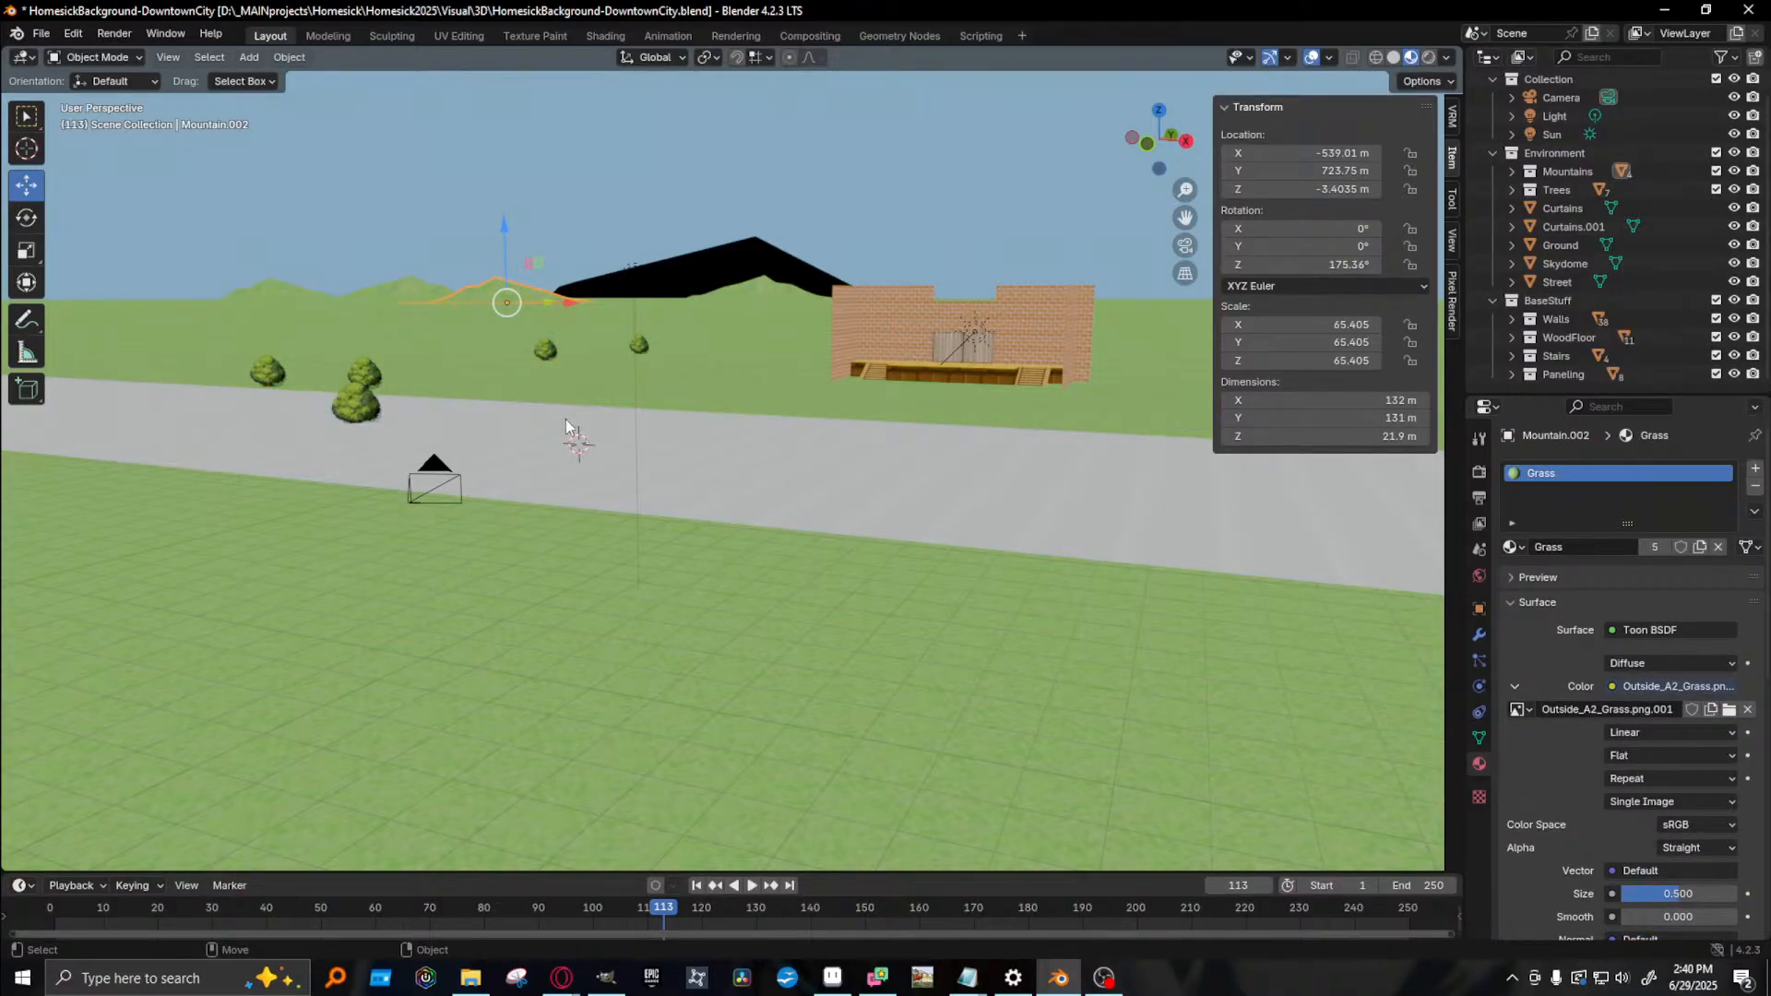
{"action": "middle_click_drag", "start_coordinate": [428, 410], "coordinate": [537, 415], "text": "alt"}
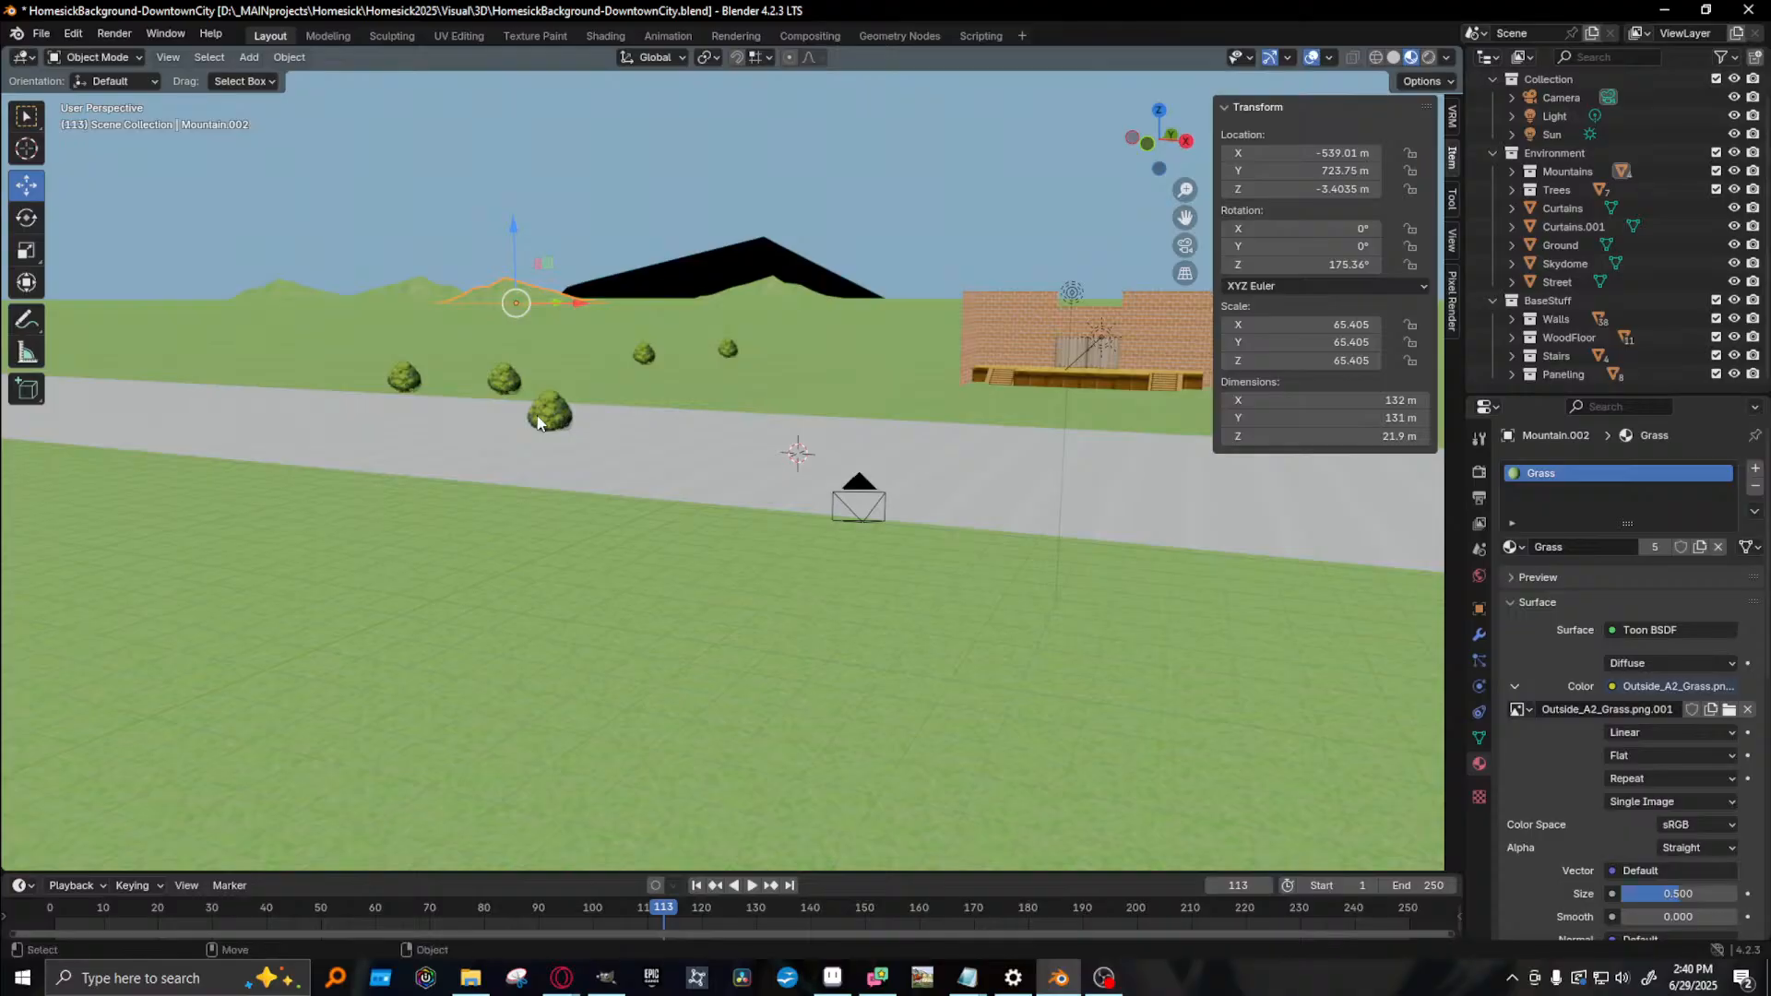
{"action": "key", "text": "shift+space"}
{"action": "key", "text": "s"}
{"action": "left_click_drag", "start_coordinate": [516, 229], "coordinate": [506, 110]}
{"action": "key", "text": "Escape"}
{"action": "key", "text": "F12"}
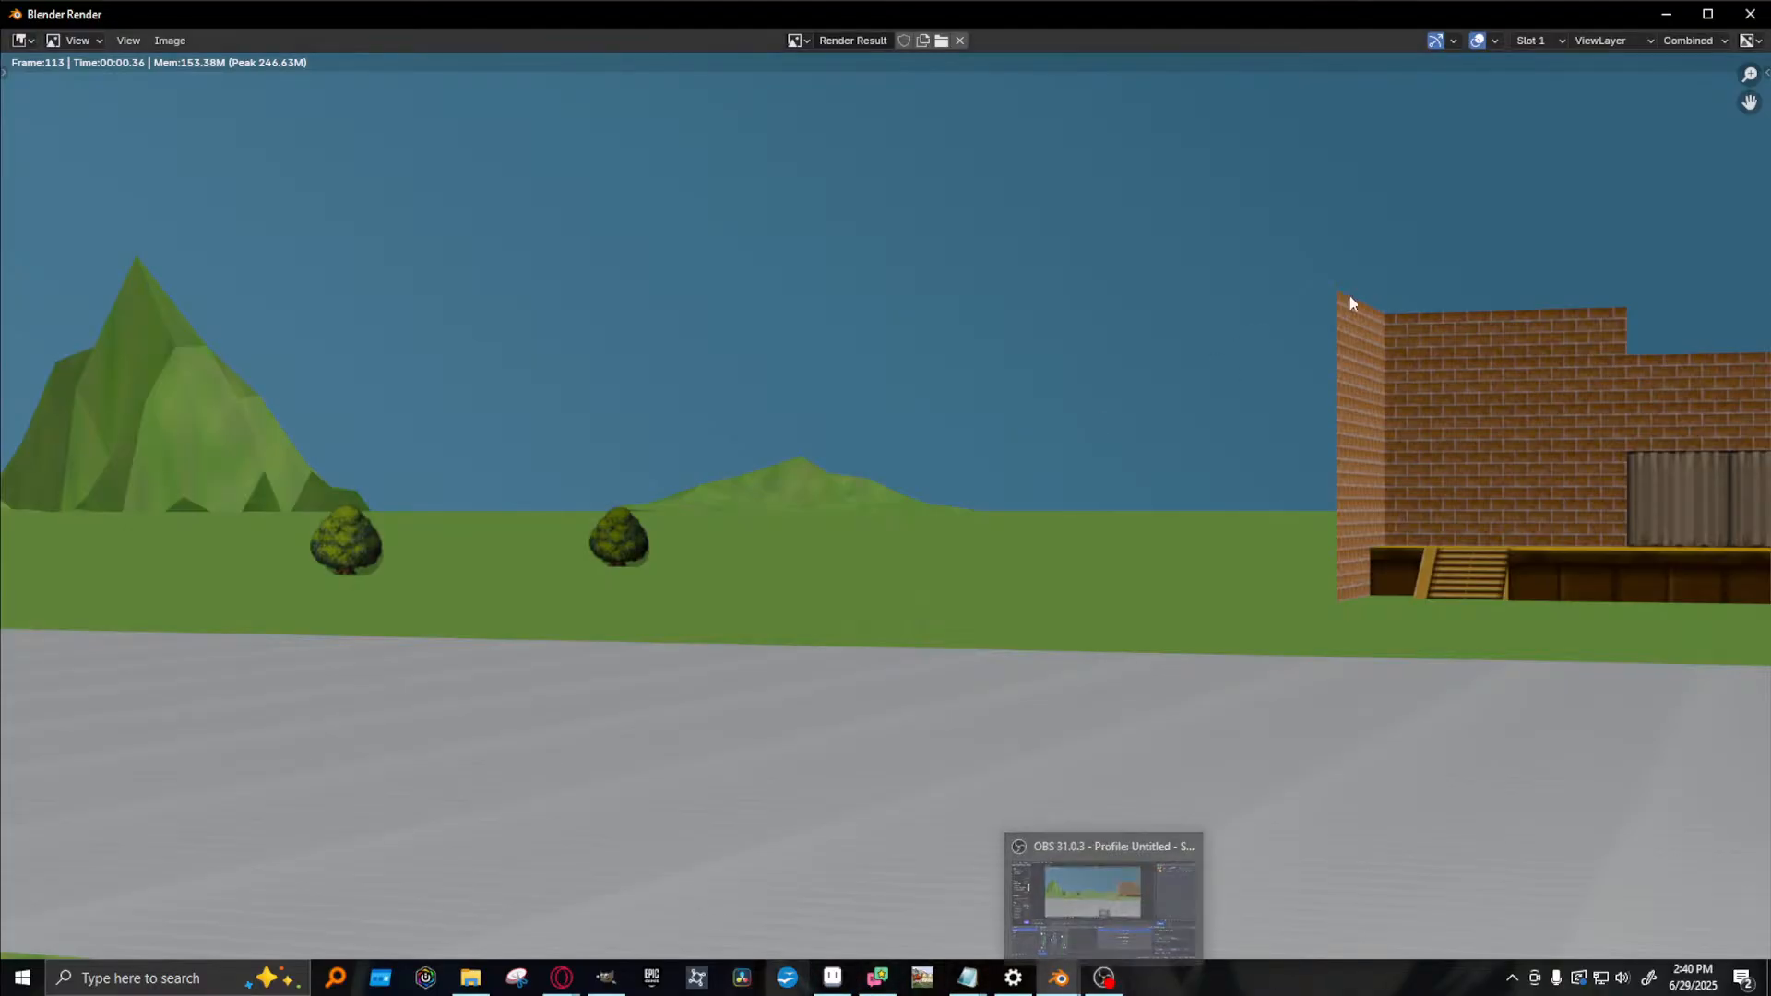
{"action": "left_click", "coordinate": [1749, 14]}
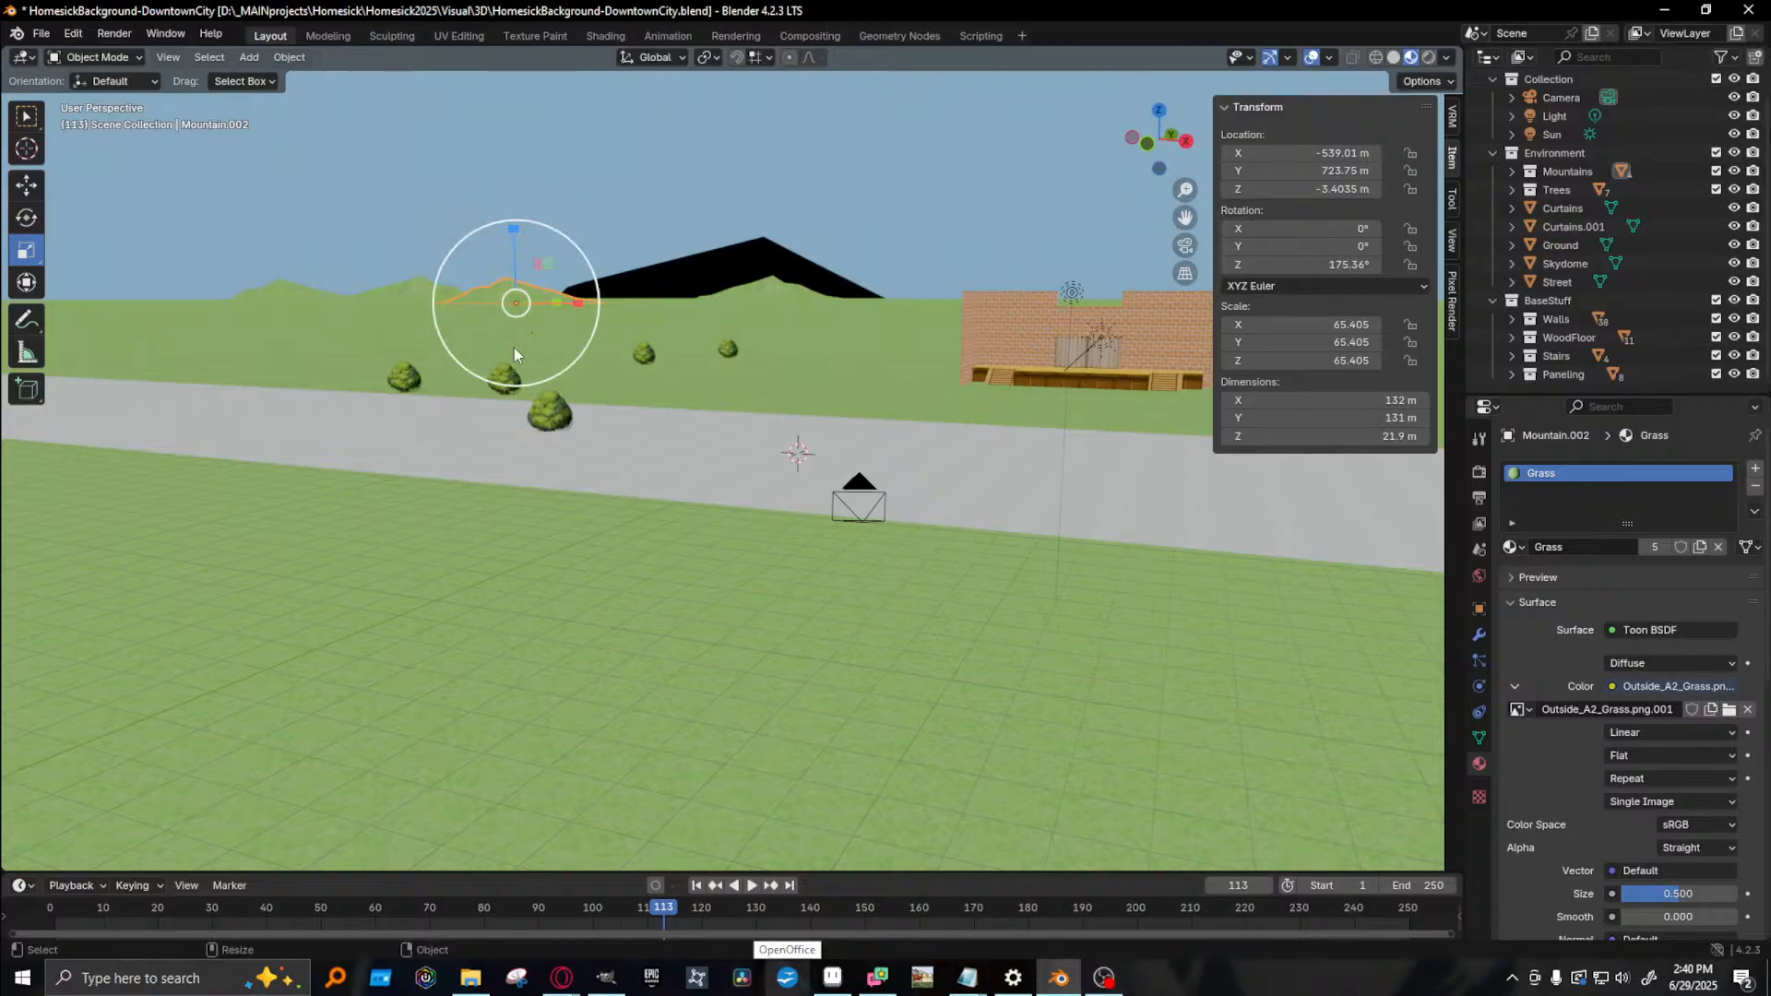
- Enlarge Mountain.002 to a scale of about 160.6 in X and Y and 228.8 in Z, and check with a render
{"action": "key", "text": "s"}
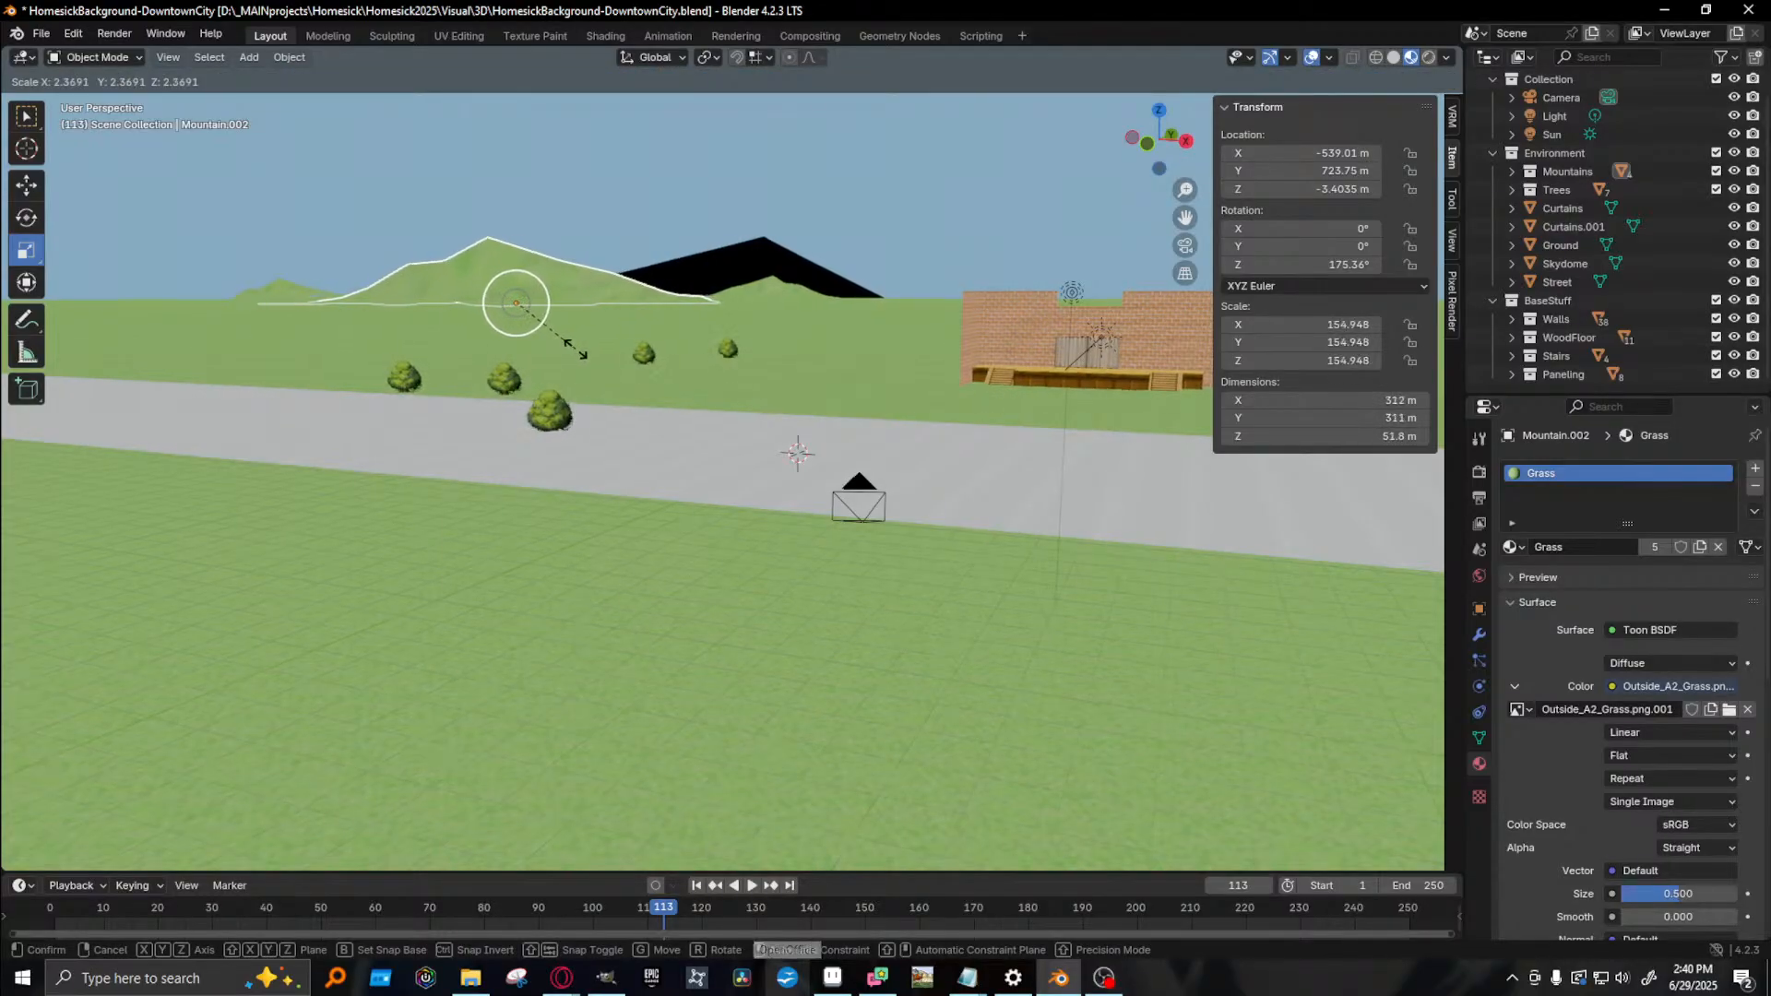
{"action": "left_click", "coordinate": [520, 225]}
{"action": "left_click_drag", "start_coordinate": [514, 225], "coordinate": [512, 194]}
{"action": "key", "text": "F12"}
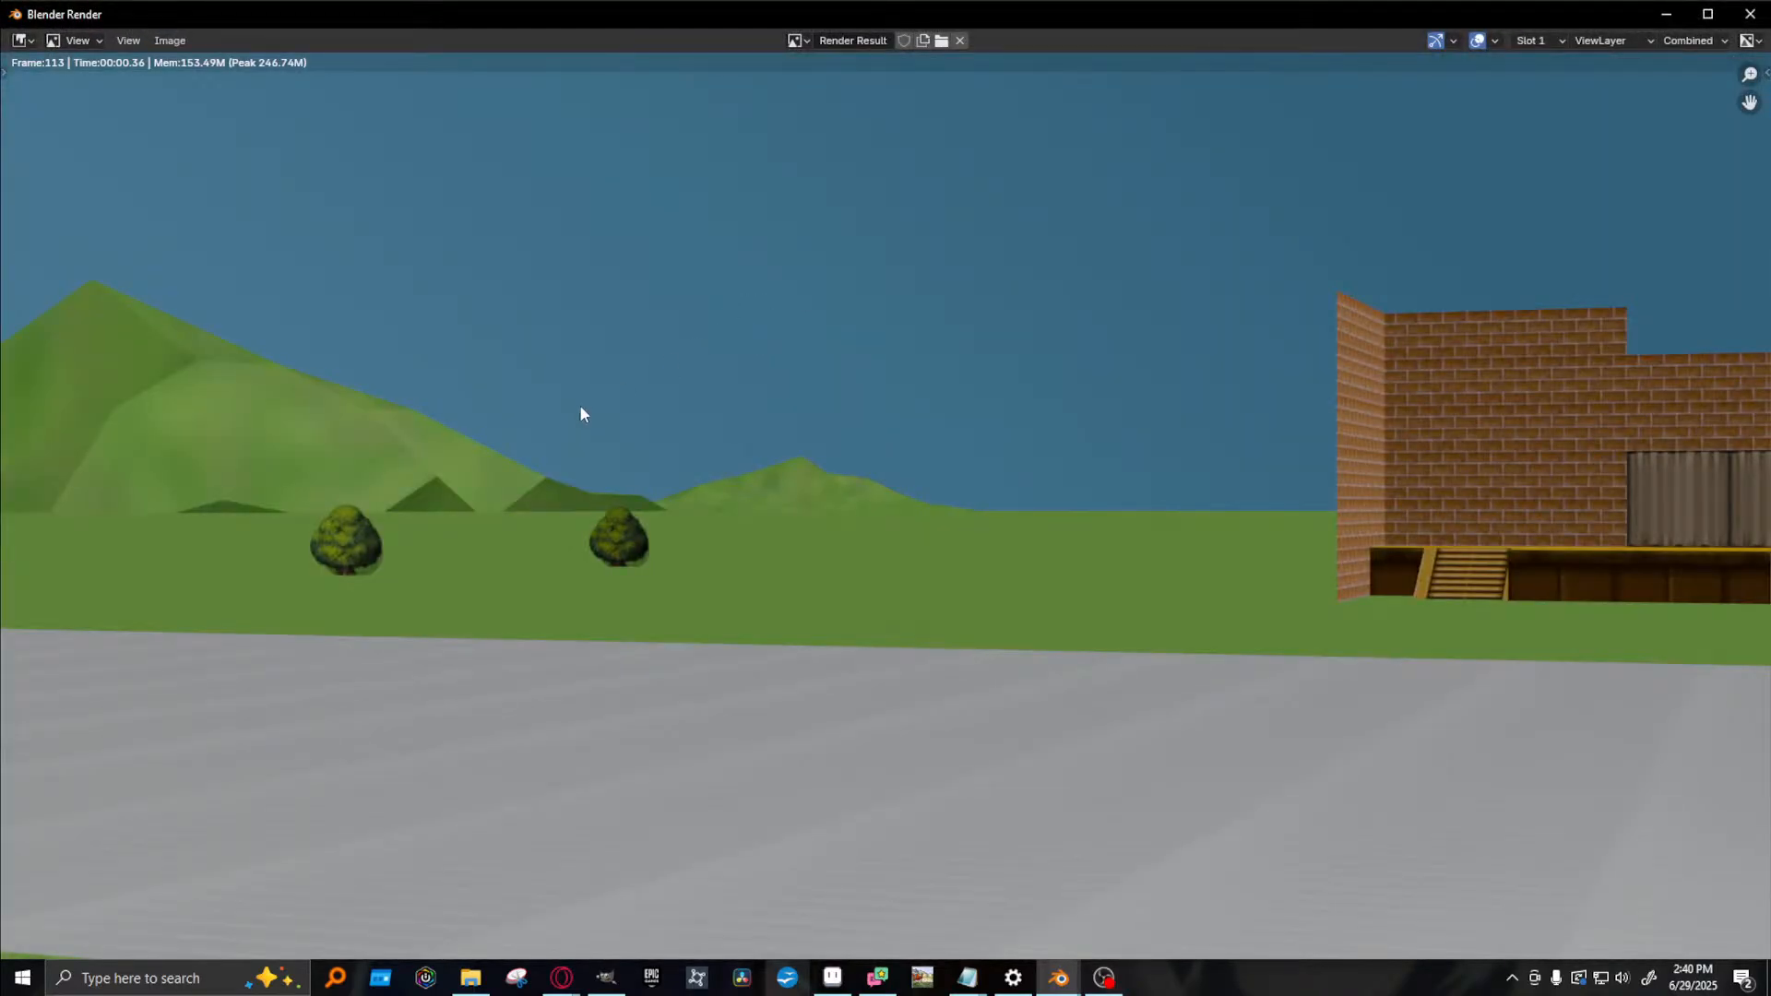
{"action": "left_click", "coordinate": [1748, 15]}
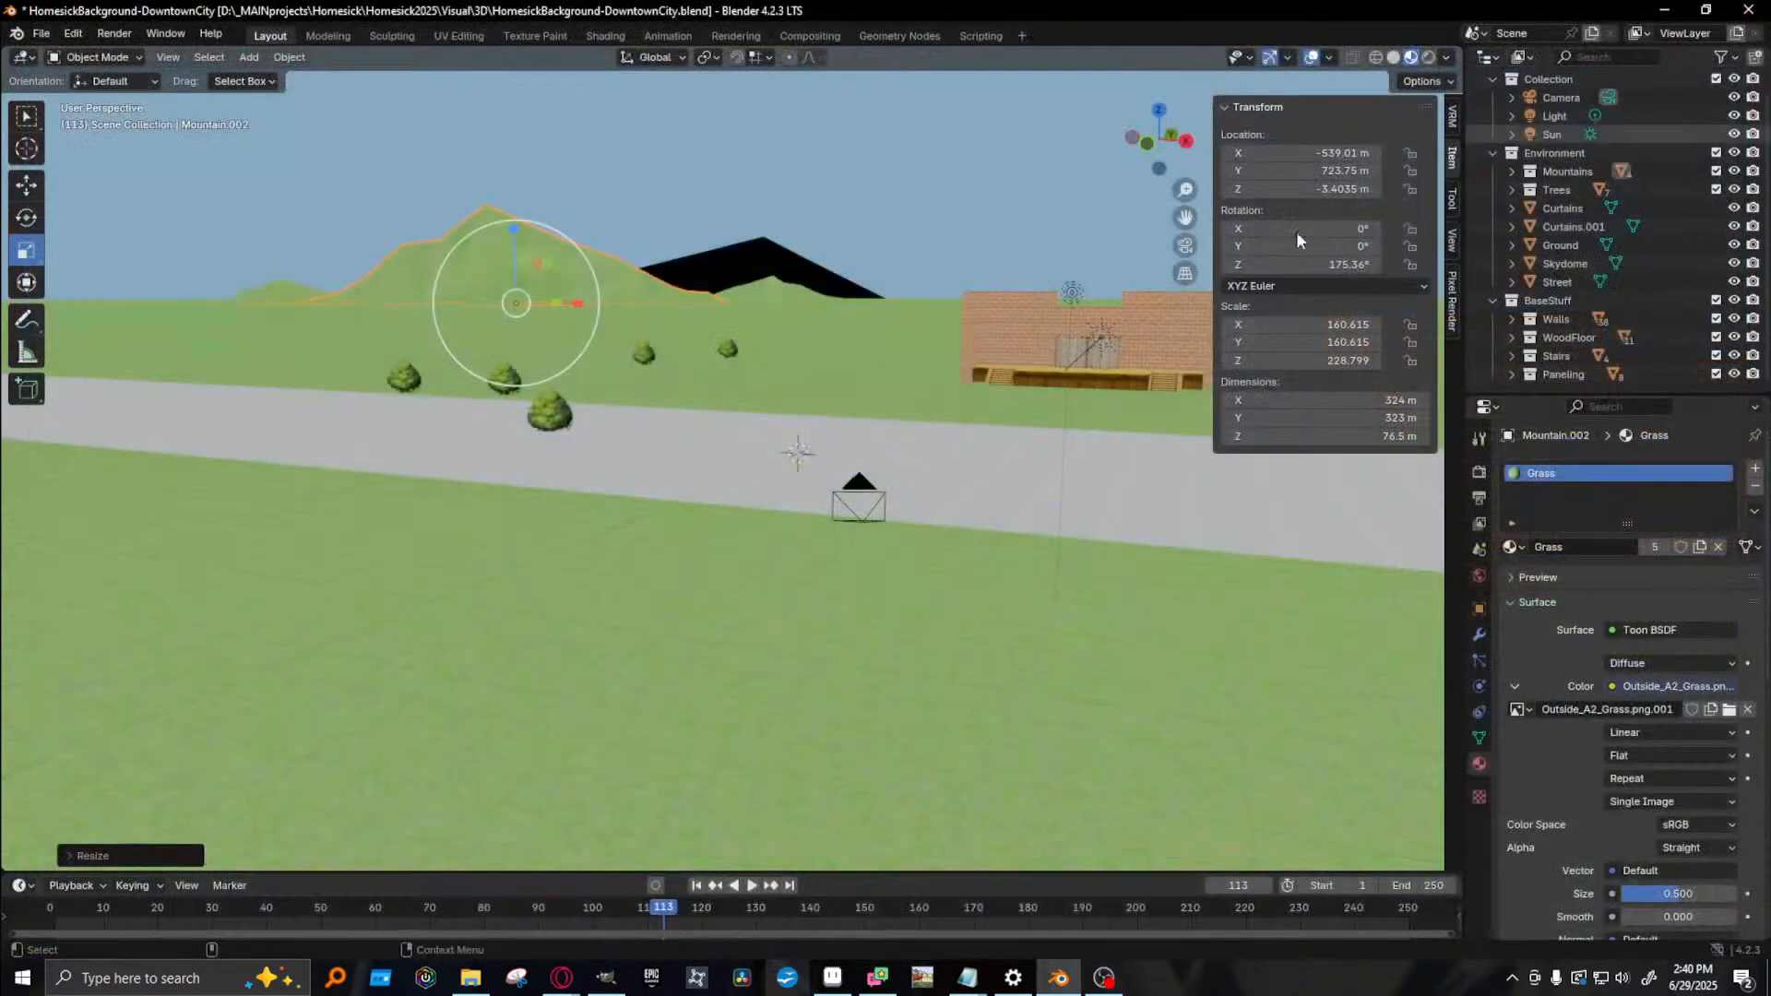
- Shift the enlarged Mountain.002 along positive X, closer to the stage set
{"action": "key", "text": "shift+space"}
{"action": "key", "text": "g"}
{"action": "left_click_drag", "start_coordinate": [583, 301], "coordinate": [622, 318]}
- Move the object Mountain along X to about -63 m, behind the stage set, and check with a render
{"action": "left_click", "coordinate": [408, 287]}
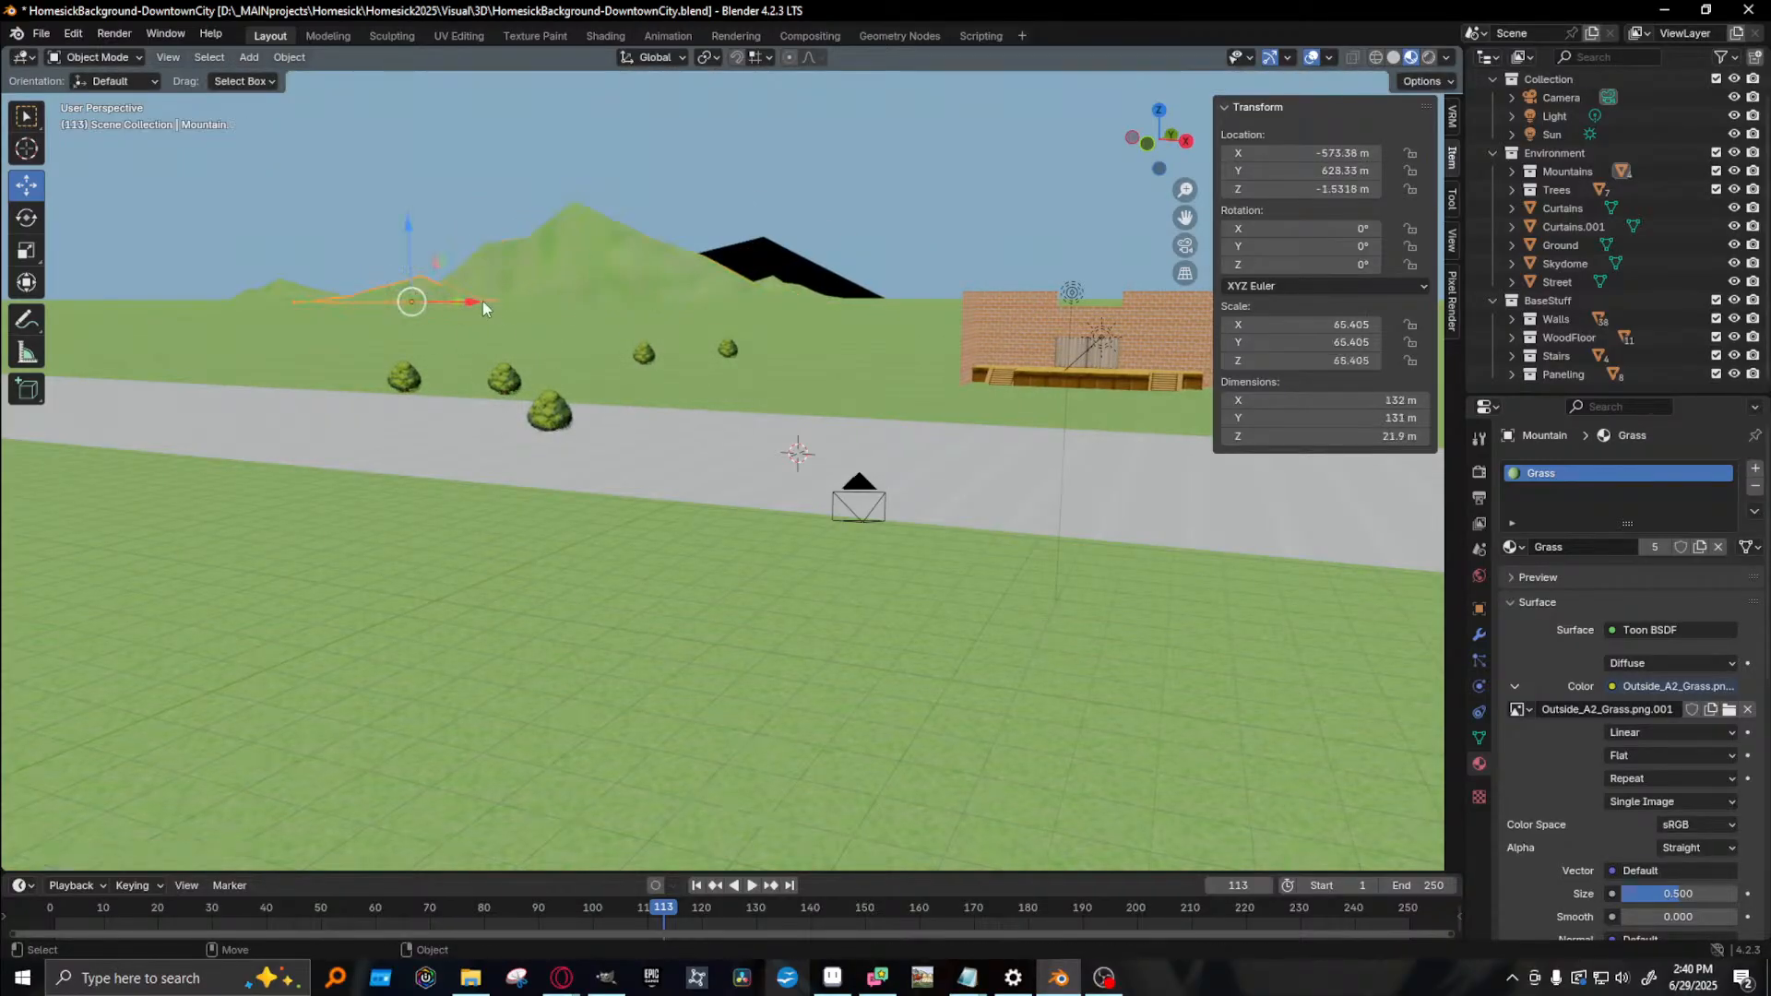
{"action": "left_click_drag", "start_coordinate": [478, 300], "coordinate": [960, 301]}
{"action": "left_click", "coordinate": [805, 293]}
{"action": "left_click", "coordinate": [960, 300]}
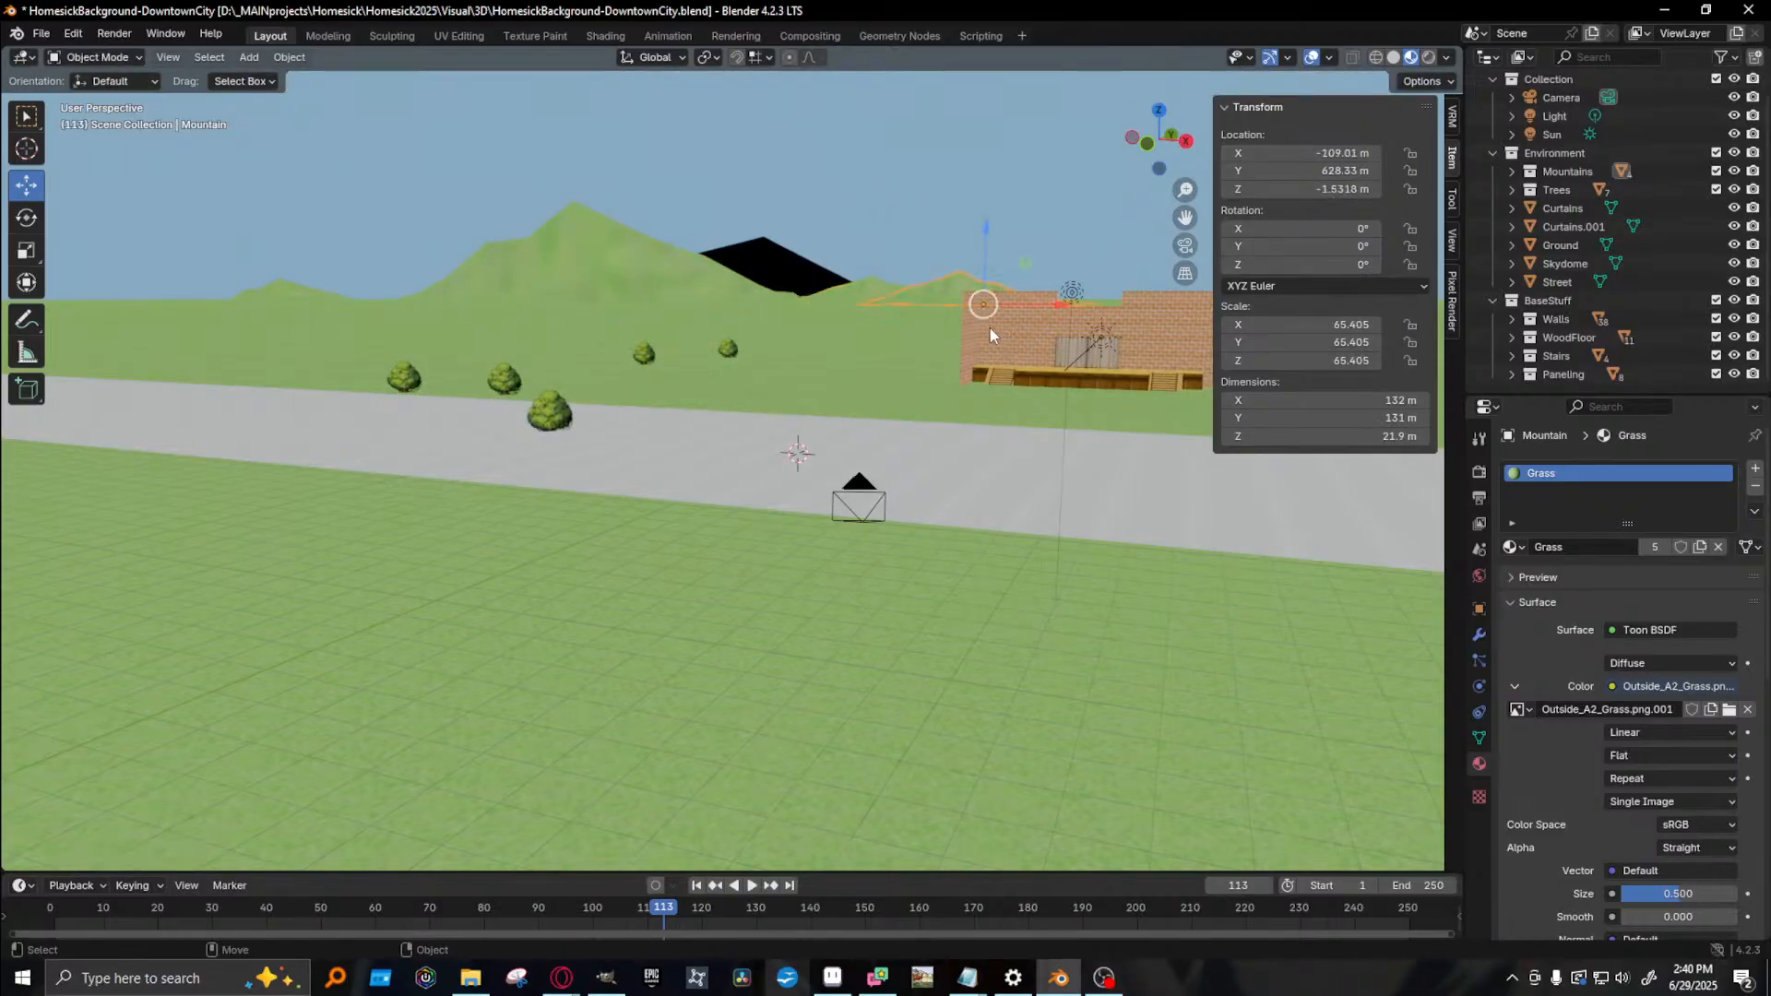
{"action": "left_click_drag", "start_coordinate": [1070, 308], "coordinate": [1145, 304]}
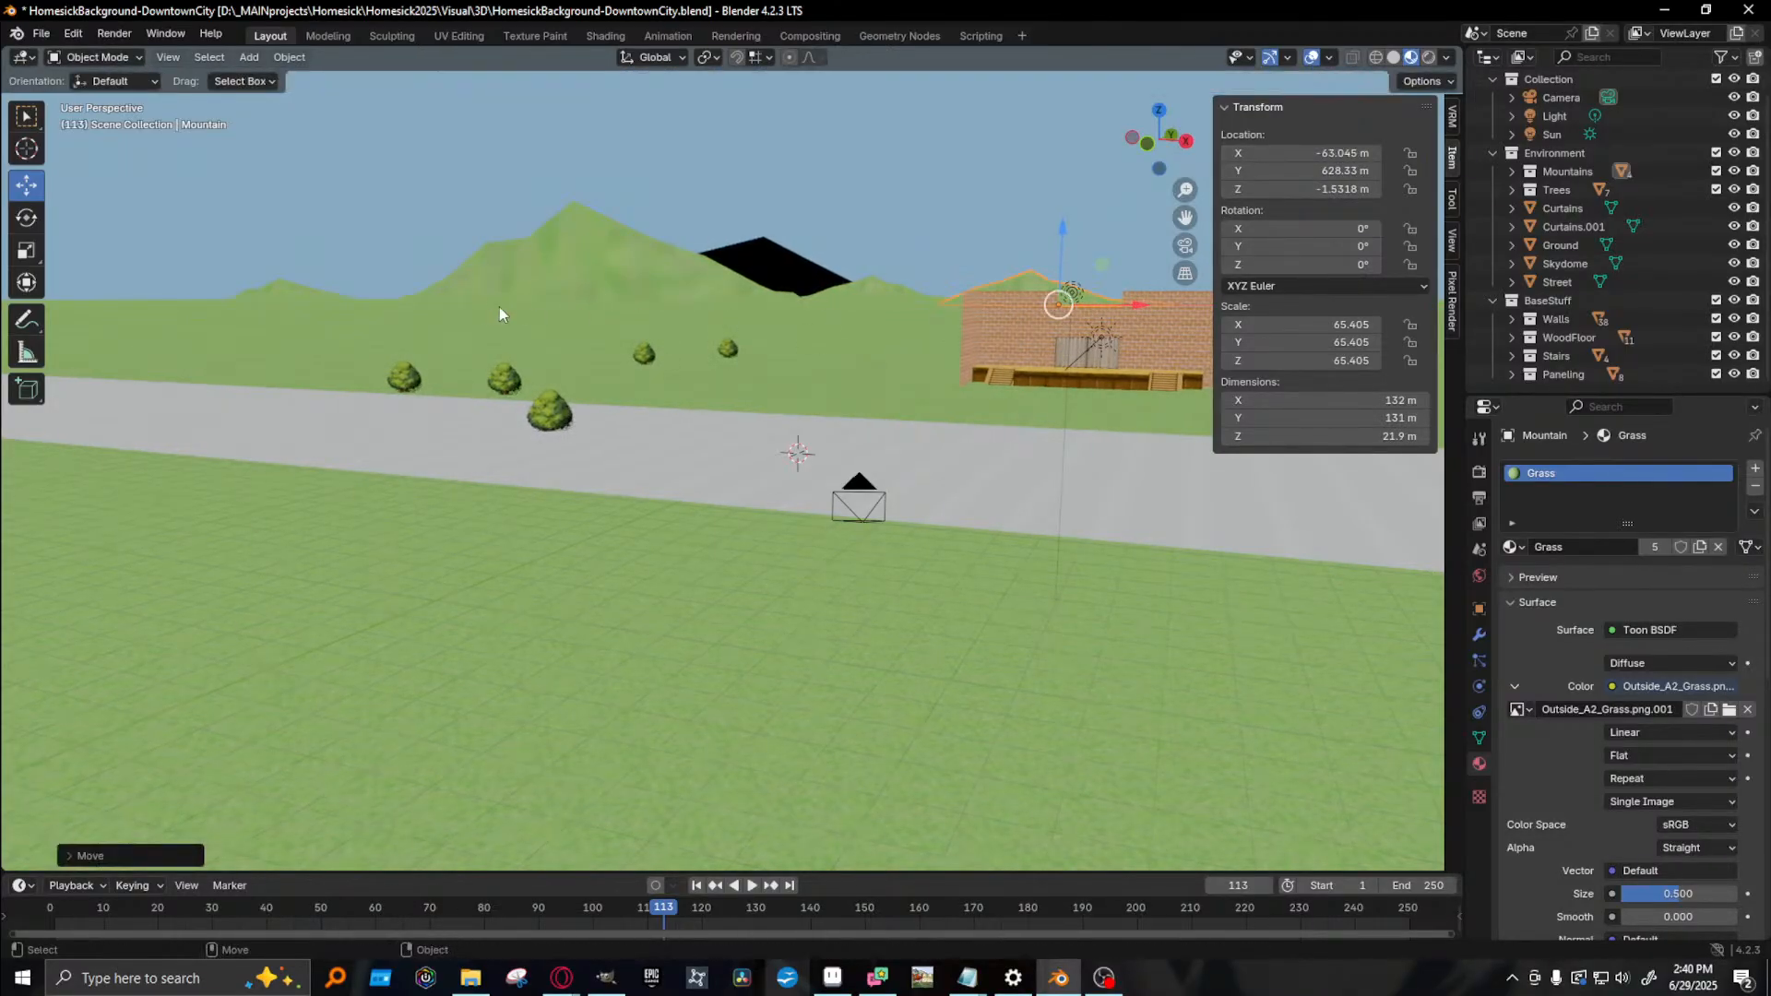
{"action": "key", "text": "F12"}
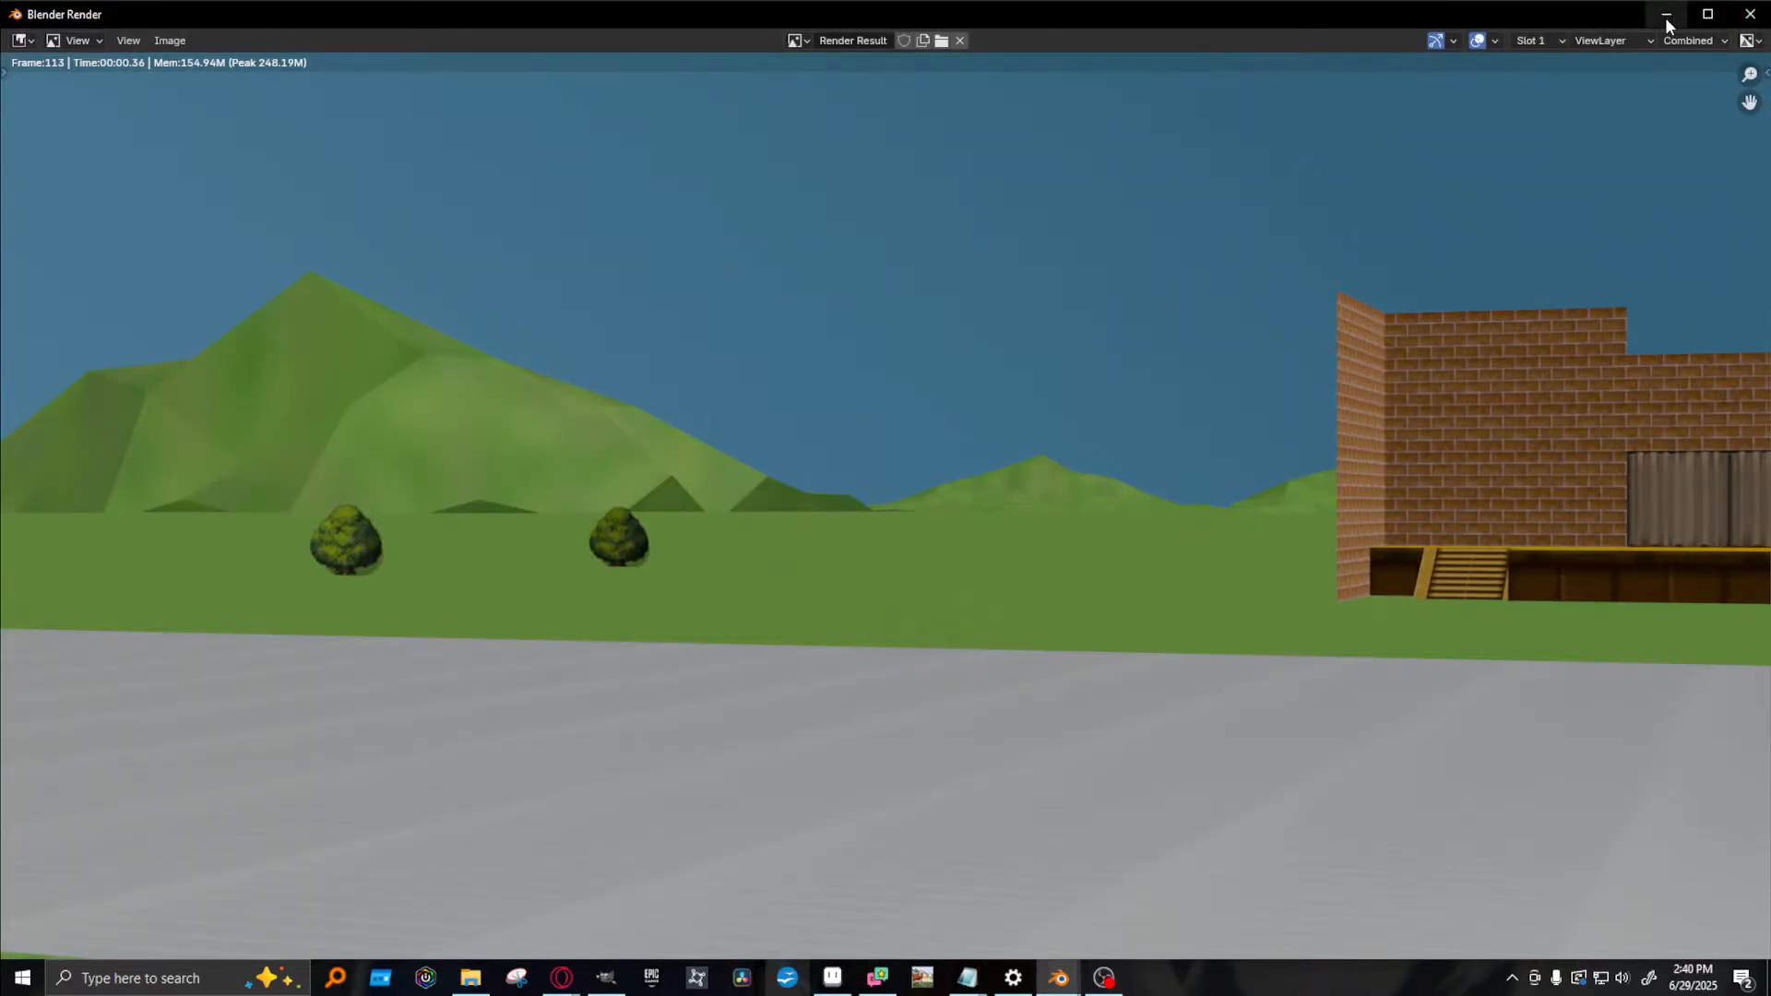
{"action": "left_click", "coordinate": [1749, 14]}
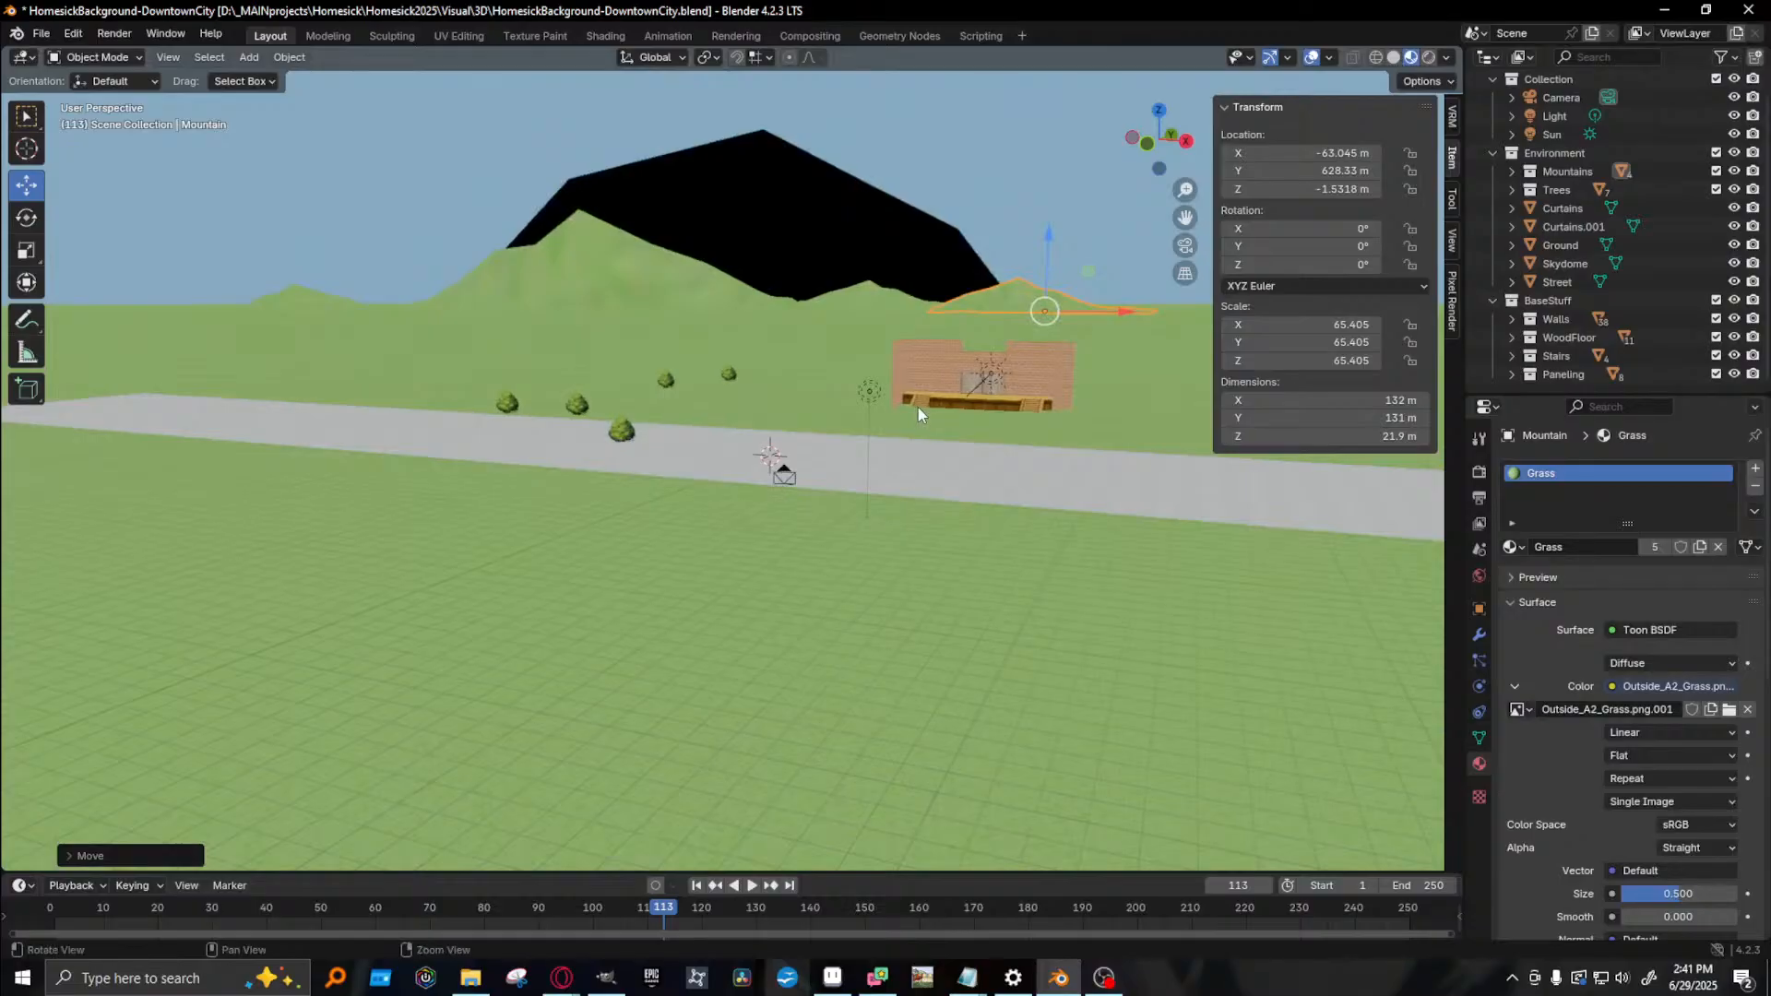
- Hide and collapse the BaseStuff collection, and make Environment the active collection
{"action": "middle_click_drag", "start_coordinate": [919, 406], "coordinate": [905, 435]}
{"action": "left_click", "coordinate": [1733, 301]}
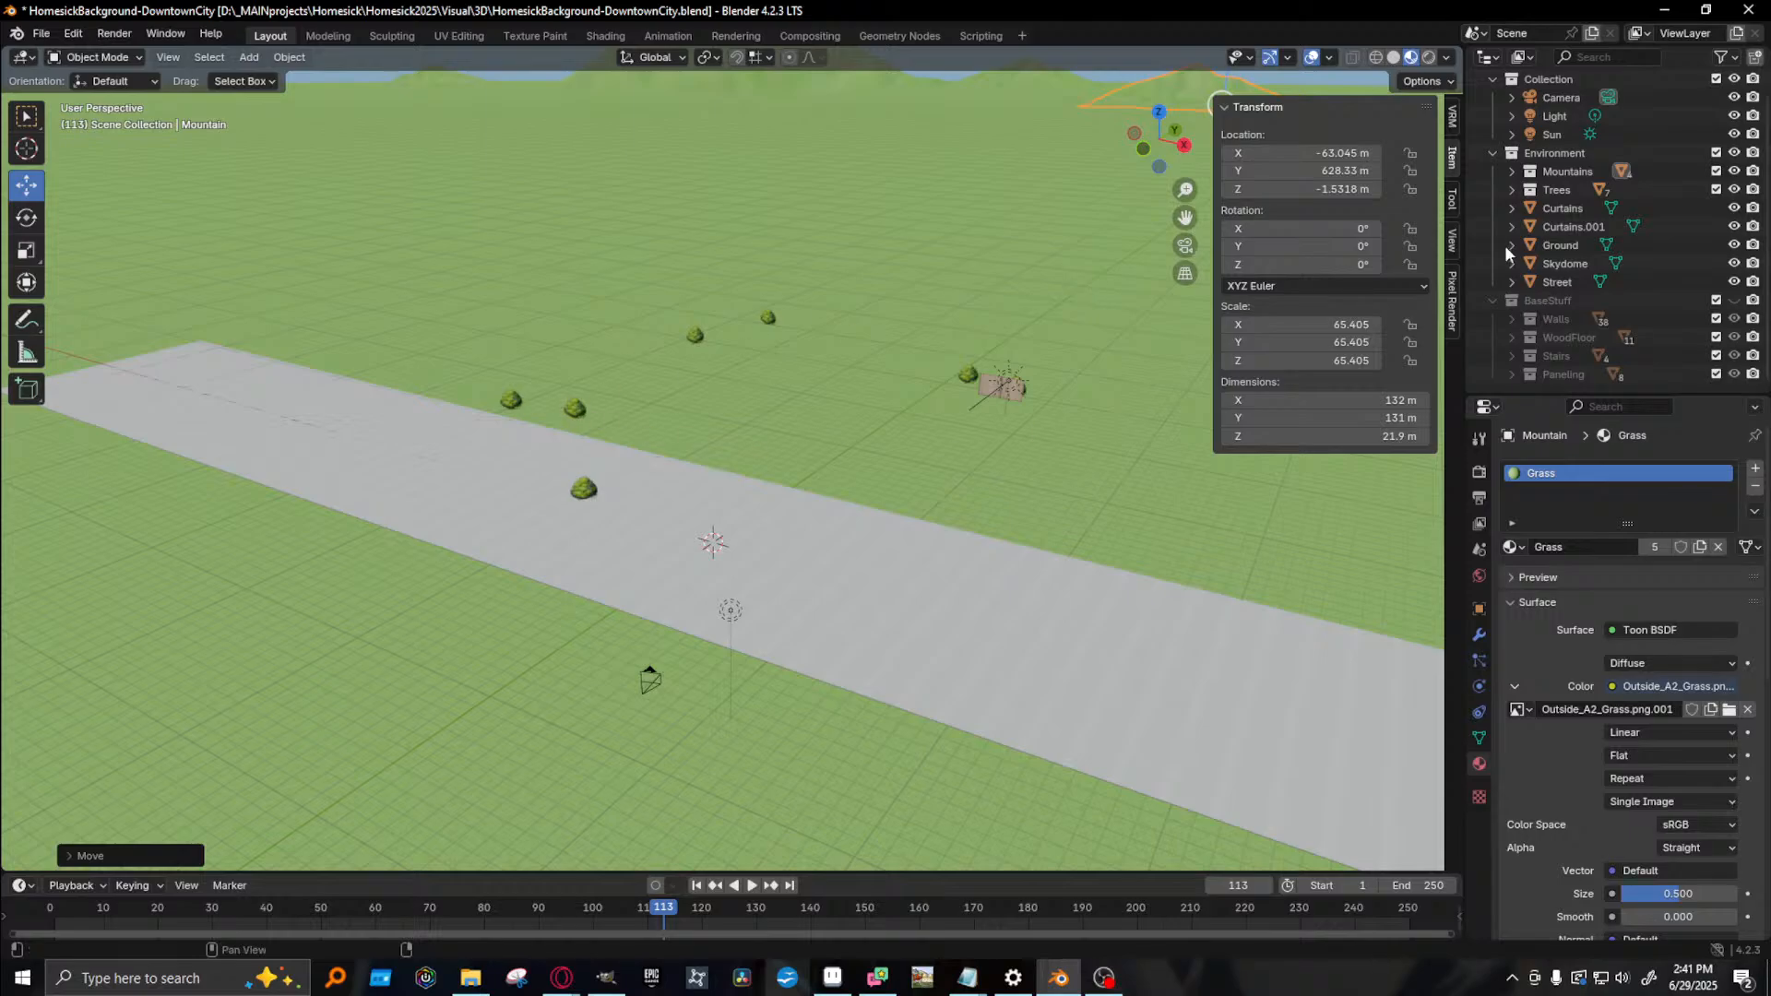
{"action": "left_click", "coordinate": [1492, 301]}
{"action": "left_click", "coordinate": [1558, 172]}
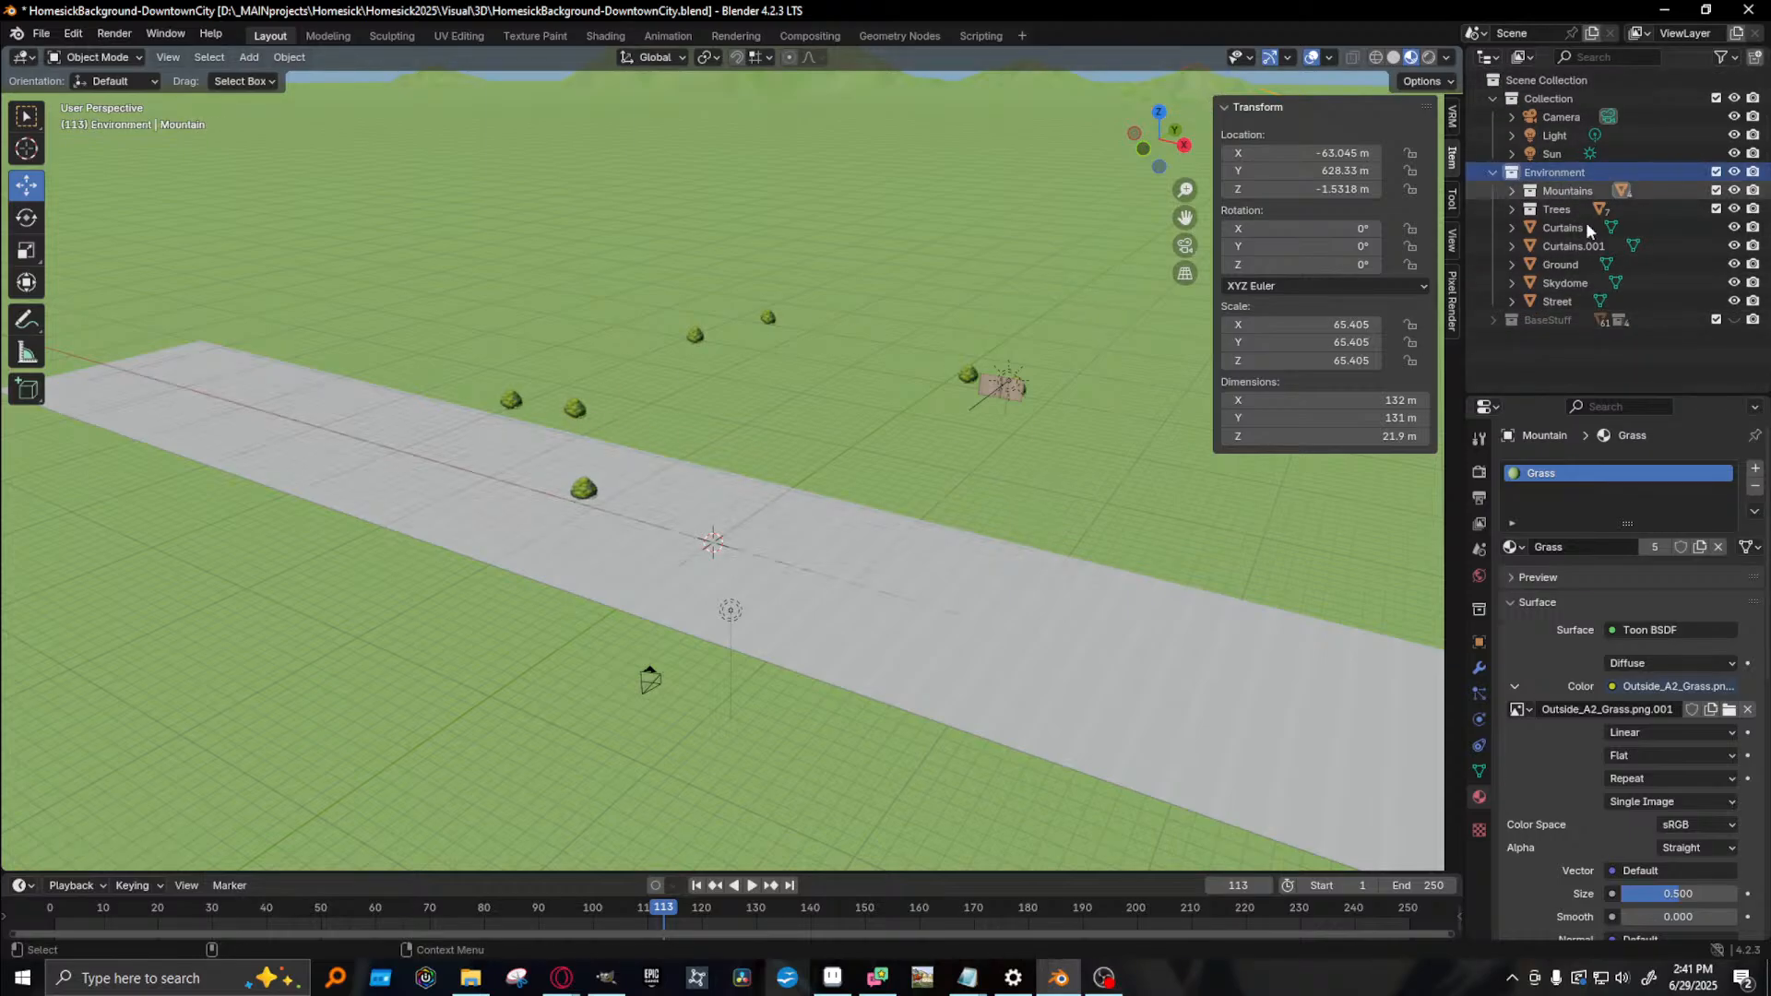
- Add a cube mesh at the scene origin in the Environment collection
{"action": "left_click", "coordinate": [41, 33]}
{"action": "mouse_move", "coordinate": [123, 35]}
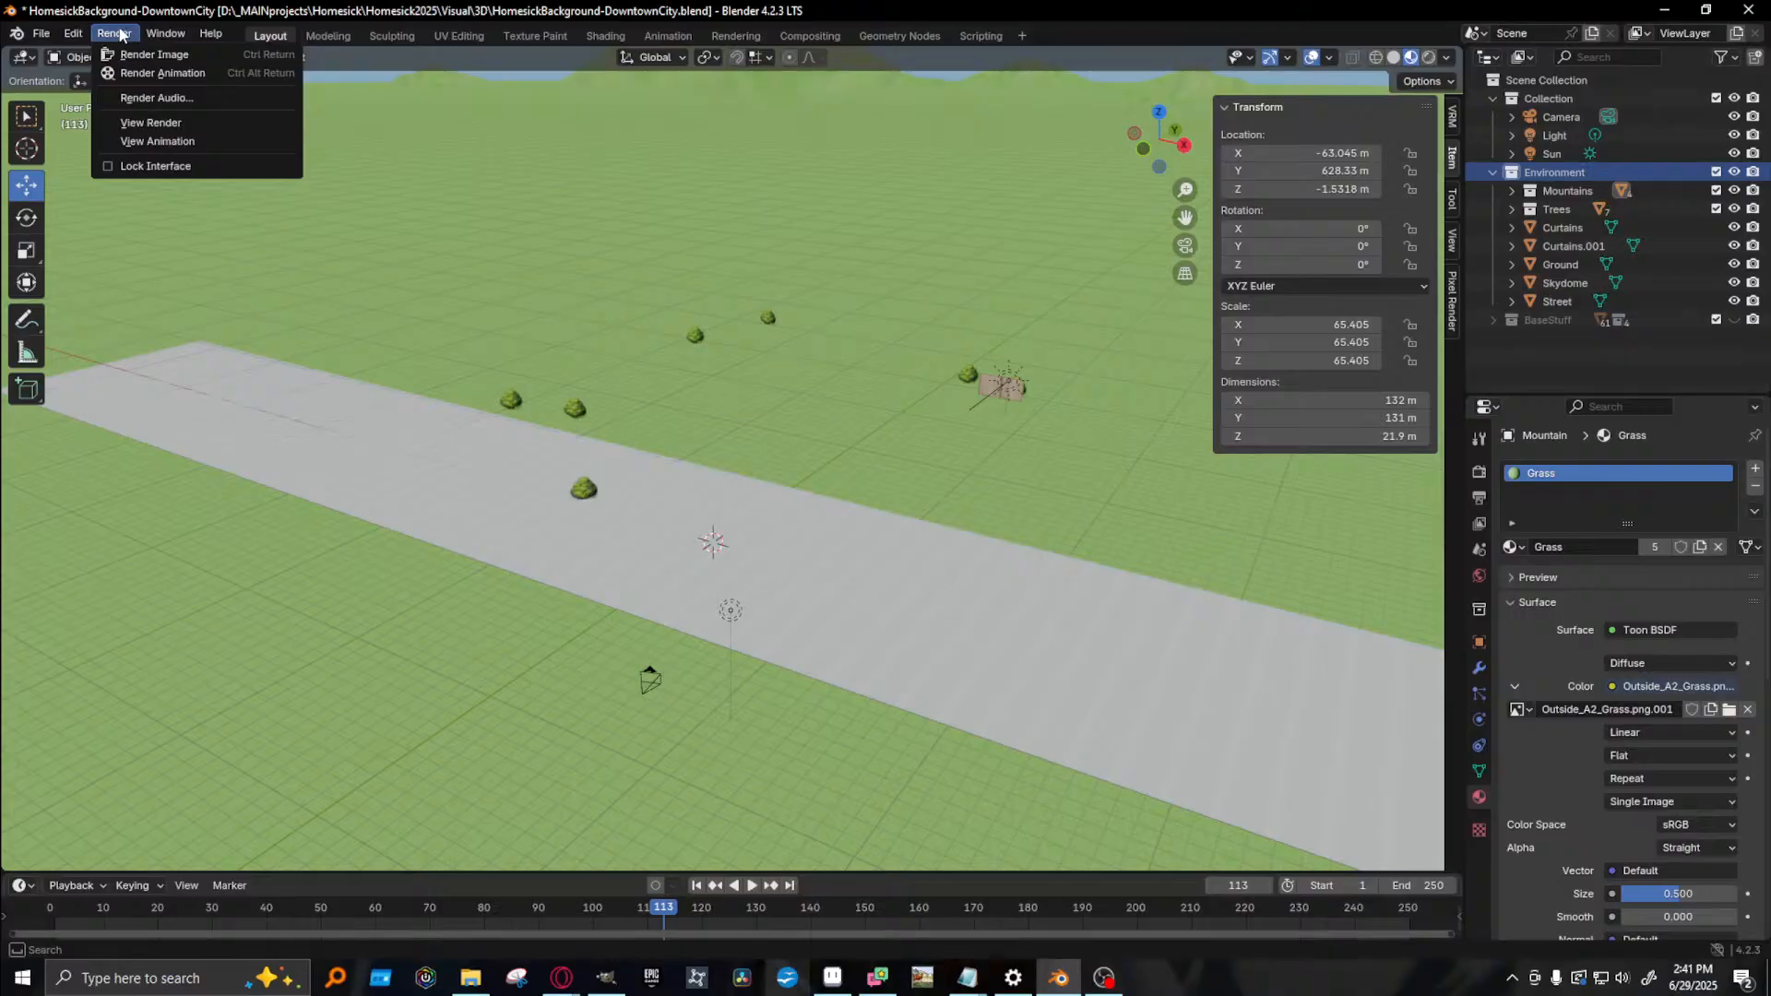
{"action": "left_click", "coordinate": [247, 58]}
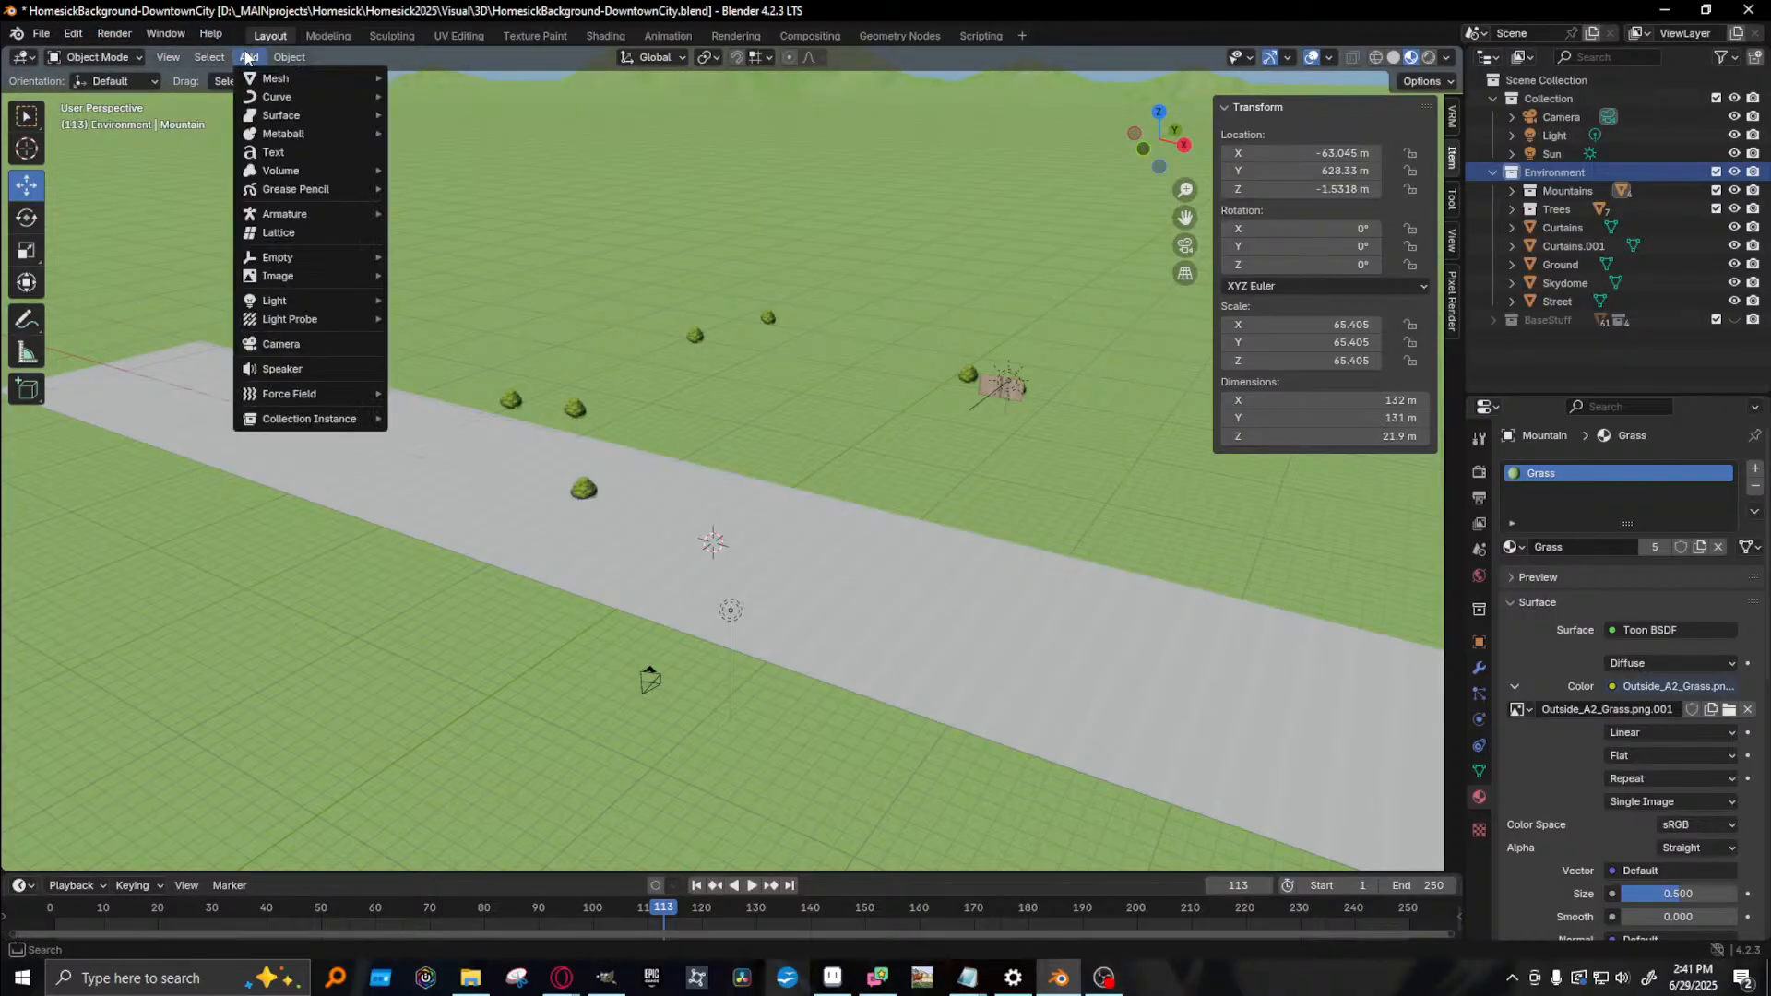
{"action": "mouse_move", "coordinate": [291, 78]}
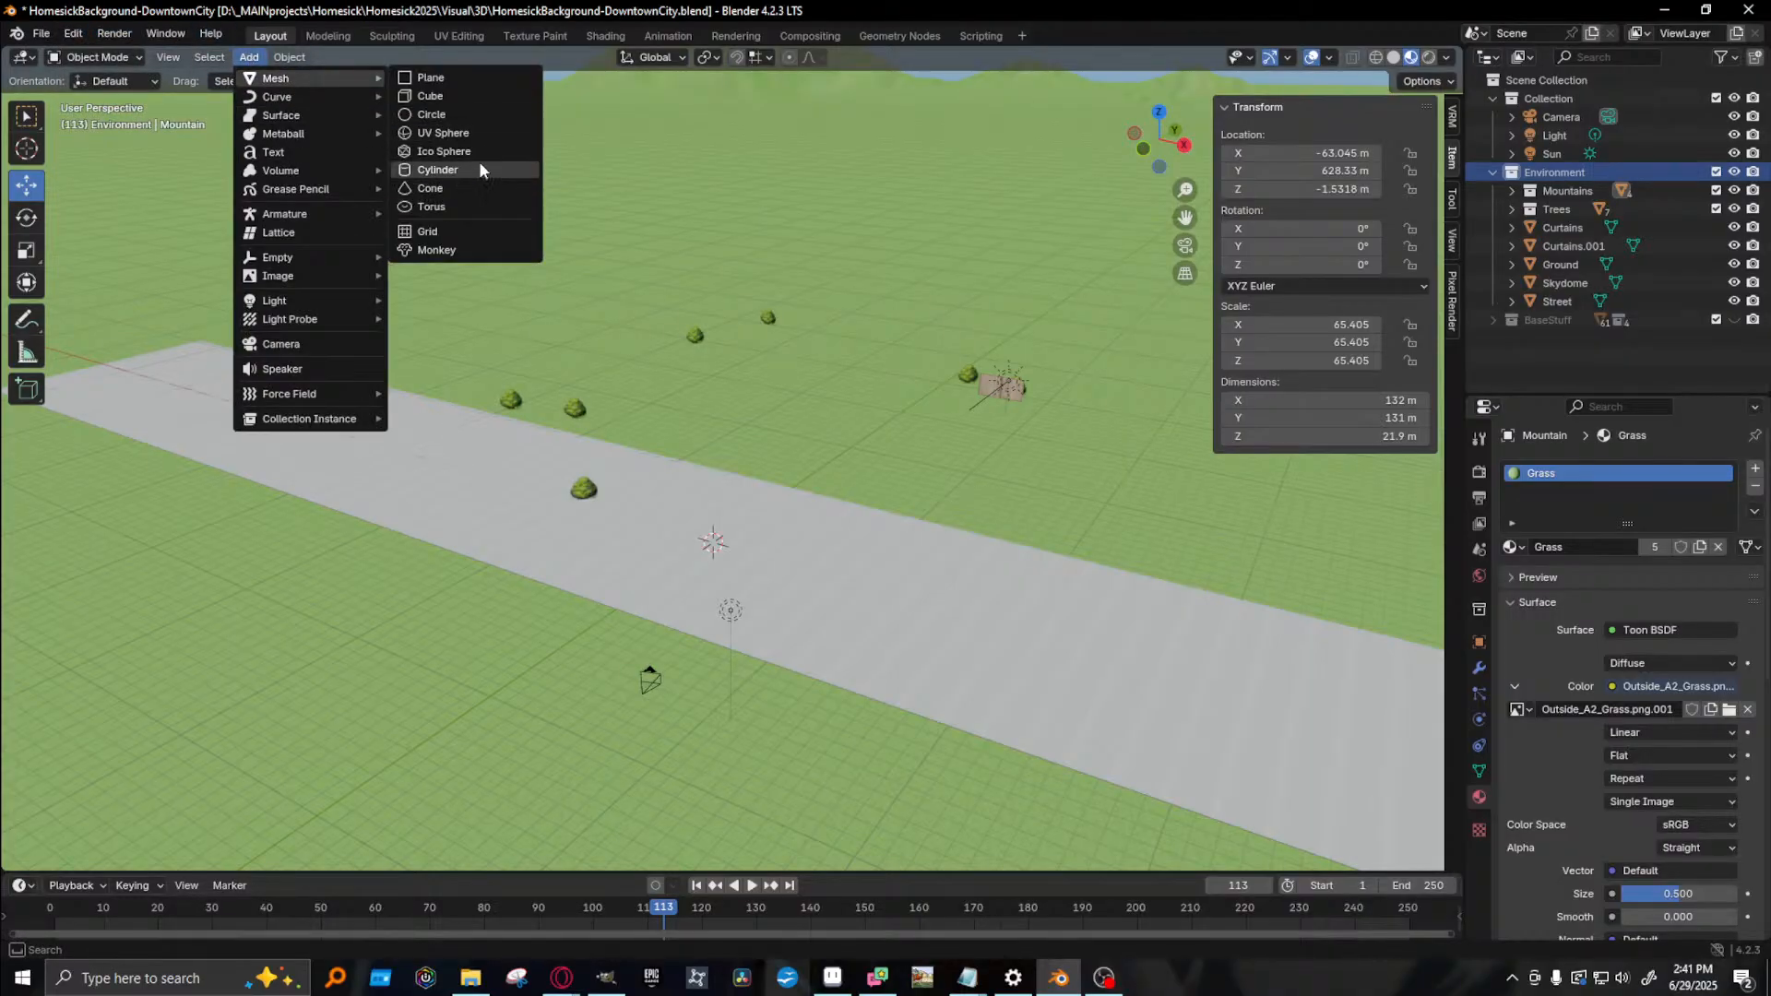
{"action": "left_click", "coordinate": [424, 96]}
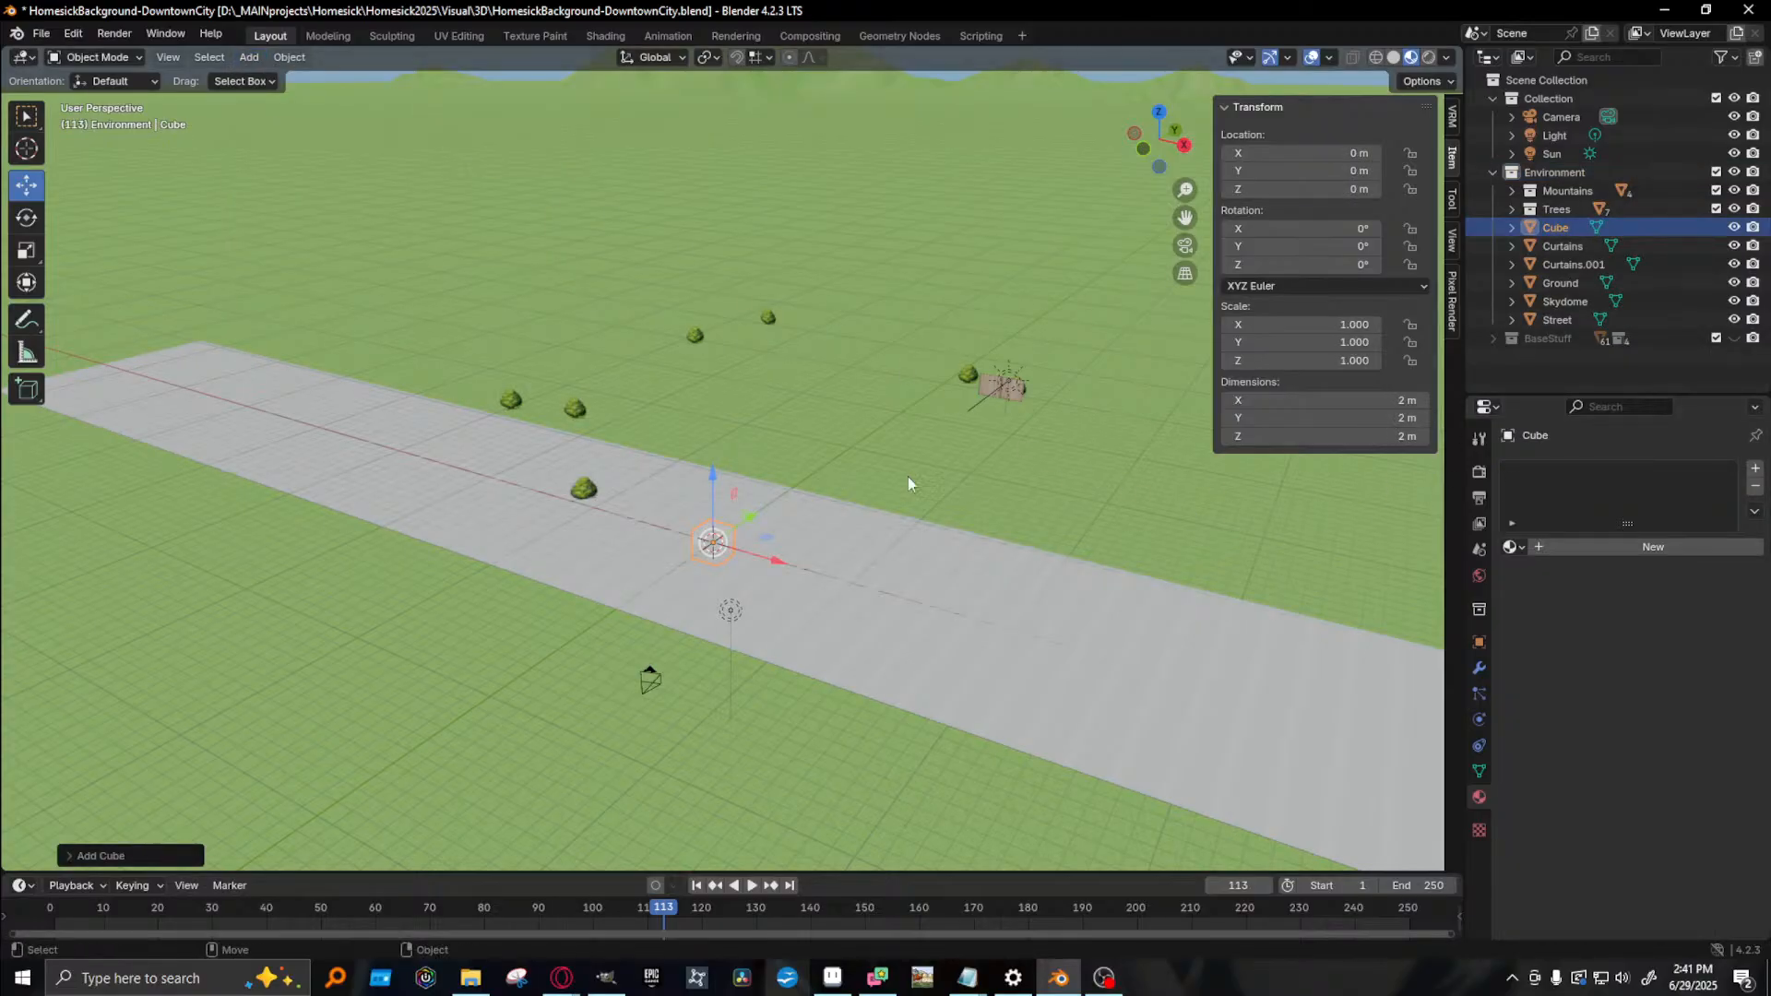
{"action": "left_click_drag", "start_coordinate": [754, 512], "coordinate": [886, 451]}
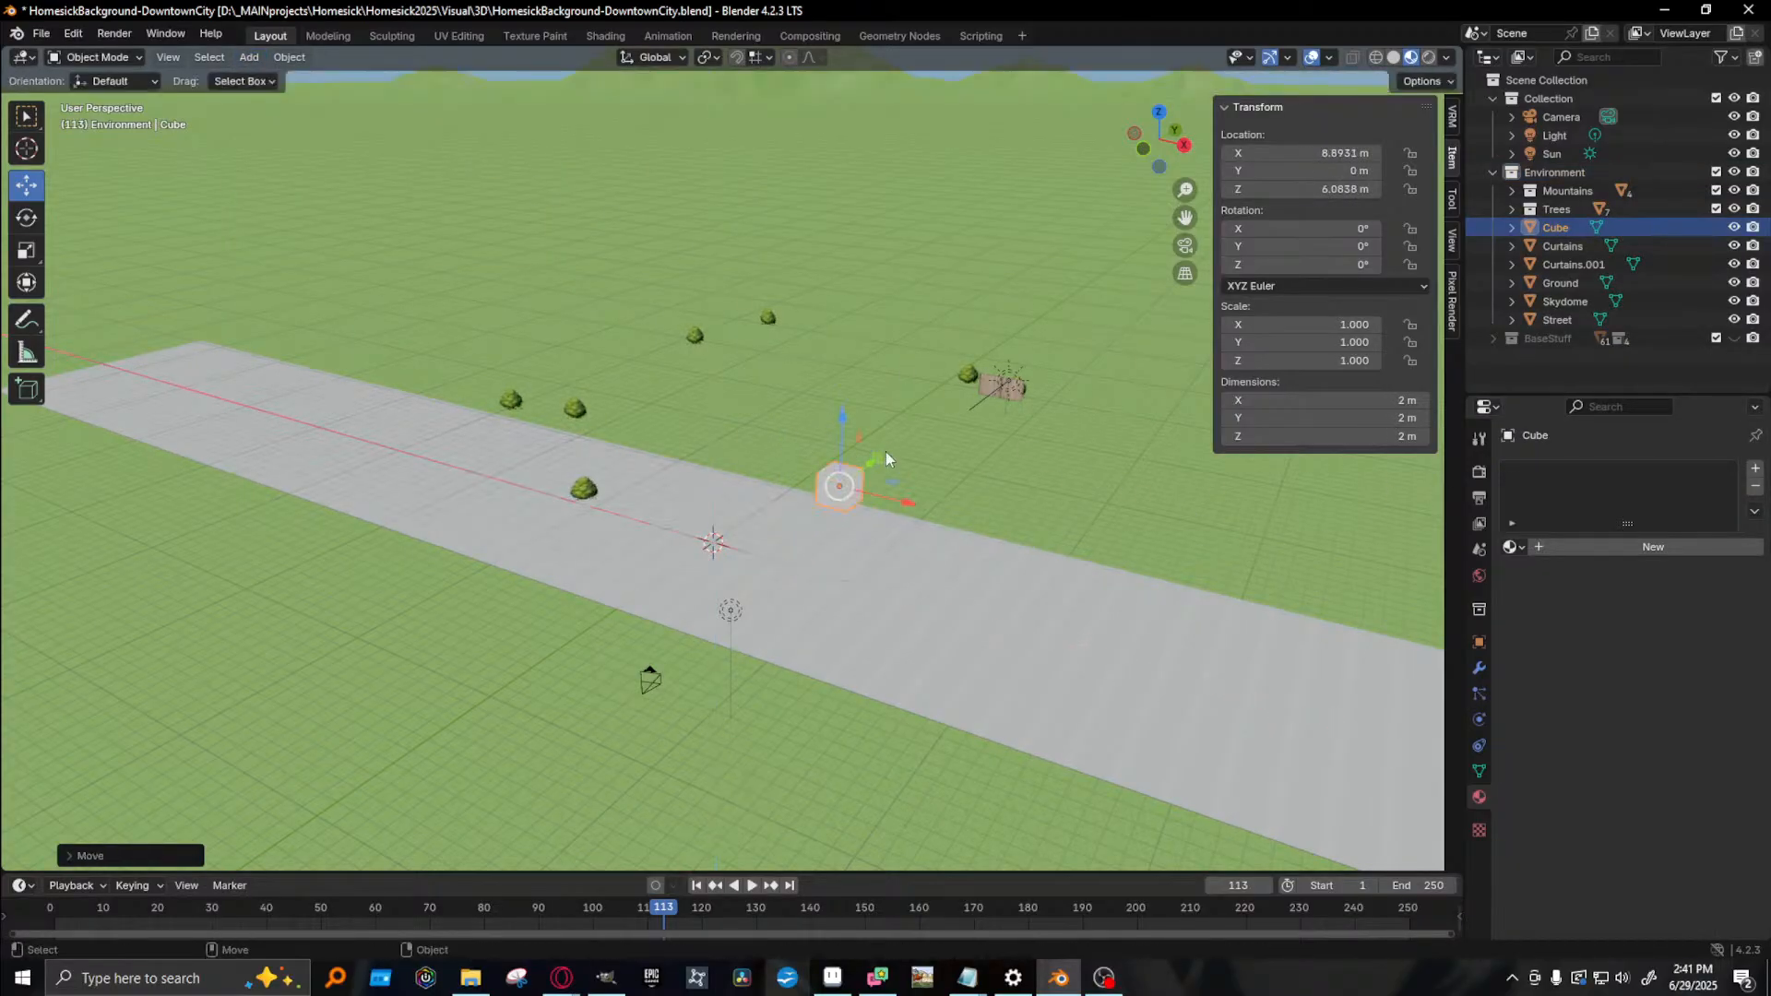
{"action": "key", "text": "ctrl+z"}
{"action": "left_click_drag", "start_coordinate": [748, 522], "coordinate": [858, 439]}
{"action": "key", "text": "ctrl+z"}
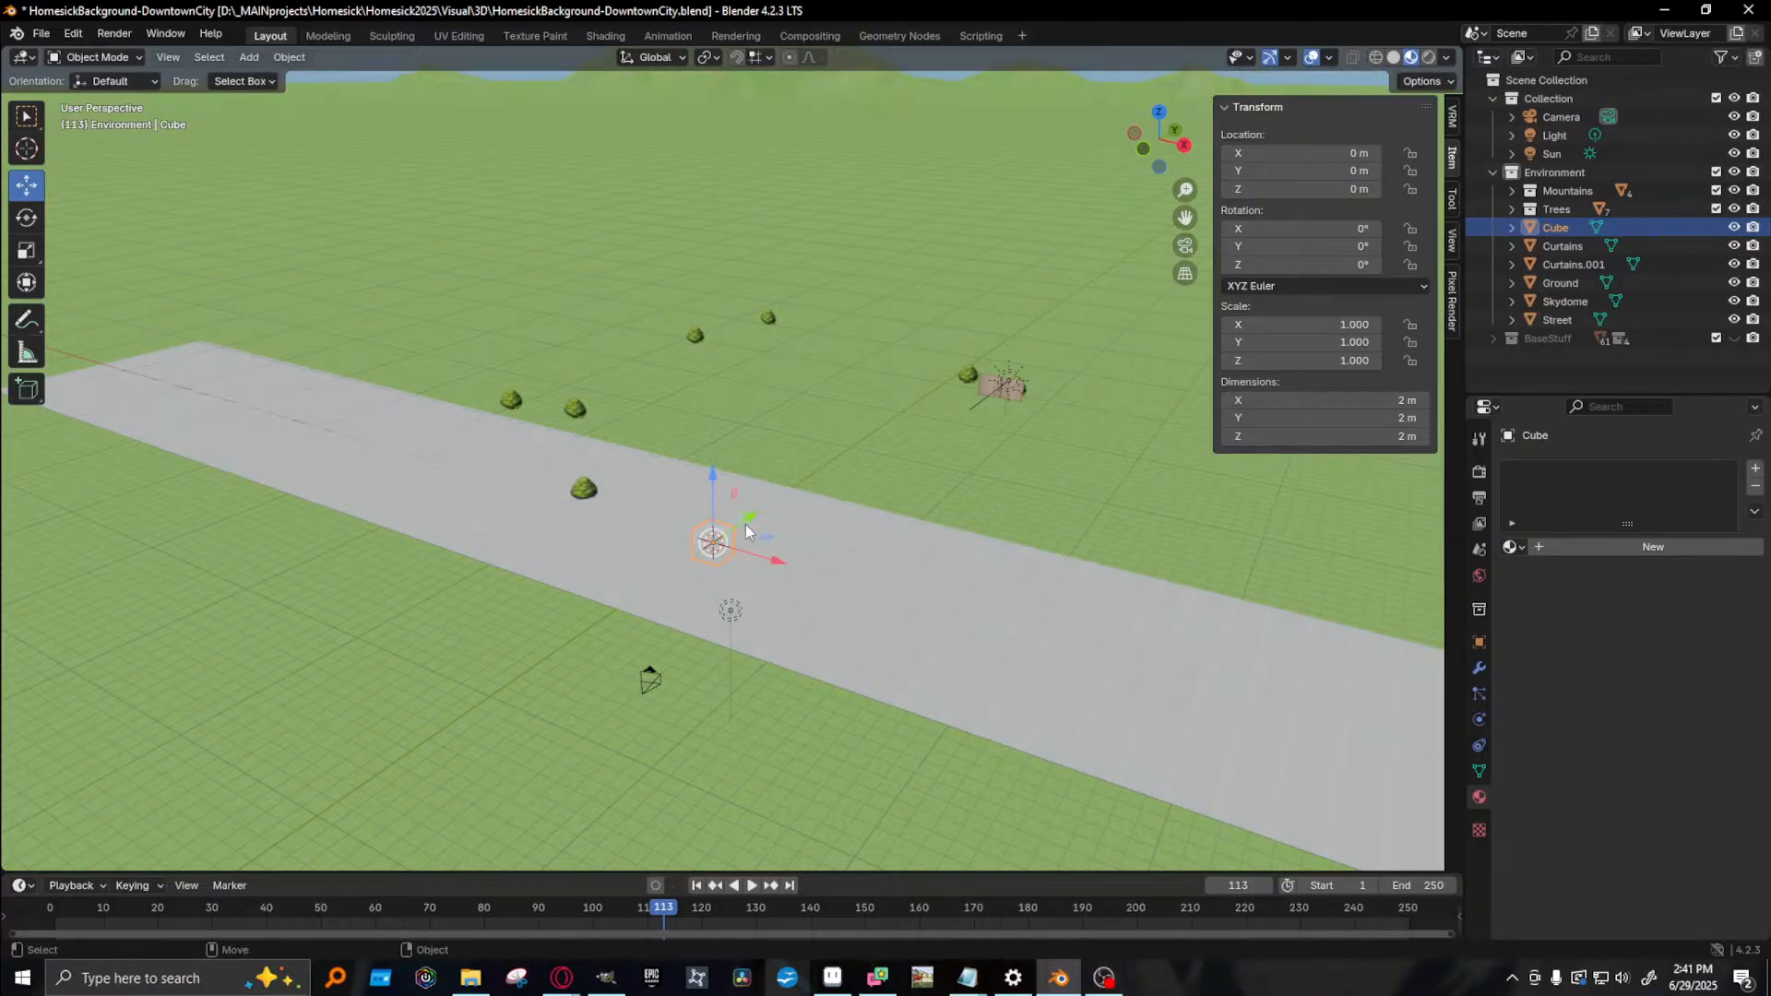
- Move the cube along Y to about 13.2 m beside the street and scale it to about 12.9 by 9.86 by 9.86 m
{"action": "left_click_drag", "start_coordinate": [745, 524], "coordinate": [913, 499]}
{"action": "key", "text": "shift+space"}
{"action": "key", "text": "s"}
{"action": "key", "text": "shift+space"}
{"action": "key", "text": "g"}
{"action": "key", "text": "ctrl+z"}
{"action": "key", "text": "shift+space"}
{"action": "key", "text": "s"}
{"action": "key", "text": "shift+space"}
{"action": "key", "text": "g"}
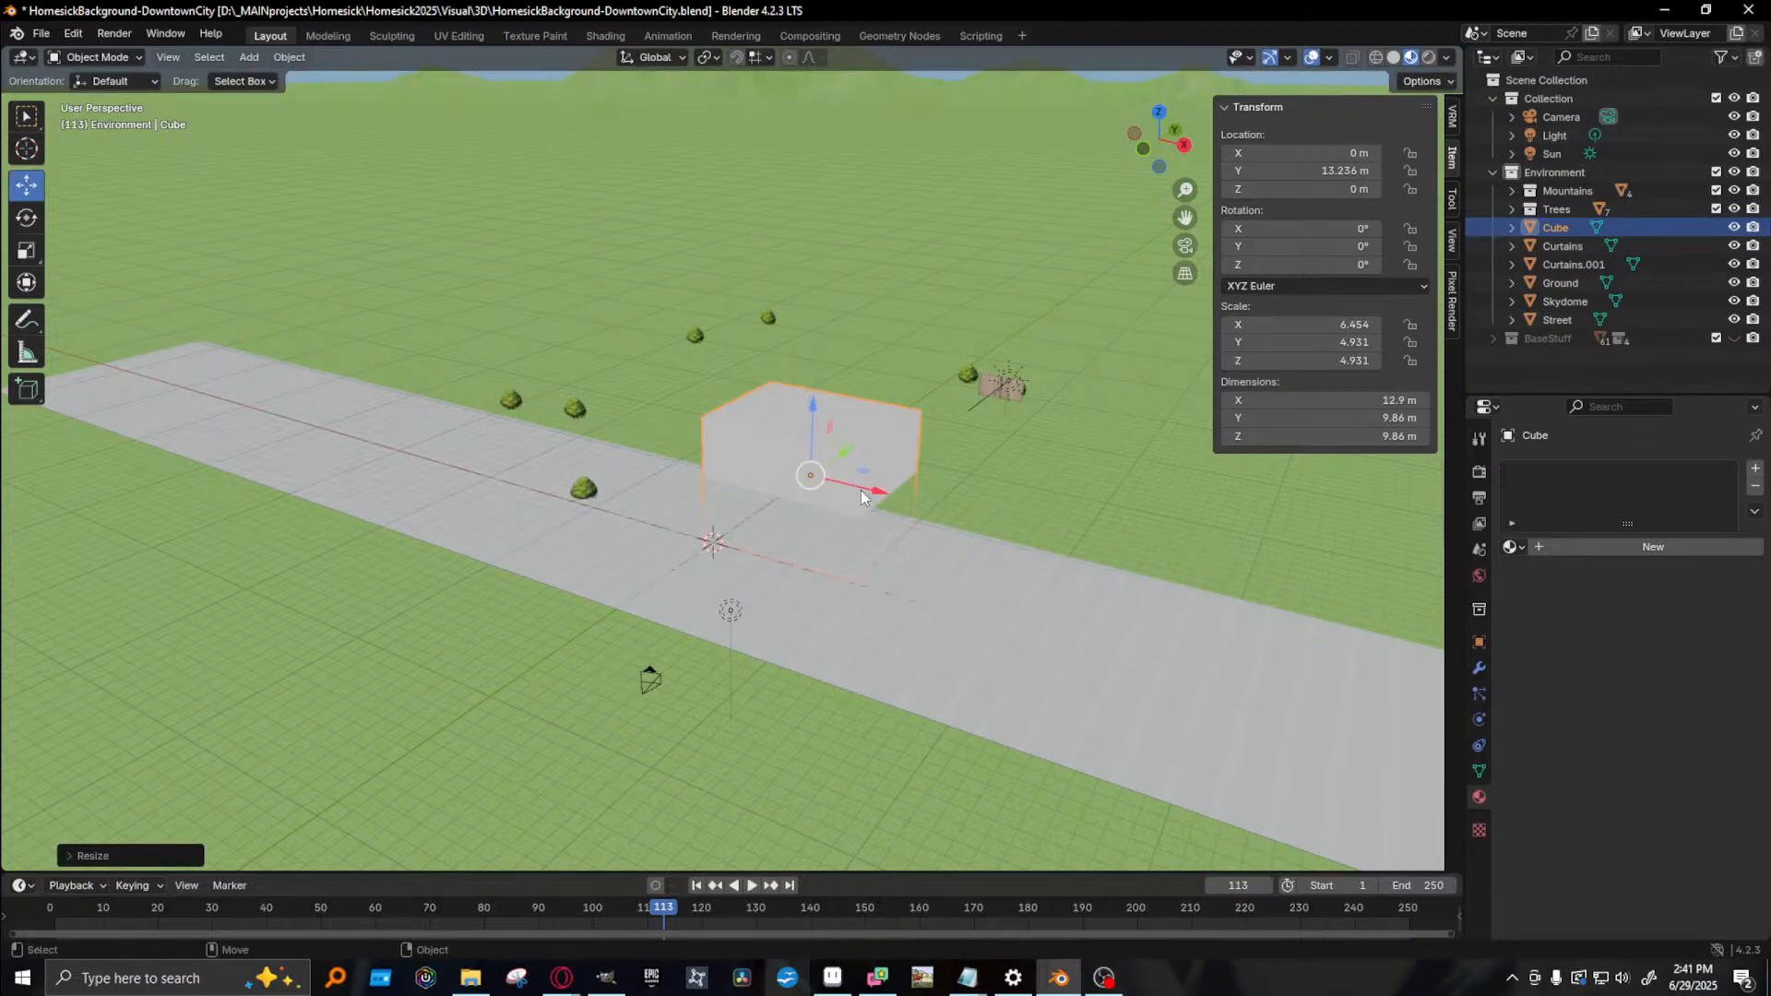
- Move the pair of trees beside the street along Y onto the street
{"action": "left_click", "coordinate": [506, 403]}
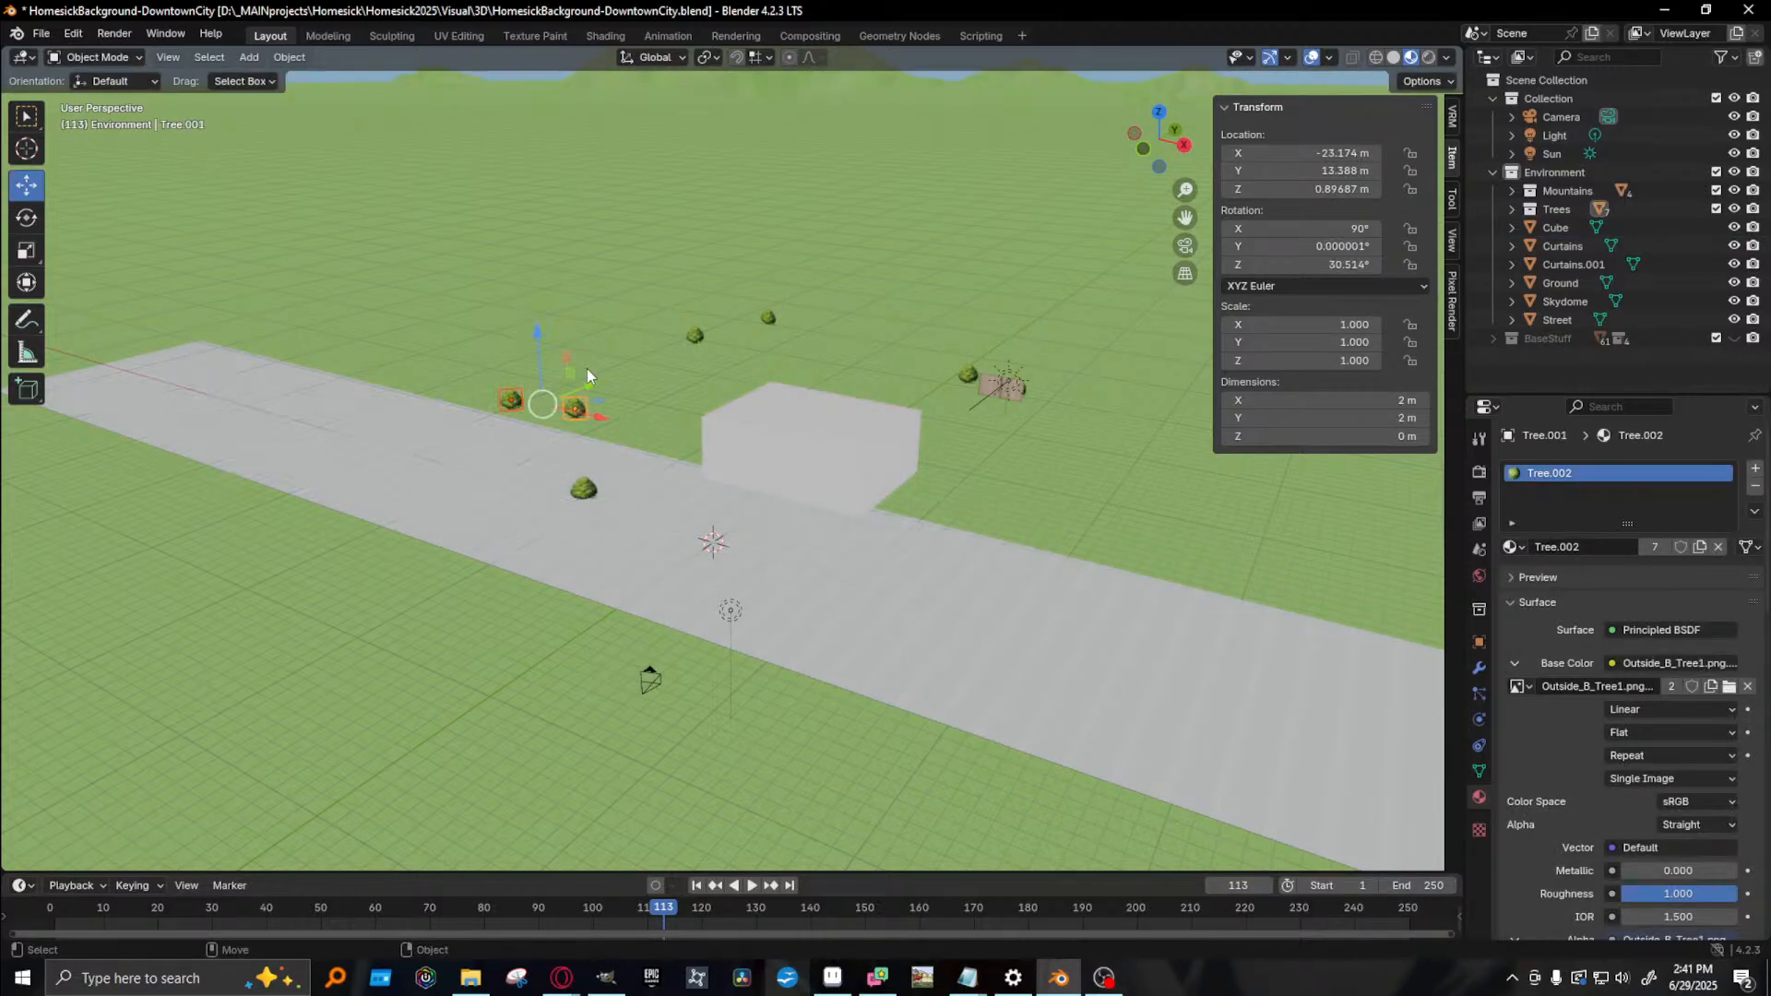
{"action": "left_click_drag", "start_coordinate": [589, 382], "coordinate": [448, 434]}
- Move the cube to about -67.8 m in X and 15 m in Y, beside the far end of the street
{"action": "left_click", "coordinate": [797, 451]}
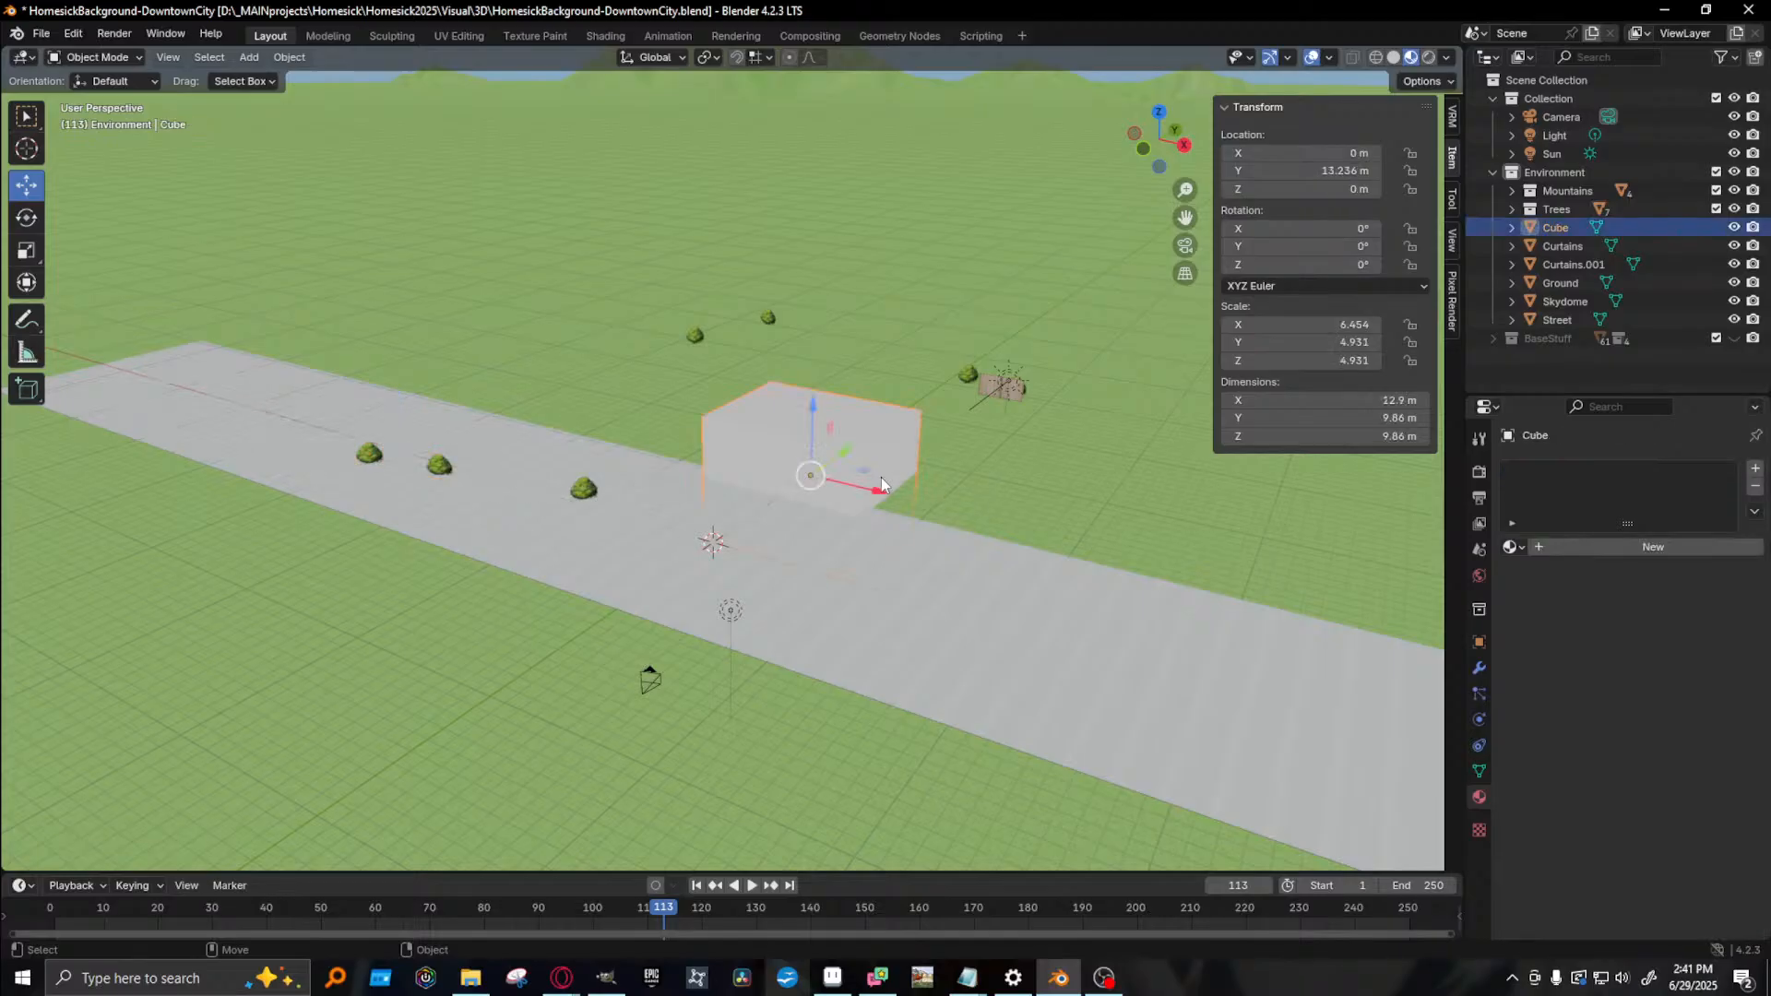
{"action": "key", "text": "g"}
{"action": "key", "text": "x"}
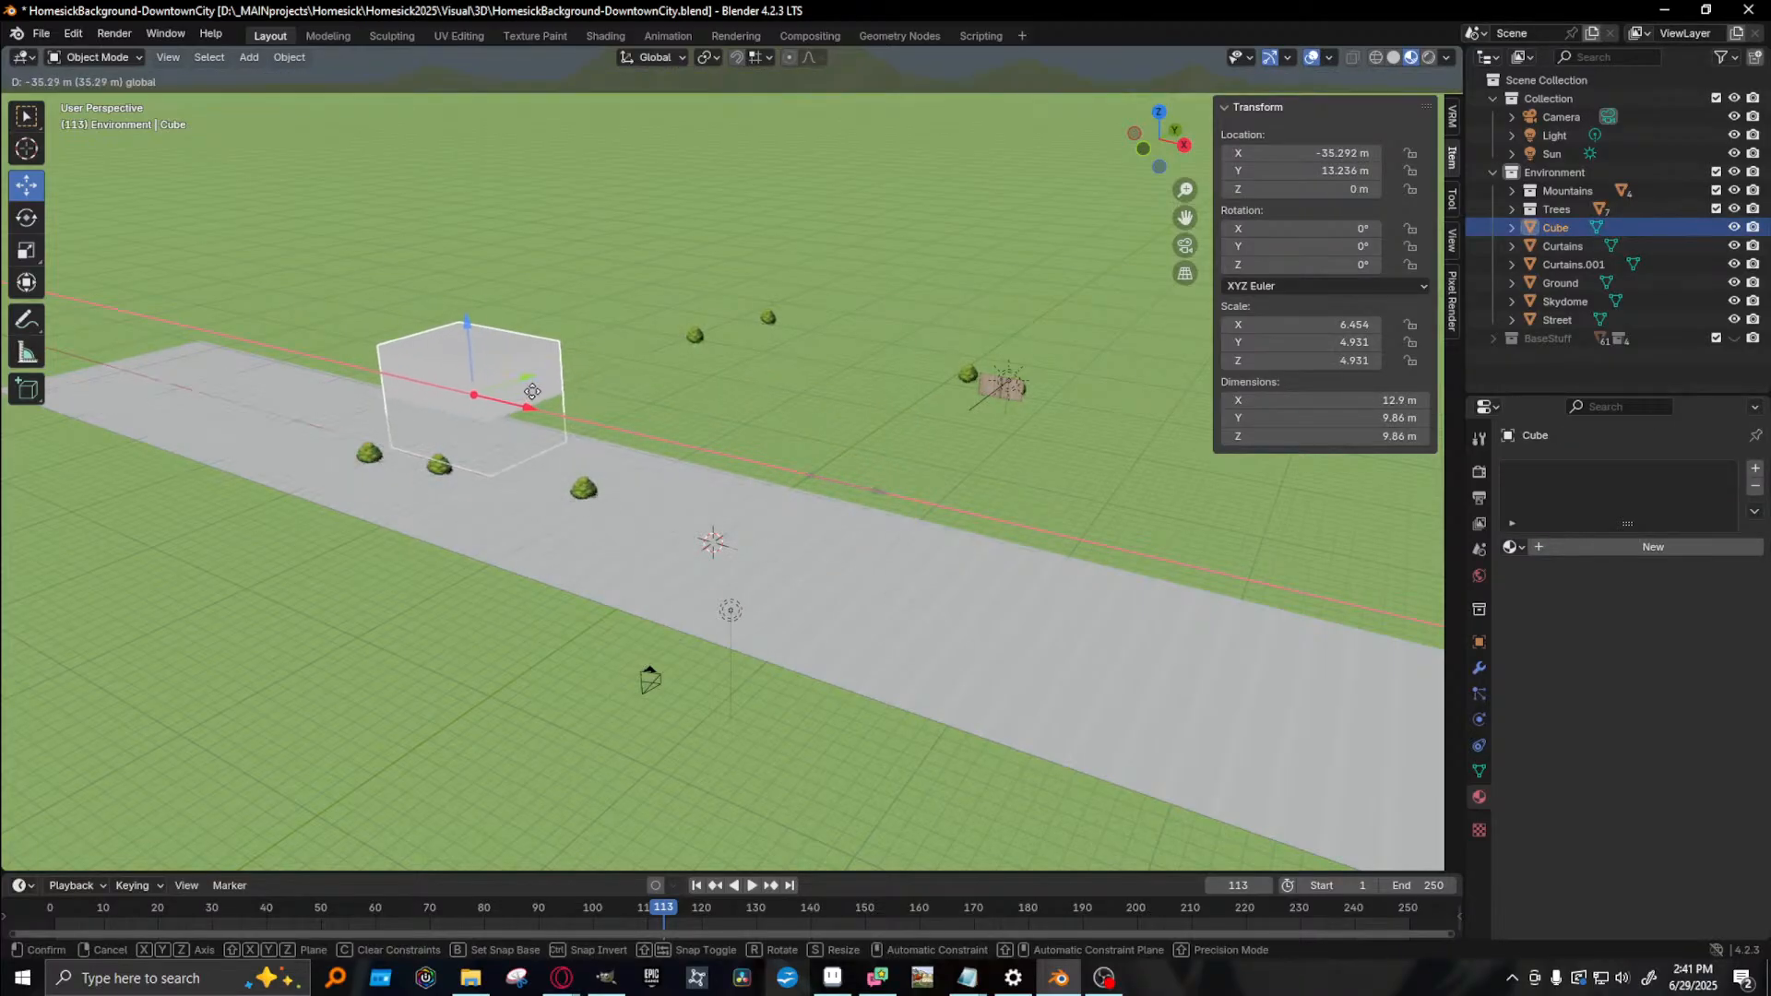
{"action": "left_click", "coordinate": [316, 353]}
{"action": "mouse_move", "coordinate": [304, 321]}
{"action": "left_mouse_down"}
{"action": "mouse_move", "coordinate": [355, 316]}
{"action": "mouse_move", "coordinate": [304, 343]}
{"action": "left_mouse_up"}
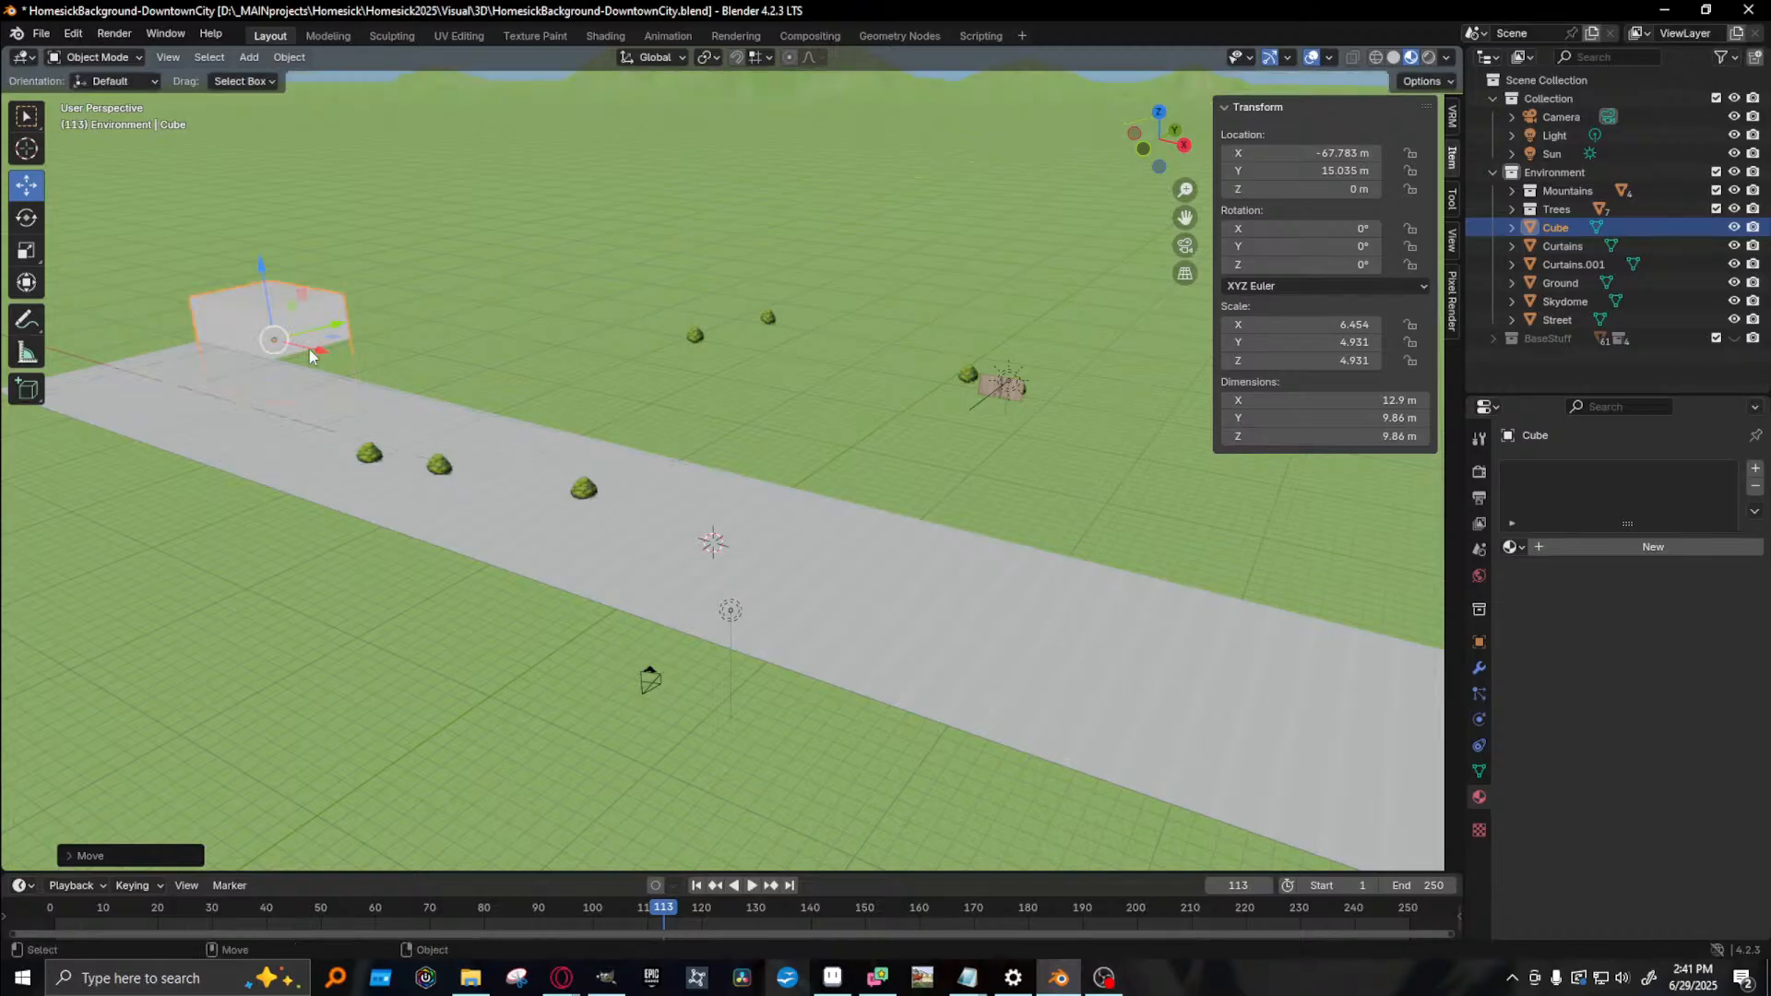
- Duplicate the cube twice and place the copies side by side along the street to form three buildings
{"action": "key", "text": "shift+d"}
{"action": "key", "text": "x"}
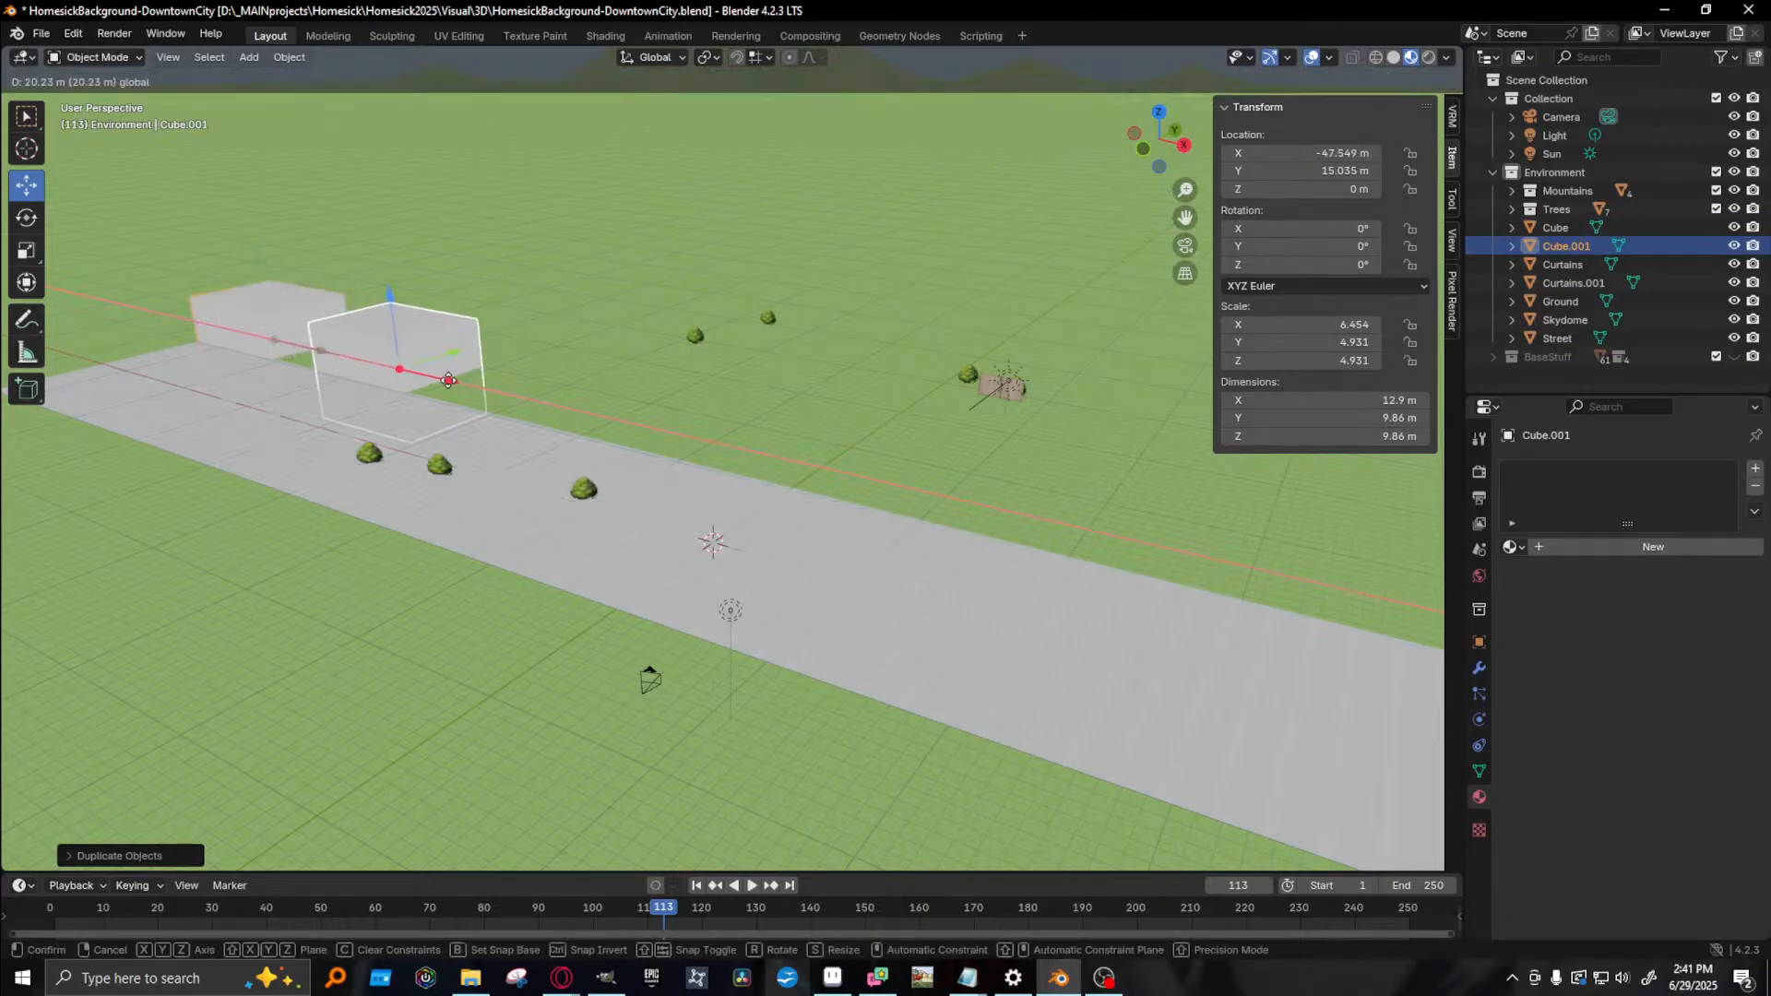
{"action": "left_click", "coordinate": [400, 364]}
{"action": "key", "text": "shift+d"}
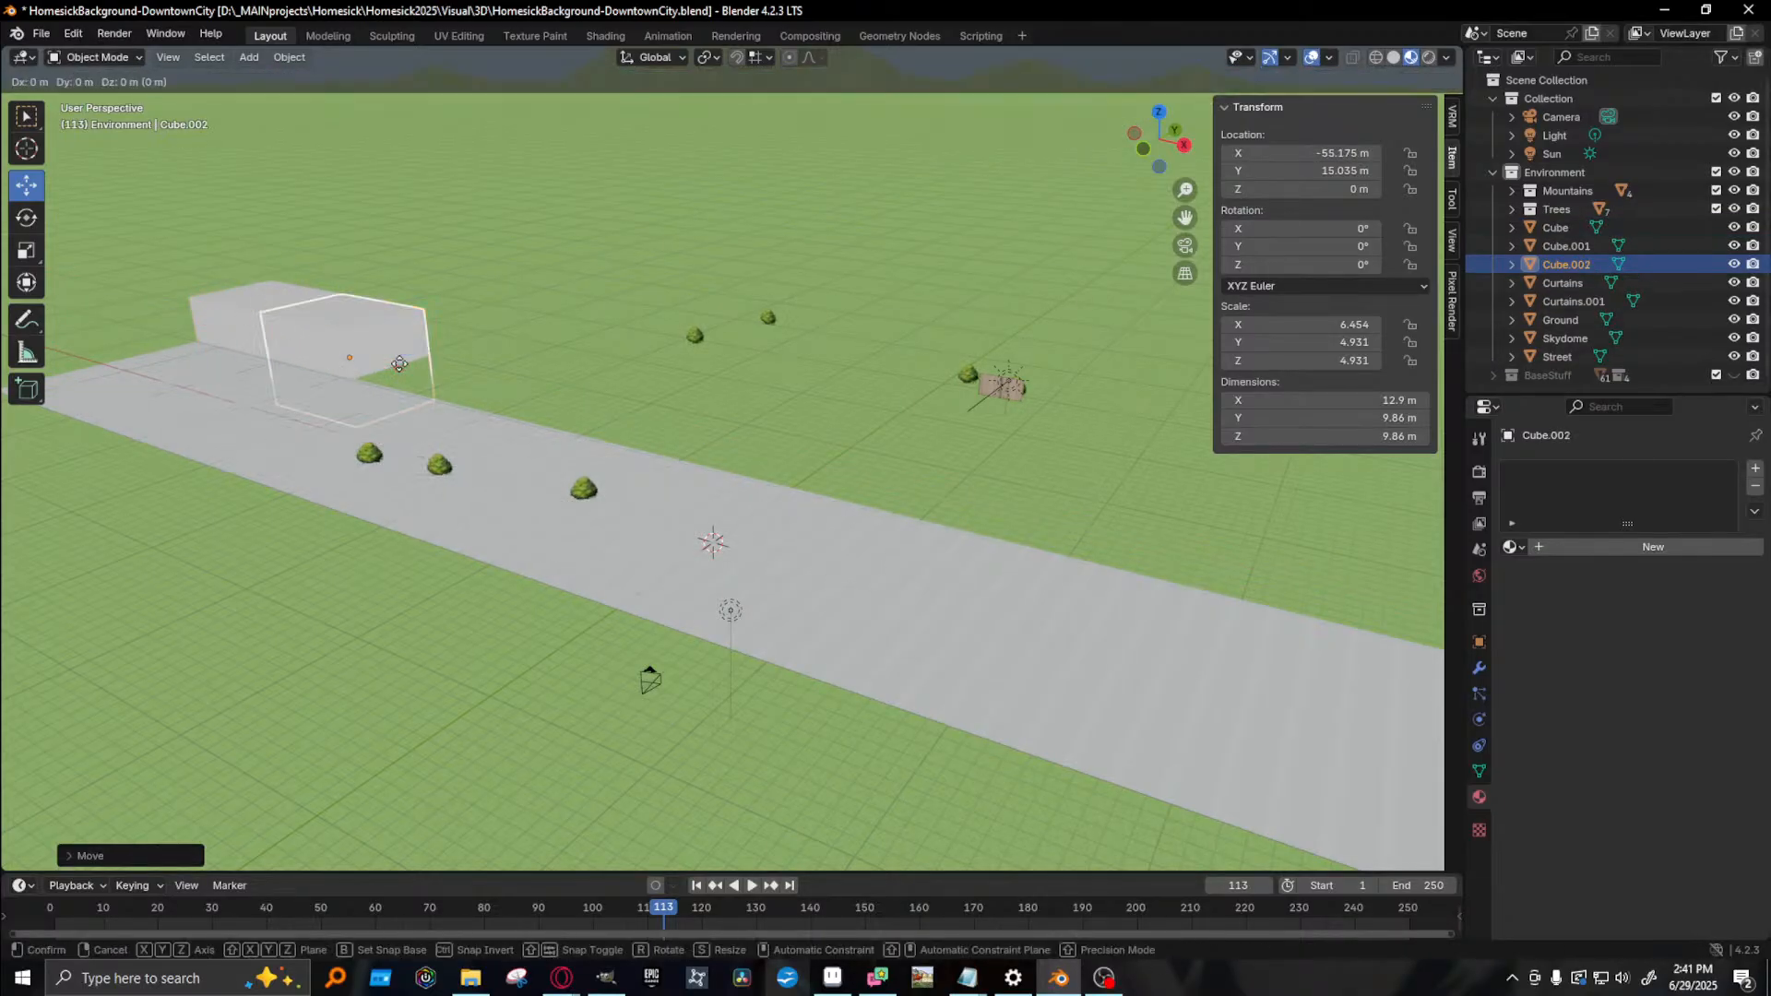
{"action": "left_click", "coordinate": [501, 374]}
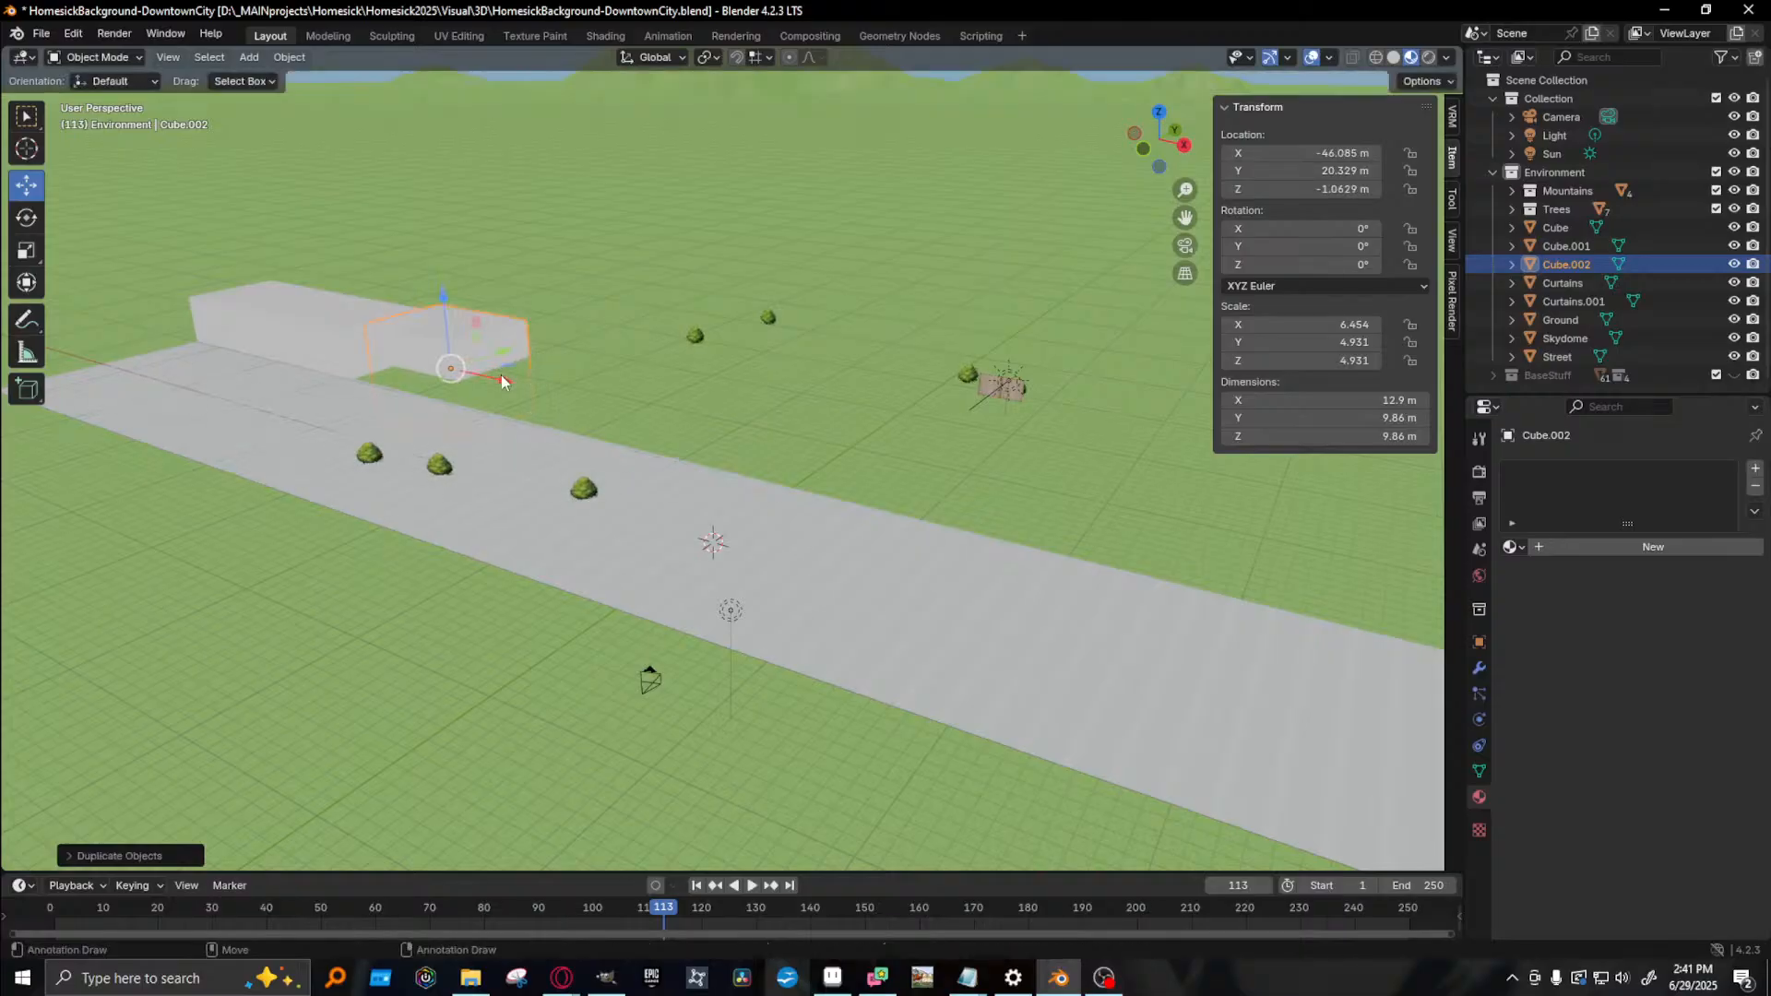
{"action": "left_click_drag", "start_coordinate": [494, 378], "coordinate": [446, 291]}
- Move the middle cube to about -54.7 m in X and raise it to about 0.65 m in Z
{"action": "left_click", "coordinate": [316, 339]}
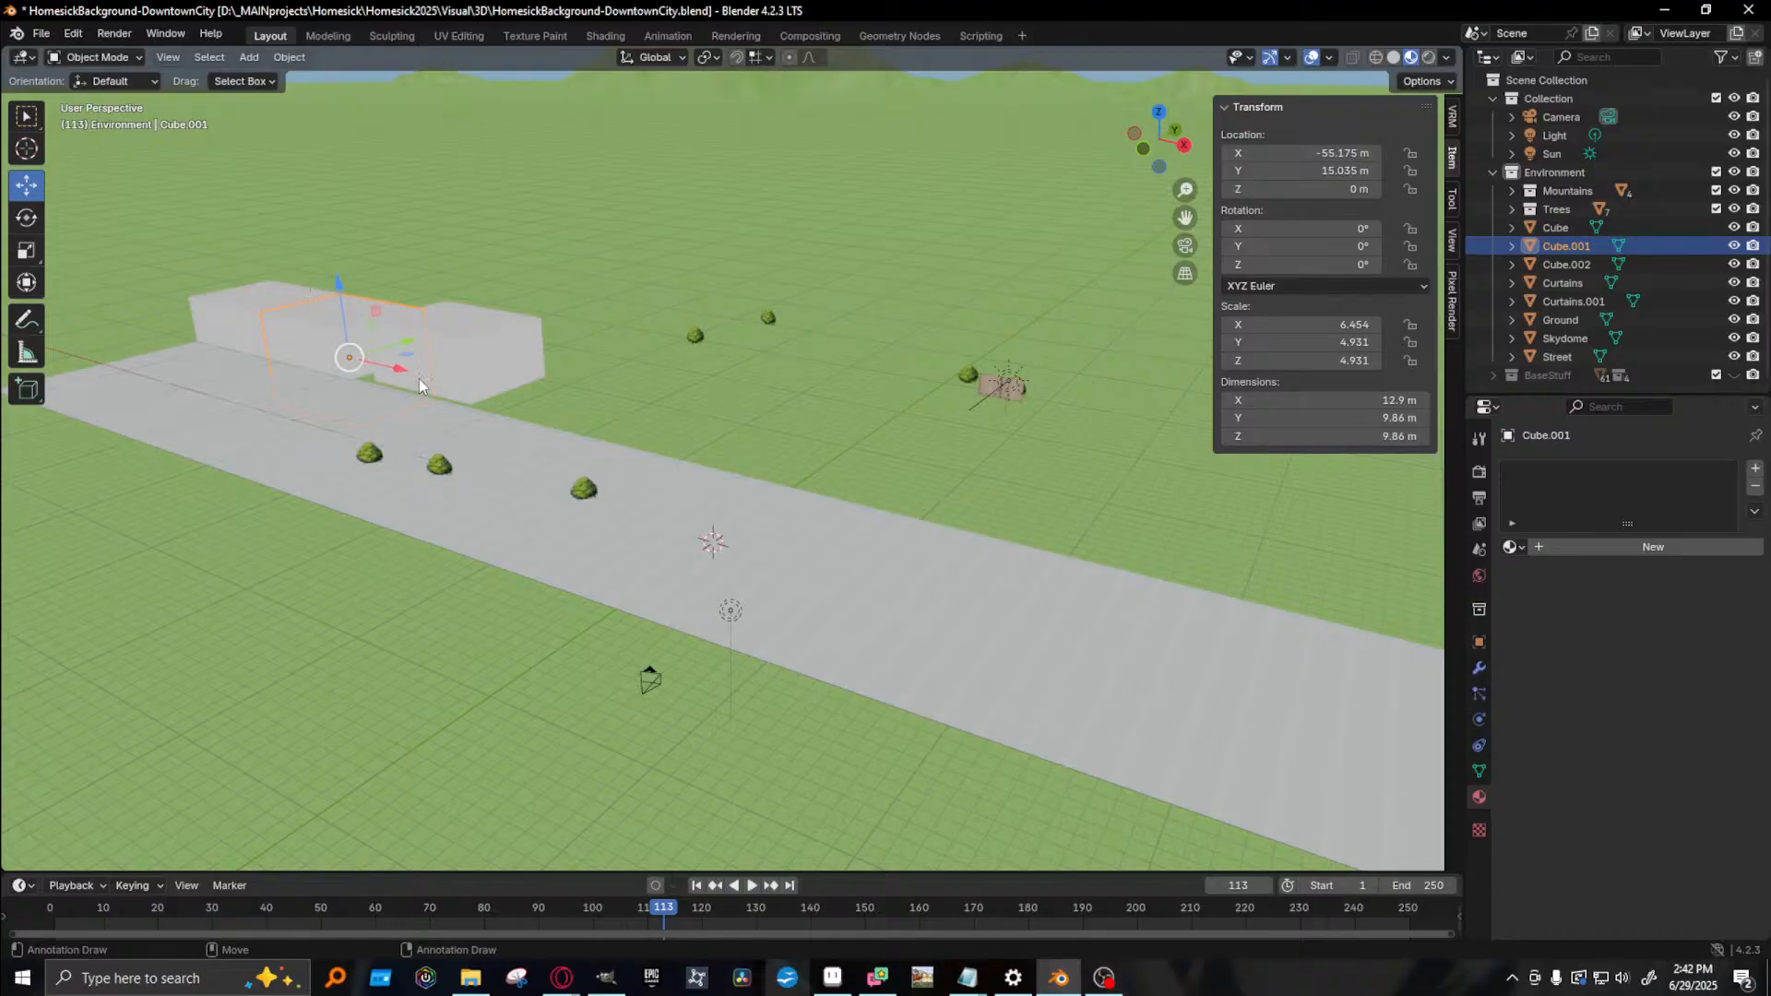
{"action": "left_click_drag", "start_coordinate": [405, 366], "coordinate": [413, 370]}
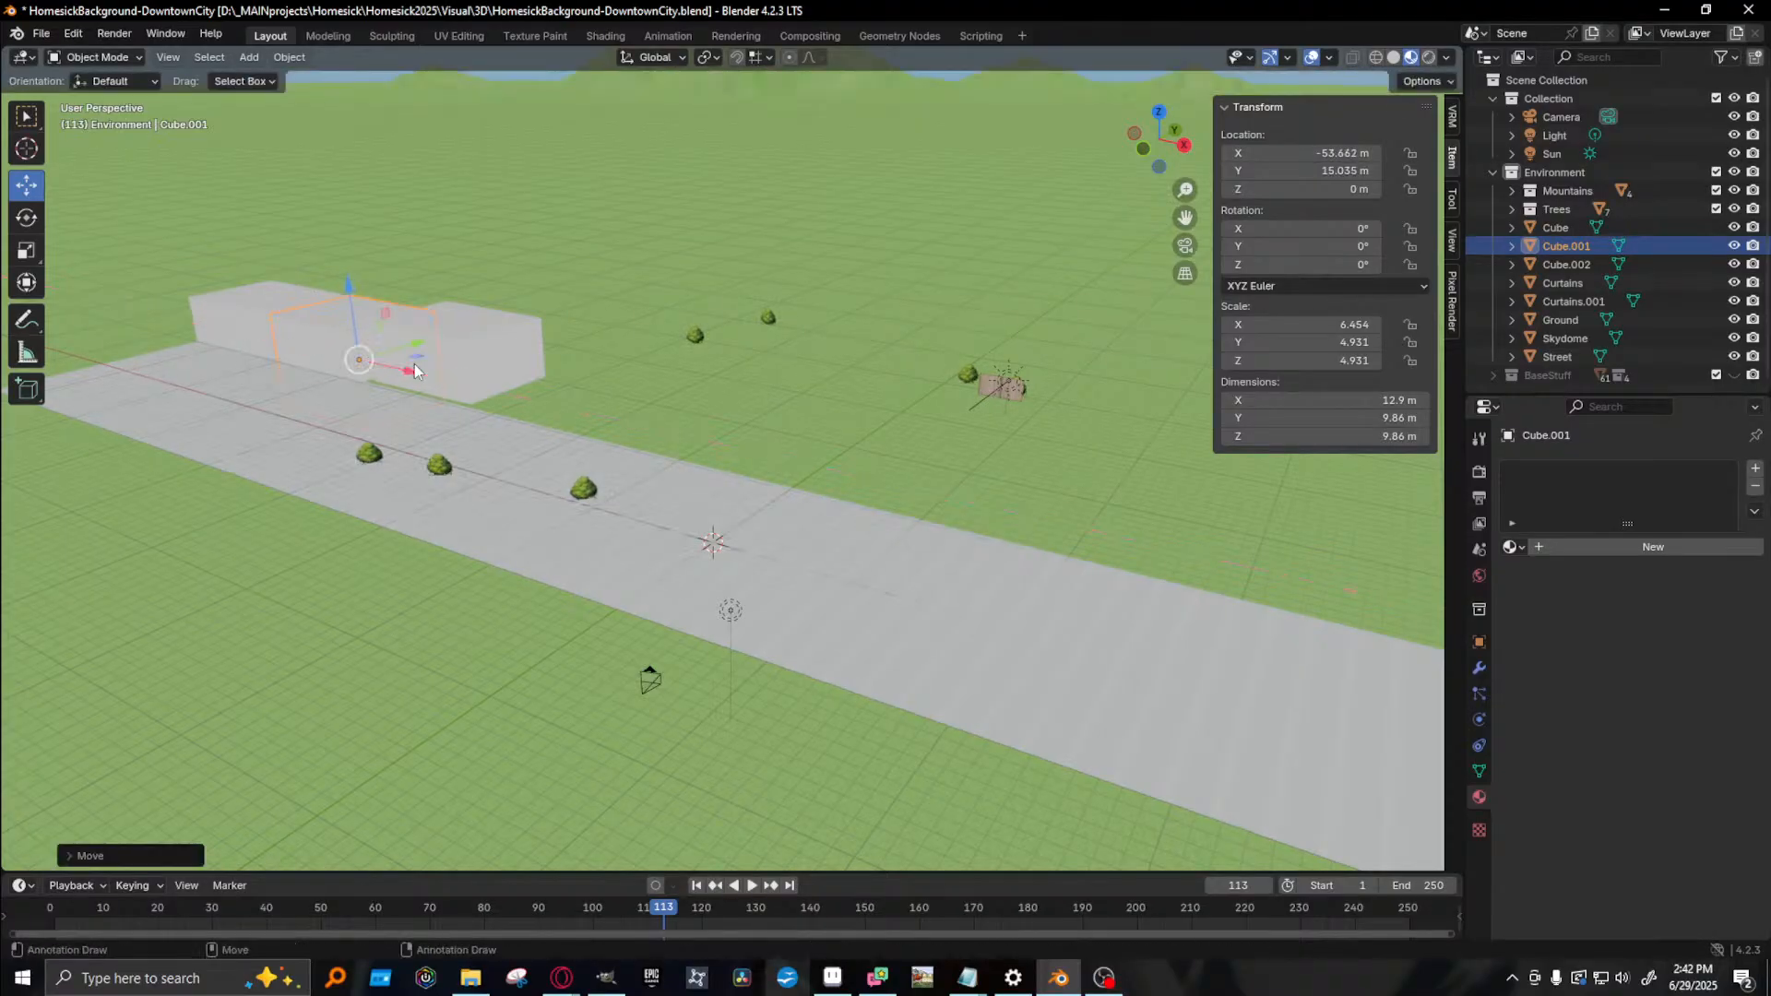
{"action": "key", "text": "KP_Decimal"}
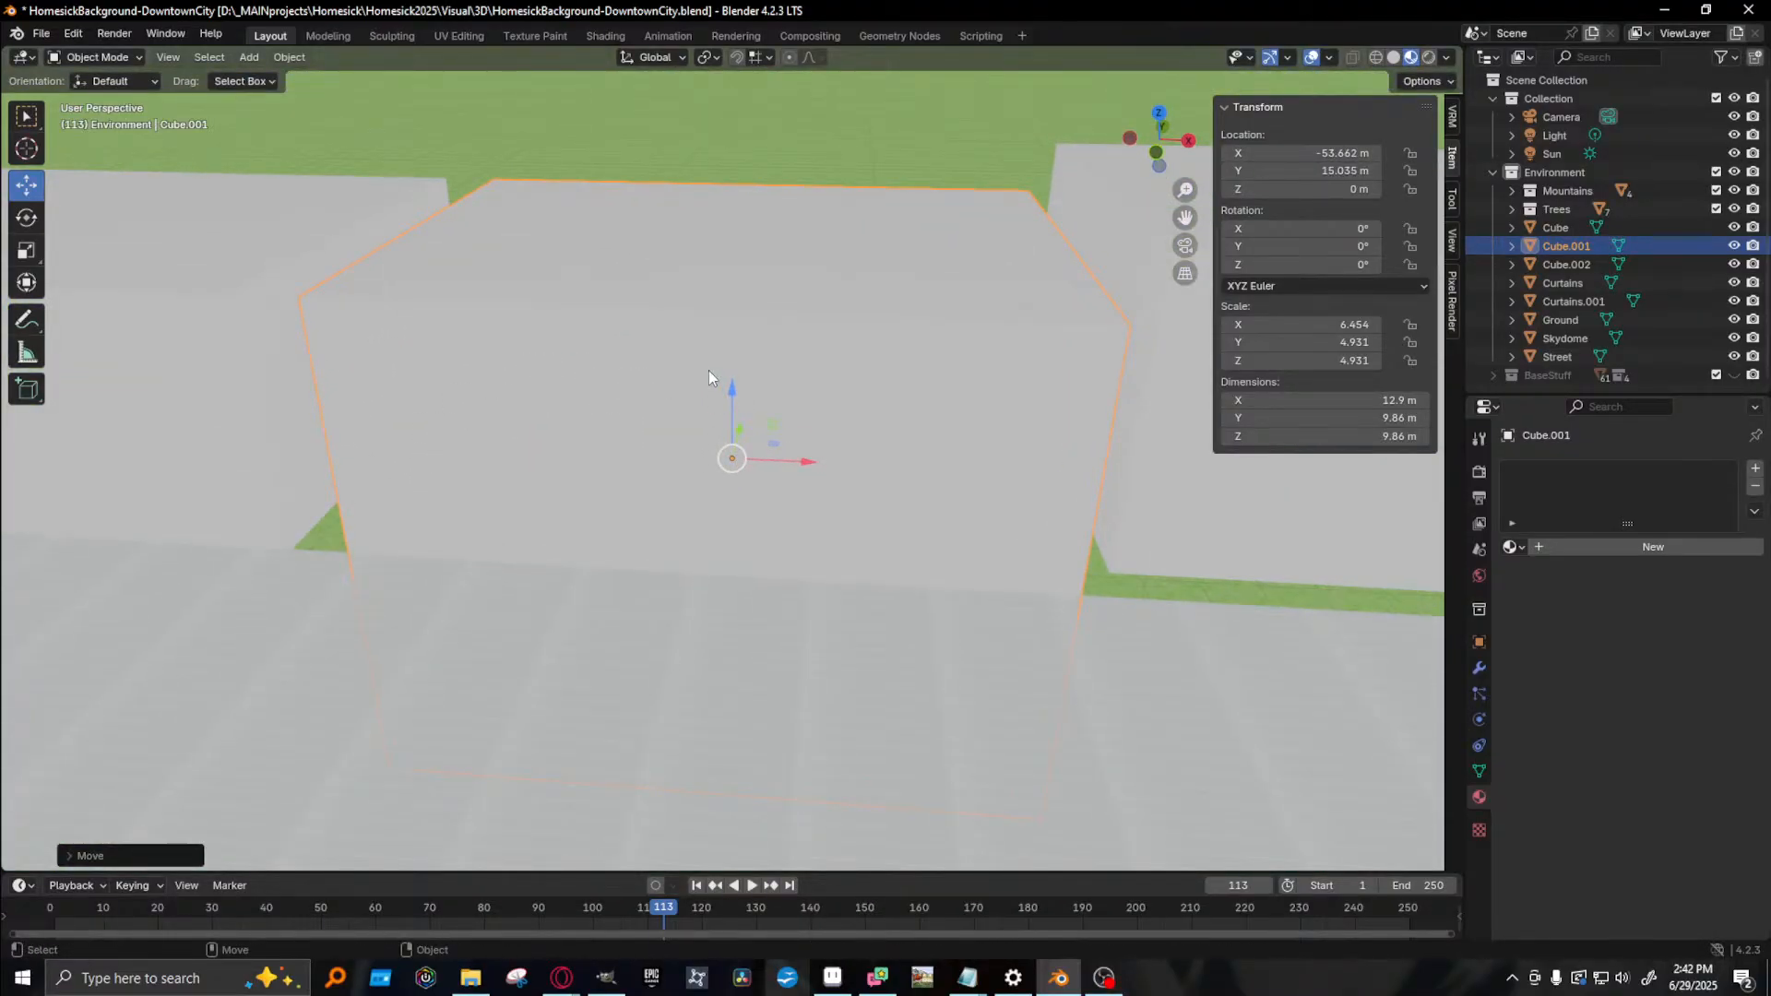
{"action": "scroll", "coordinate": [708, 369], "scroll_direction": "down", "scroll_amount": 5}
{"action": "left_click_drag", "start_coordinate": [727, 378], "coordinate": [726, 367]}
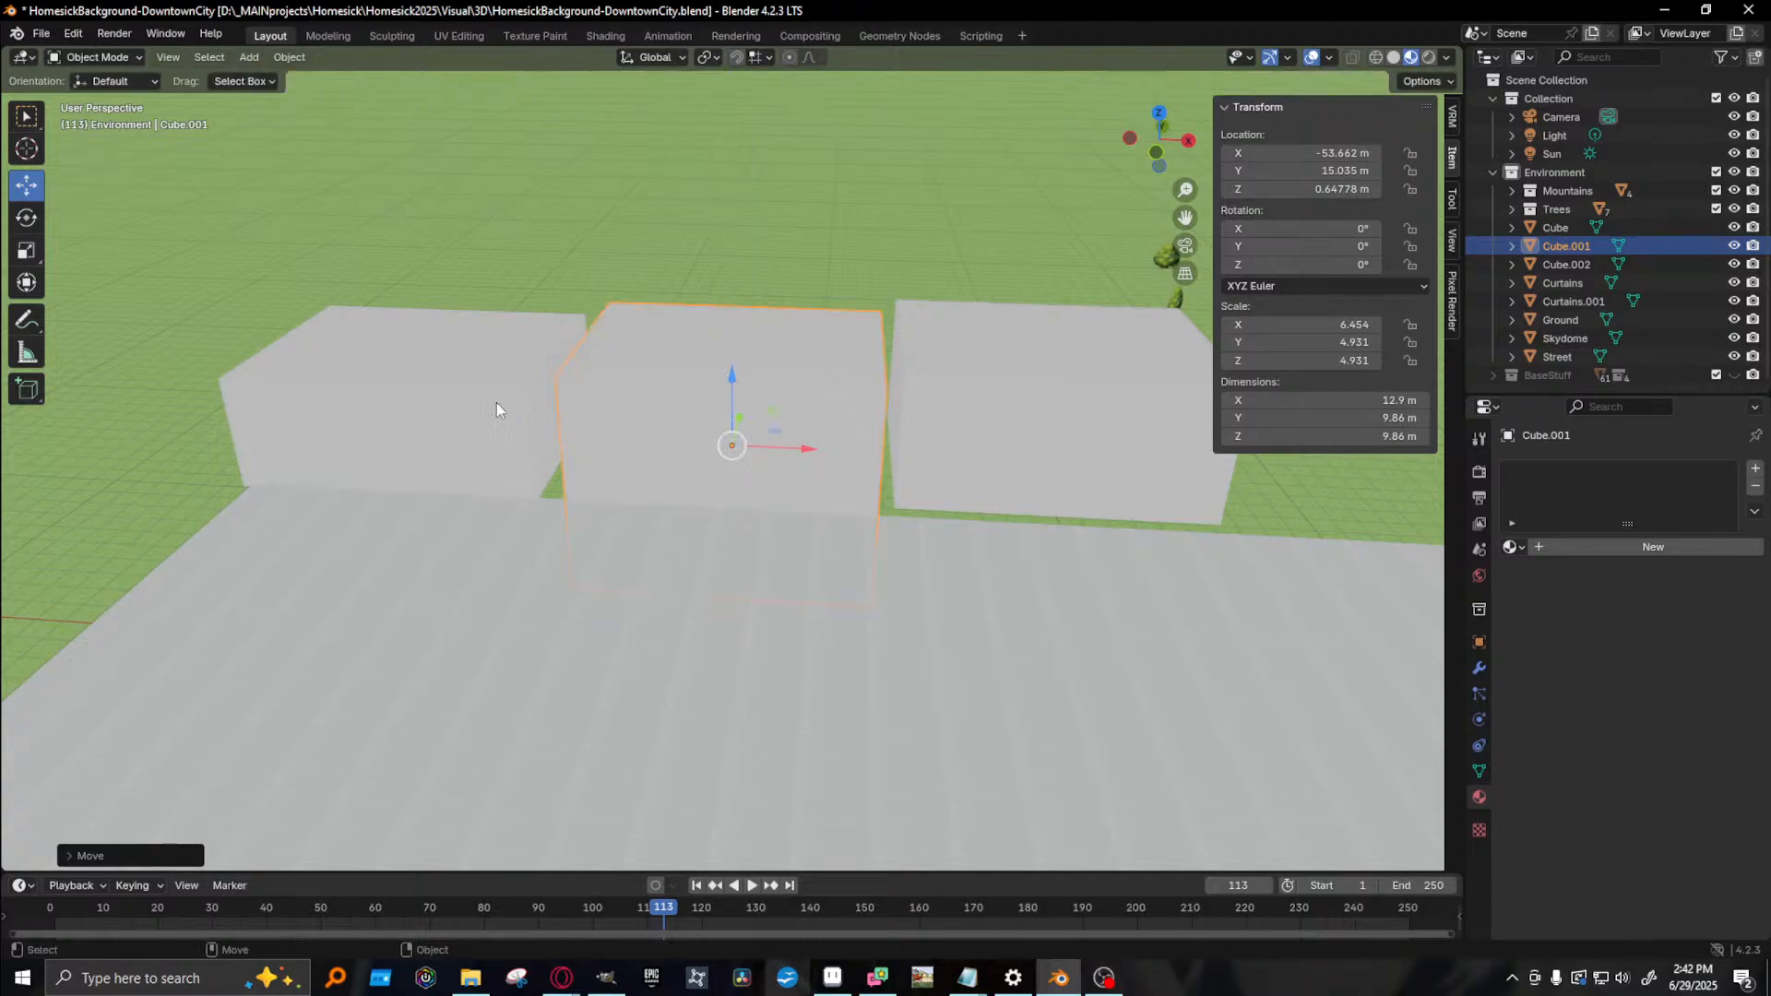
{"action": "left_click_drag", "start_coordinate": [806, 446], "coordinate": [771, 443]}
- Raise the first cube to about 3.39 m in Z and close the row's gaps, moving the third cube to about -40.8 m in X
{"action": "left_click", "coordinate": [481, 391]}
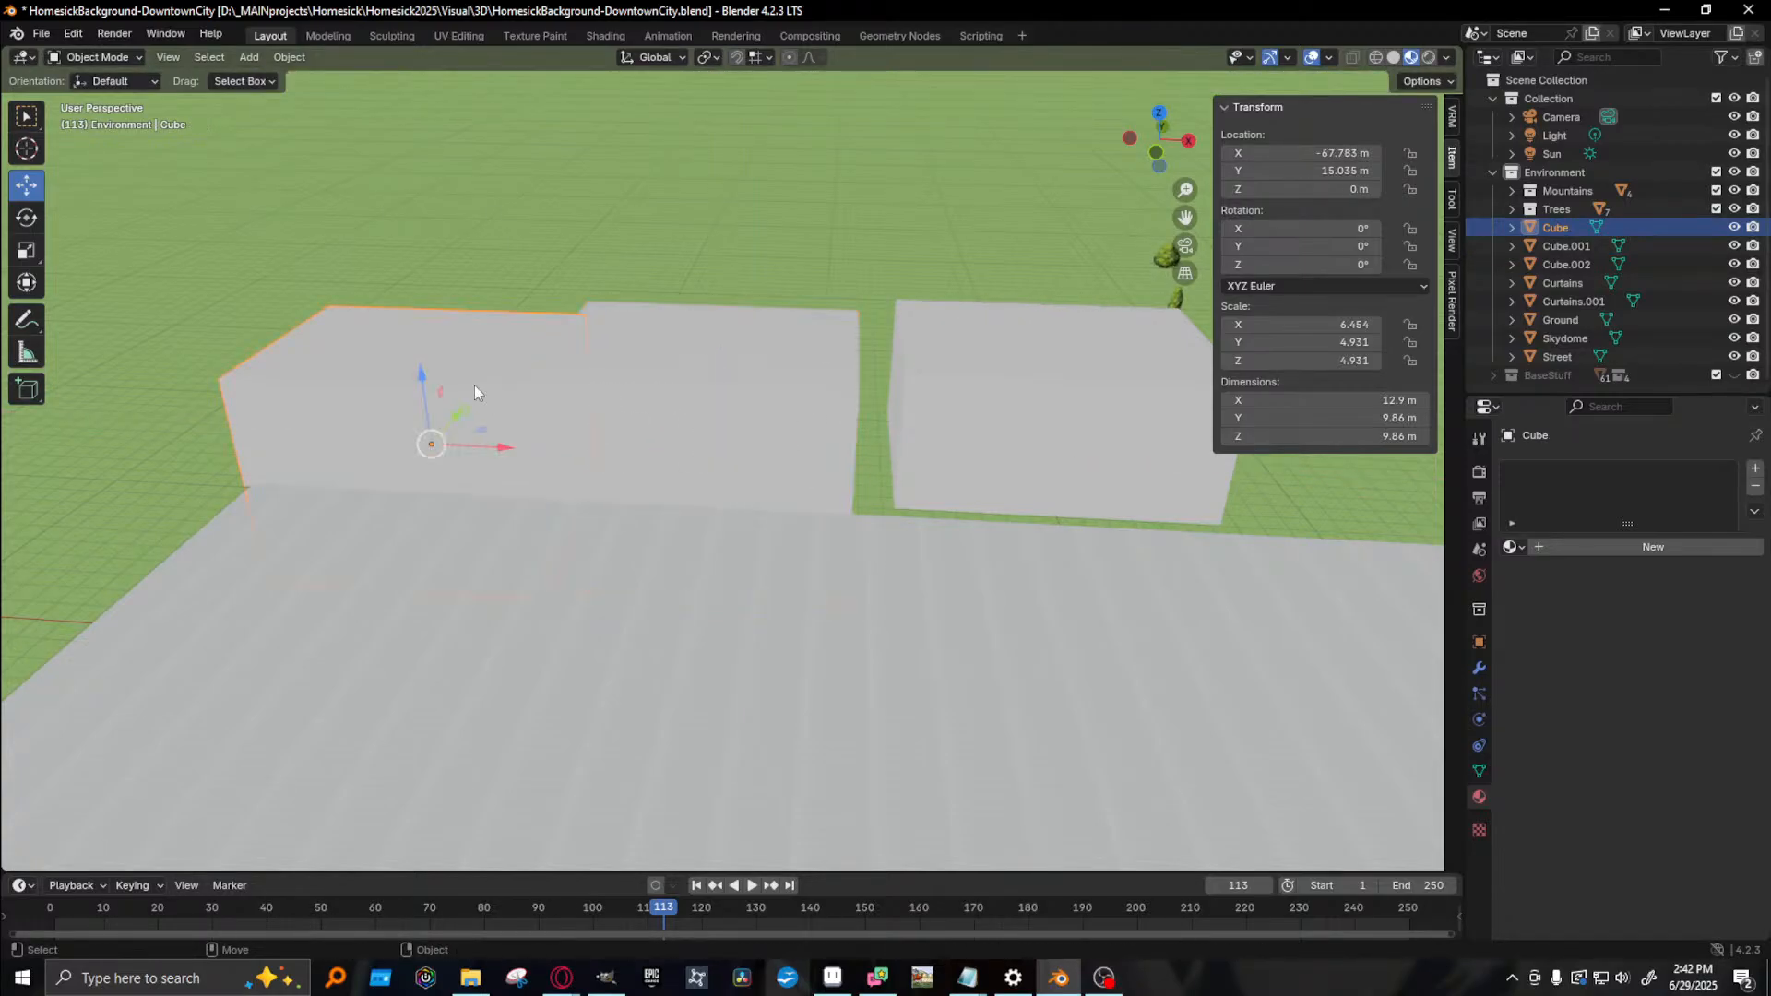
{"action": "left_click_drag", "start_coordinate": [418, 373], "coordinate": [419, 306]}
{"action": "left_click", "coordinate": [790, 395]}
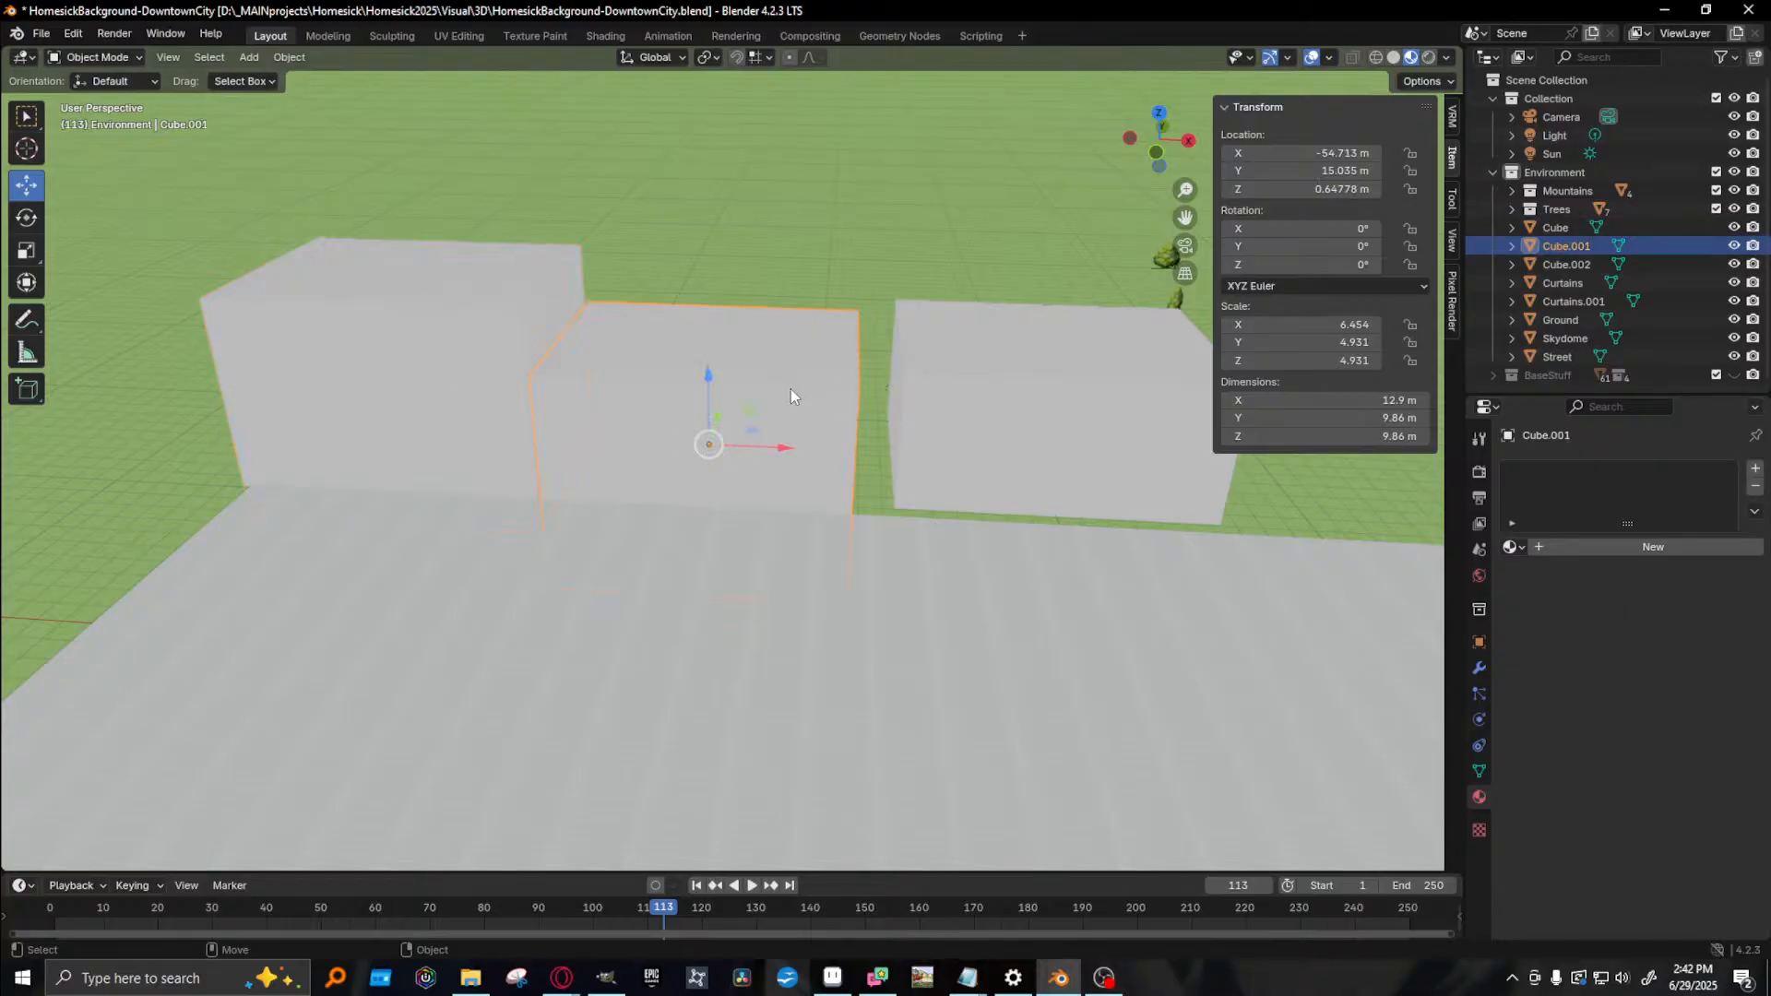
{"action": "left_click_drag", "start_coordinate": [785, 444], "coordinate": [794, 445]}
{"action": "left_click", "coordinate": [985, 494]}
{"action": "scroll", "coordinate": [996, 475], "scroll_direction": "down", "scroll_amount": 3}
{"action": "left_click_drag", "start_coordinate": [977, 458], "coordinate": [891, 423]}
{"action": "middle_click_drag", "start_coordinate": [858, 420], "coordinate": [553, 428], "text": "shift"}
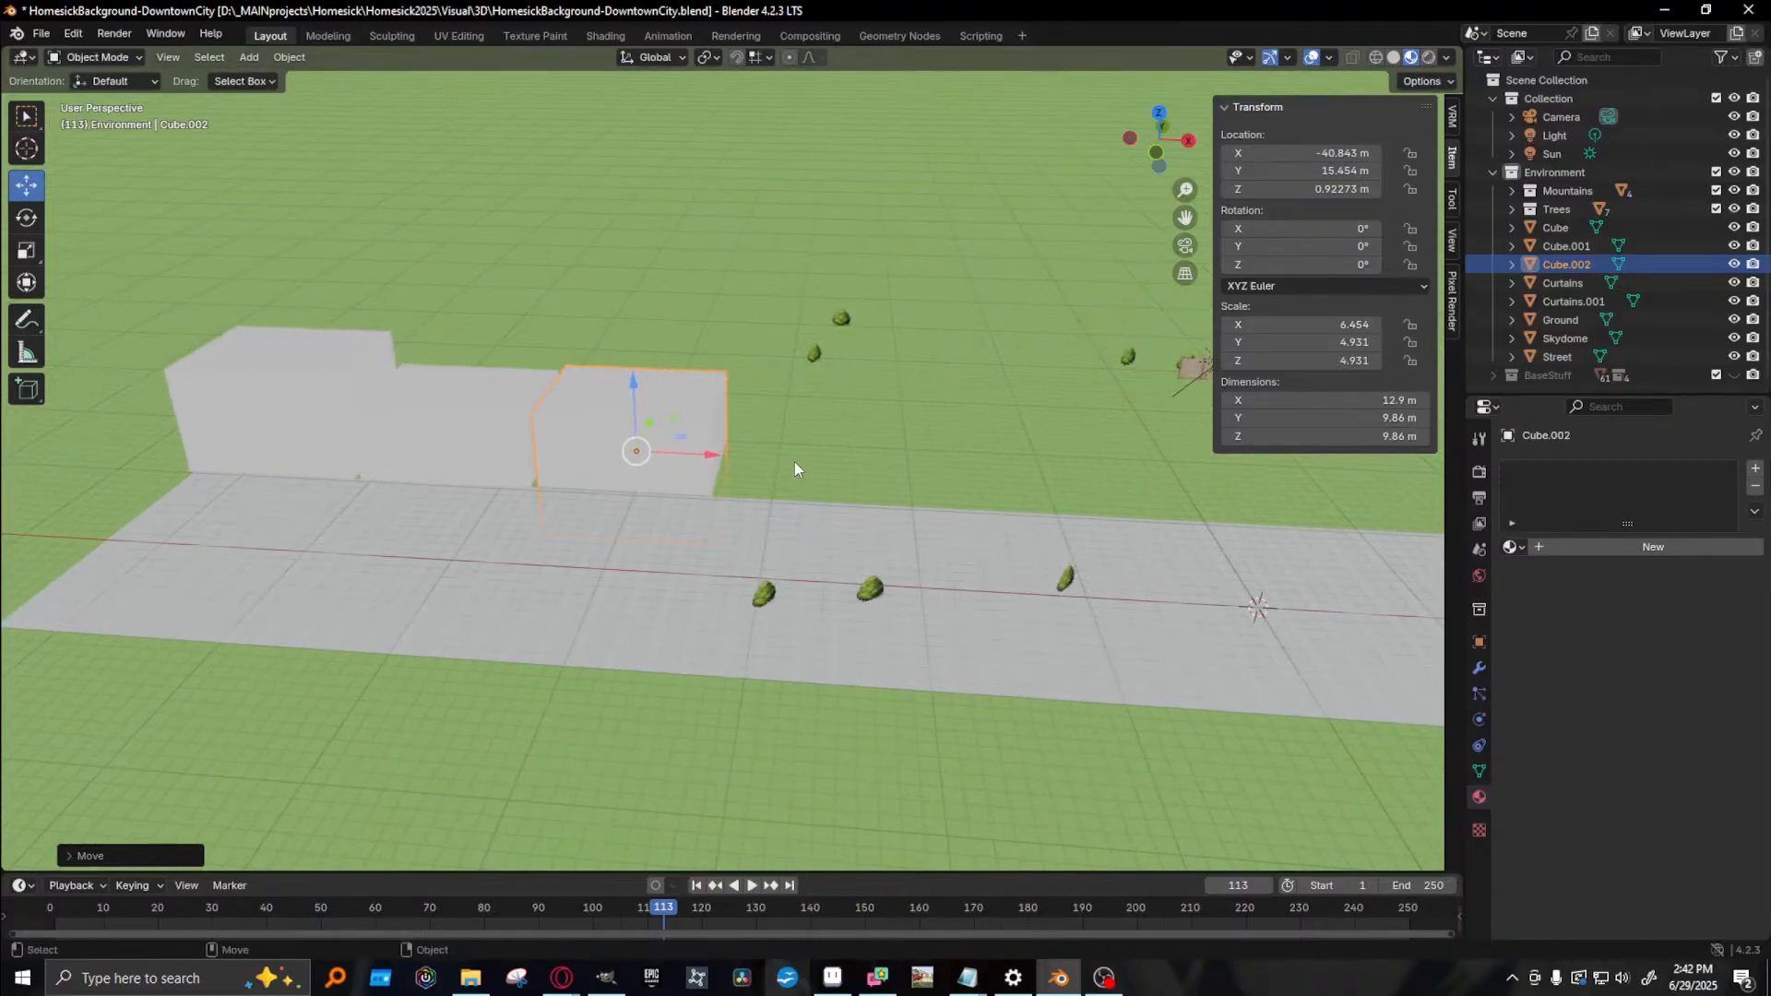
- Duplicate the three cubes together and move the copies along X to extend the row to six buildings
{"action": "left_click", "coordinate": [341, 415]}
{"action": "left_click", "coordinate": [473, 429], "text": "shift"}
{"action": "left_click", "coordinate": [614, 472], "text": "shift"}
{"action": "key", "text": "shift+d"}
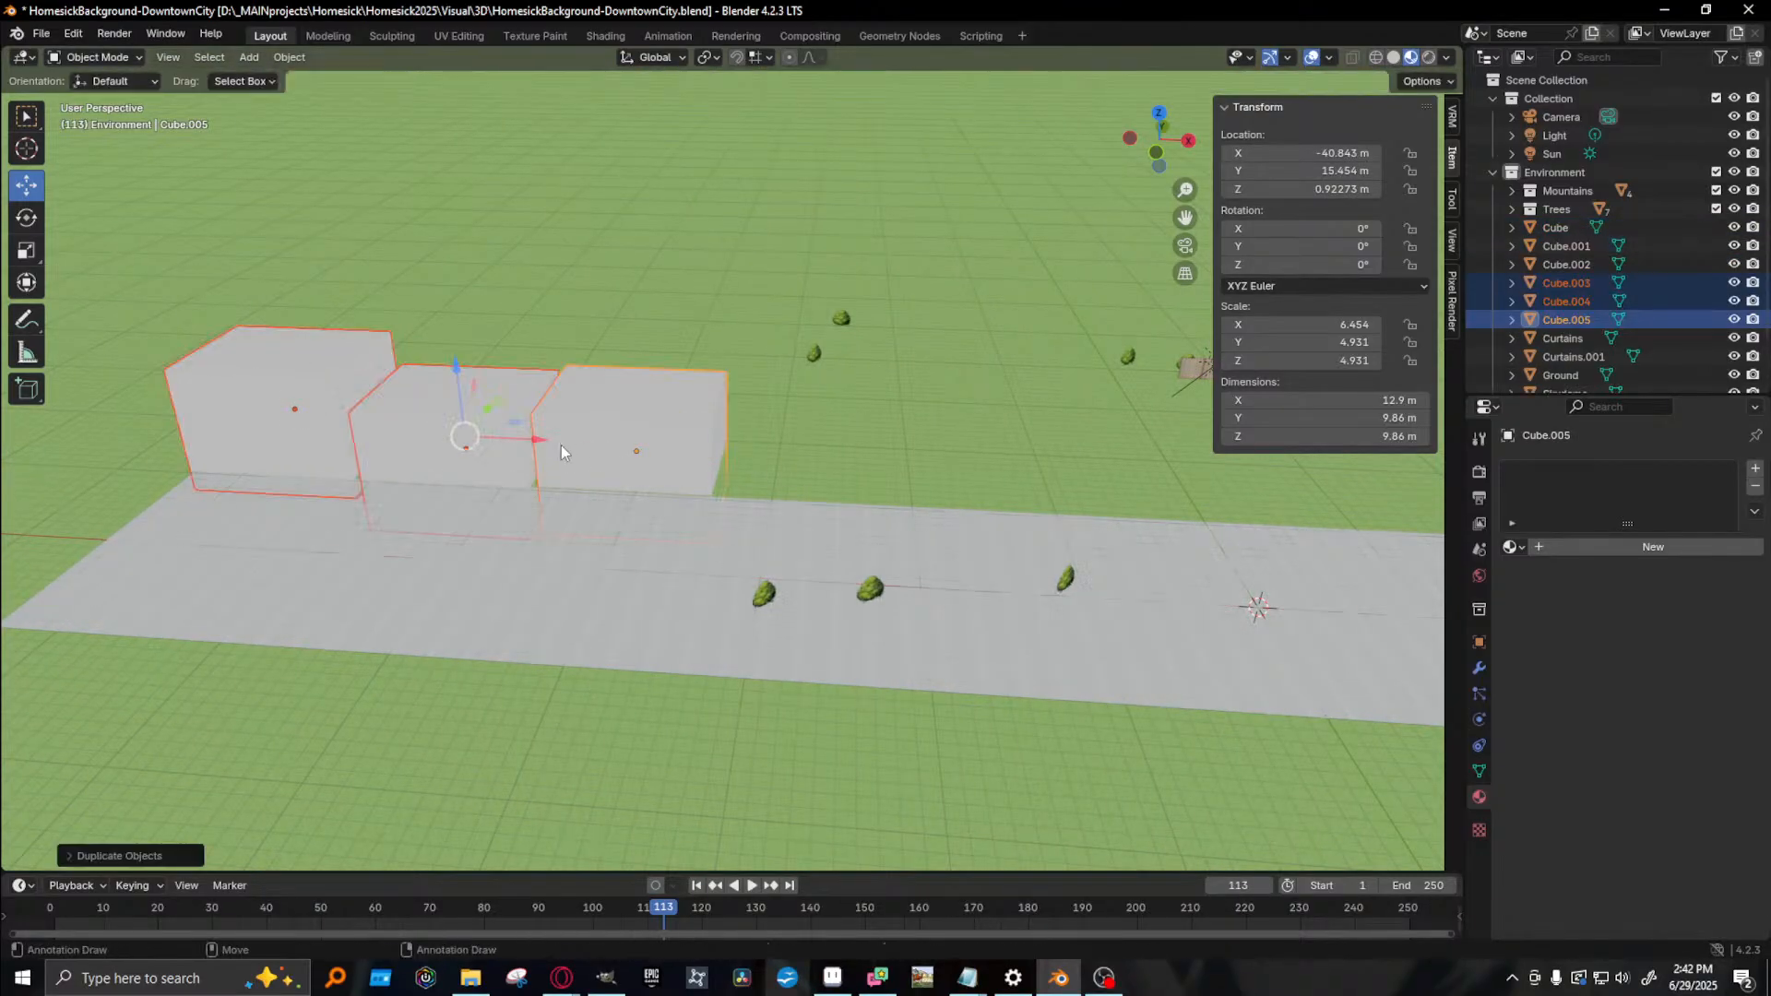
{"action": "key", "text": "g"}
{"action": "key", "text": "x"}
{"action": "left_click_drag", "start_coordinate": [1080, 477], "coordinate": [1064, 478]}
- Duplicate all six cubes and move the copies along X so the row of buildings spans the whole street
{"action": "left_click", "coordinate": [637, 451], "text": "shift"}
{"action": "left_click", "coordinate": [470, 429], "text": "shift"}
{"action": "left_click", "coordinate": [323, 406], "text": "shift"}
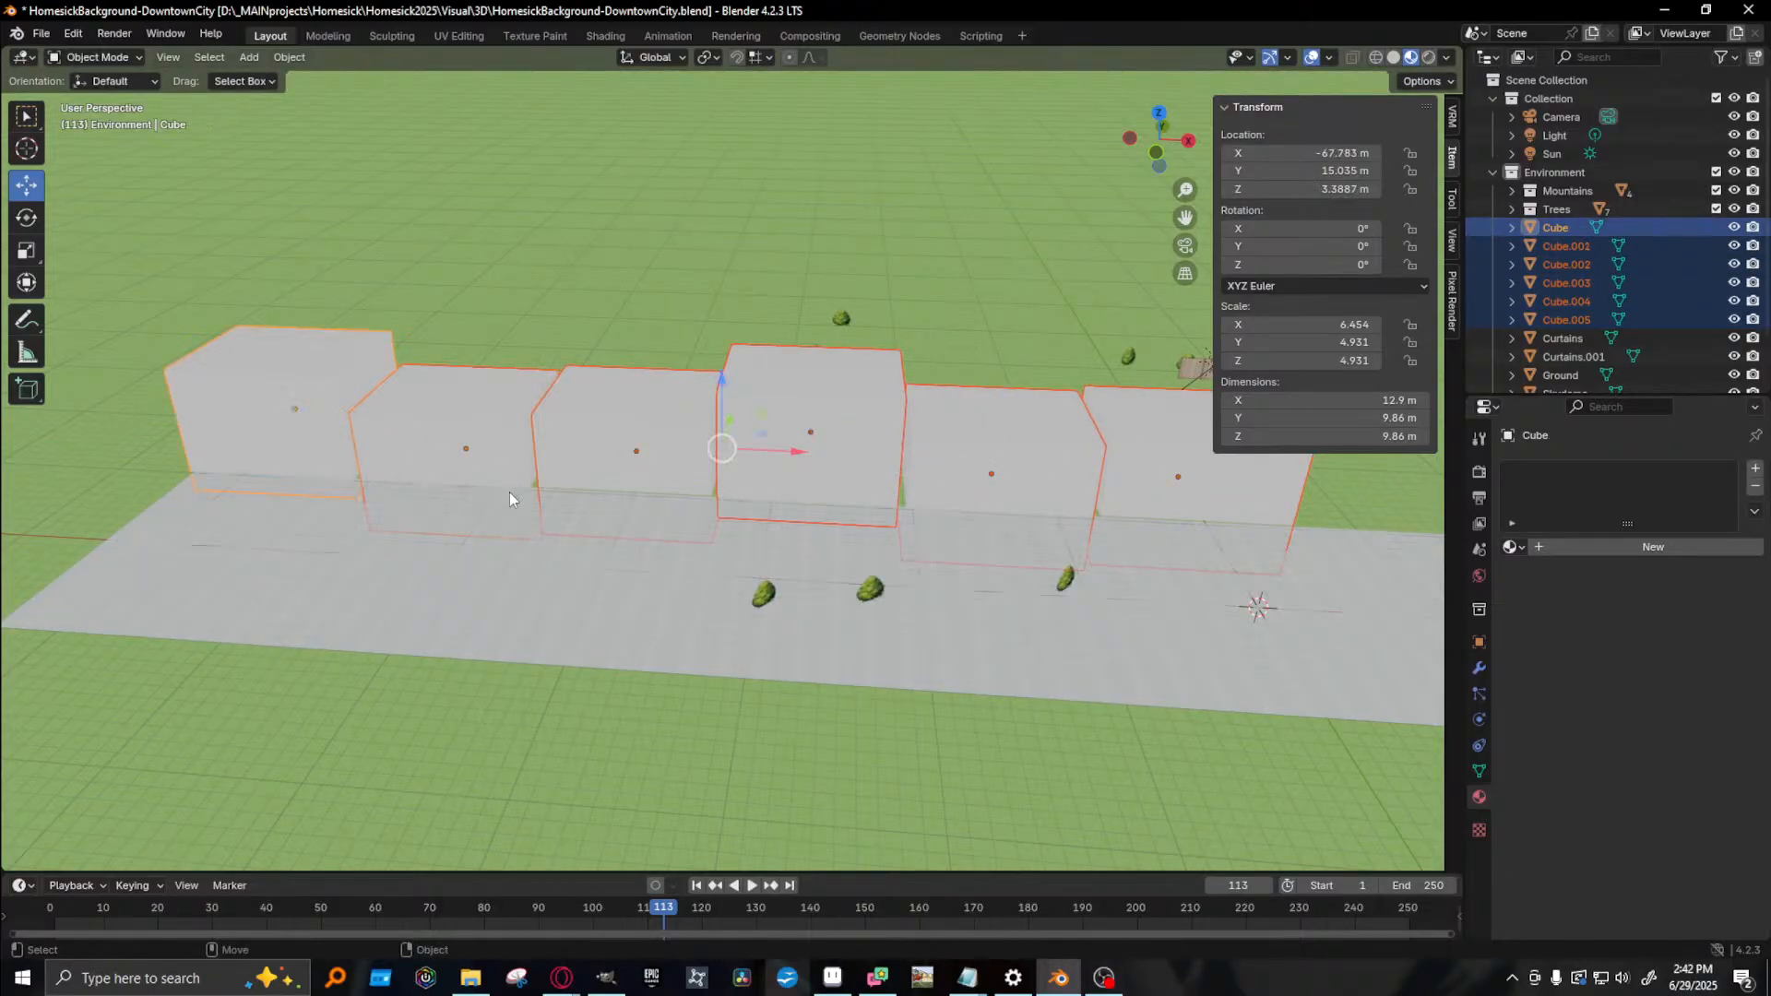
{"action": "scroll", "coordinate": [534, 480], "scroll_direction": "down", "scroll_amount": 3}
{"action": "scroll", "coordinate": [982, 450], "scroll_direction": "down", "scroll_amount": 2}
{"action": "middle_click_drag", "start_coordinate": [981, 450], "coordinate": [706, 452], "text": "shift"}
{"action": "key", "text": "shift+d"}
{"action": "right_click", "coordinate": [706, 452]}
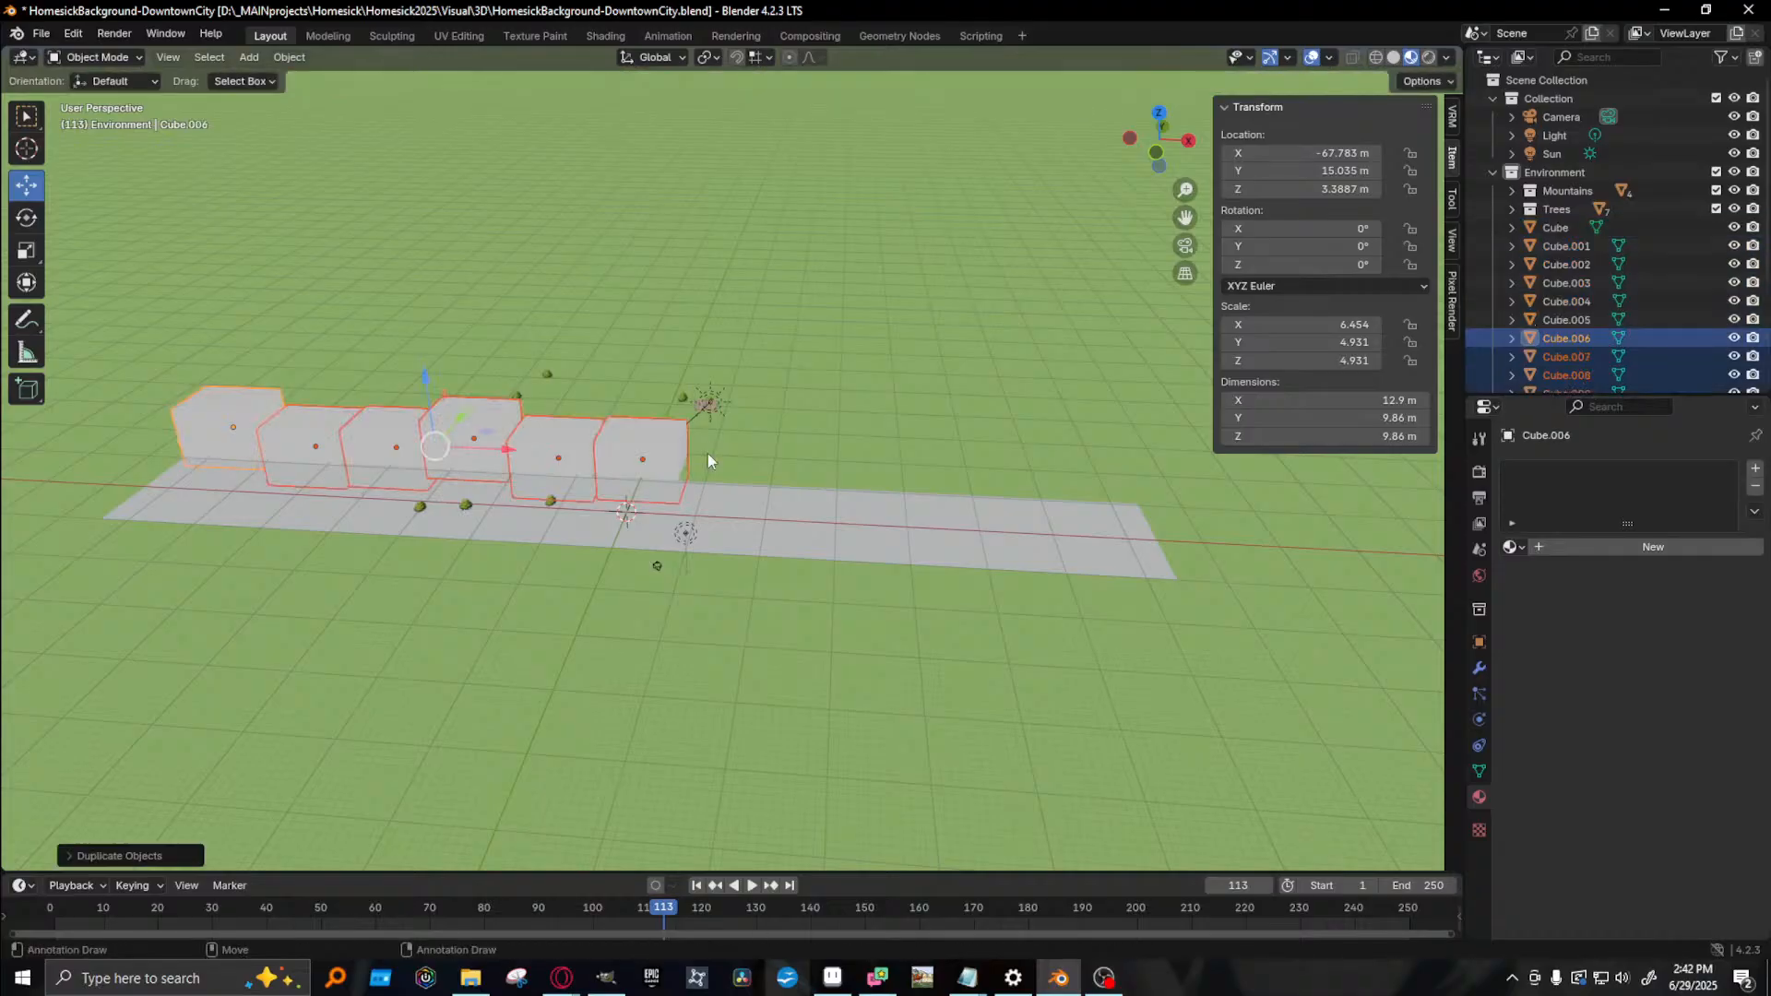
{"action": "left_click_drag", "start_coordinate": [510, 452], "coordinate": [996, 472]}
- Duplicate the full row of twelve cubes and move the copies along Y to the opposite side of the street
{"action": "left_click", "coordinate": [640, 449], "text": "shift"}
{"action": "left_click", "coordinate": [556, 450], "text": "shift"}
{"action": "left_click", "coordinate": [474, 441], "text": "shift"}
{"action": "left_click", "coordinate": [396, 443], "text": "shift"}
{"action": "left_click", "coordinate": [314, 440], "text": "shift"}
{"action": "left_click", "coordinate": [235, 429], "text": "shift"}
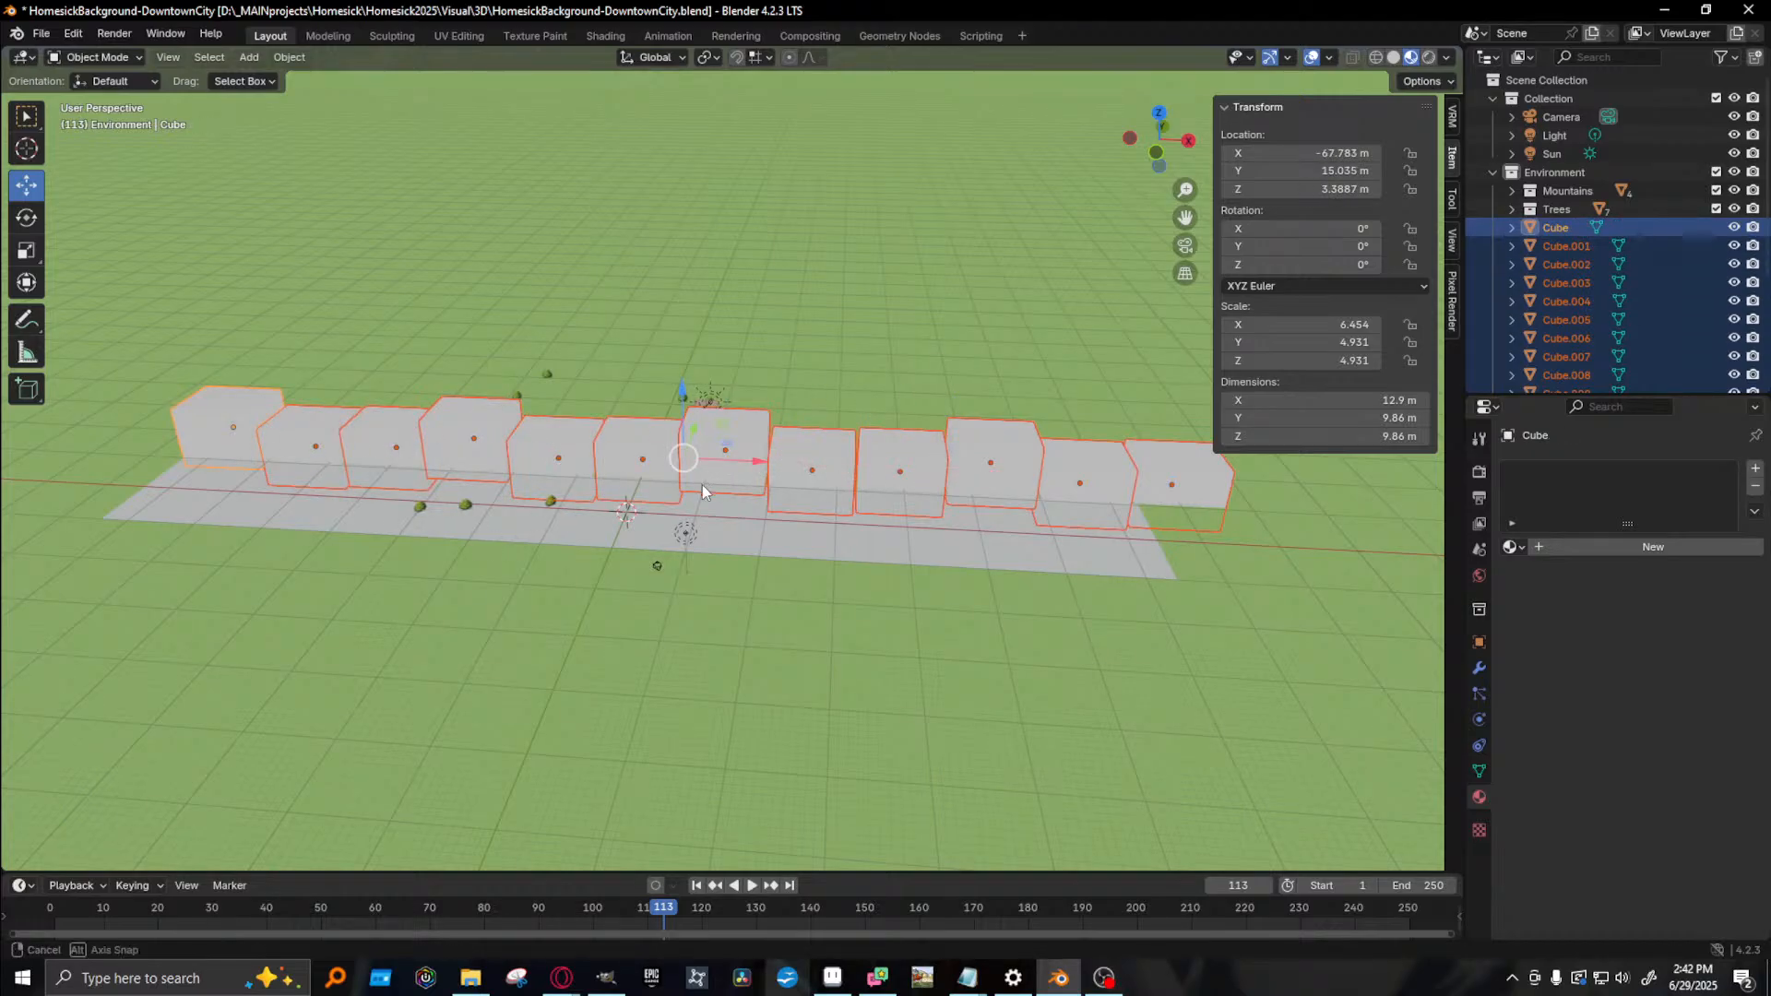
{"action": "middle_click_drag", "start_coordinate": [706, 483], "coordinate": [594, 499]}
{"action": "key", "text": "shift+d"}
{"action": "right_click", "coordinate": [693, 408]}
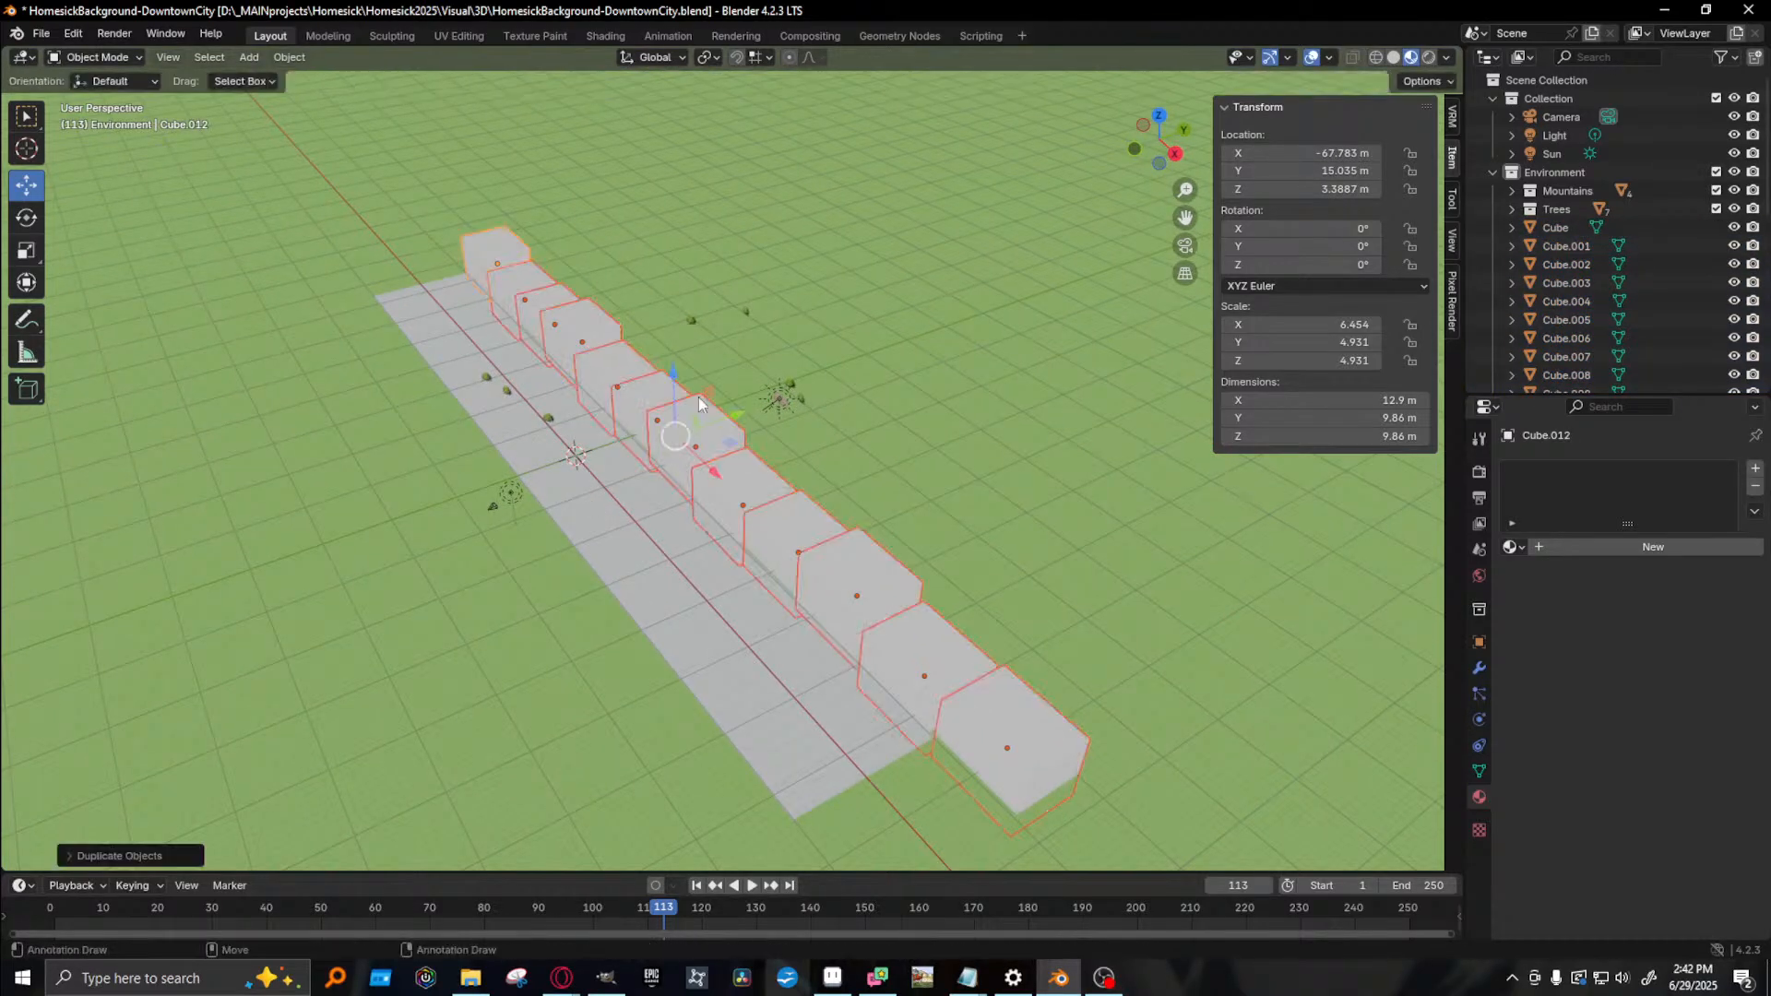
{"action": "left_click_drag", "start_coordinate": [732, 412], "coordinate": [574, 465]}
{"action": "middle_click_drag", "start_coordinate": [733, 524], "coordinate": [569, 532]}
{"action": "scroll", "coordinate": [593, 417], "scroll_direction": "up", "scroll_amount": 5}
{"action": "left_click_drag", "start_coordinate": [546, 406], "coordinate": [467, 410]}
- Select the original row of twelve cubes, shift it along Y until the first cube is at about 16.3 m, and check with a render
{"action": "middle_click_drag", "start_coordinate": [690, 450], "coordinate": [928, 430]}
{"action": "left_click", "coordinate": [861, 151]}
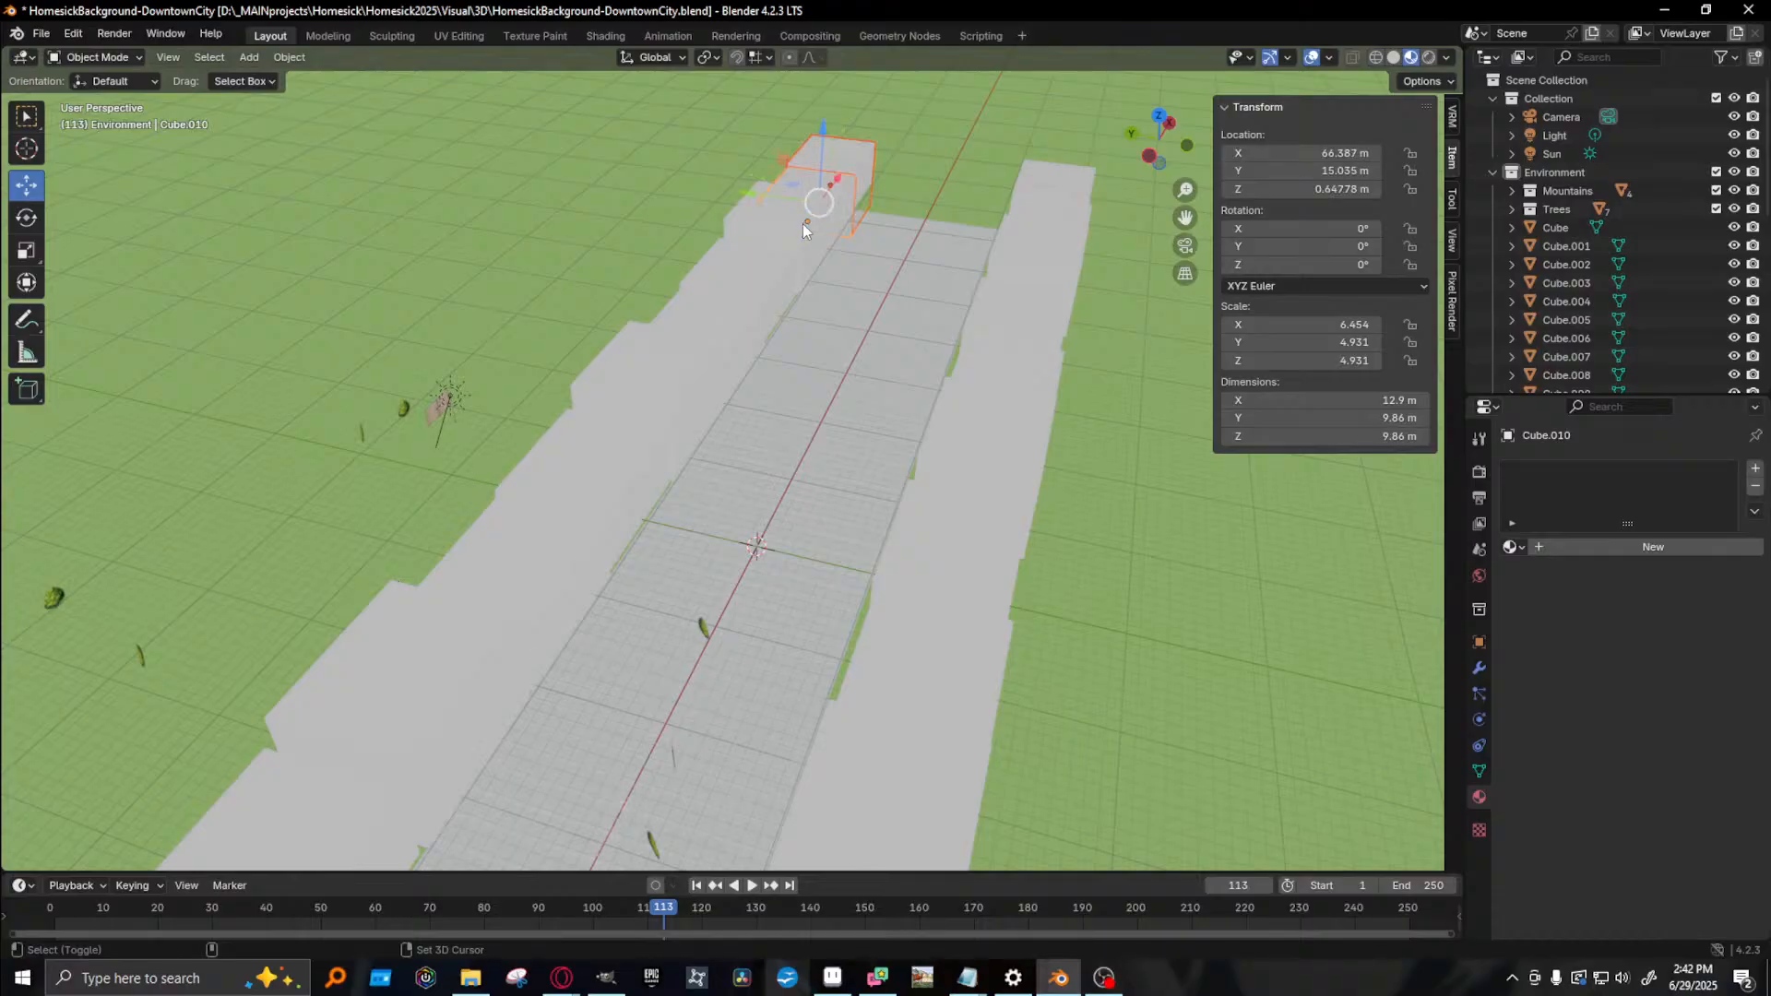
{"action": "left_click", "coordinate": [750, 273], "text": "shift"}
{"action": "left_click", "coordinate": [727, 315], "text": "shift"}
{"action": "left_click", "coordinate": [681, 386], "text": "shift"}
{"action": "left_click", "coordinate": [611, 465], "text": "shift"}
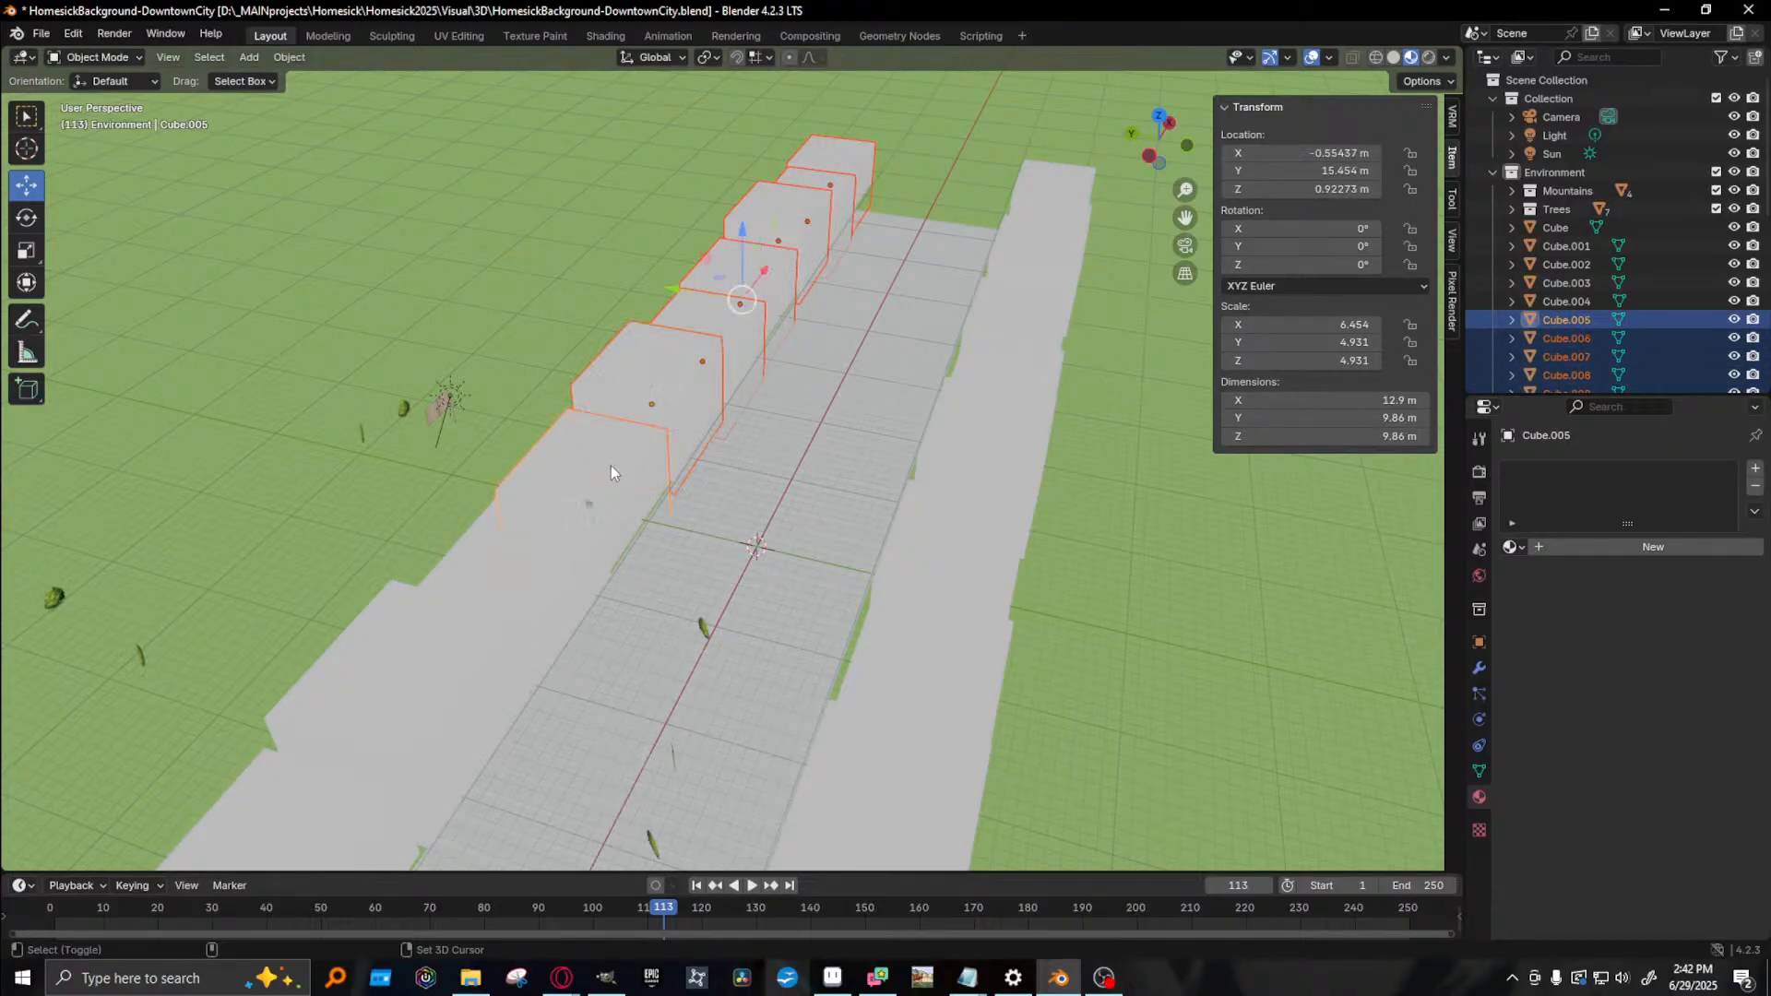
{"action": "left_click", "coordinate": [564, 583], "text": "shift"}
{"action": "middle_click_drag", "start_coordinate": [564, 582], "coordinate": [749, 394]}
{"action": "left_click", "coordinate": [322, 522], "text": "shift"}
{"action": "left_click", "coordinate": [590, 430], "text": "shift"}
{"action": "left_click", "coordinate": [437, 473], "text": "shift"}
{"action": "left_click", "coordinate": [314, 535], "text": "shift"}
{"action": "middle_click_drag", "start_coordinate": [371, 529], "coordinate": [636, 447]}
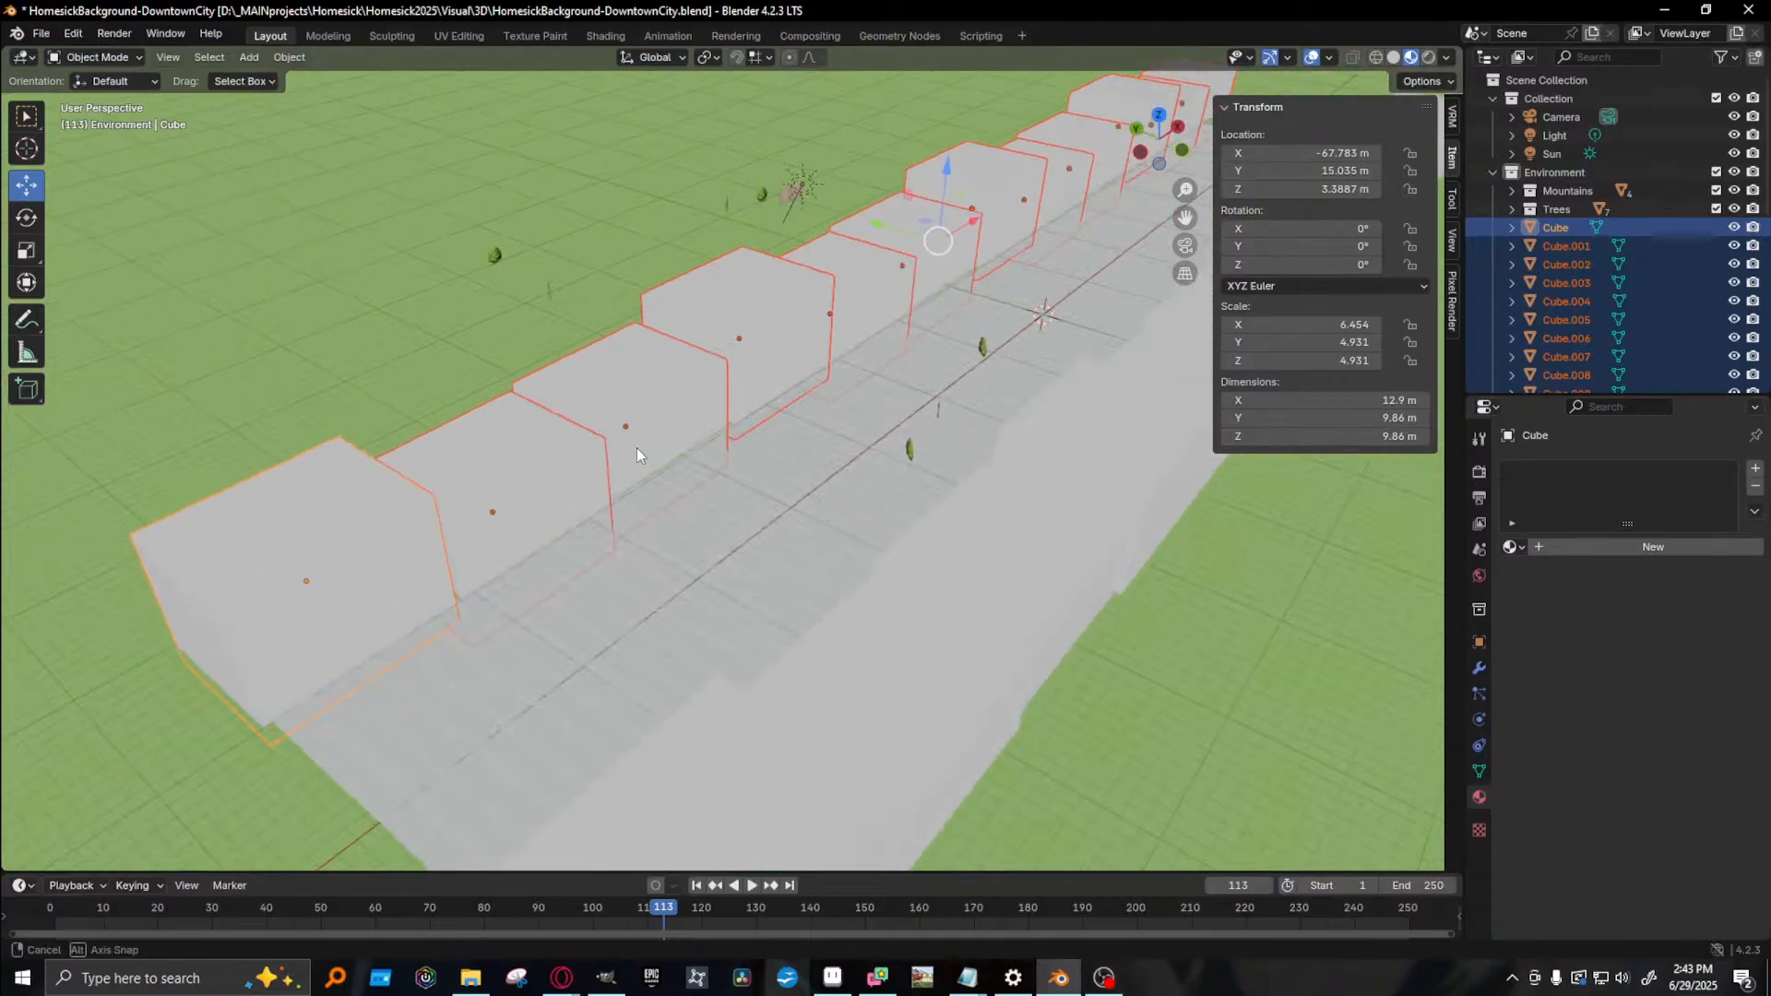
{"action": "left_click_drag", "start_coordinate": [879, 218], "coordinate": [1038, 346]}
{"action": "key", "text": "F12"}
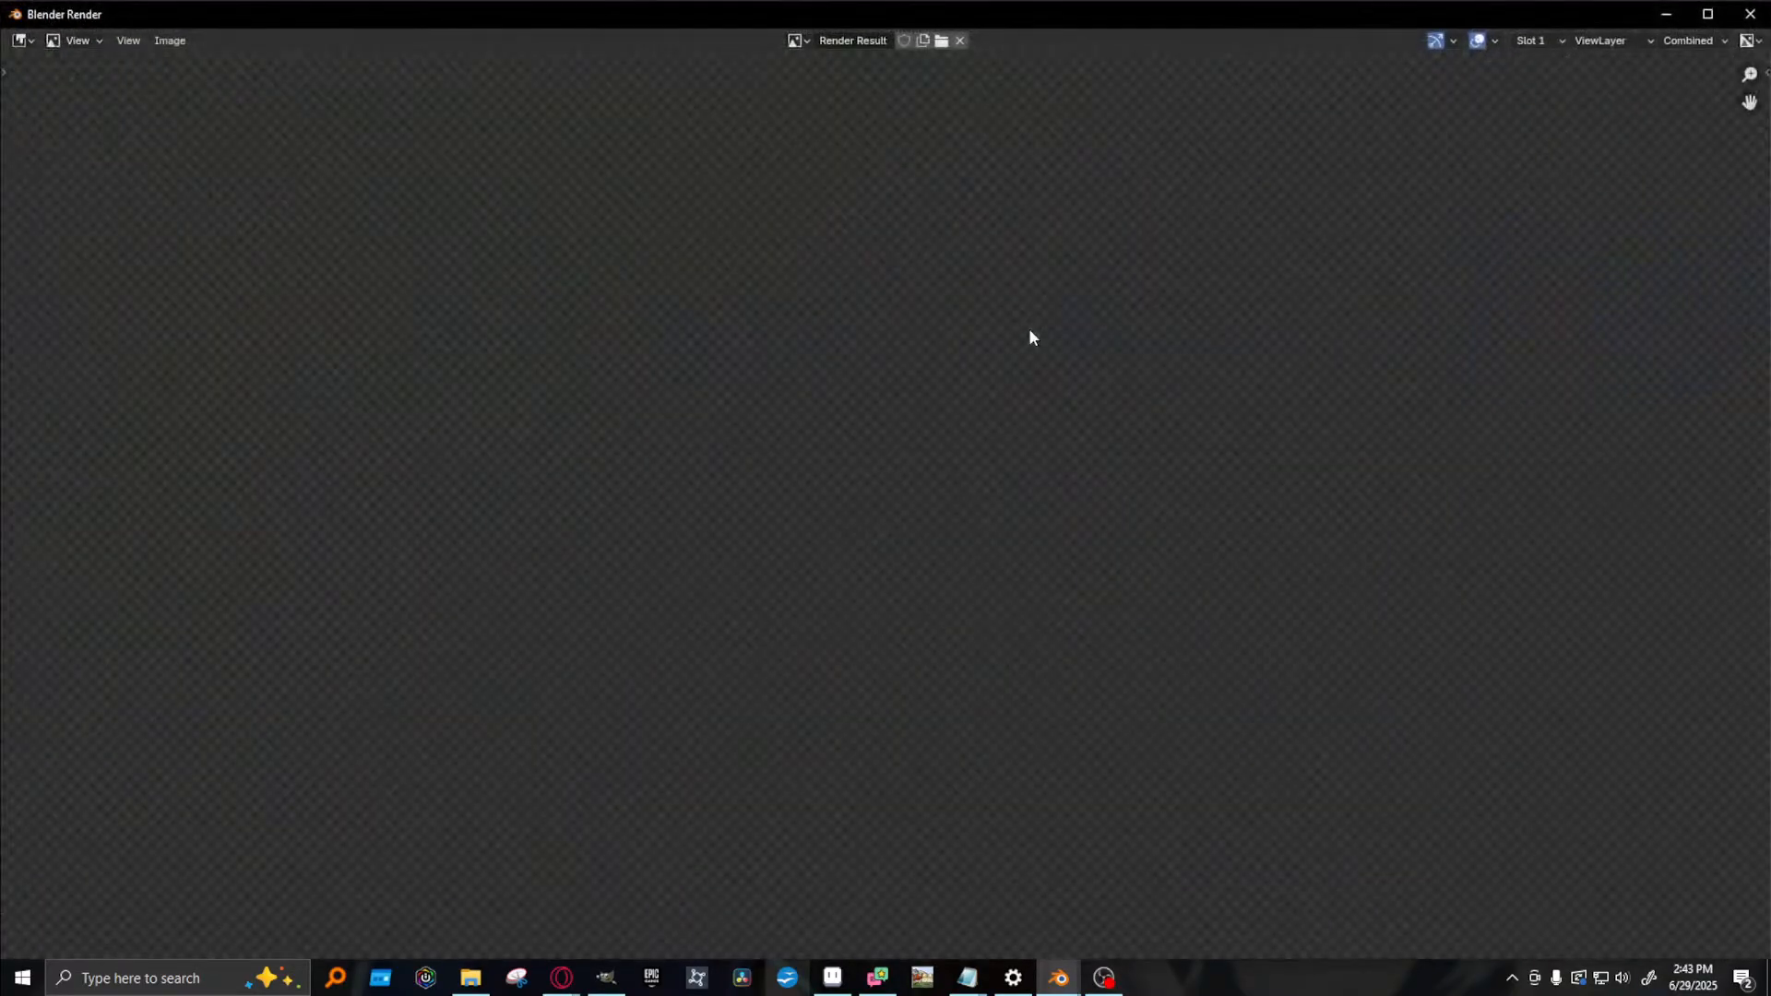
{"action": "left_click", "coordinate": [1746, 16]}
- Move the camera out in front of the buildings to about 7.9 m in X and -11.5 m in Y, and check with a render
{"action": "middle_click_drag", "start_coordinate": [982, 386], "coordinate": [540, 369]}
{"action": "scroll", "coordinate": [540, 389], "scroll_direction": "up", "scroll_amount": 10}
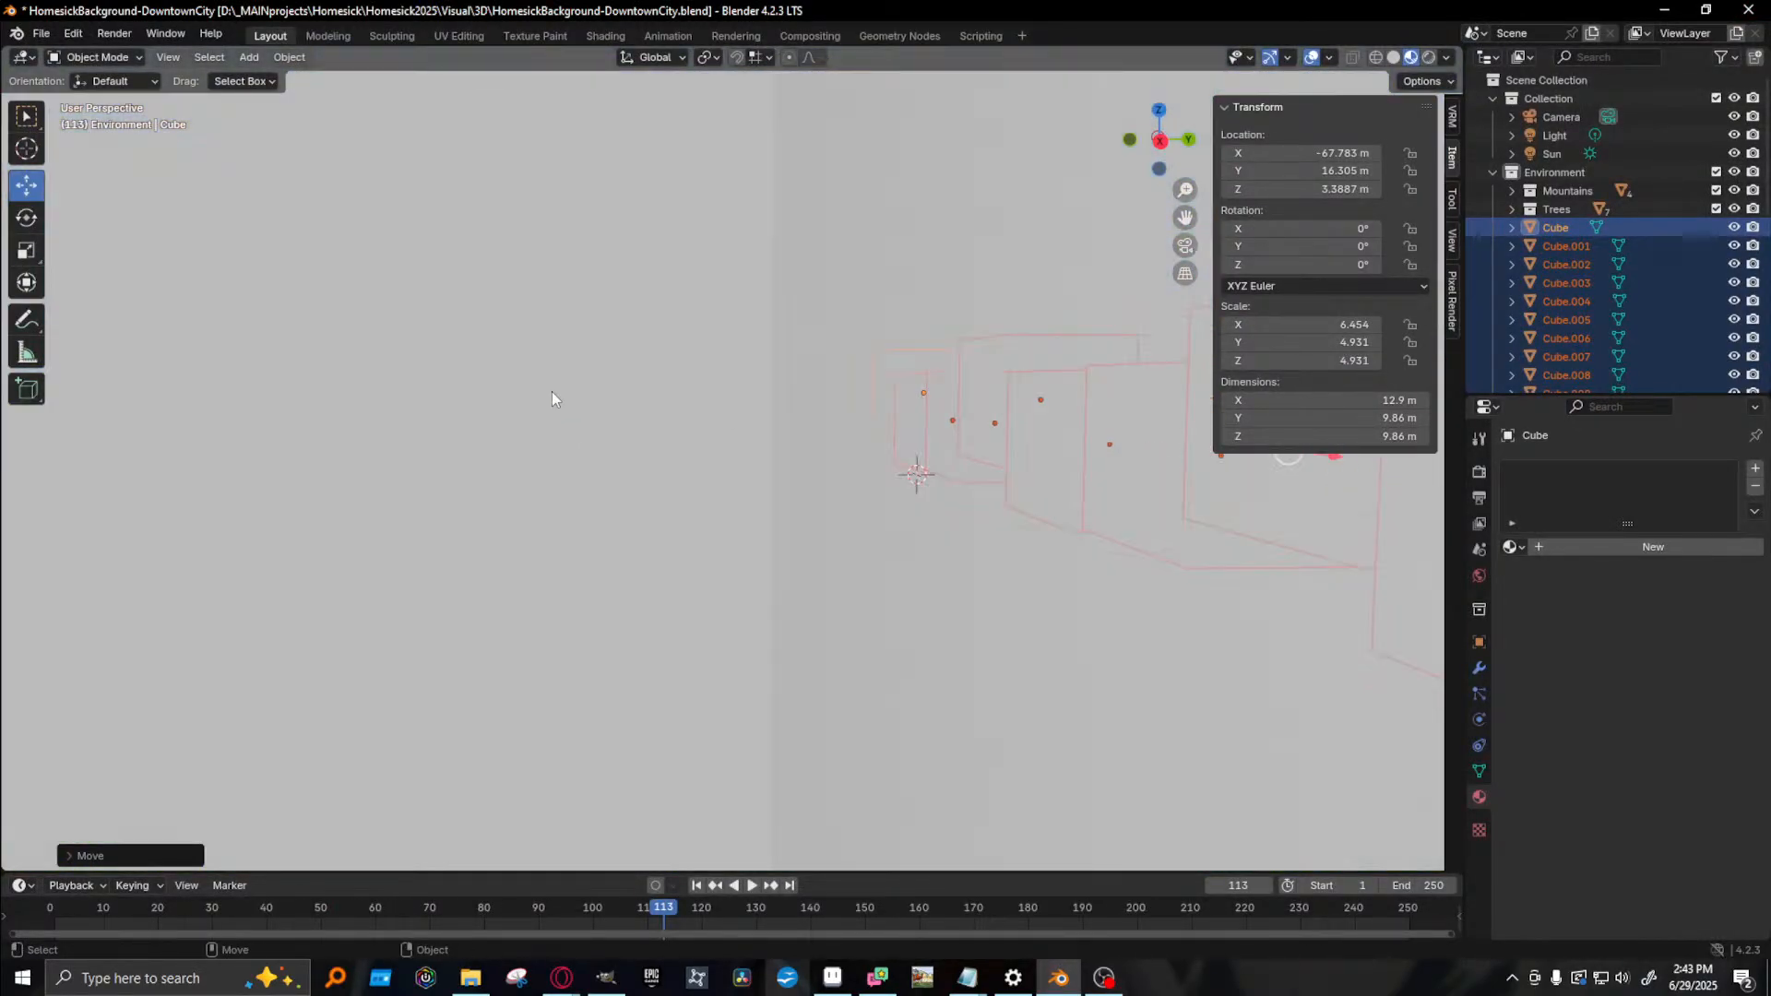
{"action": "scroll", "coordinate": [552, 399], "scroll_direction": "up", "scroll_amount": 8}
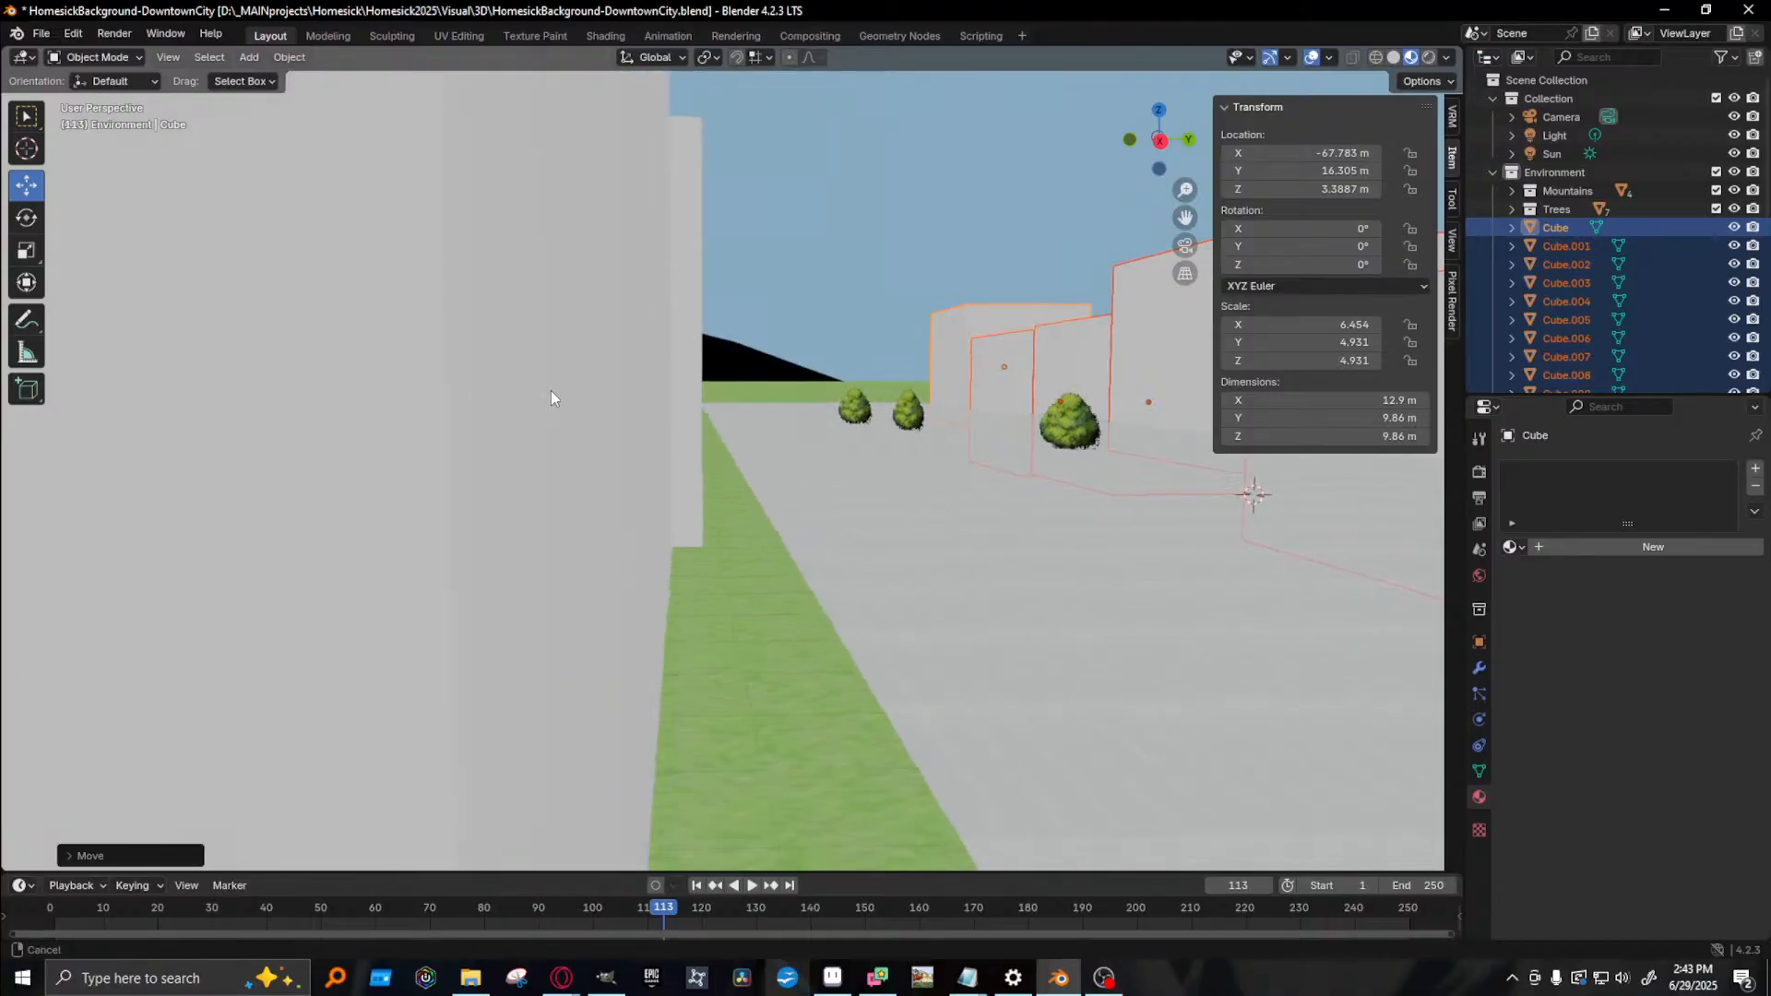
{"action": "scroll", "coordinate": [572, 408], "scroll_direction": "up", "scroll_amount": 2}
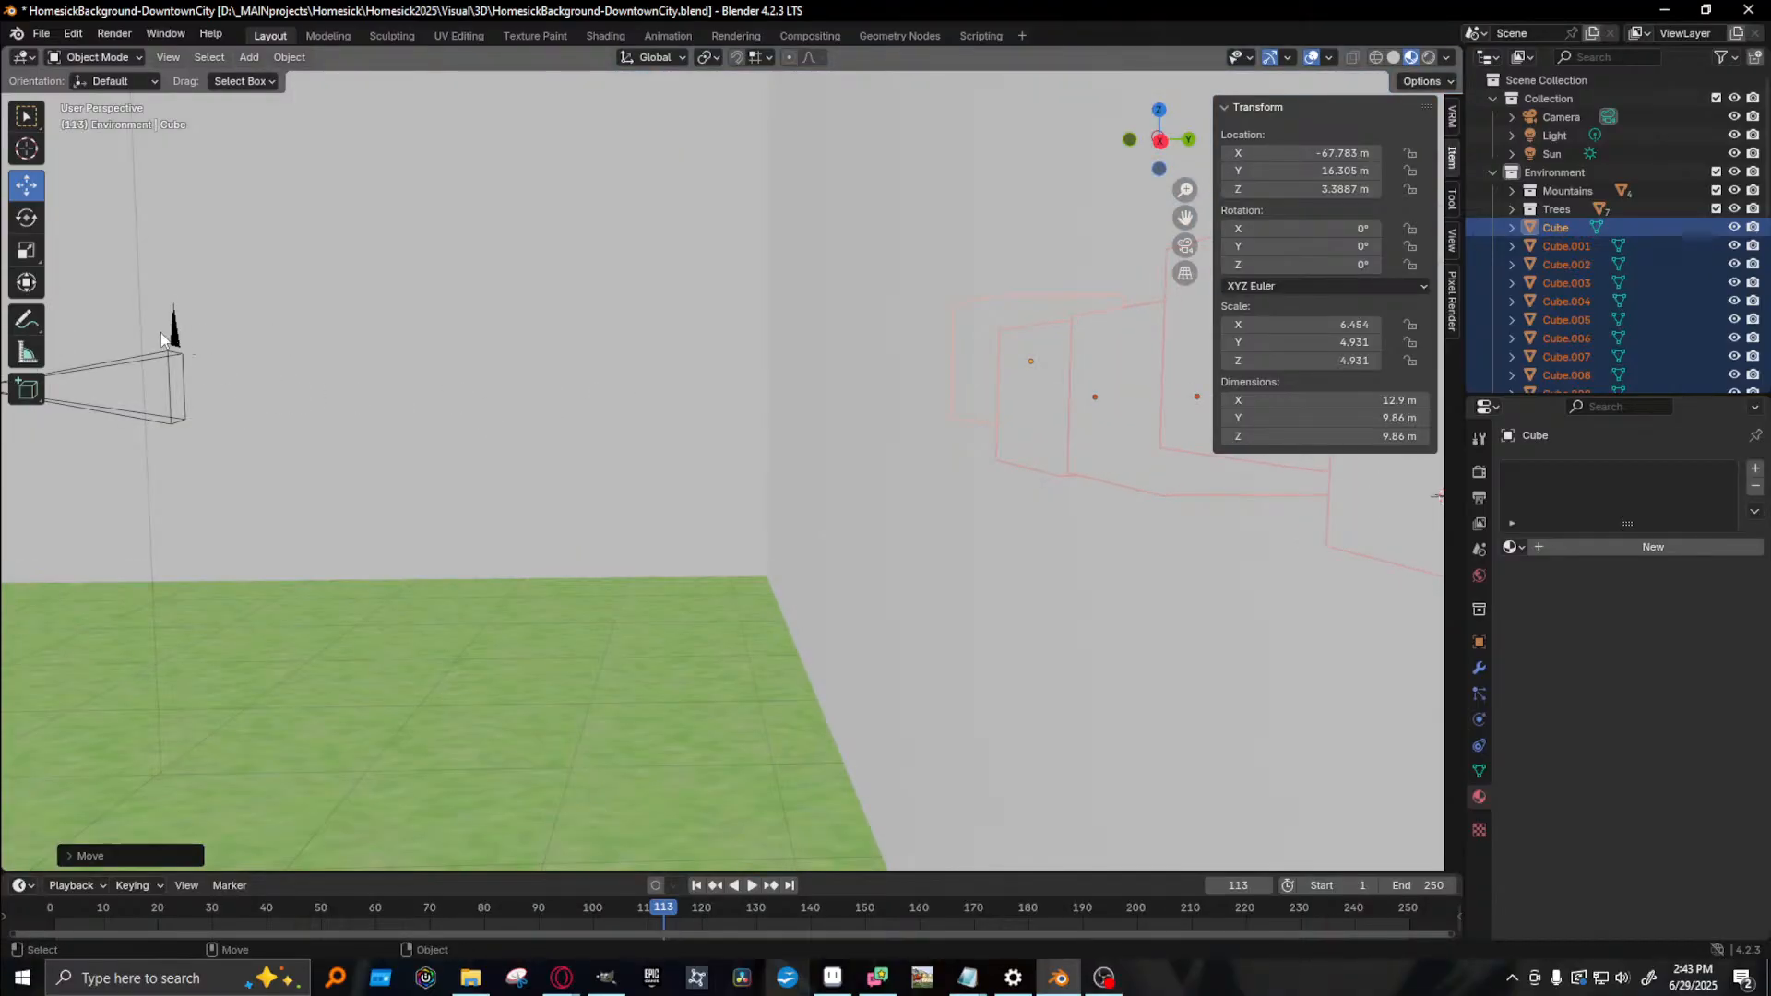
{"action": "left_click", "coordinate": [175, 352]}
{"action": "middle_click_drag", "start_coordinate": [348, 391], "coordinate": [478, 388]}
{"action": "left_click_drag", "start_coordinate": [389, 364], "coordinate": [1075, 404]}
{"action": "middle_click_drag", "start_coordinate": [1075, 404], "coordinate": [564, 446]}
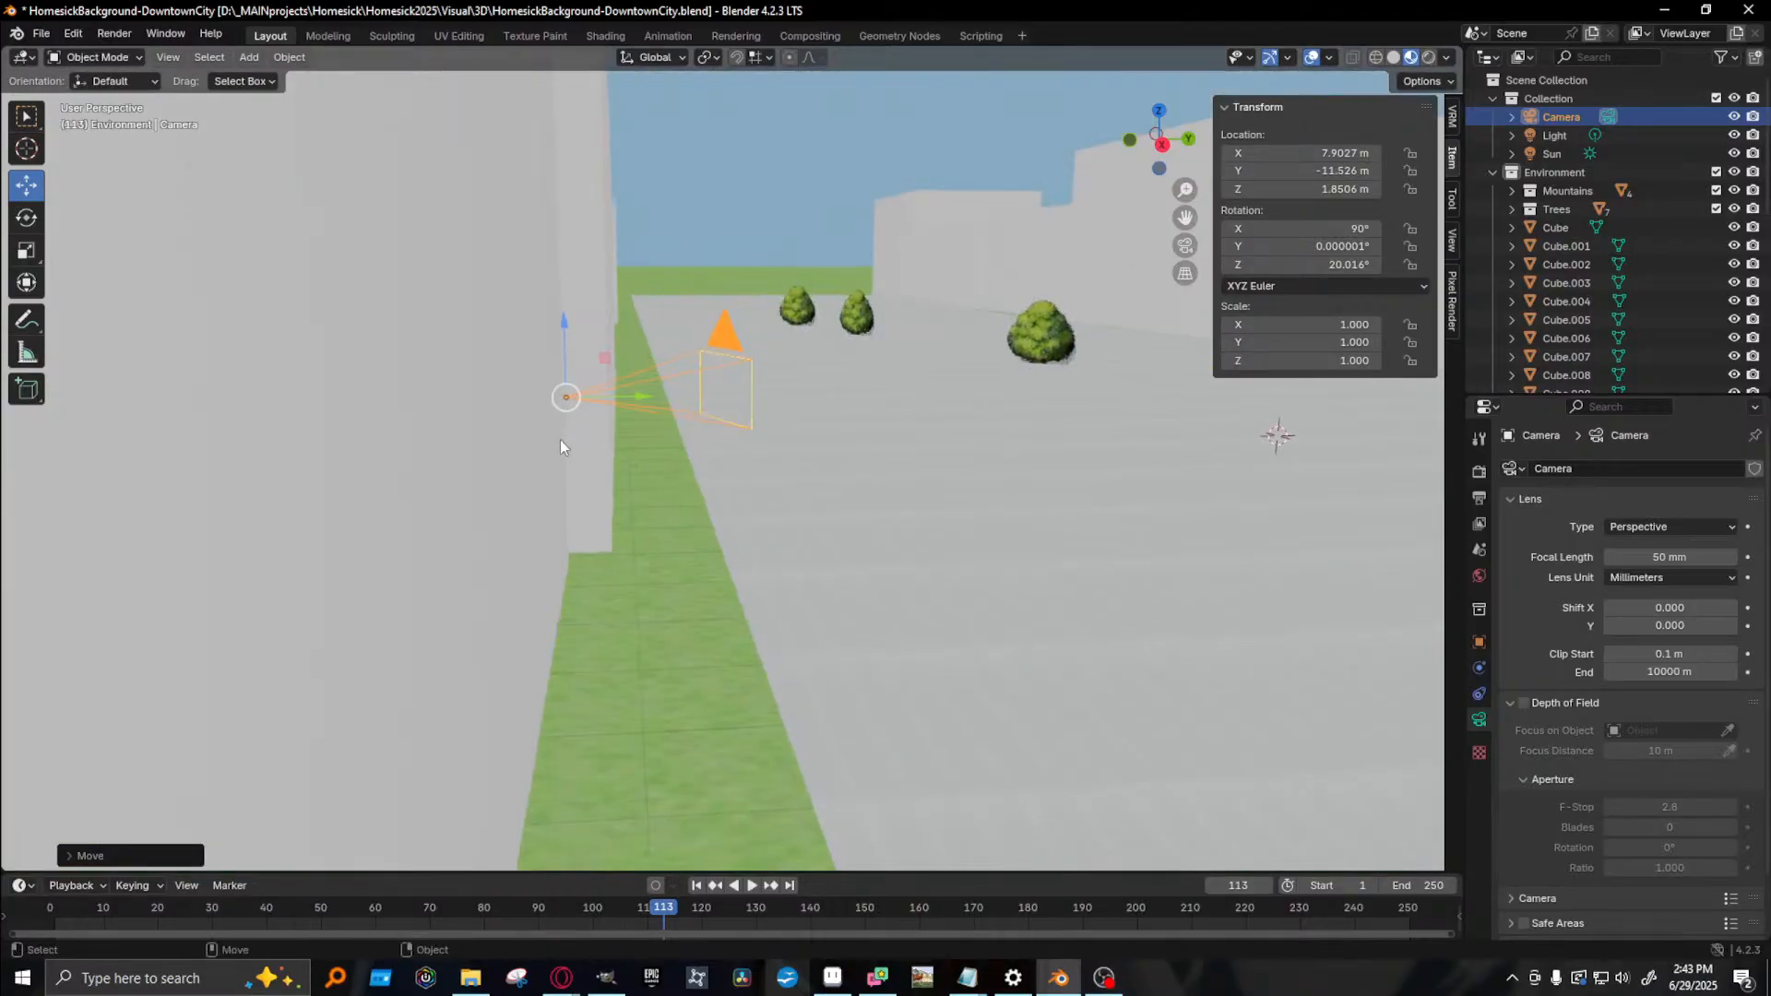
{"action": "key", "text": "F12"}
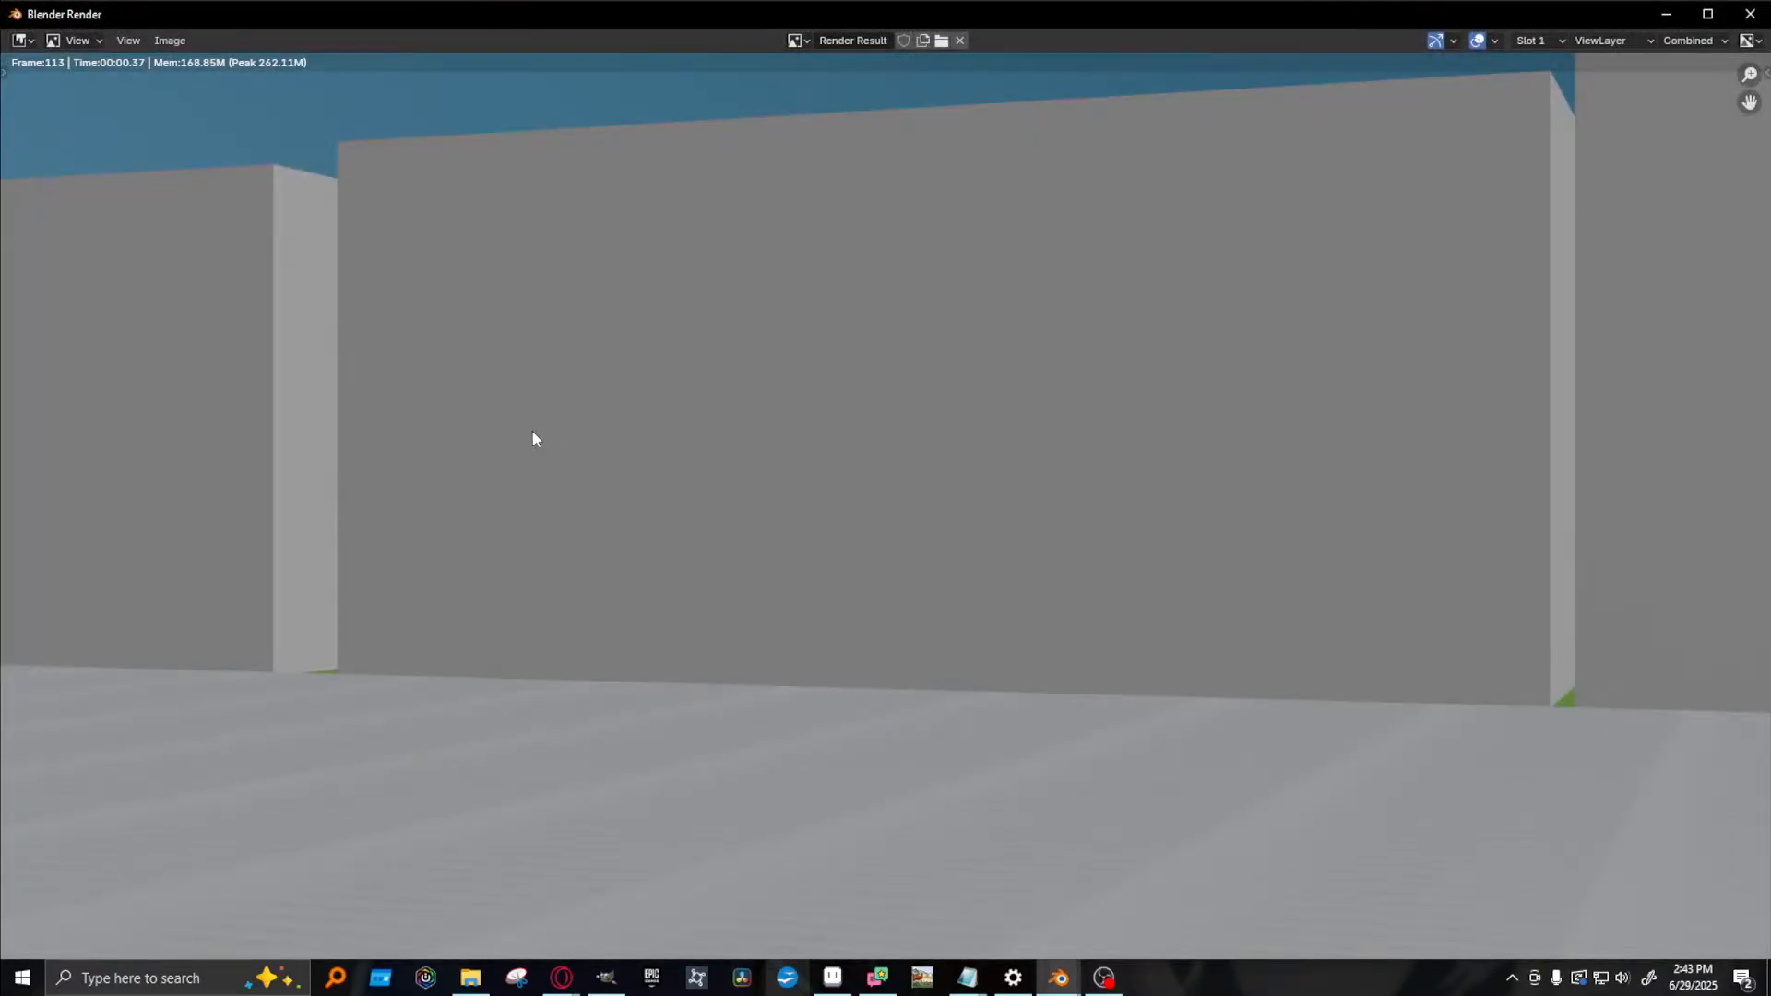
{"action": "key", "text": "Escape"}
- Reposition the camera to about 12.5 m in X and -11 m in Y, and rotate it to about 29.5° in Z
{"action": "middle_click_drag", "start_coordinate": [525, 435], "coordinate": [660, 470]}
{"action": "left_click_drag", "start_coordinate": [612, 444], "coordinate": [596, 587]}
{"action": "key", "text": "r"}
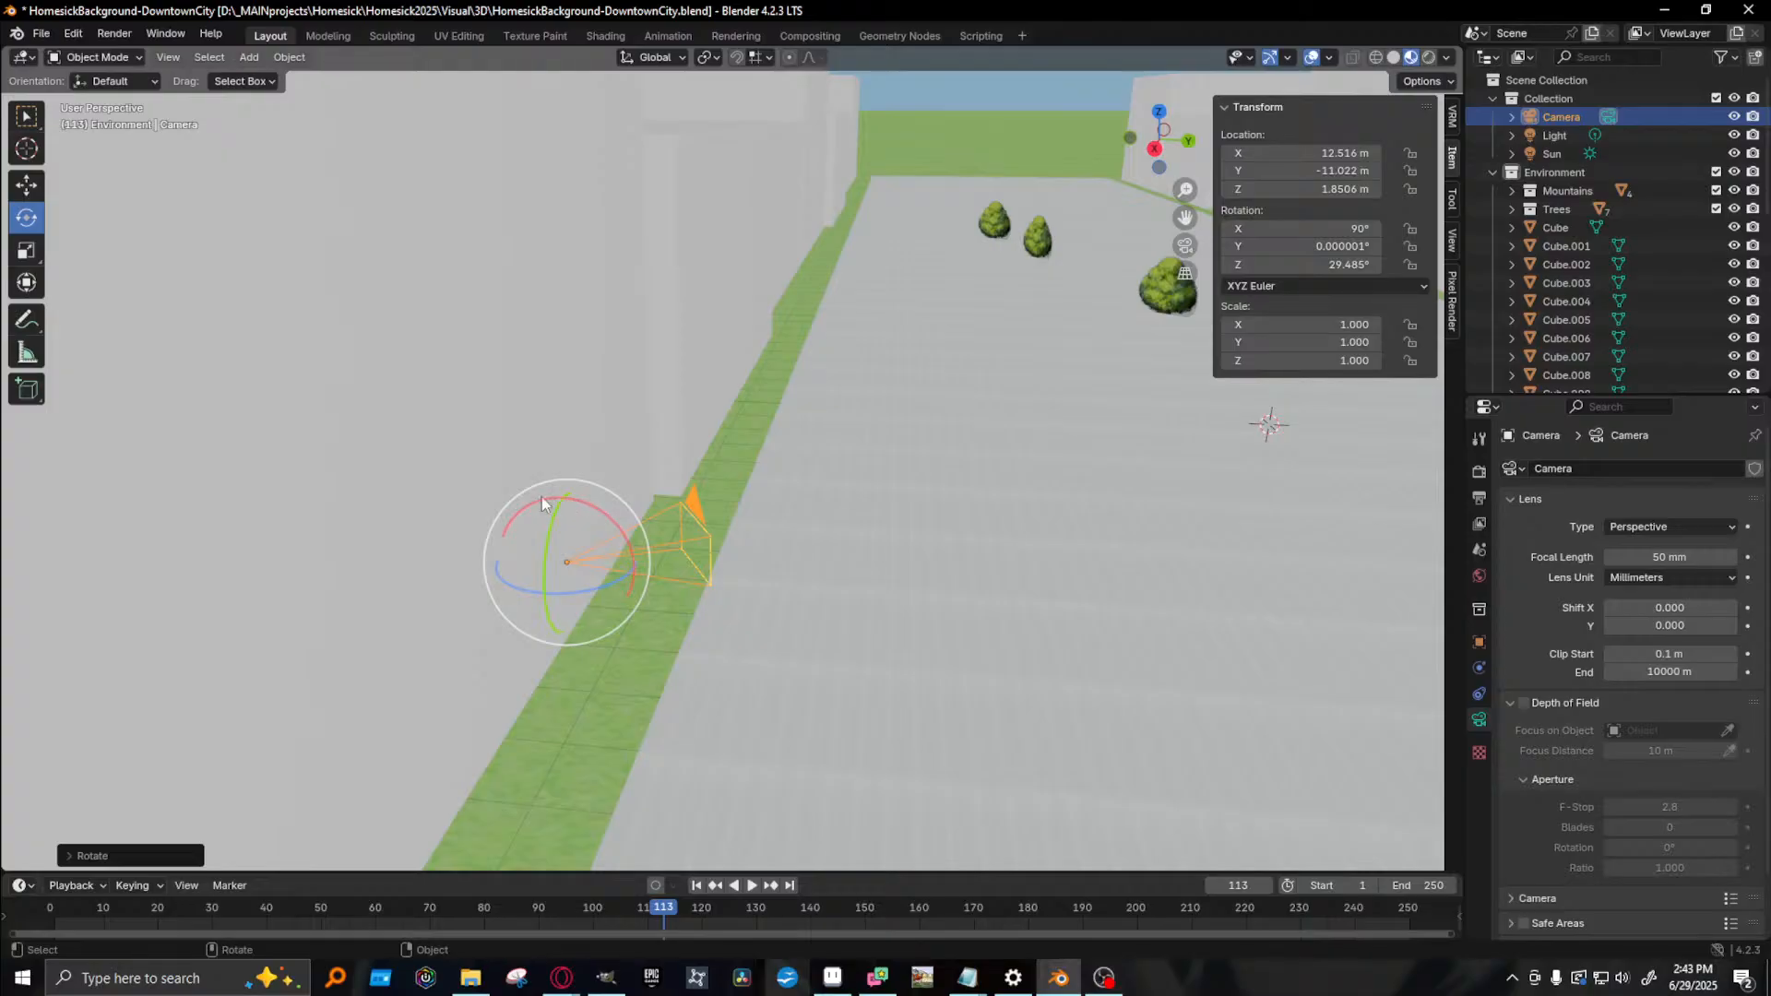
- Using the Gimbal orientation, tilt the camera to about 96.8° in X and check with a render
{"action": "left_click", "coordinate": [648, 58]}
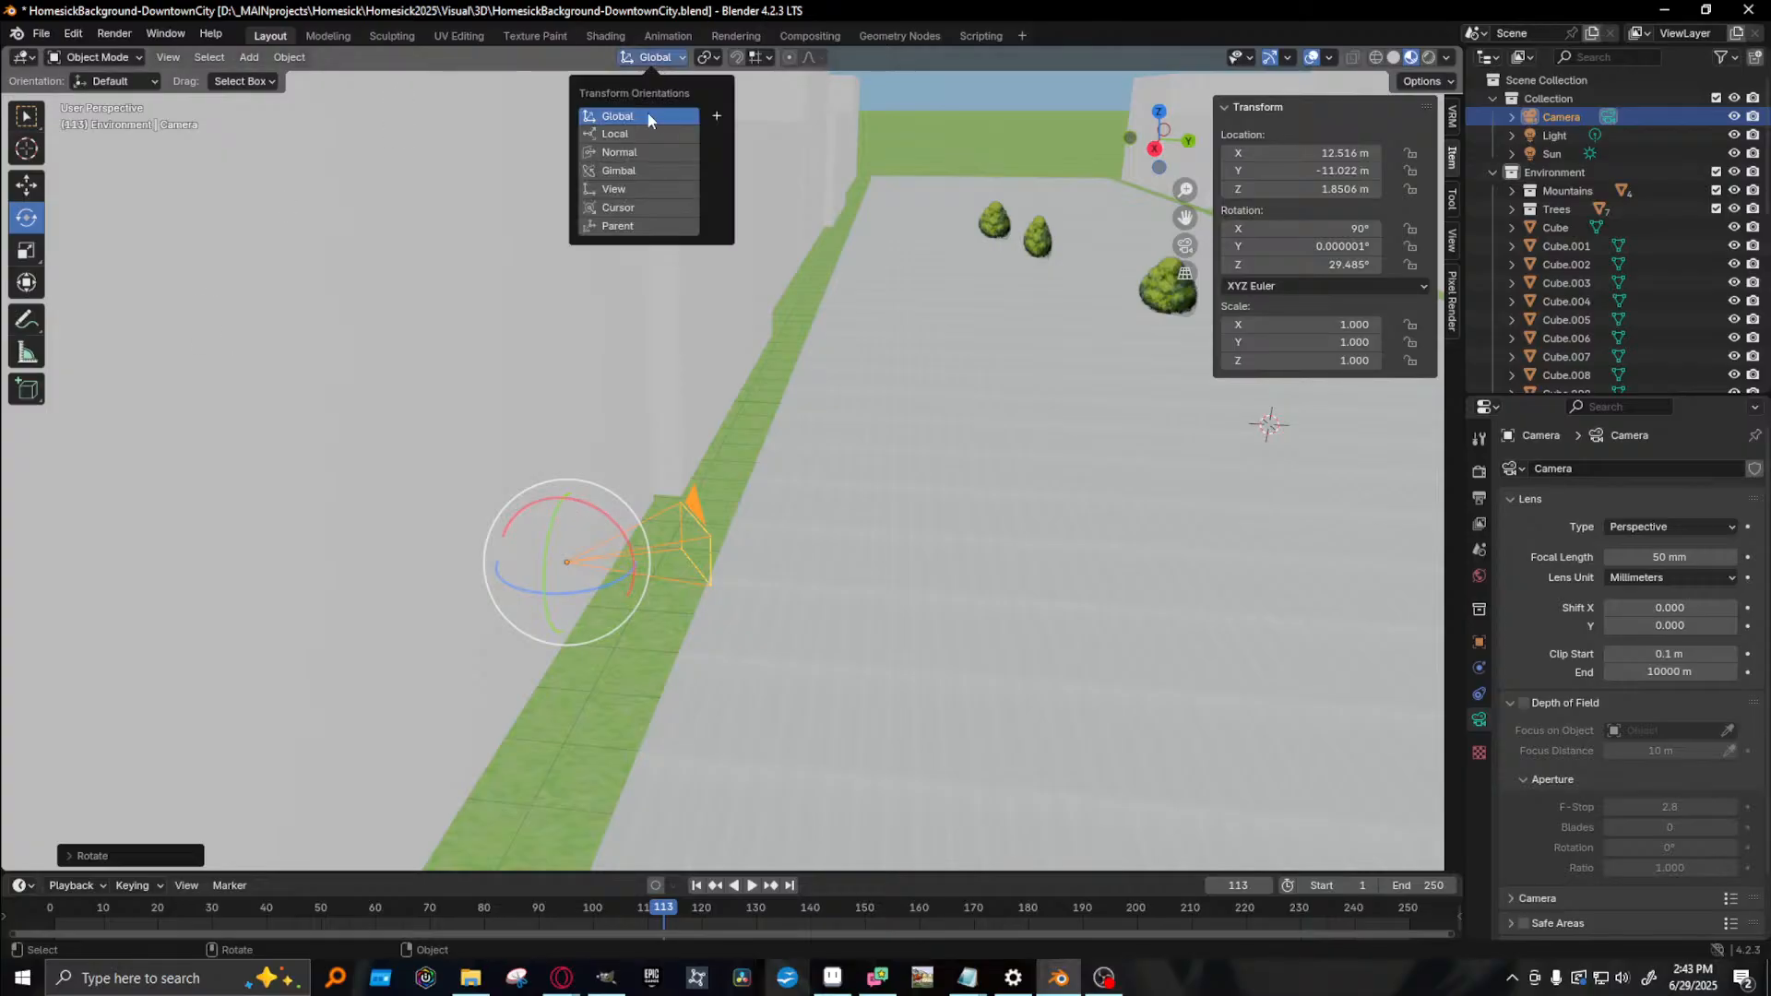
{"action": "left_click", "coordinate": [636, 170]}
{"action": "left_click_drag", "start_coordinate": [581, 500], "coordinate": [562, 498]}
{"action": "key", "text": "g"}
{"action": "key", "text": "F12"}
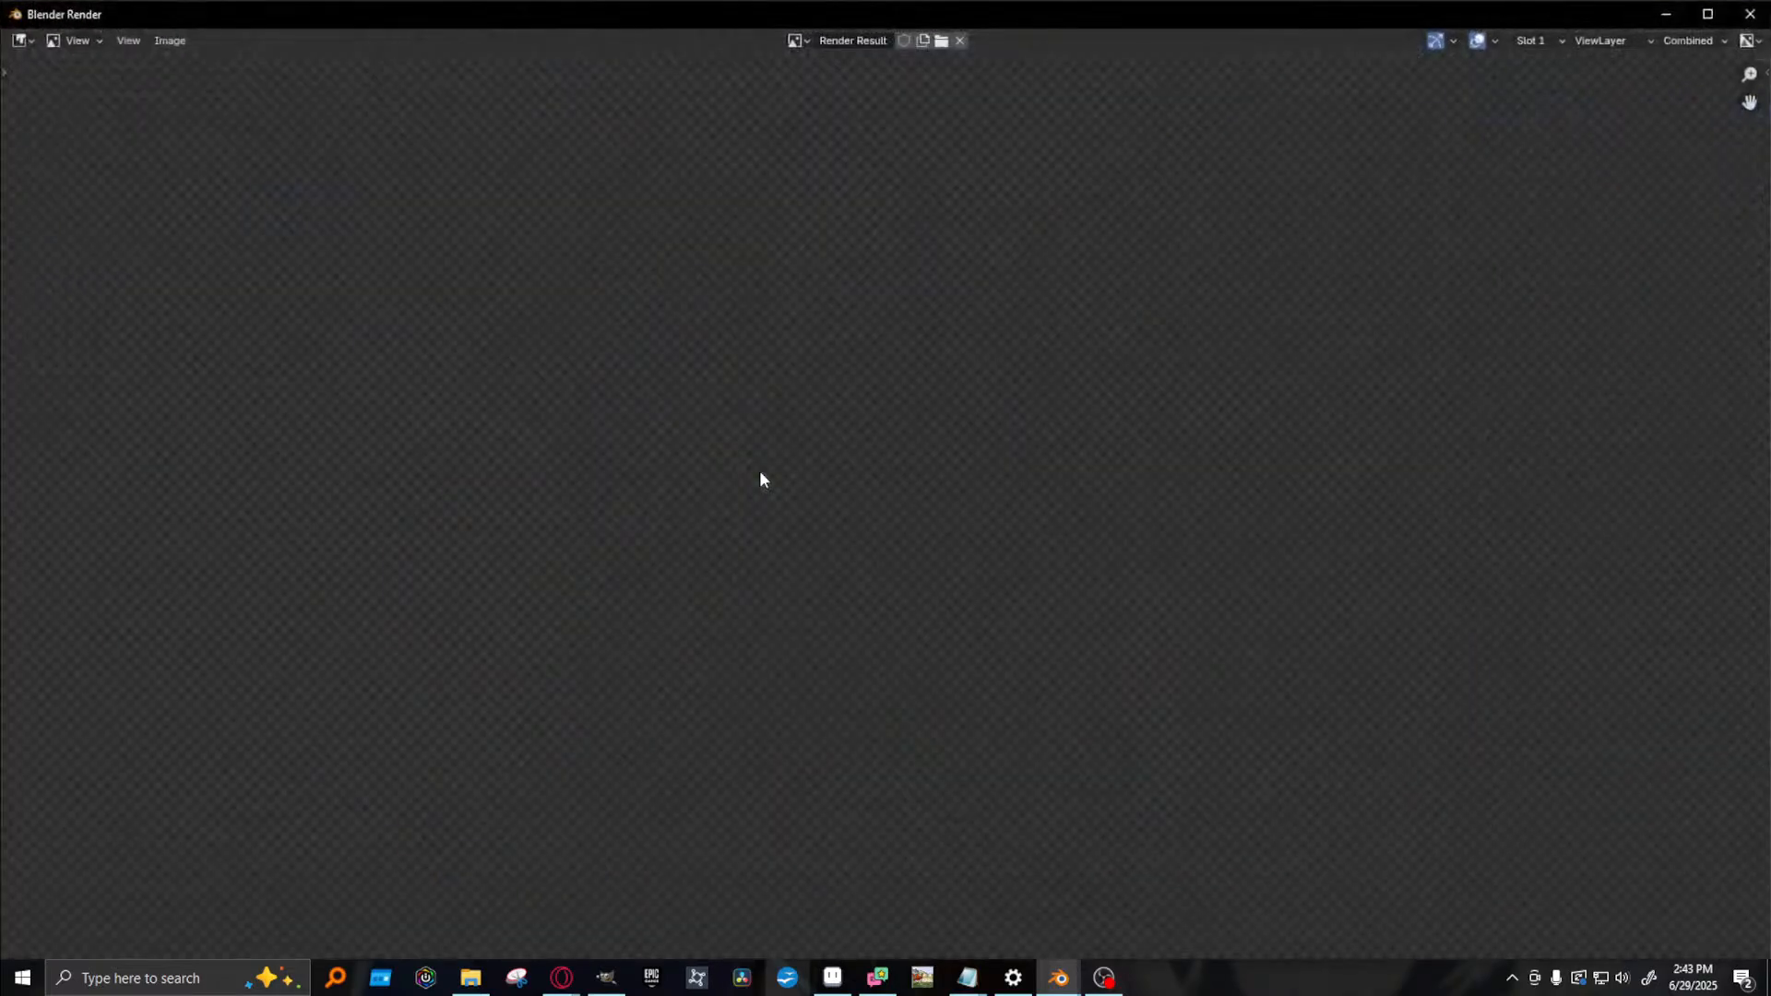
{"action": "key", "text": "Escape"}
- Lower two of the buildings across the street from the camera along Z and check with a render
{"action": "middle_click_drag", "start_coordinate": [845, 534], "coordinate": [878, 402]}
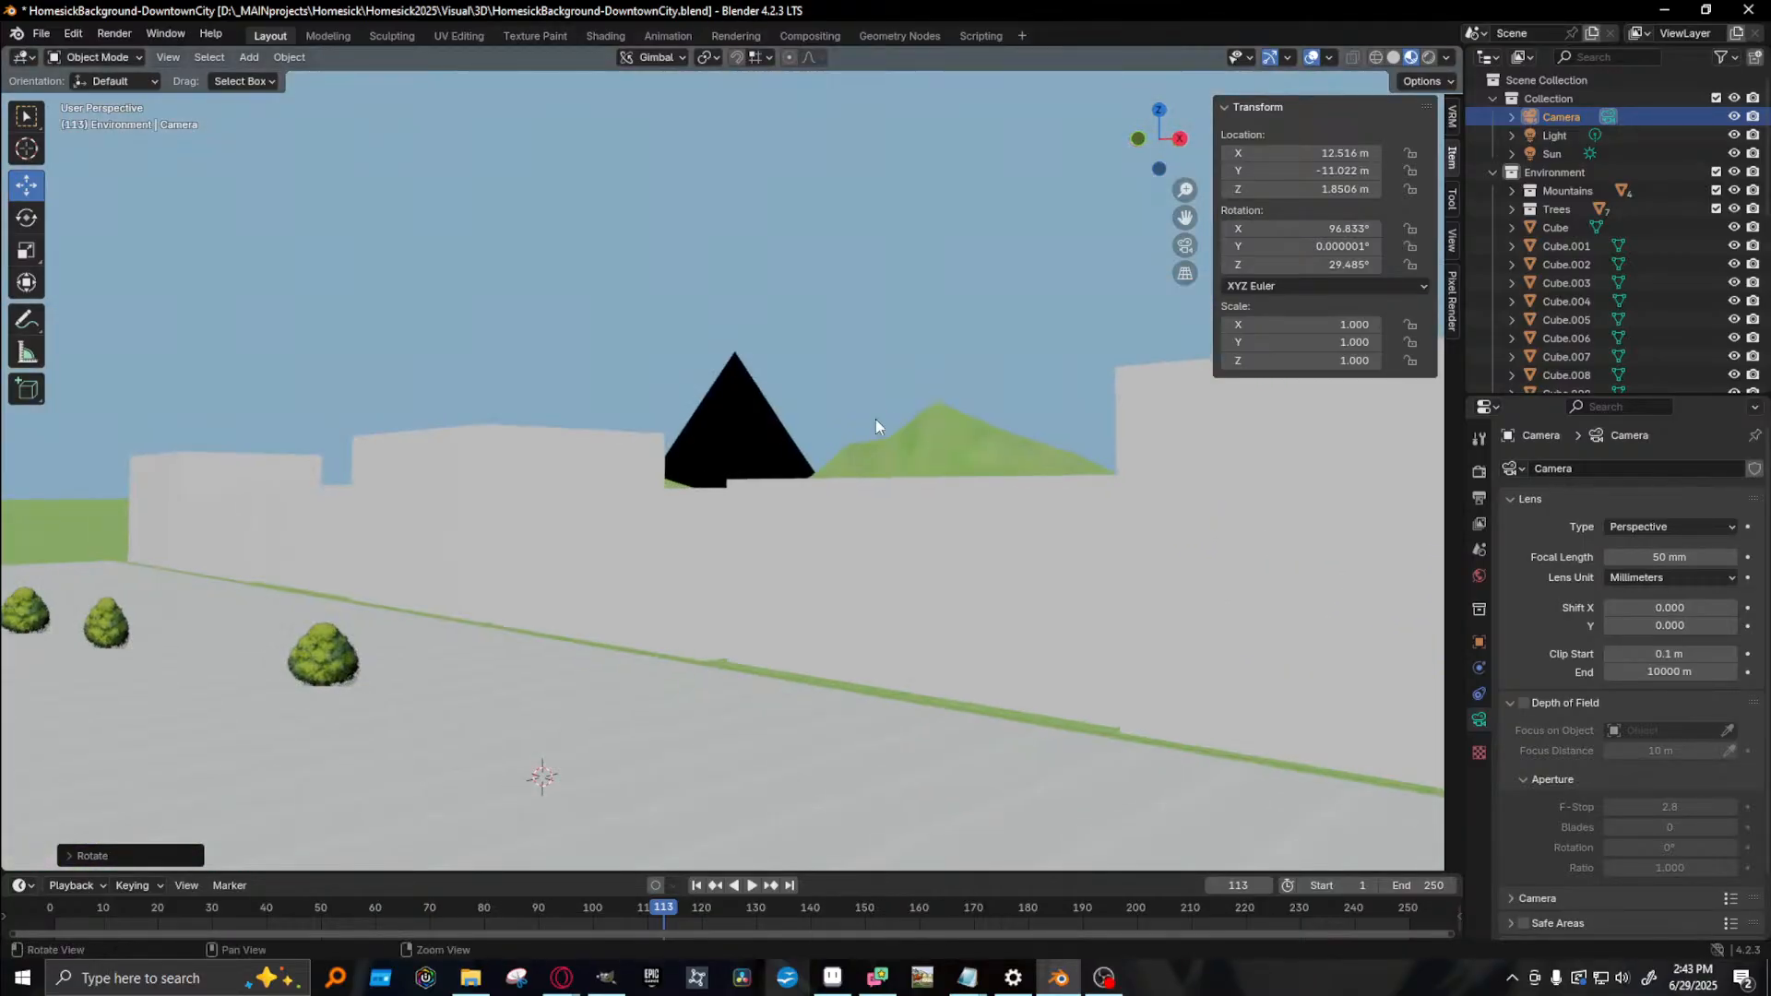
{"action": "left_click", "coordinate": [750, 632]}
{"action": "left_click_drag", "start_coordinate": [985, 564], "coordinate": [983, 640]}
{"action": "left_click", "coordinate": [655, 513]}
{"action": "left_click_drag", "start_coordinate": [690, 536], "coordinate": [684, 589]}
{"action": "key", "text": "F12"}
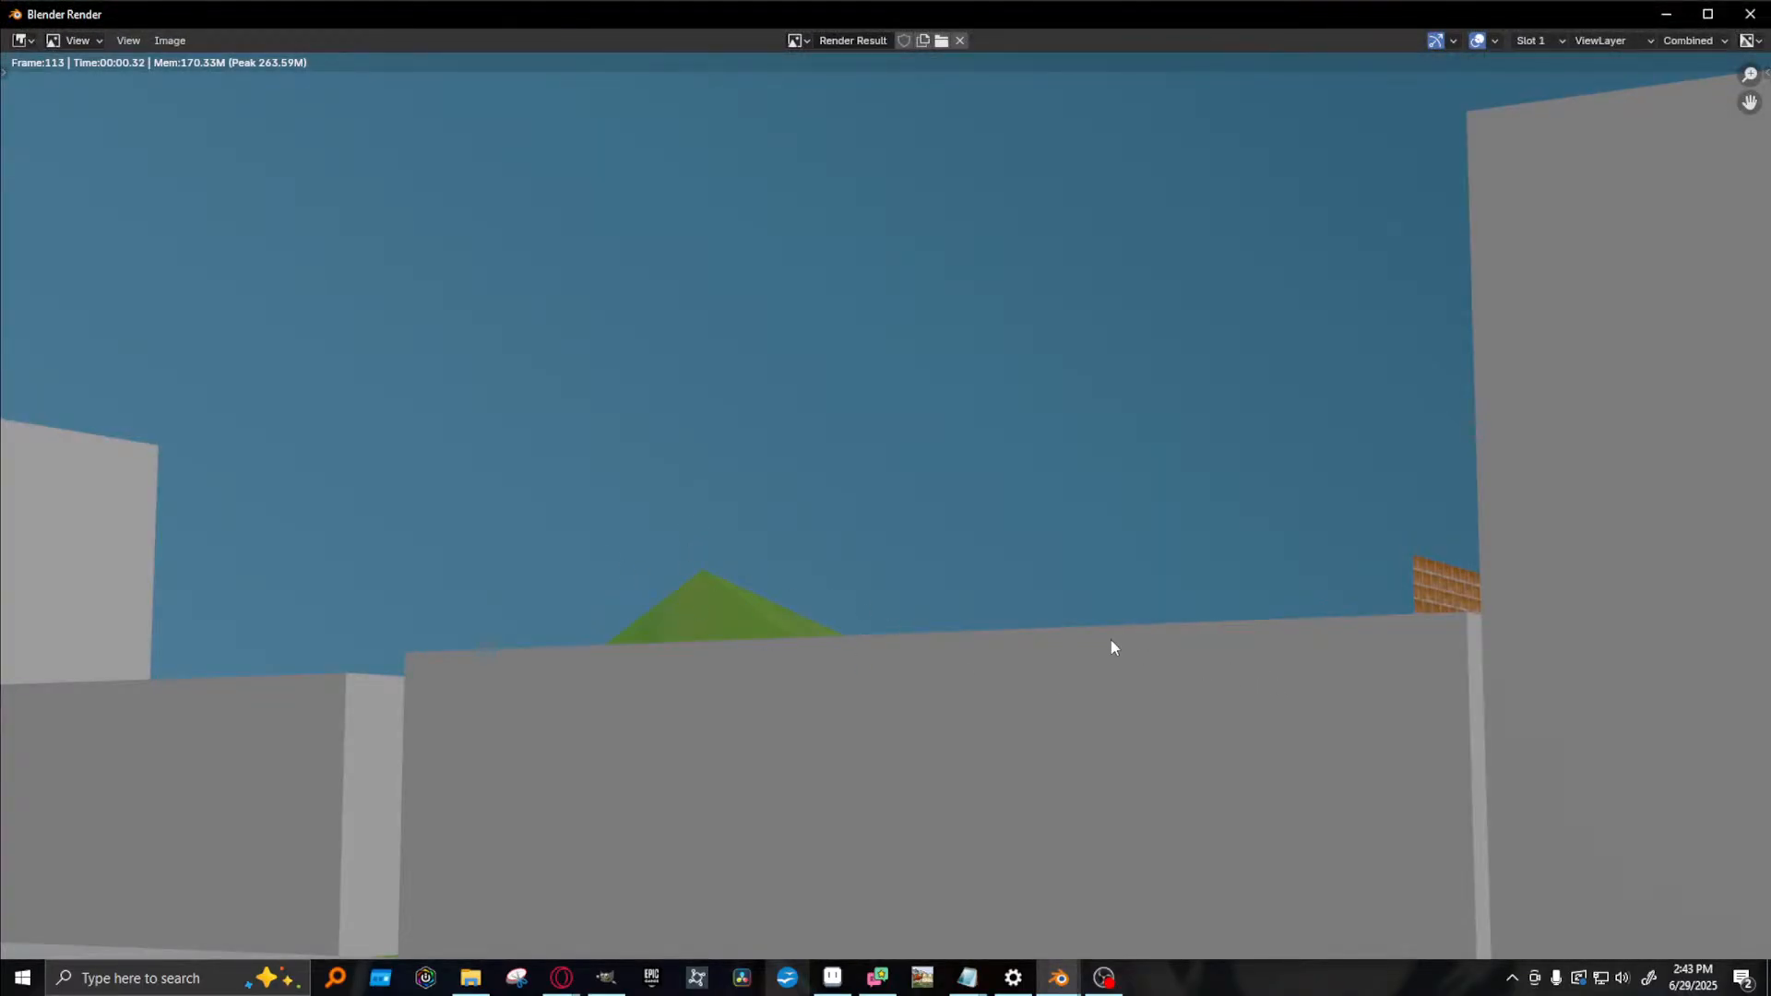
{"action": "key", "text": "Escape"}
- Set the camera's focal length to 12 mm and check the wider framing with a render
{"action": "left_click_drag", "start_coordinate": [981, 616], "coordinate": [513, 572], "text": "alt"}
{"action": "left_click", "coordinate": [388, 455]}
{"action": "left_click", "coordinate": [1595, 468]}
{"action": "left_click", "coordinate": [1609, 408]}
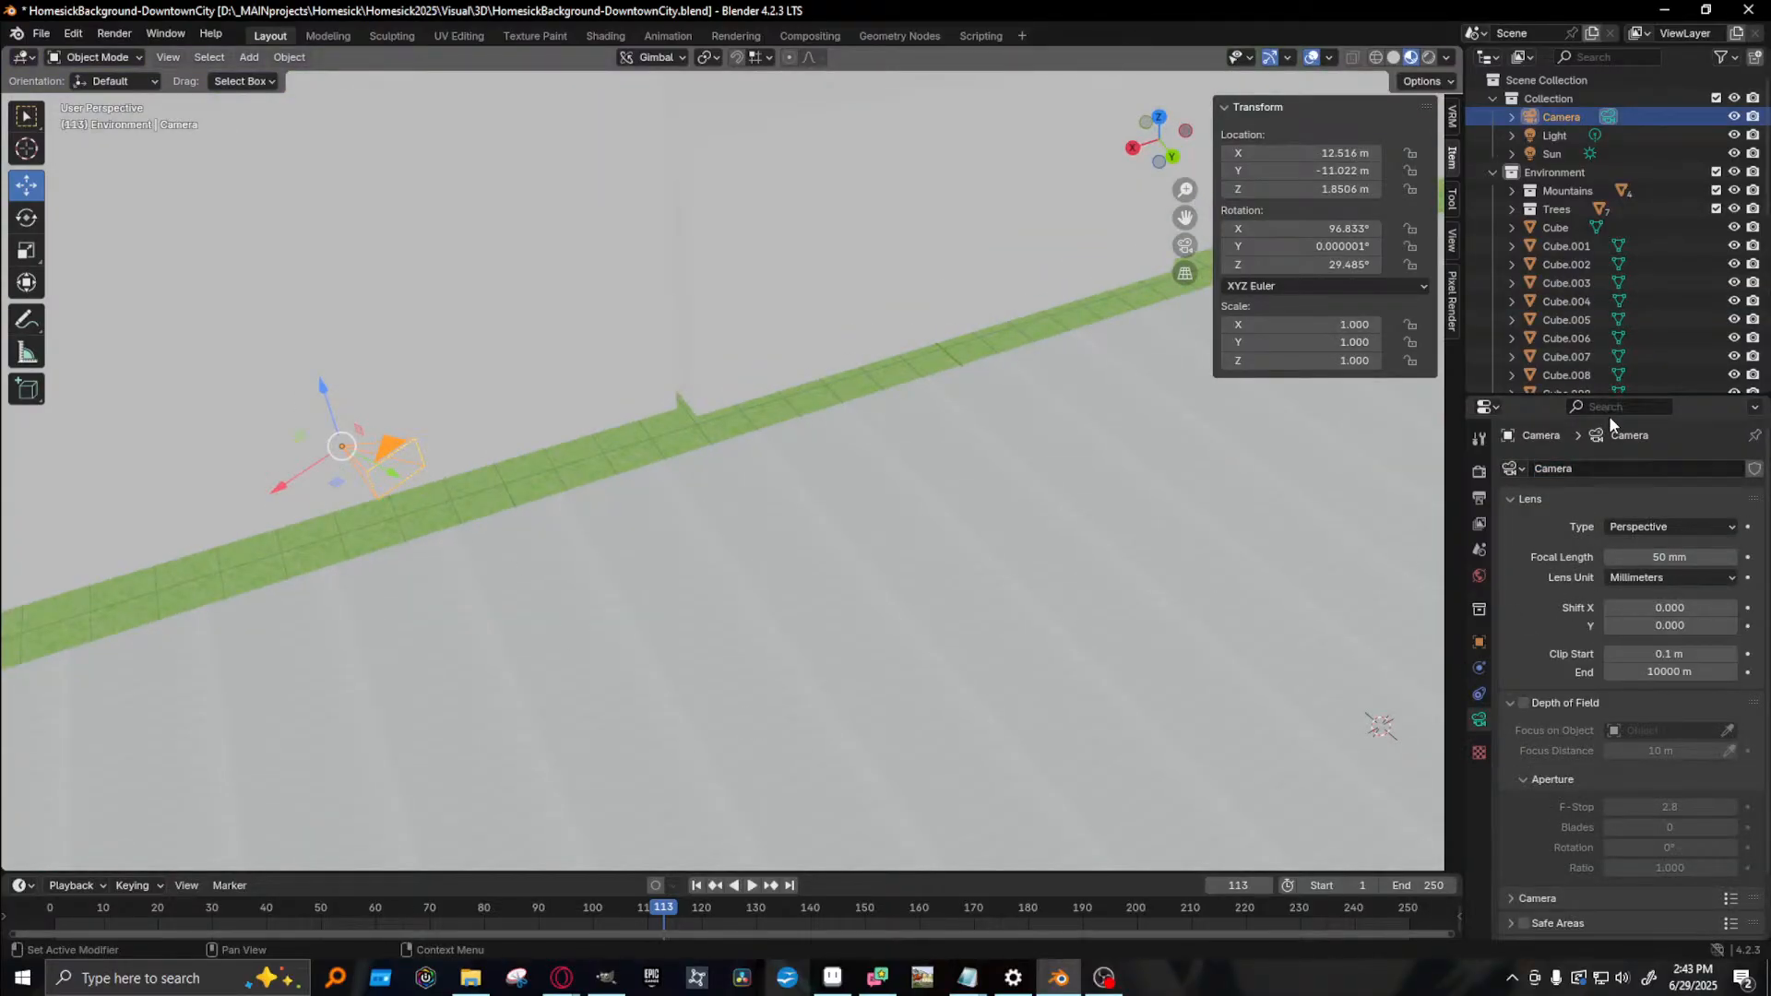
{"action": "type", "text": "focal"}
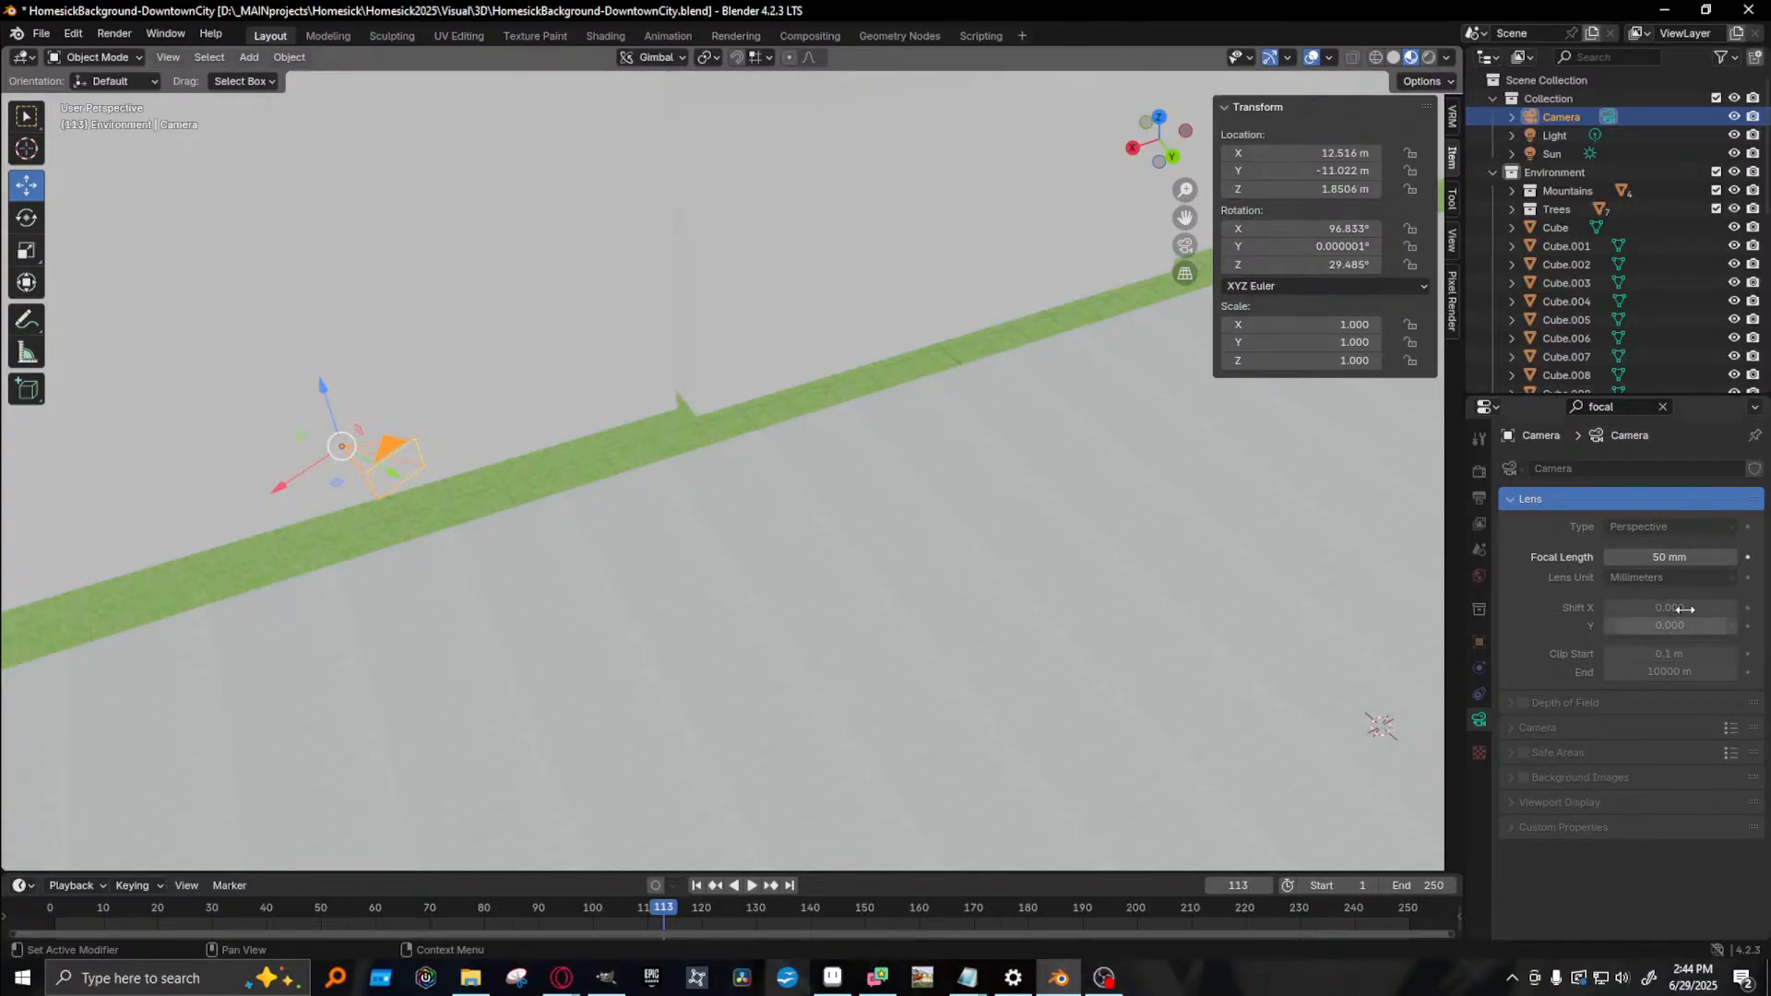
{"action": "left_click", "coordinate": [1684, 558]}
{"action": "type", "text": "12"}
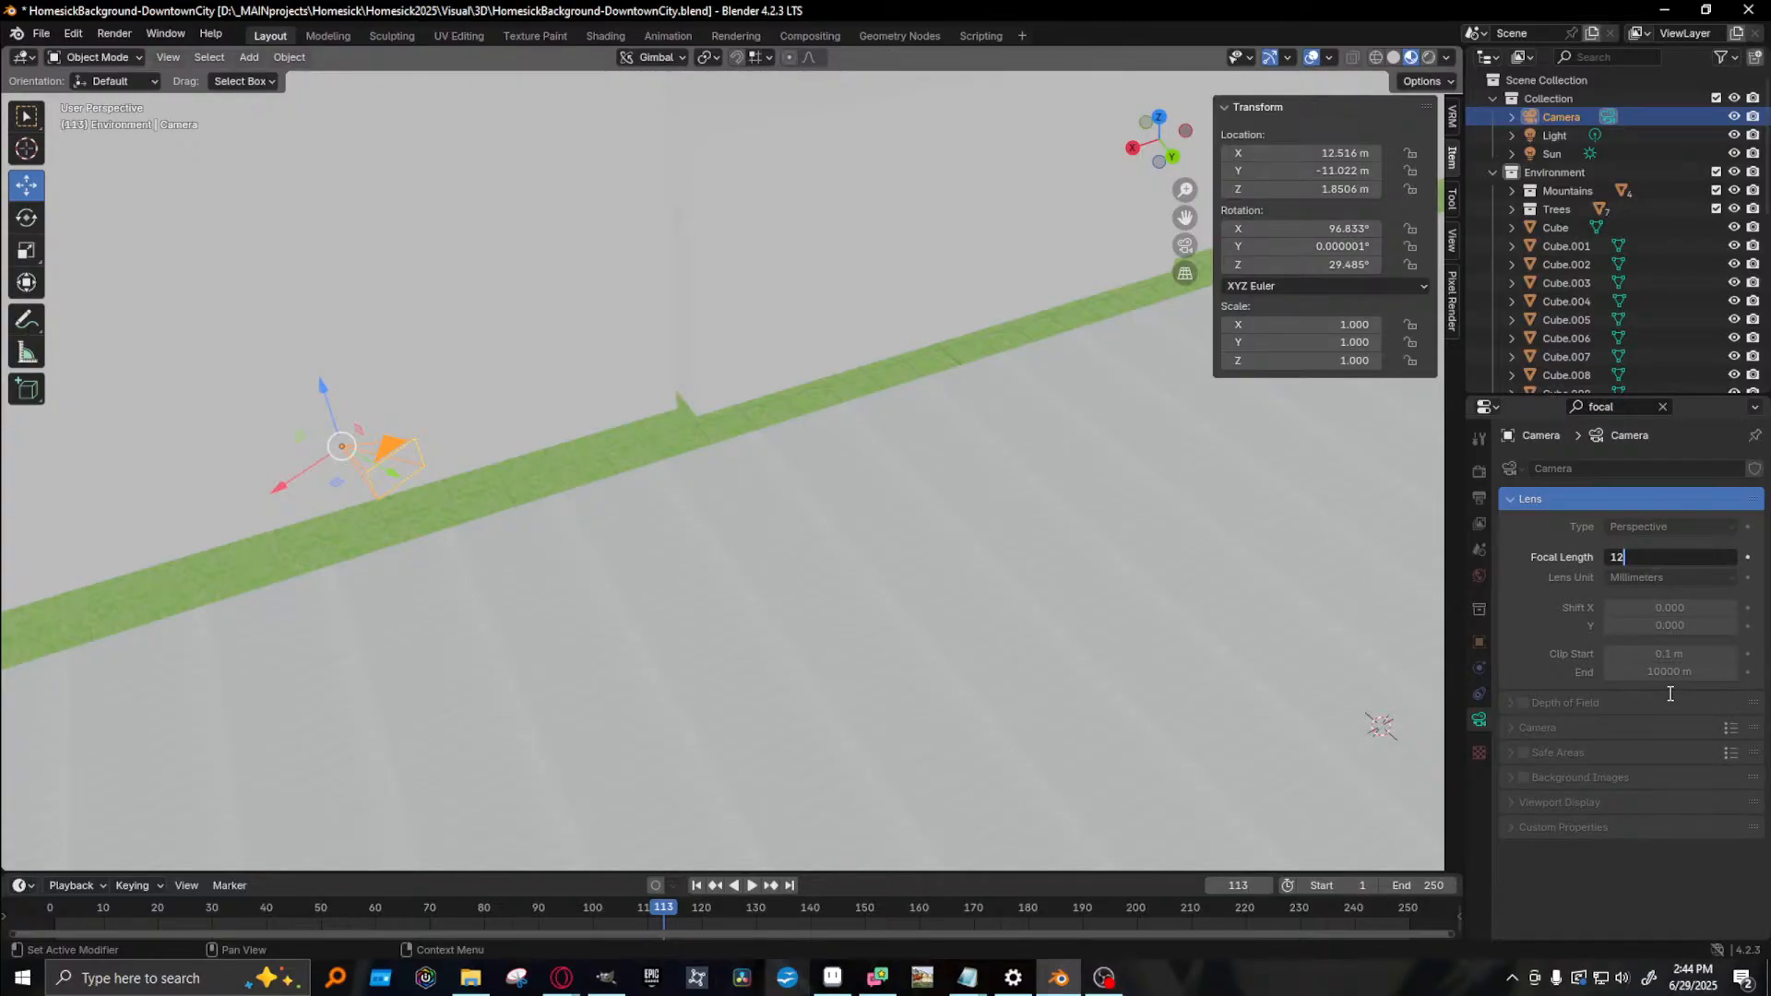
{"action": "key", "text": "Return"}
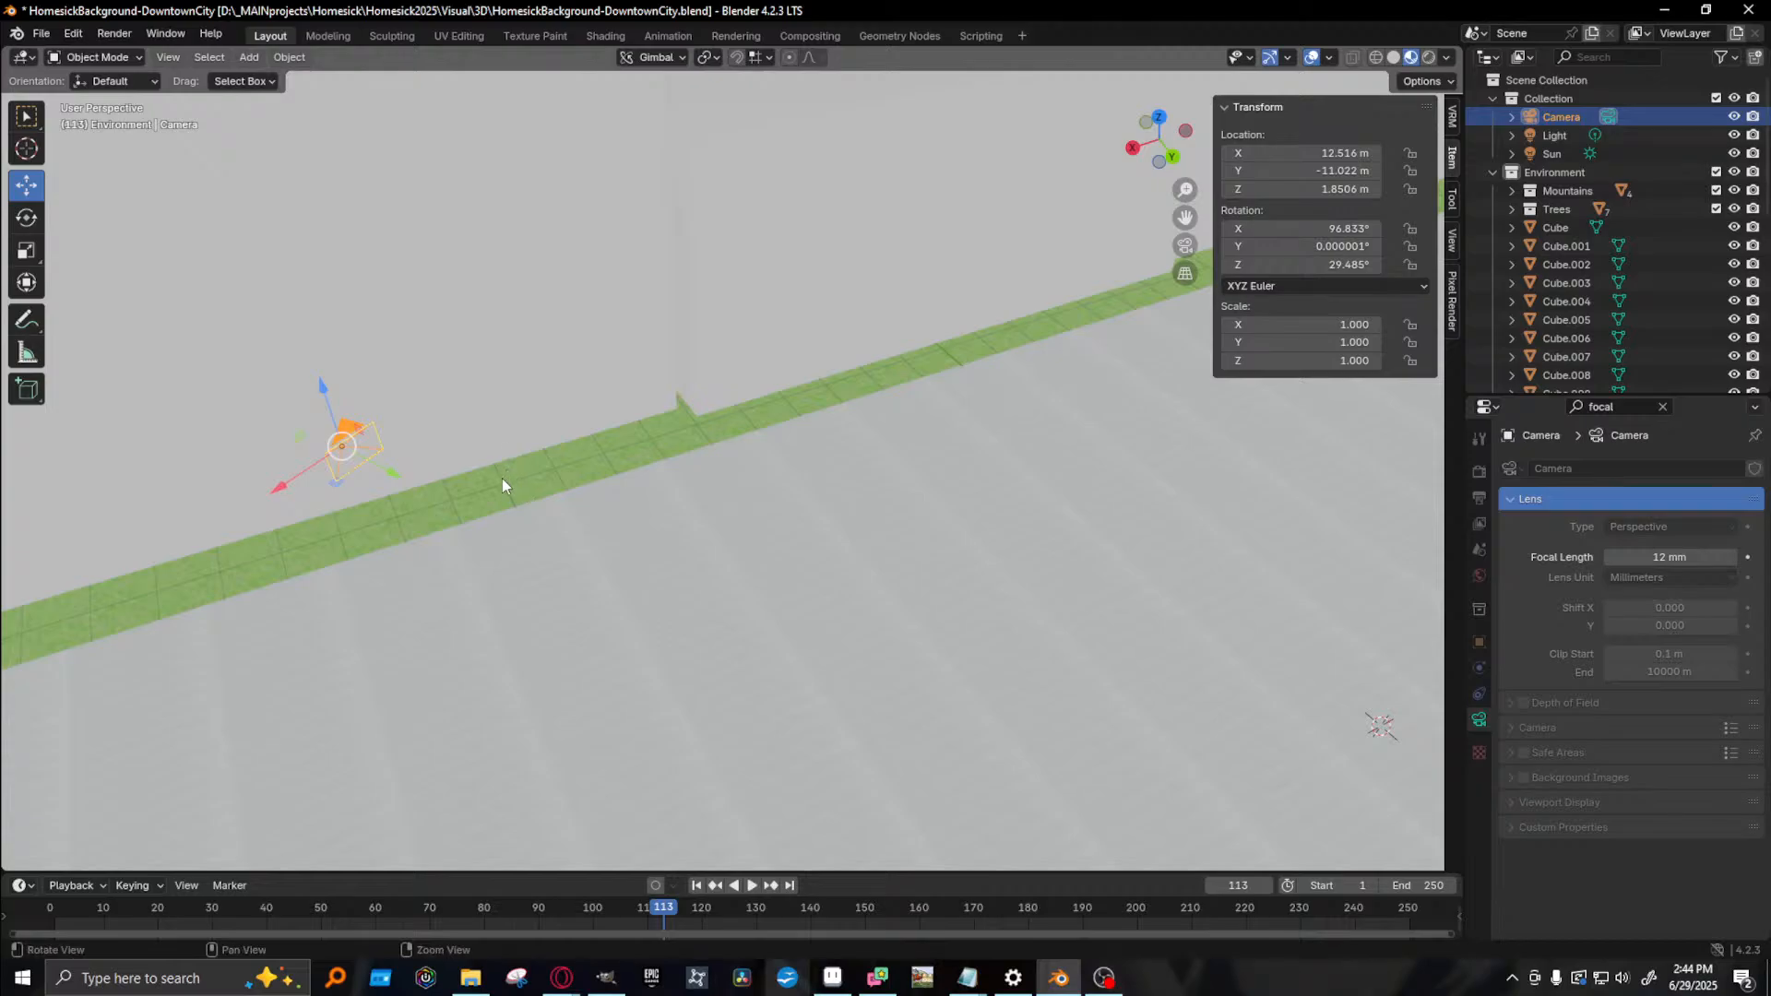
{"action": "middle_click_drag", "start_coordinate": [501, 478], "coordinate": [511, 471]}
{"action": "key", "text": "F12"}
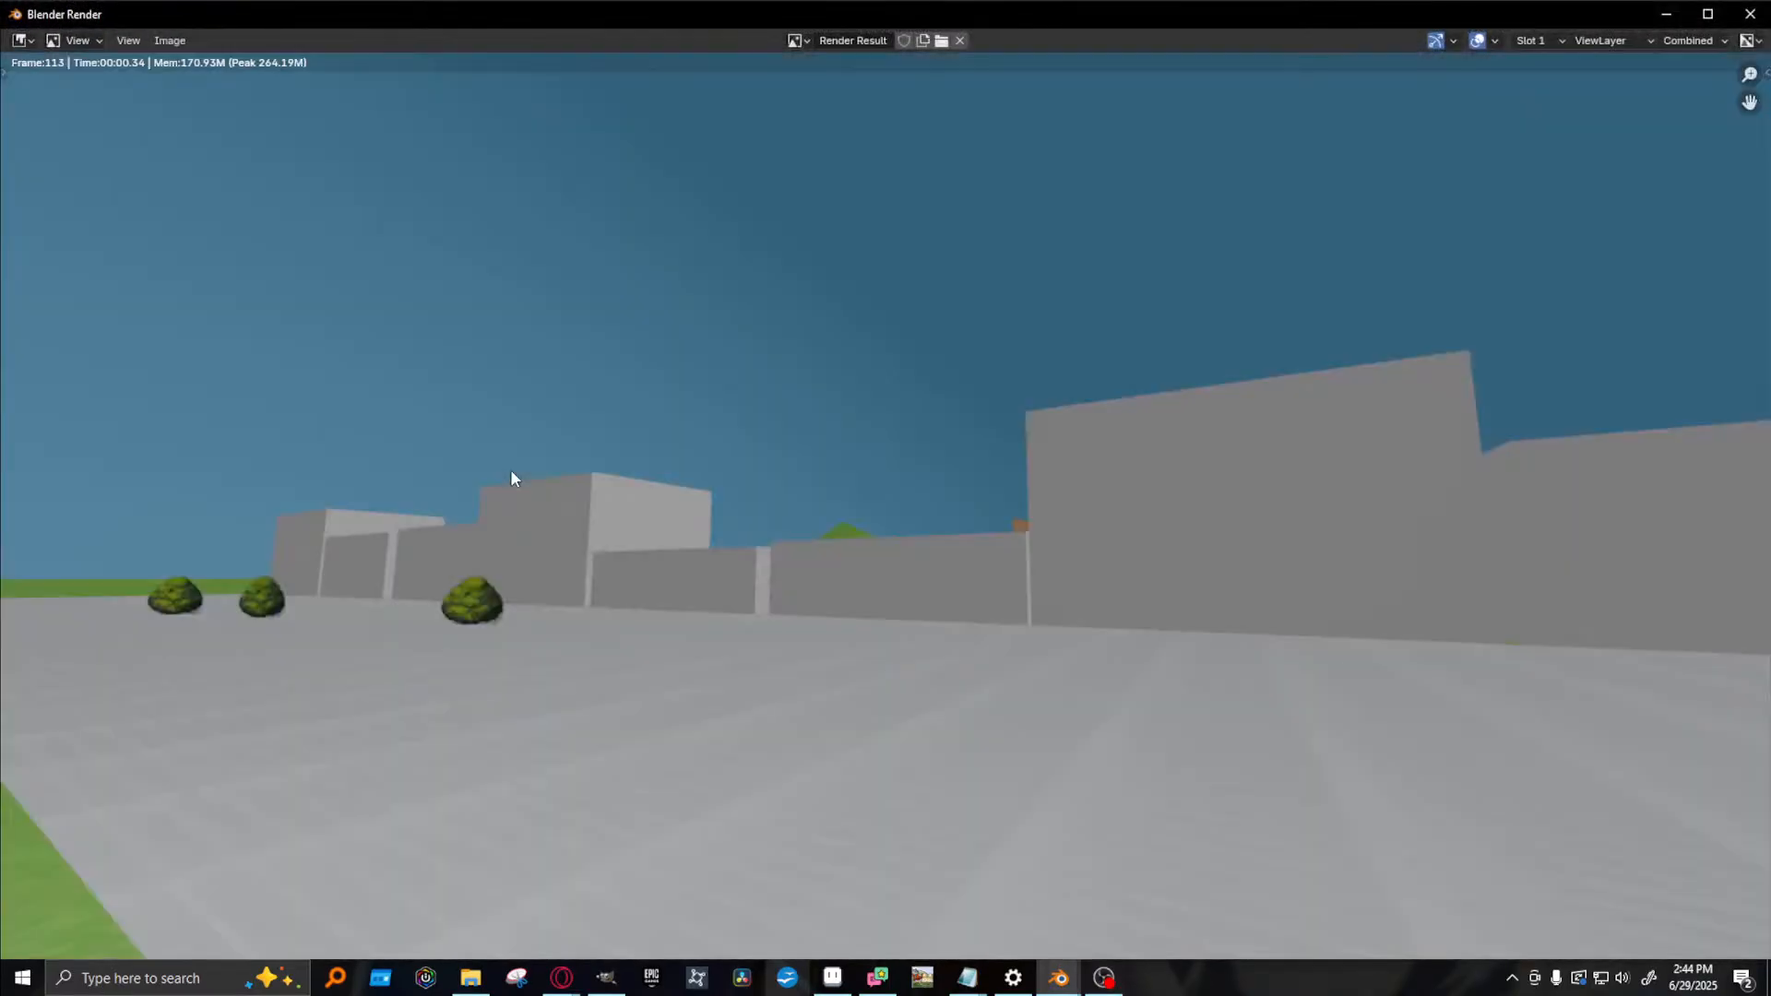
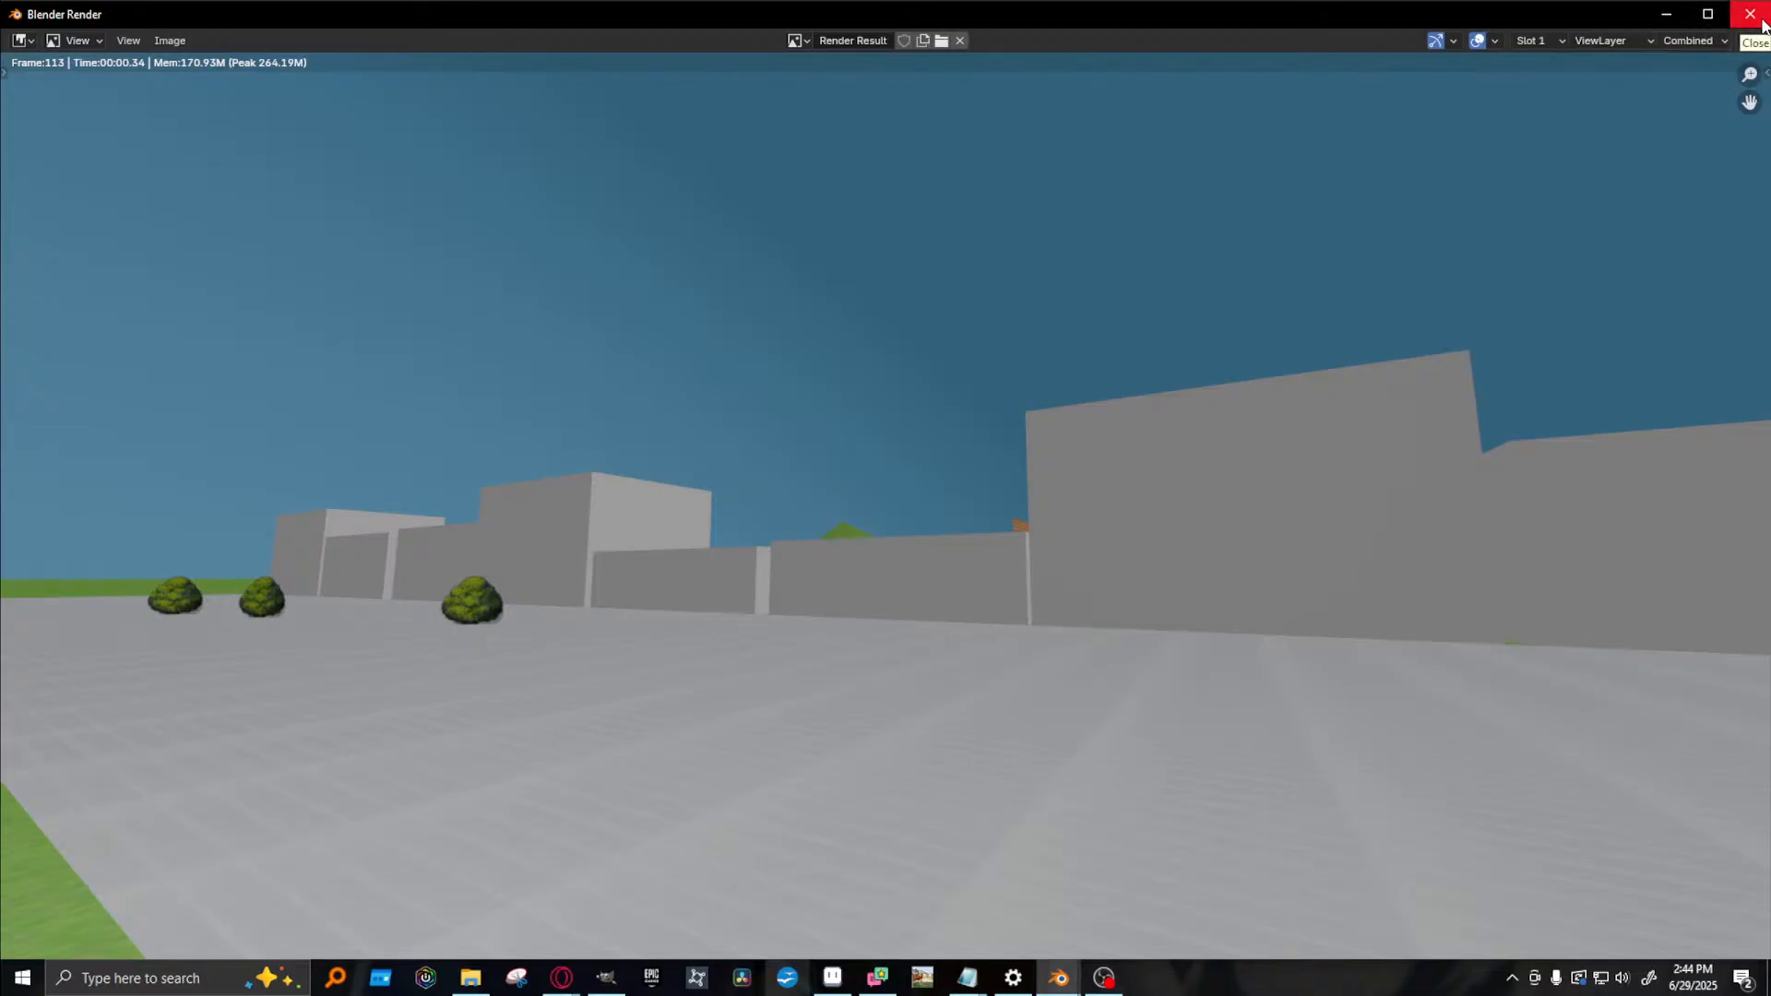
- Switch to GIMP to compare the render with the Shot #93 storyboard sketch, and return to the Blender scene
{"action": "left_click", "coordinate": [609, 979]}
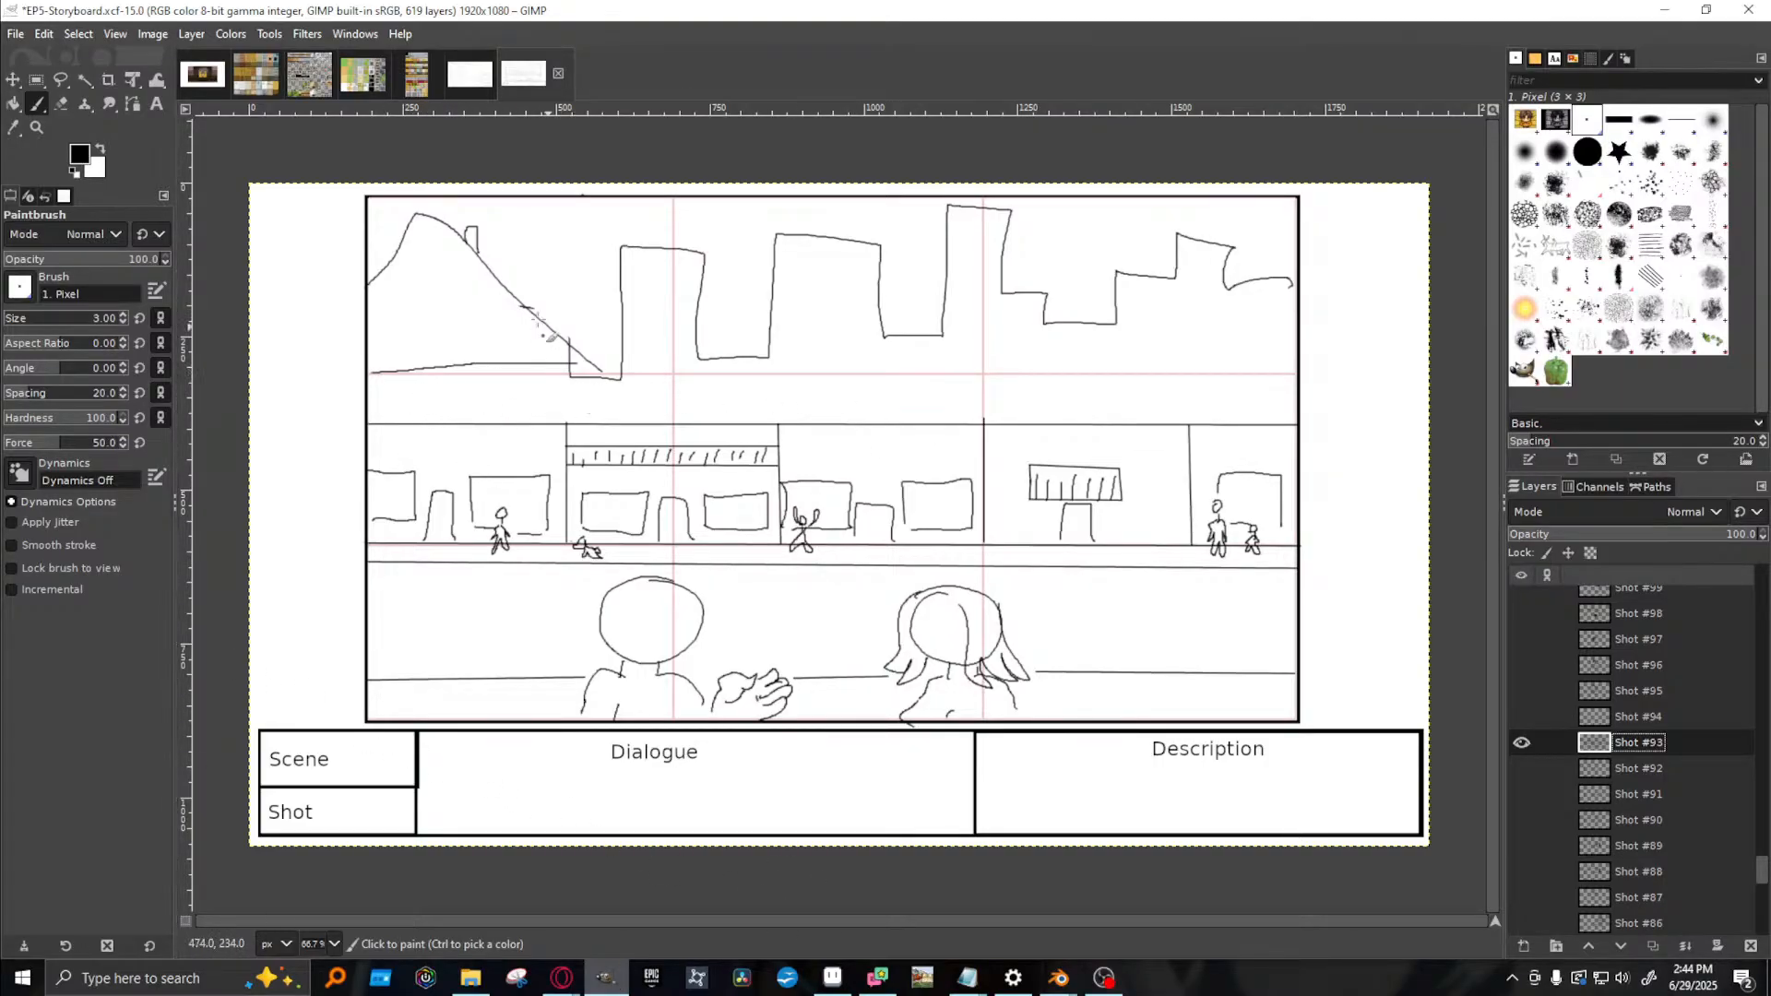
{"action": "left_click", "coordinate": [1664, 10]}
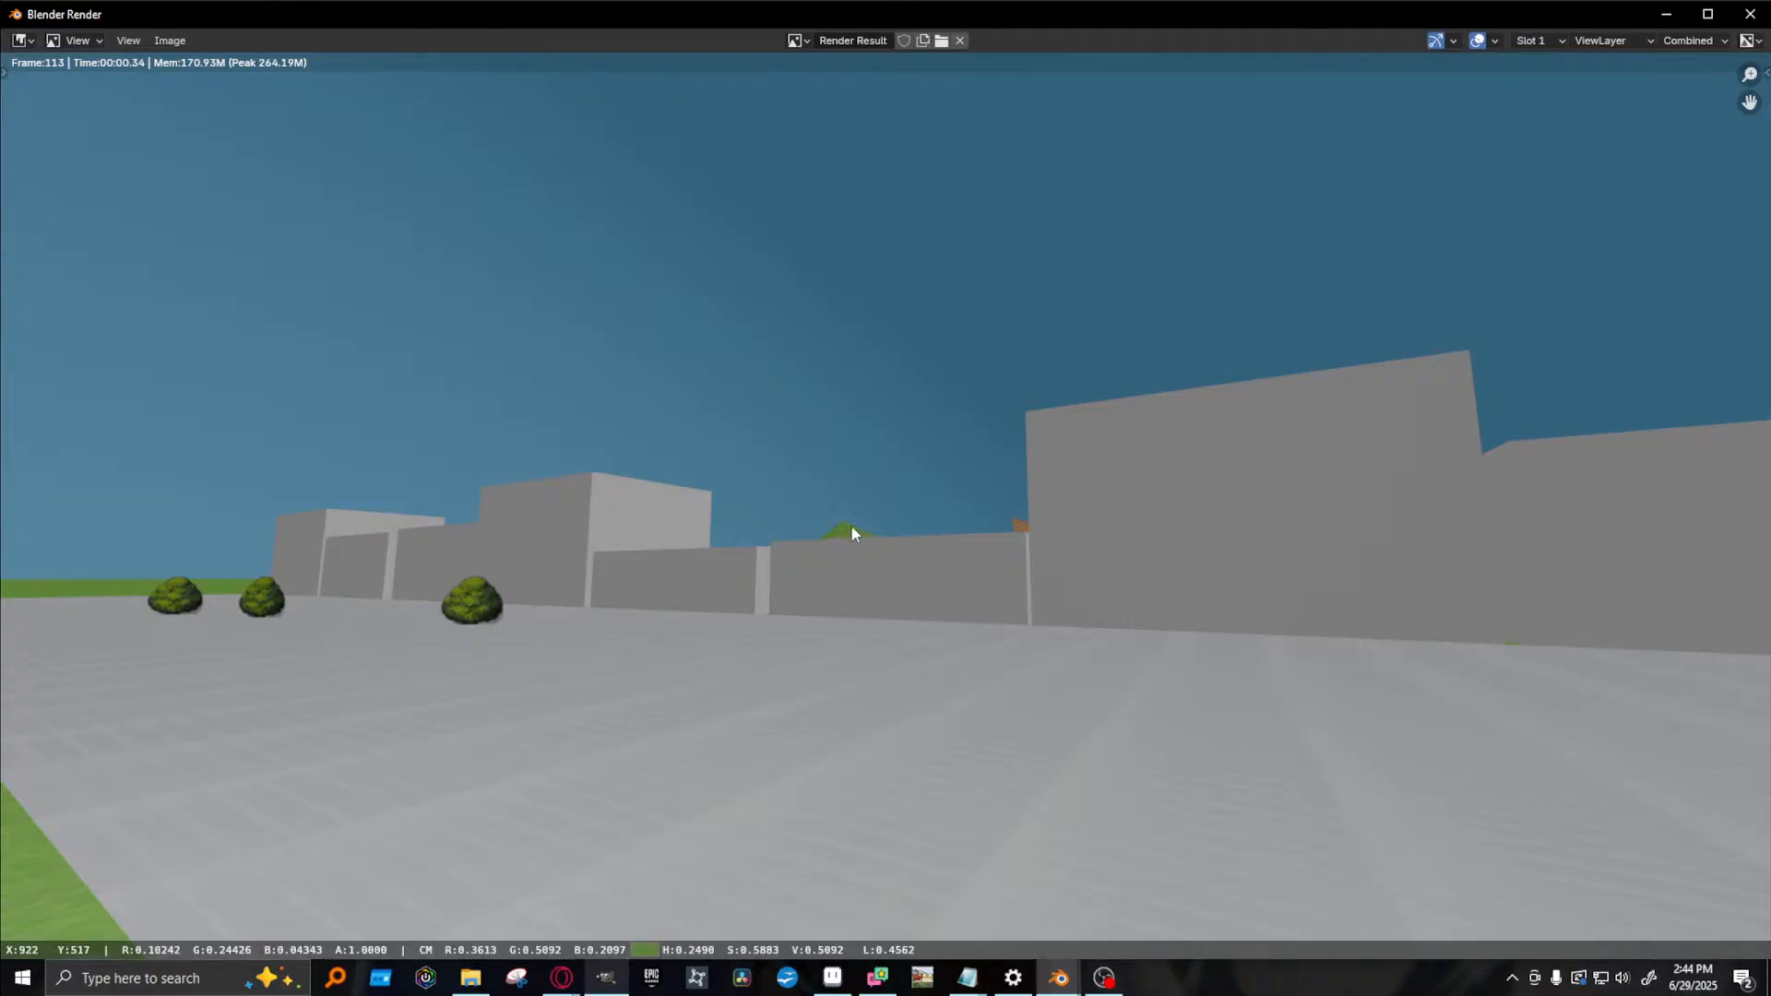
{"action": "left_click", "coordinate": [1749, 14]}
{"action": "right_click", "coordinate": [755, 511]}
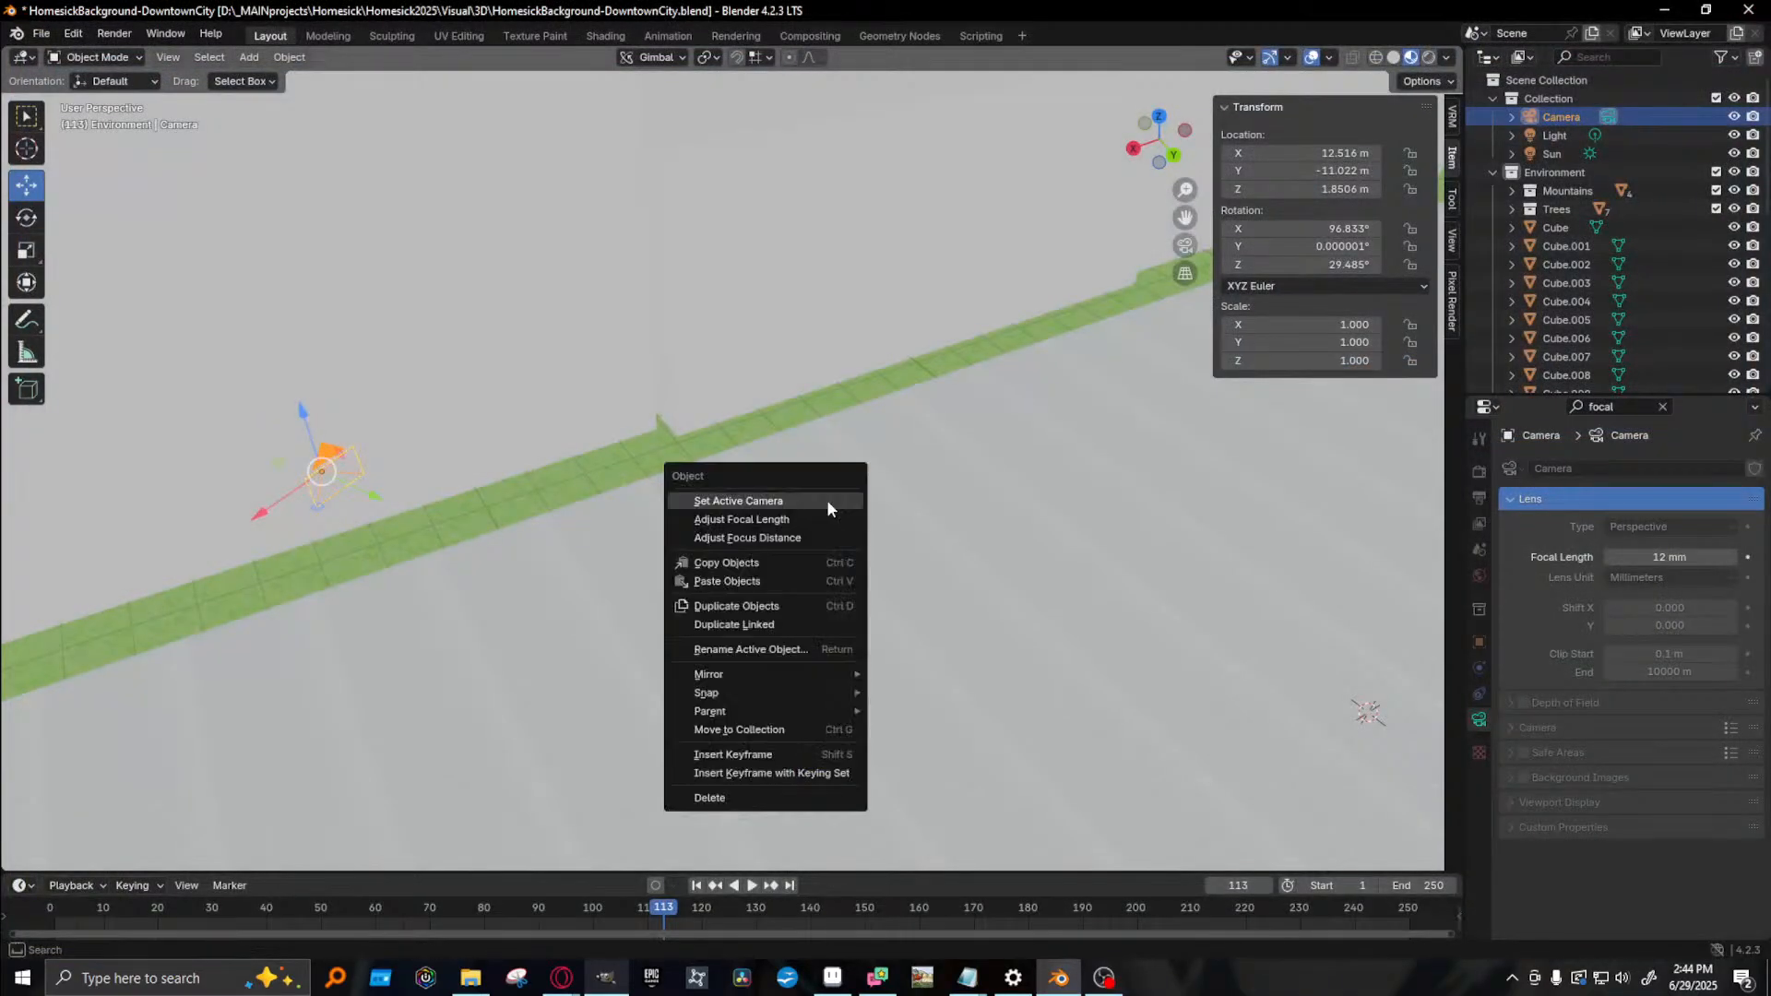
- Raise the grassy mountain behind the two low buildings to about 5.2 m in Z
{"action": "middle_click_drag", "start_coordinate": [461, 609], "coordinate": [367, 567]}
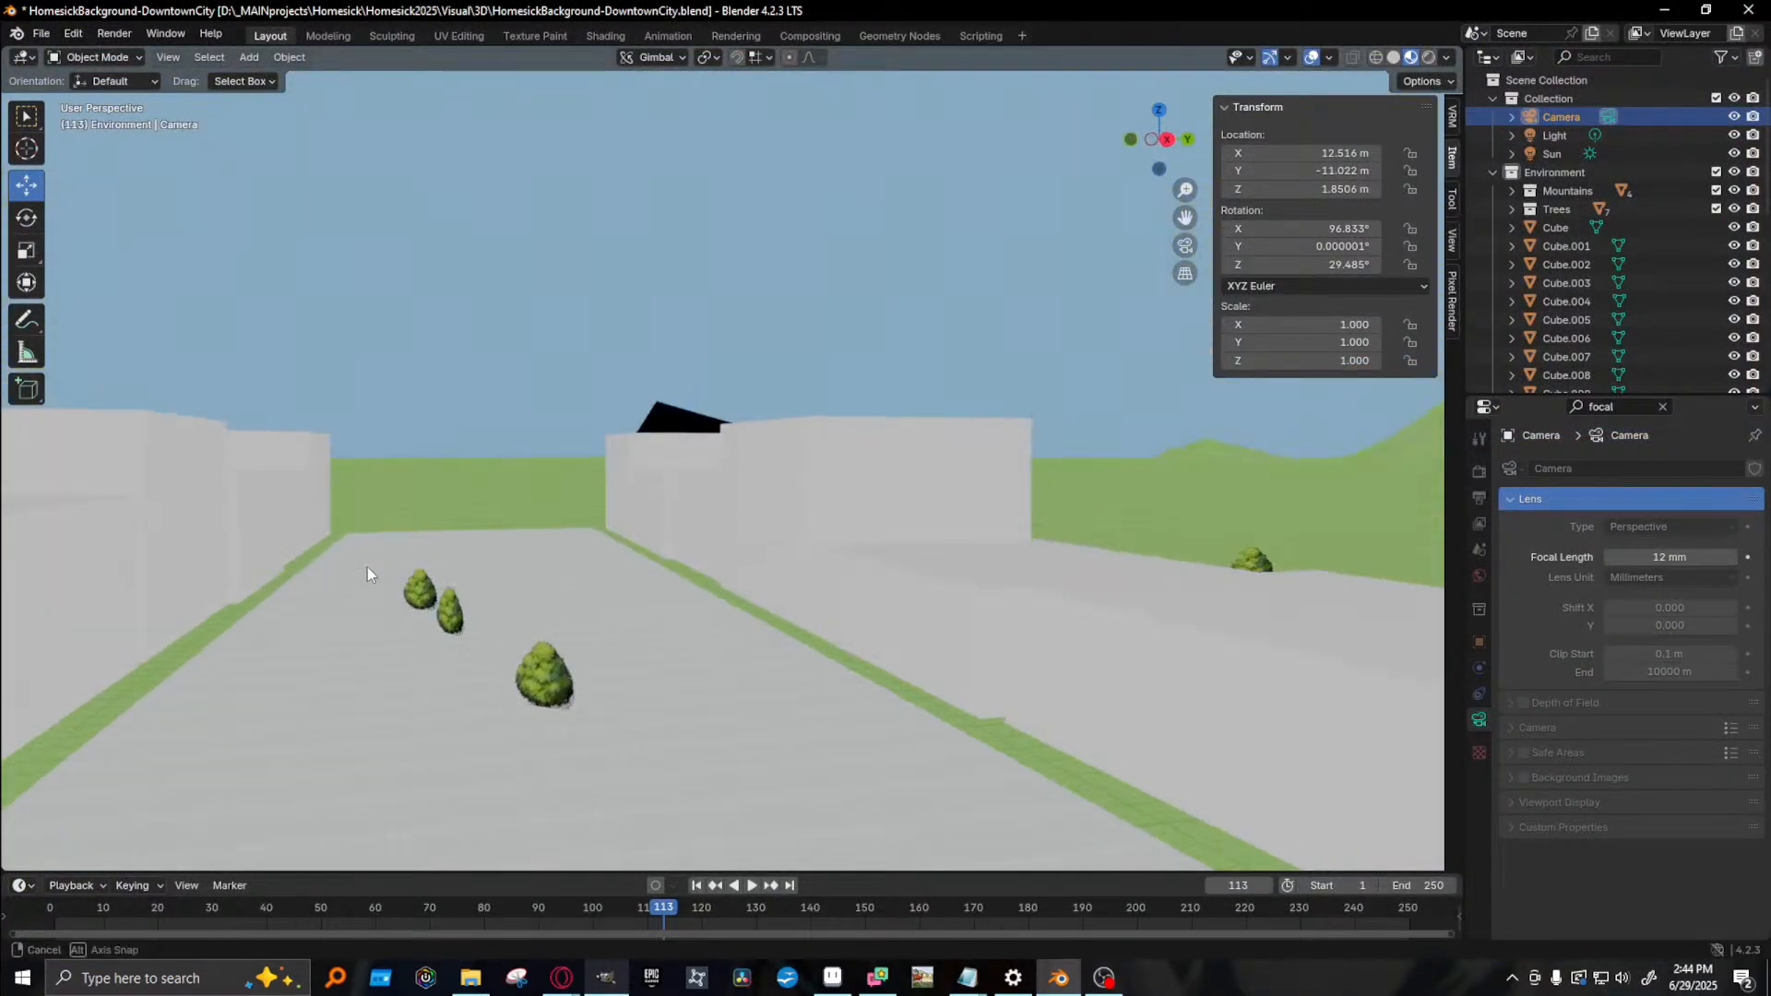
{"action": "middle_click_drag", "start_coordinate": [847, 450], "coordinate": [911, 439]}
{"action": "left_click", "coordinate": [912, 445]}
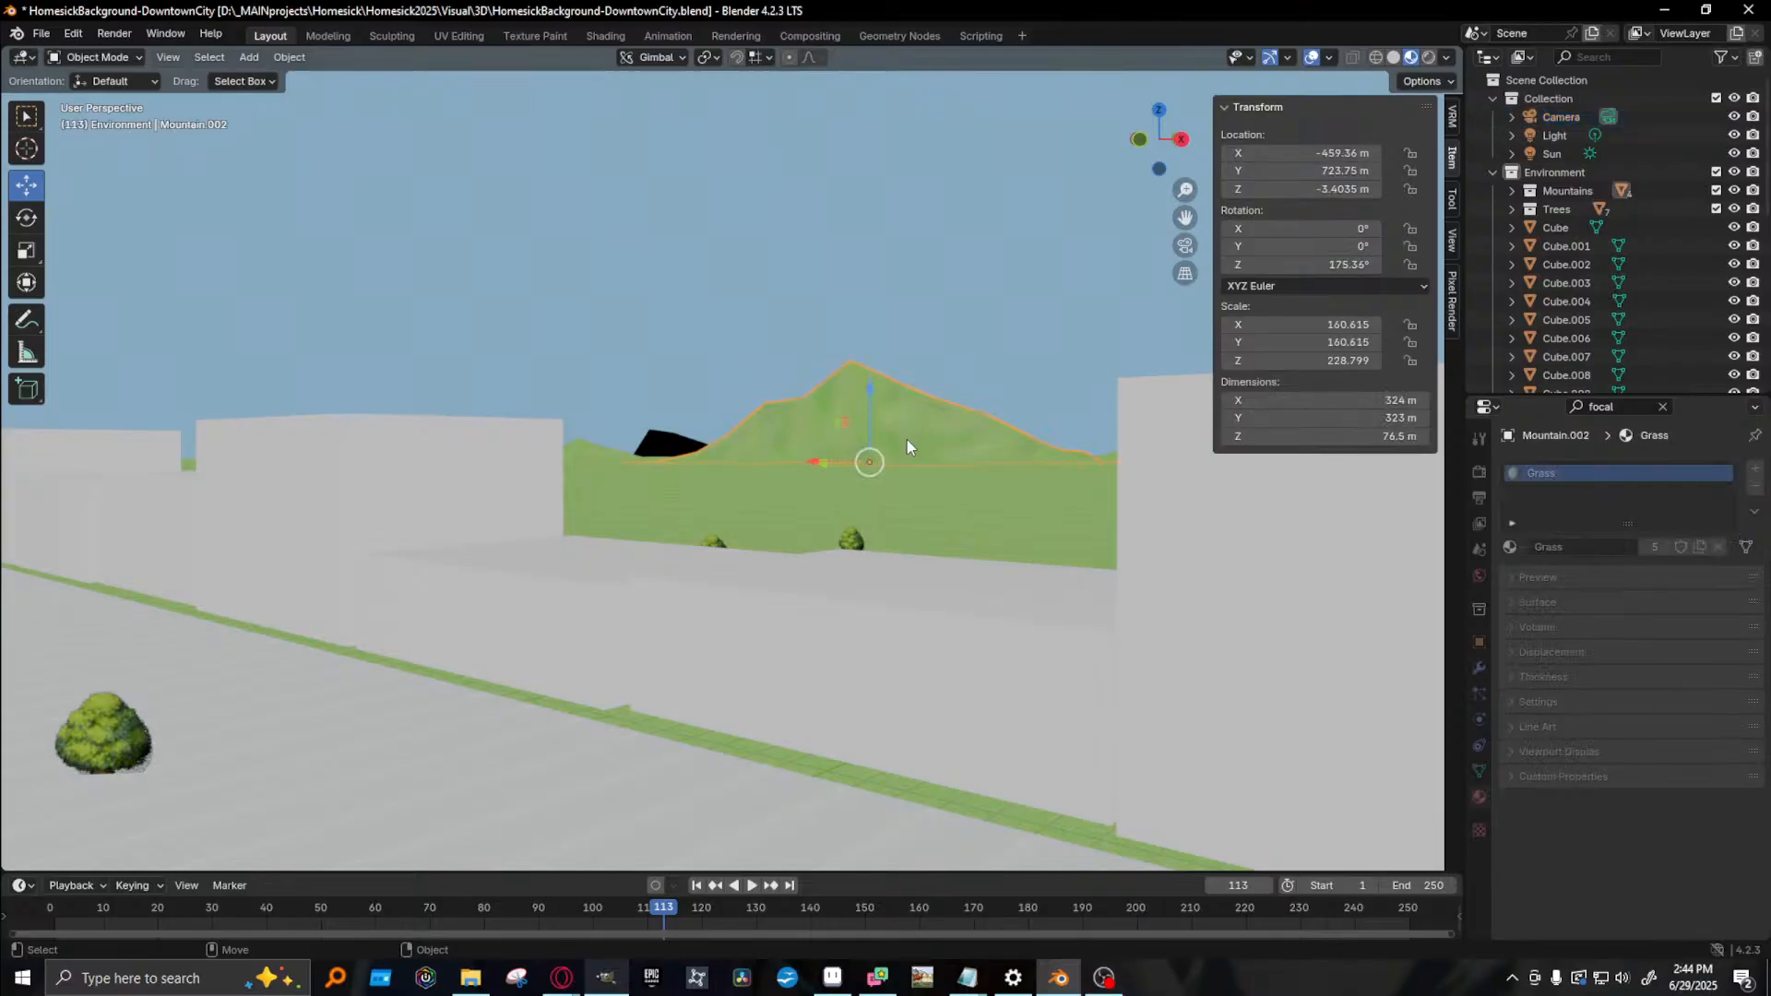
{"action": "left_click_drag", "start_coordinate": [871, 389], "coordinate": [871, 375]}
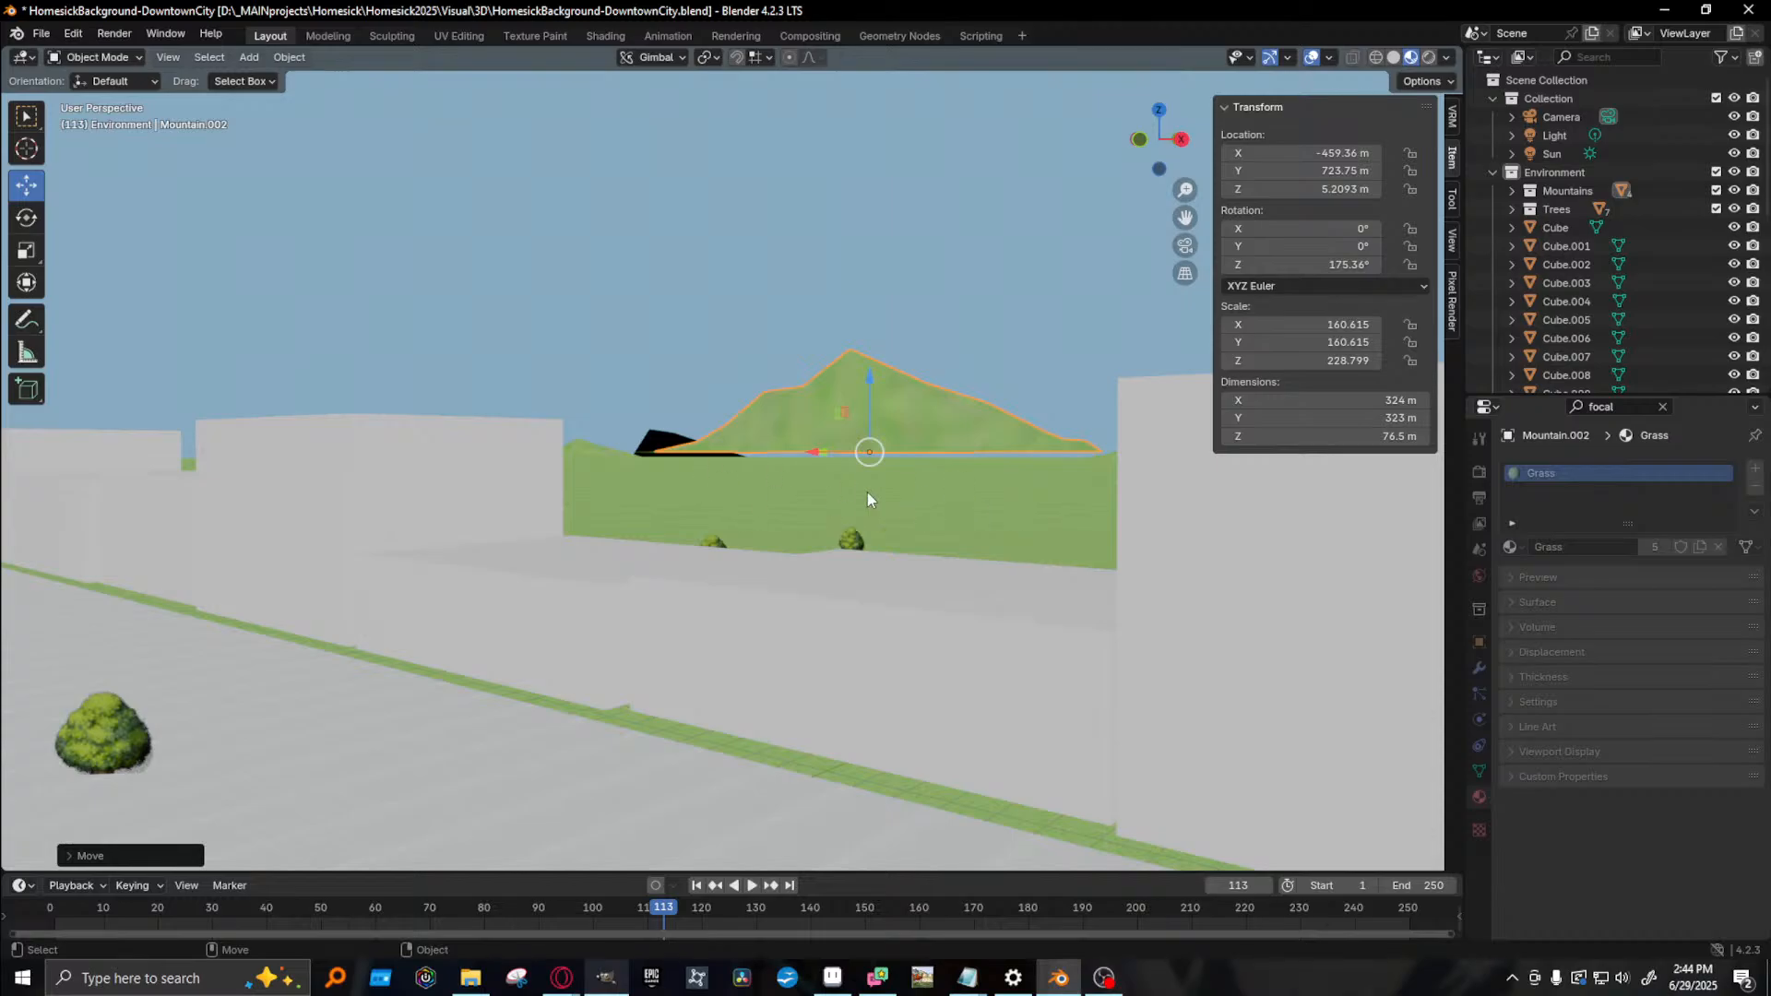
- Lower the Cube.003 building across the street to about 2.4 m in Z and check with a render
{"action": "middle_click_drag", "start_coordinate": [717, 587], "coordinate": [649, 593]}
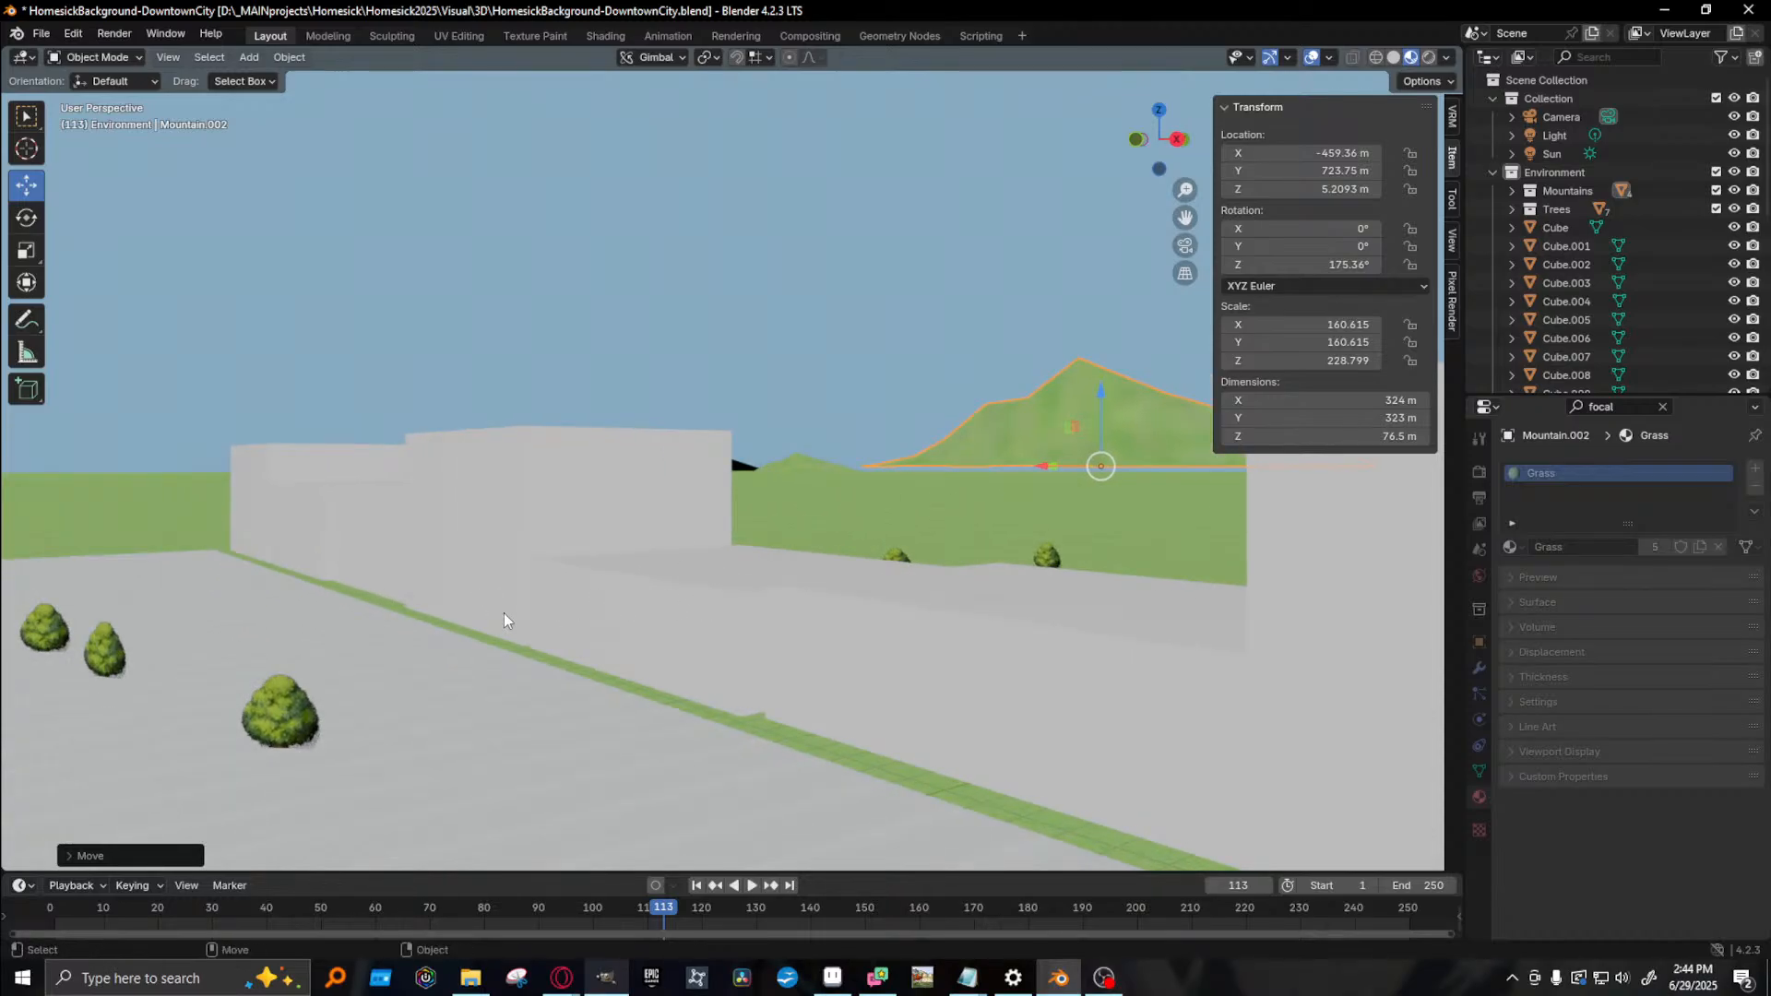
{"action": "left_click", "coordinate": [490, 513]}
{"action": "middle_click_drag", "start_coordinate": [491, 511], "coordinate": [627, 581]}
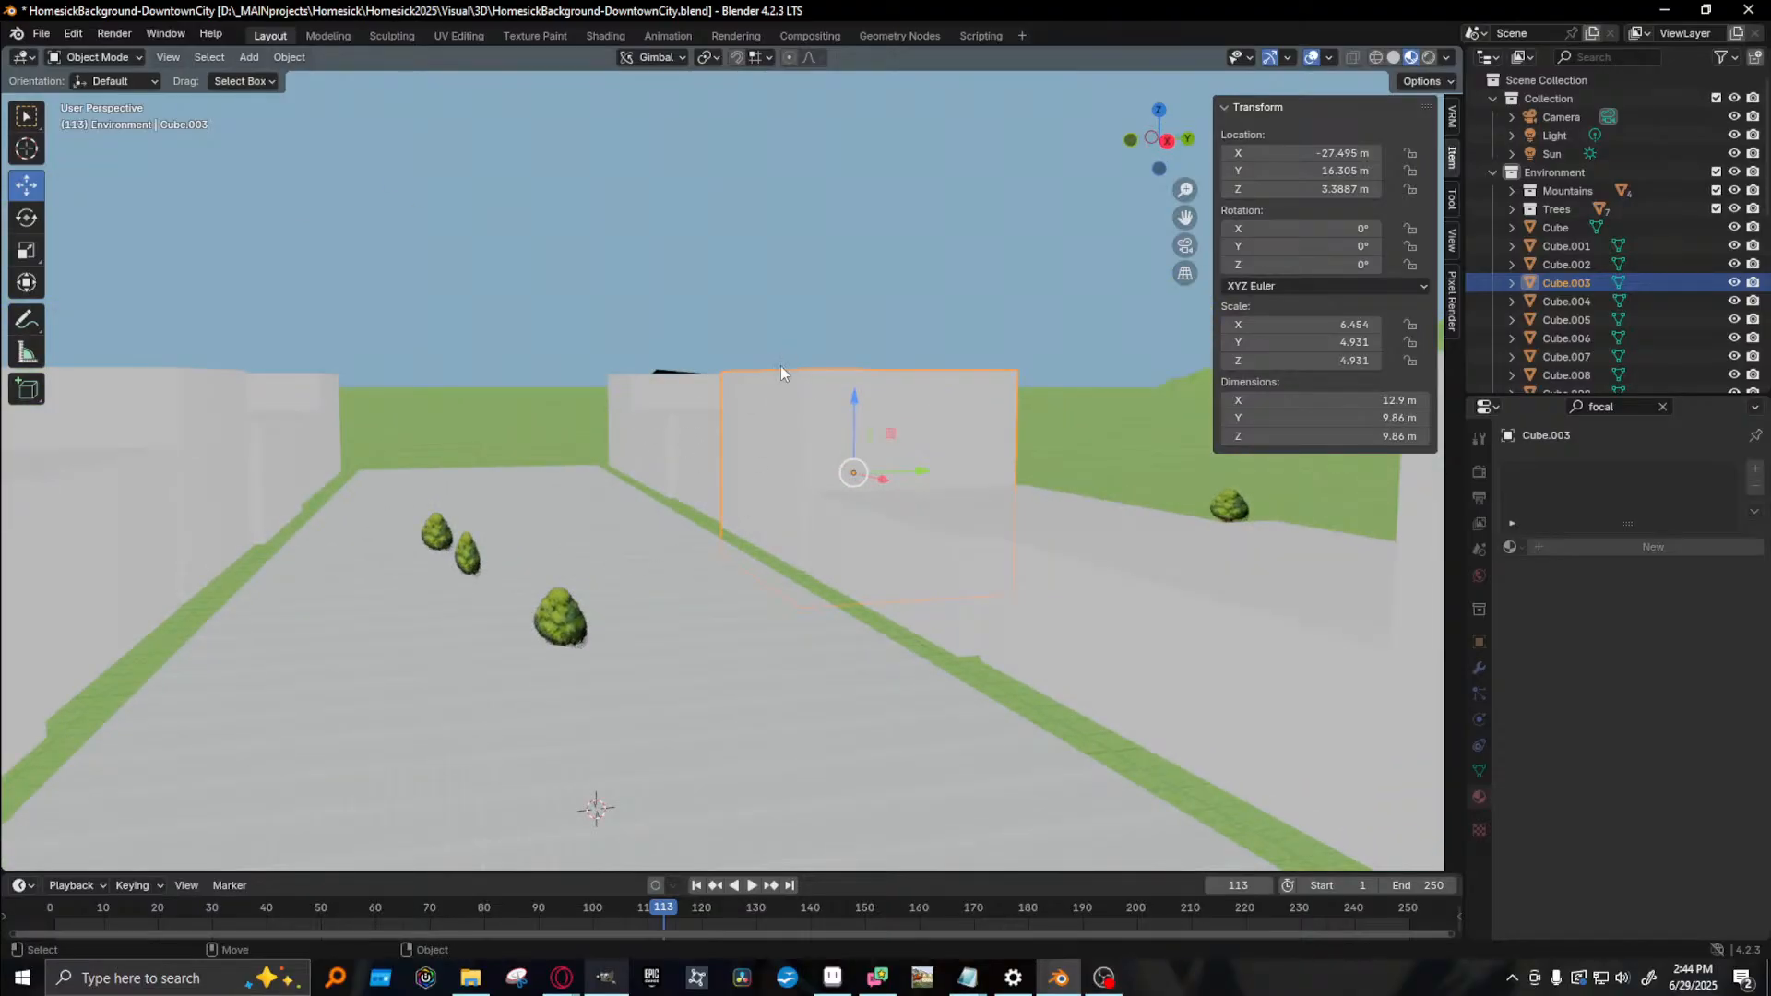
{"action": "mouse_move", "coordinate": [854, 398]}
{"action": "left_mouse_down"}
{"action": "mouse_move", "coordinate": [844, 478]}
{"action": "mouse_move", "coordinate": [849, 423]}
{"action": "left_mouse_up"}
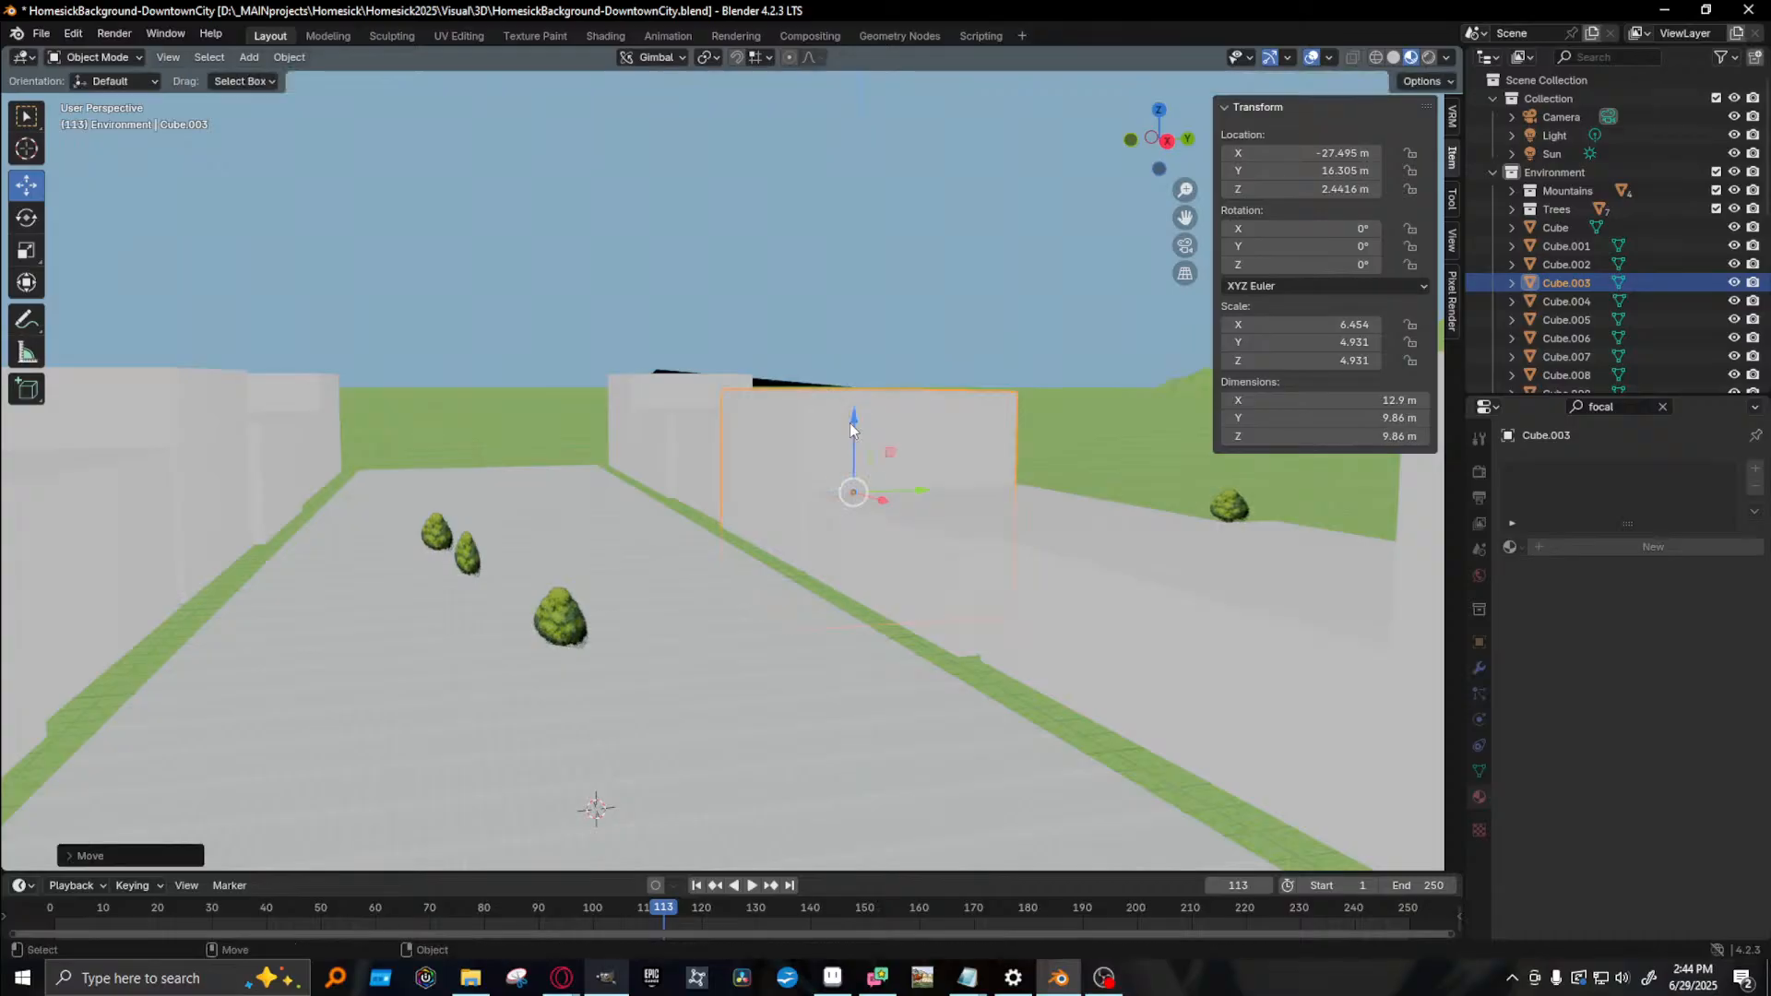
{"action": "key", "text": "F12"}
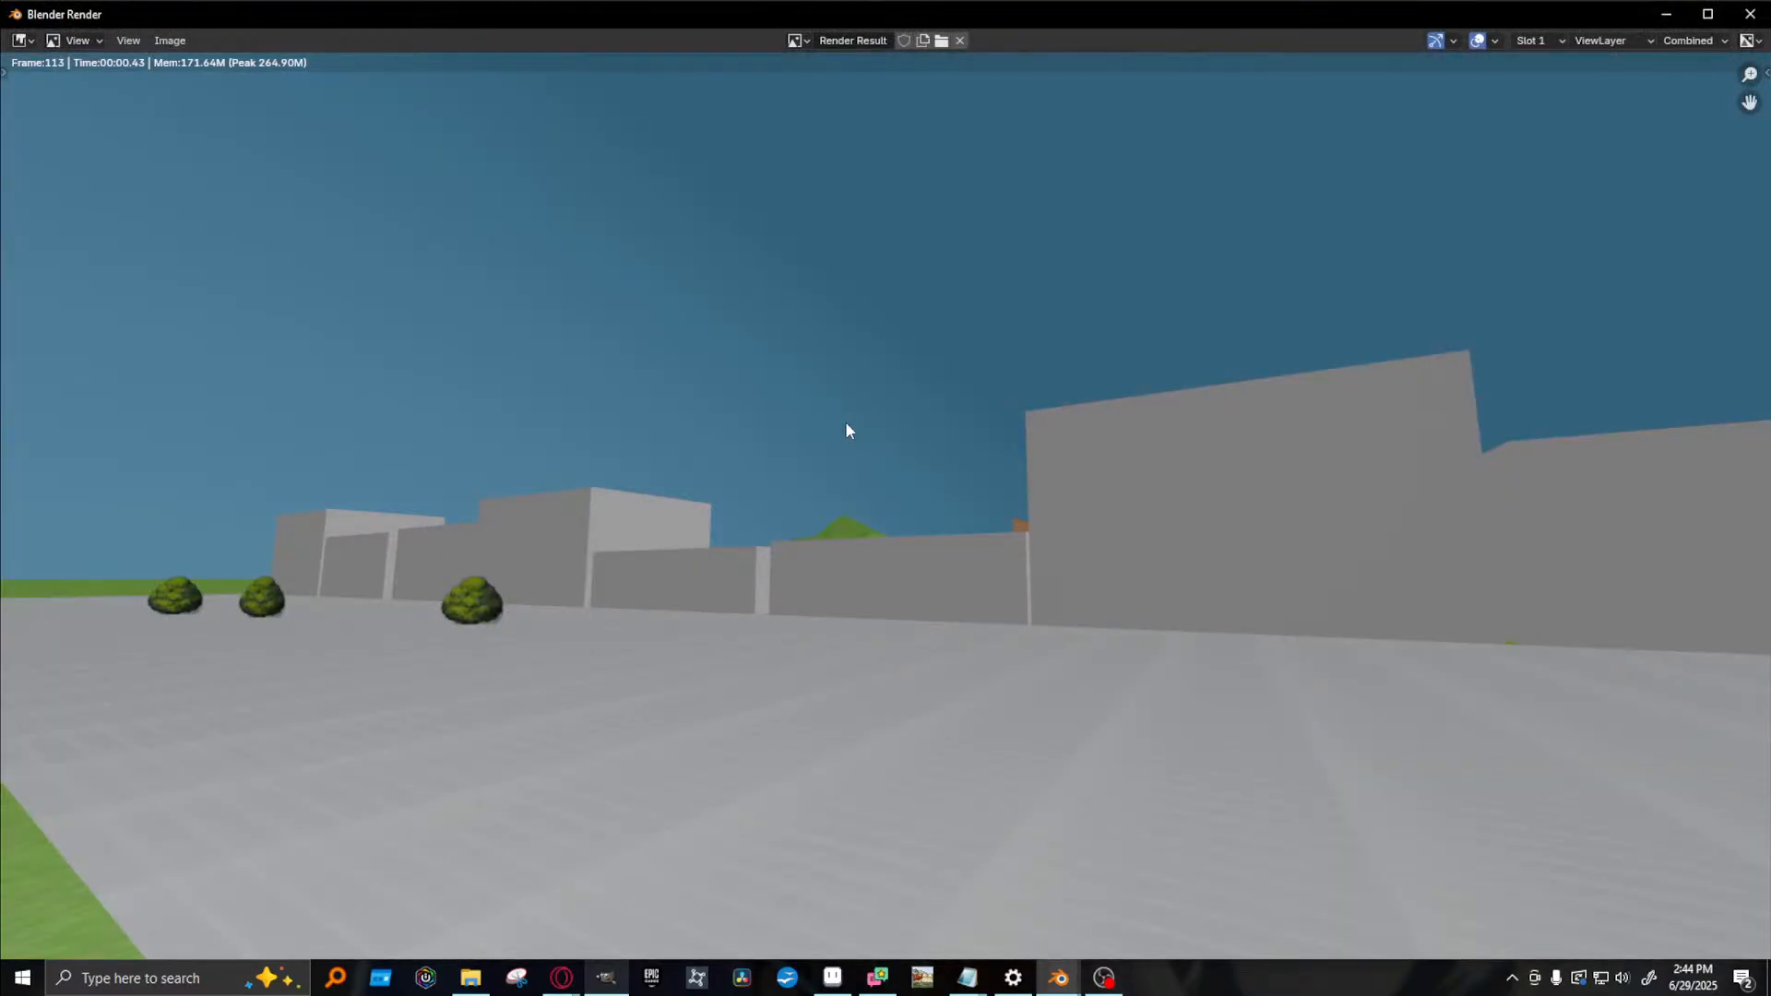
{"action": "key", "text": "Escape"}
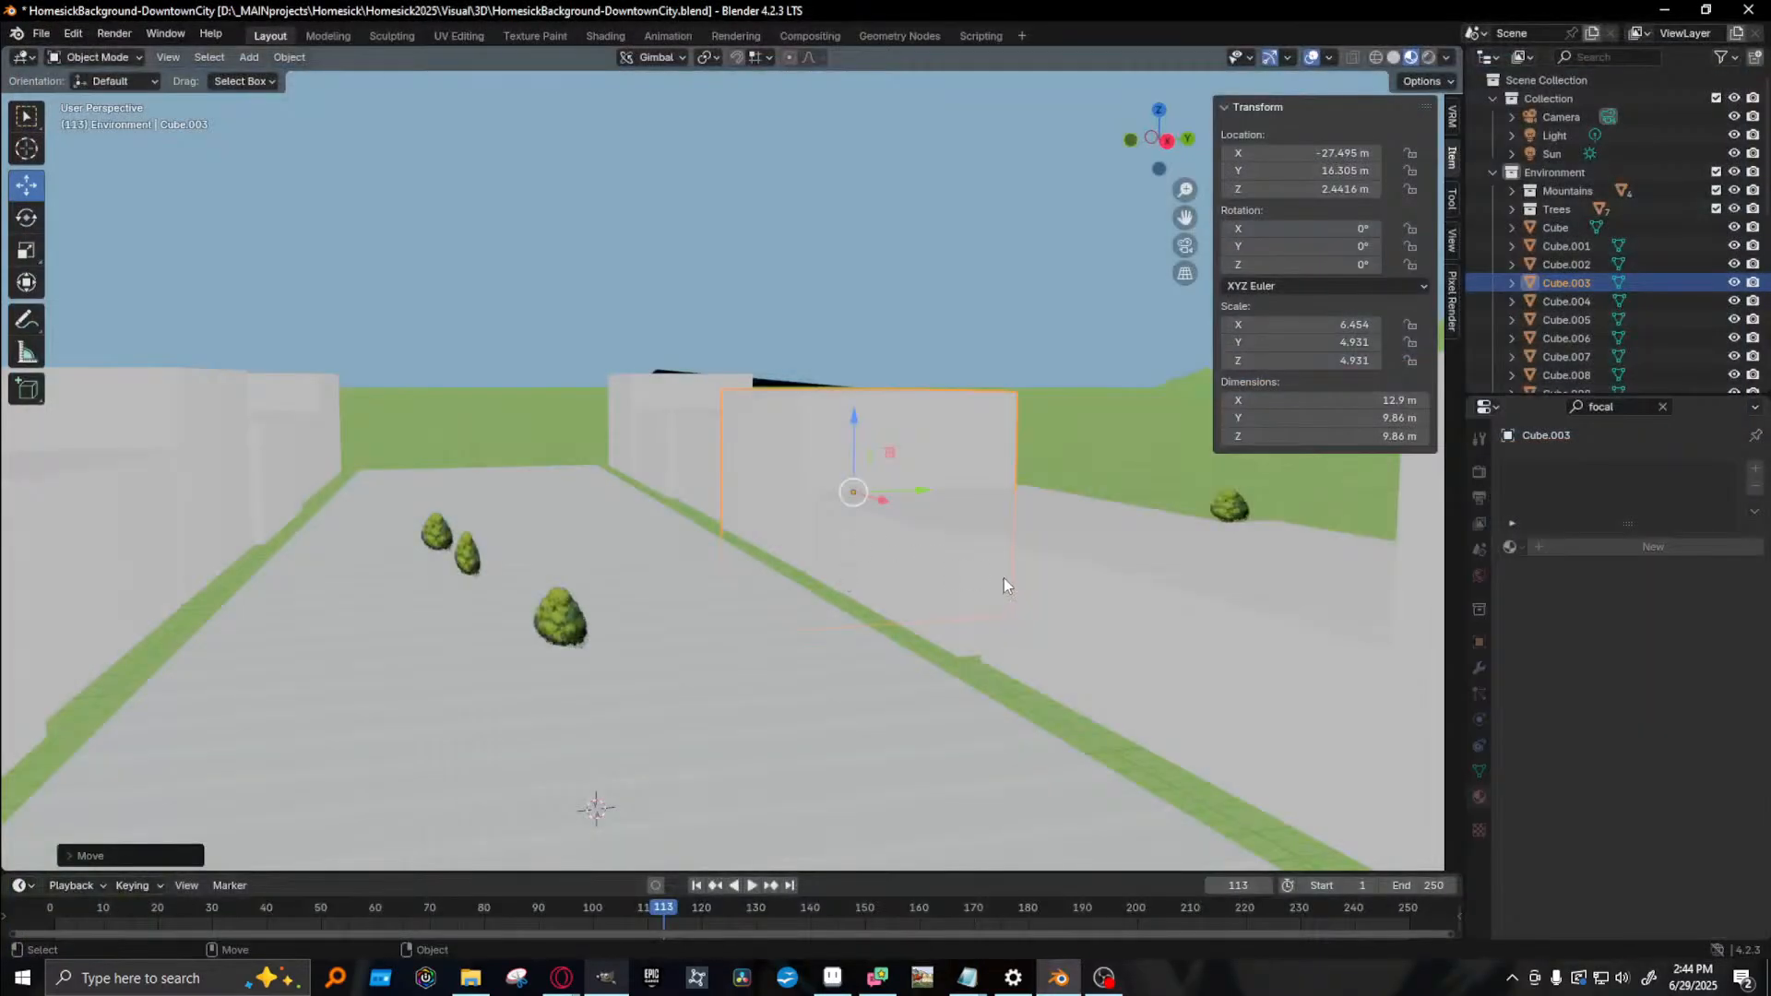
- Select the camera and save the downtown city scene file
{"action": "left_click", "coordinate": [1101, 564]}
{"action": "middle_click_drag", "start_coordinate": [870, 572], "coordinate": [643, 361]}
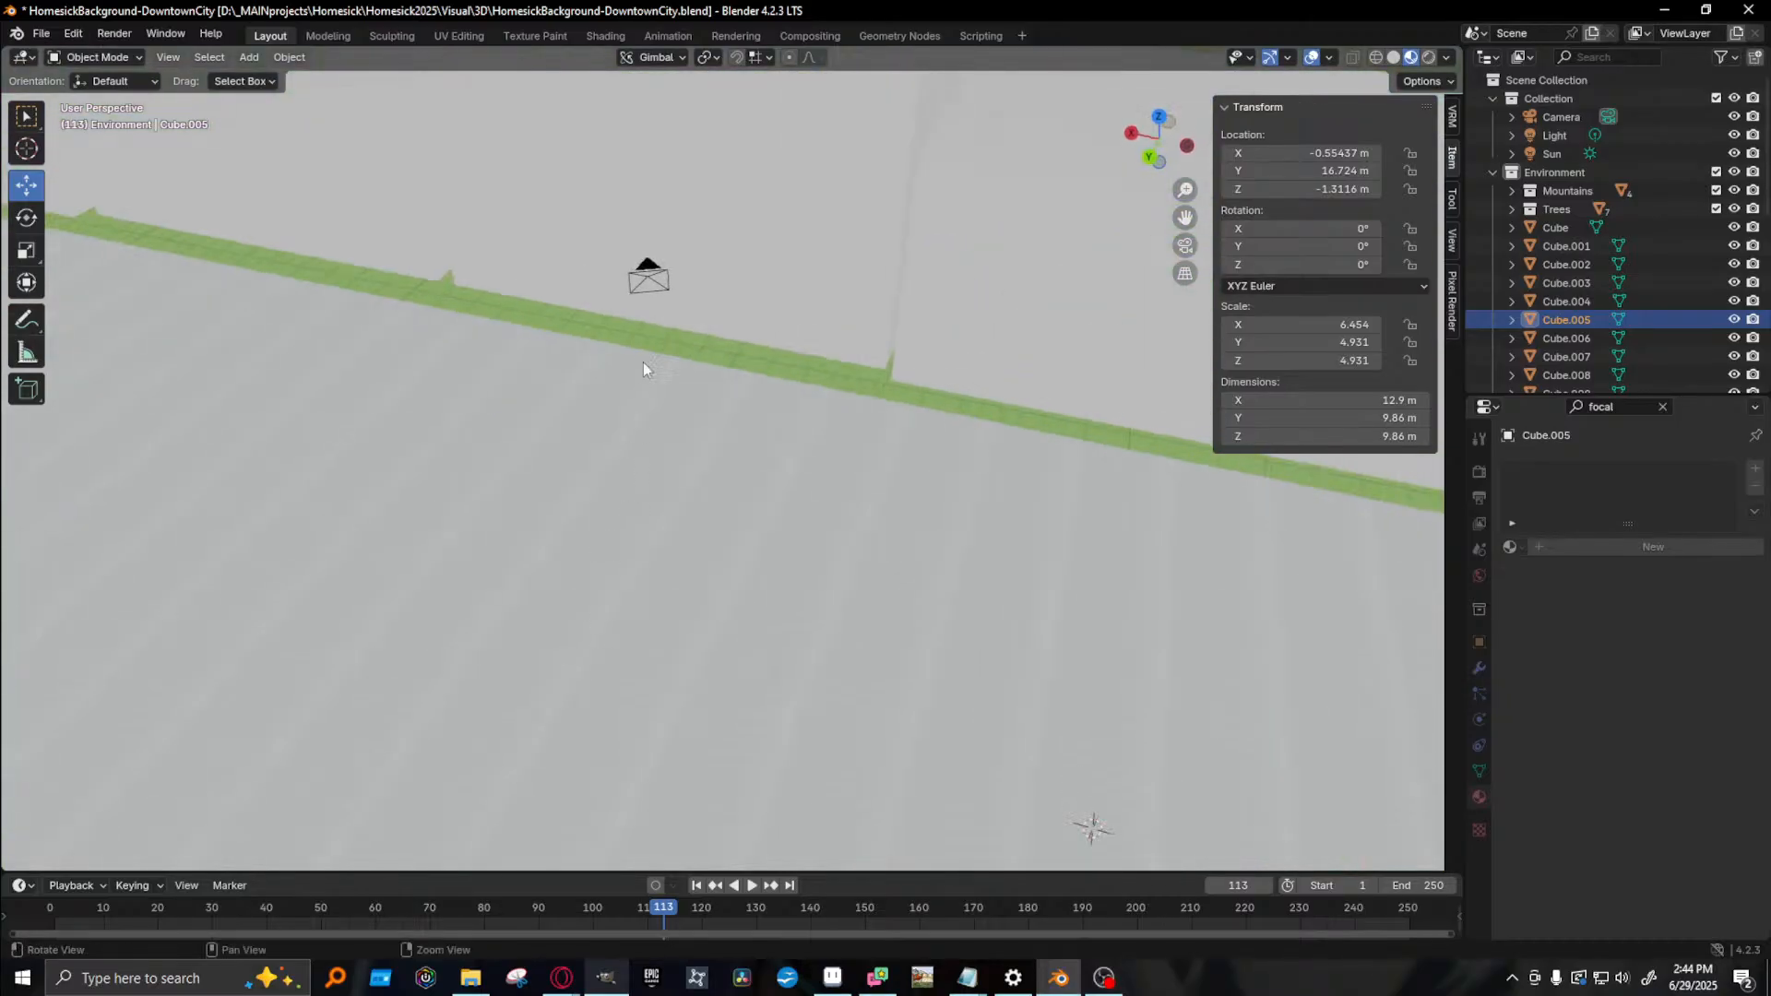
{"action": "left_click", "coordinate": [649, 275]}
{"action": "right_click", "coordinate": [648, 269]}
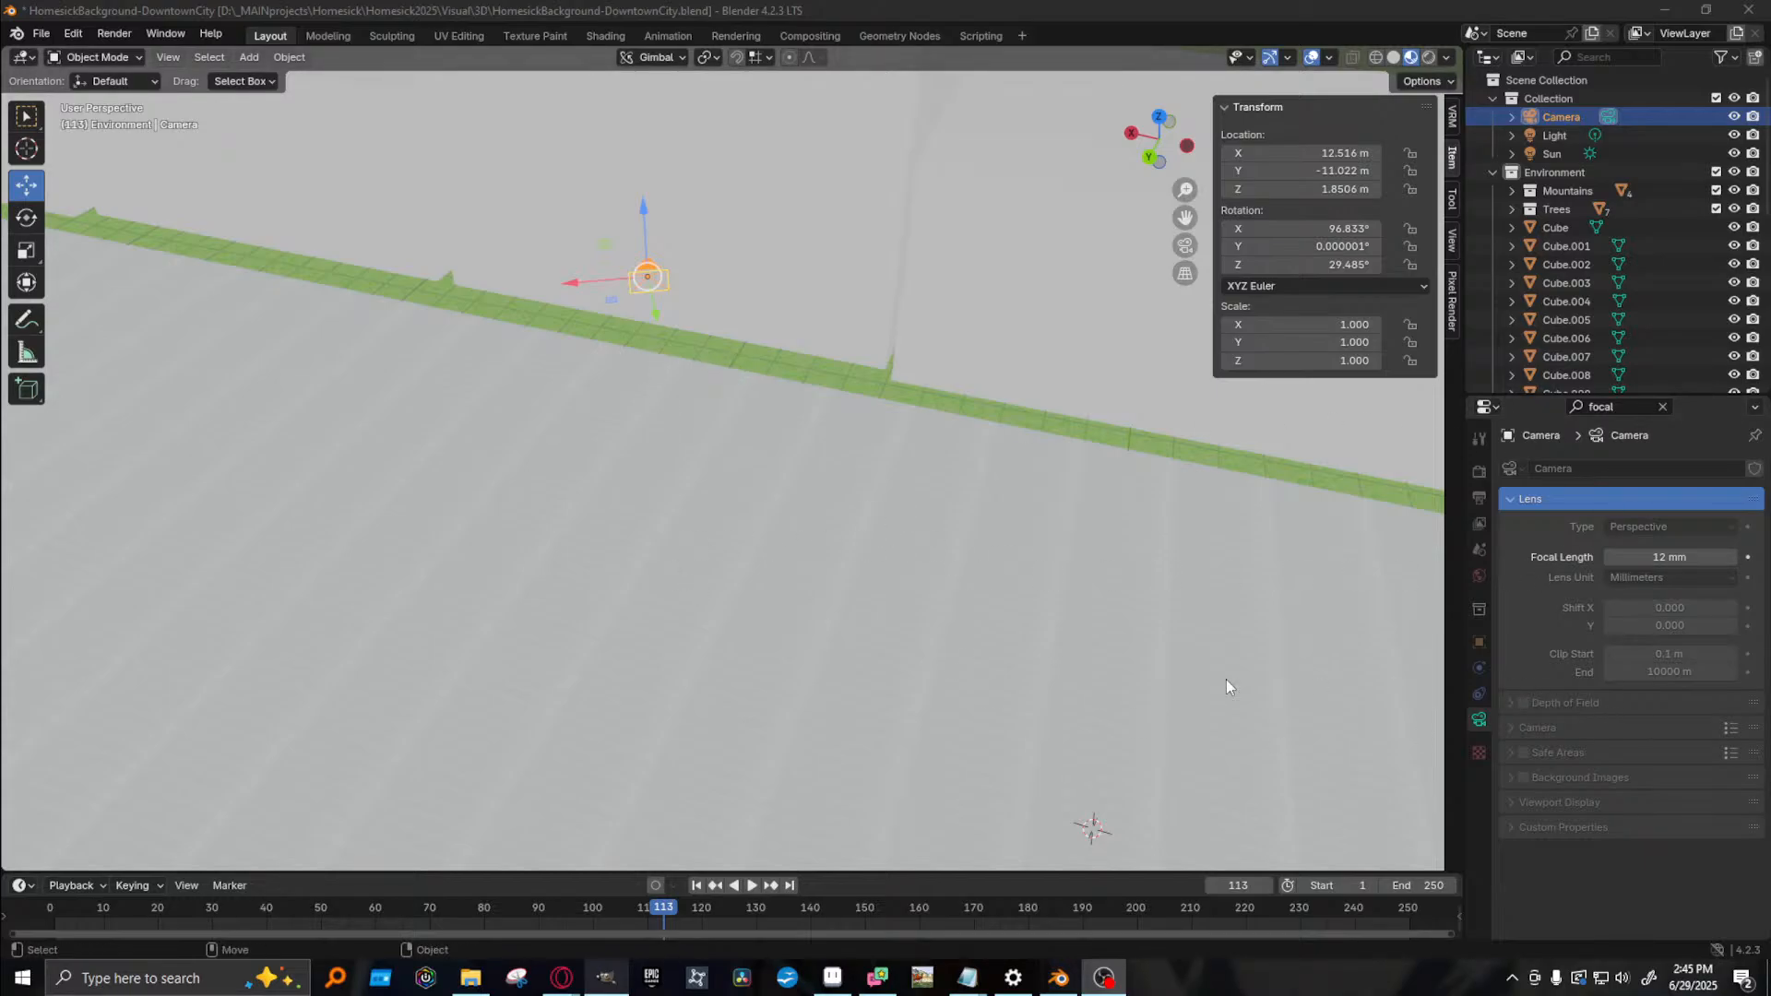
{"action": "right_click", "coordinate": [648, 278]}
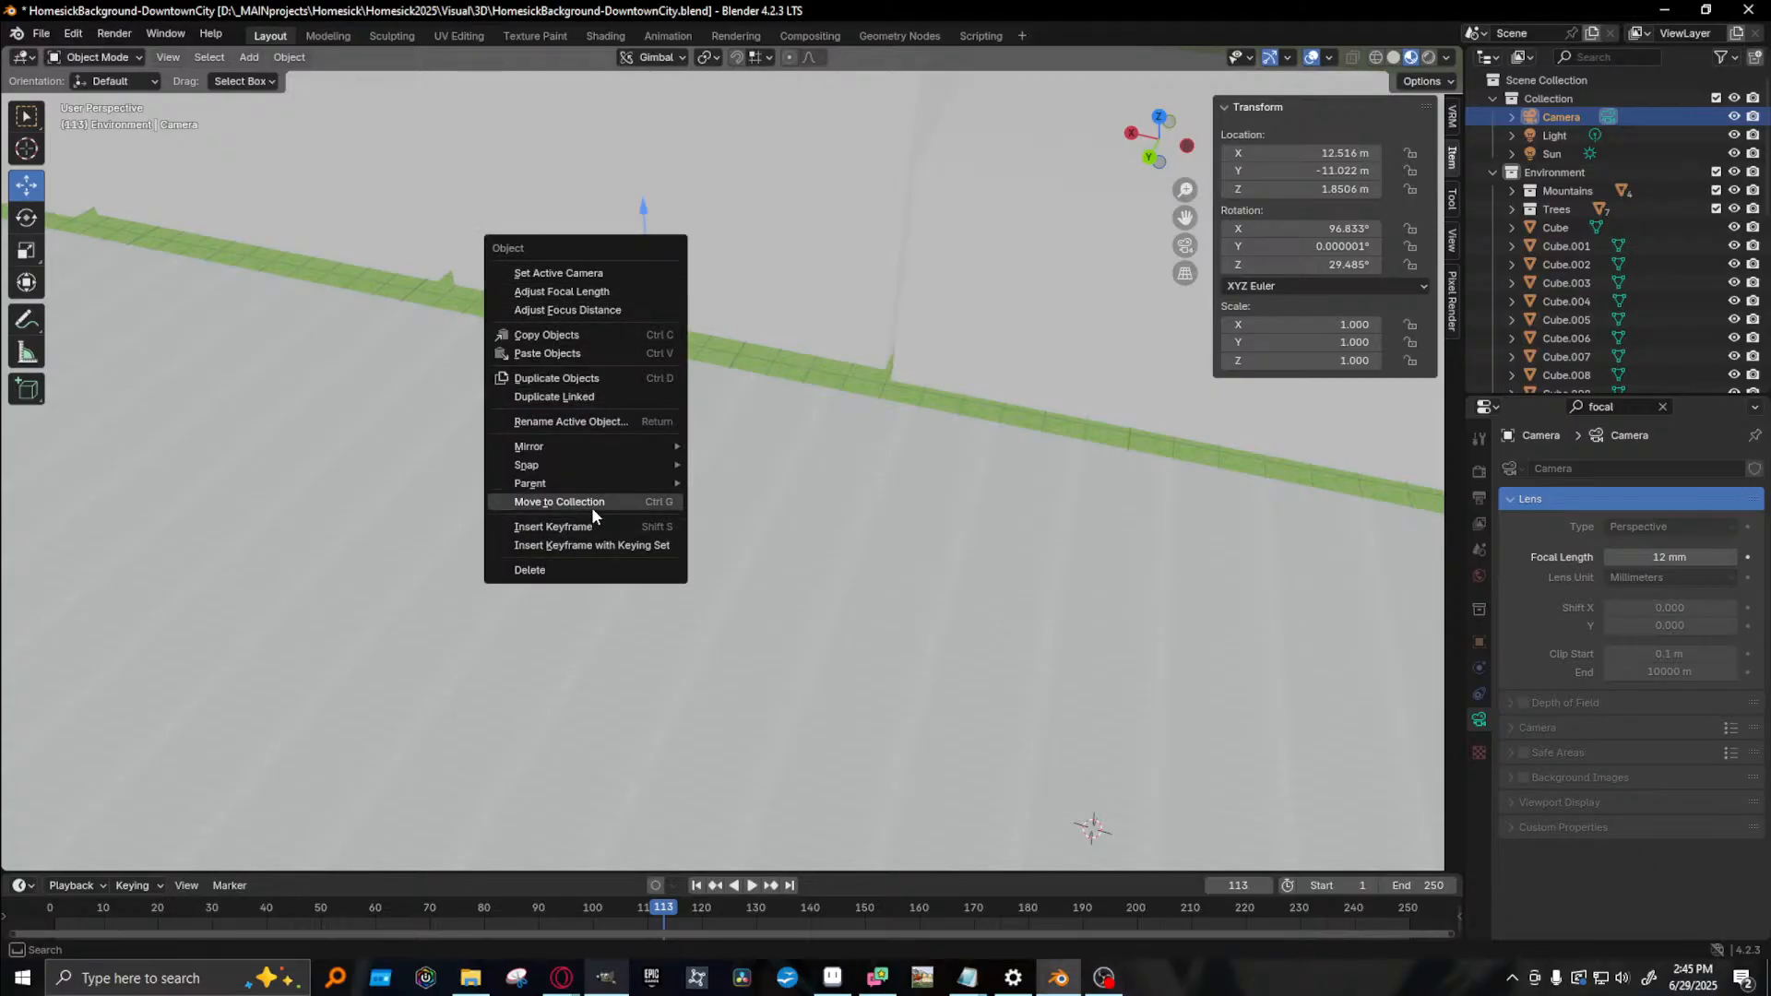
{"action": "mouse_move", "coordinate": [578, 484]}
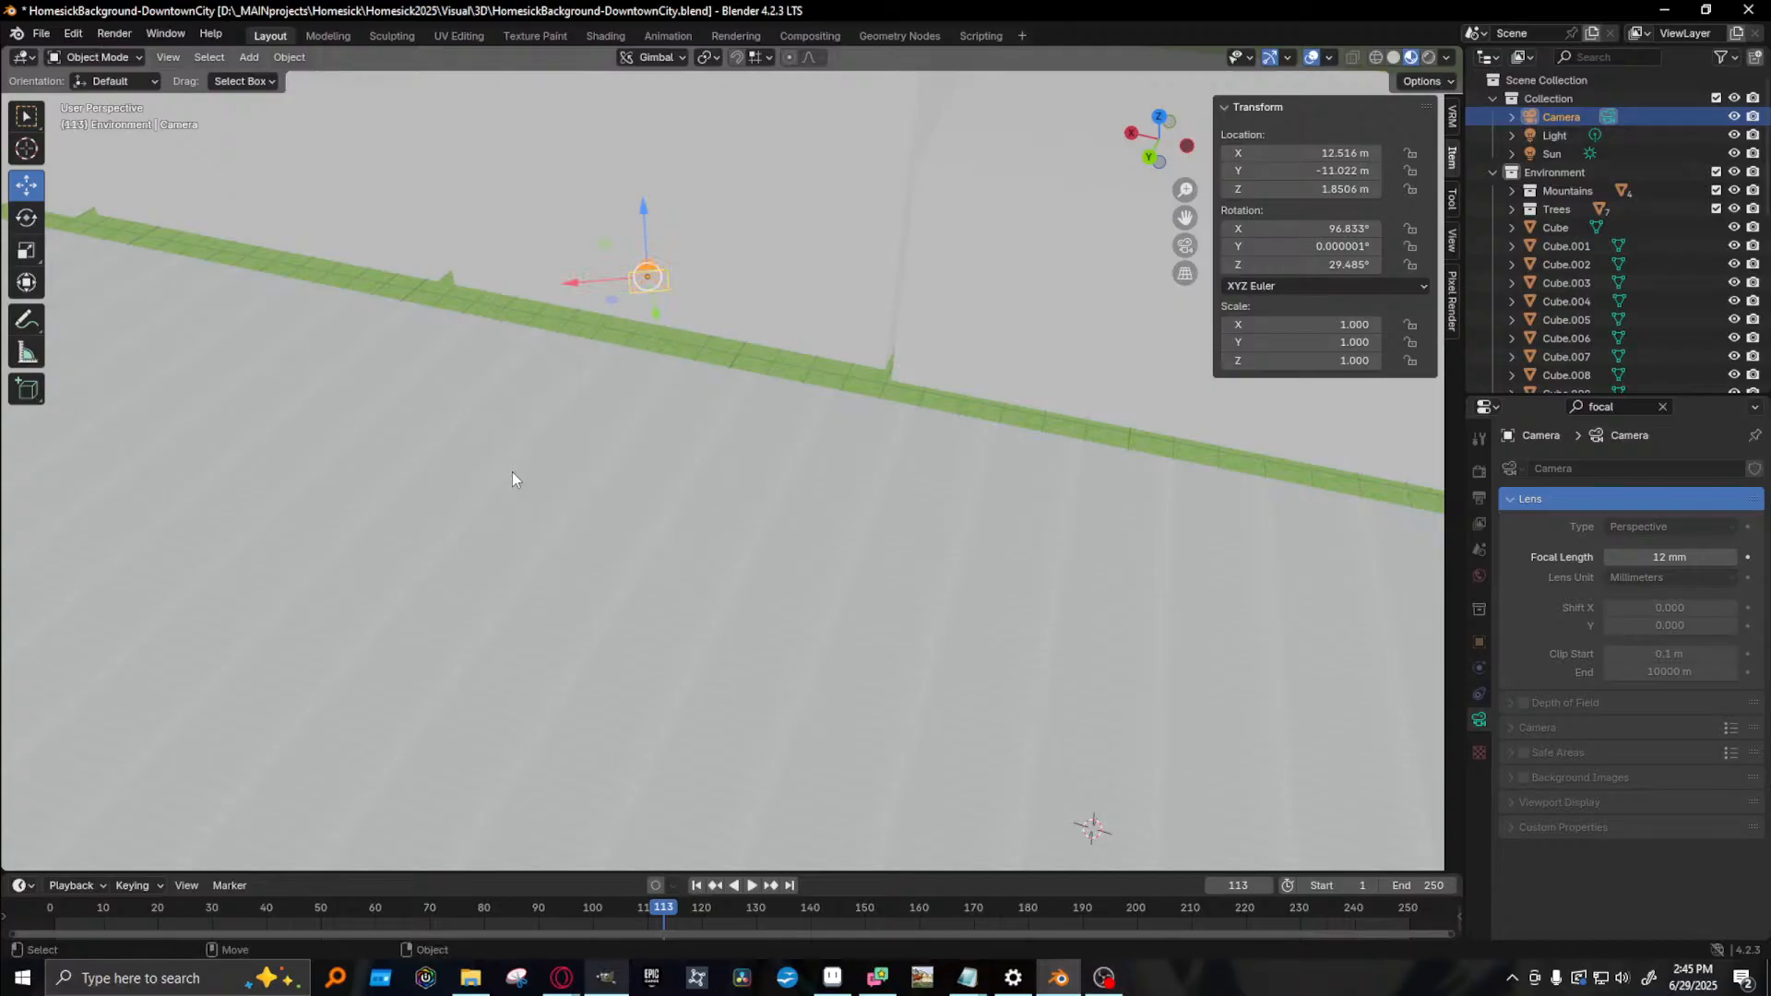
{"action": "key", "text": "ctrl+s"}
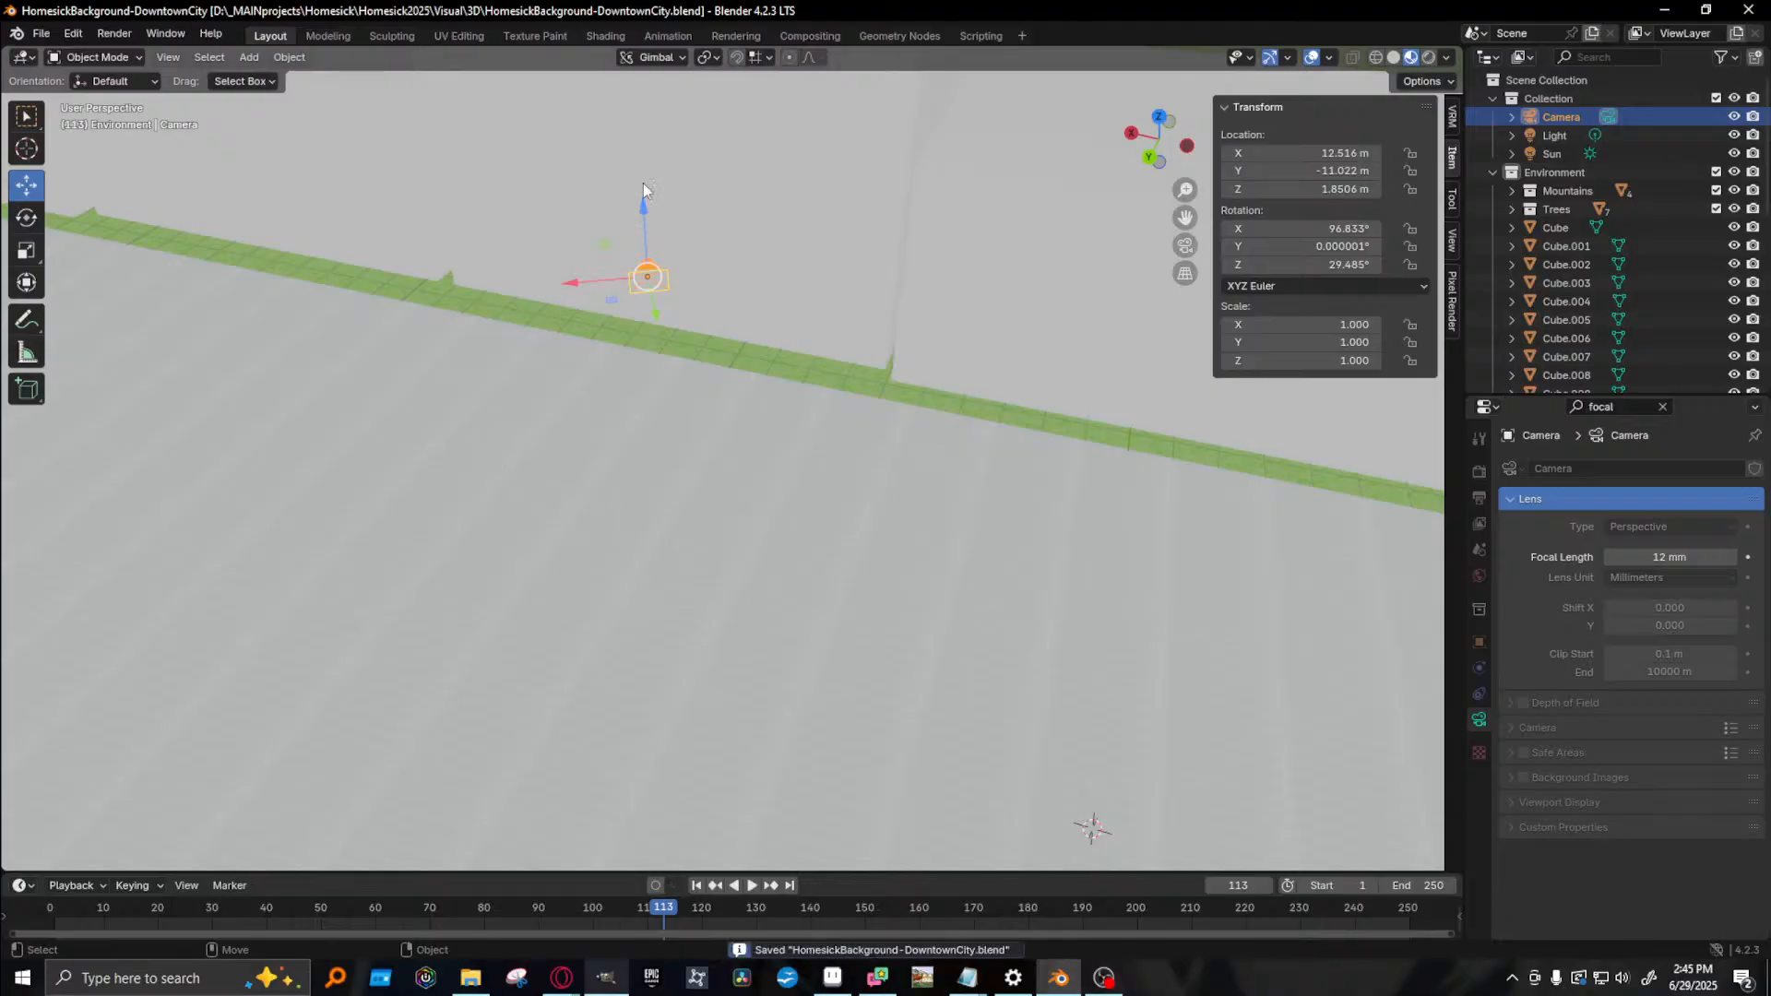
- Set the selected camera as the active camera and view the scene through it
{"action": "right_click", "coordinate": [634, 274]}
{"action": "left_click", "coordinate": [636, 275]}
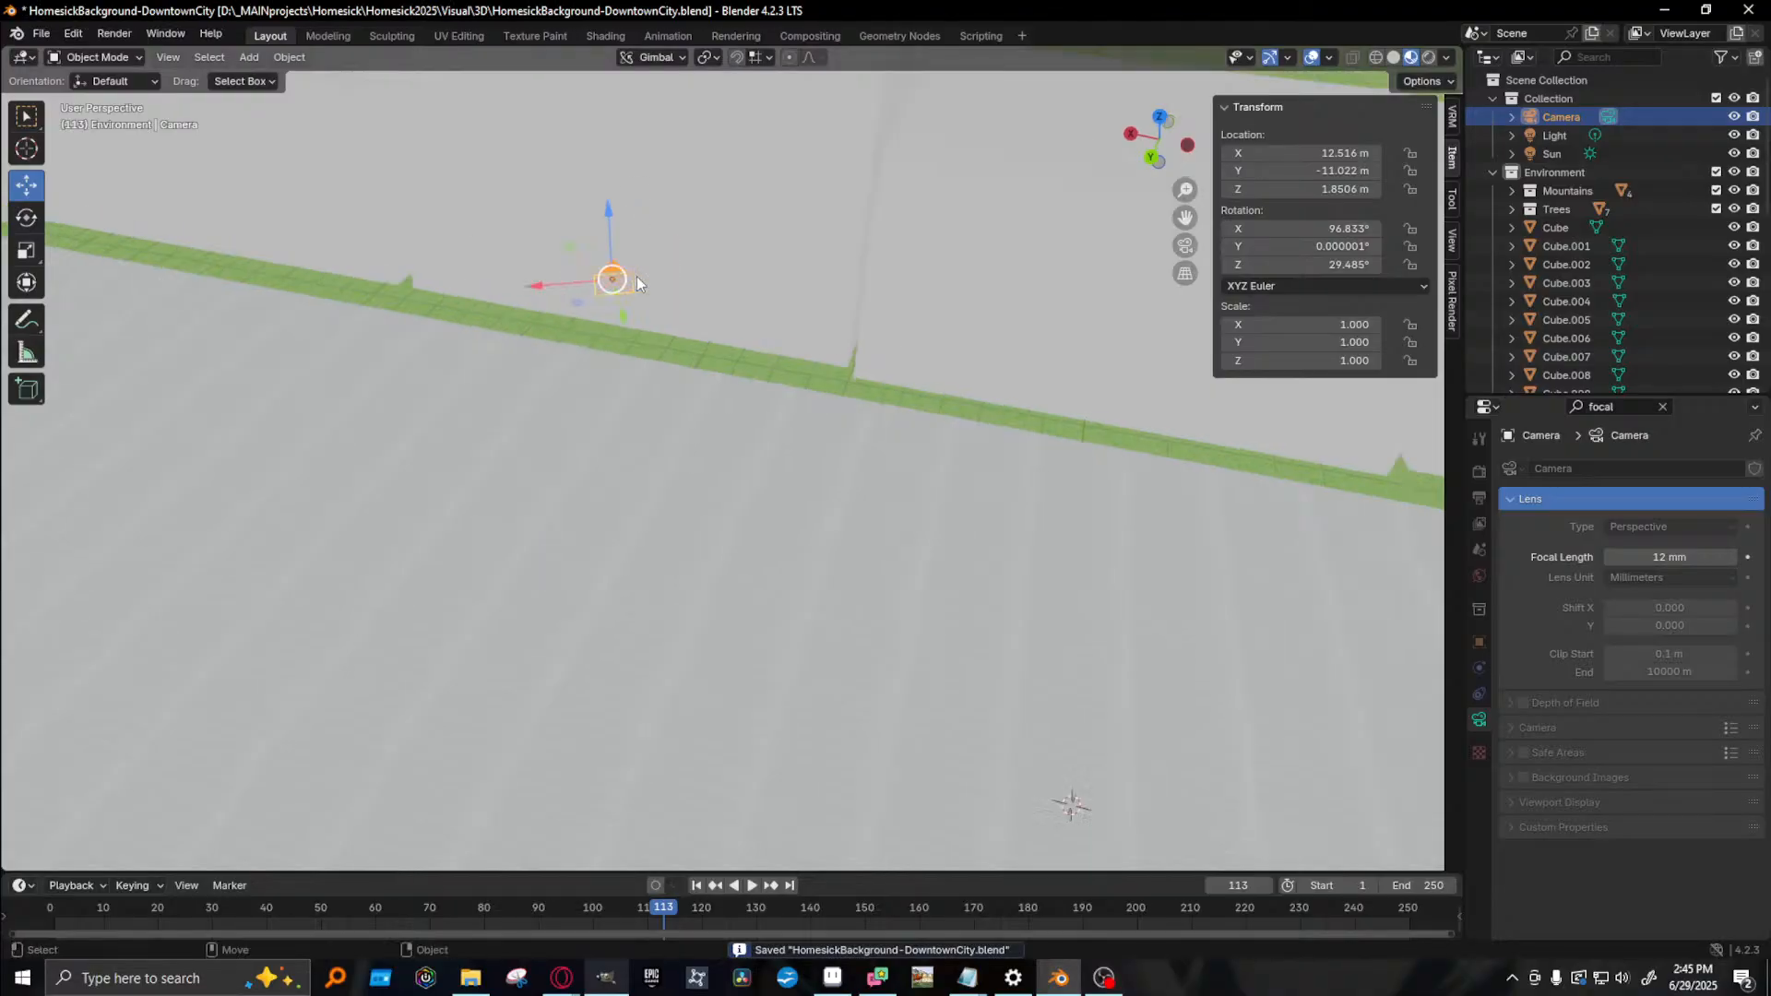
{"action": "middle_click_drag", "start_coordinate": [749, 366], "coordinate": [247, 374]}
{"action": "right_click", "coordinate": [216, 349]}
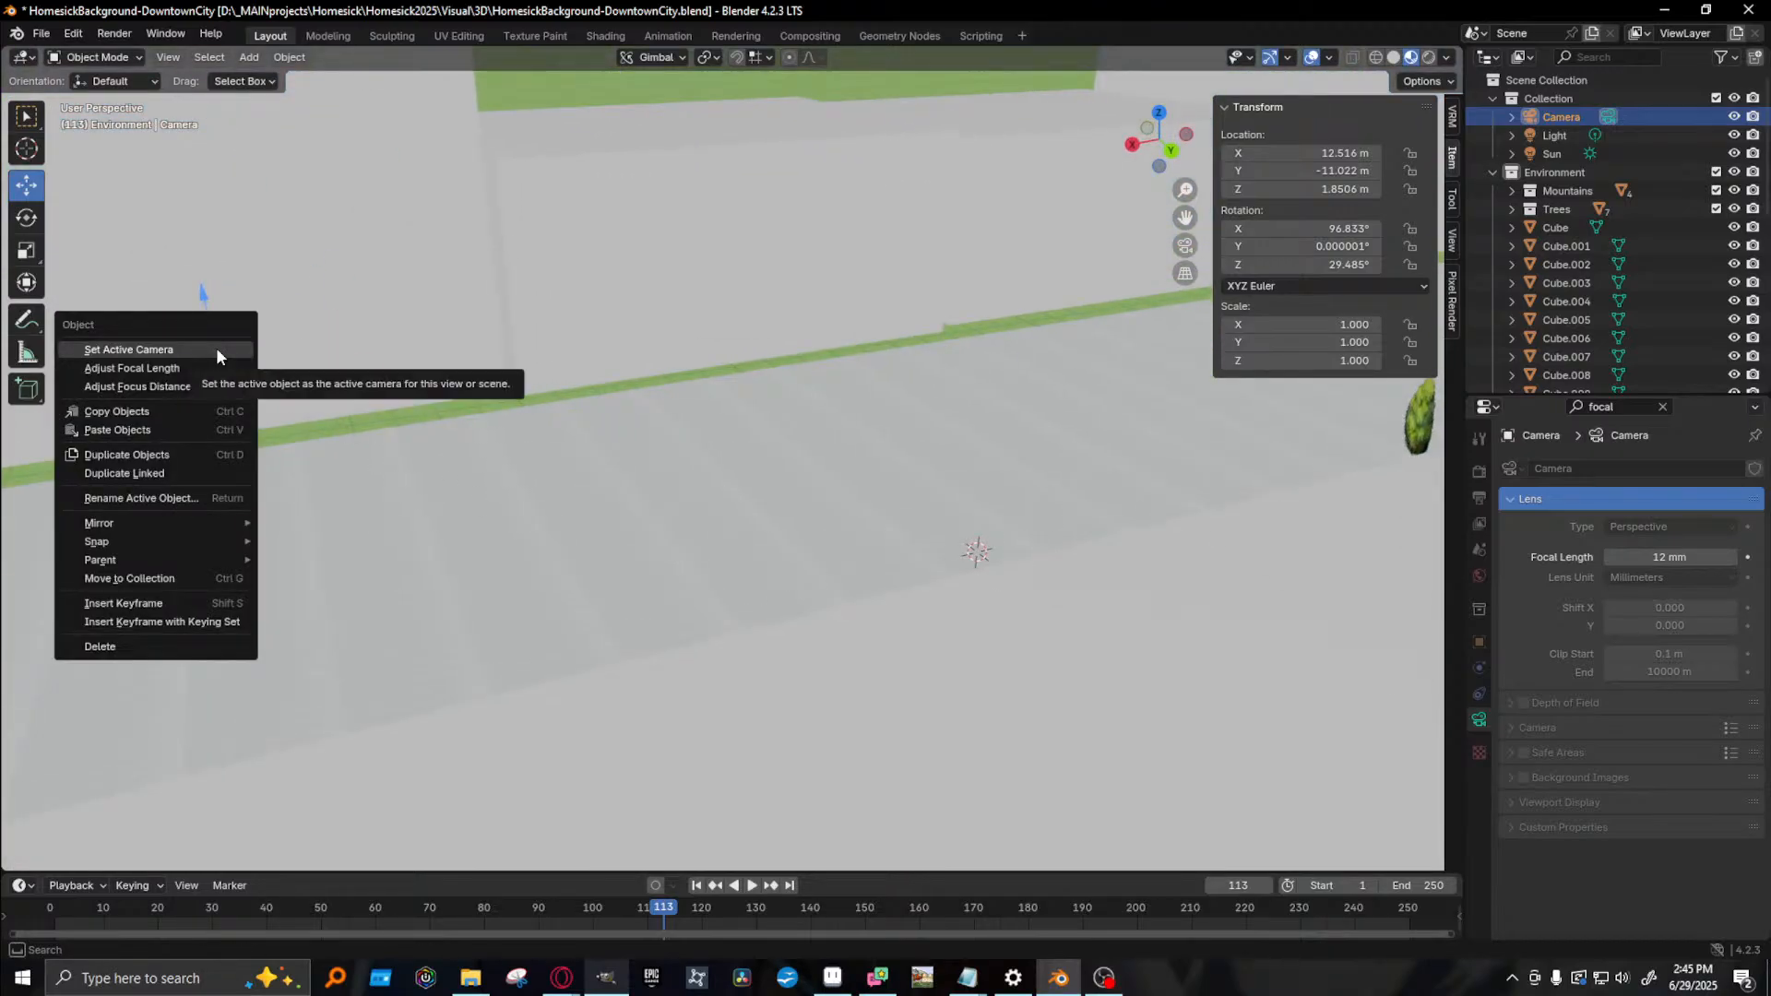
{"action": "left_click", "coordinate": [216, 349]}
{"action": "scroll", "coordinate": [971, 424], "scroll_direction": "down", "scroll_amount": 1}
{"action": "scroll", "coordinate": [964, 424], "scroll_direction": "up", "scroll_amount": 2}
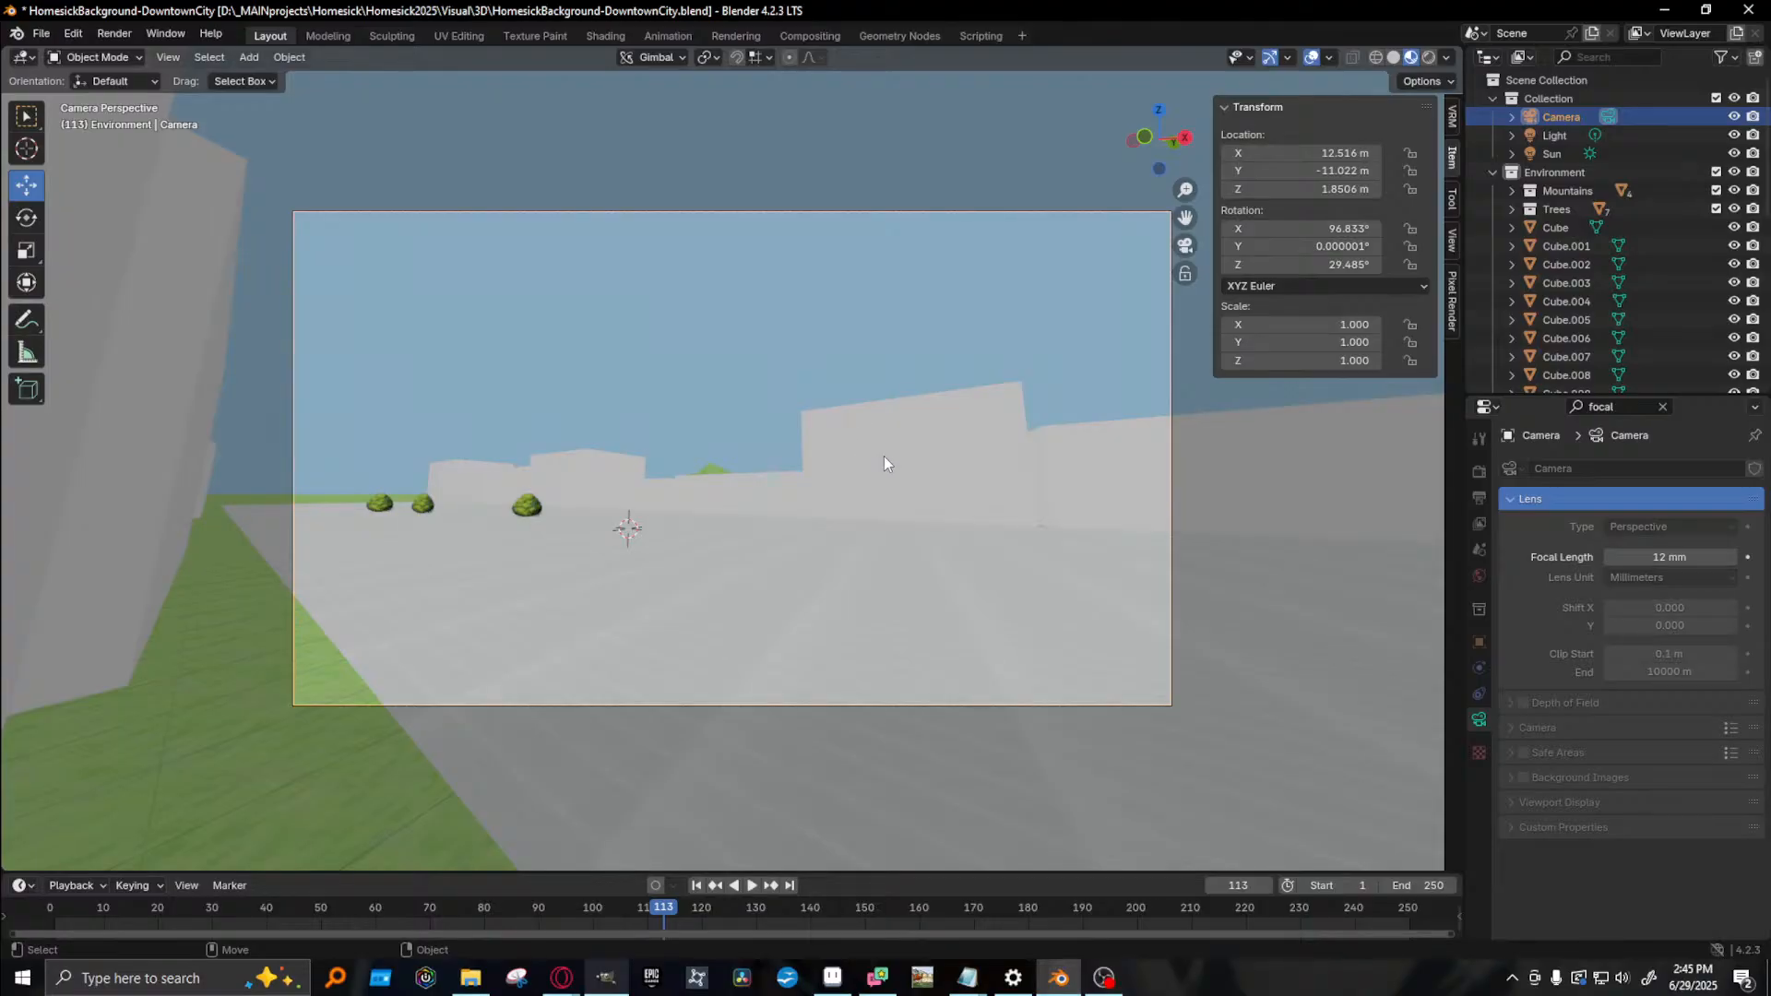
- Tilt the camera down to about 73.8° in X and check with a render
{"action": "middle_click_drag", "start_coordinate": [1007, 238], "coordinate": [478, 375]}
{"action": "left_click", "coordinate": [804, 373]}
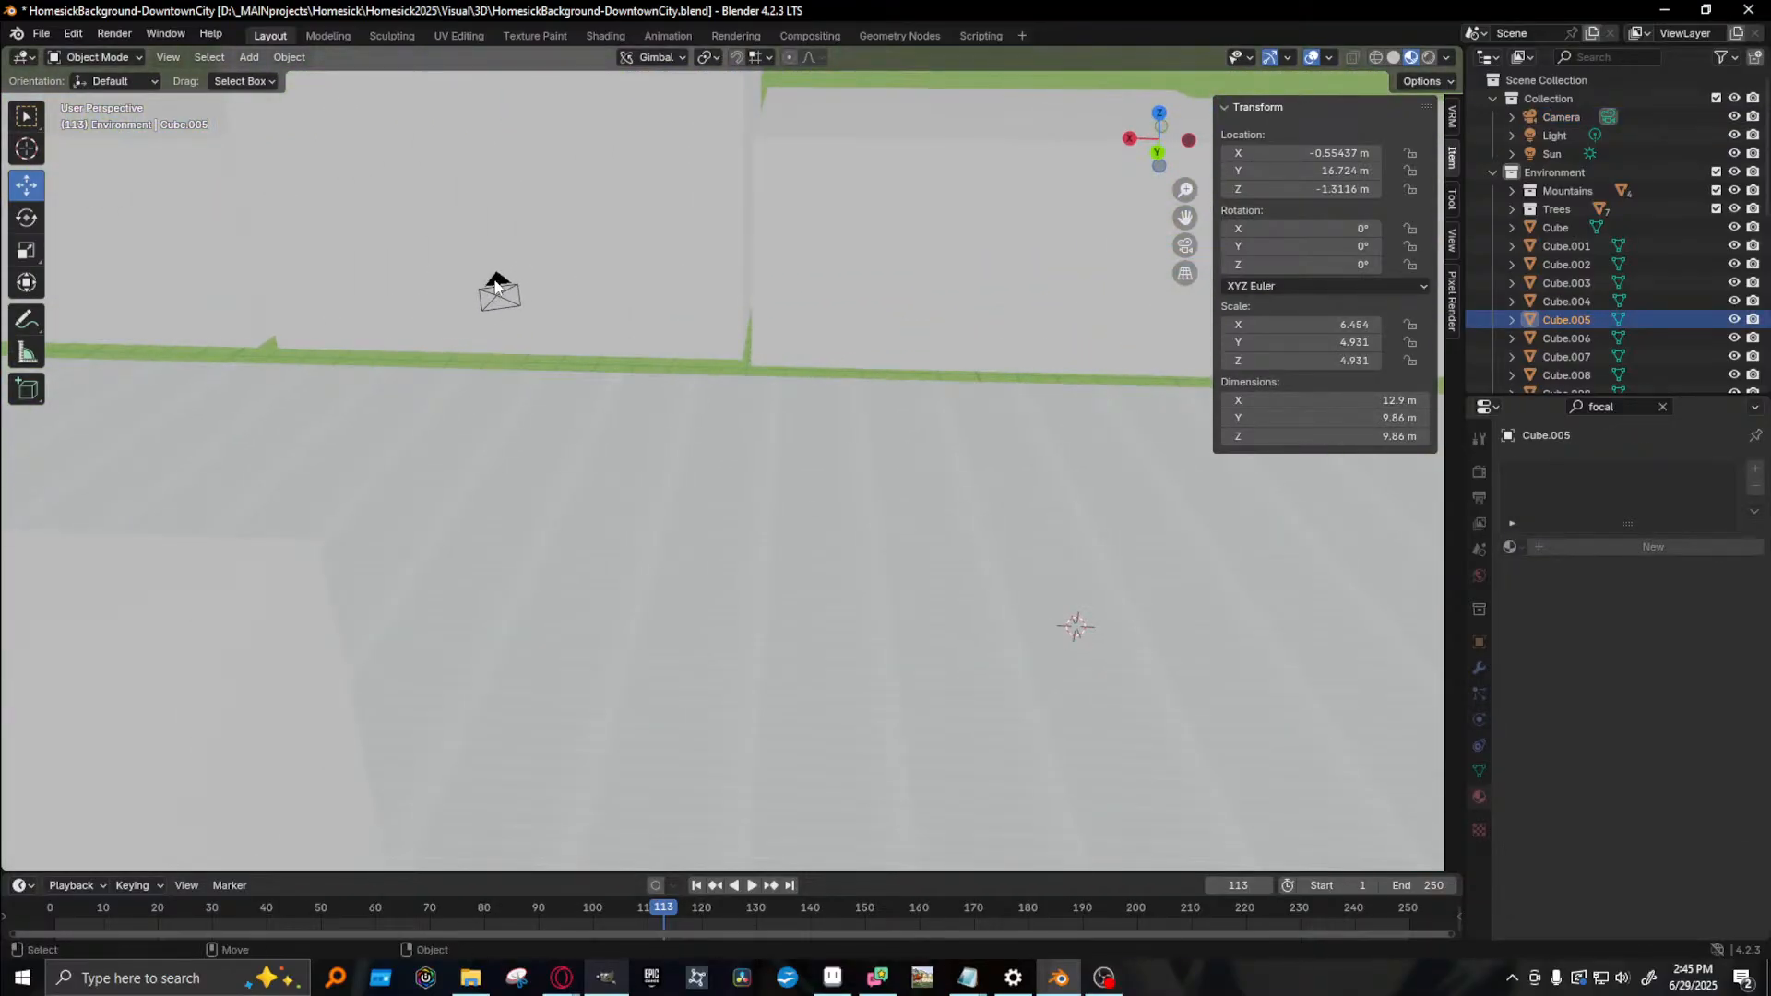
{"action": "left_click", "coordinate": [501, 281]}
{"action": "key", "text": "e"}
{"action": "left_click_drag", "start_coordinate": [513, 284], "coordinate": [499, 290]}
{"action": "key", "text": "w"}
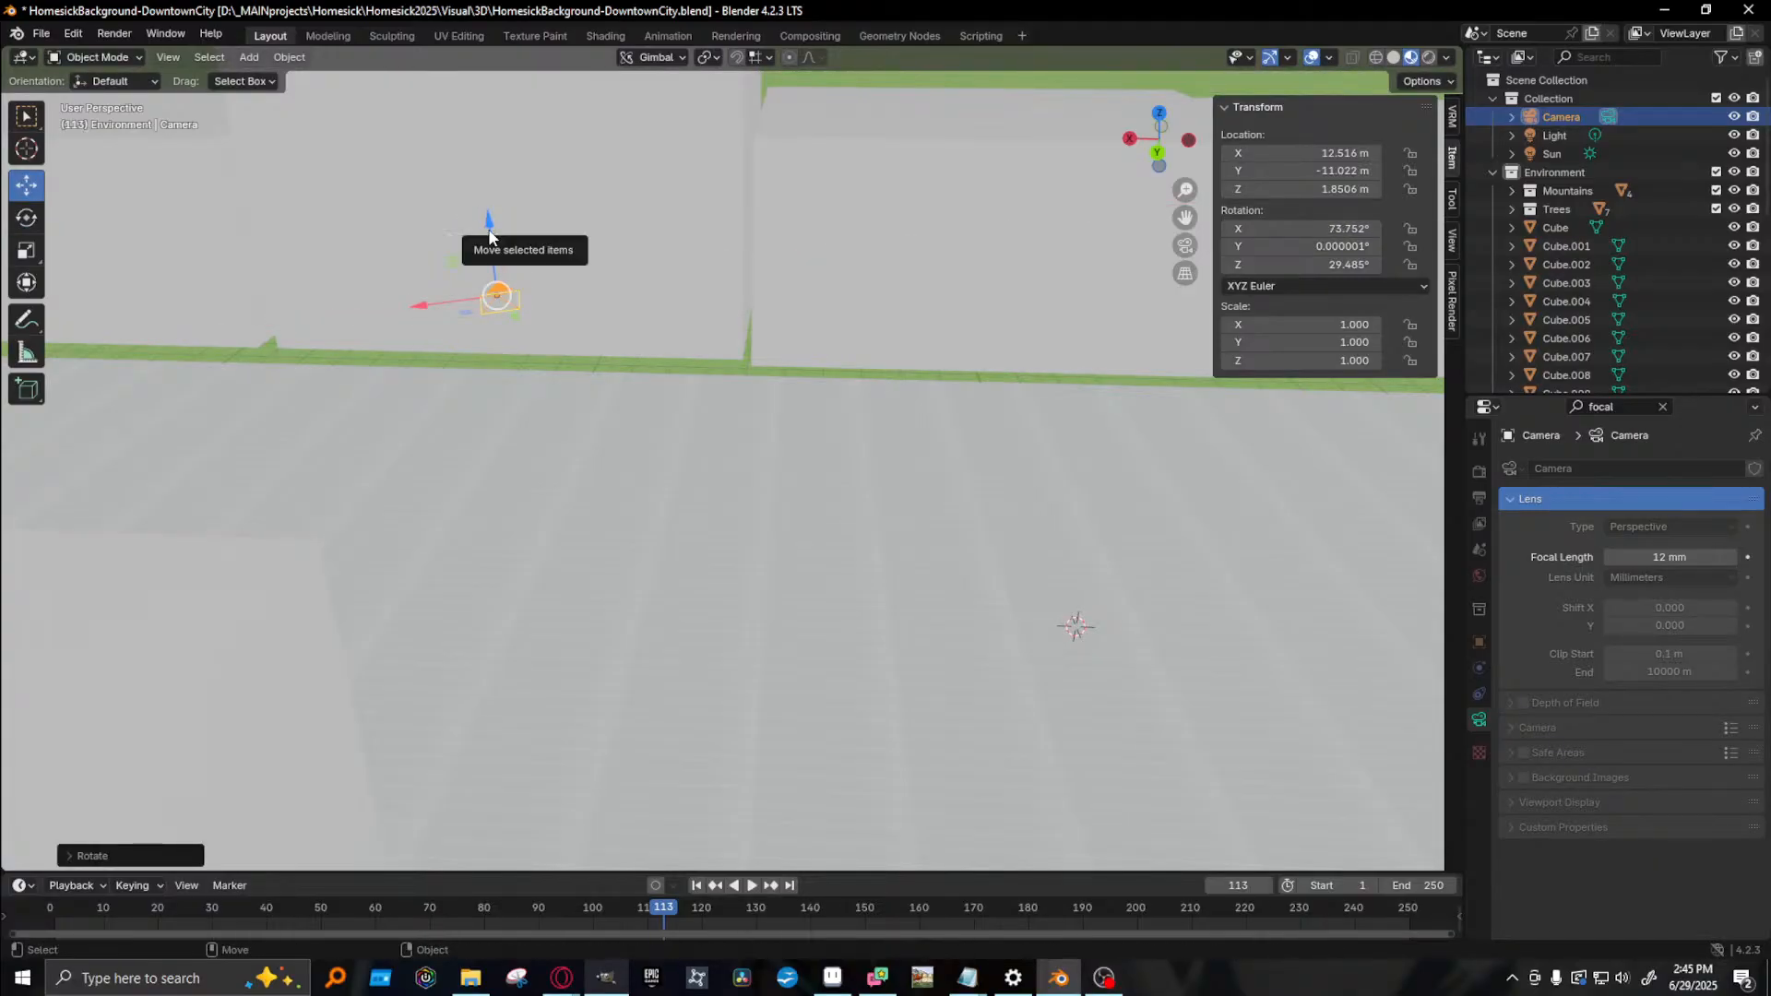
{"action": "key", "text": "F12"}
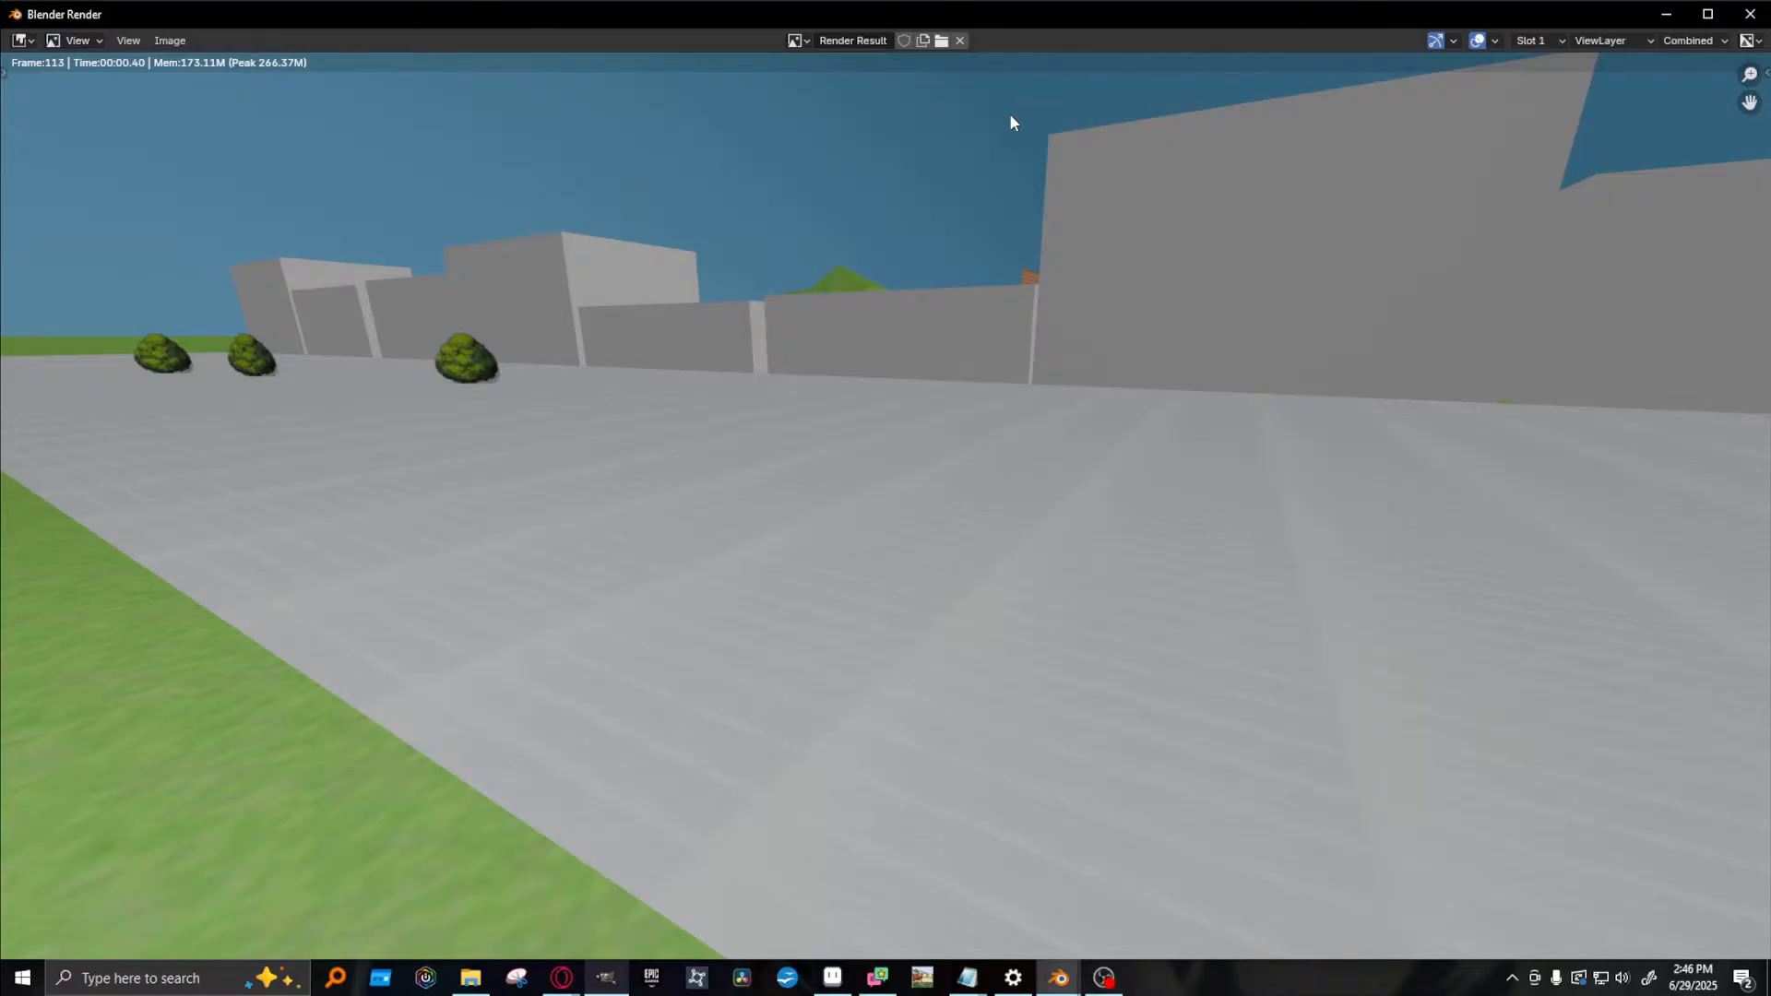
{"action": "key", "text": "Escape"}
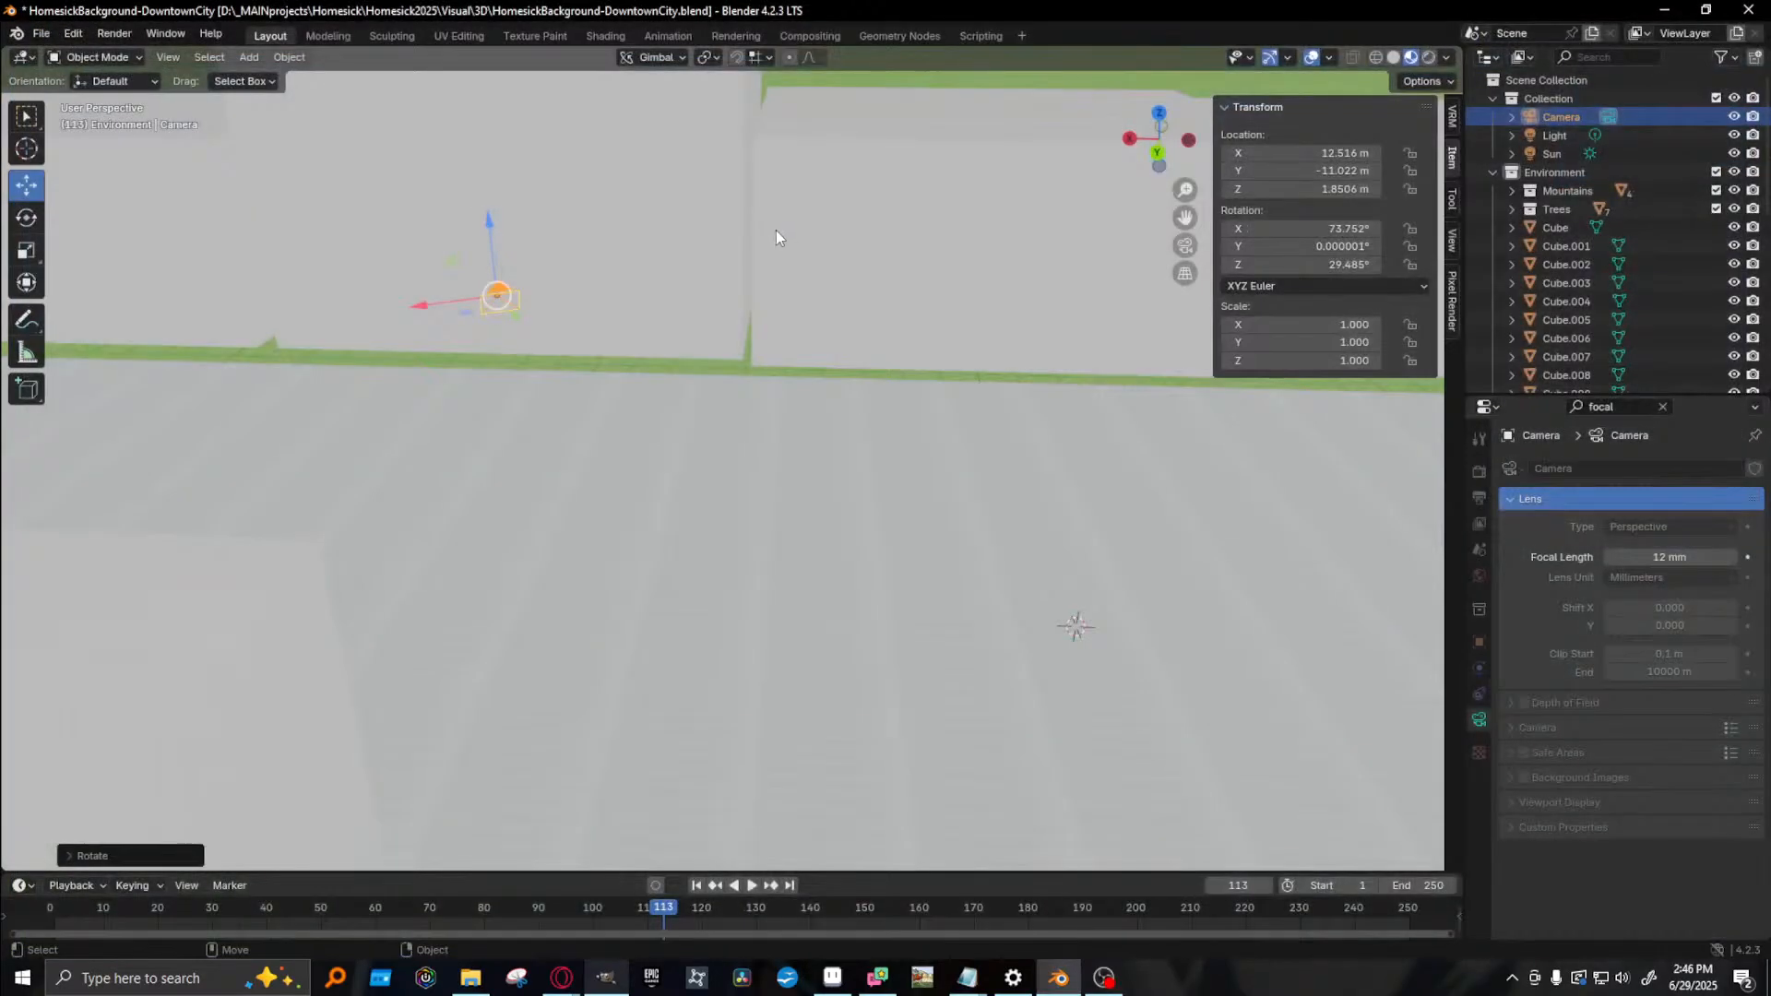
- Shift the camera sideways along its Gimbal X axis to about 9.9 m in X and -12.5 m in Y, and check with a render
{"action": "key", "text": "e"}
{"action": "key", "text": "w"}
{"action": "left_click_drag", "start_coordinate": [424, 304], "coordinate": [673, 336]}
{"action": "key", "text": "ctrl+z"}
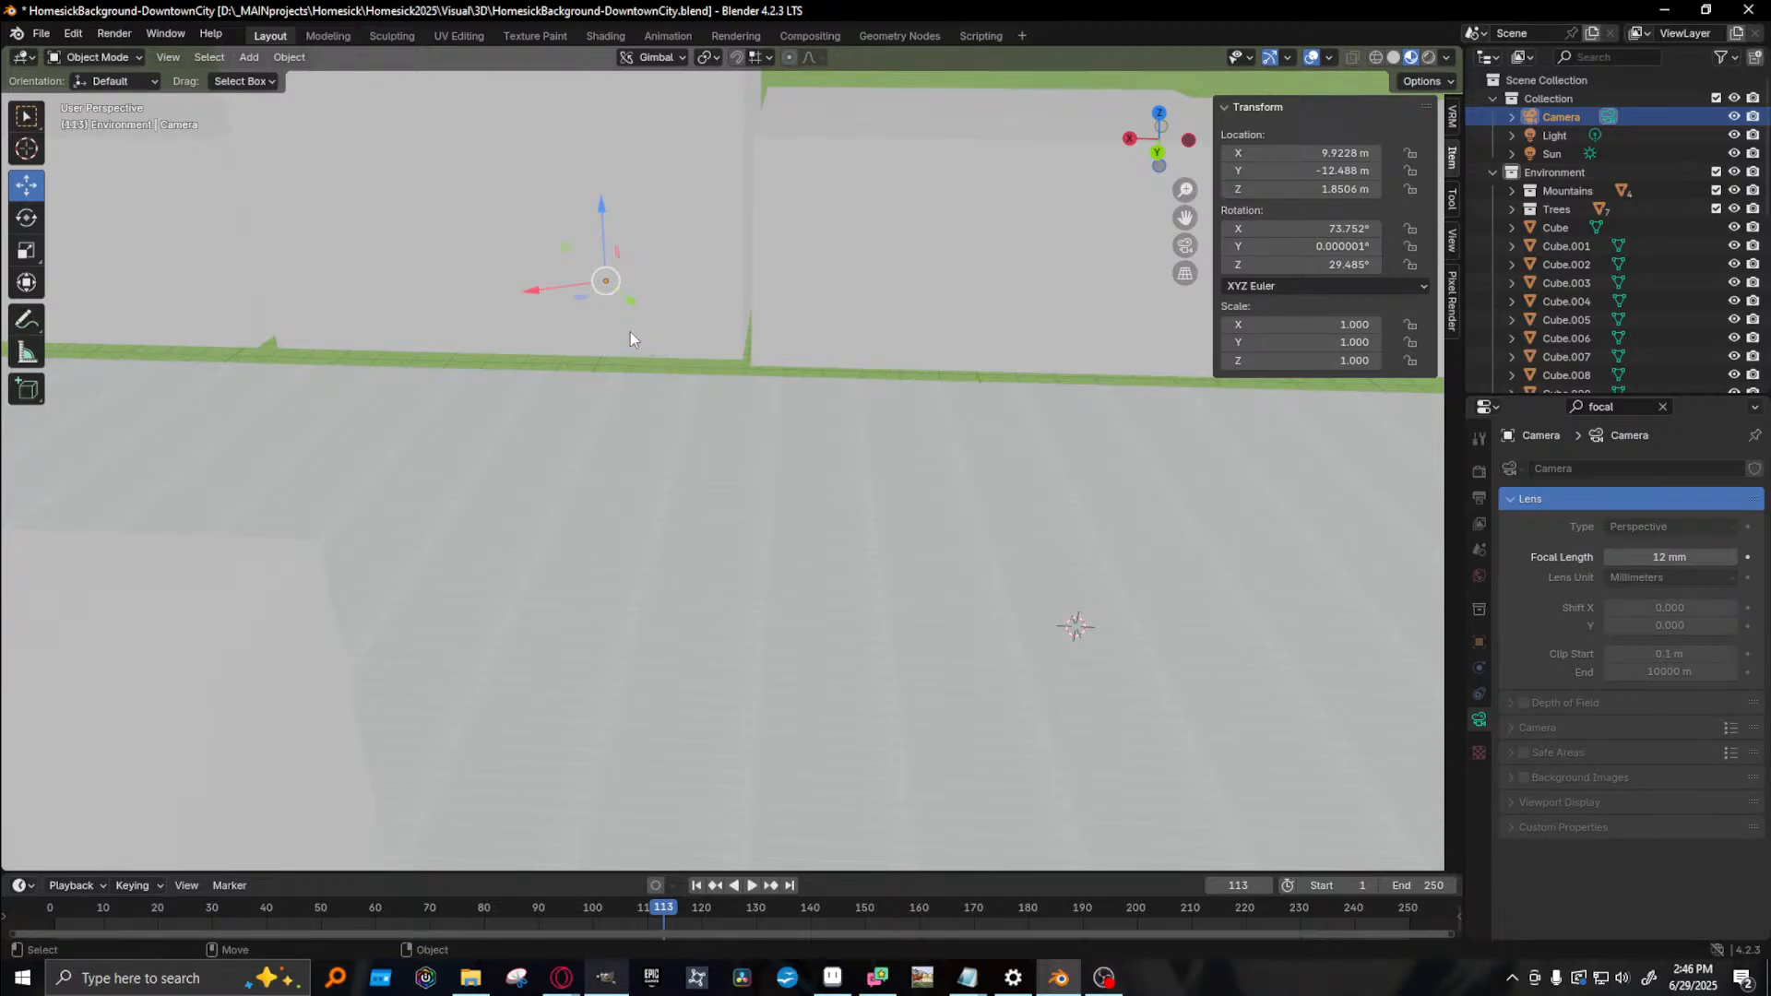
{"action": "left_click_drag", "start_coordinate": [636, 301], "coordinate": [719, 318]}
{"action": "key", "text": "shift+space"}
{"action": "key", "text": "r"}
{"action": "key", "text": "shift+space"}
{"action": "key", "text": "g"}
{"action": "key", "text": "ctrl+z"}
{"action": "key", "text": "F12"}
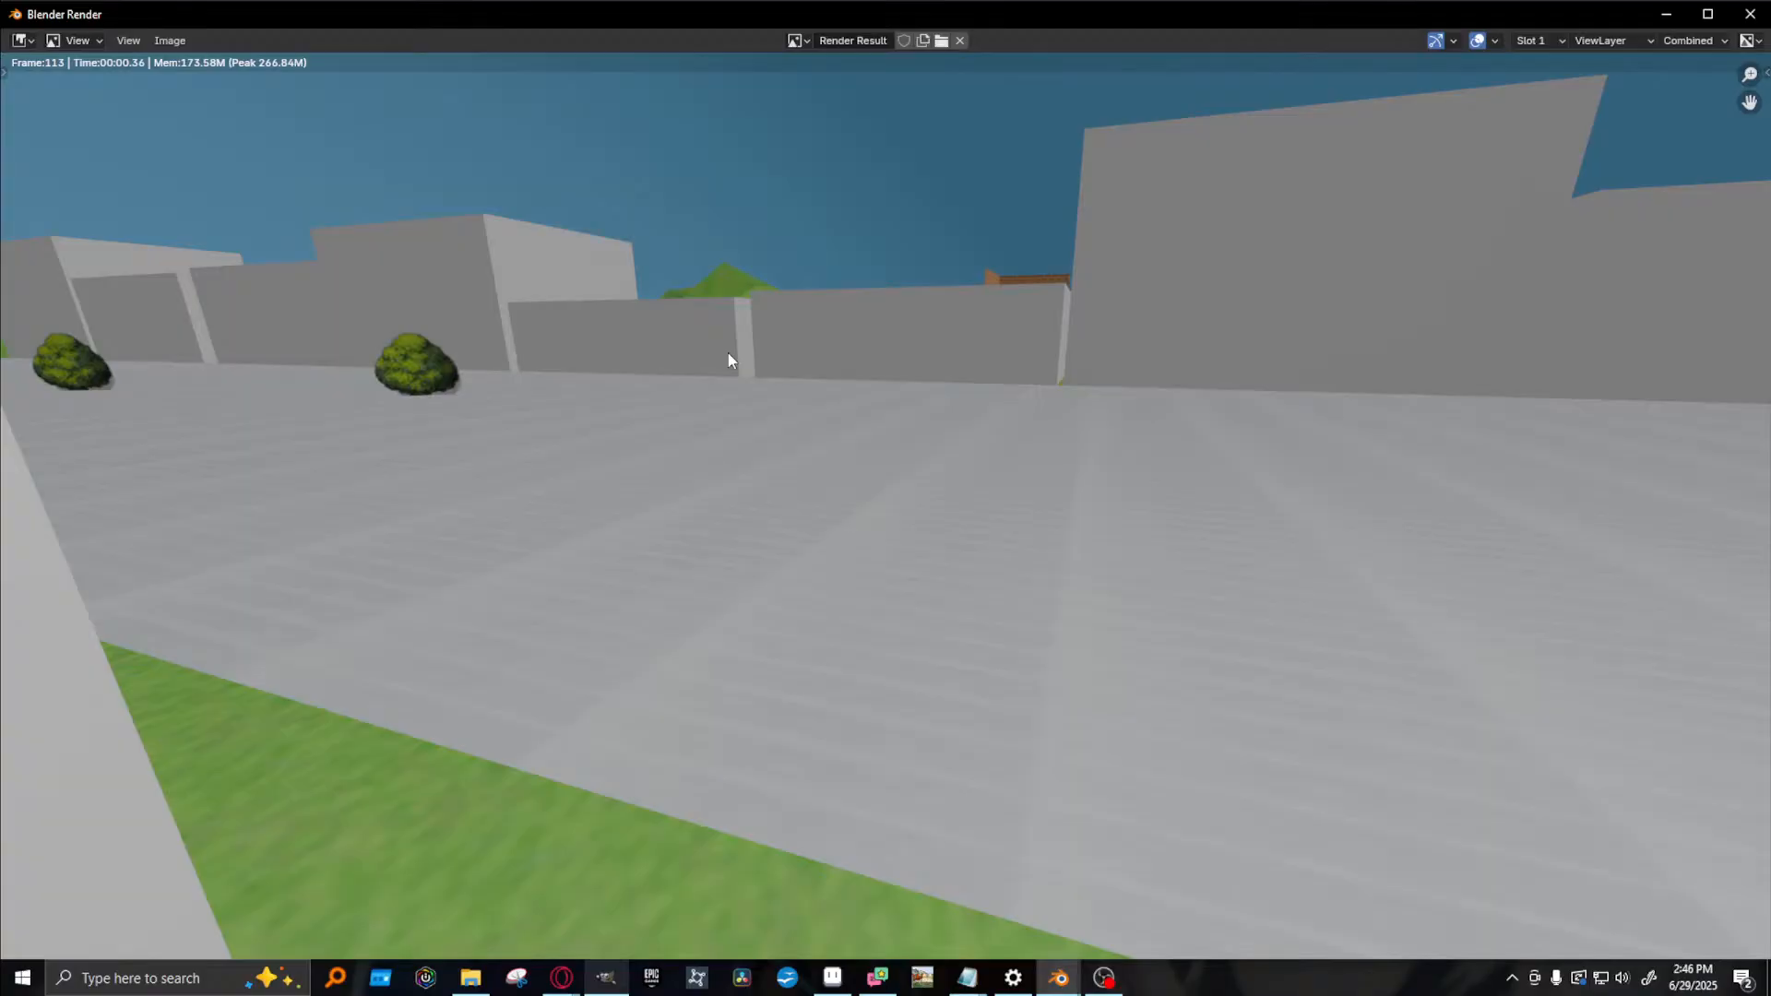
{"action": "key", "text": "Escape"}
- Delete the neighbouring buildings Cube.003, Cube.004 and Cube.005 across the street from the camera, and check with a render
{"action": "middle_click_drag", "start_coordinate": [751, 401], "coordinate": [1160, 400]}
{"action": "left_click", "coordinate": [862, 310]}
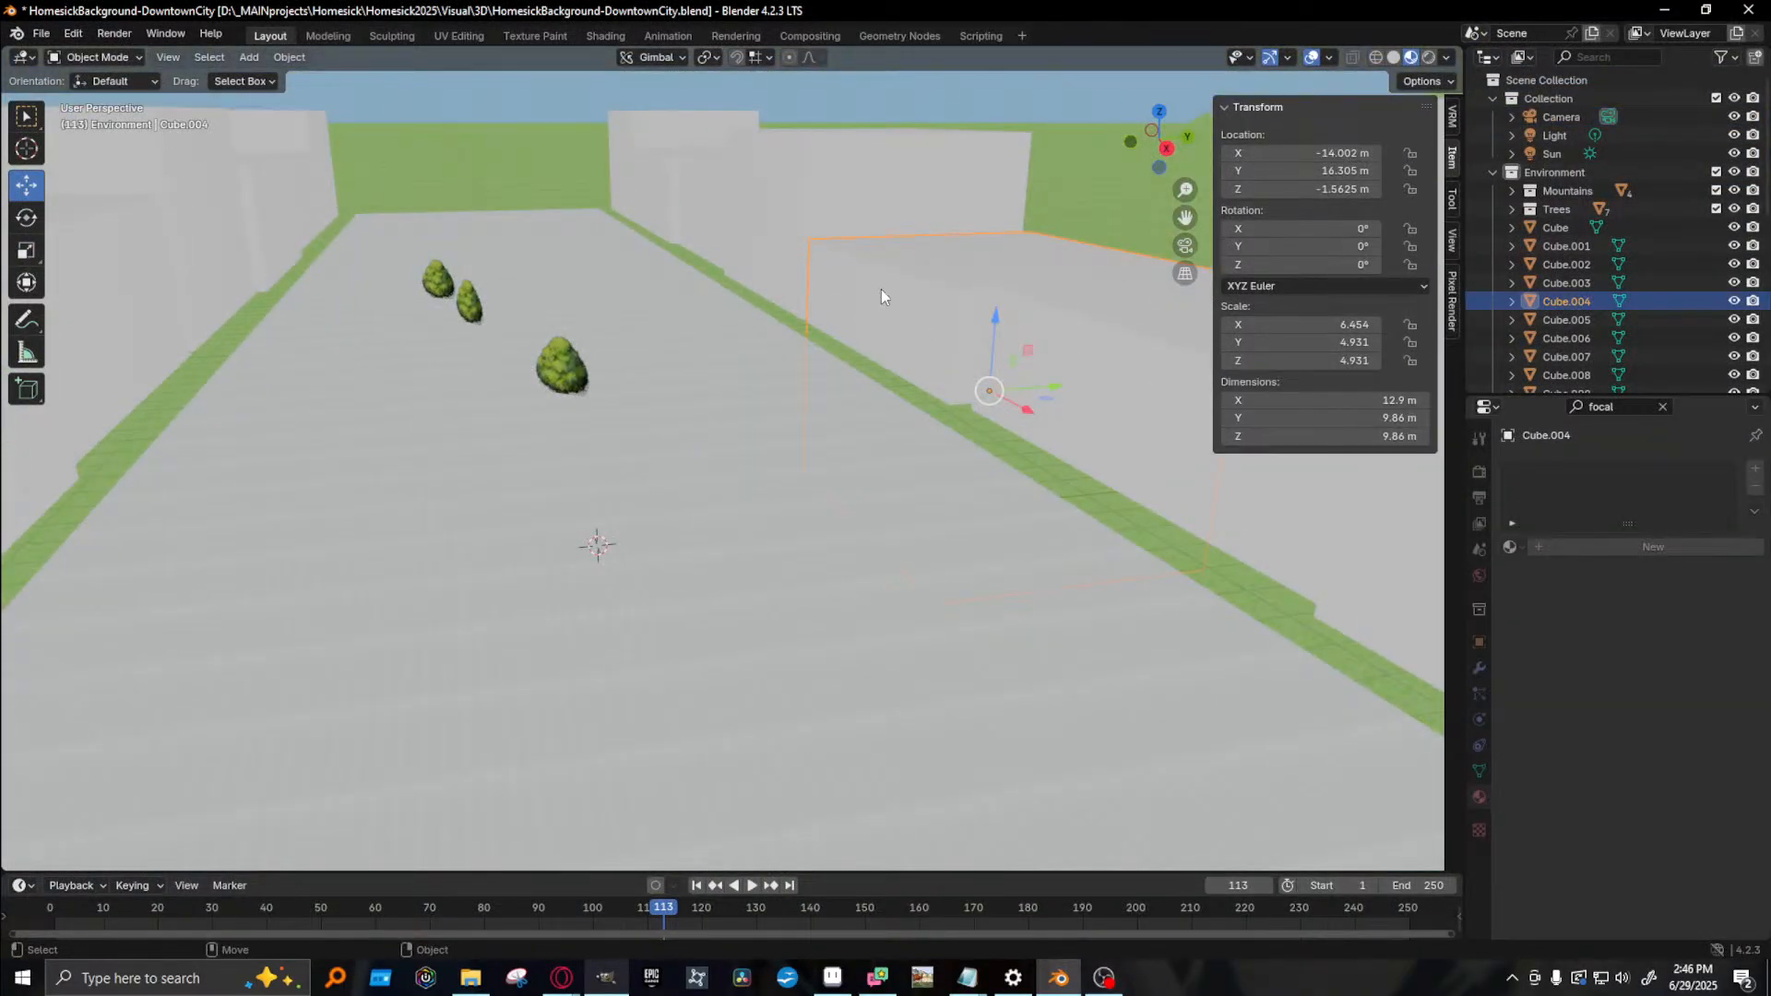
{"action": "key", "text": "Delete"}
{"action": "left_click", "coordinate": [1110, 373]}
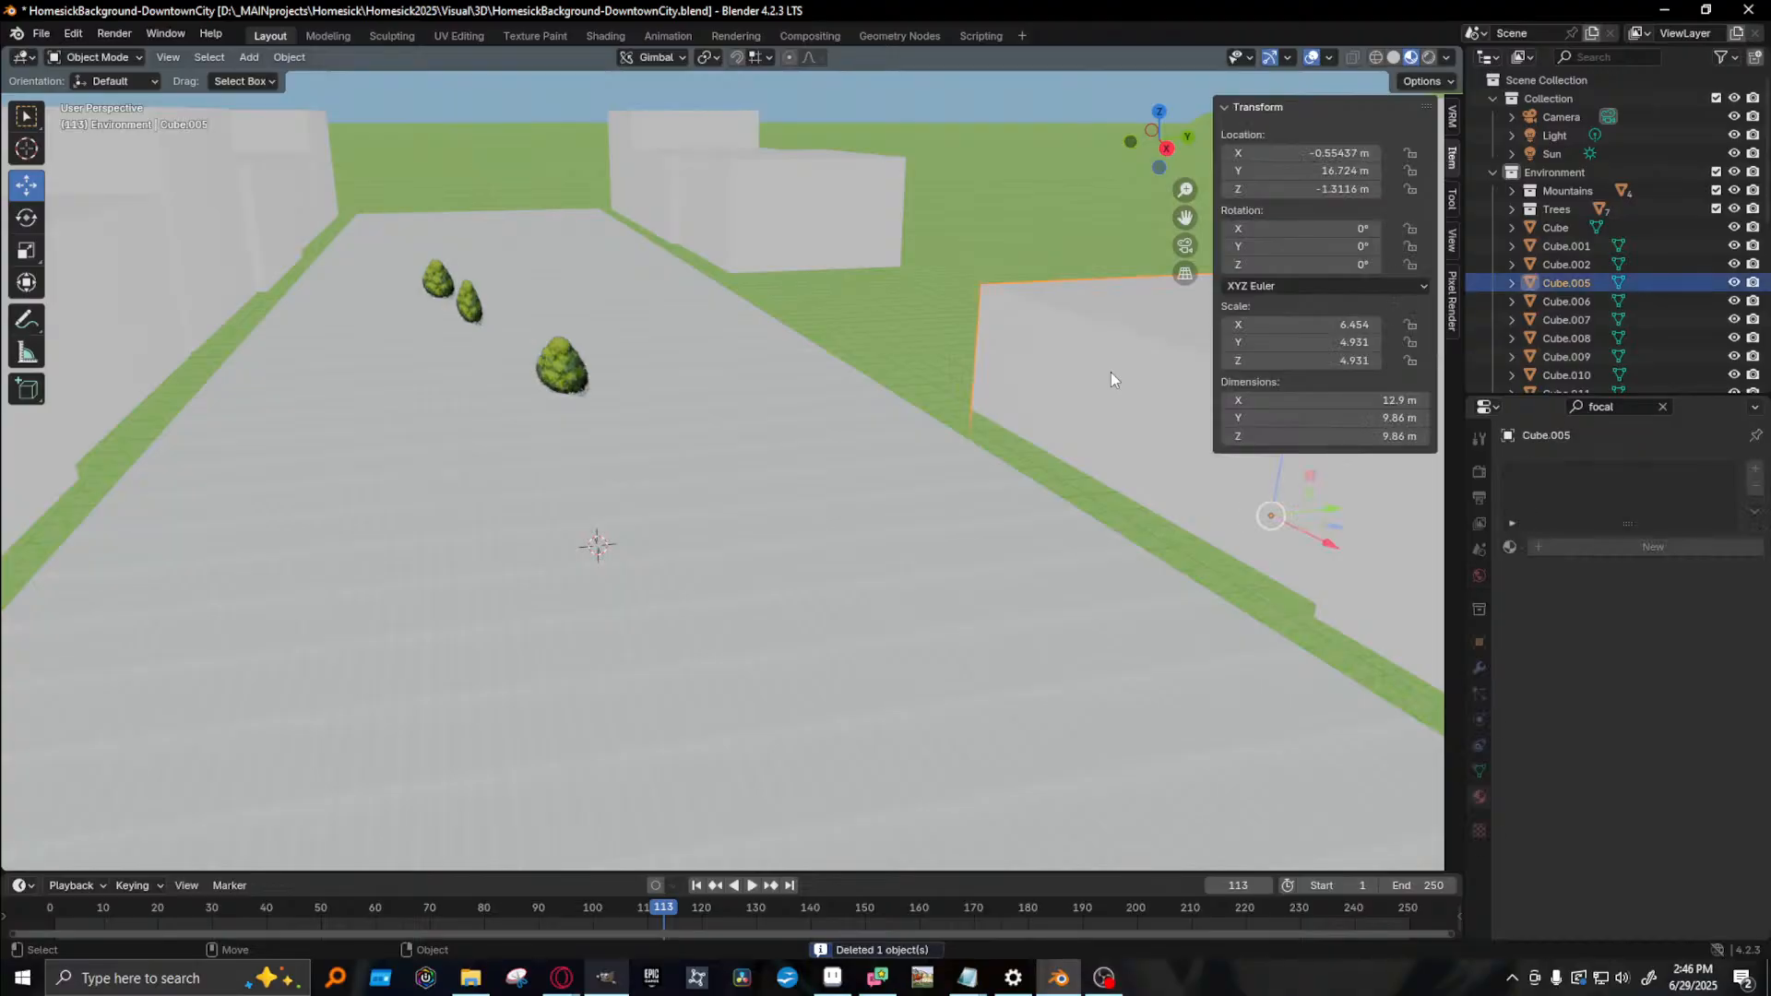
{"action": "key", "text": "Delete"}
{"action": "key", "text": "F12"}
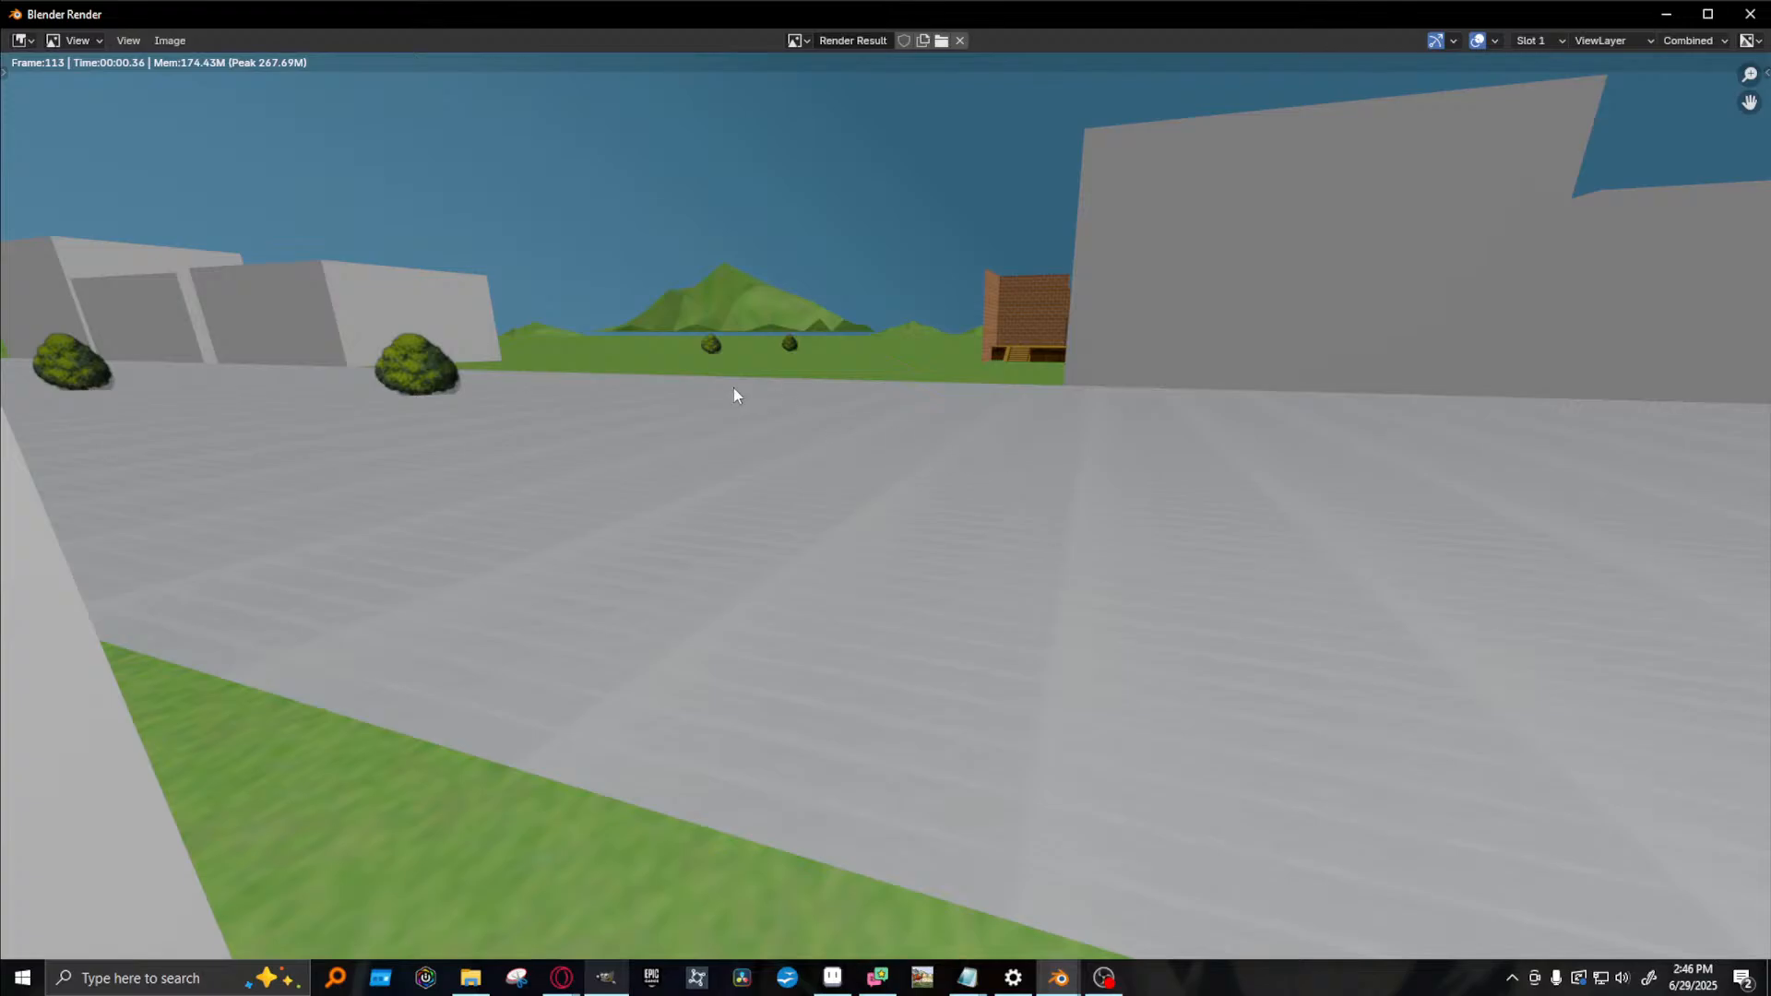
{"action": "left_click", "coordinate": [1750, 14]}
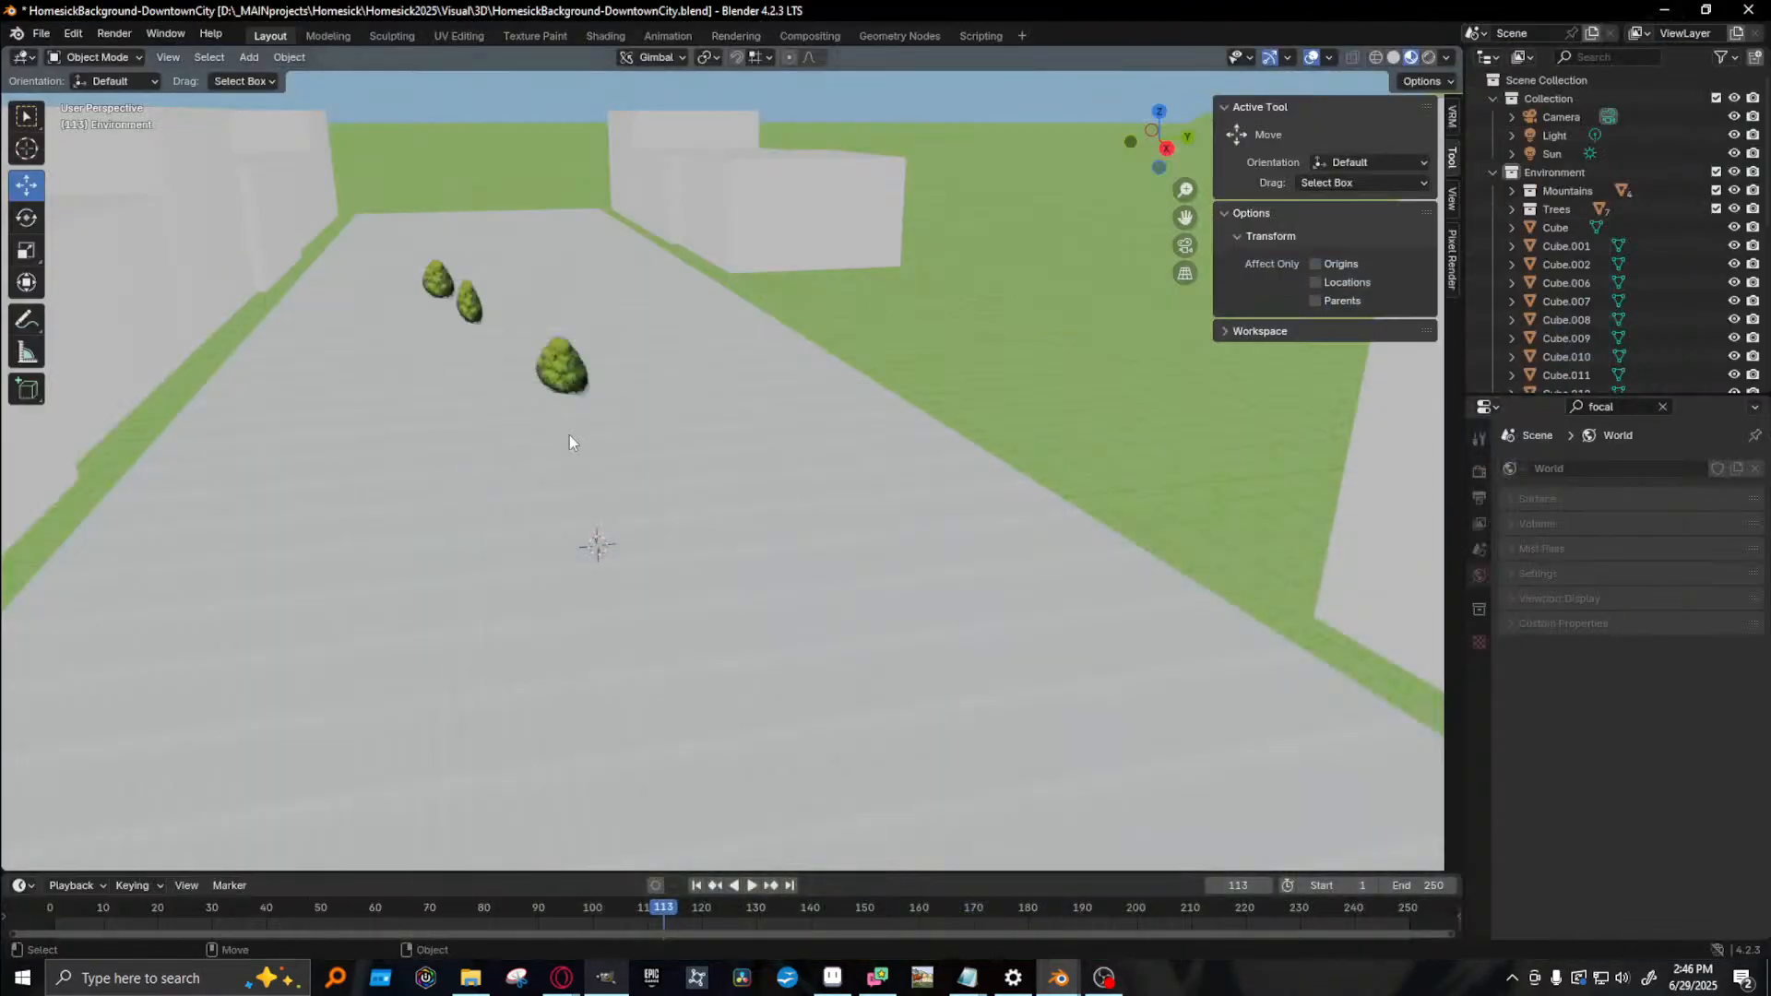
- Undo the deletion of the buildings Cube.003, Cube.004 and Cube.005
{"action": "middle_click_drag", "start_coordinate": [568, 435], "coordinate": [832, 400]}
{"action": "scroll", "coordinate": [833, 400], "scroll_direction": "down", "scroll_amount": 6}
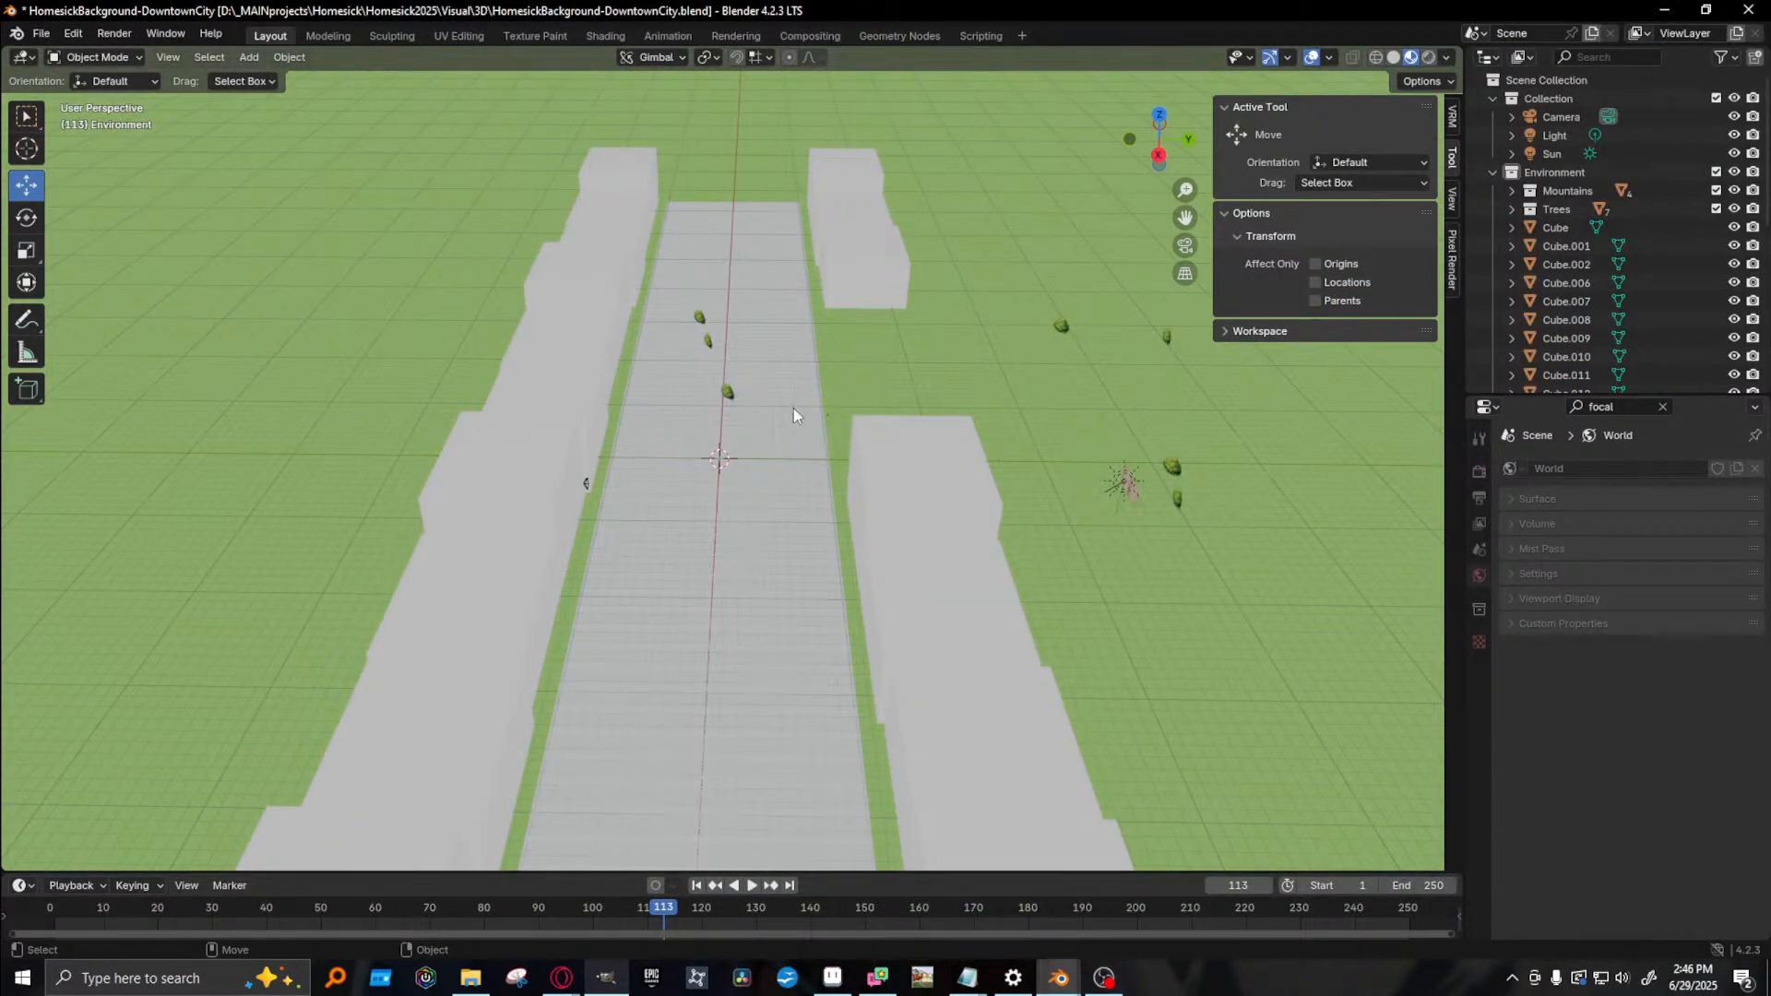
{"action": "key", "text": "ctrl+z"}
{"action": "key", "text": "ctrl+z"}
{"action": "key", "text": "ctrl+z"}
{"action": "key", "text": "ctrl+z"}
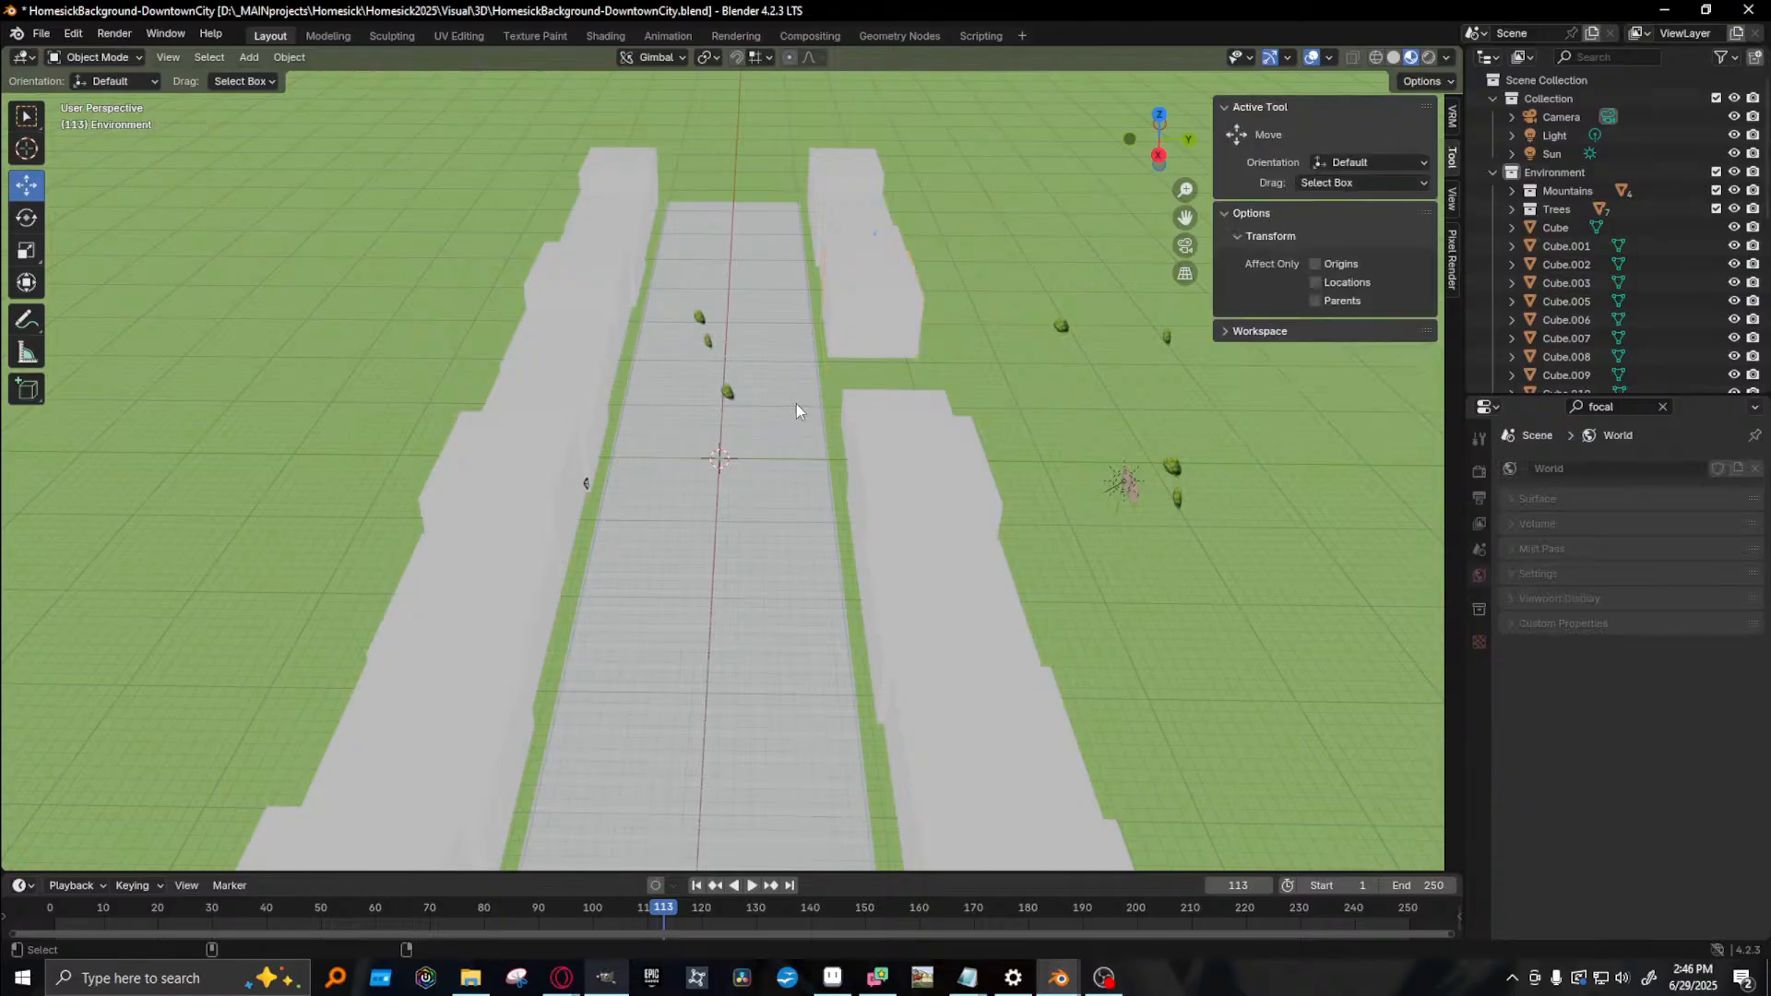
{"action": "key", "text": "ctrl+z"}
- Rotate the building Cube.003 about its vertical axis and shift it slightly away from the street
{"action": "left_click", "coordinate": [899, 285]}
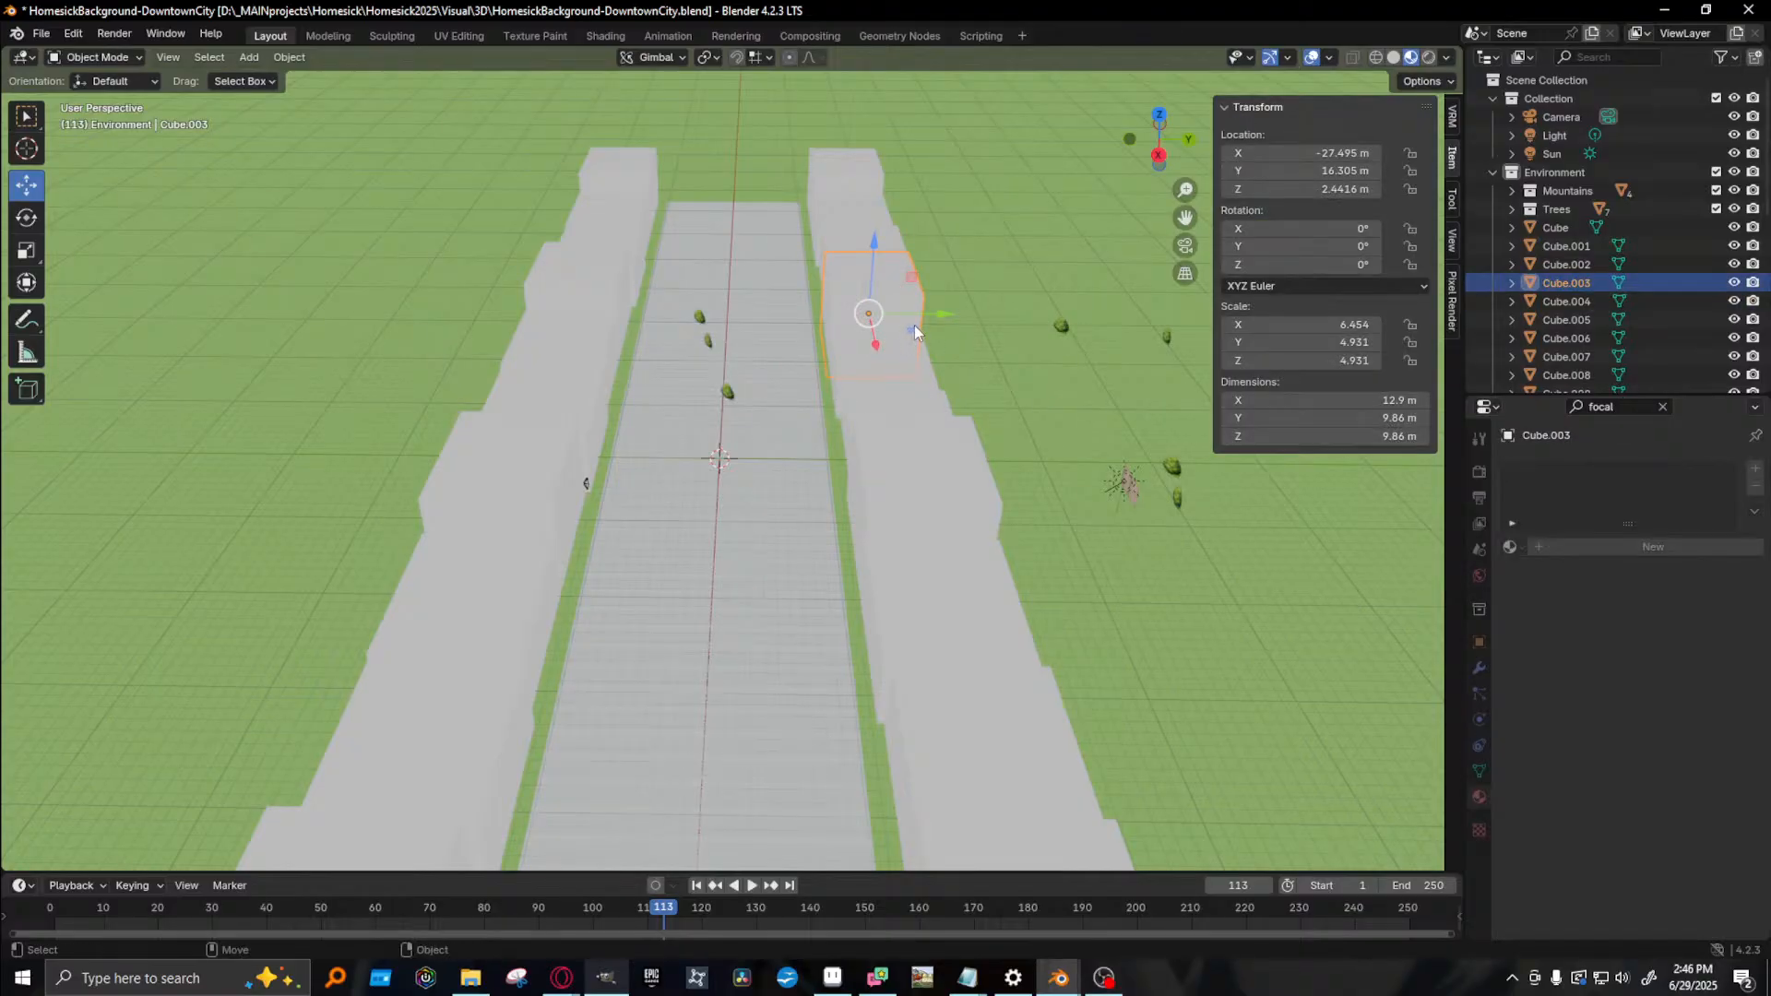
{"action": "key", "text": "shift+space"}
{"action": "key", "text": "r"}
{"action": "left_click_drag", "start_coordinate": [891, 348], "coordinate": [987, 210]}
{"action": "key", "text": "shift+space"}
{"action": "key", "text": "g"}
{"action": "mouse_move", "coordinate": [940, 312]}
{"action": "left_mouse_down"}
{"action": "mouse_move", "coordinate": [975, 309]}
{"action": "mouse_move", "coordinate": [957, 311]}
{"action": "left_mouse_up"}
- Rotate the building Cube.004 about its vertical axis and place it behind Cube.003, away from the street
{"action": "left_click", "coordinate": [890, 369]}
{"action": "left_click_drag", "start_coordinate": [953, 400], "coordinate": [1102, 403]}
{"action": "key", "text": "e"}
{"action": "left_click_drag", "start_coordinate": [1006, 440], "coordinate": [1104, 445]}
{"action": "key", "text": "g"}
{"action": "left_click_drag", "start_coordinate": [1012, 372], "coordinate": [977, 299]}
- Rotate Cube.005 to about -91.6° in Z, move it behind the row to about 10.9 m in X and 32.3 m in Y, and render
{"action": "left_click", "coordinate": [886, 428]}
{"action": "key", "text": "r"}
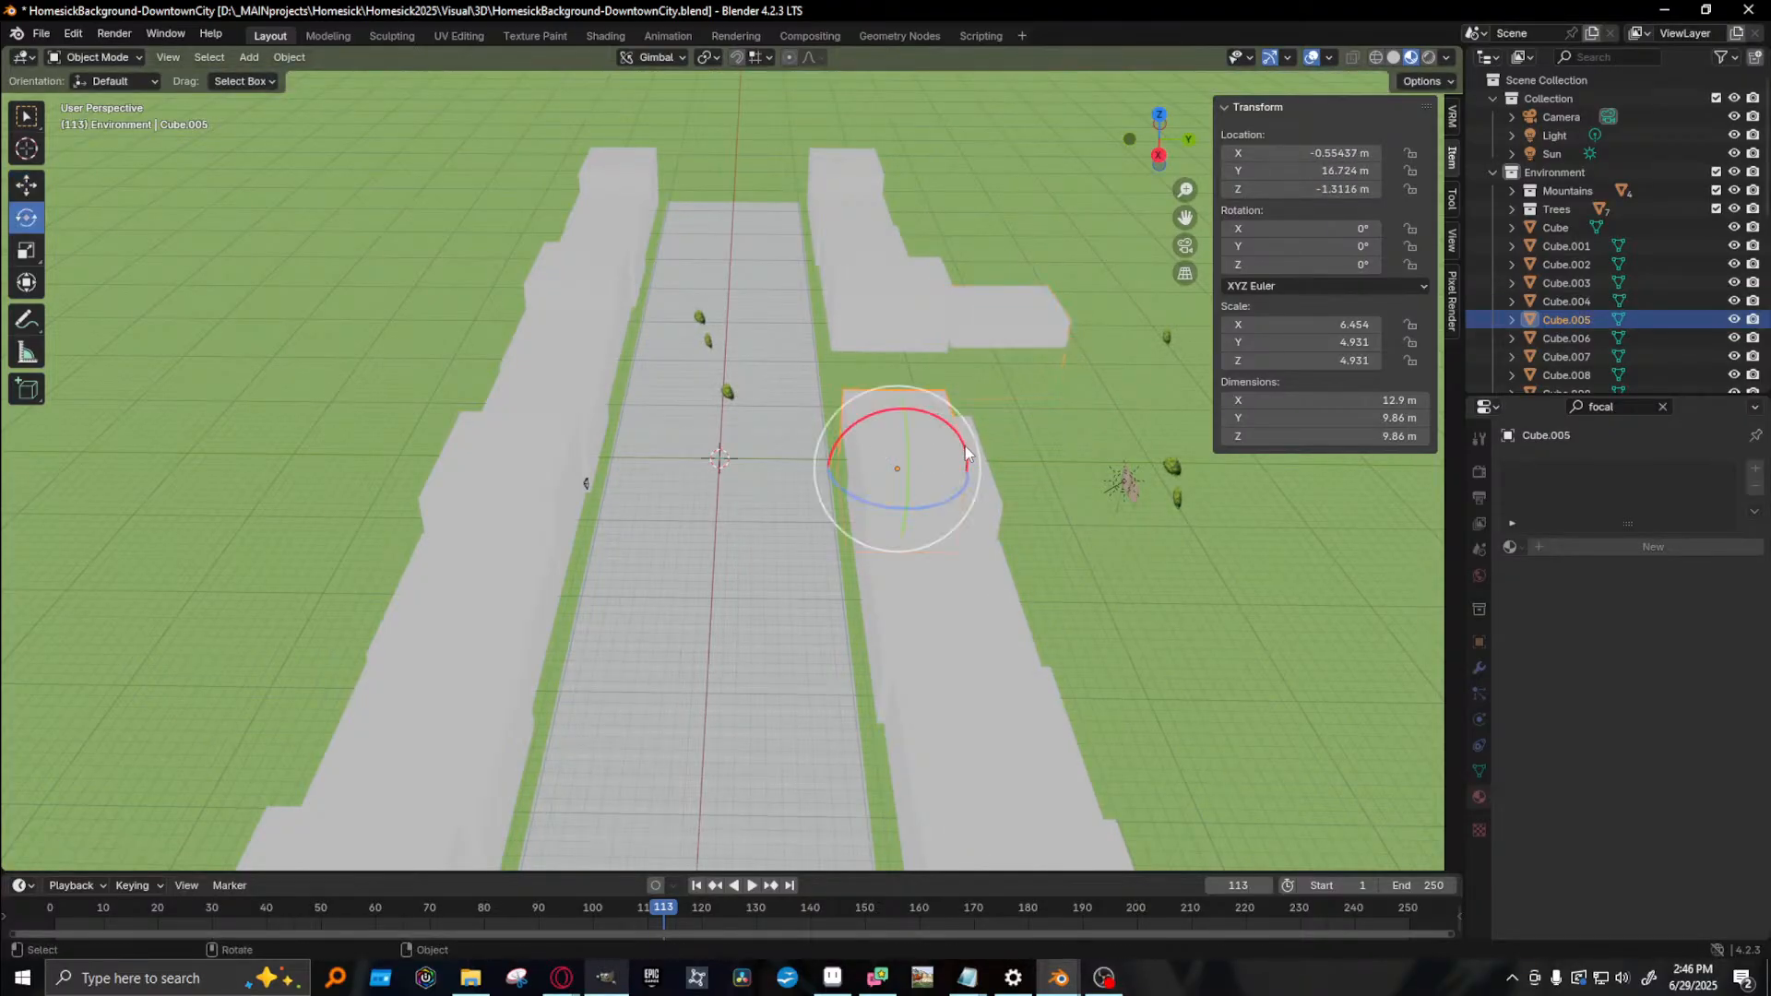
{"action": "left_click_drag", "start_coordinate": [826, 475], "coordinate": [923, 479]}
{"action": "key", "text": "g"}
{"action": "middle_click_drag", "start_coordinate": [922, 480], "coordinate": [798, 313]}
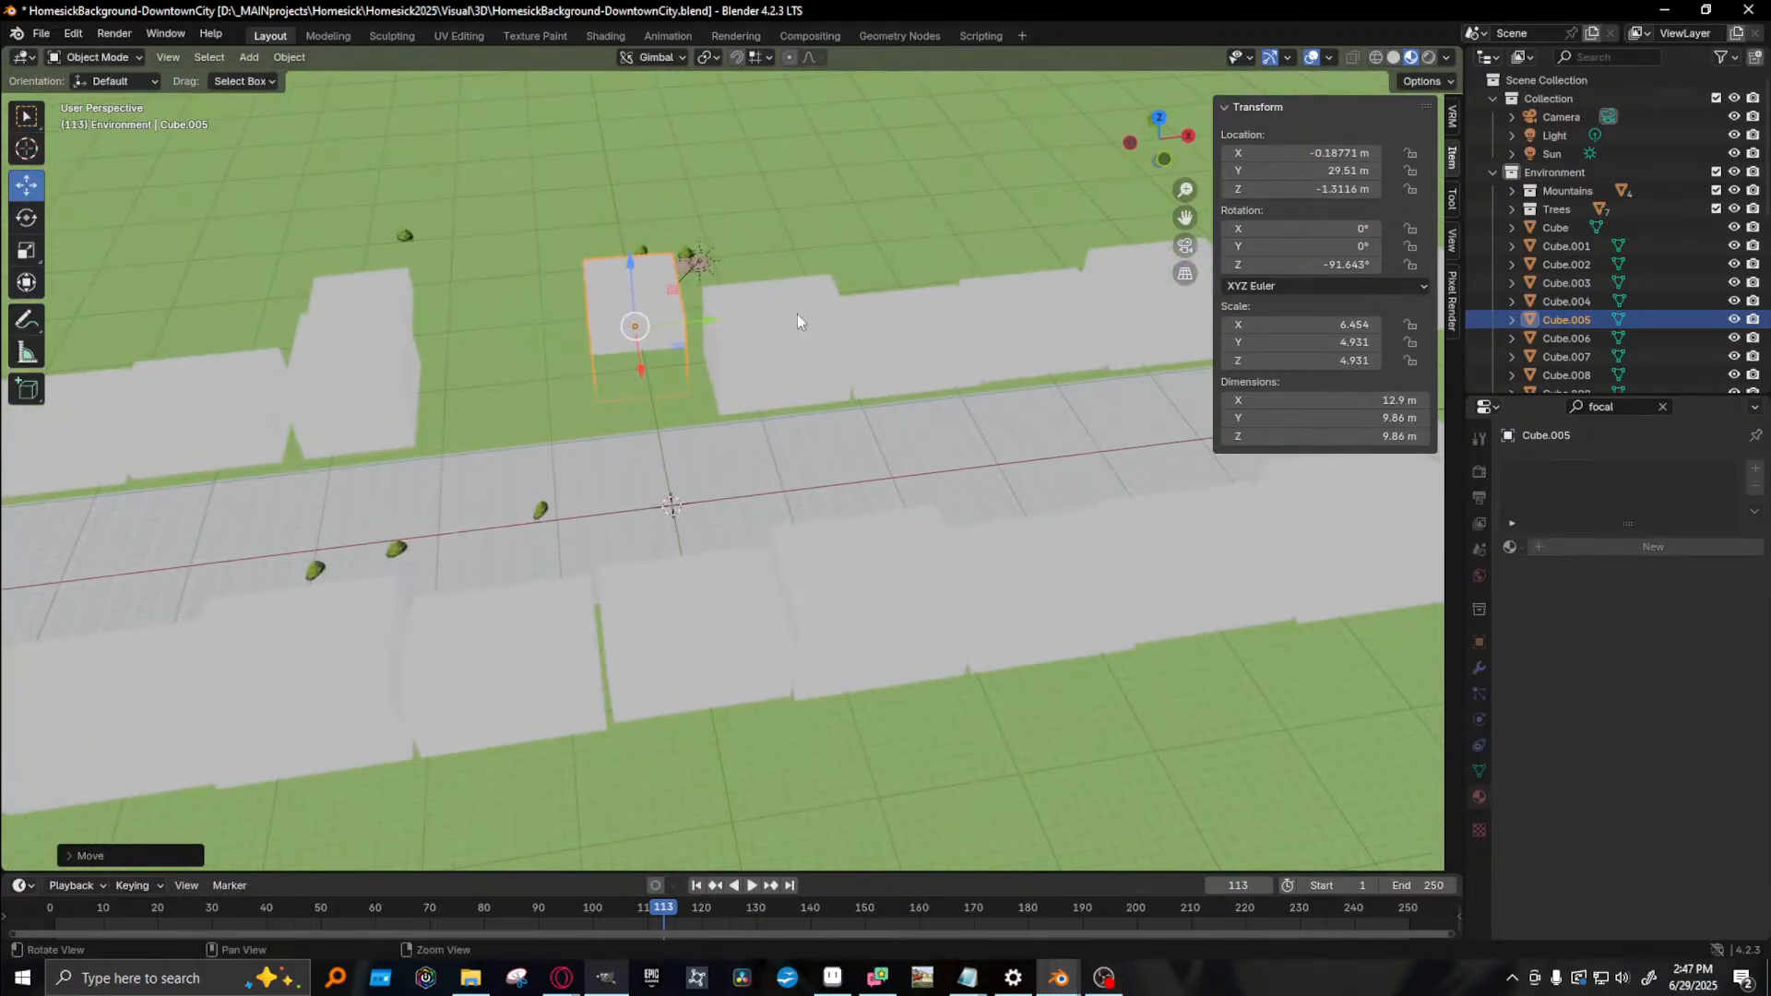
{"action": "key", "text": "g"}
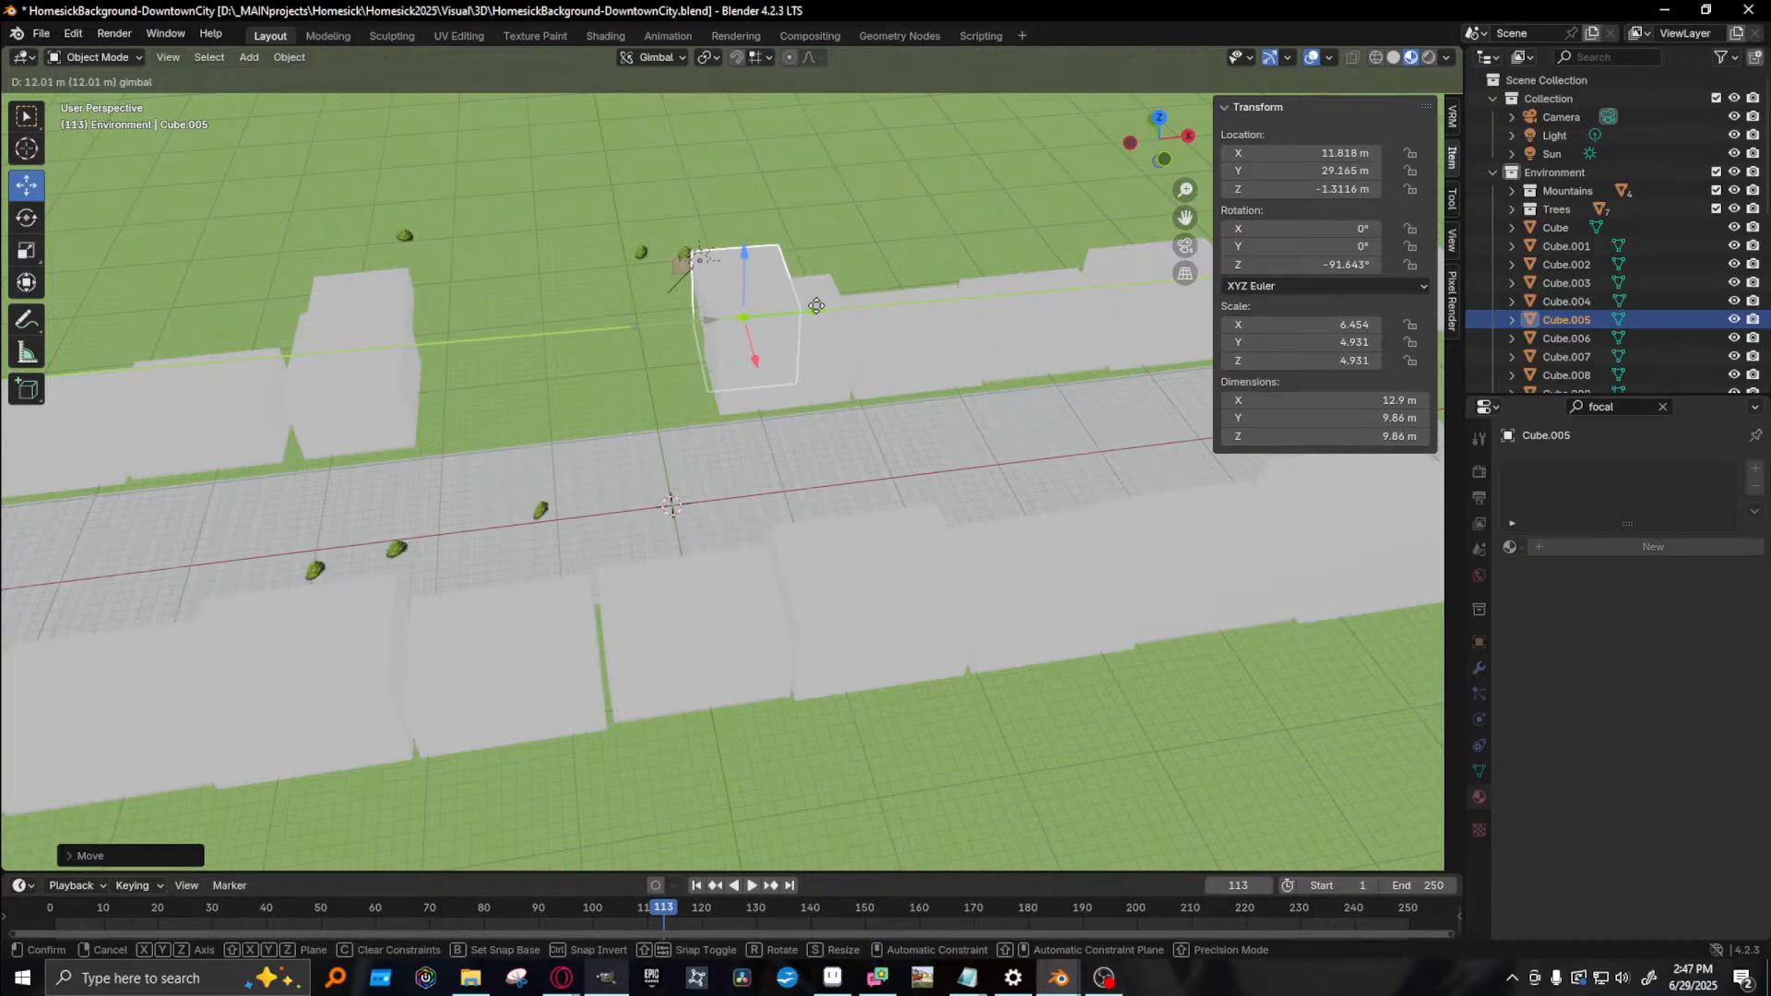
{"action": "left_click", "coordinate": [738, 375]}
{"action": "left_click_drag", "start_coordinate": [743, 364], "coordinate": [737, 345]}
{"action": "middle_click_drag", "start_coordinate": [398, 421], "coordinate": [332, 396]}
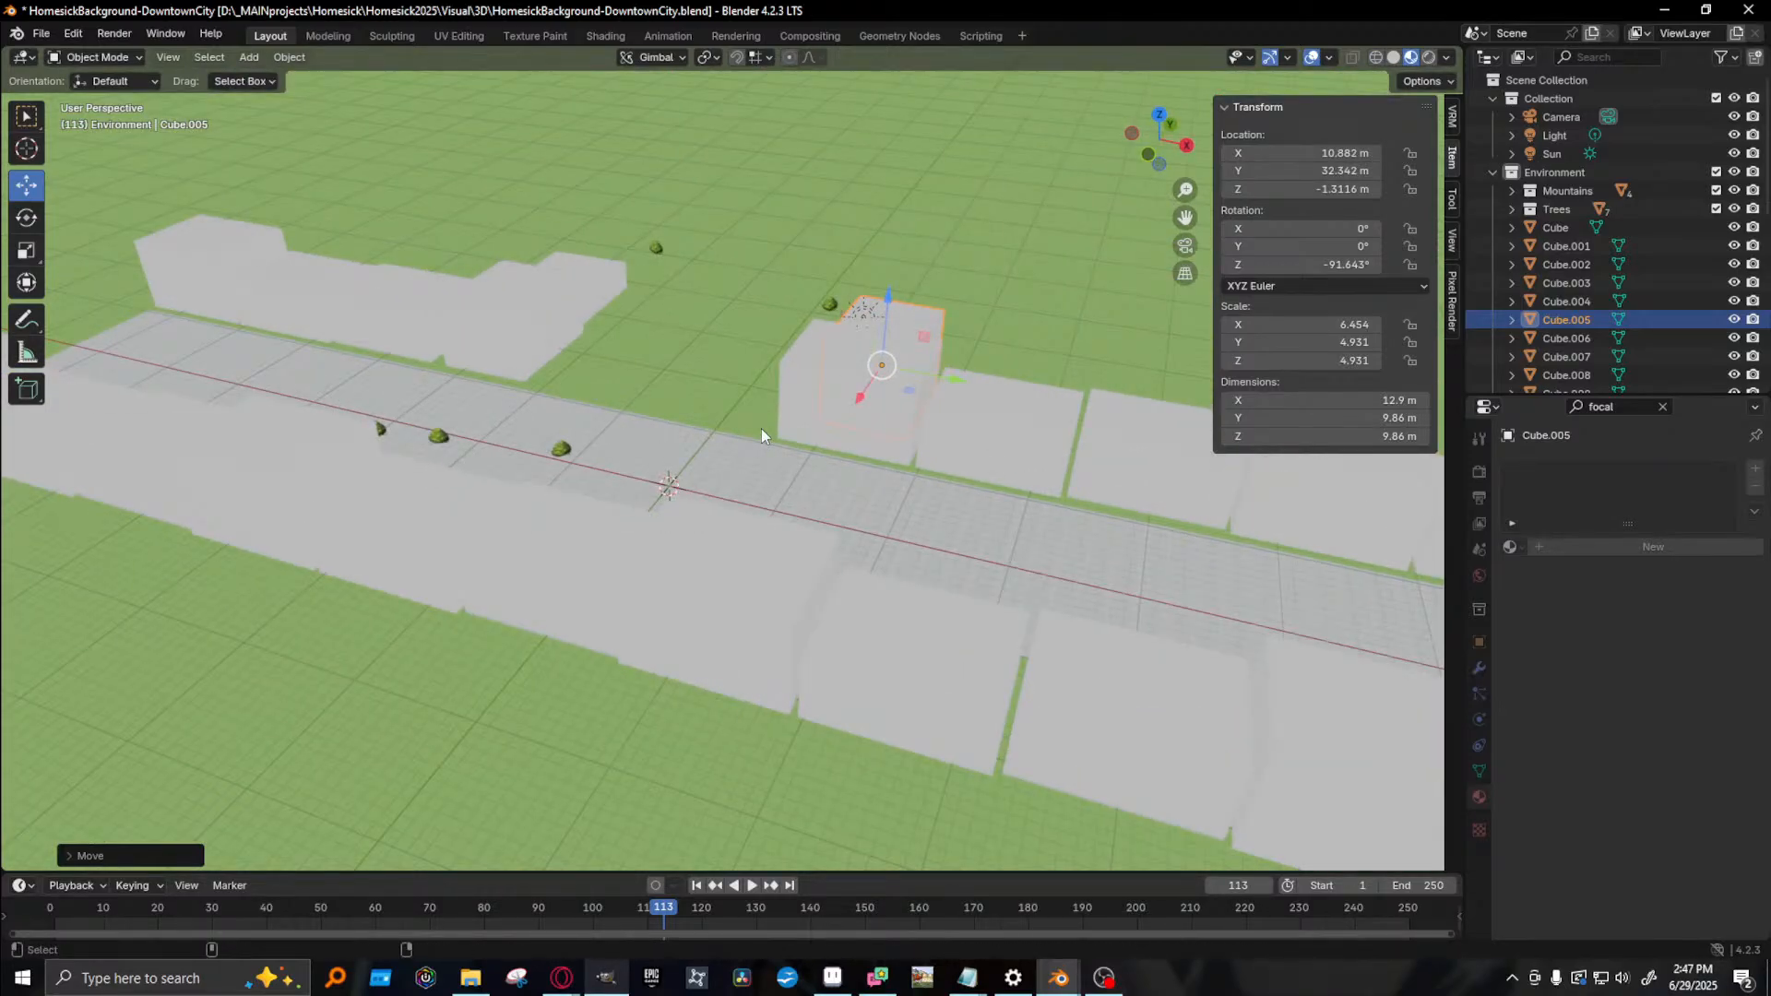
{"action": "key", "text": "F12"}
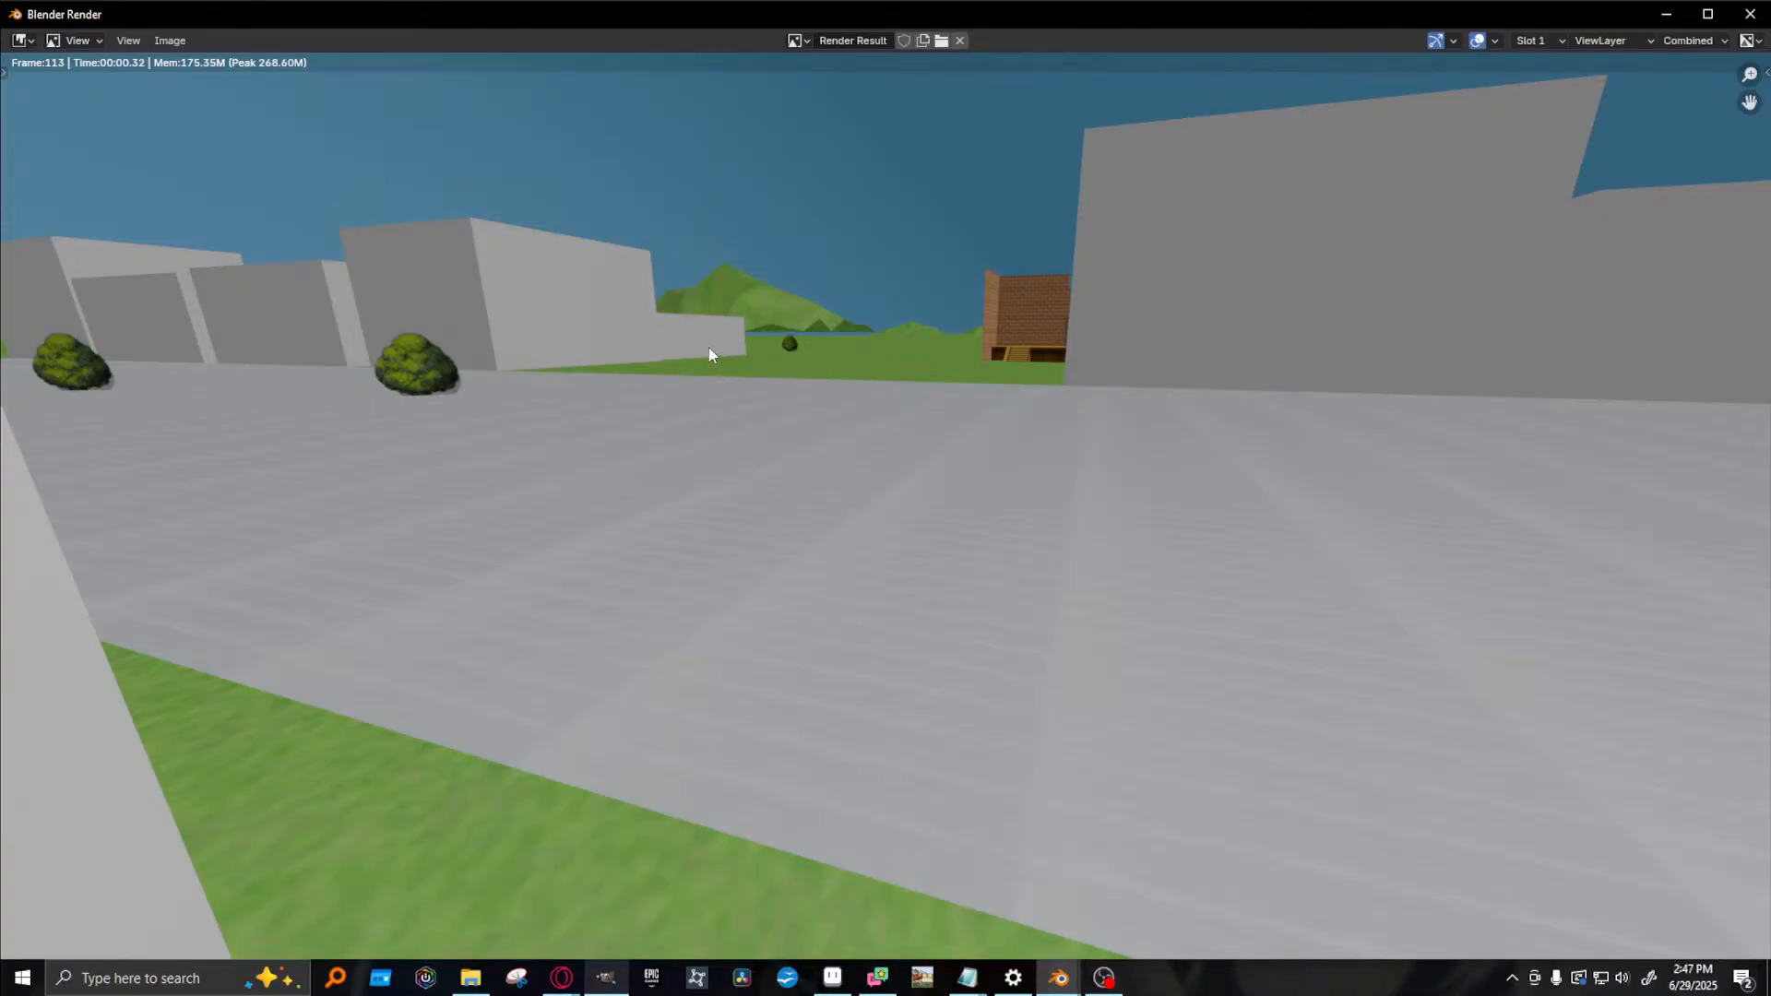
{"action": "key", "text": "Escape"}
- Stretch Mountain.002 to a Z scale of about 481, check with a render, and lower it to about -13.7 m in Z
{"action": "middle_click_drag", "start_coordinate": [817, 305], "coordinate": [911, 246]}
{"action": "left_click", "coordinate": [888, 233]}
{"action": "key", "text": "shift+space"}
{"action": "key", "text": "s"}
{"action": "left_click_drag", "start_coordinate": [894, 279], "coordinate": [866, 157]}
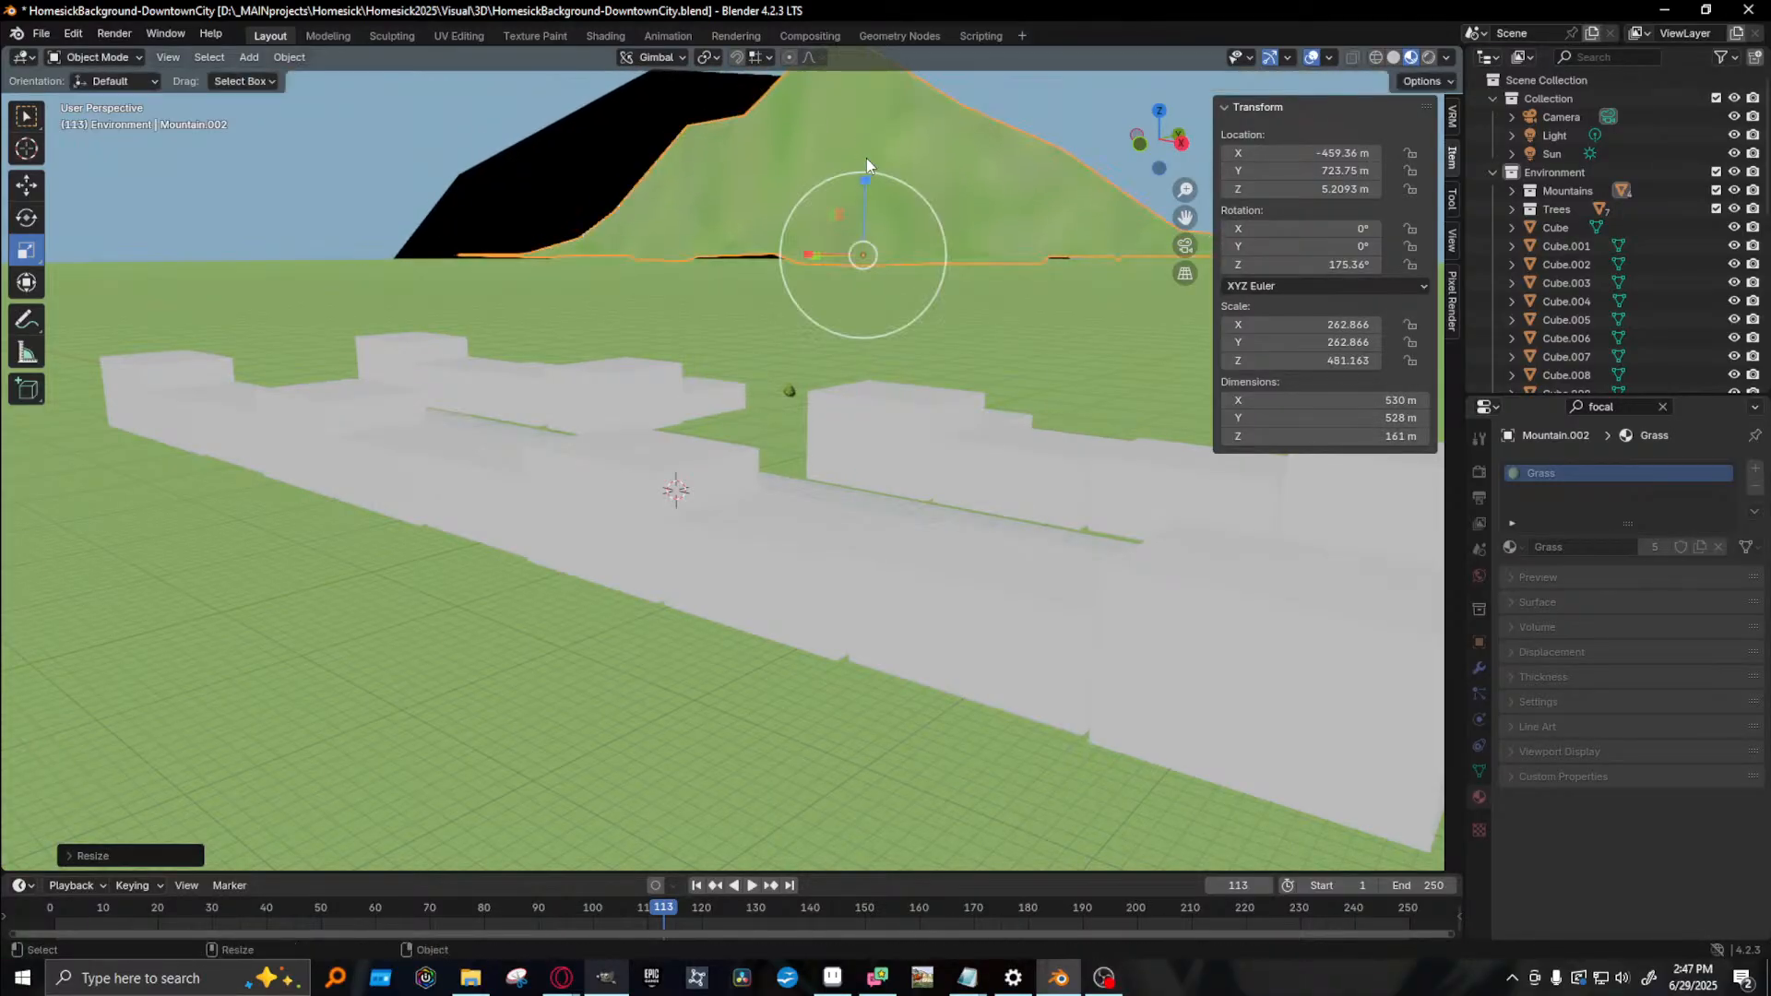
{"action": "key", "text": "F12"}
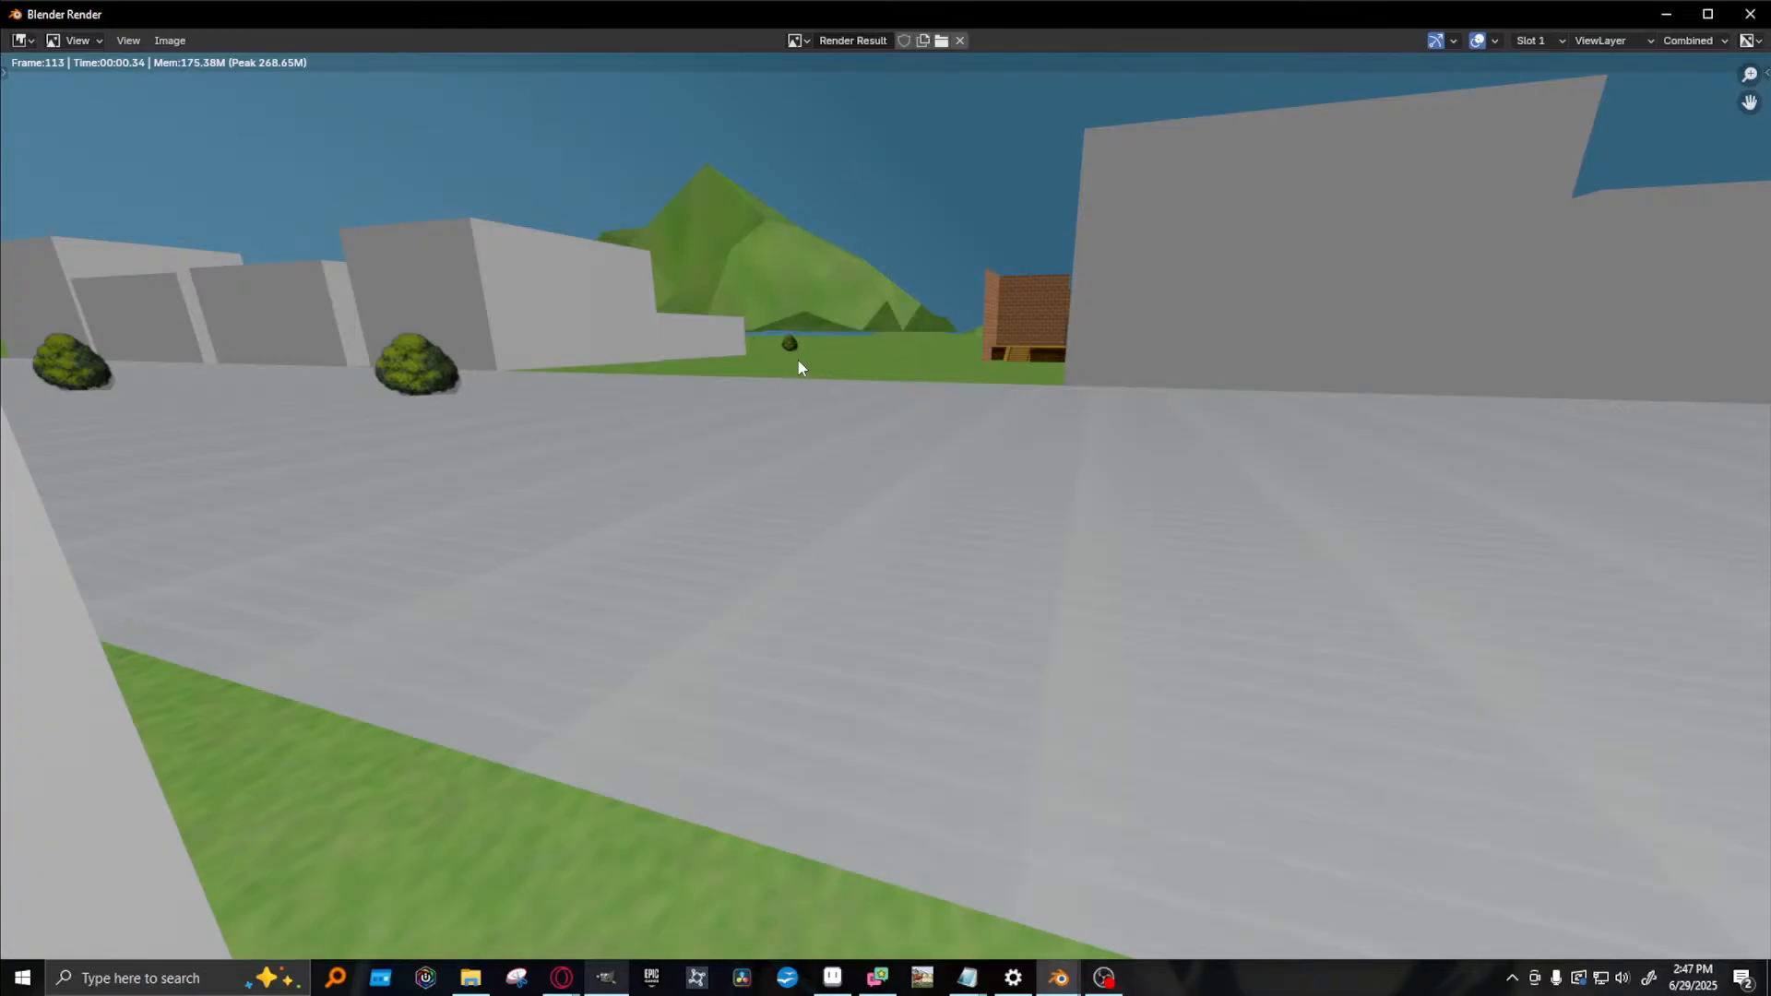
{"action": "left_click", "coordinate": [1752, 12]}
{"action": "key", "text": "w"}
{"action": "mouse_move", "coordinate": [876, 189]}
{"action": "left_mouse_down"}
{"action": "mouse_move", "coordinate": [873, 129]}
{"action": "mouse_move", "coordinate": [860, 210]}
{"action": "left_mouse_up"}
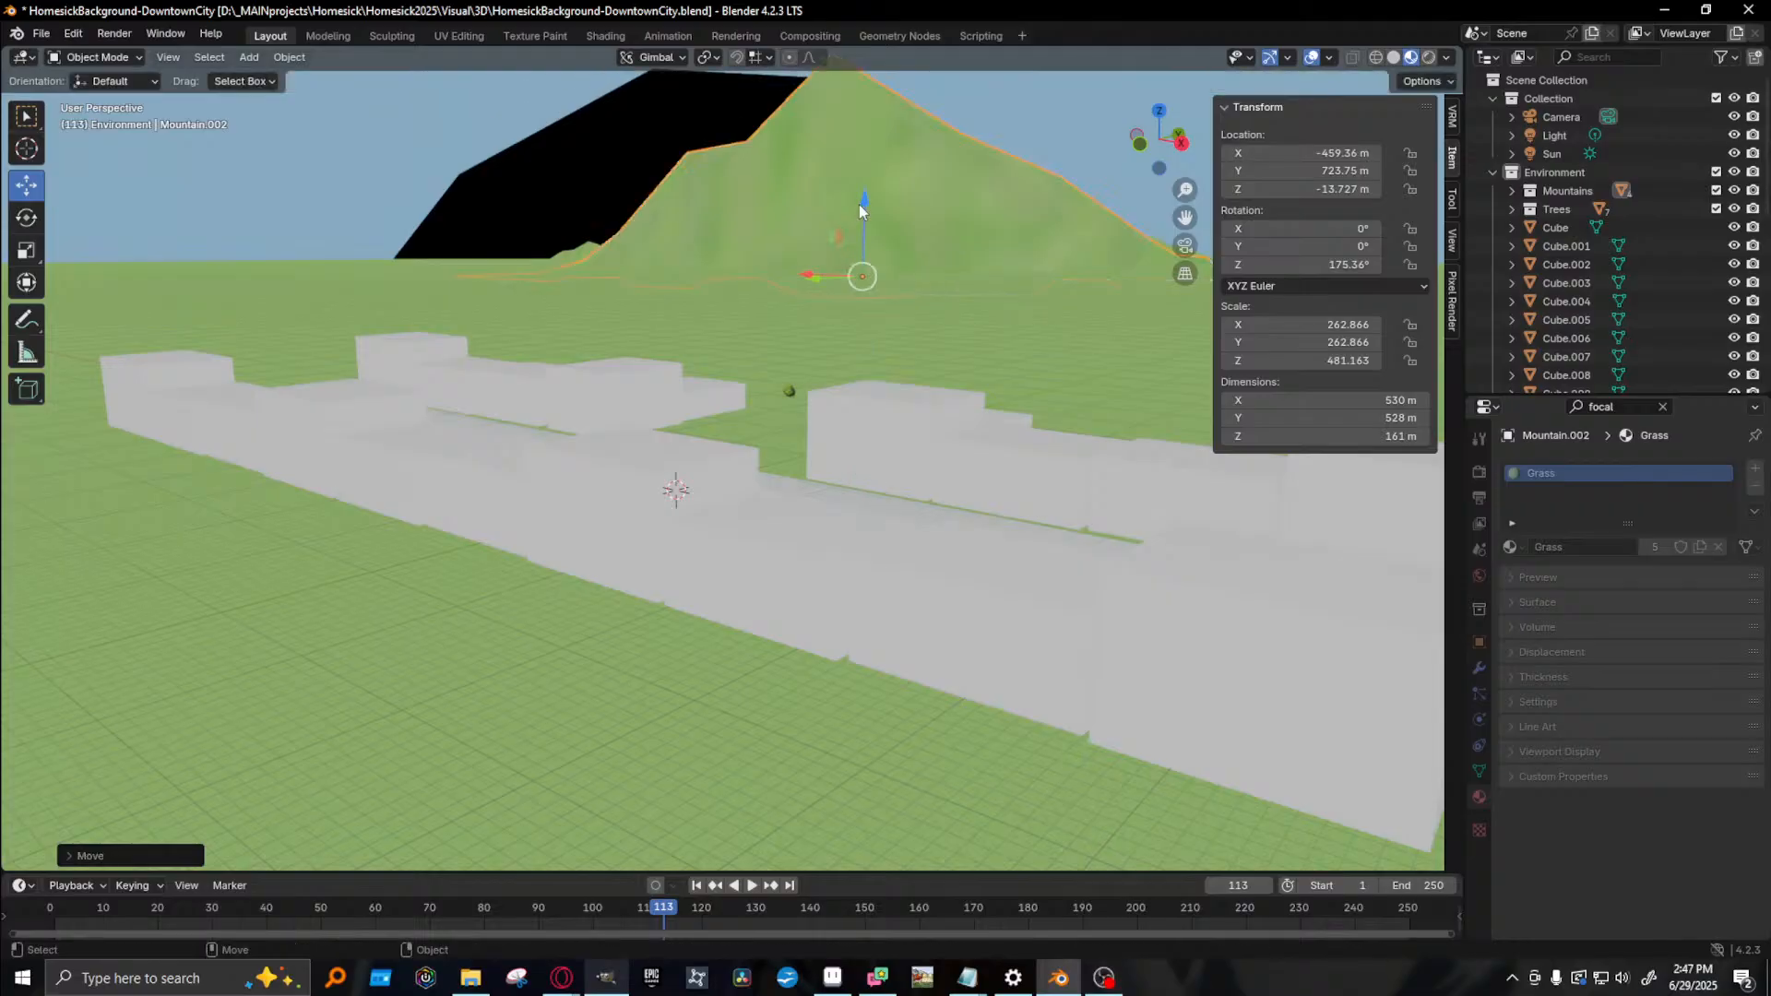
- Move the small mountain Mountain.001 sideways, away from its spot beside Mountain.002
{"action": "left_click", "coordinate": [570, 255]}
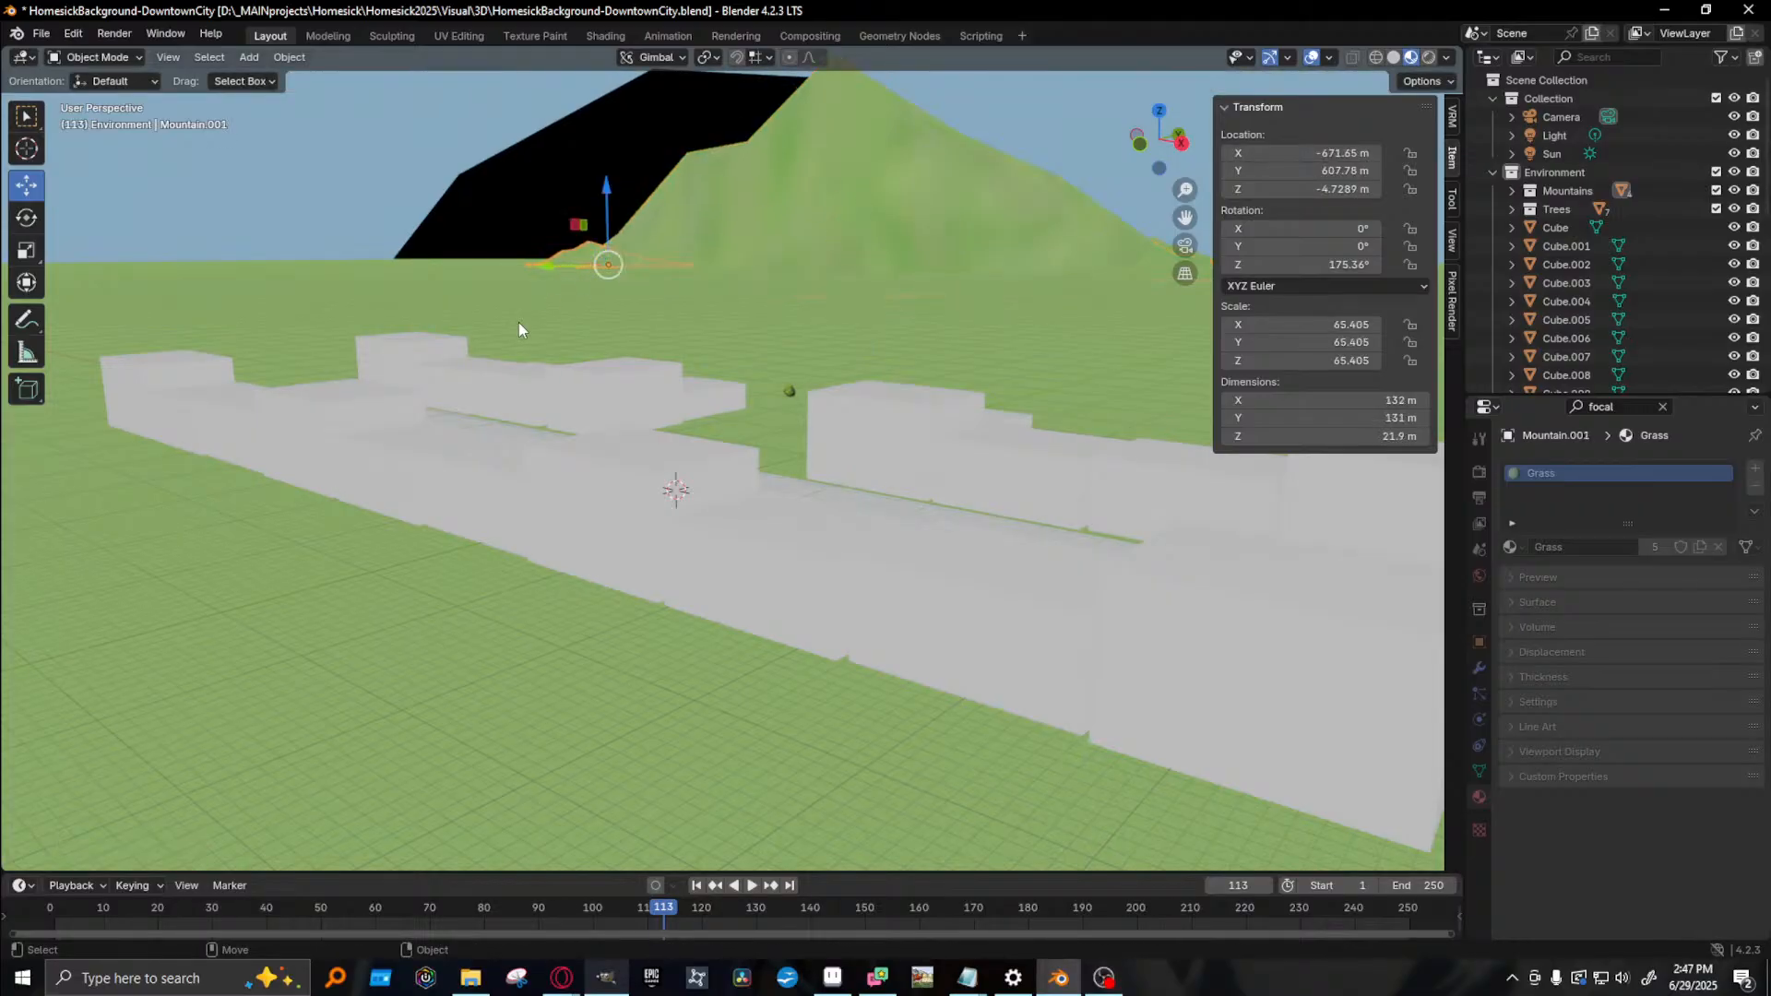
{"action": "key", "text": "KP_Decimal"}
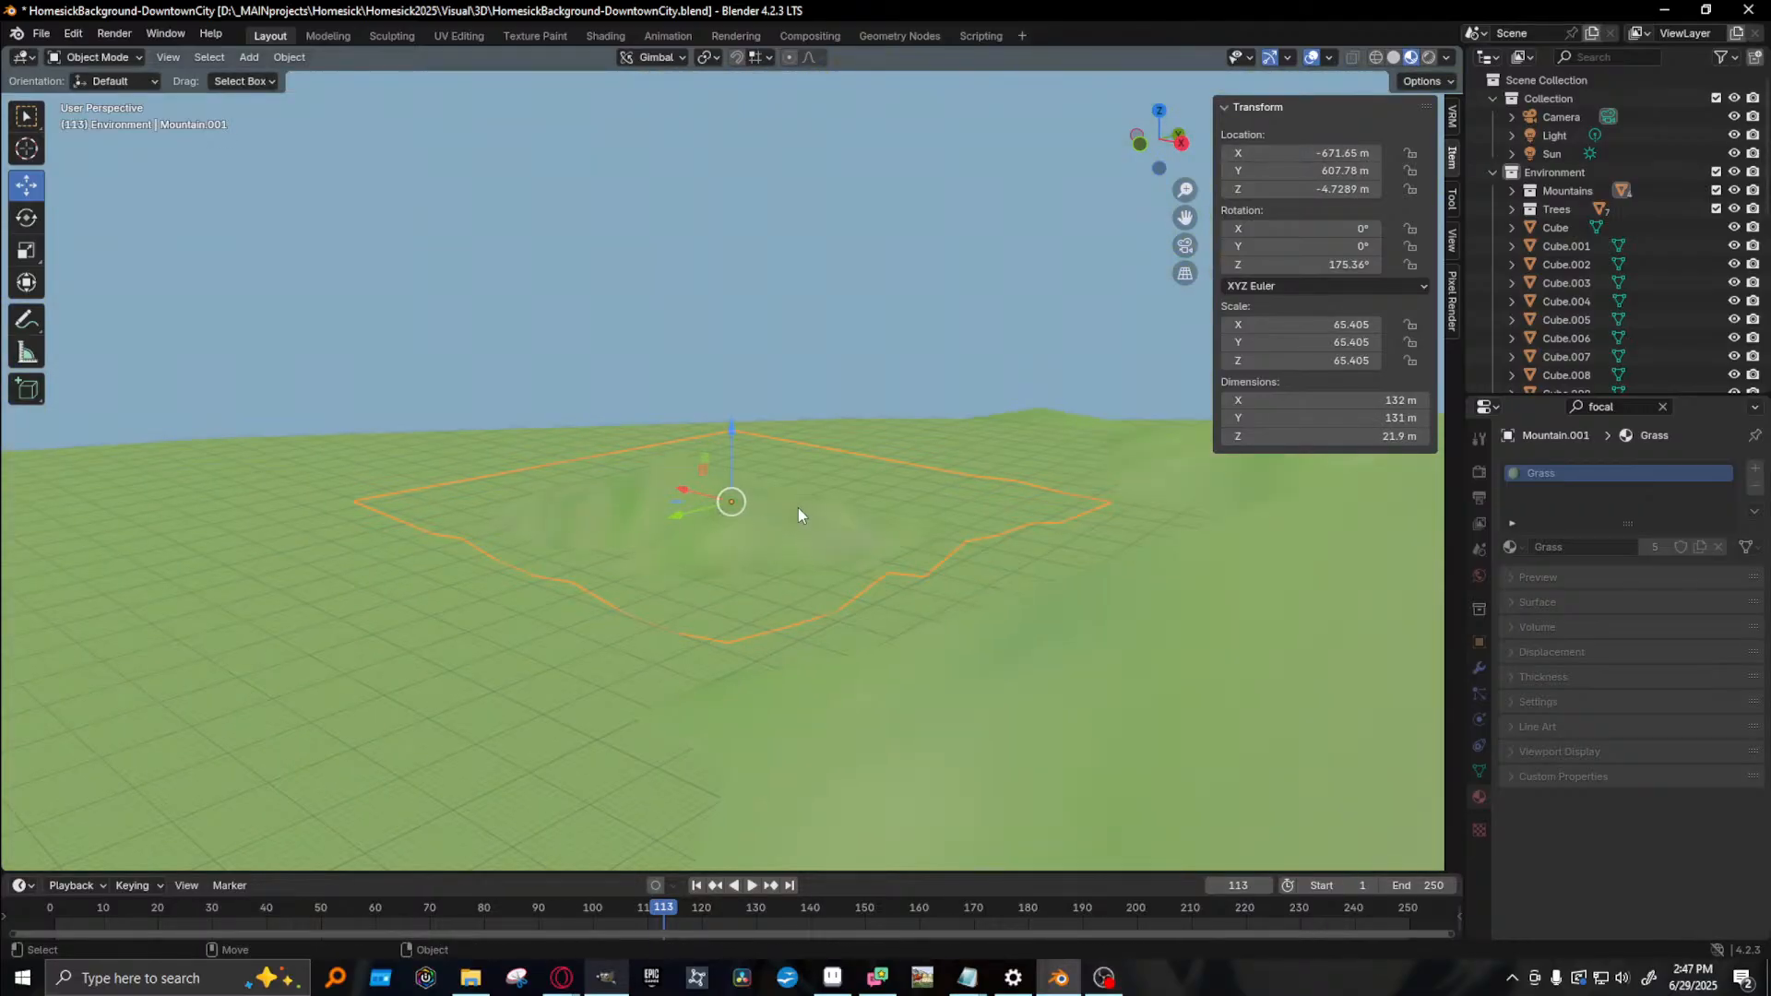
{"action": "left_click_drag", "start_coordinate": [683, 517], "coordinate": [281, 636]}
{"action": "scroll", "coordinate": [898, 511], "scroll_direction": "down", "scroll_amount": 6}
{"action": "middle_click_drag", "start_coordinate": [898, 511], "coordinate": [1093, 572]}
{"action": "left_click", "coordinate": [933, 389]}
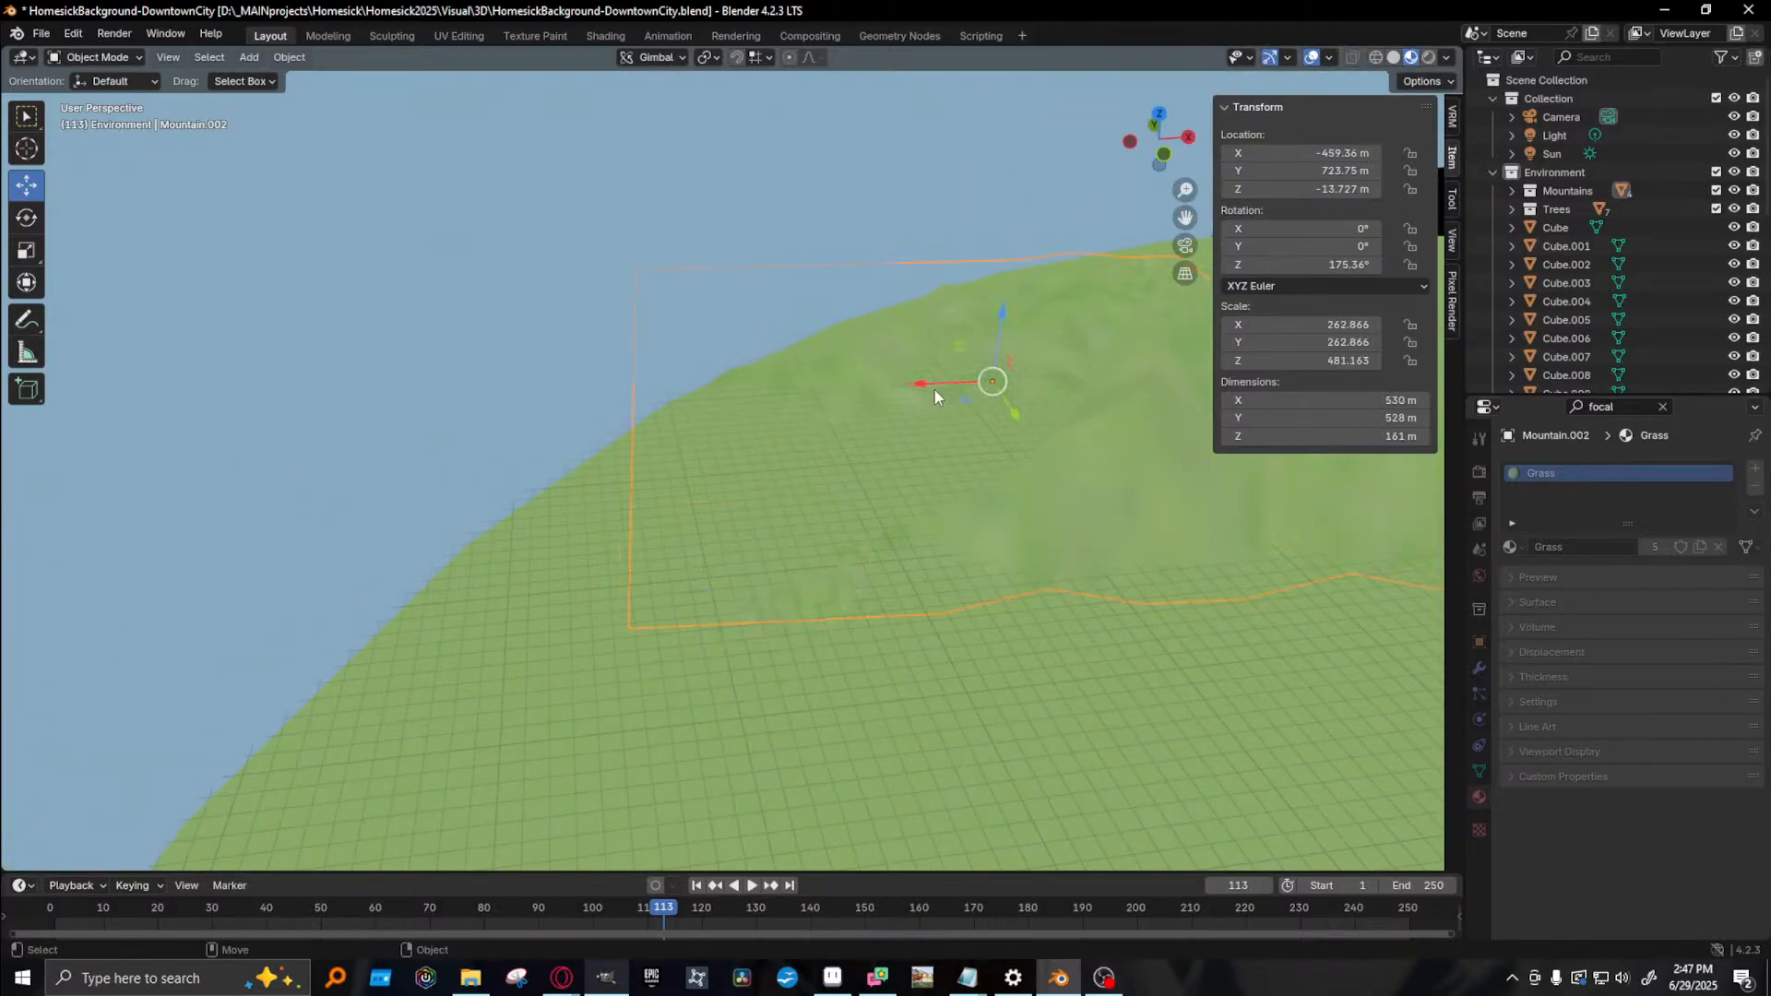
{"action": "middle_click_drag", "start_coordinate": [898, 380], "coordinate": [277, 515], "text": "shift"}
{"action": "middle_click_drag", "start_coordinate": [636, 500], "coordinate": [635, 522]}
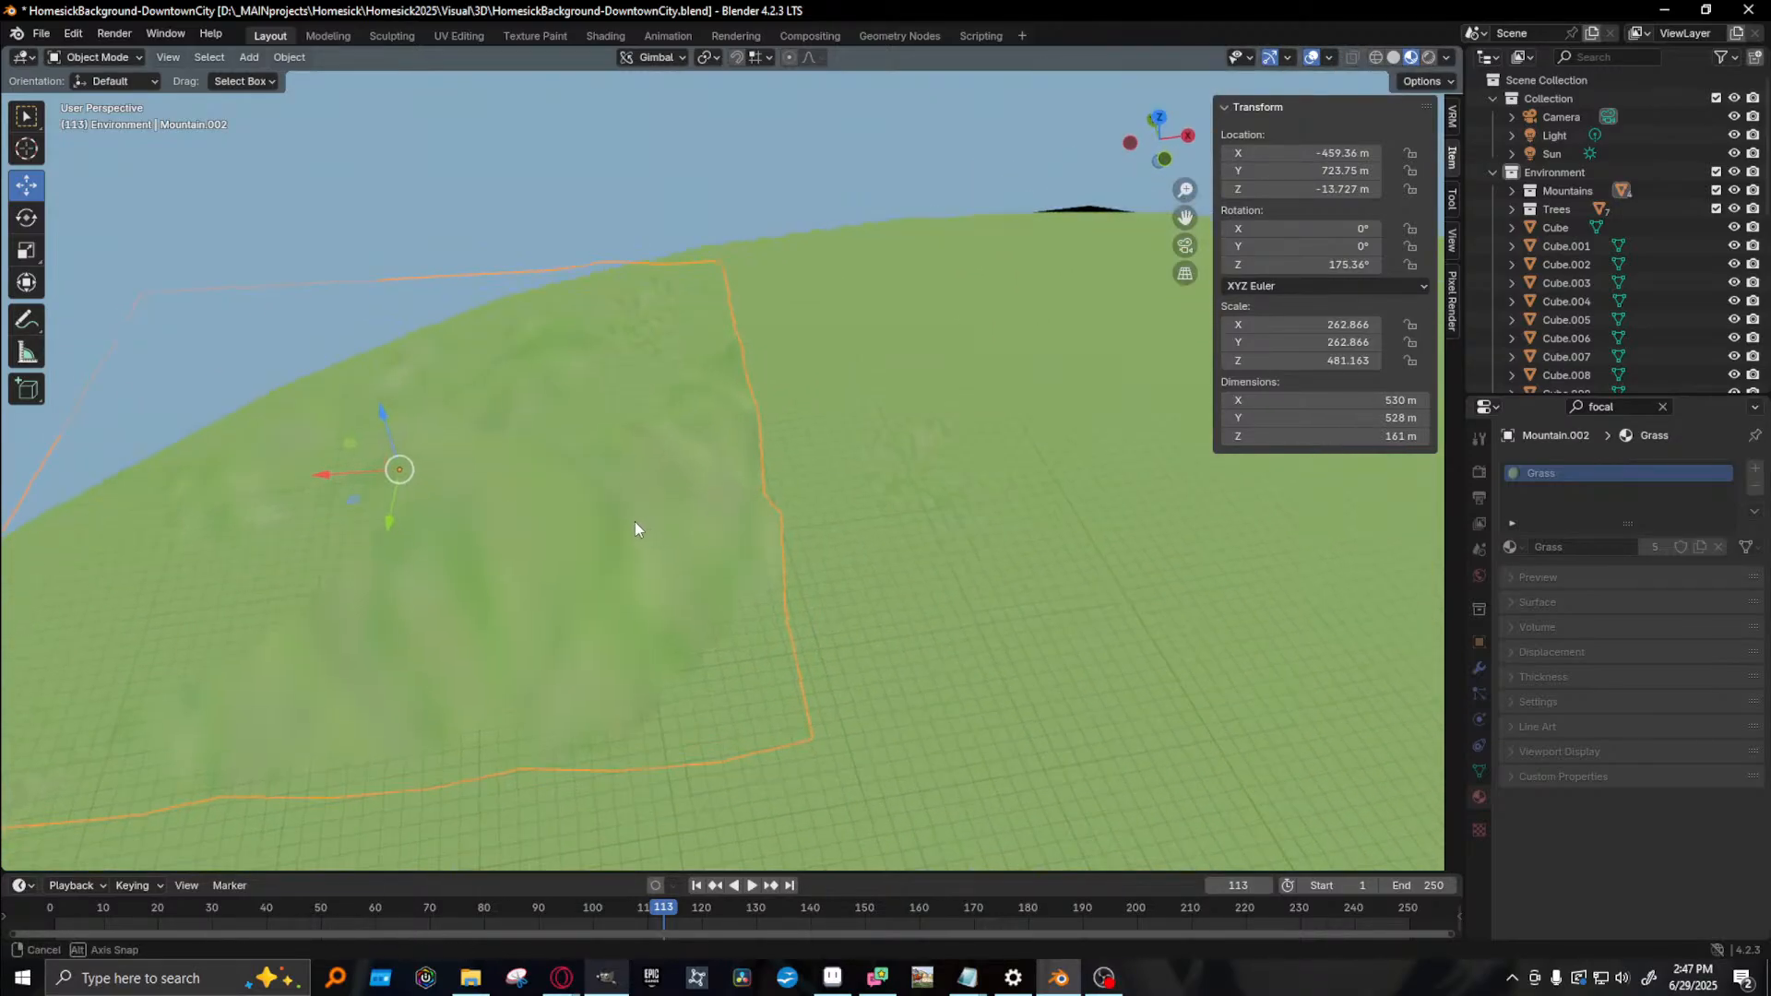
- Shift the small mountain behind Mountain.002 sideways, move Mountain to about 65 m in X and 628 m in Y, and check with a render
{"action": "left_click", "coordinate": [691, 319]}
{"action": "left_click_drag", "start_coordinate": [748, 321], "coordinate": [960, 309]}
{"action": "left_click", "coordinate": [456, 445]}
{"action": "left_click", "coordinate": [923, 436]}
{"action": "left_click_drag", "start_coordinate": [1046, 452], "coordinate": [1160, 476]}
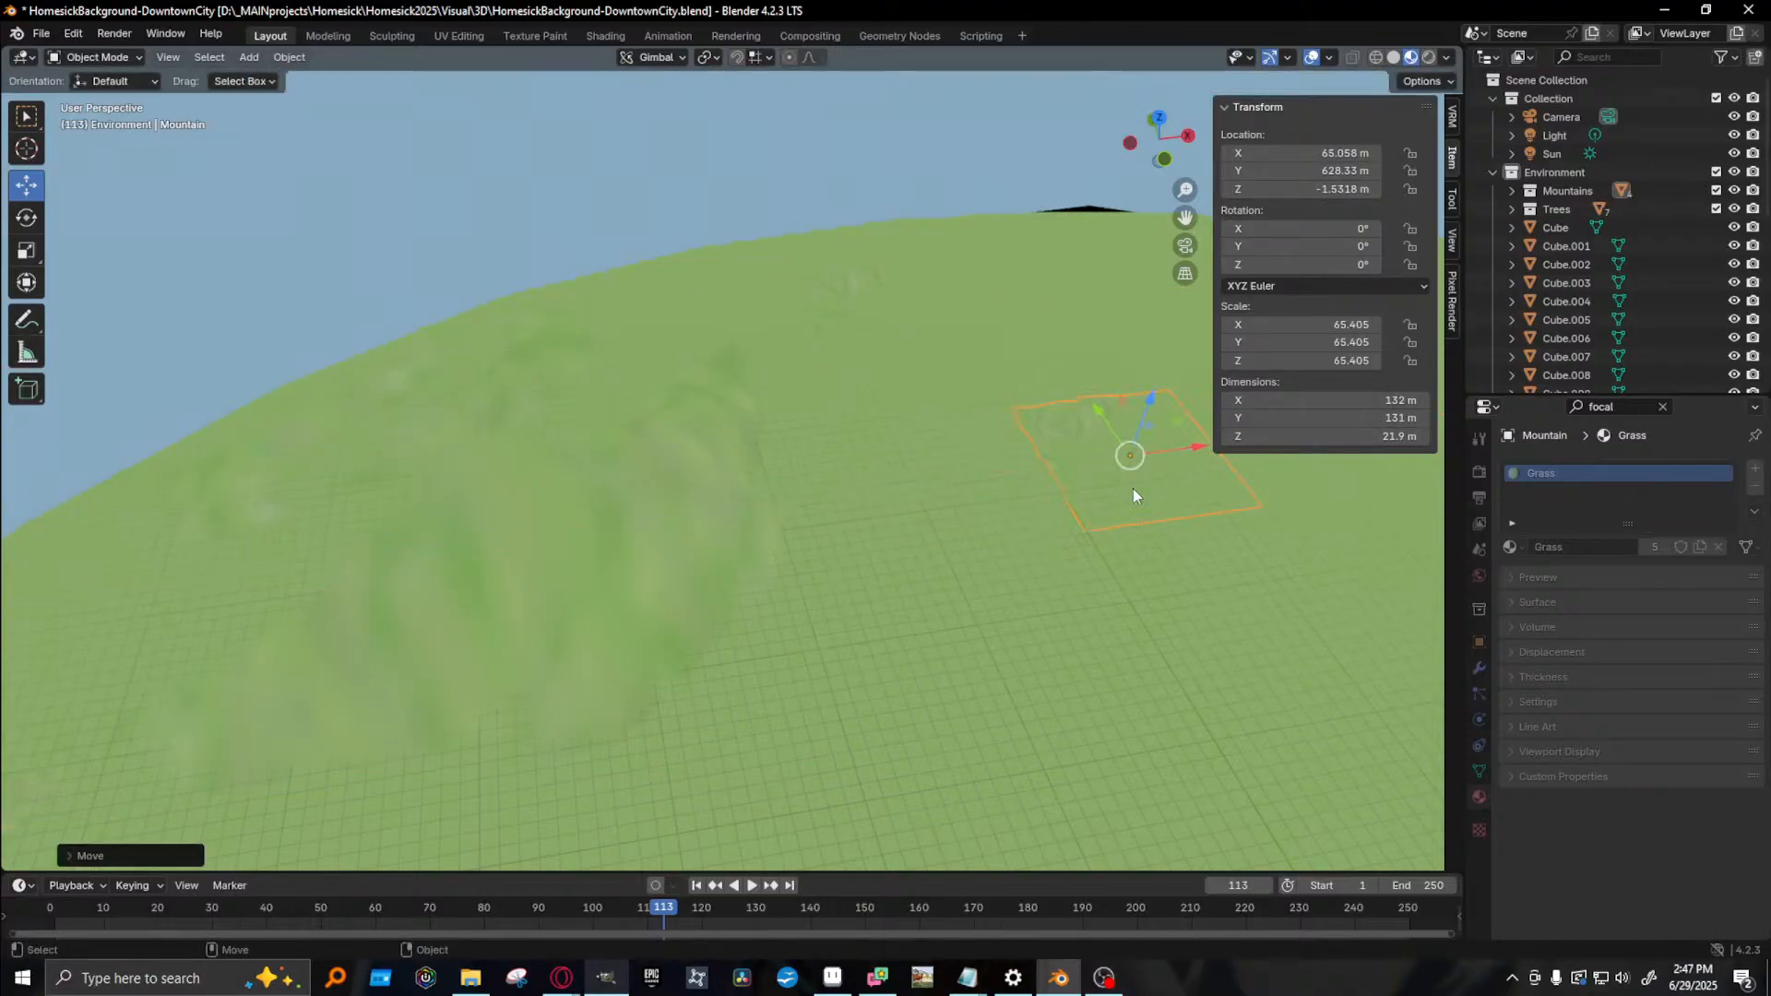
{"action": "key", "text": "F12"}
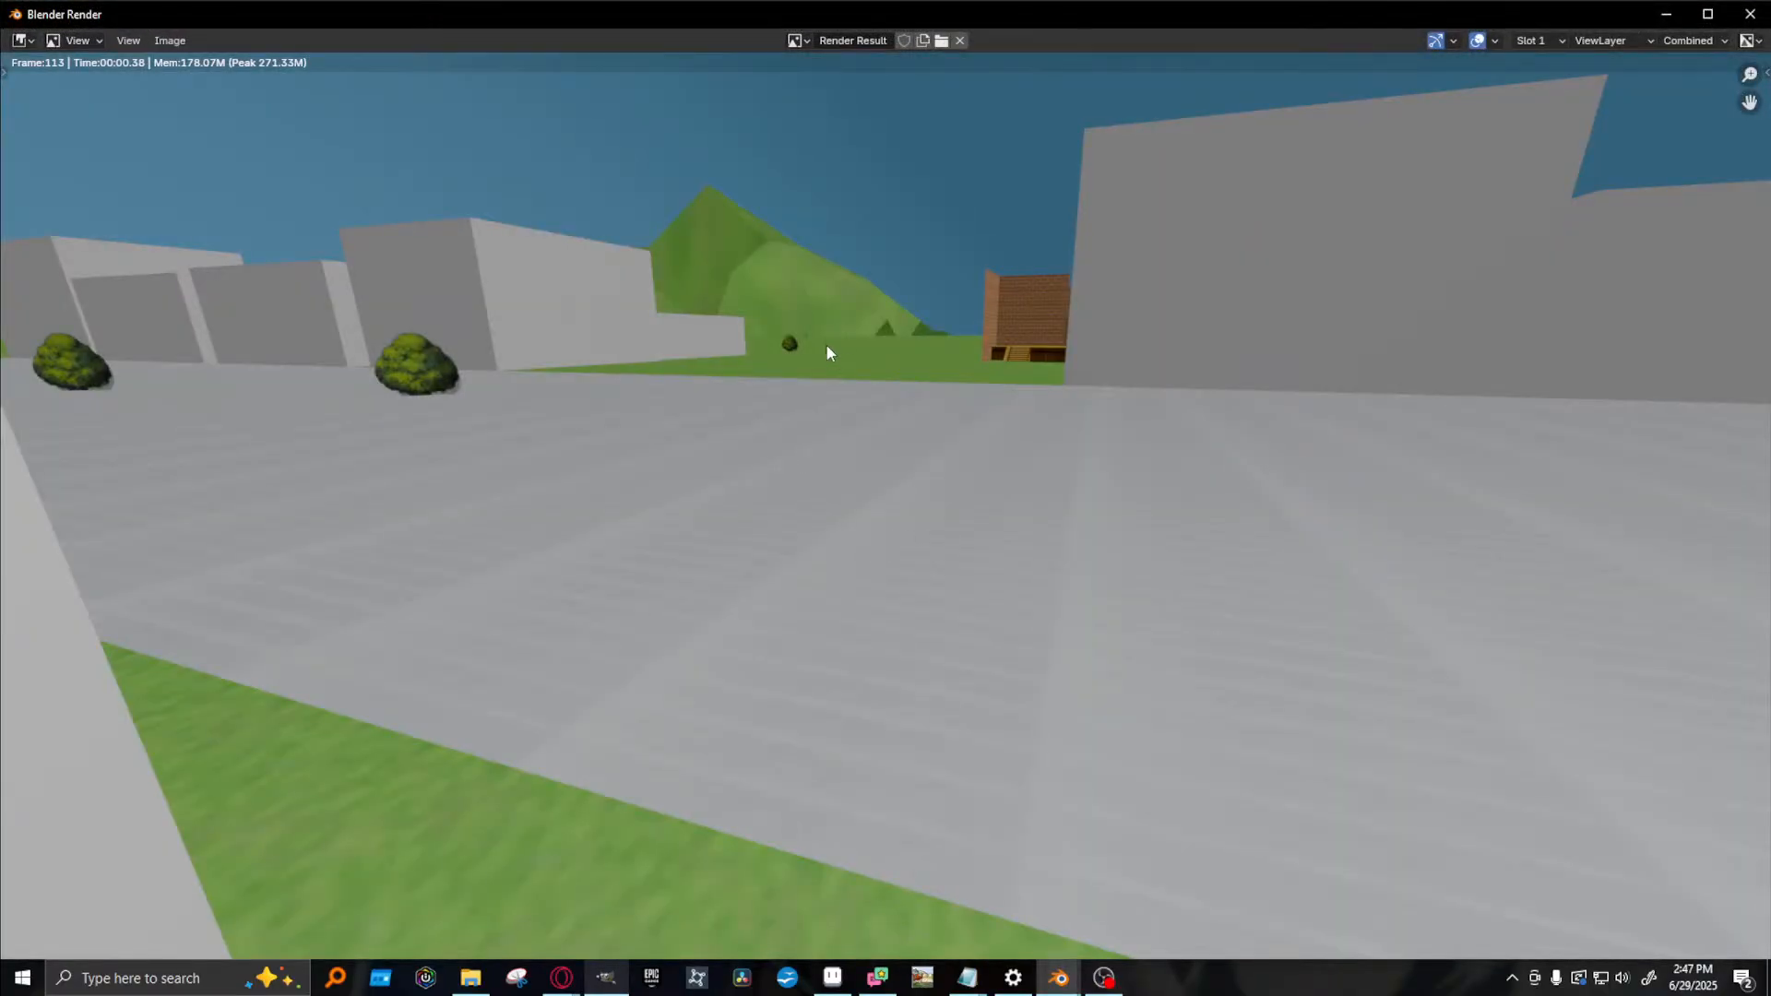
{"action": "key", "text": "Escape"}
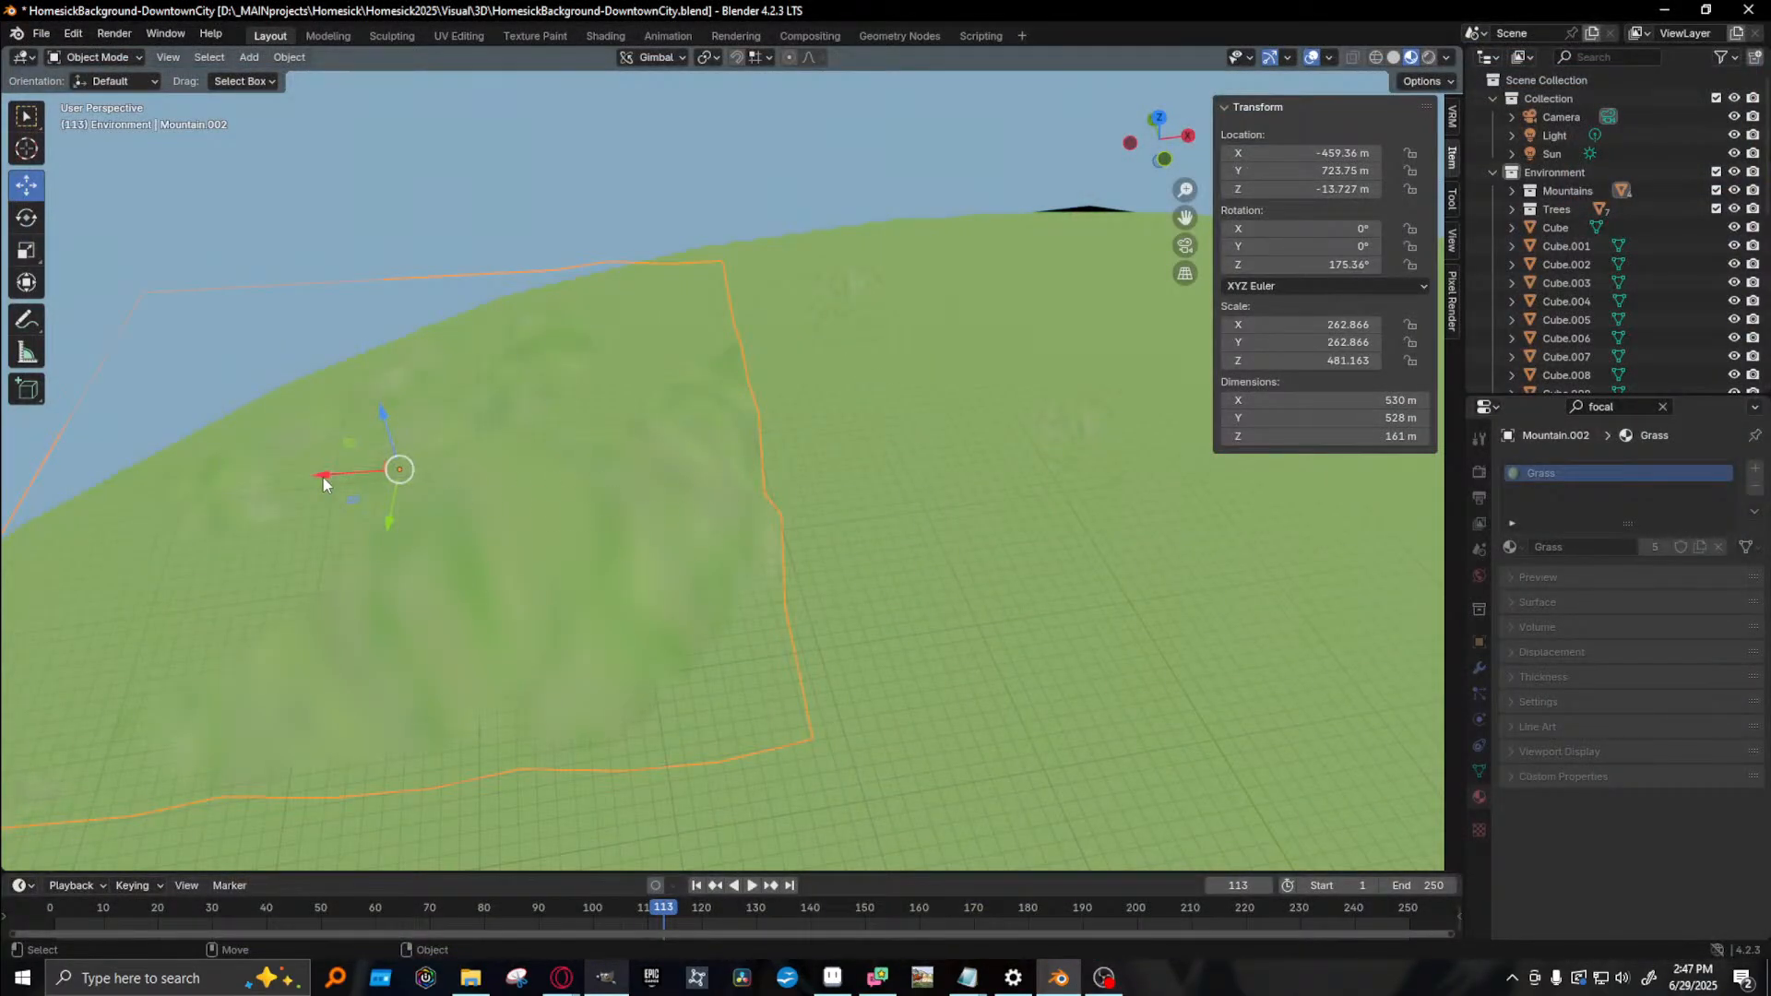
- Move Mountain.002 to about -399.5 m in X and 718.9 m in Y, and compare the render with the storyboard in GIMP
{"action": "left_click_drag", "start_coordinate": [331, 474], "coordinate": [407, 470]}
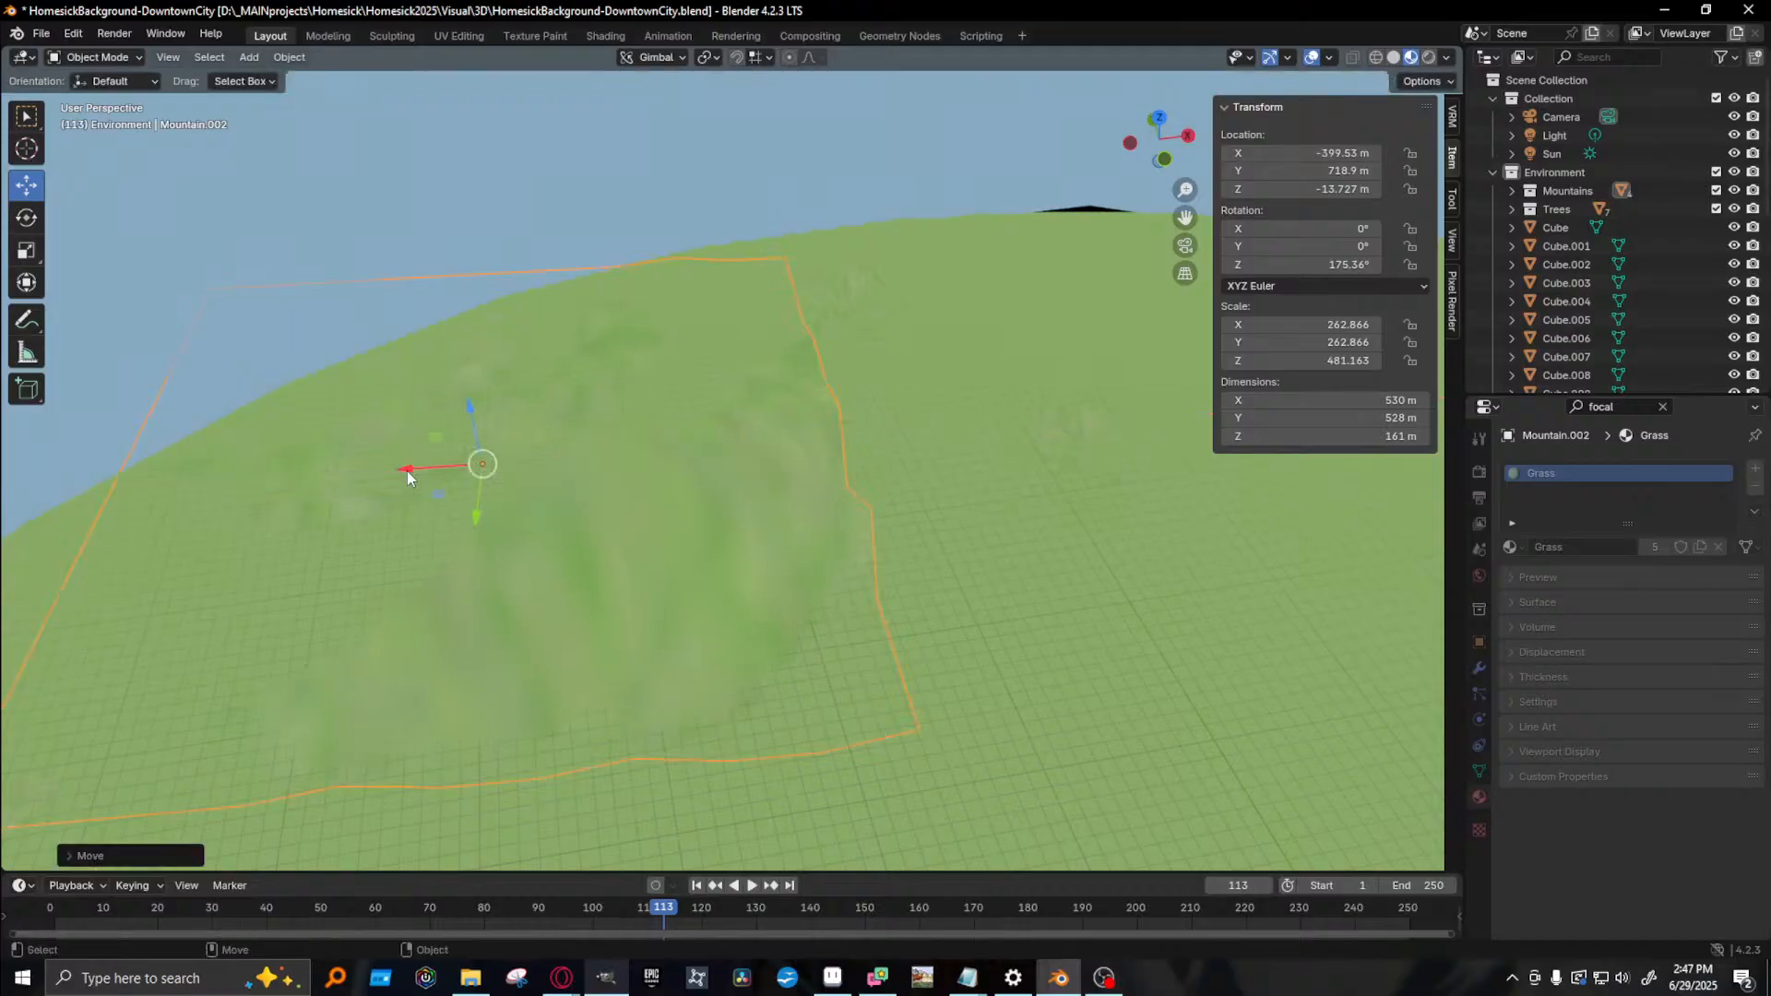
{"action": "key", "text": "F12"}
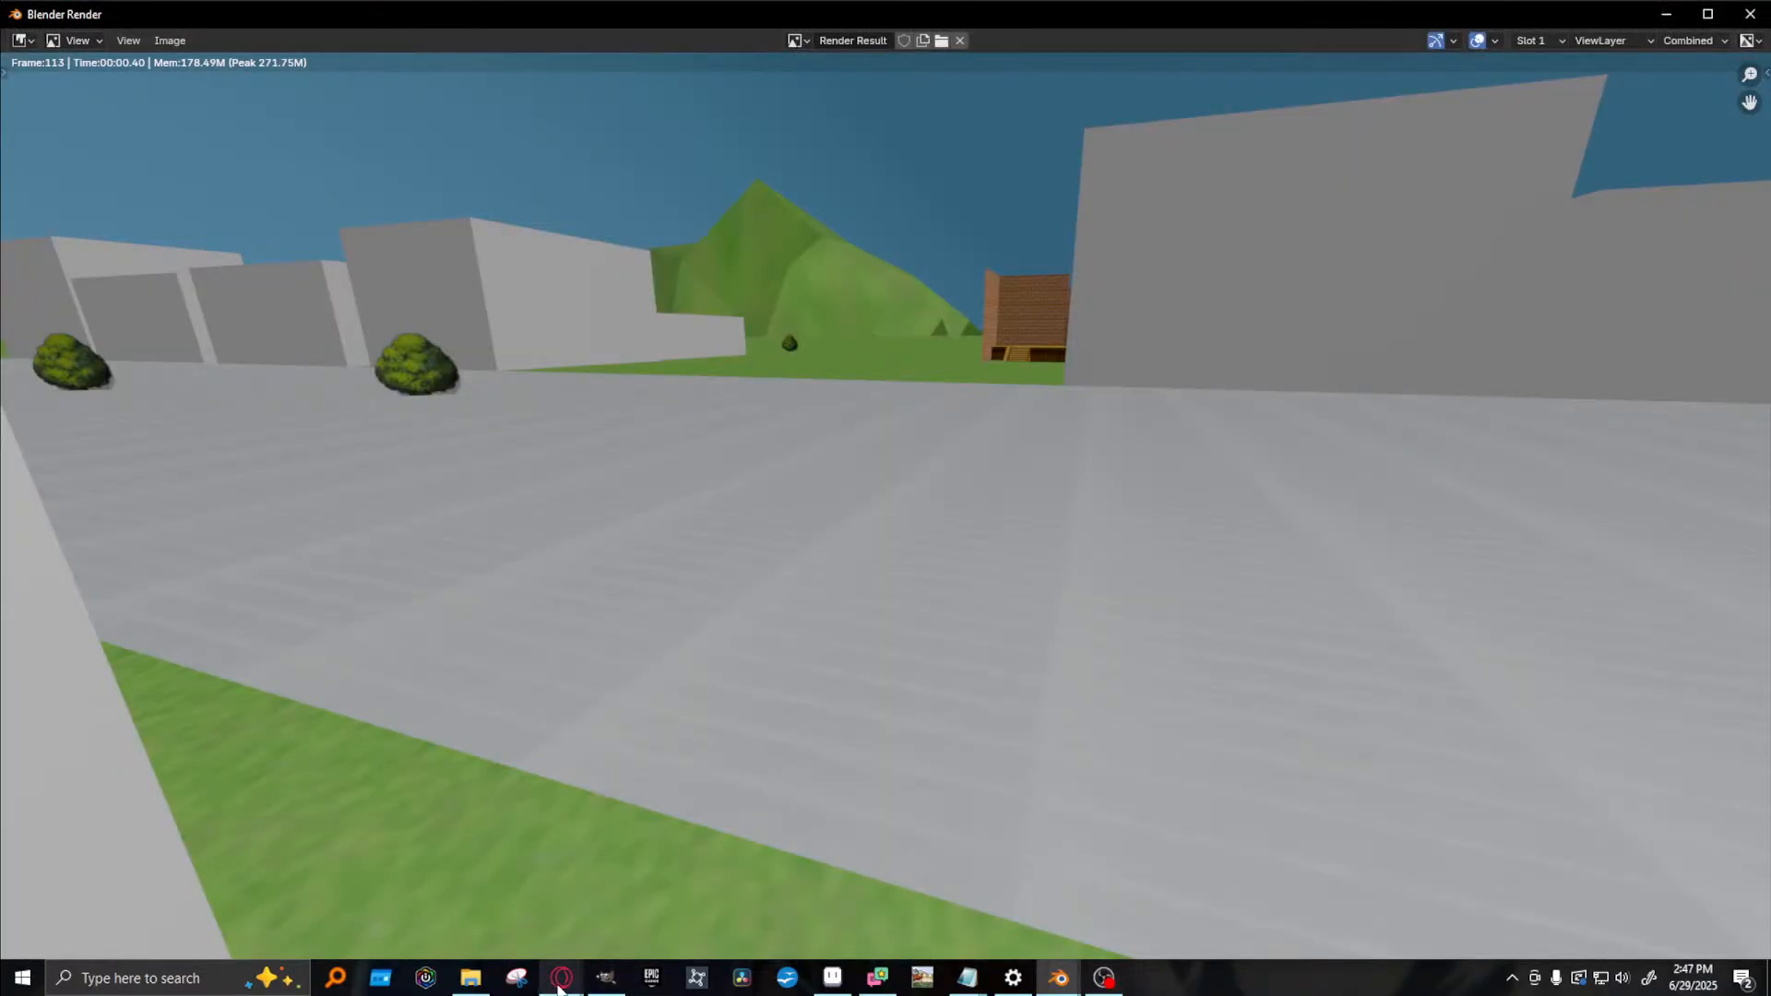
{"action": "left_click", "coordinate": [602, 977]}
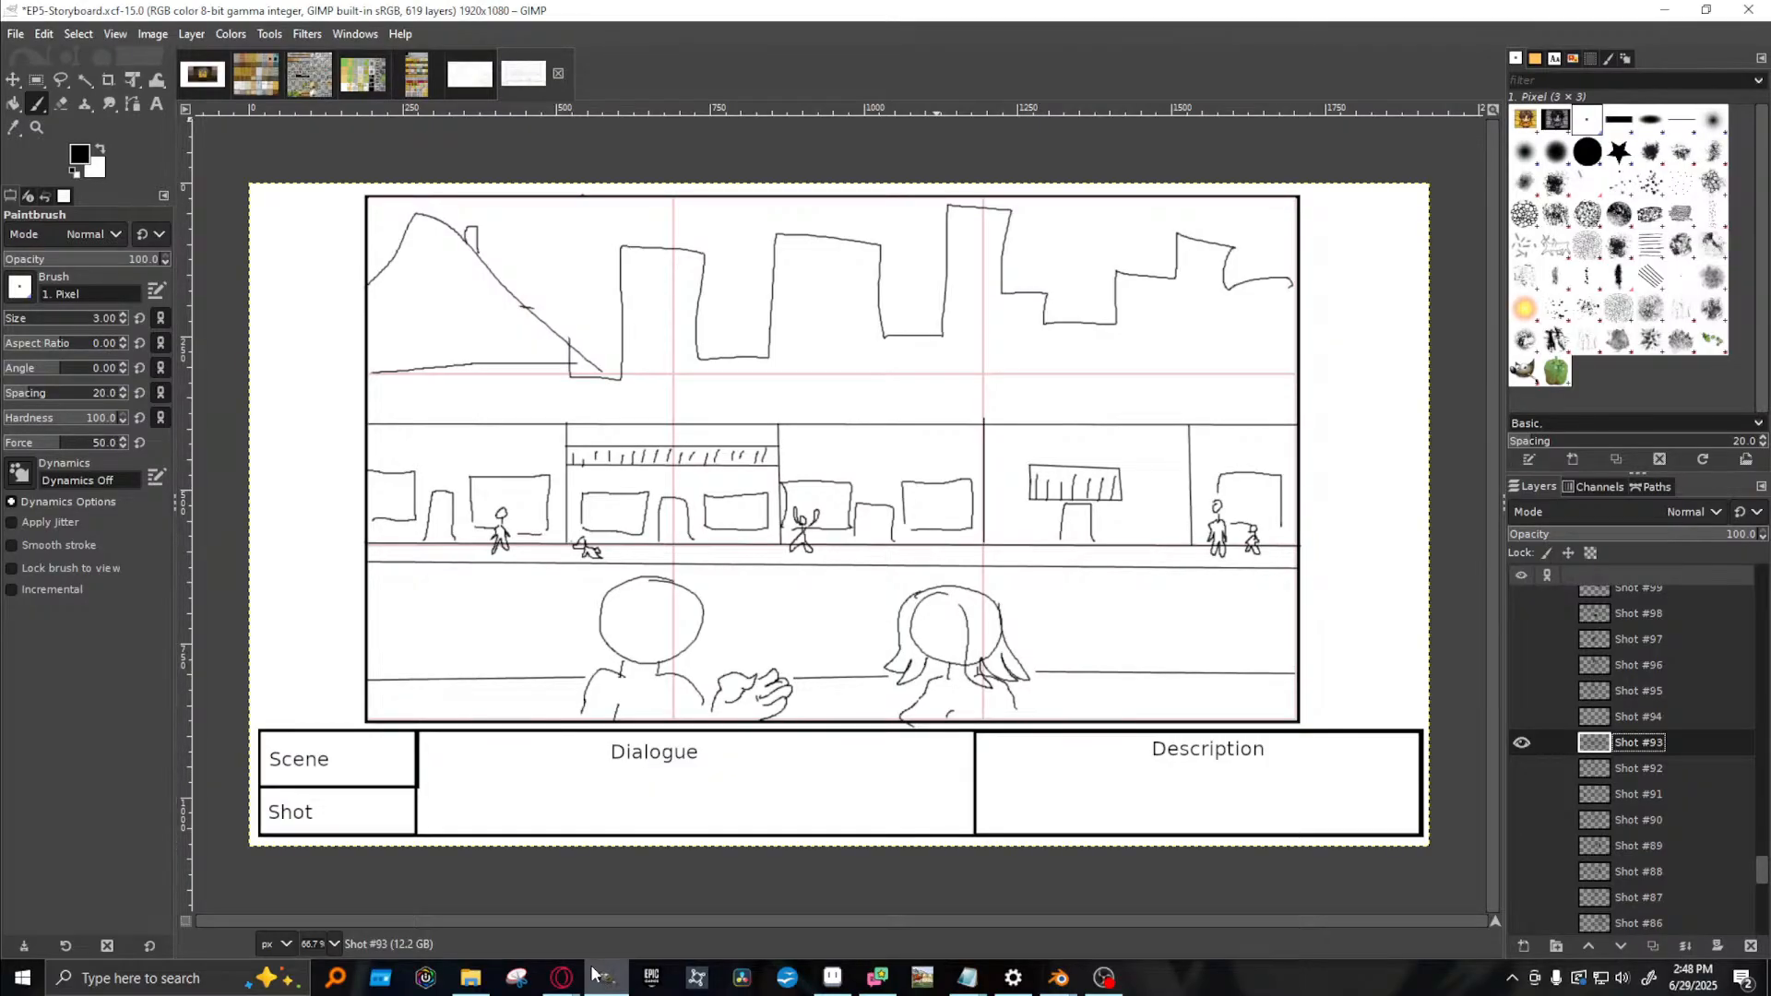
{"action": "left_click", "coordinate": [1664, 10]}
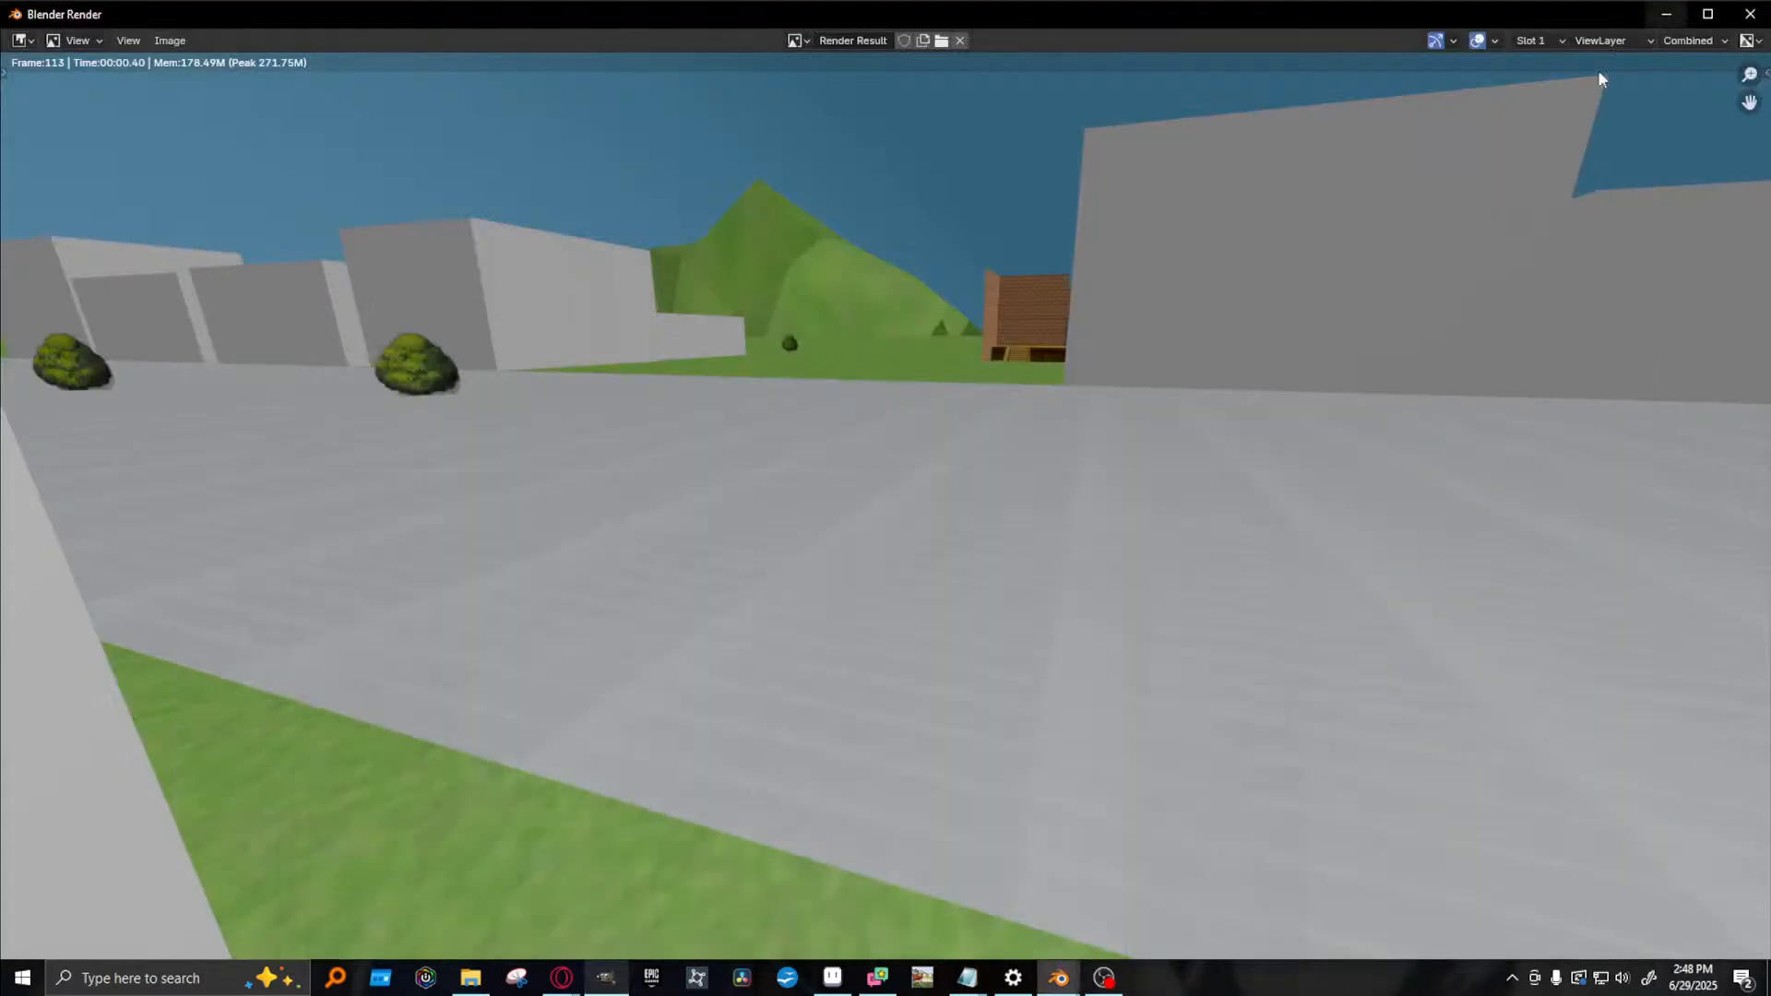
{"action": "left_click", "coordinate": [1749, 14]}
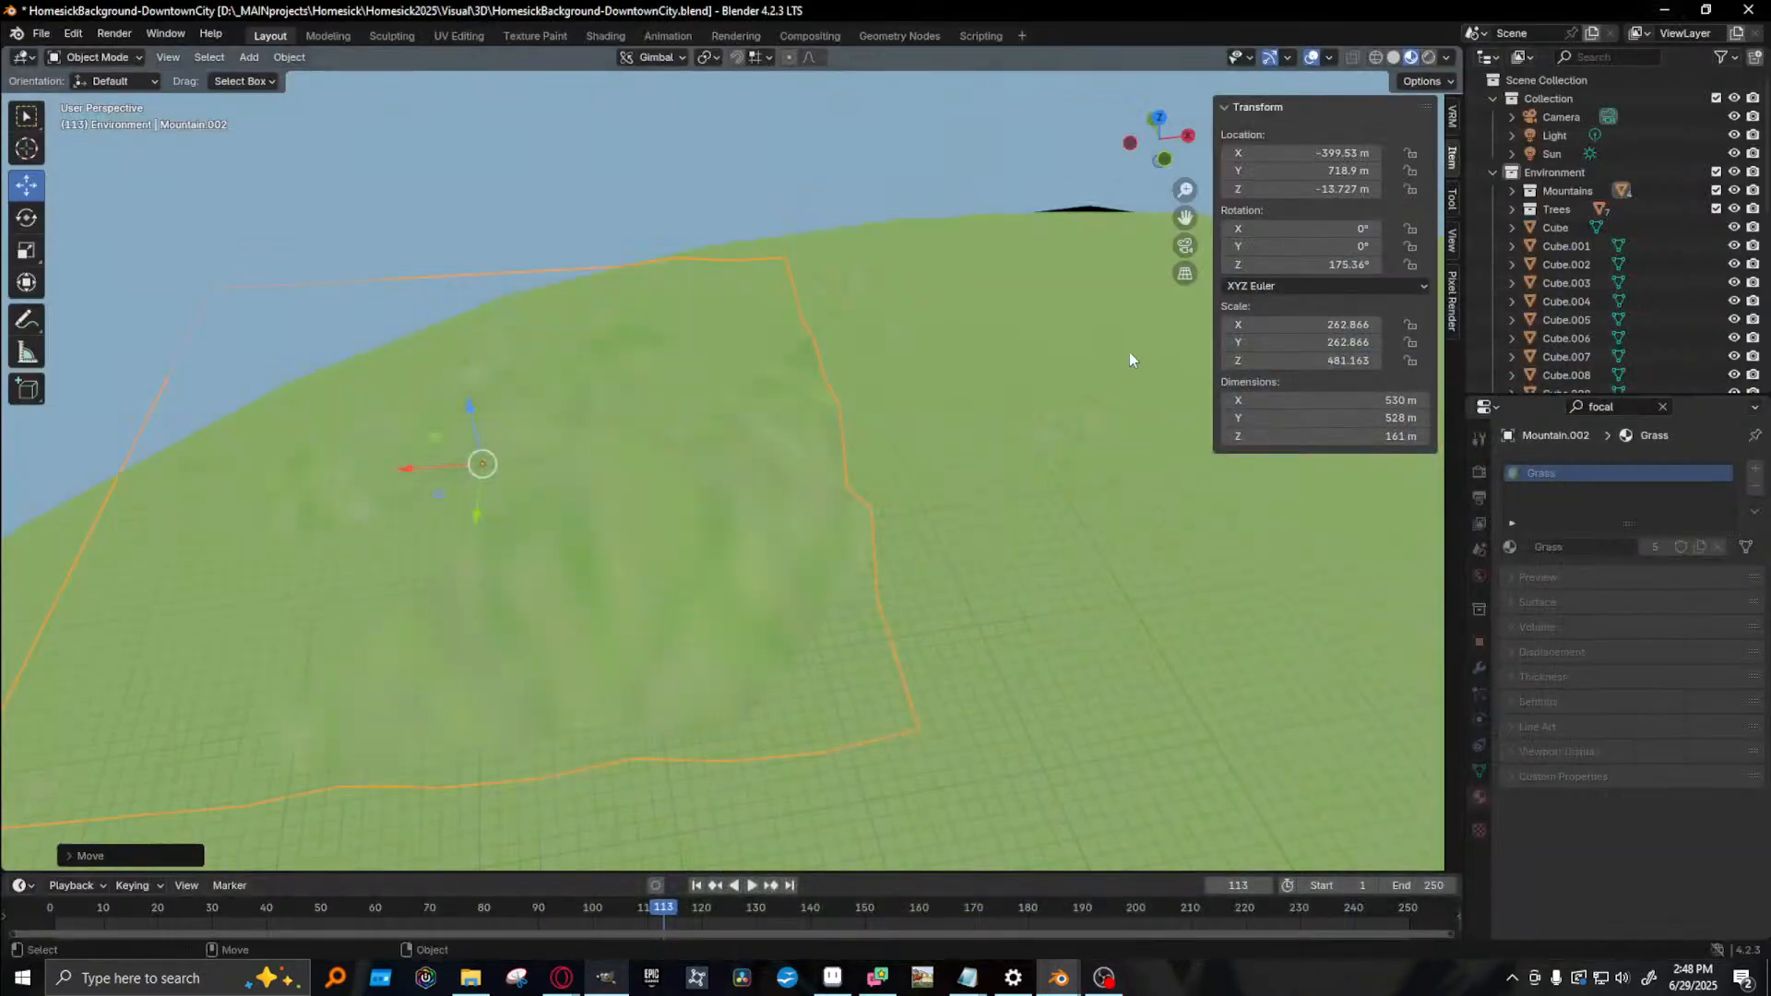
- Focus on the building Cube.006 across the street and save the file
{"action": "middle_click_drag", "start_coordinate": [965, 461], "coordinate": [638, 288], "text": "shift"}
{"action": "middle_click_drag", "start_coordinate": [1086, 534], "coordinate": [749, 427]}
{"action": "scroll", "coordinate": [700, 423], "scroll_direction": "up", "scroll_amount": 10}
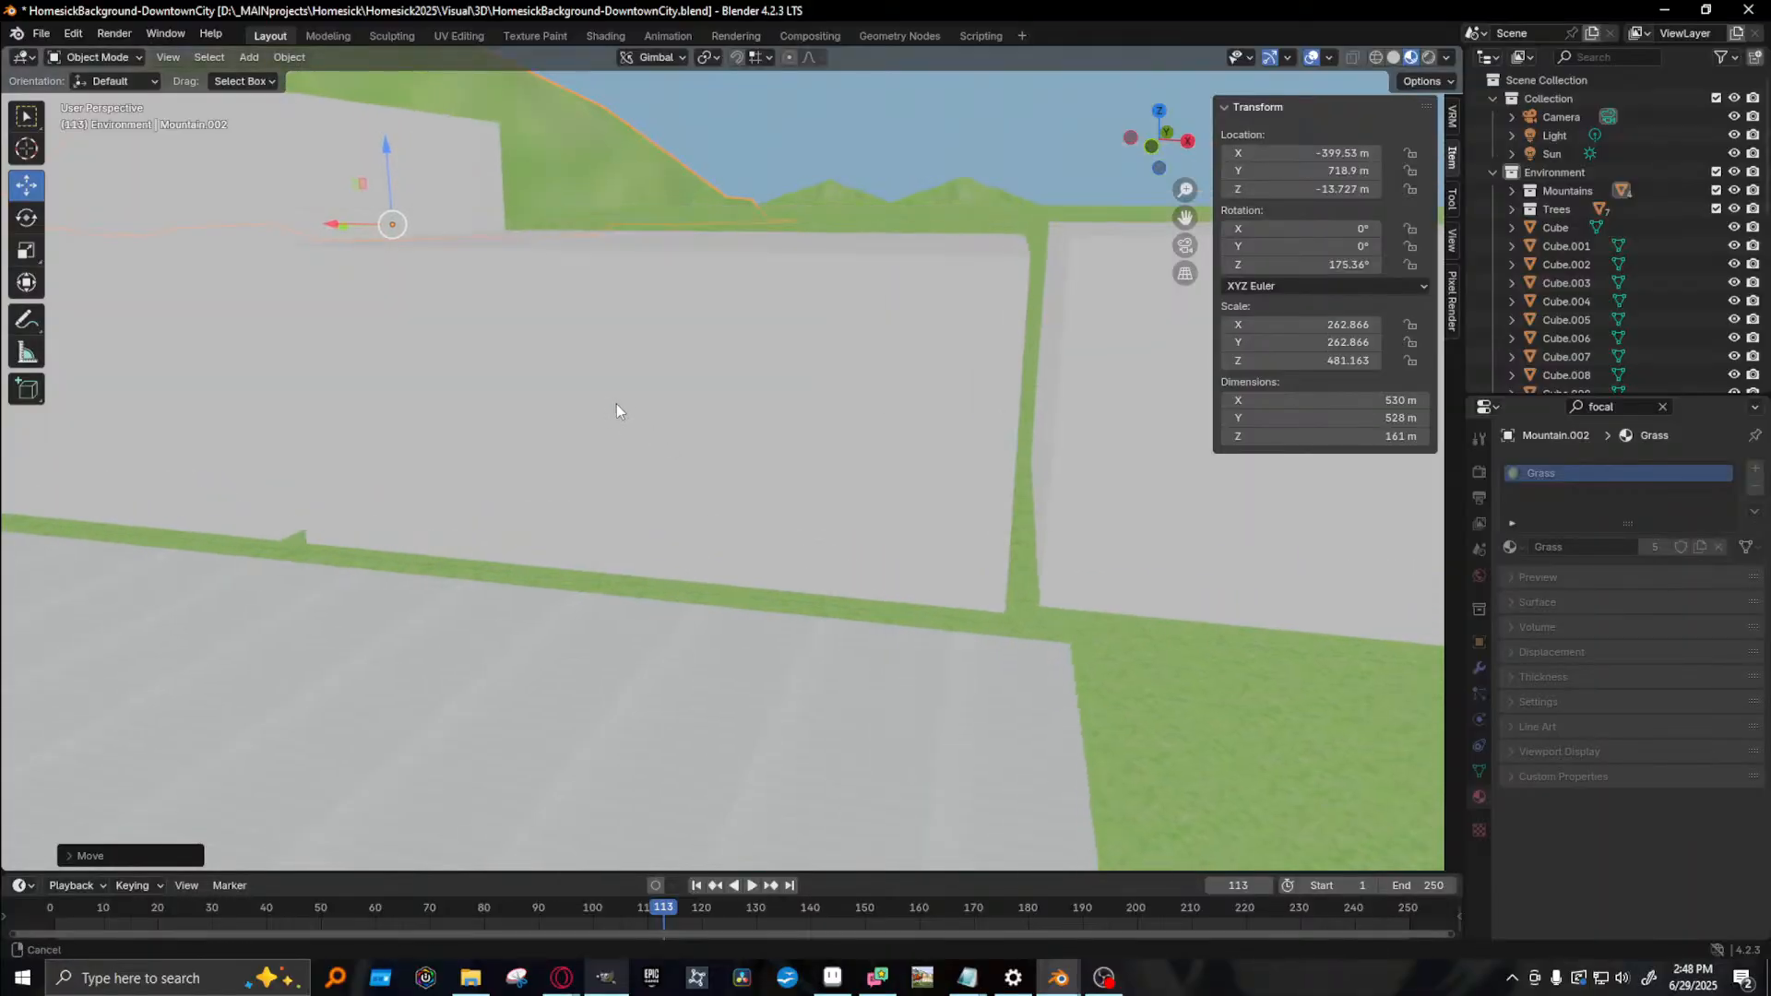
{"action": "middle_click_drag", "start_coordinate": [616, 404], "coordinate": [645, 423]}
{"action": "middle_click_drag", "start_coordinate": [541, 354], "coordinate": [534, 380], "text": "shift"}
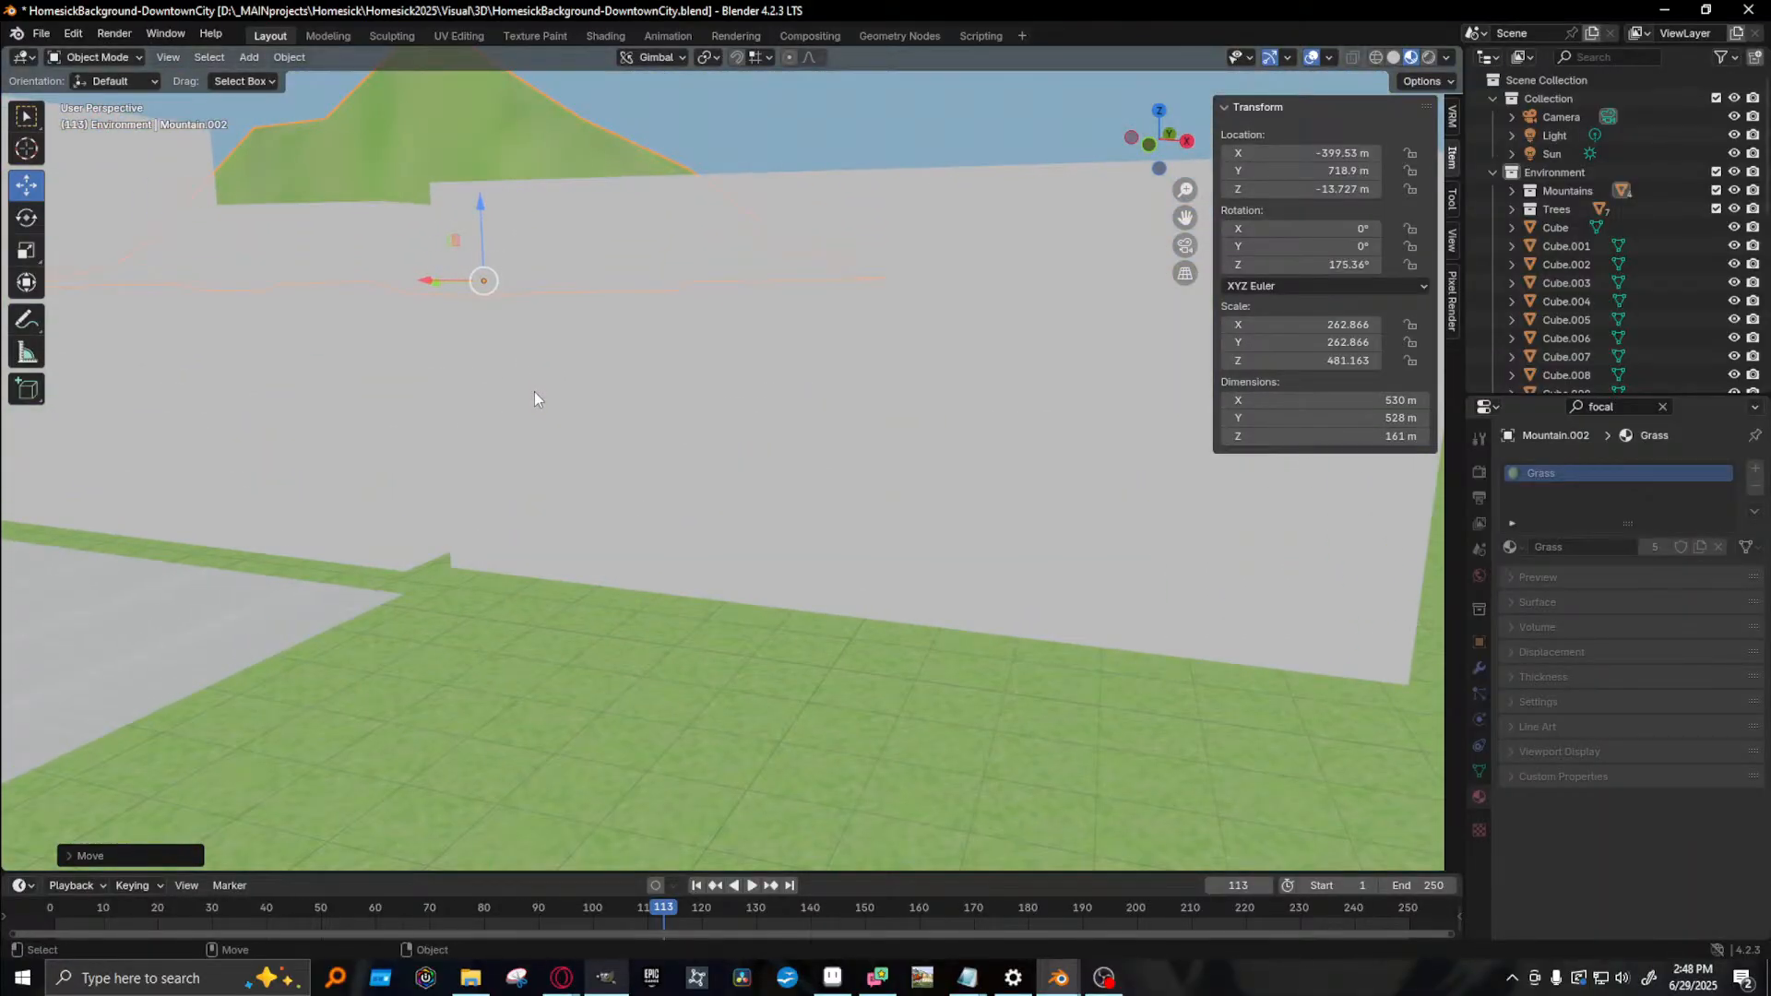
{"action": "scroll", "coordinate": [525, 391], "scroll_direction": "down", "scroll_amount": 8}
{"action": "mouse_move", "coordinate": [542, 408]}
{"action": "middle_mouse_down"}
{"action": "mouse_move", "coordinate": [605, 349]}
{"action": "mouse_move", "coordinate": [561, 400]}
{"action": "middle_mouse_up"}
{"action": "left_click", "coordinate": [508, 576]}
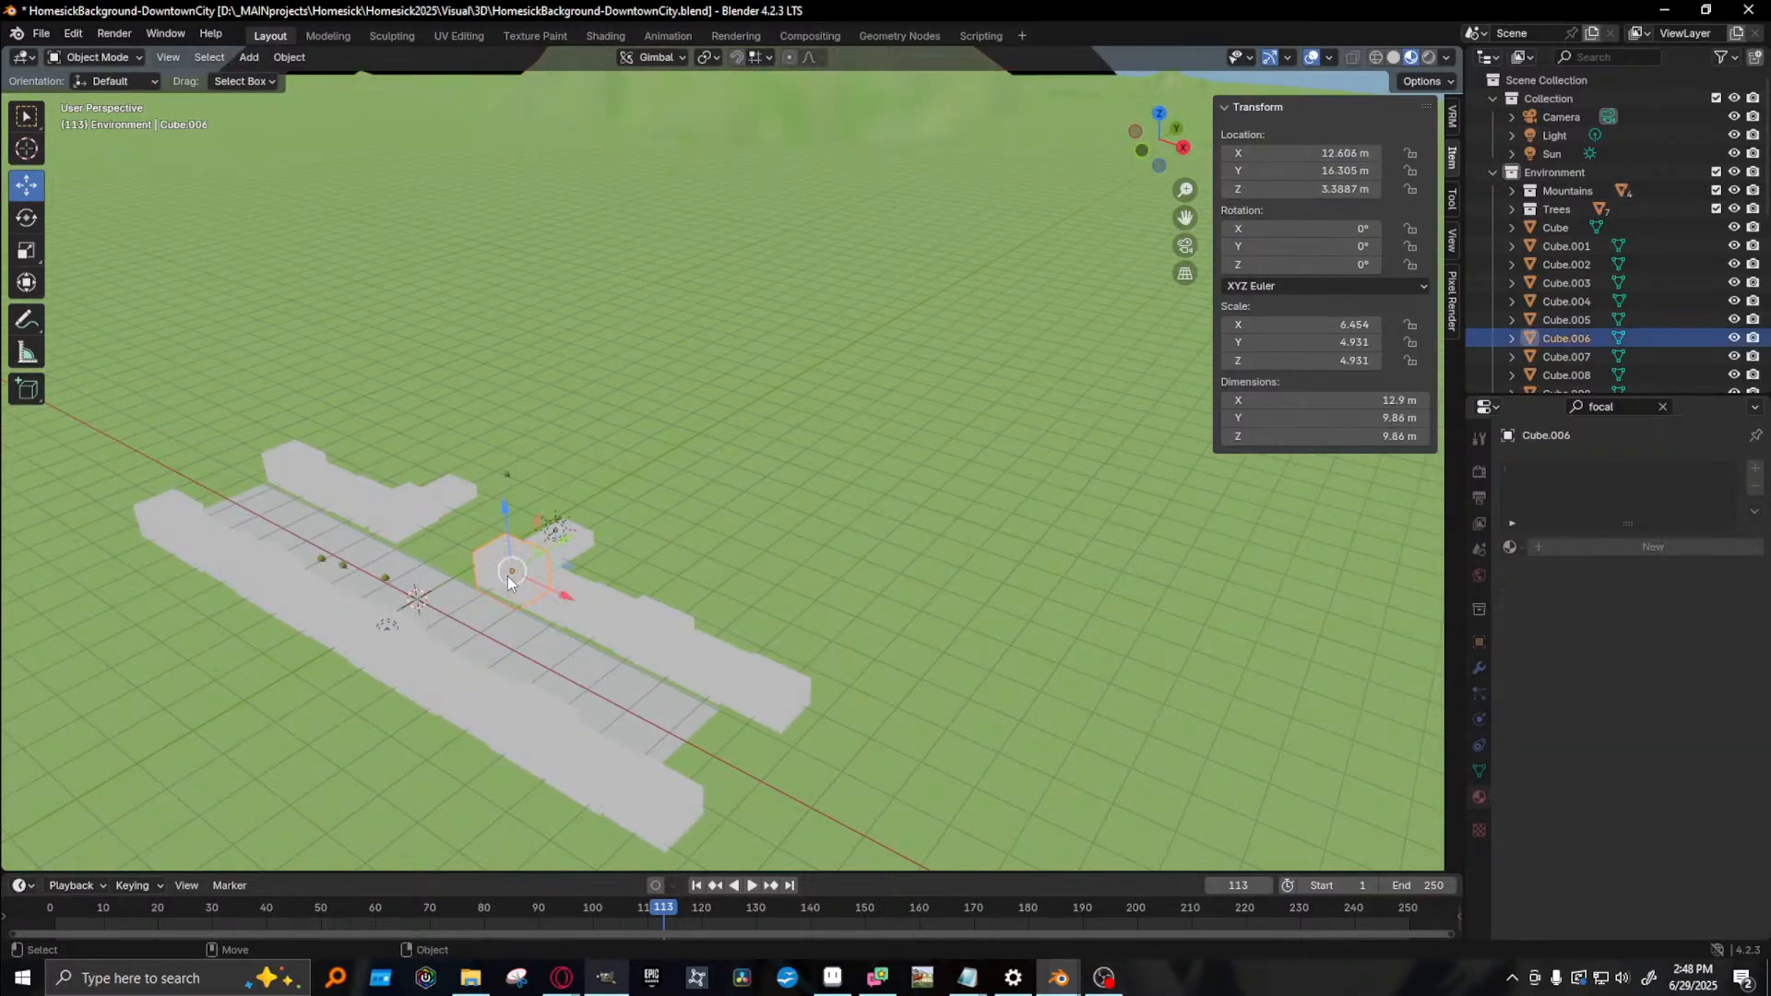
{"action": "key", "text": "KP_Decimal"}
{"action": "middle_click_drag", "start_coordinate": [518, 578], "coordinate": [693, 592]}
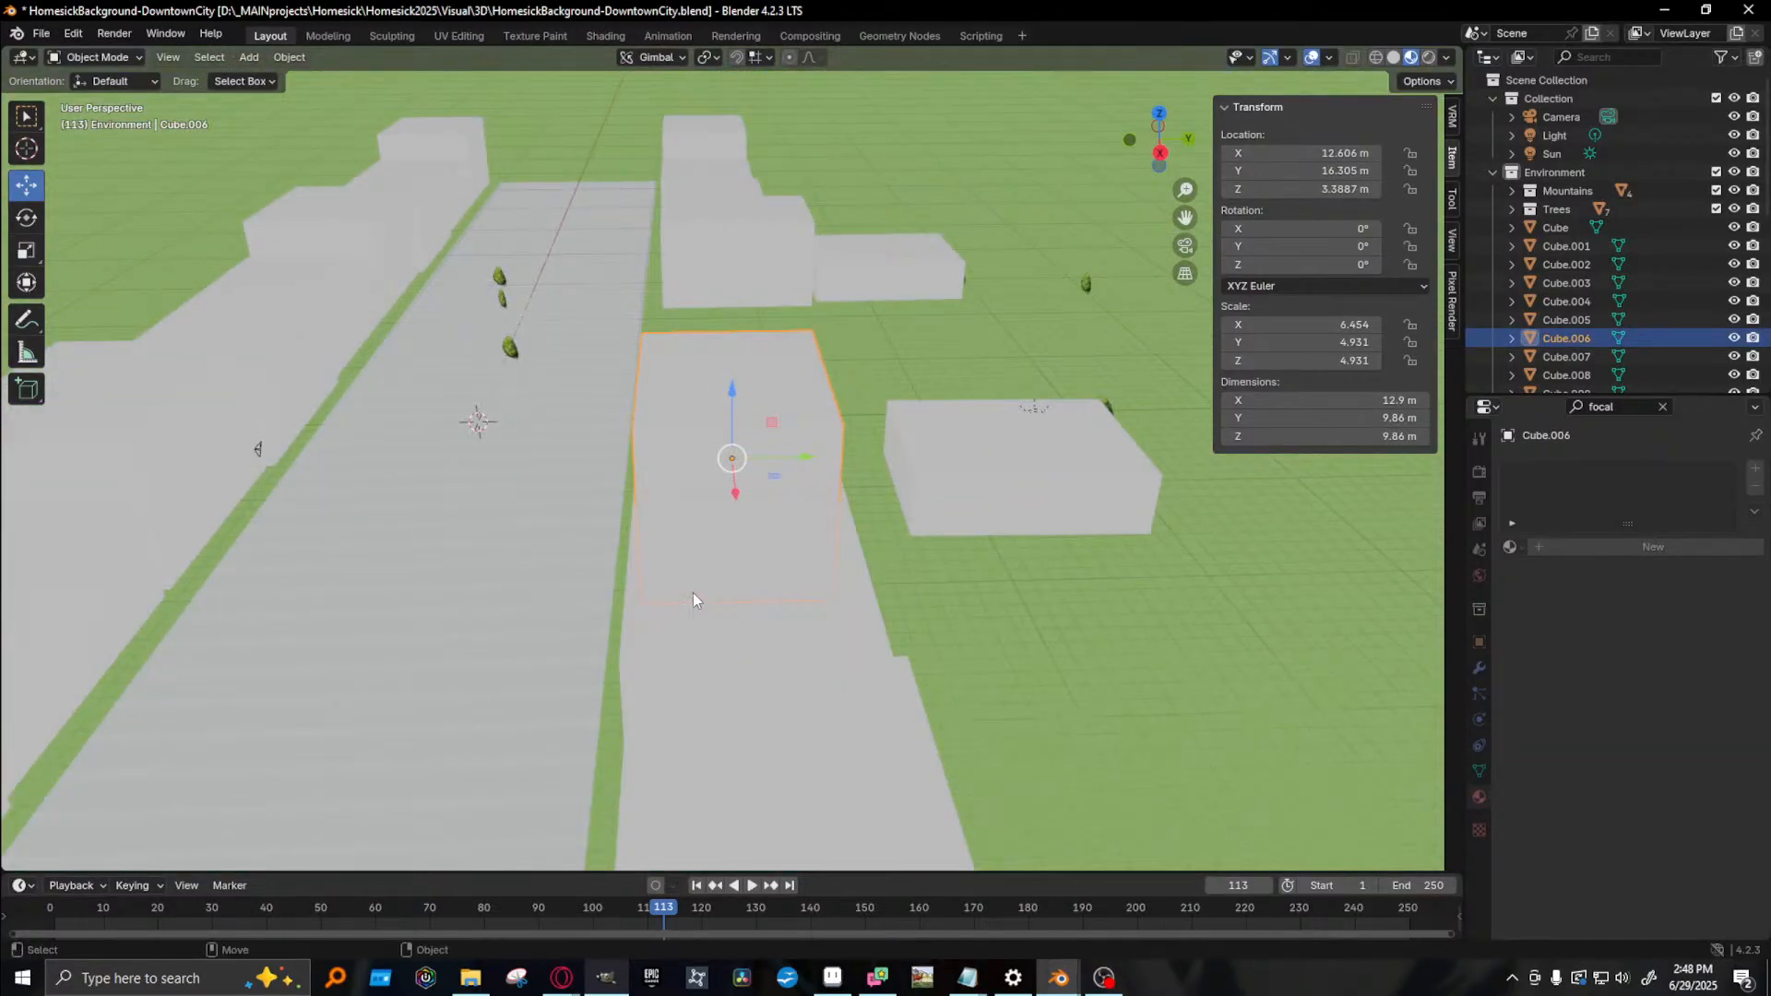
{"action": "key", "text": "ctrl+s"}
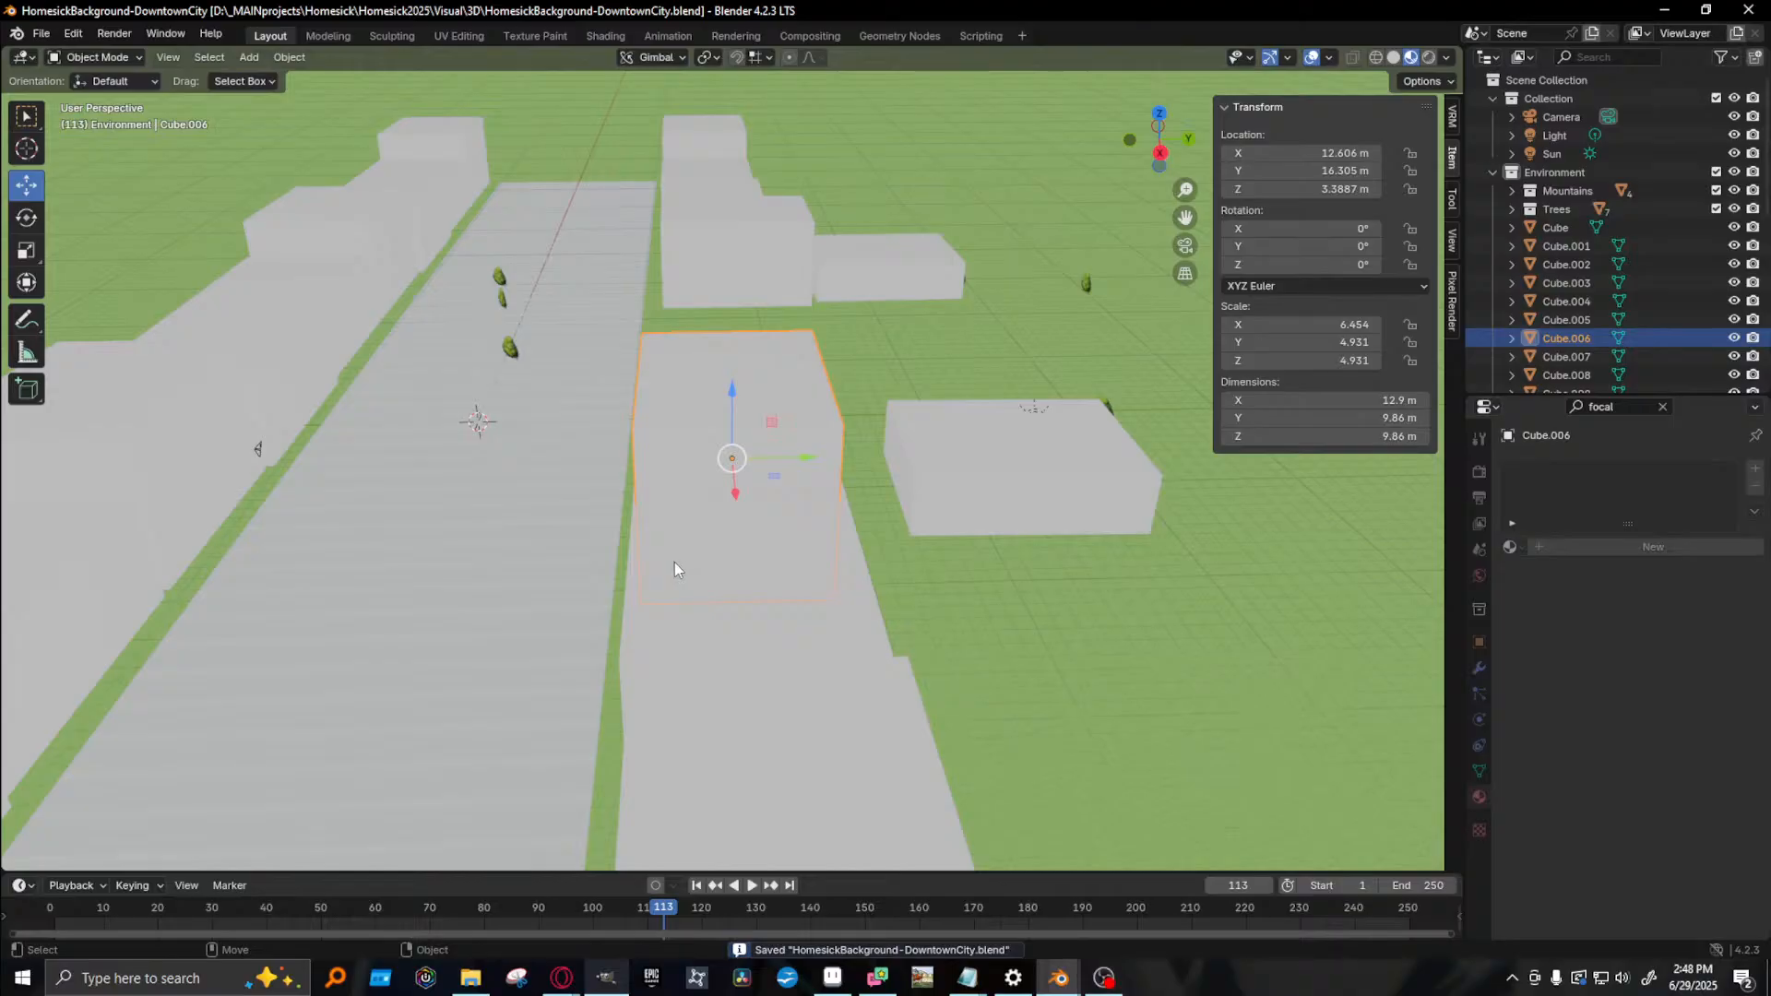
- Move Cube.005 closer to the street row, to about 10.8 m in X and 29.5 m in Y, and check with a render
{"action": "left_click", "coordinate": [1004, 476]}
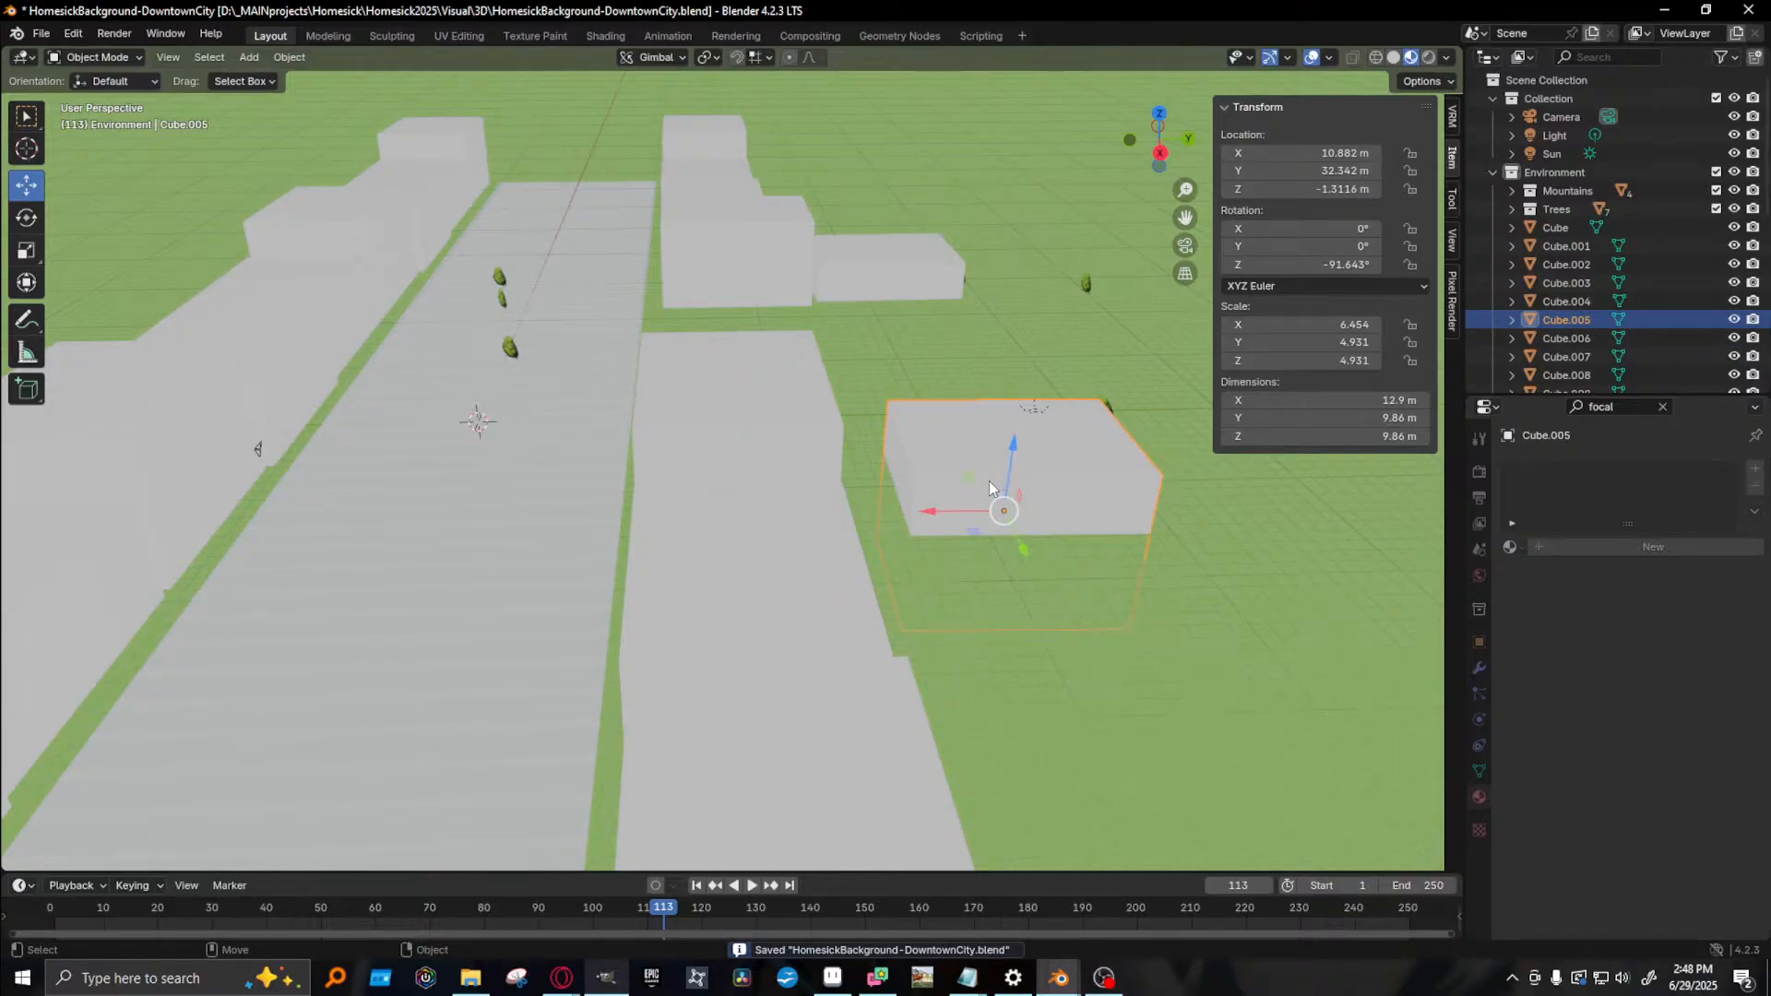
{"action": "left_click_drag", "start_coordinate": [933, 513], "coordinate": [876, 510]}
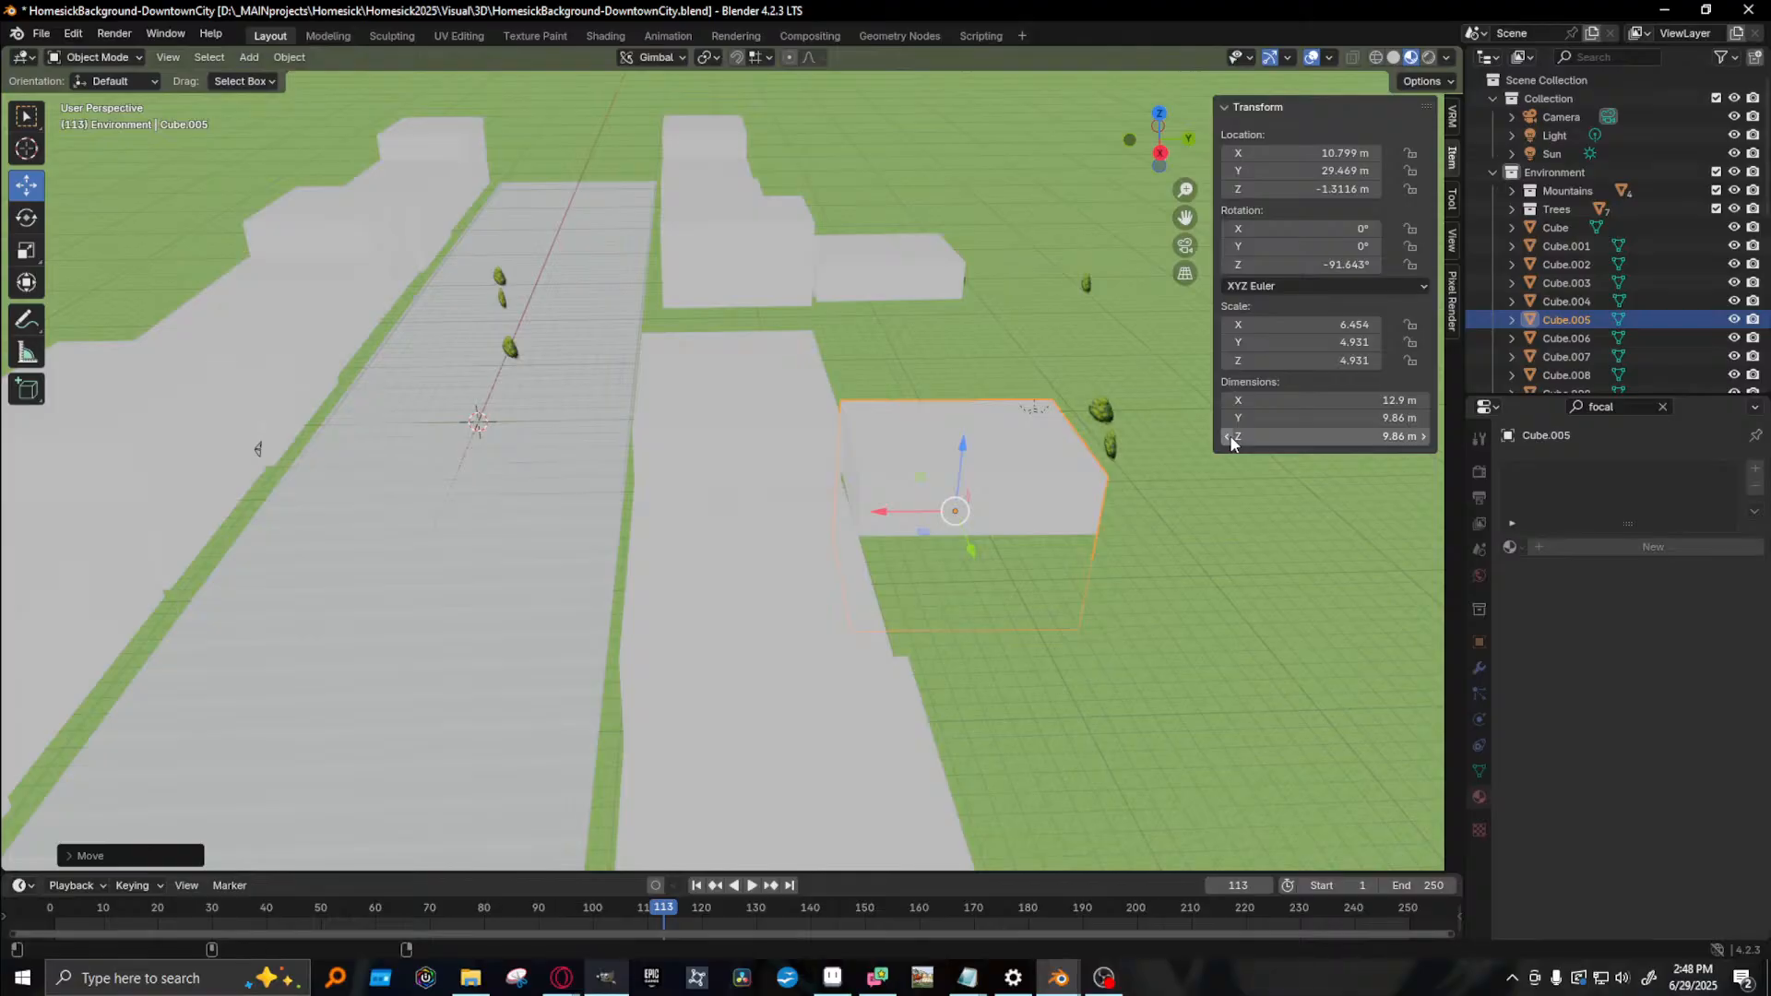
{"action": "key", "text": "F12"}
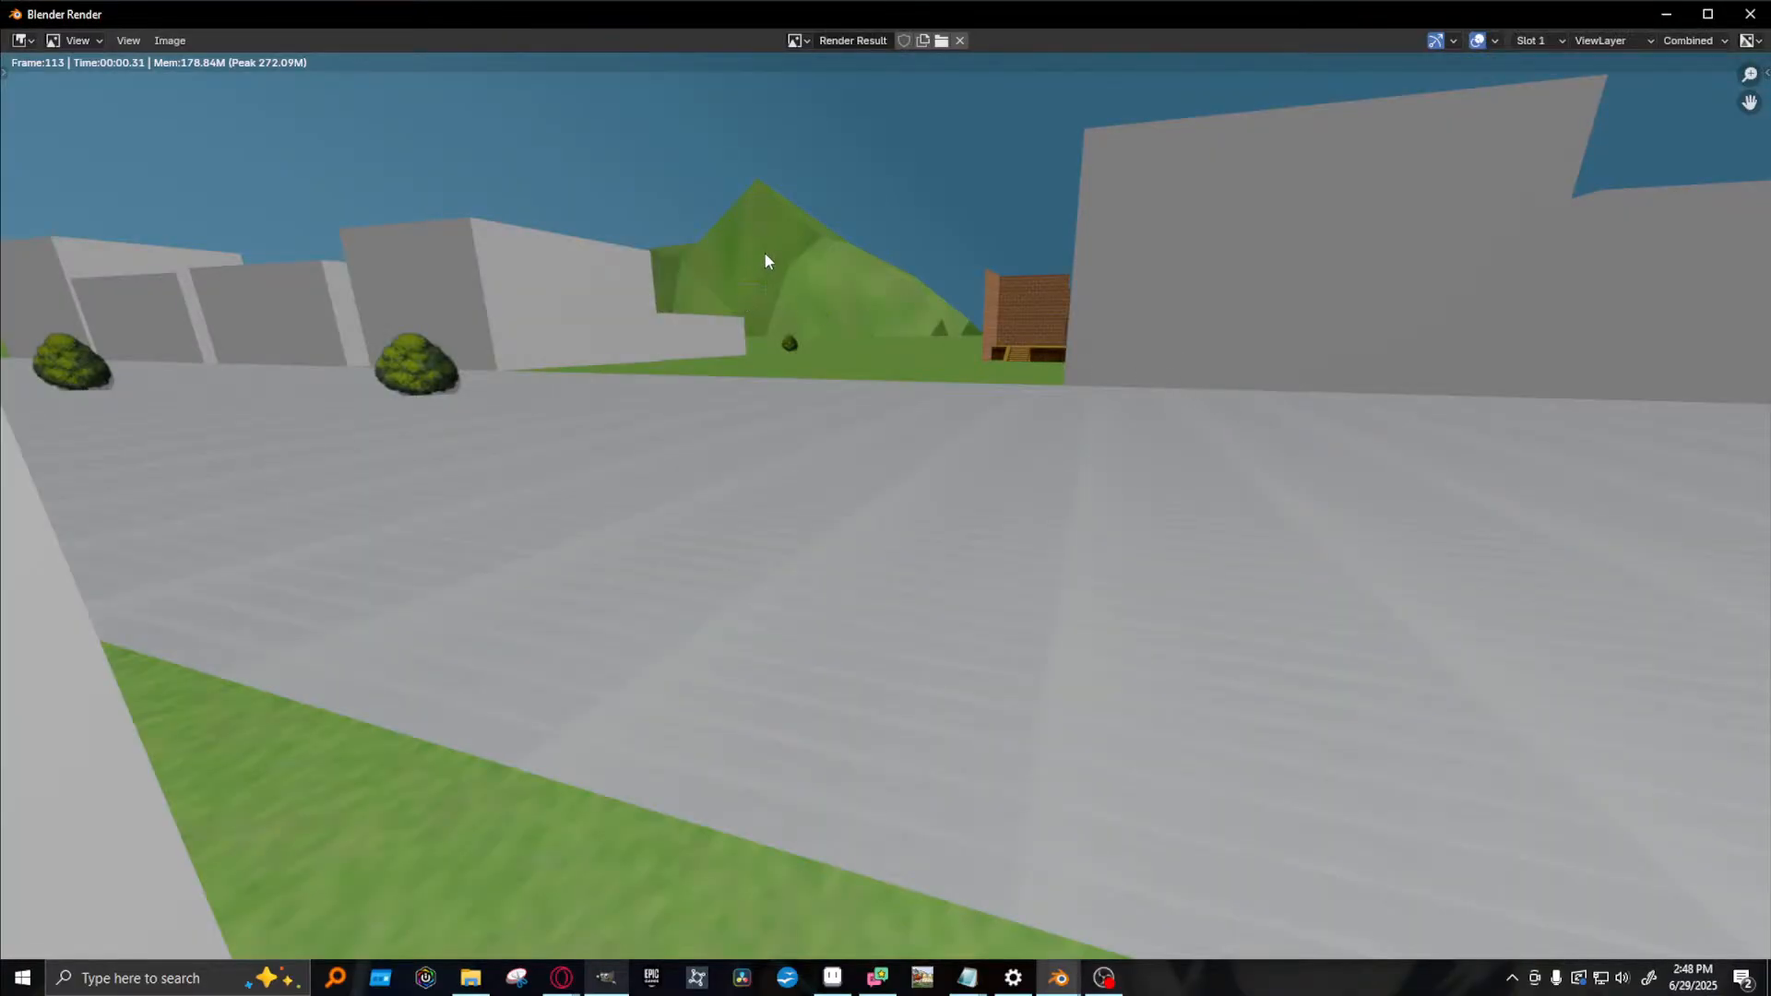
{"action": "left_click", "coordinate": [1665, 14]}
- Move Mountain.002 to about -363 m in X and 715.9 m in Y, and check with a render
{"action": "middle_click_drag", "start_coordinate": [934, 284], "coordinate": [1062, 235]}
{"action": "middle_click_drag", "start_coordinate": [950, 256], "coordinate": [667, 214]}
{"action": "left_click", "coordinate": [368, 252]}
{"action": "left_click_drag", "start_coordinate": [384, 286], "coordinate": [416, 287]}
{"action": "mouse_move", "coordinate": [535, 343]}
{"action": "middle_mouse_down"}
{"action": "mouse_move", "coordinate": [533, 371]}
{"action": "mouse_move", "coordinate": [430, 354]}
{"action": "mouse_move", "coordinate": [529, 346]}
{"action": "mouse_move", "coordinate": [506, 329]}
{"action": "middle_mouse_up"}
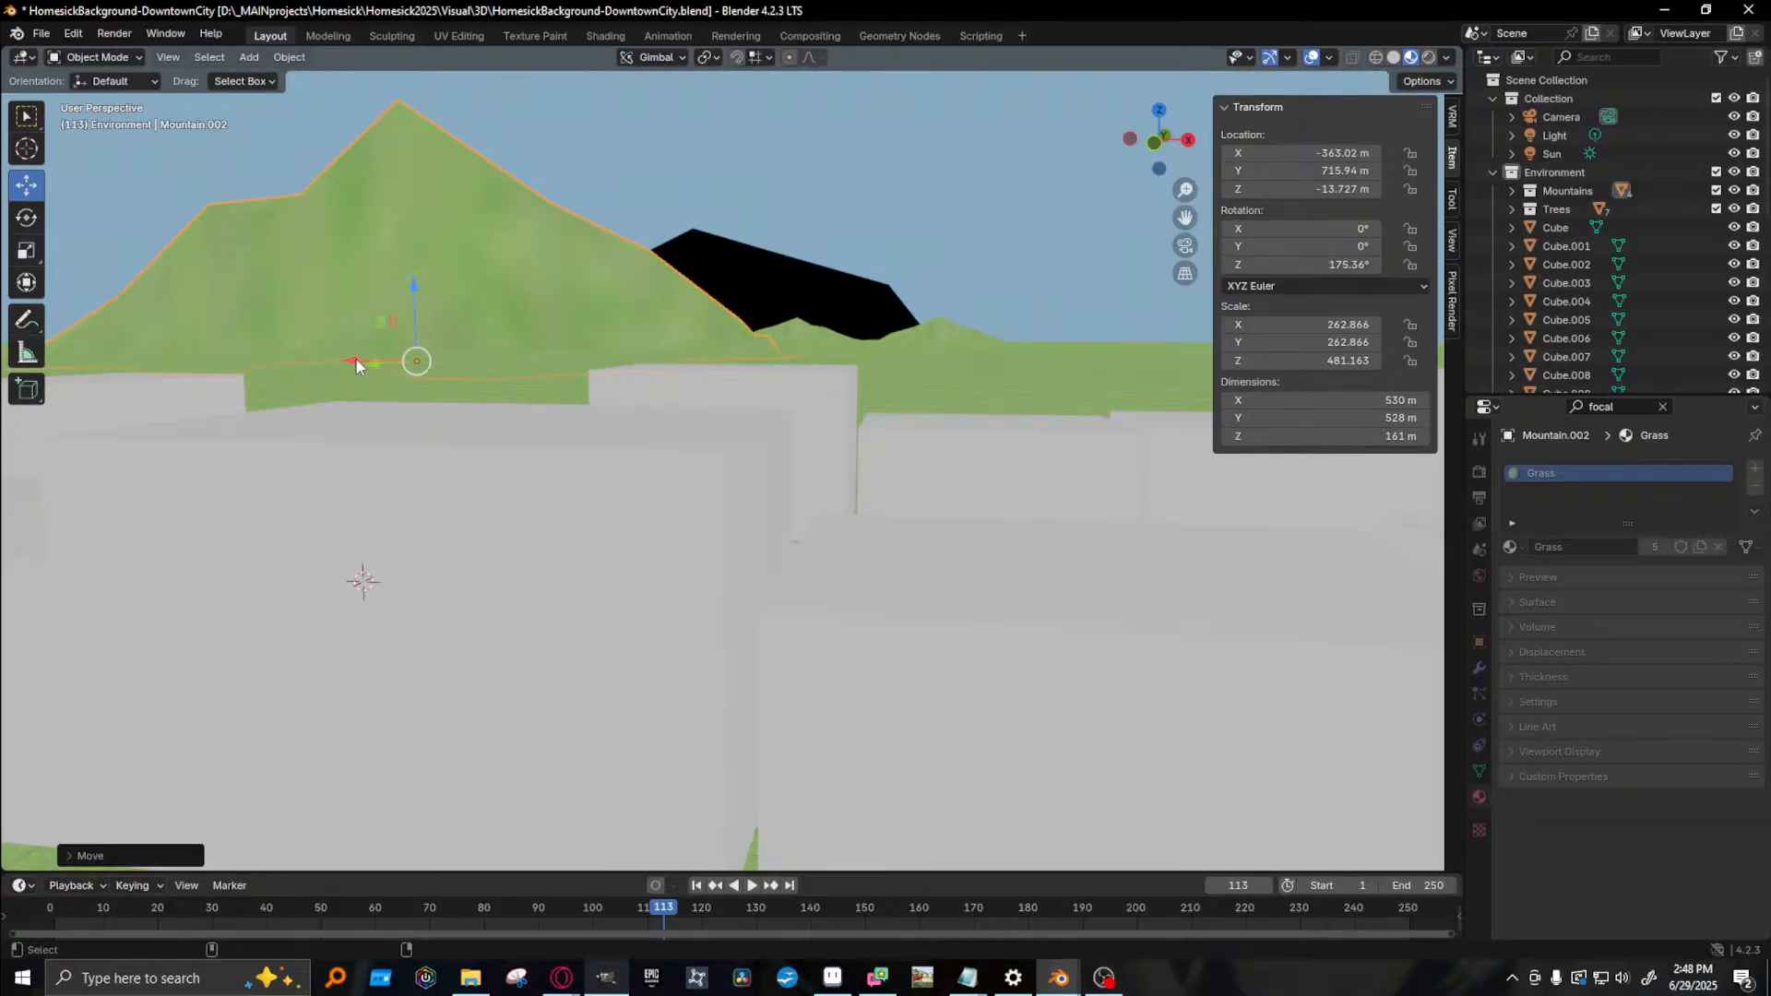
{"action": "key", "text": "F12"}
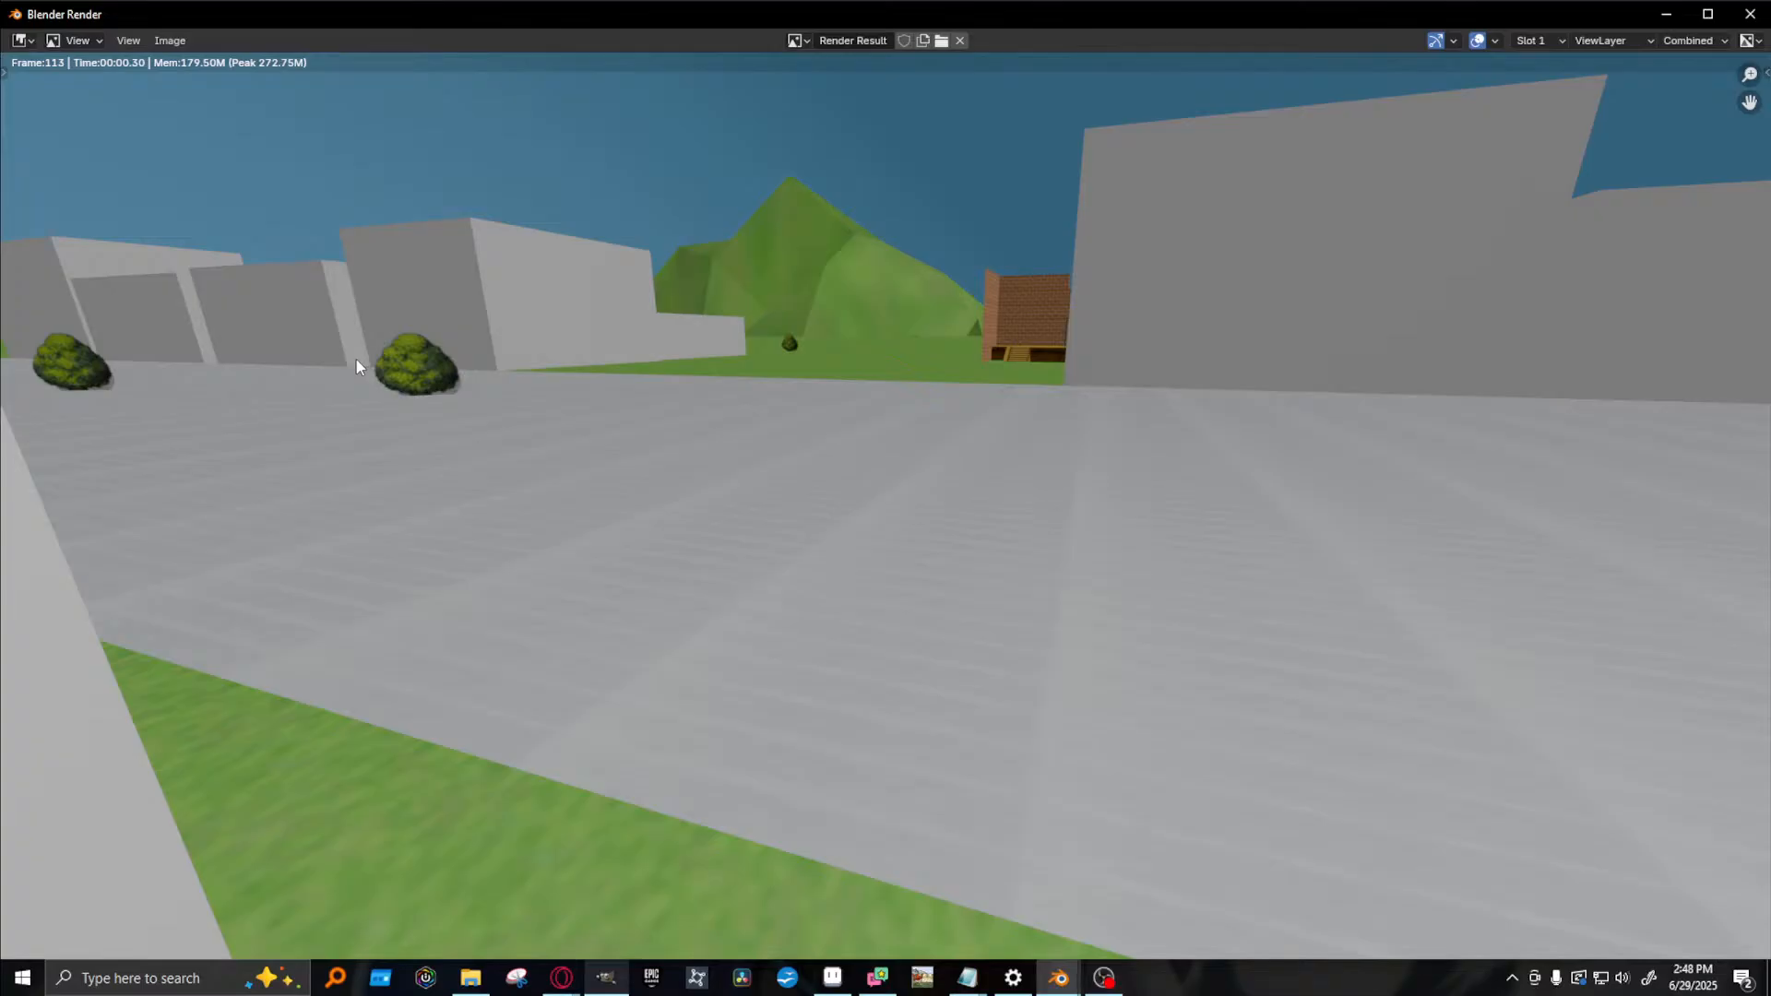
{"action": "key", "text": "Escape"}
- Scale up Mountain.002 and check with a render
{"action": "middle_click_drag", "start_coordinate": [917, 361], "coordinate": [240, 454]}
{"action": "scroll", "coordinate": [766, 411], "scroll_direction": "down", "scroll_amount": 6}
{"action": "middle_click_drag", "start_coordinate": [617, 441], "coordinate": [692, 376]}
{"action": "key", "text": "shift+space"}
{"action": "key", "text": "s"}
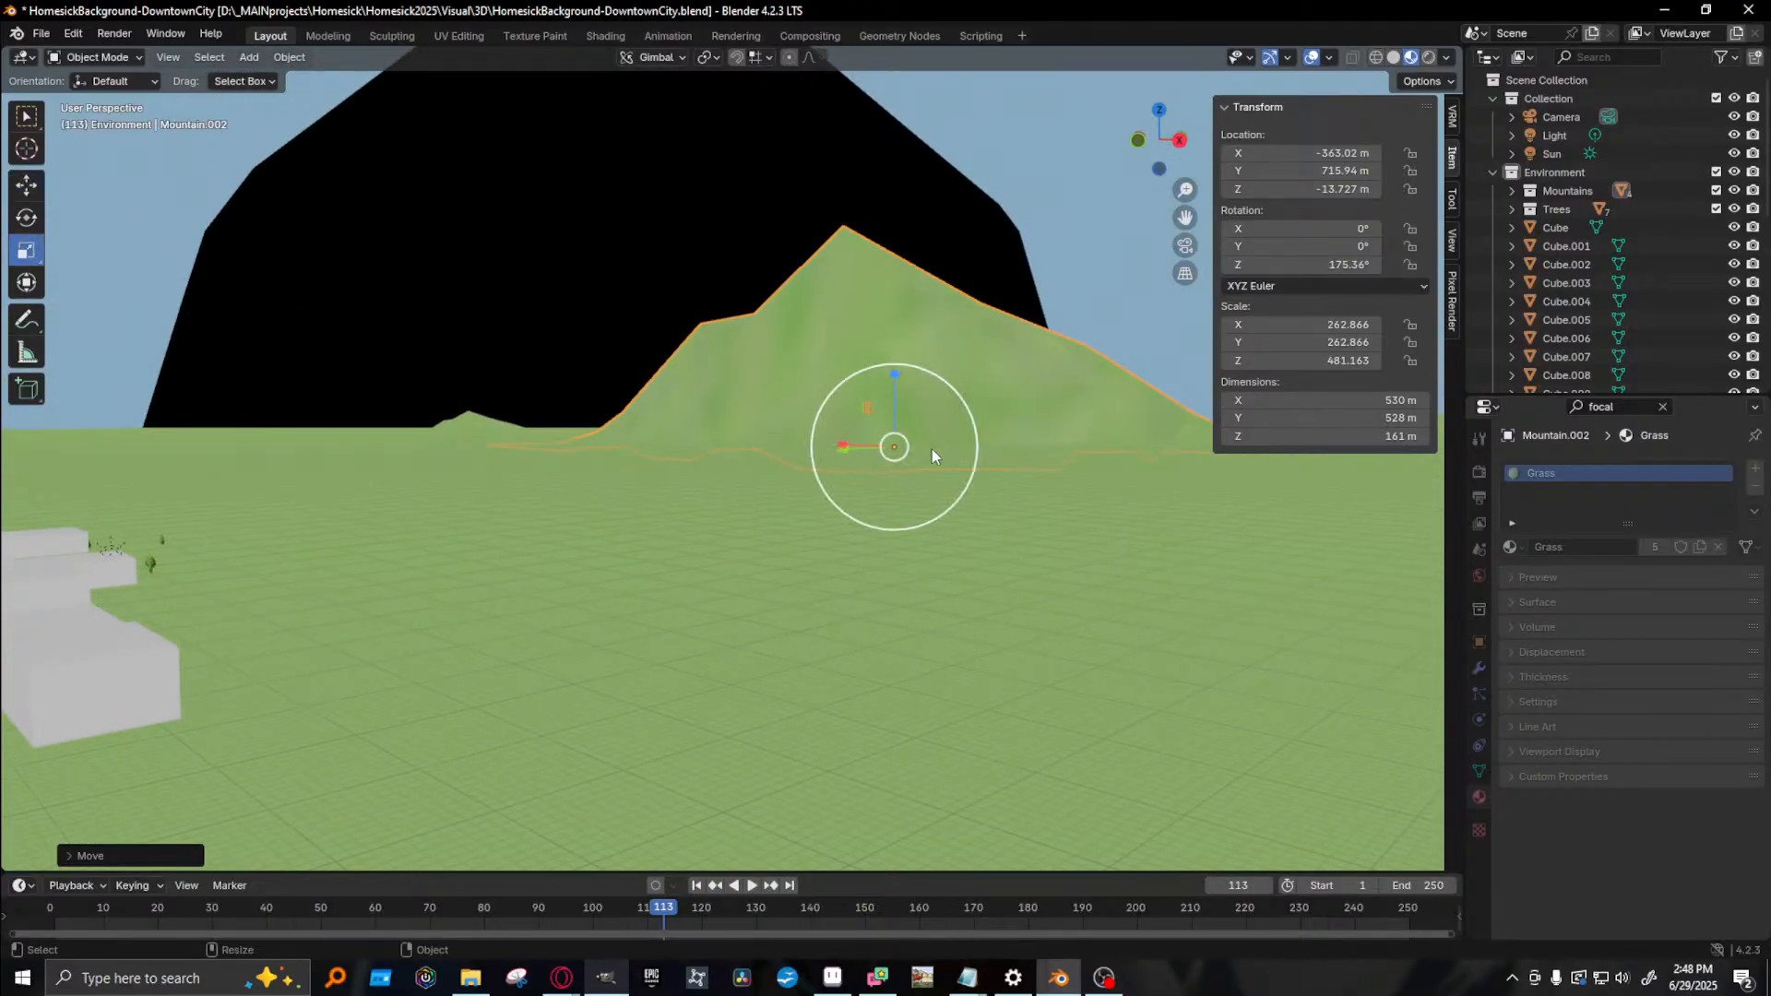
{"action": "scroll", "coordinate": [931, 448], "scroll_direction": "up", "scroll_amount": 5}
{"action": "key", "text": "F12"}
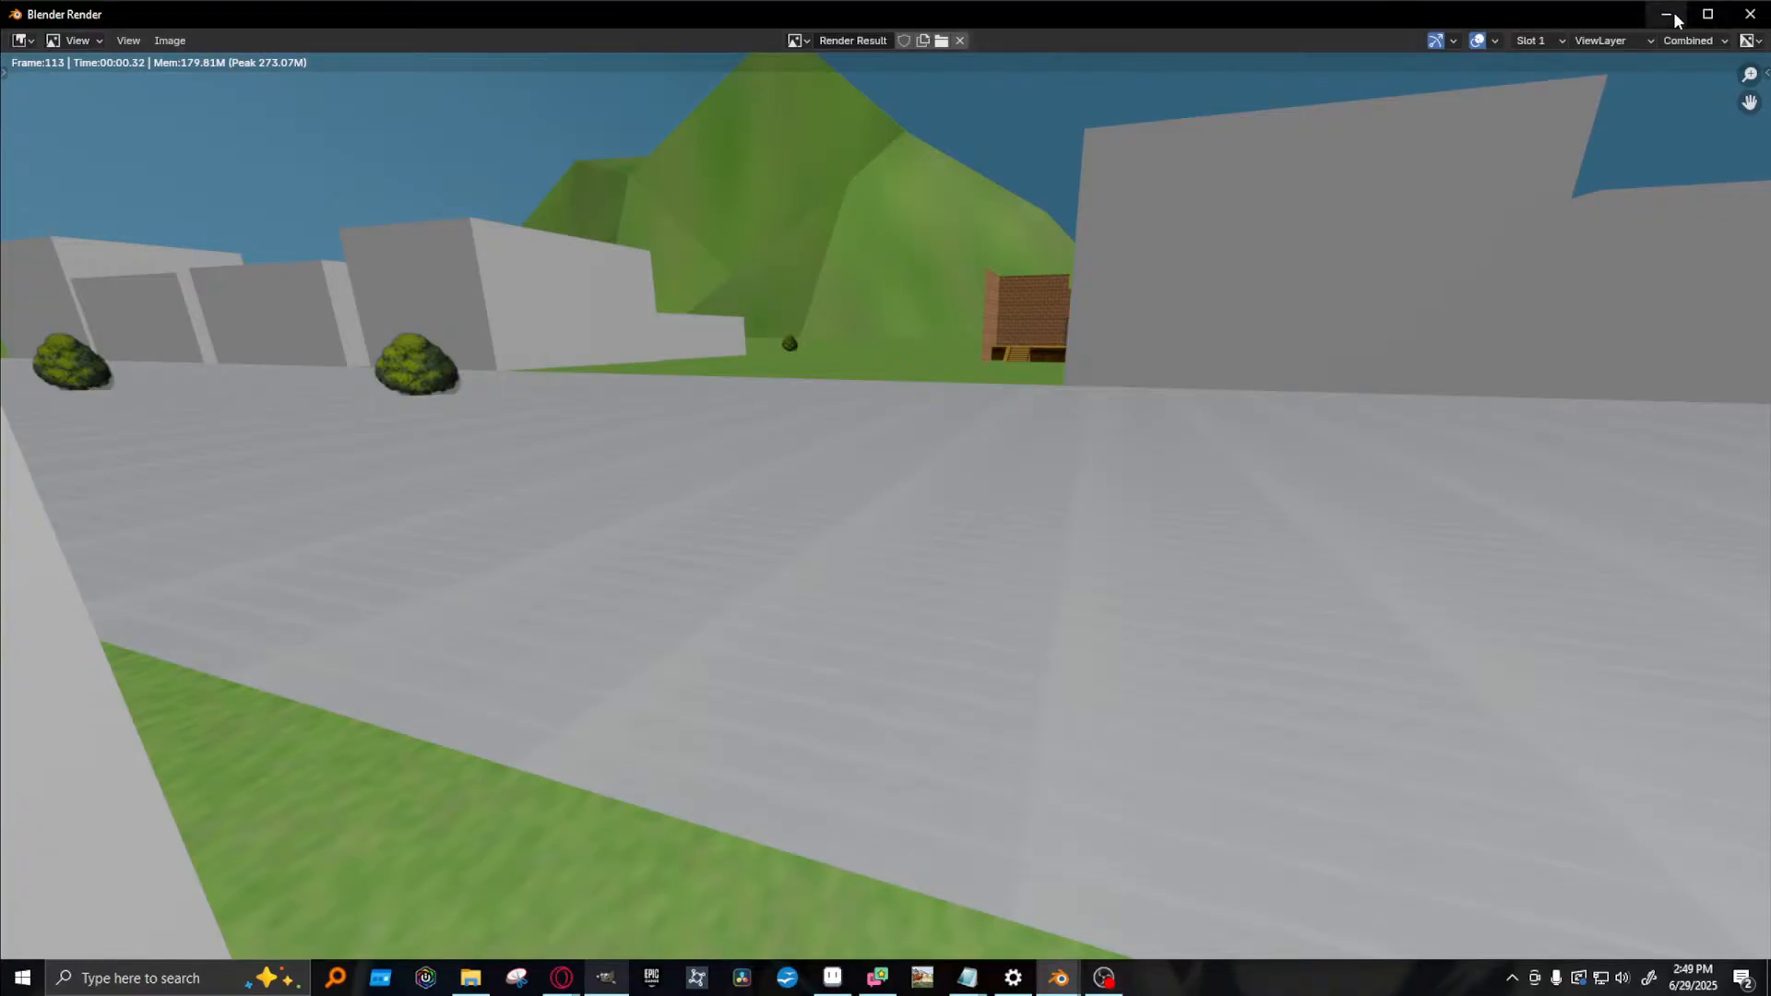
- Scale down Mountain.002 to about 348 in X and Y and 636 in Z, and check with a render
{"action": "left_click", "coordinate": [1750, 13]}
{"action": "key", "text": "s"}
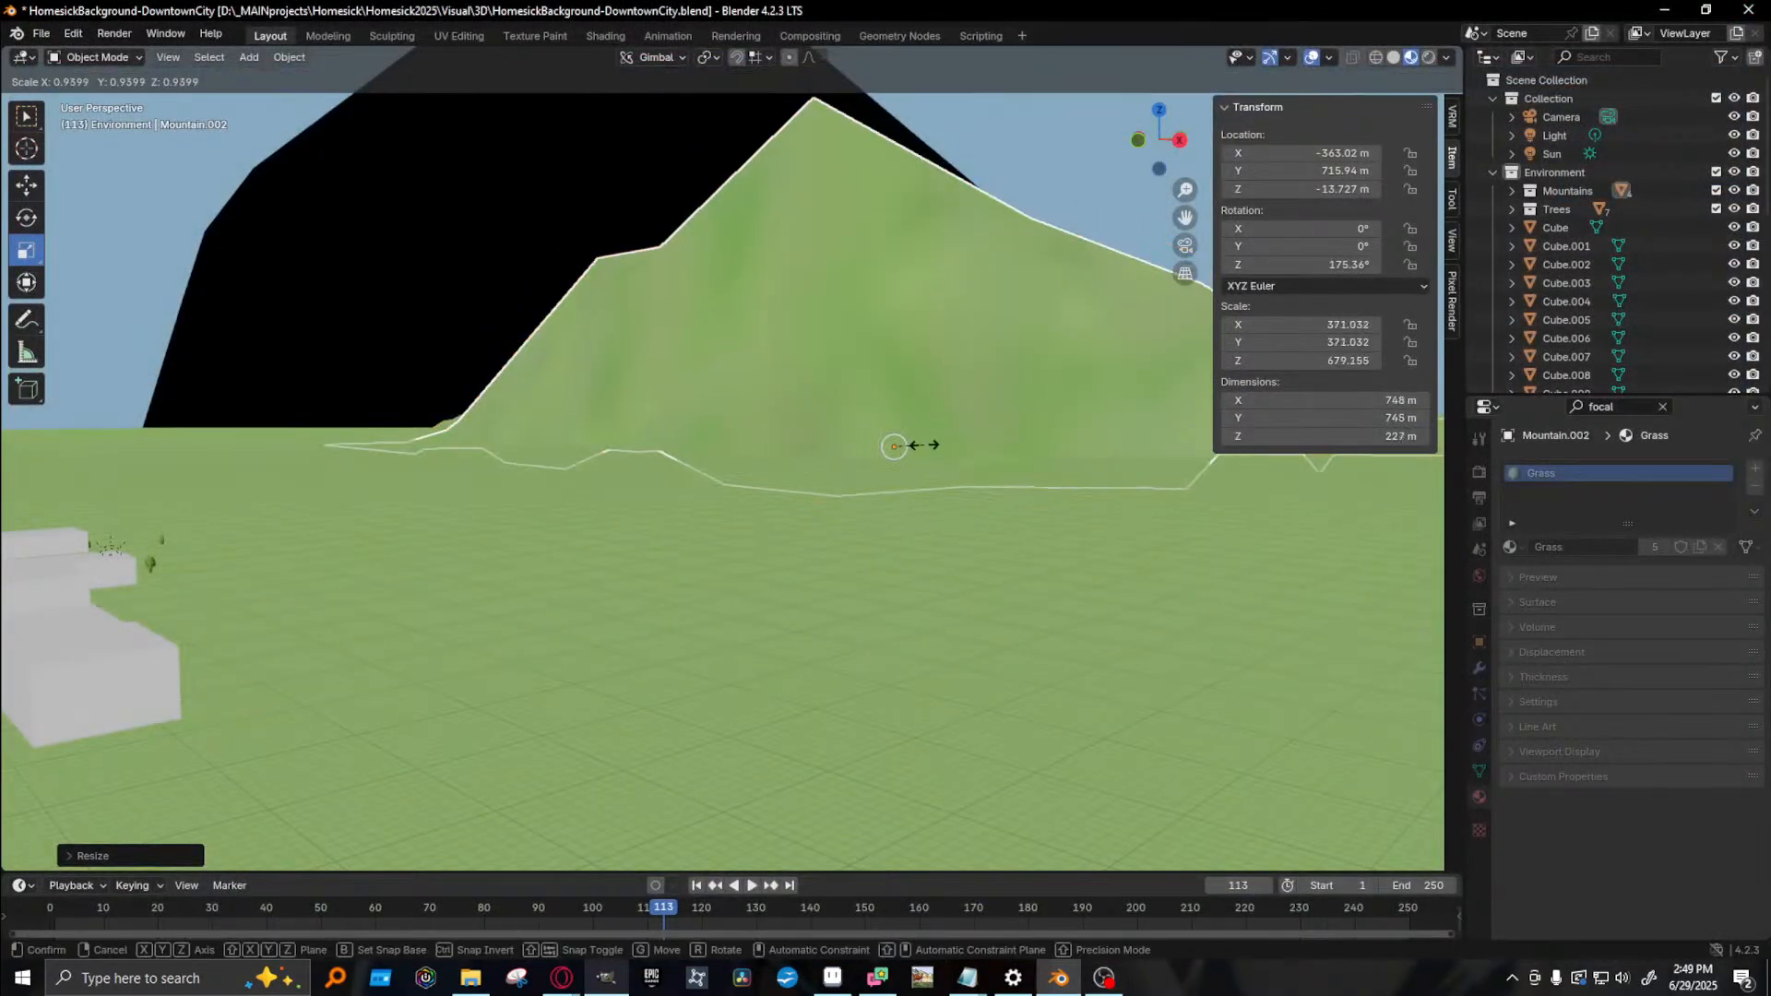
{"action": "left_click_drag", "start_coordinate": [923, 447], "coordinate": [923, 436]}
{"action": "key", "text": "F12"}
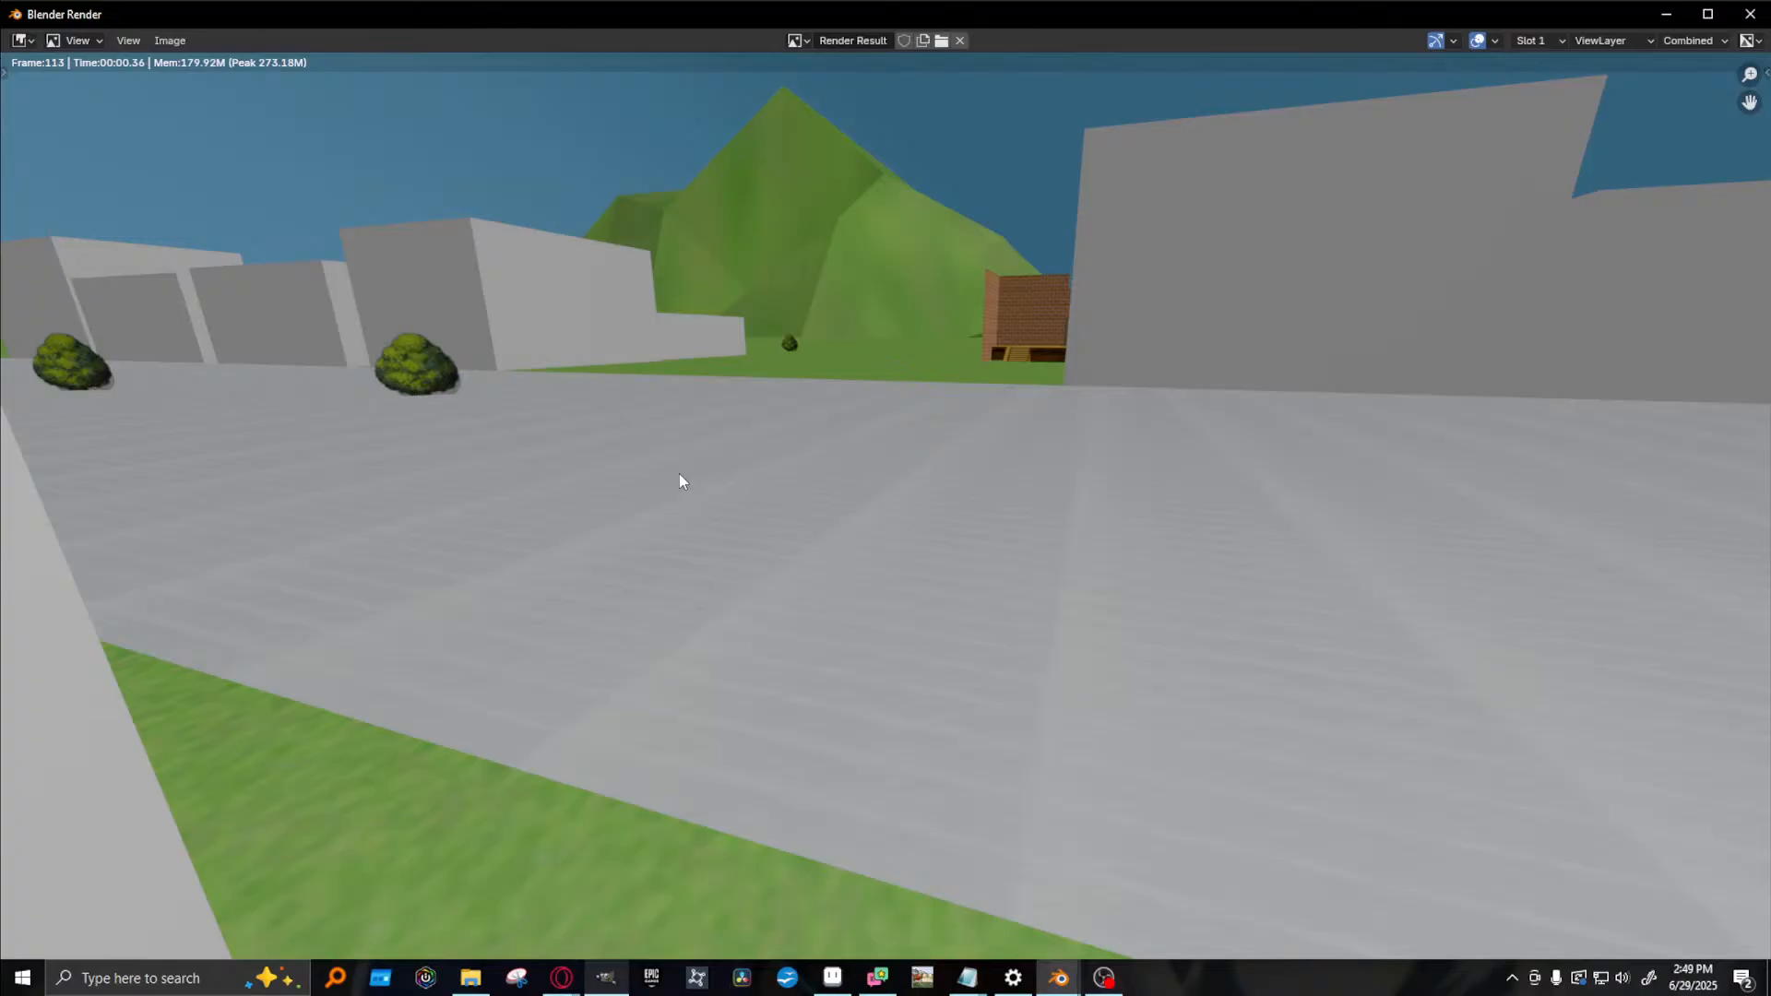
{"action": "left_click", "coordinate": [1750, 14]}
- Try shifting Mountain.002 sideways along its X axis, check with a render, and undo the move
{"action": "middle_click_drag", "start_coordinate": [688, 401], "coordinate": [835, 389]}
{"action": "scroll", "coordinate": [784, 402], "scroll_direction": "up", "scroll_amount": 3}
{"action": "middle_click_drag", "start_coordinate": [650, 394], "coordinate": [506, 461], "text": "shift"}
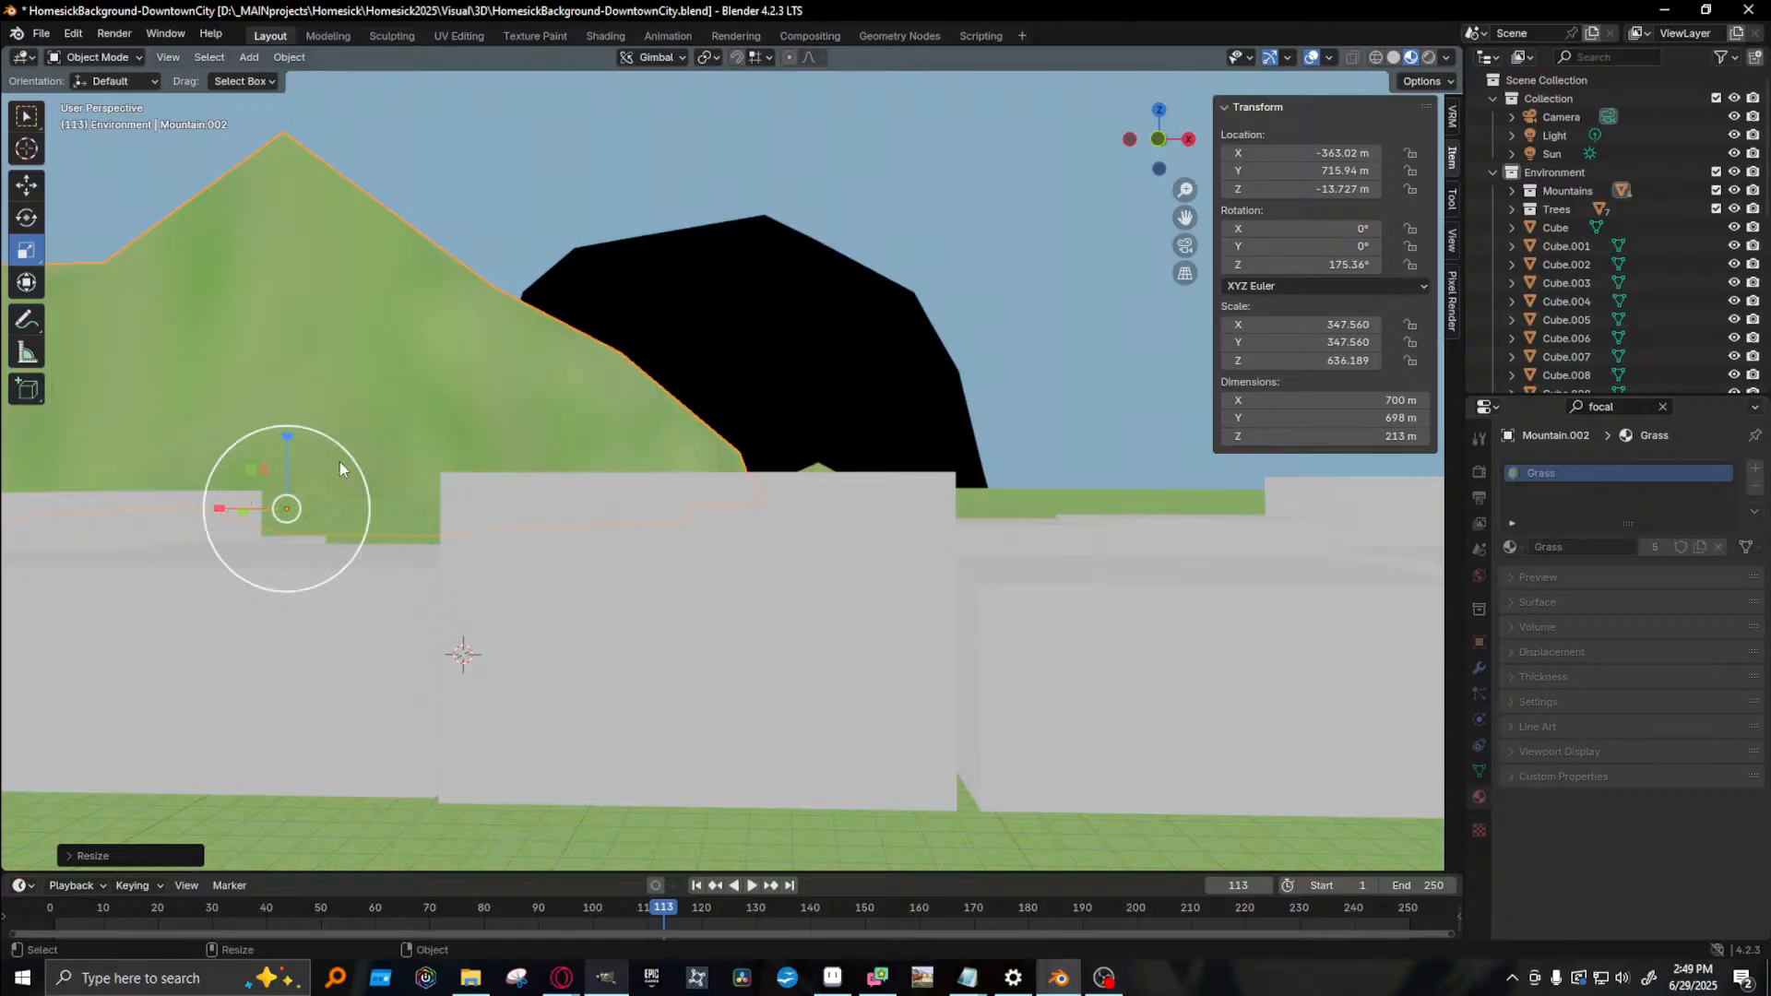
{"action": "key", "text": "w"}
{"action": "left_click_drag", "start_coordinate": [243, 510], "coordinate": [350, 518]}
{"action": "key", "text": "ctrl+z"}
{"action": "left_click_drag", "start_coordinate": [241, 511], "coordinate": [411, 519]}
{"action": "key", "text": "ctrl+z"}
{"action": "key", "text": "F12"}
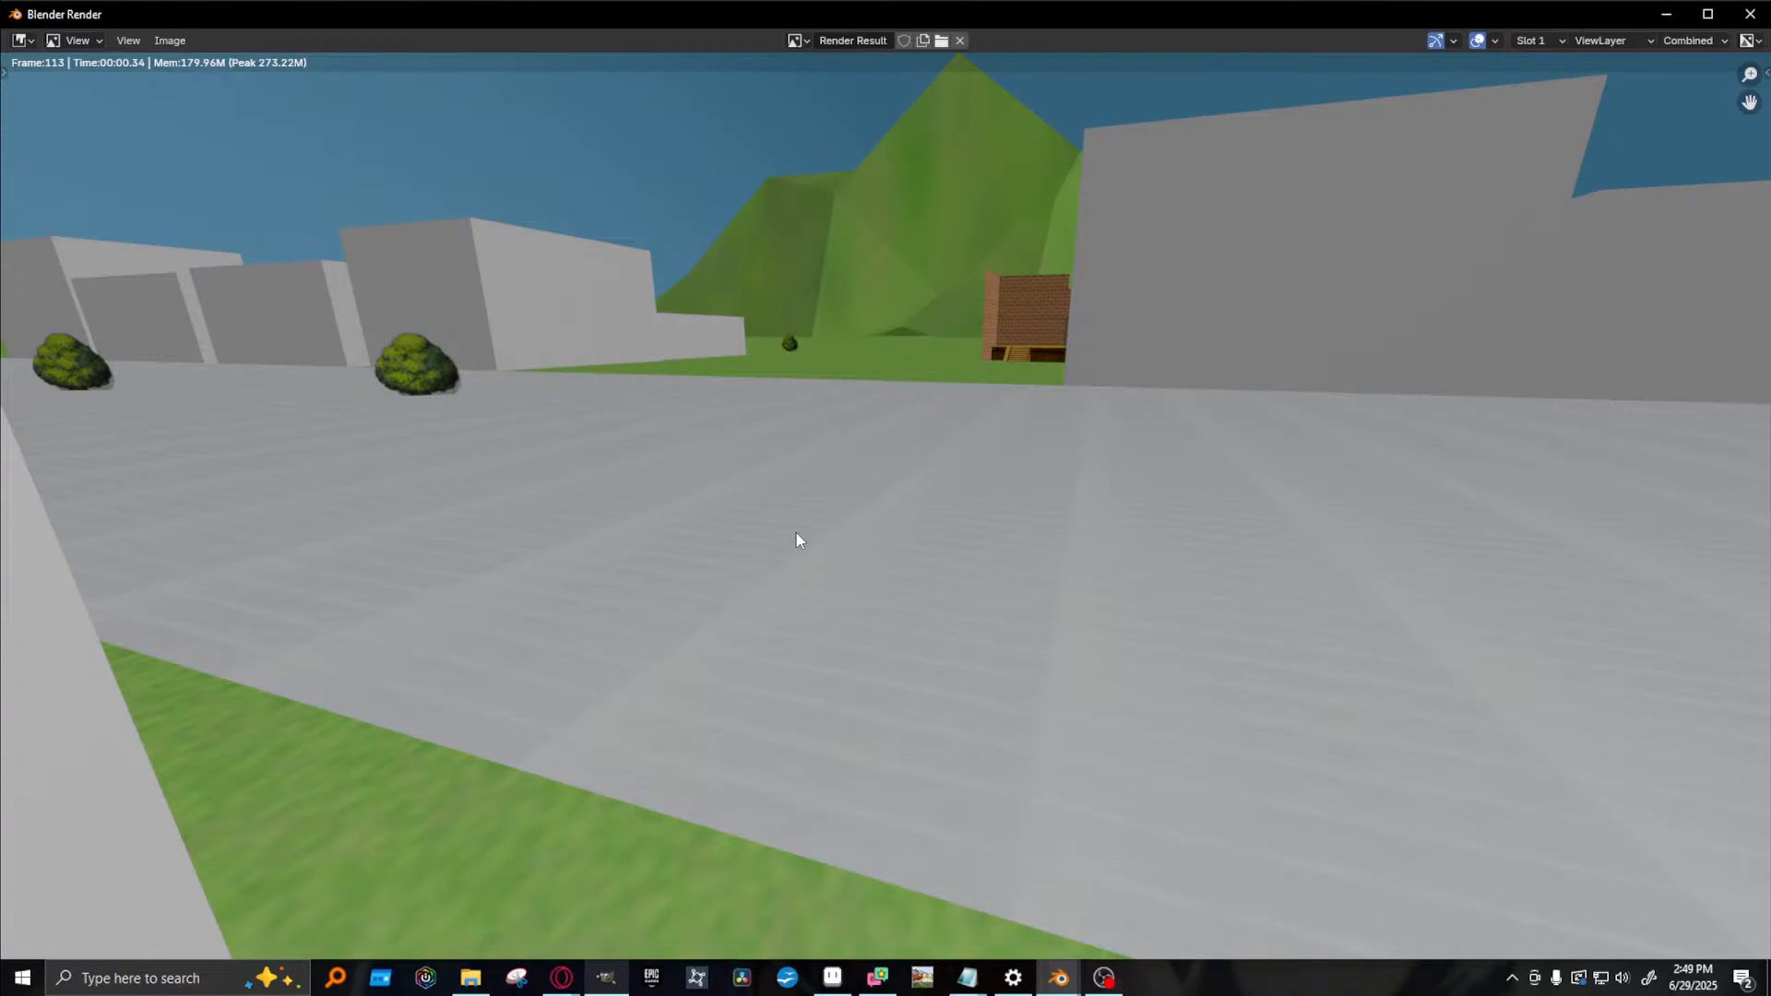
{"action": "left_click", "coordinate": [1674, 16]}
{"action": "middle_click_drag", "start_coordinate": [922, 376], "coordinate": [125, 408]}
{"action": "key", "text": "ctrl+z"}
- Move Mountain.002 to about -312 m in X and 711.8 m in Y, and save the file
{"action": "left_click_drag", "start_coordinate": [70, 380], "coordinate": [137, 385]}
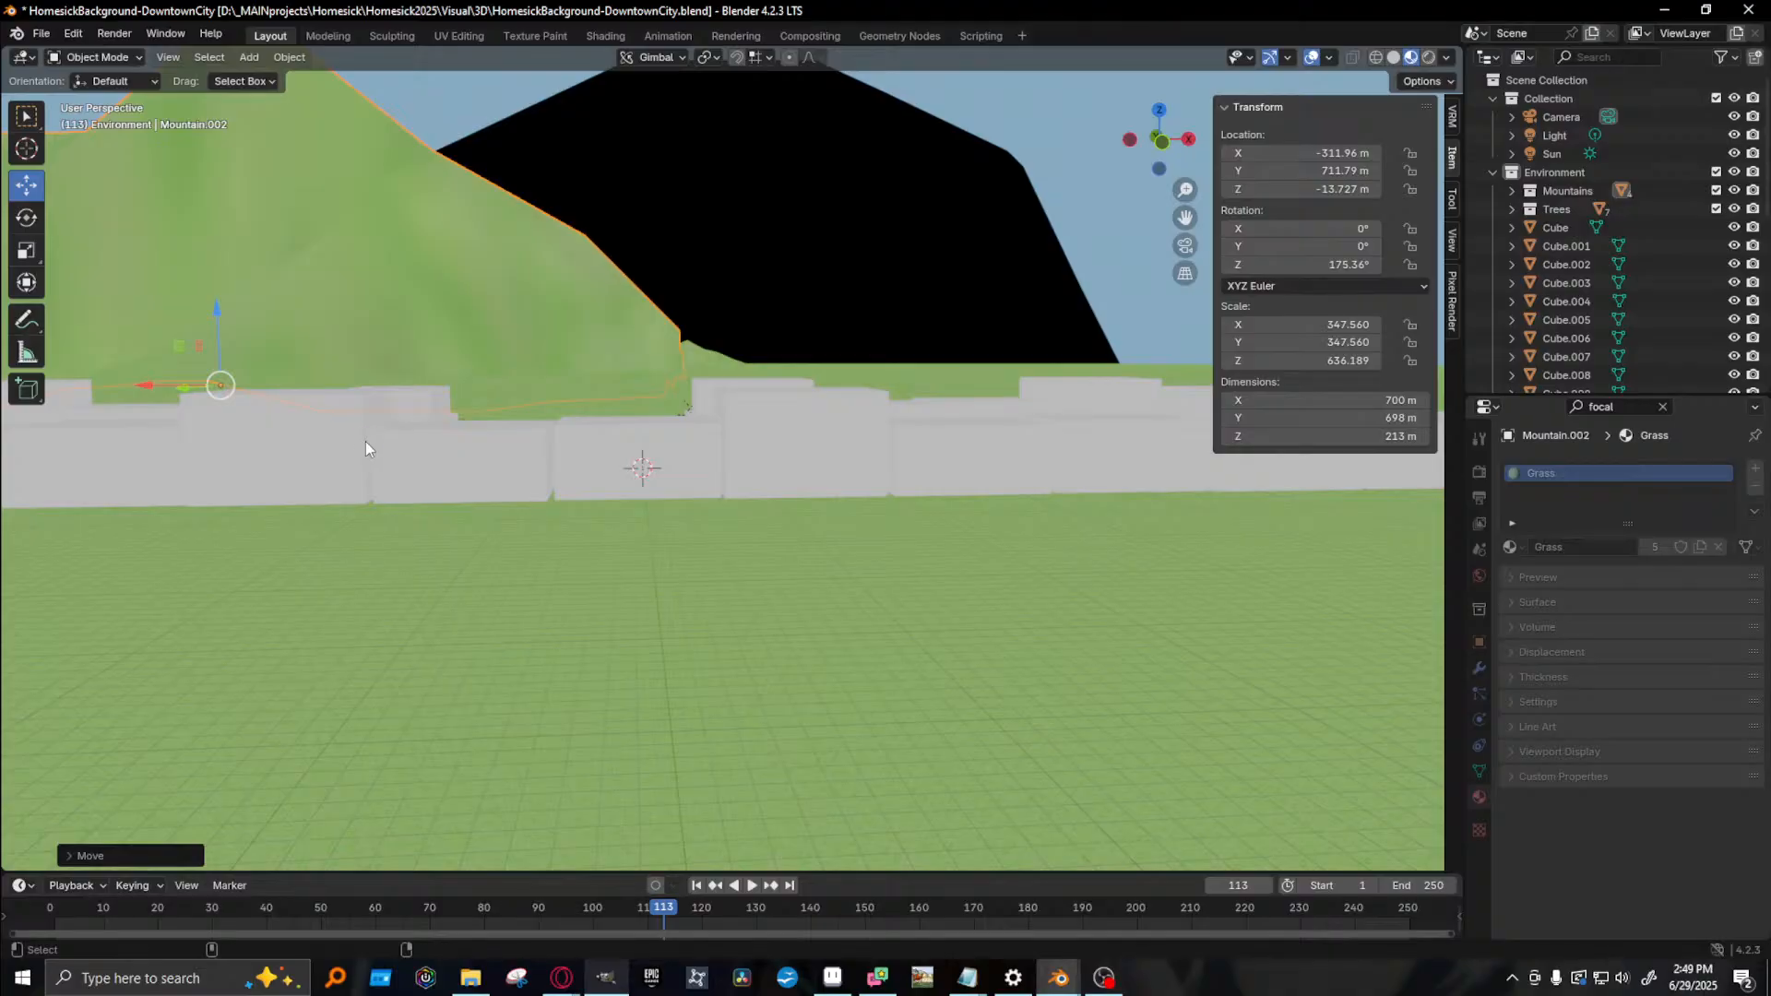
{"action": "key", "text": "ctrl+s"}
- Duplicate the Street plane, leaving the copy in the same place
{"action": "middle_click_drag", "start_coordinate": [535, 489], "coordinate": [484, 511]}
{"action": "left_click", "coordinate": [518, 544]}
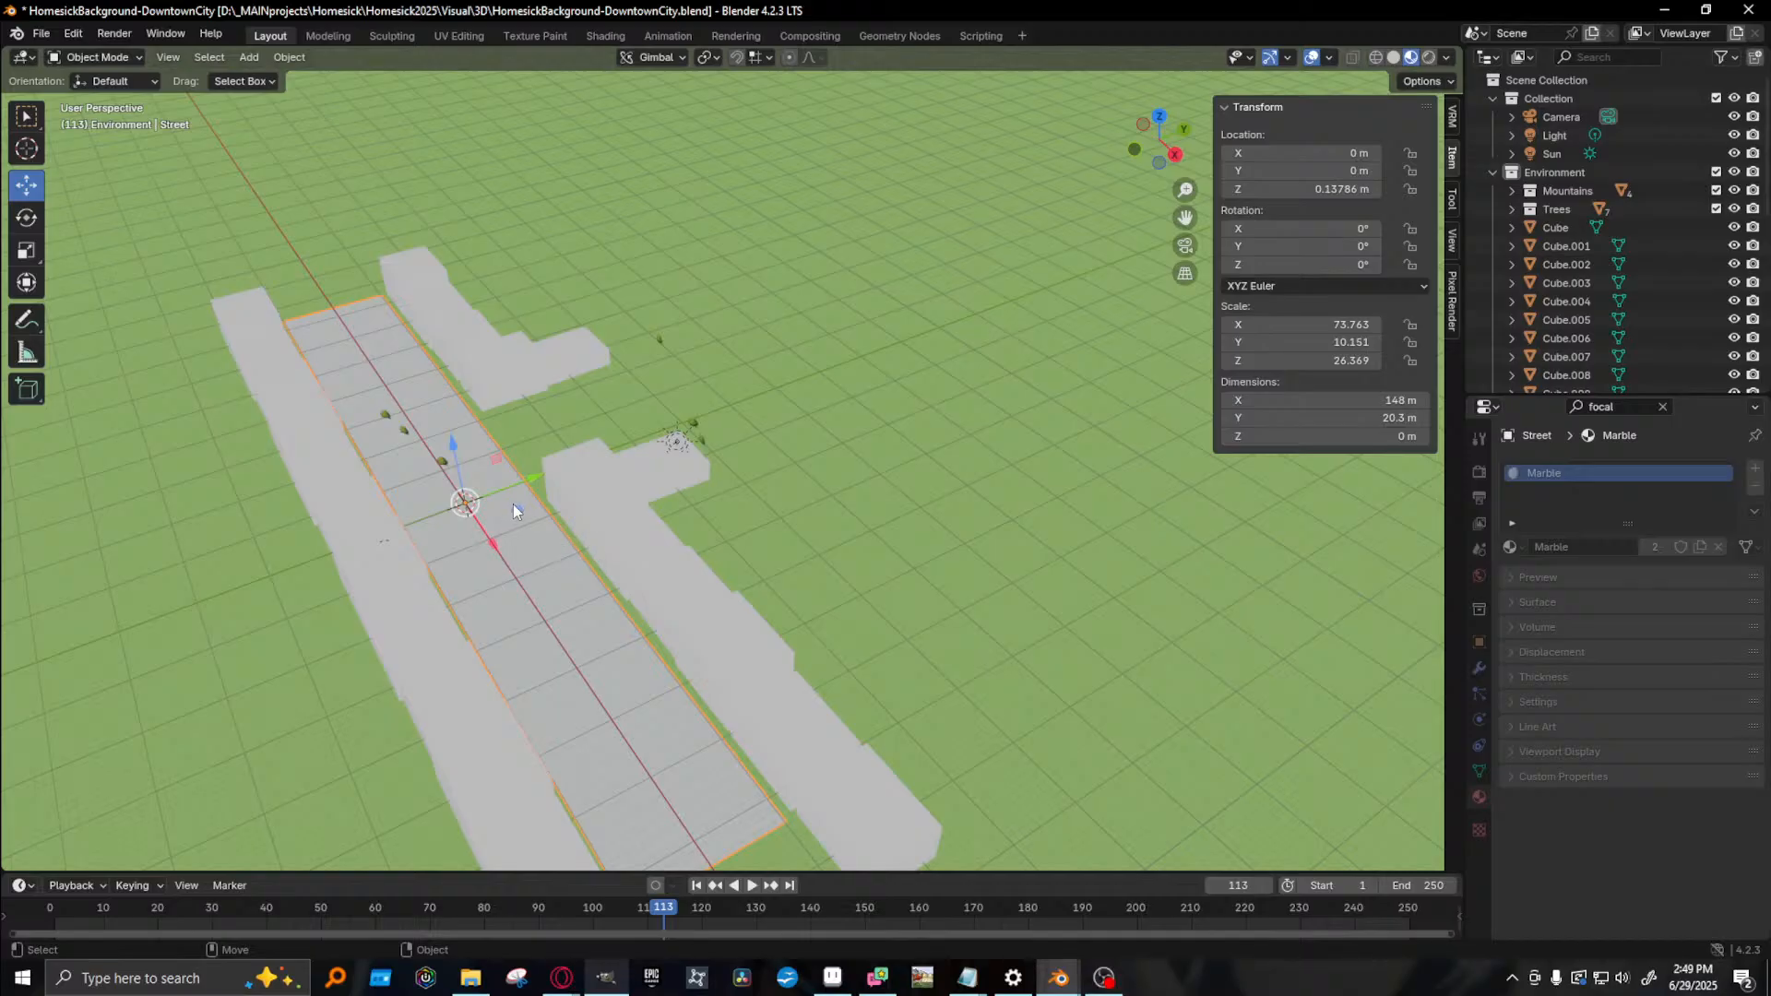
{"action": "key", "text": "shift+d"}
{"action": "right_click", "coordinate": [513, 504]}
- Rotate the duplicated street about Z and set its Z rotation to exactly 90°
{"action": "key", "text": "r"}
{"action": "key", "text": "r"}
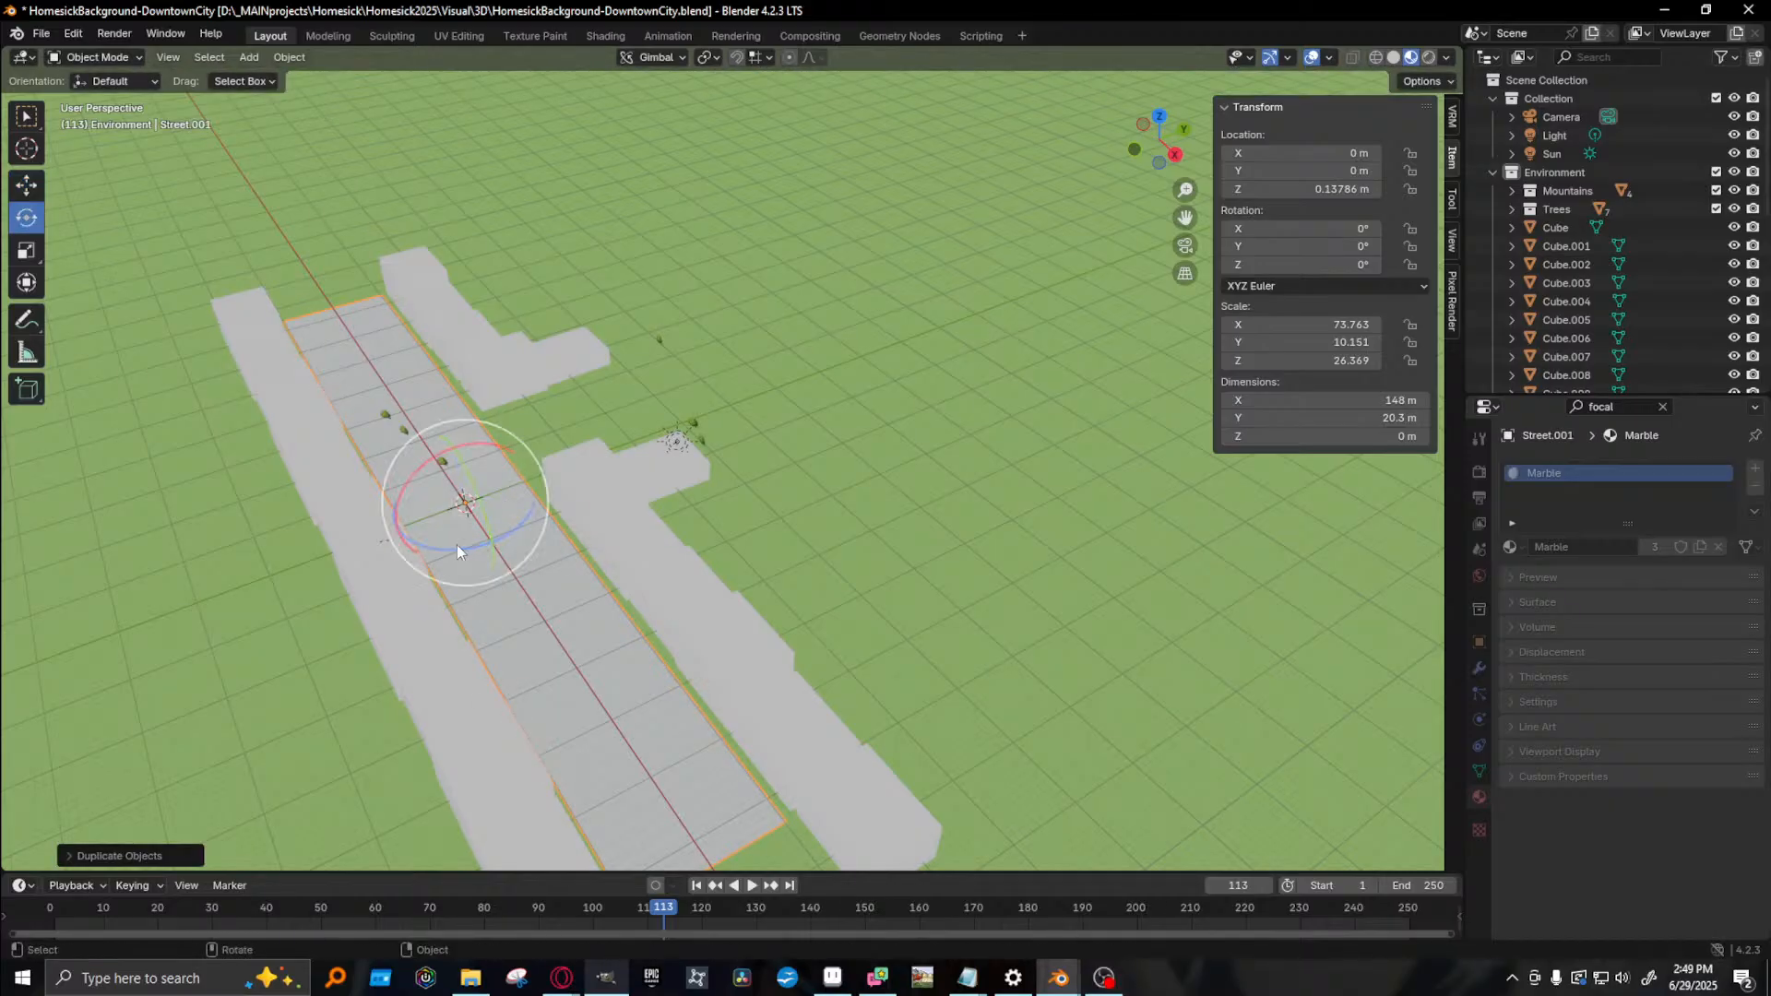
{"action": "left_click", "coordinate": [577, 517]}
{"action": "key", "text": "alt+r"}
{"action": "key", "text": "r"}
{"action": "key", "text": "z"}
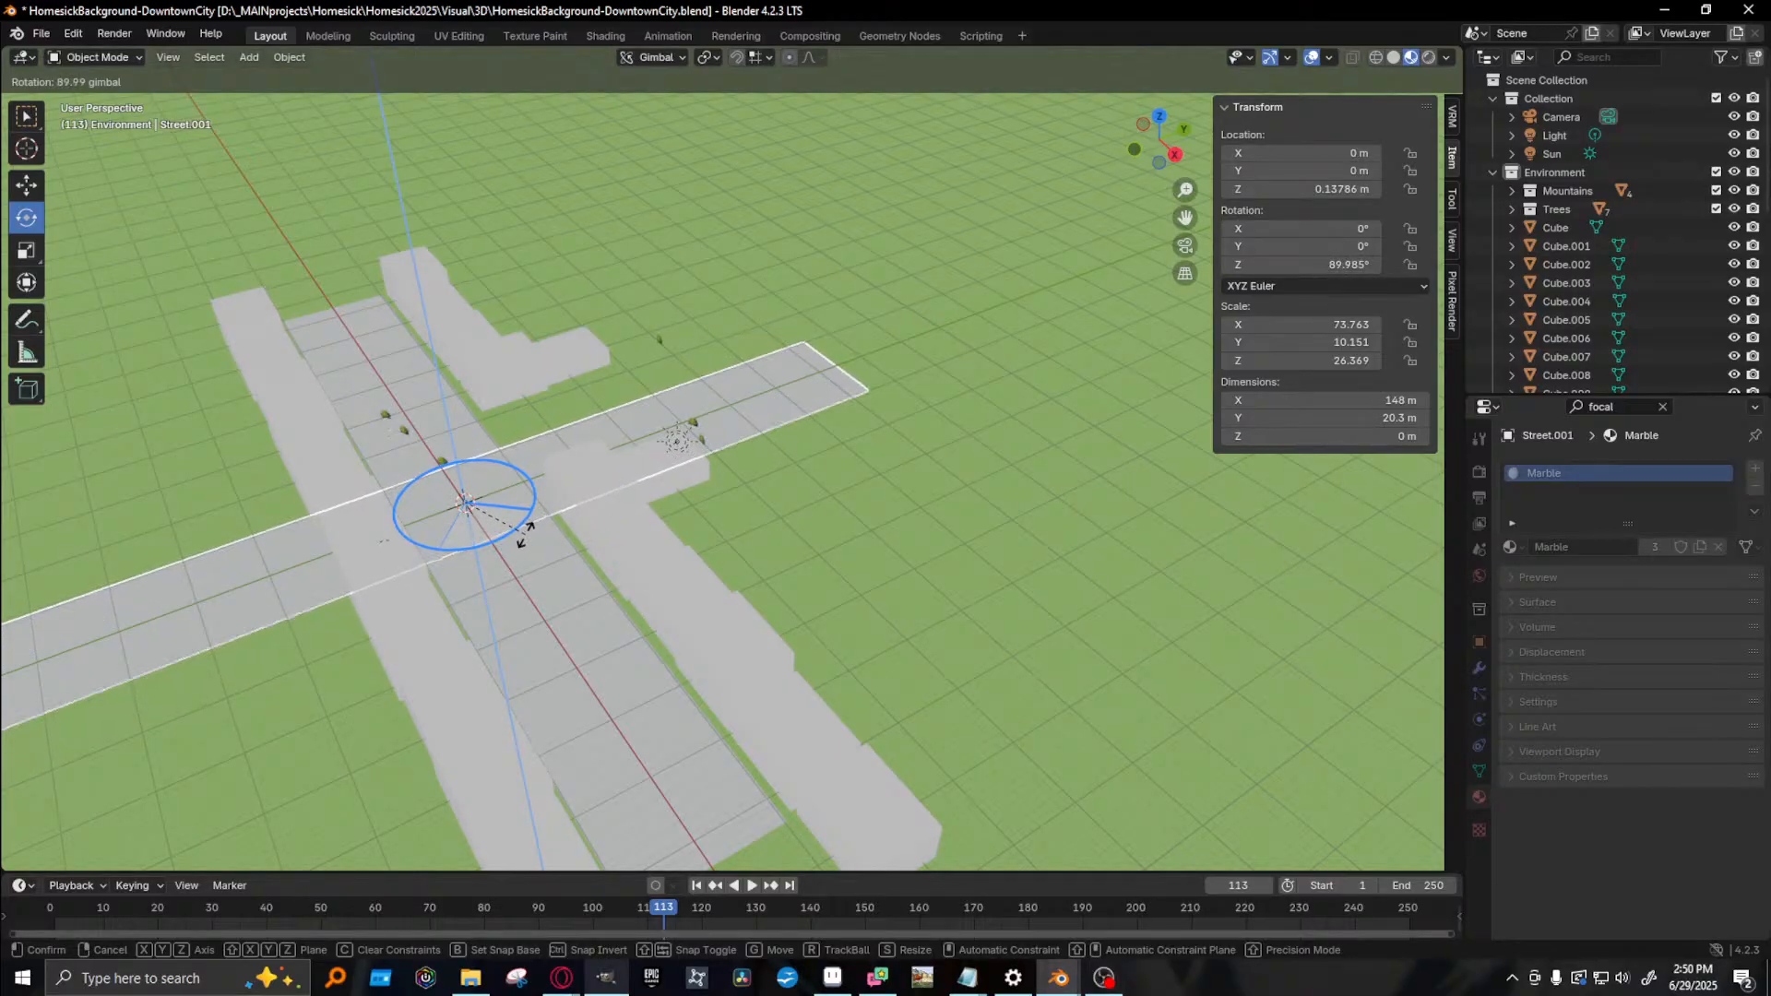
{"action": "left_click", "coordinate": [525, 539]}
{"action": "left_click", "coordinate": [1339, 261]}
{"action": "type", "text": "90"}
{"action": "key", "text": "Return"}
- Move the duplicated street into the gap between the buildings, to about -8.8 m in X and 83.4 m in Y
{"action": "middle_click_drag", "start_coordinate": [825, 336], "coordinate": [610, 631]}
{"action": "left_click_drag", "start_coordinate": [611, 624], "coordinate": [607, 627], "text": "alt"}
{"action": "key", "text": "w"}
{"action": "left_click_drag", "start_coordinate": [527, 509], "coordinate": [933, 330]}
{"action": "left_click_drag", "start_coordinate": [829, 317], "coordinate": [800, 295]}
{"action": "middle_click_drag", "start_coordinate": [656, 468], "coordinate": [815, 473]}
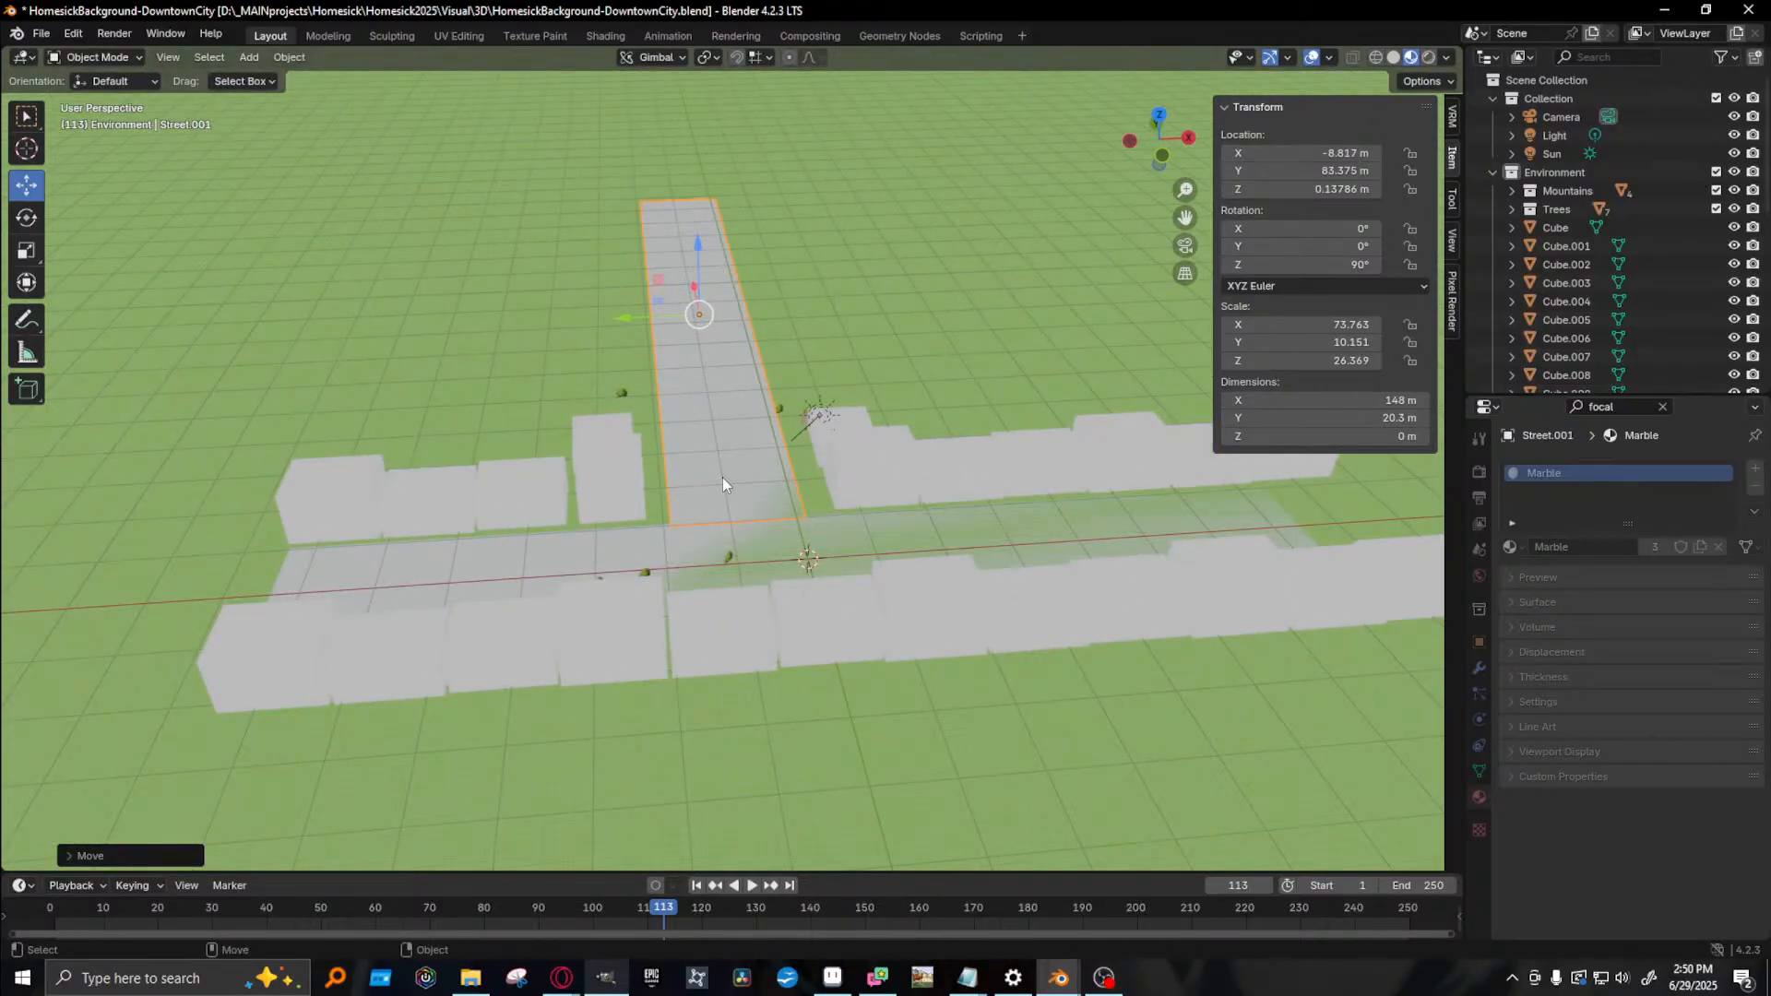
- Select the corner building Cube.006, save the file and render the shot to check the new cross street
{"action": "left_click", "coordinate": [880, 506]}
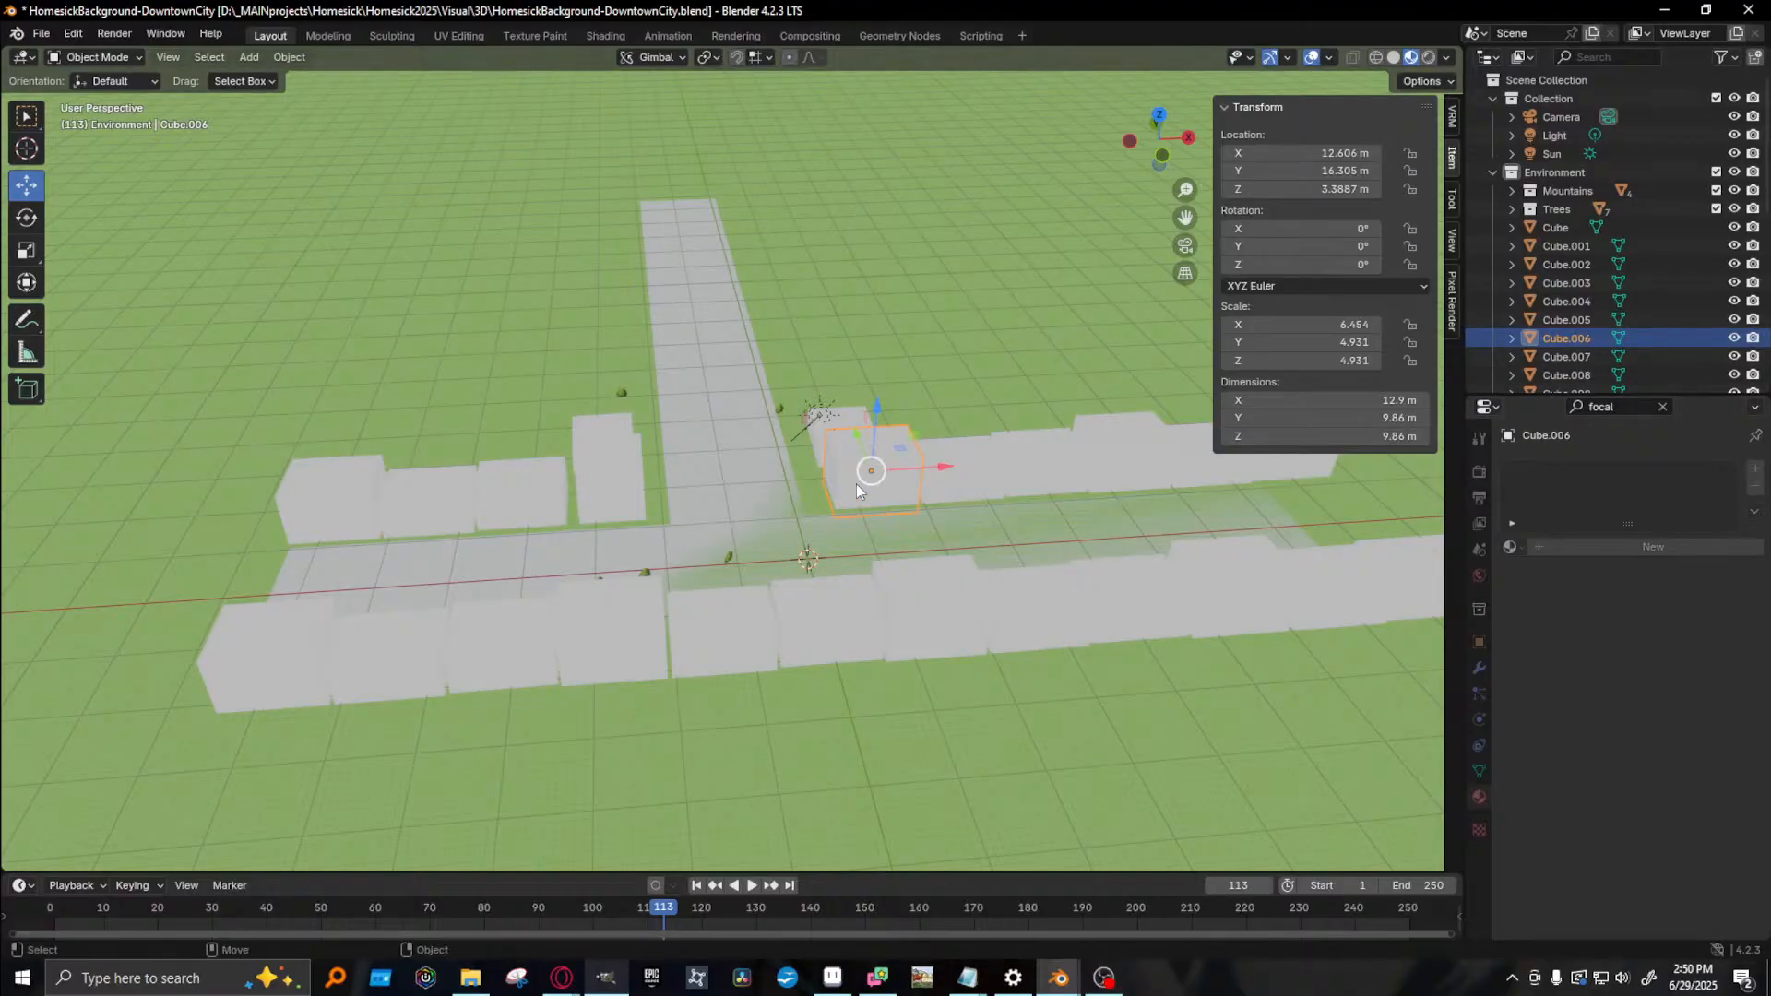
{"action": "key", "text": "ctrl+s"}
{"action": "middle_click_drag", "start_coordinate": [839, 500], "coordinate": [925, 450]}
{"action": "key", "text": "F12"}
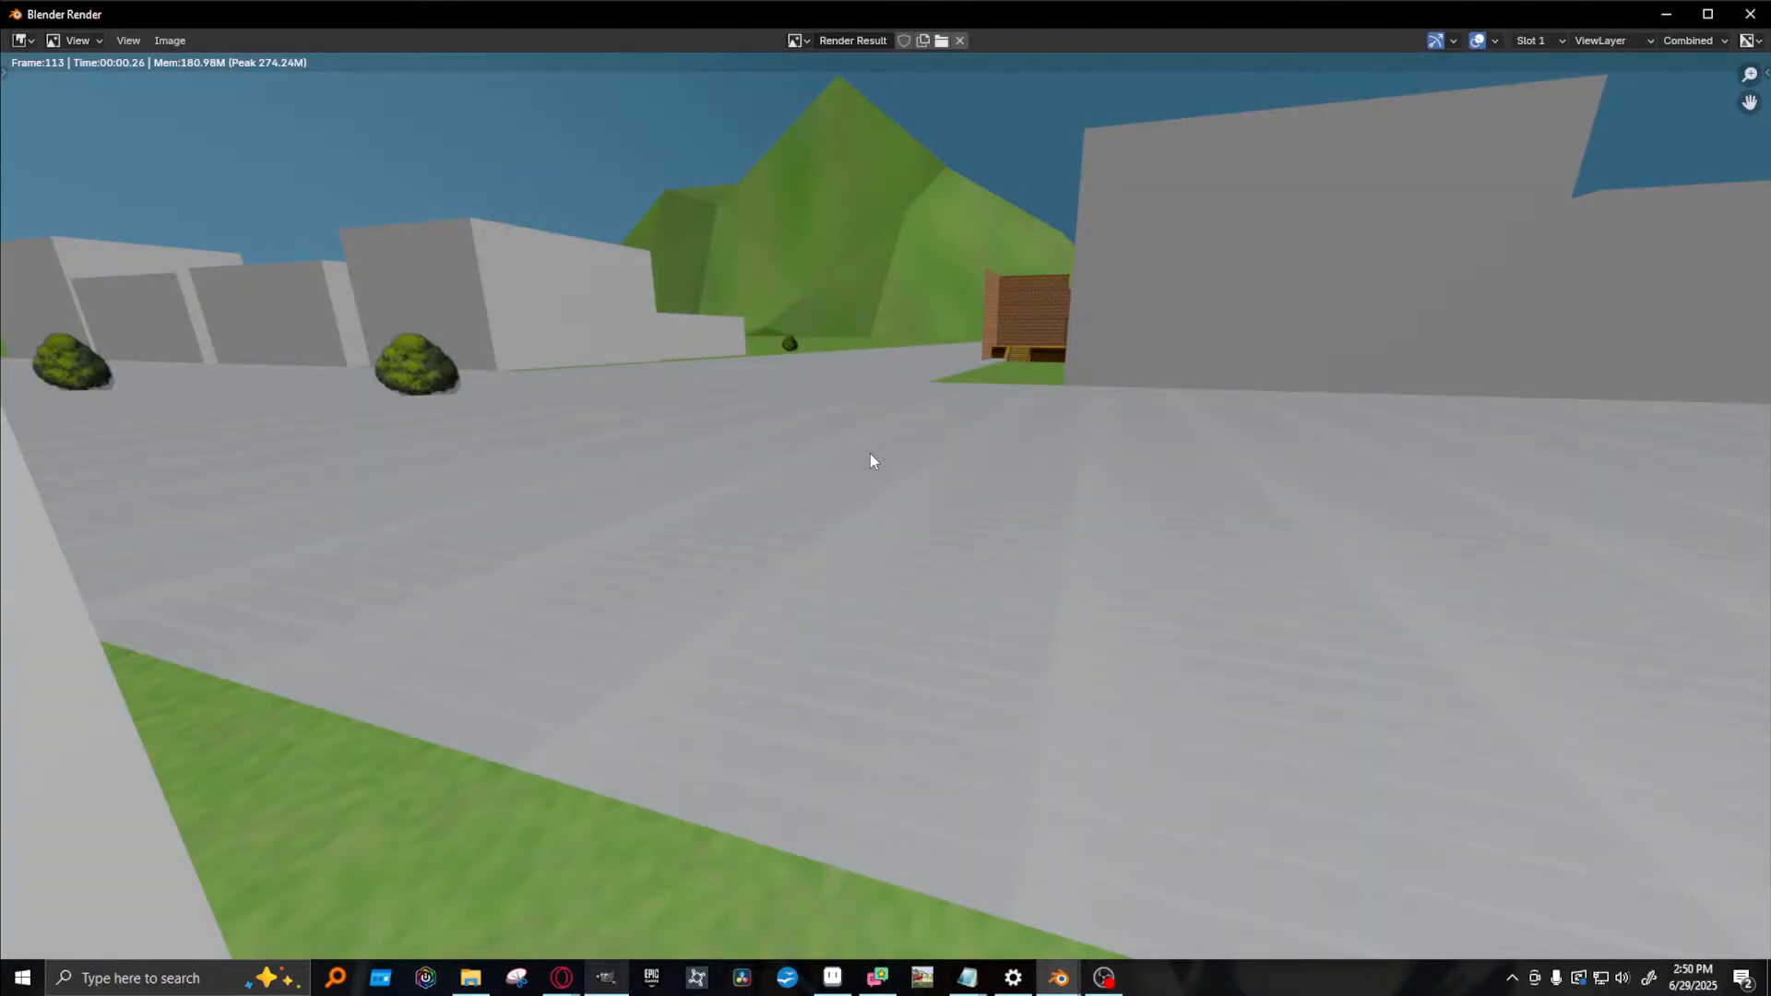
{"action": "left_click", "coordinate": [1750, 14]}
- Focus the view on the camera and switch the transform orientation to Global
{"action": "middle_click_drag", "start_coordinate": [783, 570], "coordinate": [387, 486]}
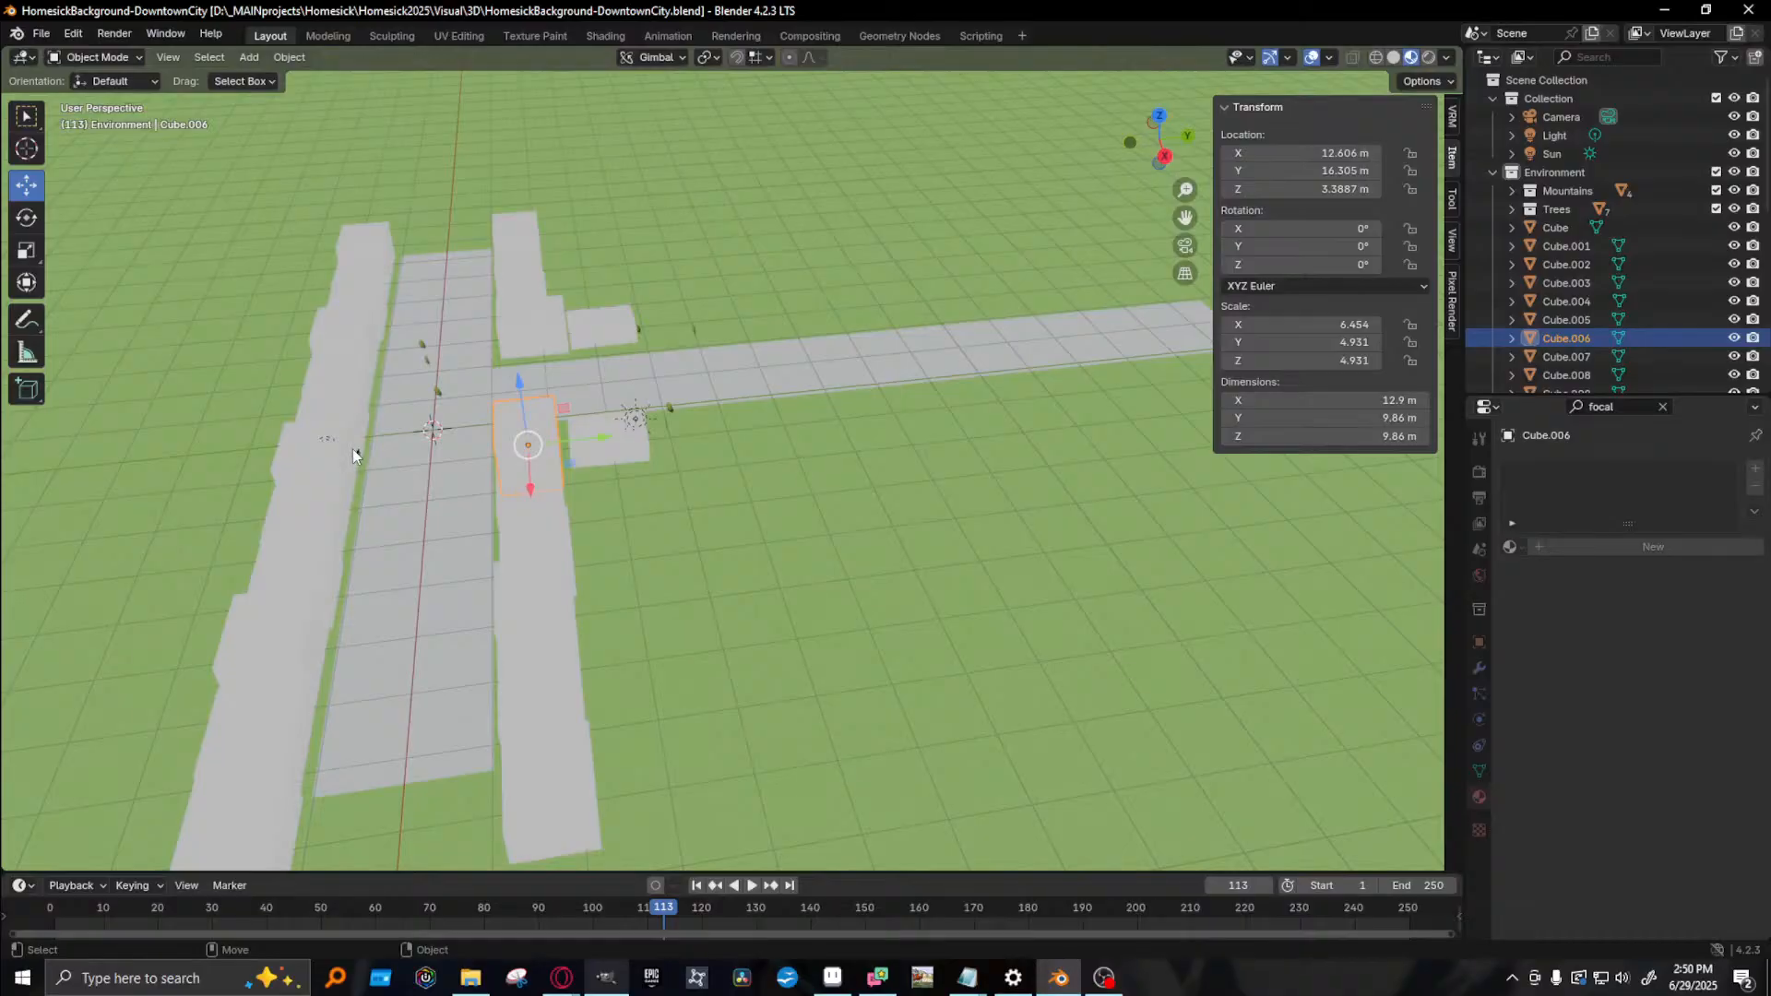
{"action": "left_click", "coordinate": [356, 452]}
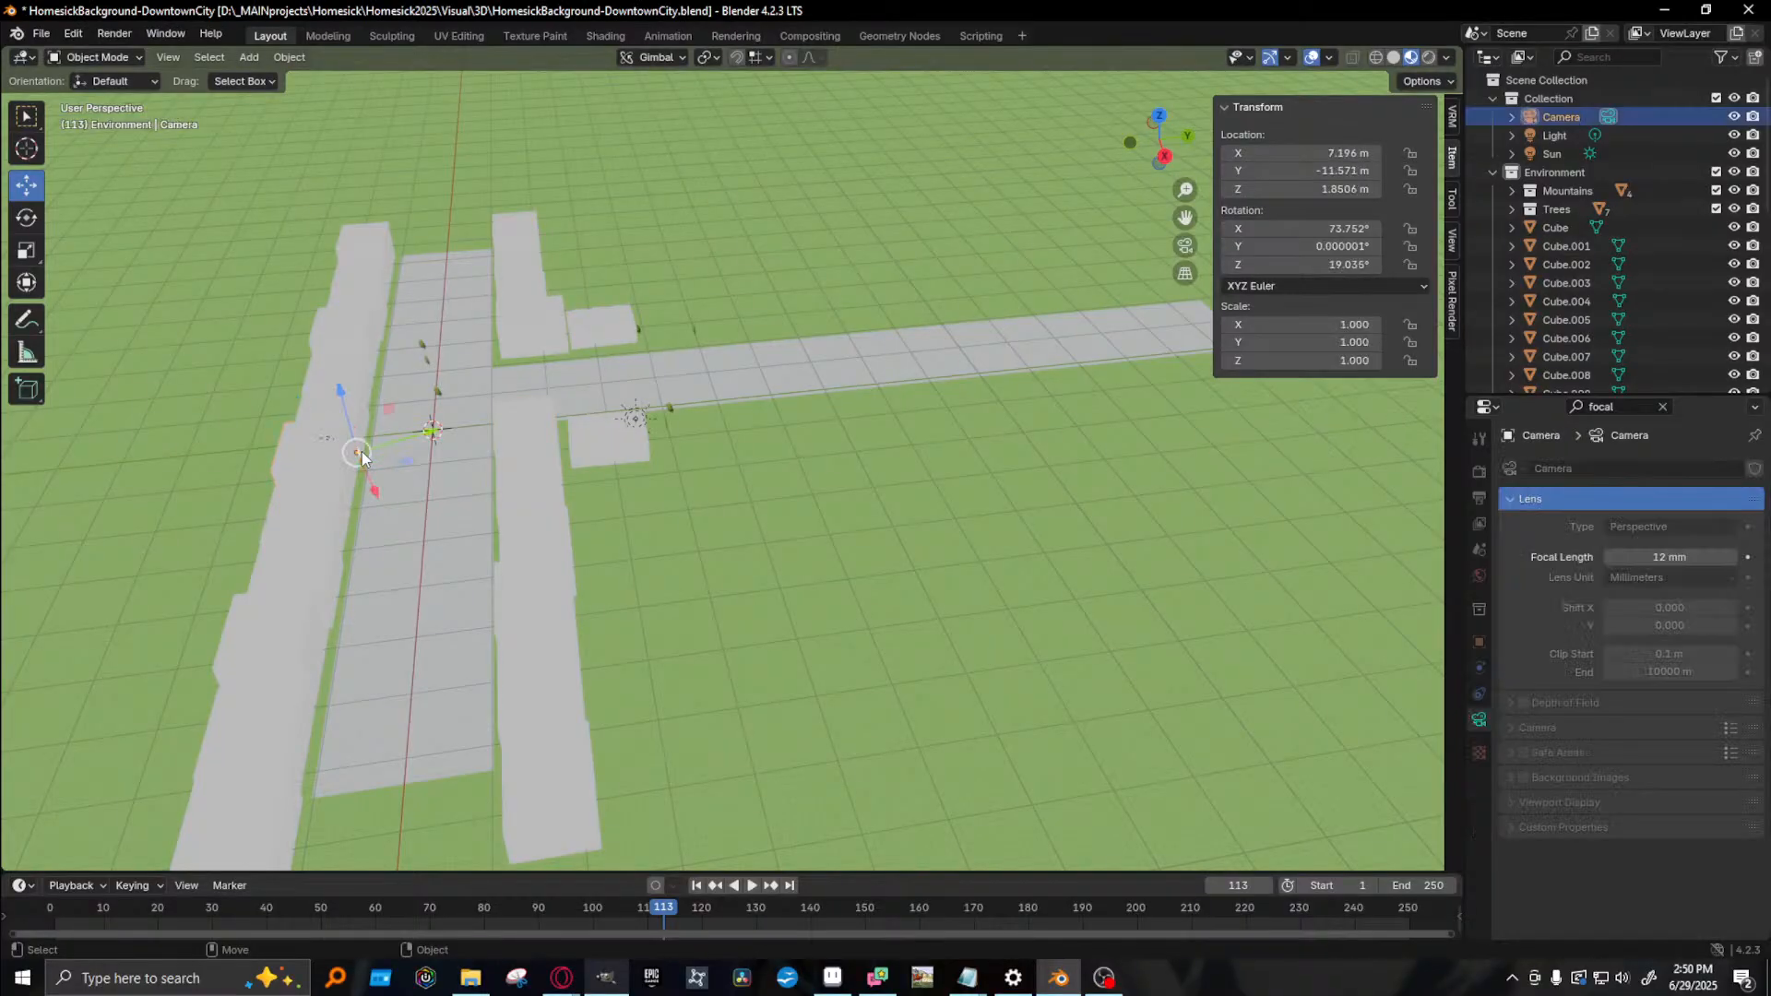
{"action": "key", "text": "KP_Decimal"}
{"action": "scroll", "coordinate": [701, 574], "scroll_direction": "down", "scroll_amount": 3}
{"action": "middle_click_drag", "start_coordinate": [825, 579], "coordinate": [710, 557]}
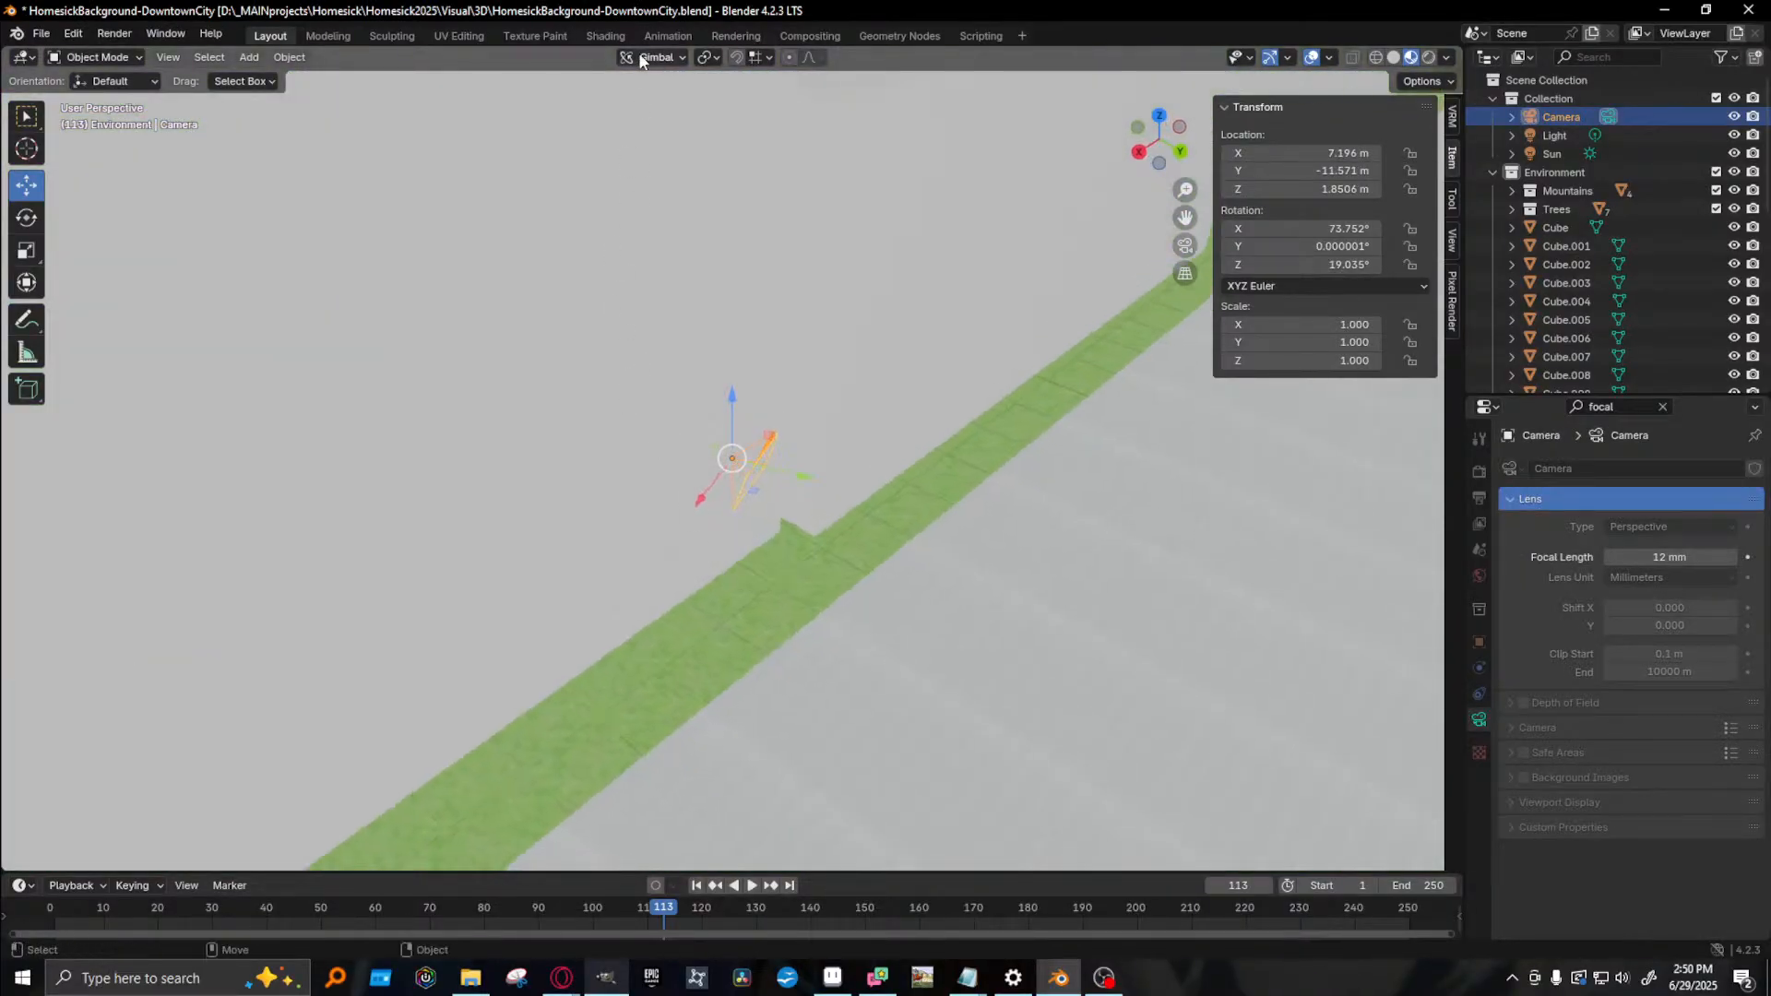
{"action": "left_click", "coordinate": [639, 57]}
{"action": "left_click", "coordinate": [654, 113]}
- Move the camera along the street to about 19.7 m in X and check with a render
{"action": "scroll", "coordinate": [811, 410], "scroll_direction": "down", "scroll_amount": 4}
{"action": "middle_click_drag", "start_coordinate": [682, 489], "coordinate": [637, 493]}
{"action": "left_click_drag", "start_coordinate": [666, 474], "coordinate": [301, 570]}
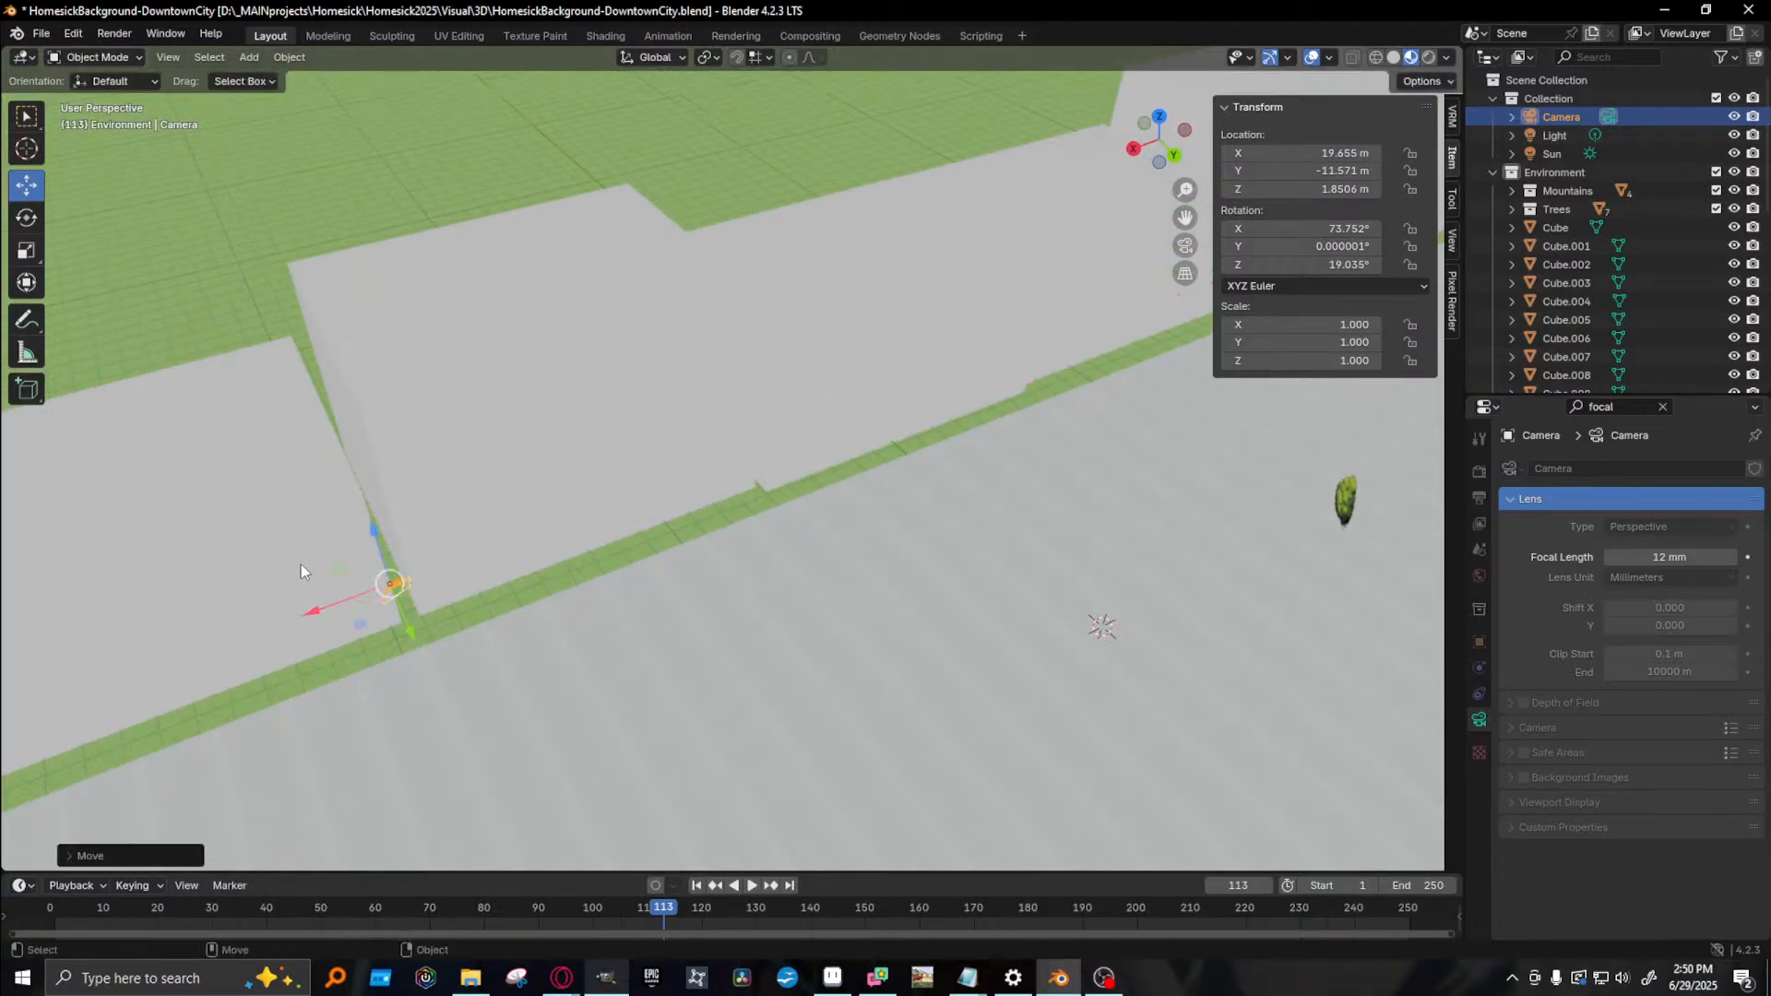
{"action": "key", "text": "F12"}
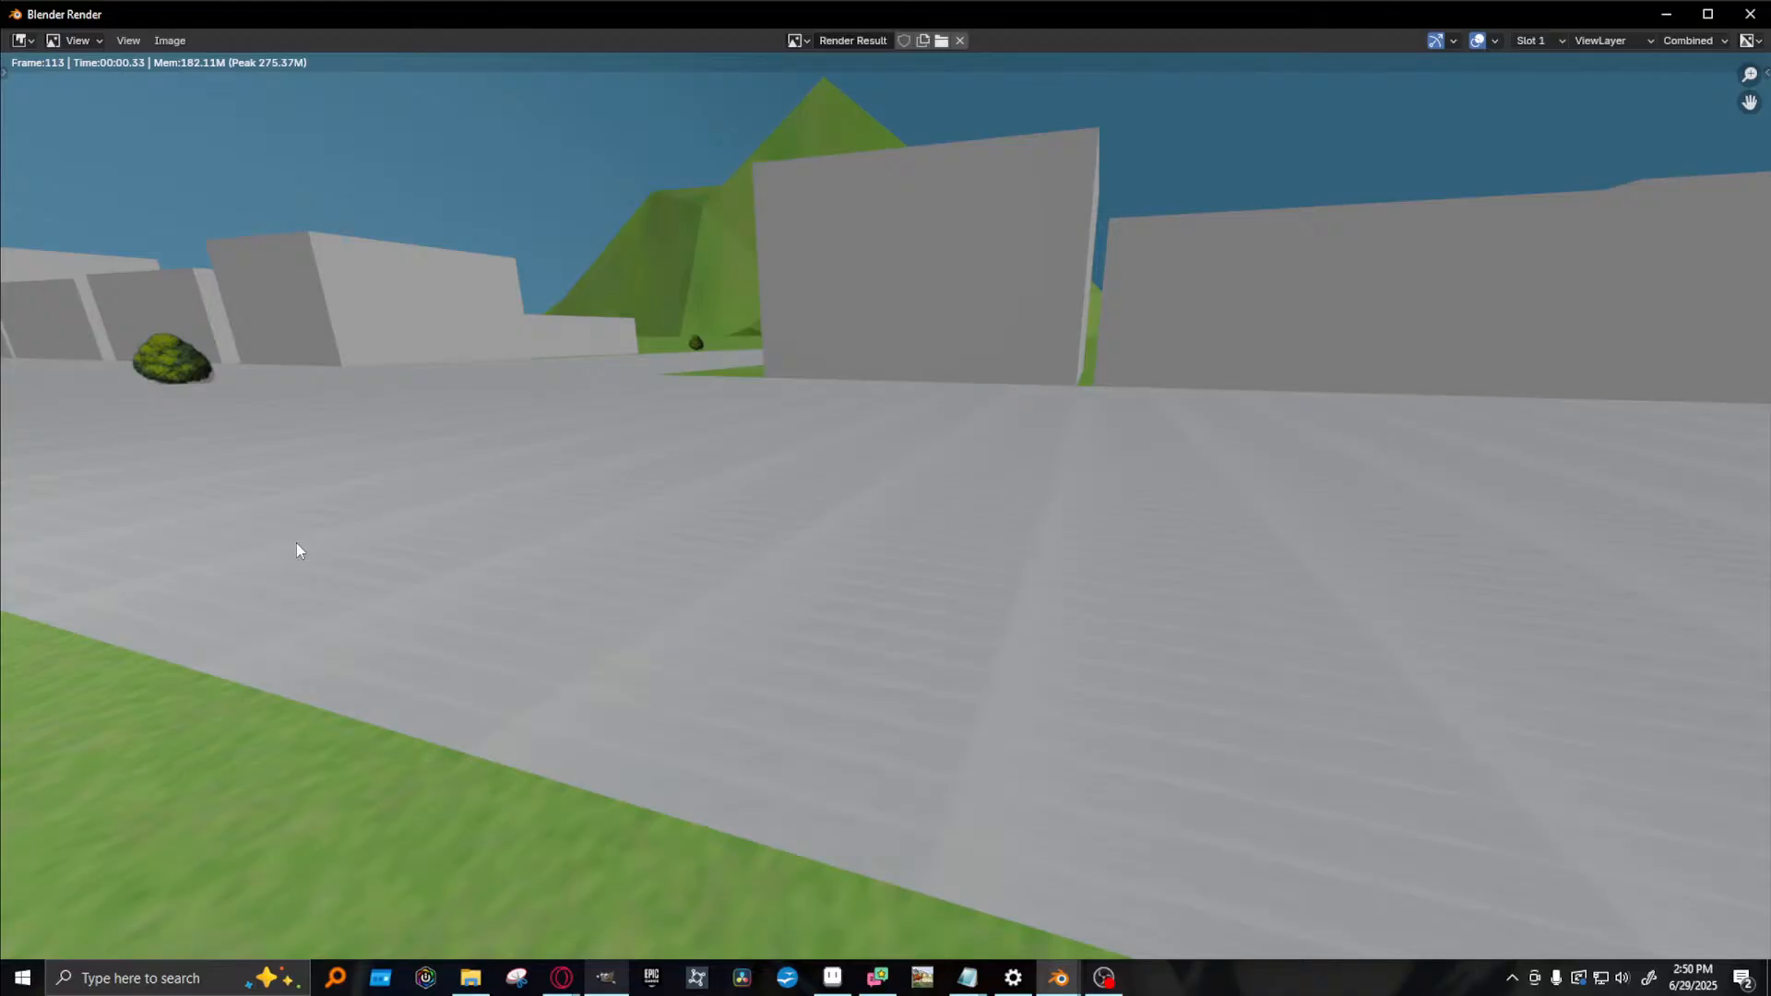
{"action": "key", "text": "Escape"}
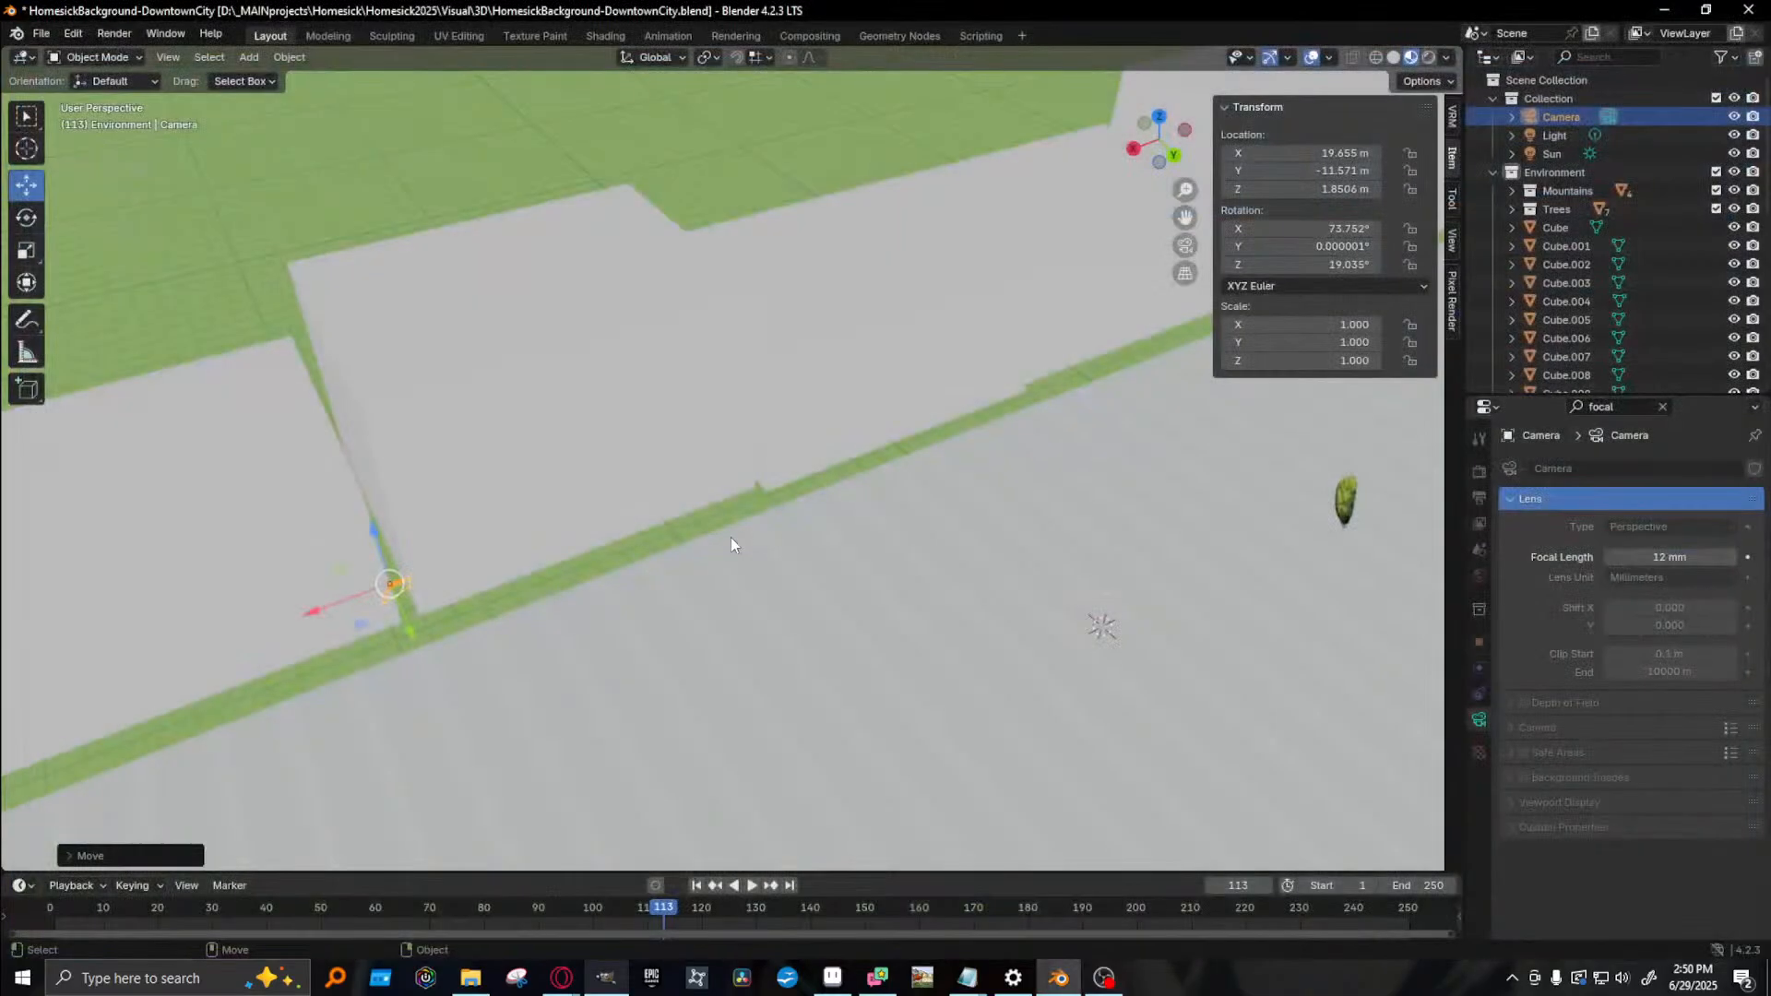
- Move the camera farther along the street to about 32.7 m in X and check with a render
{"action": "middle_click_drag", "start_coordinate": [330, 612], "coordinate": [719, 461]}
{"action": "left_click_drag", "start_coordinate": [732, 438], "coordinate": [374, 473]}
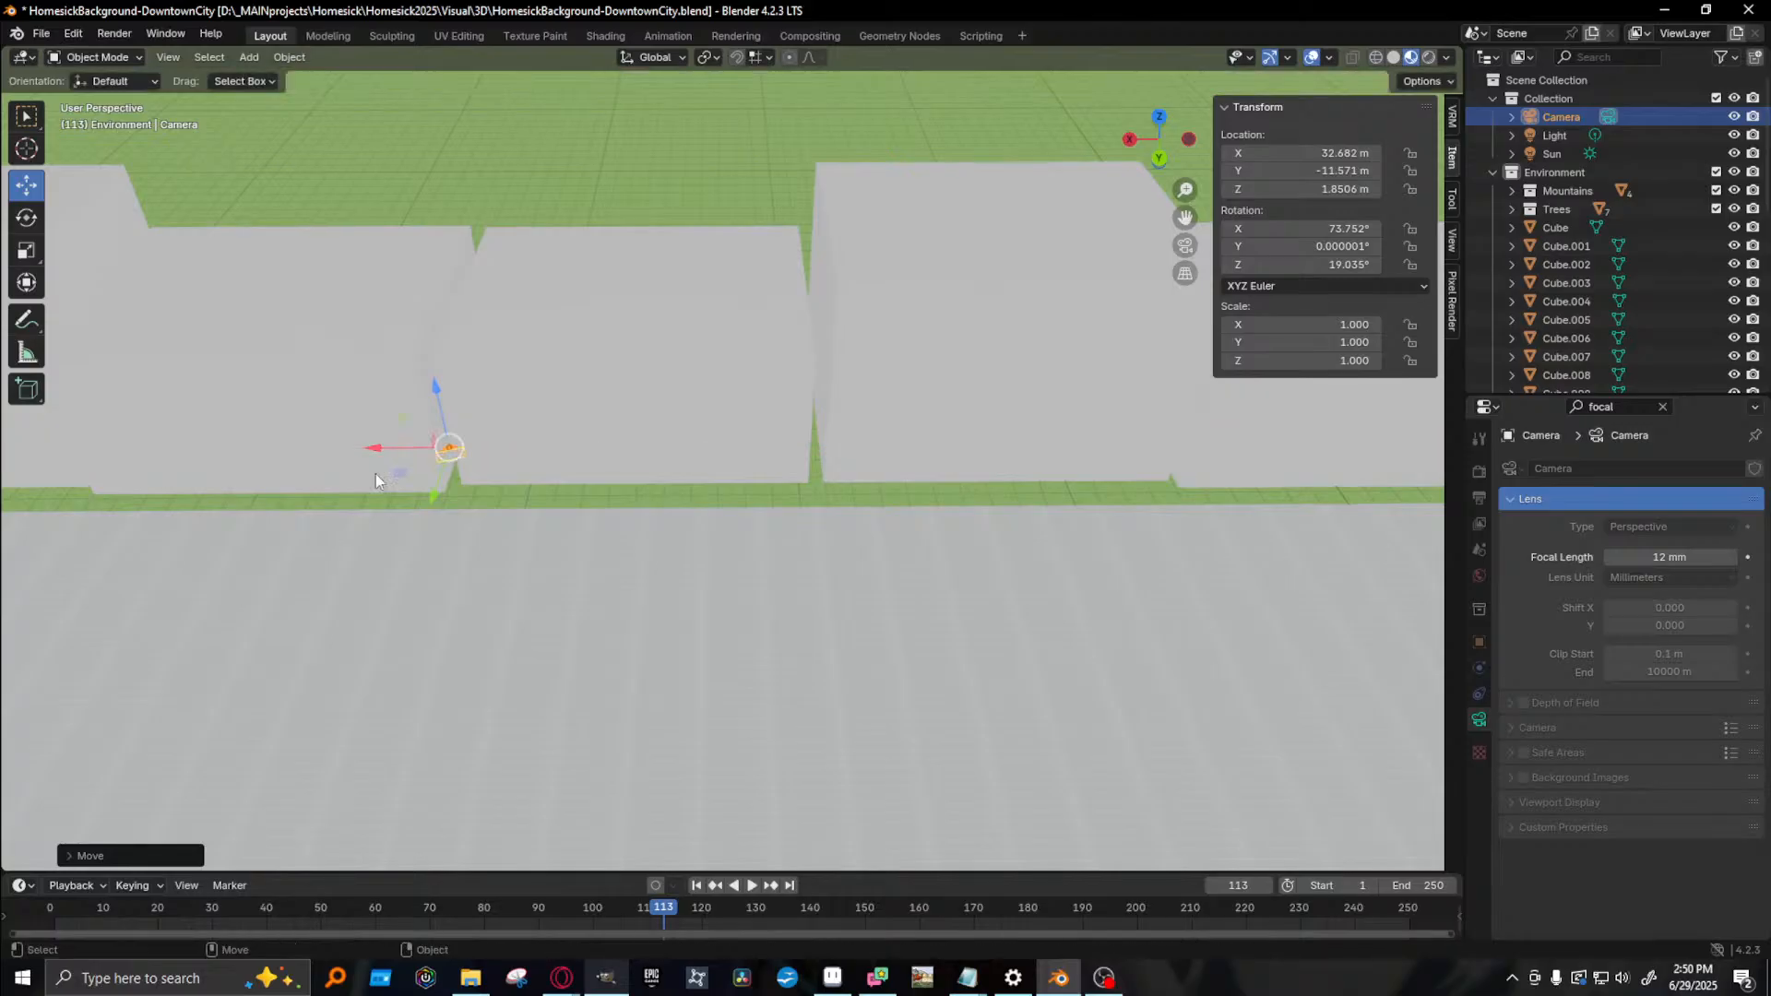
{"action": "key", "text": "F12"}
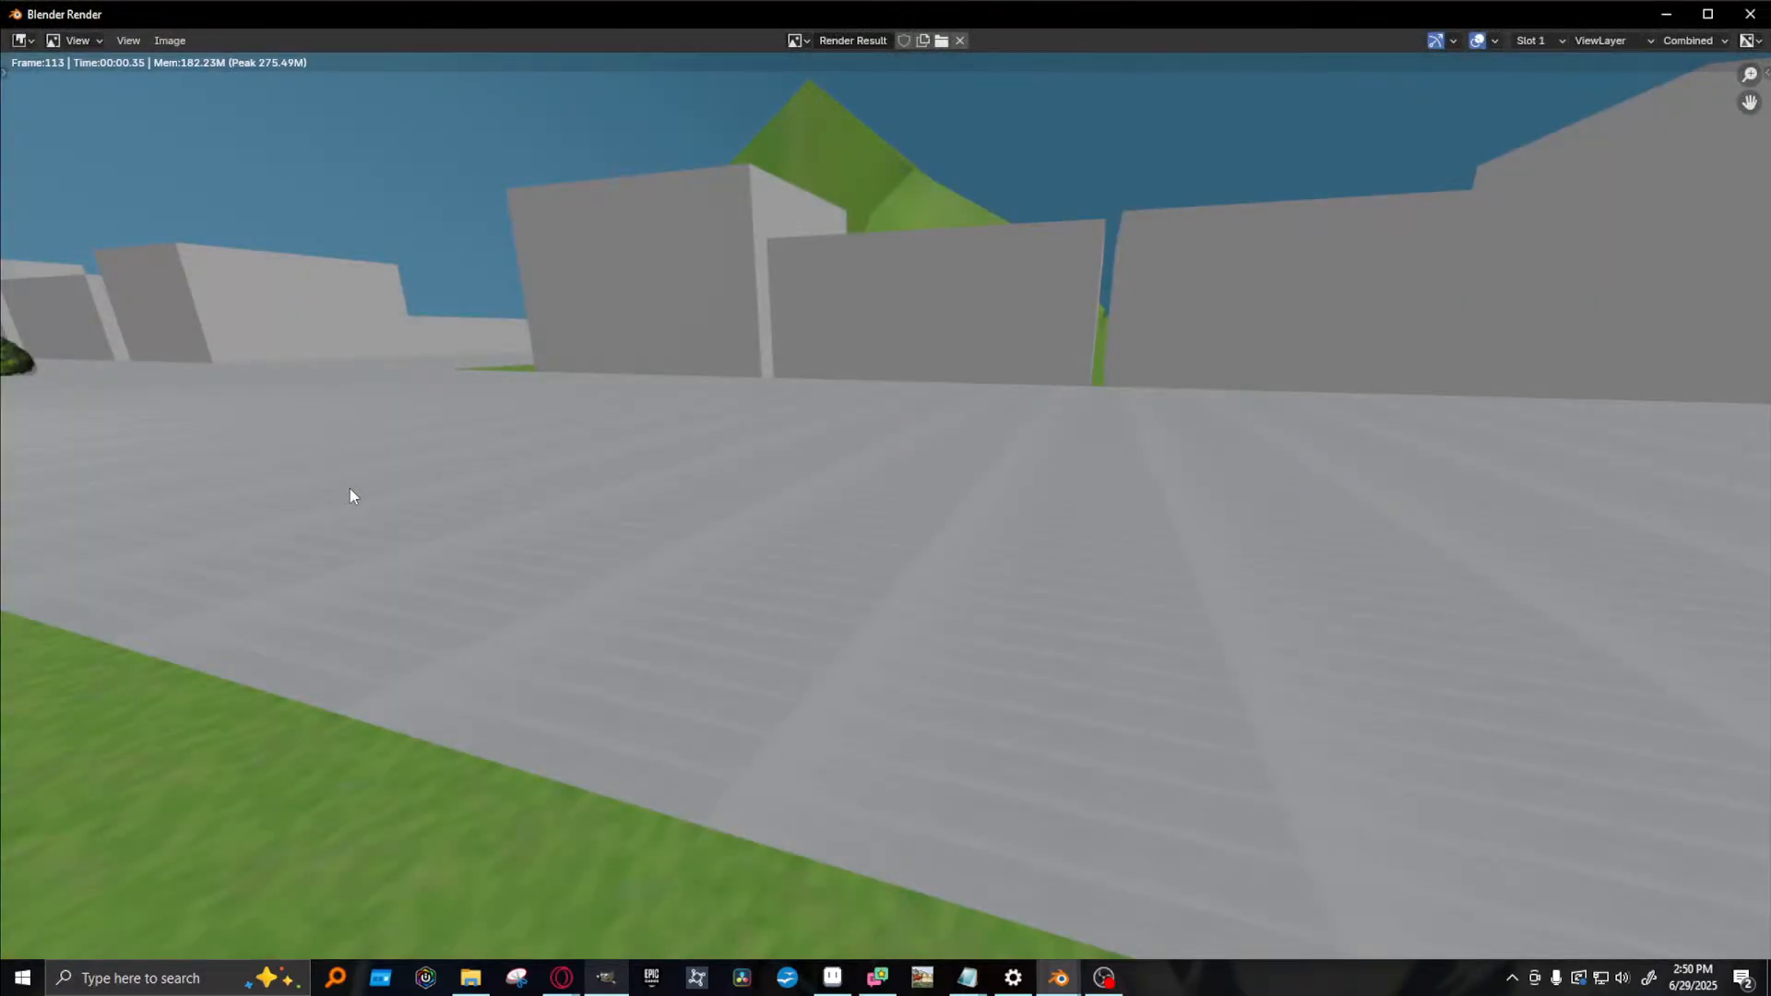
{"action": "left_click", "coordinate": [1749, 13]}
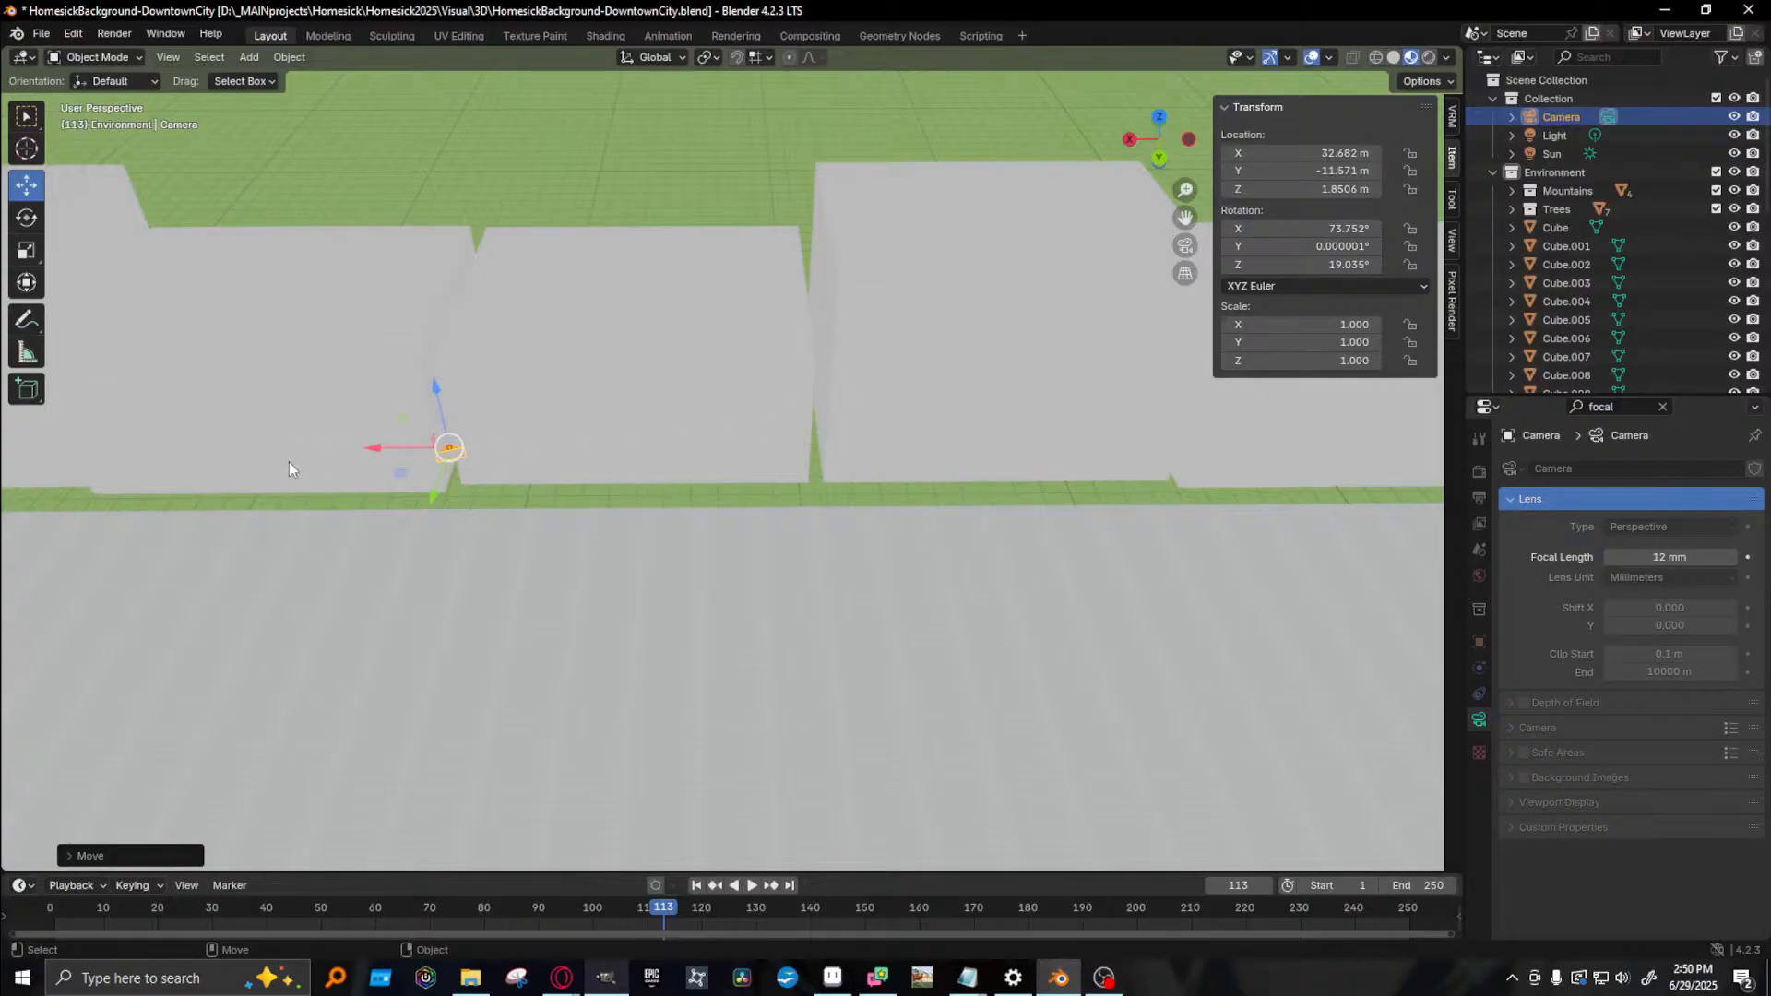
- Reposition the camera to about 42.1 m in X and -11 m in Y, checking the placement with renders
{"action": "left_click_drag", "start_coordinate": [382, 448], "coordinate": [154, 512]}
{"action": "key", "text": "F12"}
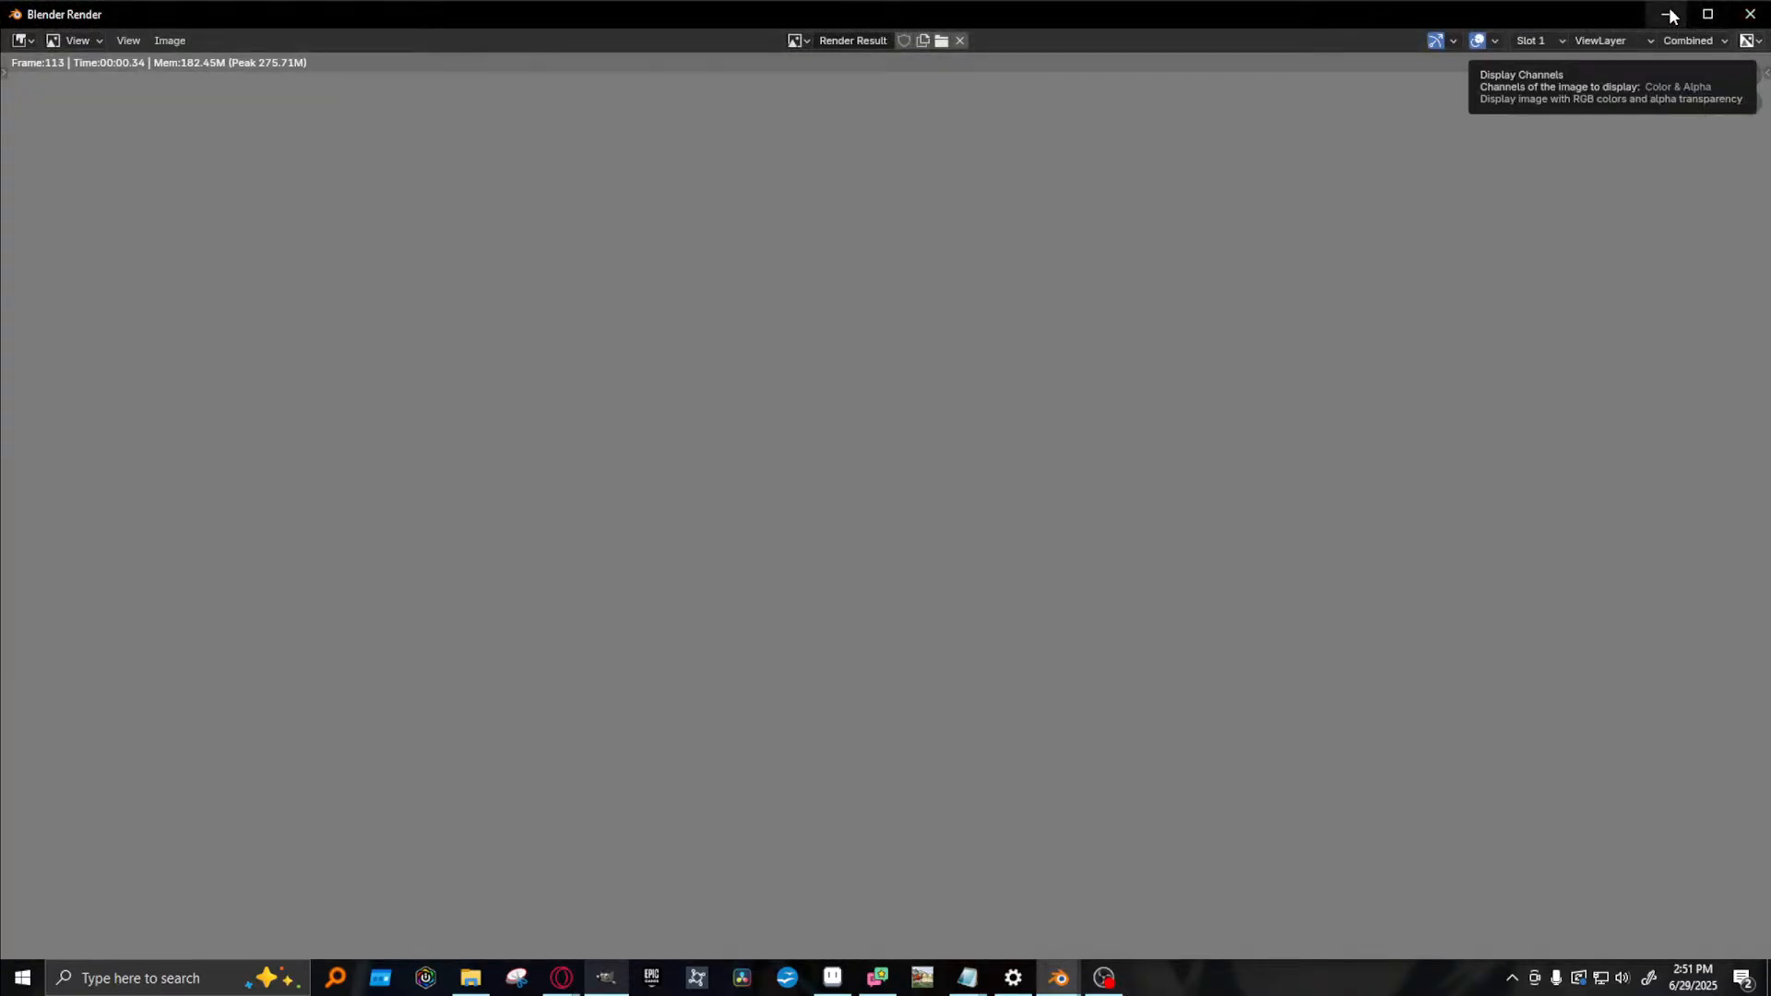
{"action": "left_click", "coordinate": [1749, 14]}
{"action": "left_click_drag", "start_coordinate": [139, 512], "coordinate": [277, 494]}
{"action": "key", "text": "F12"}
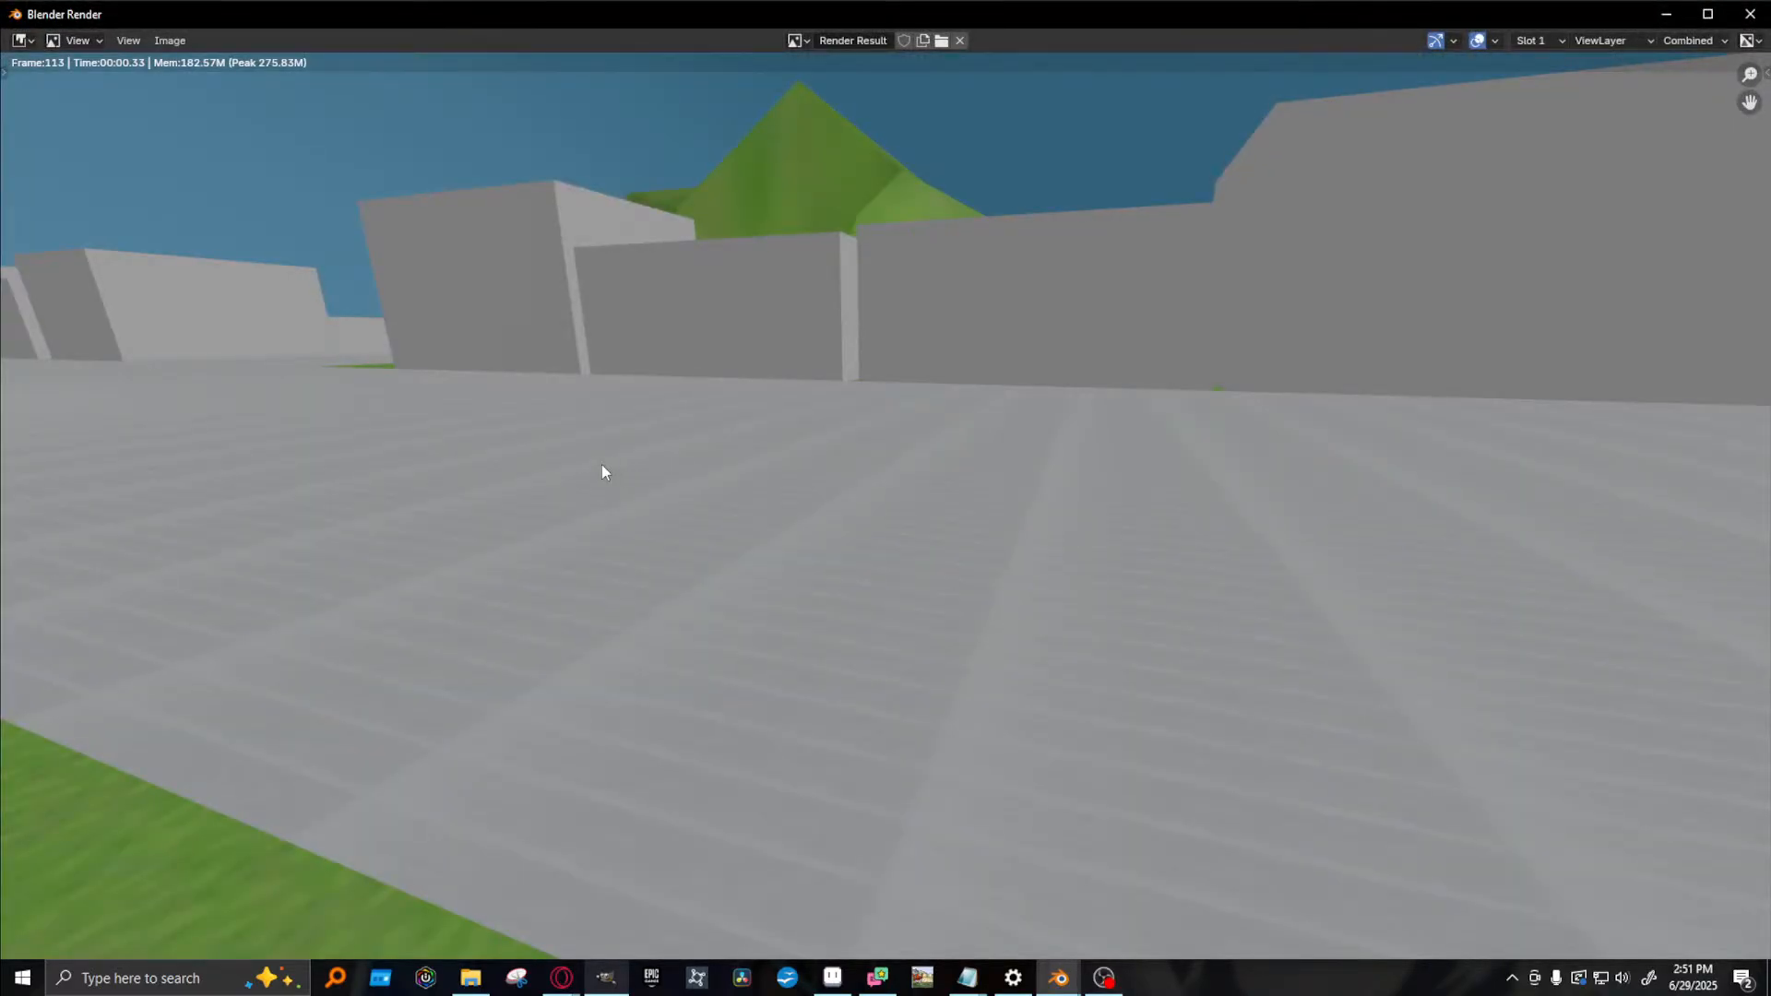
{"action": "key", "text": "Escape"}
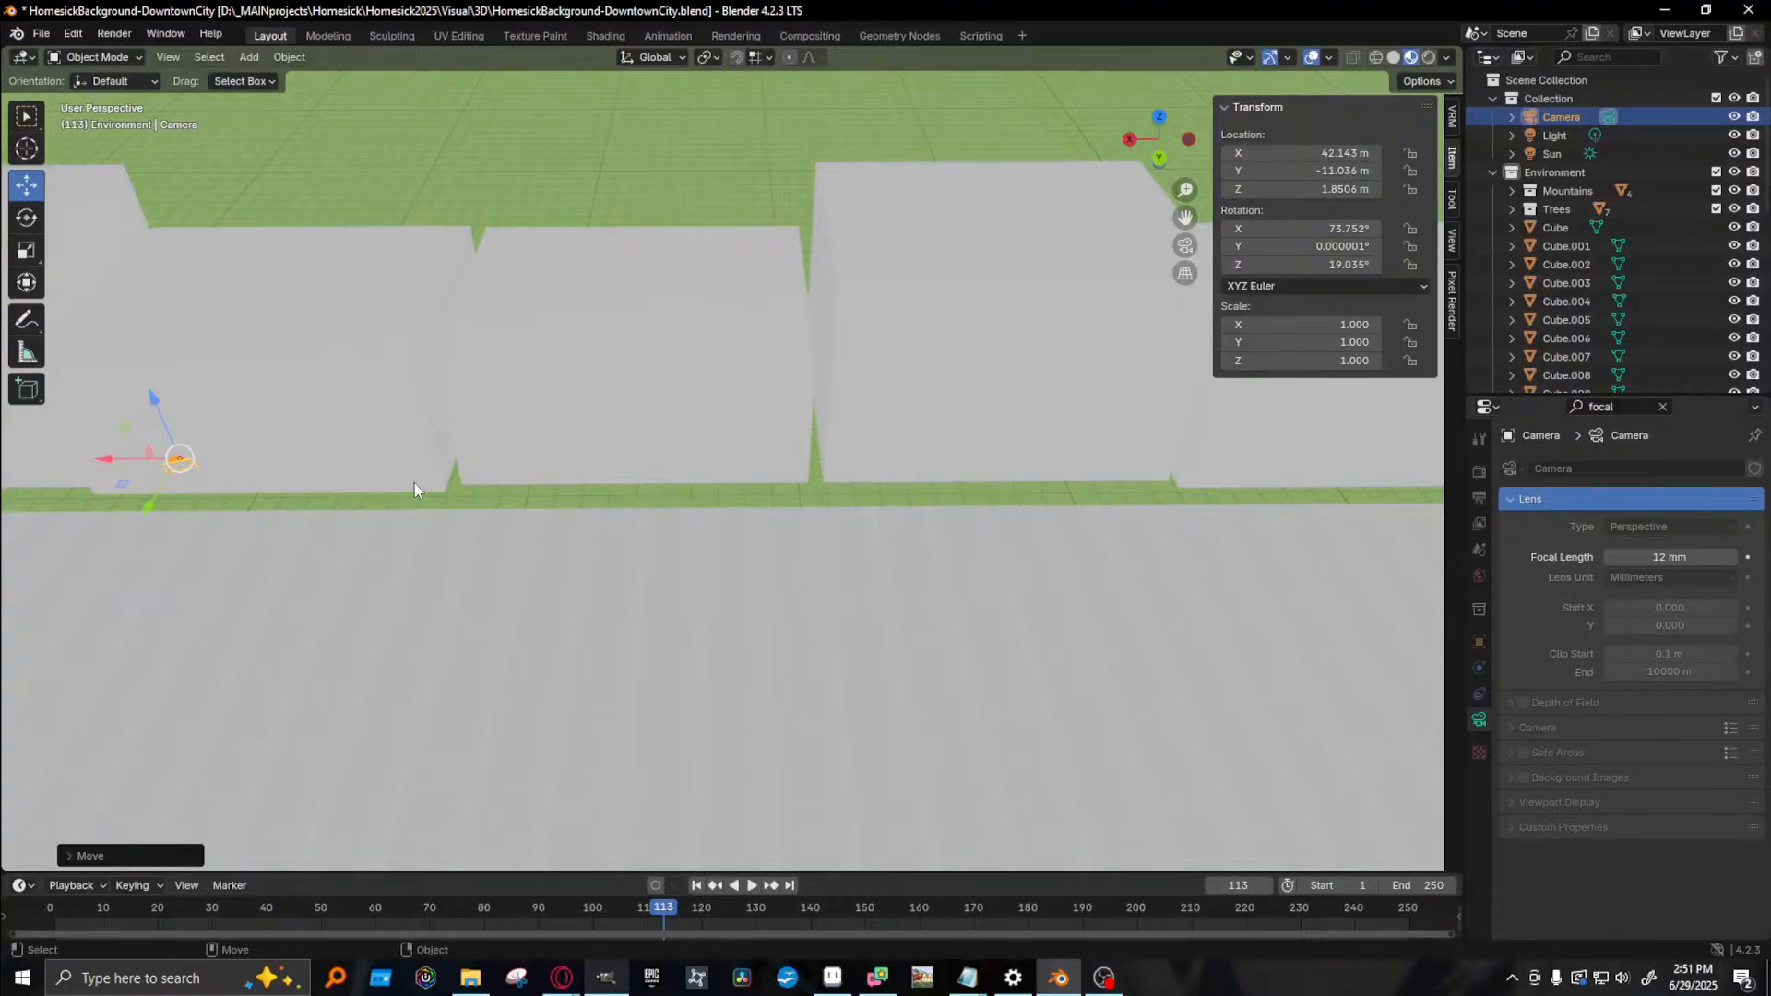
- Lower the buildings Cube.007 and Cube.008, placing Cube.008 at about 0.09 m in Z, and check with a render
{"action": "left_click", "coordinate": [393, 384]}
{"action": "middle_click_drag", "start_coordinate": [539, 485], "coordinate": [609, 540]}
{"action": "left_click", "coordinate": [699, 457]}
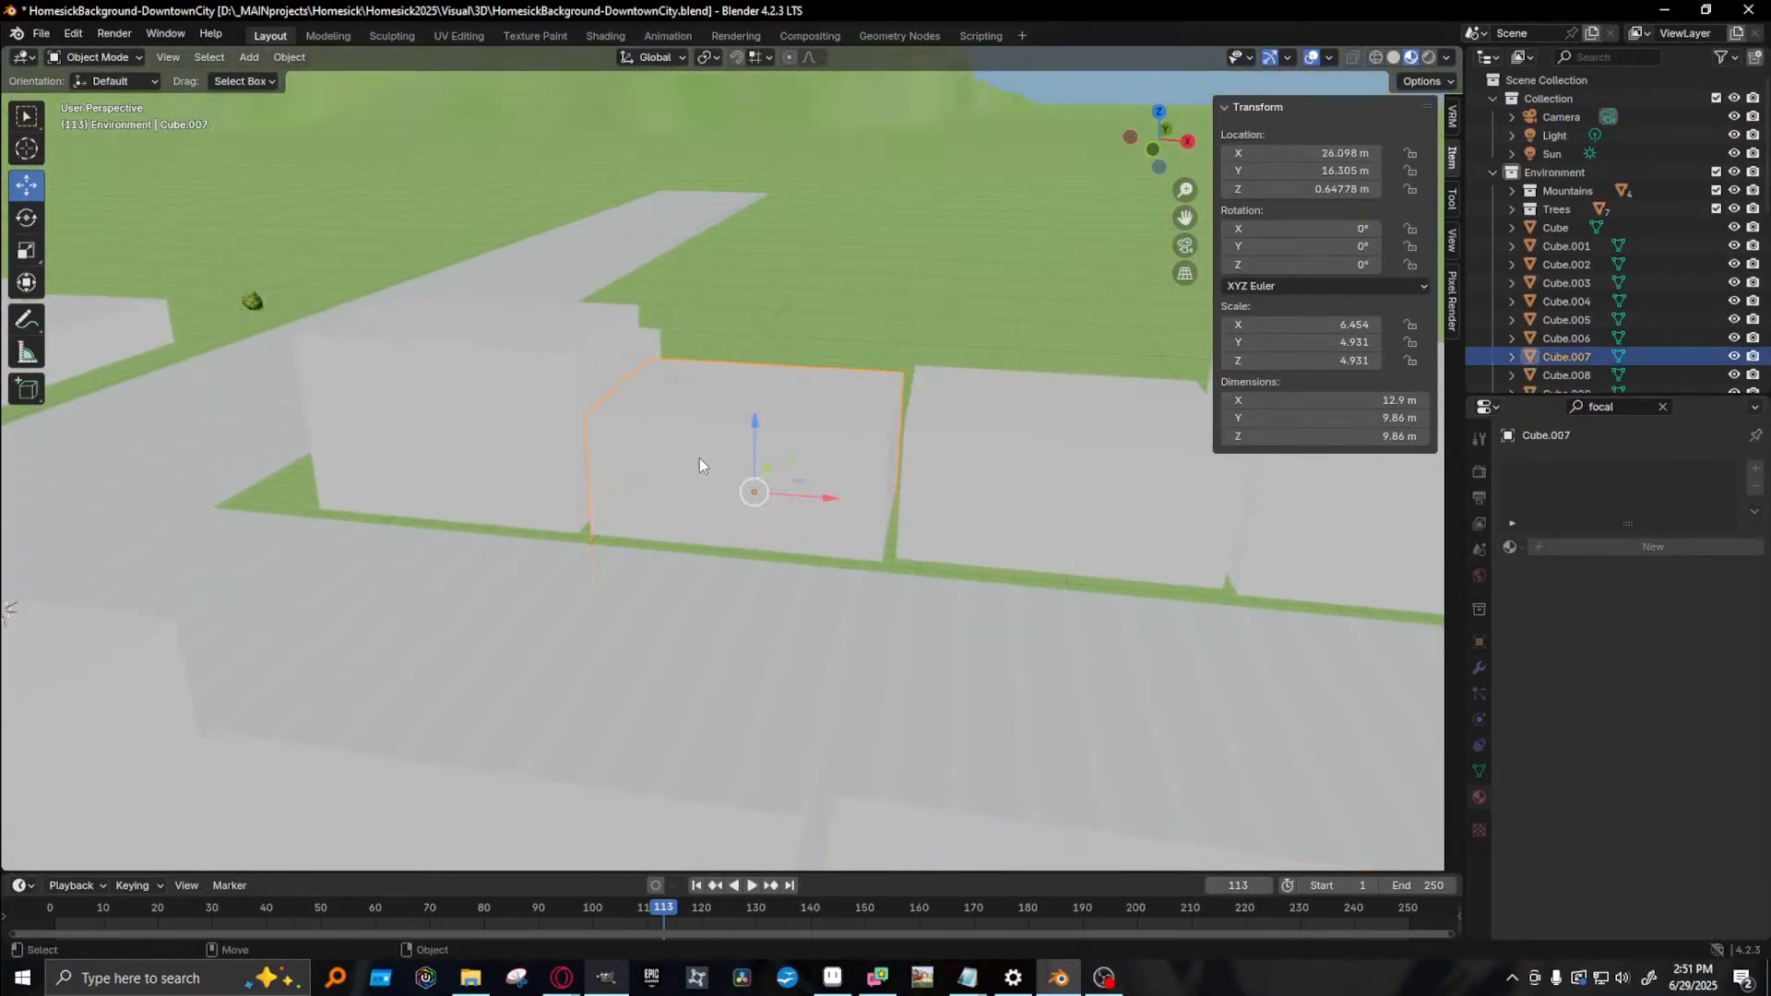
{"action": "left_click_drag", "start_coordinate": [756, 424], "coordinate": [758, 439]}
{"action": "left_click", "coordinate": [1036, 476]}
{"action": "left_click_drag", "start_coordinate": [1054, 434], "coordinate": [1052, 452]}
{"action": "key", "text": "F12"}
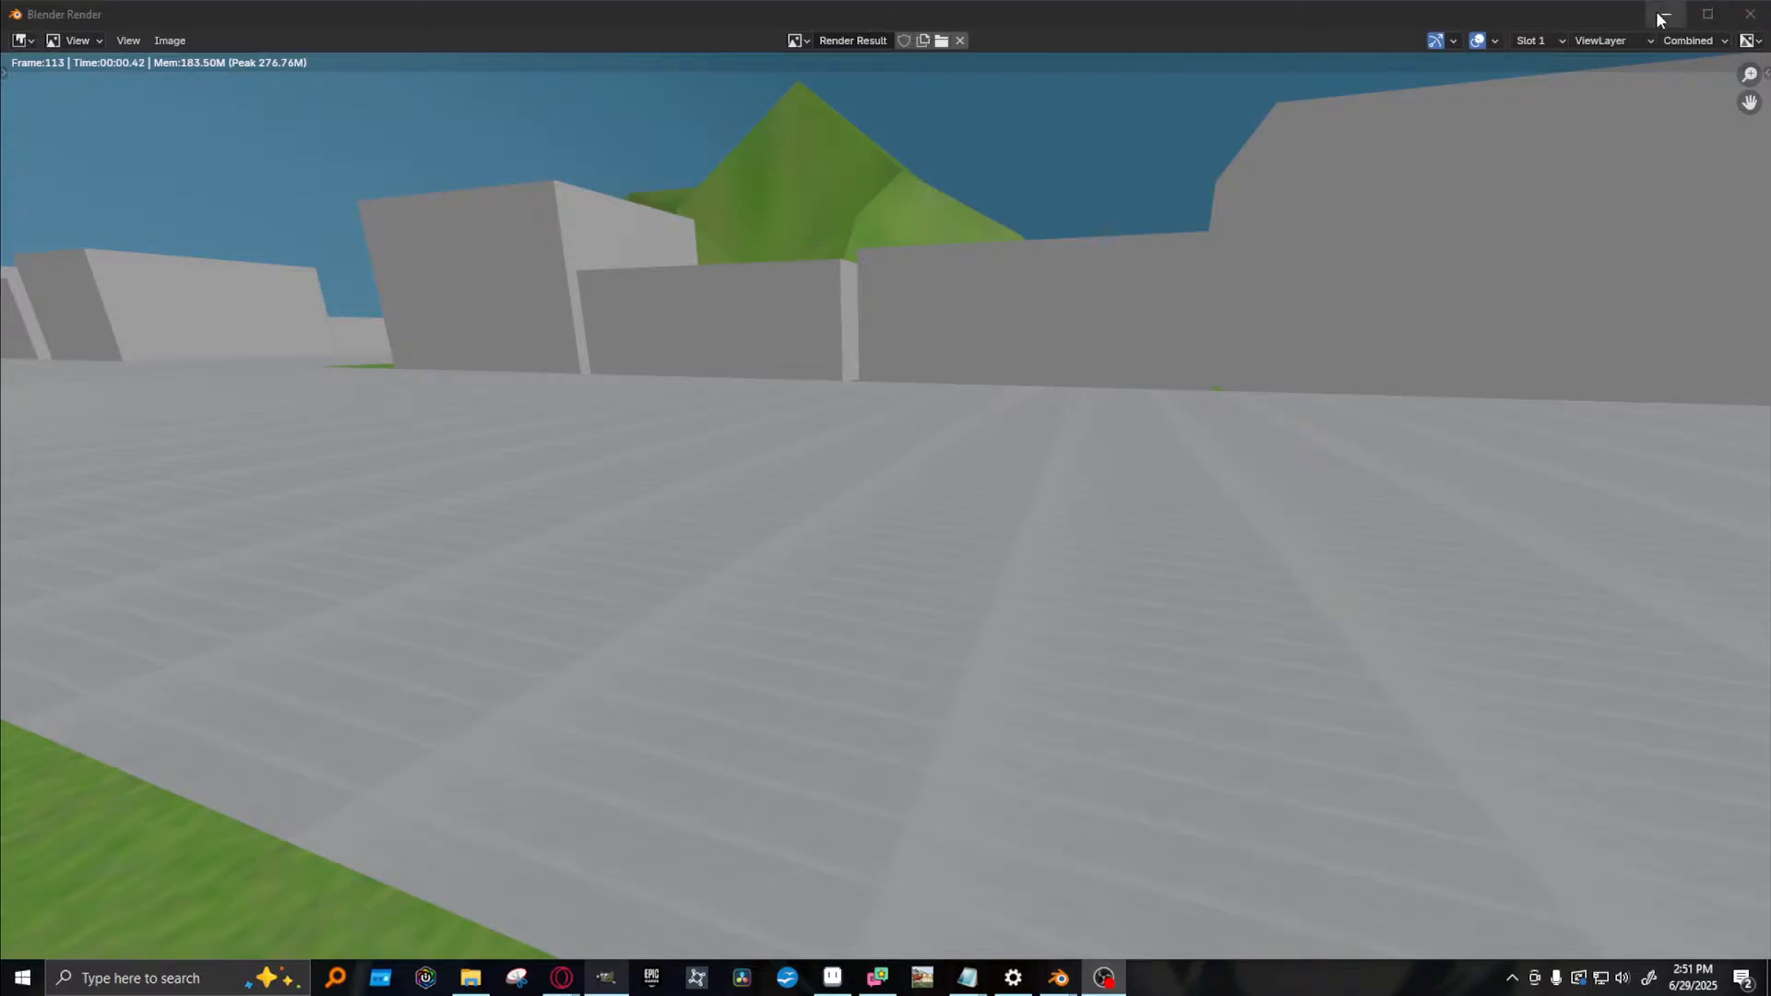
- View the DiffCol pass of the render, switch back to the Combined pass and close the render
{"action": "left_click", "coordinate": [1688, 42]}
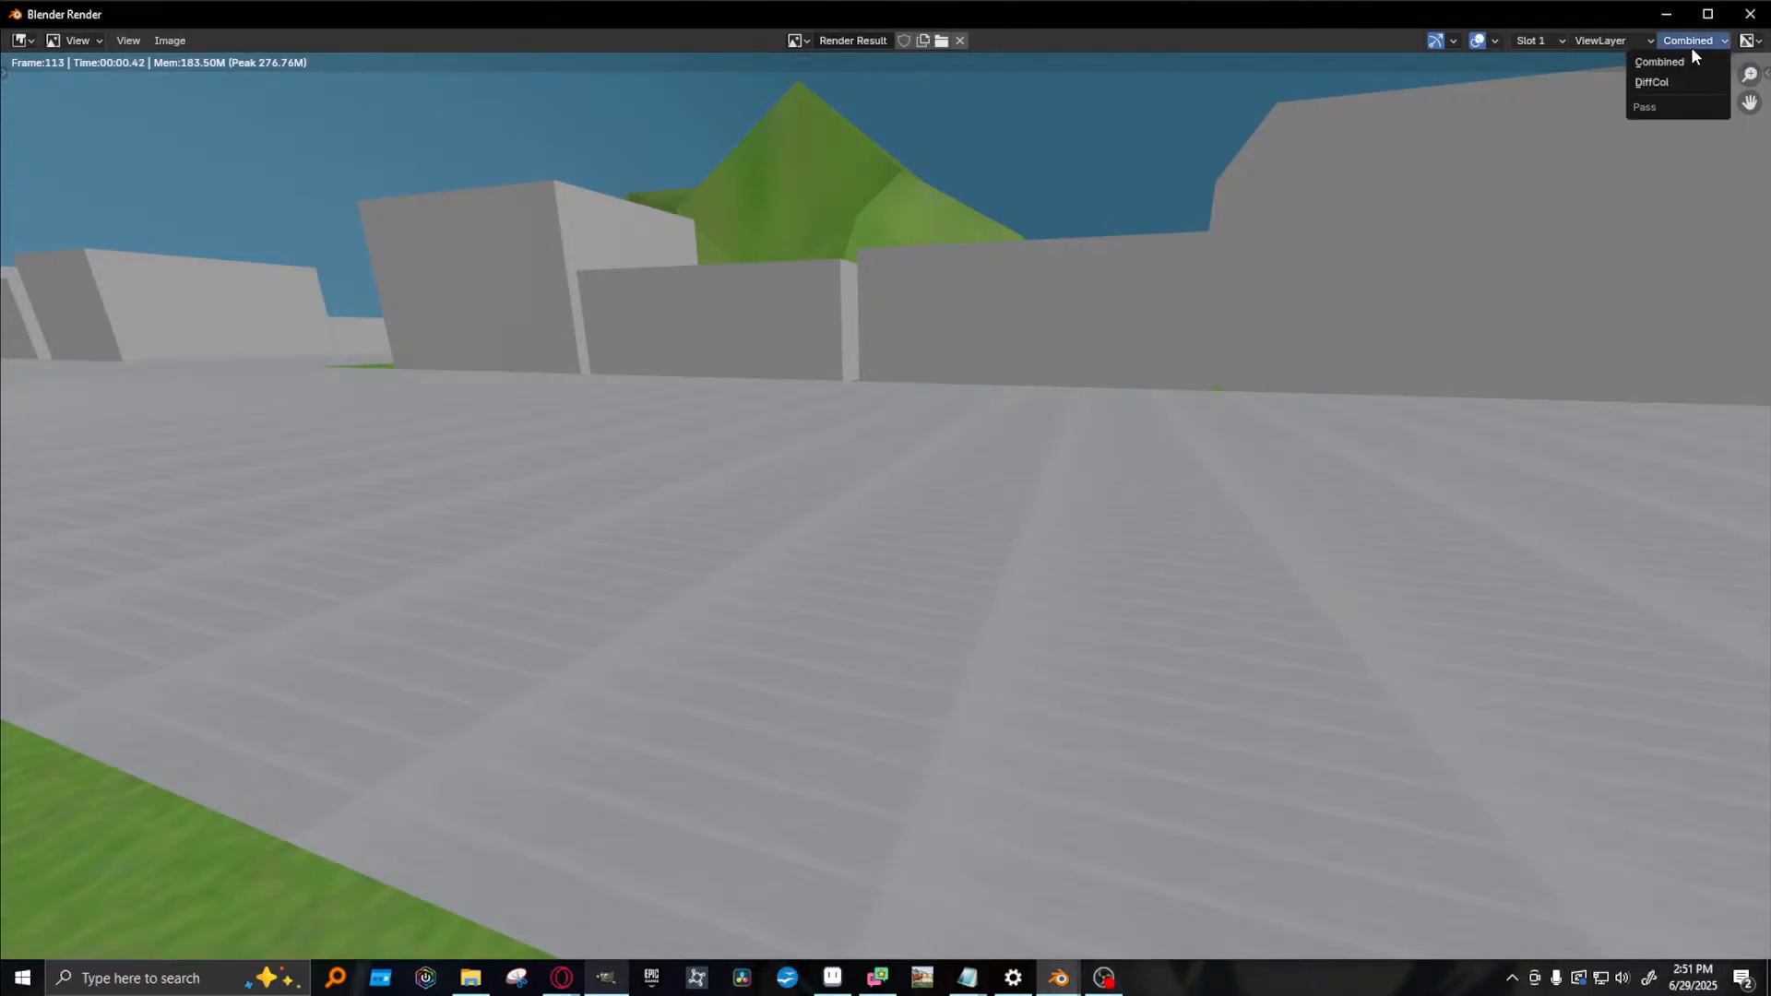
{"action": "left_click", "coordinate": [1674, 80]}
{"action": "left_click", "coordinate": [1688, 41]}
{"action": "left_click", "coordinate": [1684, 61]}
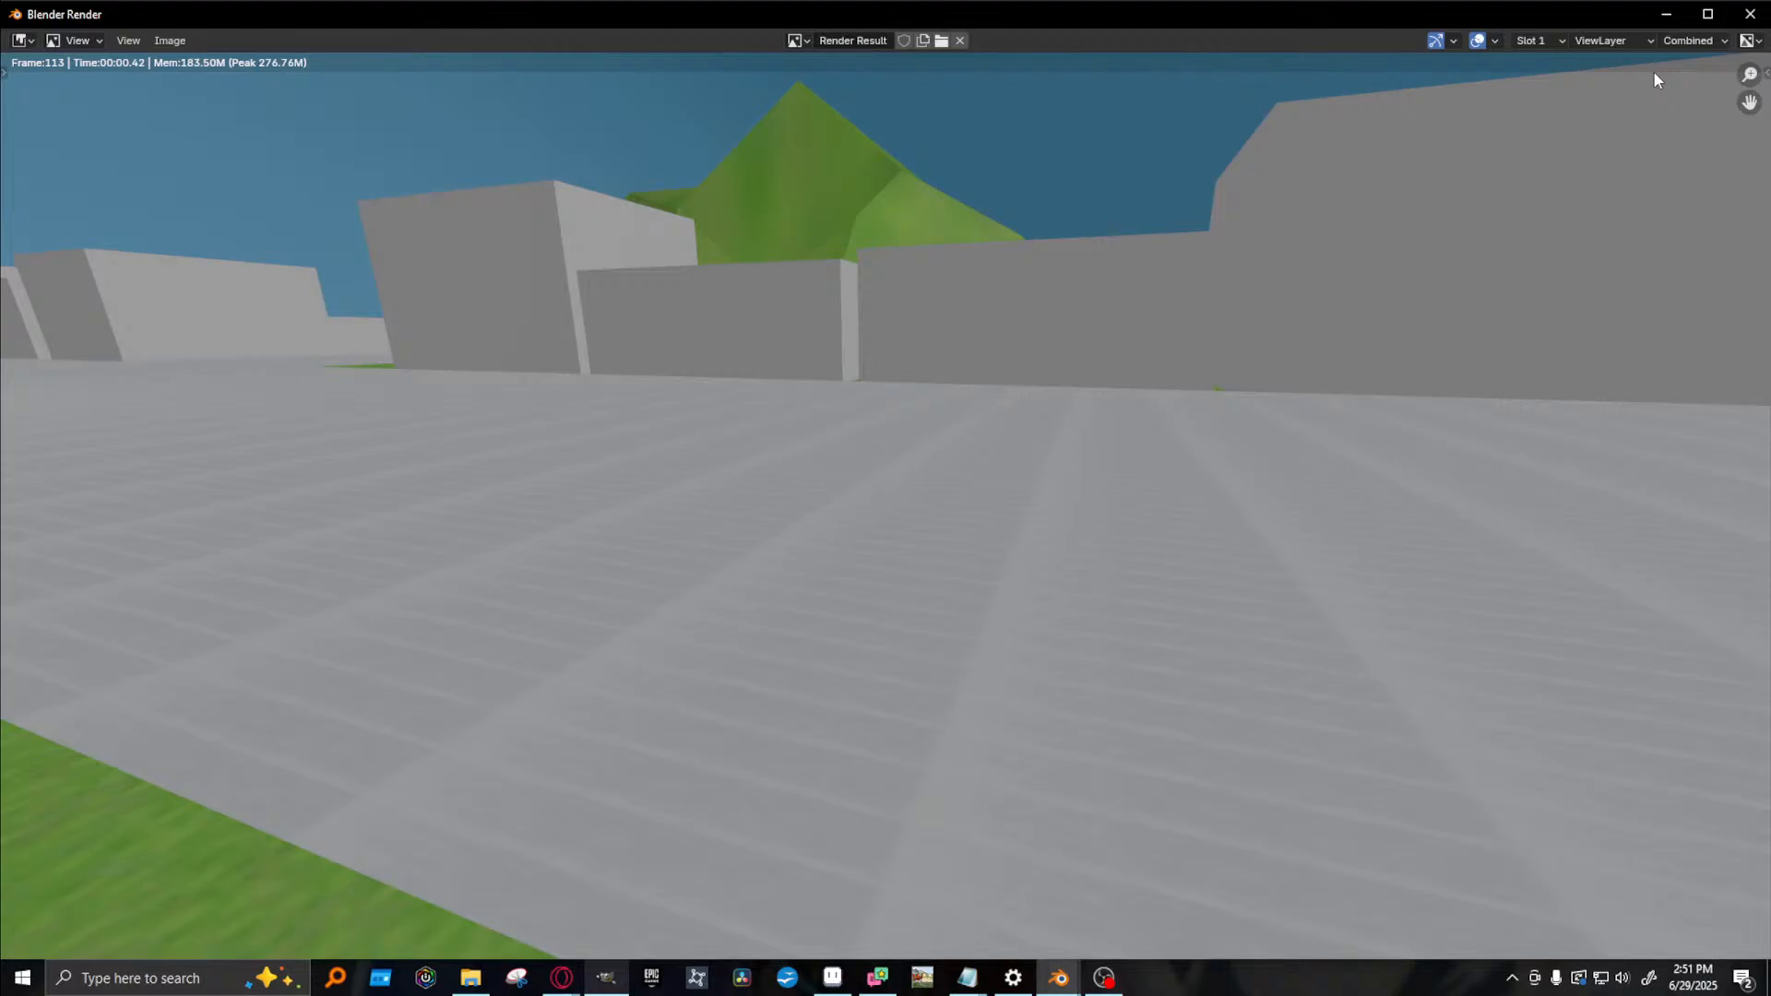
{"action": "left_click", "coordinate": [1750, 14]}
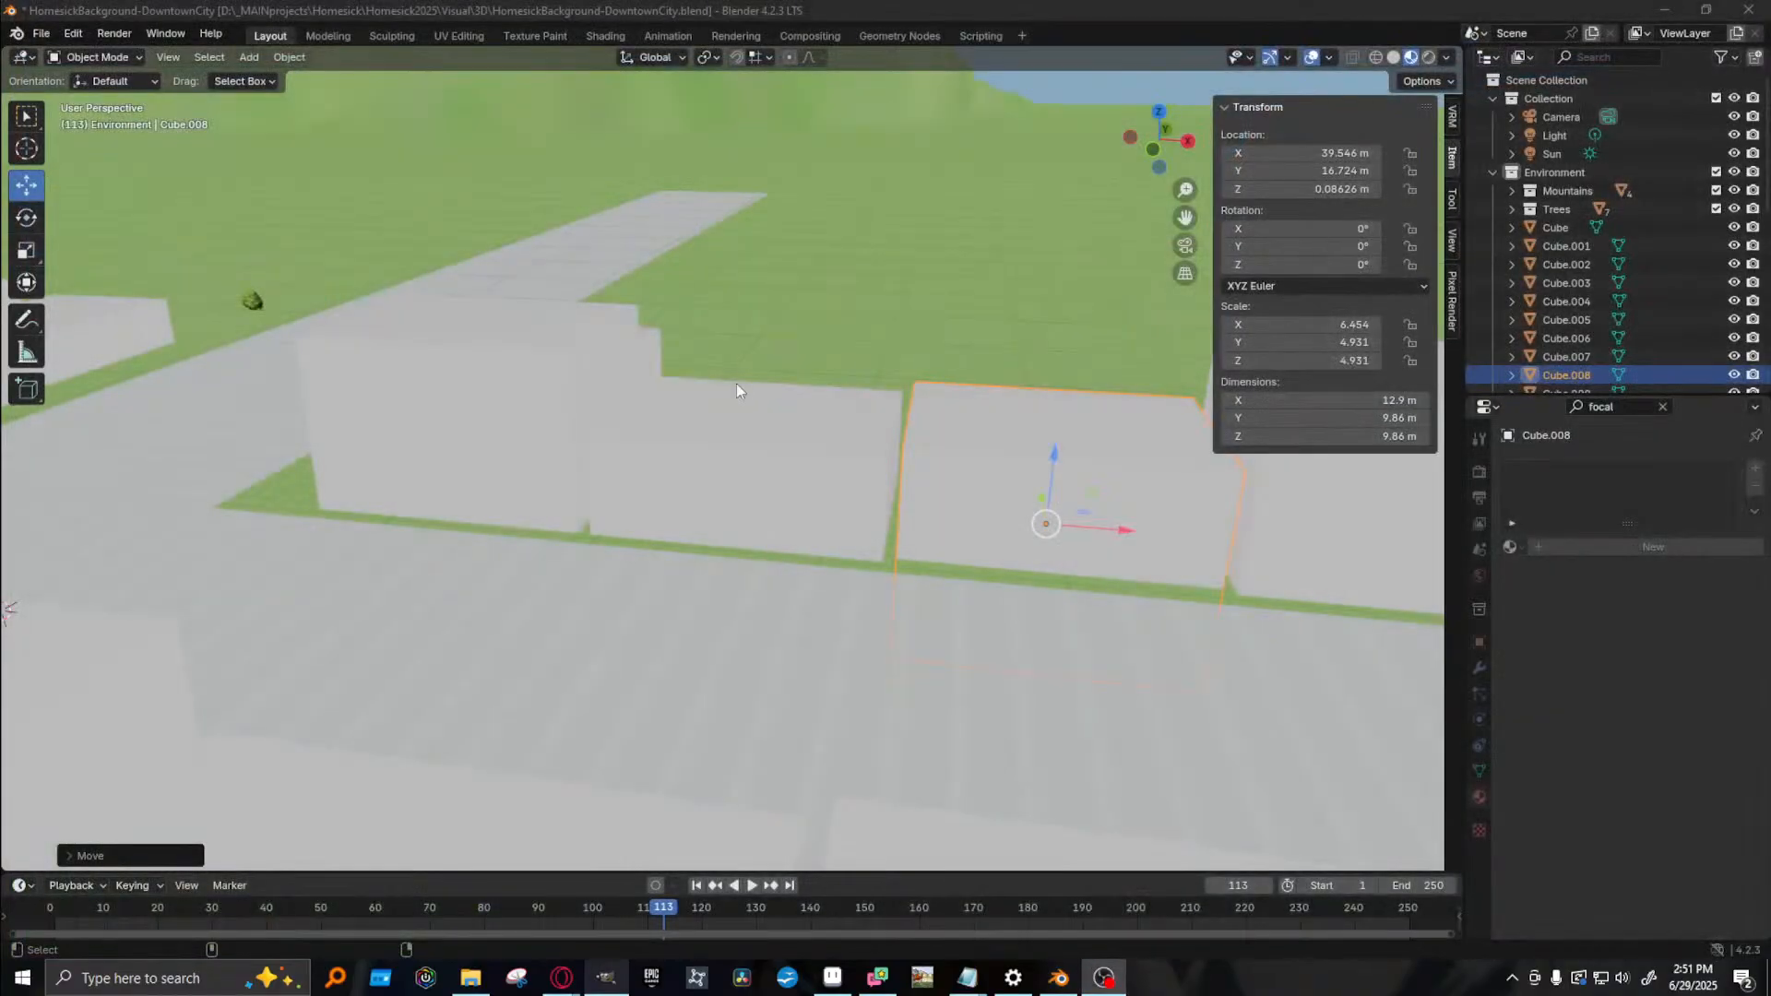
- Save the scene file with the lowered buildings
{"action": "middle_click_drag", "start_coordinate": [905, 546], "coordinate": [658, 500]}
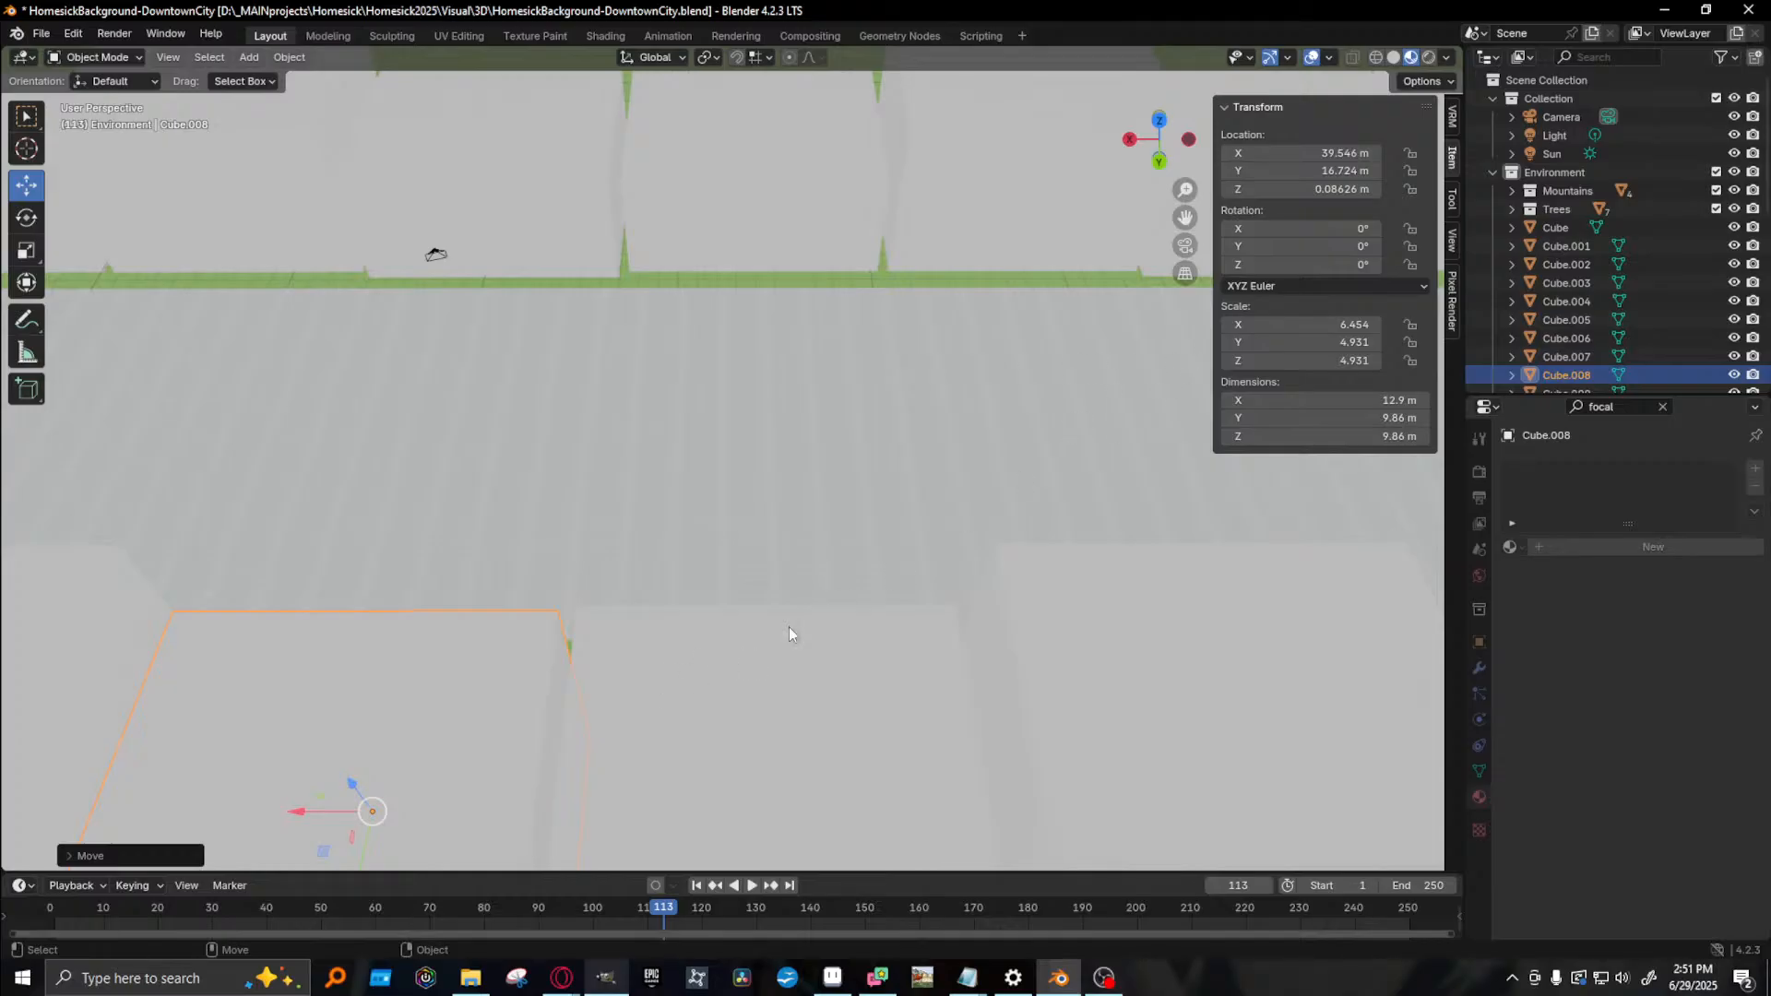
{"action": "key", "text": "ctrl+s"}
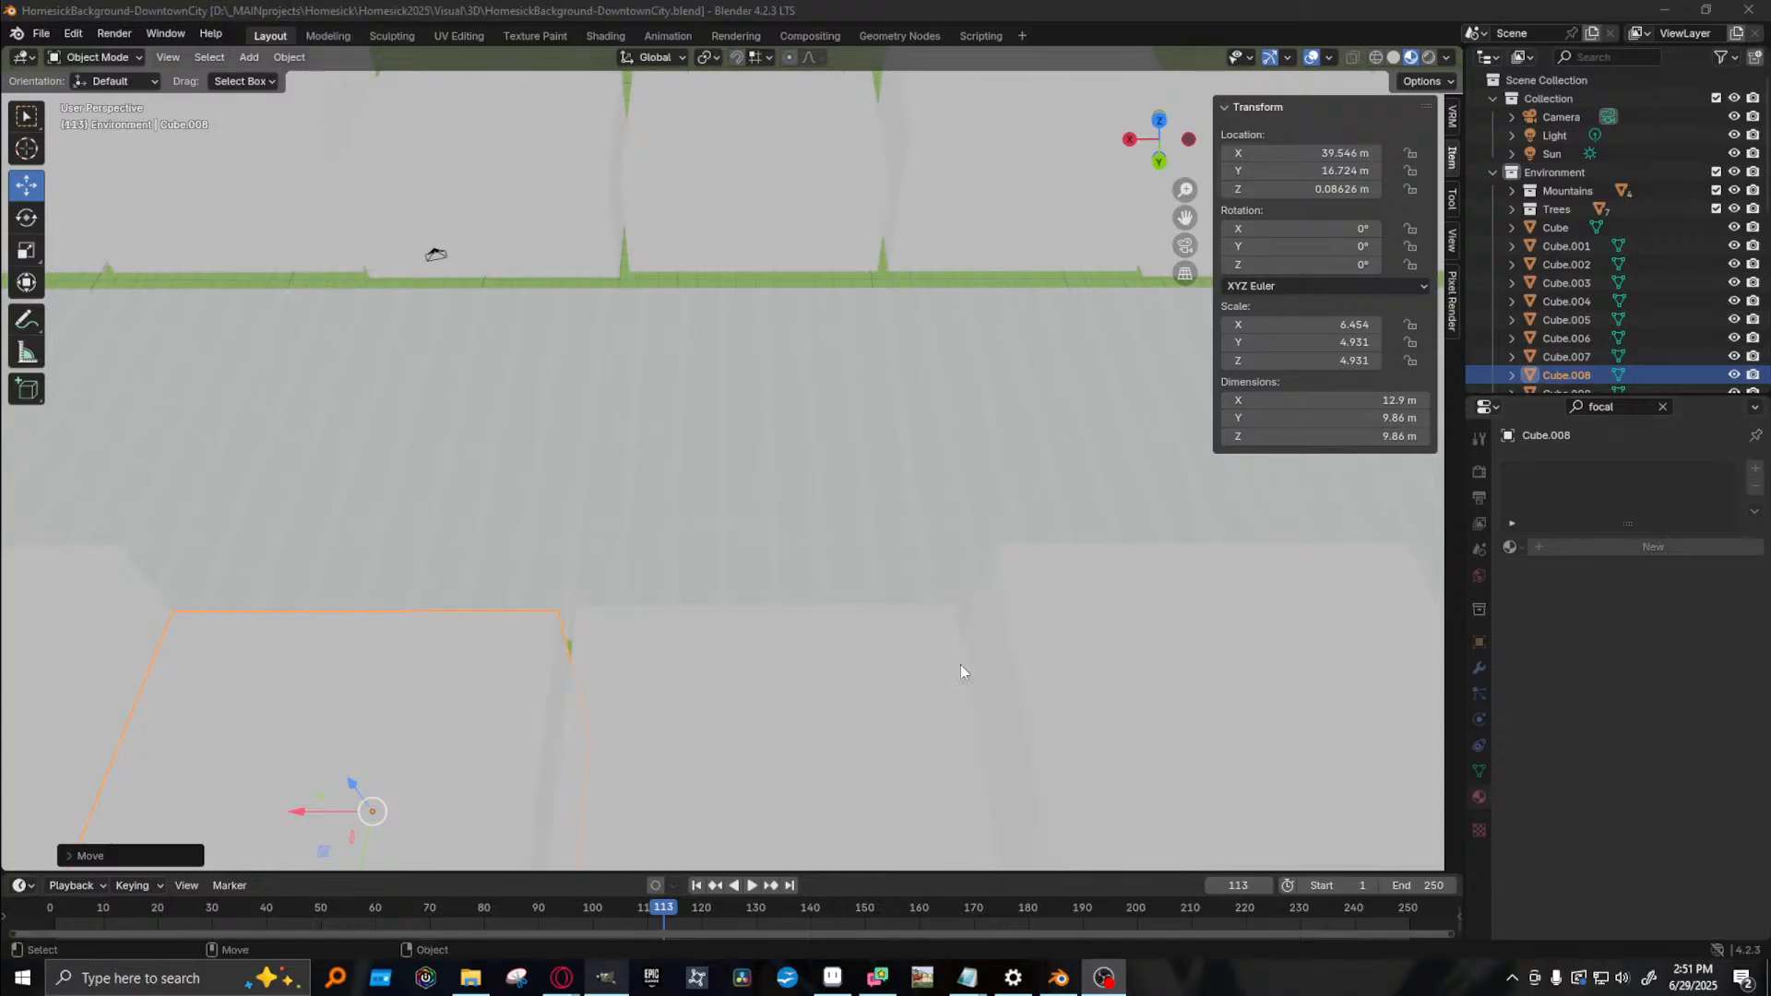
{"action": "left_click", "coordinate": [400, 688]}
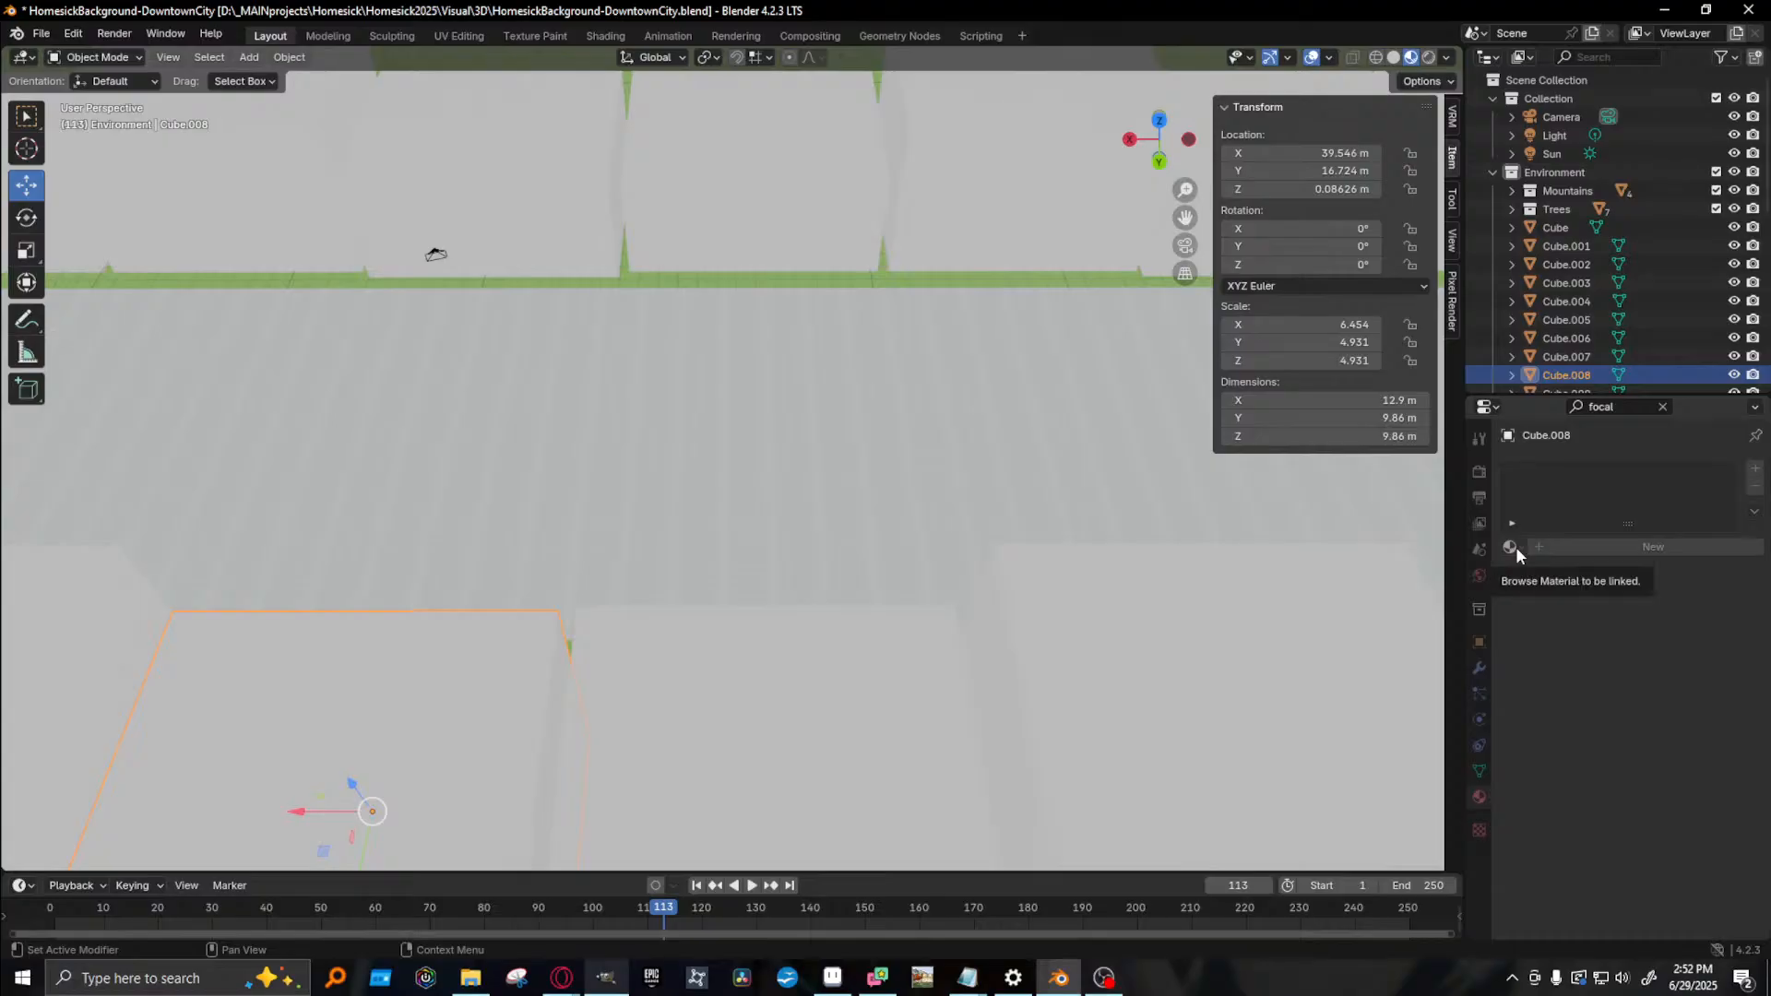
- Clear the property search filter and assign the existing Brick material to Cube.008
{"action": "left_click", "coordinate": [1662, 405]}
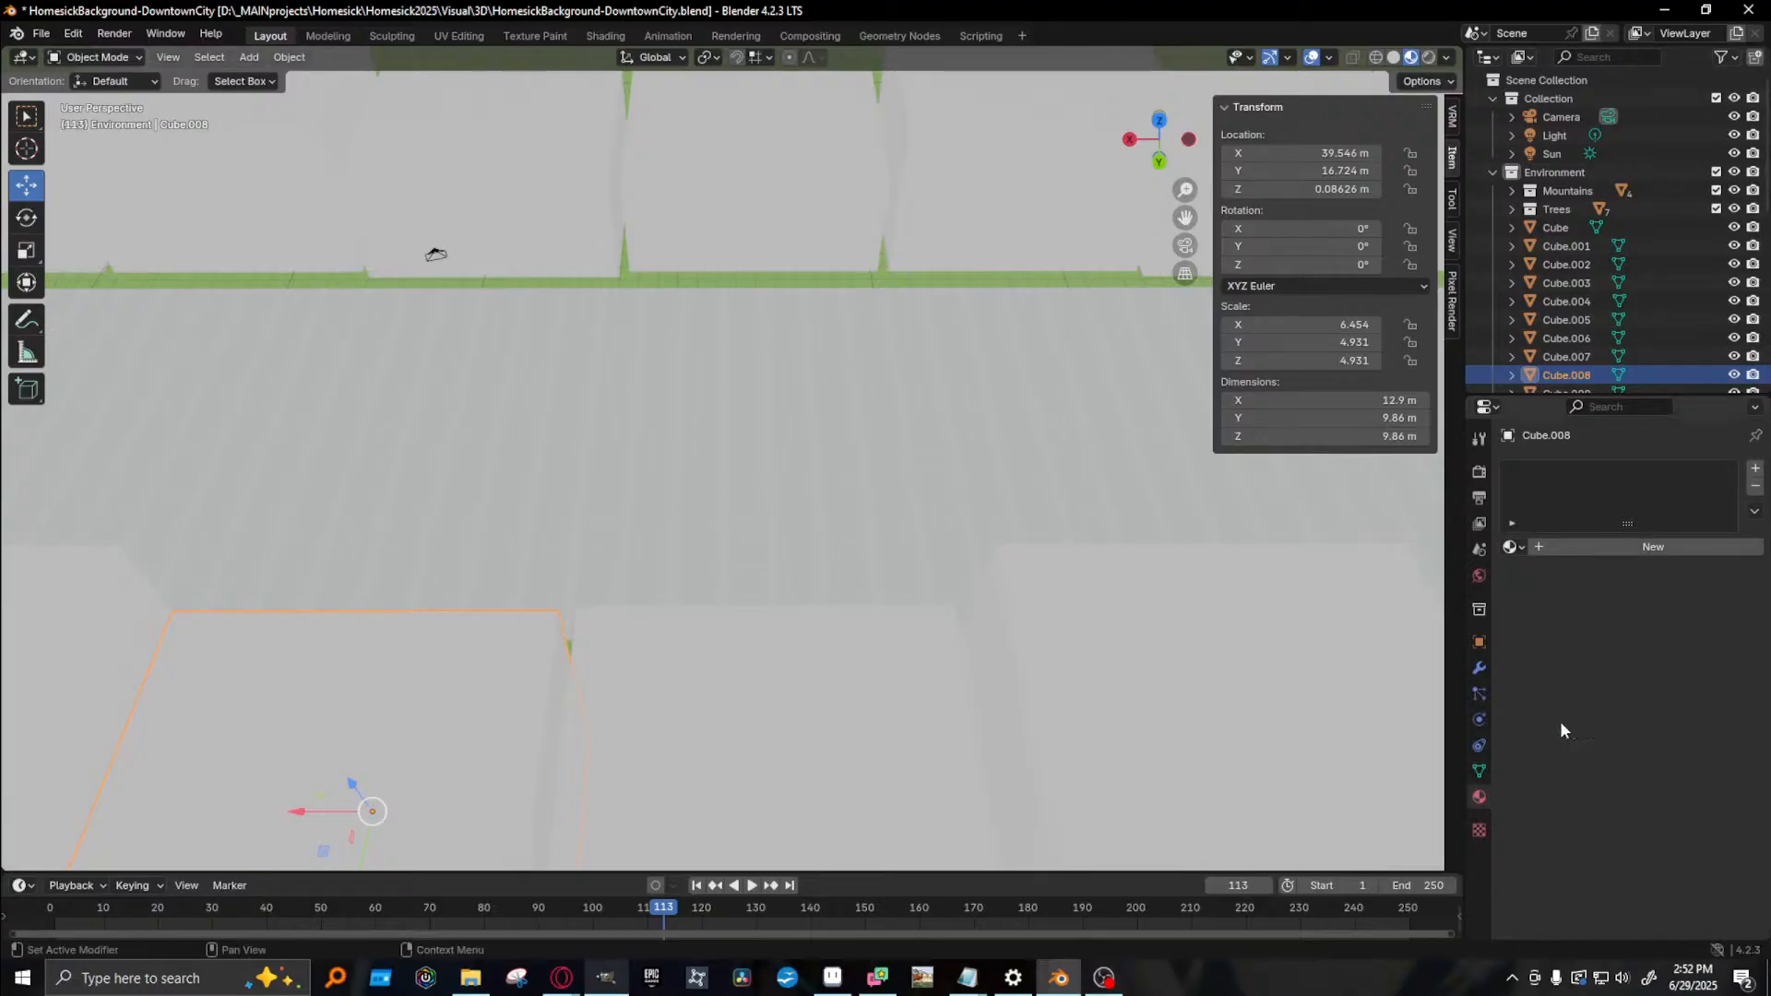
{"action": "left_click", "coordinate": [1514, 549]}
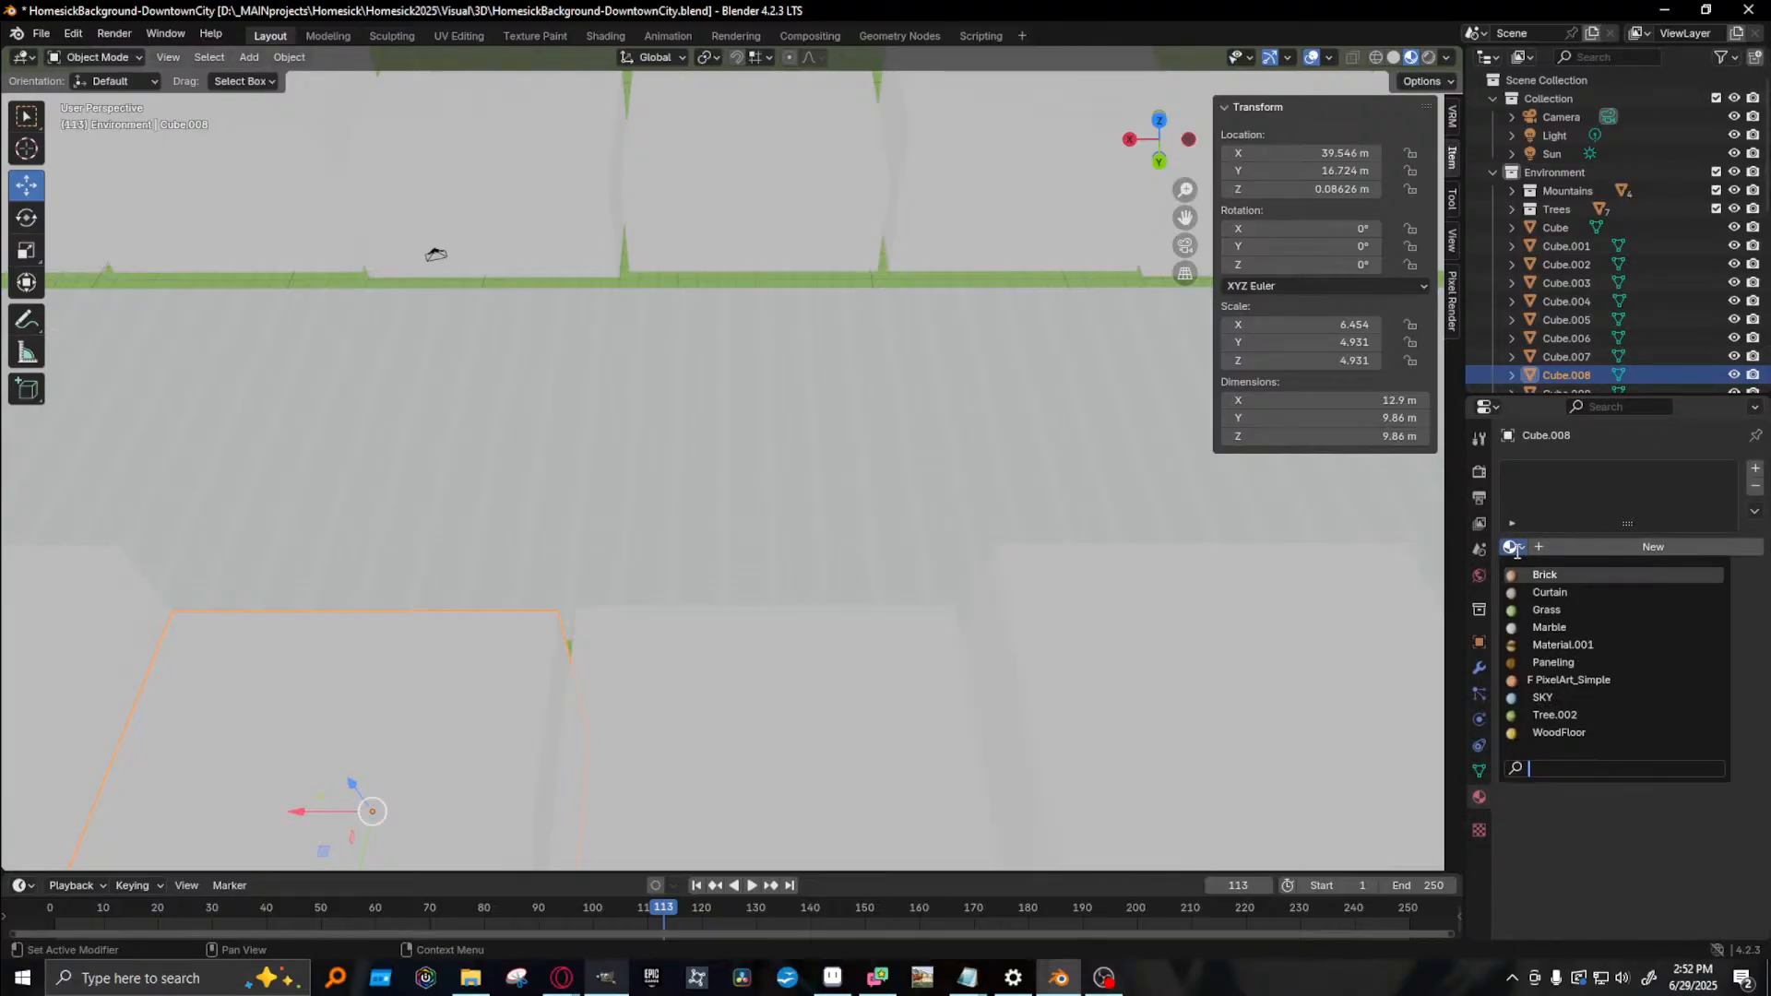
{"action": "left_click", "coordinate": [1544, 574]}
- Examine the brick texture on Cube.008 from several angles and select the Street to view its Marble material
{"action": "middle_click_drag", "start_coordinate": [639, 668], "coordinate": [417, 451]}
{"action": "left_click", "coordinate": [705, 657]}
{"action": "left_click", "coordinate": [353, 389]}
{"action": "middle_click_drag", "start_coordinate": [352, 389], "coordinate": [807, 532]}
{"action": "scroll", "coordinate": [545, 440], "scroll_direction": "down", "scroll_amount": 5}
{"action": "left_click", "coordinate": [832, 531]}
{"action": "scroll", "coordinate": [640, 549], "scroll_direction": "down", "scroll_amount": 5}
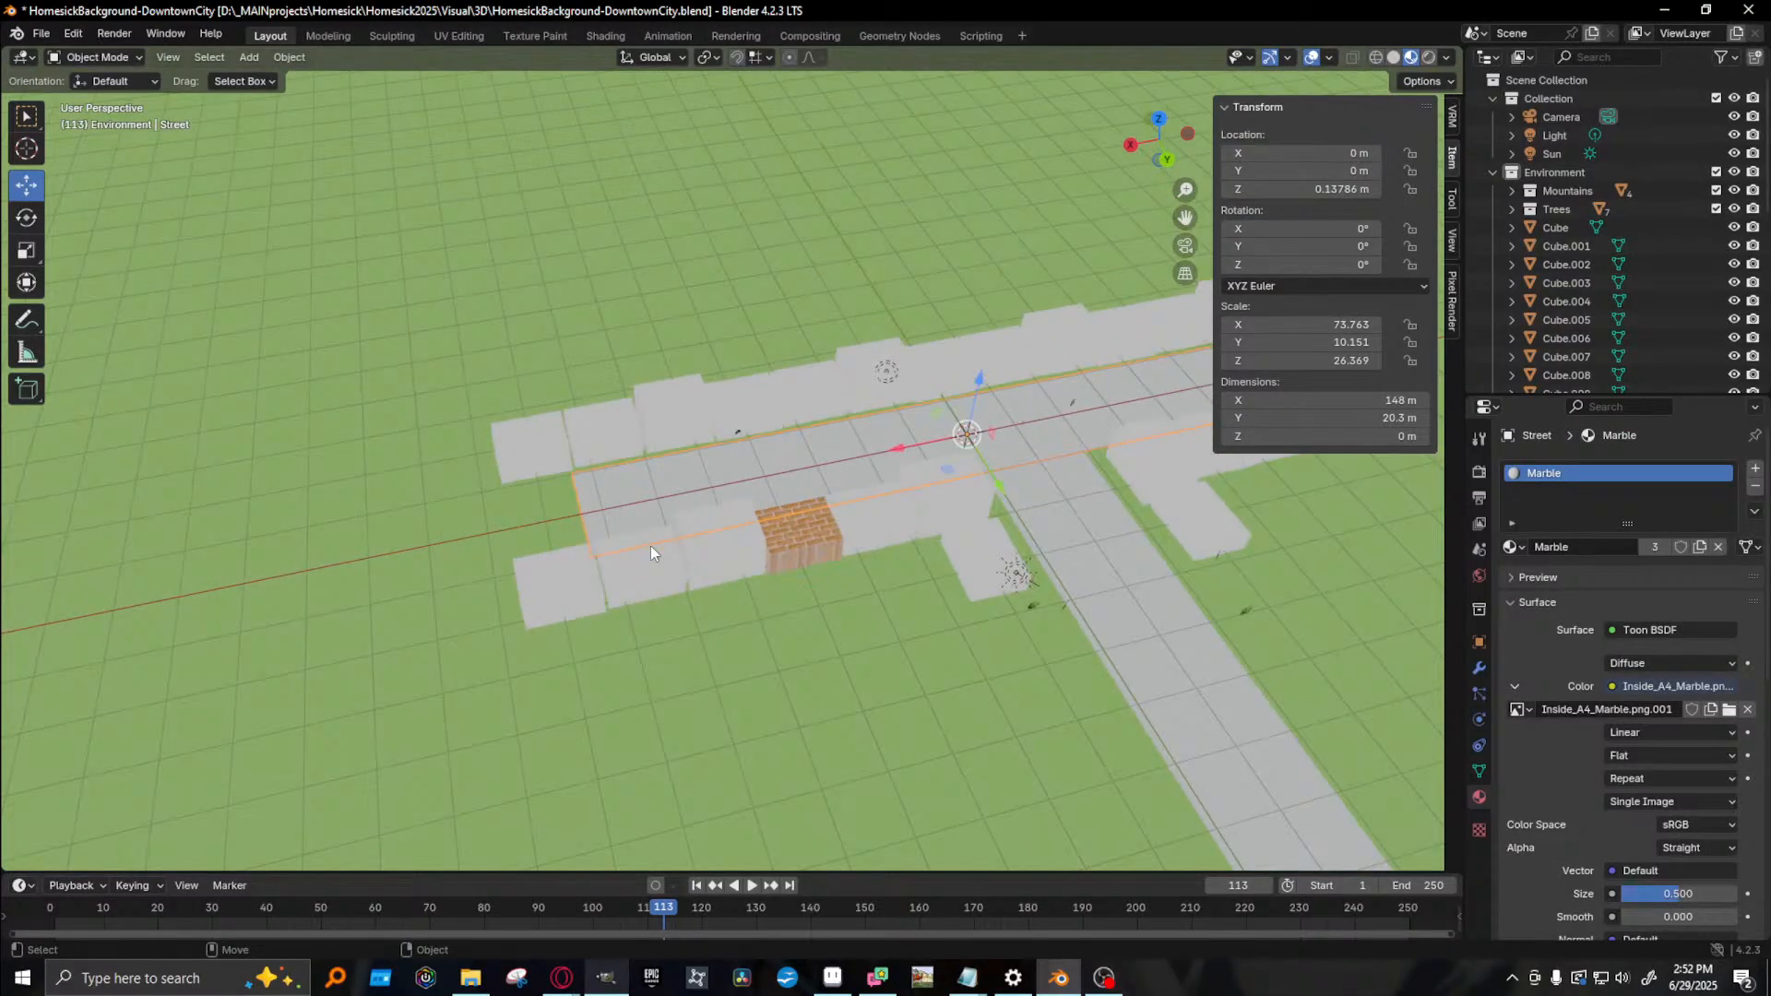
{"action": "scroll", "coordinate": [650, 545], "scroll_direction": "up", "scroll_amount": 5}
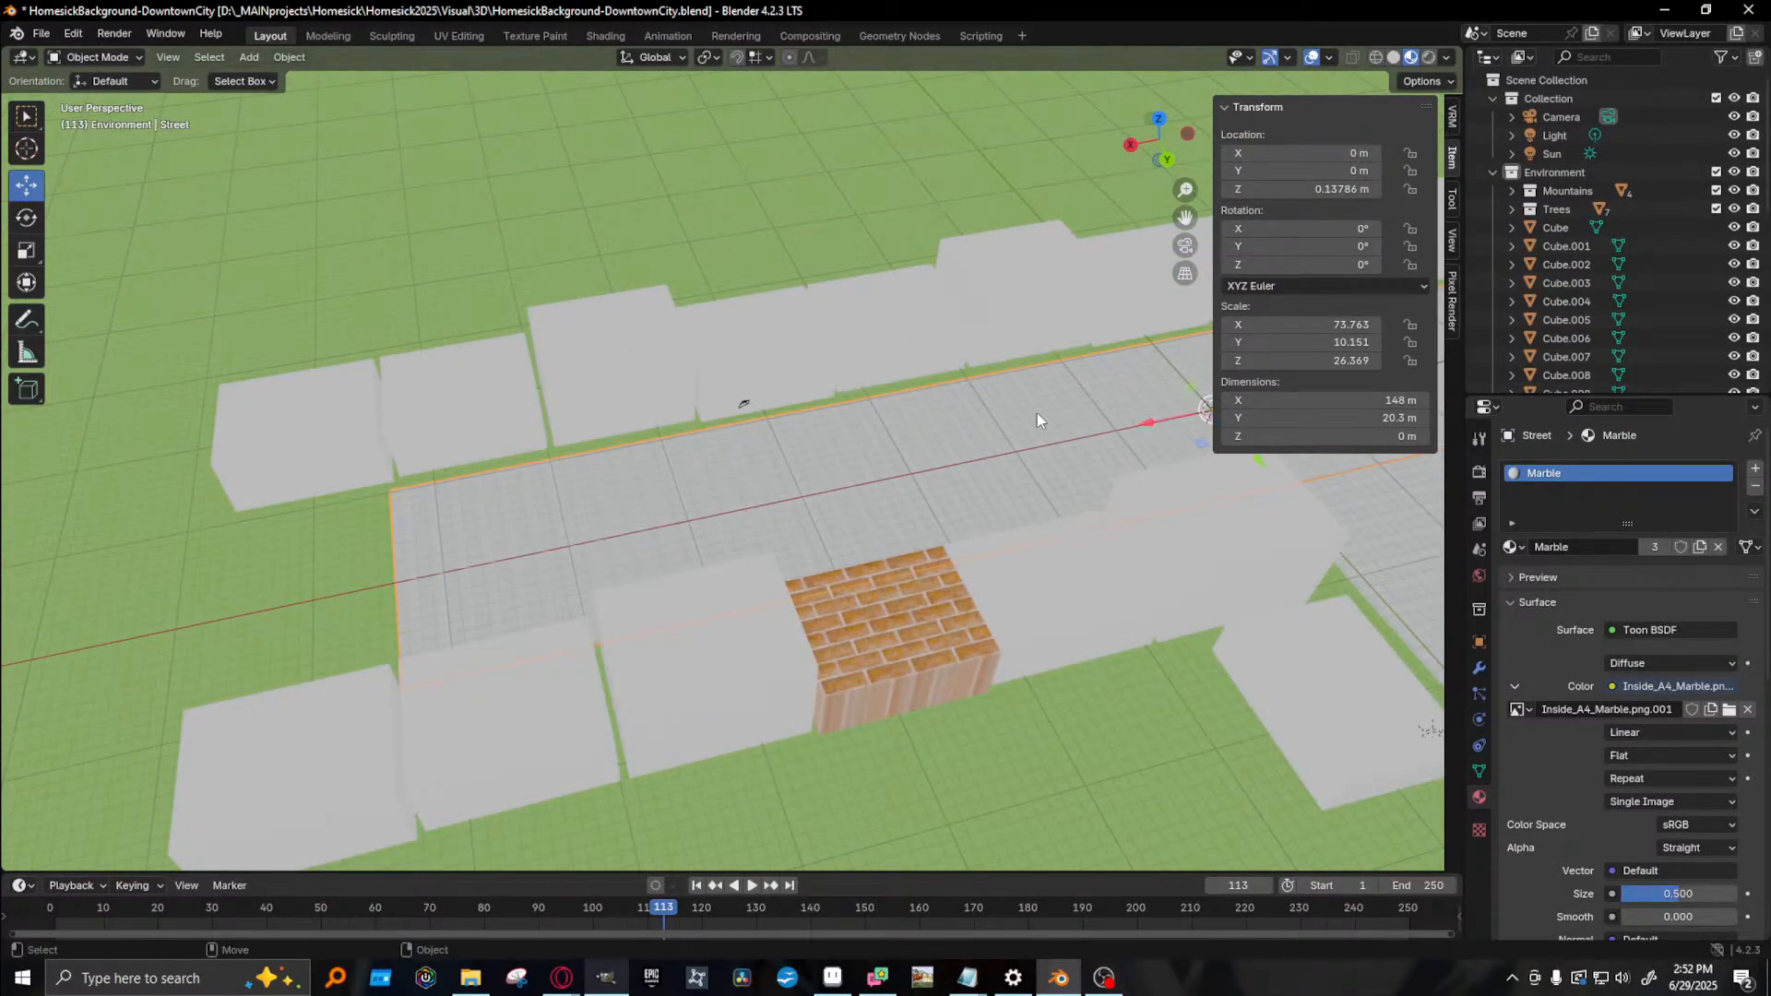
- Assign the existing Brick material to Cube.009, the building beside the already textured Cube.008
{"action": "left_click", "coordinate": [785, 678]}
{"action": "middle_click_drag", "start_coordinate": [590, 502], "coordinate": [620, 380]}
{"action": "scroll", "coordinate": [618, 447], "scroll_direction": "up", "scroll_amount": 6}
{"action": "middle_click_drag", "start_coordinate": [637, 467], "coordinate": [852, 542]}
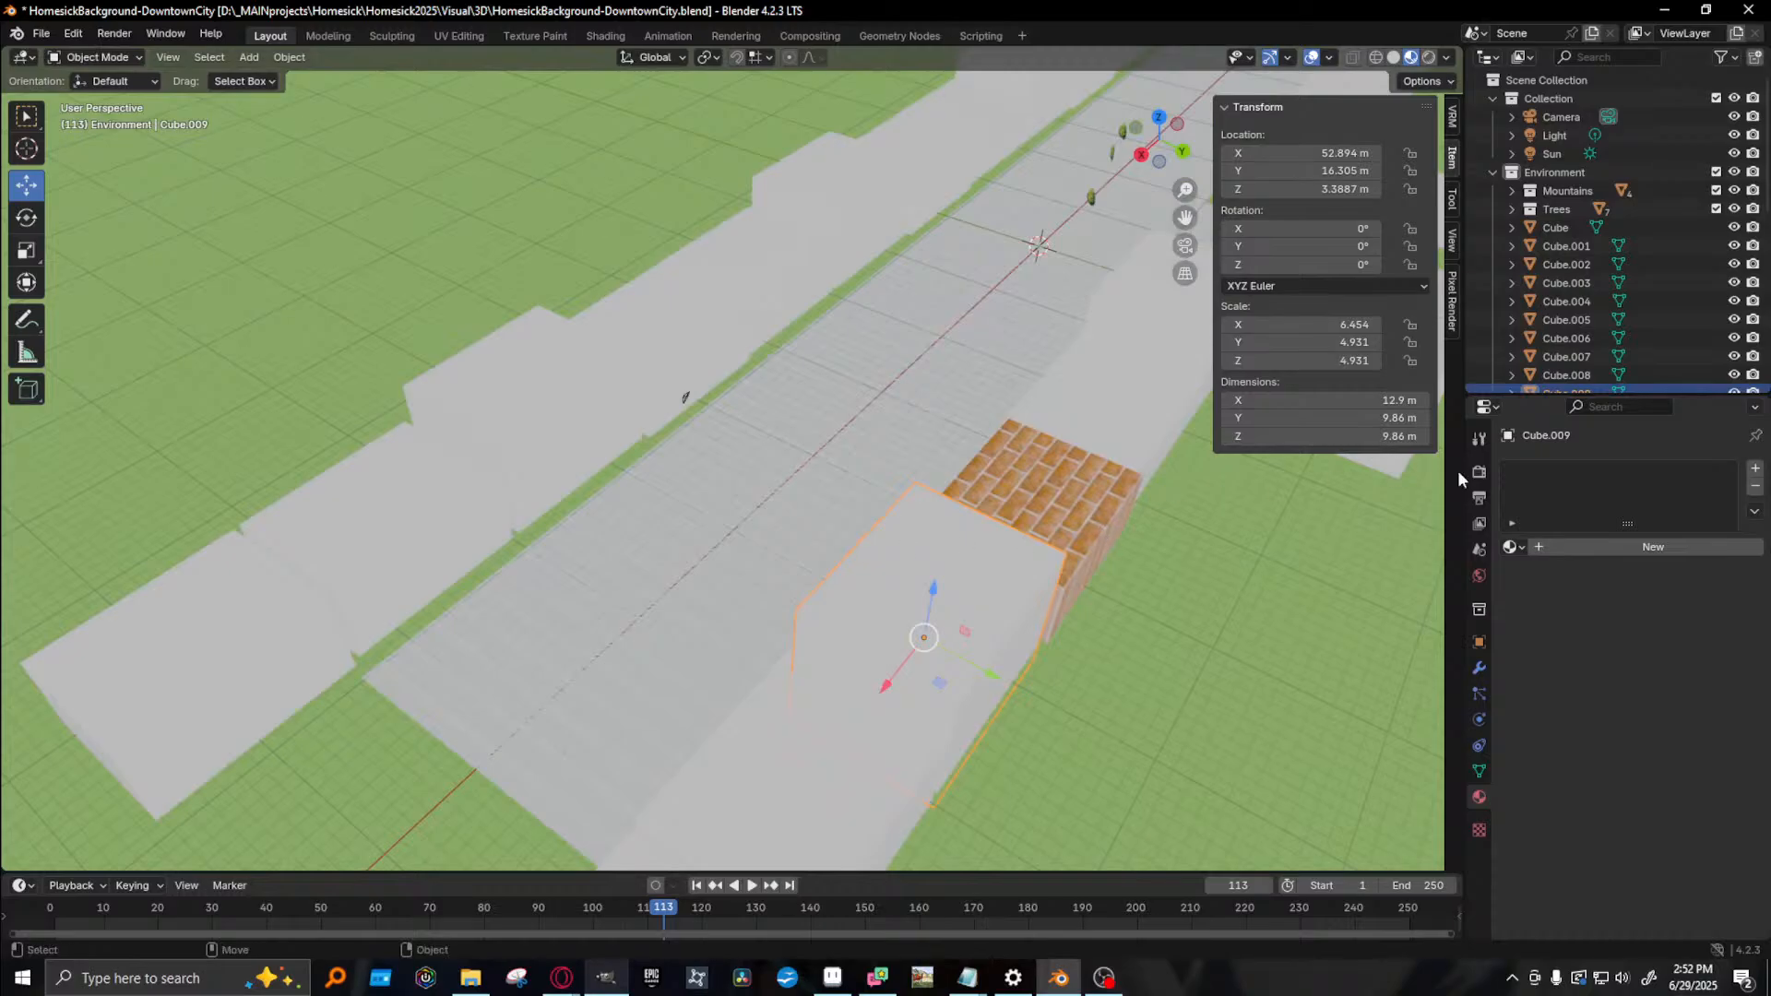
{"action": "left_click", "coordinate": [1512, 547]}
{"action": "left_click", "coordinate": [1545, 574]}
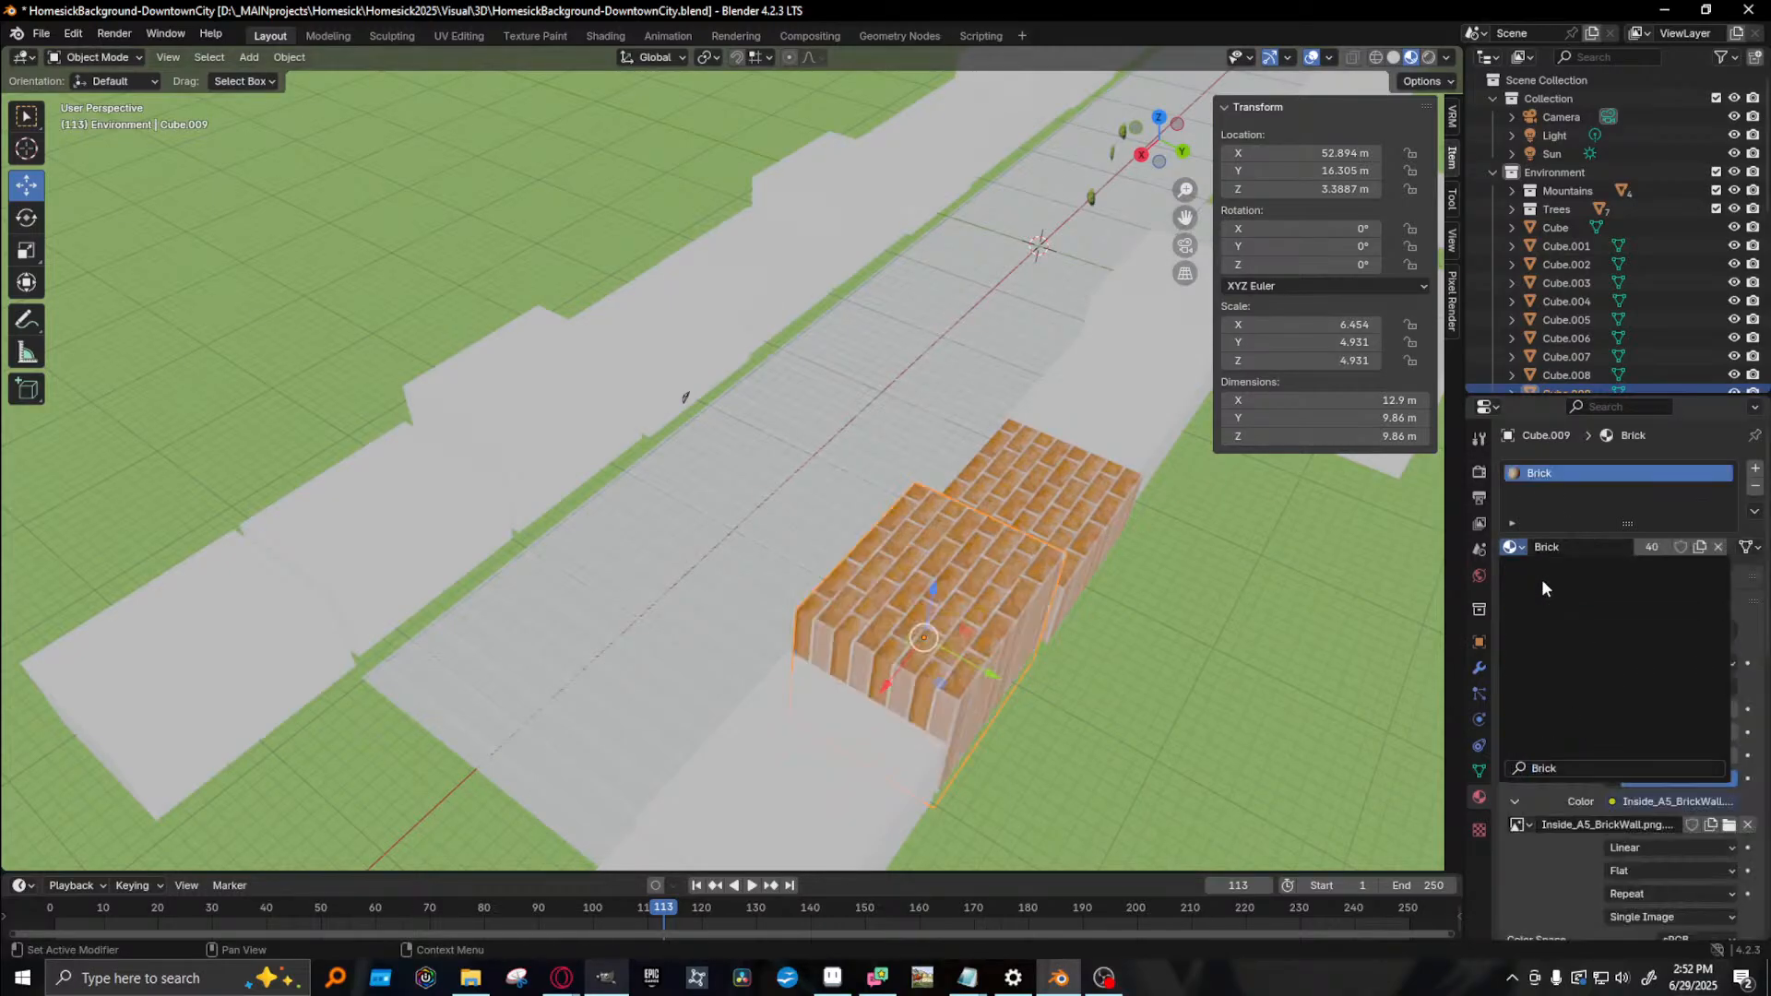
- Assign the existing Brick material to Cube.010, the building adjoining Cube.009 in the same row
{"action": "left_click", "coordinate": [876, 726]}
{"action": "middle_click_drag", "start_coordinate": [1061, 599], "coordinate": [533, 588]}
{"action": "middle_click_drag", "start_coordinate": [531, 162], "coordinate": [646, 270]}
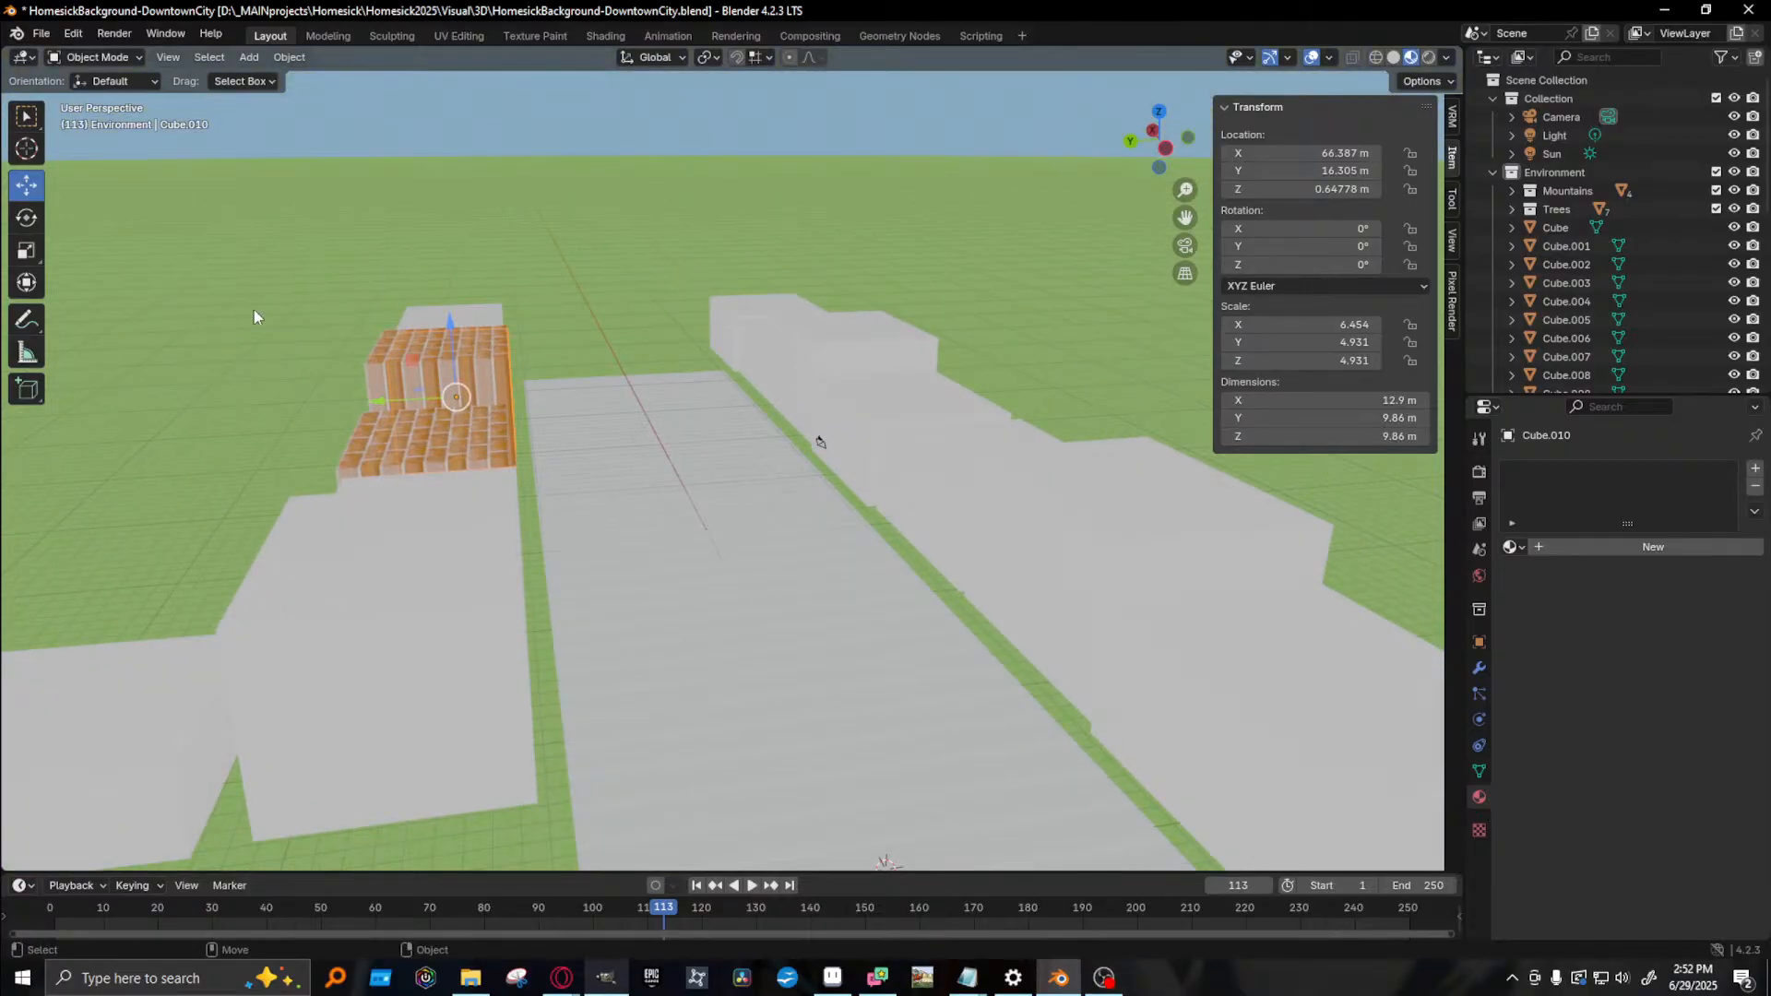
{"action": "middle_click_drag", "start_coordinate": [678, 388], "coordinate": [695, 544]}
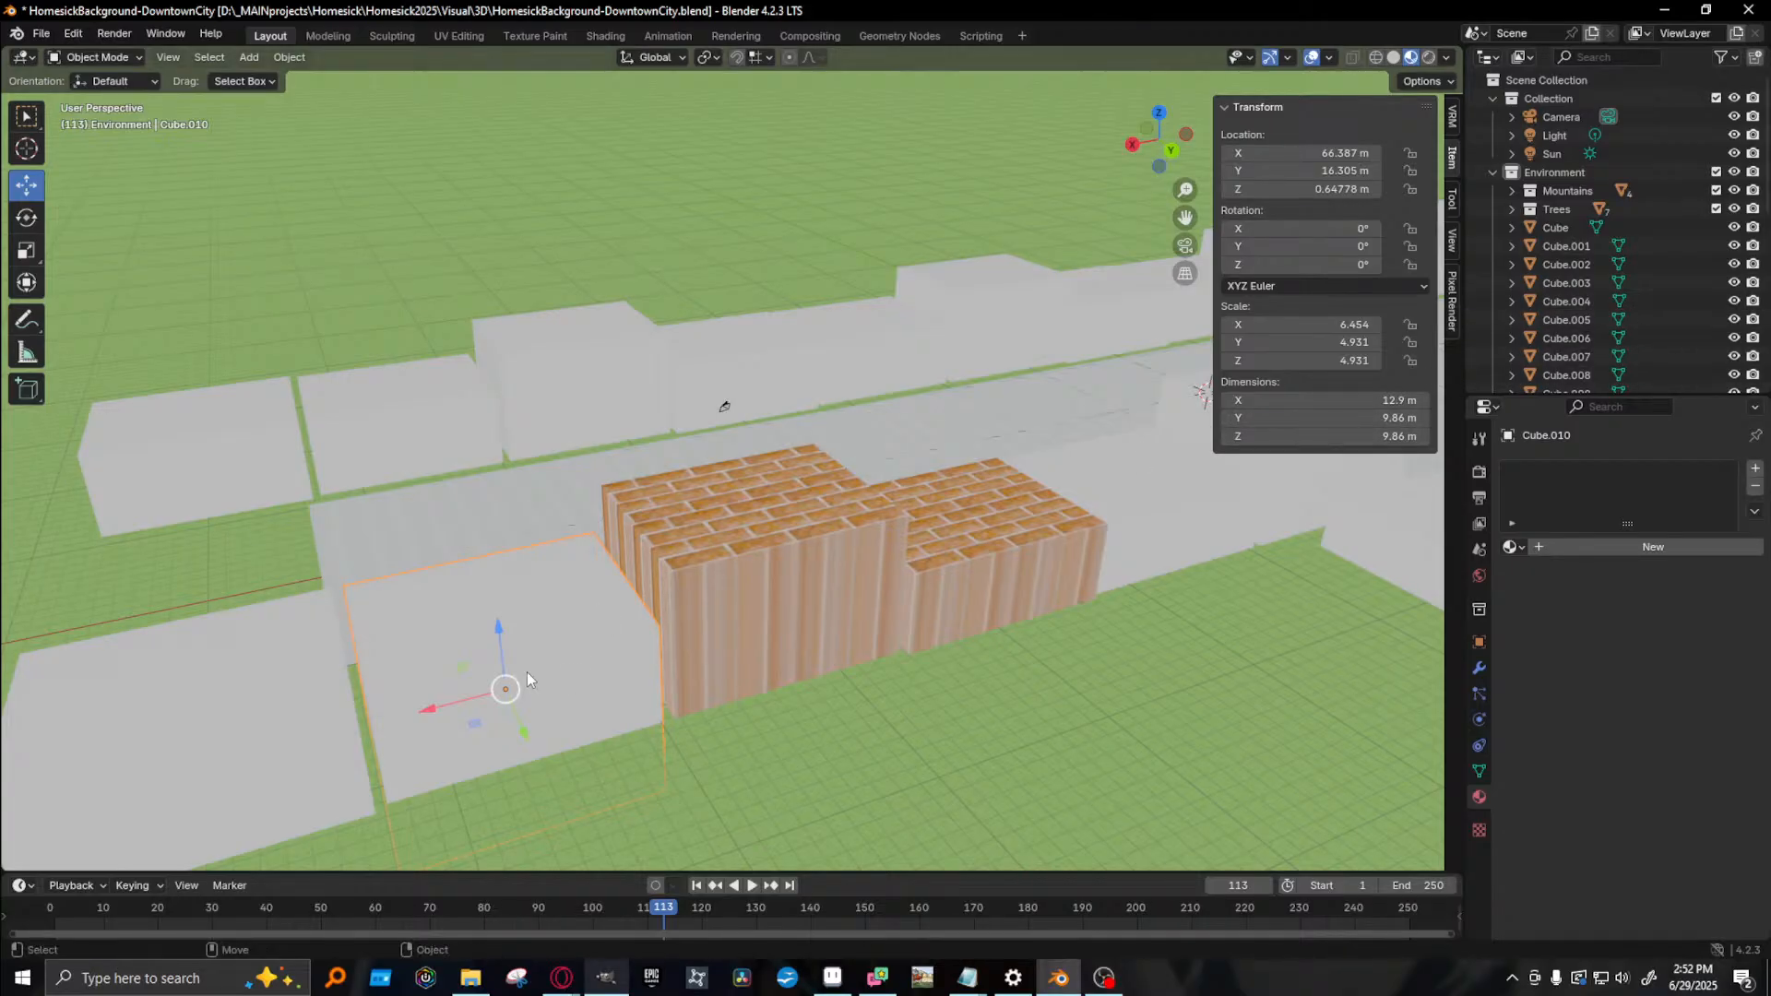
{"action": "left_click", "coordinate": [1513, 548]}
{"action": "left_click", "coordinate": [1522, 574]}
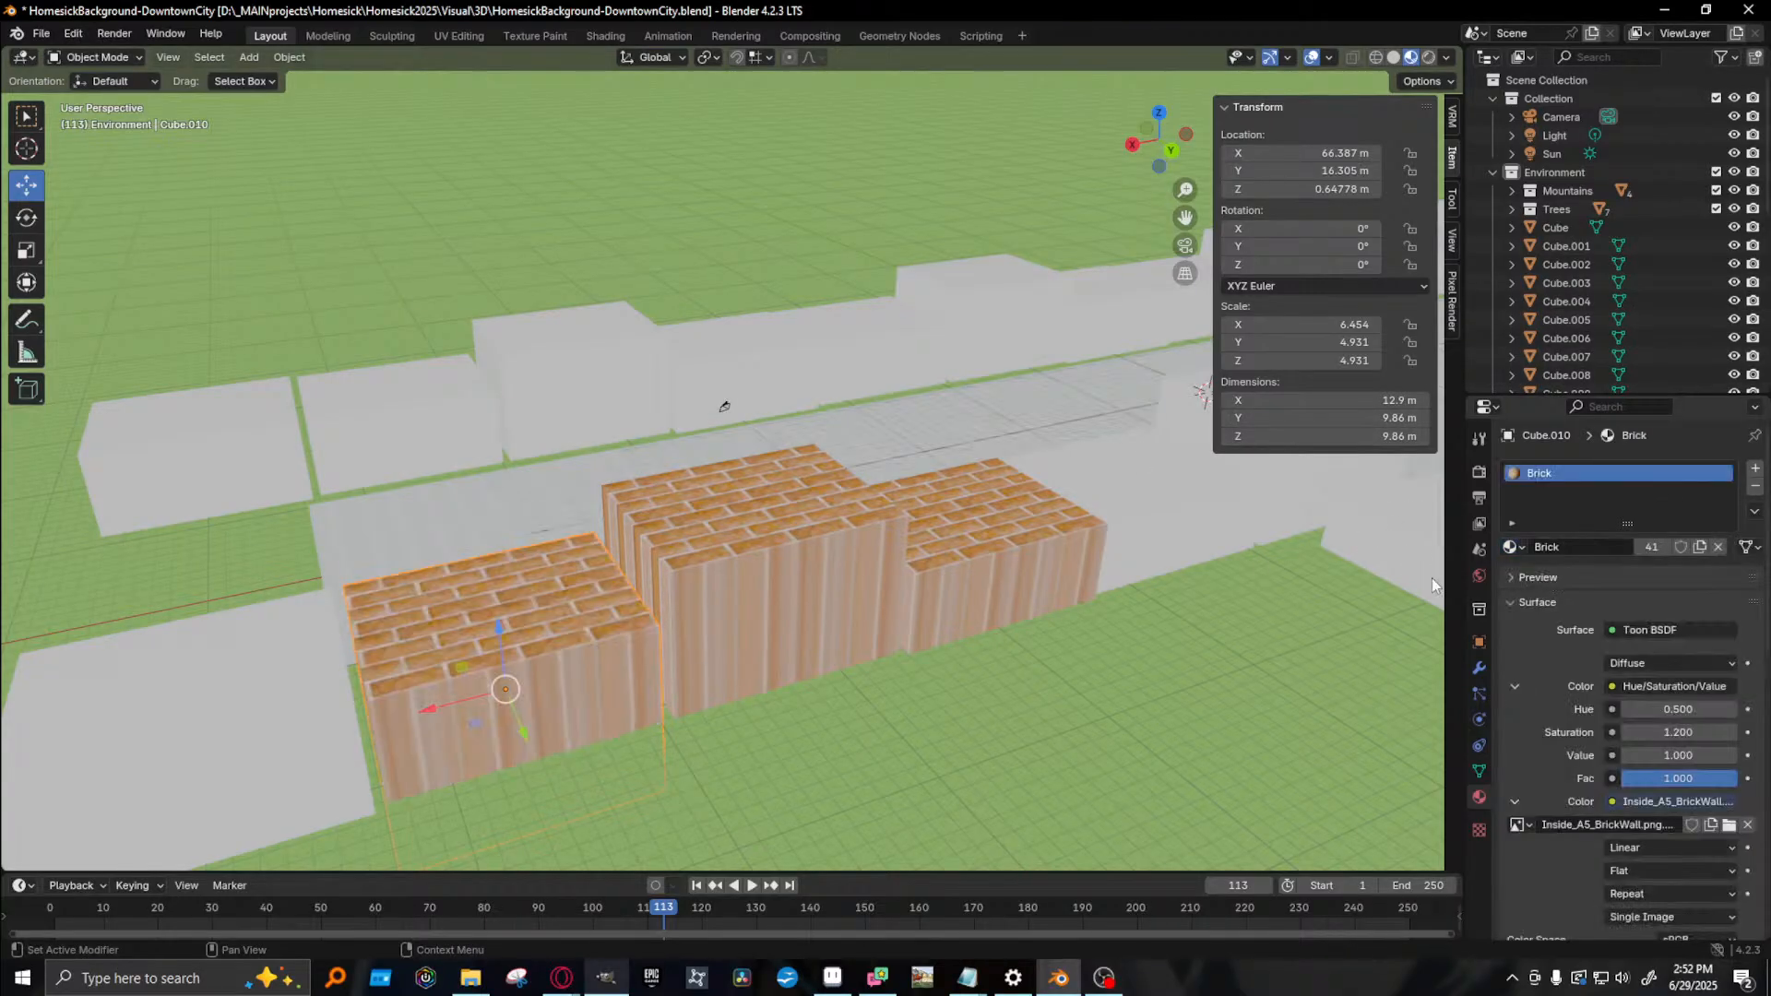
- Assign the Brick material to the end buildings on both sides of the street, Cube.011 and Cube.023
{"action": "left_click", "coordinate": [319, 687]}
{"action": "left_click", "coordinate": [1510, 547]}
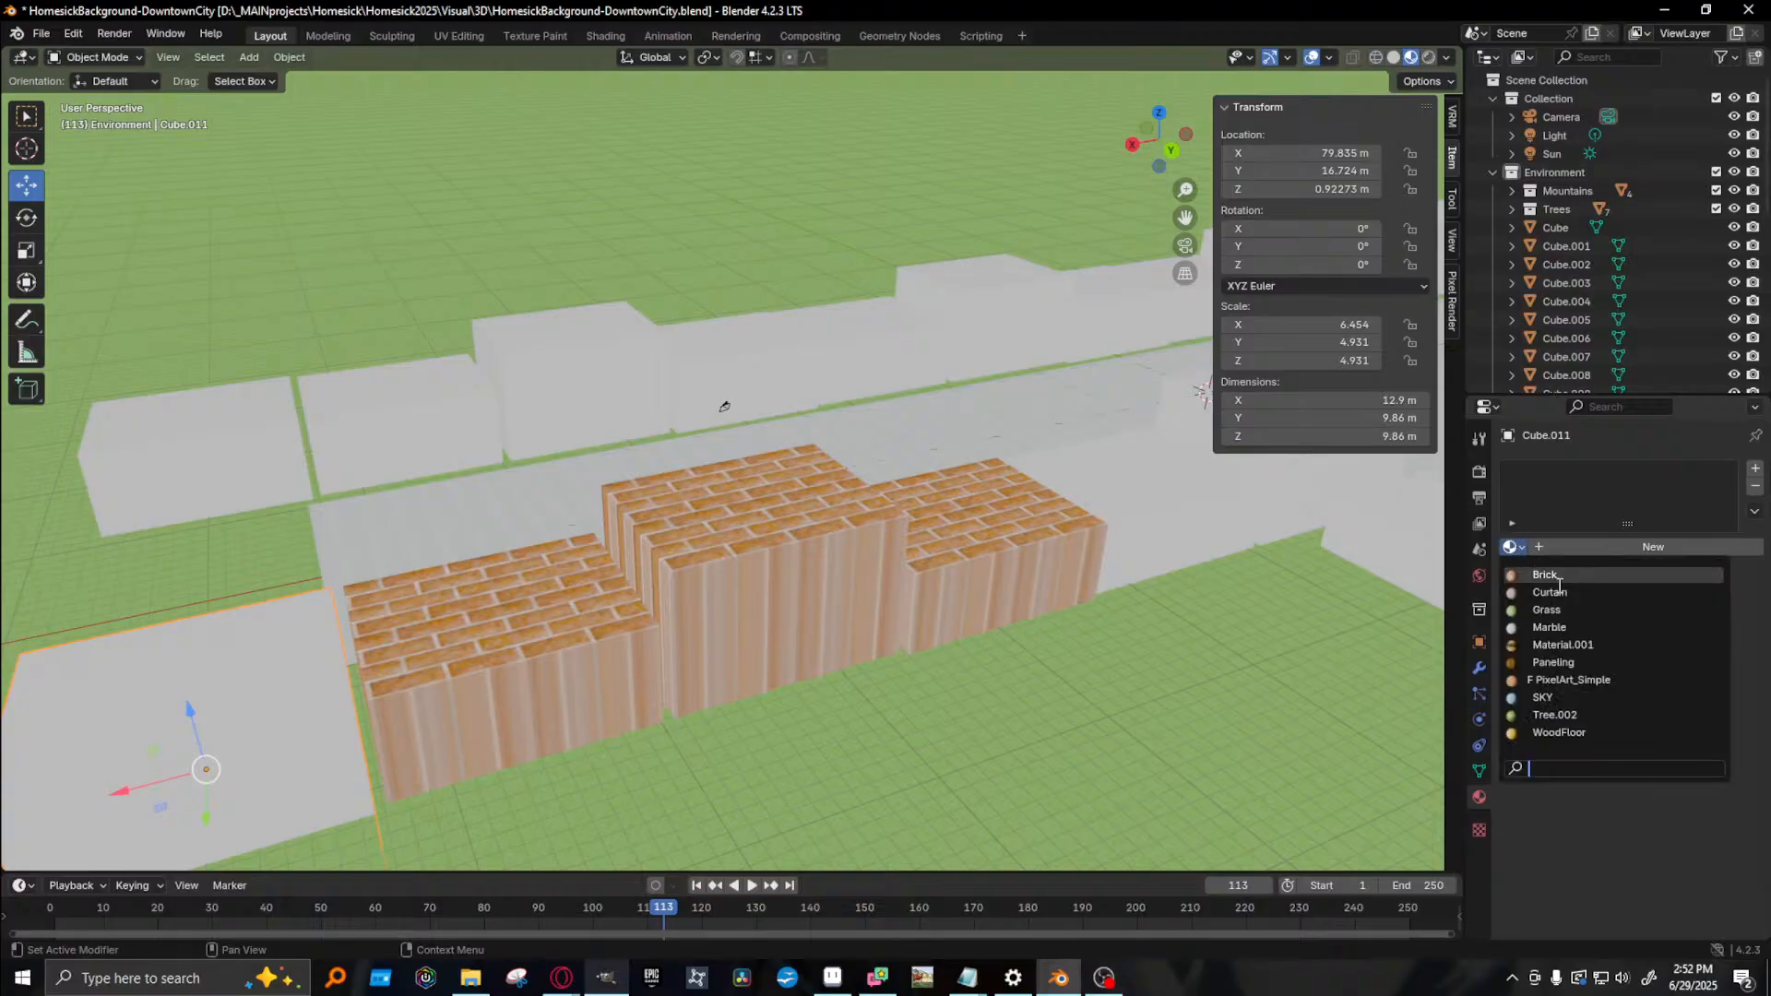
{"action": "left_click", "coordinate": [1522, 574]}
{"action": "left_click", "coordinate": [336, 472]}
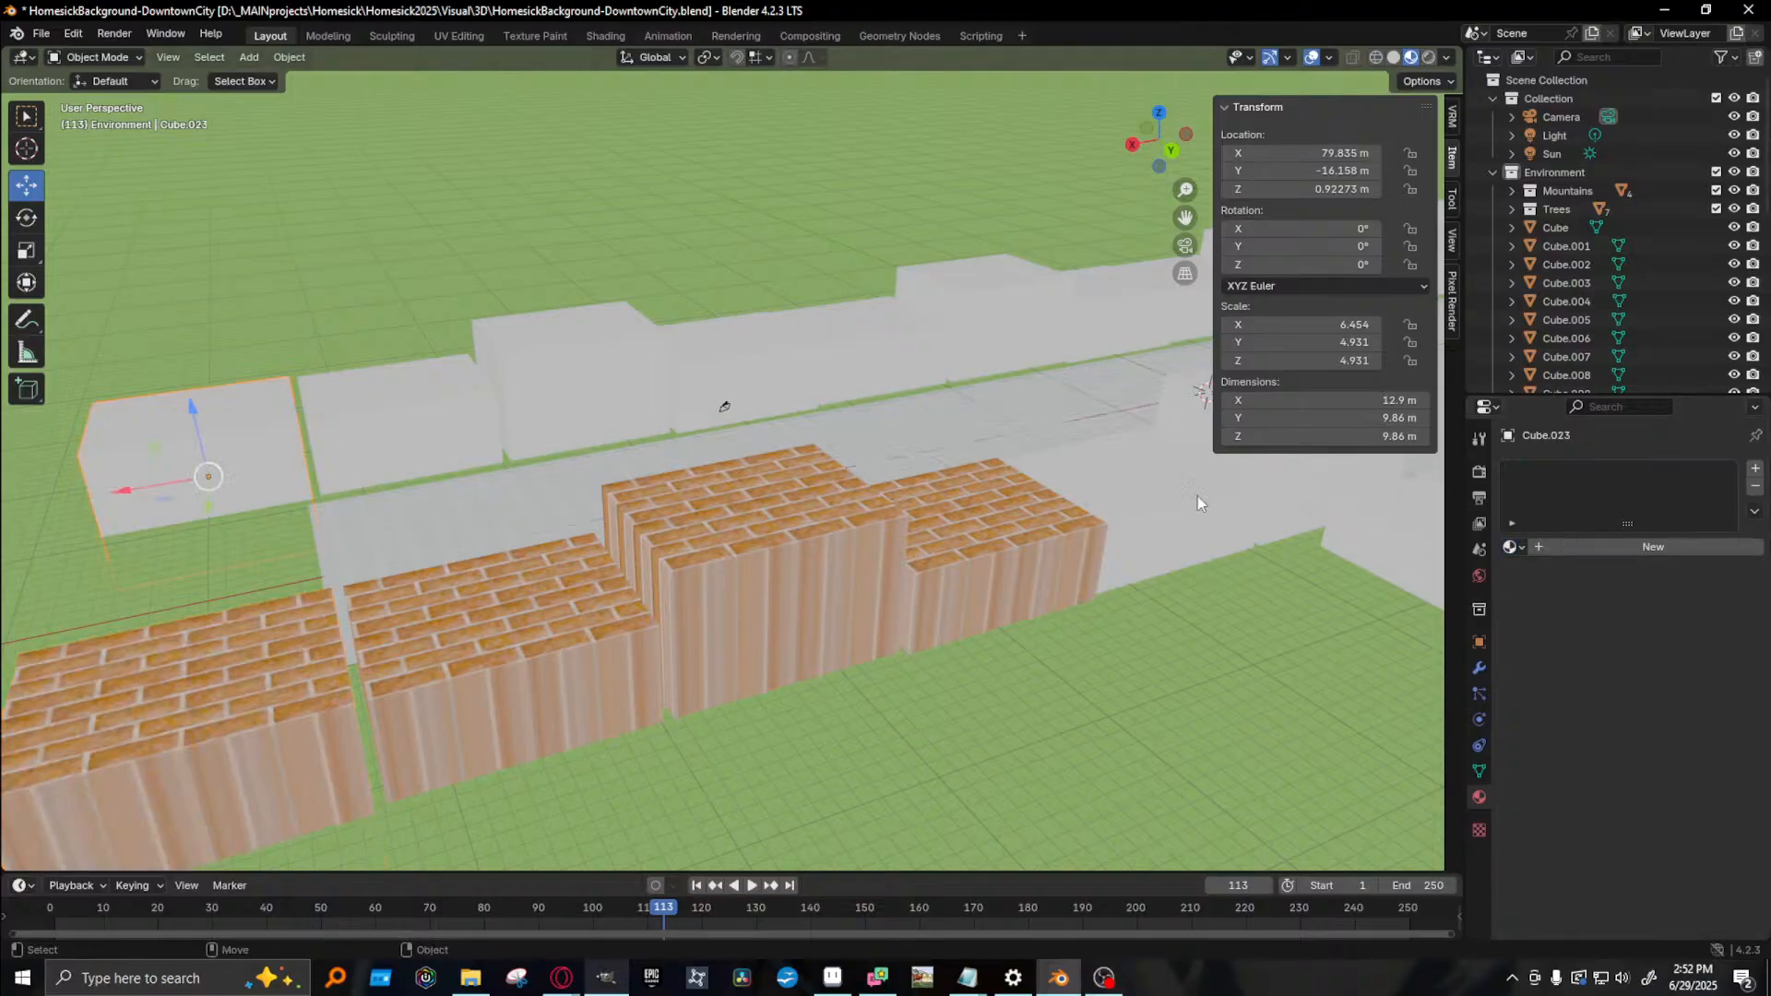
{"action": "left_click", "coordinate": [1509, 546]}
{"action": "left_click", "coordinate": [1554, 575]}
- Assign the Brick material to Cube.022 and Cube.021 in the far building row
{"action": "left_click", "coordinate": [401, 434]}
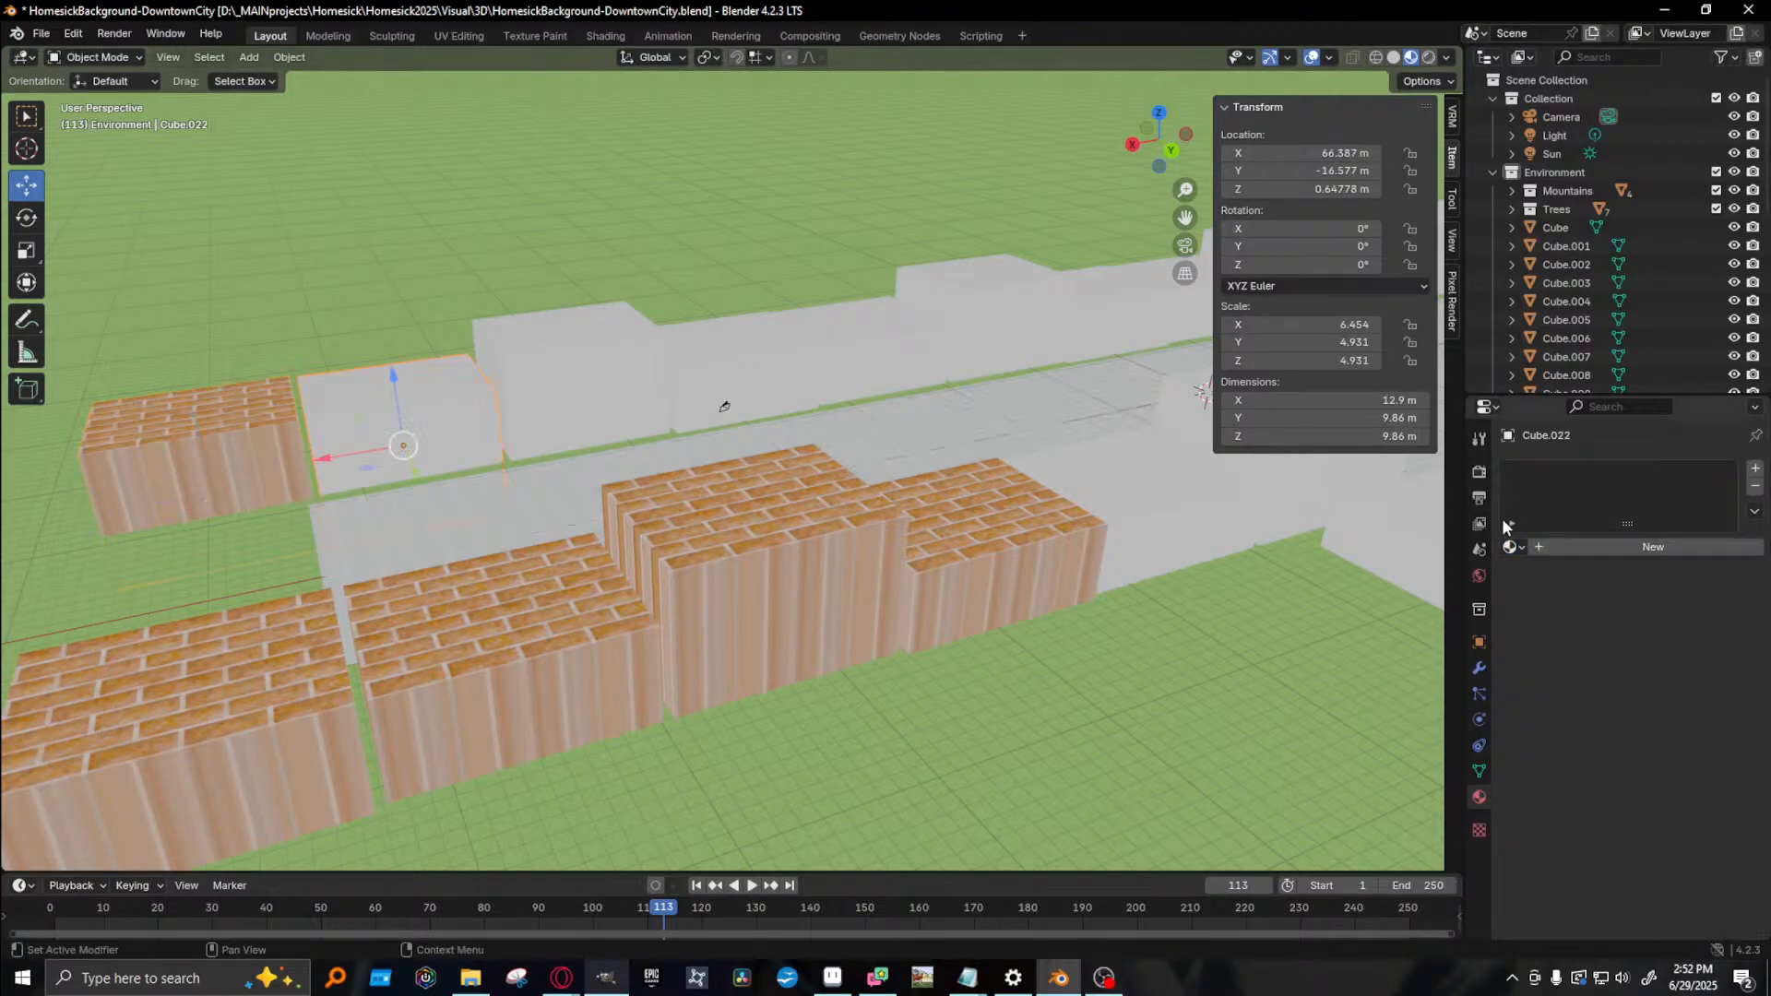
{"action": "left_click", "coordinate": [1513, 547]}
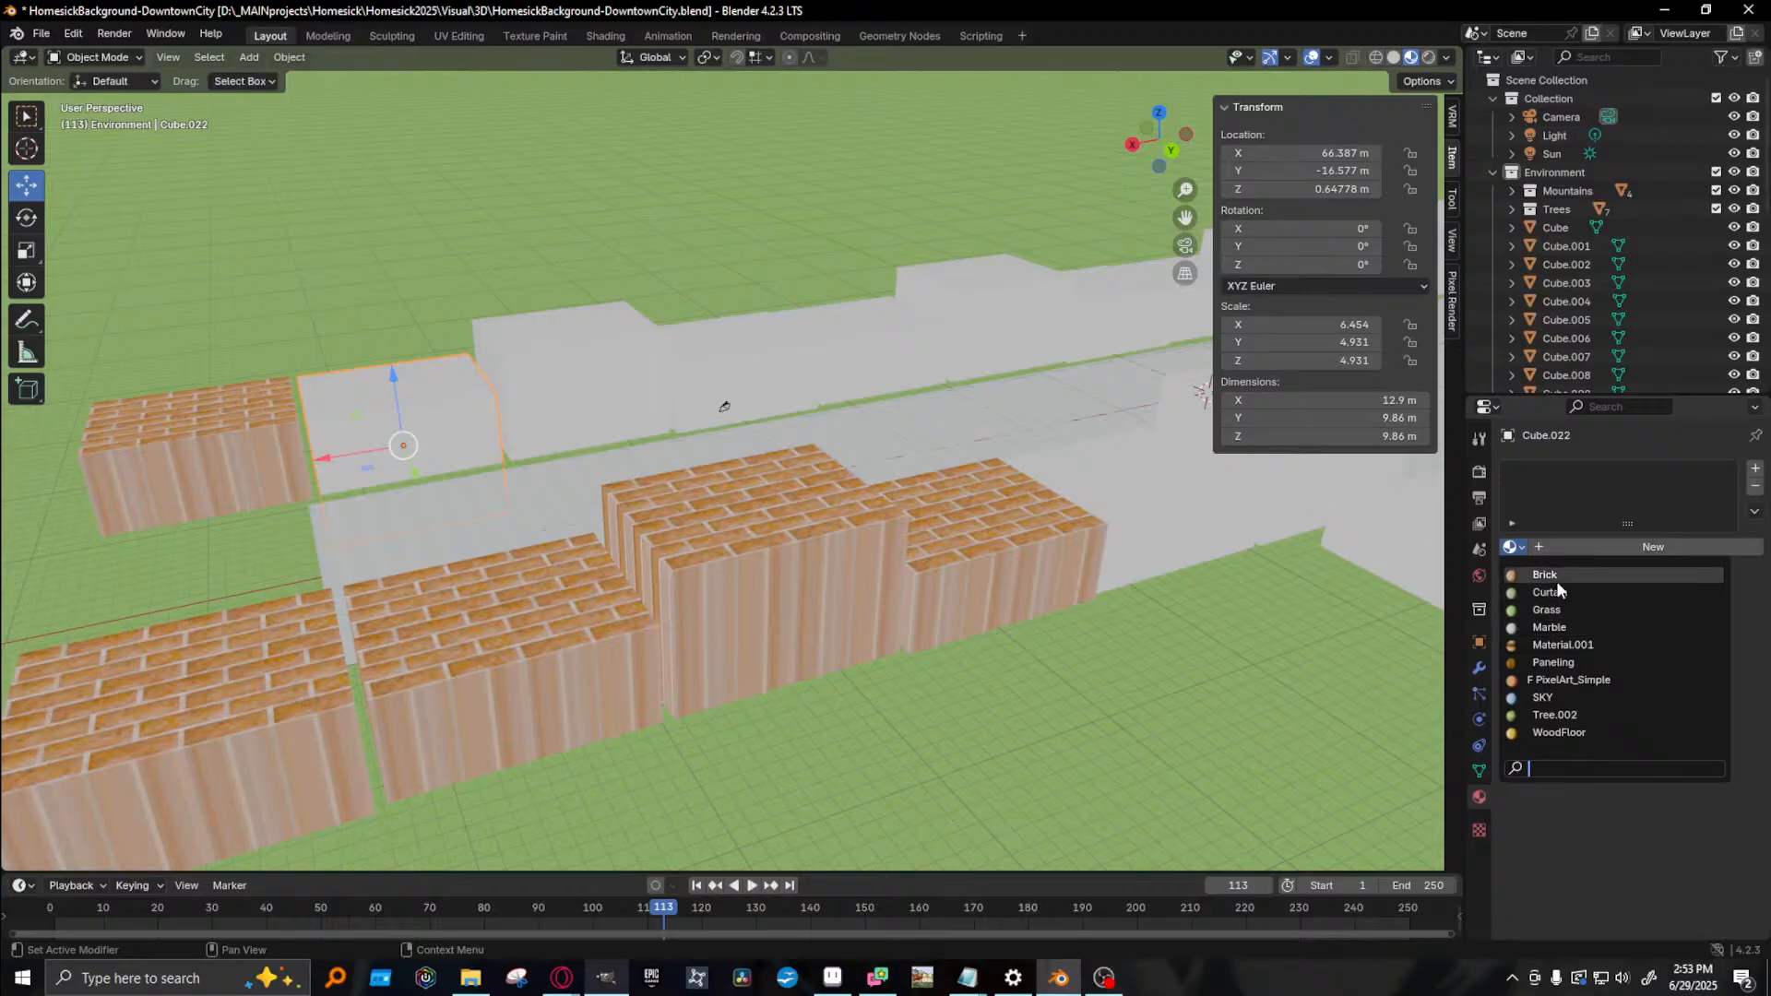
{"action": "left_click", "coordinate": [1554, 575]}
{"action": "left_click", "coordinate": [516, 410]}
{"action": "left_click", "coordinate": [1512, 547]}
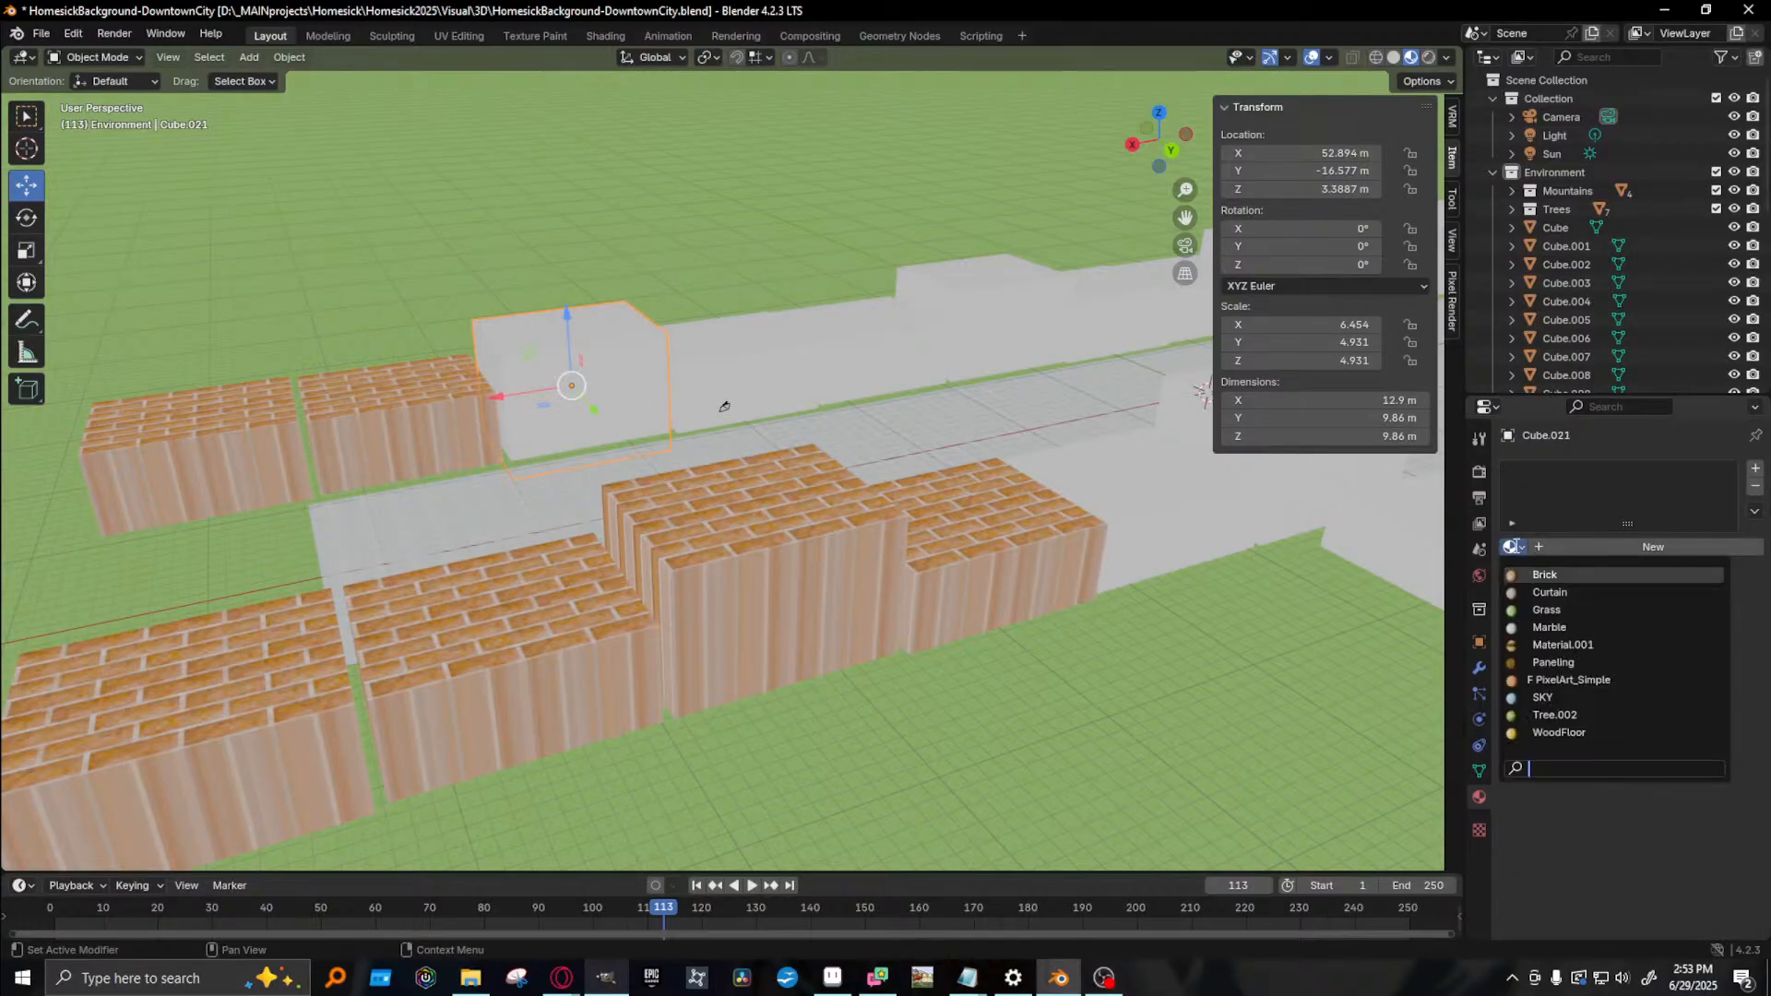
{"action": "left_click", "coordinate": [1591, 574]}
- Assign the Brick material to Cube.019 and Cube.020 in the far building row
{"action": "left_click", "coordinate": [828, 373]}
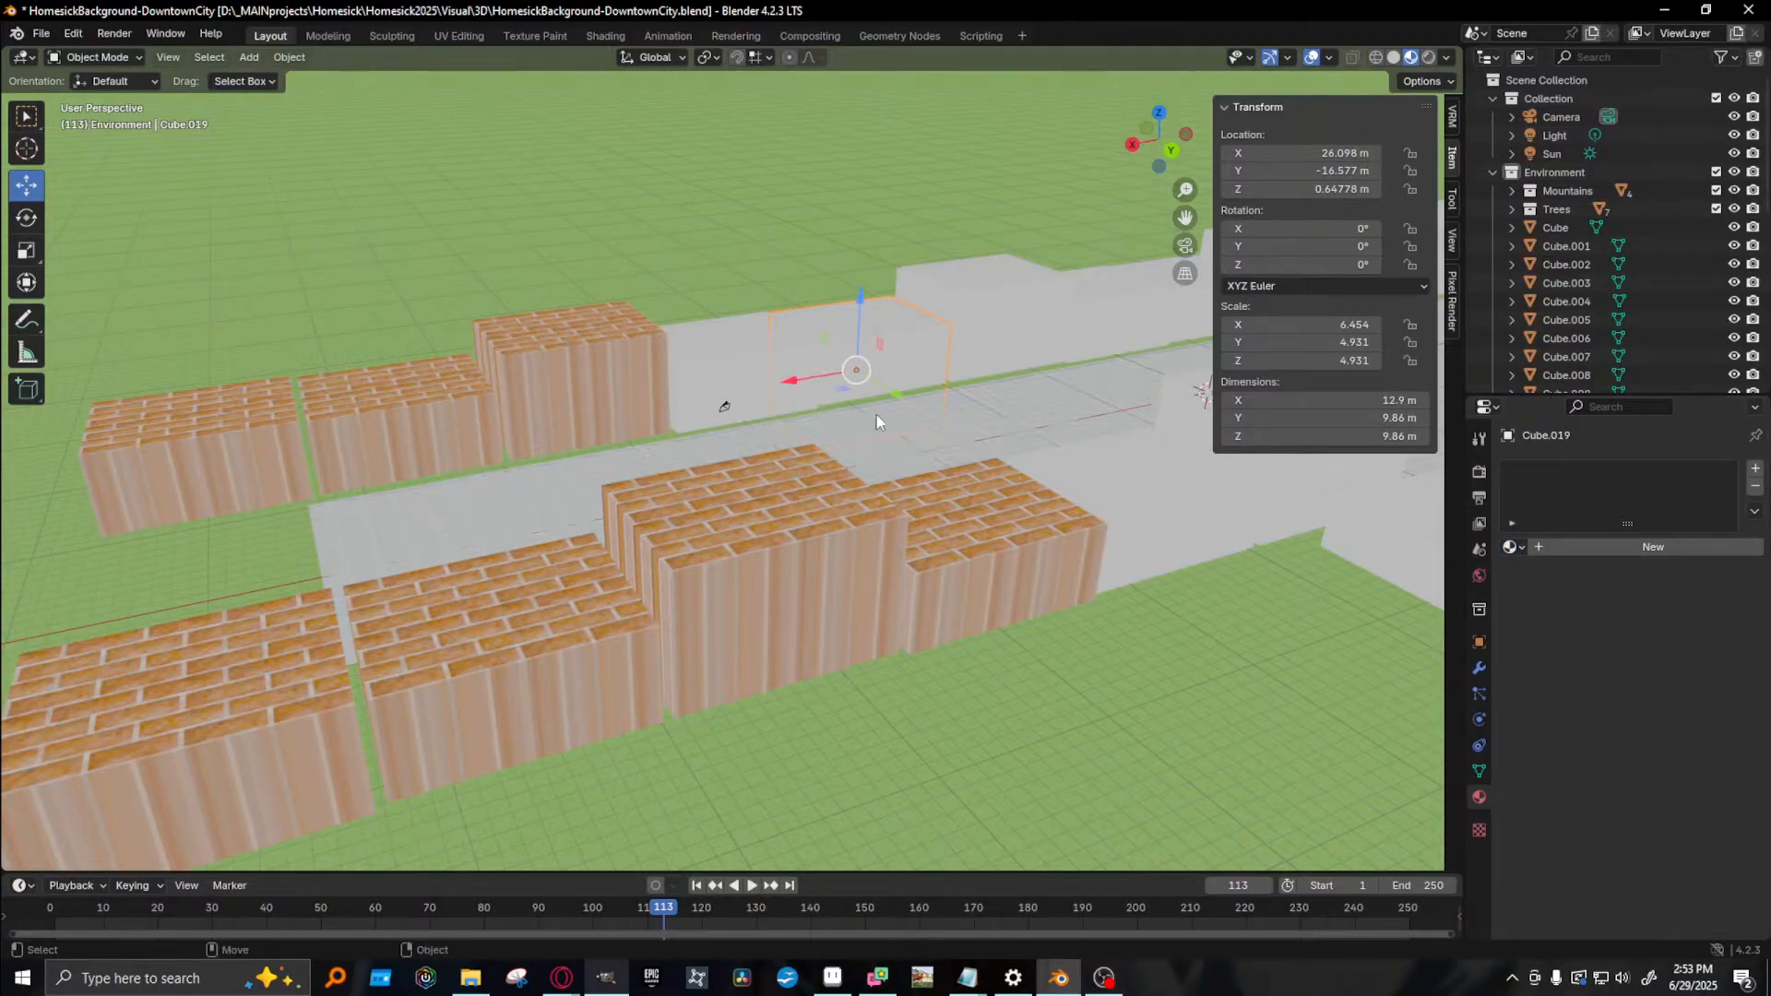
{"action": "left_click", "coordinate": [1510, 548]}
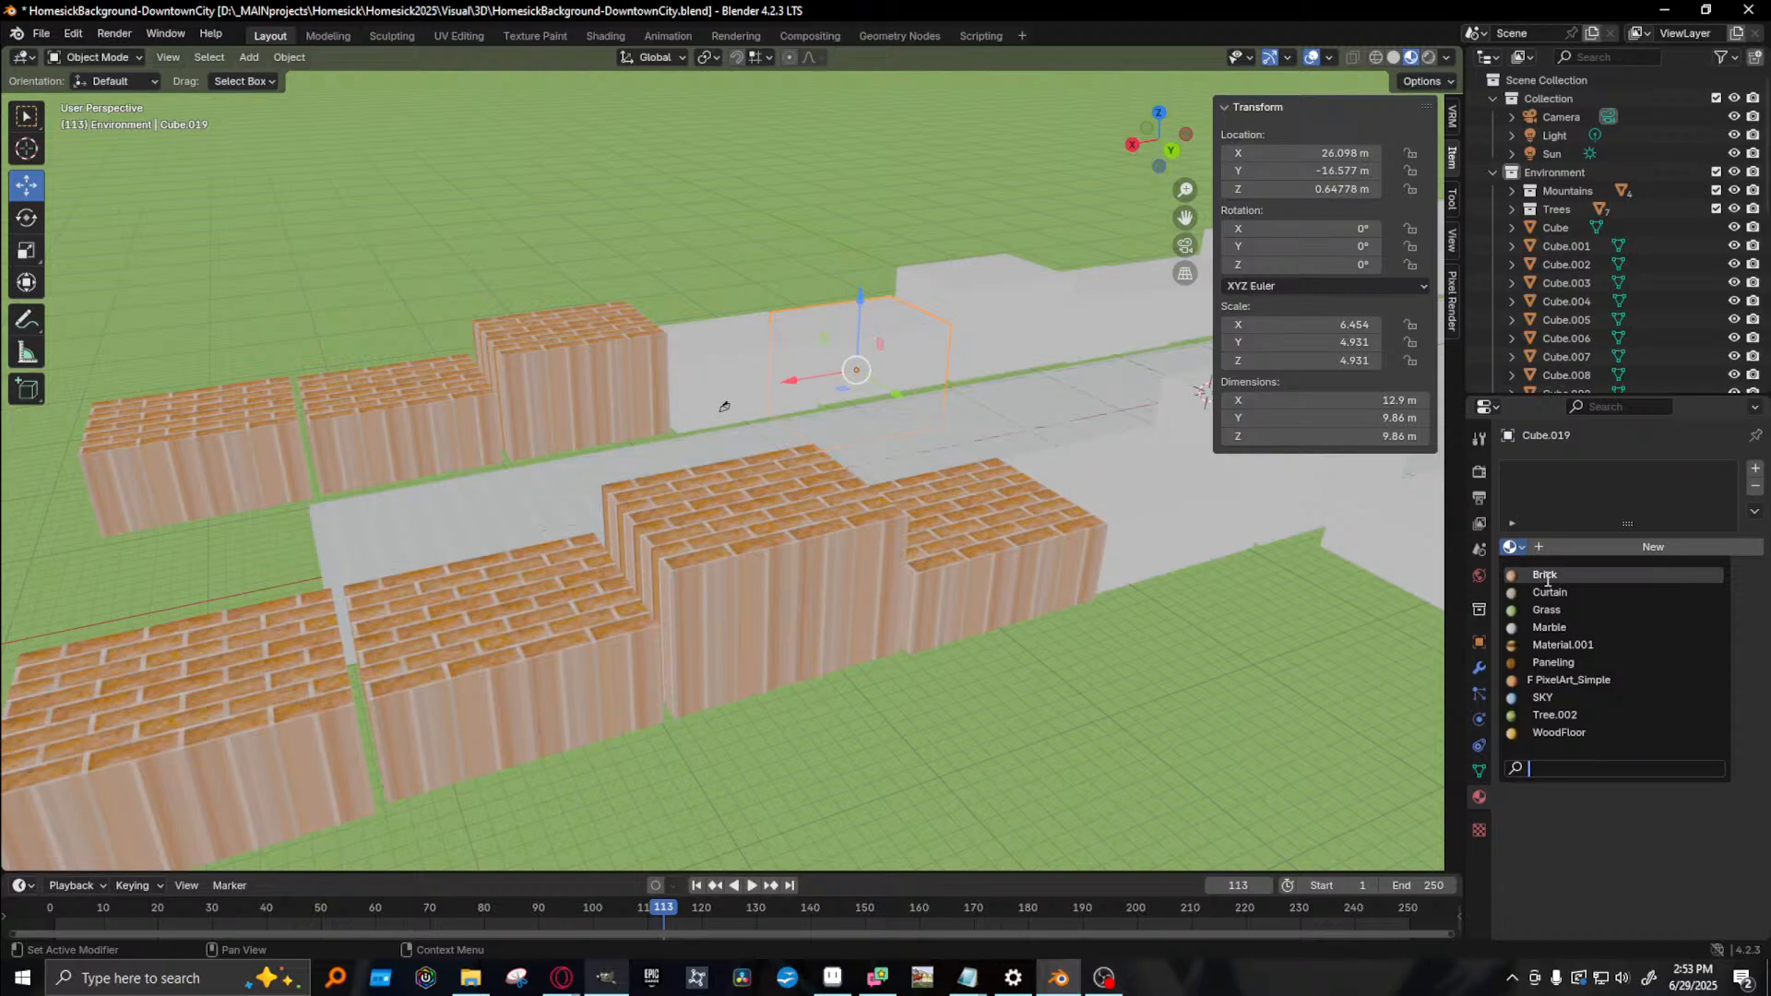
{"action": "left_click", "coordinate": [1546, 575]}
{"action": "left_click", "coordinate": [730, 408]}
{"action": "left_click", "coordinate": [1513, 547]}
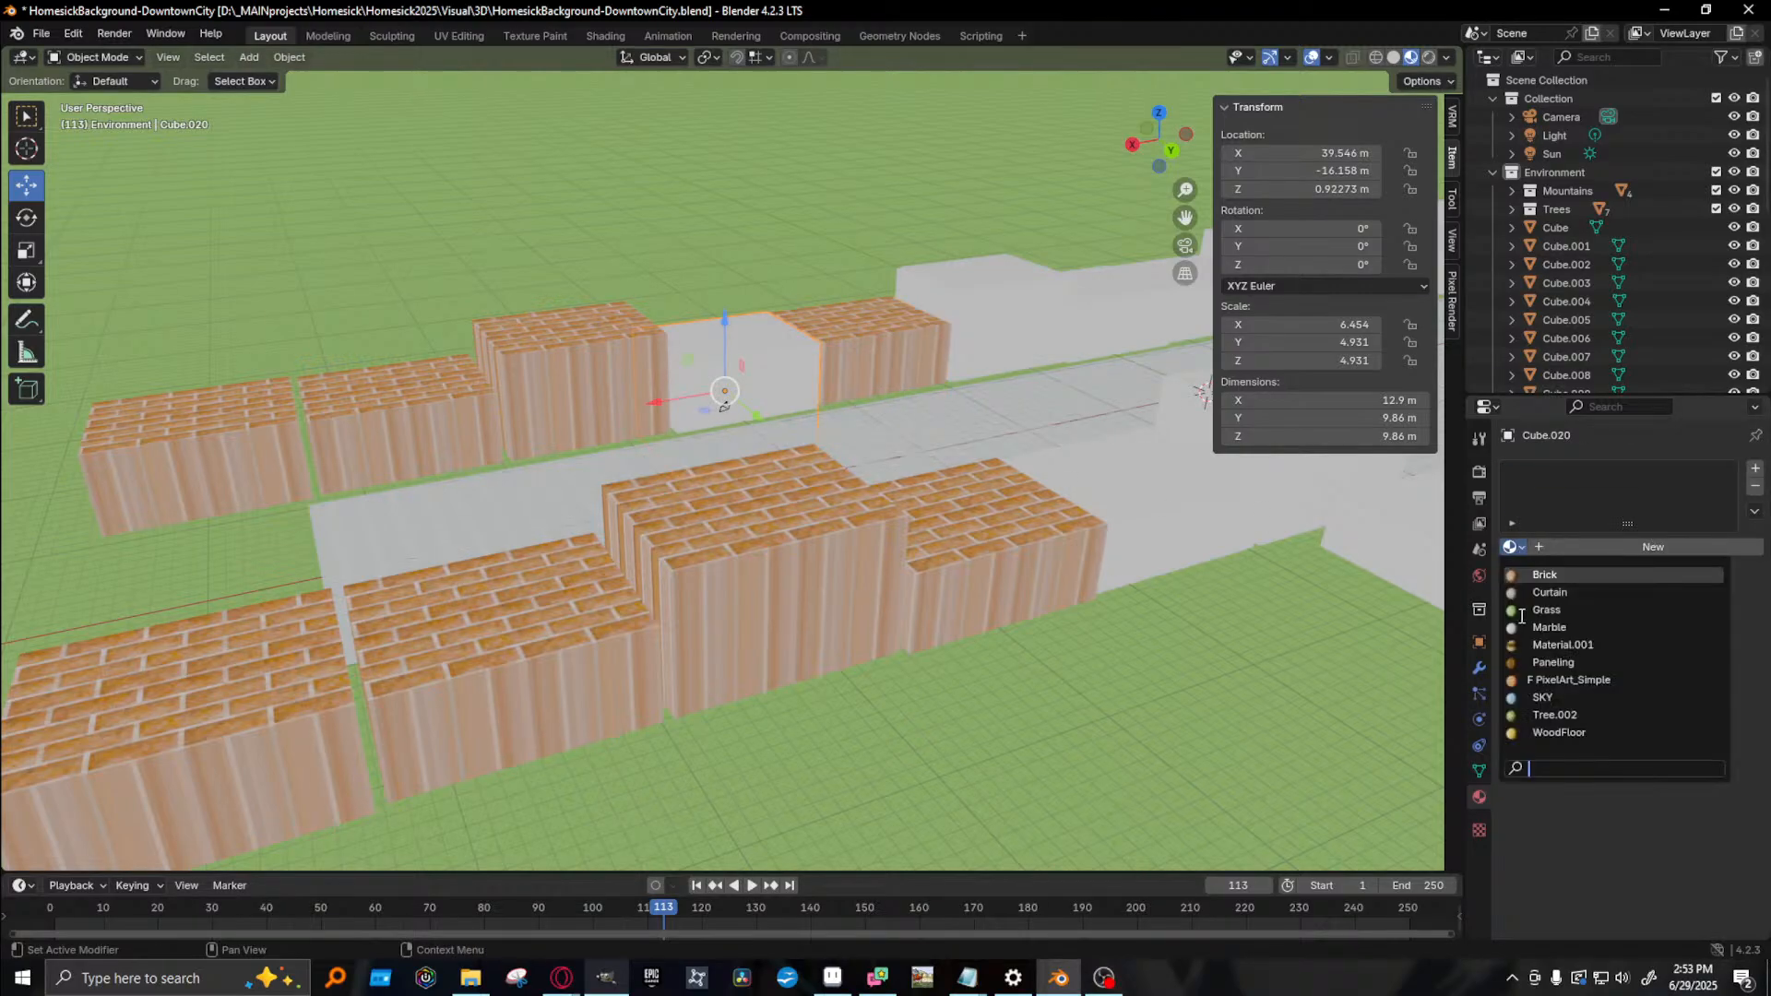
{"action": "left_click", "coordinate": [1545, 574]}
- Assign the Brick material to Cube.007 in the near row and Cube.018 across the street
{"action": "middle_click_drag", "start_coordinate": [959, 384], "coordinate": [461, 535], "text": "shift"}
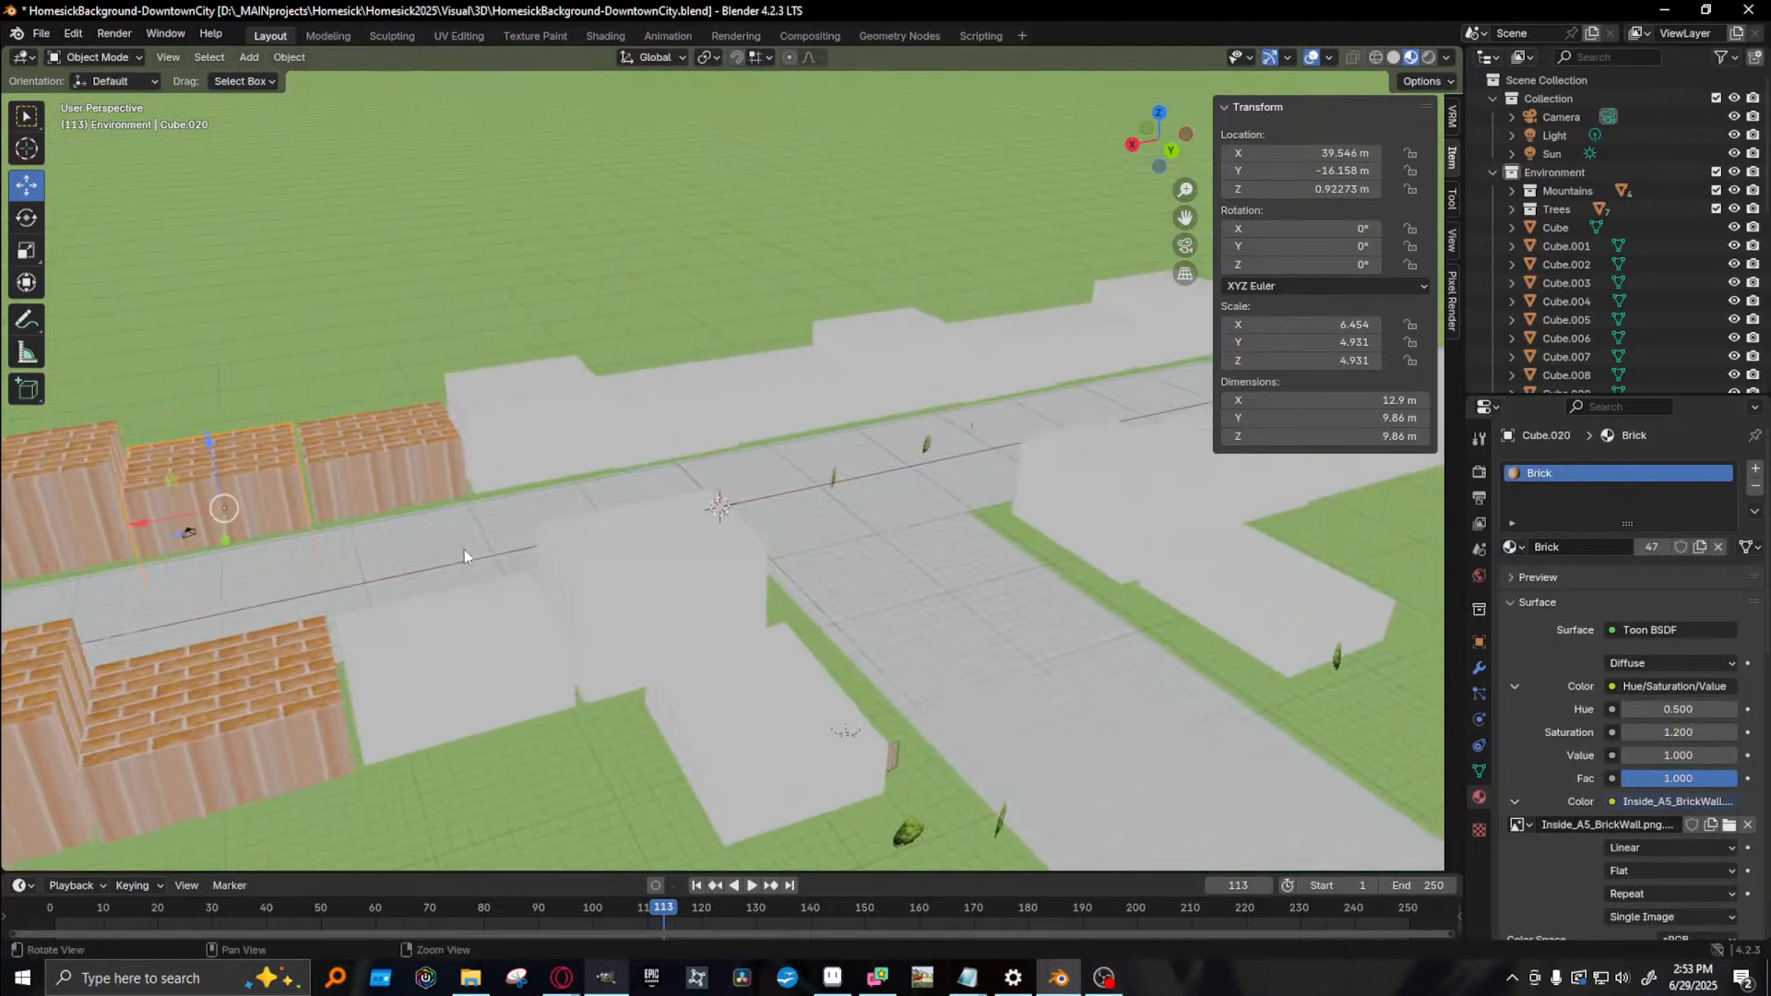
{"action": "left_click", "coordinate": [487, 657]}
{"action": "left_click", "coordinate": [1511, 547]}
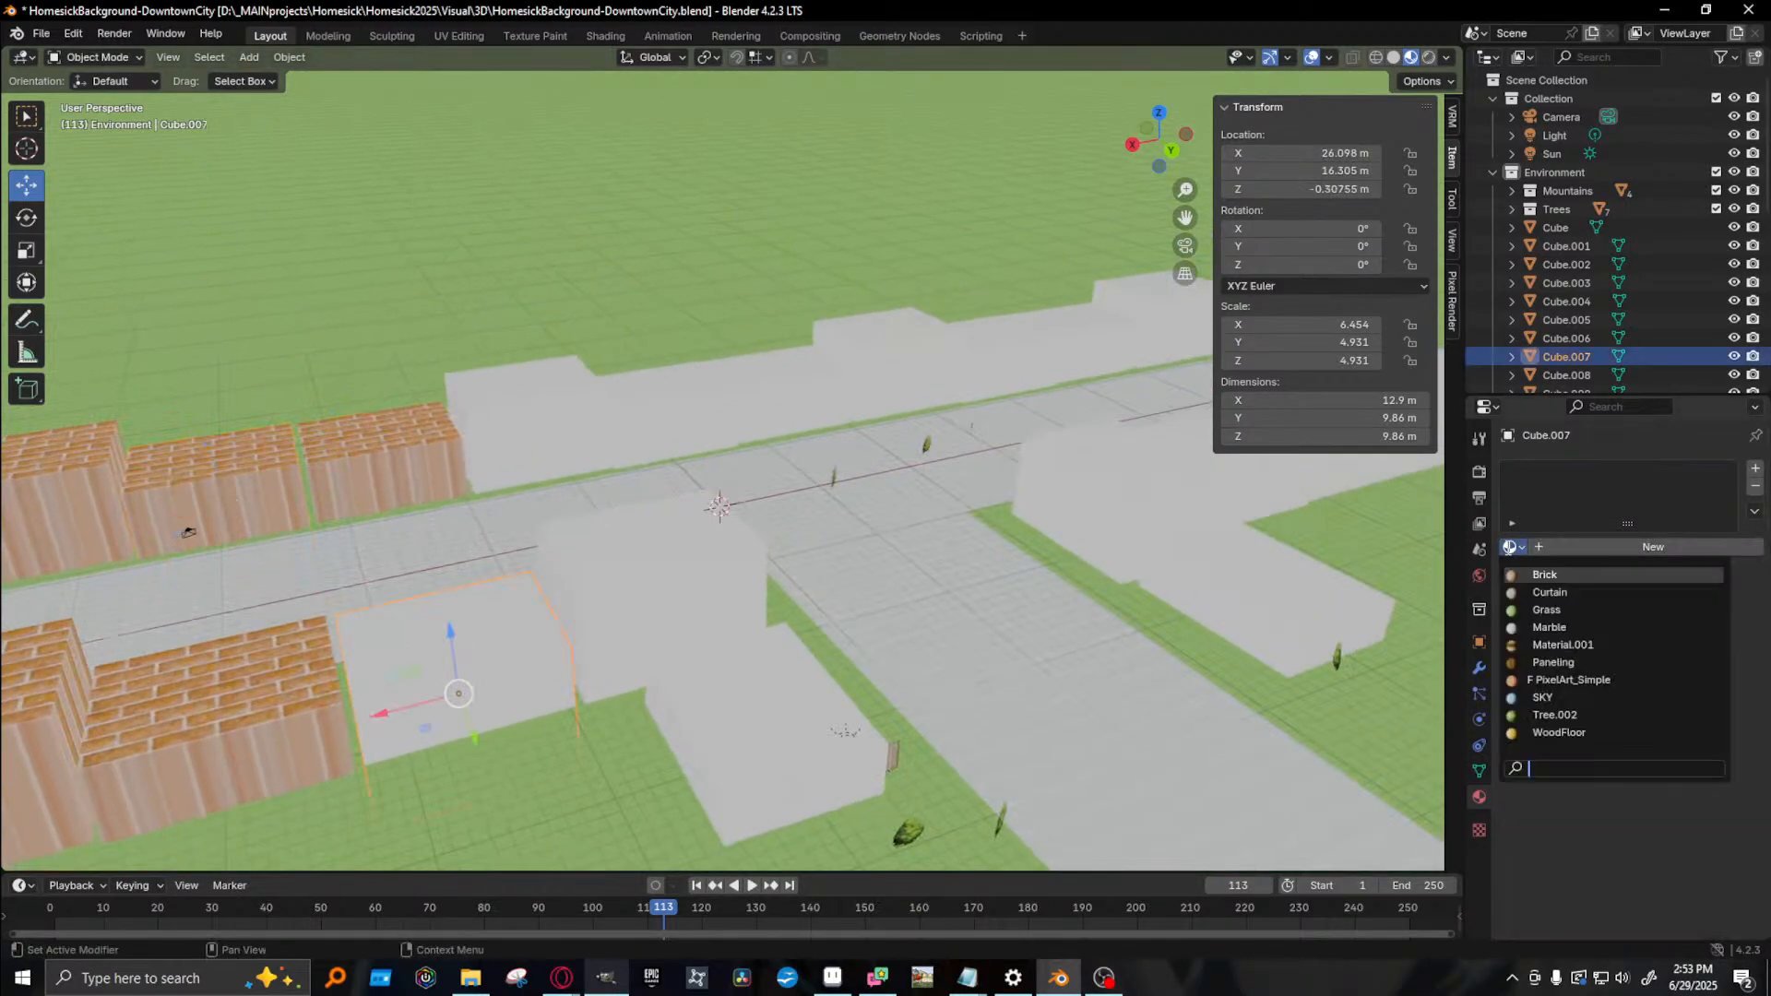
{"action": "left_click", "coordinate": [1568, 593]}
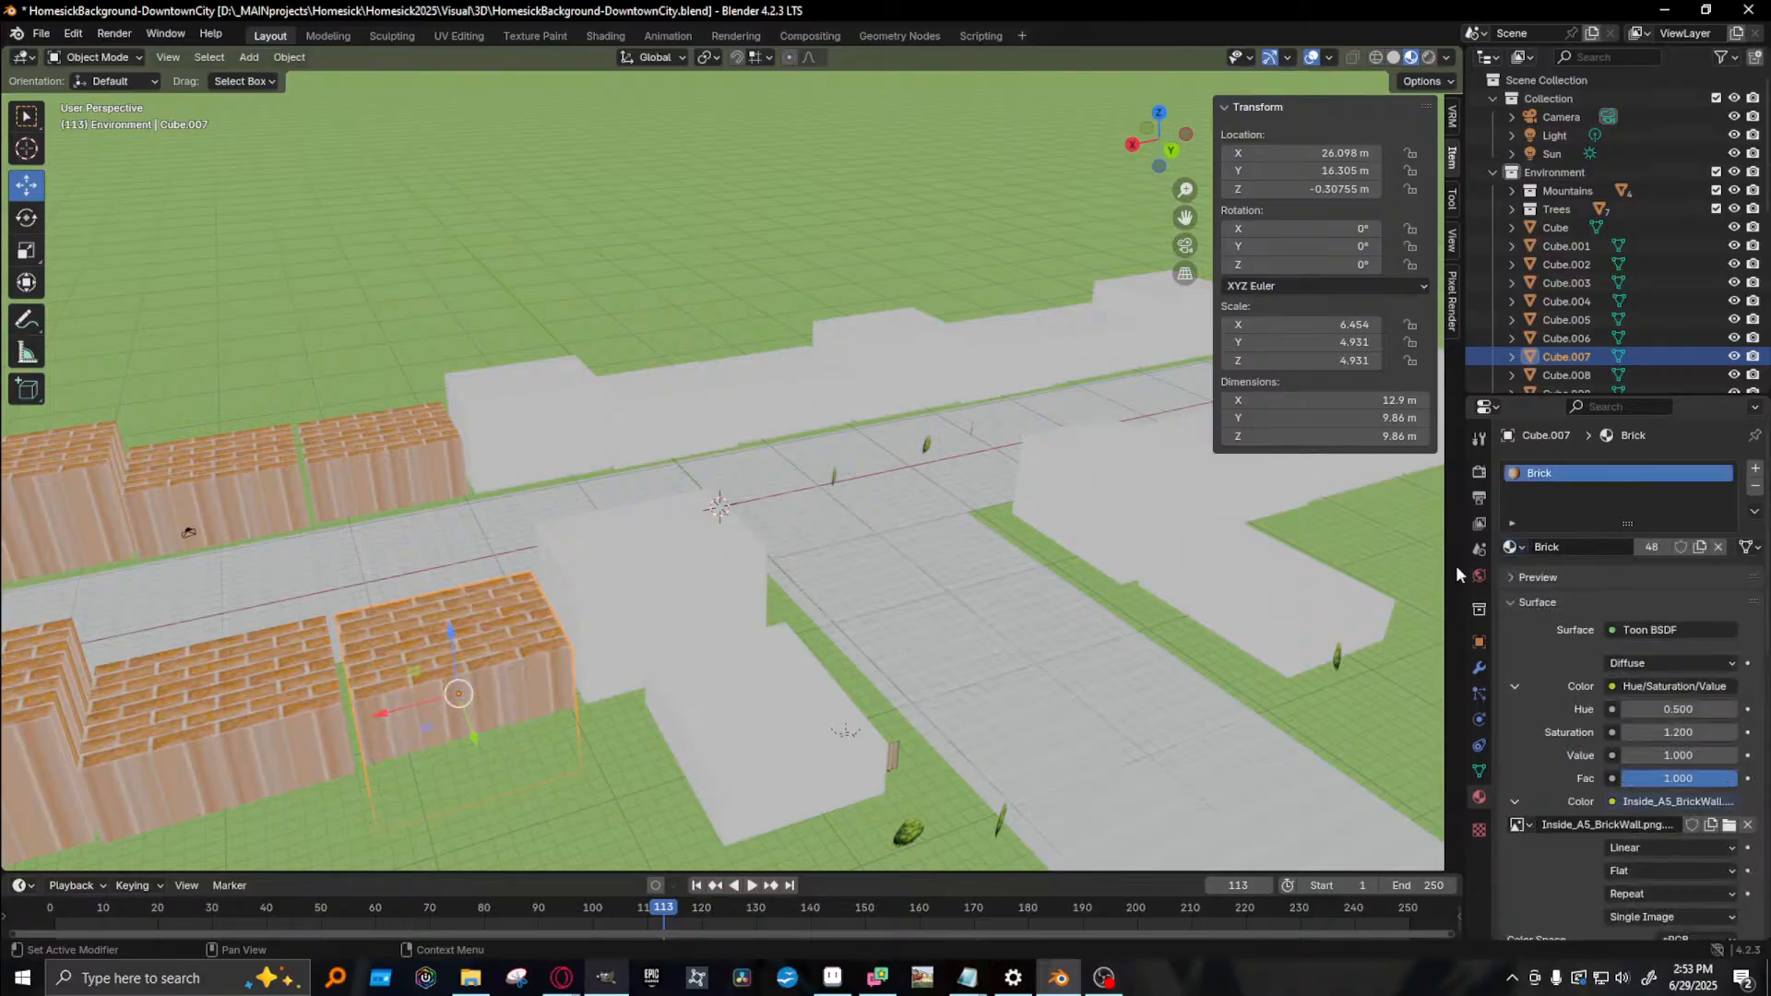
{"action": "left_click", "coordinate": [517, 445]}
{"action": "left_click", "coordinate": [1511, 546]}
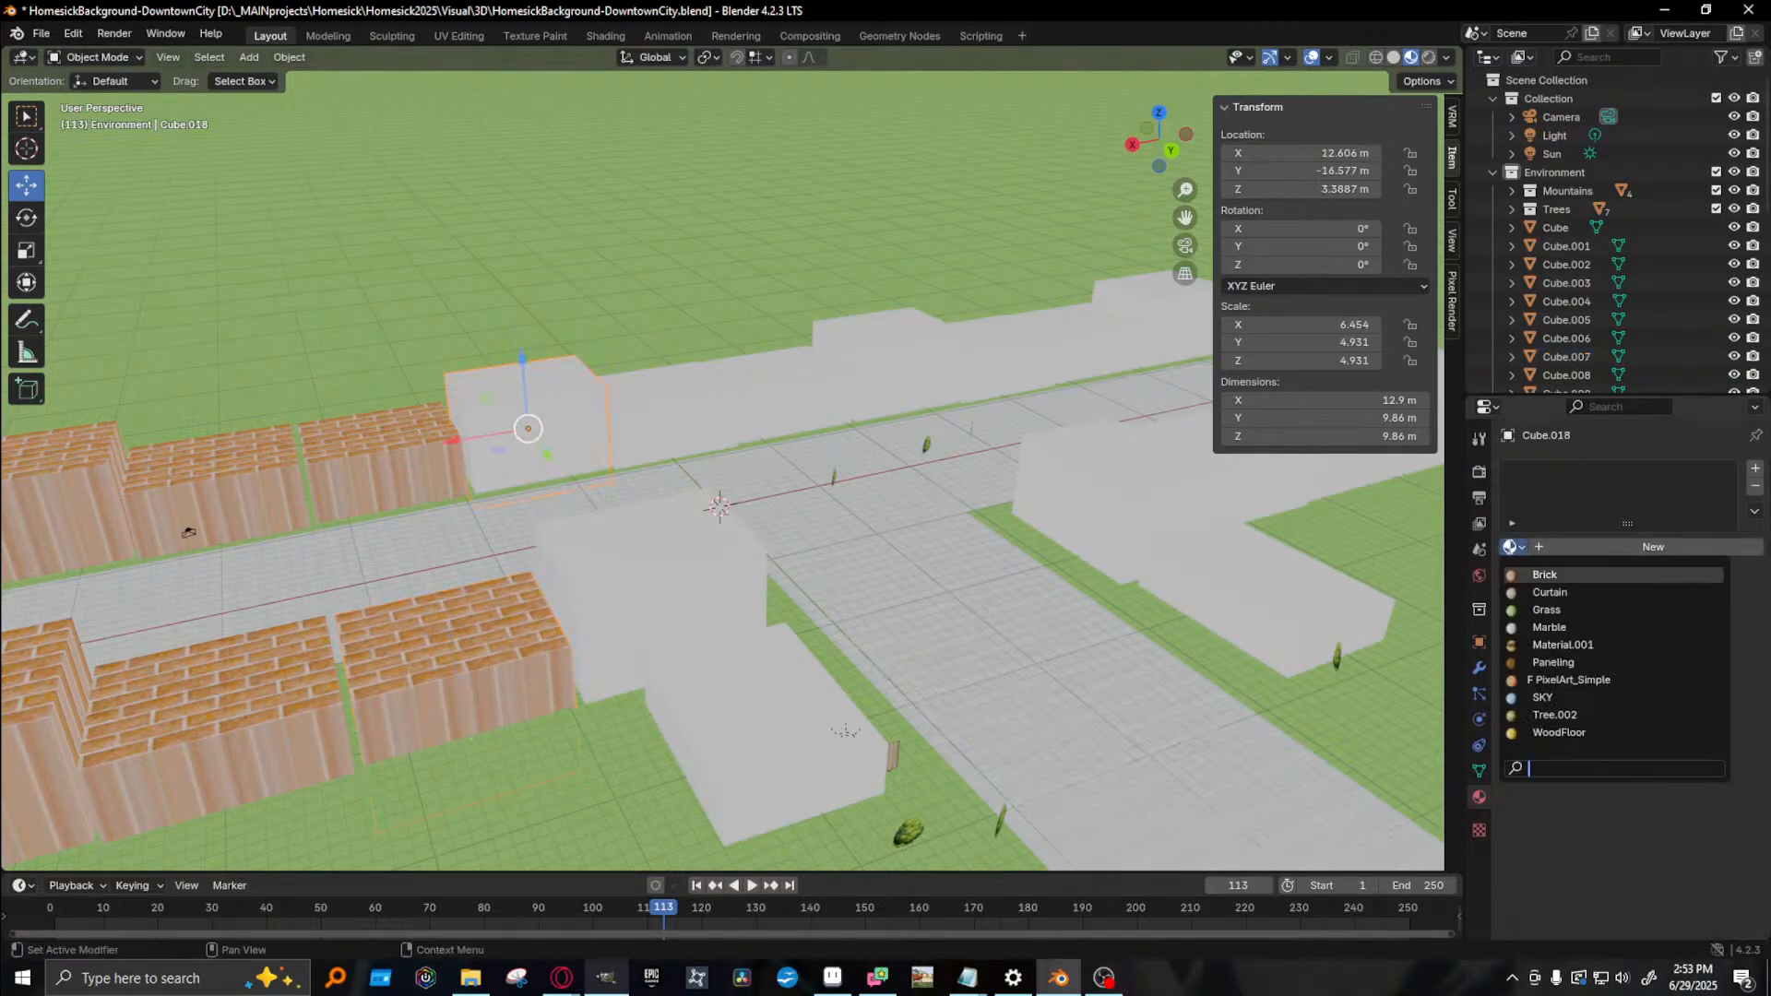
{"action": "left_click", "coordinate": [1545, 574]}
- Assign the Brick material to Cube.006 and check the result in a test render of frame 113
{"action": "left_click", "coordinate": [646, 590]}
{"action": "left_click", "coordinate": [1511, 546]}
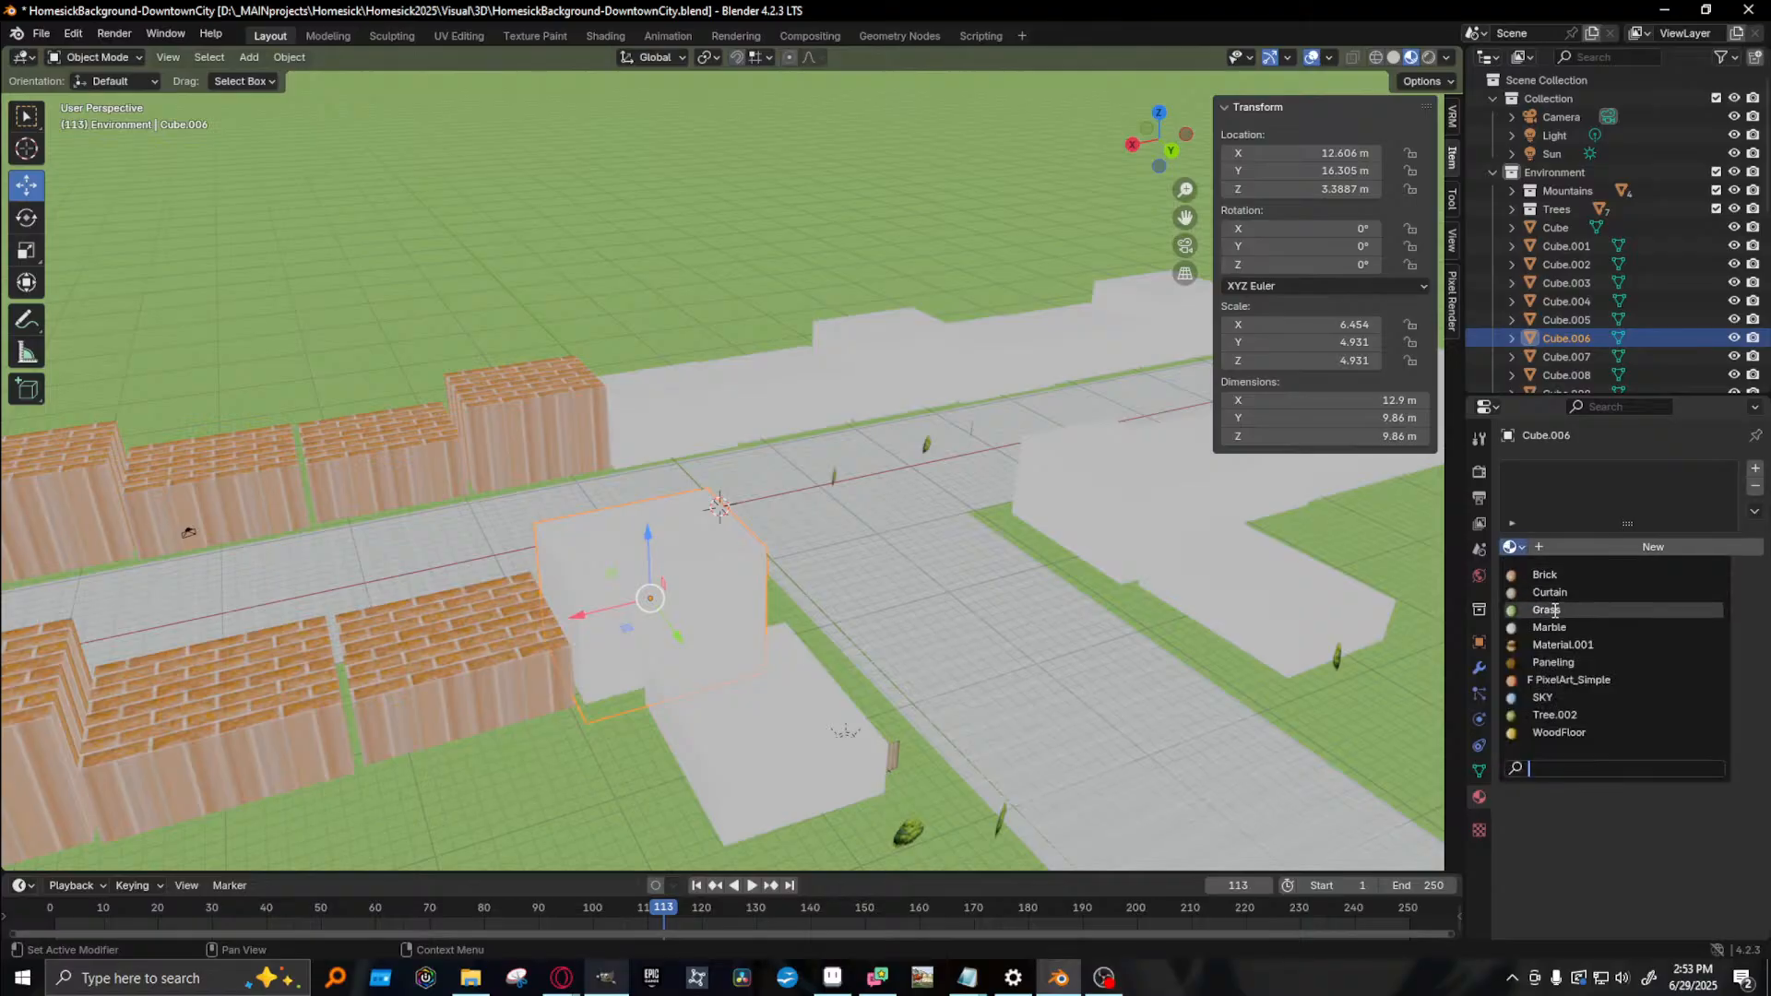
{"action": "left_click", "coordinate": [1544, 575]}
{"action": "key", "text": "F12"}
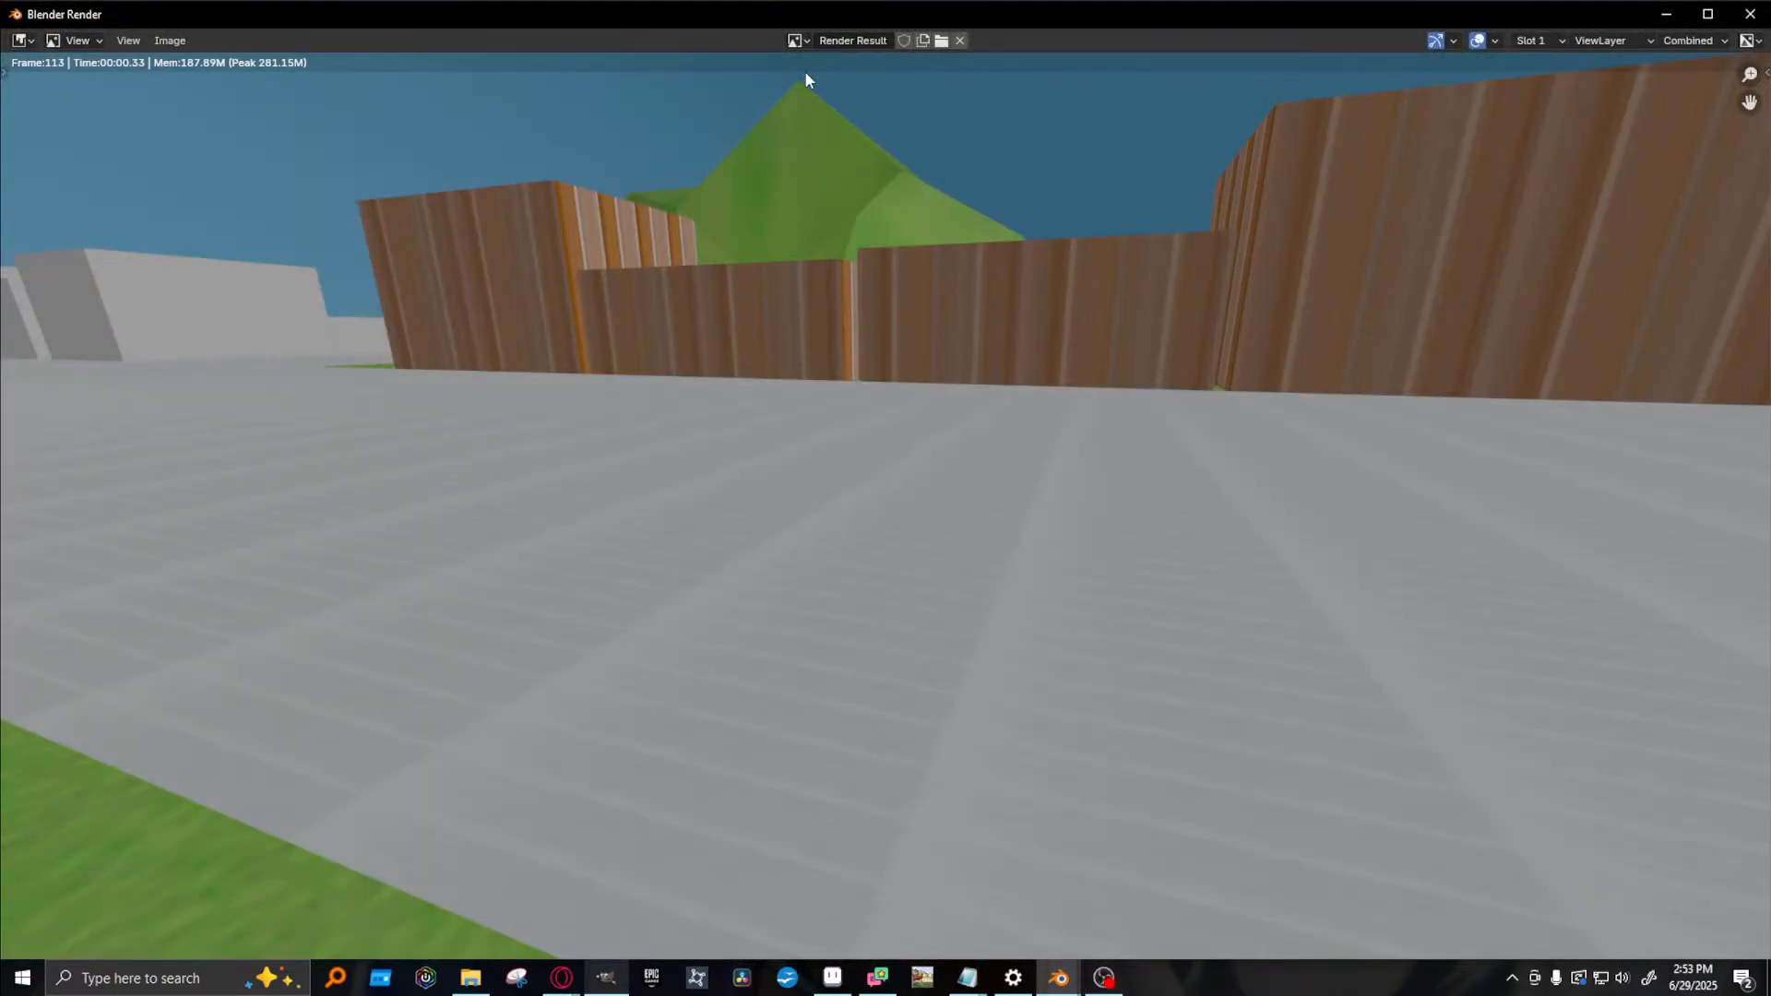
{"action": "left_click", "coordinate": [1749, 13]}
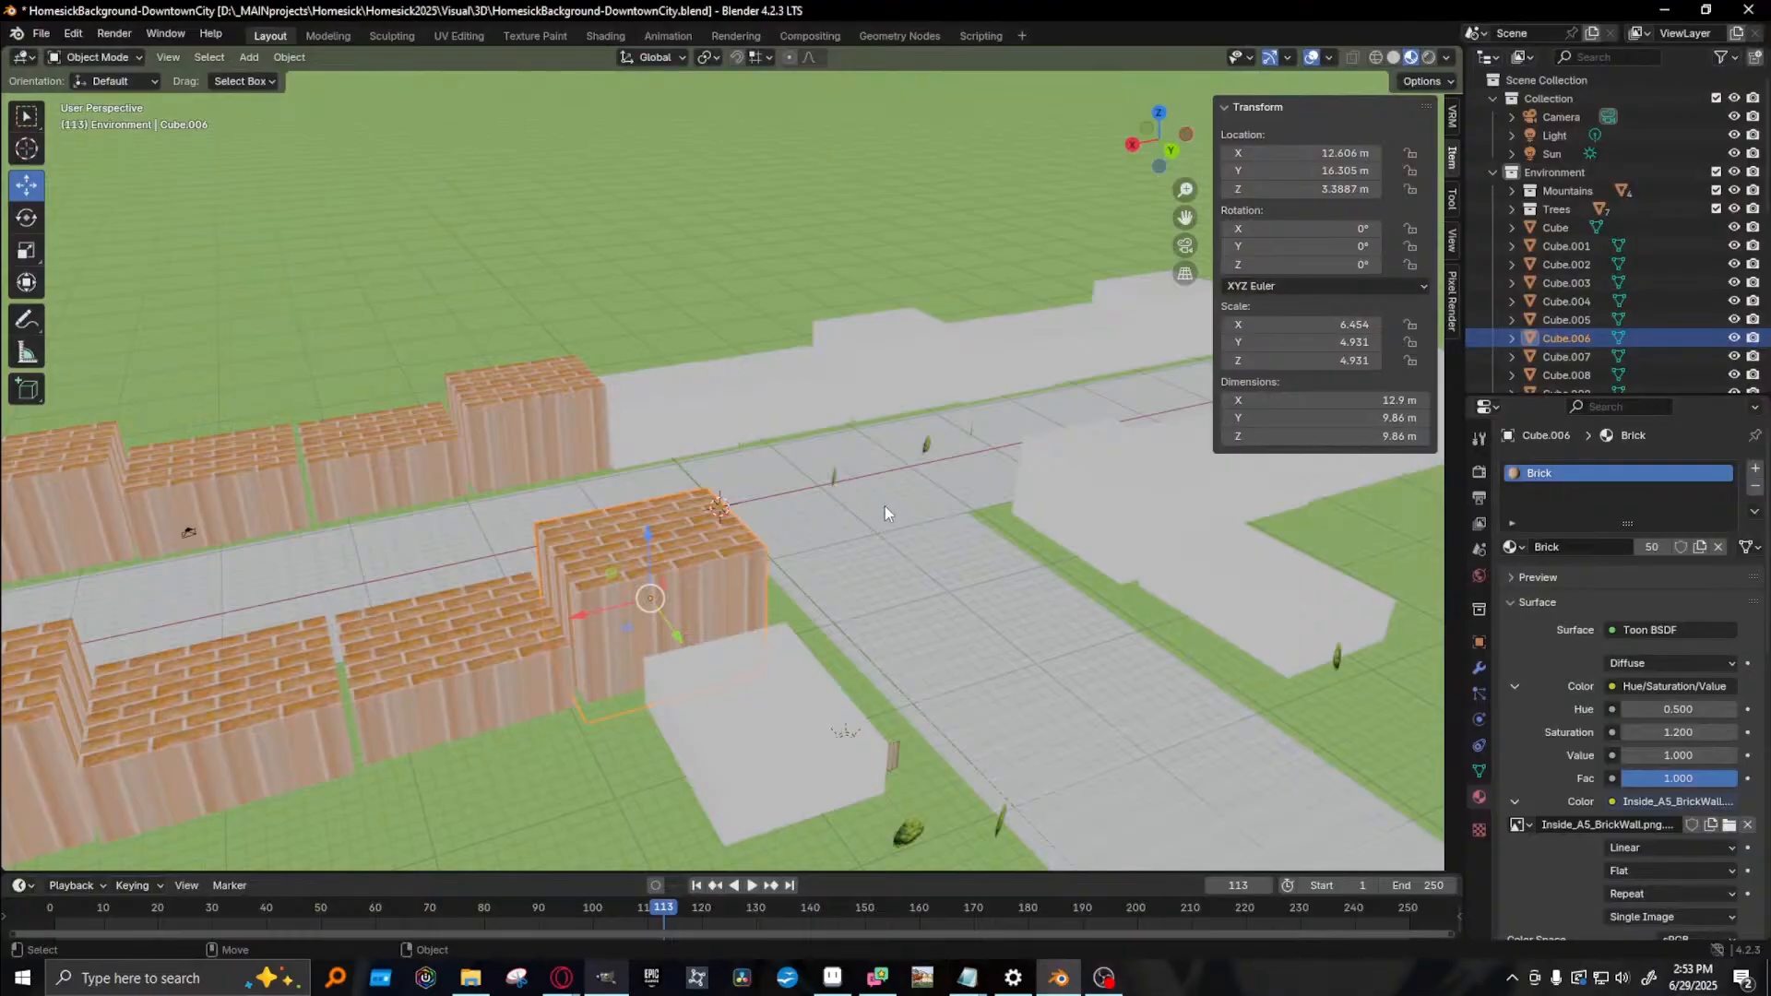
- Assign the existing Brick material to Cube.003 and Cube.004 on the far side of the crossing street
{"action": "left_click", "coordinate": [1186, 477]}
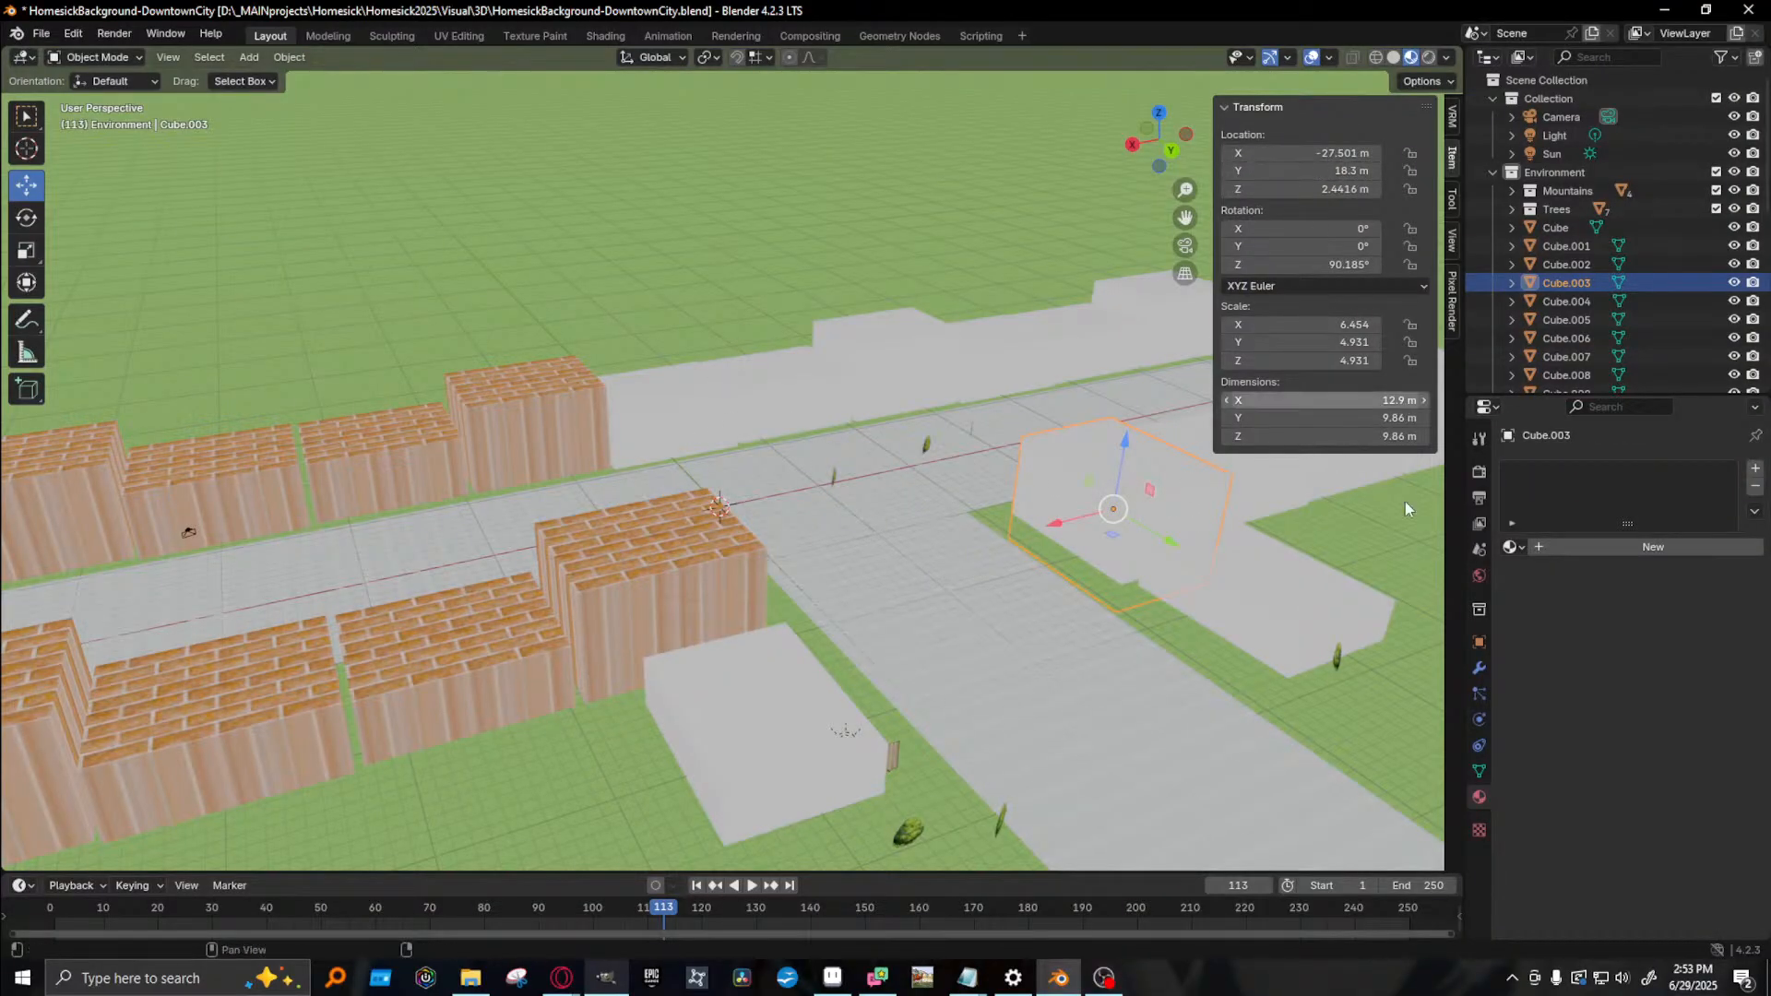
{"action": "left_click", "coordinate": [1533, 547]}
{"action": "left_click", "coordinate": [1521, 546]}
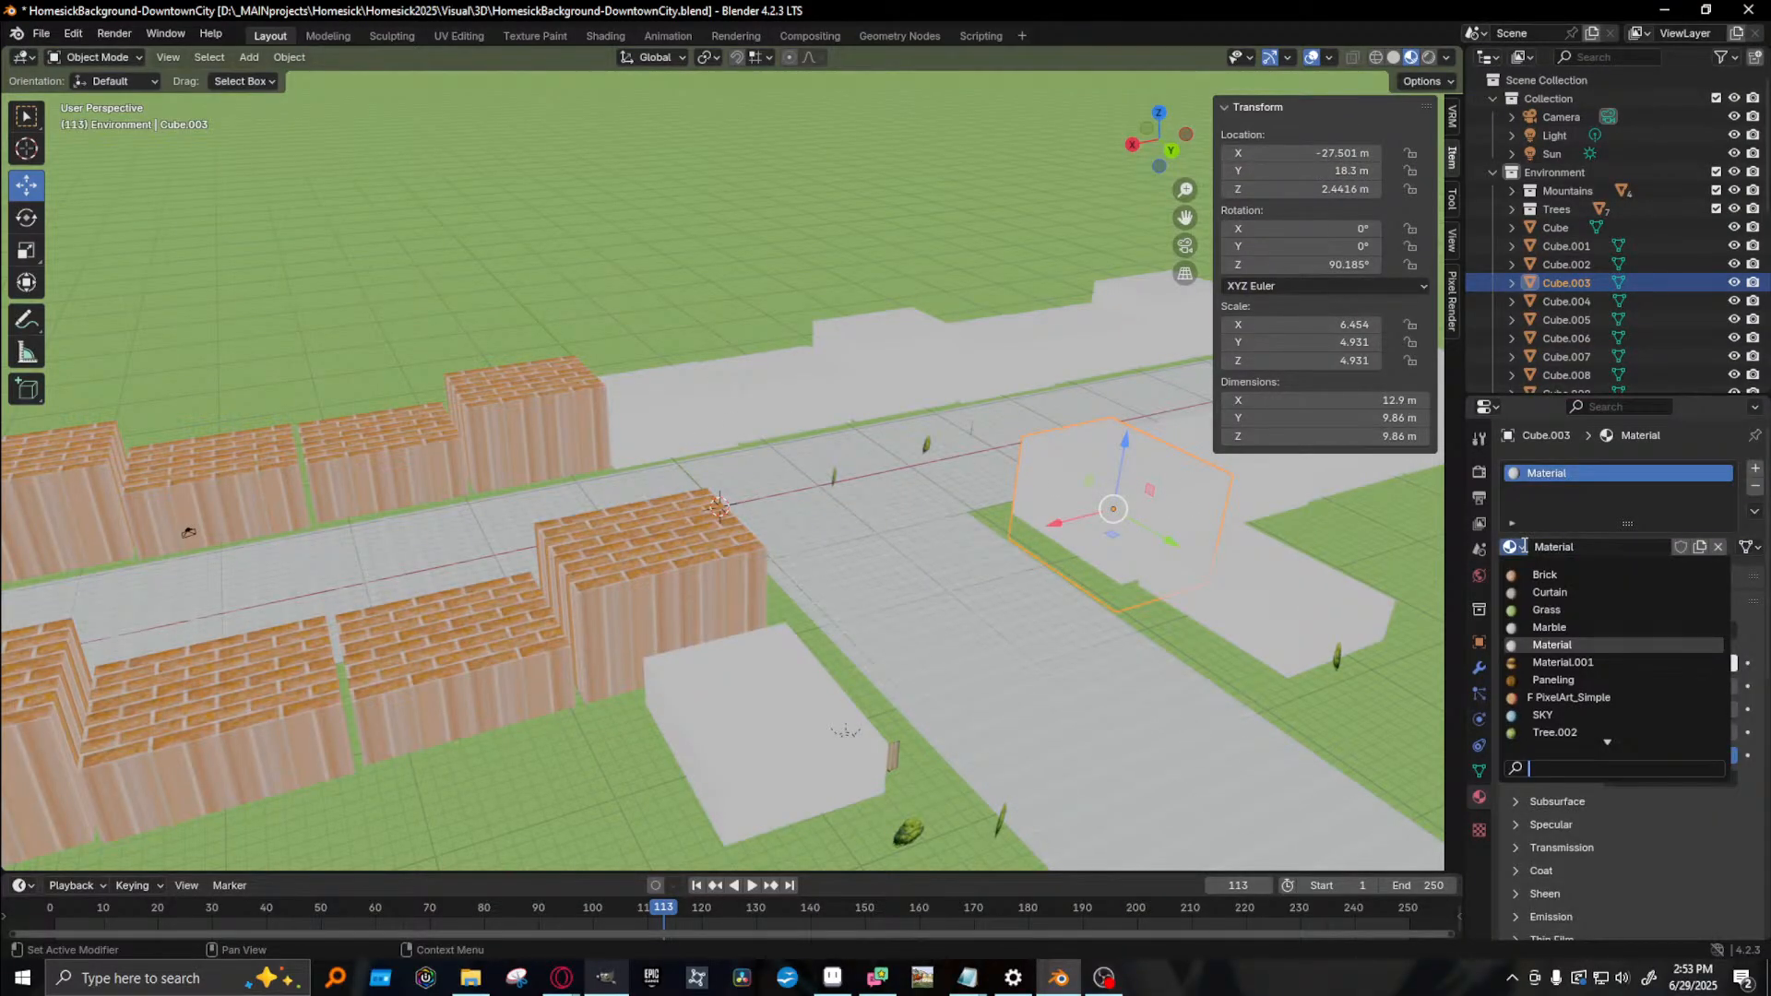
{"action": "left_click", "coordinate": [1544, 574]}
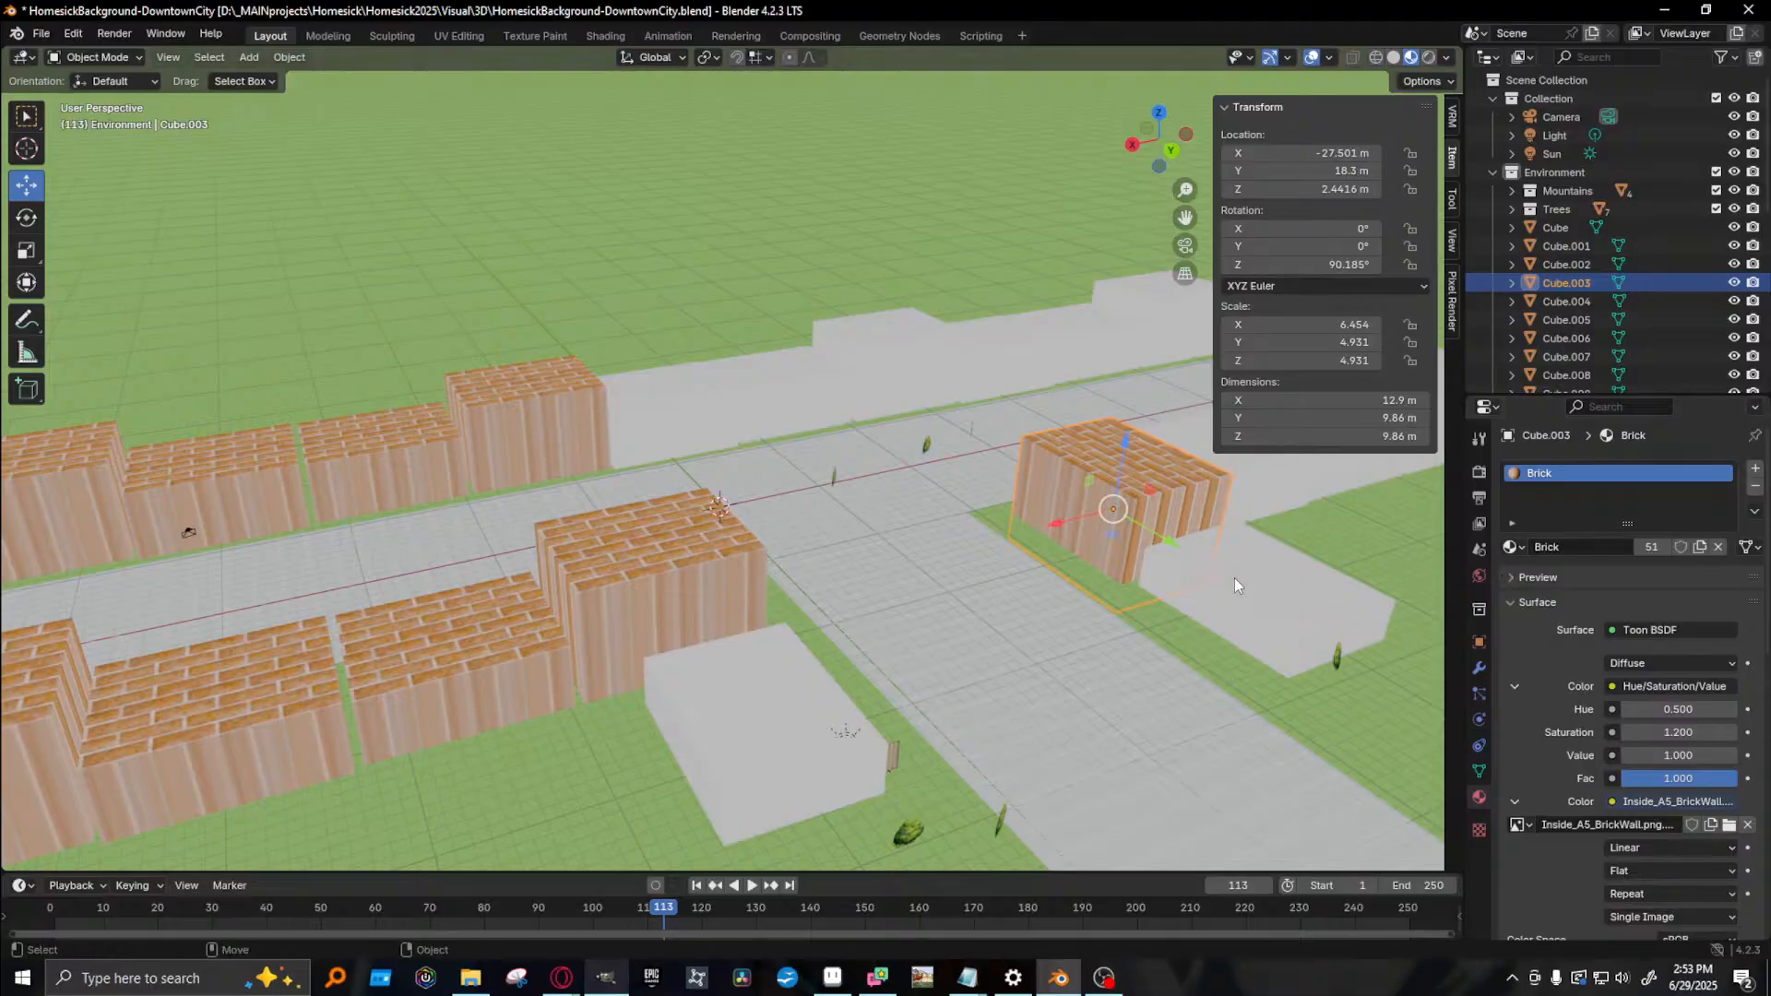
{"action": "left_click", "coordinate": [1235, 585]}
{"action": "left_click", "coordinate": [1514, 547]}
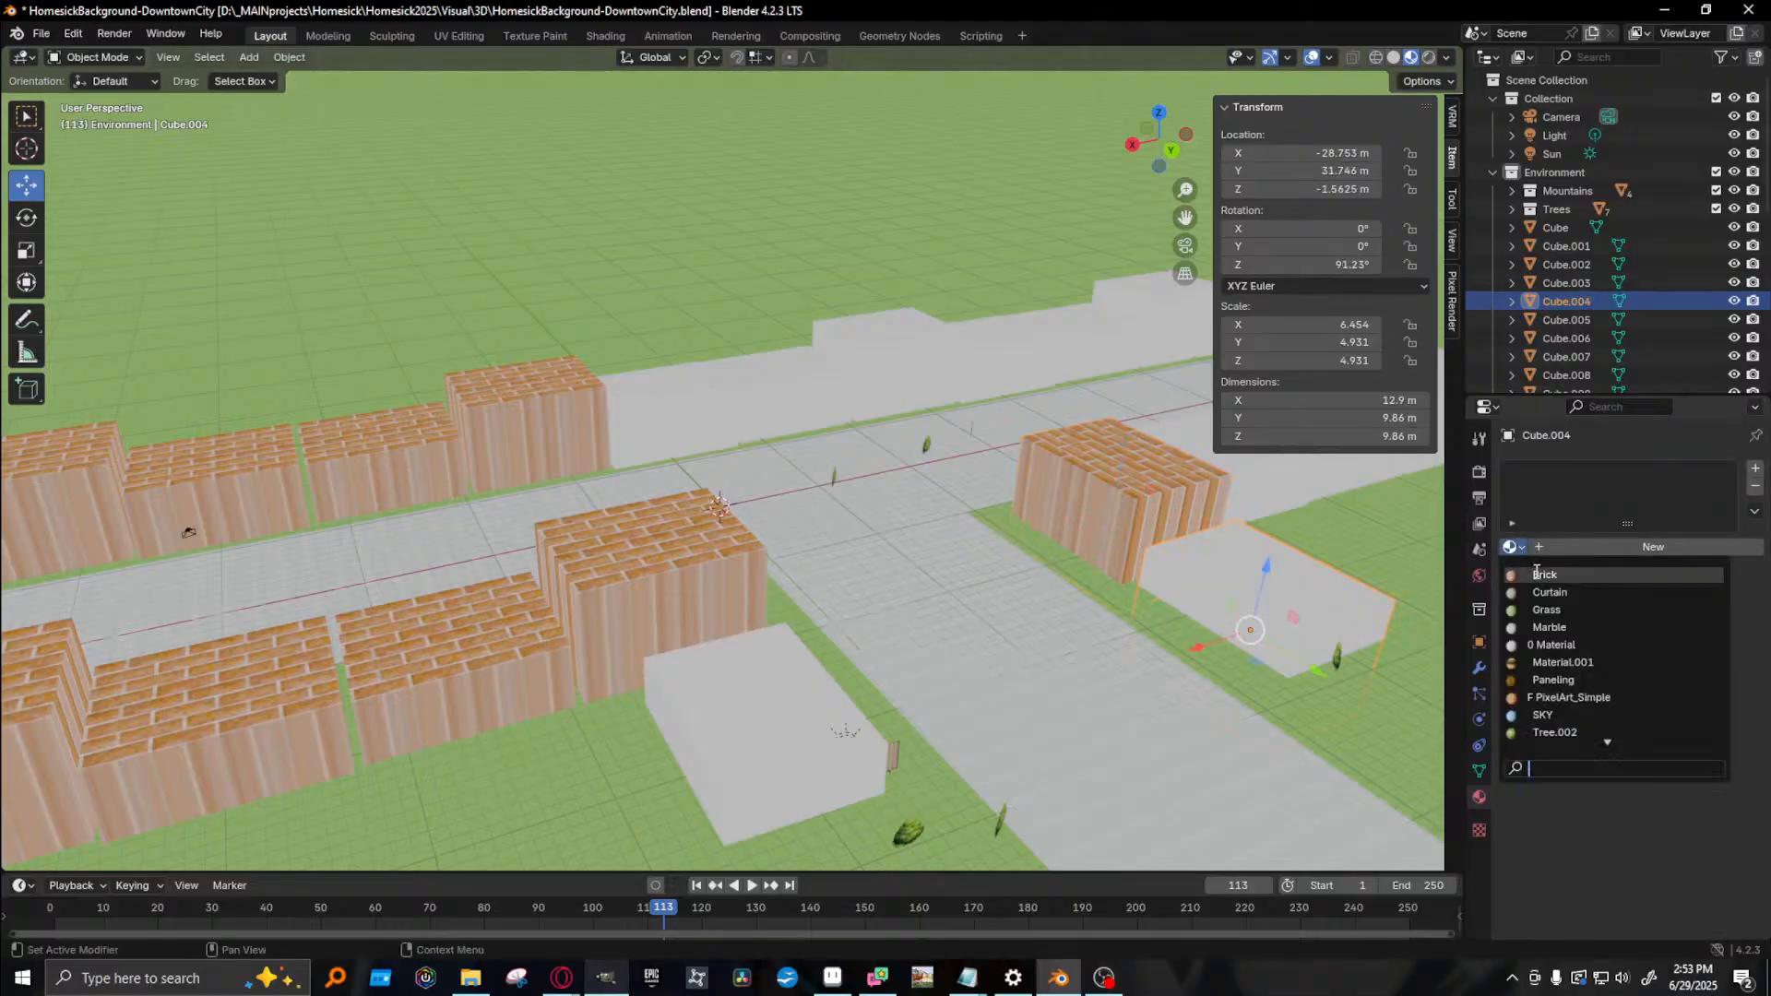
- Assign the Brick material to Cube.002 and to Cube.005 beside the crossing street
{"action": "left_click", "coordinate": [1229, 489]}
{"action": "left_click", "coordinate": [1512, 545]}
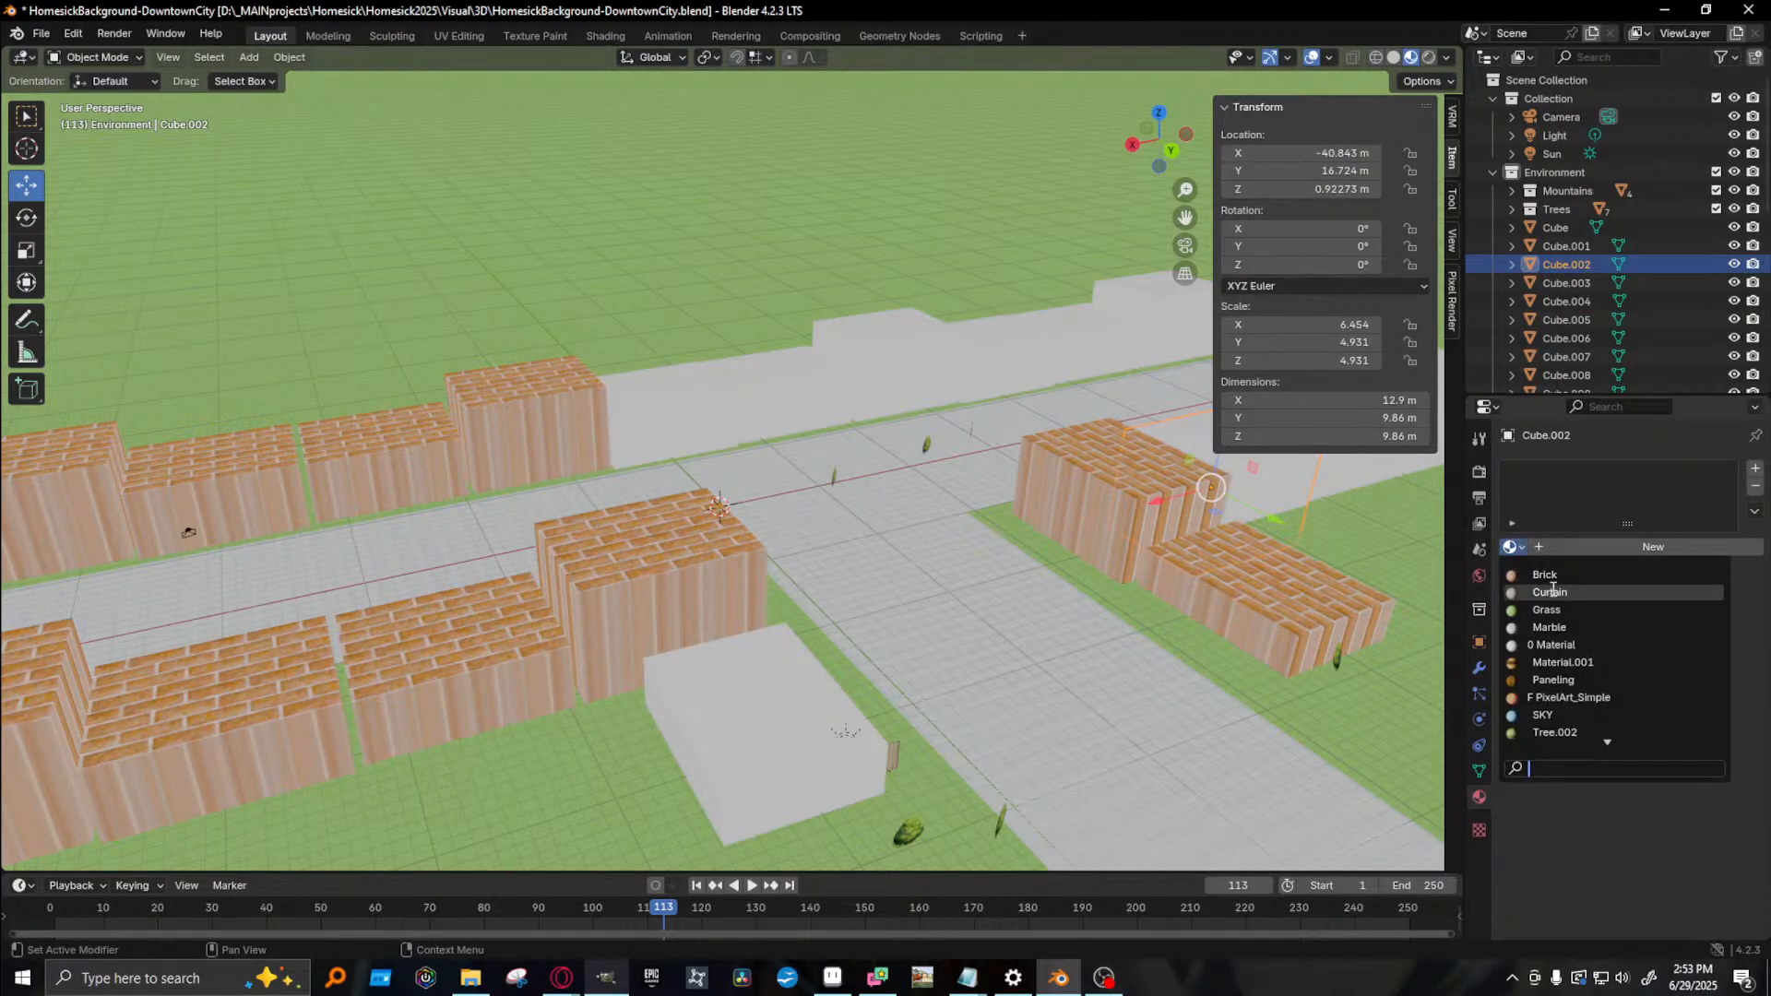
{"action": "left_click", "coordinate": [1545, 574]}
{"action": "left_click", "coordinate": [832, 717]}
{"action": "left_click", "coordinate": [1510, 547]}
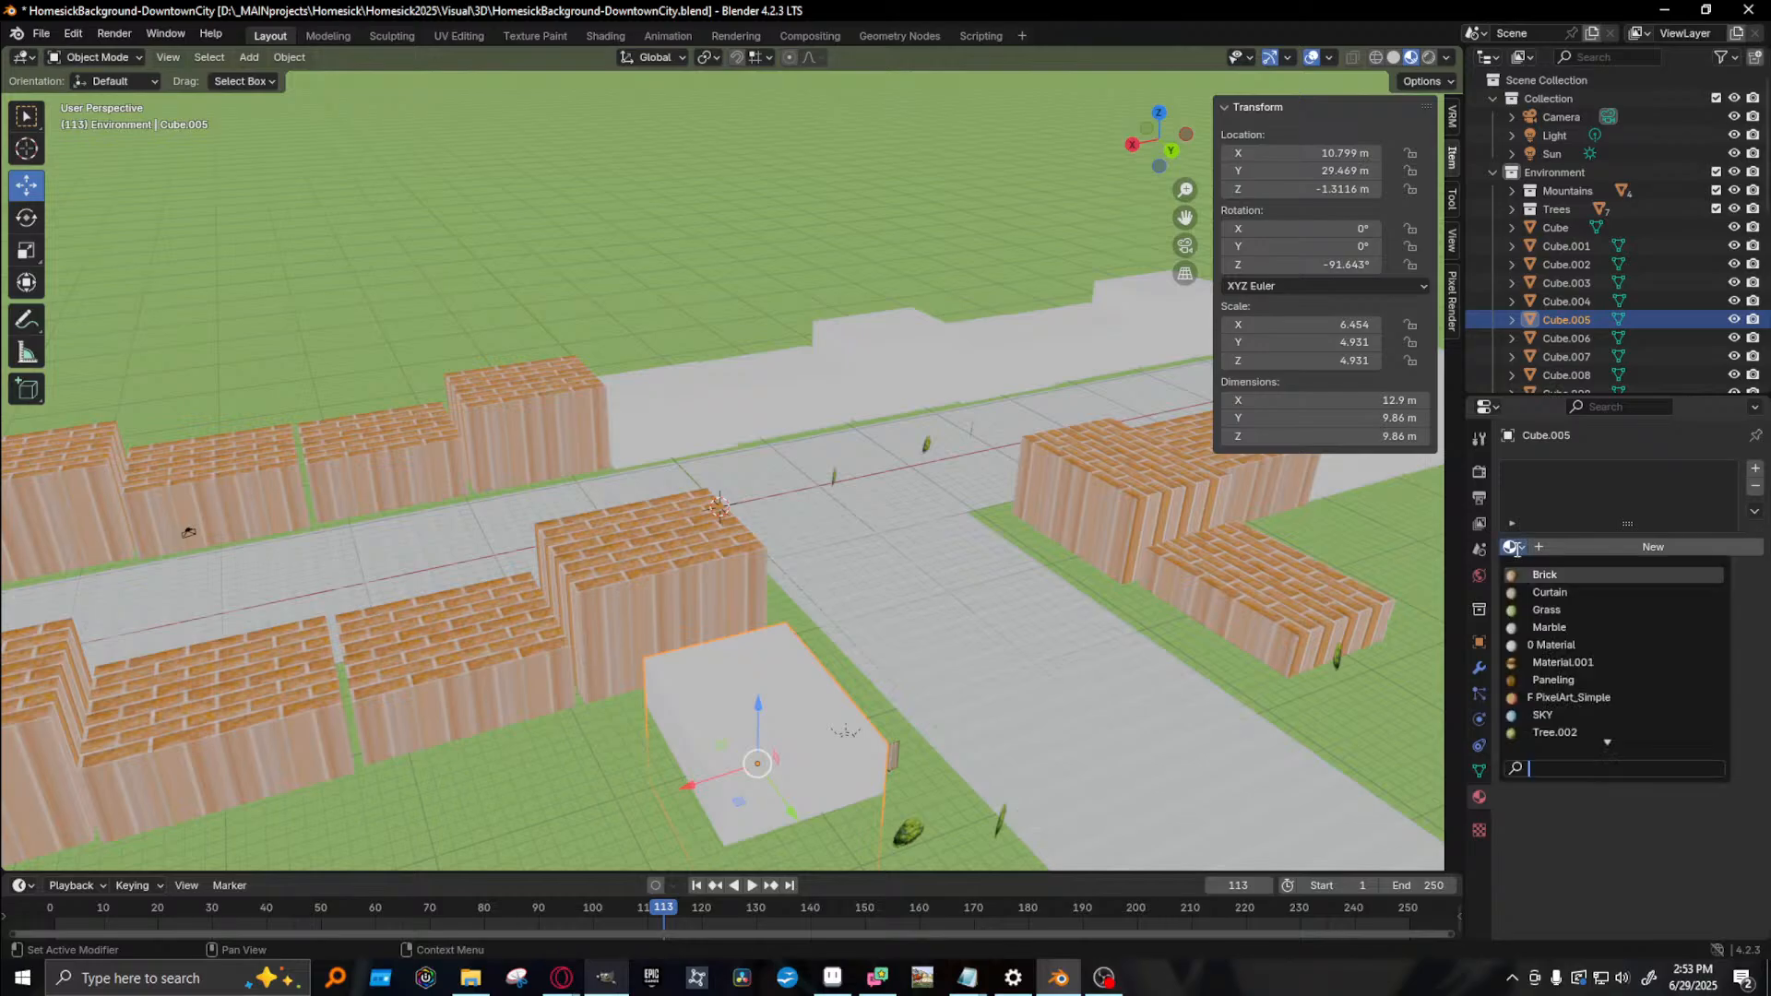
{"action": "left_click", "coordinate": [1540, 567]}
- Render the current frame to examine the brick buildings from the camera, and close the render
{"action": "middle_click_drag", "start_coordinate": [1068, 526], "coordinate": [1002, 522]}
{"action": "key", "text": "F12"}
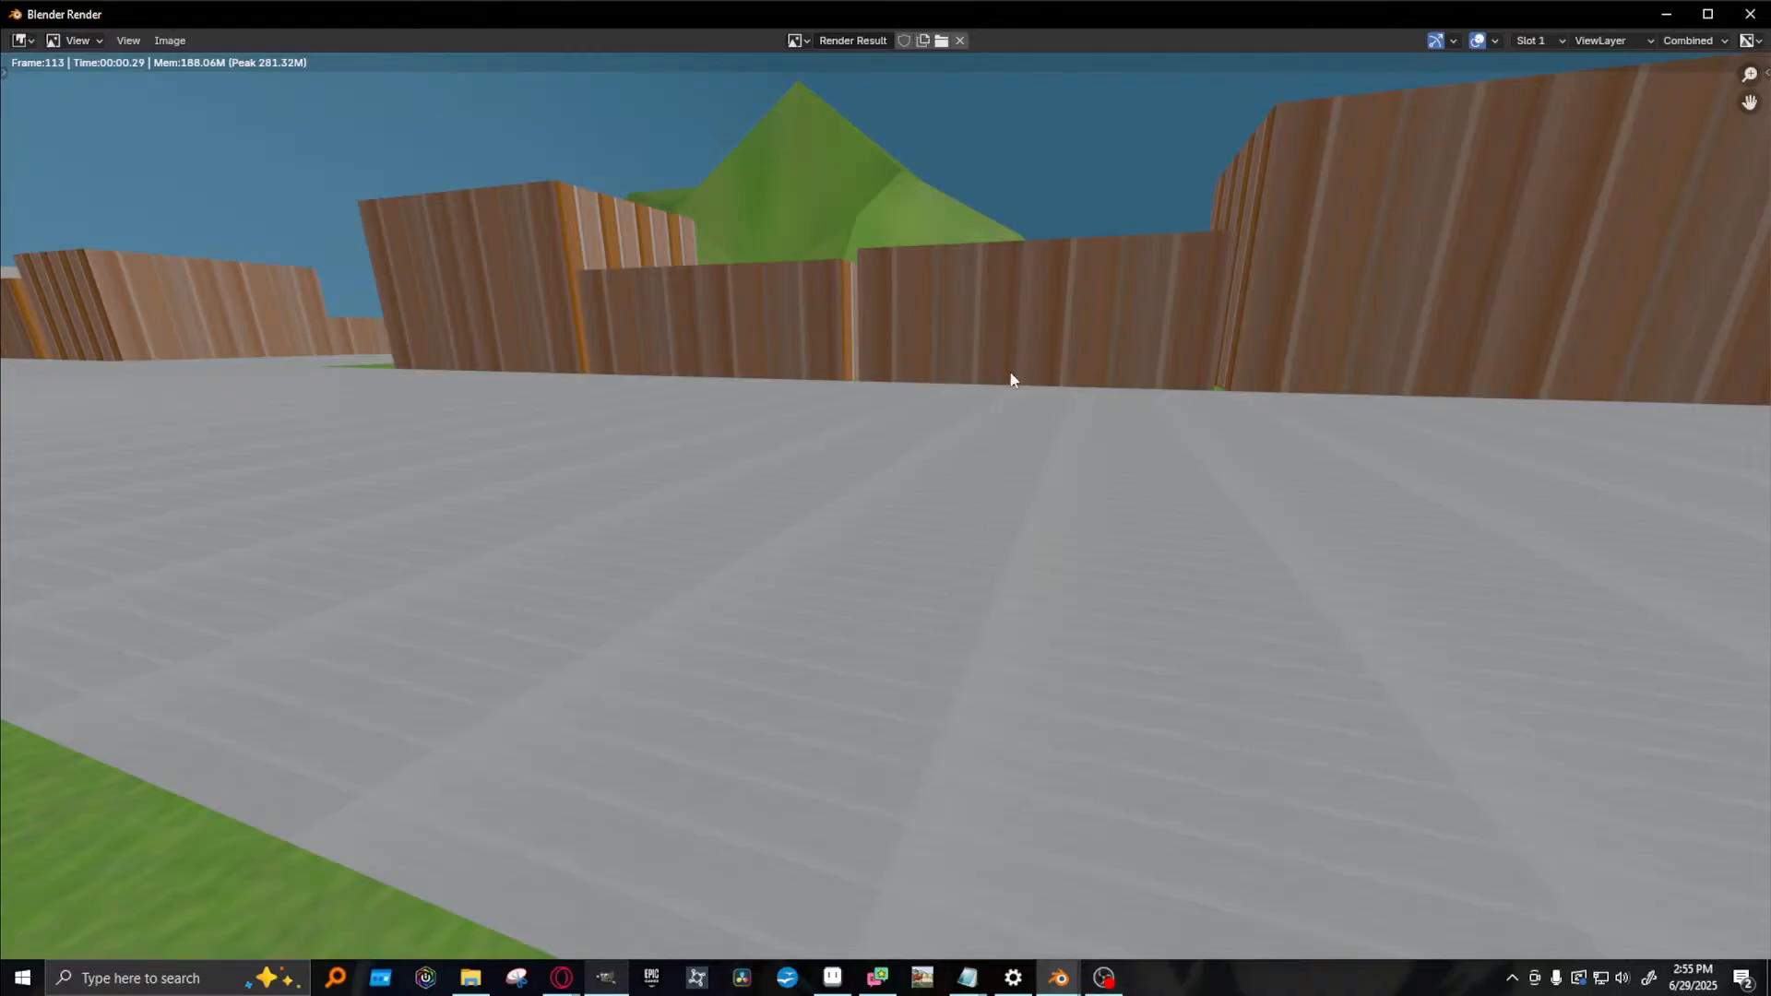
{"action": "left_click", "coordinate": [1749, 13]}
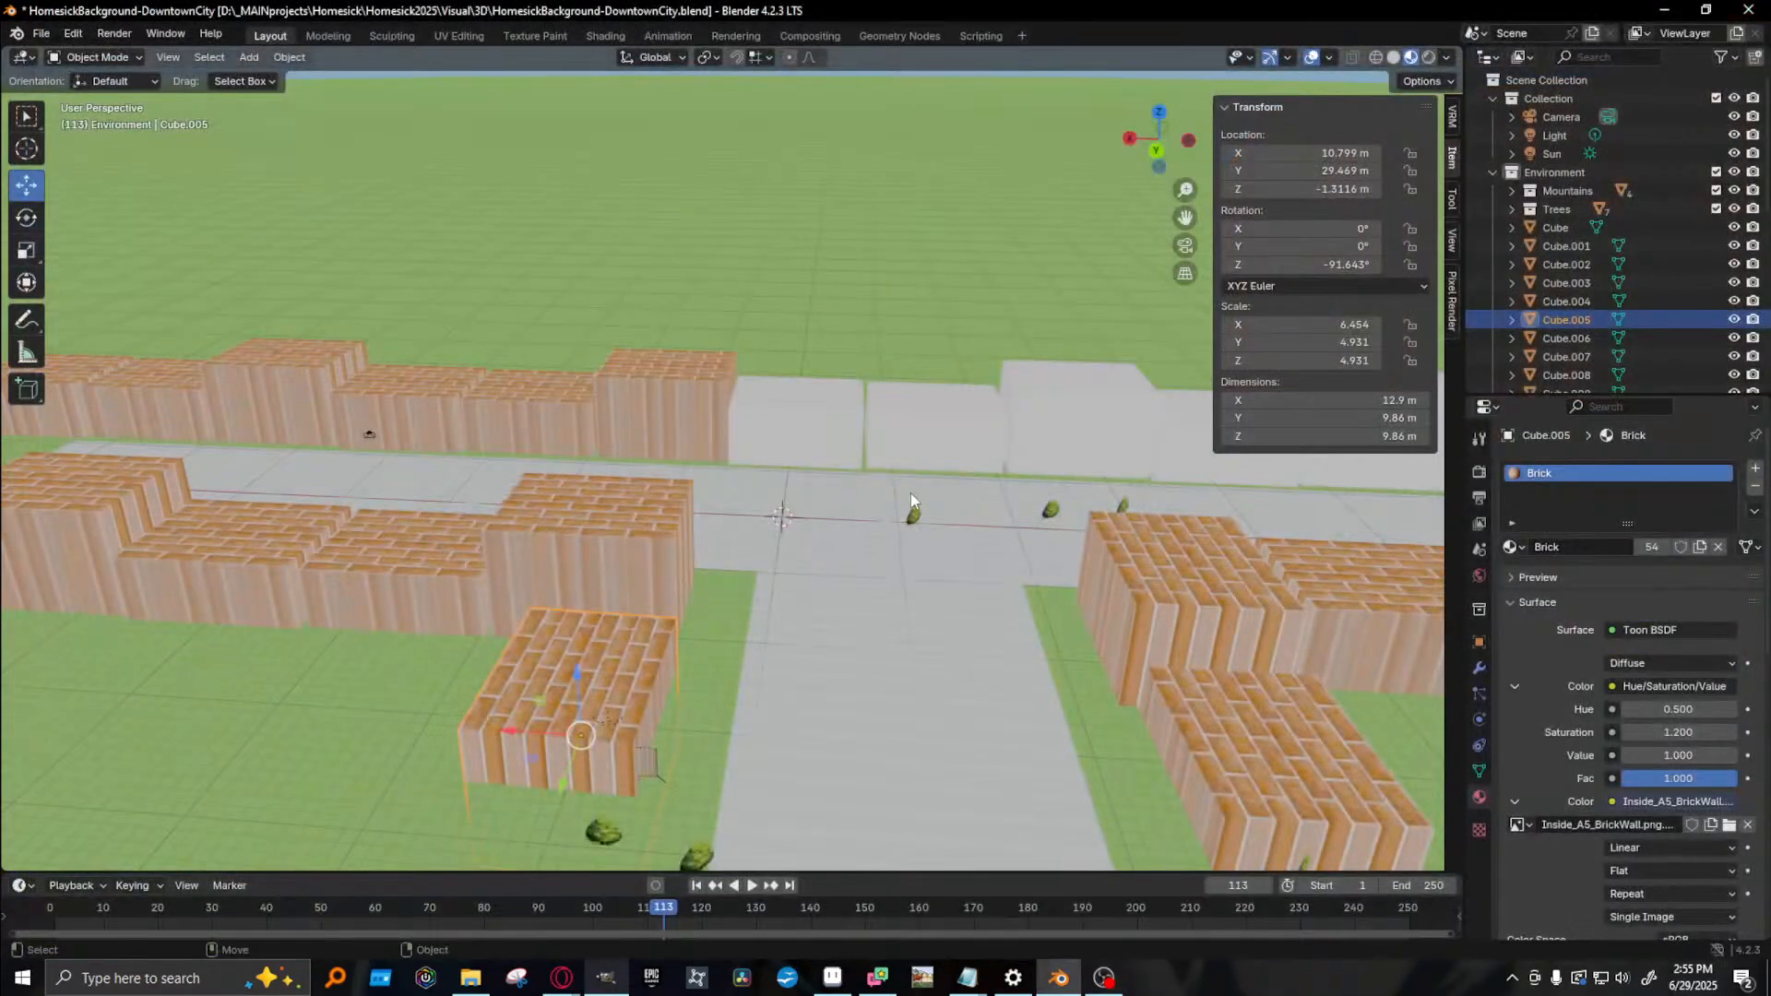
- Move Tree.002 along the street to about X 32 m, Y 4.7 m, near the brick buildings
{"action": "left_click", "coordinate": [916, 517]}
{"action": "key", "text": "g"}
{"action": "key", "text": "x"}
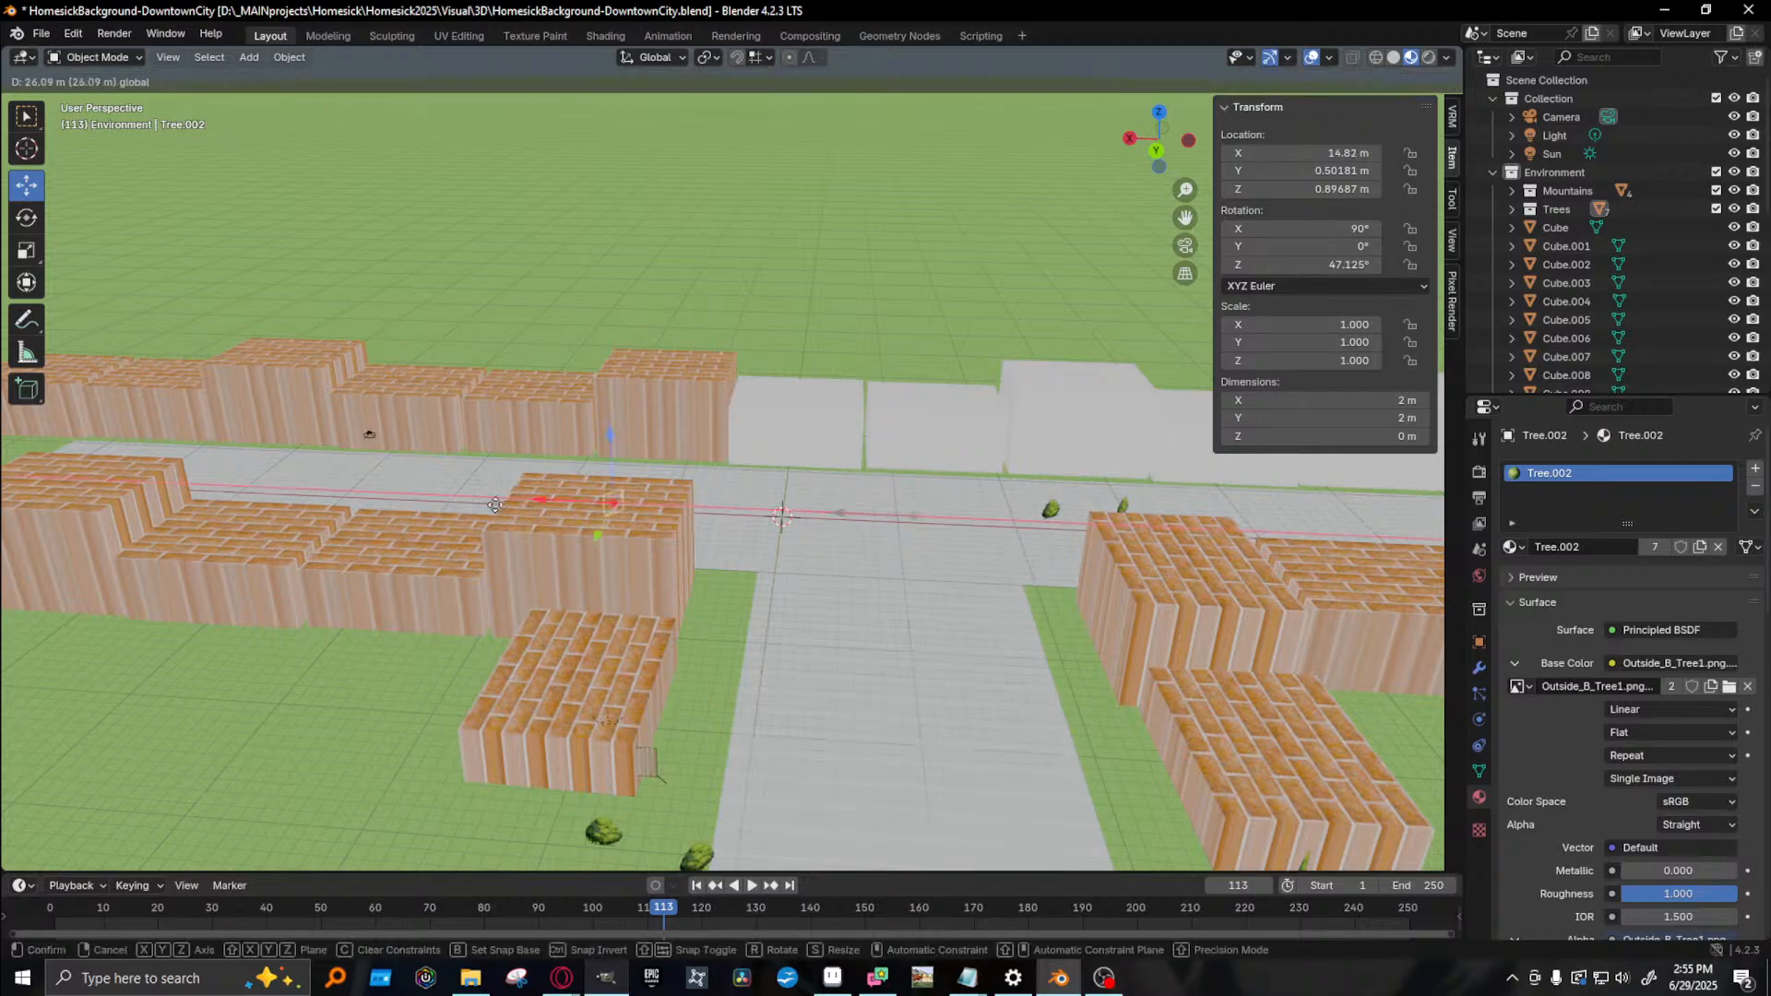
{"action": "left_click", "coordinate": [345, 501]}
{"action": "key", "text": "shift+space"}
{"action": "key", "text": "r"}
{"action": "left_click_drag", "start_coordinate": [445, 518], "coordinate": [385, 549]}
- Move Tree.001 along the street to about X 40.2 m, Y 4.1 m, near Tree.002
{"action": "key", "text": "shift+space"}
{"action": "key", "text": "g"}
{"action": "left_click_drag", "start_coordinate": [1049, 515], "coordinate": [269, 529]}
{"action": "key", "text": "KP_Decimal"}
{"action": "middle_click_drag", "start_coordinate": [544, 561], "coordinate": [862, 532]}
{"action": "scroll", "coordinate": [848, 523], "scroll_direction": "down", "scroll_amount": 6}
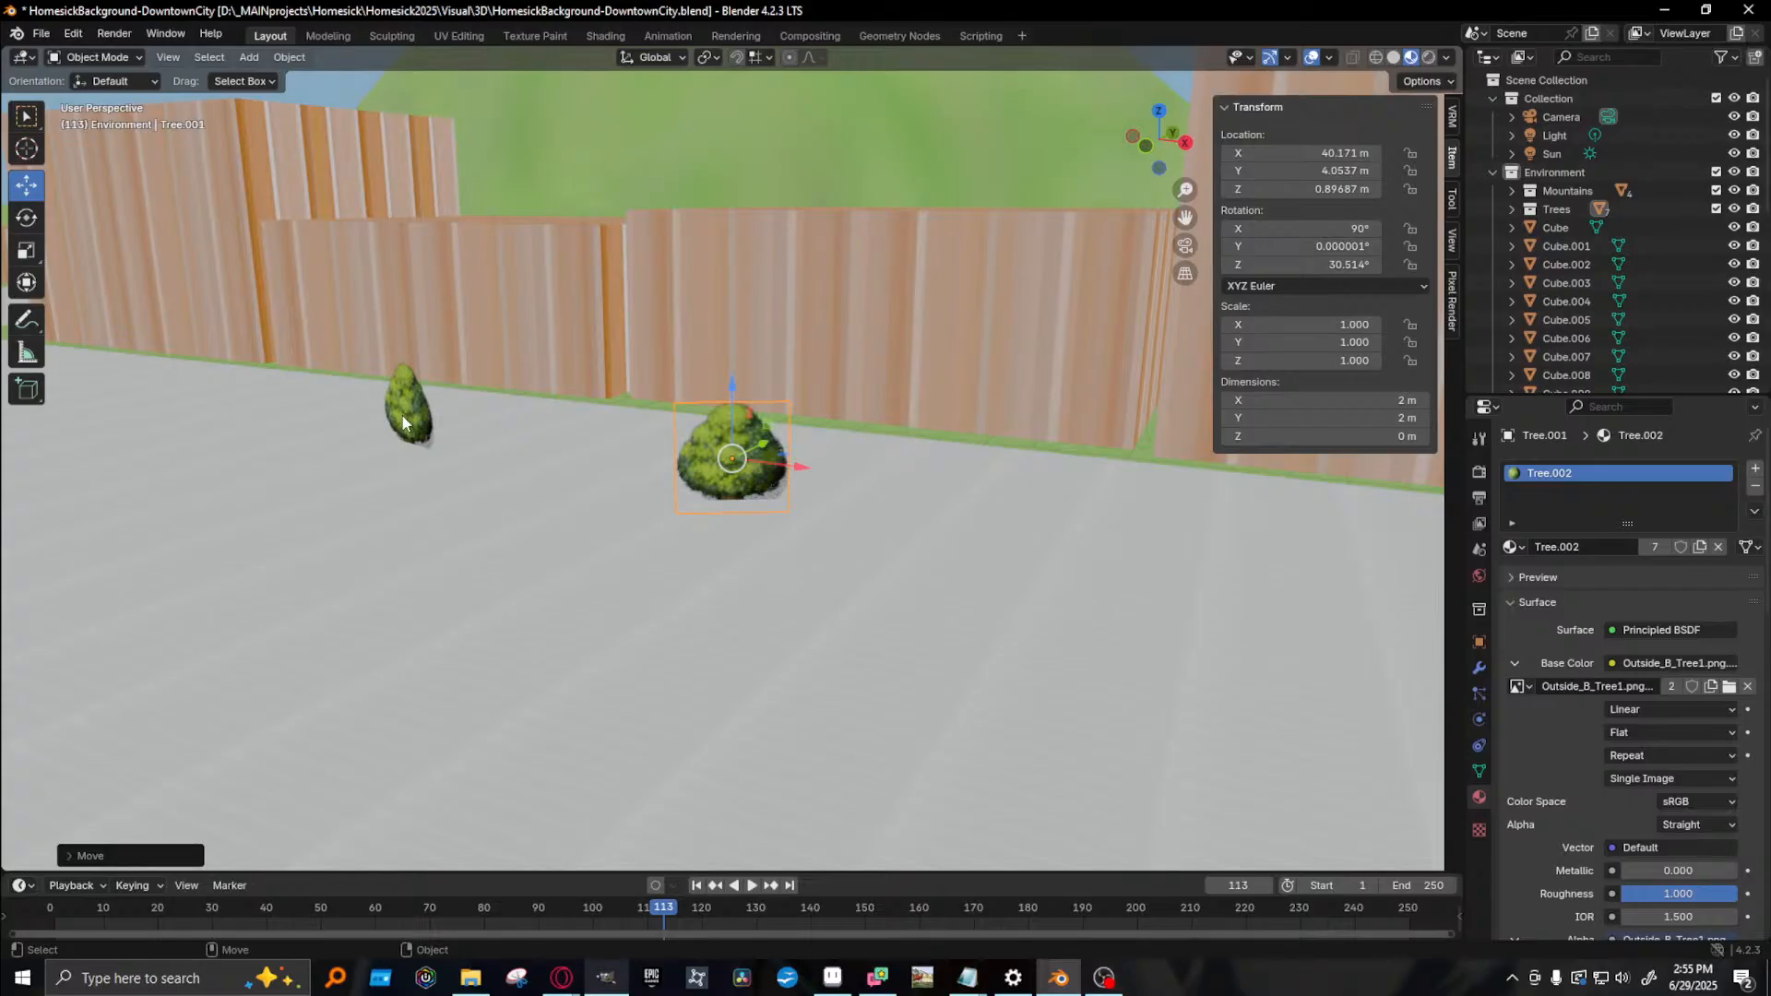
- Rotate Tree.002 about the Z axis to about -7.1°
{"action": "left_click", "coordinate": [402, 417]}
{"action": "key", "text": "e"}
{"action": "left_click_drag", "start_coordinate": [405, 423], "coordinate": [452, 419]}
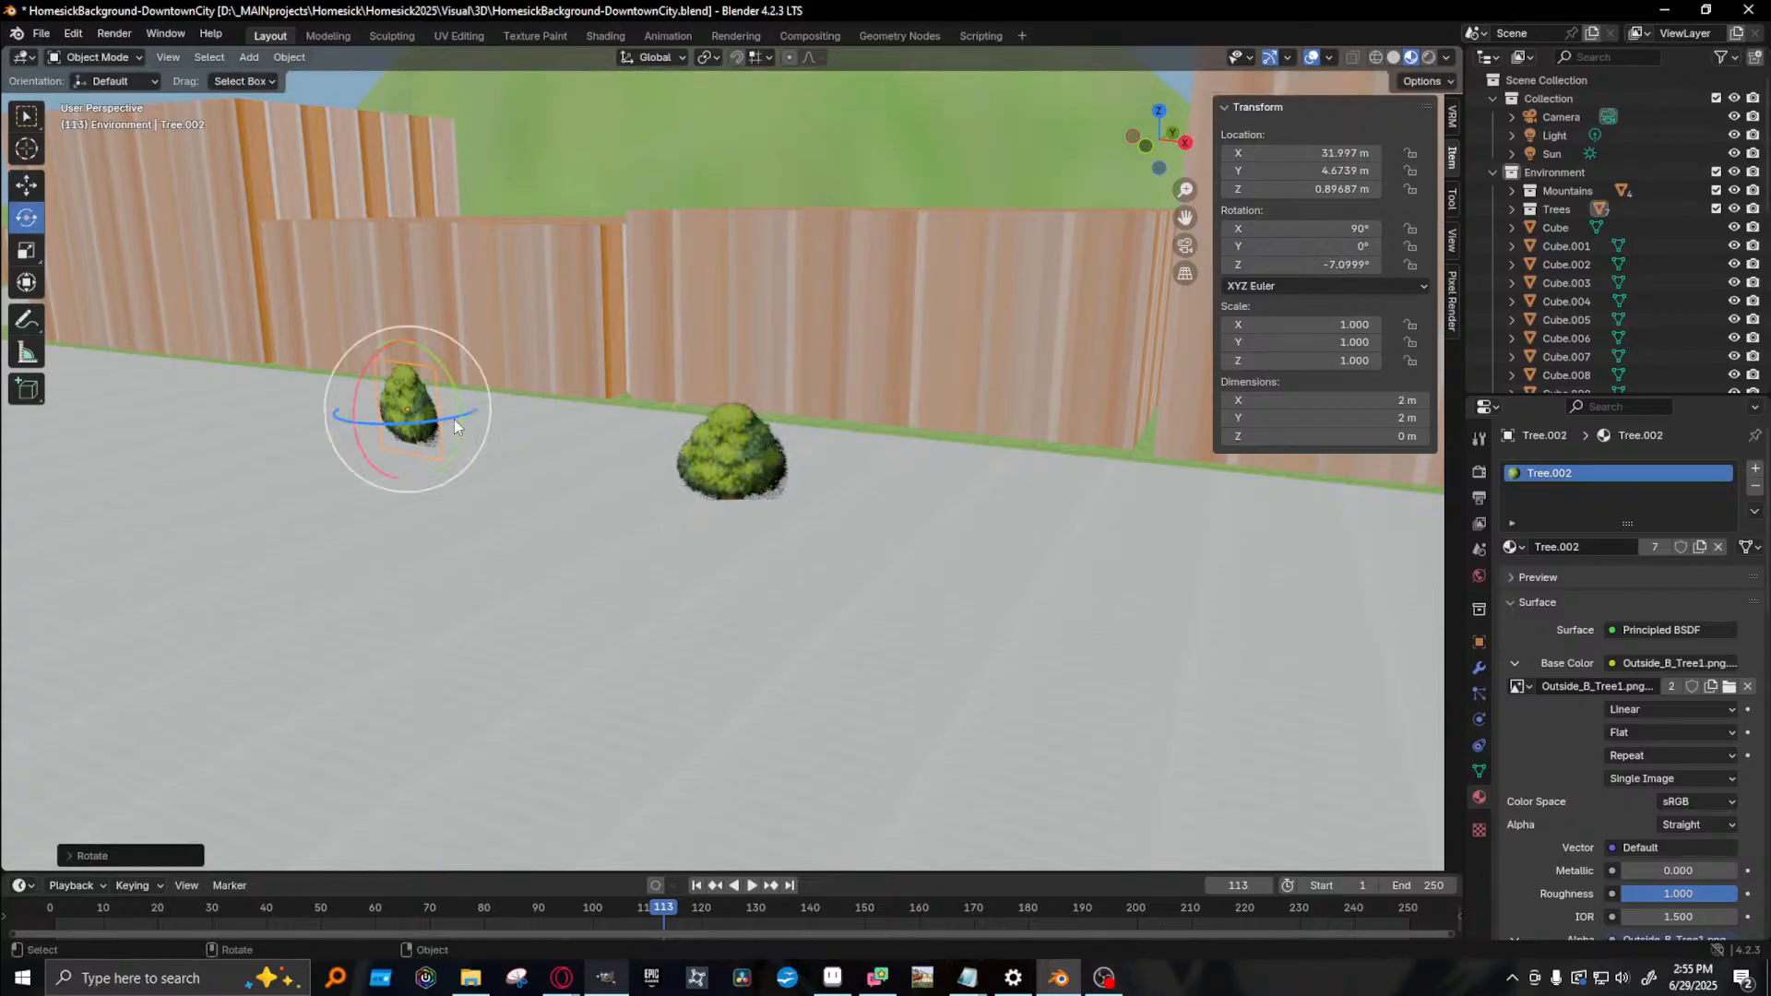
- Rotate Tree.001 to about -11.4° on Z and move it toward the buildings to about Y 7.8 m
{"action": "left_click", "coordinate": [695, 461]}
{"action": "left_click_drag", "start_coordinate": [697, 472], "coordinate": [842, 436]}
{"action": "key", "text": "w"}
{"action": "key", "text": "e"}
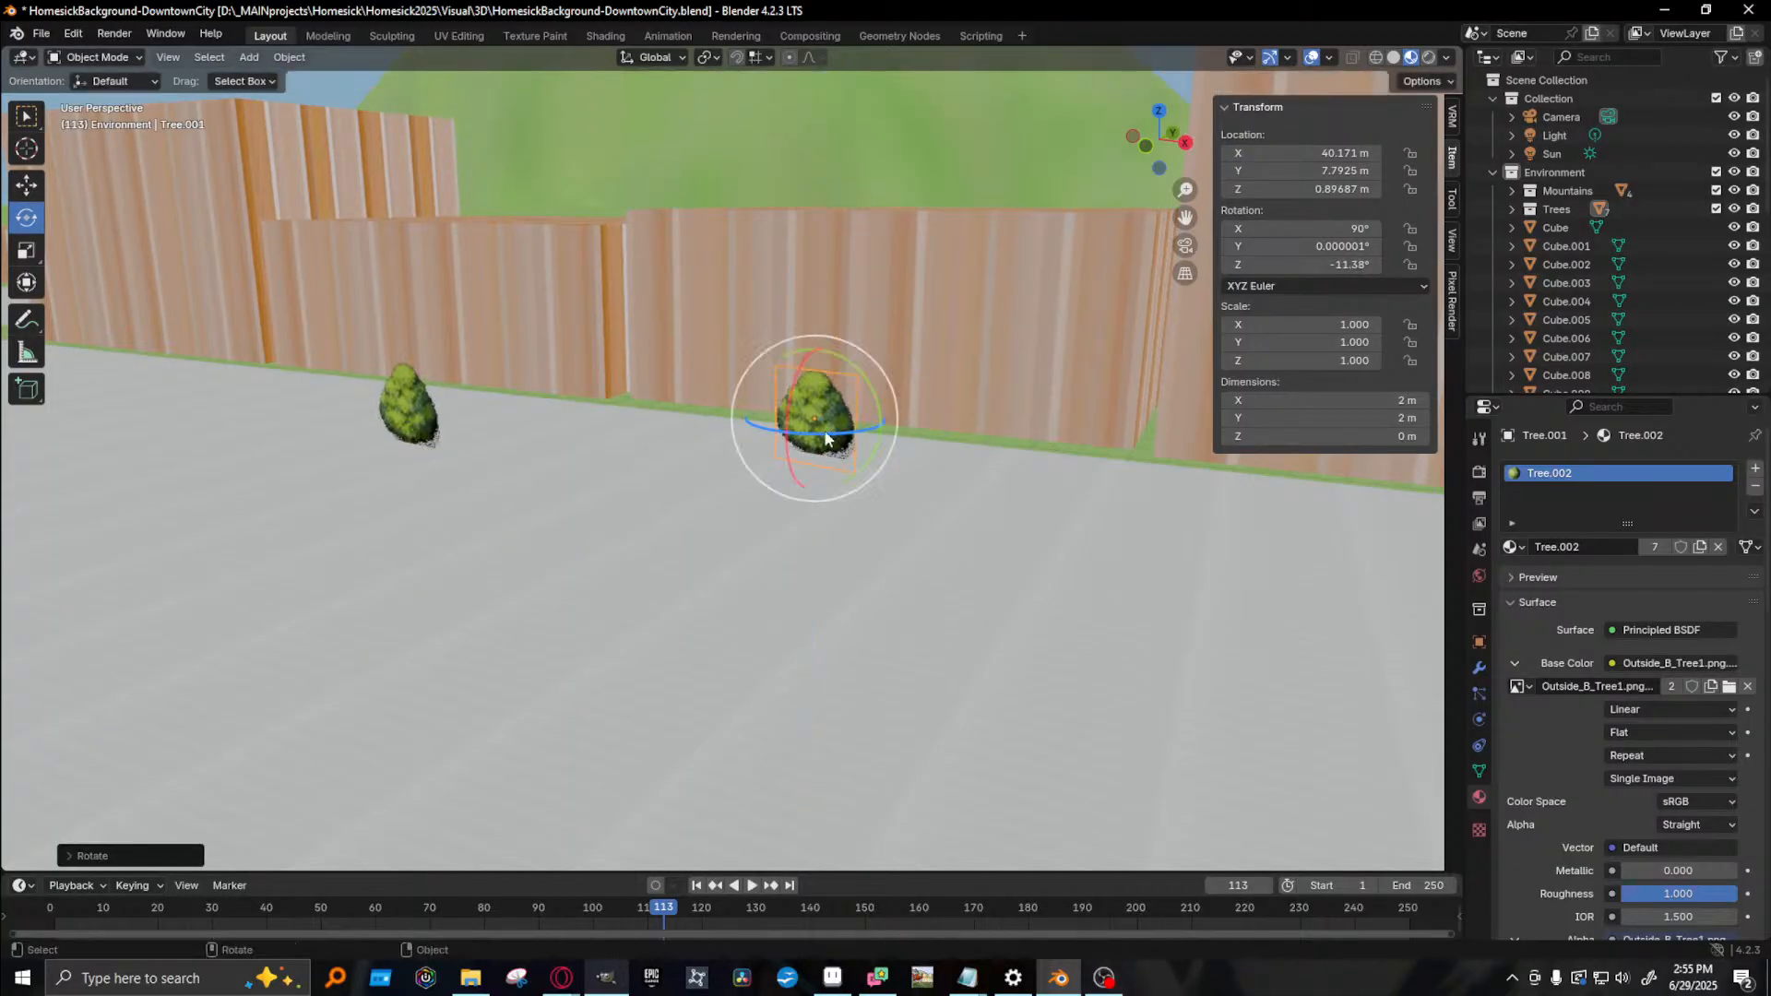
- Move Tree.002 toward the buildings to about Y 6.6 m and check both trees in a test render
{"action": "left_click", "coordinate": [406, 408]}
{"action": "key", "text": "w"}
{"action": "left_click_drag", "start_coordinate": [457, 394], "coordinate": [518, 379]}
{"action": "key", "text": "F12"}
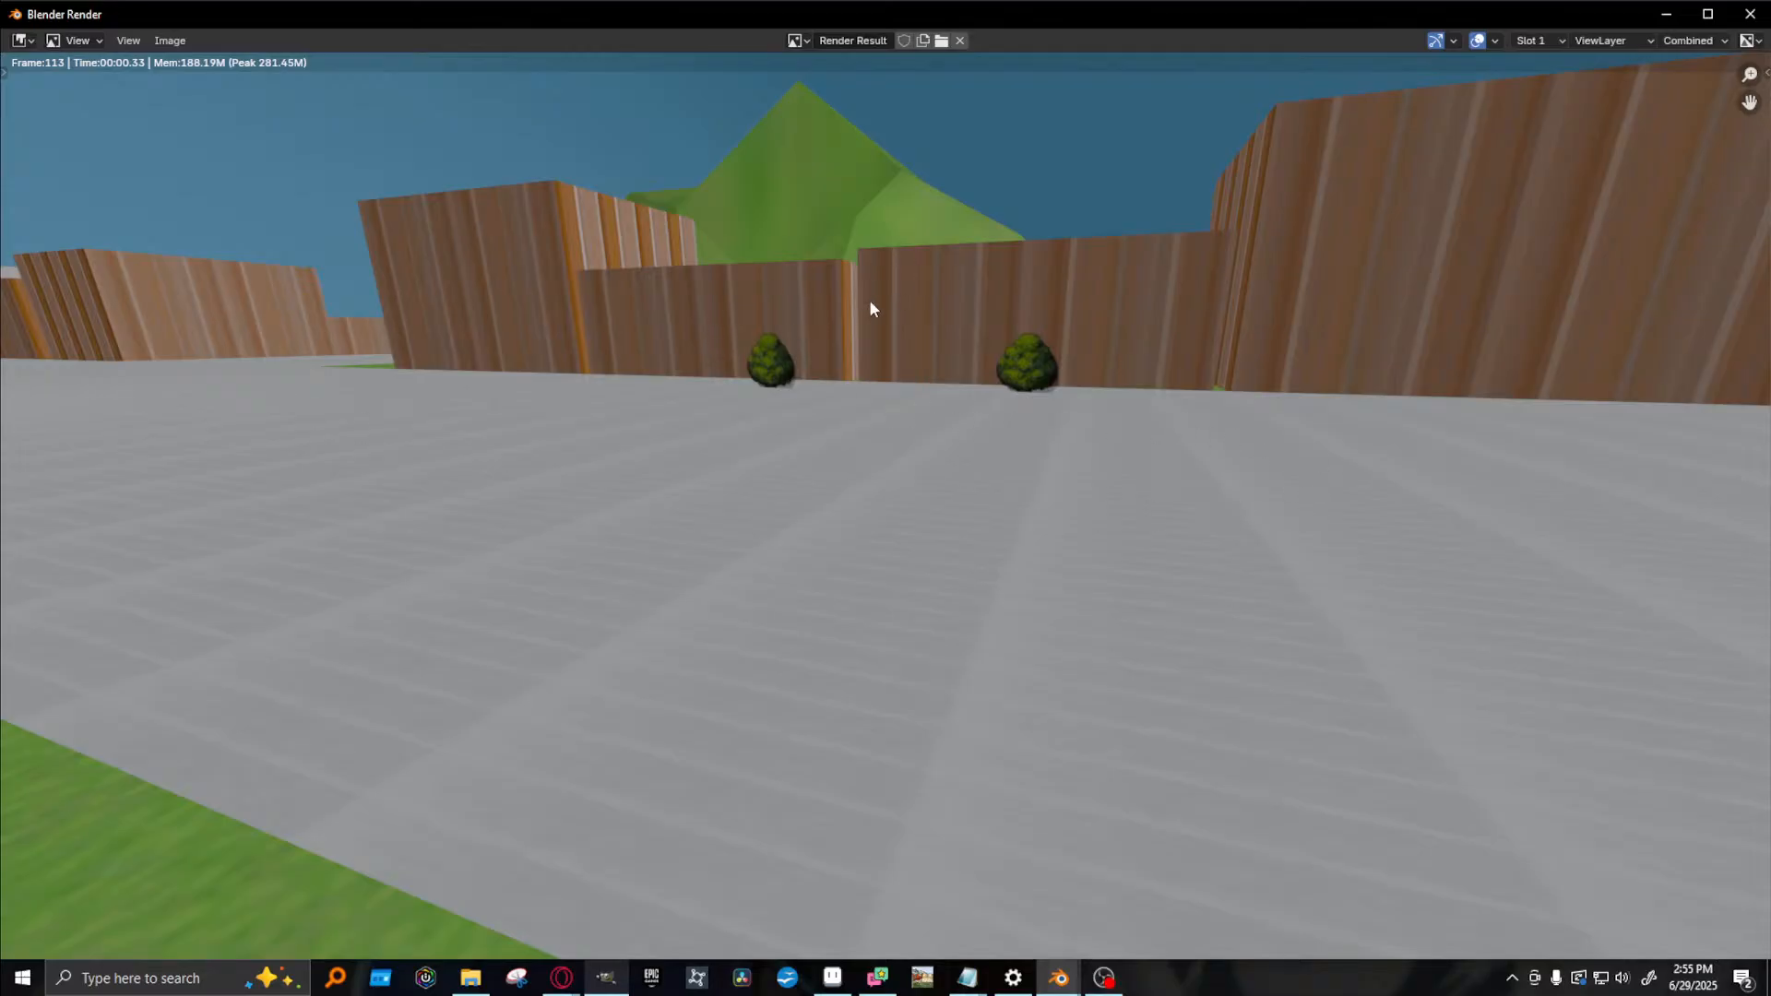
{"action": "left_click", "coordinate": [1665, 14]}
- Close the render view, select the low brick building behind the two street trees and examine its UV layout over the brick texture
{"action": "scroll", "coordinate": [574, 396], "scroll_direction": "down", "scroll_amount": 5}
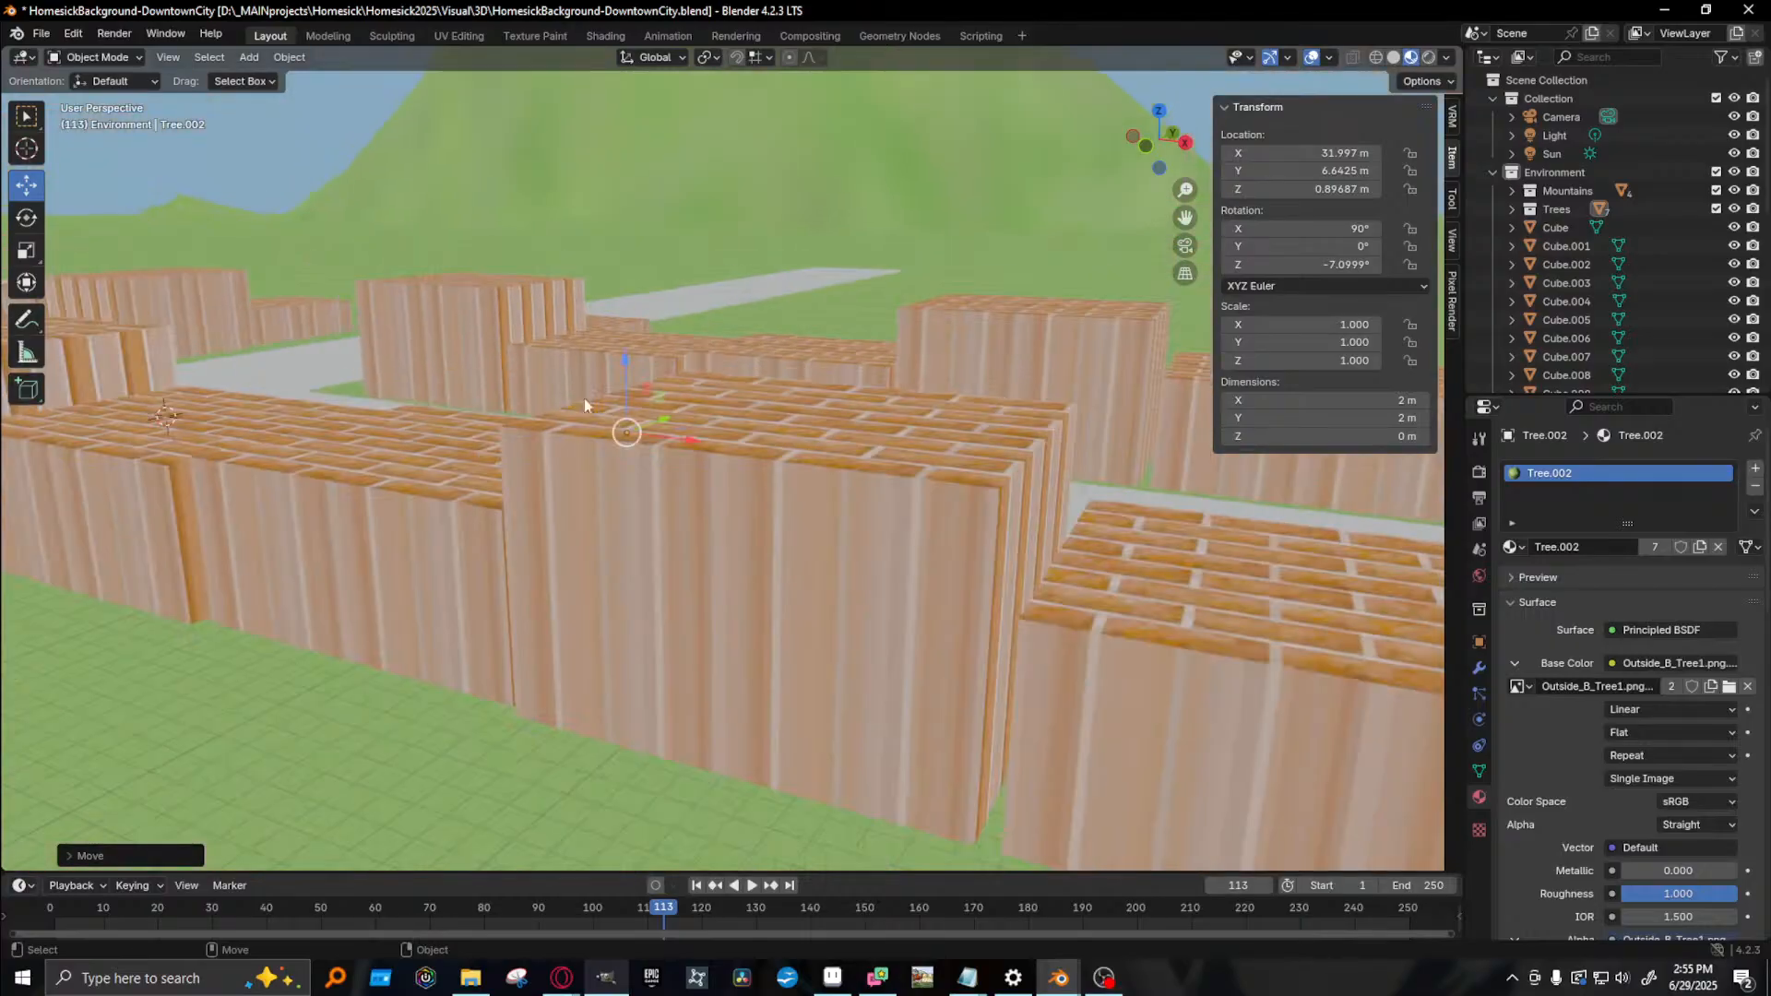
{"action": "scroll", "coordinate": [599, 410], "scroll_direction": "down", "scroll_amount": 5}
{"action": "left_click", "coordinate": [692, 323]}
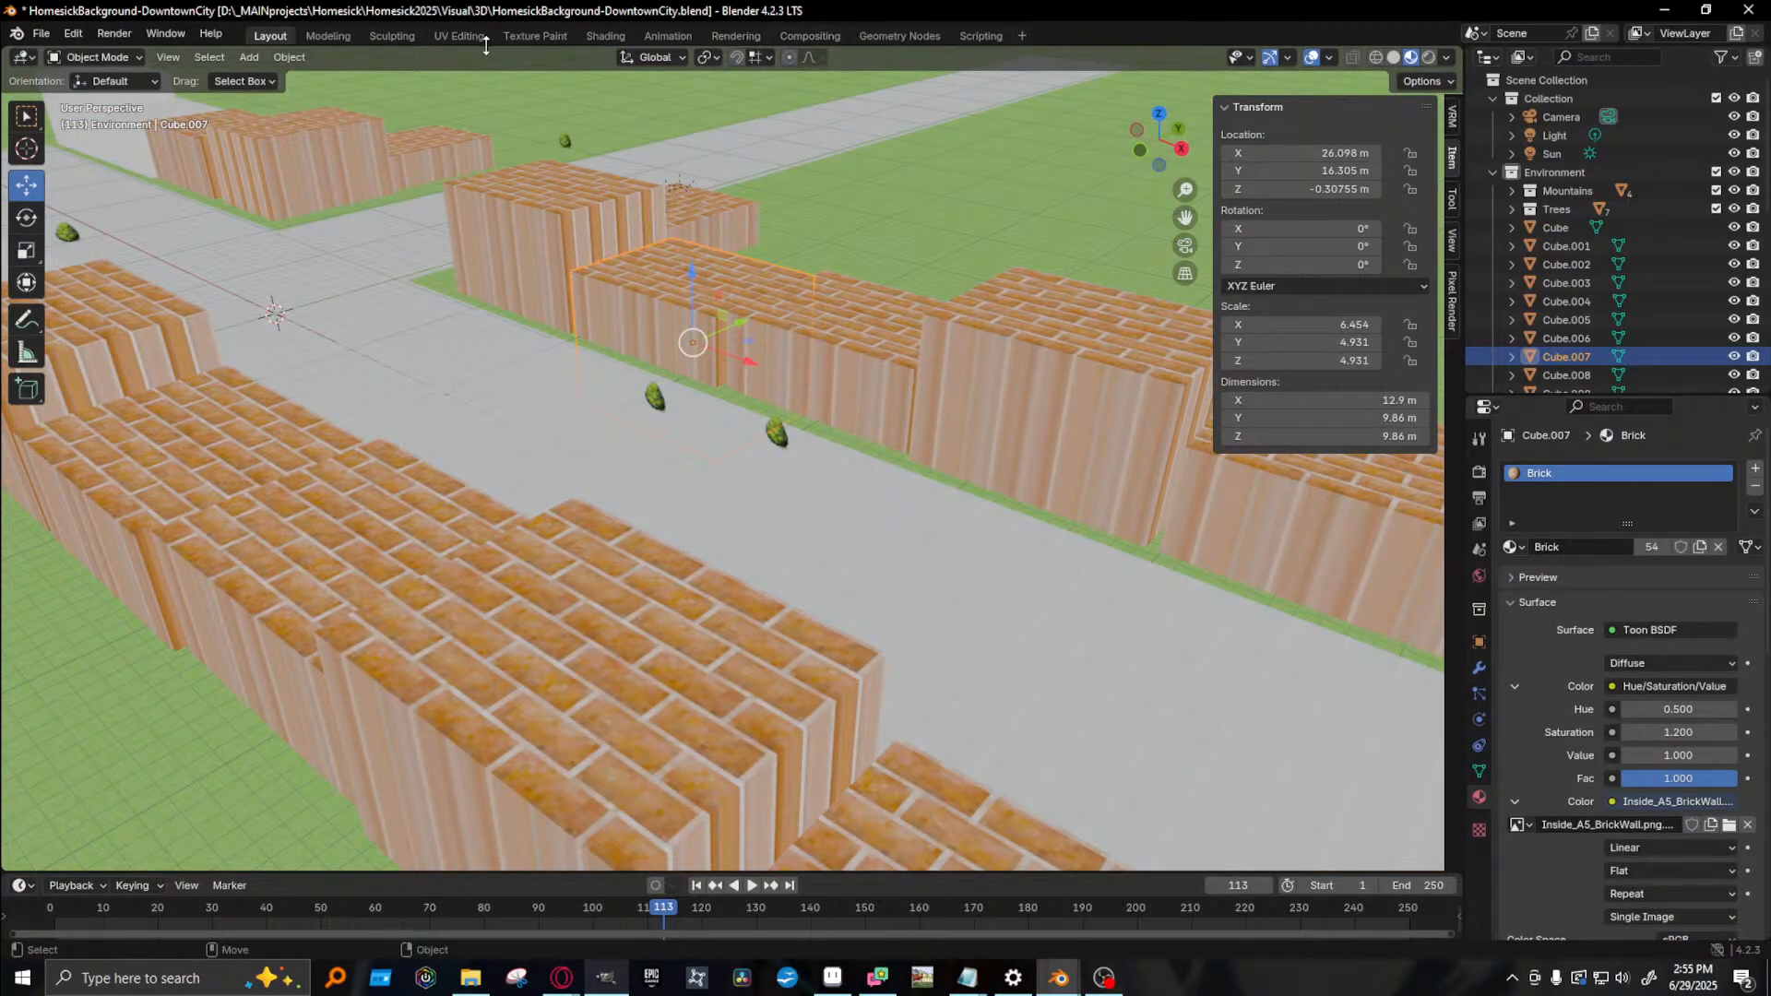
{"action": "left_click", "coordinate": [468, 36]}
{"action": "scroll", "coordinate": [379, 580], "scroll_direction": "up", "scroll_amount": 7}
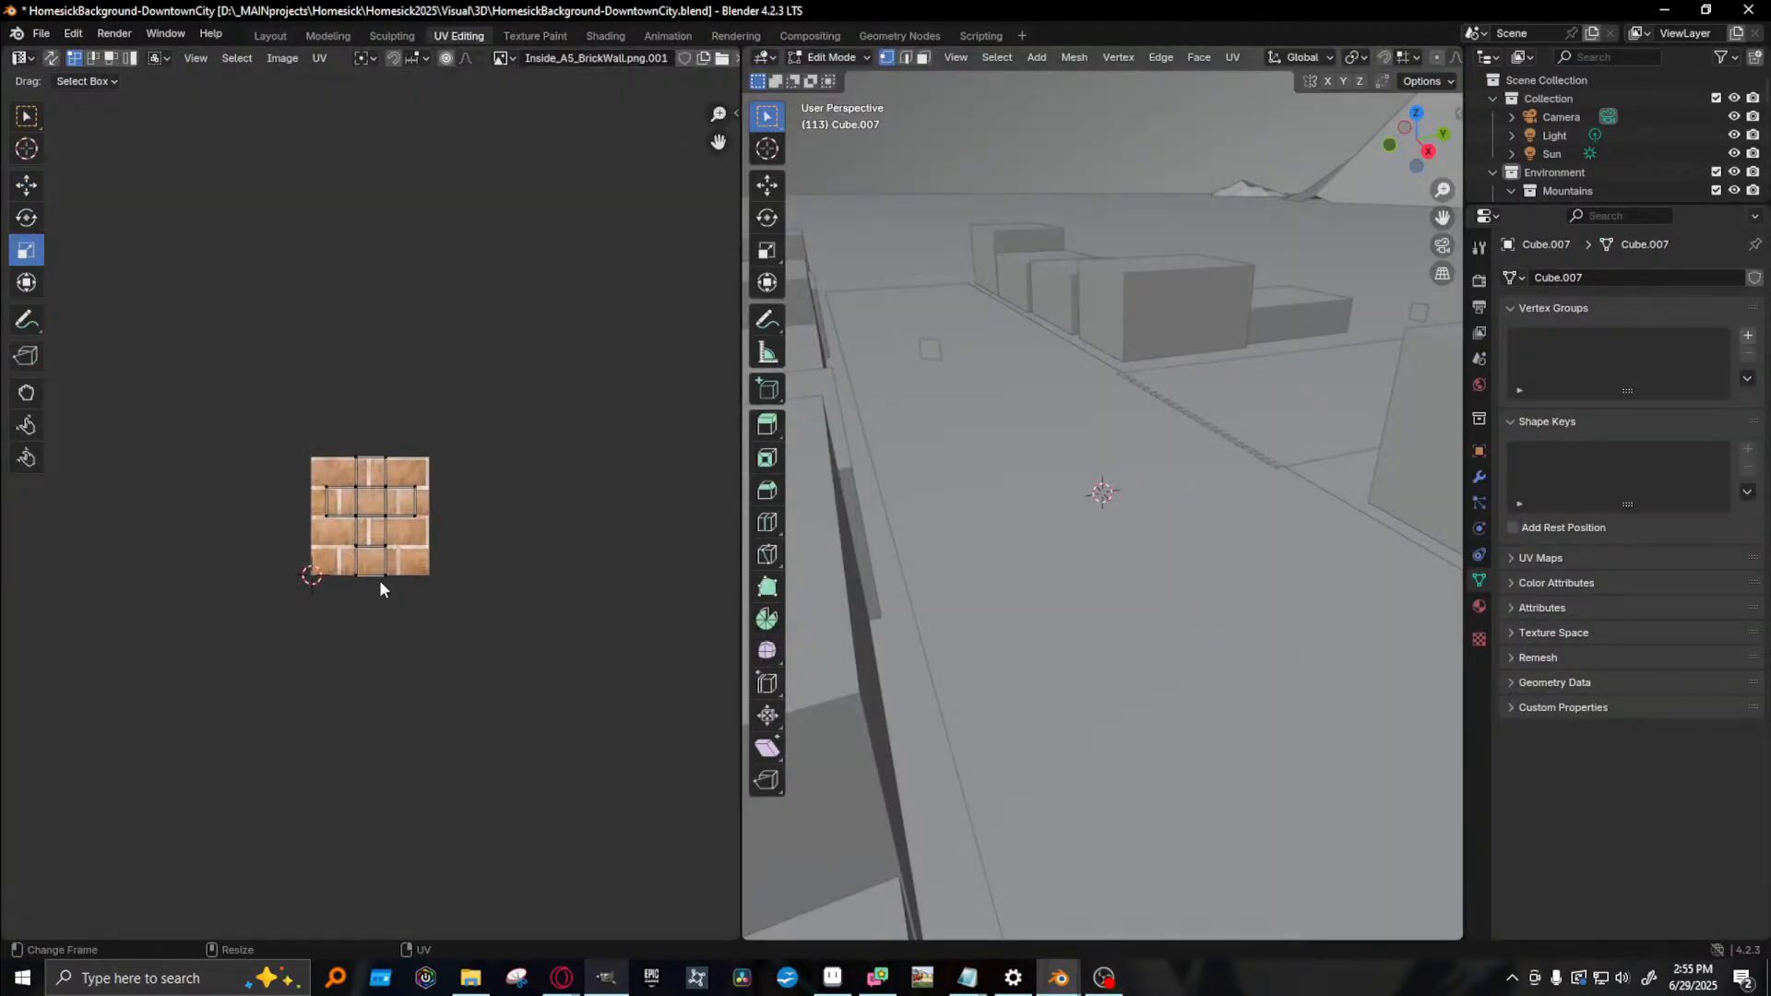
{"action": "scroll", "coordinate": [1174, 483], "scroll_direction": "down", "scroll_amount": 5}
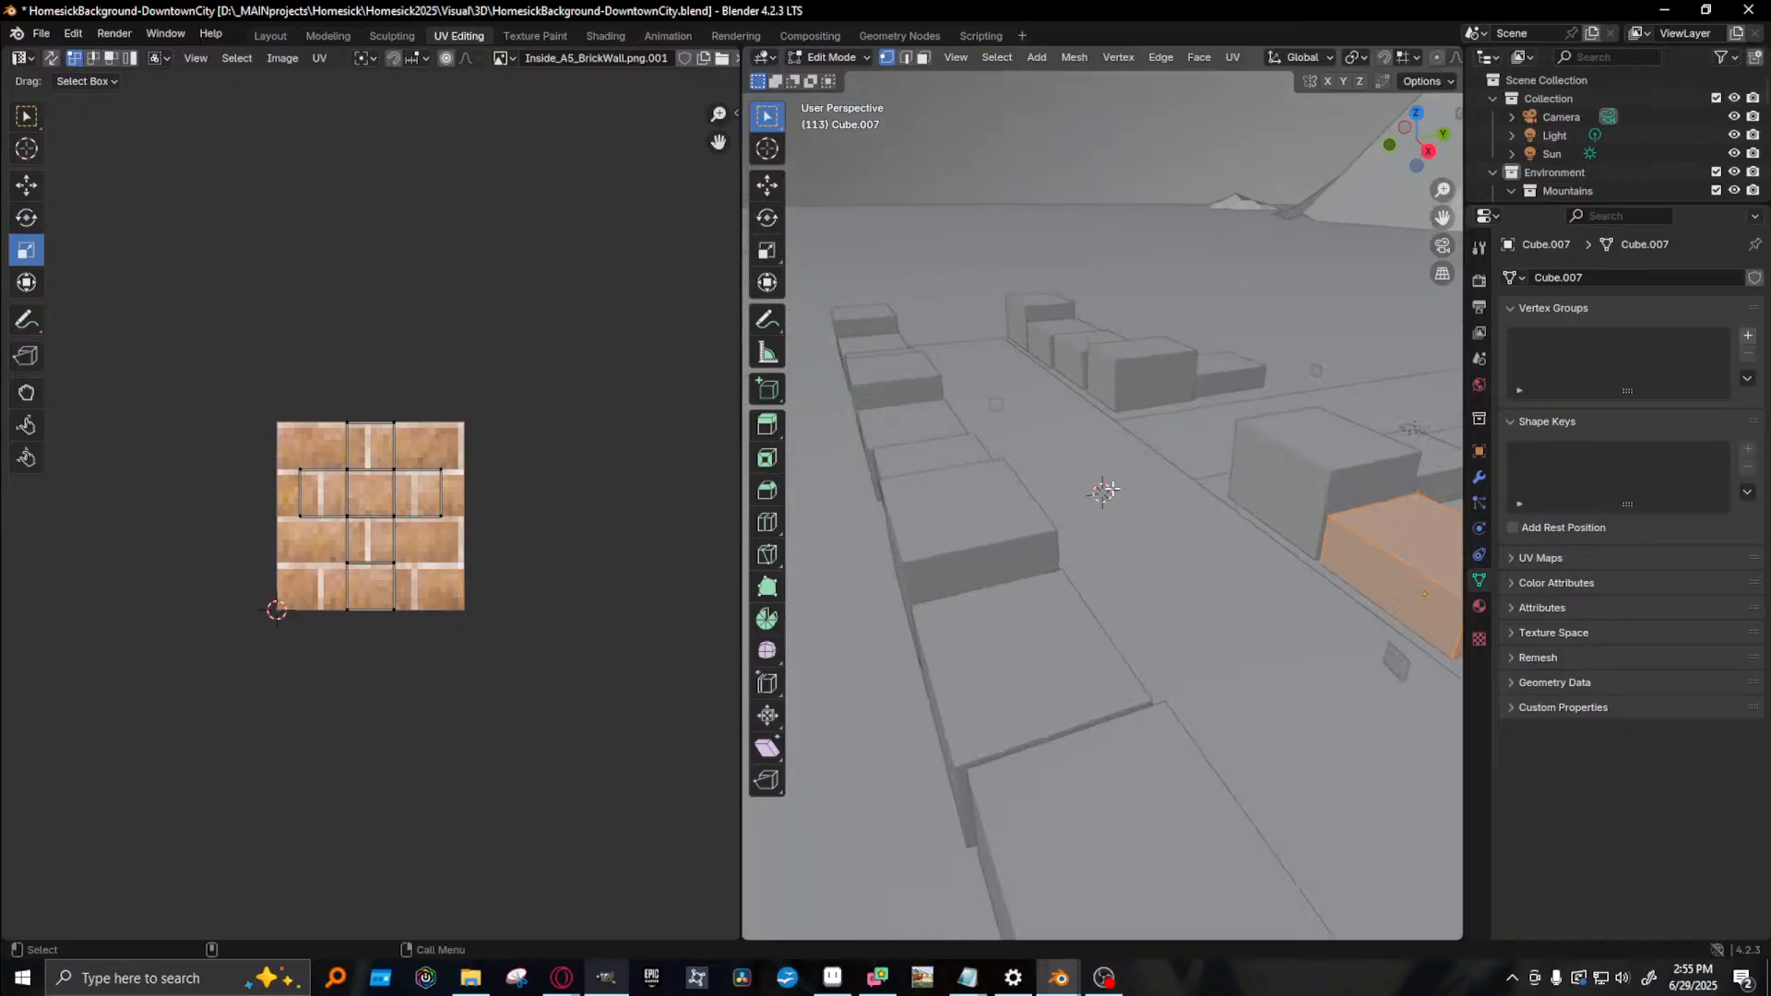
{"action": "right_click", "coordinate": [360, 480]}
{"action": "left_click", "coordinate": [350, 479]}
{"action": "left_click", "coordinate": [271, 36]}
{"action": "scroll", "coordinate": [942, 397], "scroll_direction": "down", "scroll_amount": 3}
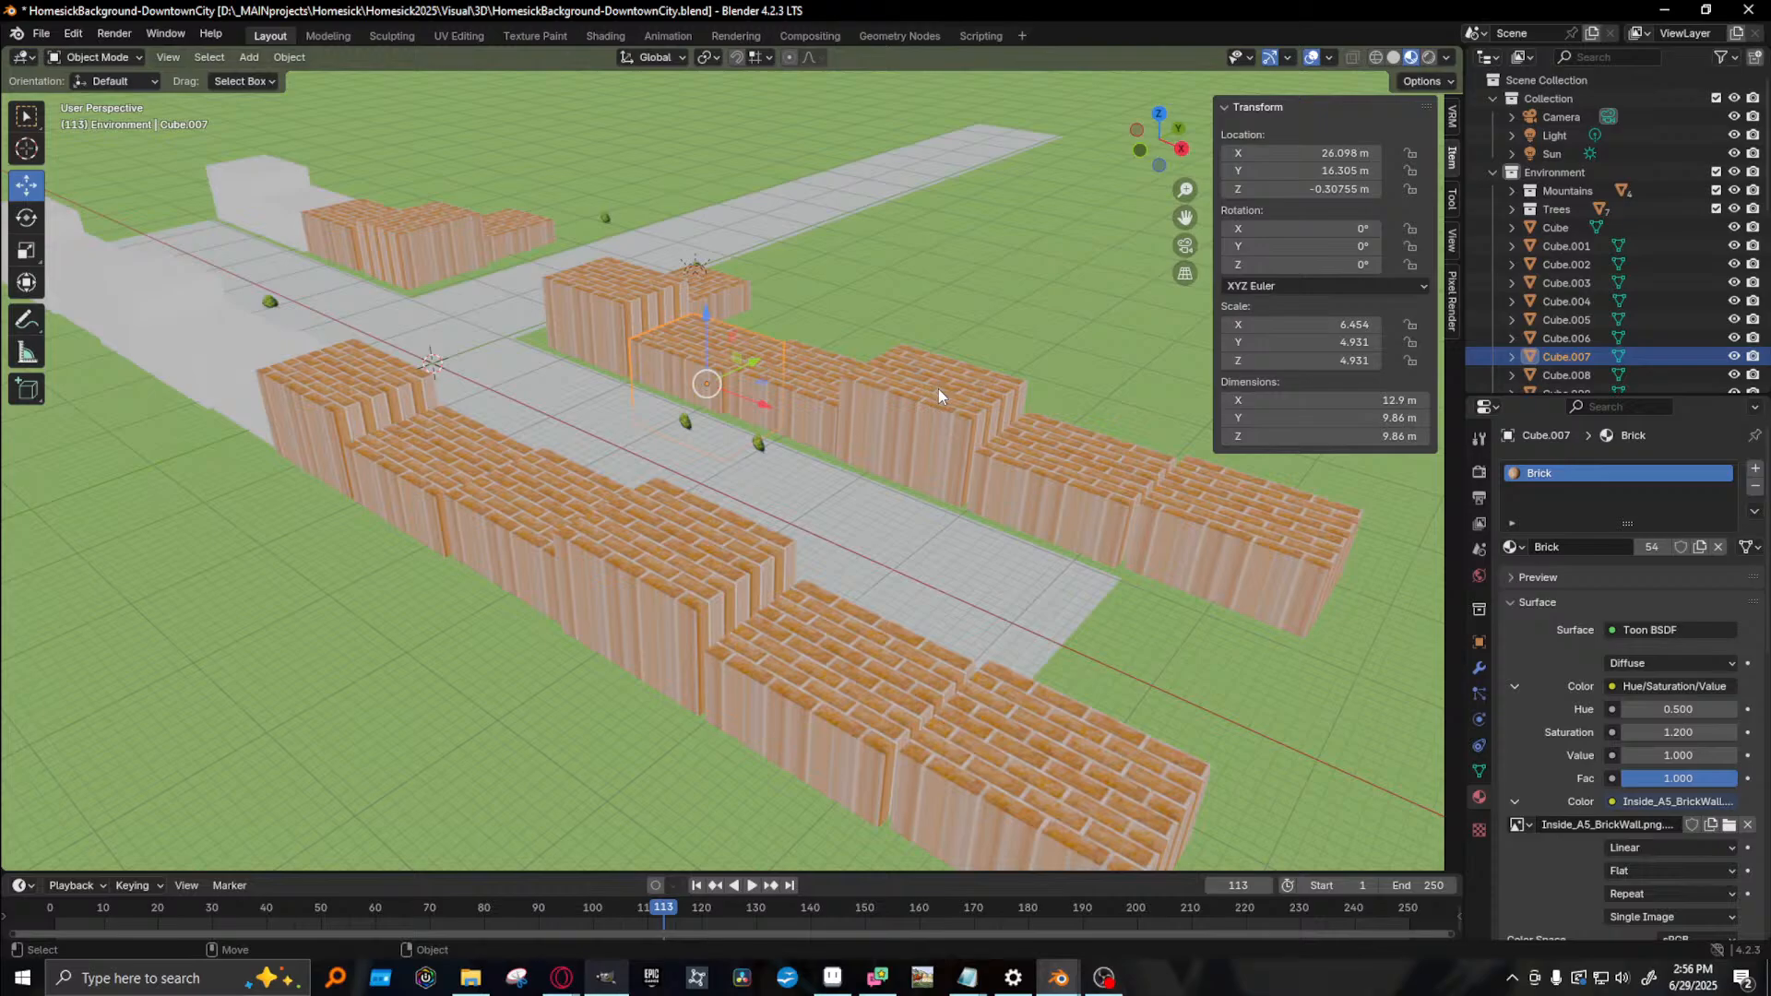
{"action": "key", "text": "r"}
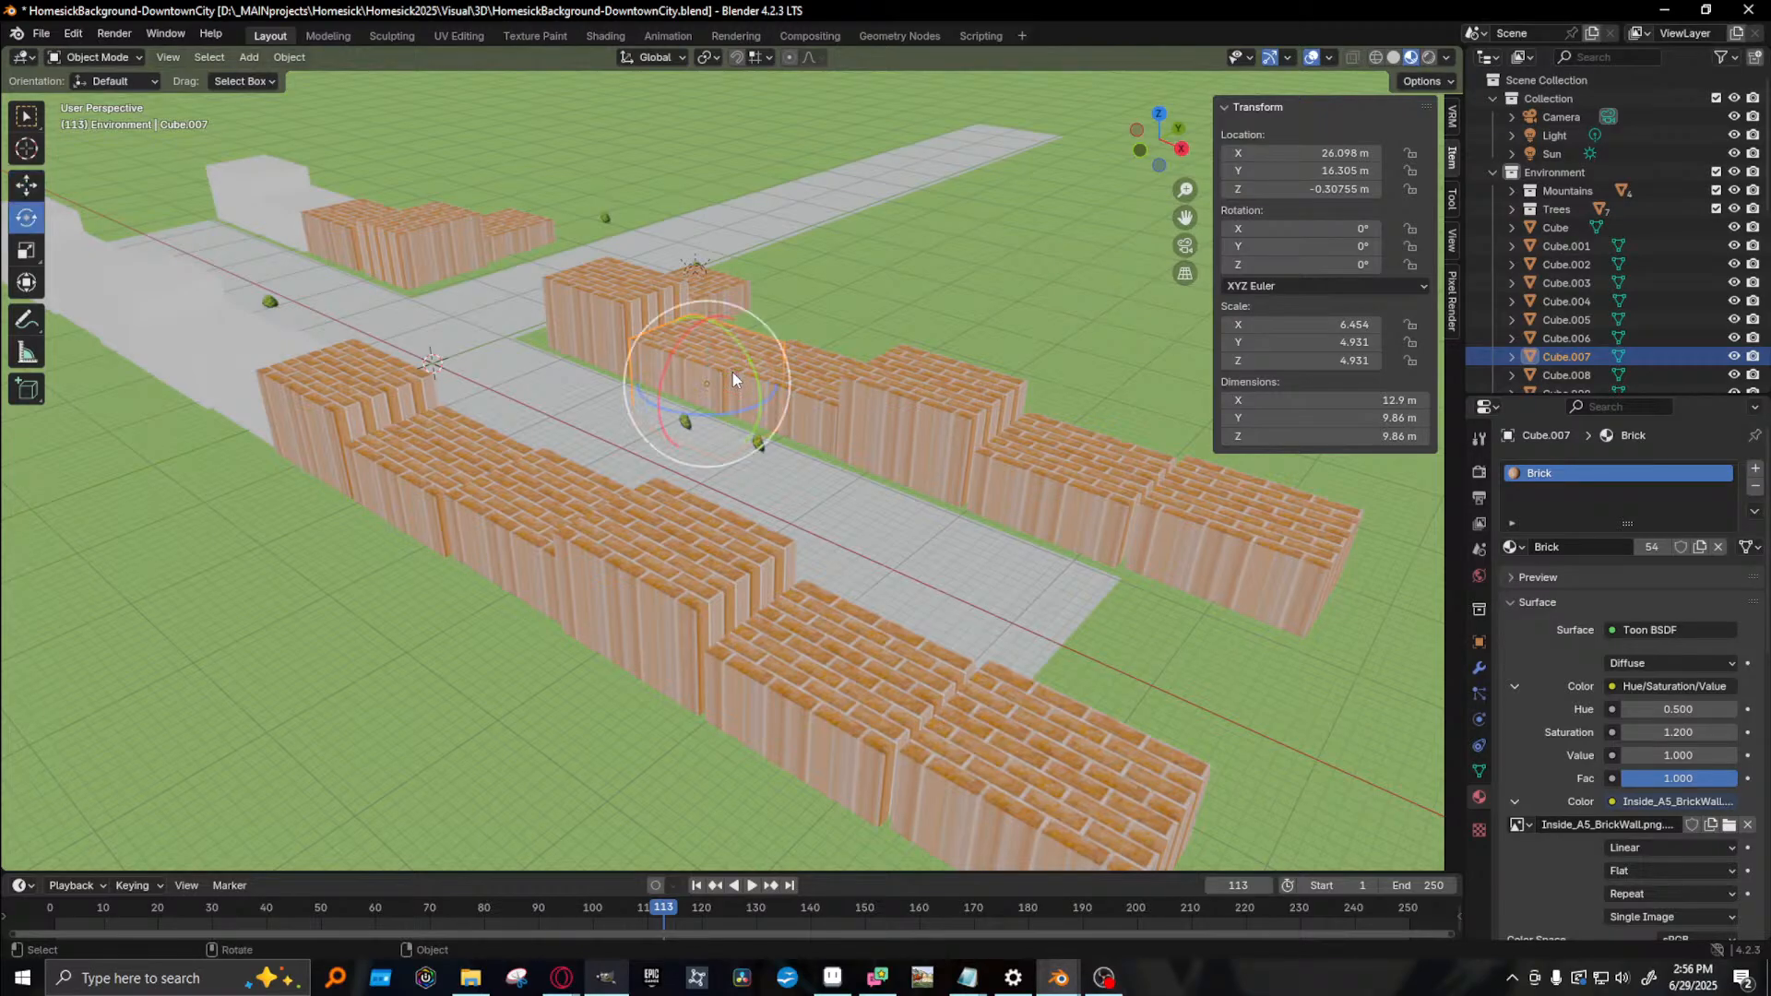
{"action": "key", "text": "x"}
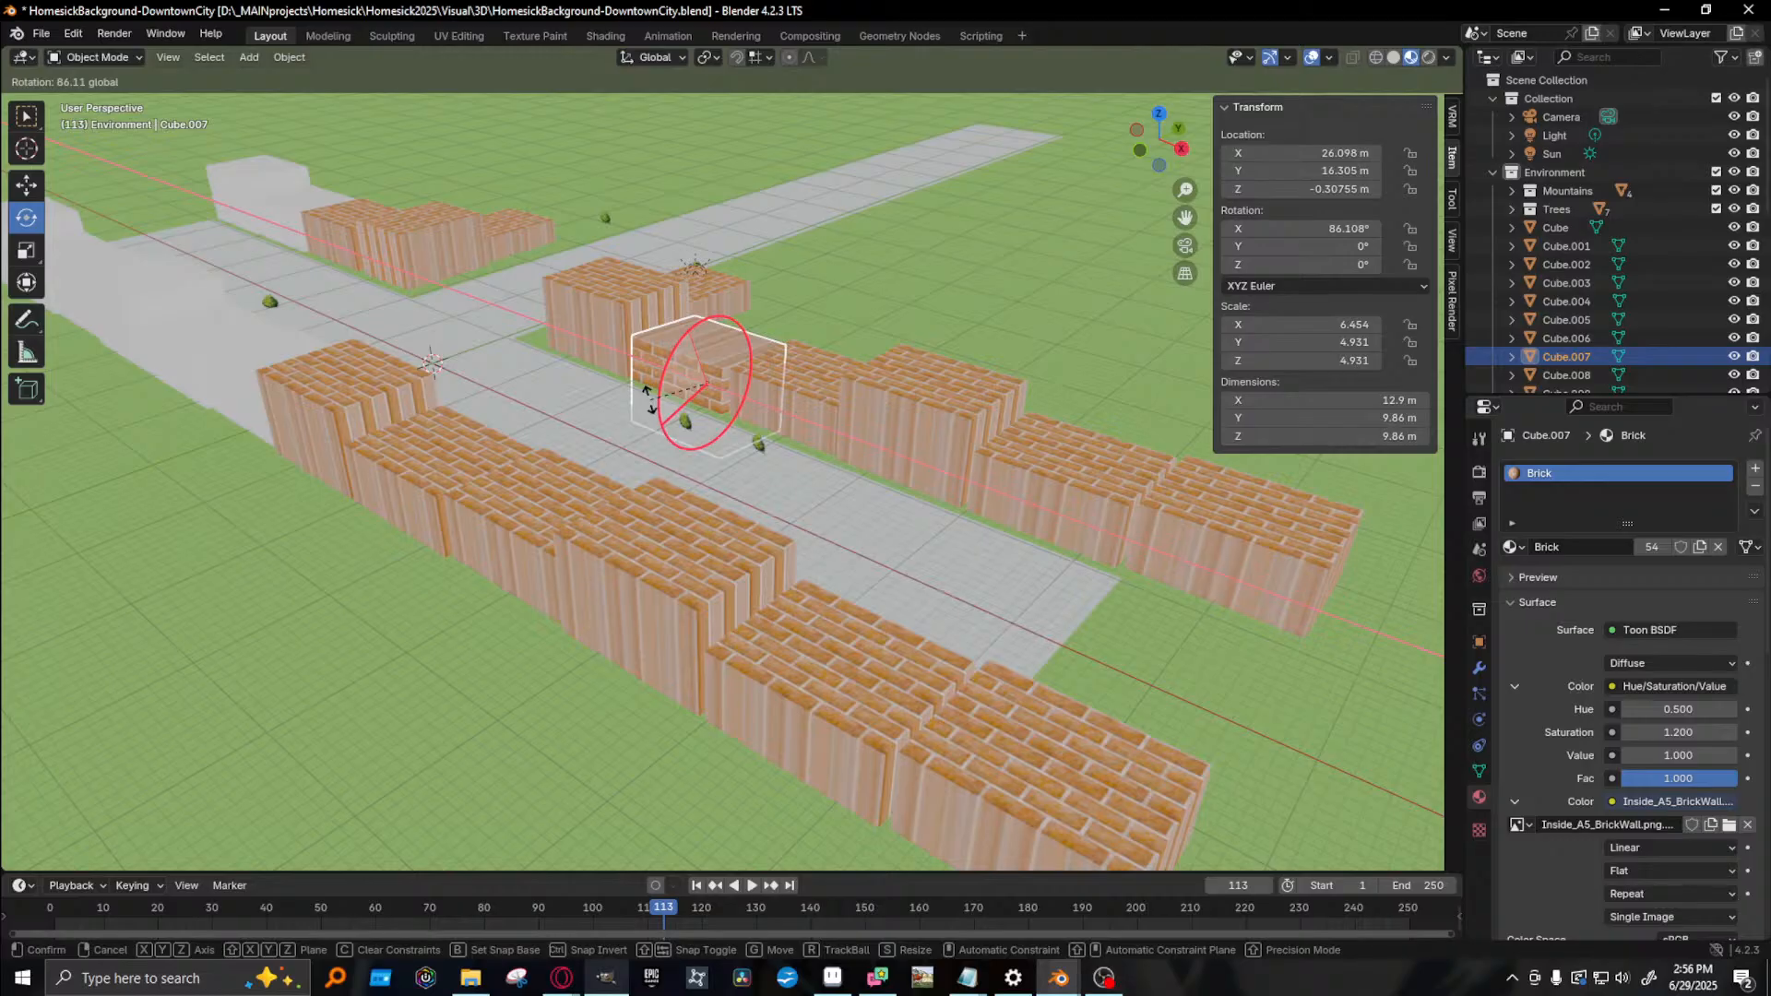
{"action": "key", "text": "Escape"}
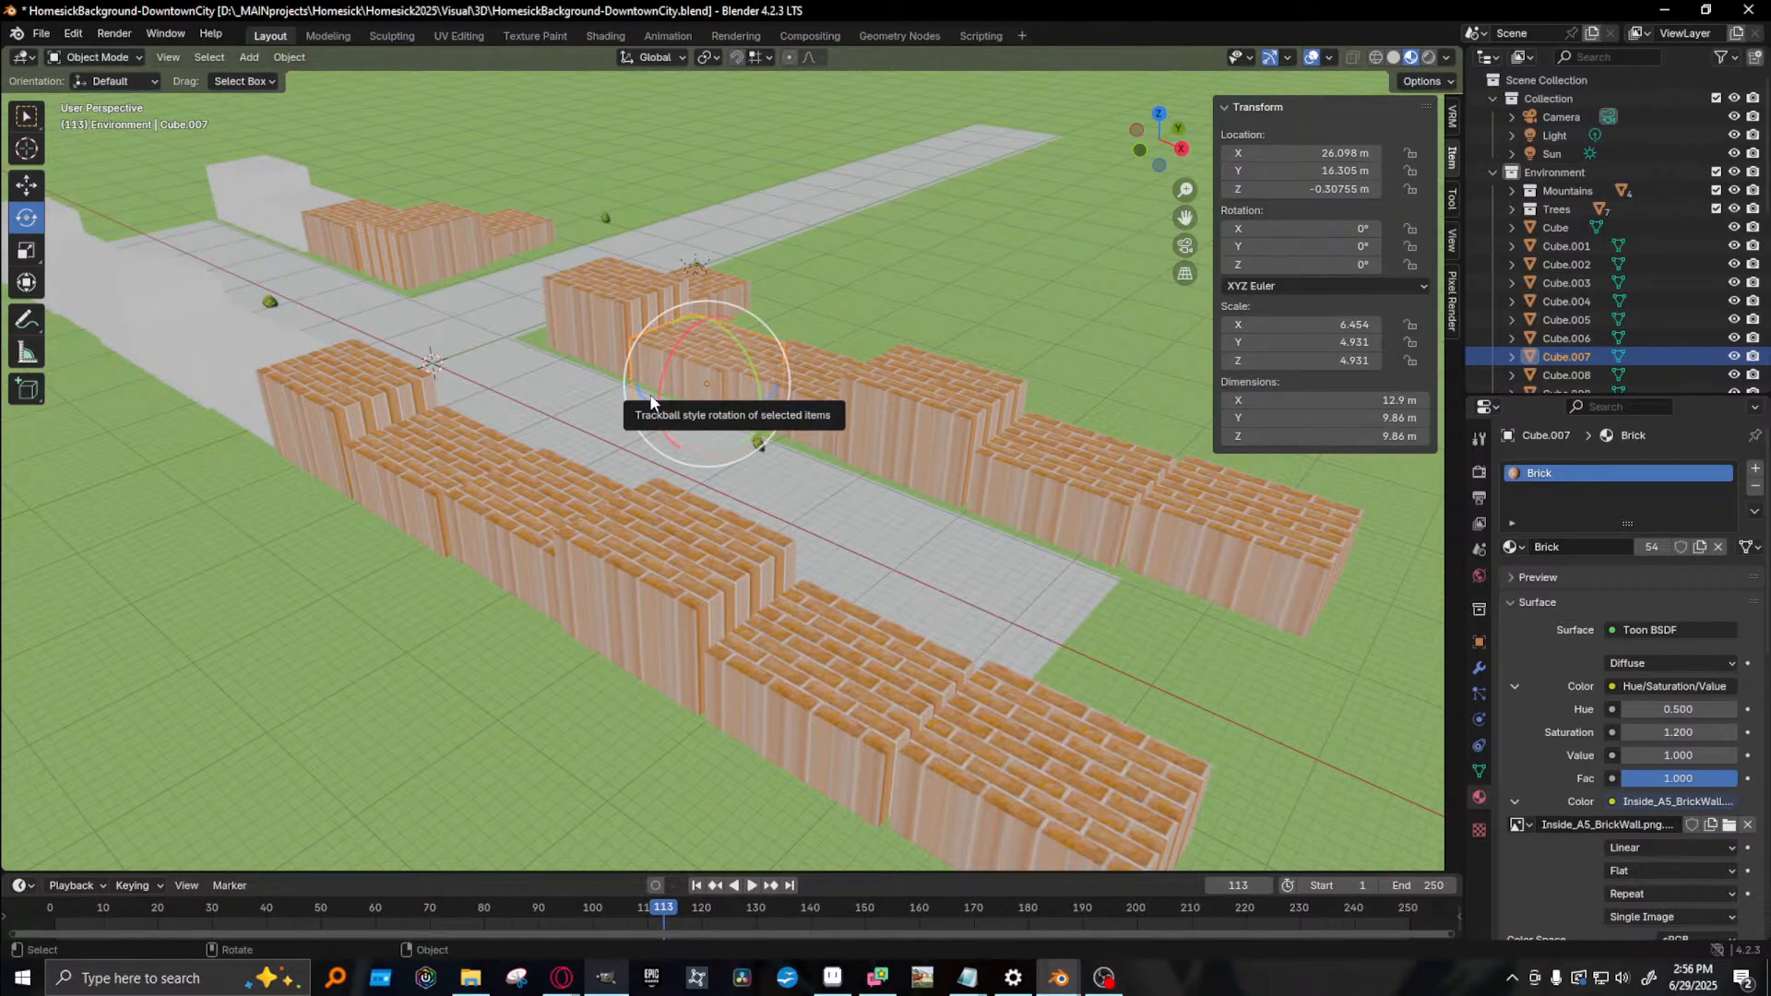
- Check storyboard Shot #93 in GIMP, then in Blender duplicate the corner building Cube.006 and move the copy along Y to about 279.7 m
{"action": "left_click", "coordinate": [612, 985]}
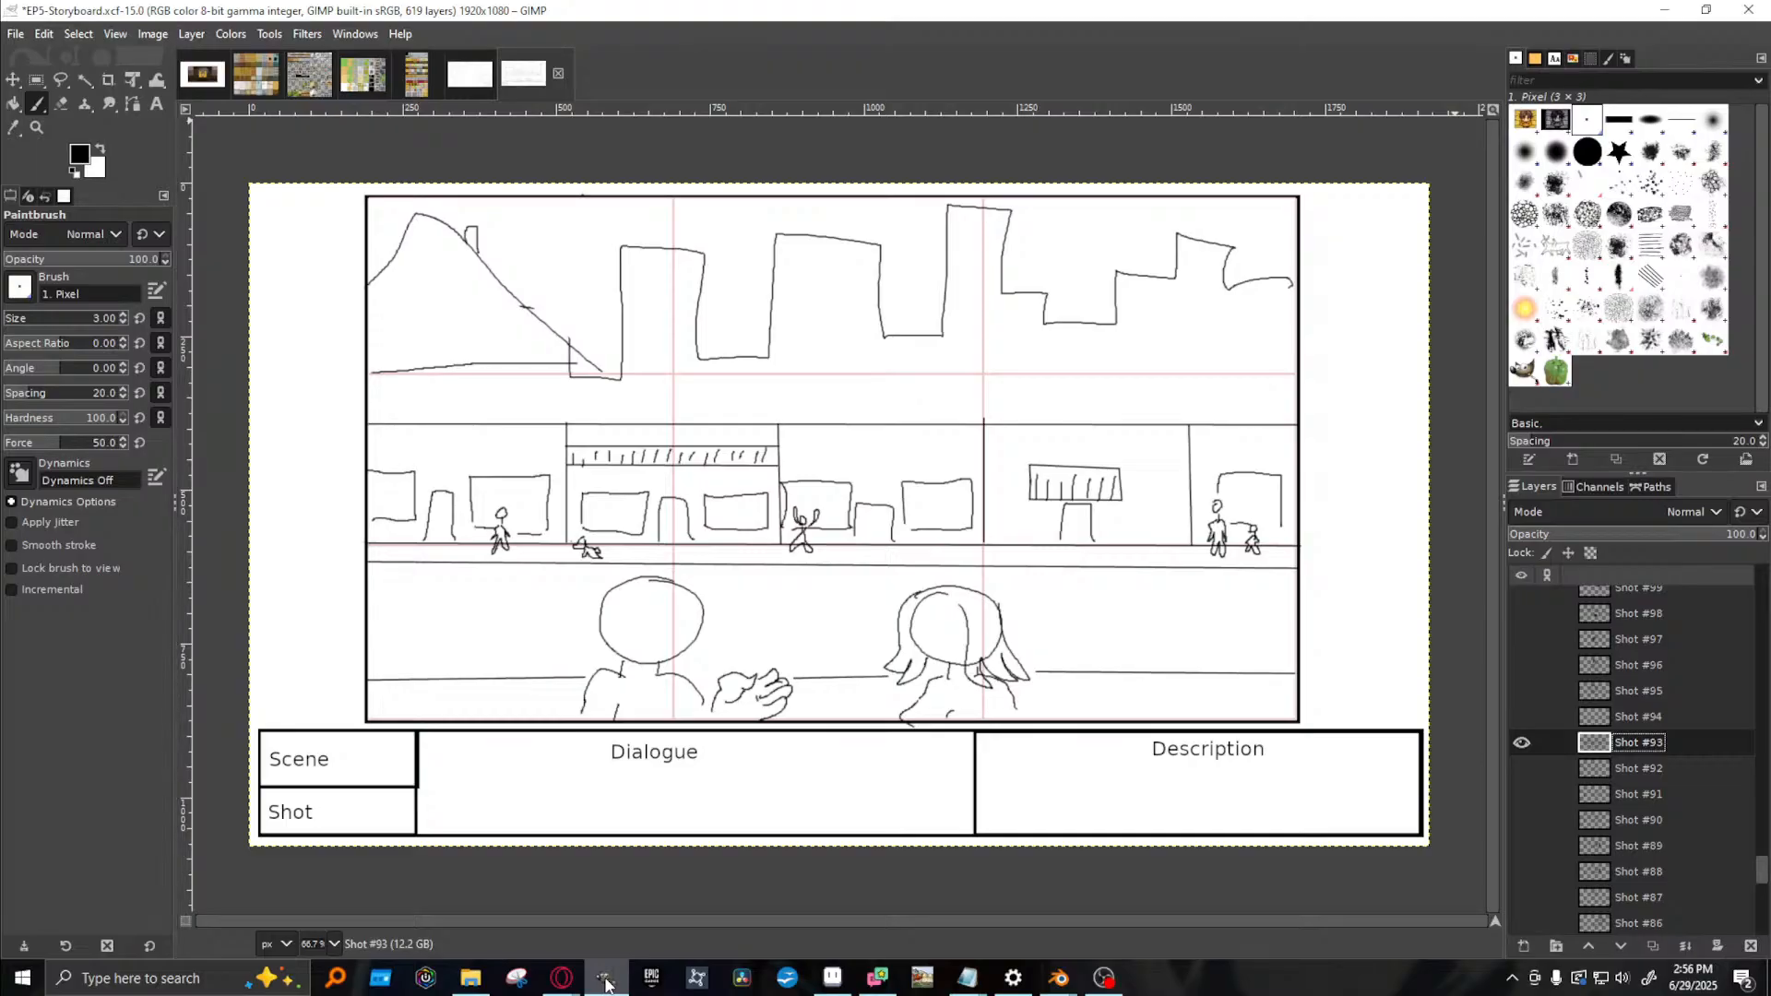
{"action": "left_click", "coordinate": [606, 985]}
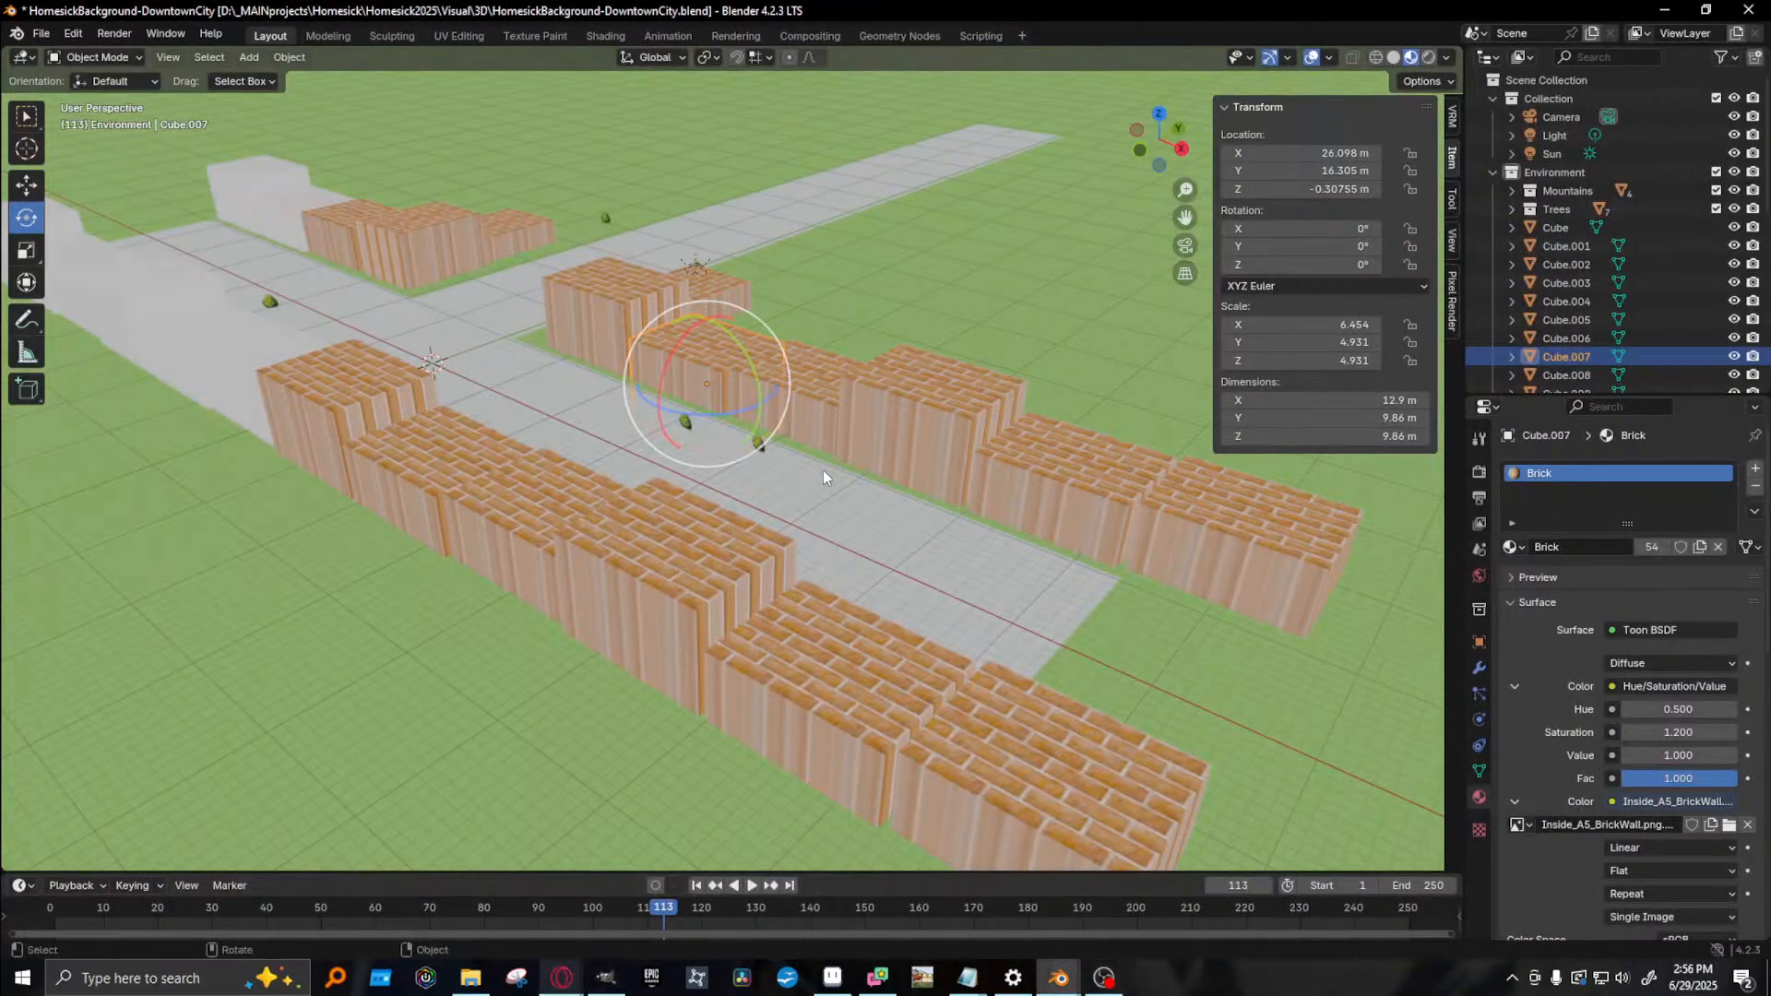
{"action": "middle_click_drag", "start_coordinate": [939, 446], "coordinate": [767, 519]}
{"action": "left_click_drag", "start_coordinate": [768, 518], "coordinate": [770, 519], "text": "alt"}
{"action": "left_click", "coordinate": [565, 568]}
{"action": "key", "text": "w"}
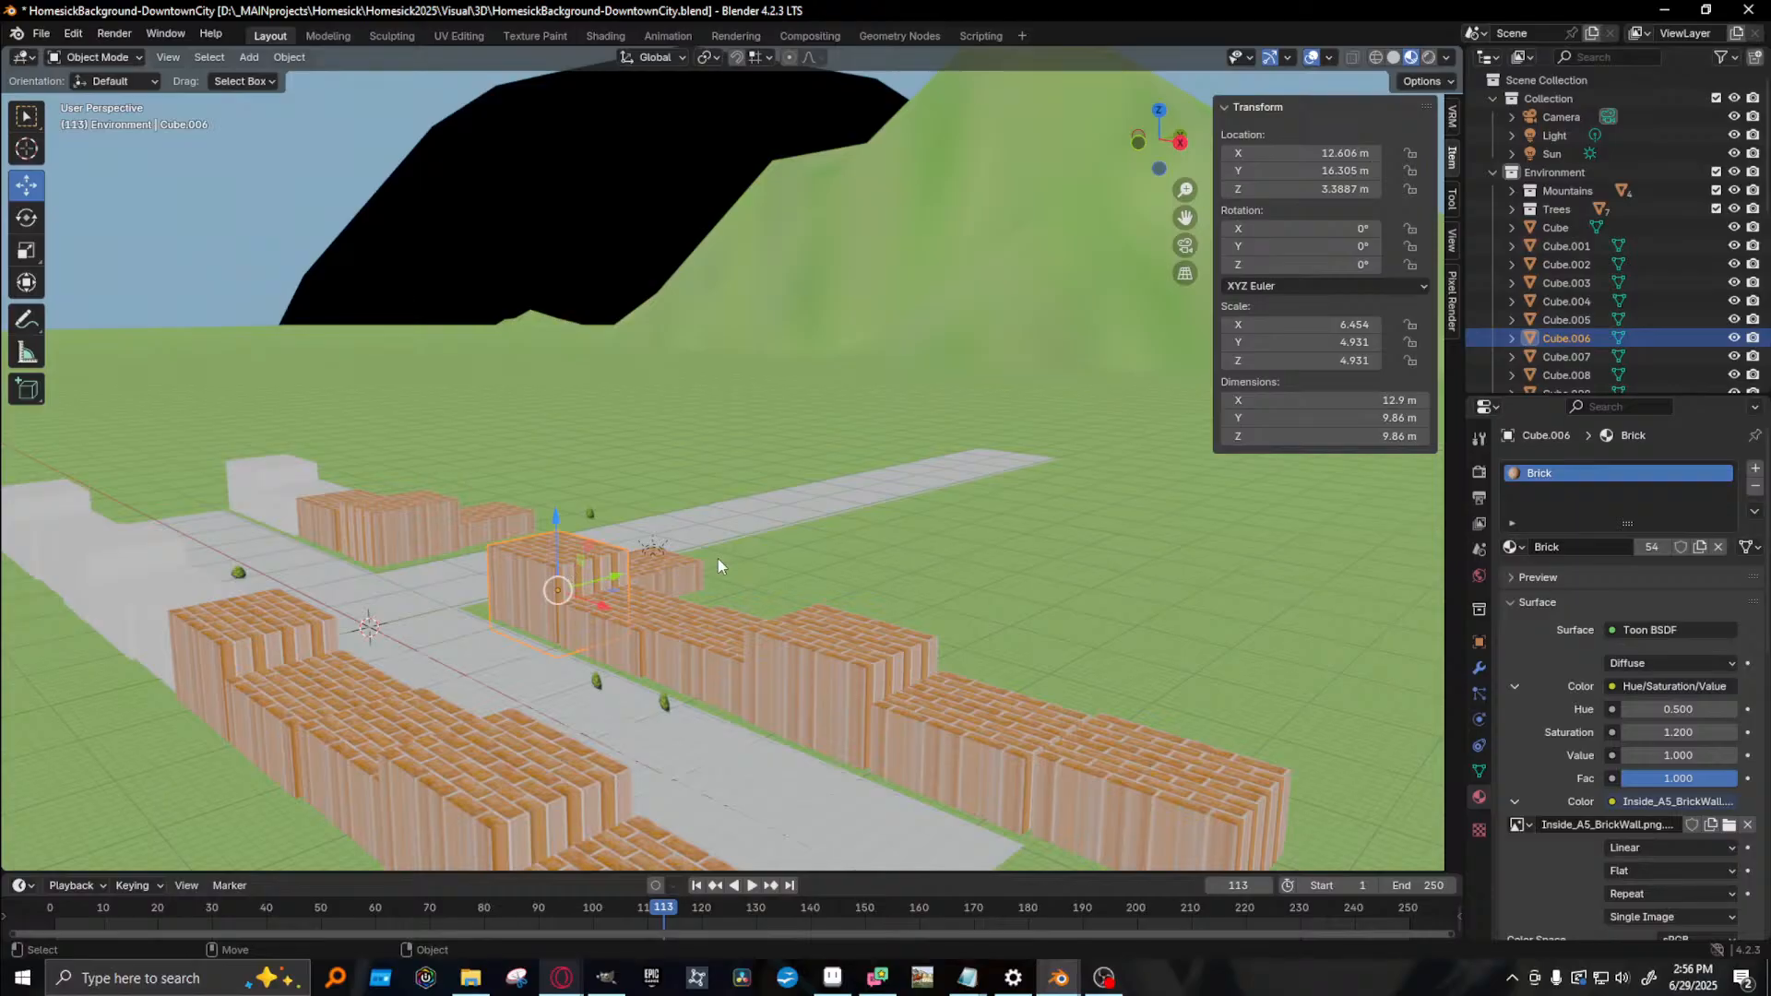
{"action": "key", "text": "shift+d"}
{"action": "right_click", "coordinate": [612, 577]}
{"action": "key", "text": "g"}
{"action": "key", "text": "y"}
{"action": "left_click", "coordinate": [1112, 495]}
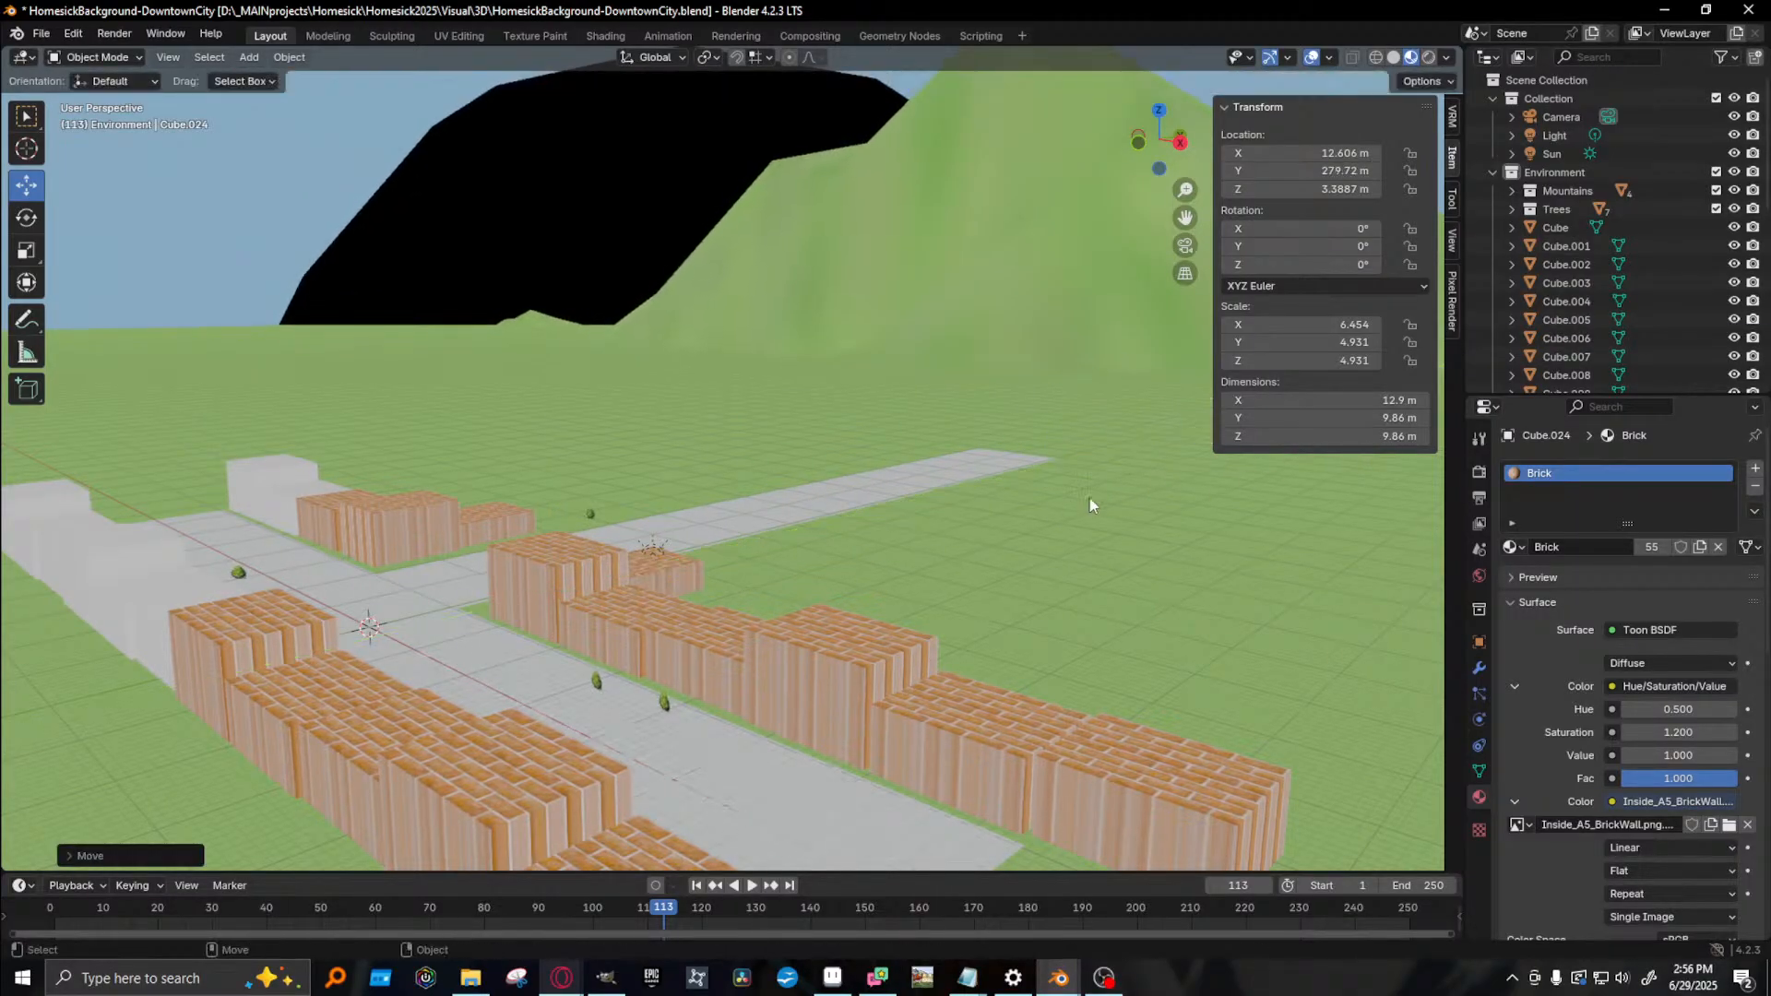
- Raise the duplicated cube to about Z 74 m and move it along X to about -68 m, toward the mountain
{"action": "middle_click_drag", "start_coordinate": [1077, 495], "coordinate": [856, 579]}
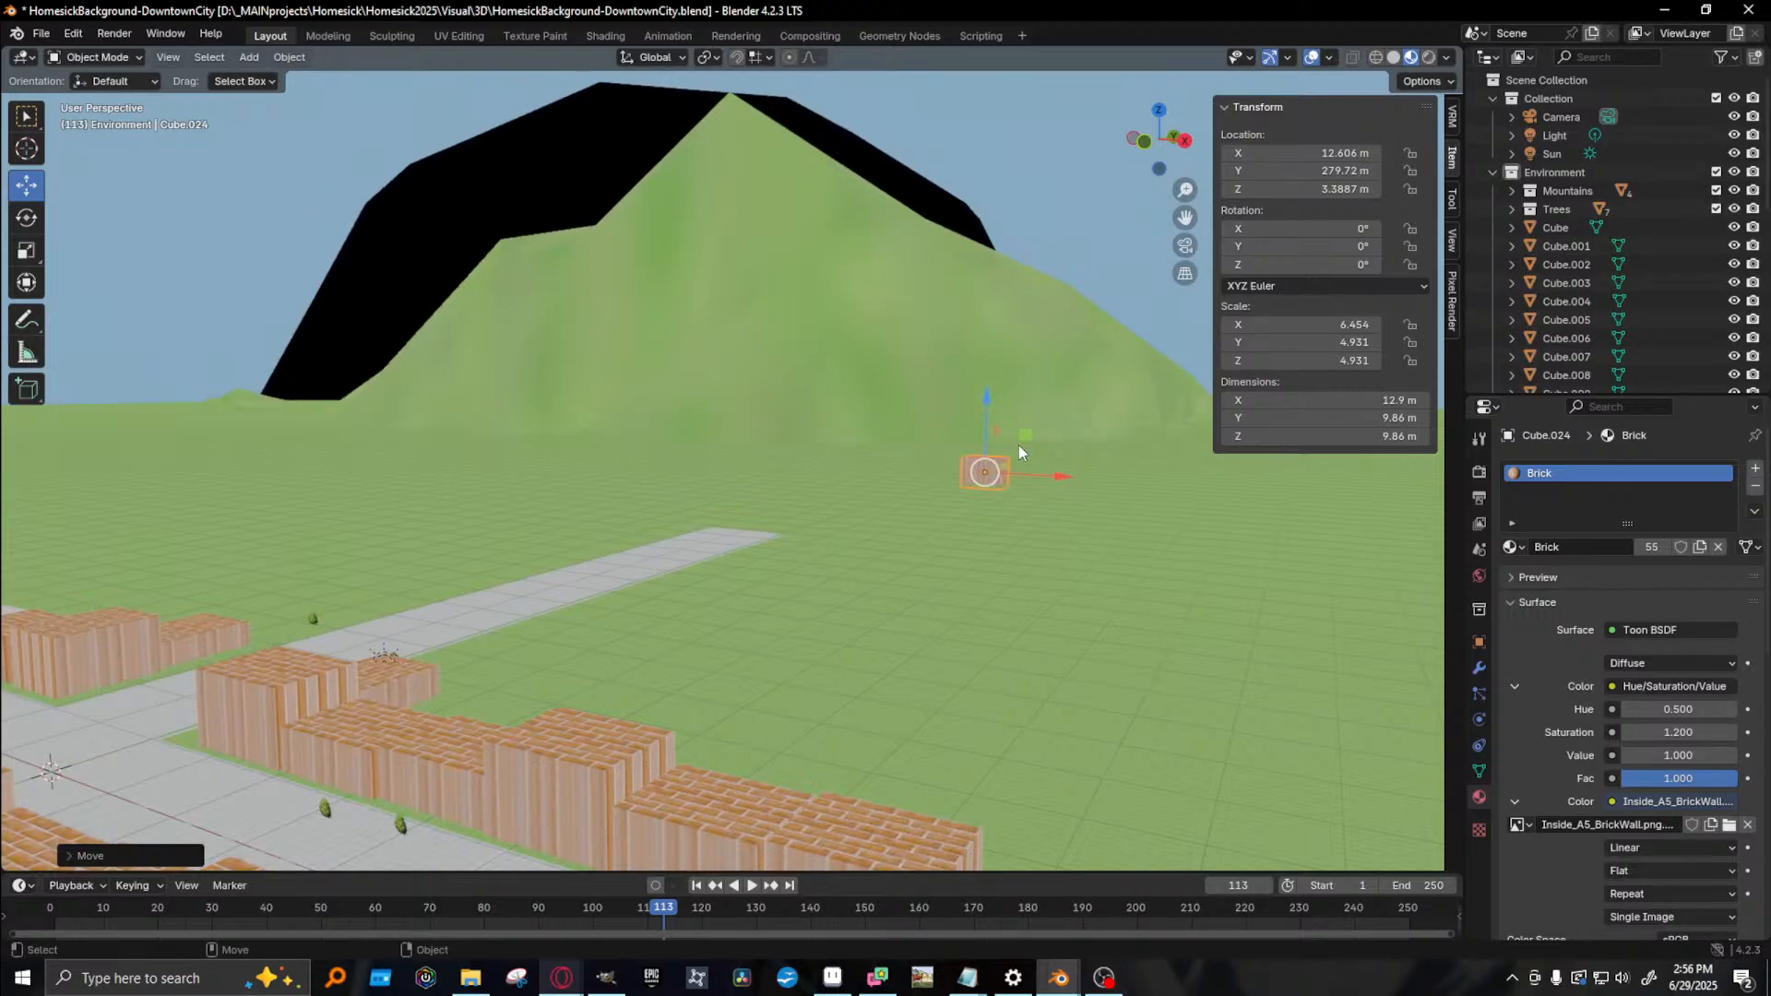
{"action": "left_click_drag", "start_coordinate": [985, 398], "coordinate": [988, 175]}
{"action": "key", "text": "g"}
{"action": "key", "text": "x"}
{"action": "left_click", "coordinate": [806, 255]}
{"action": "middle_click_drag", "start_coordinate": [806, 254], "coordinate": [738, 332]}
{"action": "key", "text": "KP_Decimal"}
{"action": "scroll", "coordinate": [892, 339], "scroll_direction": "down", "scroll_amount": 15}
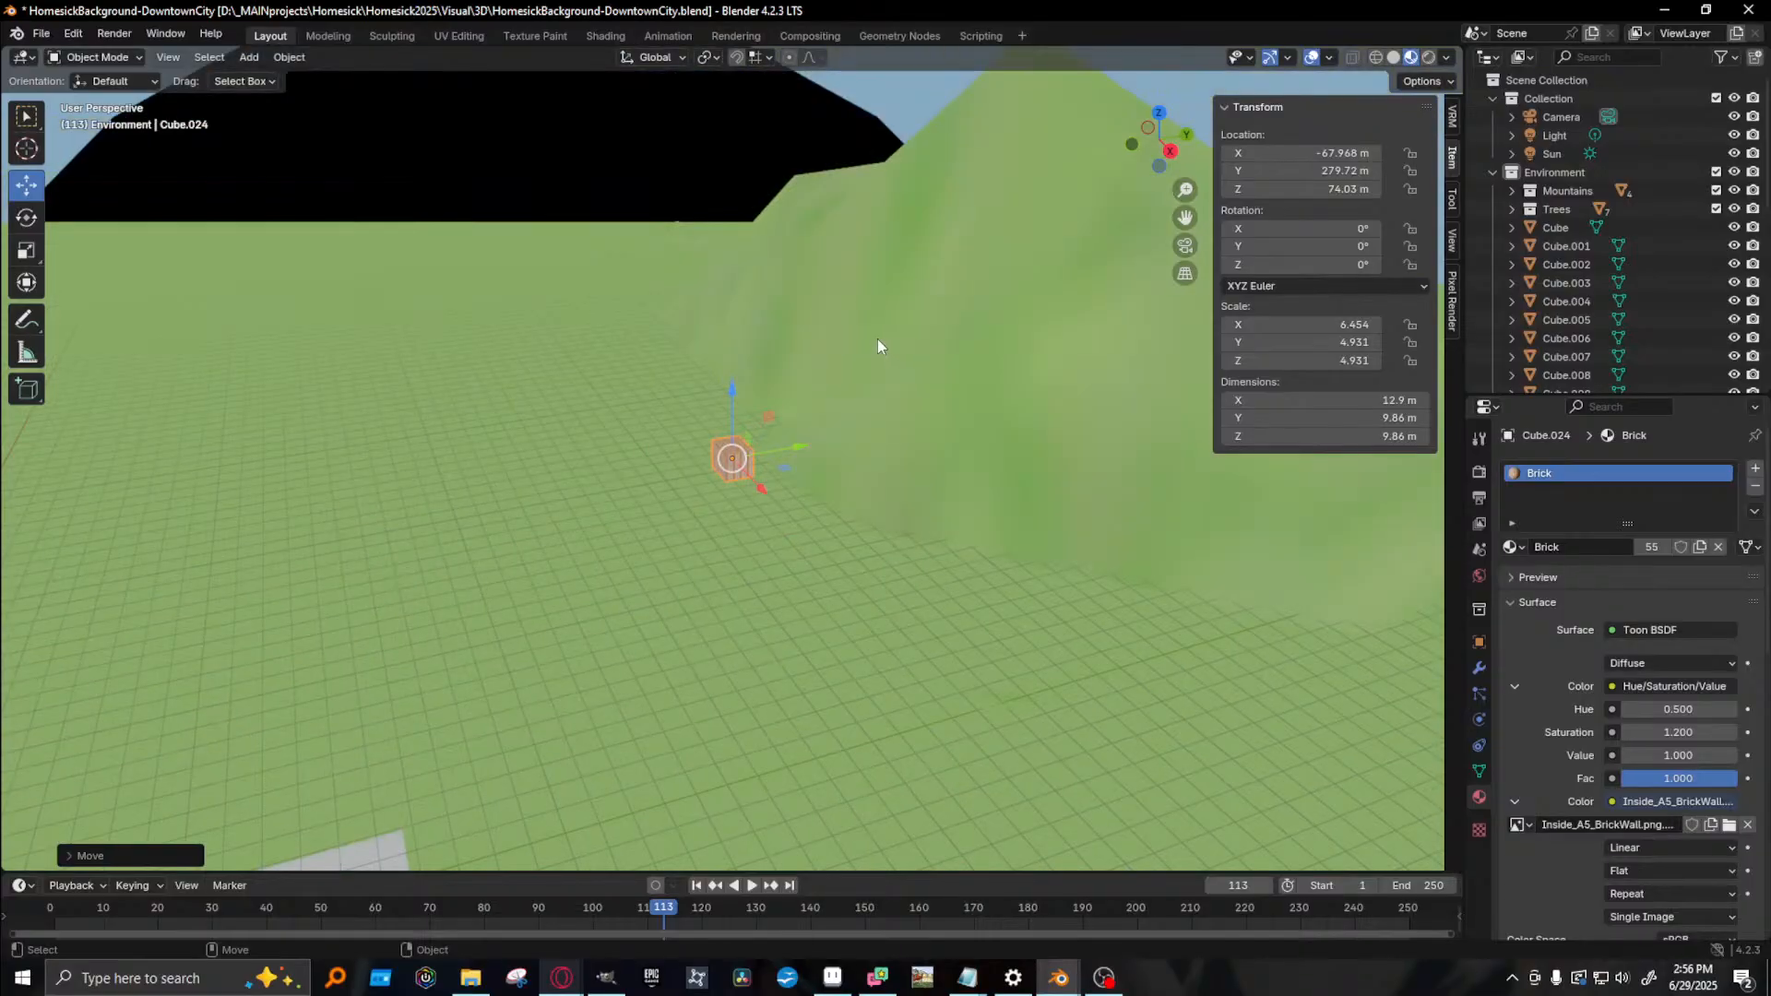
- Move the duplicated cube onto the mountain's slope near the peak, at about X -147 m, Y 521 m, Z 153 m
{"action": "middle_click_drag", "start_coordinate": [810, 439], "coordinate": [850, 427]}
{"action": "left_click_drag", "start_coordinate": [791, 446], "coordinate": [1265, 311]}
{"action": "middle_click_drag", "start_coordinate": [1098, 282], "coordinate": [1029, 284]}
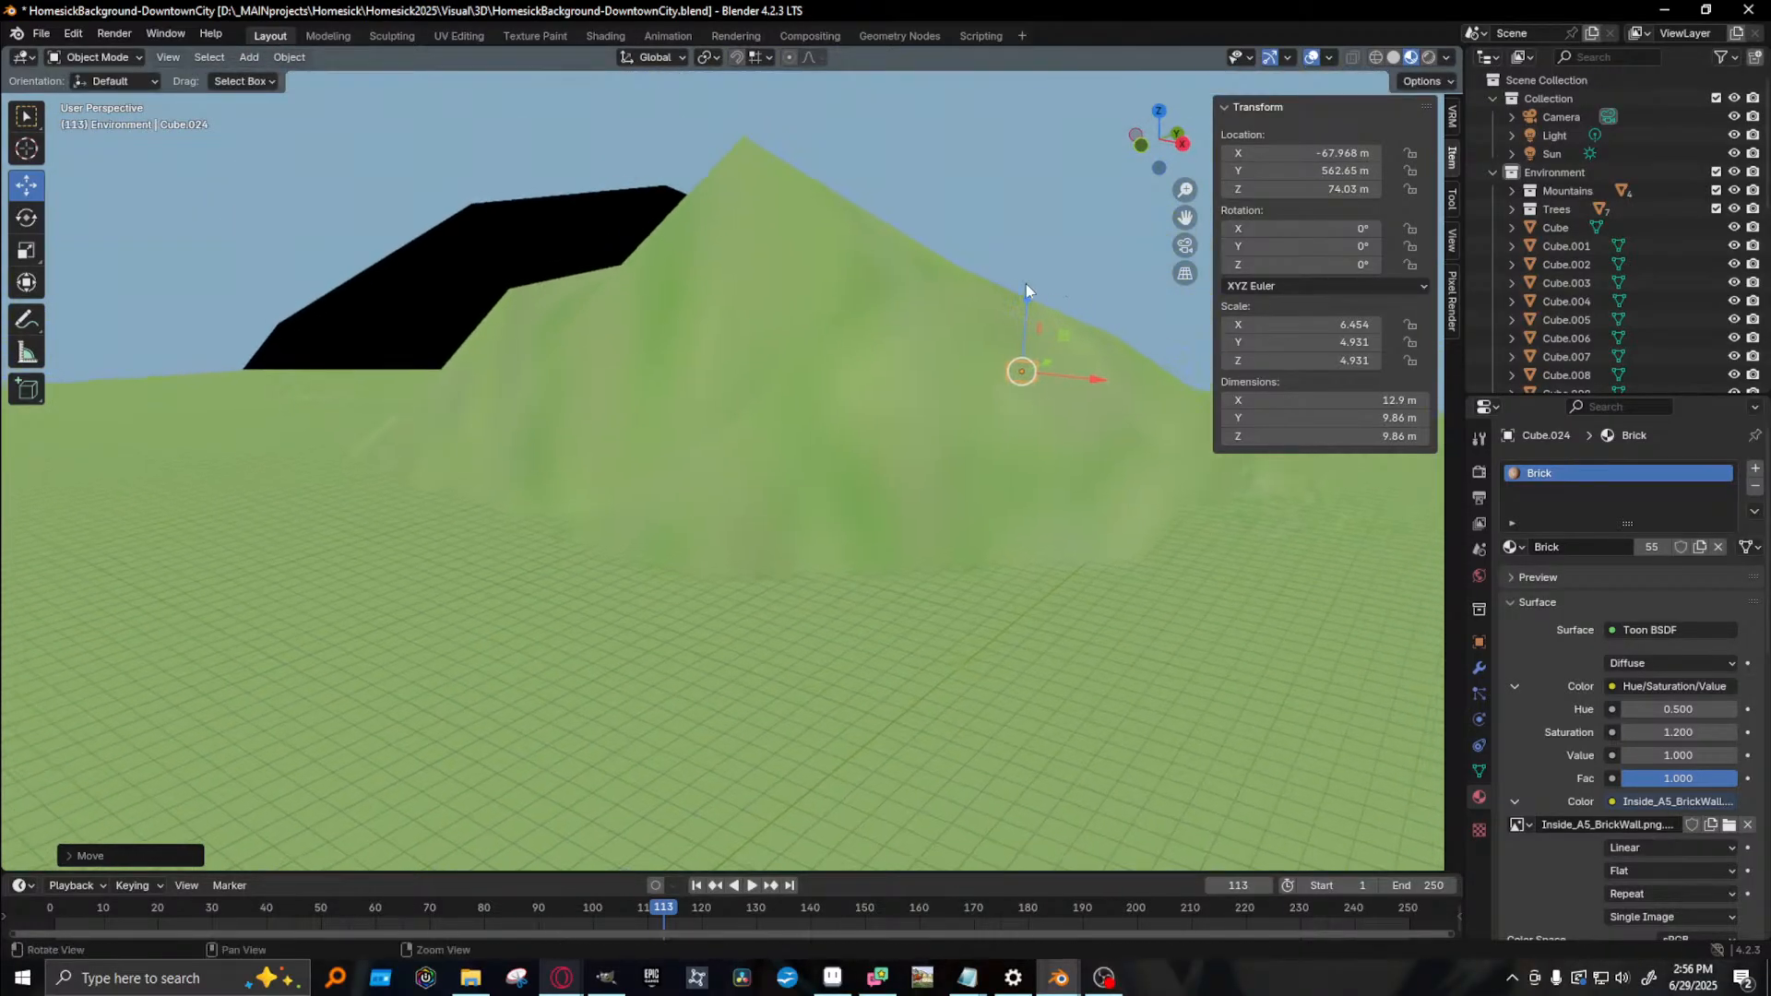
{"action": "left_click_drag", "start_coordinate": [1025, 287], "coordinate": [927, 231]}
{"action": "left_click", "coordinate": [860, 235]}
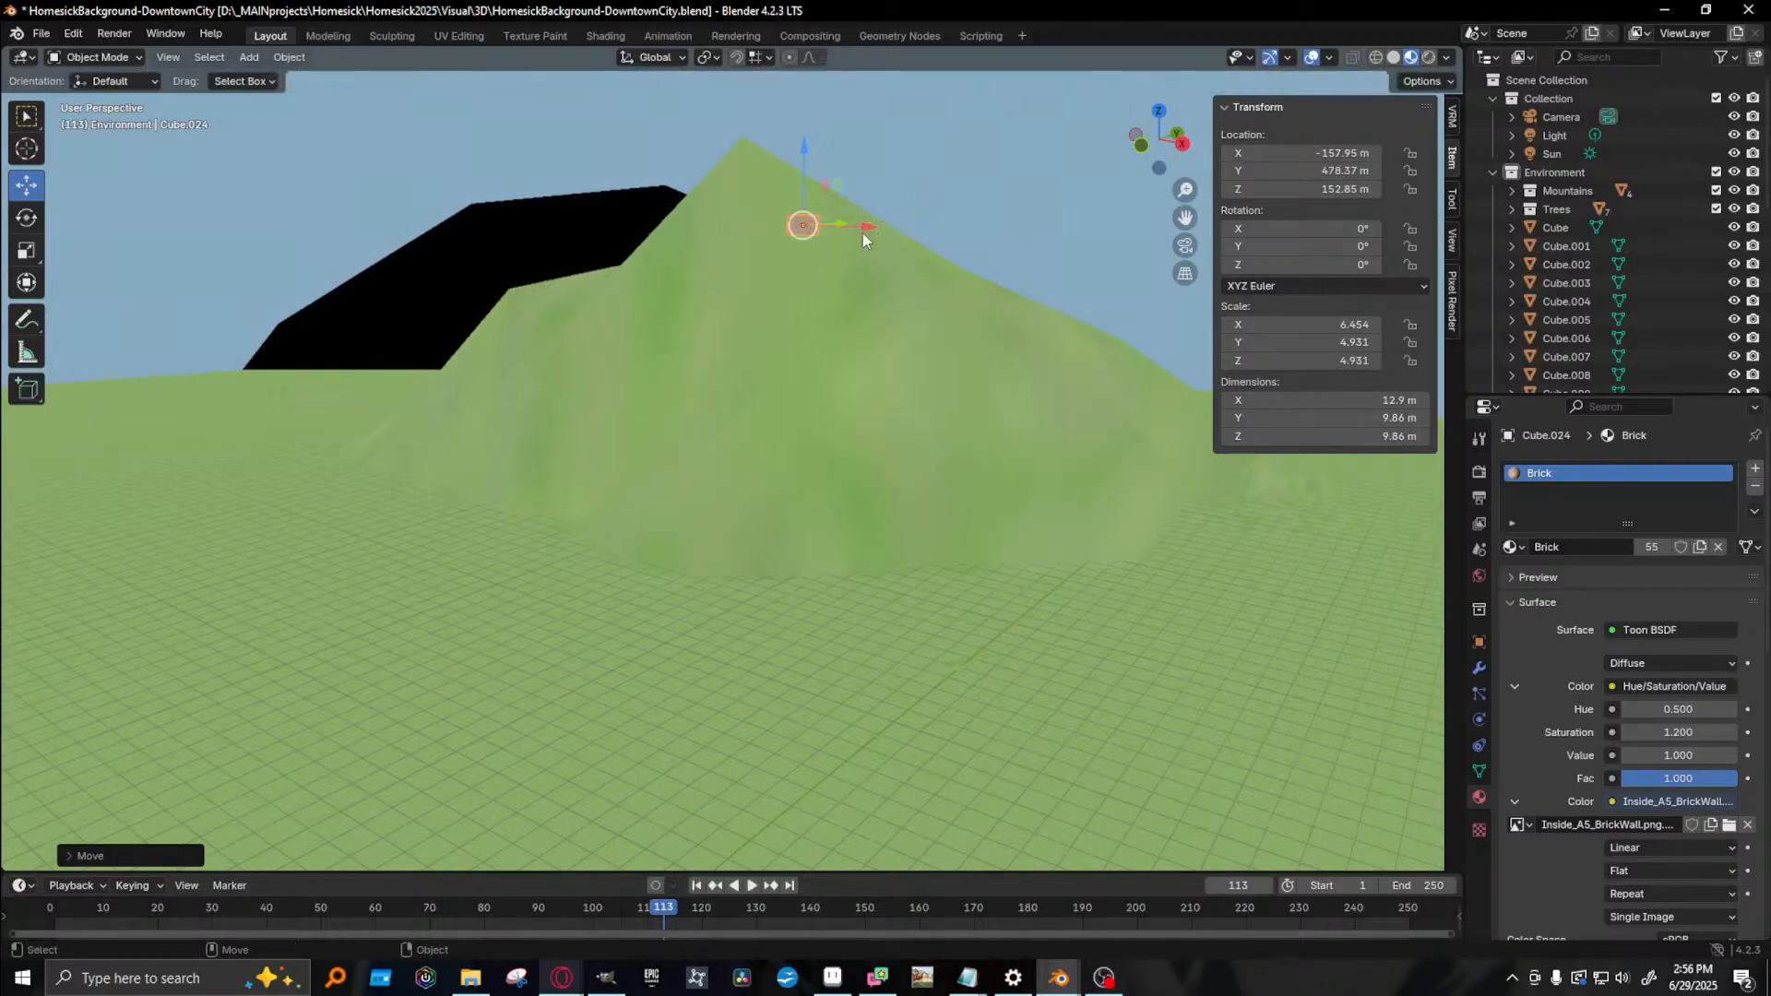
{"action": "left_click_drag", "start_coordinate": [869, 228], "coordinate": [920, 191]}
- Tilt the mountain cube about 4.4° on Y, stretch its Z scale to about 9.41 and raise it to about Z 157.3 m
{"action": "left_click", "coordinate": [26, 218]}
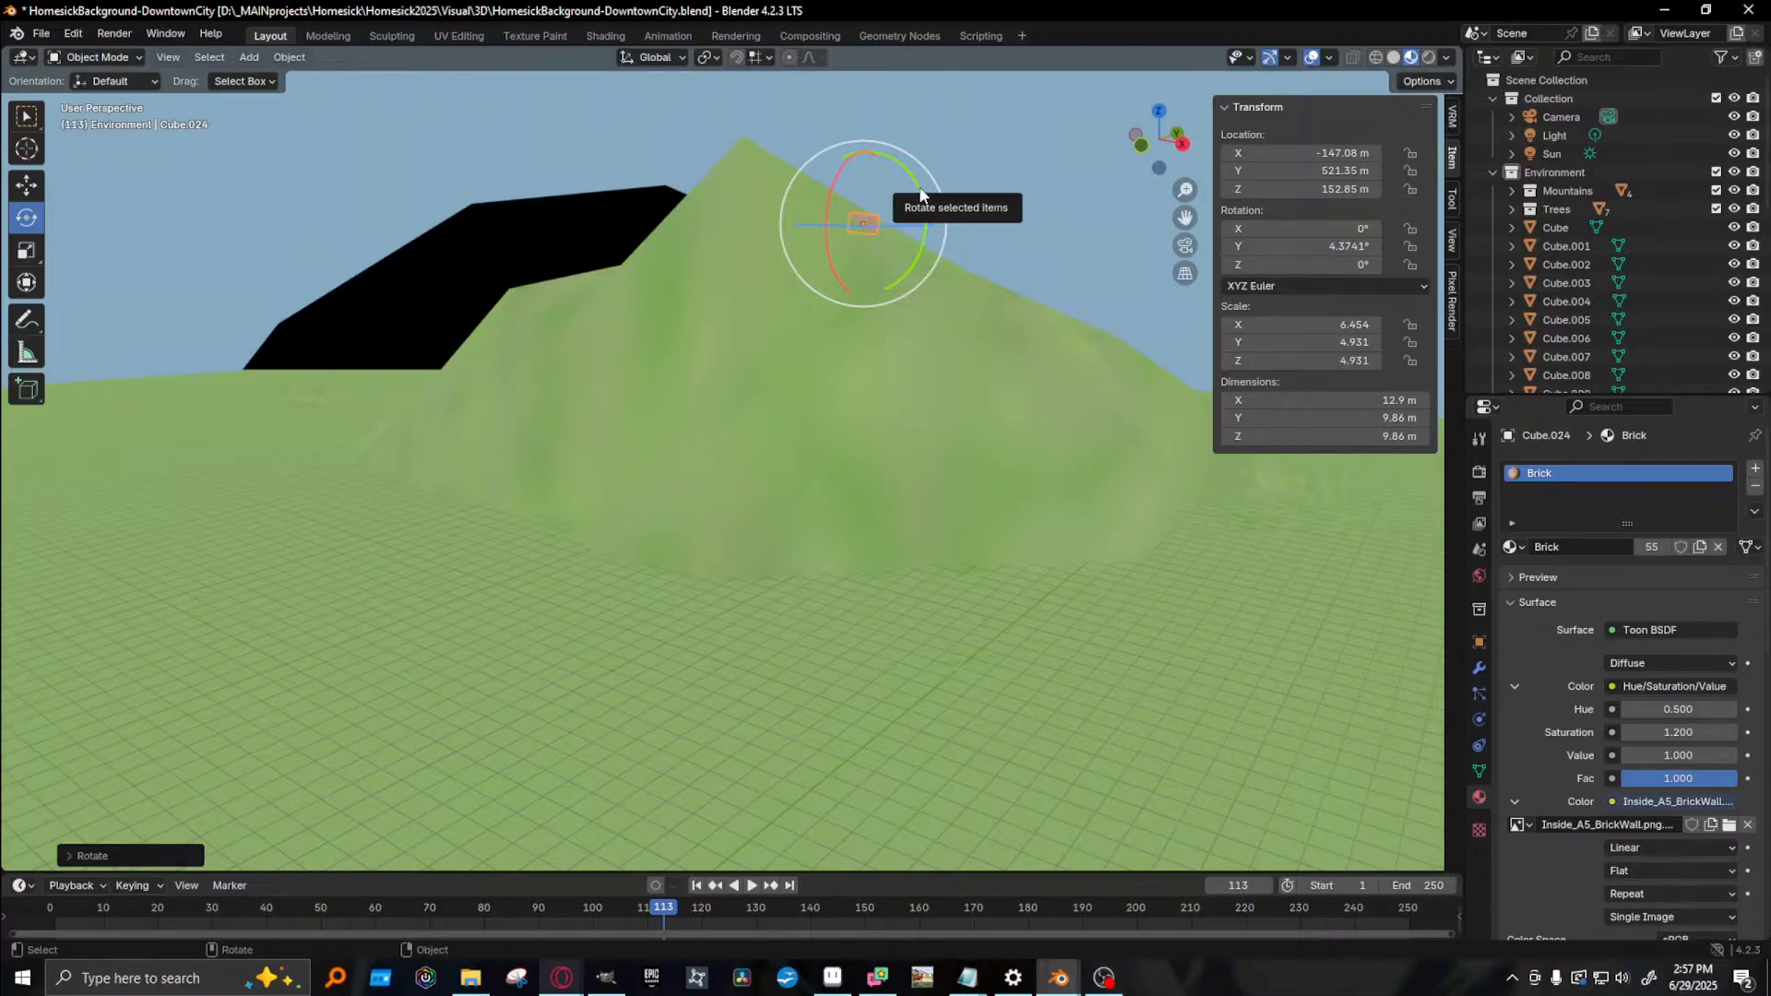
{"action": "key", "text": "shift+space"}
{"action": "key", "text": "s"}
{"action": "mouse_move", "coordinate": [868, 147]}
{"action": "left_mouse_down"}
{"action": "mouse_move", "coordinate": [878, 103]}
{"action": "mouse_move", "coordinate": [870, 135]}
{"action": "left_mouse_up"}
{"action": "key", "text": "shift+space"}
{"action": "key", "text": "g"}
- Render the frame and examine the cube on the mountain in the DiffCol pass
{"action": "key", "text": "F12"}
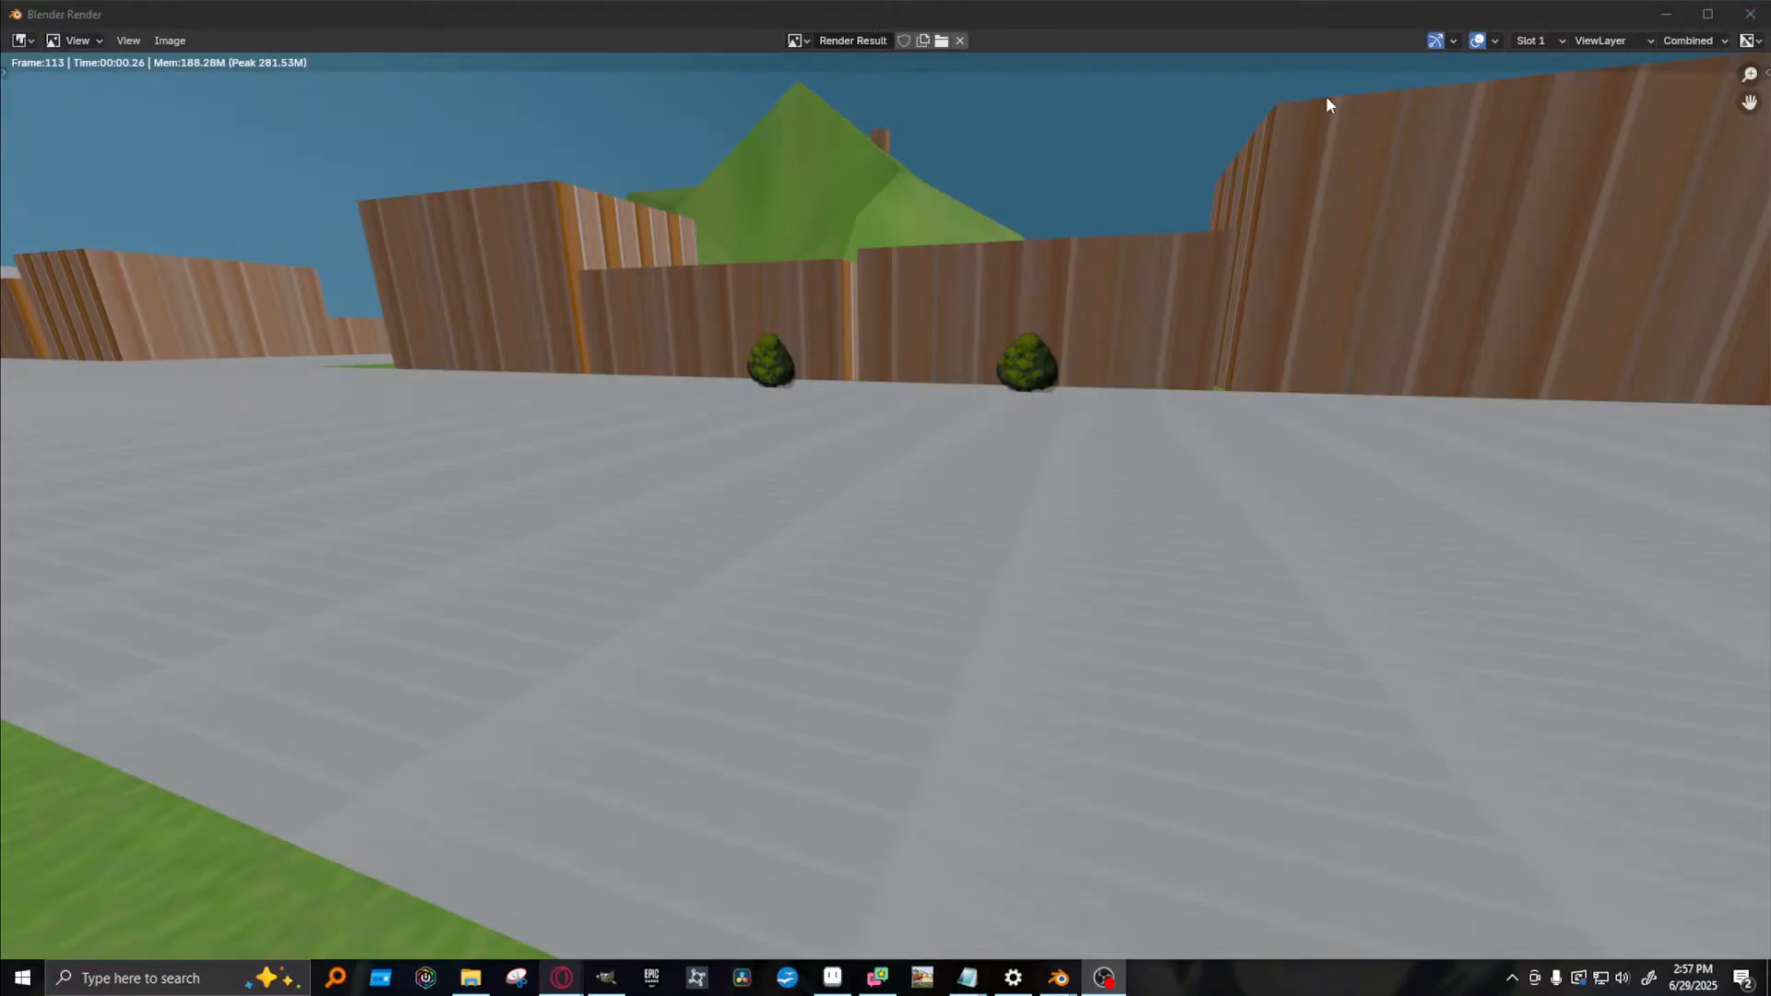
{"action": "left_click", "coordinate": [1710, 41]}
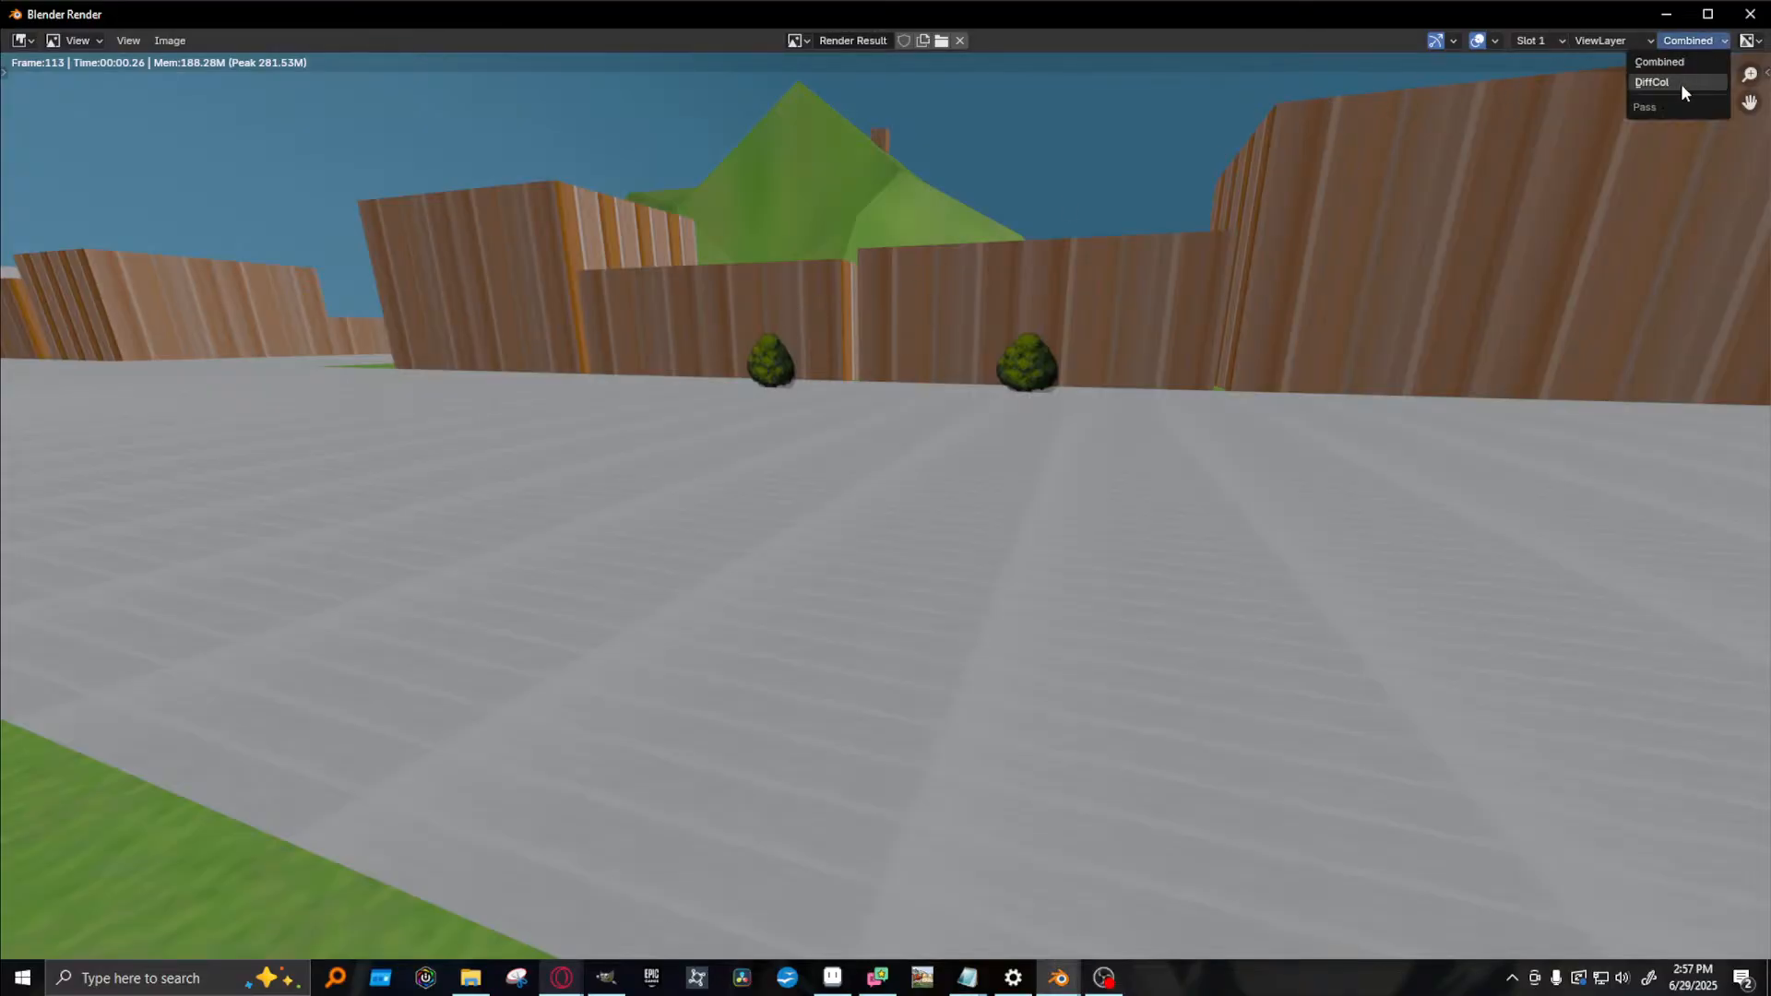
{"action": "left_click", "coordinate": [1680, 85]}
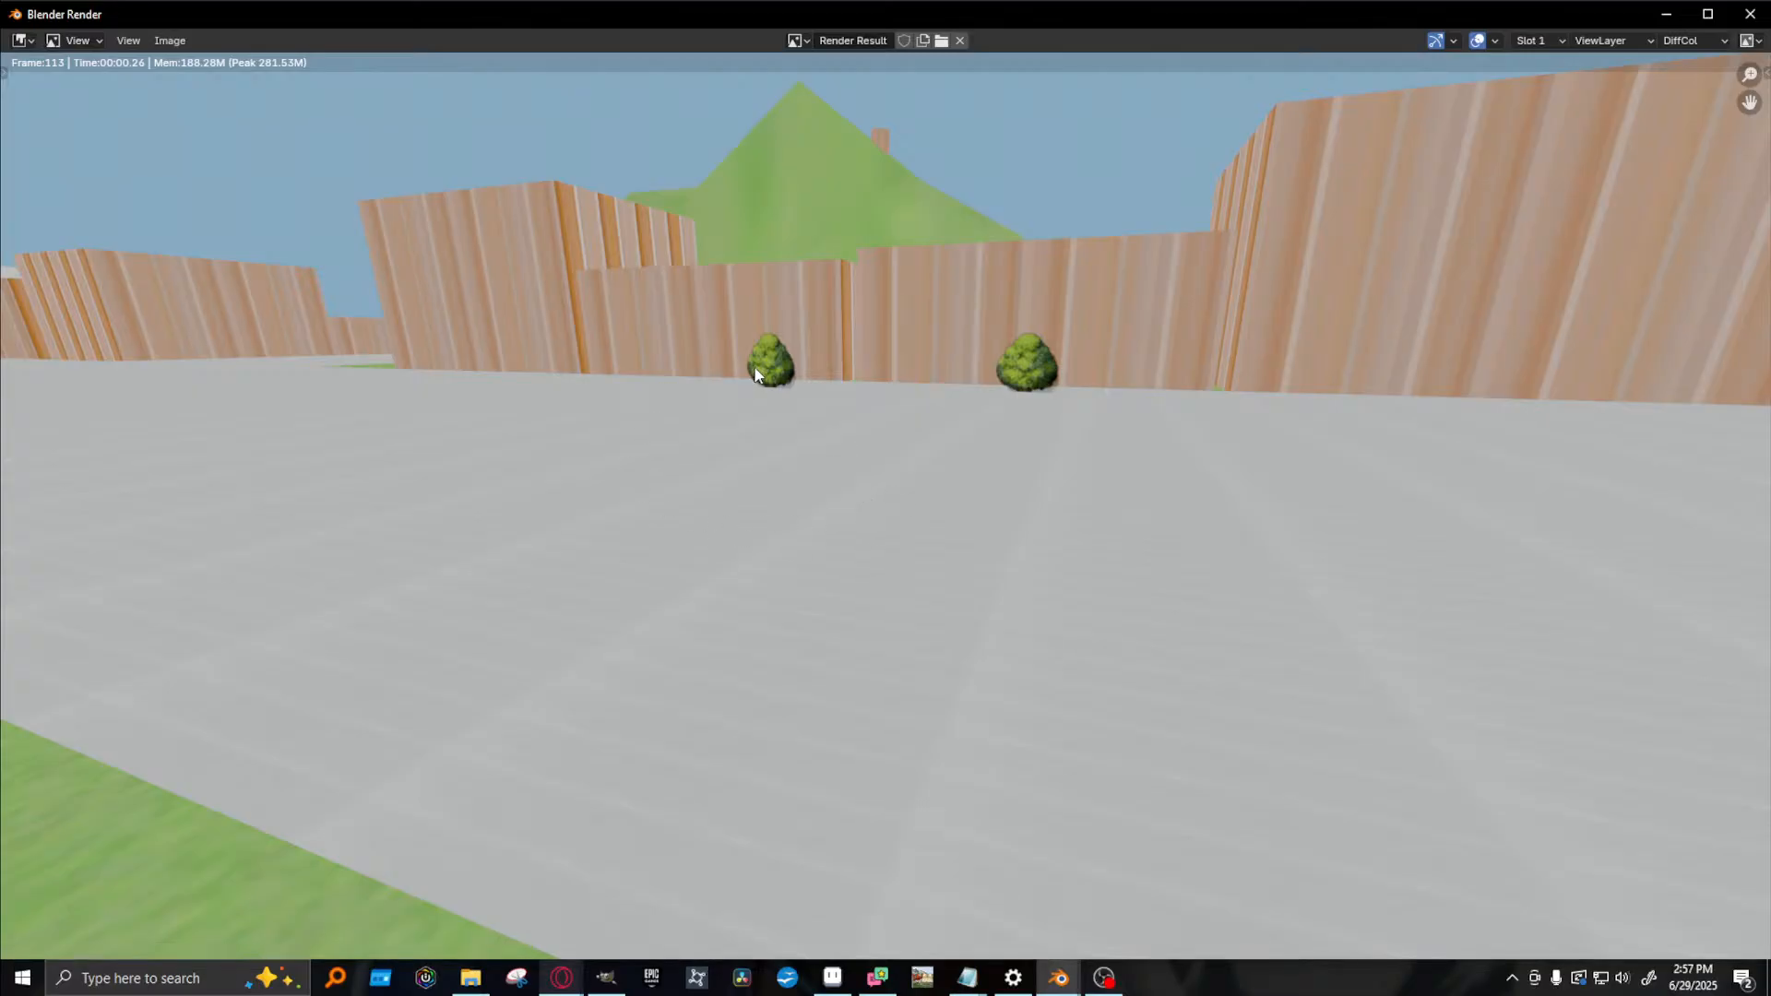
{"action": "left_click", "coordinate": [1749, 14]}
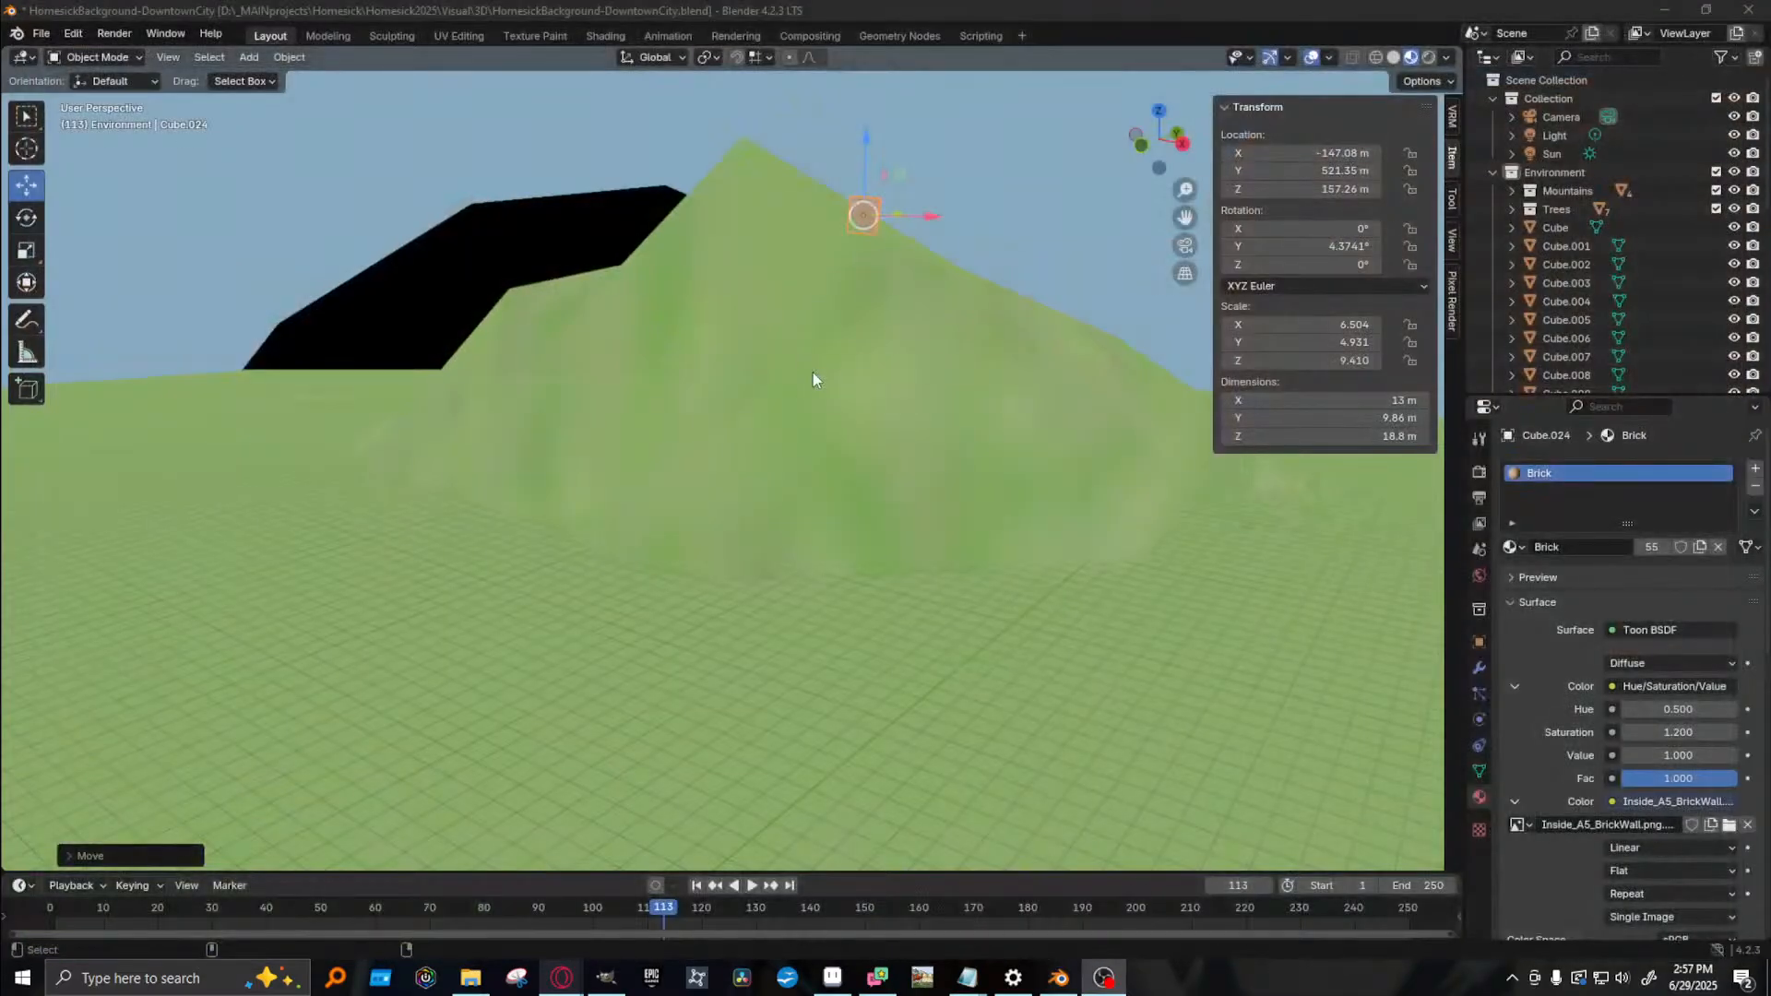
- Return the view to the street and save the Blender file
{"action": "middle_click_drag", "start_coordinate": [773, 517], "coordinate": [712, 422]}
{"action": "left_click_drag", "start_coordinate": [692, 476], "coordinate": [759, 487], "text": "alt"}
{"action": "middle_click_drag", "start_coordinate": [905, 496], "coordinate": [765, 491], "text": "alt"}
{"action": "scroll", "coordinate": [765, 495], "scroll_direction": "up", "scroll_amount": 4}
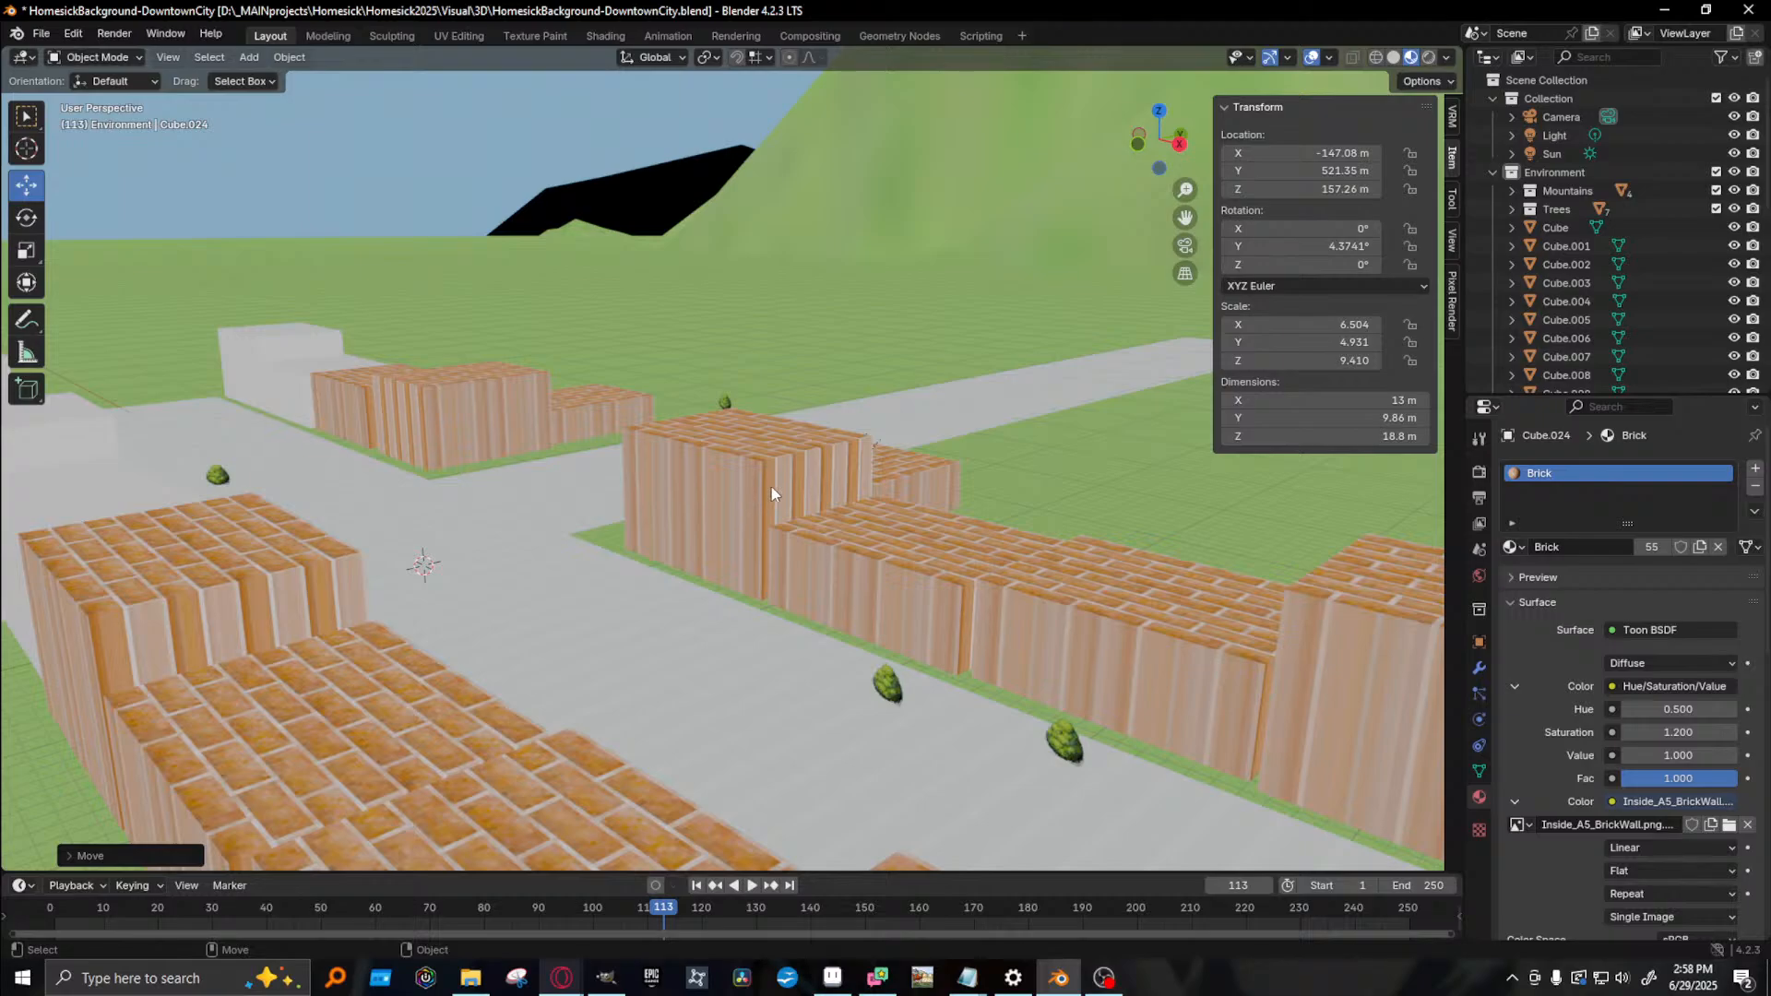
{"action": "left_click", "coordinate": [41, 33]}
{"action": "left_click", "coordinate": [107, 153]}
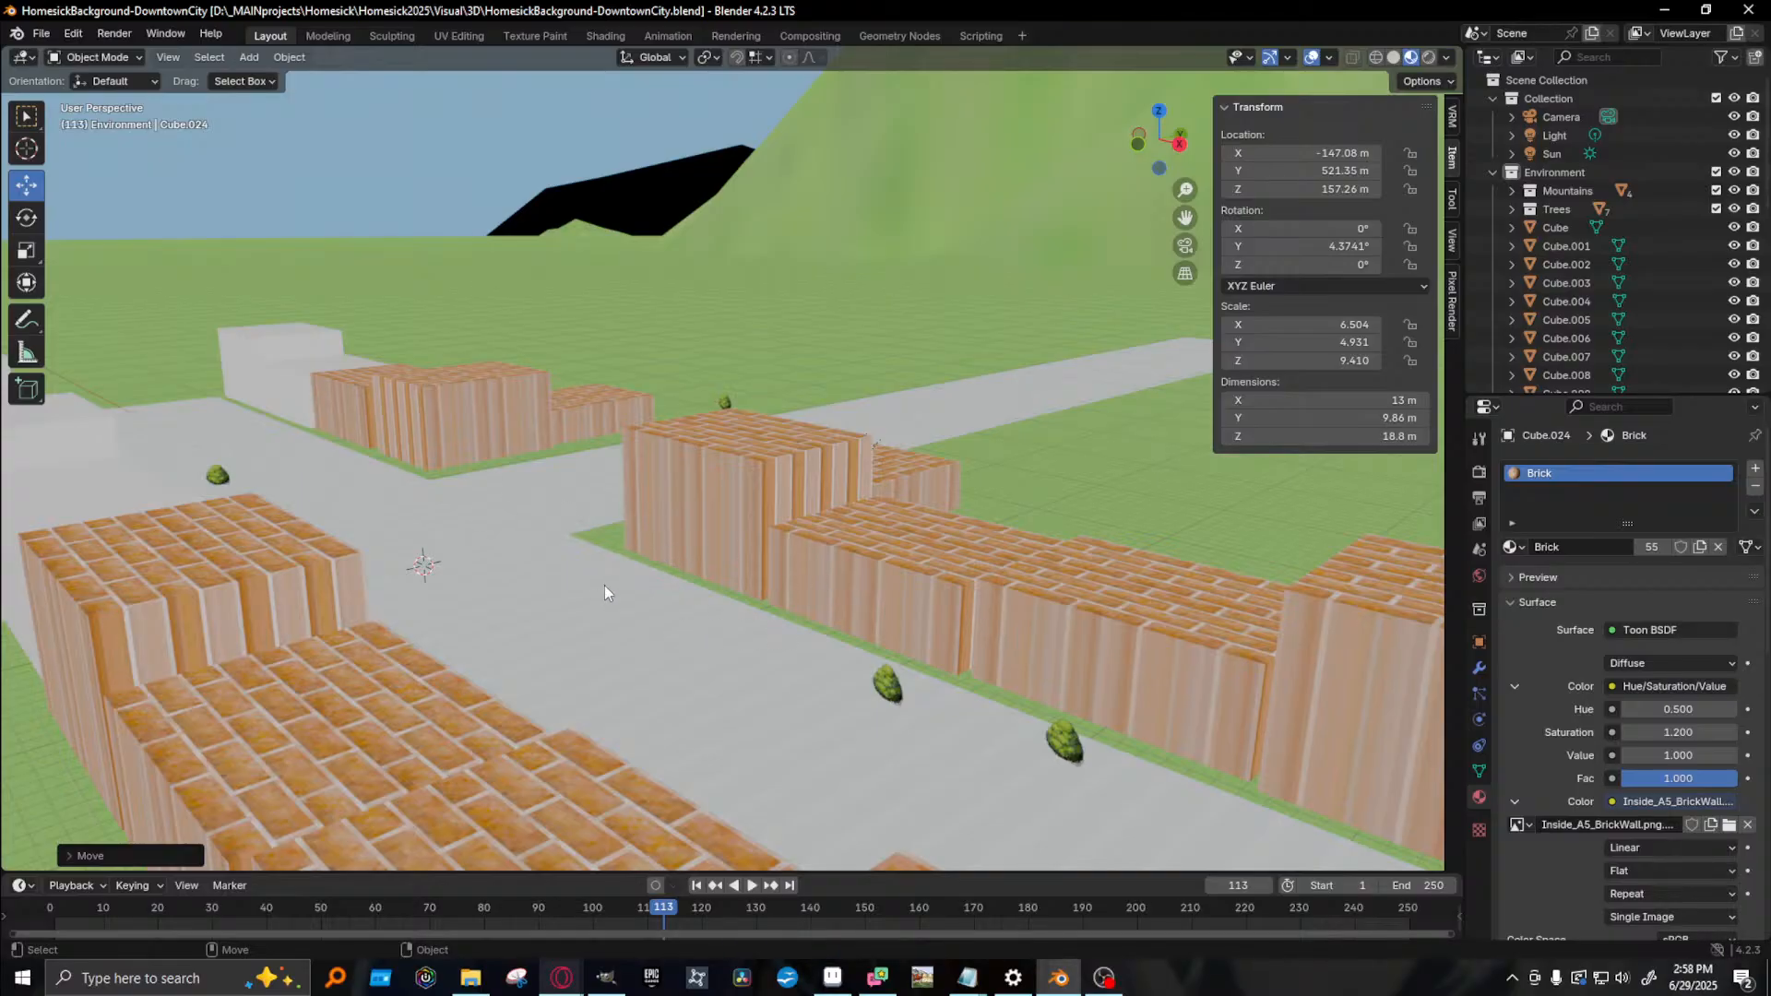
- Render the saved scene again to examine the current camera framing
{"action": "scroll", "coordinate": [677, 595], "scroll_direction": "up", "scroll_amount": 6}
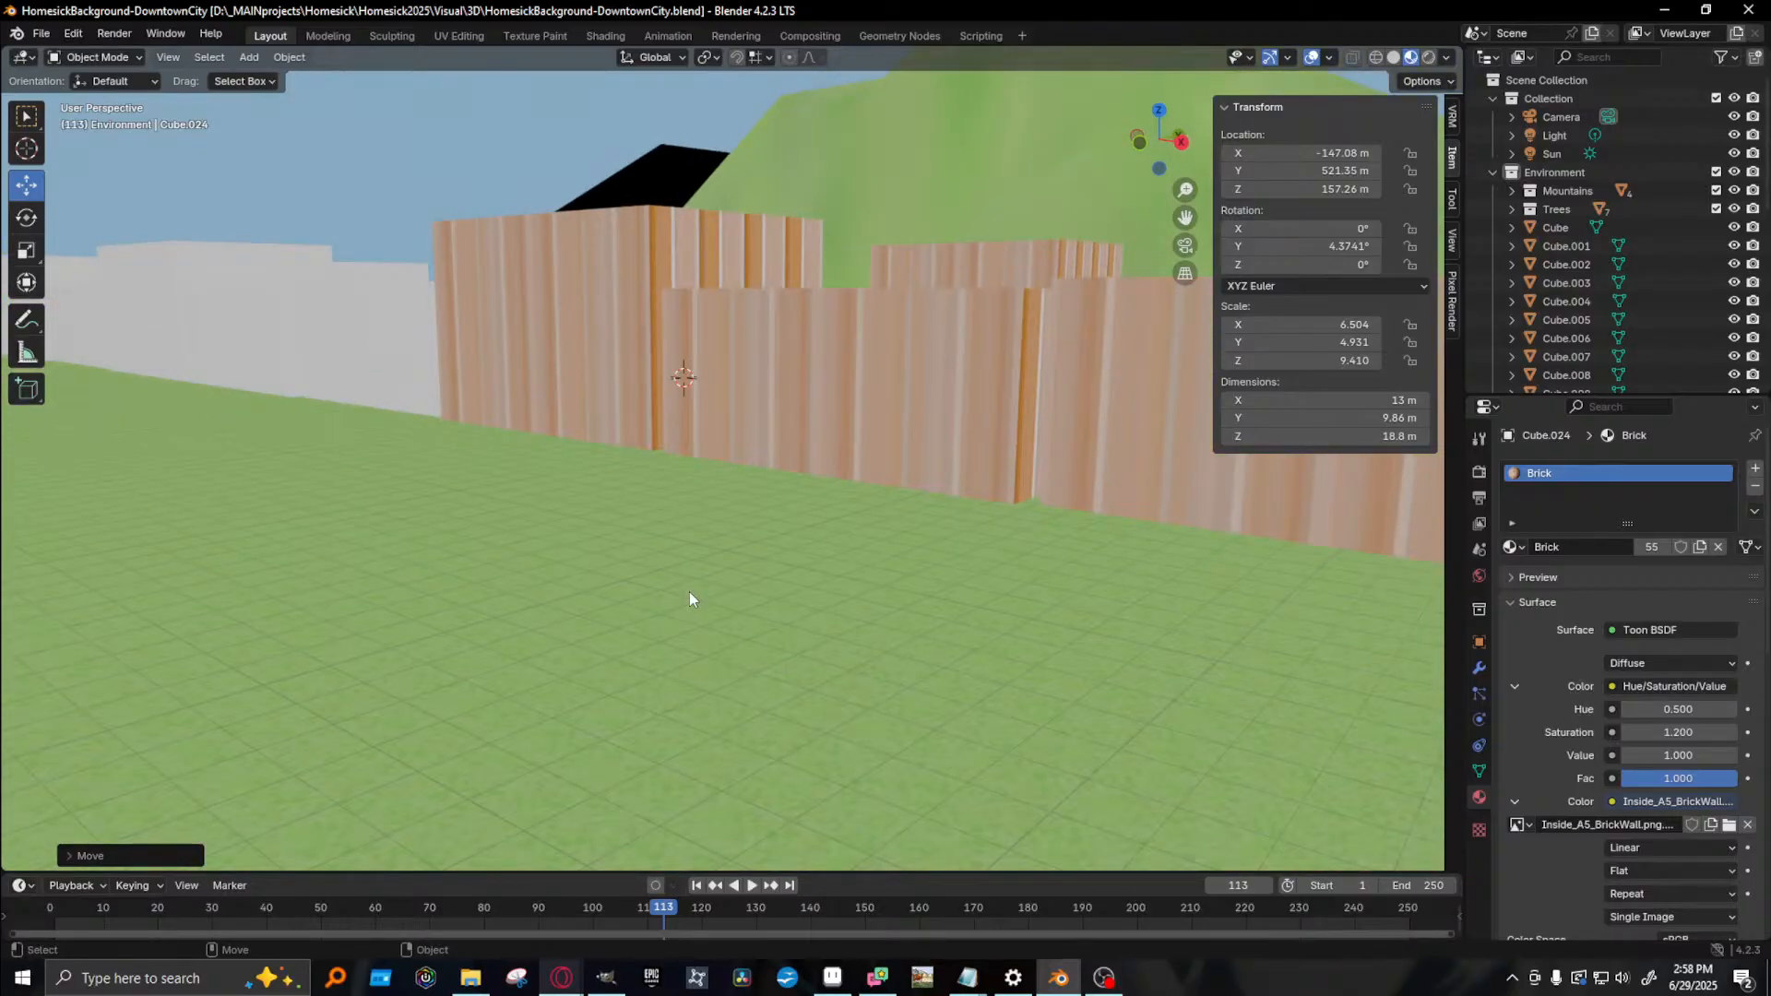
{"action": "key", "text": "F12"}
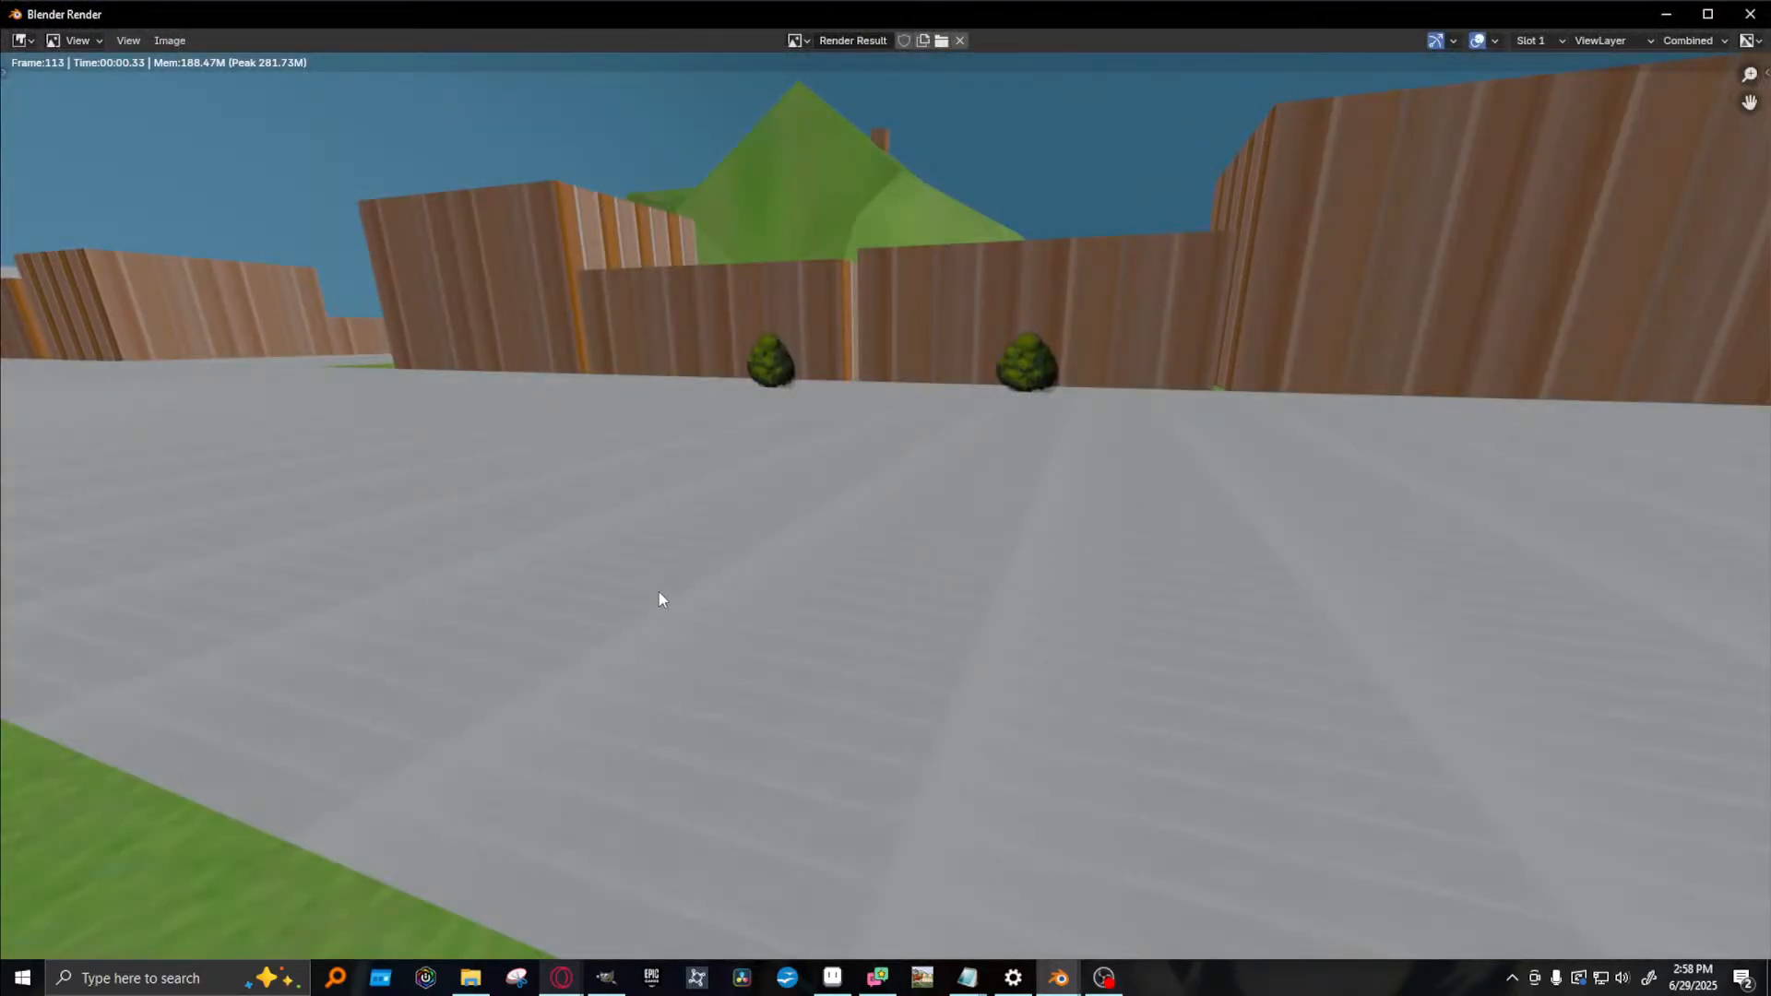
{"action": "left_click", "coordinate": [1665, 14]}
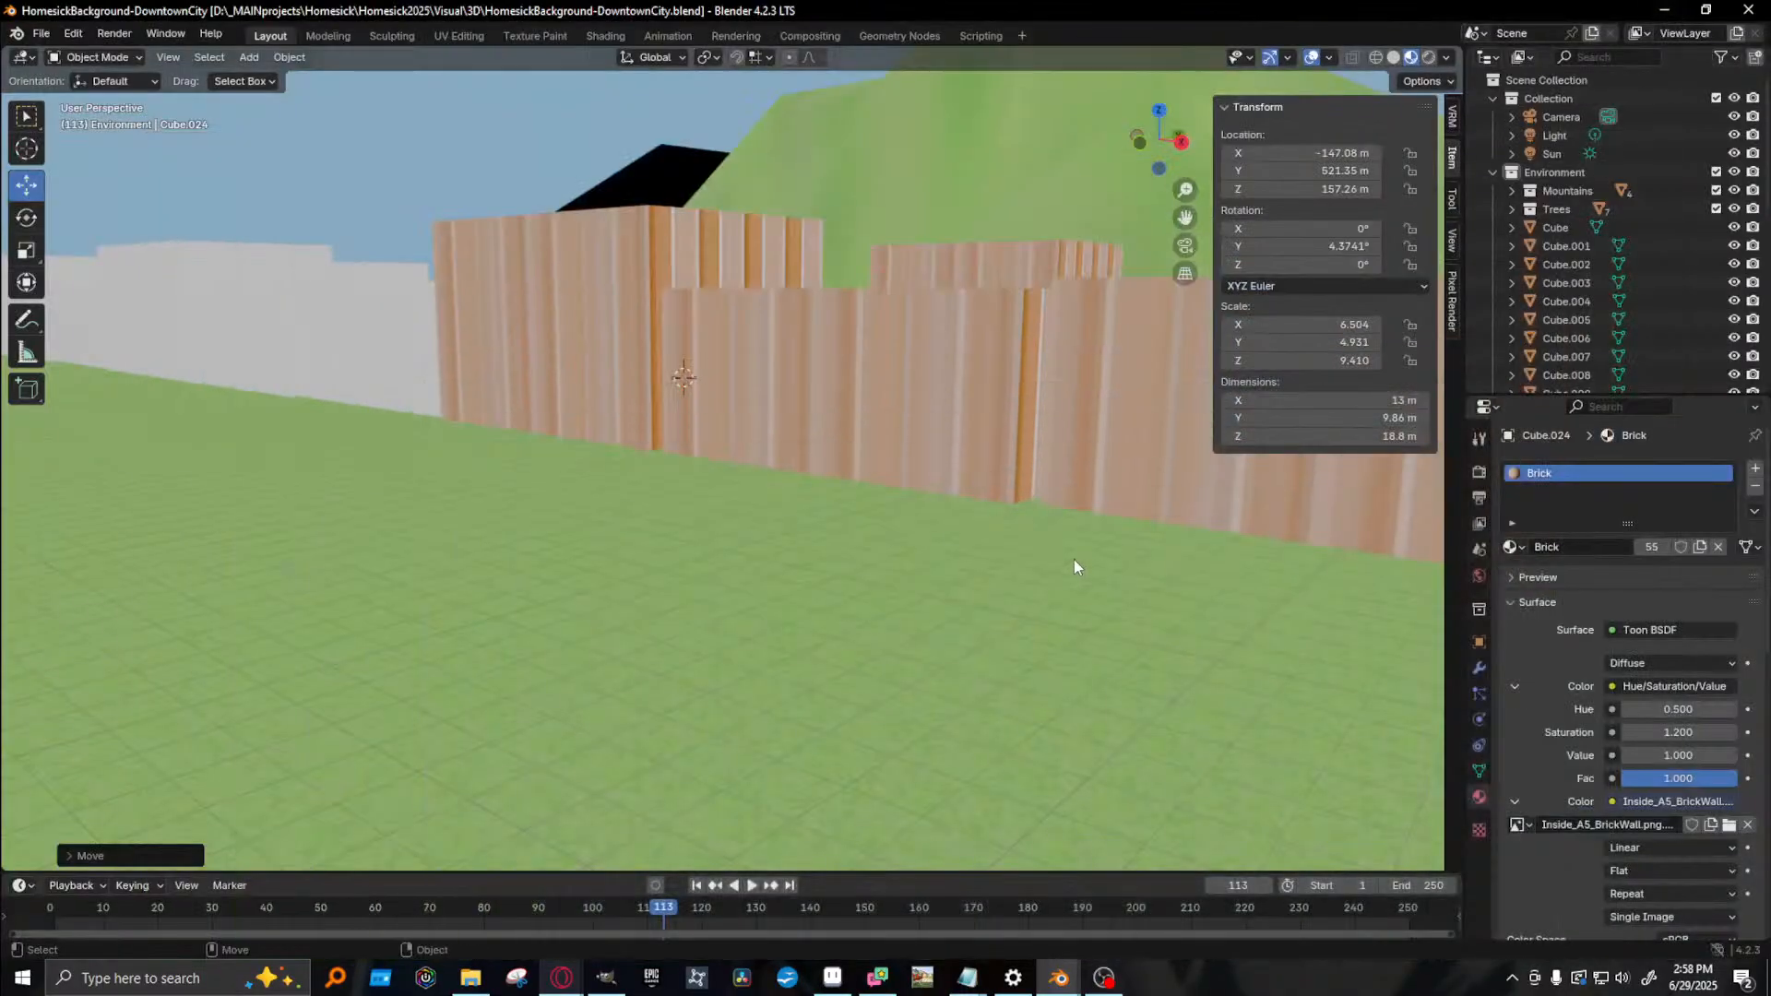
- Rotate the camera about its local X axis to about 90.3° and check the framing in a test render
{"action": "left_click_drag", "start_coordinate": [1055, 591], "coordinate": [1016, 609], "text": "alt"}
{"action": "scroll", "coordinate": [731, 522], "scroll_direction": "up", "scroll_amount": 6}
{"action": "middle_click_drag", "start_coordinate": [730, 522], "coordinate": [677, 603], "text": "alt"}
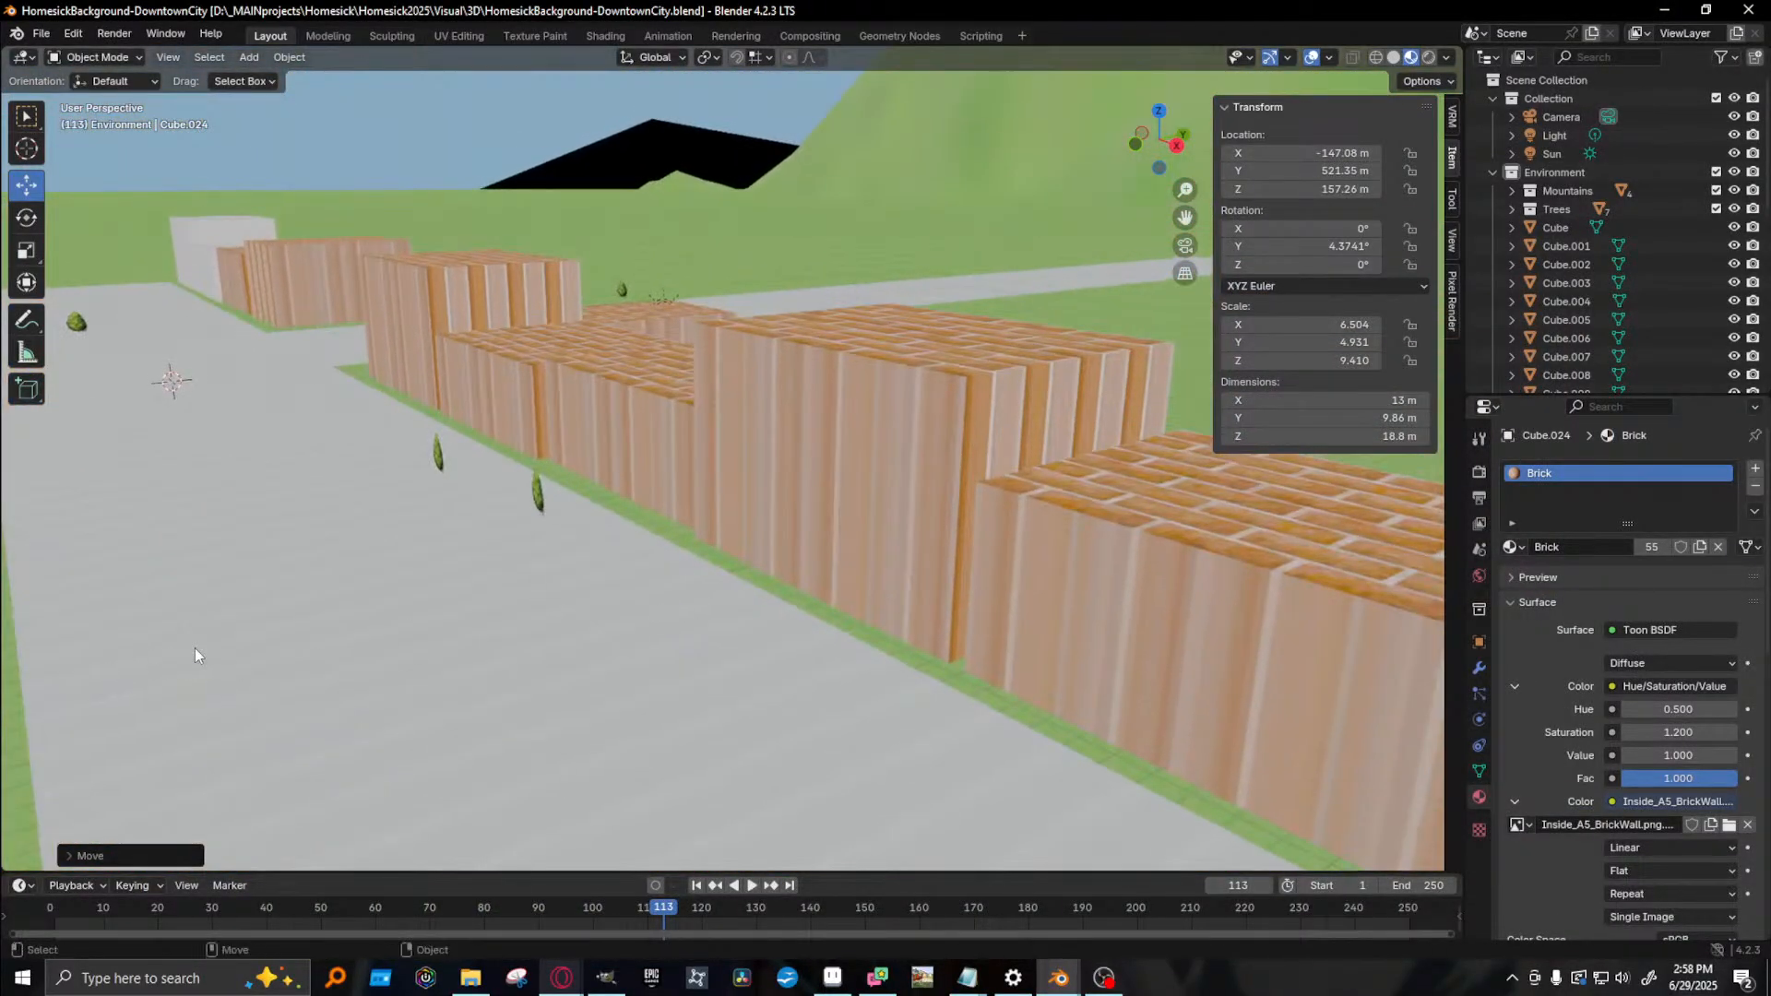
{"action": "left_click_drag", "start_coordinate": [339, 622], "coordinate": [308, 631], "text": "alt"}
{"action": "middle_click_drag", "start_coordinate": [308, 631], "coordinate": [396, 616], "text": "alt"}
{"action": "left_click", "coordinate": [347, 498]}
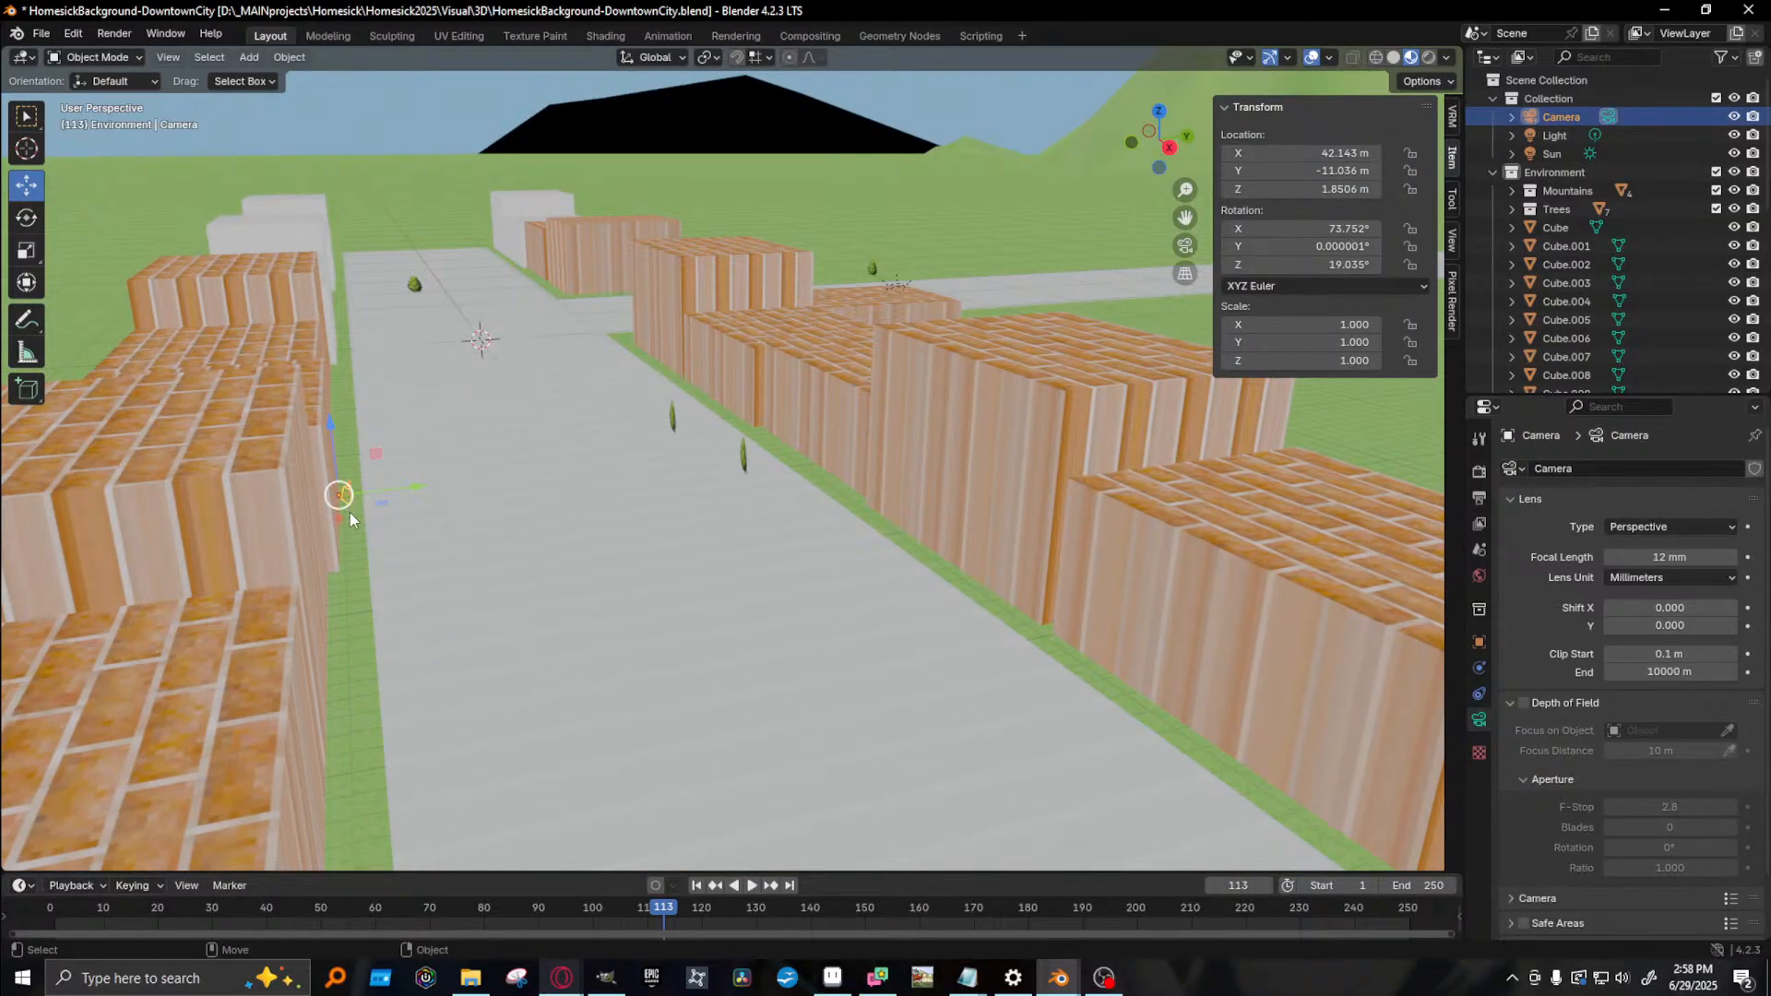
{"action": "key", "text": "shift+space"}
{"action": "key", "text": "r"}
{"action": "left_click", "coordinate": [657, 58]}
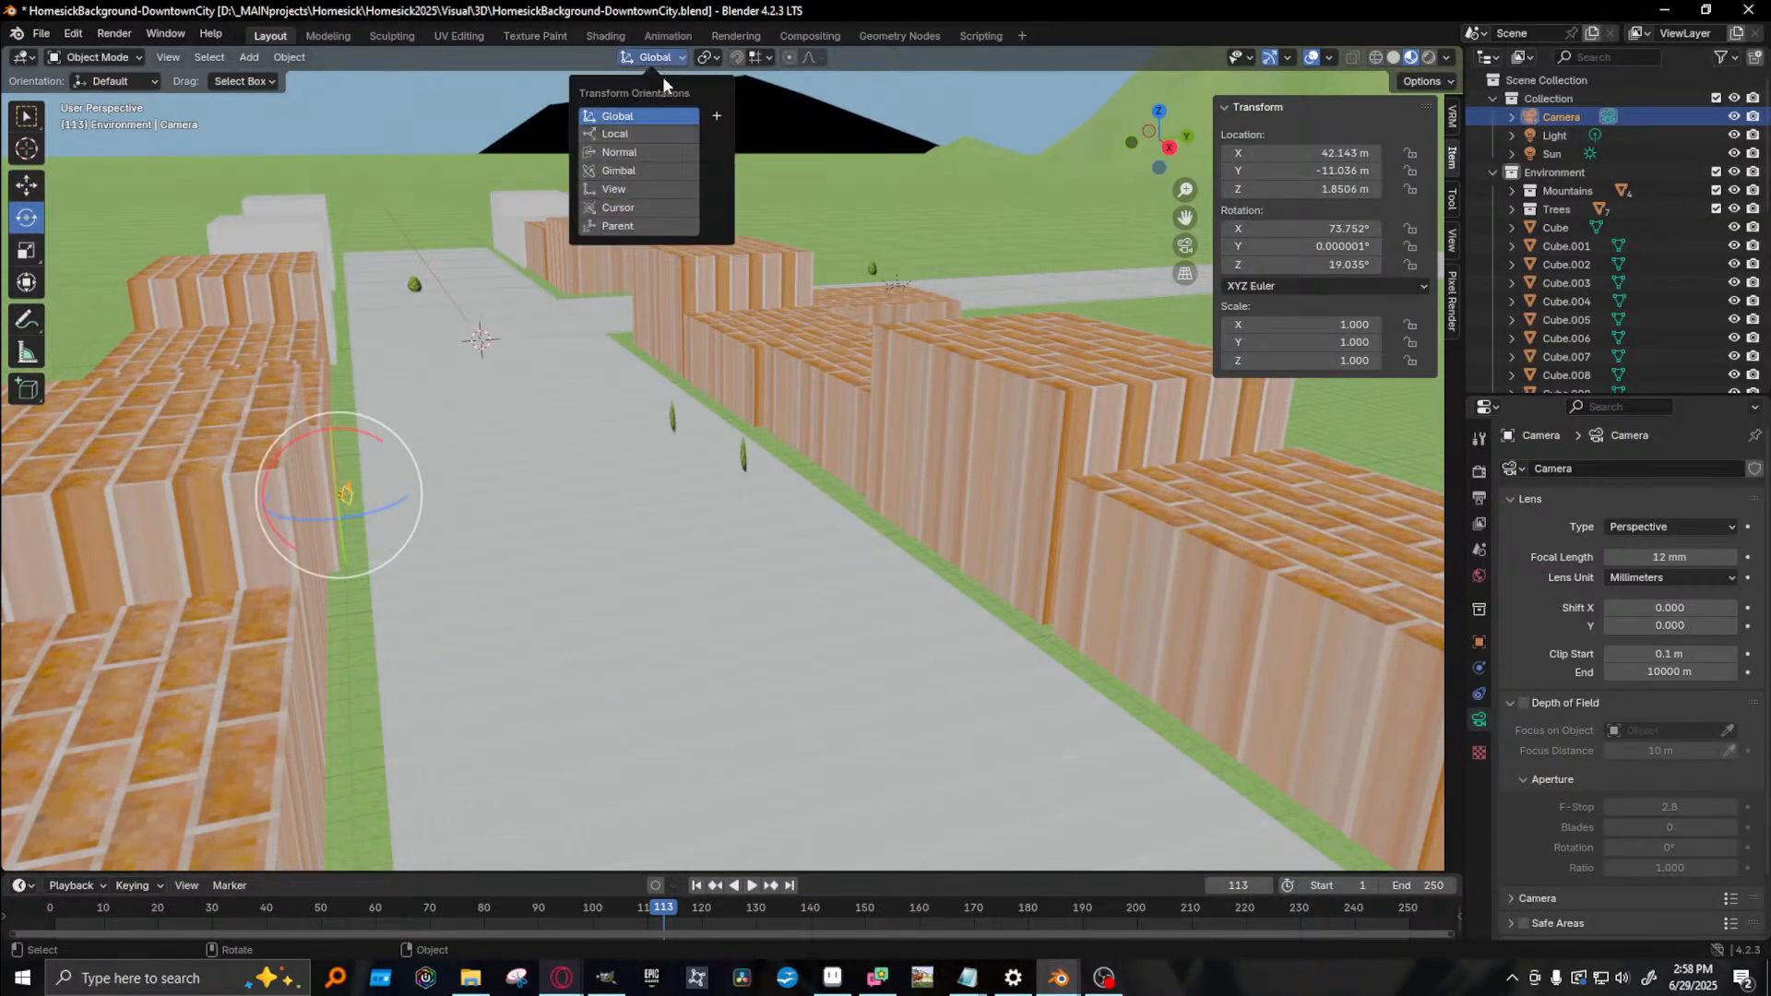
{"action": "left_click", "coordinate": [655, 134]}
{"action": "mouse_move", "coordinate": [293, 461]}
{"action": "left_mouse_down"}
{"action": "mouse_move", "coordinate": [304, 441]}
{"action": "mouse_move", "coordinate": [291, 456]}
{"action": "left_mouse_up"}
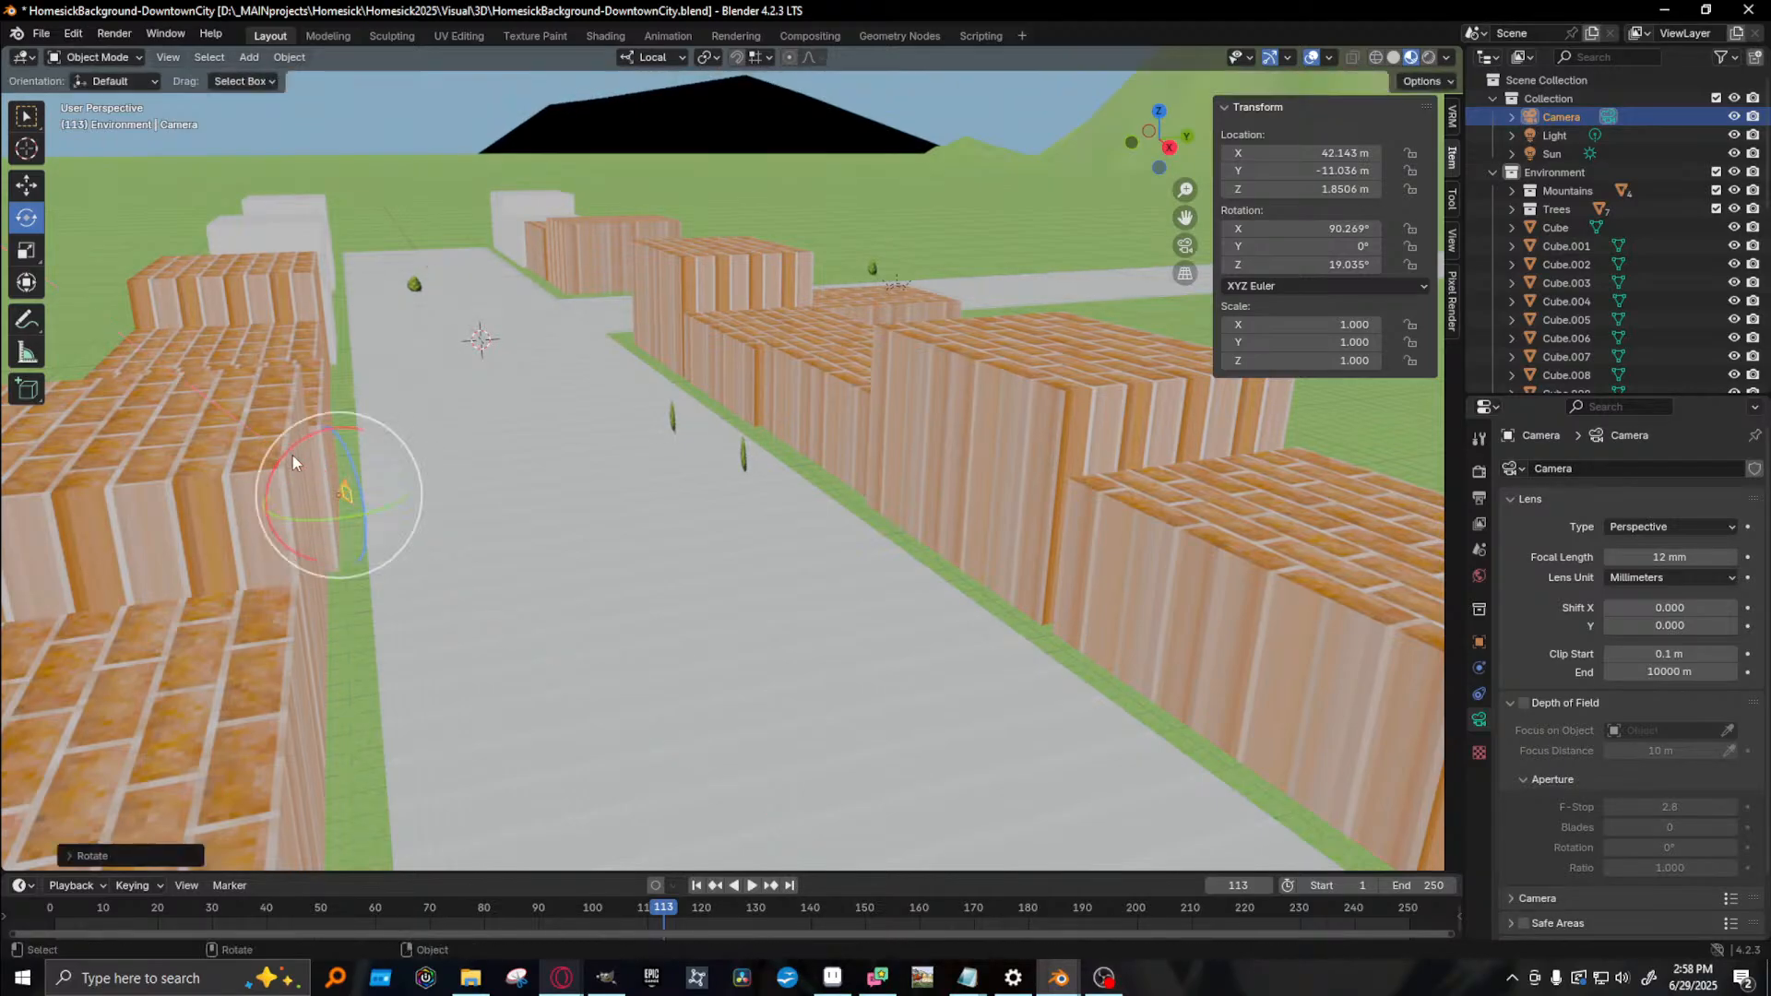
{"action": "key", "text": "F12"}
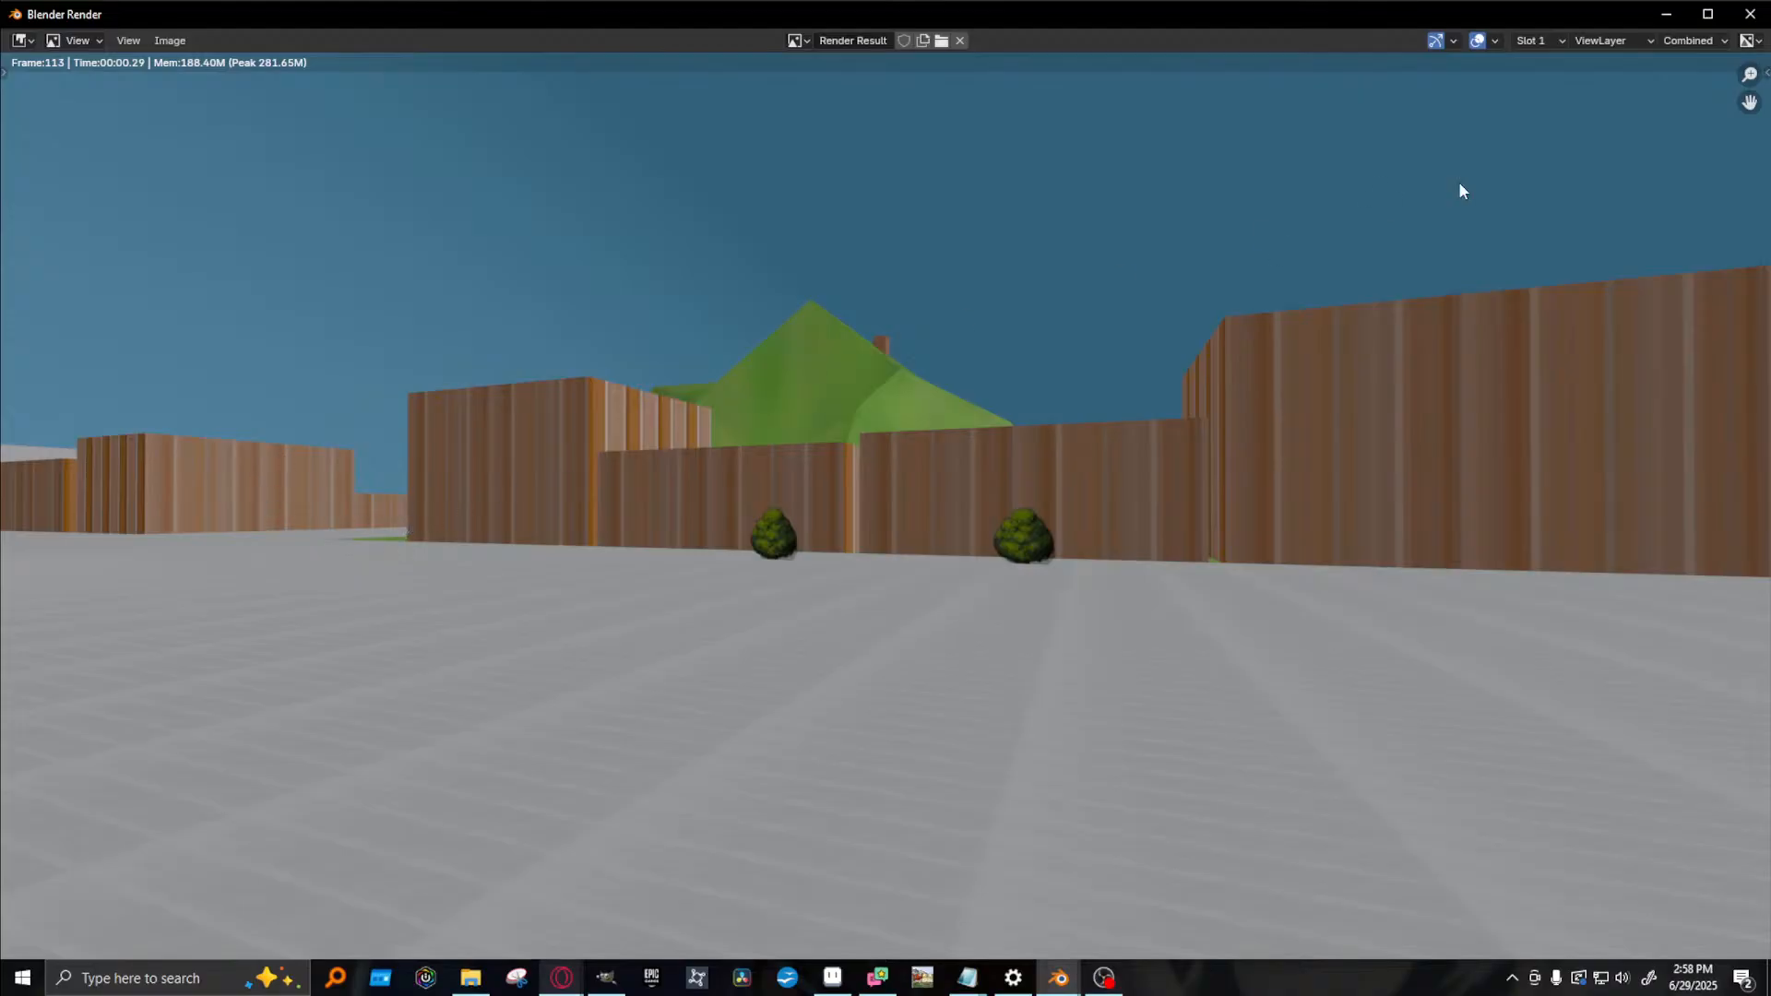
{"action": "left_click", "coordinate": [1750, 14]}
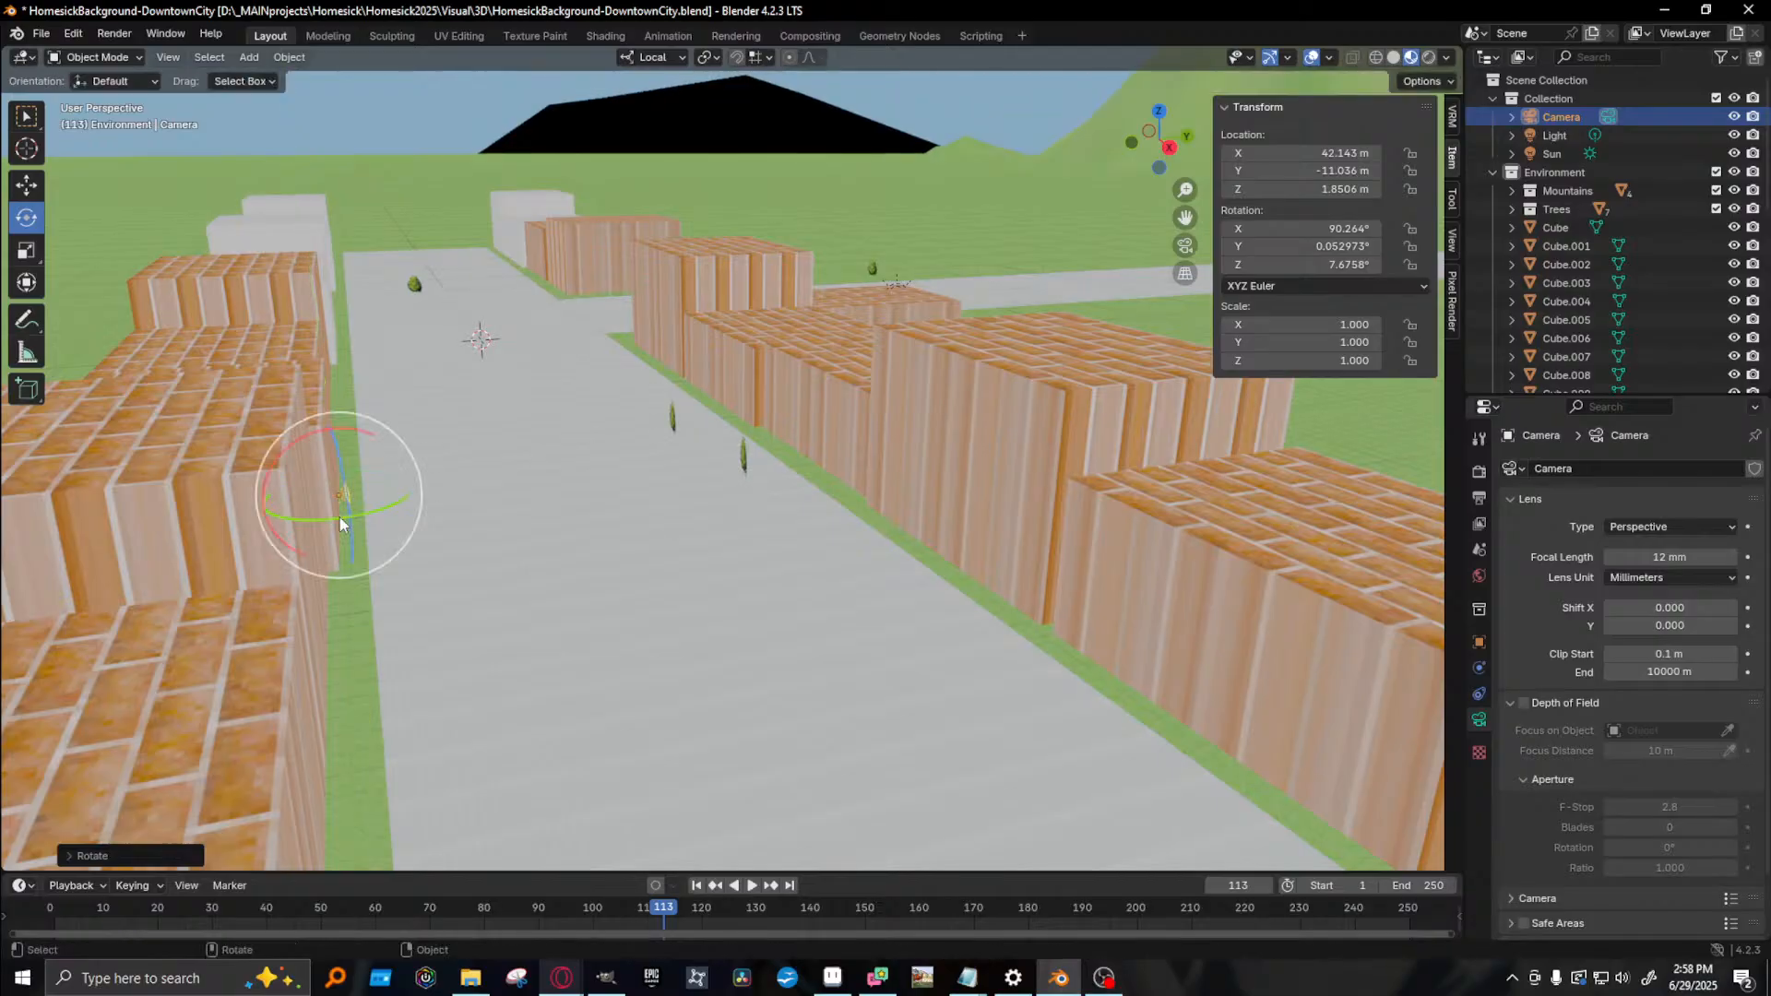
- Turn the camera to about 7.7° on Z, render the frame and compare it with storyboard Shot #93 in GIMP
{"action": "key", "text": "F12"}
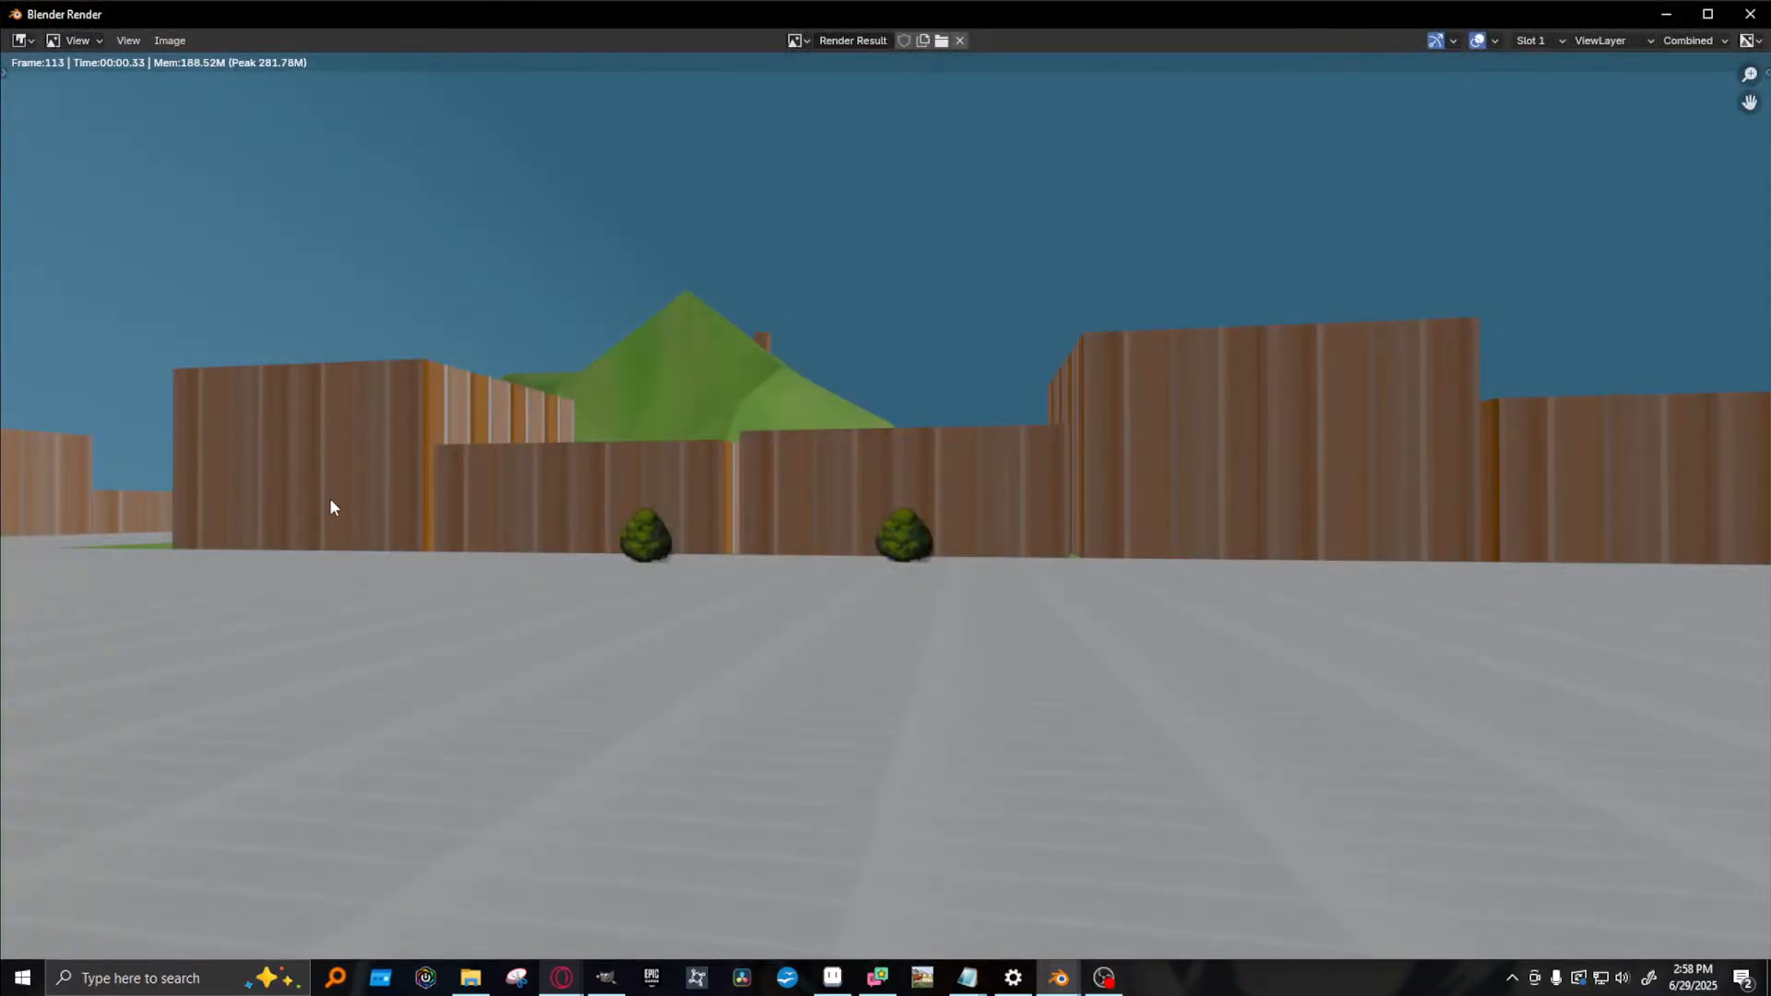
{"action": "left_click", "coordinate": [524, 979]}
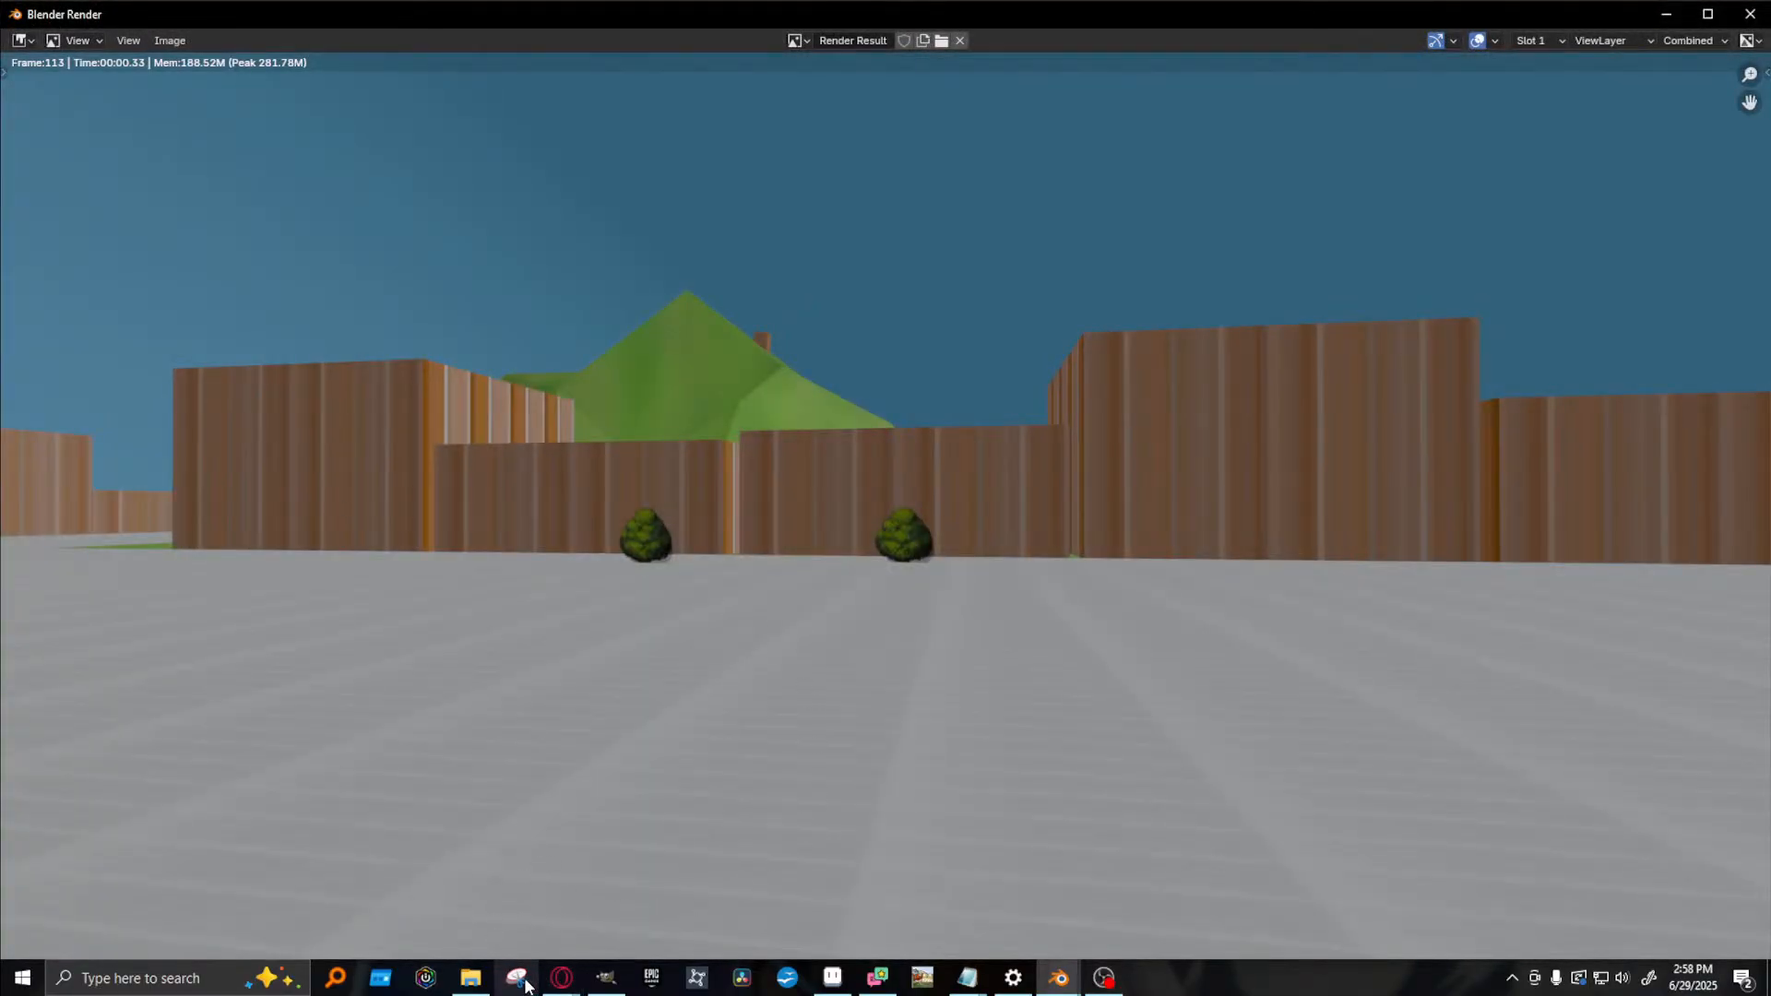
{"action": "left_click", "coordinate": [624, 988]}
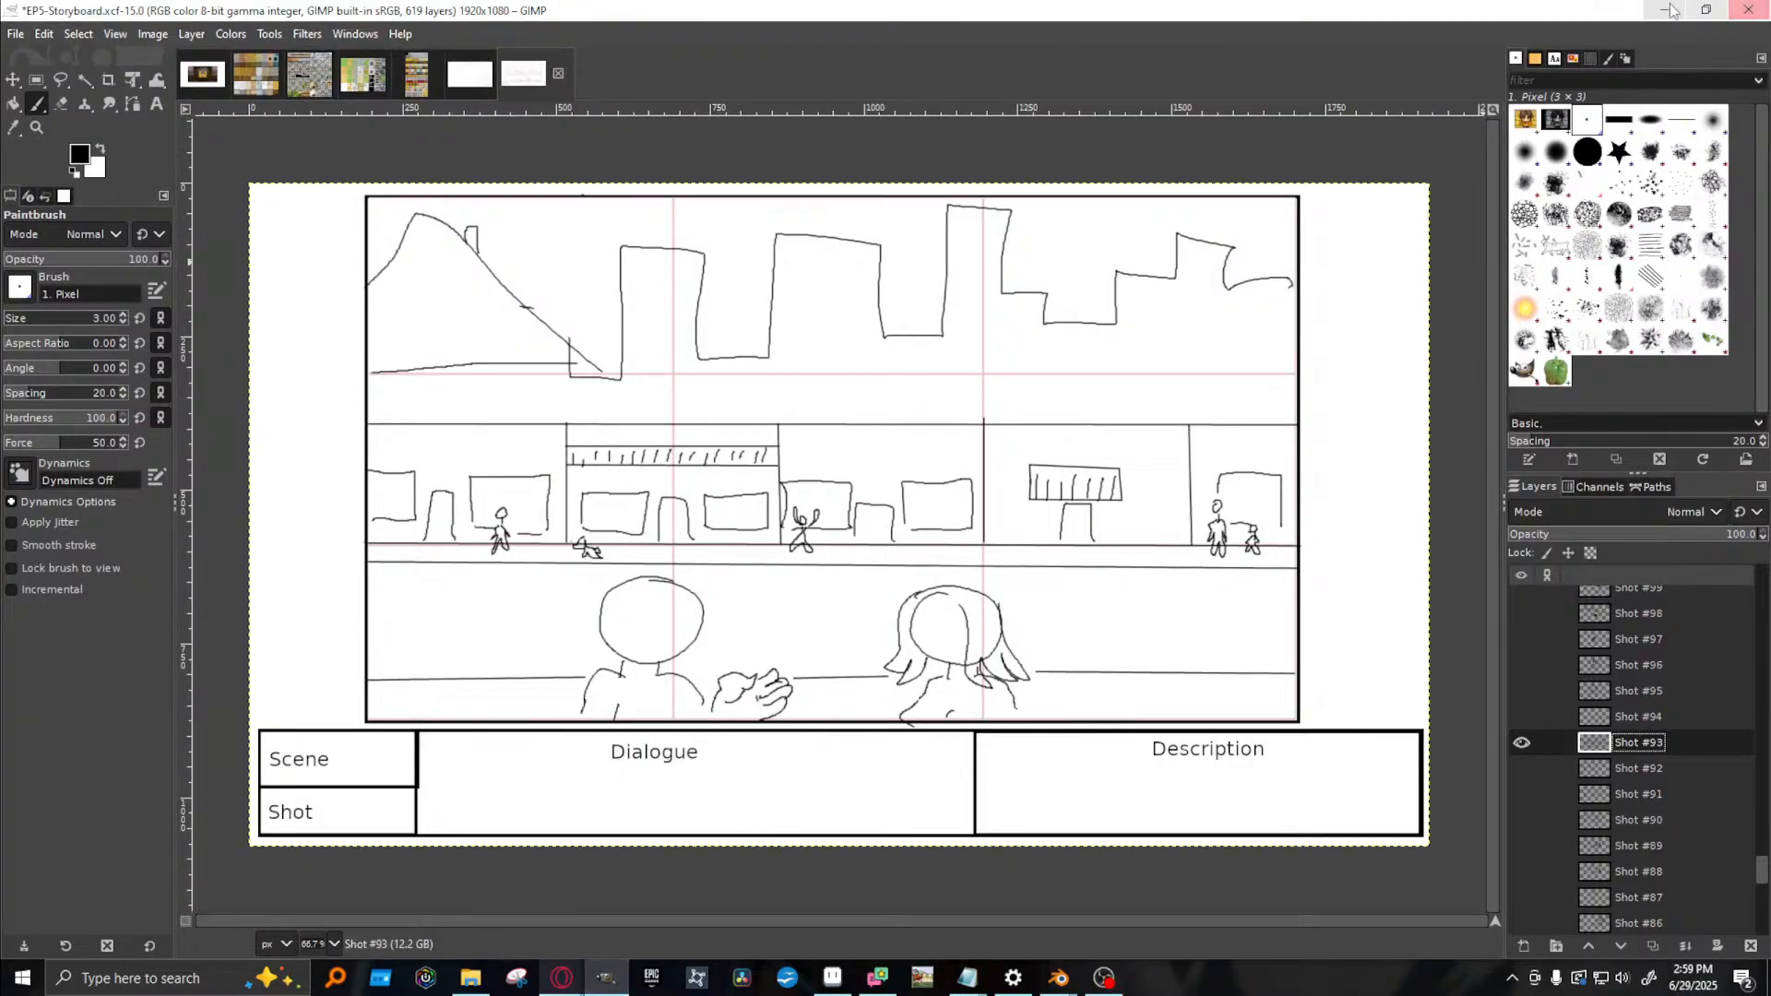
- Back in Blender, duplicate a taller brick block from the street row and move the copy along Y to about 58 m
{"action": "key", "text": "alt+Tab"}
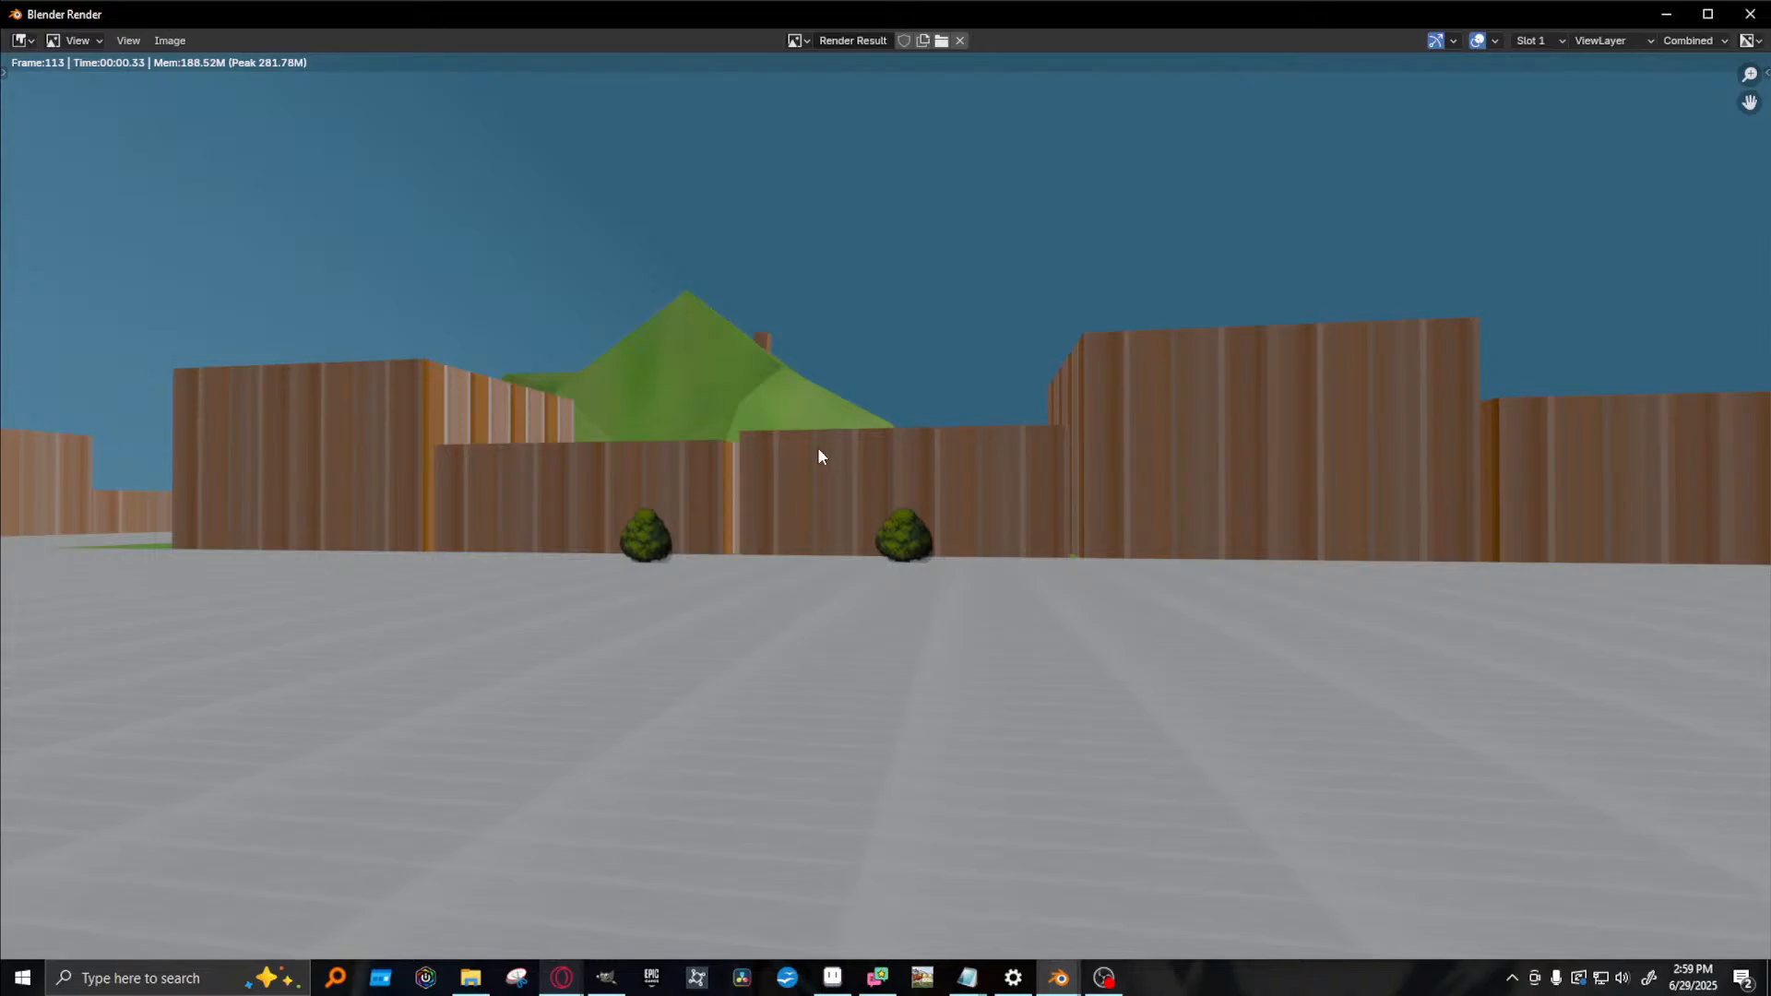
{"action": "left_click", "coordinate": [1750, 14]}
{"action": "middle_click_drag", "start_coordinate": [861, 463], "coordinate": [826, 496]}
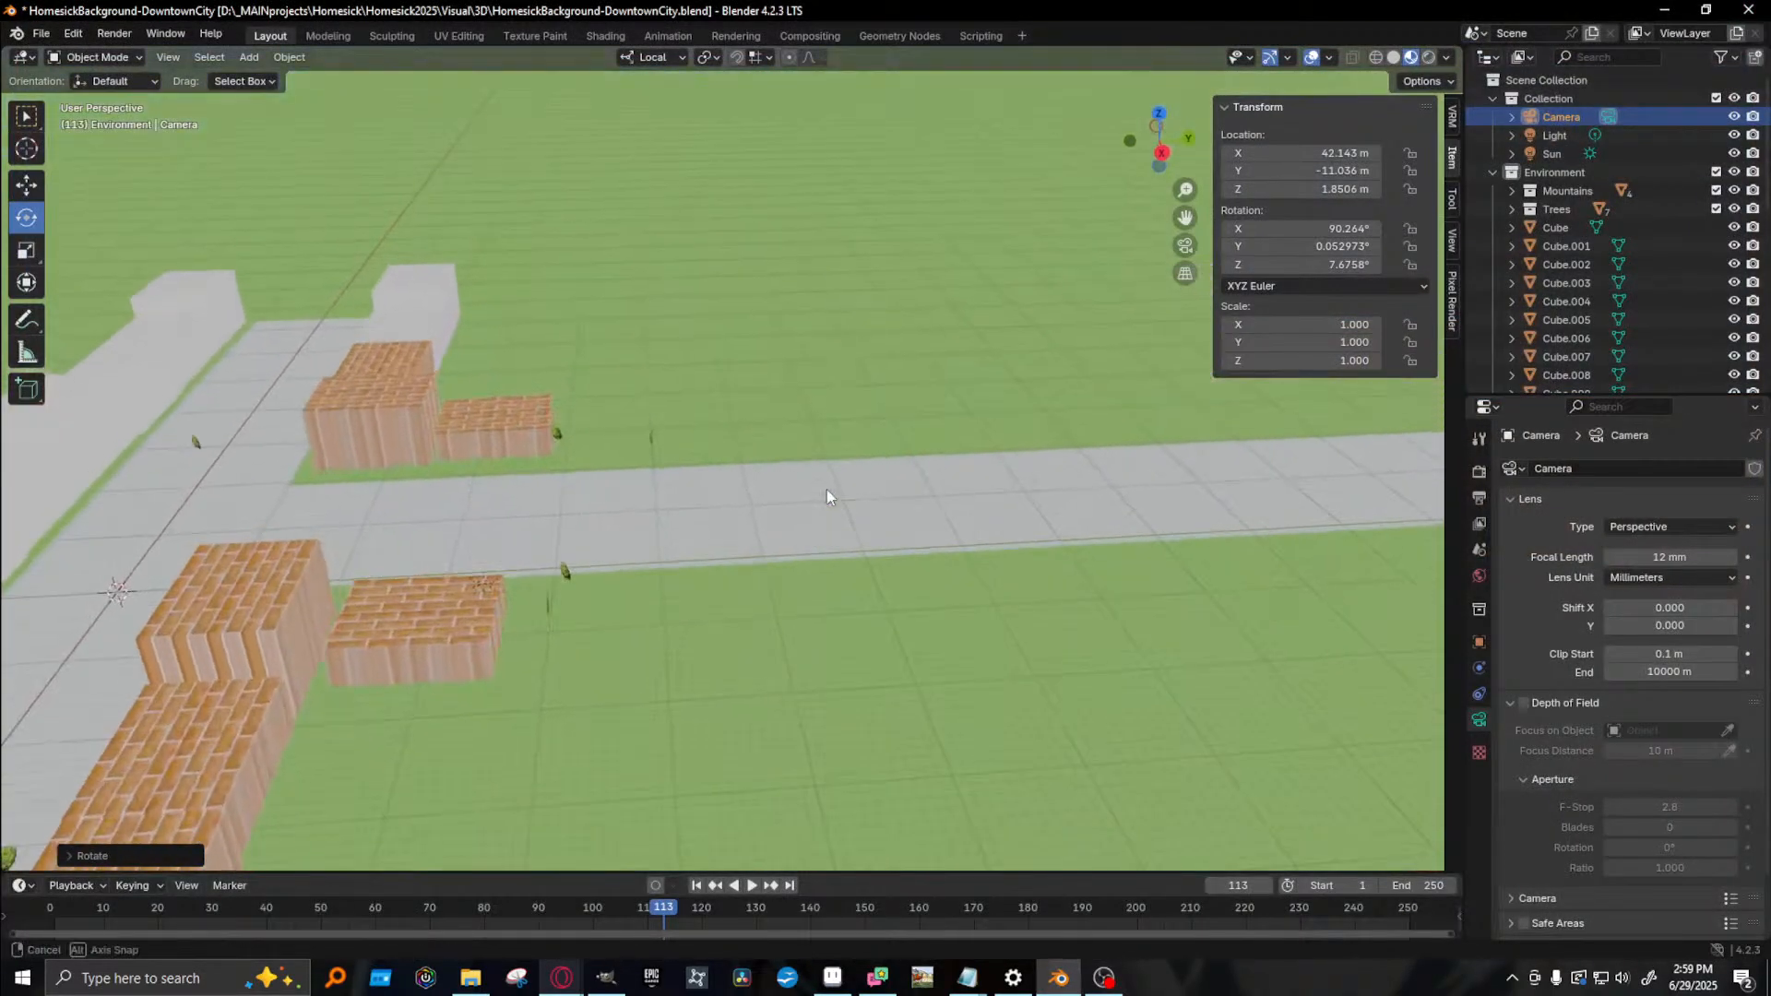
{"action": "middle_click_drag", "start_coordinate": [374, 789], "coordinate": [648, 509], "text": "shift"}
{"action": "left_click", "coordinate": [467, 591]}
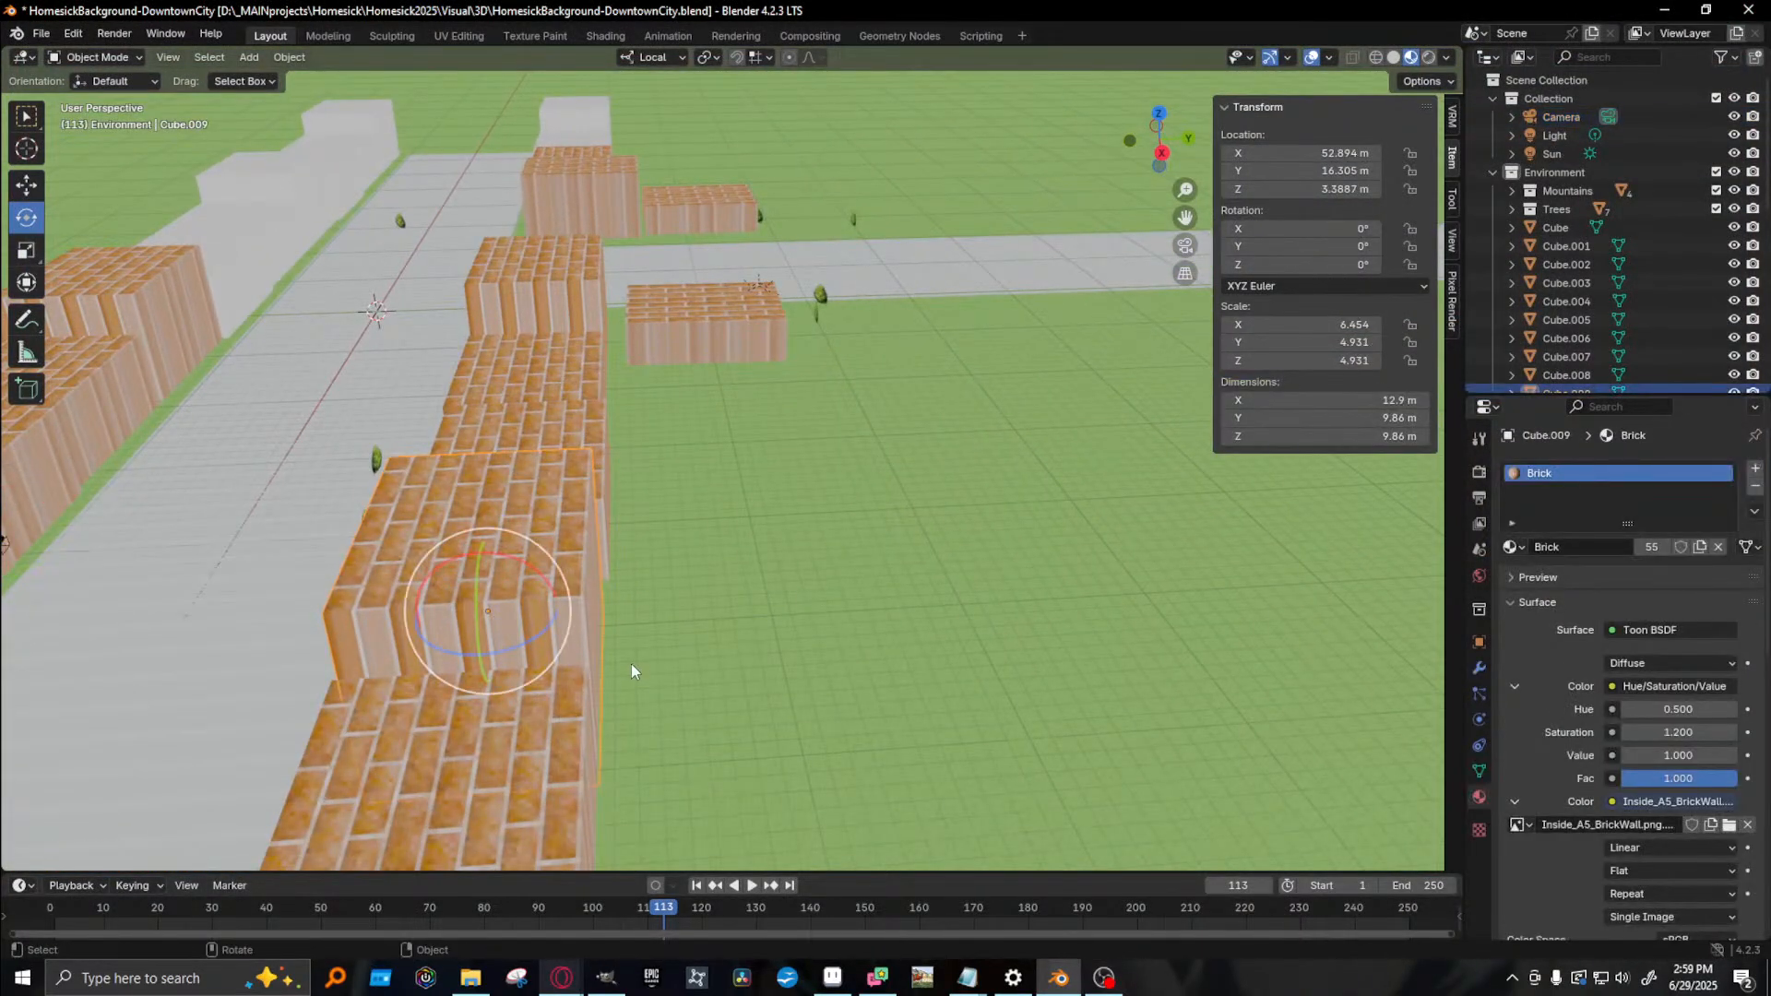
{"action": "key", "text": "w"}
{"action": "scroll", "coordinate": [599, 646], "scroll_direction": "down", "scroll_amount": 12}
{"action": "scroll", "coordinate": [633, 640], "scroll_direction": "up", "scroll_amount": 9}
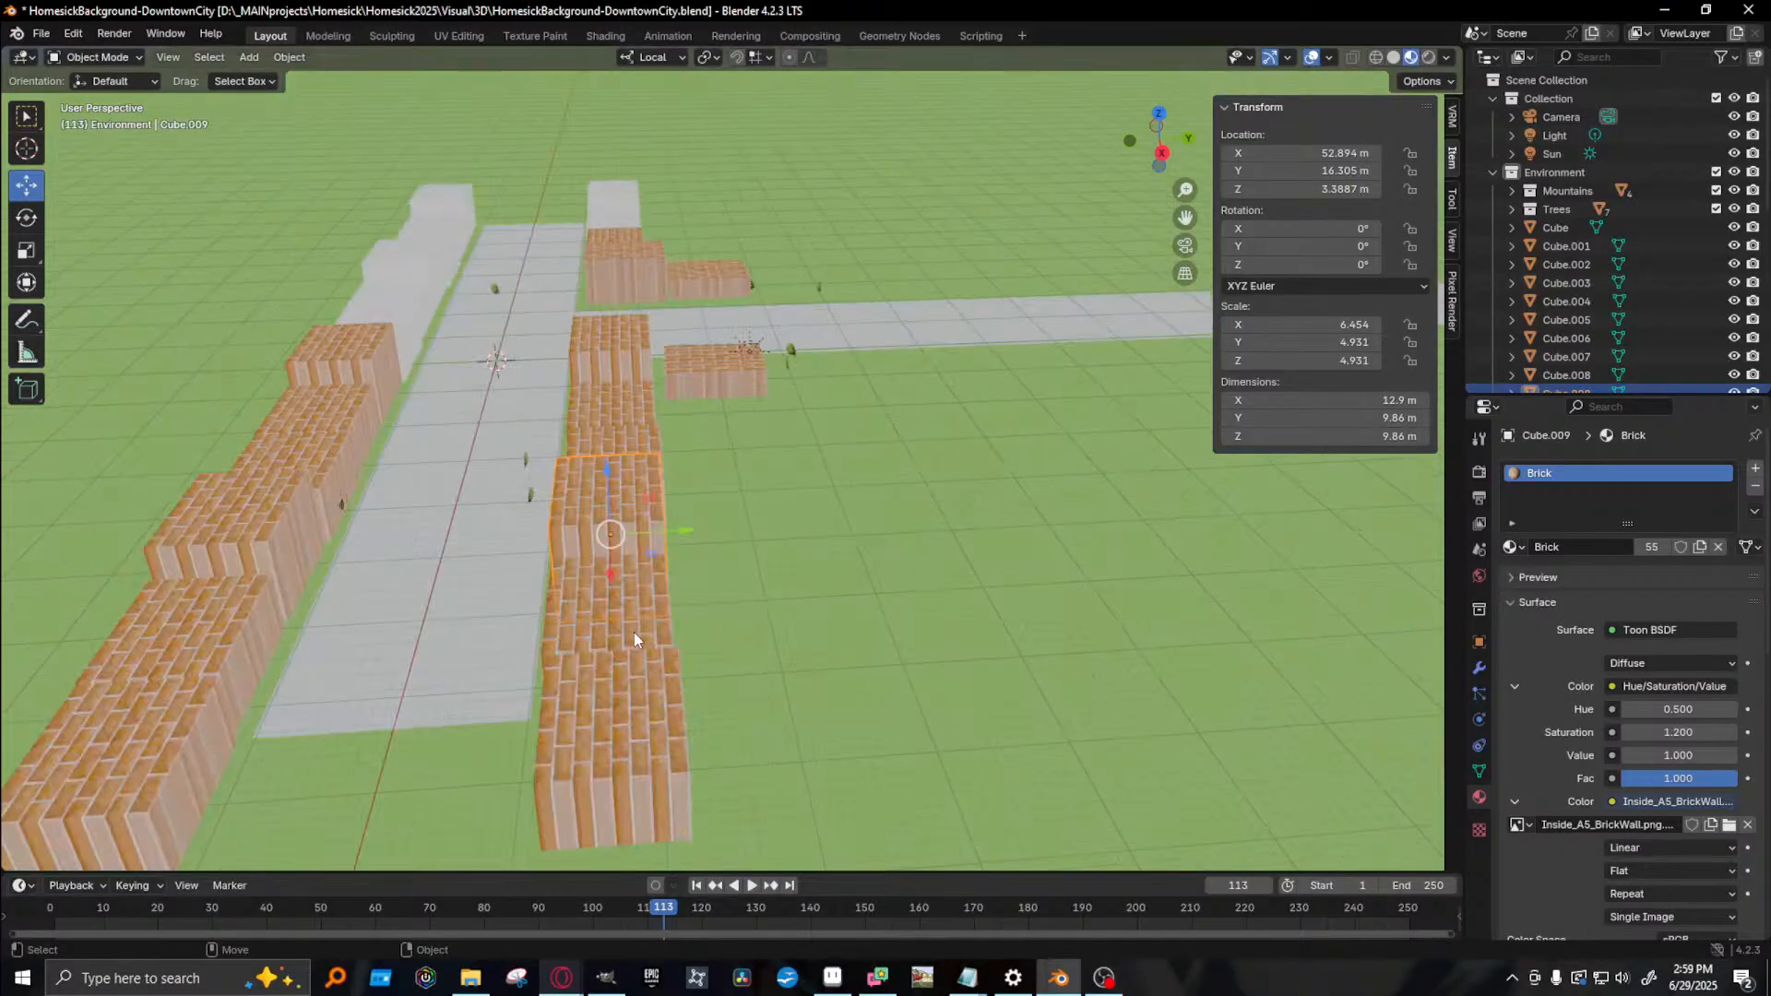
{"action": "key", "text": "shift+d"}
{"action": "right_click", "coordinate": [688, 516]}
{"action": "key", "text": "g"}
{"action": "key", "text": "y"}
{"action": "left_click_drag", "start_coordinate": [881, 517], "coordinate": [1110, 507]}
- Stretch the new brick block on Z to a scale of about 13.2 to form a tower
{"action": "key", "text": "s"}
{"action": "left_click_drag", "start_coordinate": [1053, 437], "coordinate": [1061, 358]}
{"action": "key", "text": "w"}
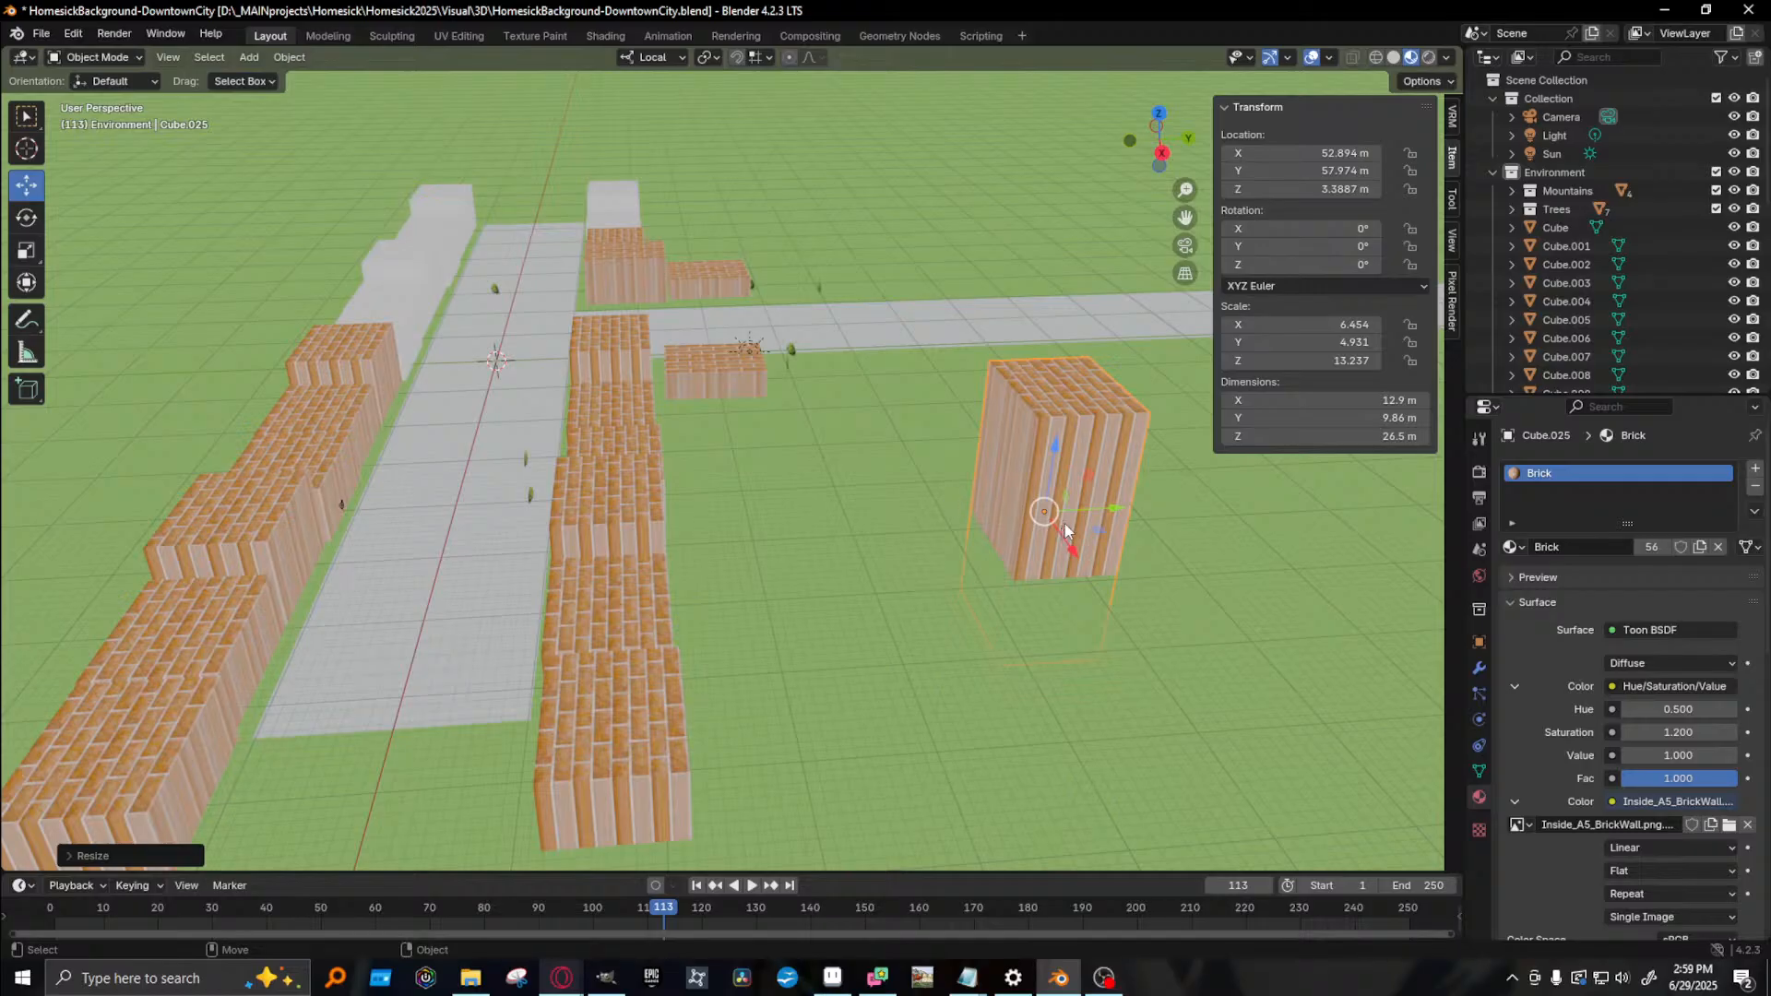
- Duplicate the tower along X to about 66.7 m and raise the copy to about 11.6 m on Z
{"action": "middle_click_drag", "start_coordinate": [1011, 545], "coordinate": [818, 514]}
{"action": "key", "text": "shift+d"}
{"action": "key", "text": "x"}
{"action": "left_click", "coordinate": [1070, 465]}
{"action": "key", "text": "g"}
{"action": "left_click", "coordinate": [1105, 477]}
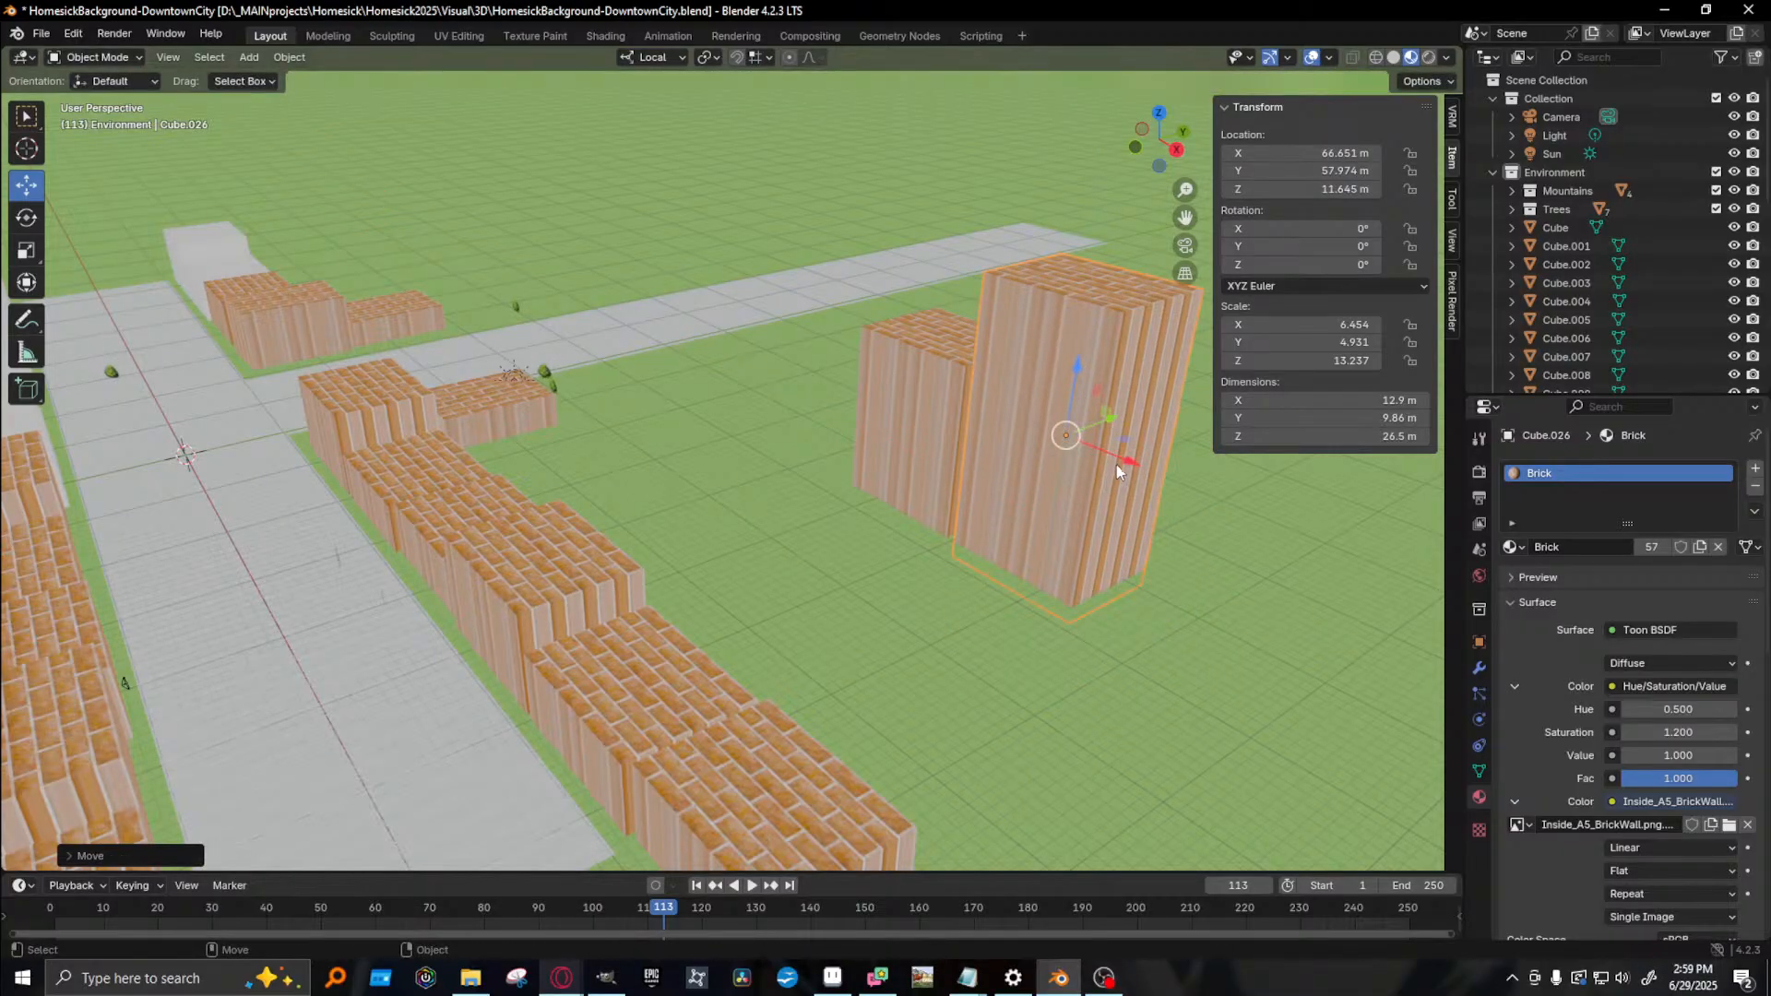
- Duplicate the raised tower and place the third one farther along the row at about 80 m on X
{"action": "key", "text": "shift+d"}
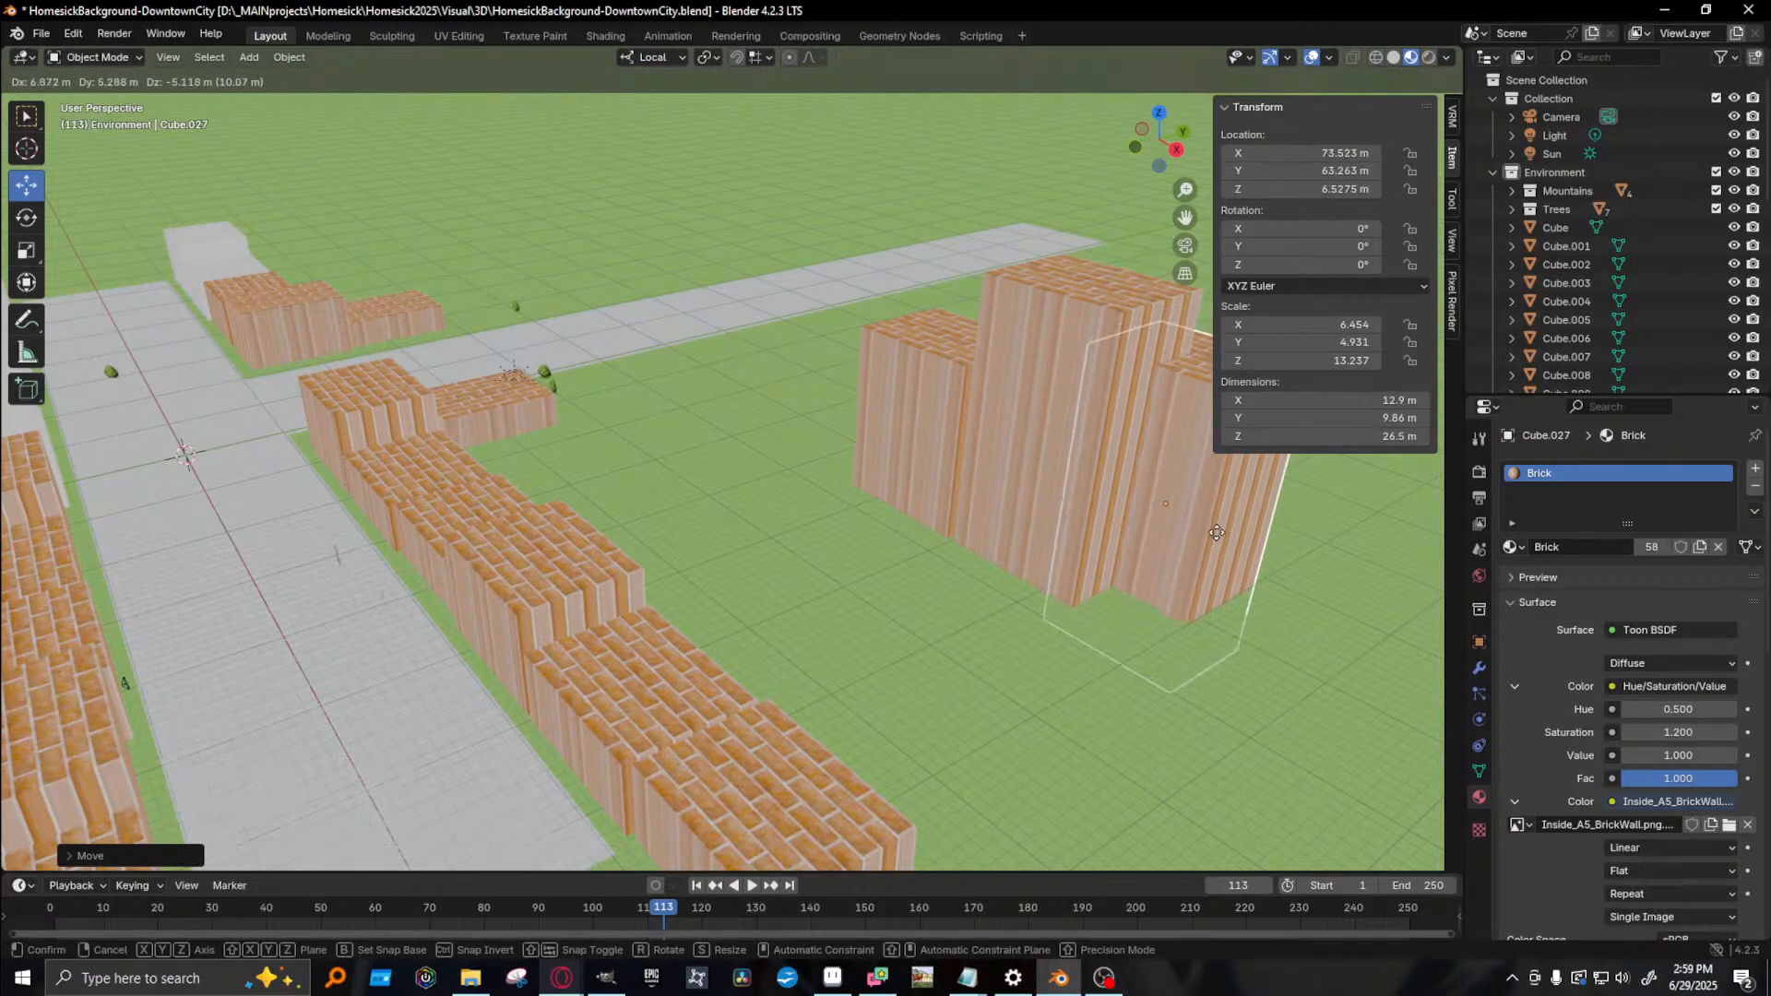
{"action": "left_click", "coordinate": [1216, 533]}
{"action": "left_click_drag", "start_coordinate": [1236, 527], "coordinate": [1321, 579]}
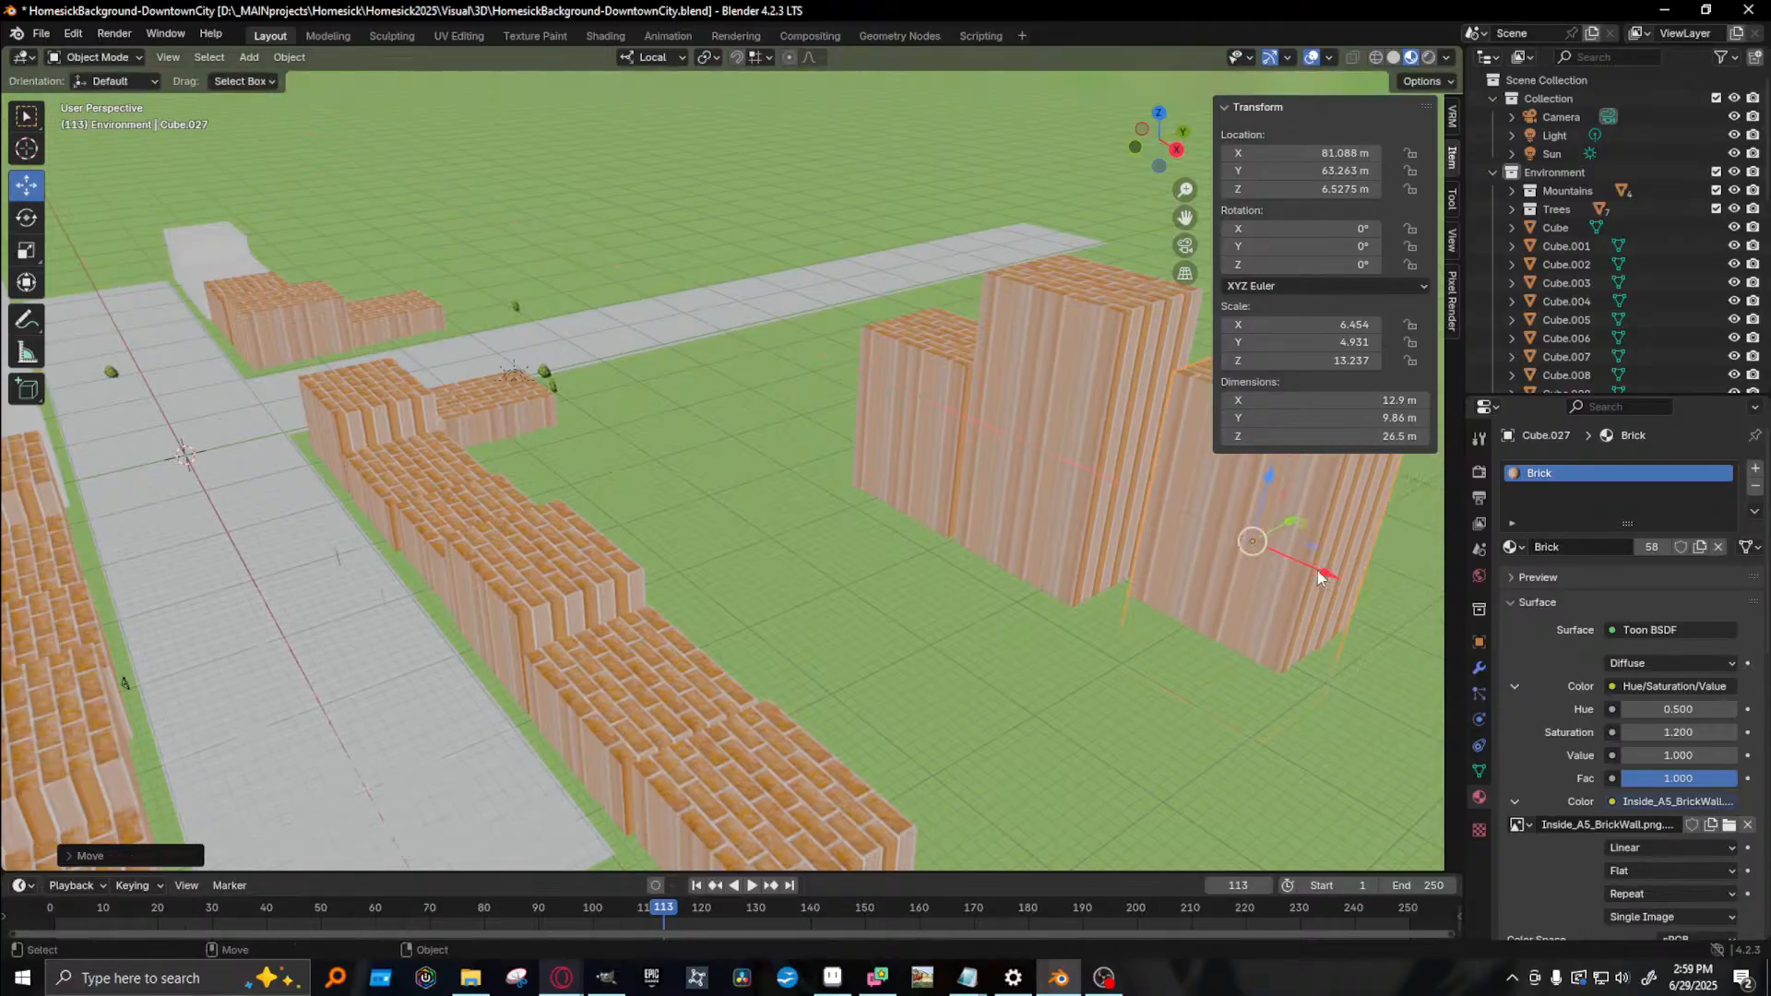
{"action": "left_click_drag", "start_coordinate": [1291, 519], "coordinate": [1359, 503]}
- Move the shortest tower along Y to about 49.4 m and check the skyline in a test render
{"action": "left_click", "coordinate": [930, 468]}
{"action": "left_click_drag", "start_coordinate": [1001, 447], "coordinate": [909, 463]}
{"action": "key", "text": "F12"}
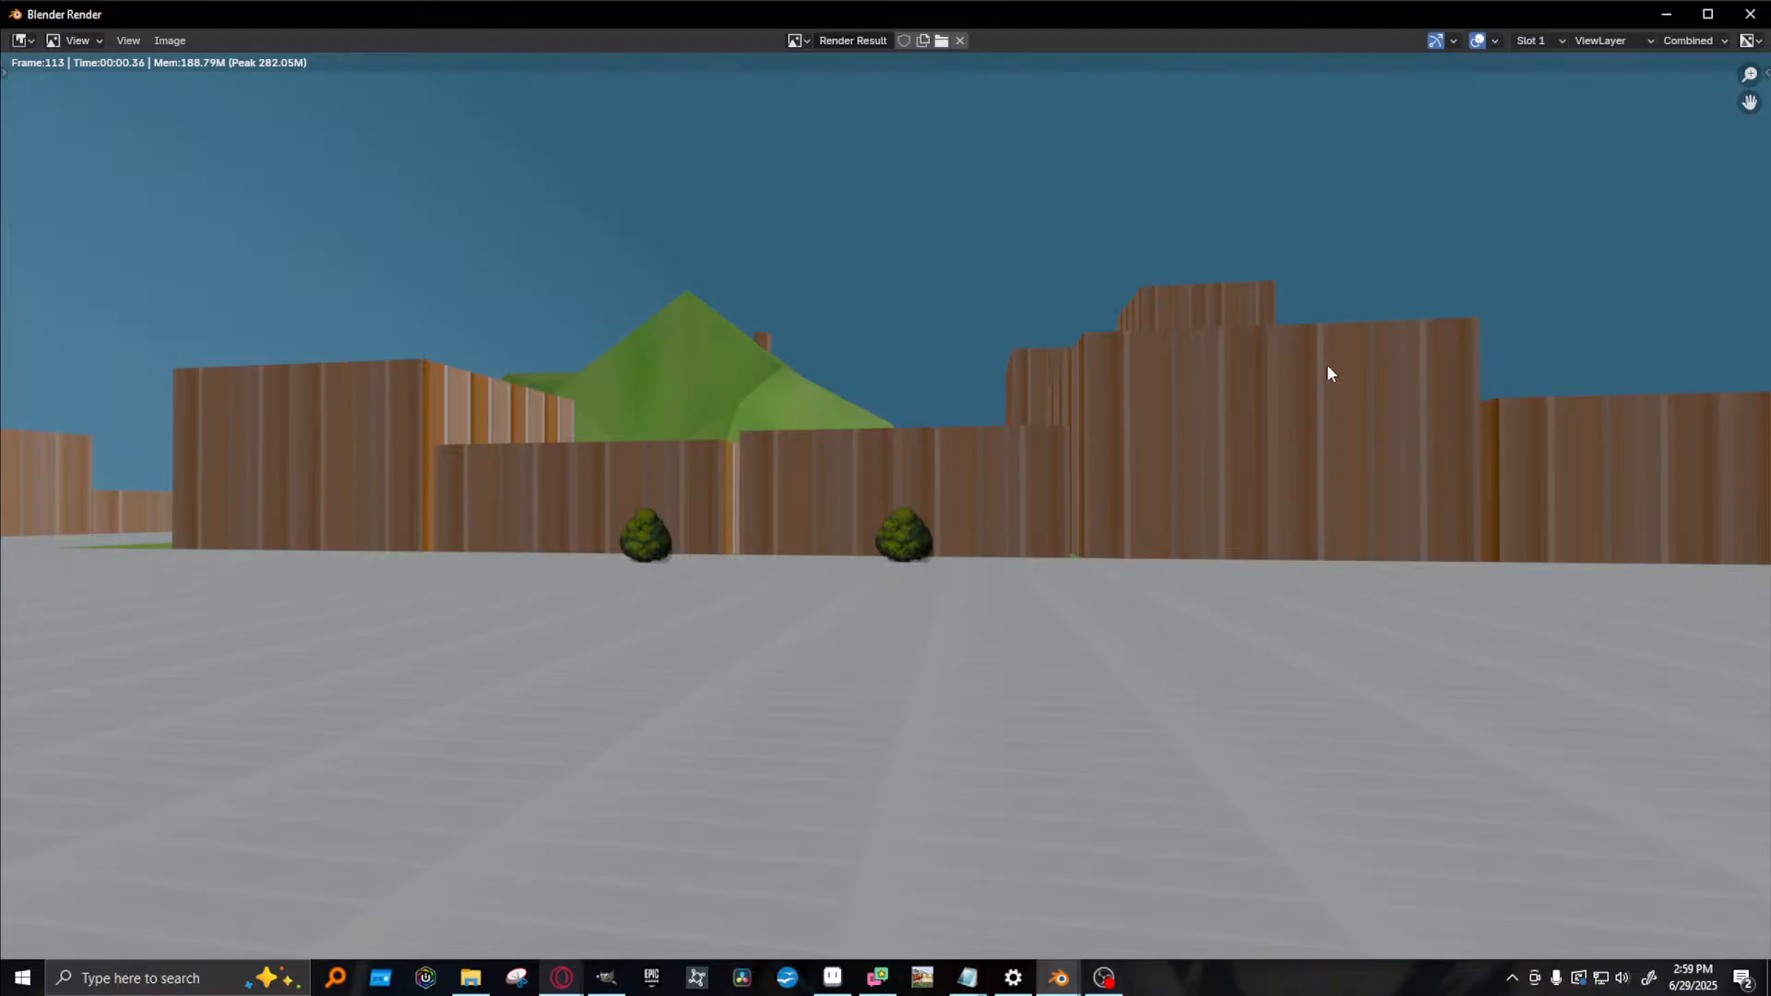
{"action": "key", "text": "Escape"}
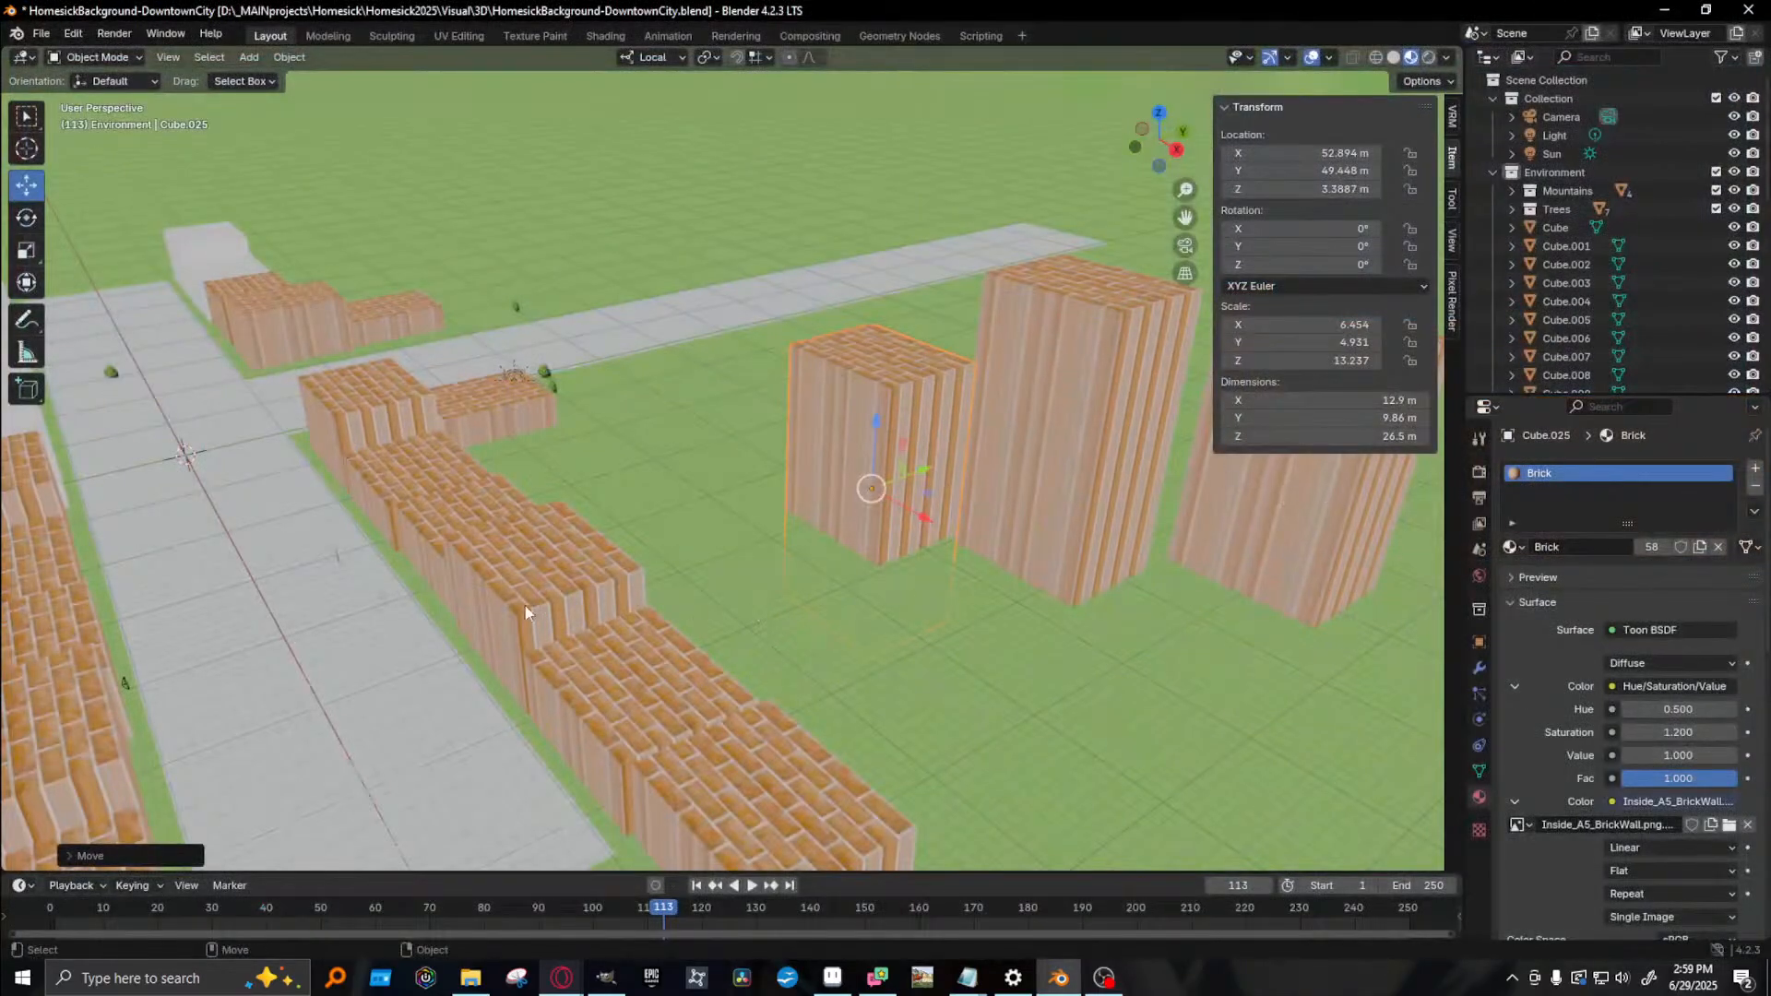
- Lower the two taller blocks in the street row to about 2.1 m and 1.4 m on Z, and render a test
{"action": "left_click", "coordinate": [362, 428]}
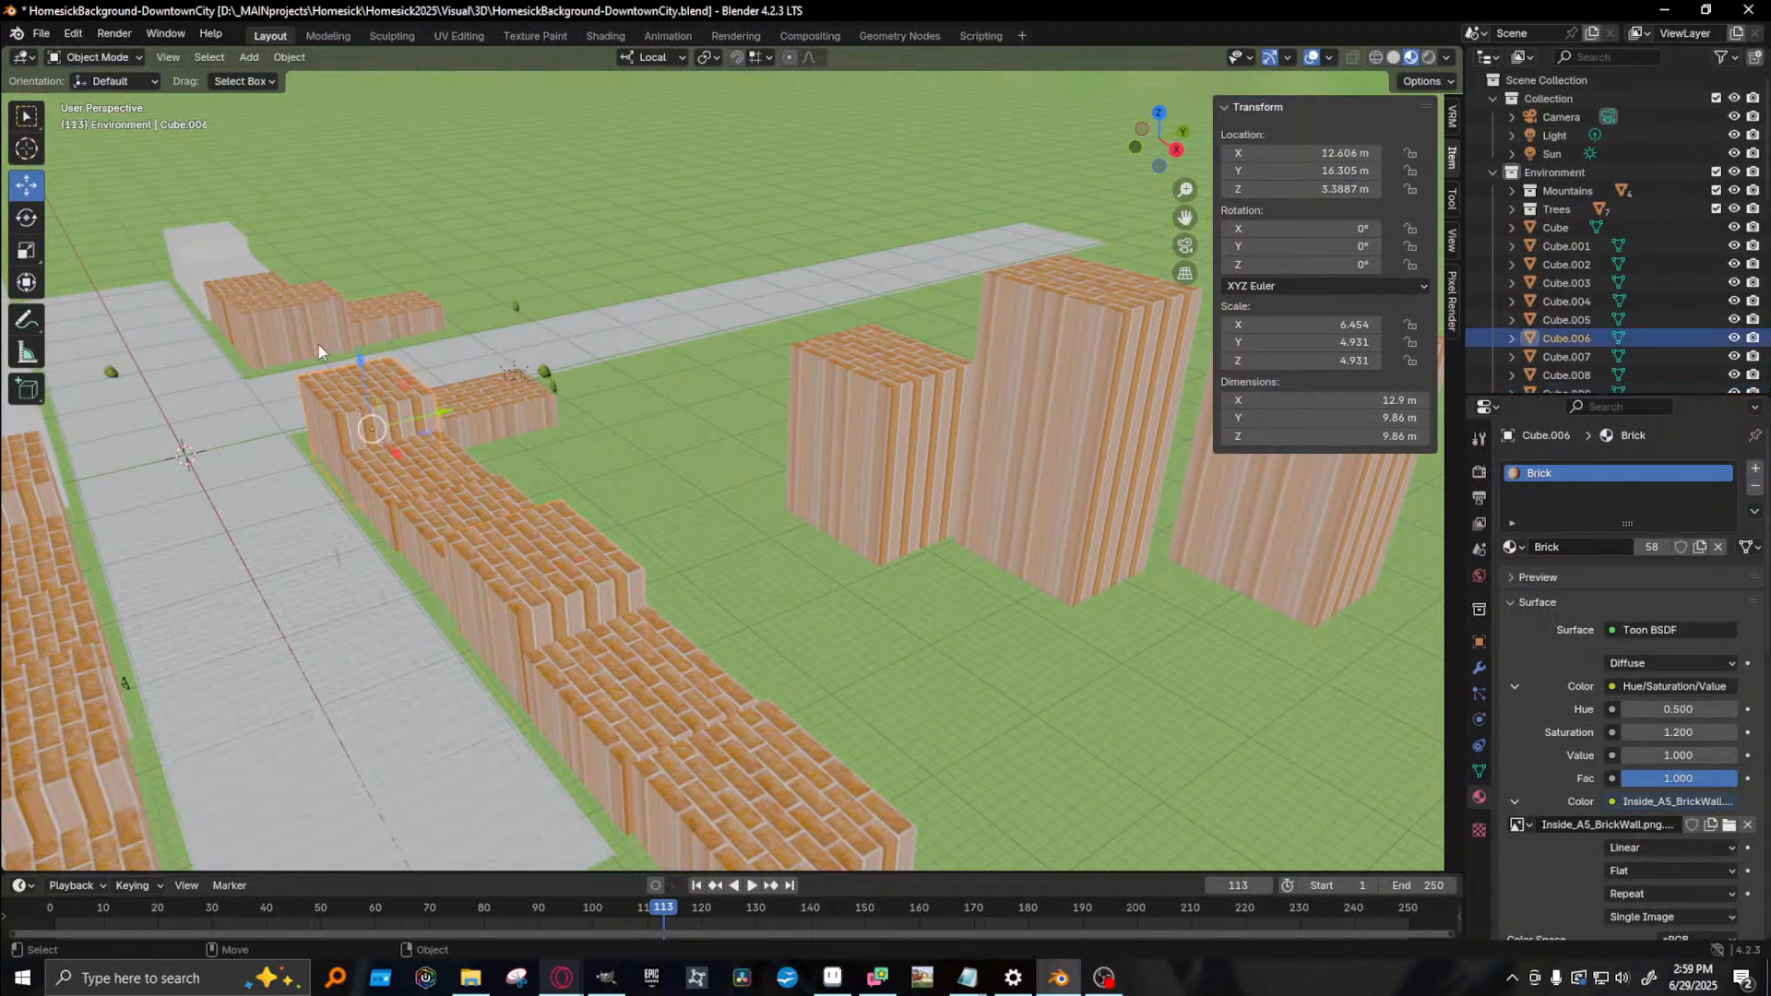
{"action": "left_click_drag", "start_coordinate": [361, 363], "coordinate": [516, 573]}
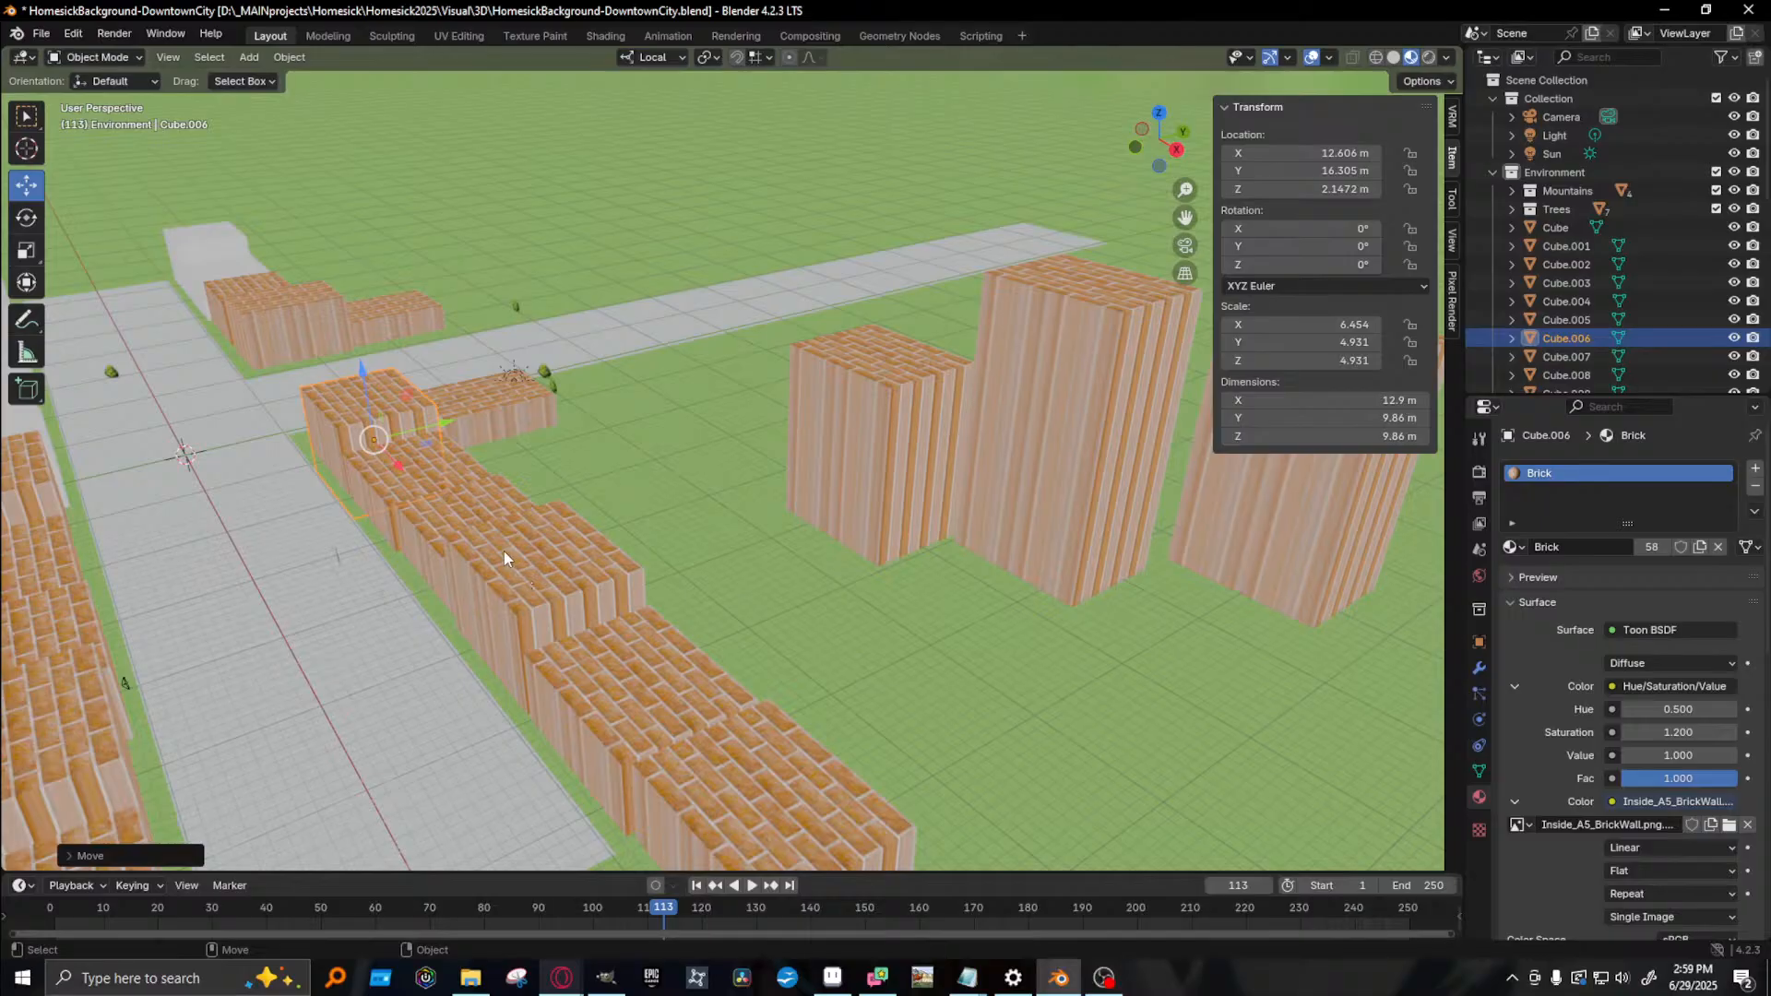
{"action": "key", "text": "shift+d"}
{"action": "left_click_drag", "start_coordinate": [539, 550], "coordinate": [540, 572]}
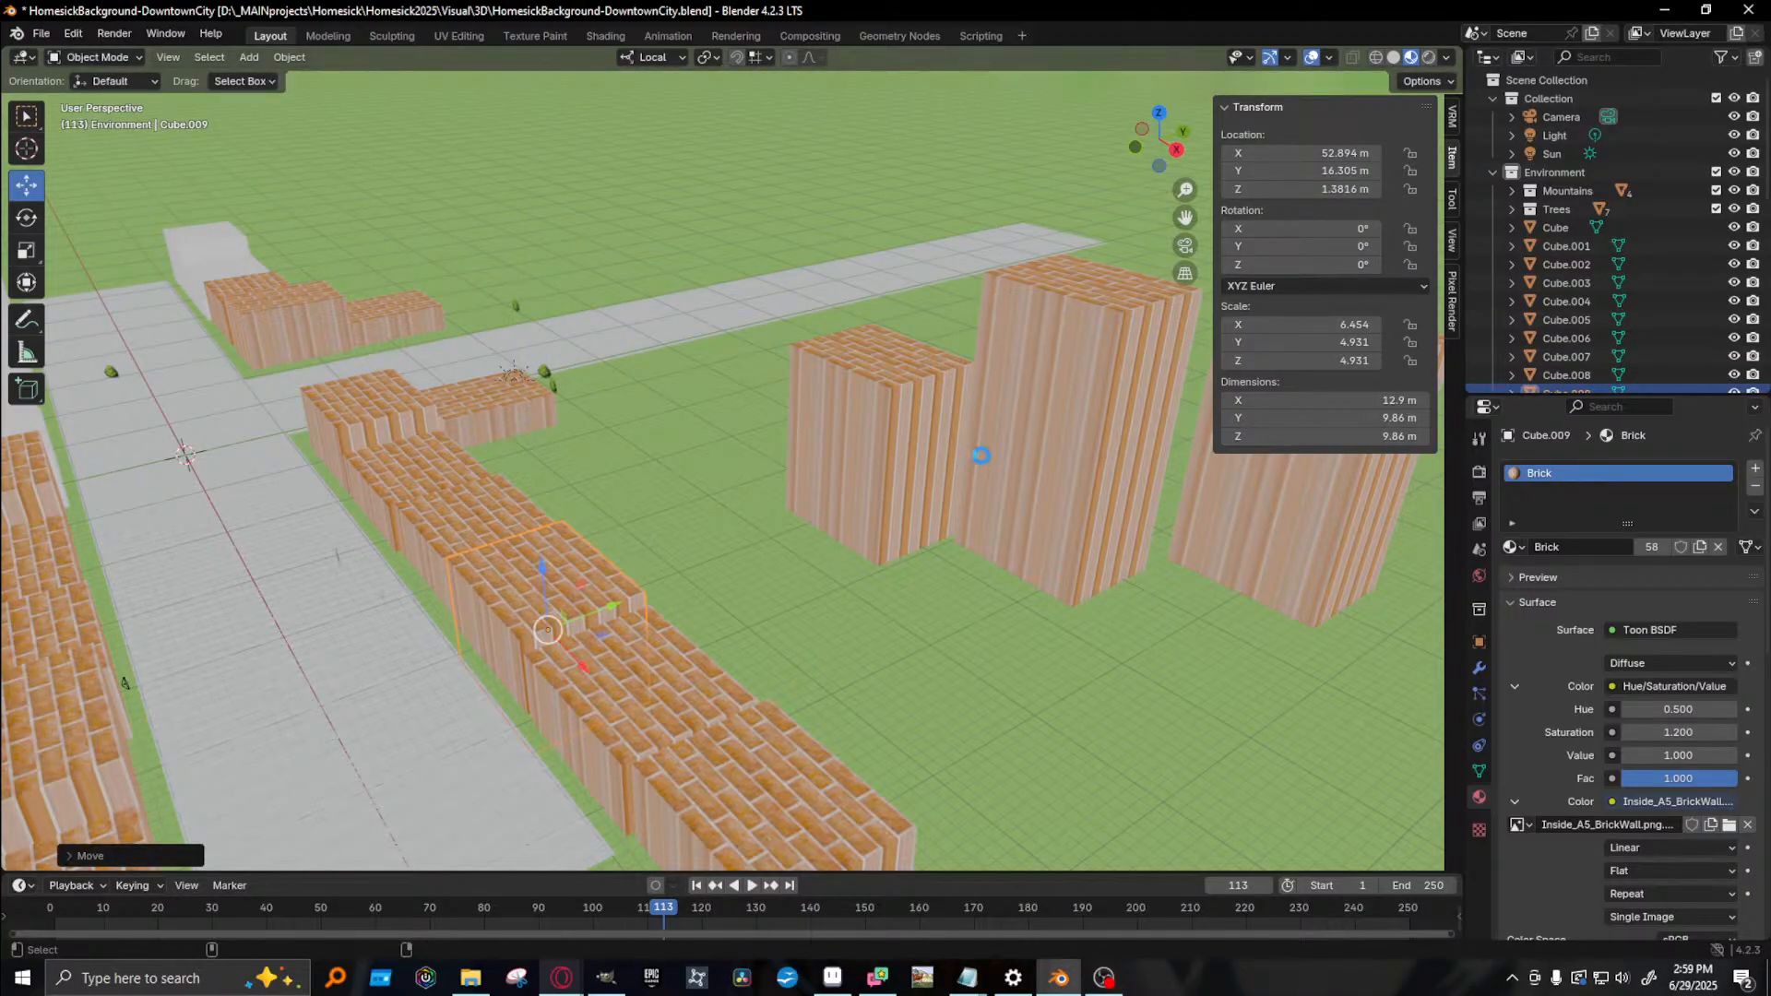
{"action": "key", "text": "F12"}
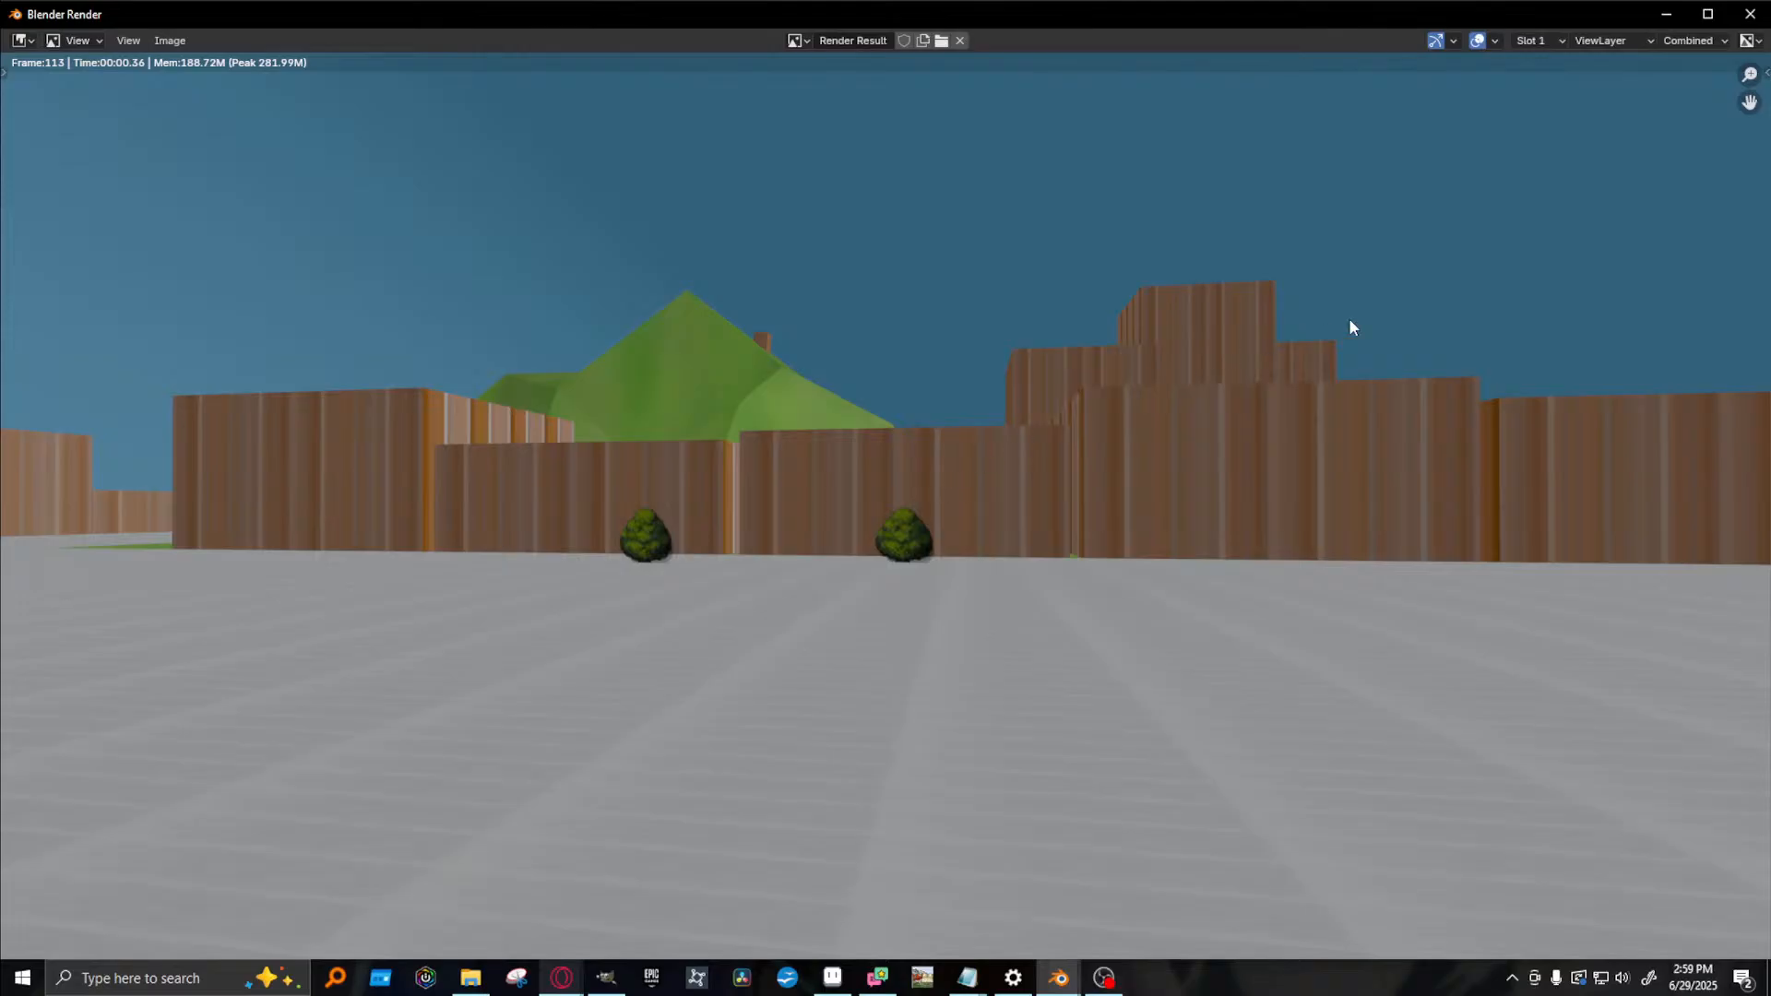
{"action": "key", "text": "Escape"}
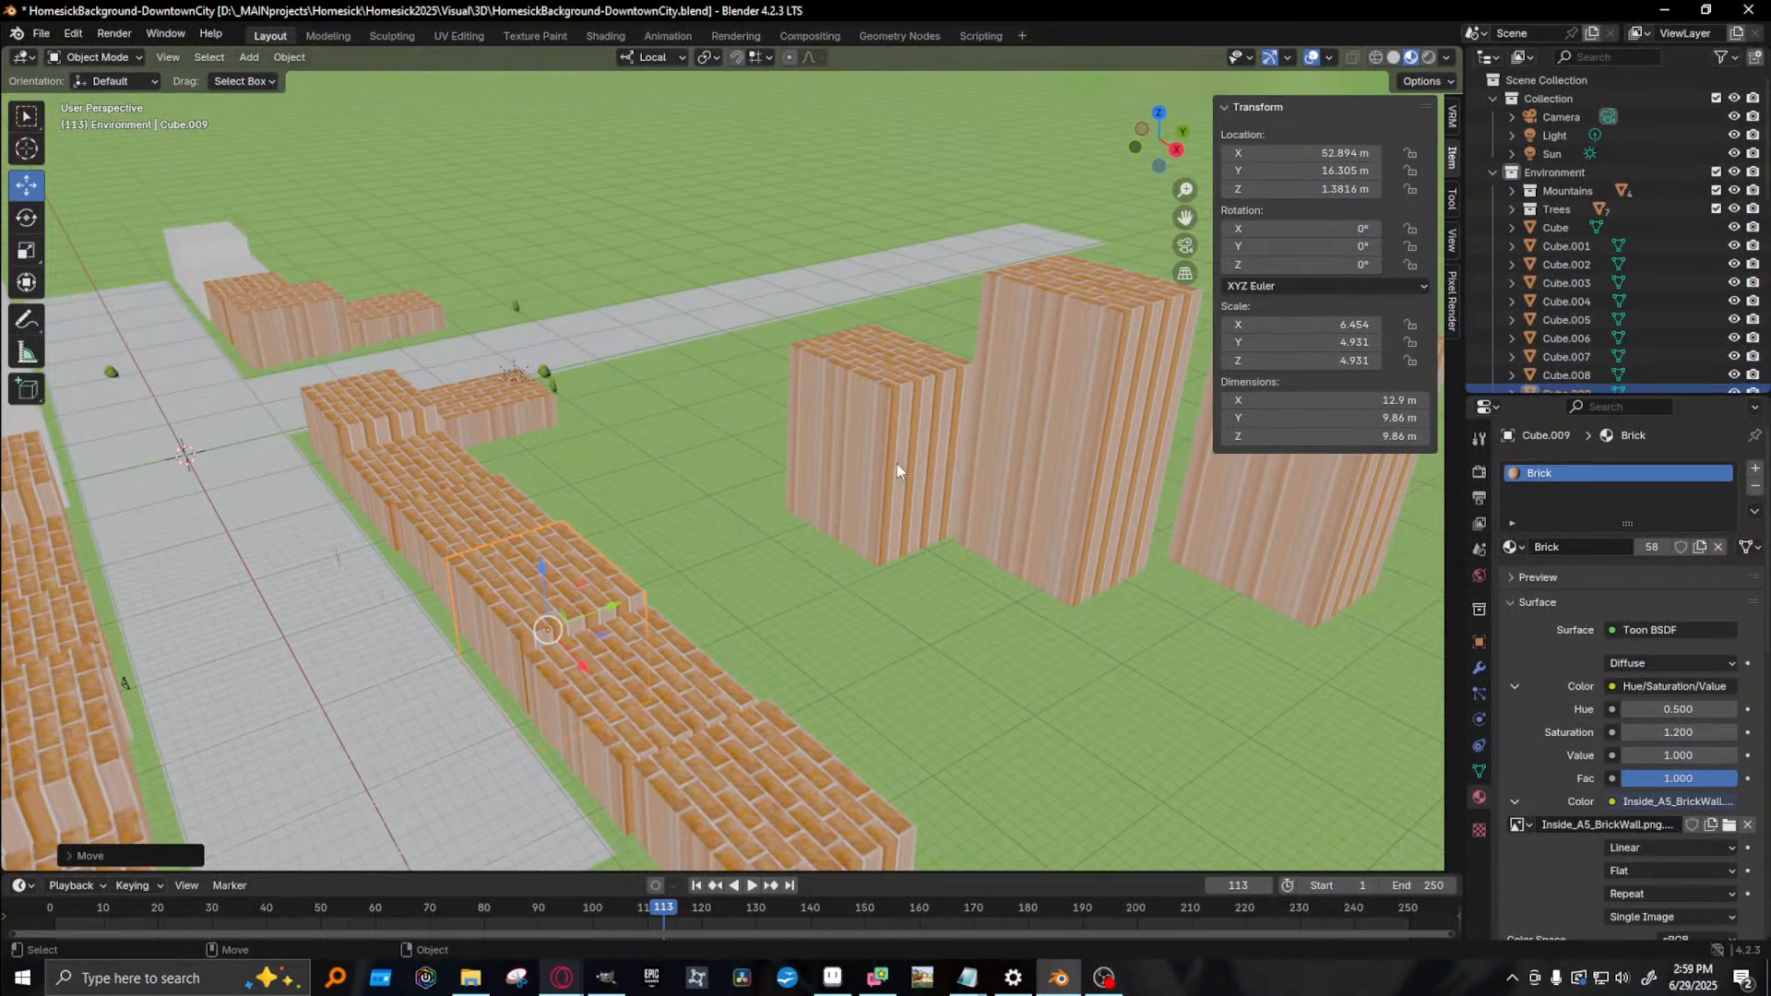
- Select all three background towers and move them together along Y, about 22 m farther from the street
{"action": "left_click", "coordinate": [1015, 468]}
{"action": "mouse_move", "coordinate": [970, 505]}
{"action": "middle_mouse_down"}
{"action": "mouse_move", "coordinate": [894, 511]}
{"action": "mouse_move", "coordinate": [954, 499]}
{"action": "middle_mouse_up"}
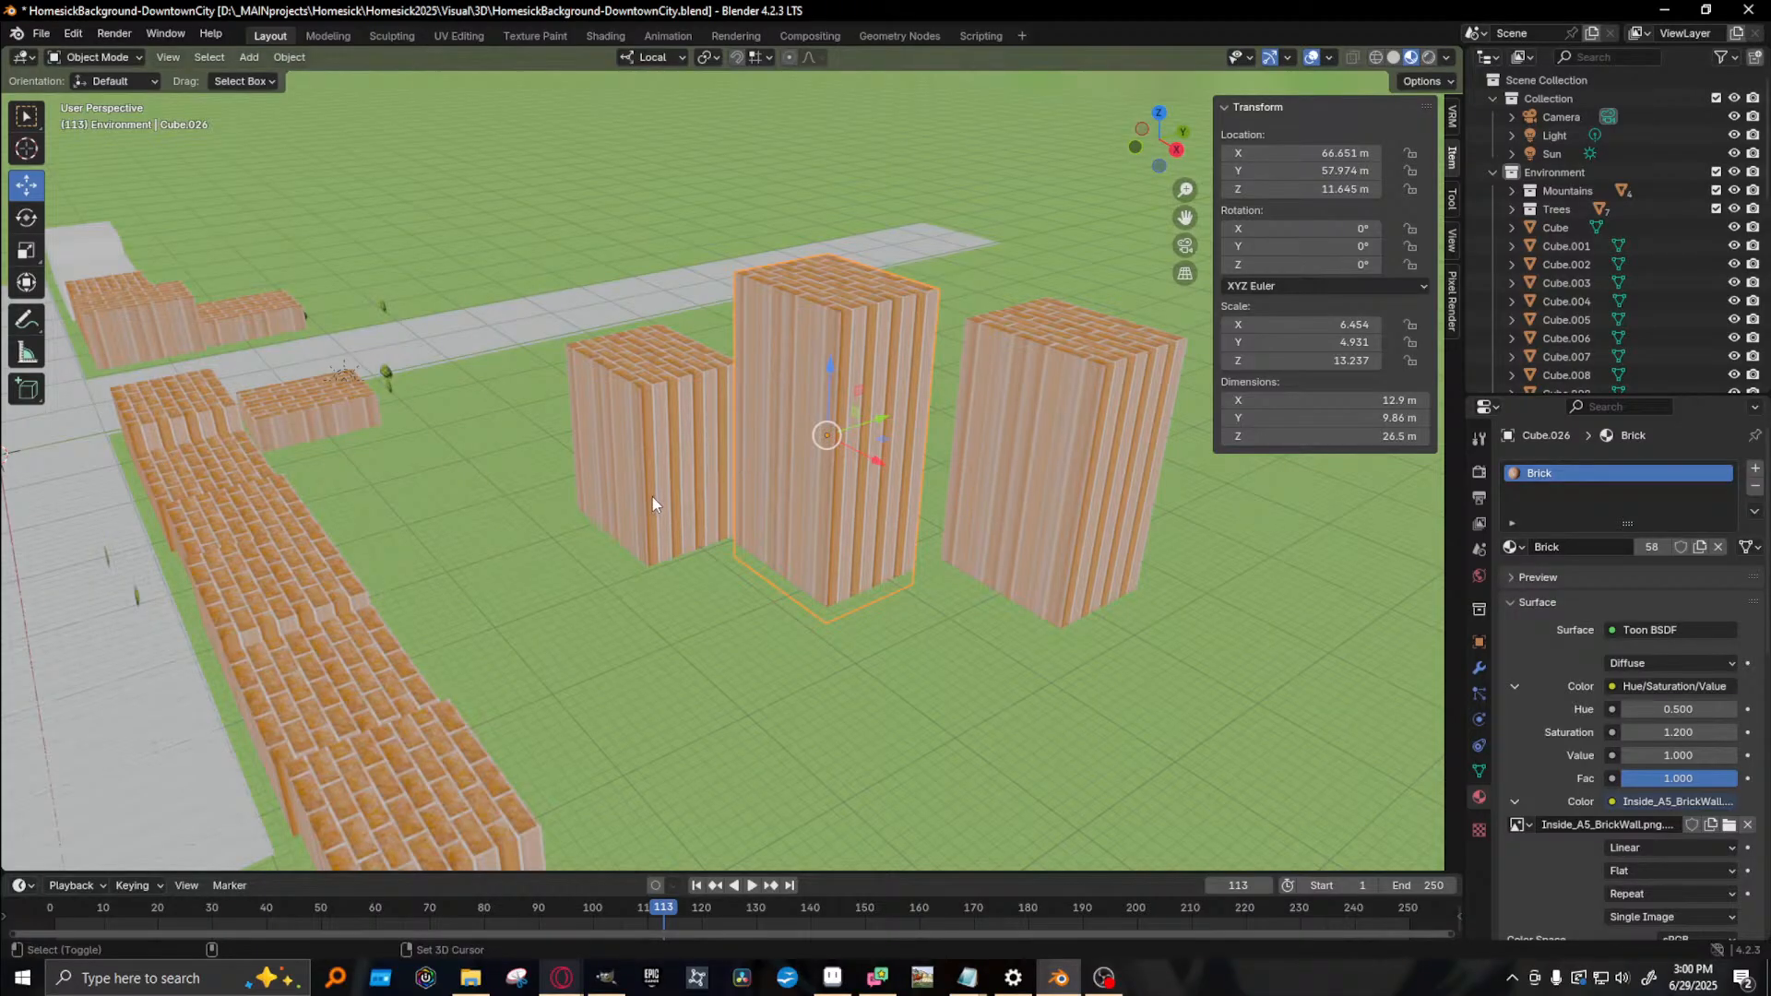
{"action": "scroll", "coordinate": [913, 490], "scroll_direction": "down", "scroll_amount": 7}
{"action": "scroll", "coordinate": [913, 491], "scroll_direction": "up", "scroll_amount": 7}
{"action": "left_click", "coordinate": [656, 446]}
{"action": "left_click", "coordinate": [1009, 472], "text": "shift"}
{"action": "left_click", "coordinate": [927, 516], "text": "shift"}
{"action": "left_click_drag", "start_coordinate": [883, 452], "coordinate": [1079, 422]}
- Duplicate the shortest tower along X to about 101 m, raise the copy to about 10 m on Z, and test-render
{"action": "left_click", "coordinate": [868, 450]}
{"action": "middle_click_drag", "start_coordinate": [961, 518], "coordinate": [867, 492], "text": "shift"}
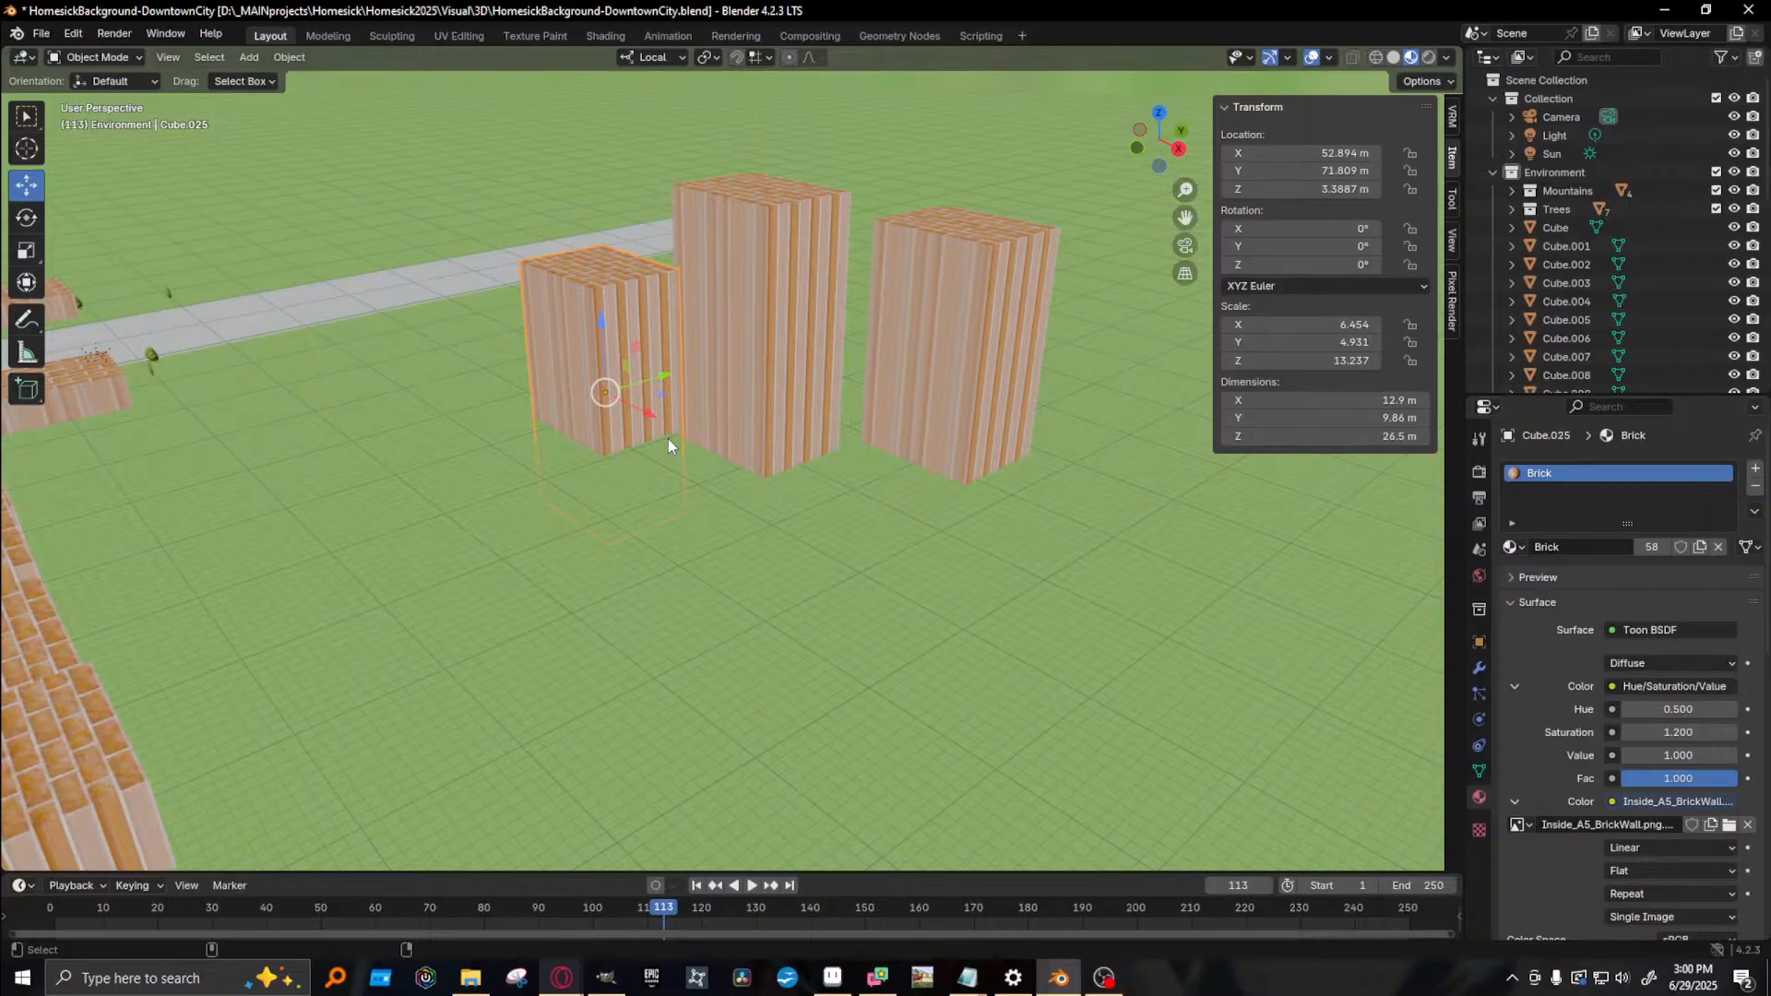
{"action": "key", "text": "shift+d"}
{"action": "key", "text": "x"}
{"action": "left_click", "coordinate": [1051, 525]}
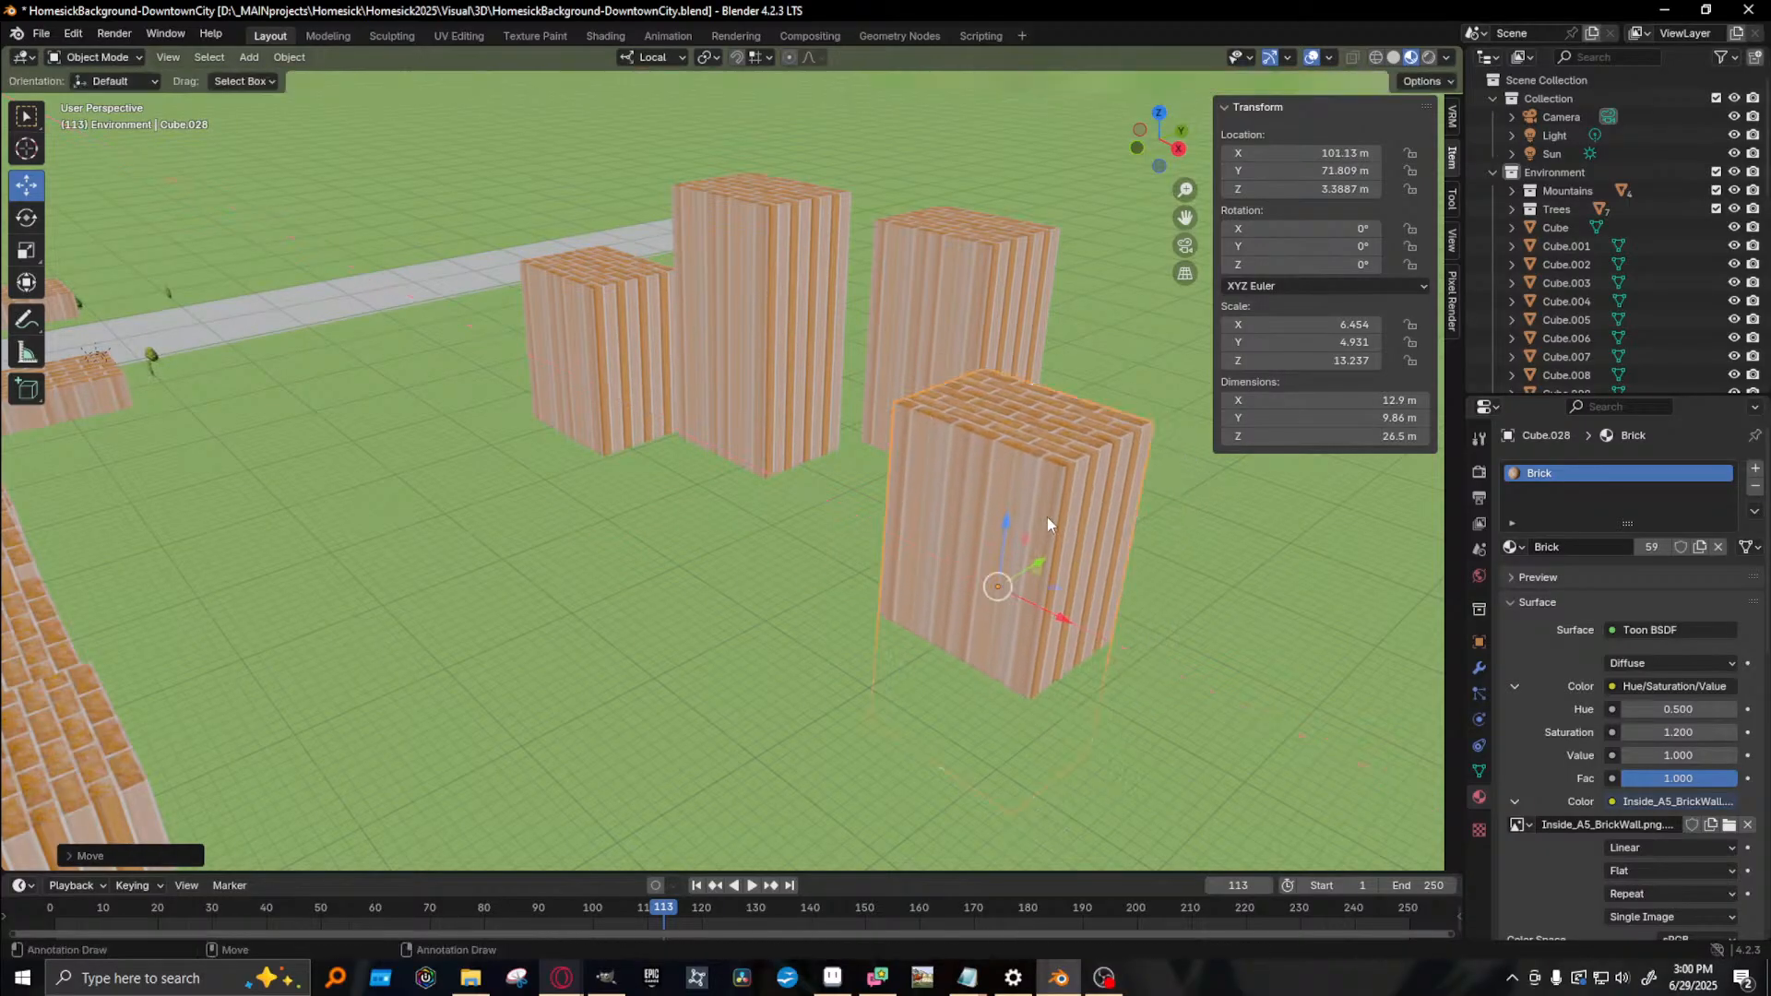
{"action": "left_click_drag", "start_coordinate": [1000, 529], "coordinate": [1015, 433]}
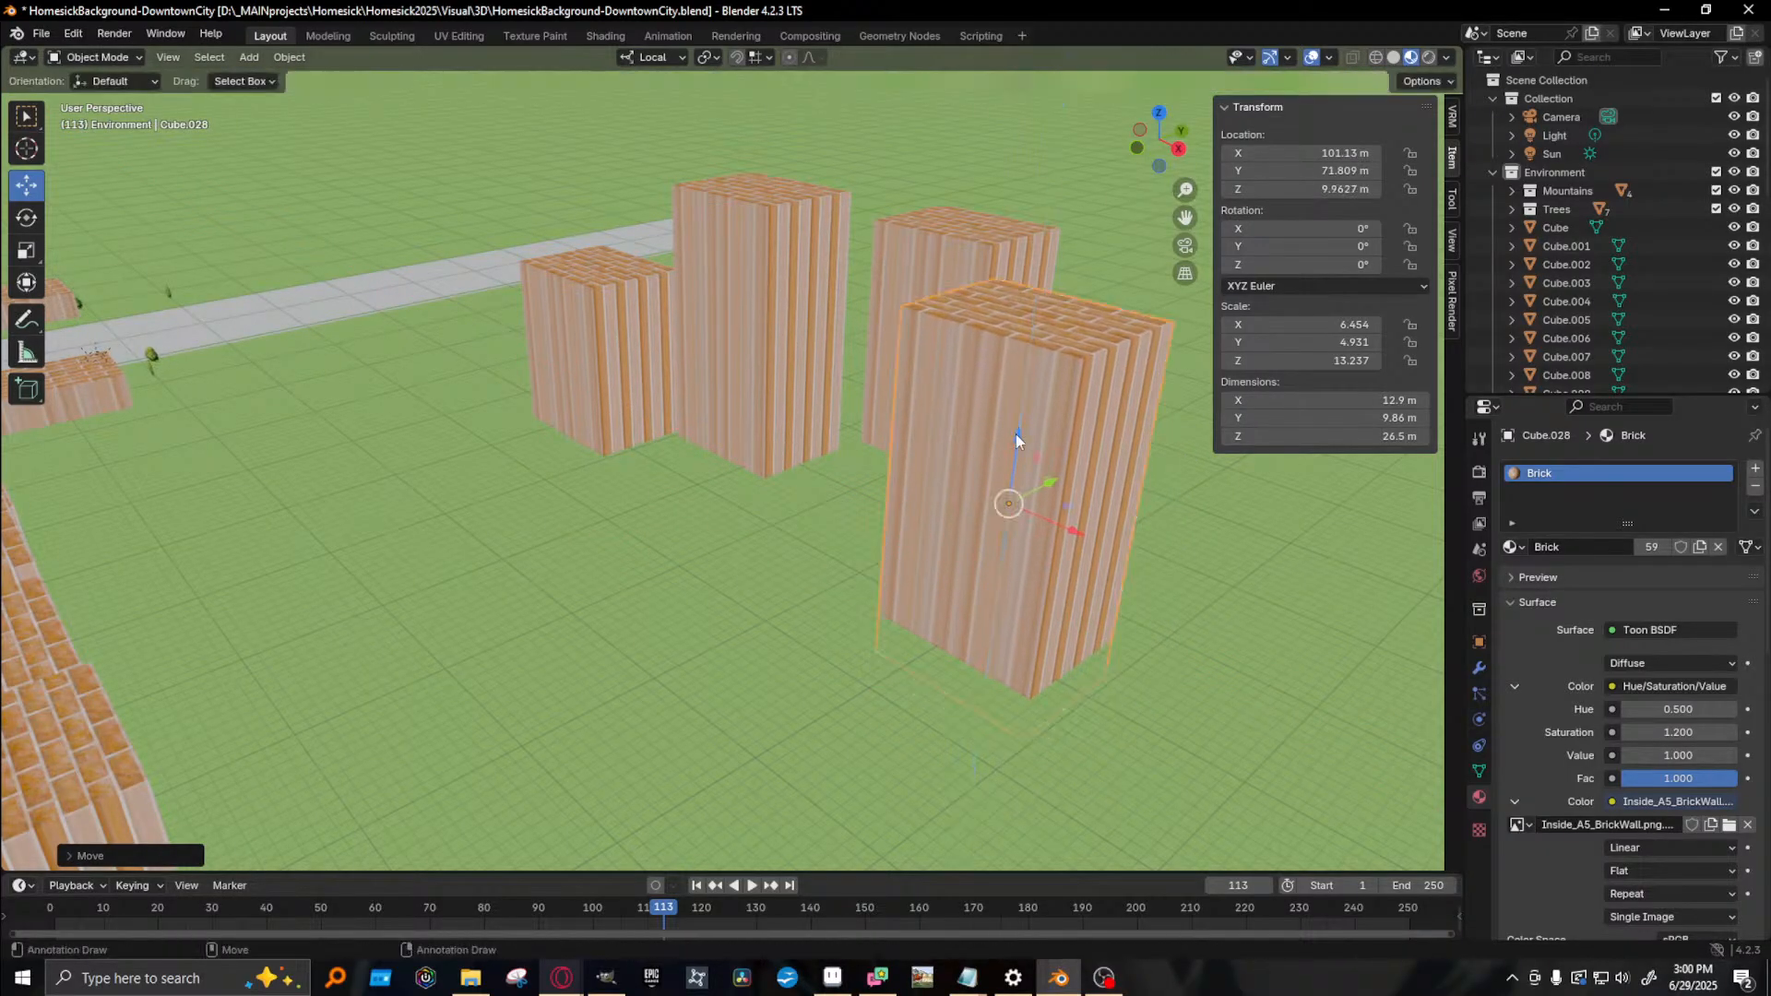
{"action": "key", "text": "F12"}
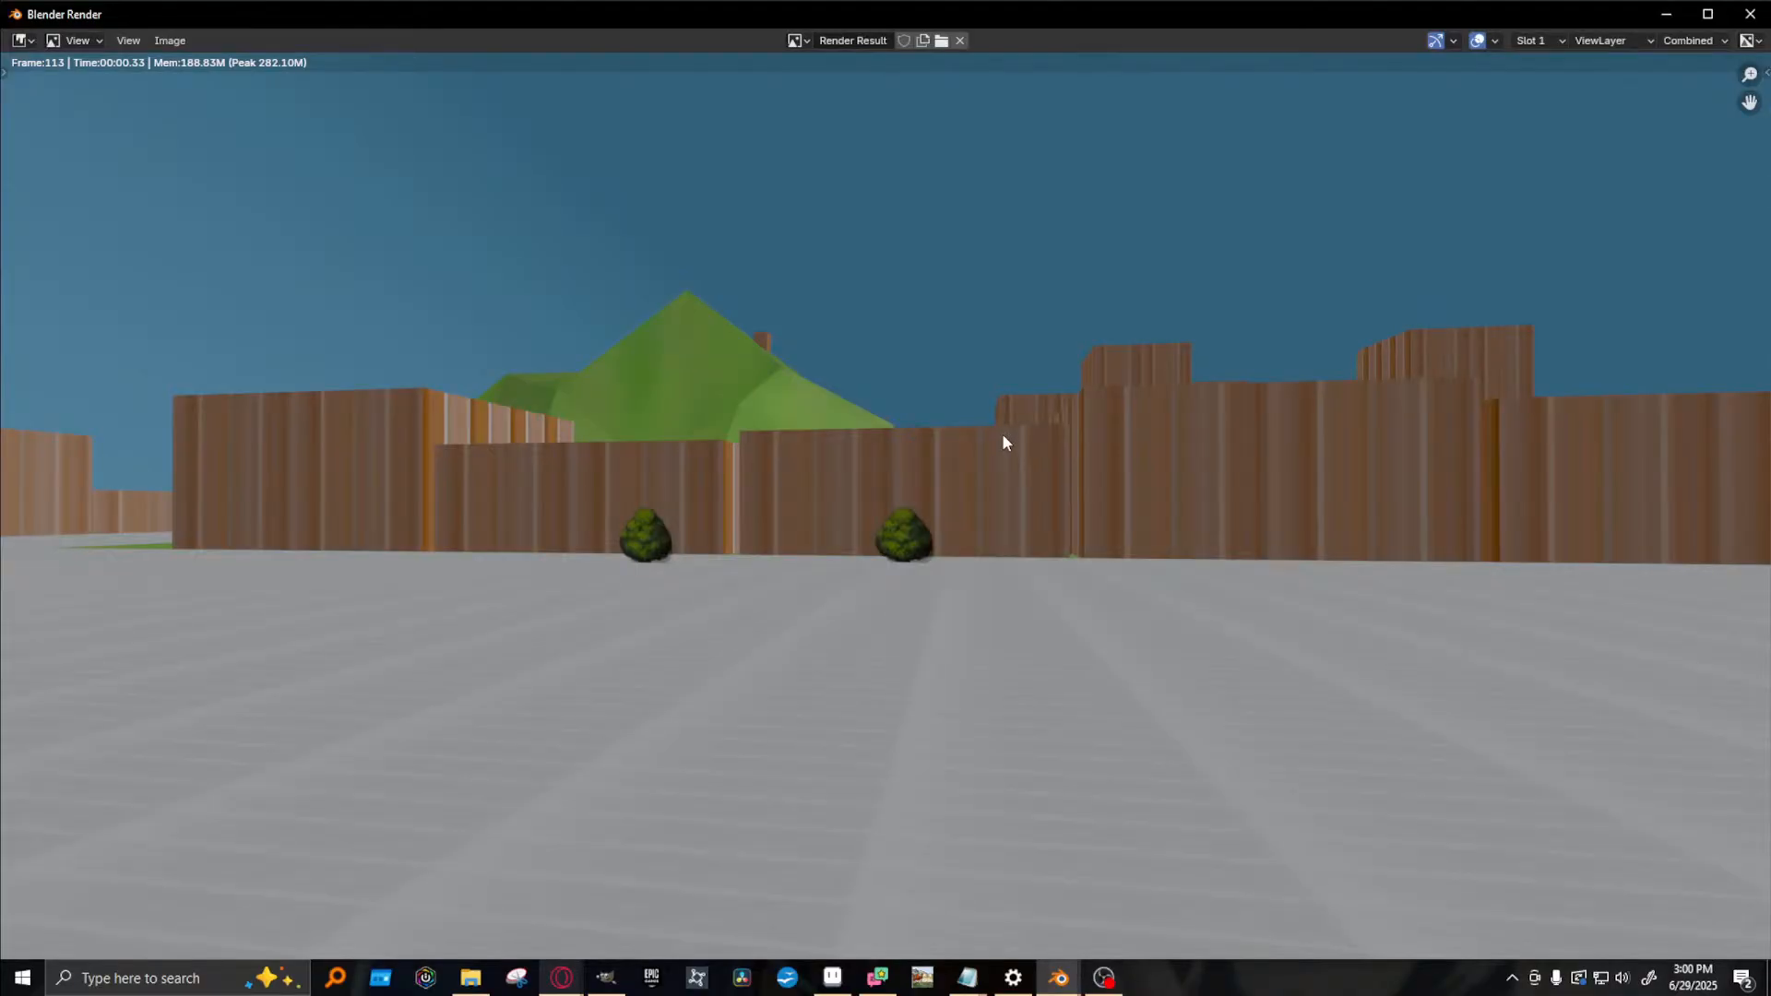
{"action": "key", "text": "Escape"}
- Raise the tallest tower, set the two towers beyond it to about 10.7 m and 9.3 m on Z, and test-render
{"action": "left_click", "coordinate": [756, 255]}
{"action": "left_click_drag", "start_coordinate": [756, 254], "coordinate": [767, 219]}
{"action": "left_click", "coordinate": [893, 261]}
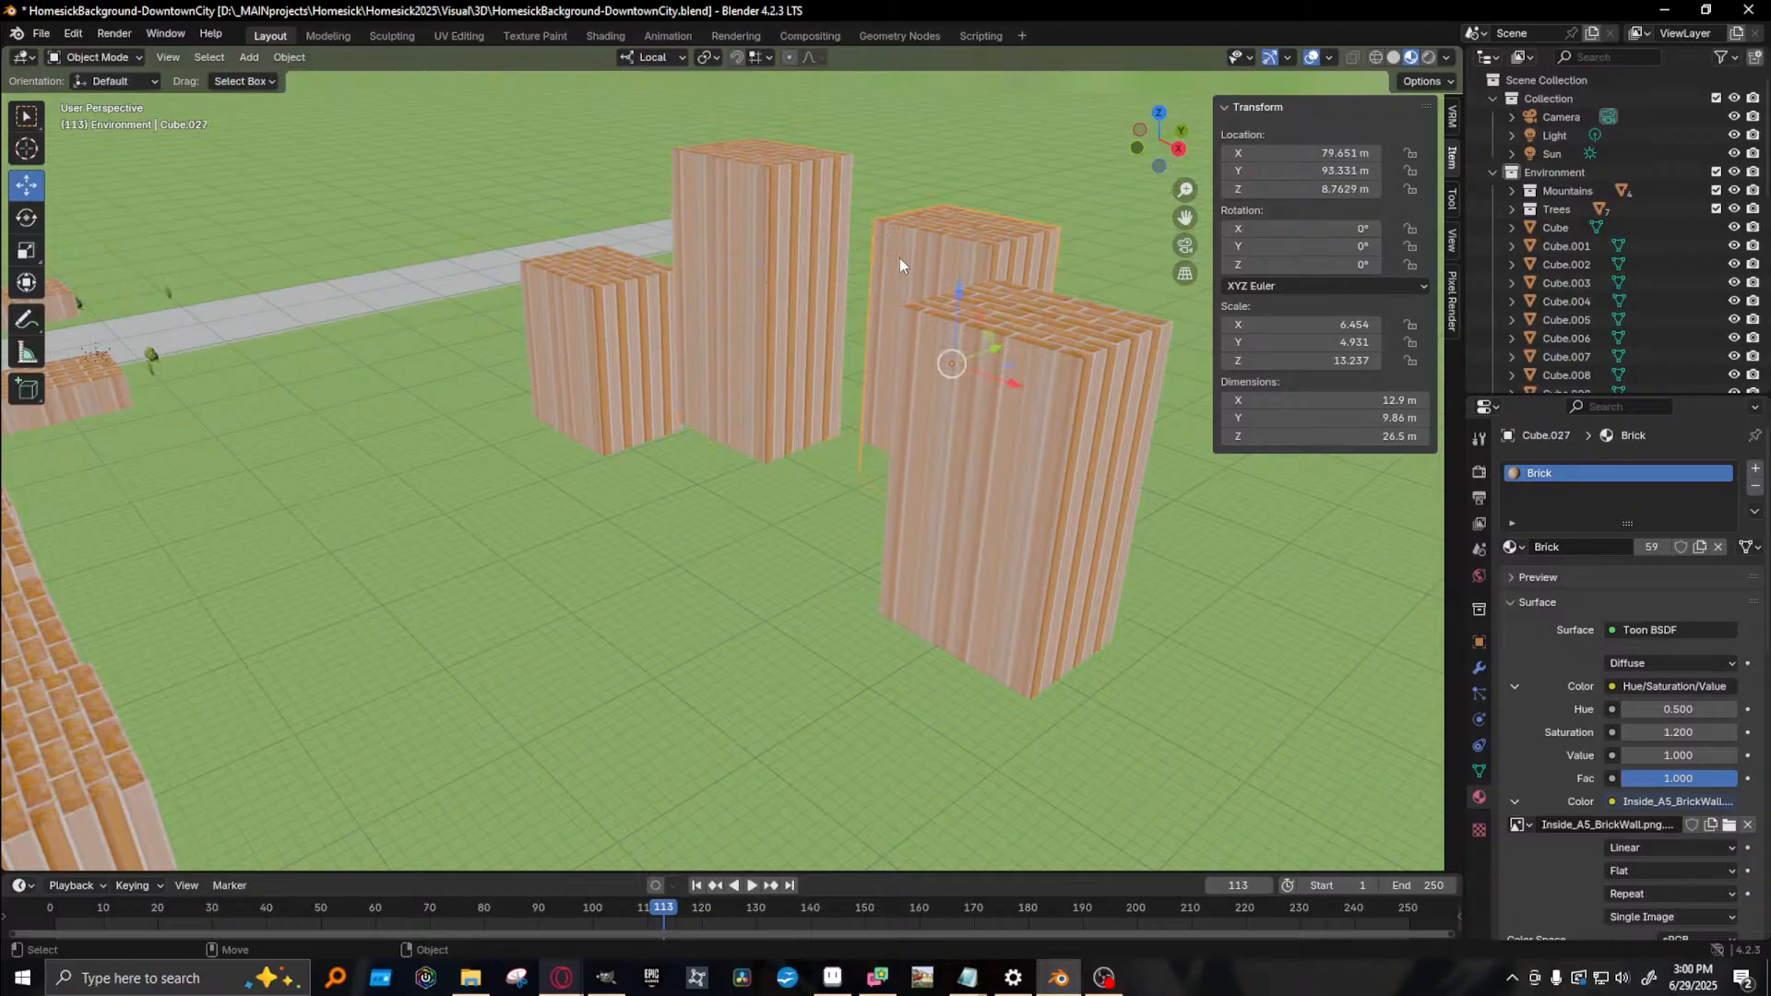
{"action": "left_click_drag", "start_coordinate": [970, 284], "coordinate": [953, 258]}
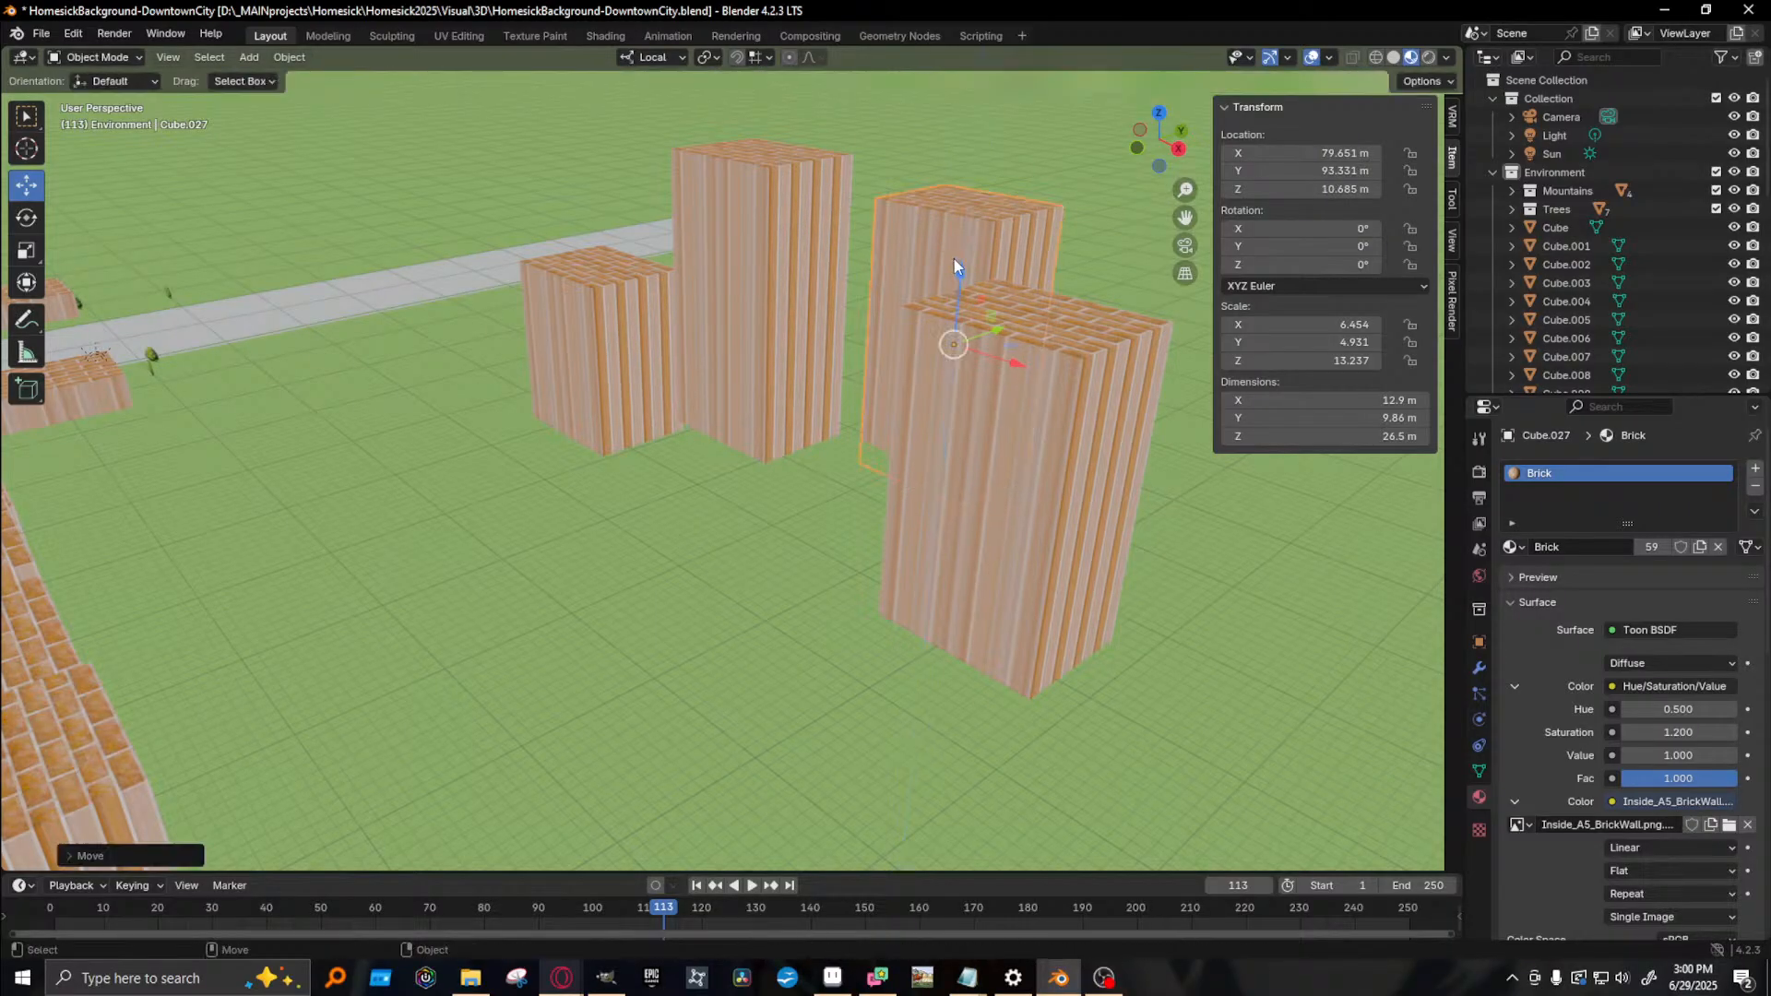
{"action": "left_click", "coordinate": [1061, 452]}
{"action": "left_click_drag", "start_coordinate": [1014, 441], "coordinate": [1014, 454]}
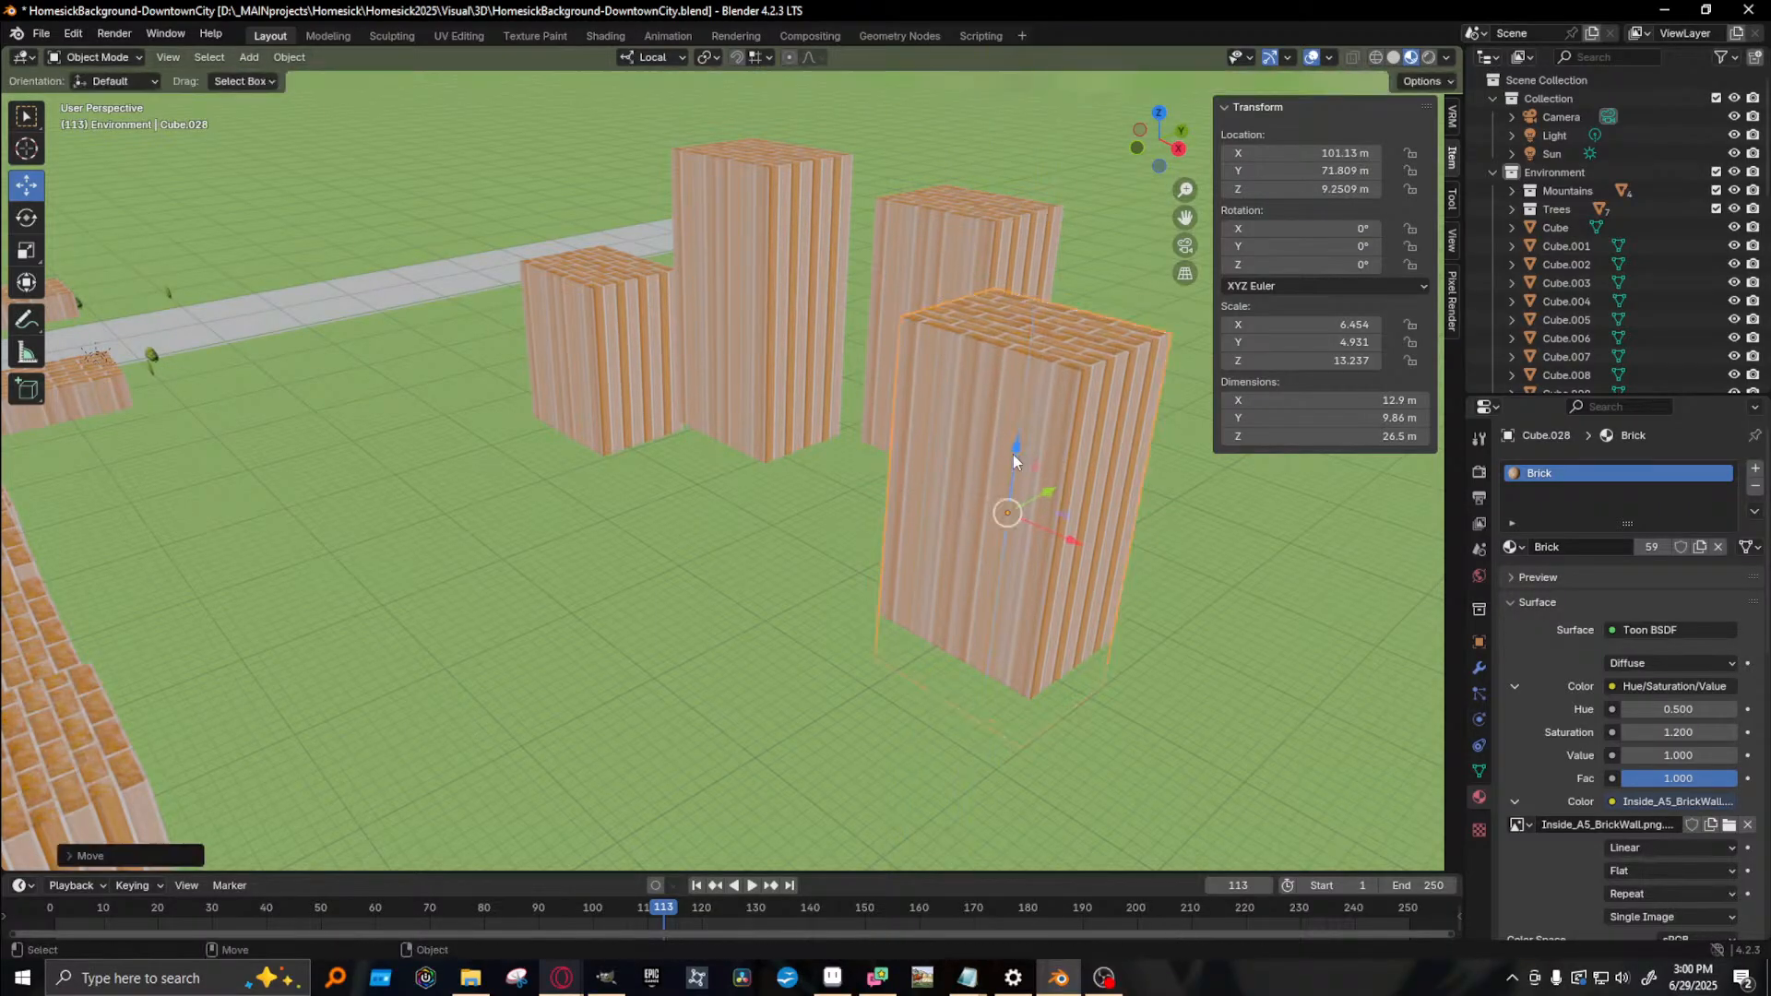
{"action": "middle_click_drag", "start_coordinate": [196, 705], "coordinate": [339, 518], "text": "shift"}
{"action": "left_click", "coordinate": [372, 527]}
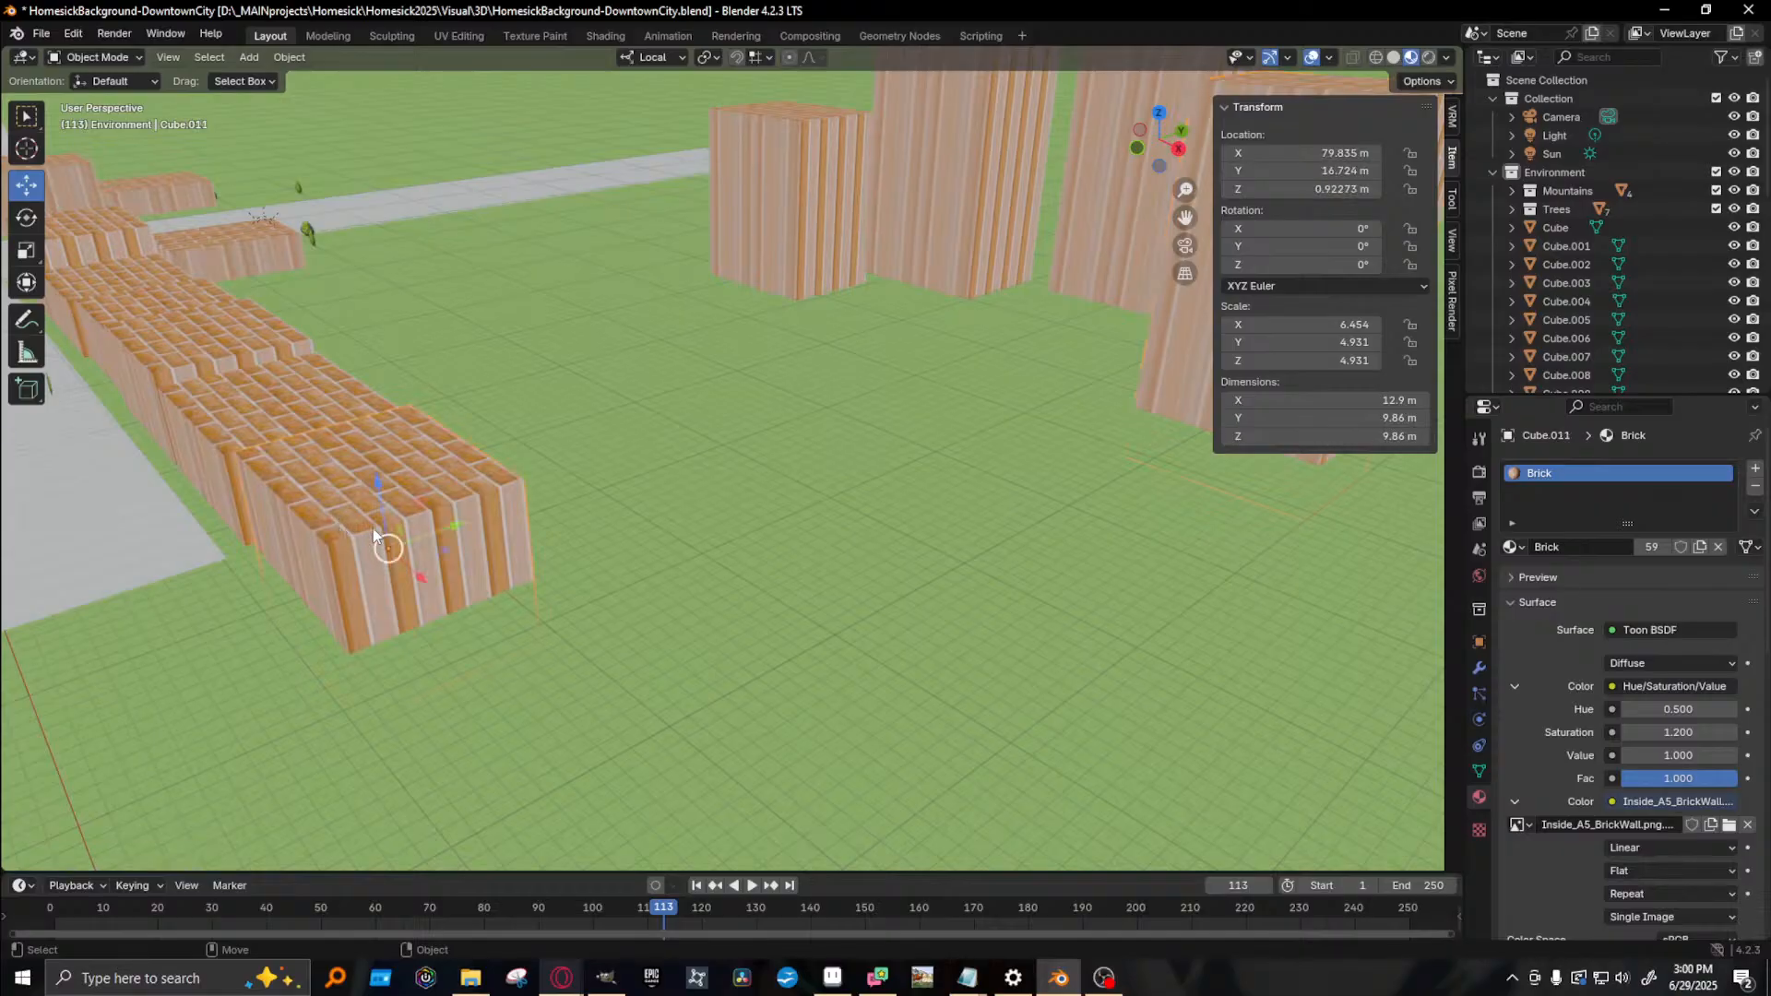
{"action": "key", "text": "F12"}
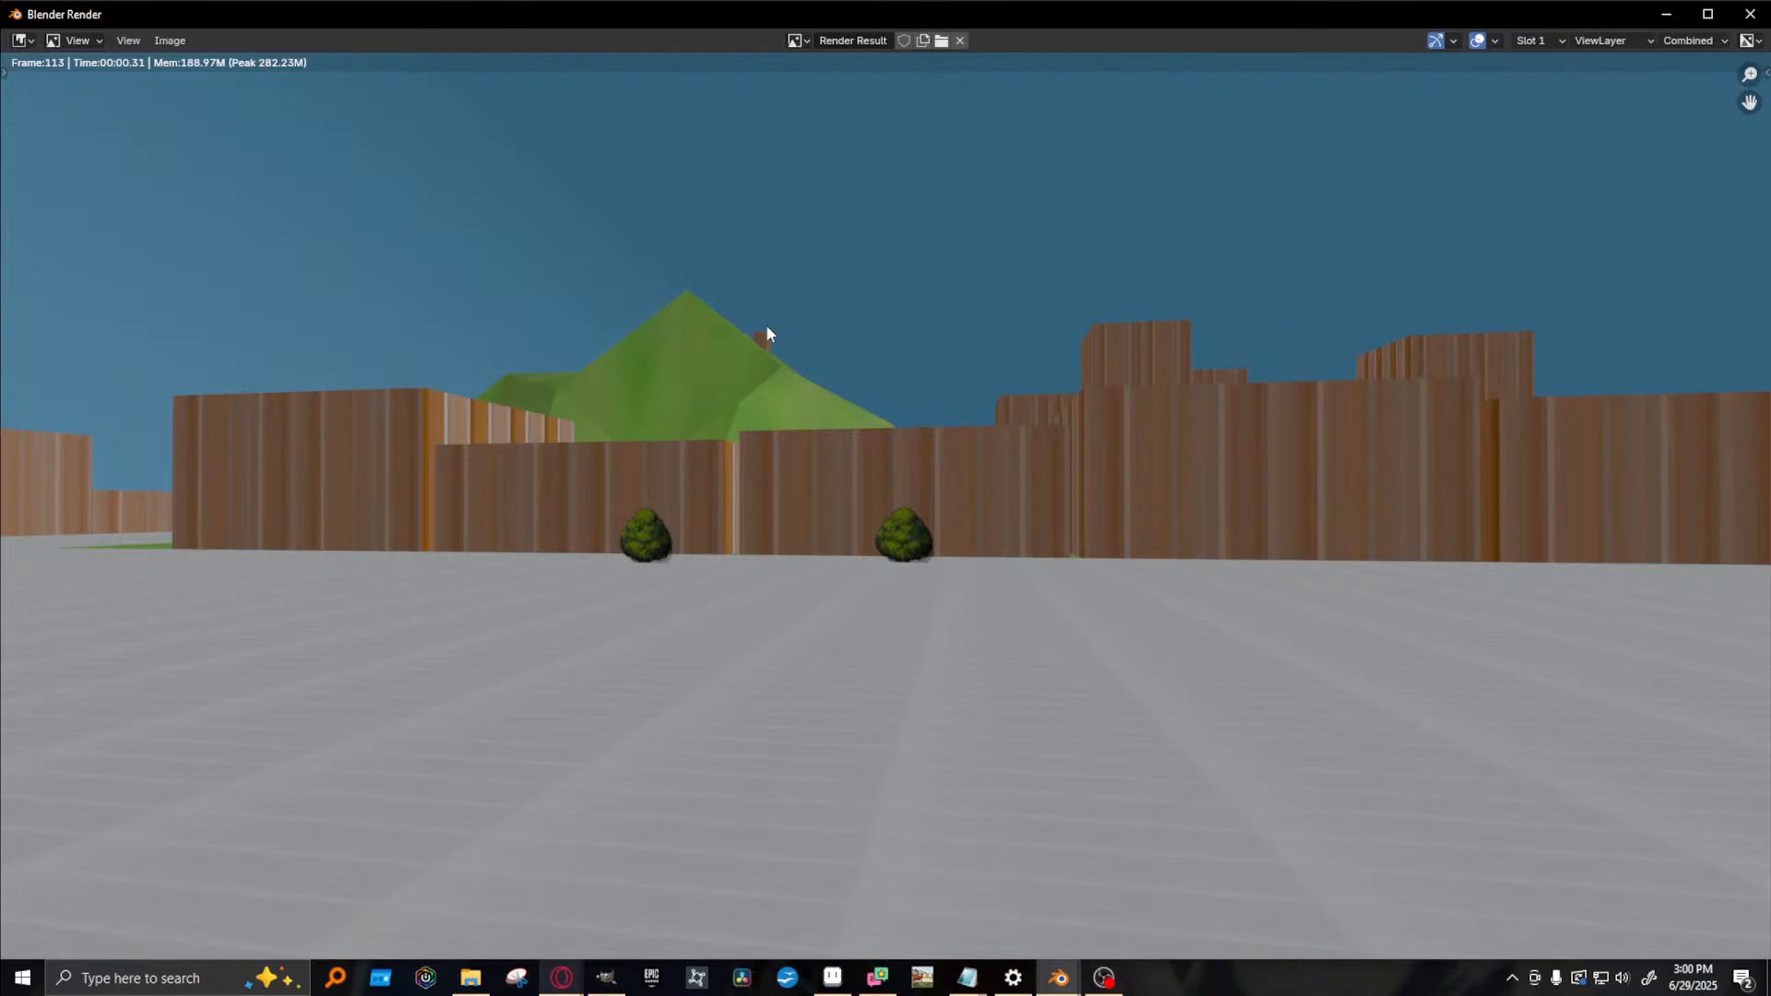
{"action": "left_click", "coordinate": [1749, 14]}
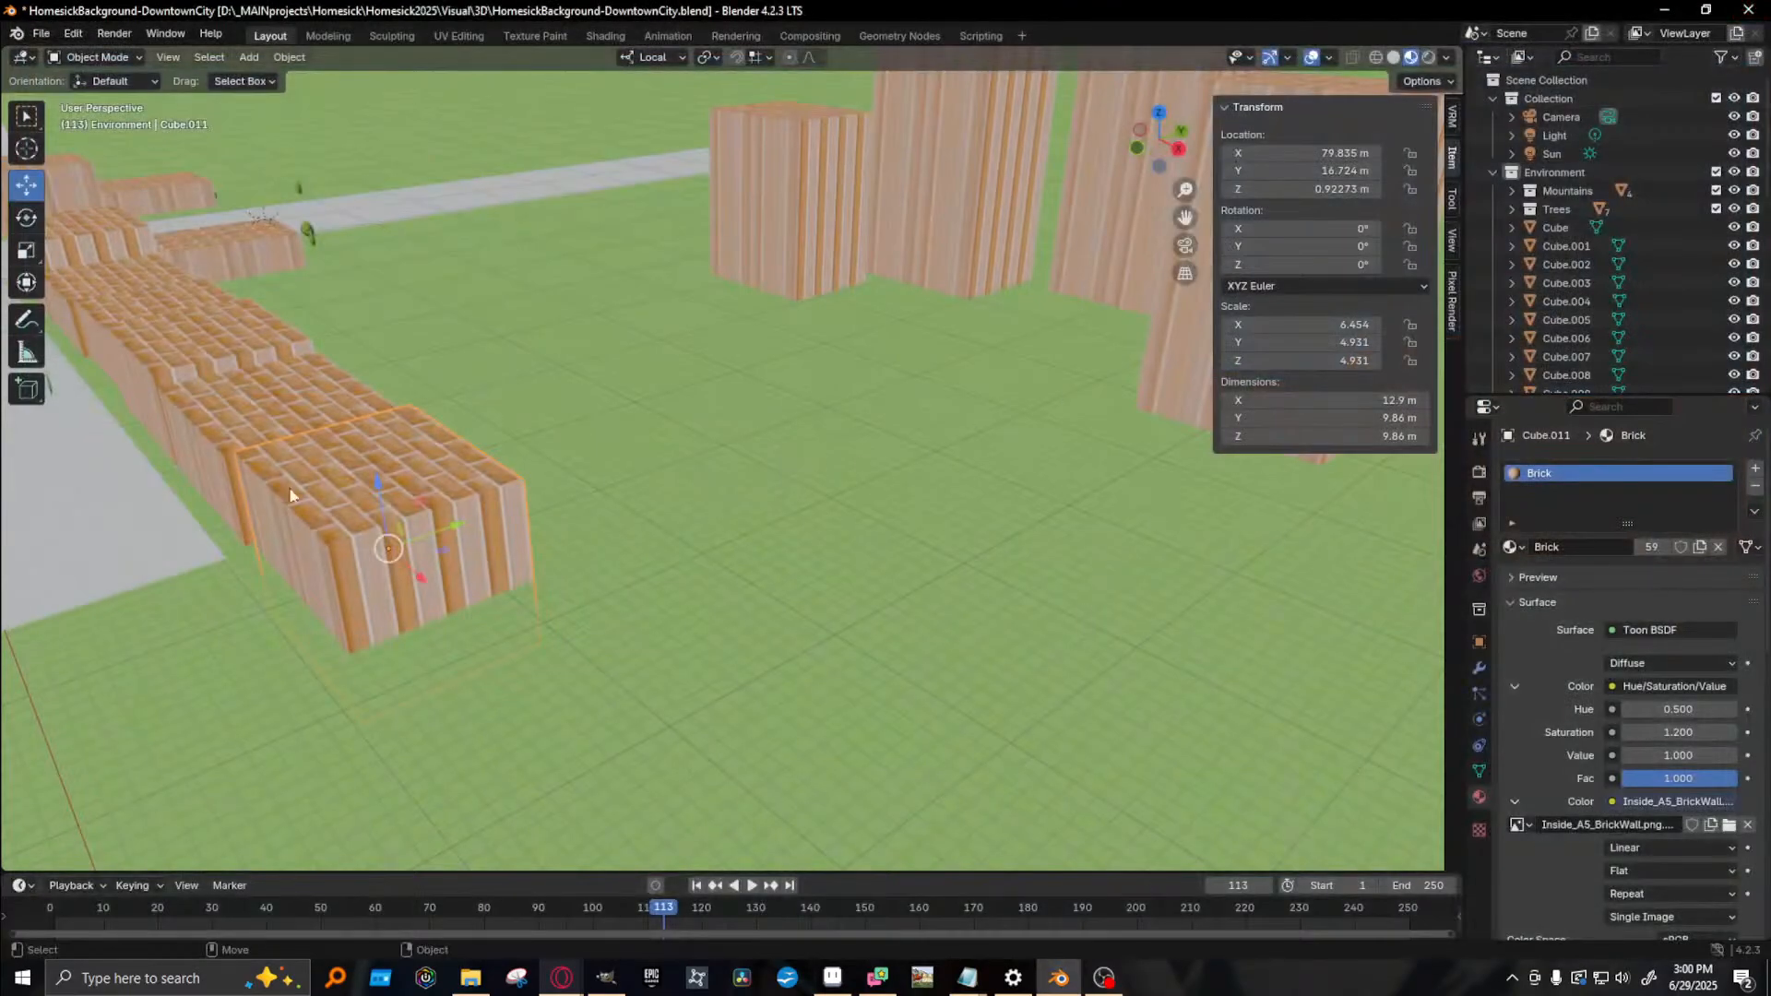
- Lower the last two brick buildings at the end of the street row and check them in a test render
{"action": "left_click", "coordinate": [273, 402]}
{"action": "key", "text": "g"}
{"action": "key", "text": "z"}
{"action": "left_click_drag", "start_coordinate": [272, 419], "coordinate": [273, 422]}
{"action": "left_click", "coordinate": [372, 526]}
{"action": "left_click_drag", "start_coordinate": [375, 479], "coordinate": [375, 494]}
{"action": "middle_click_drag", "start_coordinate": [683, 337], "coordinate": [550, 375], "text": "shift"}
{"action": "key", "text": "F12"}
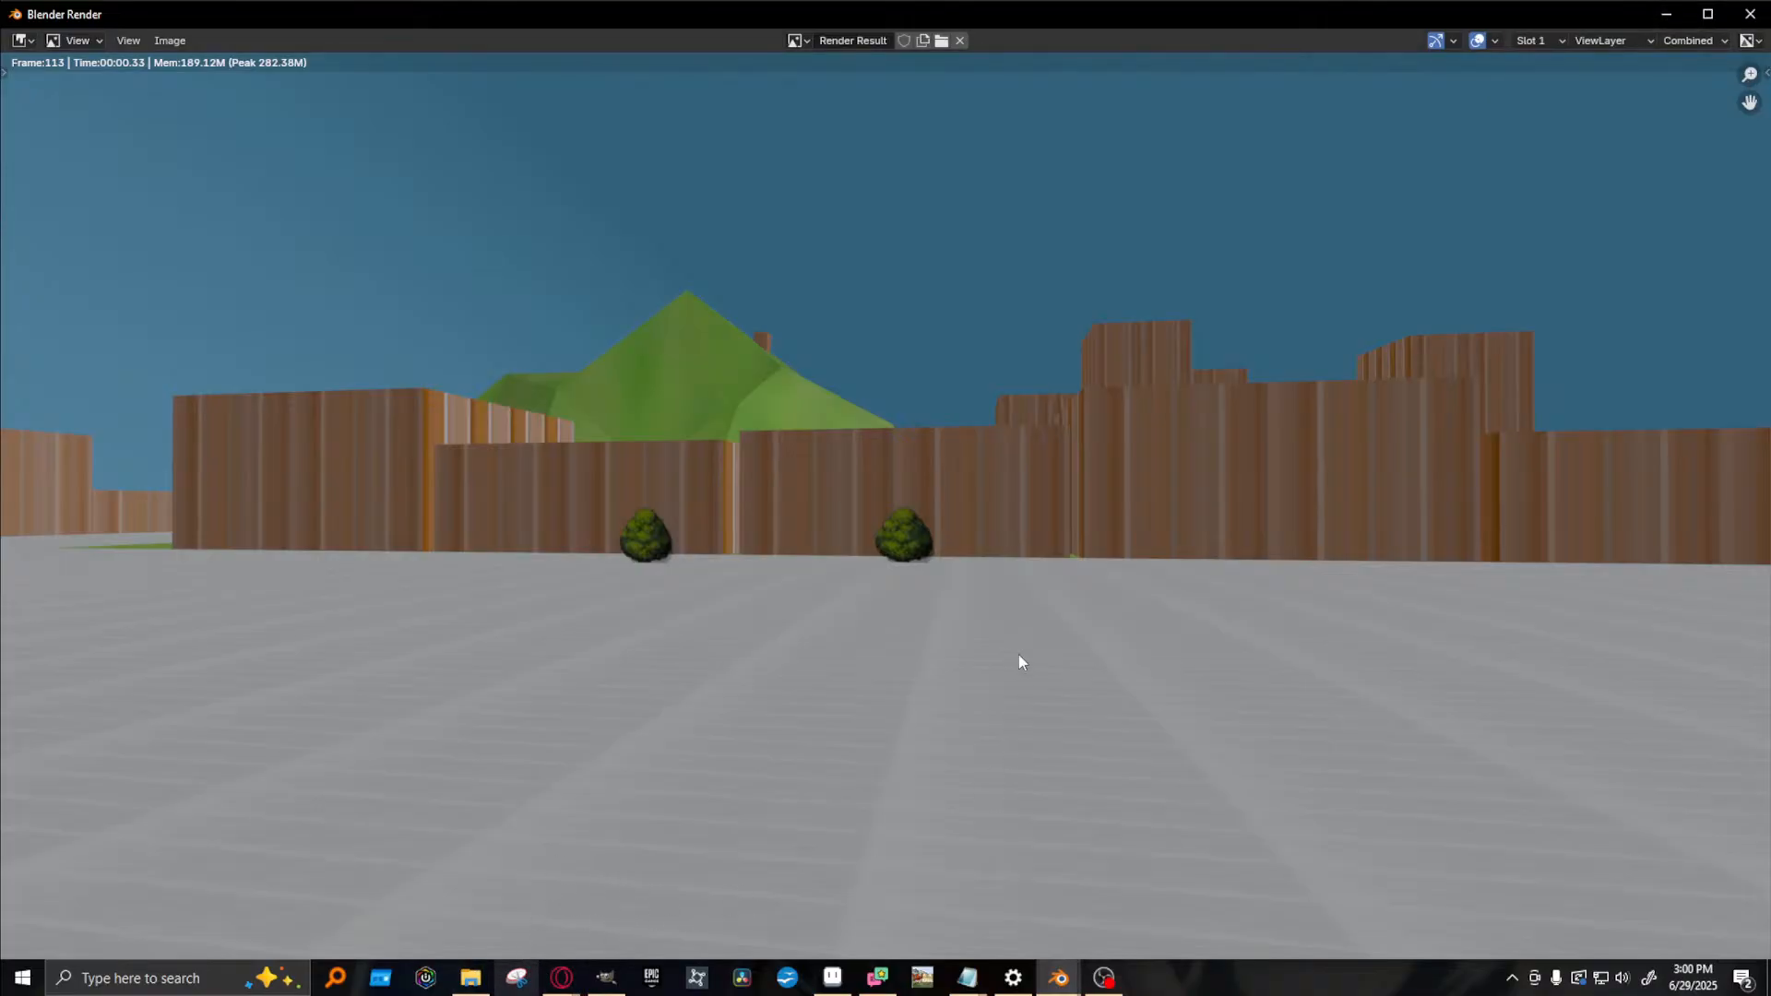
{"action": "left_click", "coordinate": [1756, 10]}
- Narrow the main street along its Y axis to about 15 m wide
{"action": "middle_click_drag", "start_coordinate": [838, 538], "coordinate": [310, 583]}
{"action": "left_click", "coordinate": [309, 582]}
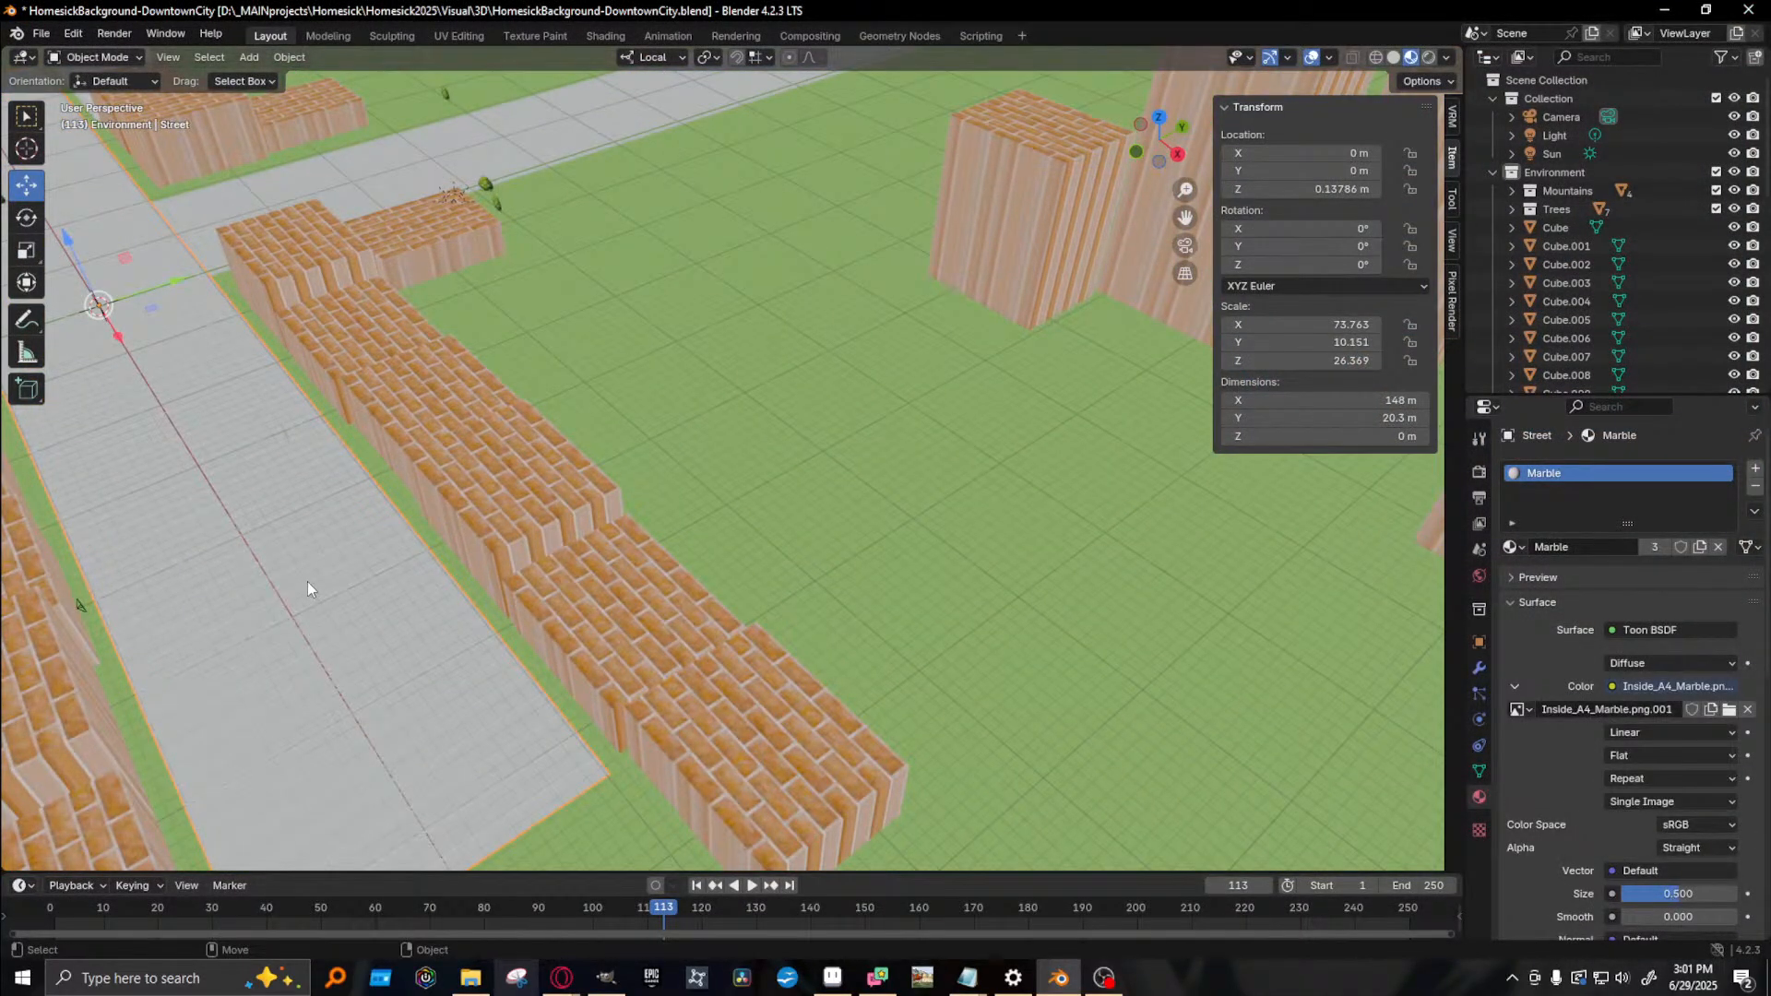
{"action": "key", "text": "KP_Decimal"}
{"action": "middle_click_drag", "start_coordinate": [424, 561], "coordinate": [500, 587]}
{"action": "scroll", "coordinate": [695, 639], "scroll_direction": "up", "scroll_amount": 1}
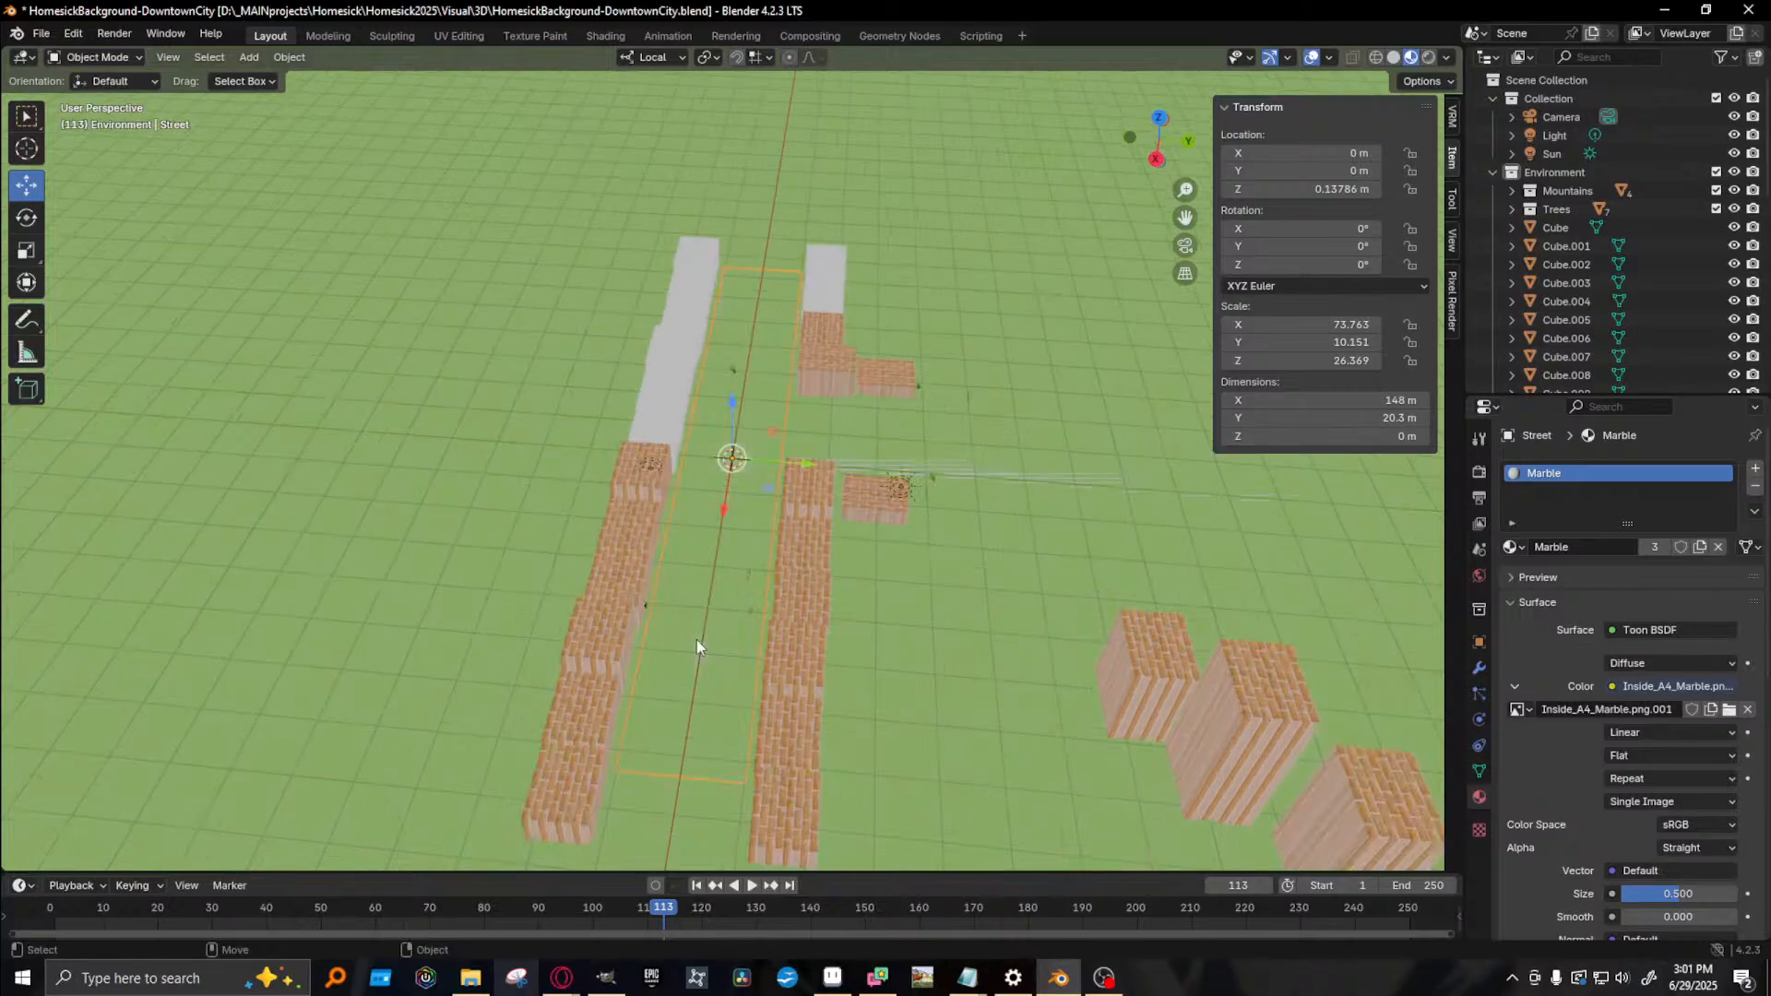
{"action": "scroll", "coordinate": [695, 639], "scroll_direction": "up", "scroll_amount": 5}
{"action": "key", "text": "shift+space"}
{"action": "key", "text": "s"}
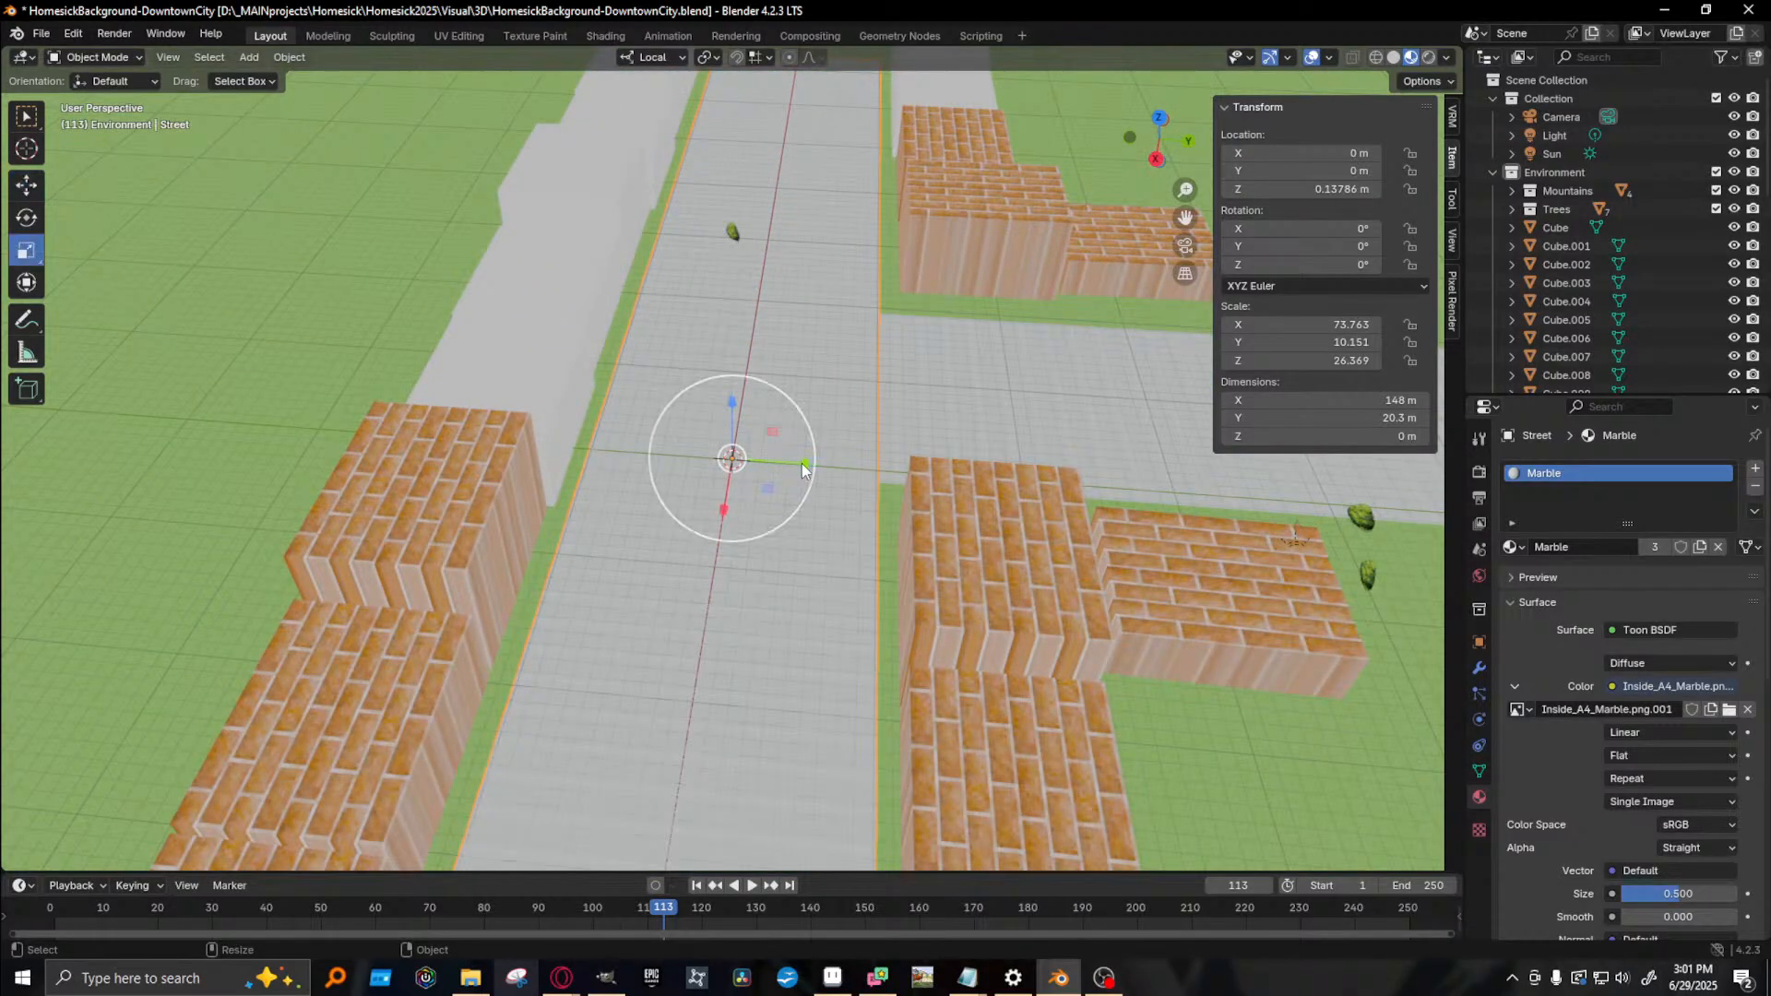
{"action": "left_click_drag", "start_coordinate": [804, 463], "coordinate": [781, 462]}
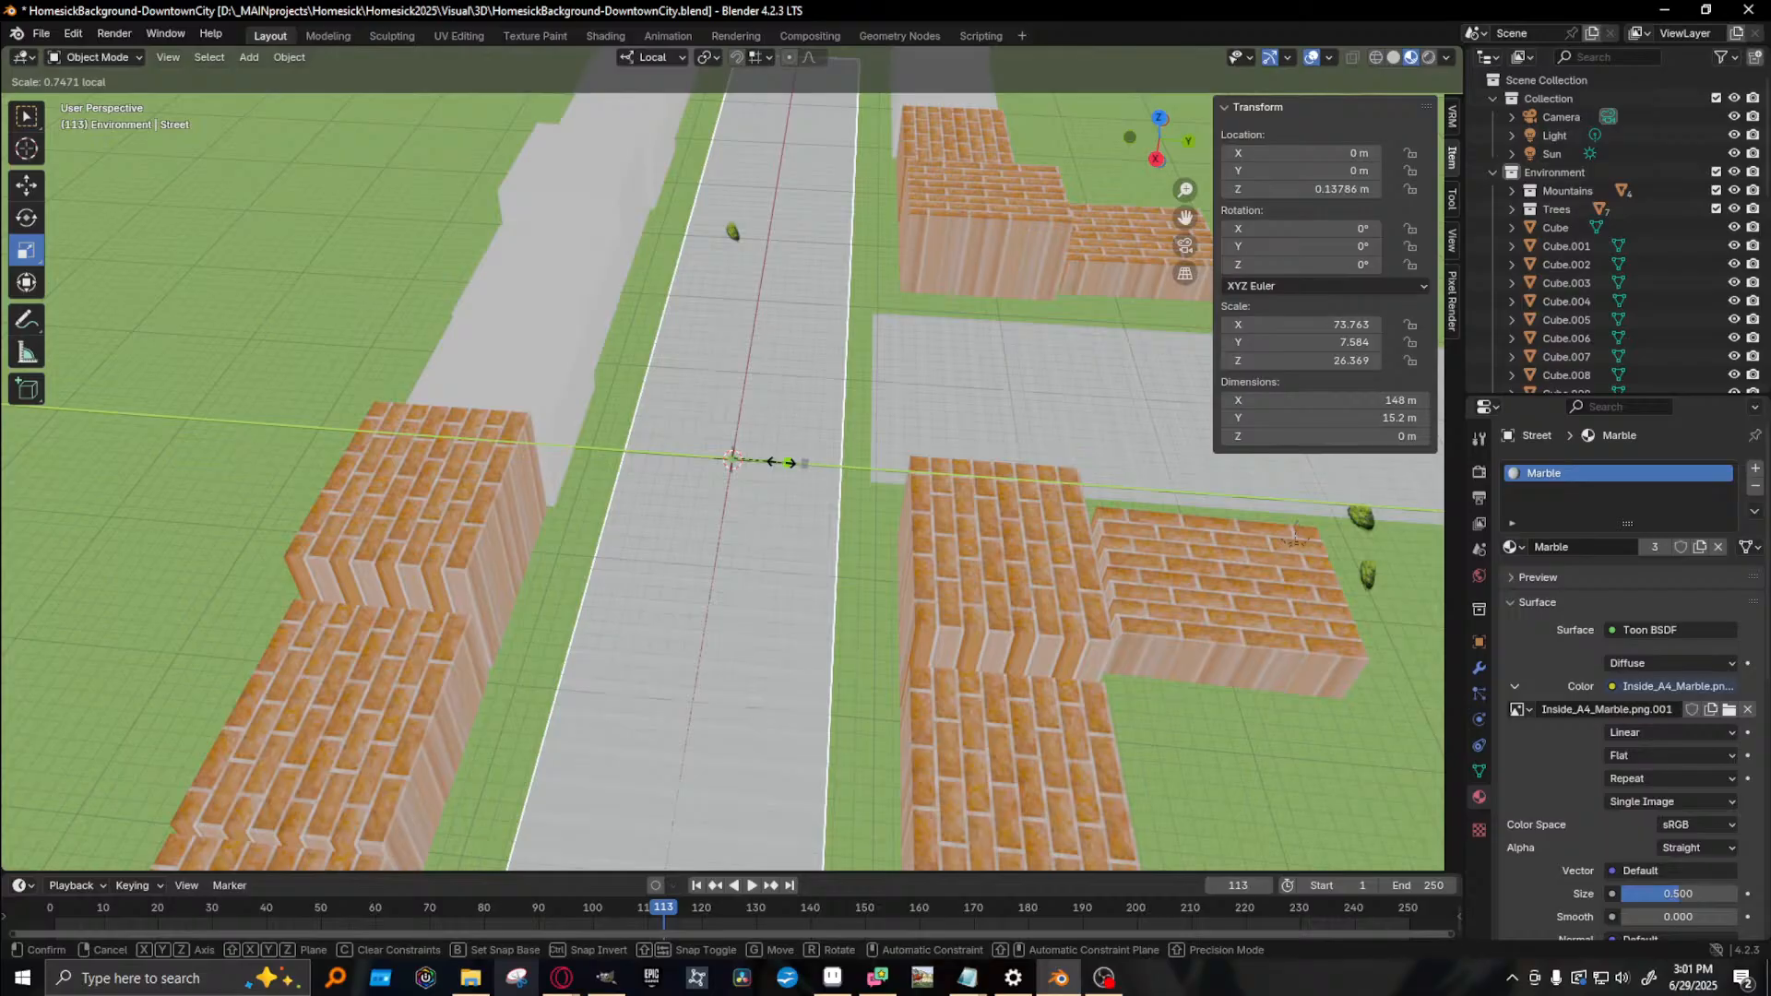
{"action": "key", "text": "Escape"}
- Slide the side street toward the main street, to about 81 m on Y, to close the gap at the junction
{"action": "left_click", "coordinate": [993, 439]}
{"action": "middle_click_drag", "start_coordinate": [993, 439], "coordinate": [512, 630]}
{"action": "key", "text": "shift+space"}
{"action": "key", "text": "g"}
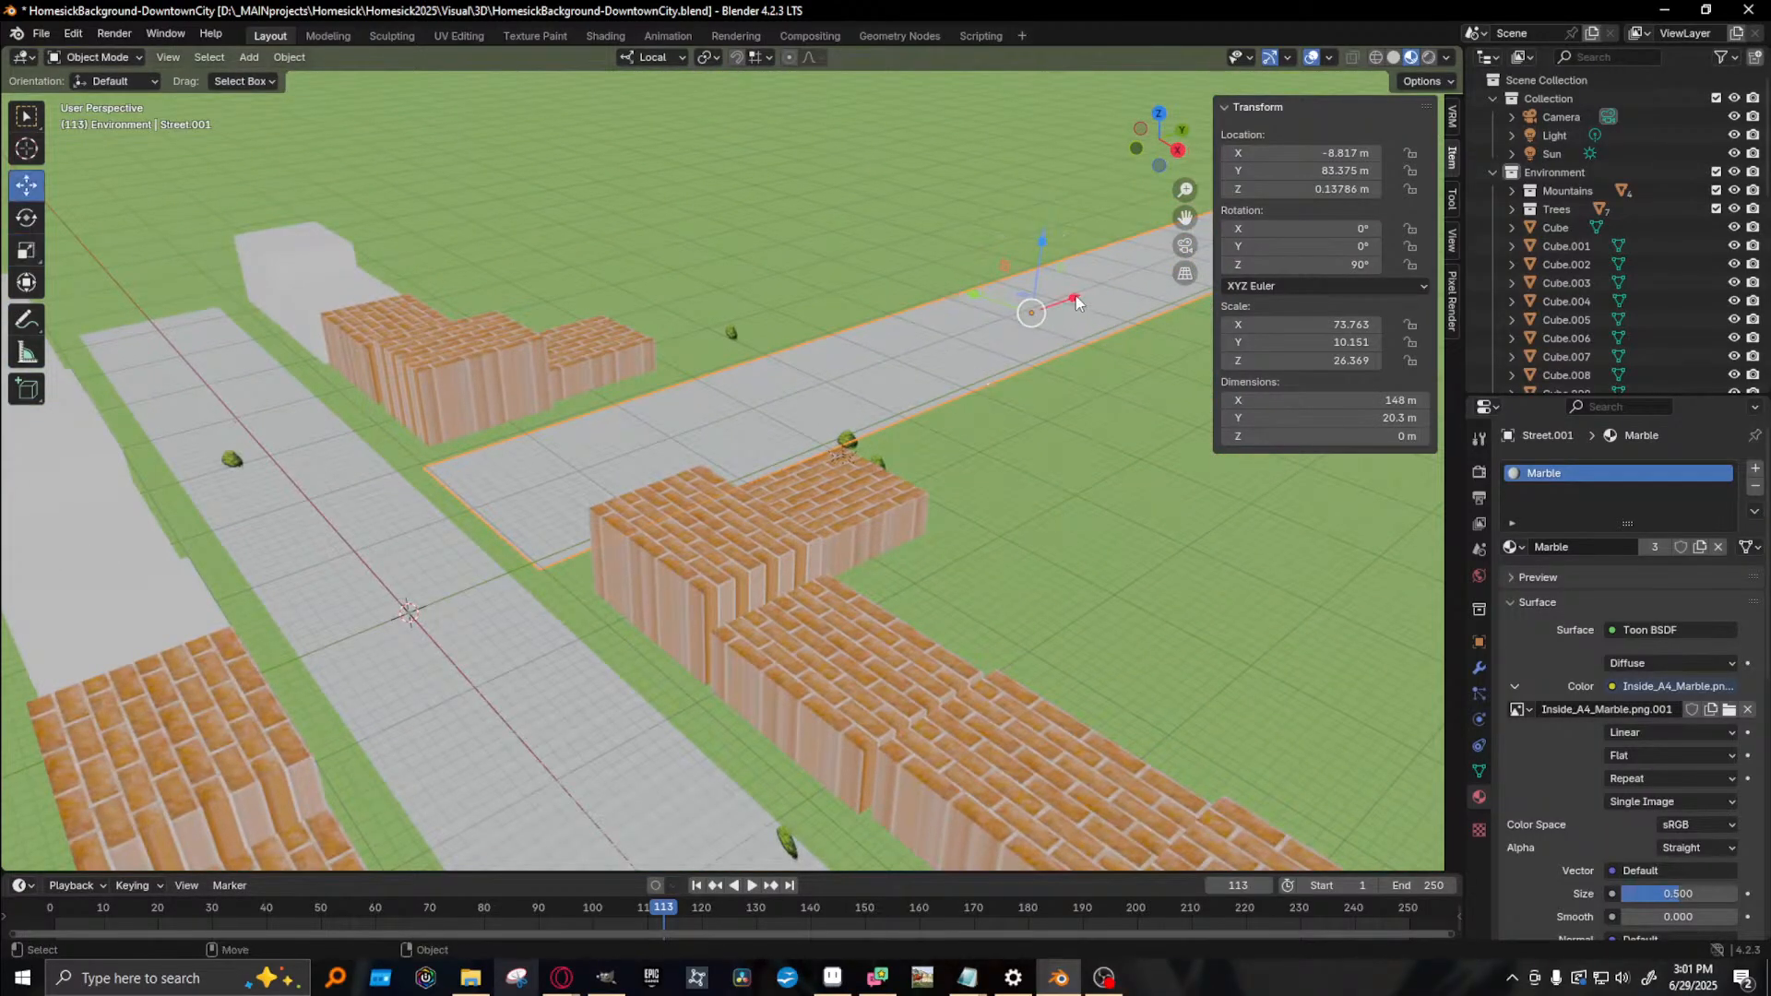
{"action": "left_click_drag", "start_coordinate": [1076, 299], "coordinate": [975, 305]}
- Narrow the side street to about 16.3 m, shift it to about -10 m on X, and render the result
{"action": "key", "text": "shift+space"}
{"action": "key", "text": "s"}
{"action": "middle_click_drag", "start_coordinate": [637, 454], "coordinate": [762, 478]}
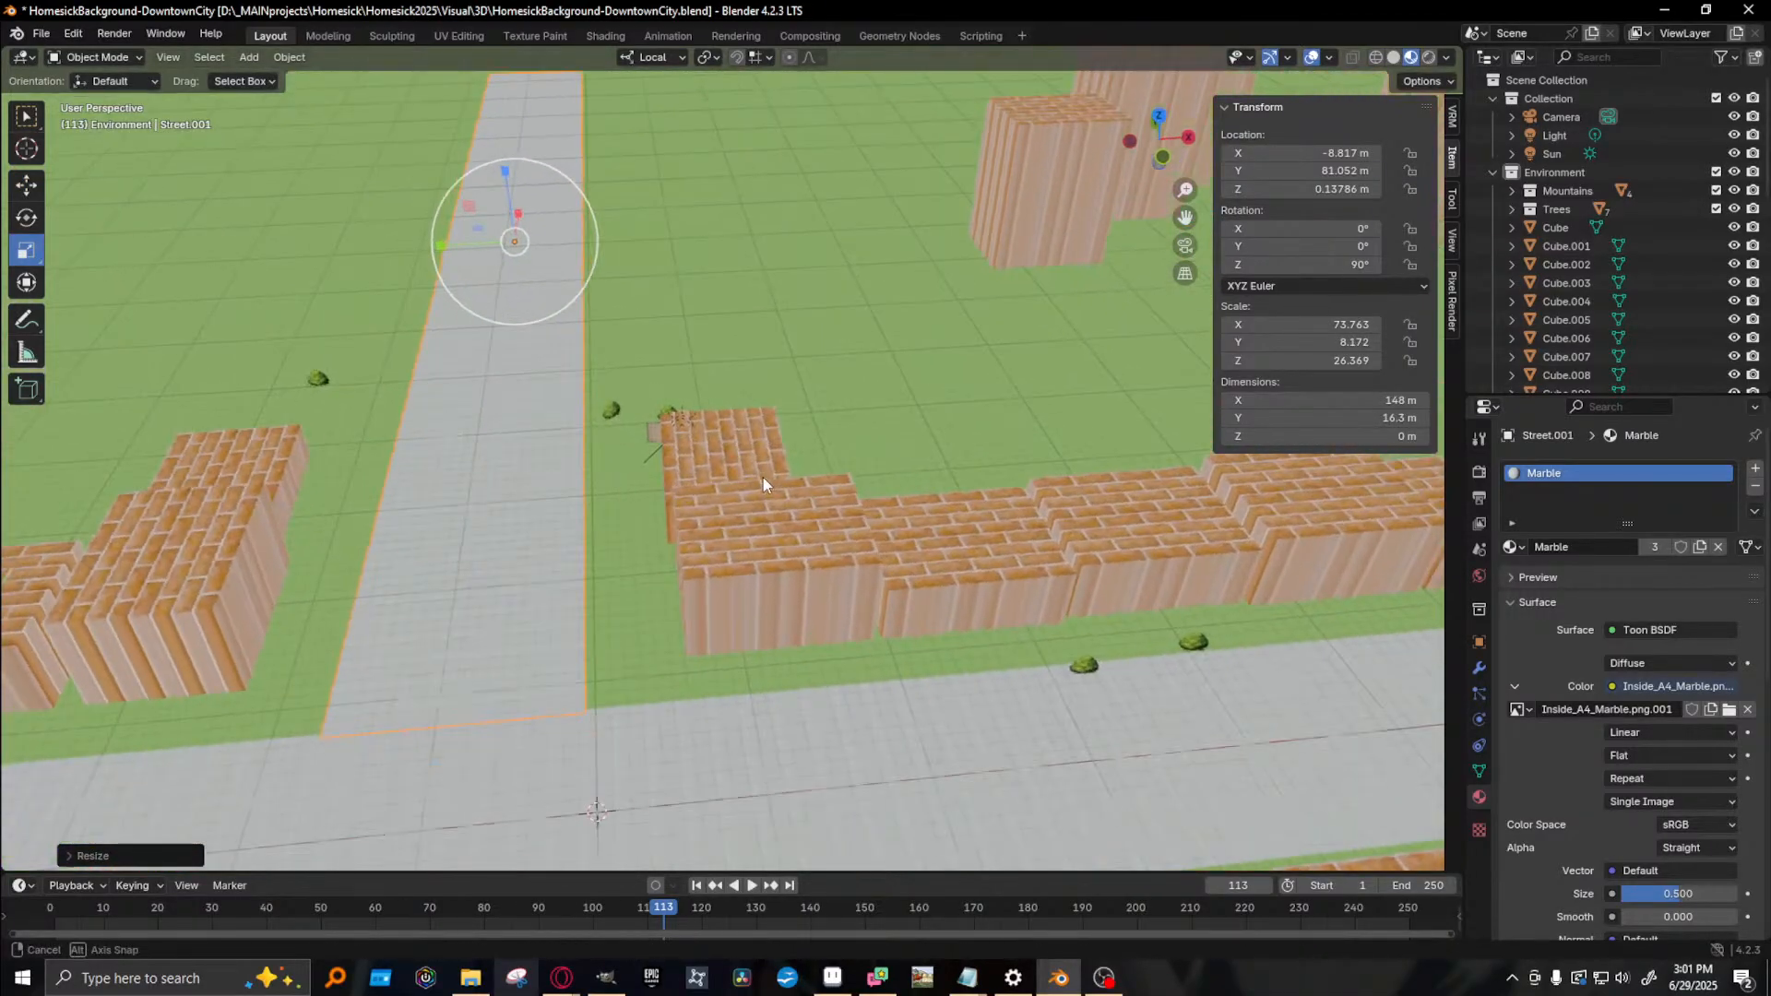
{"action": "key", "text": "shift+space"}
{"action": "key", "text": "g"}
{"action": "left_click_drag", "start_coordinate": [445, 239], "coordinate": [433, 290]}
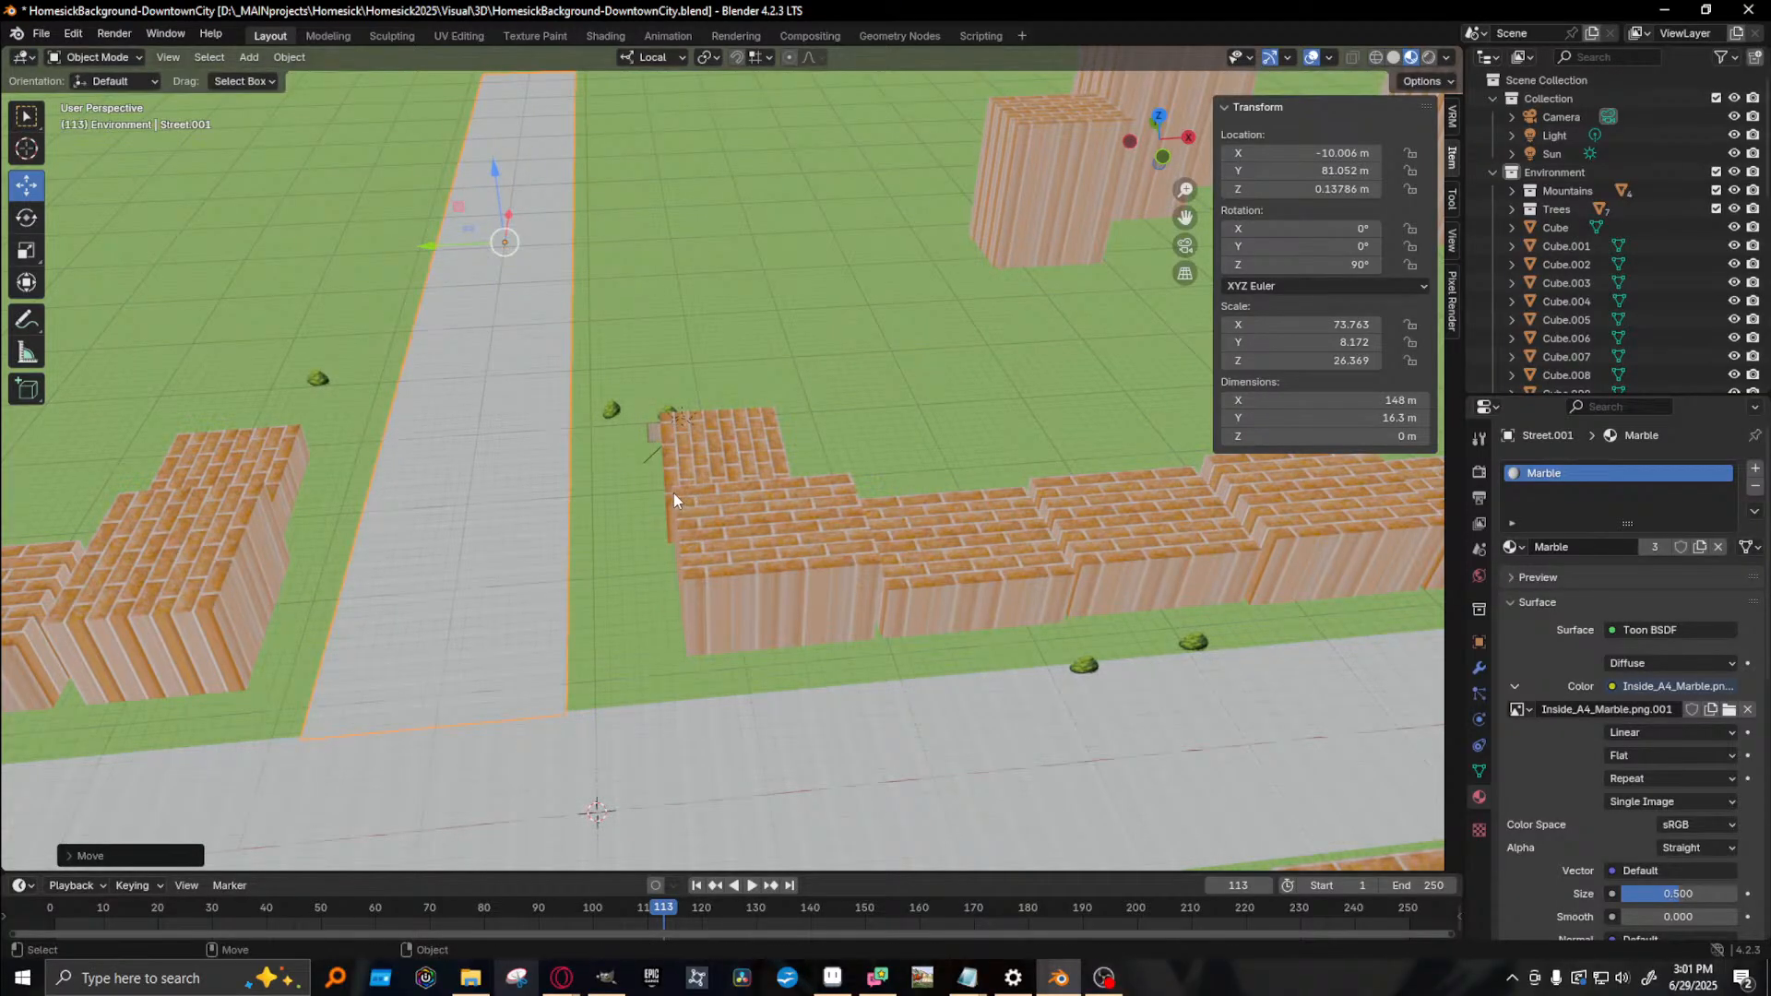
{"action": "key", "text": "F12"}
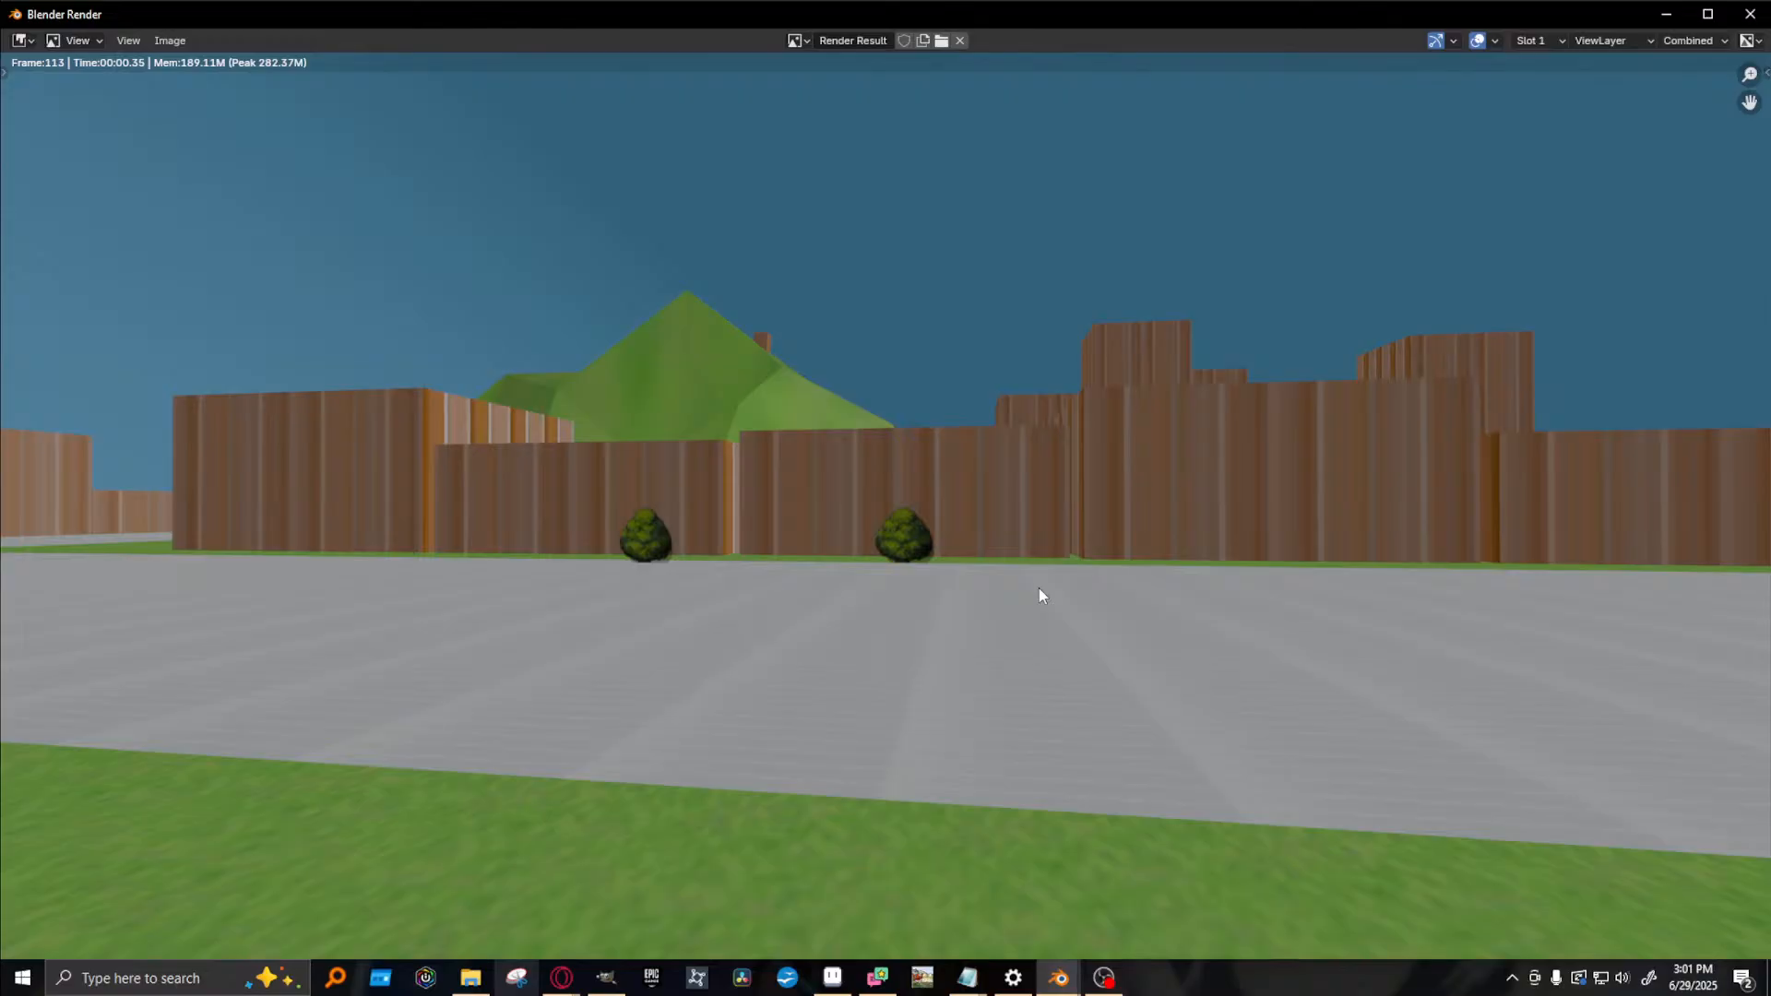
- Lower the two neighbouring brick buildings behind the roadside trees, across the main street from the camera
{"action": "left_click", "coordinate": [1666, 14]}
{"action": "middle_click_drag", "start_coordinate": [1090, 637], "coordinate": [772, 612]}
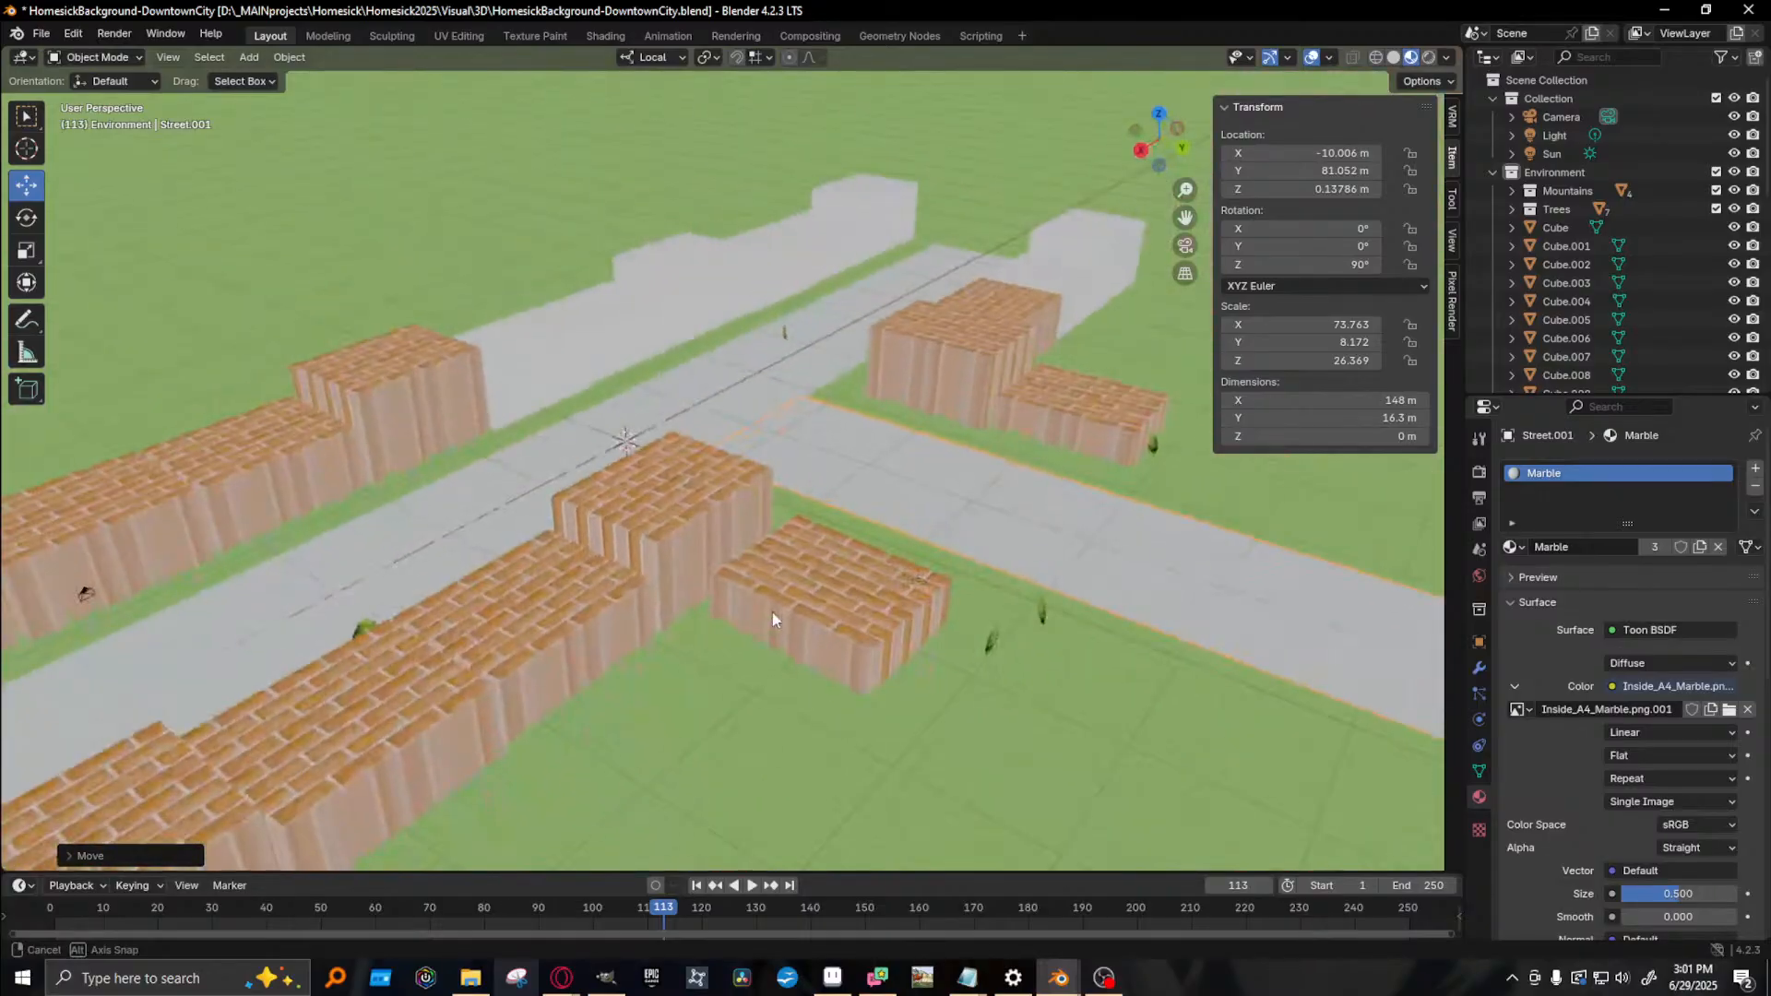
{"action": "left_click", "coordinate": [81, 598]}
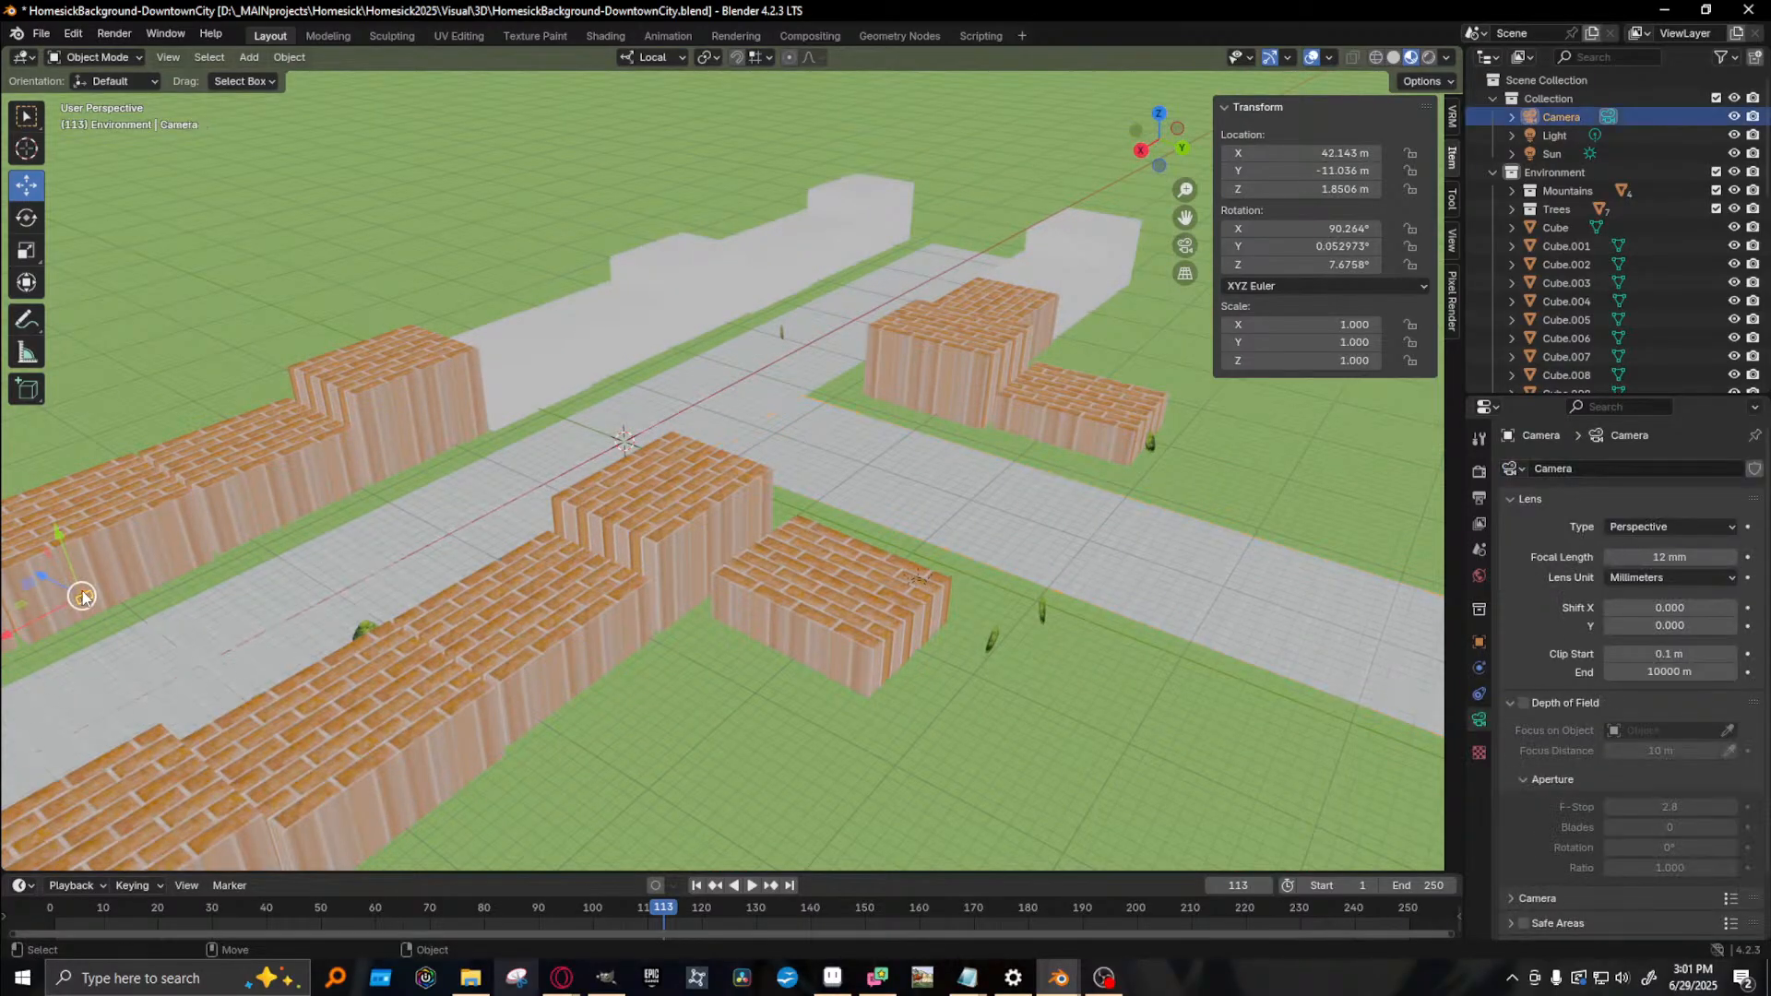
{"action": "left_click", "coordinate": [566, 644]}
{"action": "left_click", "coordinate": [391, 721], "text": "shift"}
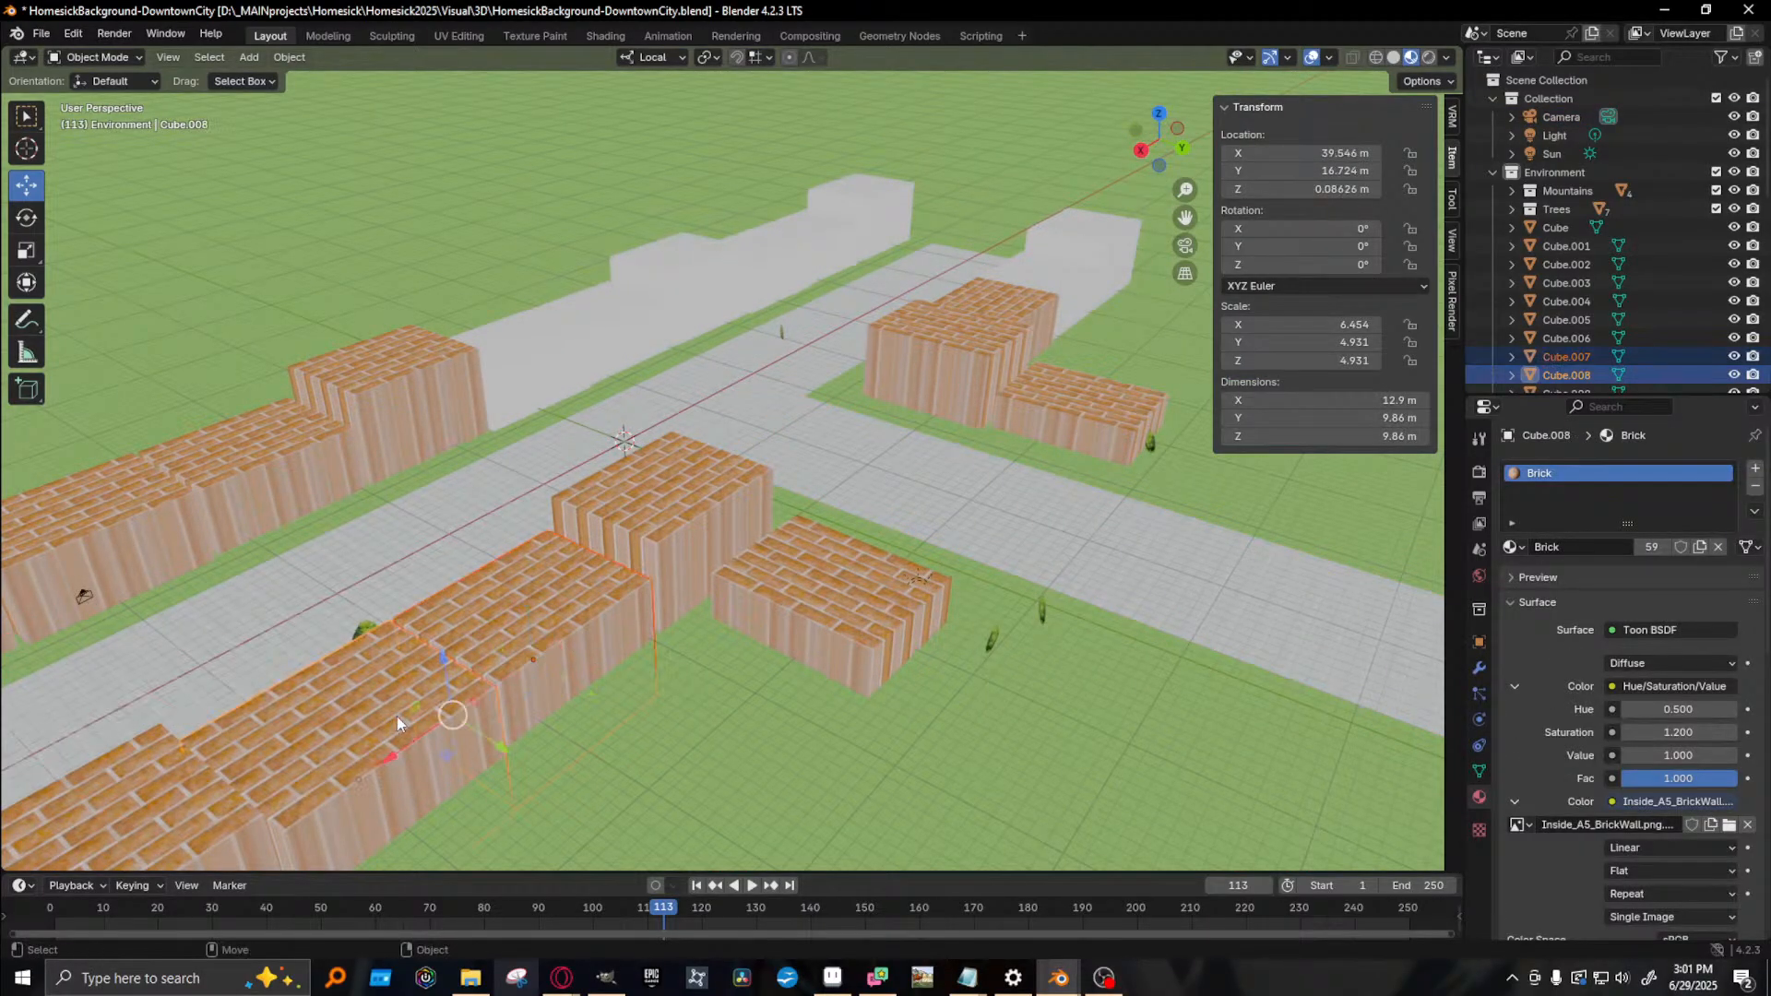
{"action": "left_click_drag", "start_coordinate": [446, 659], "coordinate": [447, 674]}
- Enable depth of field on the camera and render the scene to check it
{"action": "left_click", "coordinate": [87, 592]}
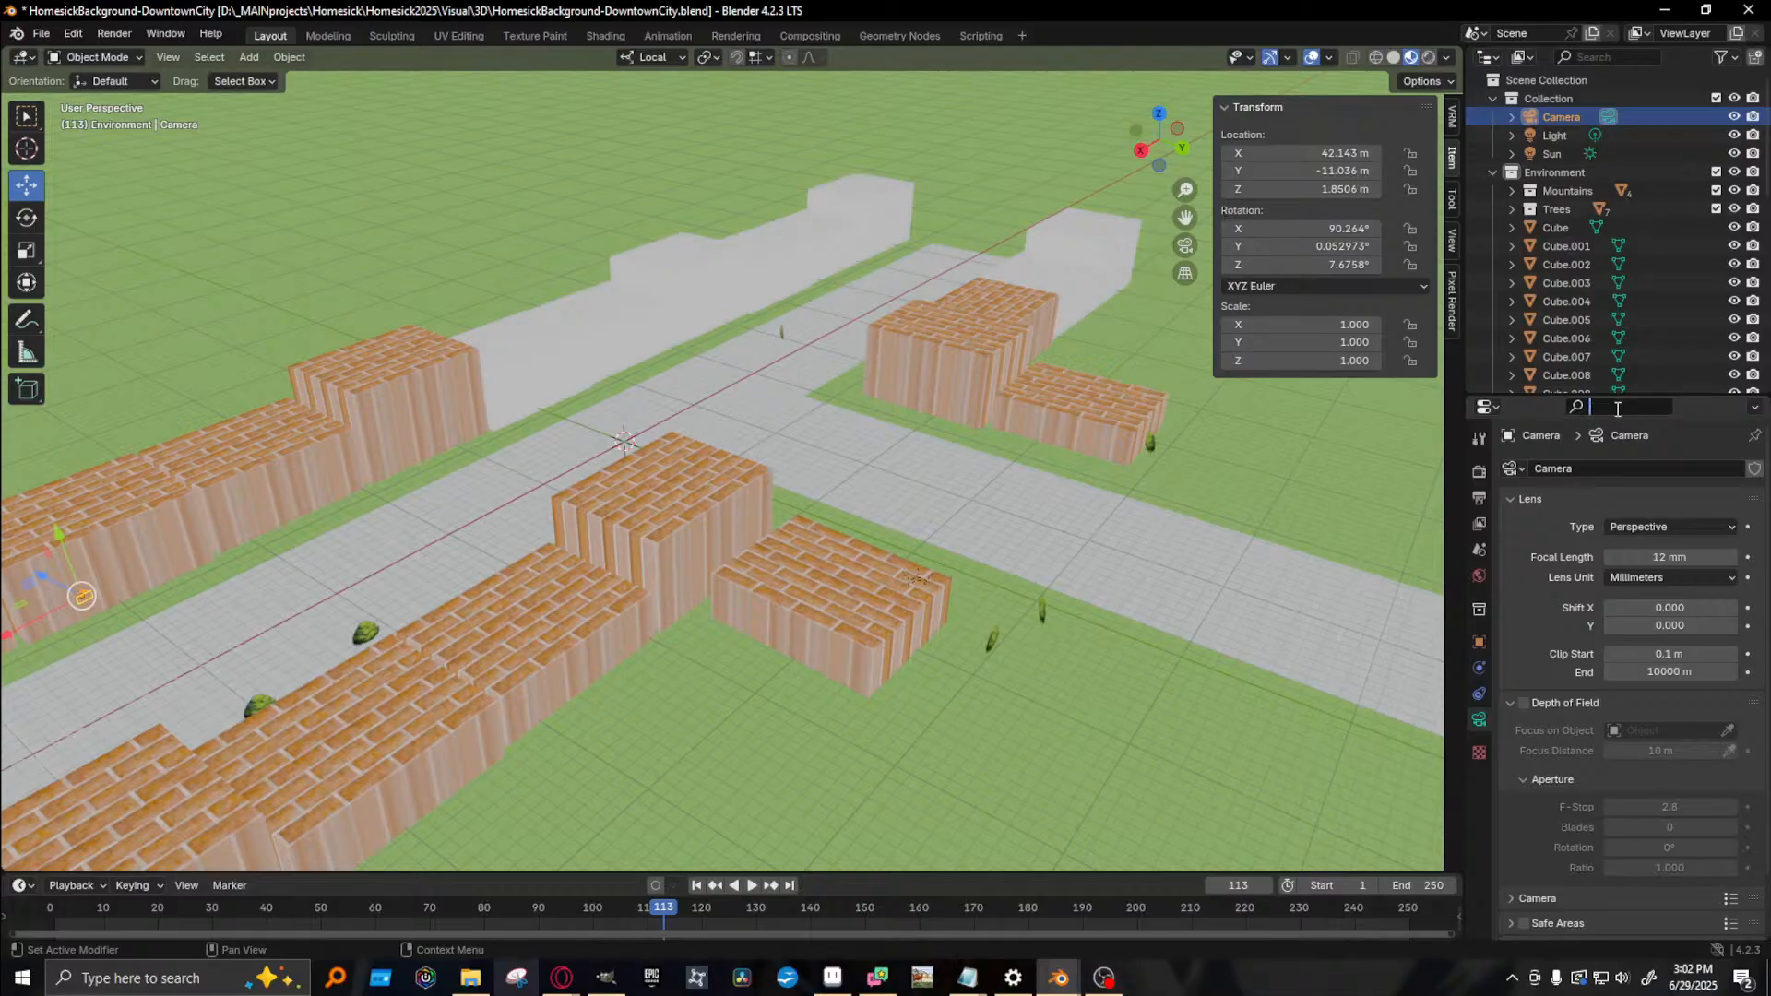
{"action": "type", "text": "dep"}
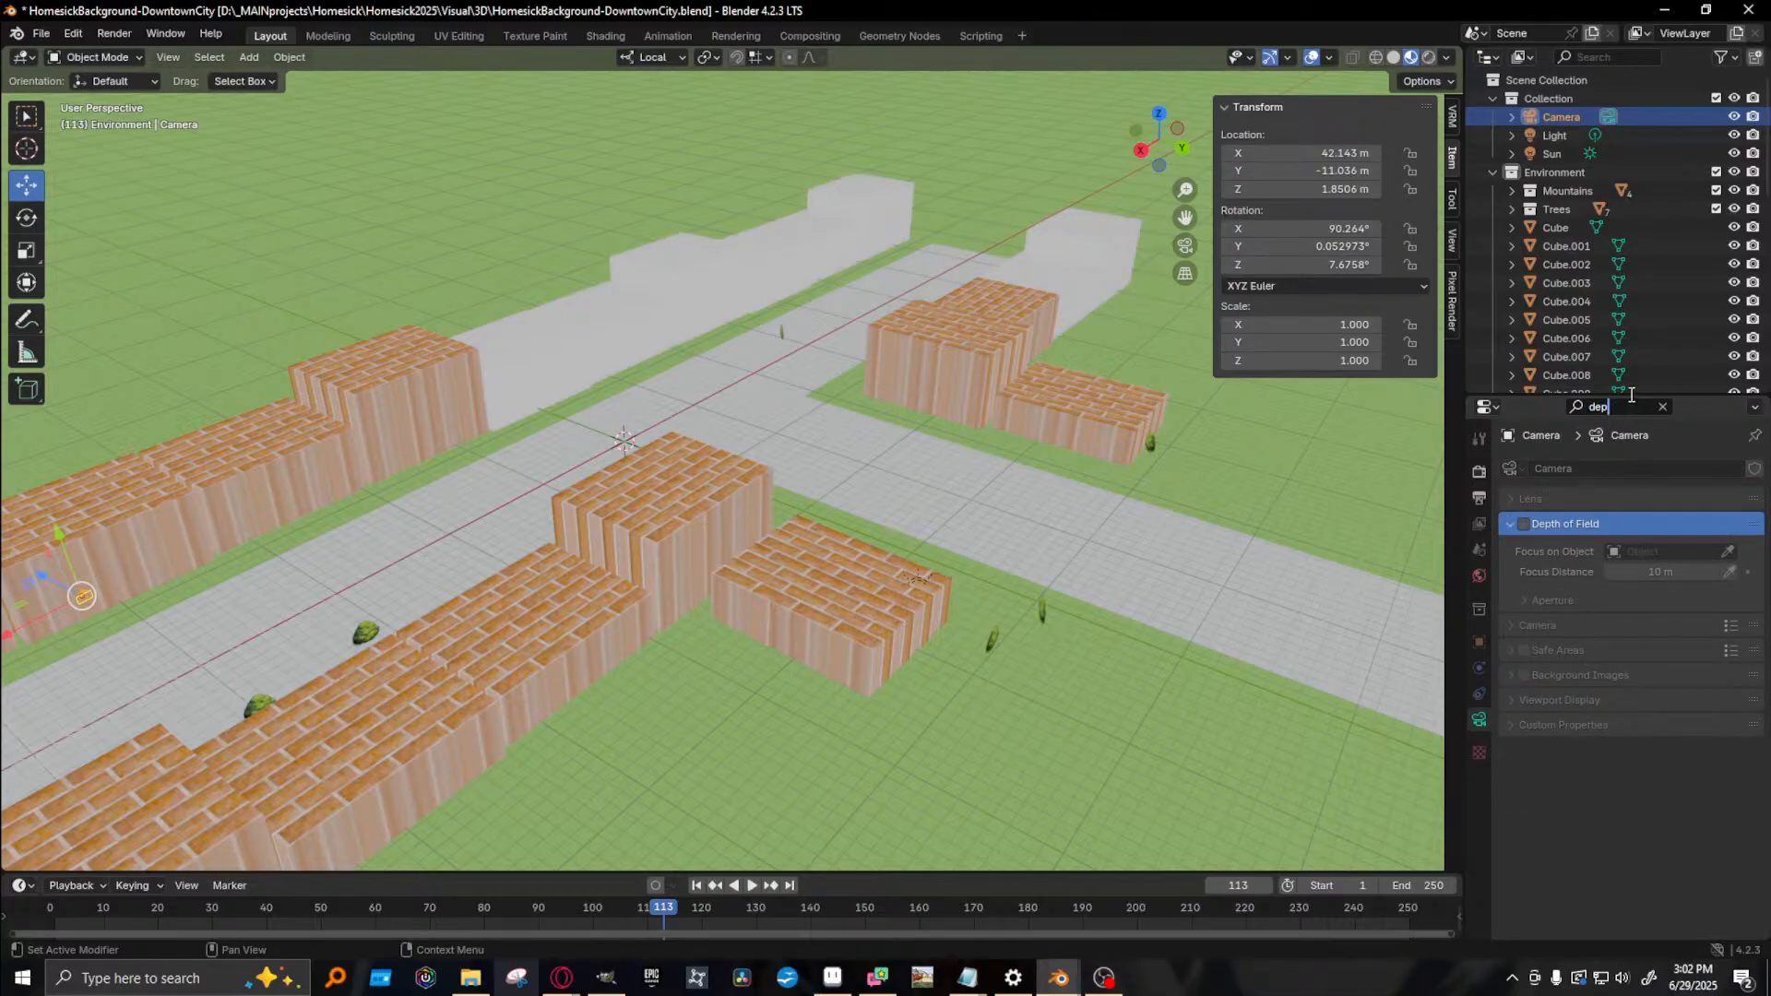
{"action": "left_click", "coordinate": [1521, 527]}
{"action": "left_click", "coordinate": [1522, 523]}
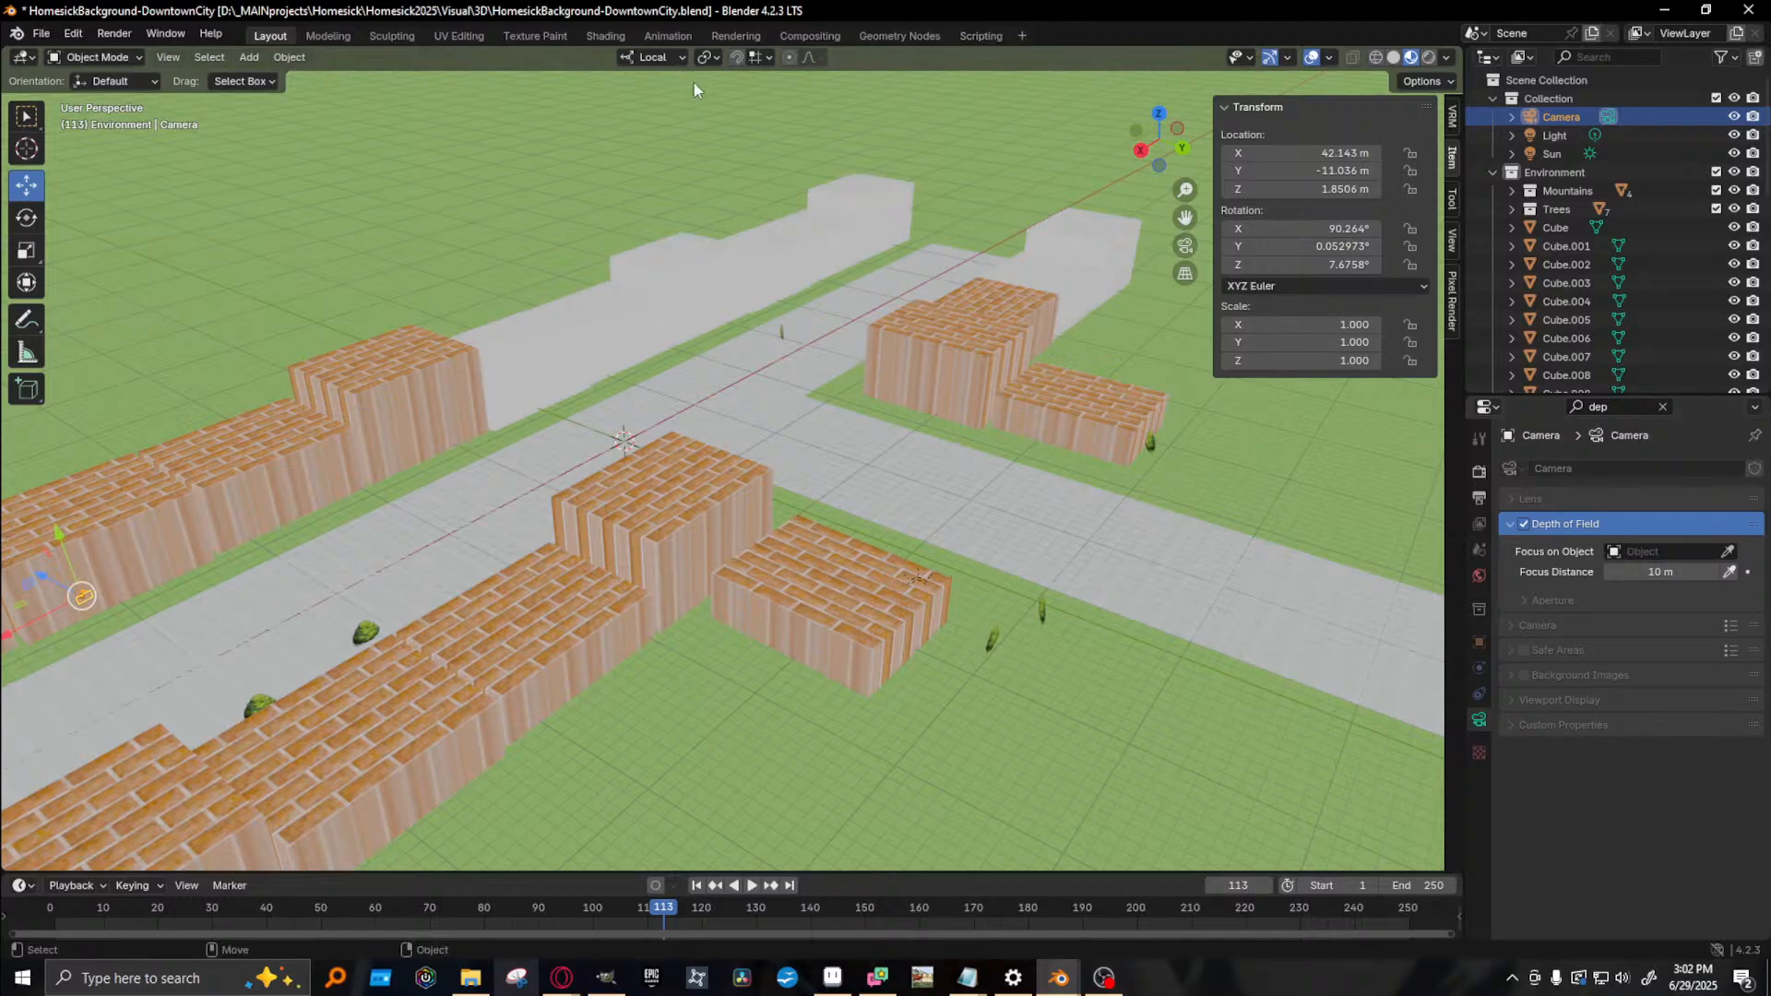
{"action": "key", "text": "F12"}
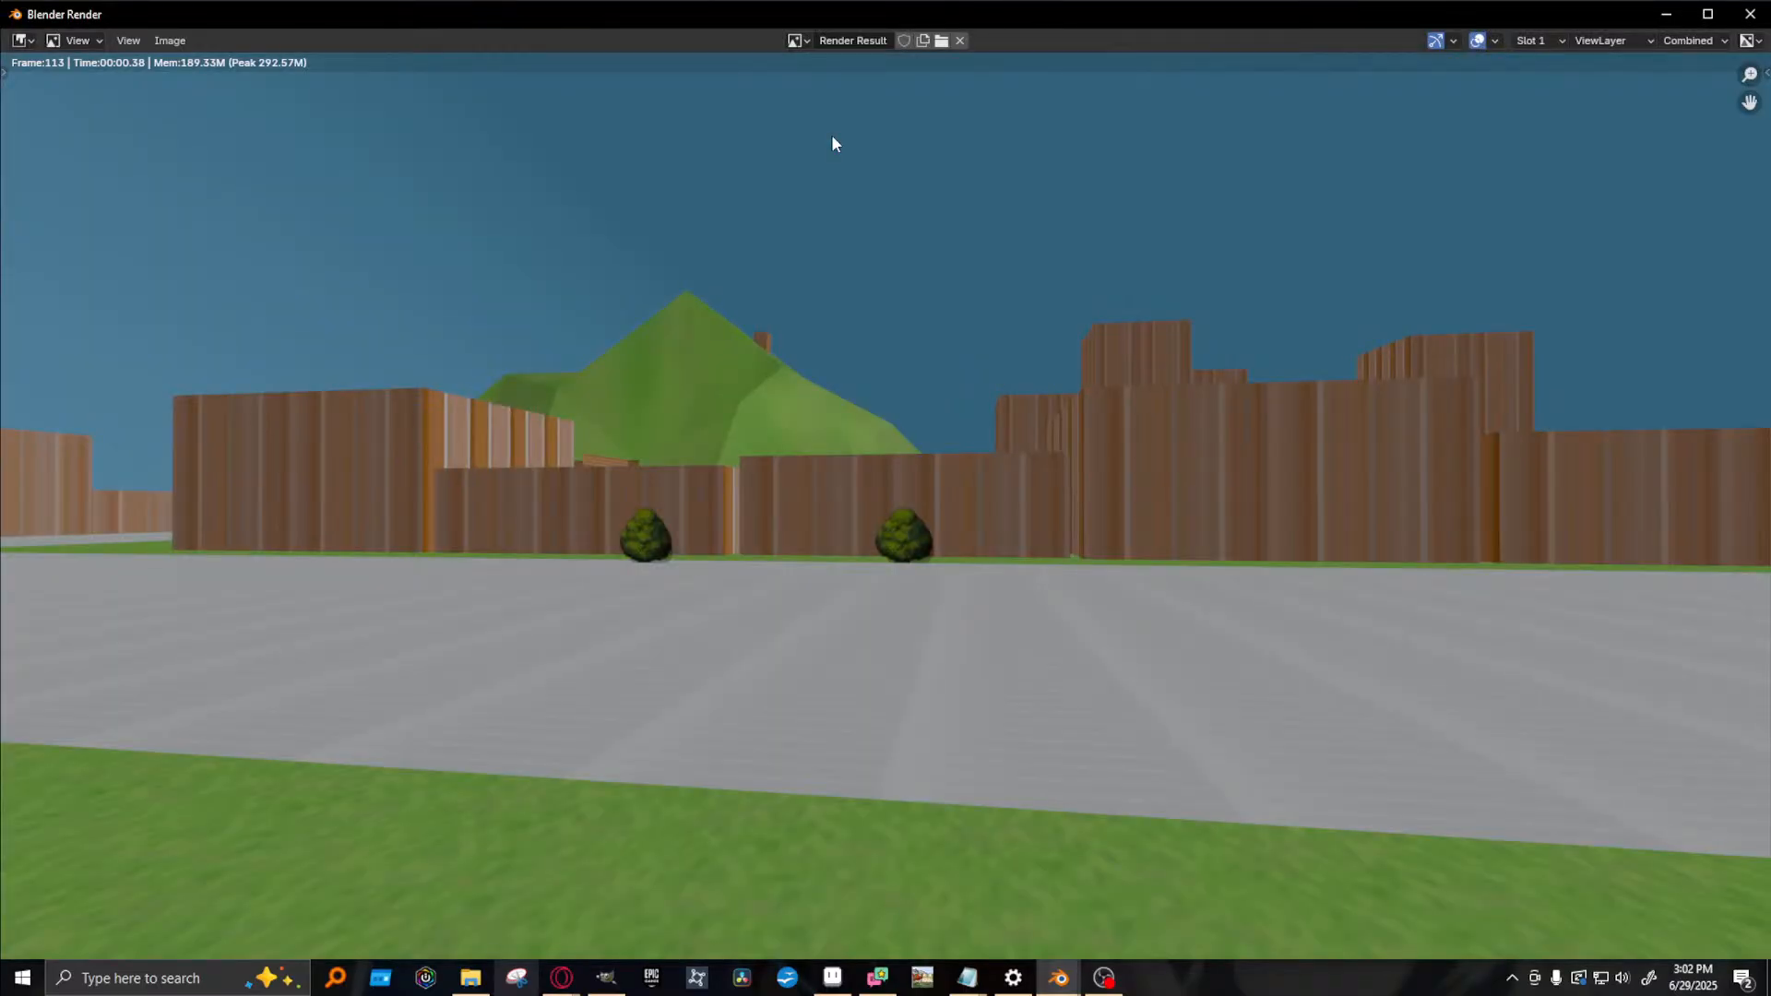
{"action": "key", "text": "Escape"}
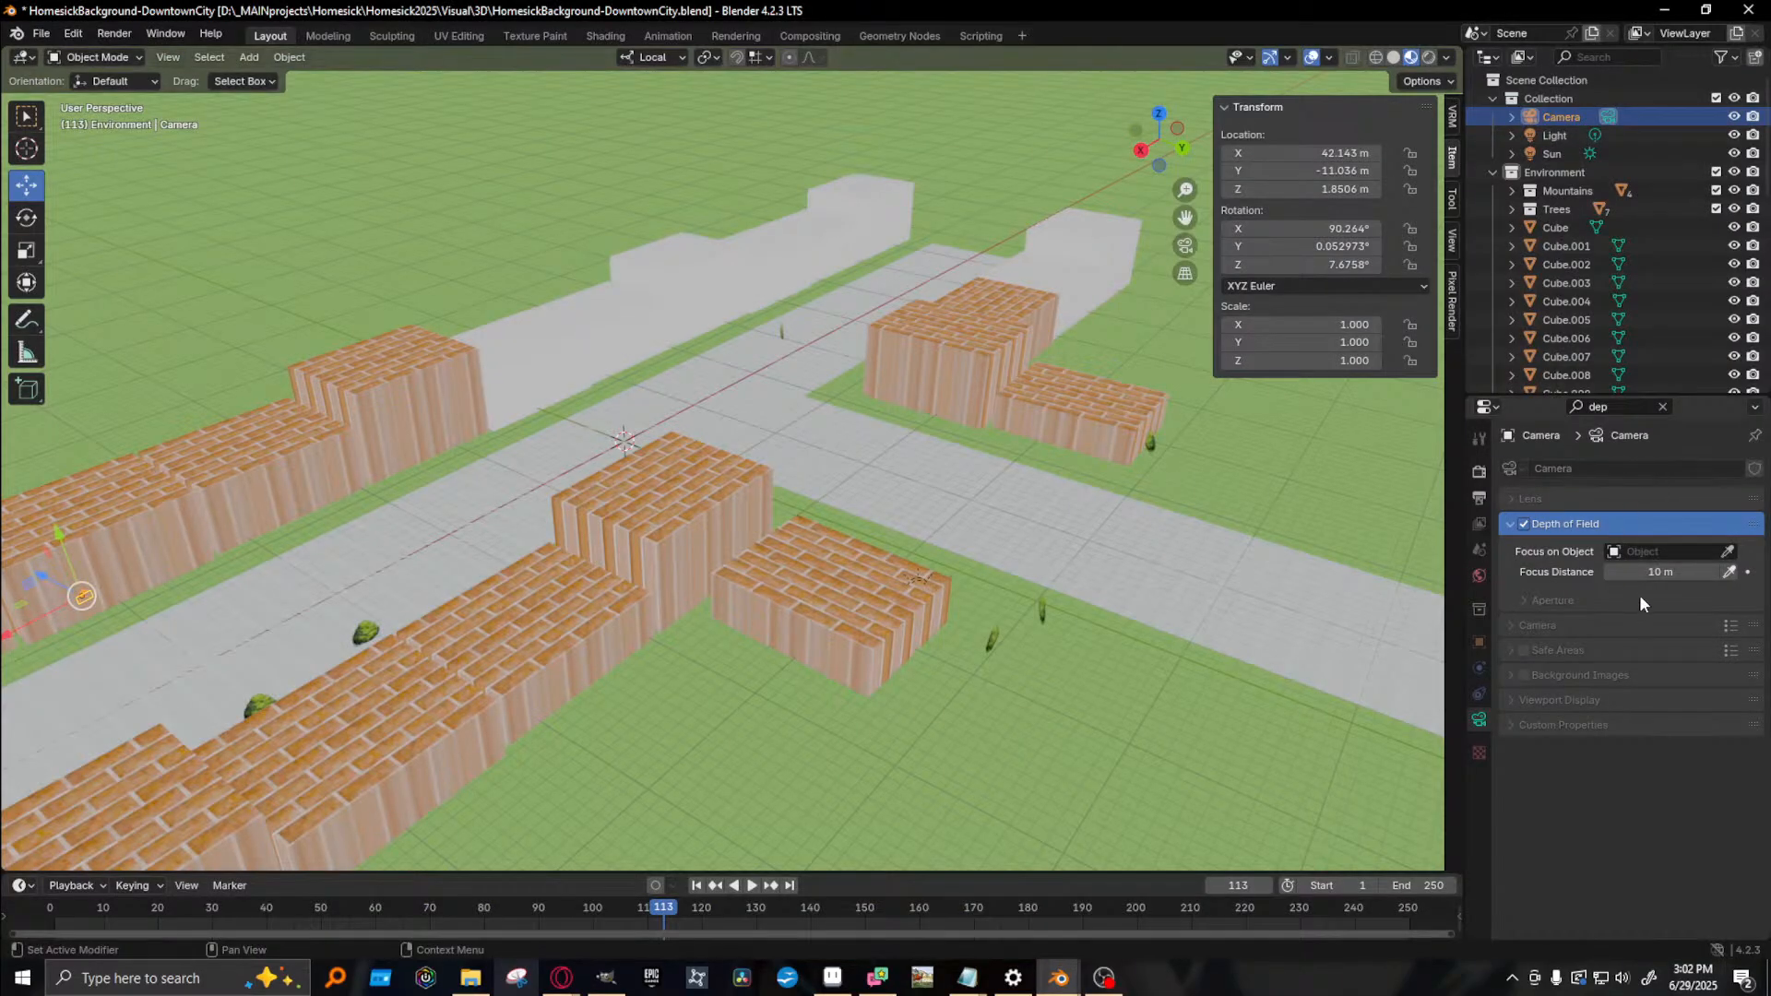
- Set the camera's focus distance to 5 m, render the scene and view its DiffCol pass
{"action": "left_click", "coordinate": [1664, 573]}
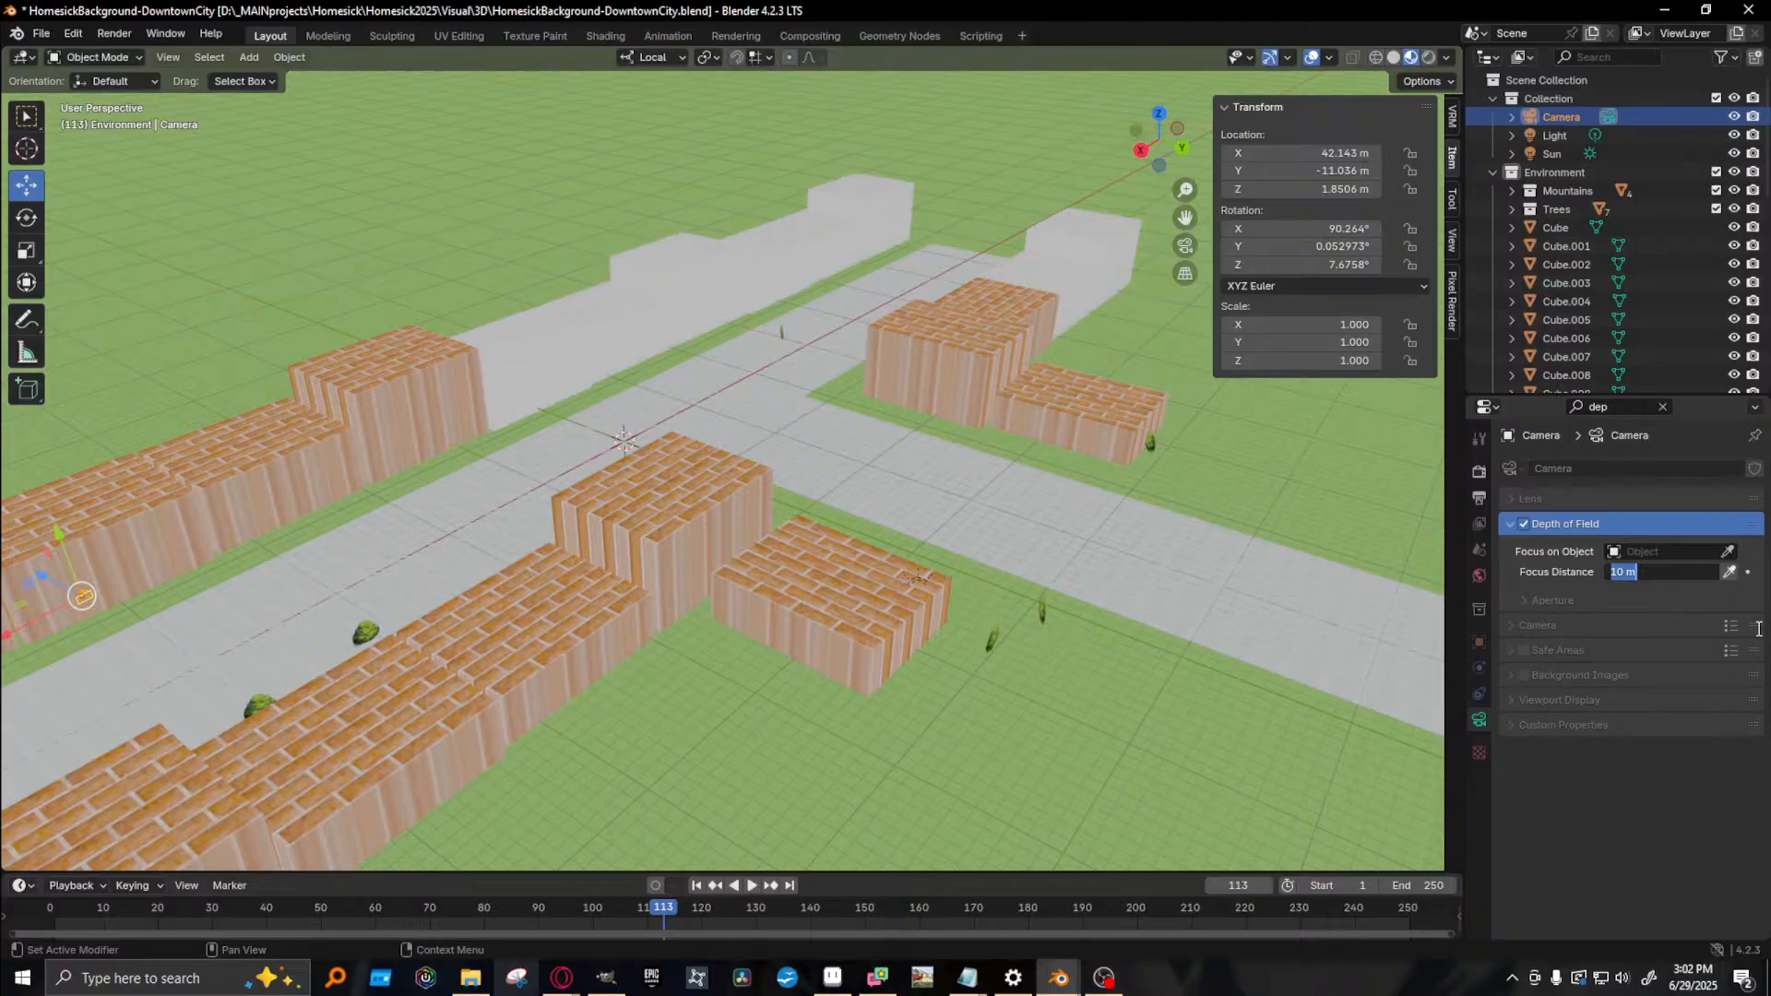
{"action": "type", "text": "5"}
{"action": "key", "text": "Return"}
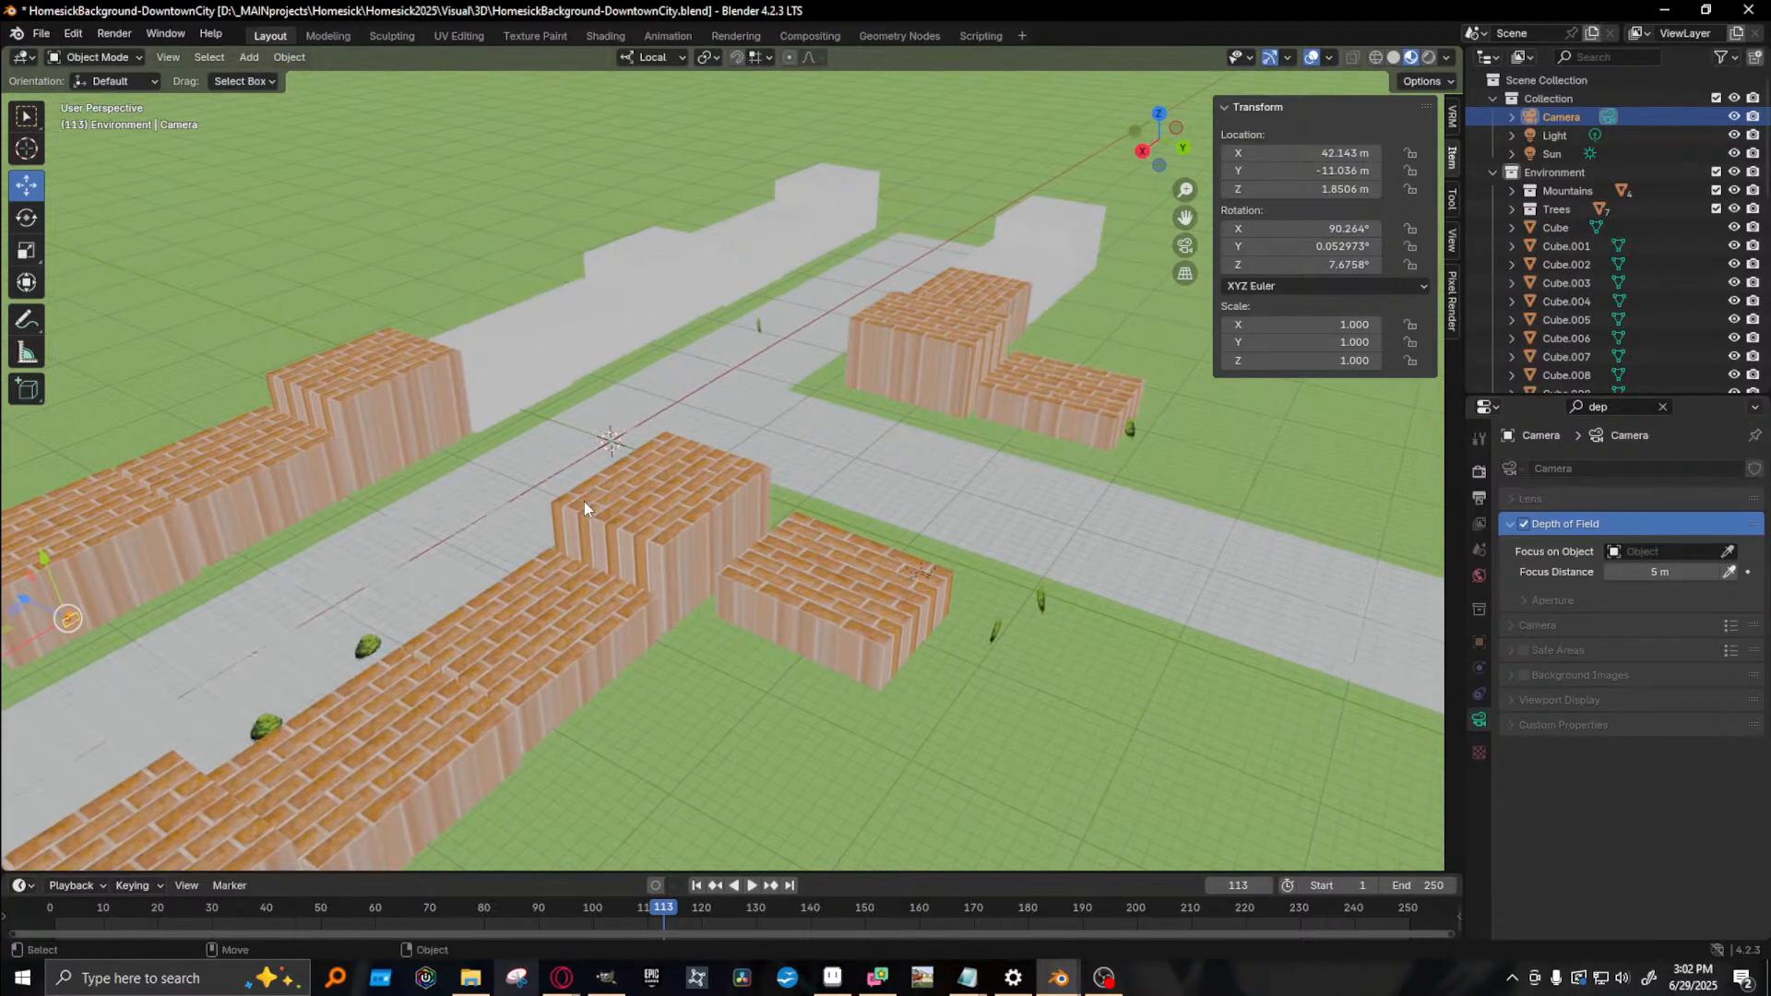
{"action": "key", "text": "F12"}
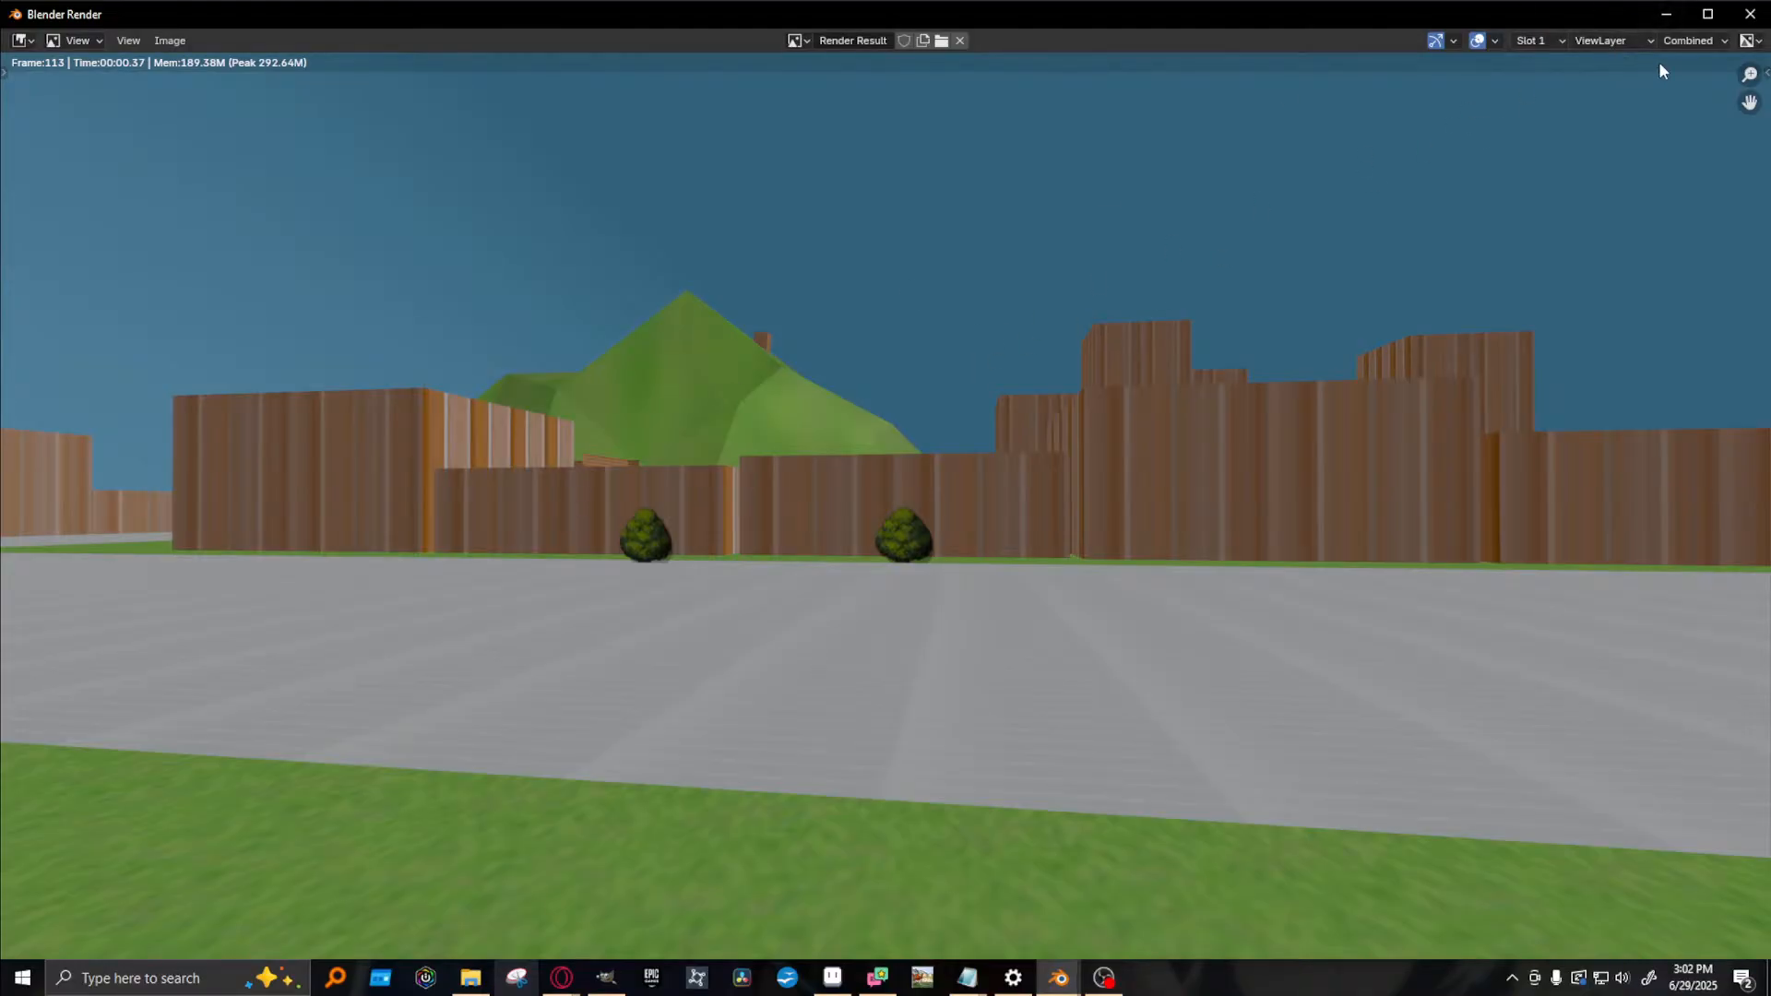
{"action": "left_click", "coordinate": [1687, 42]}
{"action": "left_click", "coordinate": [1683, 72]}
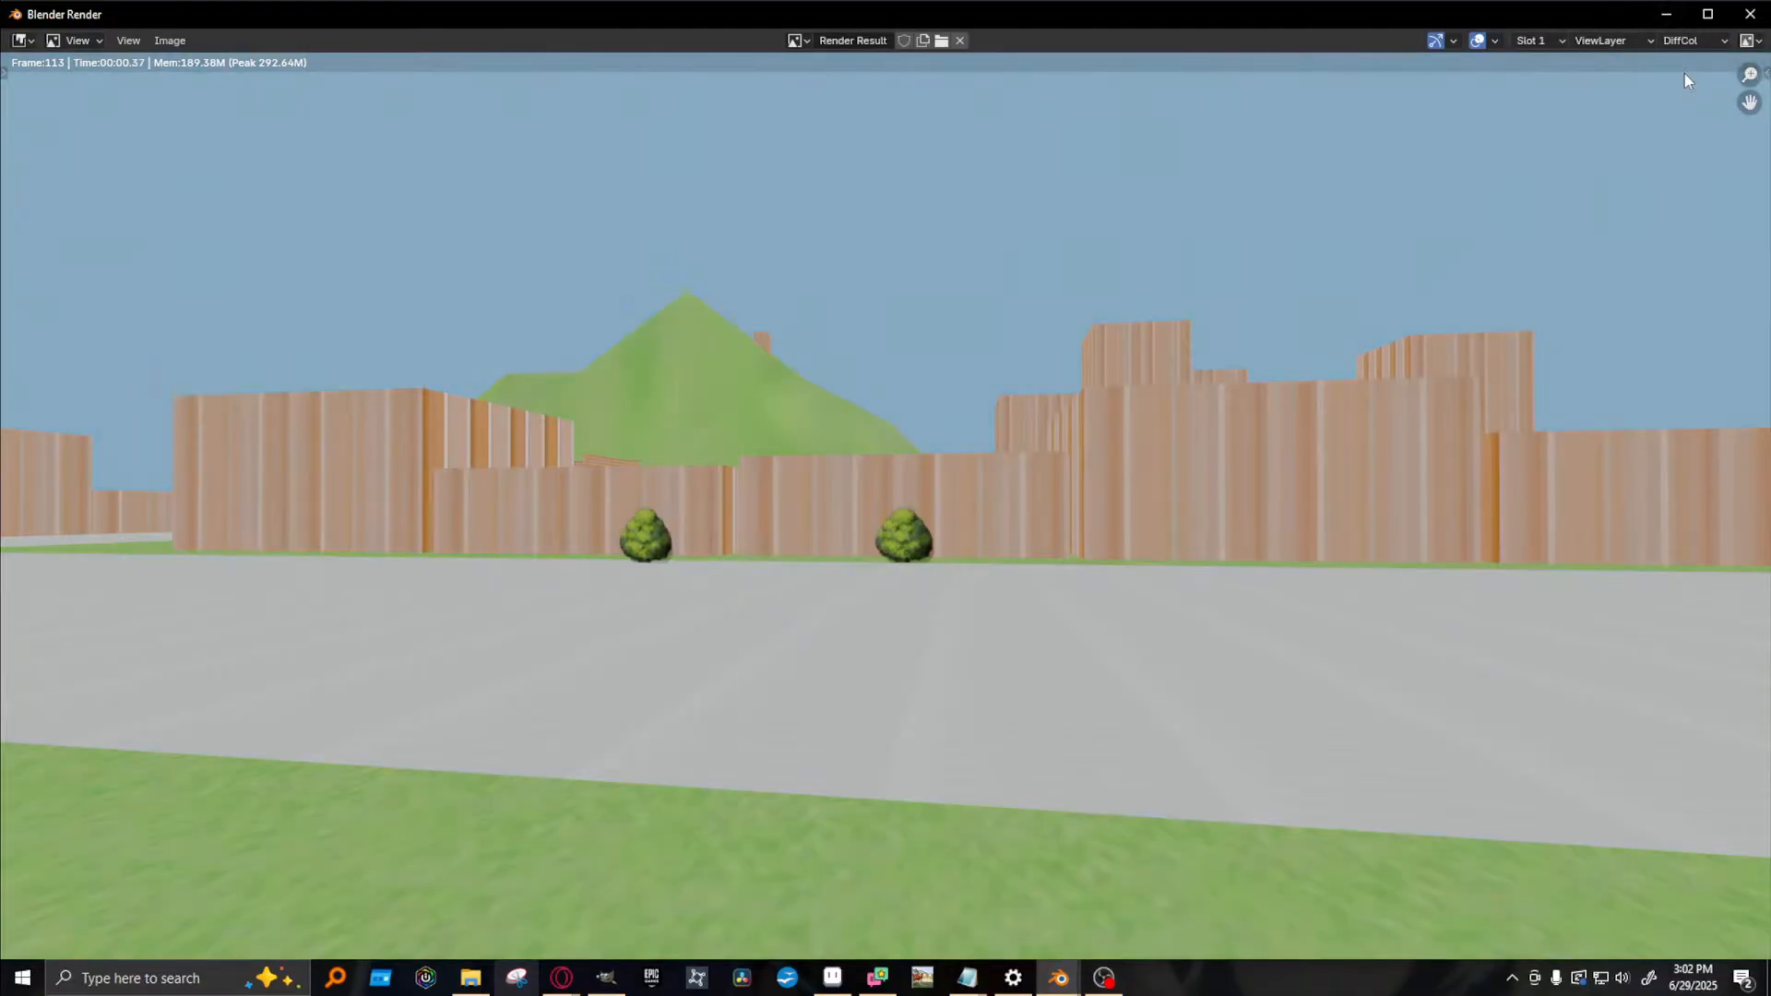
{"action": "left_click", "coordinate": [1750, 14]}
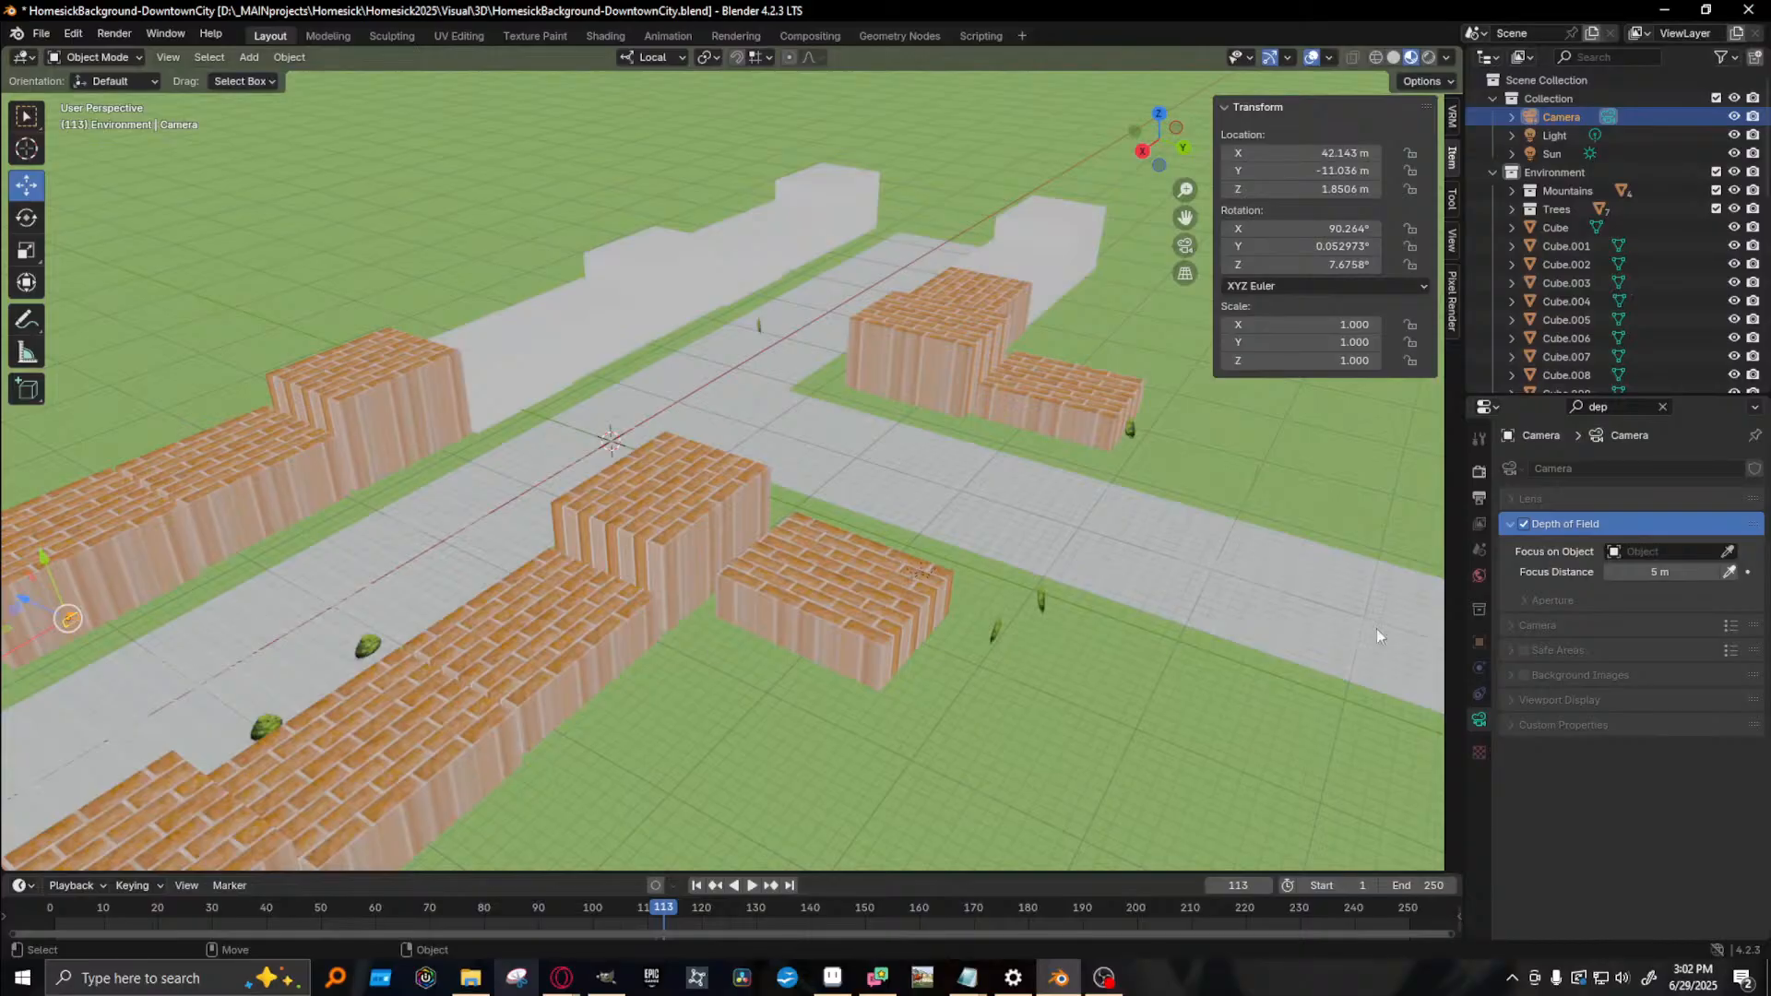
- Try focusing the camera on the brick building Cube.008 and render the scene
{"action": "left_click", "coordinate": [1727, 551]}
{"action": "left_click", "coordinate": [332, 733]}
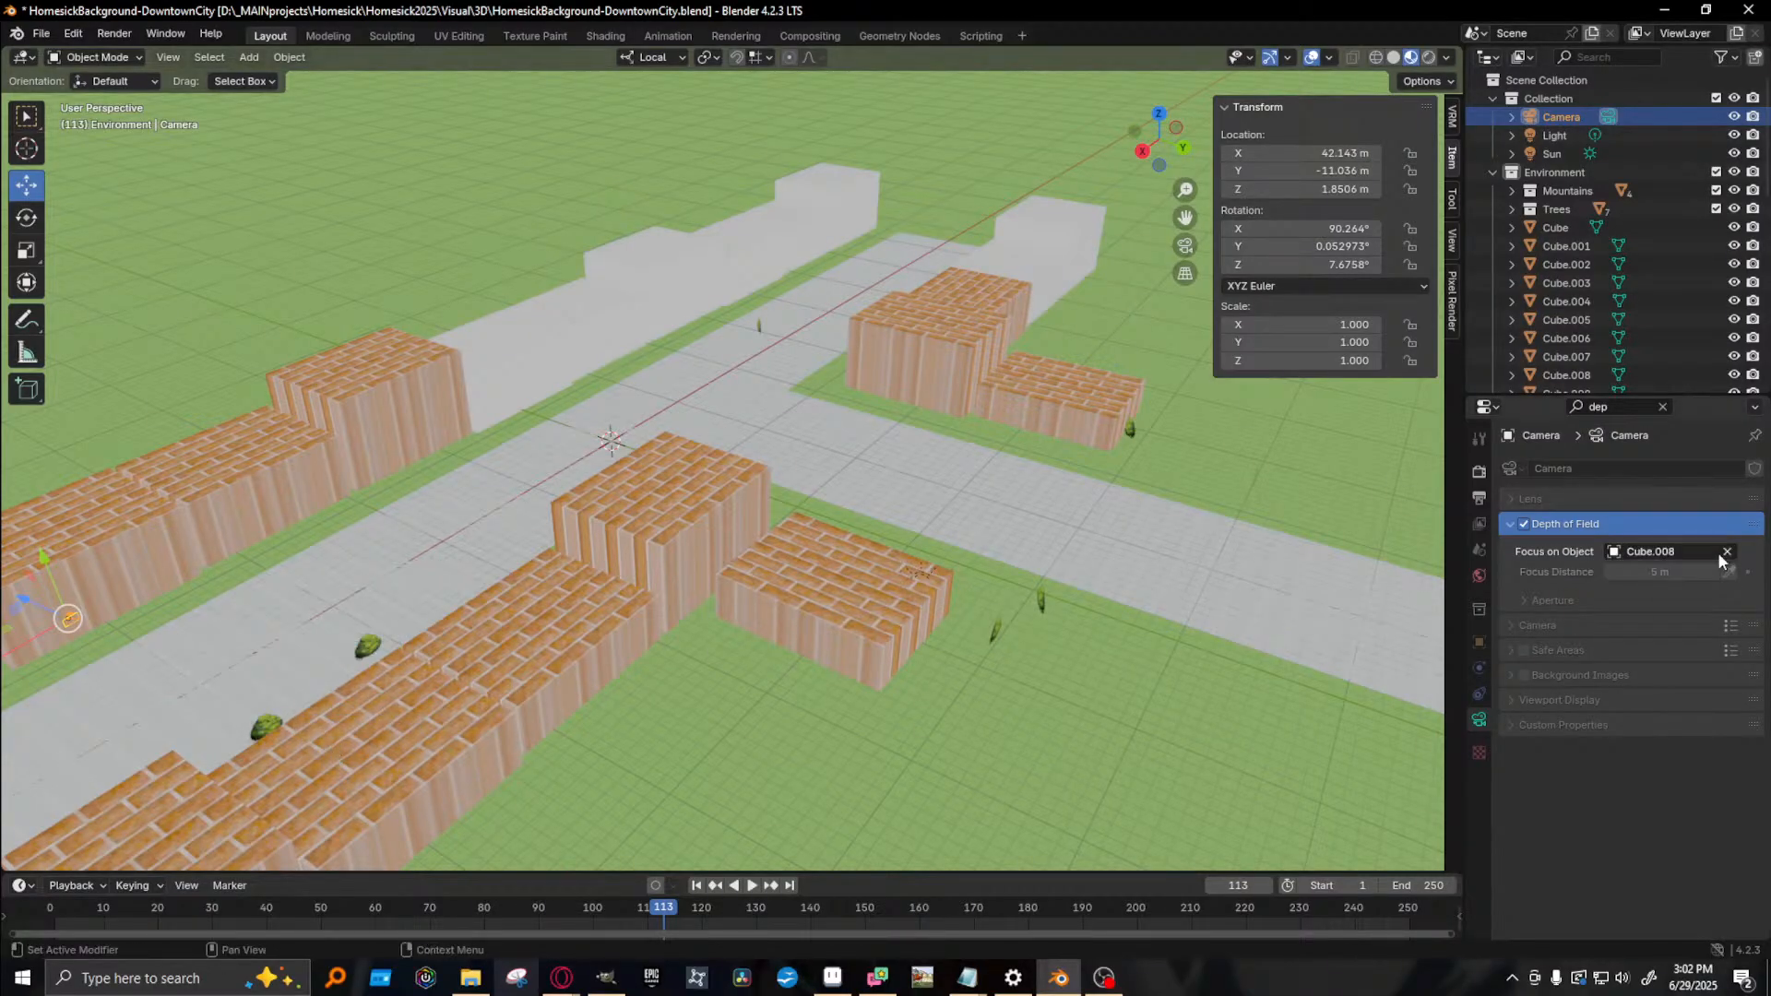
{"action": "key", "text": "F12"}
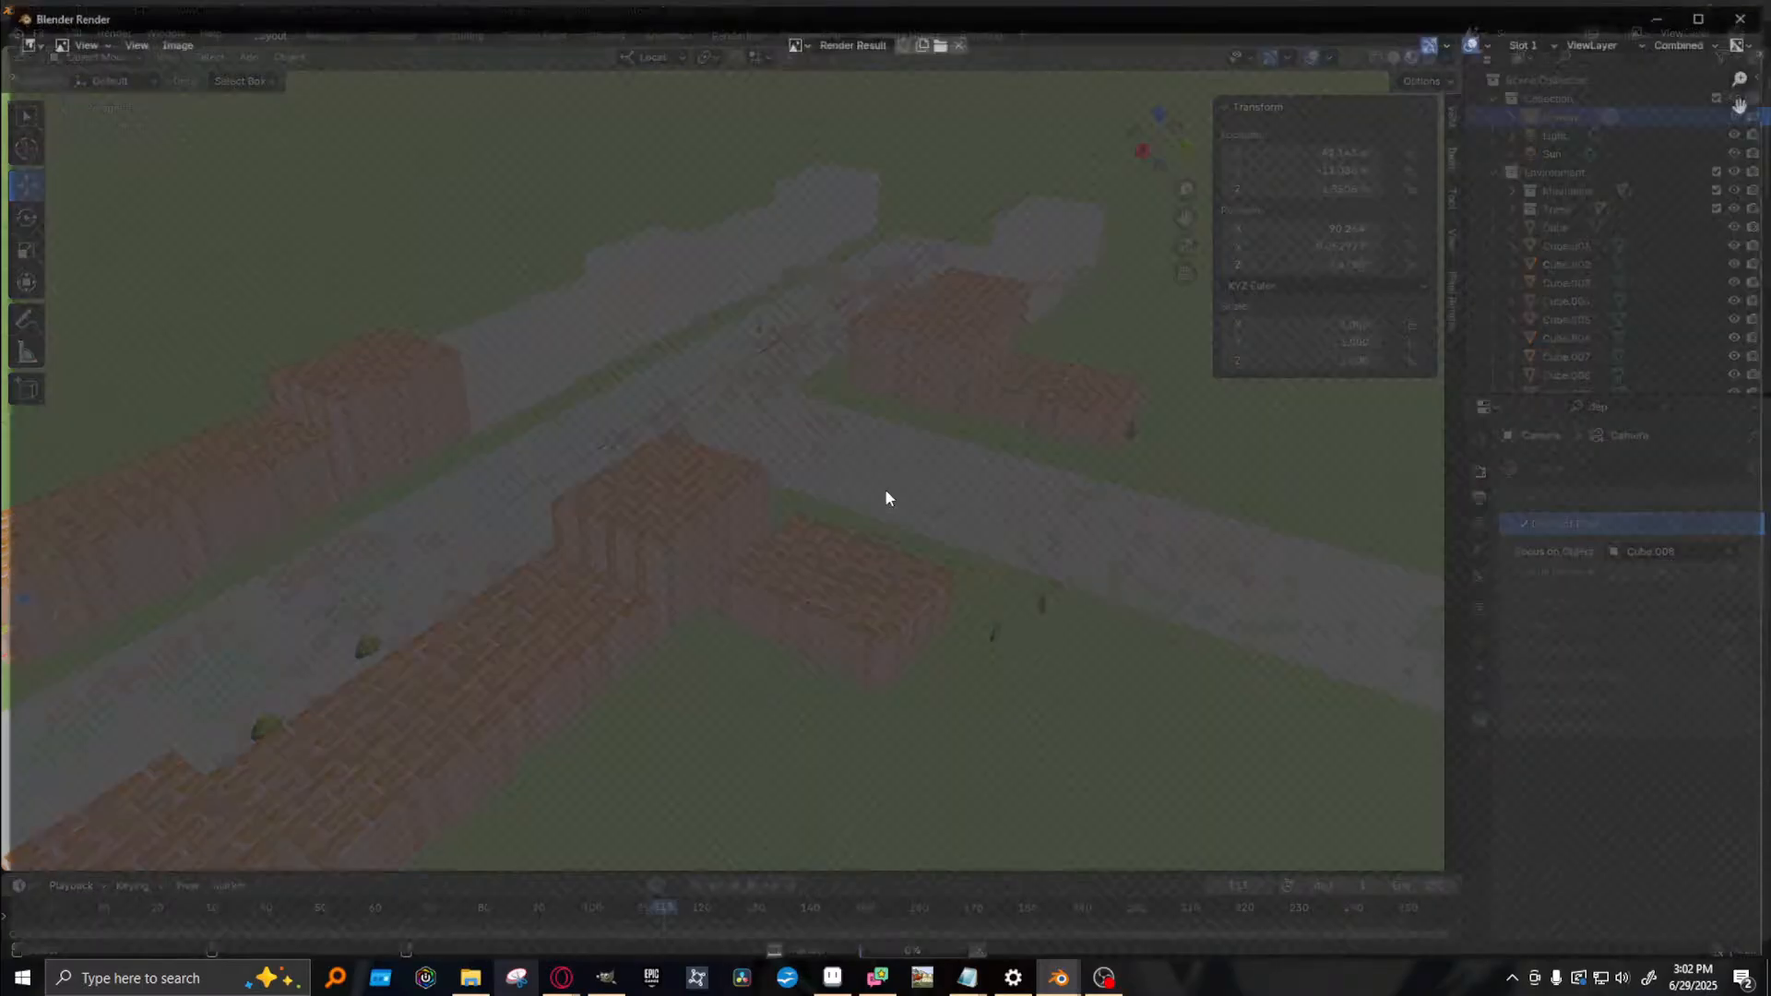
{"action": "left_click", "coordinate": [1749, 14]}
- Move the roadside tree Tree.002 off the road onto the grass, to about 8.1 m on Y
{"action": "middle_click_drag", "start_coordinate": [553, 560], "coordinate": [757, 477], "text": "shift"}
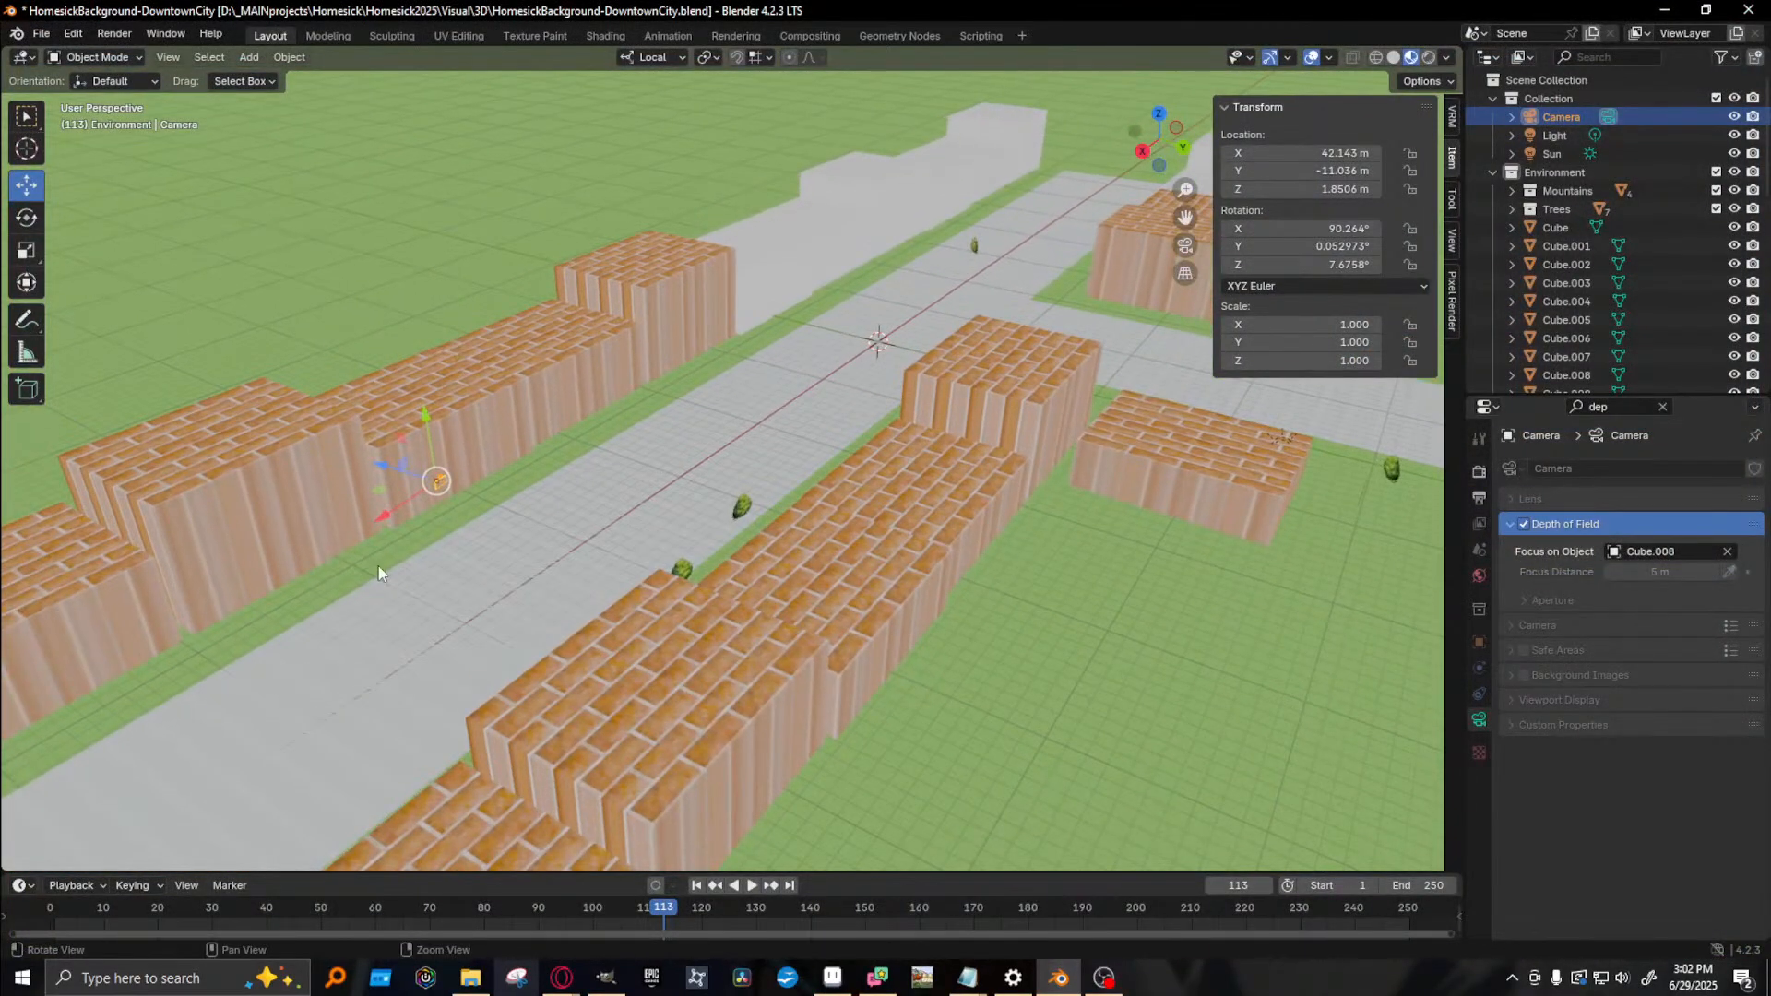
{"action": "scroll", "coordinate": [378, 566], "scroll_direction": "up", "scroll_amount": 8}
{"action": "left_click", "coordinate": [909, 536]}
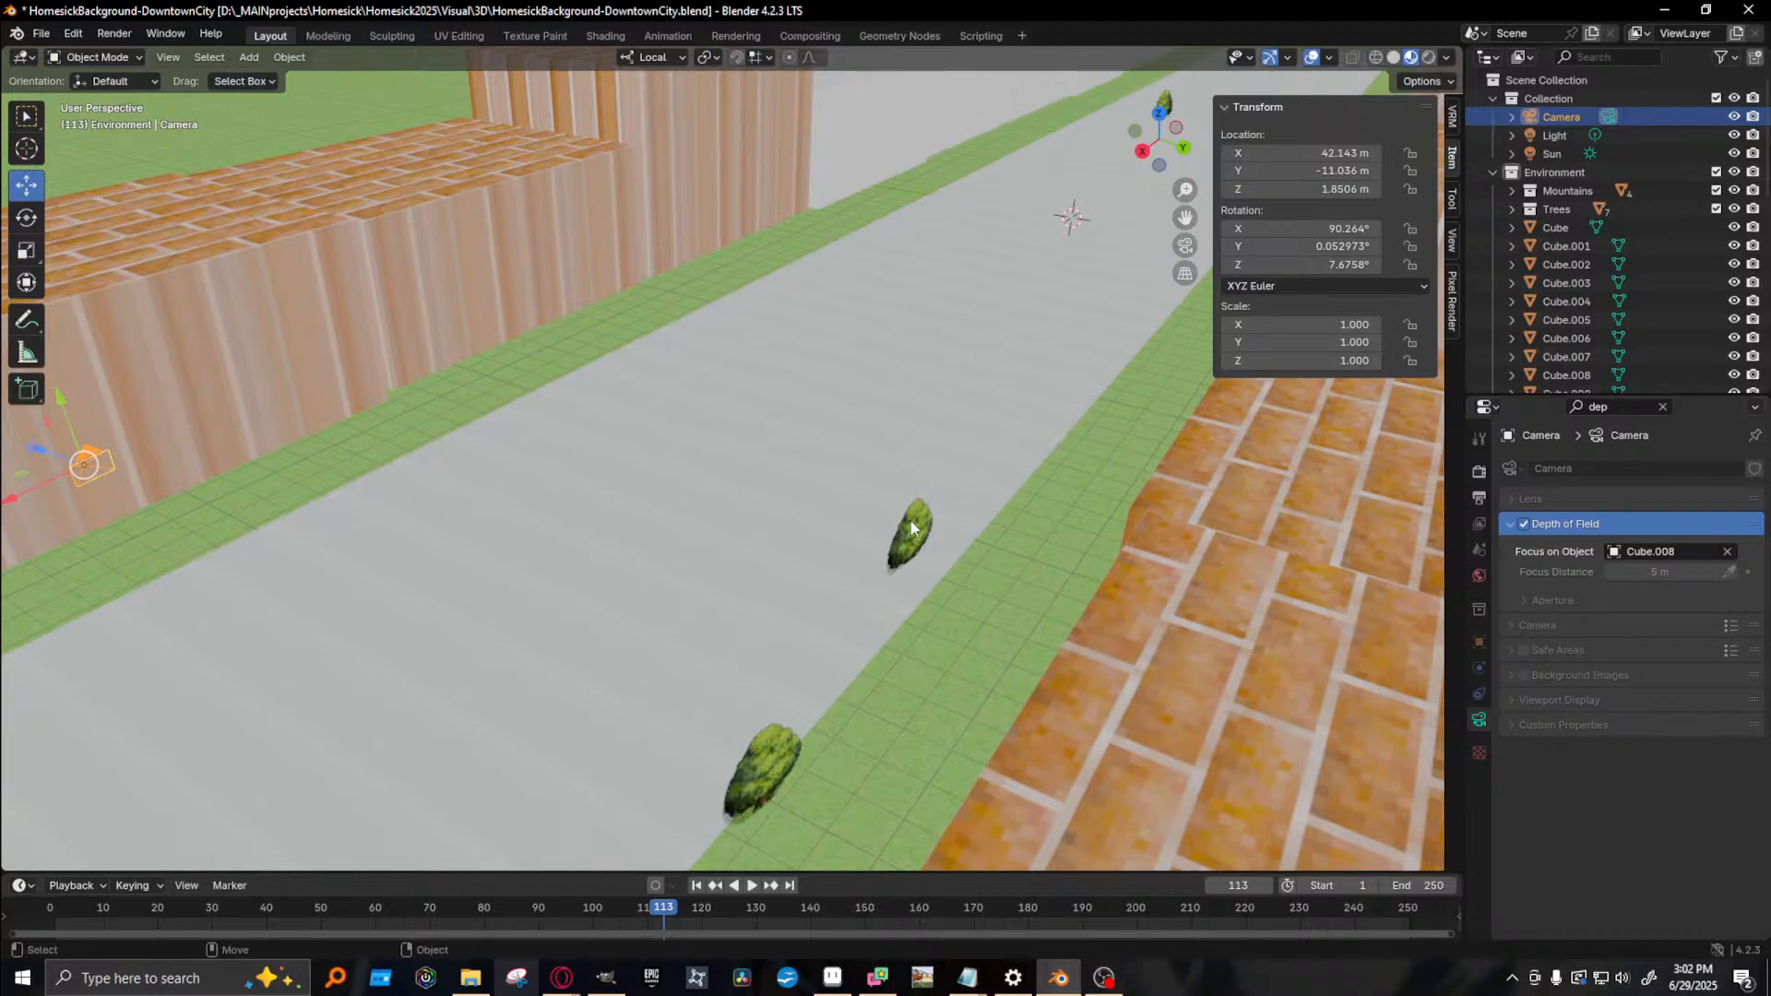
{"action": "left_click_drag", "start_coordinate": [867, 503], "coordinate": [916, 525]}
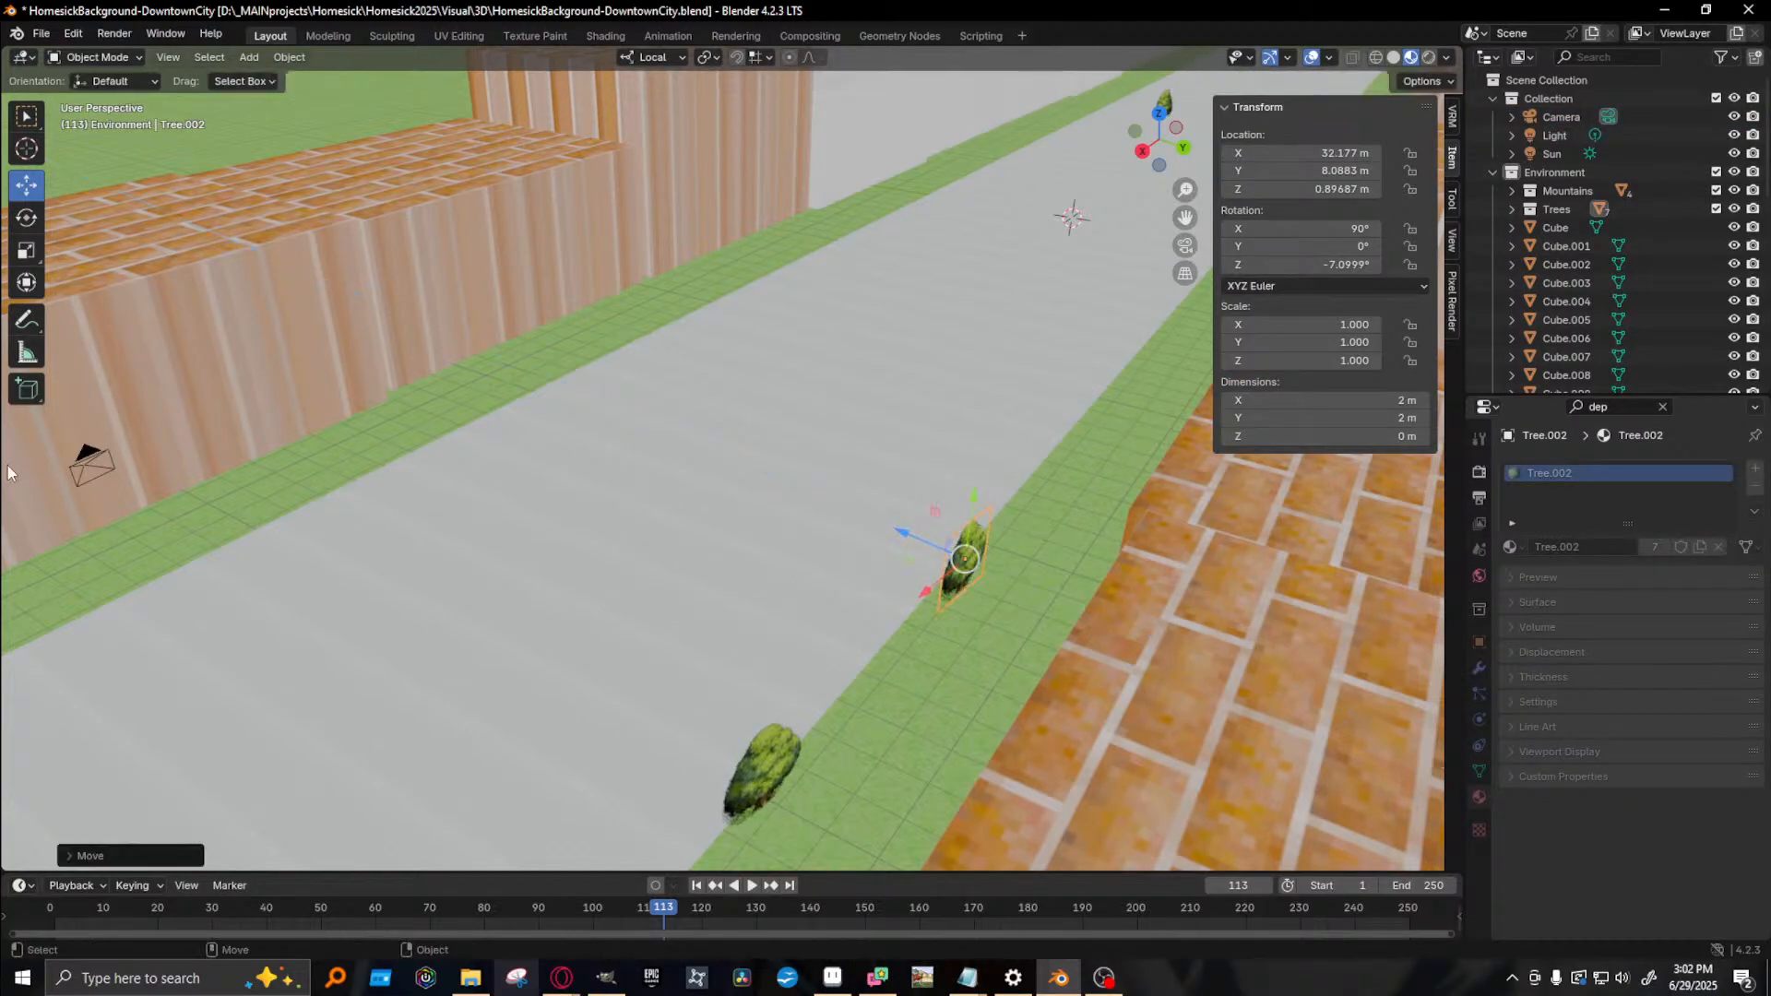
- Clear the camera's focus object and set its focus distance to 100 m
{"action": "left_click", "coordinate": [93, 463]}
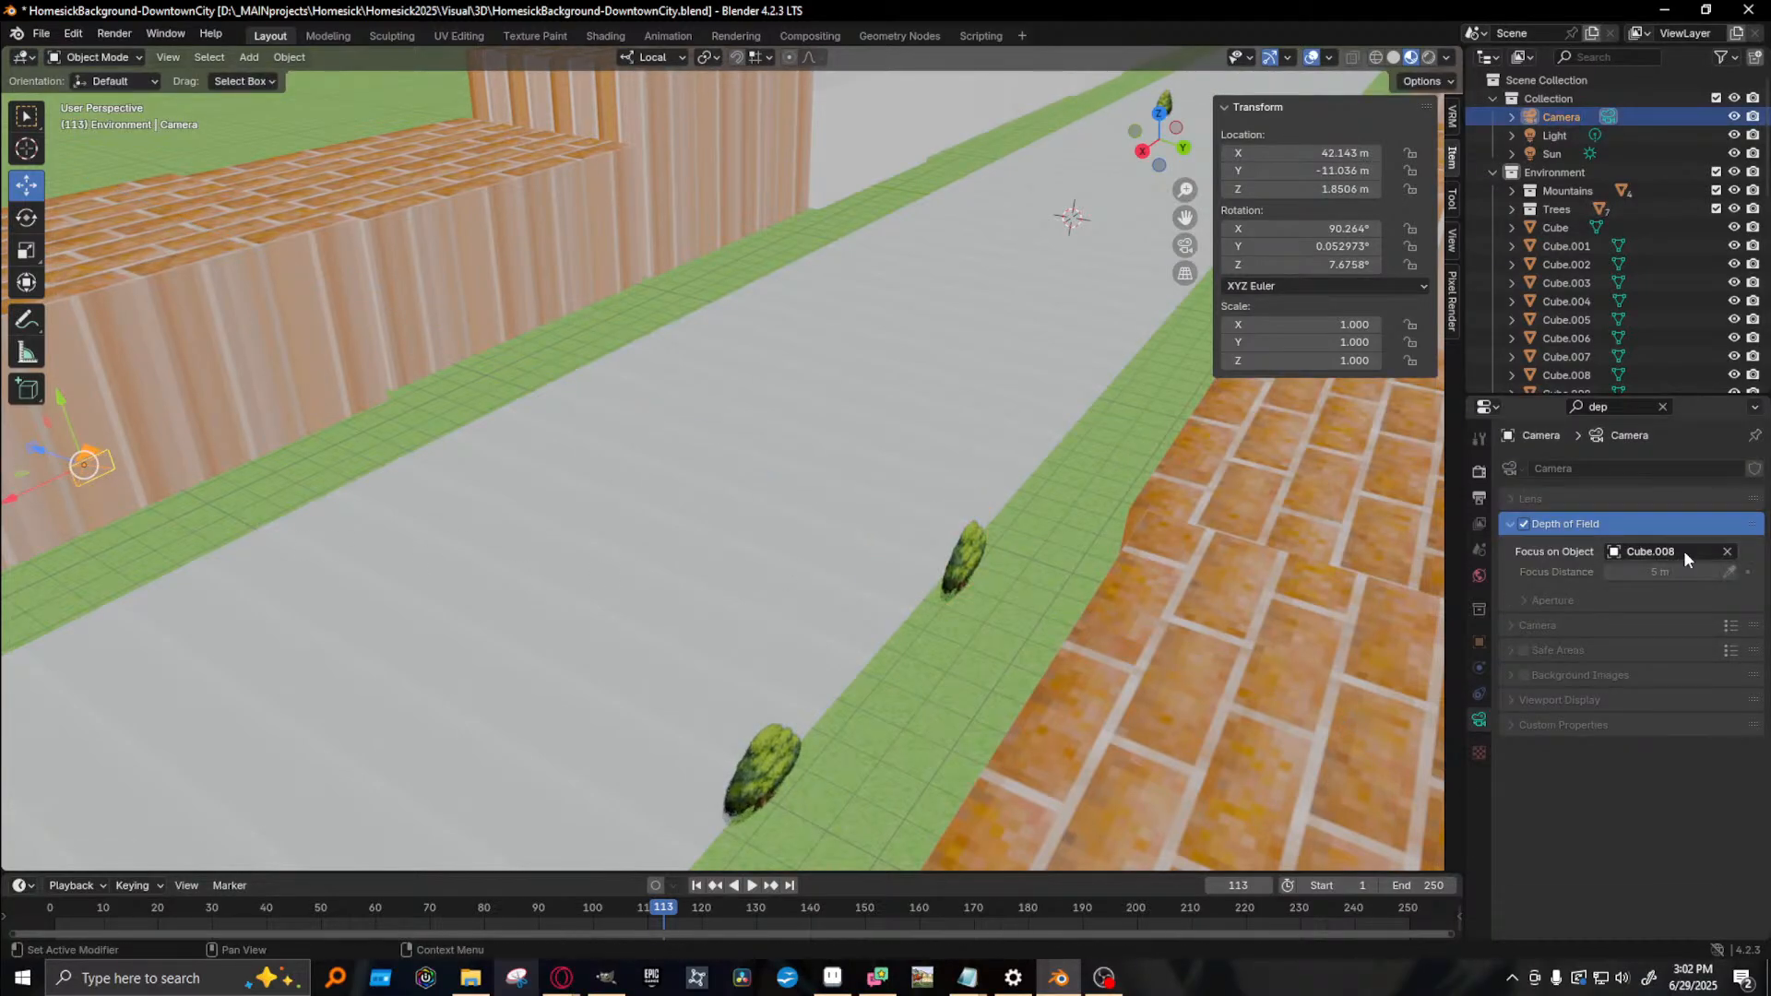
{"action": "left_click", "coordinate": [1729, 551]}
{"action": "left_click", "coordinate": [1642, 572]}
{"action": "type", "text": "100"}
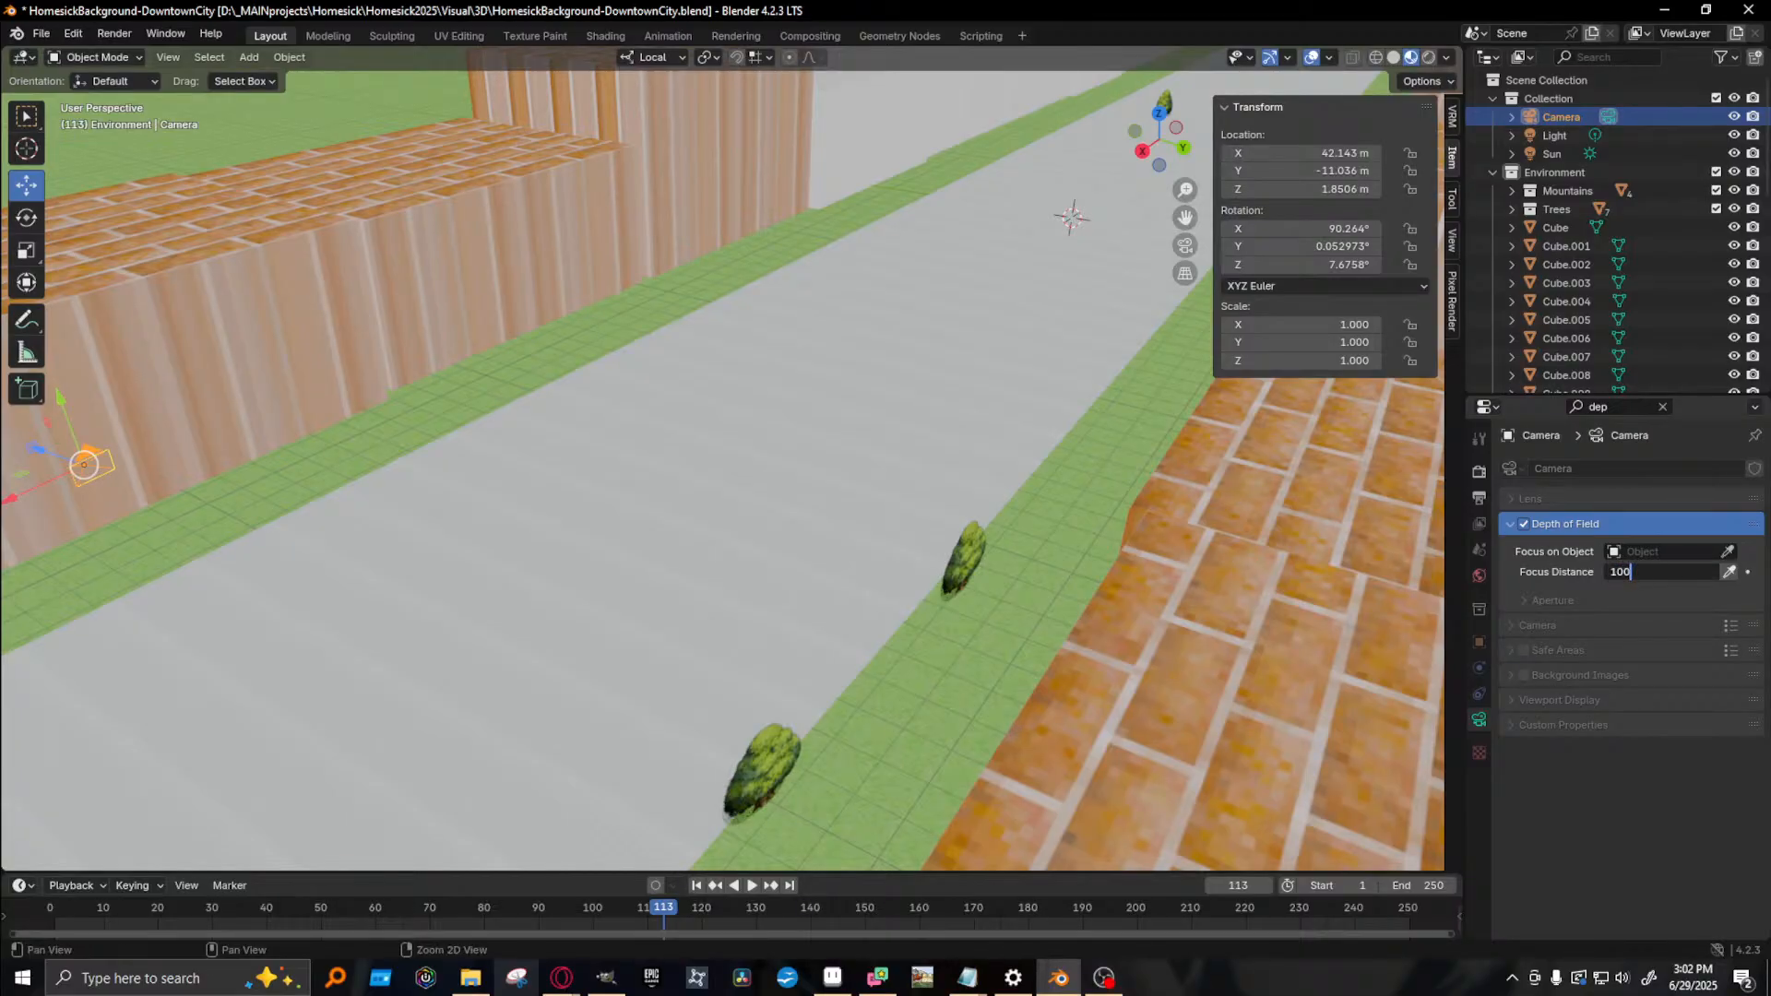
{"action": "key", "text": "Return"}
- Move the other roadside tree, Tree.001, onto the grass at about 8 m on Y and render the scene
{"action": "middle_click_drag", "start_coordinate": [758, 511], "coordinate": [768, 536]}
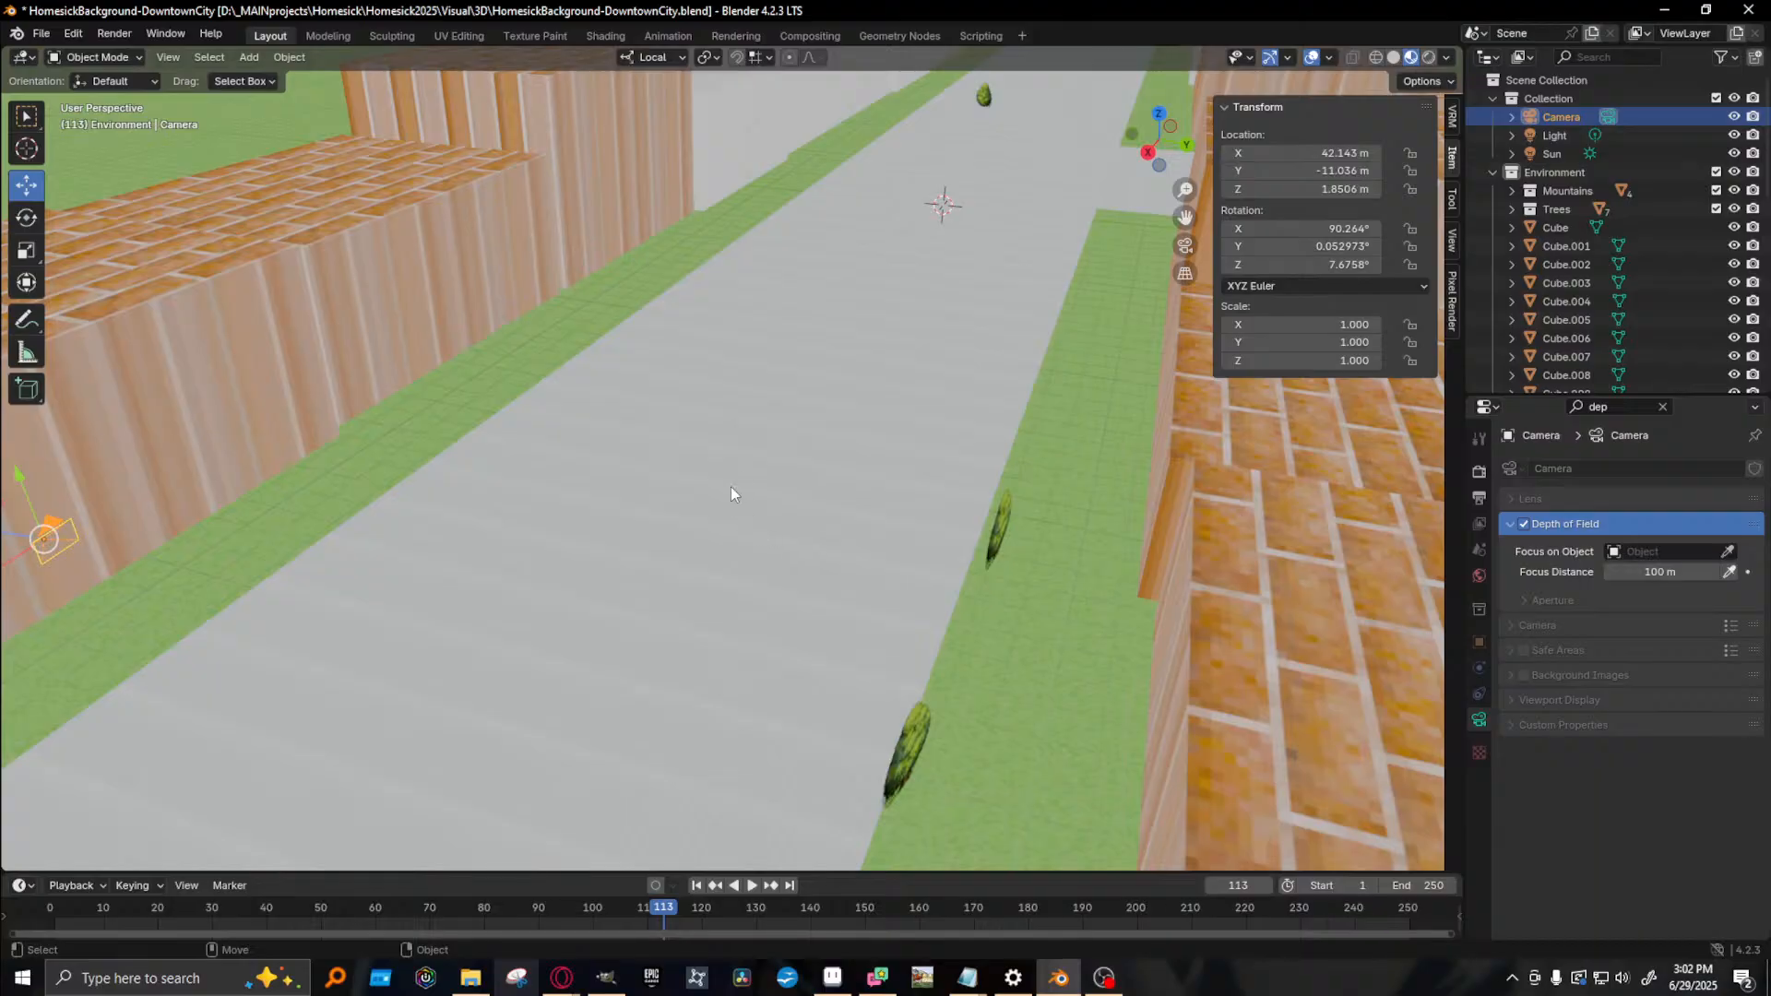
{"action": "middle_click_drag", "start_coordinate": [655, 498], "coordinate": [679, 495]}
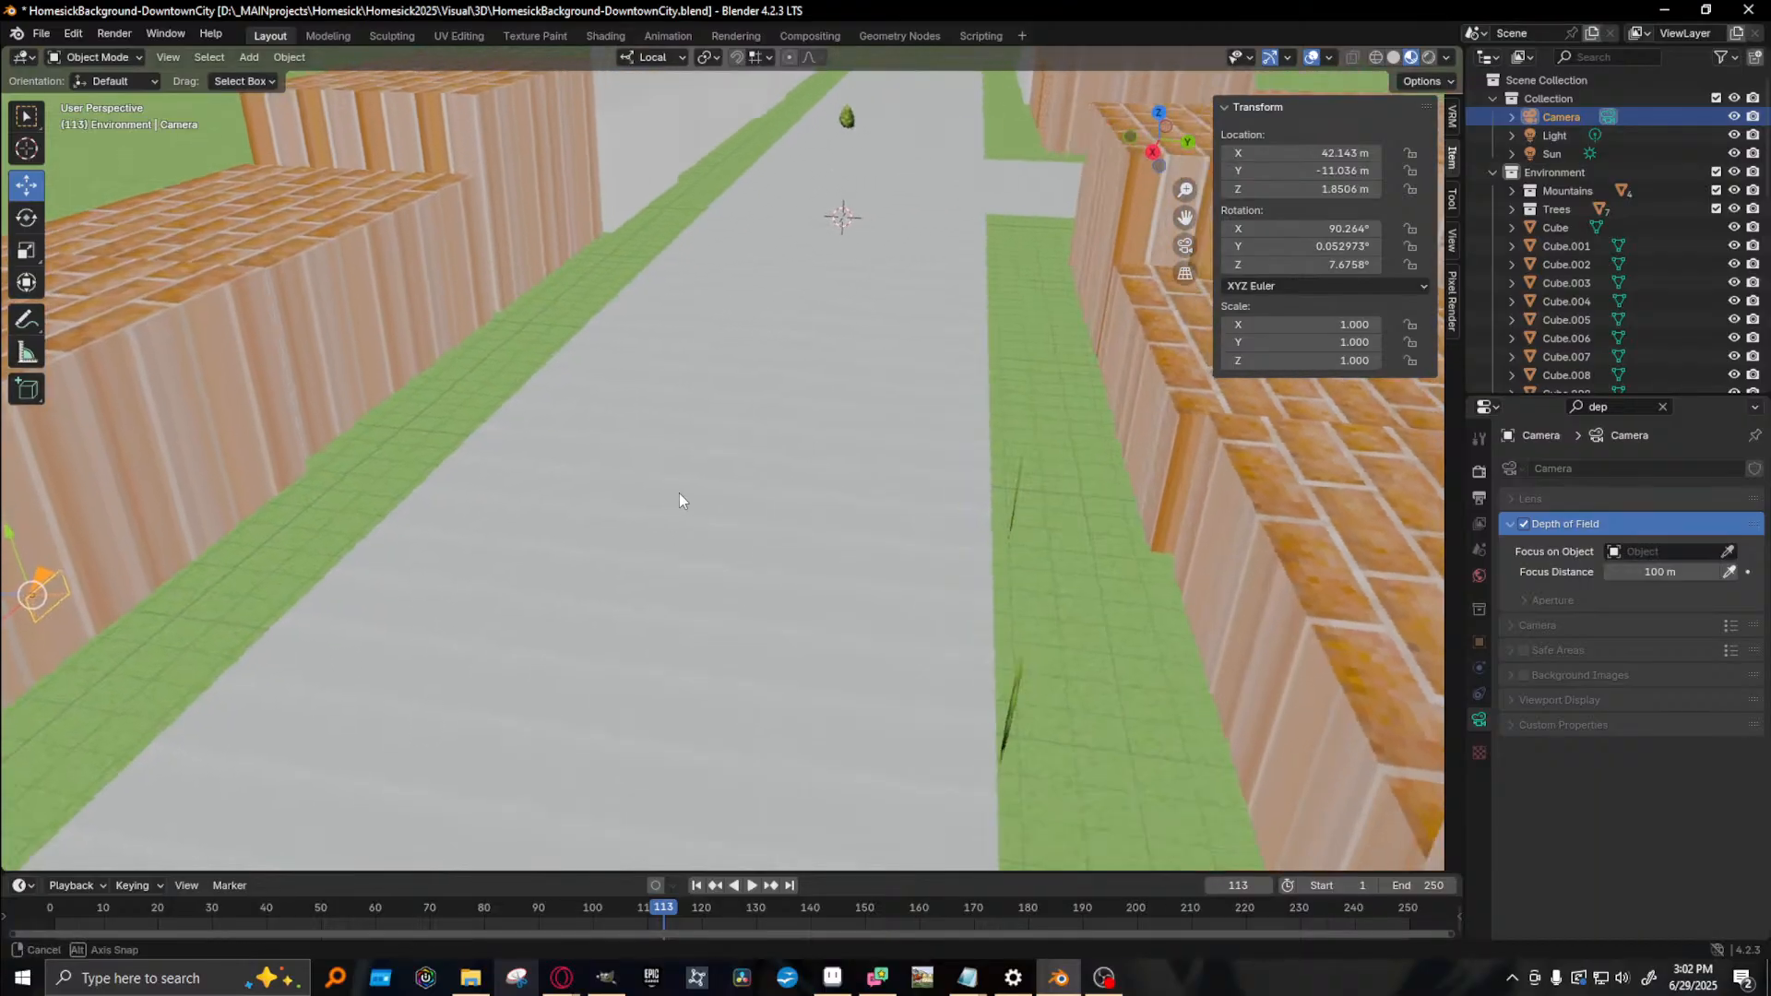
{"action": "middle_click_drag", "start_coordinate": [1009, 627], "coordinate": [1109, 639]}
{"action": "left_click", "coordinate": [1108, 638]}
{"action": "left_click_drag", "start_coordinate": [1082, 640], "coordinate": [1098, 628]}
{"action": "key", "text": "F12"}
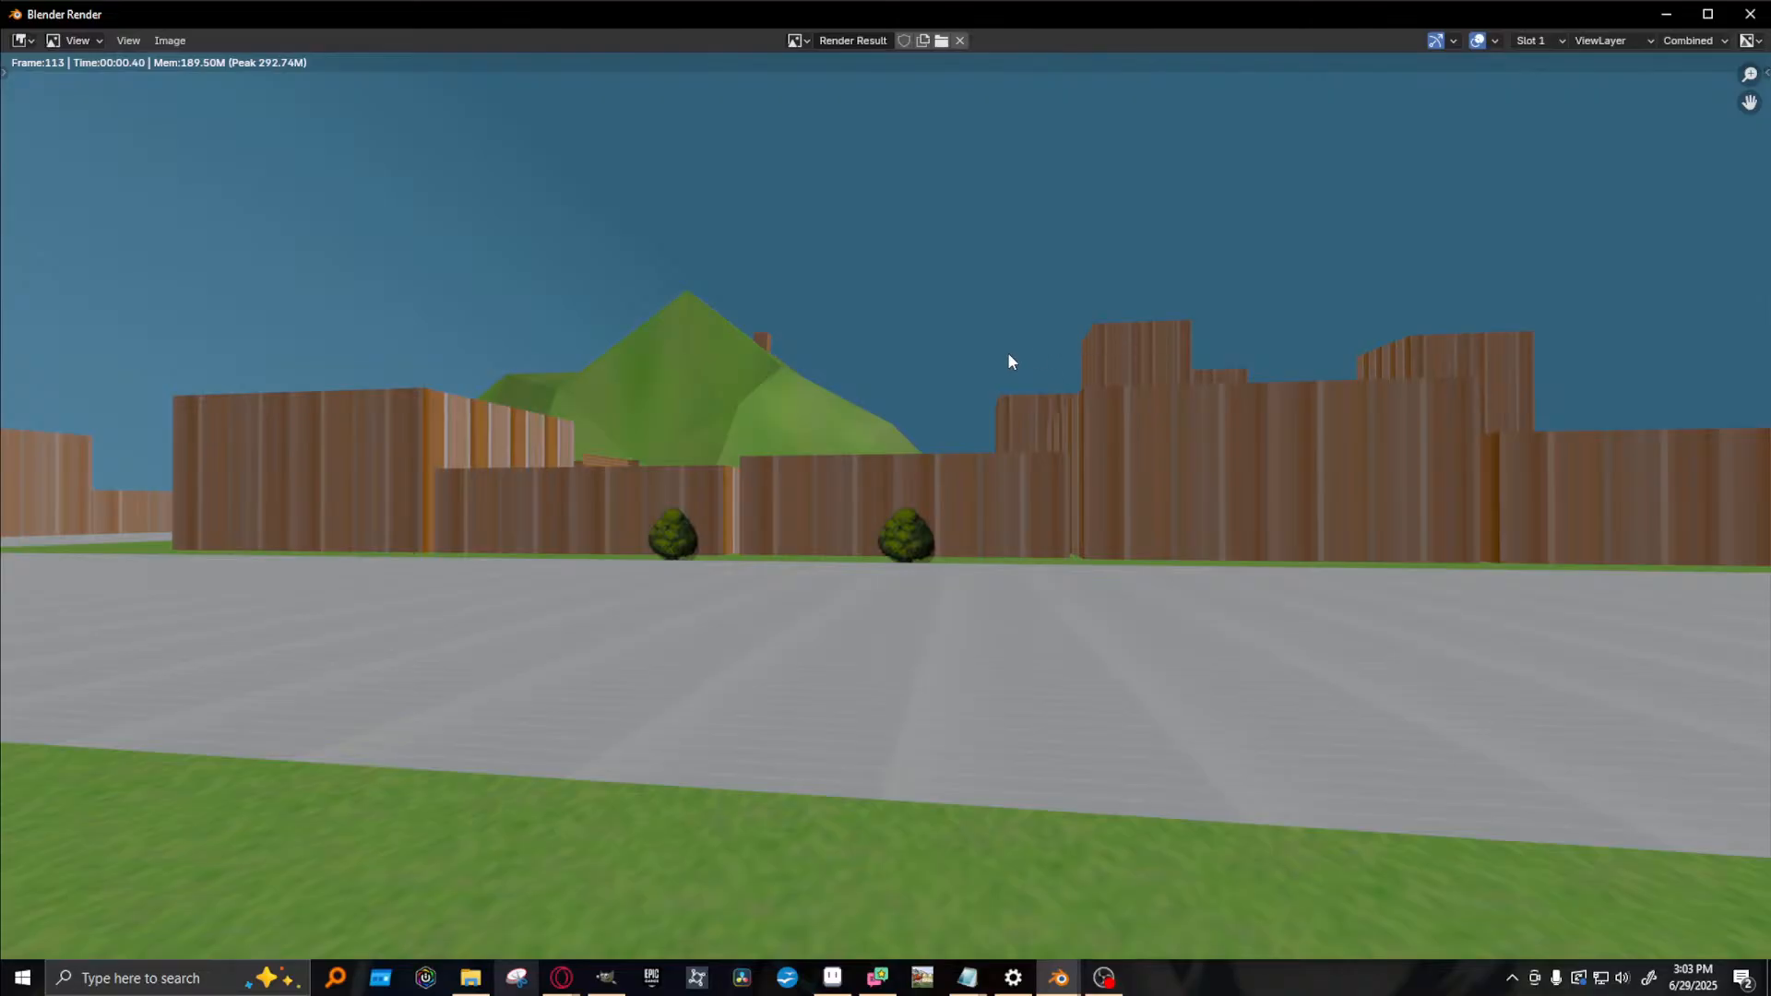
{"action": "left_click", "coordinate": [1665, 14]}
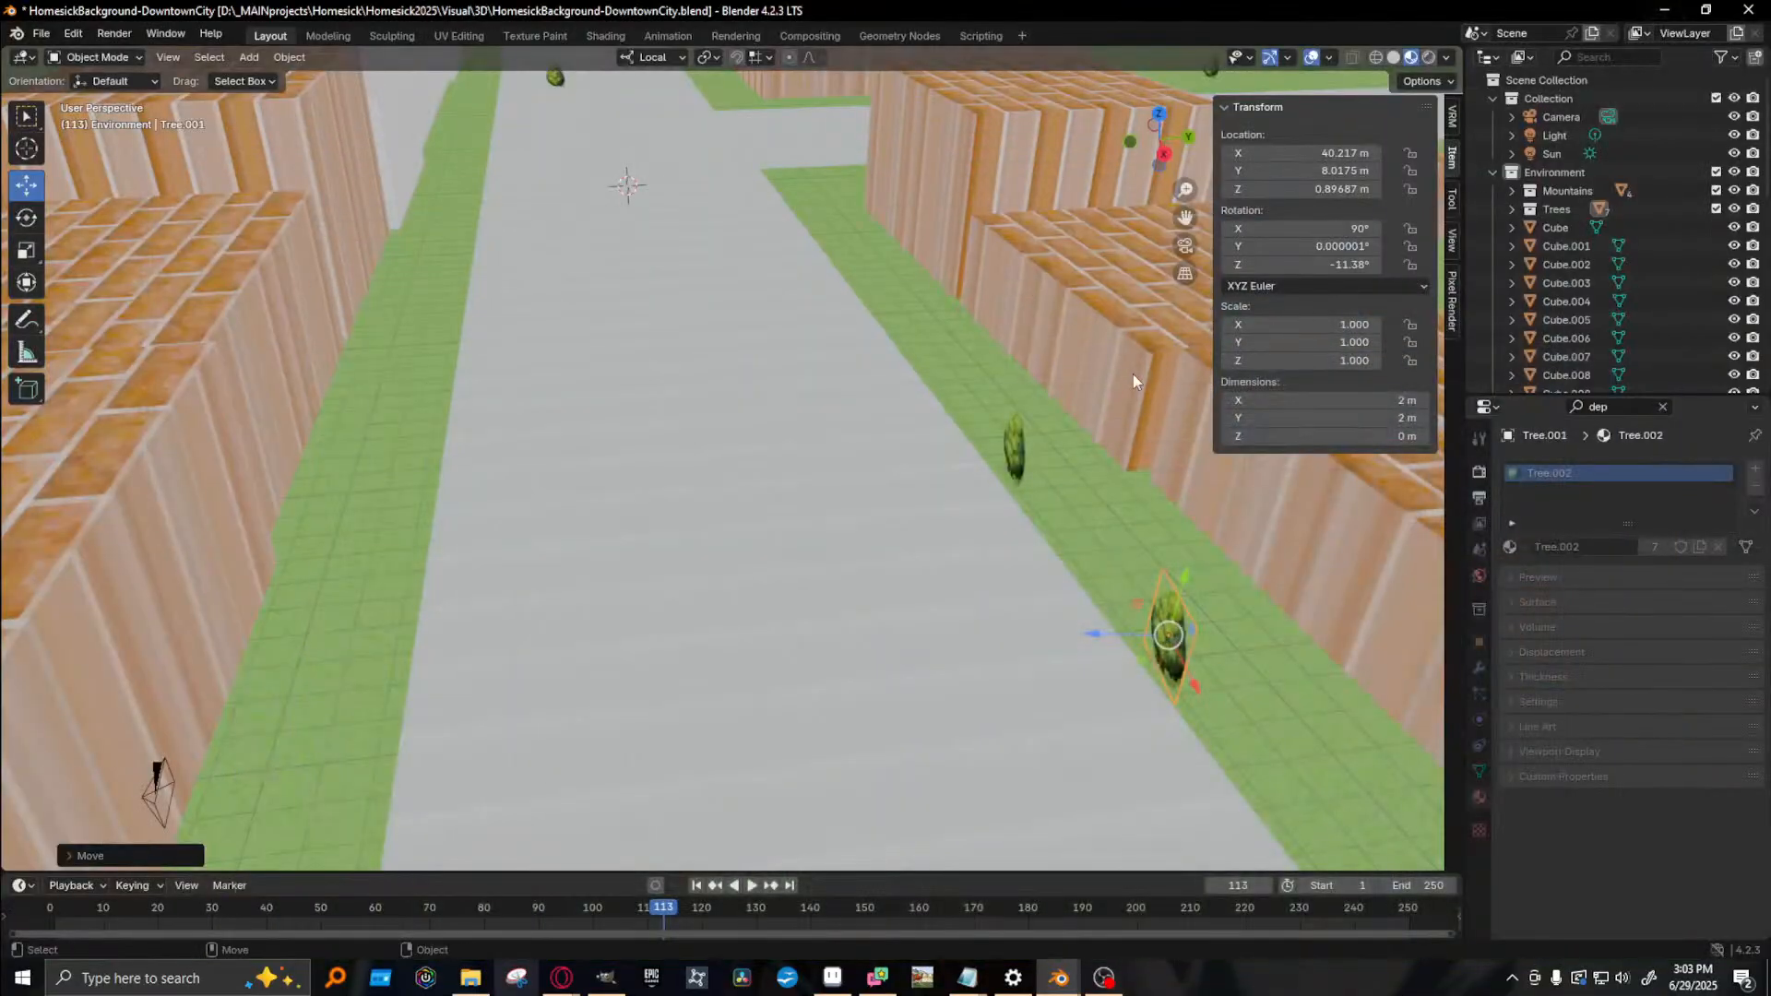
- Check the street from ground level and save the scene file
{"action": "middle_click_drag", "start_coordinate": [1004, 474], "coordinate": [1398, 417]}
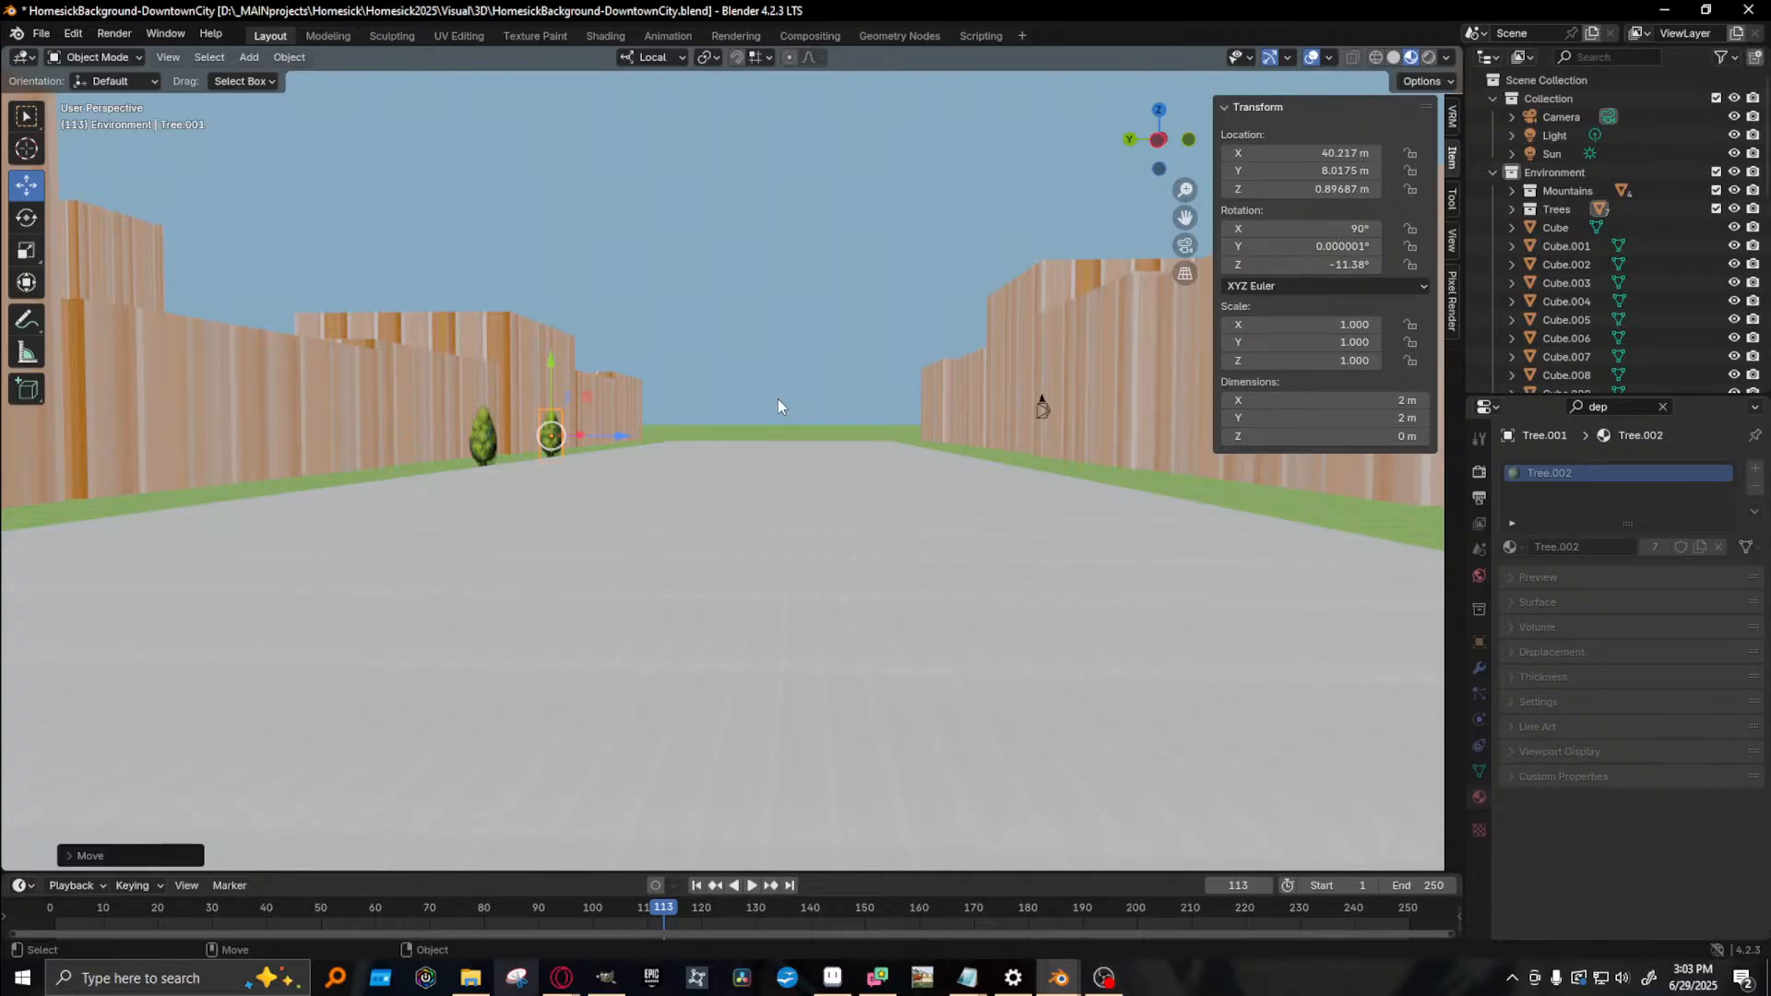
{"action": "scroll", "coordinate": [838, 461], "scroll_direction": "down", "scroll_amount": 4}
{"action": "middle_click_drag", "start_coordinate": [809, 467], "coordinate": [666, 523]}
{"action": "scroll", "coordinate": [665, 523], "scroll_direction": "down", "scroll_amount": 4}
{"action": "key", "text": "ctrl+s"}
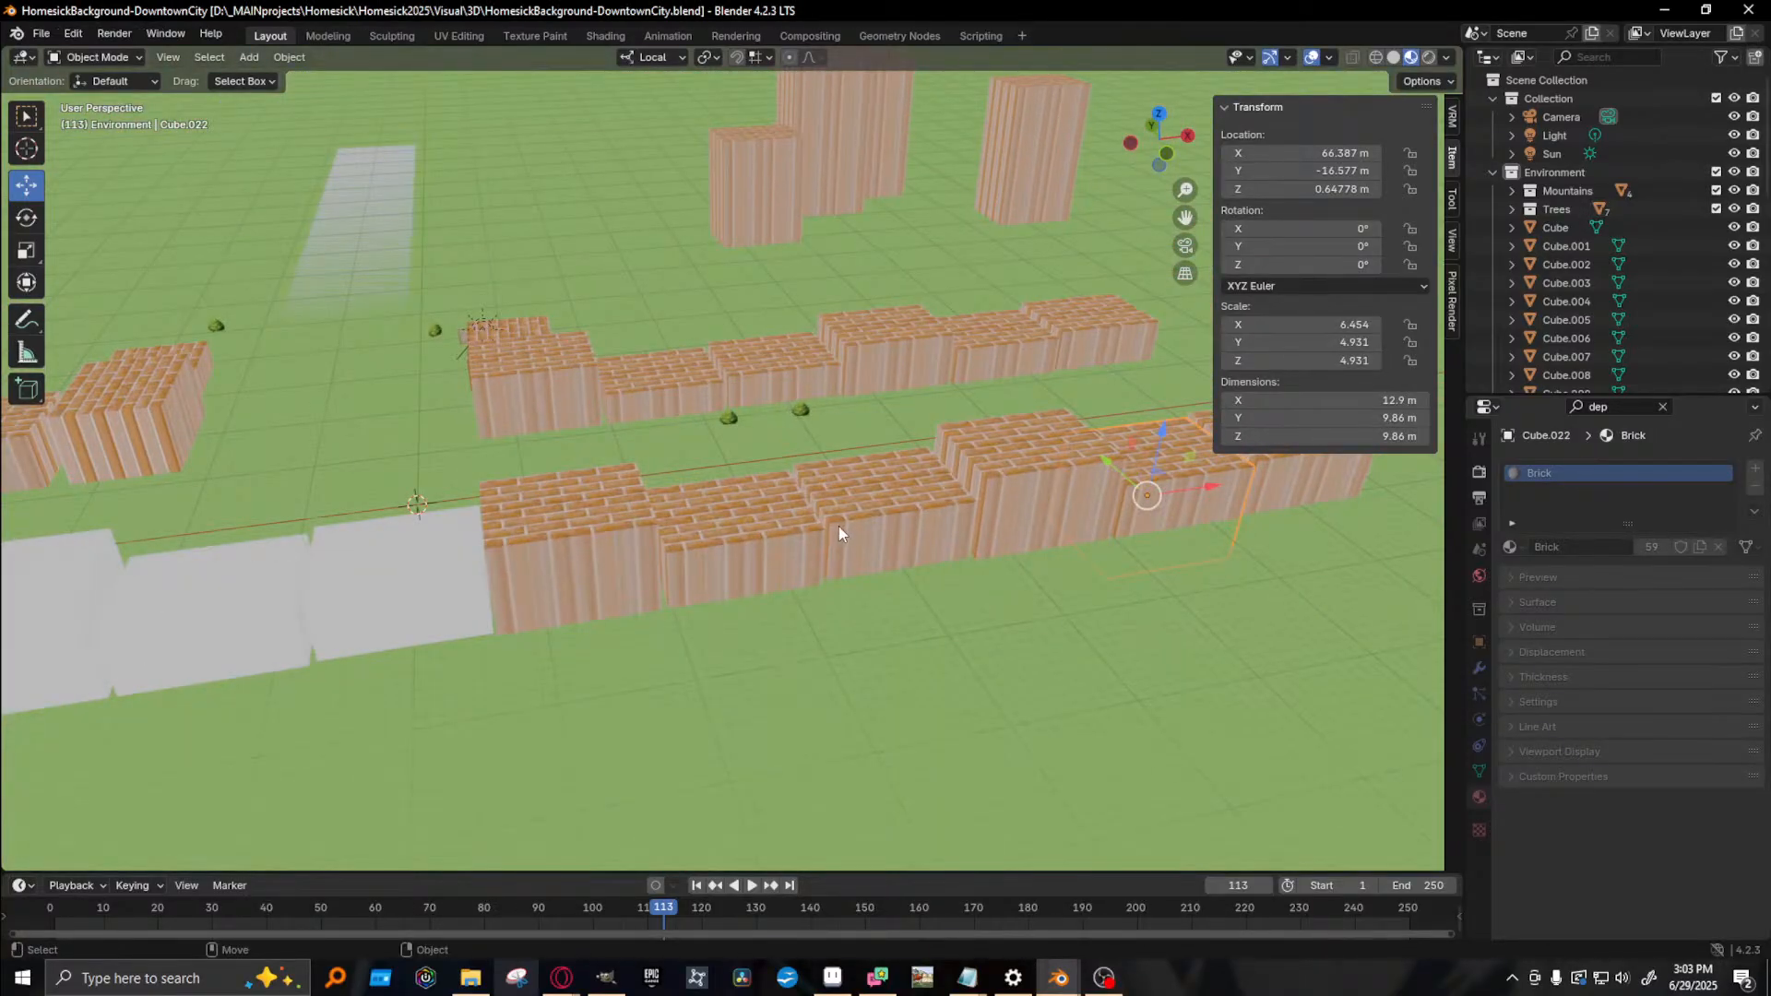
- Duplicate the whole row of white and brick buildings along the camera's side of the street and shift the copy about 162 m along X
{"action": "middle_click_drag", "start_coordinate": [916, 518], "coordinate": [978, 518]}
{"action": "middle_click_drag", "start_coordinate": [410, 553], "coordinate": [567, 530], "text": "shift"}
{"action": "left_click", "coordinate": [186, 471]}
{"action": "left_click", "coordinate": [396, 493], "text": "shift"}
{"action": "left_click", "coordinate": [544, 503], "text": "shift"}
{"action": "left_click", "coordinate": [694, 503], "text": "shift"}
{"action": "left_click", "coordinate": [849, 505], "text": "shift"}
{"action": "left_click", "coordinate": [1005, 507], "text": "shift"}
{"action": "middle_click_drag", "start_coordinate": [1148, 510], "coordinate": [638, 498], "text": "shift"}
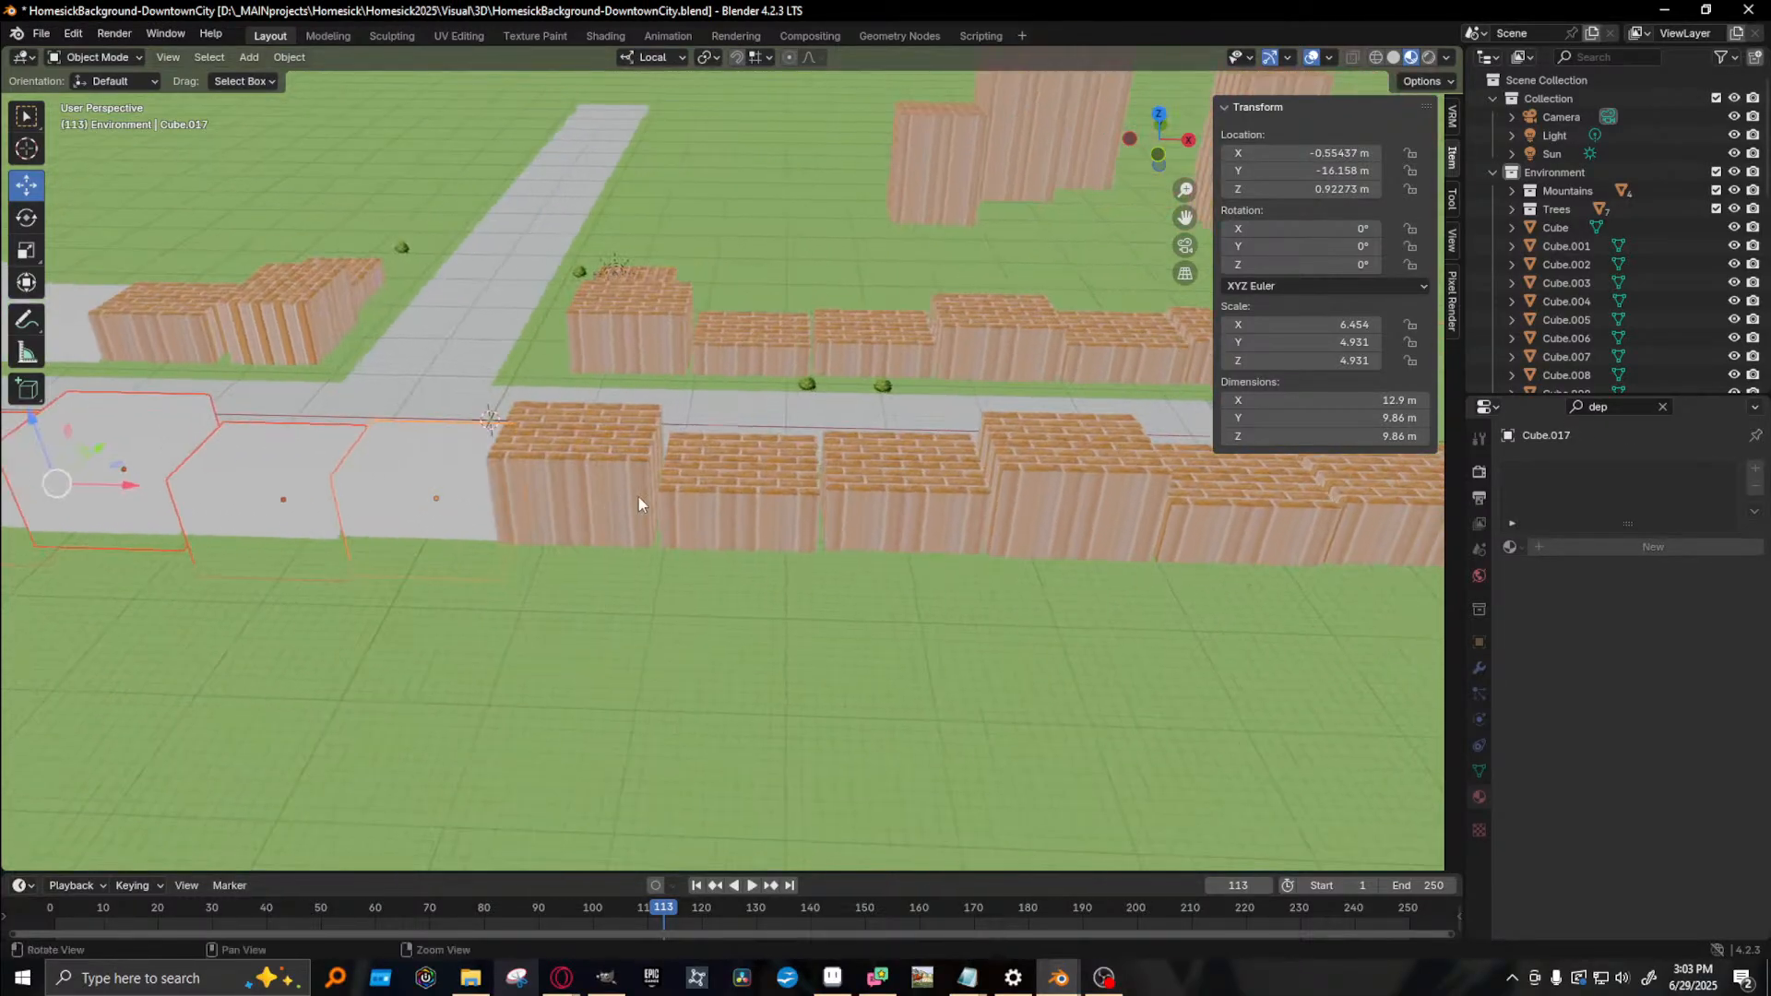
{"action": "left_click", "coordinate": [640, 500], "text": "shift"}
{"action": "left_click", "coordinate": [890, 509], "text": "shift"}
{"action": "left_click", "coordinate": [753, 501], "text": "shift"}
{"action": "left_click", "coordinate": [1116, 528], "text": "shift"}
{"action": "left_click", "coordinate": [1186, 564], "text": "shift"}
{"action": "middle_click_drag", "start_coordinate": [1186, 565], "coordinate": [651, 537], "text": "shift"}
{"action": "left_click", "coordinate": [821, 475], "text": "shift"}
{"action": "scroll", "coordinate": [579, 533], "scroll_direction": "down", "scroll_amount": 5}
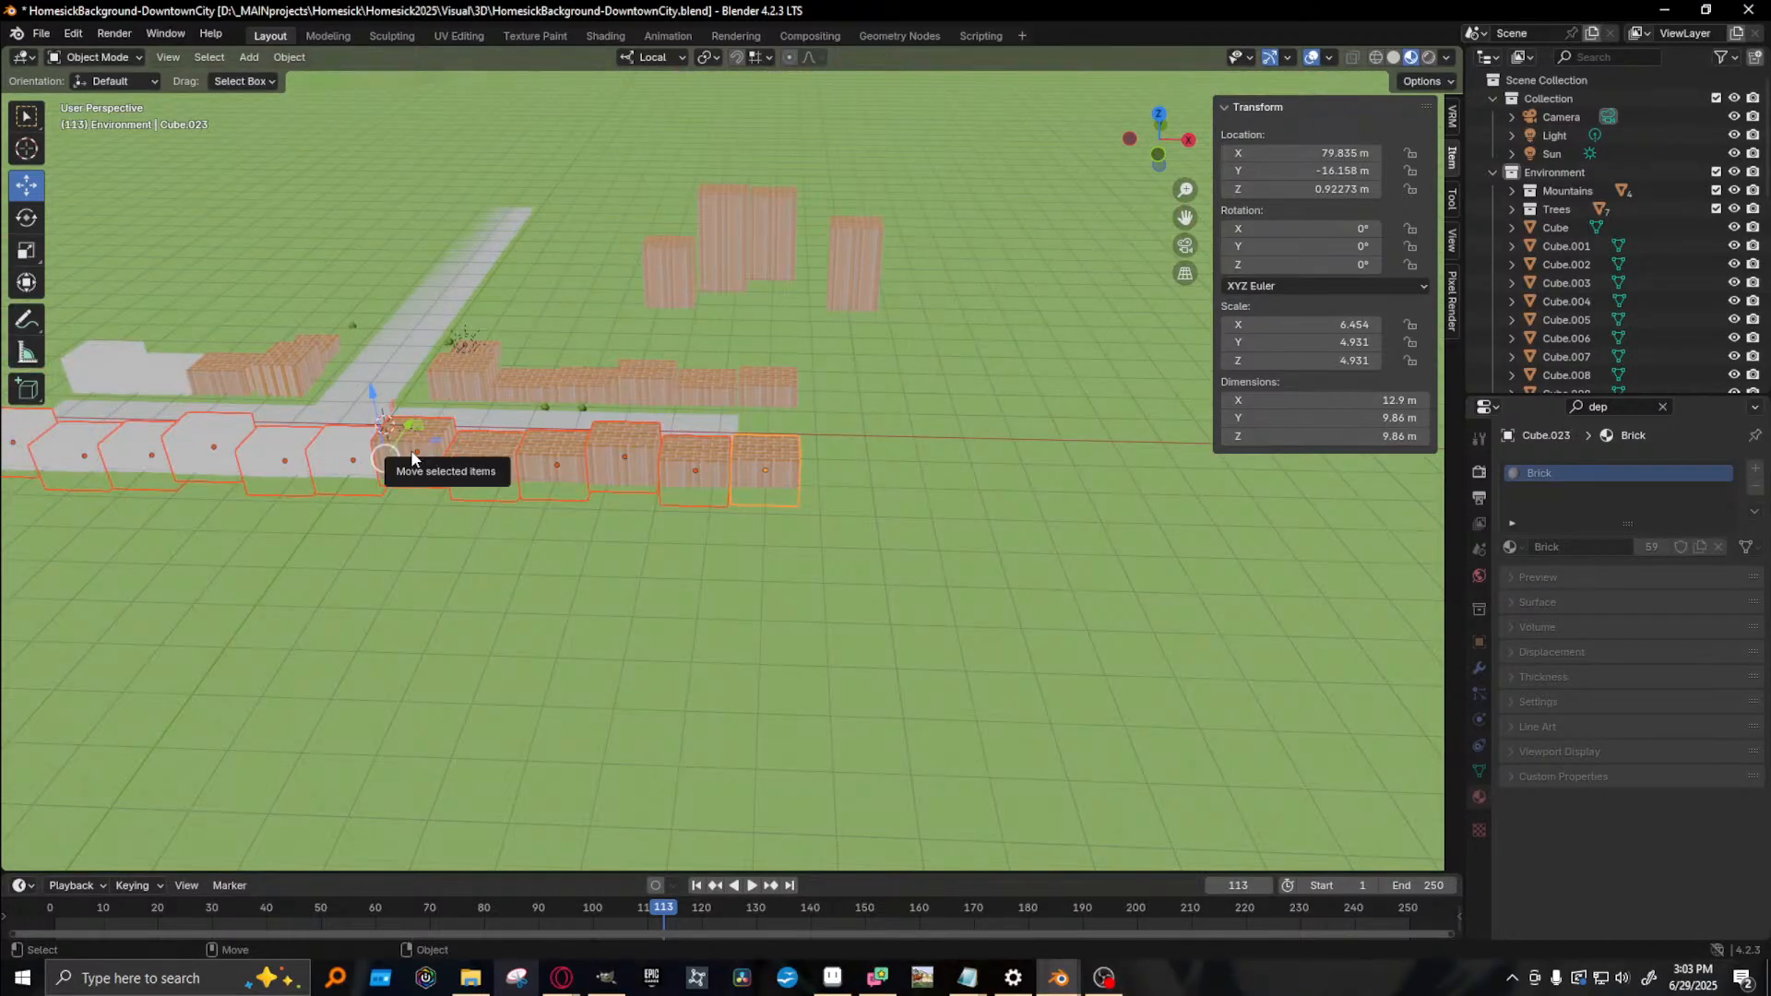
{"action": "key", "text": "shift+d"}
{"action": "key", "text": "Escape"}
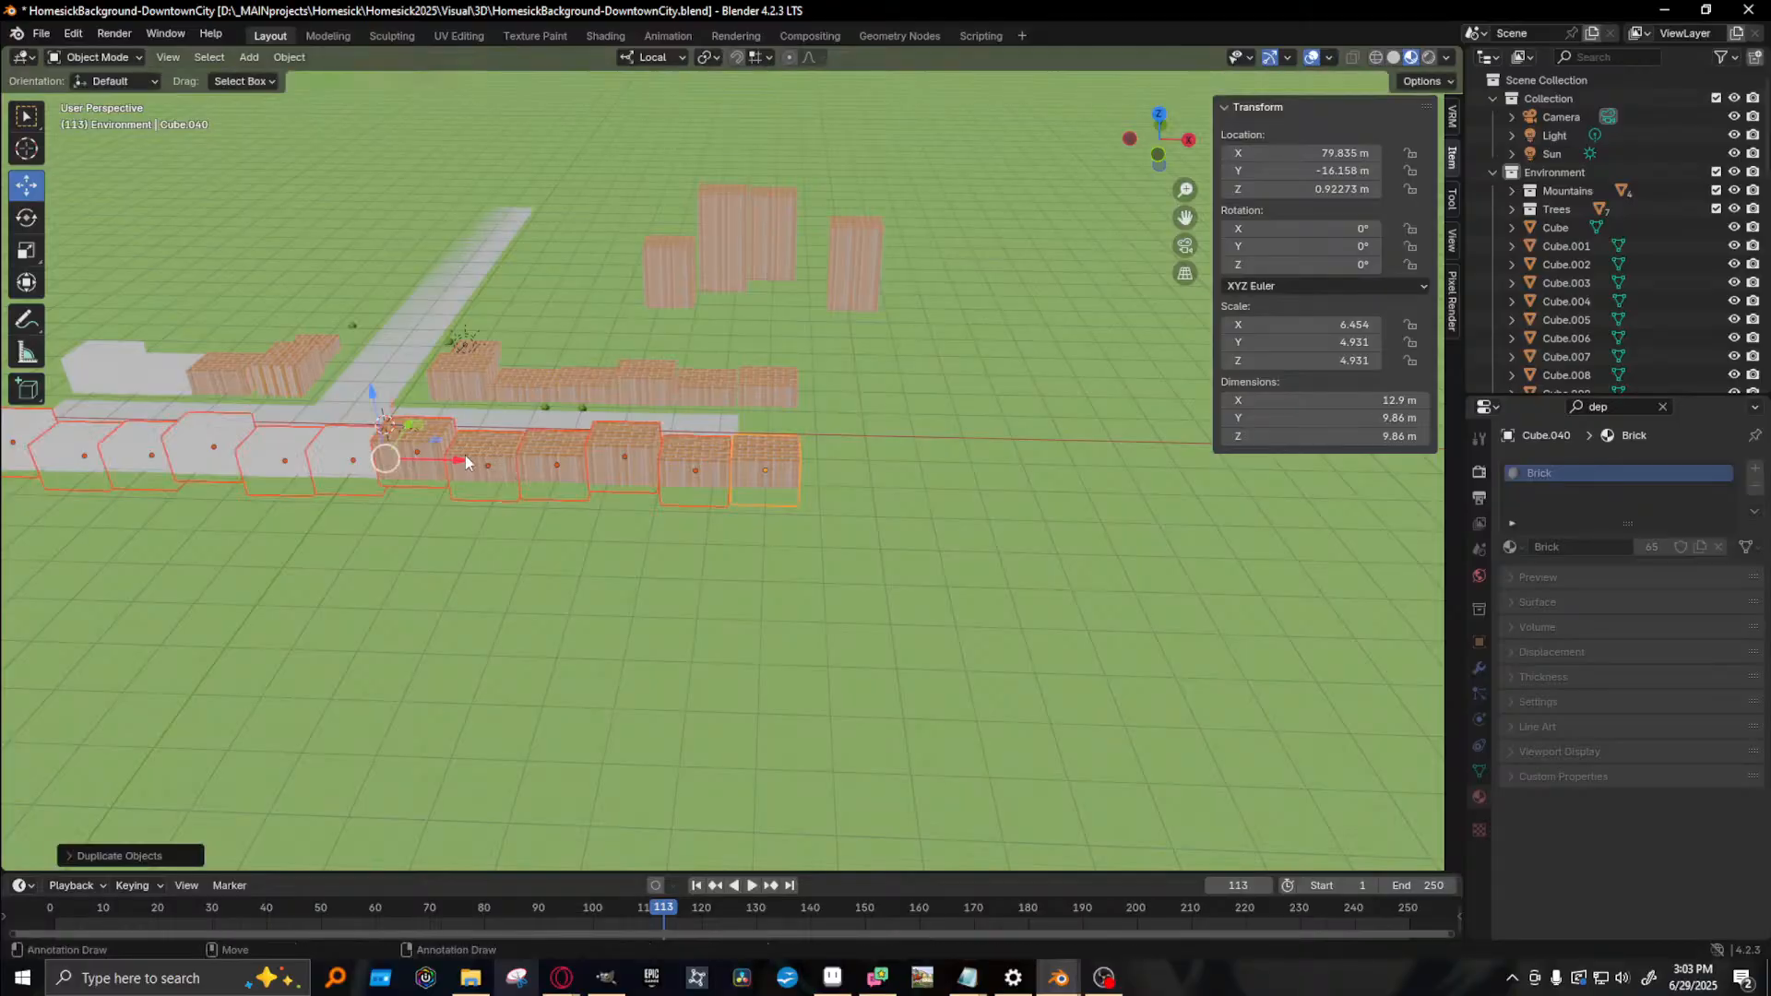
{"action": "key", "text": "g"}
{"action": "key", "text": "x"}
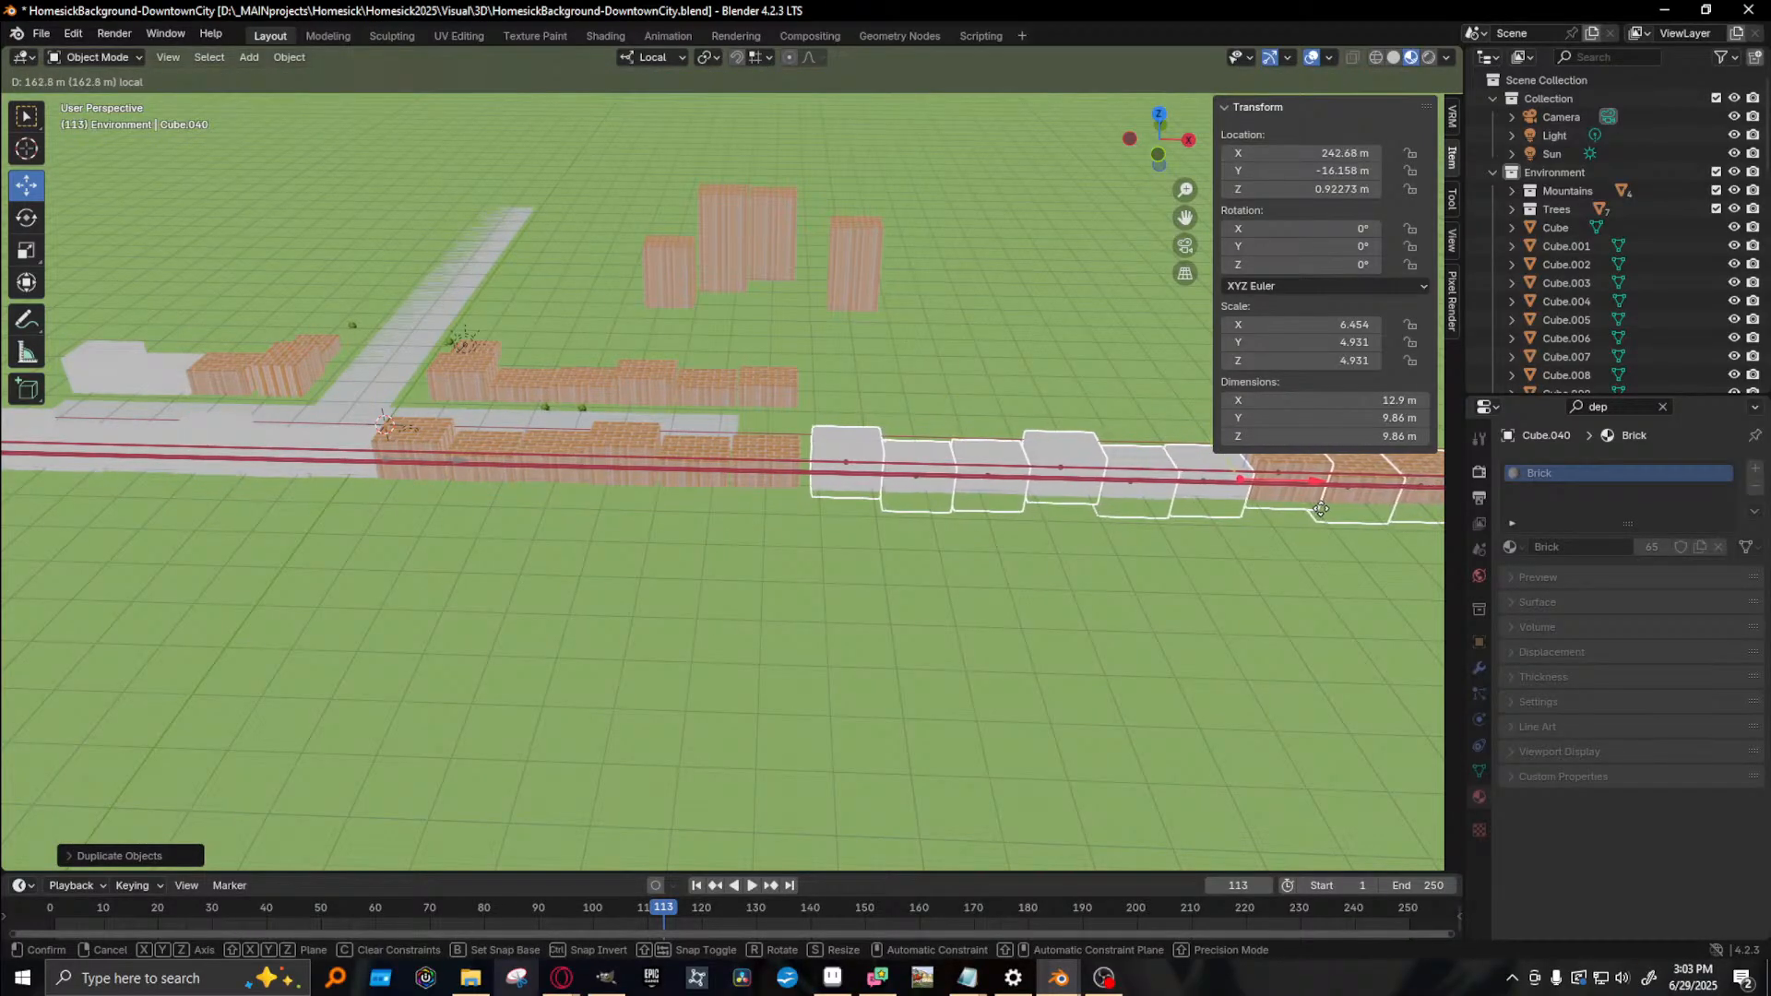
{"action": "left_click", "coordinate": [1261, 517]}
{"action": "middle_click_drag", "start_coordinate": [1261, 518], "coordinate": [891, 443]}
- Join the duplicated row into one object and place a copy across the street at about 17.2 m on Y
{"action": "right_click", "coordinate": [891, 437]}
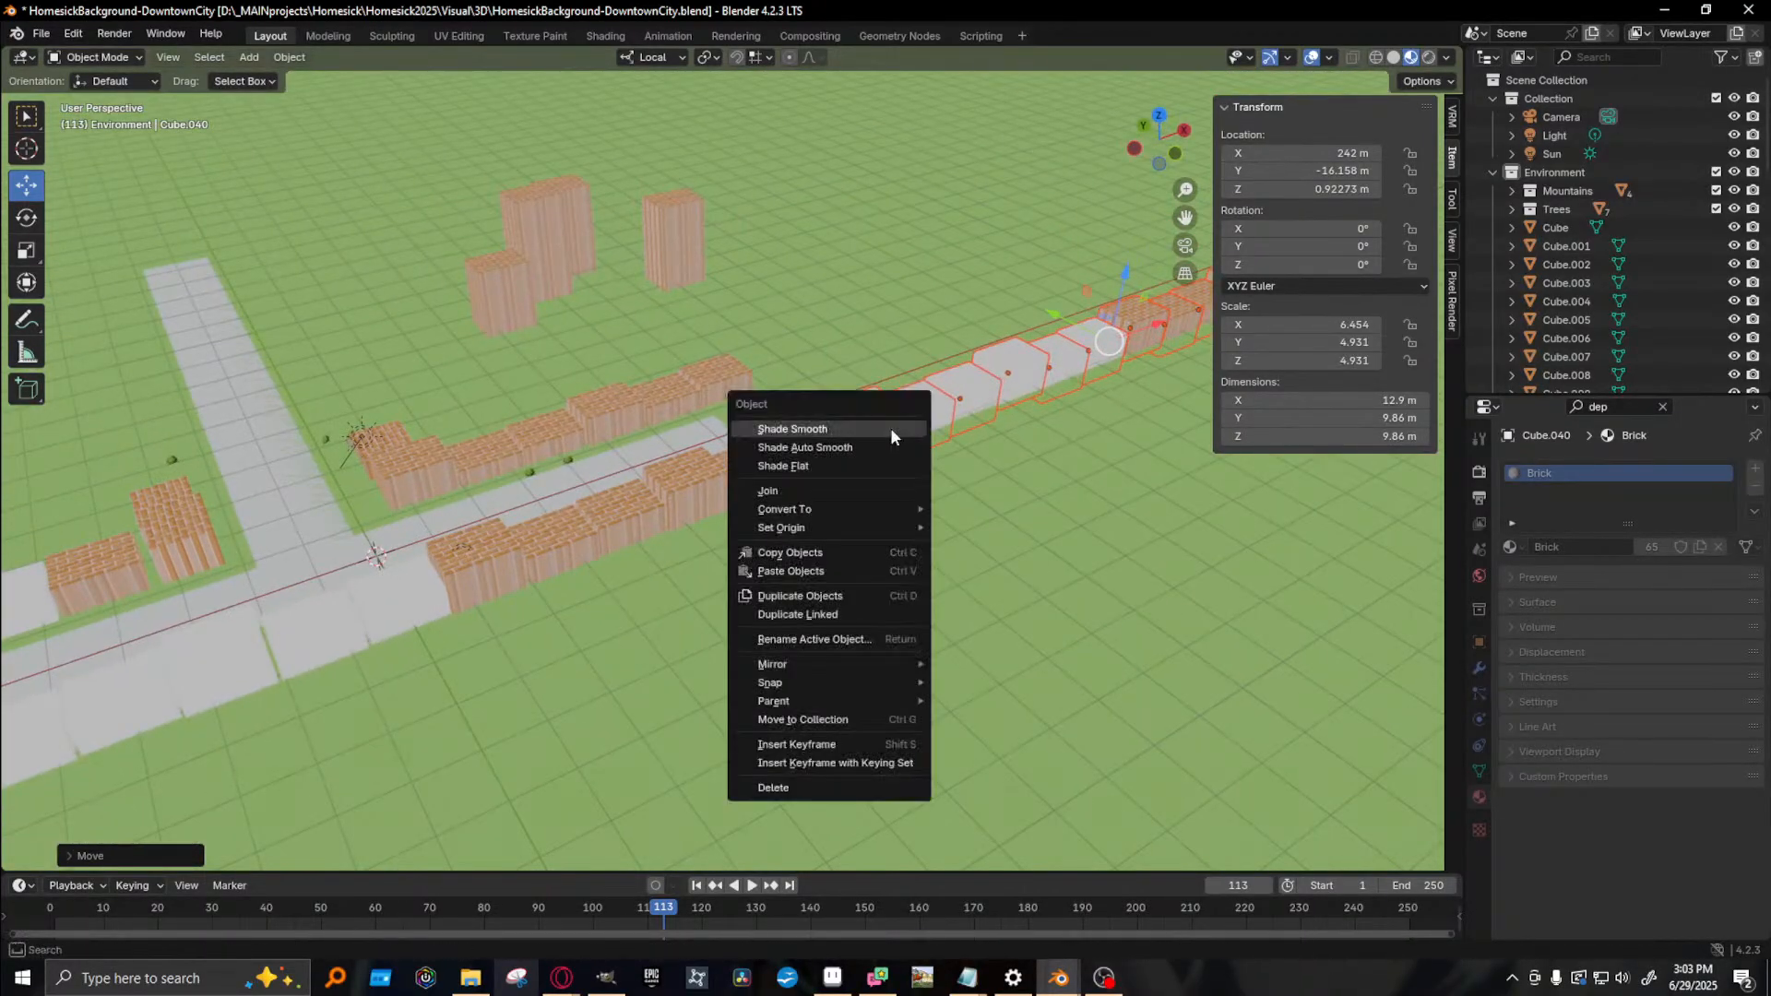
{"action": "left_click", "coordinate": [850, 490]}
{"action": "middle_click_drag", "start_coordinate": [920, 360], "coordinate": [745, 411]}
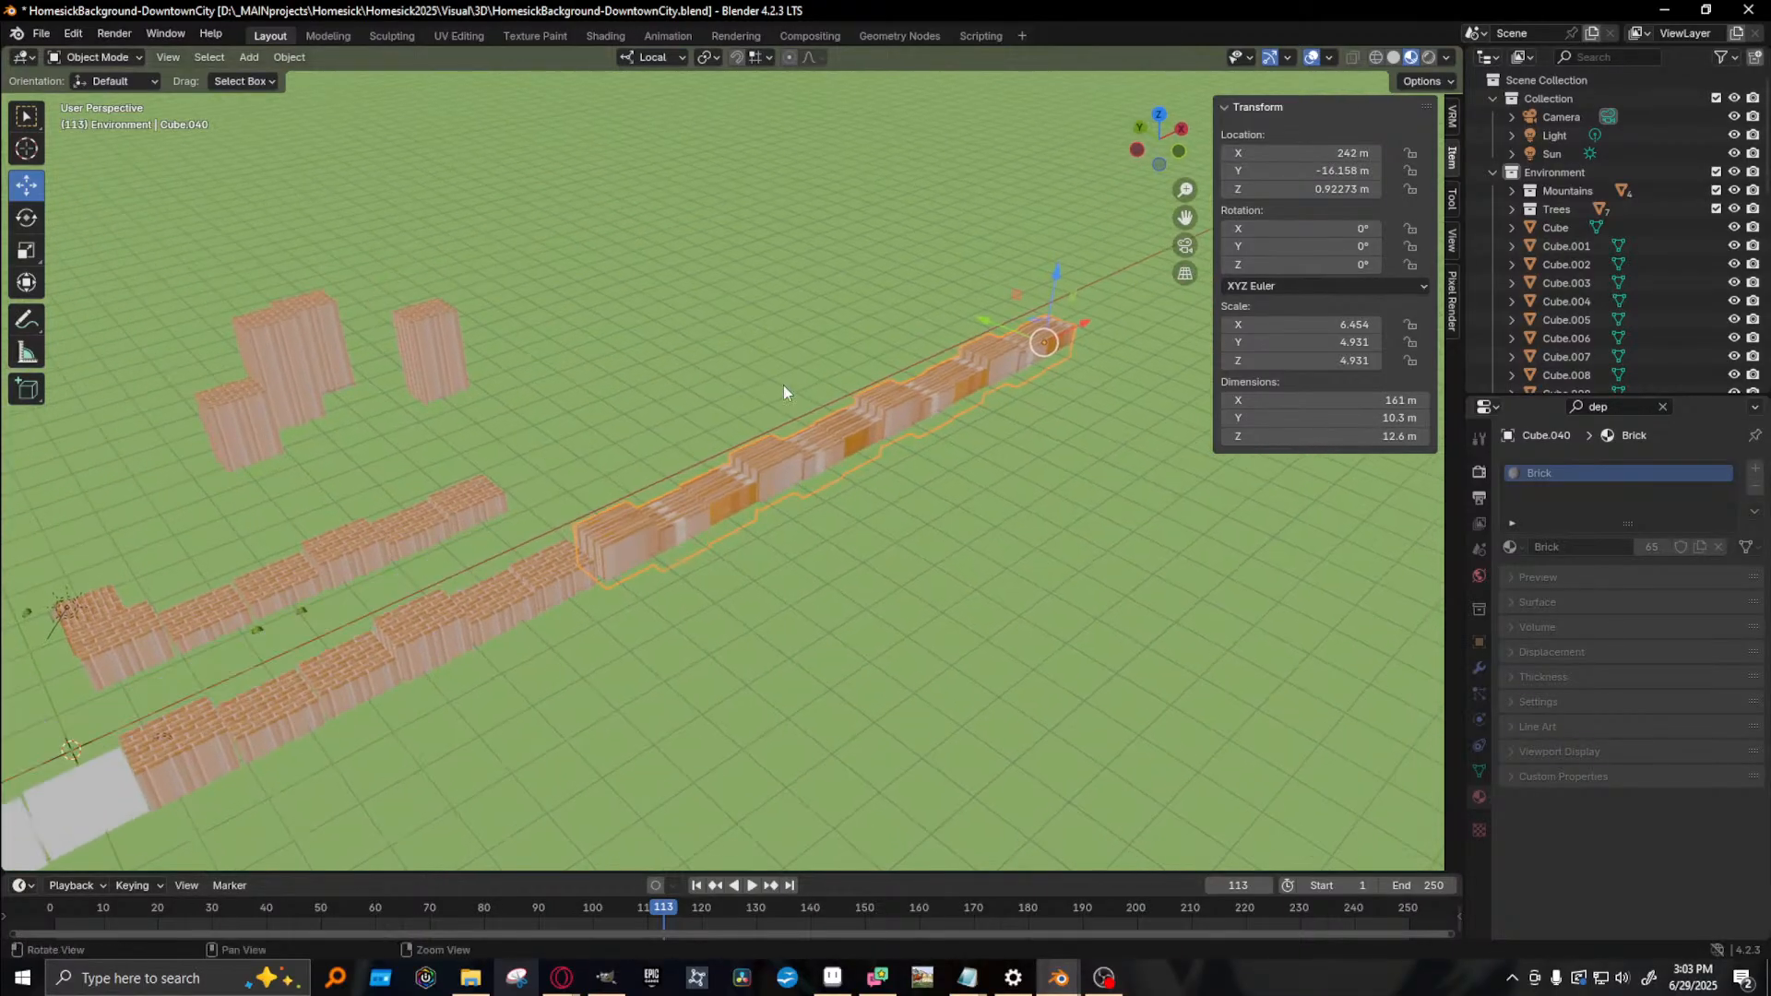
{"action": "key", "text": "shift+d"}
{"action": "right_click", "coordinate": [907, 320]}
{"action": "left_click_drag", "start_coordinate": [977, 319], "coordinate": [886, 291]}
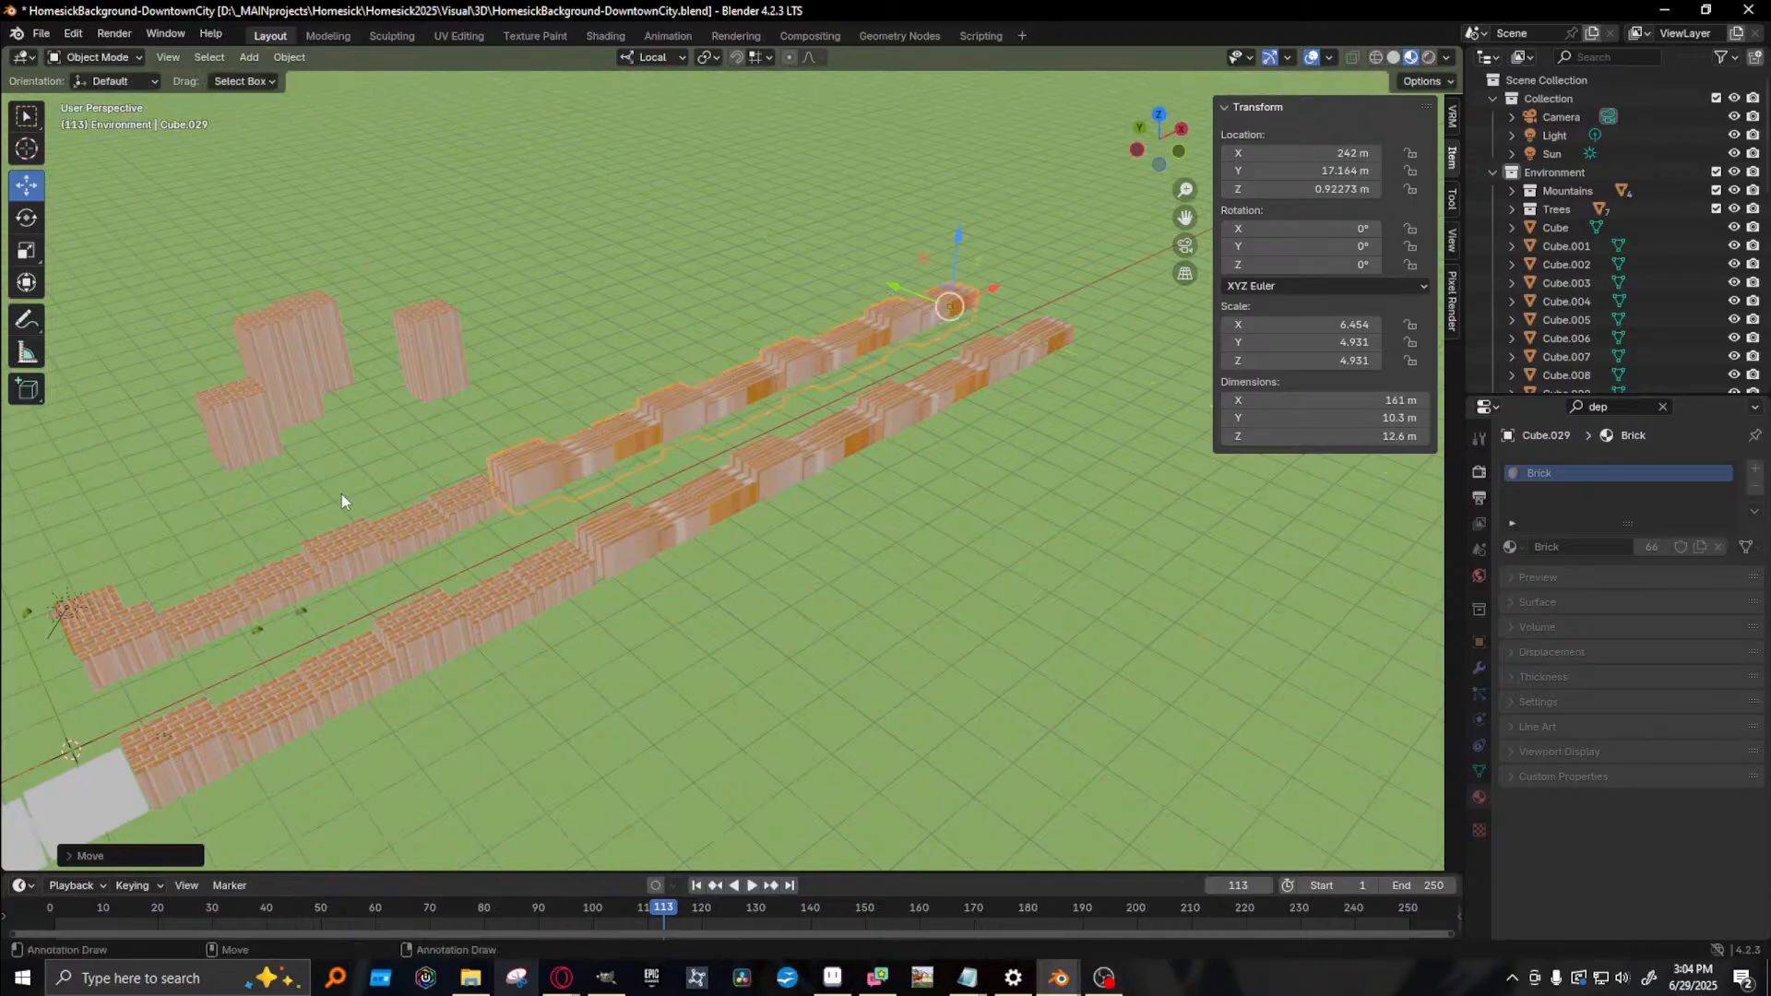
- Duplicate the joined row across the street and shift the copy along X to extend that side further
{"action": "middle_click_drag", "start_coordinate": [400, 568], "coordinate": [707, 519]}
{"action": "scroll", "coordinate": [522, 494], "scroll_direction": "up", "scroll_amount": 4}
{"action": "key", "text": "shift+d"}
{"action": "right_click", "coordinate": [706, 519]}
{"action": "left_click_drag", "start_coordinate": [1026, 443], "coordinate": [148, 407]}
- Duplicate the joined row on the camera's side and move the copy to about 402.4 m on X
{"action": "middle_click_drag", "start_coordinate": [371, 552], "coordinate": [737, 512]}
{"action": "left_click", "coordinate": [866, 506]}
{"action": "key", "text": "shift+d"}
{"action": "right_click", "coordinate": [860, 508]}
{"action": "left_click_drag", "start_coordinate": [882, 501], "coordinate": [1365, 473]}
- Inspect the view down the street between the extended building rows
{"action": "middle_click_drag", "start_coordinate": [1364, 473], "coordinate": [836, 471]}
{"action": "middle_click_drag", "start_coordinate": [736, 500], "coordinate": [506, 542]}
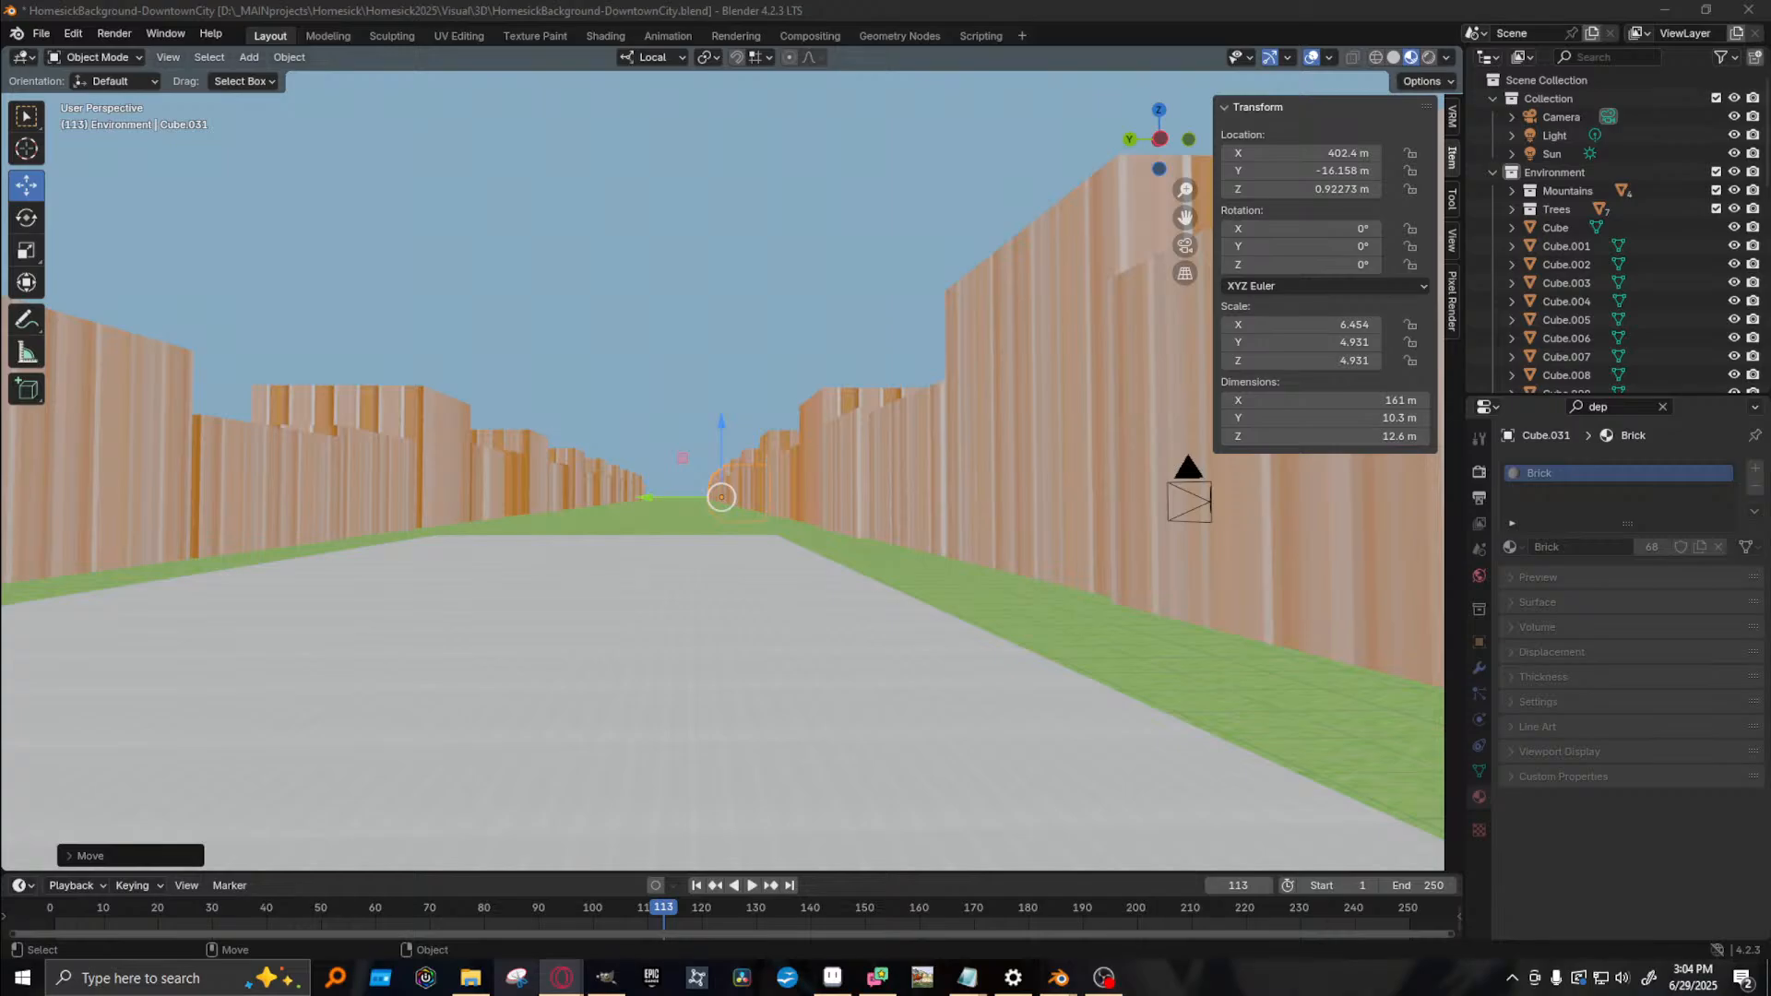
{"action": "middle_click_drag", "start_coordinate": [721, 551], "coordinate": [718, 557]}
{"action": "middle_click_drag", "start_coordinate": [599, 554], "coordinate": [599, 550], "text": "shift"}
{"action": "scroll", "coordinate": [600, 550], "scroll_direction": "up", "scroll_amount": 2}
{"action": "scroll", "coordinate": [600, 549], "scroll_direction": "down", "scroll_amount": 1}
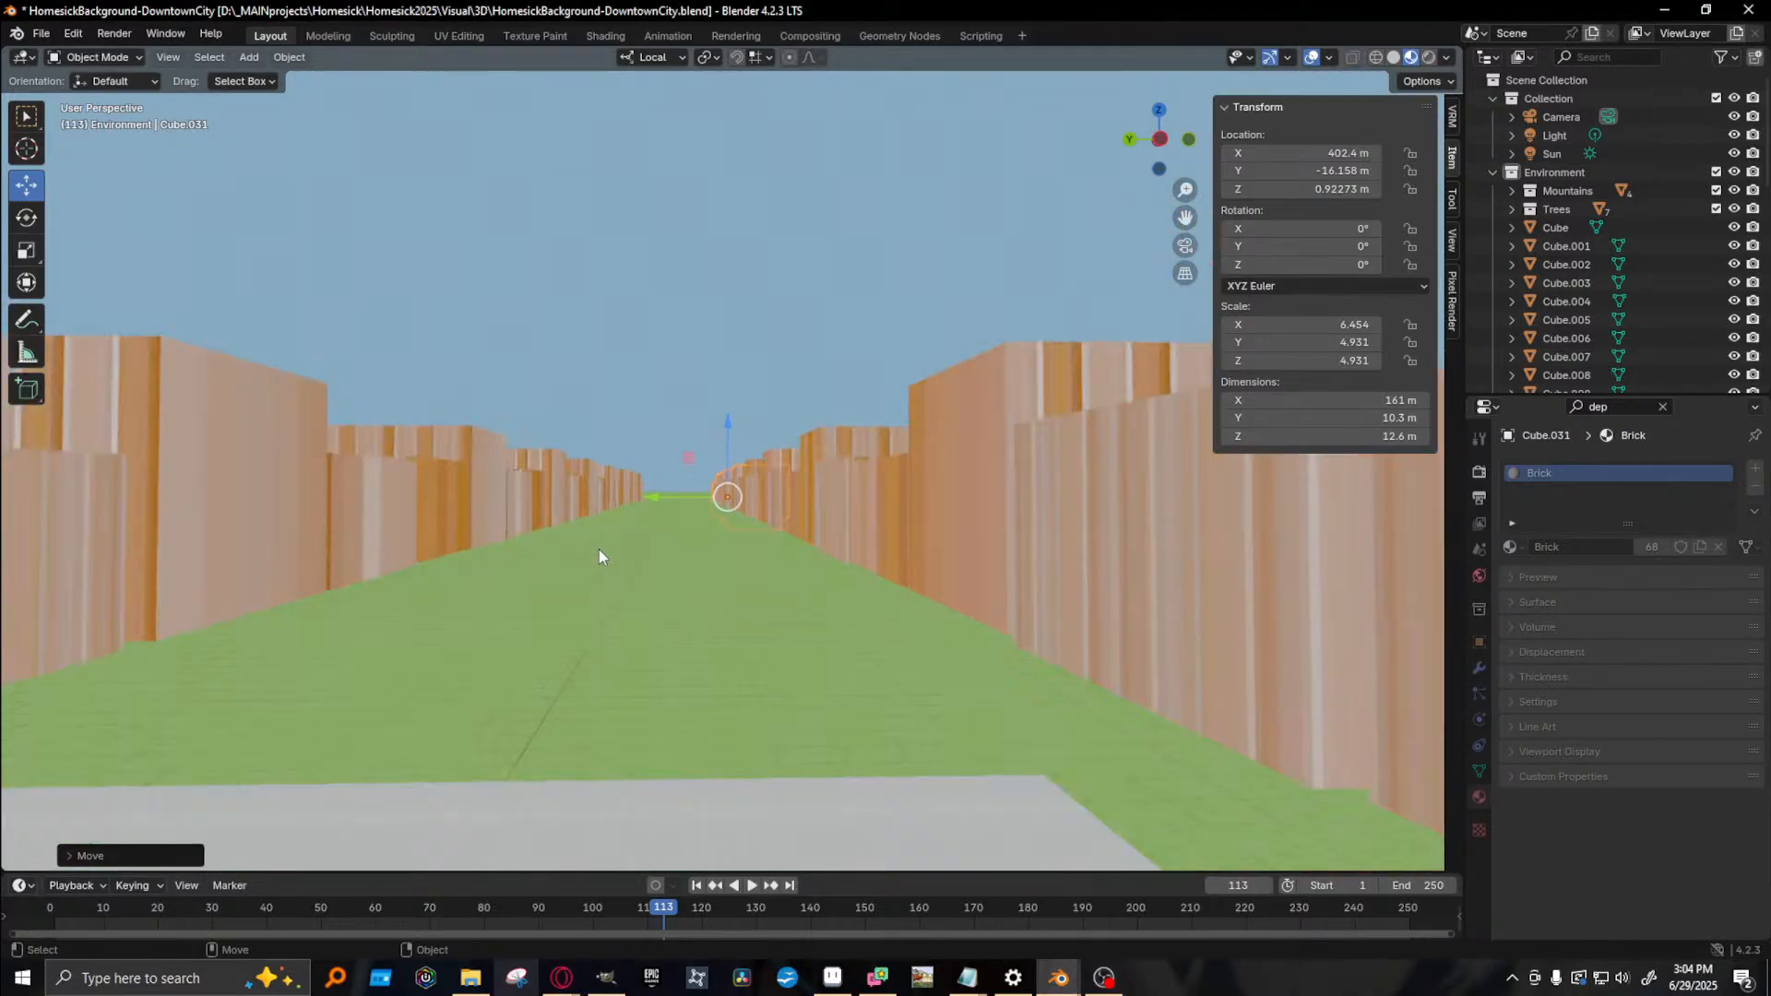
- Render the current frame and examine its DiffCol pass for the ViewLayer
{"action": "middle_click_drag", "start_coordinate": [429, 568], "coordinate": [460, 555], "text": "shift"}
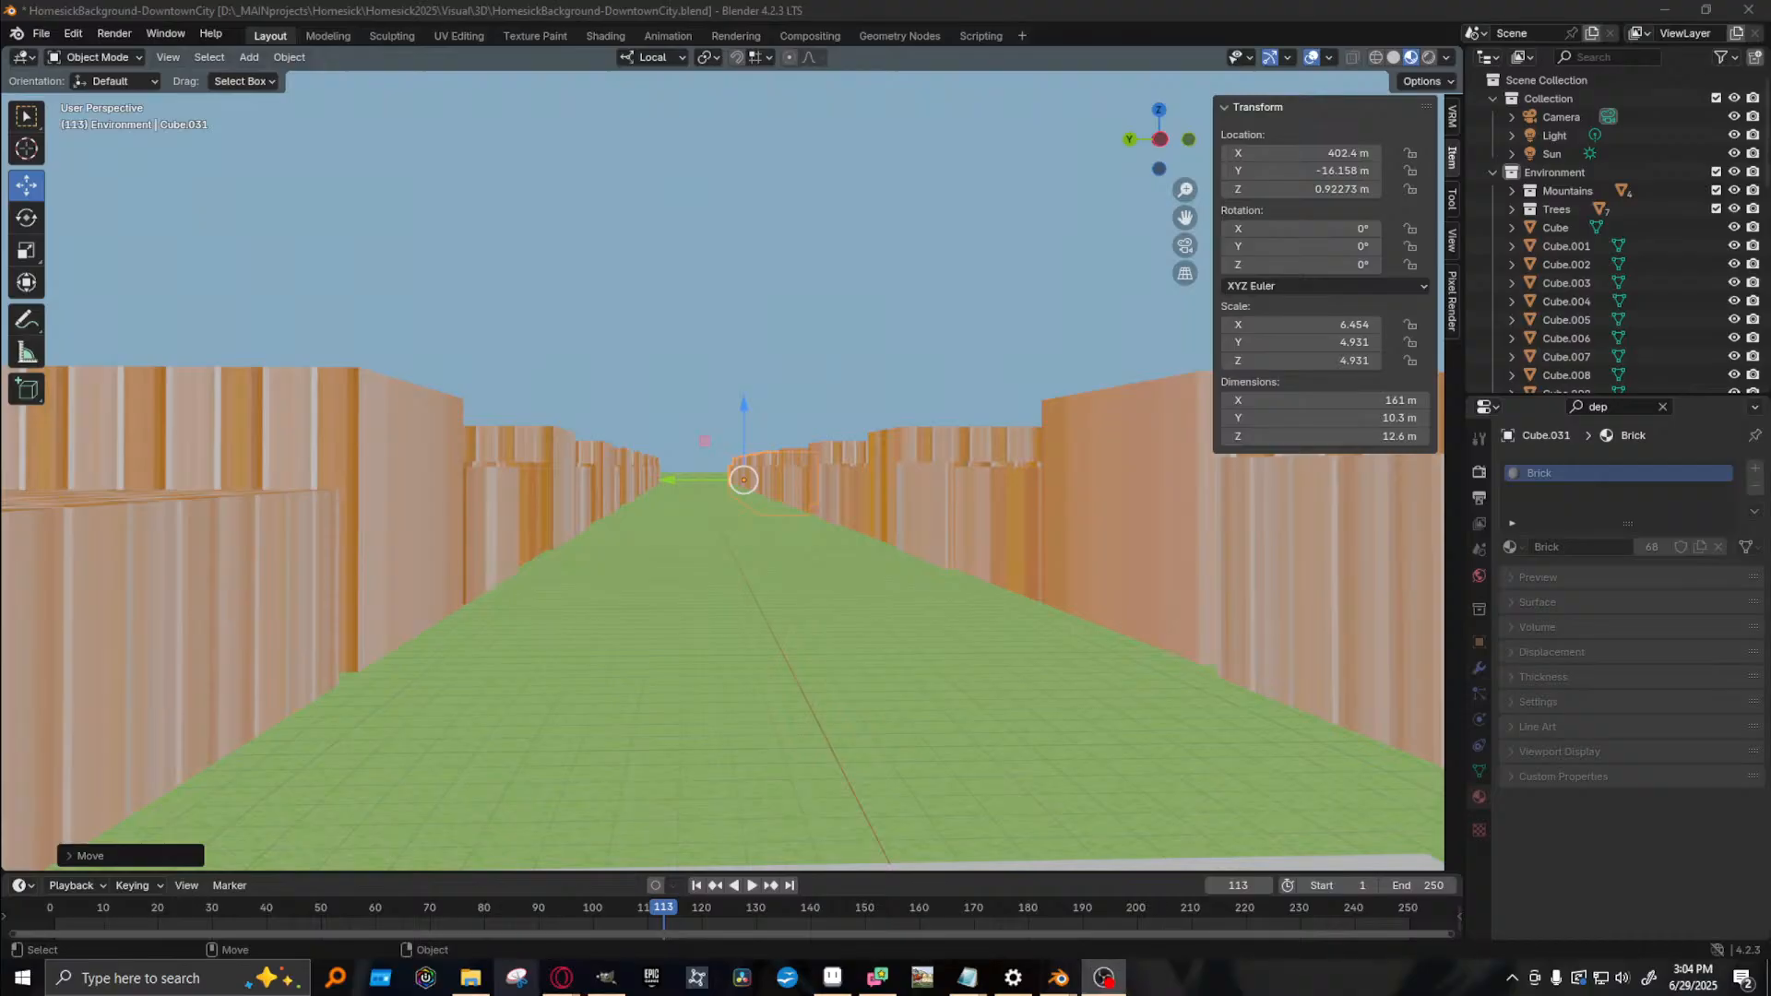
{"action": "middle_click_drag", "start_coordinate": [830, 549], "coordinate": [655, 522]}
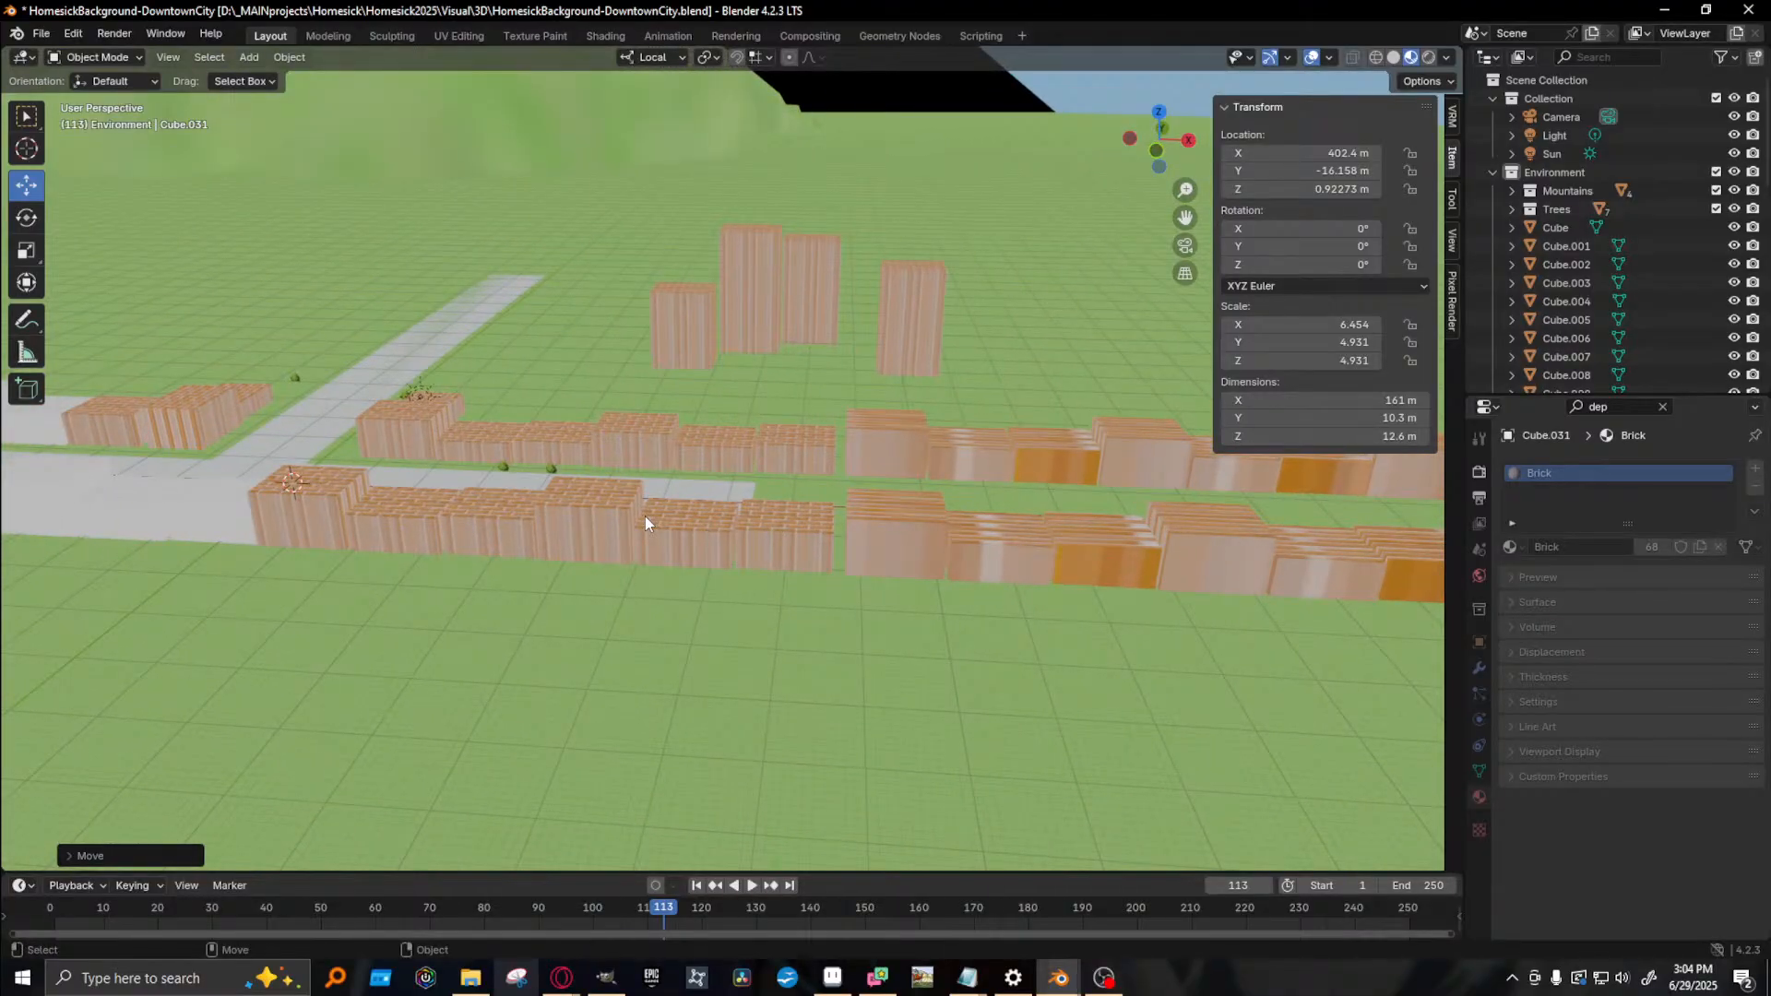
{"action": "key", "text": "F12"}
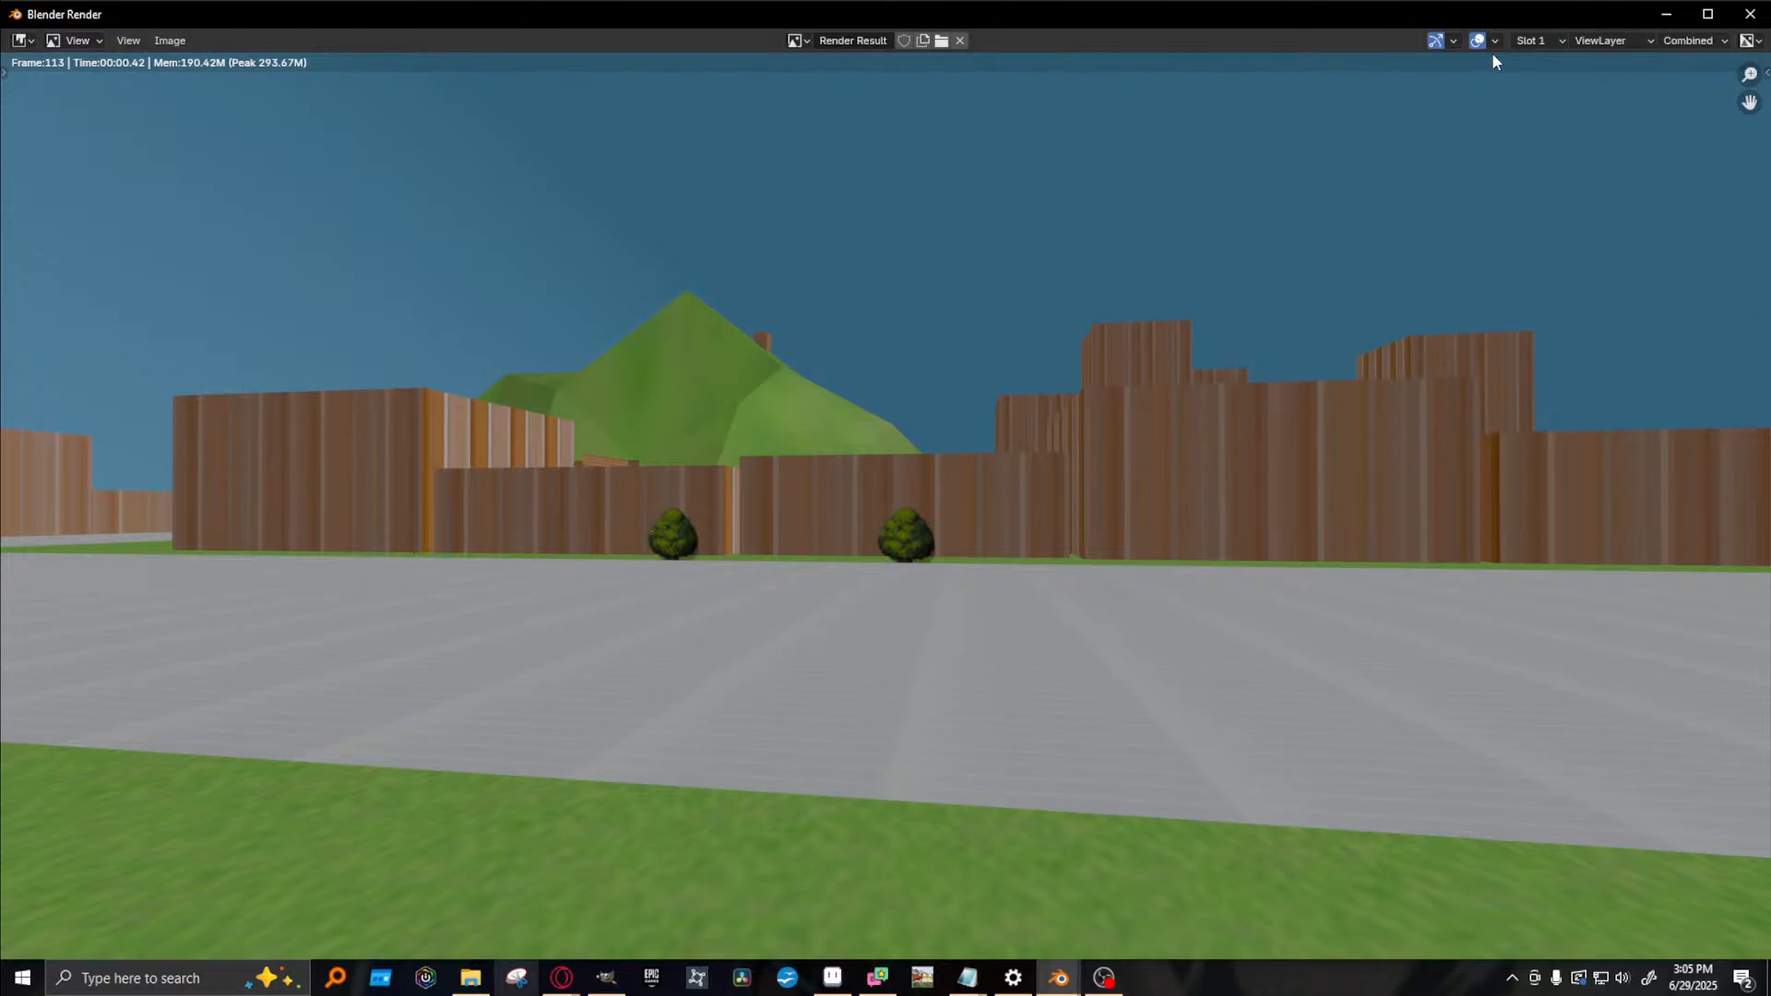
{"action": "left_click", "coordinate": [1630, 41]}
{"action": "left_click", "coordinate": [1629, 65]}
{"action": "left_click", "coordinate": [1686, 40]}
{"action": "left_click", "coordinate": [1679, 75]}
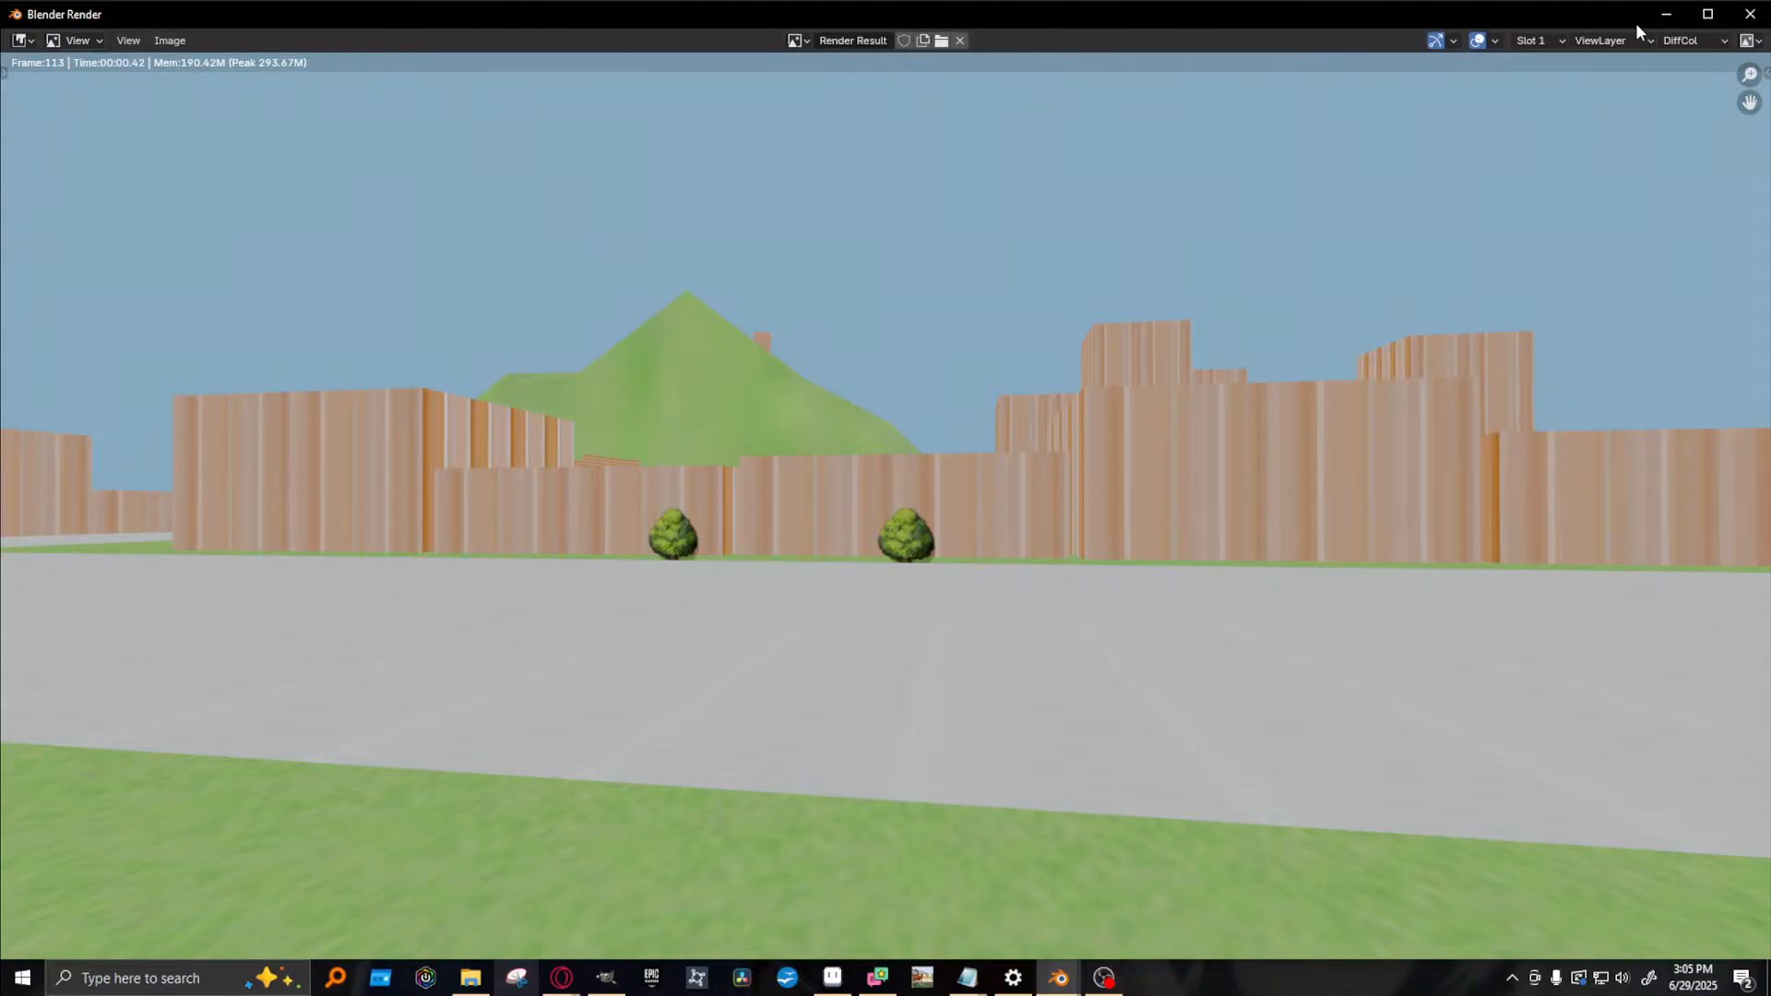
{"action": "left_click", "coordinate": [1749, 14]}
- Switch to Global transform orientation and move the Sun light over the street intersection, to about X 0.19 m and Y 2.36 m
{"action": "middle_click_drag", "start_coordinate": [734, 454], "coordinate": [854, 404]}
{"action": "left_click", "coordinate": [836, 403]}
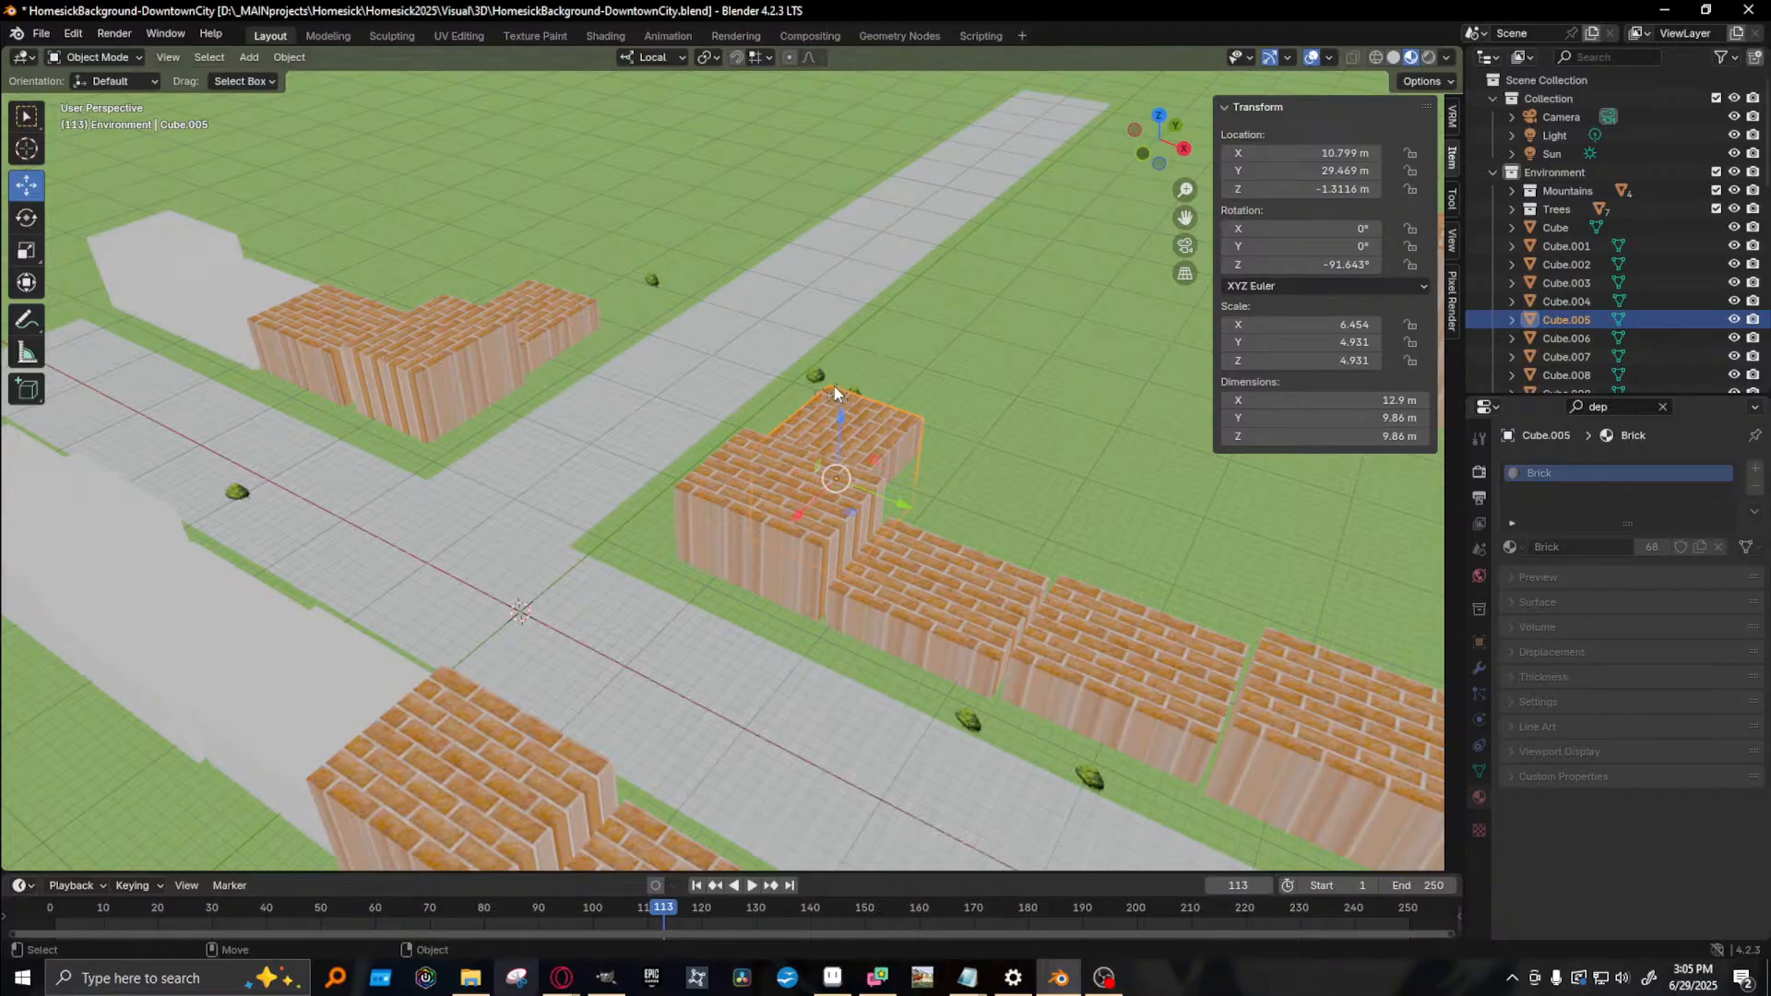
{"action": "left_click", "coordinate": [836, 398]}
{"action": "left_click", "coordinate": [655, 58]}
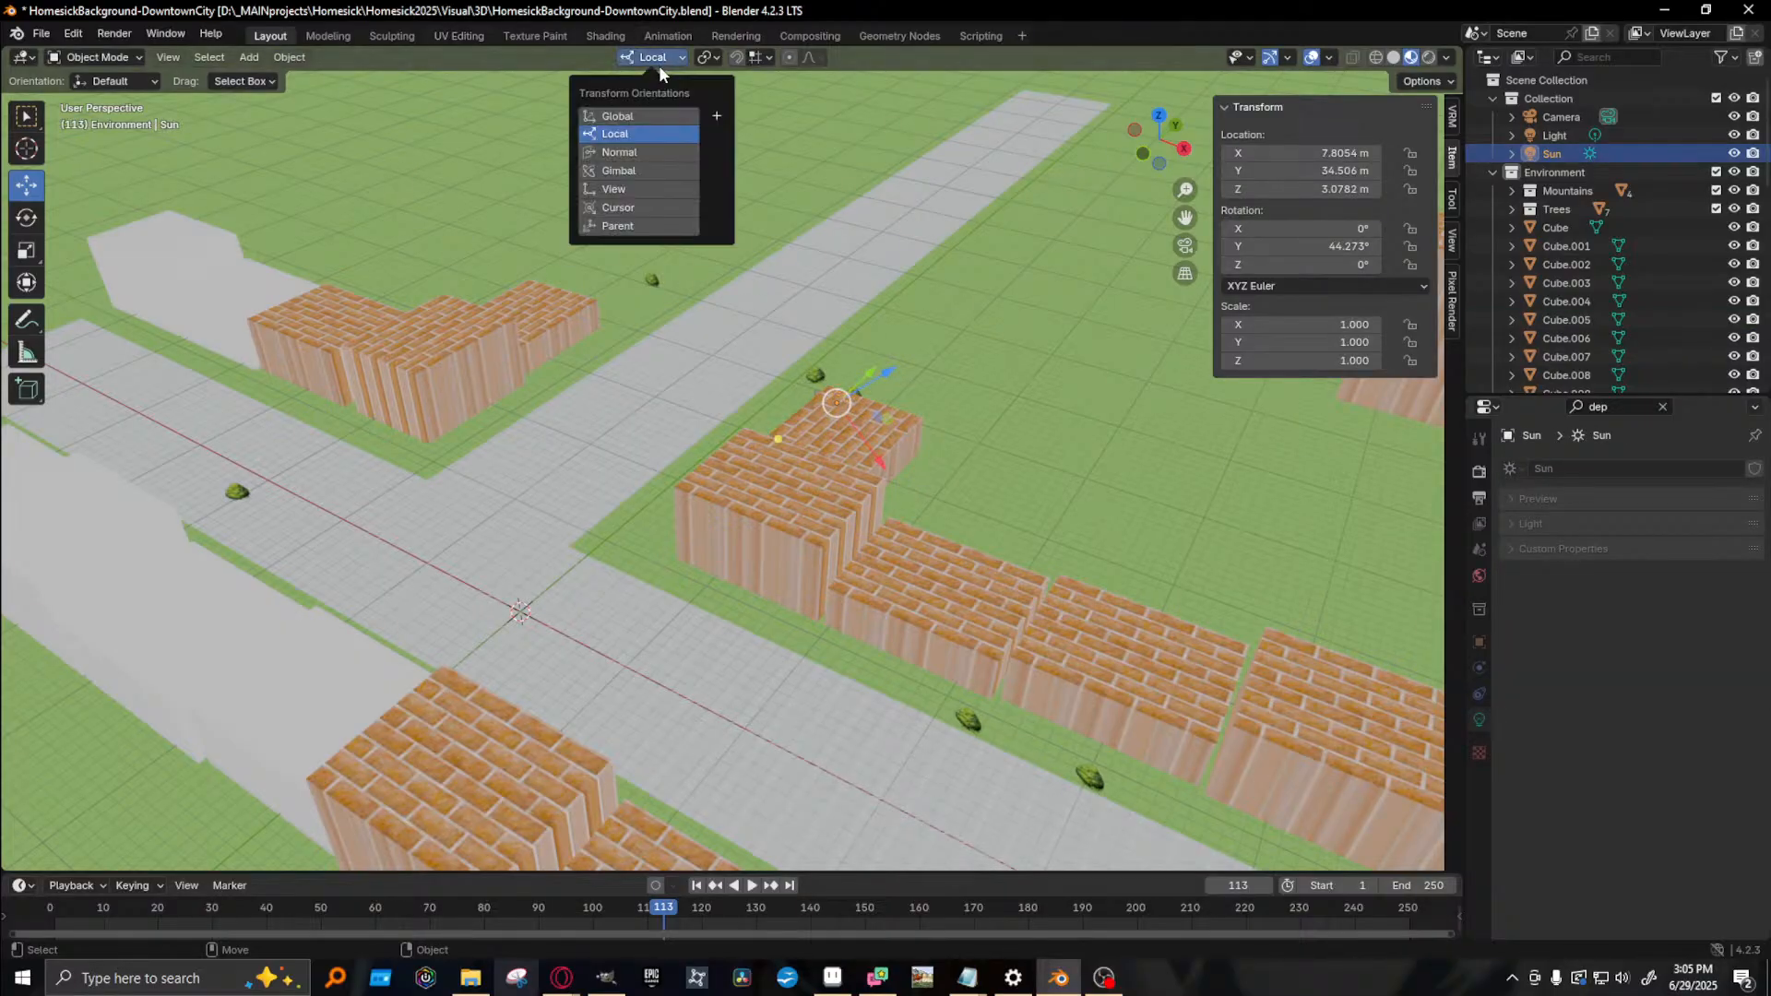
{"action": "left_click", "coordinate": [667, 119]}
{"action": "left_click_drag", "start_coordinate": [871, 377], "coordinate": [658, 569]}
{"action": "left_click_drag", "start_coordinate": [675, 631], "coordinate": [591, 586]}
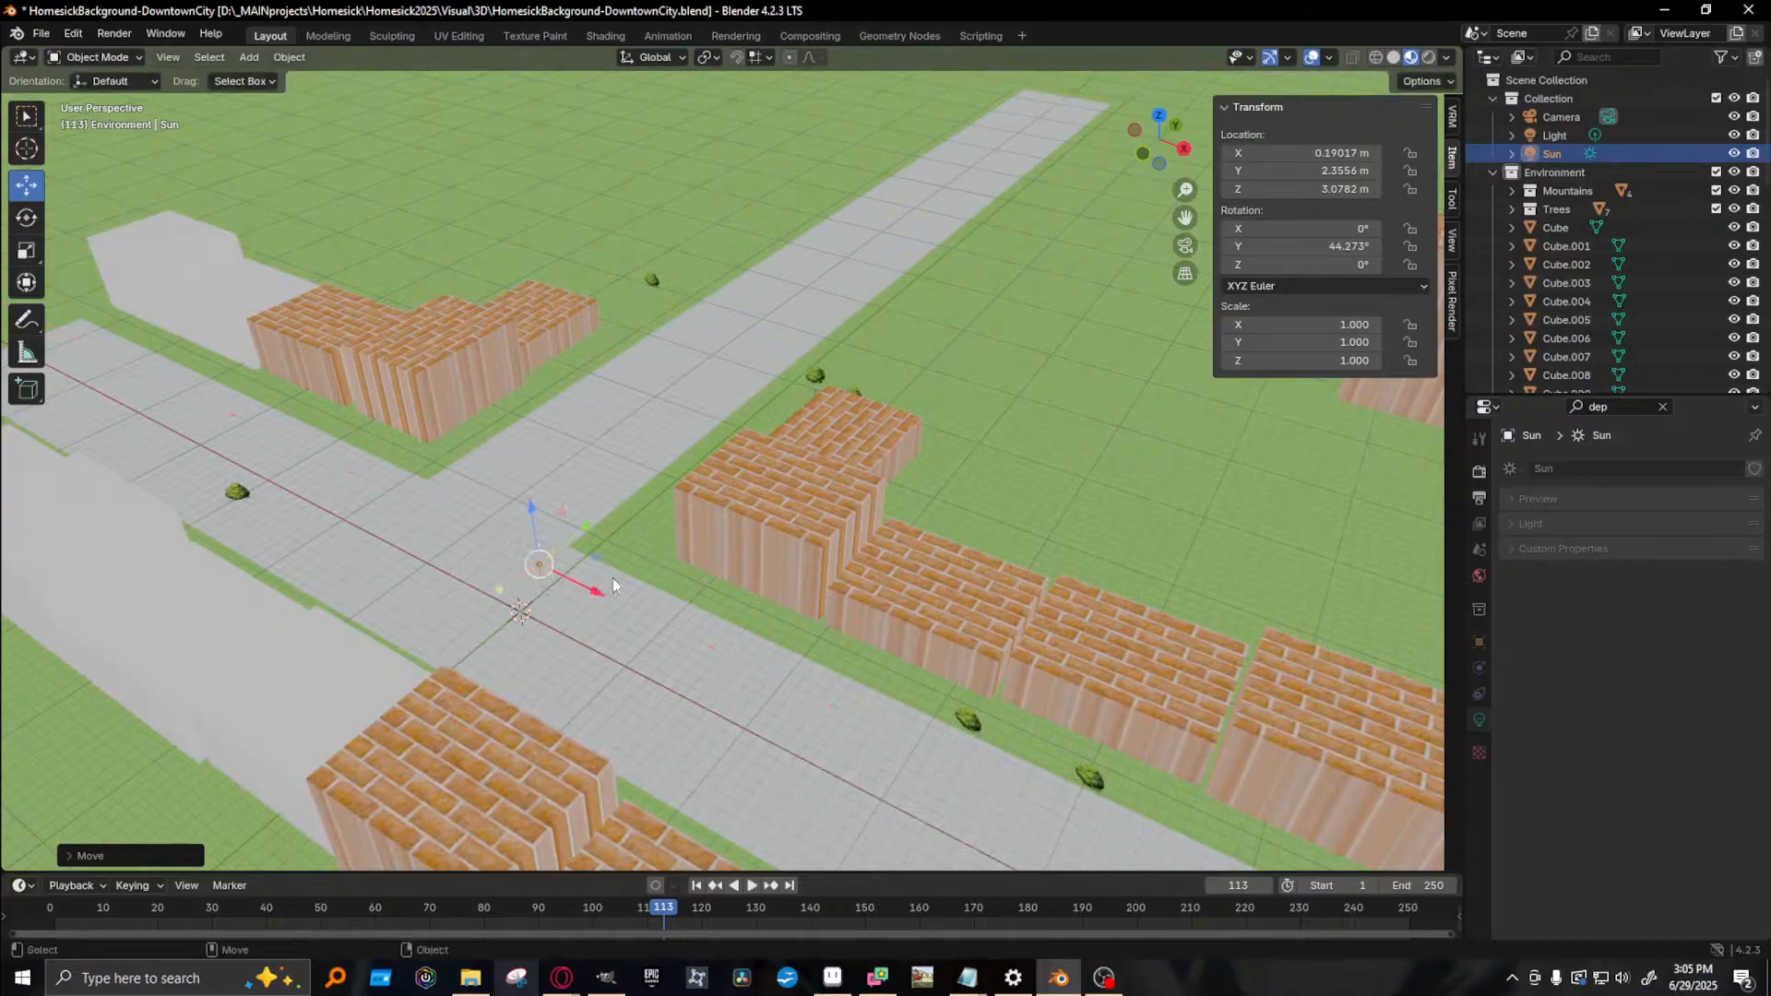
- Render the frame again to check the lighting with the Sun at the intersection
{"action": "mouse_move", "coordinate": [760, 435]}
{"action": "middle_mouse_down"}
{"action": "mouse_move", "coordinate": [881, 472]}
{"action": "mouse_move", "coordinate": [930, 452]}
{"action": "mouse_move", "coordinate": [823, 461]}
{"action": "mouse_move", "coordinate": [747, 422]}
{"action": "middle_mouse_up"}
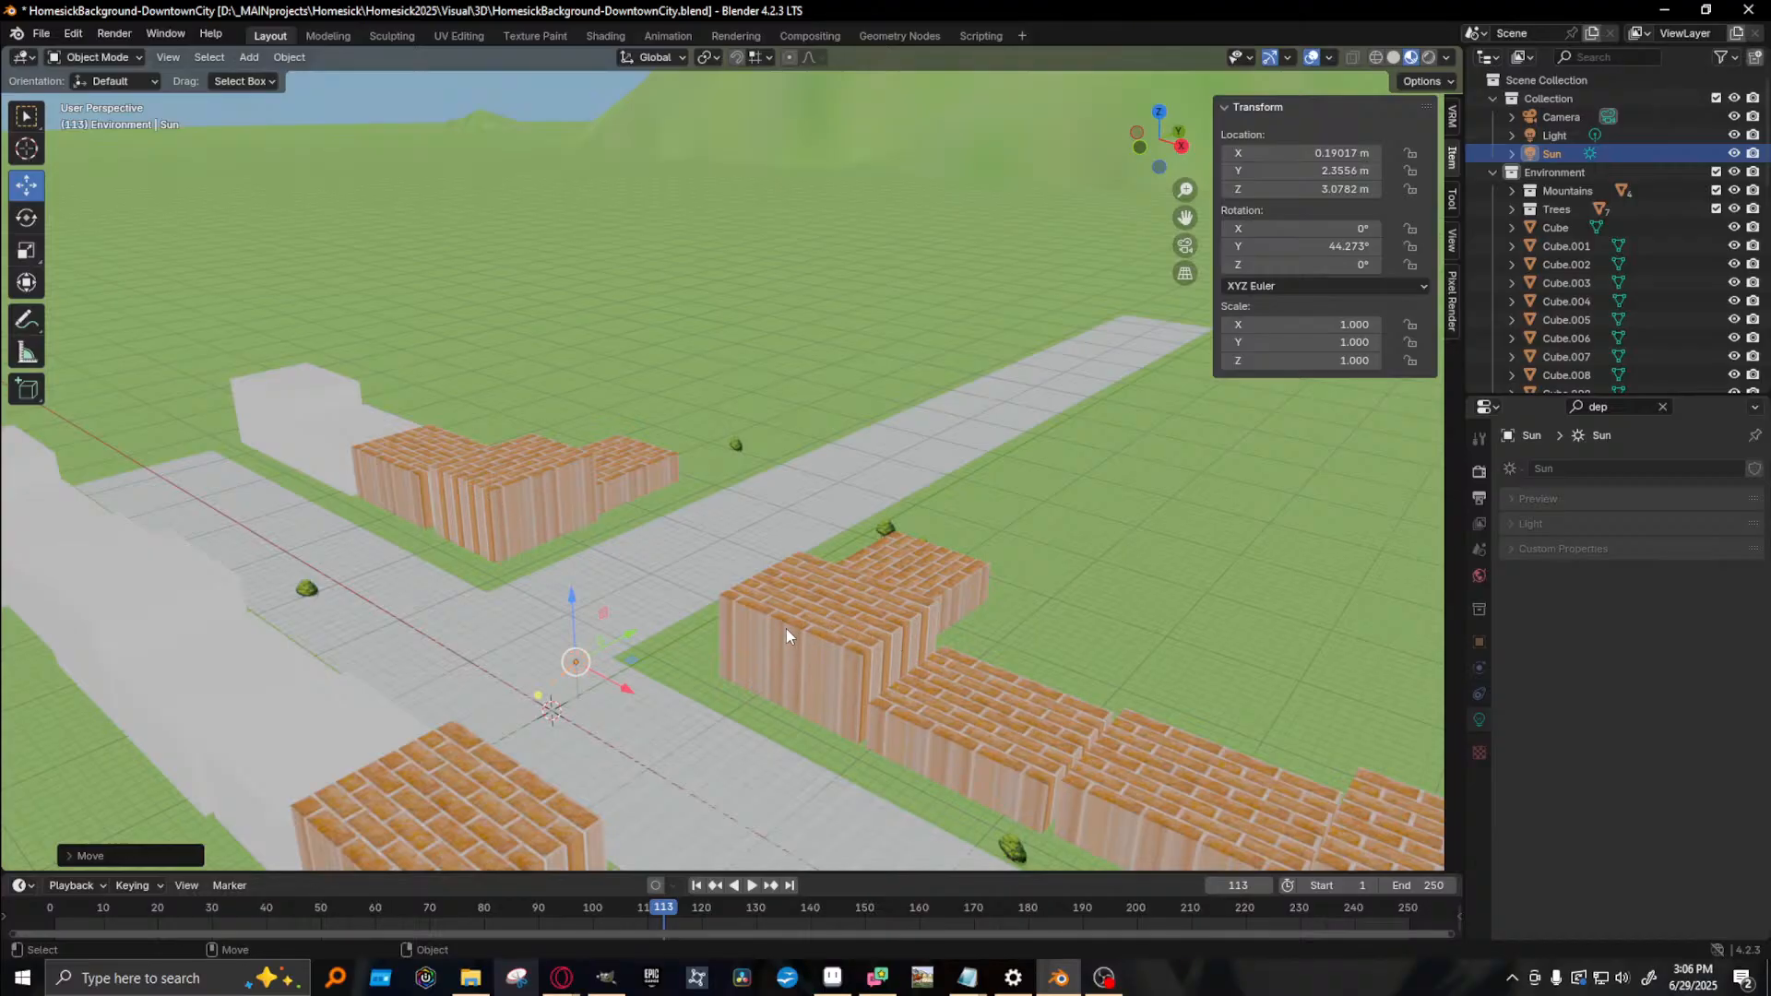
{"action": "key", "text": "F12"}
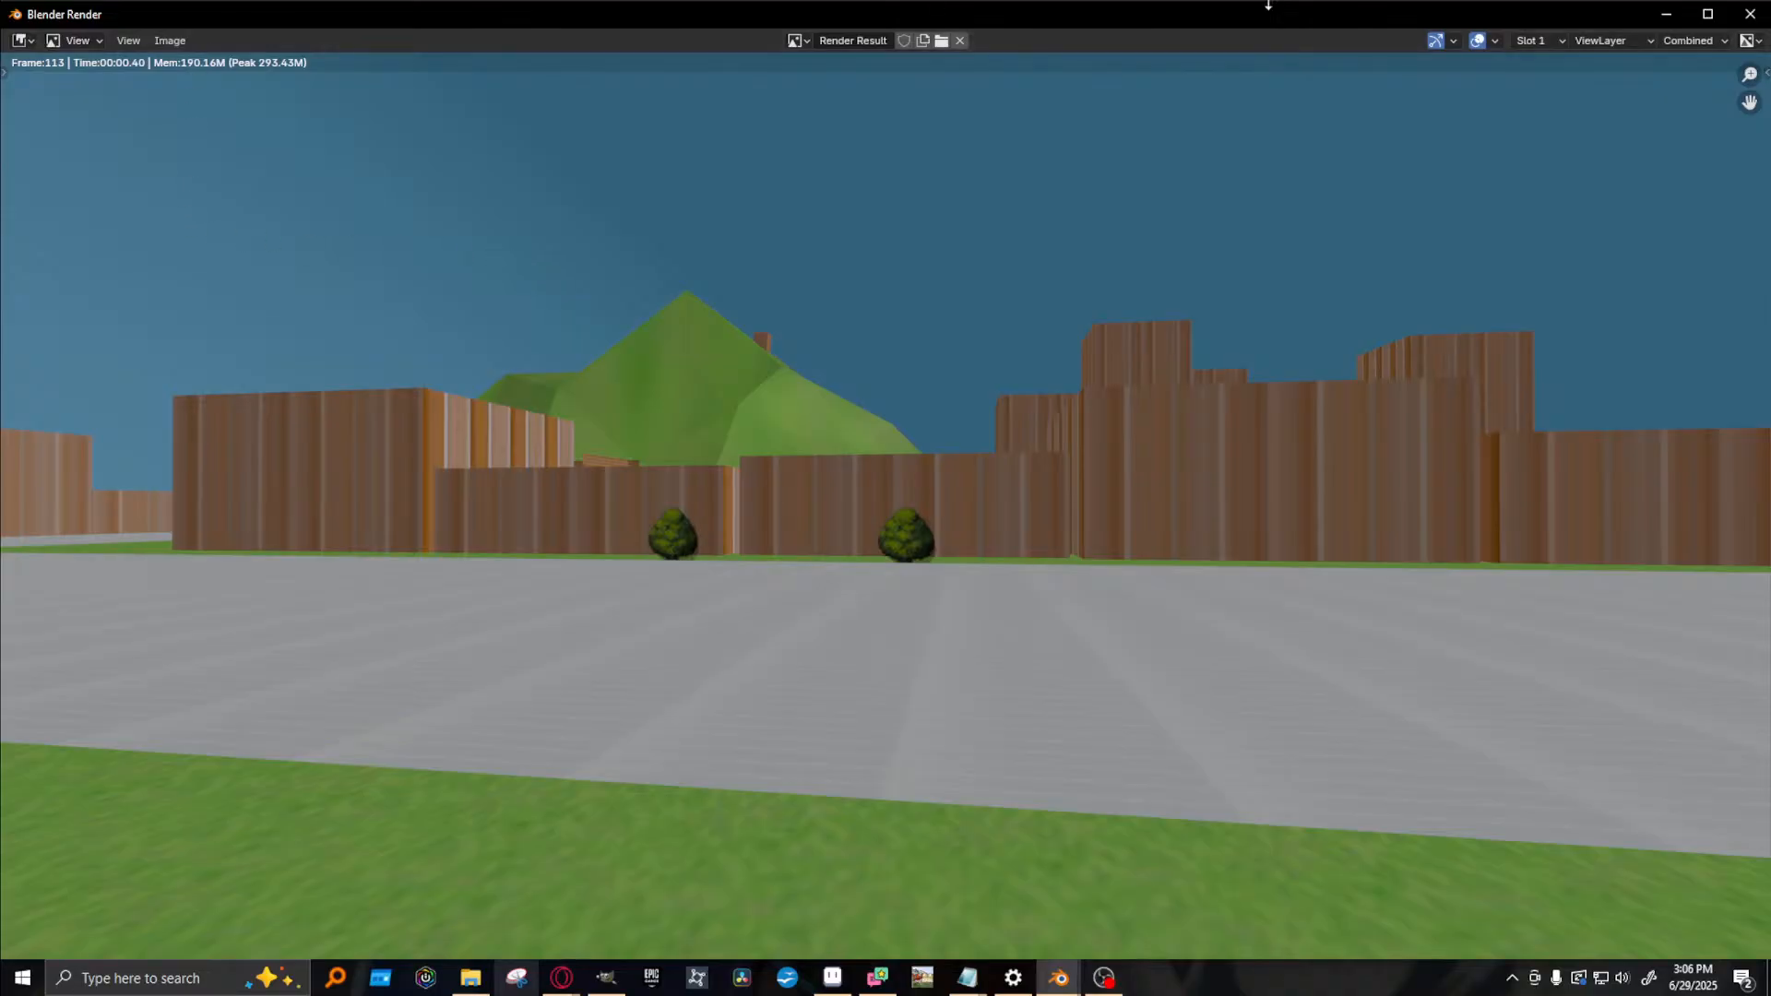
{"action": "left_click", "coordinate": [1749, 13]}
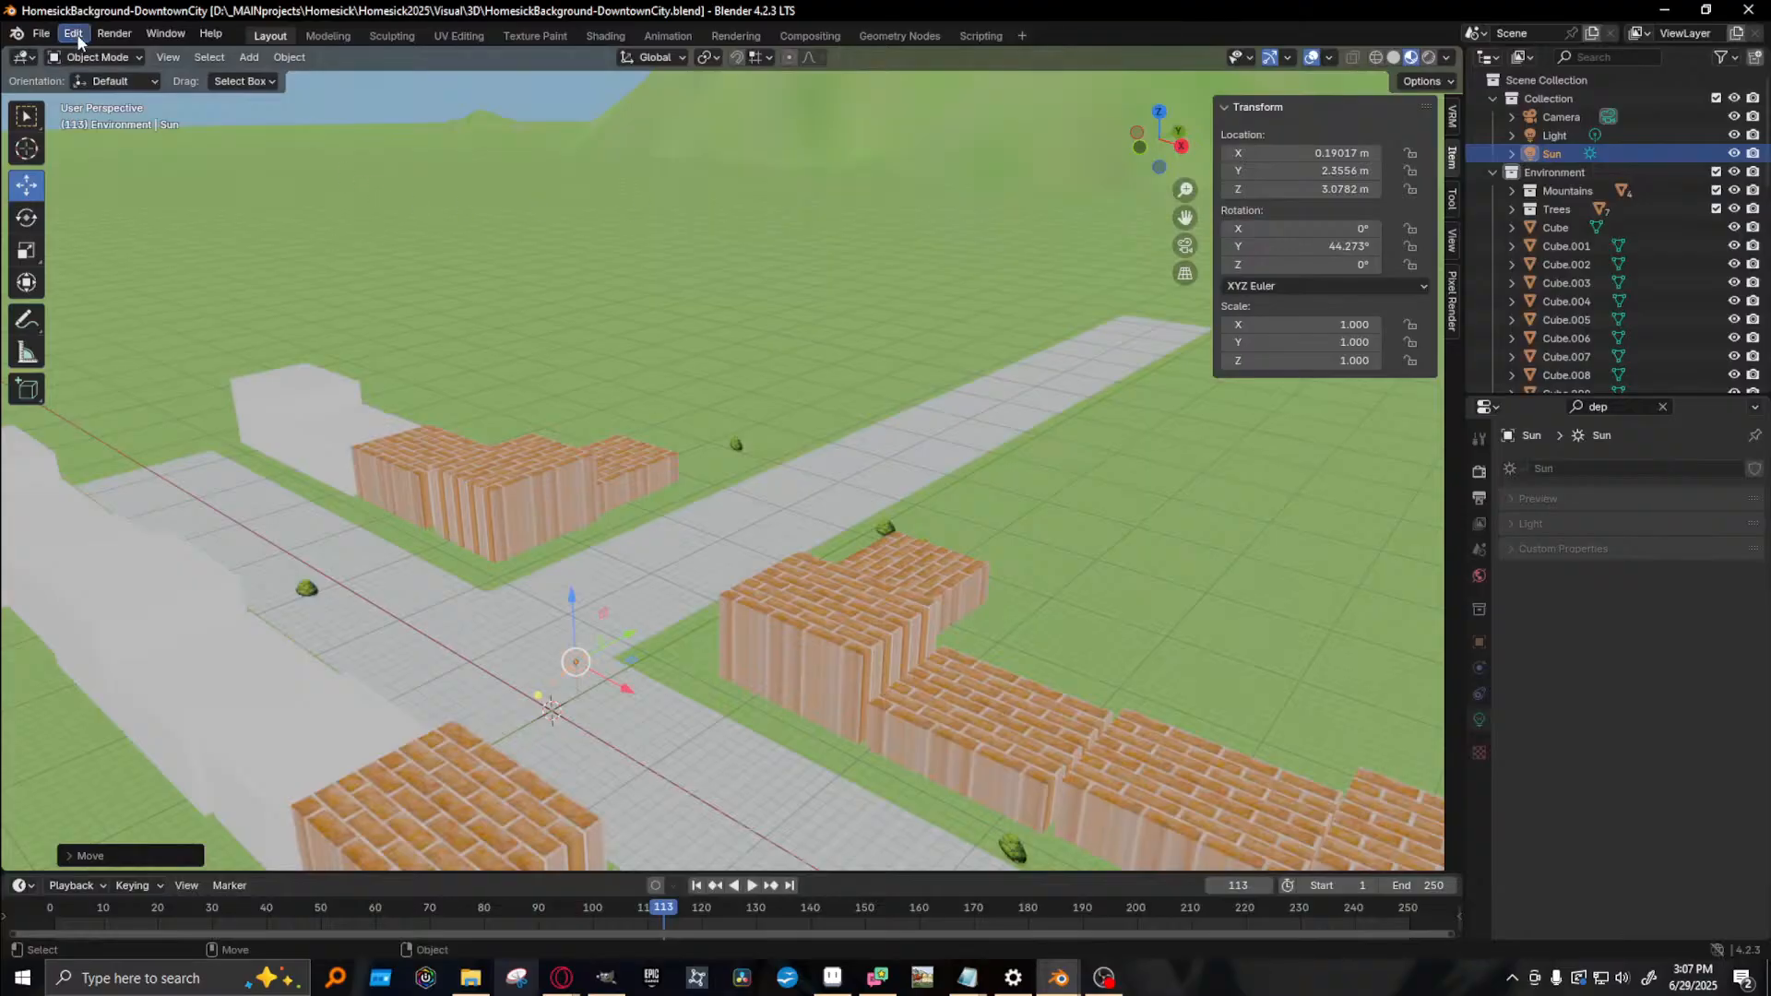
- Save the city scene file and bring the existing render result back into view
{"action": "left_click", "coordinate": [42, 37]}
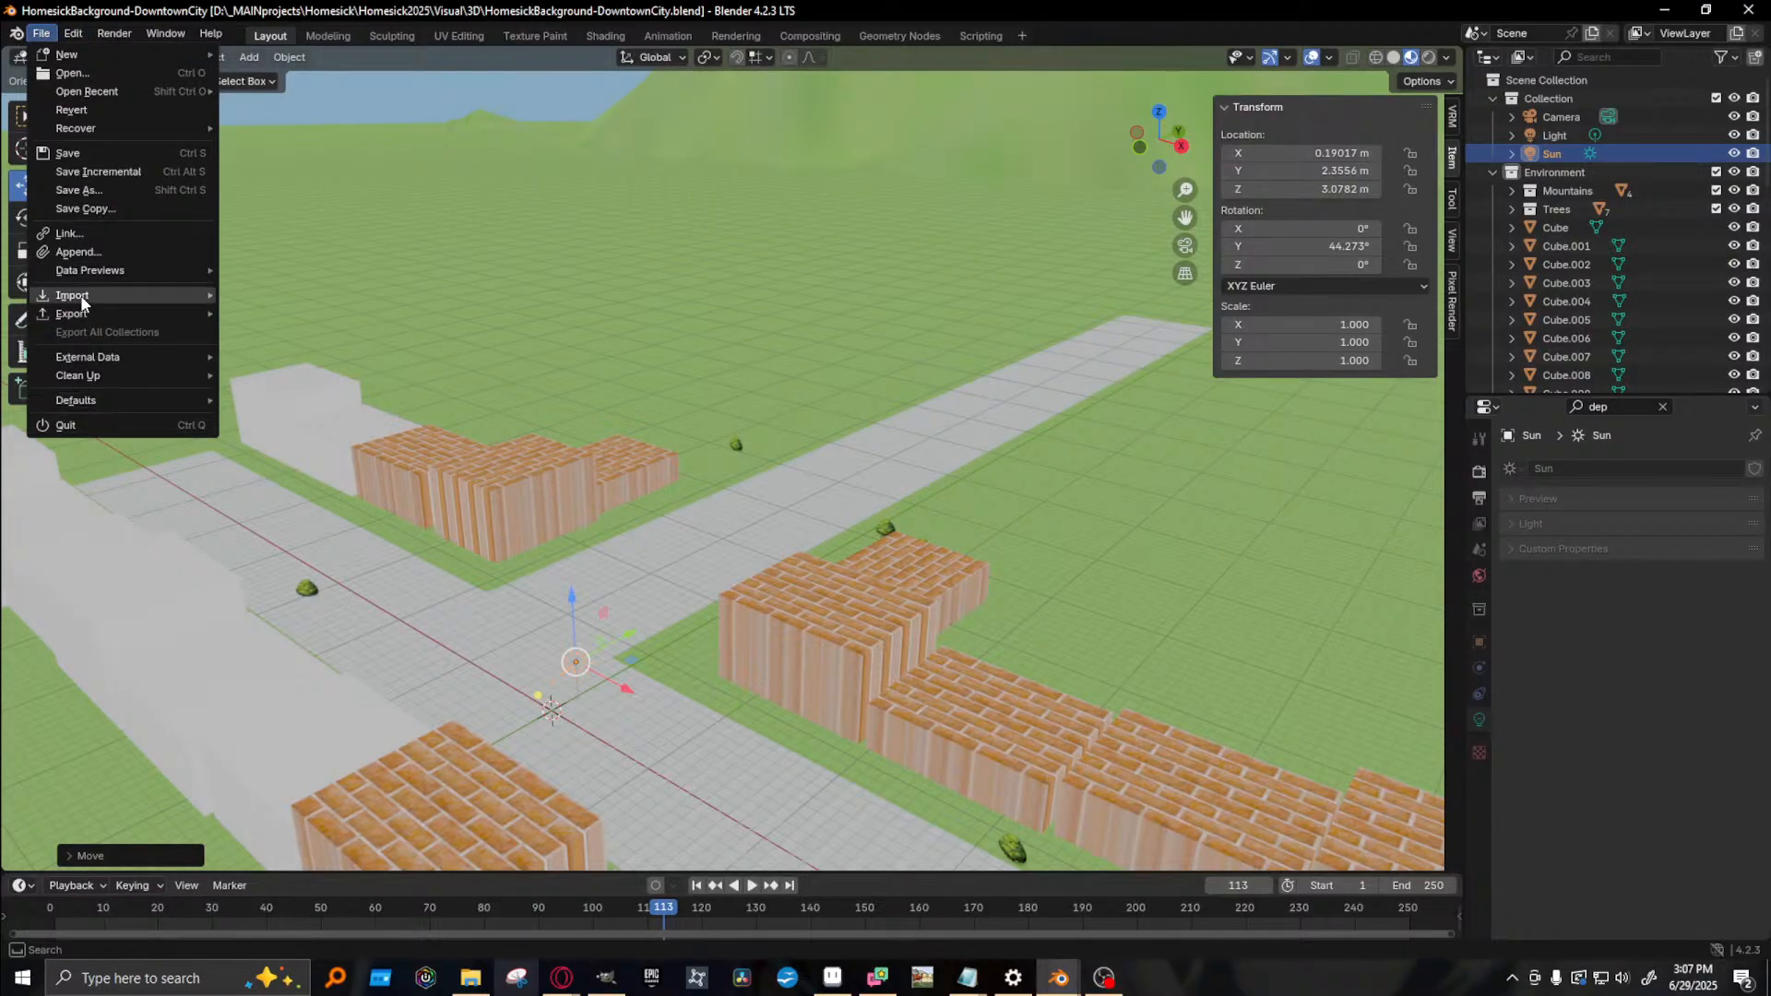
{"action": "left_click", "coordinate": [127, 154]}
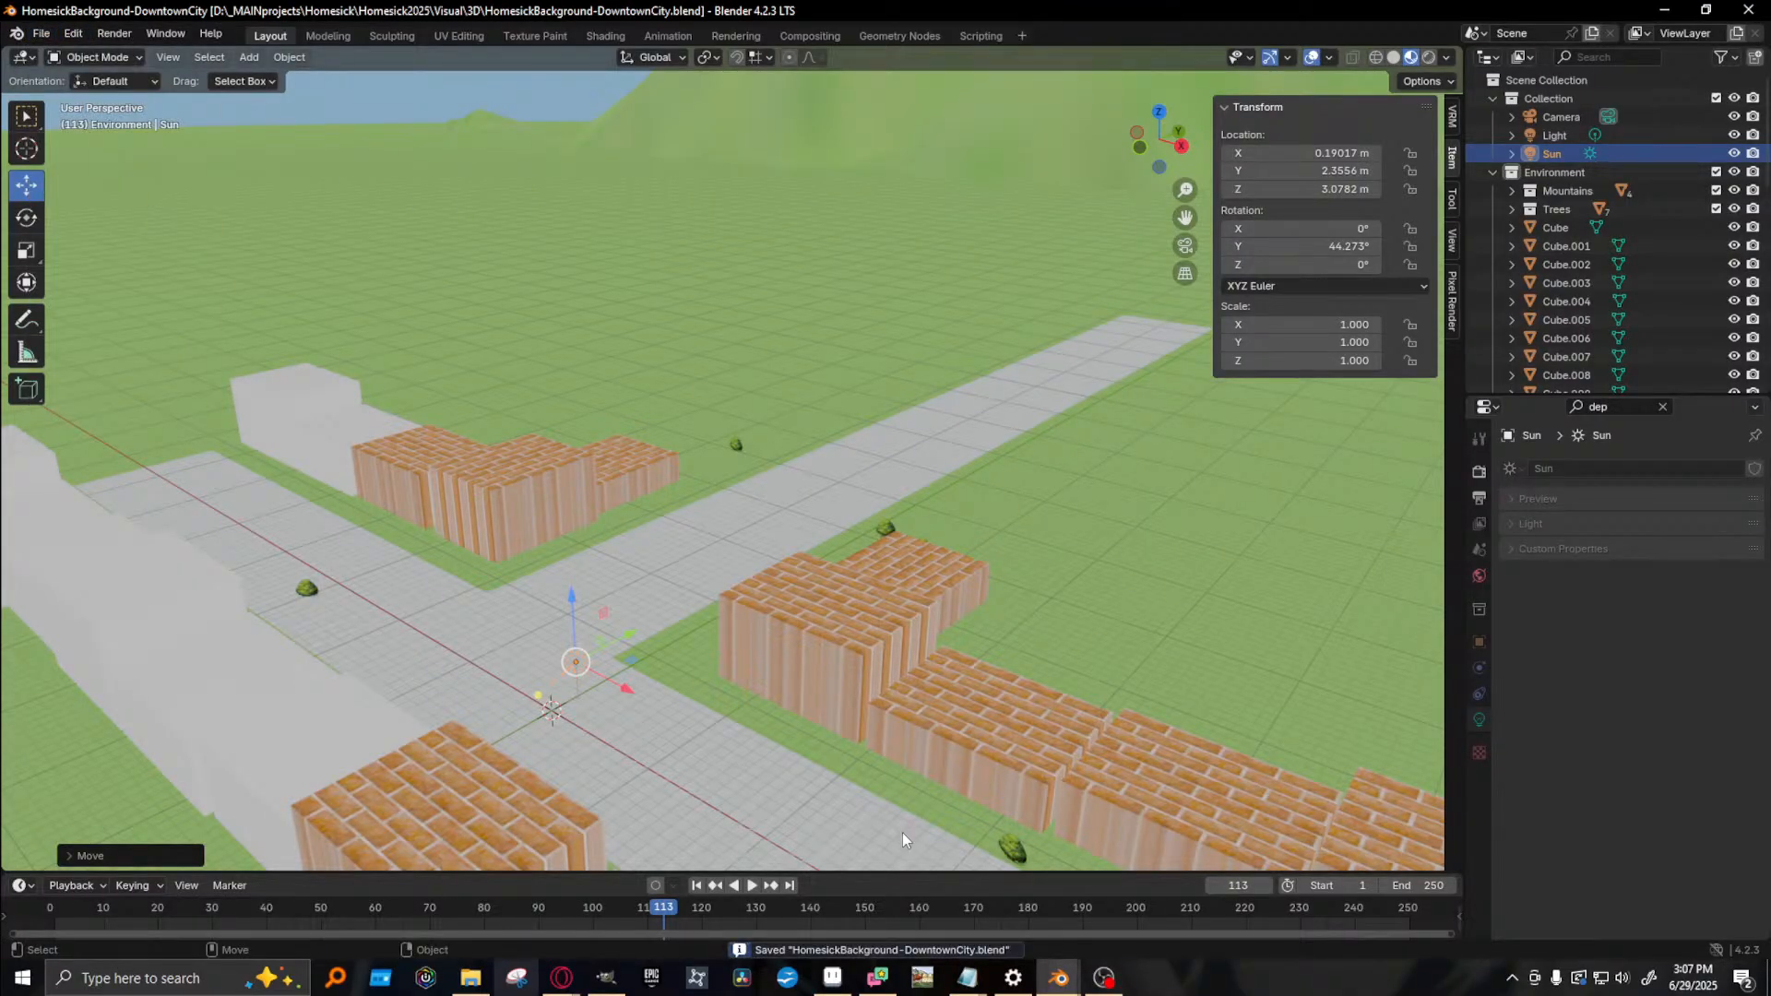
{"action": "mouse_move", "coordinate": [1059, 980]}
{"action": "left_click", "coordinate": [1142, 902]}
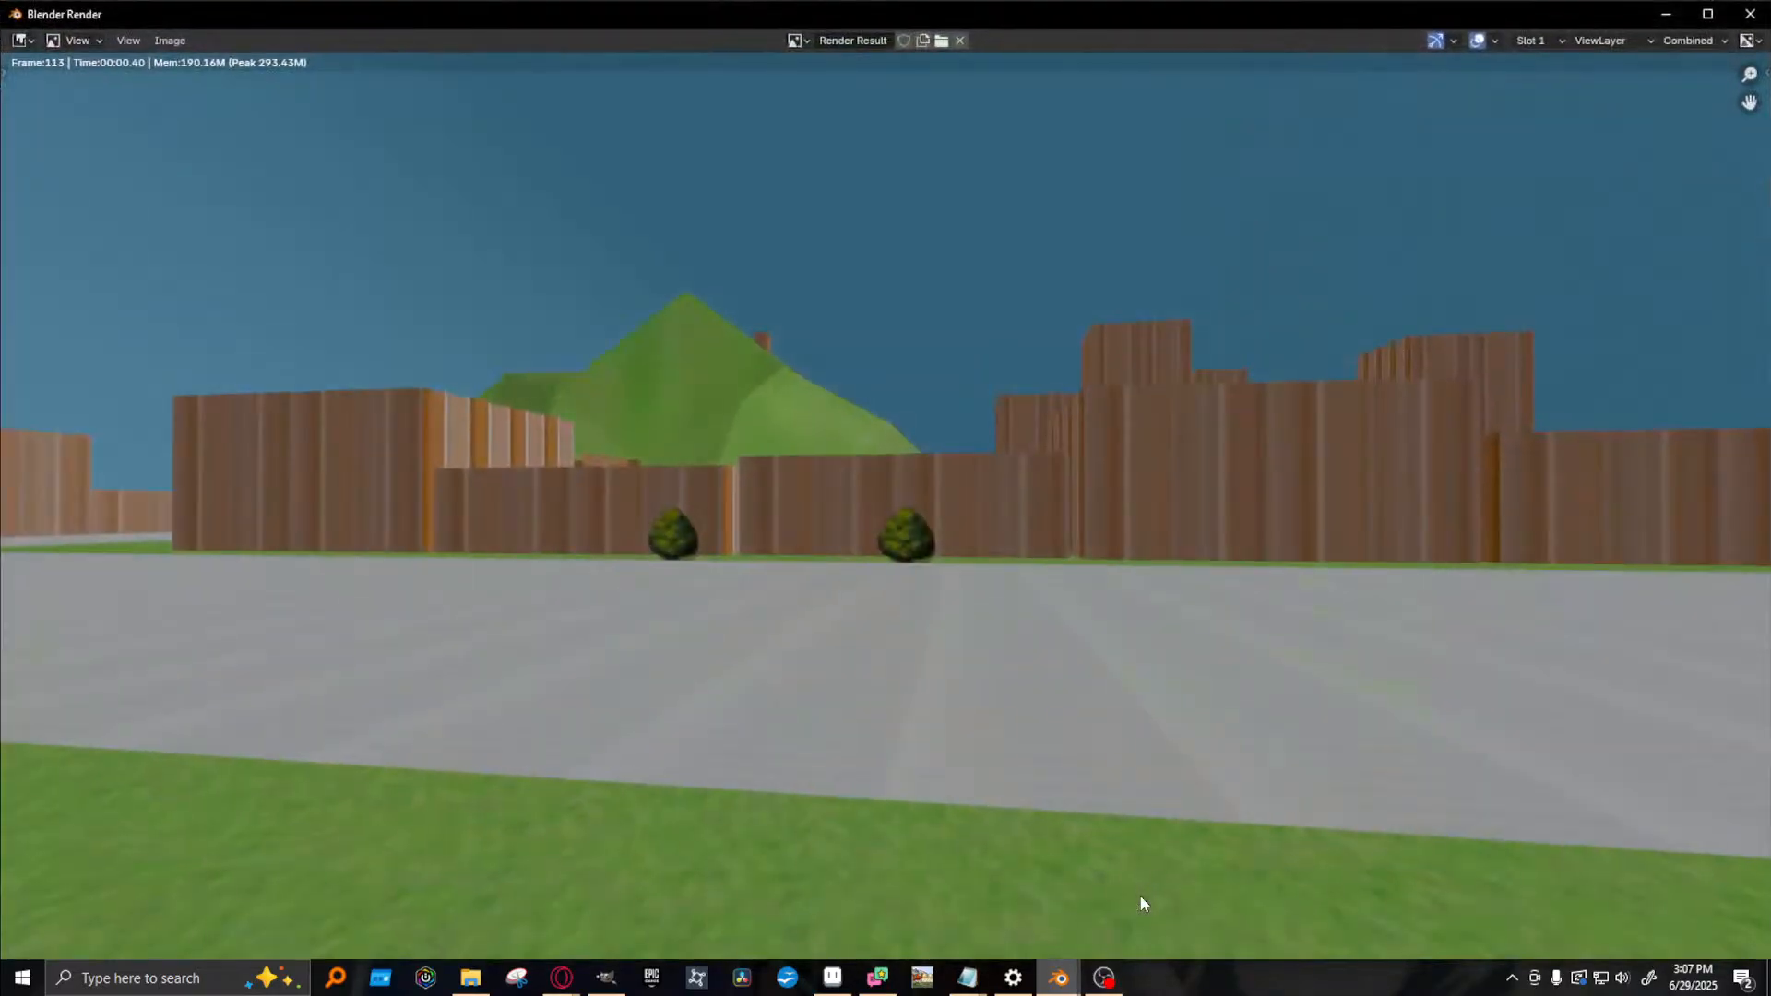